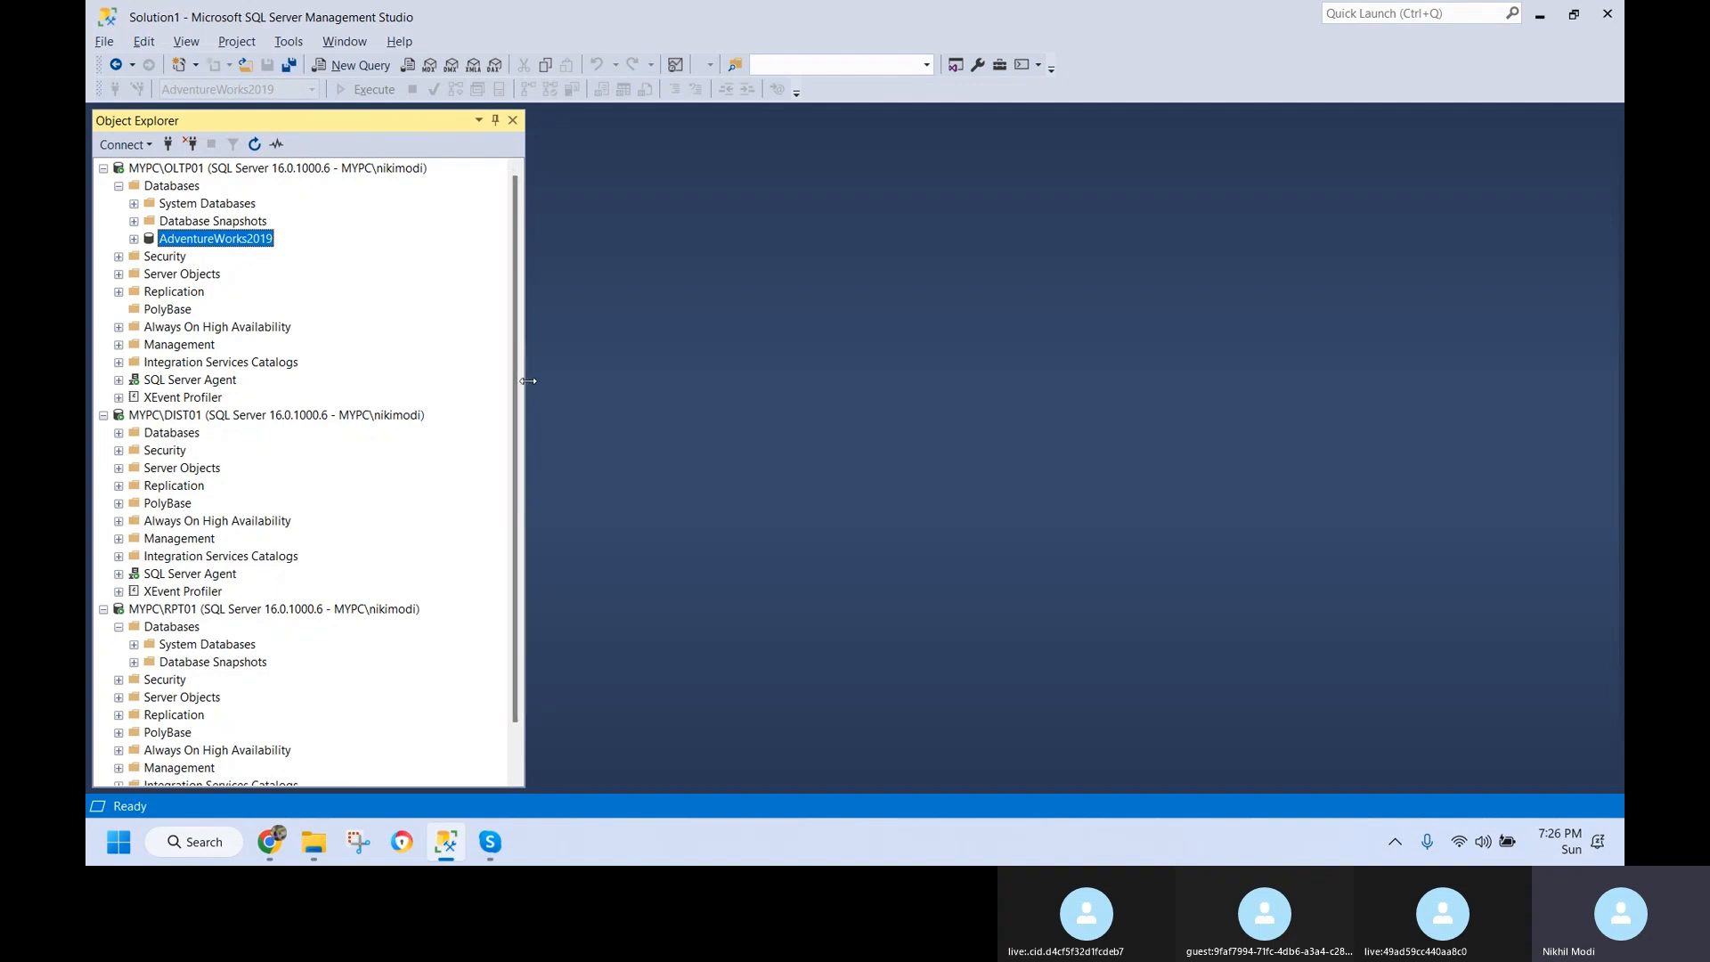
- Examine the tables of the AdventureWorks2019 database on the OLTP01 server, and collapse the database again
{"action": "left_click_drag", "start_coordinate": [528, 380], "coordinate": [515, 380]}
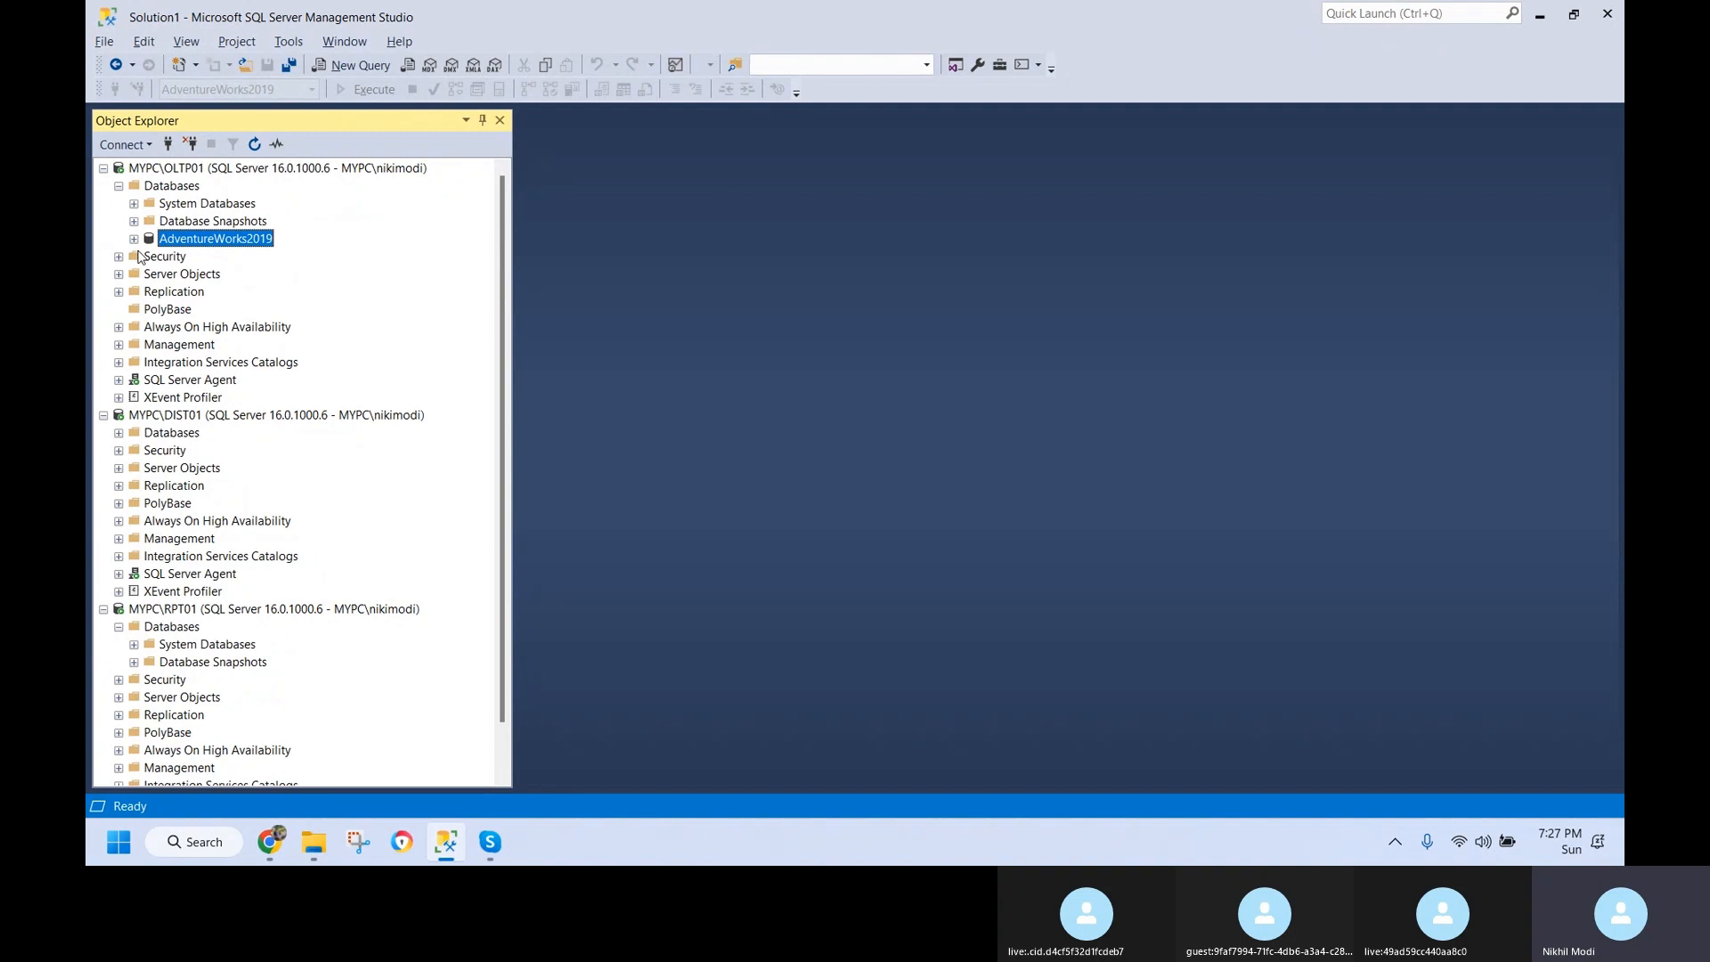
{"action": "left_click", "coordinate": [134, 238]}
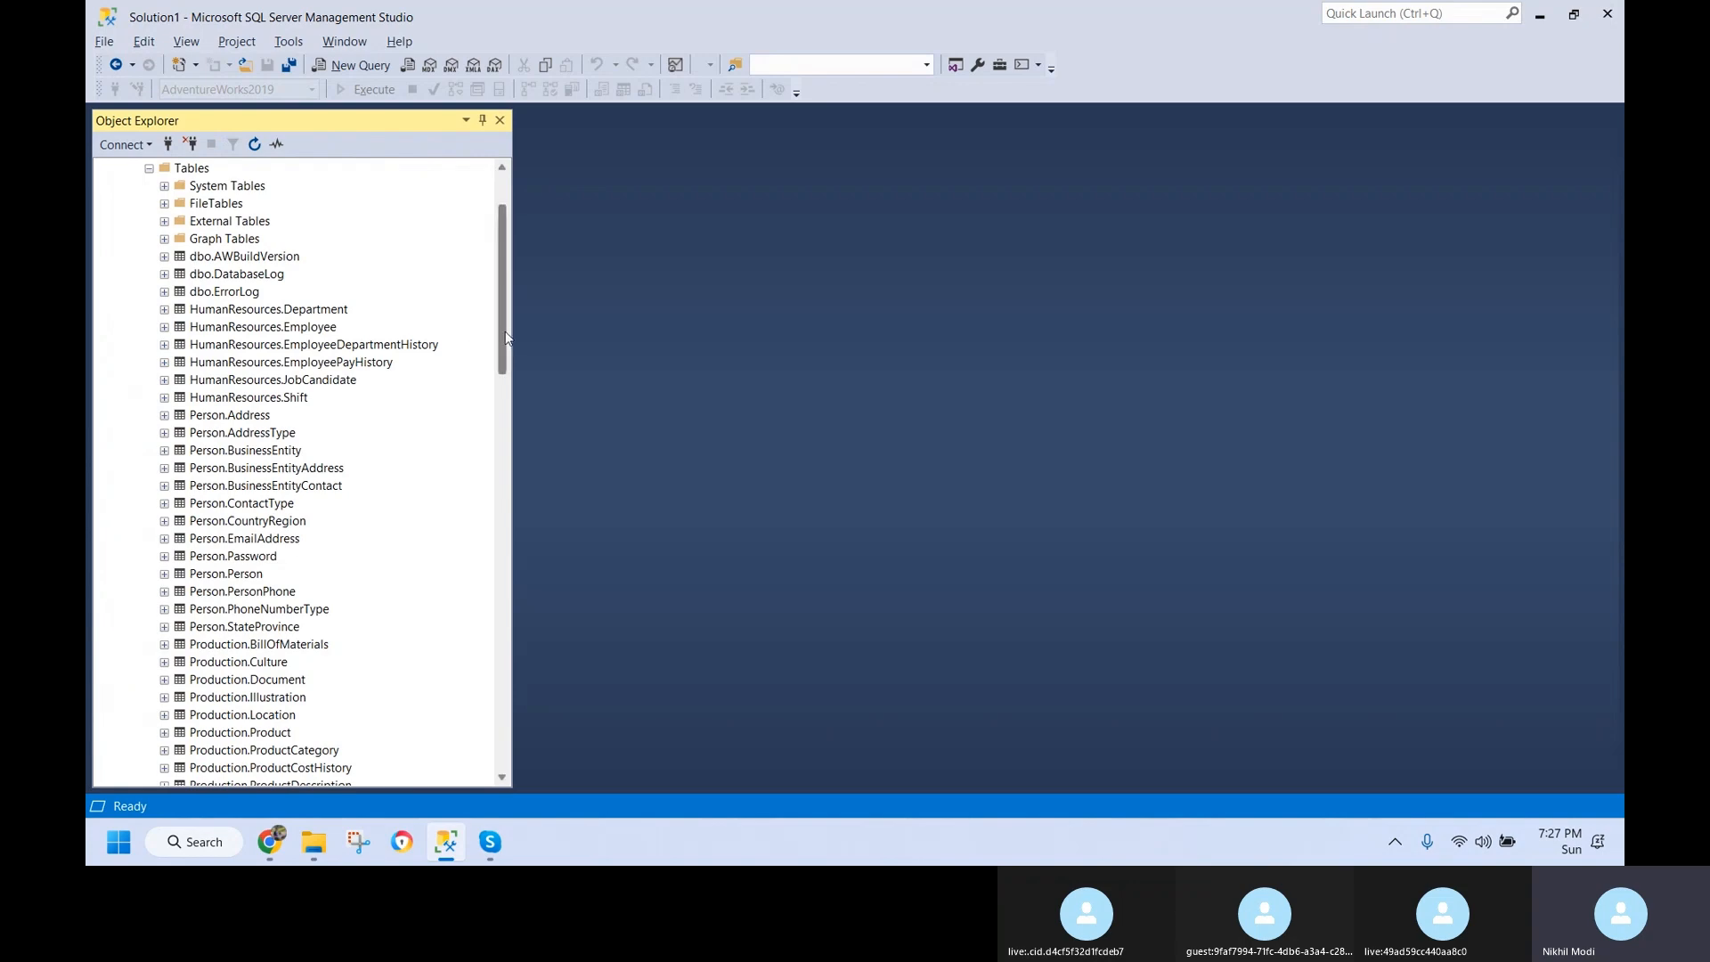
{"action": "left_click_drag", "start_coordinate": [503, 334], "coordinate": [532, 265]}
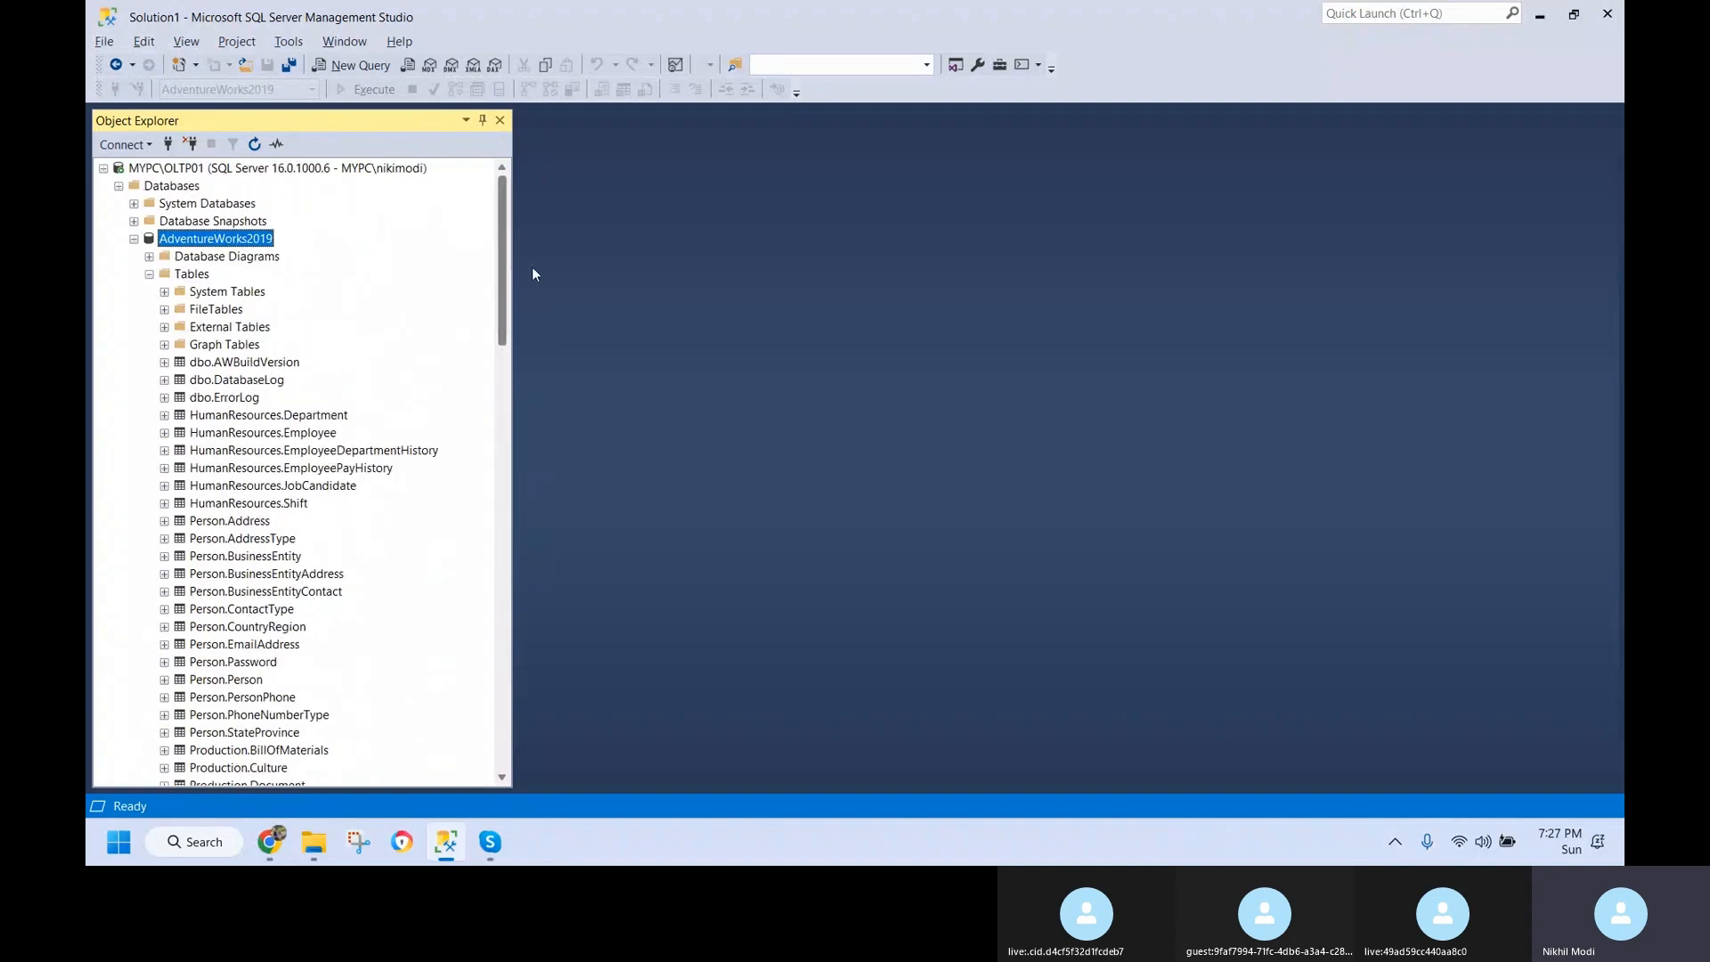
{"action": "left_click", "coordinate": [134, 239]}
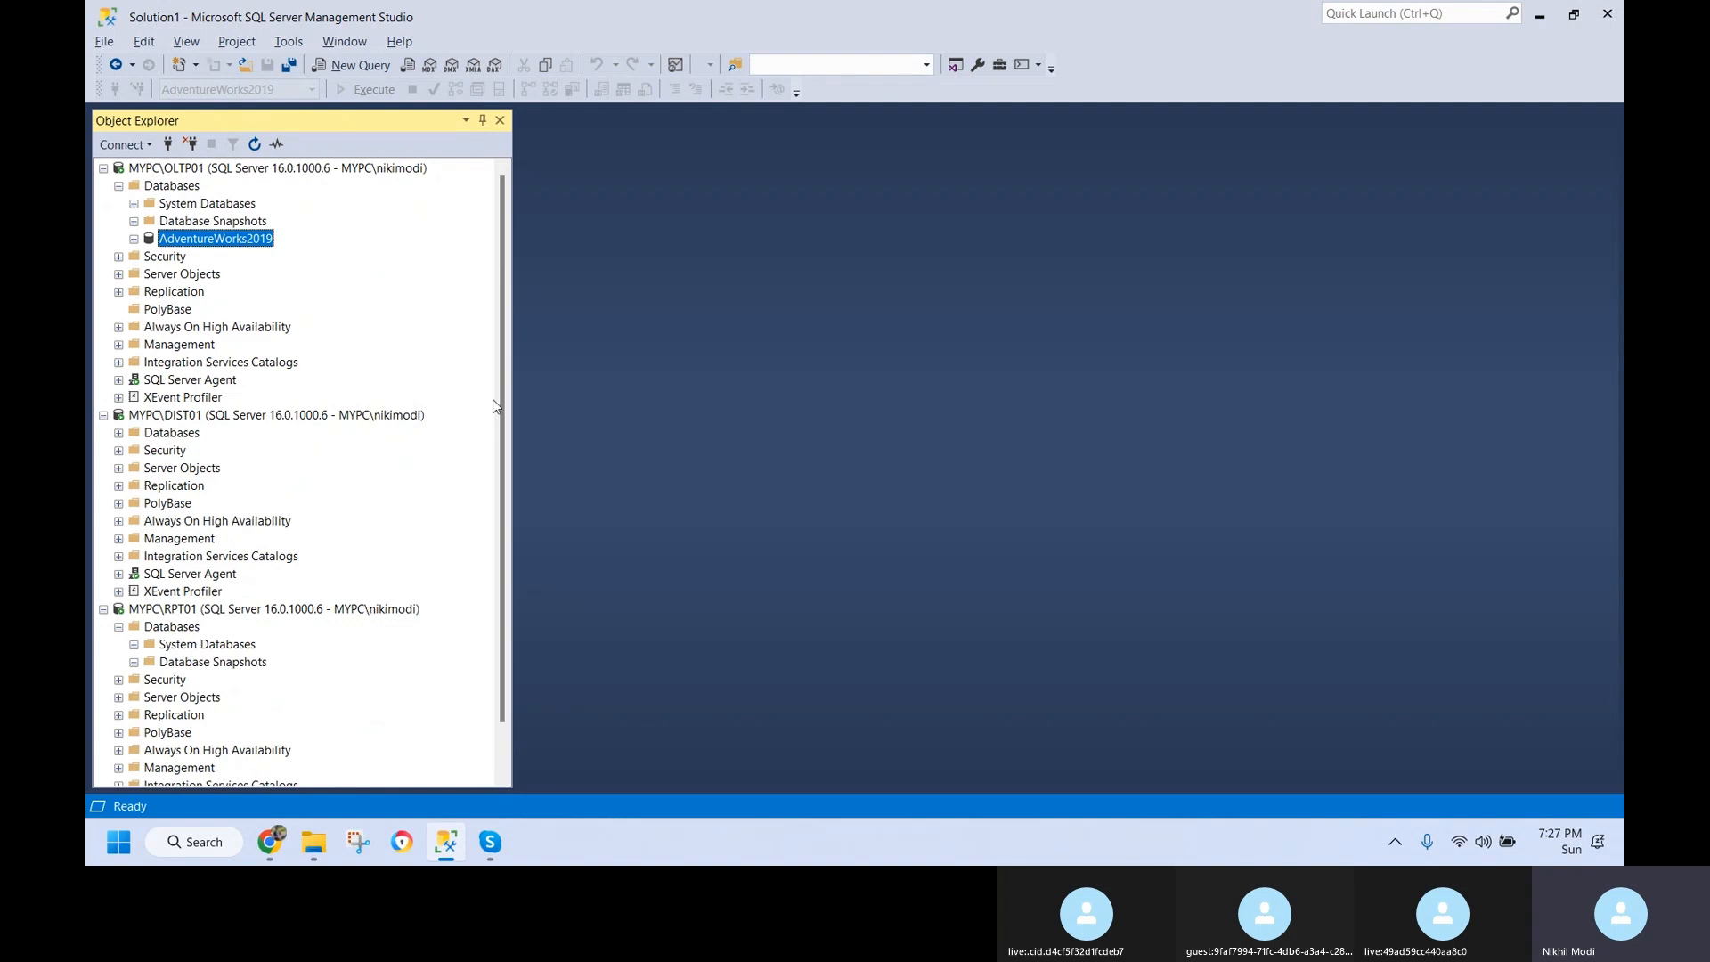
{"action": "left_click_drag", "start_coordinate": [514, 388], "coordinate": [500, 387]}
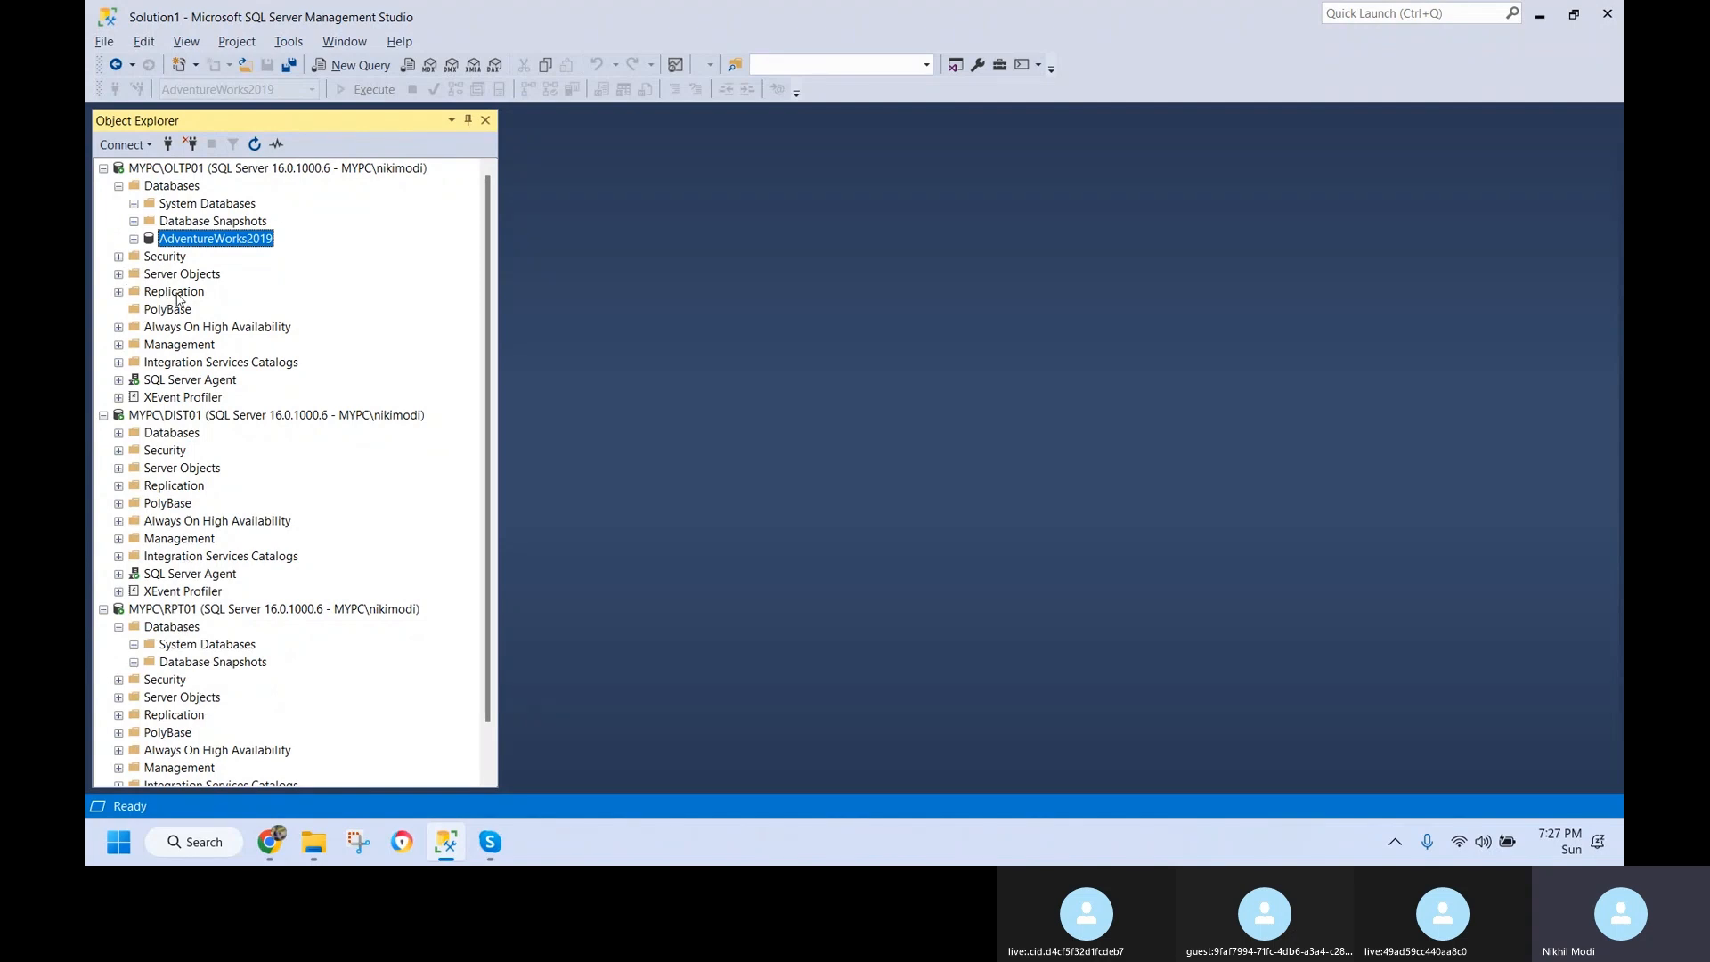
- Examine the Replication folders and their available commands on the OLTP01, DIST01 and RPT01 servers
{"action": "left_click", "coordinate": [118, 485]}
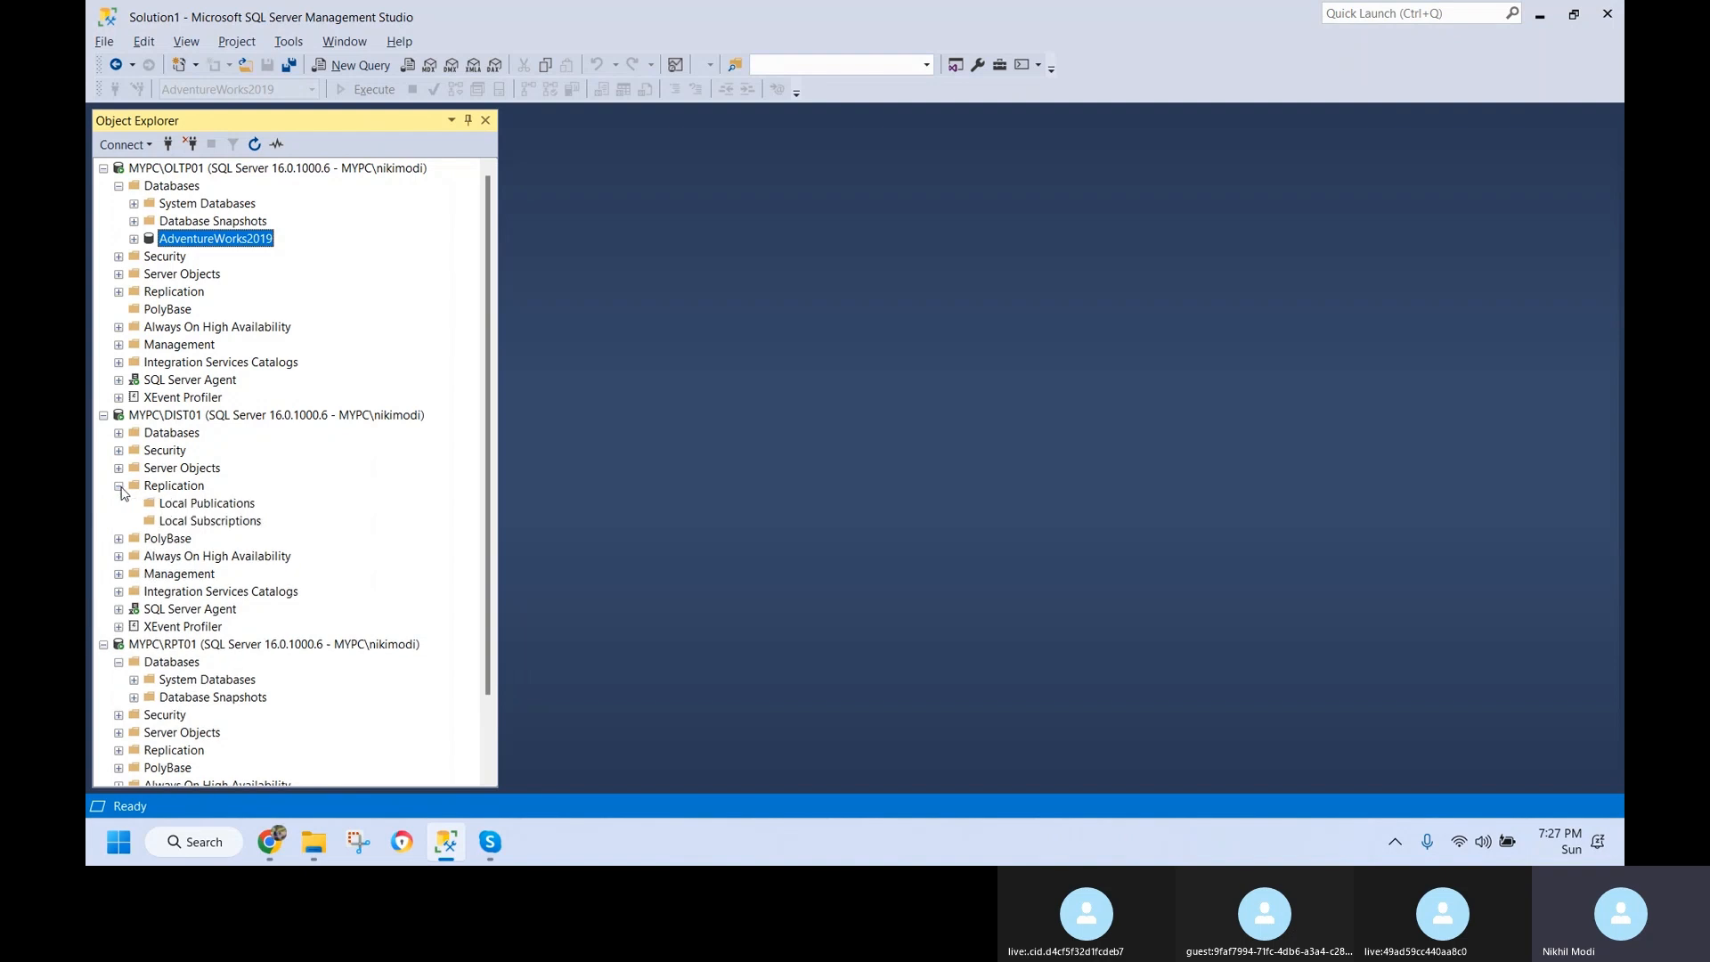
{"action": "scroll", "coordinate": [147, 735], "scroll_direction": "down", "scroll_amount": 1}
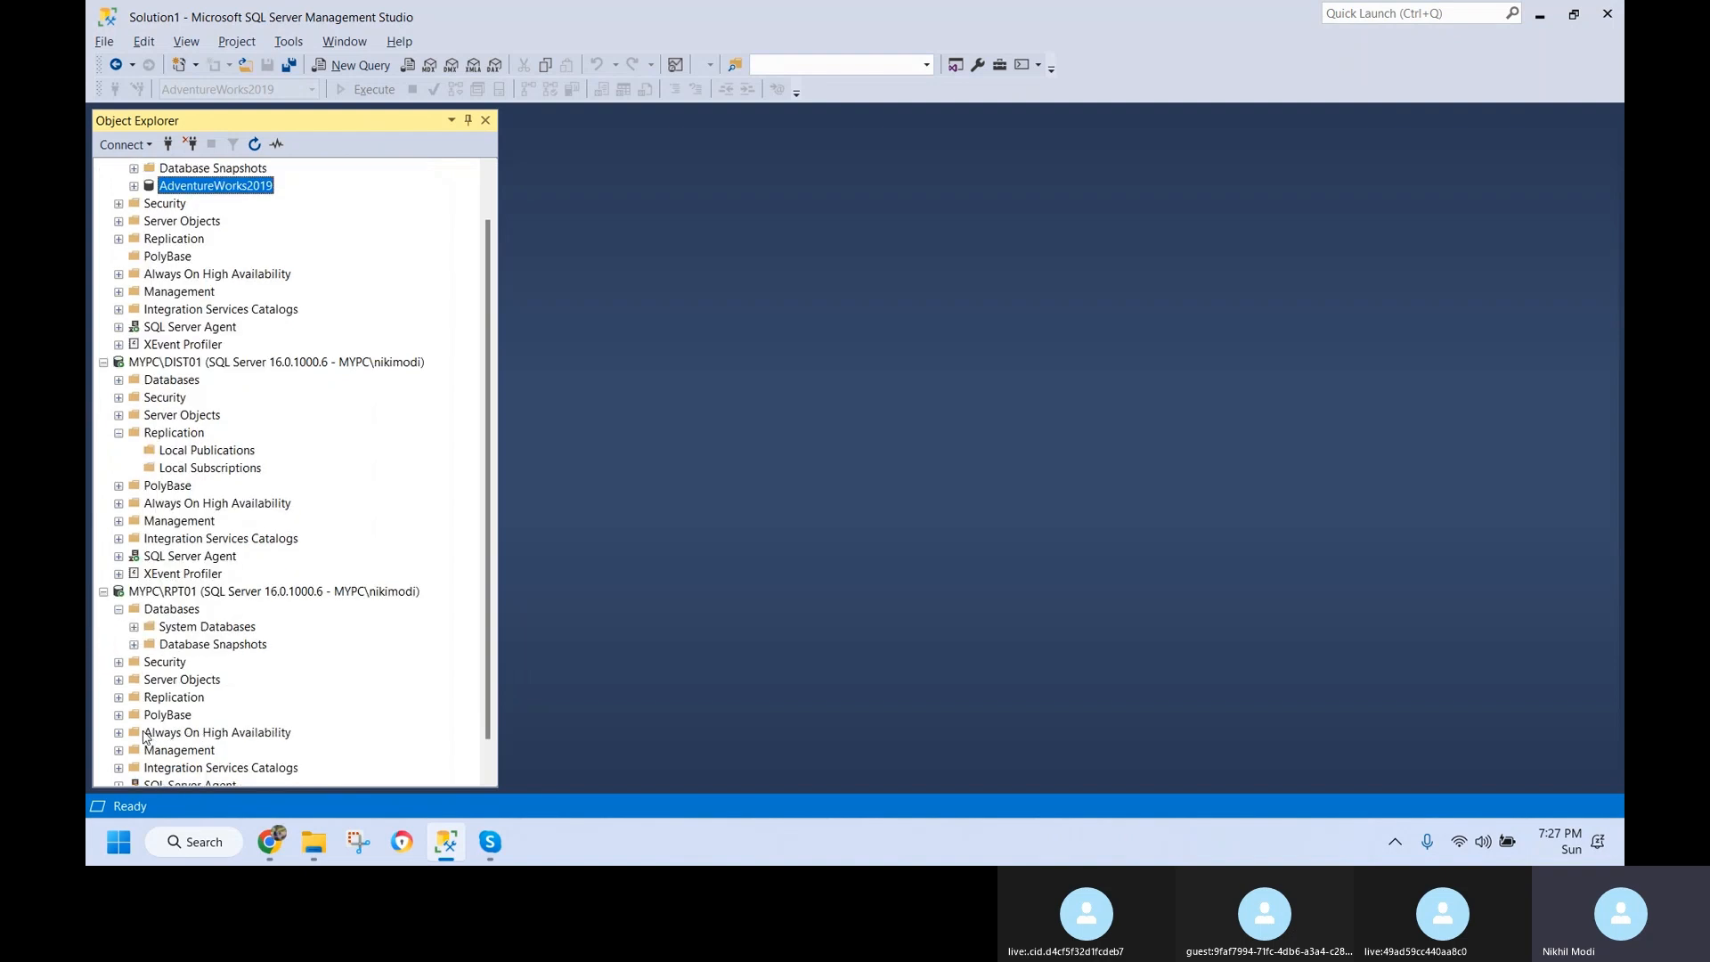
{"action": "scroll", "coordinate": [156, 353], "scroll_direction": "up", "scroll_amount": 1}
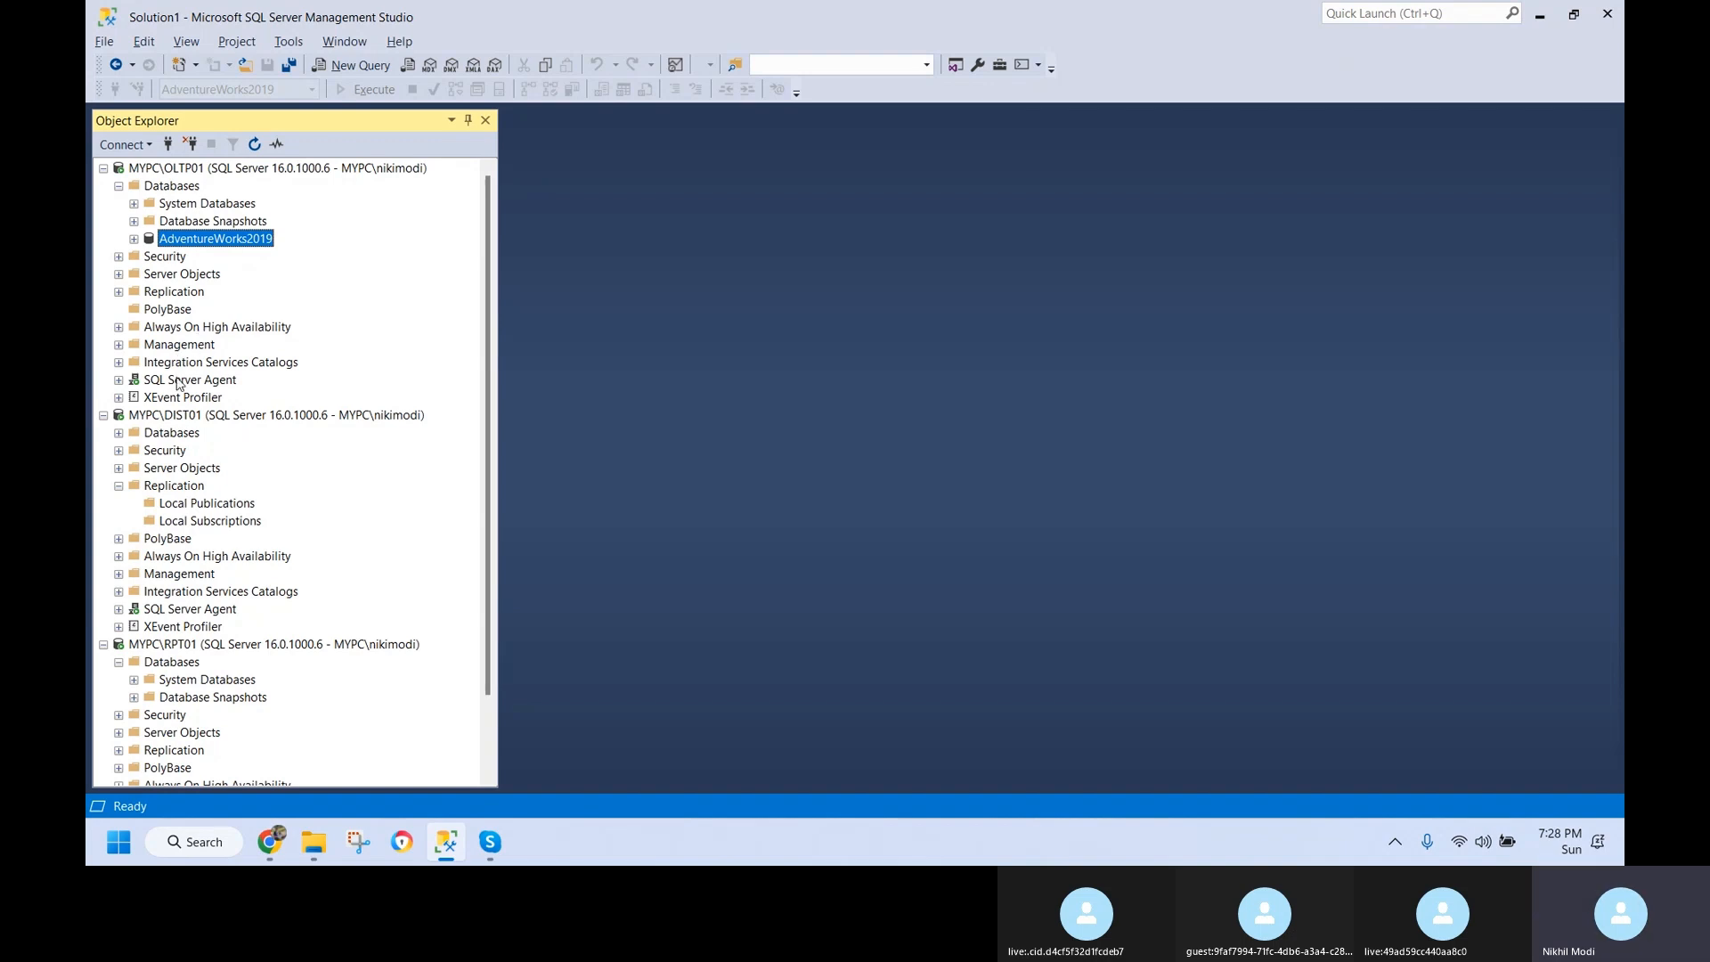
{"action": "right_click", "coordinate": [183, 293]}
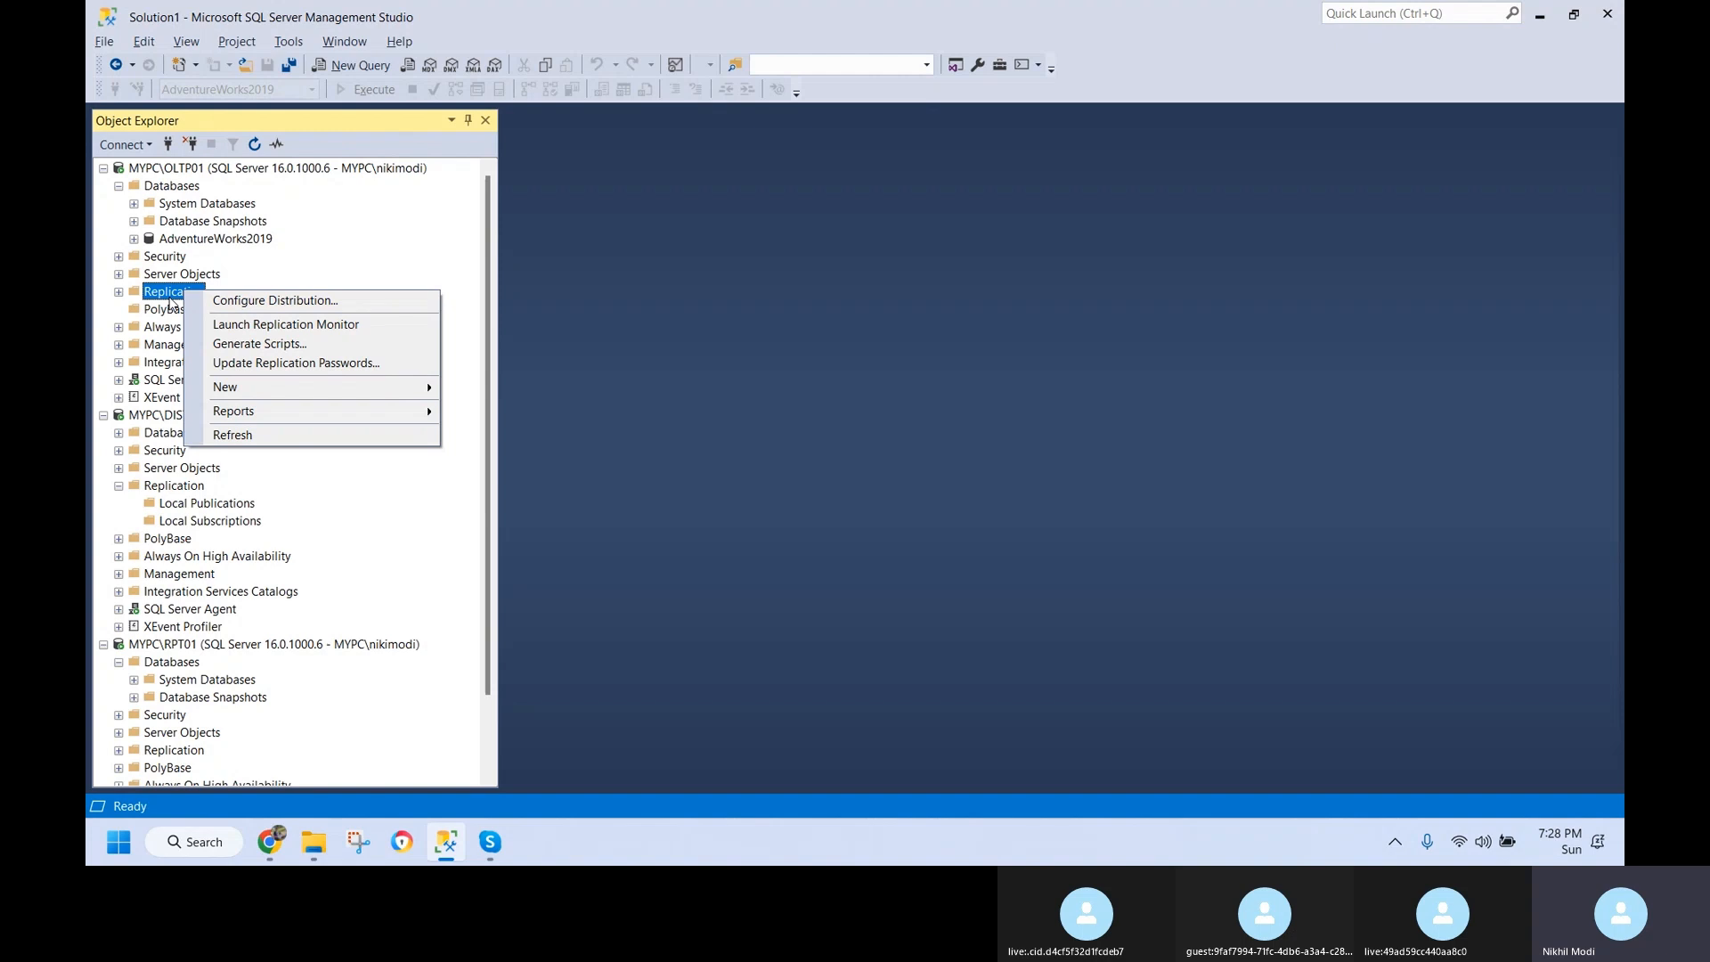
{"action": "left_click", "coordinate": [189, 491]}
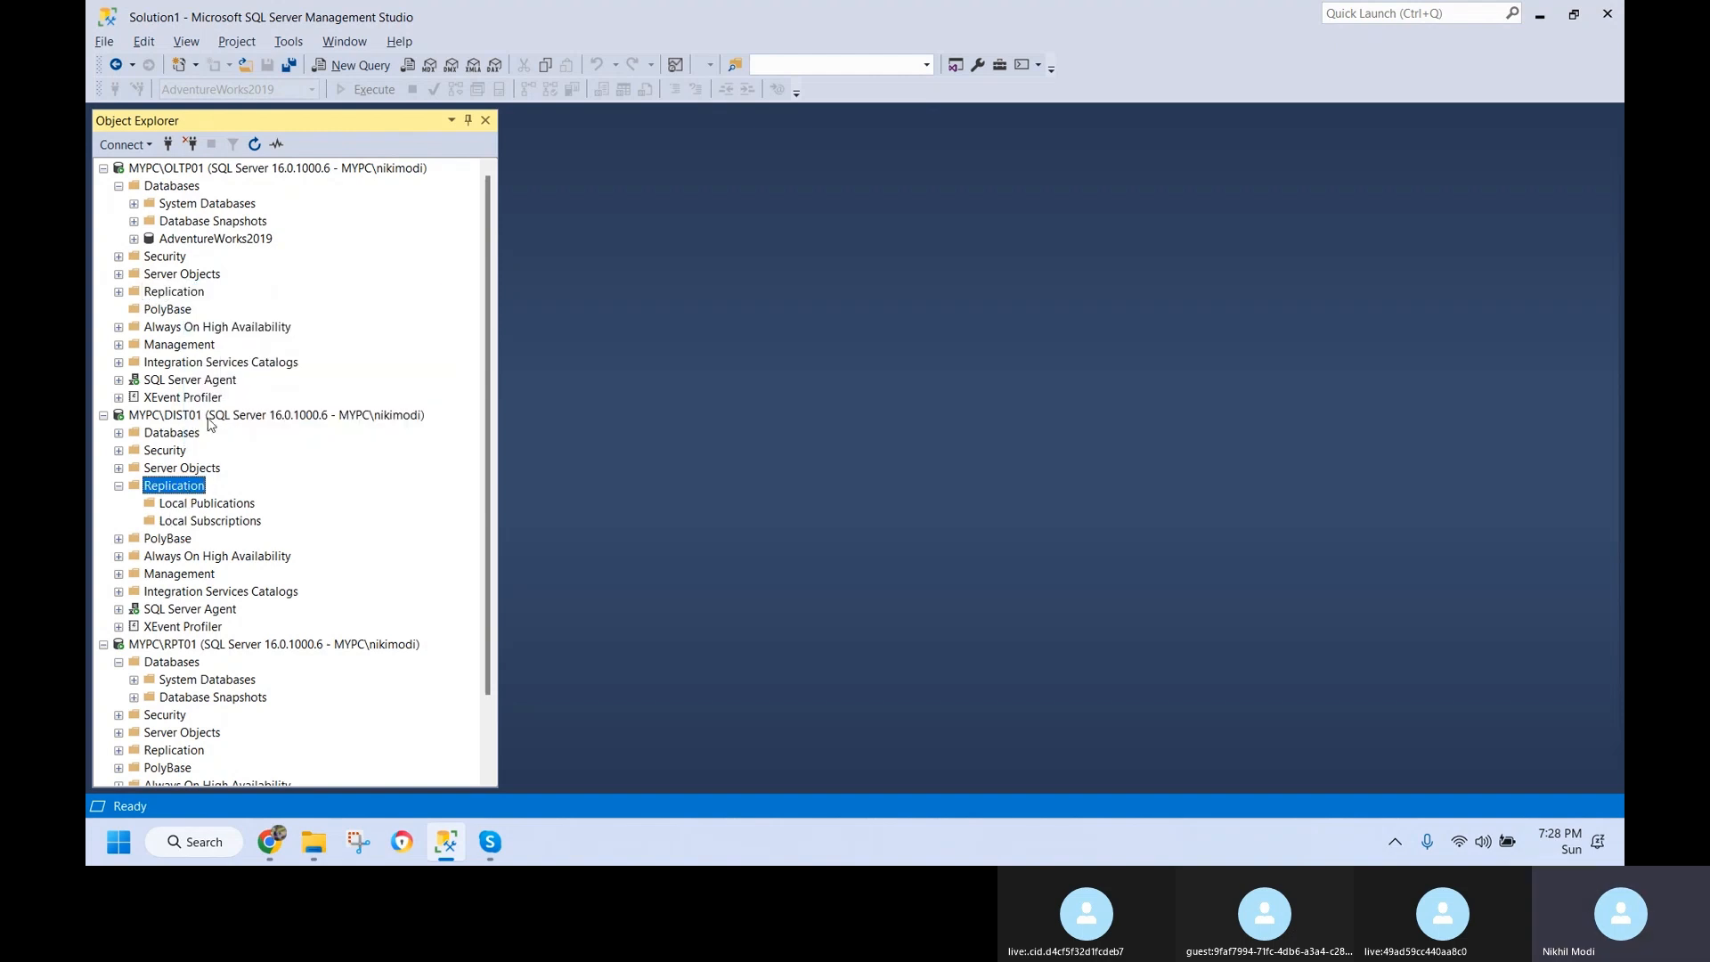
{"action": "right_click", "coordinate": [189, 491]}
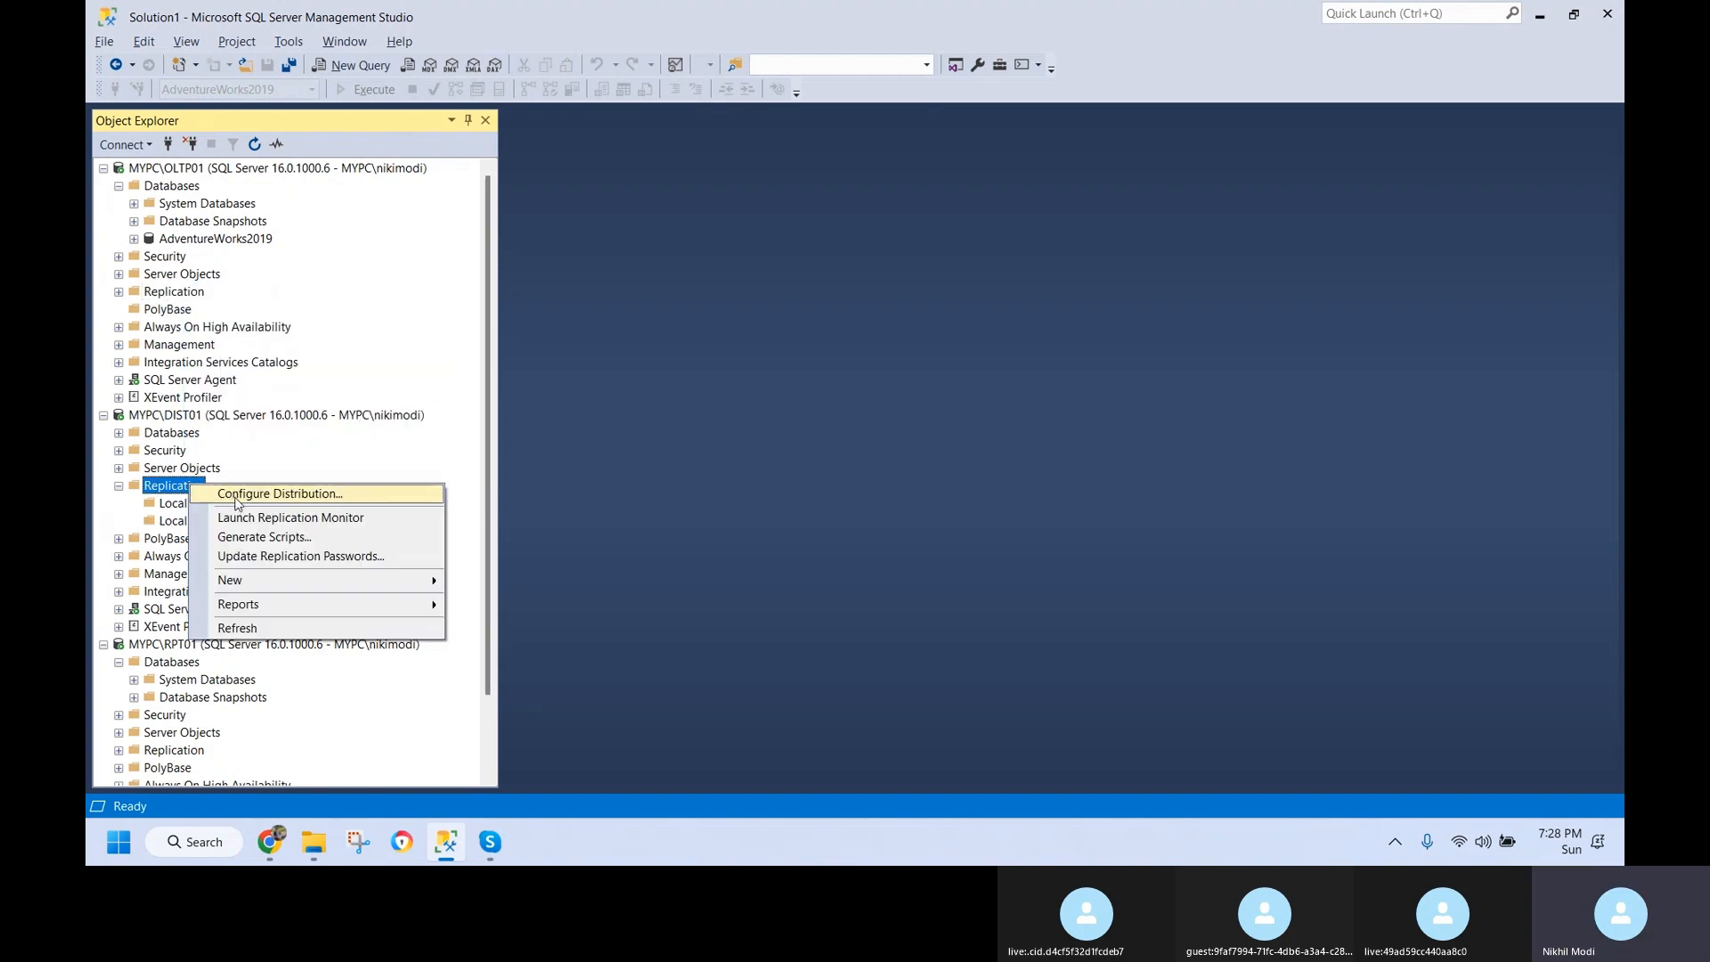
{"action": "left_click", "coordinate": [177, 753]}
{"action": "right_click", "coordinate": [202, 755]}
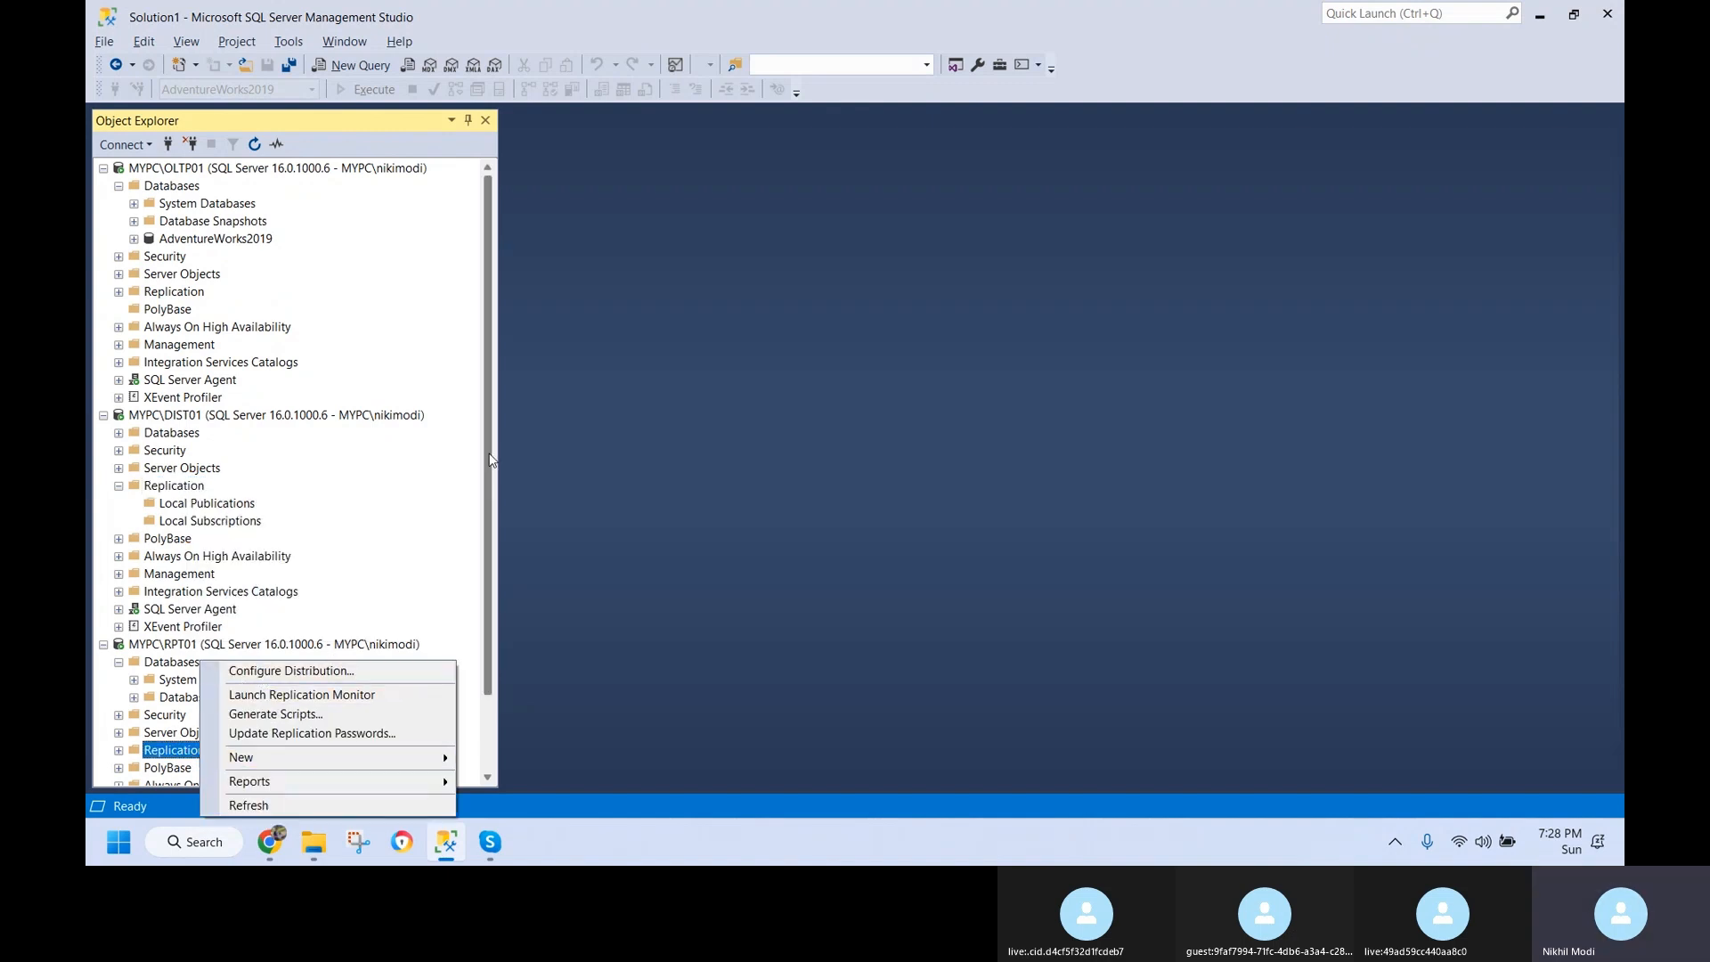
{"action": "mouse_move", "coordinate": [488, 456]}
{"action": "left_mouse_down"}
{"action": "mouse_move", "coordinate": [495, 483]}
{"action": "mouse_move", "coordinate": [496, 449]}
{"action": "left_mouse_up"}
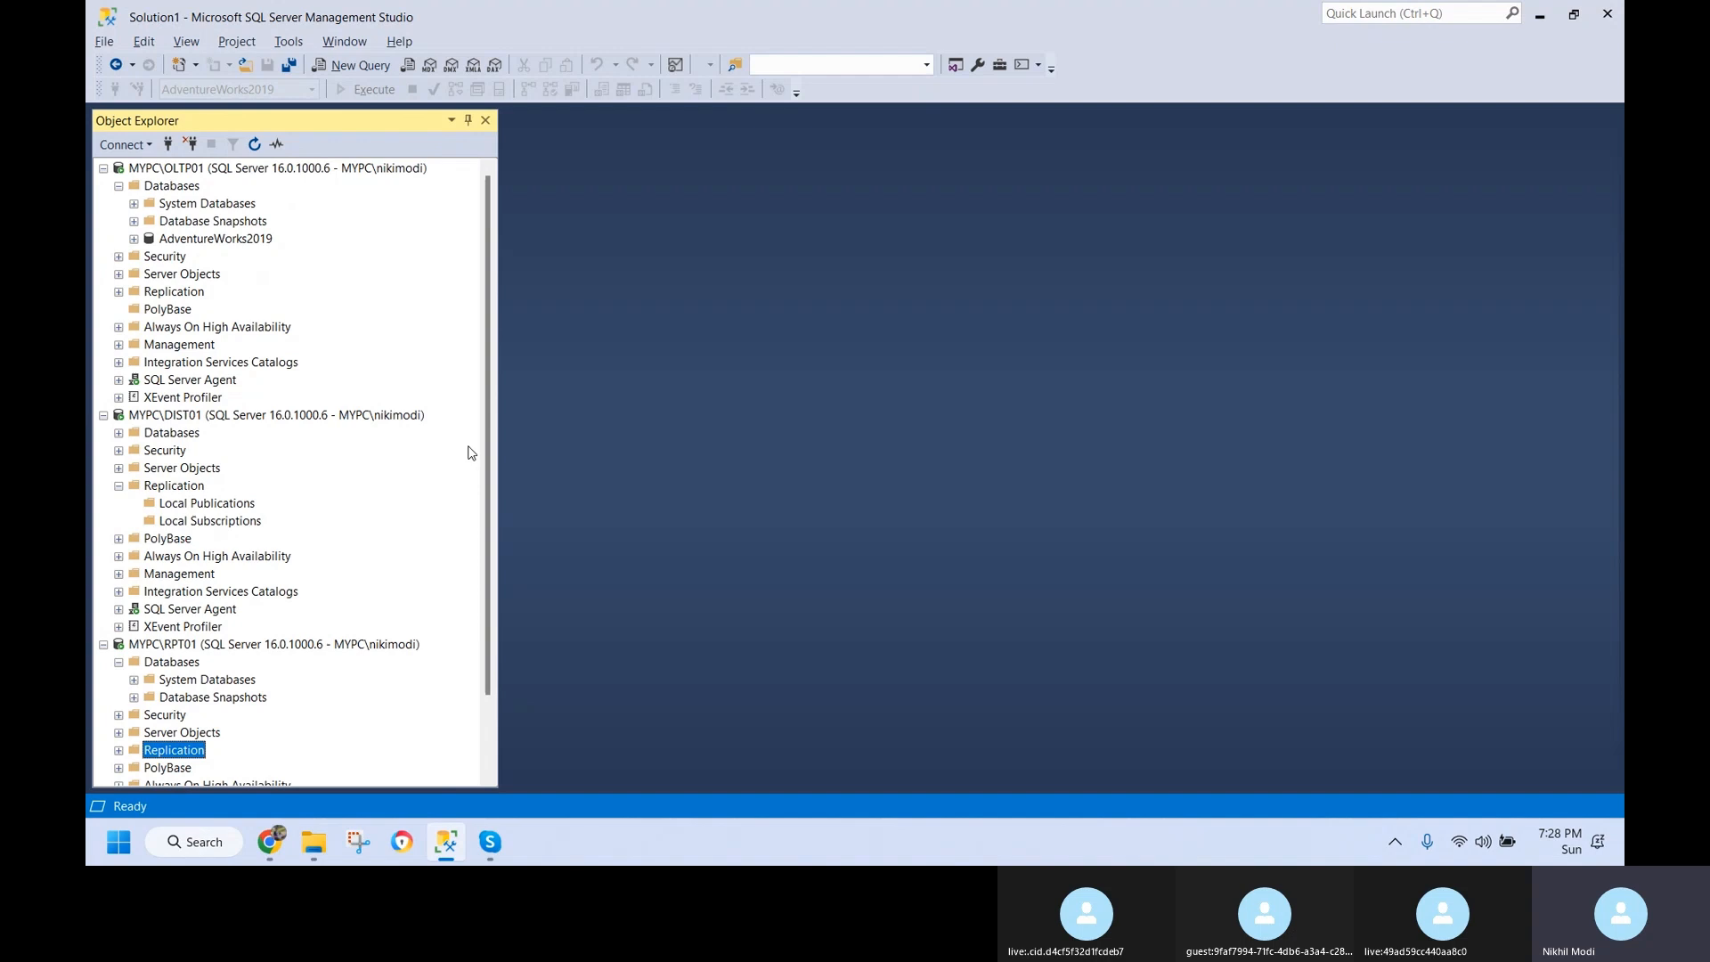
{"action": "right_click", "coordinate": [200, 755]}
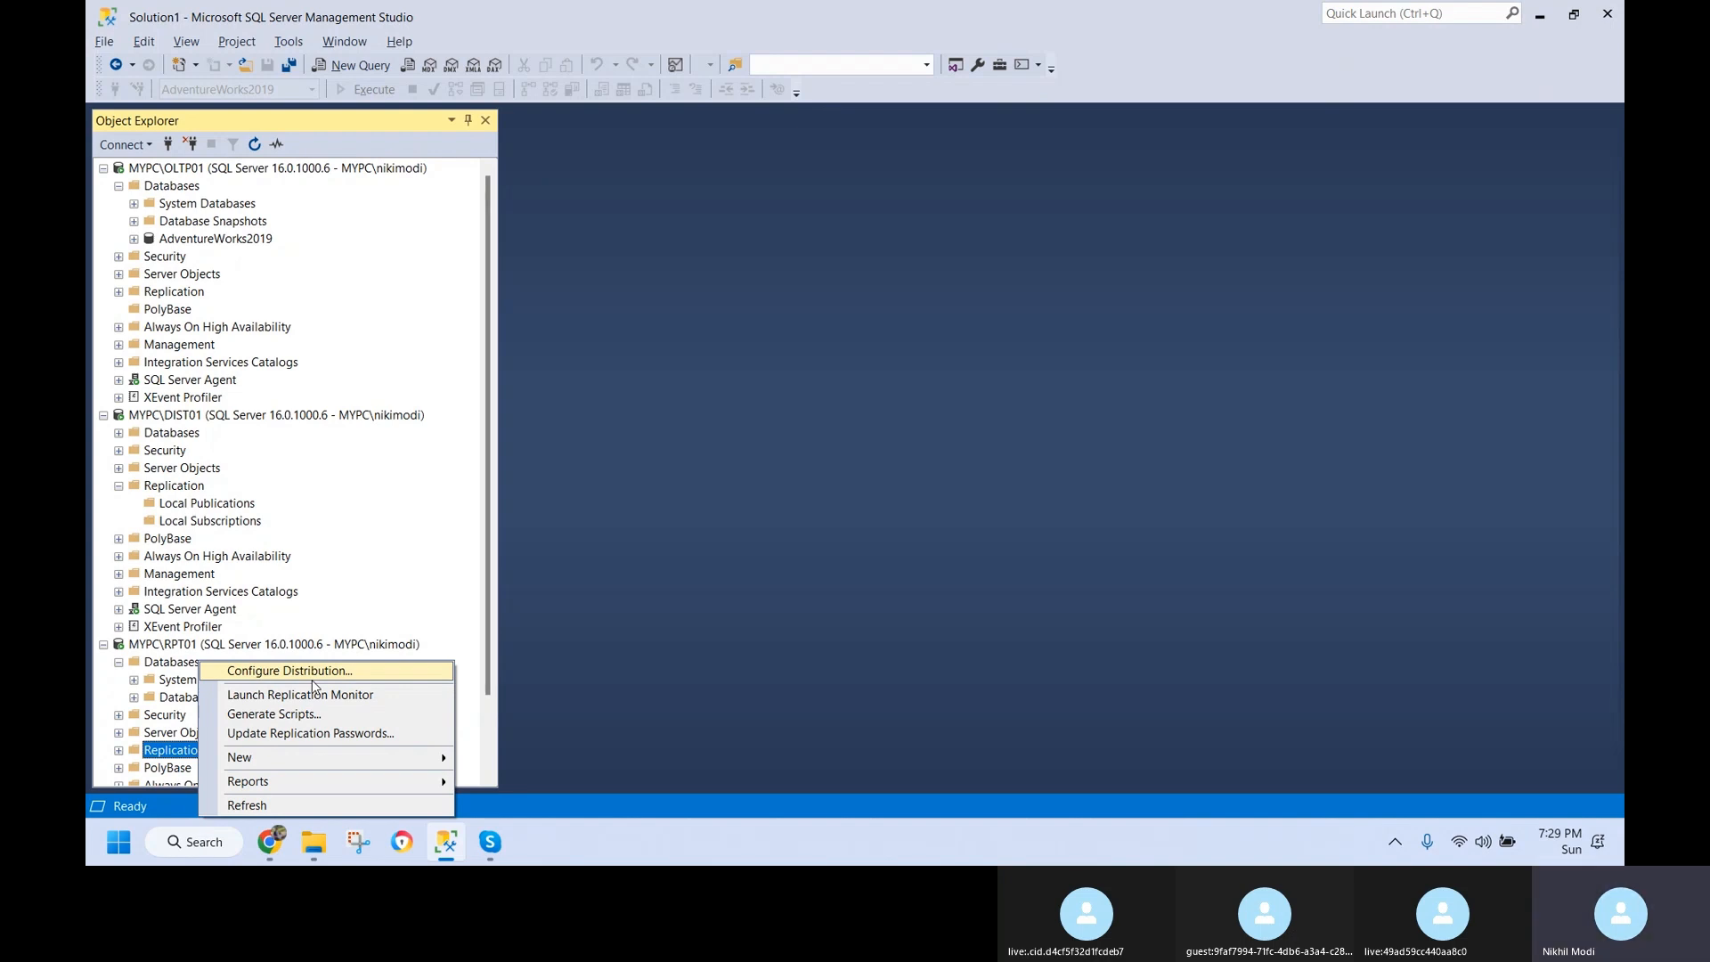
{"action": "left_click_drag", "start_coordinate": [489, 539], "coordinate": [492, 329]}
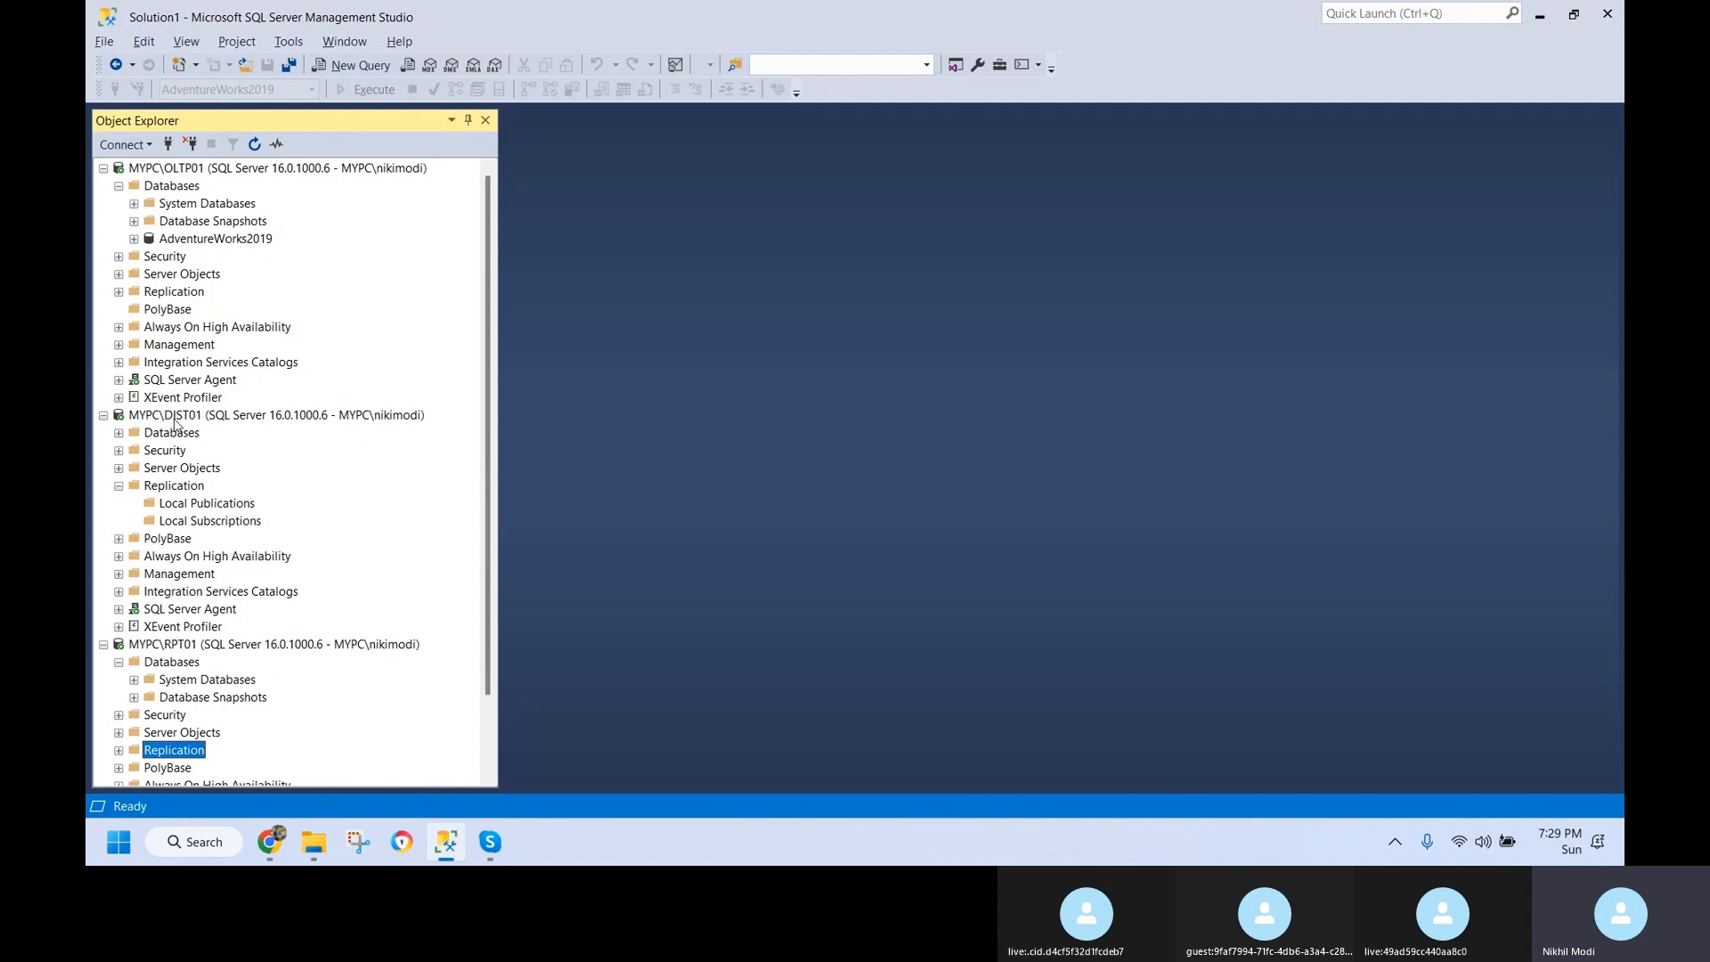
- Start configuring distribution on the DIST01 server, keep MYPC\DIST01 as its own Distributor, and continue to the snapshot folder settings
{"action": "left_click", "coordinate": [177, 488]}
{"action": "right_click", "coordinate": [182, 489]}
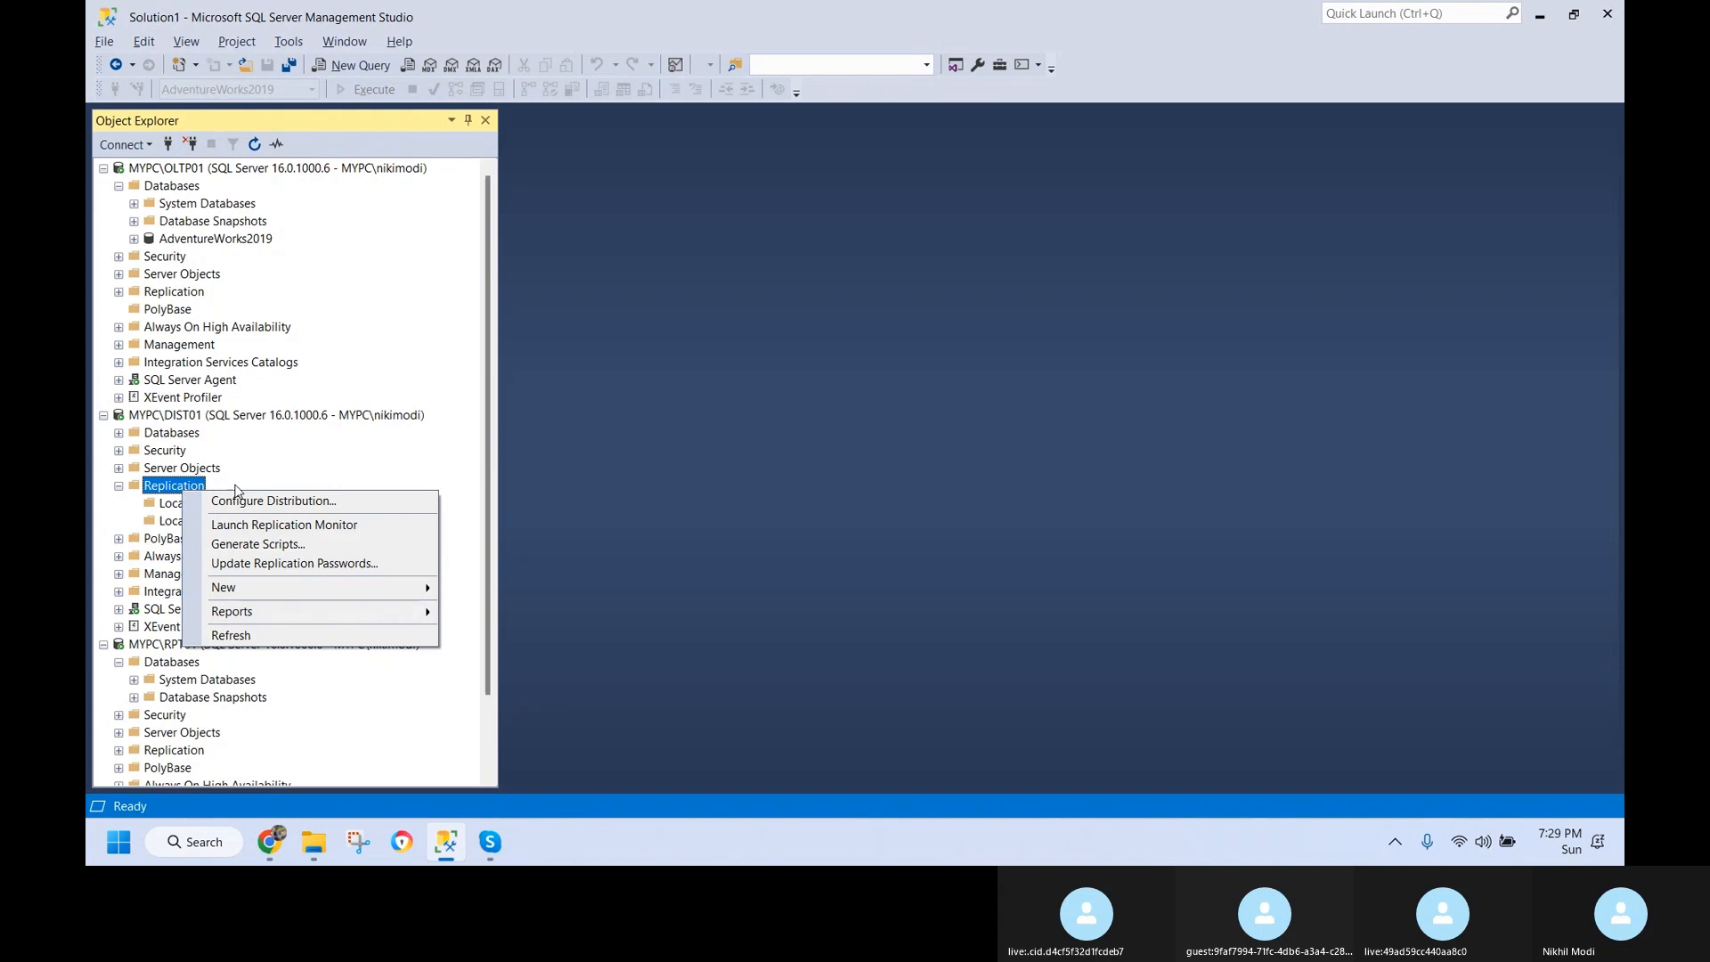
{"action": "left_click", "coordinate": [299, 504]}
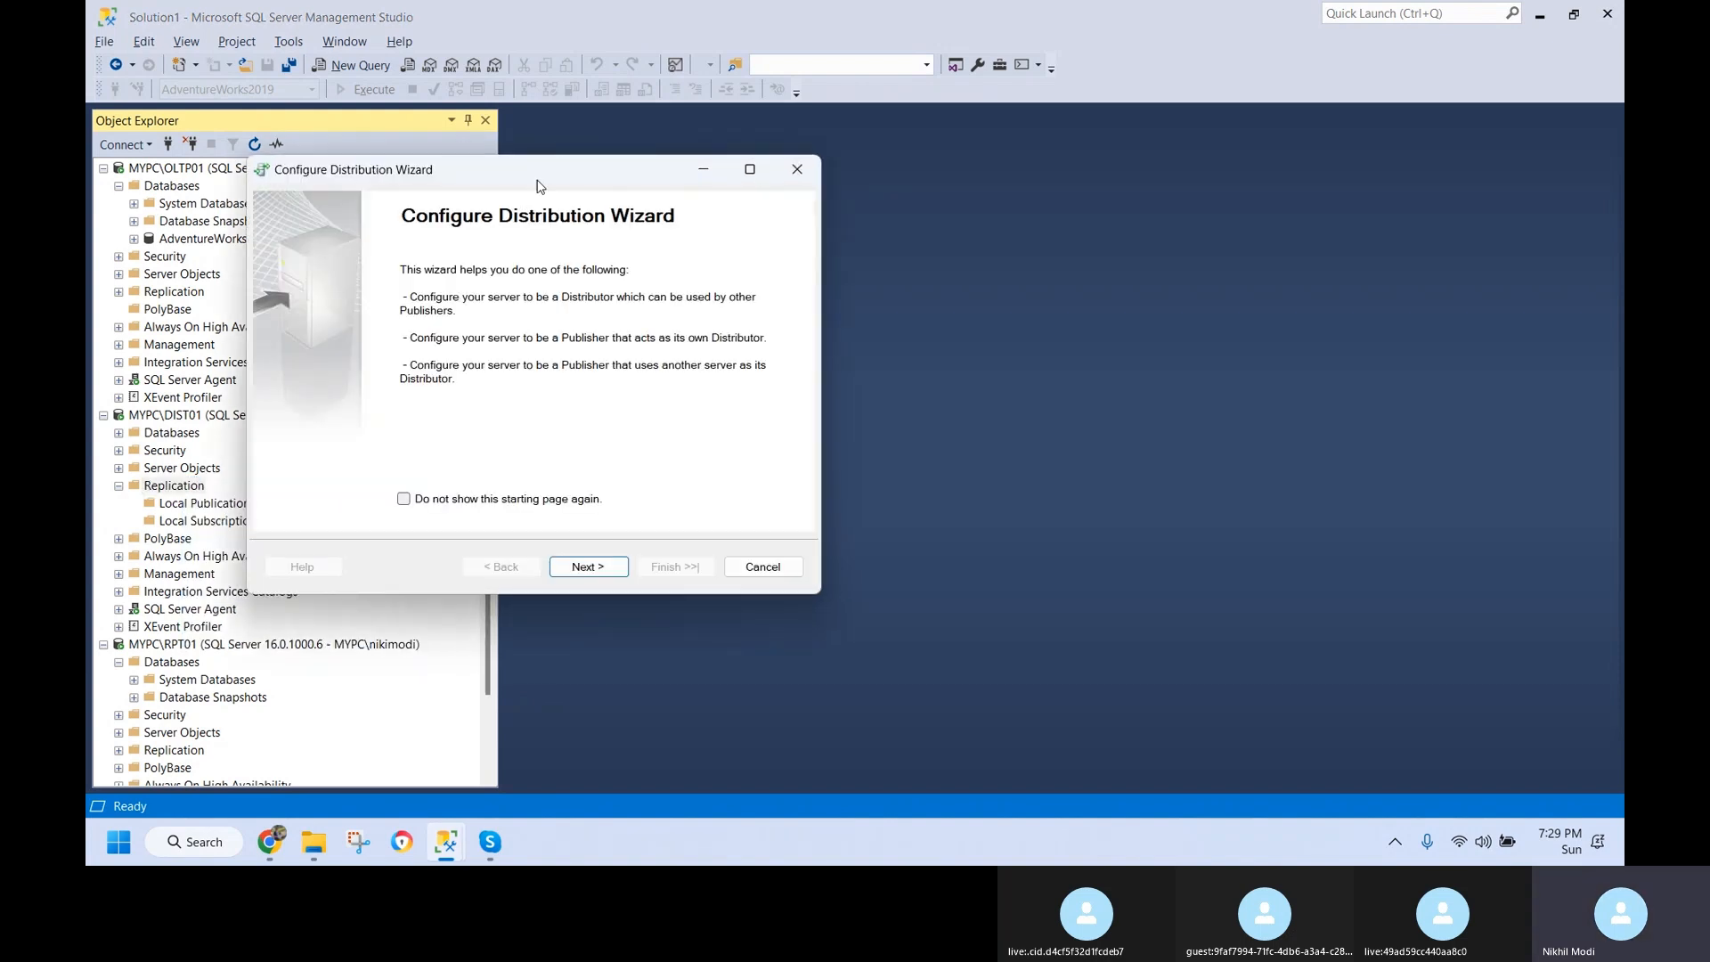
{"action": "left_click_drag", "start_coordinate": [539, 186], "coordinate": [850, 186]}
{"action": "left_click", "coordinate": [923, 572]}
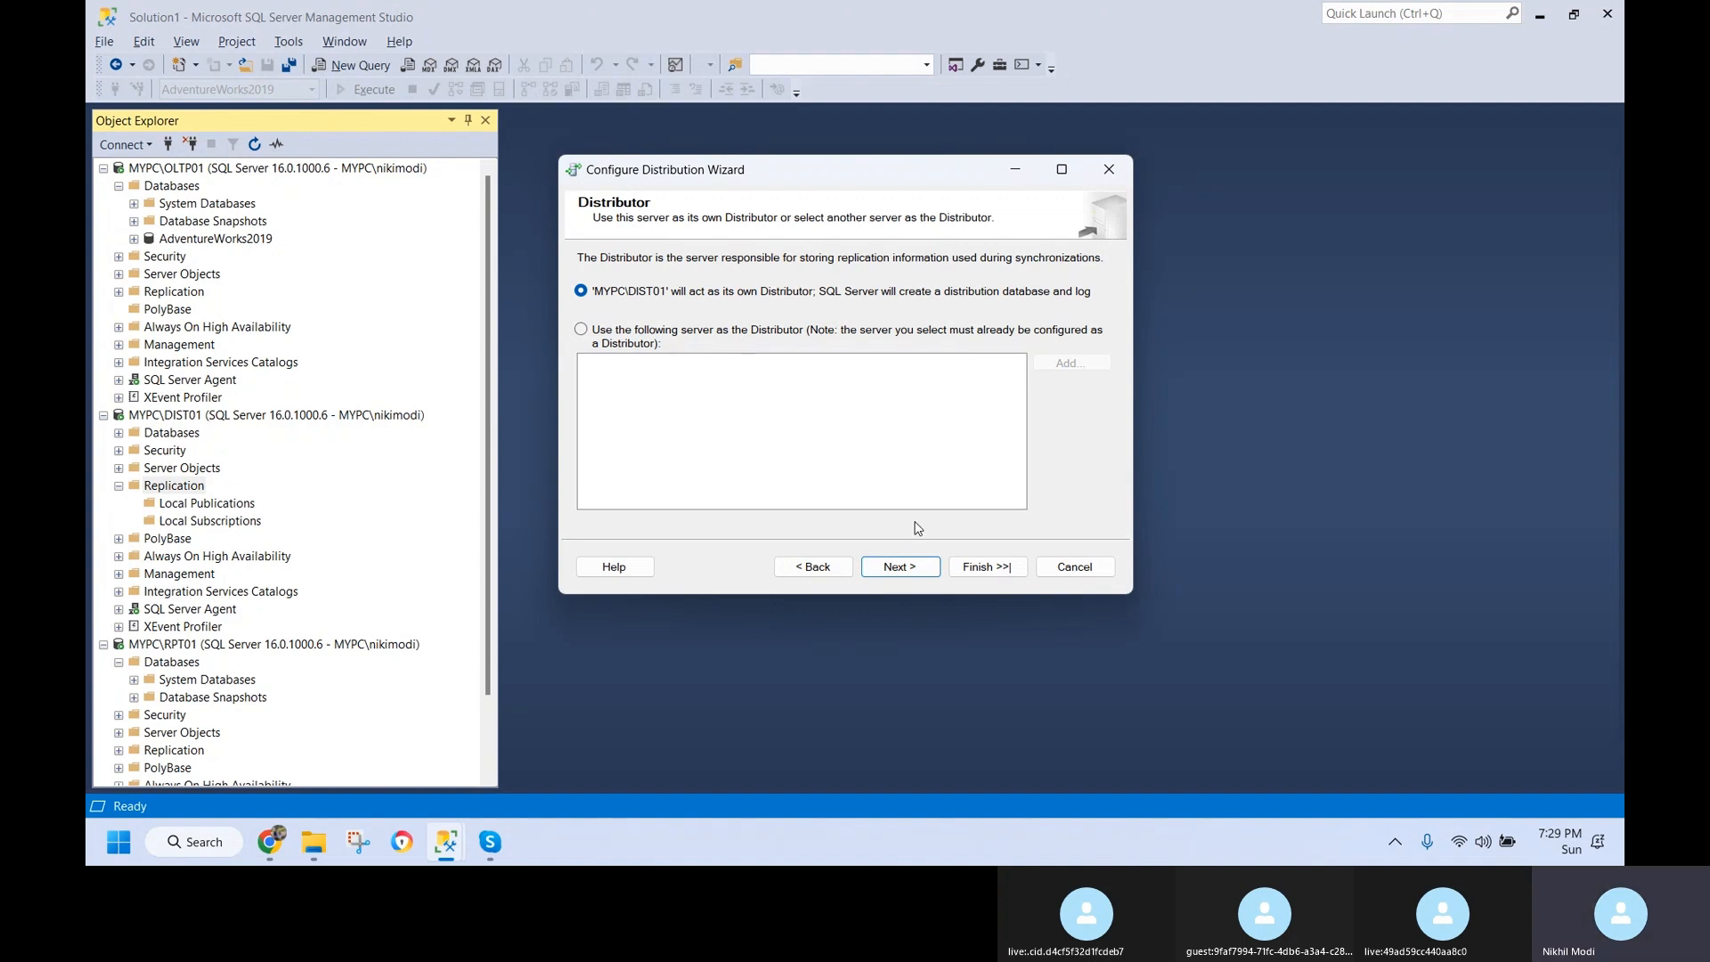
{"action": "left_click", "coordinate": [899, 567]}
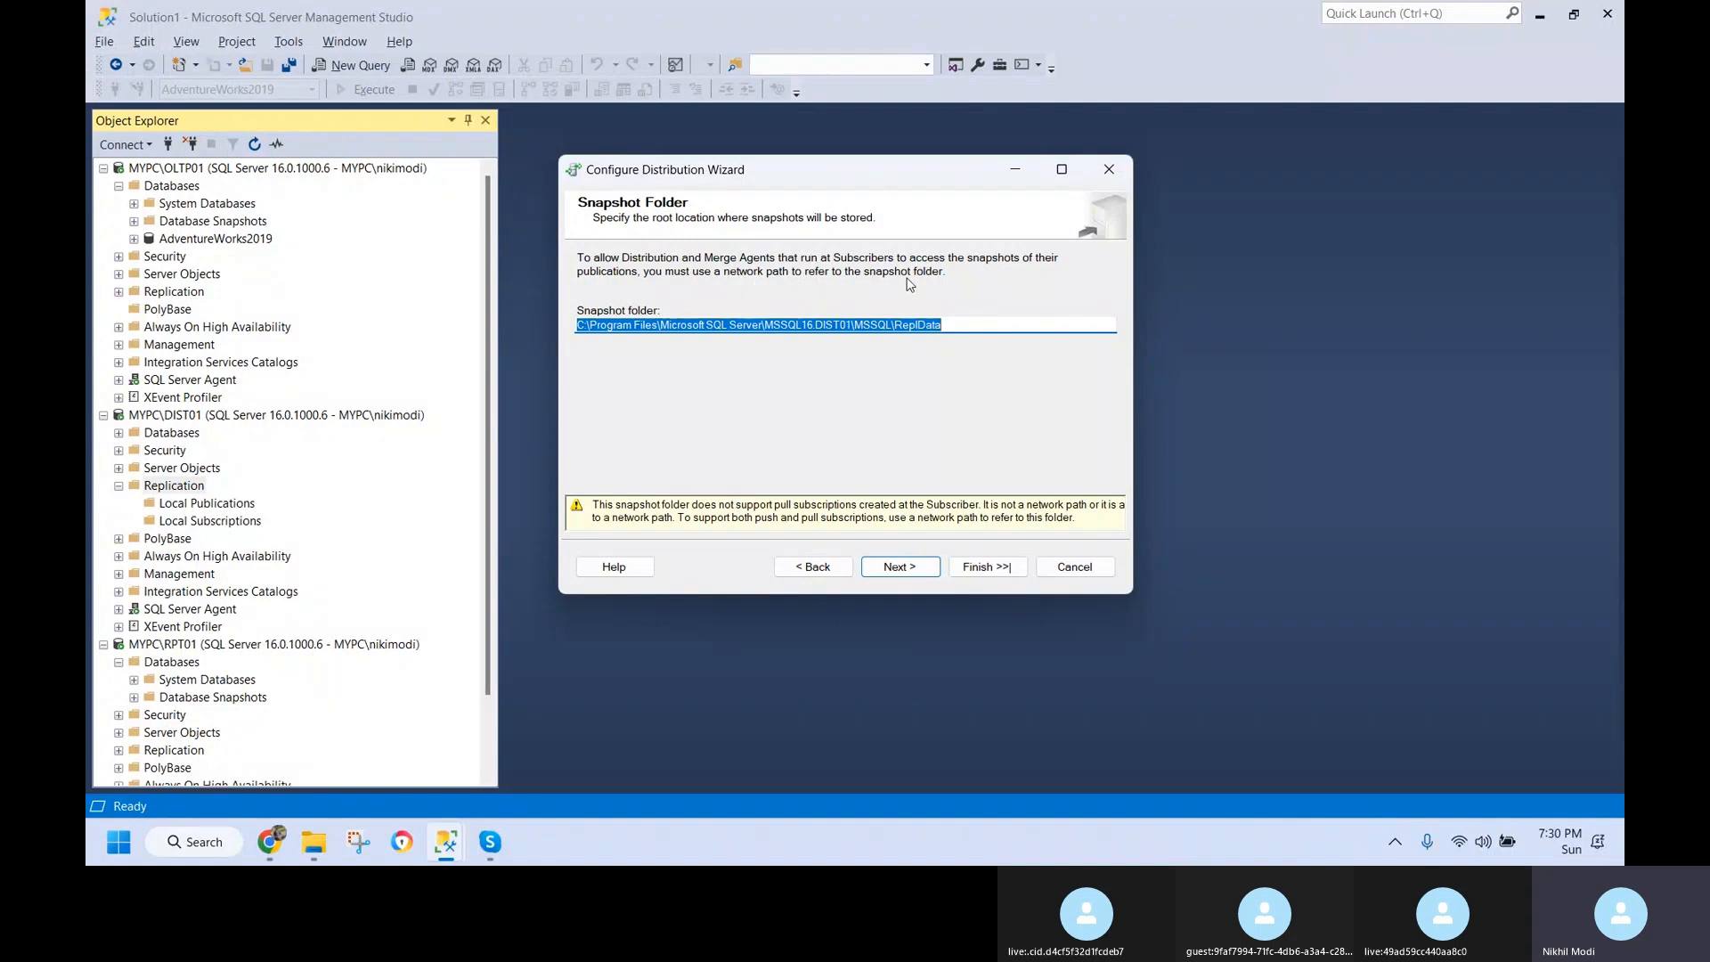
- Check the default snapshot folder path in the Configure Distribution Wizard
{"action": "left_click", "coordinate": [597, 329]}
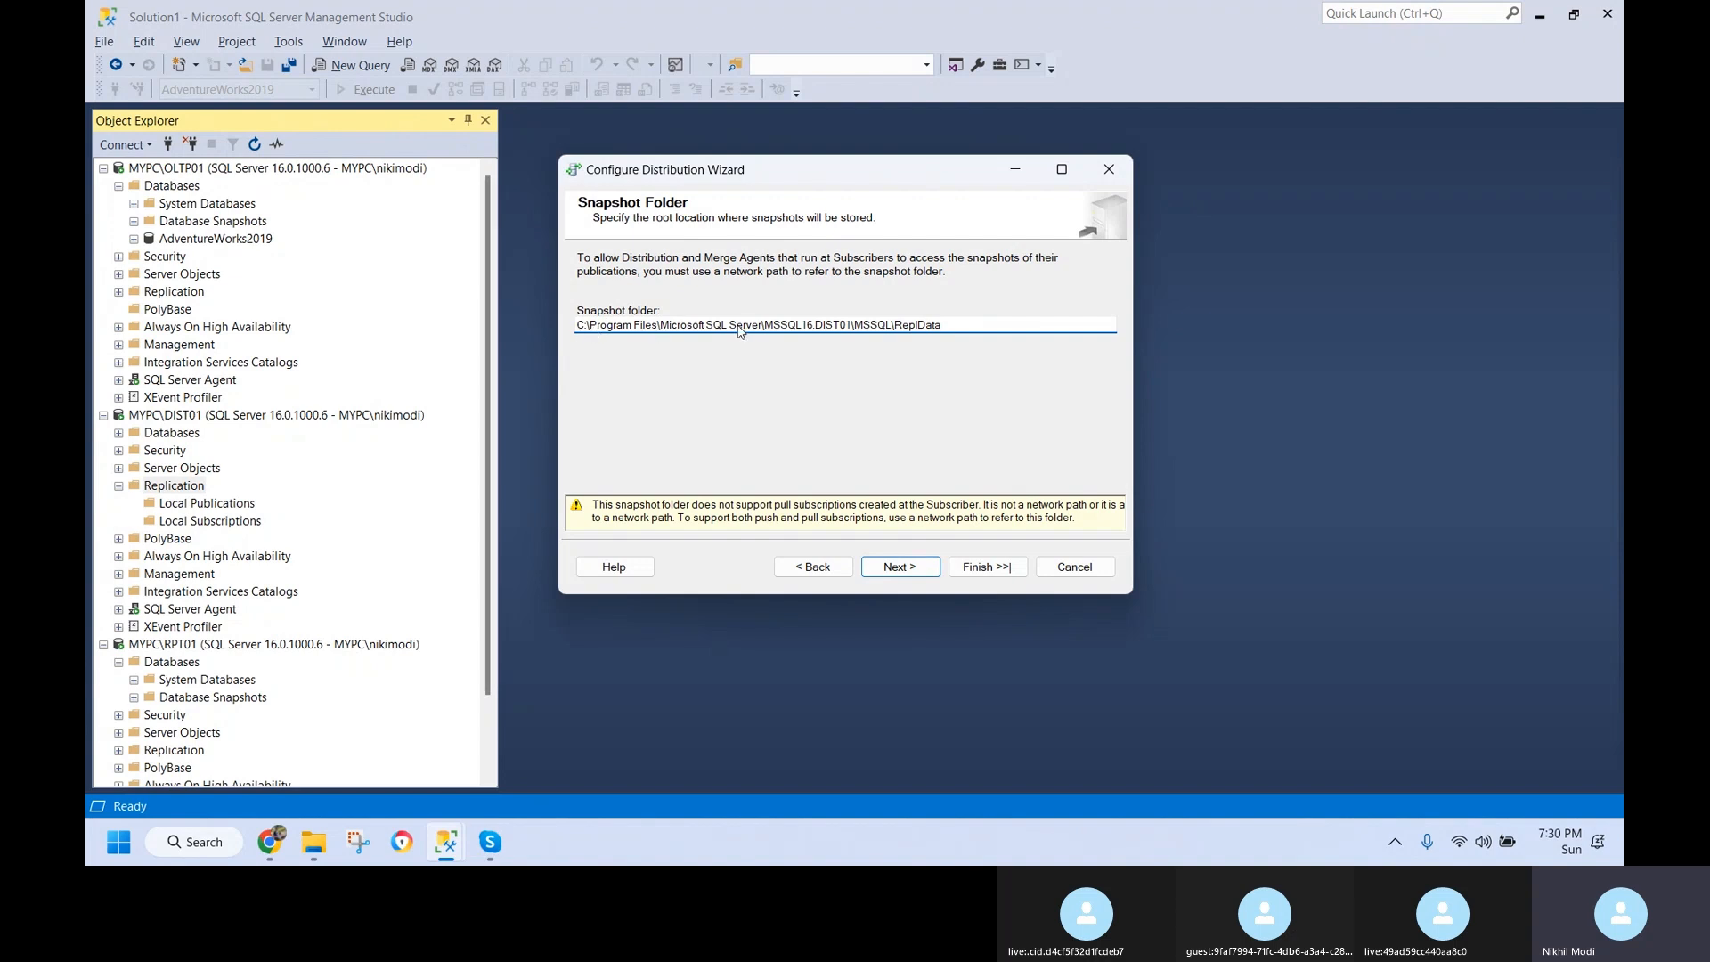
{"action": "left_click", "coordinate": [965, 329]}
{"action": "left_click_drag", "start_coordinate": [965, 329], "coordinate": [538, 323]}
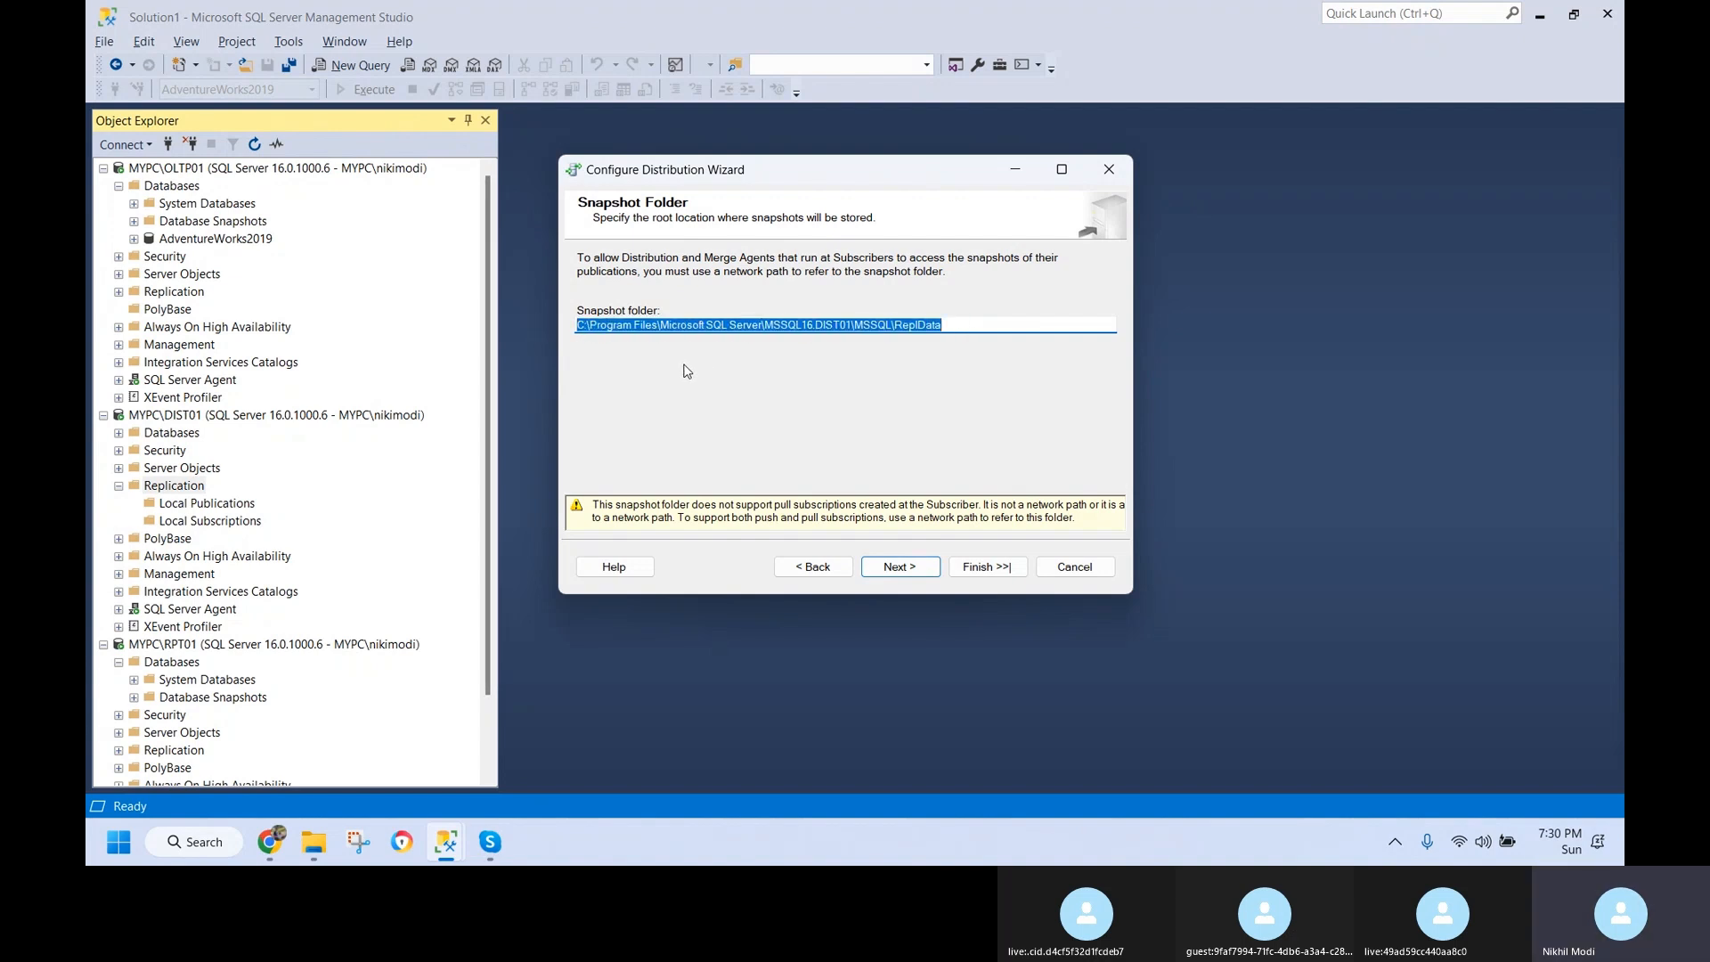
- Switch to File Explorer and create a folder named ReplData inside C:\Replication
{"action": "left_click", "coordinate": [314, 853]}
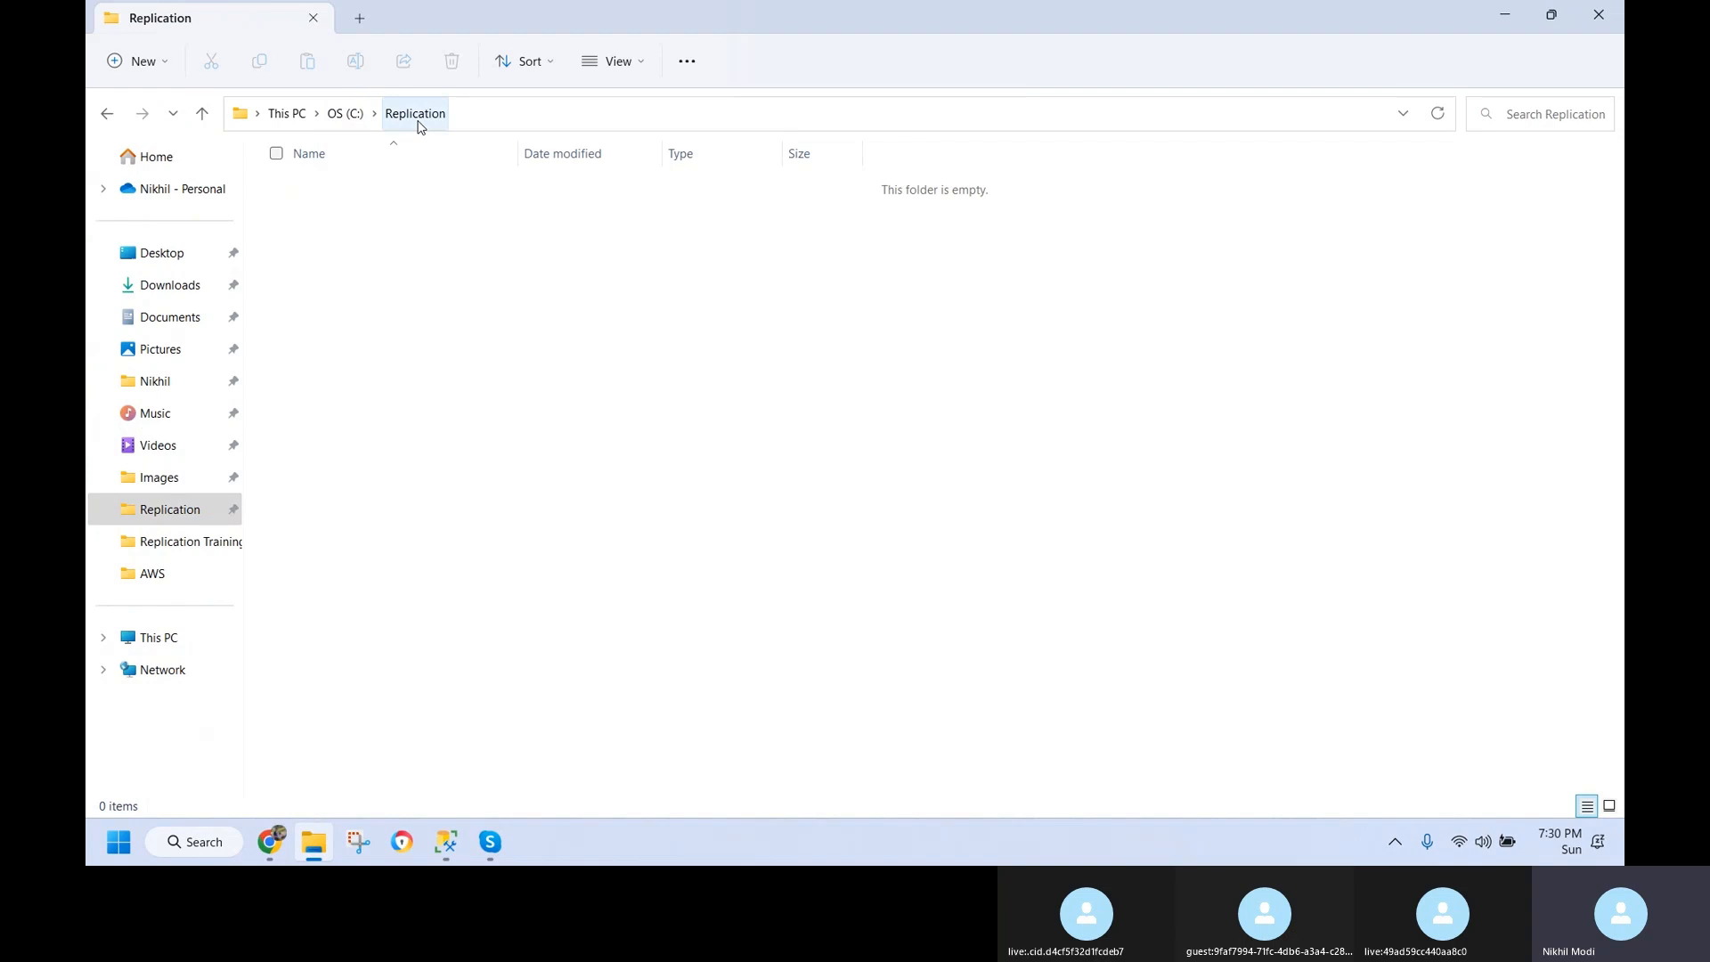
{"action": "left_click", "coordinate": [158, 64]}
{"action": "left_click", "coordinate": [158, 108]}
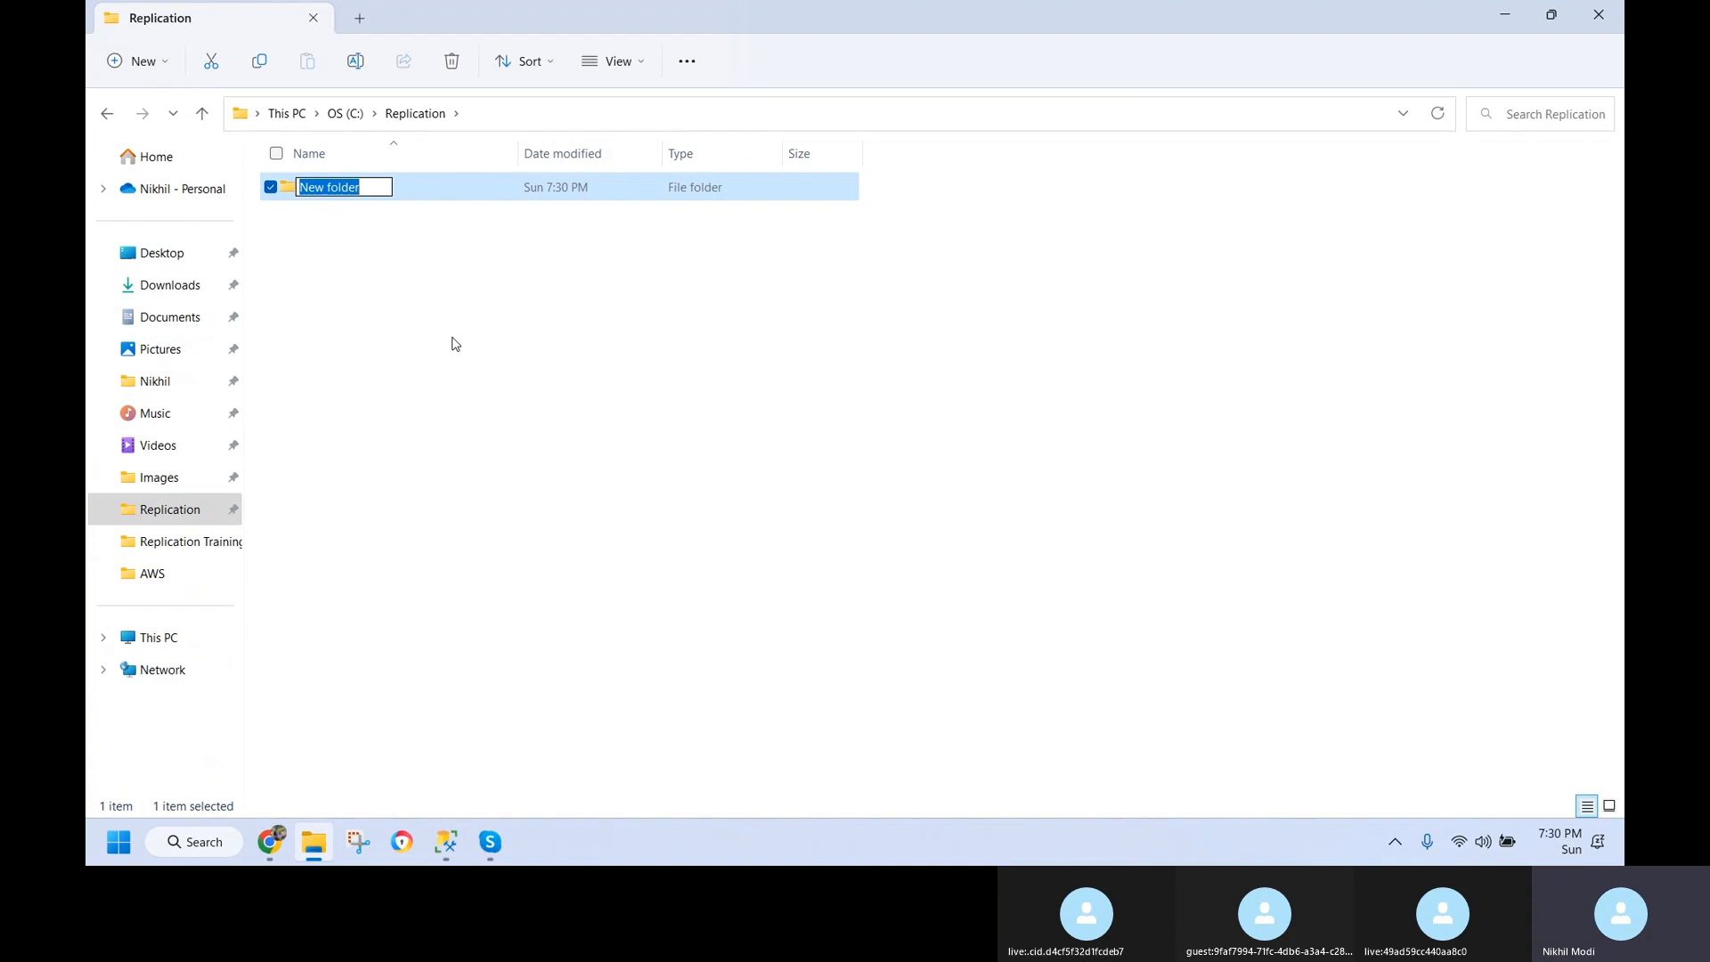
{"action": "type", "text": "ReplData"}
{"action": "key", "text": "Return"}
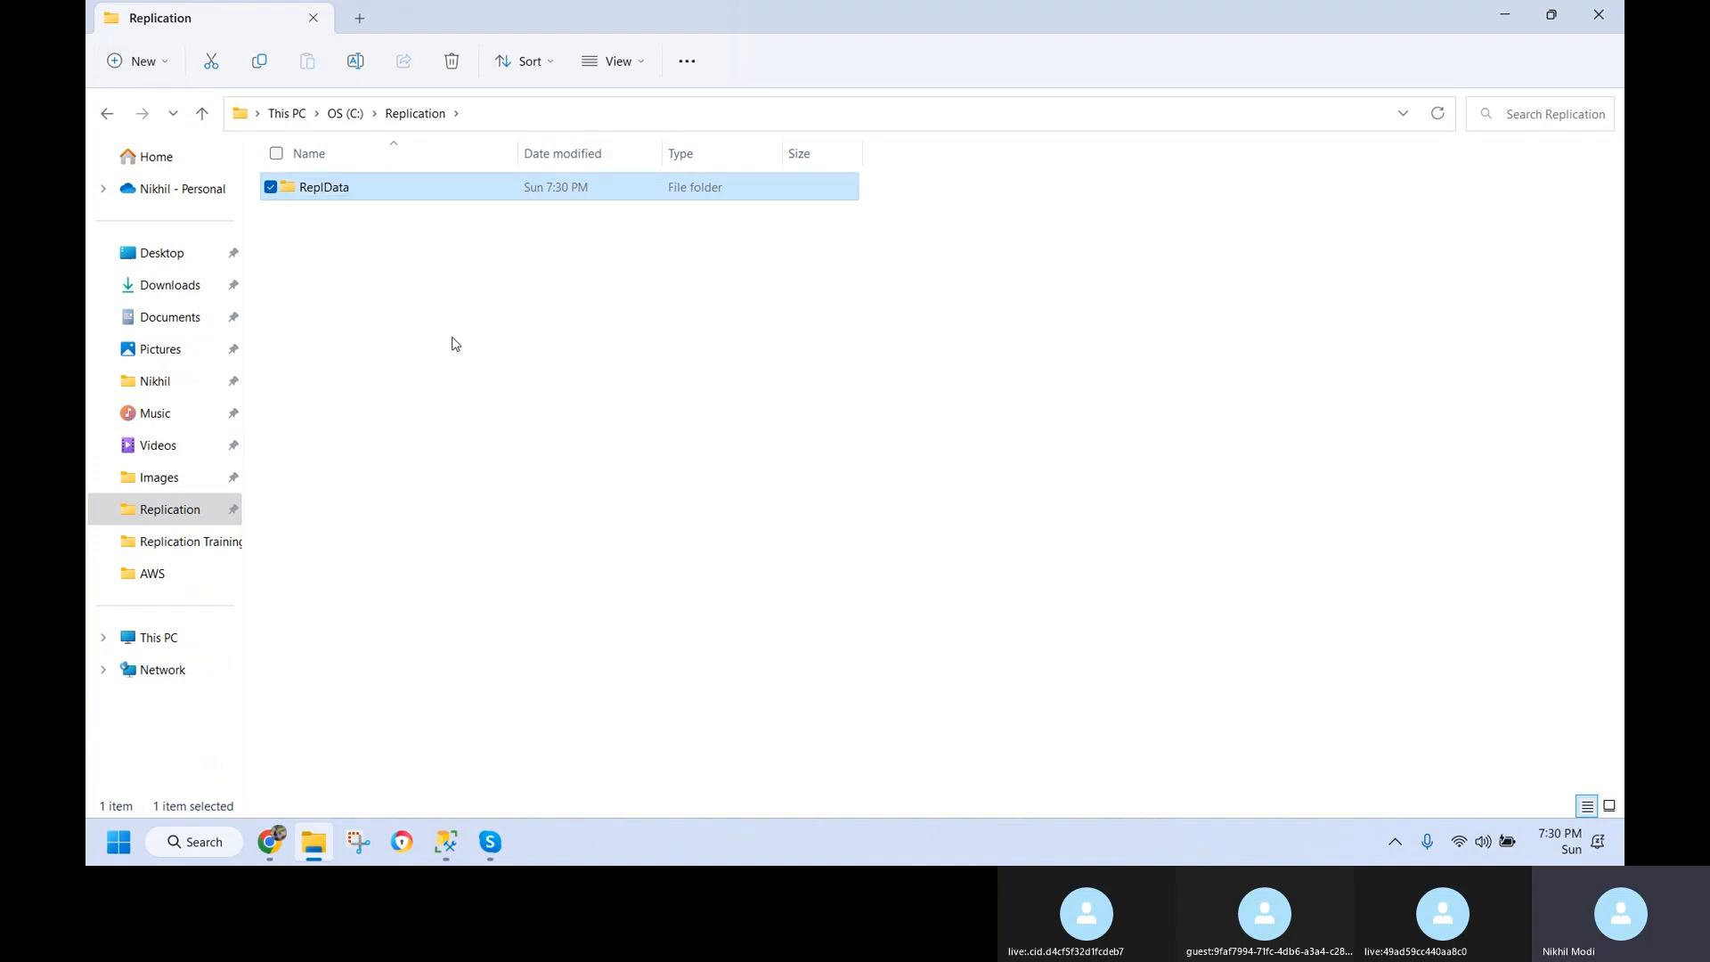
- Share the ReplData folder on the network with its owner account and close the folder's properties
{"action": "right_click", "coordinate": [337, 199]}
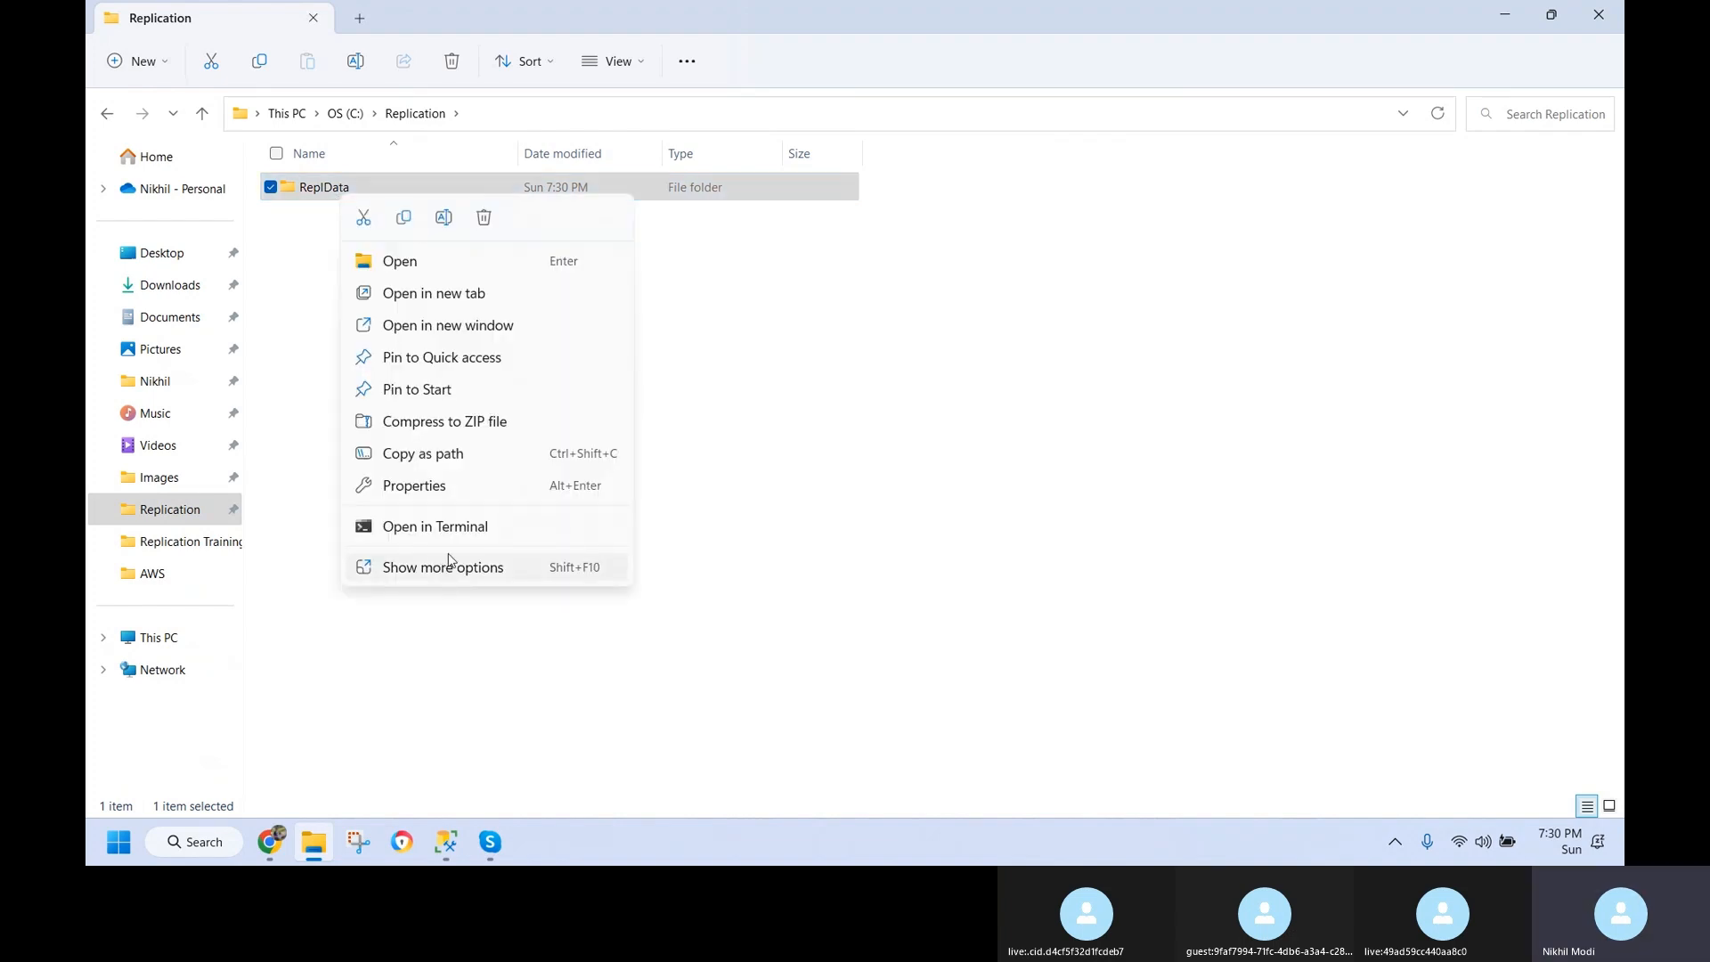
{"action": "left_click", "coordinate": [459, 495]}
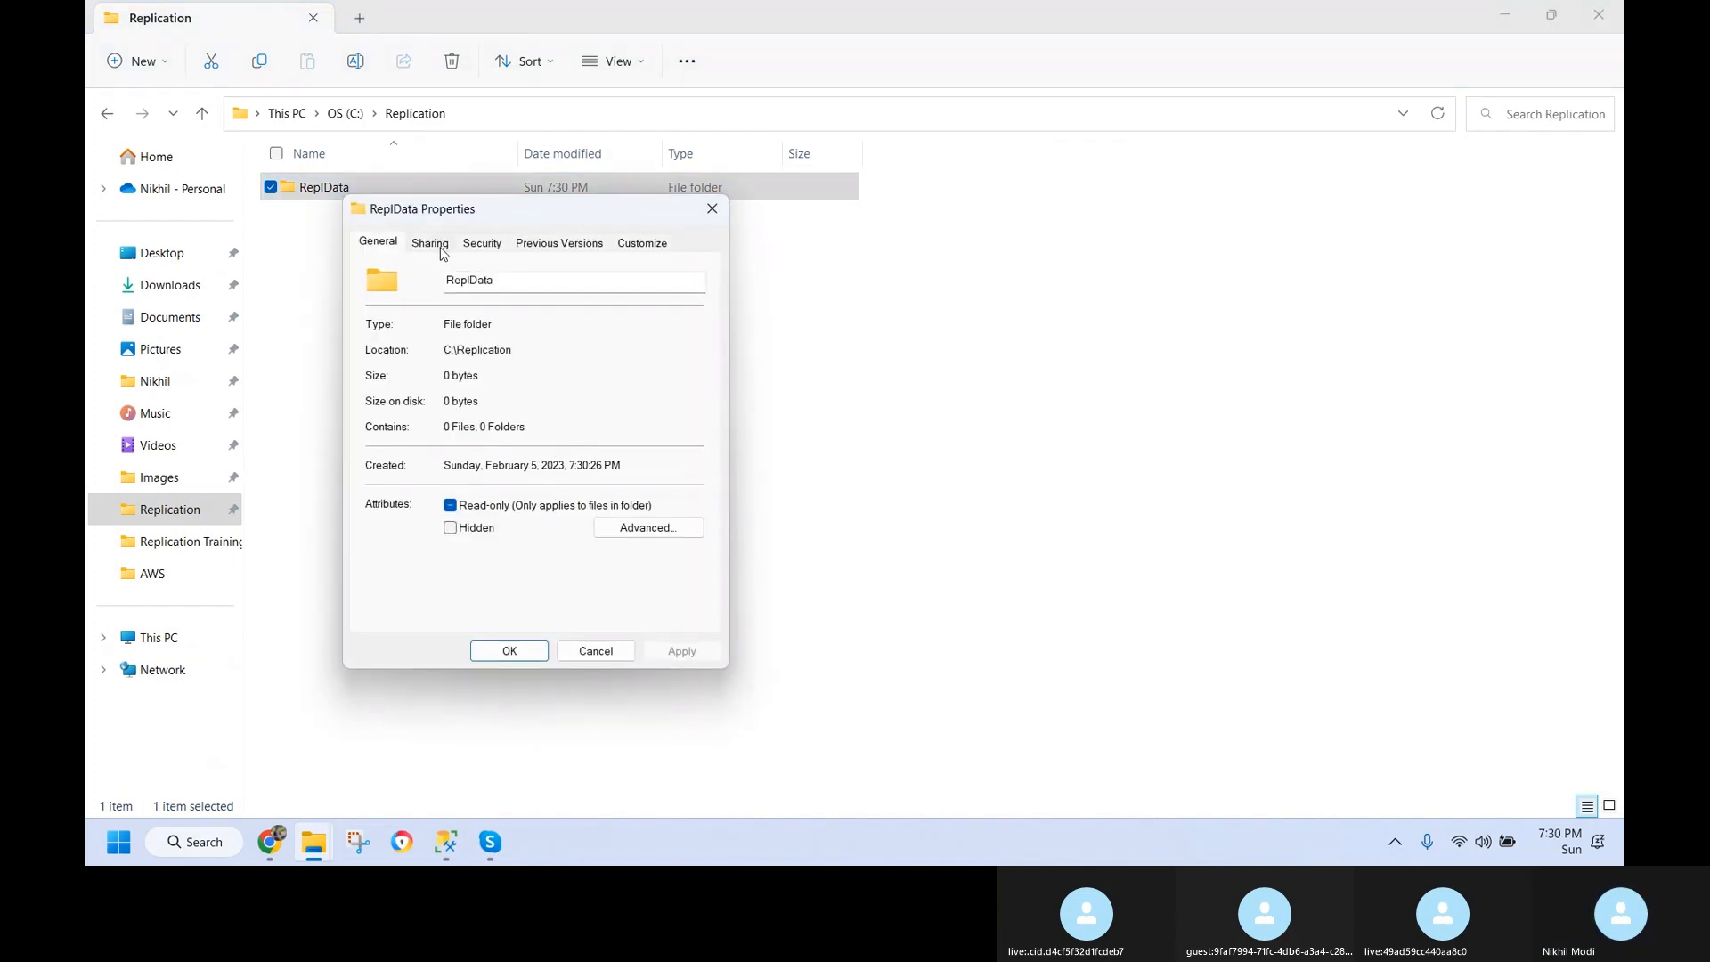
{"action": "left_click", "coordinate": [431, 245]}
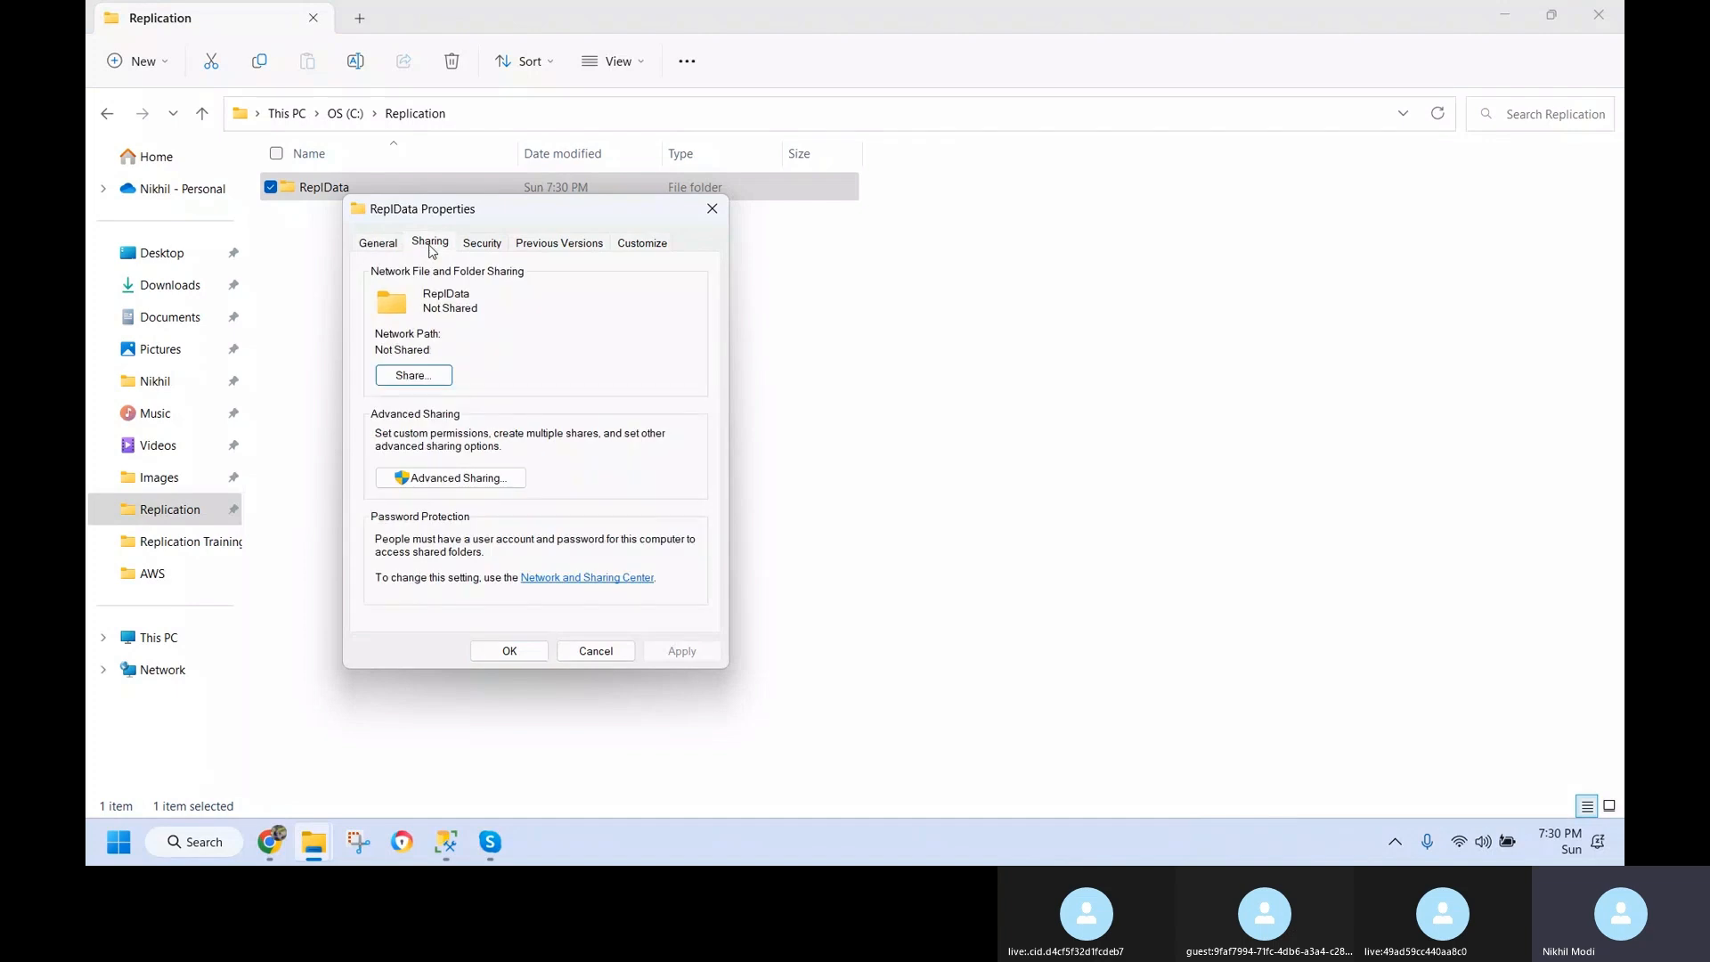
{"action": "left_click", "coordinate": [433, 381]}
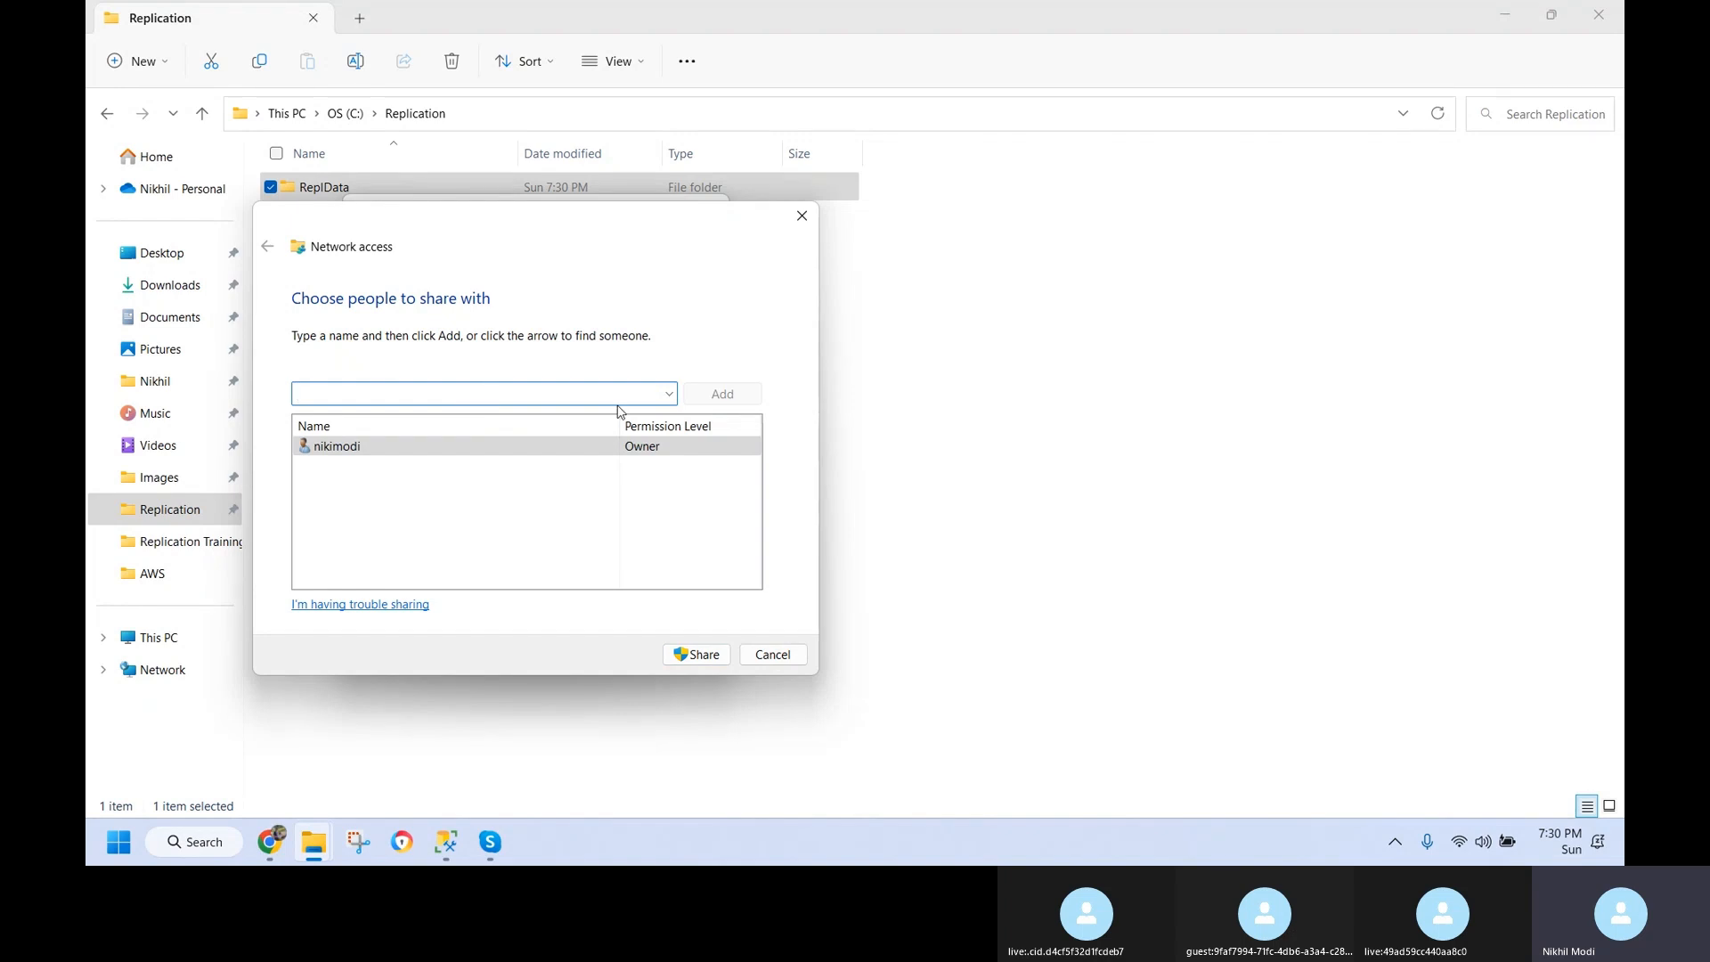
{"action": "left_click", "coordinate": [753, 653]}
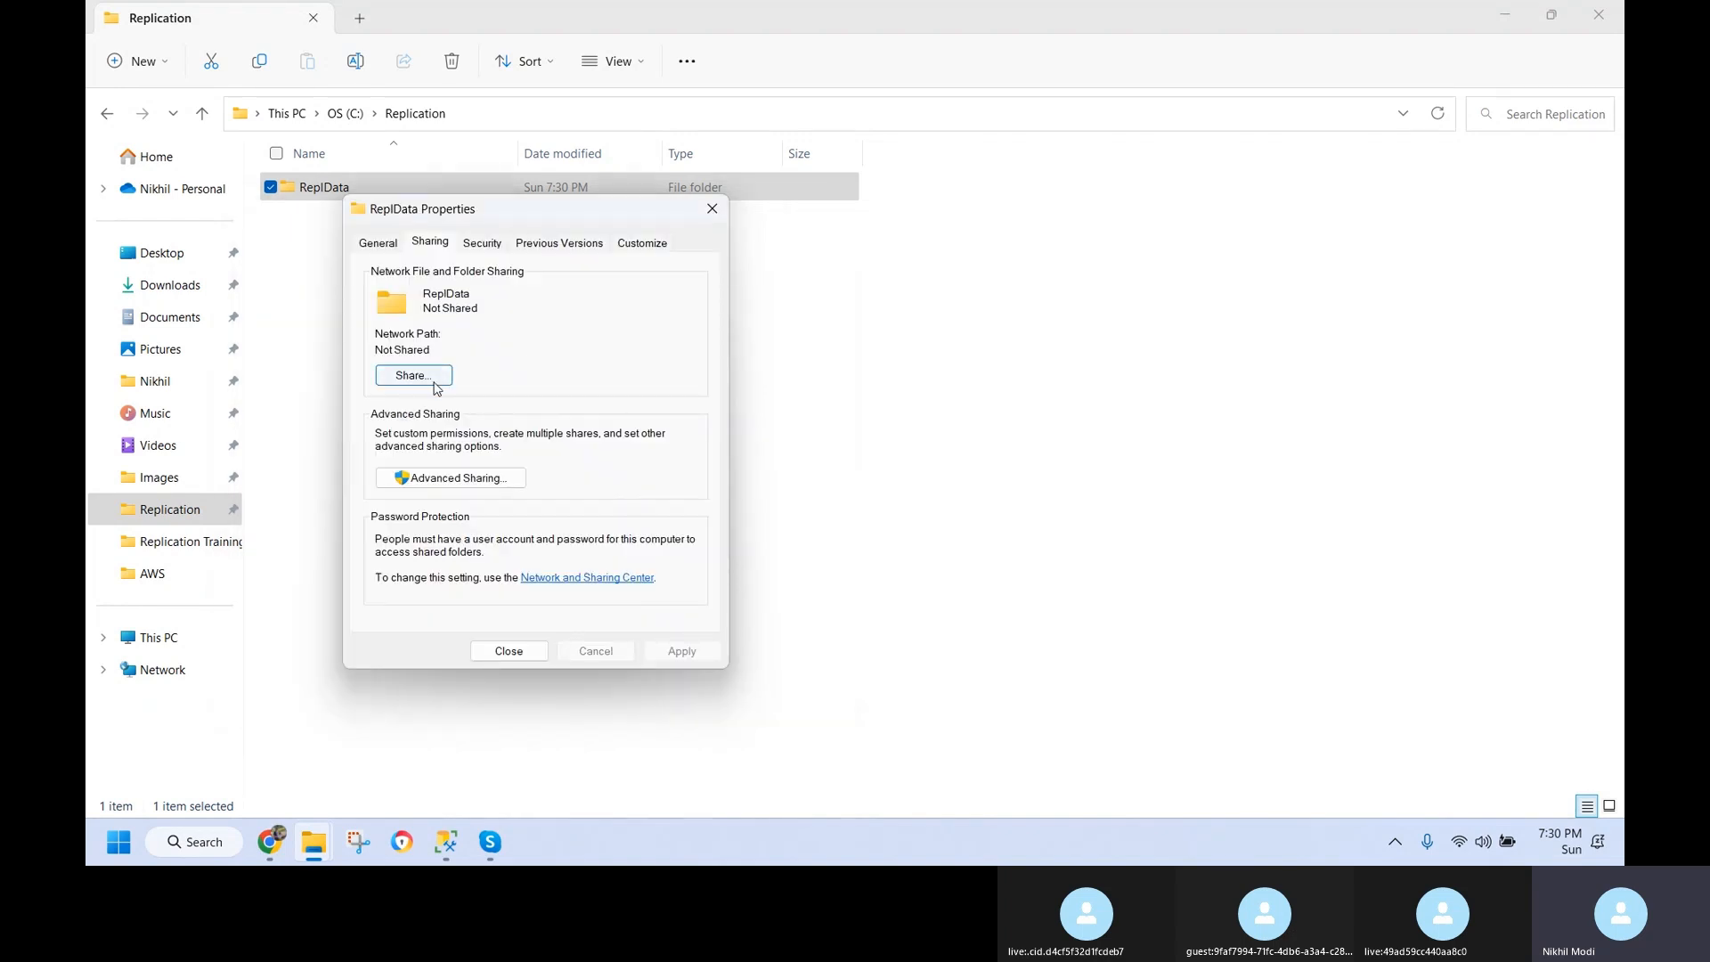
{"action": "left_click", "coordinate": [435, 378]}
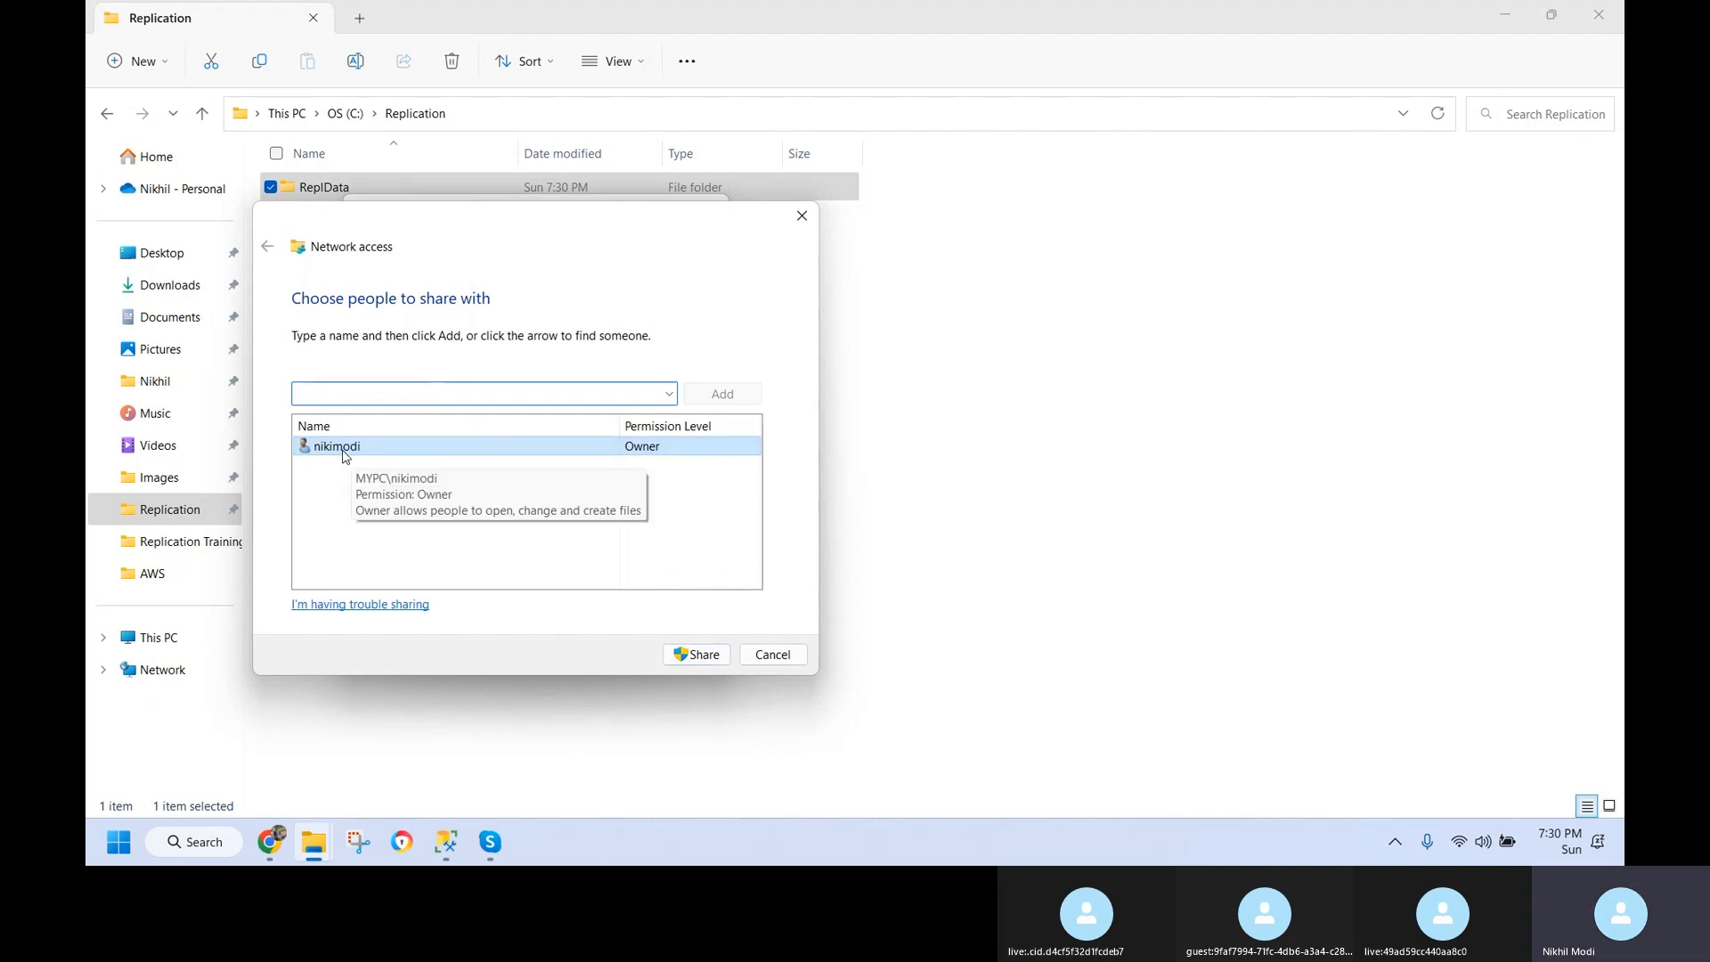
{"action": "left_click", "coordinate": [700, 657]}
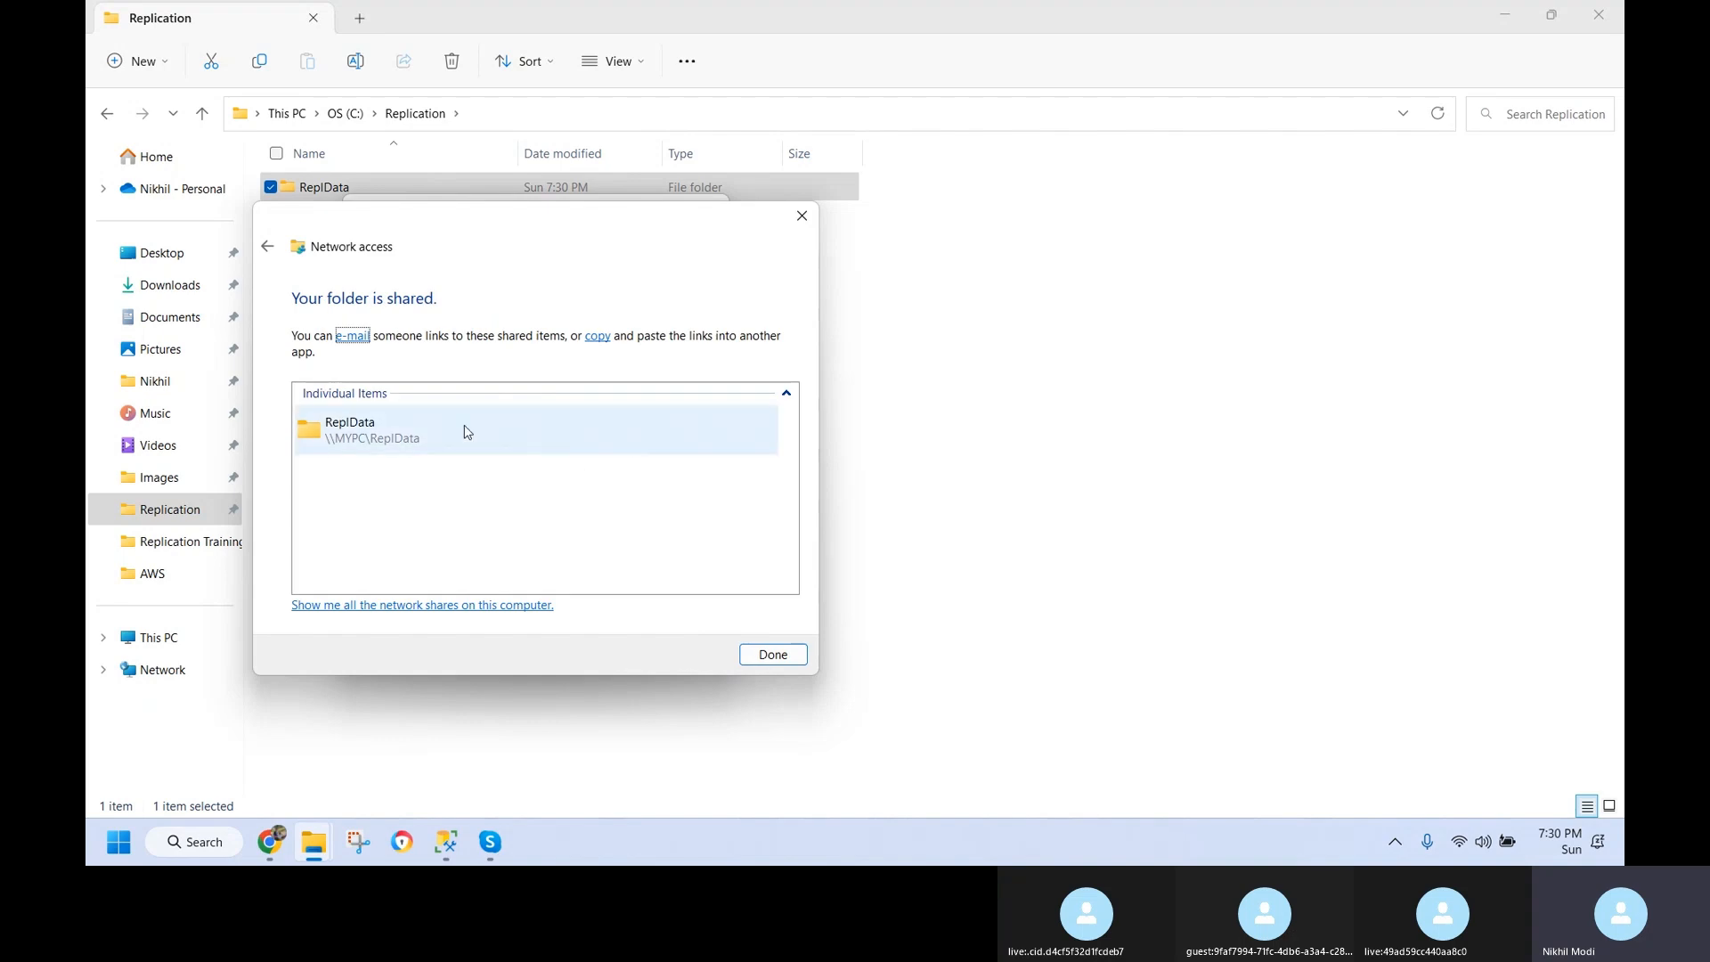
{"action": "left_click", "coordinate": [754, 656]}
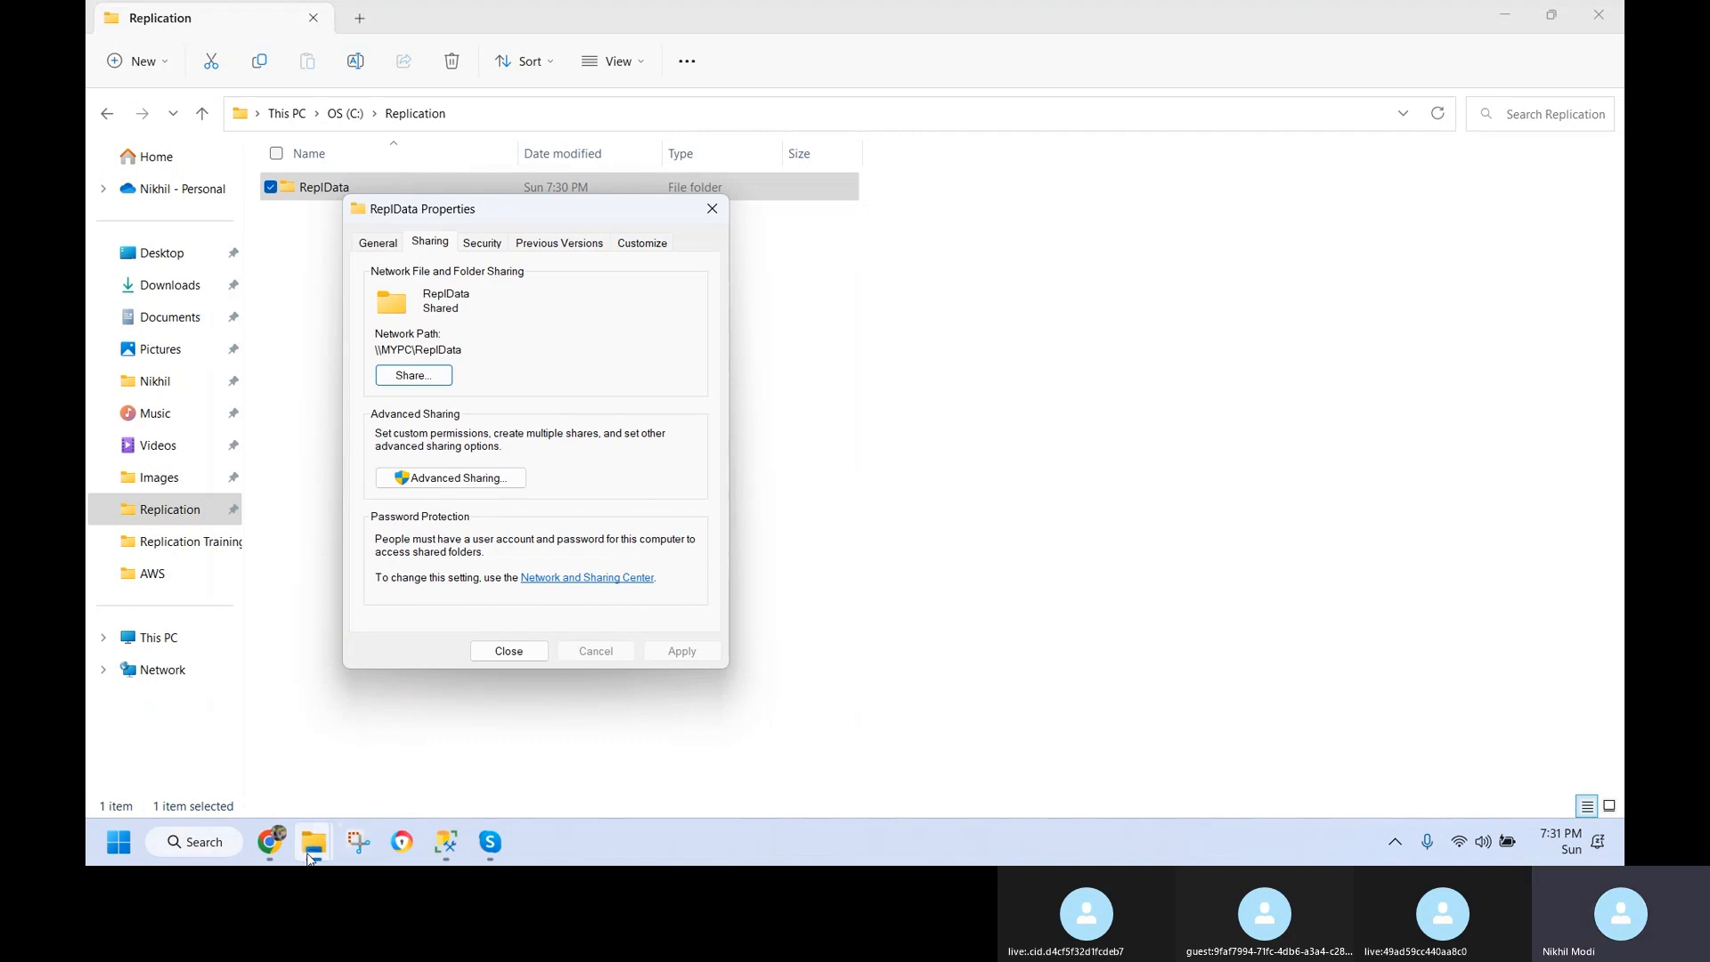
{"action": "left_click", "coordinate": [517, 651]}
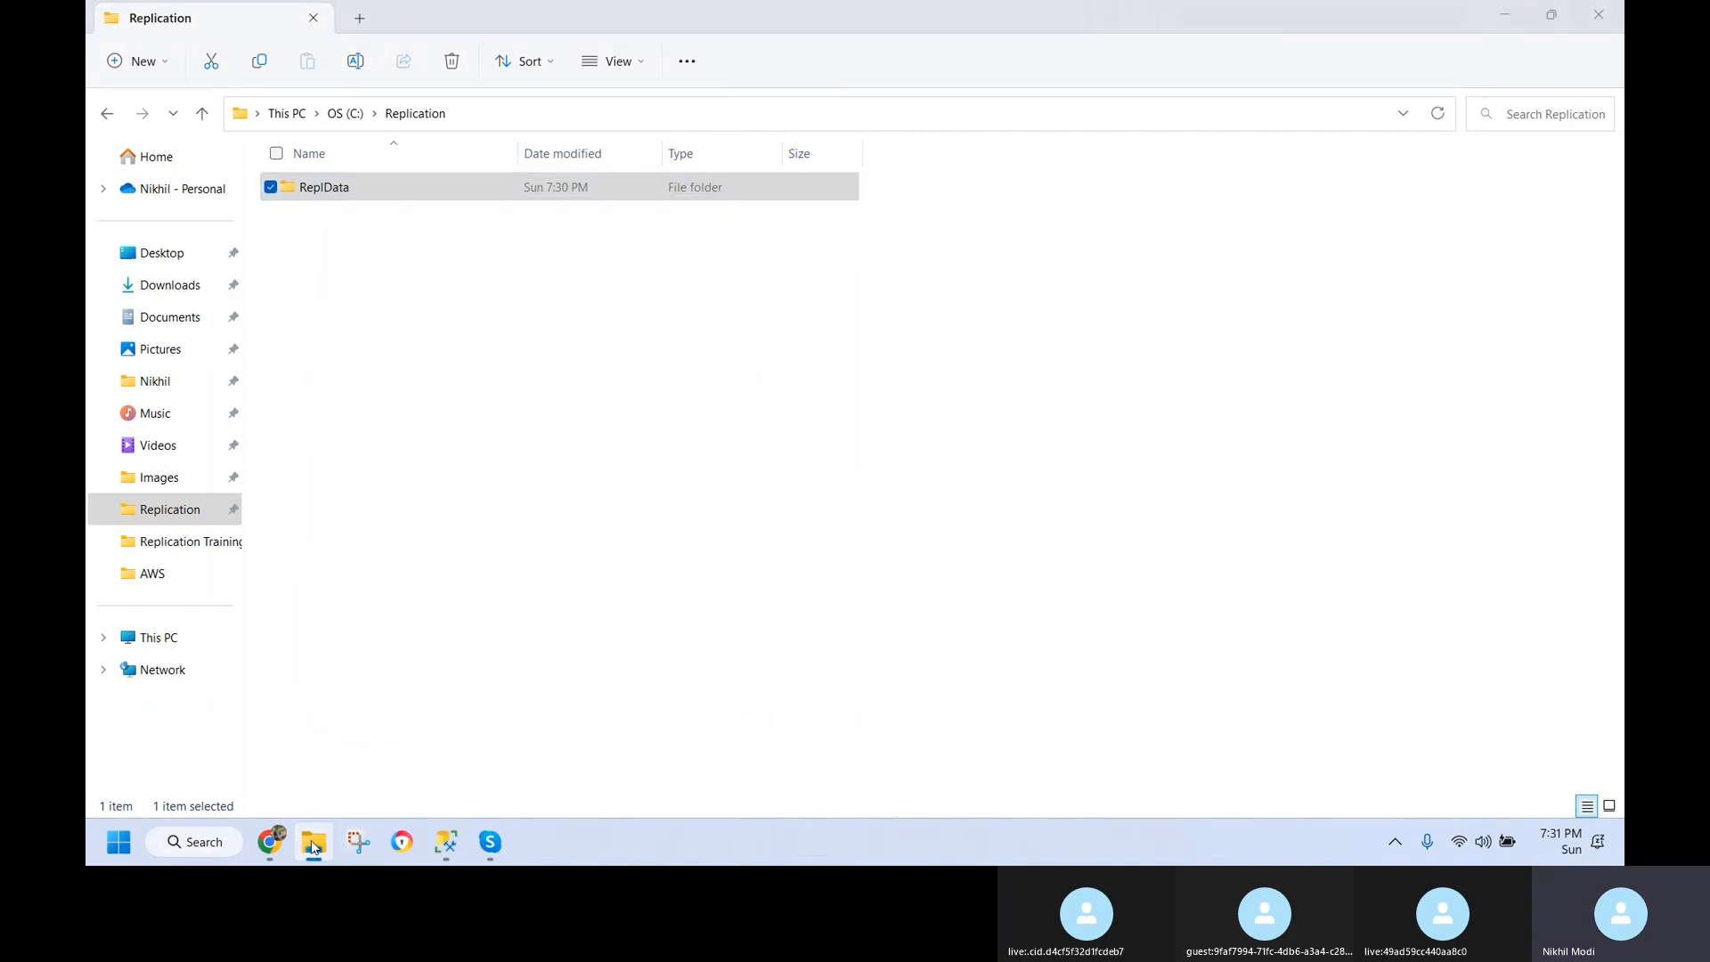
- Open the \\MYPC\ReplData network share in a new File Explorer window
{"action": "right_click", "coordinate": [313, 847]}
{"action": "left_click", "coordinate": [324, 736]}
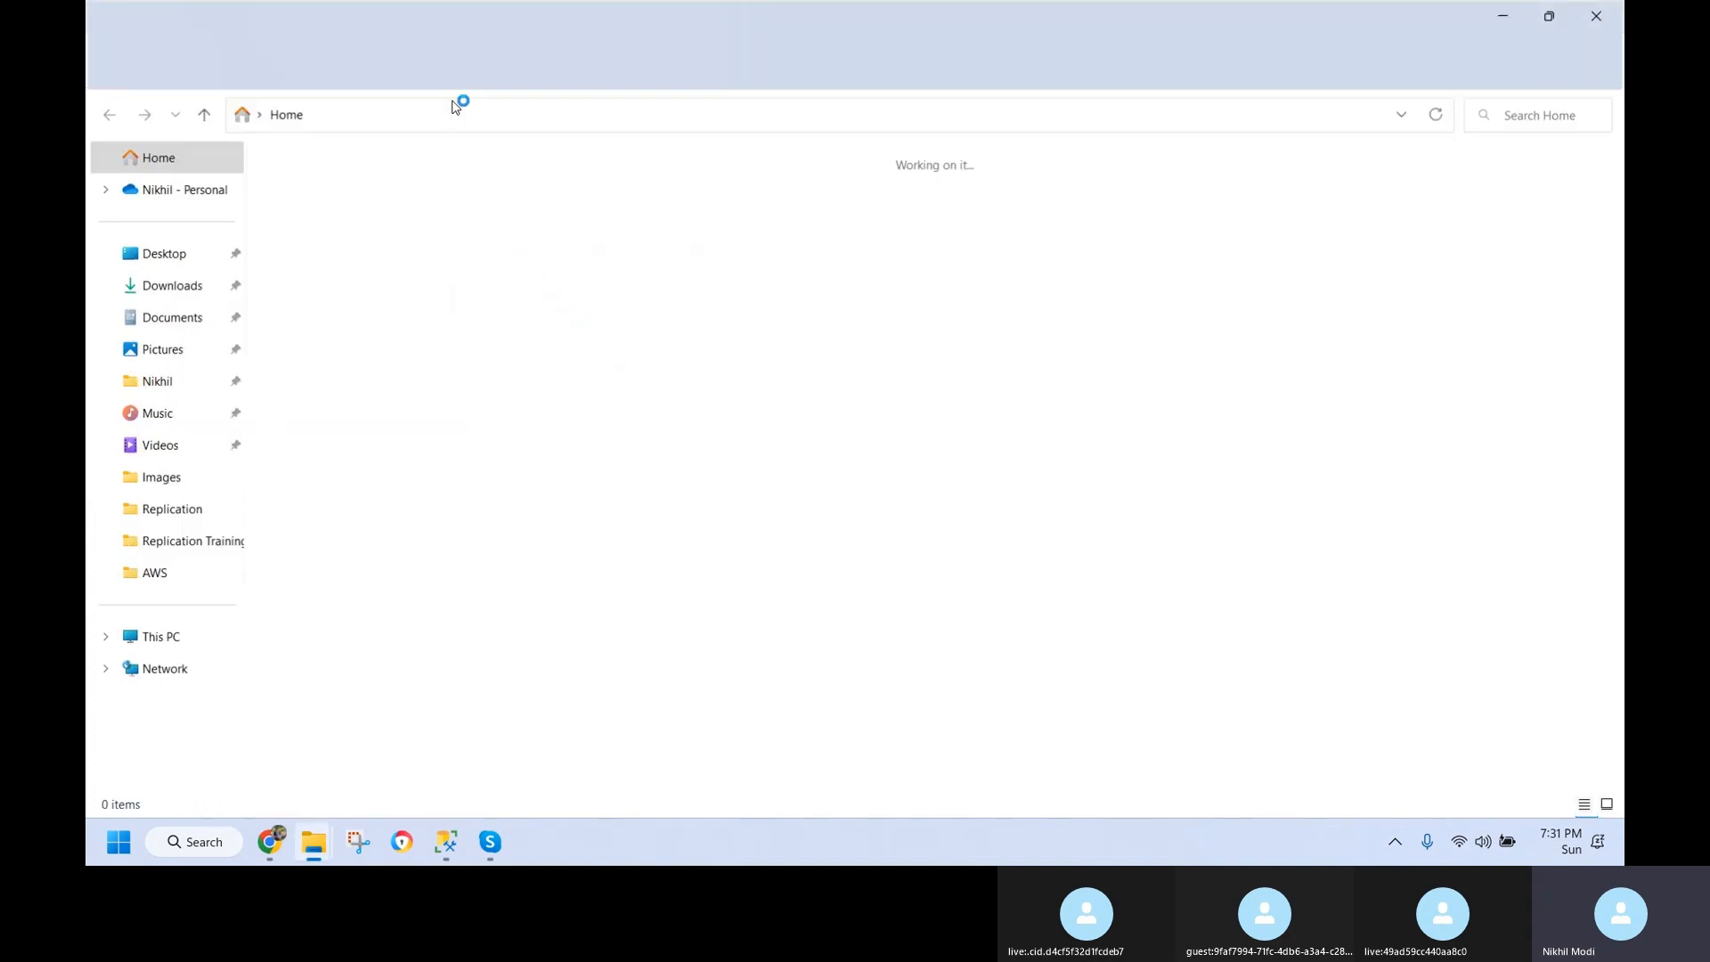
{"action": "left_click", "coordinate": [543, 115]}
{"action": "type", "text": "\\\\"}
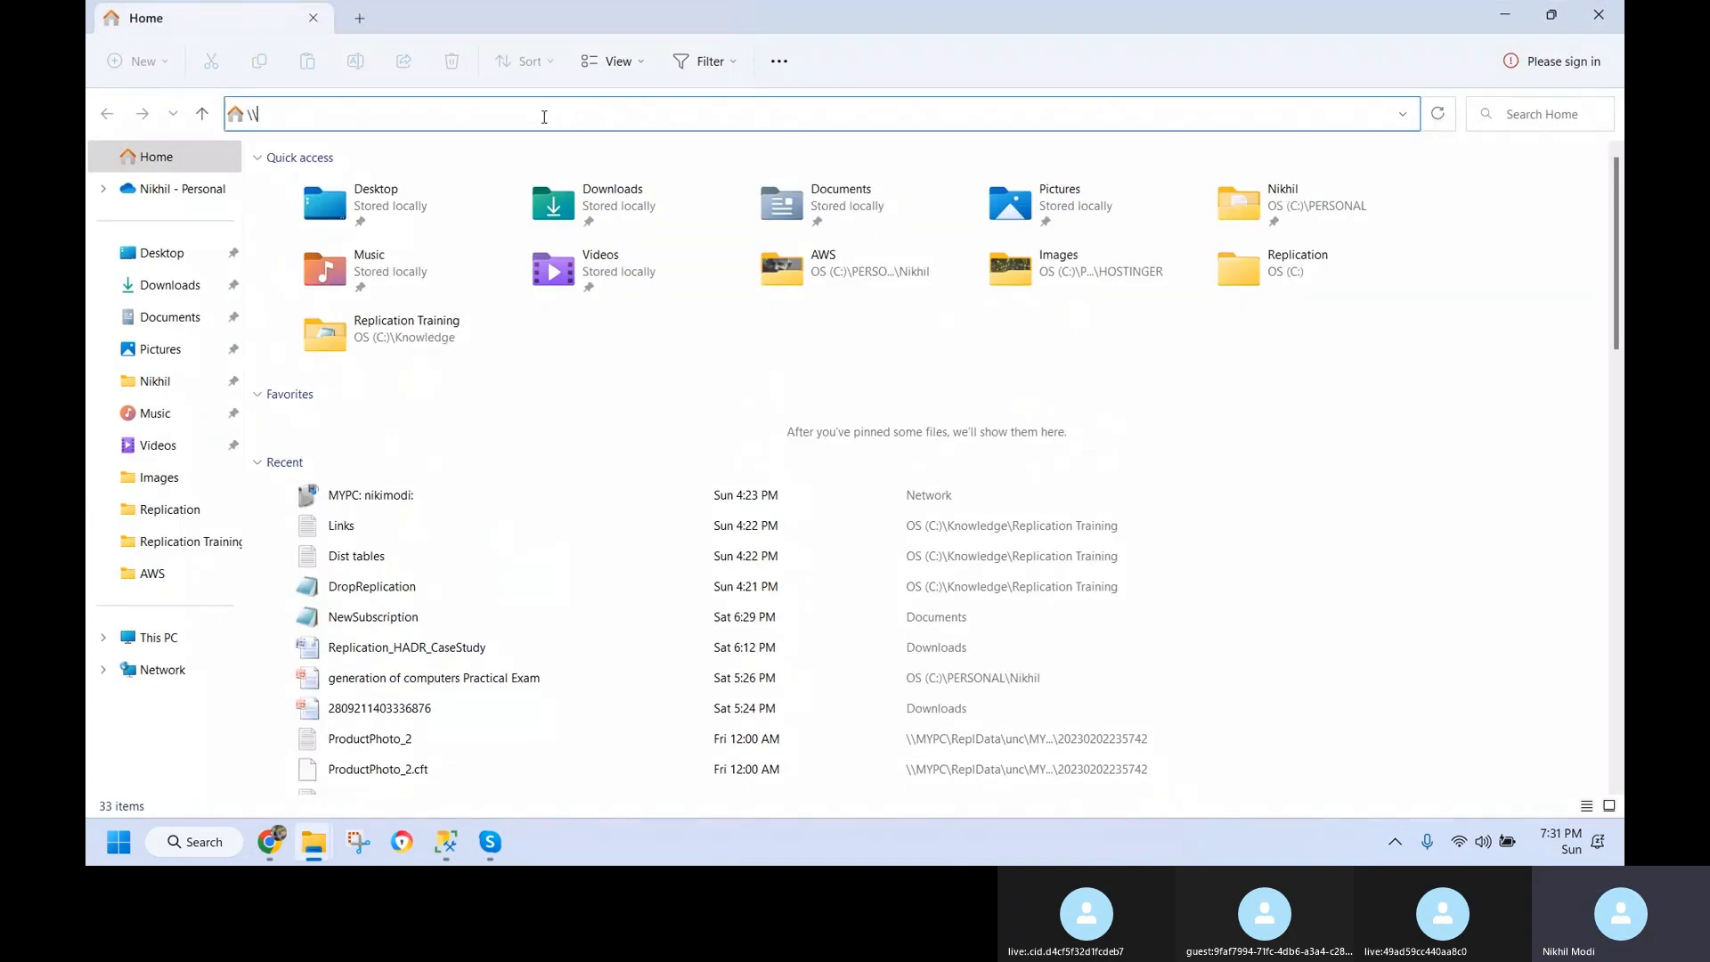
{"action": "type", "text": "MYPC"}
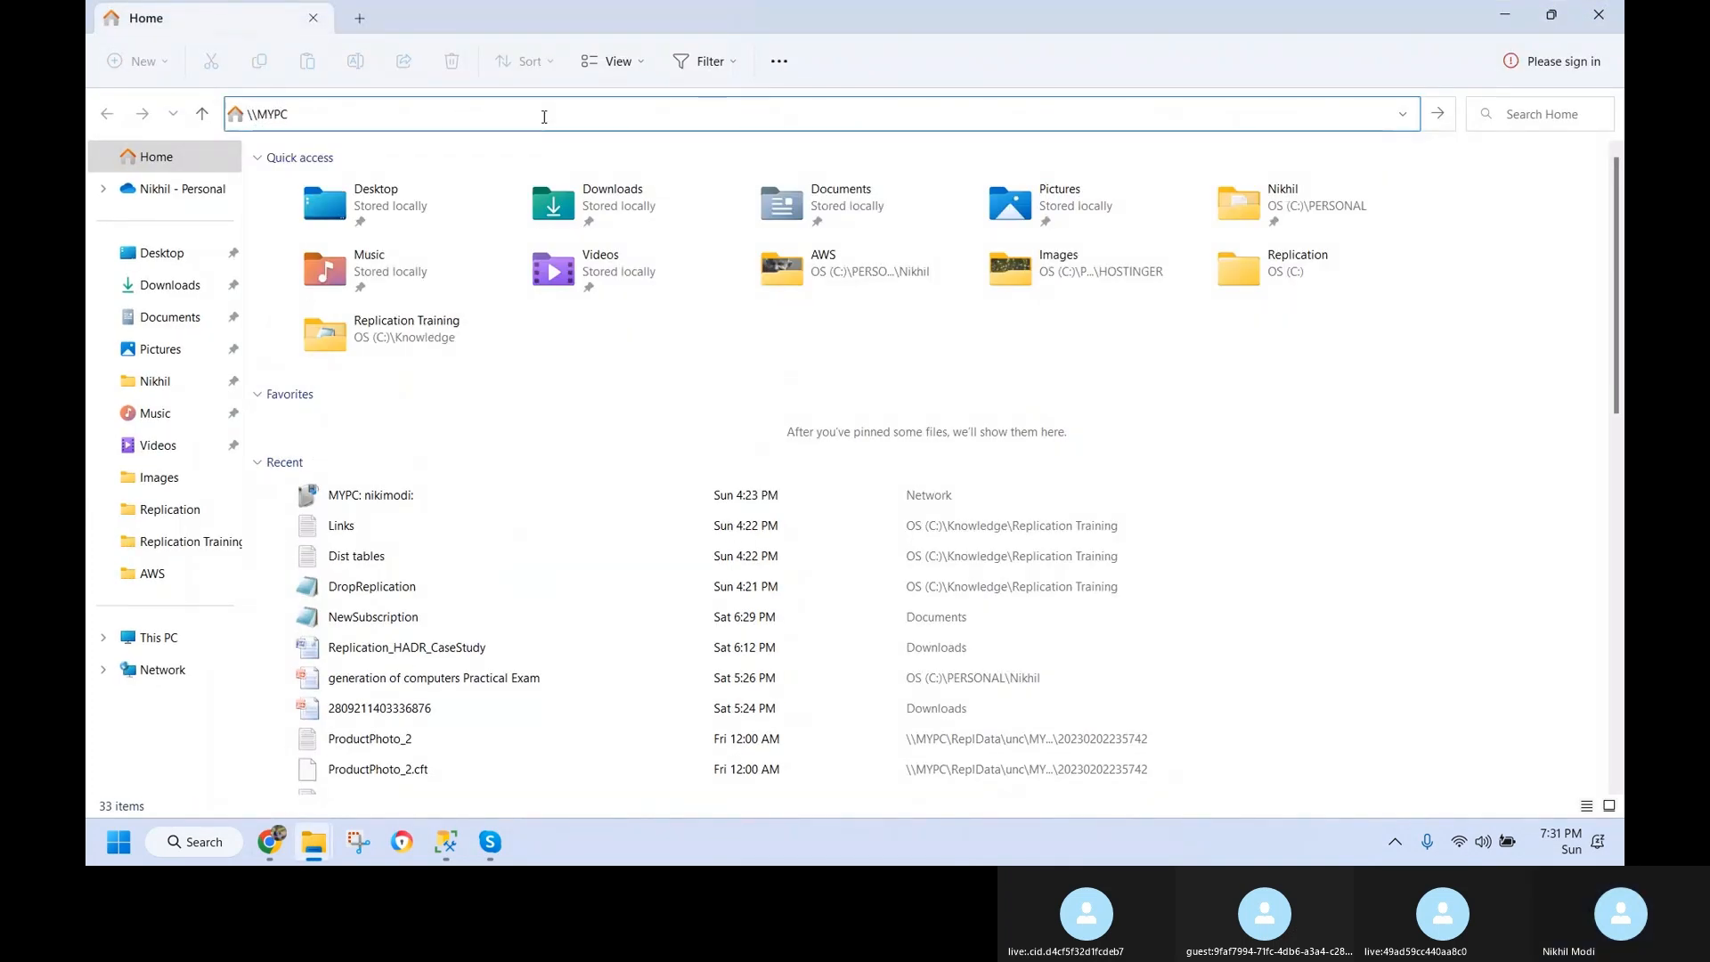
{"action": "type", "text": "\\Rep"}
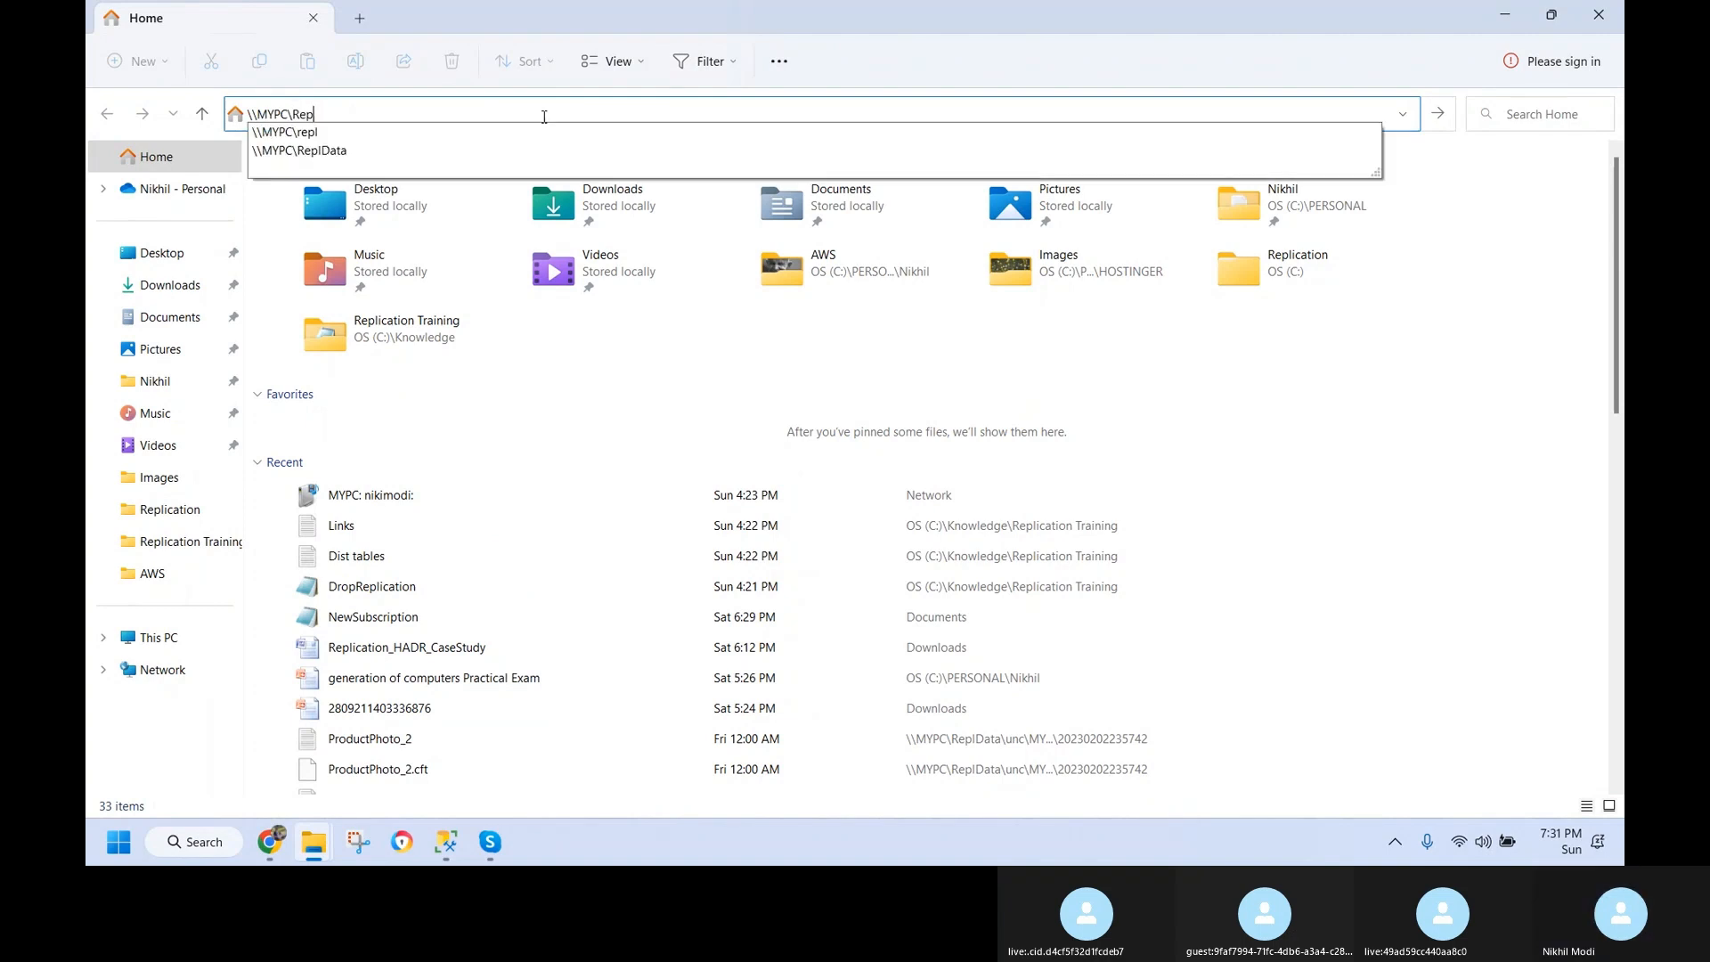
{"action": "key", "text": "Down"}
{"action": "key", "text": "Down"}
{"action": "key", "text": "Return"}
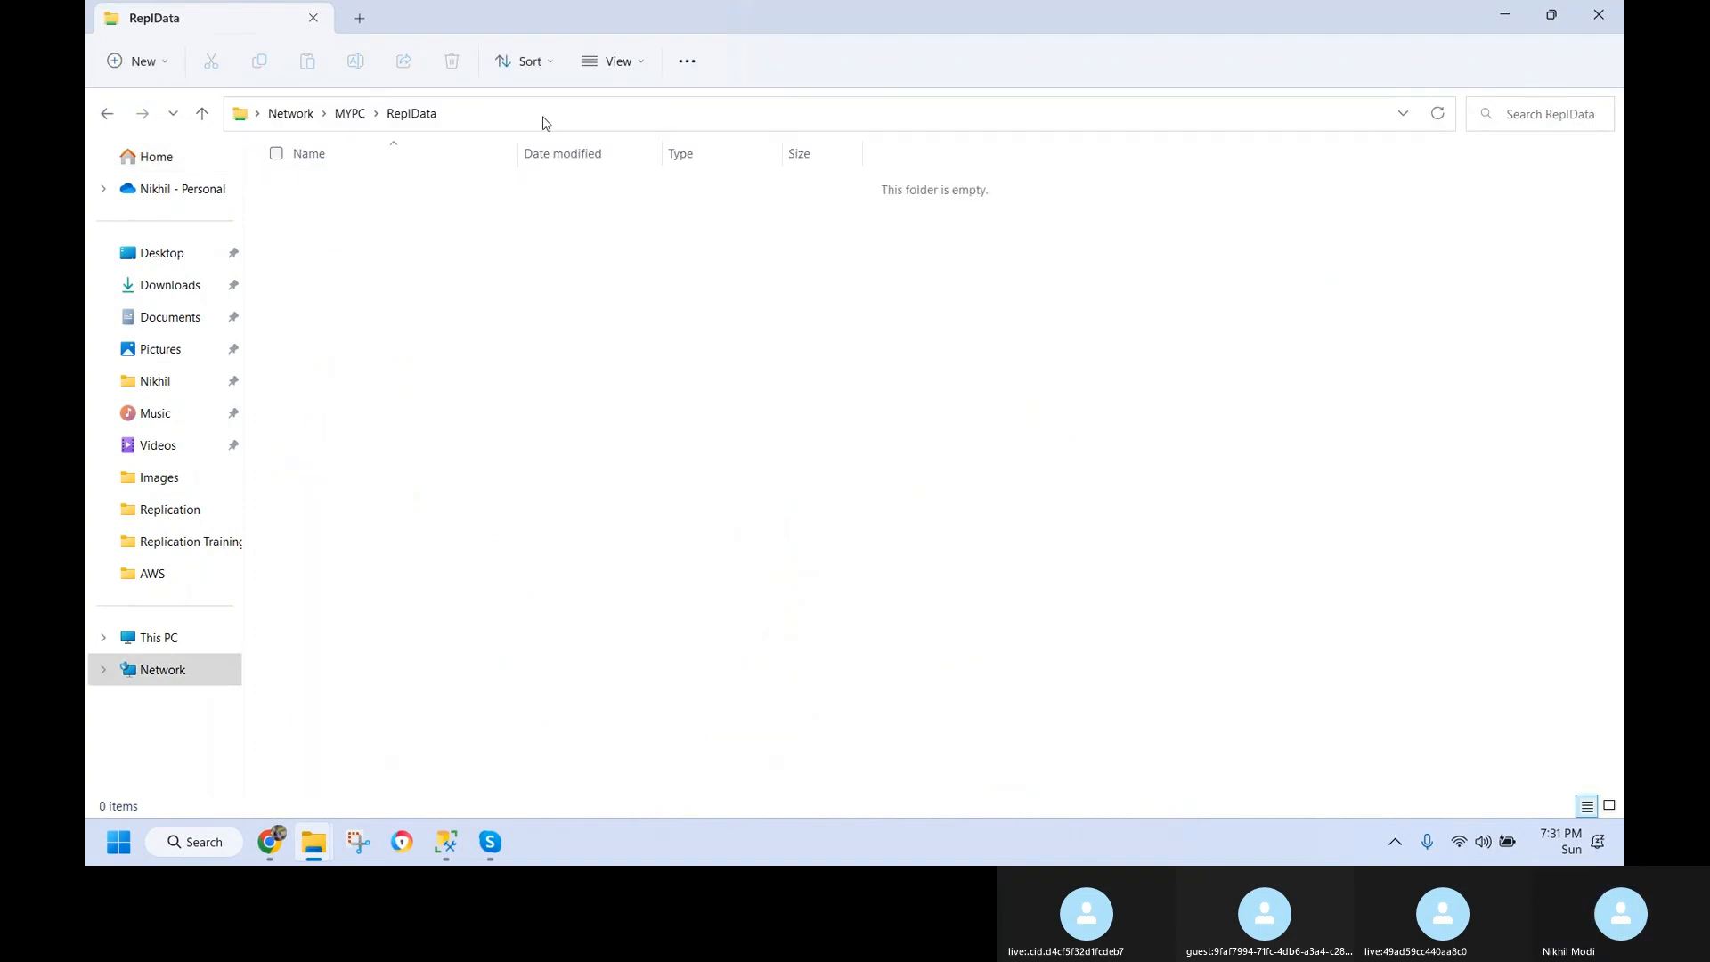
- Copy the share's network path into the Configure Distribution Wizard as the snapshot folder \\MYPC\ReplData and continue to the distribution database settings
{"action": "left_click", "coordinate": [544, 117]}
{"action": "key", "text": "ctrl+c"}
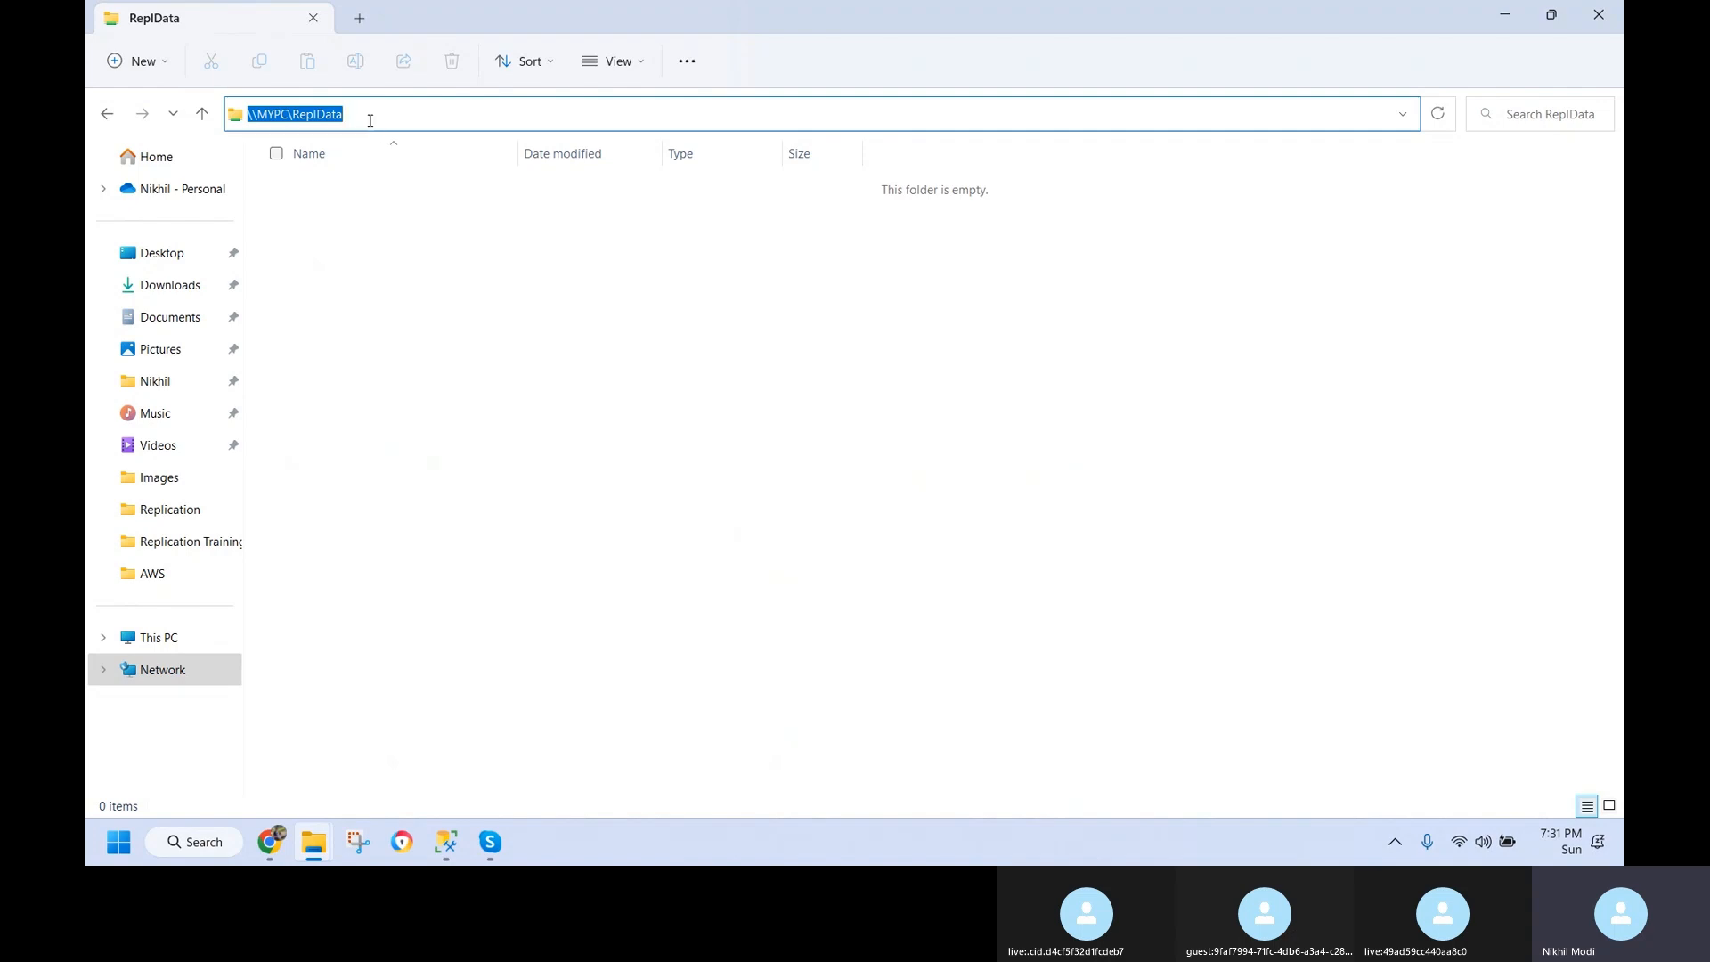
{"action": "left_click", "coordinate": [454, 848]}
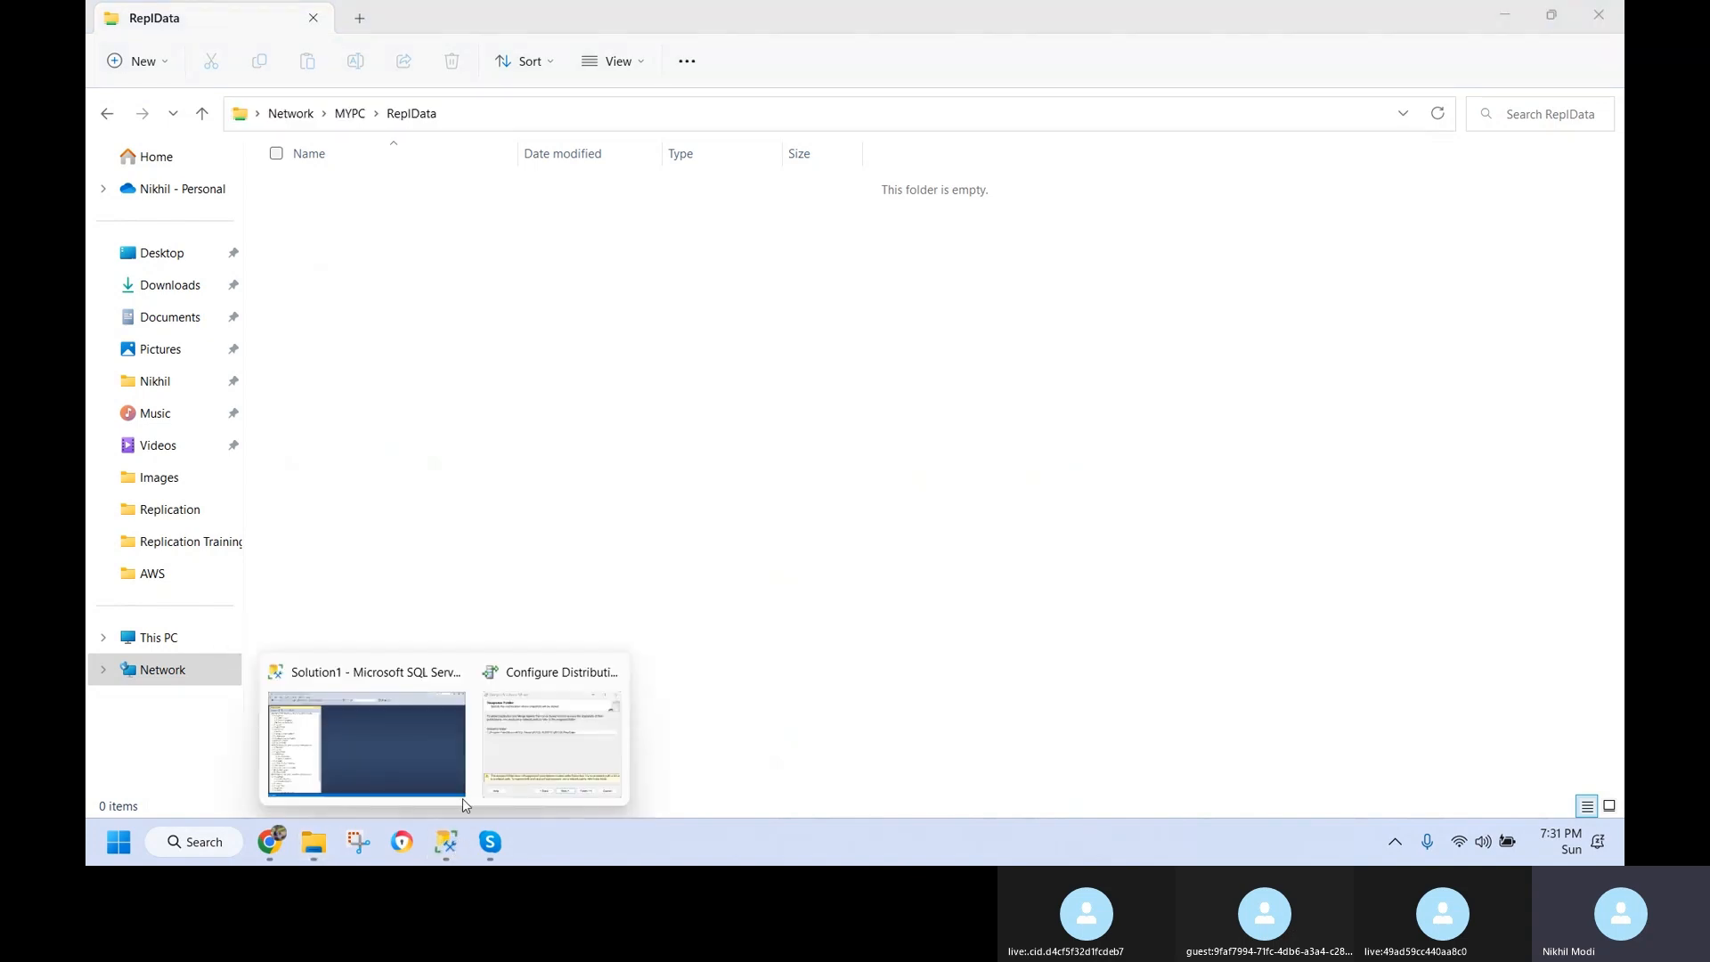
{"action": "left_click", "coordinate": [537, 760]}
{"action": "key", "text": "ctrl+v"}
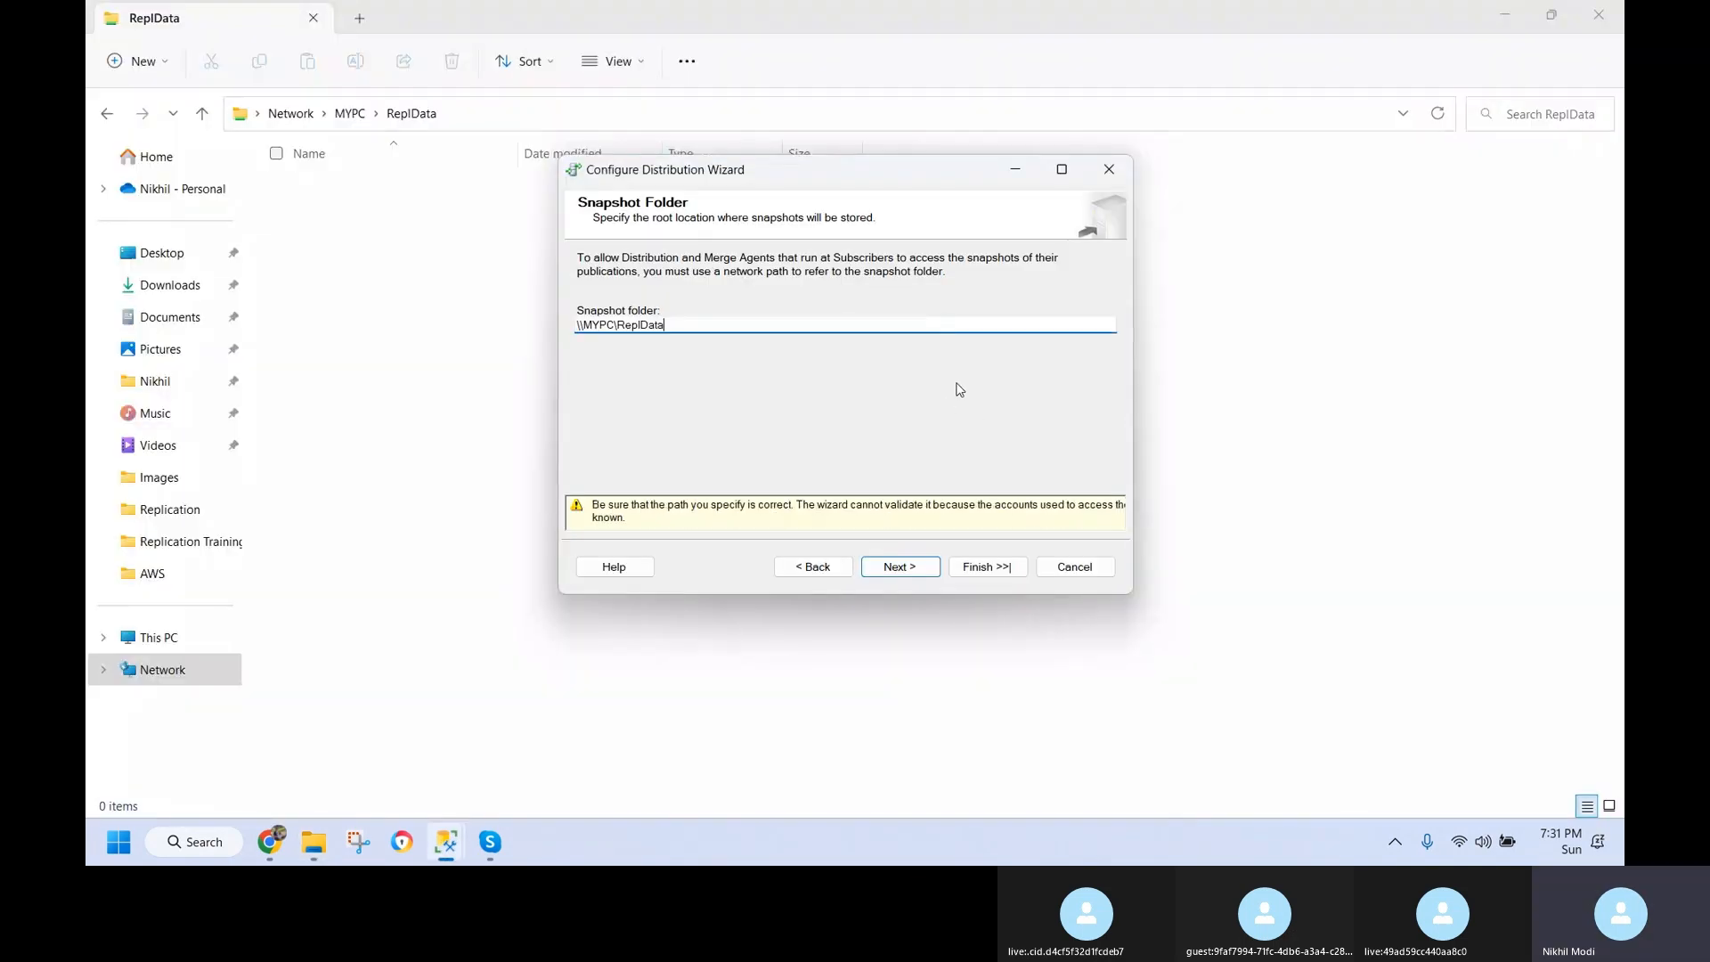
{"action": "left_click", "coordinate": [899, 566]}
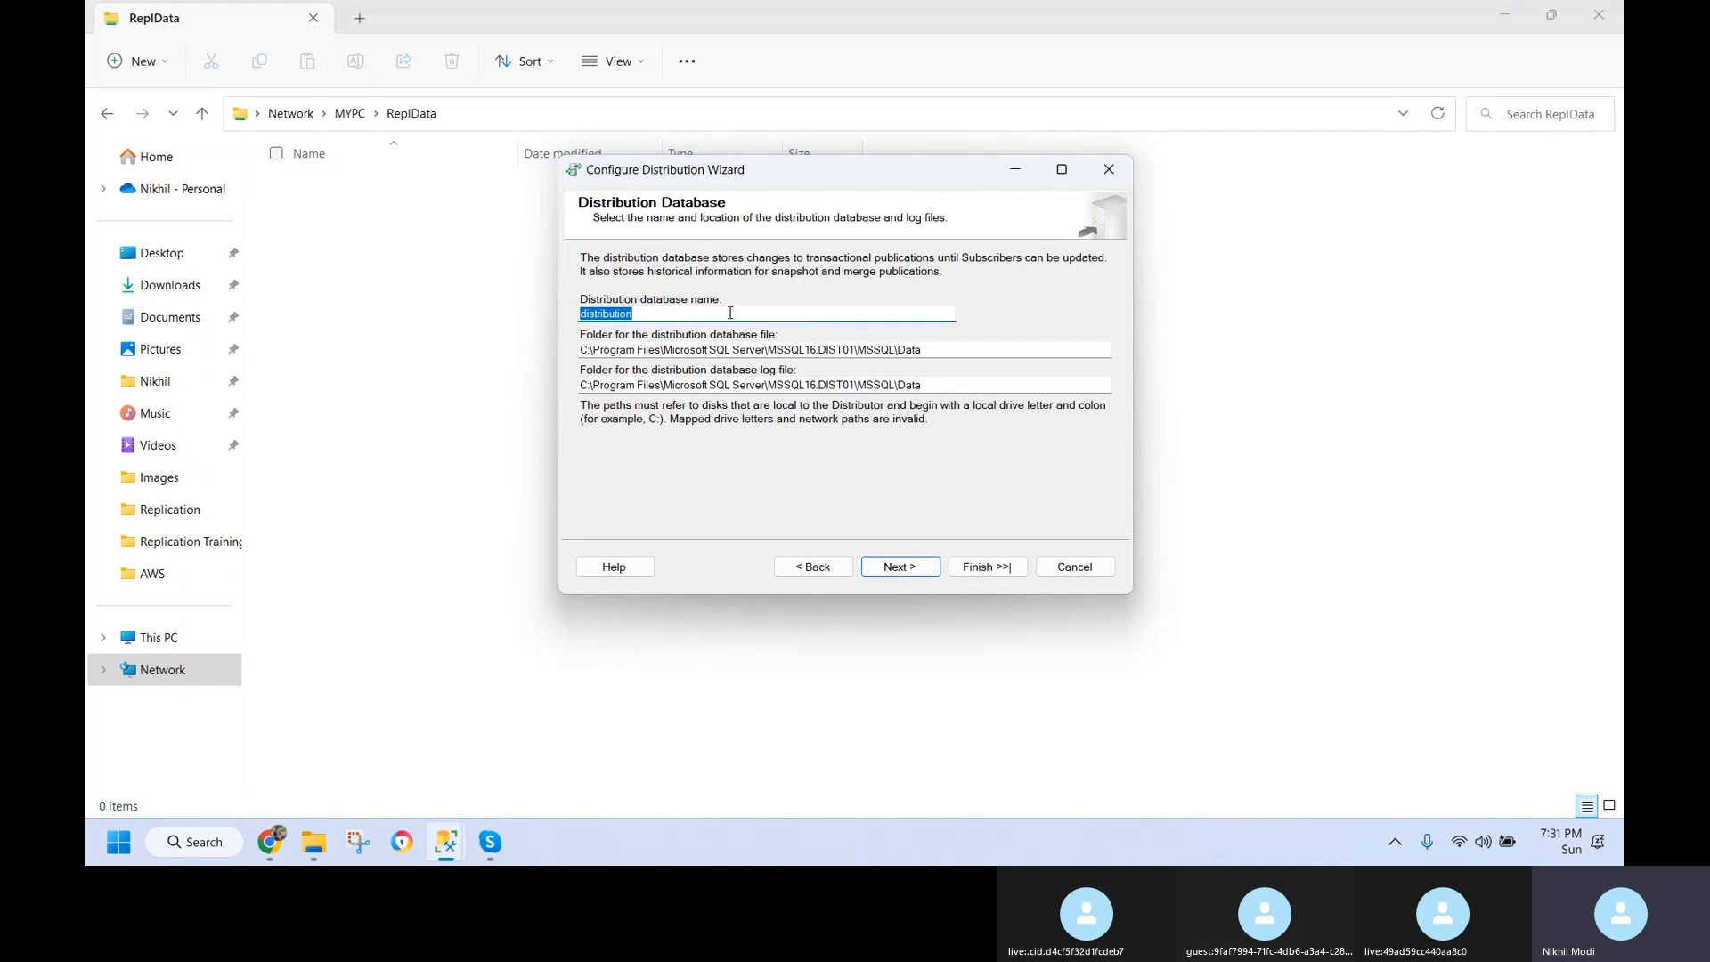
- Name the distribution database RemDist_OLTP01
{"action": "left_click", "coordinate": [637, 314]}
{"action": "left_click_drag", "start_coordinate": [649, 314], "coordinate": [570, 314]}
{"action": "left_click", "coordinate": [271, 845]}
{"action": "left_click", "coordinate": [271, 845]}
{"action": "left_click_drag", "start_coordinate": [657, 314], "coordinate": [521, 314]}
{"action": "type", "text": "rem"}
{"action": "key", "text": "BackSpace"}
{"action": "key", "text": "BackSpace"}
{"action": "key", "text": "BackSpace"}
{"action": "type", "text": "RemDist_OLTP01"}
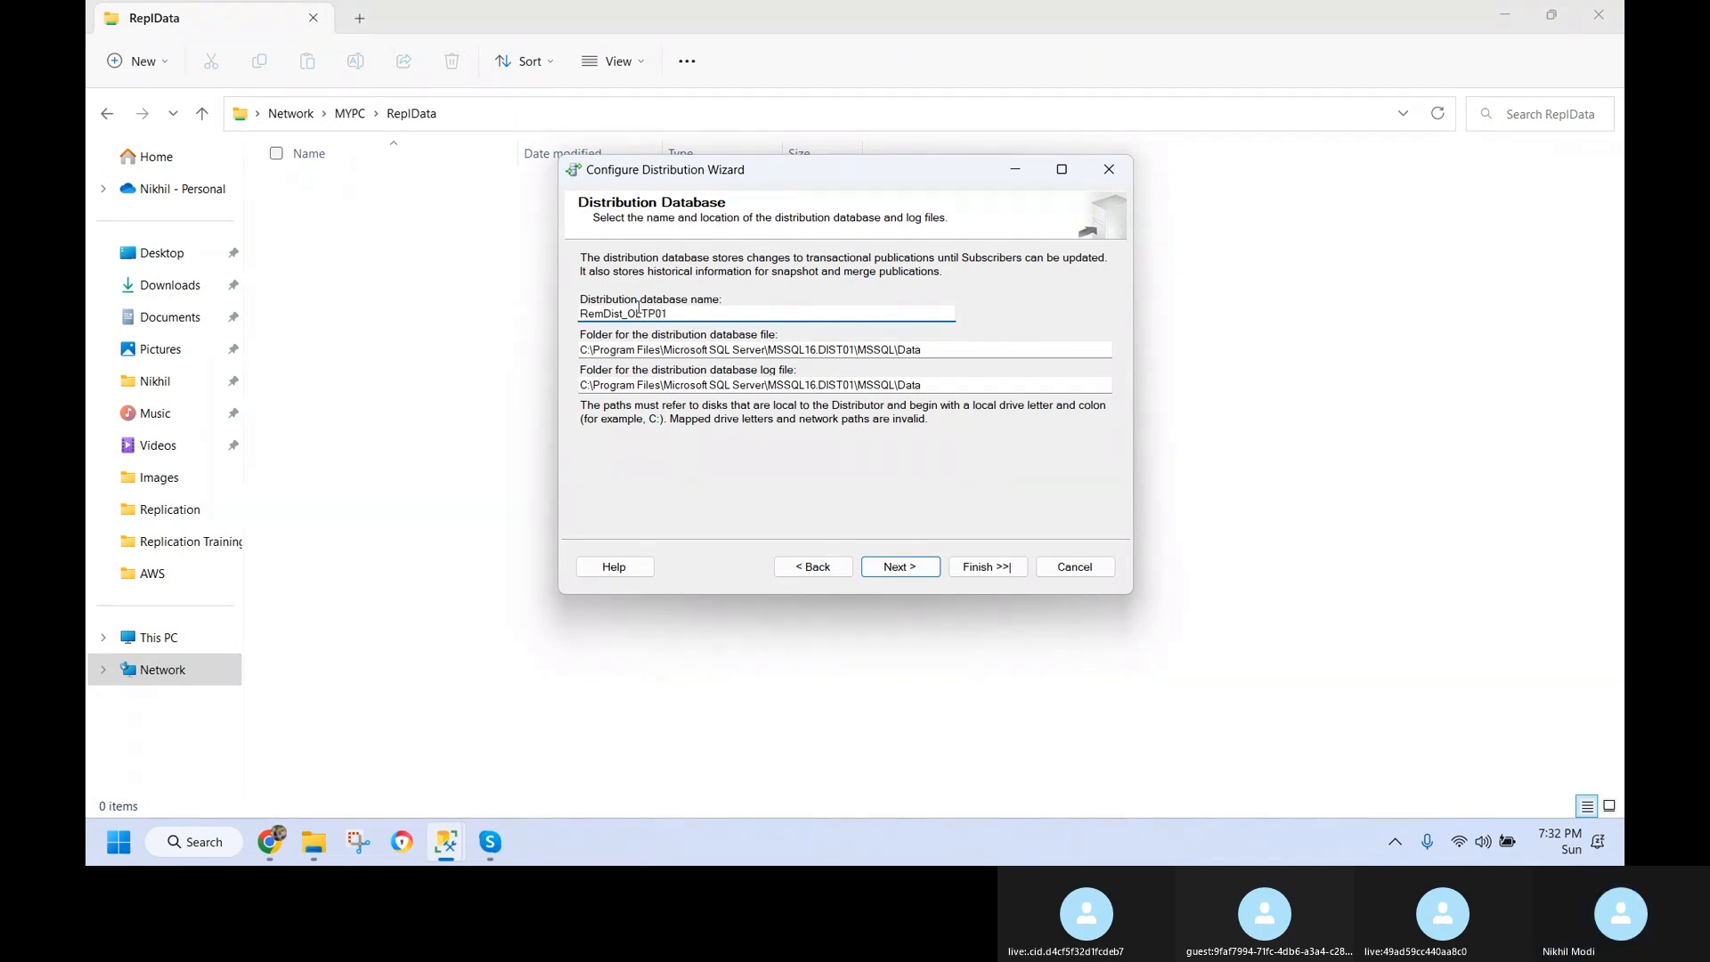
{"action": "left_click_drag", "start_coordinate": [685, 314], "coordinate": [571, 315]}
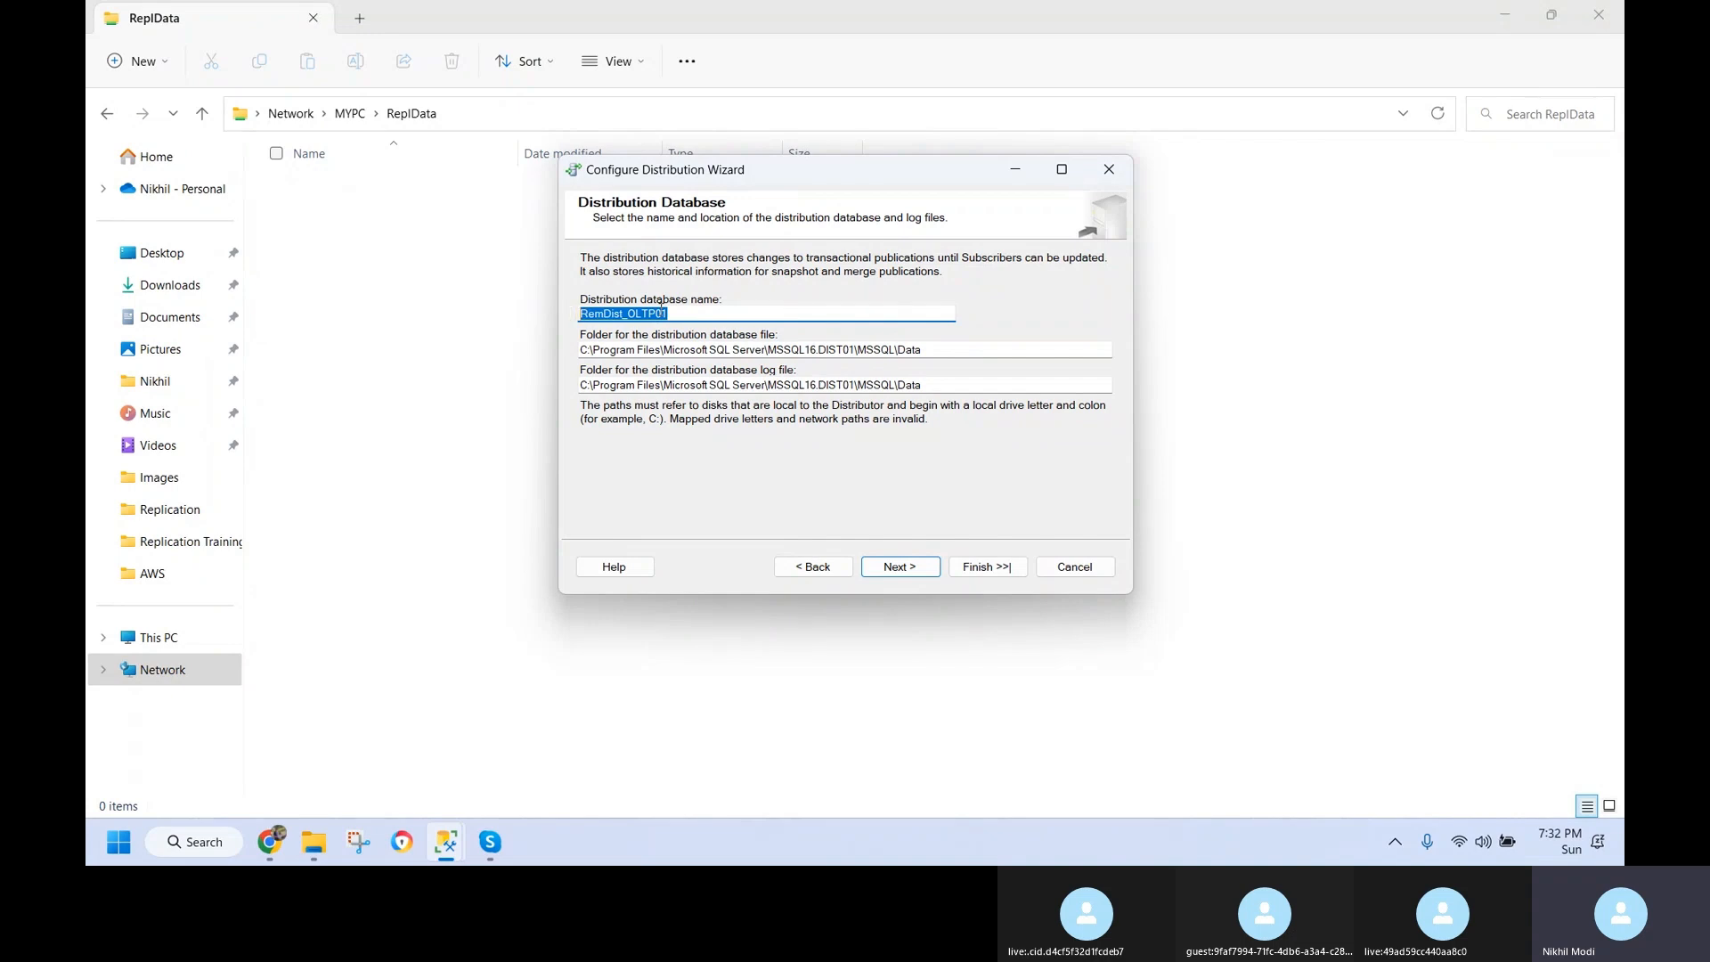
{"action": "left_click", "coordinate": [694, 312]}
{"action": "left_click_drag", "start_coordinate": [677, 313], "coordinate": [577, 313]}
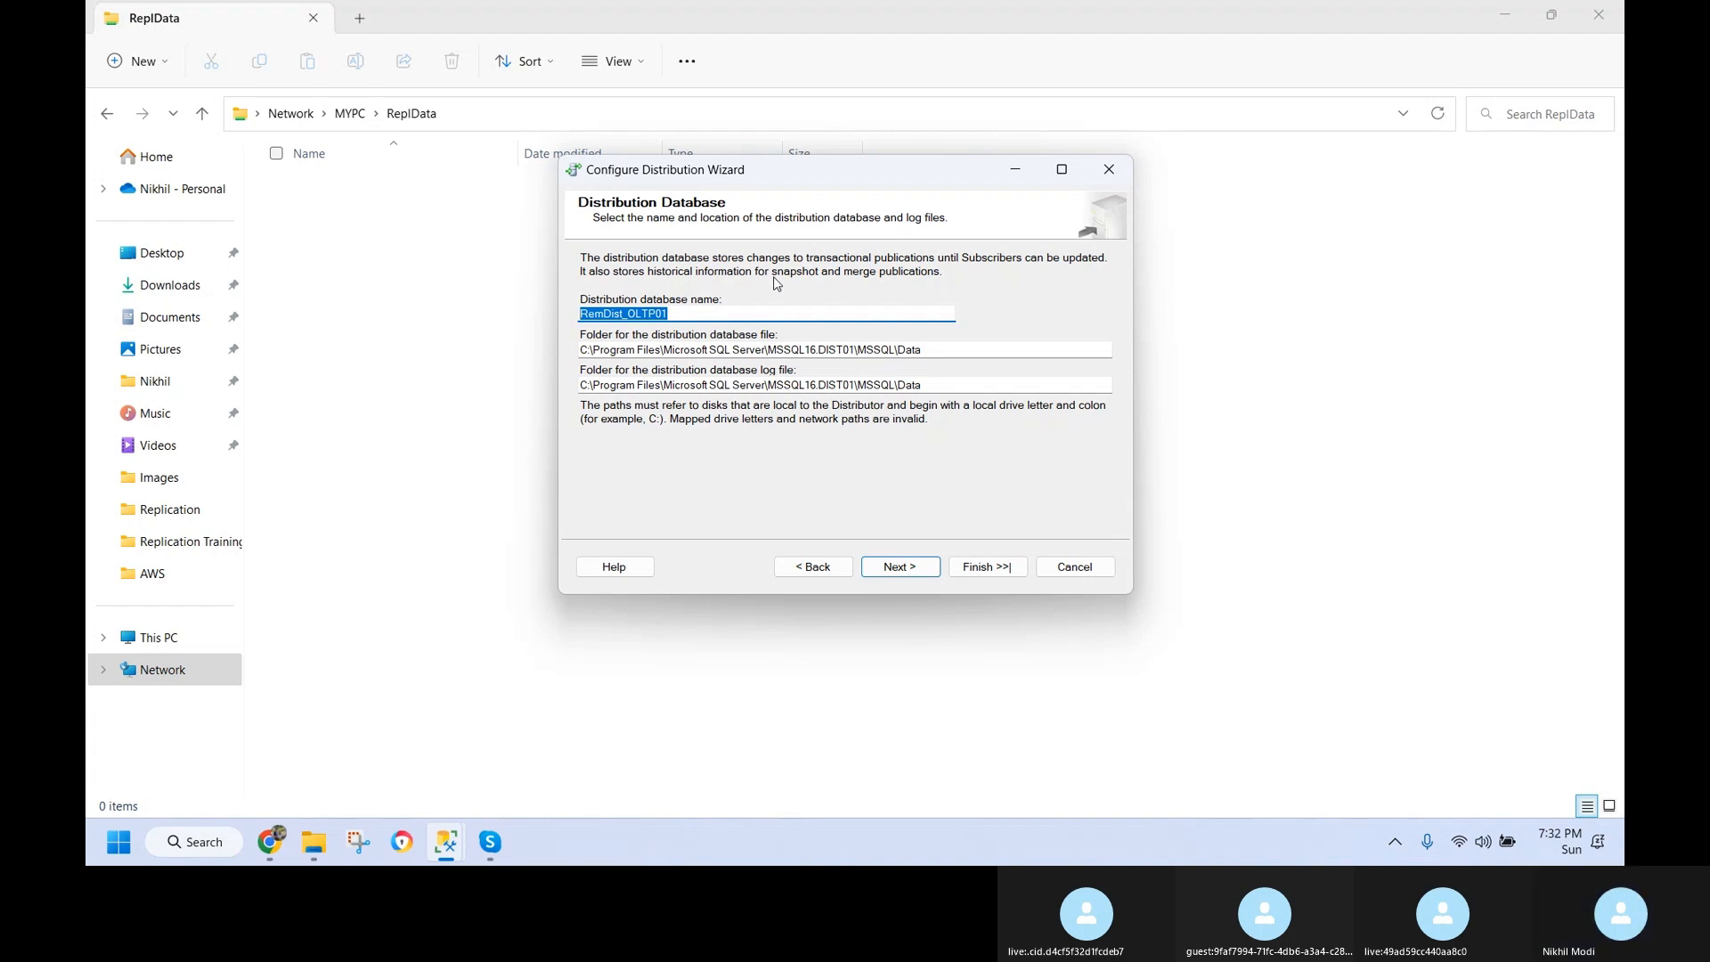
{"action": "left_click", "coordinate": [691, 313]}
{"action": "left_click_drag", "start_coordinate": [690, 313], "coordinate": [572, 309]}
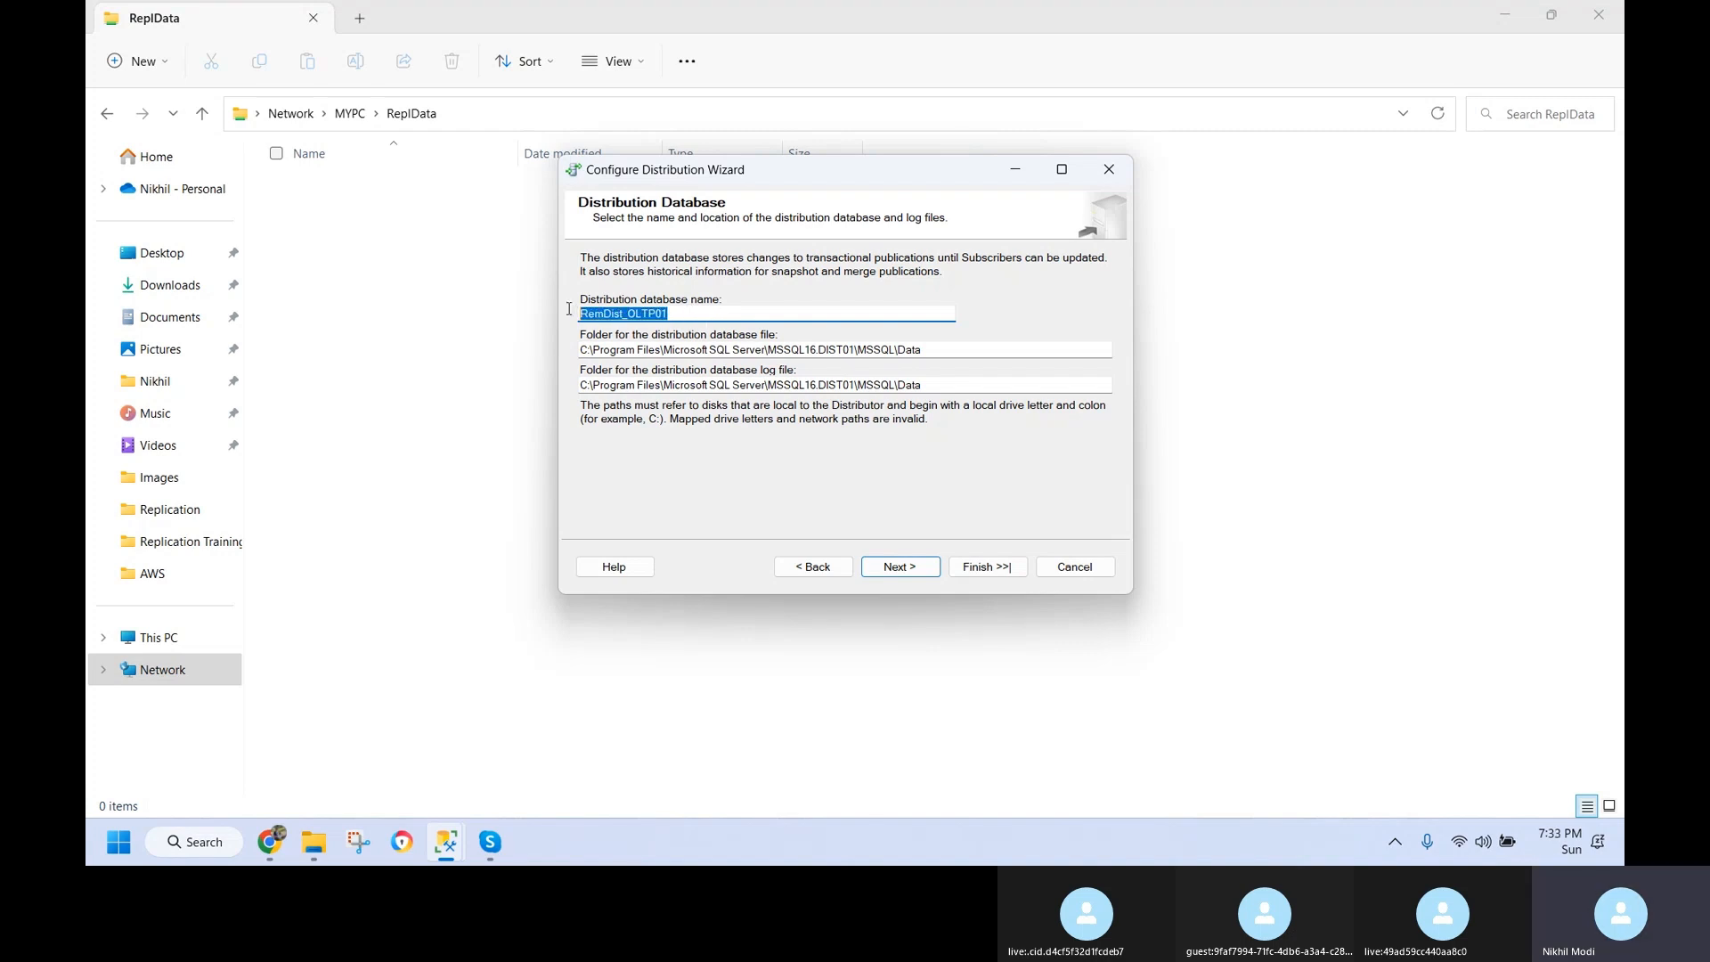
{"action": "left_click", "coordinate": [707, 314]}
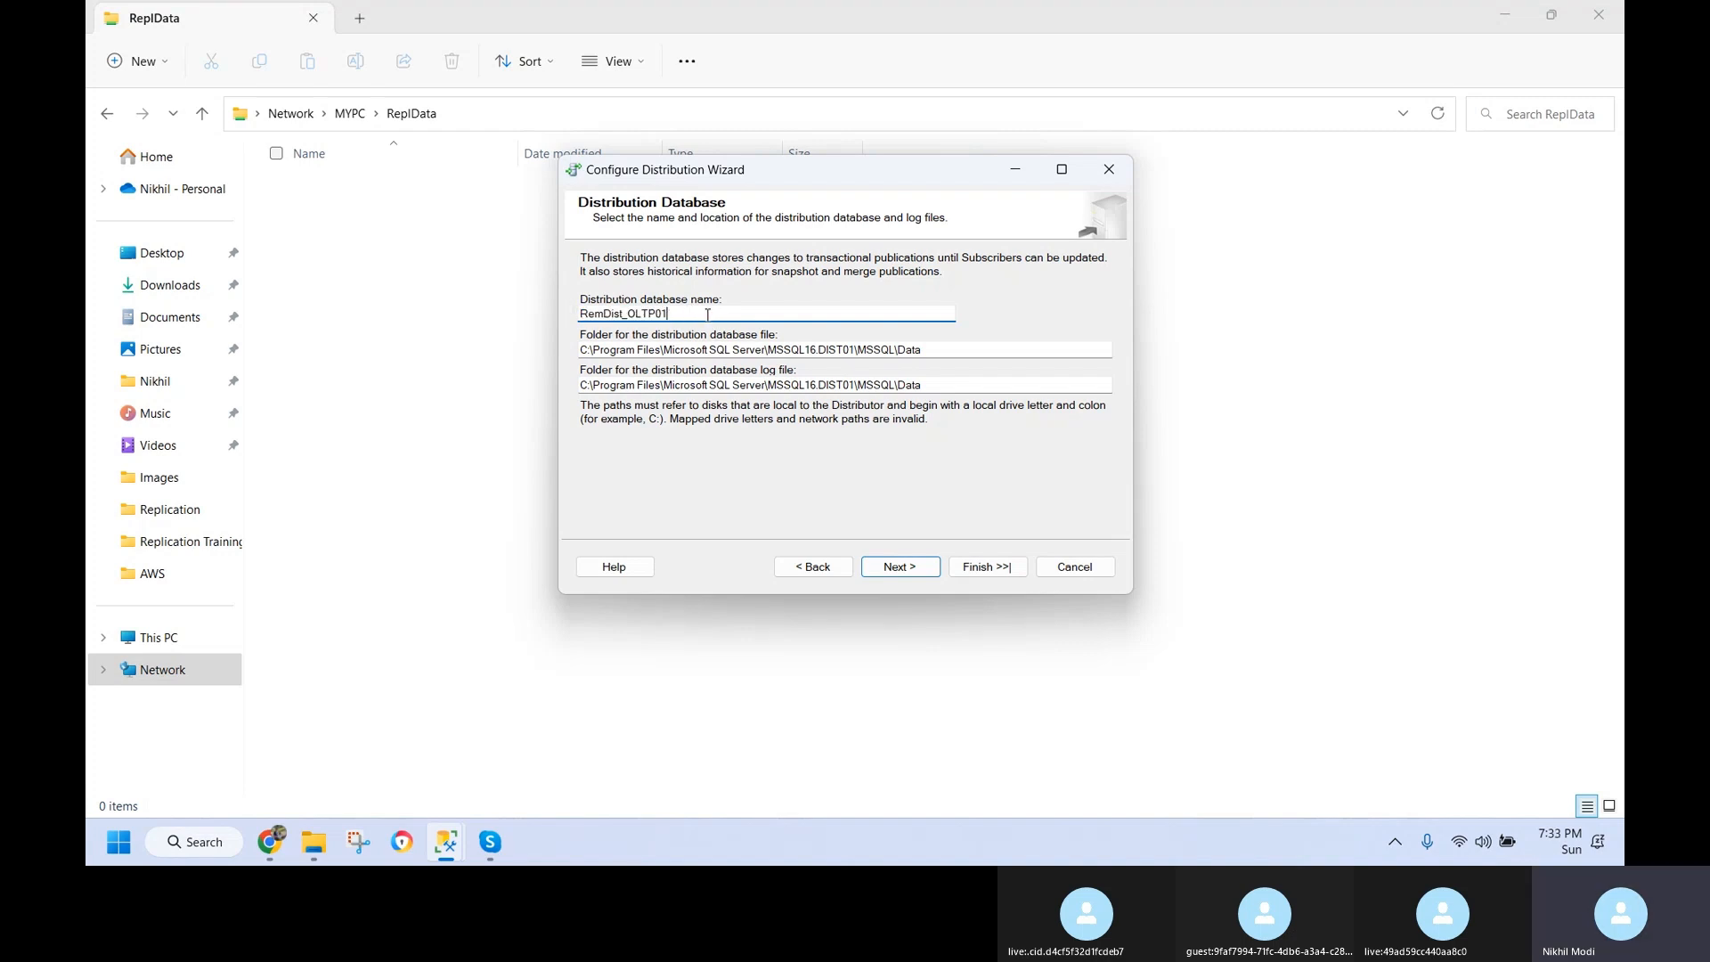
{"action": "double_click", "coordinate": [696, 312]}
{"action": "left_click", "coordinate": [695, 309]}
{"action": "left_click_drag", "start_coordinate": [695, 312], "coordinate": [585, 313]}
{"action": "left_click", "coordinate": [681, 317]}
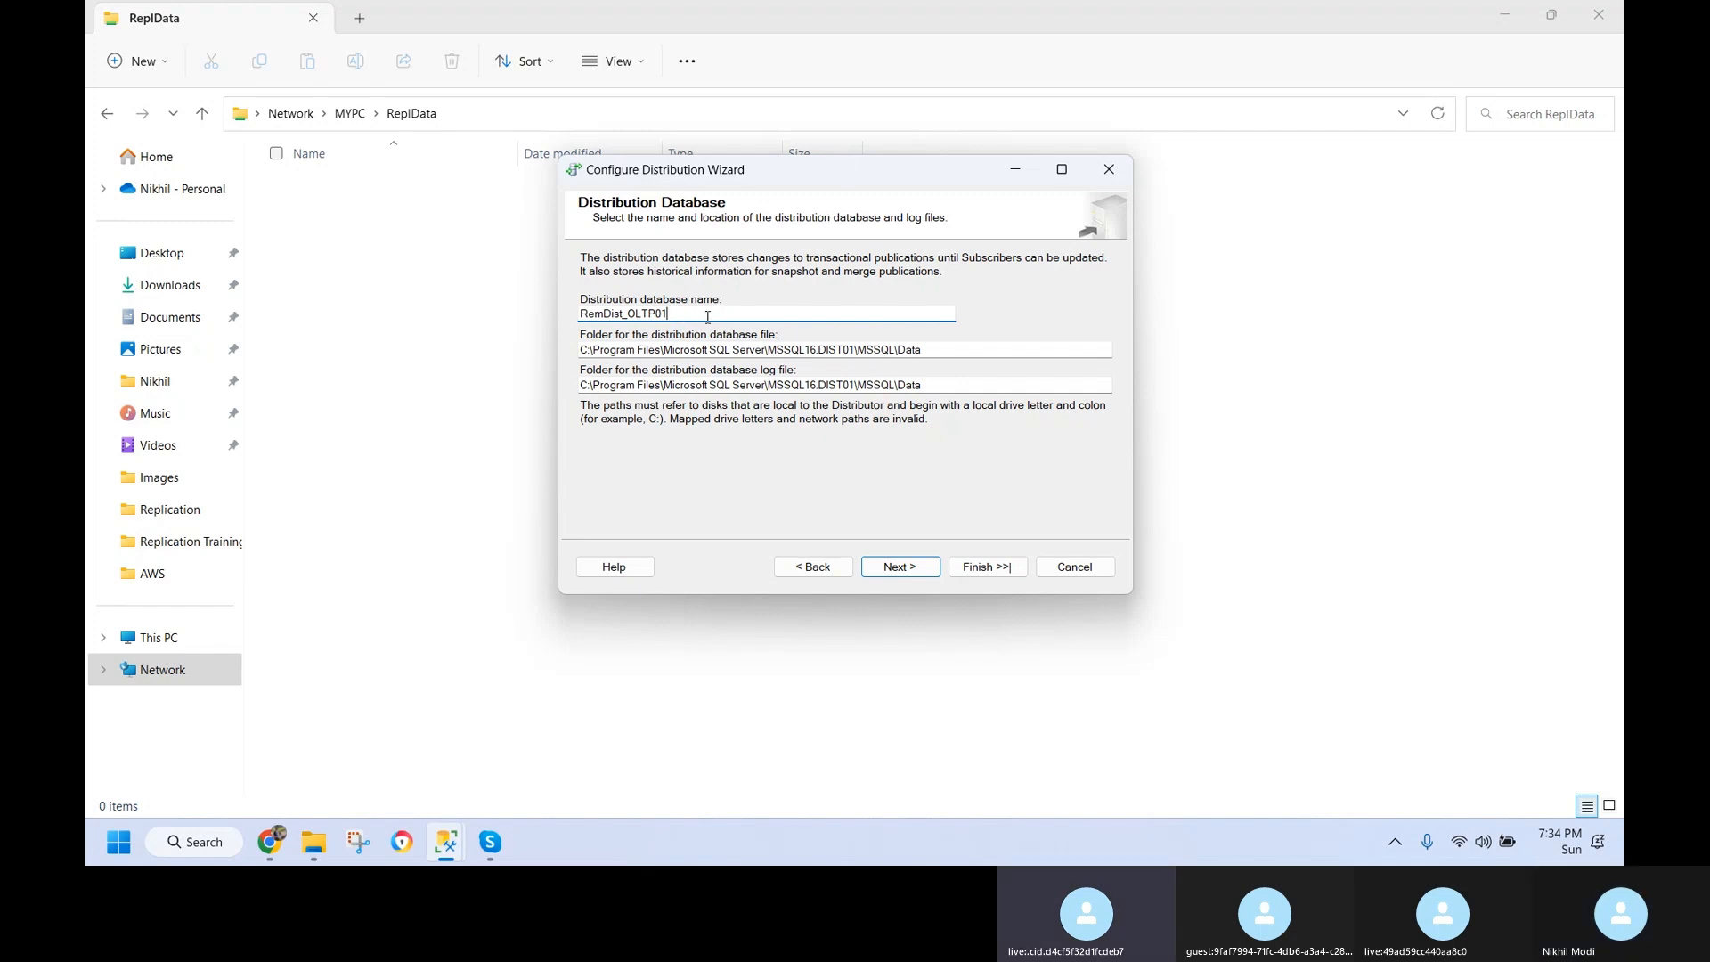
{"action": "left_click_drag", "start_coordinate": [682, 315], "coordinate": [567, 313]}
{"action": "left_click", "coordinate": [681, 313]}
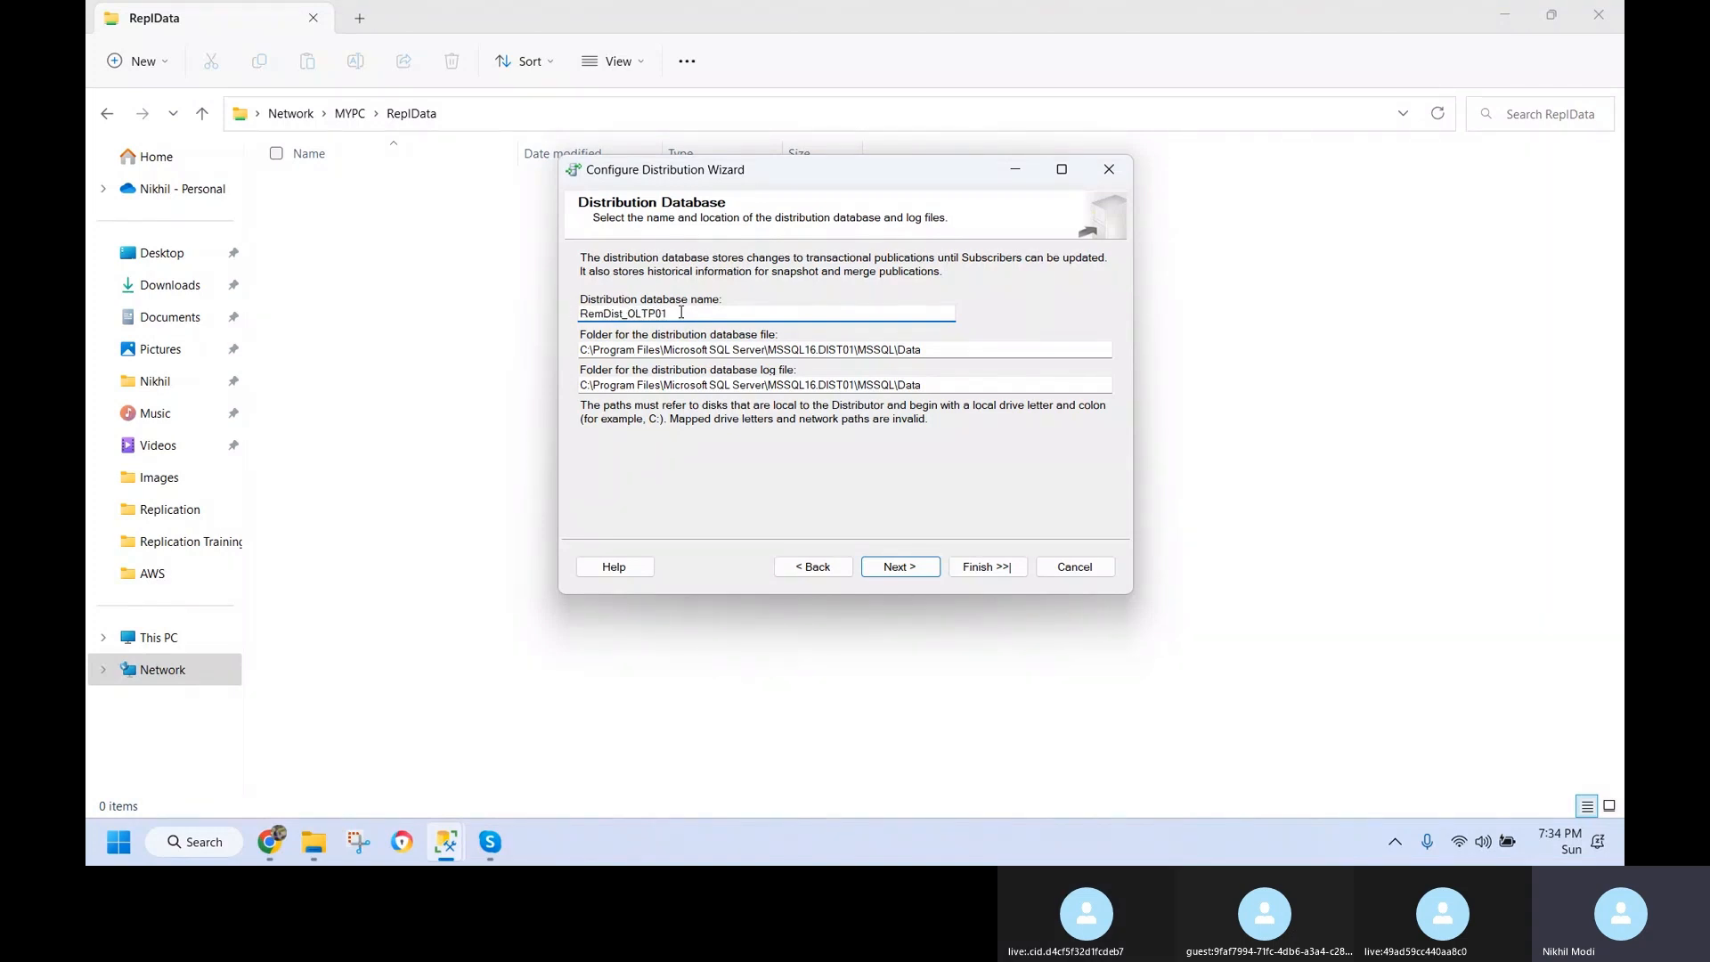
- Continue to the Publishers page, add MYPC\OLTP01 as a SQL Server Publisher with Windows Authentication, and disable MYPC\DIST01 as a Publisher
{"action": "left_click", "coordinate": [921, 572]}
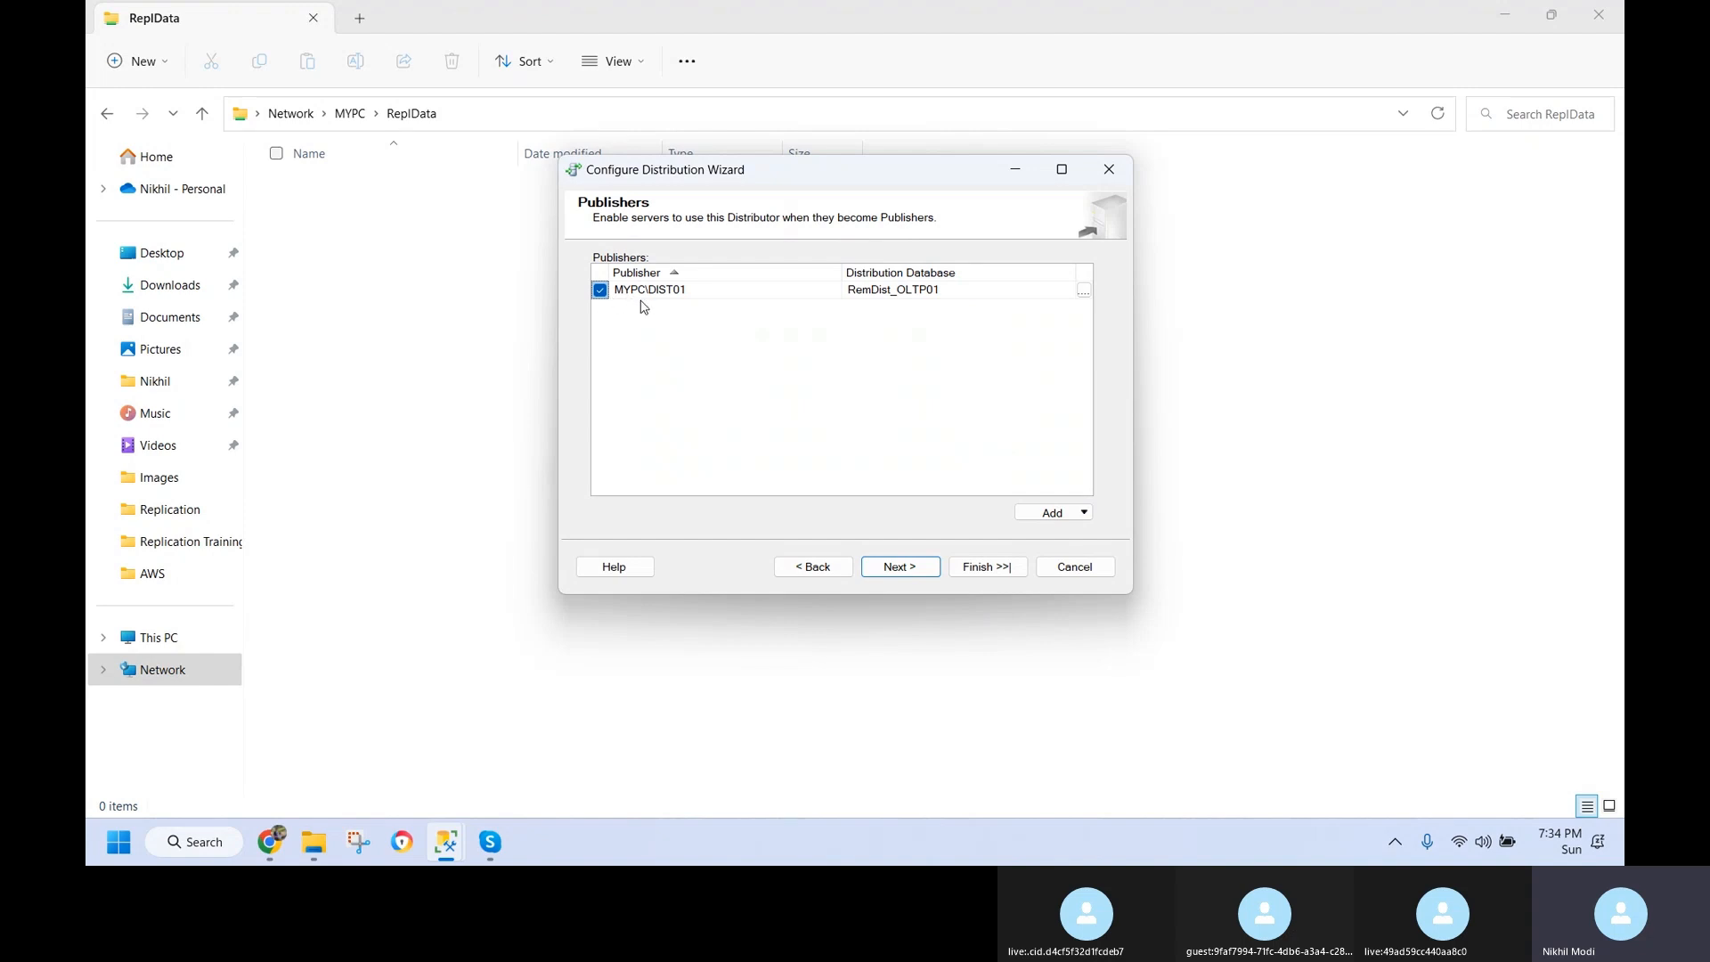
{"action": "left_click", "coordinate": [1052, 515]}
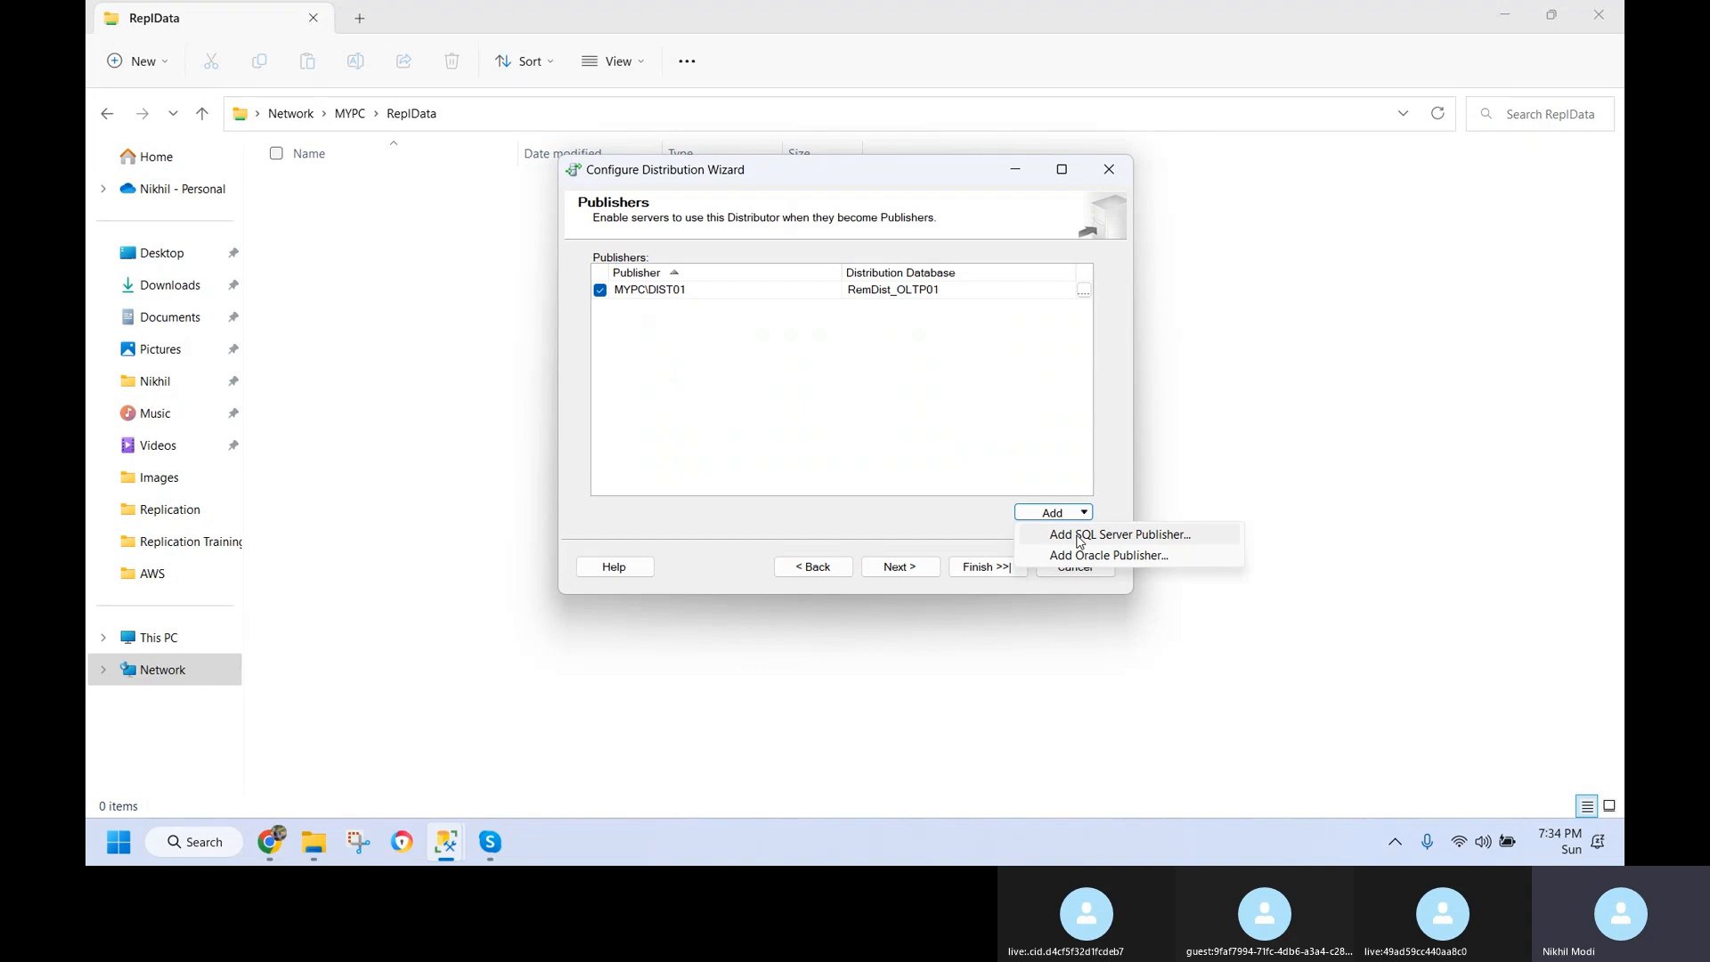
{"action": "left_click", "coordinate": [1079, 536]}
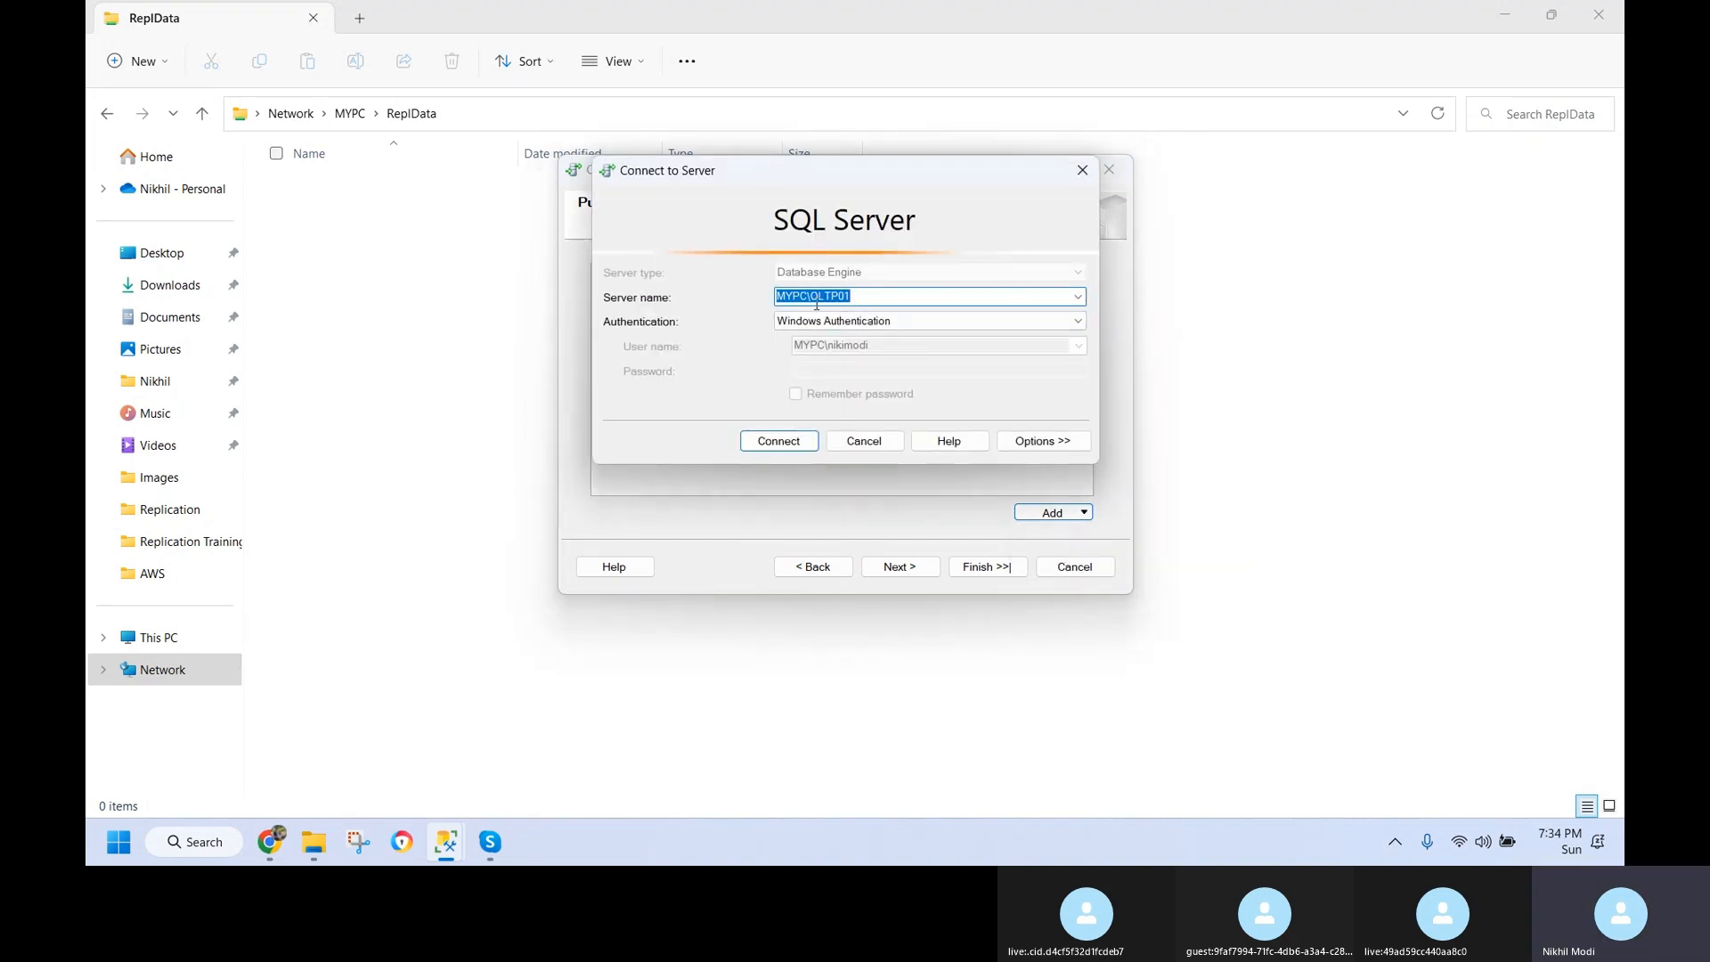
{"action": "left_click", "coordinate": [800, 449]}
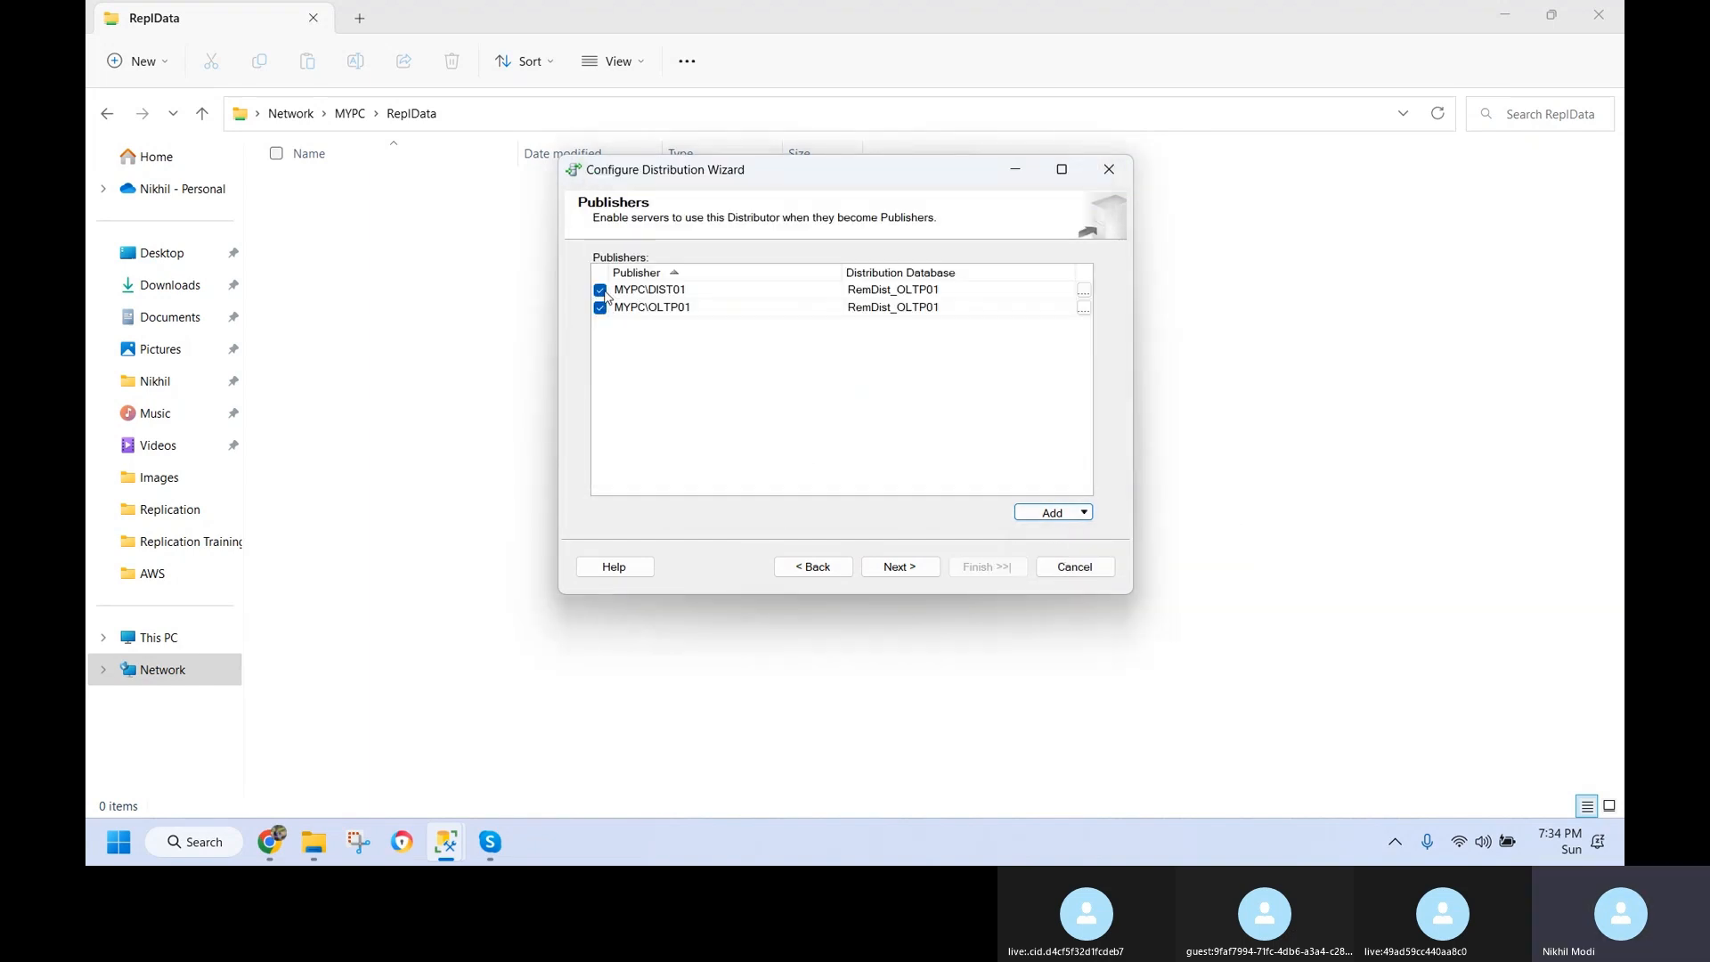
{"action": "left_click", "coordinate": [601, 292]}
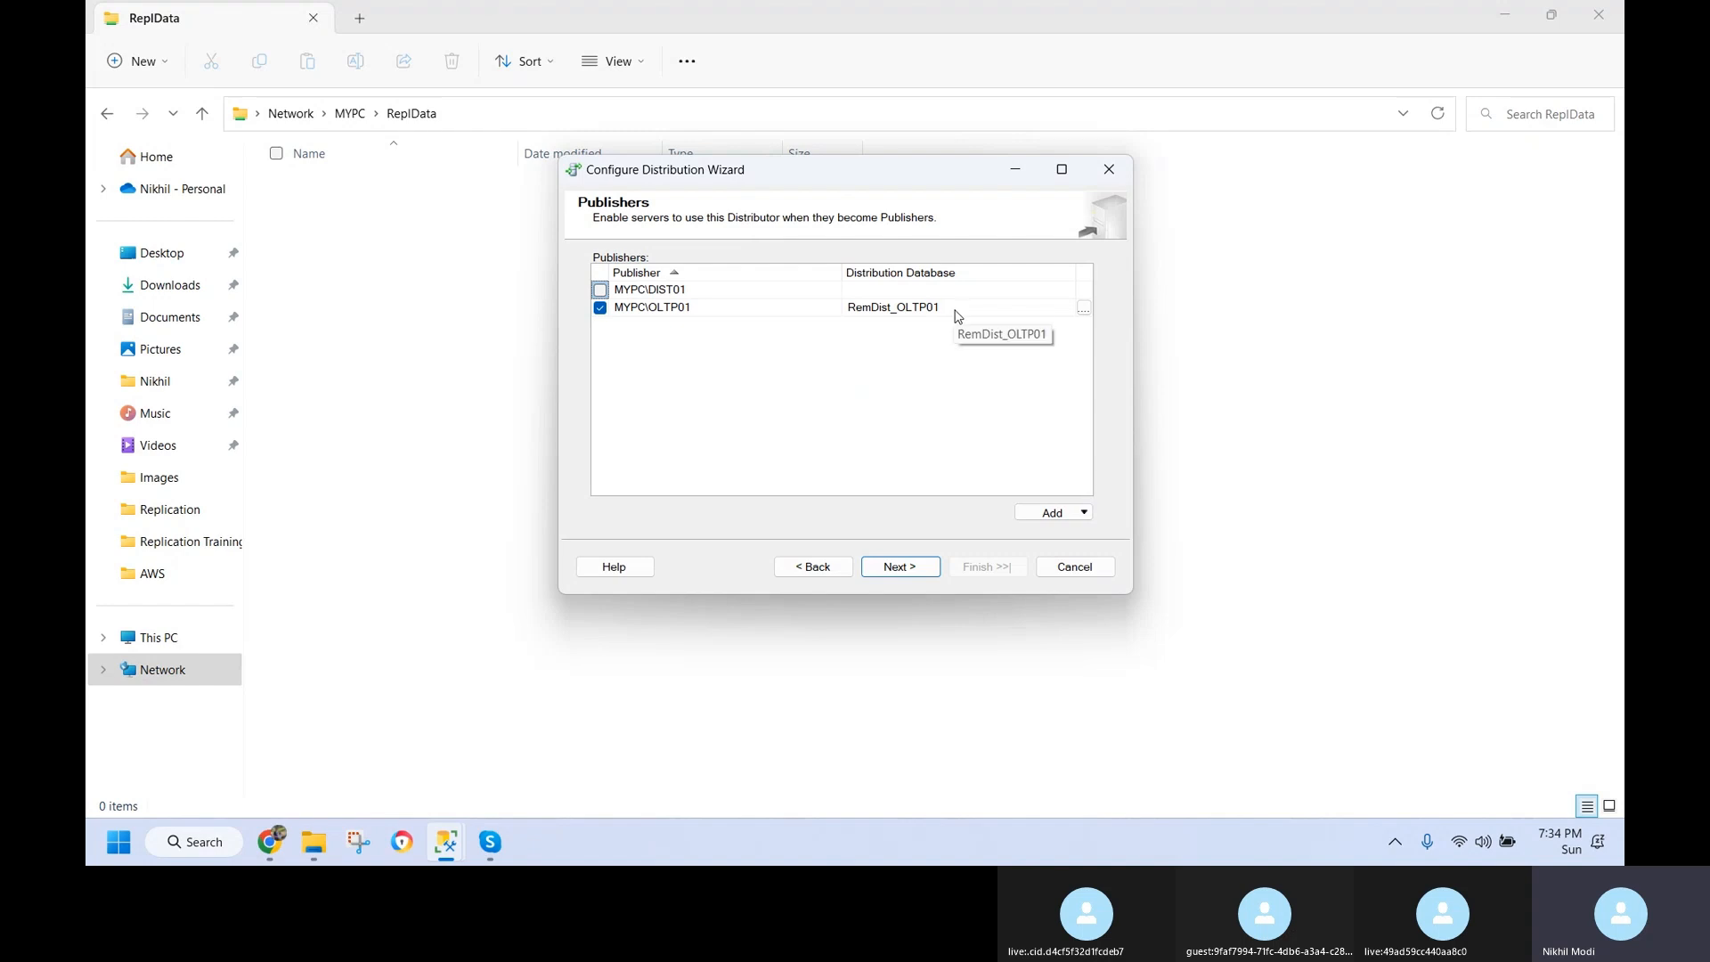
- Review the MYPC\OLTP01 Publisher's properties without changing them and continue to the Distributor password settings
{"action": "left_click", "coordinate": [1084, 307]}
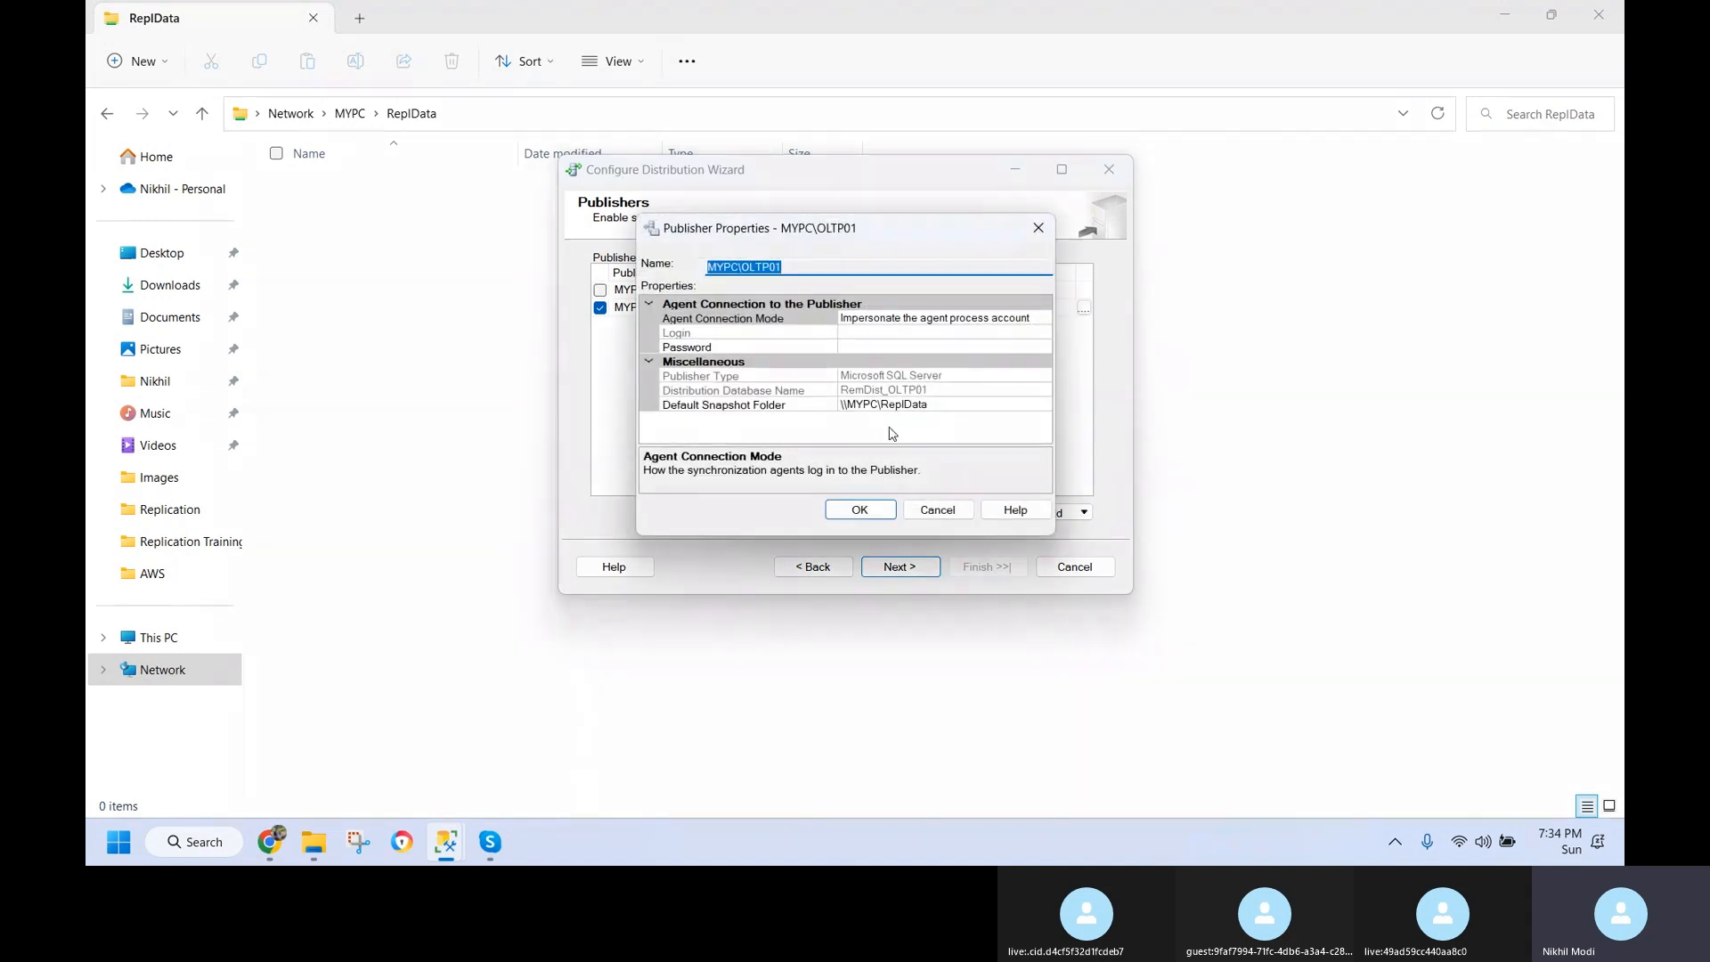
{"action": "left_click", "coordinate": [932, 514]}
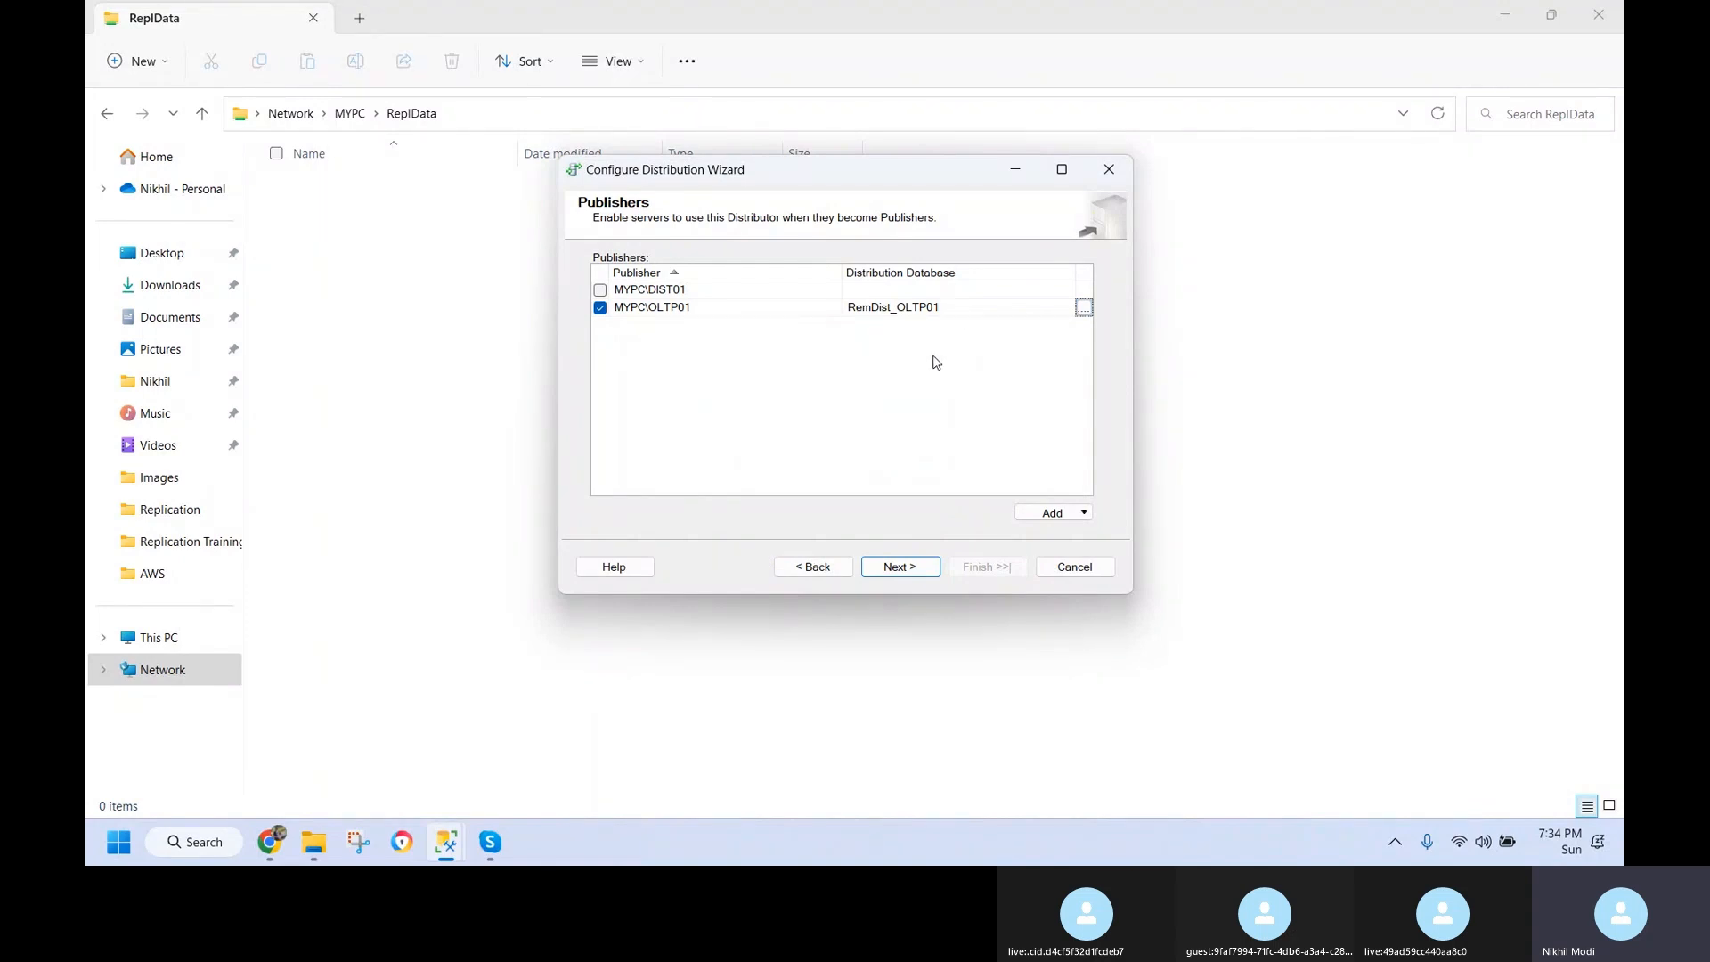
{"action": "left_click", "coordinate": [923, 566]}
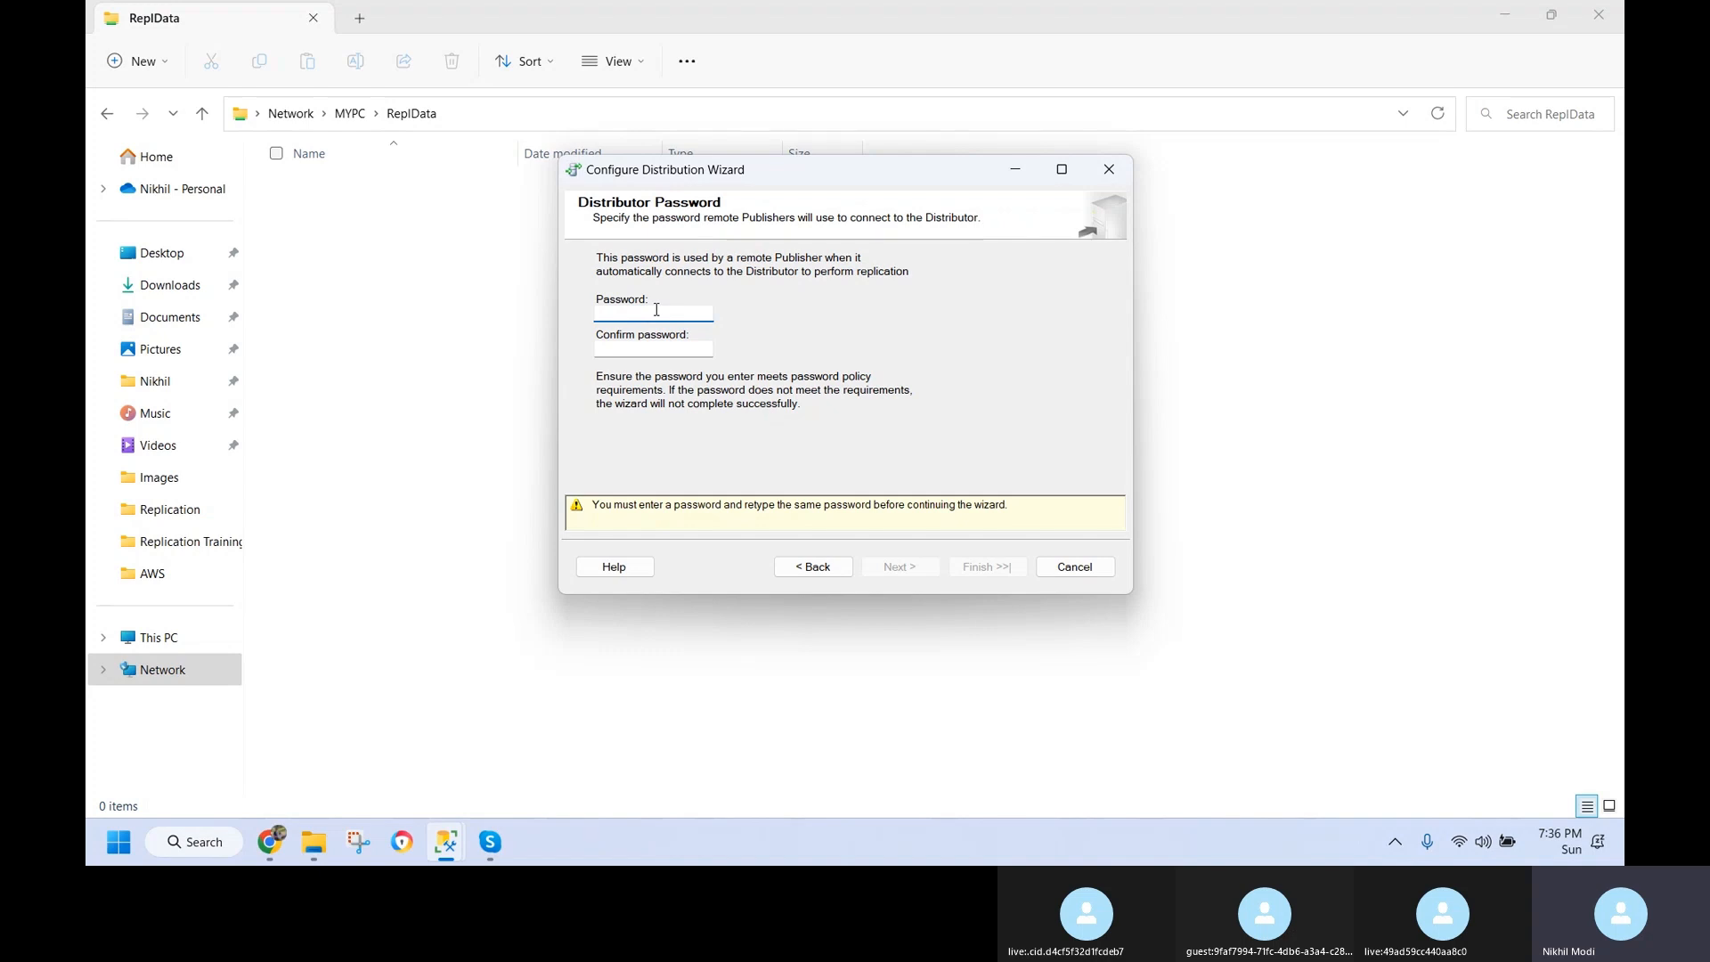
- Enter and confirm the Distributor password for remote Publishers and continue to the wizard actions
{"action": "type", "text": "*******"}
{"action": "key", "text": "Tab"}
{"action": "type", "text": "****"}
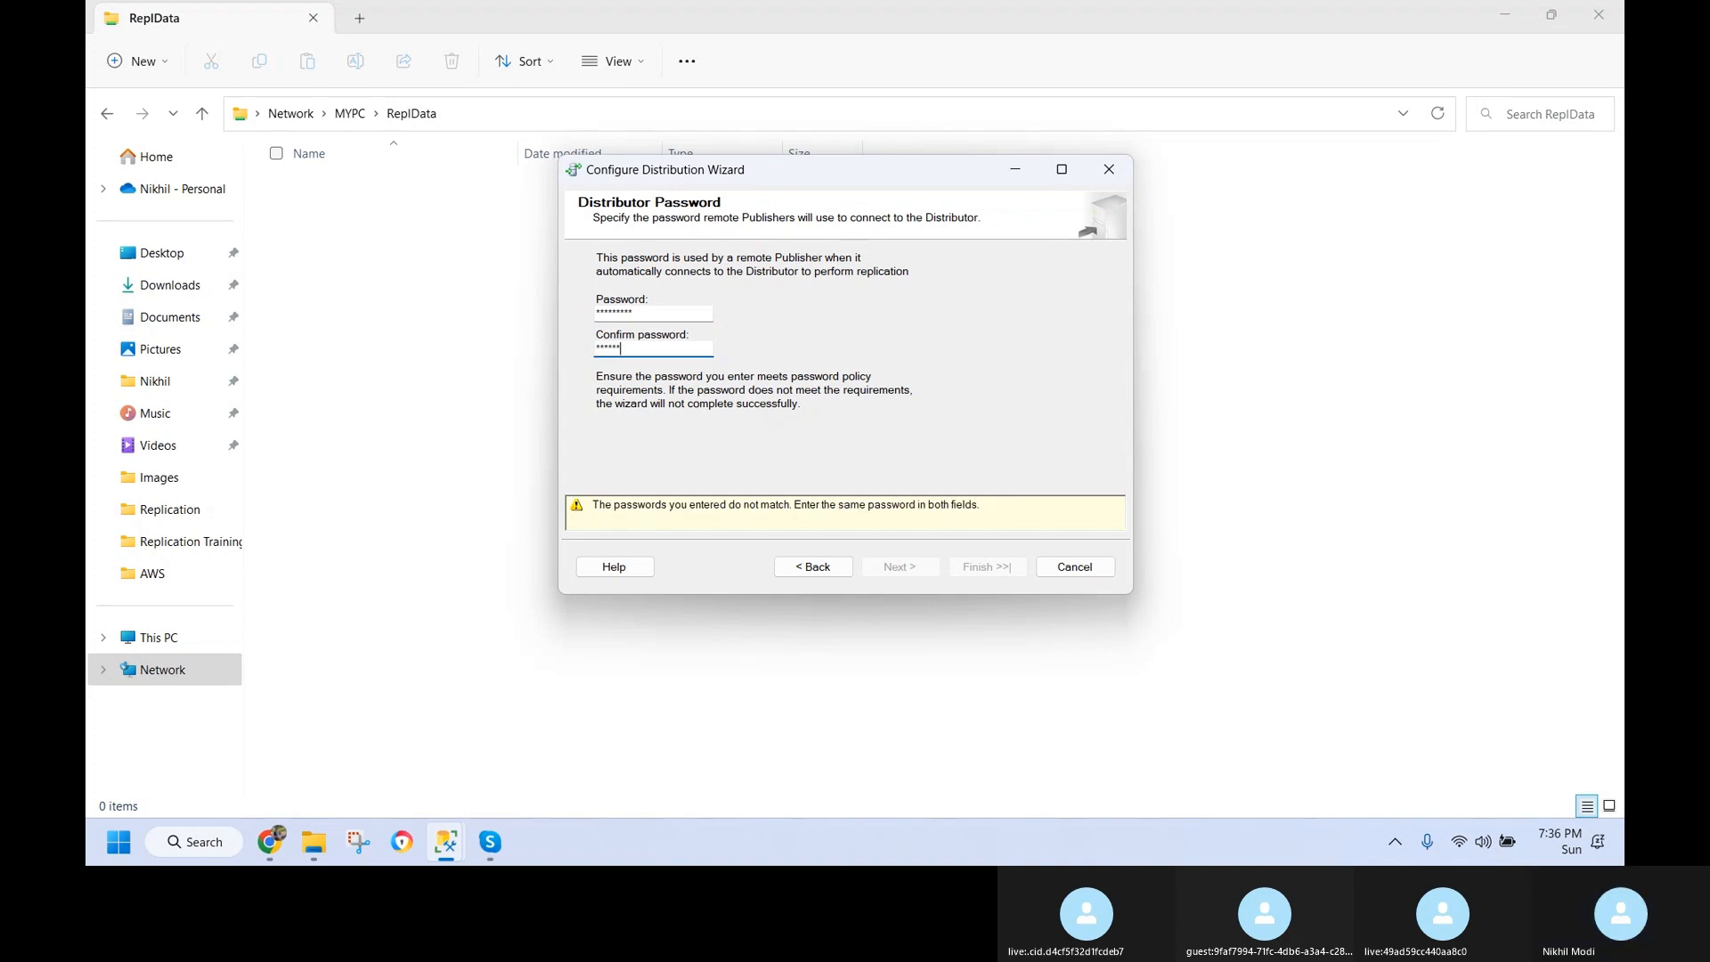
{"action": "type", "text": "*"}
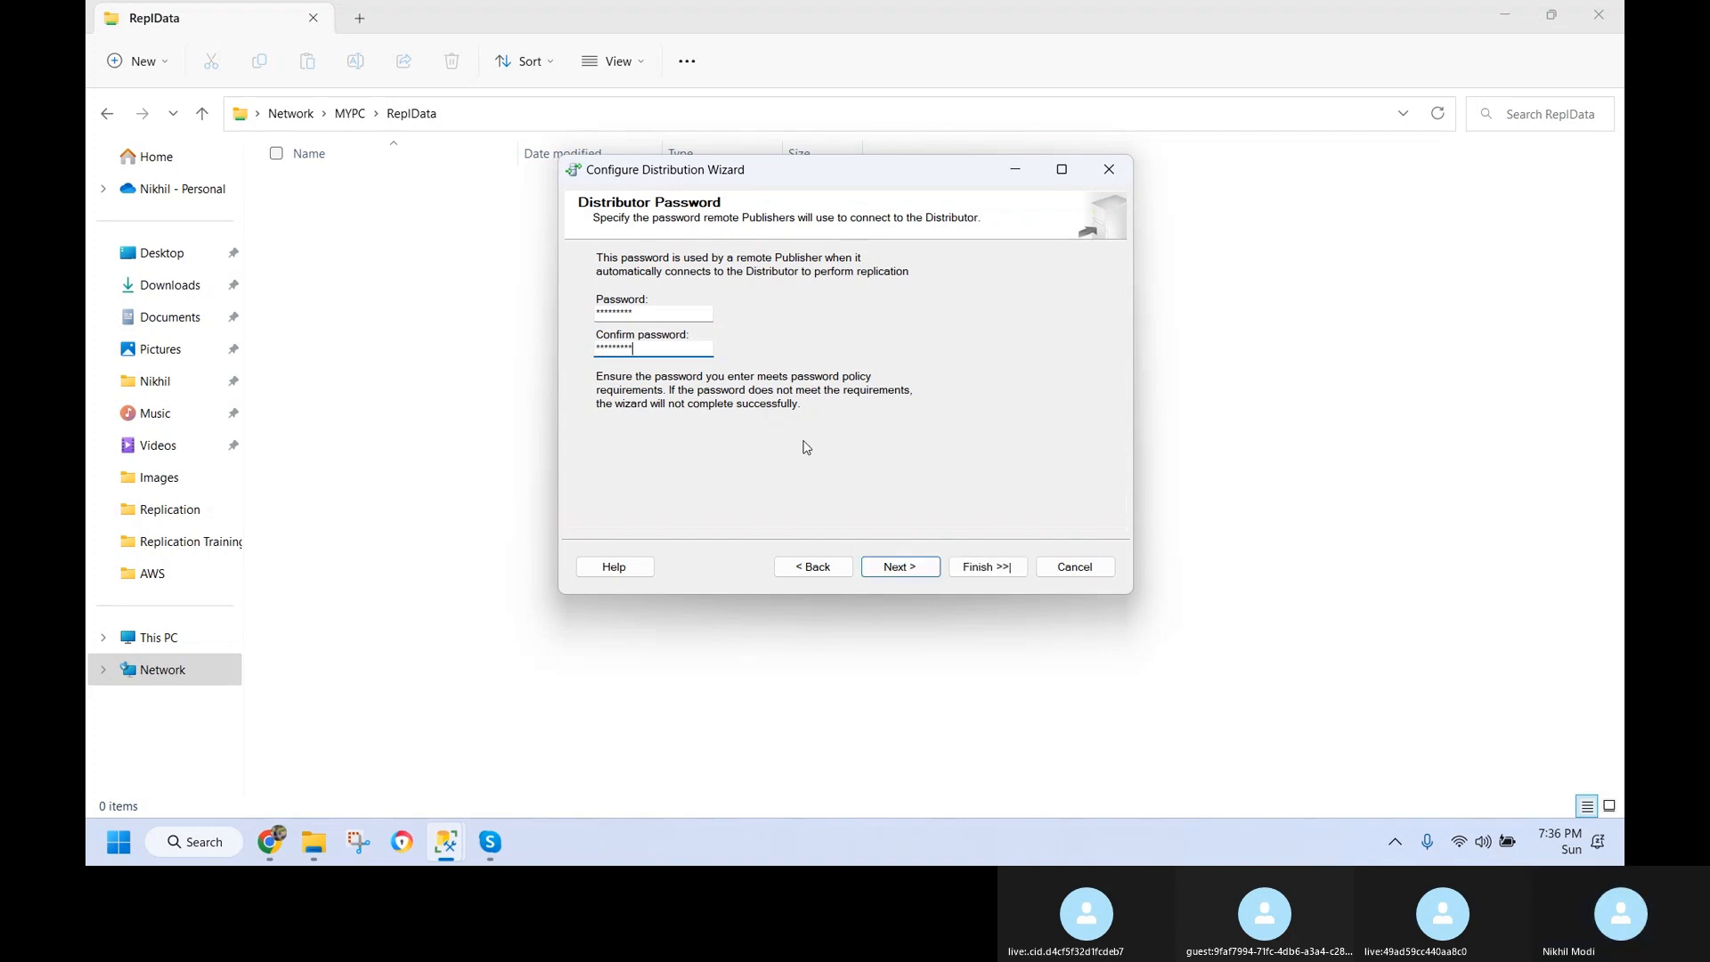
{"action": "left_click", "coordinate": [934, 570]}
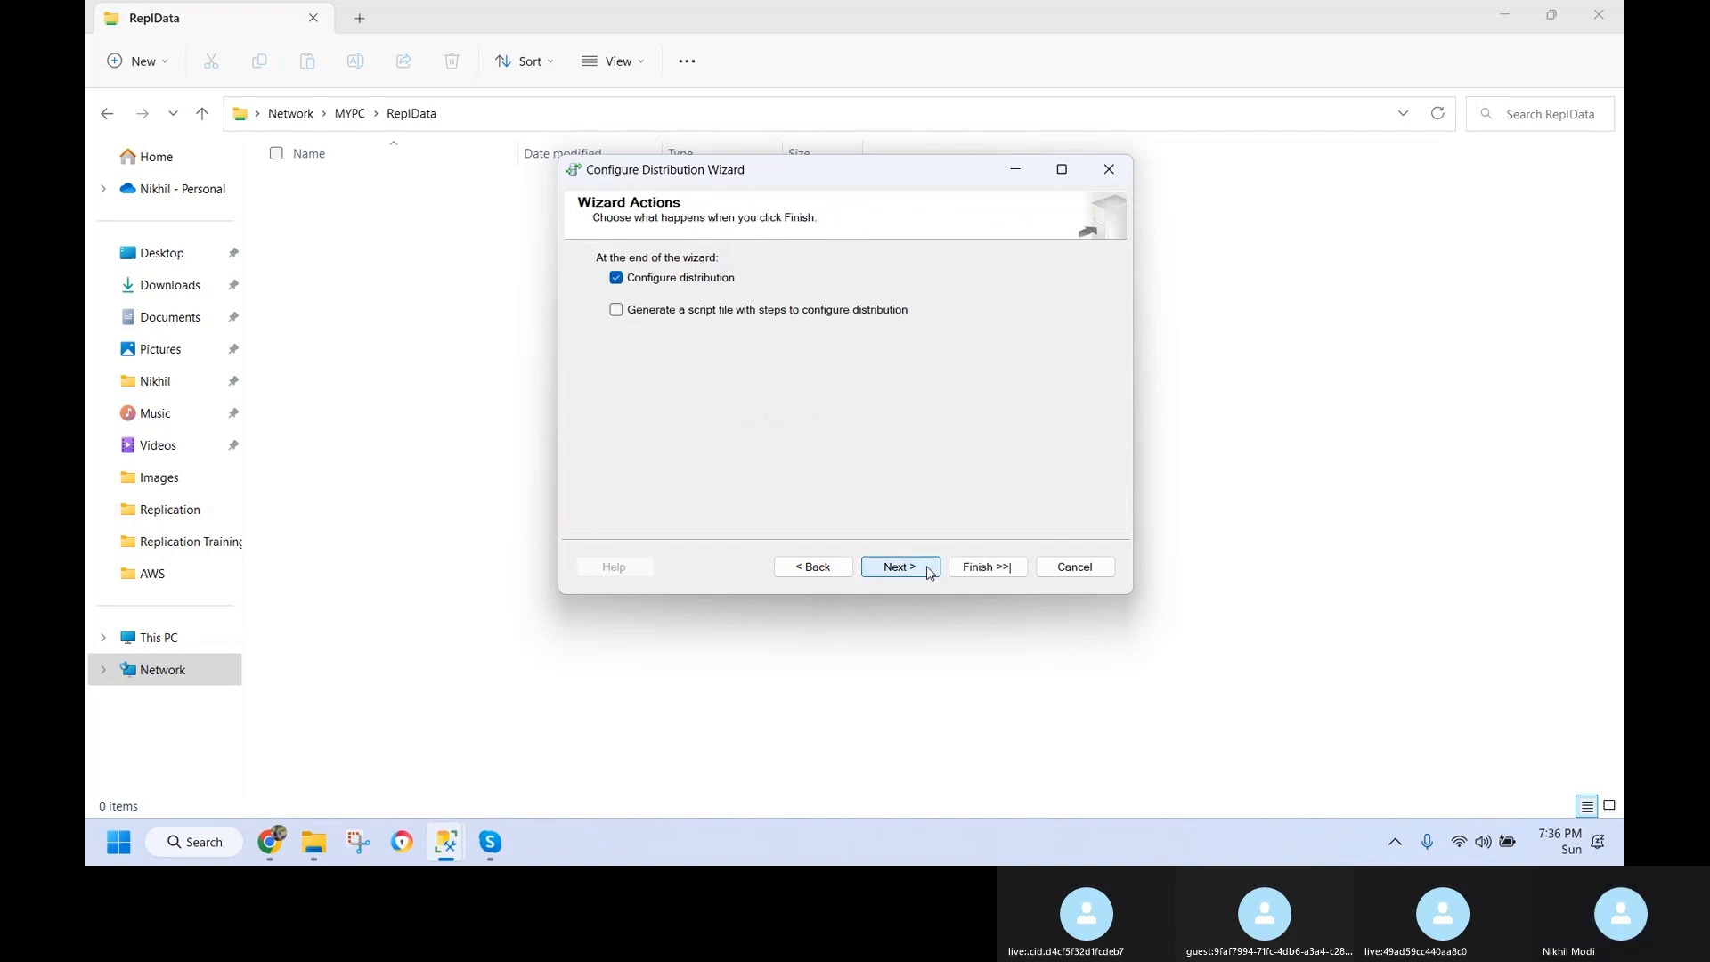
- Have the wizard also generate a script file with the distribution steps, and continue to the script file properties
{"action": "left_click", "coordinate": [618, 311]}
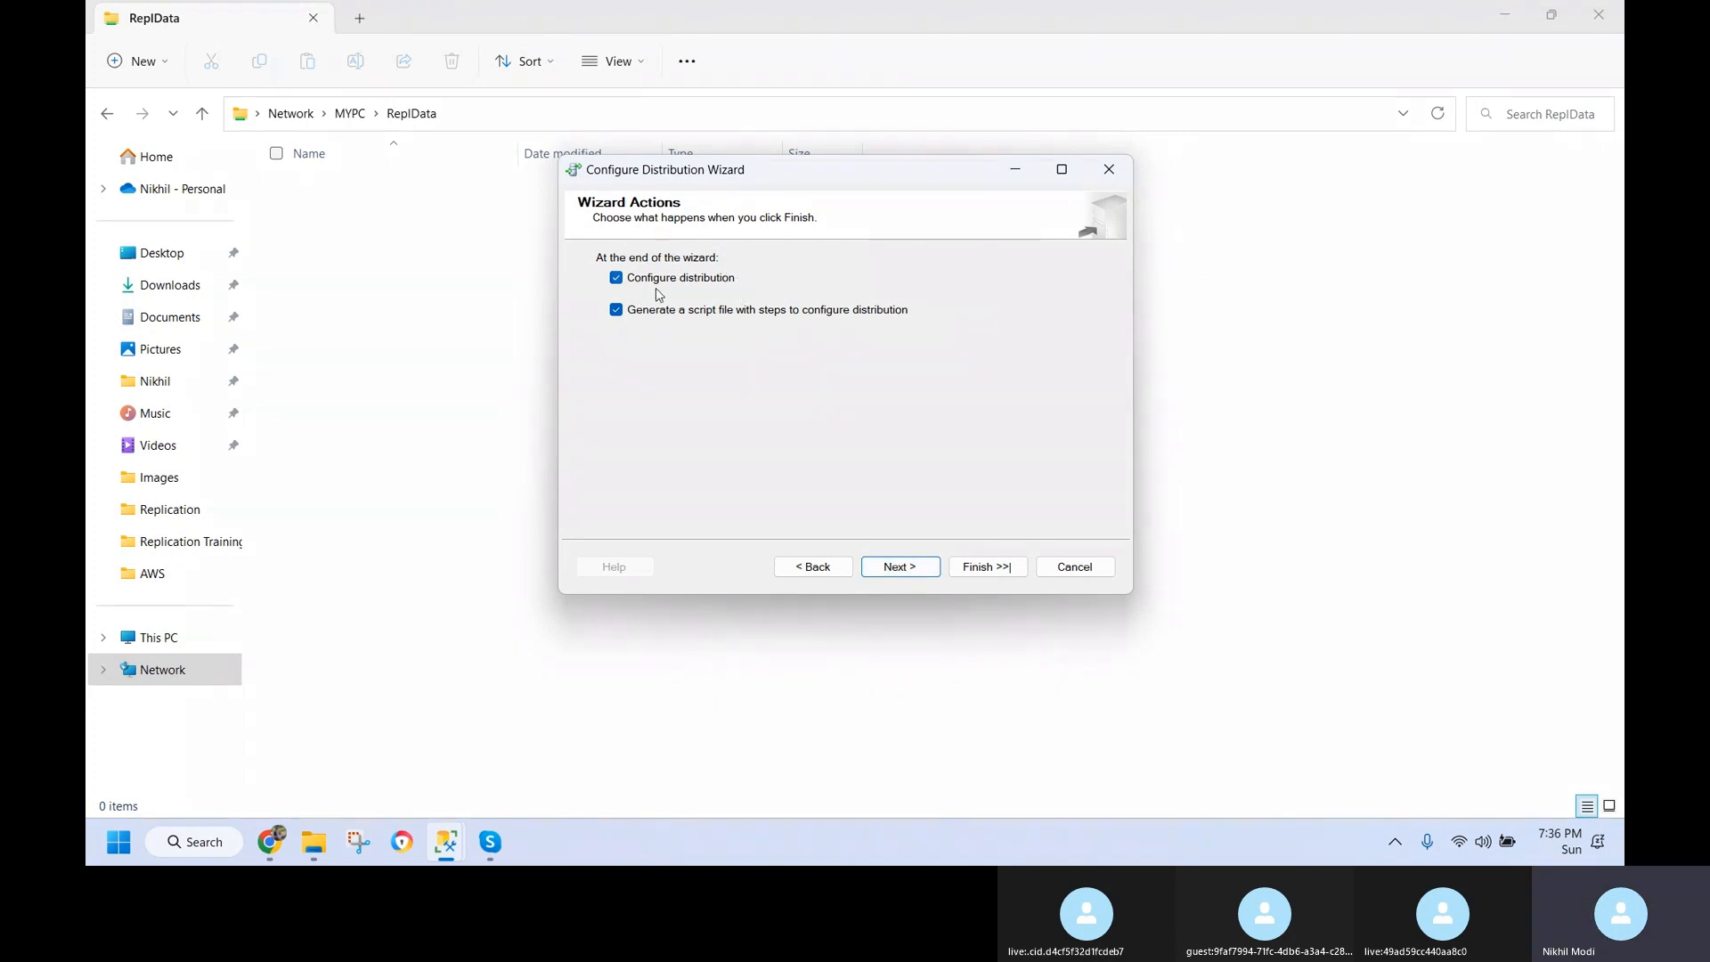
{"action": "left_click", "coordinate": [900, 568]}
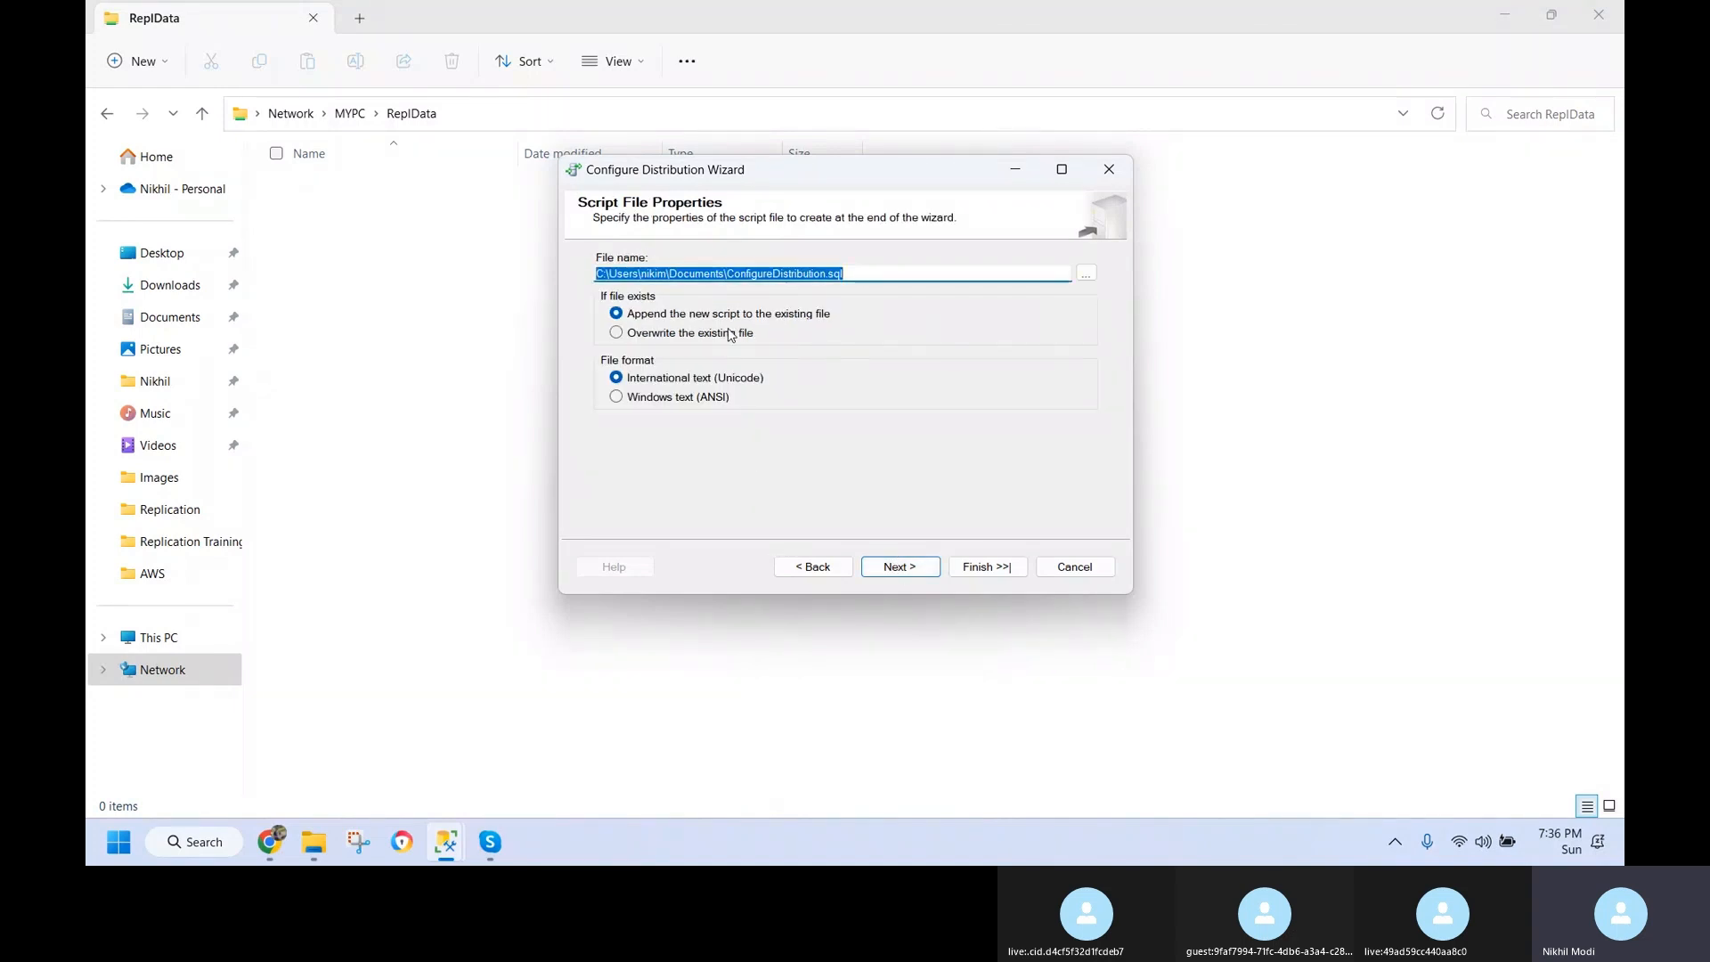
{"action": "left_click", "coordinate": [837, 272]}
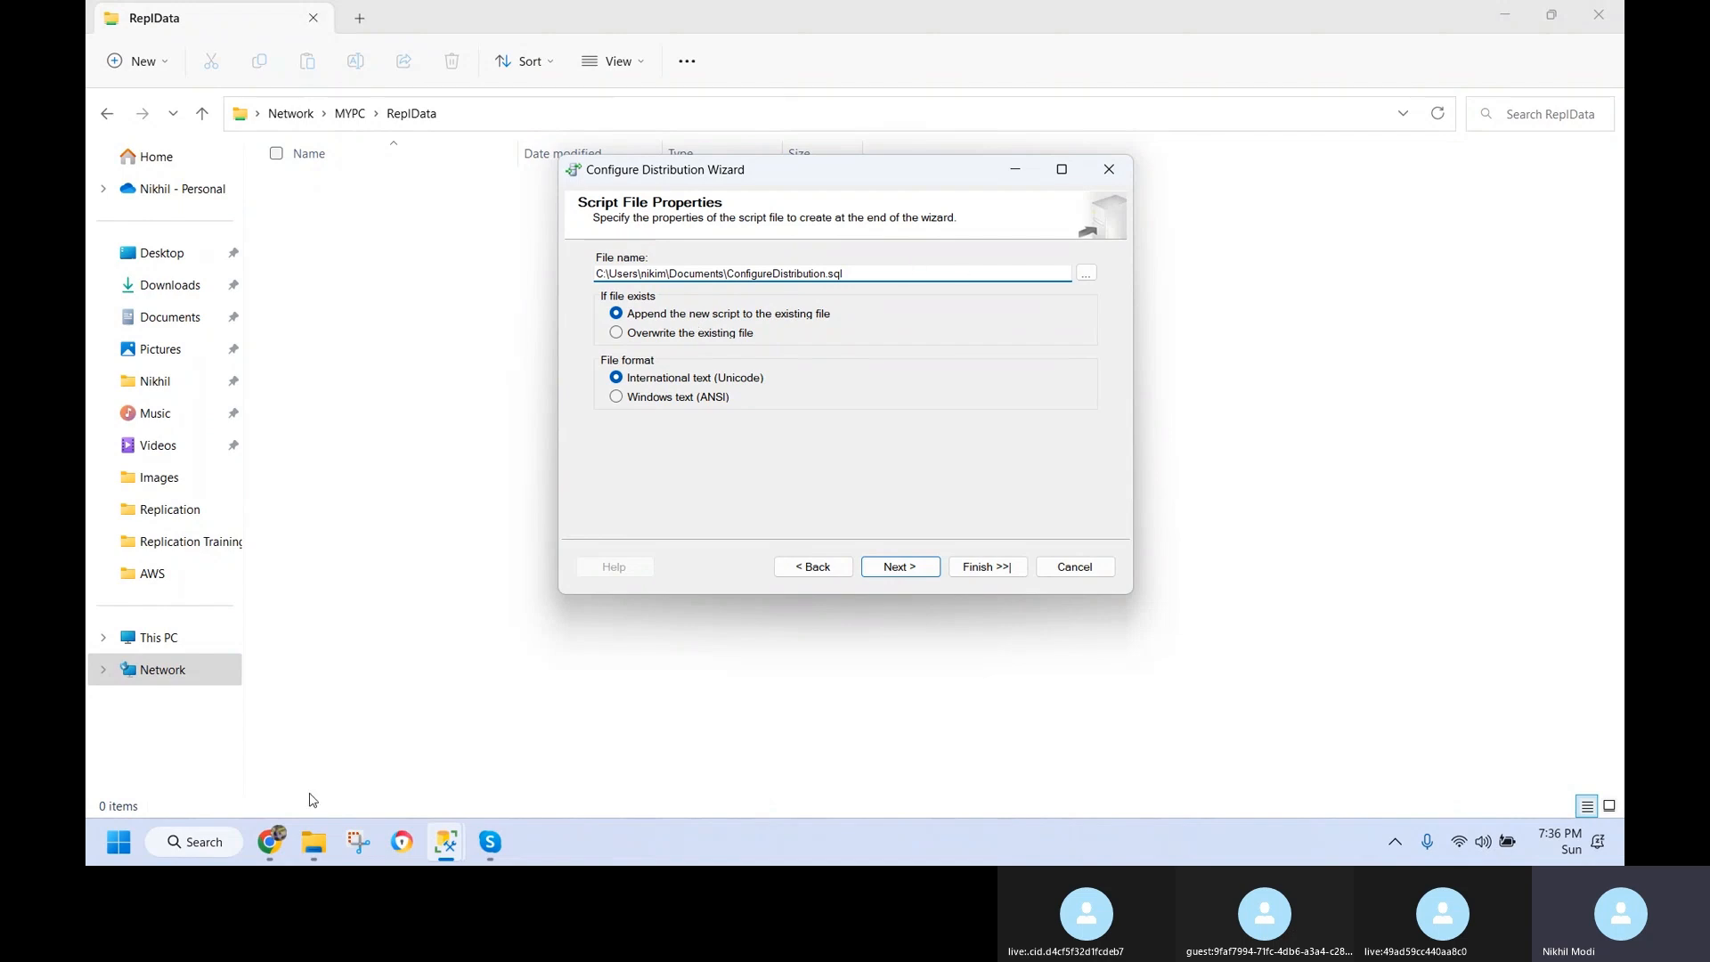
- Permanently delete the NewSubscription, CreatePublication and ConfigureDistribution SQL files from Documents in File Explorer and return to the wizard
{"action": "left_click", "coordinate": [313, 843]}
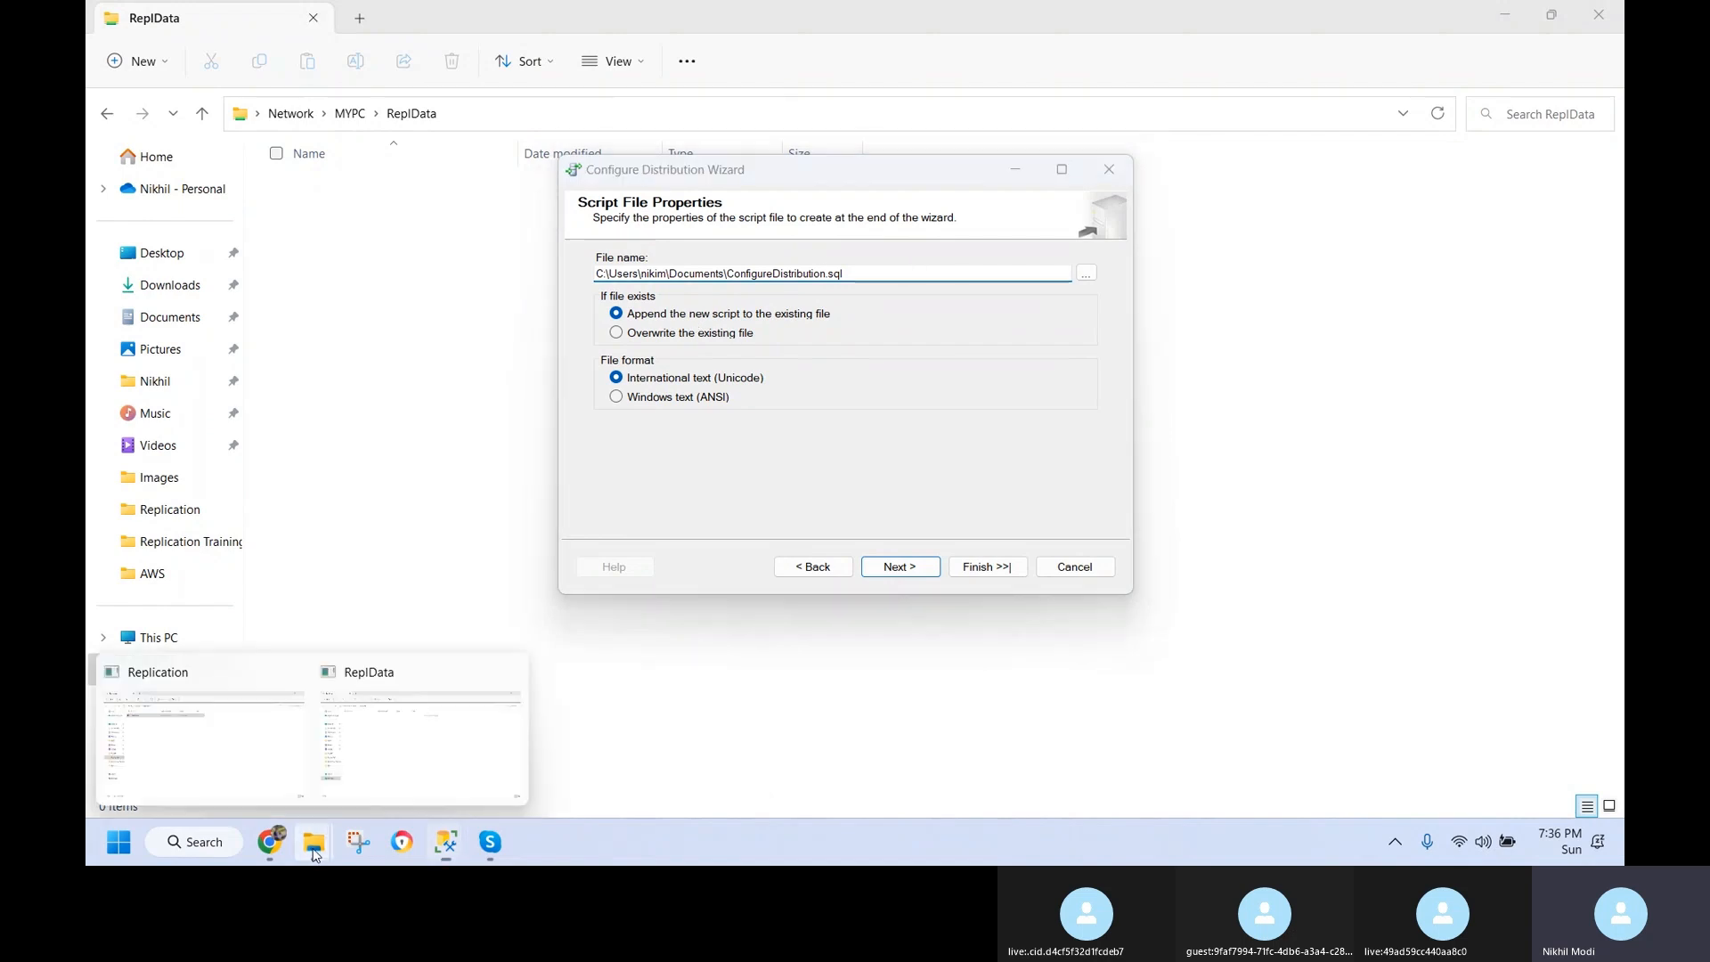
{"action": "left_click", "coordinate": [254, 766]}
{"action": "left_click", "coordinate": [178, 316]}
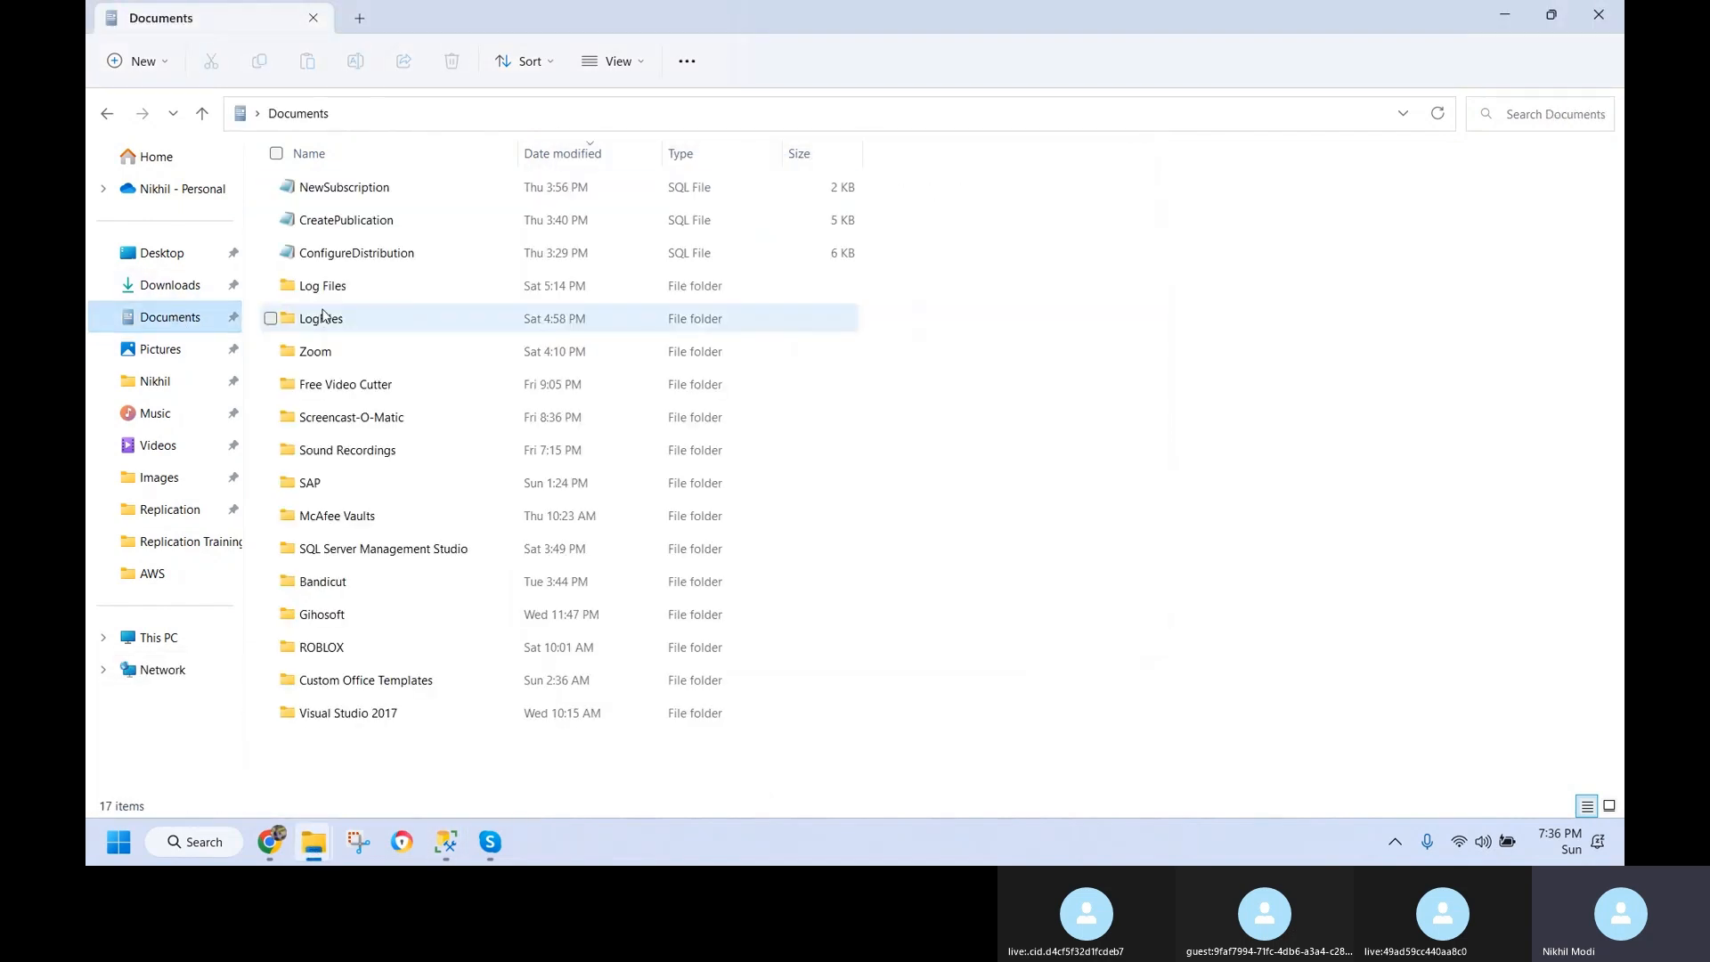
{"action": "left_click", "coordinate": [375, 253]}
{"action": "left_click", "coordinate": [393, 193], "text": "shift"}
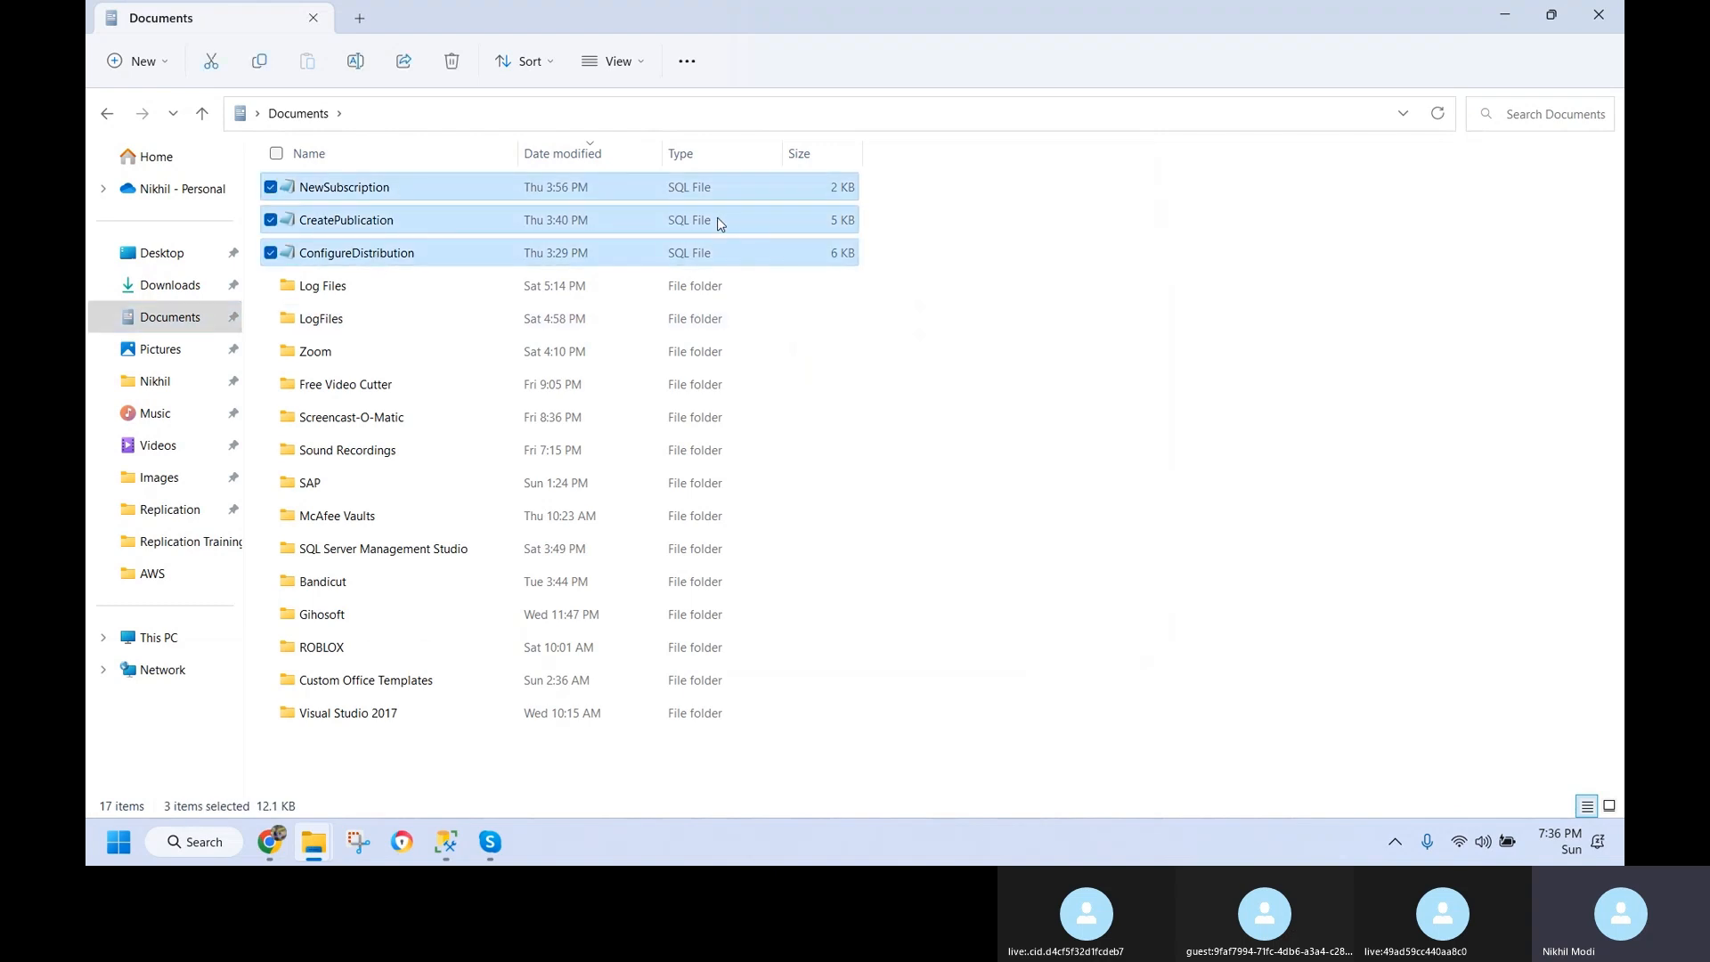
{"action": "key", "text": "shift+Delete"}
{"action": "key", "text": "Return"}
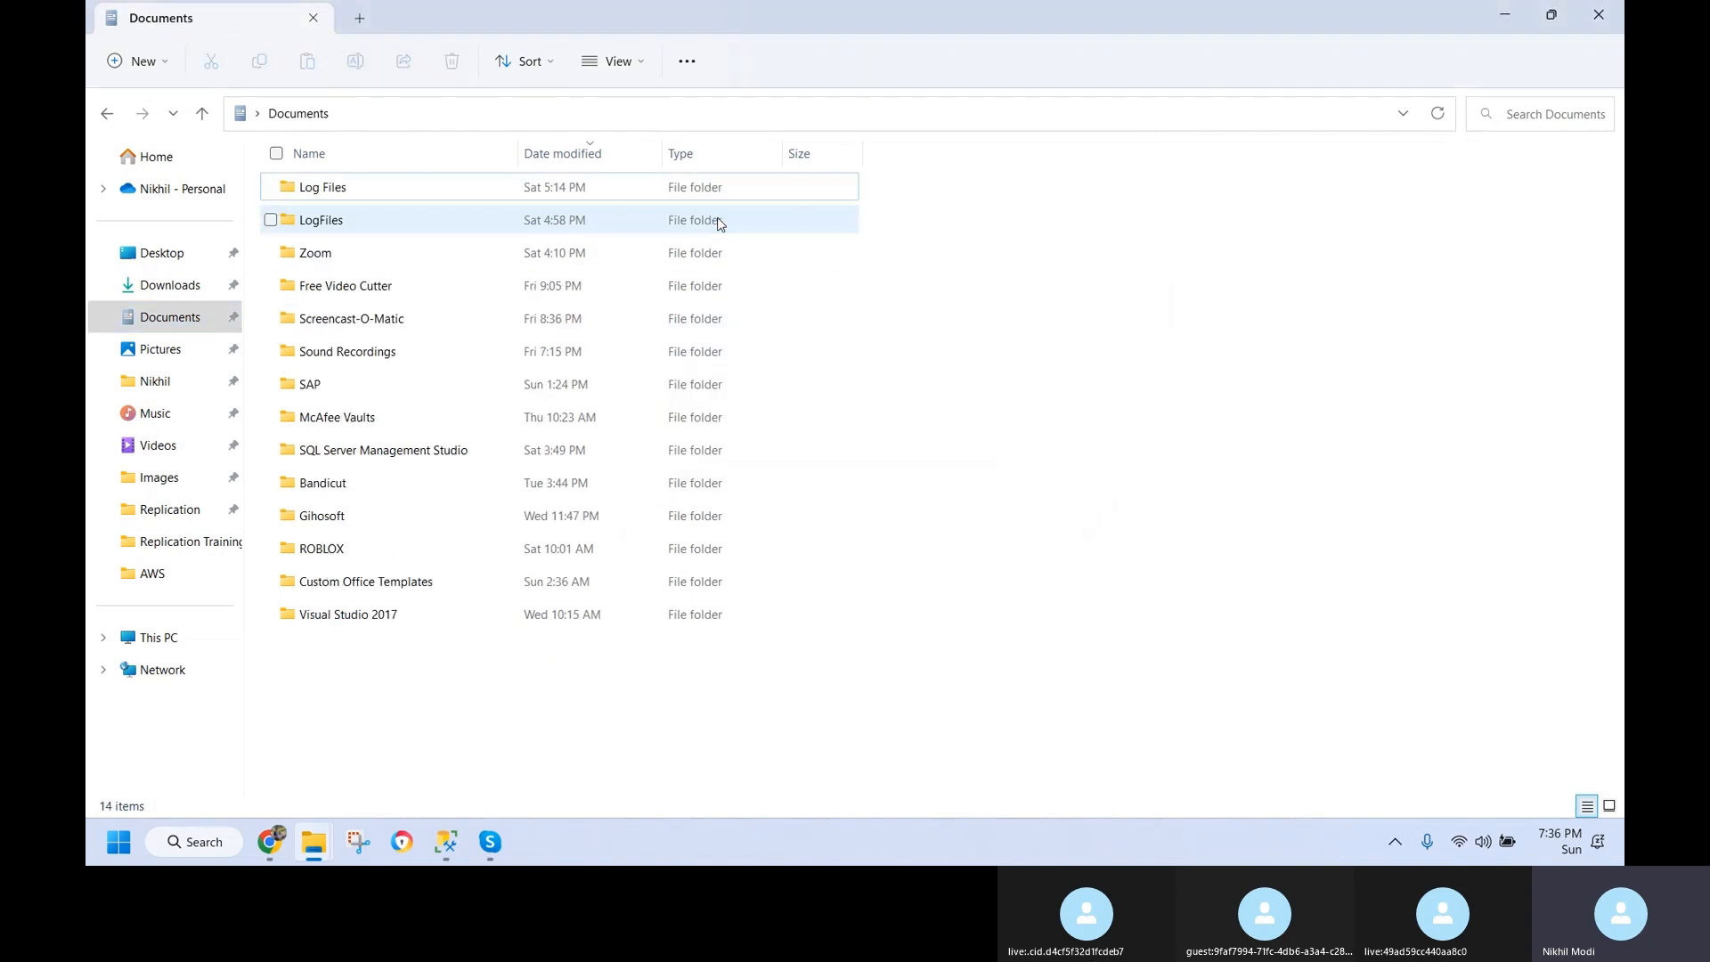
{"action": "key", "text": "alt+Tab"}
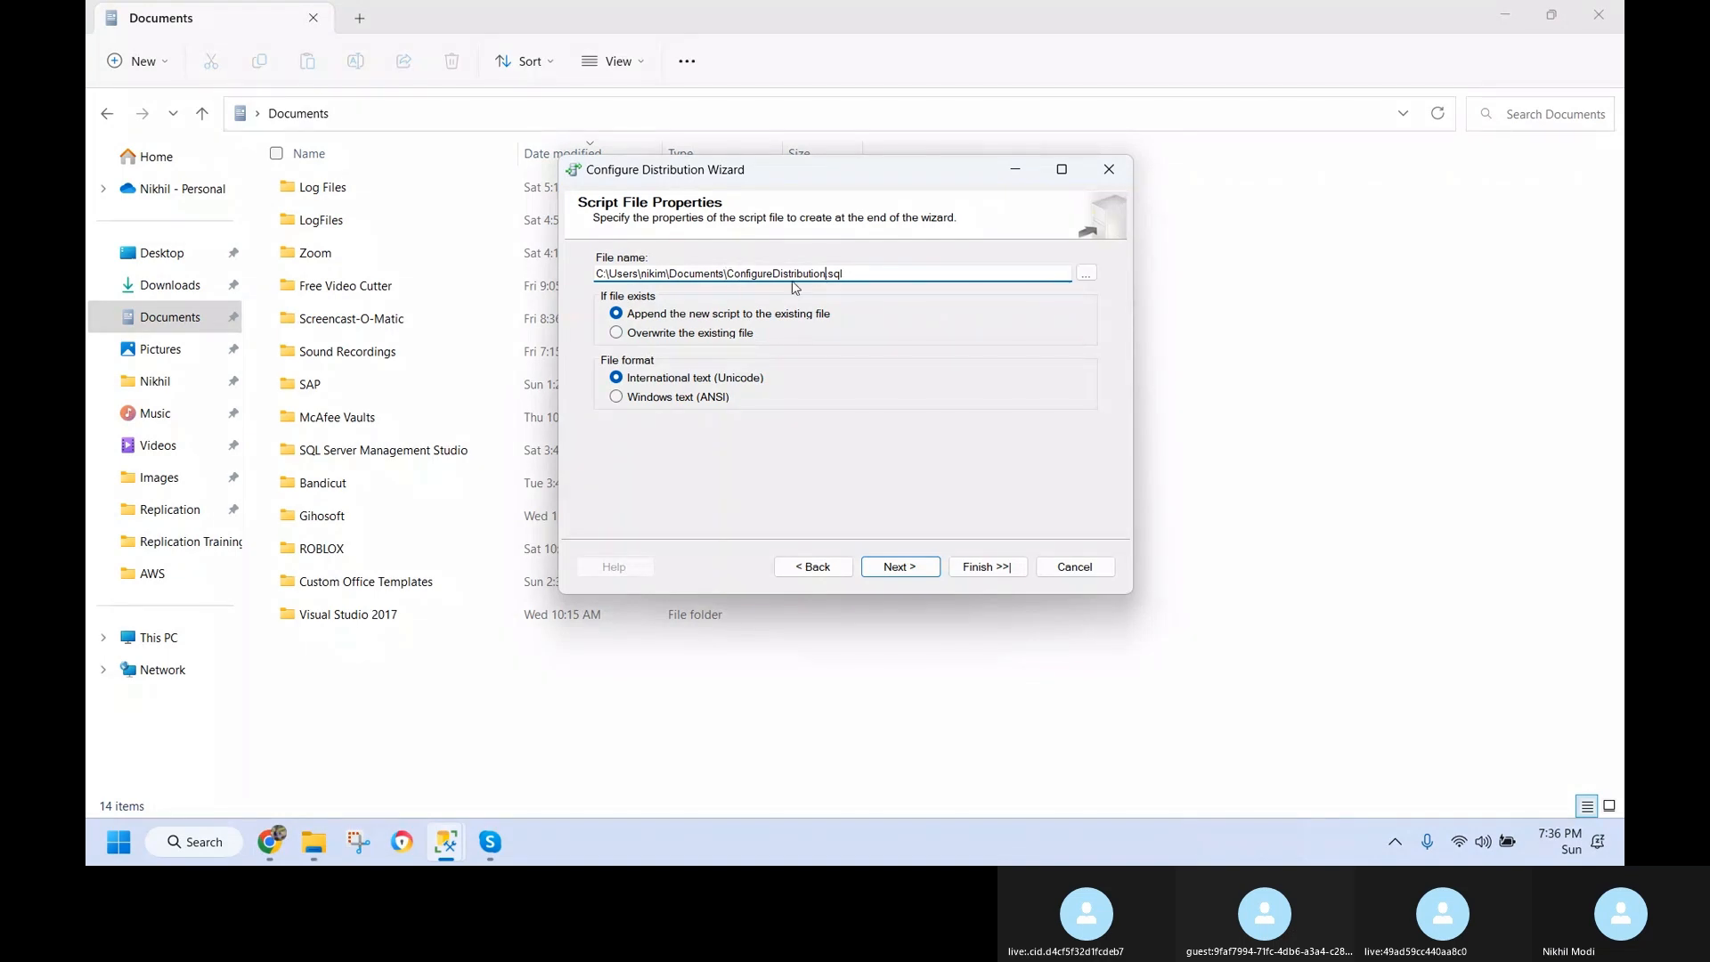
- Accept the ConfigureDistribution.sql script file with the append and Unicode options, and finish the wizard to start configuring distribution
{"action": "left_click", "coordinate": [900, 565]}
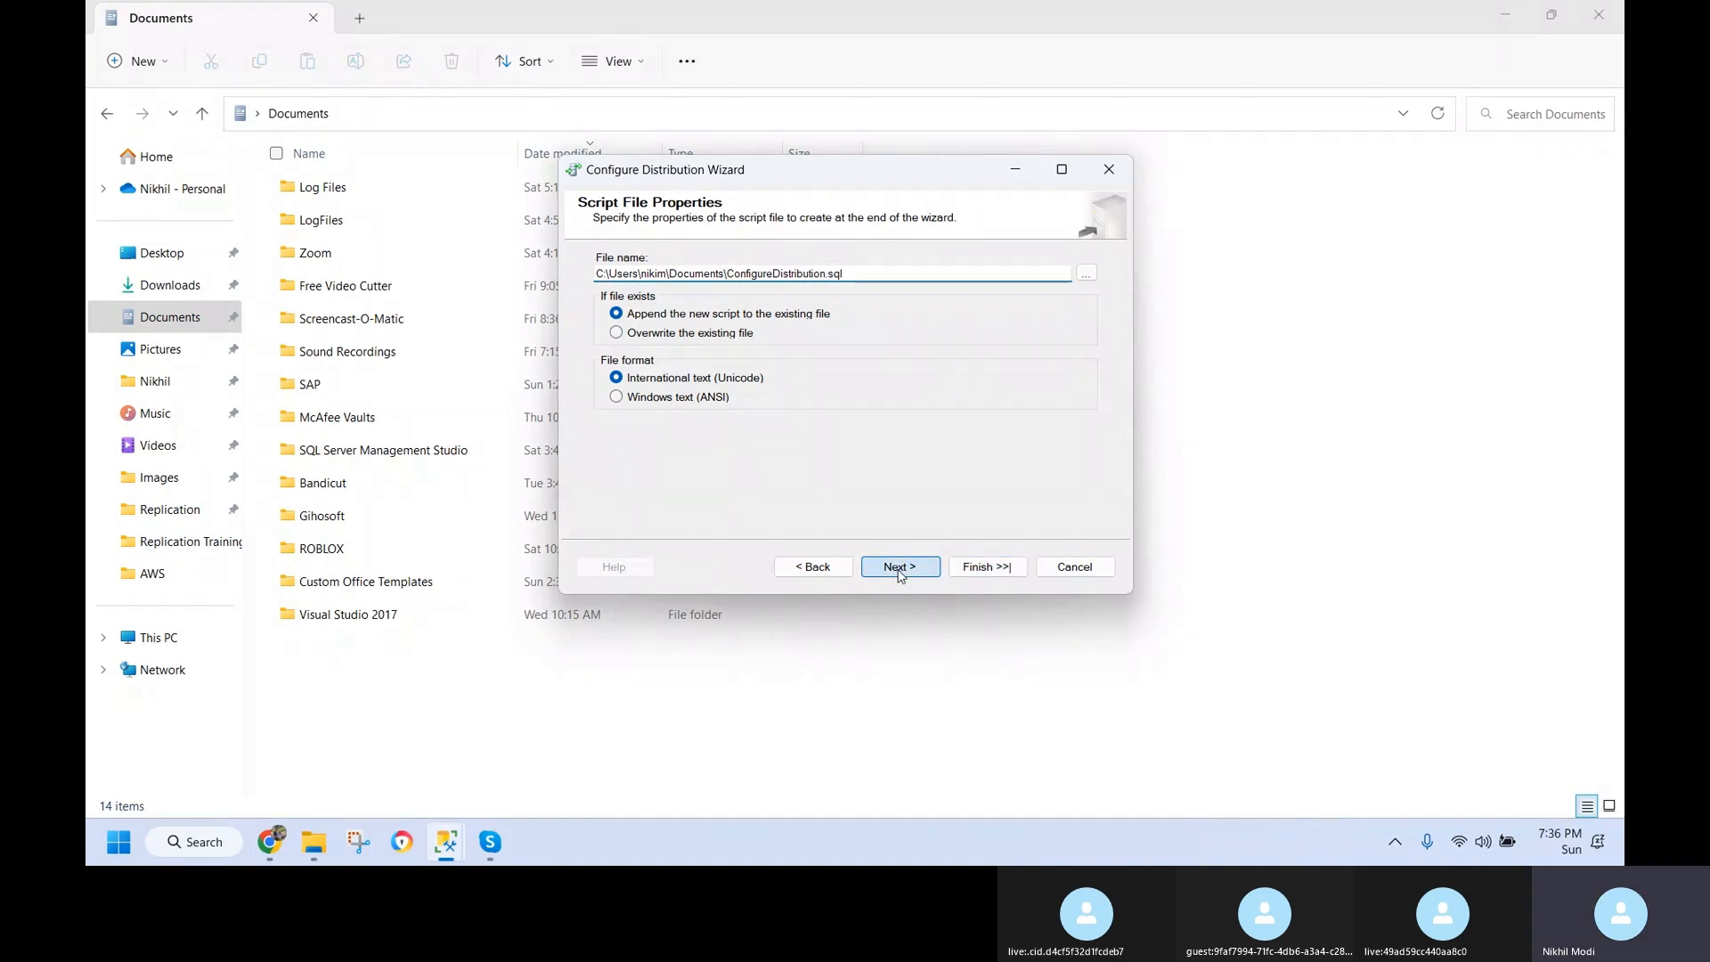
{"action": "left_click", "coordinate": [986, 568]}
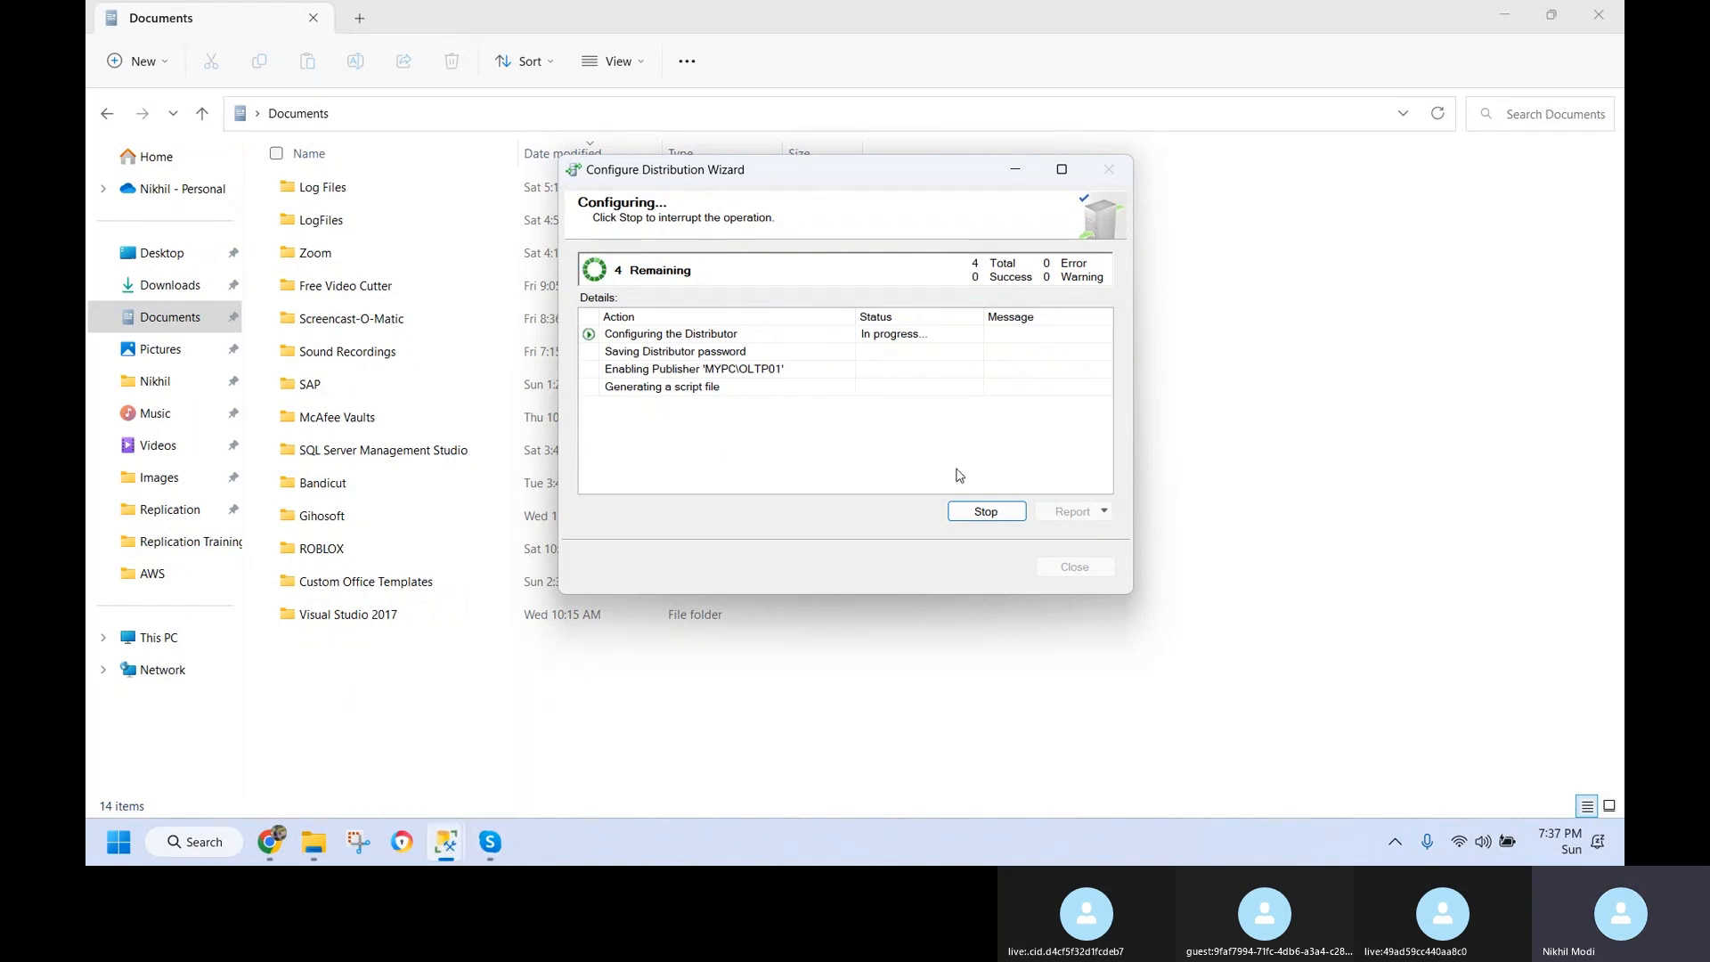
{"action": "left_click_drag", "start_coordinate": [842, 169], "coordinate": [1000, 175]}
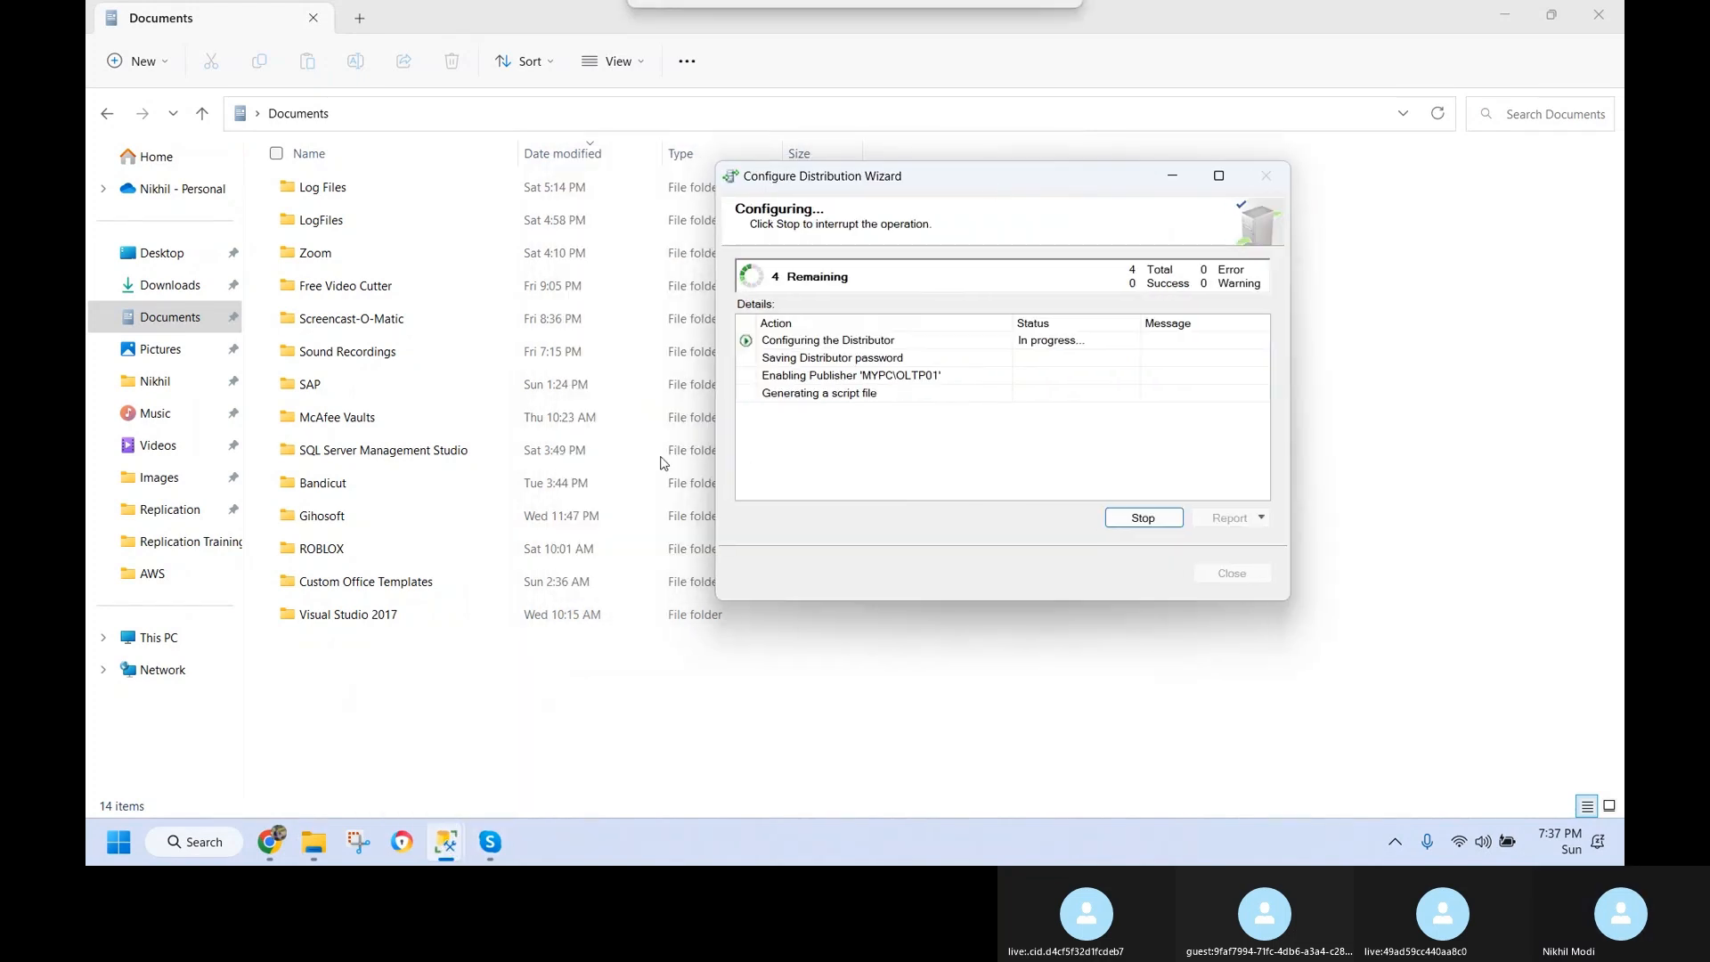
- Switch to SQL Server Management Studio, expand the databases of MYPC\DIST01 and refresh its System Databases while the configuration runs
{"action": "right_click", "coordinate": [448, 848]}
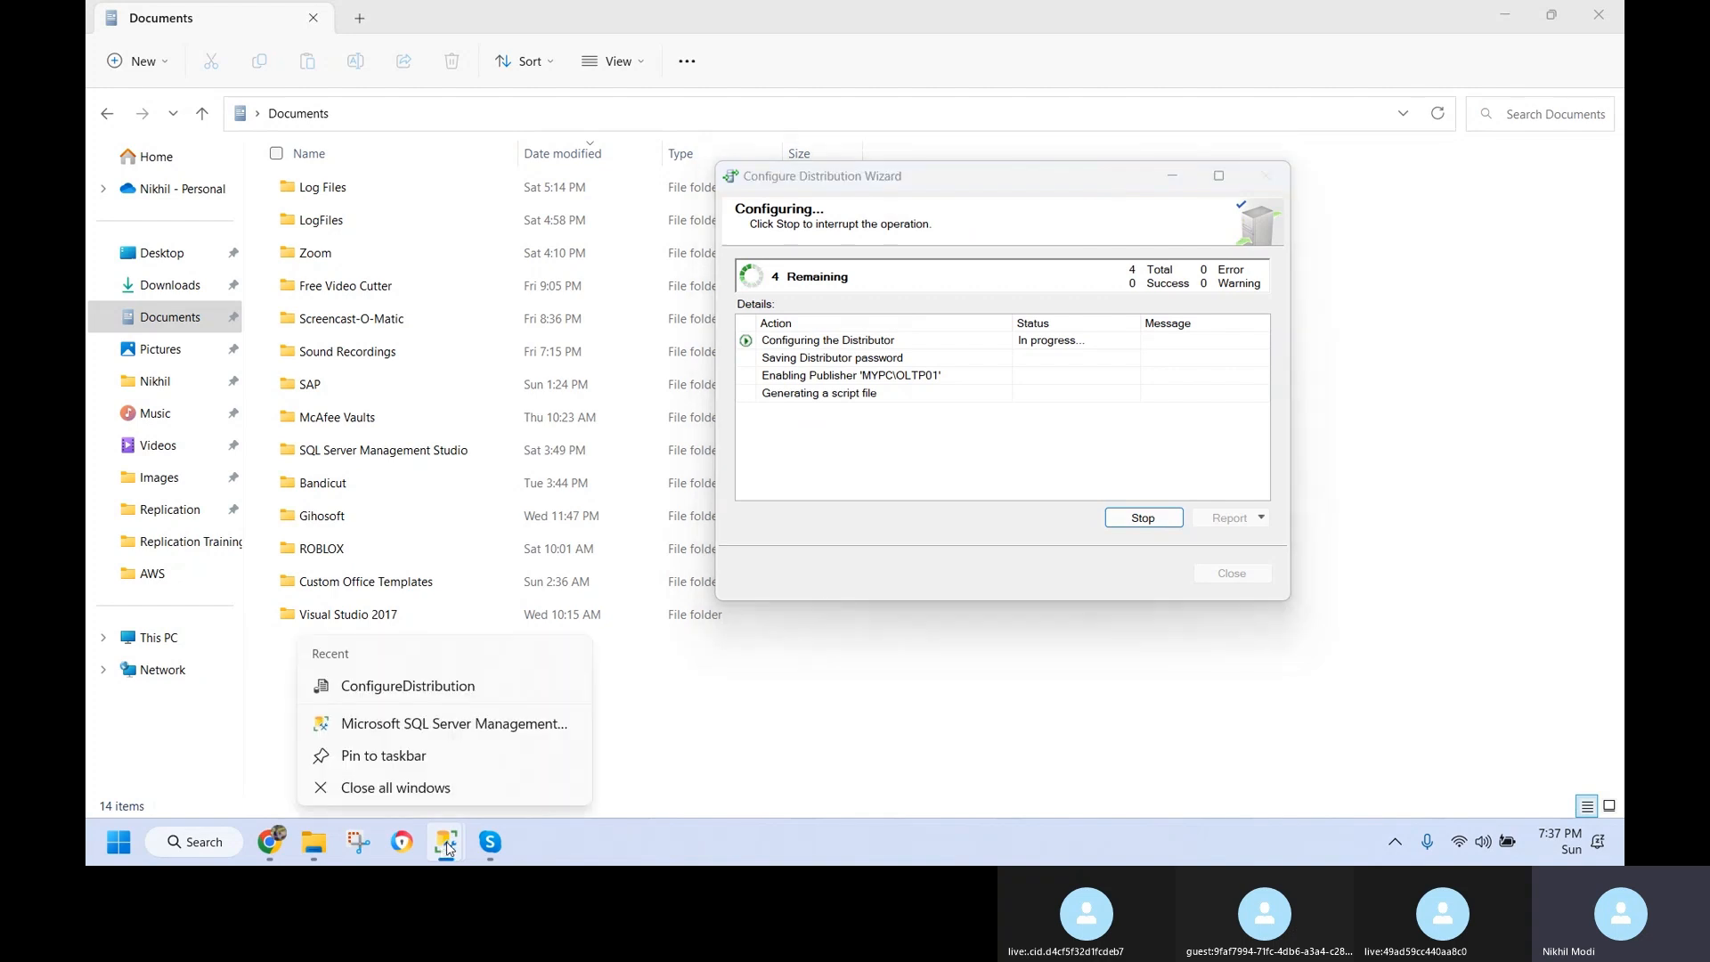
{"action": "left_click", "coordinate": [711, 729]}
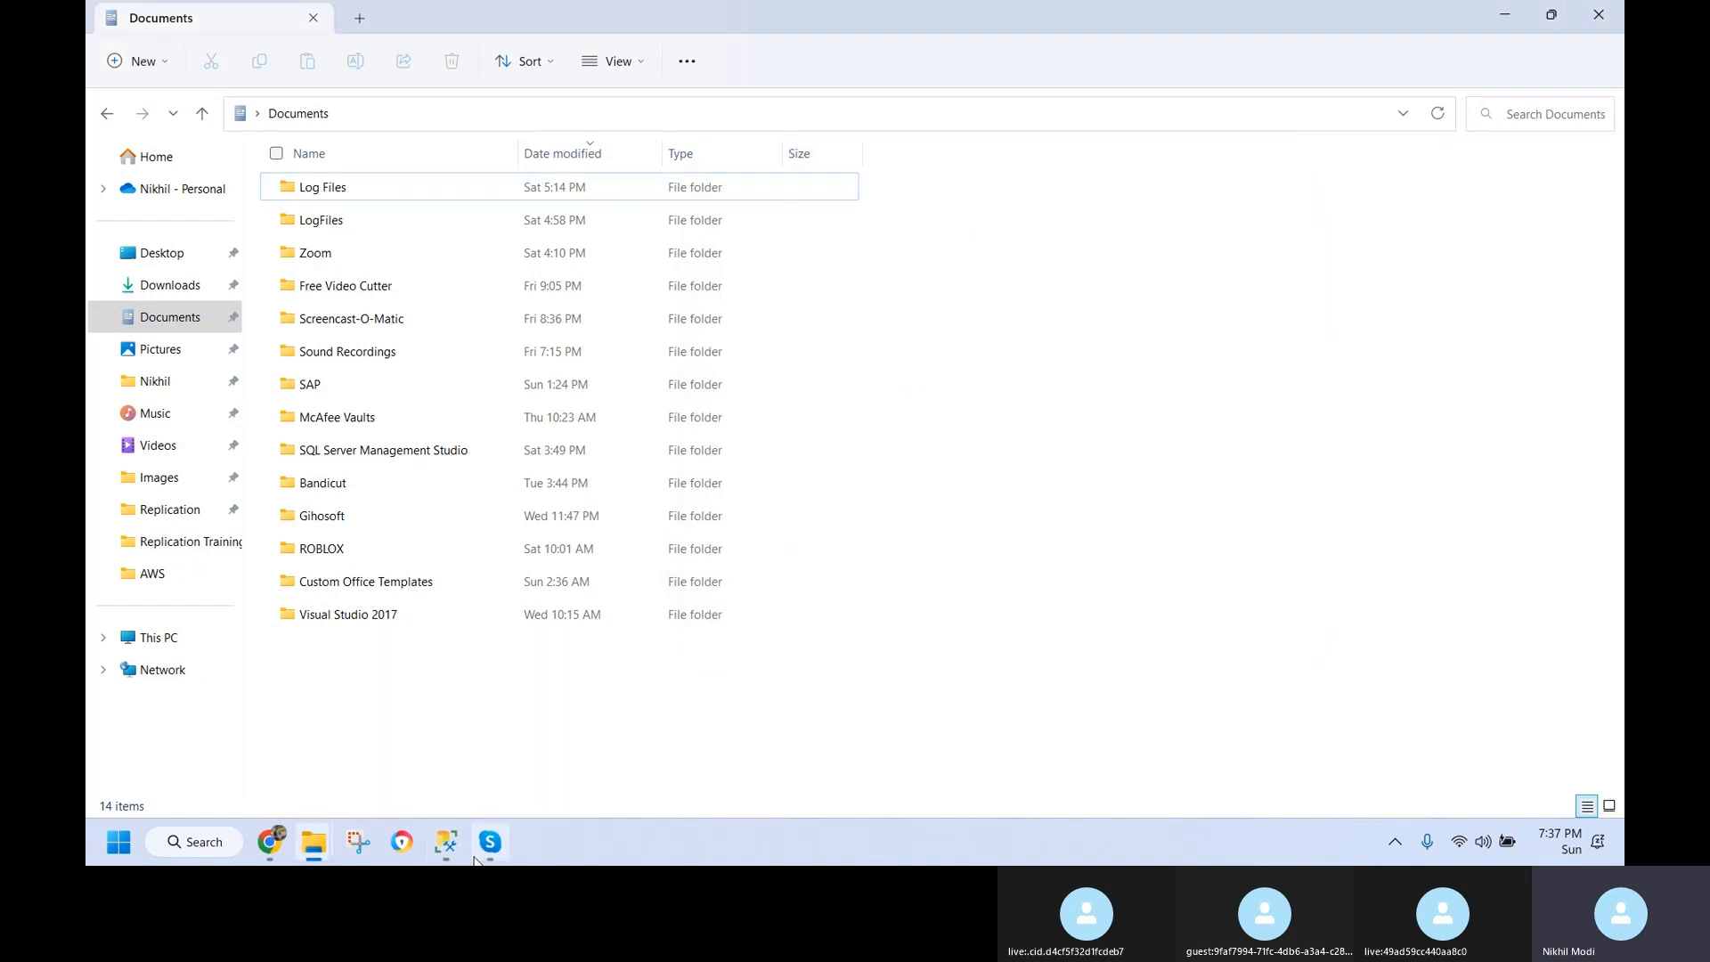
{"action": "mouse_move", "coordinate": [450, 857]}
{"action": "left_click", "coordinate": [441, 748]}
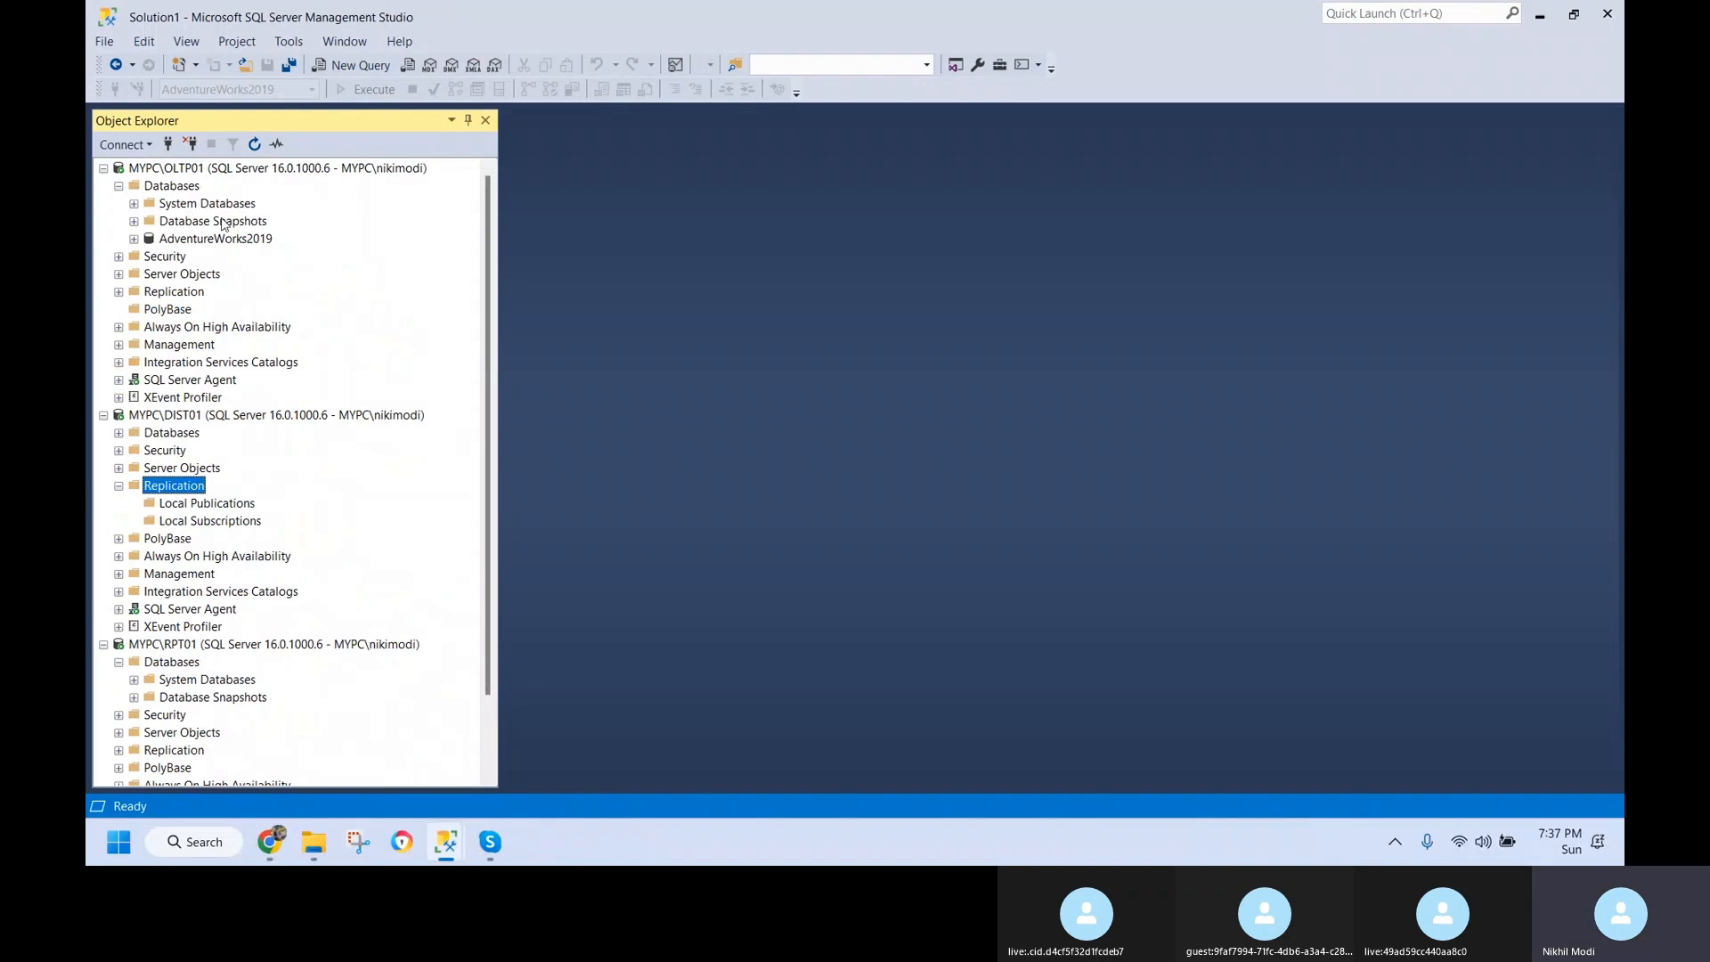
{"action": "left_click", "coordinate": [119, 434]}
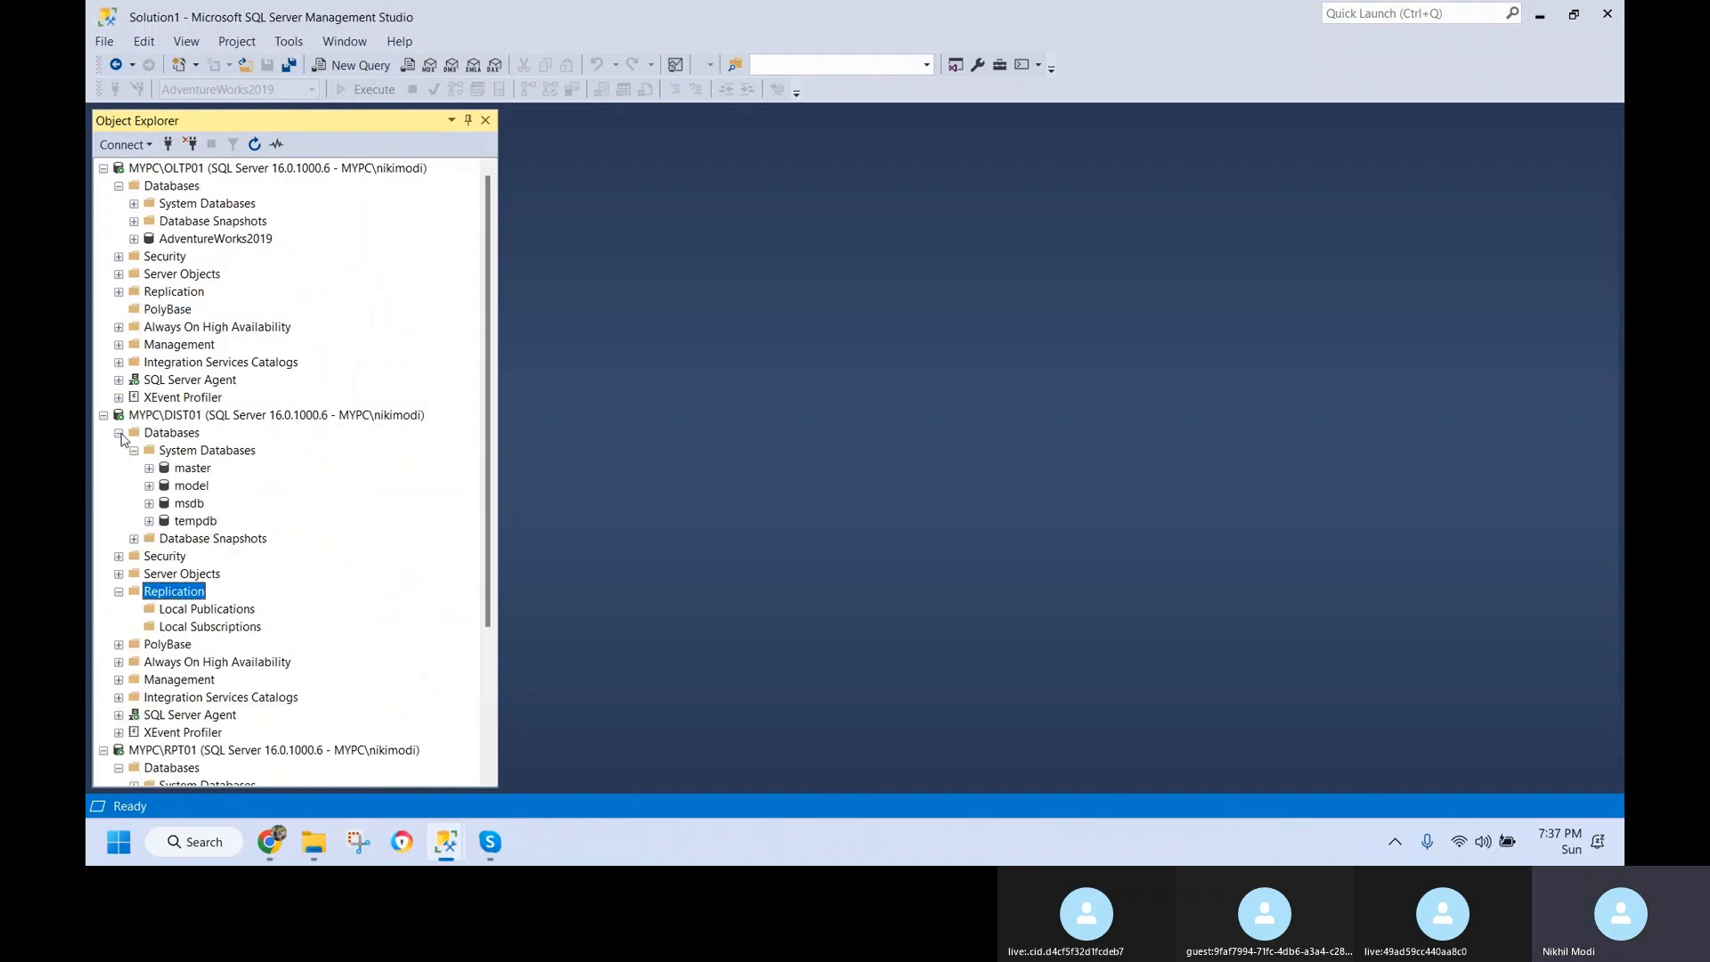
{"action": "right_click", "coordinate": [212, 455]}
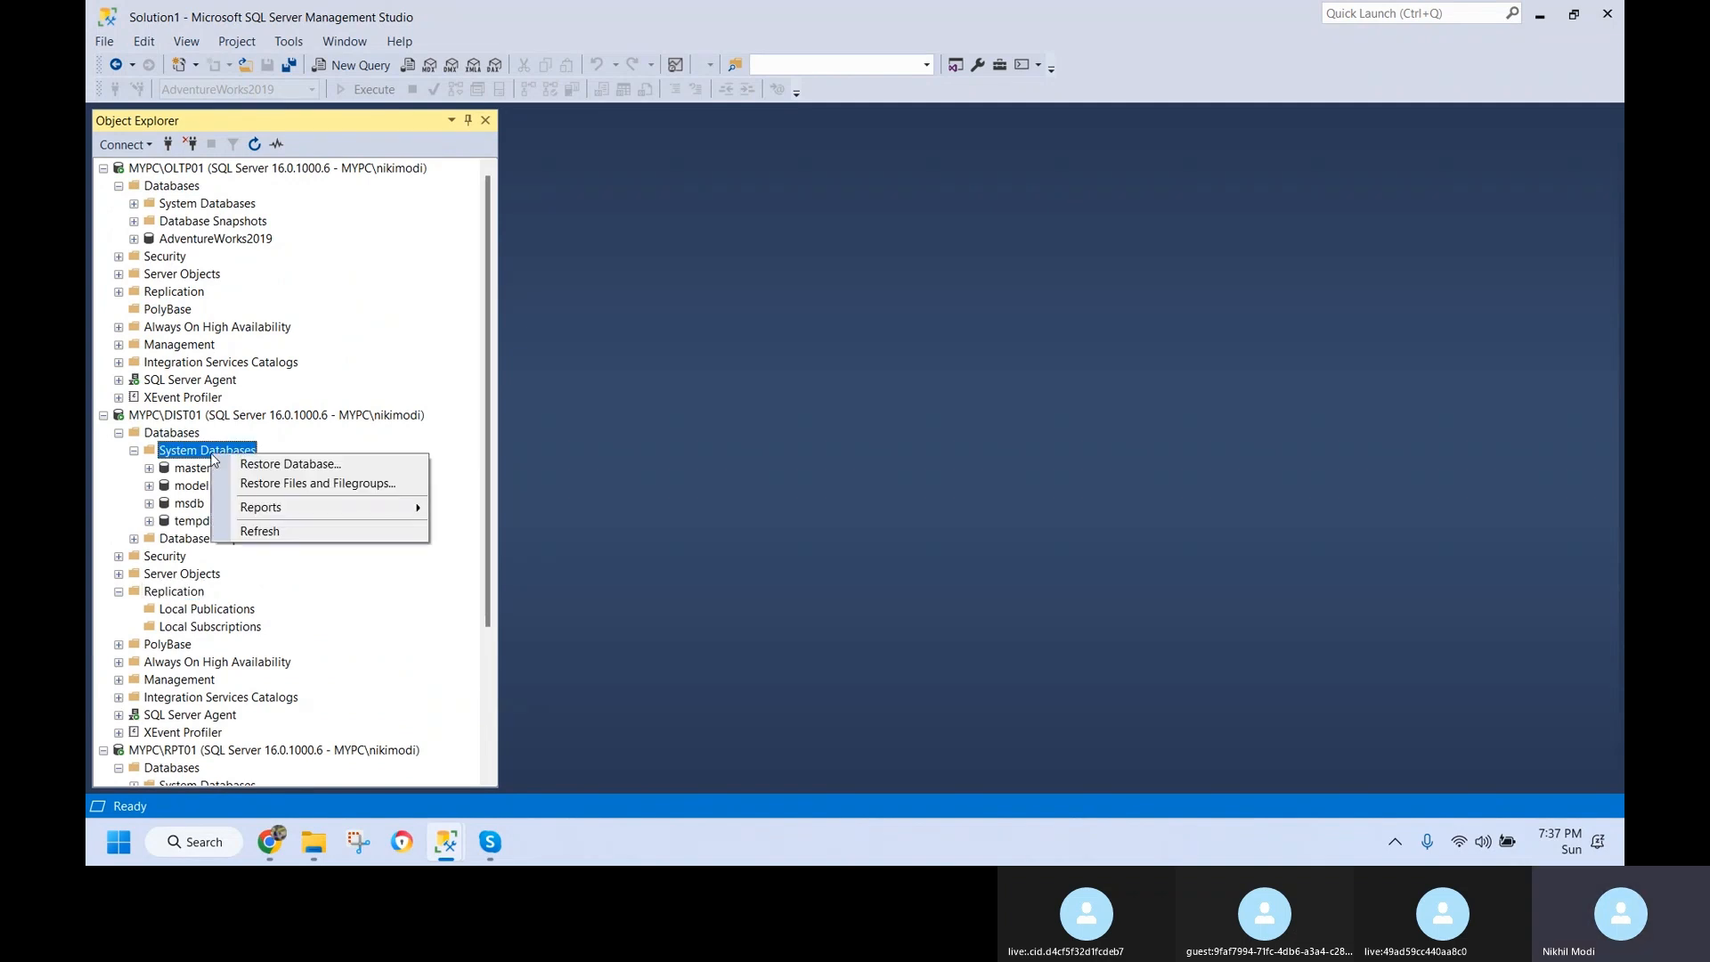
{"action": "left_click", "coordinate": [268, 531]}
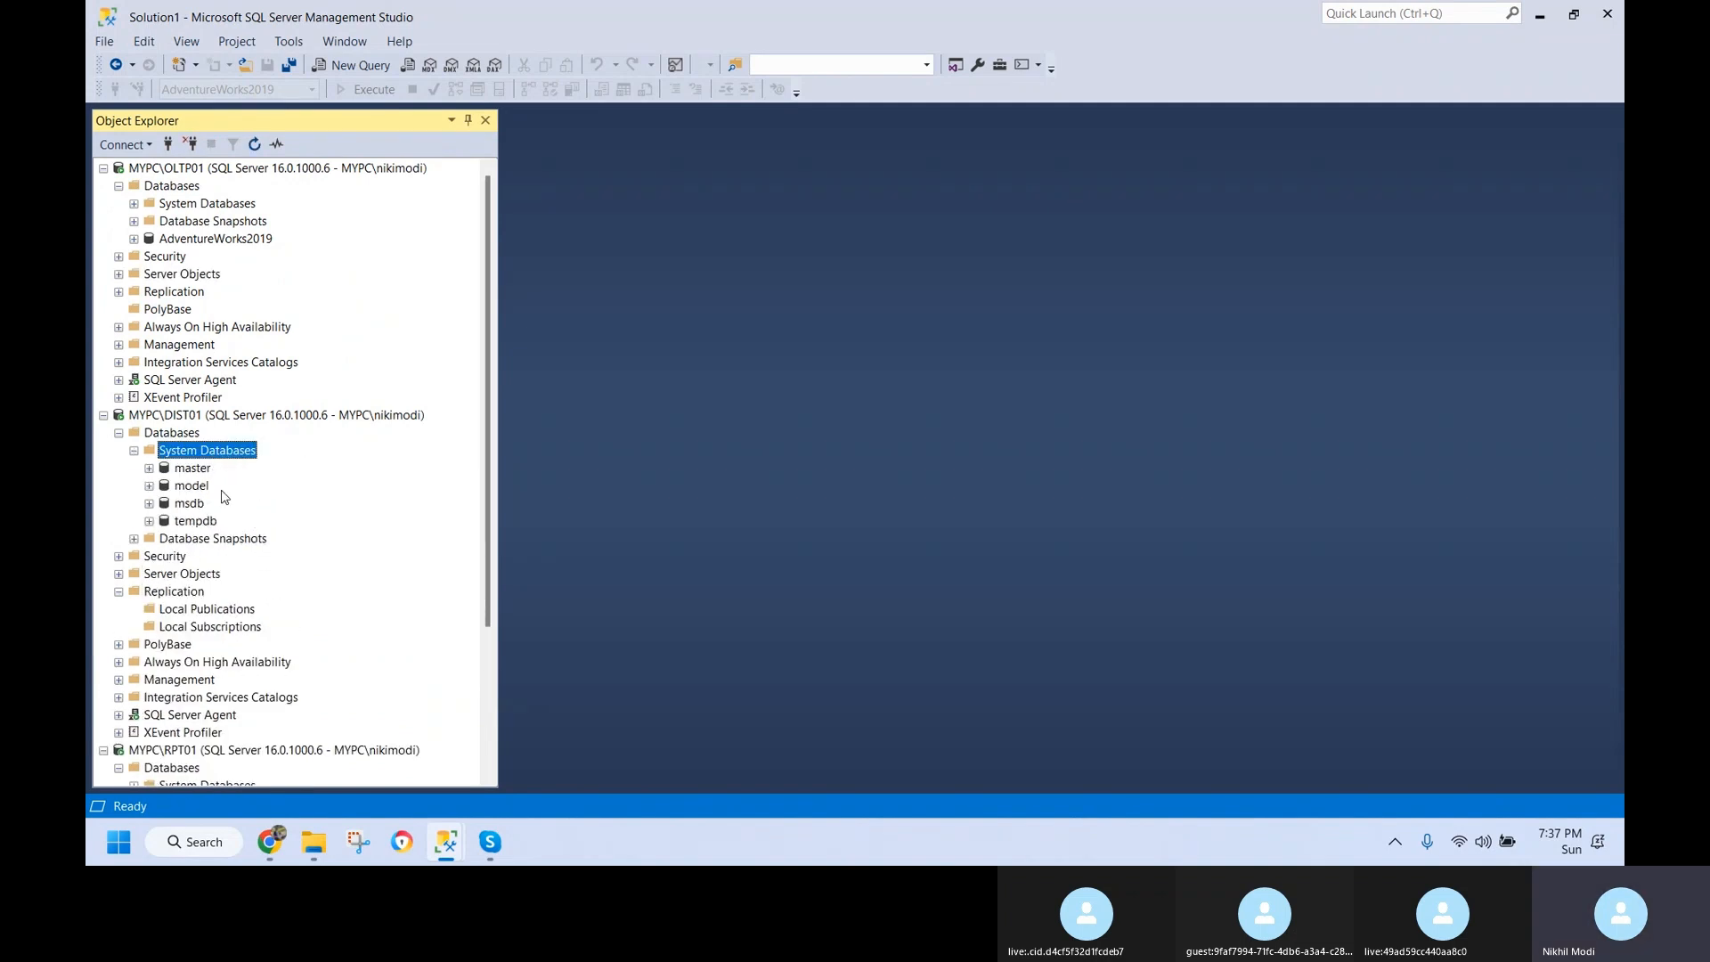
- Return to the Configure Distribution Wizard by clearing the windows covering it, and close it once all actions have finished
{"action": "key", "text": "alt+Tab"}
{"action": "left_click", "coordinate": [446, 844]}
{"action": "left_click", "coordinate": [1540, 14]}
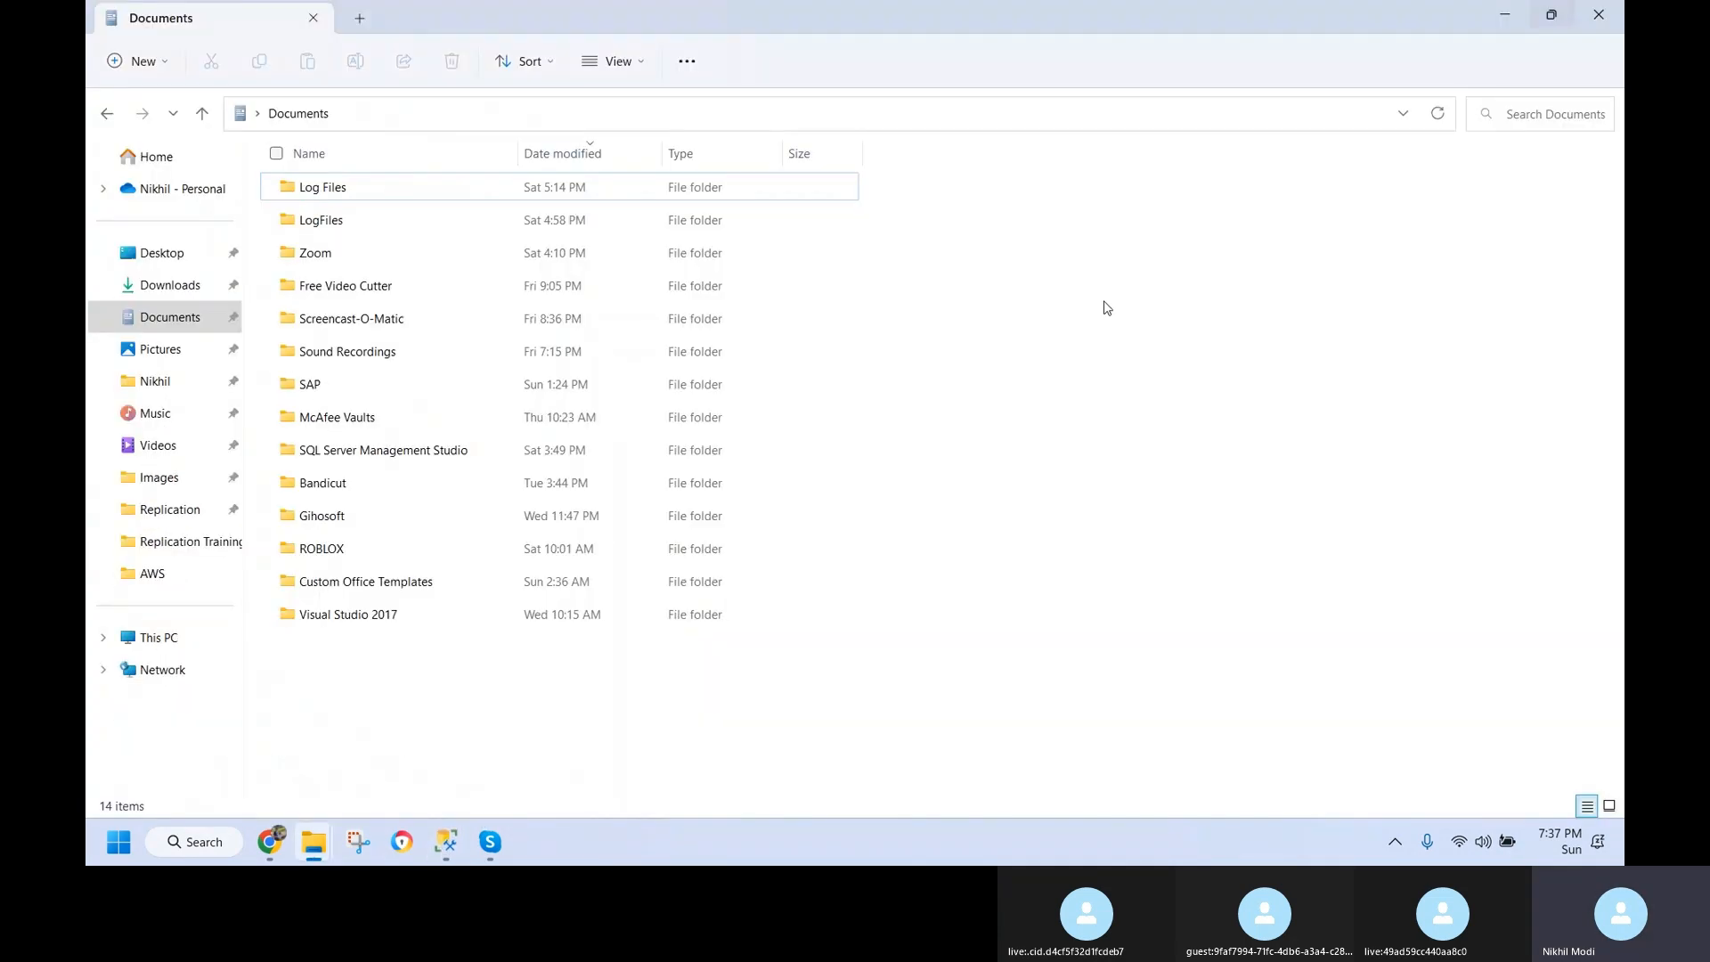
{"action": "left_click", "coordinate": [1505, 15]}
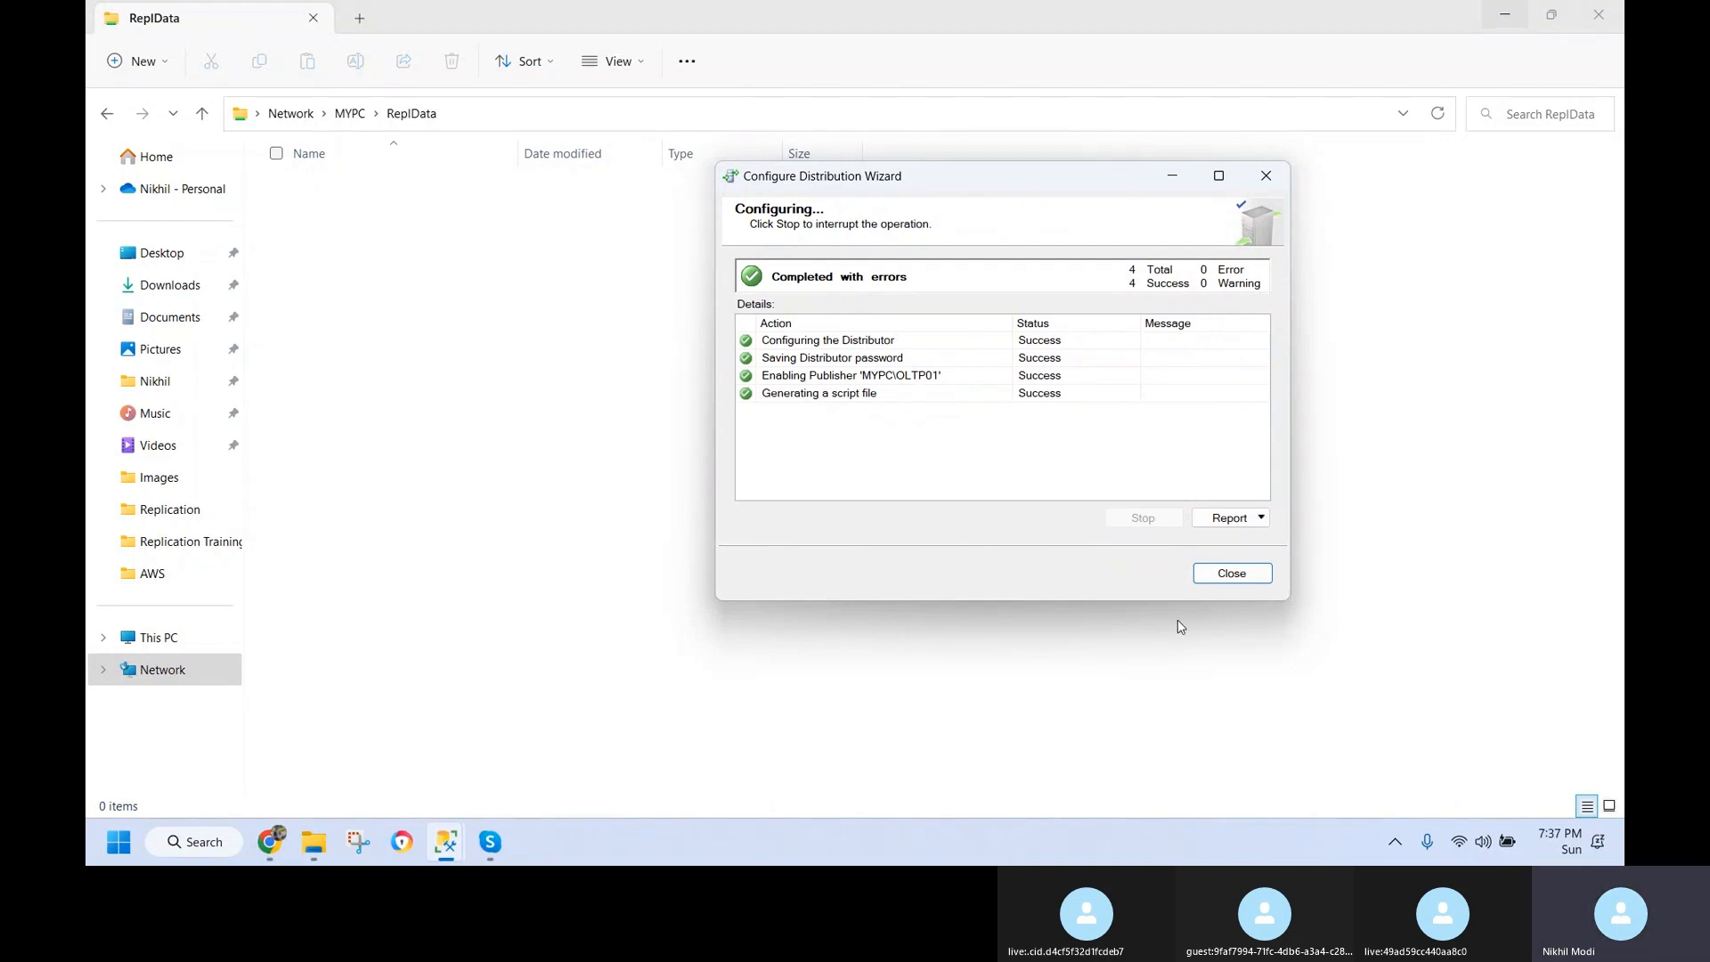
{"action": "left_click", "coordinate": [1233, 575]}
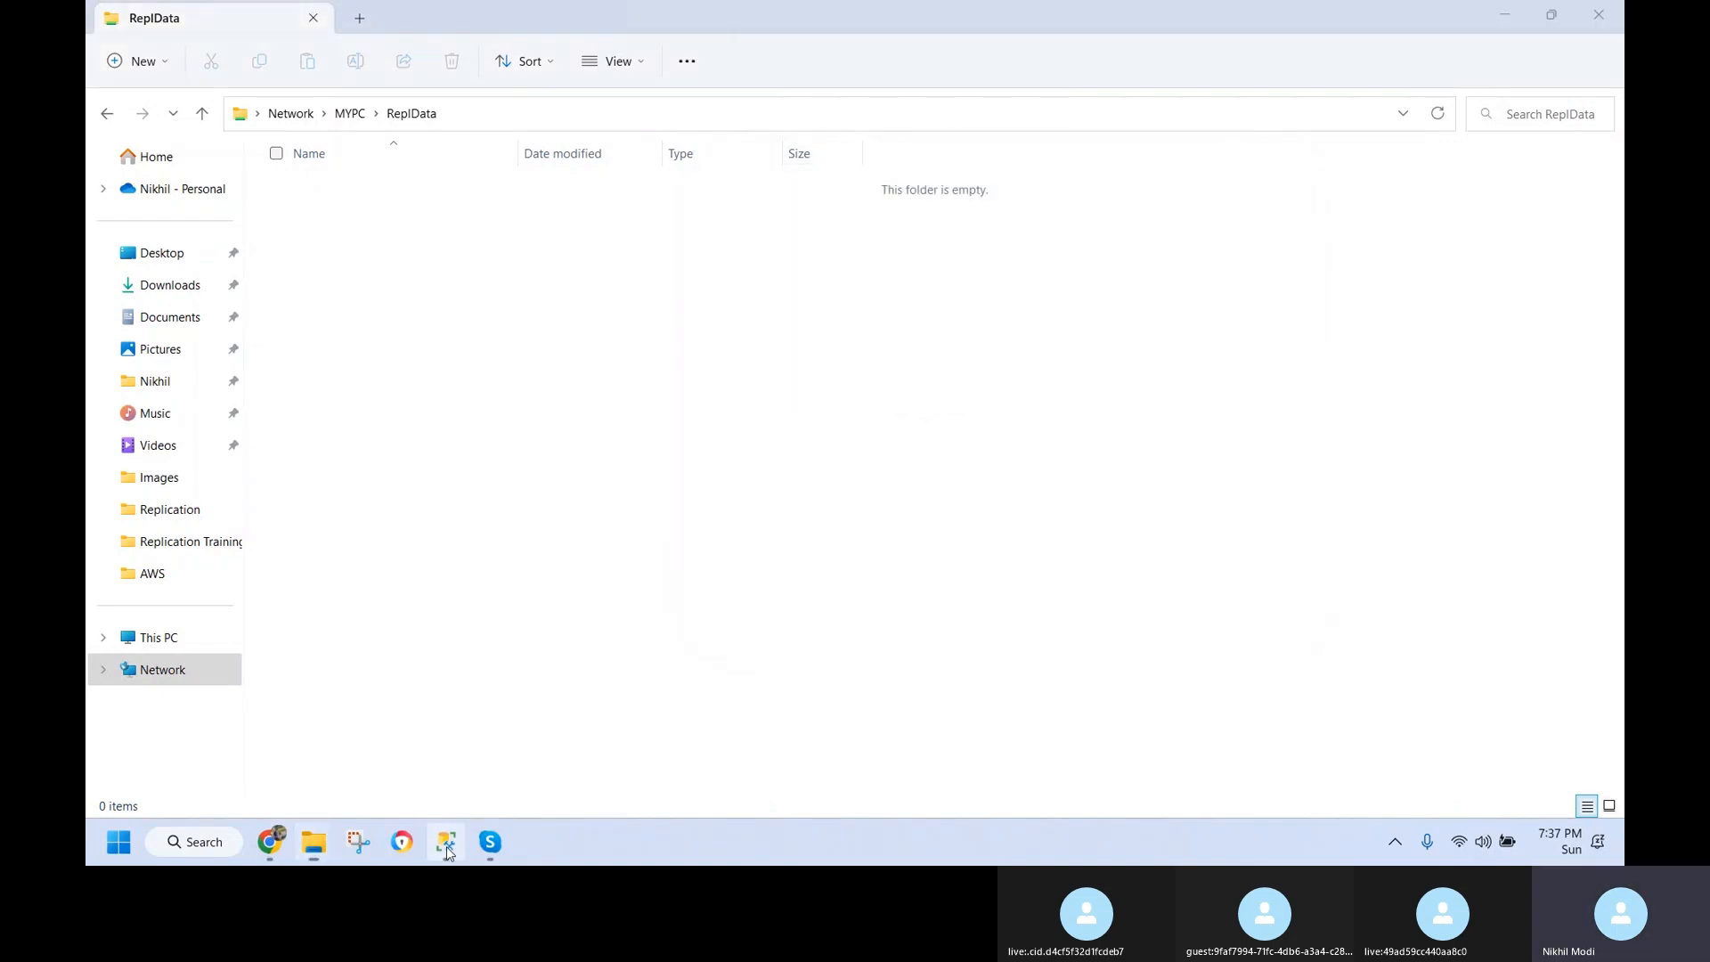
- Refresh the System Databases of MYPC\DIST01 in SQL Server Management Studio and select the RemDist_OLTP01 distribution database
{"action": "left_click", "coordinate": [444, 837]}
{"action": "right_click", "coordinate": [231, 456]}
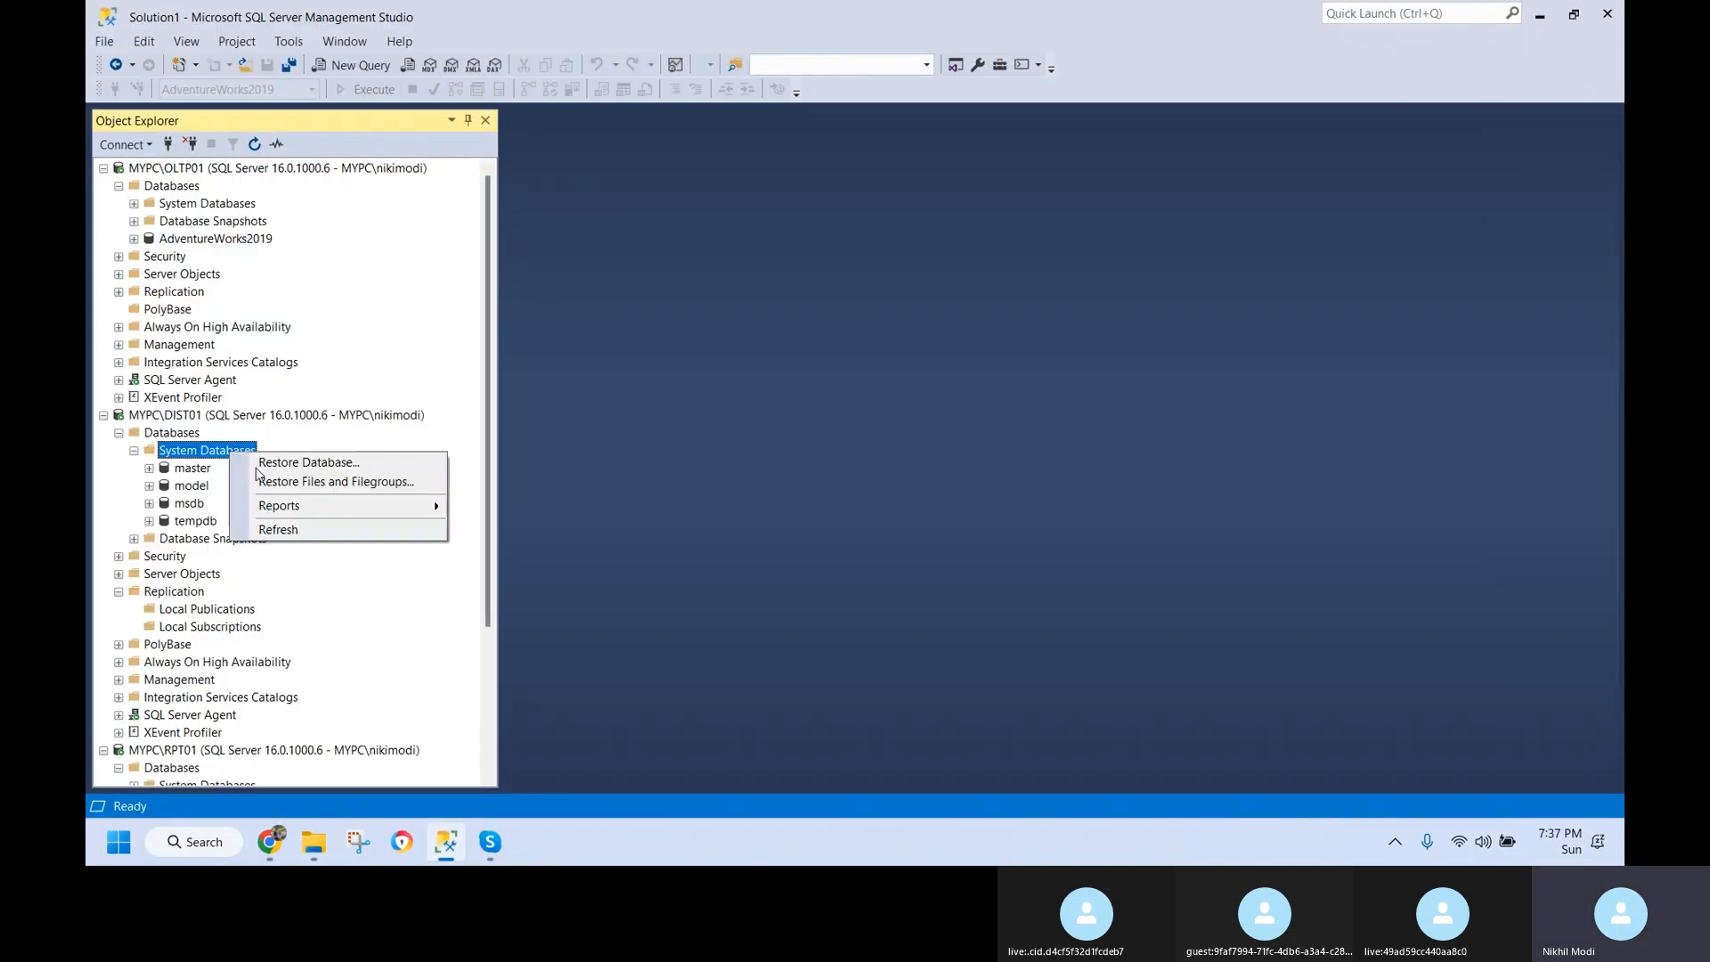
{"action": "left_click", "coordinate": [289, 531]}
{"action": "left_click", "coordinate": [214, 524]}
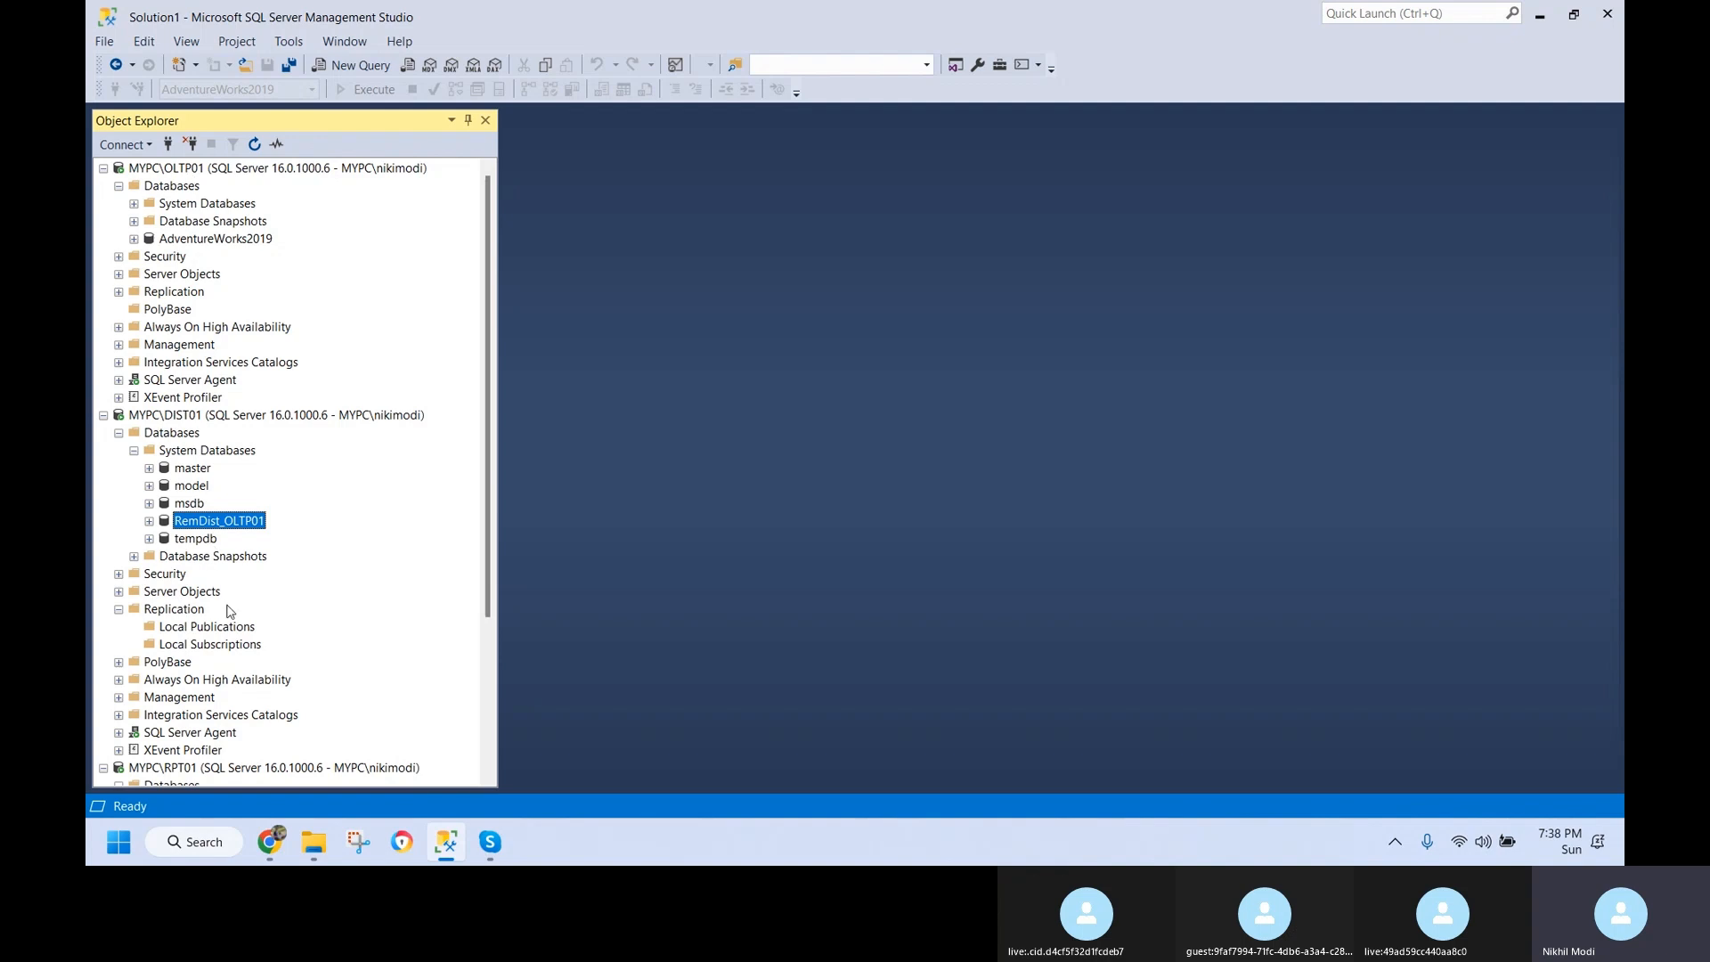
- Check which replication commands are offered for MYPC\DIST01 without running any of them
{"action": "scroll", "coordinate": [234, 628], "scroll_direction": "down", "scroll_amount": 1}
{"action": "scroll", "coordinate": [206, 574], "scroll_direction": "down", "scroll_amount": 1}
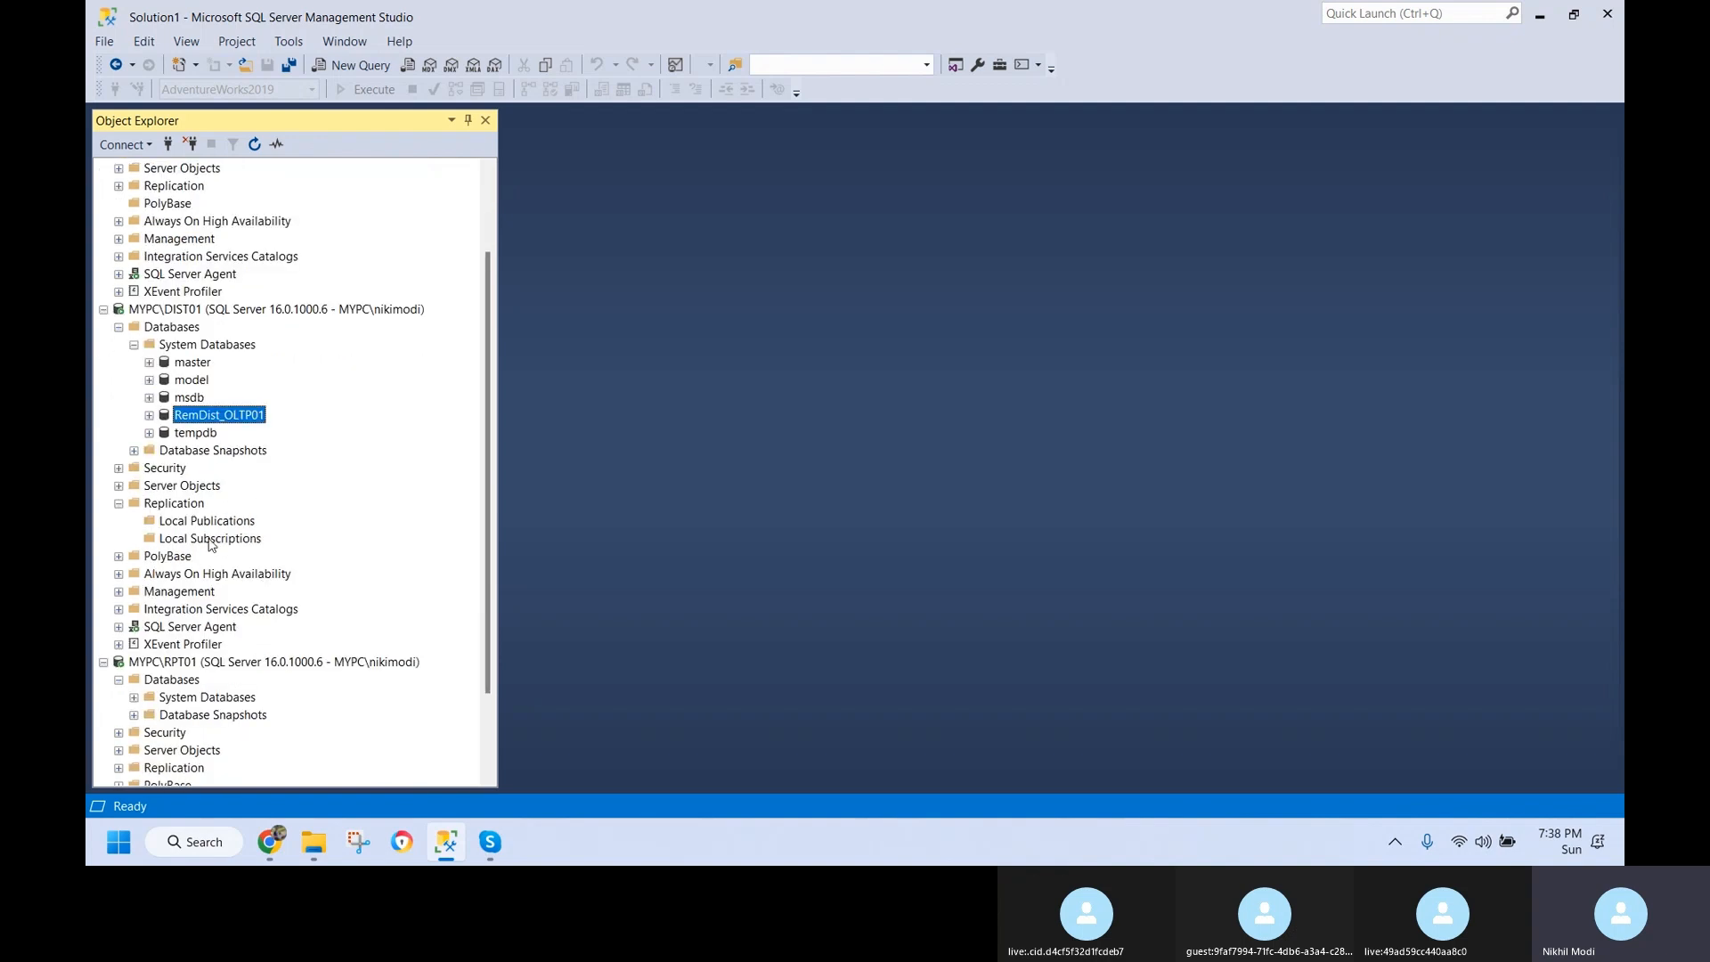
{"action": "right_click", "coordinate": [189, 505]}
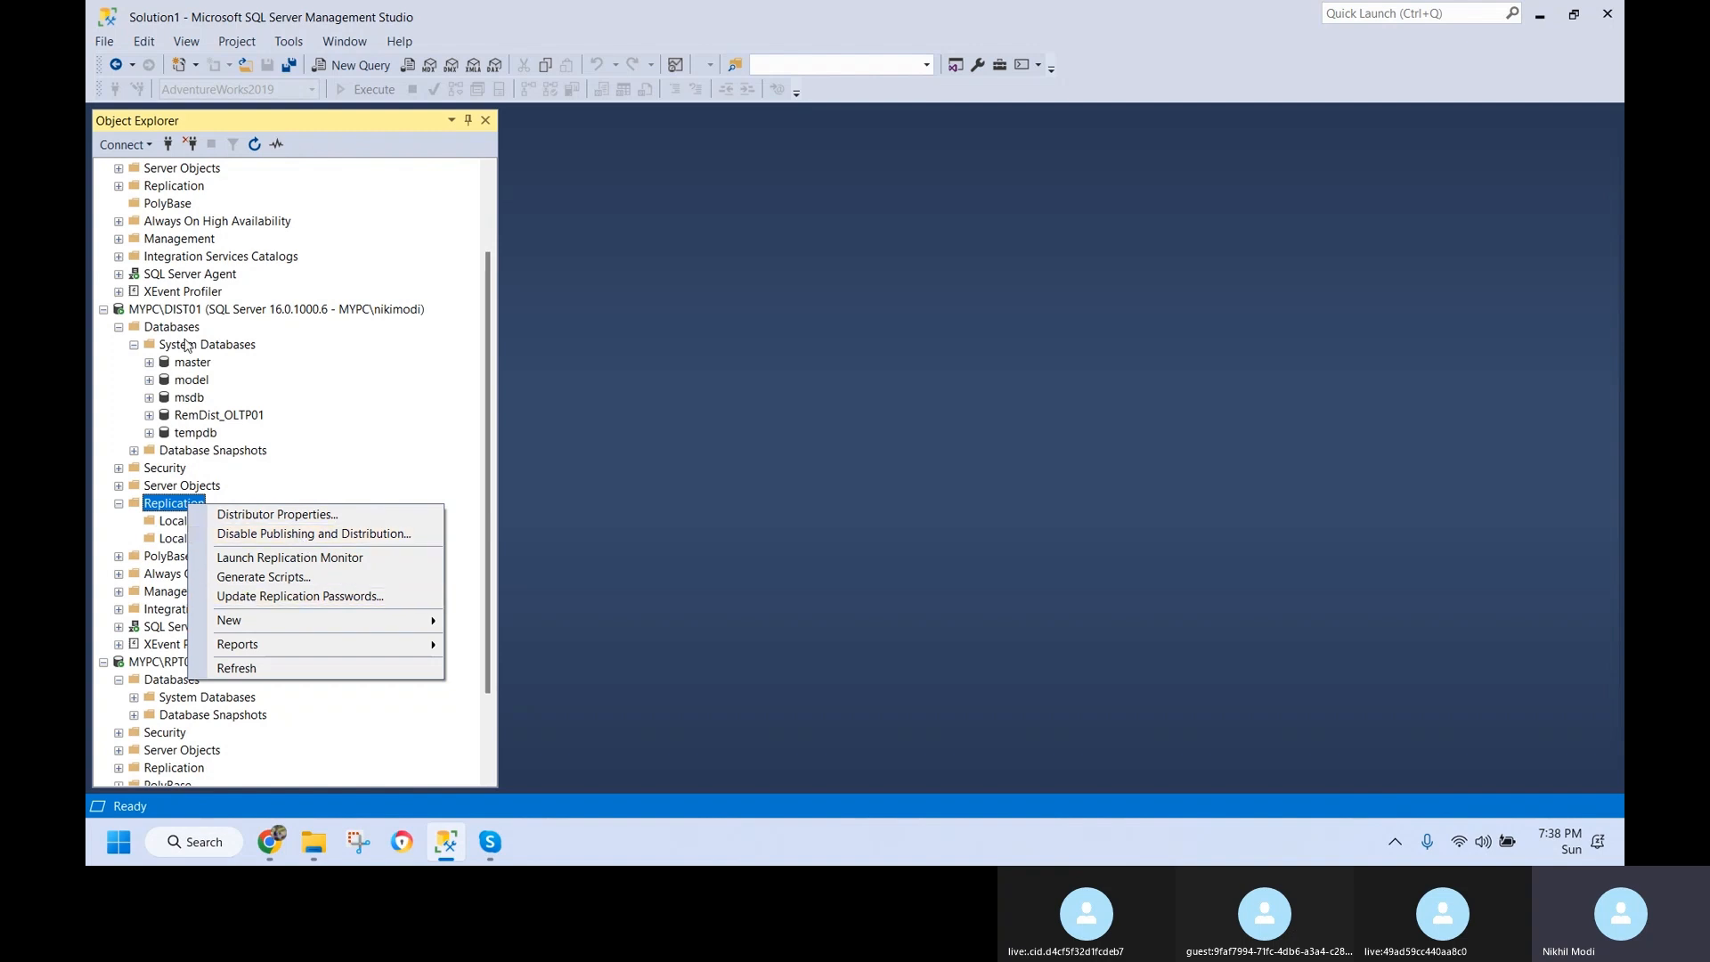
{"action": "left_click", "coordinate": [174, 512]}
- Refresh the Replication folder of MYPC\OLTP01 and check which commands it offers without running any further one
{"action": "scroll", "coordinate": [175, 508], "scroll_direction": "up", "scroll_amount": 2}
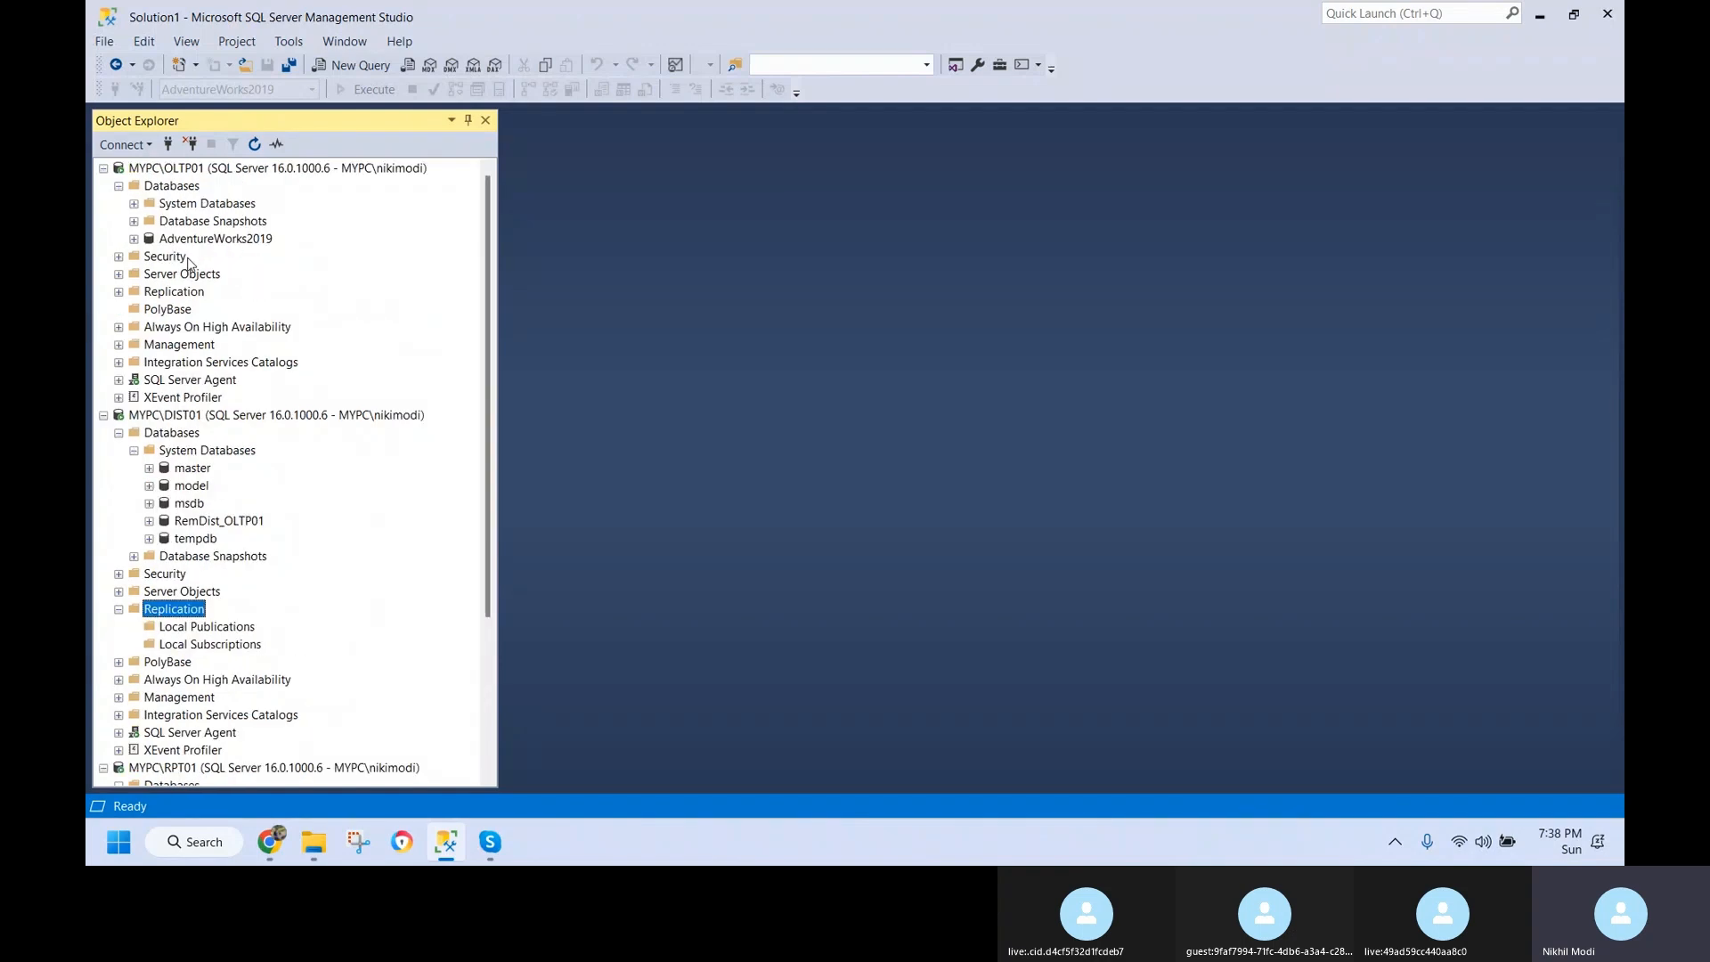
{"action": "right_click", "coordinate": [188, 295]}
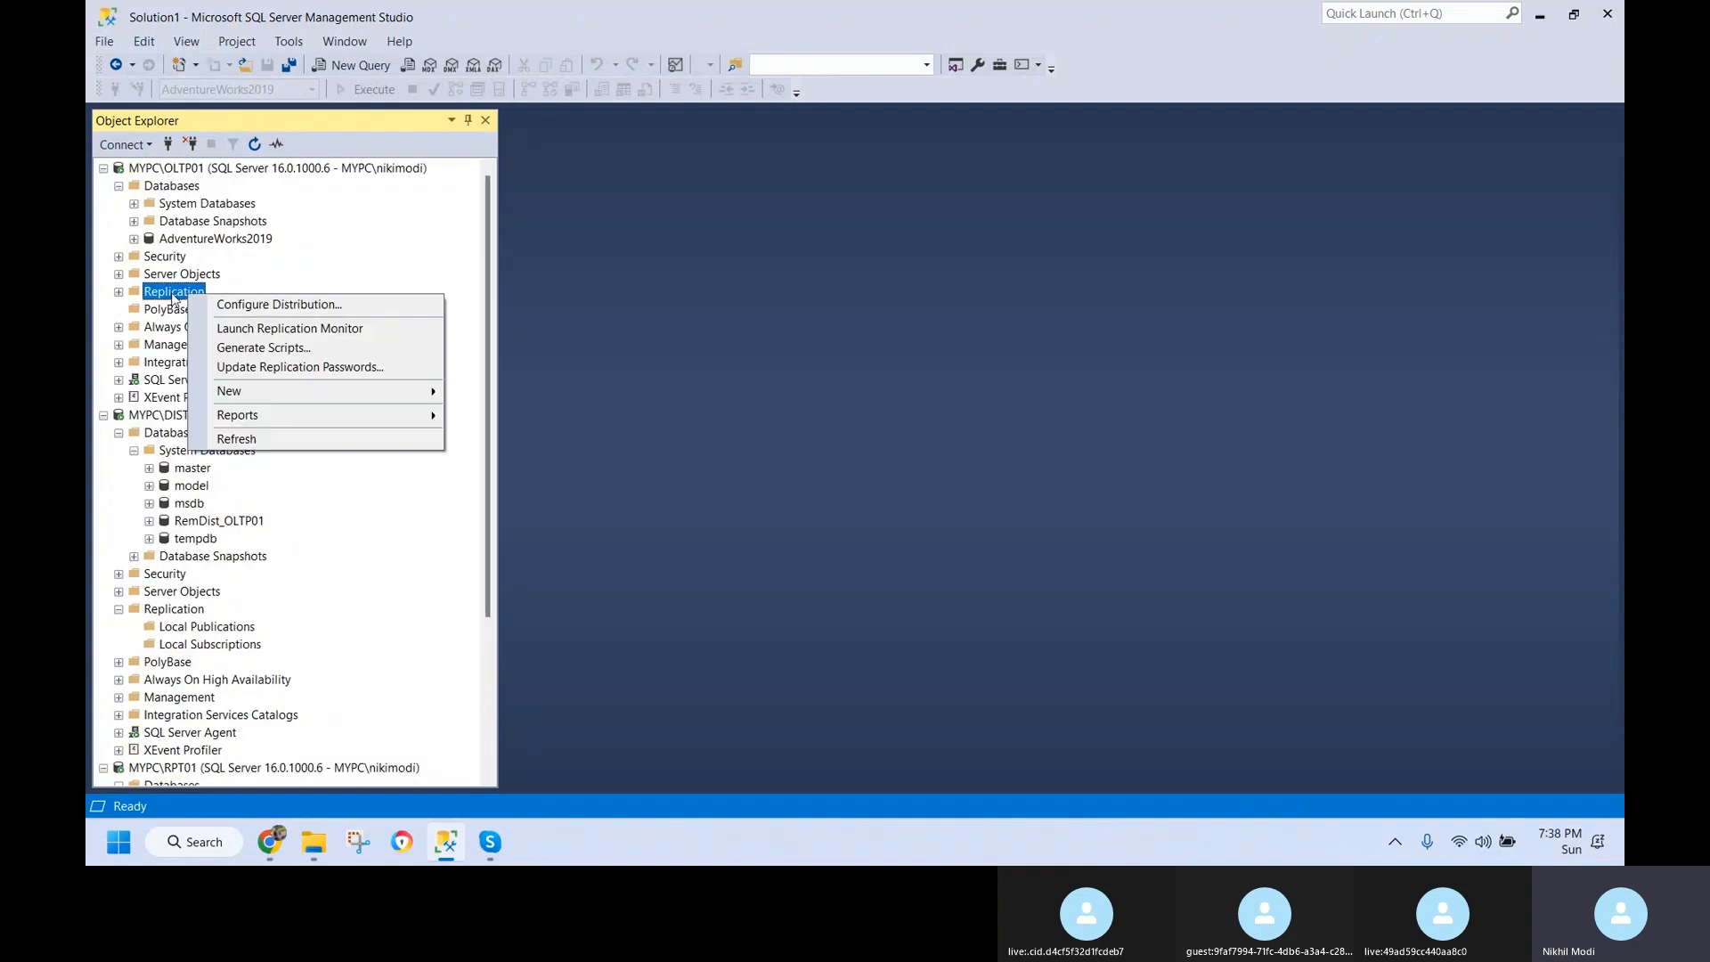
{"action": "left_click", "coordinate": [250, 443]}
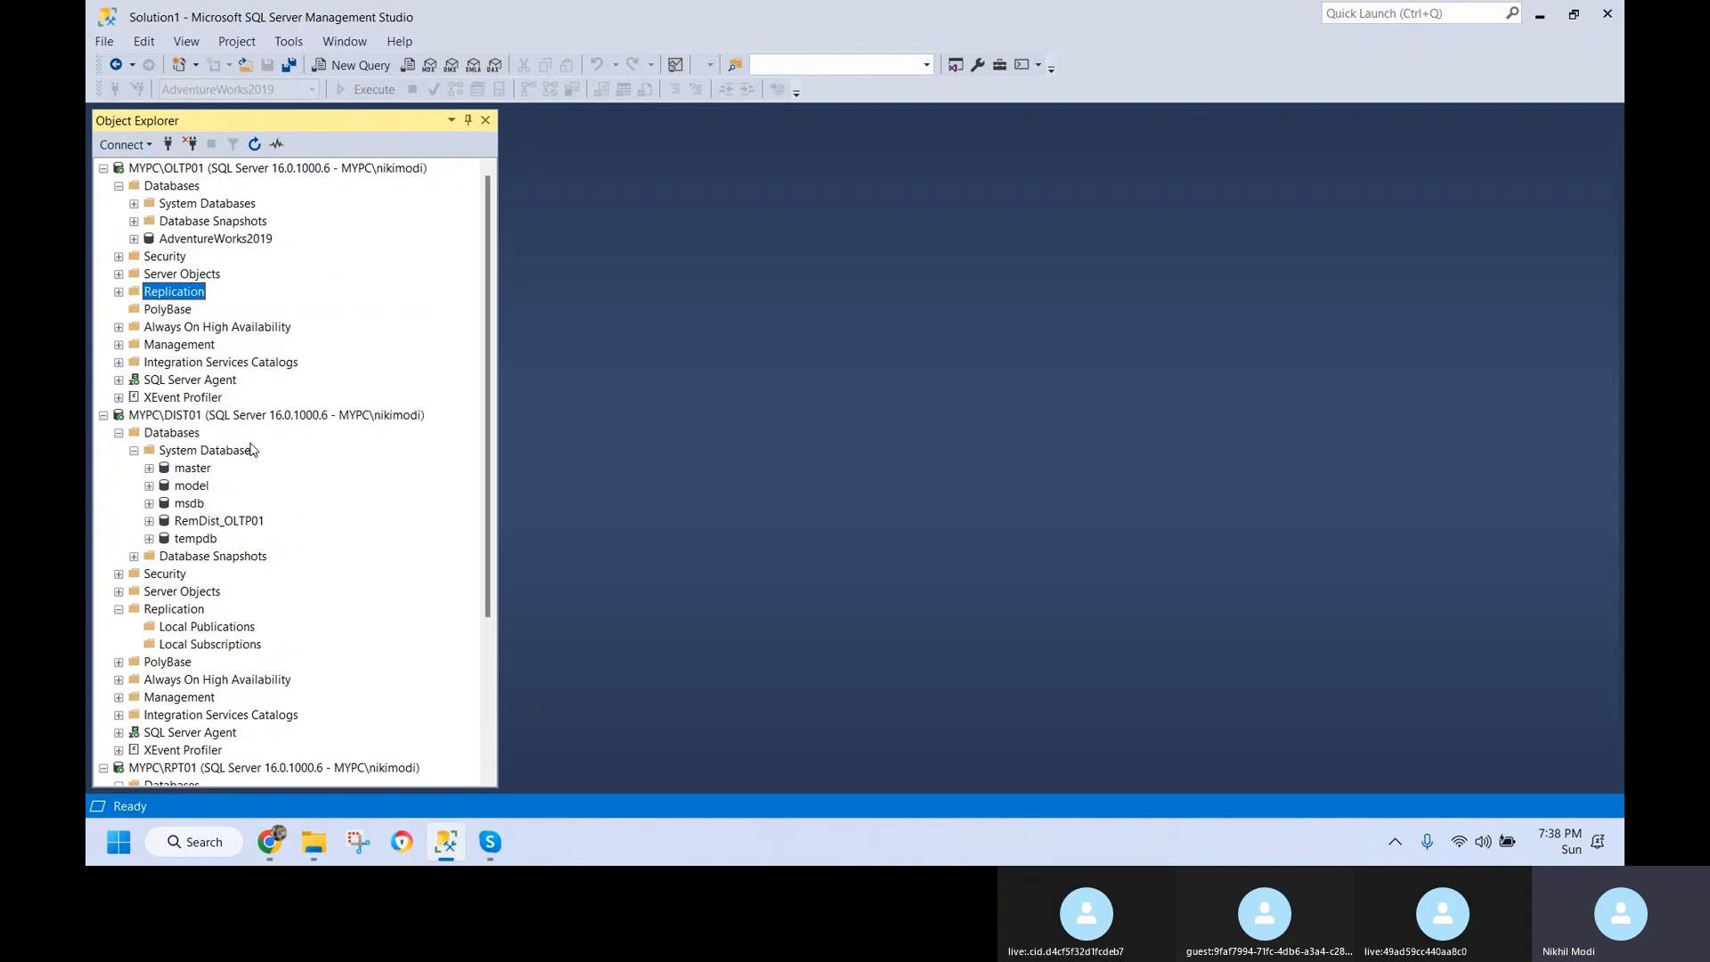
{"action": "right_click", "coordinate": [168, 303]}
{"action": "right_click", "coordinate": [166, 293]}
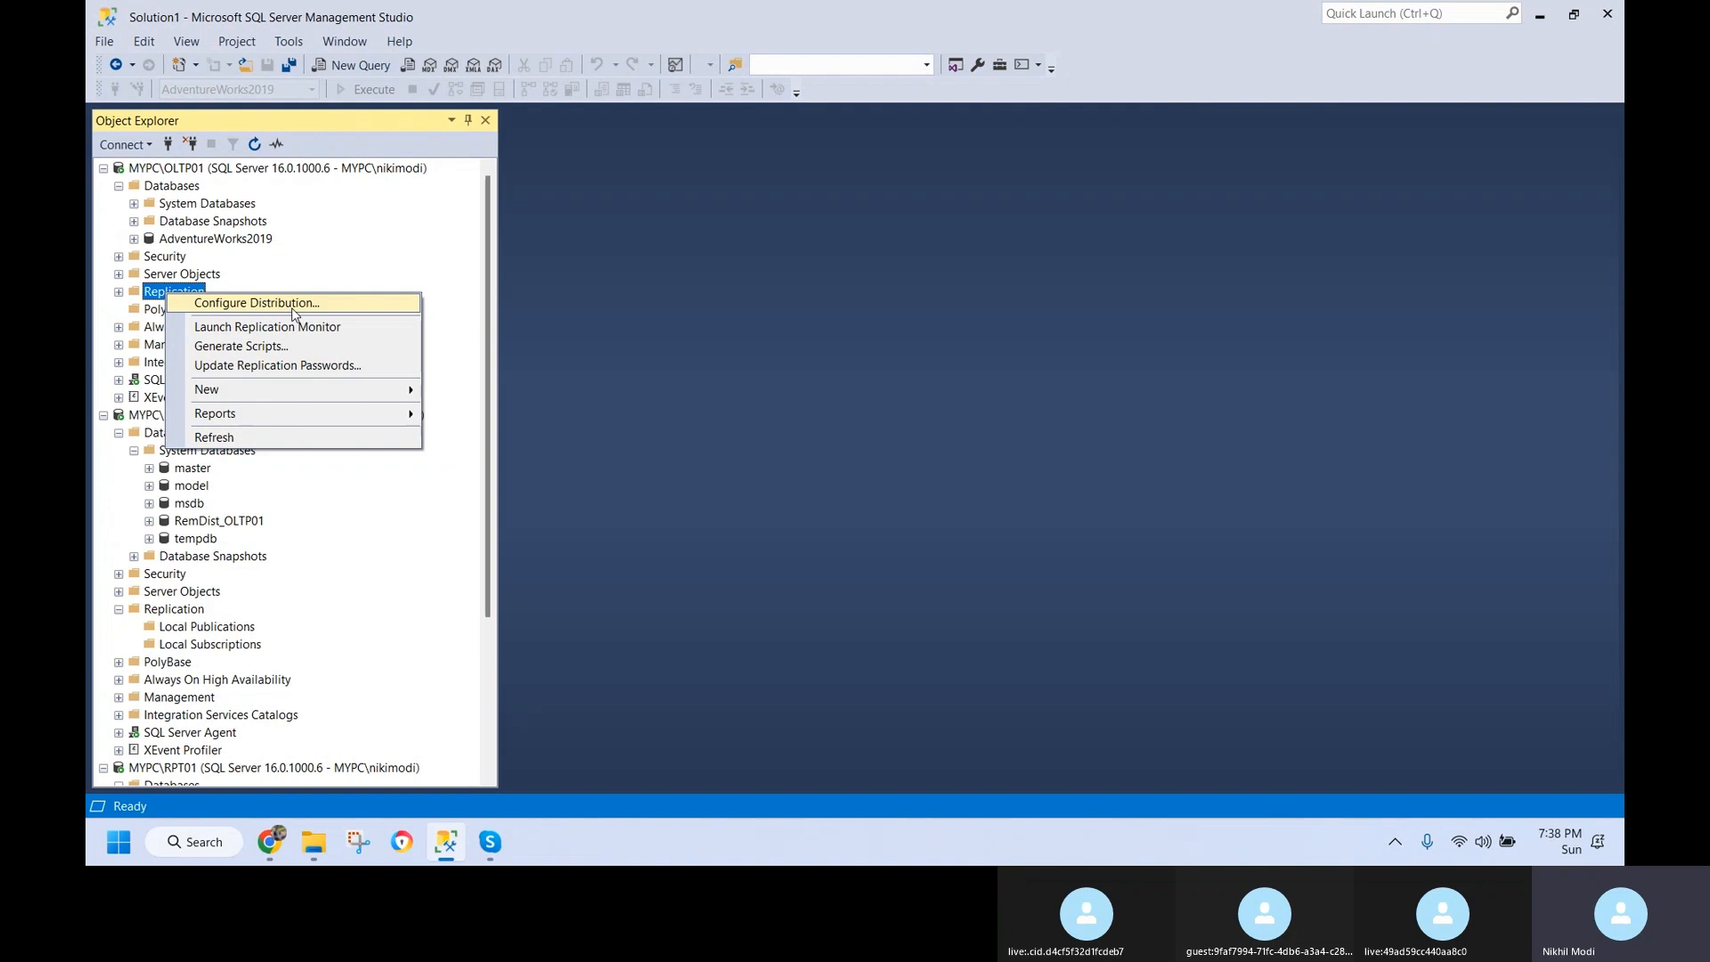
{"action": "left_click", "coordinate": [362, 547]}
- Expand the Security folder of MYPC\DIST01, refresh its Logins and select the distributor_admin login
{"action": "scroll", "coordinate": [326, 640], "scroll_direction": "down", "scroll_amount": 2}
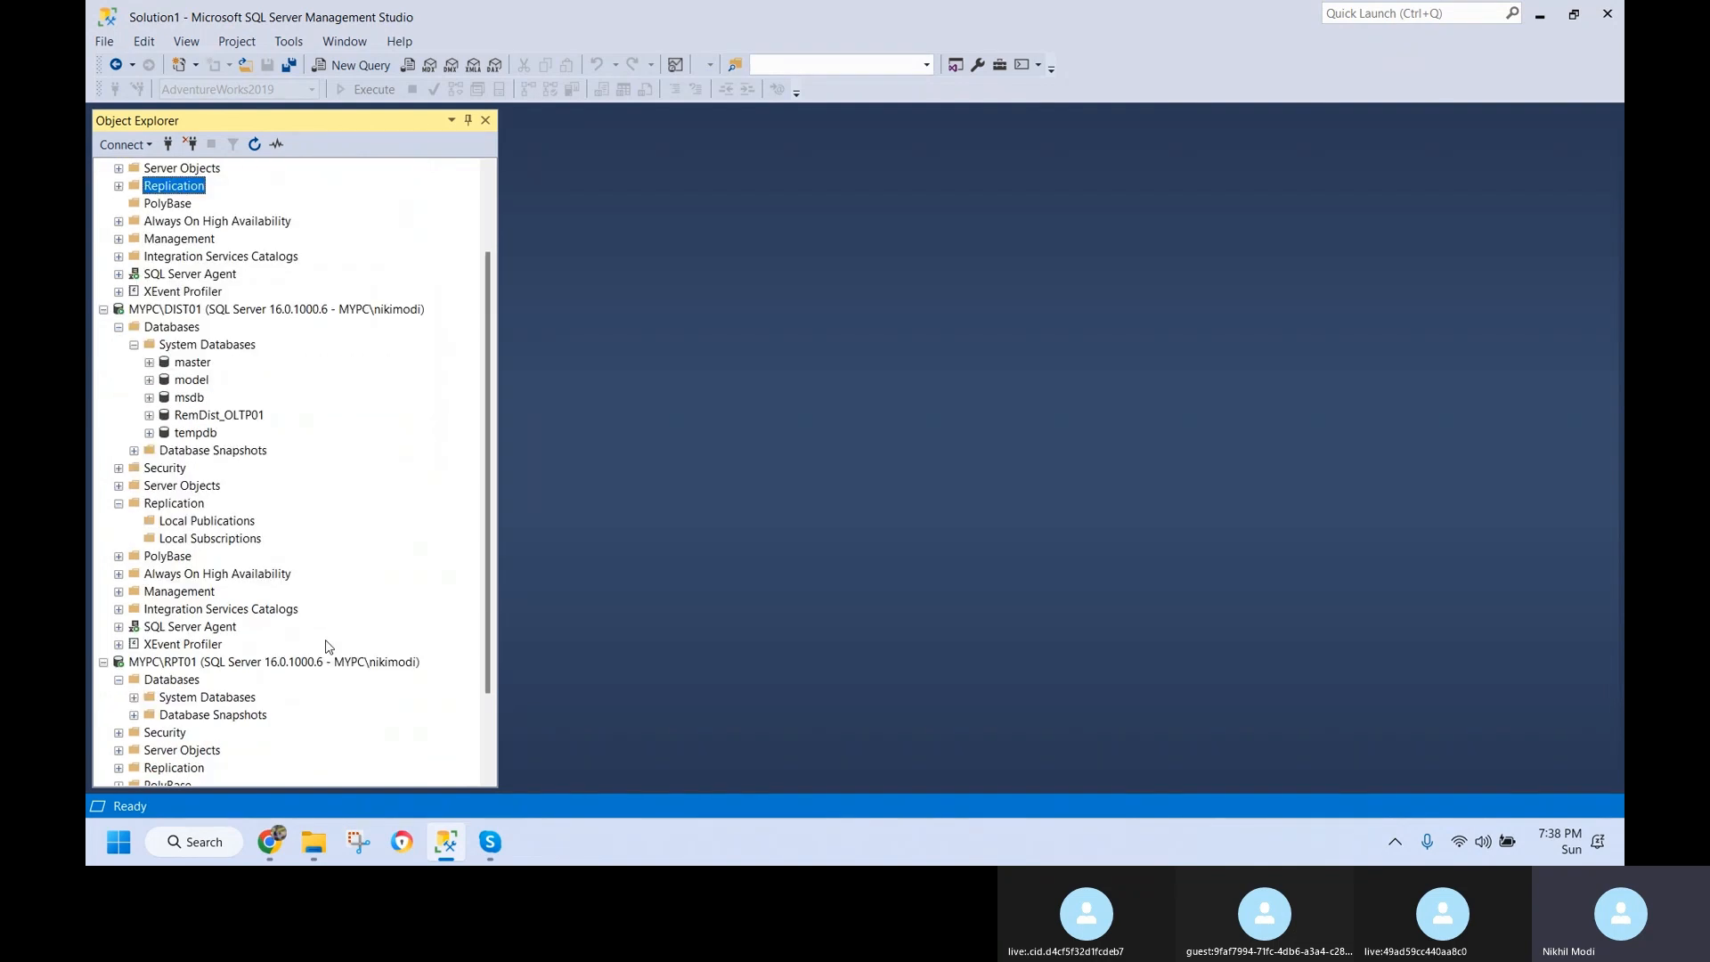
{"action": "left_click", "coordinate": [119, 468]}
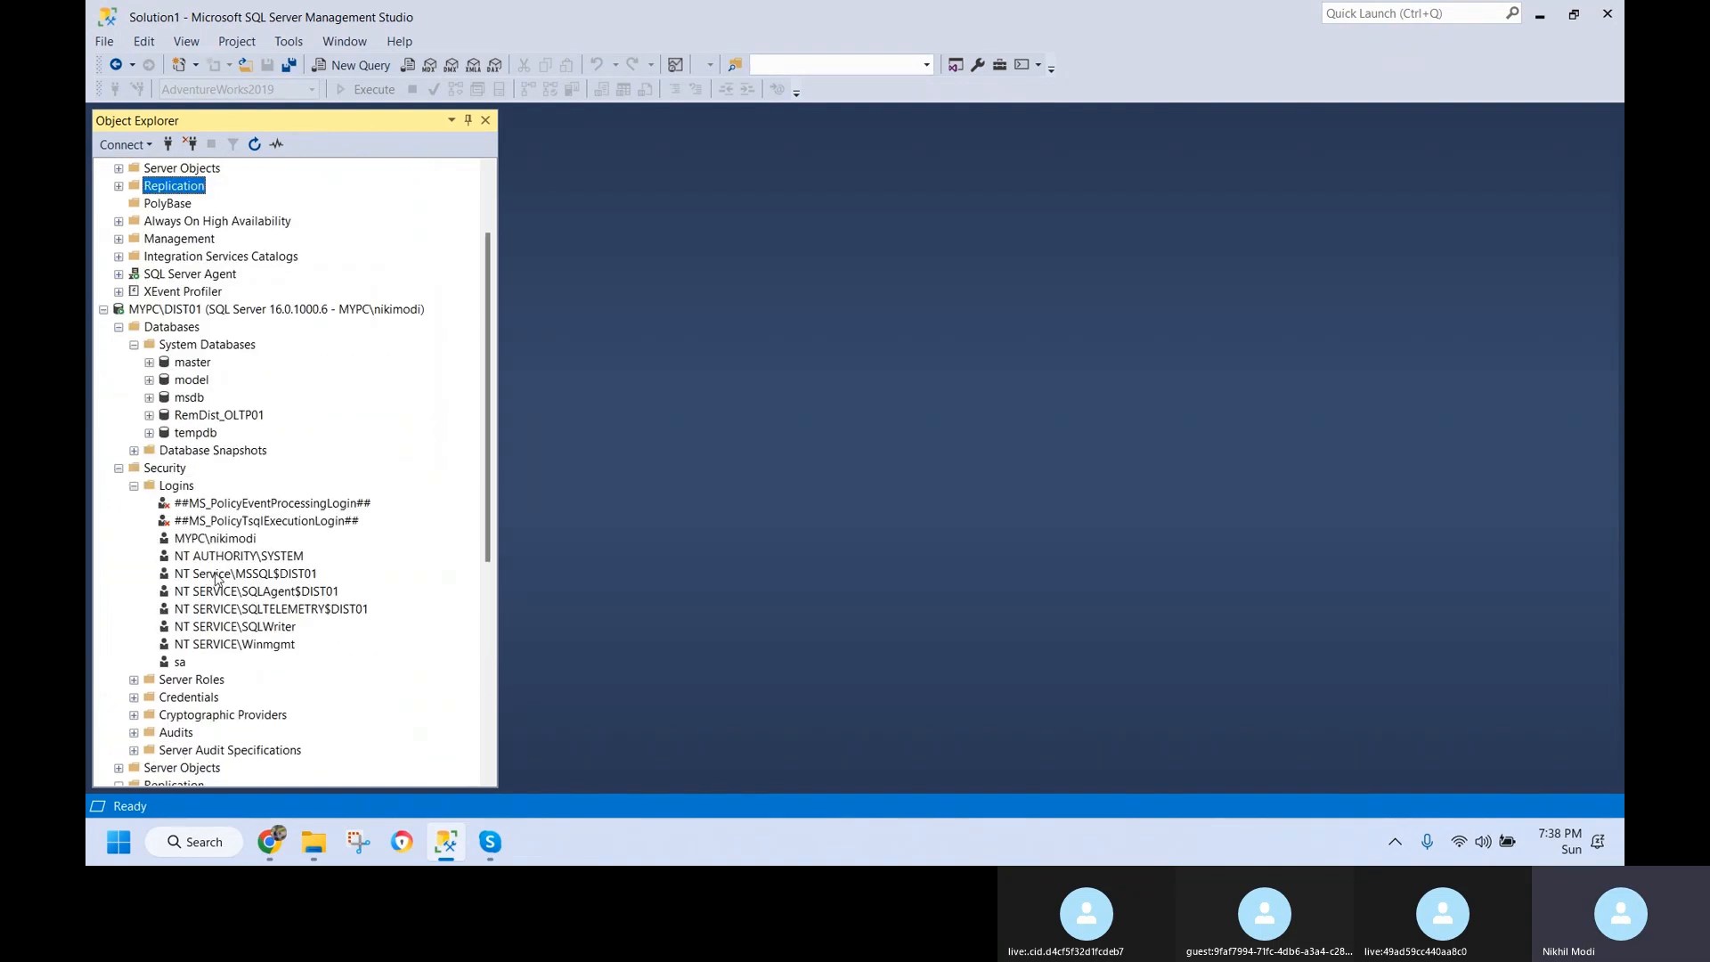
{"action": "right_click", "coordinate": [187, 487]}
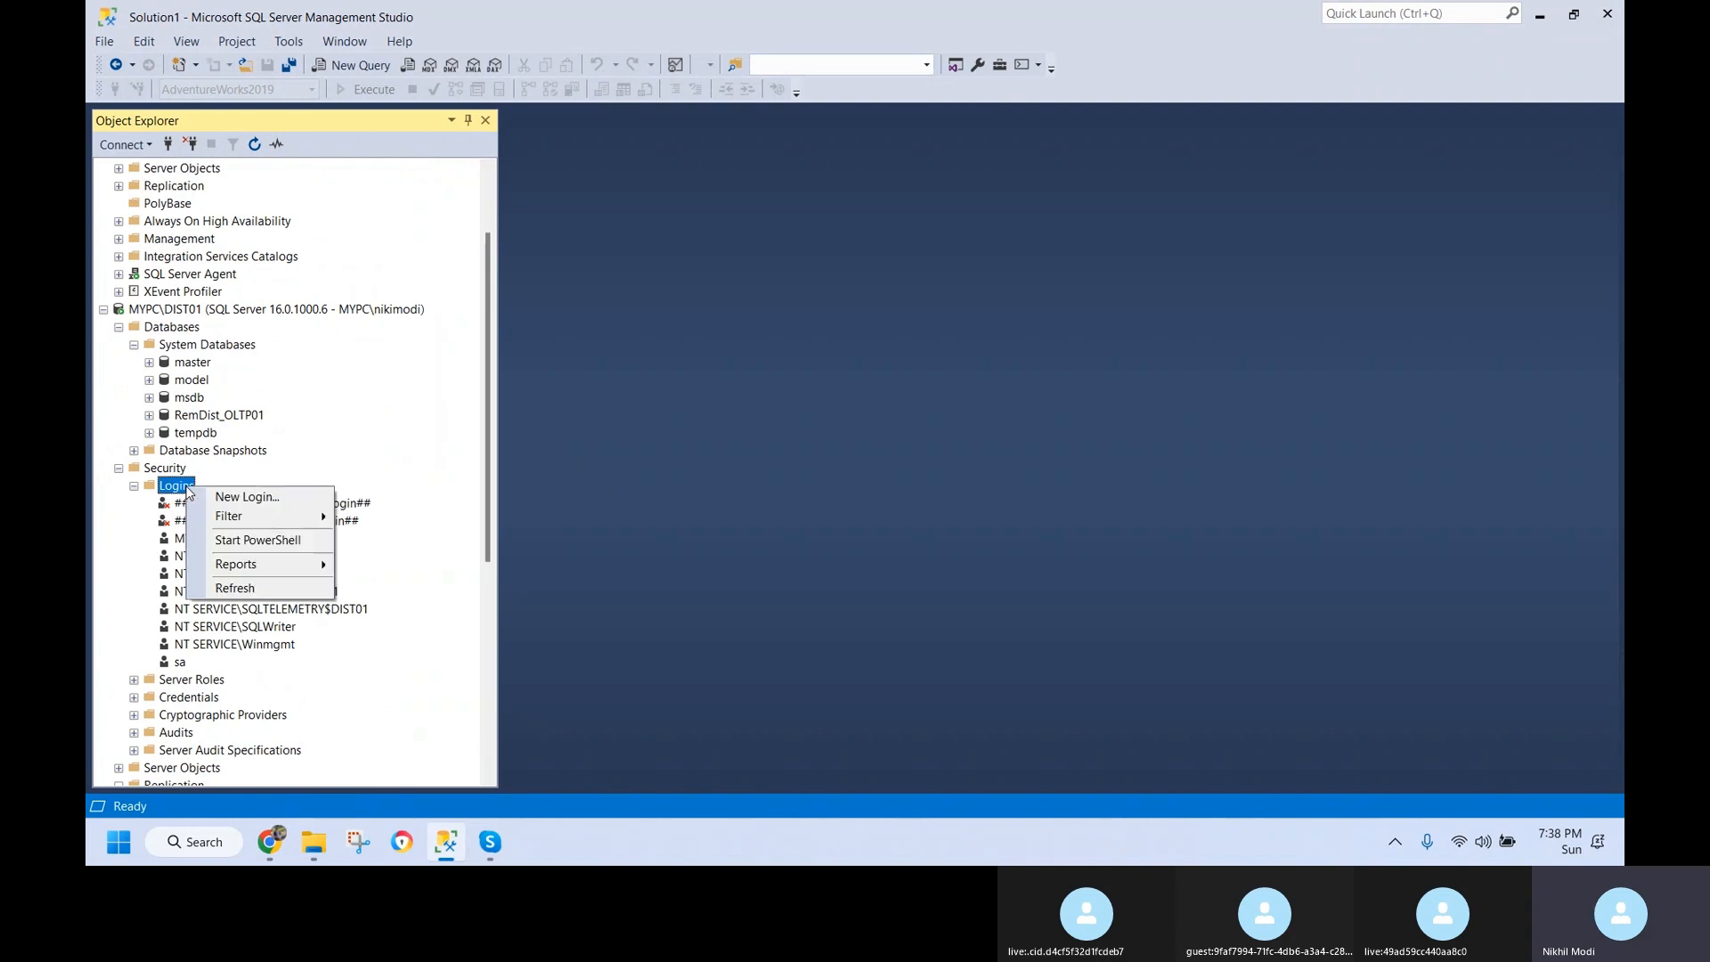
{"action": "left_click", "coordinate": [234, 589]}
{"action": "left_click", "coordinate": [255, 542]}
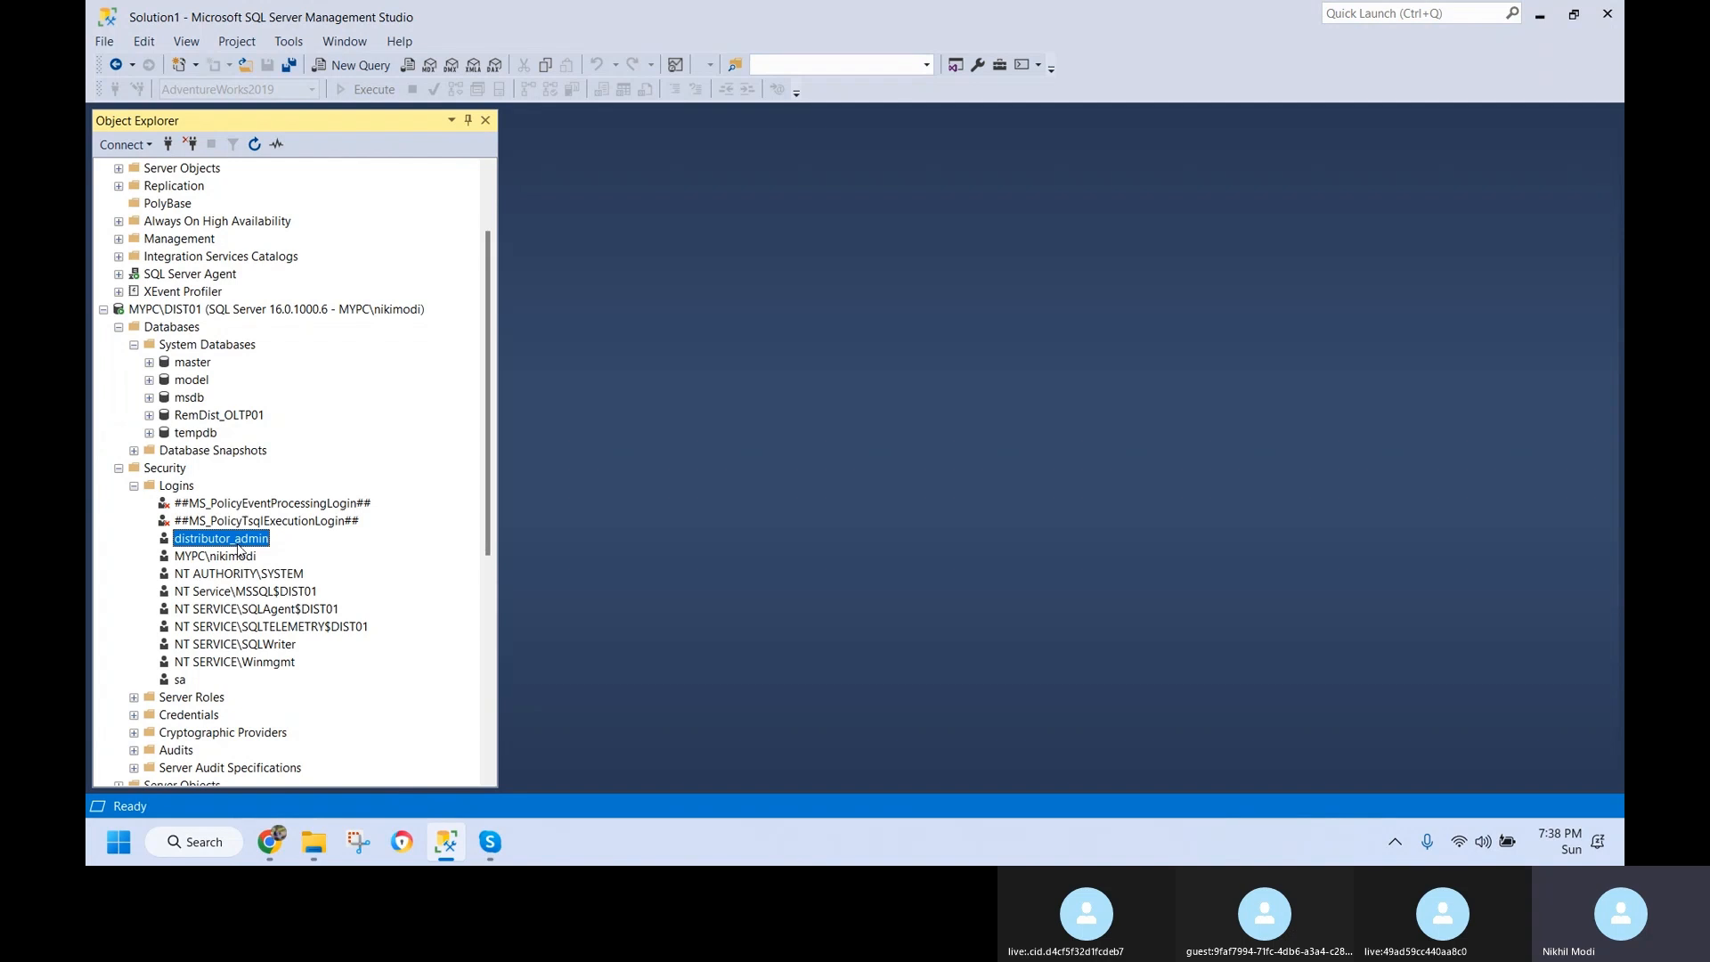
- Locate the RemDist_OLTP01 database and the distributor_admin login under MYPC\DIST01, ending with the login selected
{"action": "scroll", "coordinate": [237, 546], "scroll_direction": "up", "scroll_amount": 2}
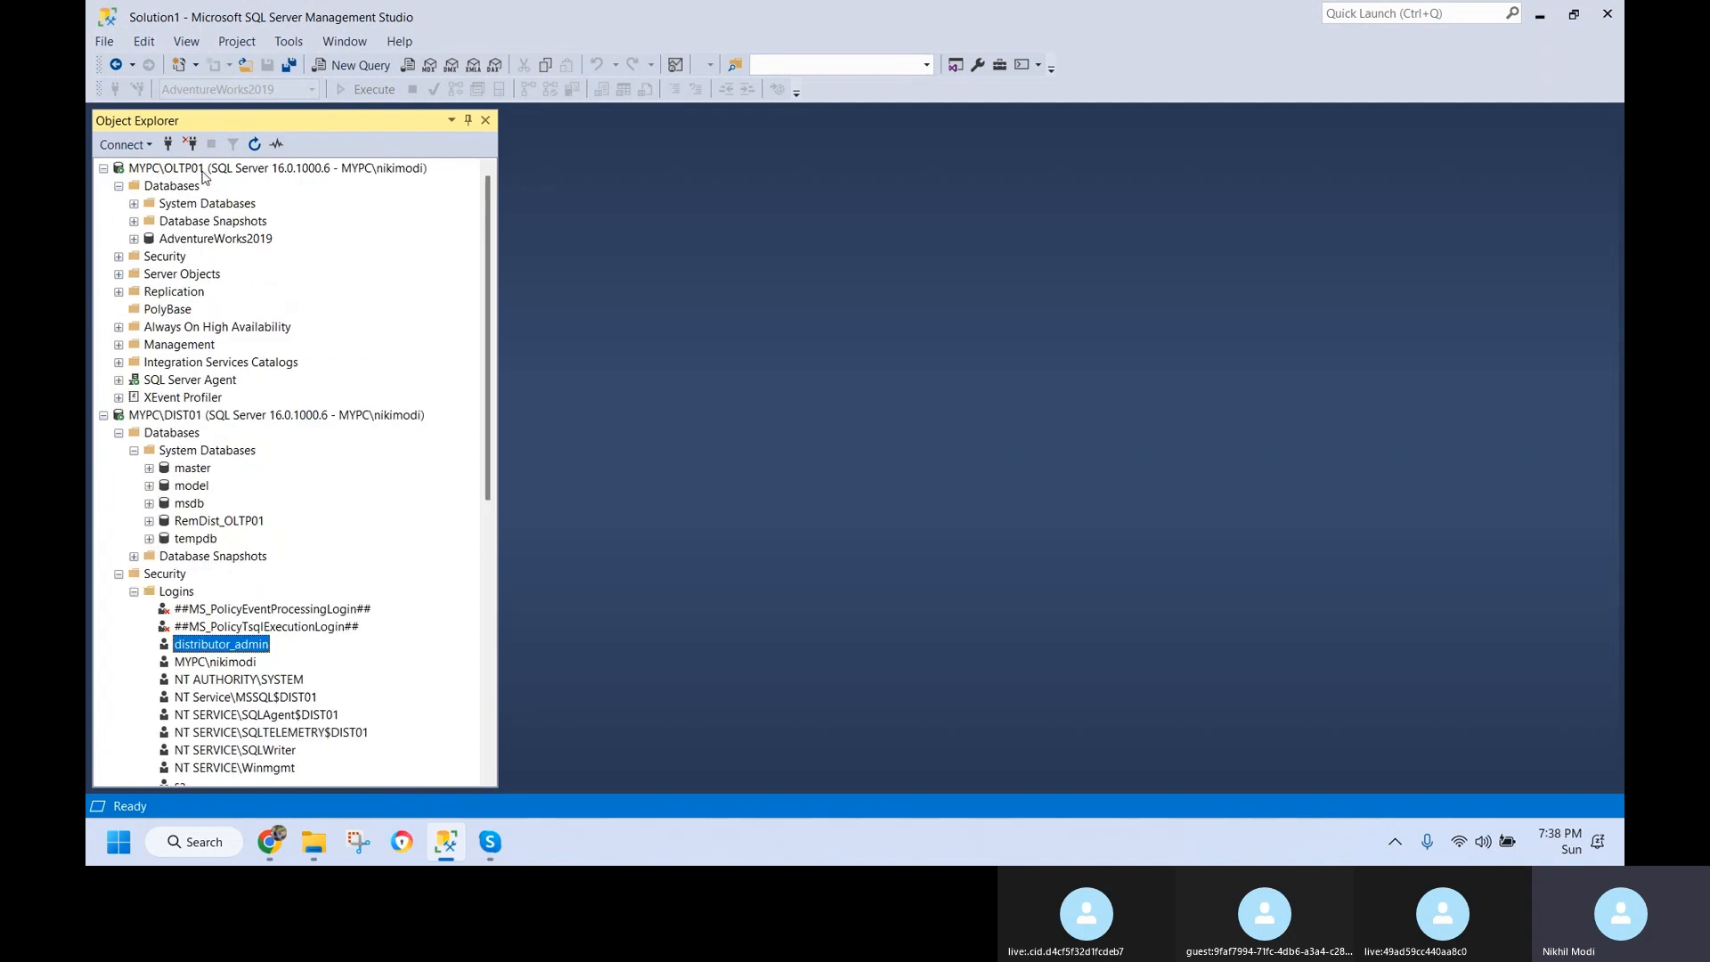
{"action": "left_click", "coordinate": [219, 520]}
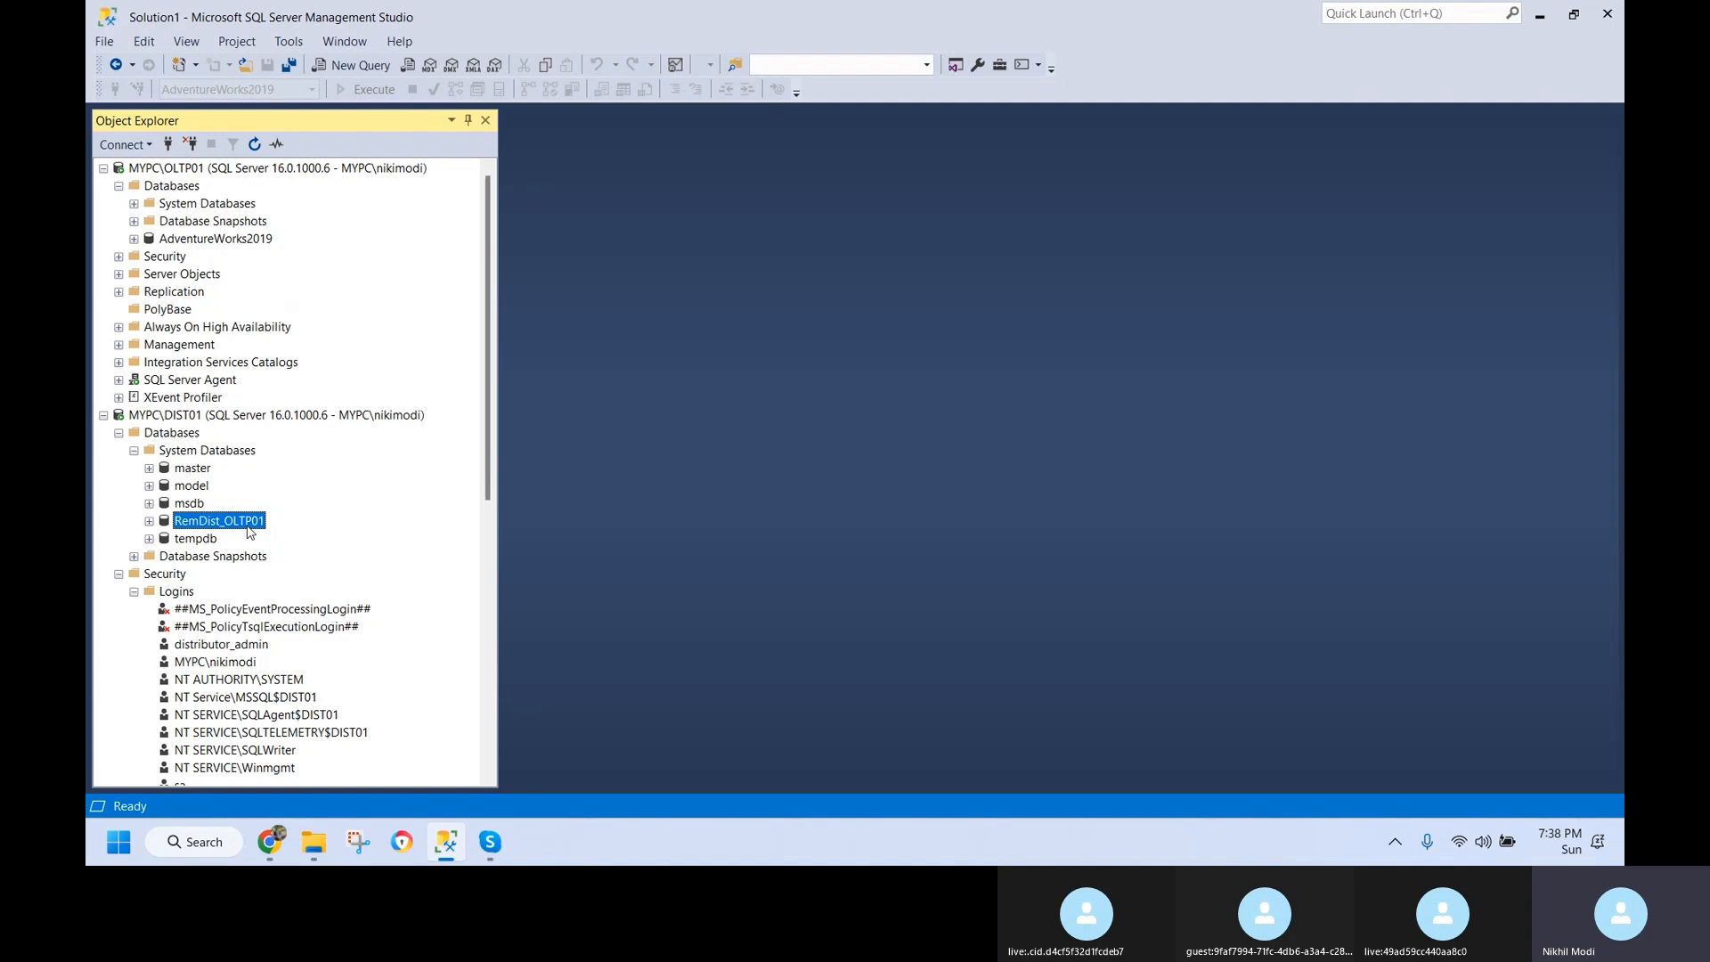
{"action": "left_click", "coordinate": [251, 644]}
{"action": "scroll", "coordinate": [279, 650], "scroll_direction": "down", "scroll_amount": 1}
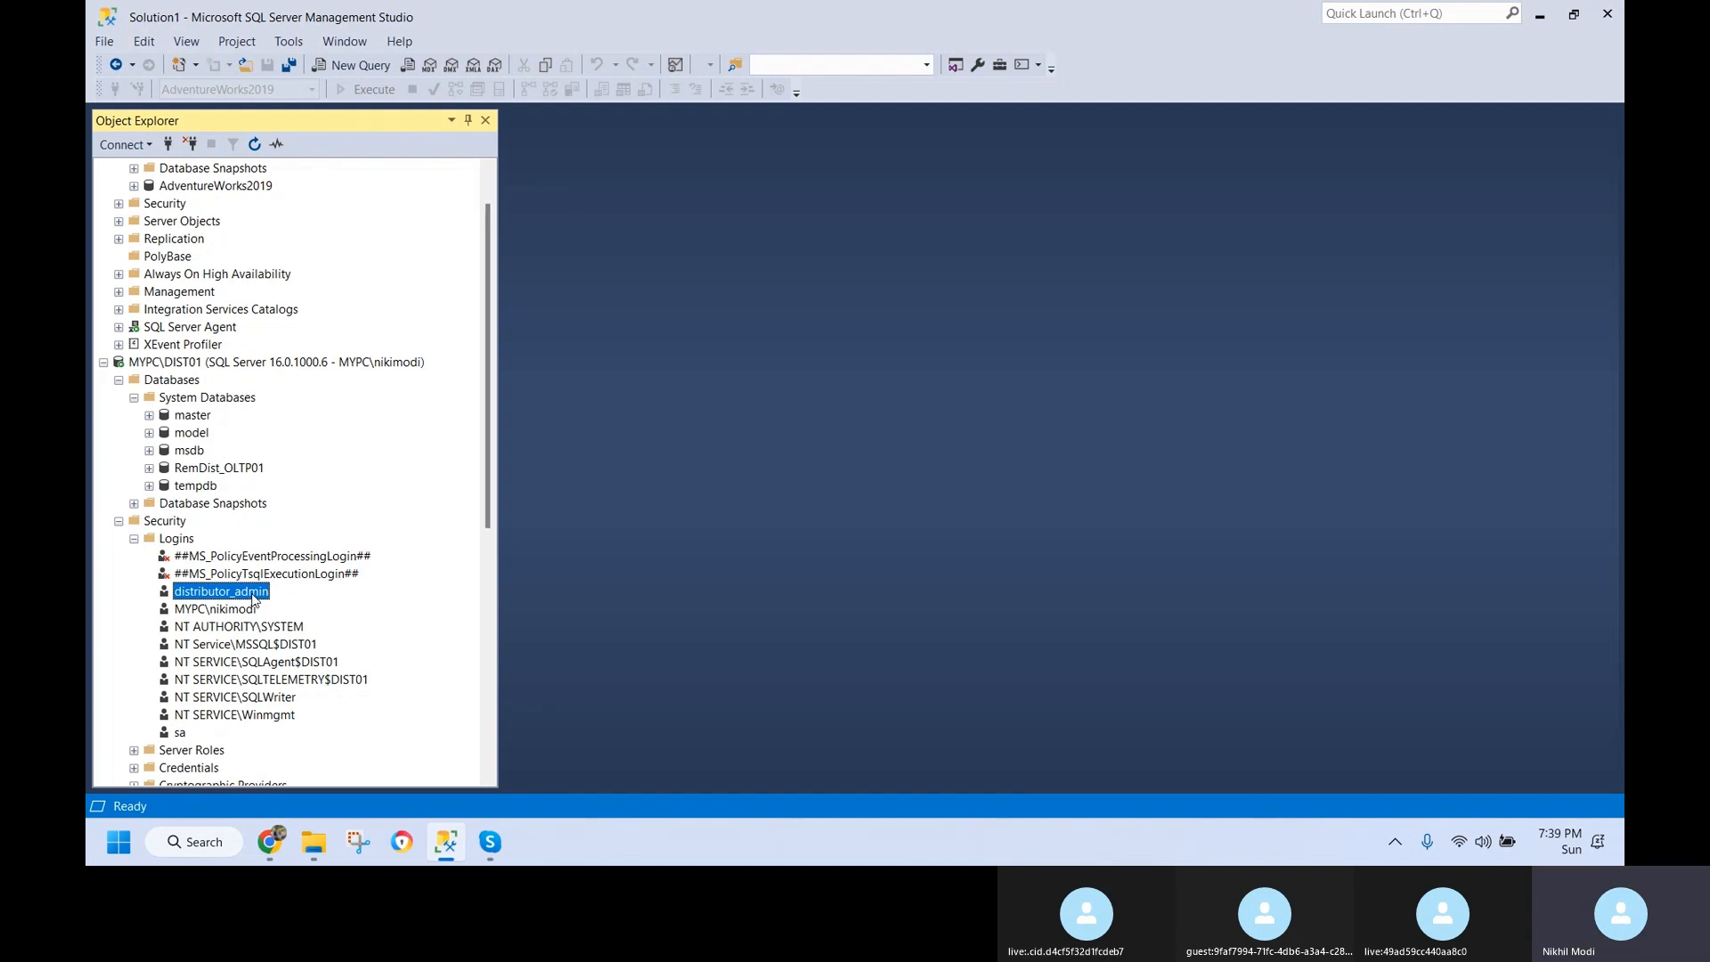
{"action": "scroll", "coordinate": [252, 600], "scroll_direction": "up", "scroll_amount": 1}
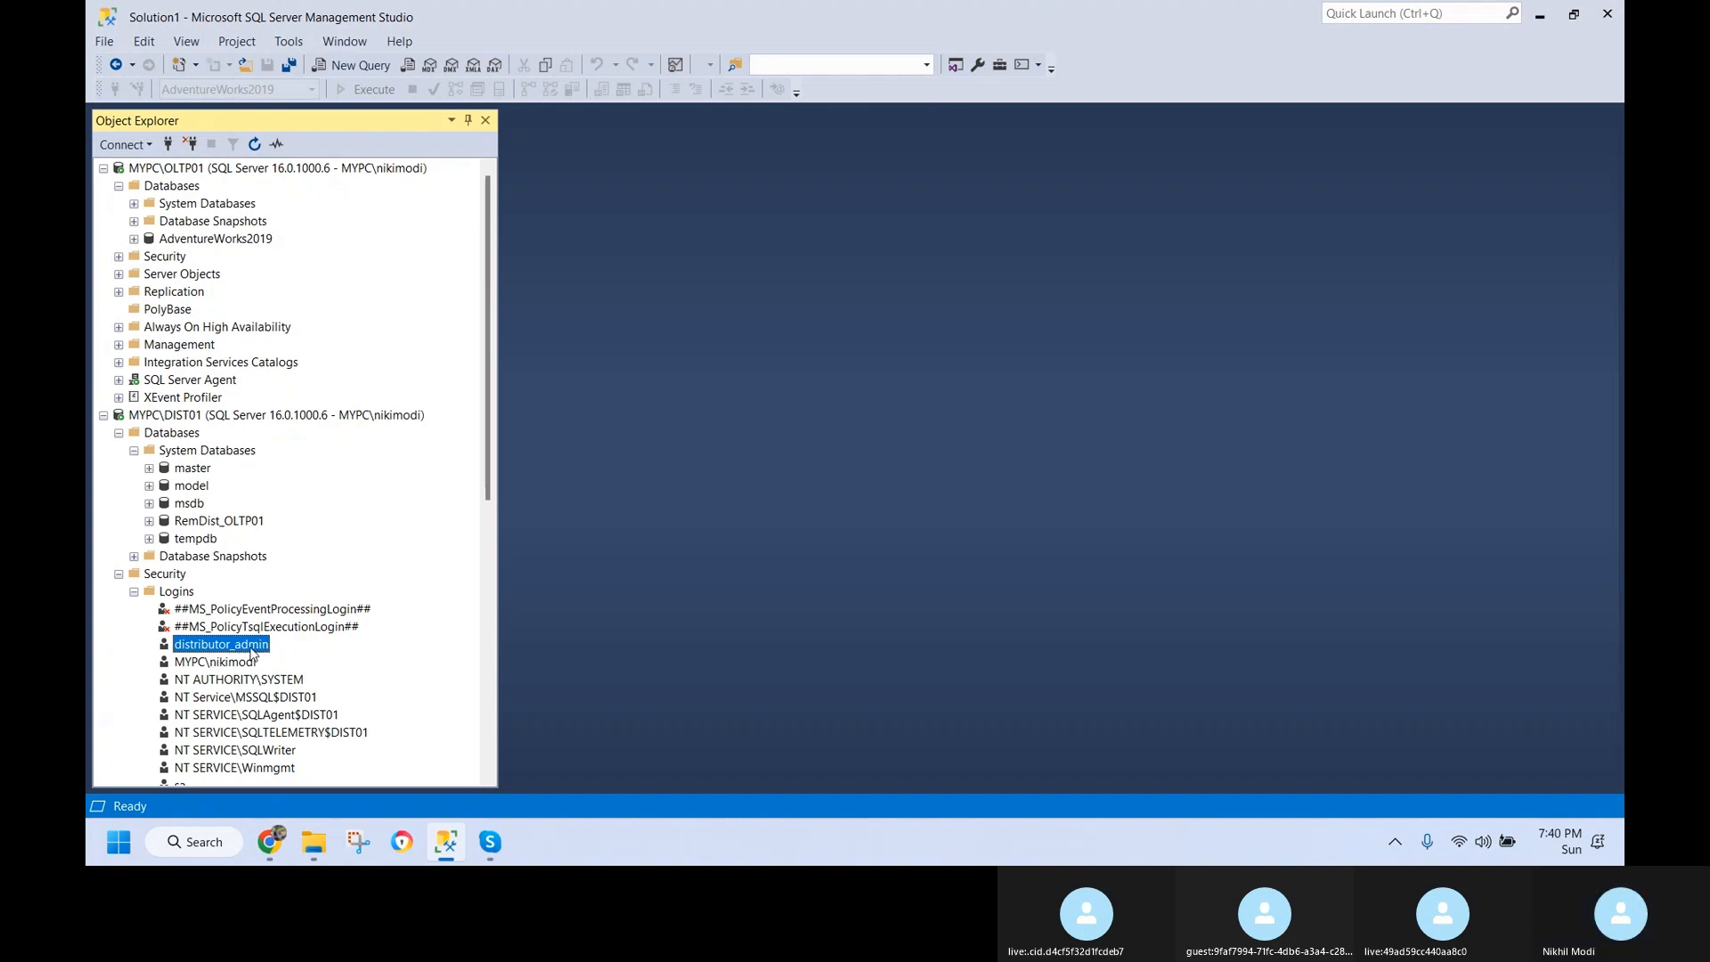
{"action": "scroll", "coordinate": [267, 653], "scroll_direction": "down", "scroll_amount": 1}
{"action": "scroll", "coordinate": [275, 652], "scroll_direction": "up", "scroll_amount": 1}
- Review the distributor_admin login's general properties, user mapping and server roles, and close the properties without changes
{"action": "right_click", "coordinate": [264, 648]}
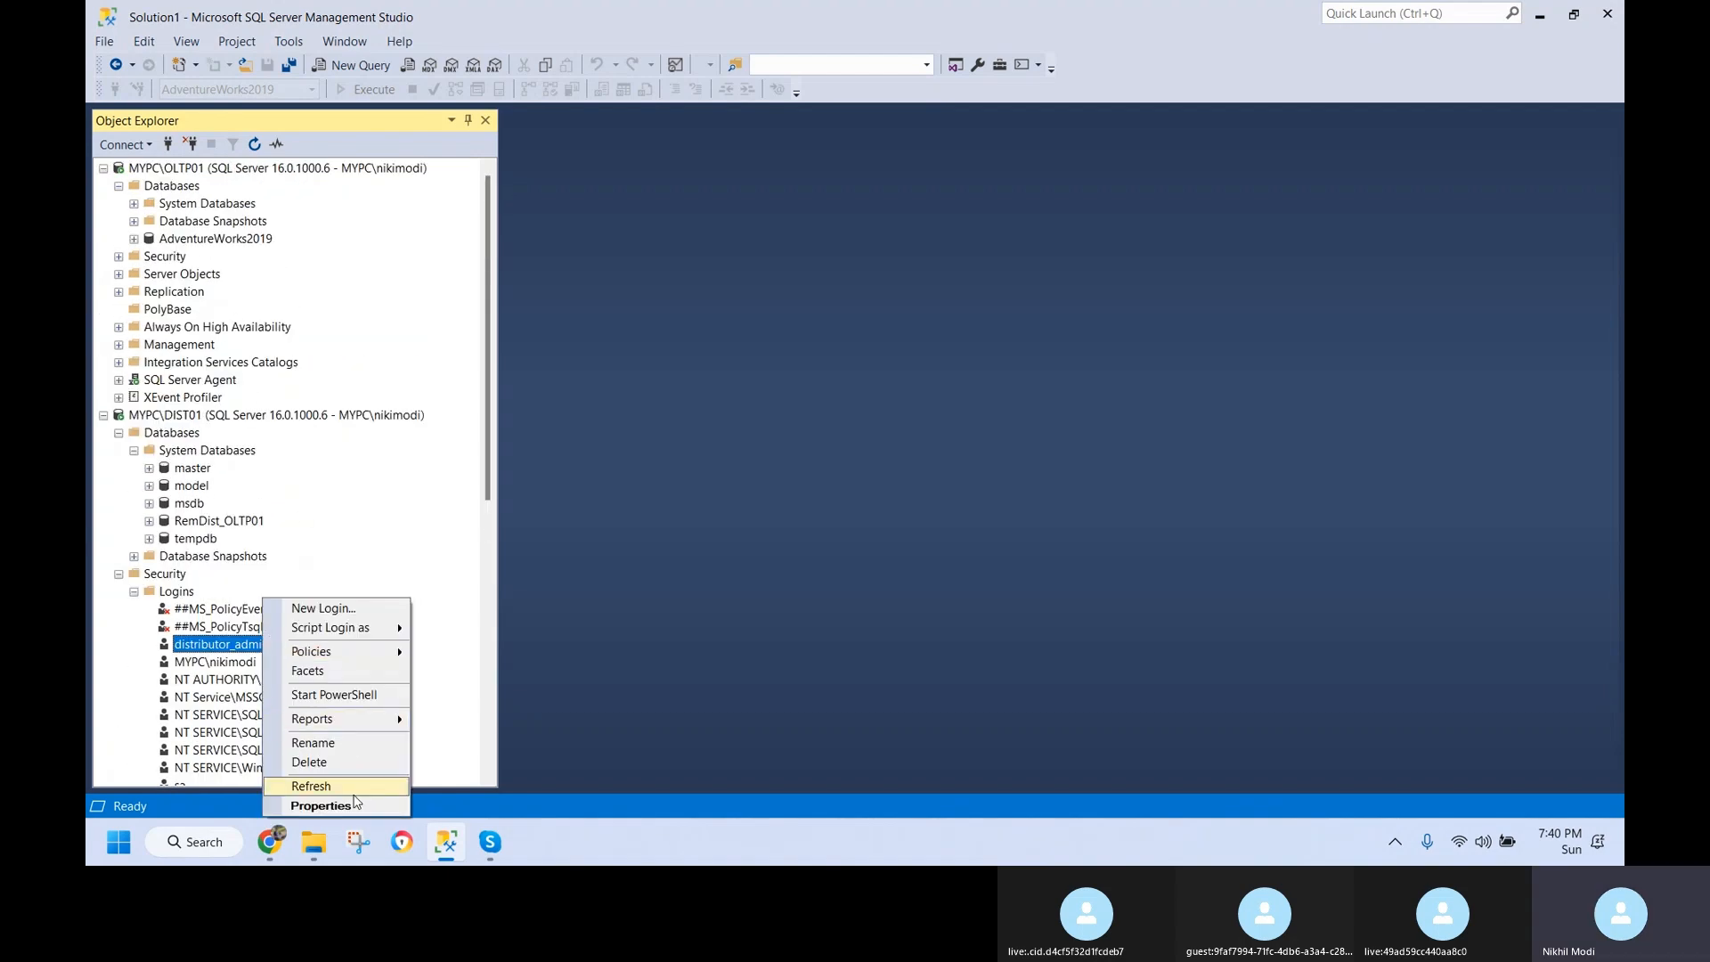
{"action": "left_click", "coordinate": [314, 805]}
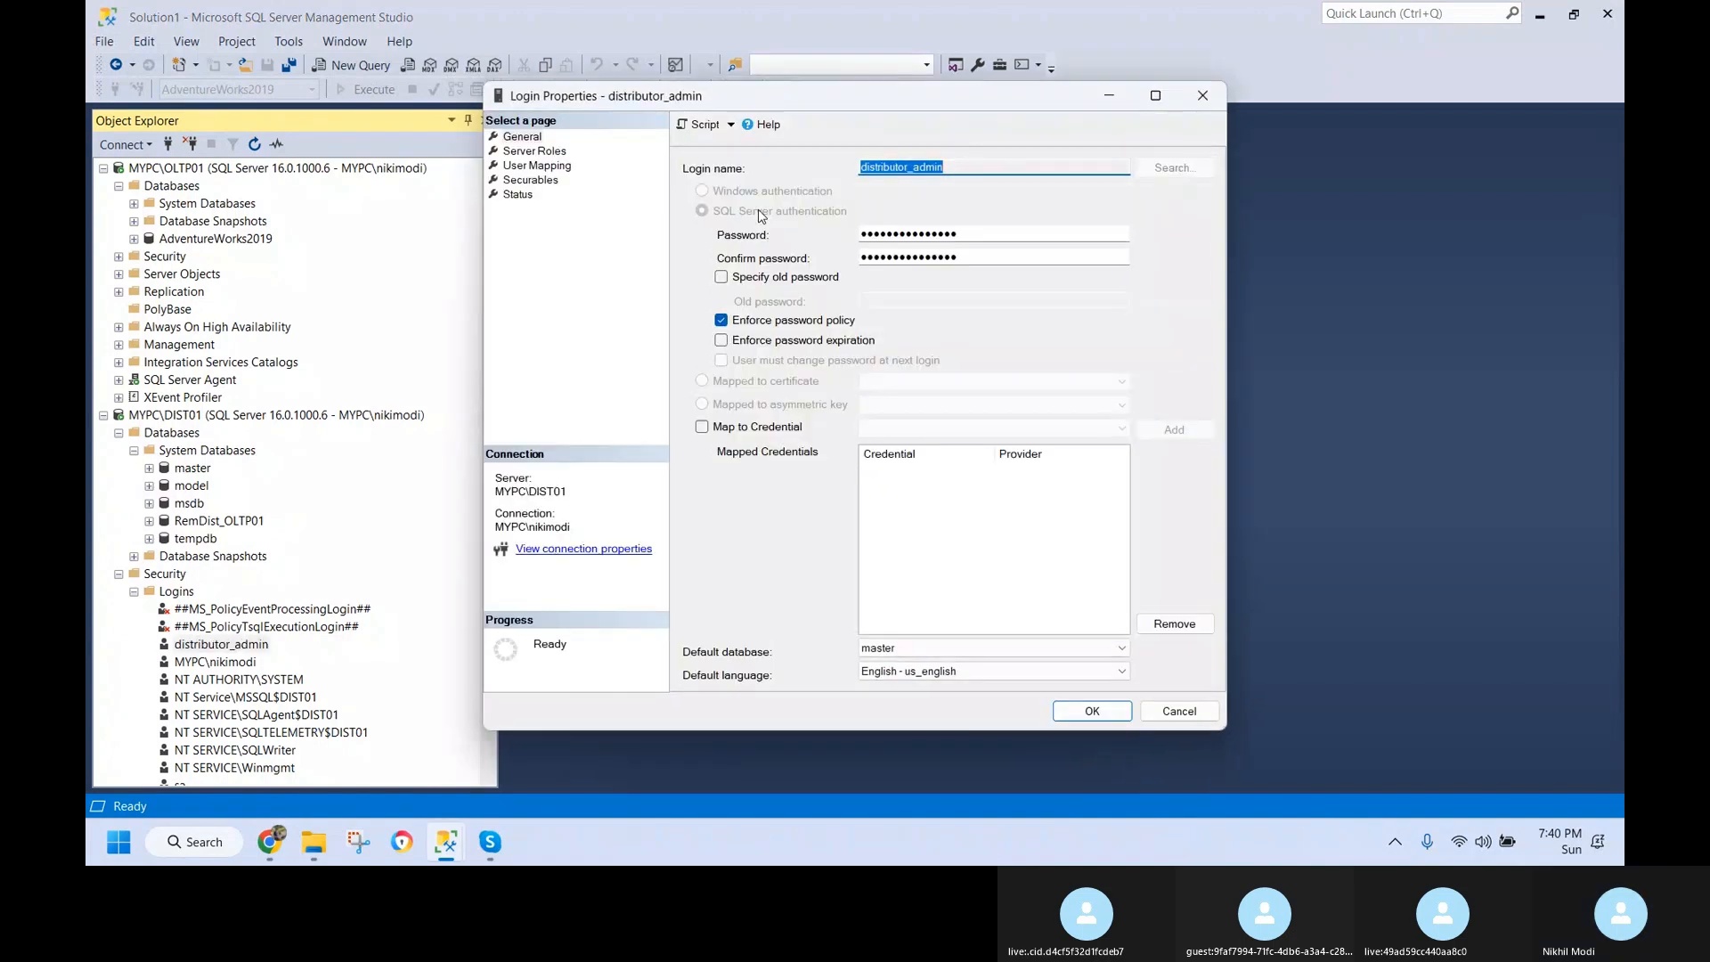
{"action": "left_click", "coordinate": [538, 166]}
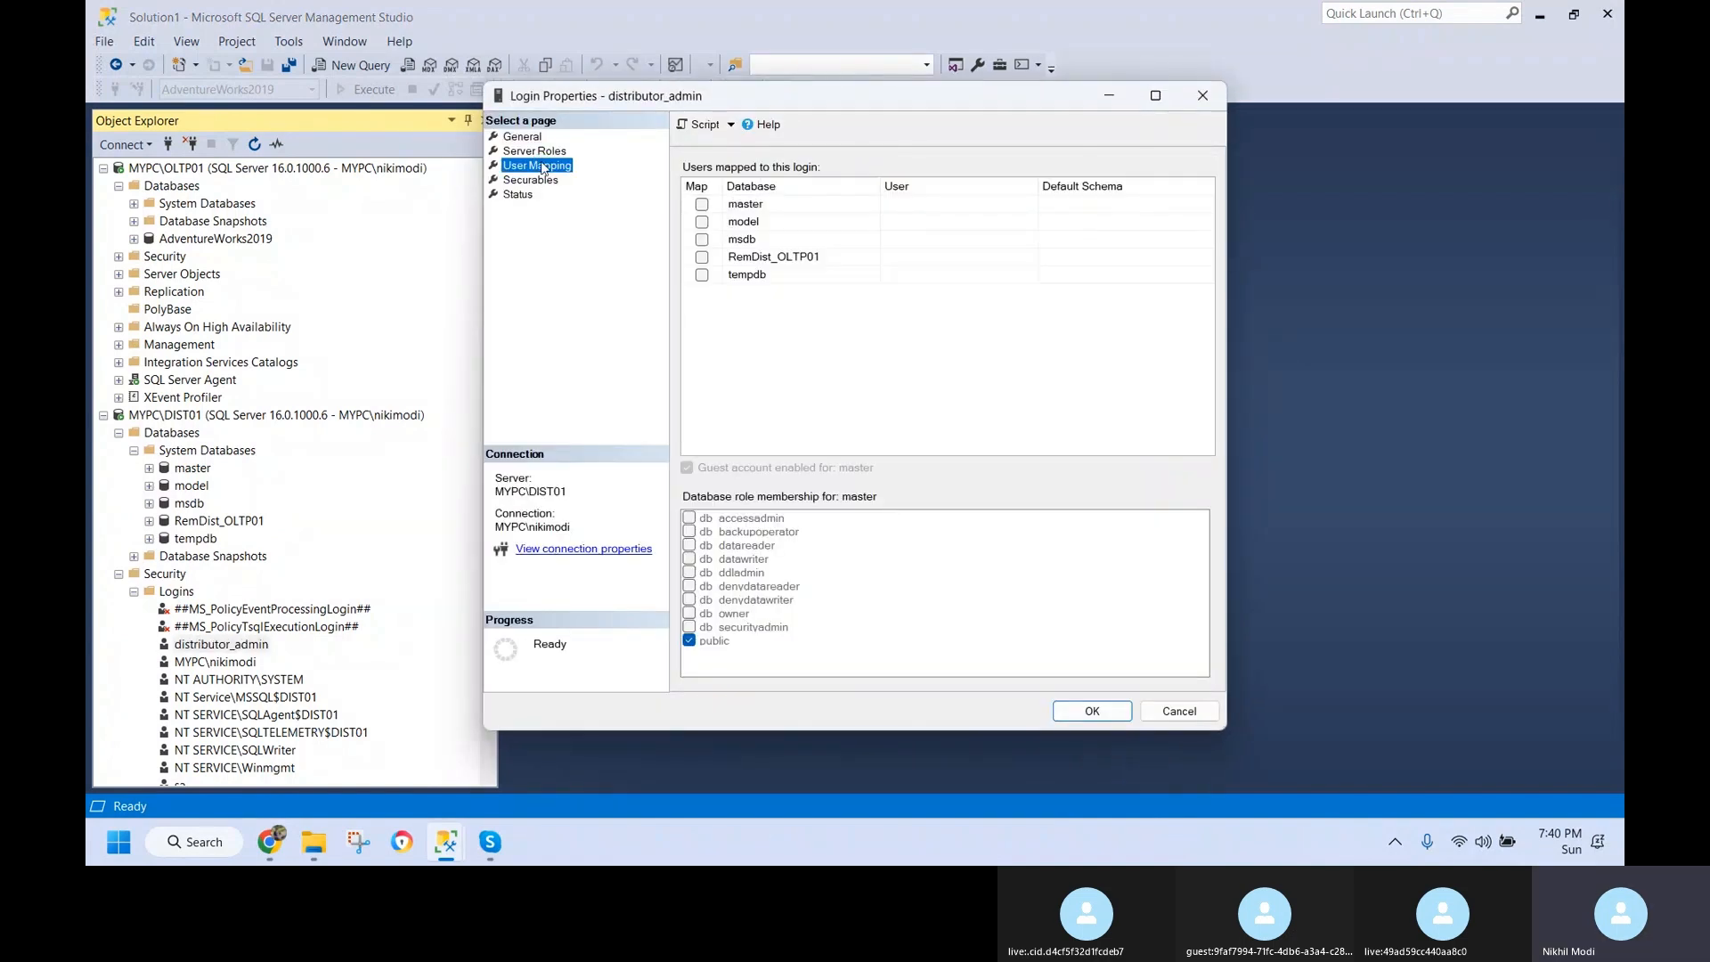
{"action": "left_click", "coordinate": [537, 152]}
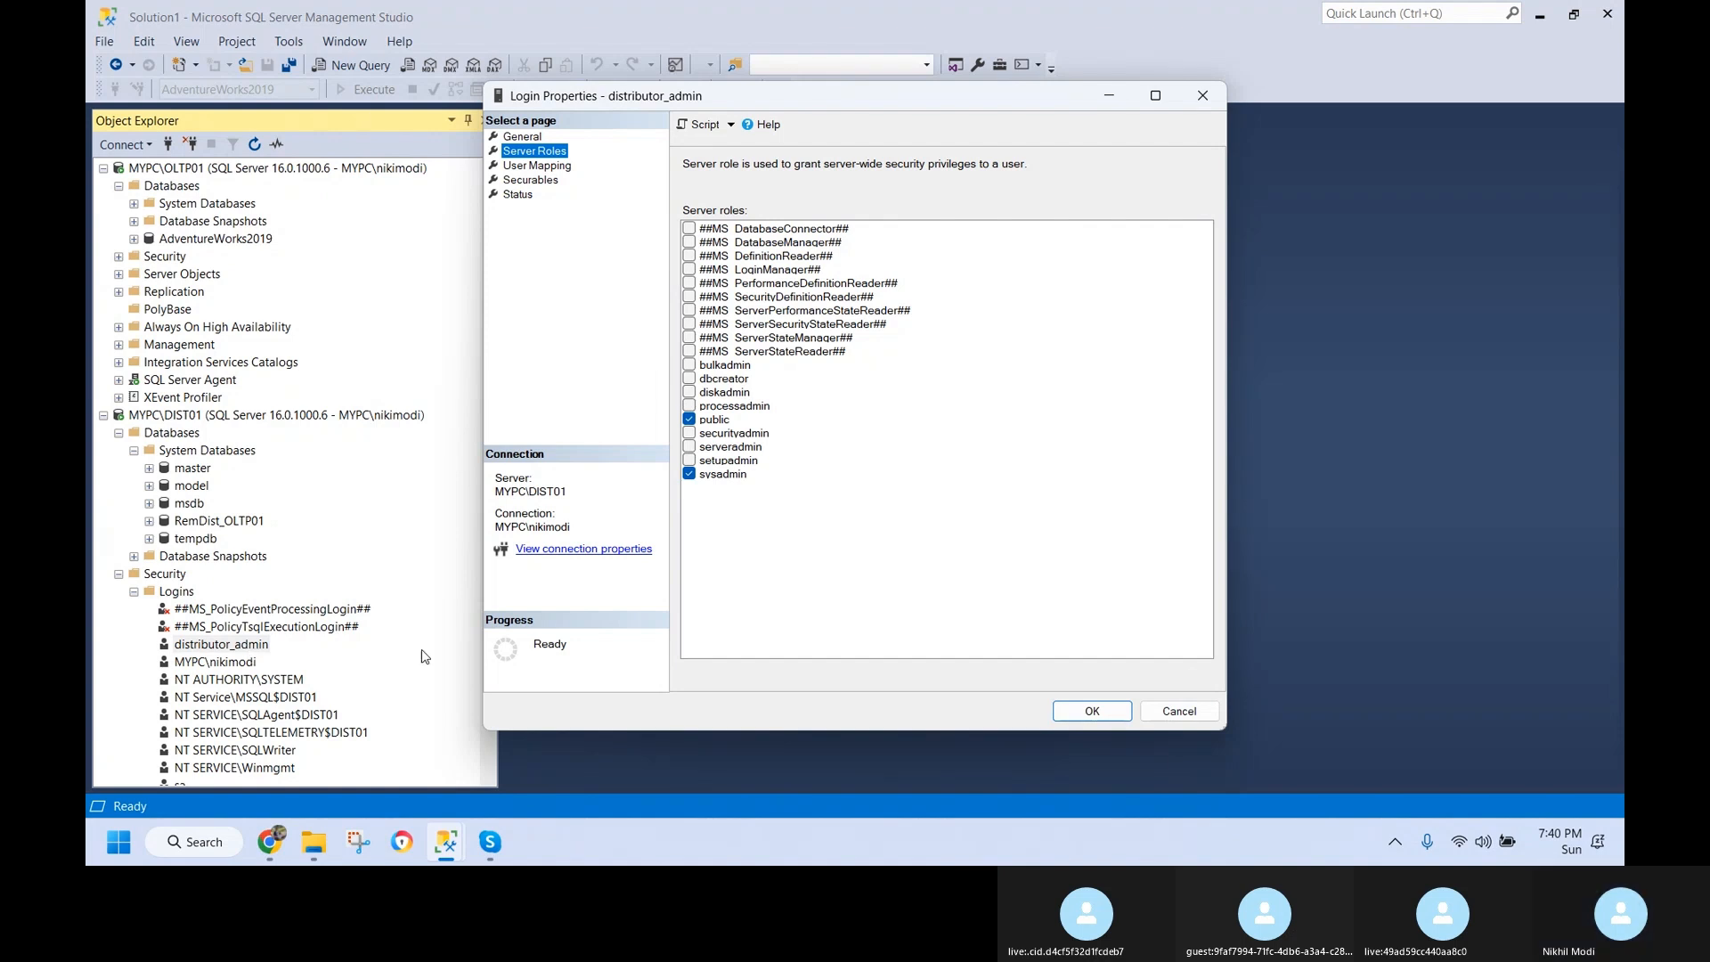
{"action": "left_click", "coordinate": [1190, 720]}
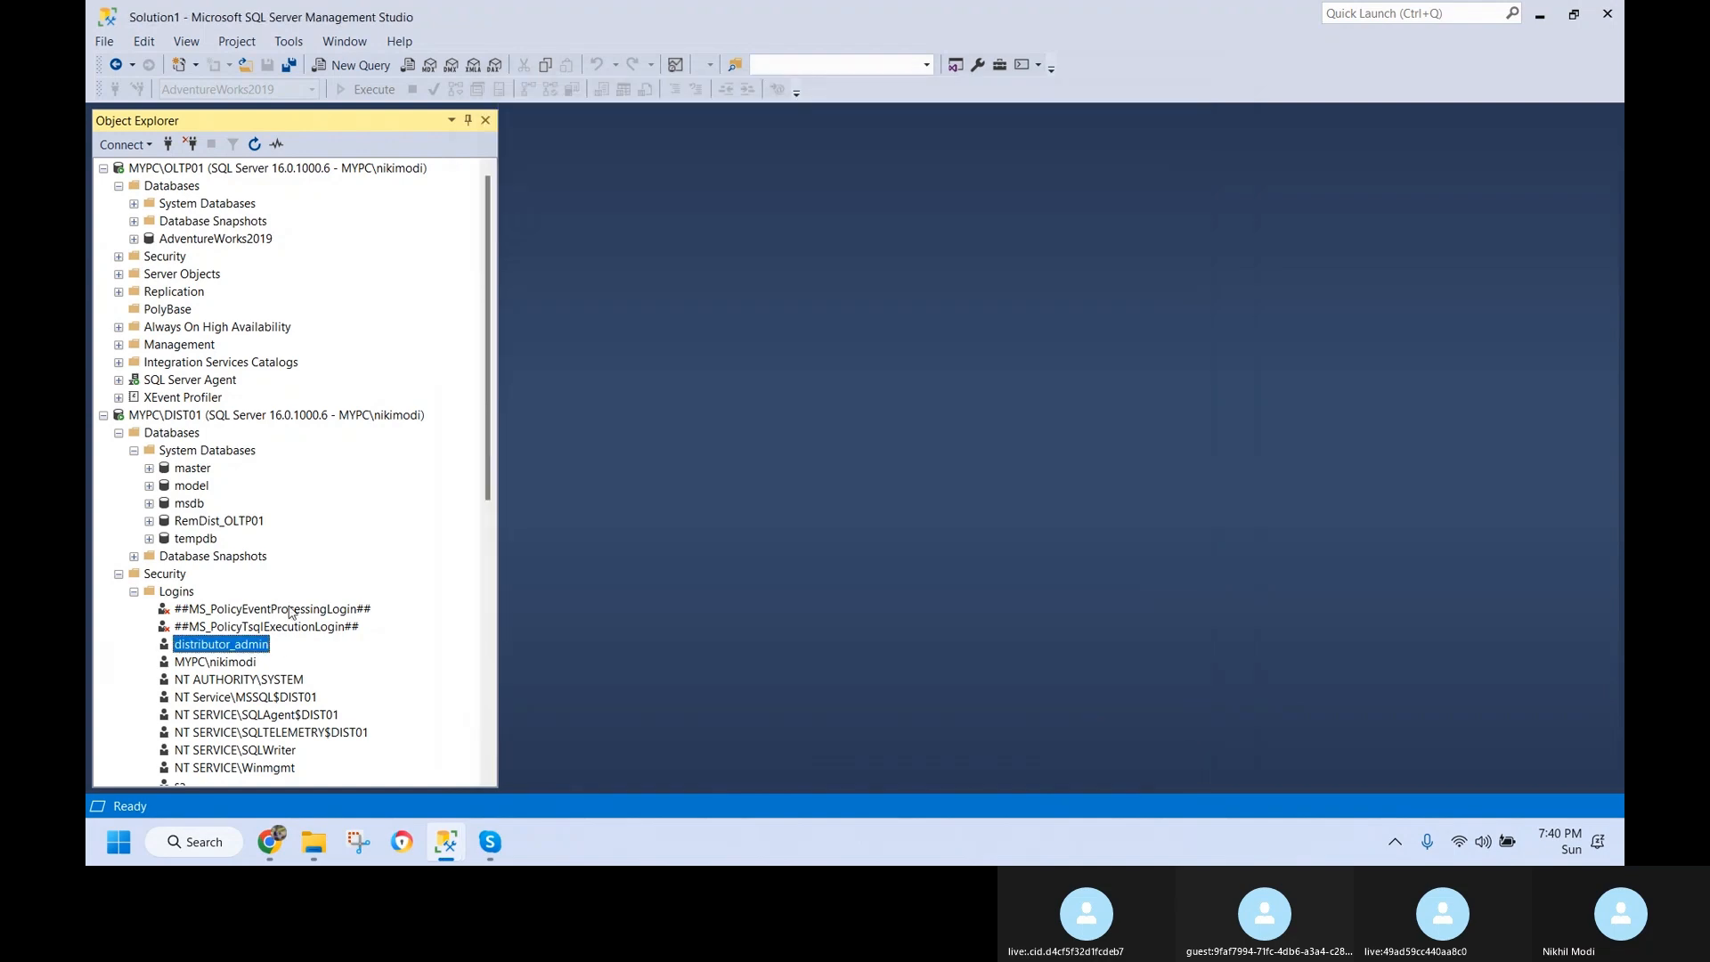
{"action": "scroll", "coordinate": [299, 548], "scroll_direction": "down", "scroll_amount": 7}
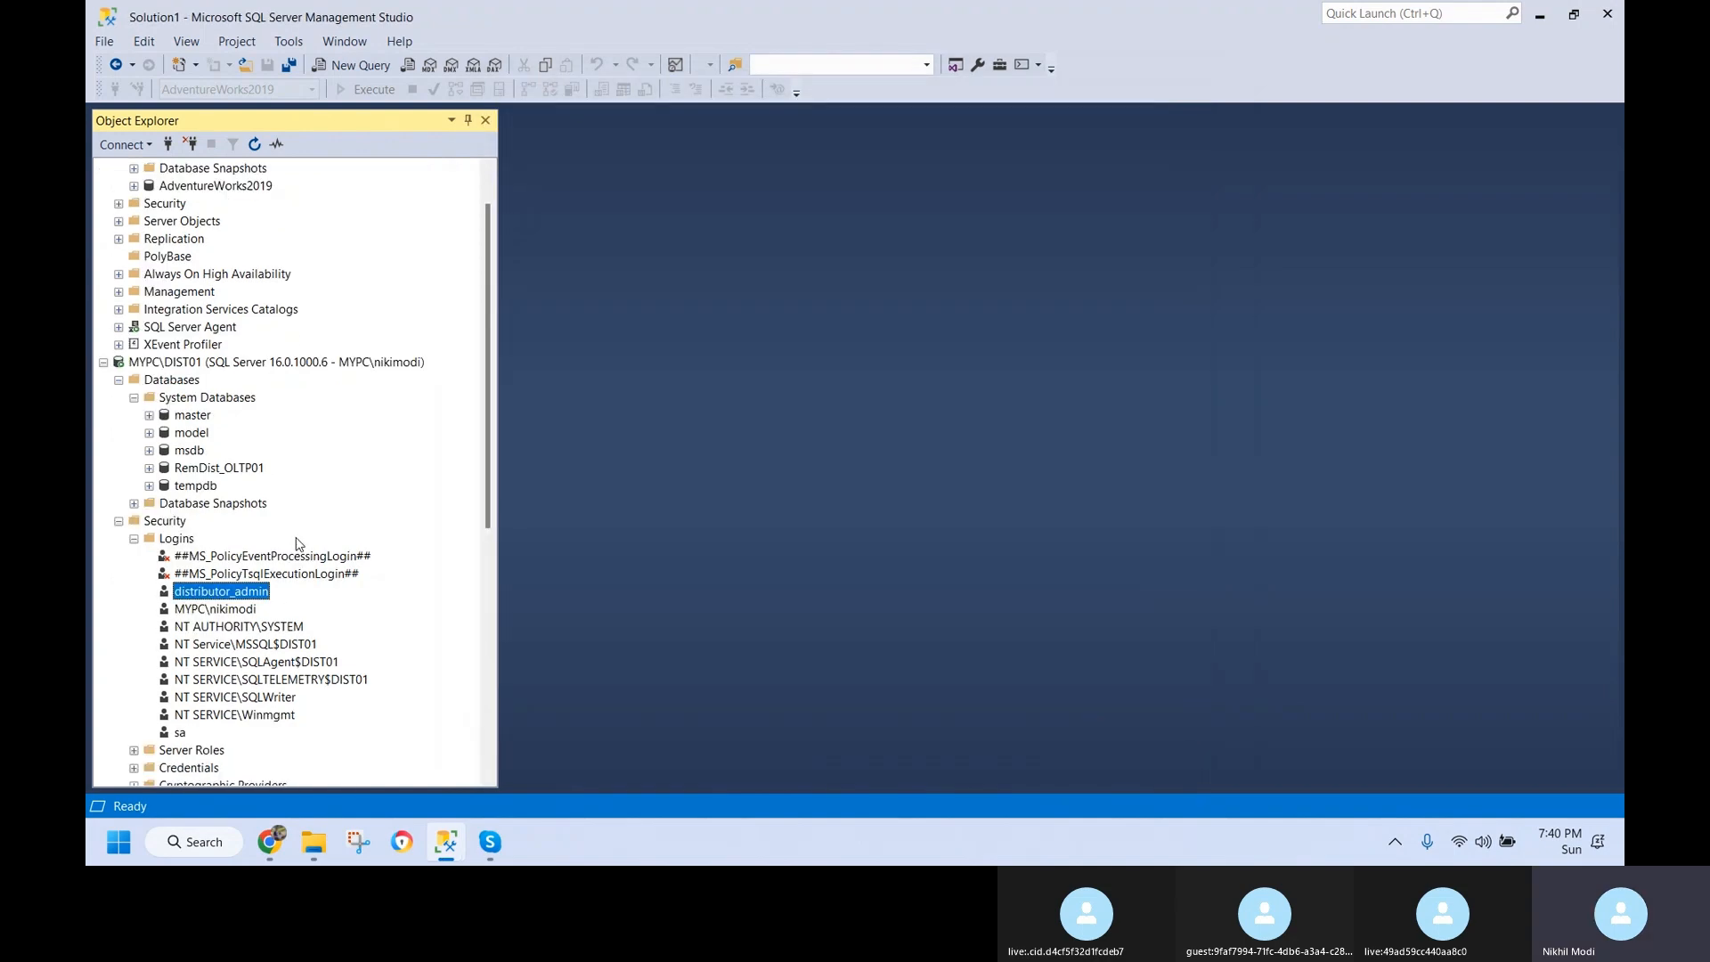
{"action": "scroll", "coordinate": [298, 548], "scroll_direction": "up", "scroll_amount": 7}
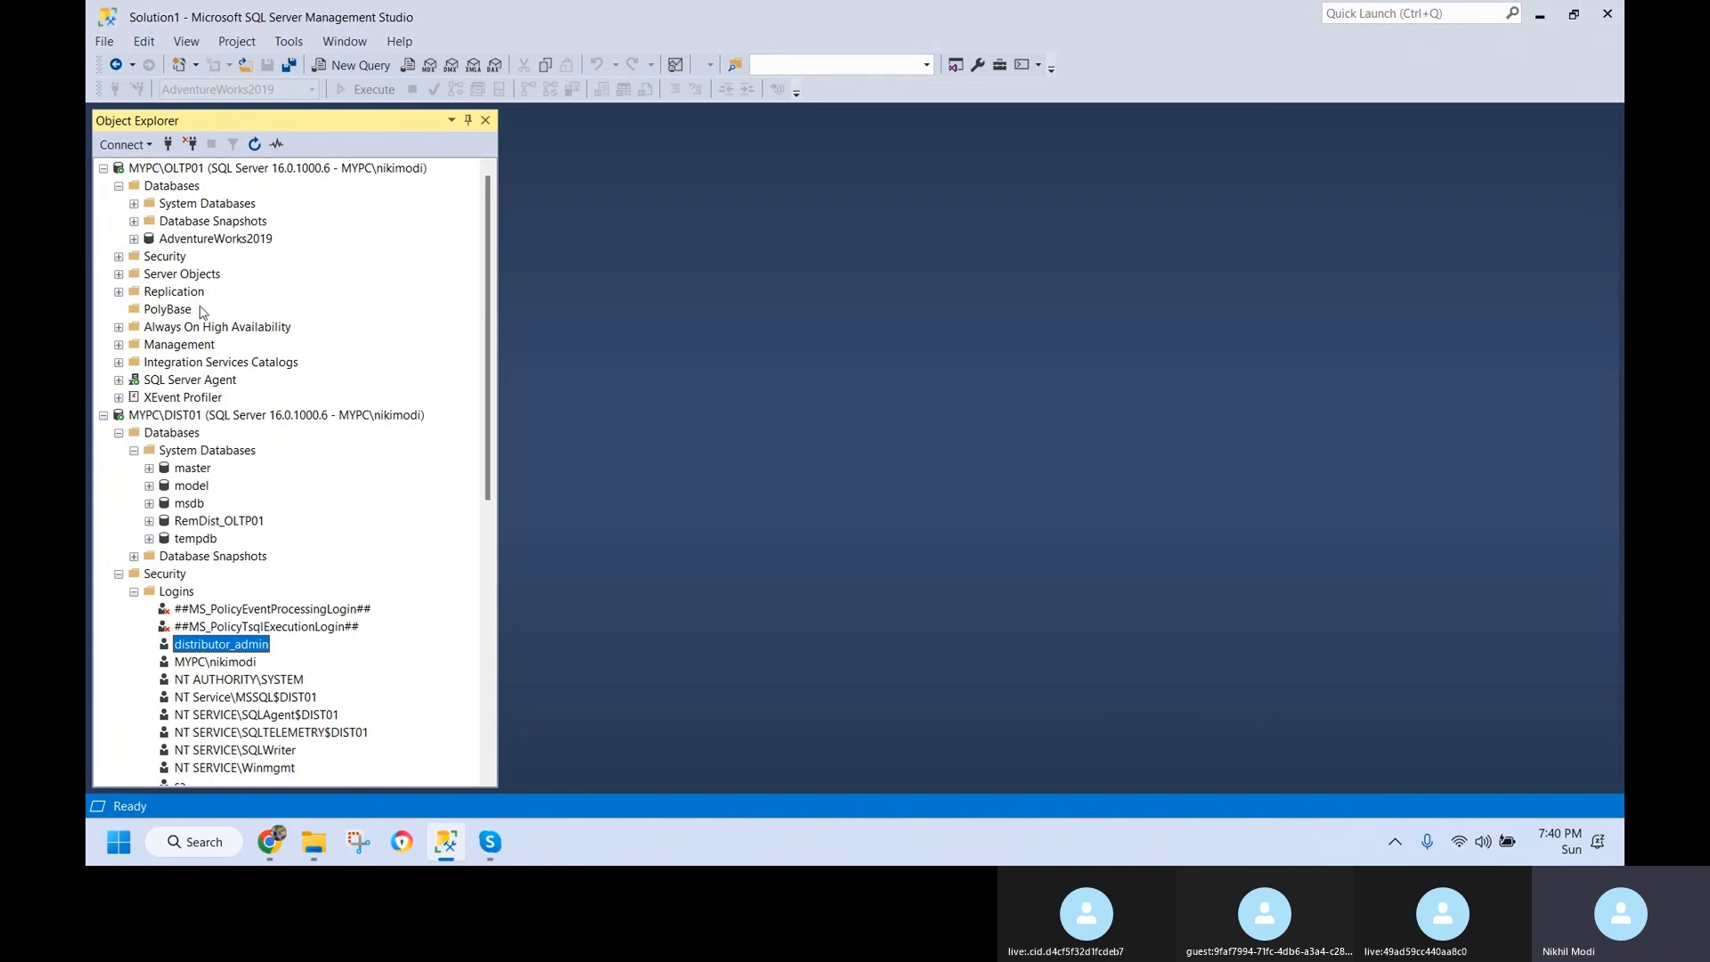
- Open the Job Activity Monitor under SQL Server Agent of MYPC\DIST01 and maximize its window
{"action": "scroll", "coordinate": [276, 645], "scroll_direction": "down", "scroll_amount": 2}
{"action": "scroll", "coordinate": [276, 646], "scroll_direction": "down", "scroll_amount": 1}
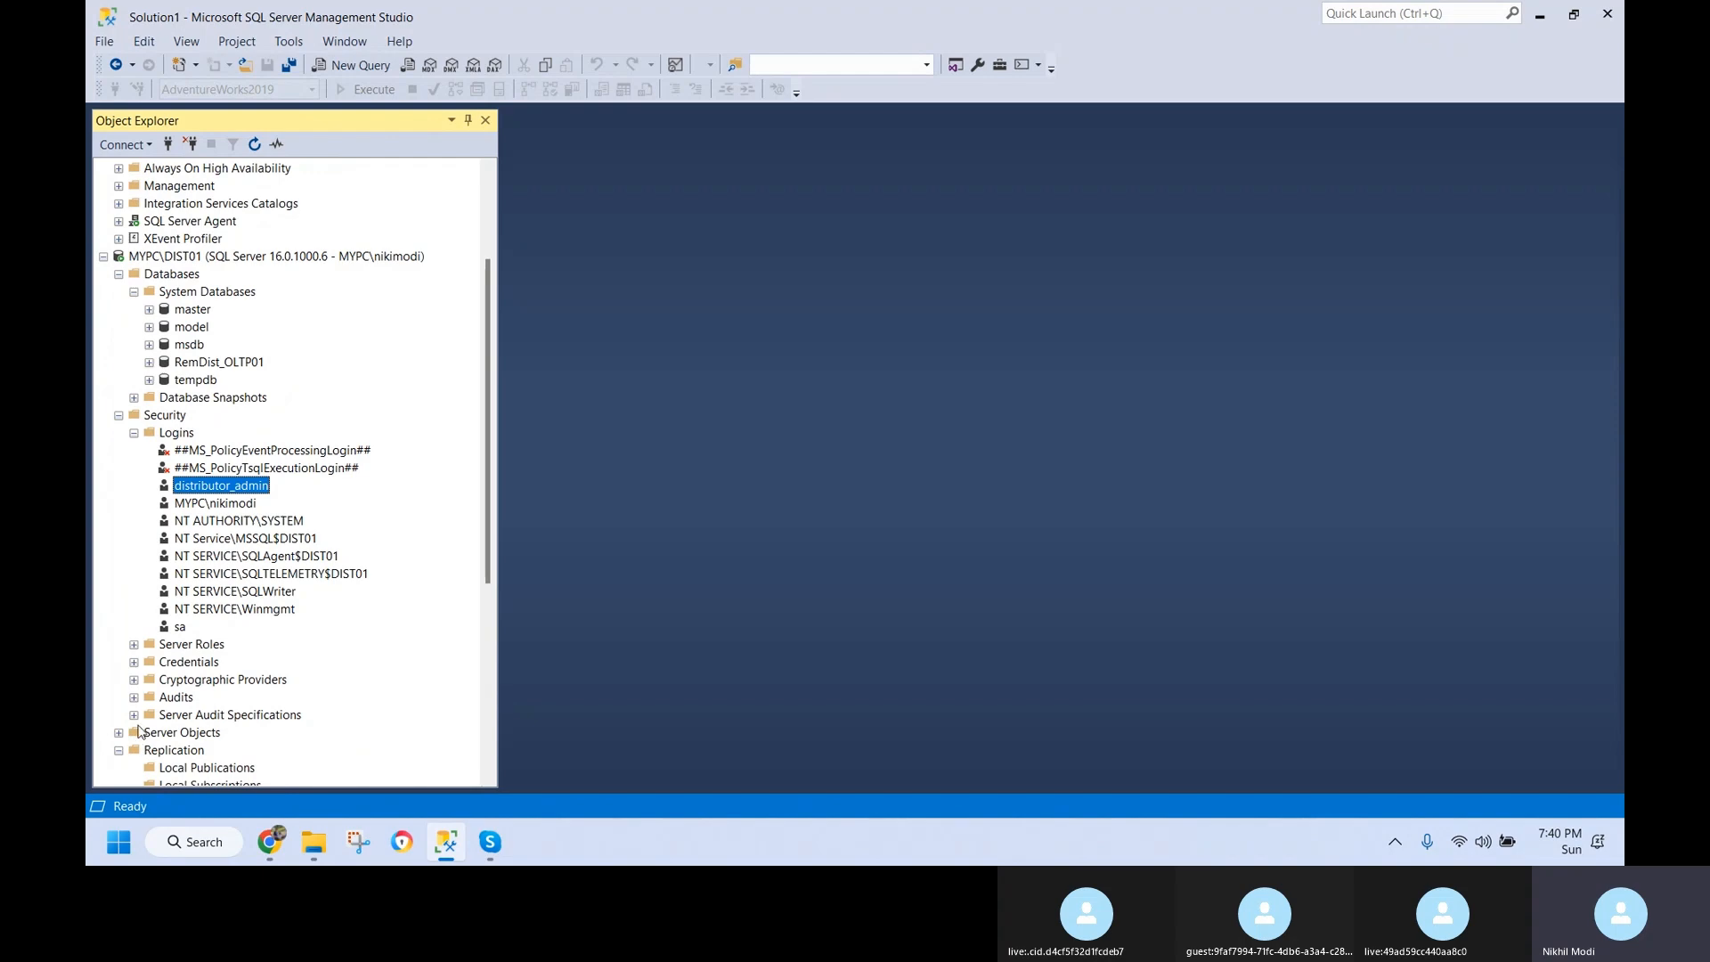
{"action": "scroll", "coordinate": [150, 732], "scroll_direction": "down", "scroll_amount": 2}
{"action": "scroll", "coordinate": [153, 732], "scroll_direction": "down", "scroll_amount": 3}
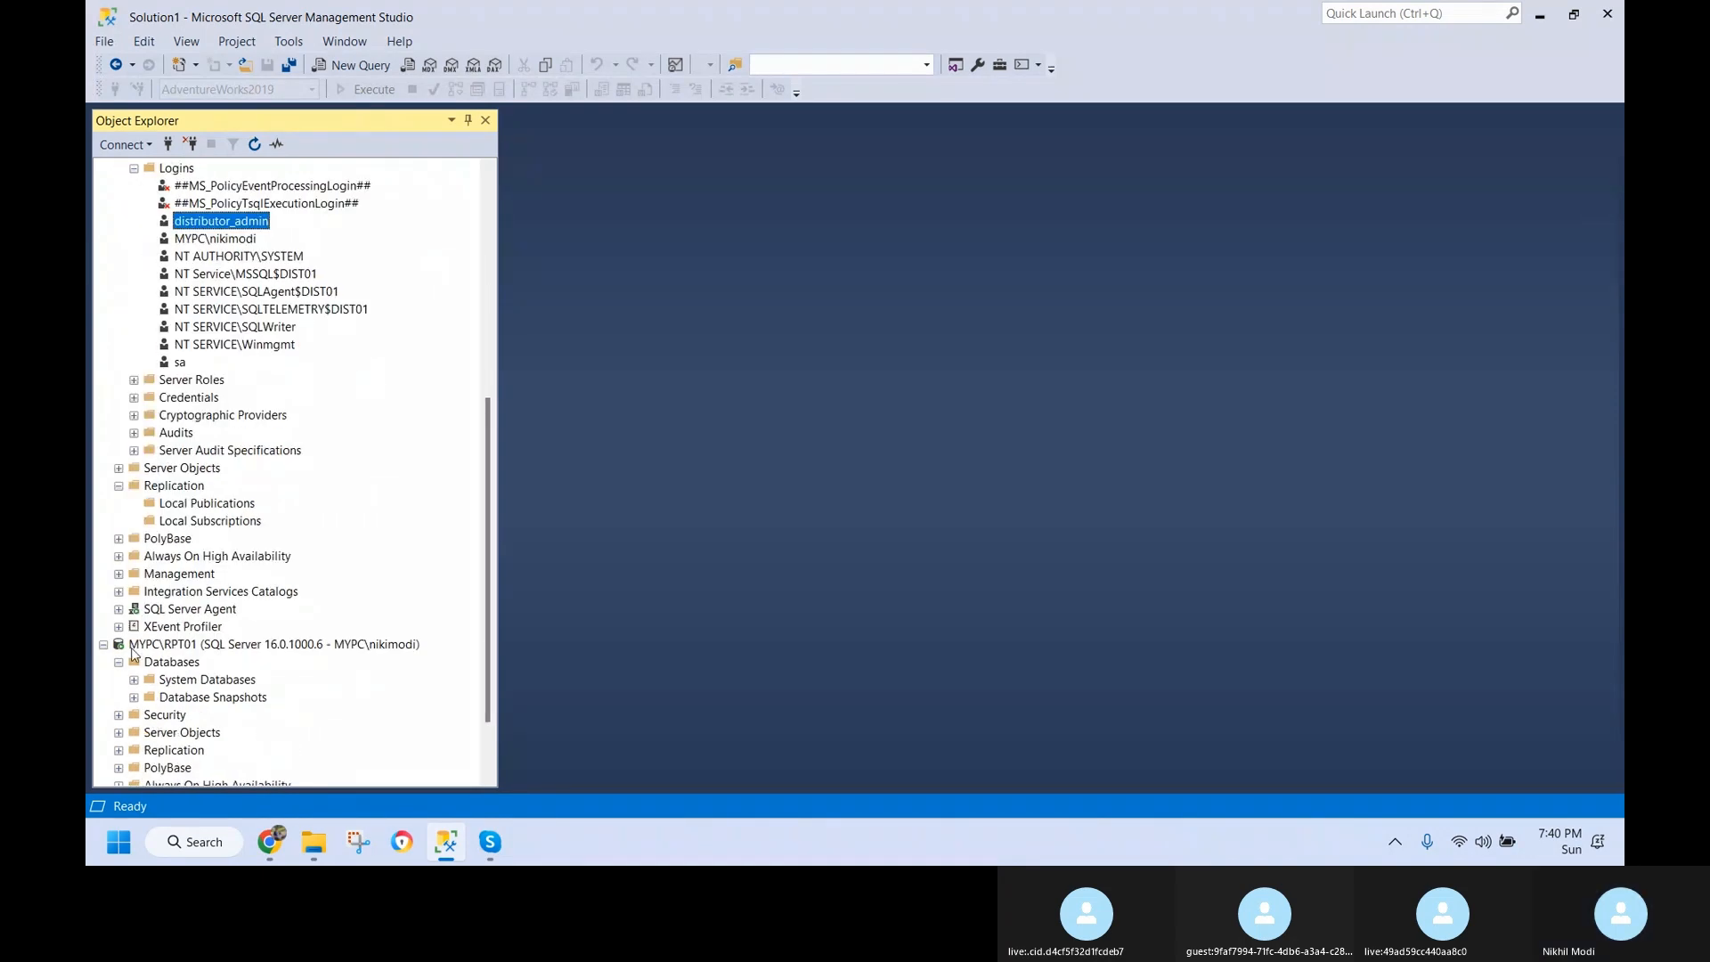
{"action": "left_click", "coordinate": [119, 609]}
{"action": "double_click", "coordinate": [214, 646]}
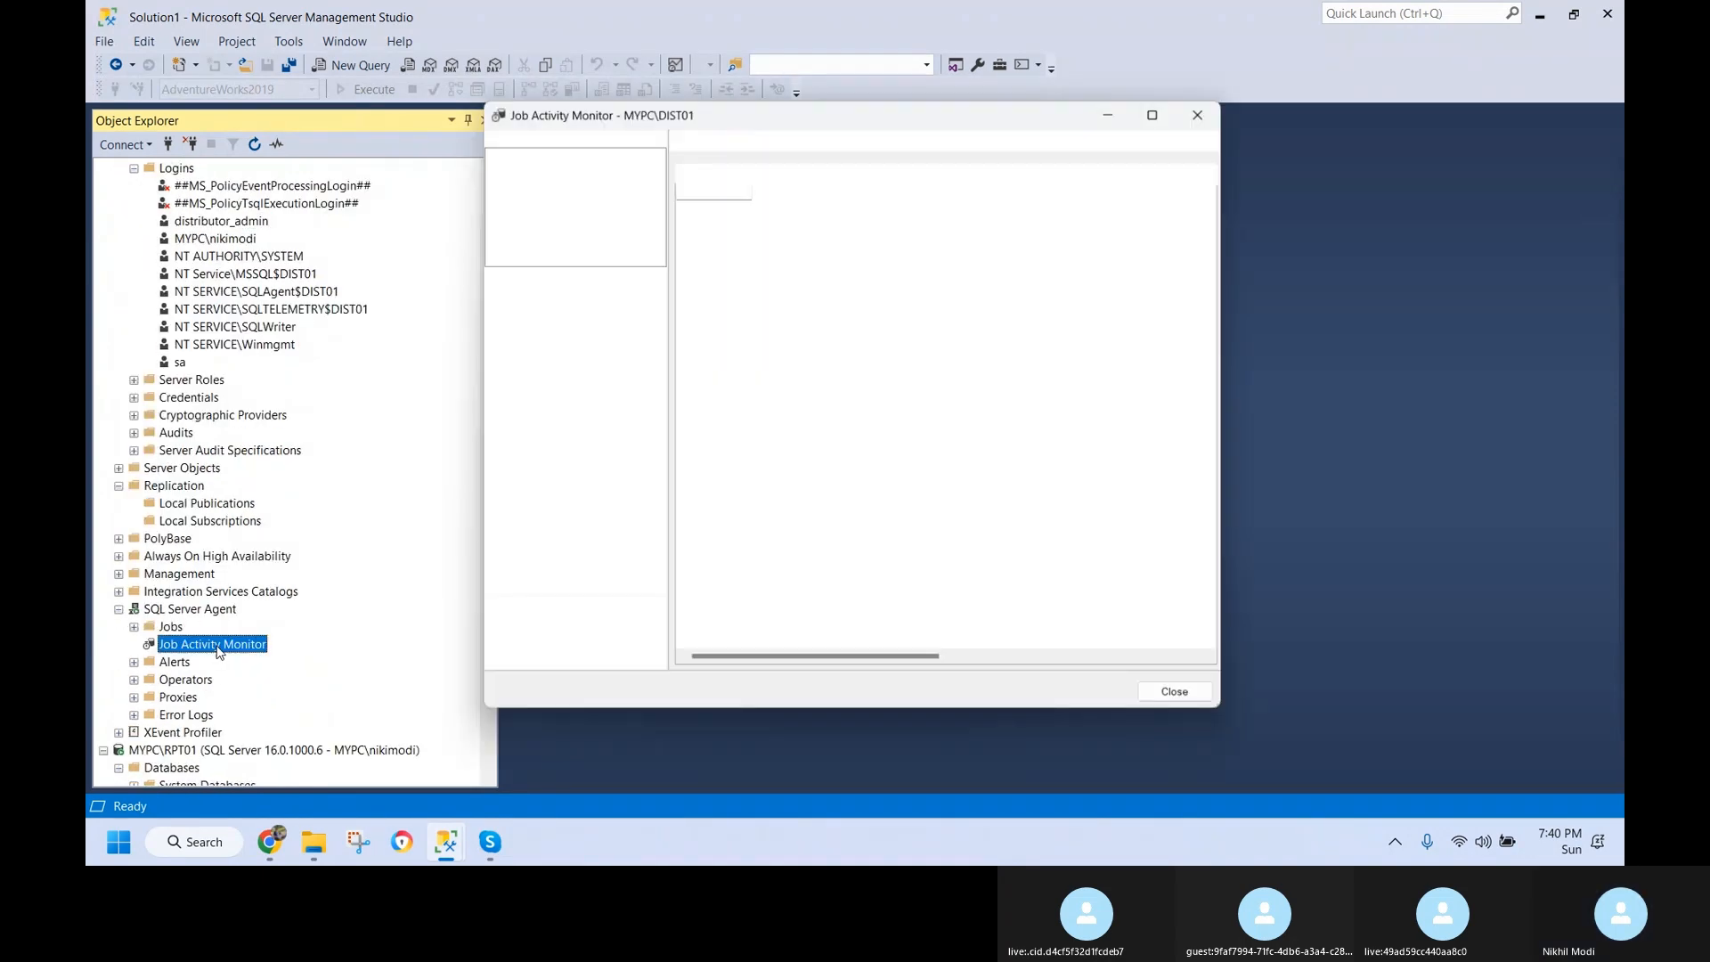
{"action": "left_click", "coordinate": [1162, 111]}
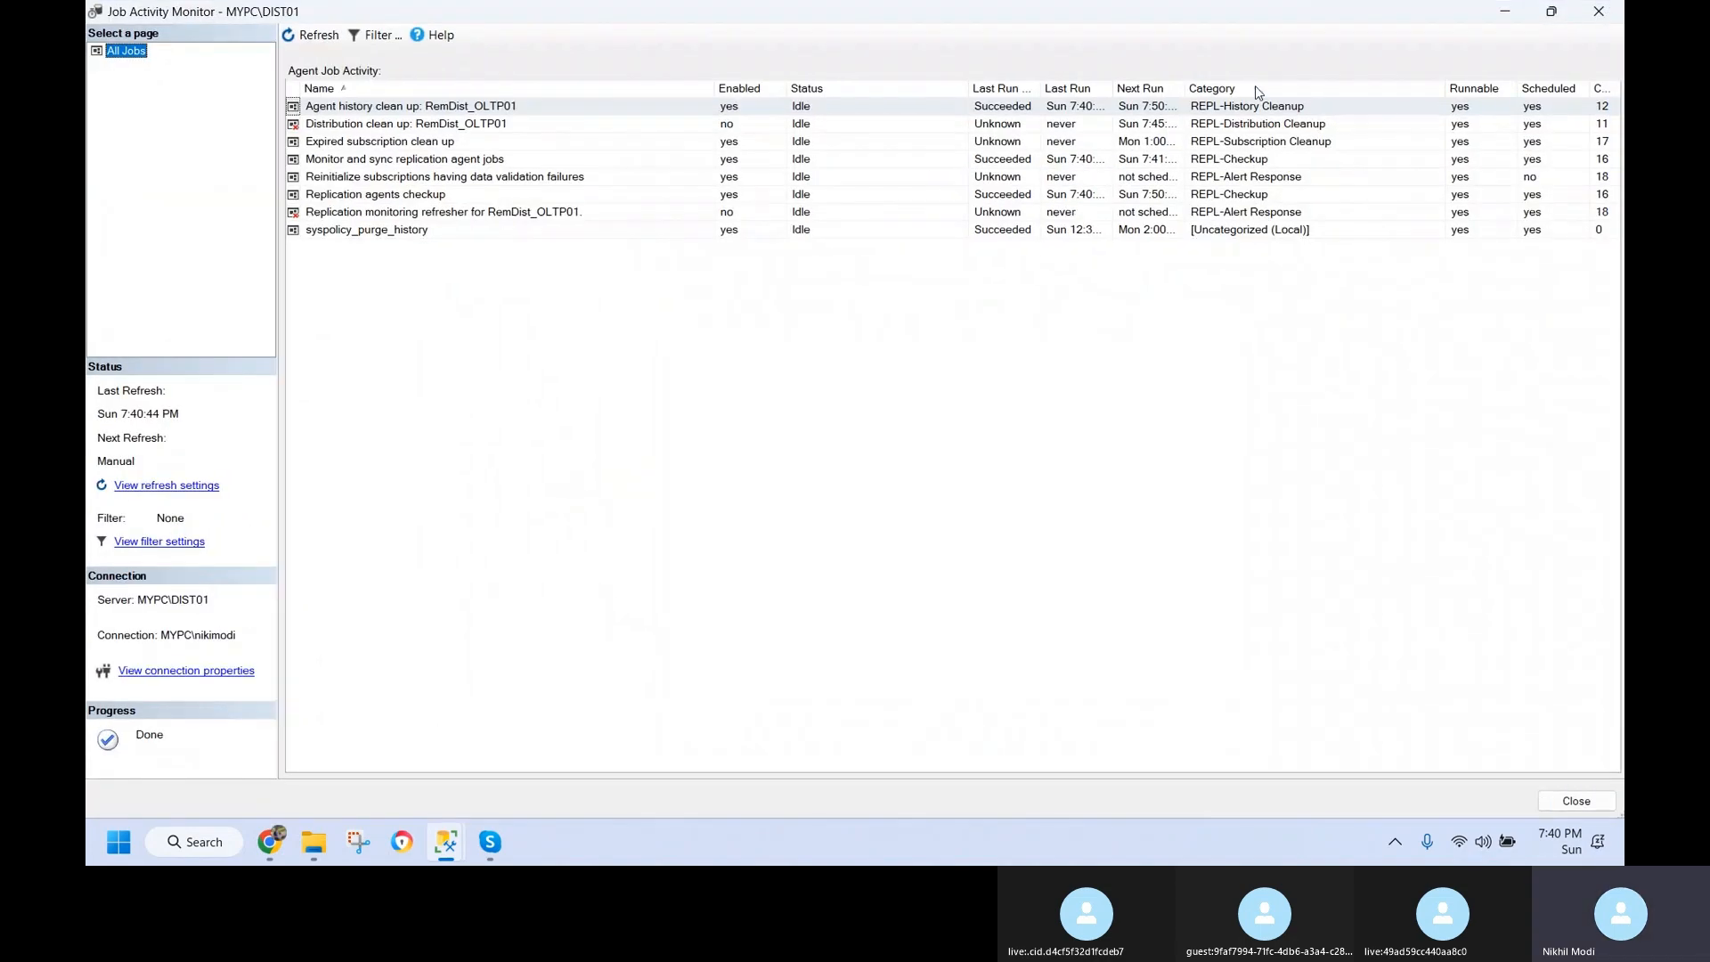
- Sort the agent jobs by category with full Next Run times shown, and select the Distribution clean up: RemDist_OLTP01 job
{"action": "left_click", "coordinate": [1263, 89]}
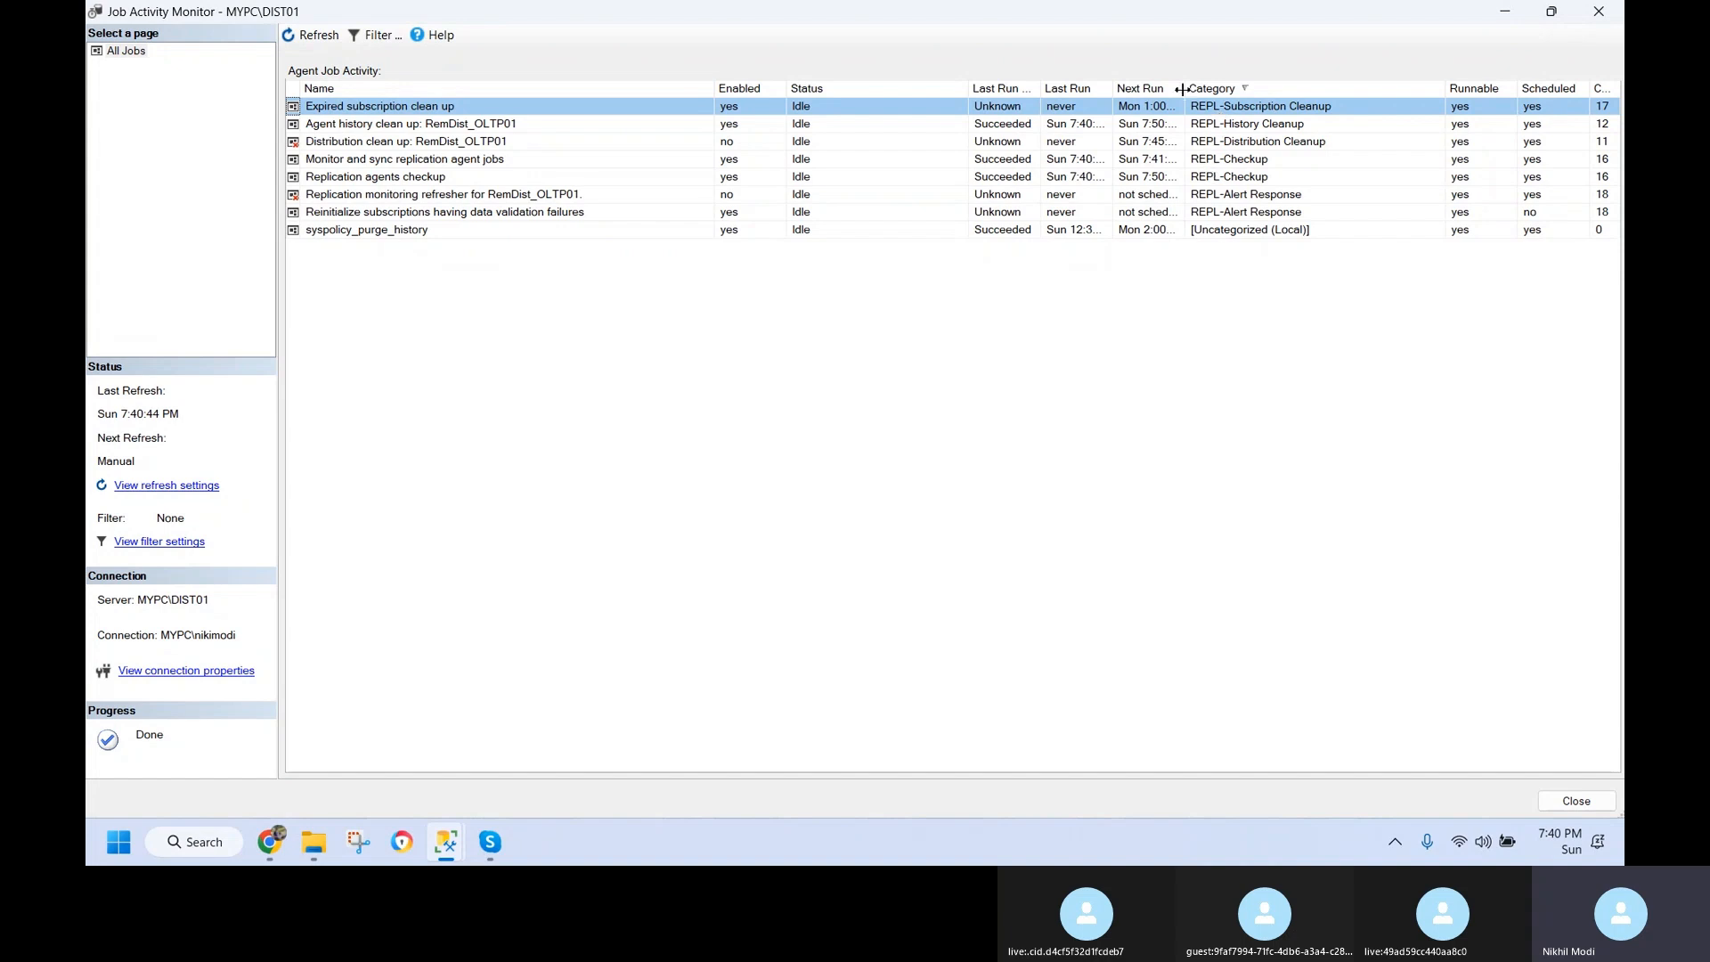
{"action": "left_click_drag", "start_coordinate": [1181, 90], "coordinate": [1236, 89]}
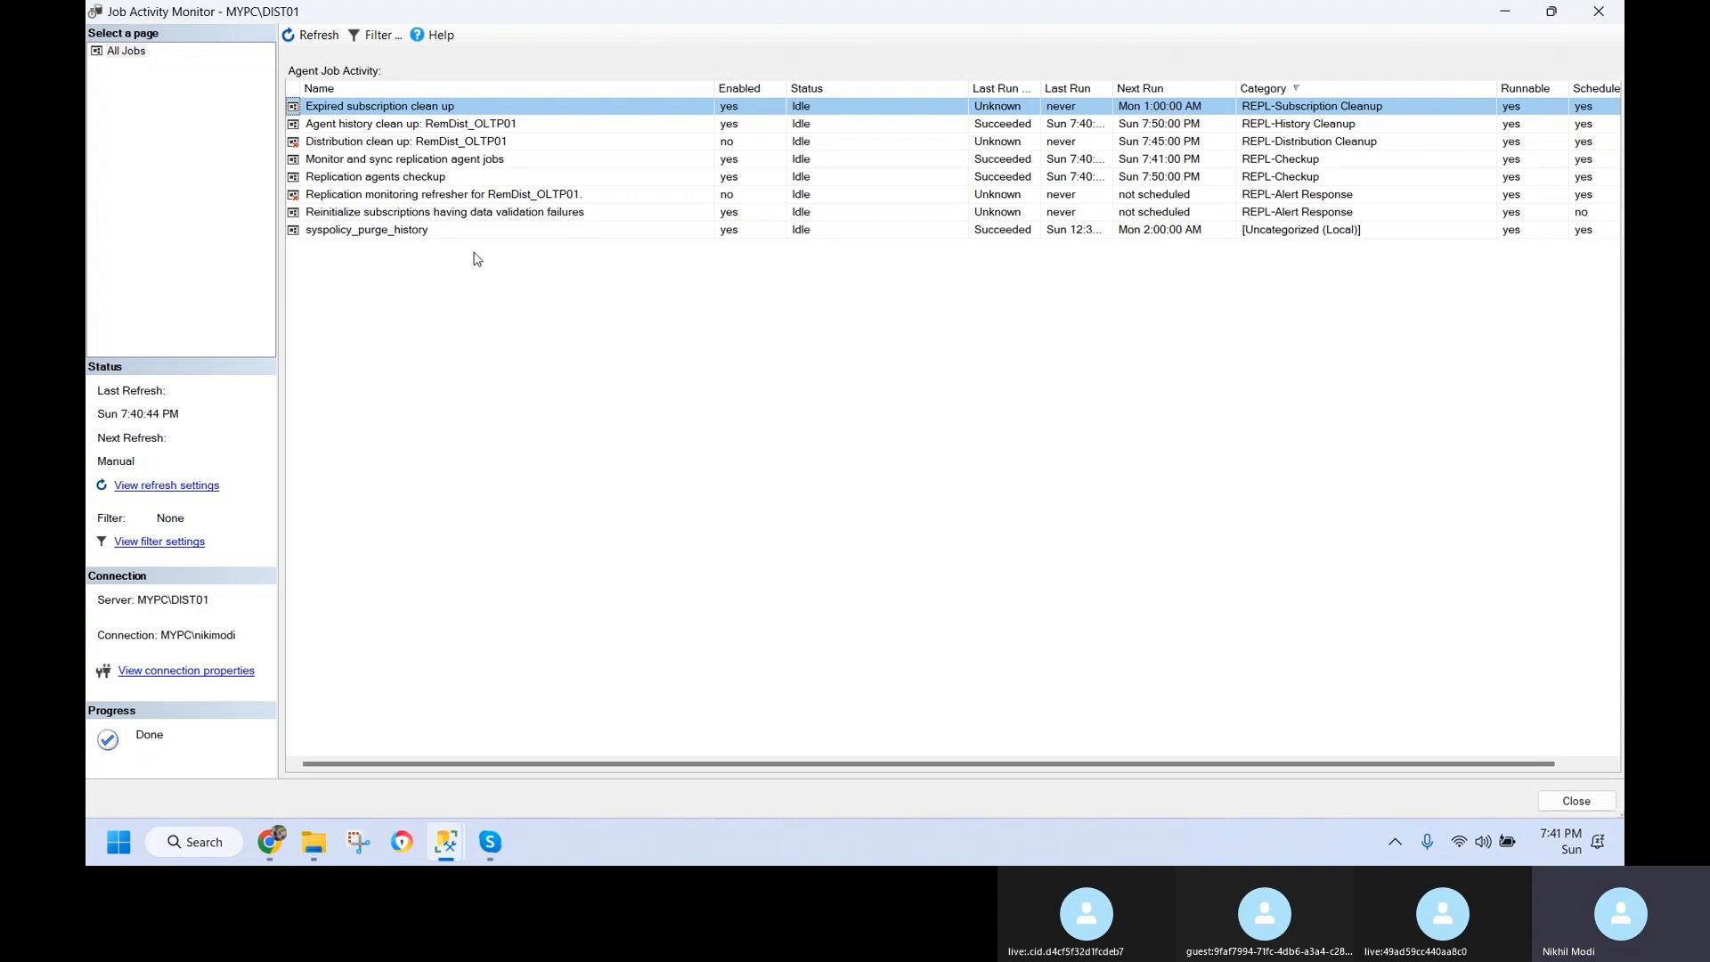
{"action": "left_click", "coordinate": [489, 142]}
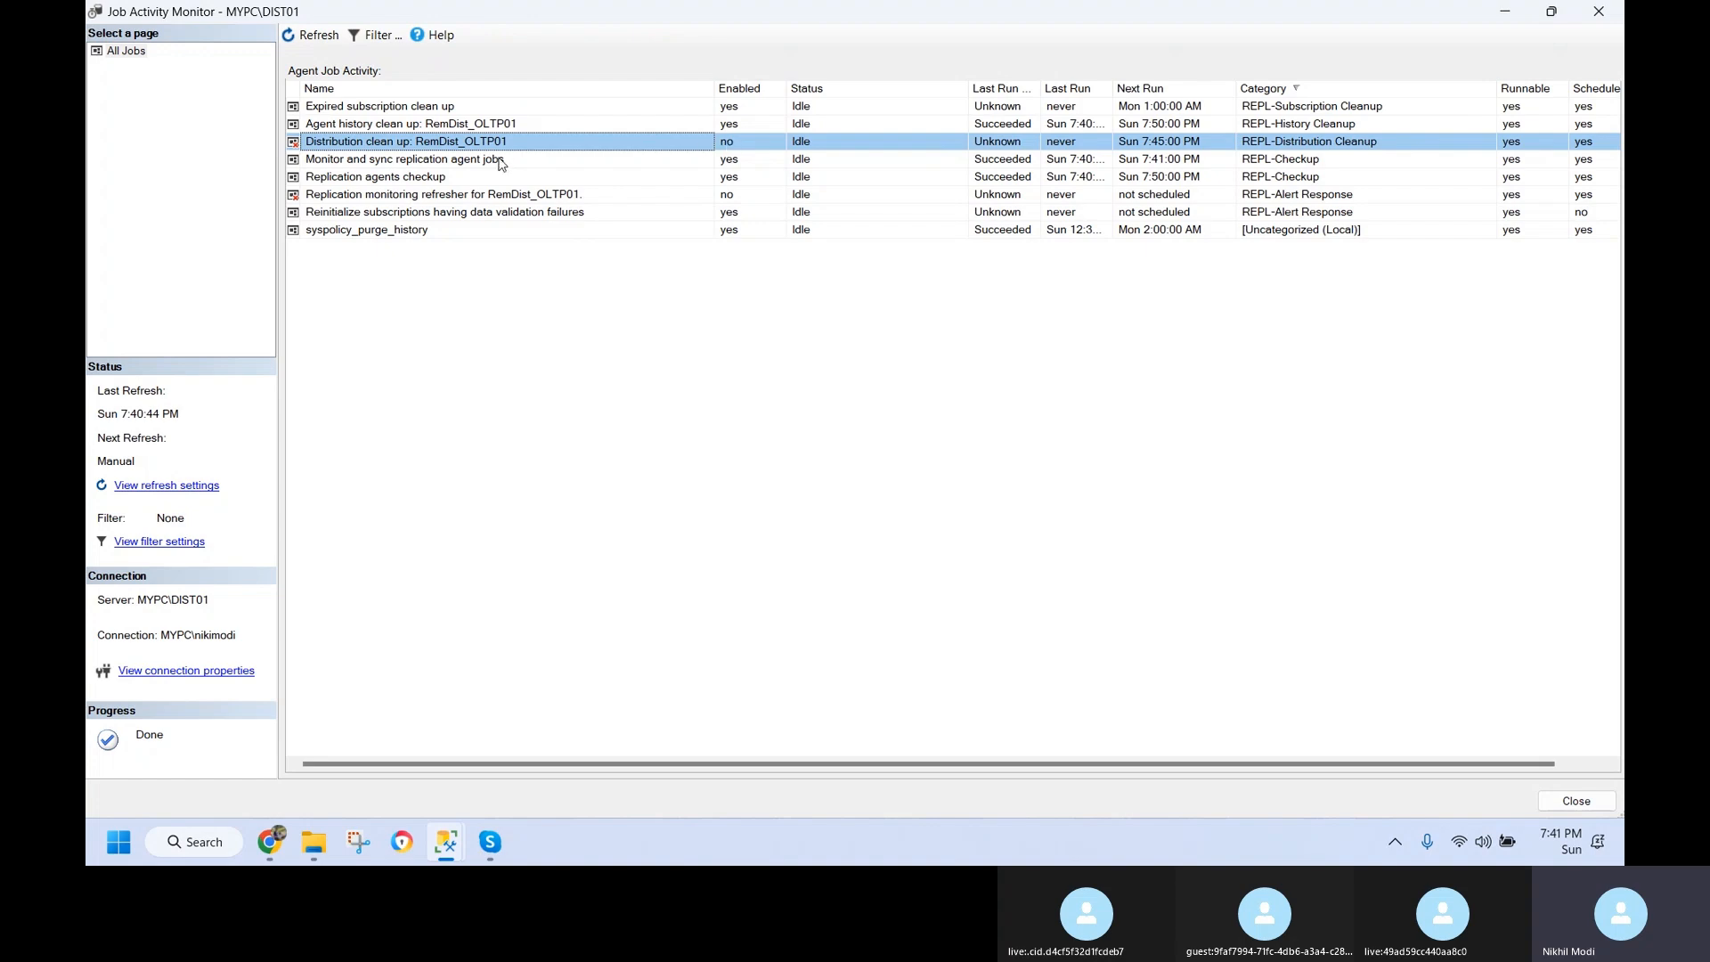
{"action": "key", "text": "alt+Tab"}
{"action": "key", "text": "alt+Tab"}
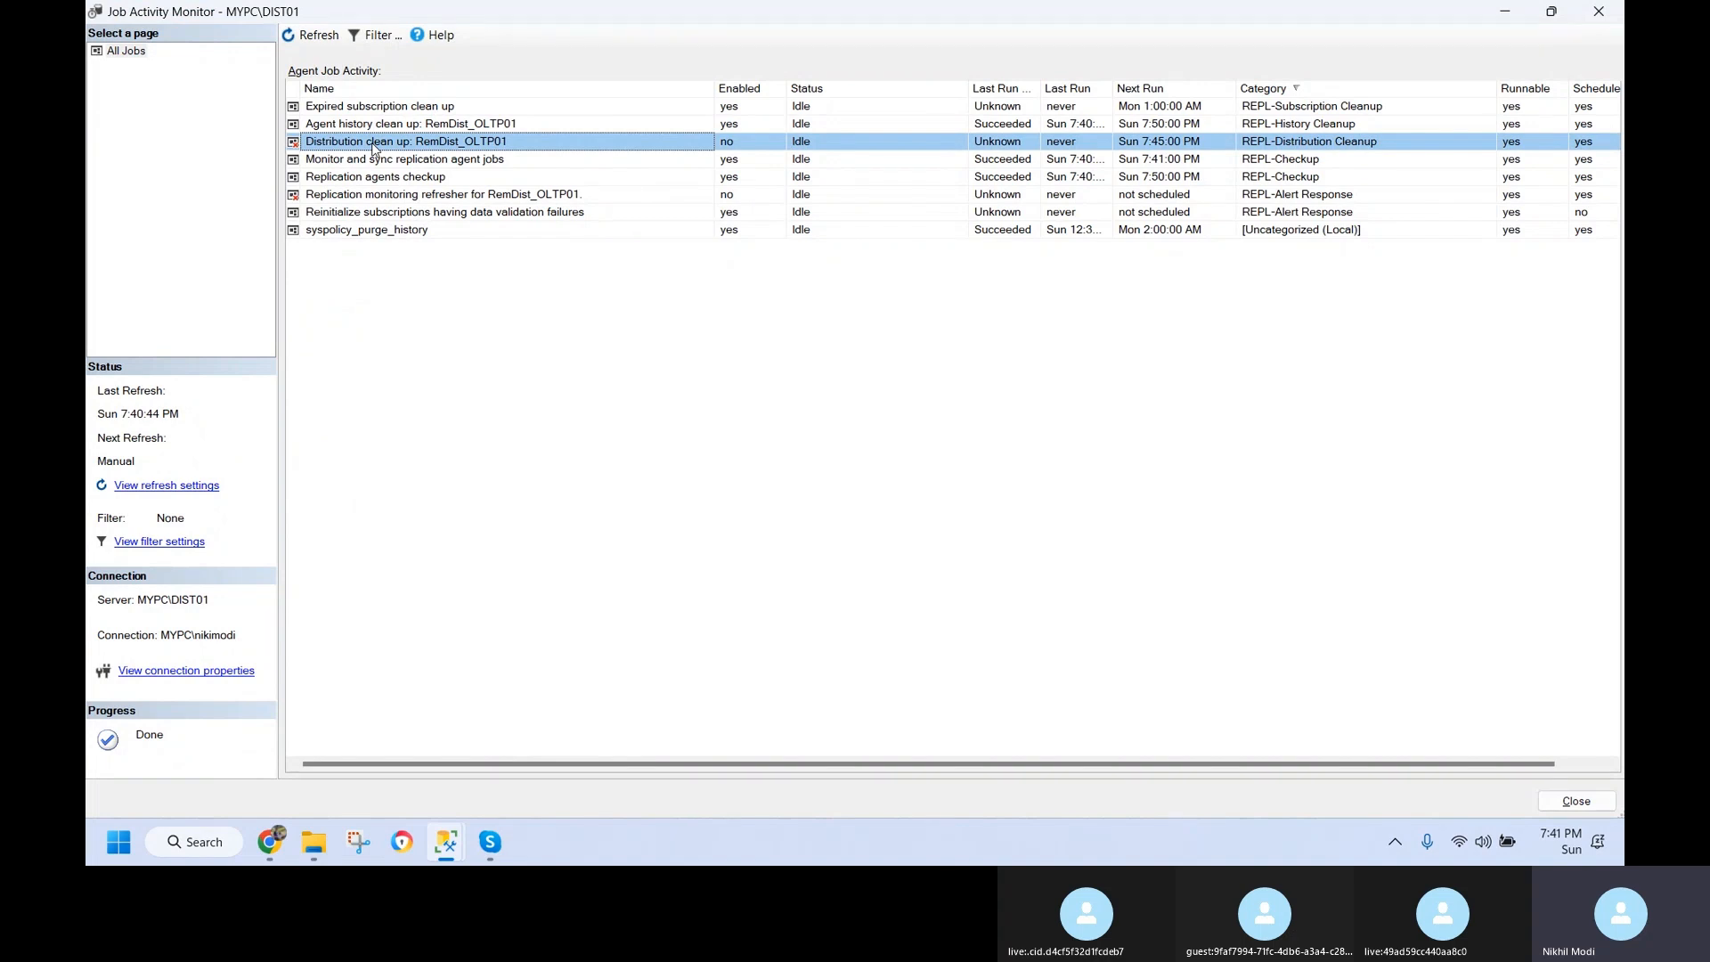
- Go through the history, subscription and distribution clean-up jobs, check the commands offered for the distribution one, and close the monitor
{"action": "left_click", "coordinate": [425, 126]}
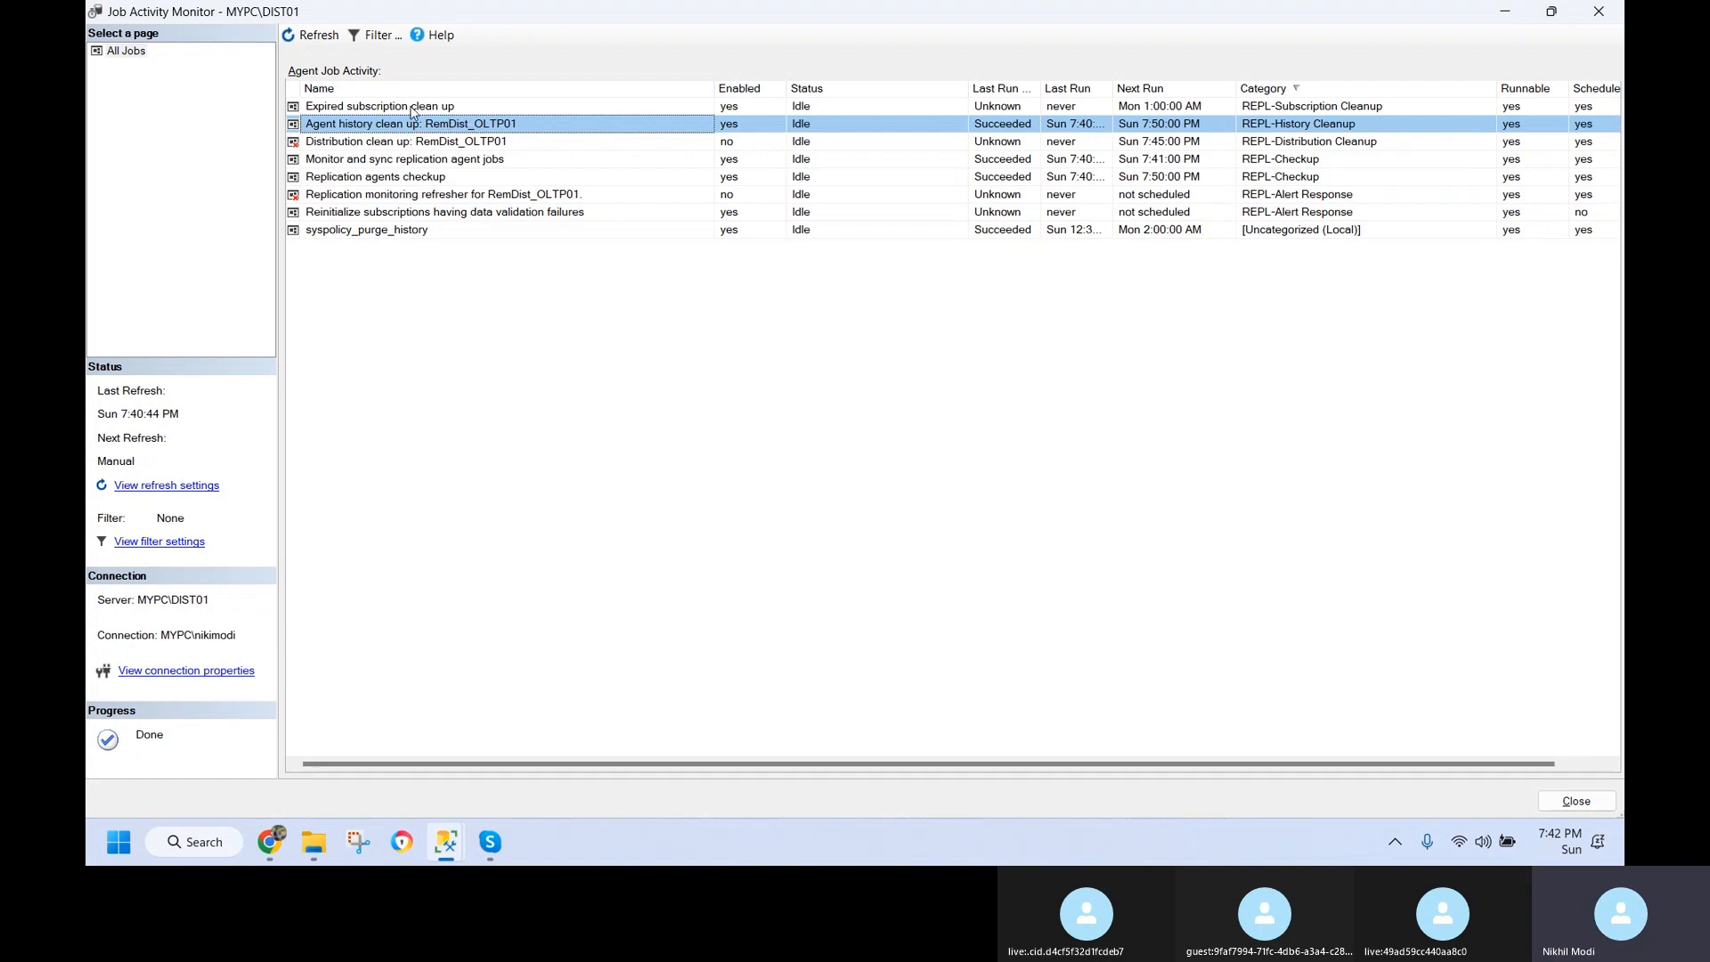
{"action": "left_click", "coordinate": [413, 110]}
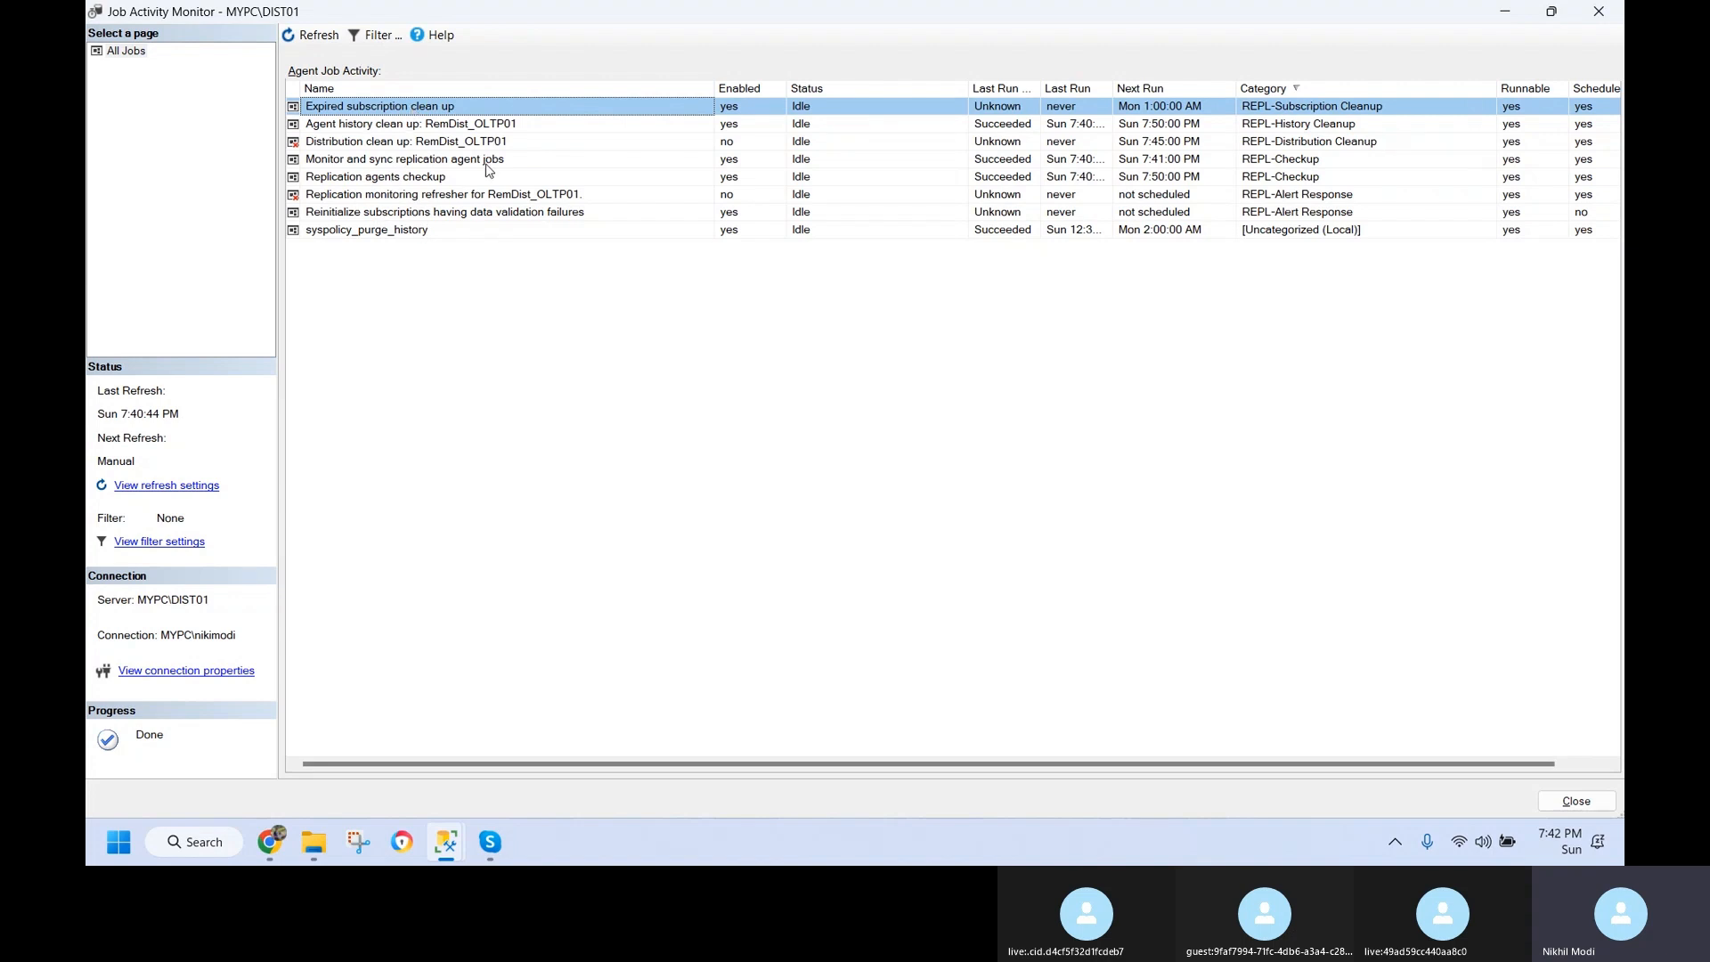
{"action": "left_click", "coordinate": [432, 145]}
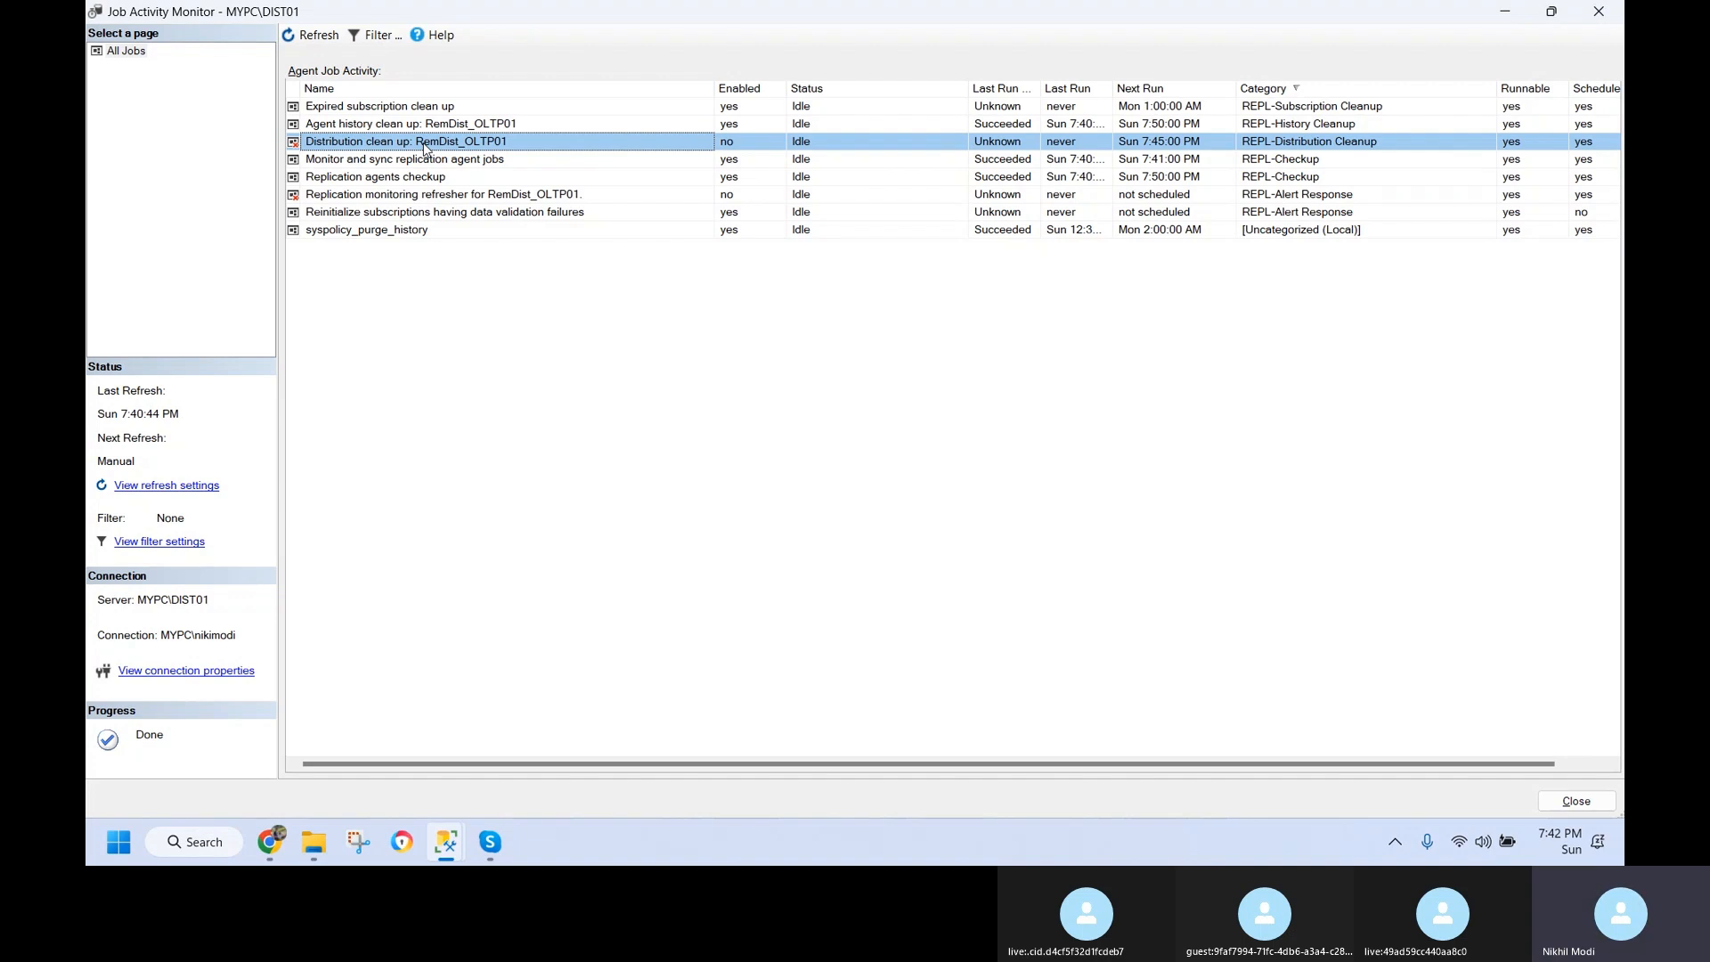
{"action": "right_click", "coordinate": [425, 148]}
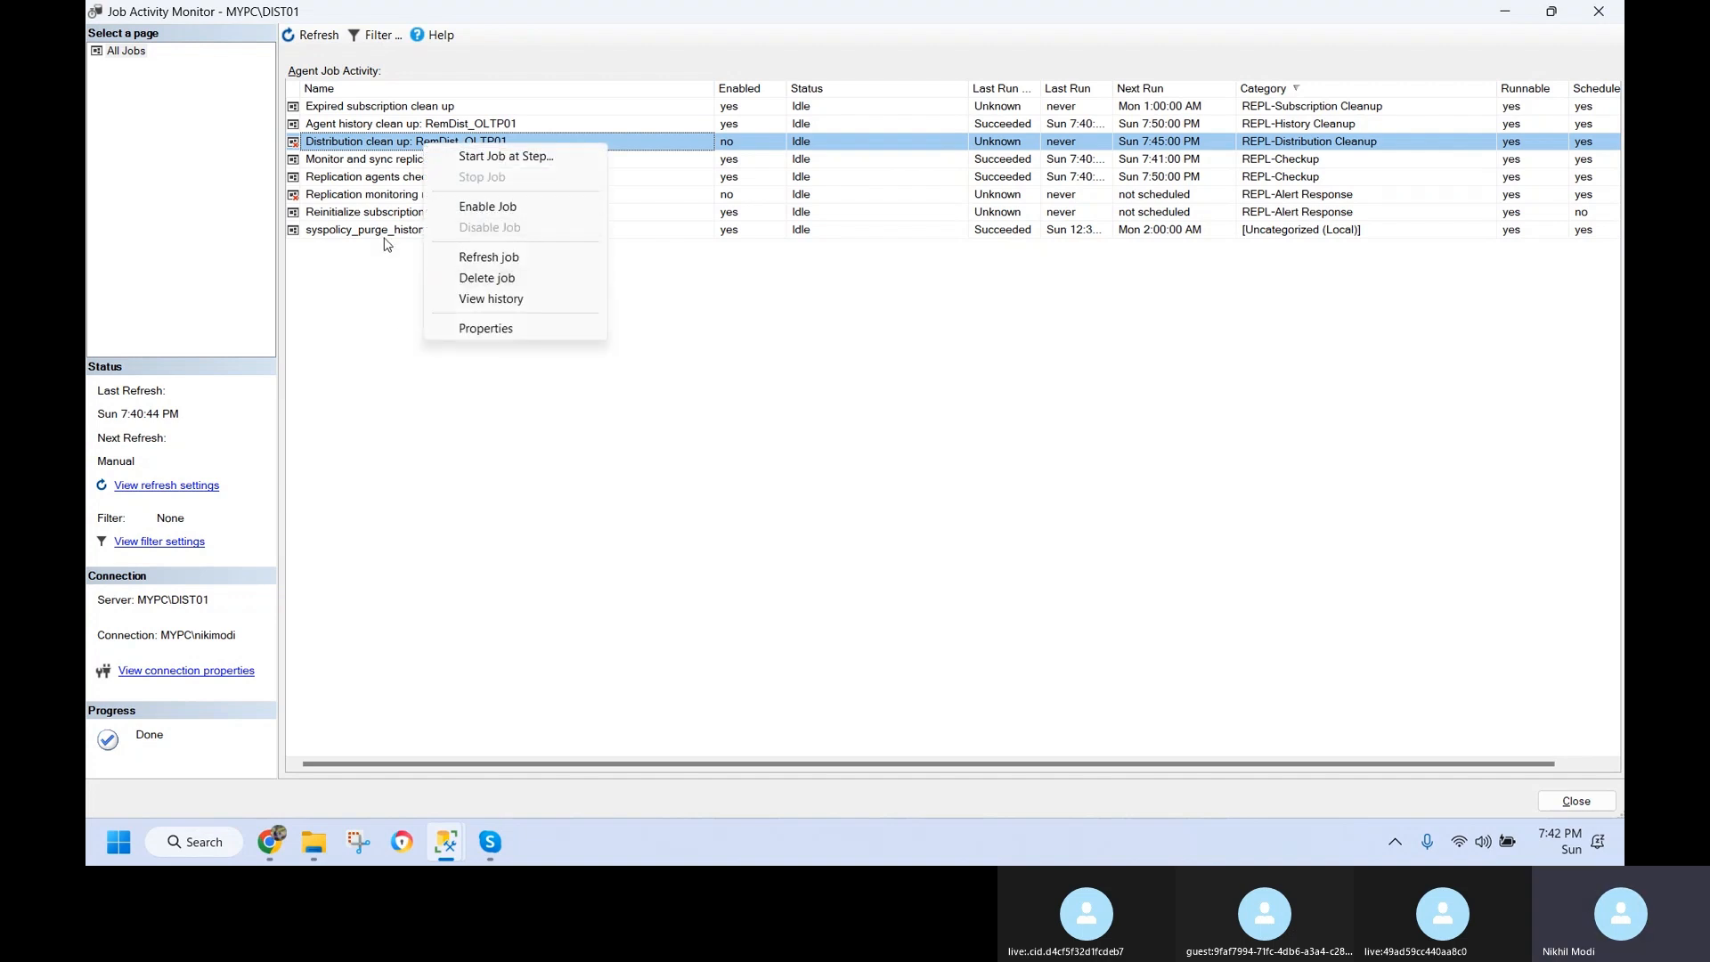
{"action": "left_click", "coordinate": [374, 392]}
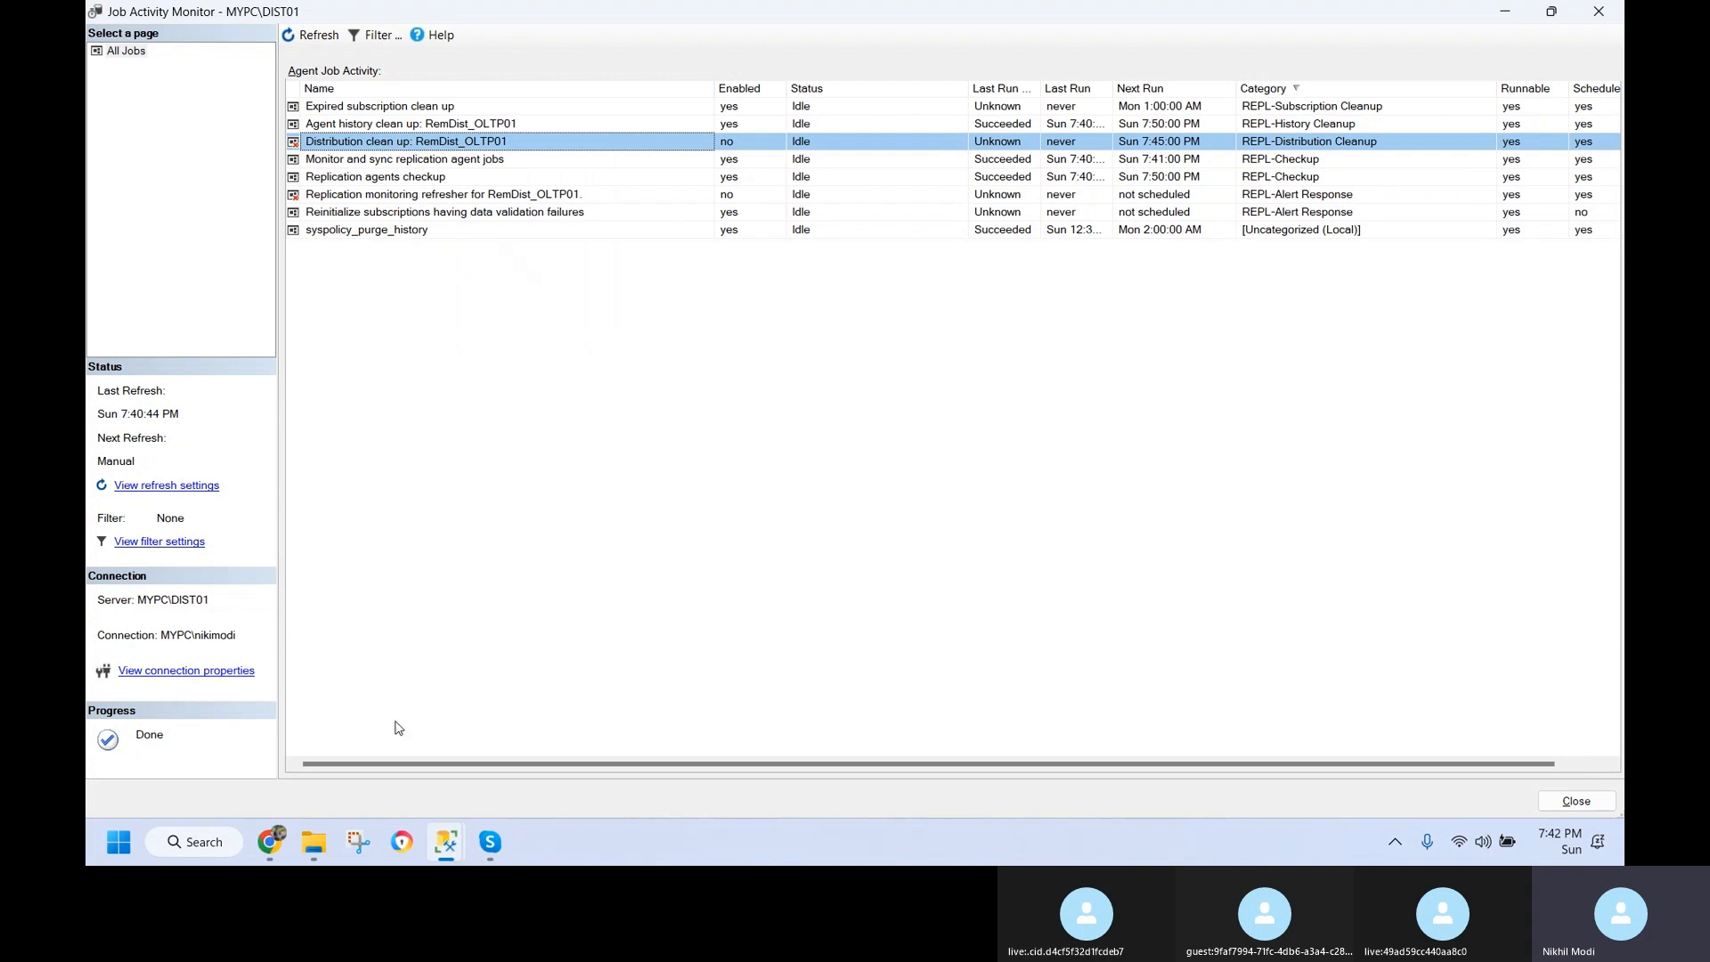
{"action": "left_click", "coordinate": [1598, 12]}
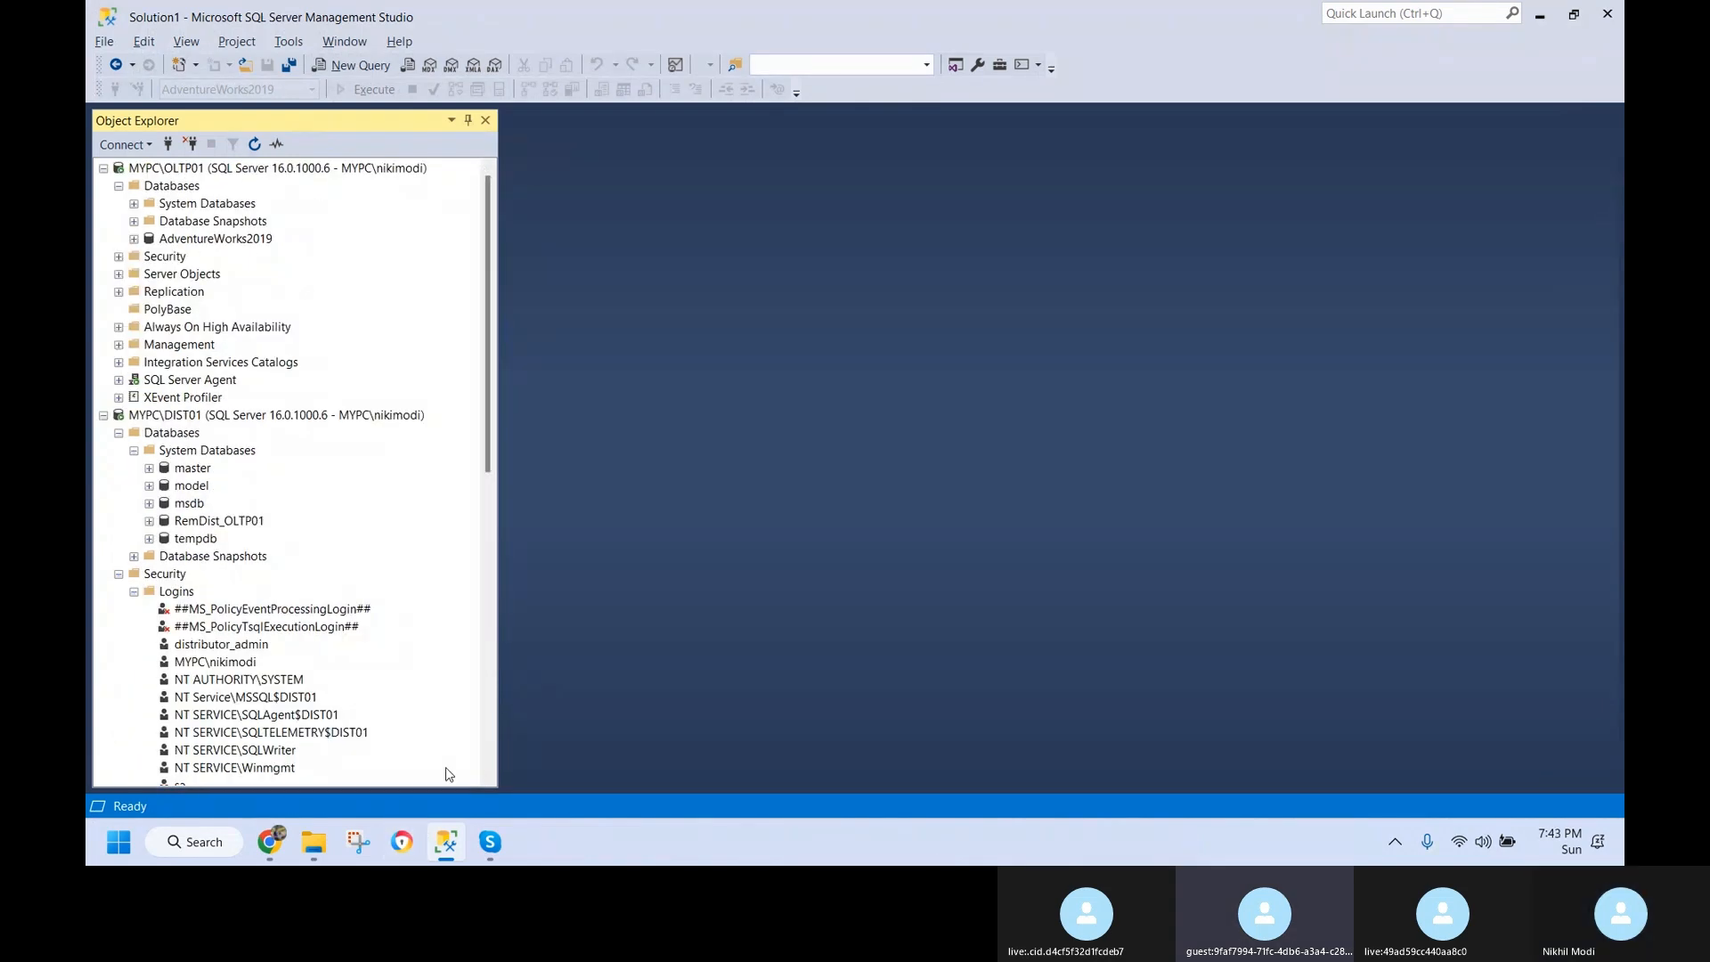
- Reopen MYPC\DIST01's Job Activity Monitor maximized and select all the replication jobs, leaving out syspolicy_purge_history
{"action": "left_click_drag", "start_coordinate": [485, 431], "coordinate": [505, 634]}
{"action": "double_click", "coordinate": [247, 645]}
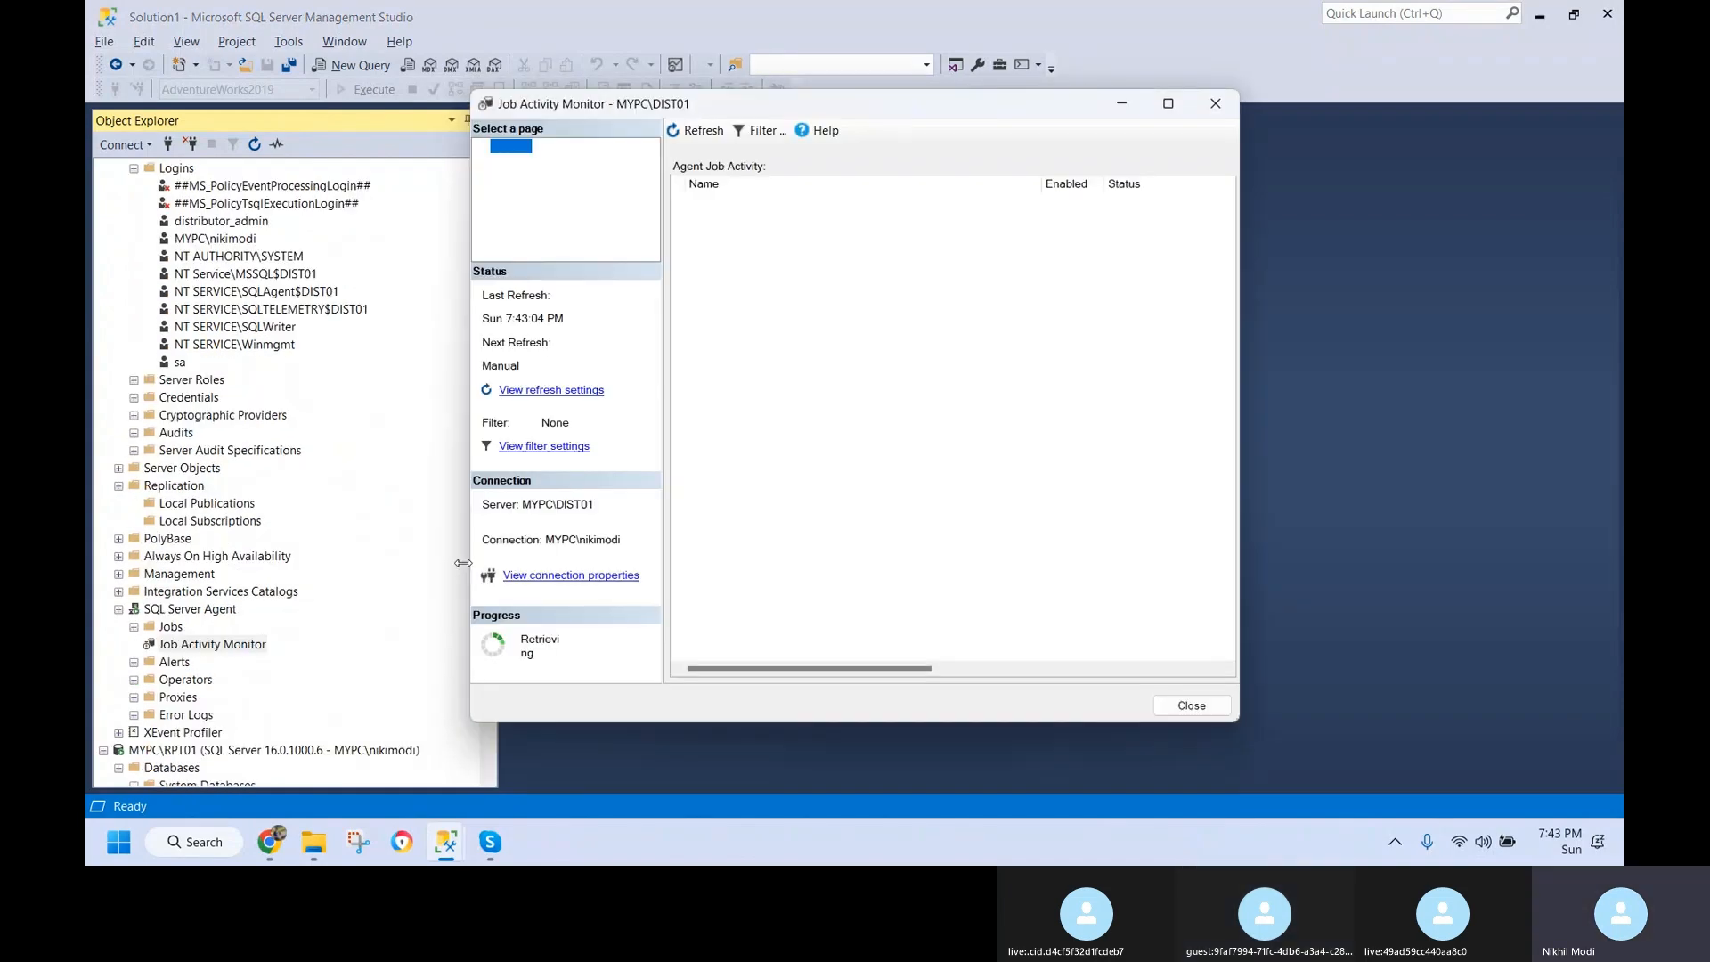
{"action": "left_click", "coordinate": [1168, 104]}
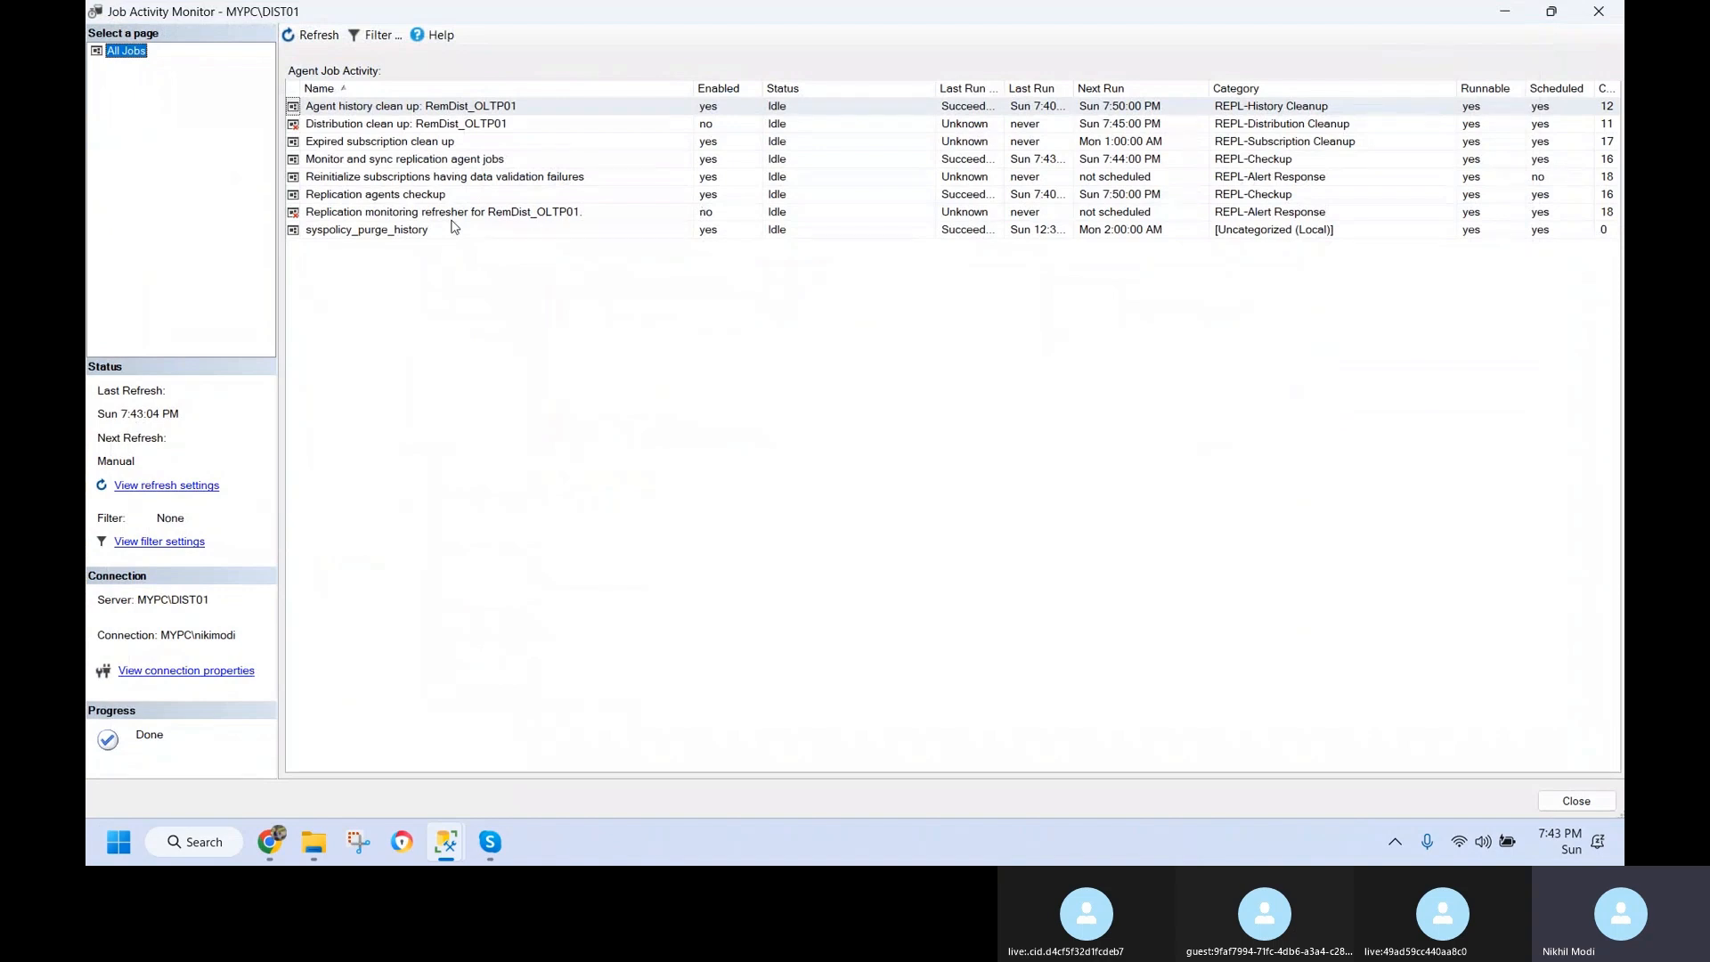
{"action": "left_click", "coordinate": [396, 230]}
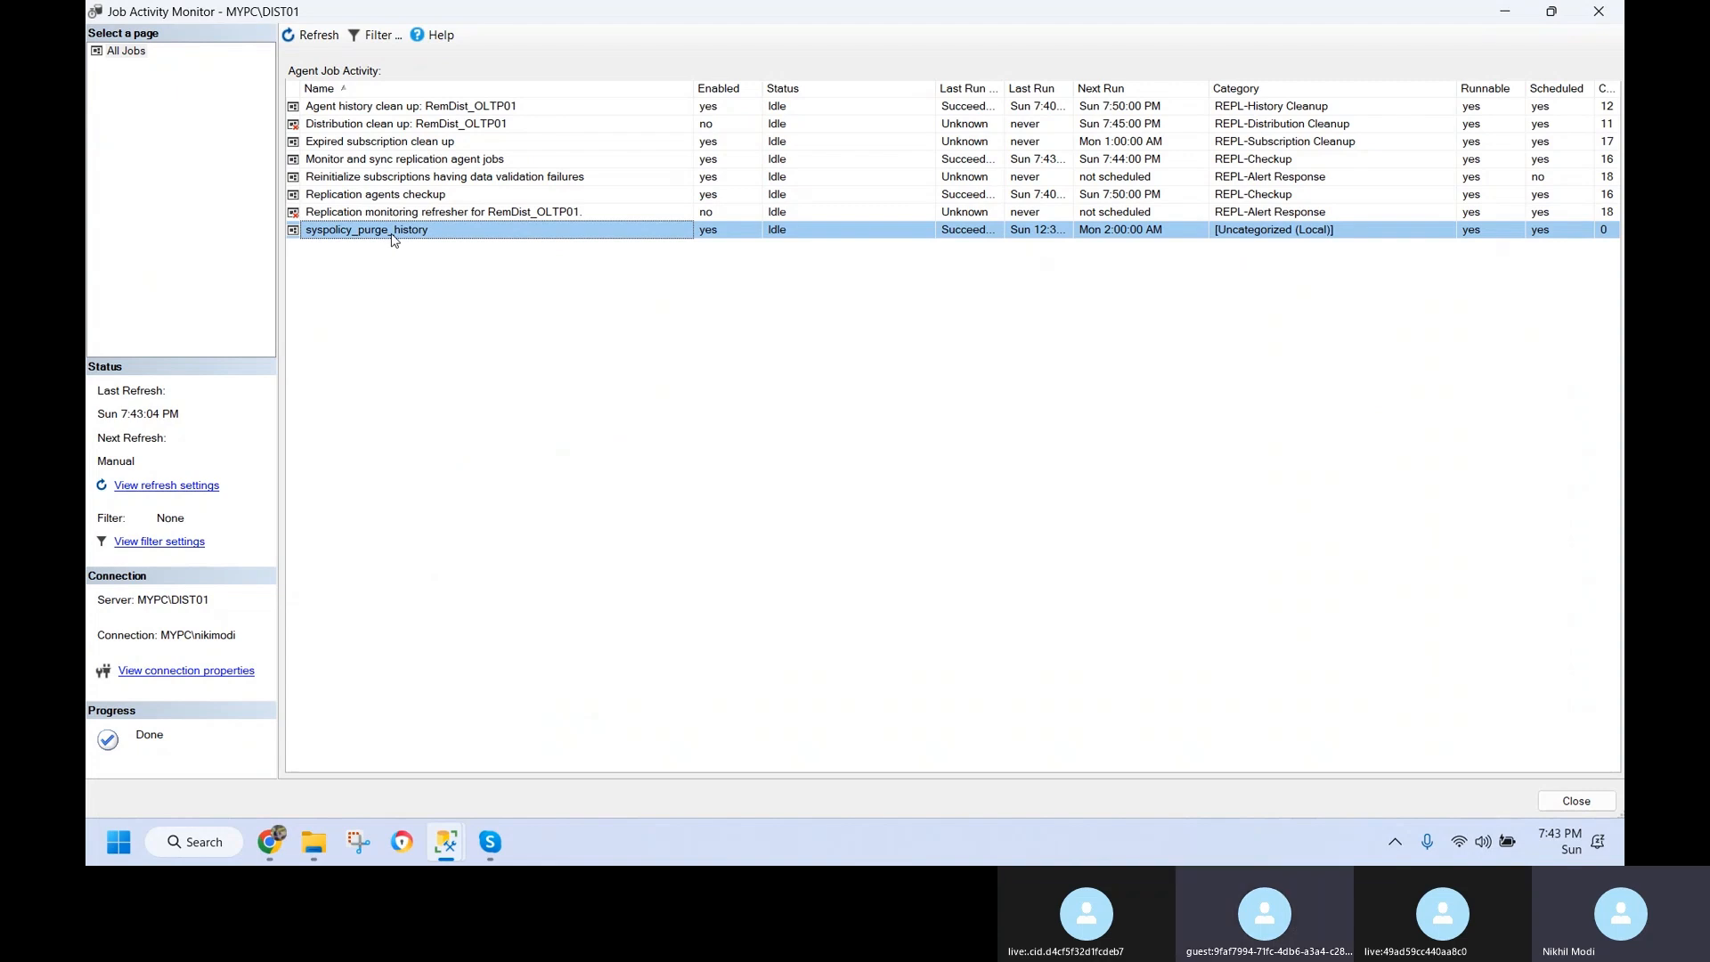
{"action": "left_click", "coordinate": [470, 212]}
{"action": "left_click", "coordinate": [494, 106], "text": "shift"}
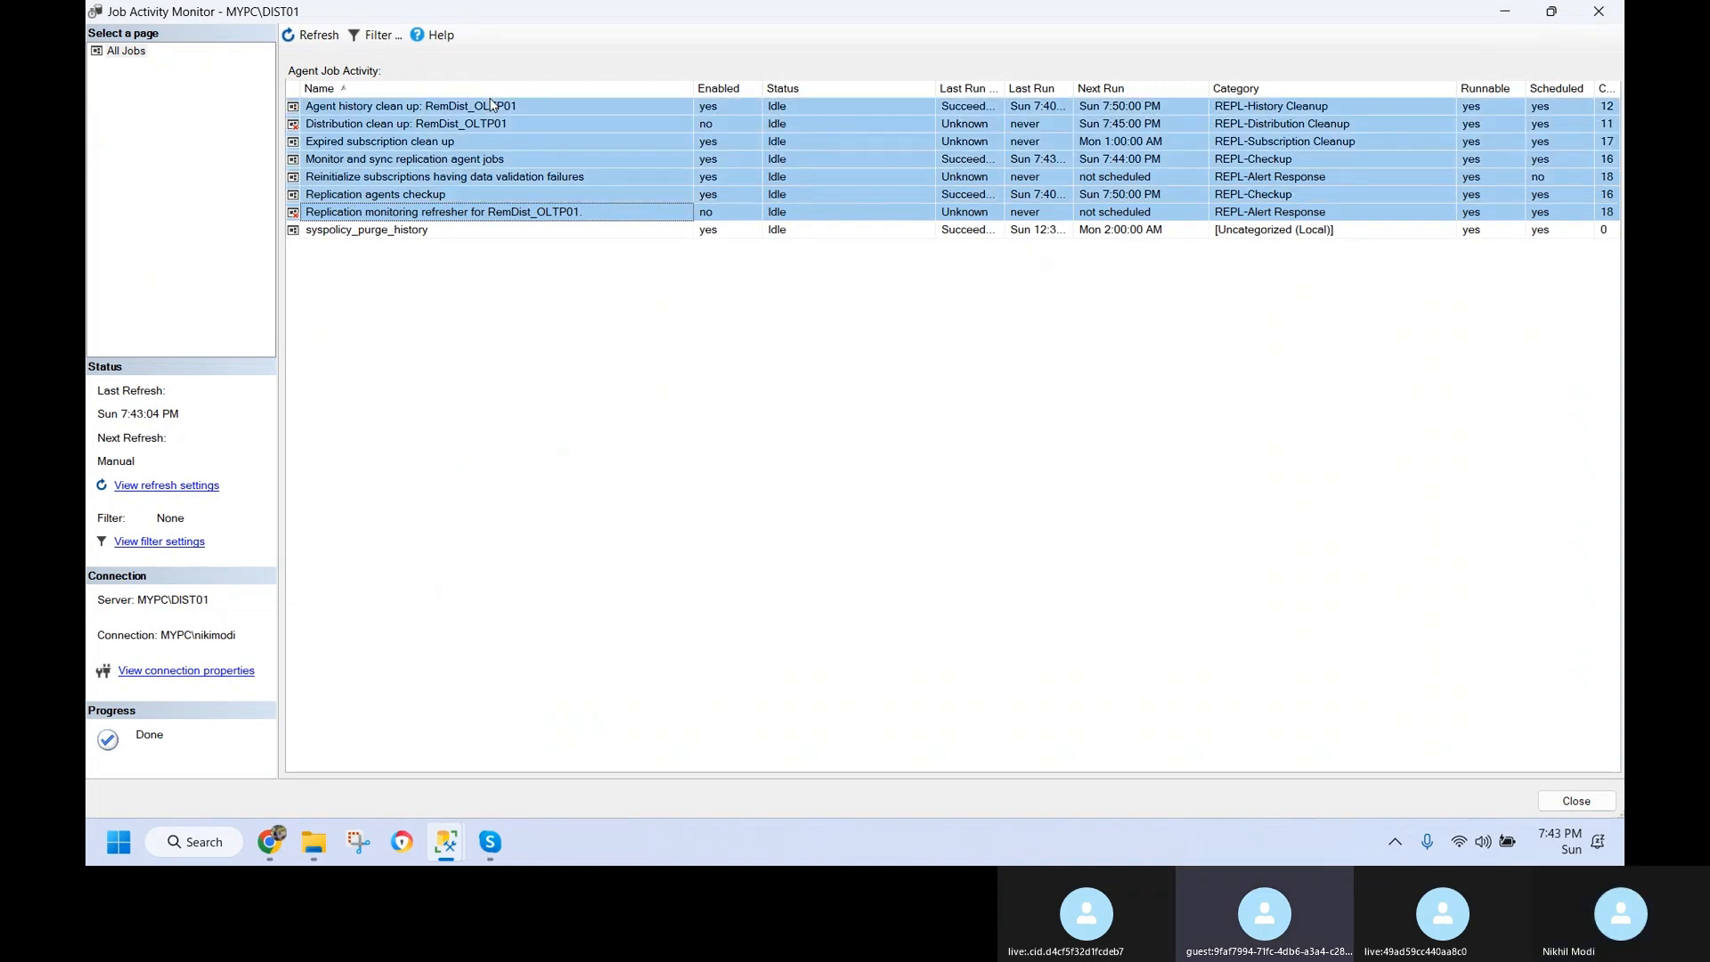
- Review the general properties of the Replication monitoring refresher for RemDist_OLTP01 job and close them without changes
{"action": "left_click", "coordinate": [447, 212]}
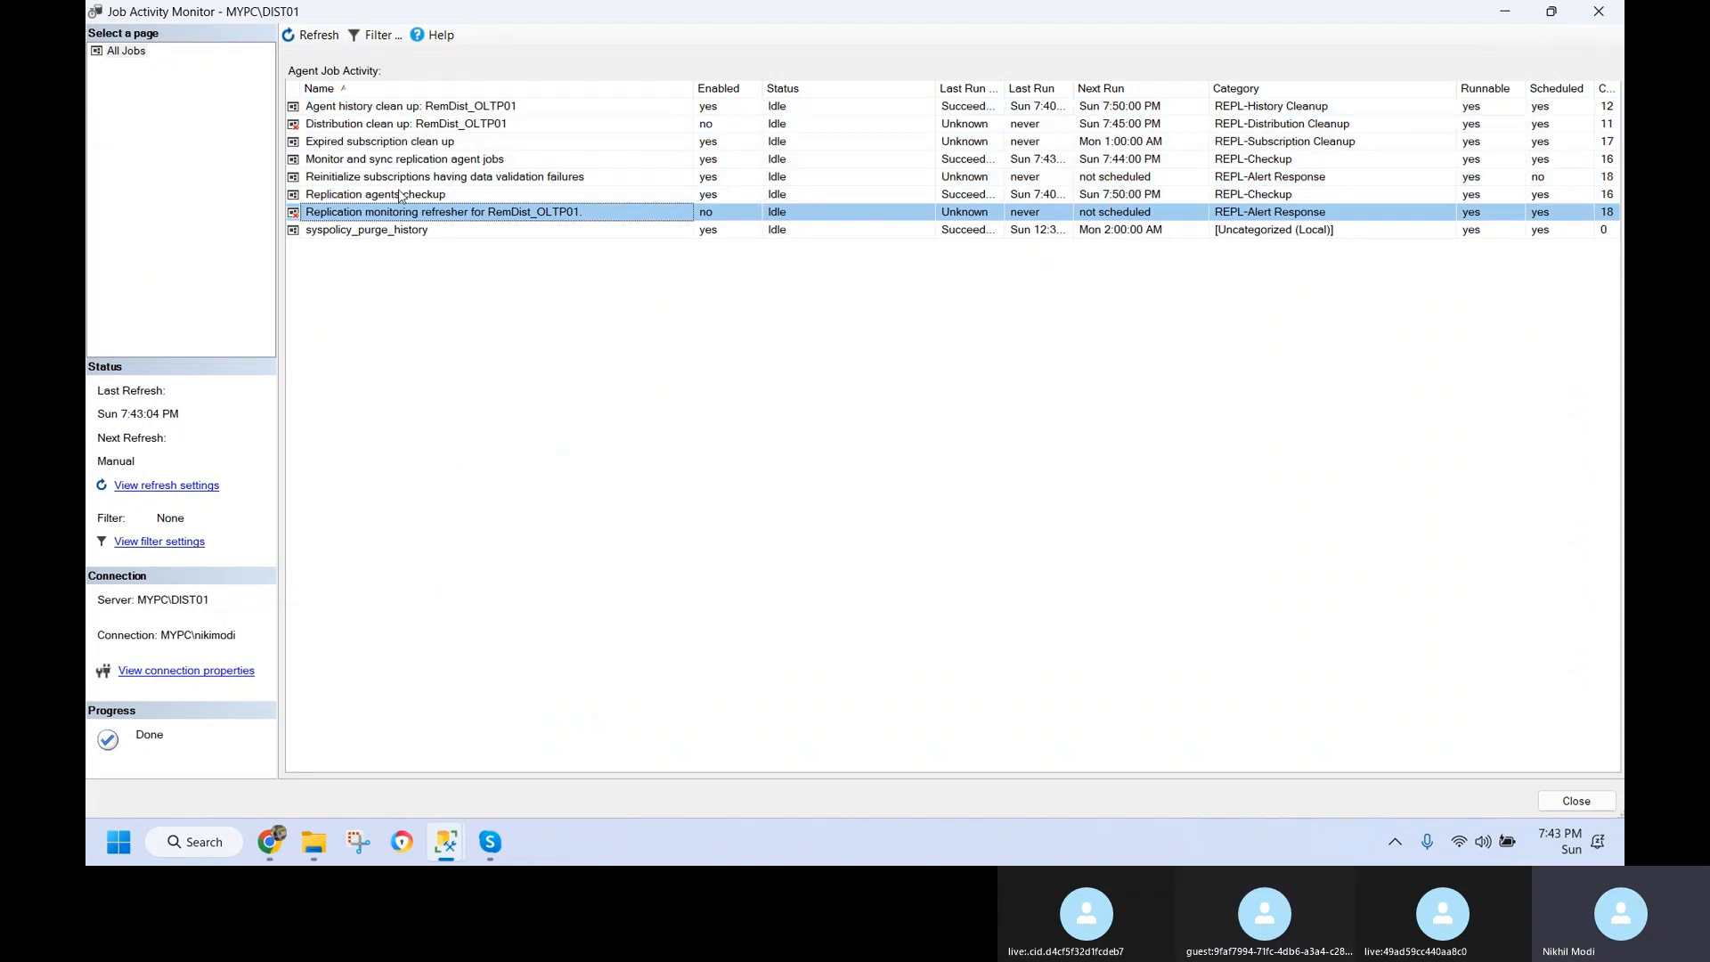
{"action": "right_click", "coordinate": [424, 218]}
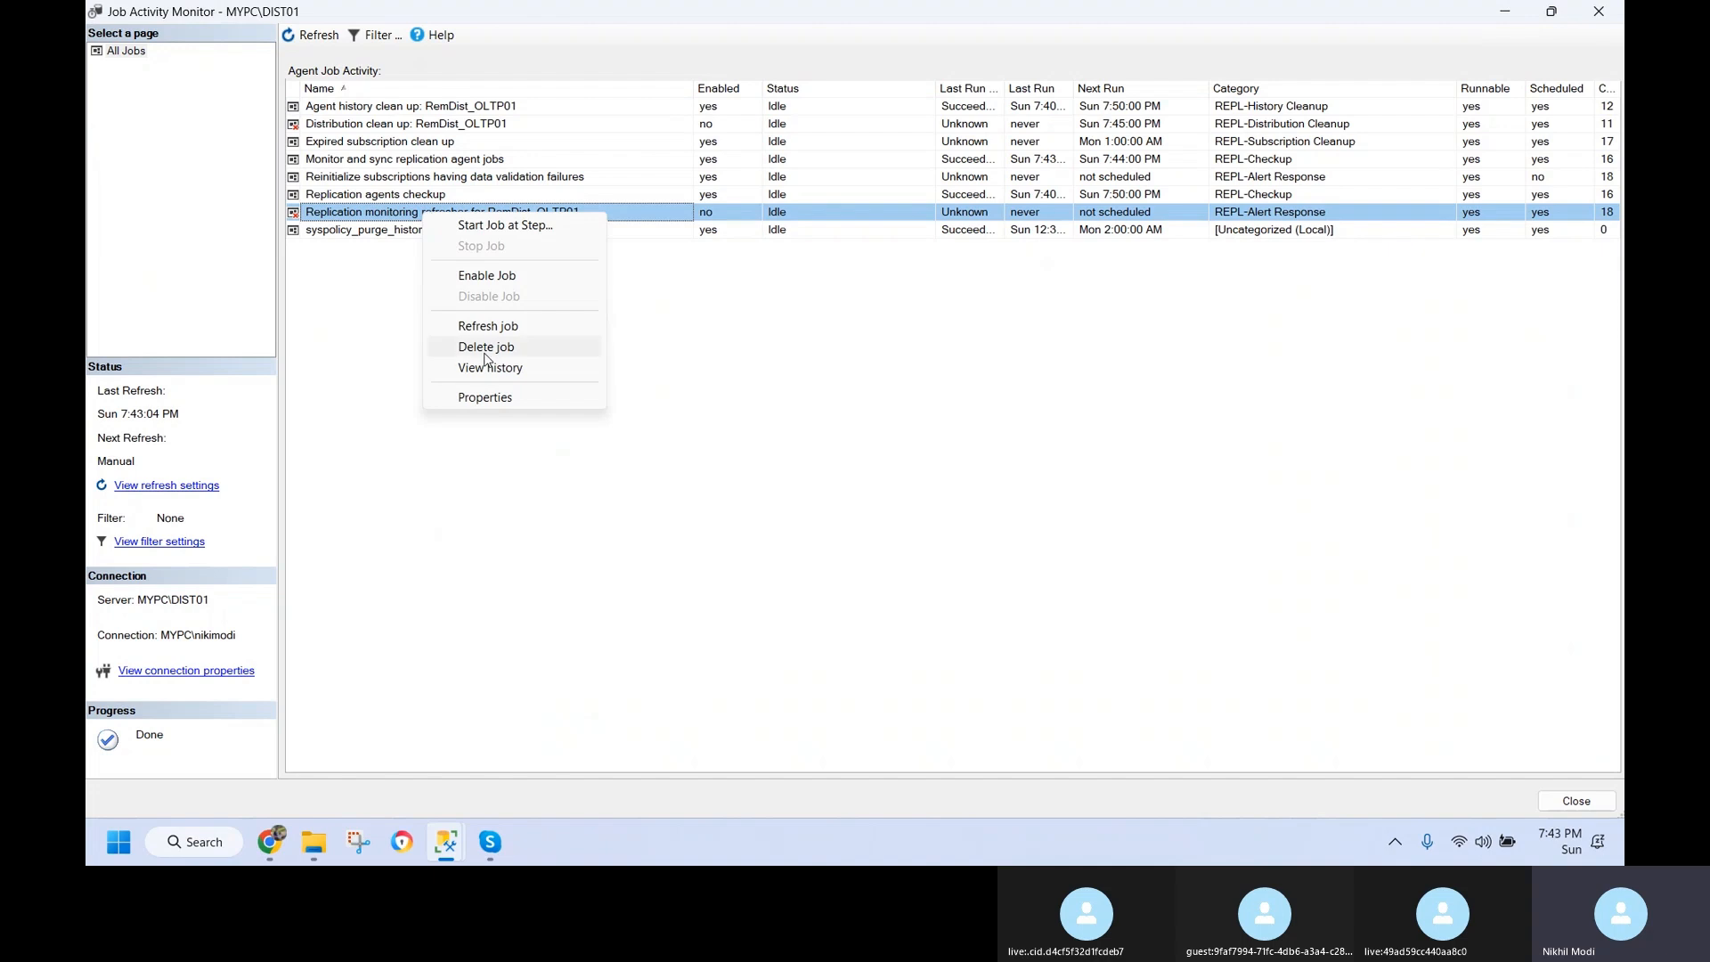
{"action": "left_click", "coordinate": [441, 395]}
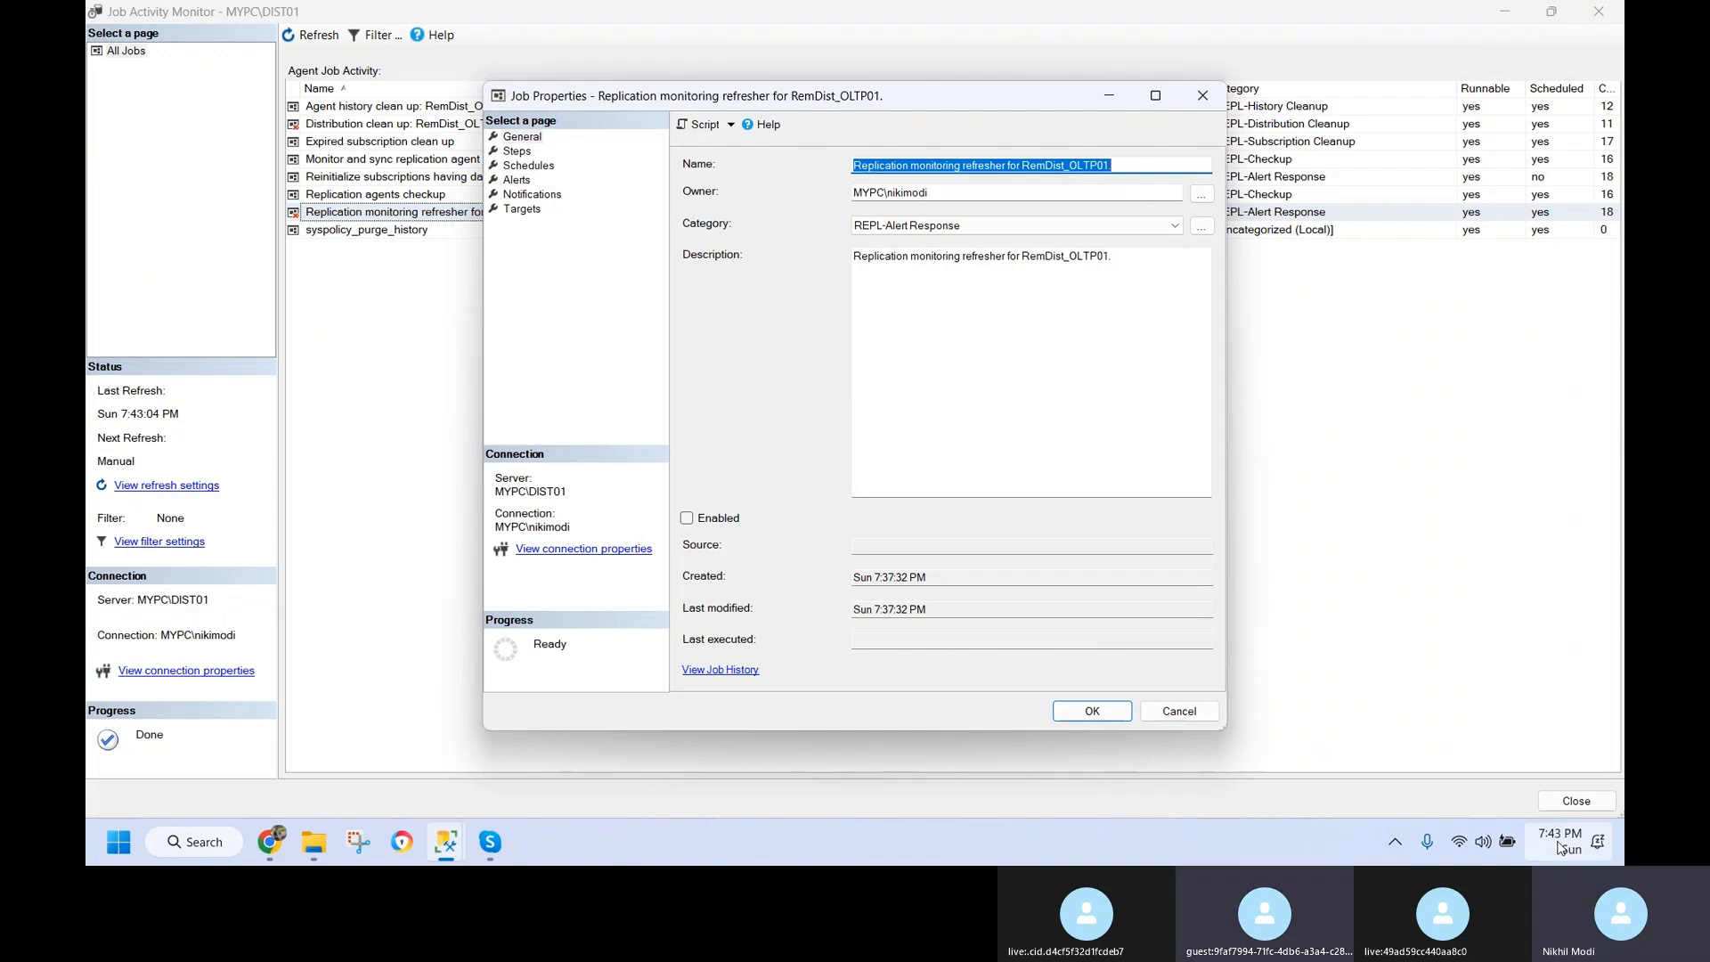
{"action": "left_click", "coordinate": [1180, 712]}
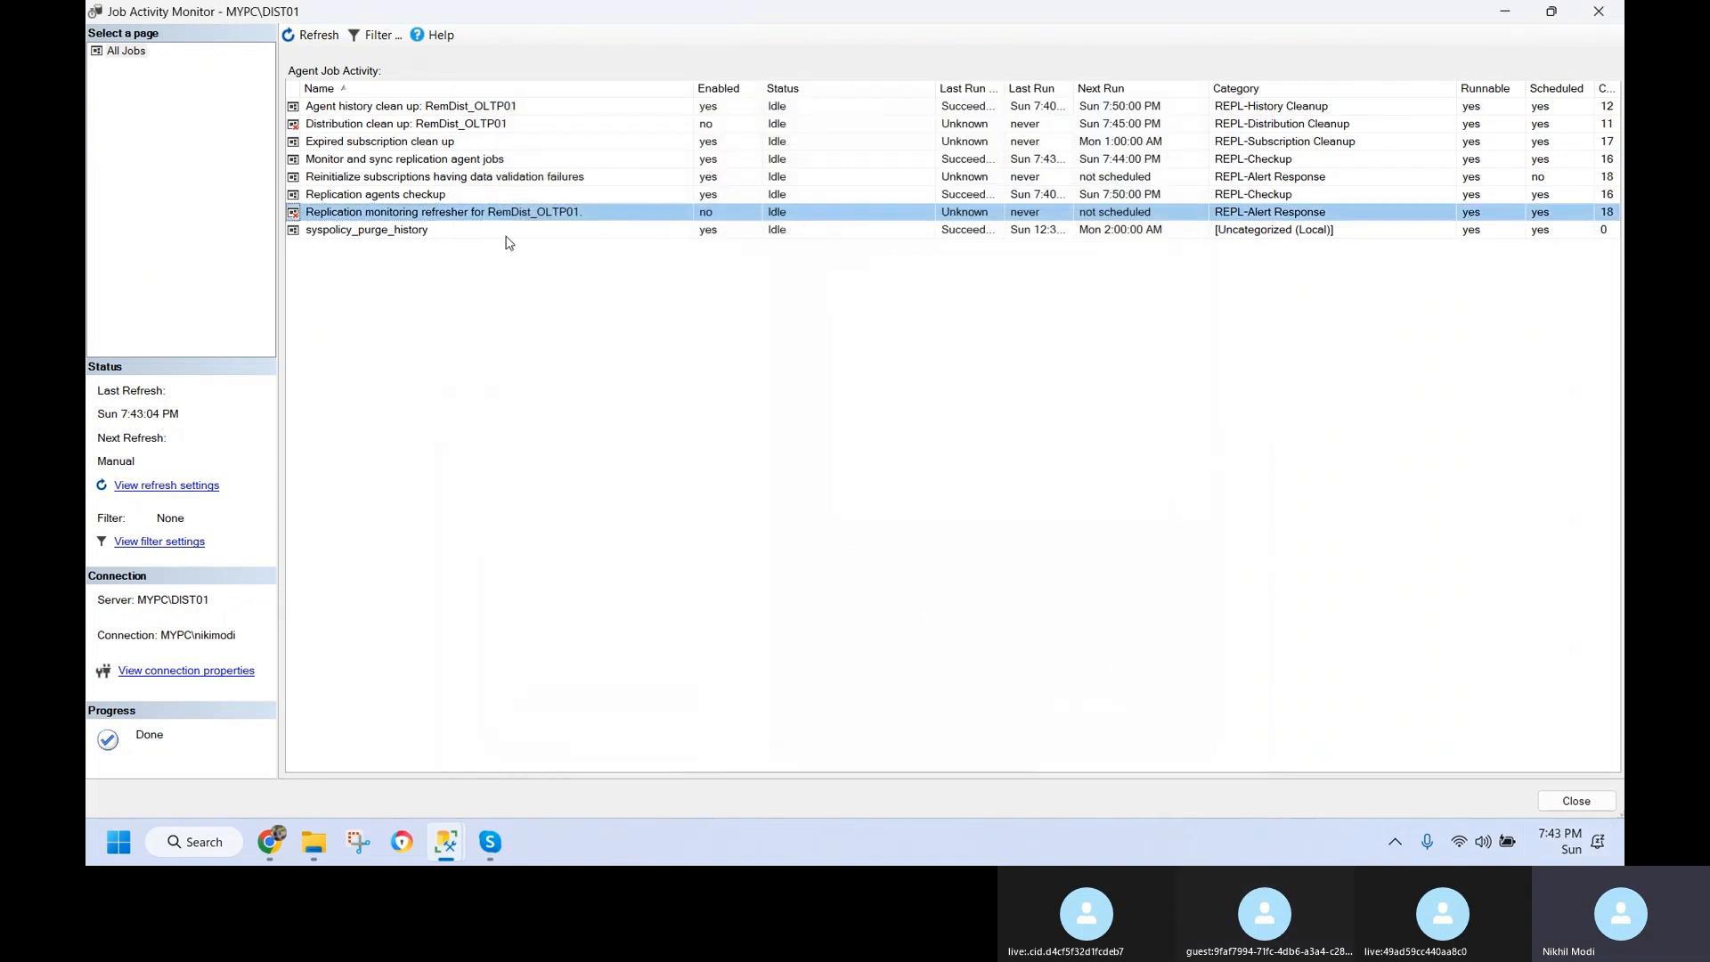
- Review the owner and creation date in the syspolicy_purge_history job's properties and close them without changes
{"action": "left_click", "coordinate": [405, 231]}
{"action": "right_click", "coordinate": [406, 234]}
{"action": "left_click", "coordinate": [450, 420]}
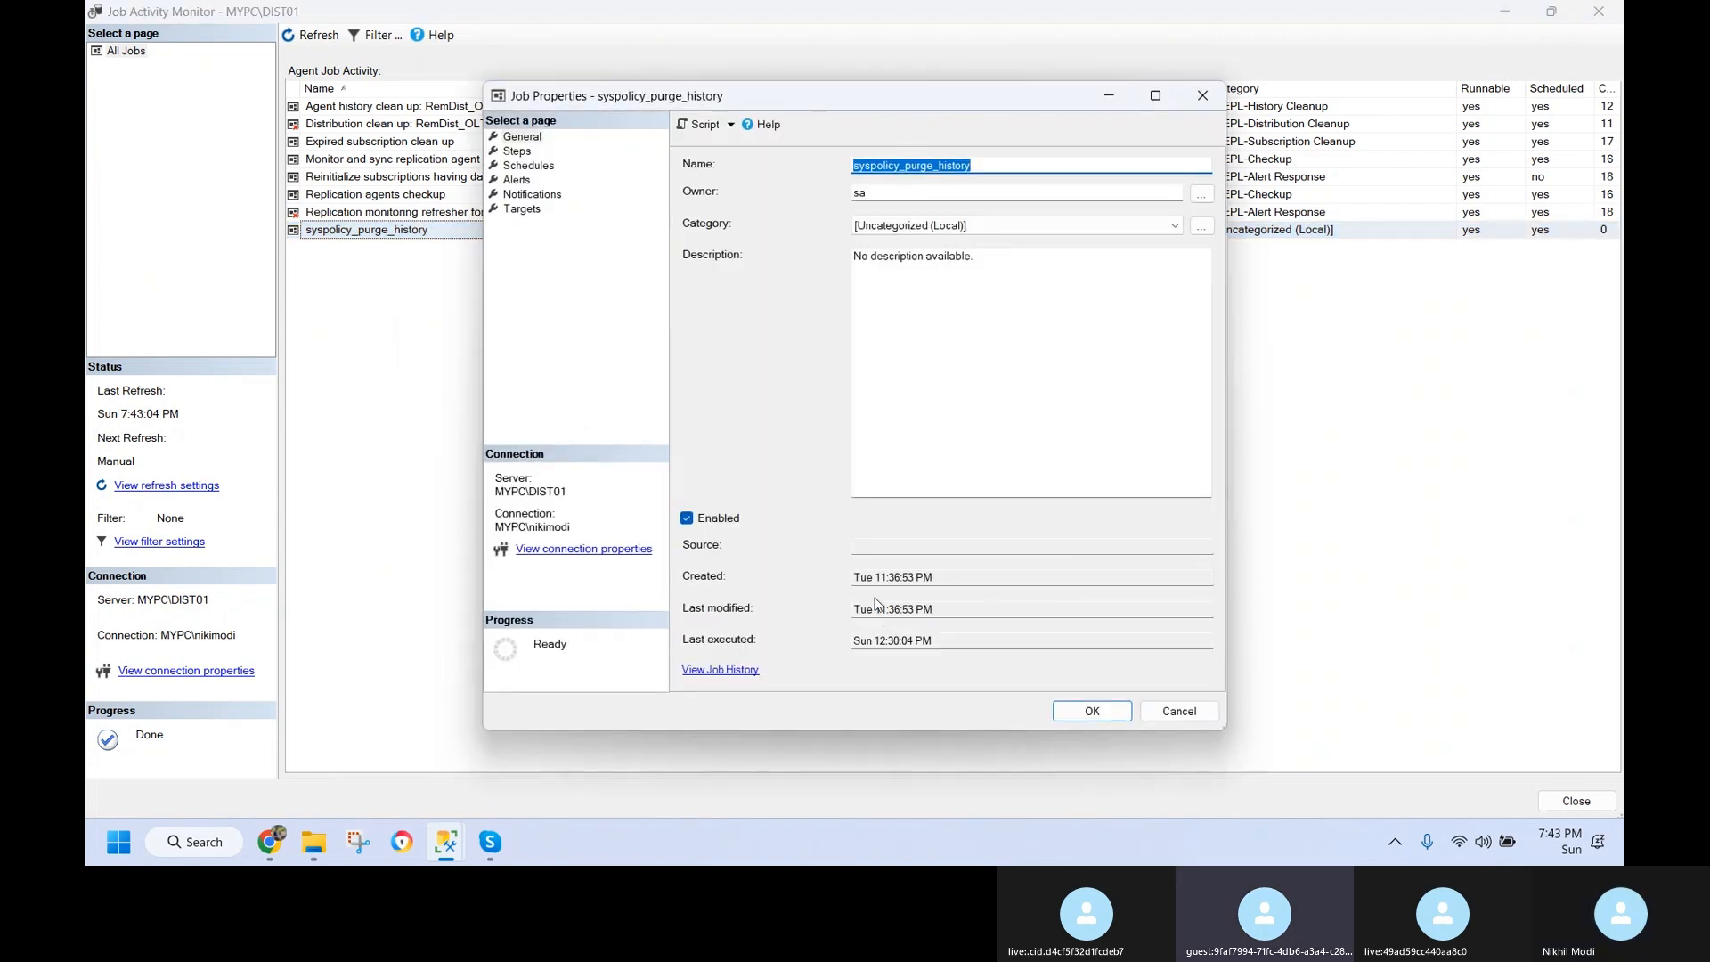
{"action": "left_click", "coordinate": [1178, 710]}
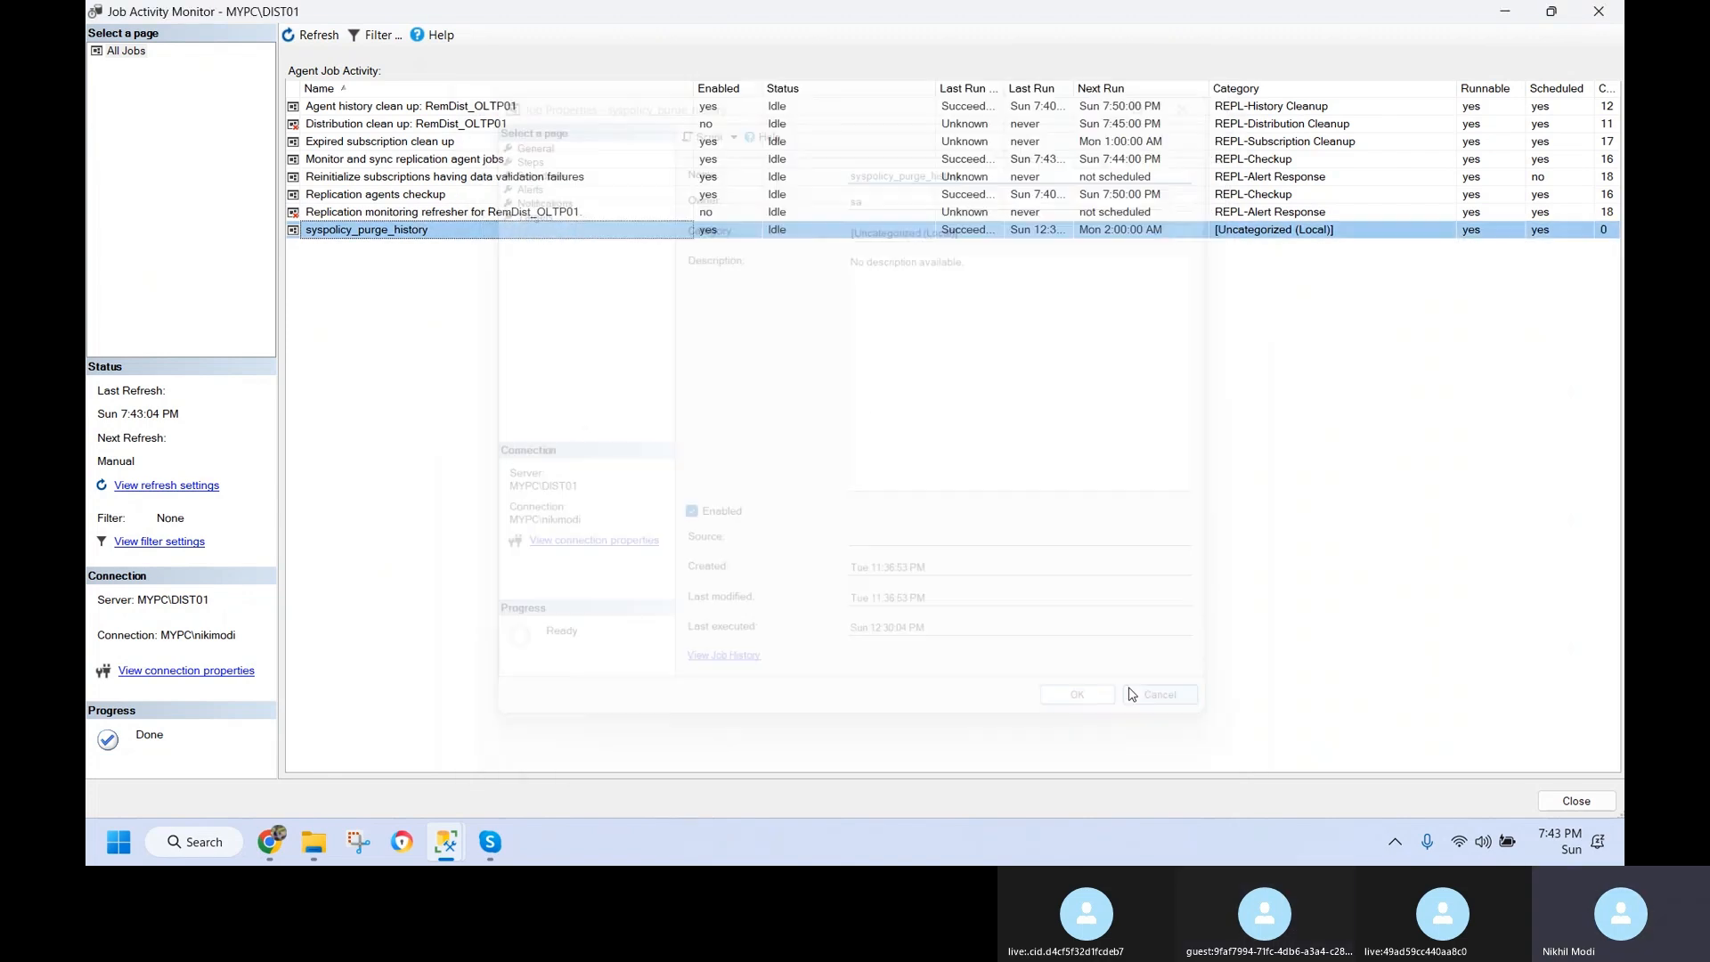
- Select the replication jobs in the monitor again, and switch to Chrome to view the Replication Agents slide for comparison
{"action": "left_click", "coordinate": [397, 110]}
{"action": "left_click", "coordinate": [388, 214], "text": "shift"}
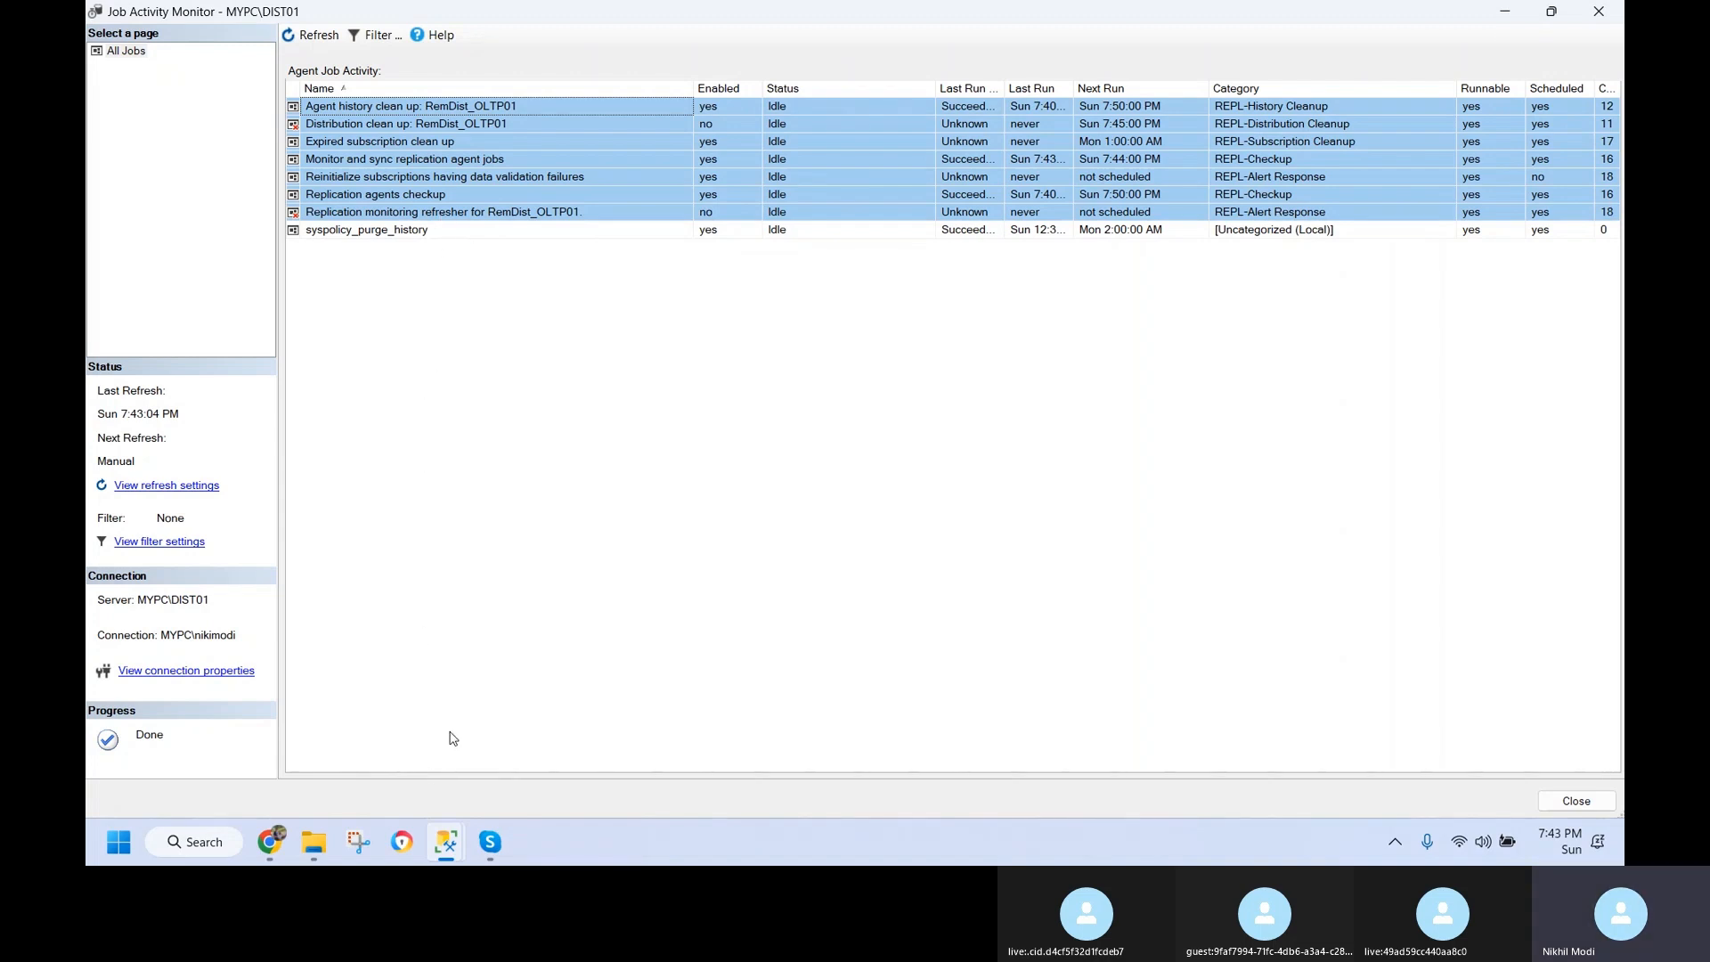
{"action": "left_click", "coordinate": [270, 841]}
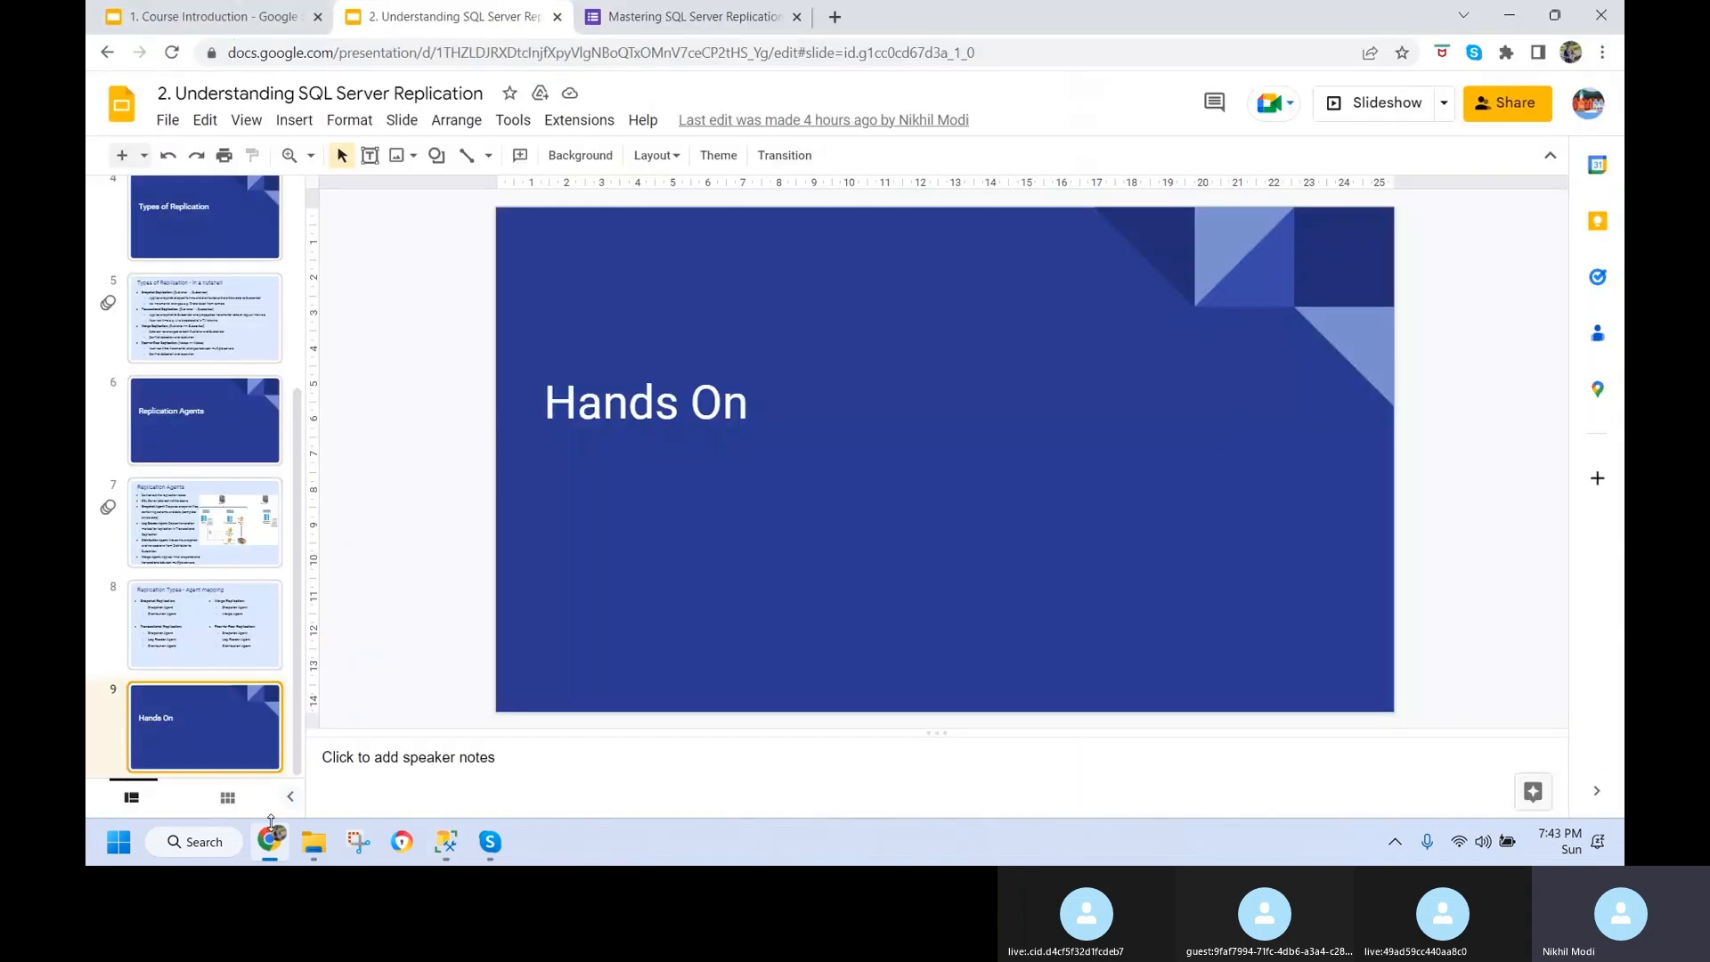
{"action": "left_click", "coordinate": [198, 563]}
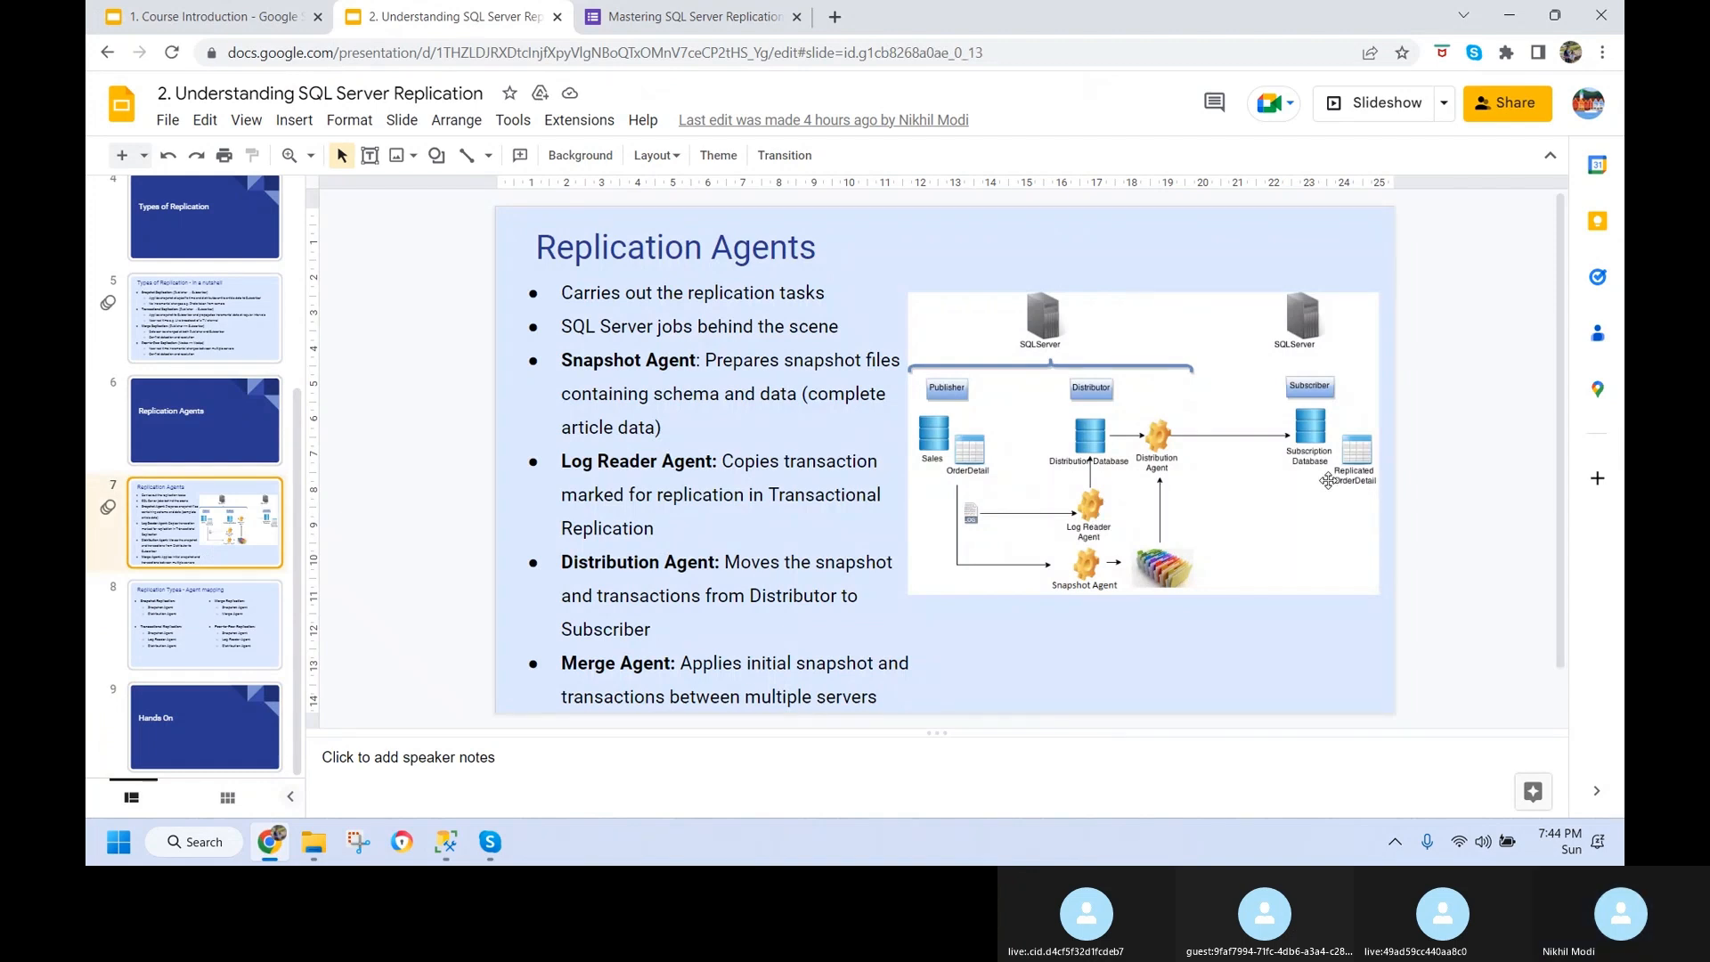
- Switch back to SQL Server Management Studio and close the Job Activity Monitor, ending in the main window
{"action": "left_click", "coordinate": [445, 841]}
{"action": "left_click", "coordinate": [478, 758]}
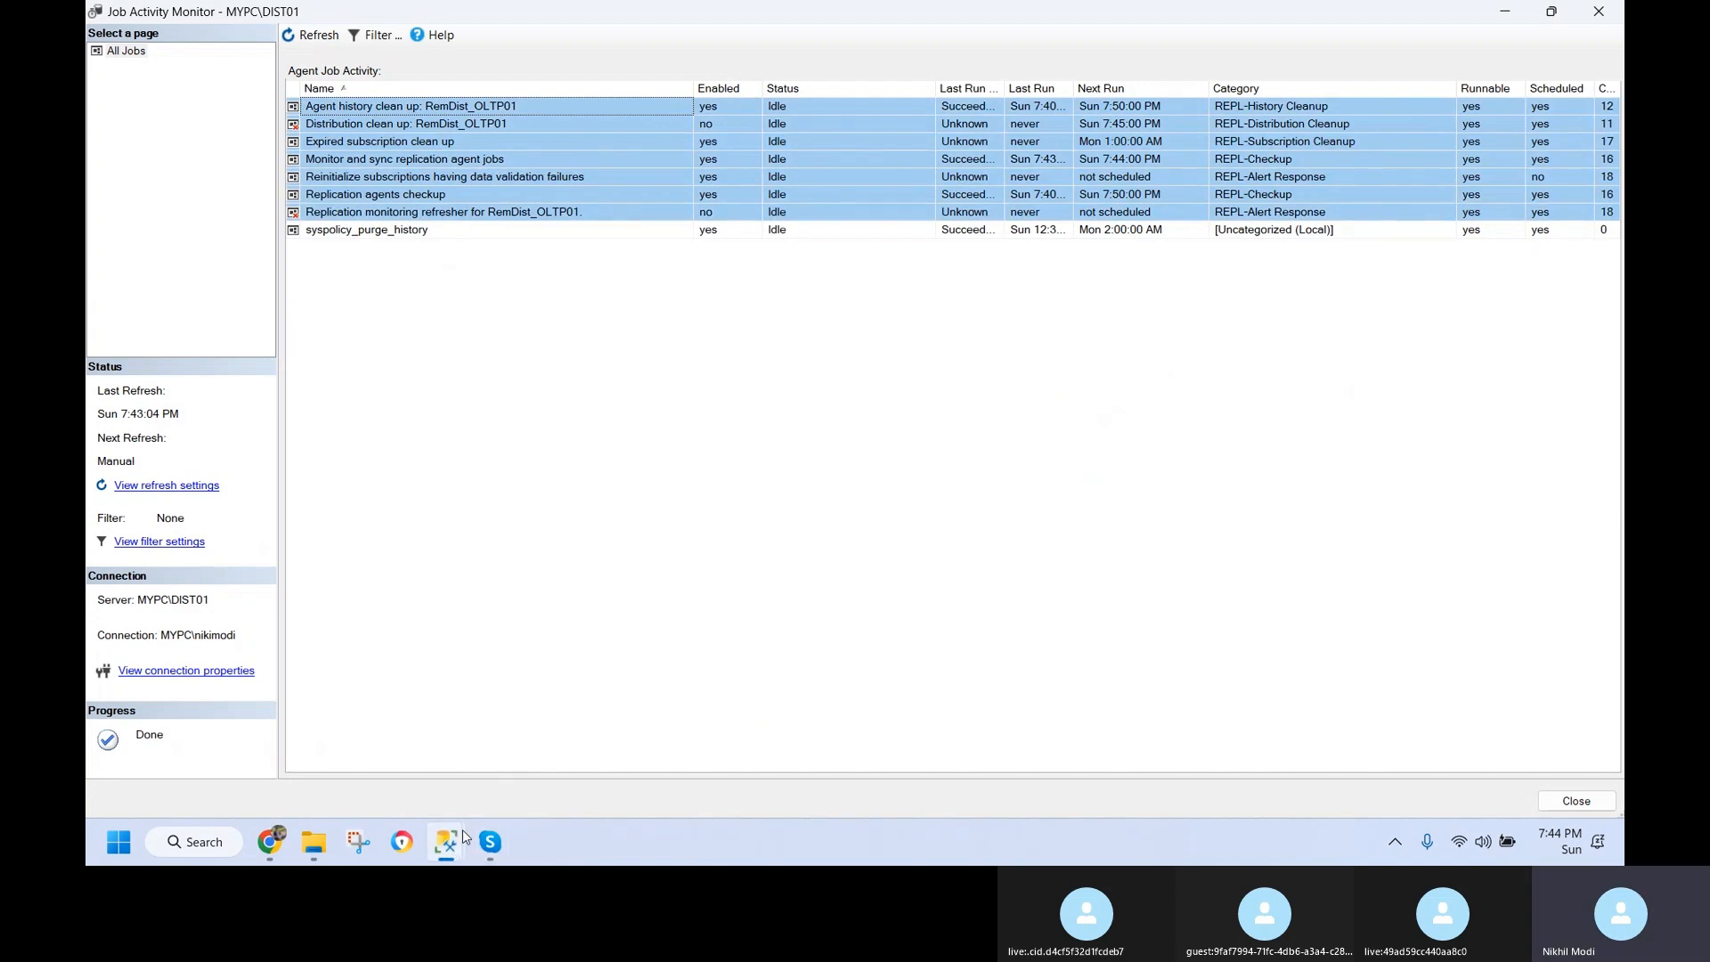
{"action": "left_click", "coordinate": [1545, 803]}
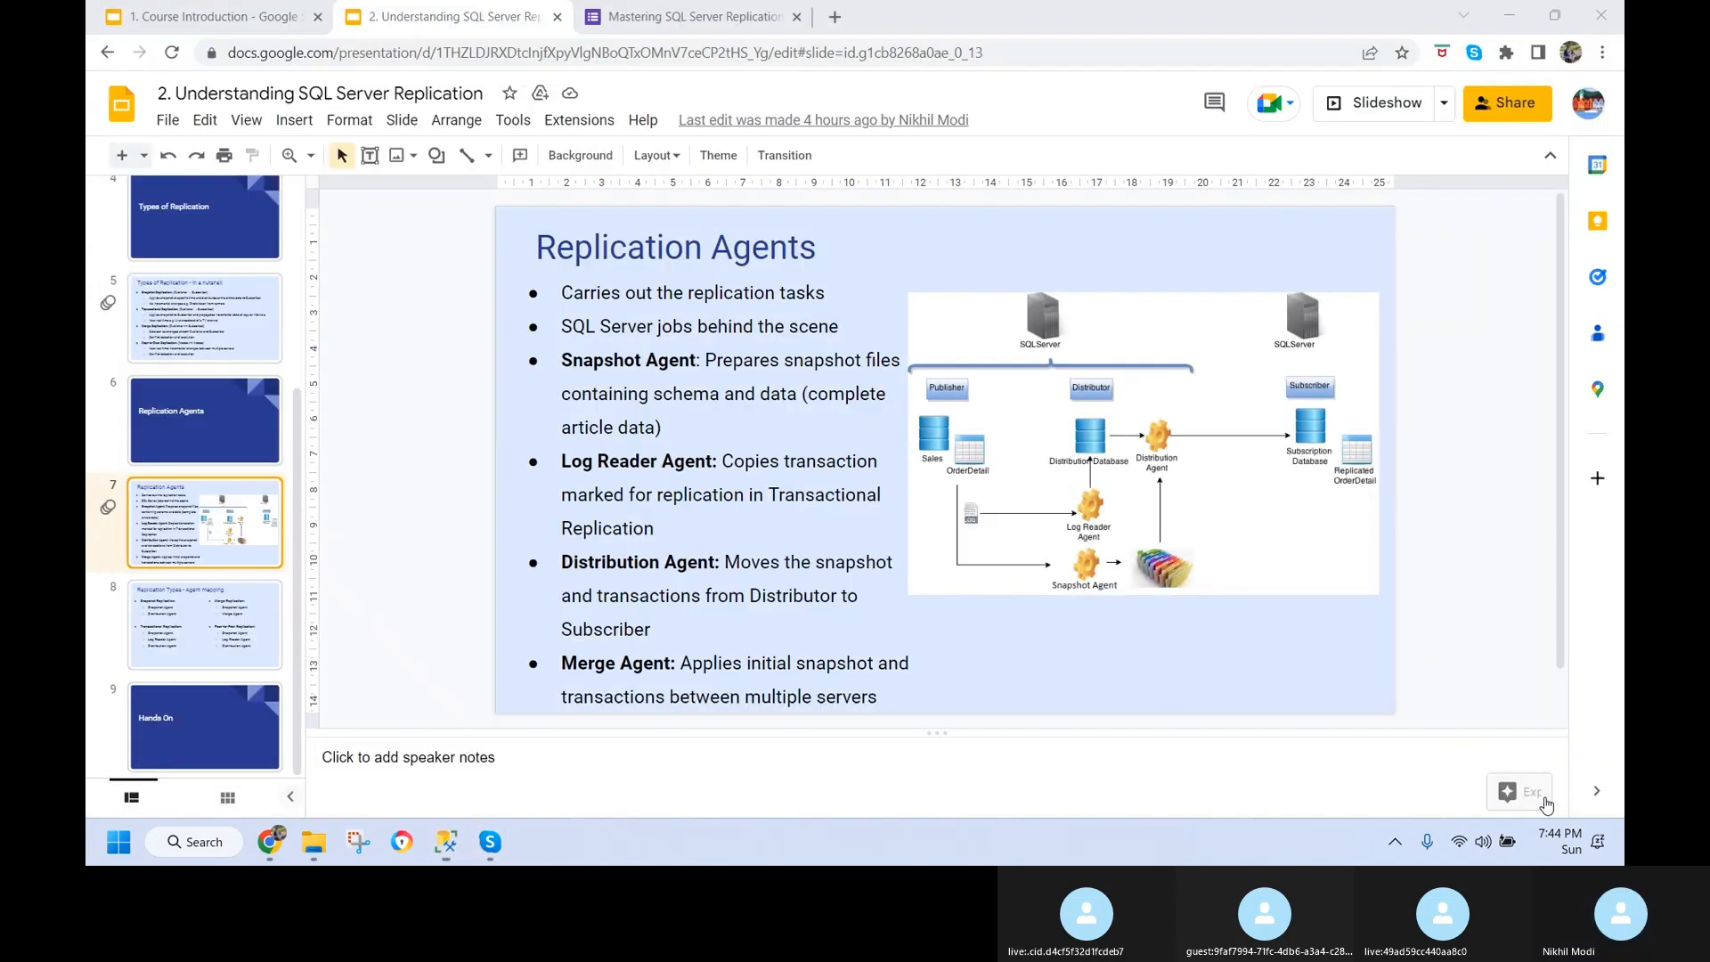
{"action": "left_click", "coordinate": [446, 842]}
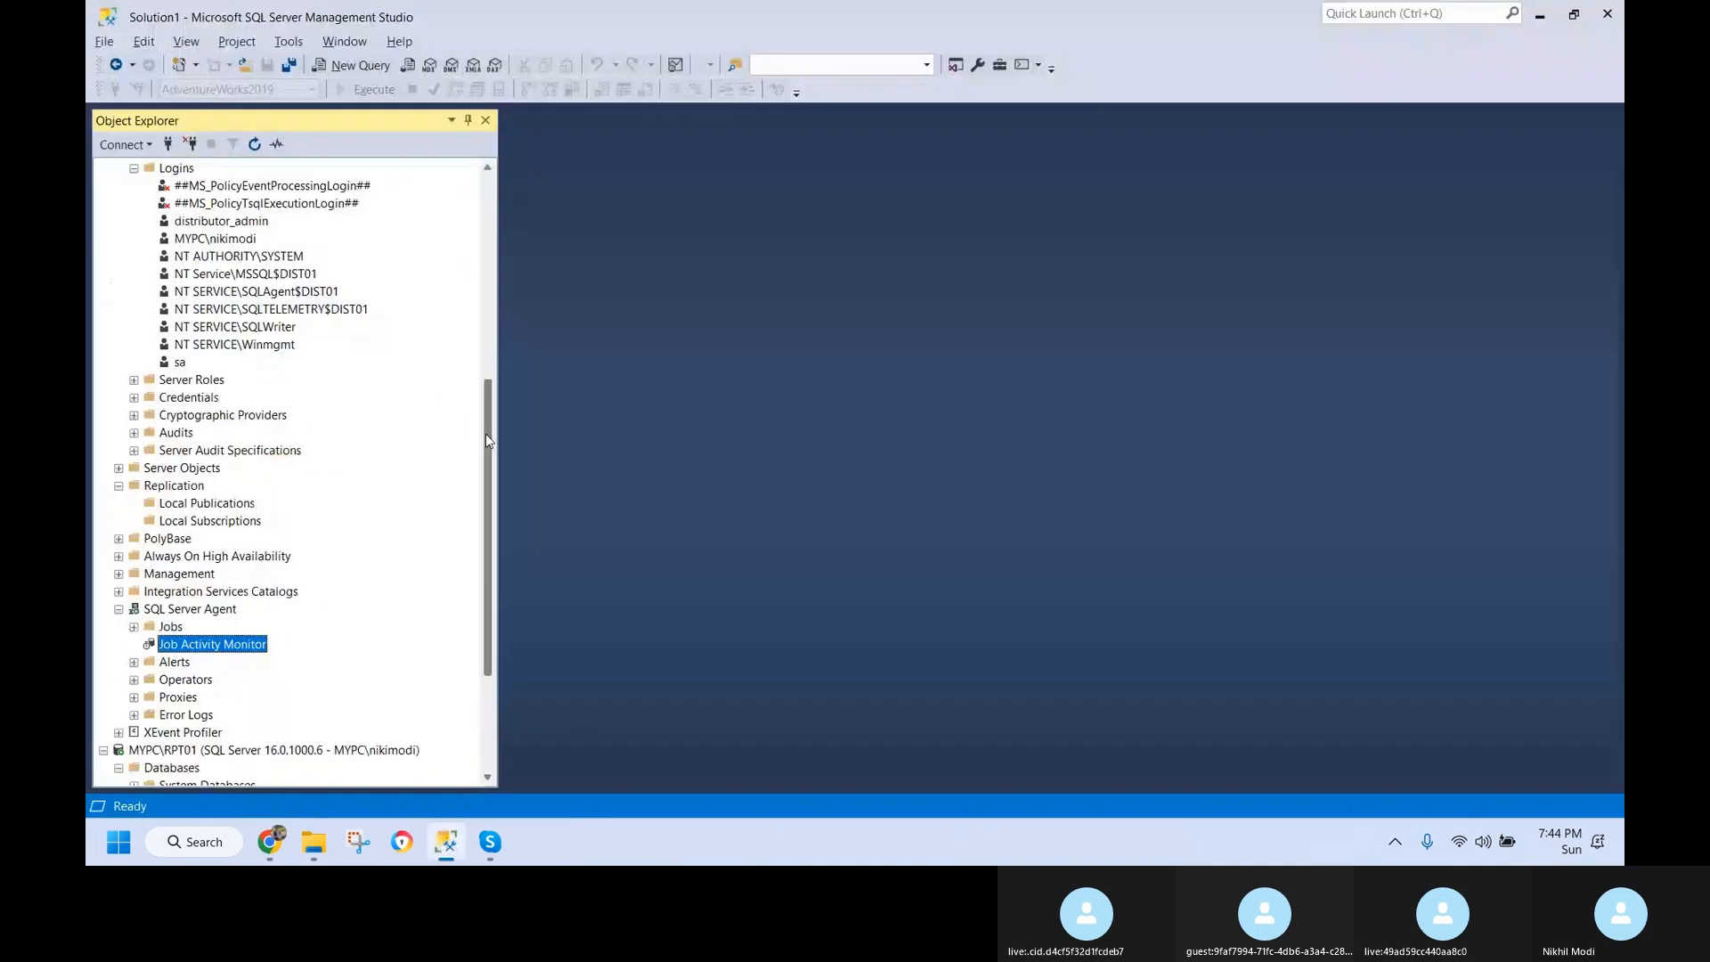
- Locate AdventureWorks2019 under MYPC\OLTP01, refresh that server's Replication folder and recheck its available commands without running any other
{"action": "left_click_drag", "start_coordinate": [485, 435], "coordinate": [476, 273]}
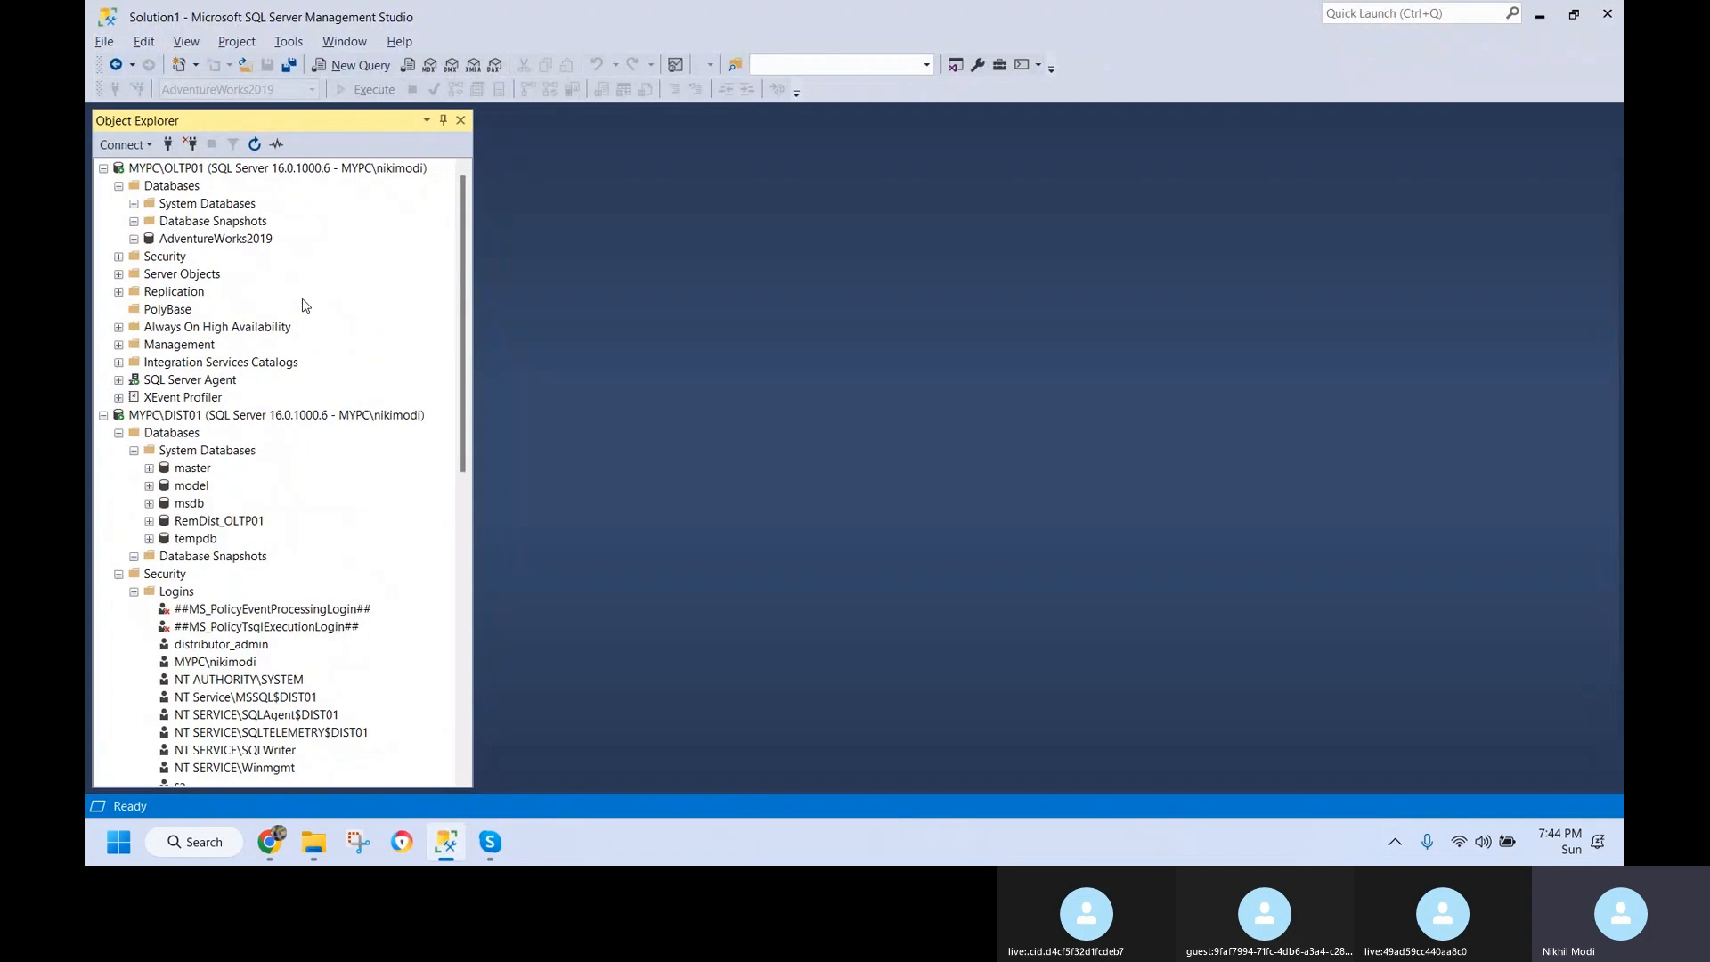
{"action": "left_click", "coordinate": [189, 238]}
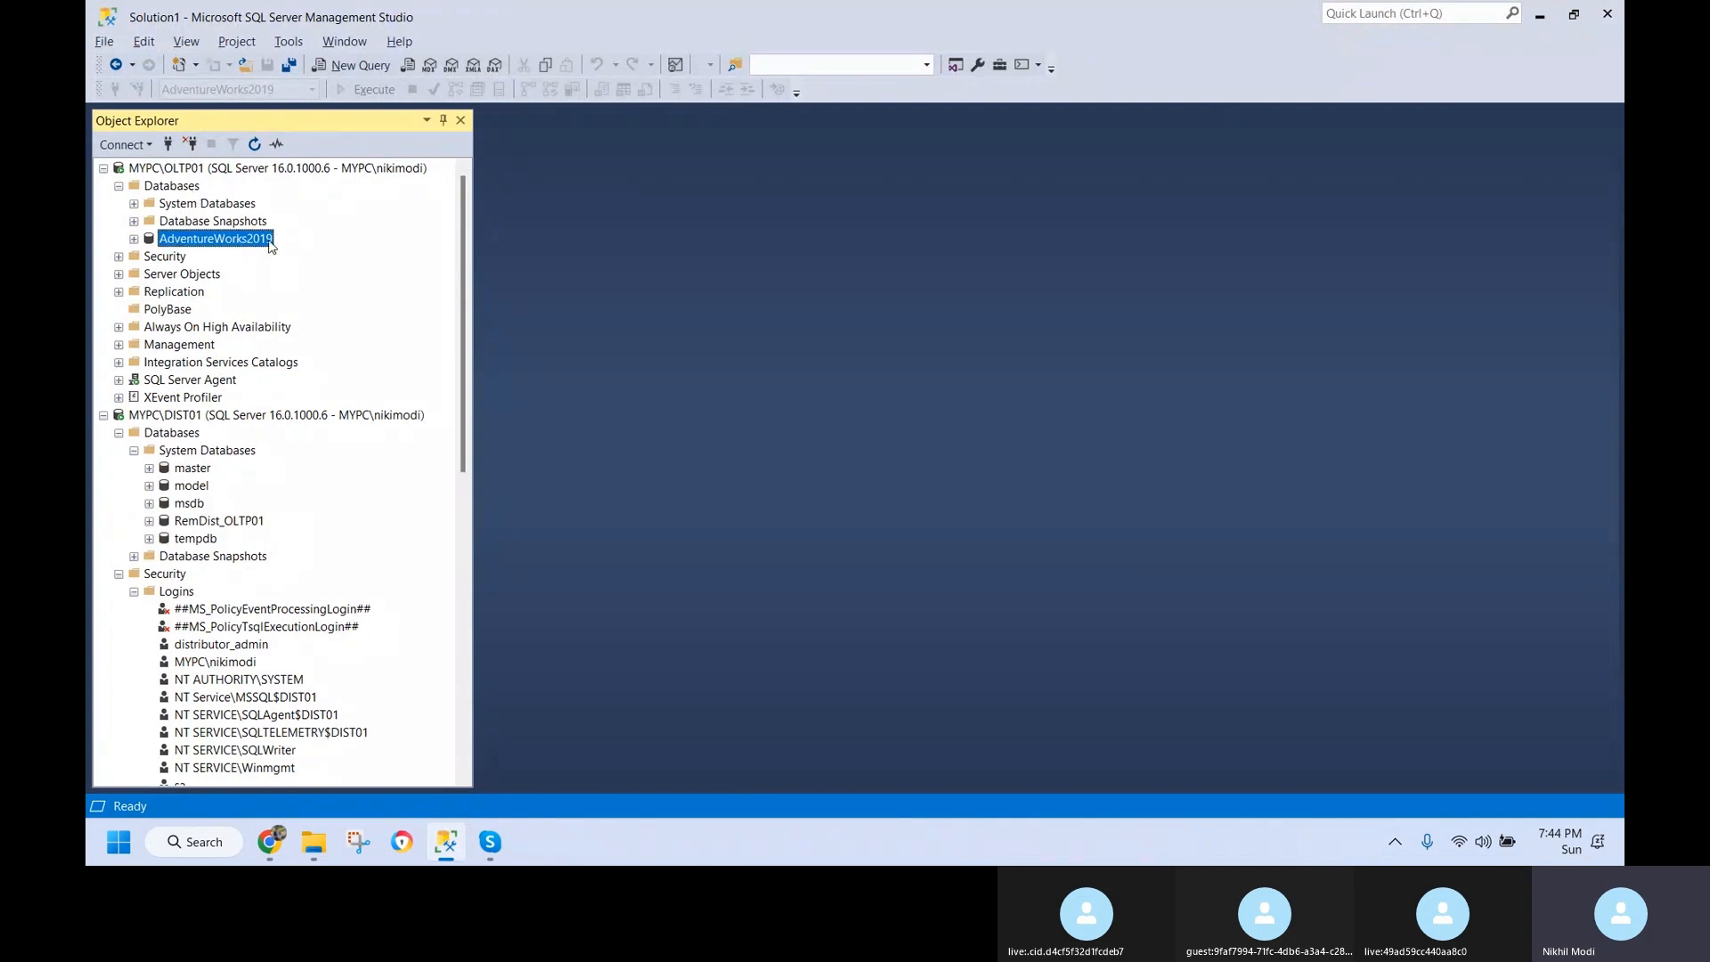
{"action": "left_click", "coordinate": [176, 297]}
{"action": "right_click", "coordinate": [181, 300]}
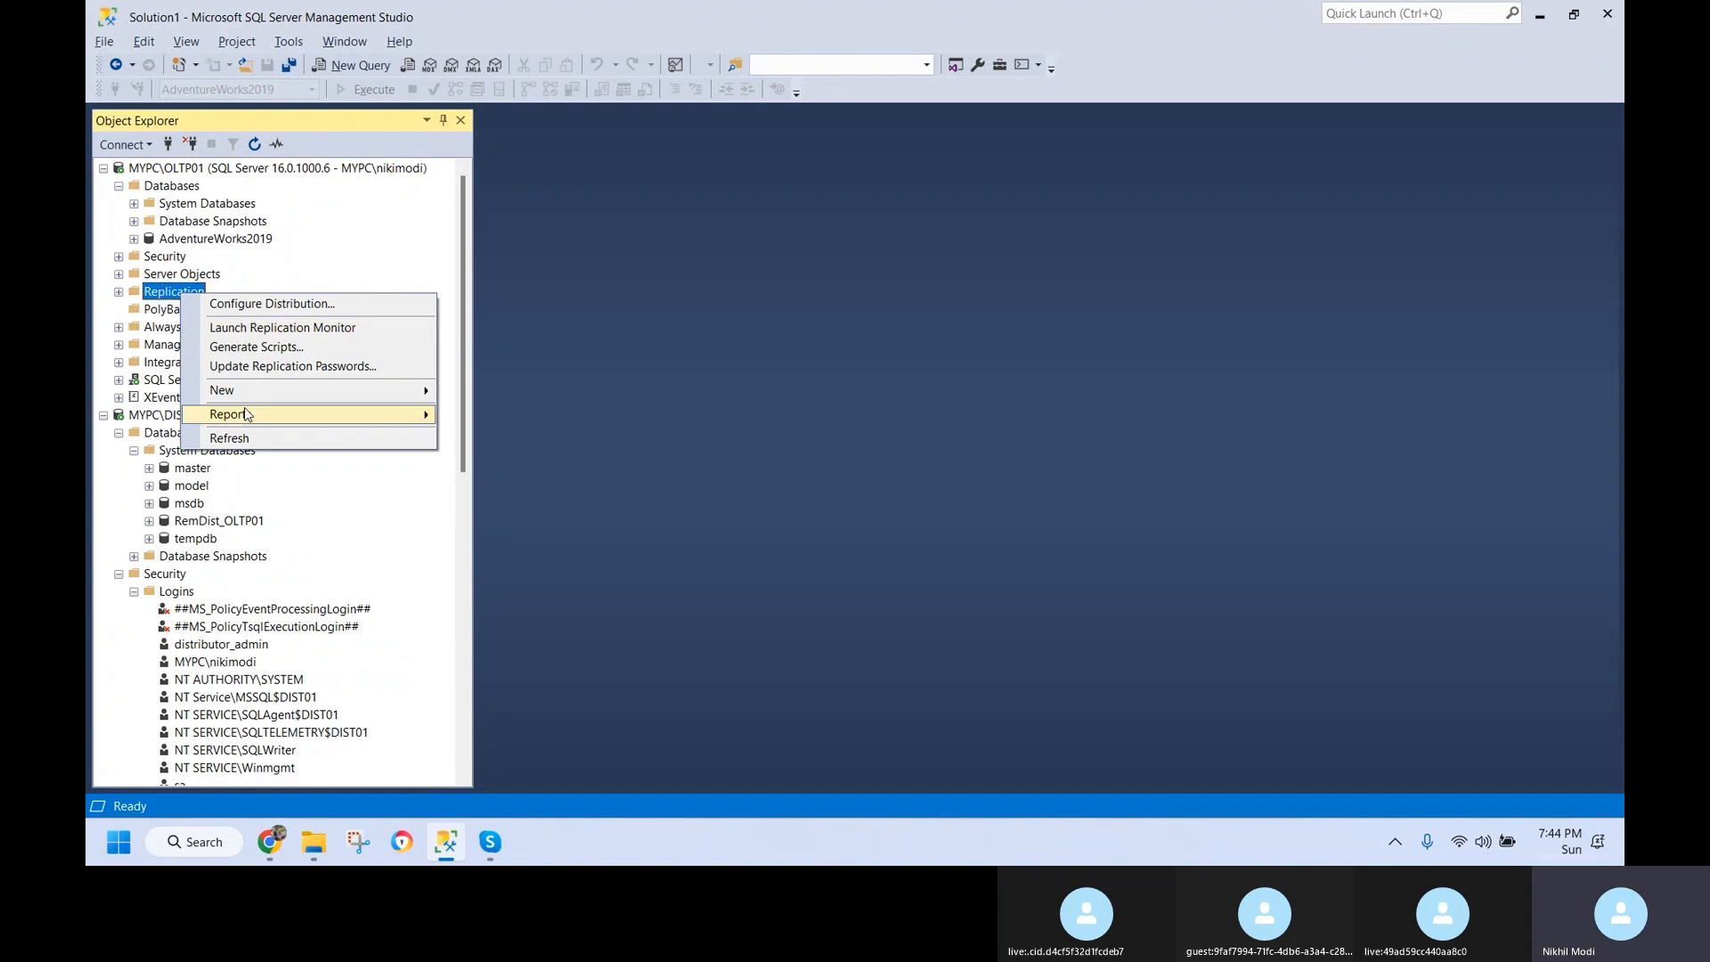
{"action": "left_click", "coordinate": [243, 439]}
{"action": "right_click", "coordinate": [193, 296]}
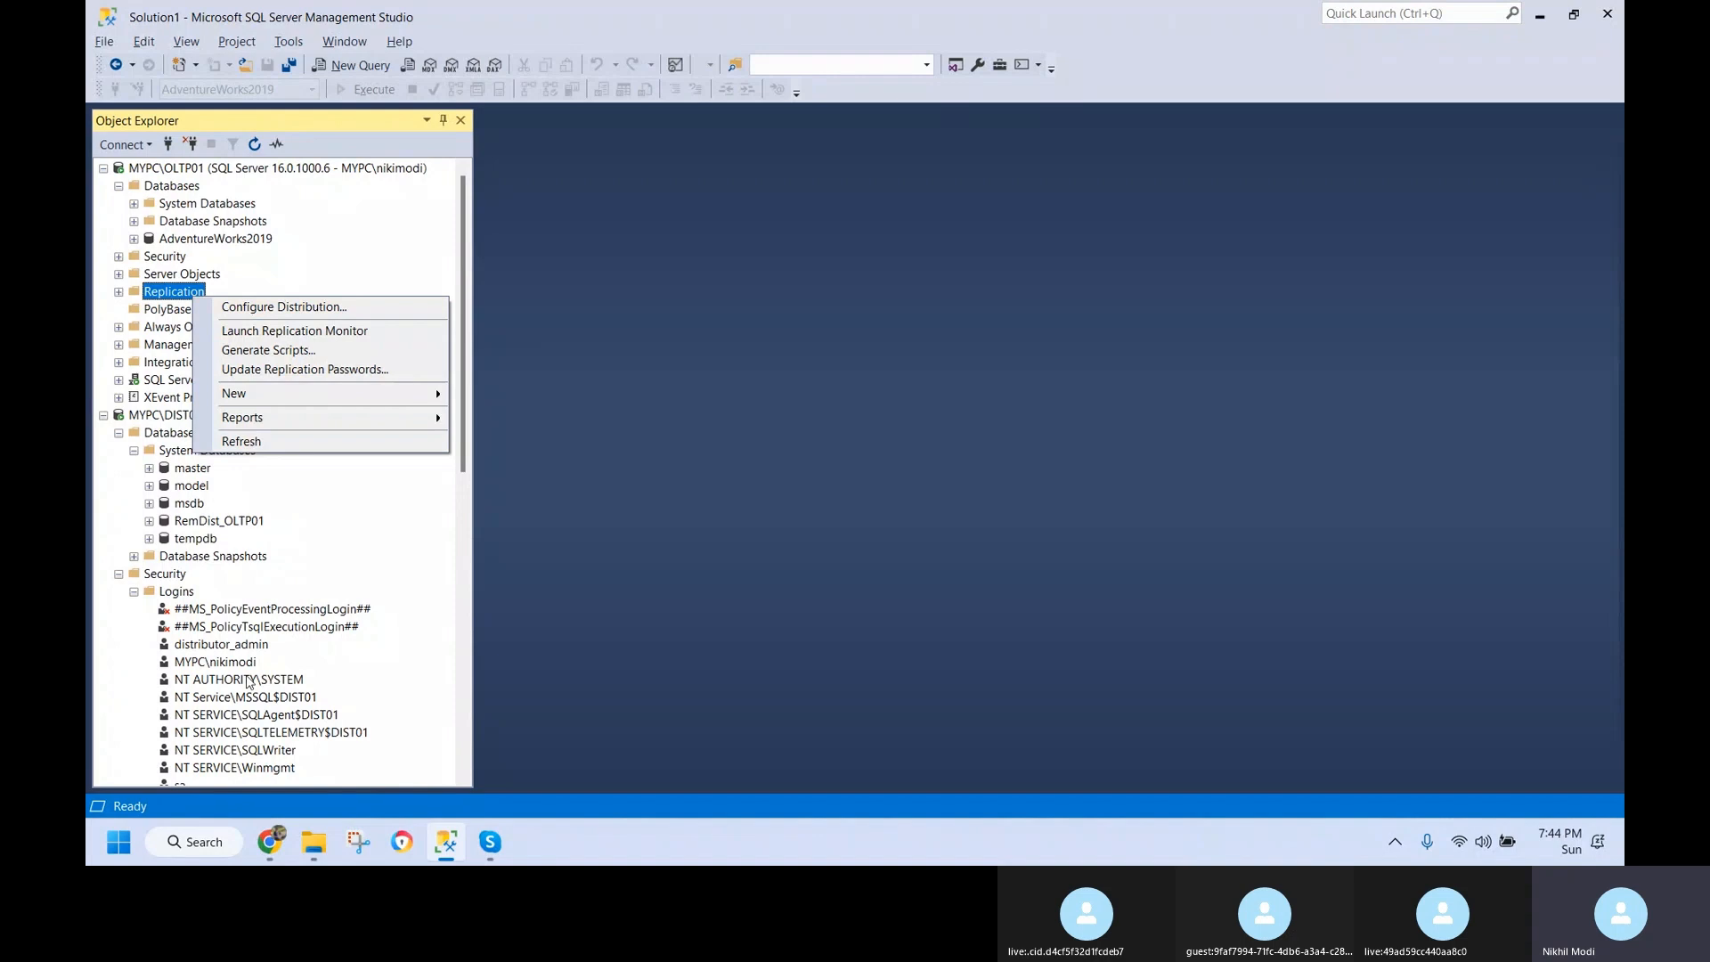
{"action": "left_click", "coordinate": [119, 574]}
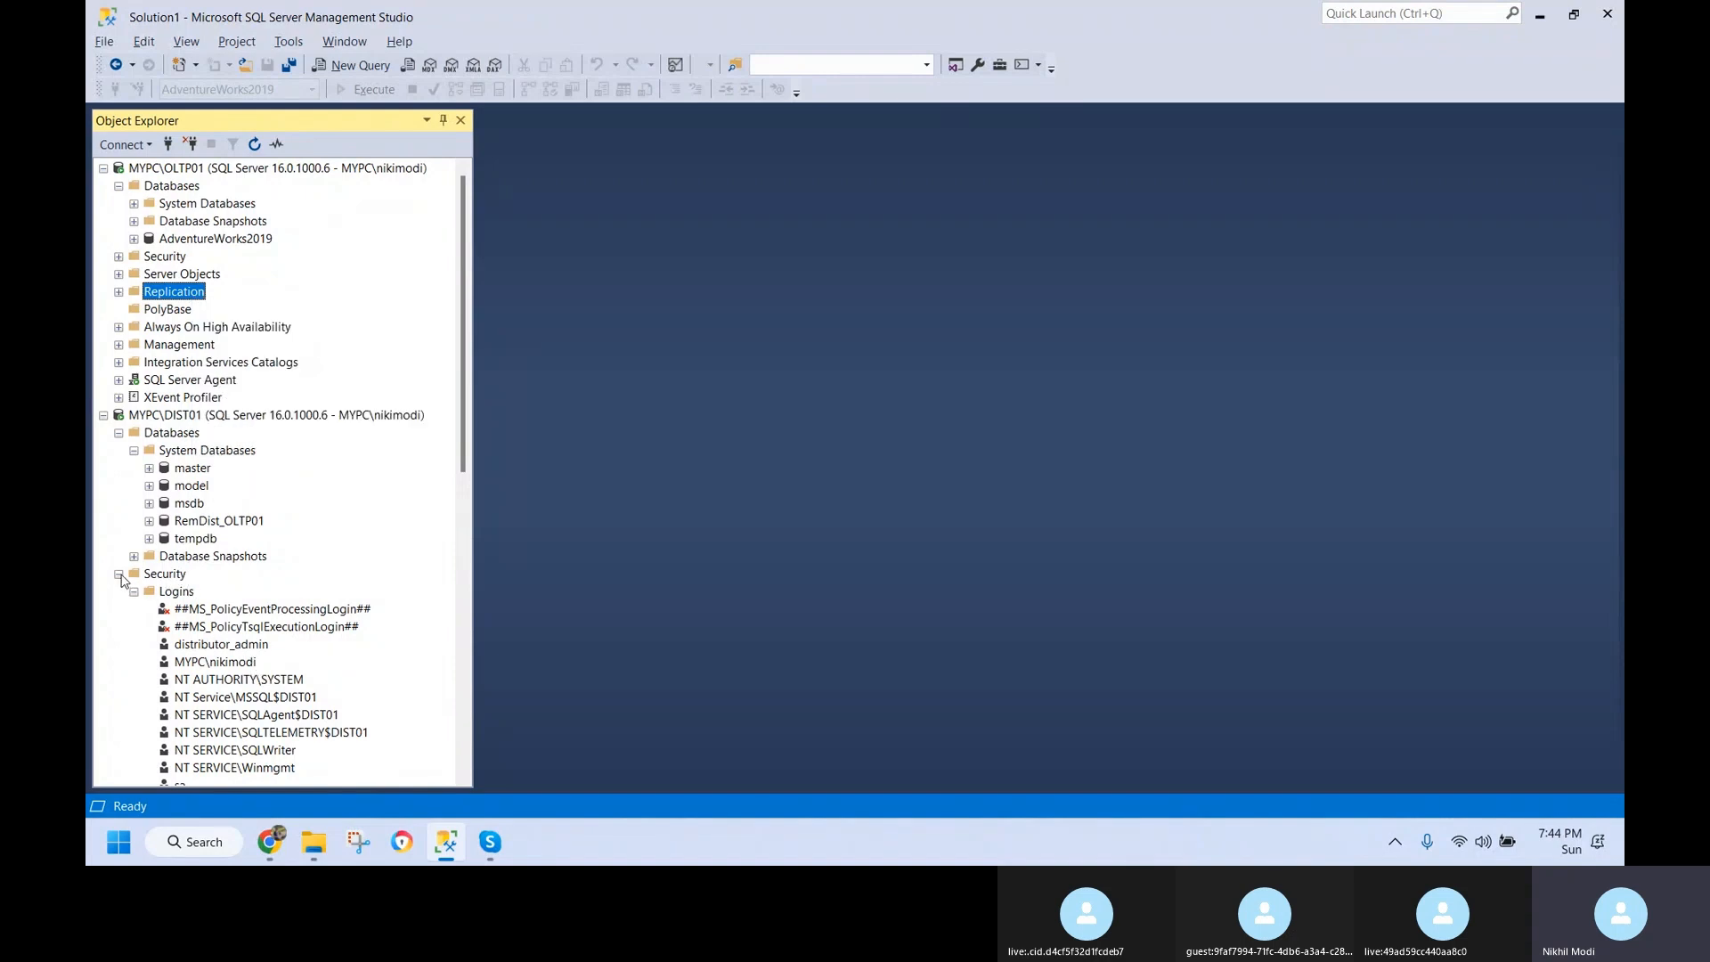
- Review the General and Publishers pages of the Distributor properties on MYPC\DIST01 and close them without changes
{"action": "left_click", "coordinate": [119, 573]}
{"action": "right_click", "coordinate": [193, 613]}
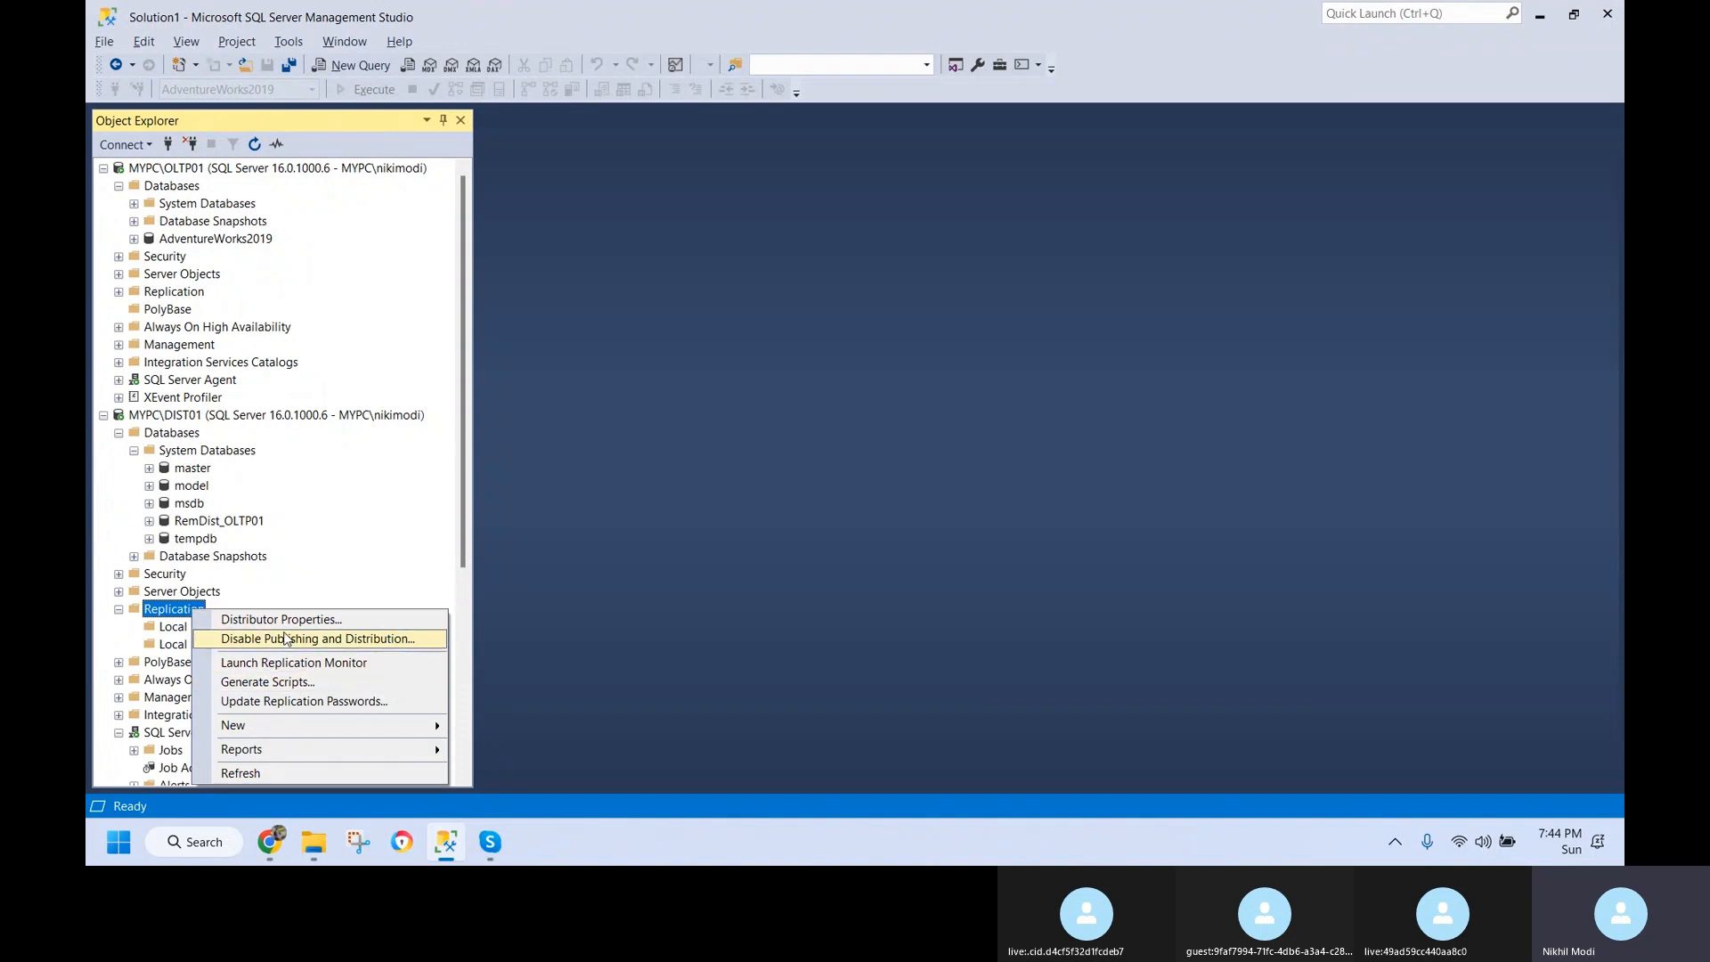
{"action": "mouse_move", "coordinate": [282, 755]}
{"action": "left_click", "coordinate": [334, 618]}
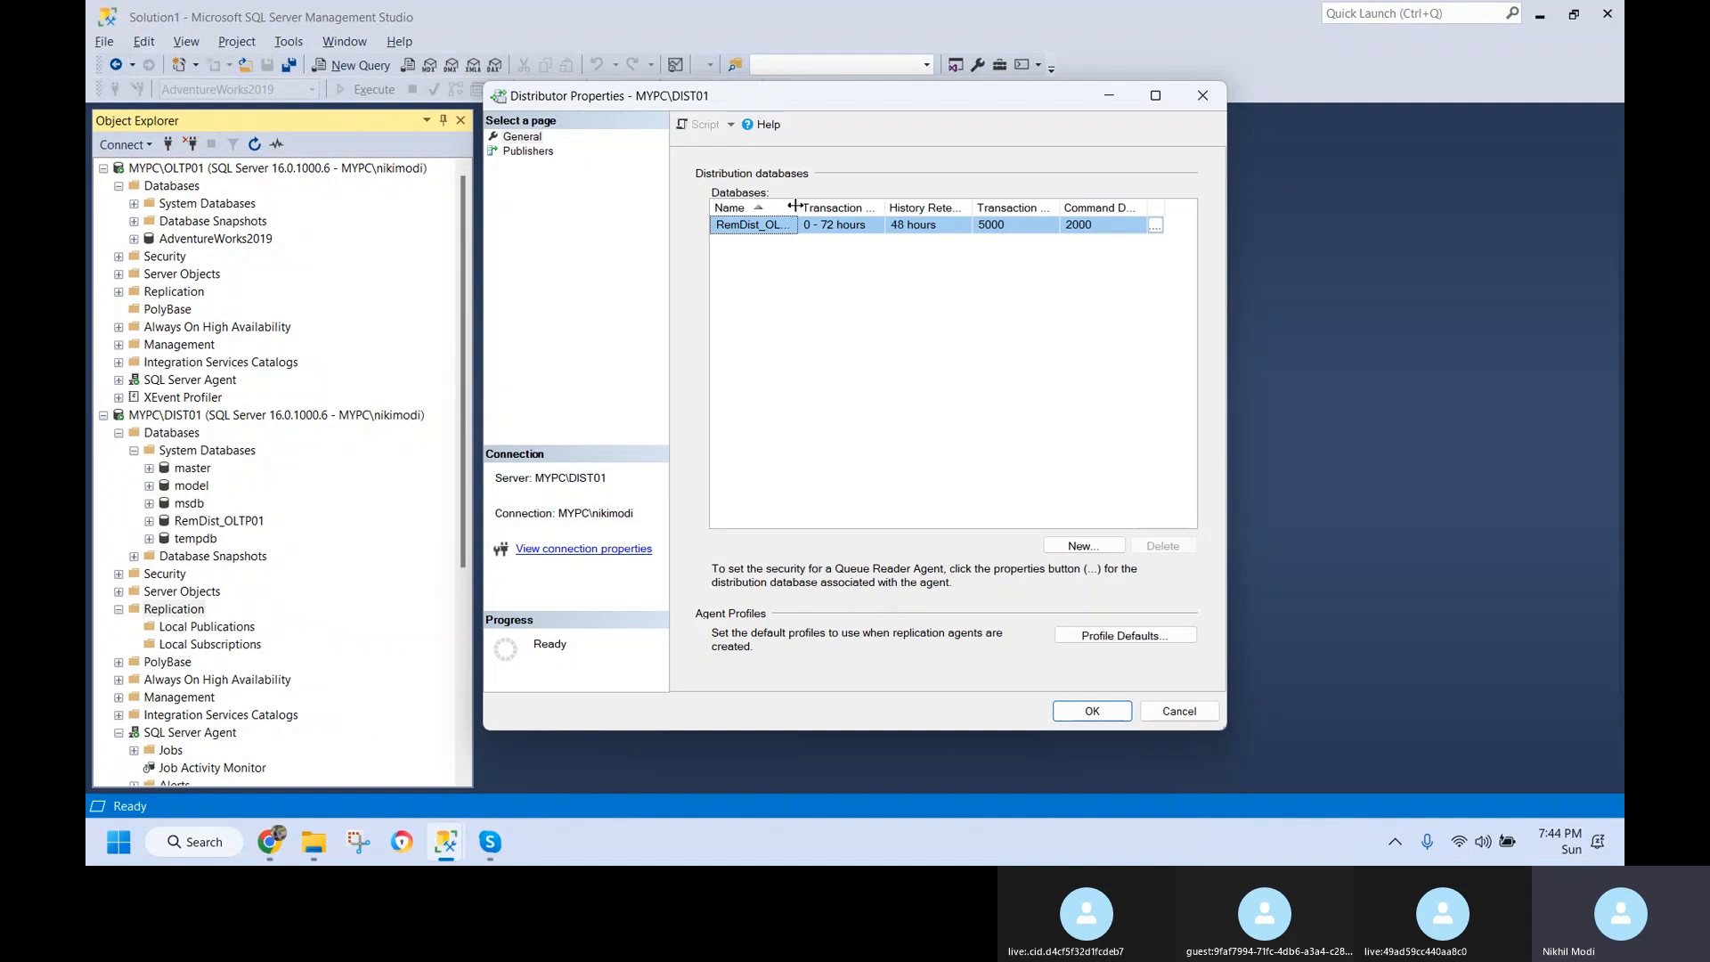
{"action": "left_click_drag", "start_coordinate": [795, 207], "coordinate": [833, 206]}
{"action": "left_click", "coordinate": [553, 151]}
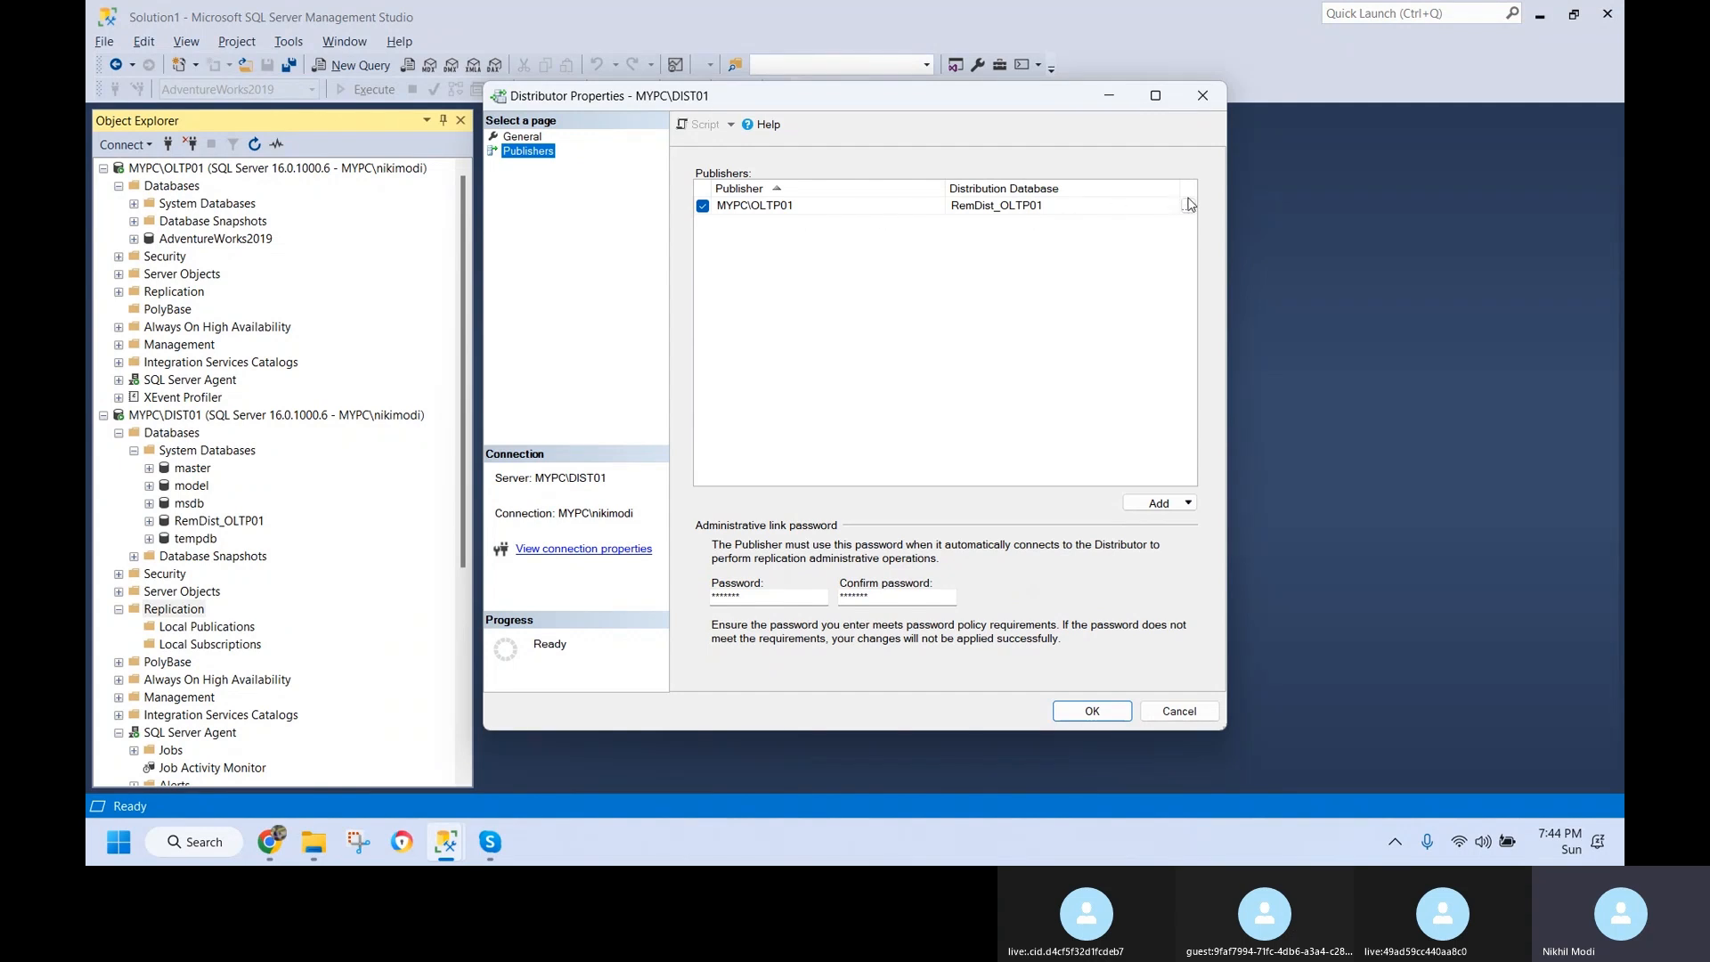
{"action": "left_click", "coordinate": [1180, 712]}
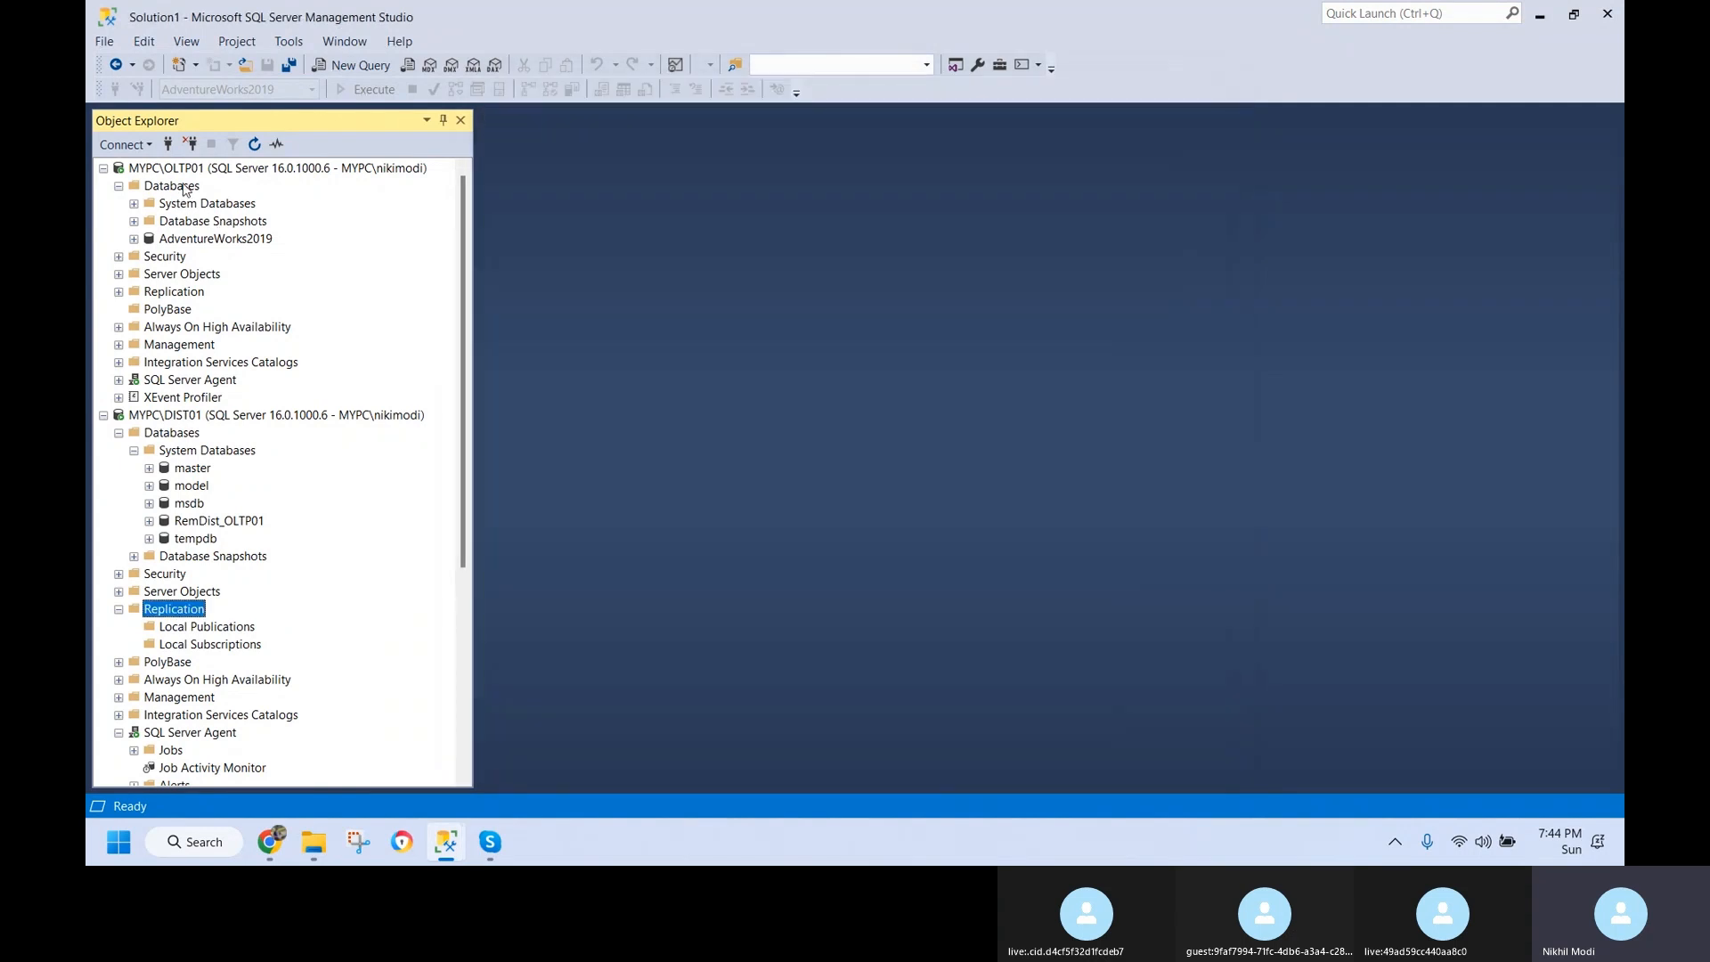
- Refresh the MYPC\OLTP01 server, expand its Replication folder and check the available commands without running any other
{"action": "right_click", "coordinate": [174, 167]}
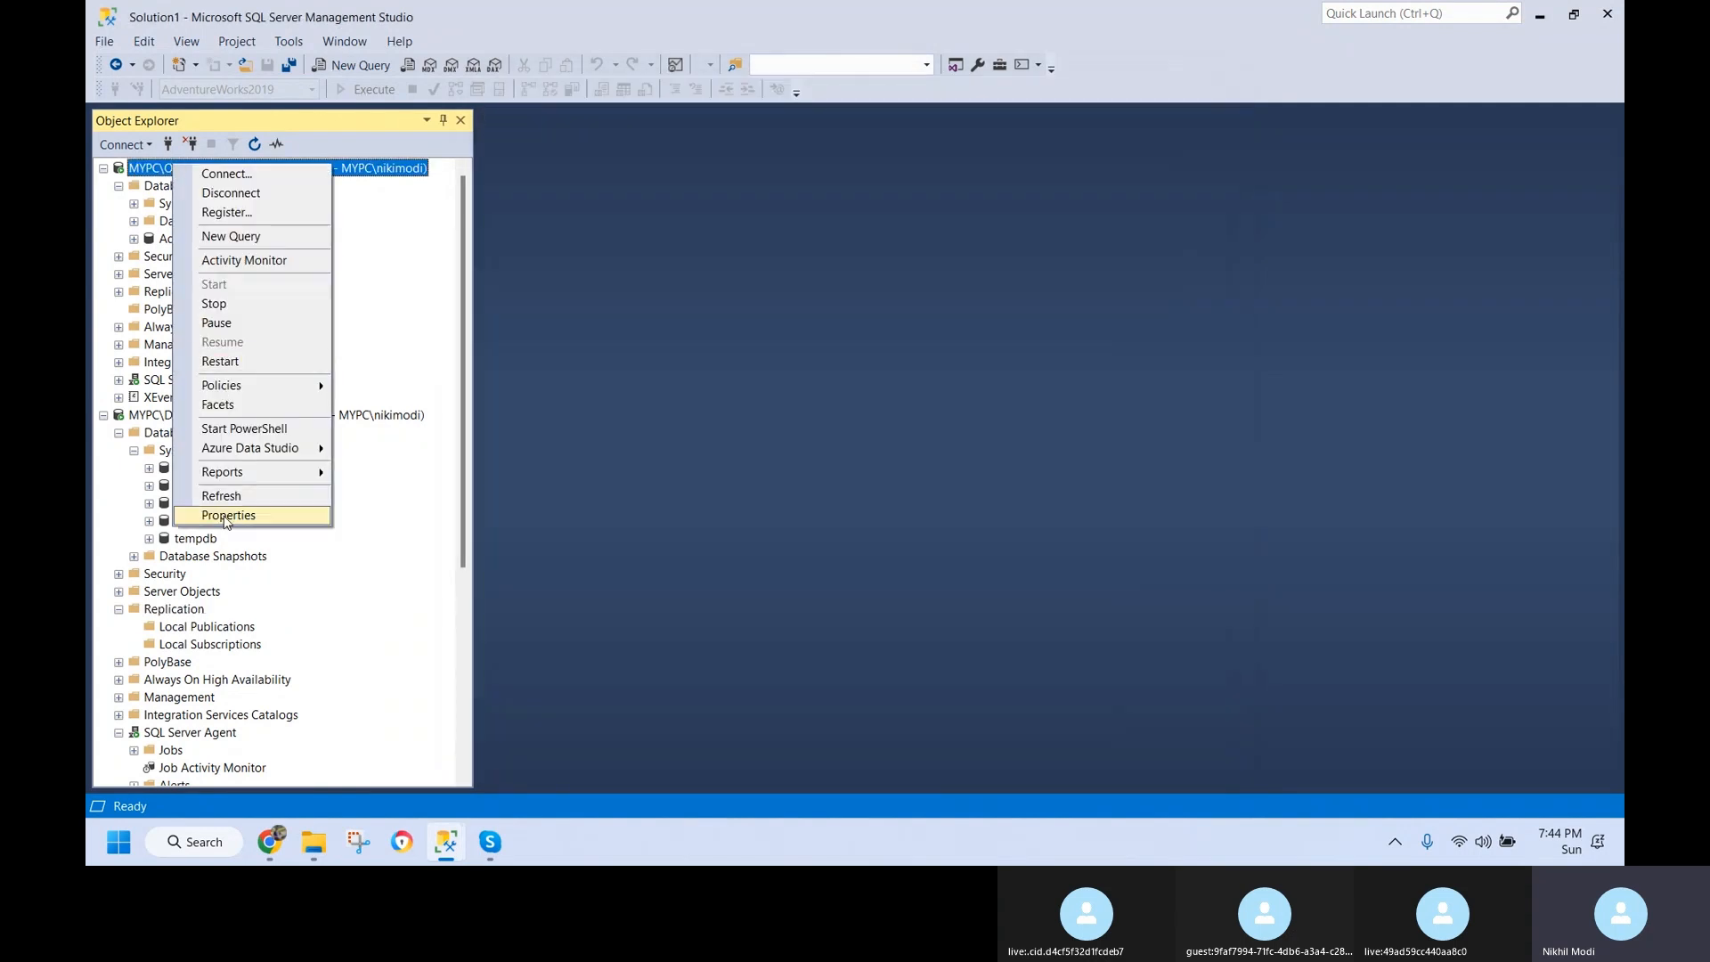
{"action": "left_click", "coordinate": [233, 496]}
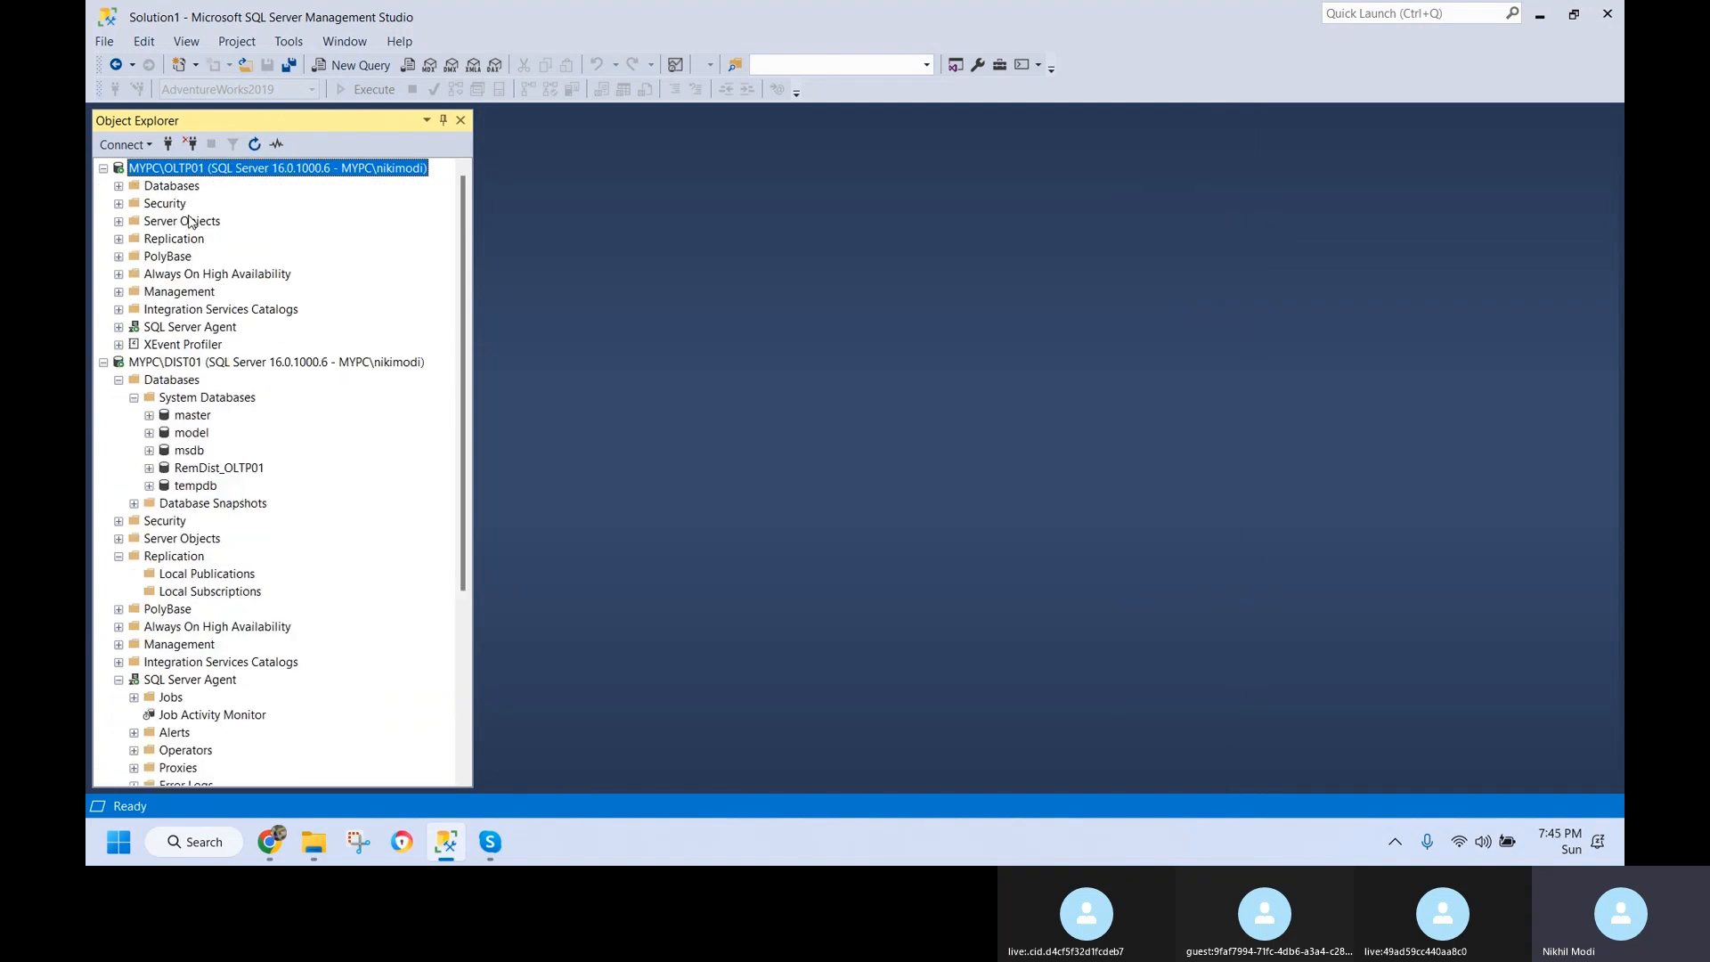
{"action": "left_click", "coordinate": [119, 238]}
{"action": "left_click", "coordinate": [135, 258]}
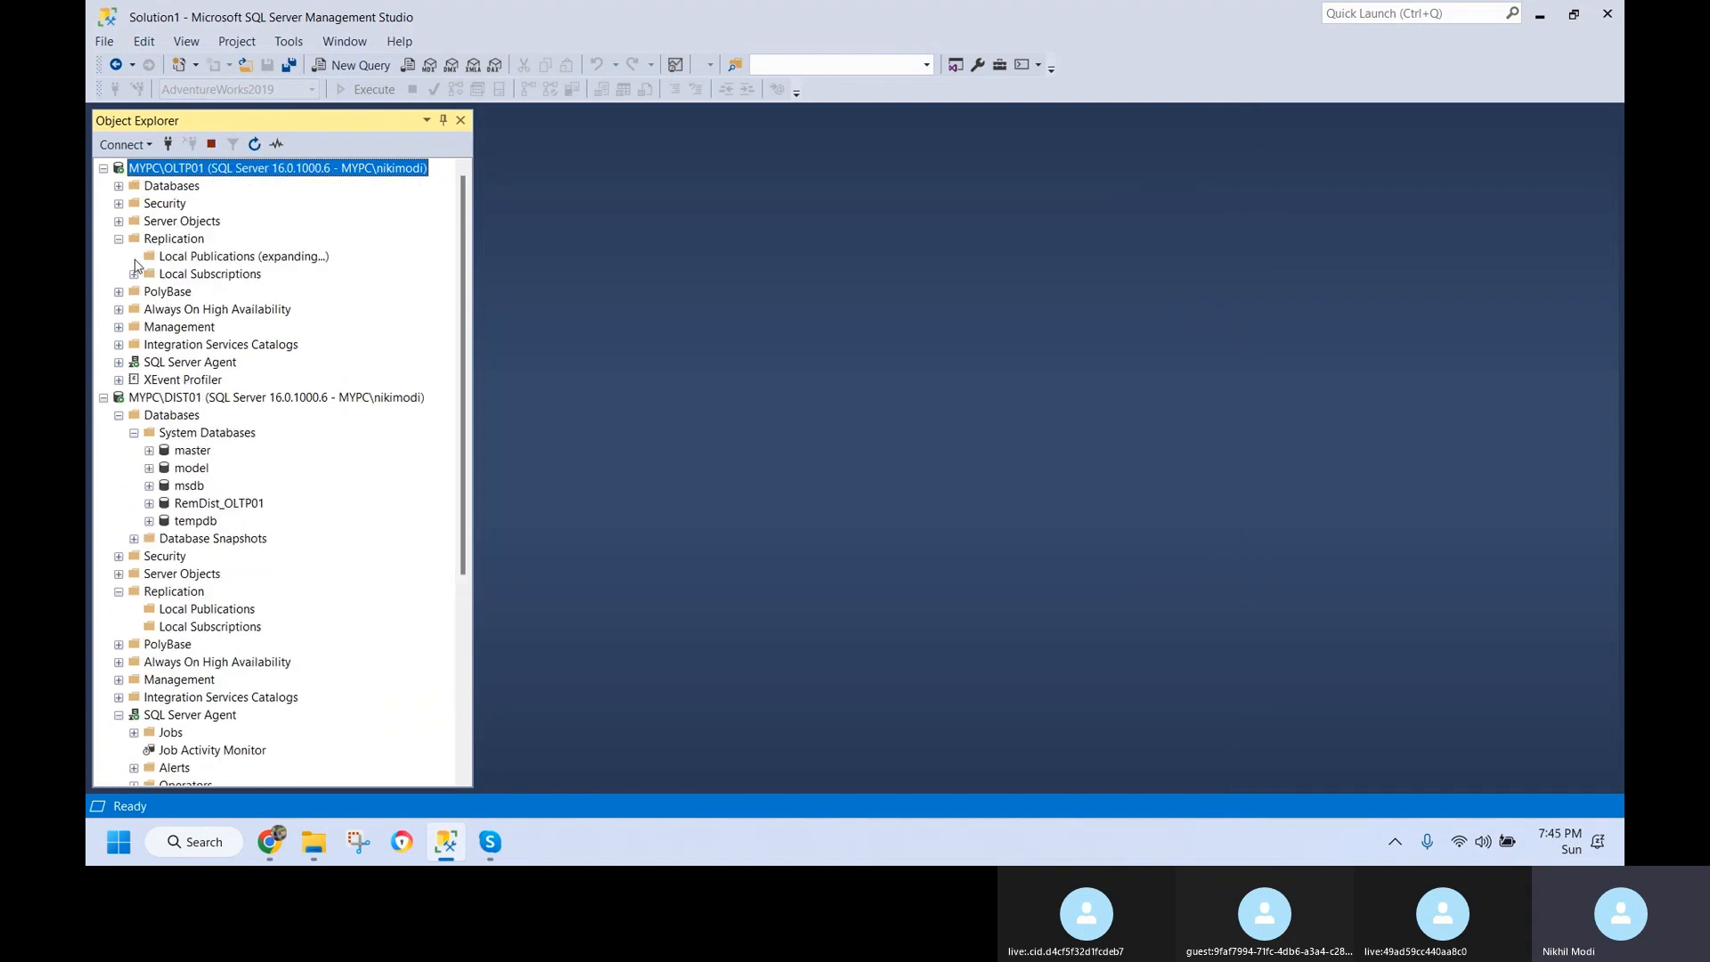
{"action": "right_click", "coordinate": [180, 240]}
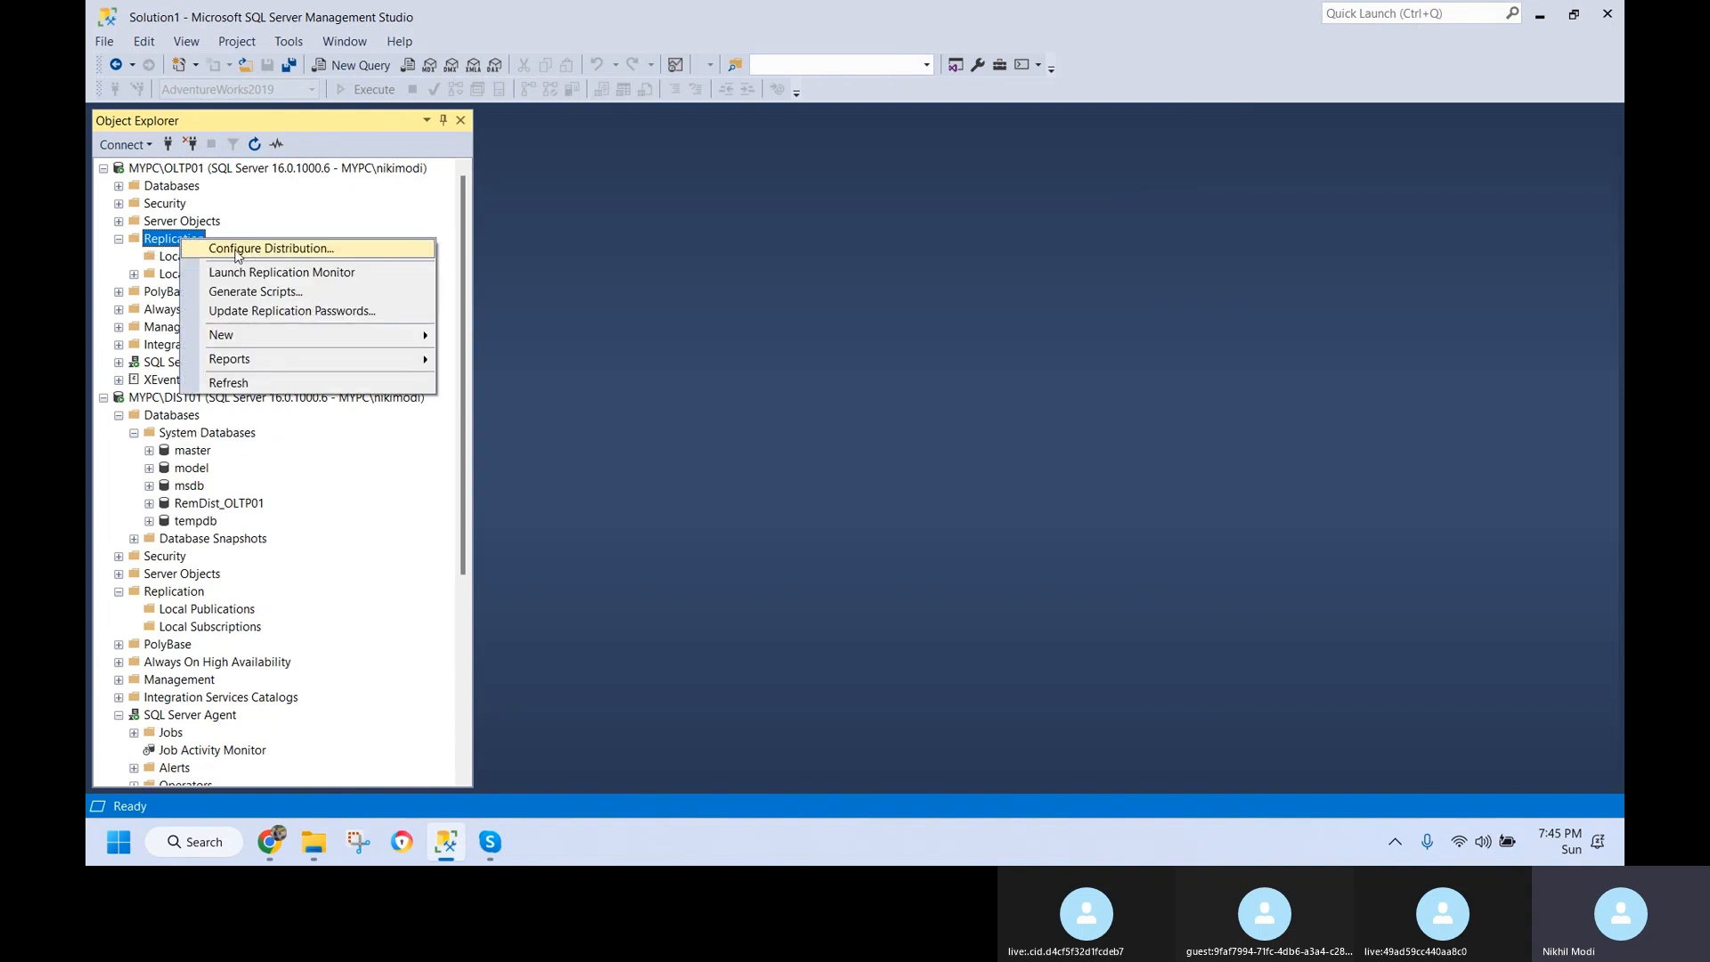
{"action": "left_click", "coordinate": [161, 265]}
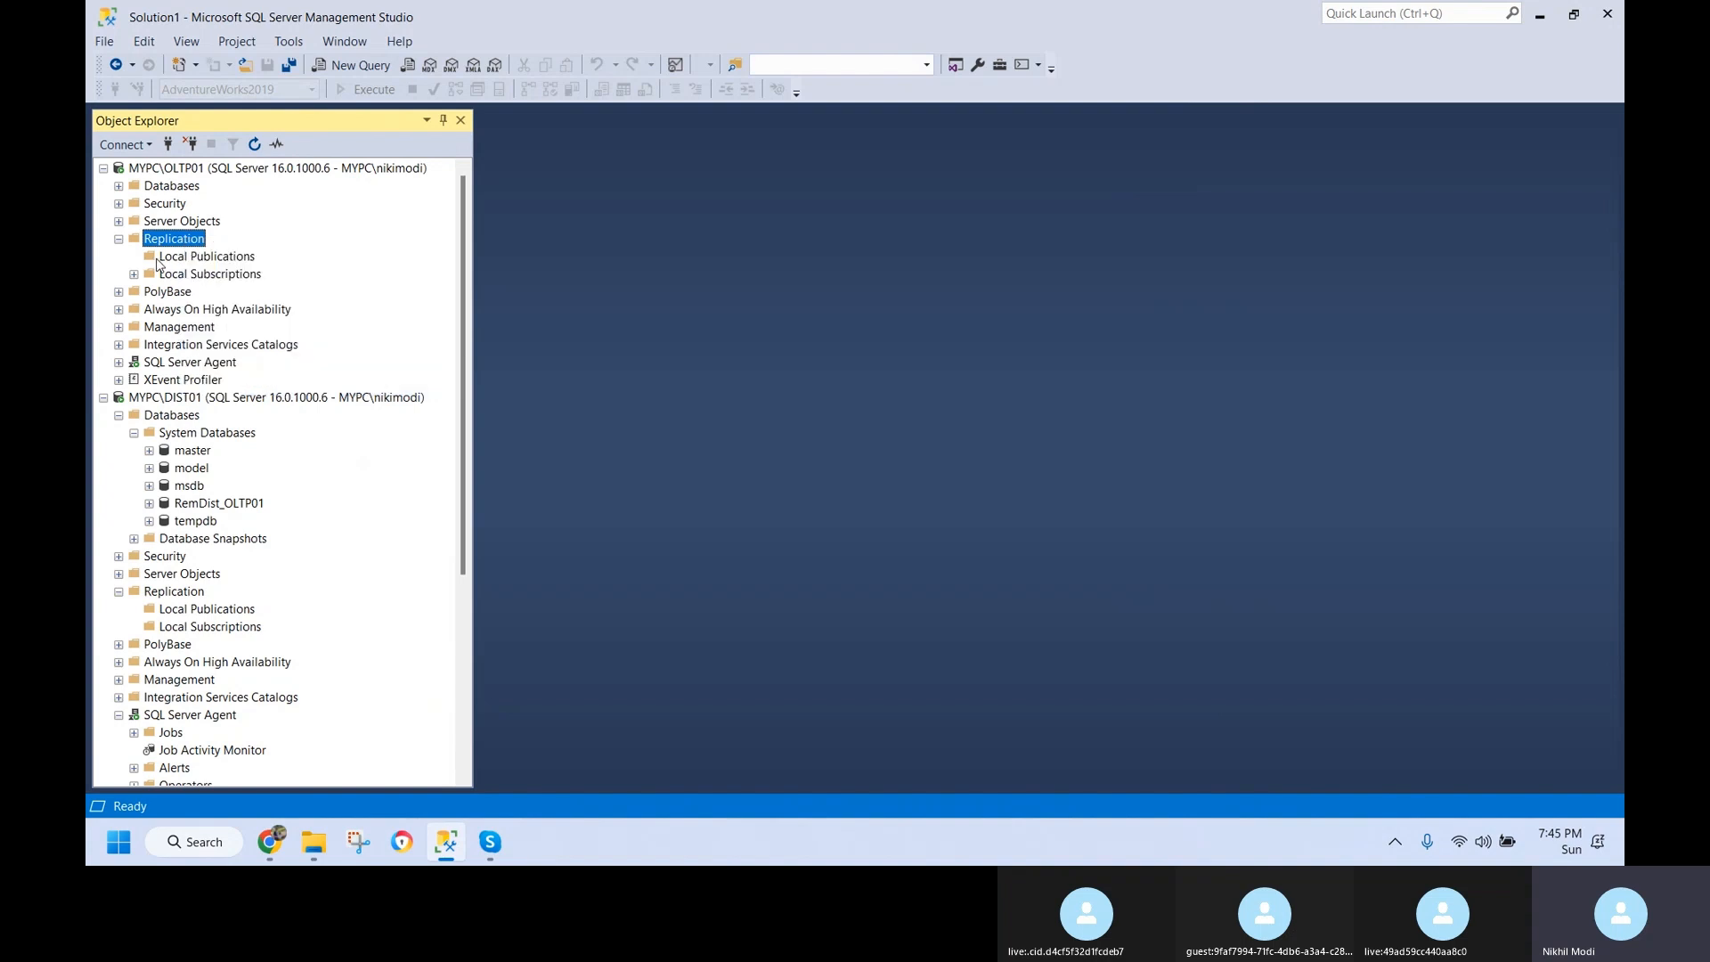
- Start a new publication on MYPC\OLTP01 and use MYPC\DIST01 as its Distributor, connecting with Windows Authentication
{"action": "left_click", "coordinate": [161, 265]}
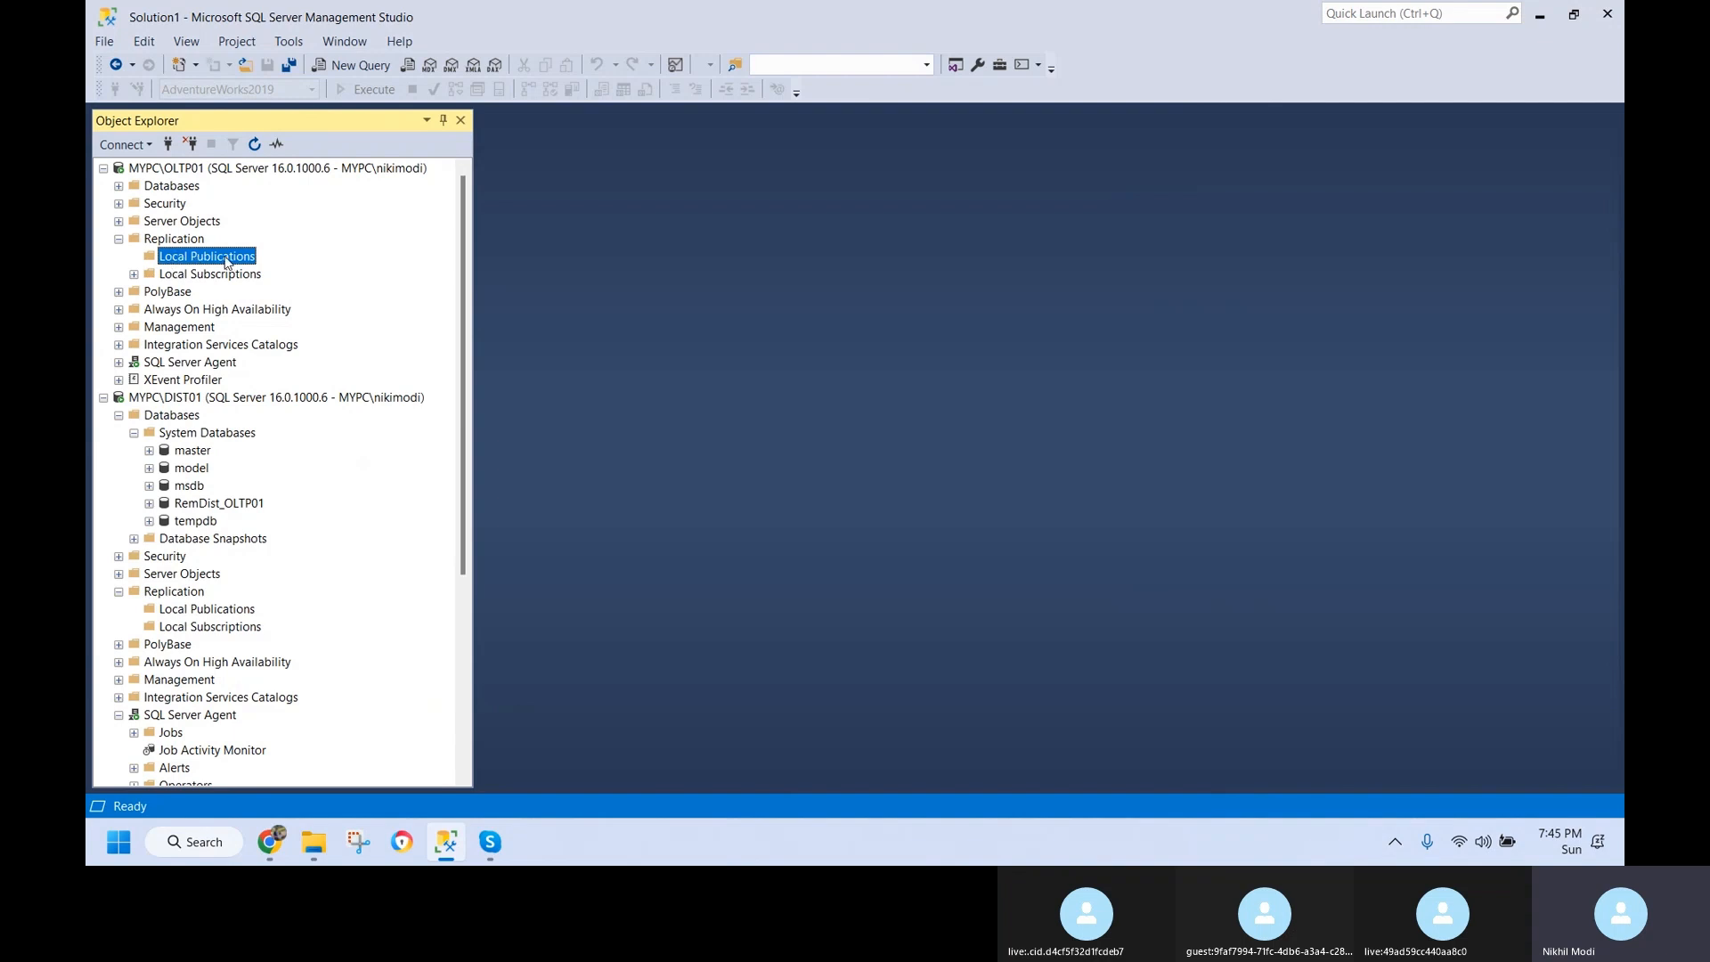
{"action": "right_click", "coordinate": [227, 260]}
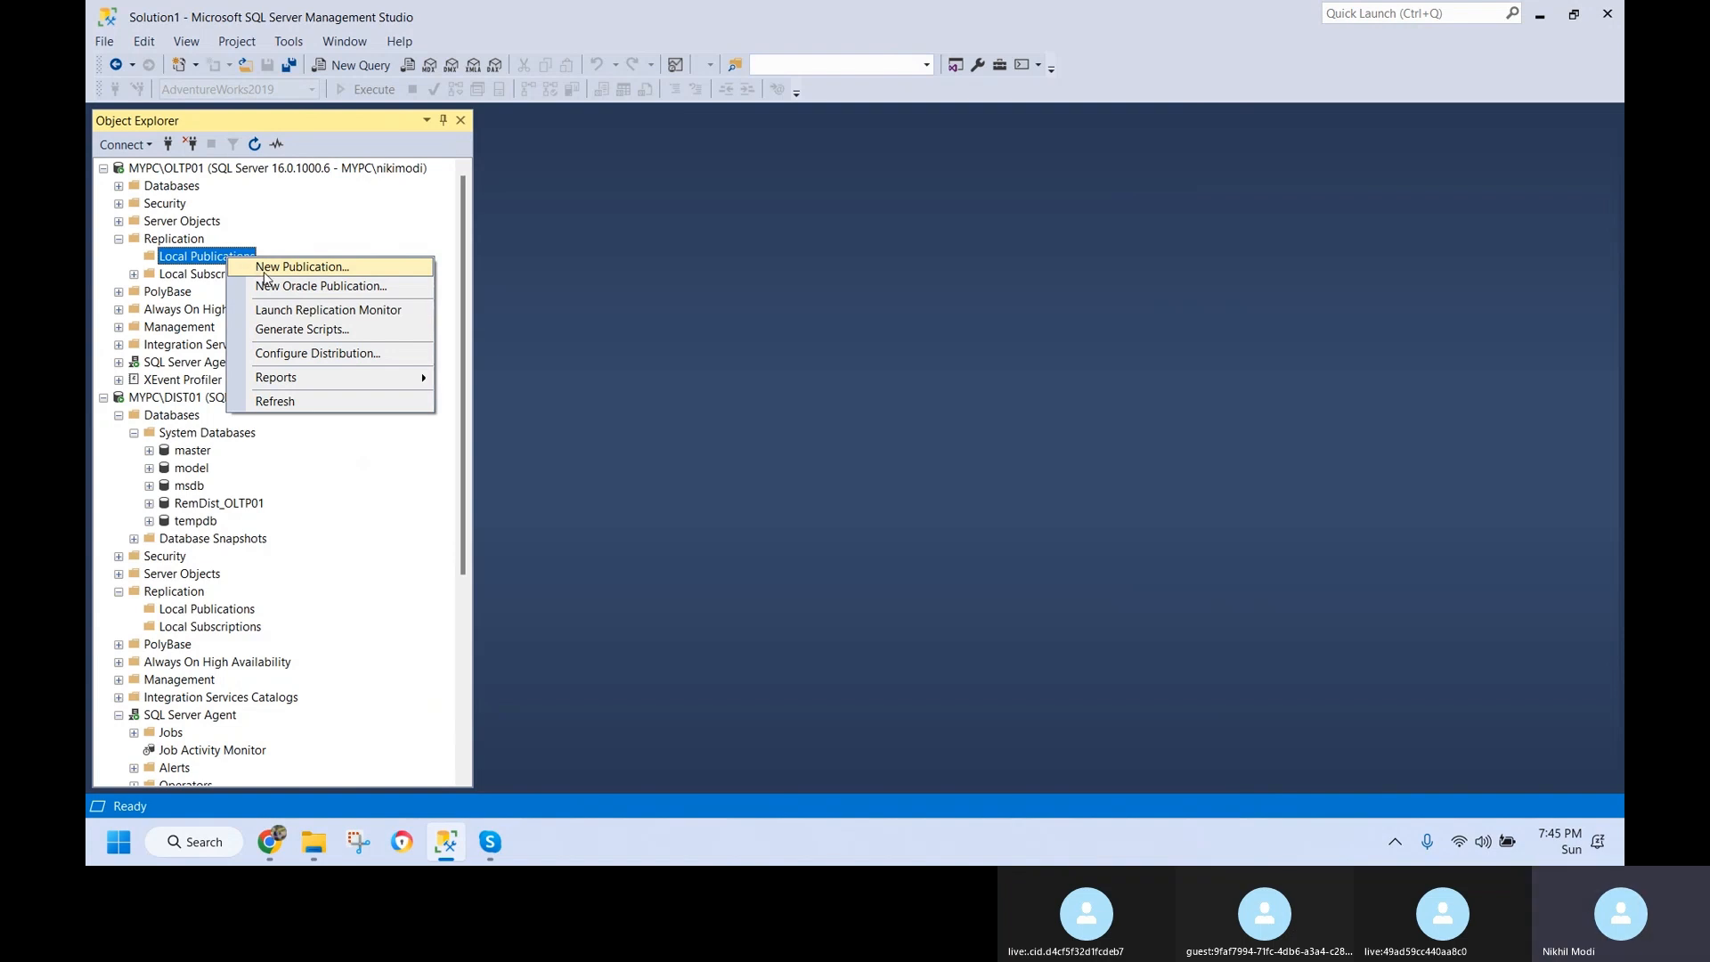
{"action": "left_click", "coordinate": [264, 268]}
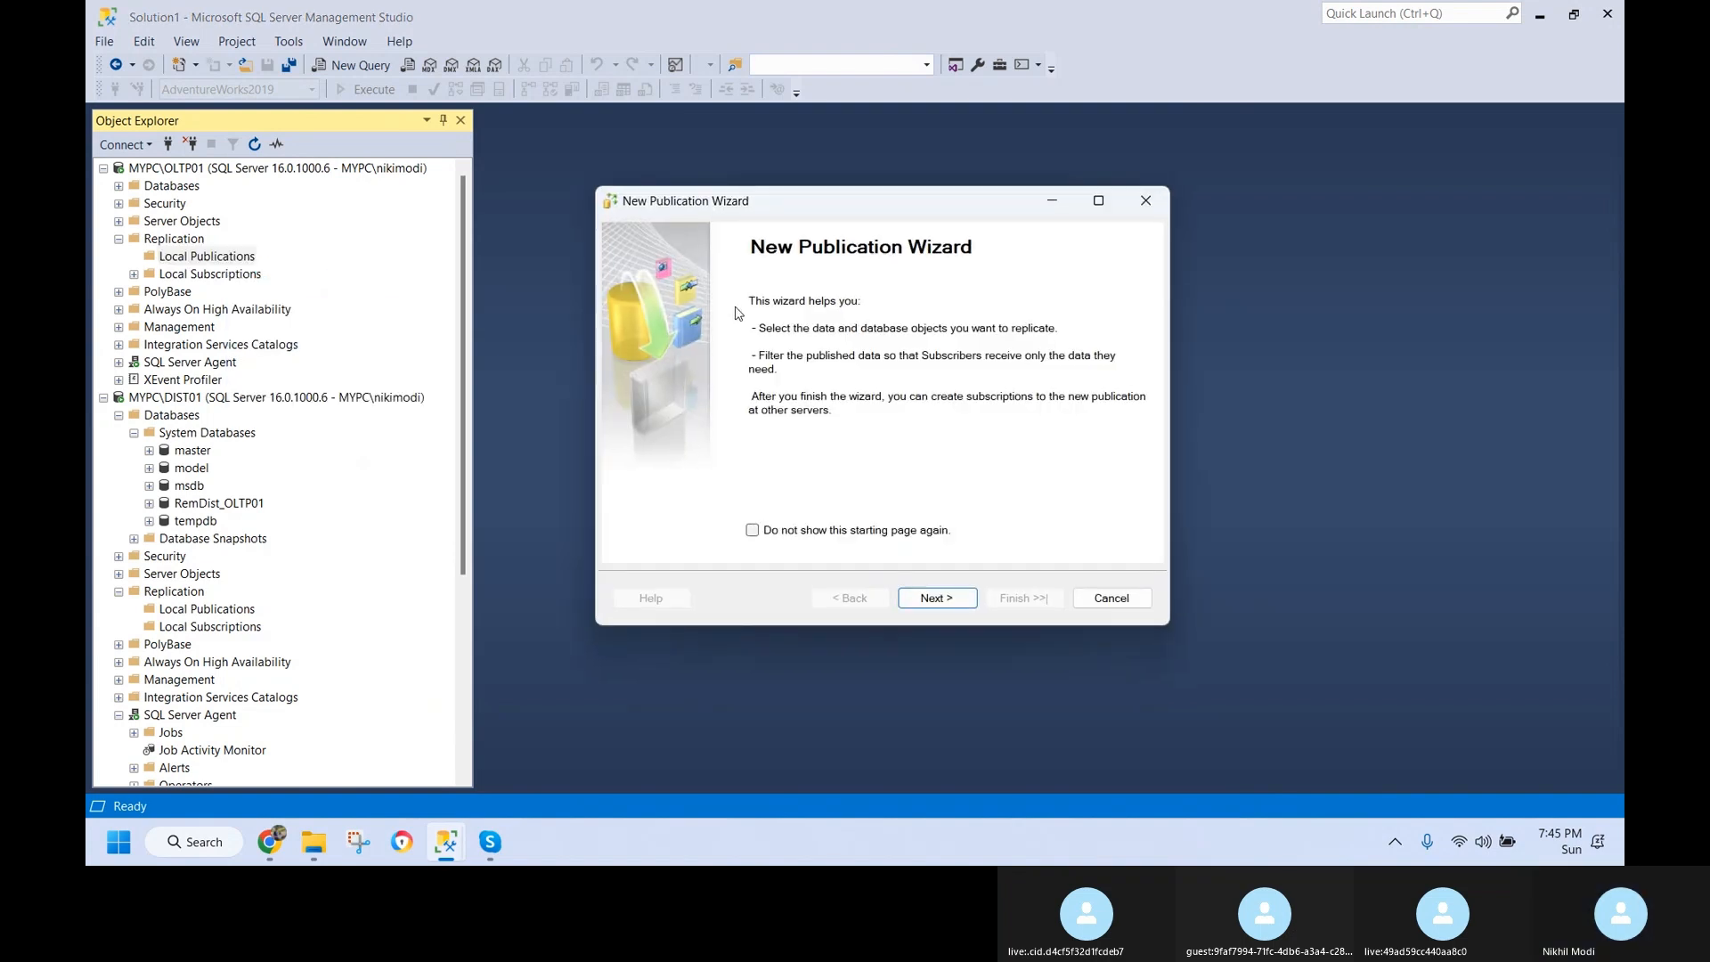
{"action": "left_click", "coordinate": [951, 598]}
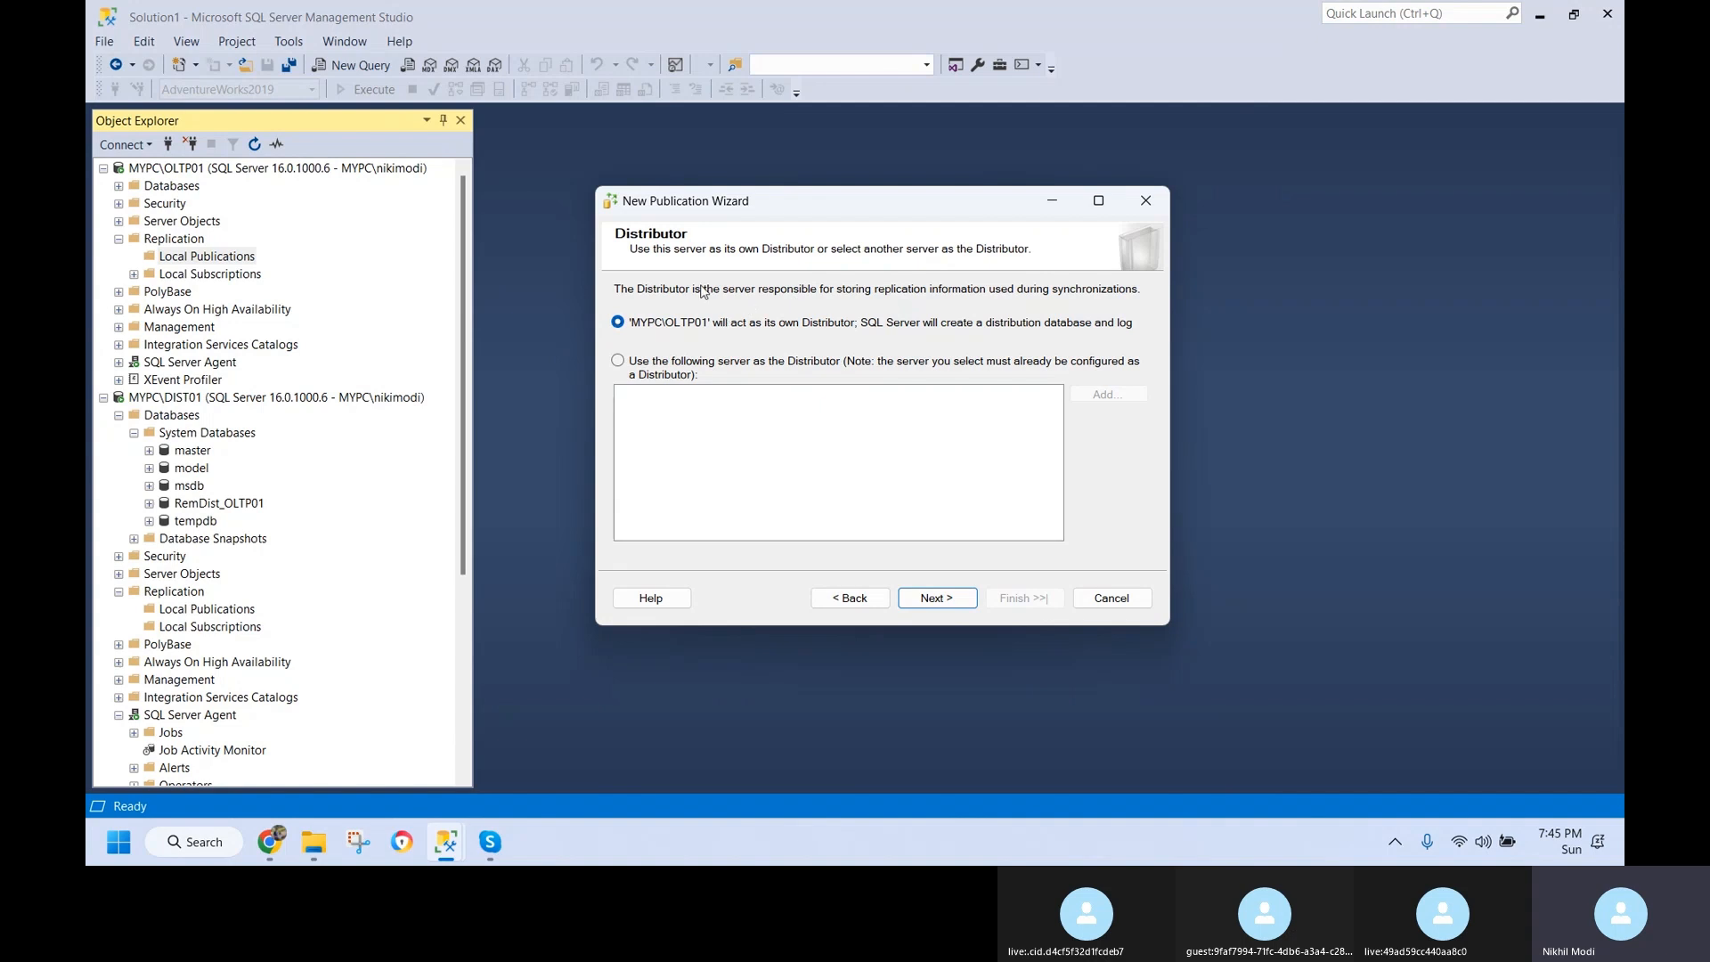
{"action": "left_click", "coordinate": [618, 362]}
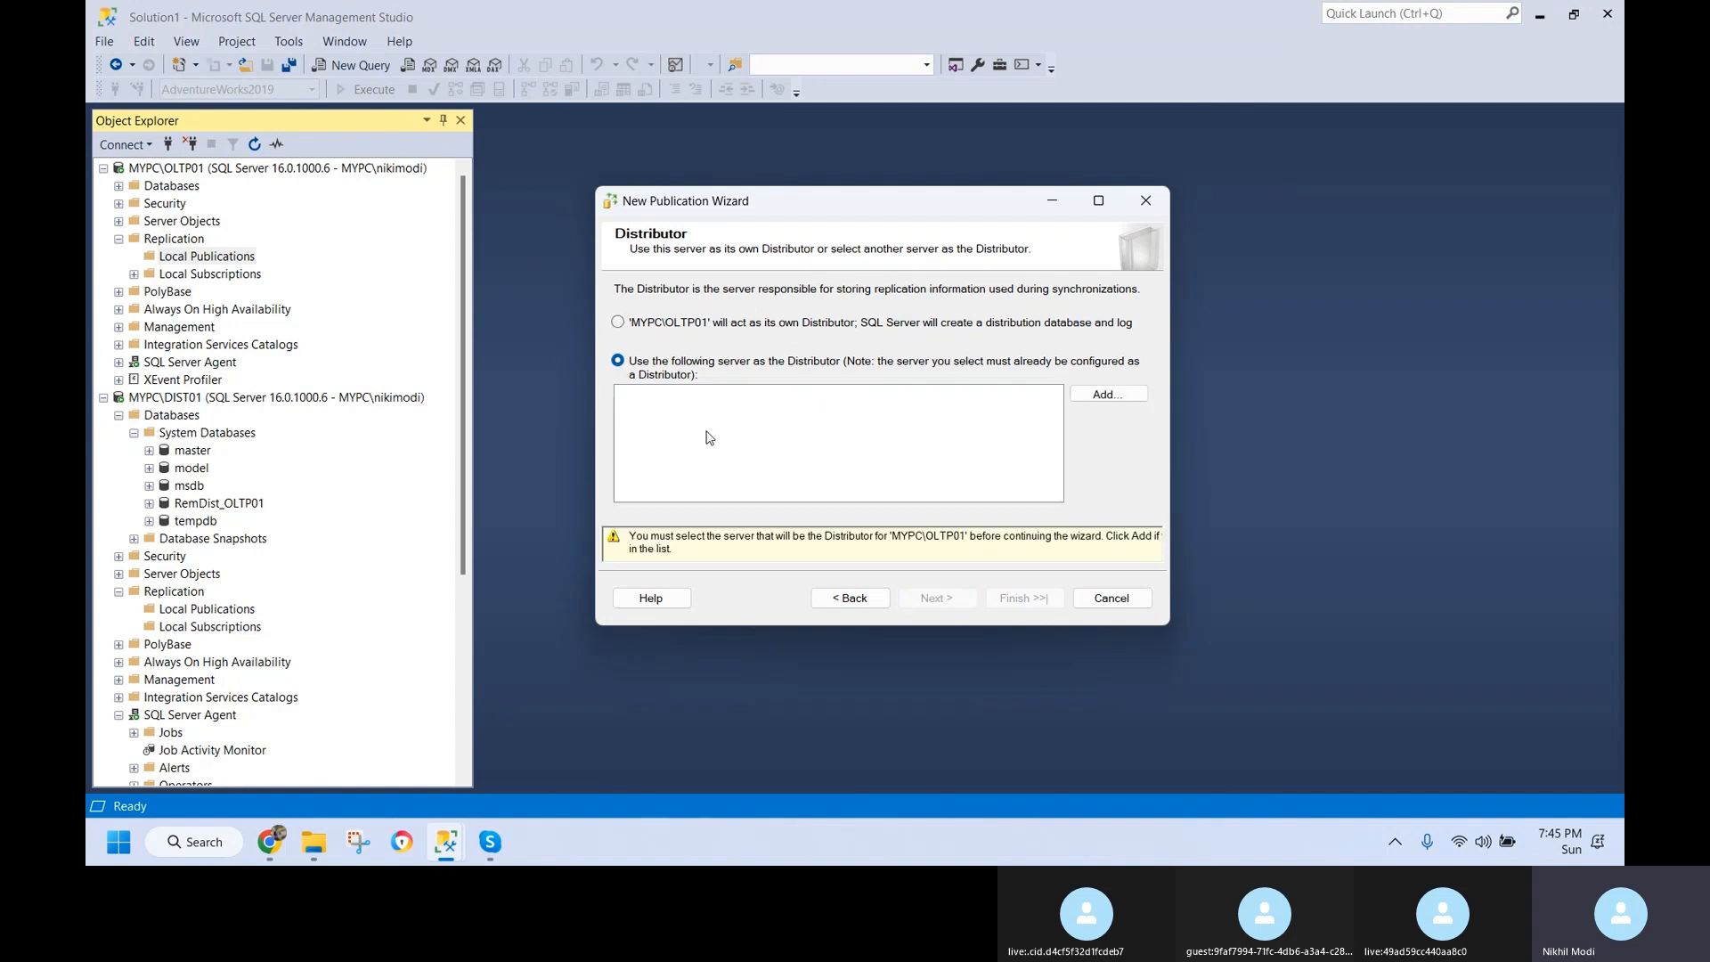
{"action": "left_click", "coordinate": [1113, 396]}
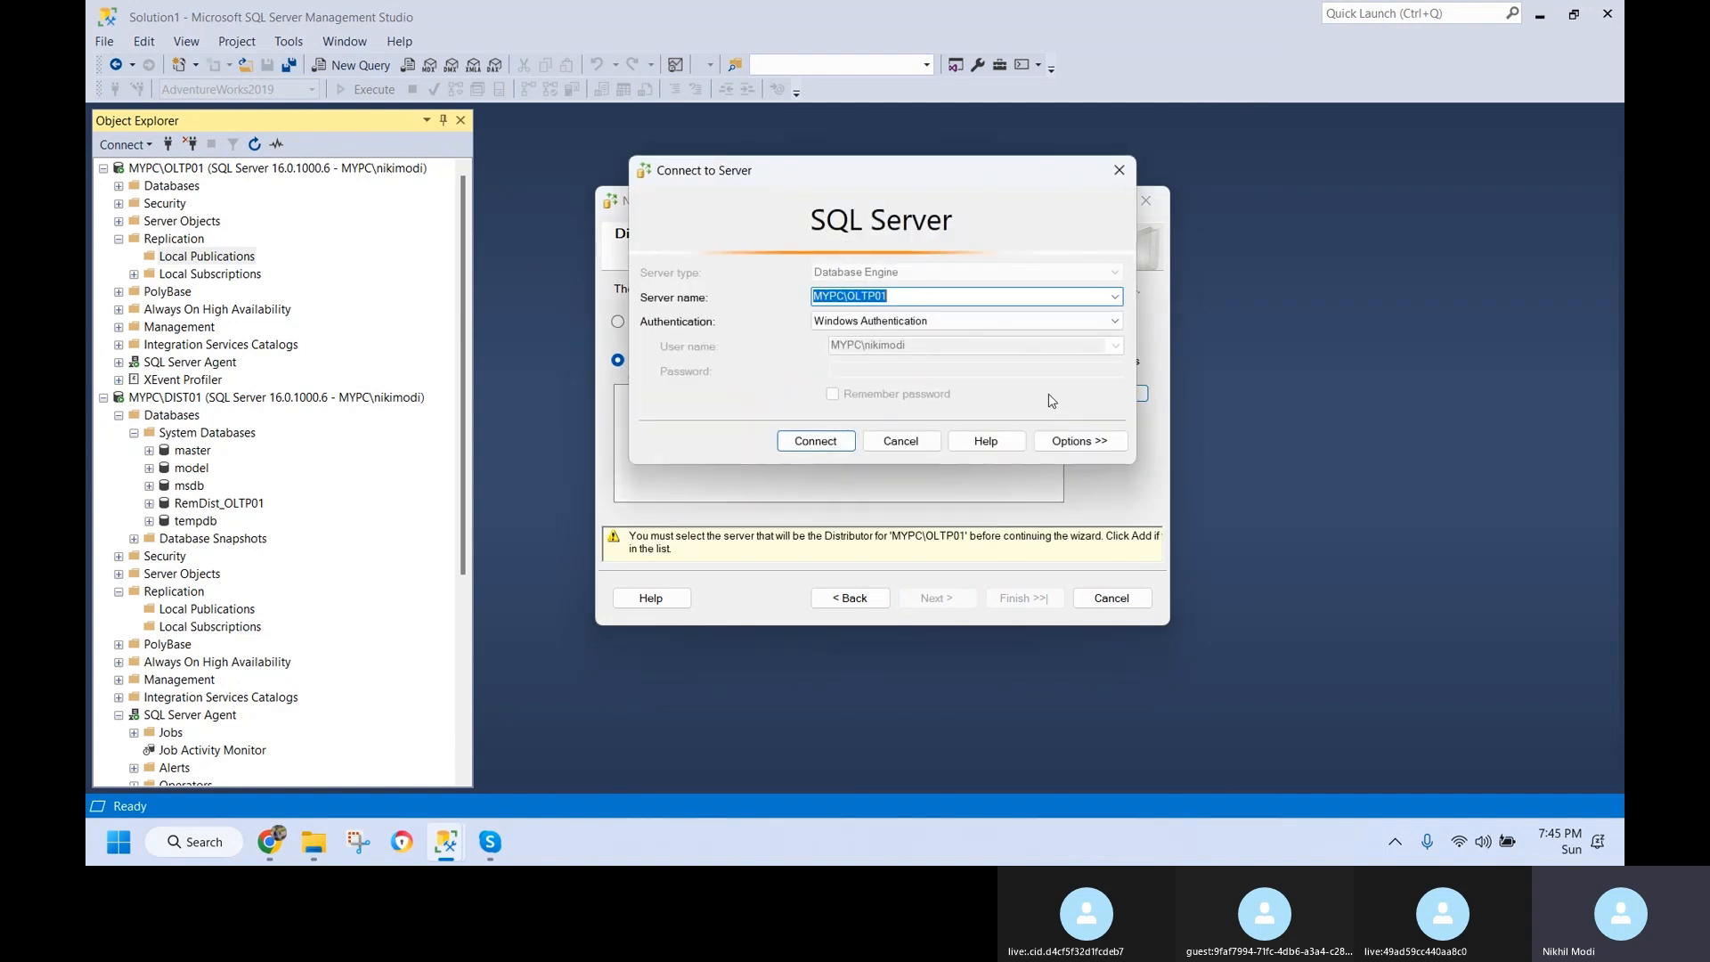
{"action": "left_click", "coordinate": [1114, 297]}
{"action": "left_click", "coordinate": [927, 327]}
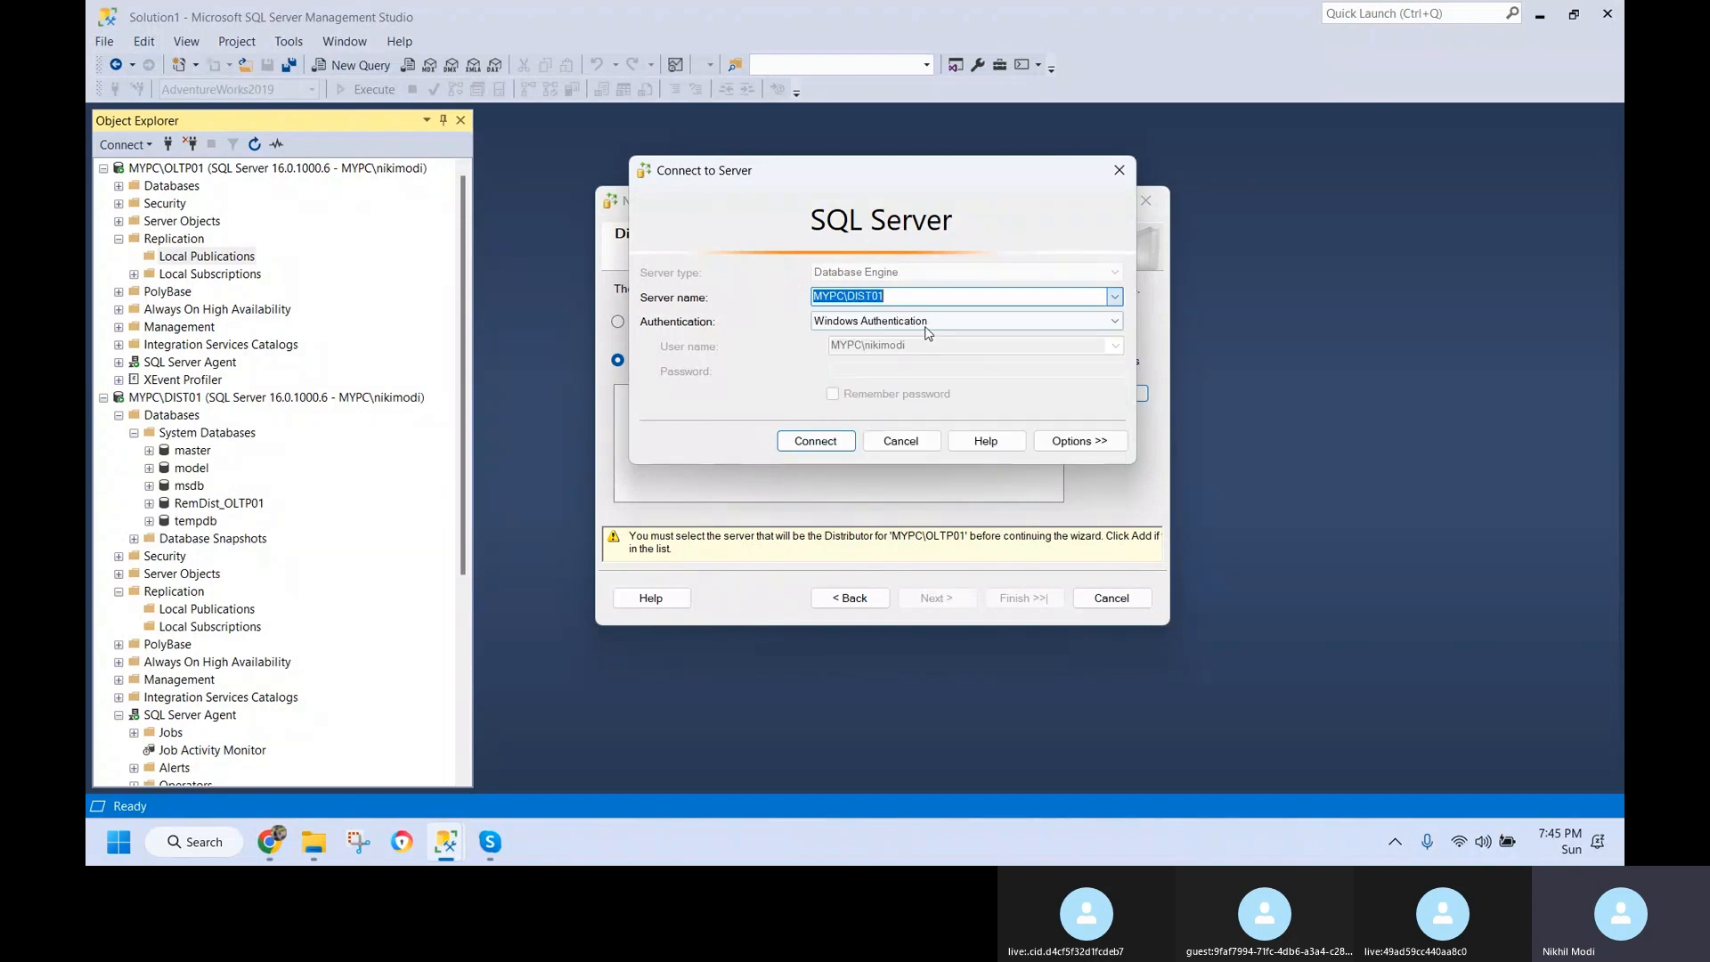
{"action": "left_click", "coordinate": [814, 442]}
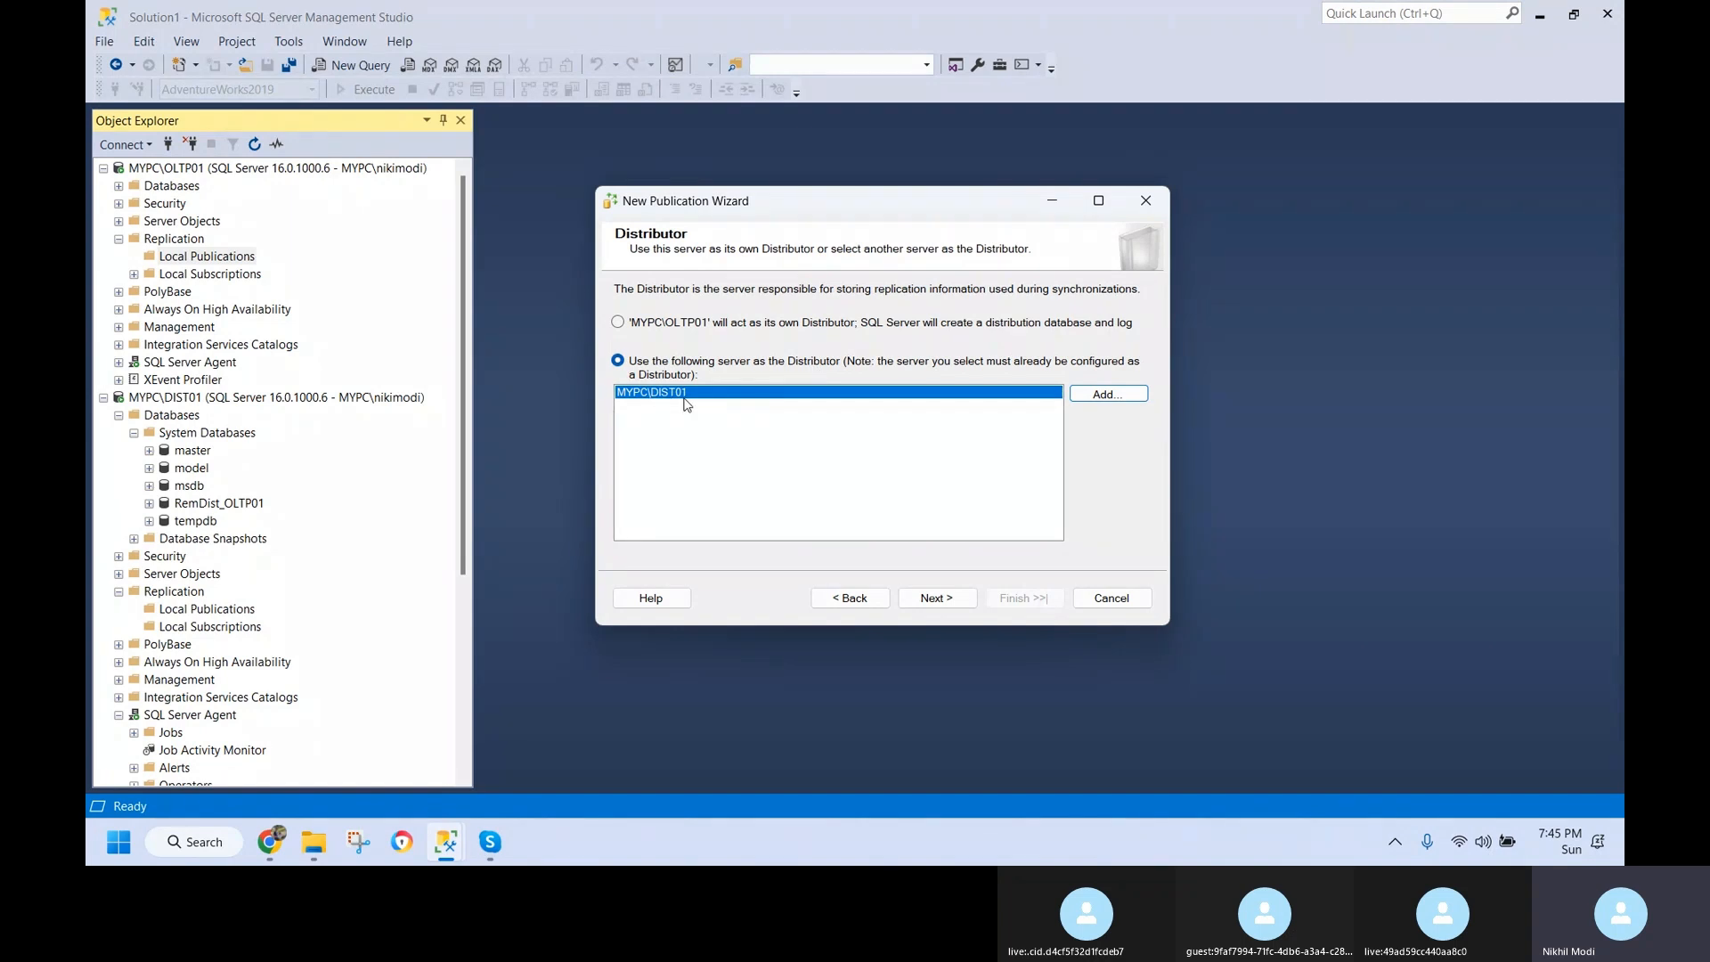
{"action": "left_click", "coordinate": [951, 597]}
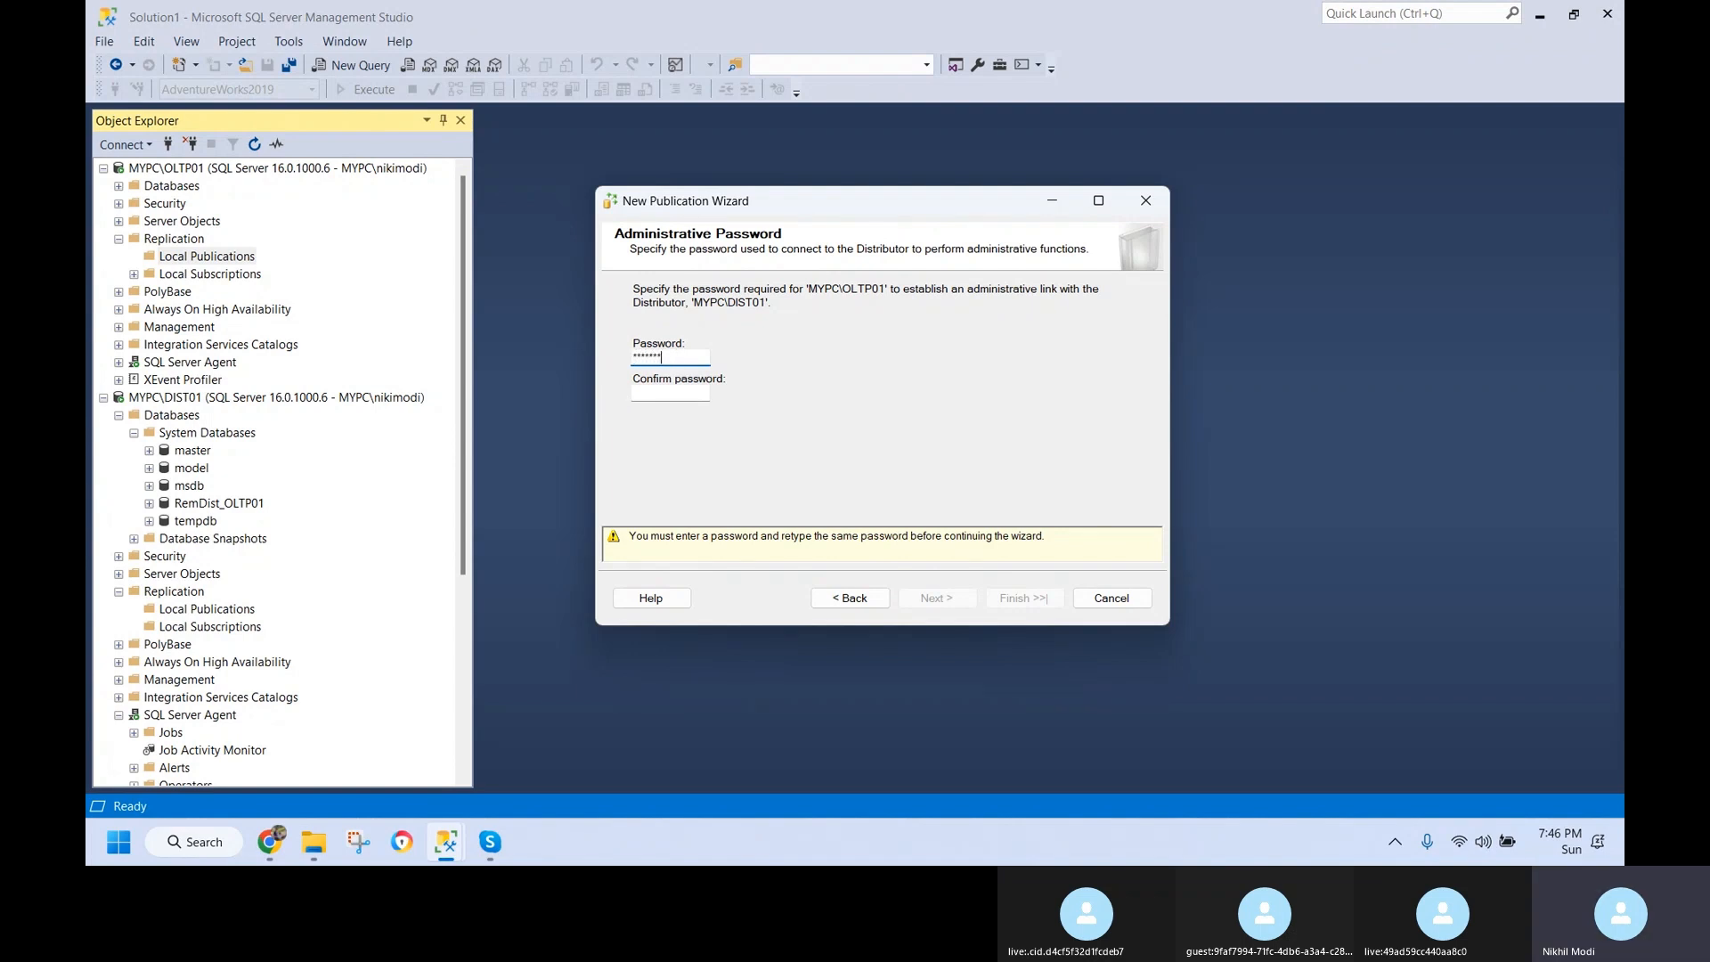
- Enter and confirm the administrative link password for the Distributor and continue to the publication database choice
{"action": "type", "text": "**"}
{"action": "key", "text": "Tab"}
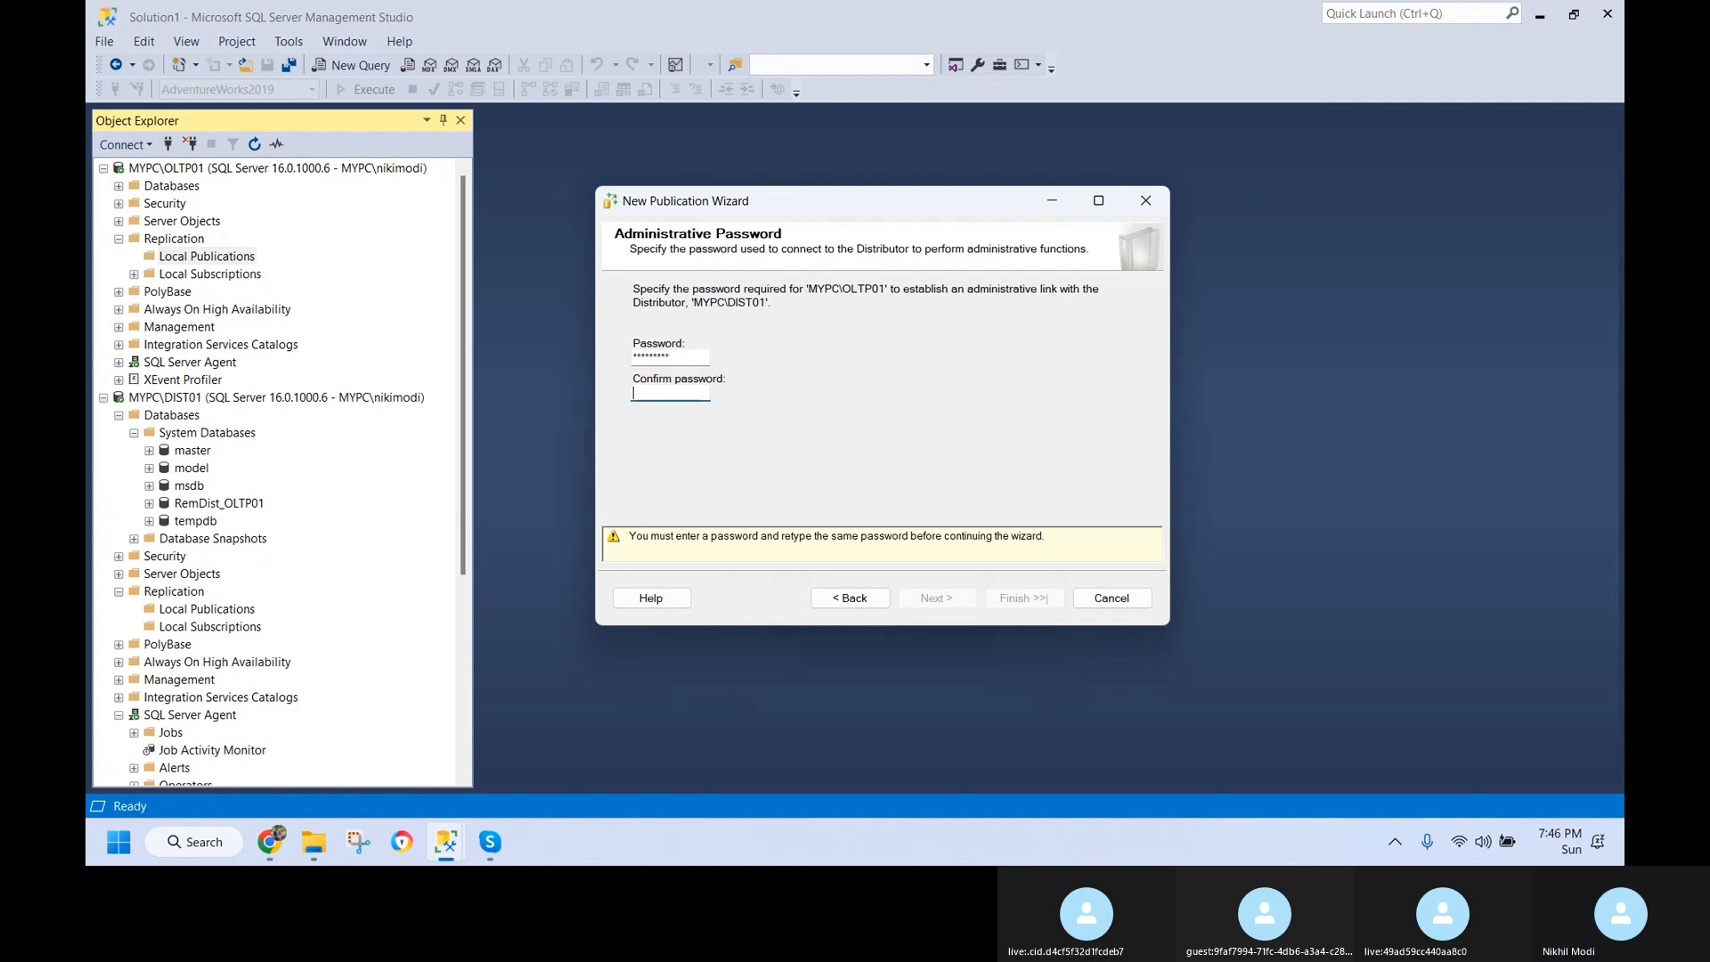
{"action": "type", "text": "*"}
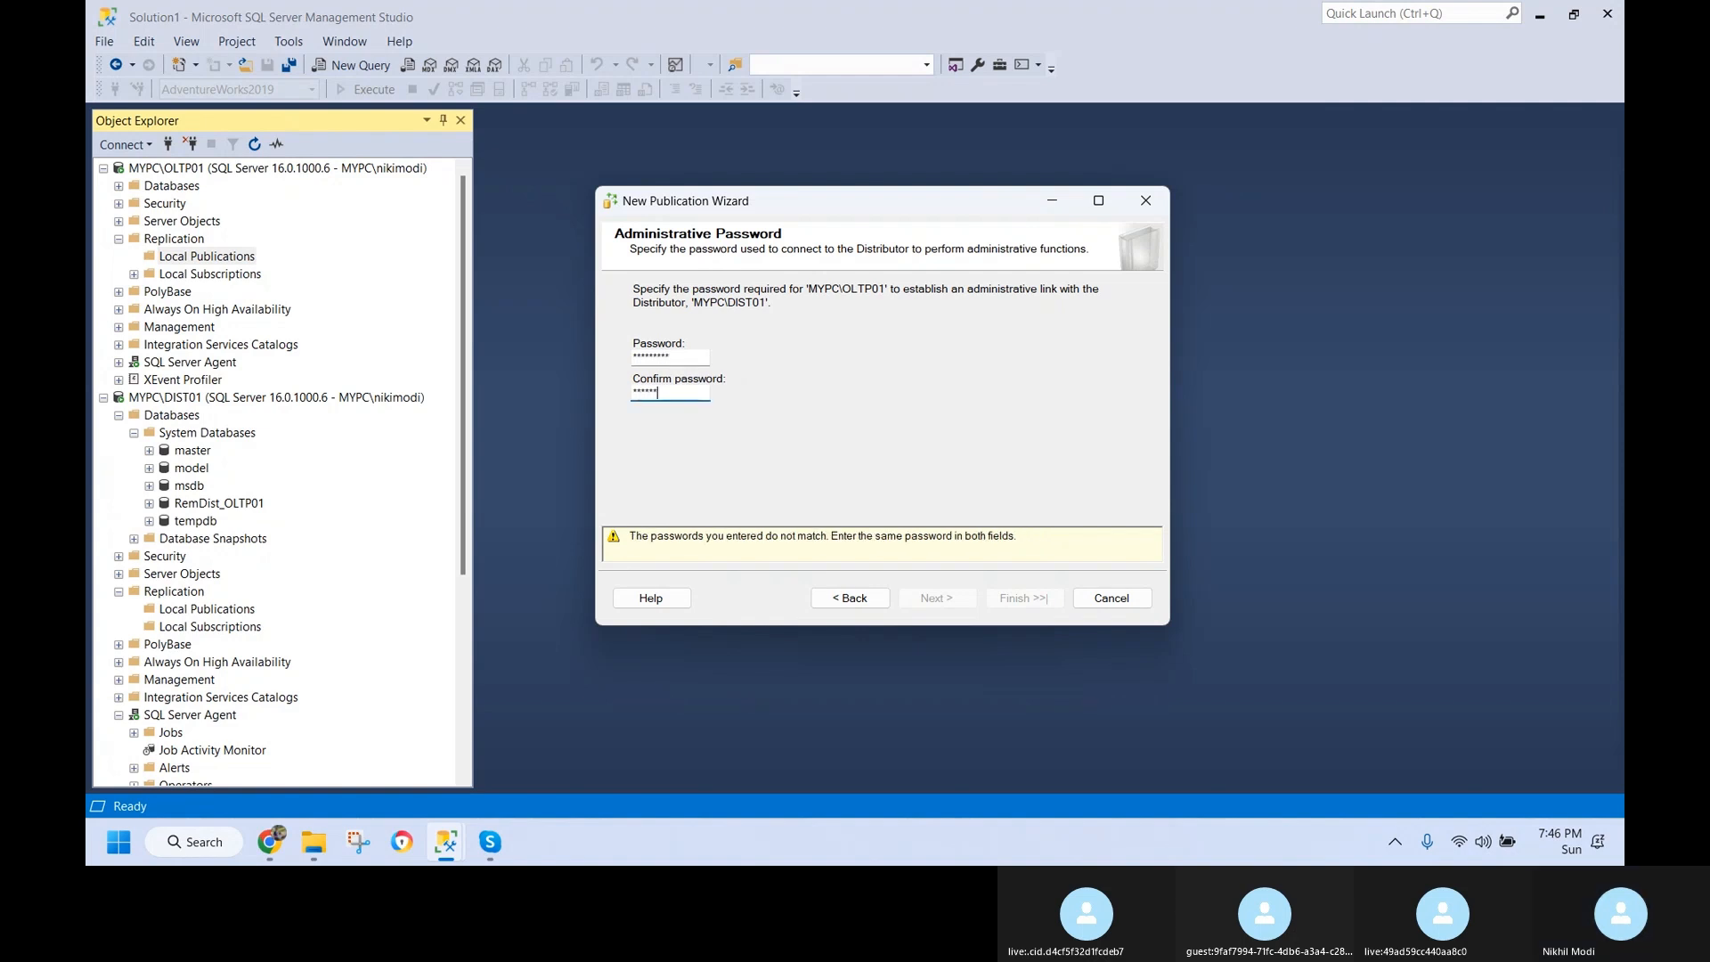
{"action": "type", "text": "********"}
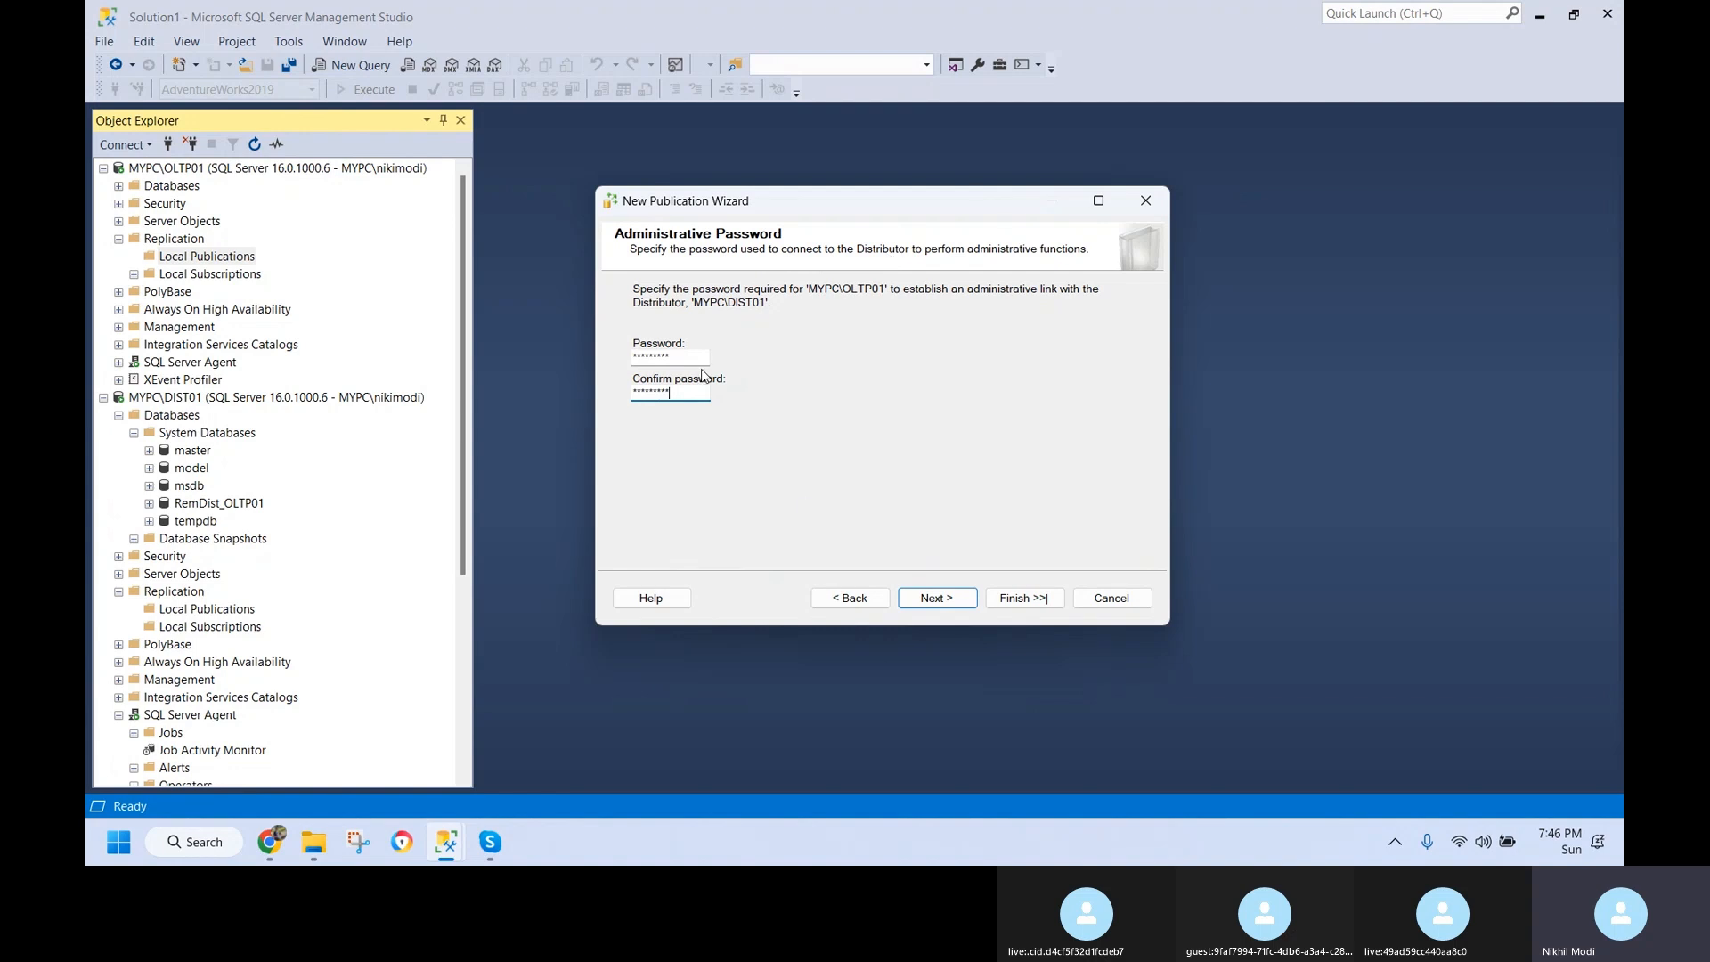
{"action": "left_click", "coordinate": [937, 597]}
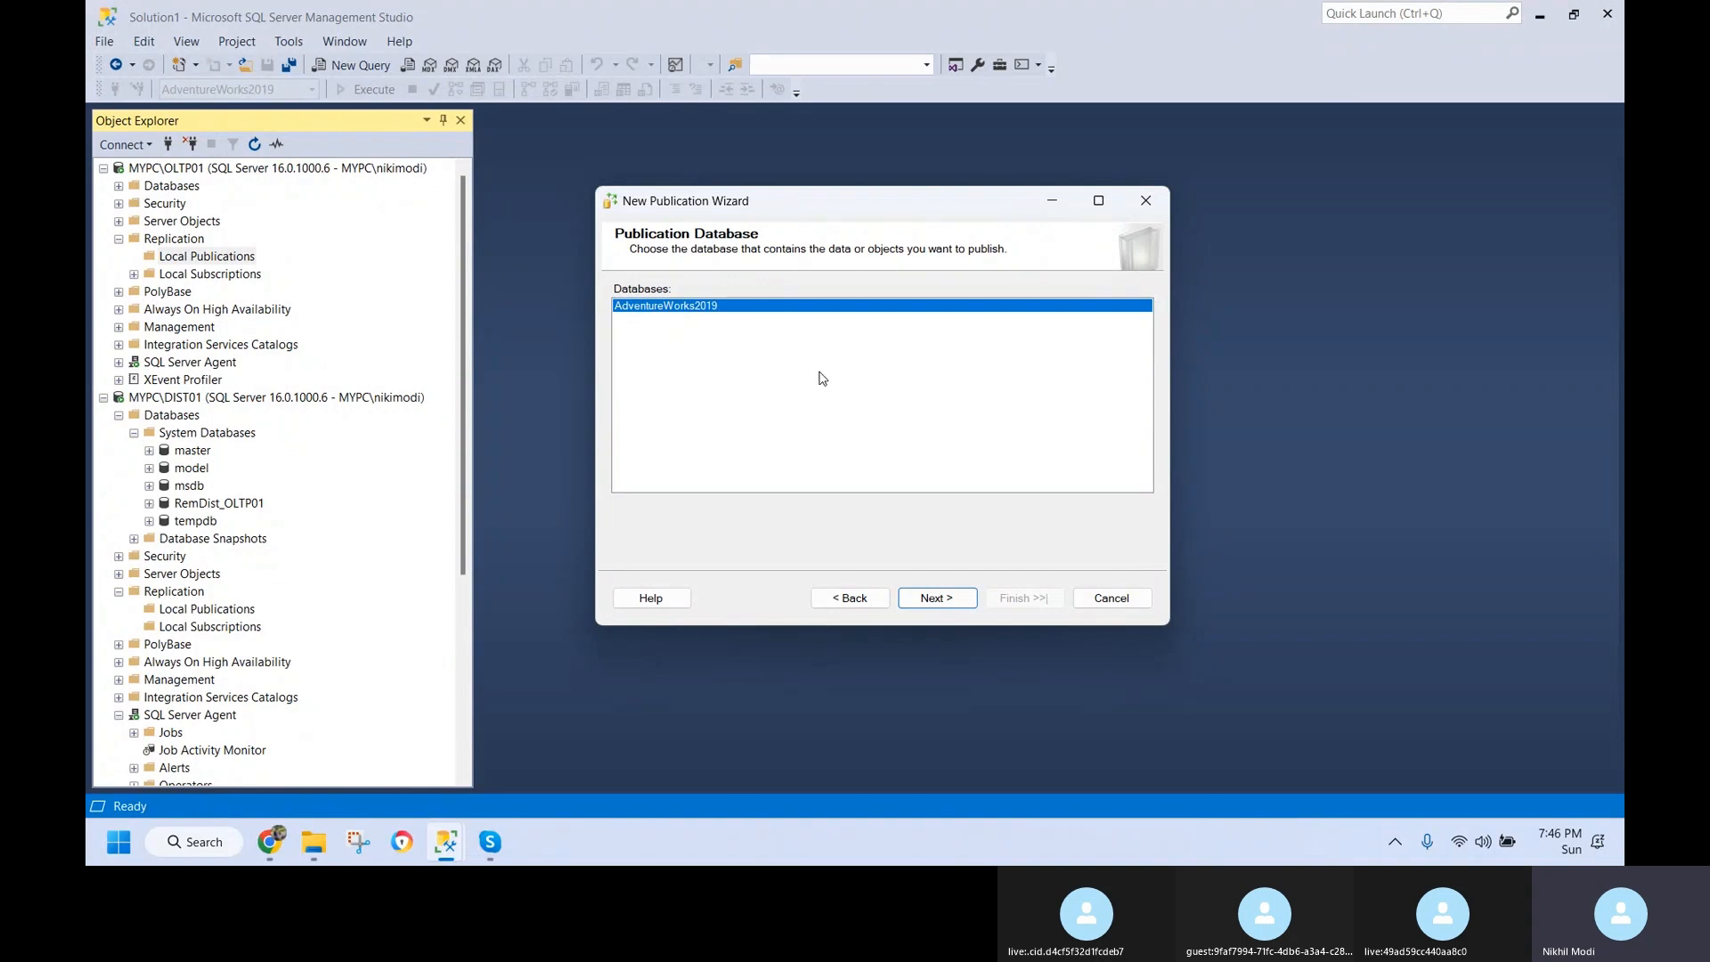
- Accept AdventureWorks2019 as the publication database and choose Snapshot publication as the publication type
{"action": "left_click", "coordinate": [937, 613]}
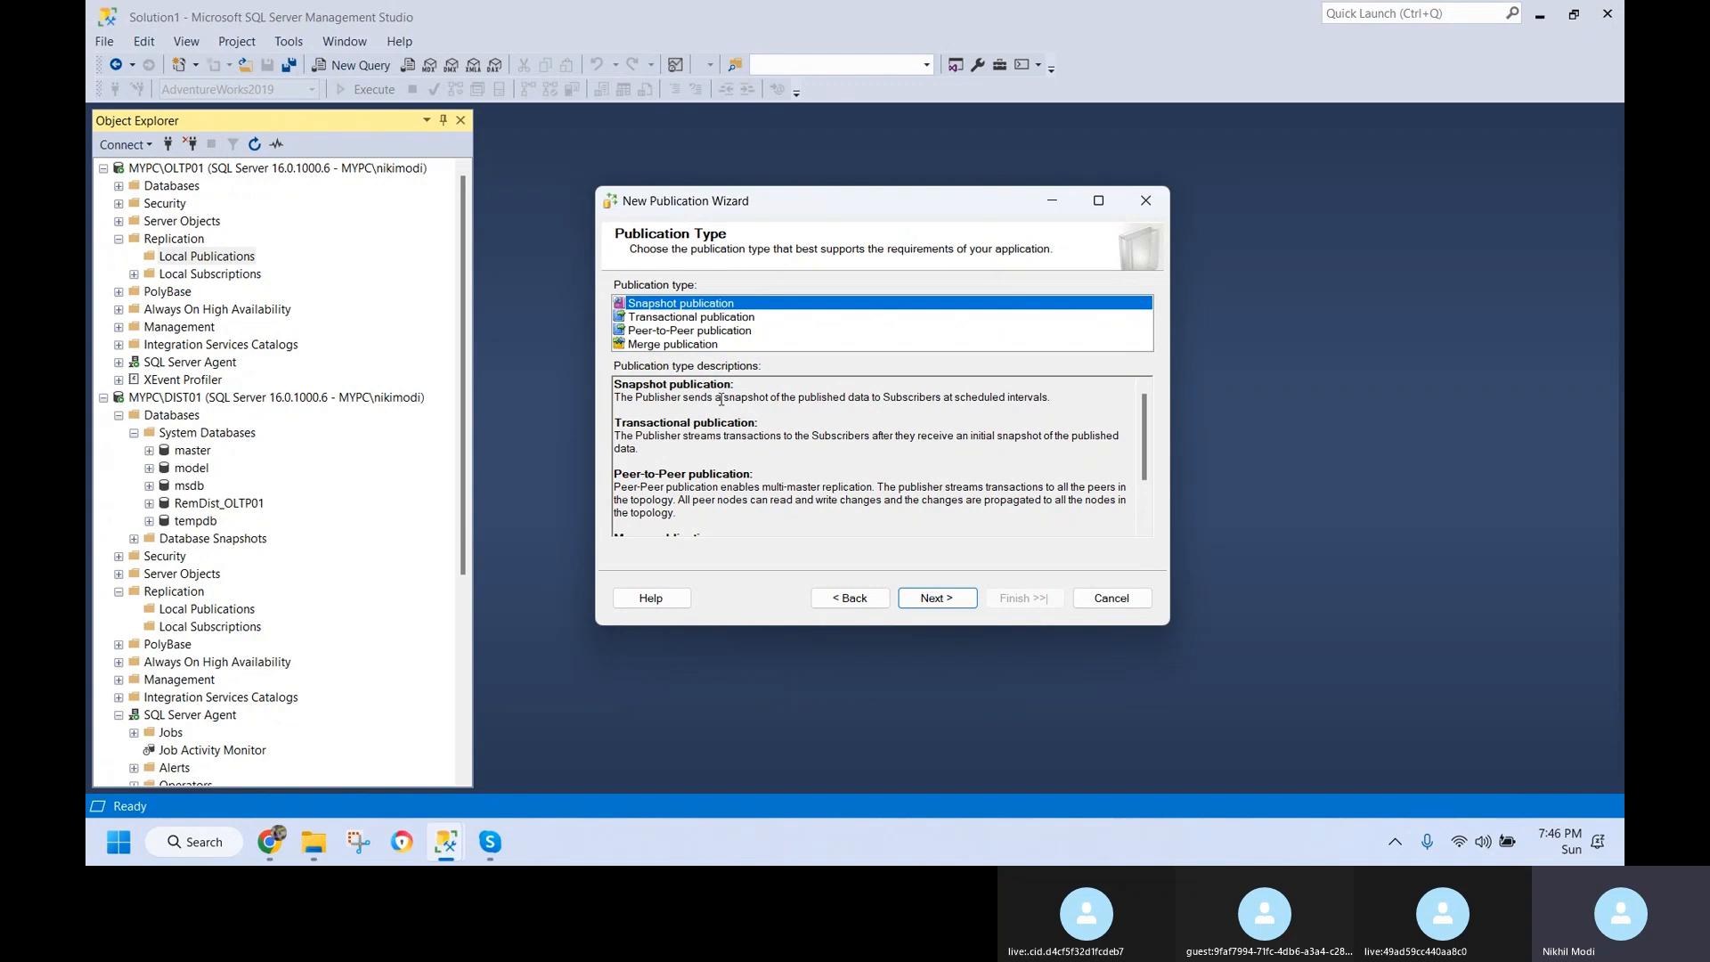
{"action": "left_click_drag", "start_coordinate": [721, 400], "coordinate": [864, 402]}
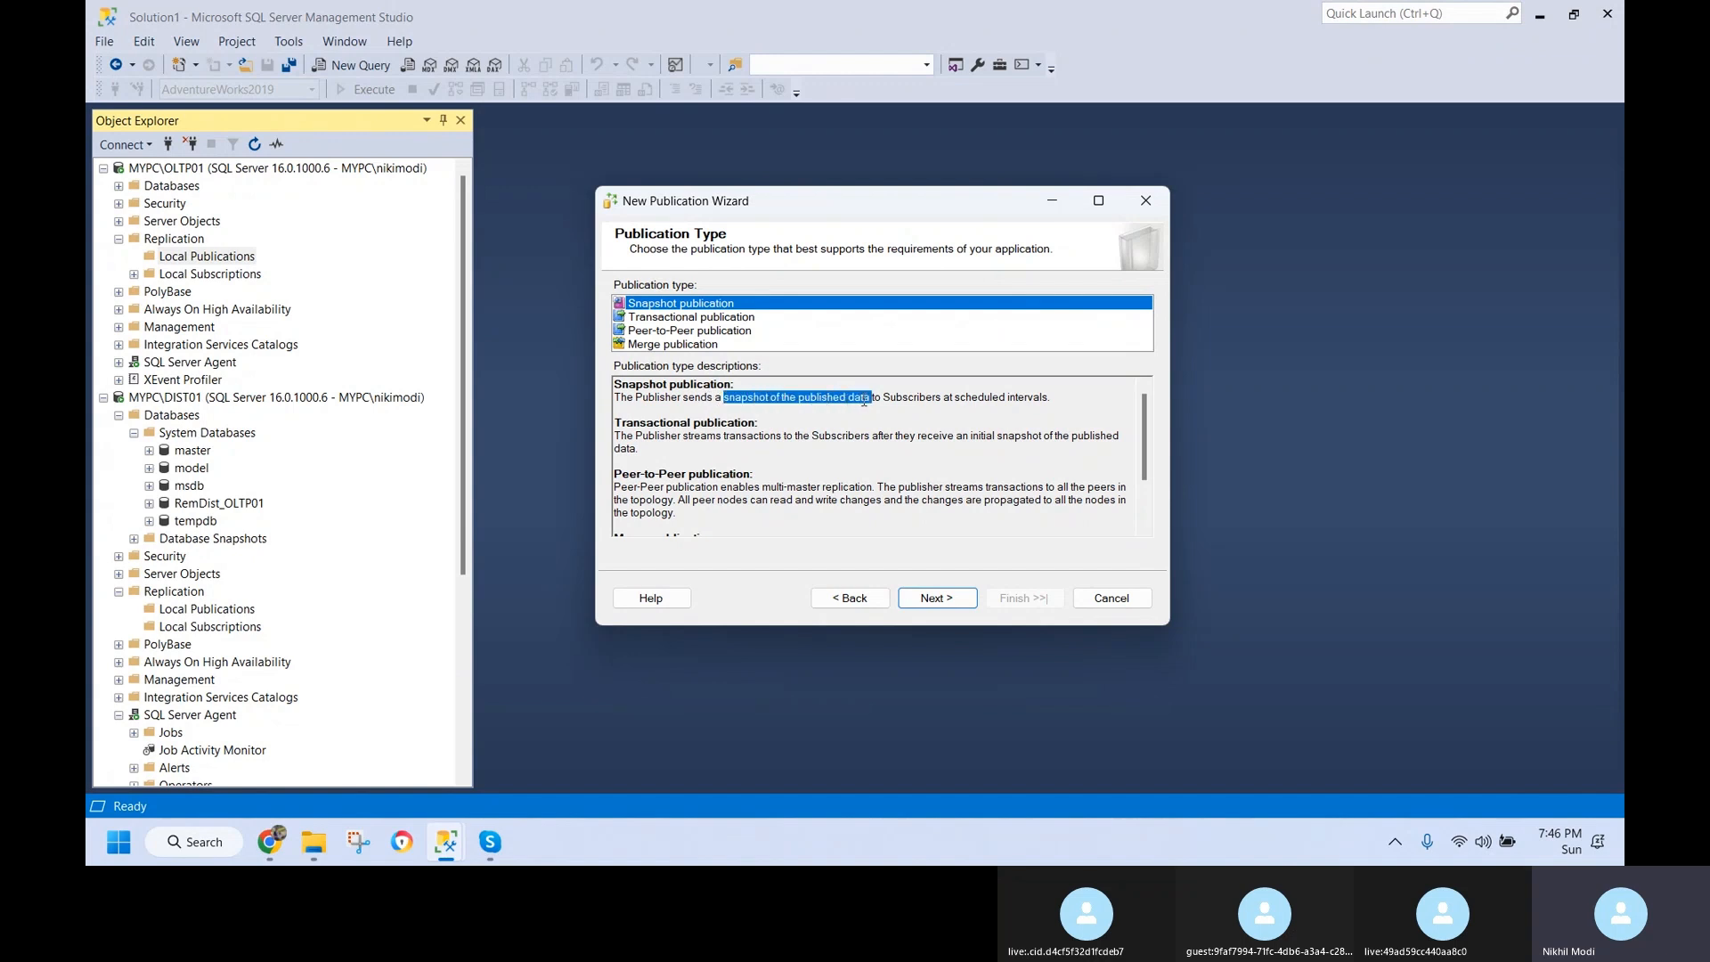
{"action": "left_click", "coordinate": [687, 307]}
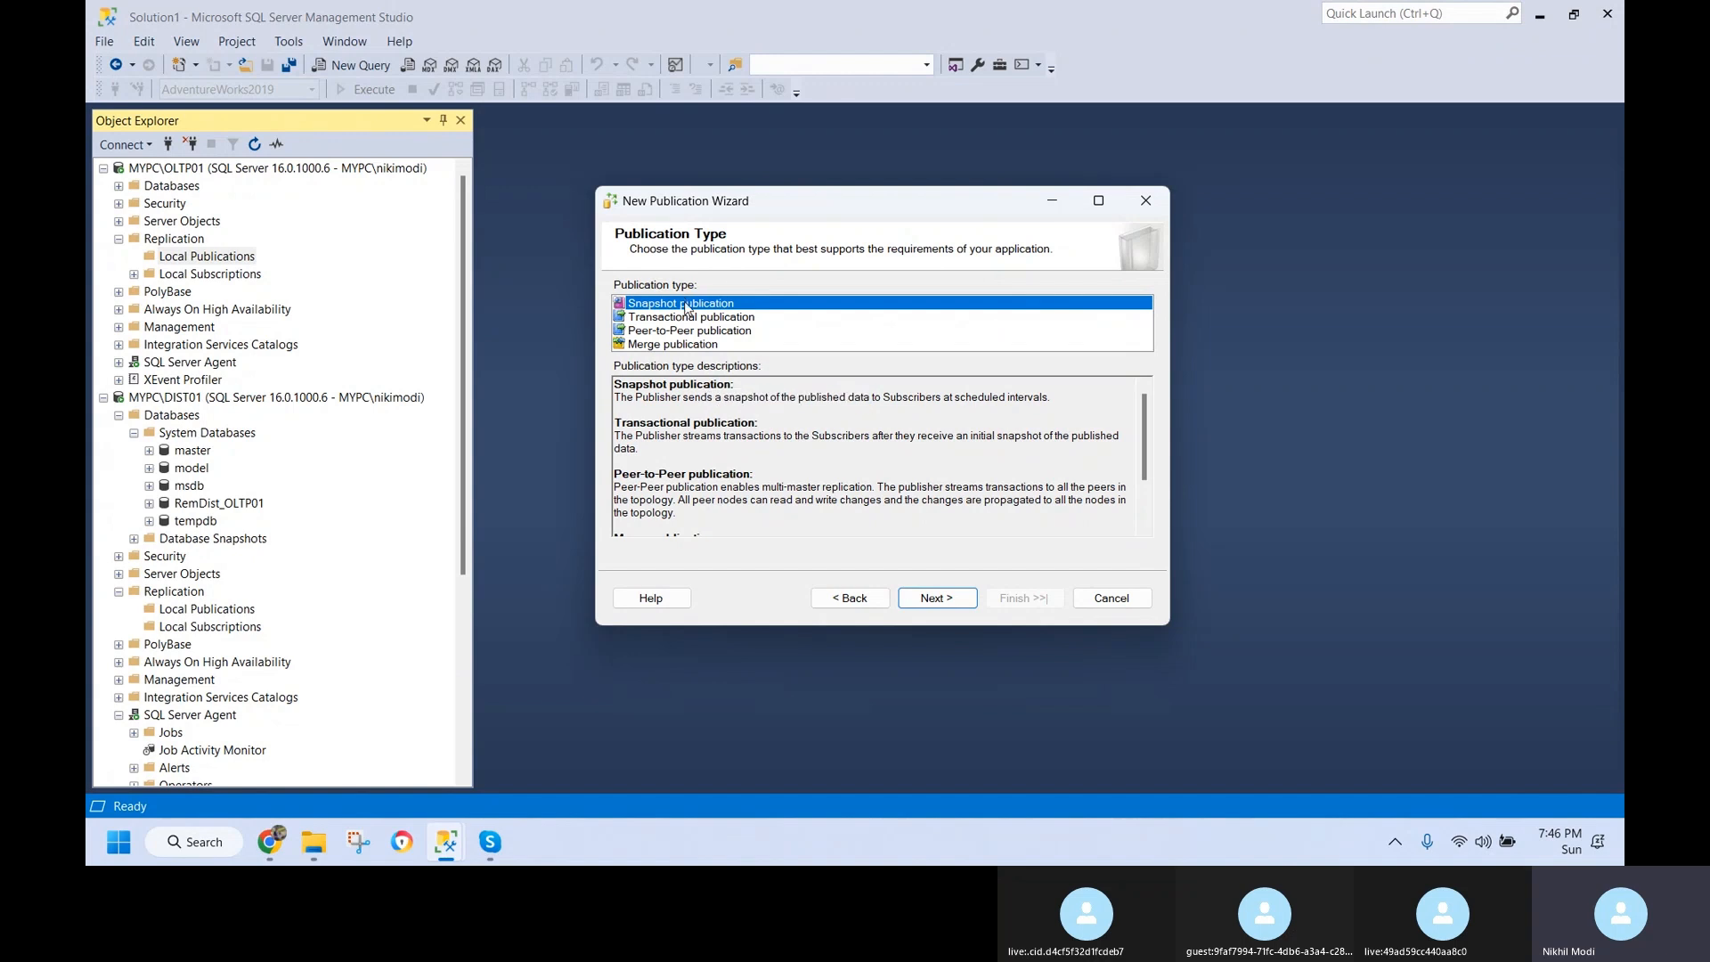
{"action": "left_click", "coordinate": [954, 607]}
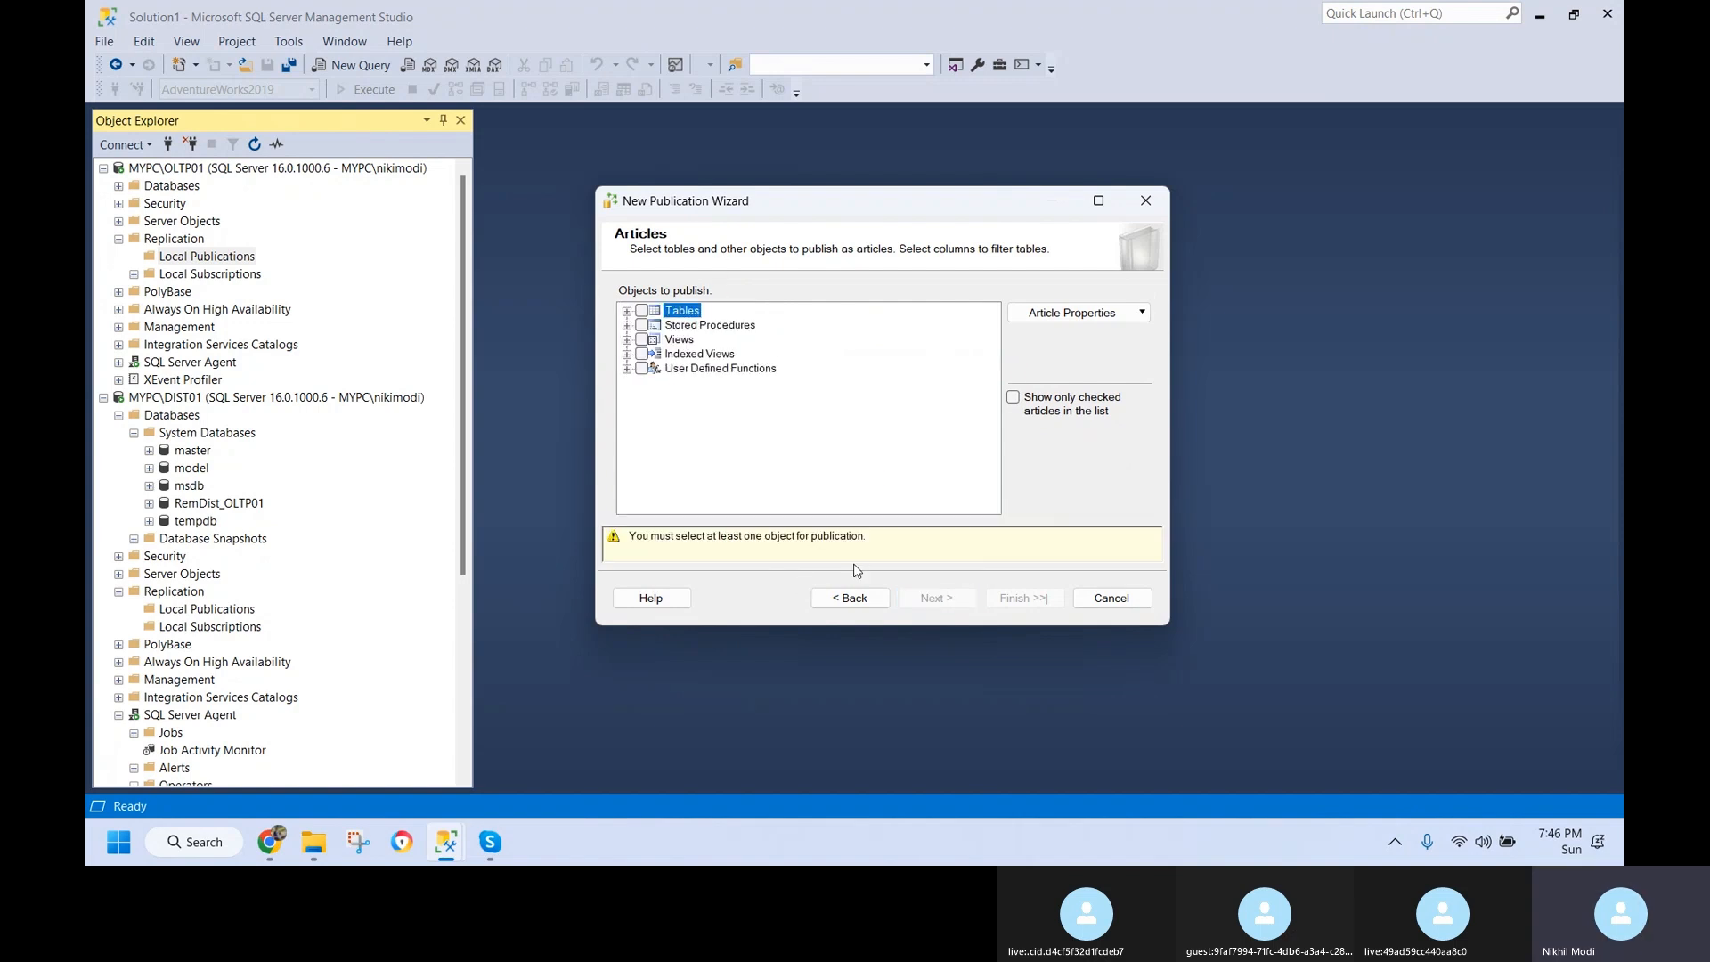
- Expand the Tables list of publishable objects, maximize the wizard and look through all the tables without selecting any
{"action": "left_click", "coordinate": [627, 311]}
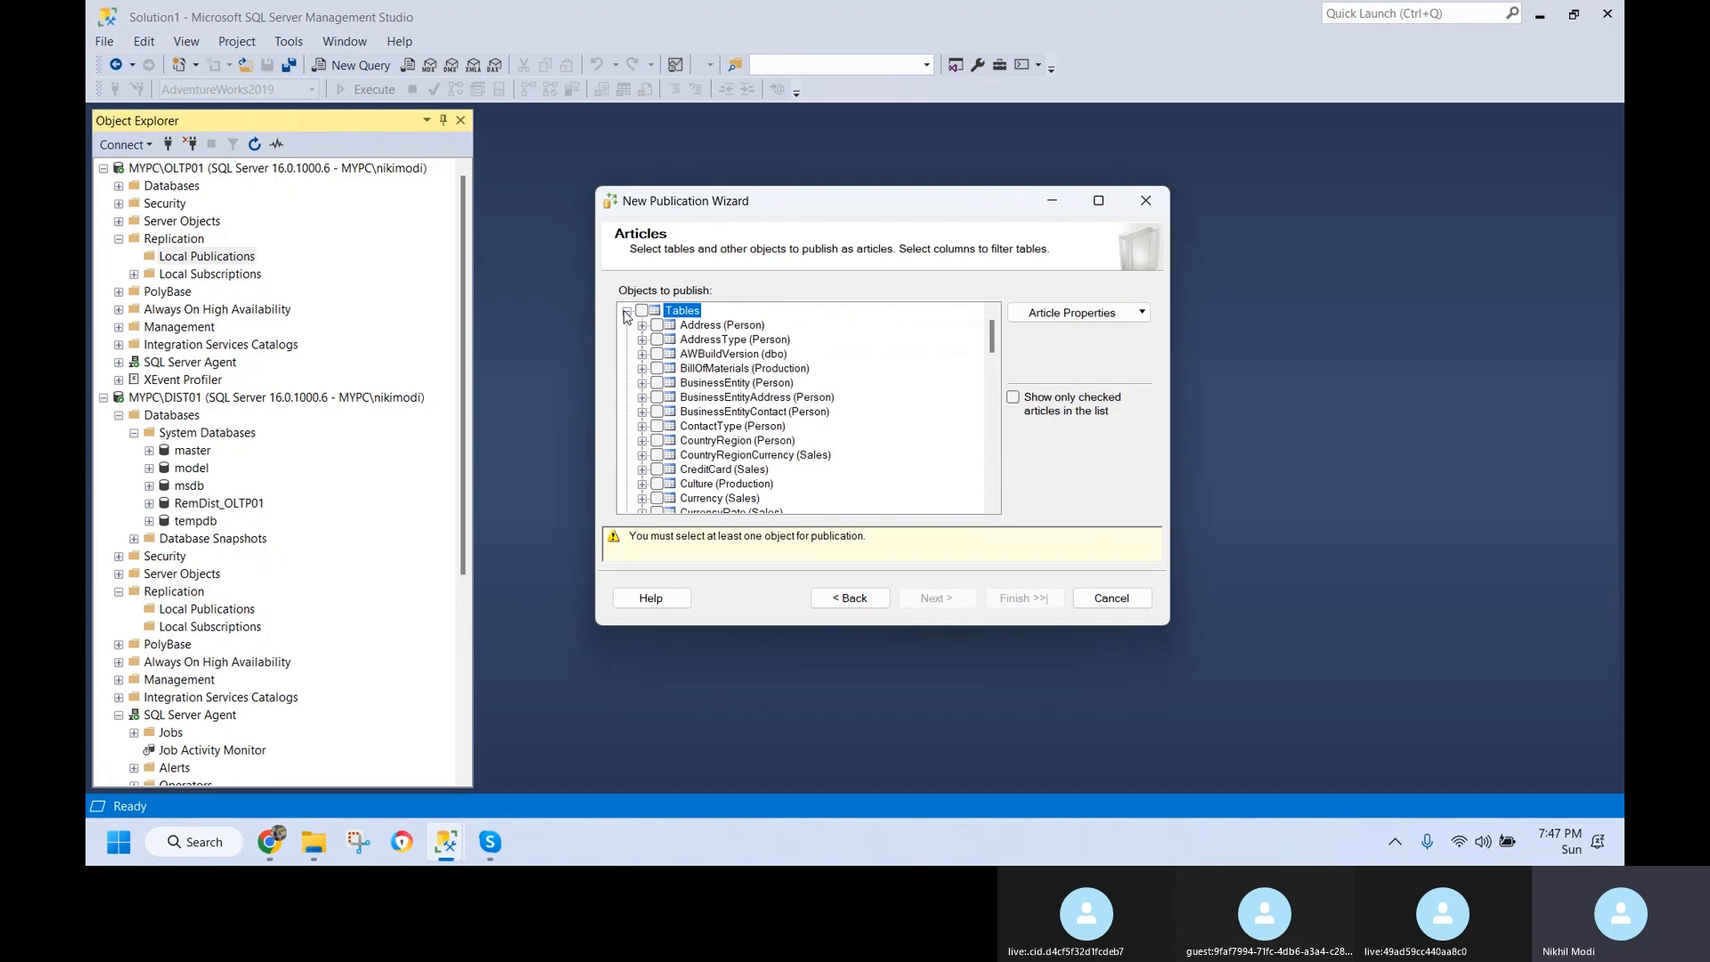
{"action": "left_click", "coordinate": [1101, 202]}
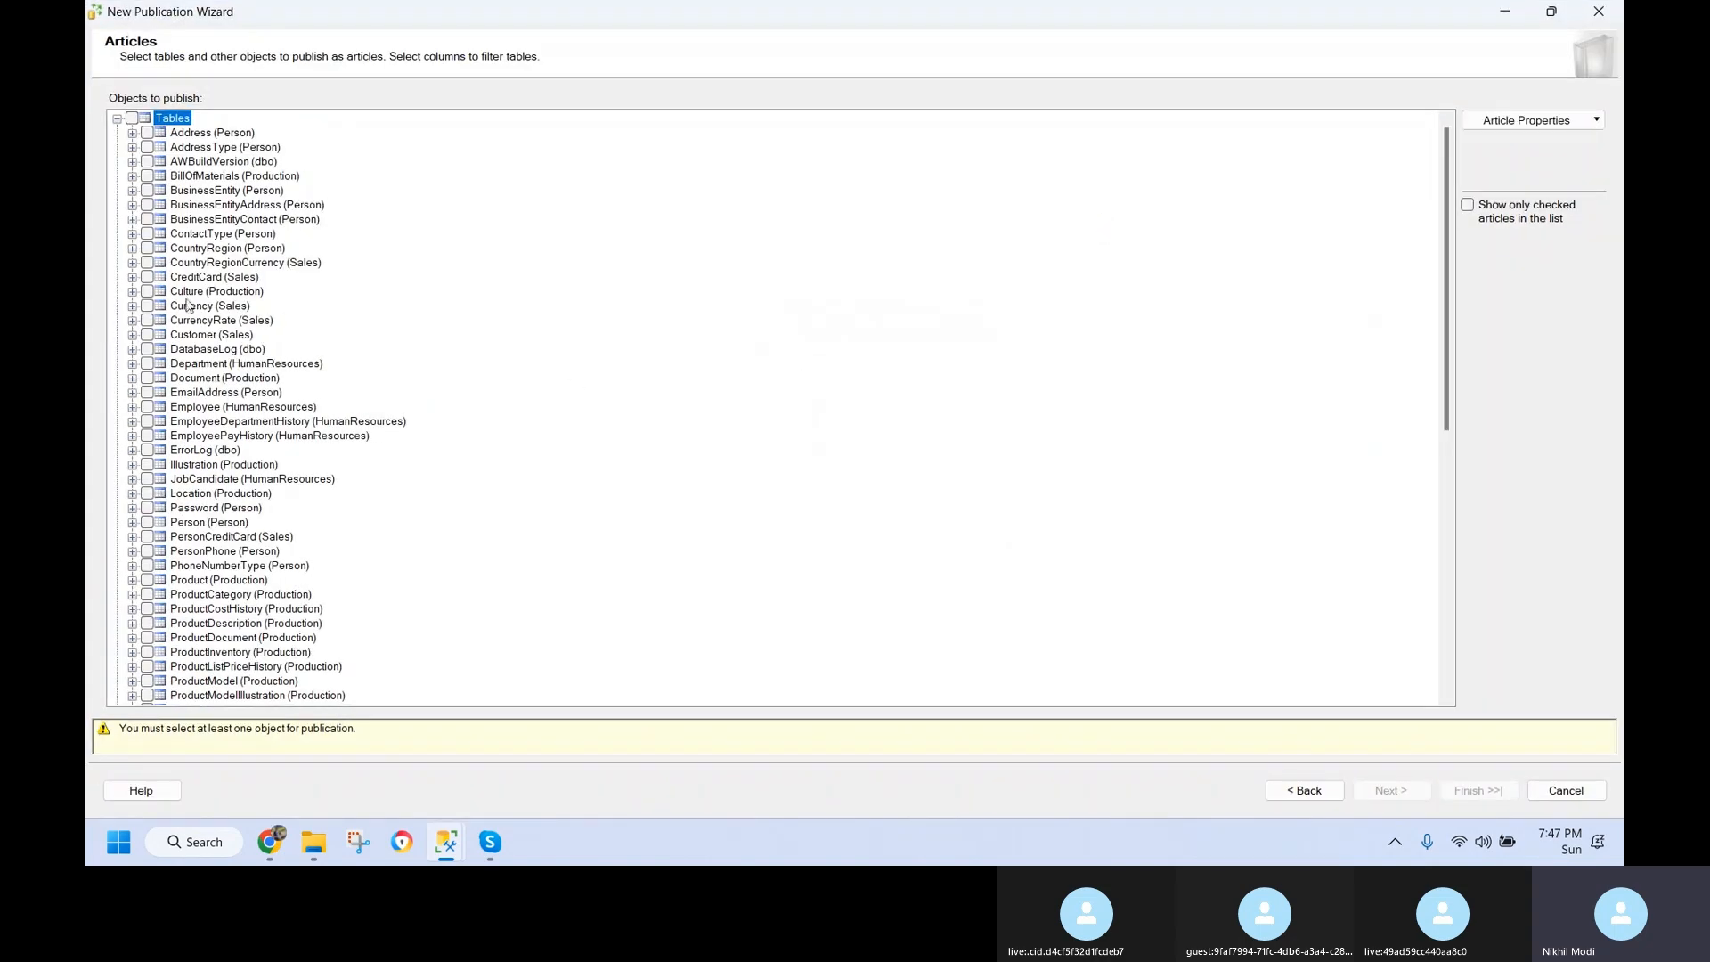
{"action": "scroll", "coordinate": [252, 595], "scroll_direction": "down", "scroll_amount": 13}
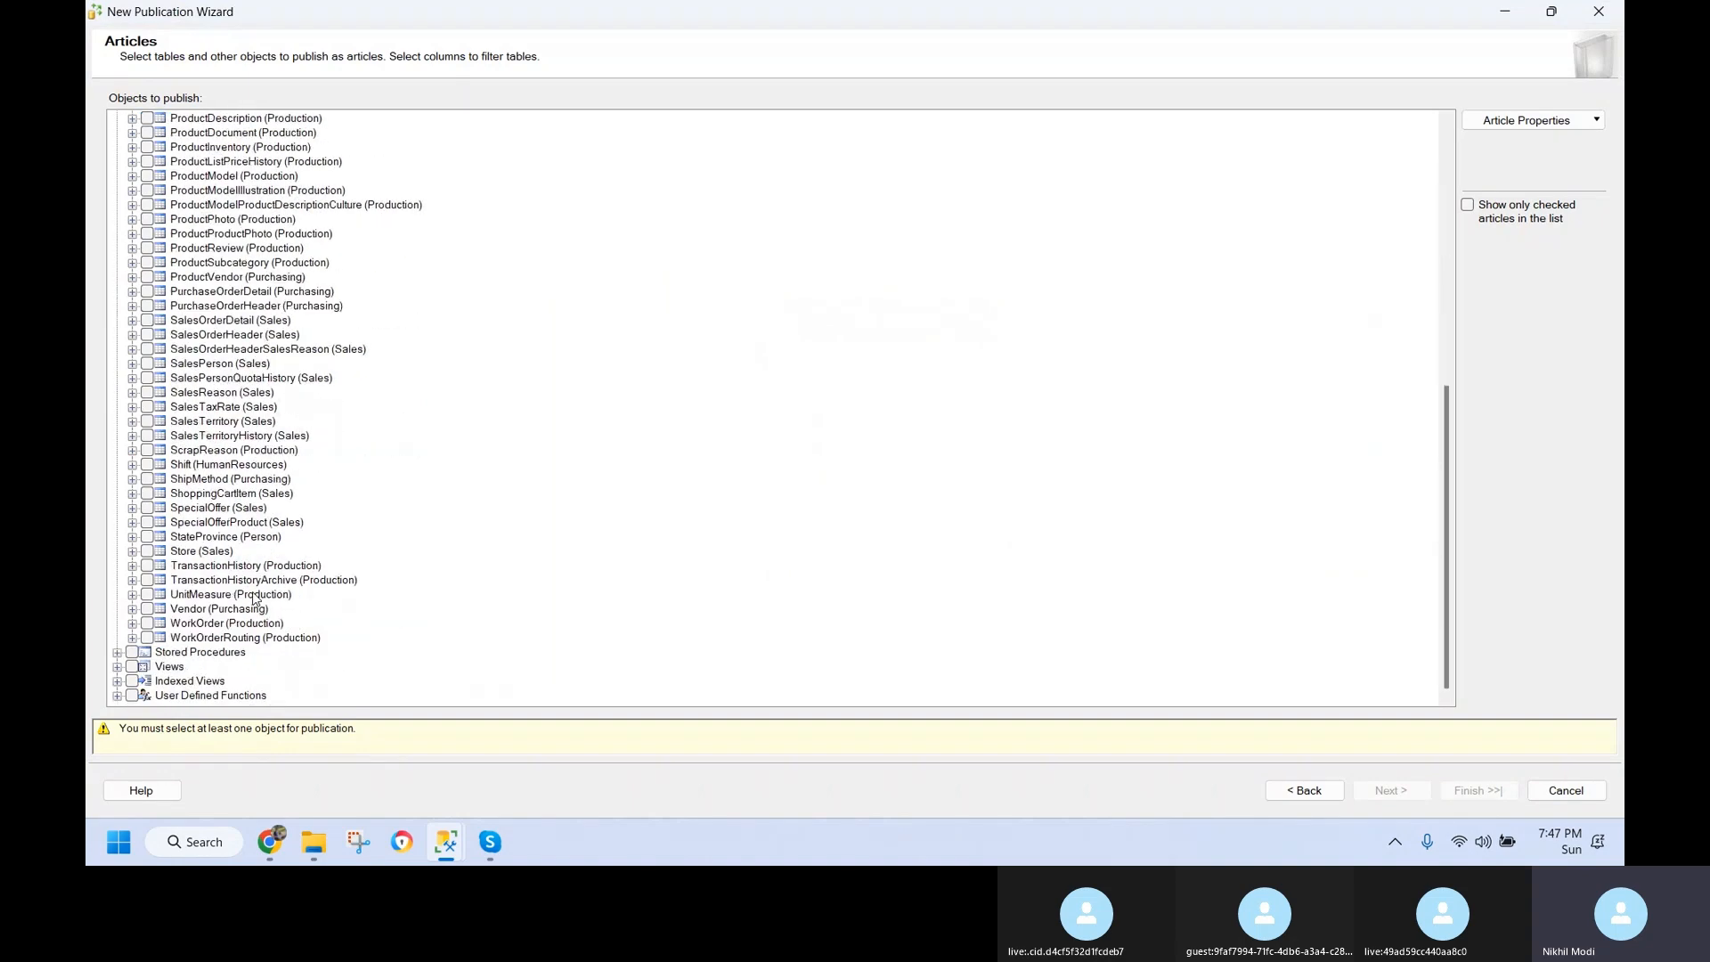
{"action": "scroll", "coordinate": [255, 580], "scroll_direction": "up", "scroll_amount": 9}
{"action": "scroll", "coordinate": [256, 580], "scroll_direction": "up", "scroll_amount": 5}
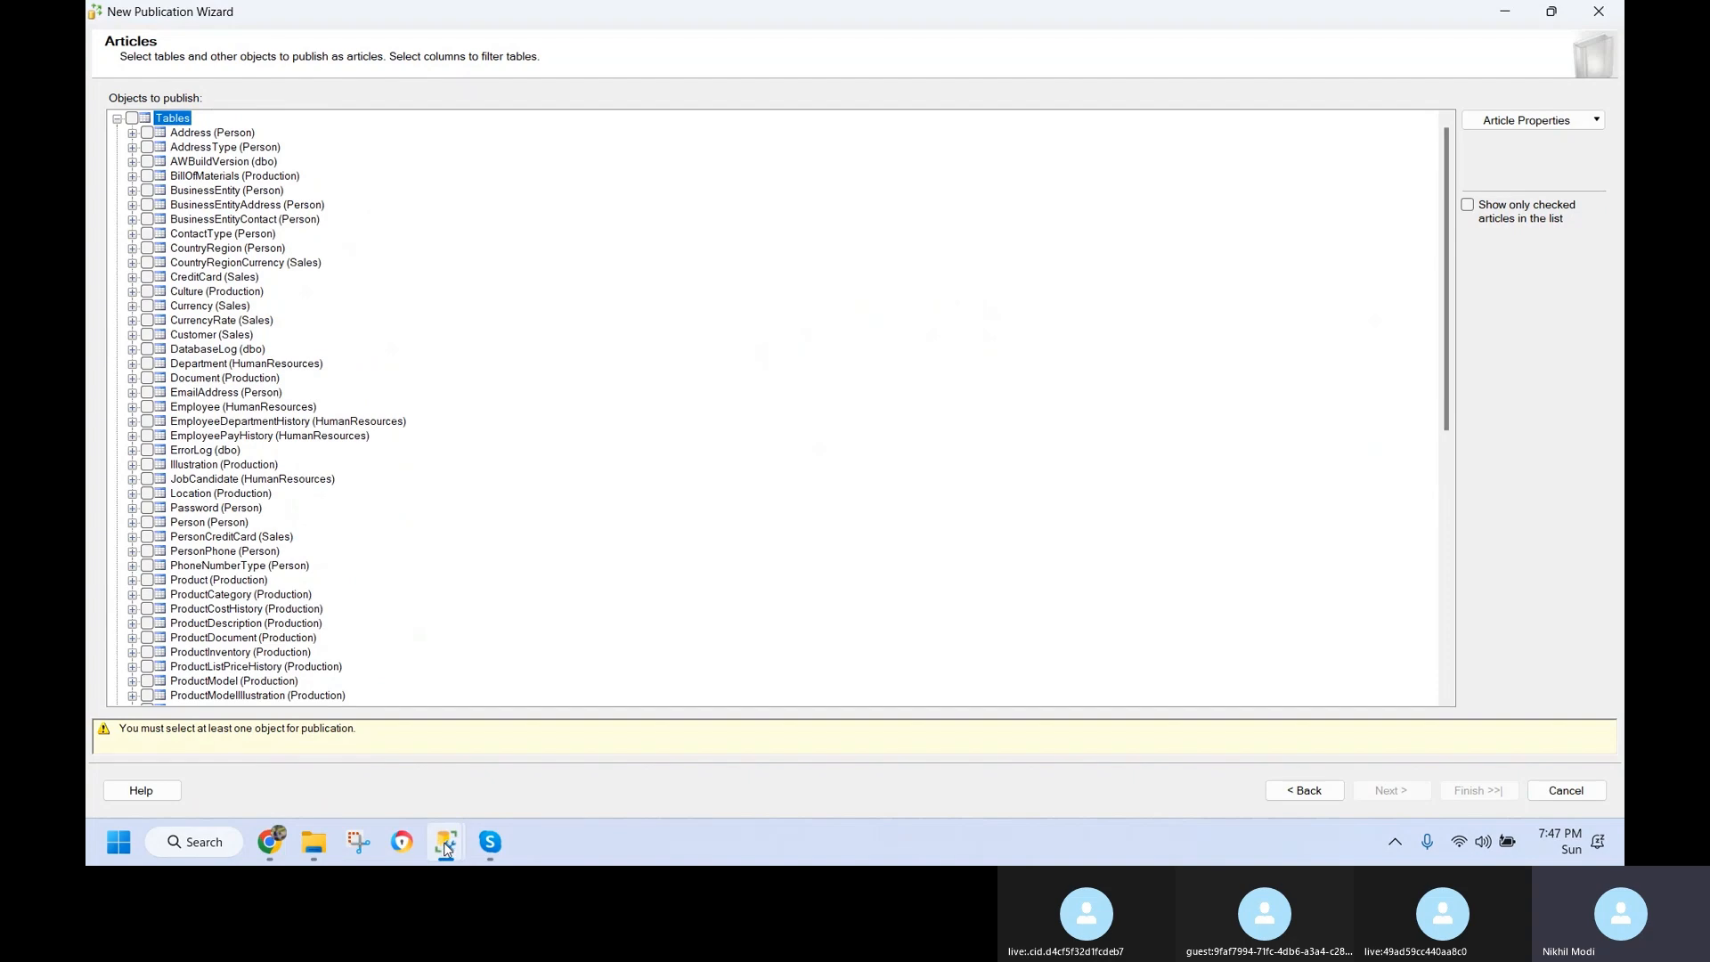
- Minimize the publication wizard and view the Disk Usage by Top Tables report for AdventureWorks2019 on MYPC\OLTP01
{"action": "left_click", "coordinate": [1504, 11]}
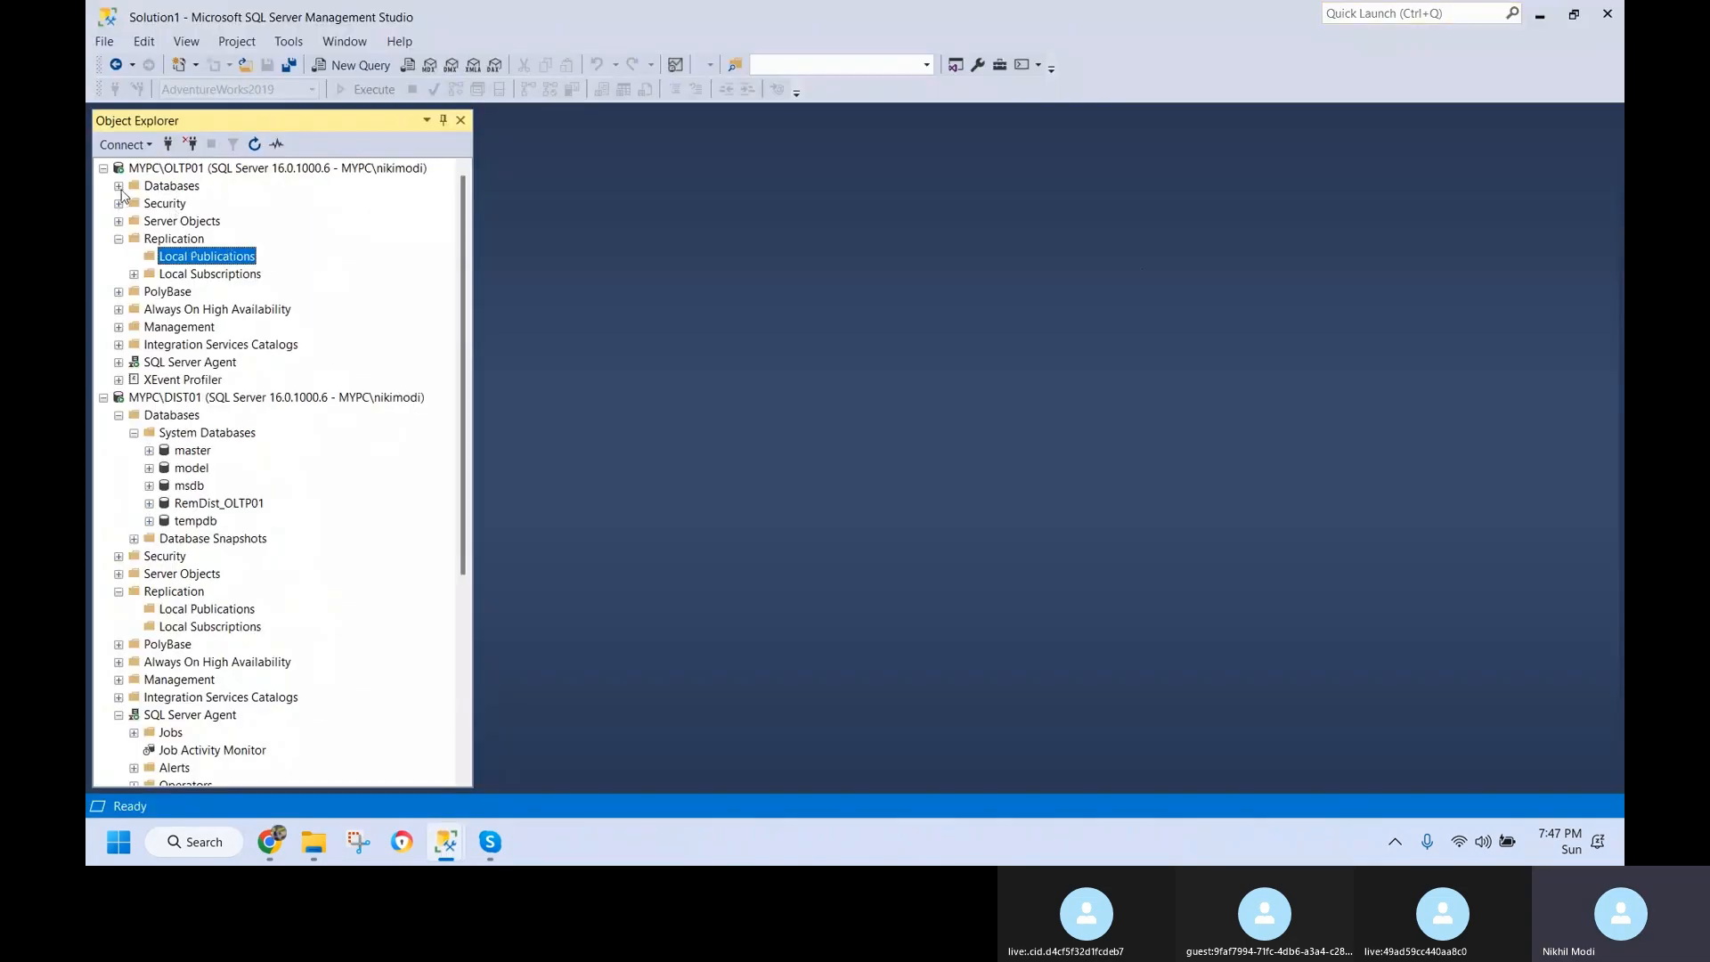
{"action": "left_click", "coordinate": [119, 186]}
{"action": "right_click", "coordinate": [205, 243]}
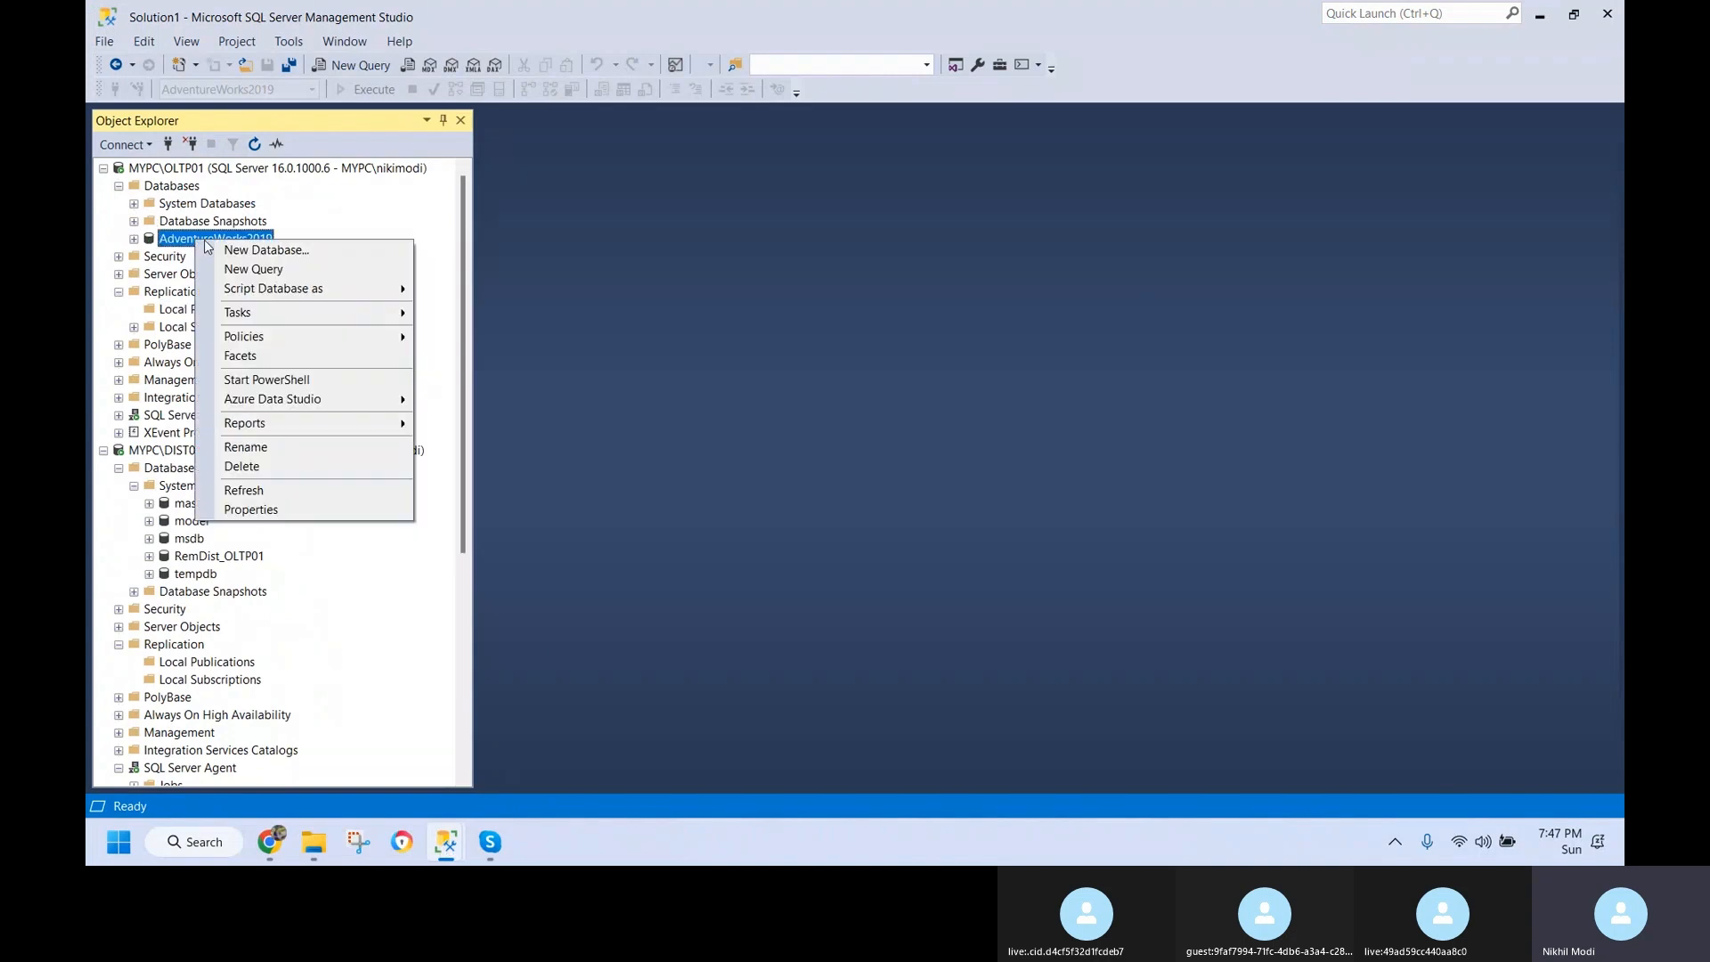
{"action": "mouse_move", "coordinate": [328, 426]}
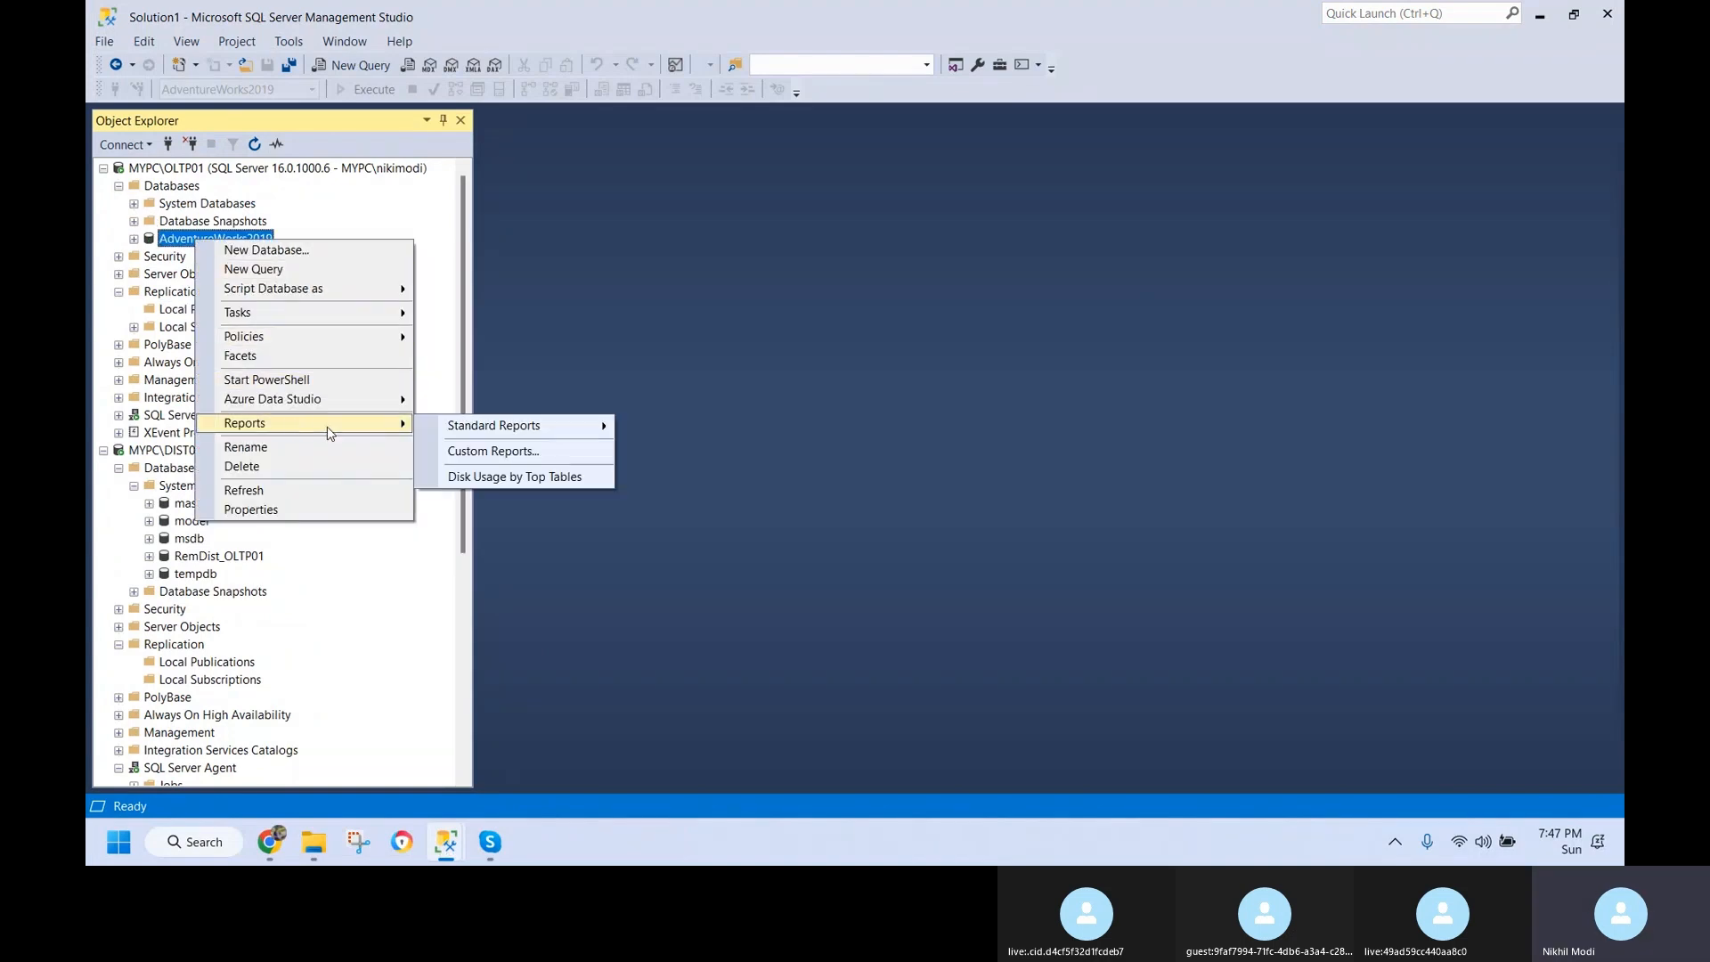
{"action": "left_click", "coordinate": [514, 479]}
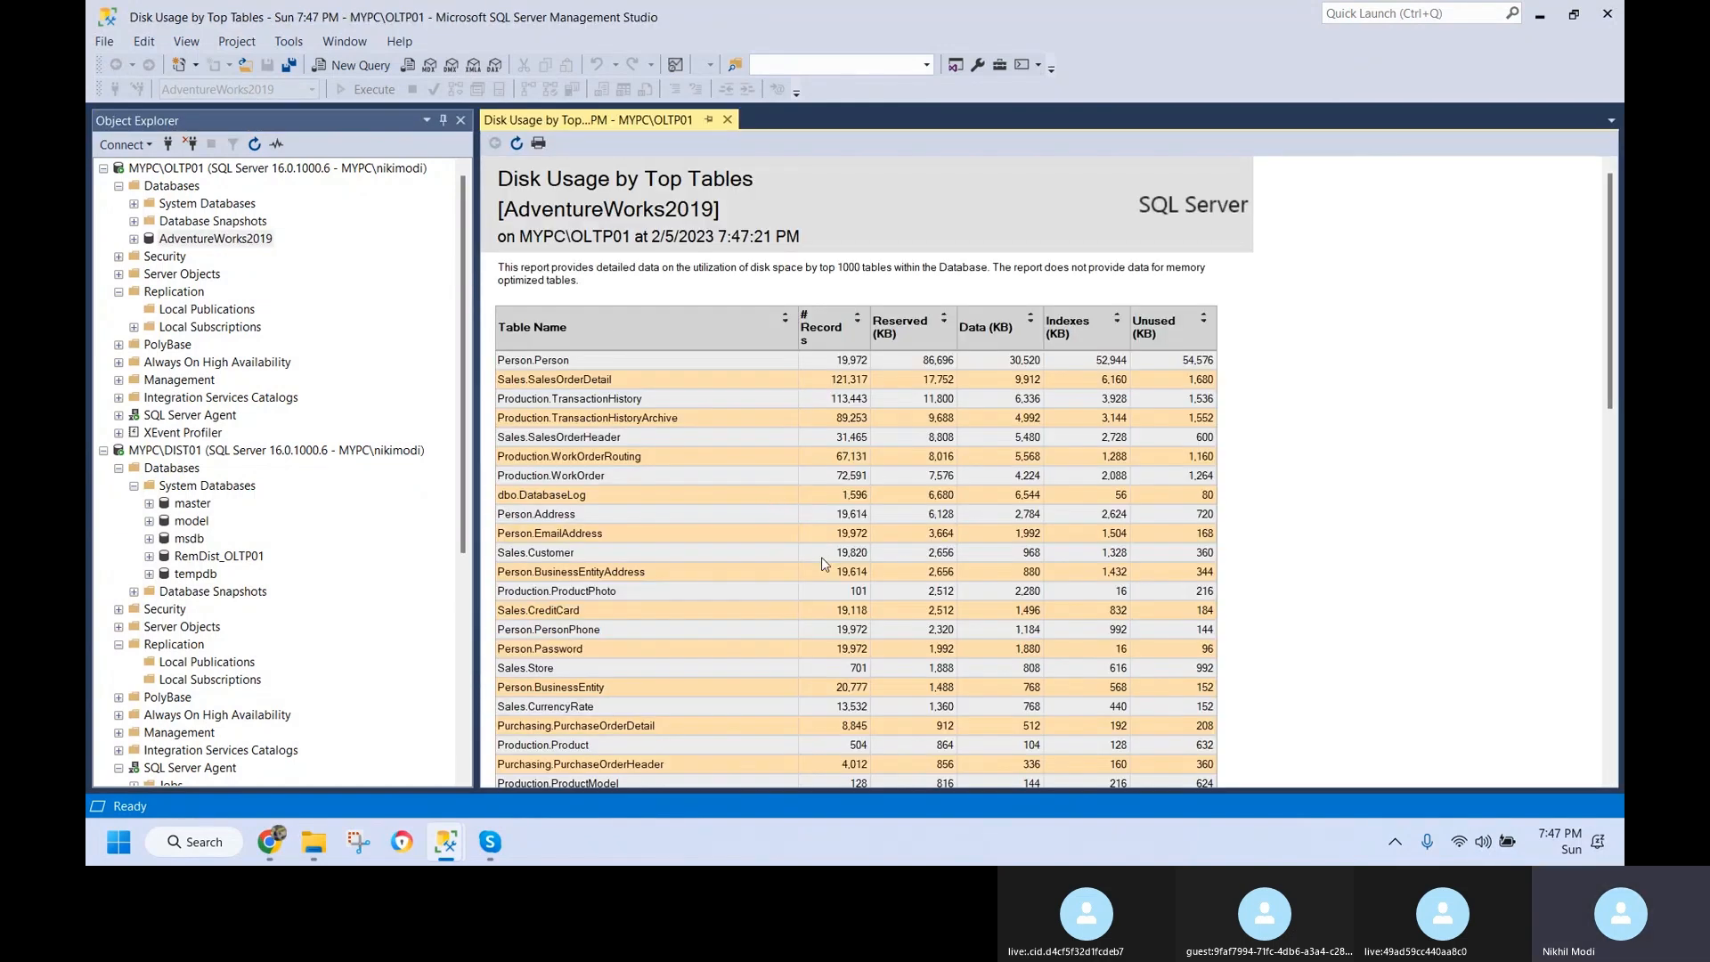
{"action": "scroll", "coordinate": [822, 599], "scroll_direction": "down", "scroll_amount": 1}
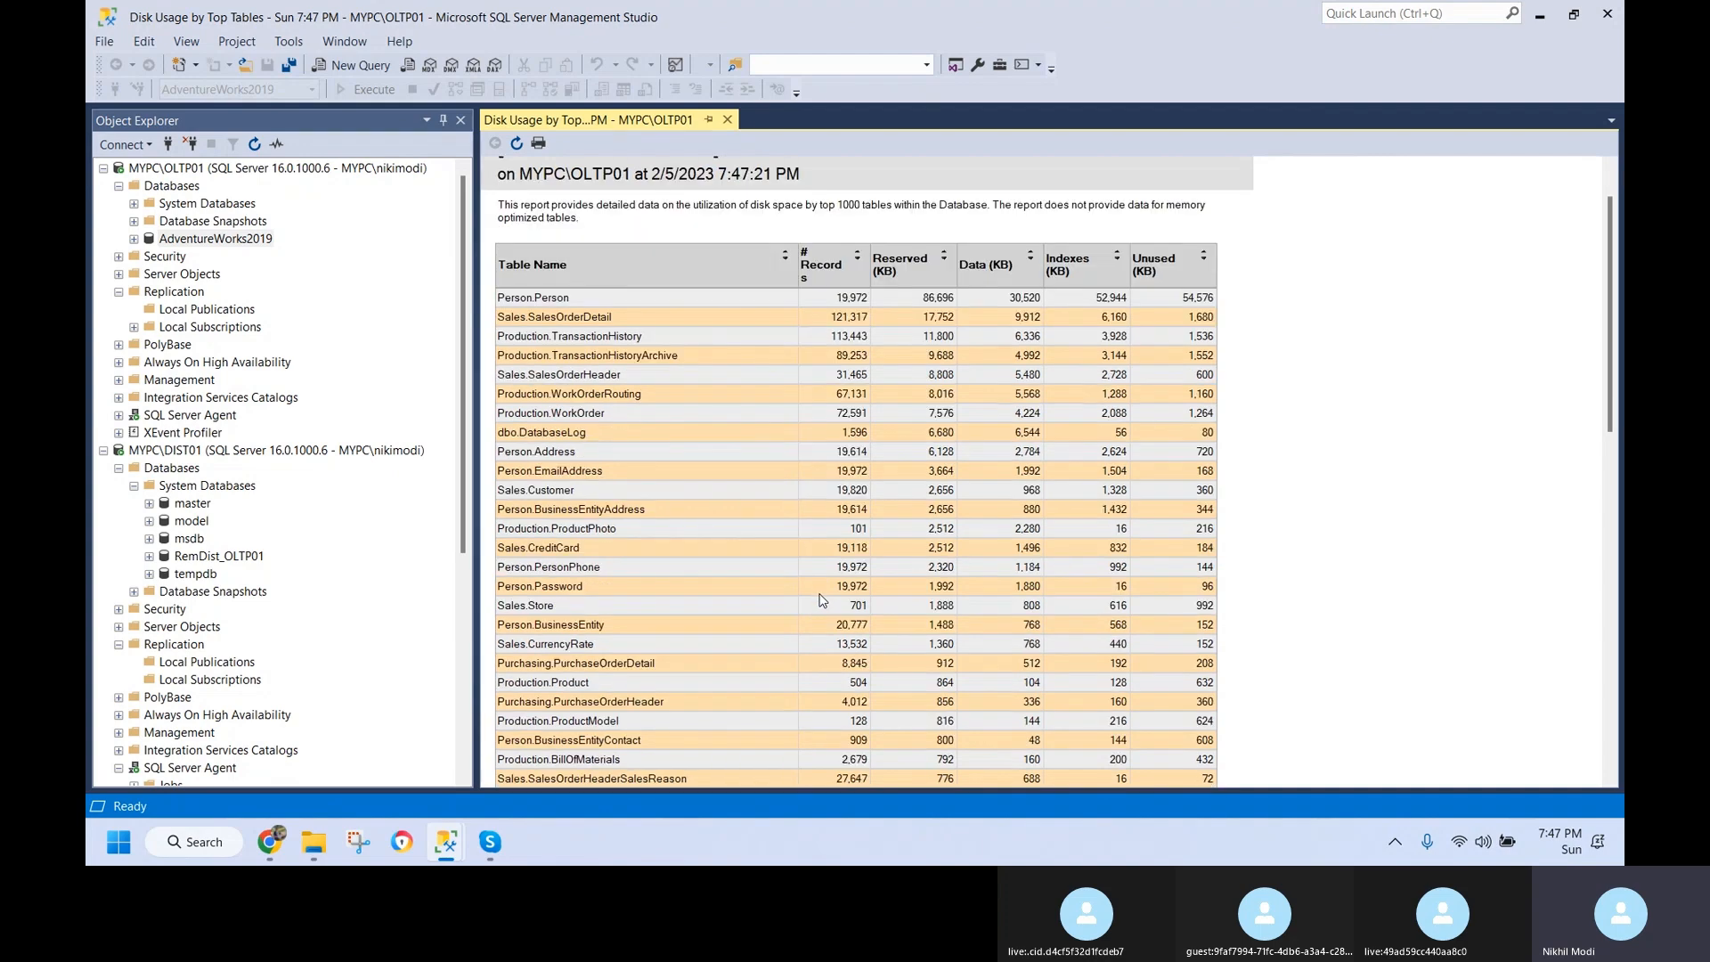
- Compare the table sizes in the Disk Usage by Top Tables report with the tables offered in the publication wizard
{"action": "scroll", "coordinate": [822, 598], "scroll_direction": "down", "scroll_amount": 3}
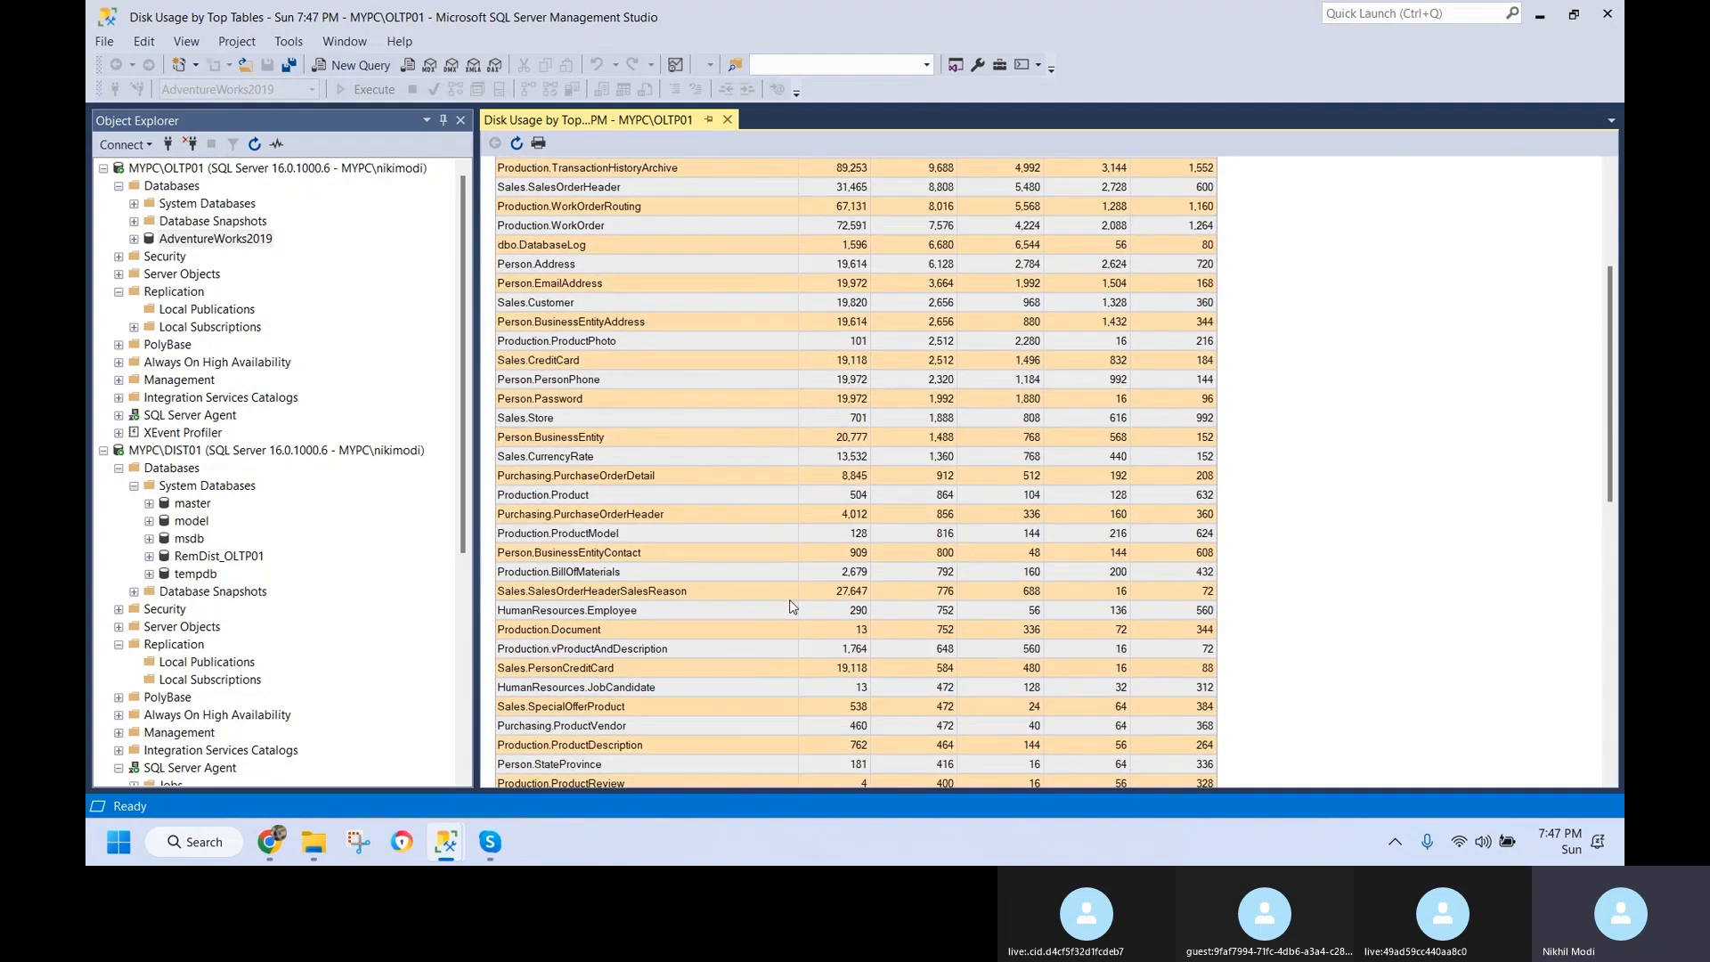
{"action": "scroll", "coordinate": [789, 606], "scroll_direction": "up", "scroll_amount": 4}
{"action": "scroll", "coordinate": [789, 600], "scroll_direction": "down", "scroll_amount": 4}
{"action": "left_click", "coordinate": [1540, 14]}
{"action": "mouse_move", "coordinate": [473, 828]}
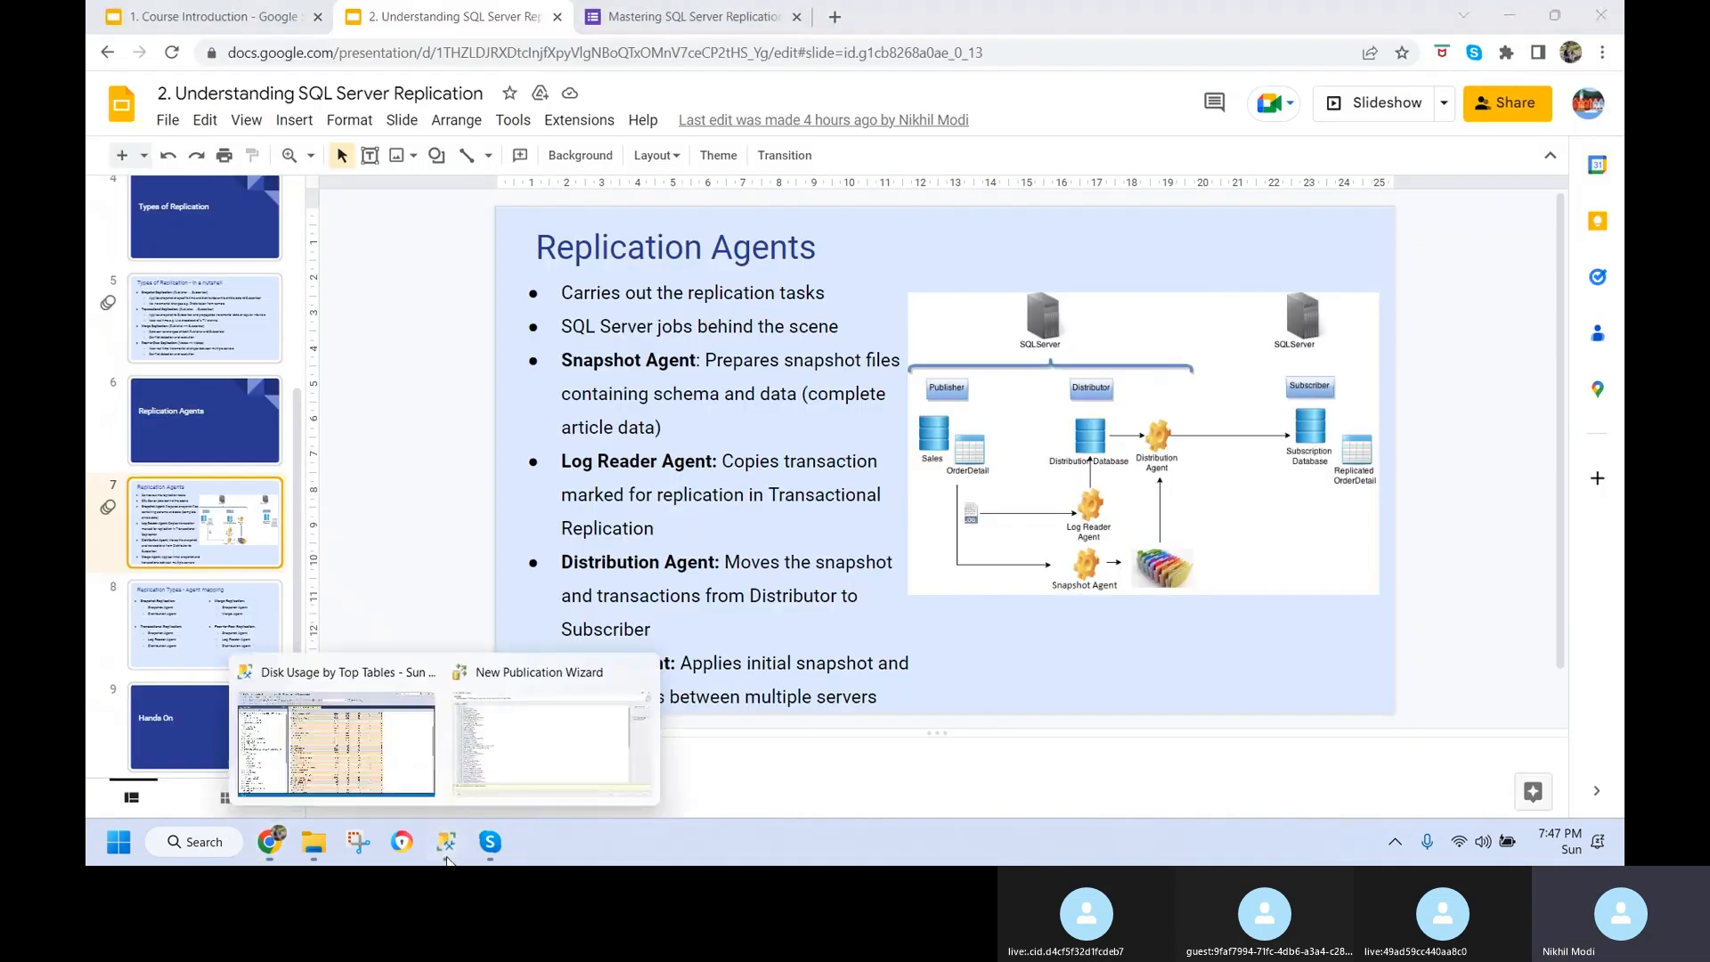
{"action": "left_click", "coordinate": [527, 769]}
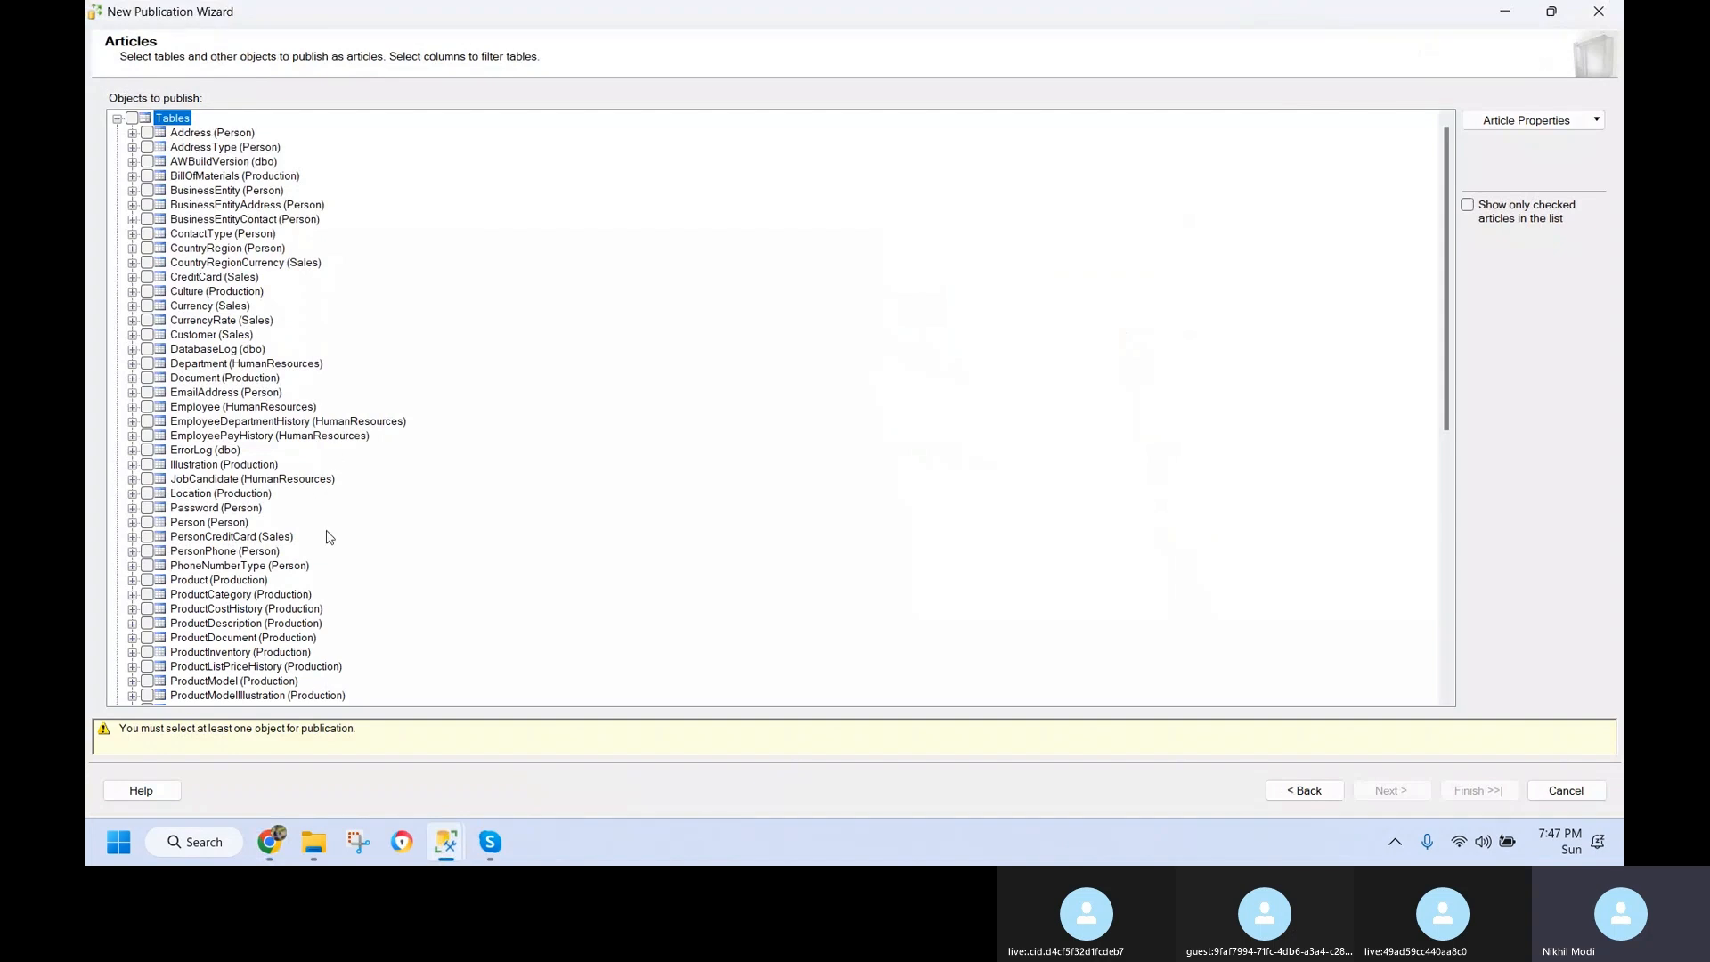
{"action": "scroll", "coordinate": [315, 609], "scroll_direction": "down", "scroll_amount": 4}
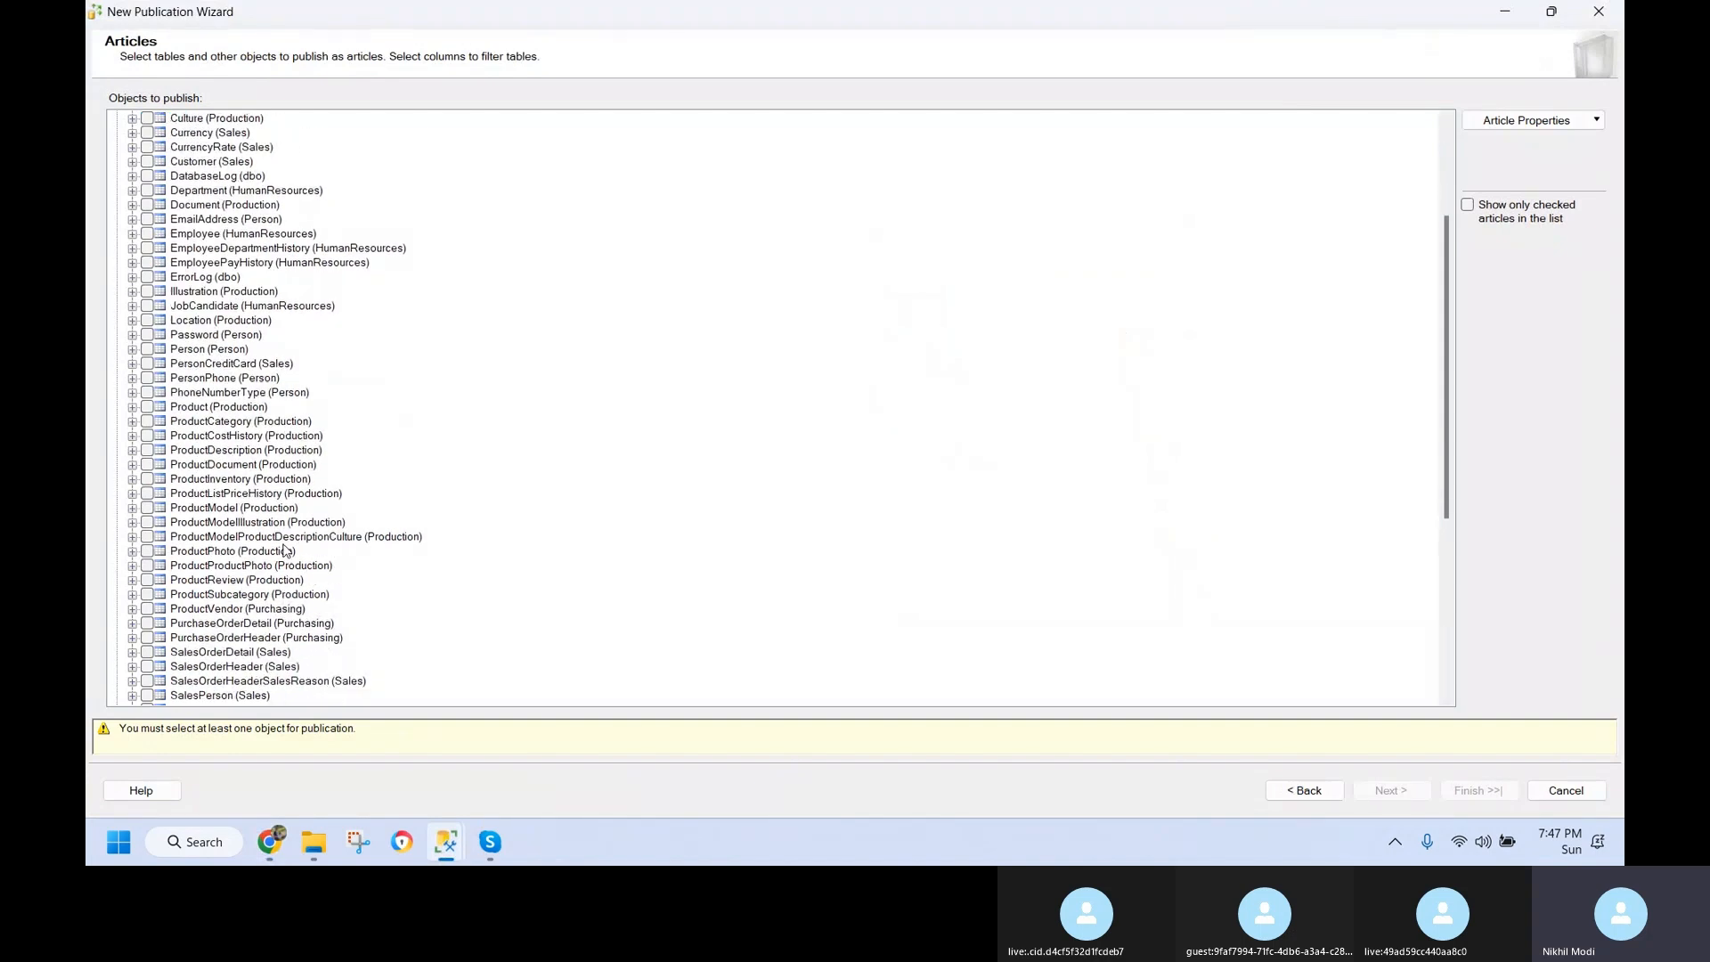
{"action": "scroll", "coordinate": [291, 600], "scroll_direction": "down", "scroll_amount": 2}
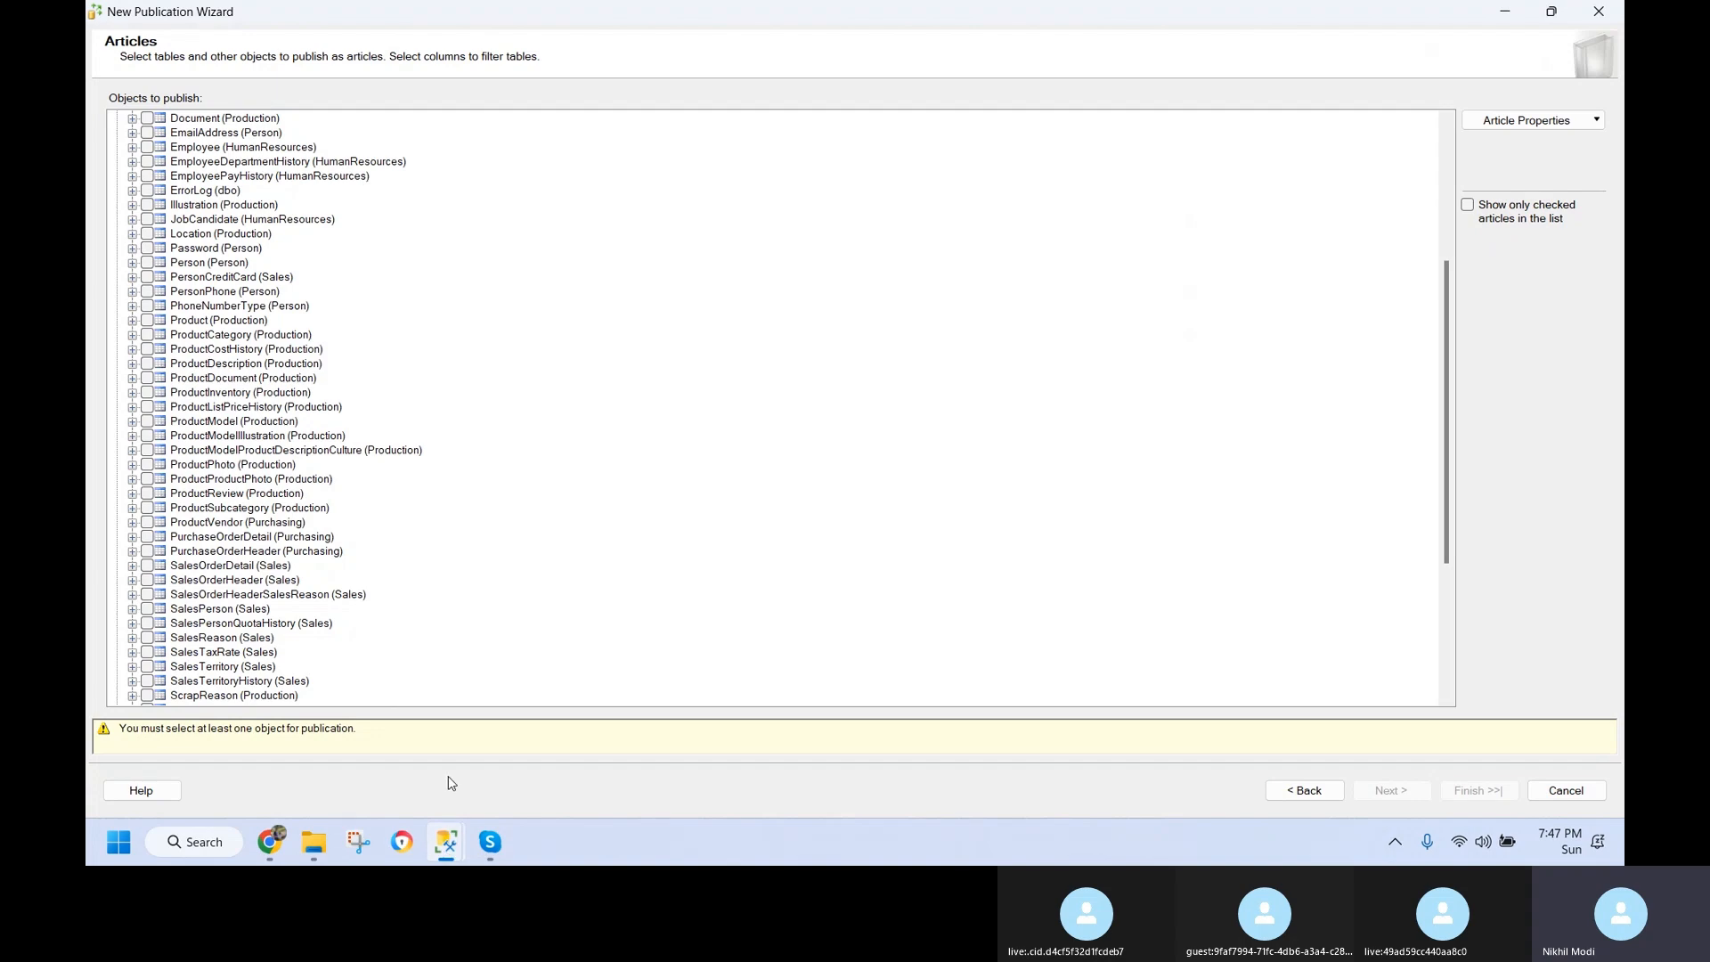
{"action": "left_click", "coordinate": [1505, 12]}
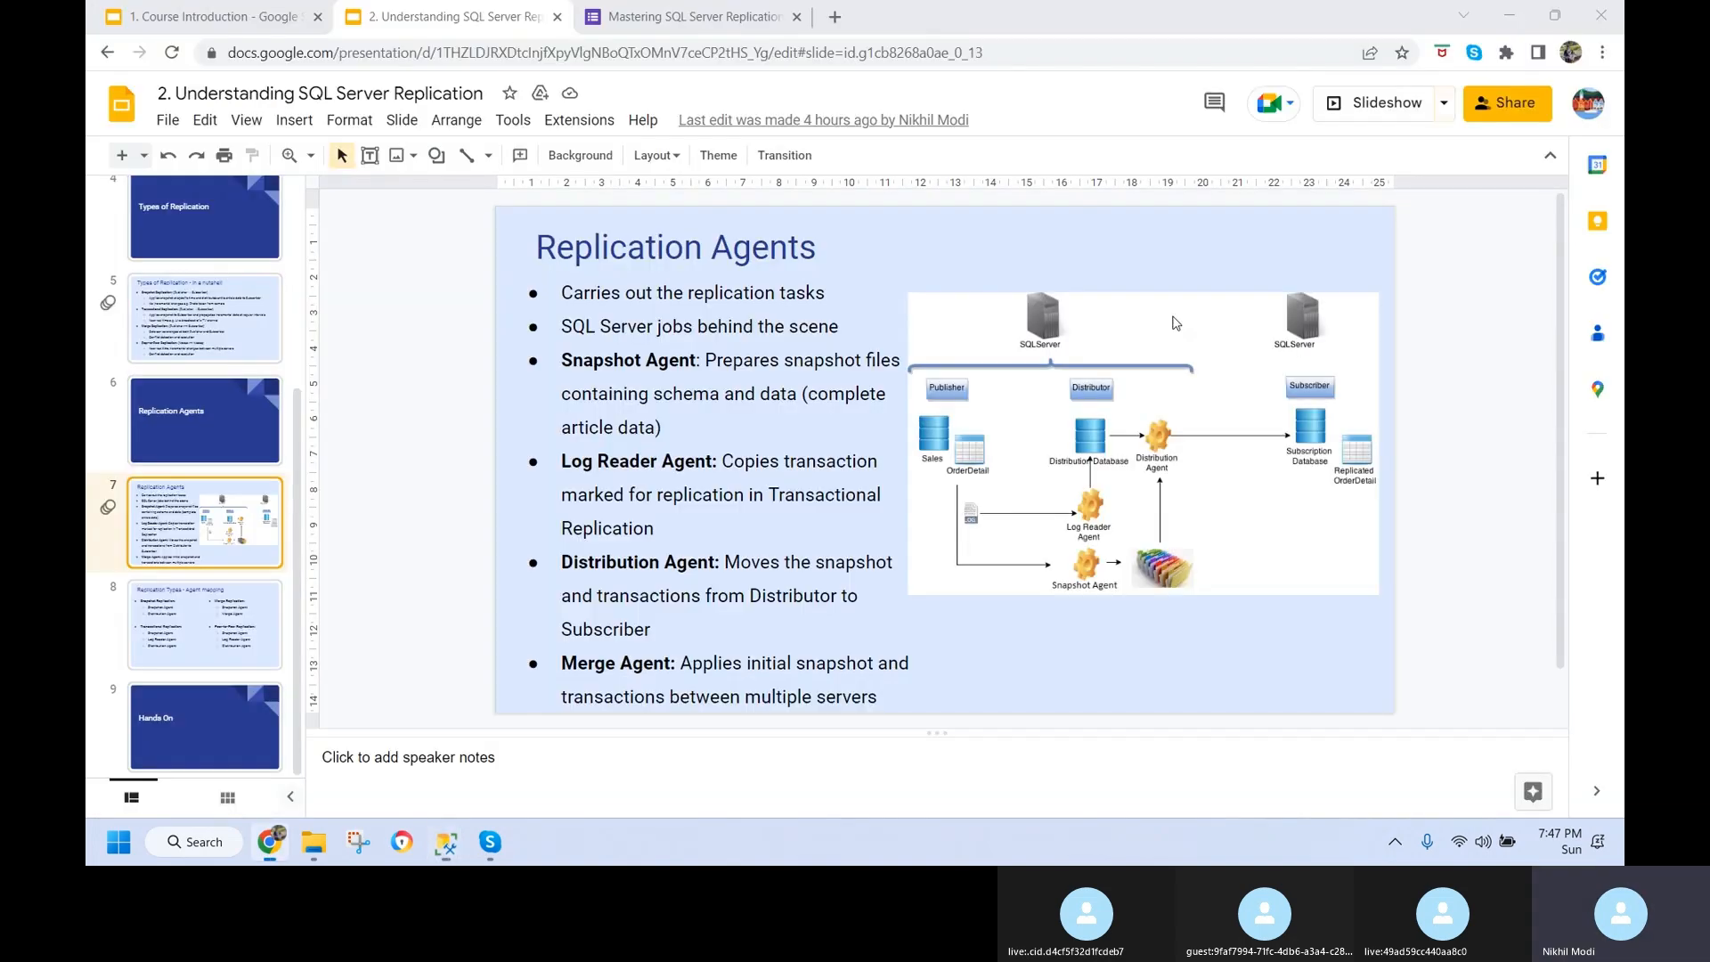
{"action": "mouse_move", "coordinate": [454, 850]}
{"action": "left_click", "coordinate": [352, 757]}
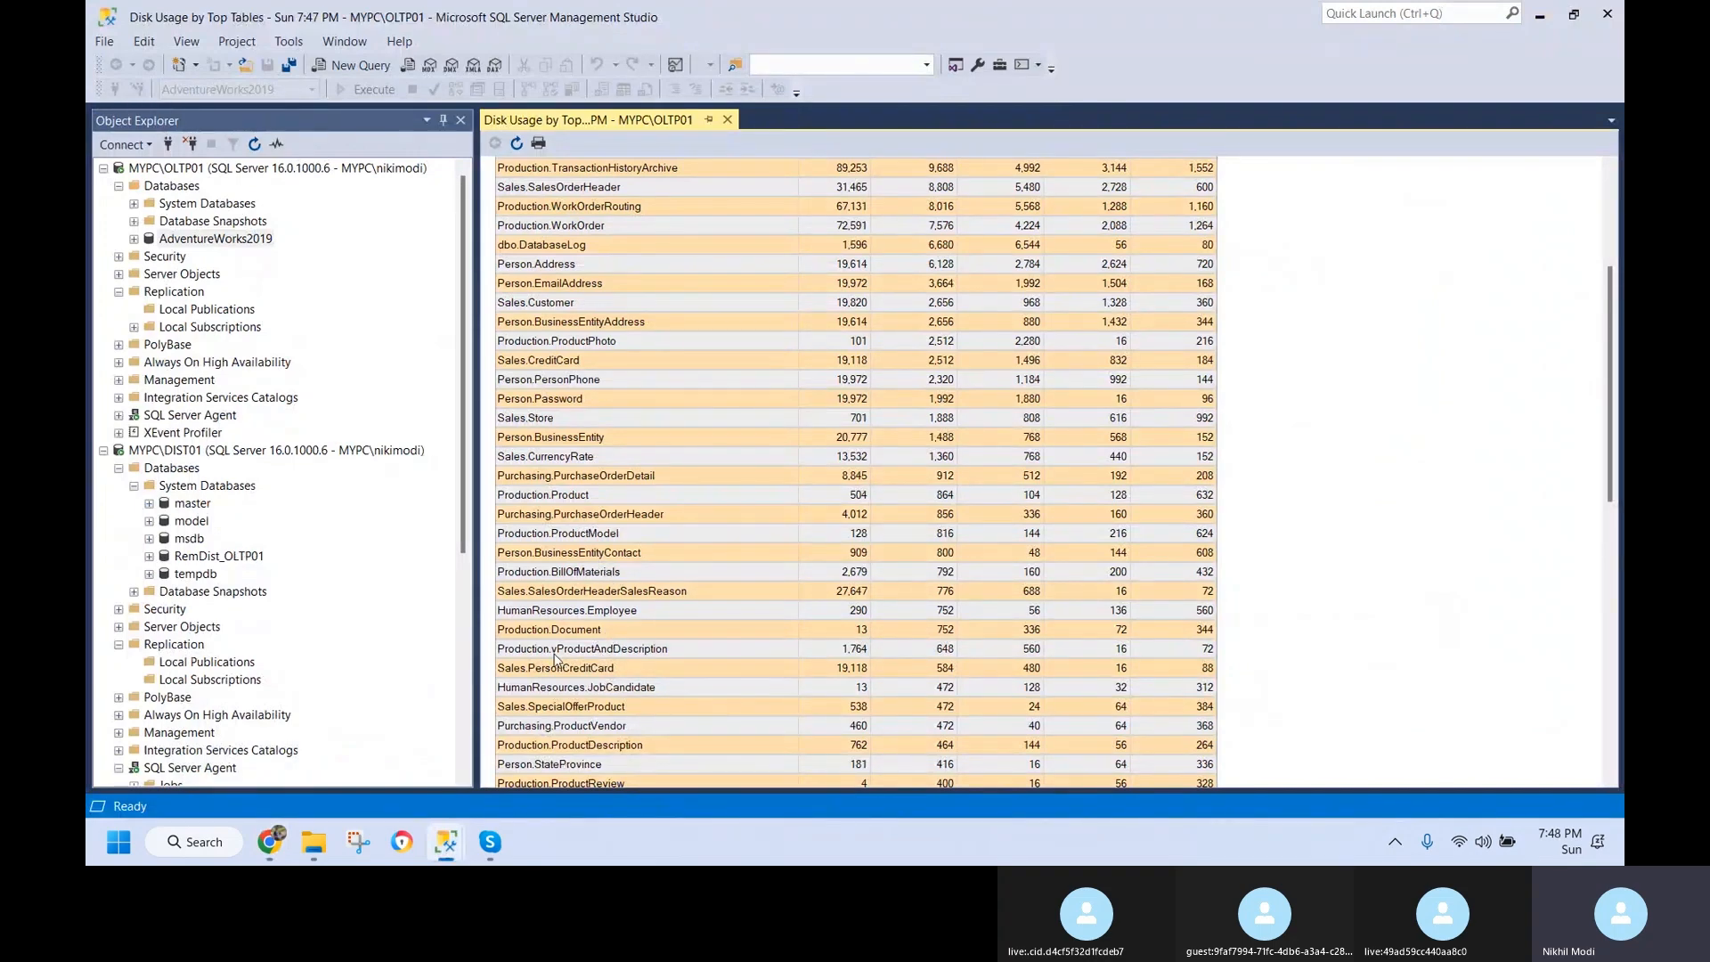
{"action": "left_click", "coordinate": [460, 851]}
{"action": "left_click", "coordinate": [1539, 14]}
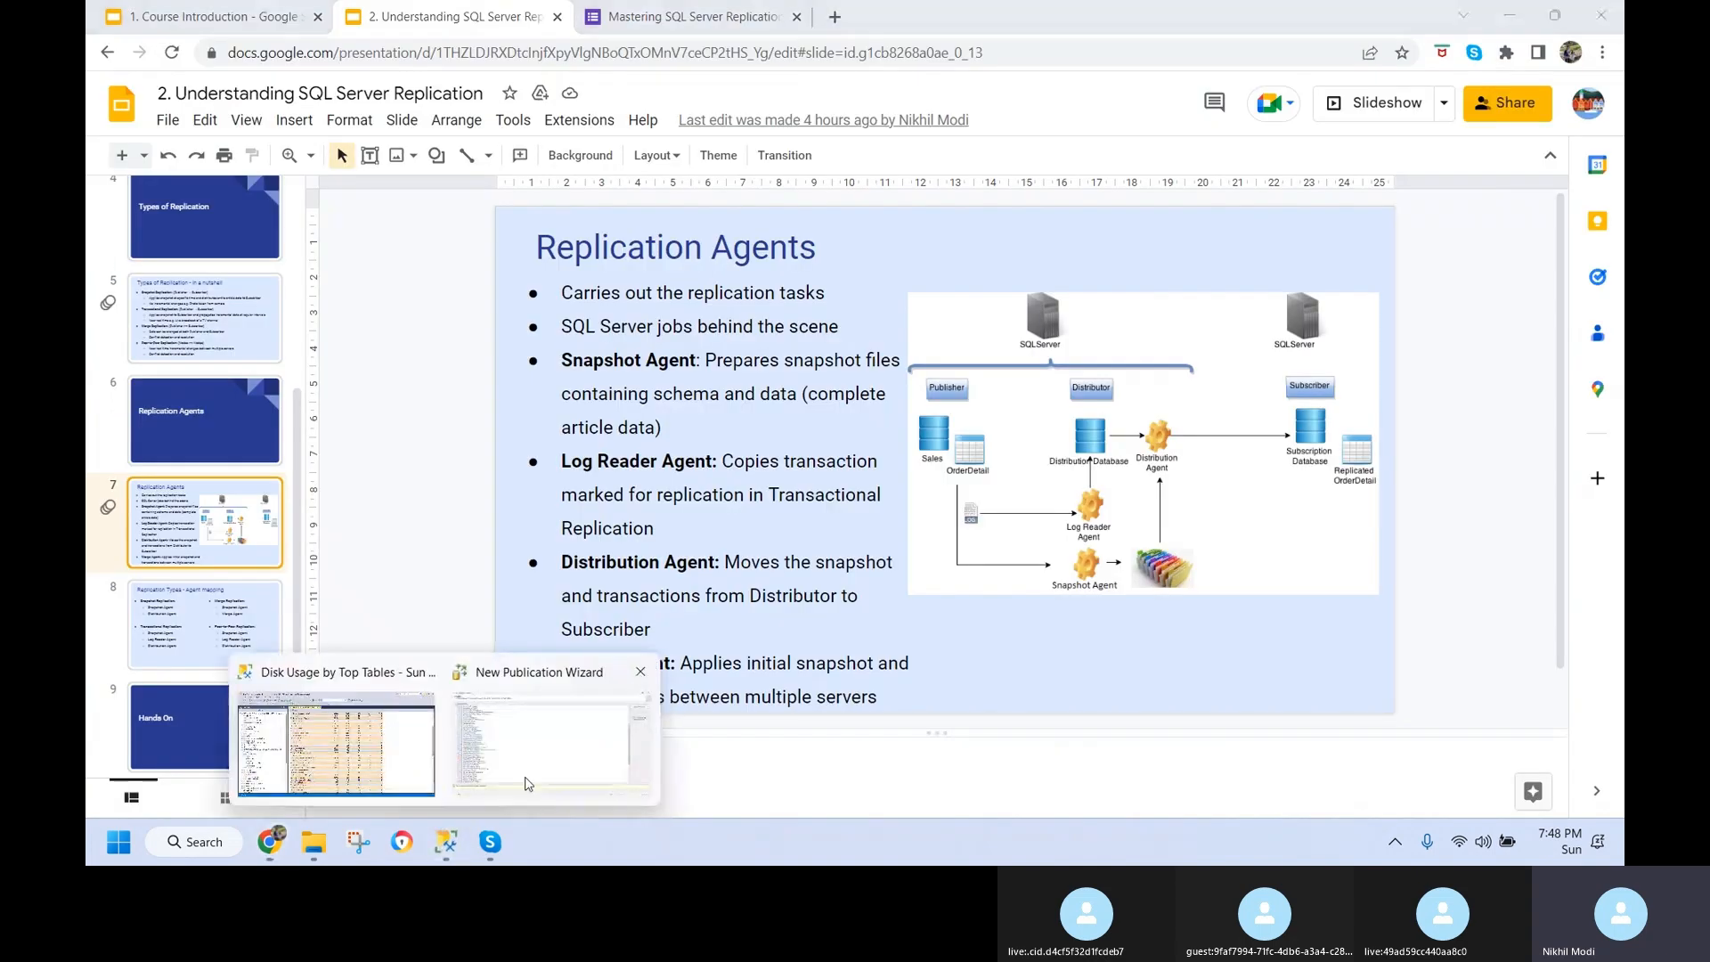
- Return to the publication wizard, look through the publishable tables and select Address (Person) as an article
{"action": "left_click", "coordinate": [529, 775]}
{"action": "scroll", "coordinate": [402, 605], "scroll_direction": "down", "scroll_amount": 6}
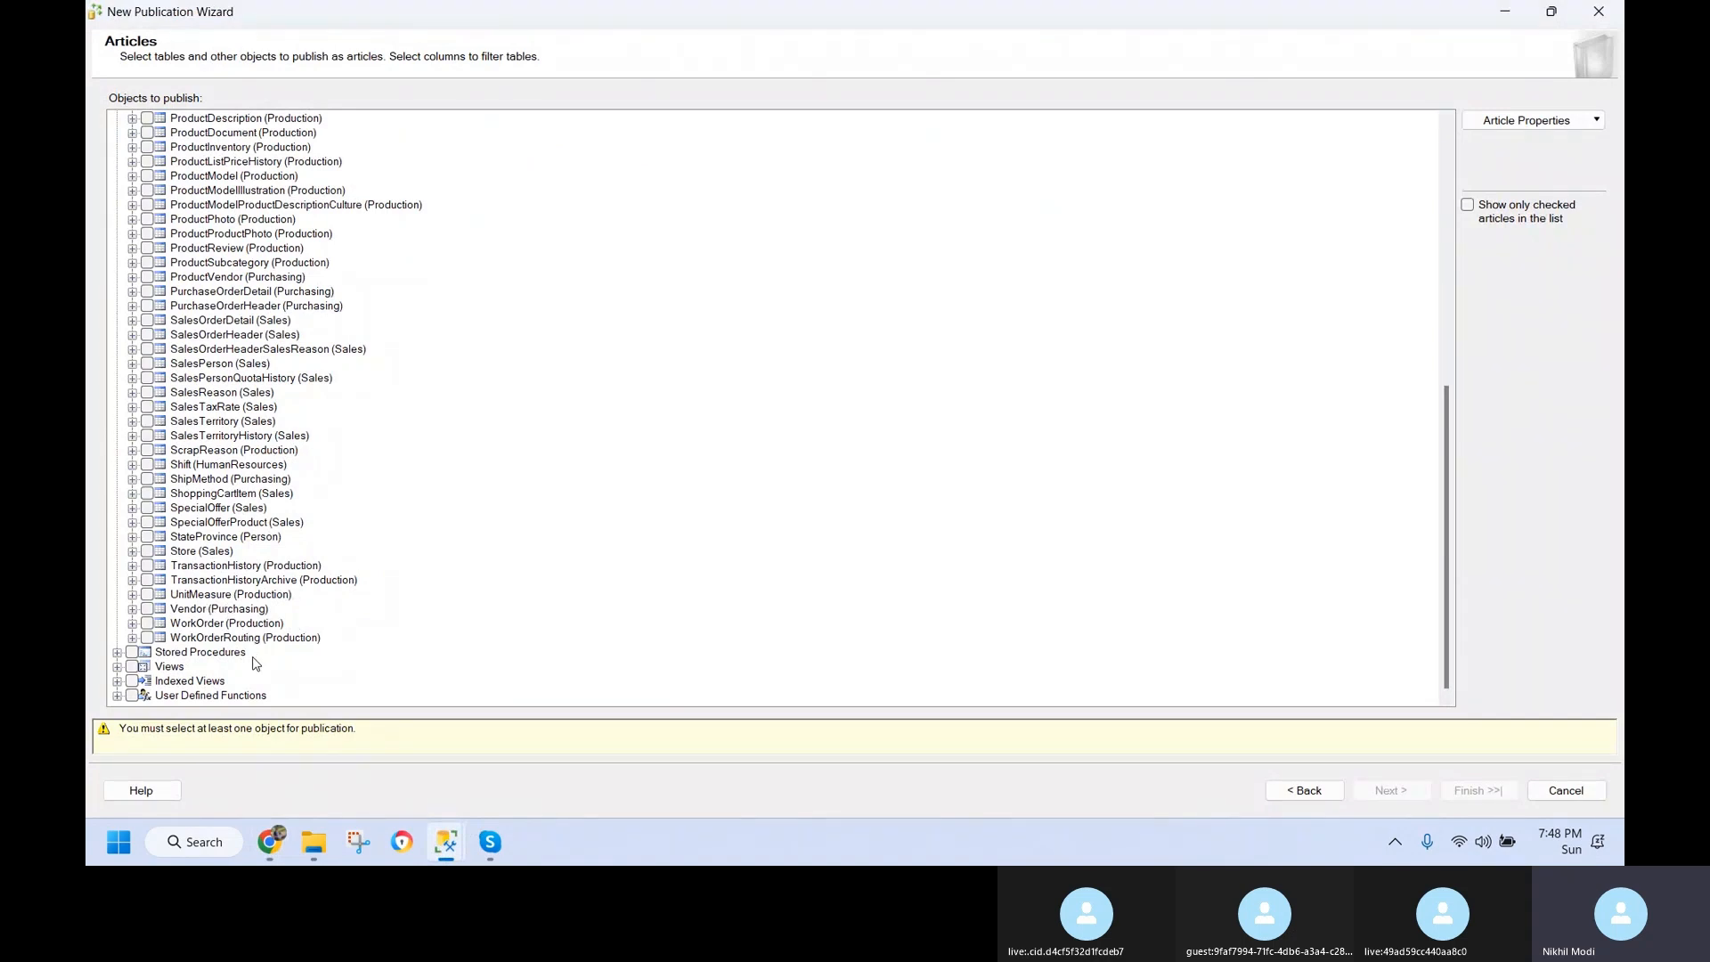
{"action": "scroll", "coordinate": [257, 663], "scroll_direction": "up", "scroll_amount": 3}
{"action": "scroll", "coordinate": [254, 664], "scroll_direction": "up", "scroll_amount": 3}
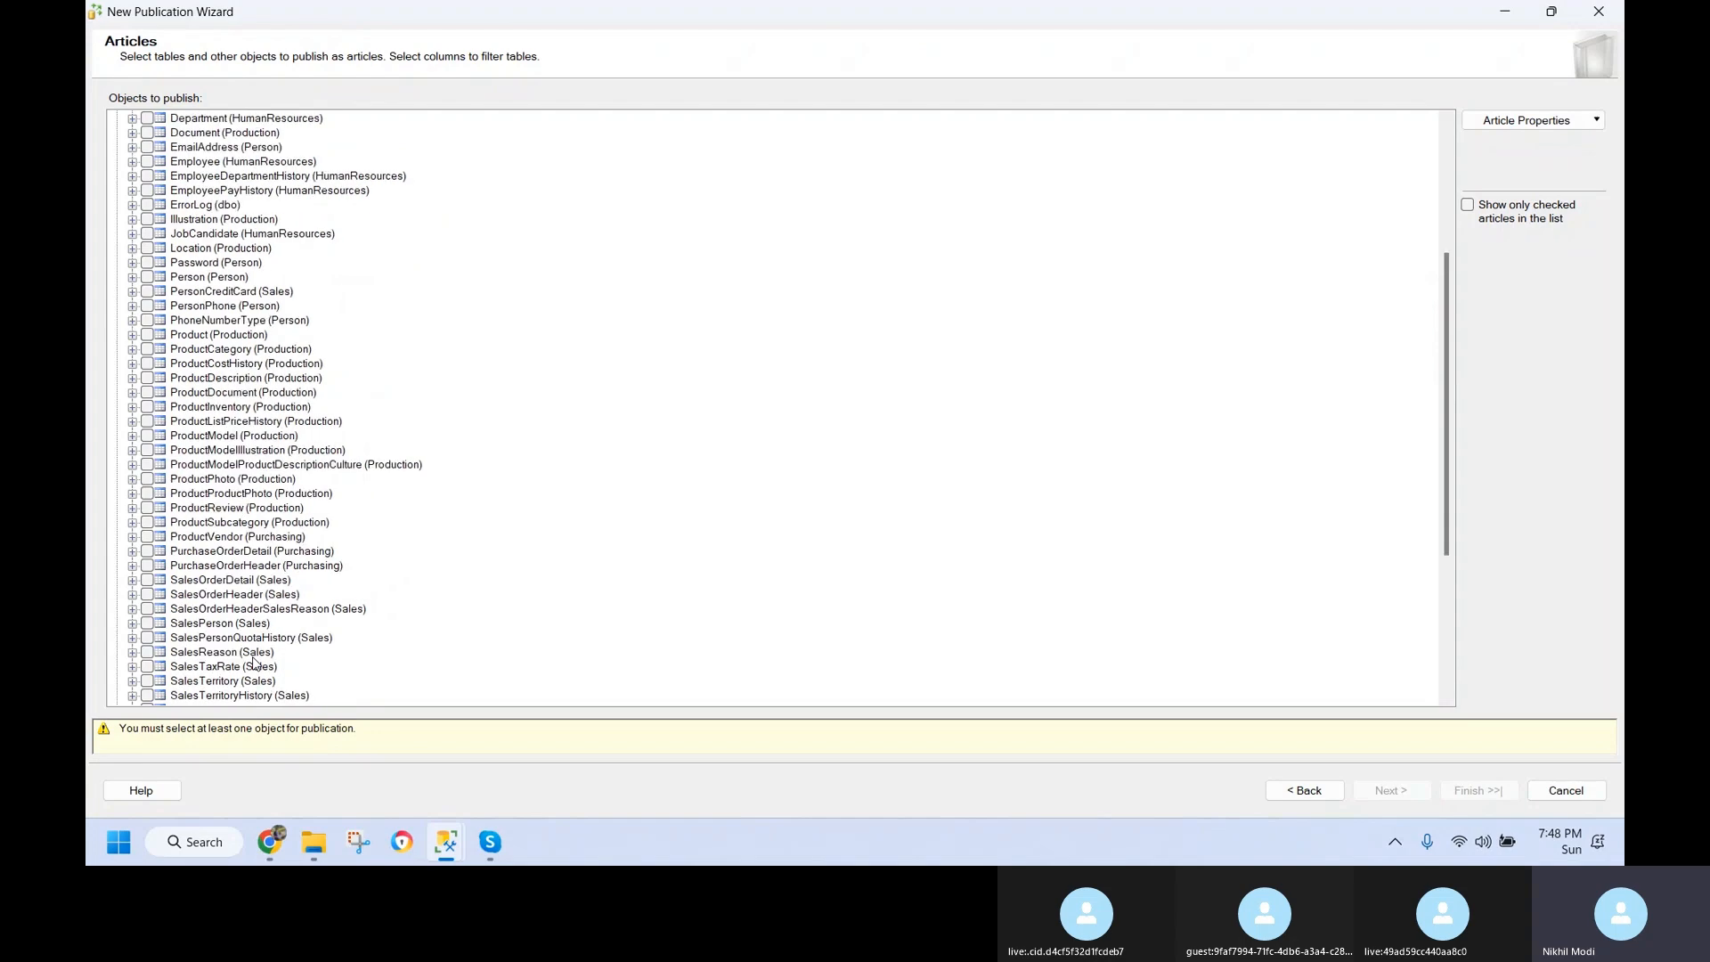
{"action": "scroll", "coordinate": [254, 664], "scroll_direction": "up", "scroll_amount": 3}
{"action": "scroll", "coordinate": [254, 663], "scroll_direction": "down", "scroll_amount": 9}
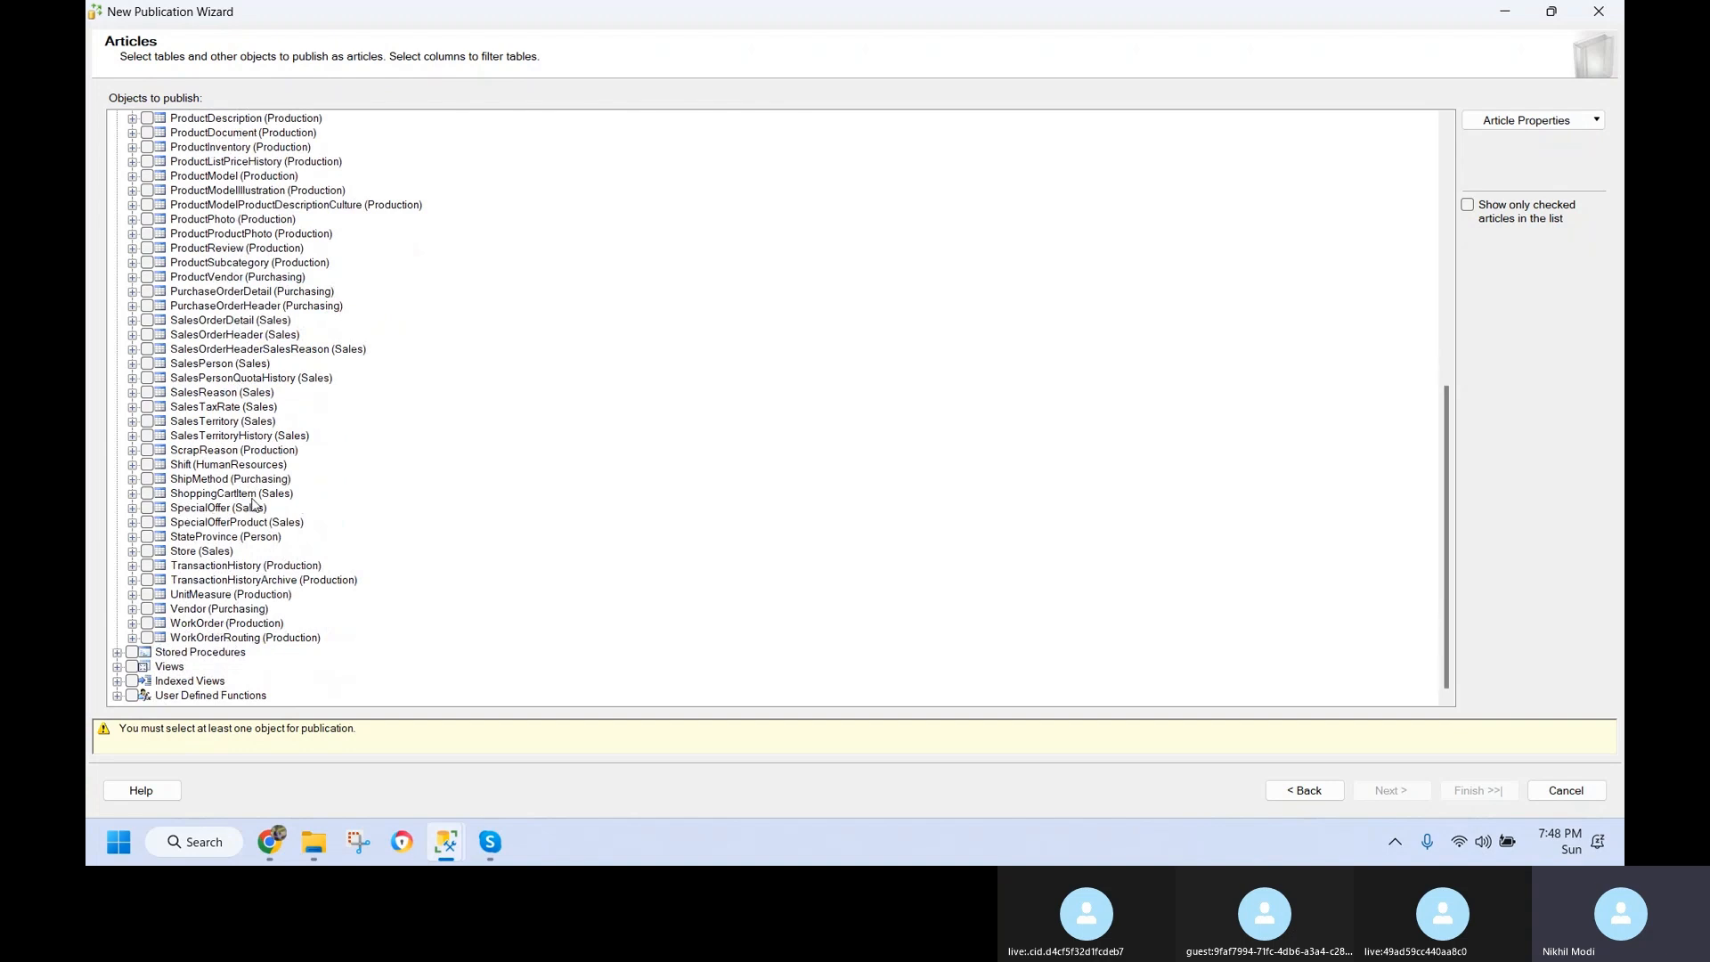
{"action": "scroll", "coordinate": [254, 505], "scroll_direction": "up", "scroll_amount": 12}
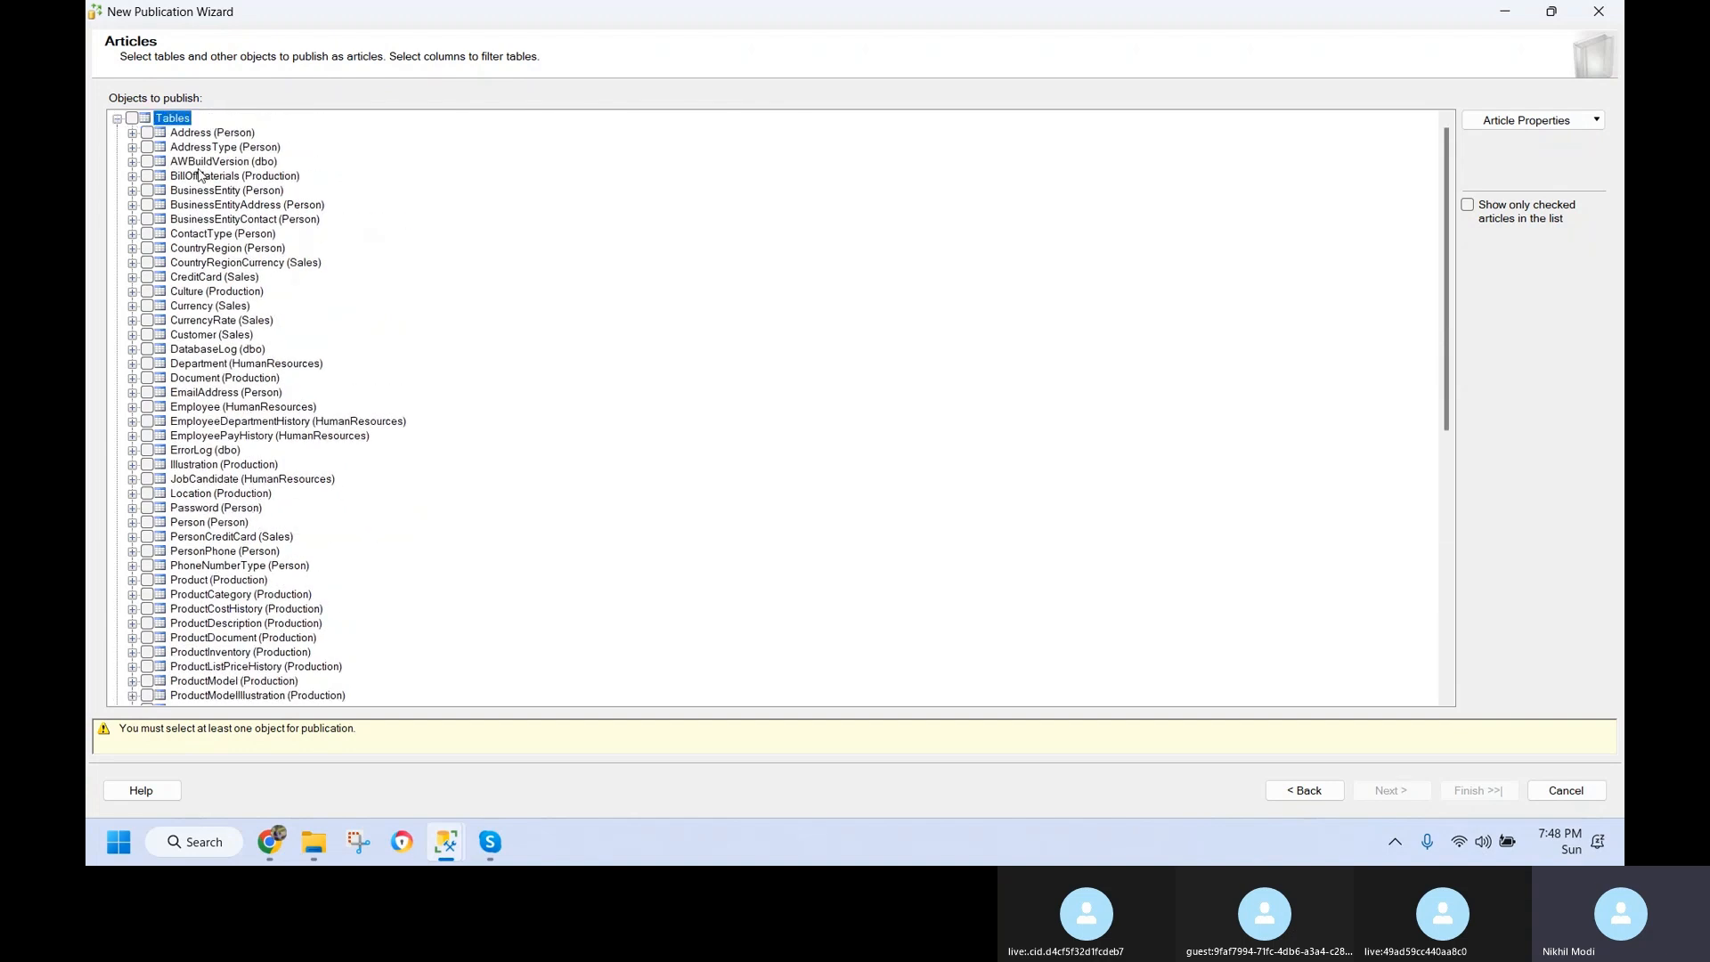
{"action": "left_click", "coordinate": [147, 133]}
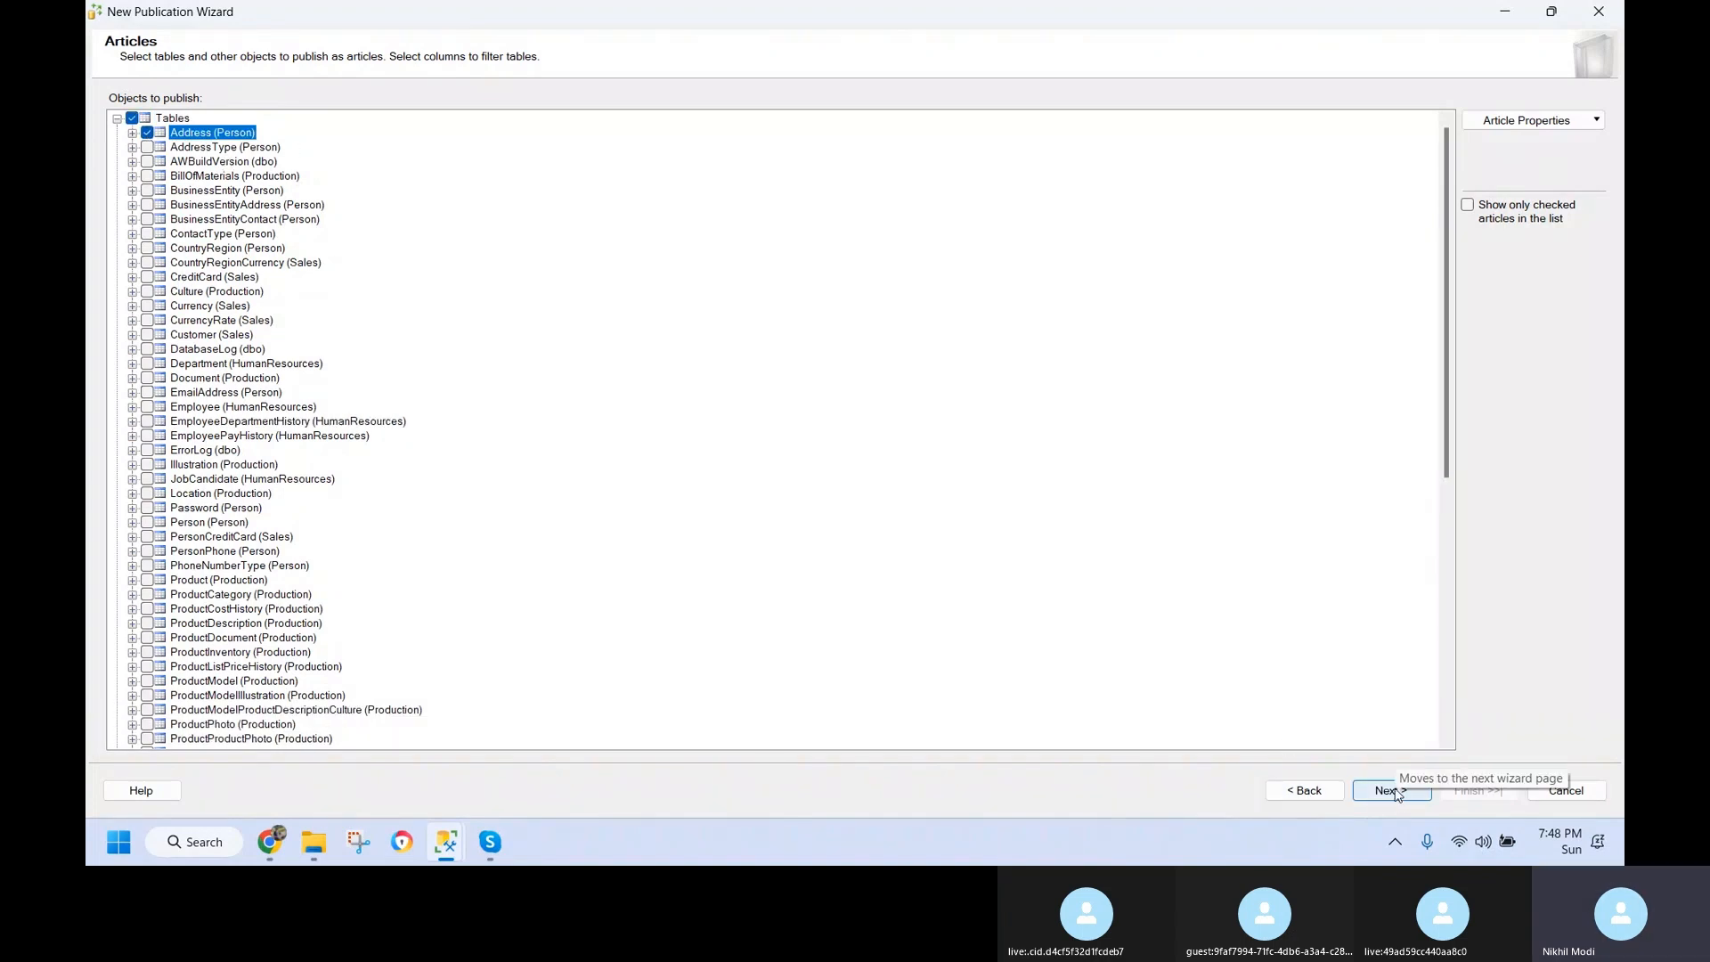
- Open the Address article's properties, widen the dialog and choose "Drop existing object and create a new one" for Action if name is in use
{"action": "left_click", "coordinate": [1525, 121]}
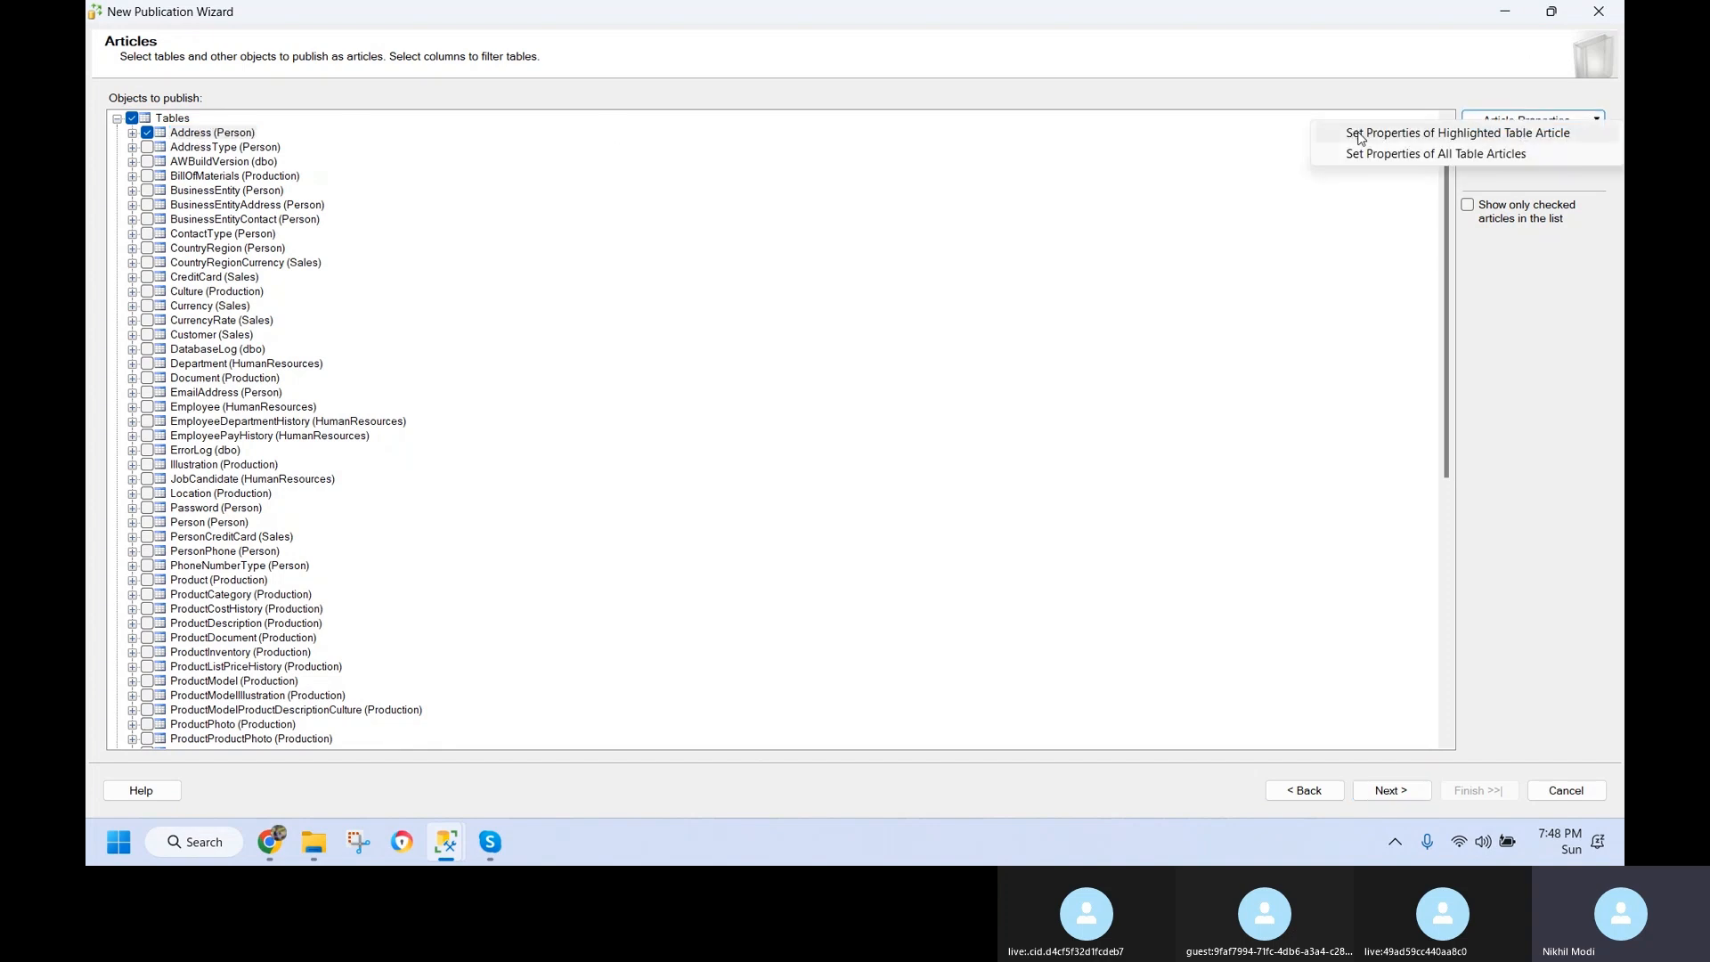
{"action": "left_click", "coordinate": [1422, 141]}
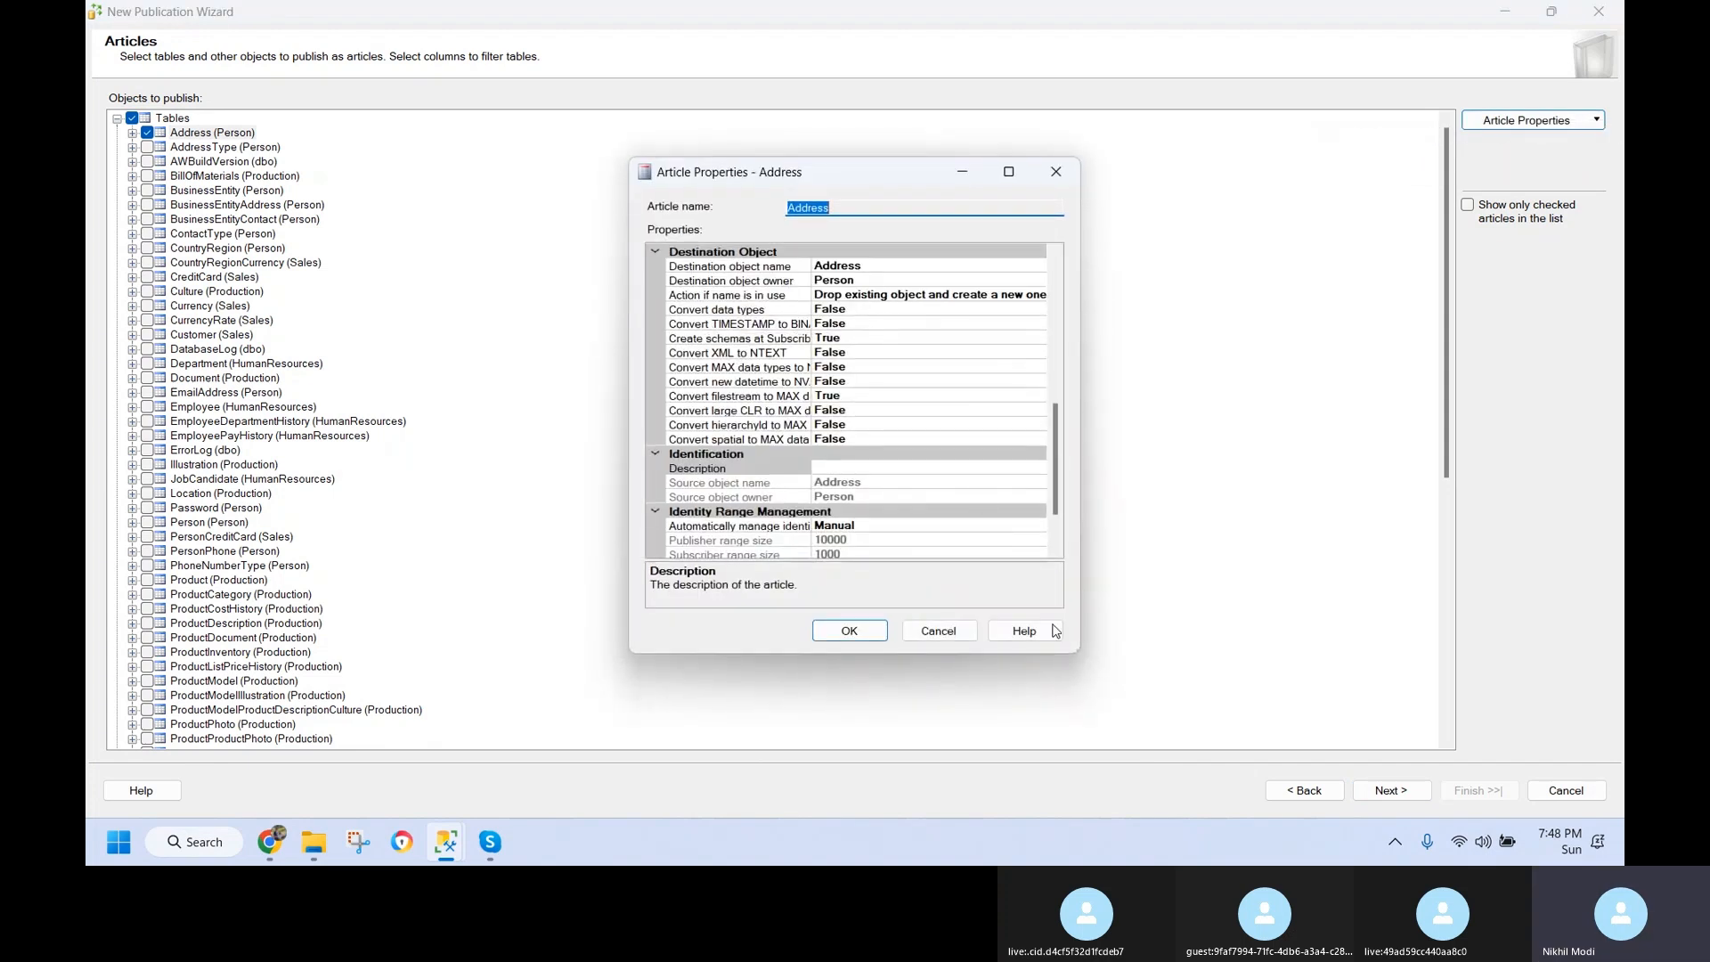
{"action": "left_click_drag", "start_coordinate": [1080, 648], "coordinate": [1350, 706]}
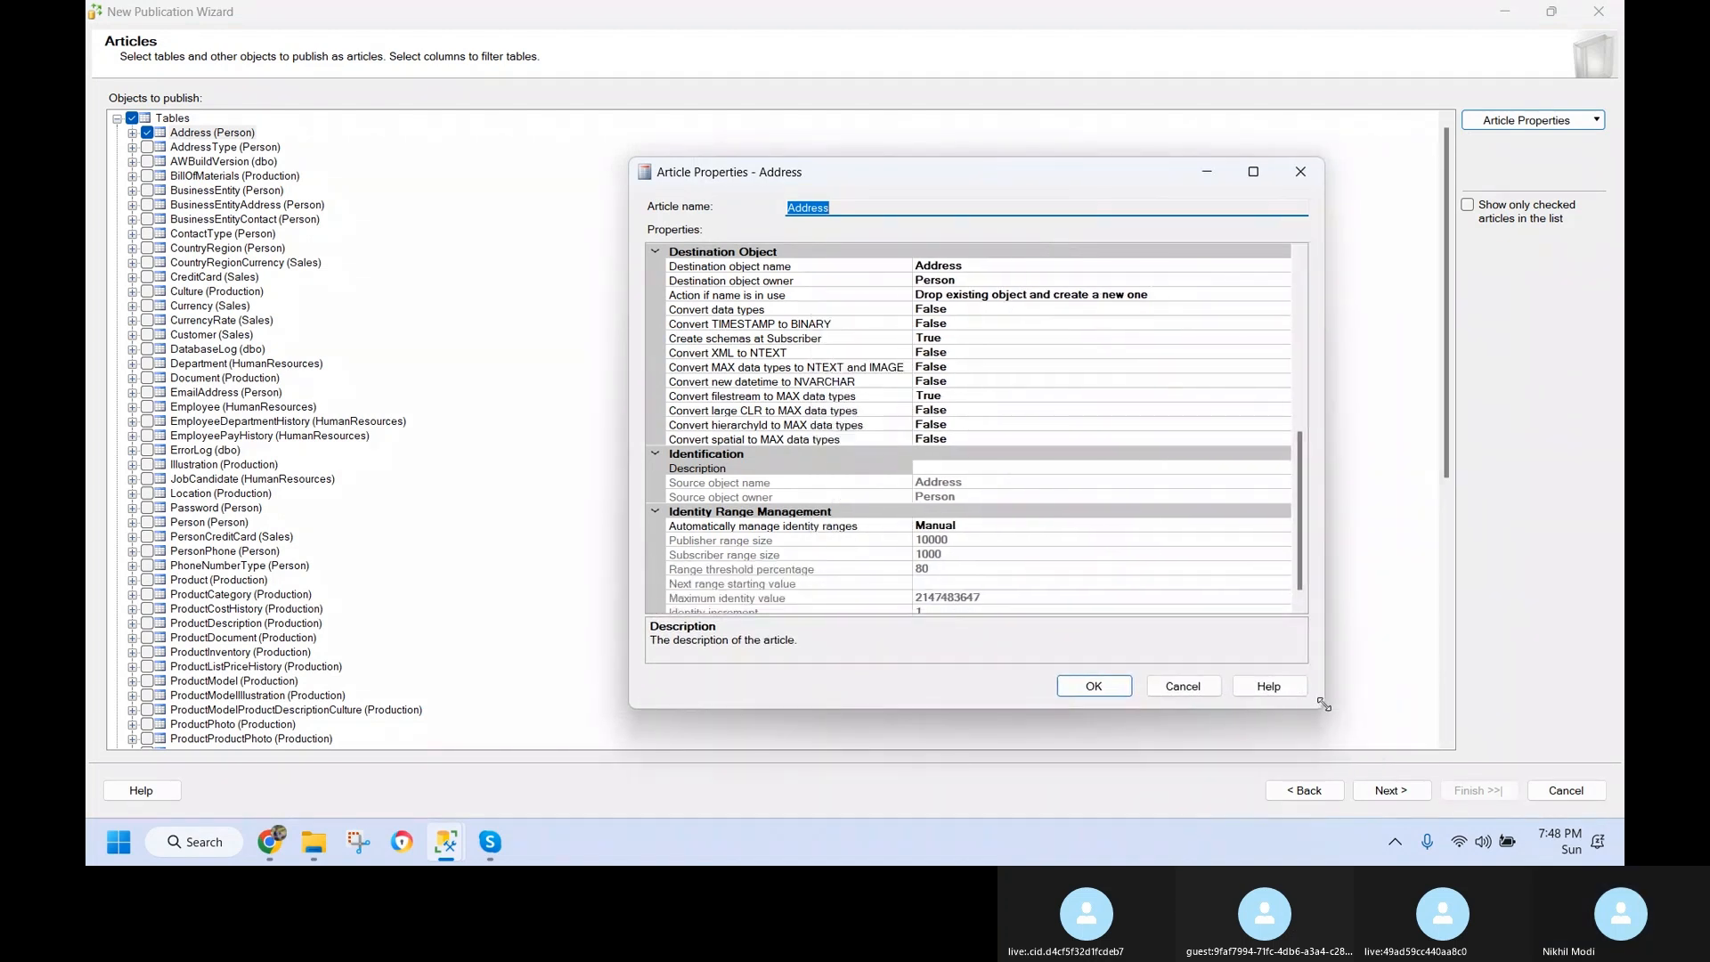
{"action": "left_click", "coordinate": [1076, 298]}
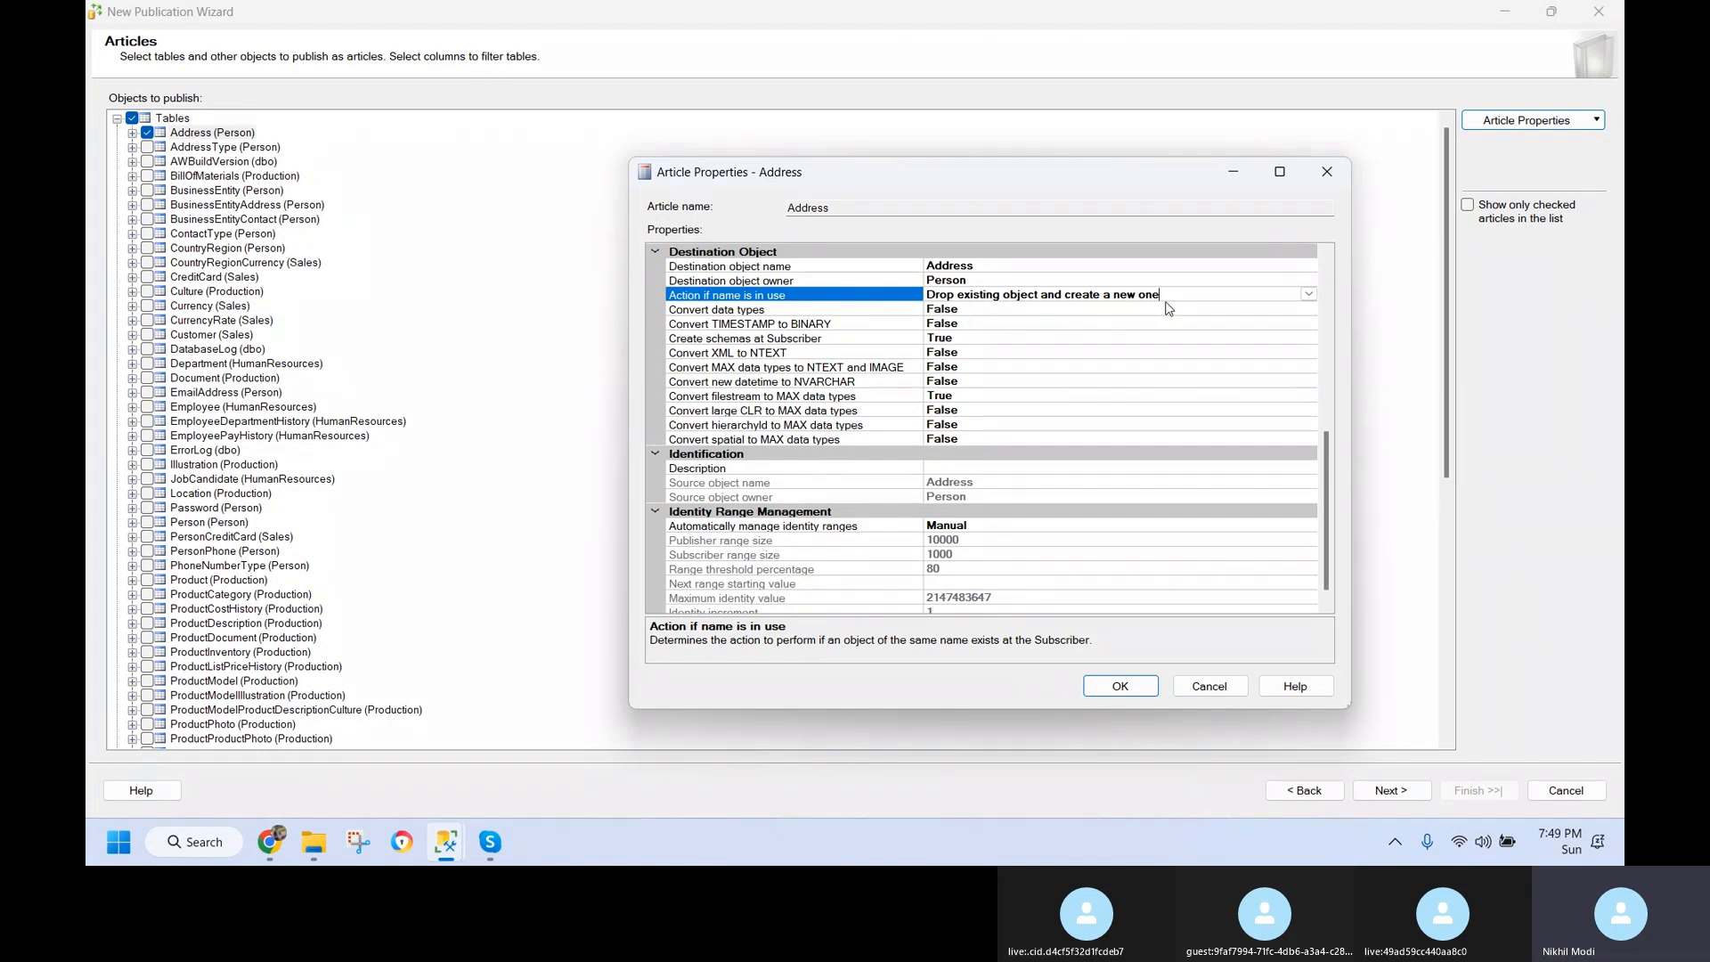
{"action": "left_click", "coordinate": [1309, 298]}
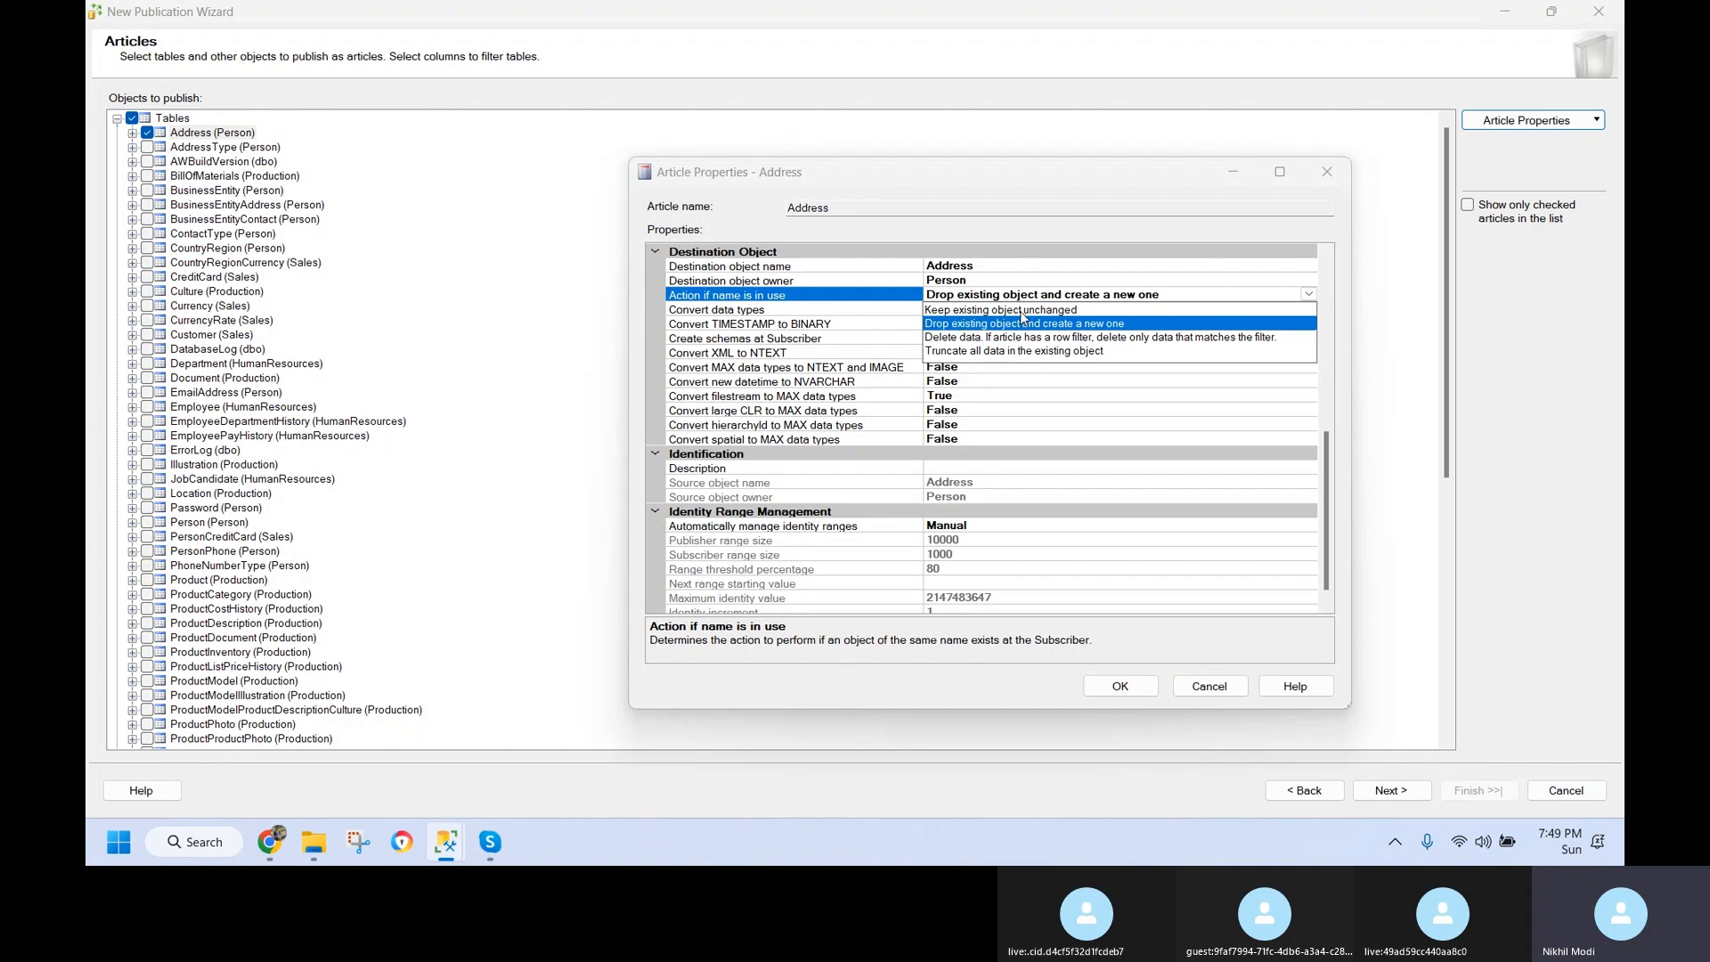
{"action": "left_click", "coordinate": [1091, 326]}
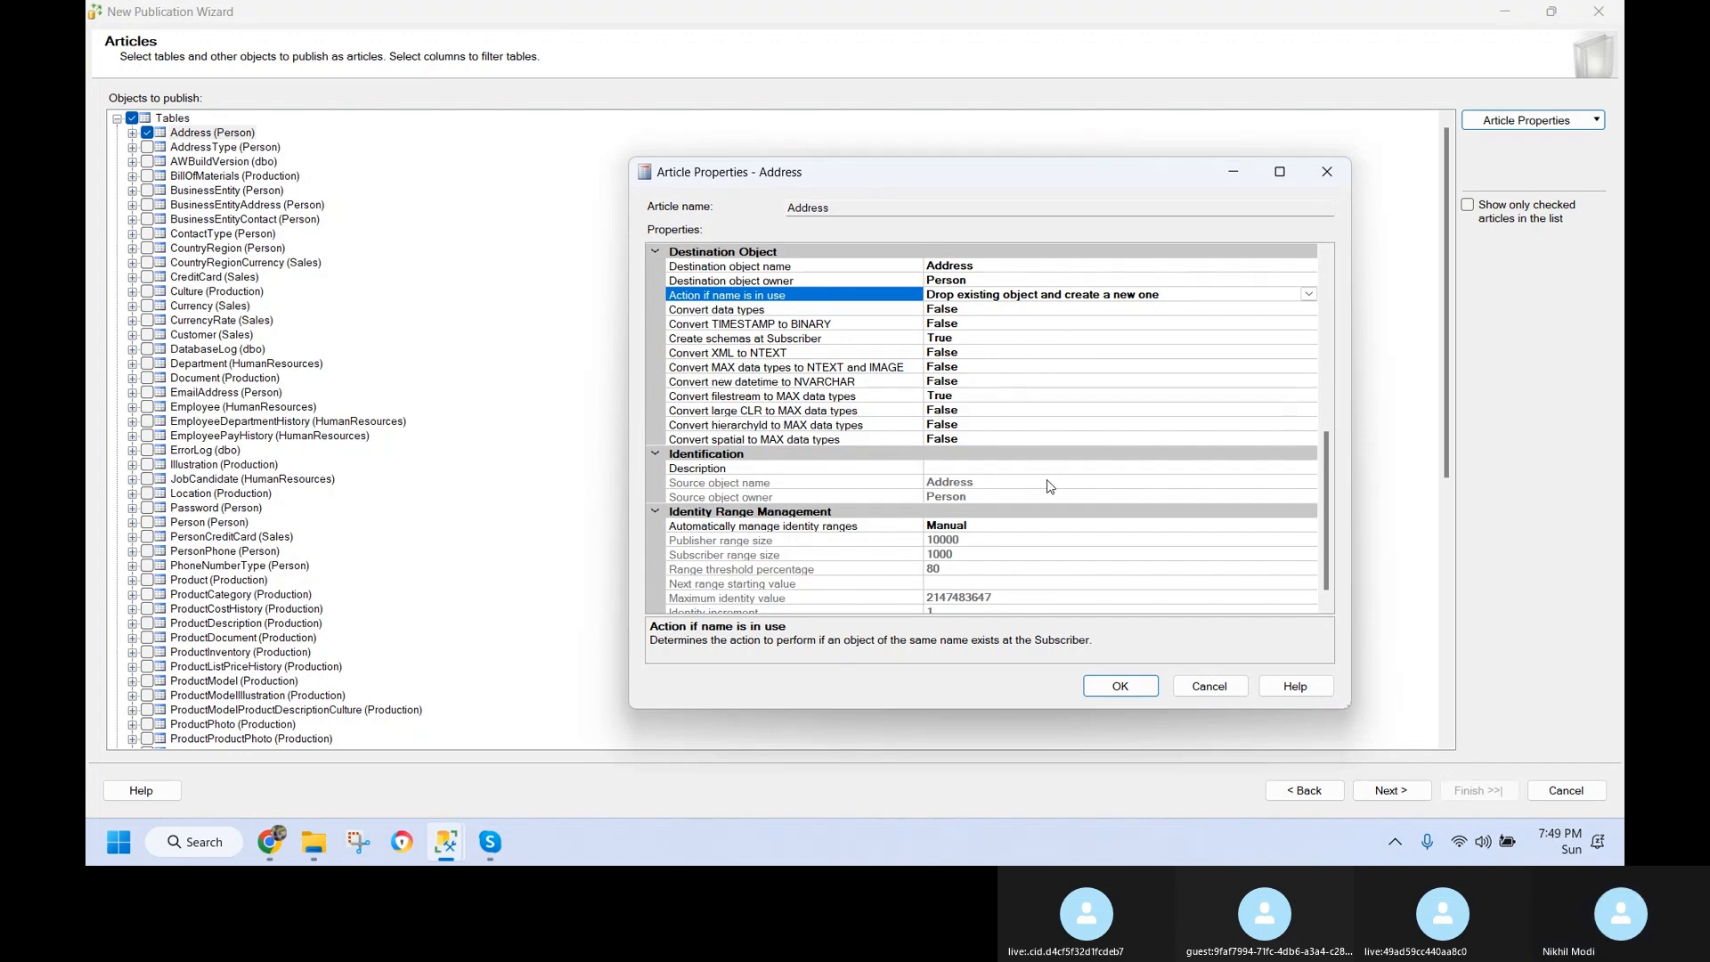
- Set Copy nonclustered indexes to True for the Address article
{"action": "scroll", "coordinate": [1054, 498], "scroll_direction": "up", "scroll_amount": 2}
{"action": "scroll", "coordinate": [1054, 504], "scroll_direction": "up", "scroll_amount": 8}
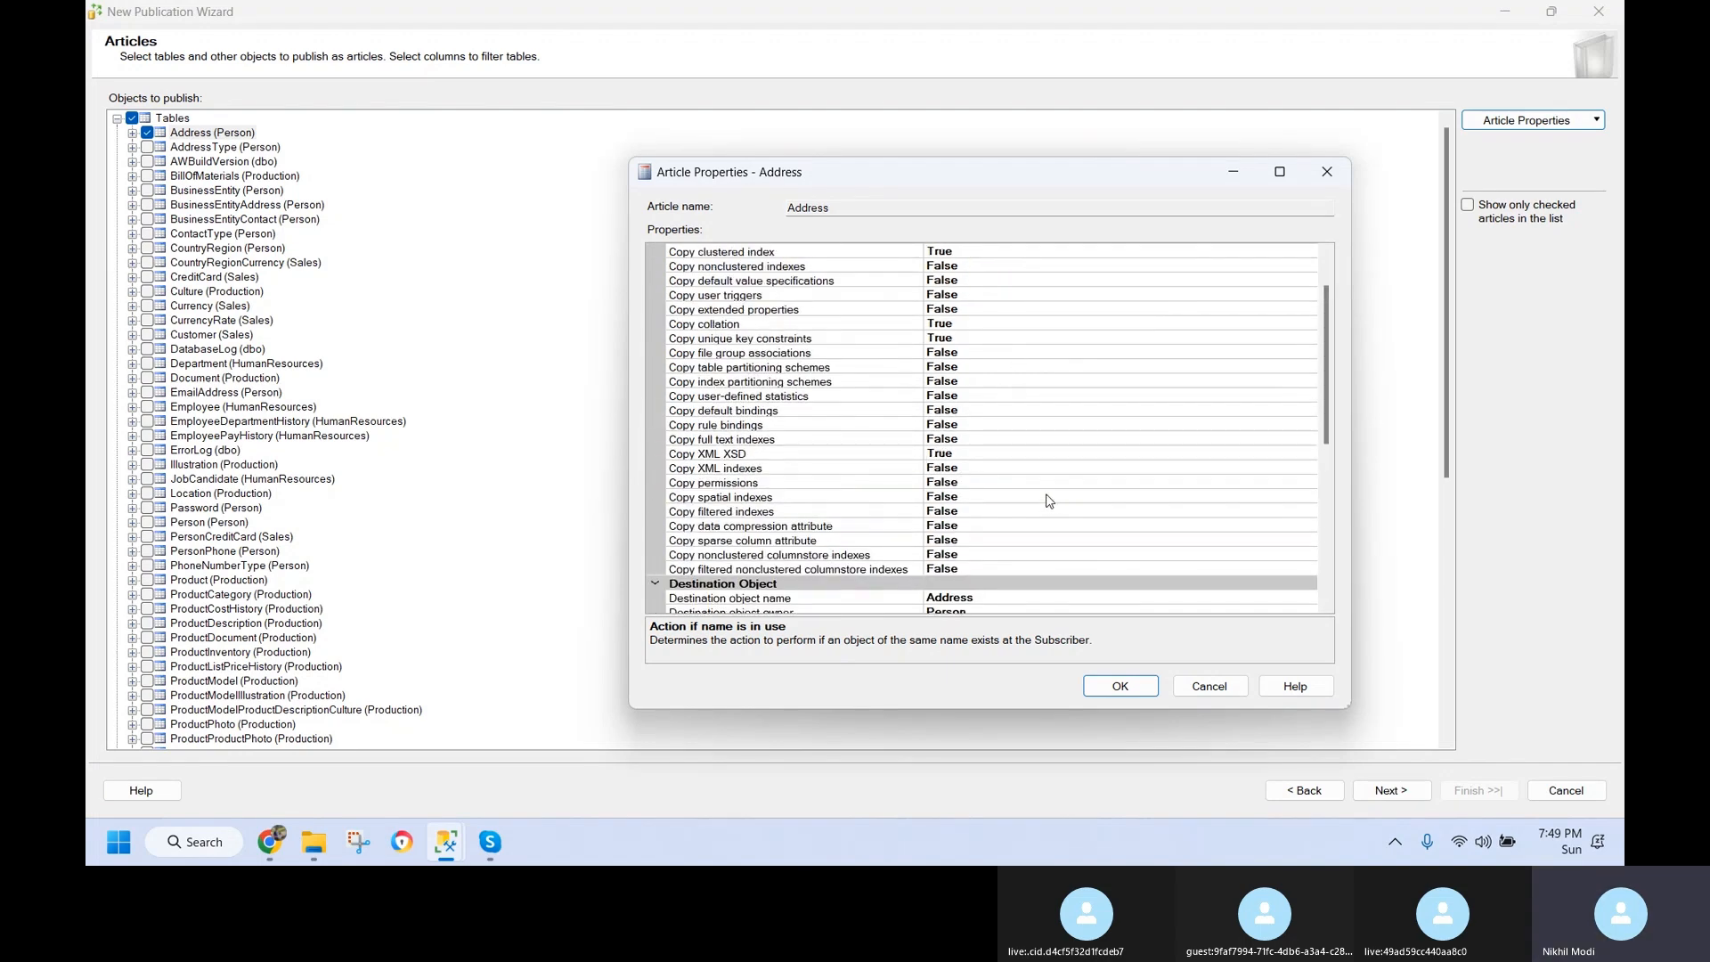
{"action": "scroll", "coordinate": [1045, 496], "scroll_direction": "down", "scroll_amount": 1}
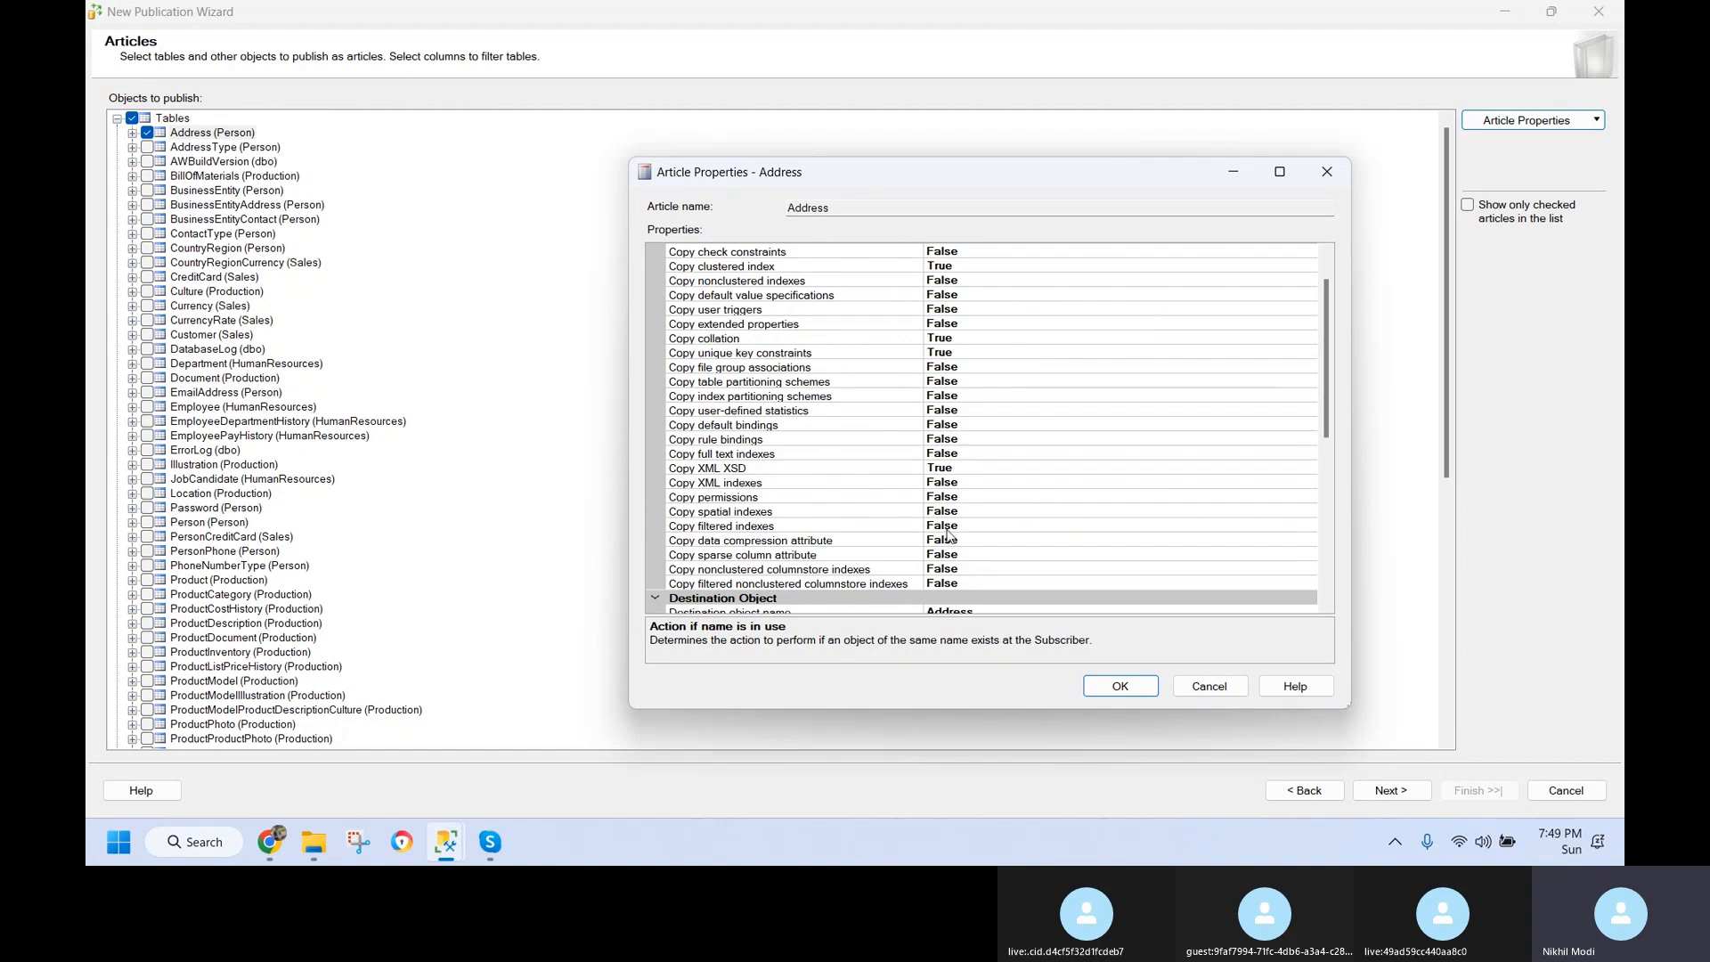
{"action": "scroll", "coordinate": [787, 478], "scroll_direction": "up", "scroll_amount": 1}
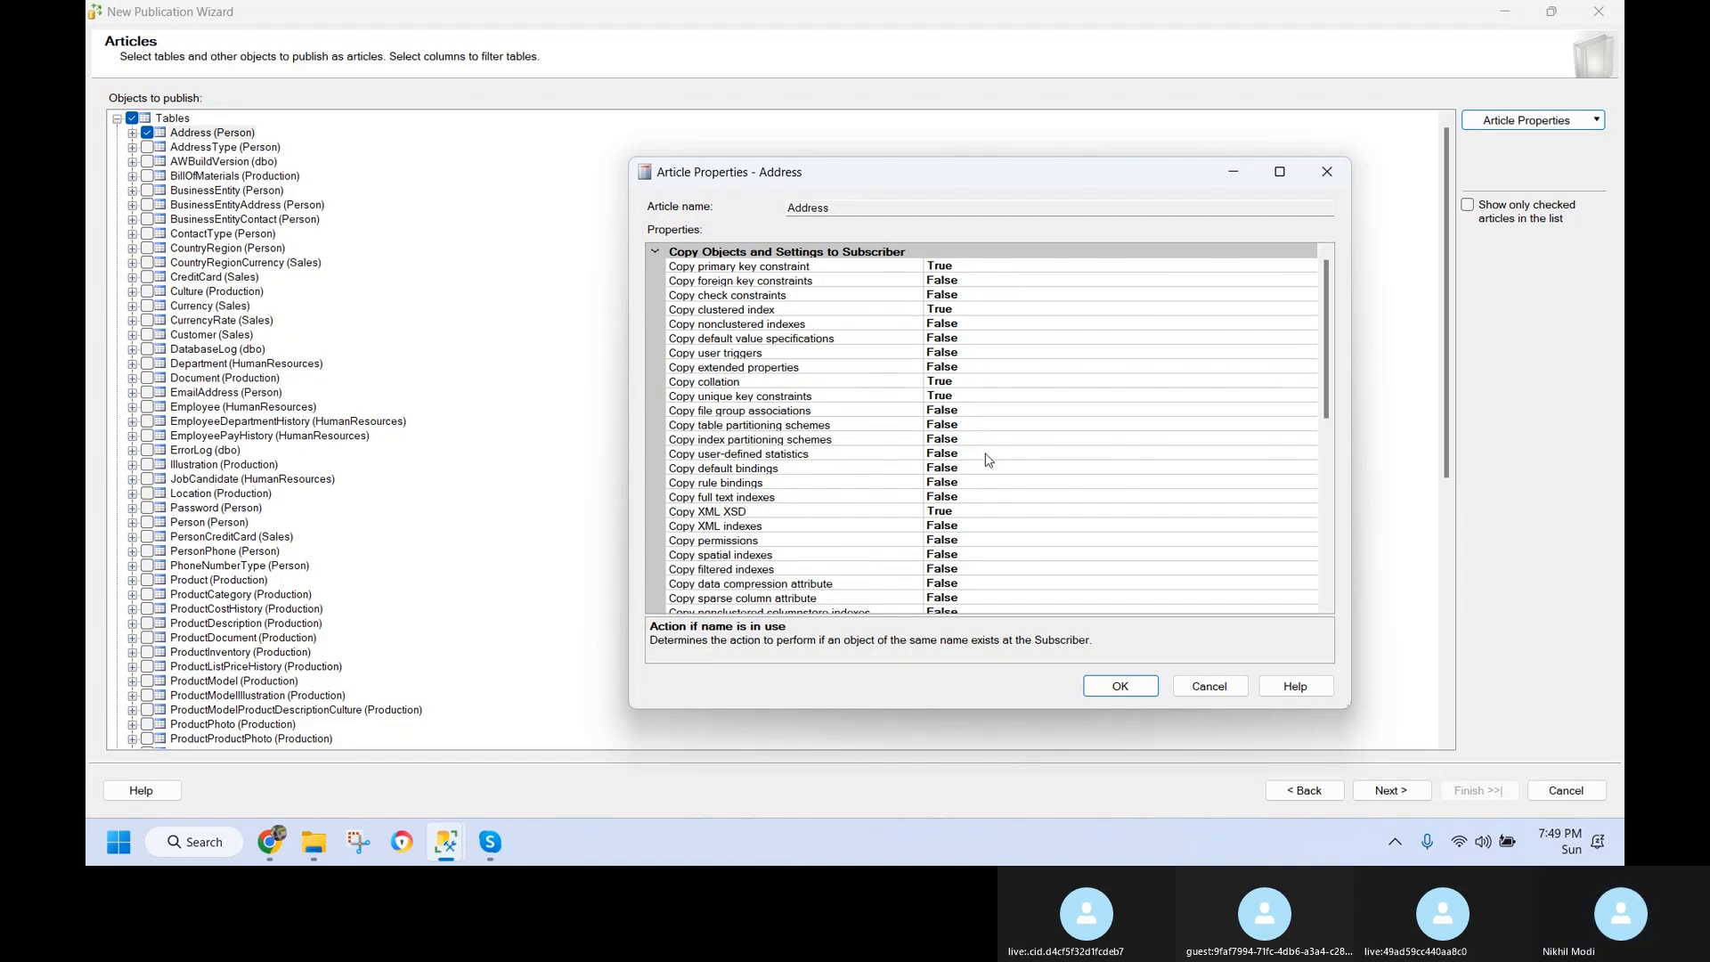
{"action": "left_click", "coordinate": [970, 325]}
{"action": "left_click", "coordinate": [1309, 323]}
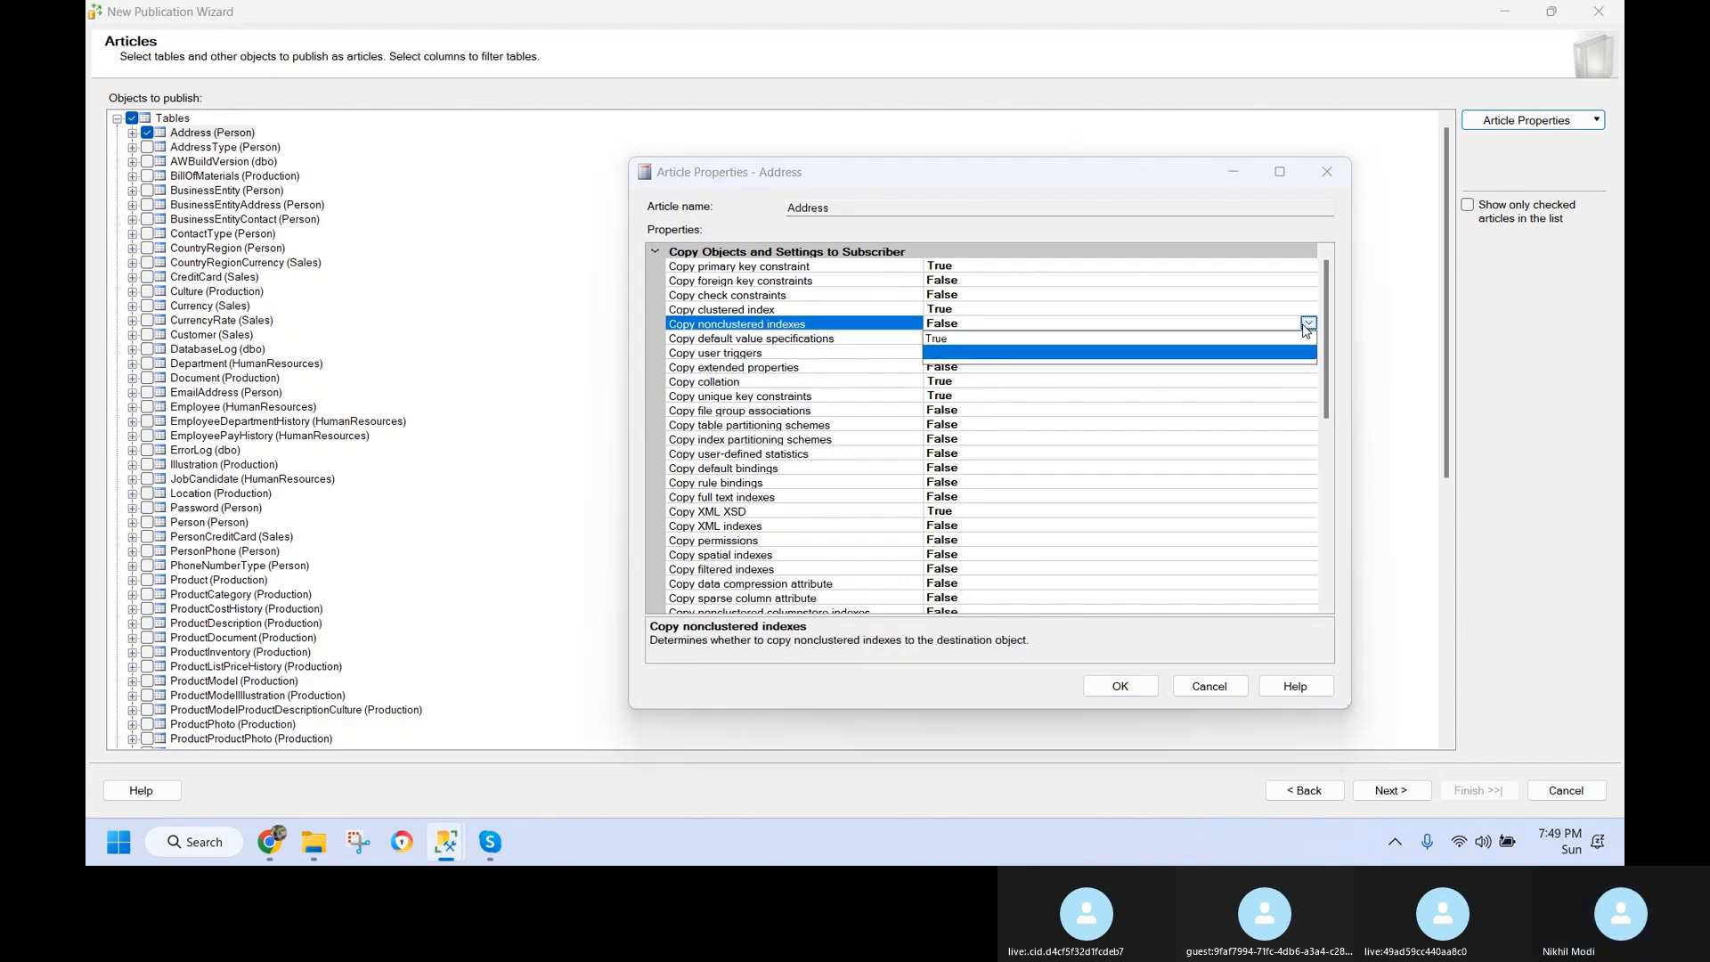
{"action": "left_click", "coordinate": [1004, 340]}
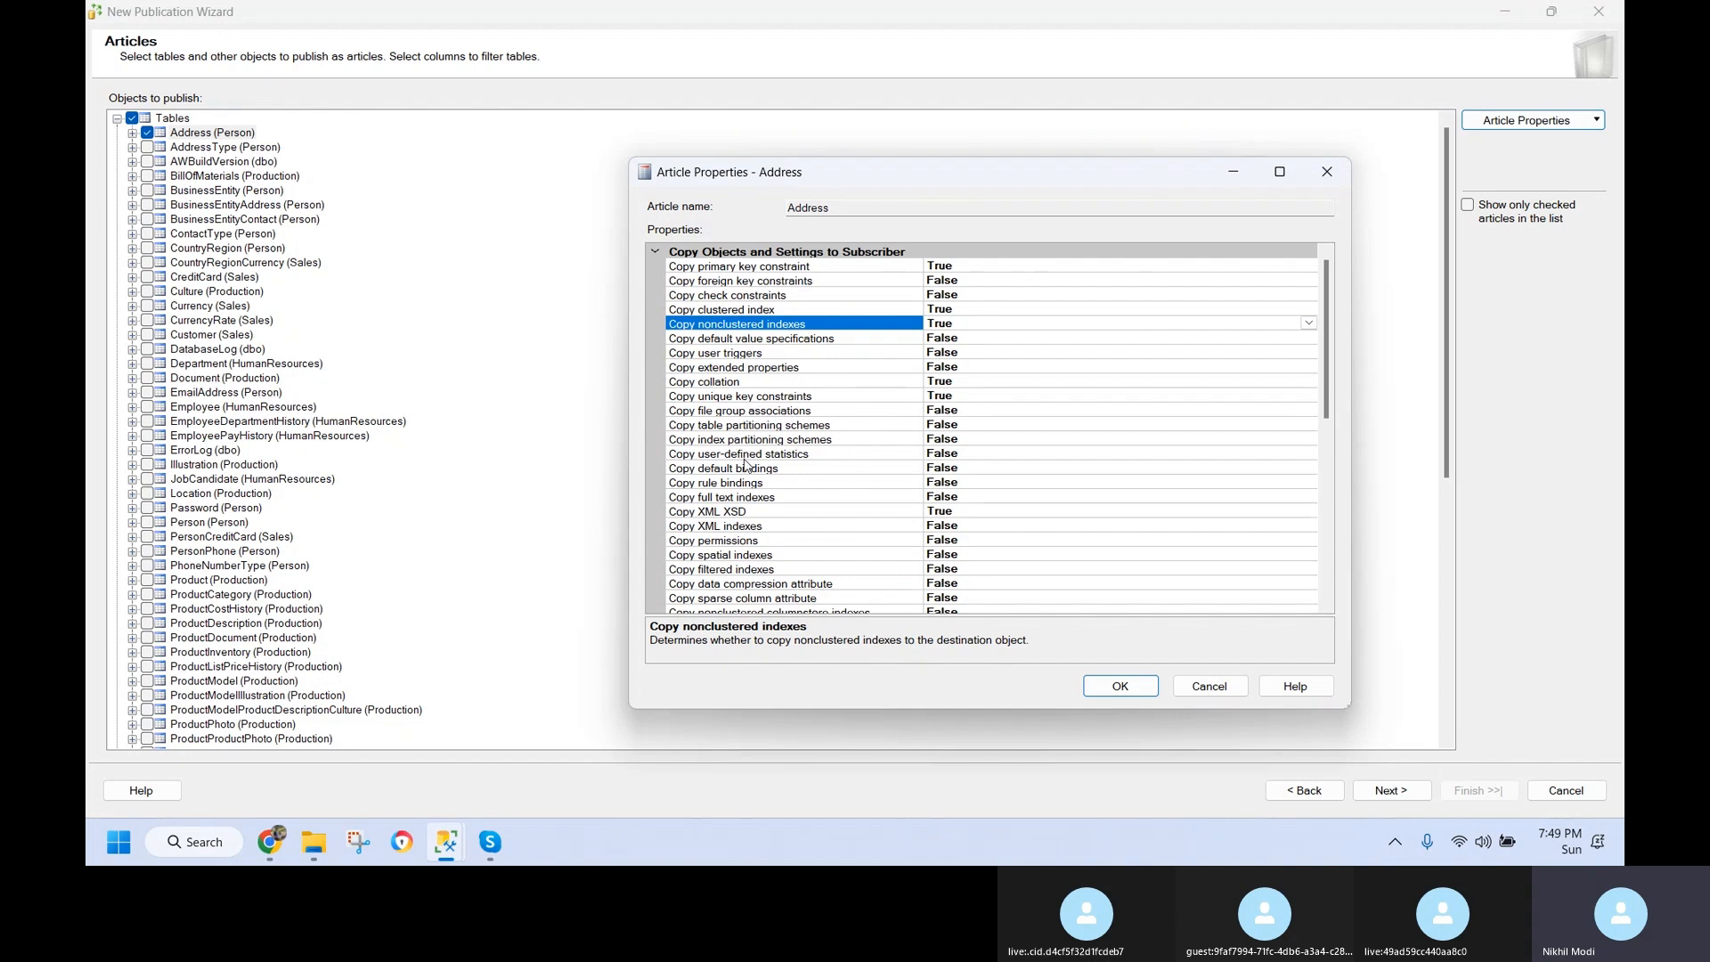
- Review the remaining Address article properties, accept them and continue to the table row filter page
{"action": "scroll", "coordinate": [751, 493], "scroll_direction": "down", "scroll_amount": 2}
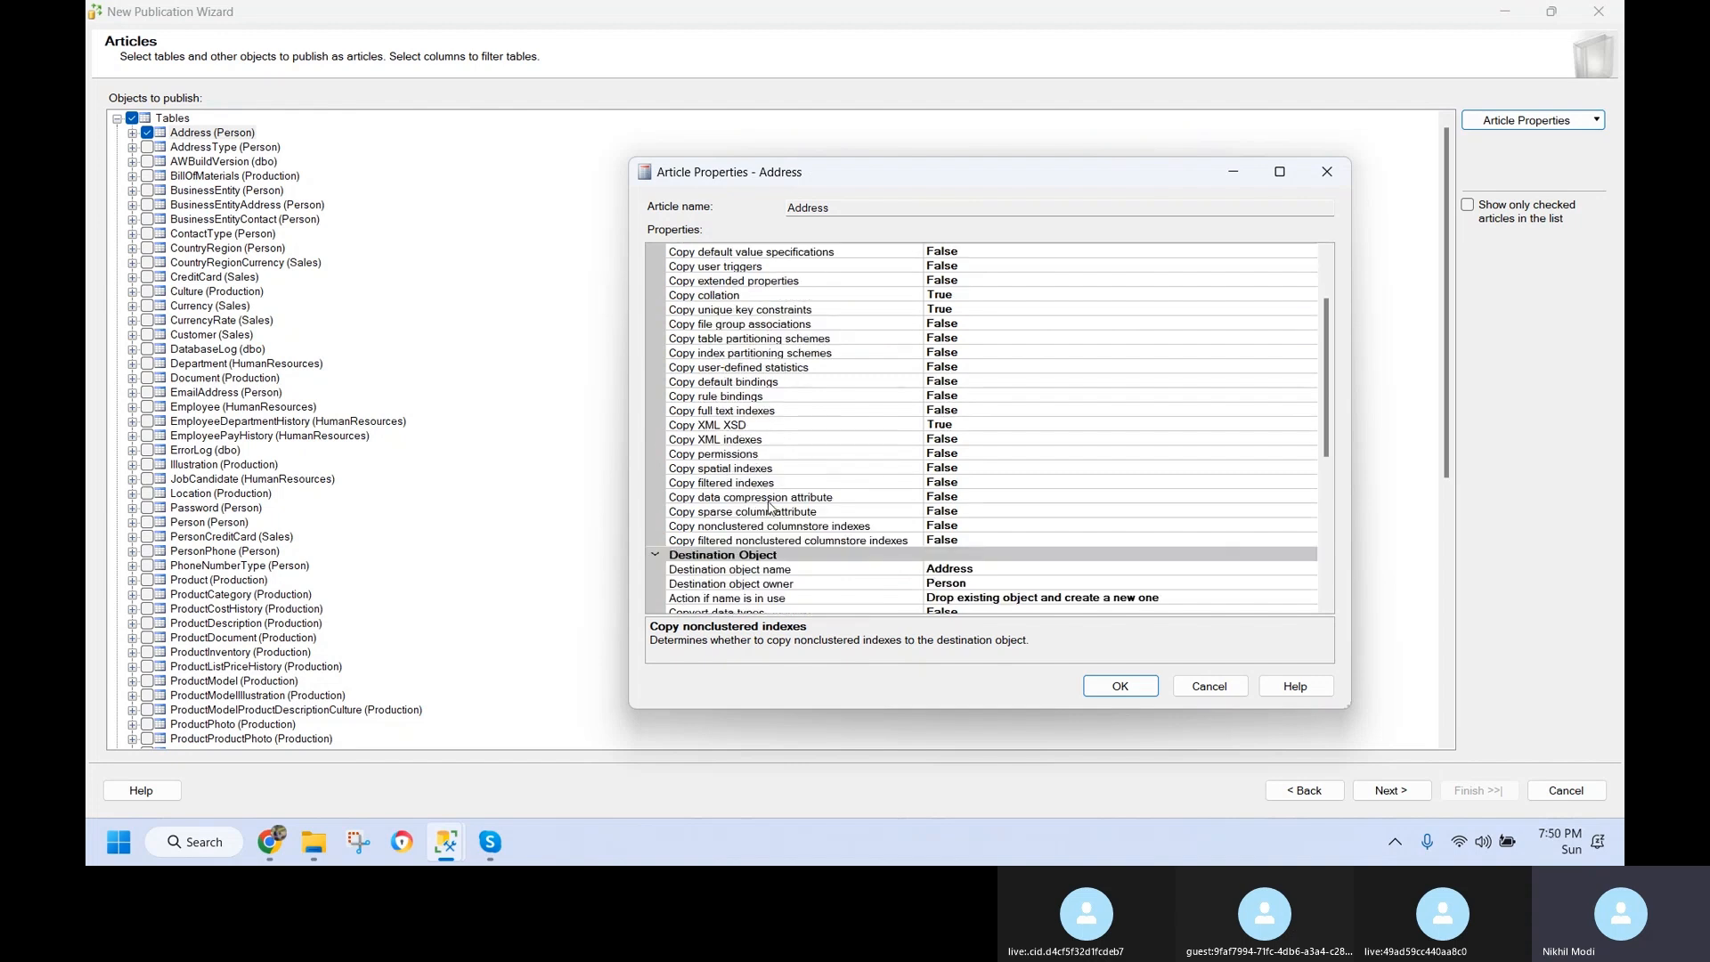
{"action": "scroll", "coordinate": [776, 478], "scroll_direction": "down", "scroll_amount": 2}
{"action": "scroll", "coordinate": [836, 471], "scroll_direction": "down", "scroll_amount": 1}
{"action": "scroll", "coordinate": [836, 471], "scroll_direction": "down", "scroll_amount": 3}
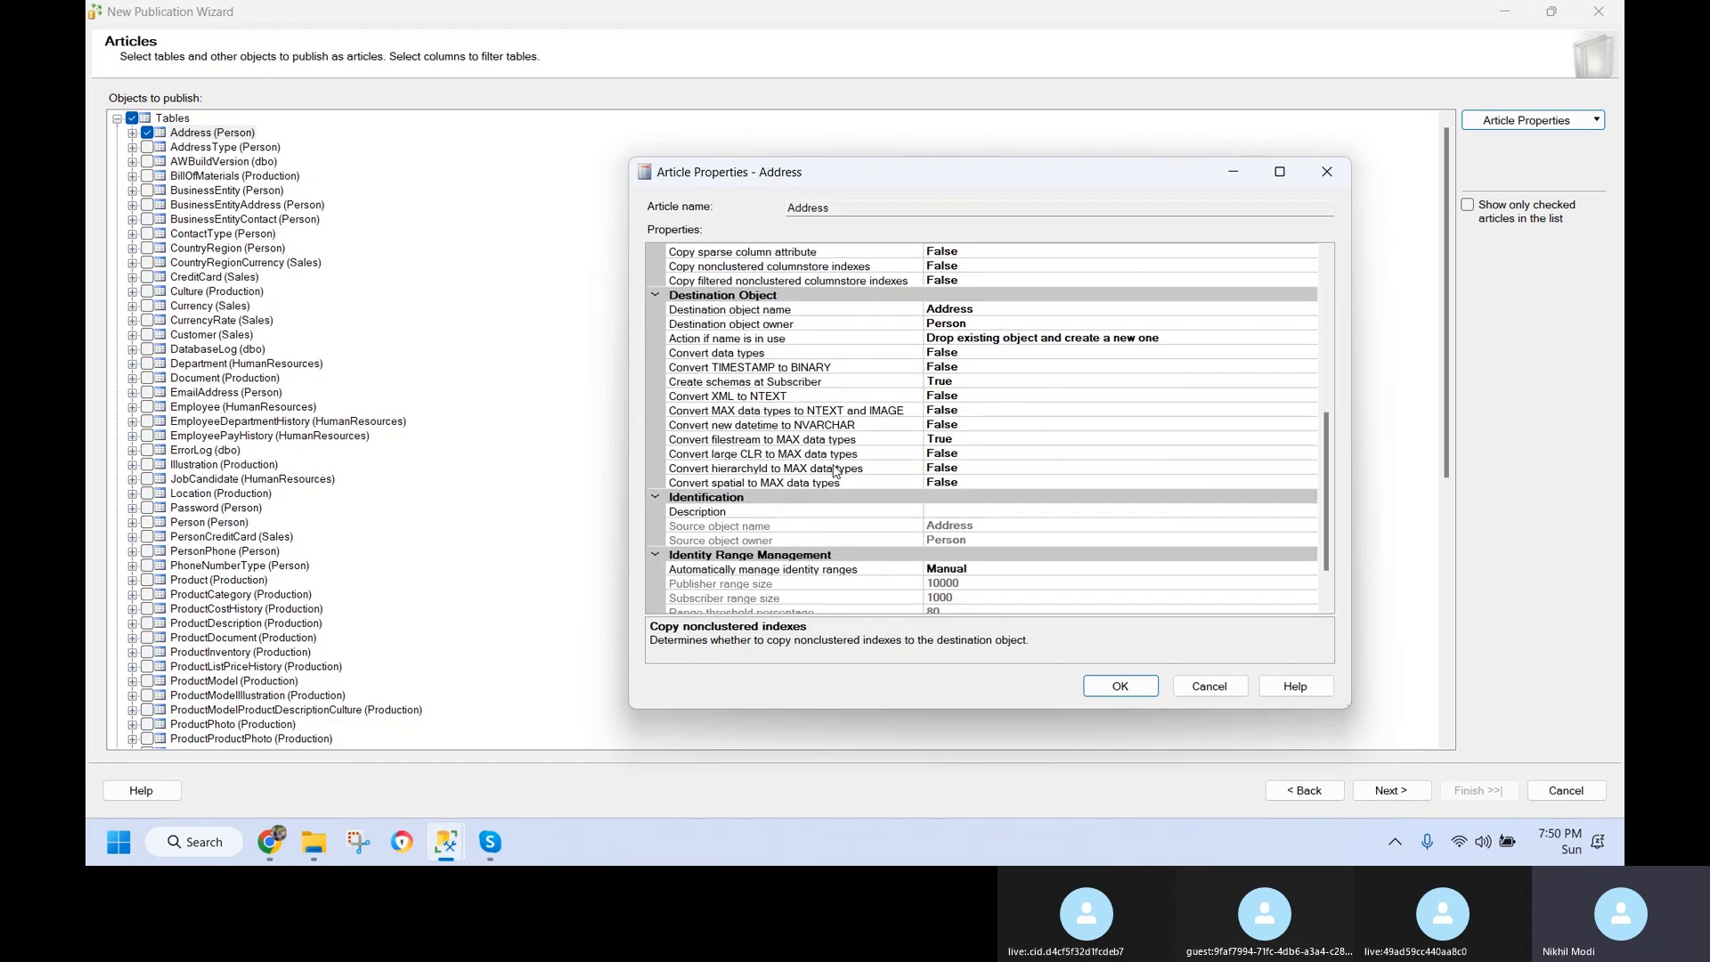
{"action": "scroll", "coordinate": [831, 463], "scroll_direction": "up", "scroll_amount": 9}
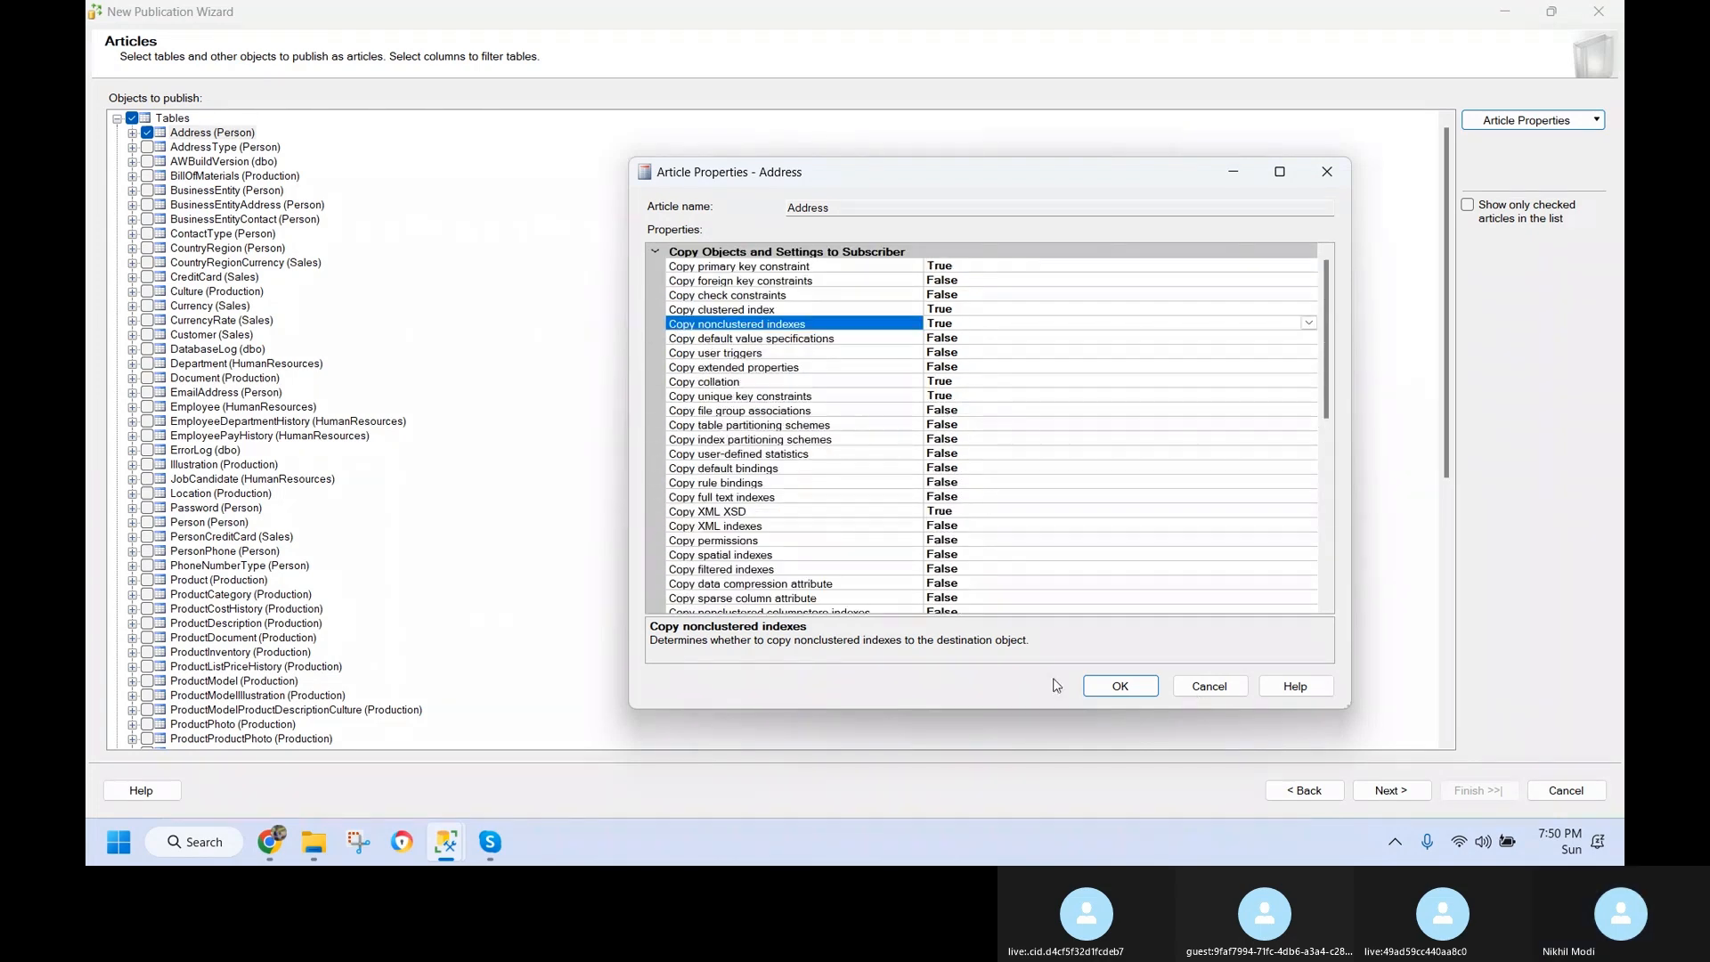
{"action": "left_click", "coordinate": [1119, 688]}
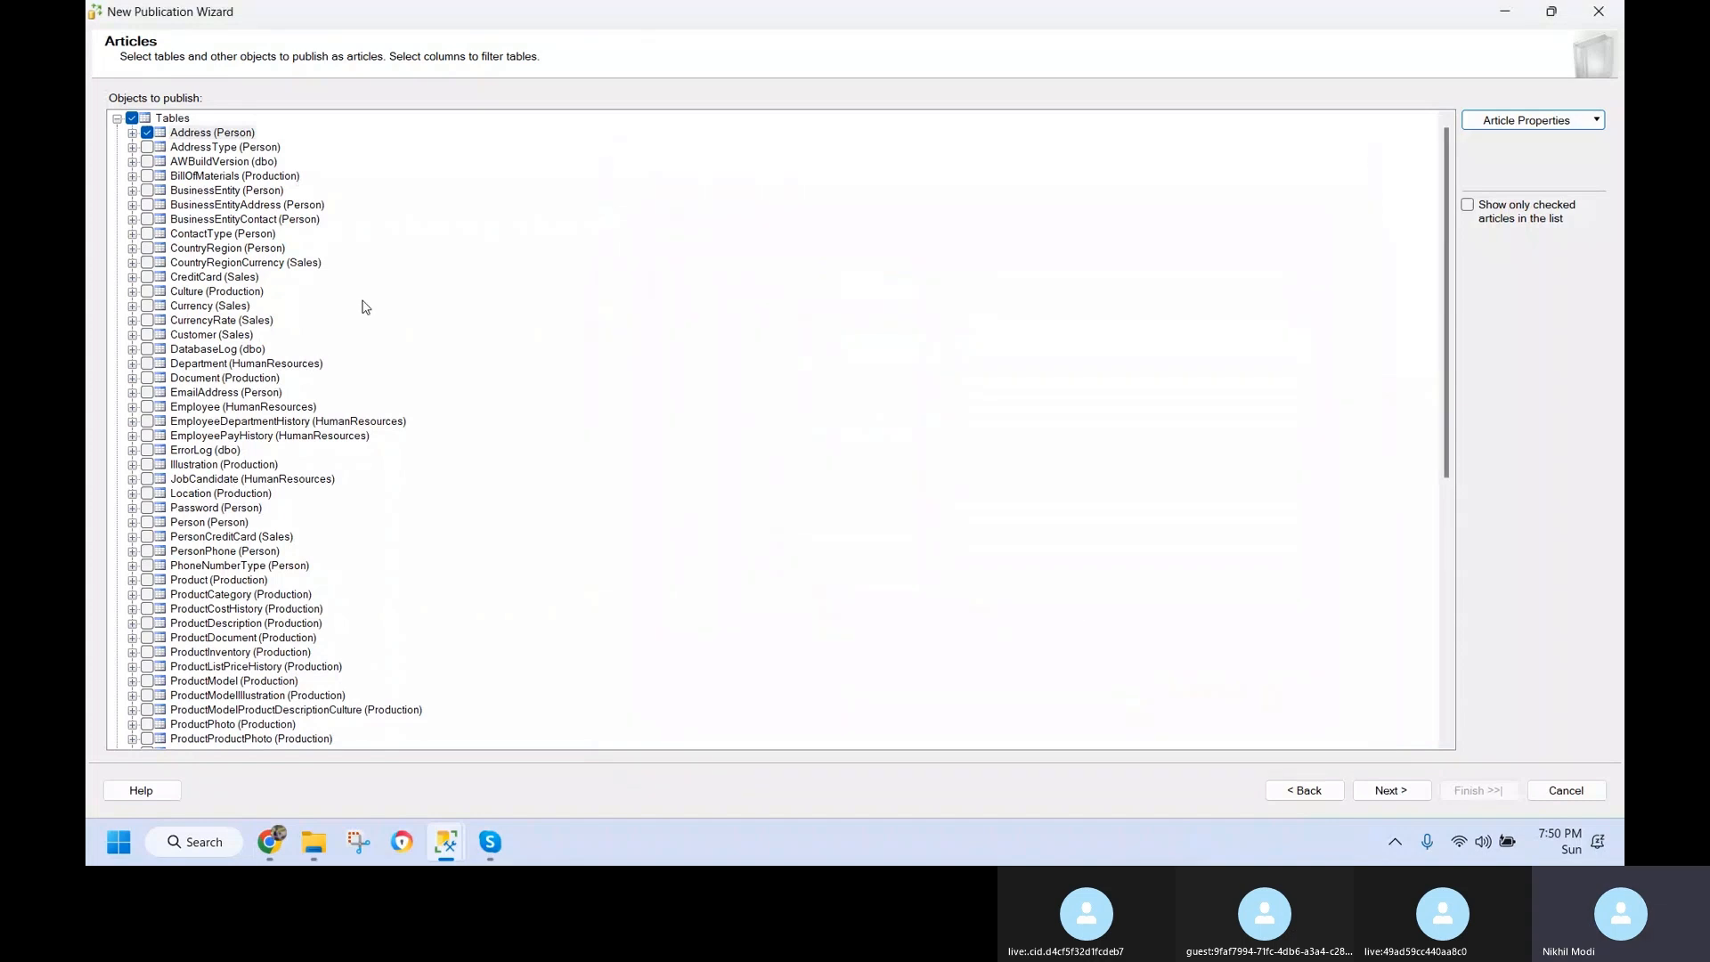
{"action": "left_click", "coordinate": [1392, 791]}
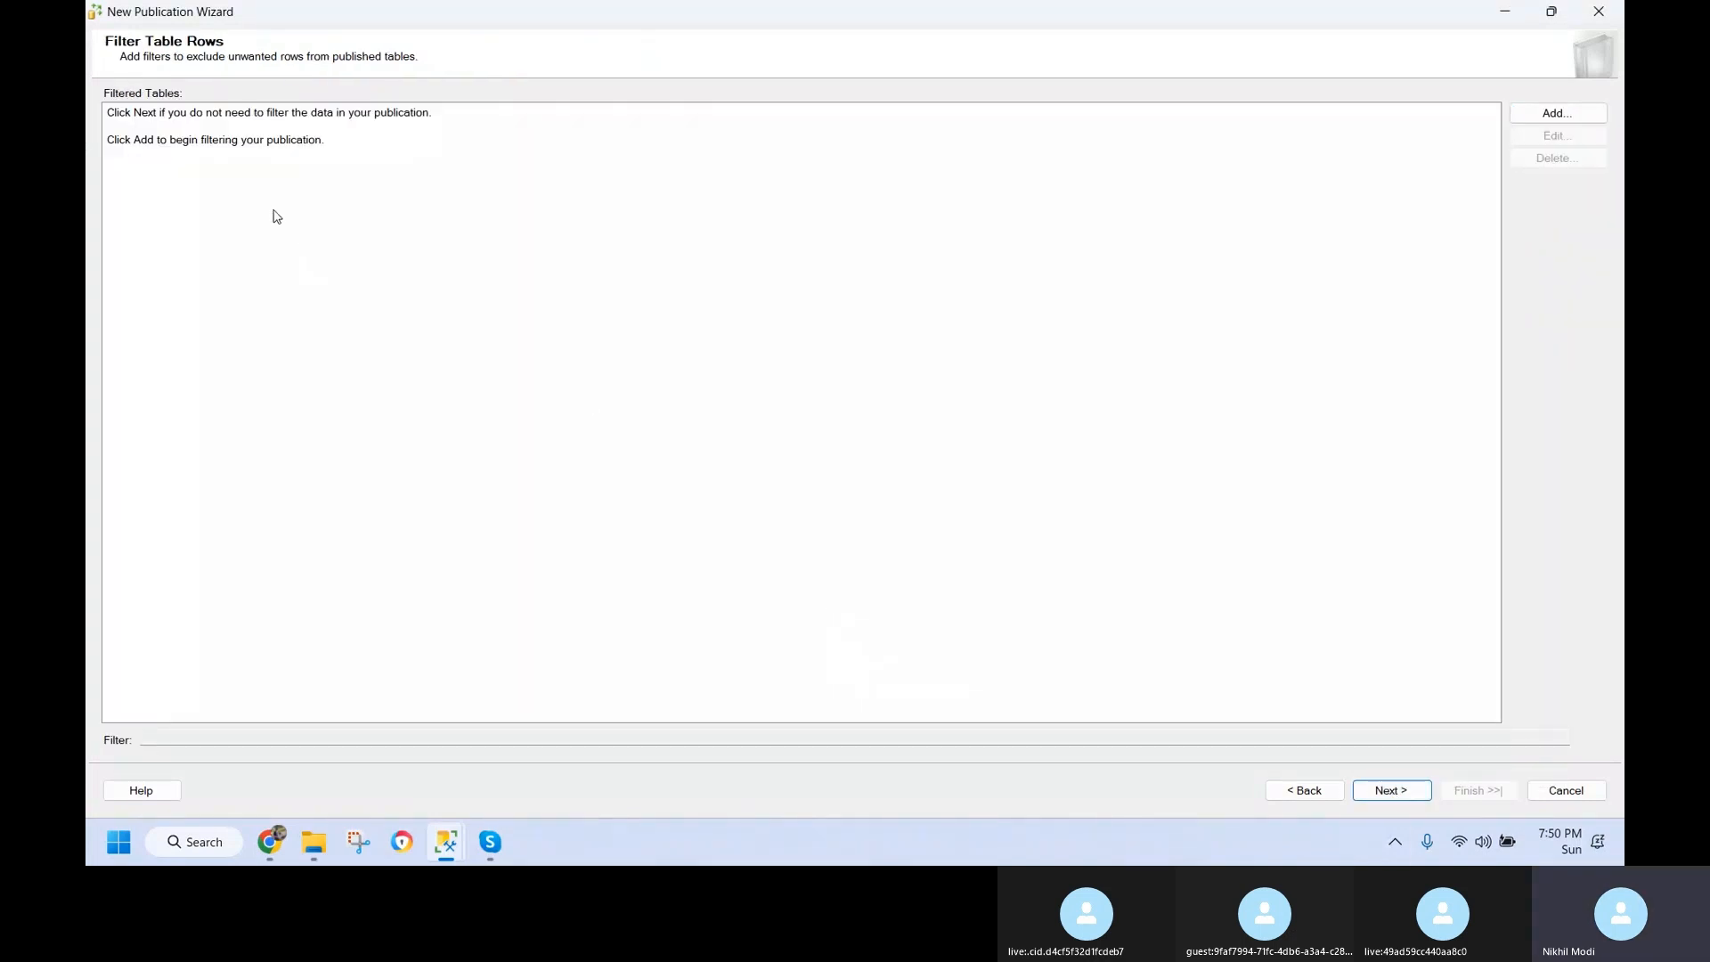
- Go back to the Articles page, reopen the Address article's properties and widen the dialog to examine the Destination Object settings
{"action": "left_click", "coordinate": [1320, 790]}
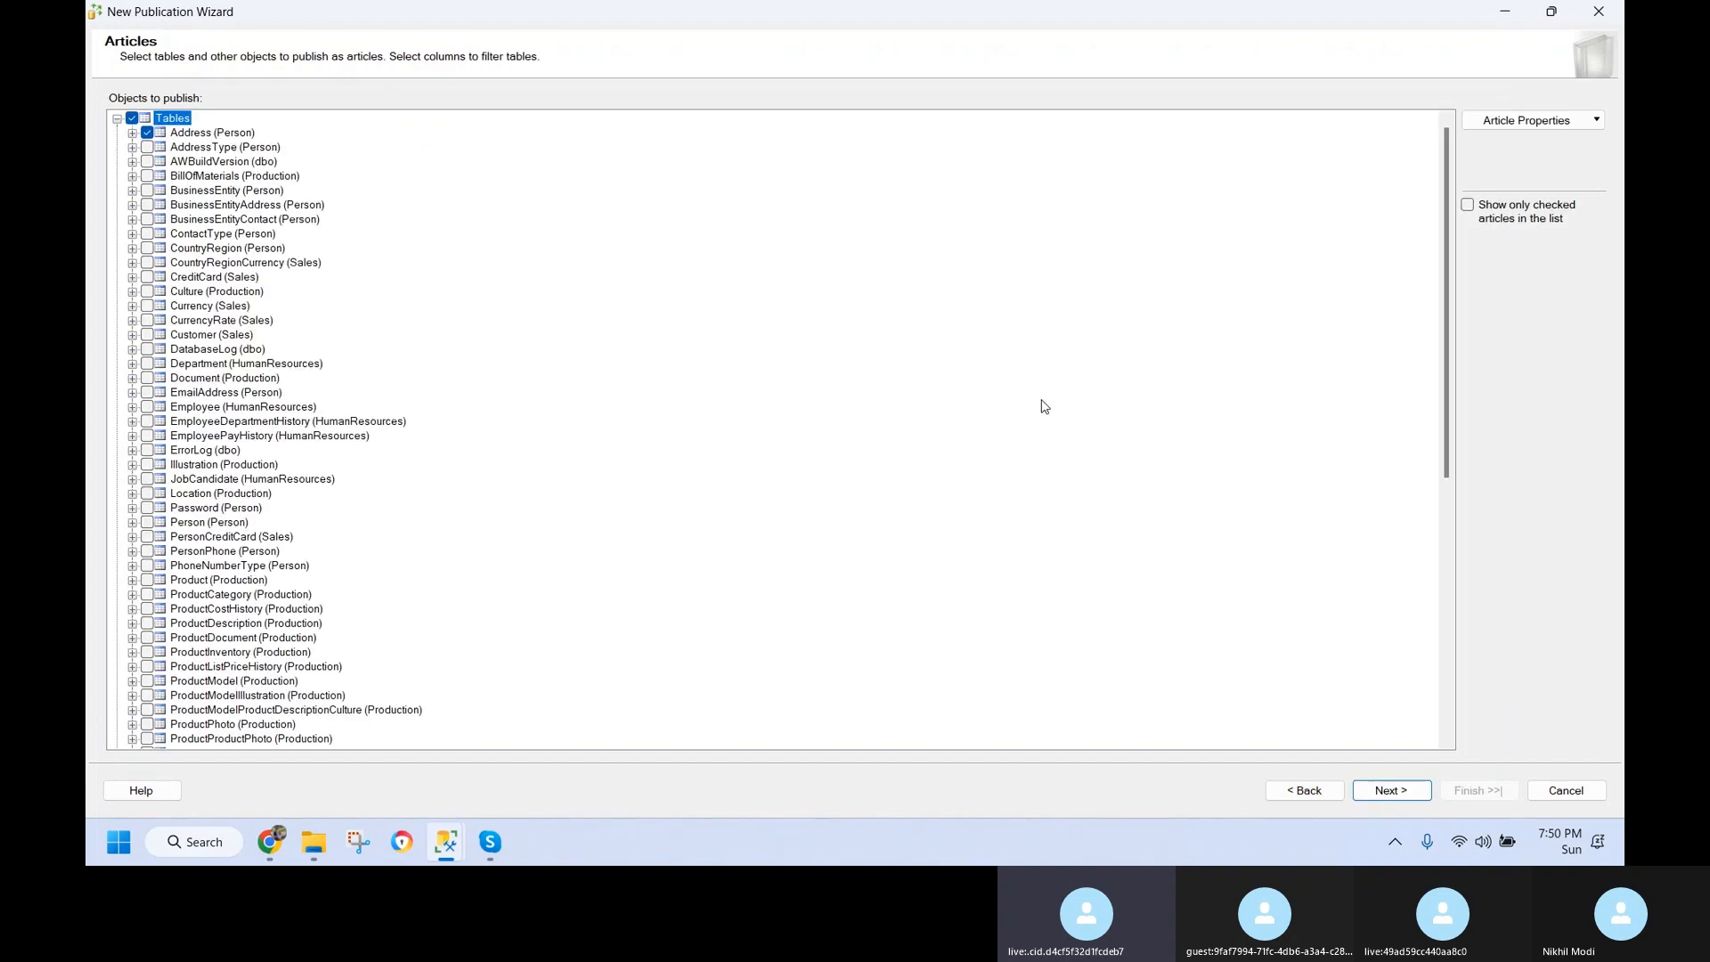
{"action": "left_click", "coordinate": [203, 136]}
{"action": "left_click", "coordinate": [1532, 121]}
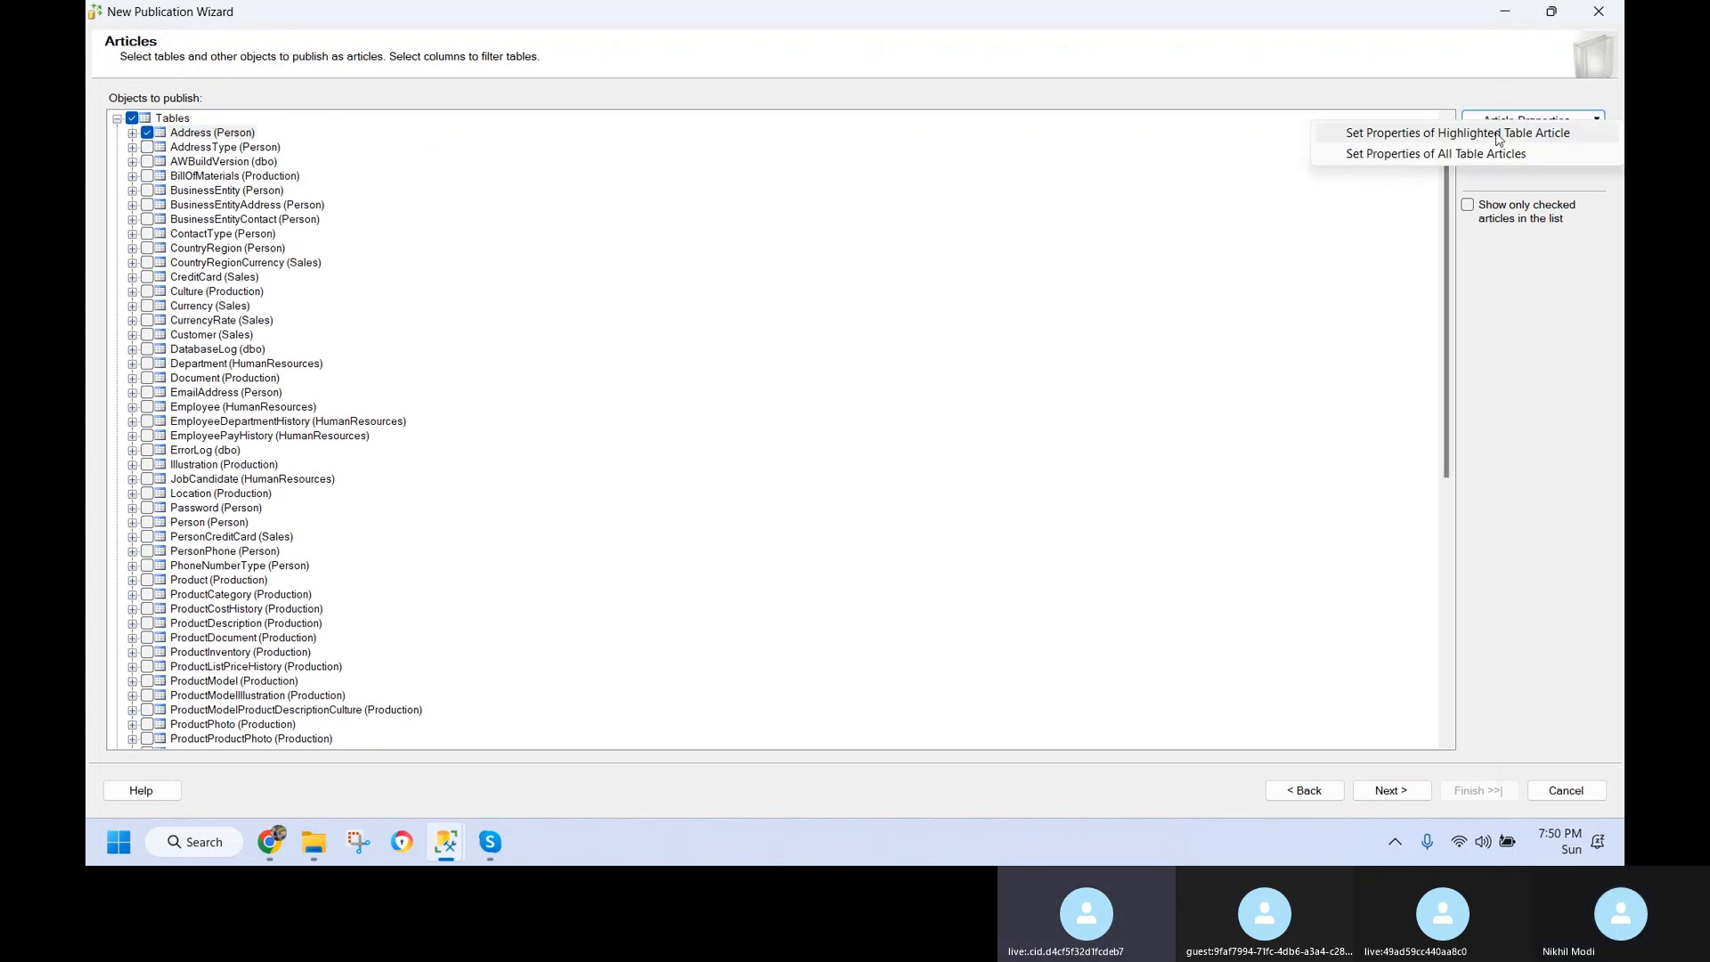
{"action": "left_click", "coordinate": [1489, 134]}
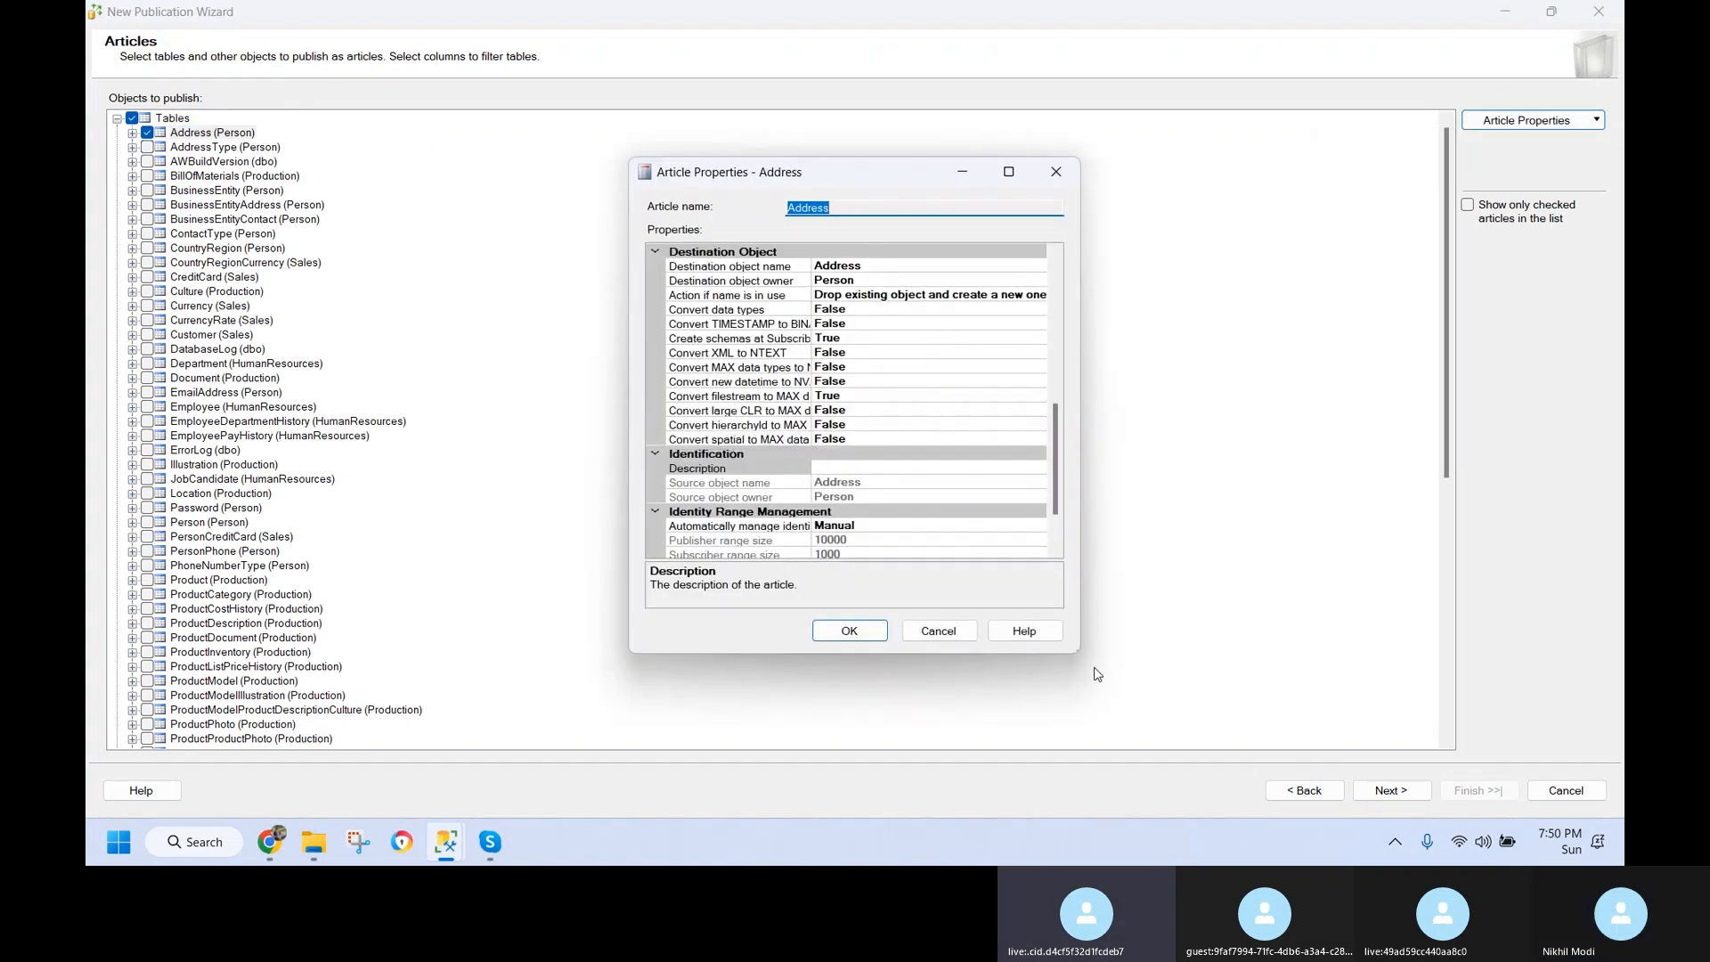
{"action": "left_click_drag", "start_coordinate": [1078, 651], "coordinate": [1277, 690]}
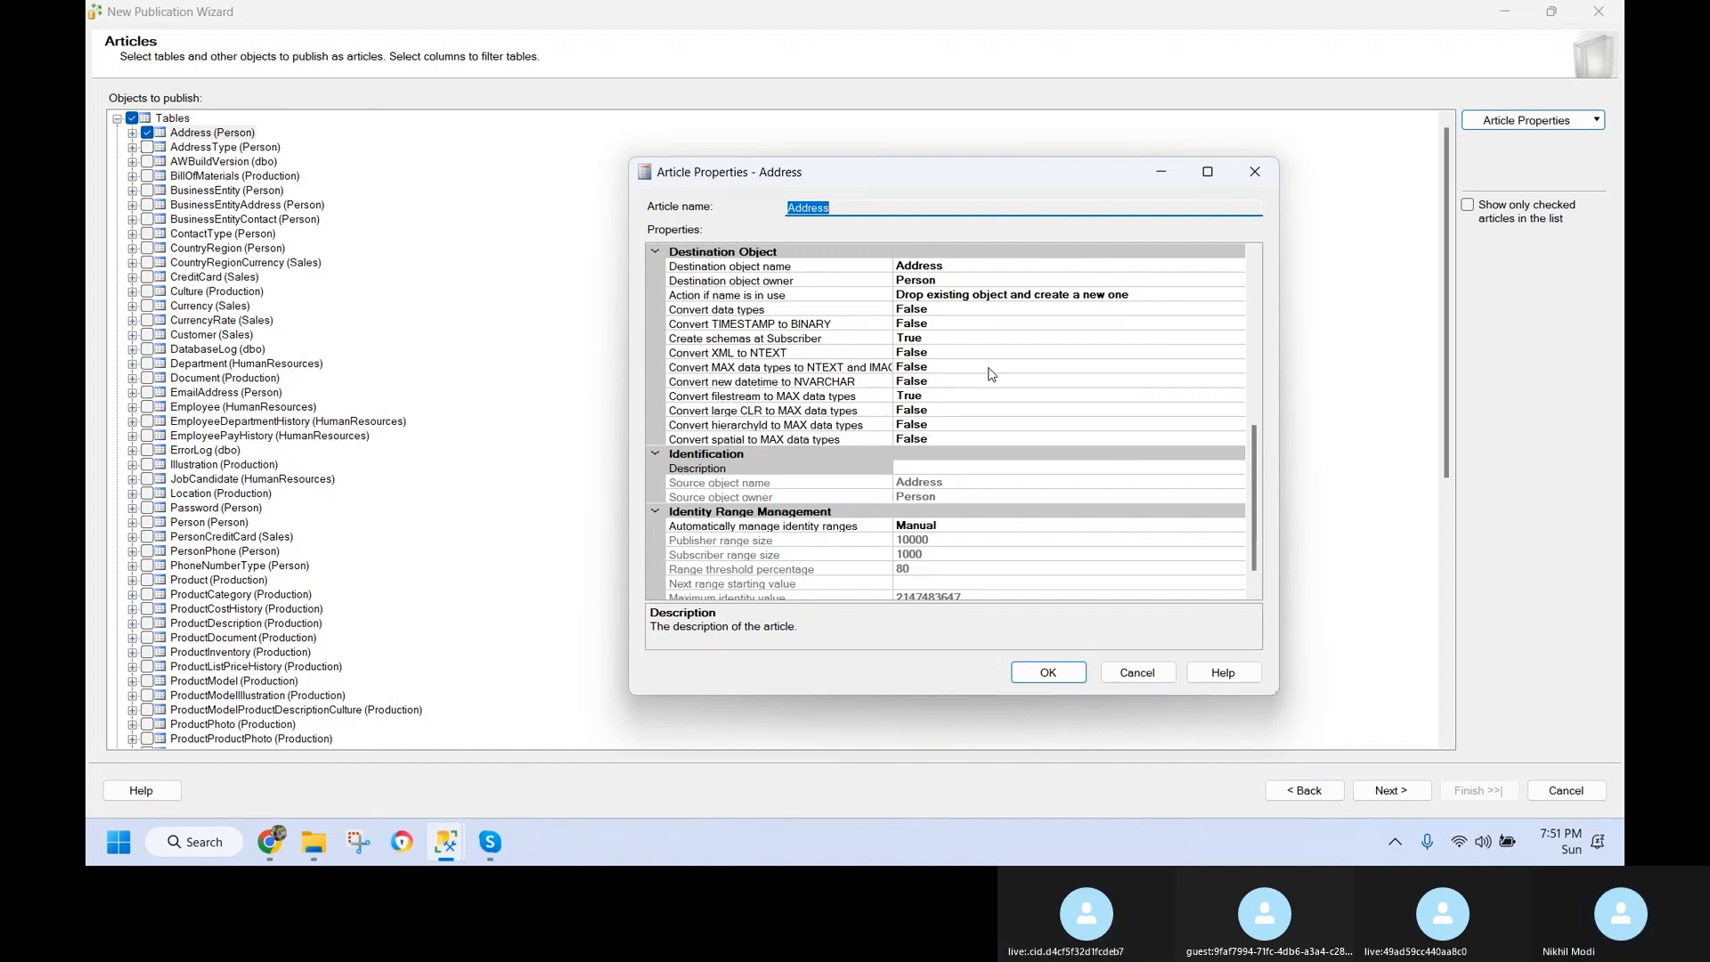
{"action": "scroll", "coordinate": [992, 374], "scroll_direction": "up", "scroll_amount": 3}
{"action": "scroll", "coordinate": [984, 442], "scroll_direction": "down", "scroll_amount": 1}
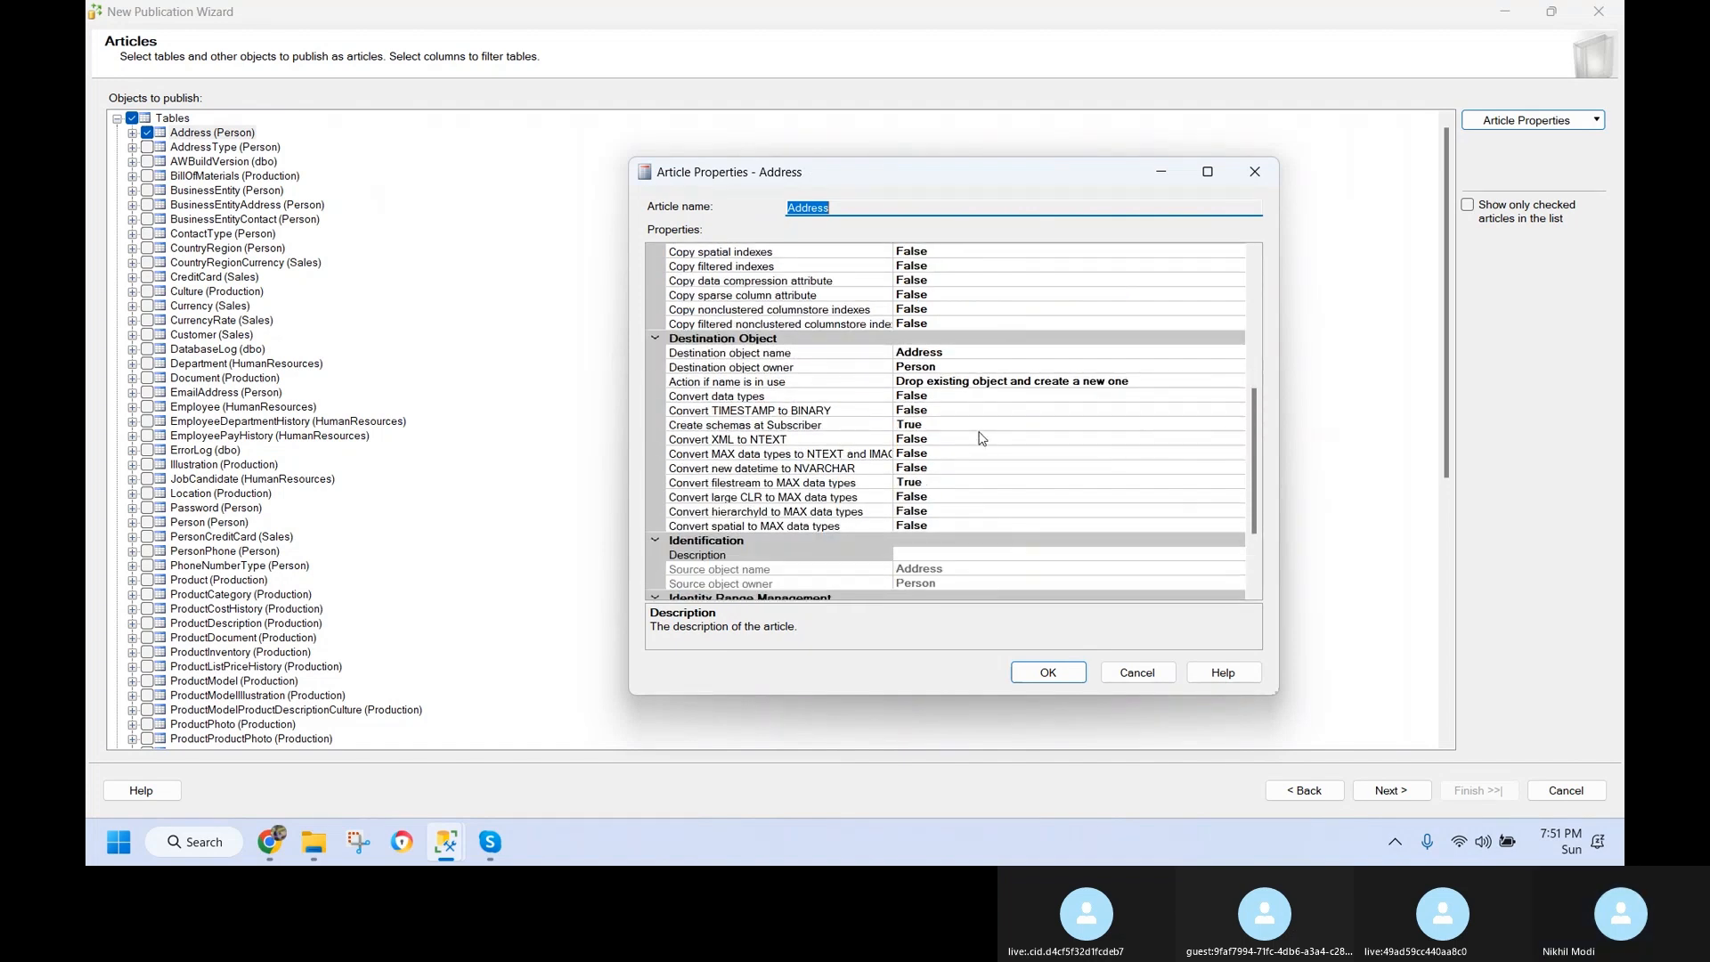
- Try "Truncate all data in the existing object" as the Address article's Action if name is in use and review the alternatives
{"action": "left_click", "coordinate": [965, 383]}
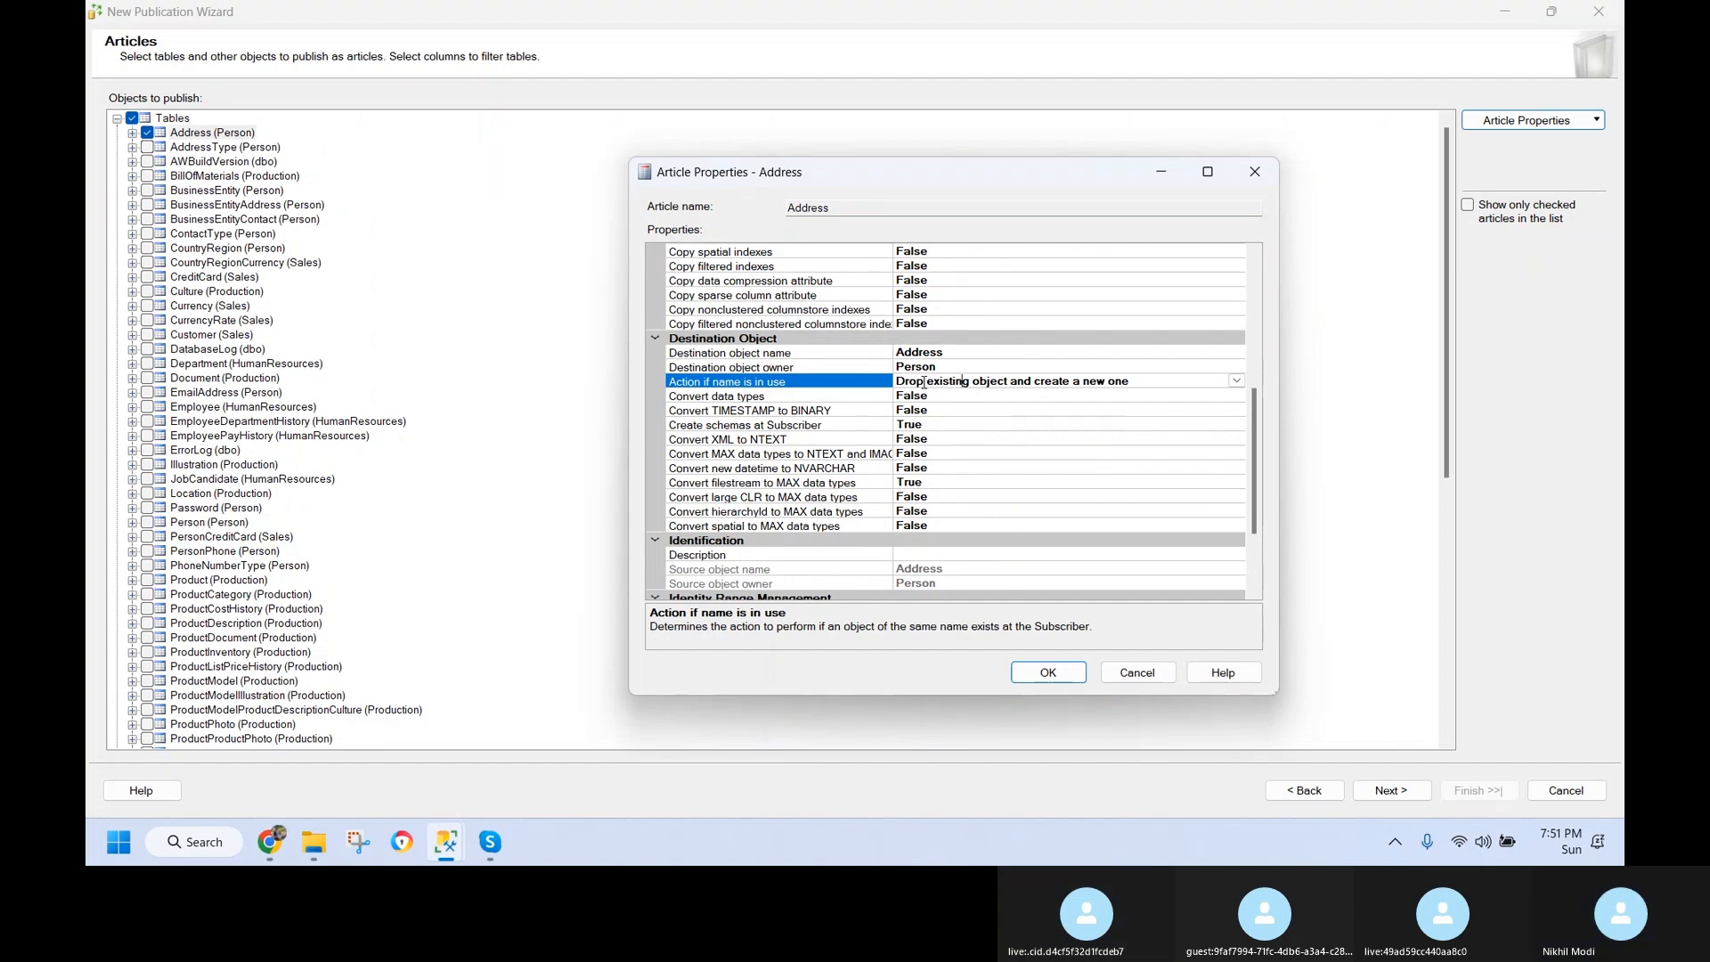
{"action": "left_click", "coordinate": [1237, 383]}
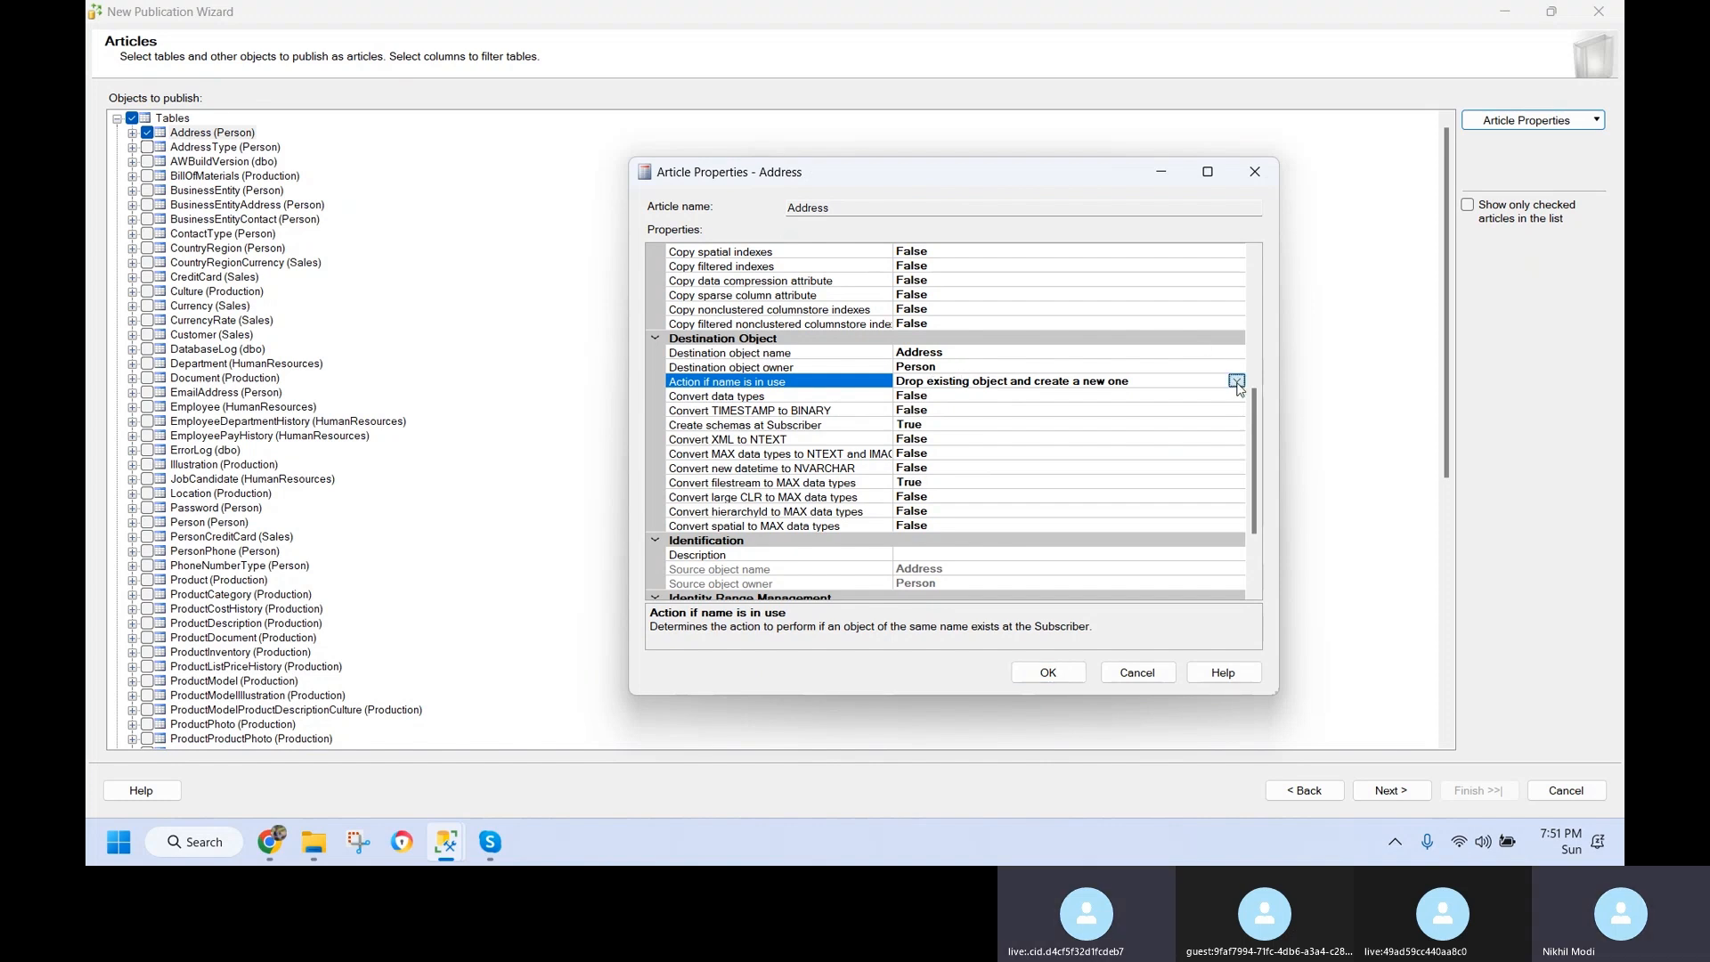
{"action": "left_click", "coordinate": [955, 438]}
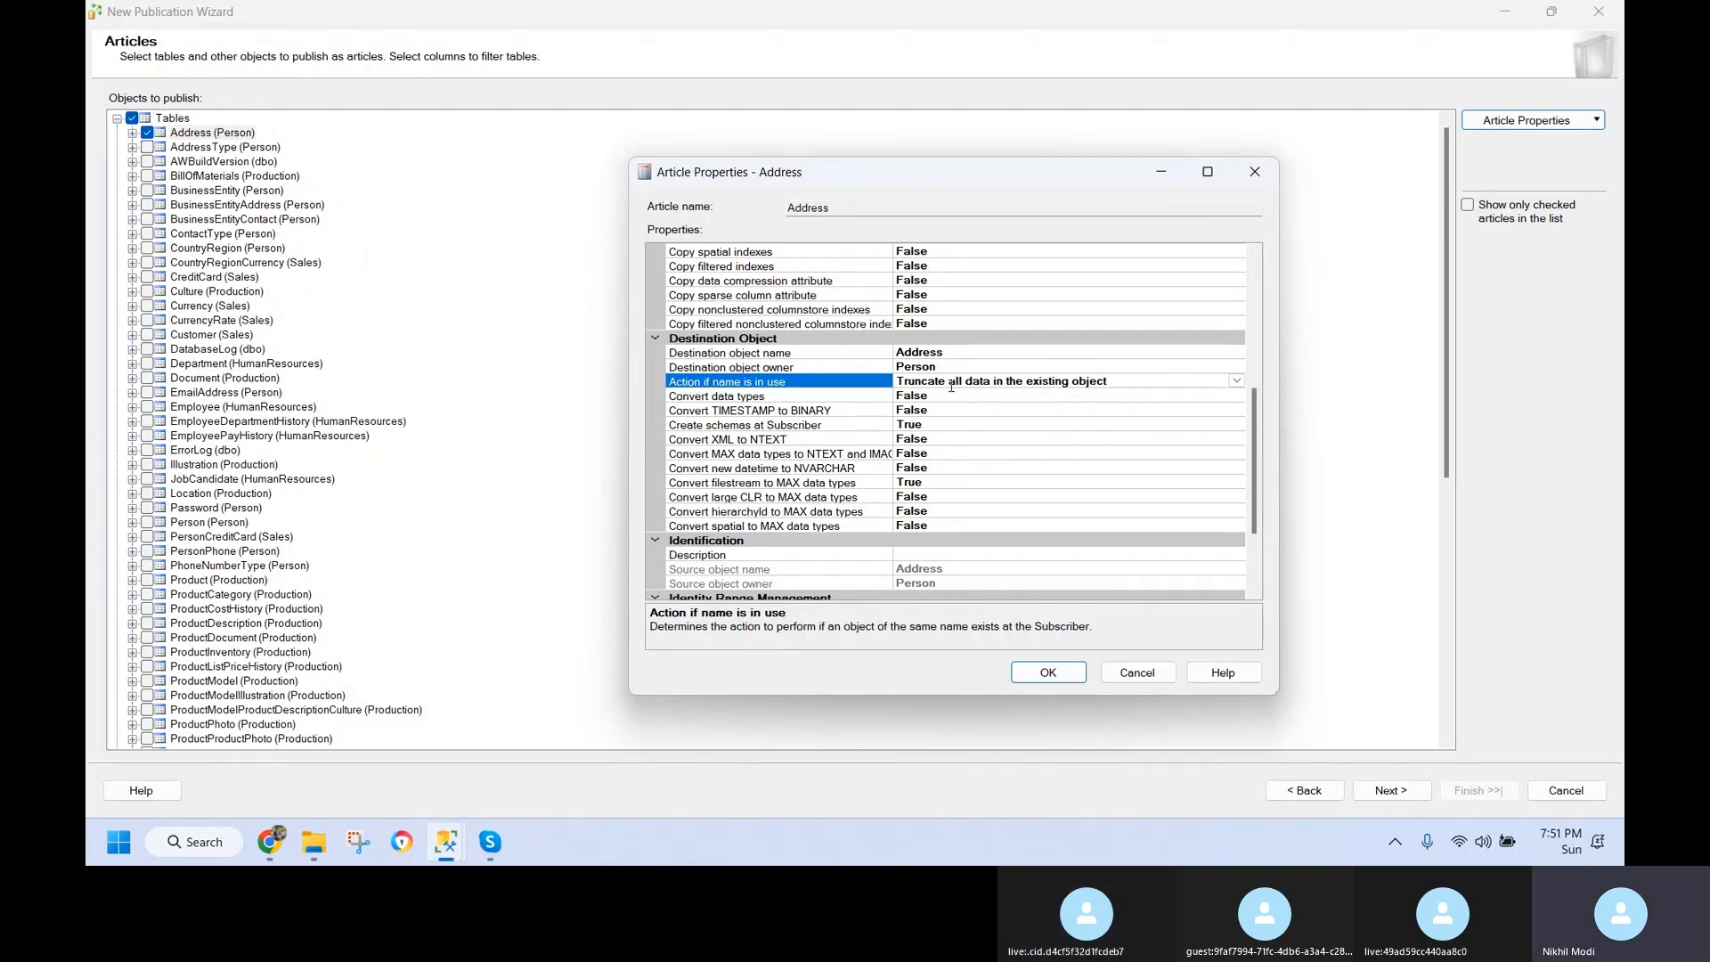
{"action": "left_click", "coordinate": [1236, 382]}
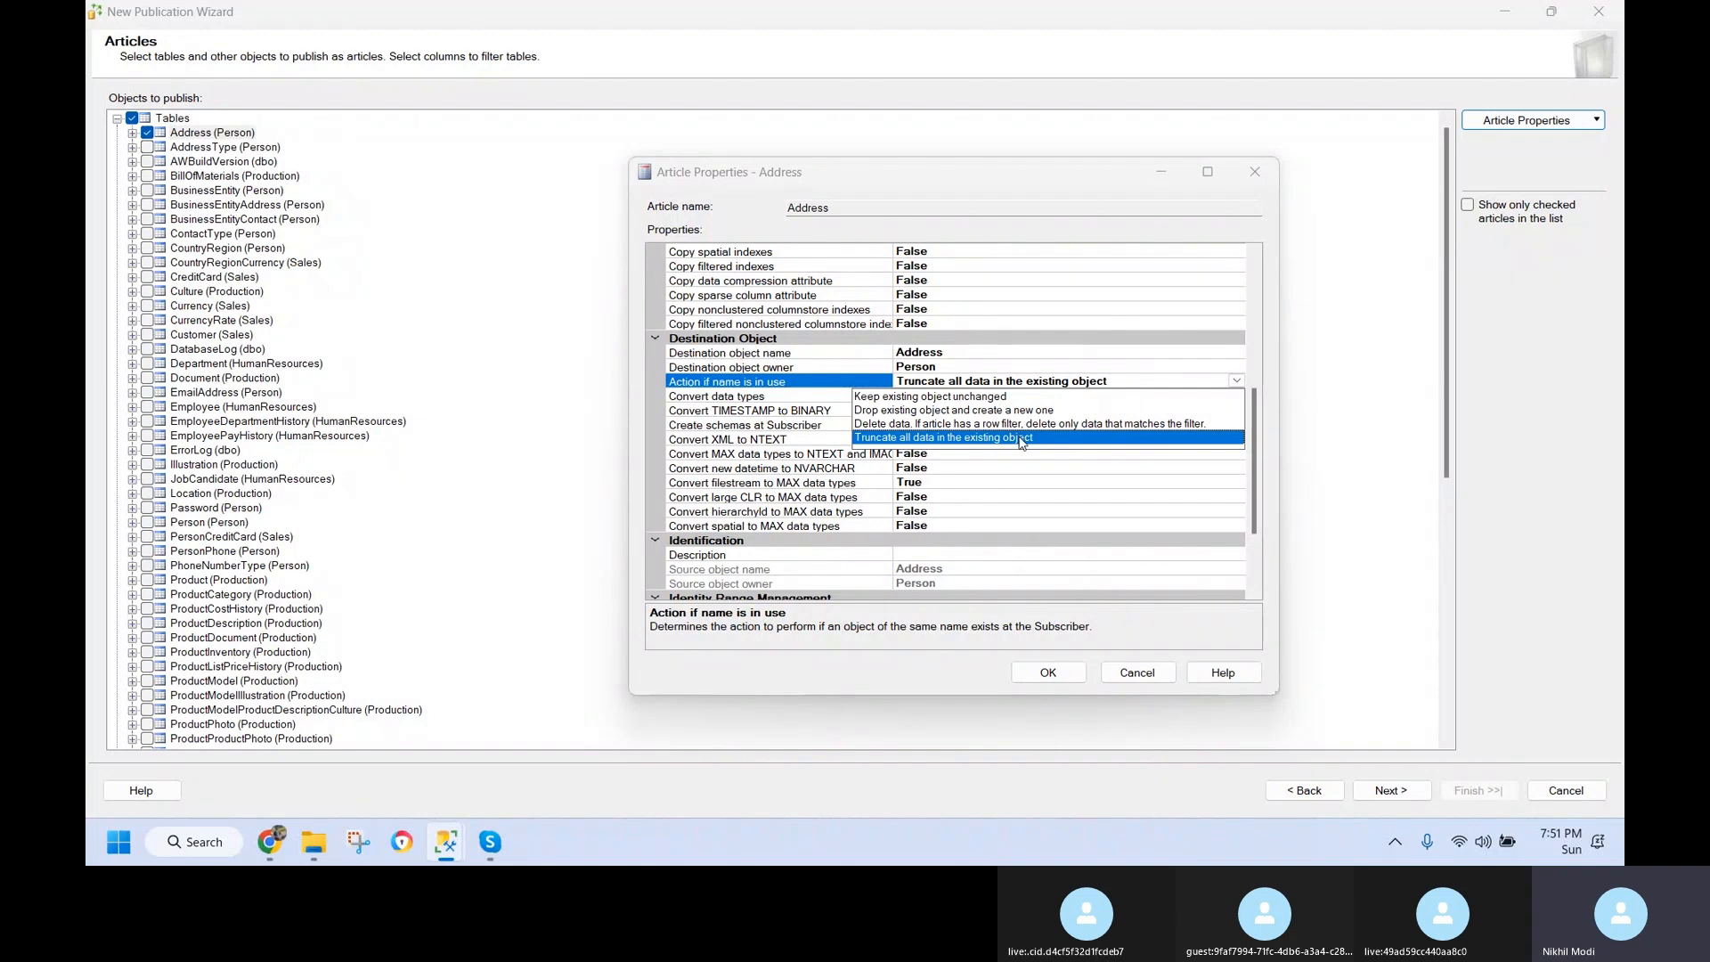
{"action": "left_click", "coordinate": [1024, 438]}
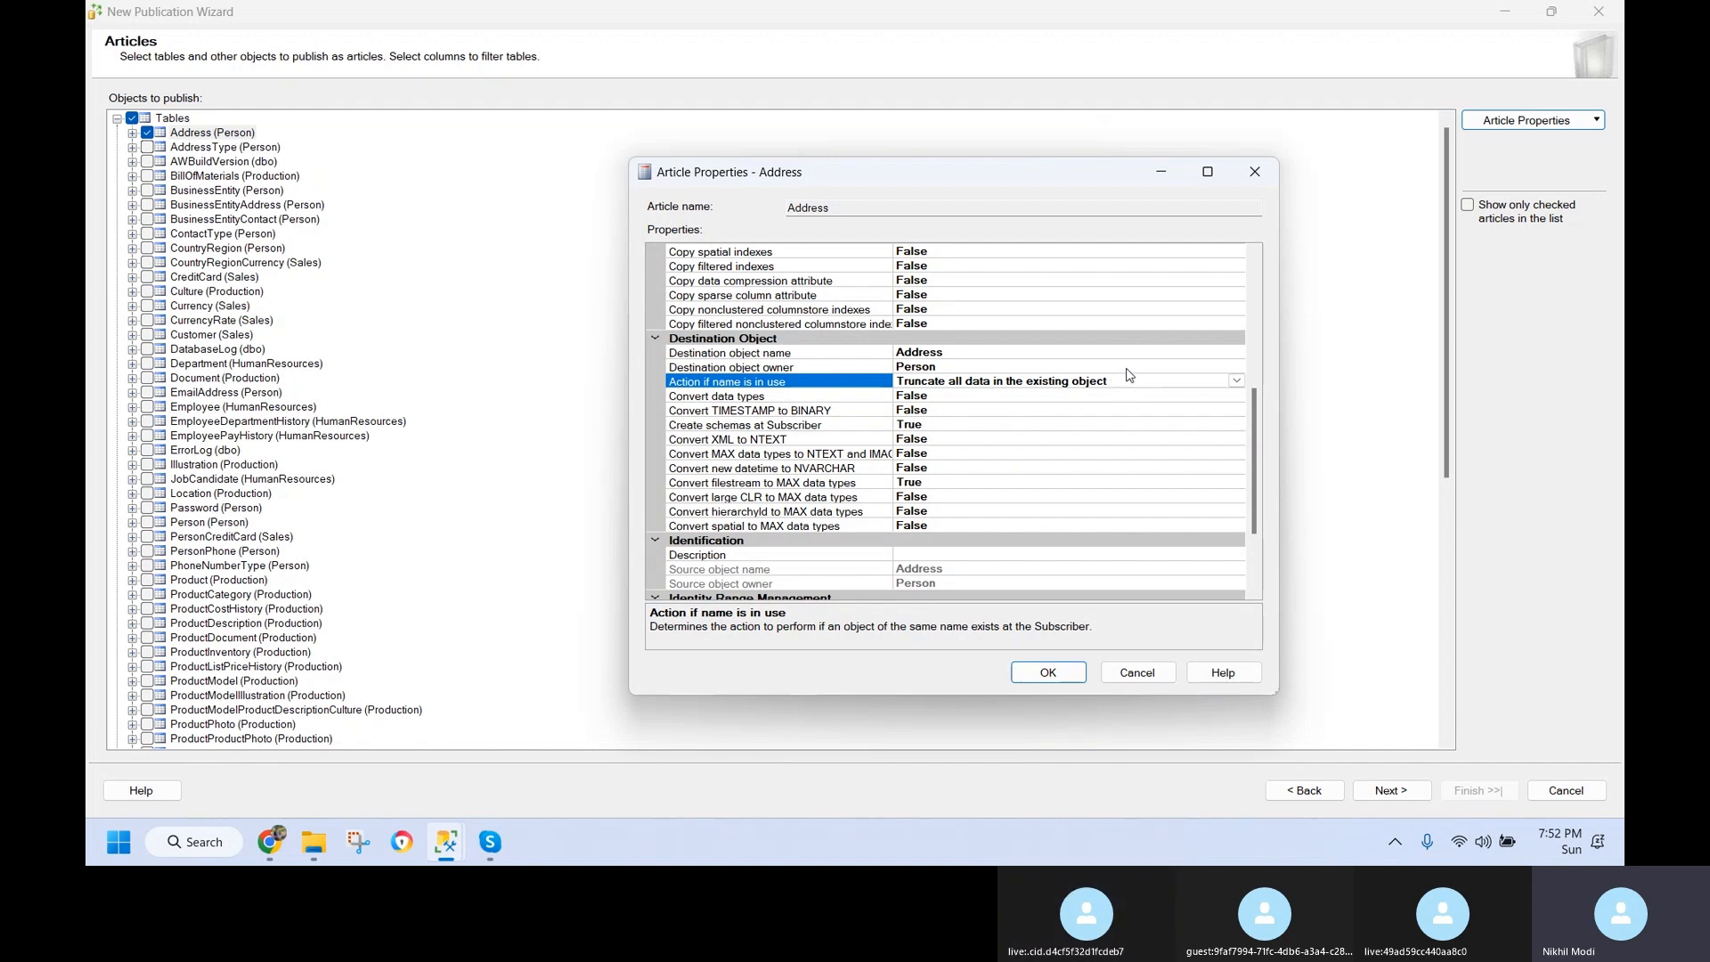
{"action": "left_click", "coordinate": [1238, 383]}
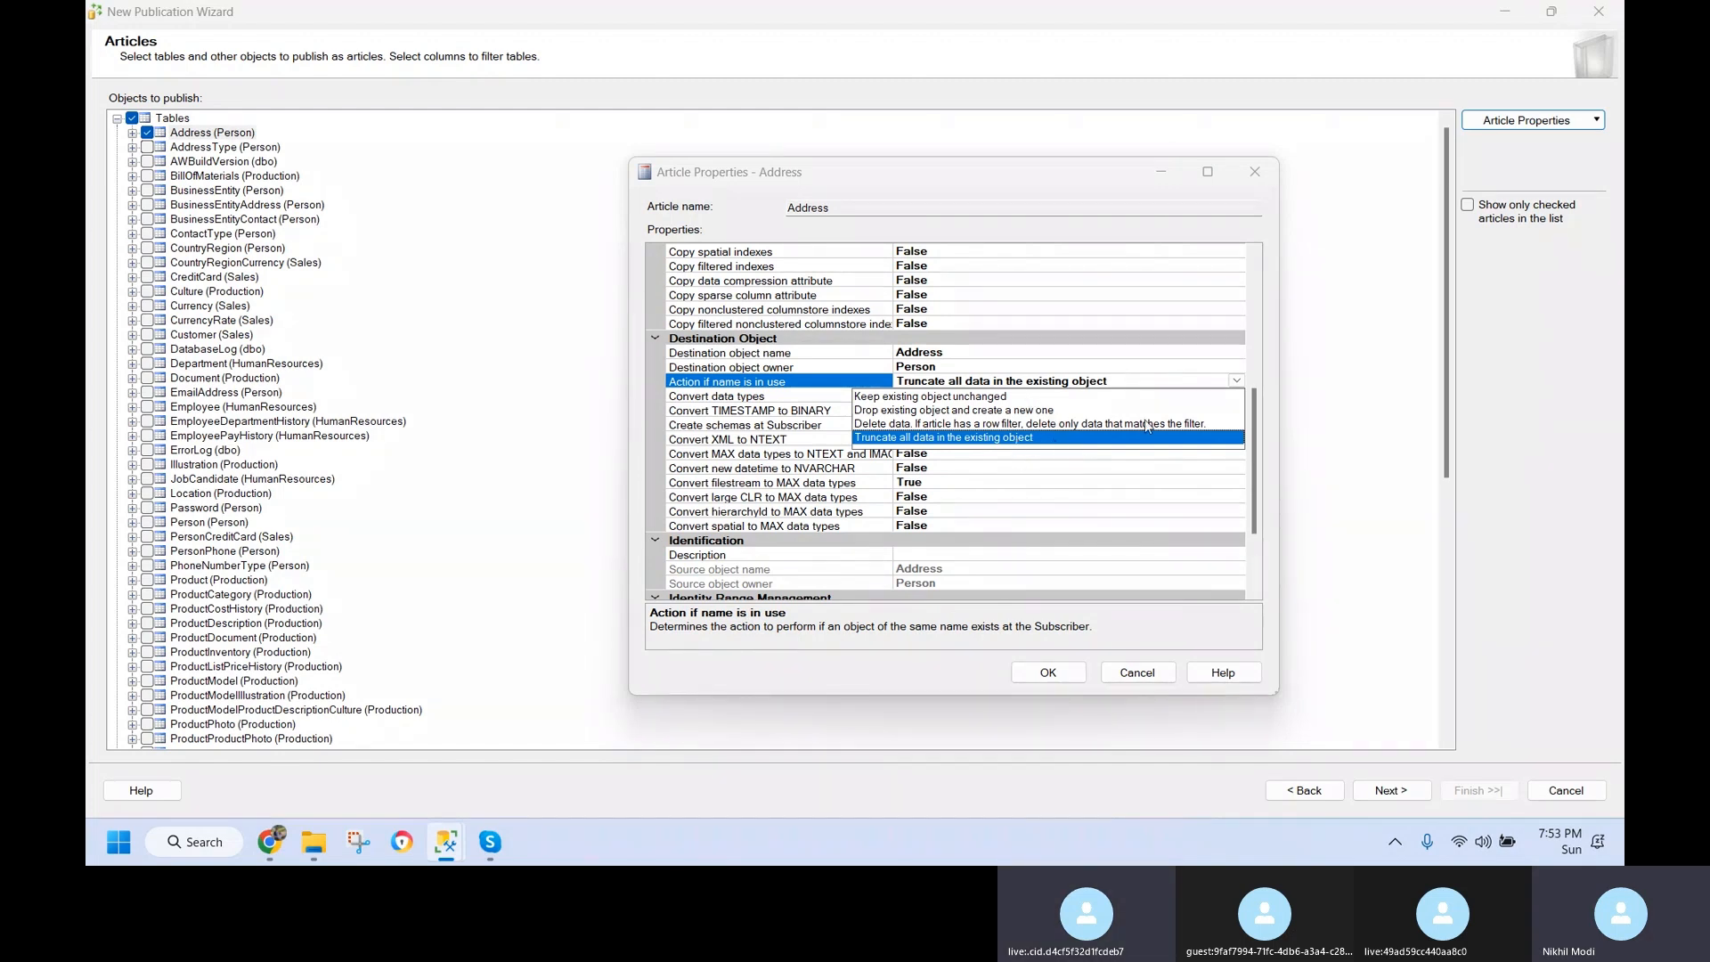
{"action": "left_click", "coordinate": [1048, 440]}
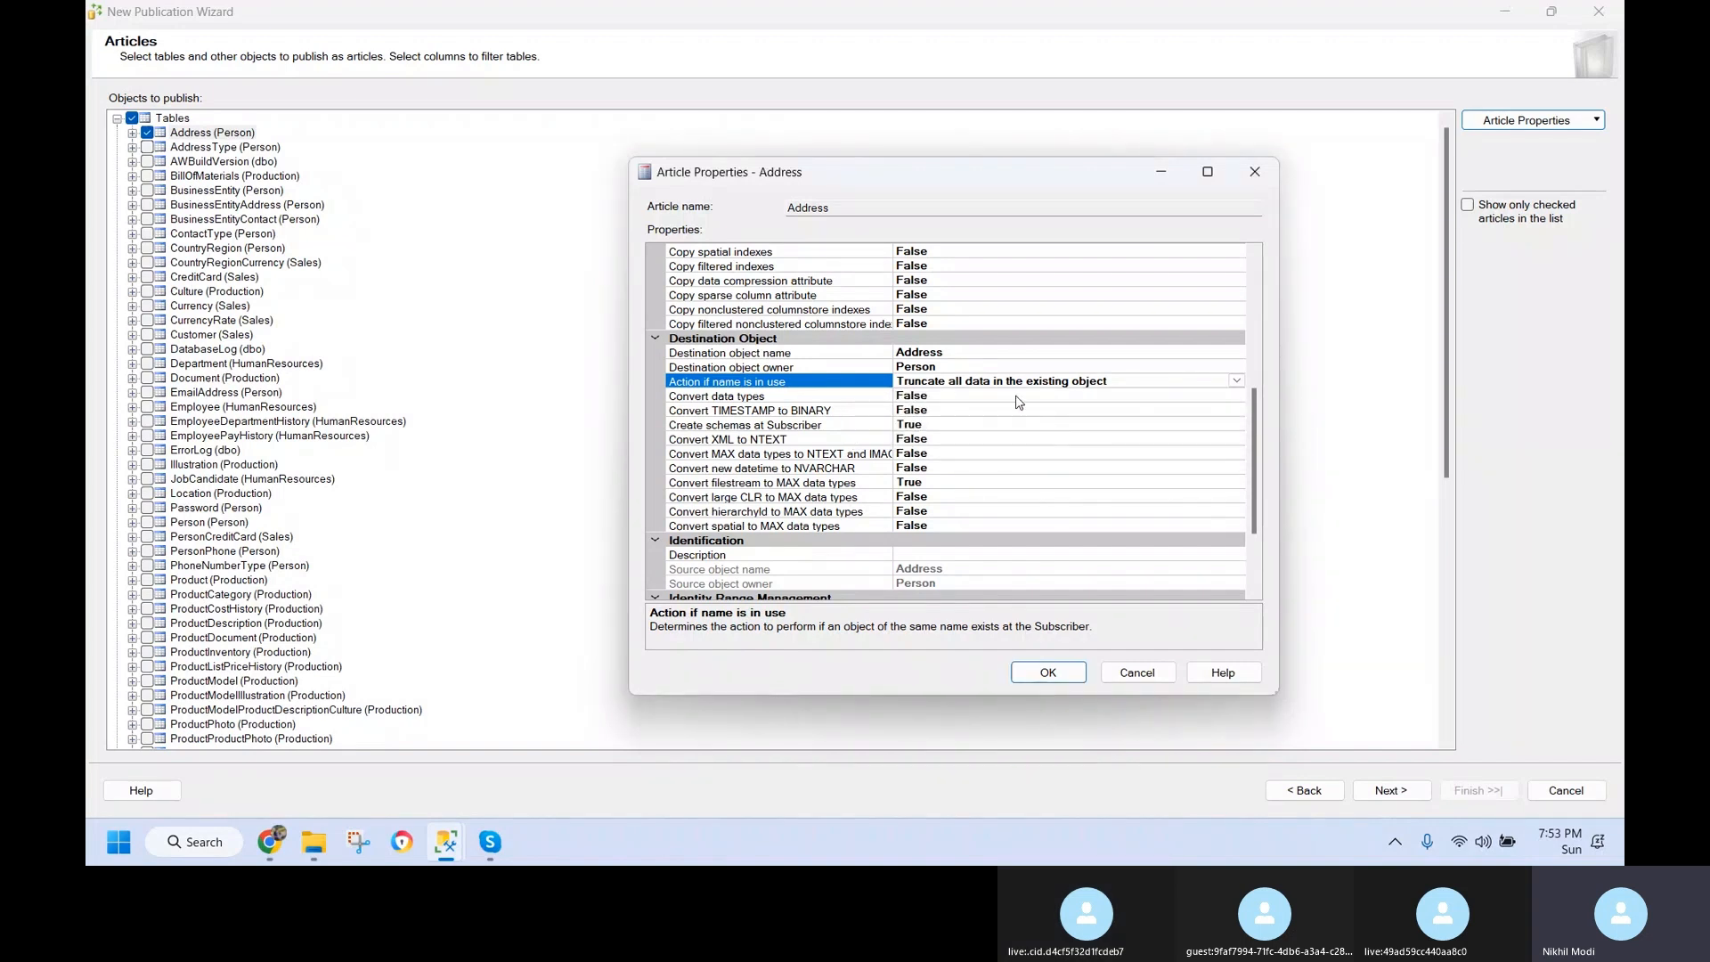
- Choose "Drop existing object and create a new one" for Action if name is in use, accept the properties and continue to row filtering
{"action": "left_click", "coordinate": [1237, 381]}
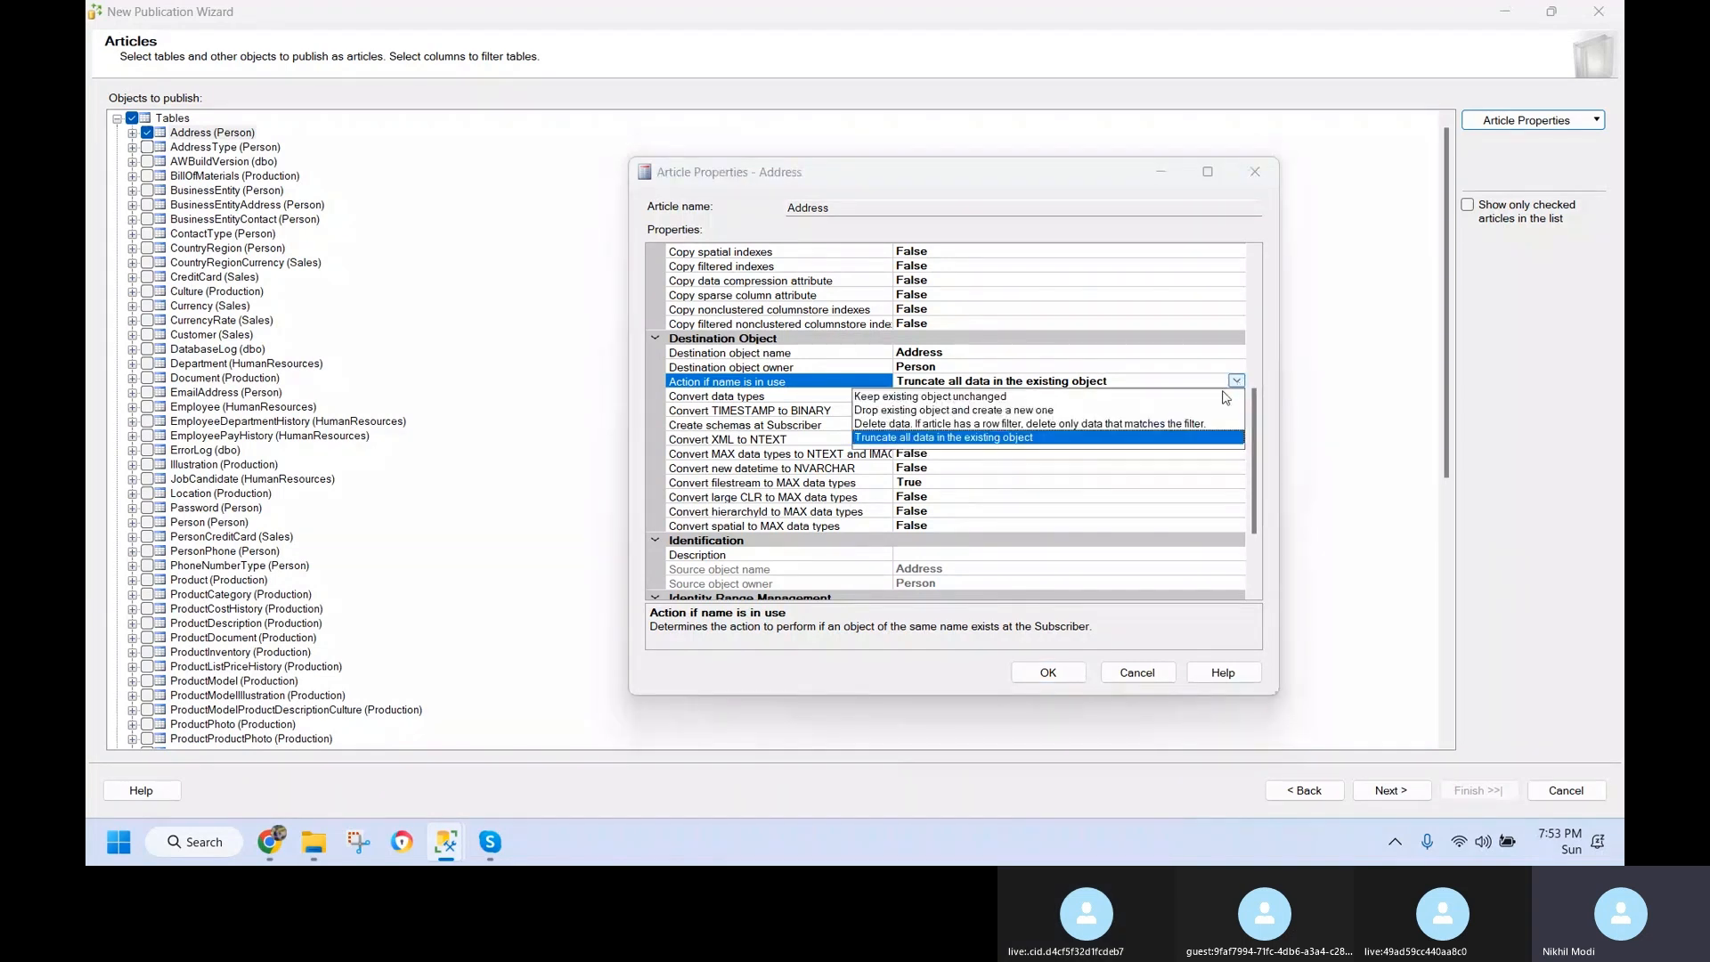
{"action": "left_click", "coordinate": [1002, 411]}
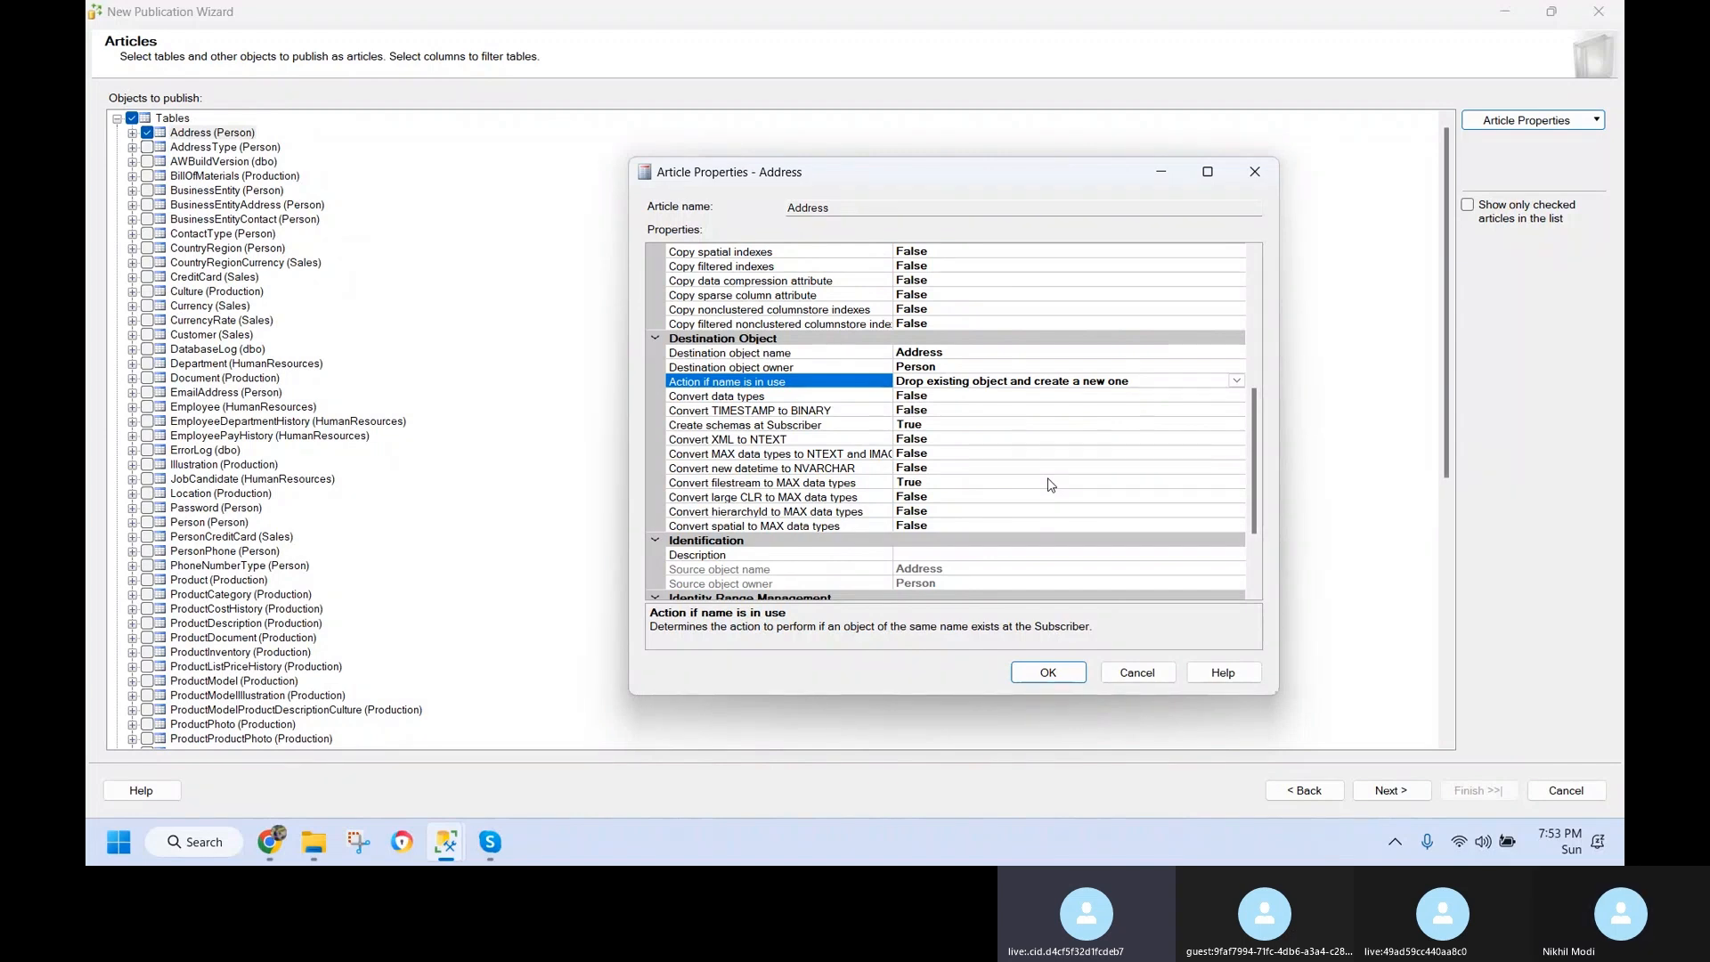
{"action": "scroll", "coordinate": [1011, 461], "scroll_direction": "up", "scroll_amount": 8}
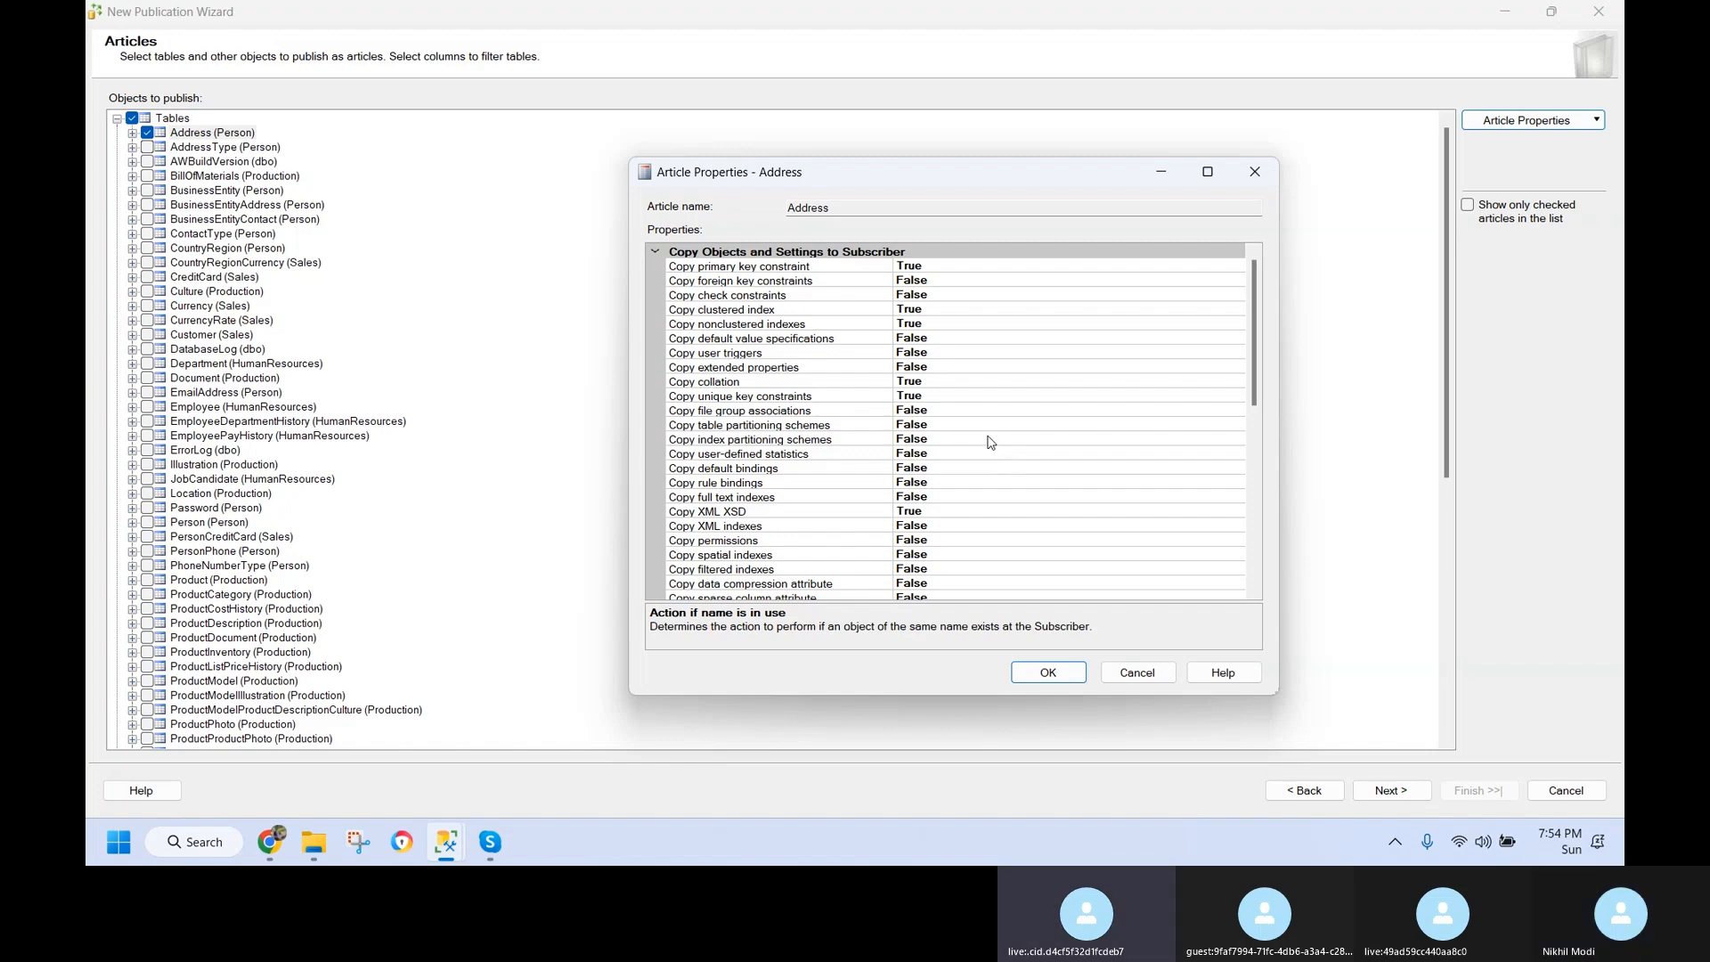
{"action": "scroll", "coordinate": [1006, 472], "scroll_direction": "down", "scroll_amount": 5}
{"action": "scroll", "coordinate": [1020, 494], "scroll_direction": "up", "scroll_amount": 5}
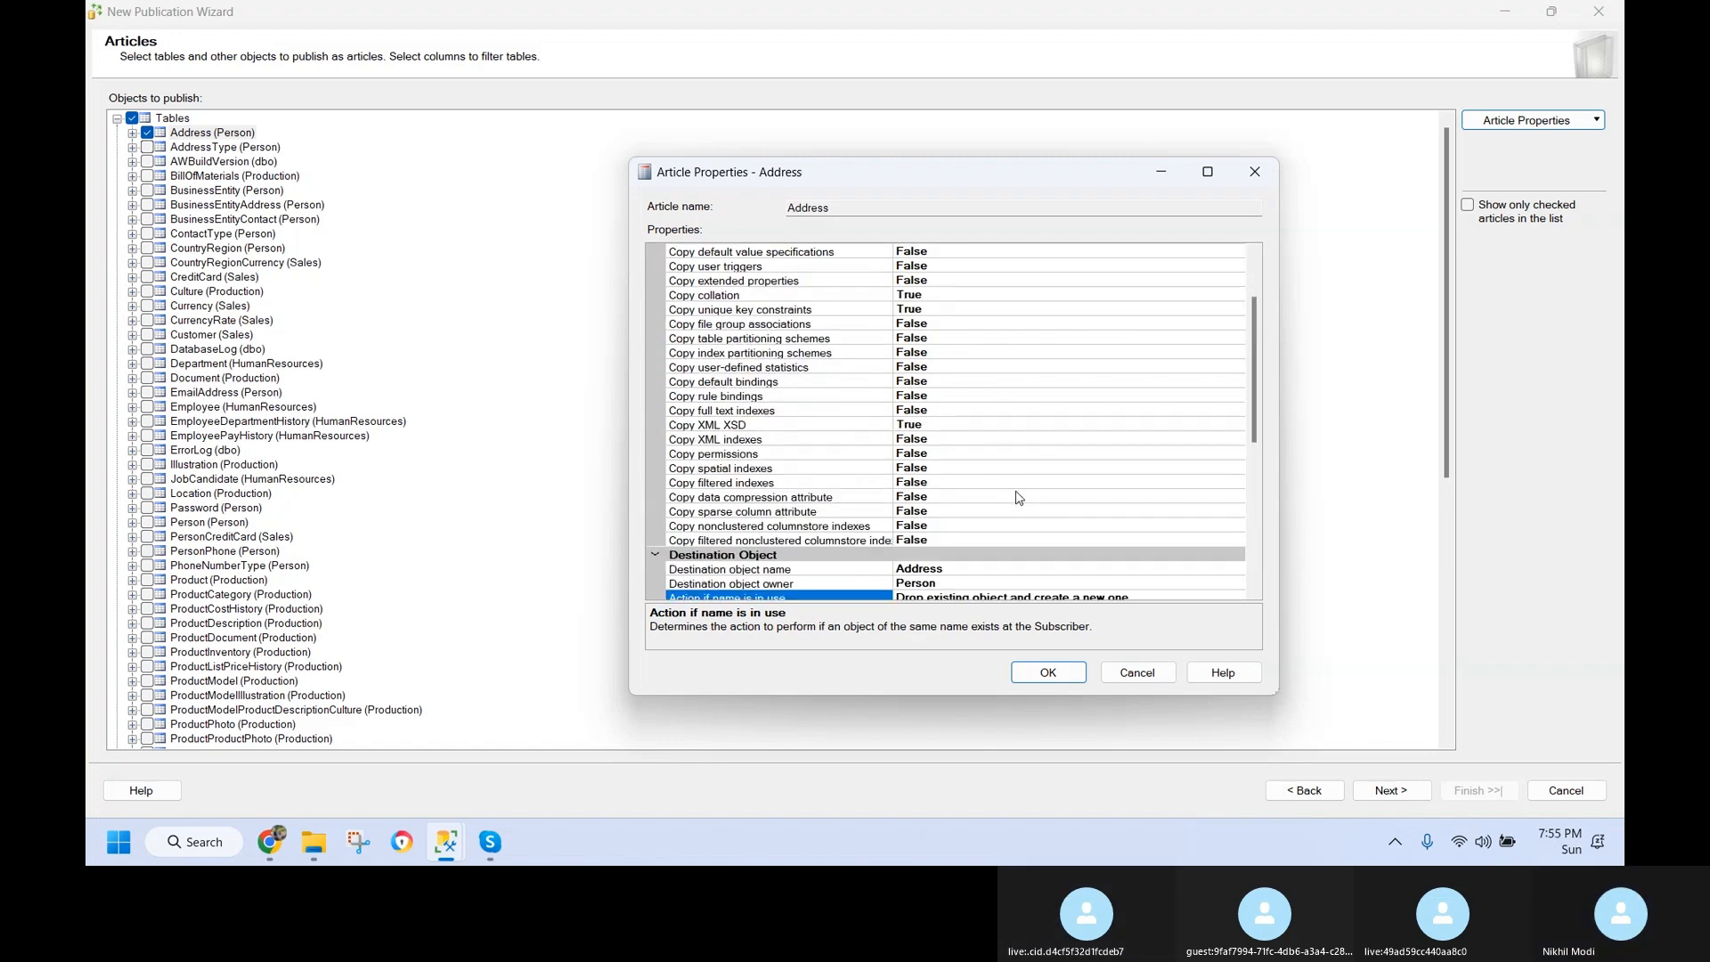
{"action": "scroll", "coordinate": [951, 394], "scroll_direction": "down", "scroll_amount": 5}
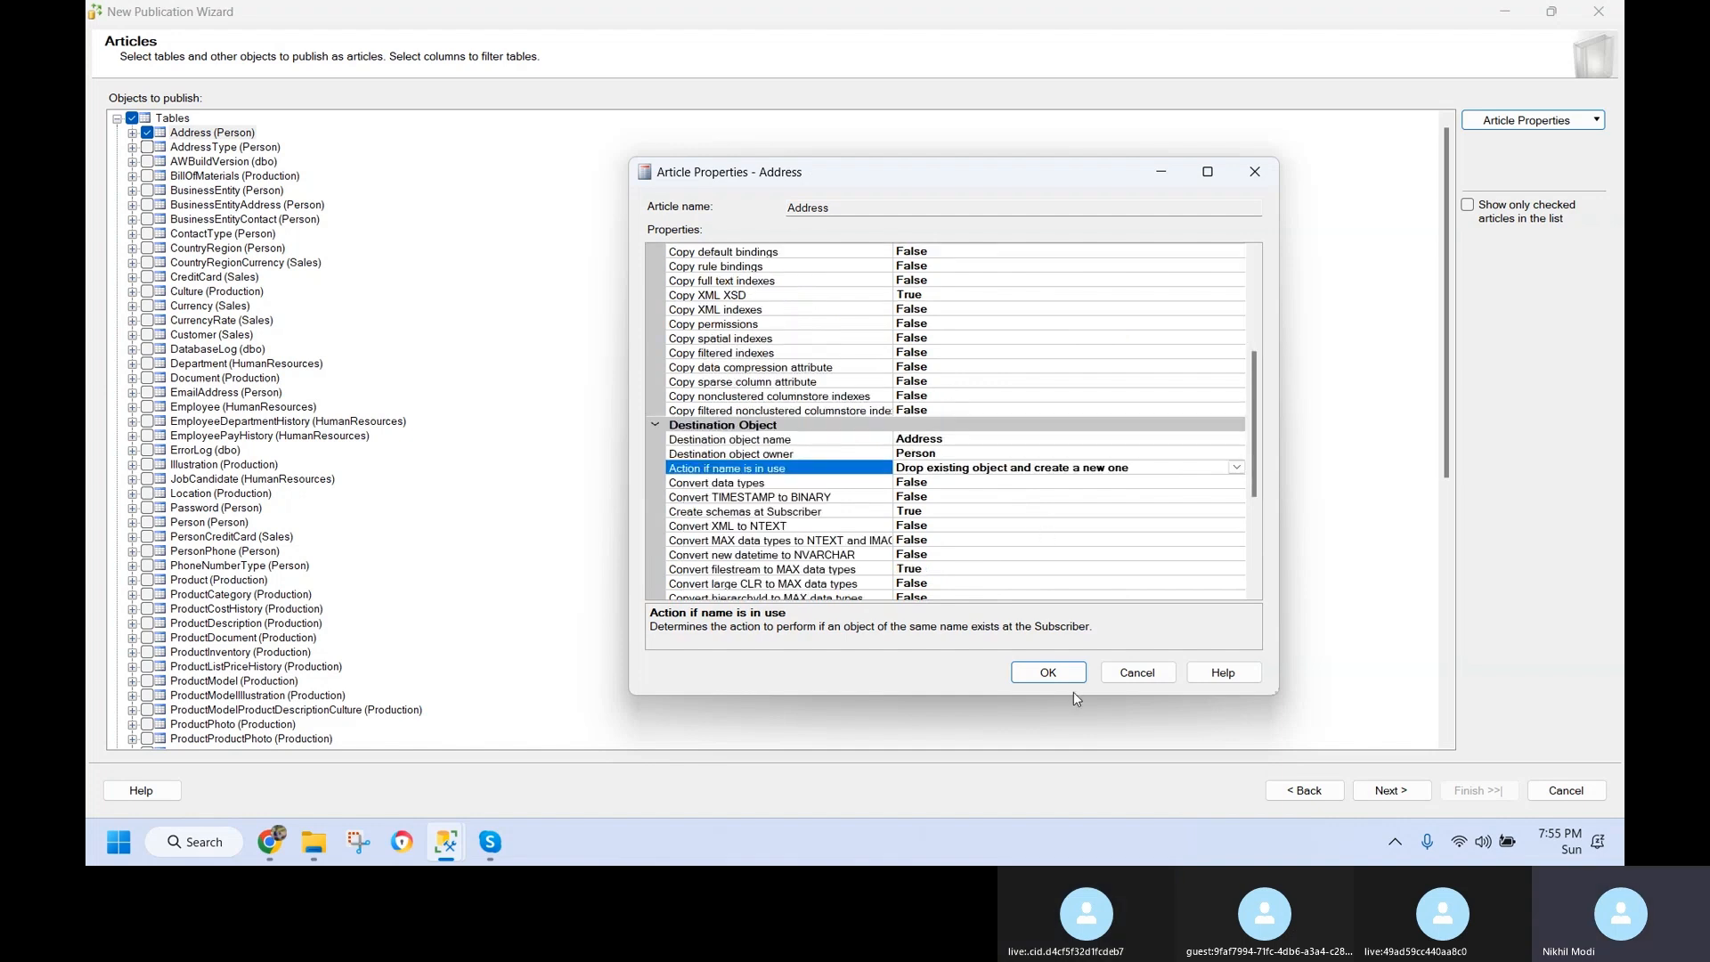
{"action": "left_click", "coordinate": [1047, 674]}
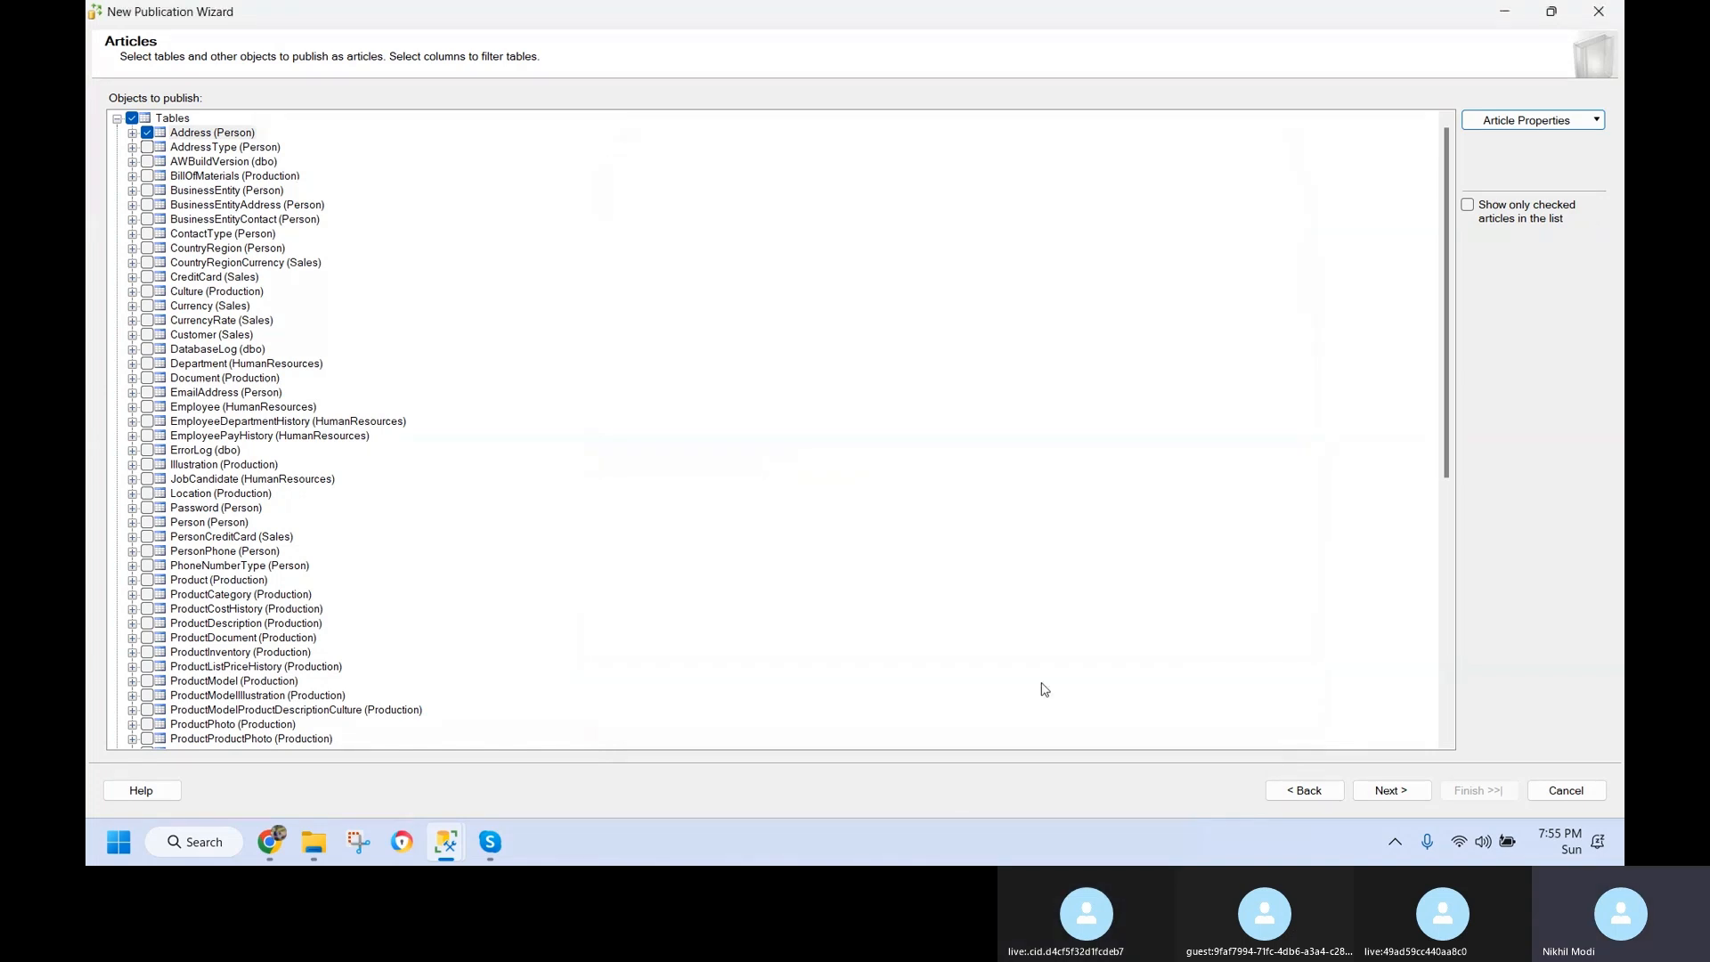
{"action": "left_click", "coordinate": [1391, 790]}
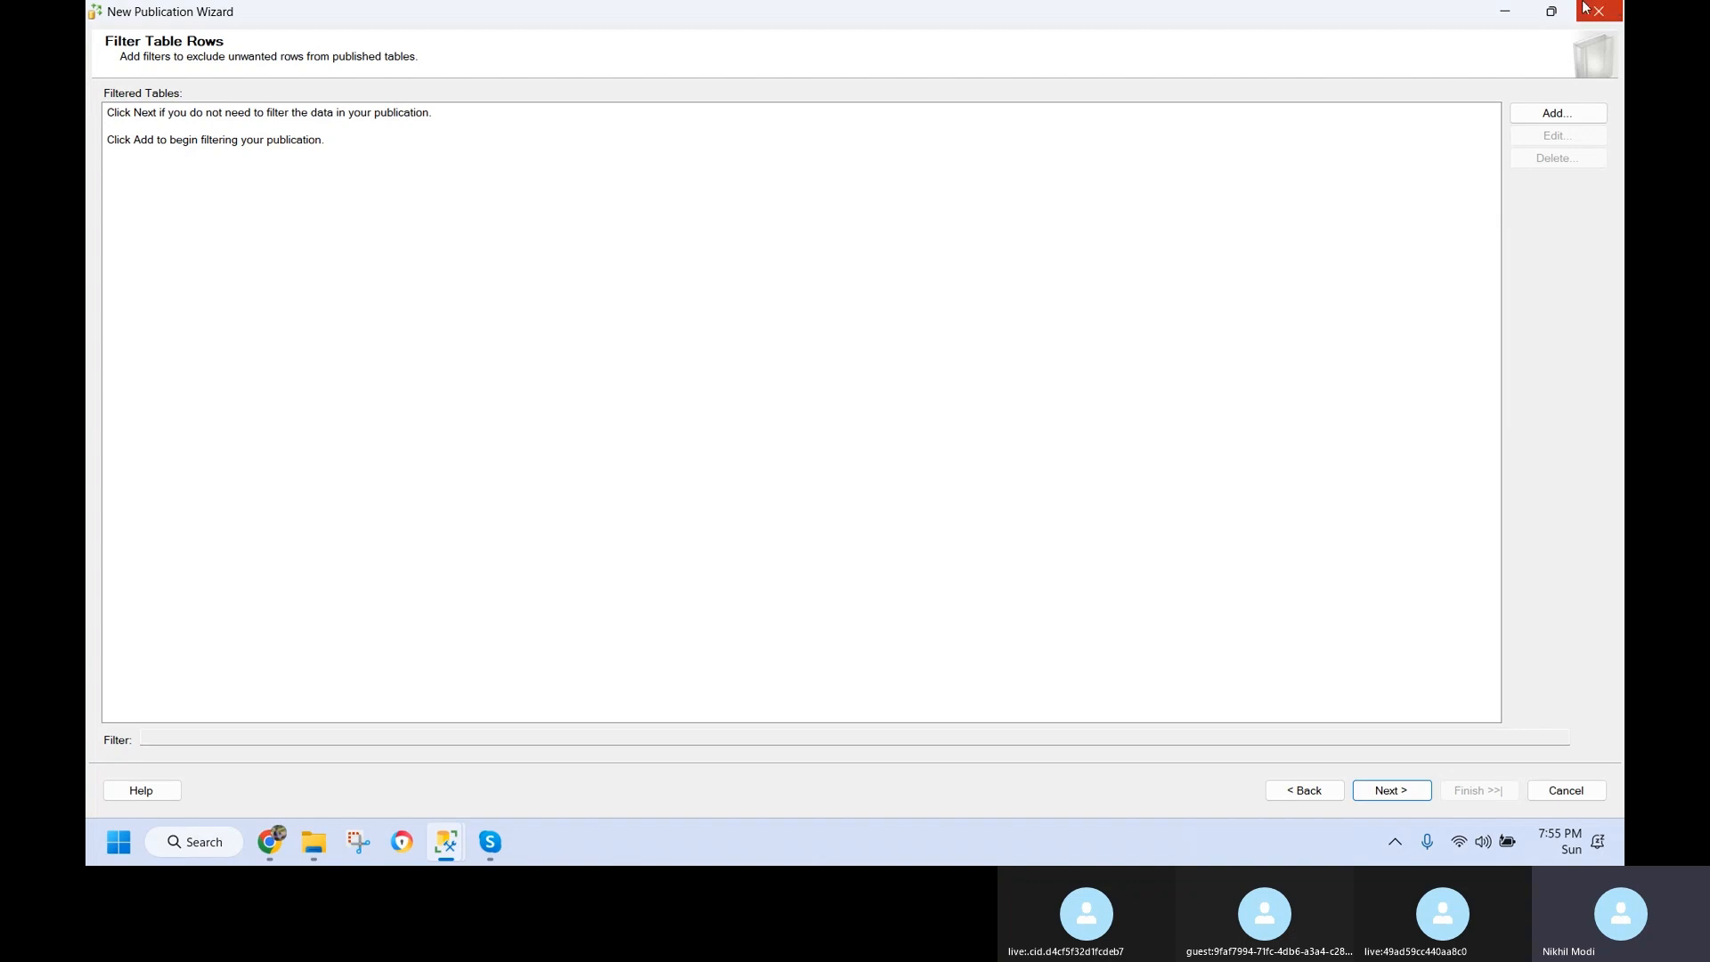
- Restore the wizard window to a smaller size and enter a row filter on Address (Person) where City equals Mumbai
{"action": "left_click", "coordinate": [1551, 11]}
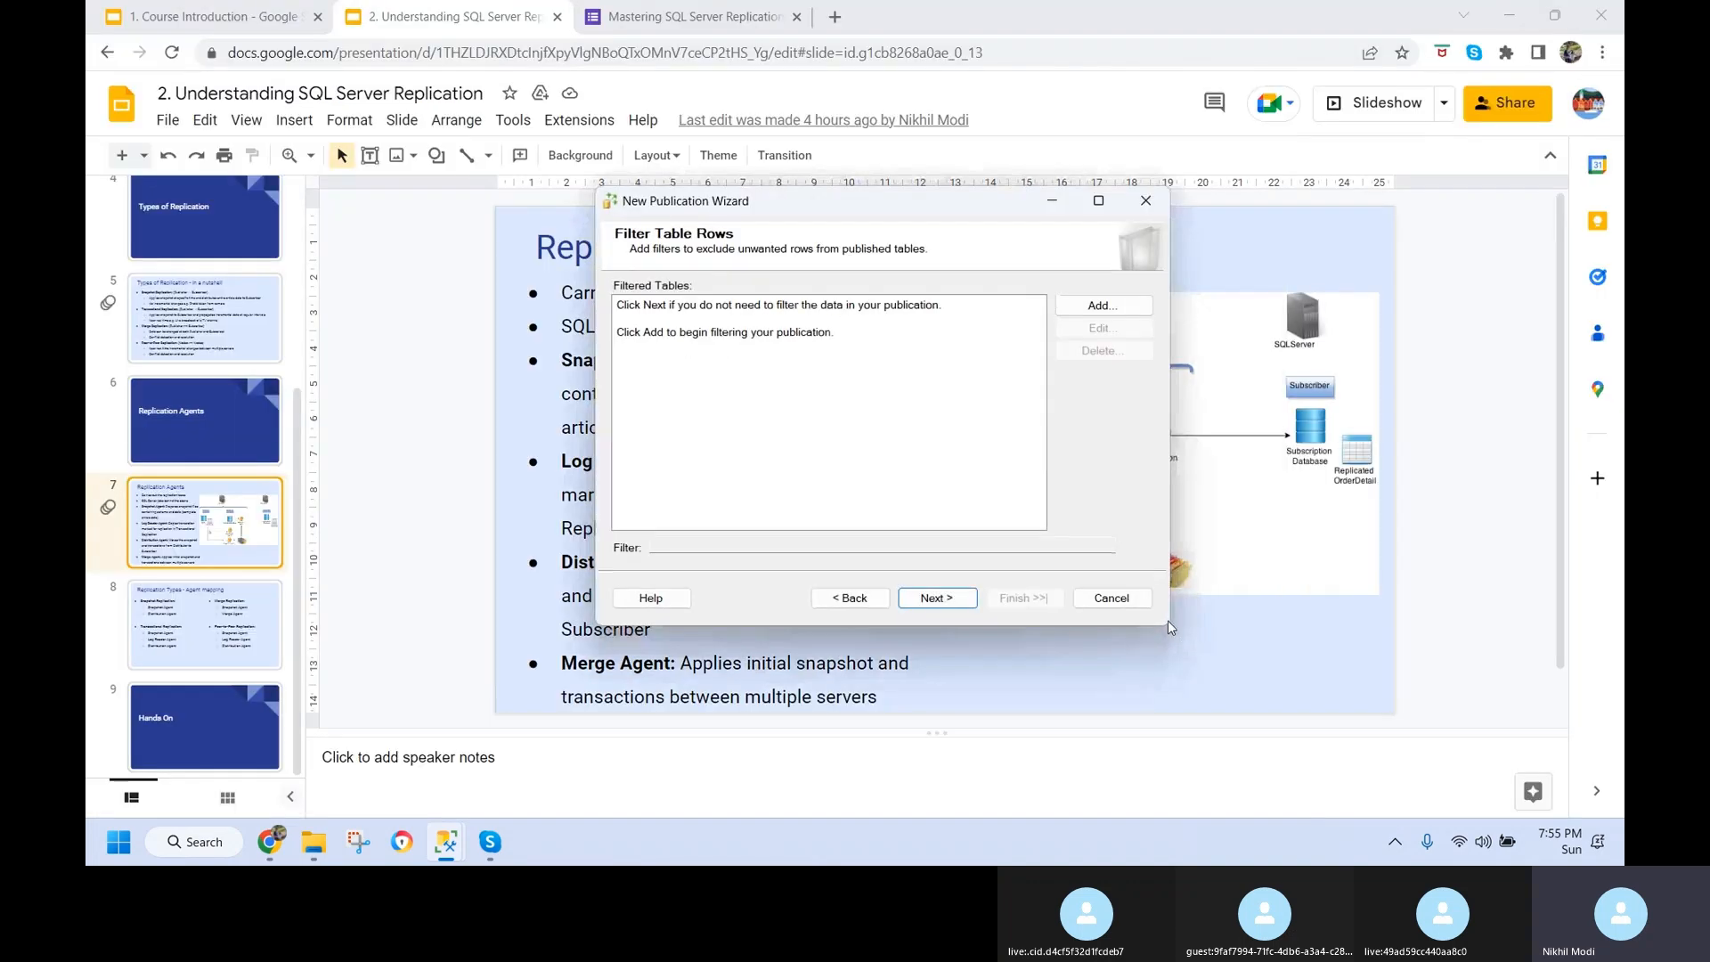
{"action": "left_click", "coordinate": [1076, 311]}
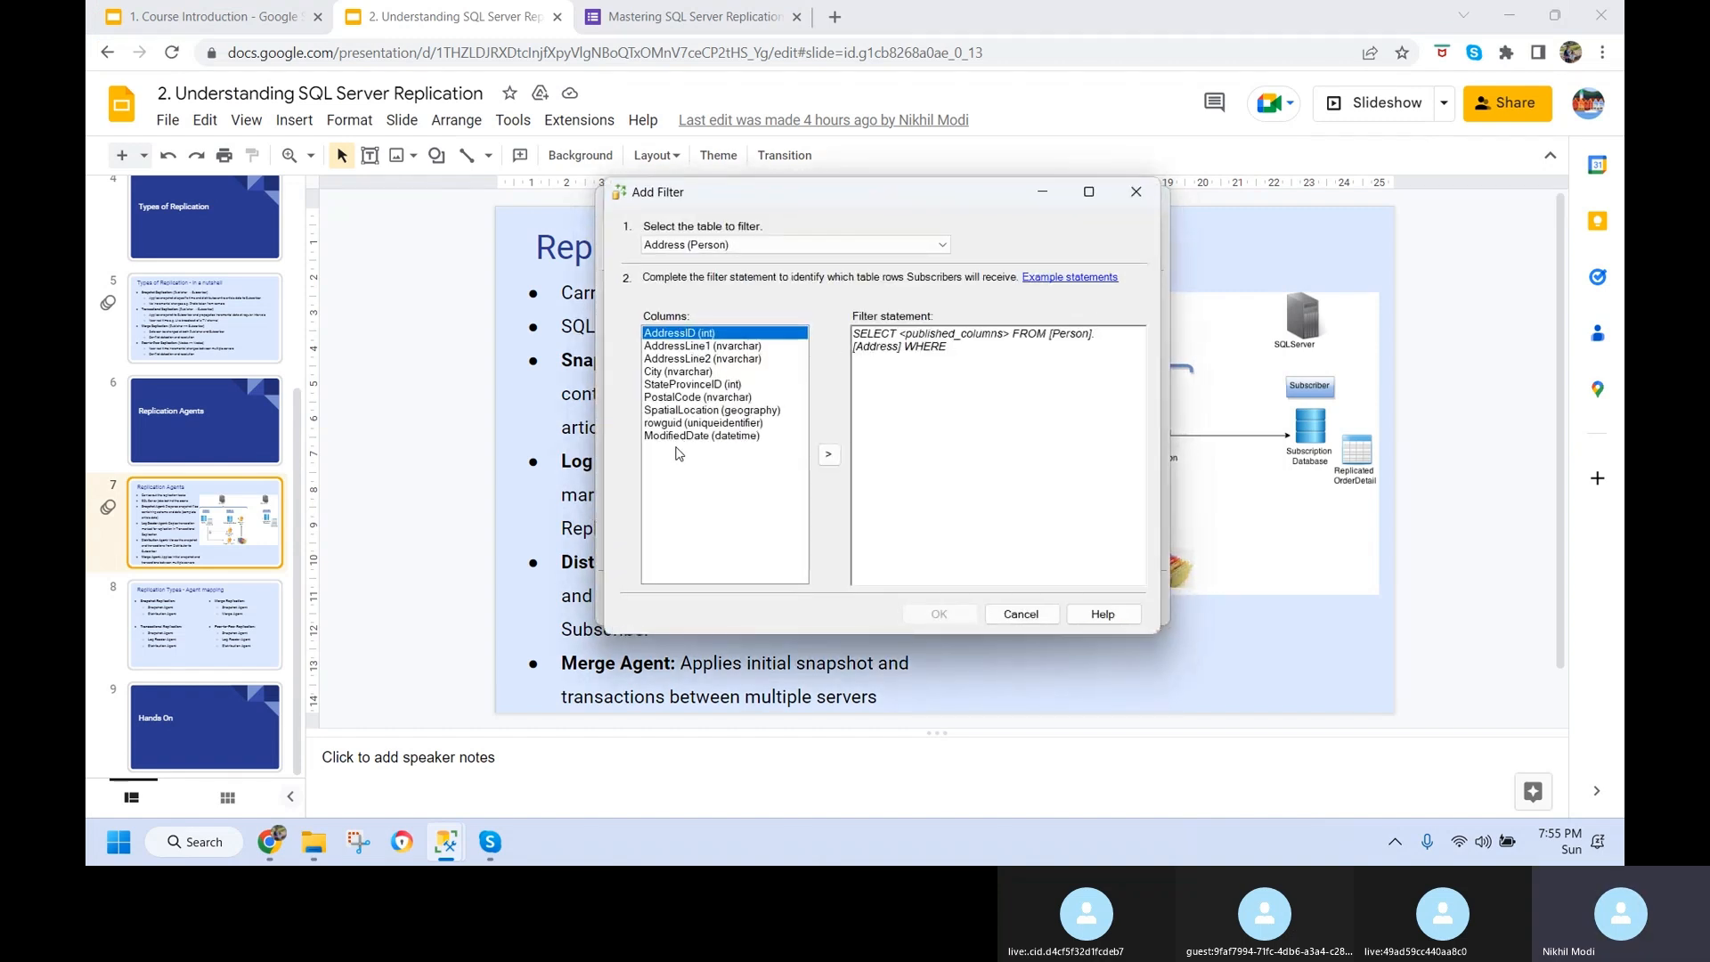
{"action": "left_click", "coordinate": [659, 374]}
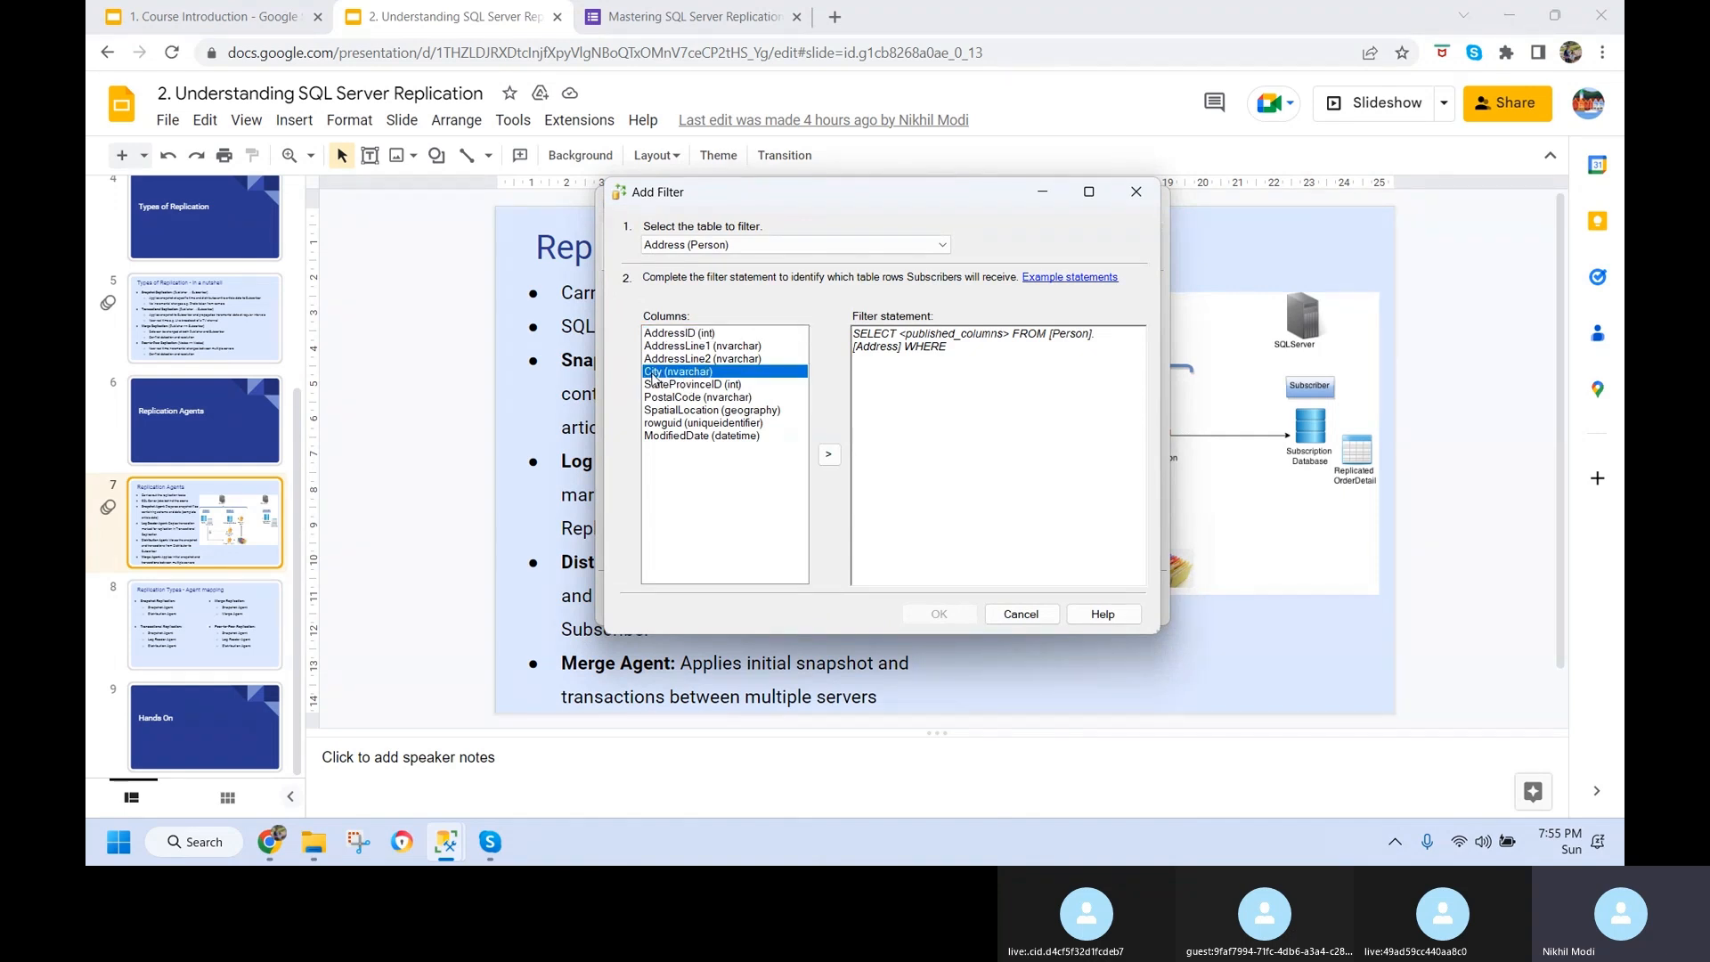
{"action": "double_click", "coordinate": [655, 372]}
{"action": "type", "text": "= '"}
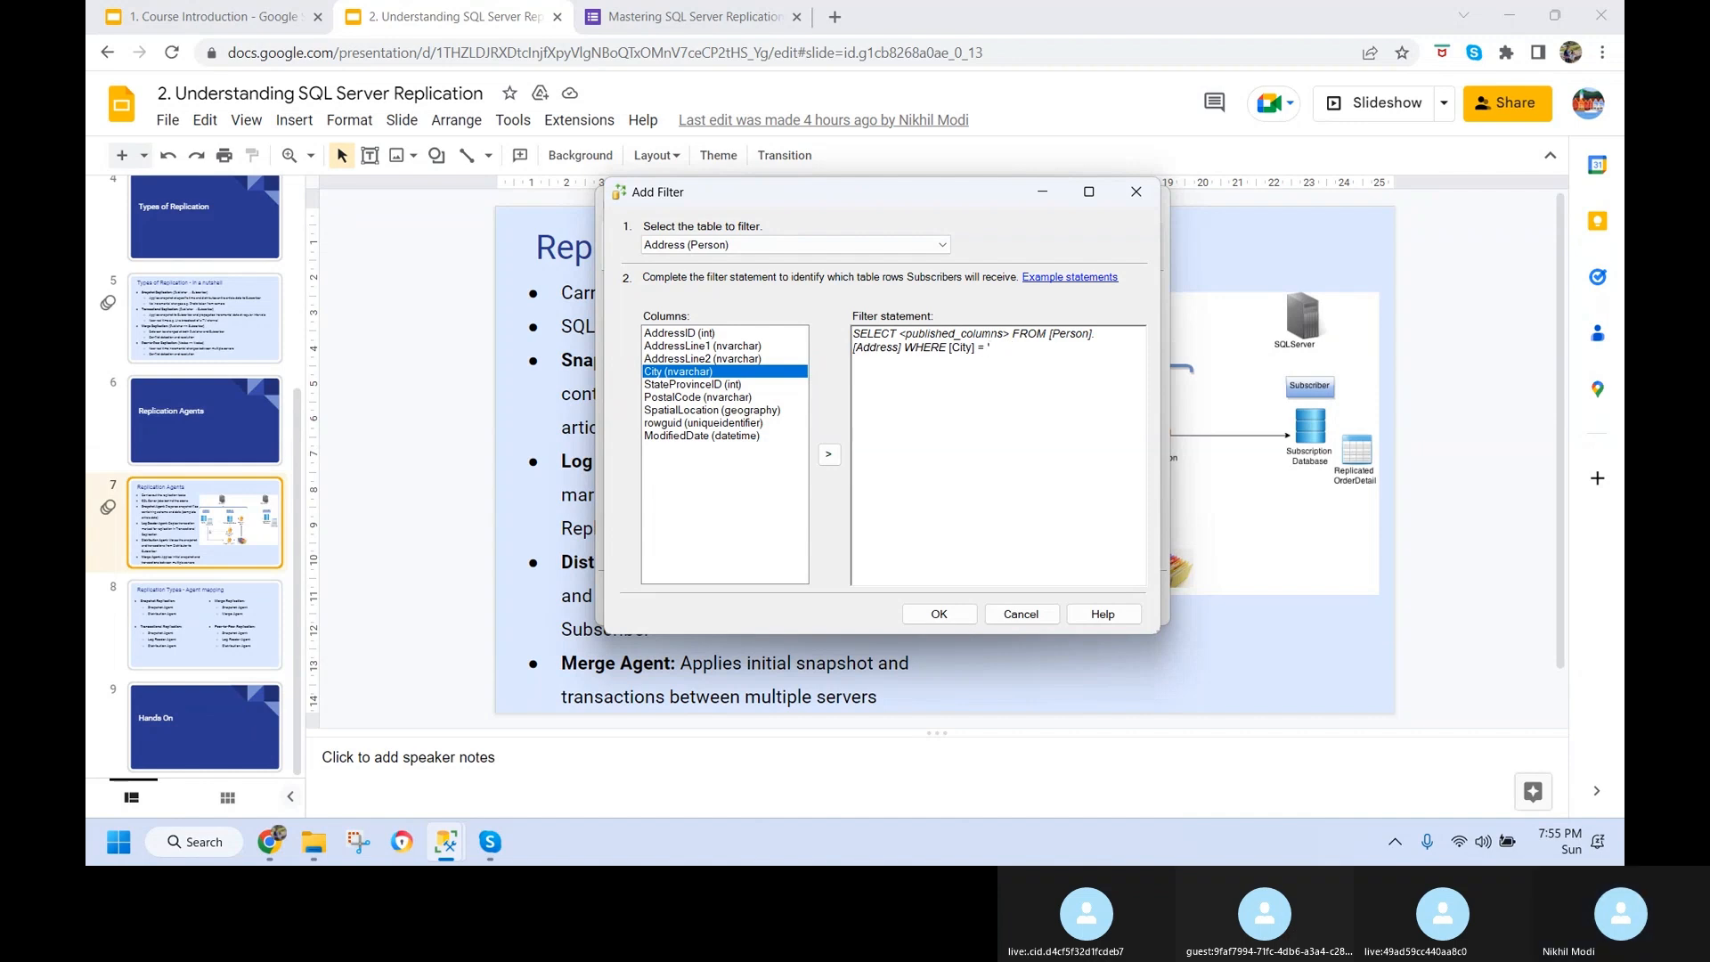
{"action": "type", "text": "Mumbai"}
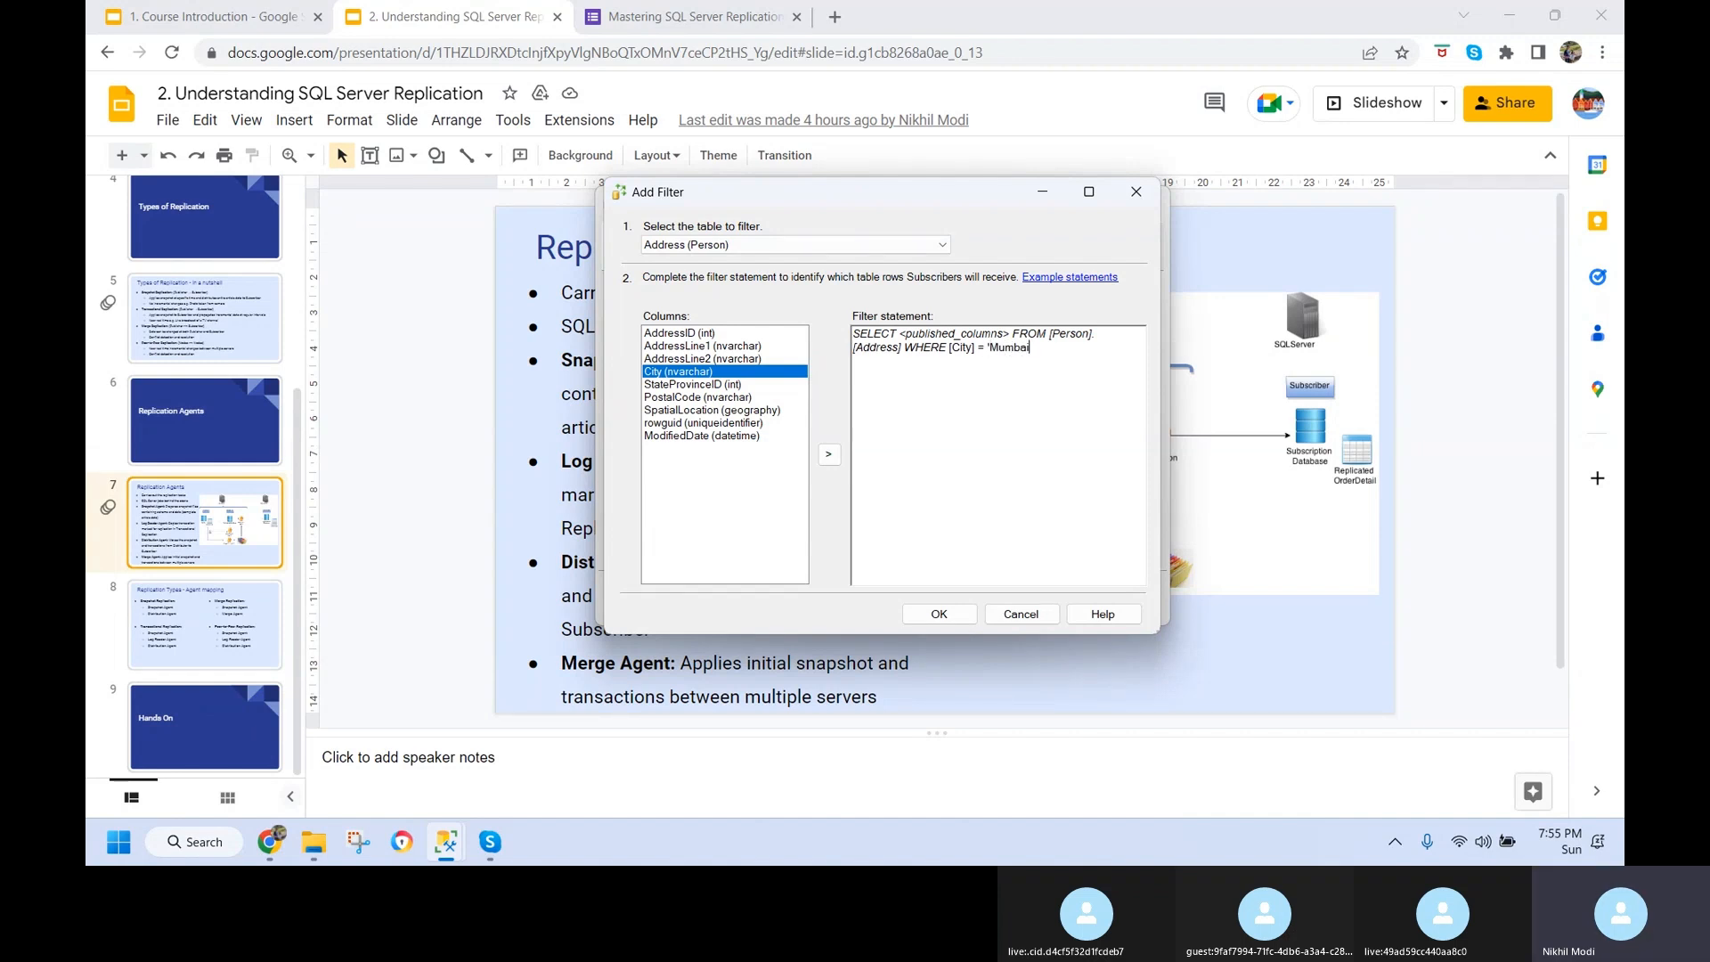
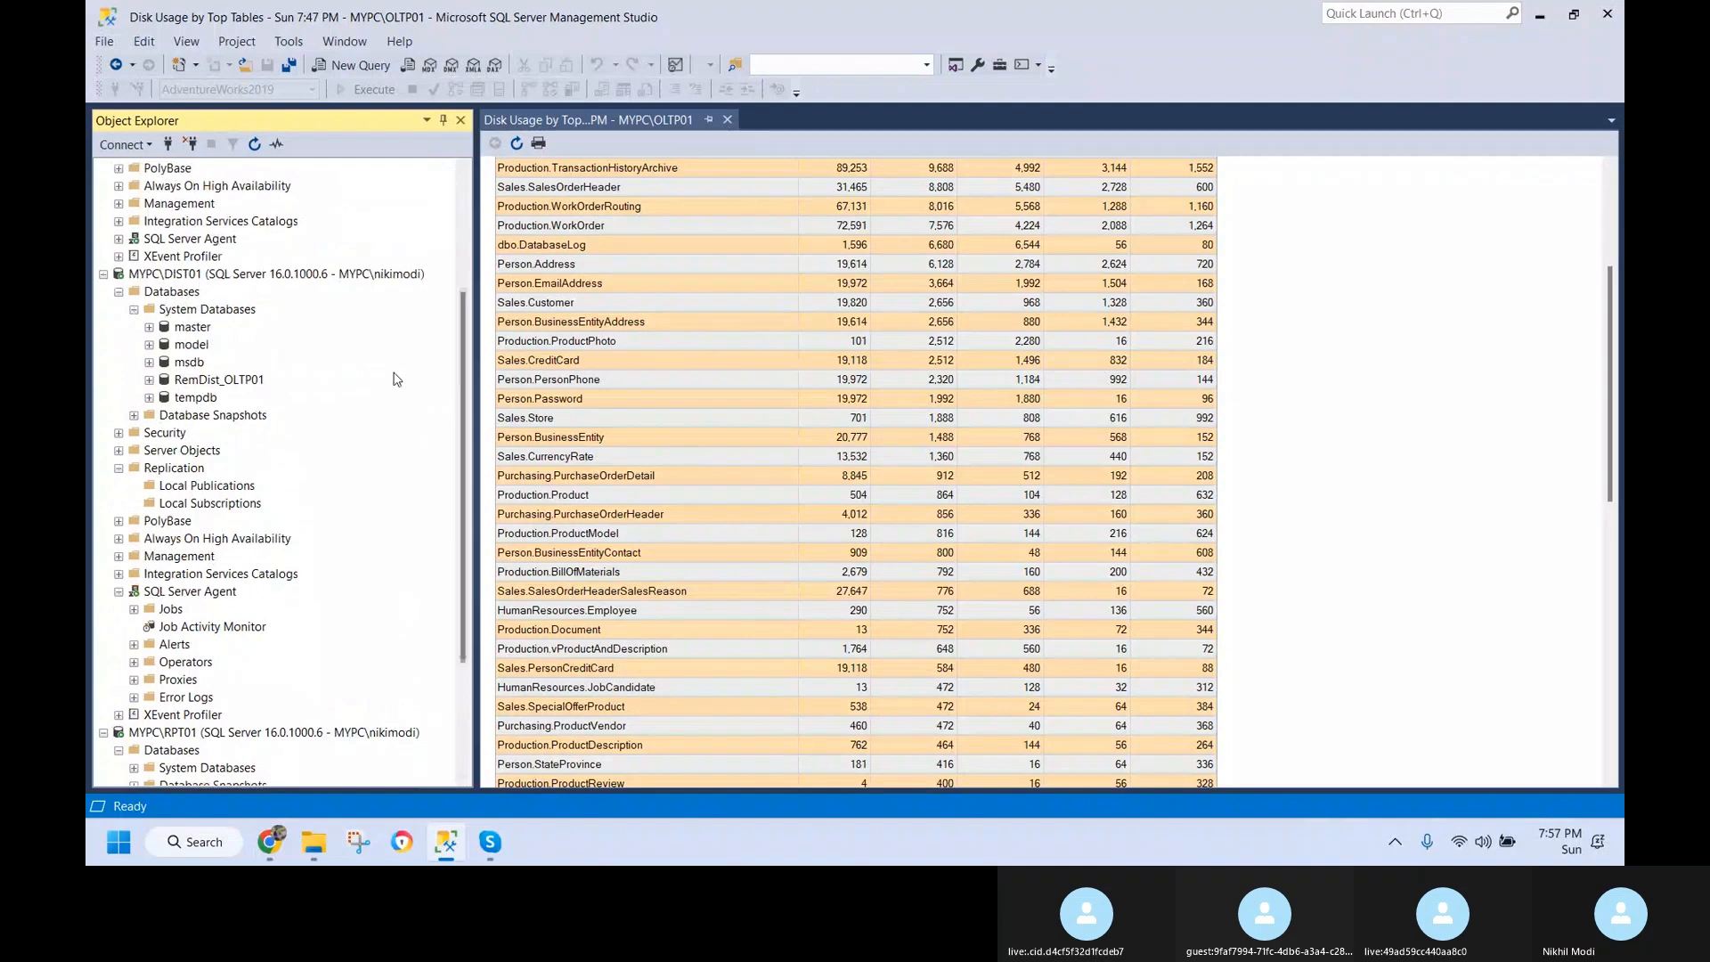
- Launch Replication Monitor for the MYPC\OLTP01 instance and maximize its window
{"action": "left_click_drag", "start_coordinate": [462, 425], "coordinate": [489, 296]}
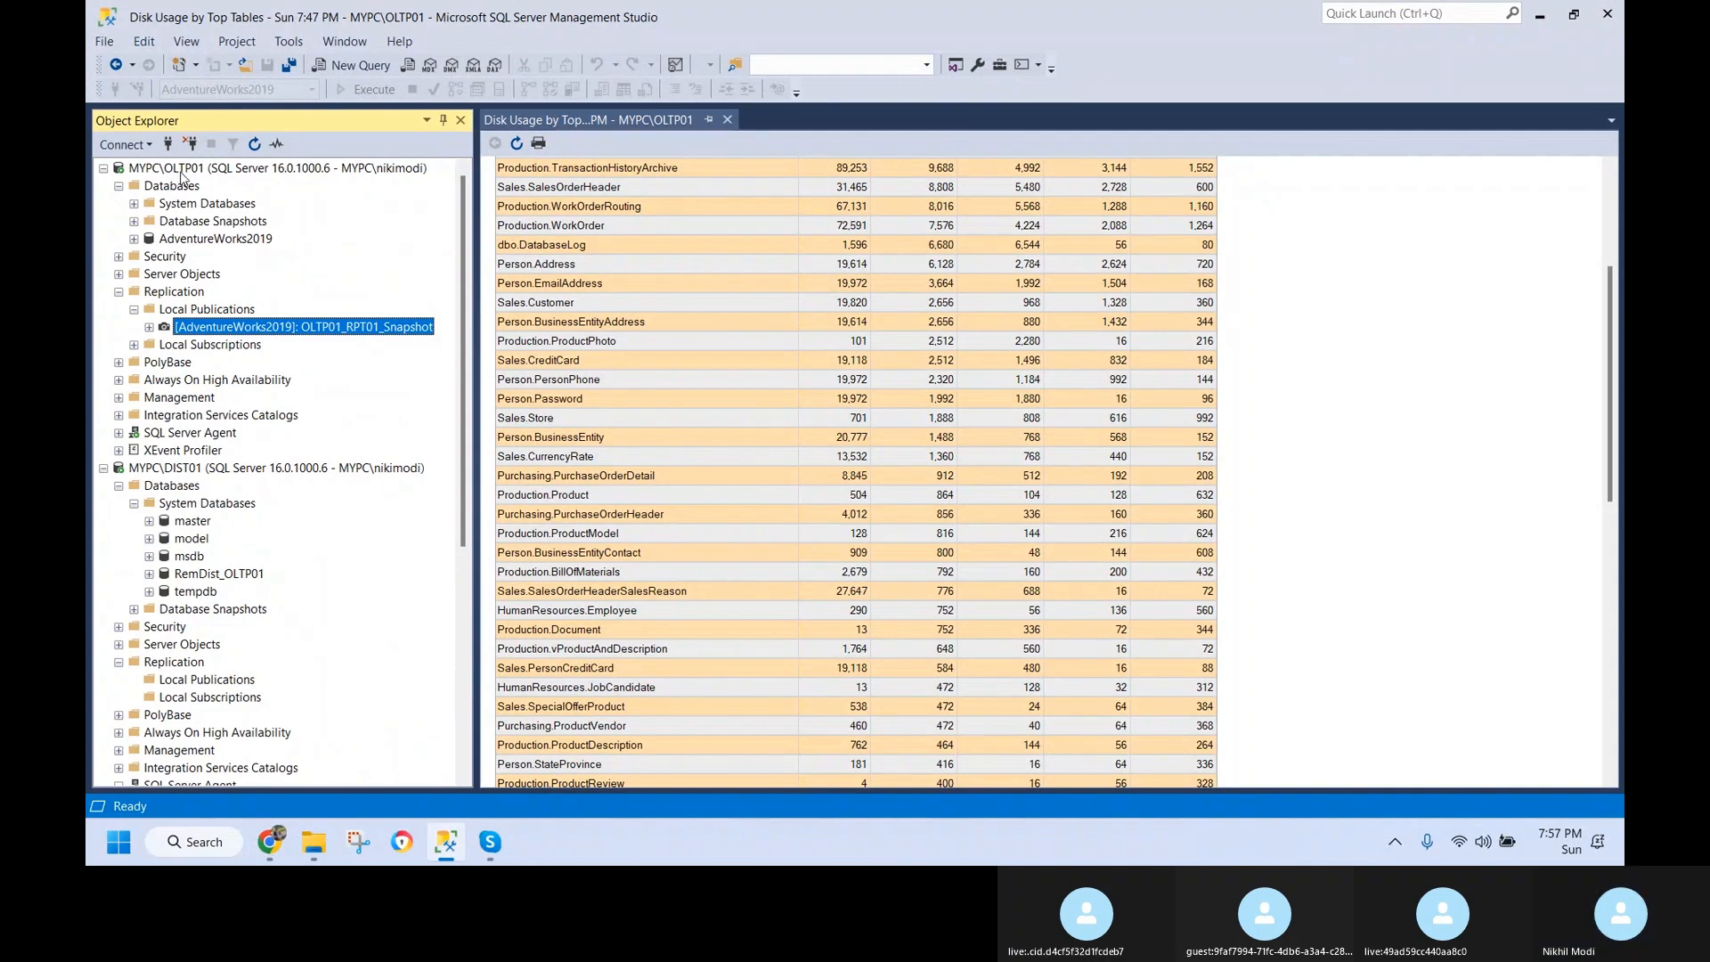
{"action": "right_click", "coordinate": [185, 293]}
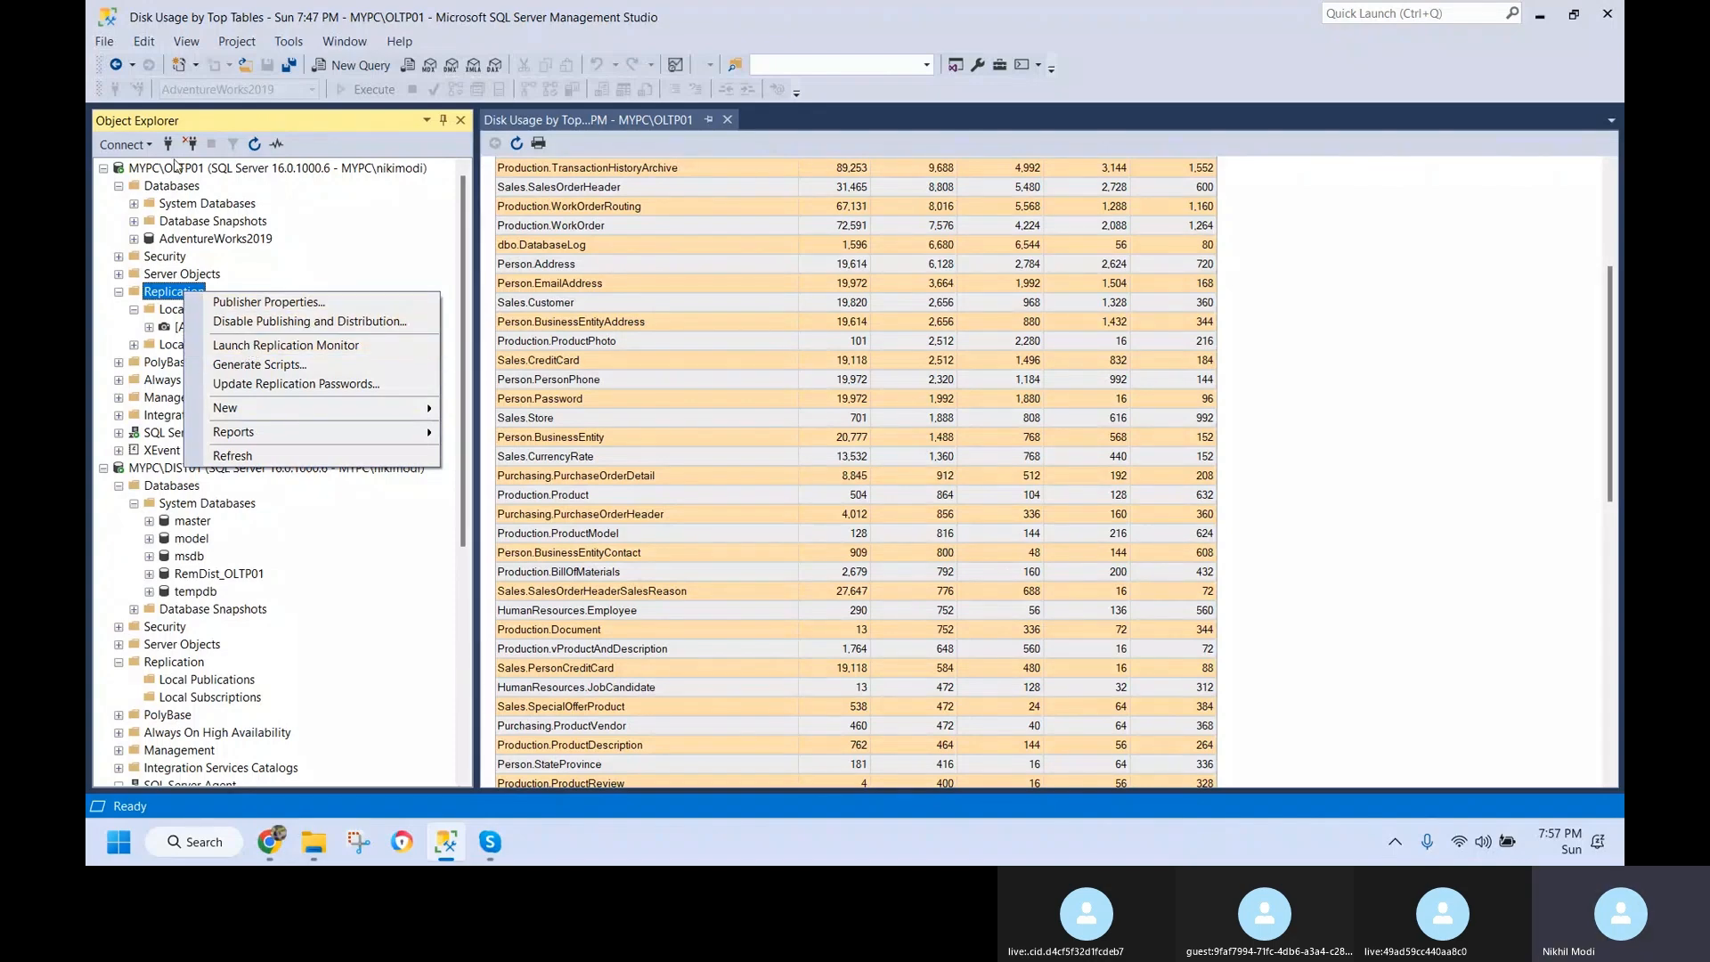
{"action": "left_click", "coordinate": [245, 345]}
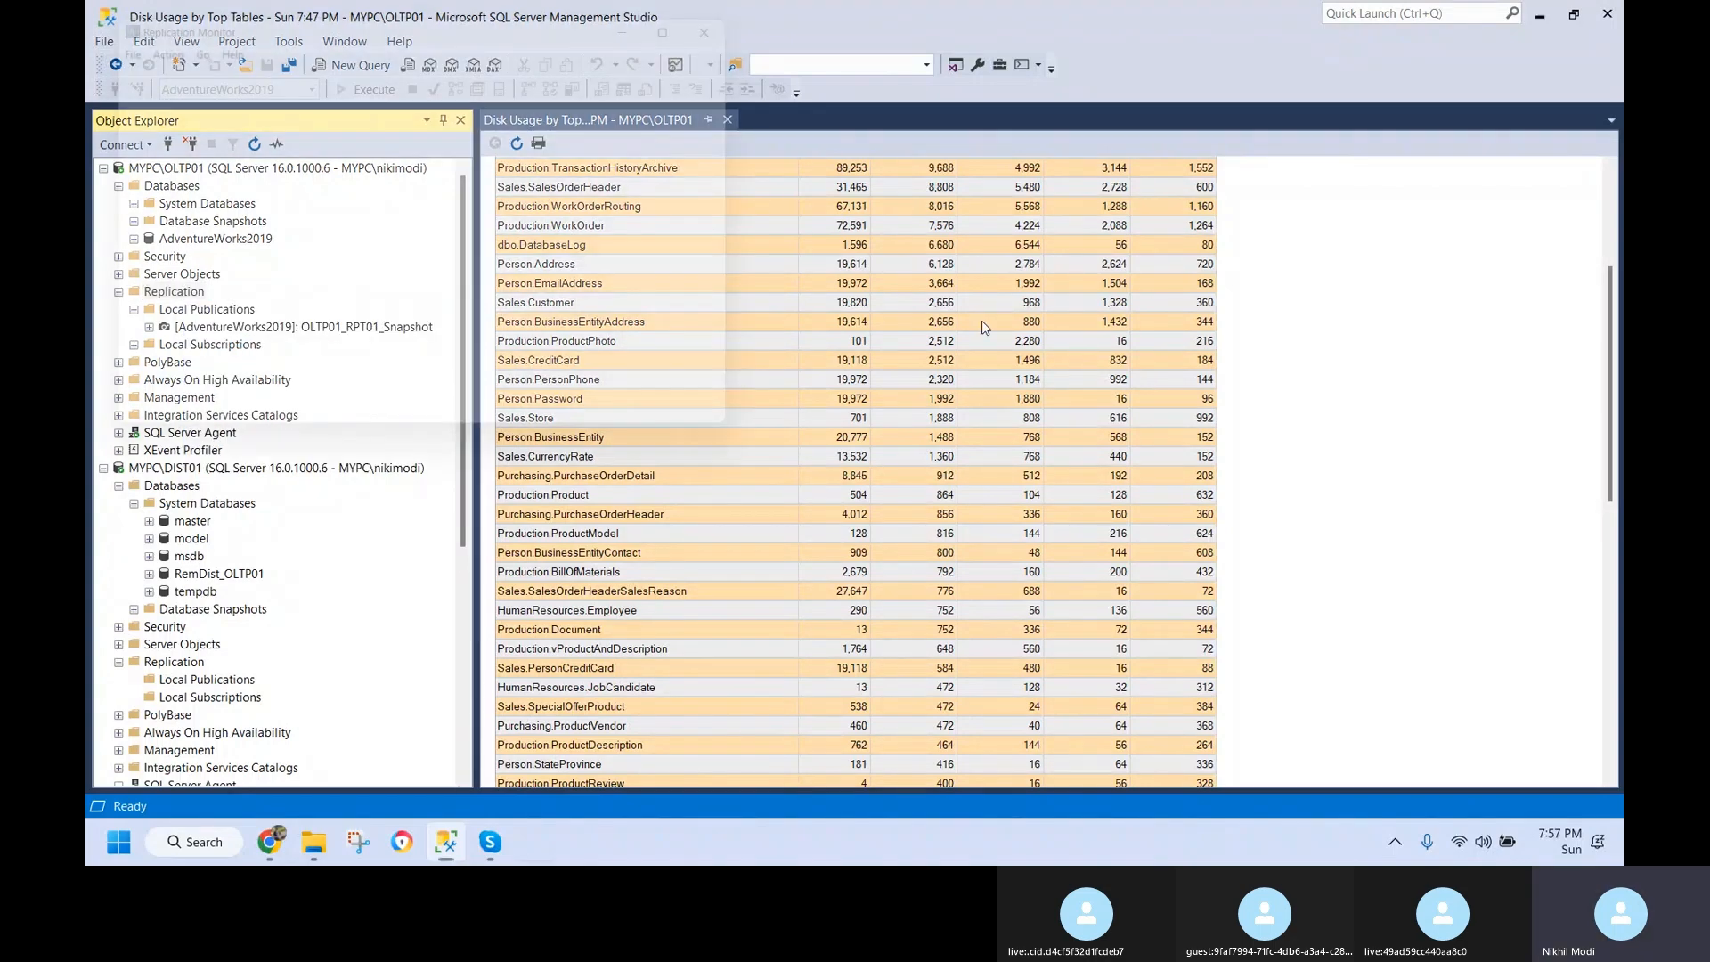
{"action": "left_click", "coordinate": [711, 16]}
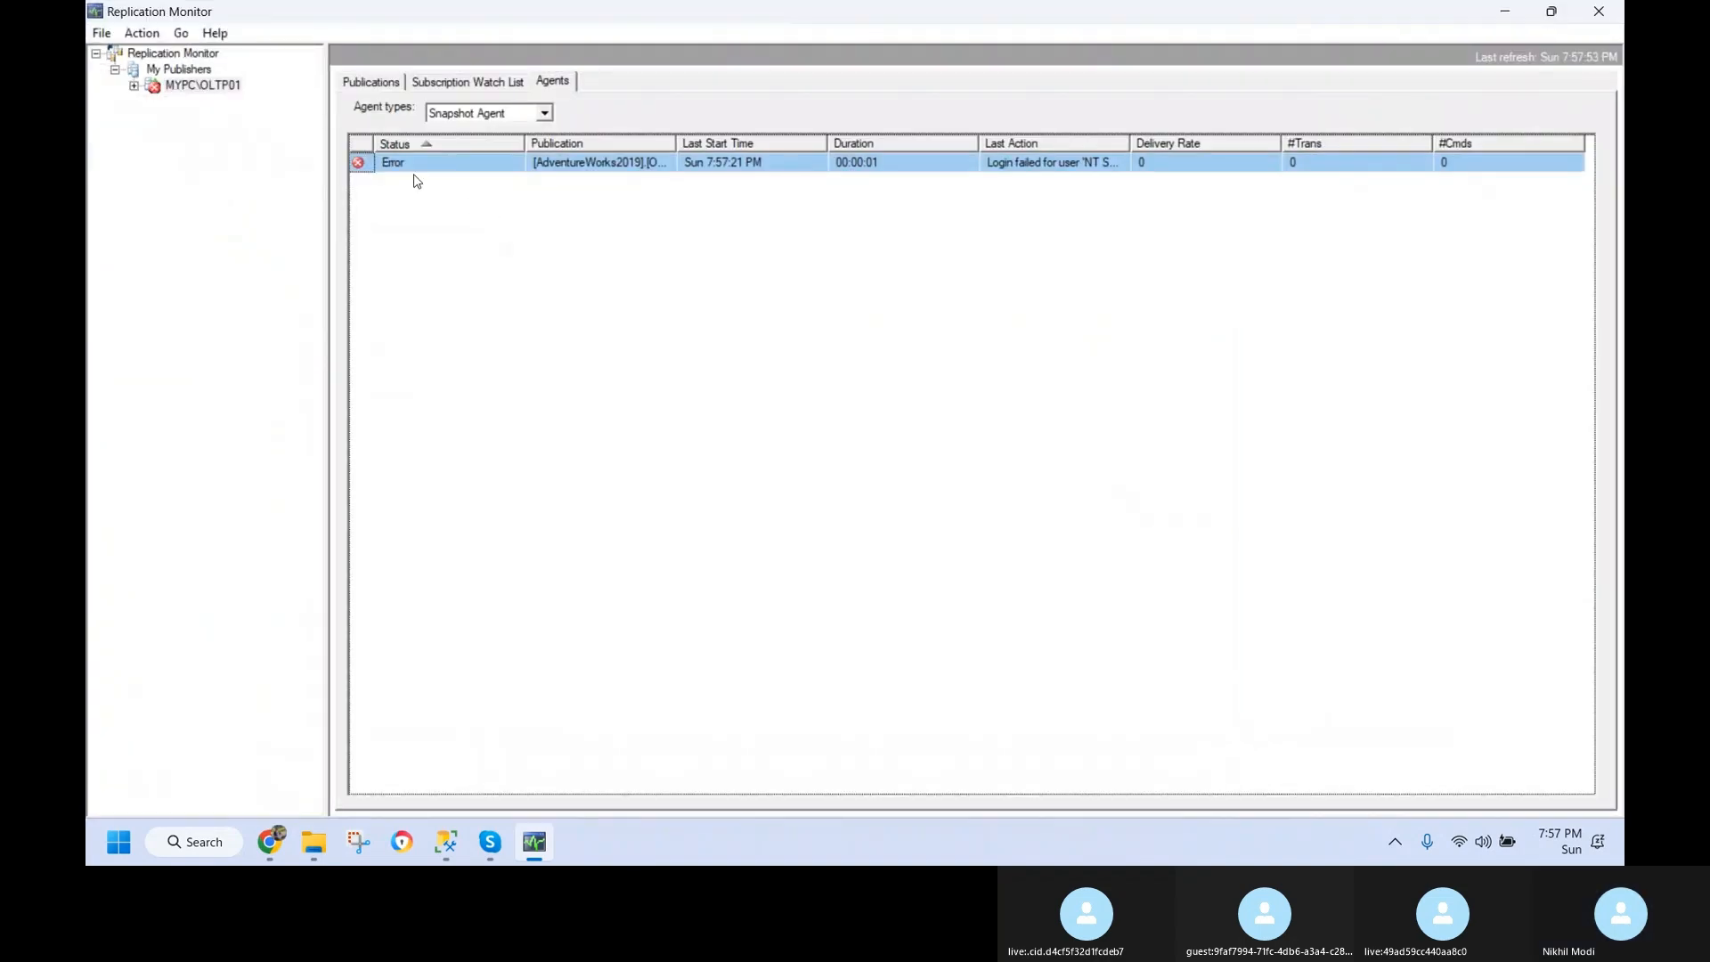
- Look through the monitor's agent types, keep Snapshot Agent selected and switch to Chrome to consult the Replication Agents slide
{"action": "left_click", "coordinate": [545, 116]}
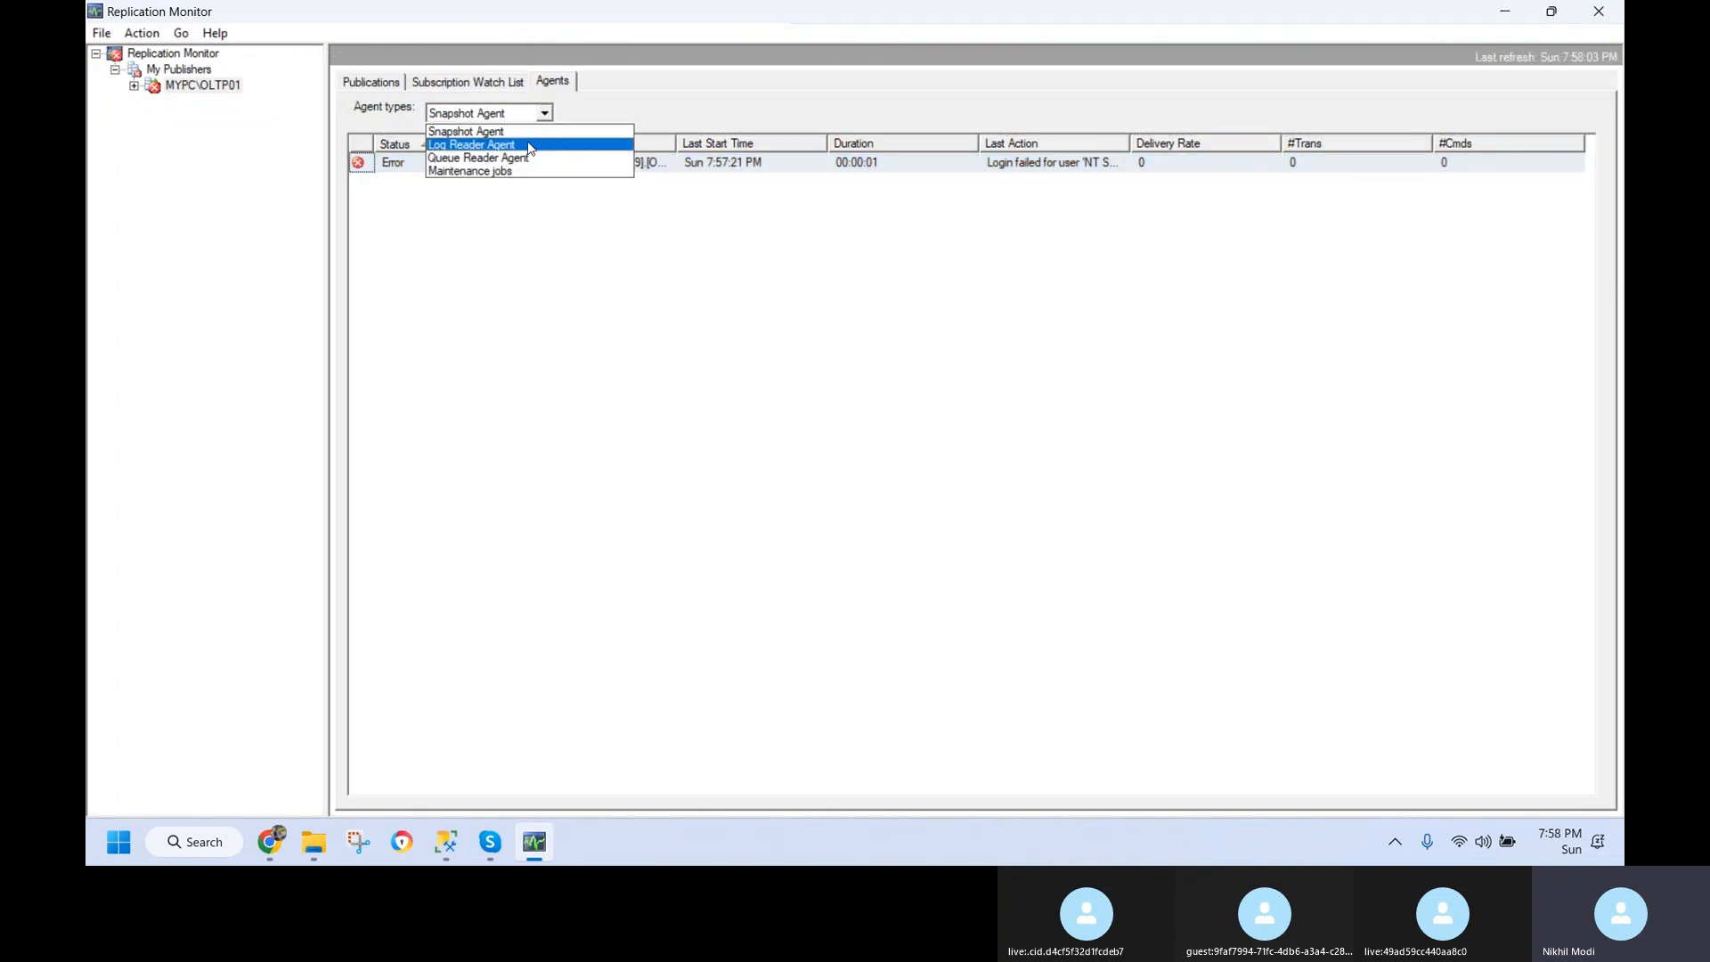
{"action": "left_click", "coordinate": [541, 133]}
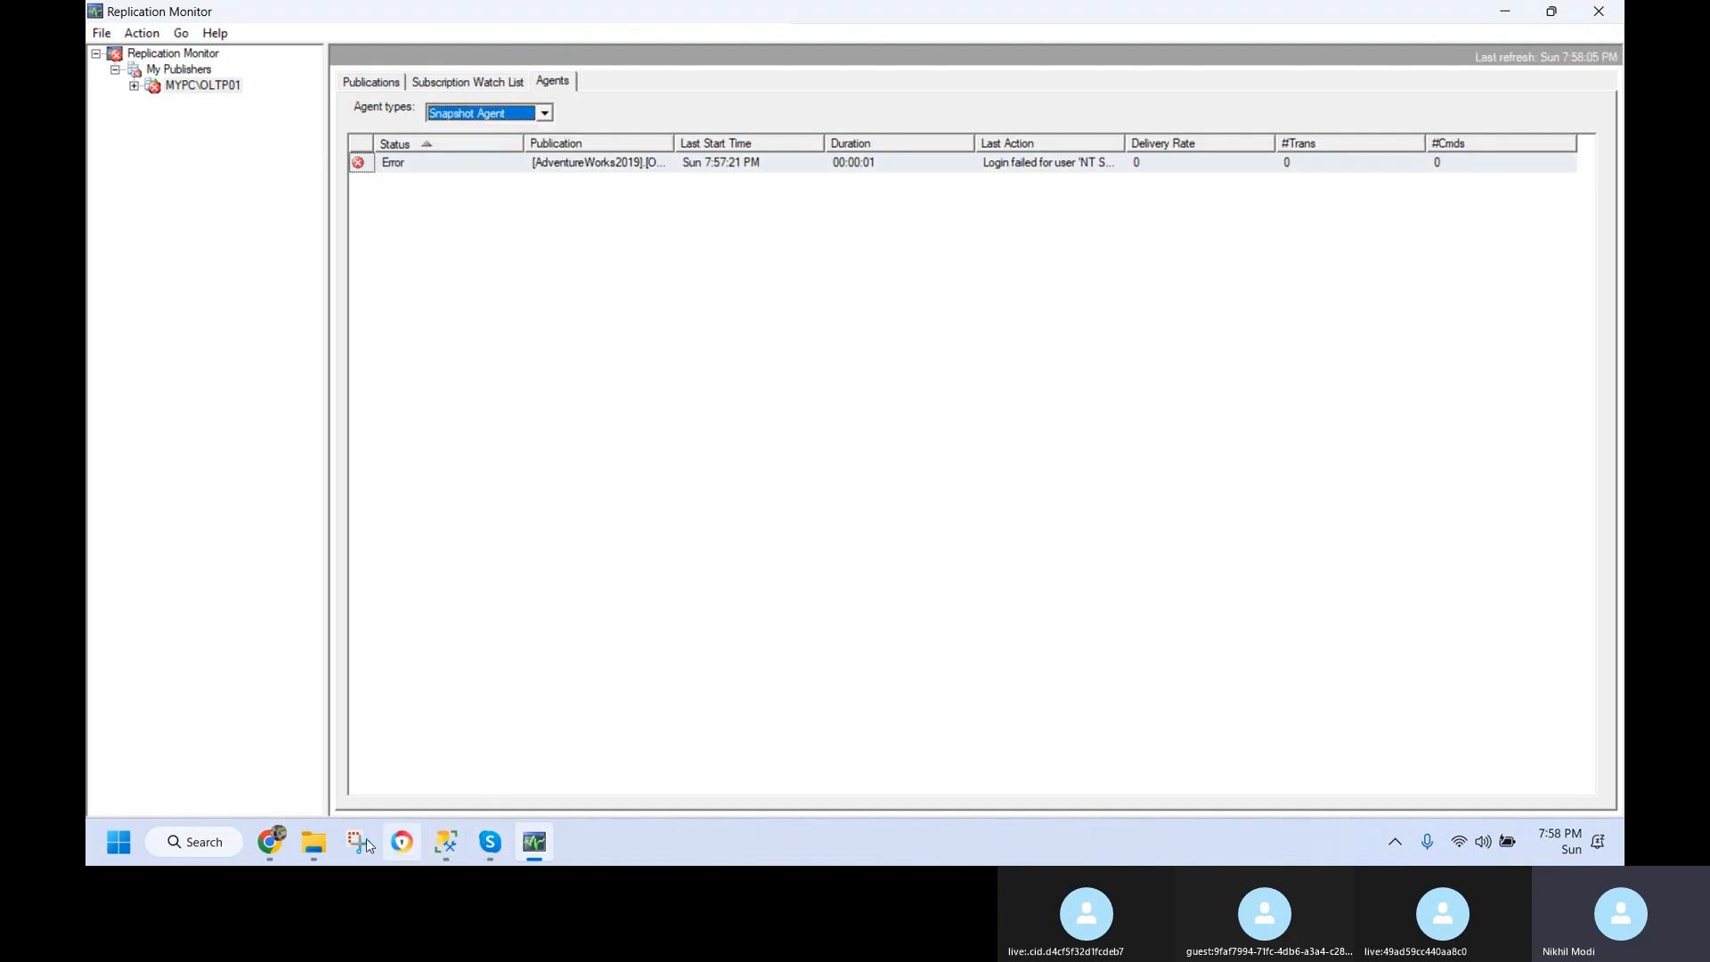
{"action": "left_click", "coordinate": [277, 851]}
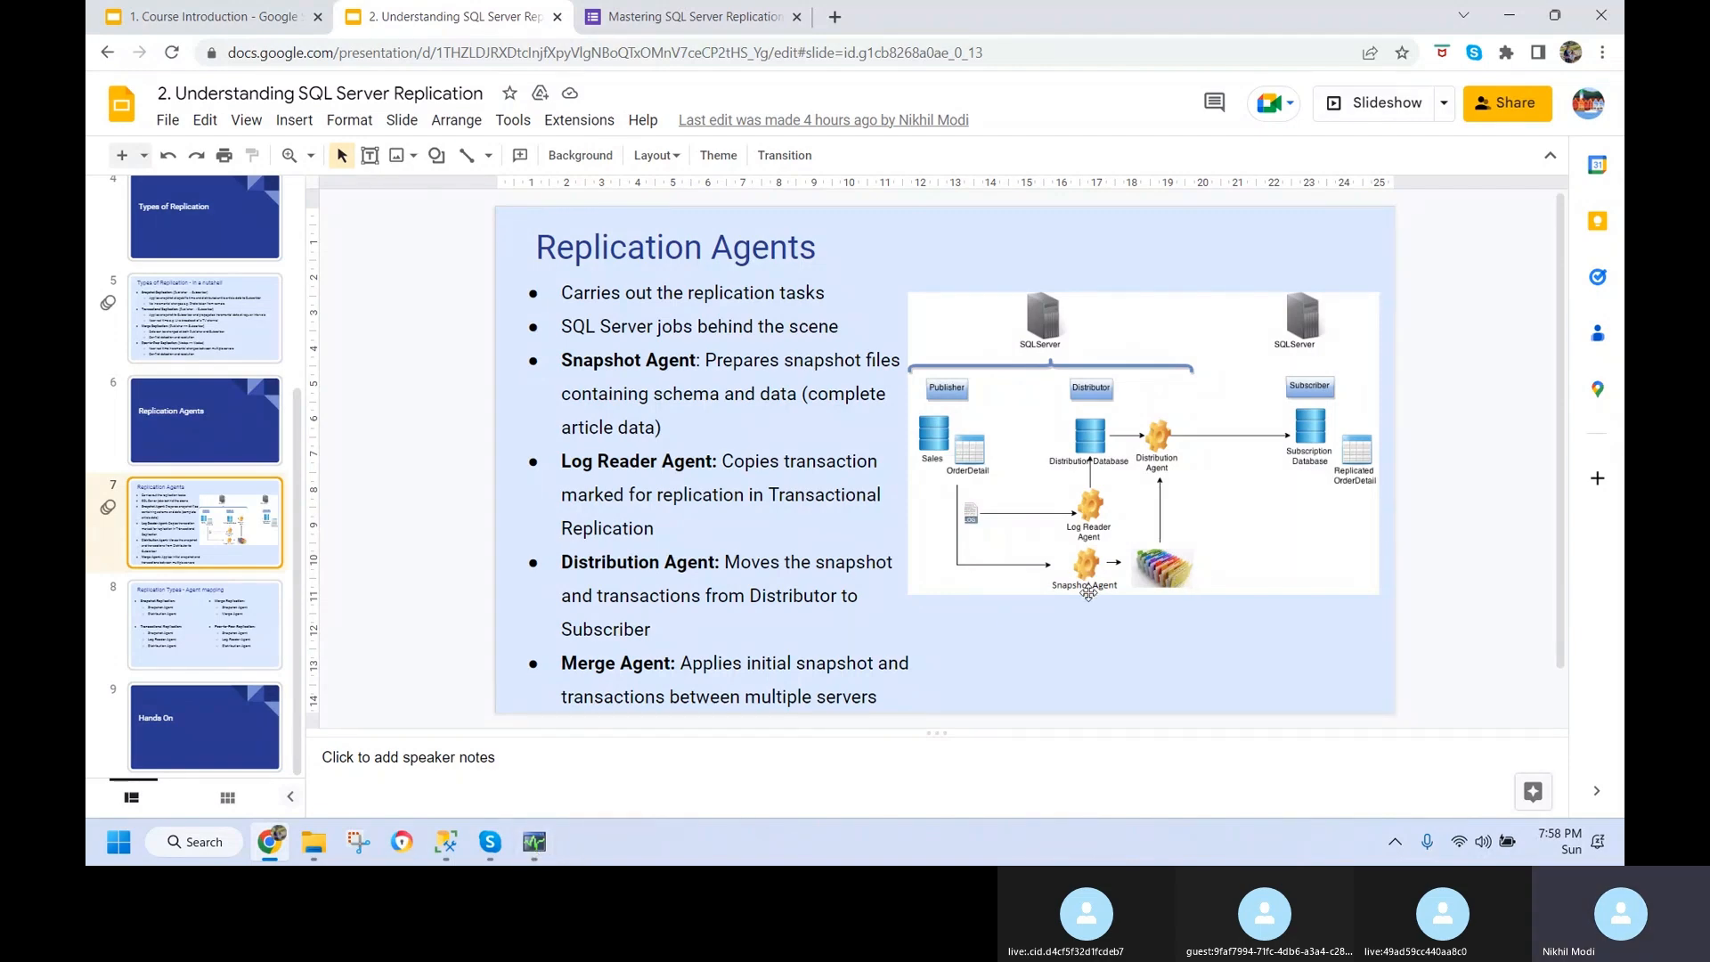
- Return to Replication Monitor, widen the Publication column and open the AdventureWorks2019 Snapshot Agent's history to examine its error details
{"action": "left_click", "coordinate": [532, 851]}
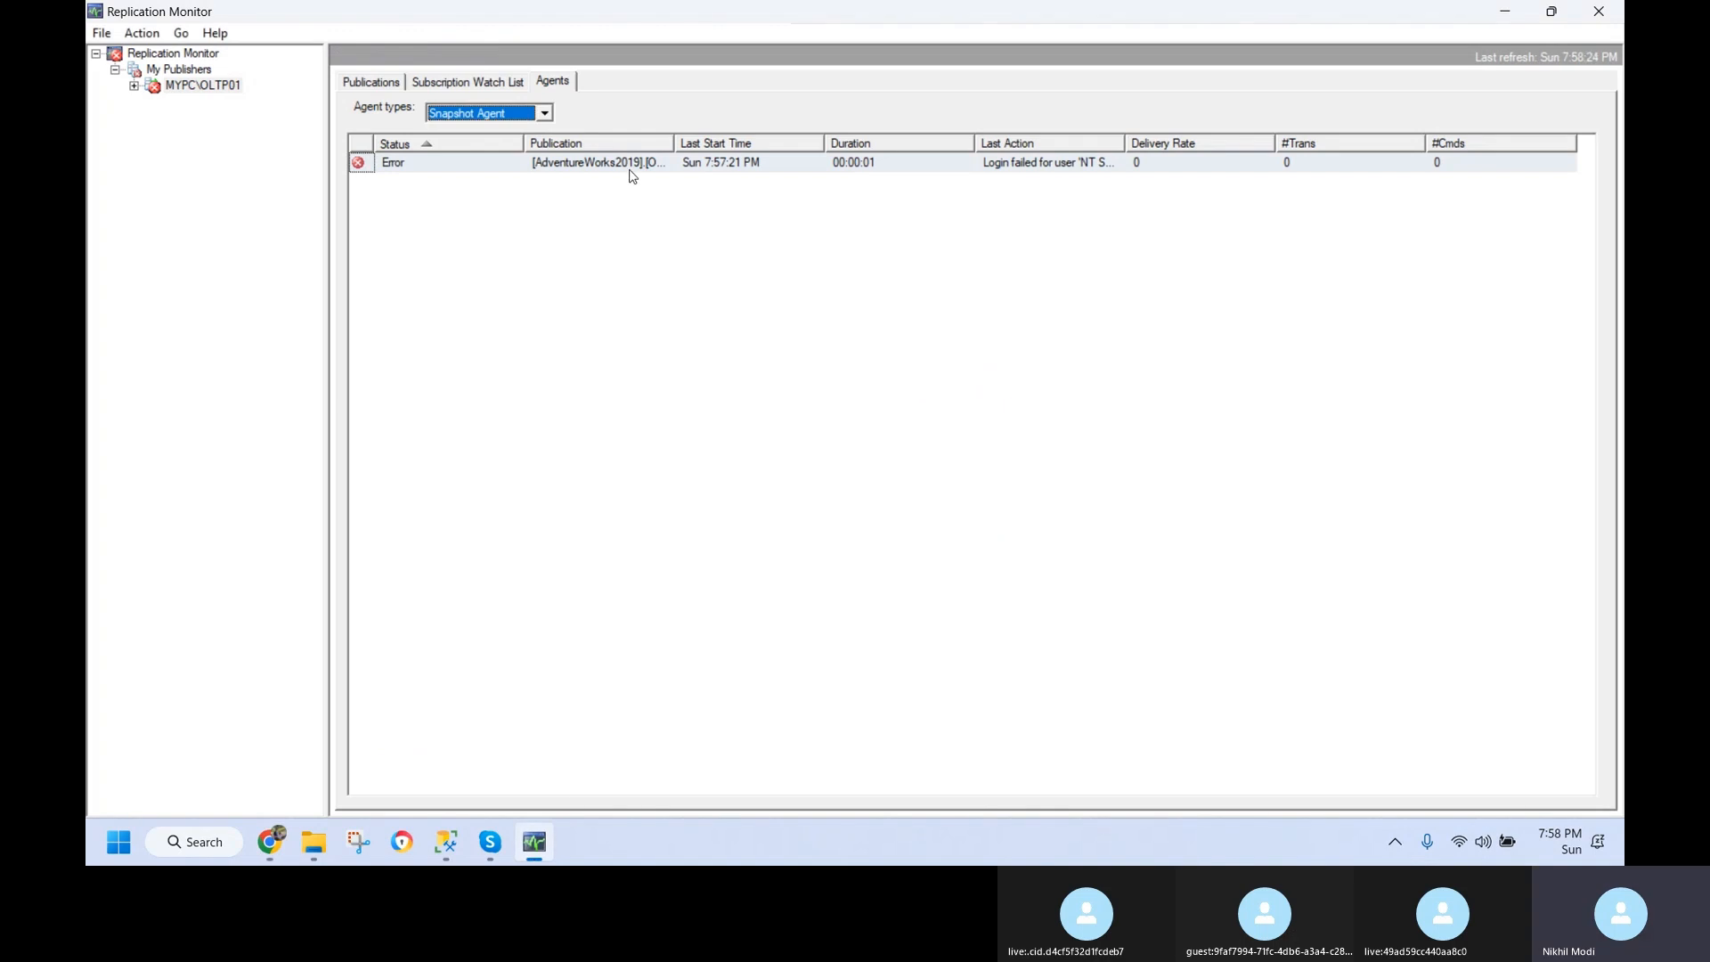
{"action": "left_click_drag", "start_coordinate": [674, 143], "coordinate": [721, 144]}
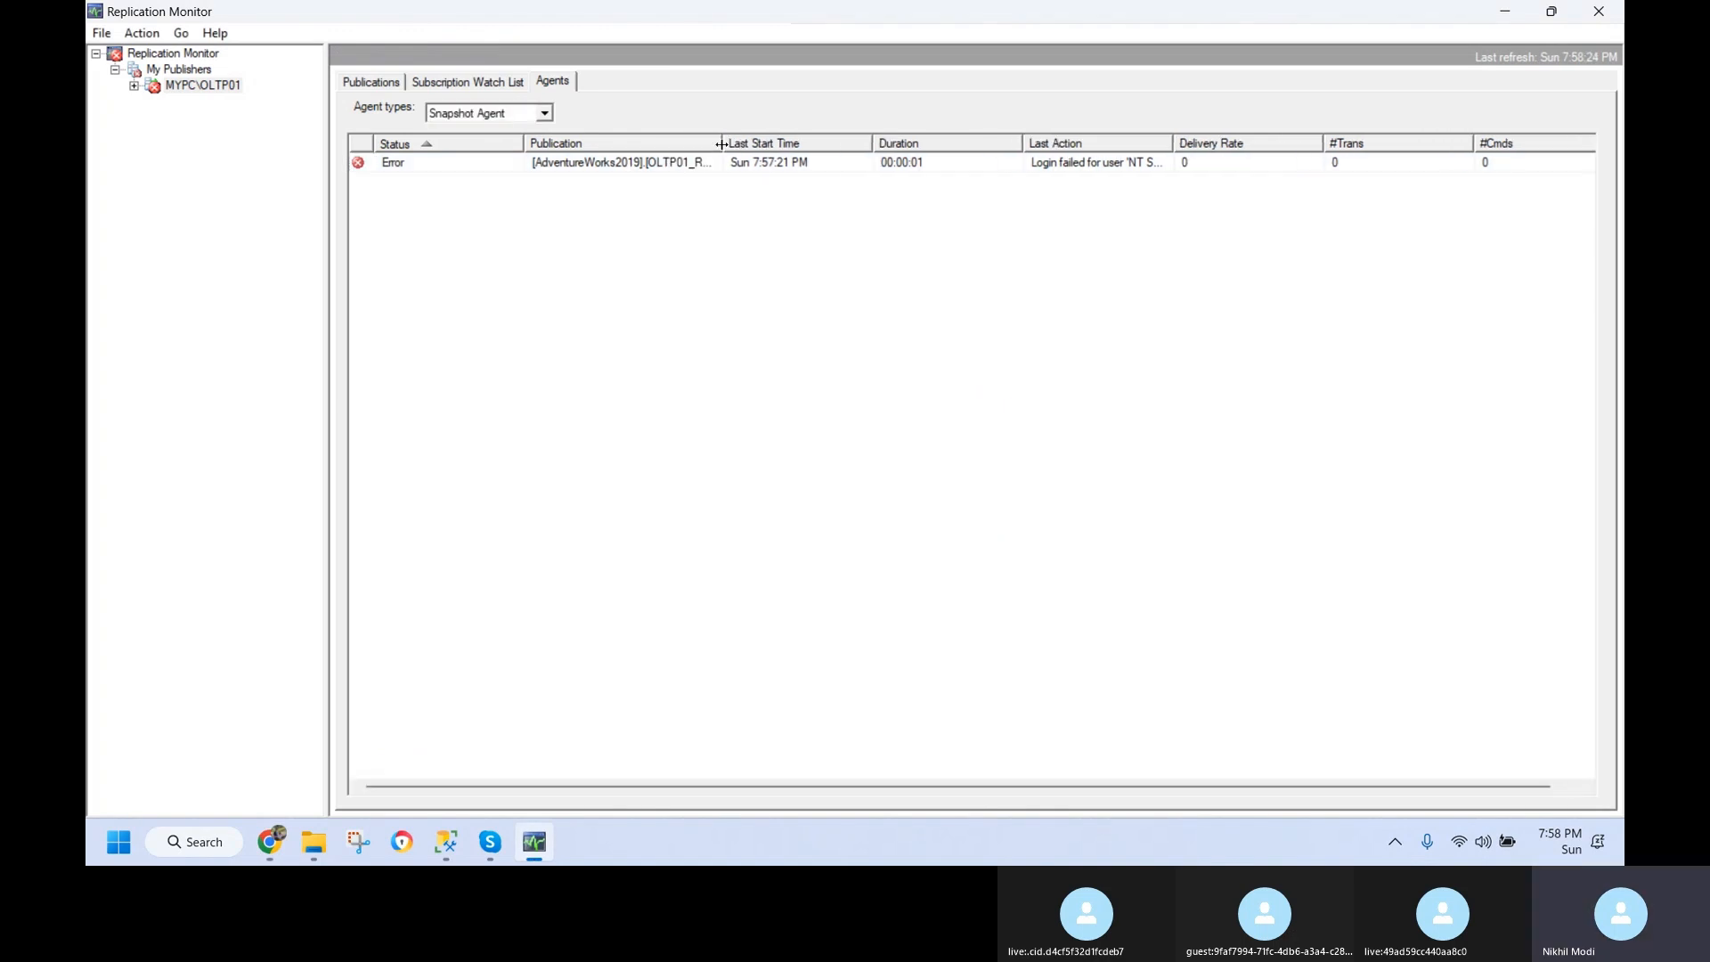
{"action": "double_click", "coordinate": [670, 165]}
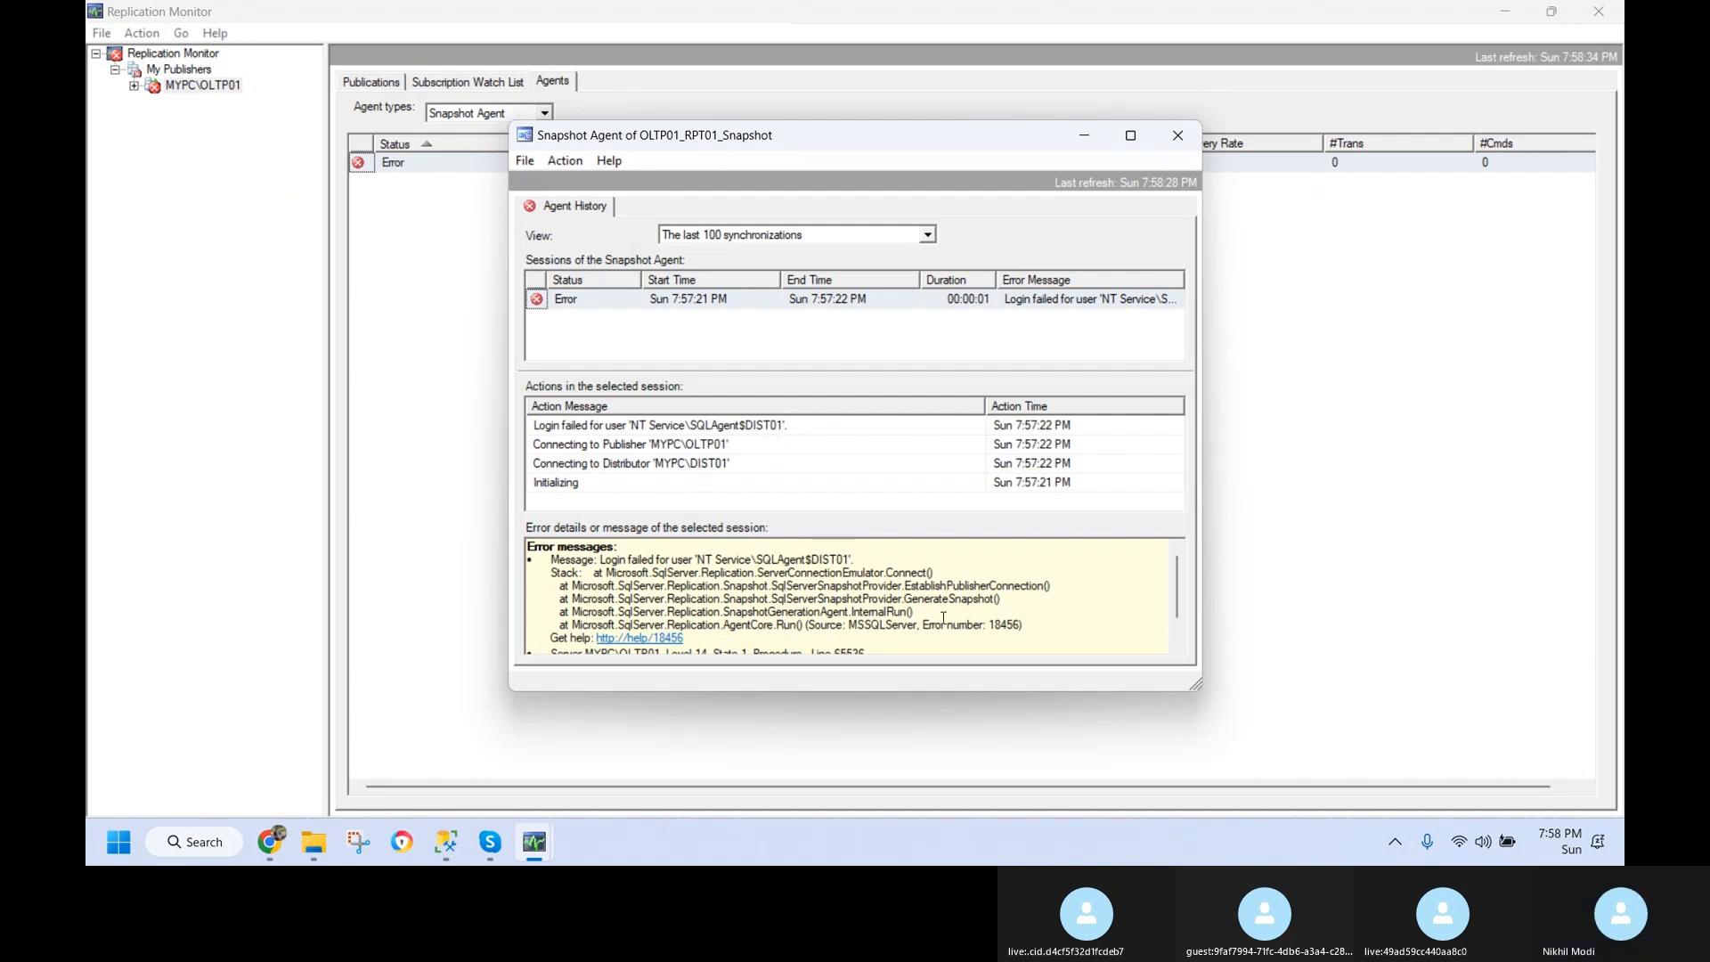
- Highlight the failing login in the error details and locate the SQL Server Agent (DIST01) service in SQL Server 2022 Configuration Manager
{"action": "scroll", "coordinate": [1011, 617], "scroll_direction": "down", "scroll_amount": 1}
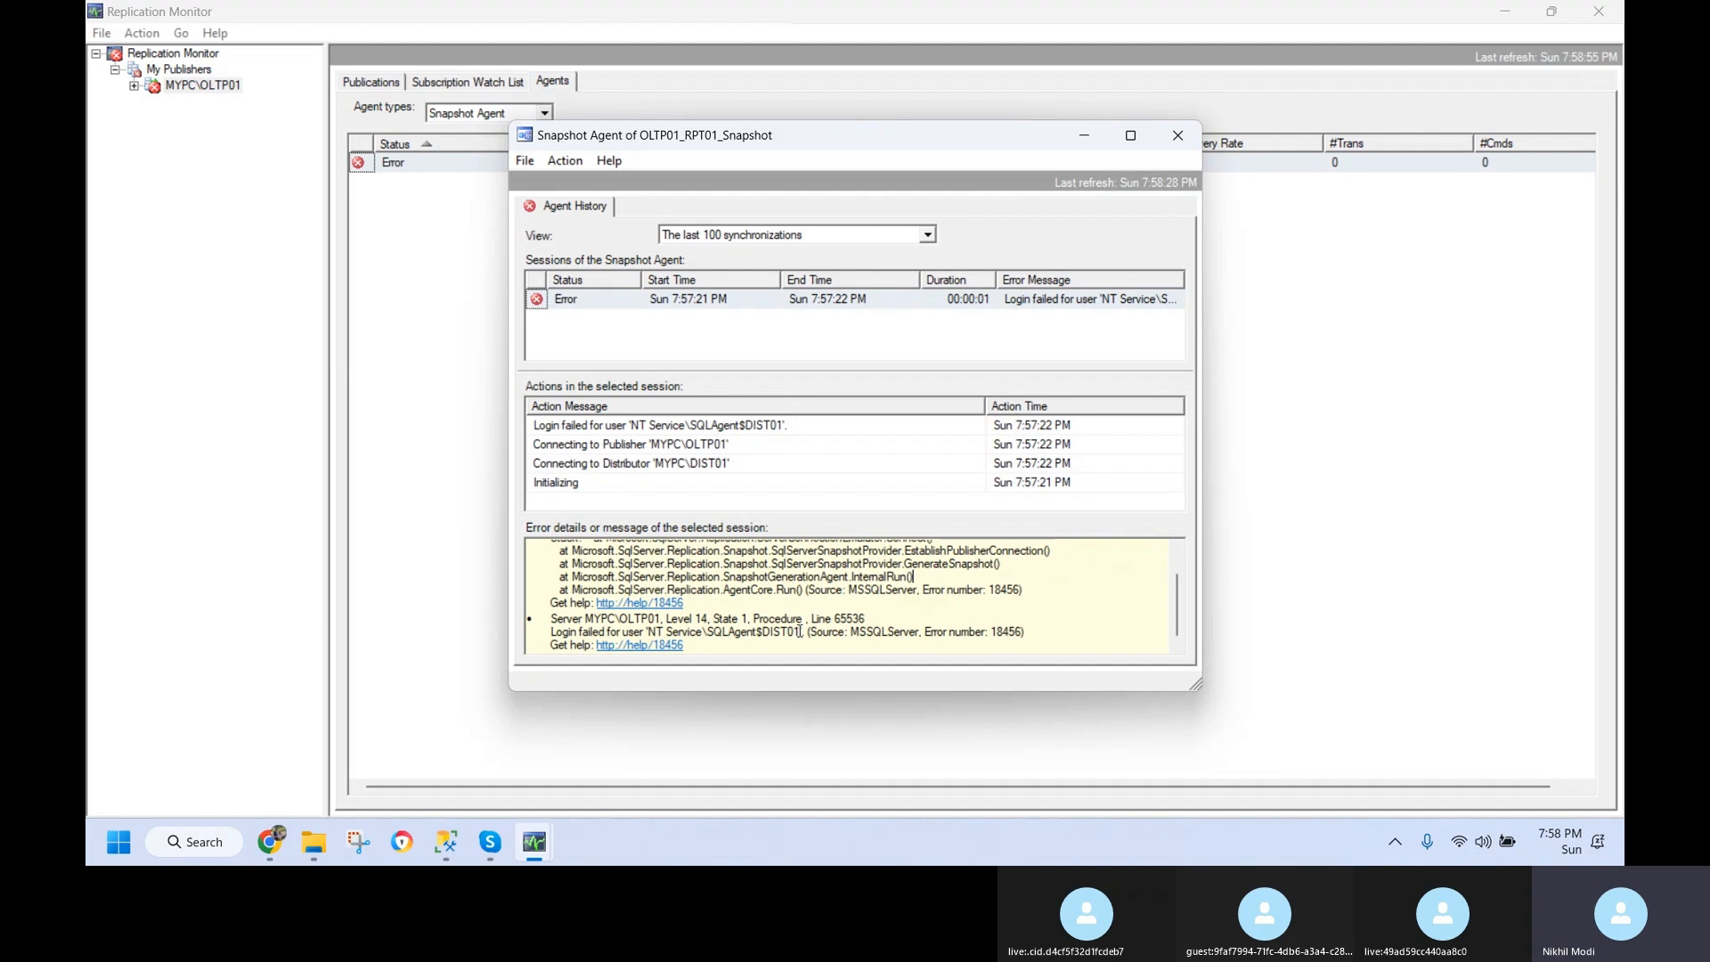
{"action": "left_click_drag", "start_coordinate": [801, 630], "coordinate": [649, 629]}
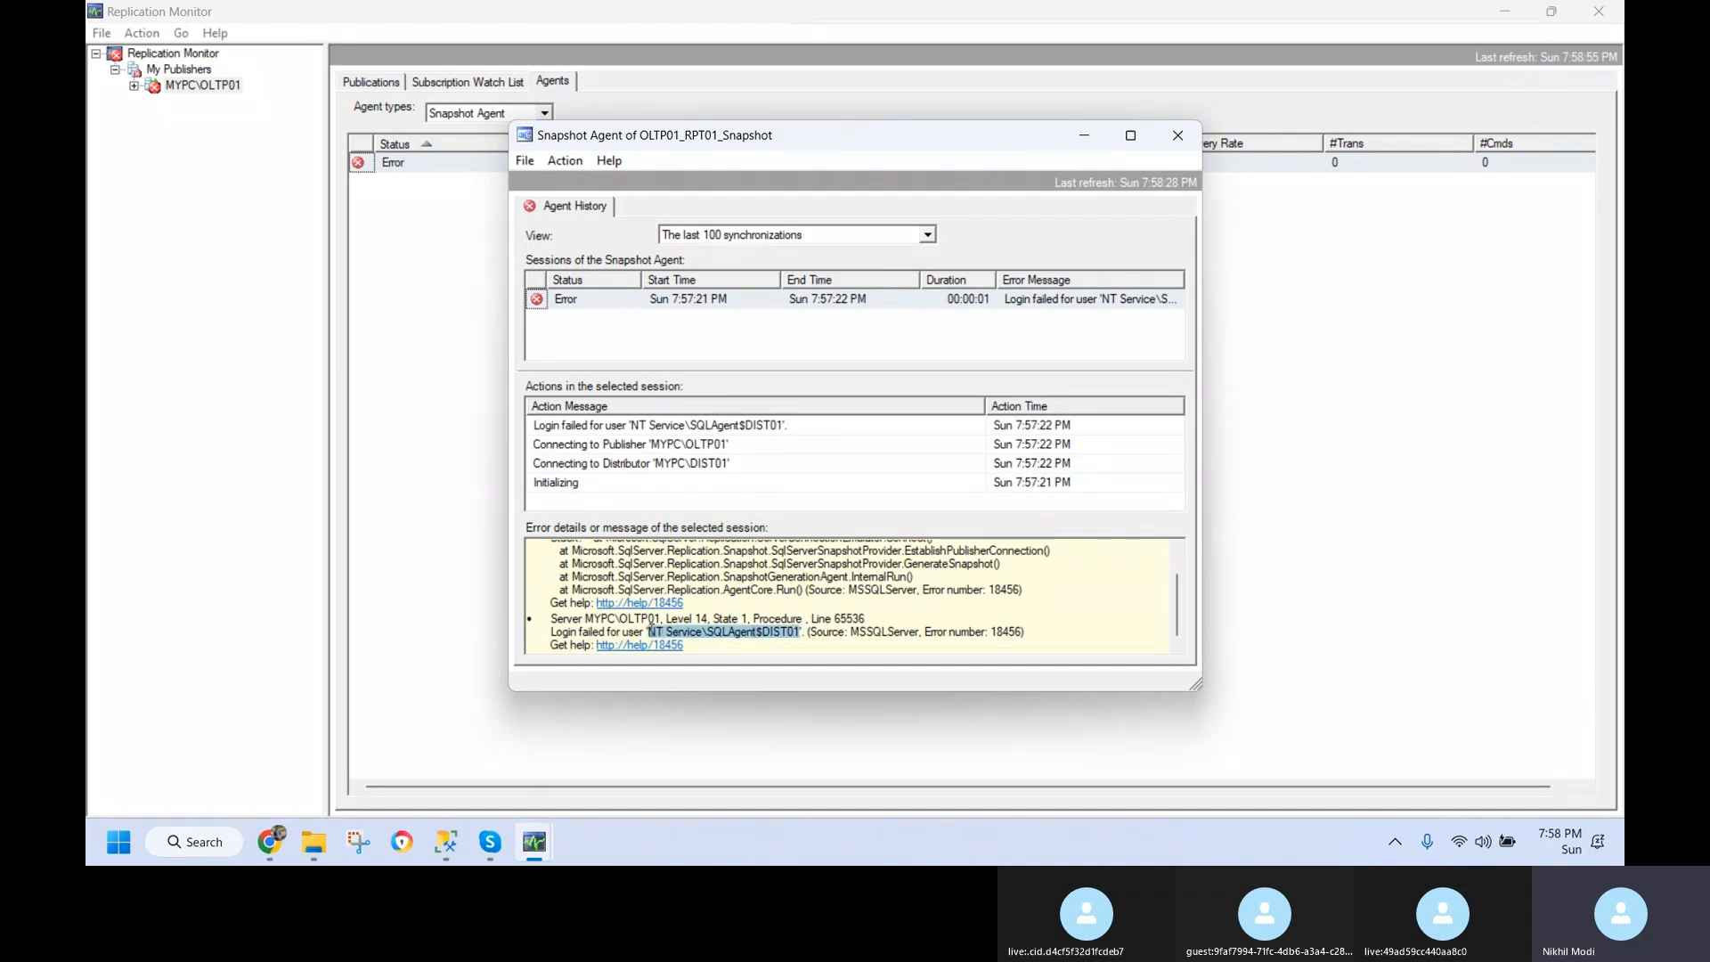
{"action": "left_click", "coordinate": [189, 845]}
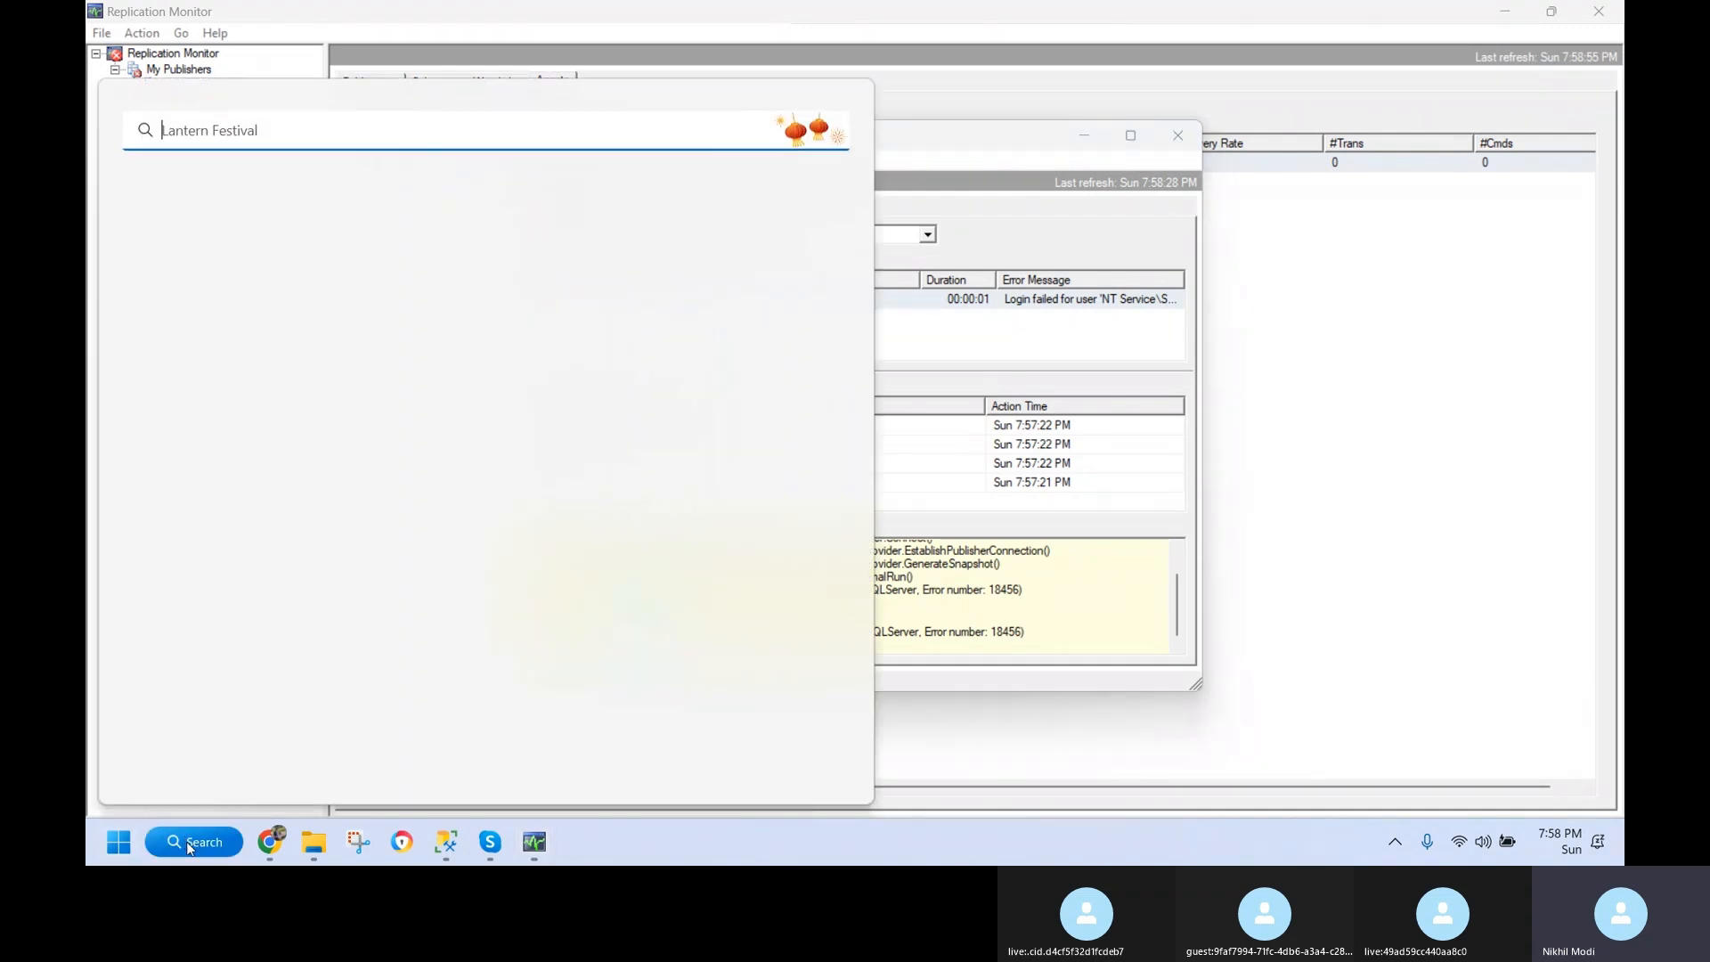
{"action": "type", "text": "sql"}
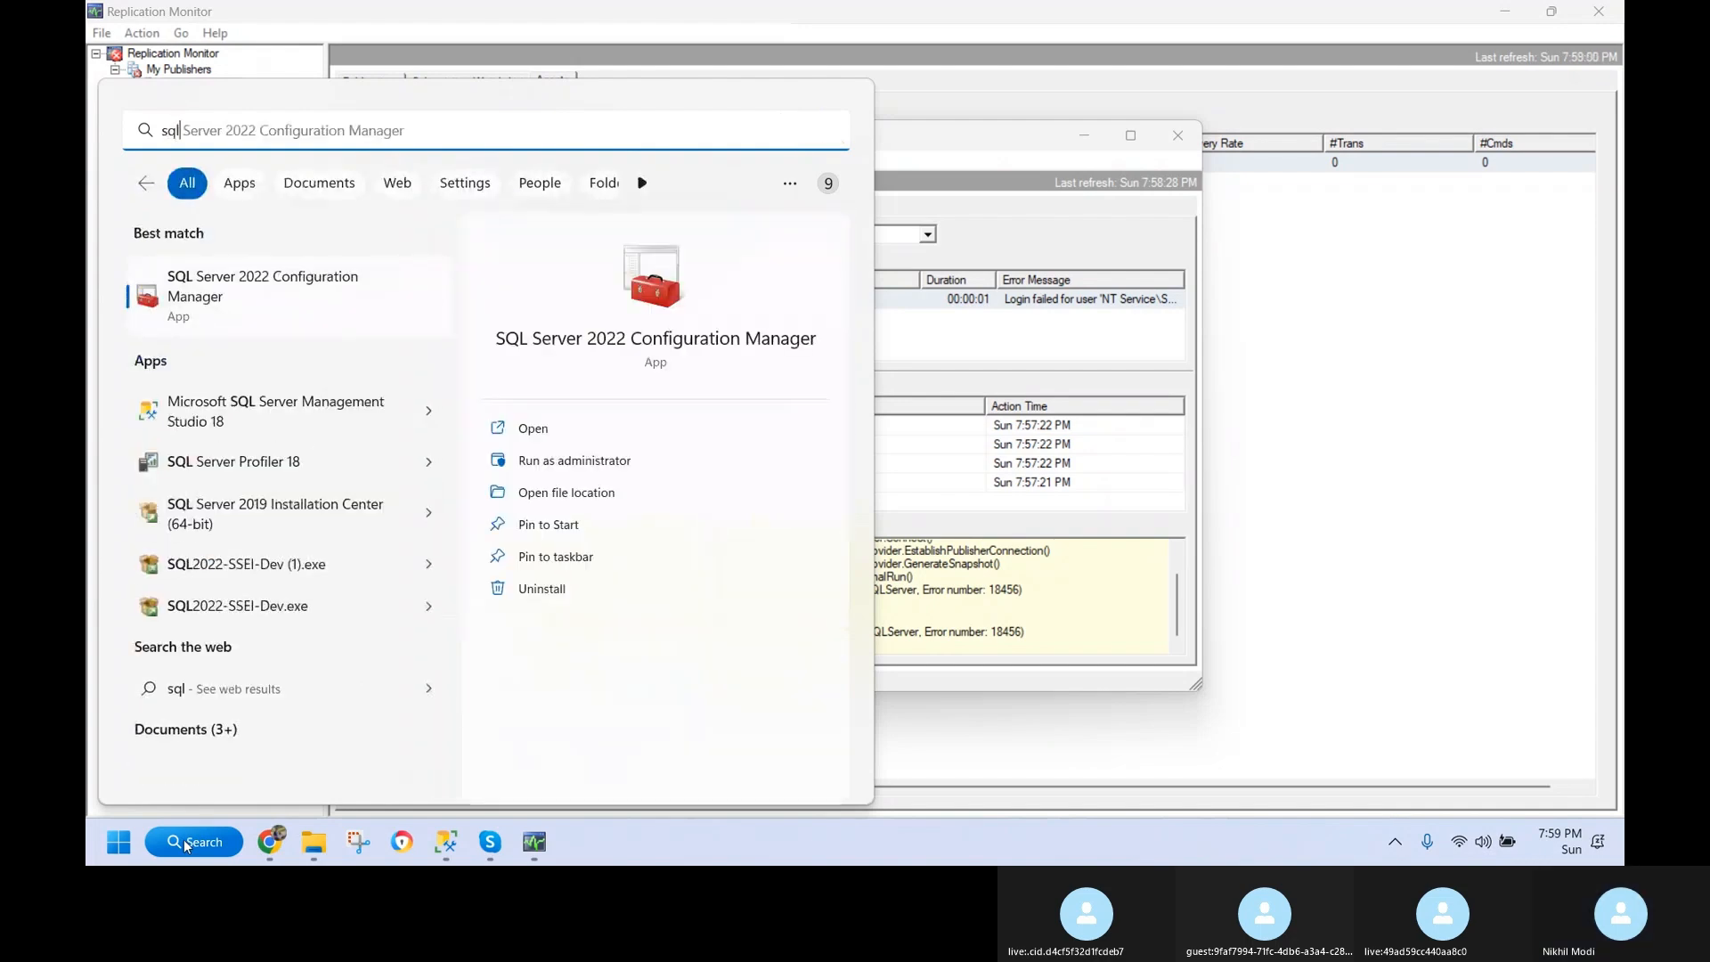
{"action": "left_click", "coordinate": [294, 301]}
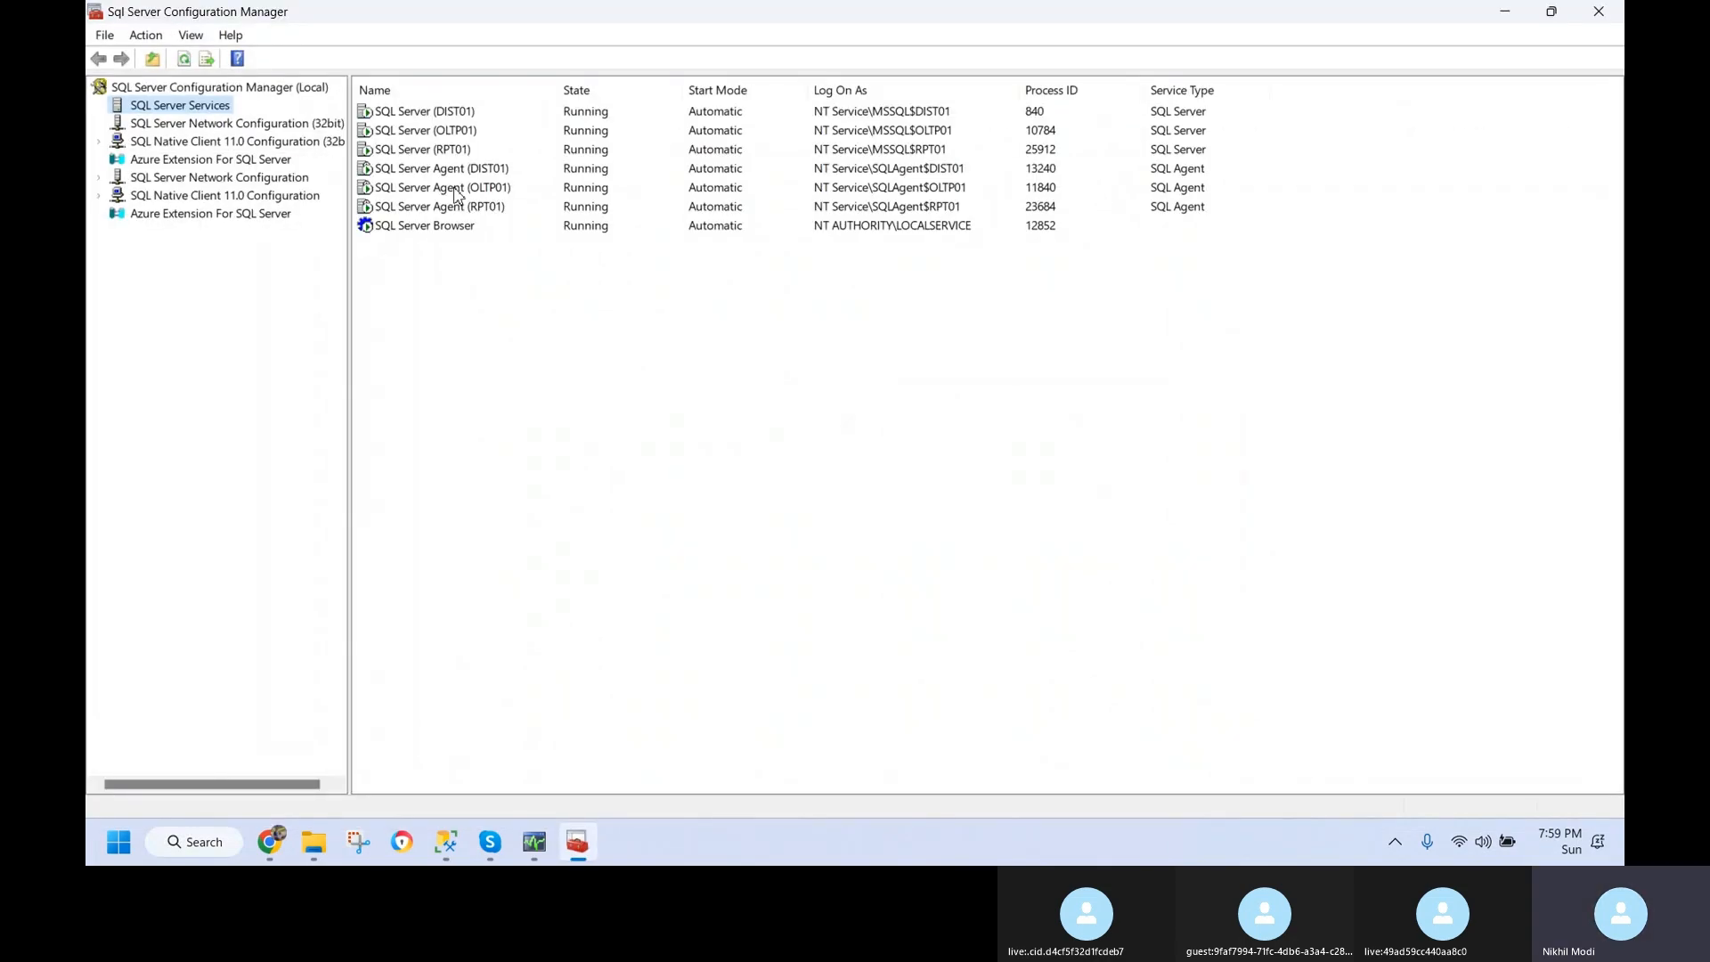
{"action": "left_click", "coordinate": [457, 168]}
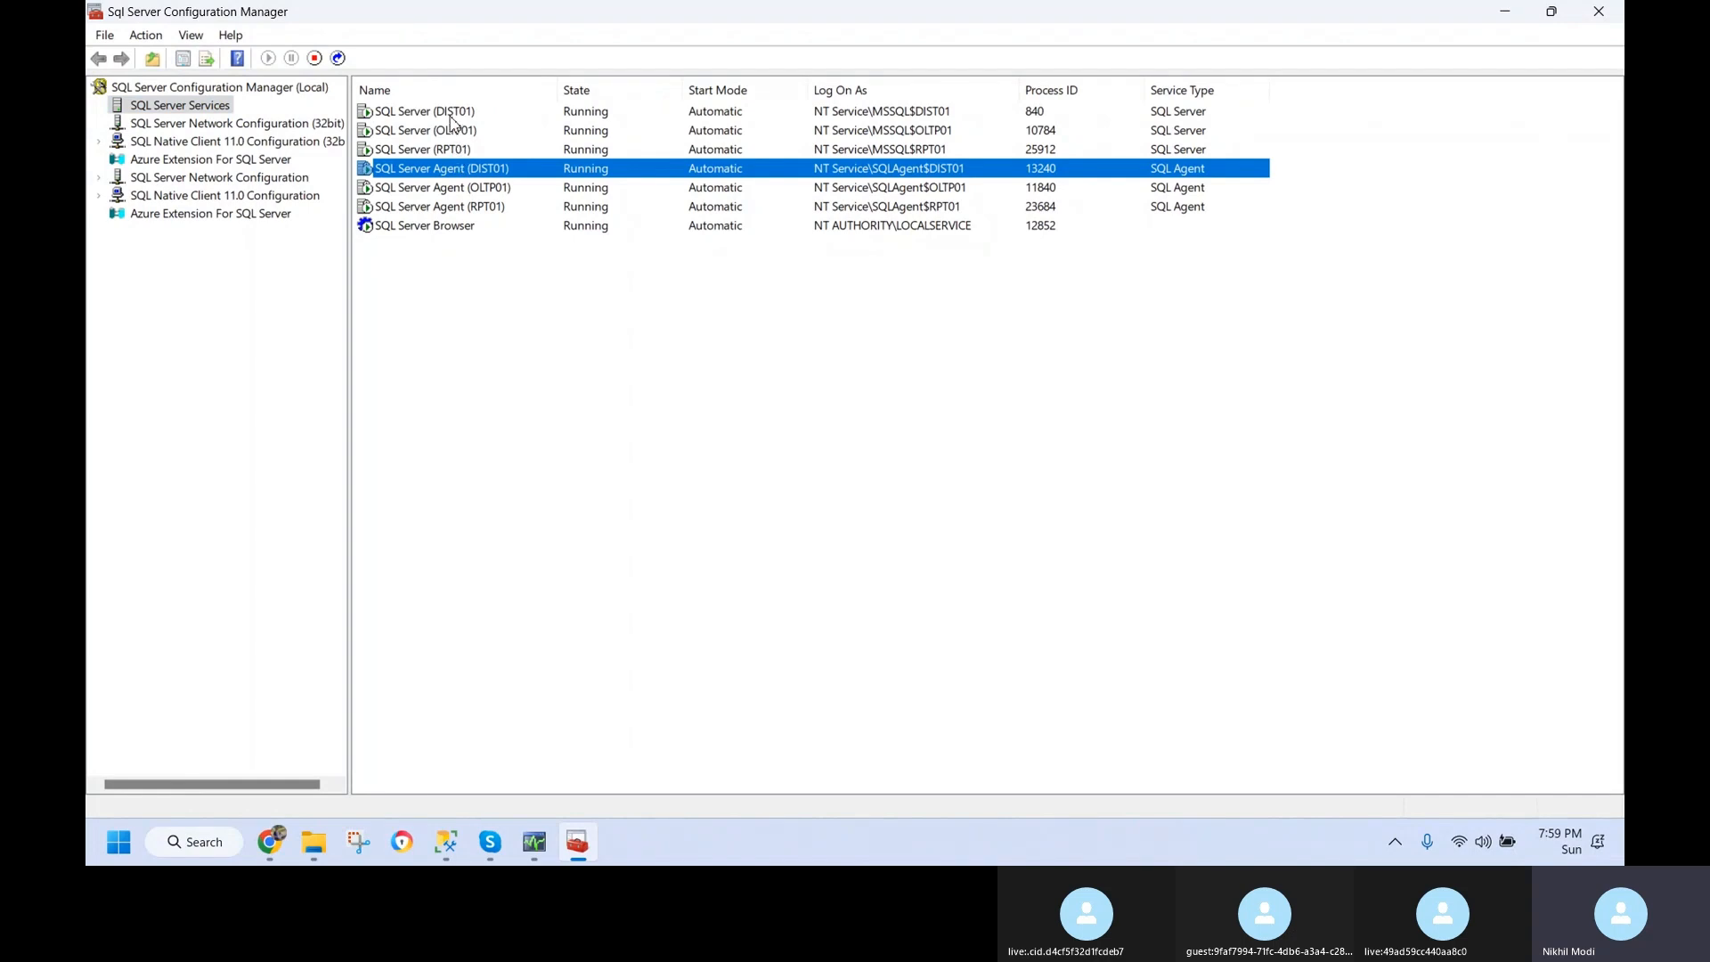
{"action": "left_click", "coordinate": [457, 206]}
{"action": "left_click", "coordinate": [452, 177]}
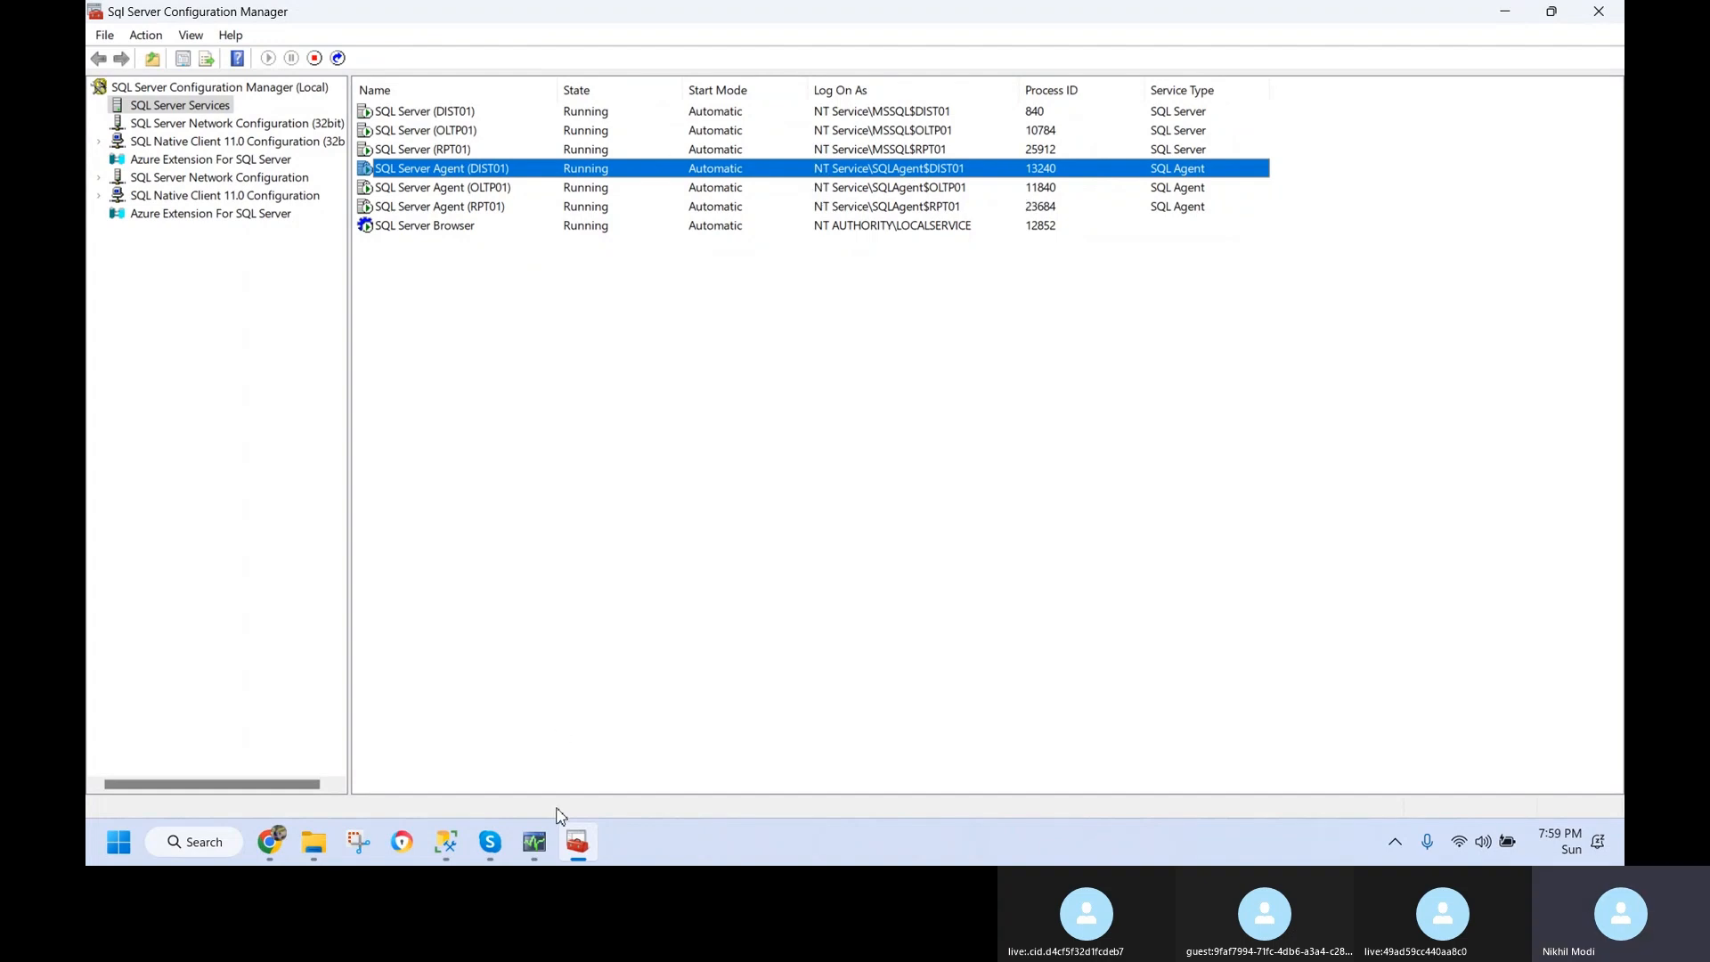
- Expand Security under MYPC\OLTP01 in Management Studio, and copy the SQL Server Agent (DIST01) account name from Configuration Manager's service properties
{"action": "left_click", "coordinate": [448, 853]}
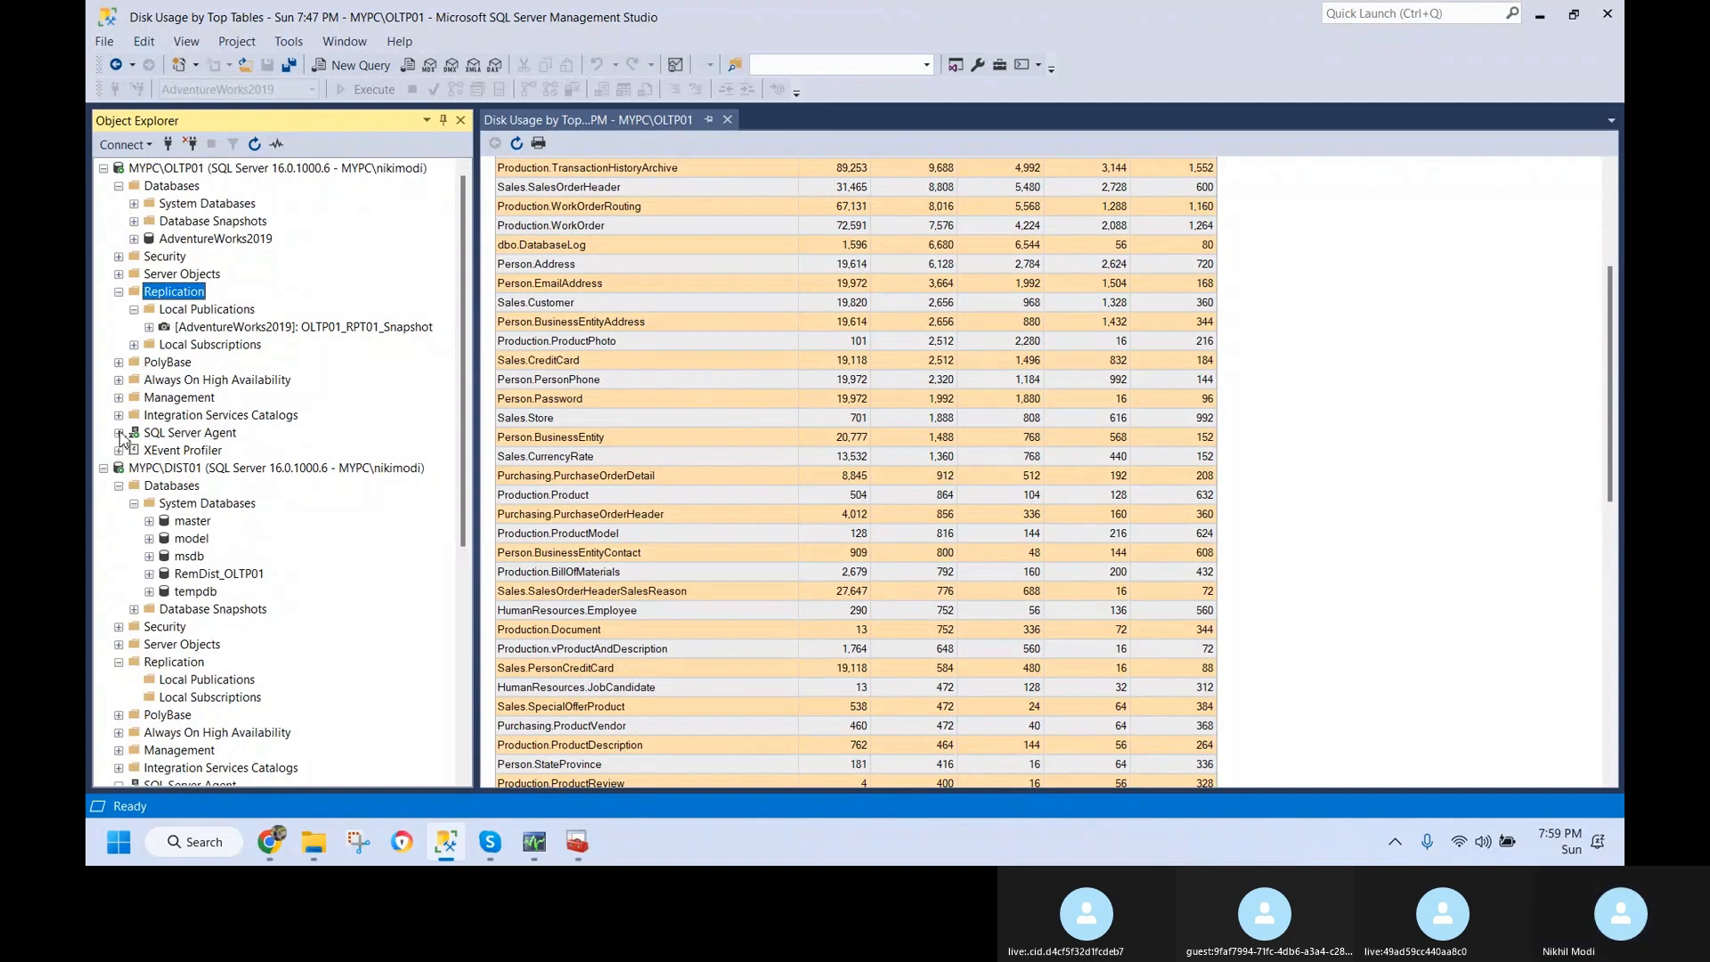
{"action": "left_click", "coordinate": [118, 257]}
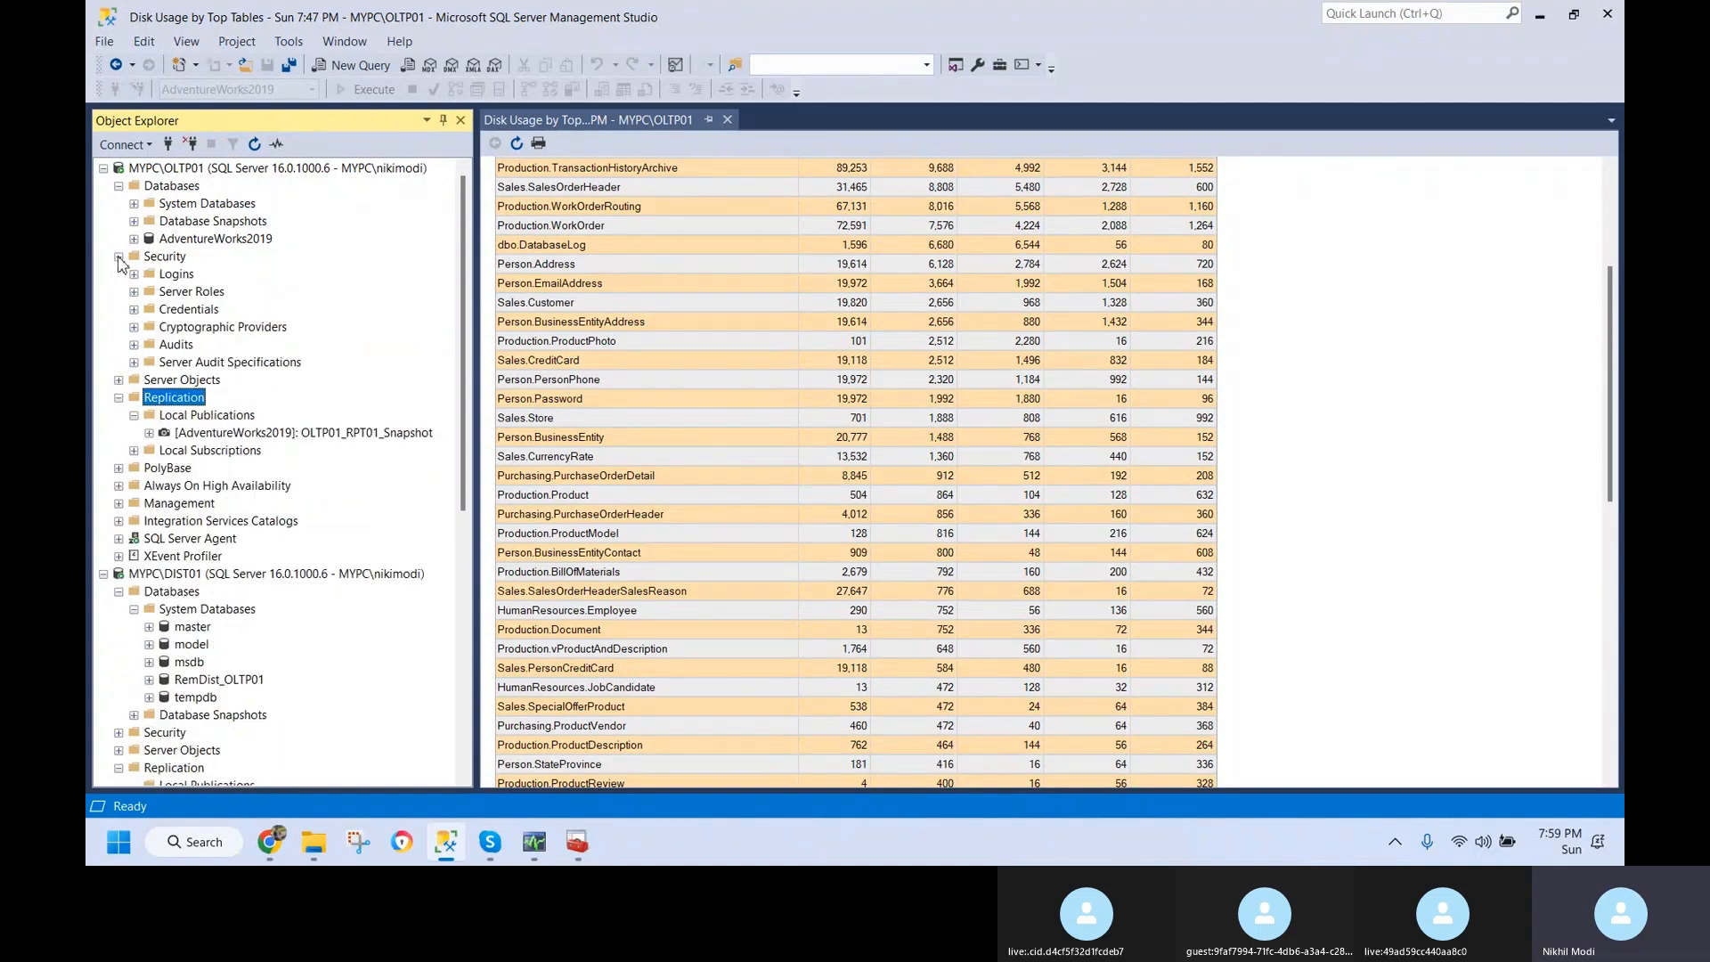
{"action": "key", "text": "alt+Tab"}
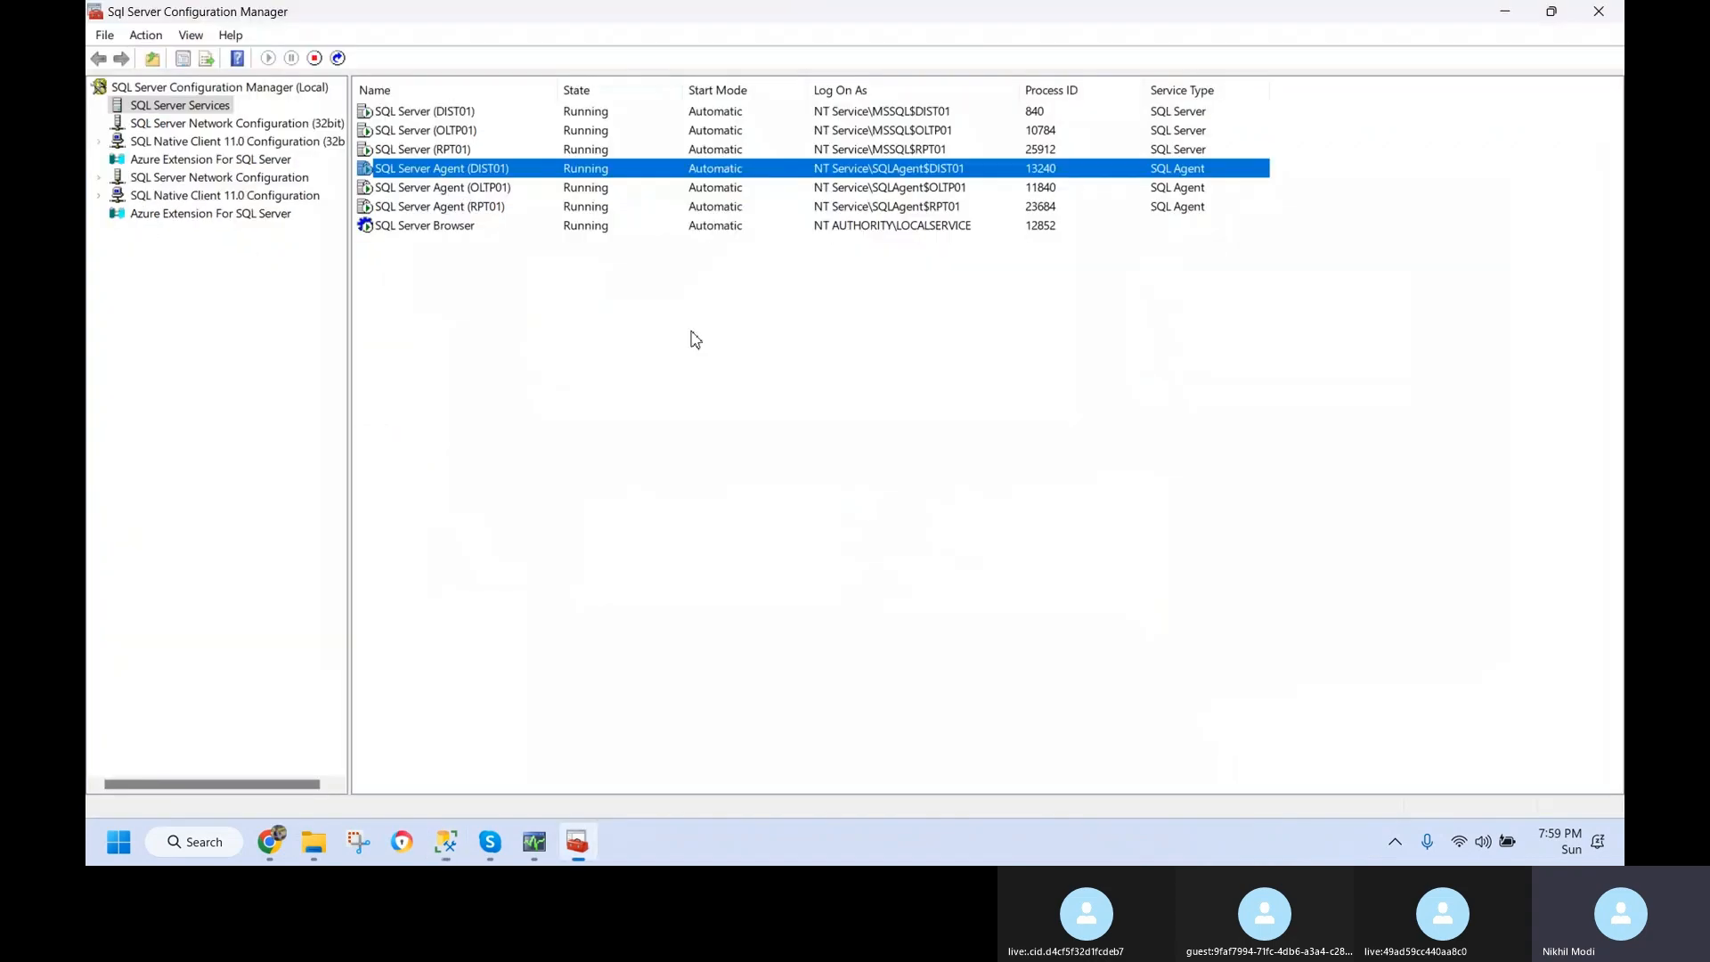
{"action": "double_click", "coordinate": [507, 175]}
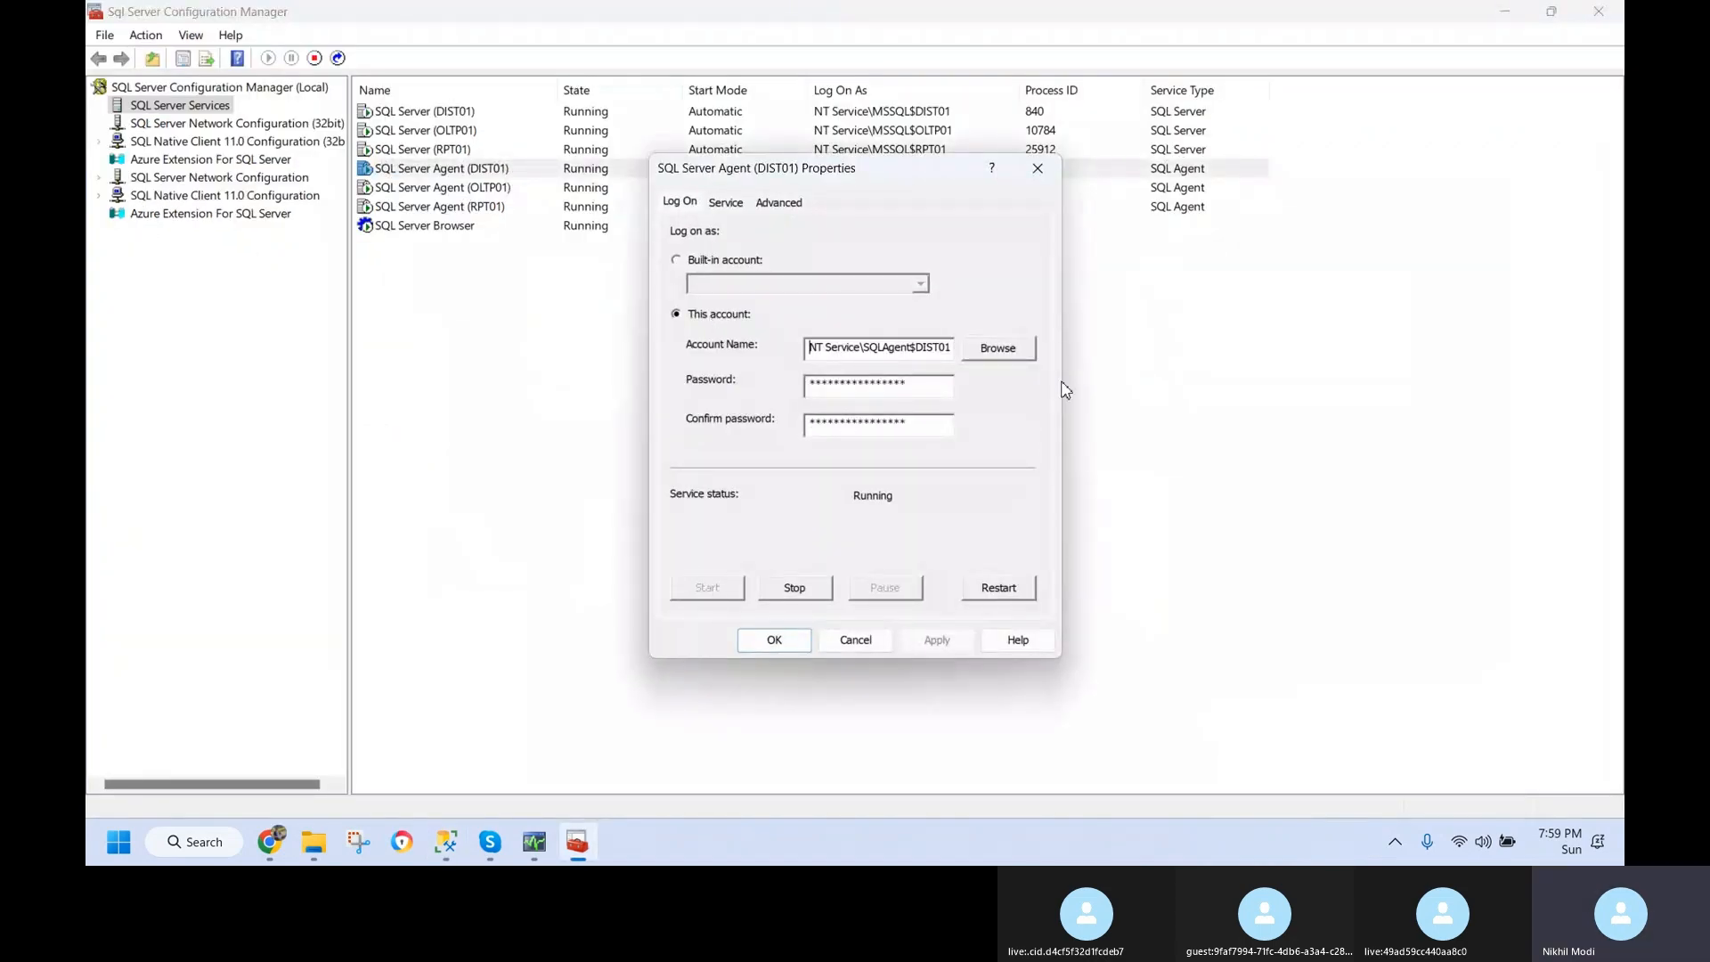
{"action": "key", "text": "ctrl+a"}
{"action": "key", "text": "ctrl+c"}
{"action": "left_click", "coordinate": [855, 639]}
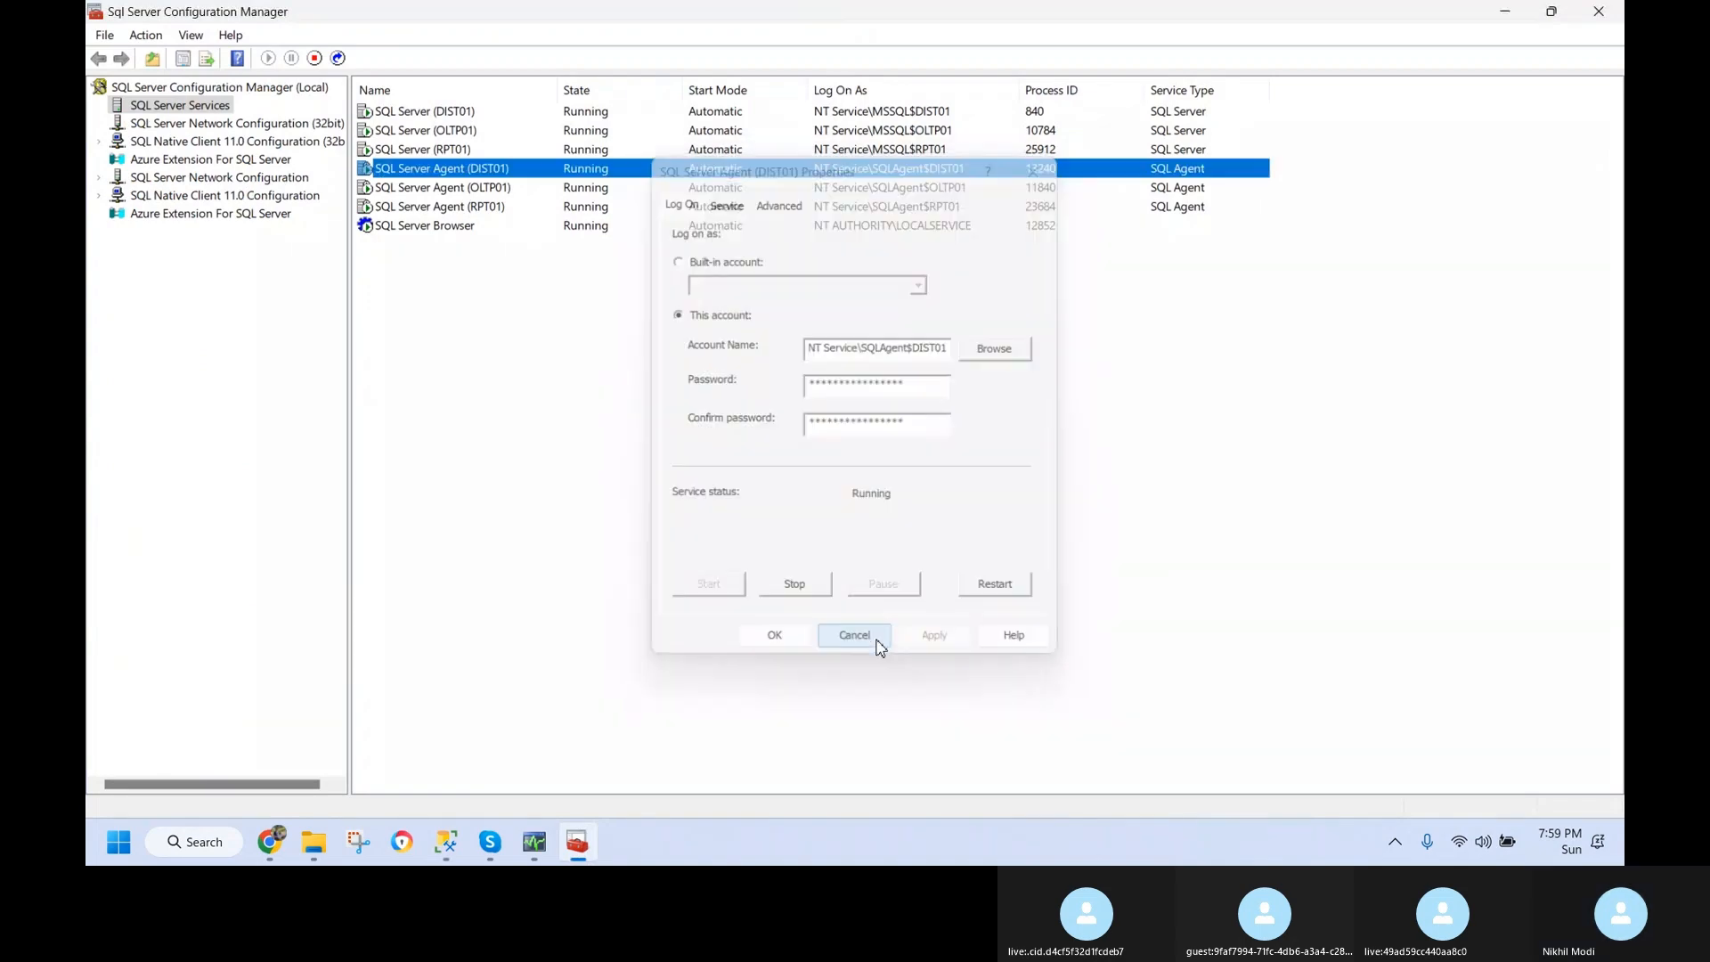
- Switch to Management Studio and start a new Windows login on MYPC\OLTP01 named NT Service\SQLAgent$DIST01
{"action": "key", "text": "alt+Tab"}
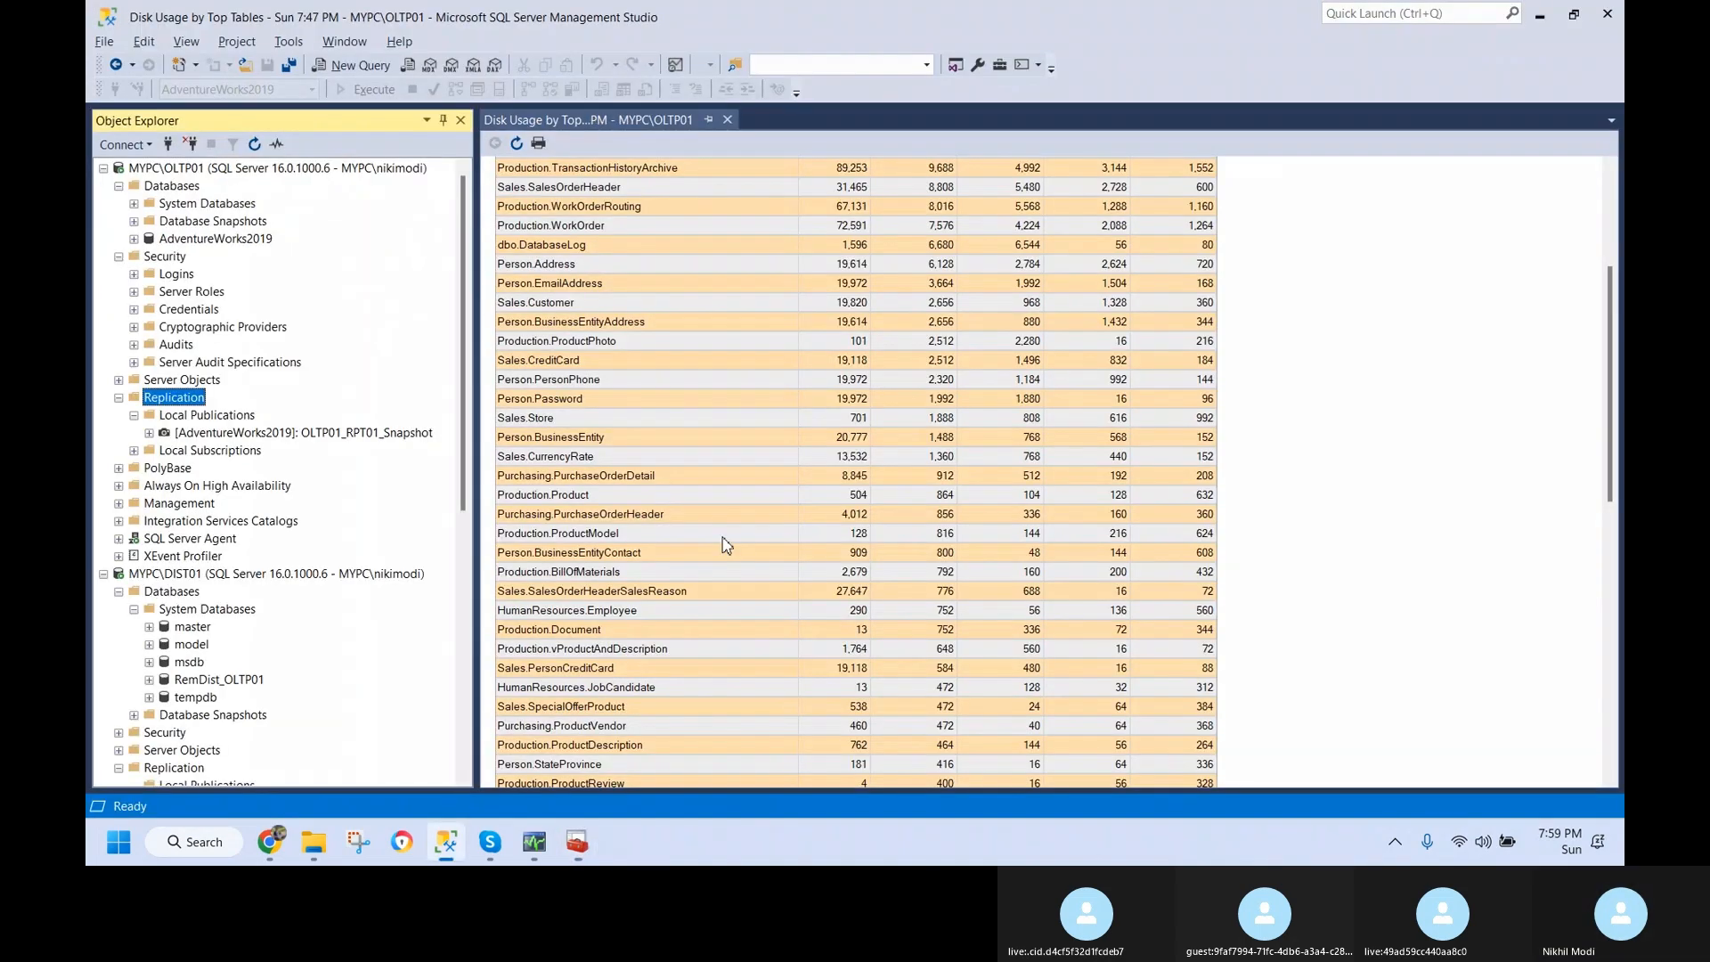
{"action": "left_click", "coordinate": [134, 274]}
{"action": "right_click", "coordinate": [166, 276]}
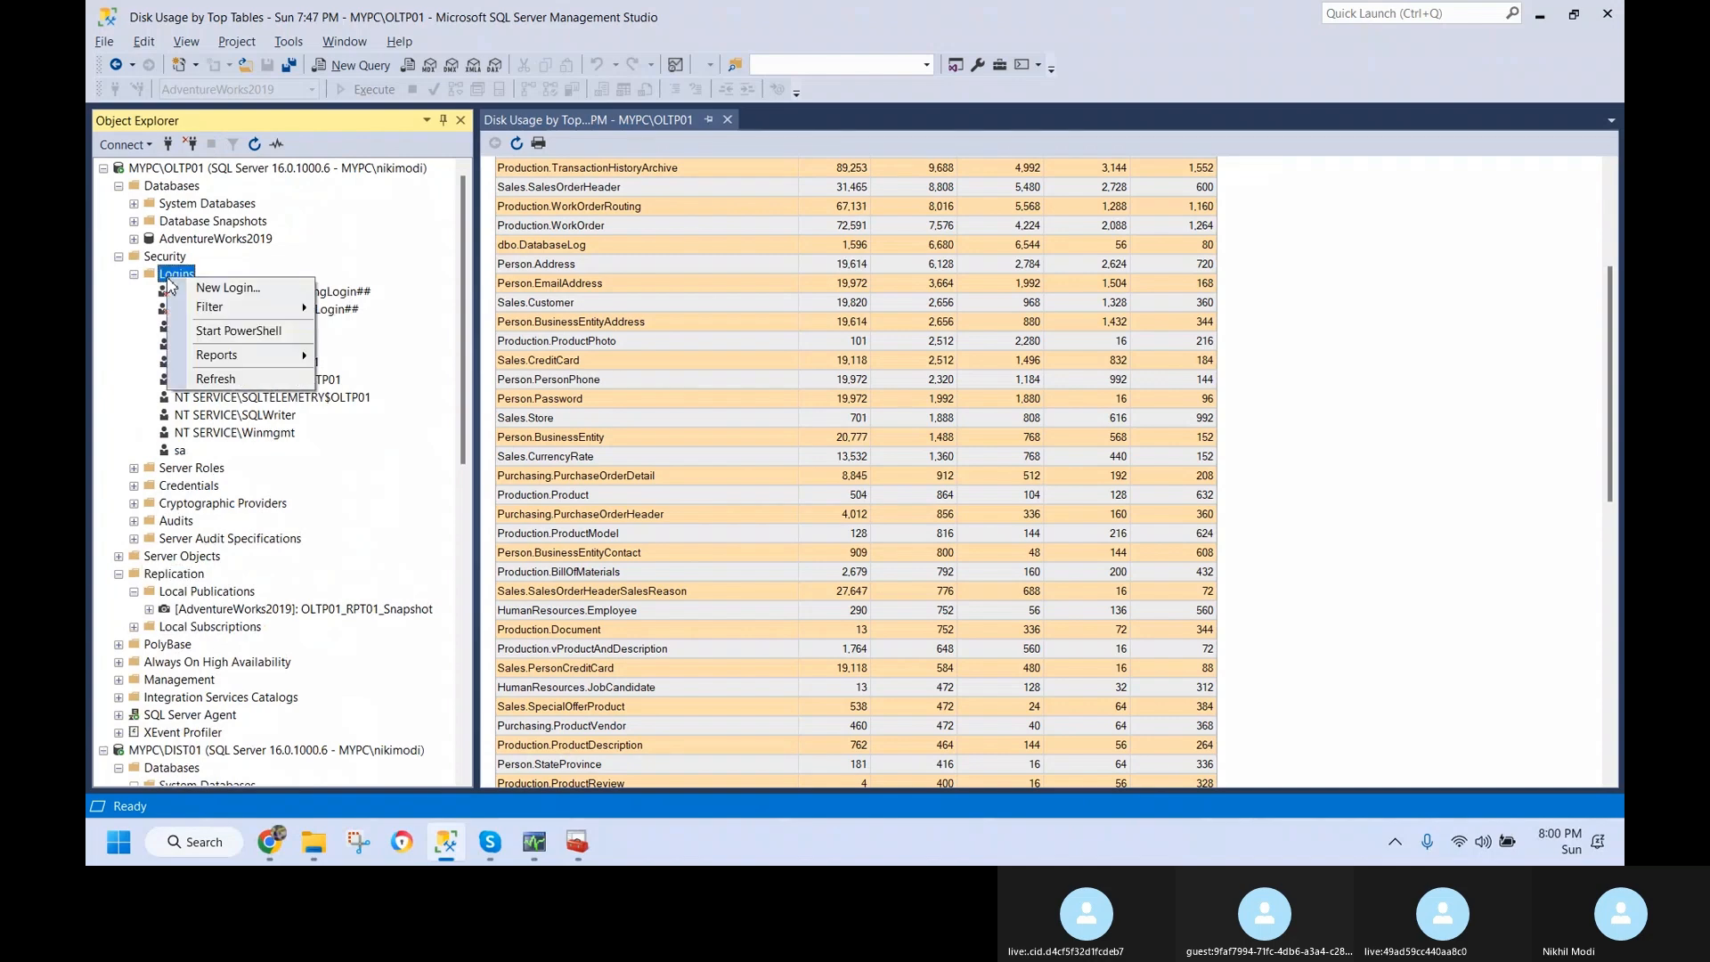
{"action": "left_click", "coordinate": [602, 322]}
{"action": "key", "text": "ctrl+v"}
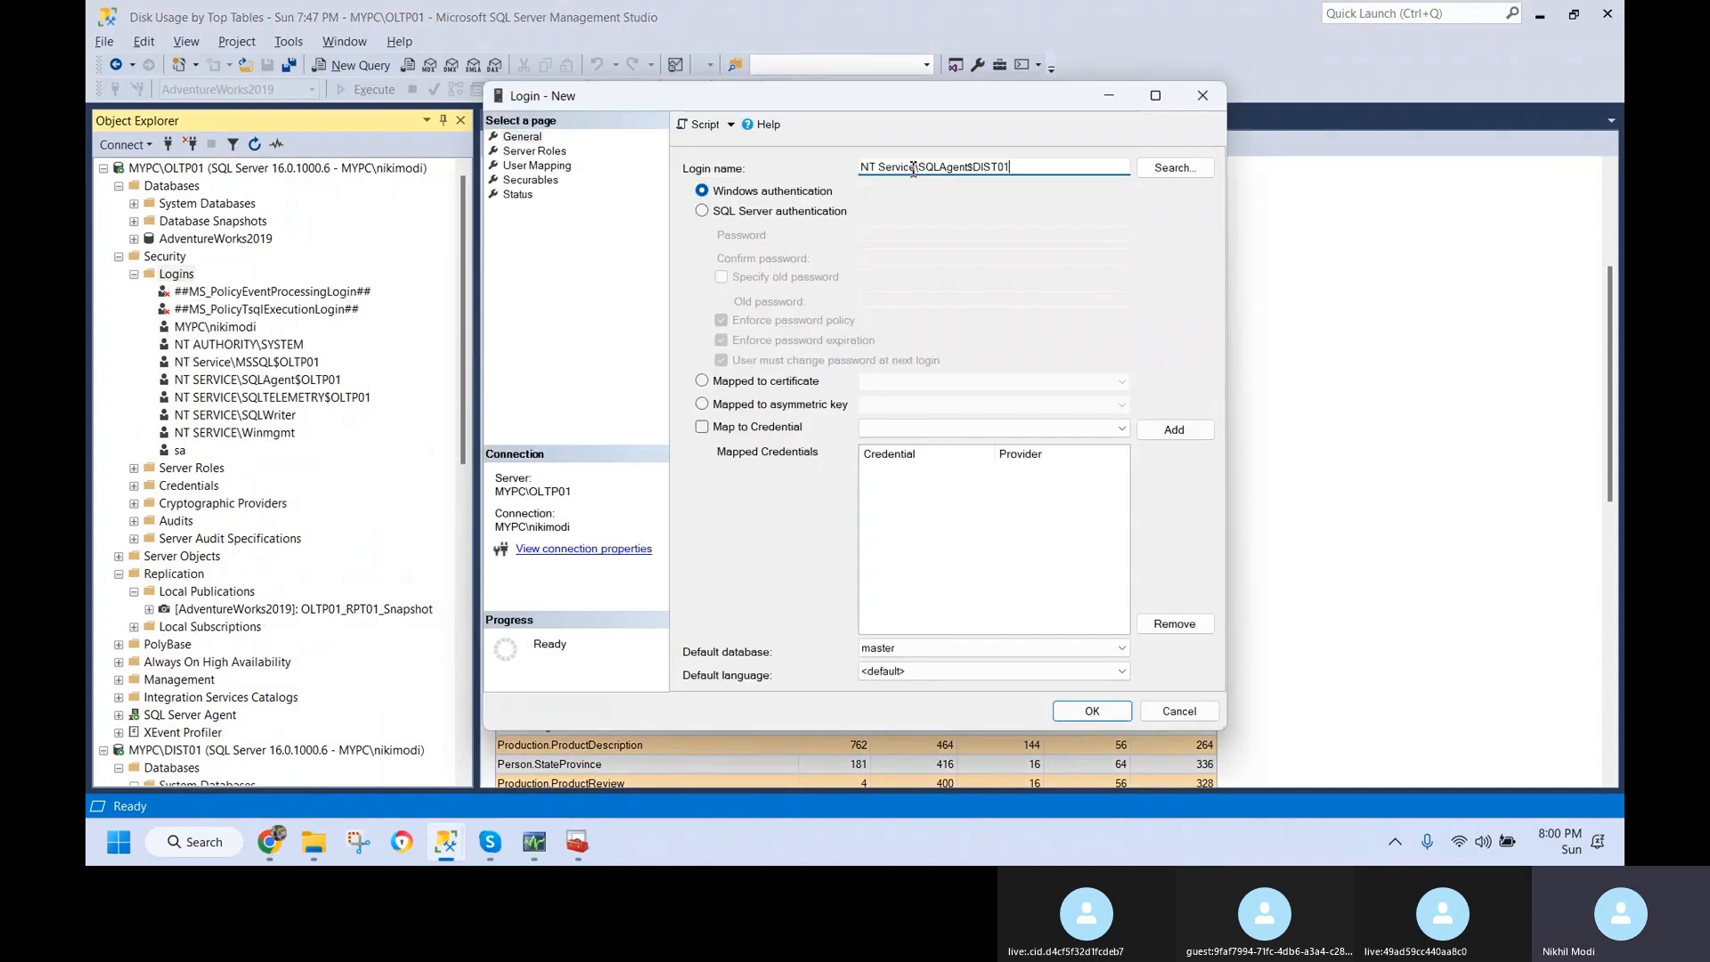
- Map the new login to AdventureWorks2019 with the db_datareader role instead of db_owner, and create the login
{"action": "left_click", "coordinate": [535, 150]}
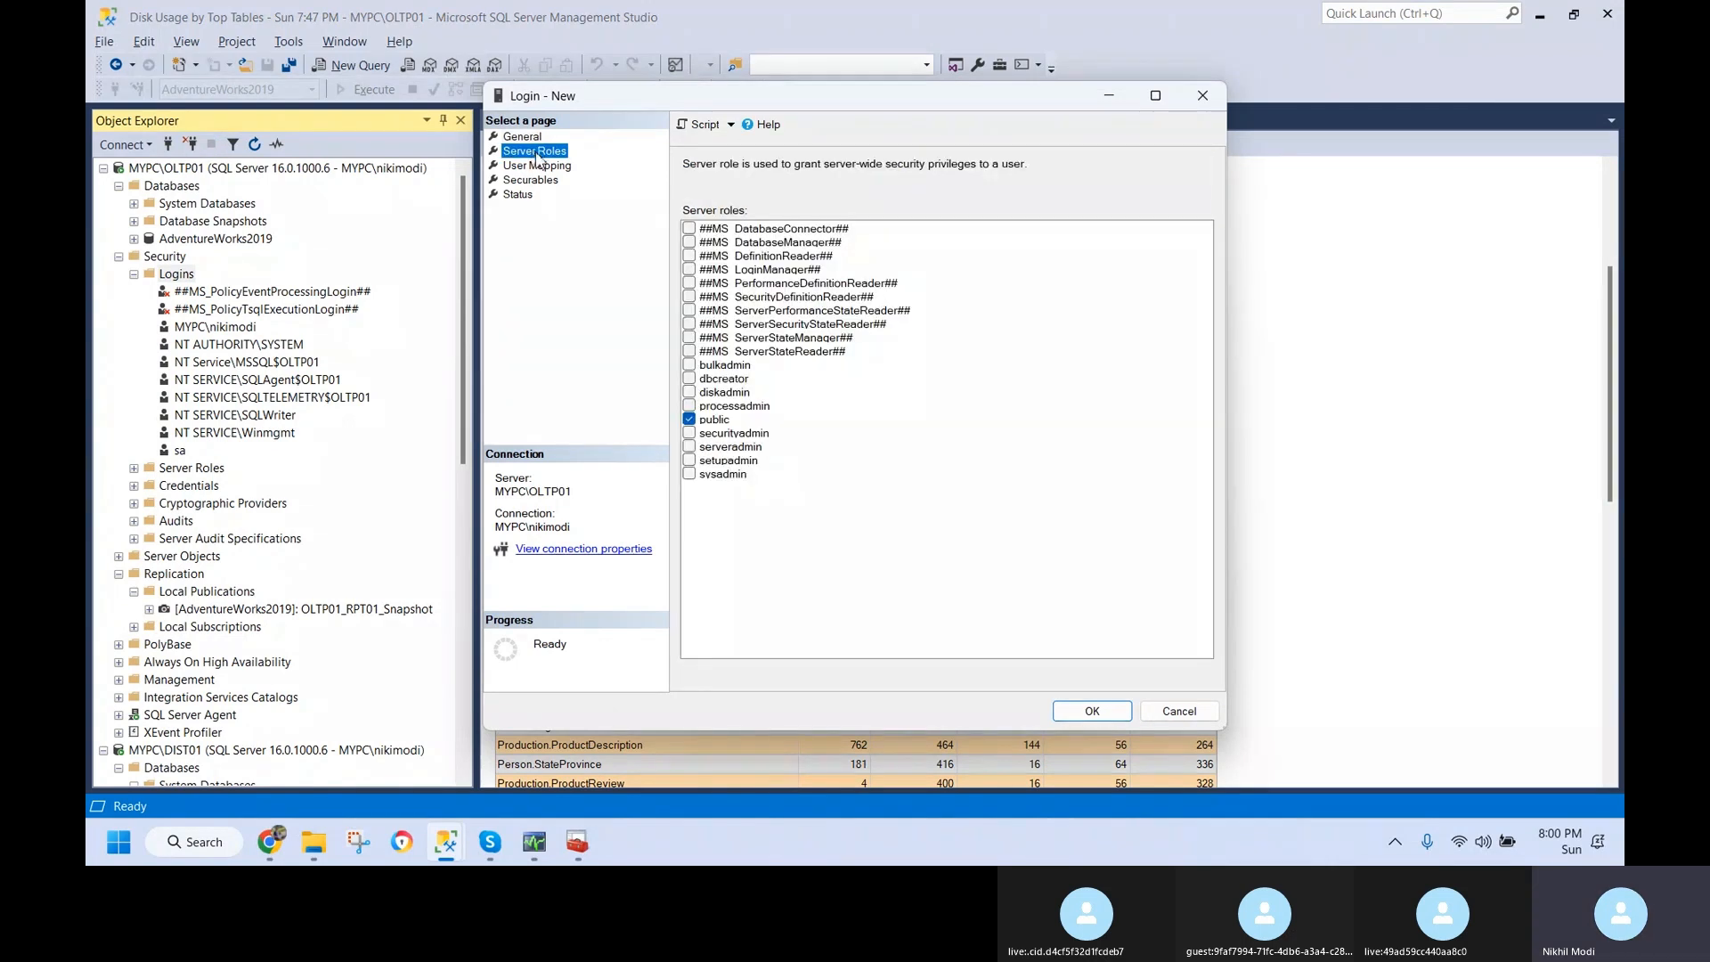
{"action": "left_click", "coordinate": [537, 166]}
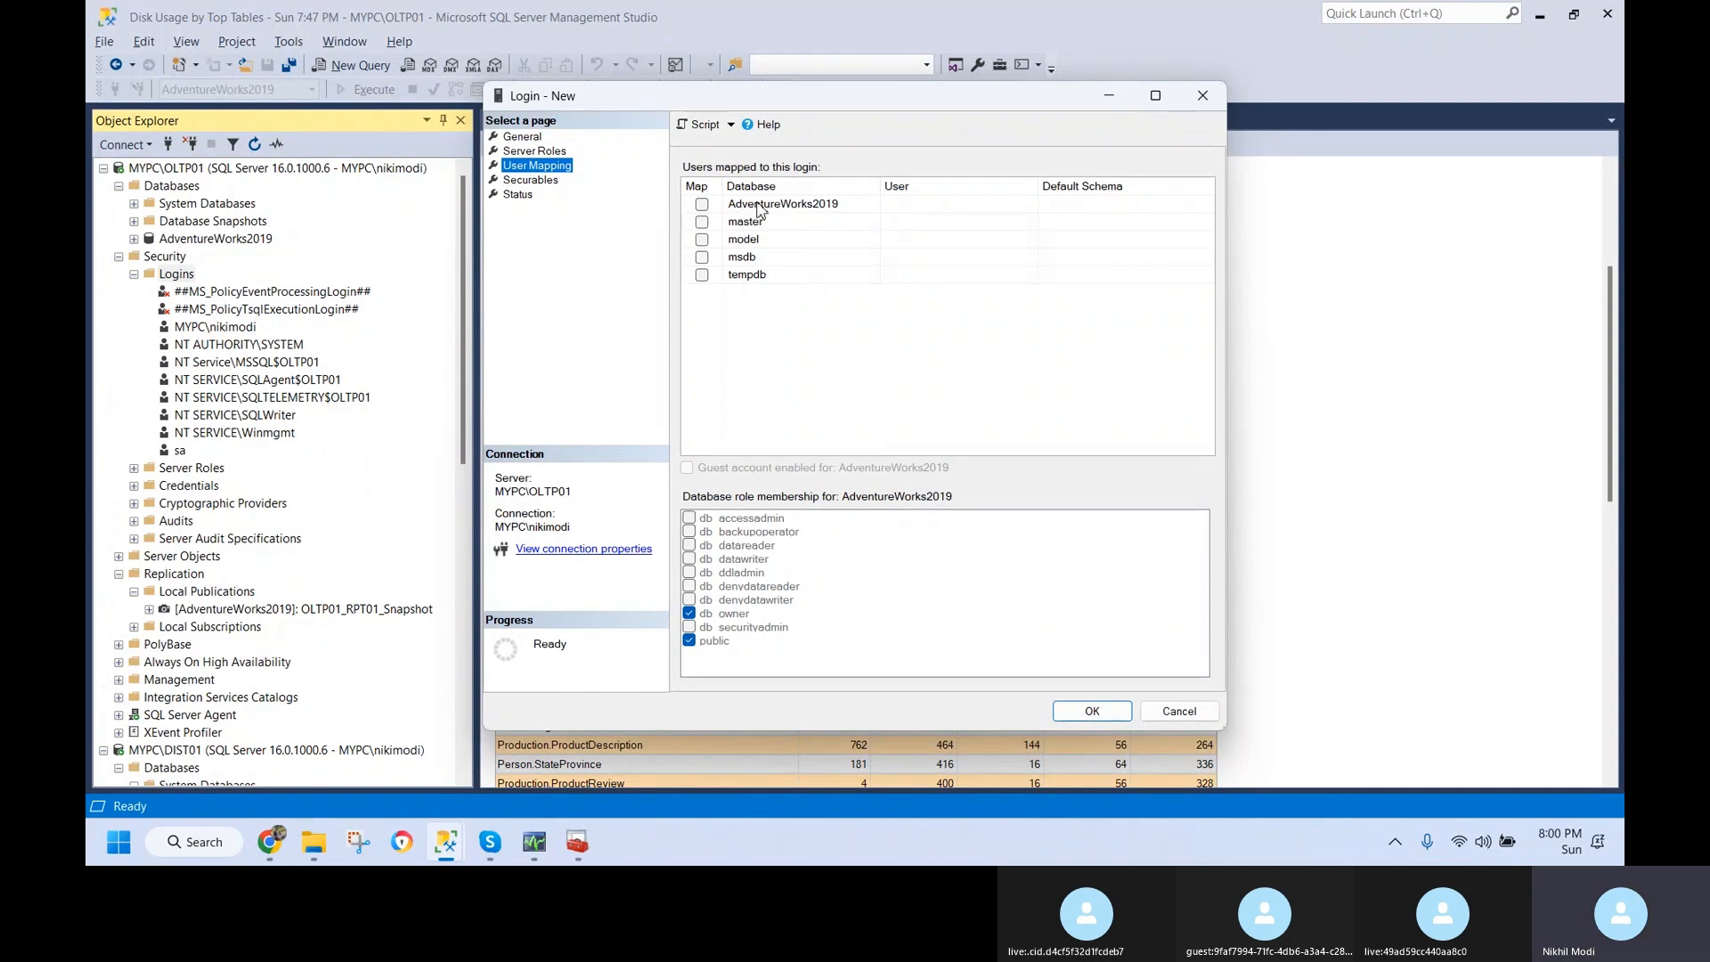
{"action": "left_click", "coordinate": [763, 207]}
{"action": "left_click", "coordinate": [703, 205]}
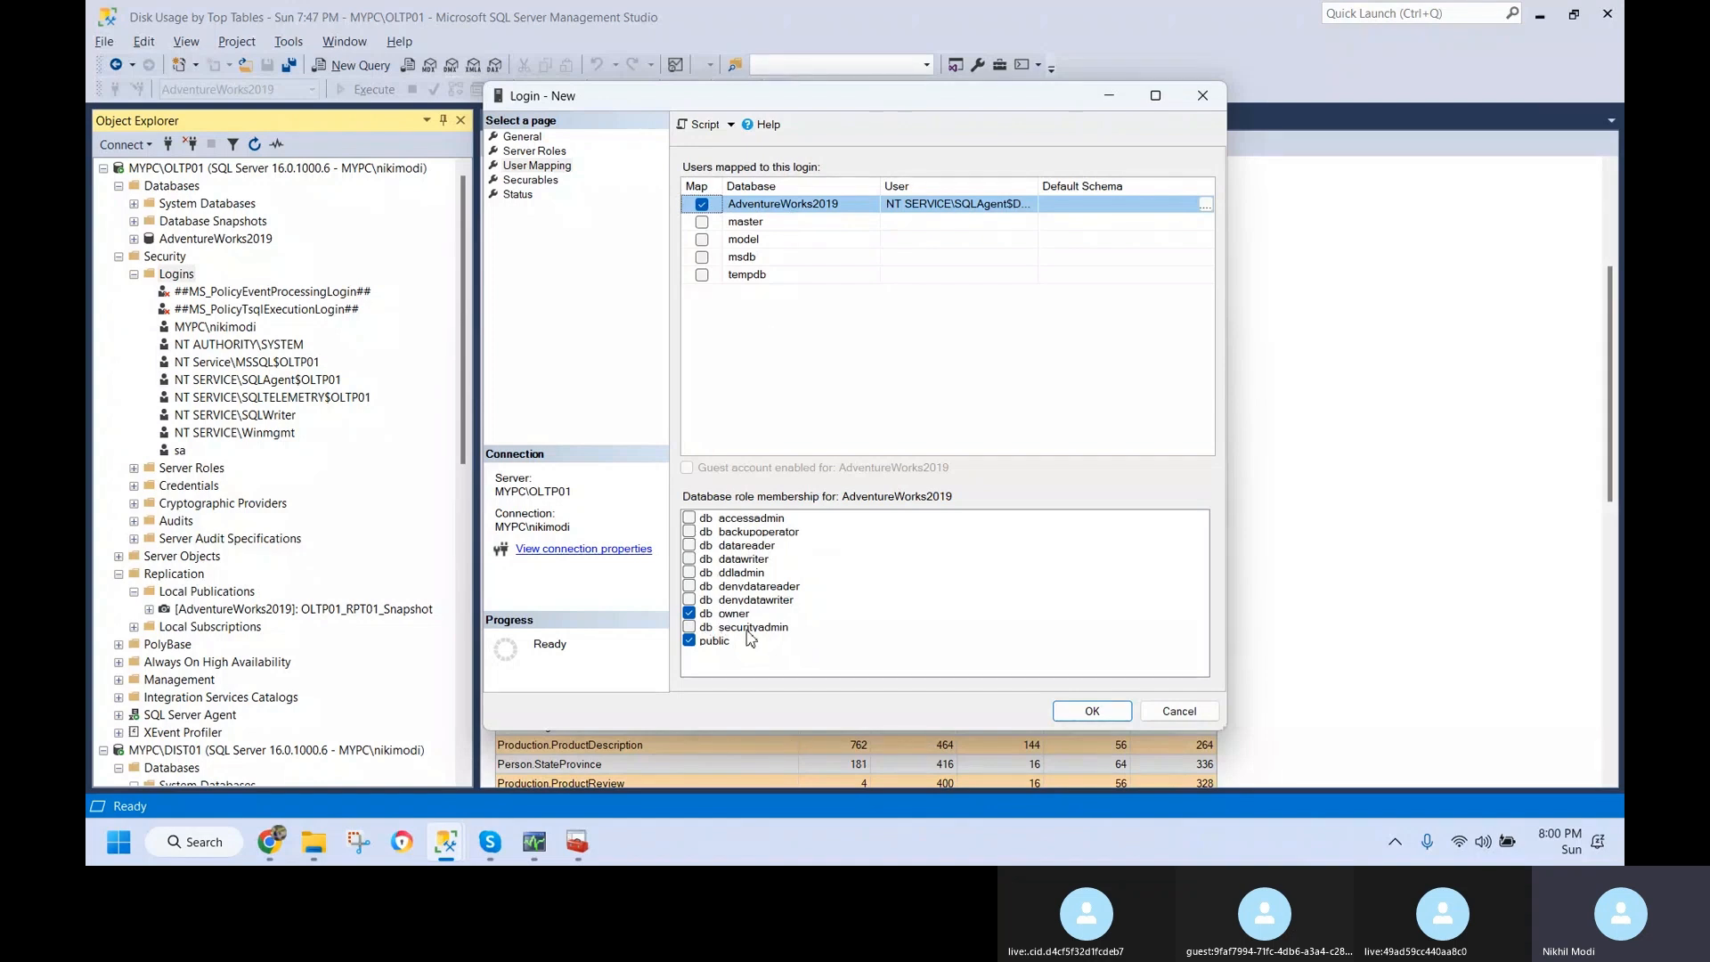
{"action": "left_click", "coordinate": [712, 614]}
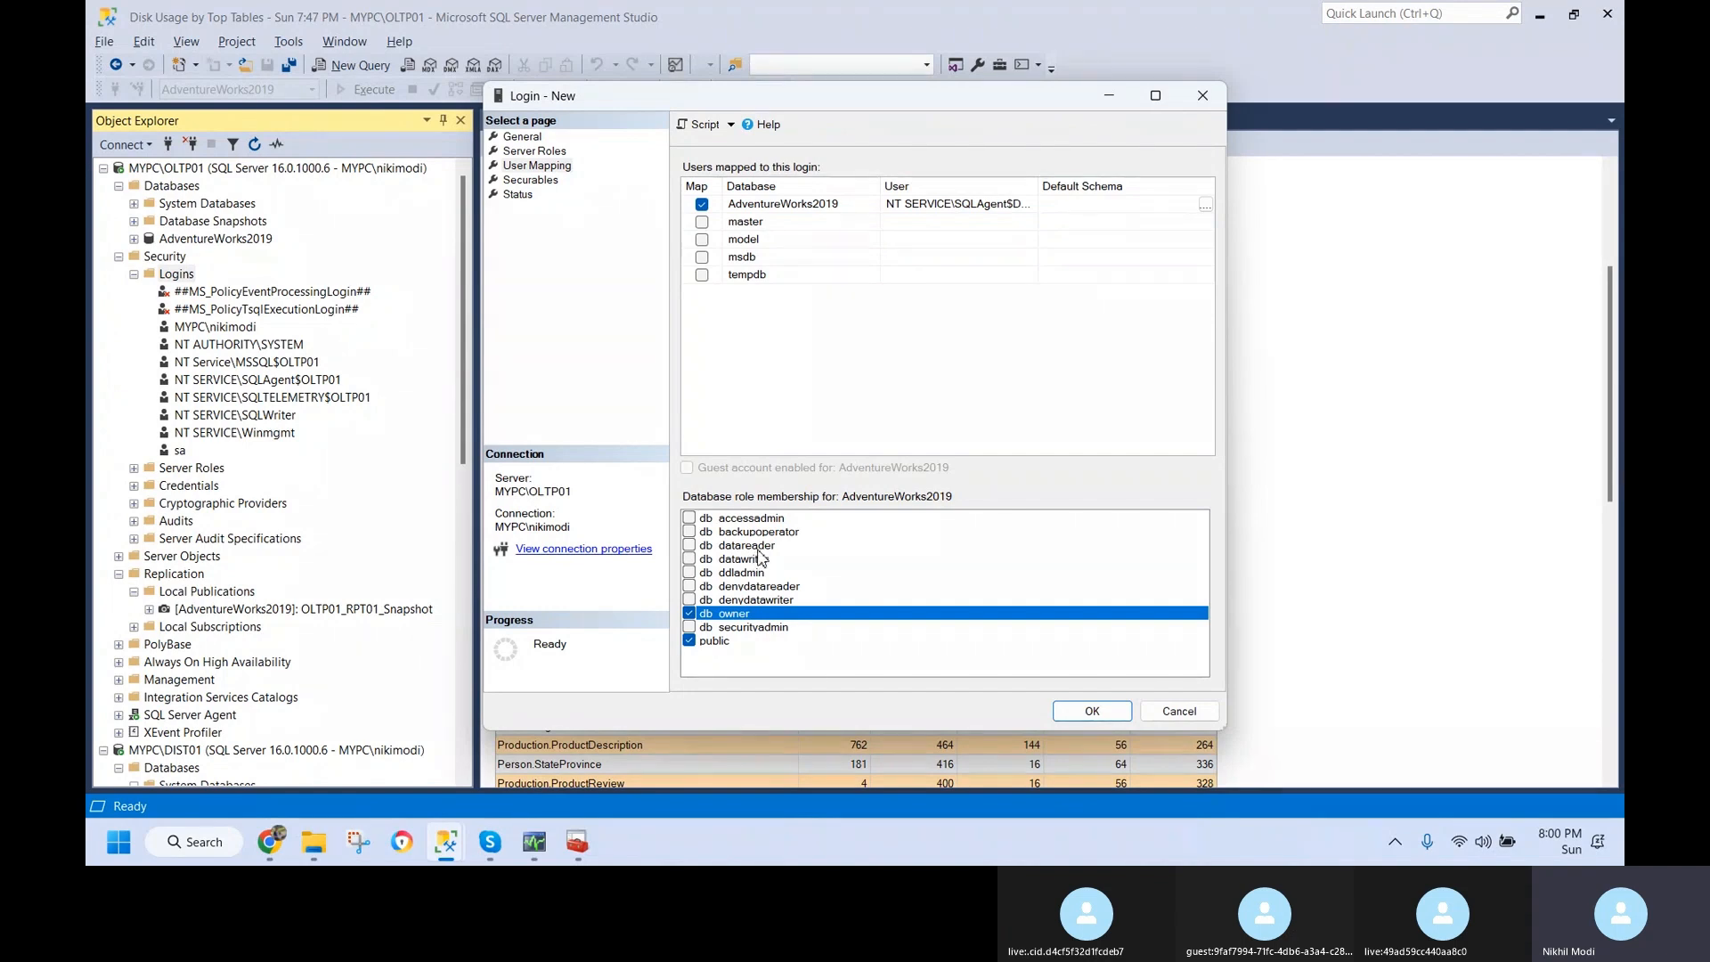
{"action": "left_click", "coordinate": [689, 614]}
{"action": "left_click", "coordinate": [689, 545]}
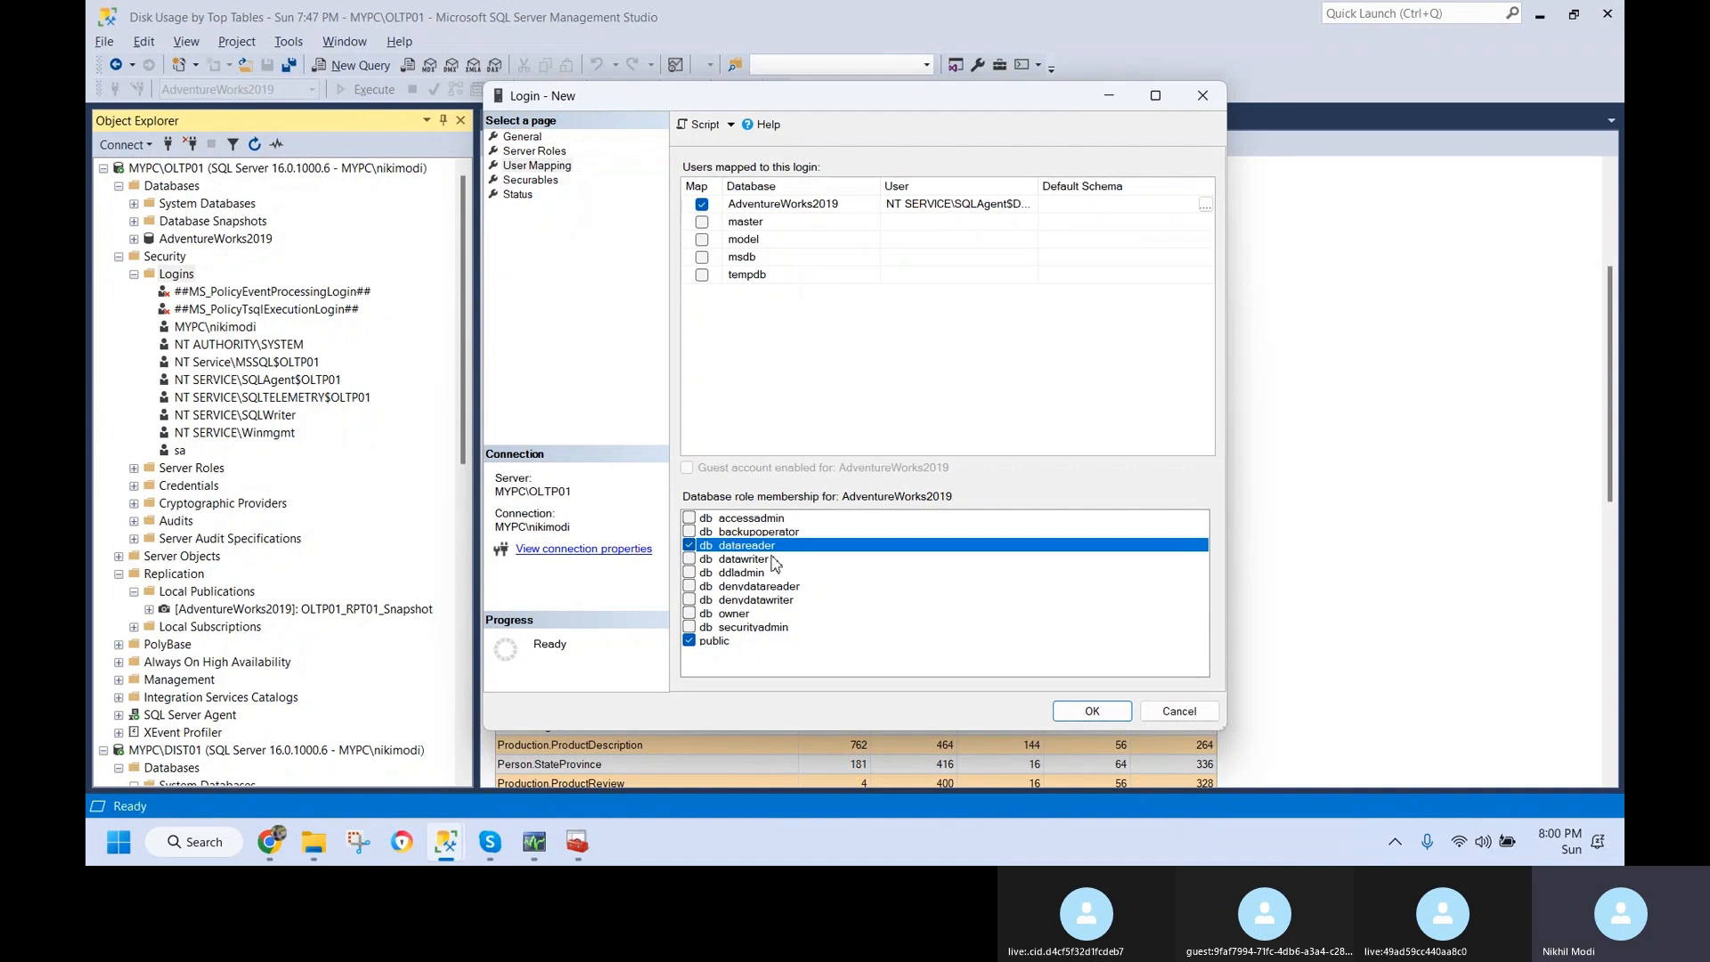
{"action": "left_click", "coordinate": [1098, 712]}
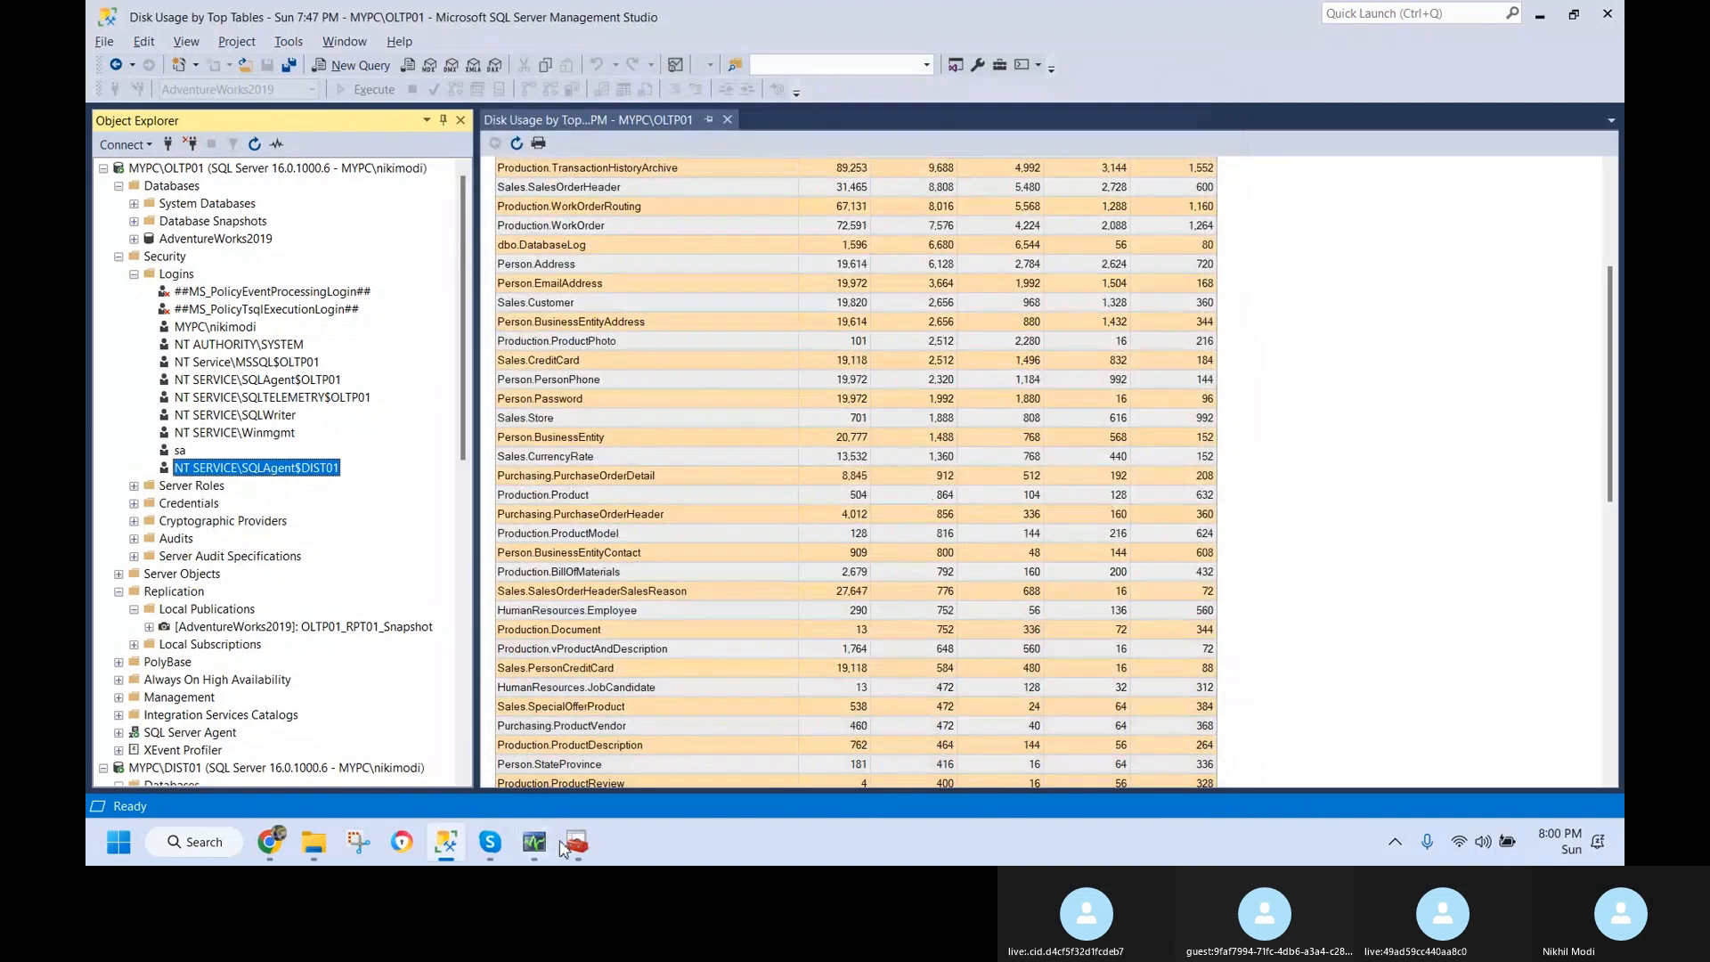
- Return to the Snapshot Agent window of OLTP01_RPT01_Snapshot in Replication Monitor and start the agent
{"action": "mouse_move", "coordinate": [540, 853]}
{"action": "left_click", "coordinate": [621, 800]}
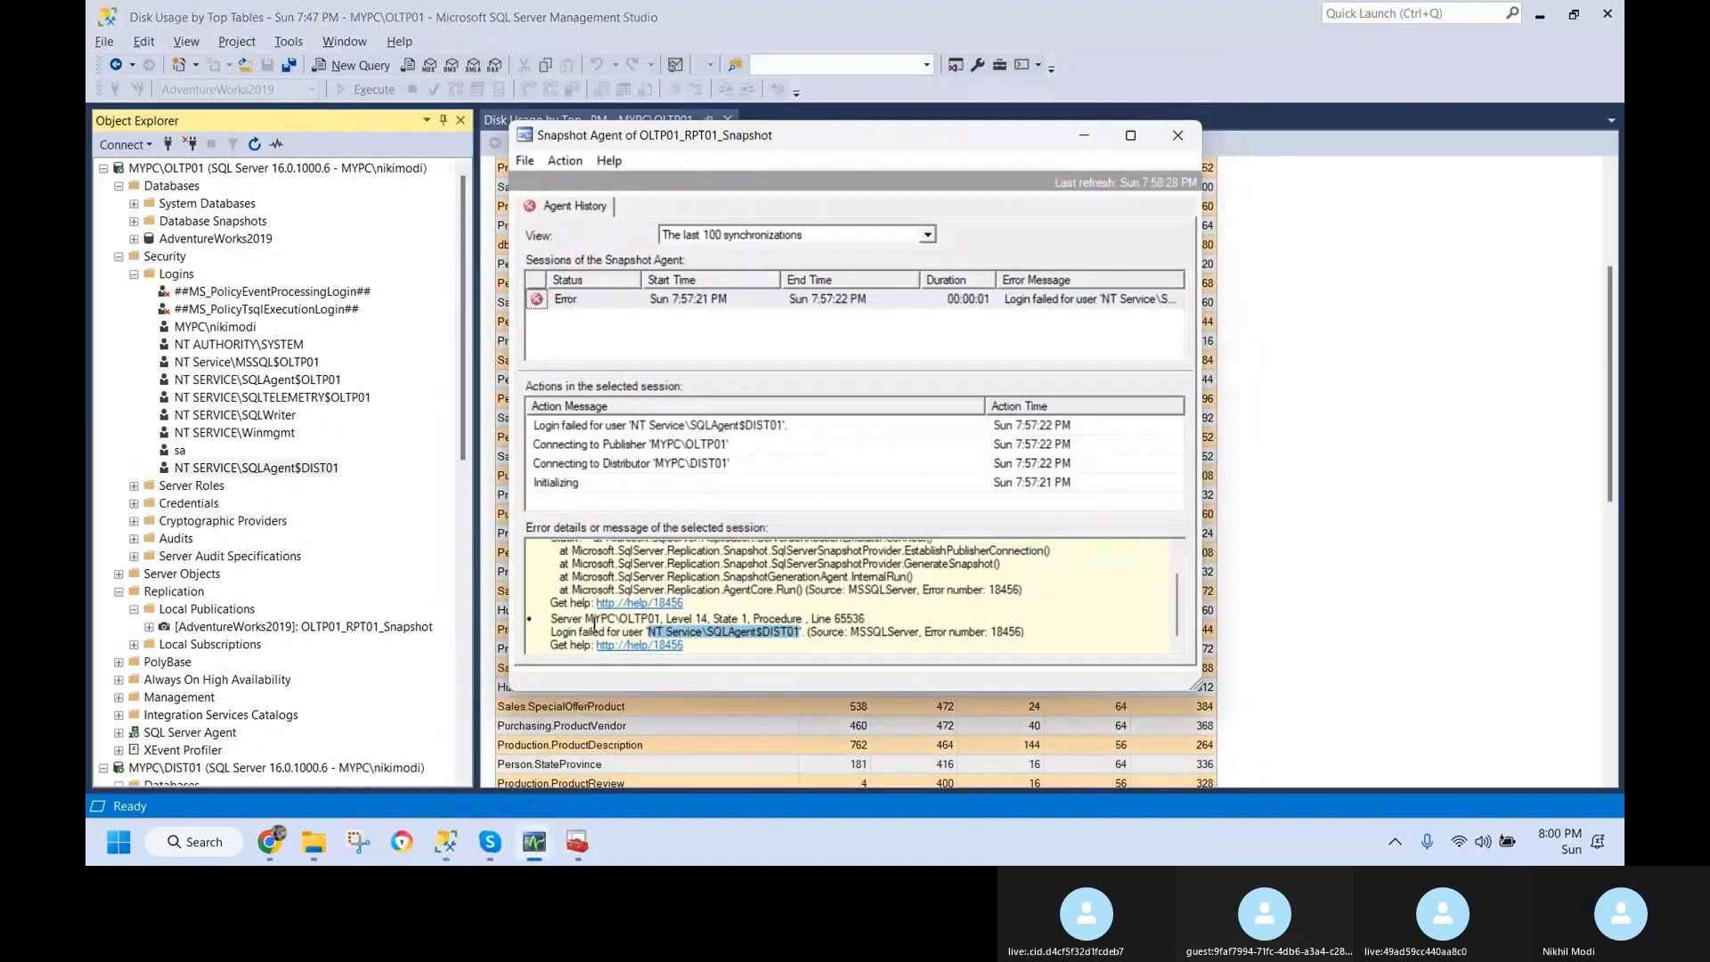
{"action": "left_click", "coordinate": [567, 162]}
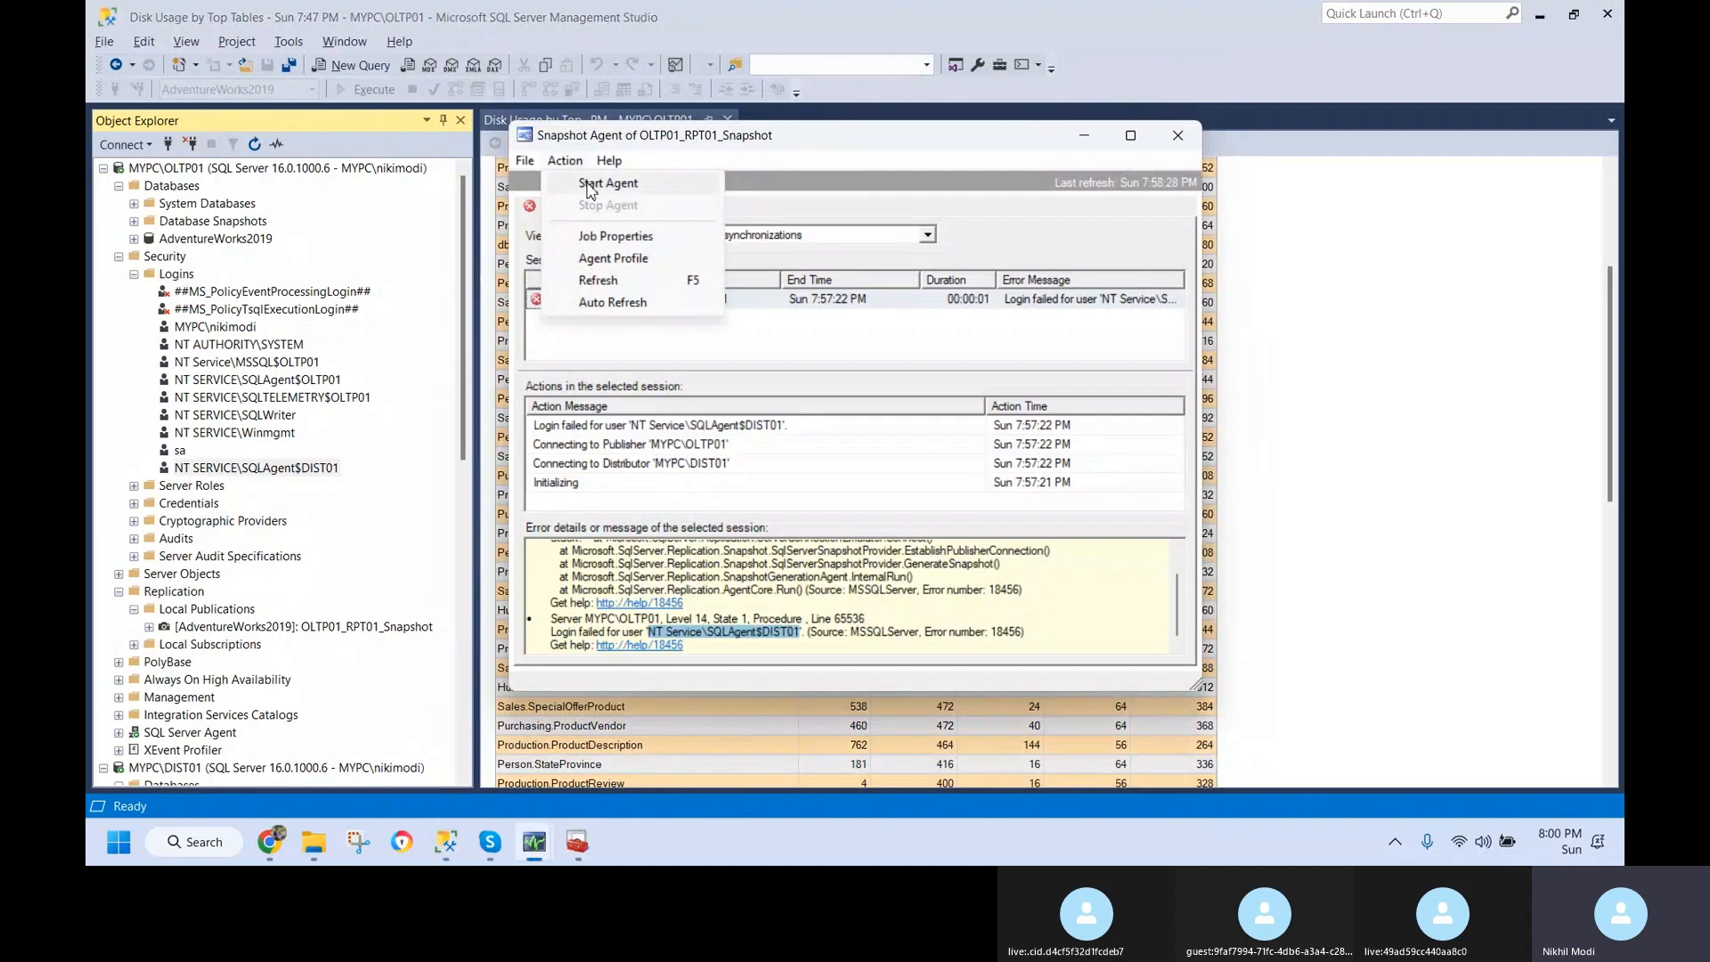
{"action": "left_click", "coordinate": [595, 187]}
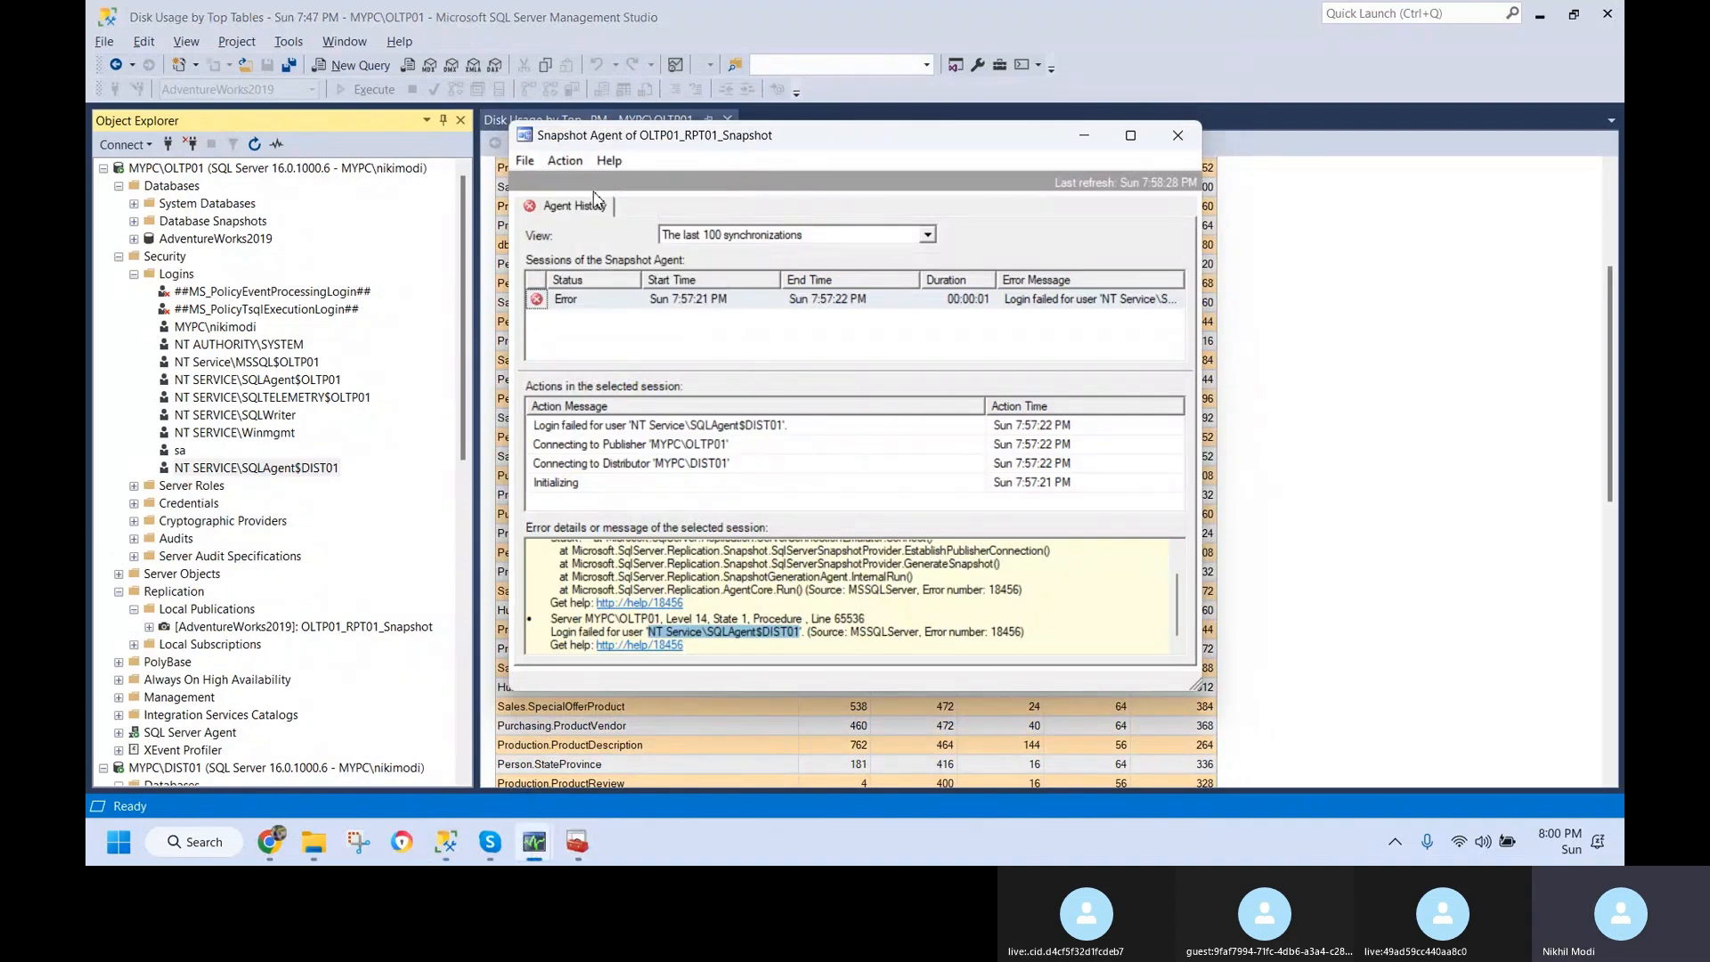
- Refresh the agent history, select the newest session and maximize the window to examine its error message
{"action": "left_click", "coordinate": [564, 160]}
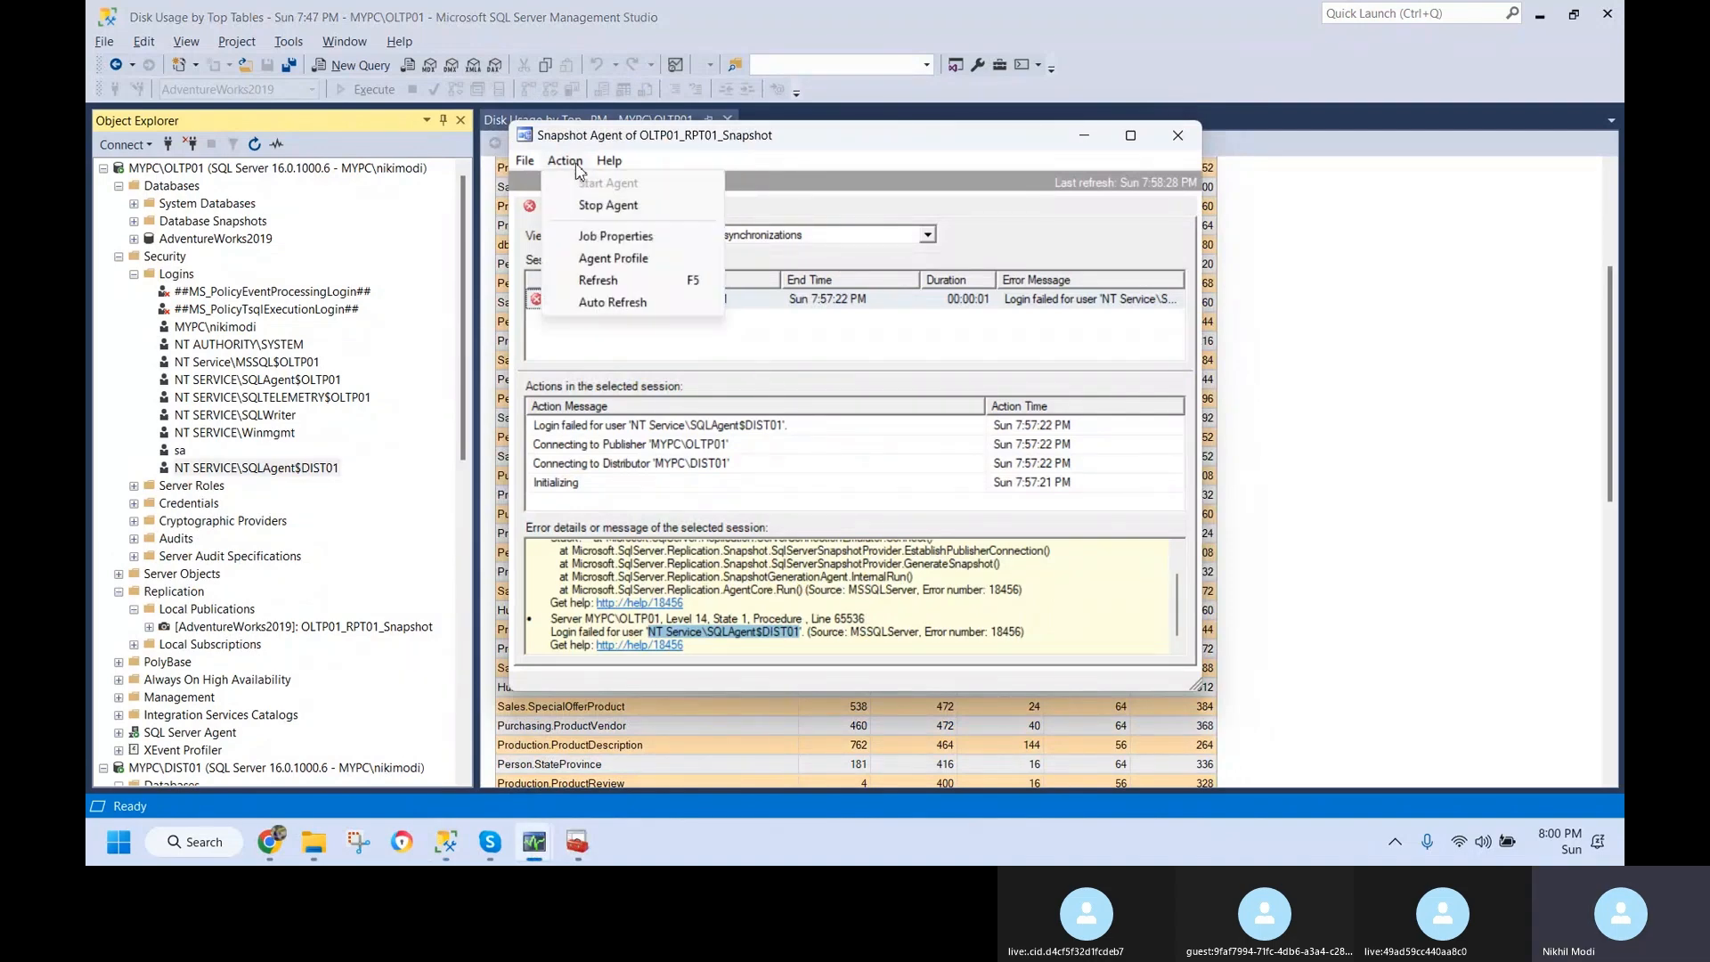
{"action": "left_click", "coordinate": [604, 284]}
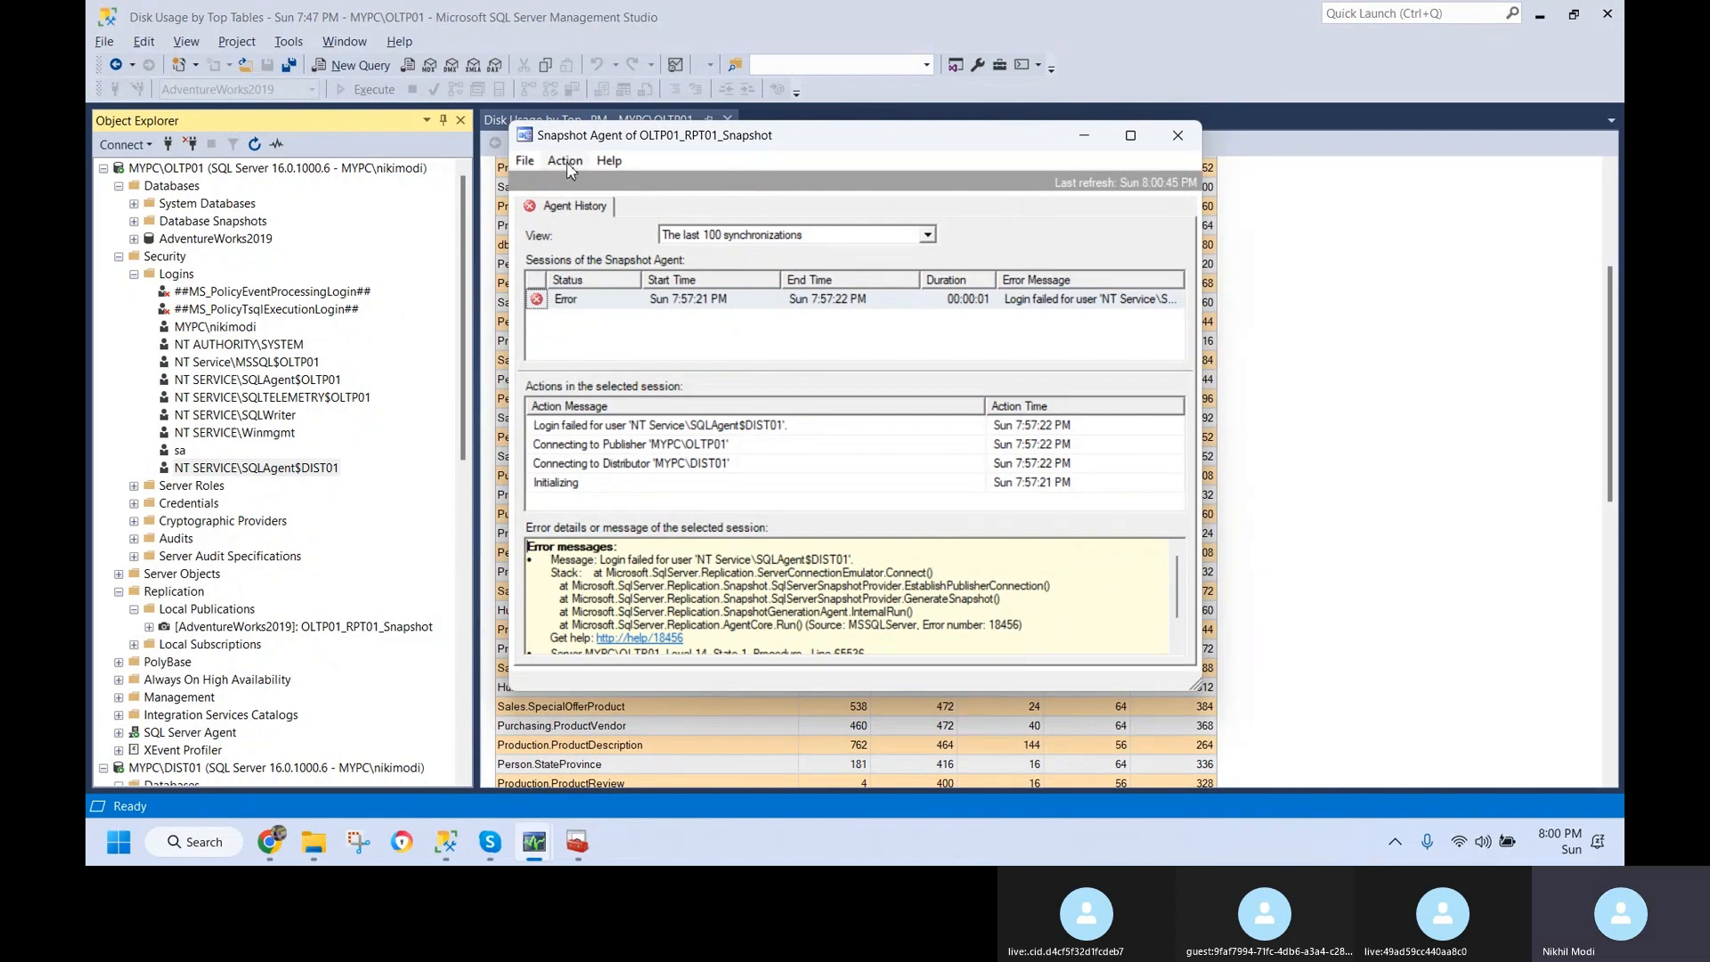
{"action": "left_click", "coordinate": [568, 163]}
{"action": "left_click", "coordinate": [595, 280]}
{"action": "left_click", "coordinate": [580, 298]}
{"action": "left_click", "coordinate": [1130, 135]}
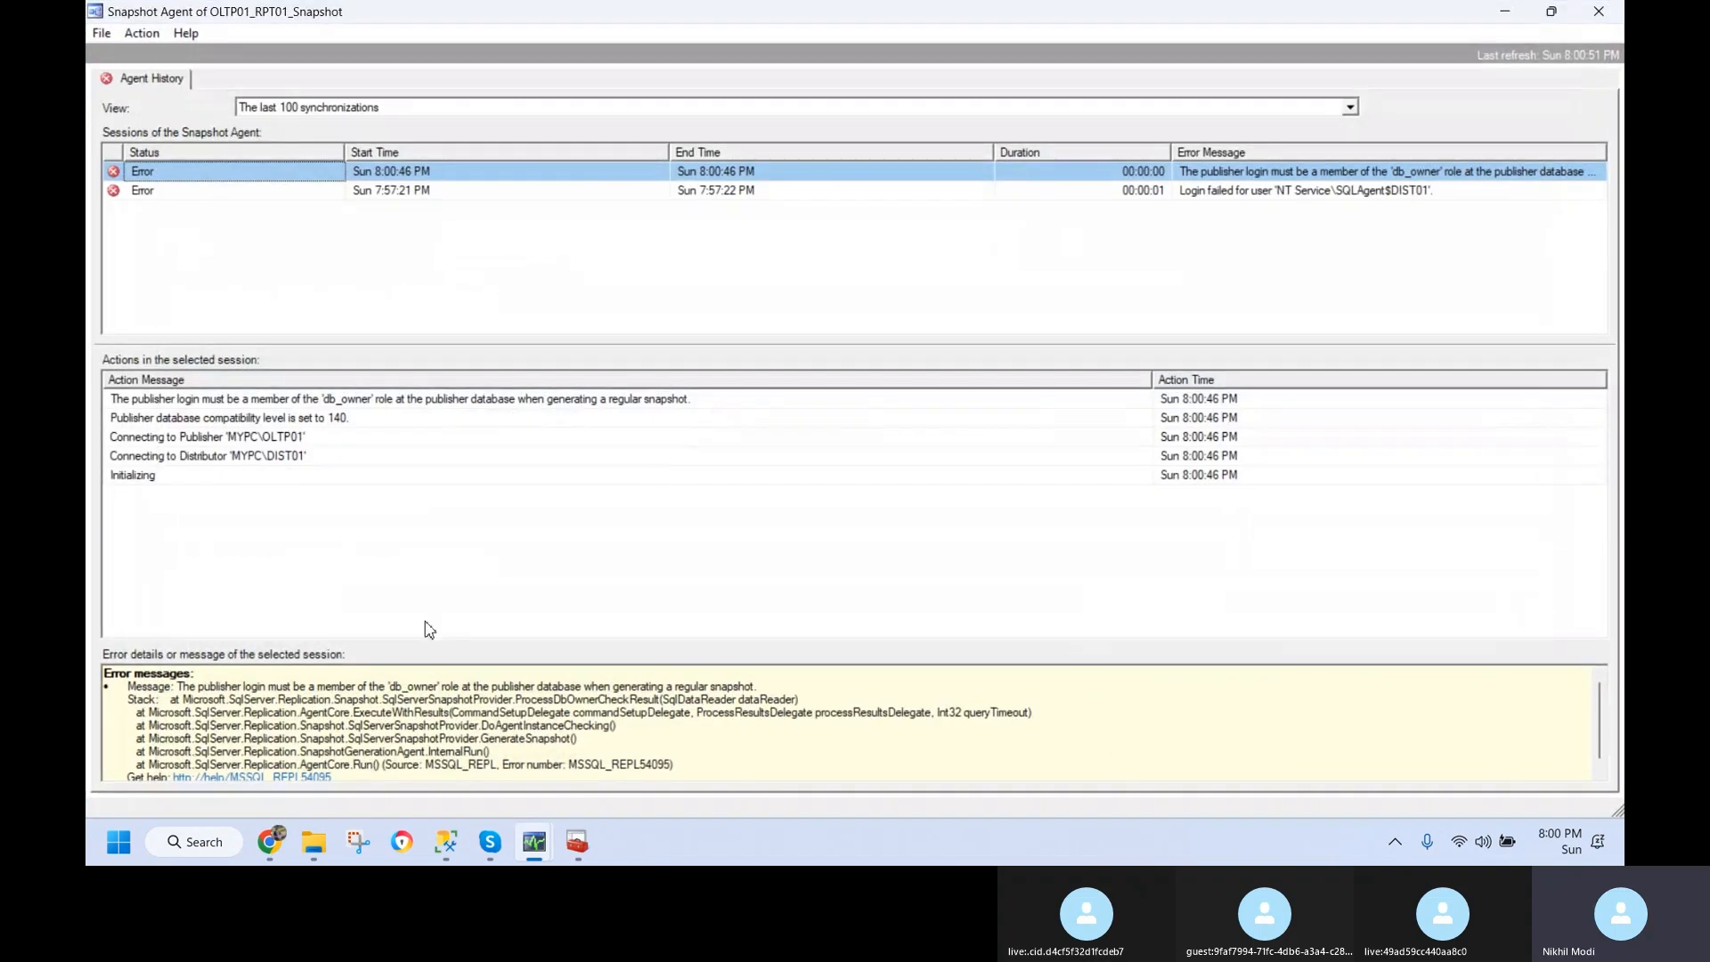
{"action": "left_click", "coordinate": [260, 399]}
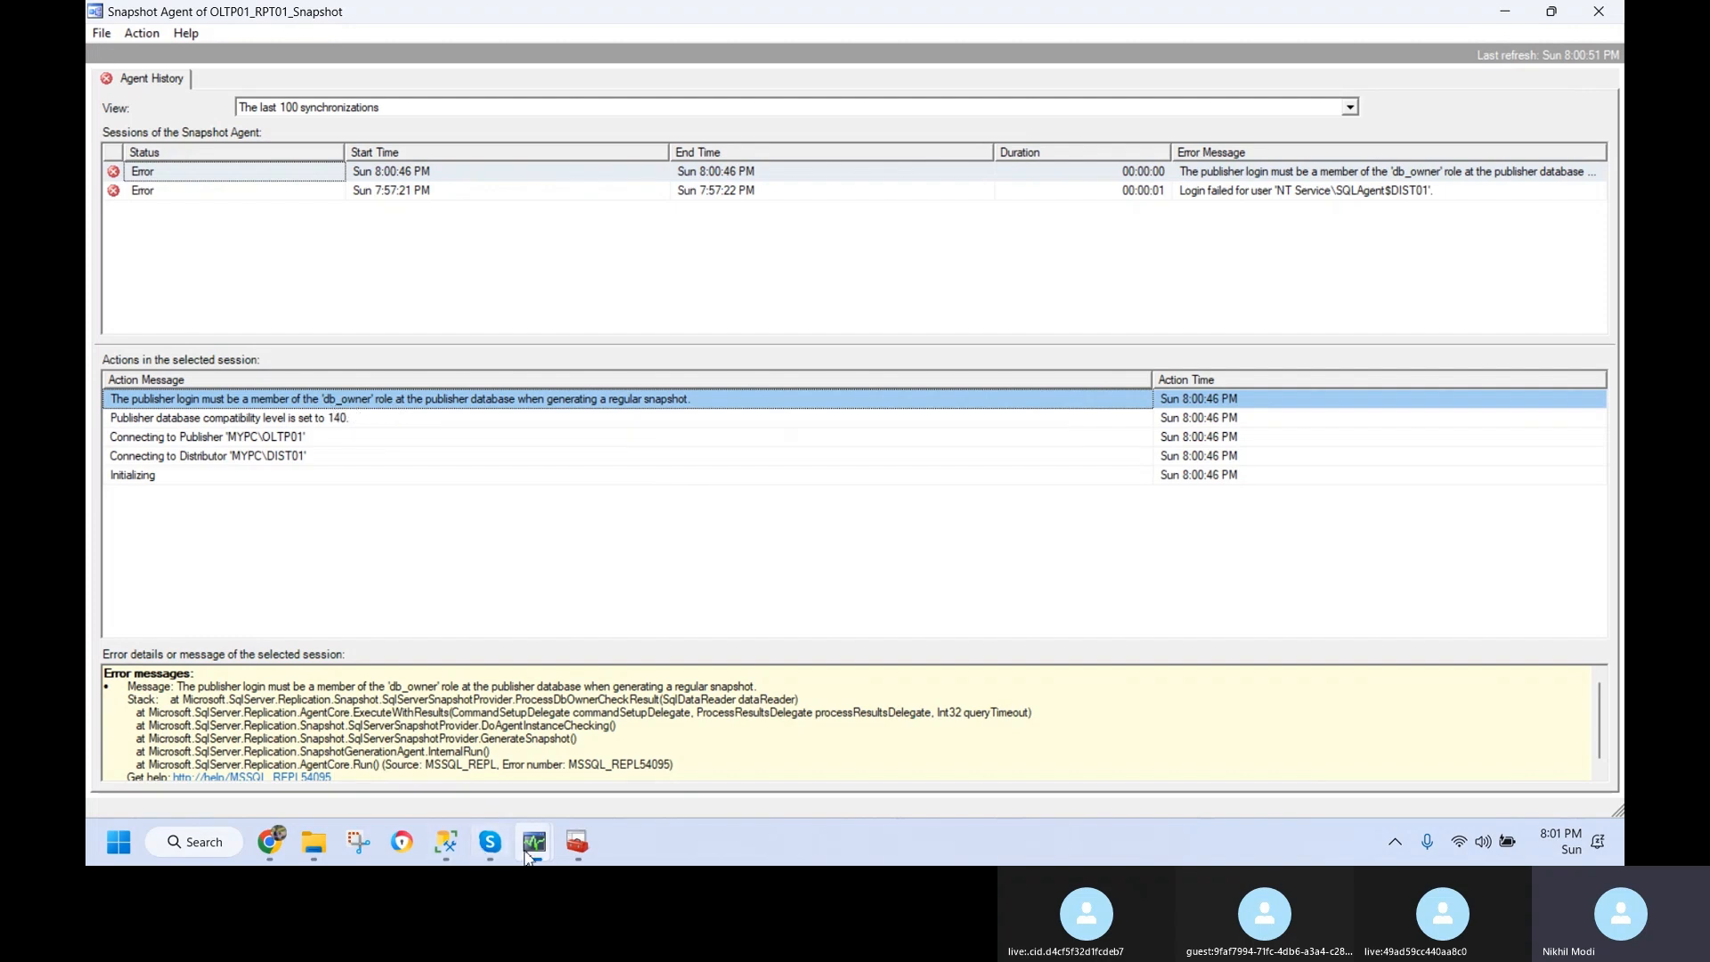
- Switch to Management Studio and open the user mappings of the NT SERVICE\SQLAgent$DIST01 login on MYPC\OLTP01
{"action": "left_click", "coordinate": [446, 844]}
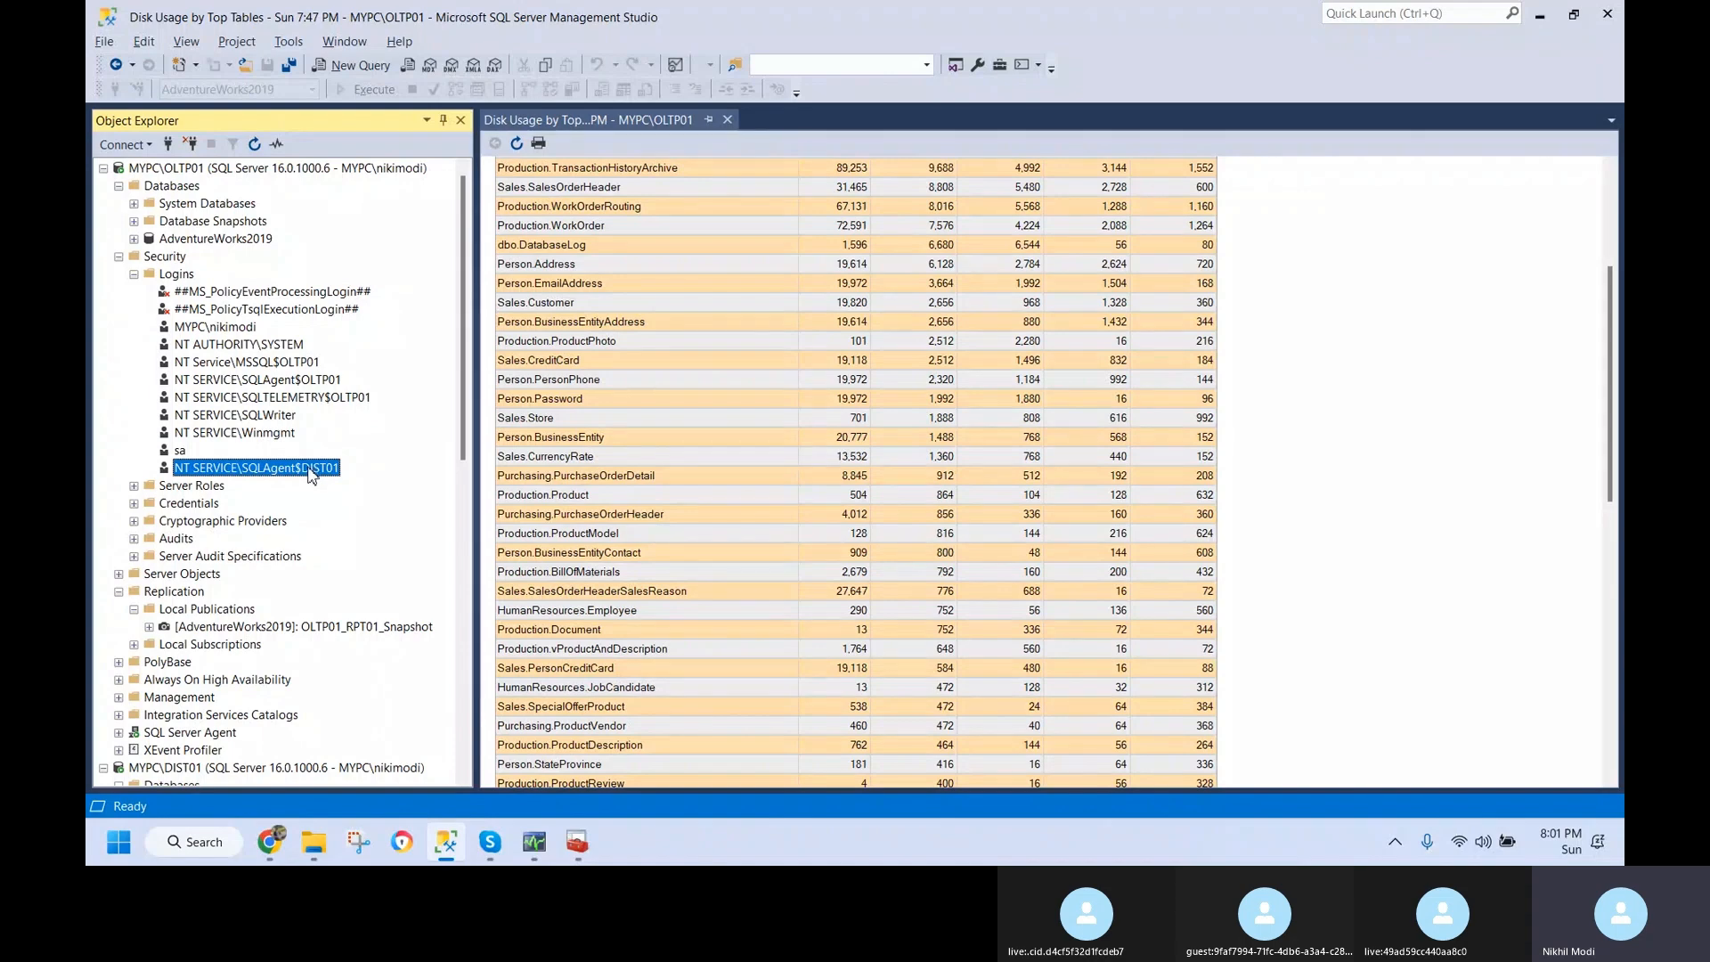
{"action": "right_click", "coordinate": [311, 474]}
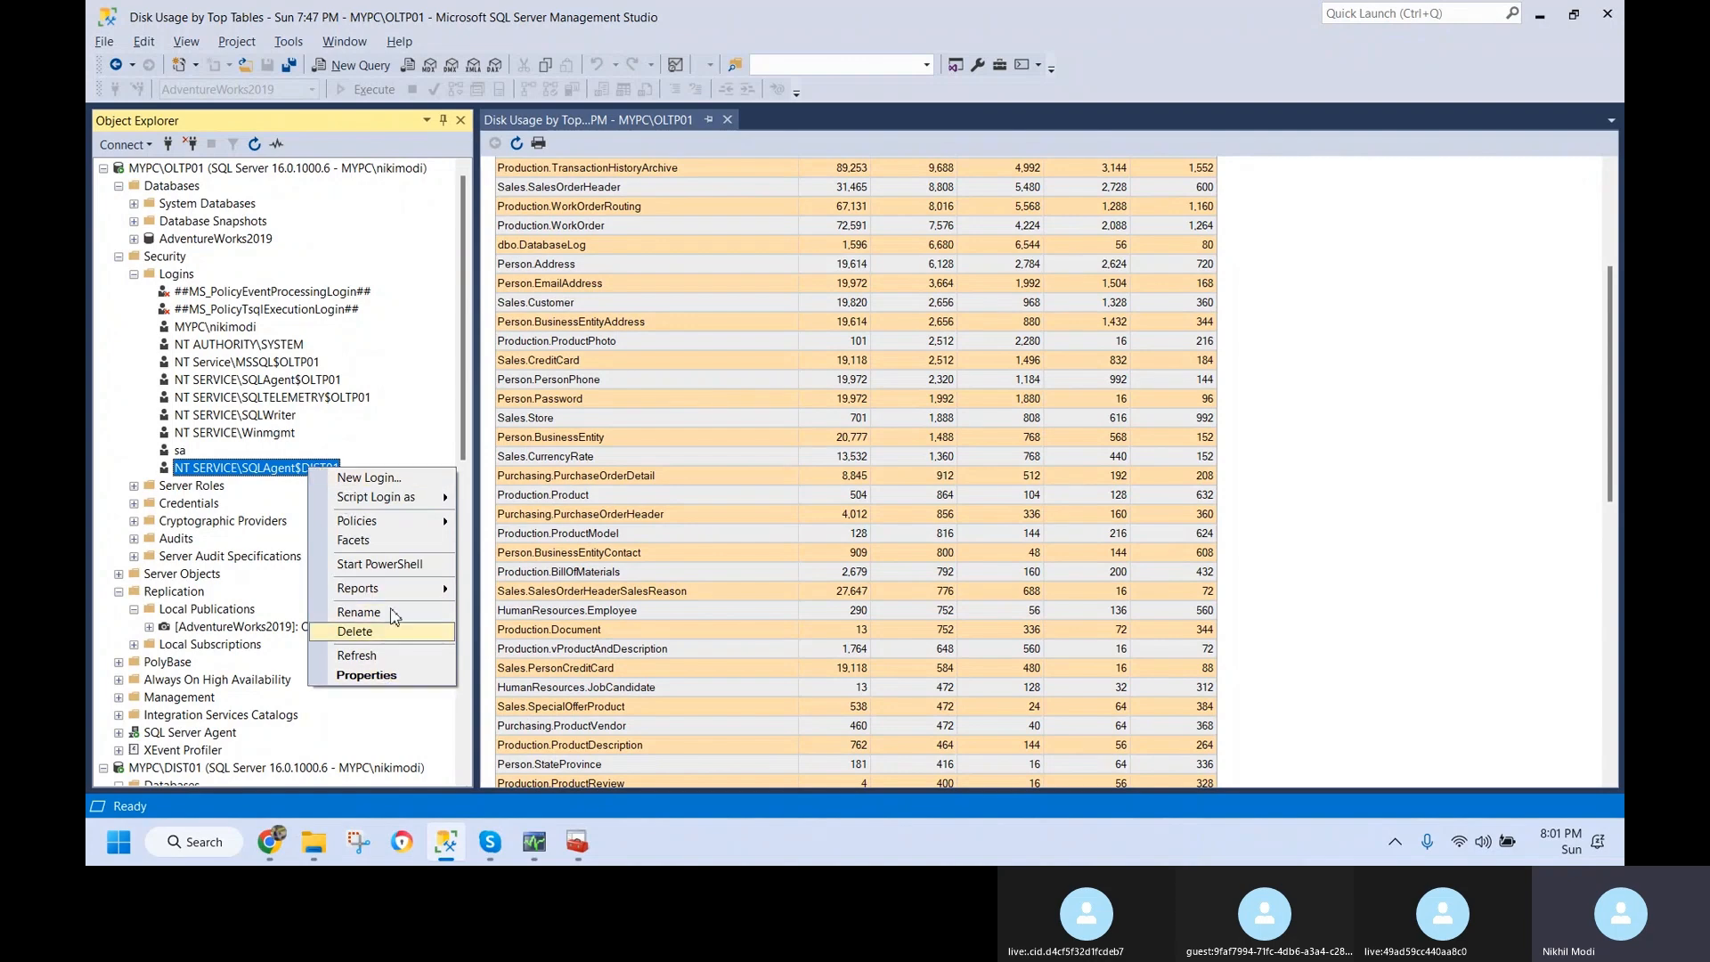
{"action": "left_click", "coordinate": [377, 678]}
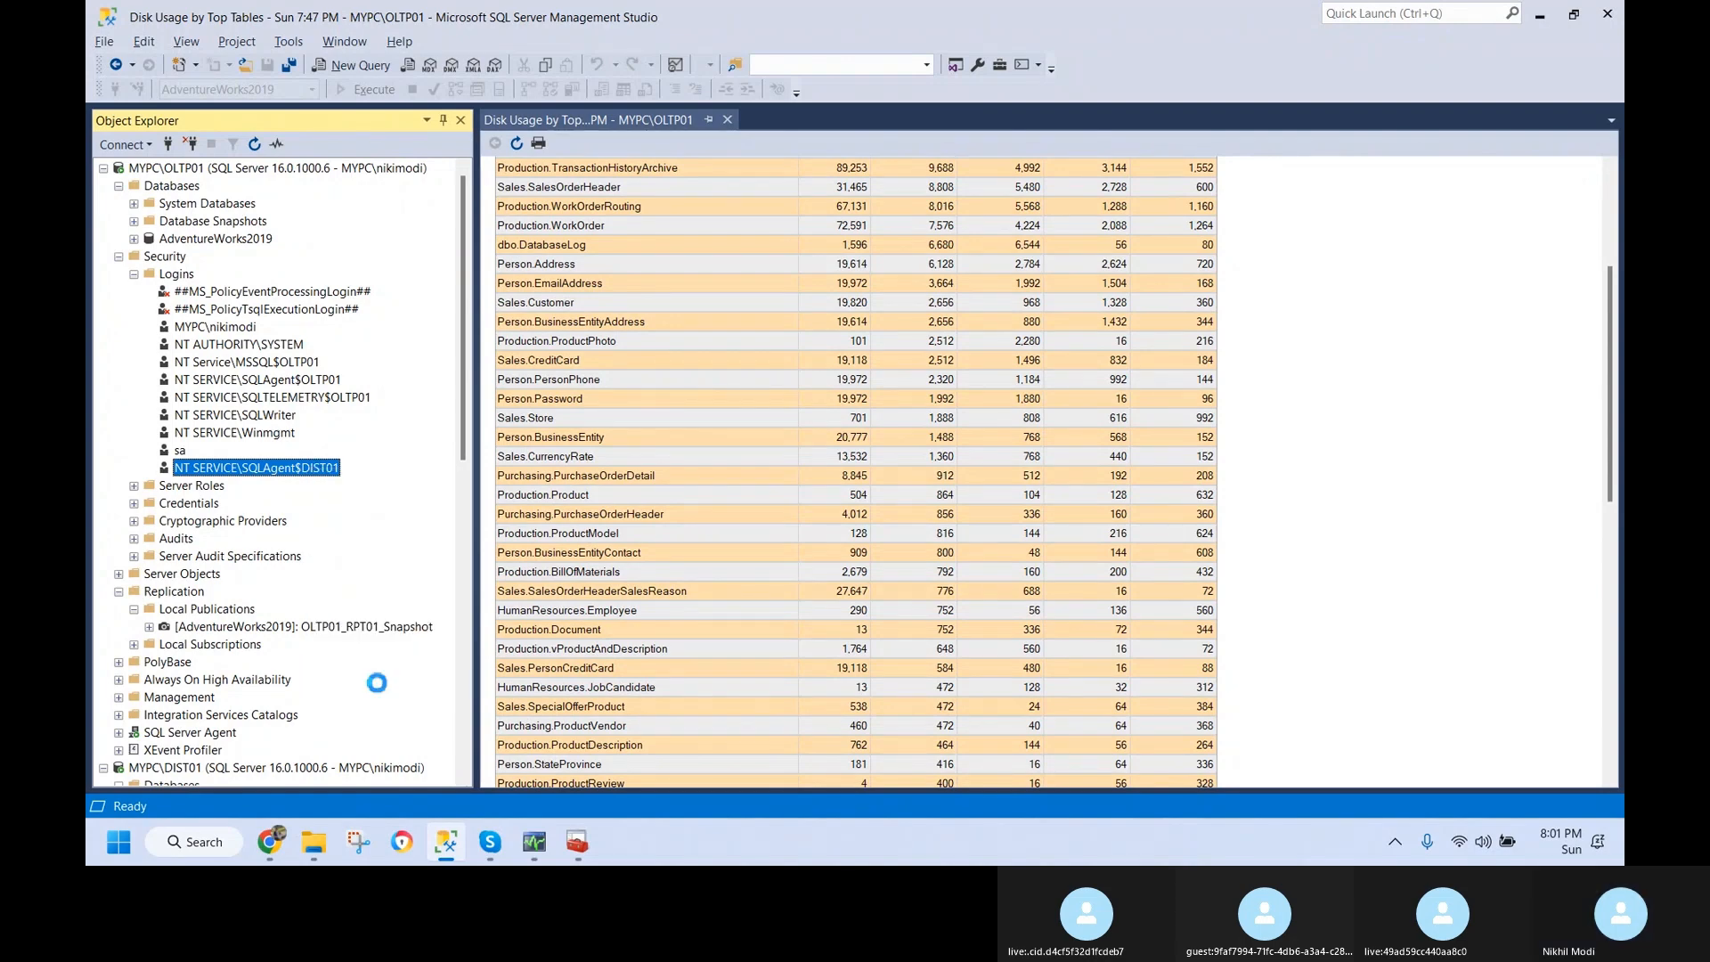
{"action": "left_click", "coordinate": [548, 152]}
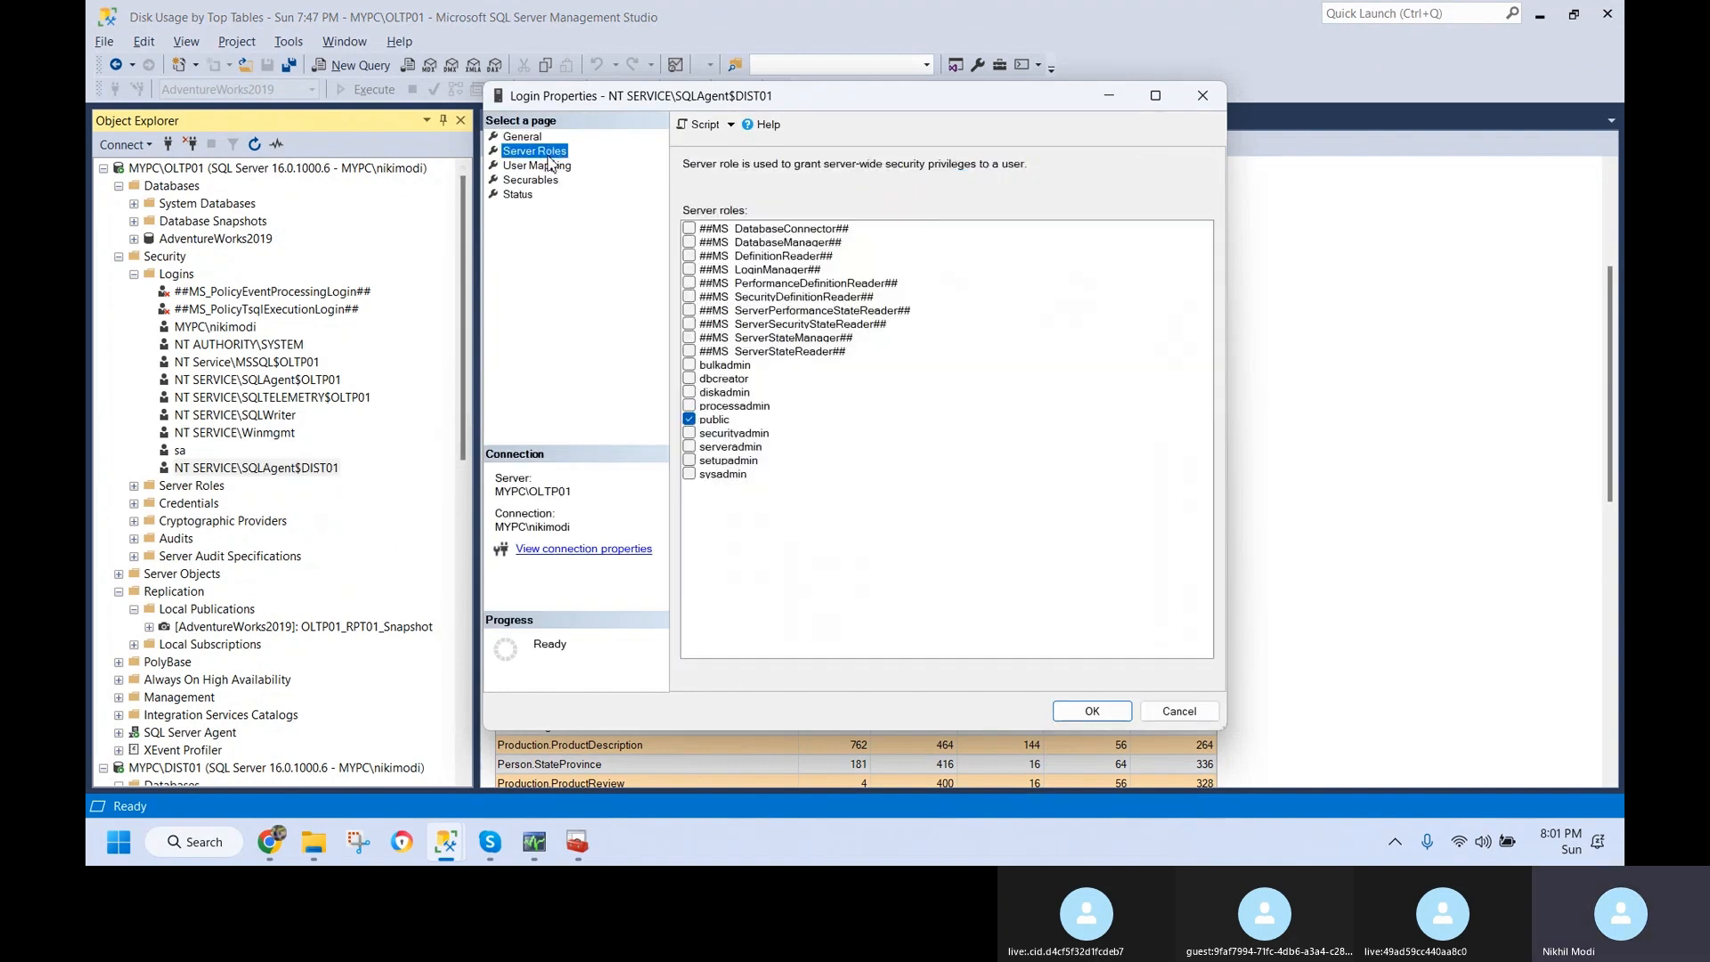
{"action": "left_click", "coordinate": [545, 166]}
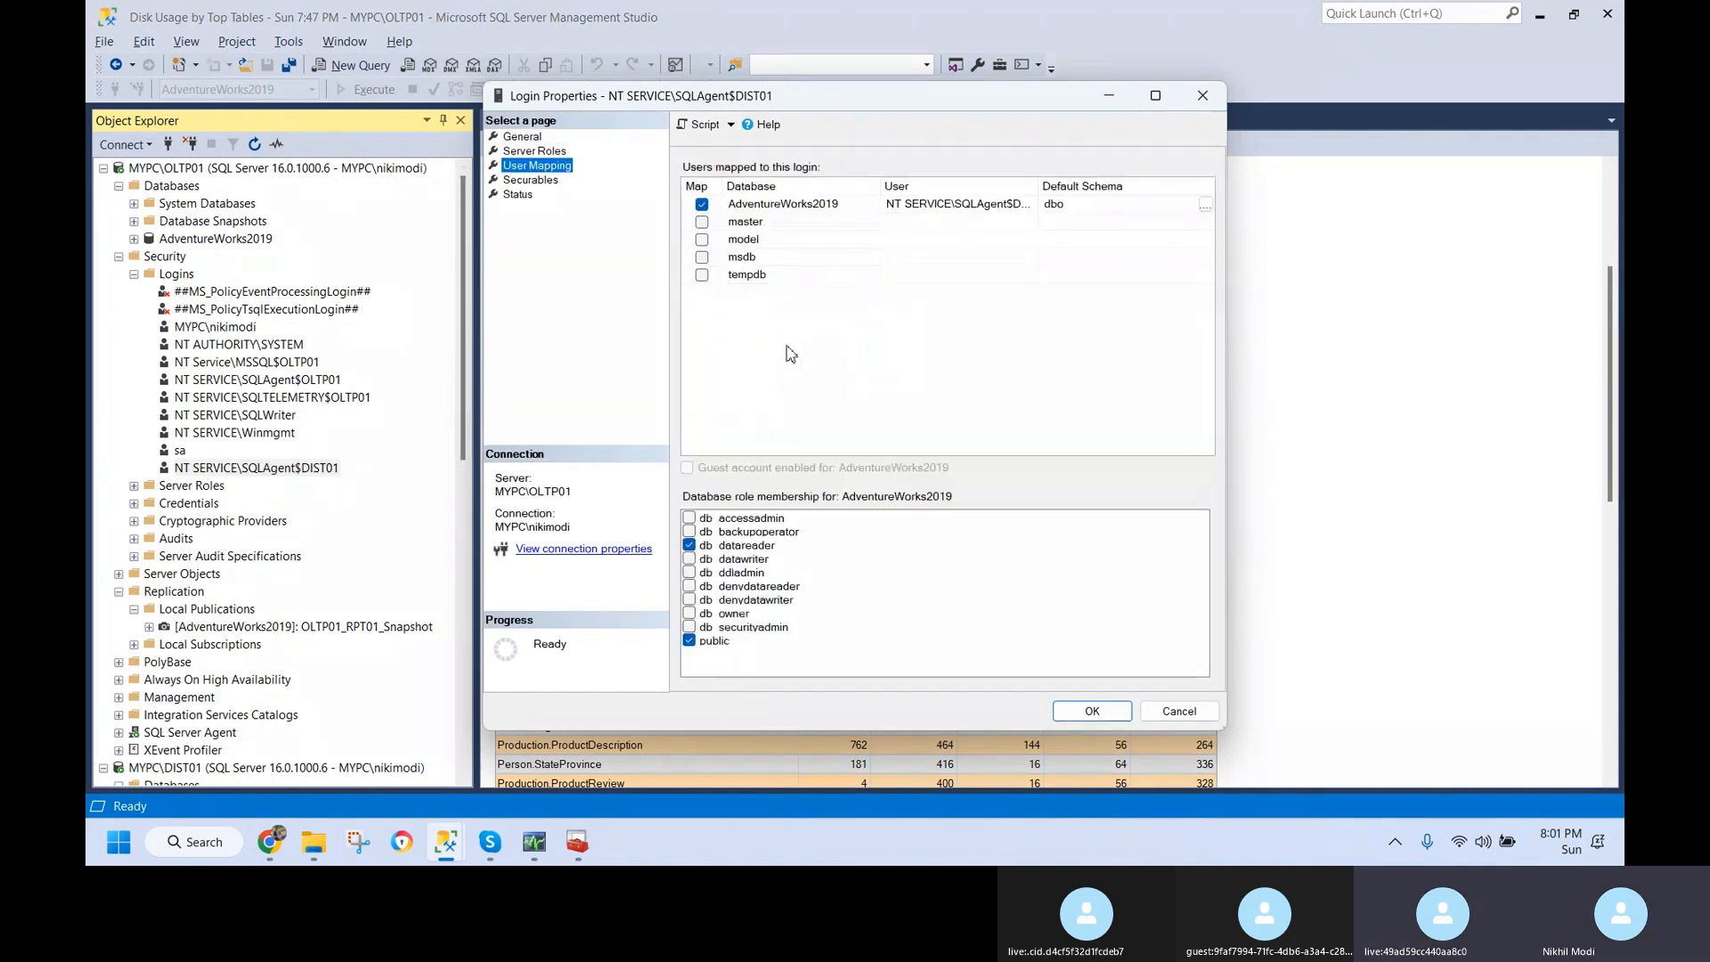
- Replace the login's db_datareader role in AdventureWorks2019 with db_owner and save the login properties
{"action": "left_click", "coordinate": [691, 547]}
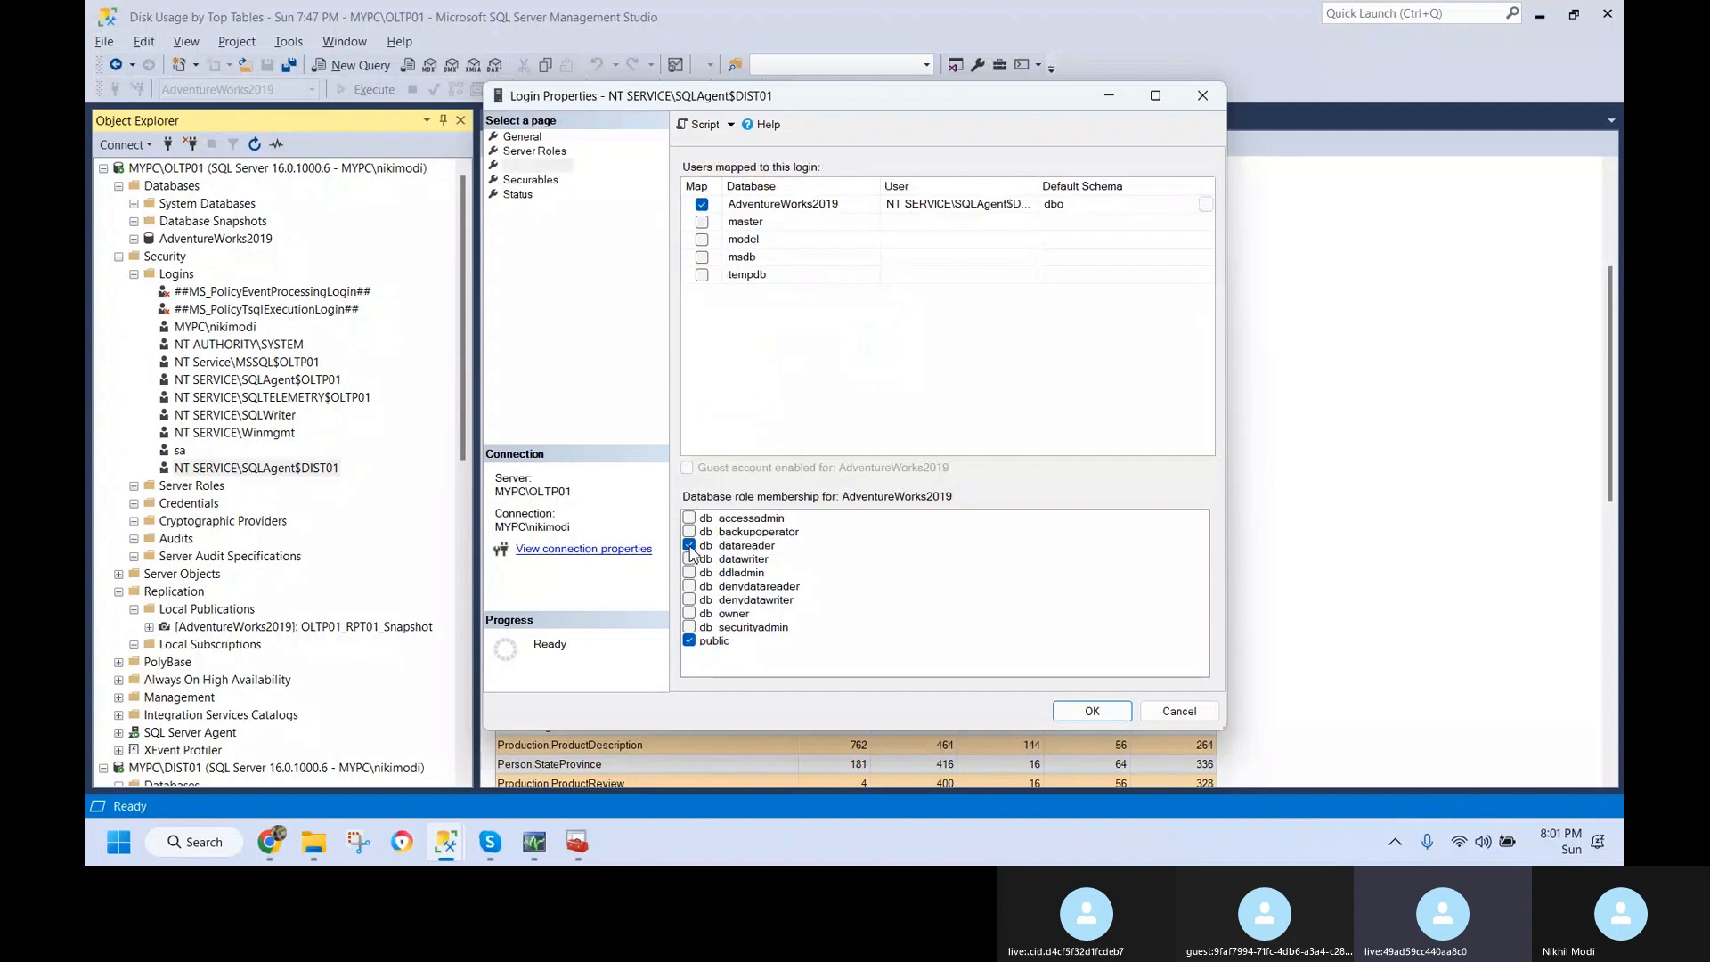
{"action": "left_click", "coordinate": [691, 545]}
{"action": "left_click", "coordinate": [690, 614]}
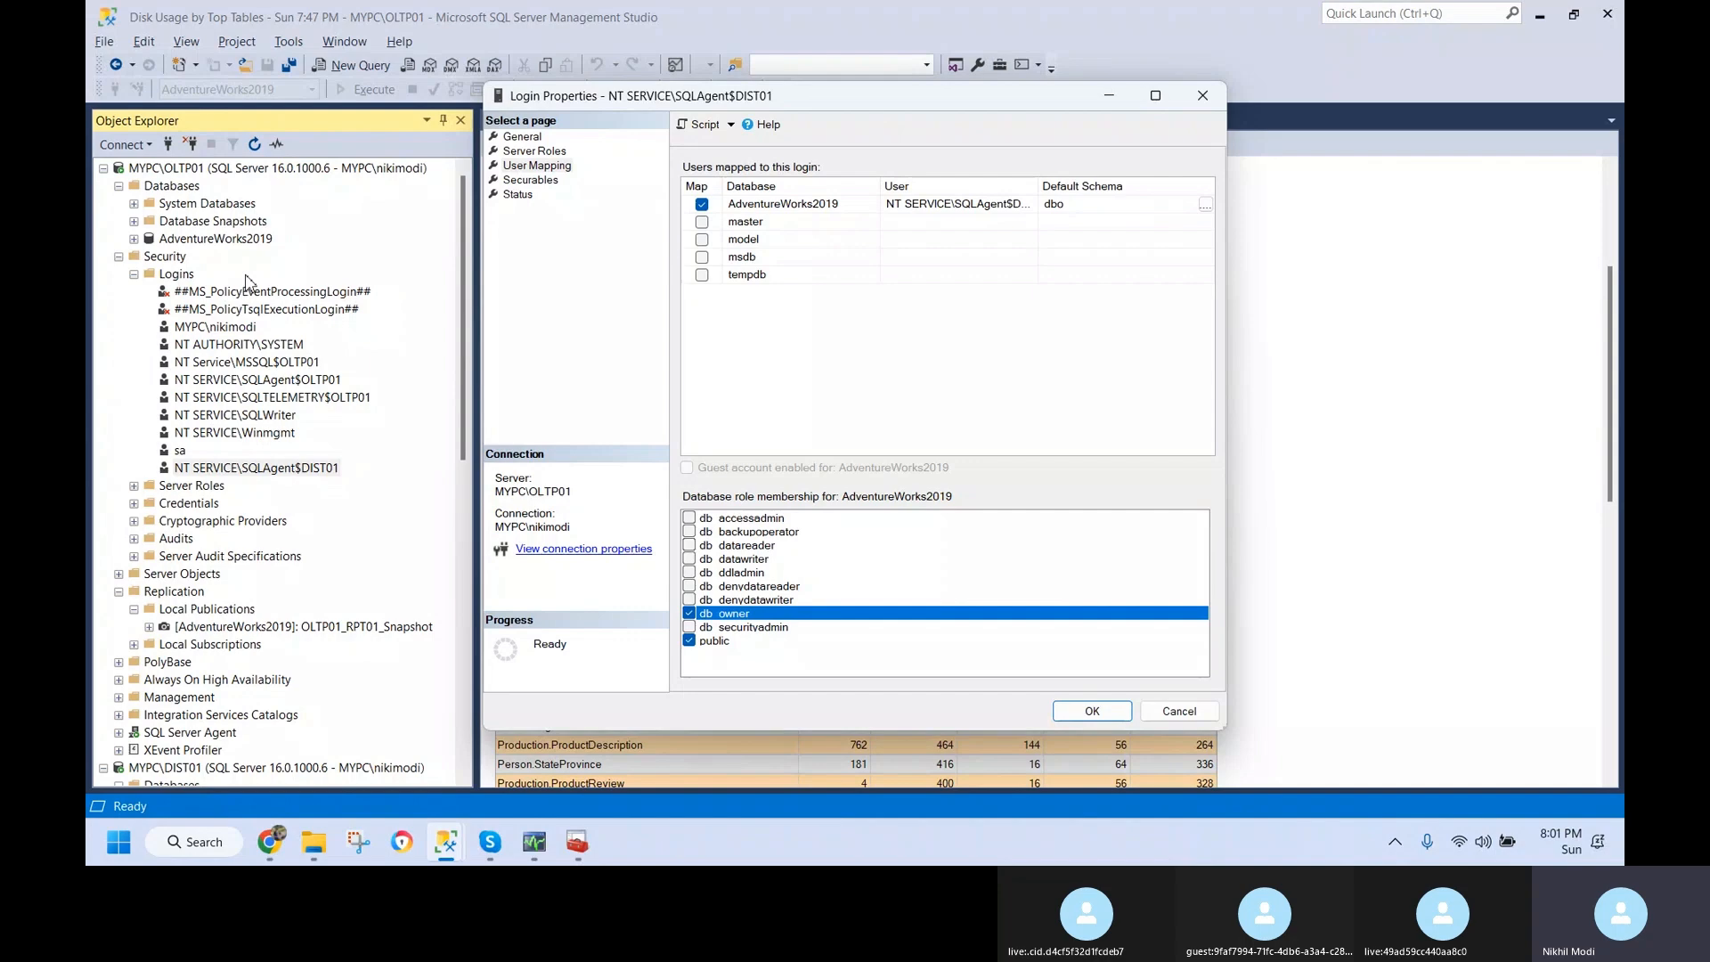
{"action": "left_click", "coordinate": [238, 246]}
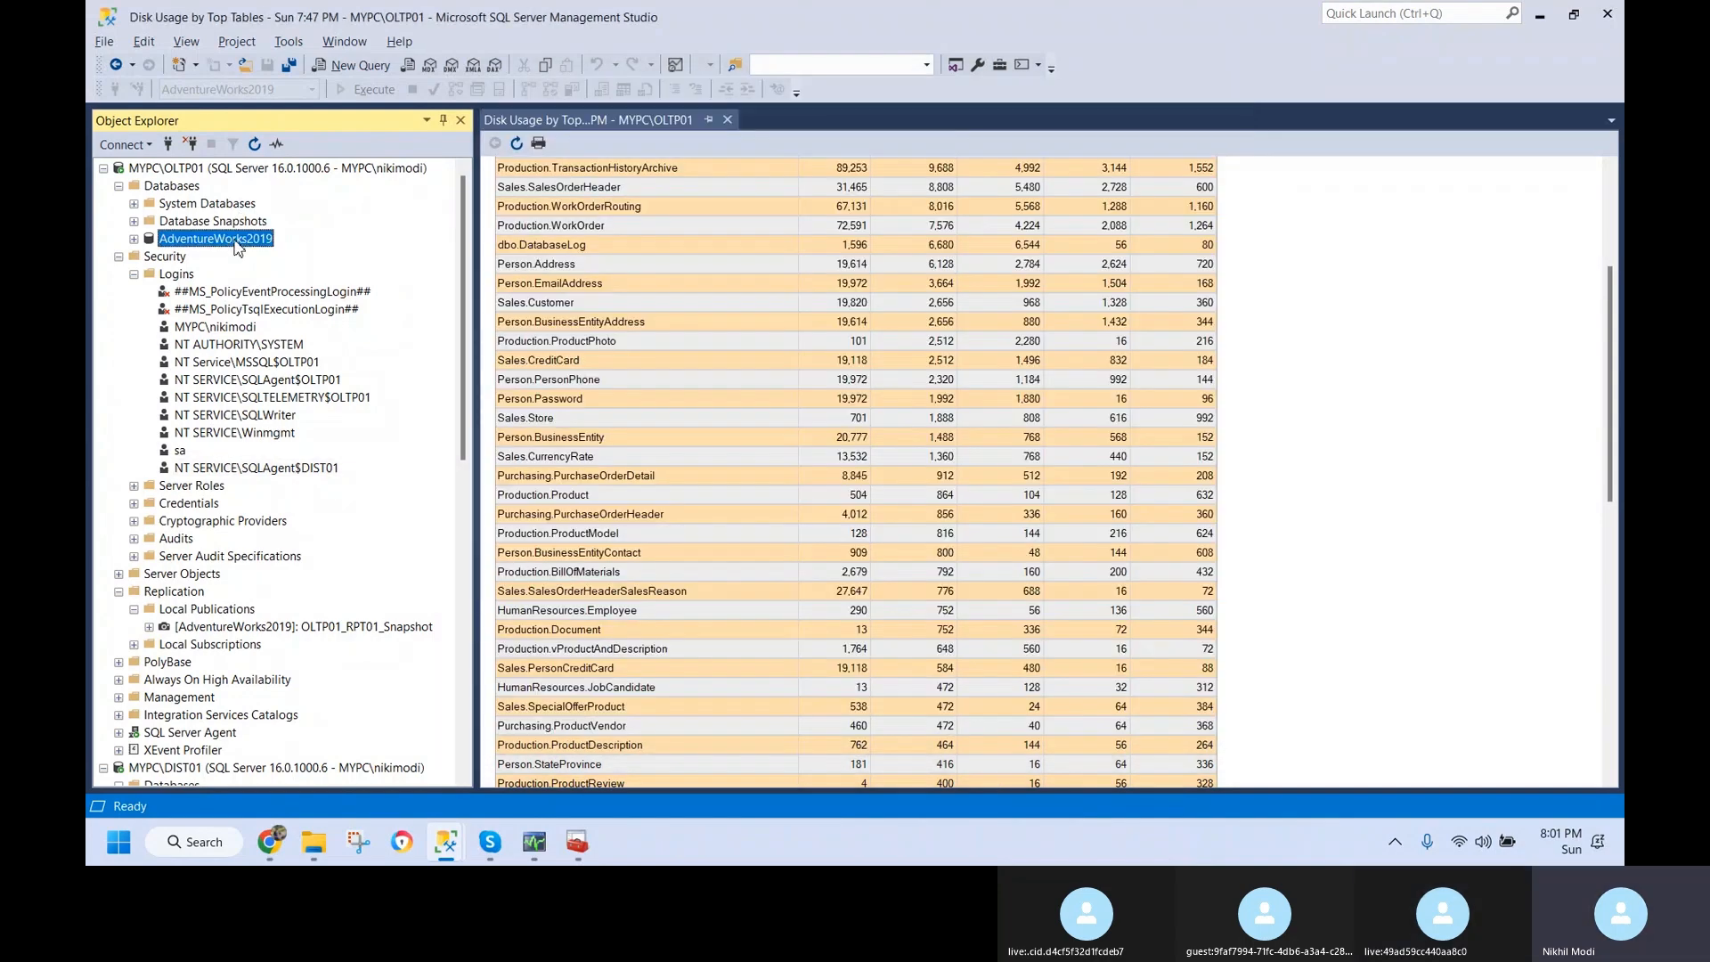
{"action": "key", "text": "alt+Tab"}
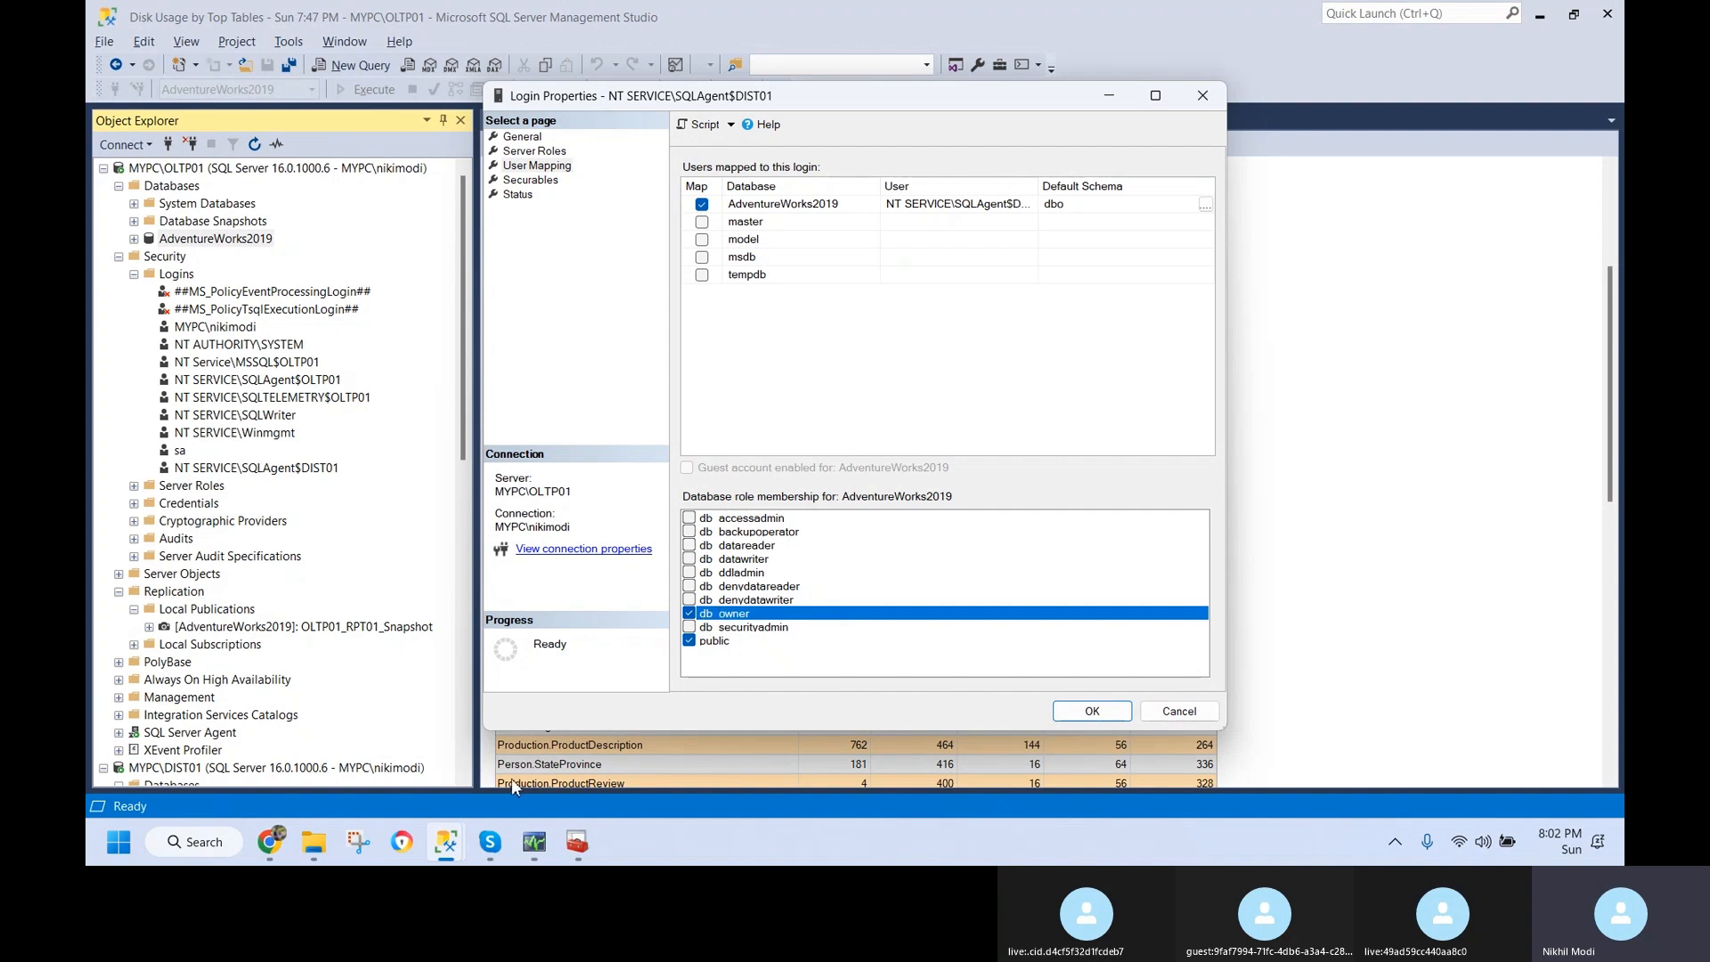
{"action": "mouse_move", "coordinate": [534, 842]}
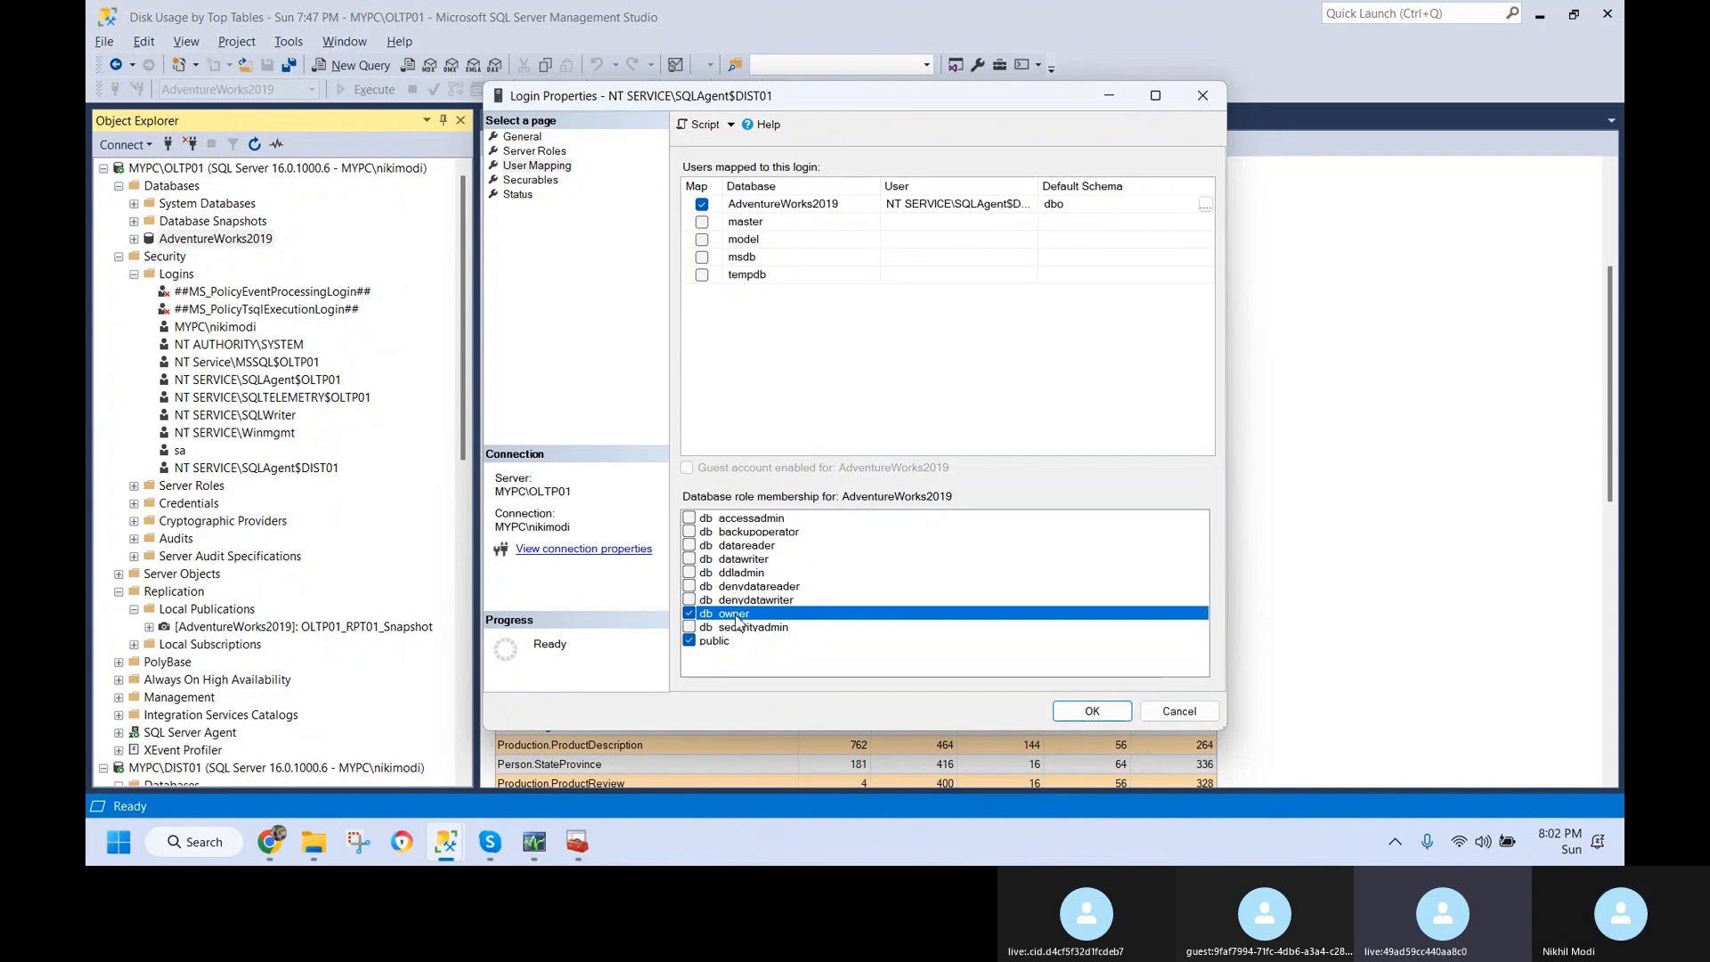
{"action": "left_click", "coordinate": [1104, 717]}
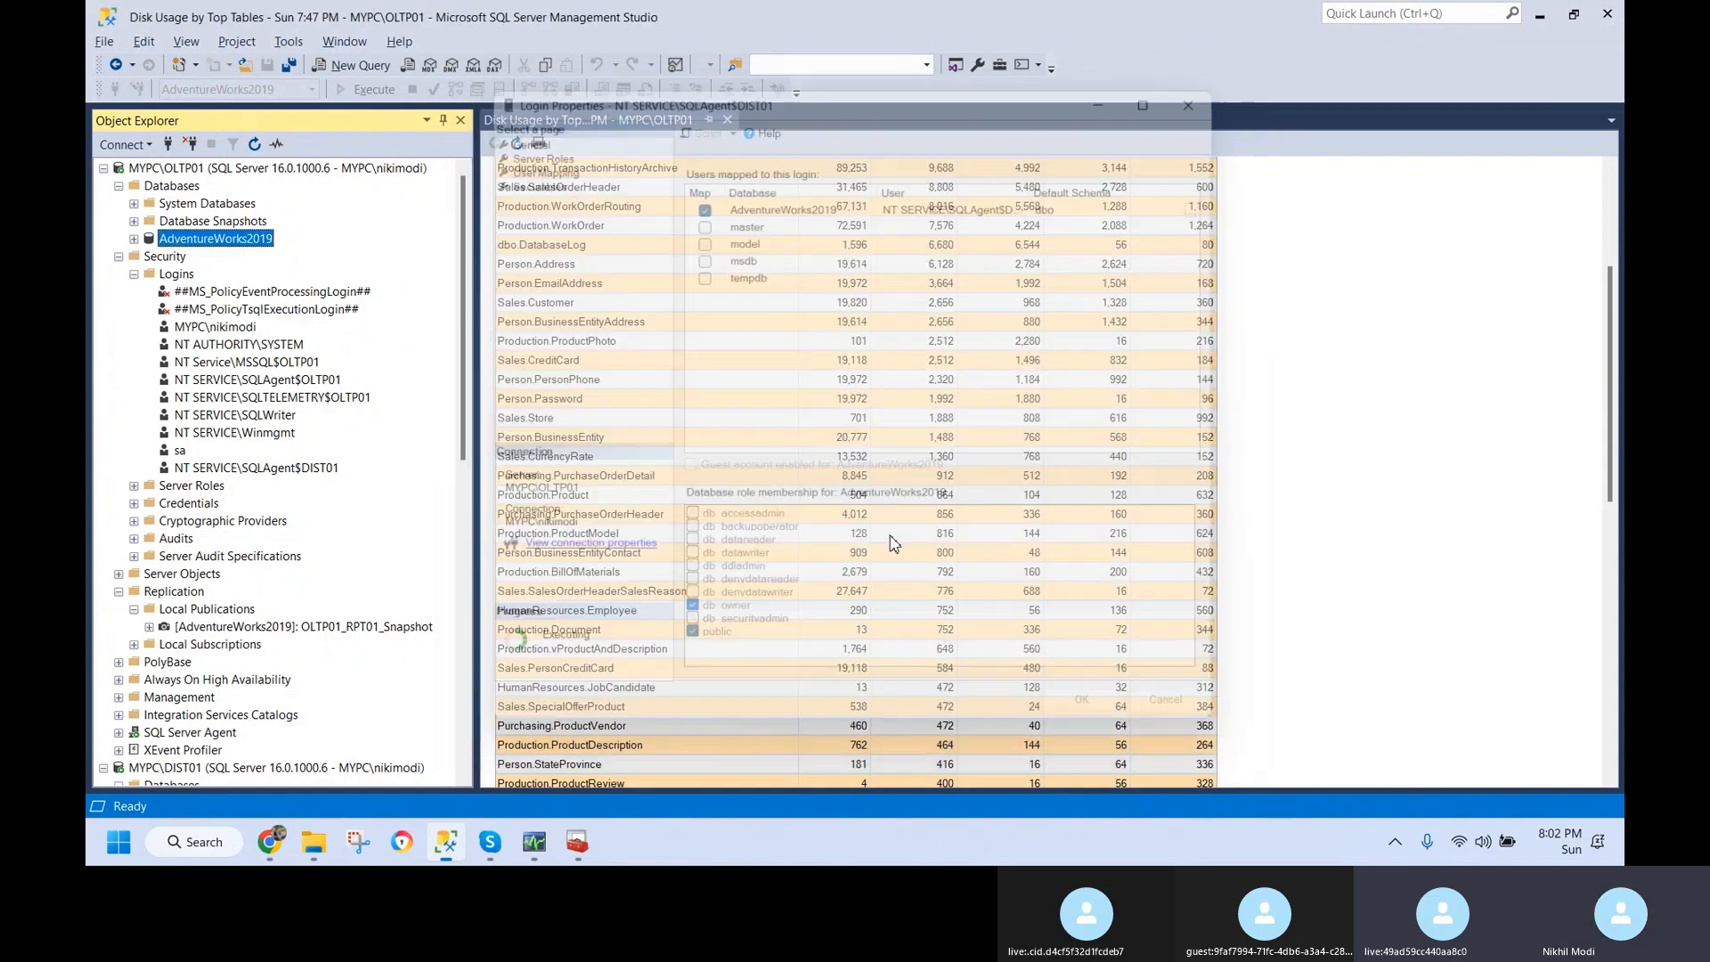
- Return to the Snapshot Agent window of OLTP01_RPT01_Snapshot, start the agent, refresh its history and select the newest session
{"action": "left_click", "coordinate": [627, 733]}
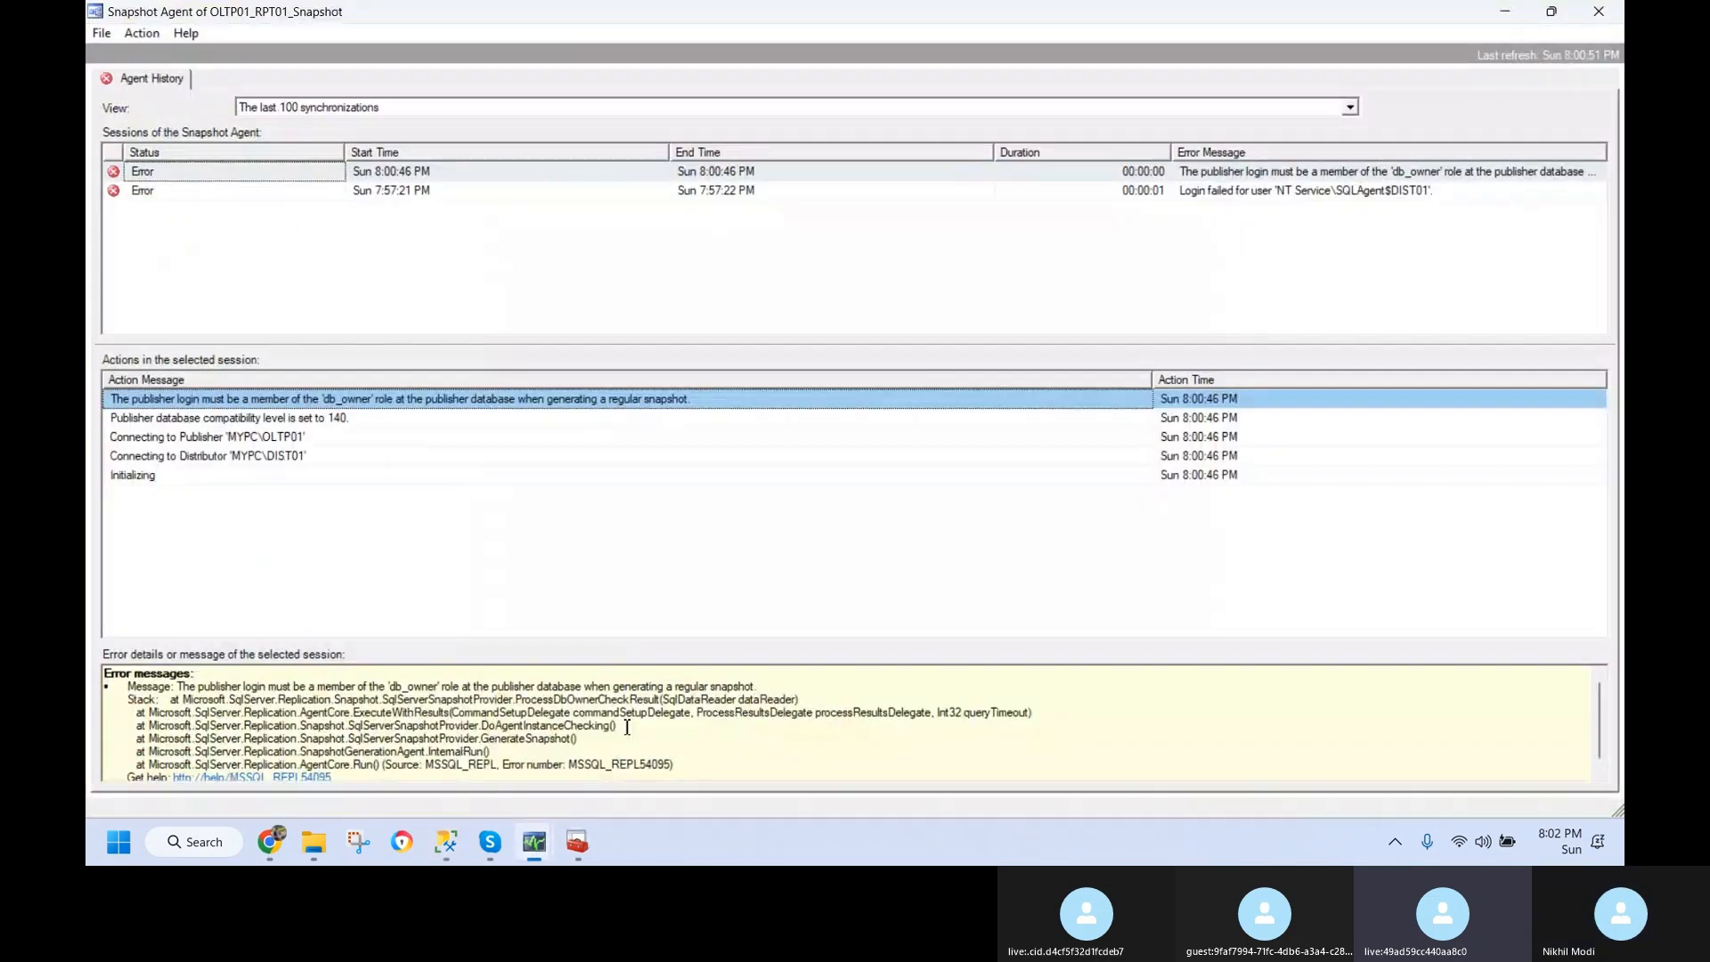
{"action": "left_click", "coordinate": [149, 35]}
{"action": "left_click", "coordinate": [155, 57]}
{"action": "left_click", "coordinate": [147, 41]}
{"action": "left_click", "coordinate": [169, 155]}
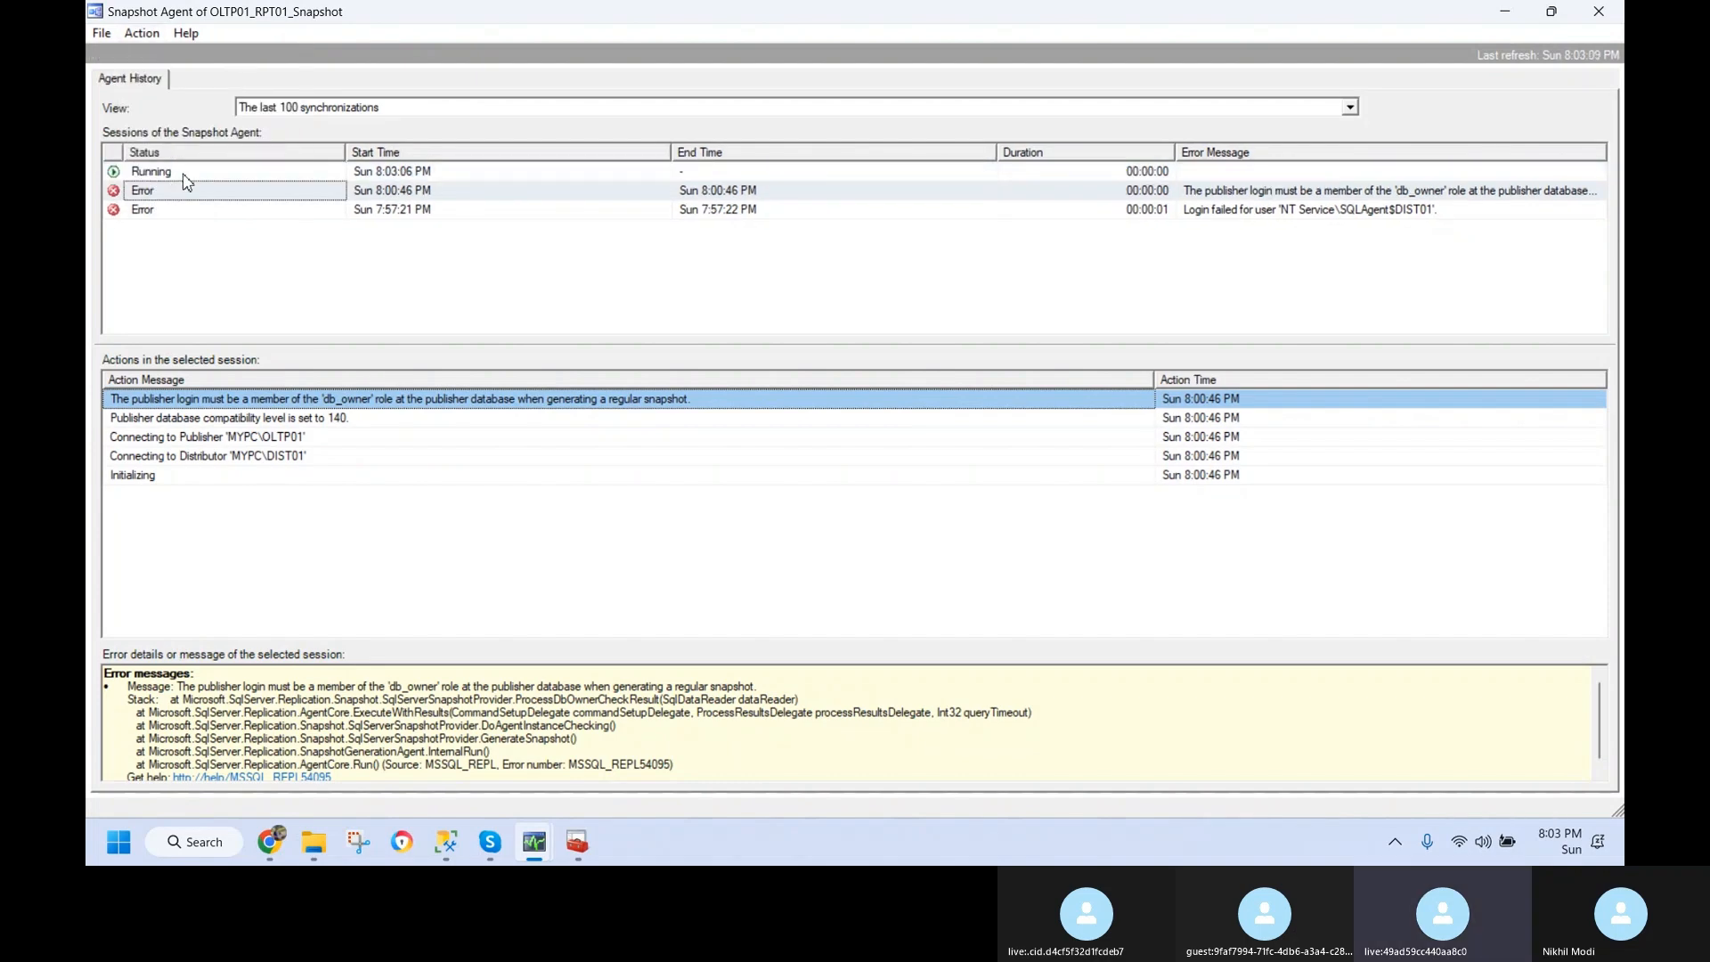
{"action": "left_click", "coordinate": [181, 173]}
{"action": "left_click", "coordinate": [449, 402]}
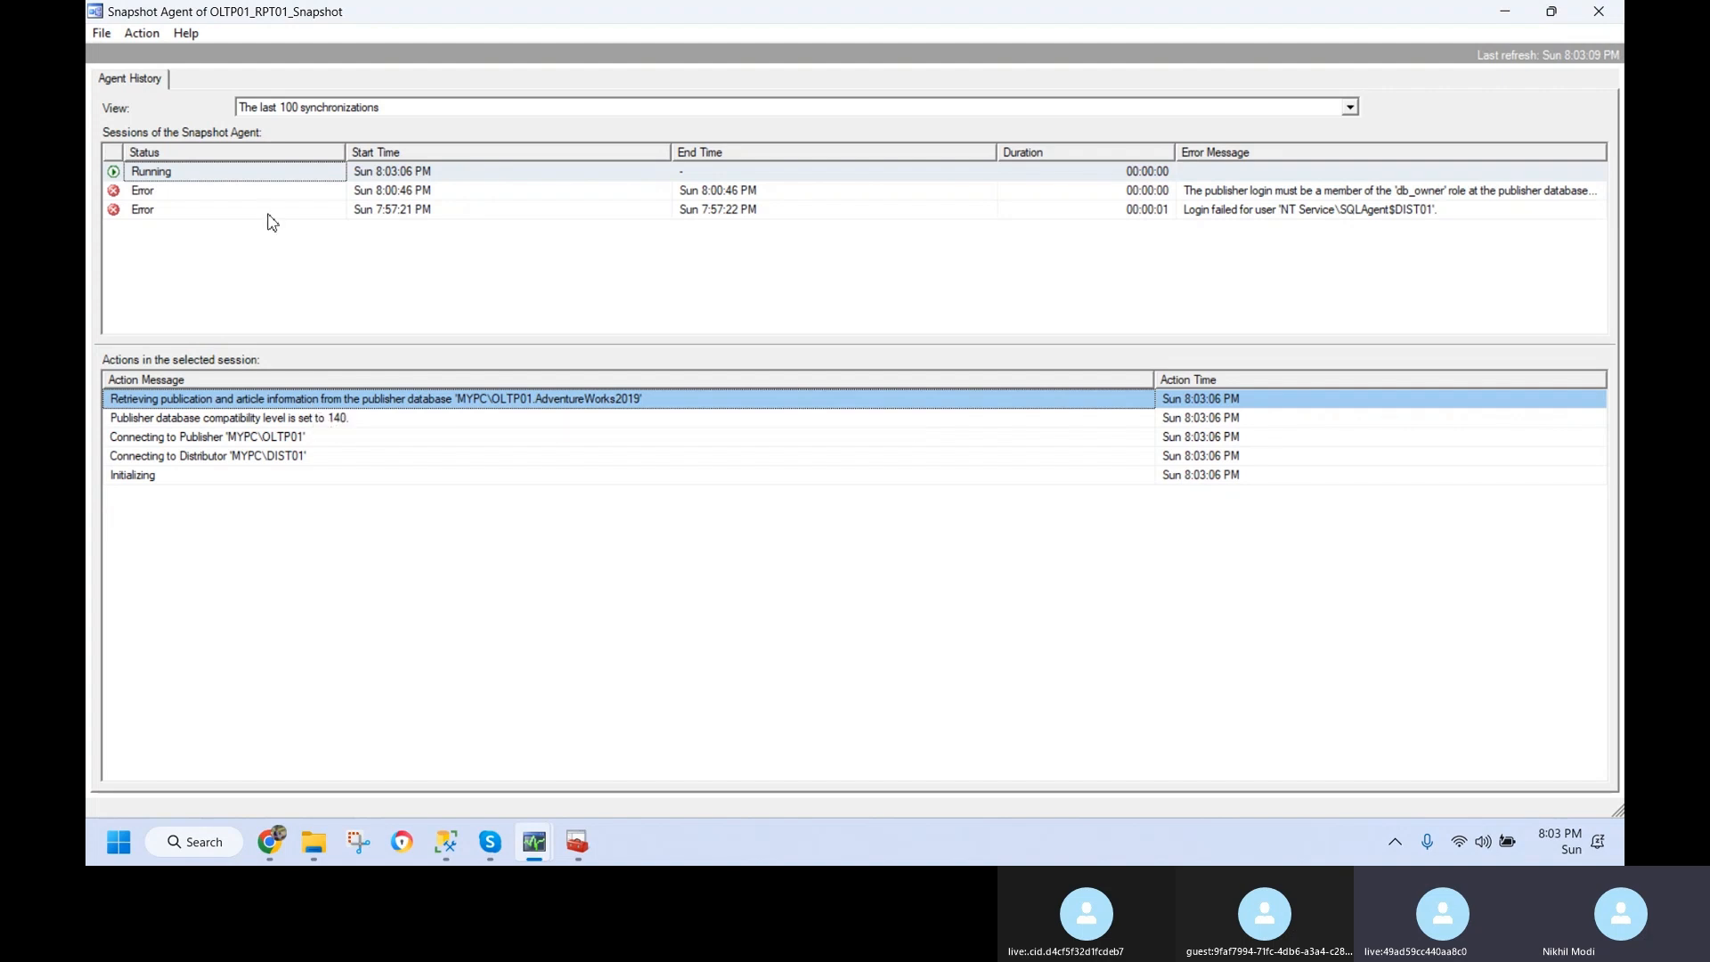
- Refresh the agent history again and examine the newest session's latest action and full error details
{"action": "left_click", "coordinate": [144, 33]}
{"action": "left_click", "coordinate": [174, 153]}
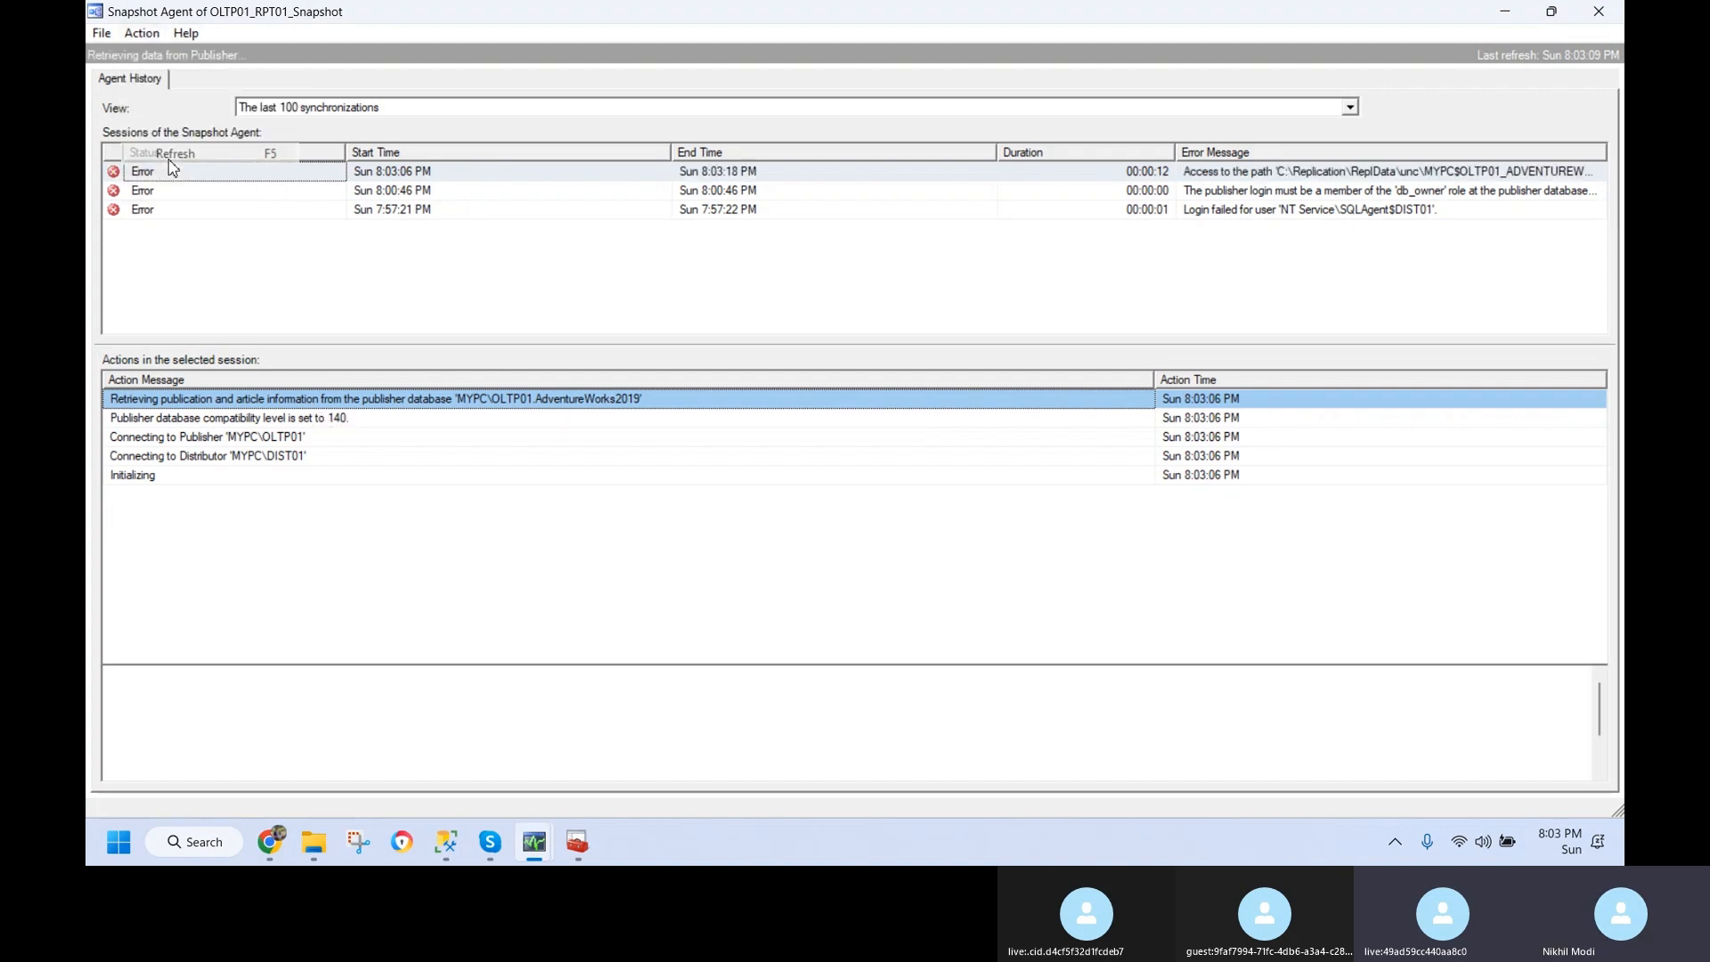
{"action": "left_click", "coordinate": [268, 401]}
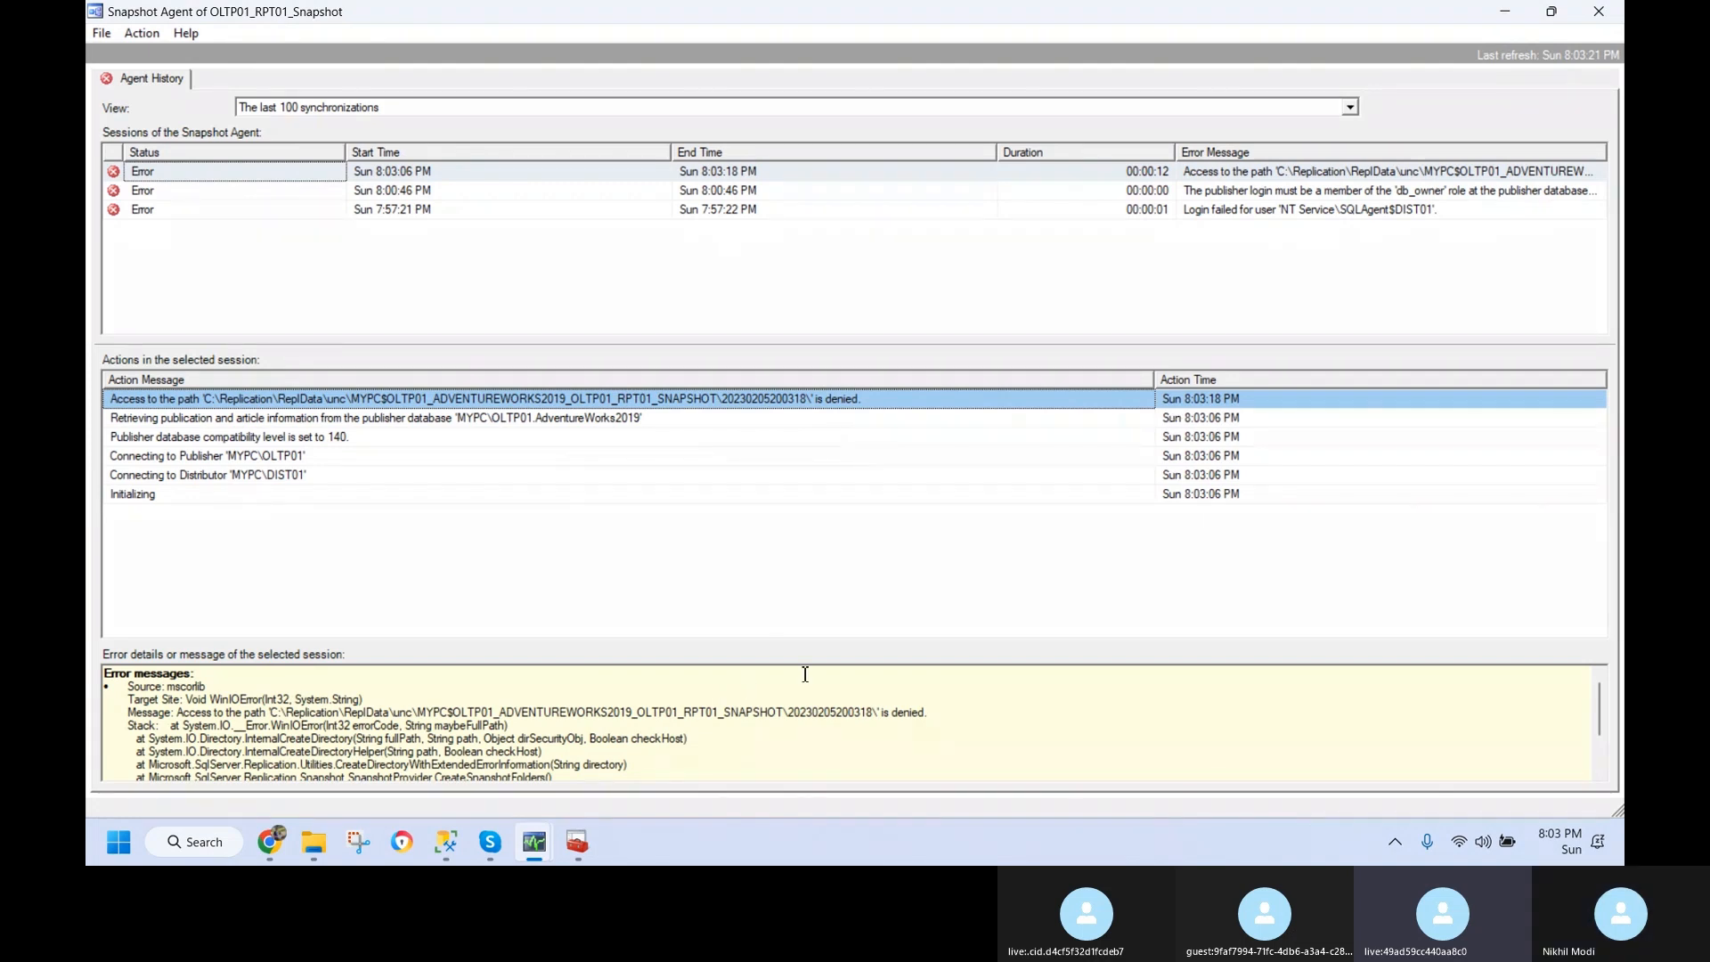
{"action": "left_click", "coordinate": [794, 733]}
{"action": "scroll", "coordinate": [793, 737], "scroll_direction": "down", "scroll_amount": 2}
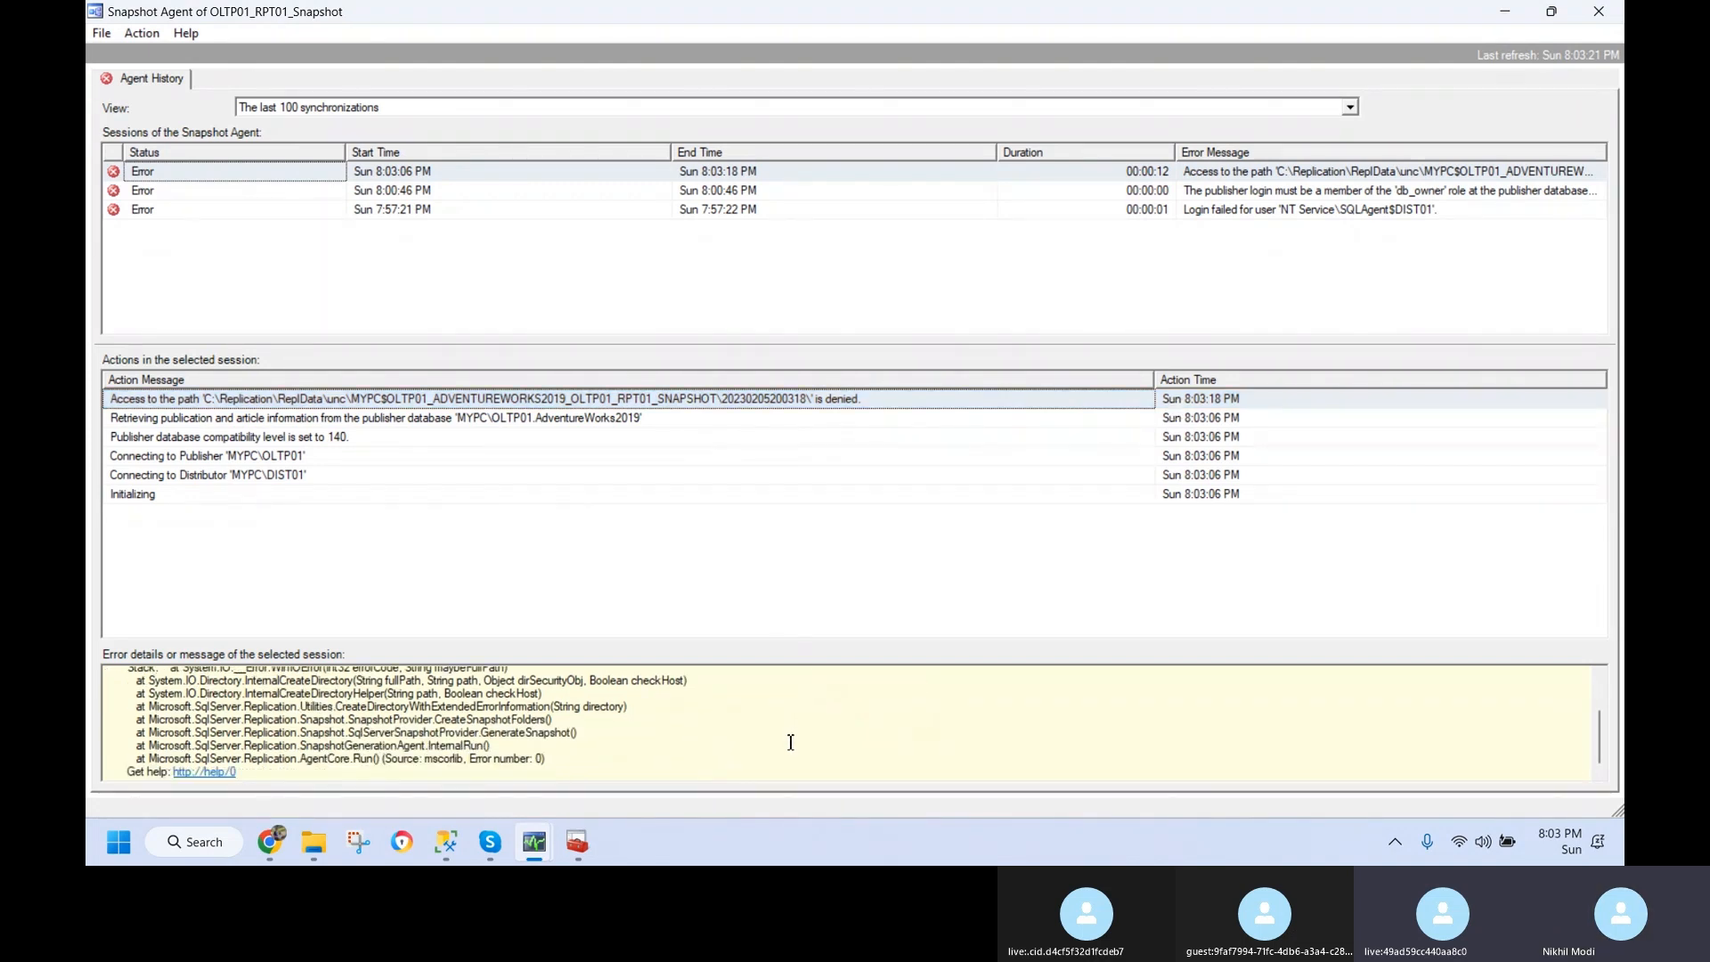
{"action": "scroll", "coordinate": [786, 740], "scroll_direction": "up", "scroll_amount": 2}
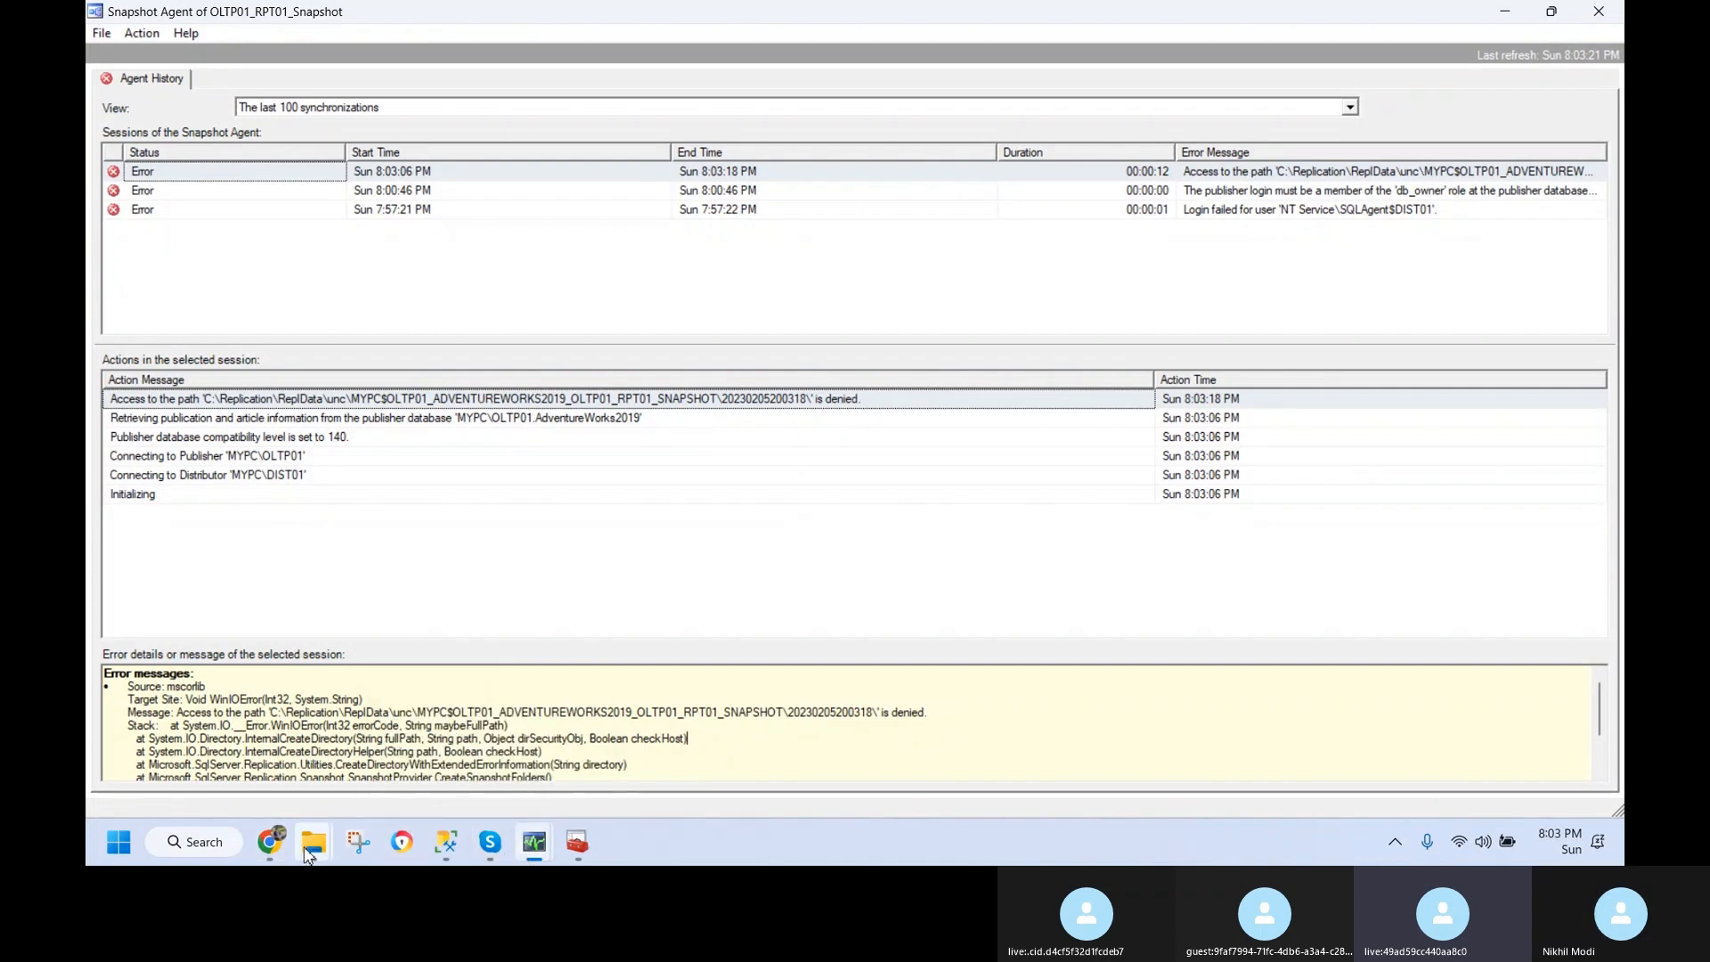
- Switch to File Explorer and browse to the C:\Replication folder
{"action": "mouse_move", "coordinate": [326, 824]}
{"action": "left_click", "coordinate": [389, 773]}
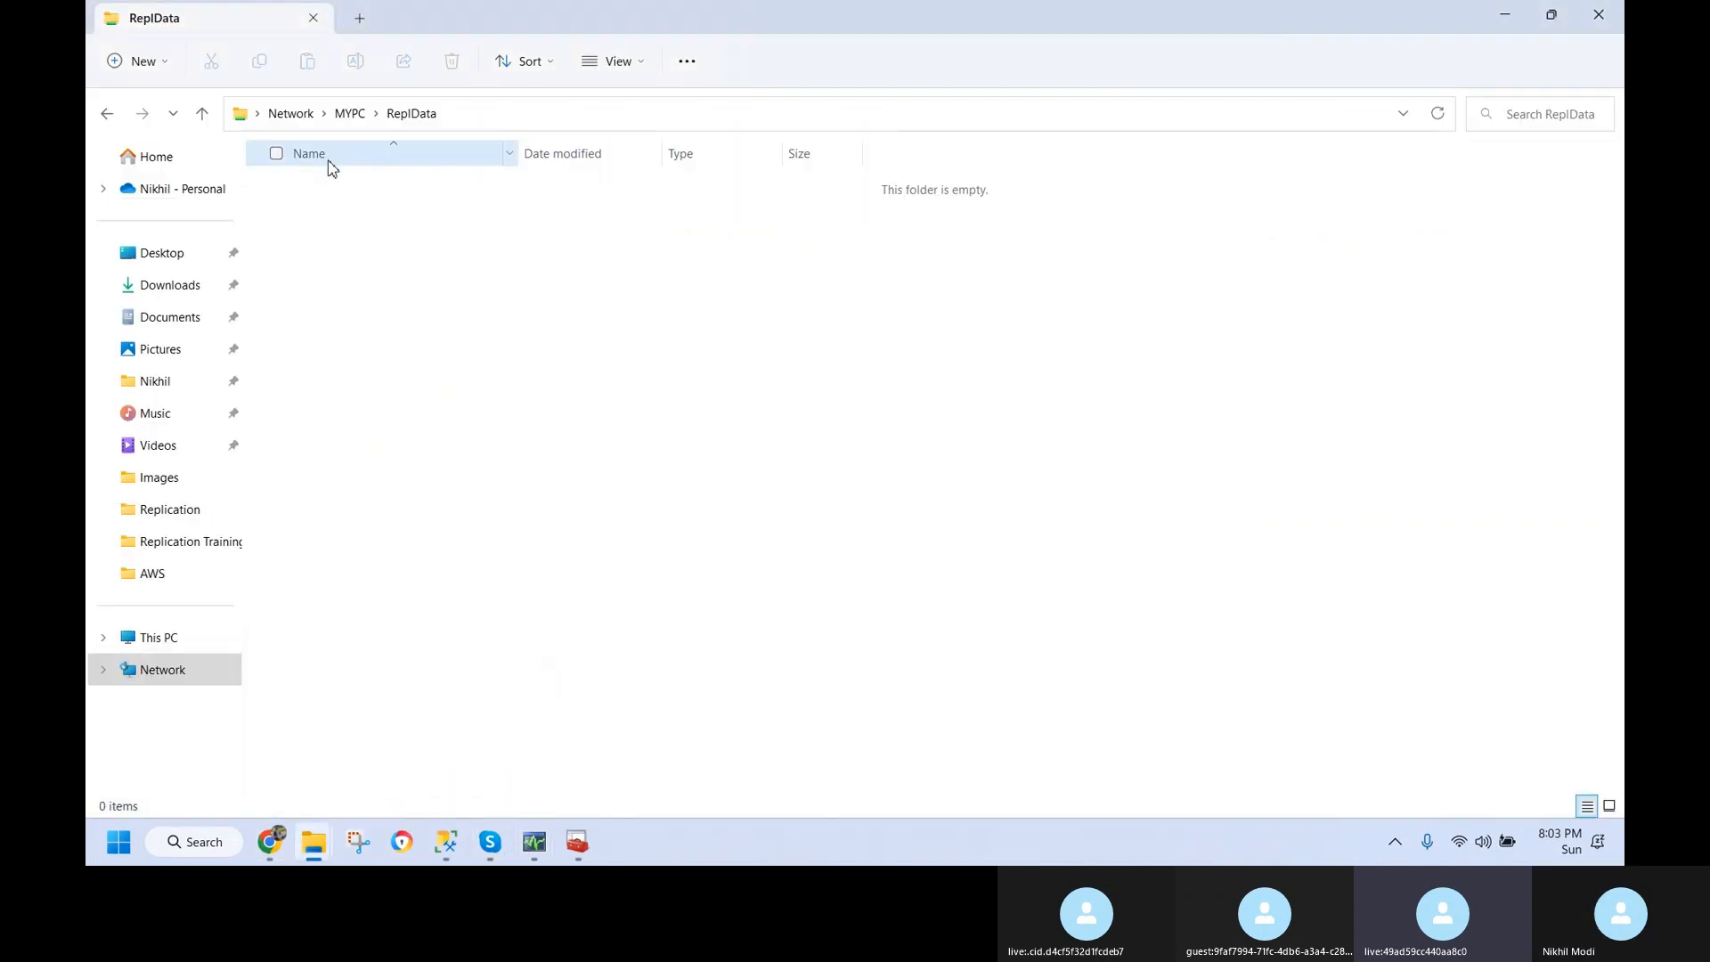
{"action": "mouse_move", "coordinate": [326, 833]}
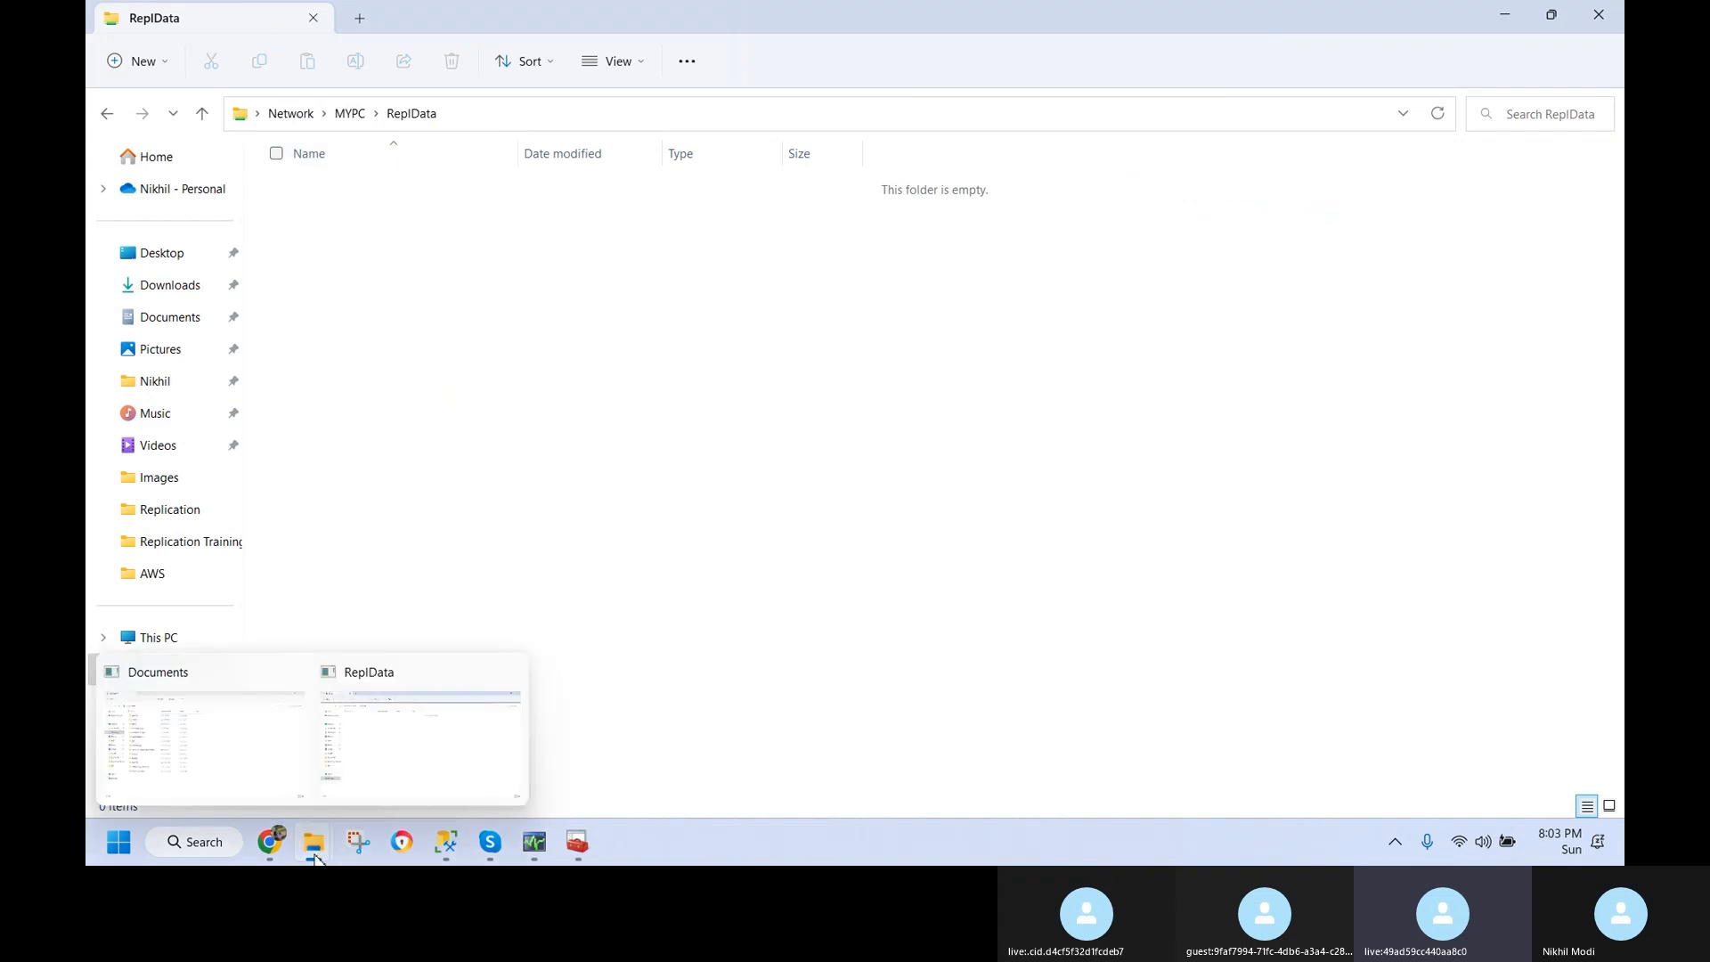
{"action": "left_click", "coordinate": [260, 746]}
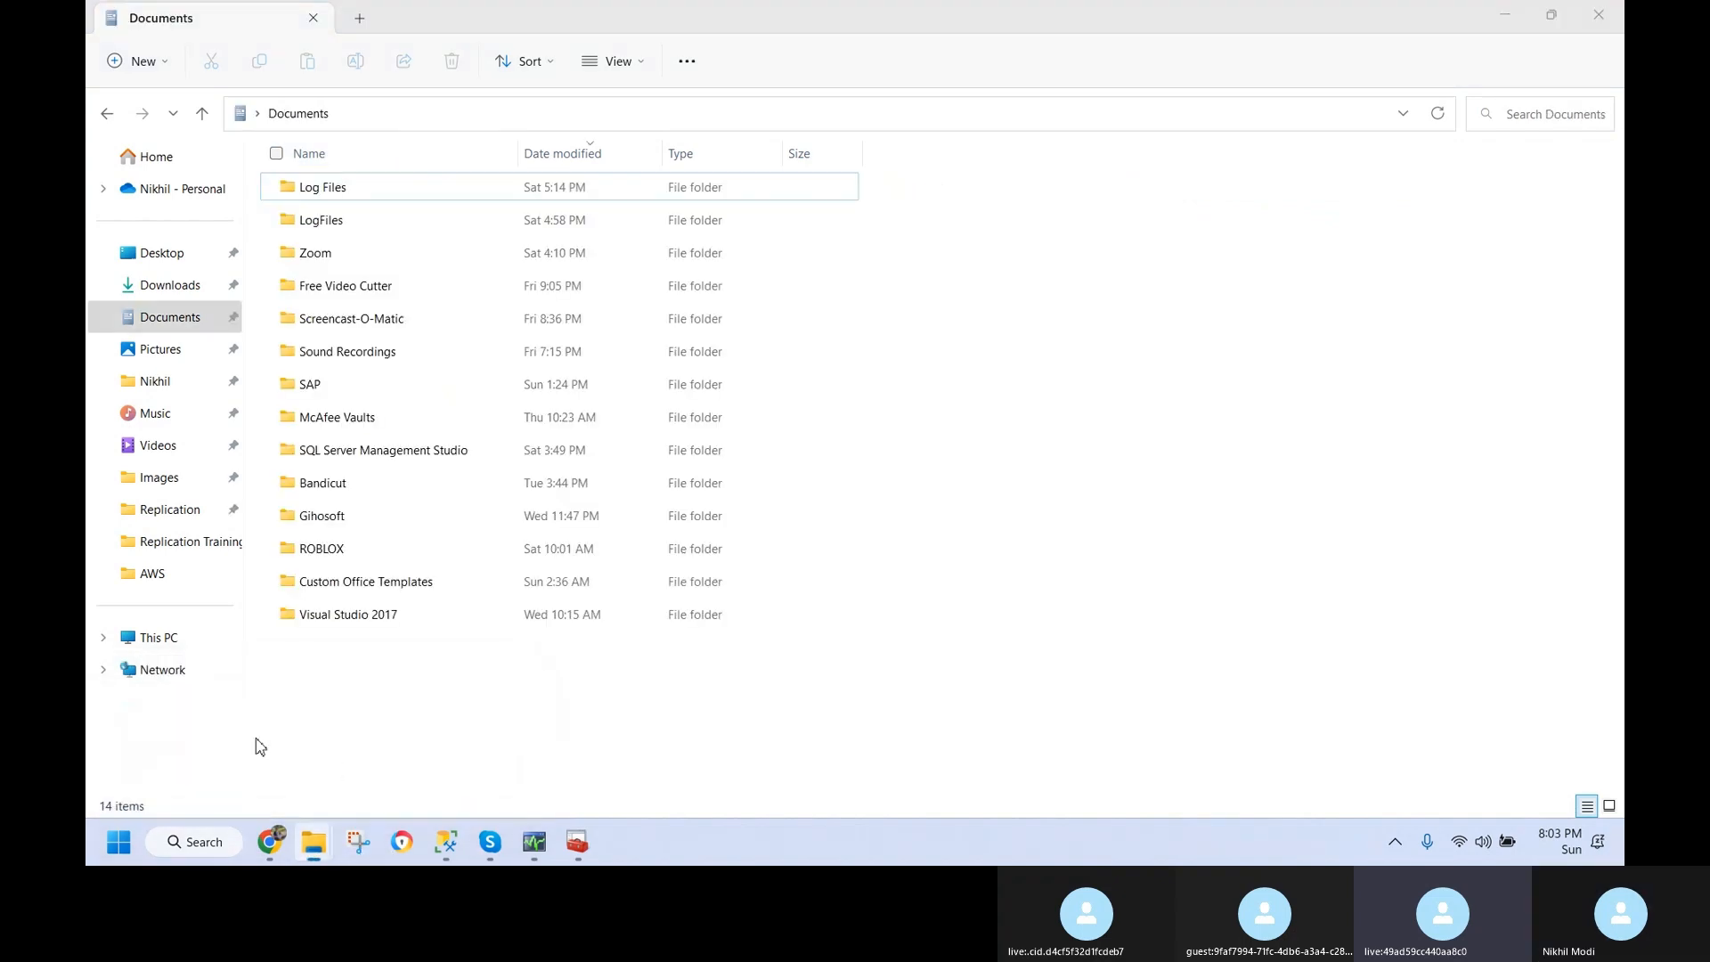
{"action": "left_click", "coordinate": [159, 641]}
{"action": "double_click", "coordinate": [439, 215]}
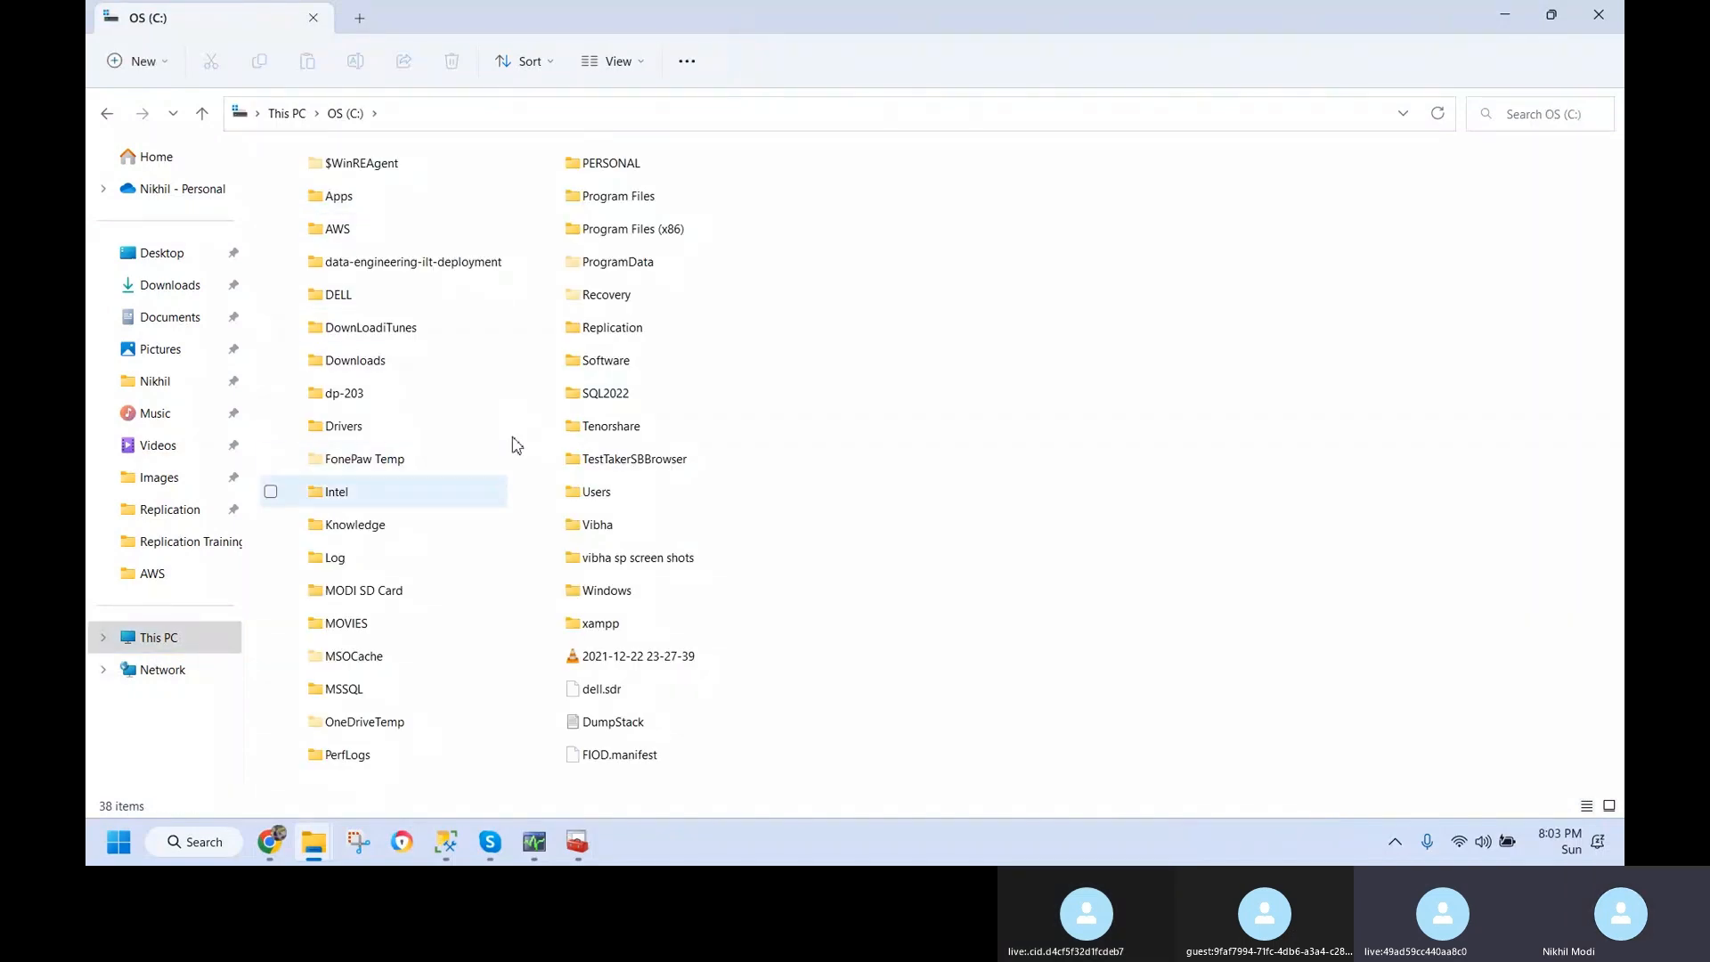
{"action": "double_click", "coordinate": [603, 328]}
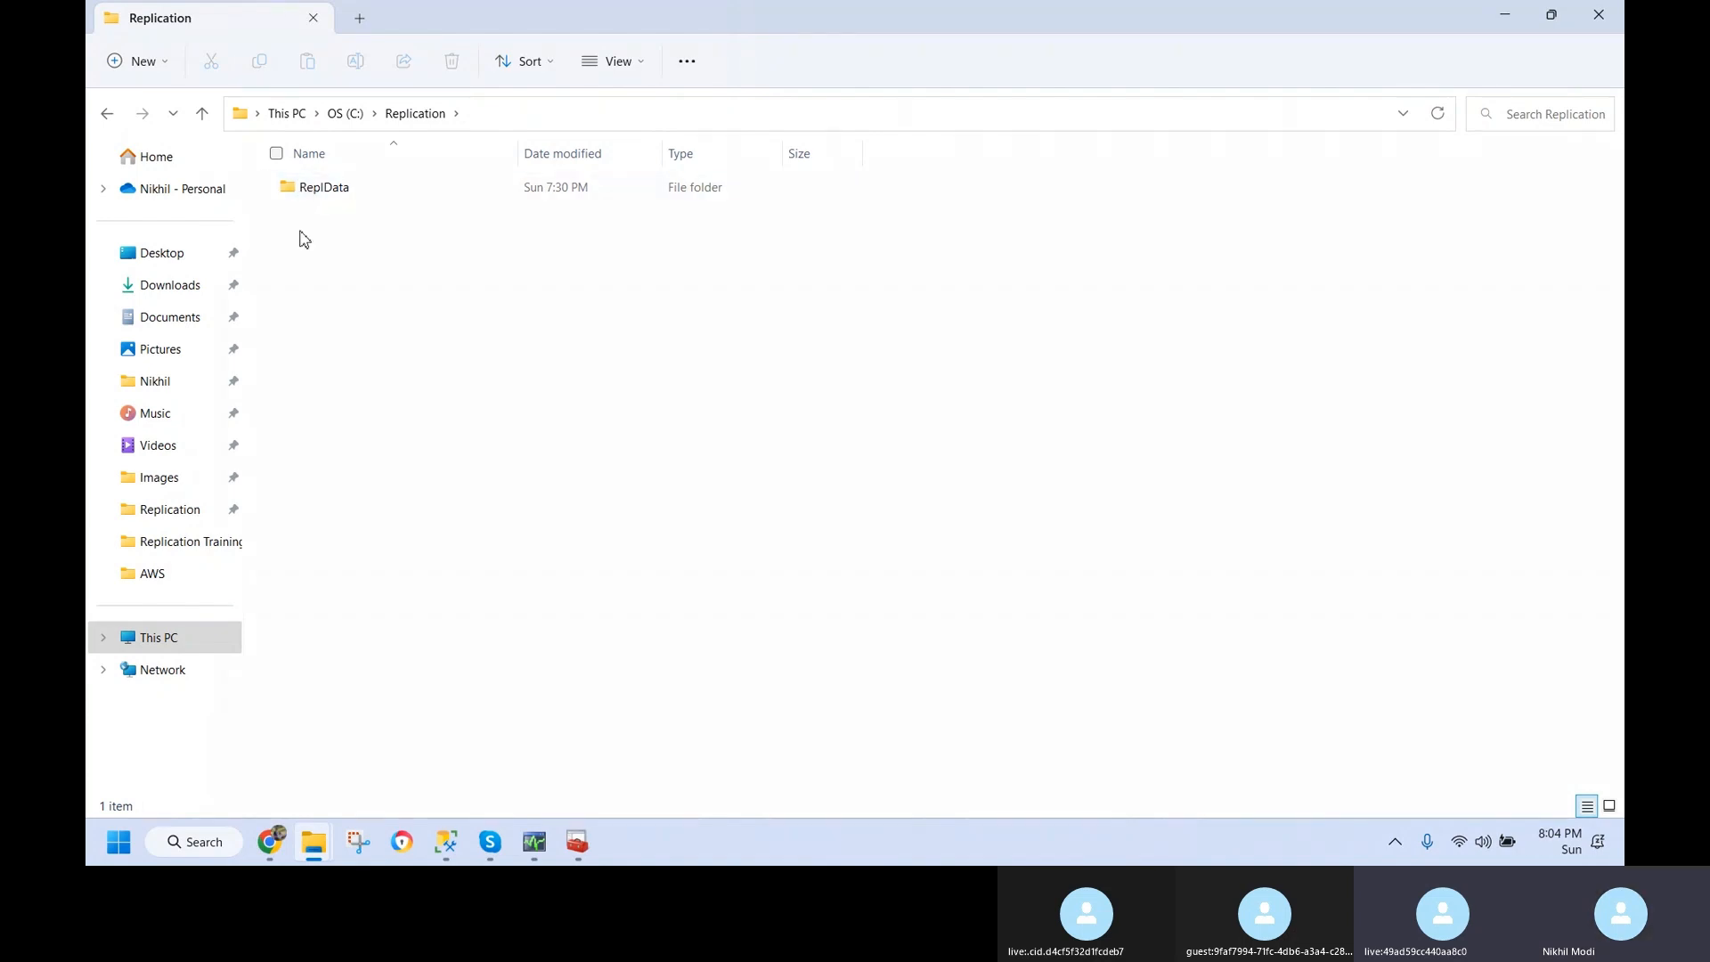
- Open the network sharing settings of the ReplData folder to choose who has access
{"action": "right_click", "coordinate": [329, 203]}
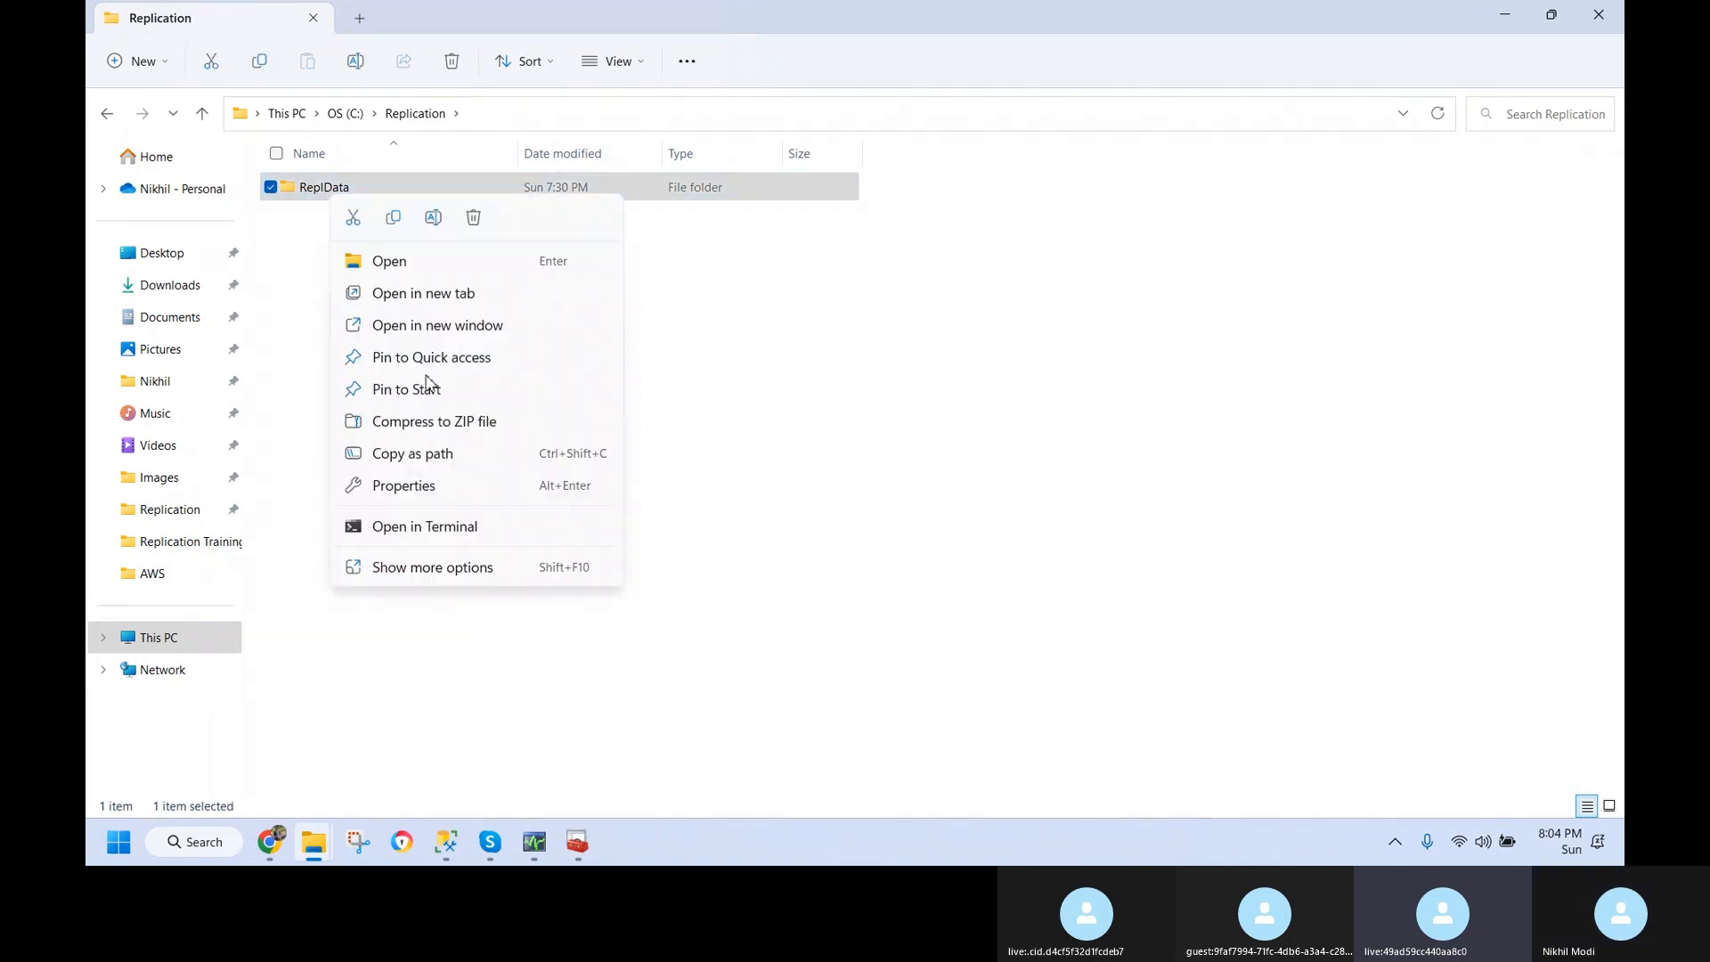
{"action": "left_click", "coordinate": [442, 490]}
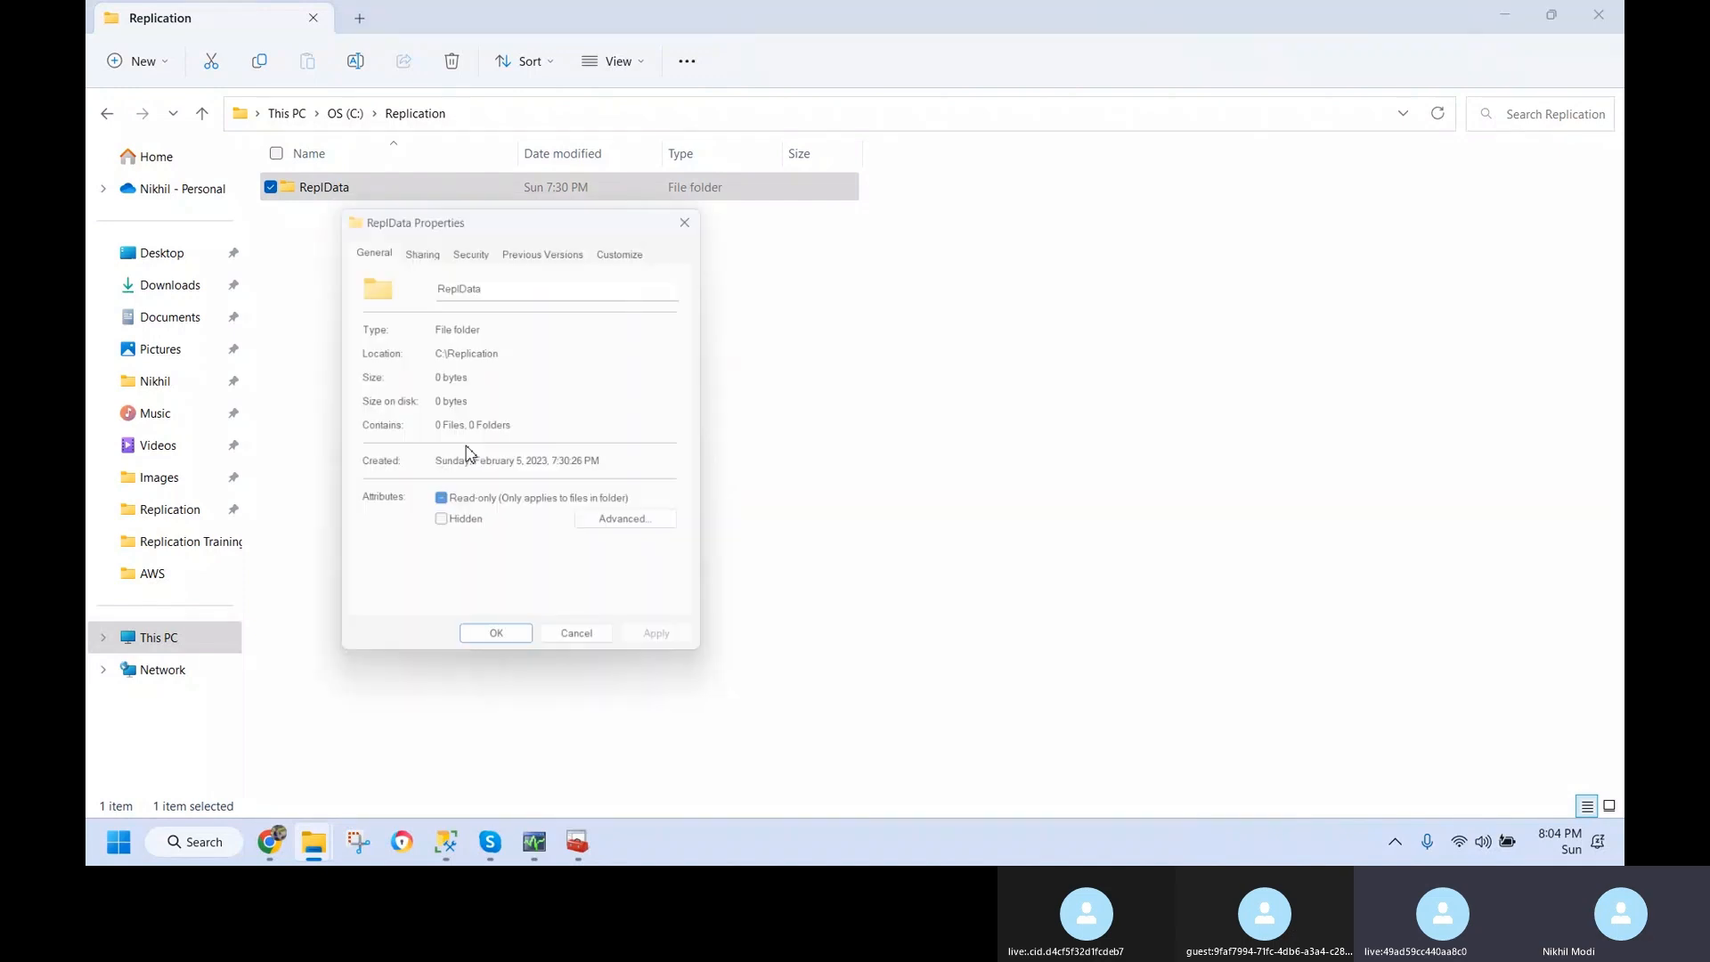
{"action": "left_click", "coordinate": [420, 245]}
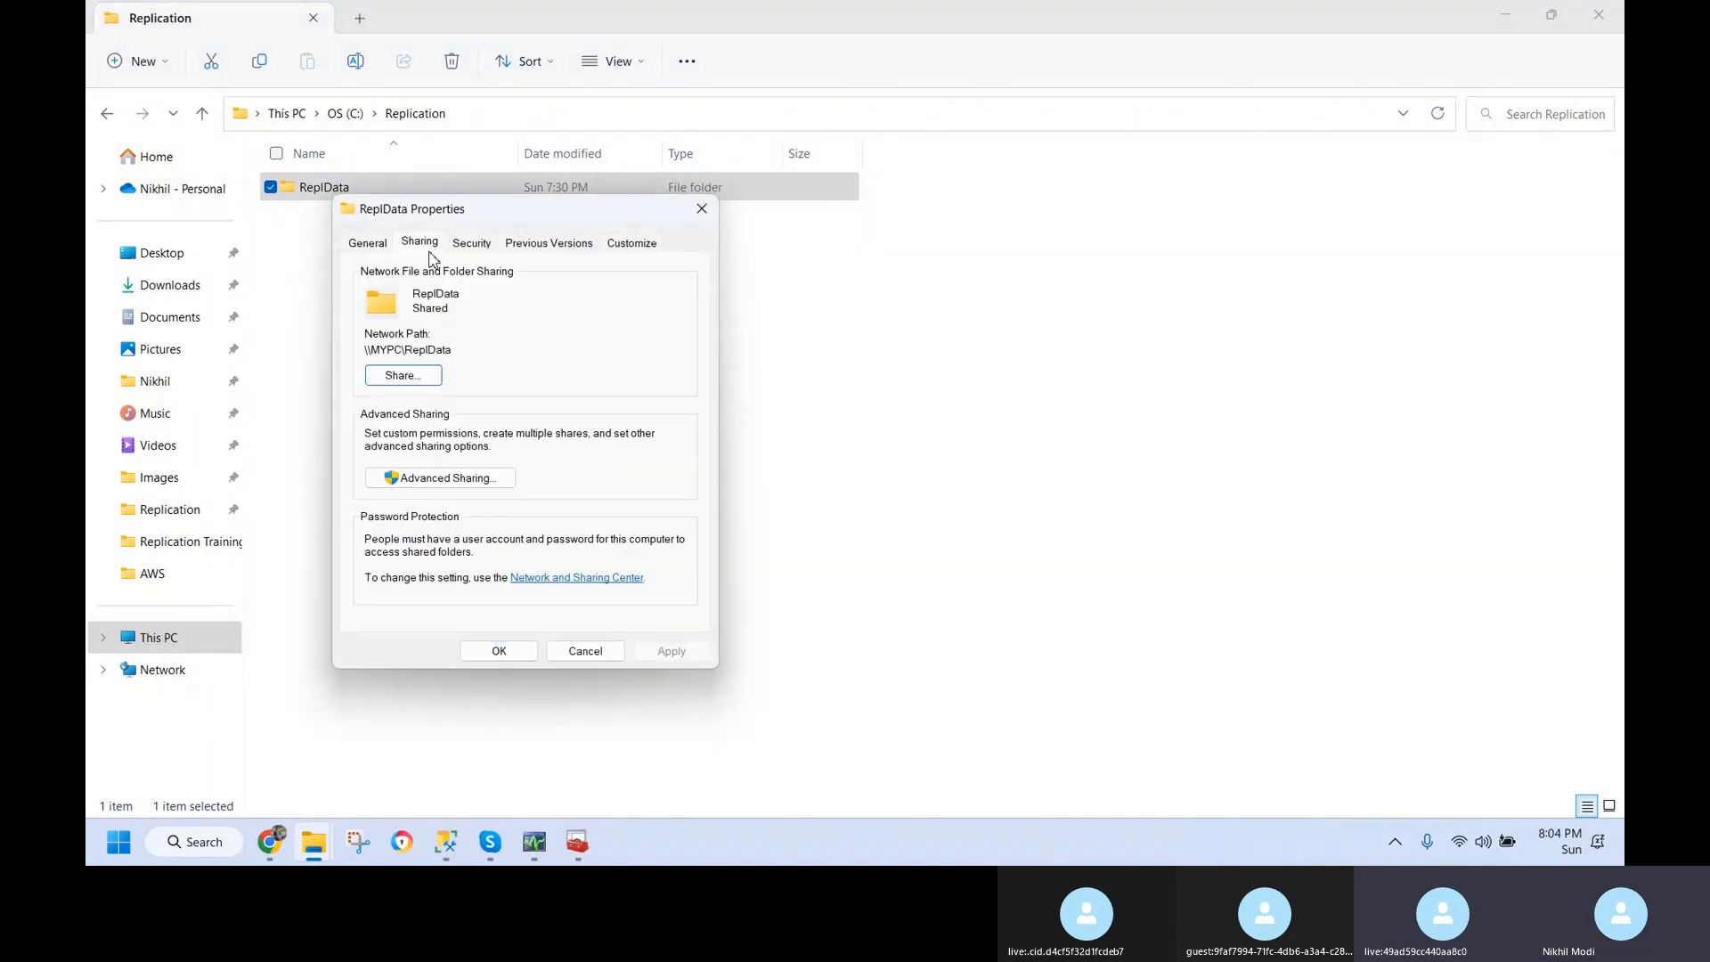
{"action": "left_click", "coordinate": [431, 378]}
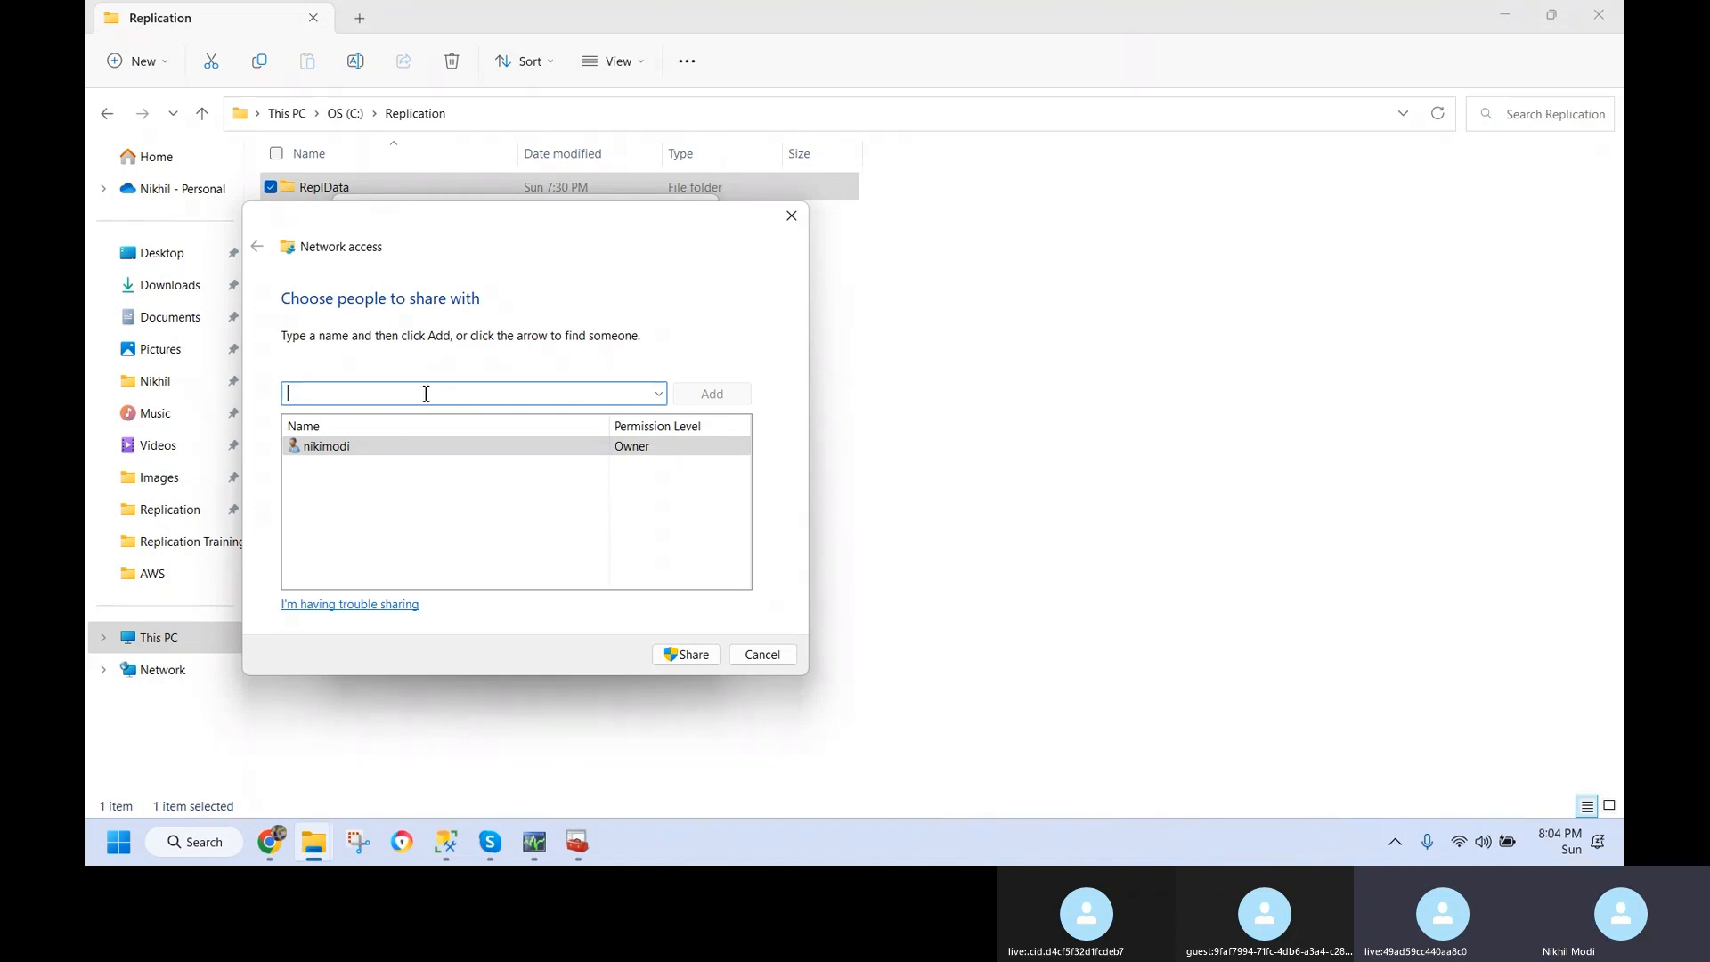
- Share ReplData with NT Service\SQLAgent$DIST01 at Read/Write permission and close the folder's properties
{"action": "type", "text": "NT Service\\SQLAgent$DIST01"}
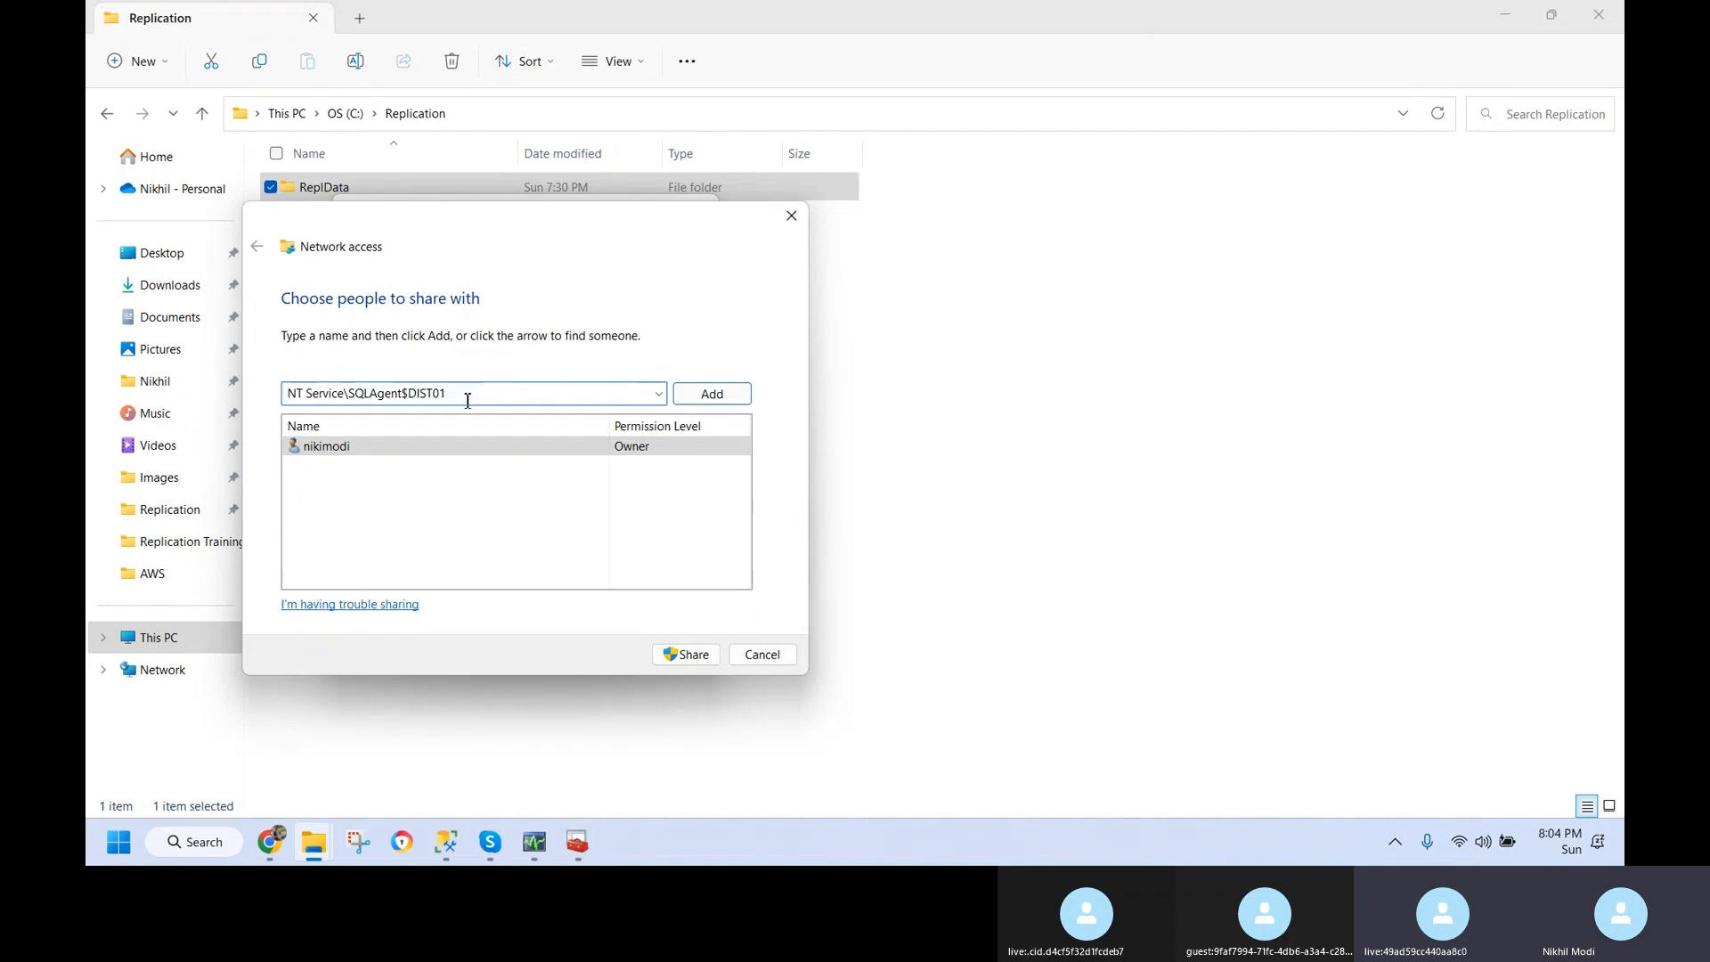
{"action": "left_click", "coordinate": [708, 396]}
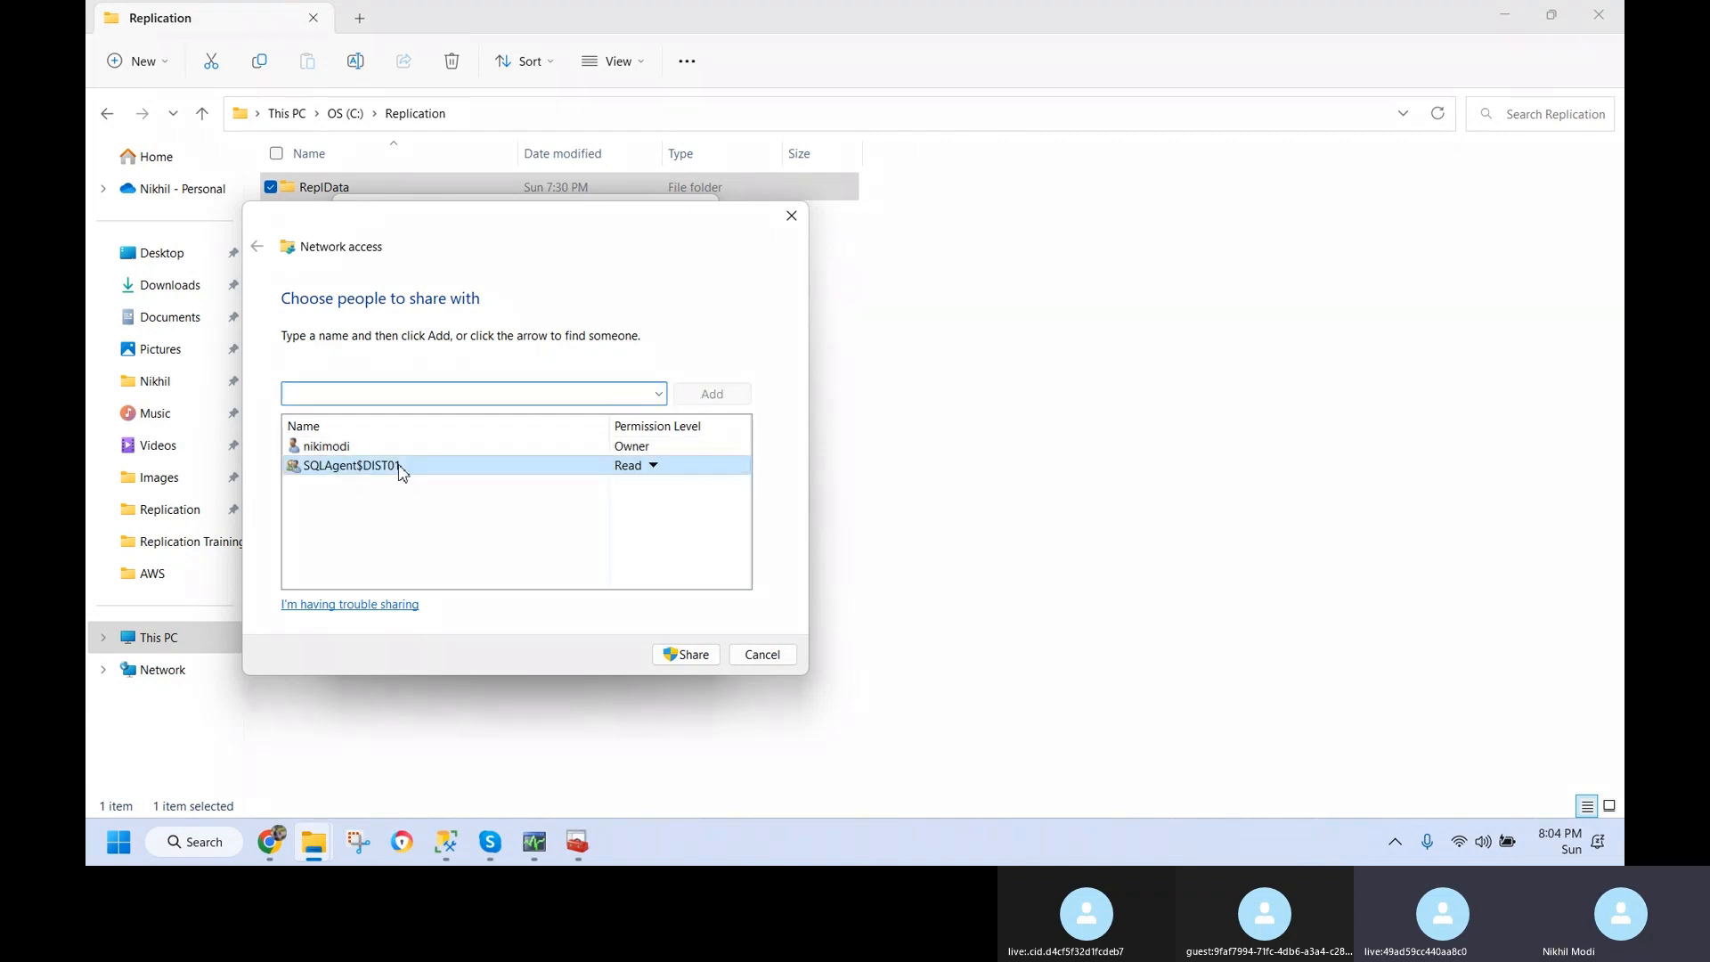
{"action": "left_click", "coordinate": [648, 468]}
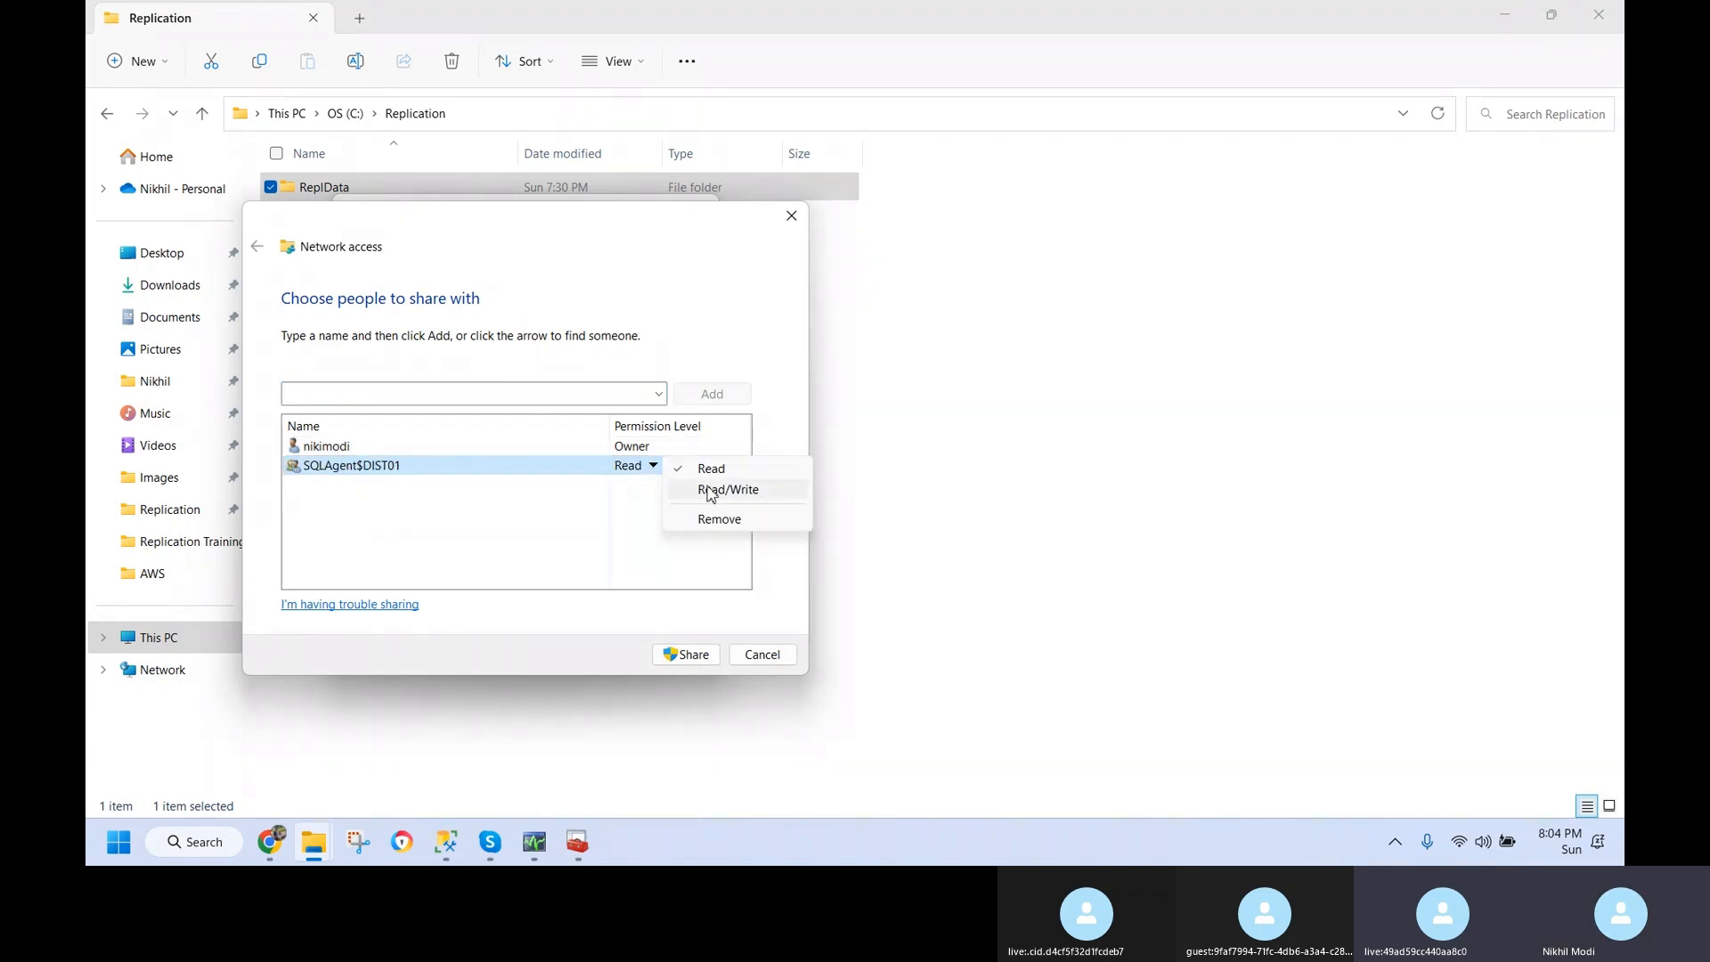
{"action": "left_click", "coordinate": [714, 492]}
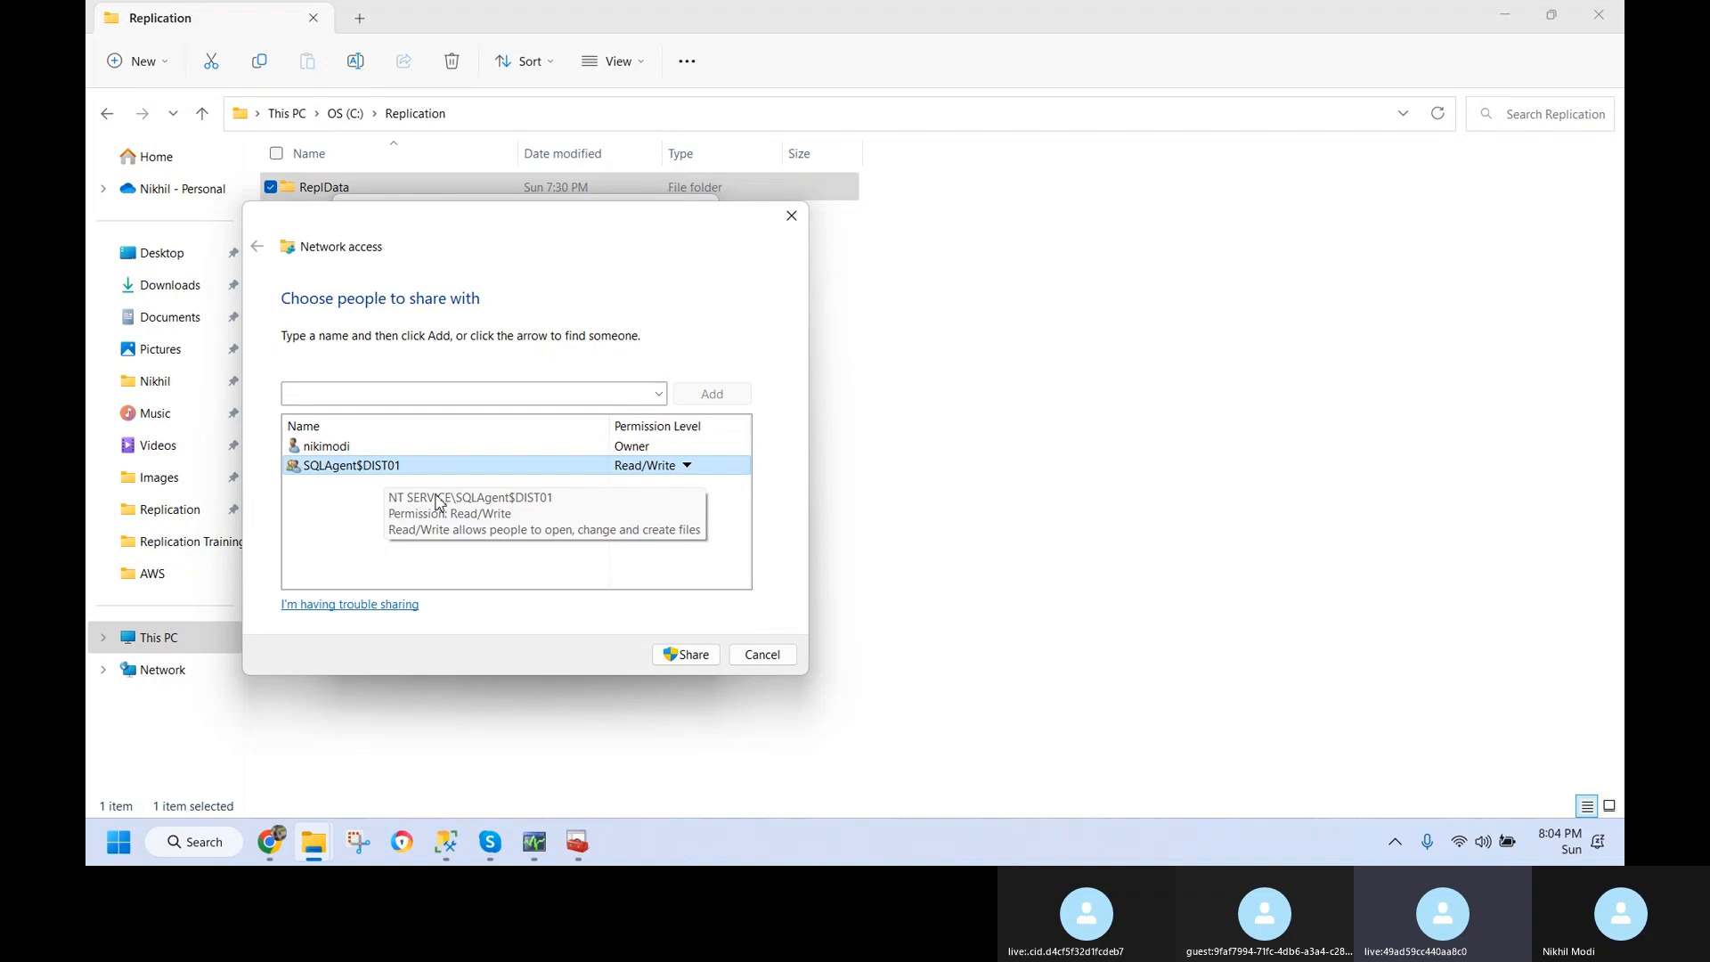
{"action": "left_click", "coordinate": [688, 657]}
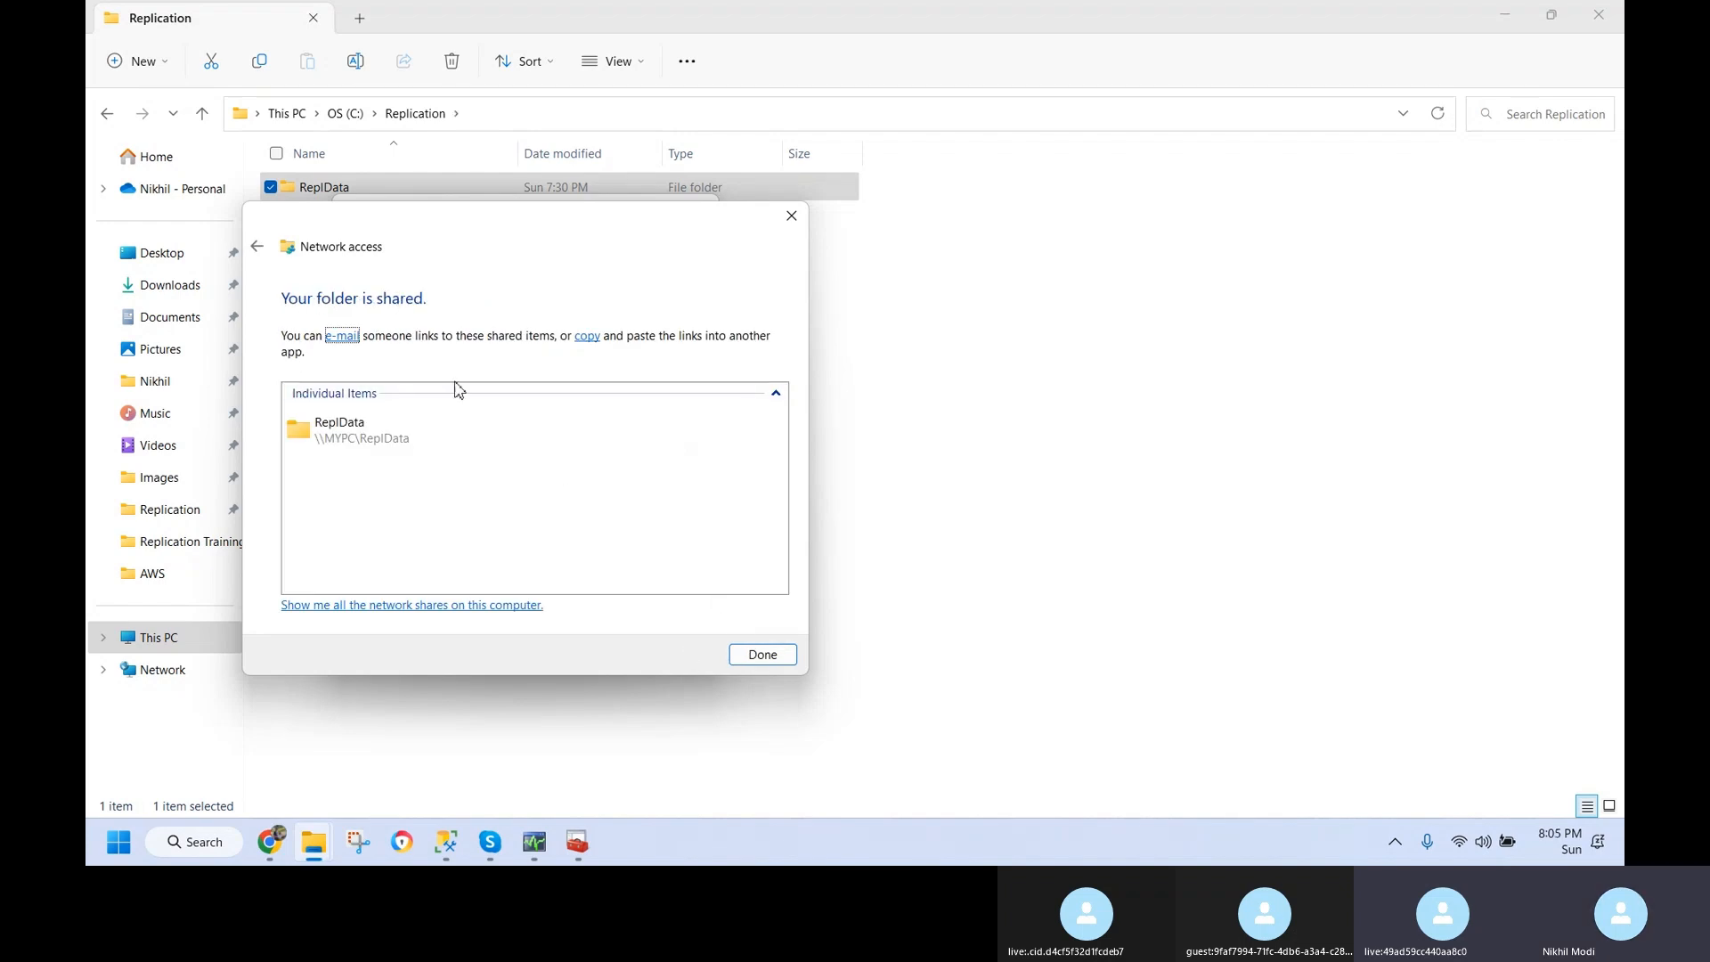
{"action": "left_click", "coordinate": [778, 657]}
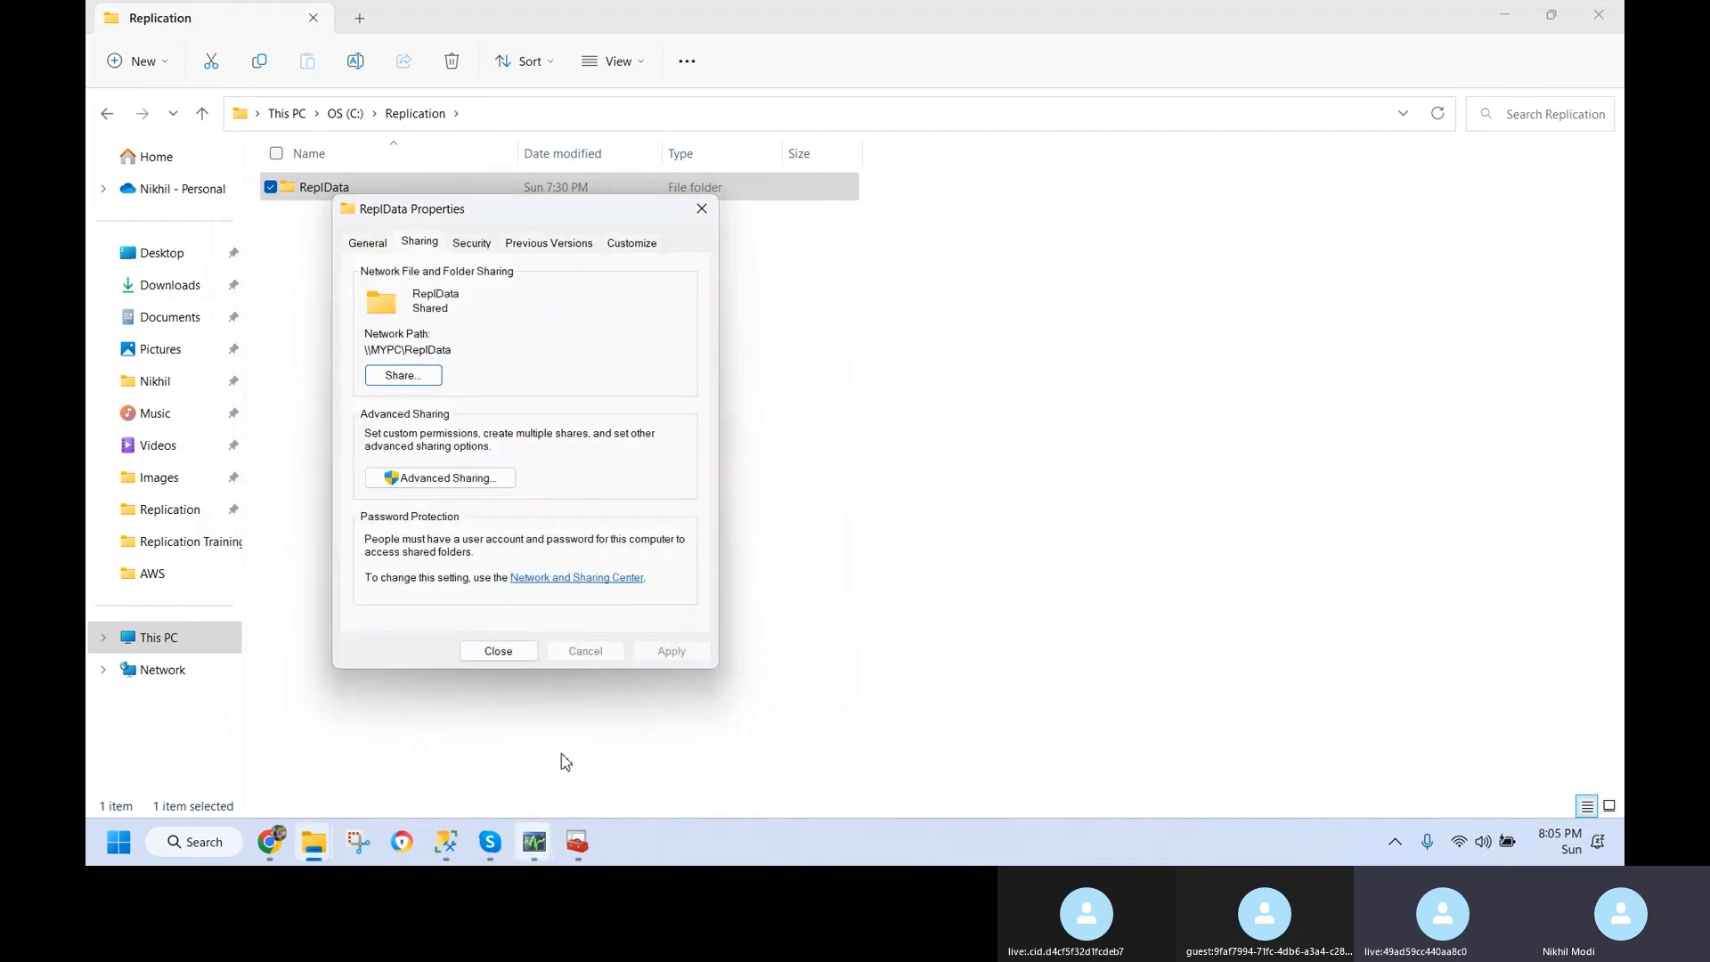
{"action": "left_click", "coordinate": [503, 651]}
- Switch to the Snapshot Agent window of OLTP01_RPT01_Snapshot and start the agent again
{"action": "mouse_move", "coordinate": [564, 829]}
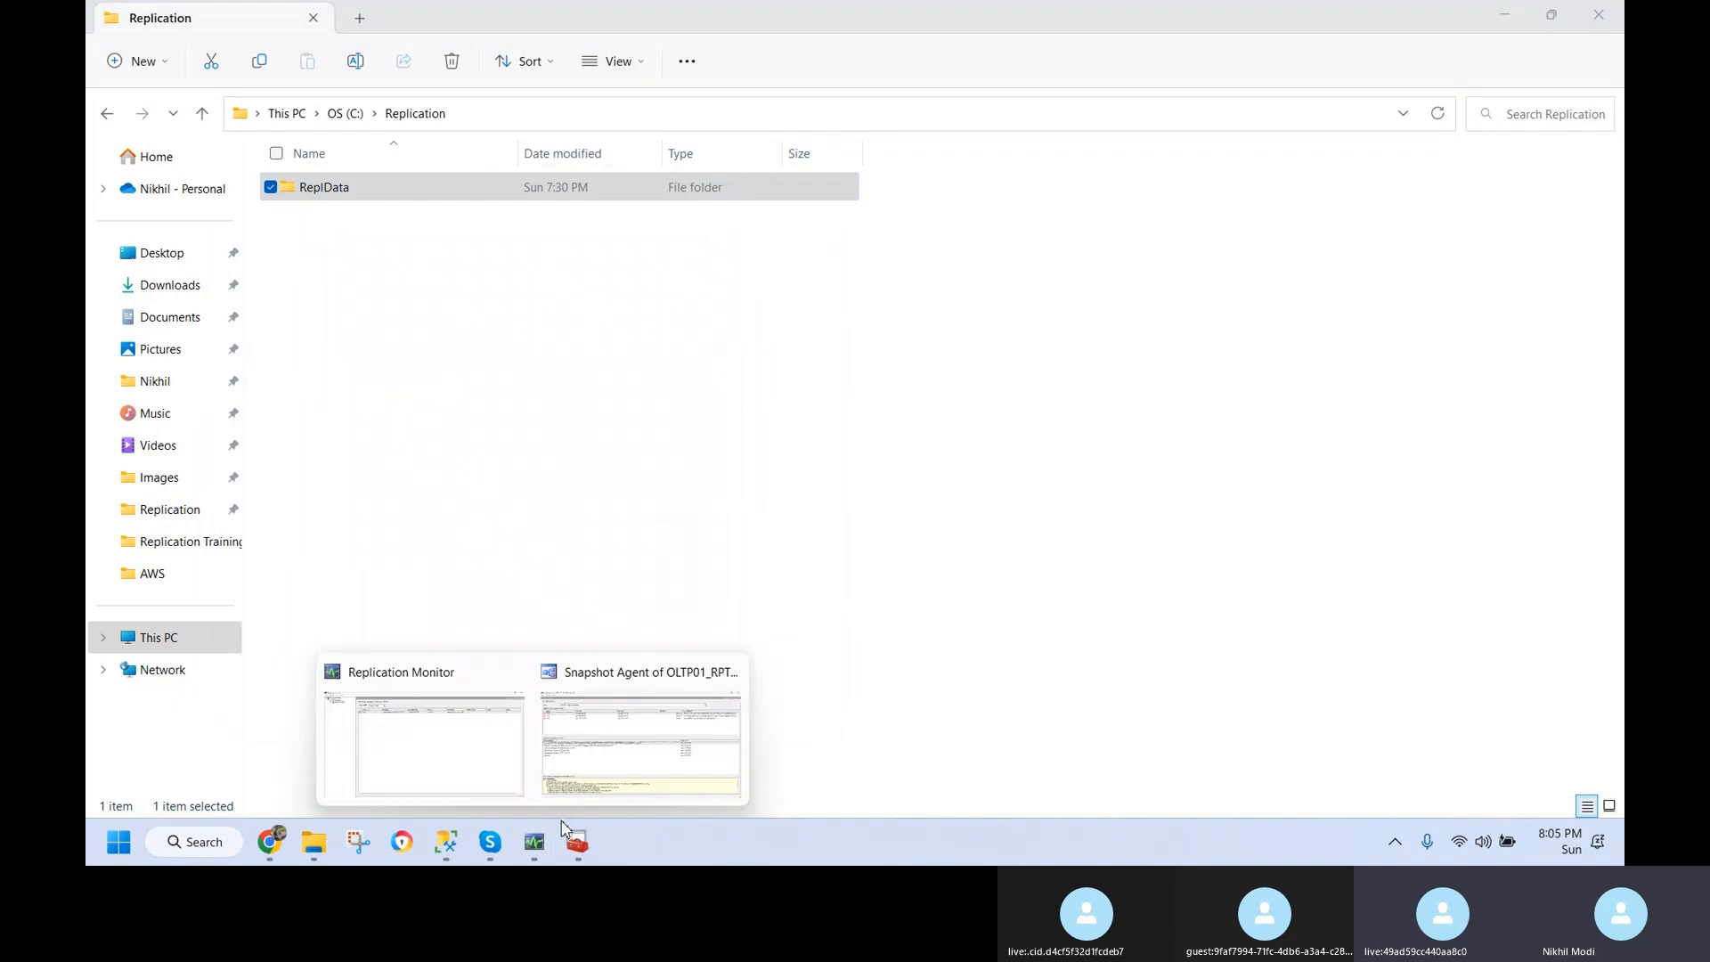
{"action": "left_click", "coordinate": [641, 778]}
{"action": "left_click", "coordinate": [136, 36]}
{"action": "left_click", "coordinate": [152, 57]}
- Refresh the Snapshot Agent history and turn on Auto Refresh
{"action": "left_click", "coordinate": [147, 35]}
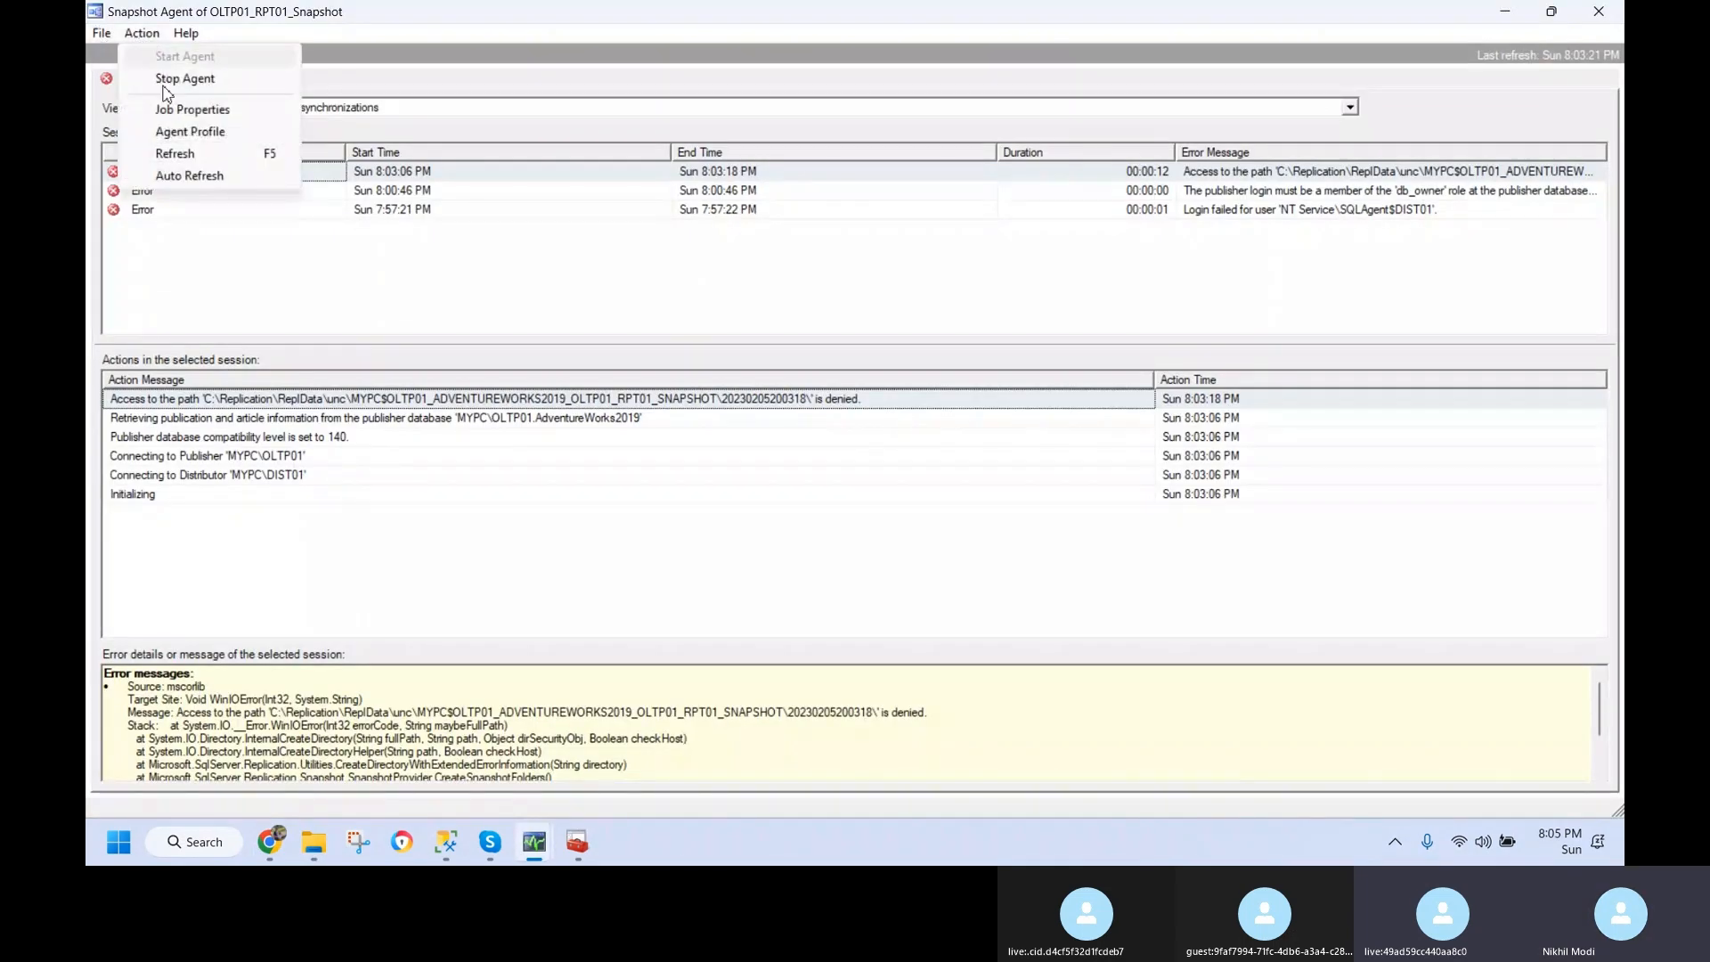
{"action": "left_click", "coordinate": [169, 153]}
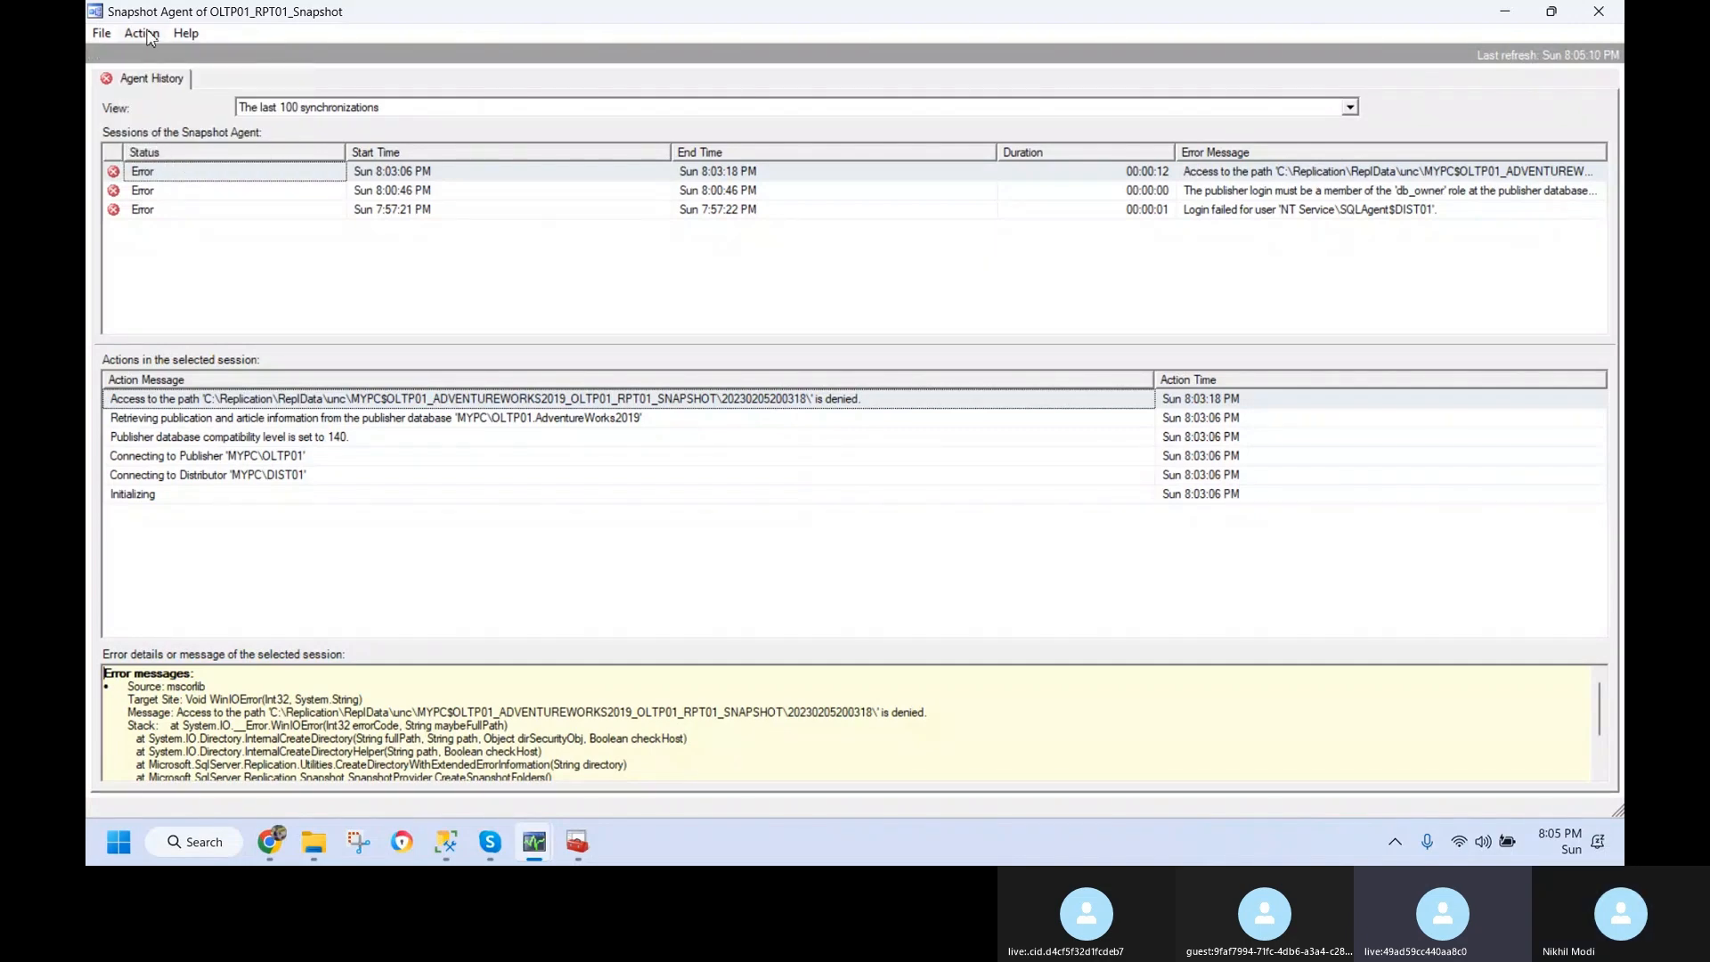
{"action": "left_click", "coordinate": [142, 34]}
{"action": "left_click", "coordinate": [185, 180]}
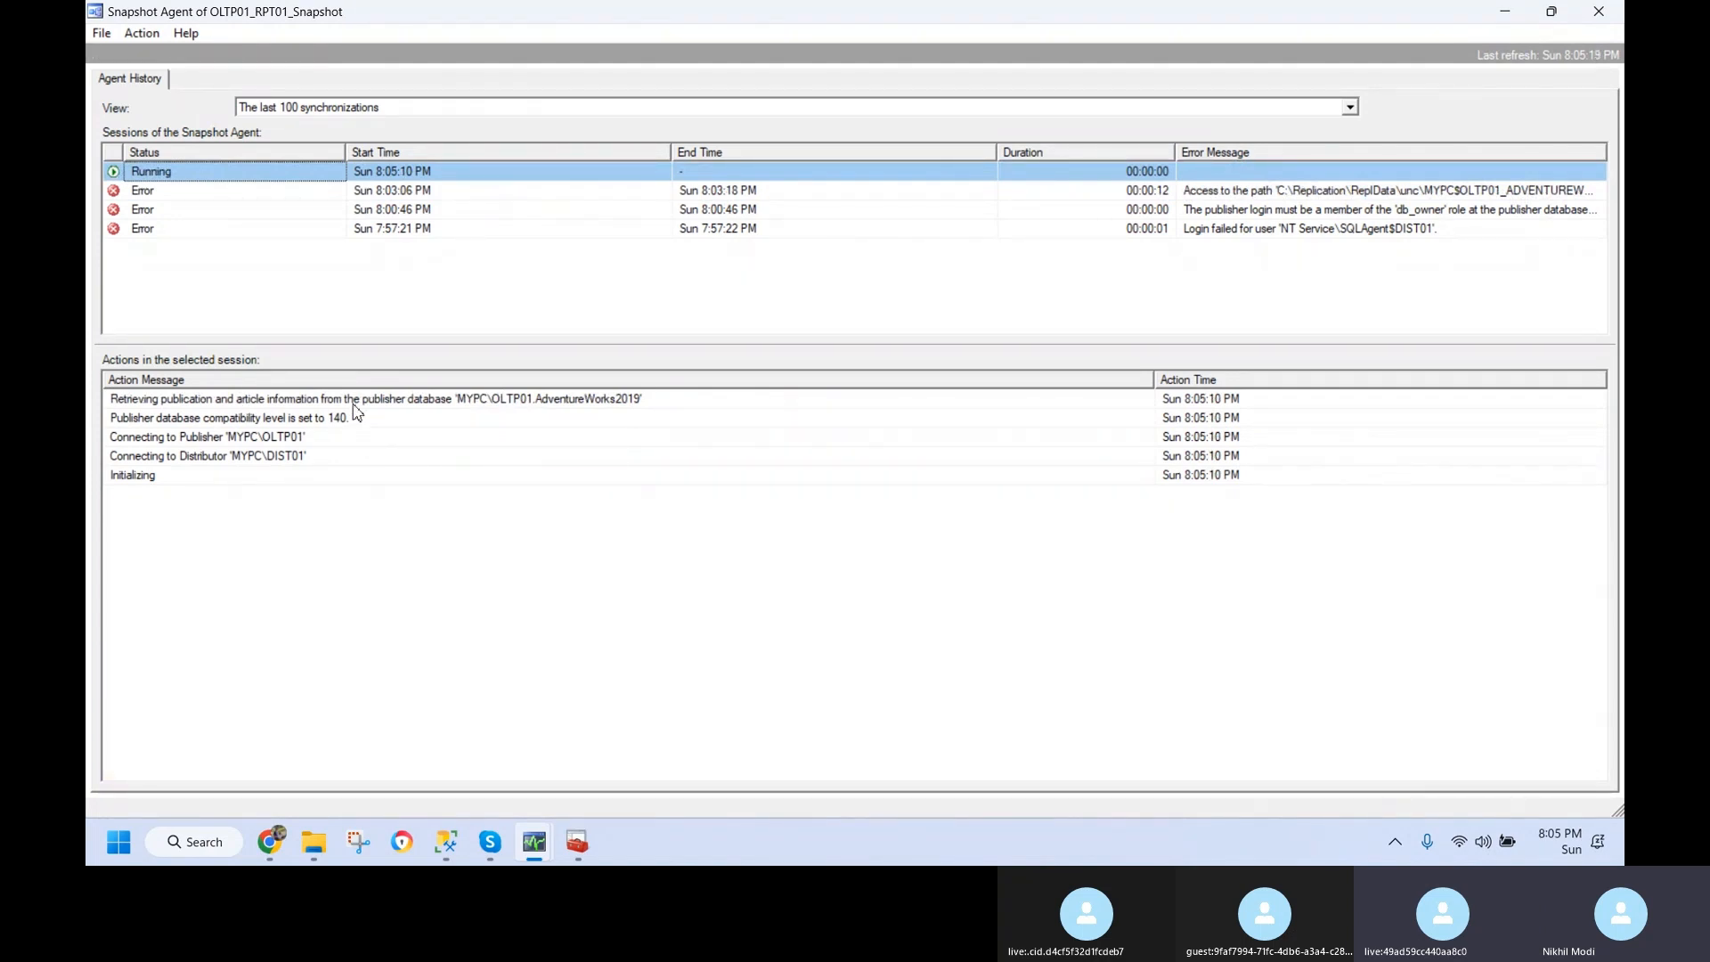
- Follow the newest session's action messages for the Address article until the Snapshot Agent finishes
{"action": "left_click", "coordinate": [354, 406]}
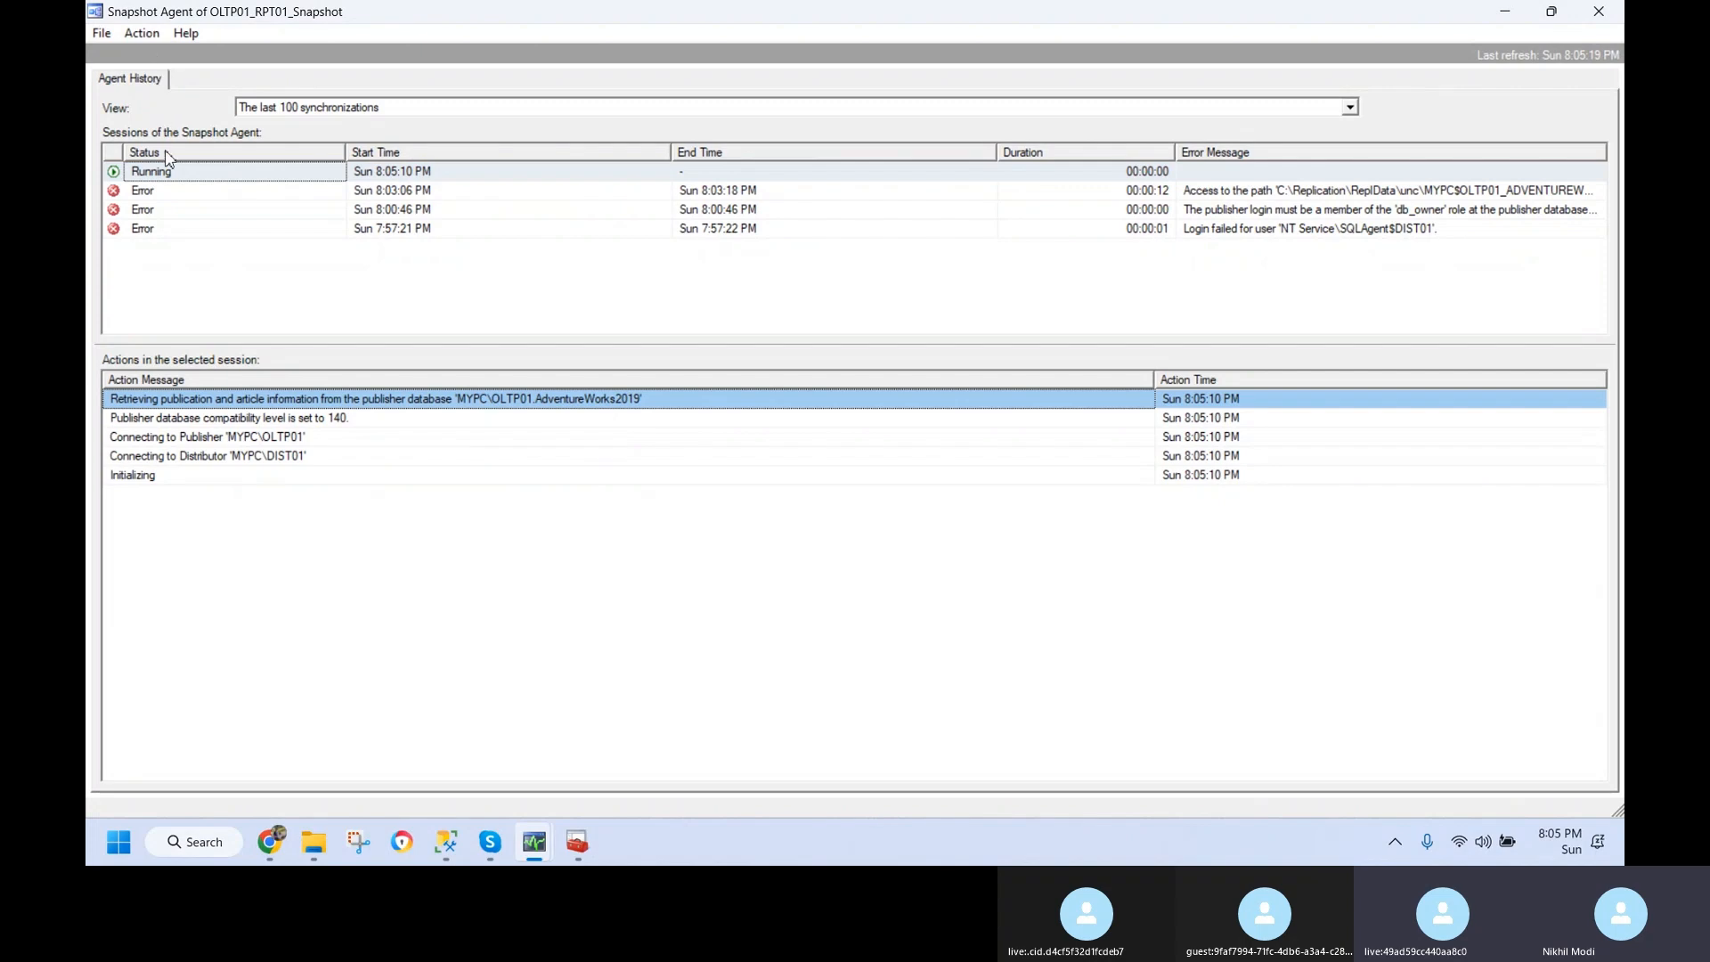
{"action": "left_click", "coordinate": [261, 420]}
{"action": "left_click", "coordinate": [269, 403]}
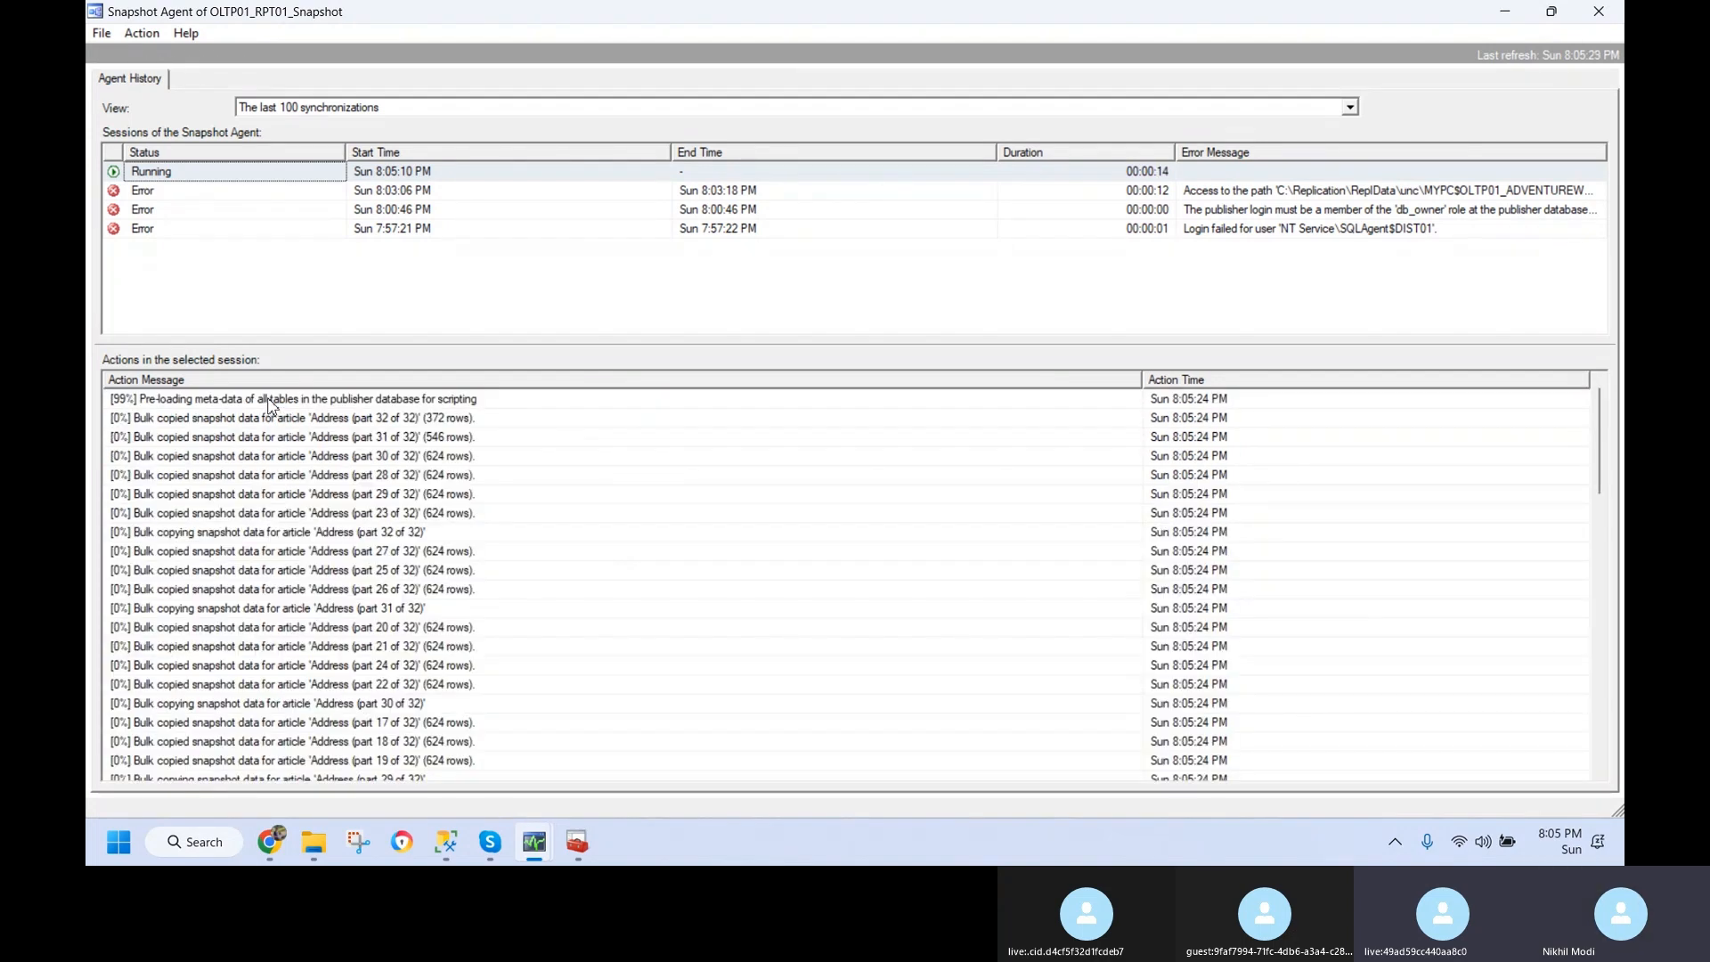
{"action": "left_click", "coordinate": [297, 534]}
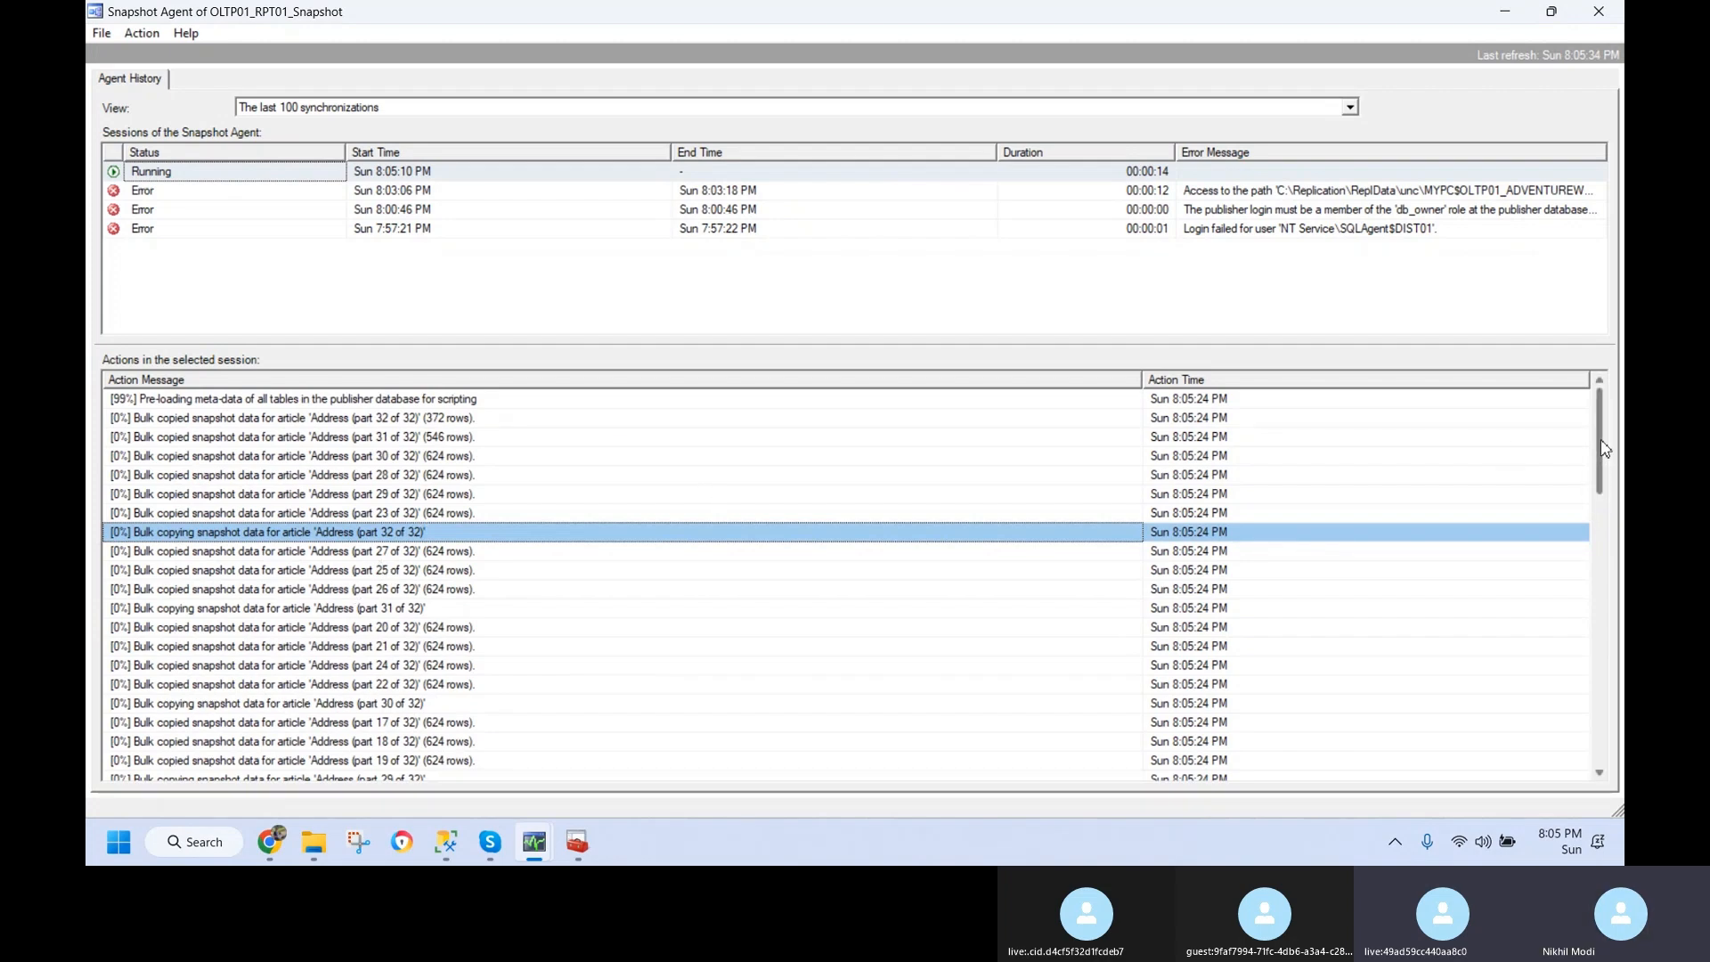
{"action": "left_click", "coordinate": [143, 33]}
{"action": "left_click", "coordinate": [458, 512]}
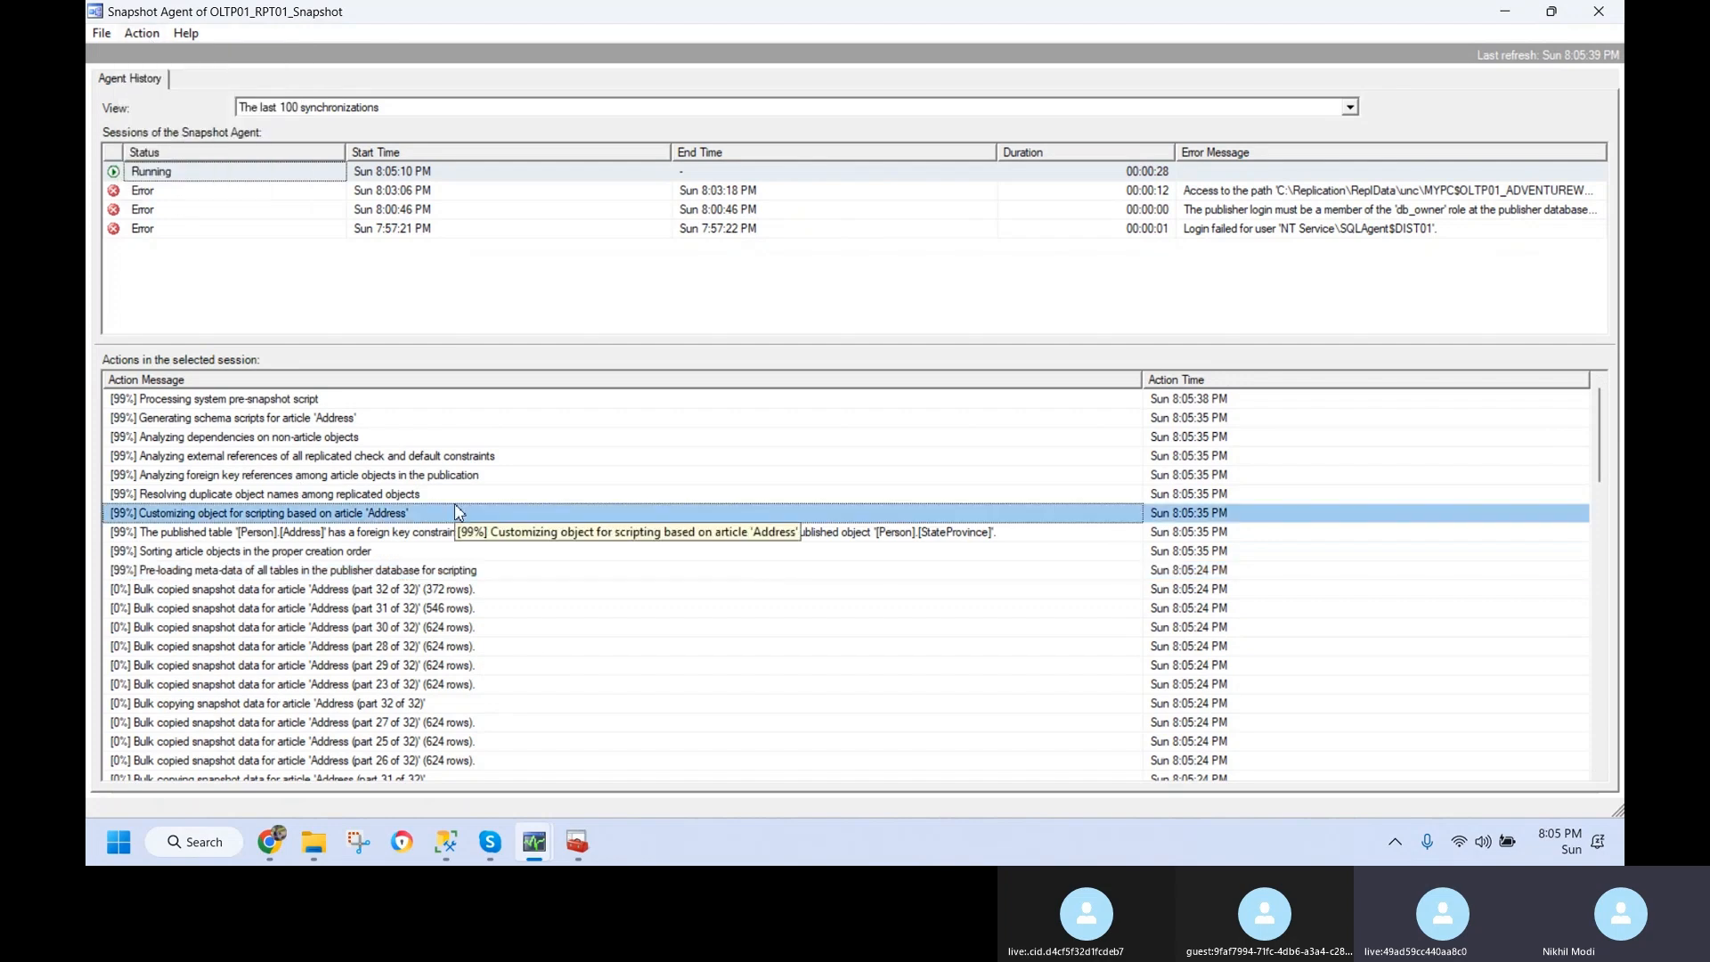
{"action": "left_click", "coordinate": [371, 401]}
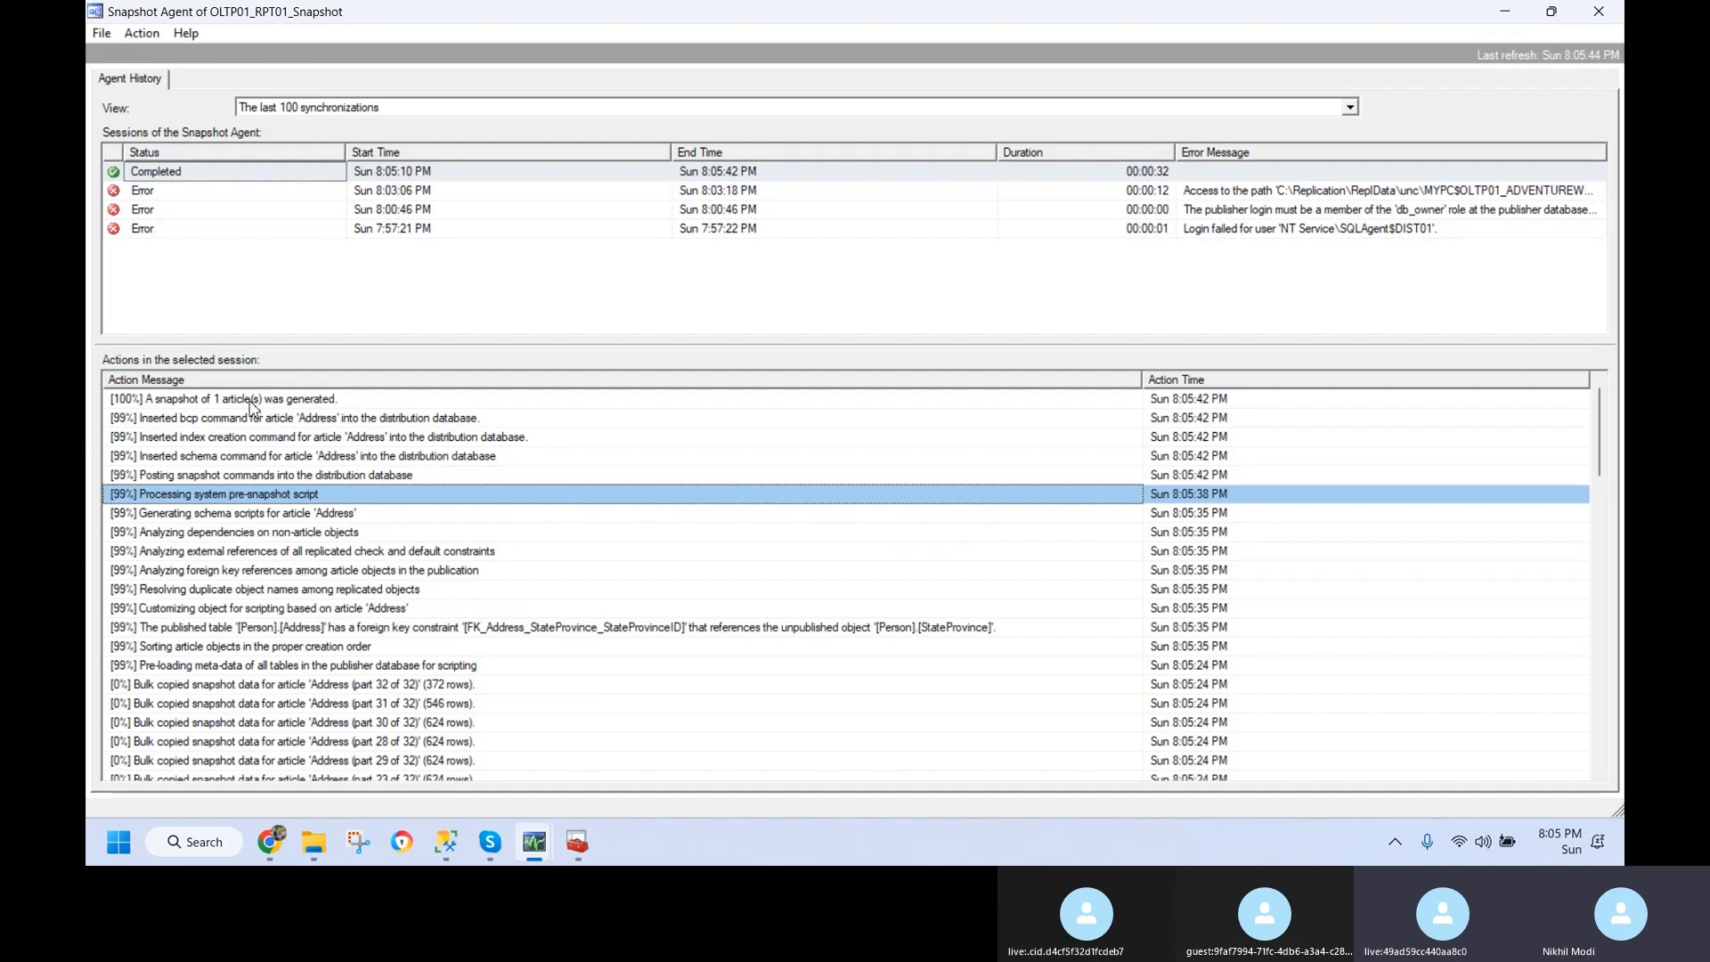
{"action": "left_click", "coordinate": [251, 402]}
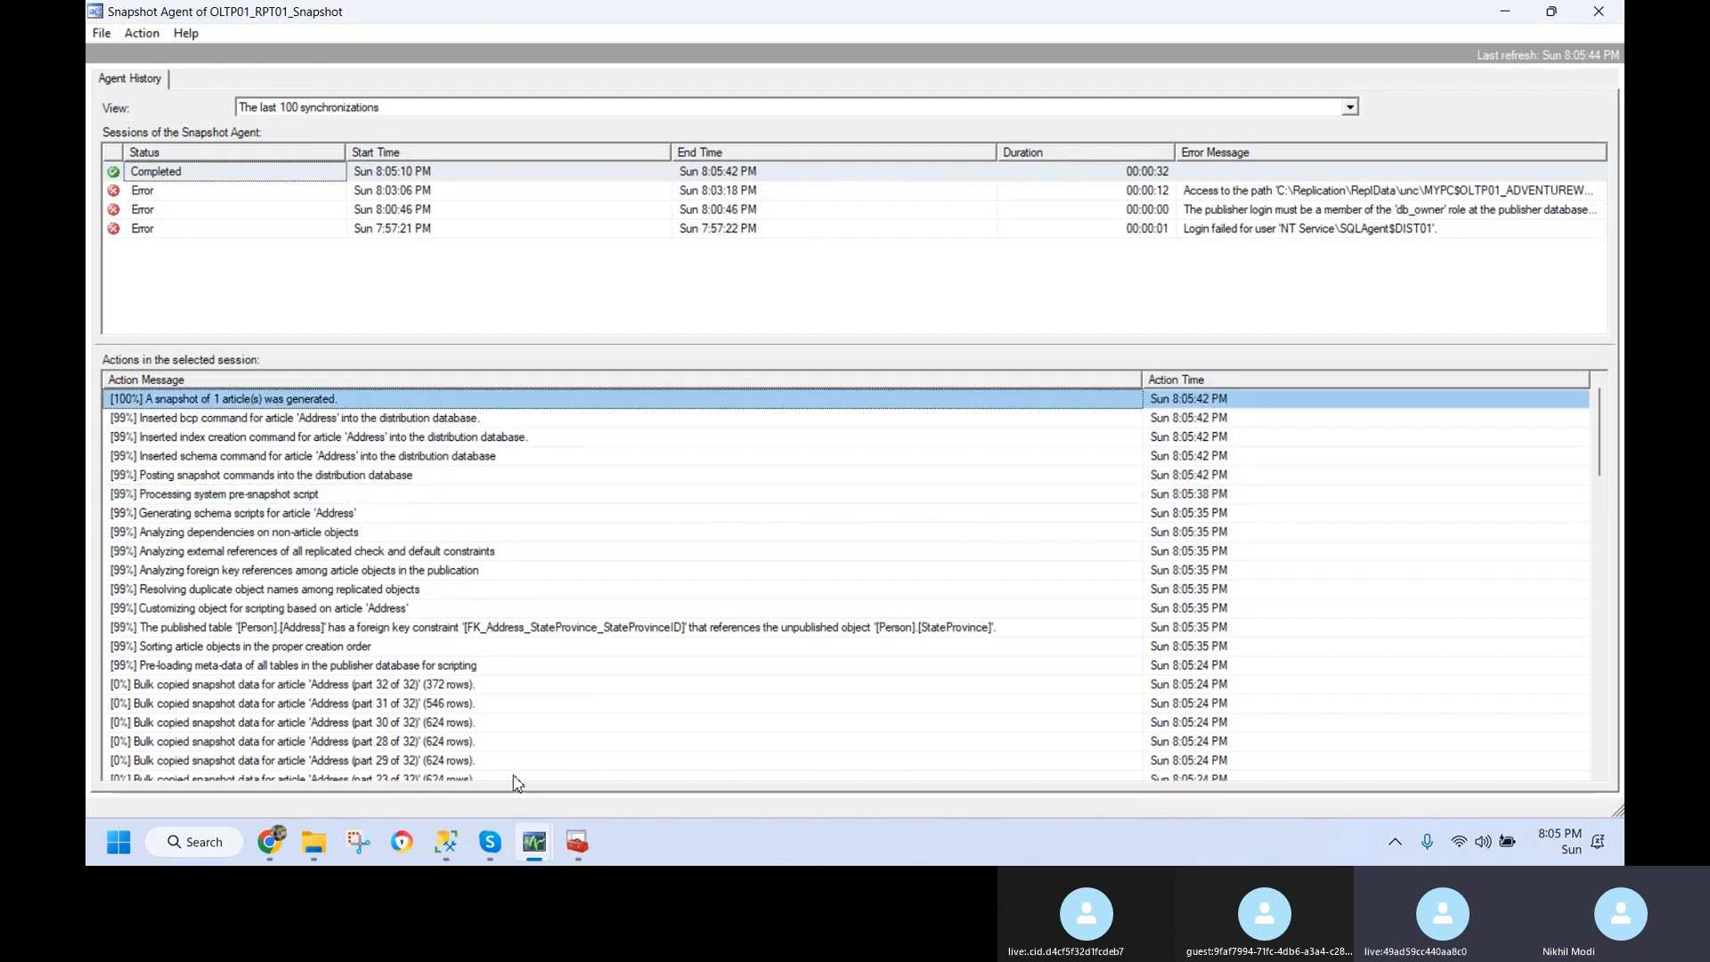
{"action": "mouse_move", "coordinate": [314, 842]}
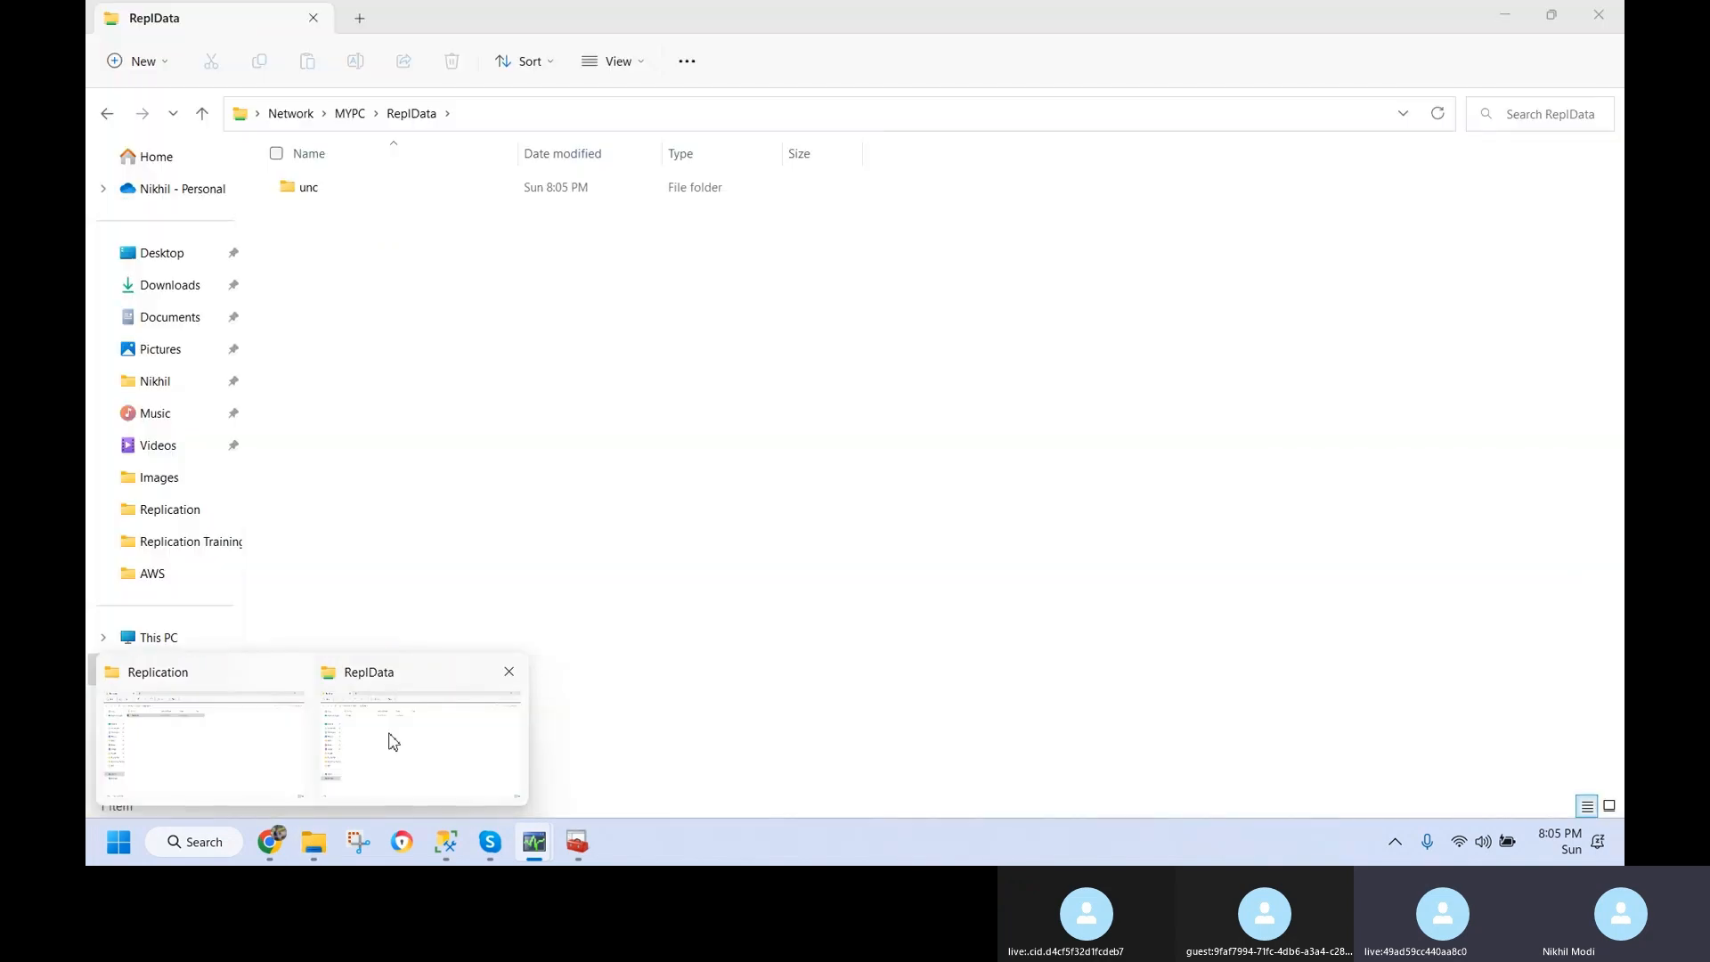
{"action": "left_click", "coordinate": [393, 741]}
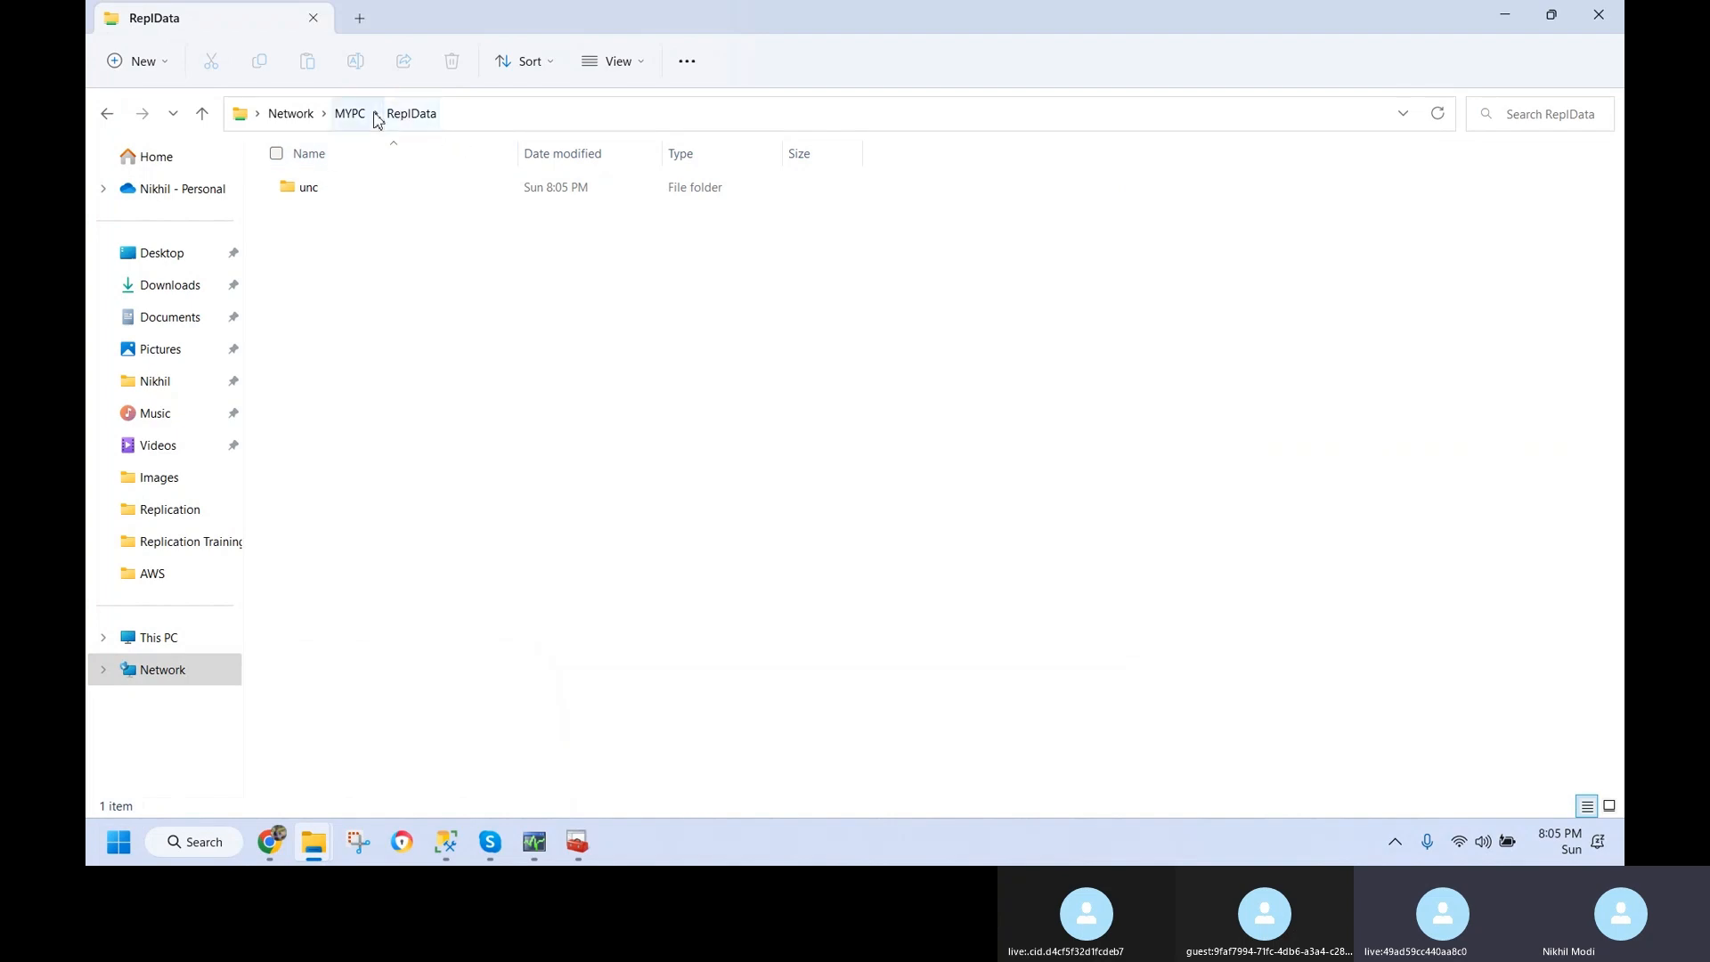
{"action": "double_click", "coordinate": [331, 190]}
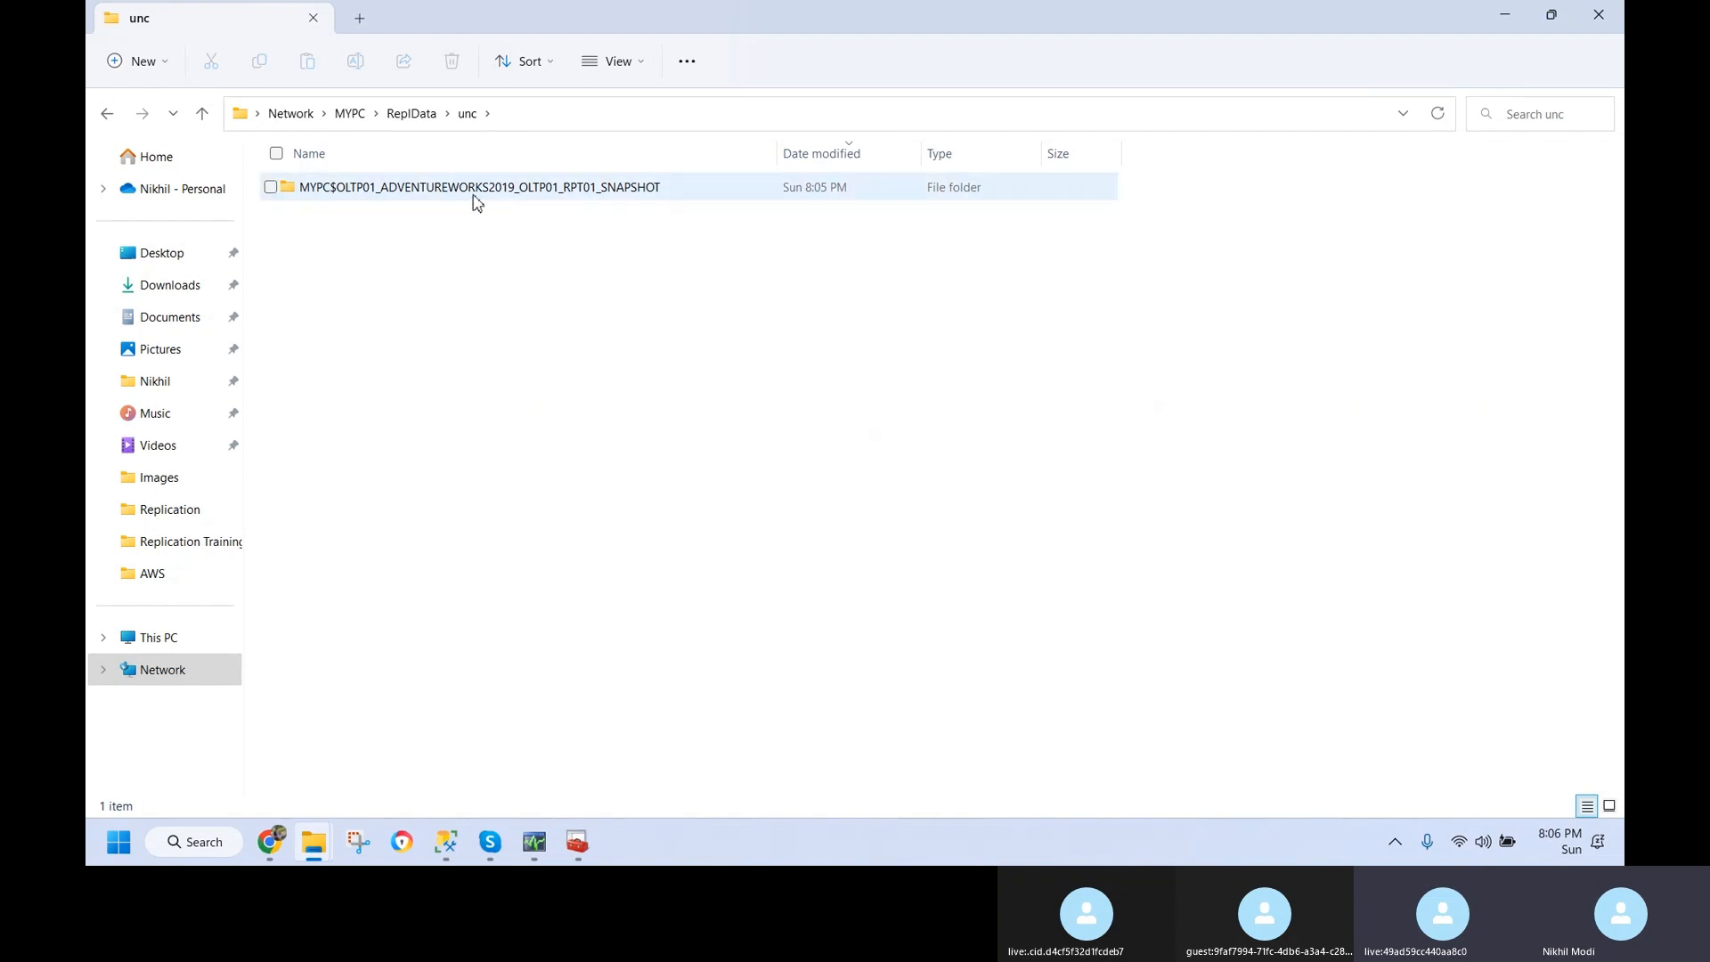
{"action": "double_click", "coordinate": [553, 189]}
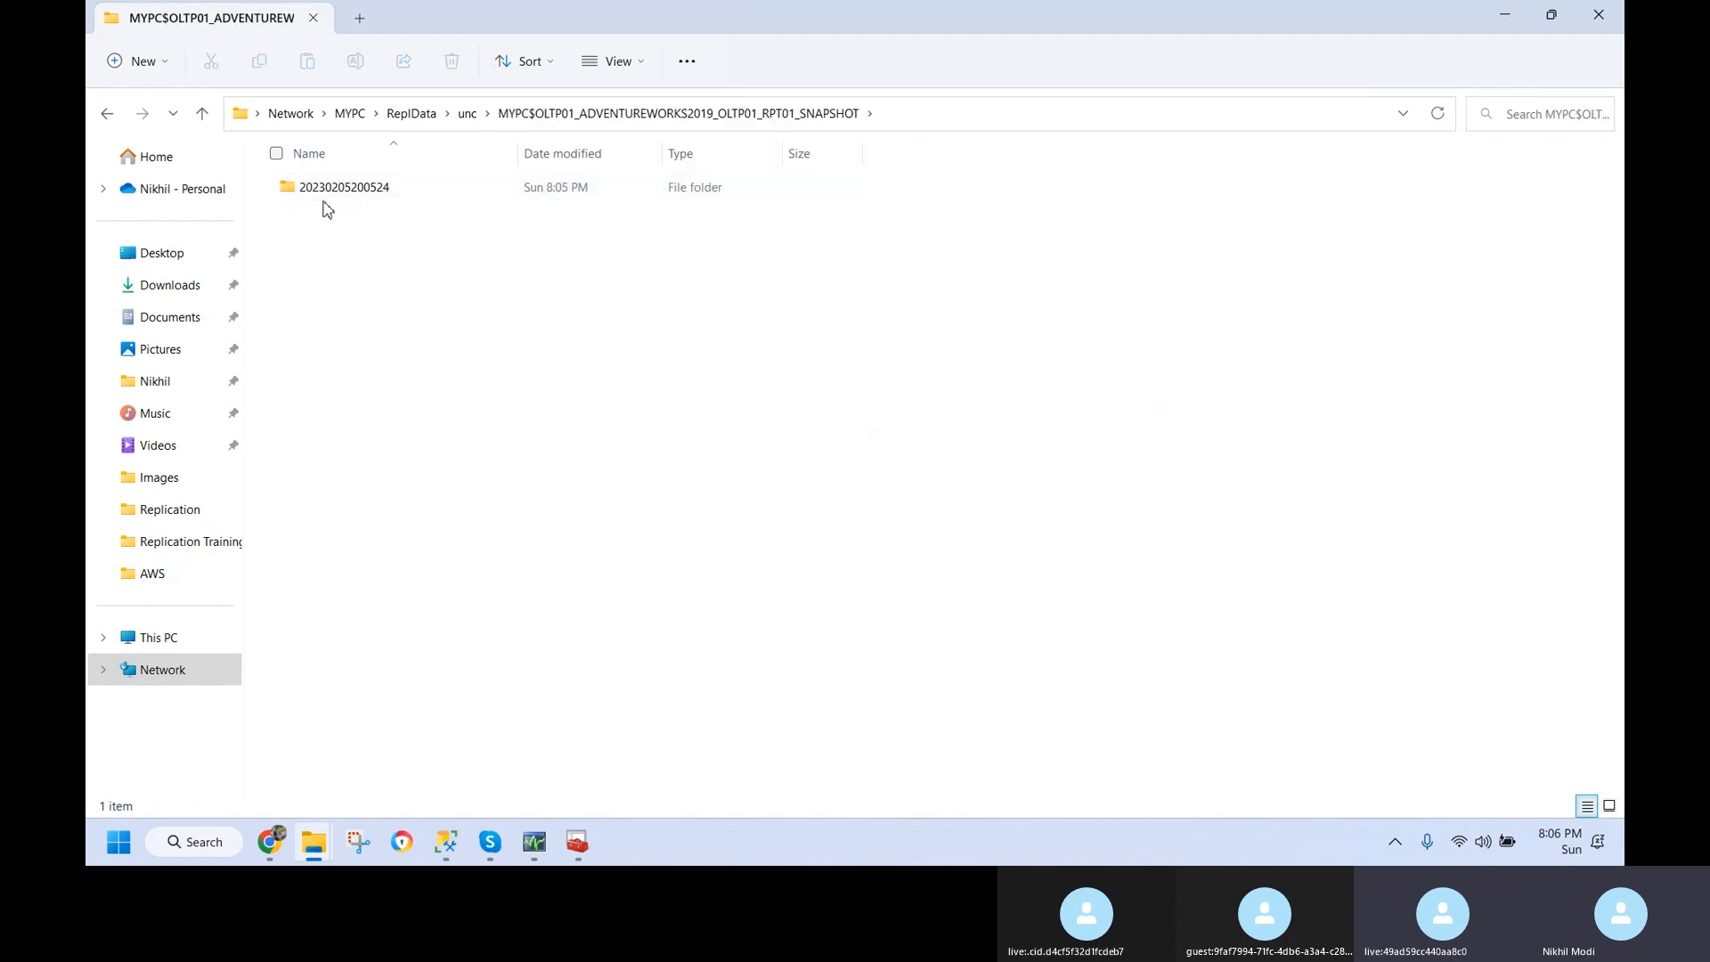
{"action": "left_click", "coordinate": [373, 193]}
{"action": "double_click", "coordinate": [373, 193]}
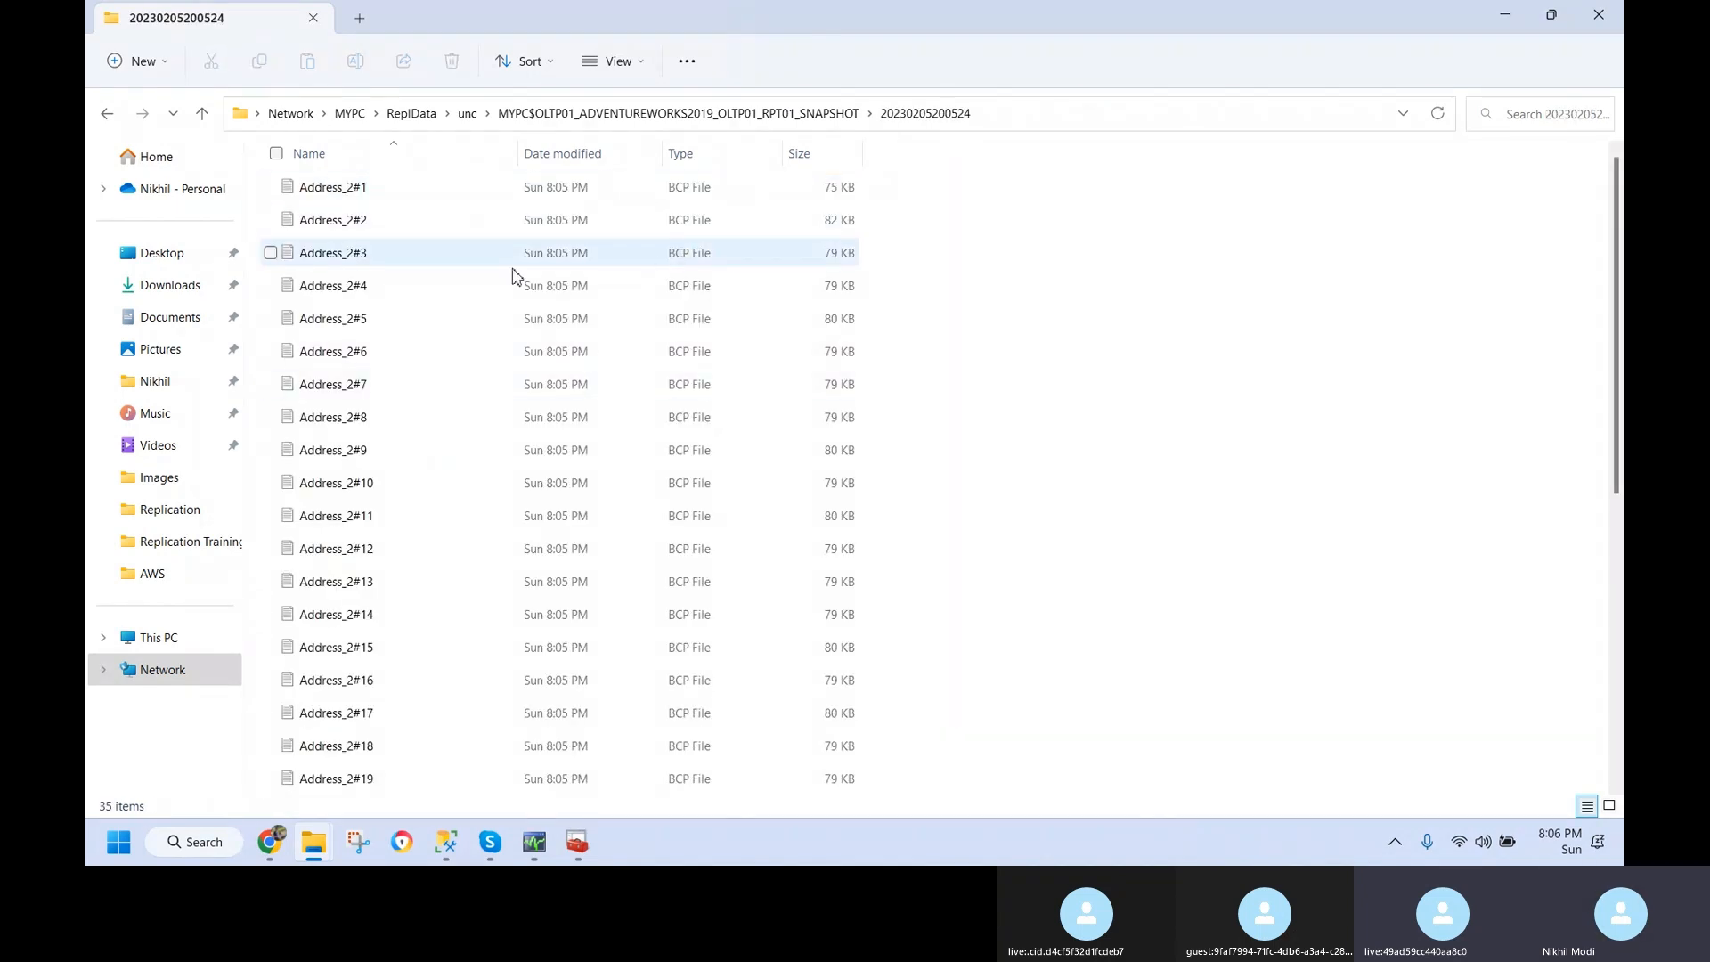
- Open the Address_2#5 BCP file in Notepad, examine its bulk-copied address data, and close it
{"action": "left_click", "coordinate": [366, 196]}
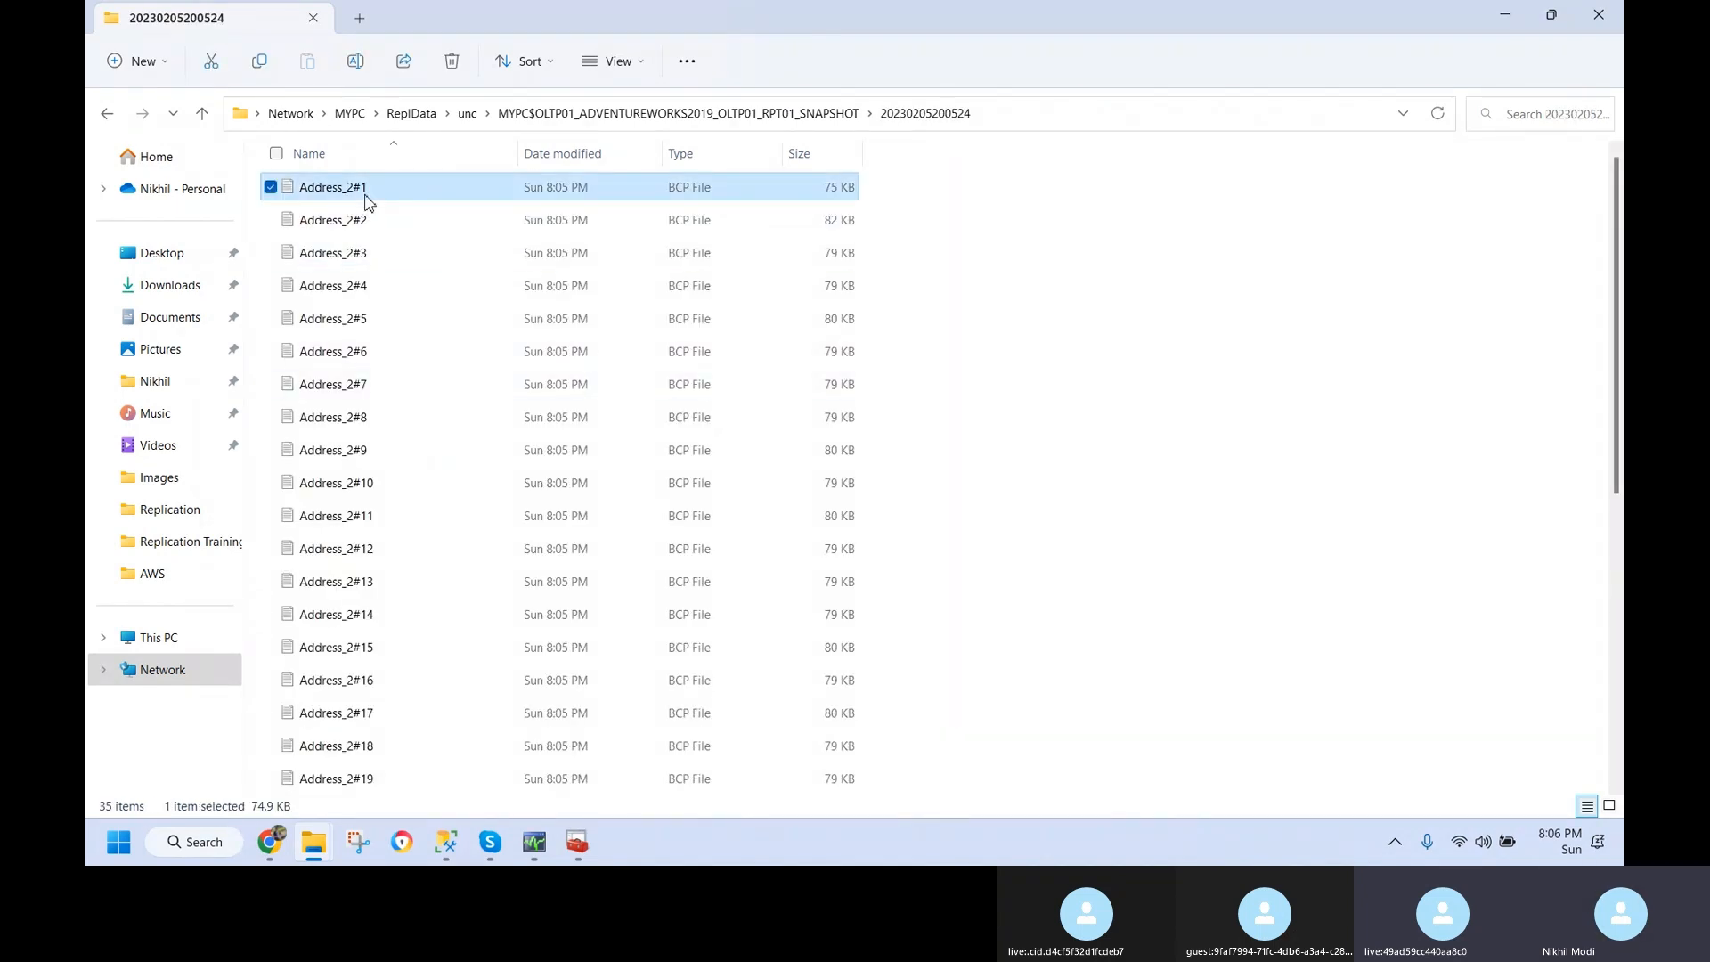
{"action": "left_click", "coordinate": [354, 315]}
{"action": "left_click", "coordinate": [361, 434]}
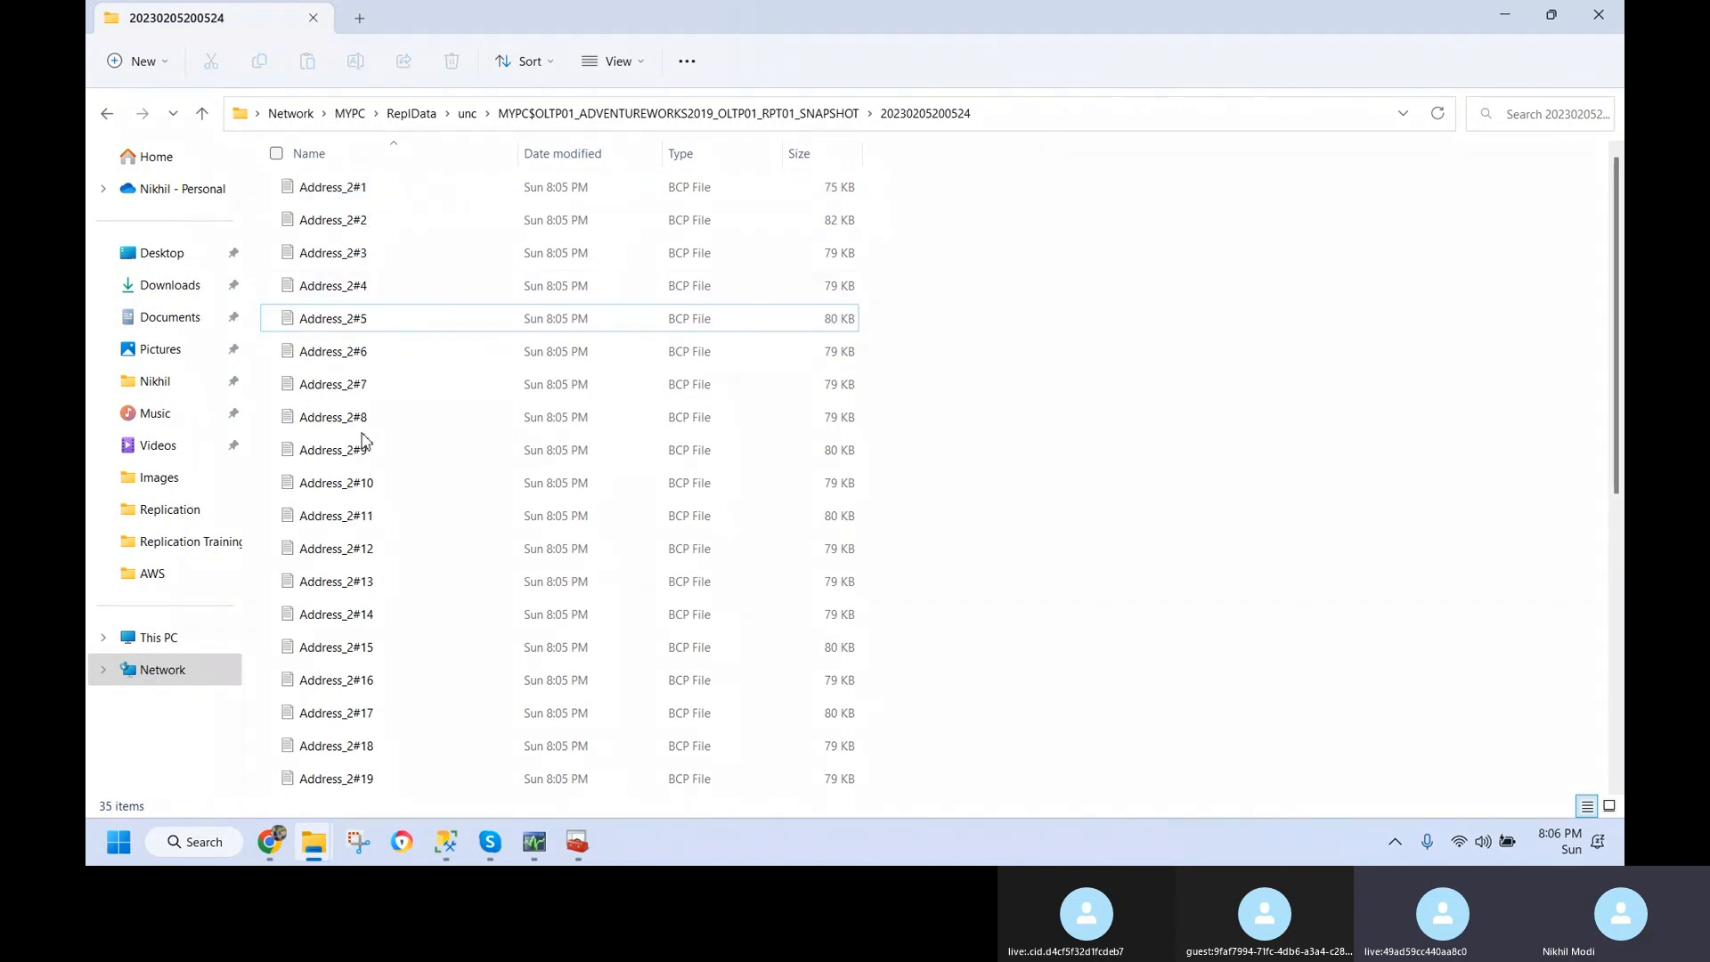
{"action": "left_click", "coordinate": [362, 326]}
{"action": "double_click", "coordinate": [362, 326]}
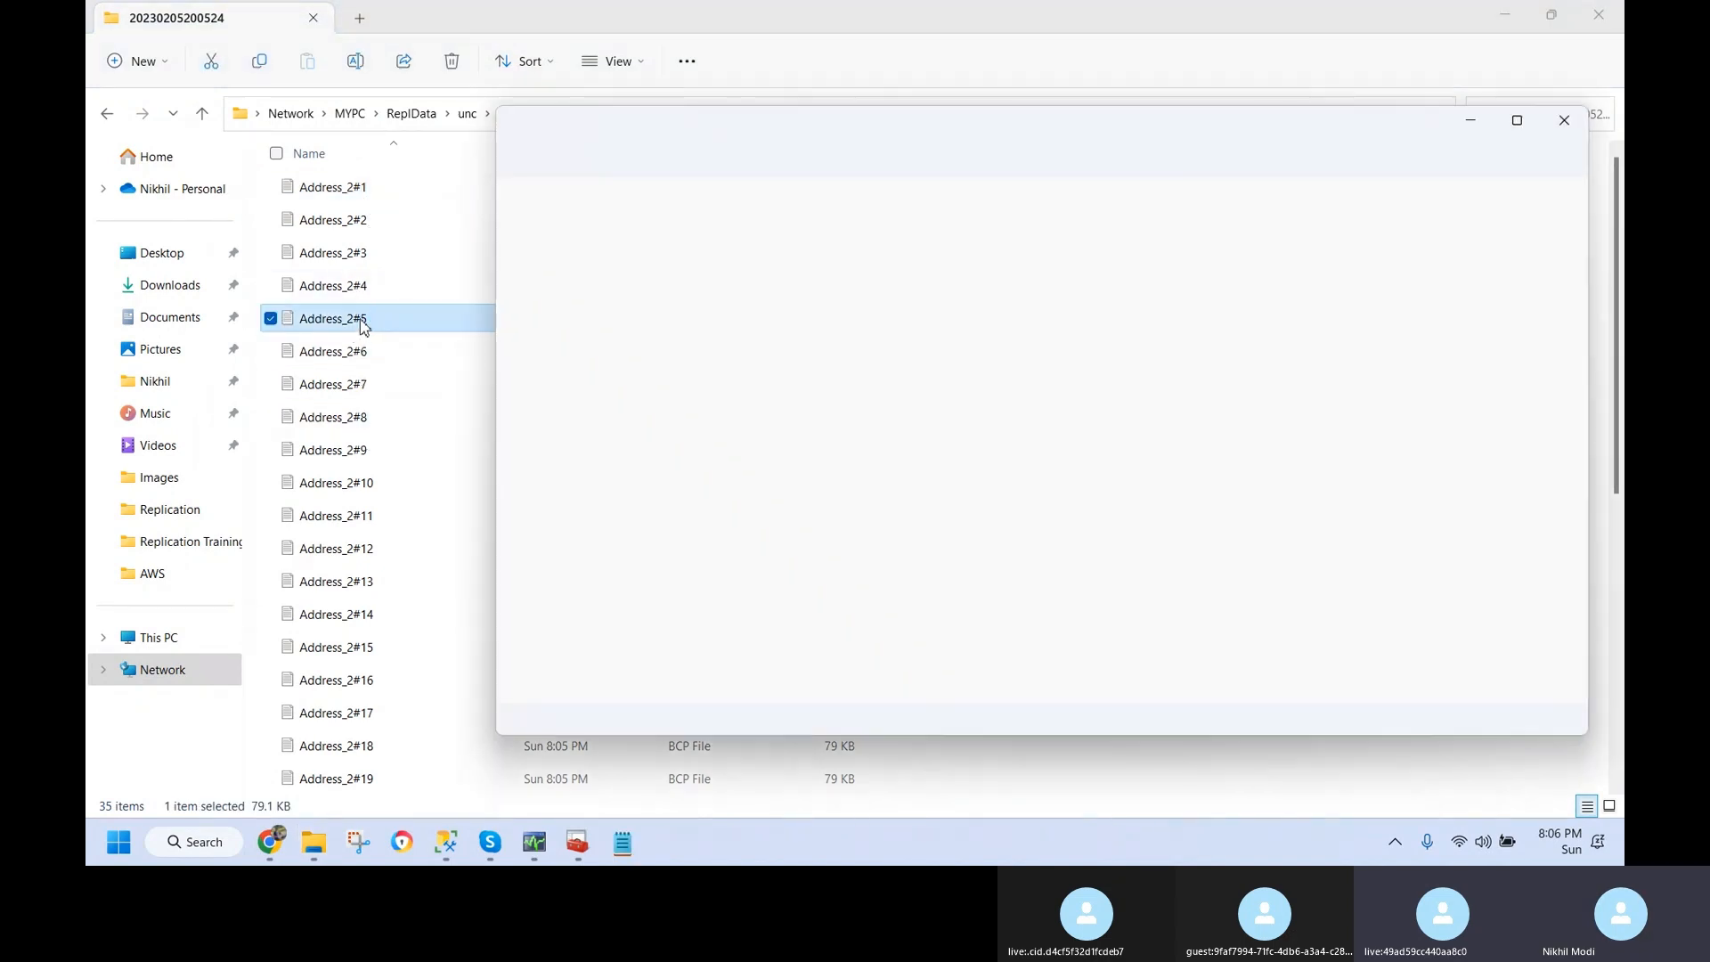
{"action": "left_click_drag", "start_coordinate": [862, 249], "coordinate": [543, 245]}
{"action": "left_click", "coordinate": [1014, 348]}
{"action": "left_click", "coordinate": [1007, 480]}
{"action": "scroll", "coordinate": [1007, 535], "scroll_direction": "down", "scroll_amount": 10}
{"action": "scroll", "coordinate": [1006, 533], "scroll_direction": "down", "scroll_amount": 15}
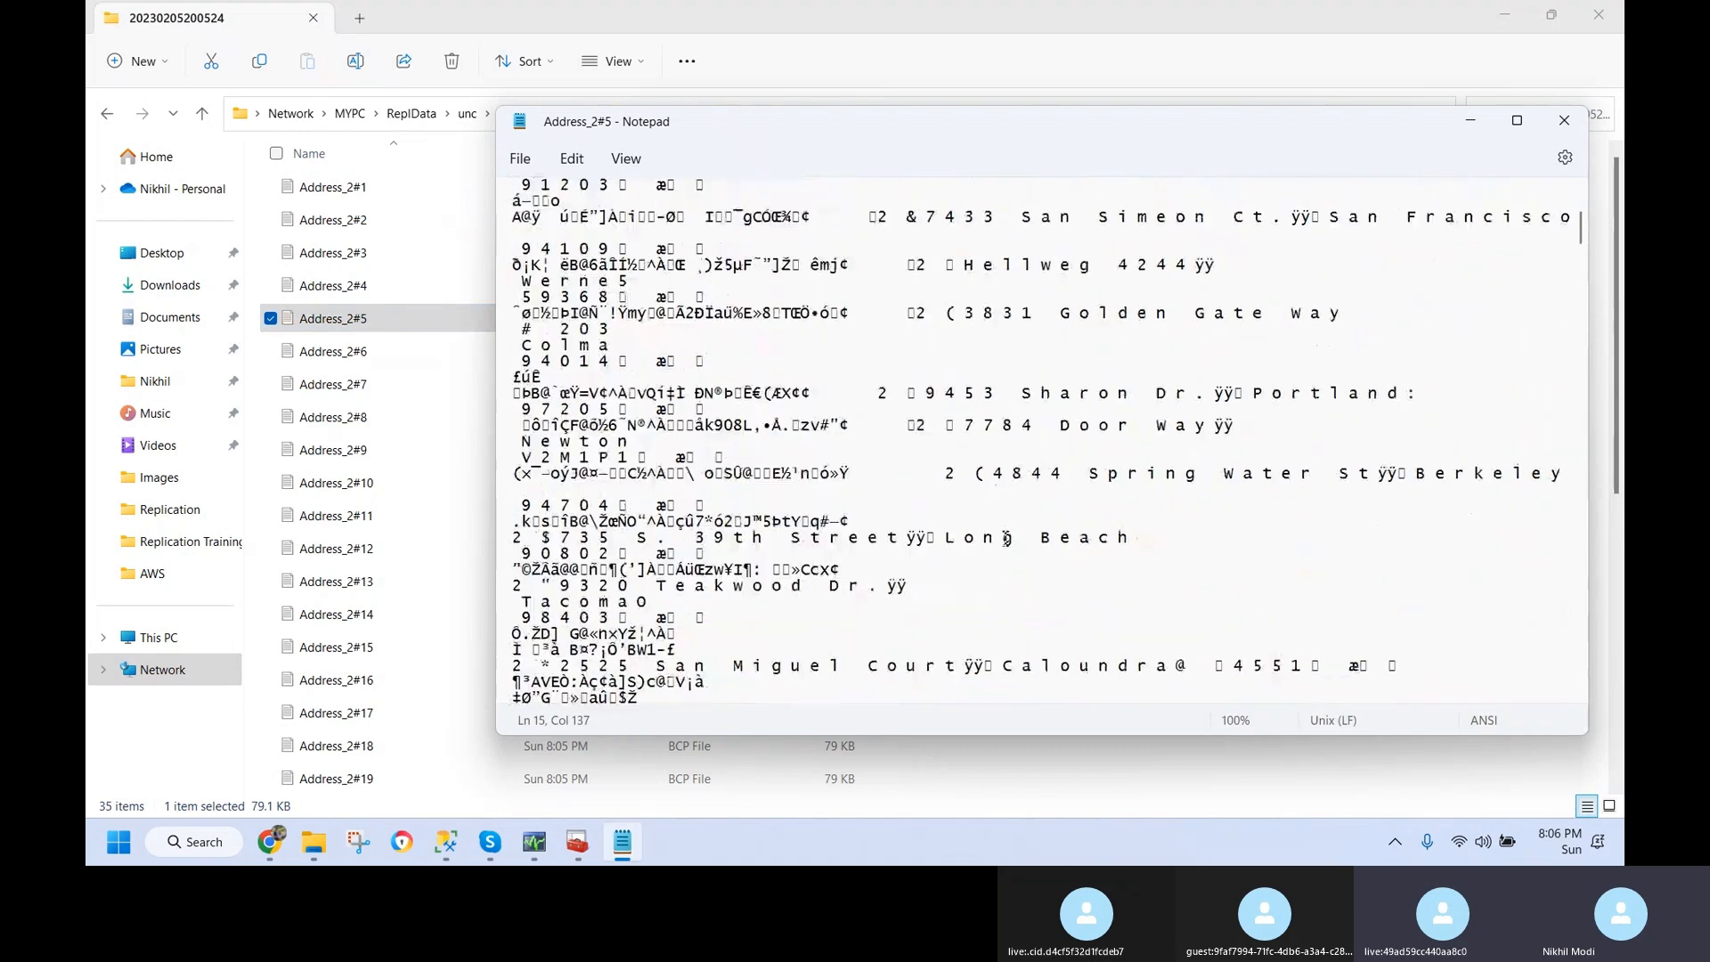
{"action": "left_click", "coordinate": [1564, 121]}
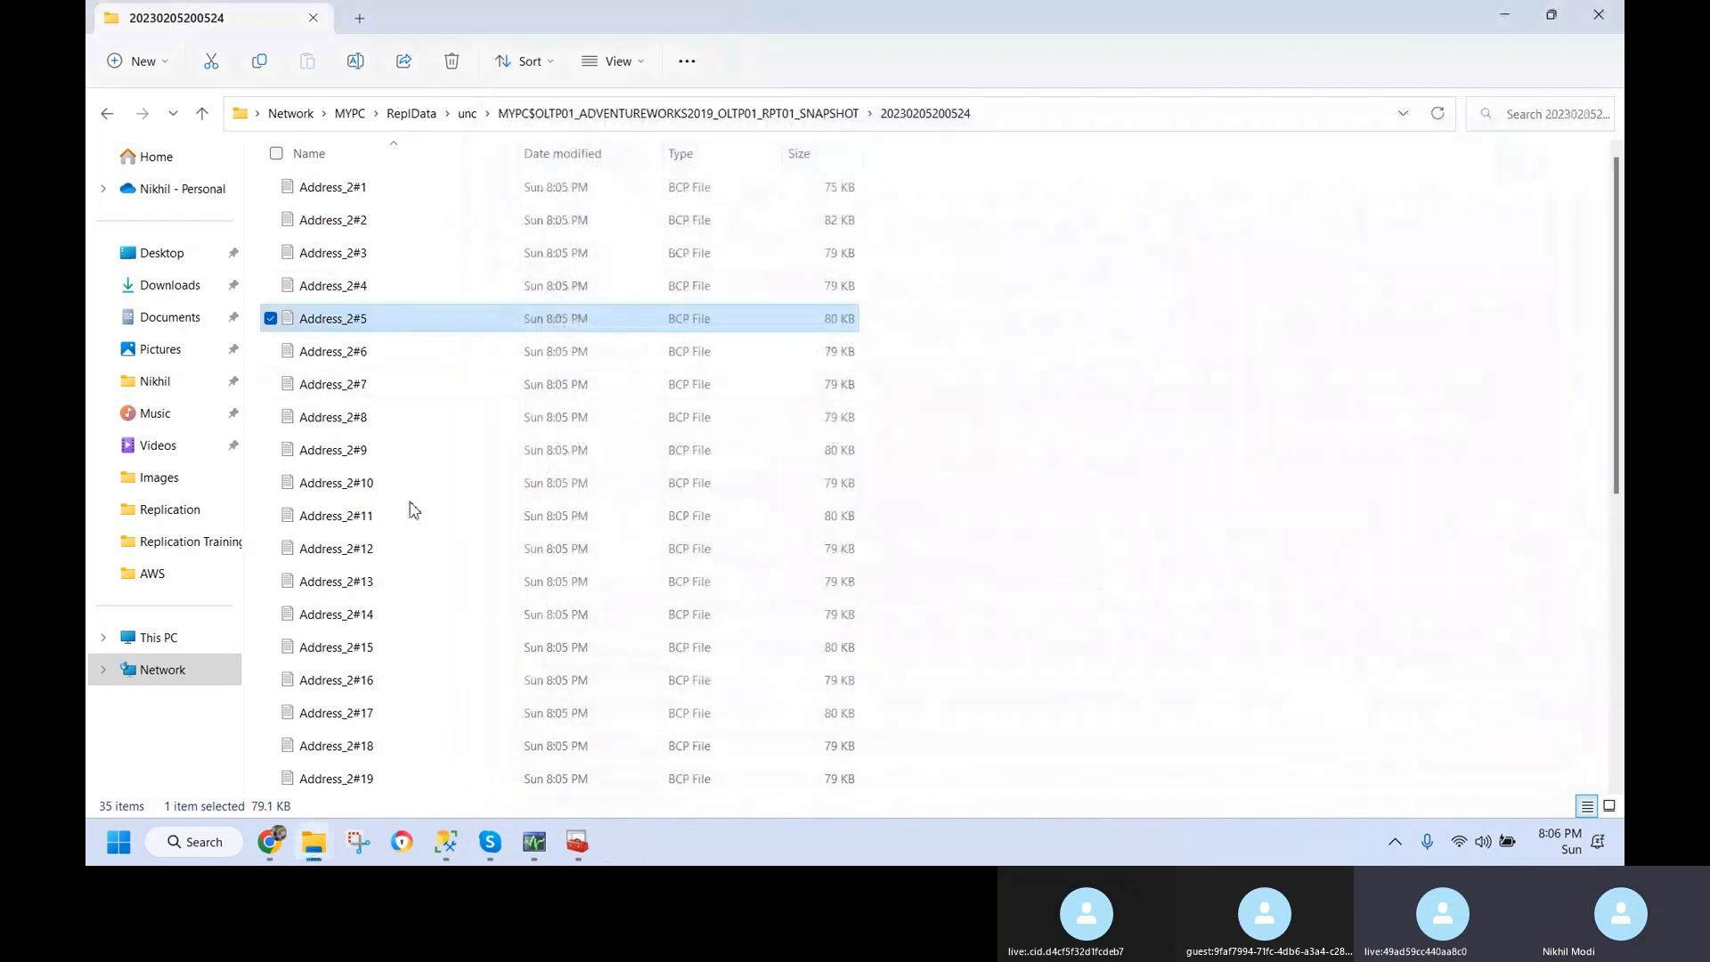
- Select the three Address_2 files of types IDX, PRE and SCH at the end of the snapshot file list
{"action": "scroll", "coordinate": [463, 600], "scroll_direction": "down", "scroll_amount": 5}
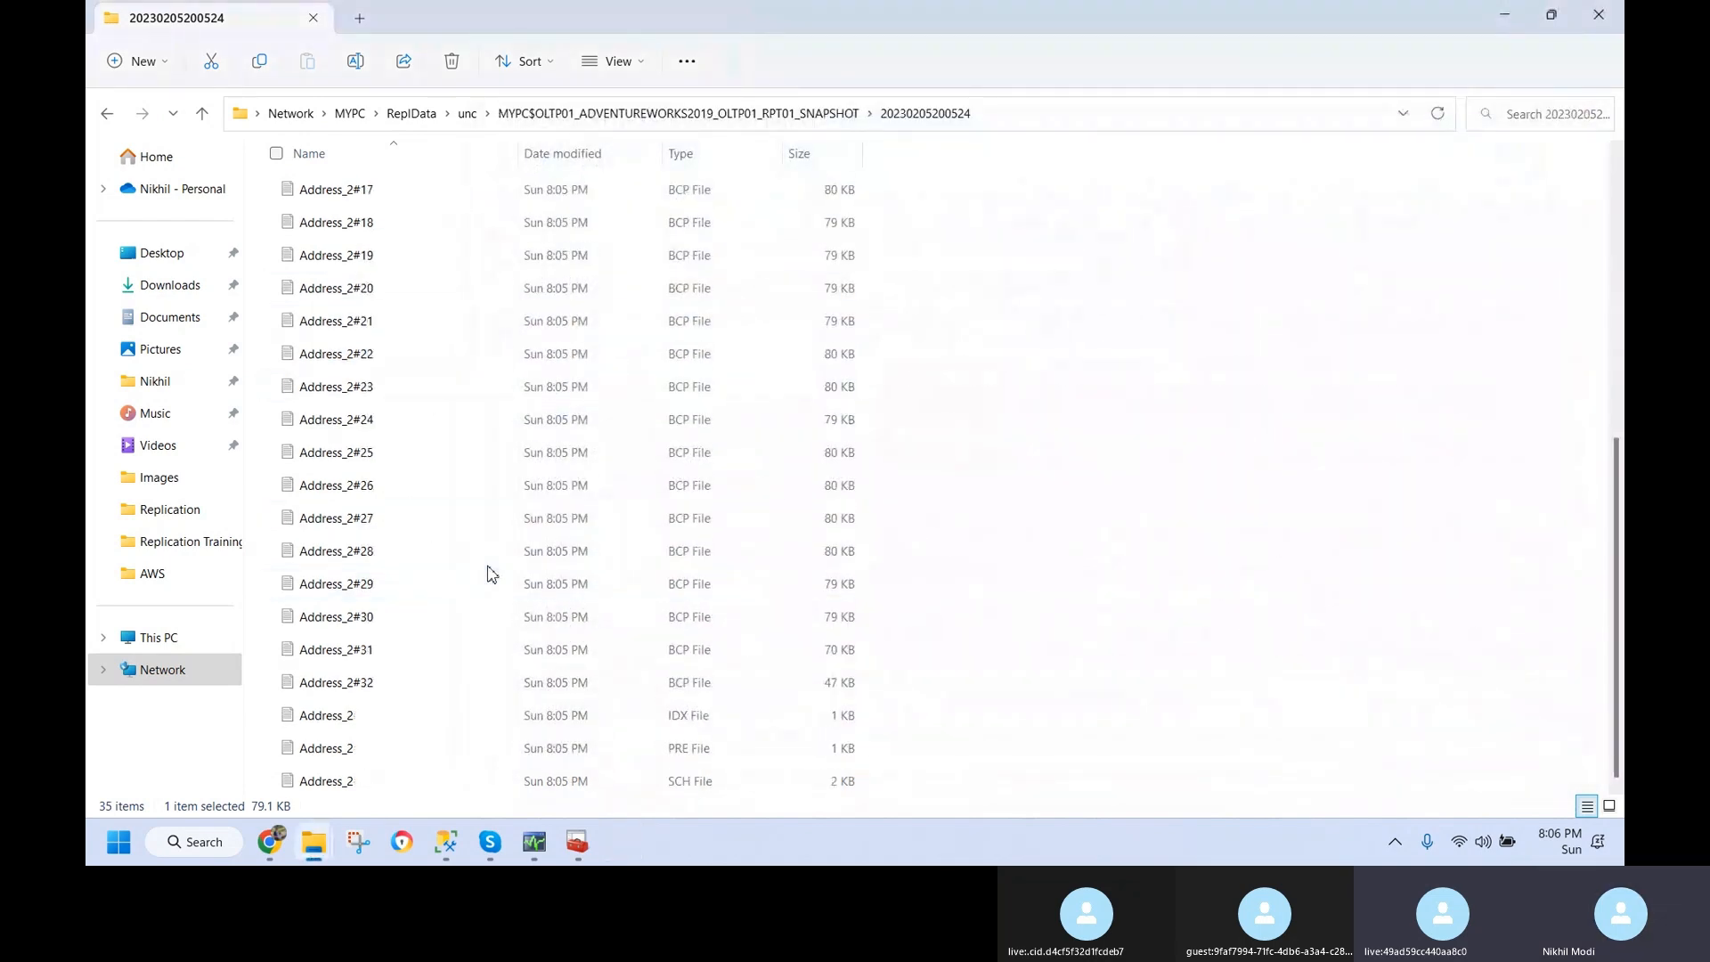
{"action": "left_click", "coordinate": [365, 789]}
{"action": "left_click", "coordinate": [364, 722], "text": "shift"}
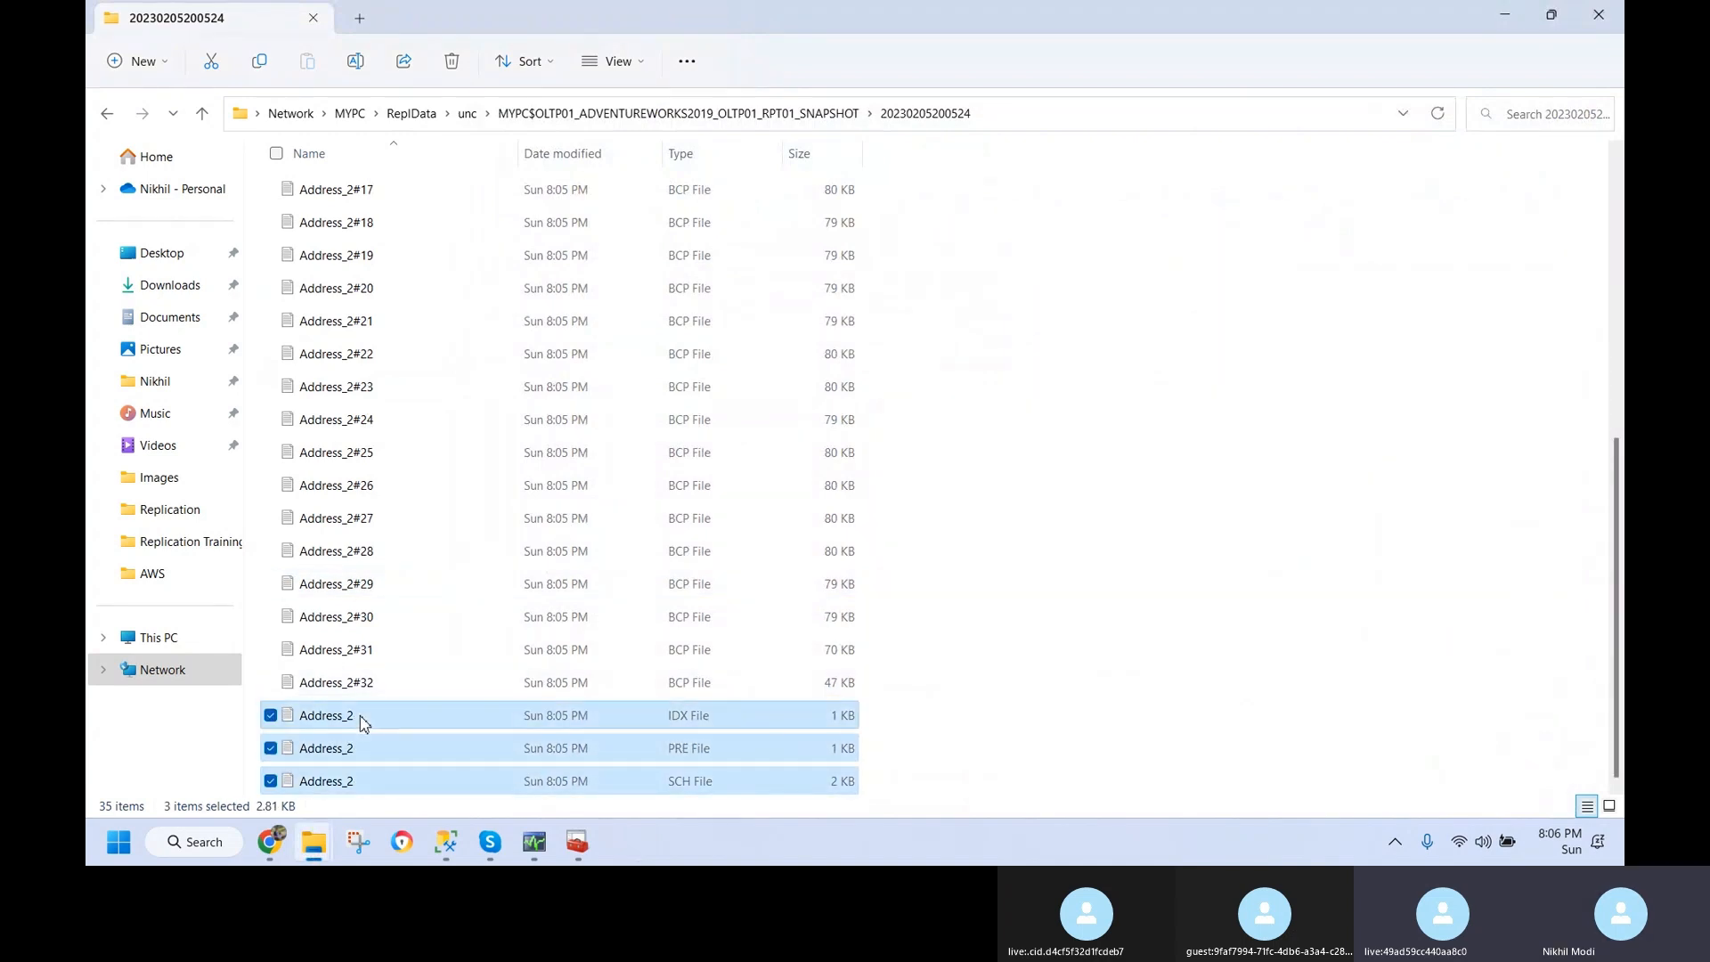
- Open the Address_2 SCH file, examine its drop and create table script for [Person].[Address], and close it
{"action": "left_click", "coordinate": [382, 784]}
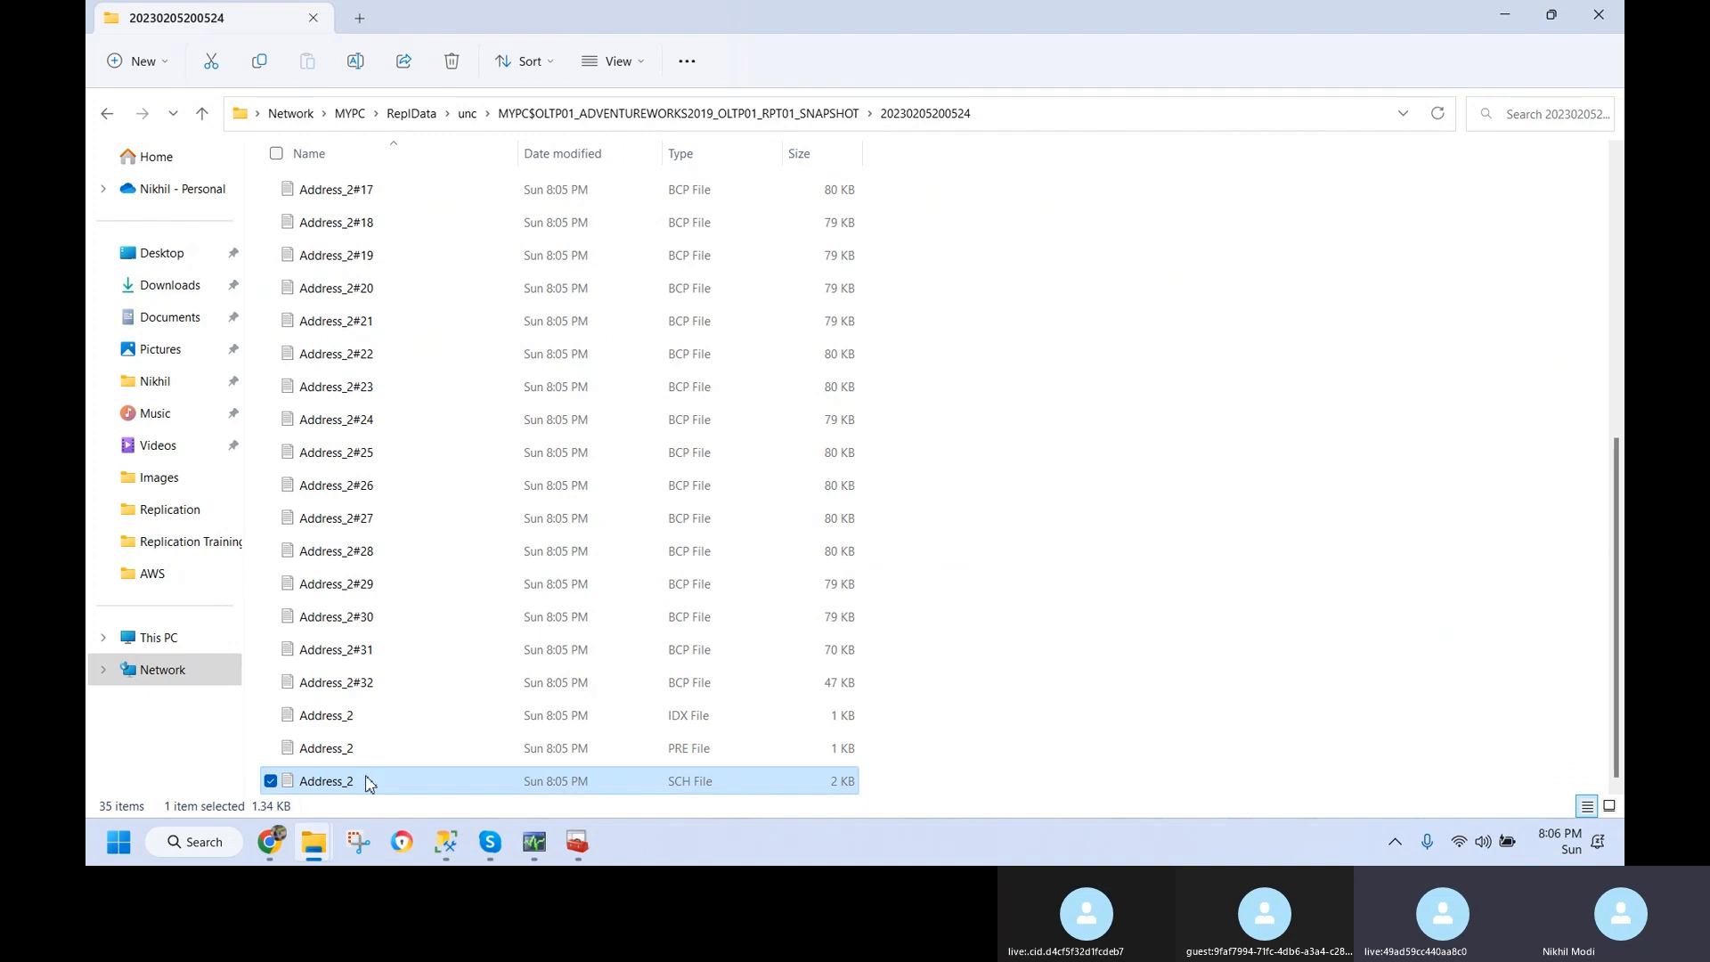
{"action": "double_click", "coordinate": [367, 785]}
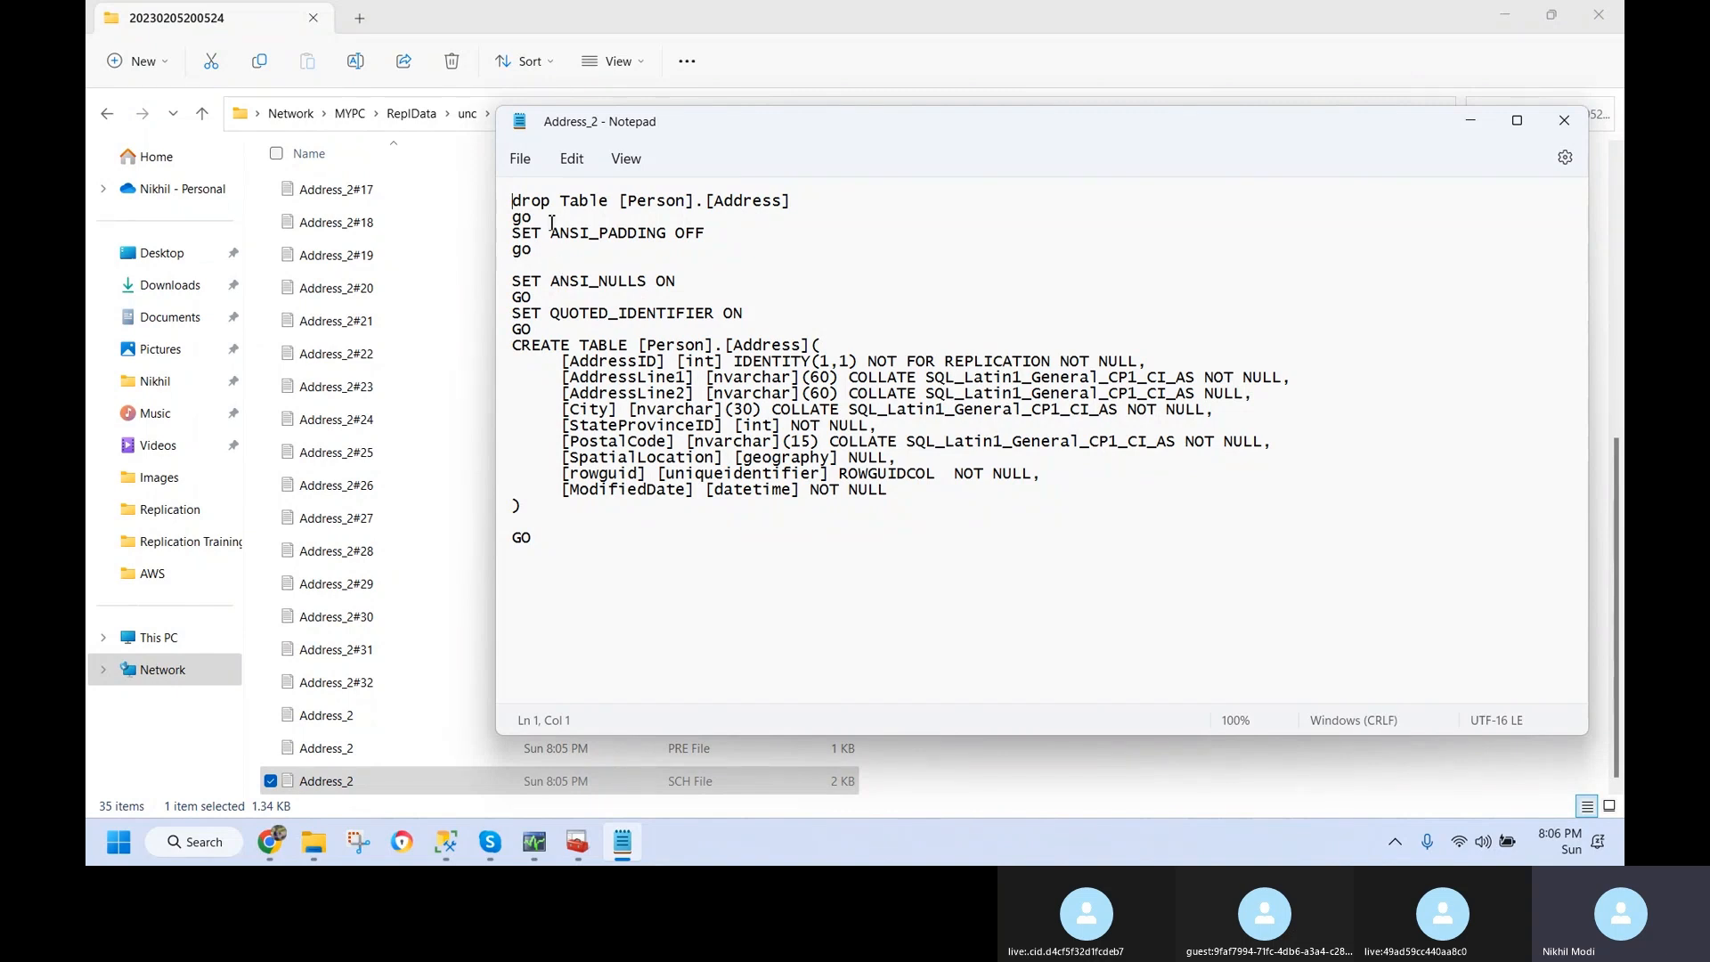
{"action": "left_click_drag", "start_coordinate": [513, 201], "coordinate": [794, 201]}
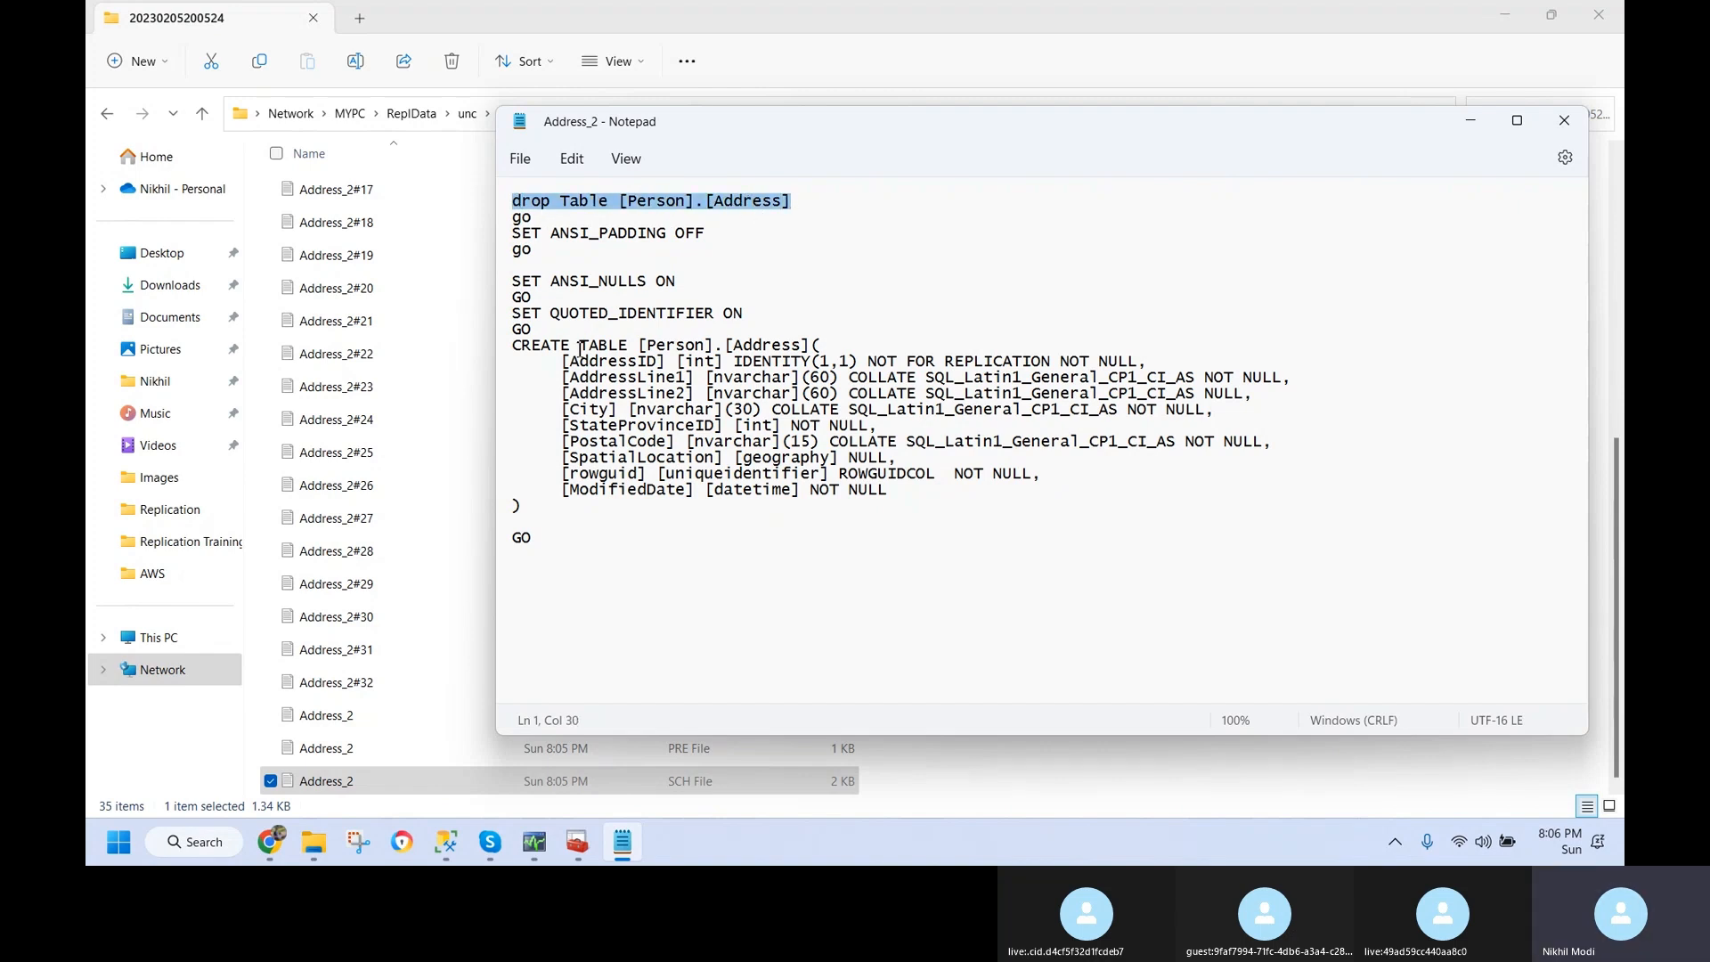
{"action": "left_click_drag", "start_coordinate": [535, 515], "coordinate": [481, 351]}
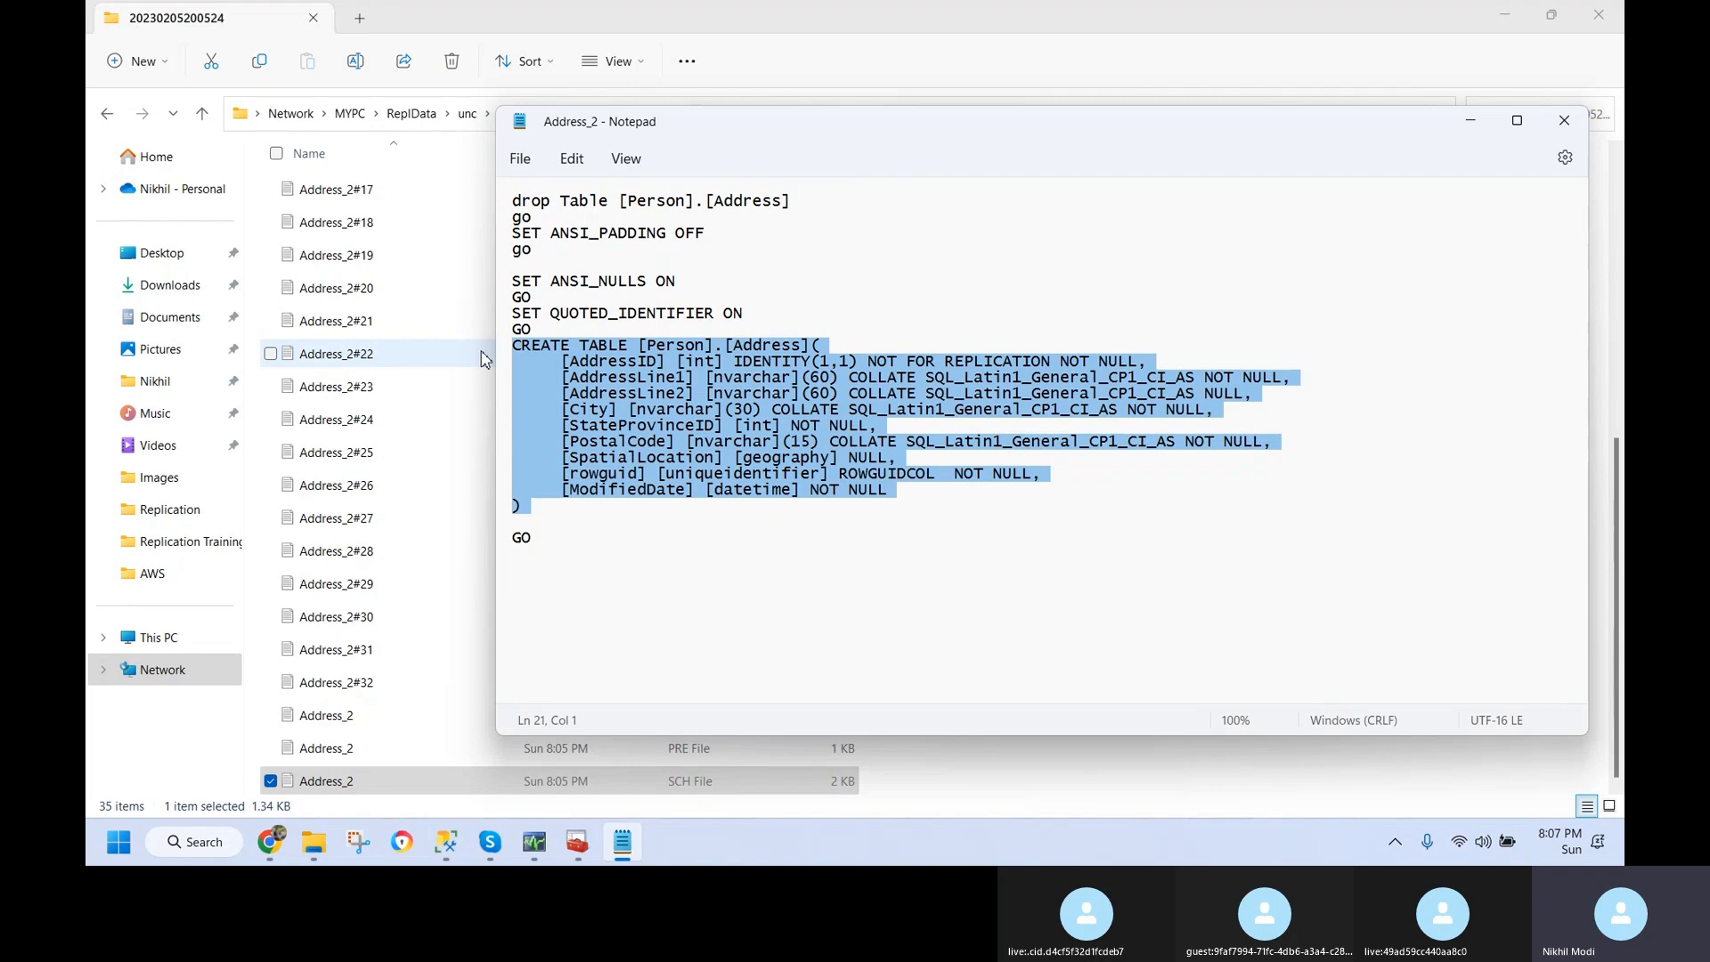
{"action": "left_click", "coordinate": [629, 426]}
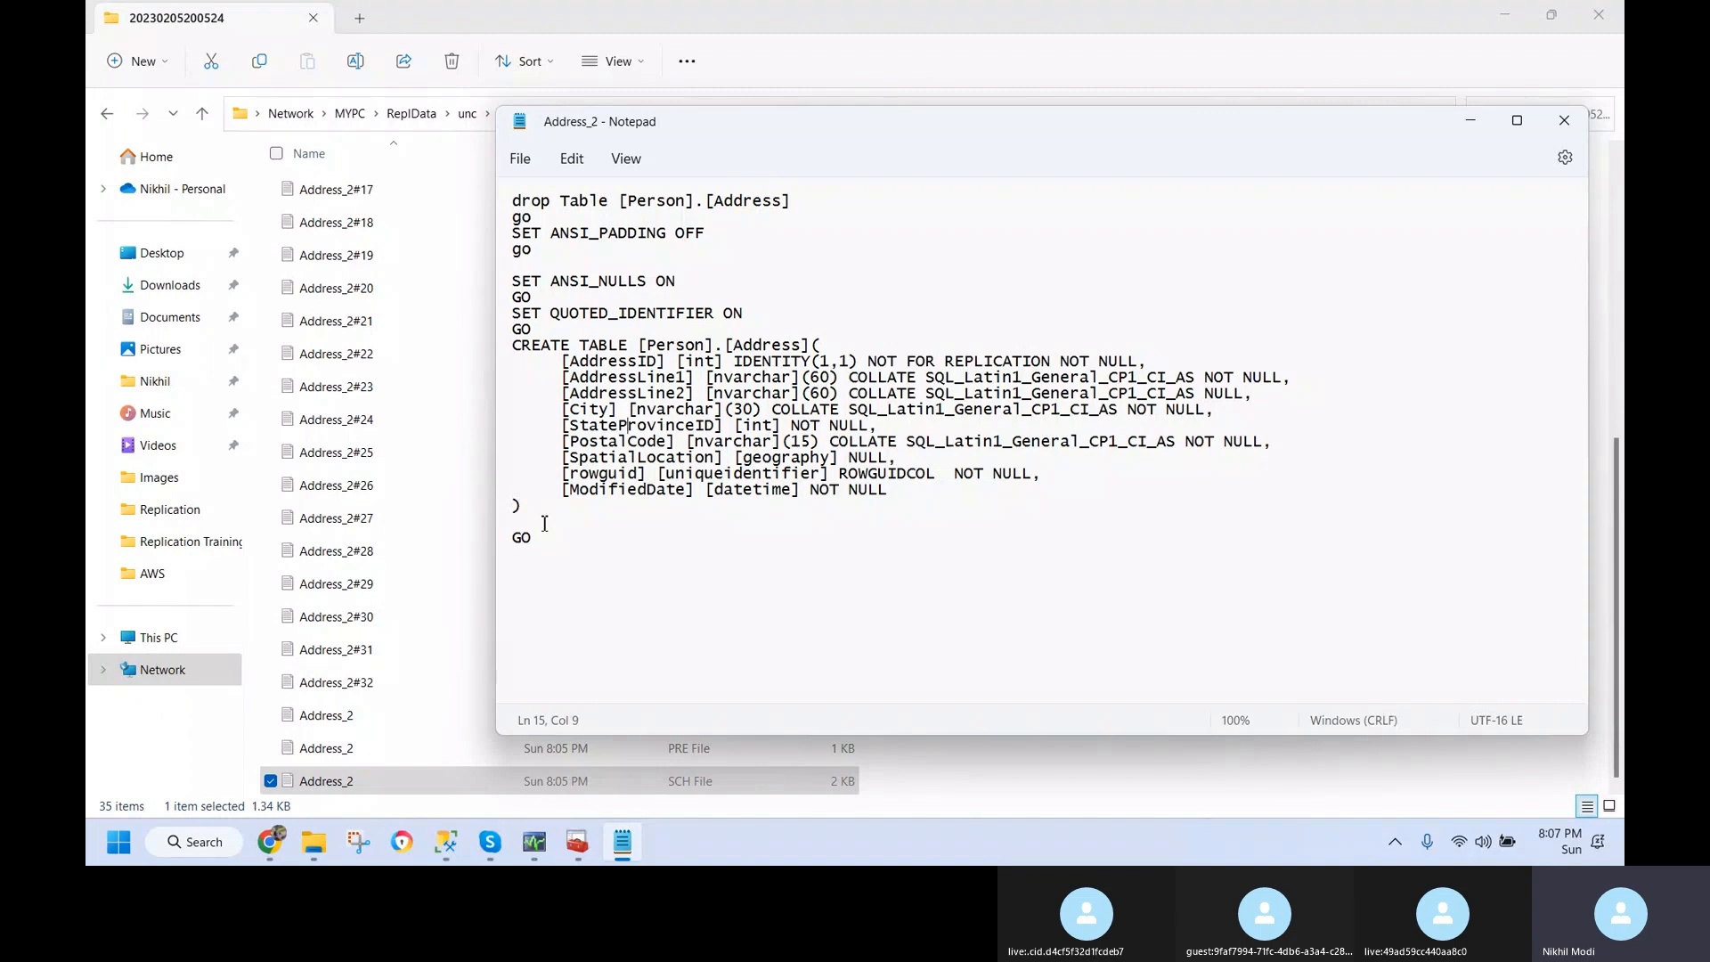
{"action": "left_click_drag", "start_coordinate": [544, 551], "coordinate": [515, 234]}
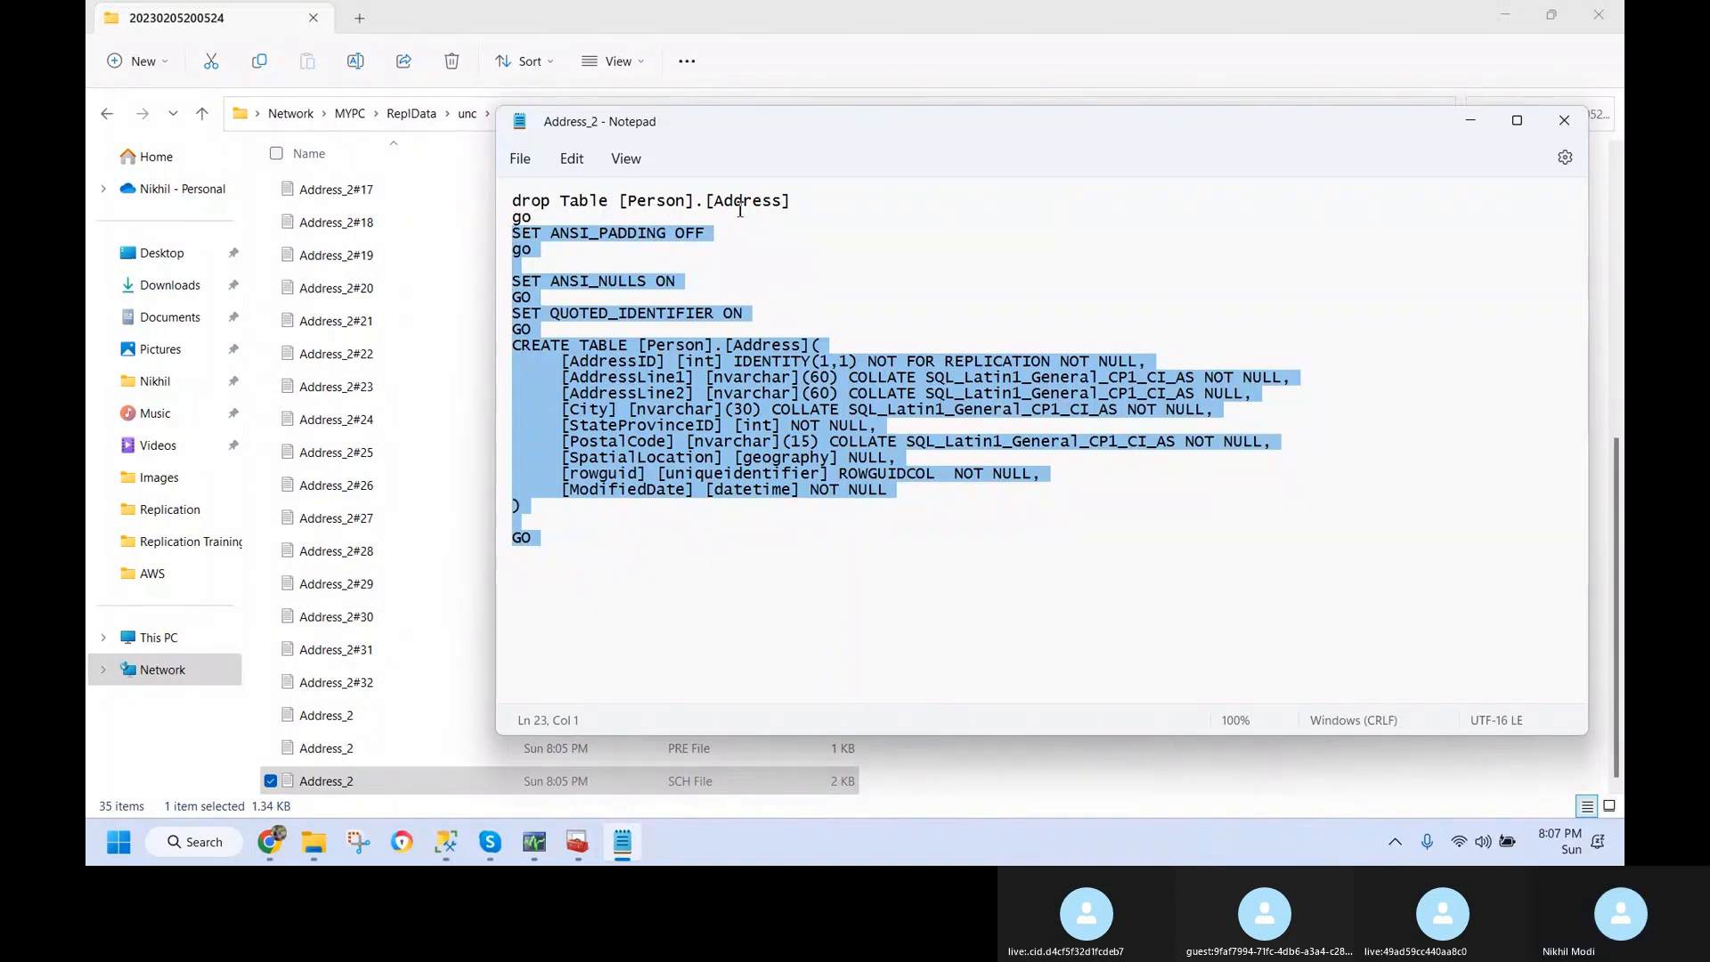
{"action": "left_click", "coordinate": [721, 271]}
{"action": "left_click_drag", "start_coordinate": [553, 567], "coordinate": [475, 199]}
{"action": "left_click", "coordinate": [621, 281]}
{"action": "left_click_drag", "start_coordinate": [561, 545], "coordinate": [512, 197]}
{"action": "left_click", "coordinate": [687, 361]}
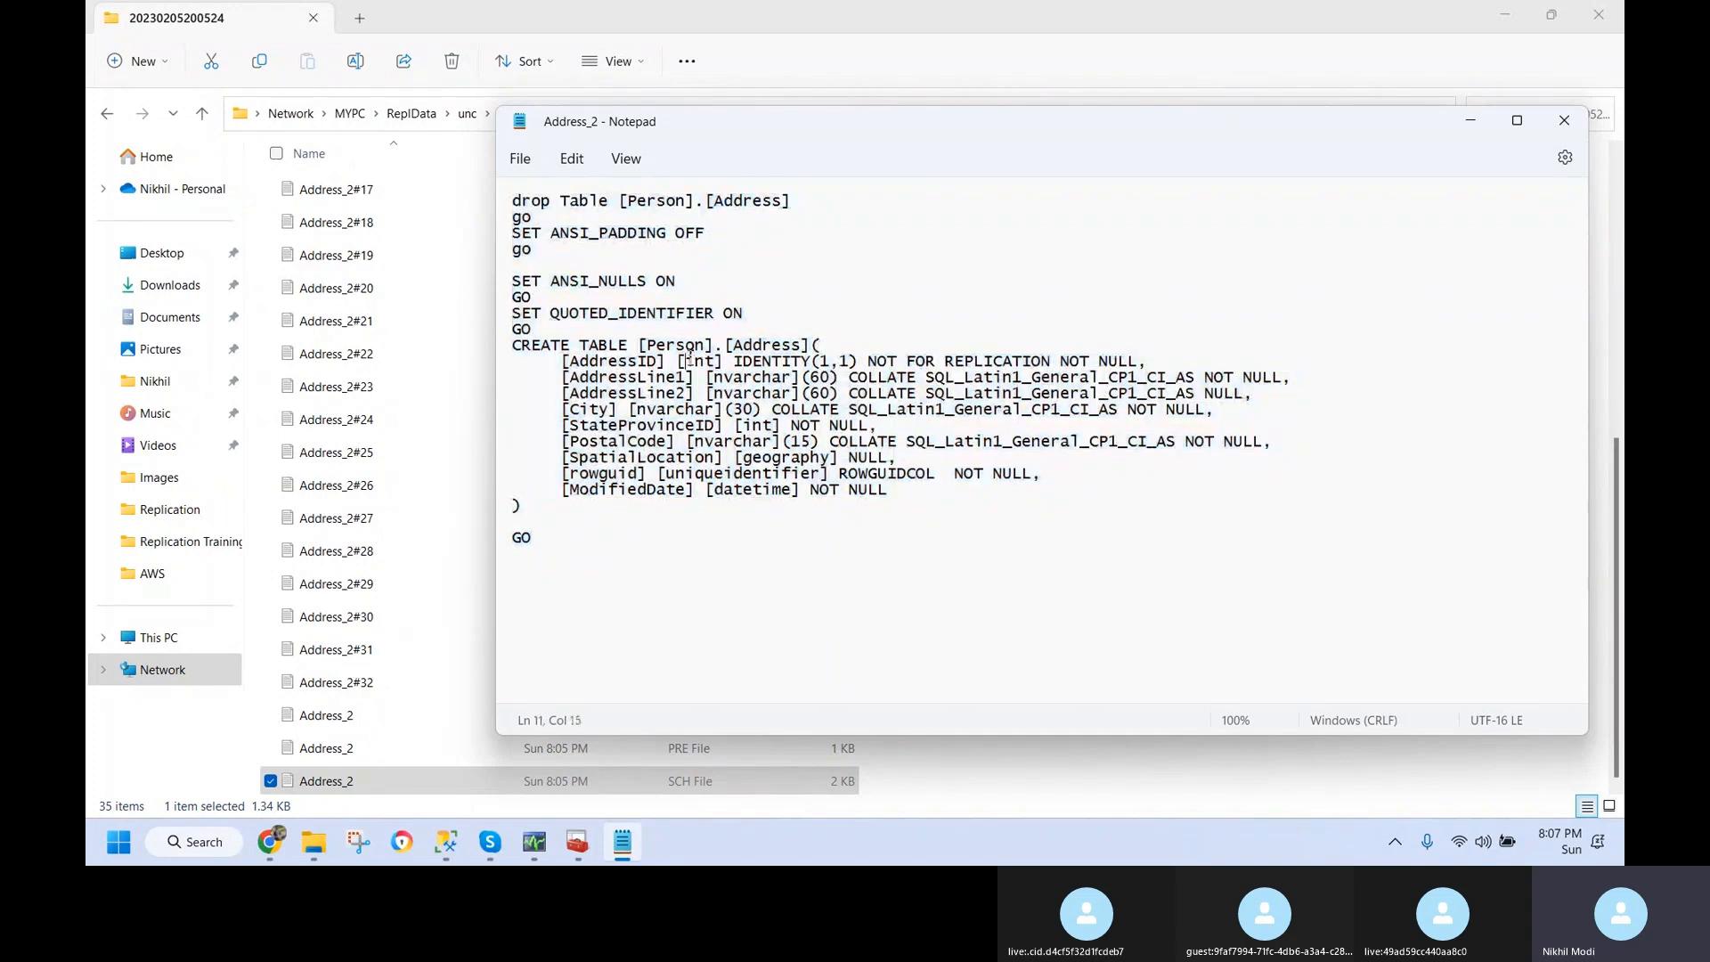
{"action": "left_click", "coordinate": [1564, 120]}
- Open the Address_2 PRE file, examine its foreign key and table drop script, and close it
{"action": "double_click", "coordinate": [390, 749]}
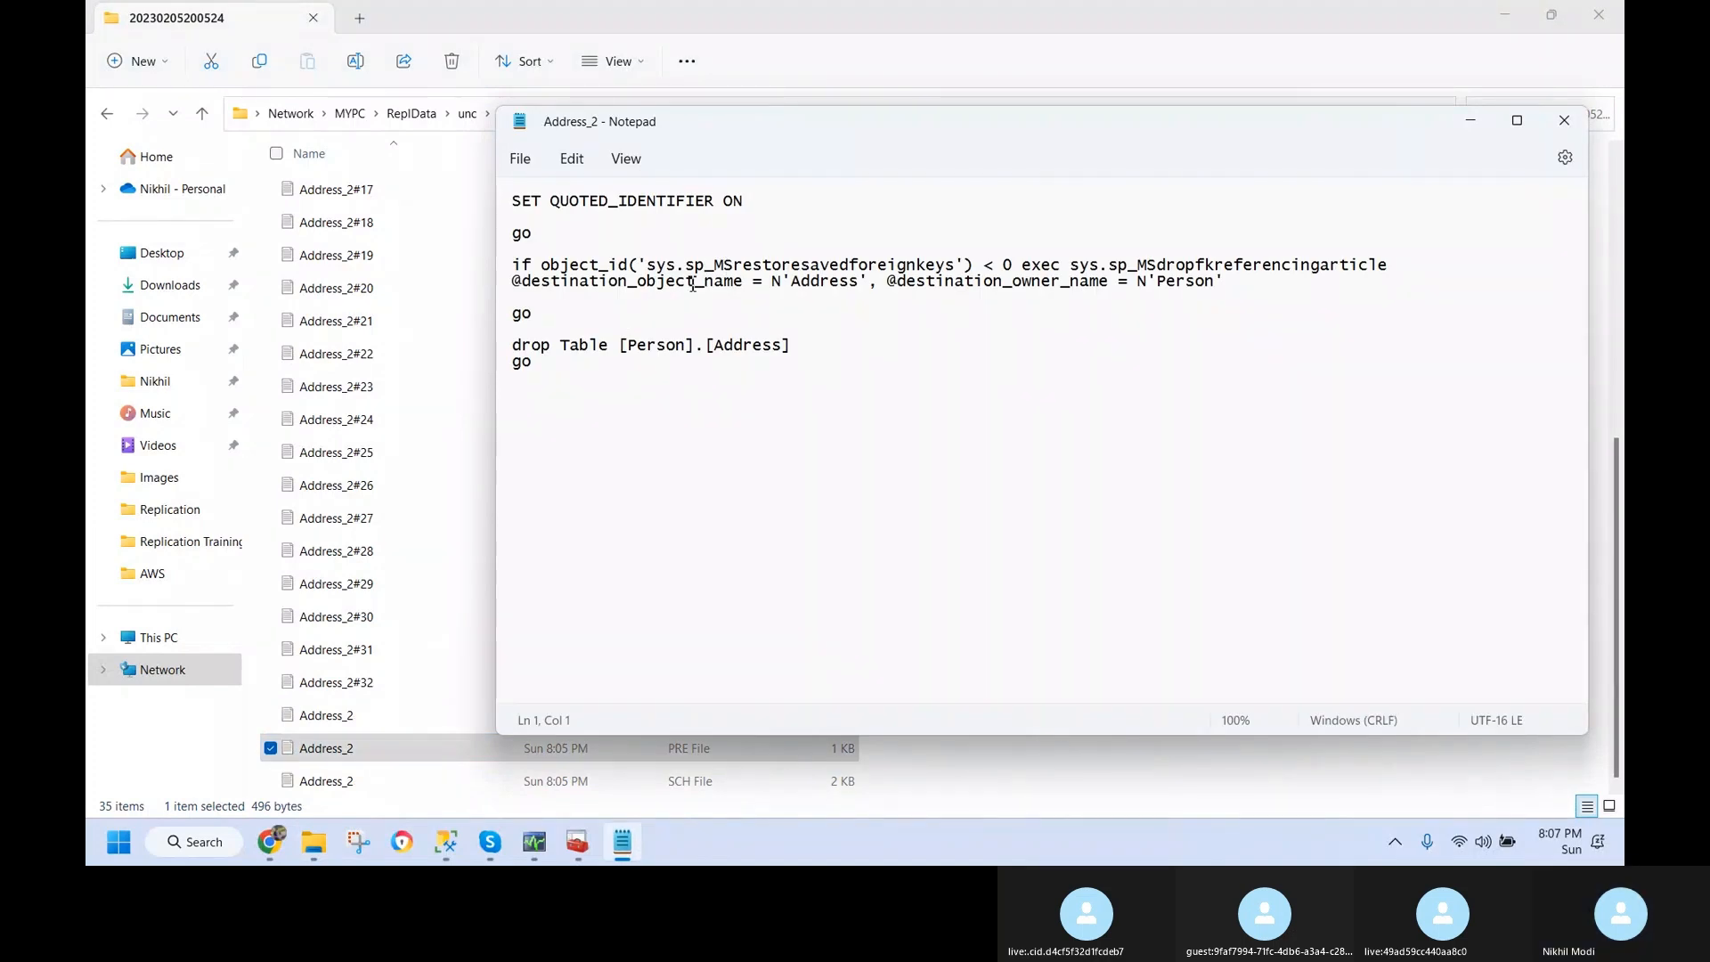
{"action": "left_click_drag", "start_coordinate": [580, 368], "coordinate": [512, 198]}
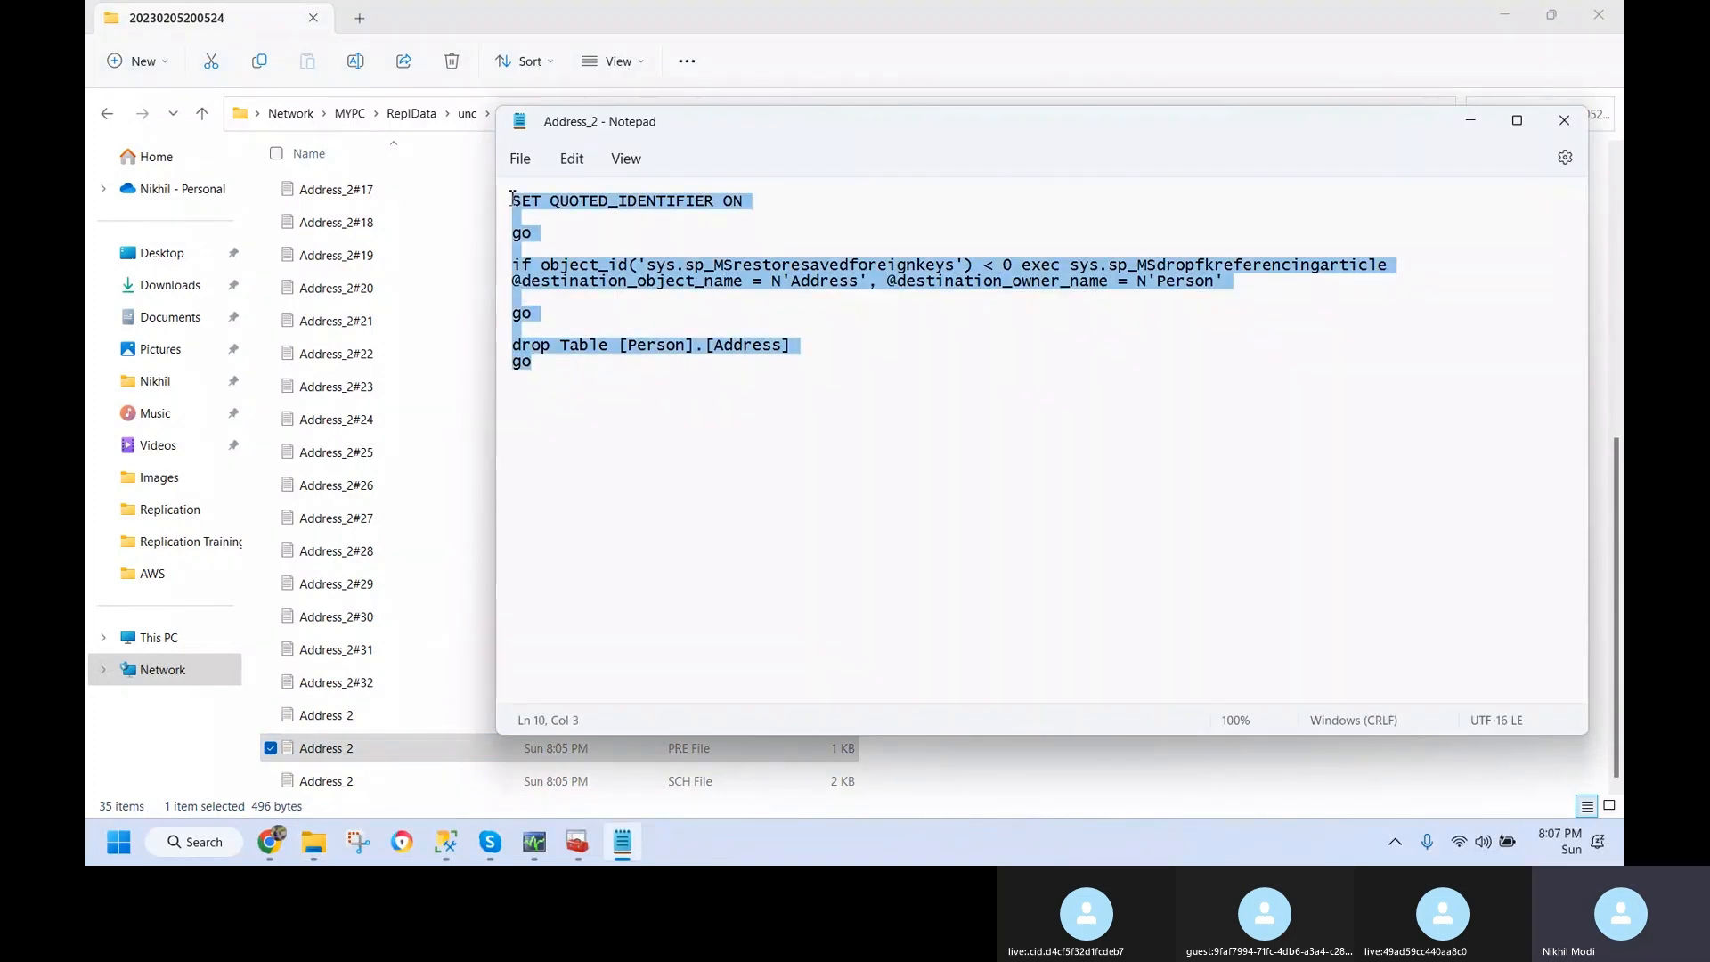
{"action": "left_click", "coordinate": [741, 363]}
{"action": "left_click", "coordinate": [1564, 120]}
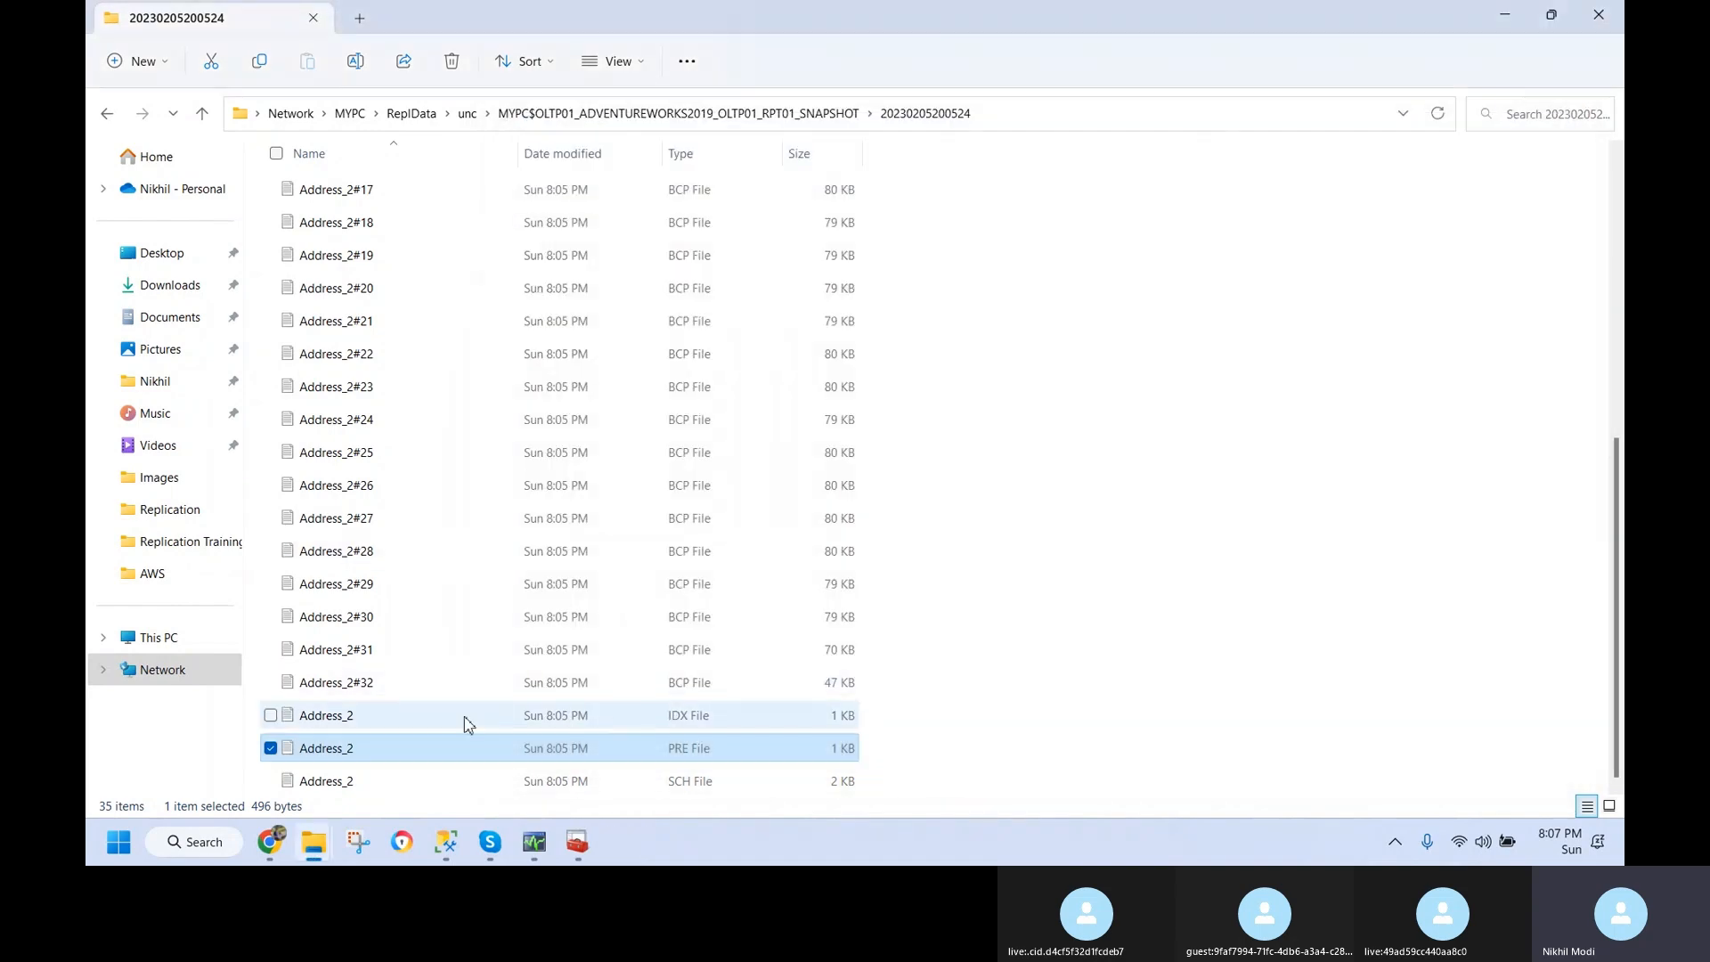
- Open the Address_2 IDX file and examine its primary key constraint and nonclustered index creation statements
{"action": "left_click", "coordinate": [409, 722]}
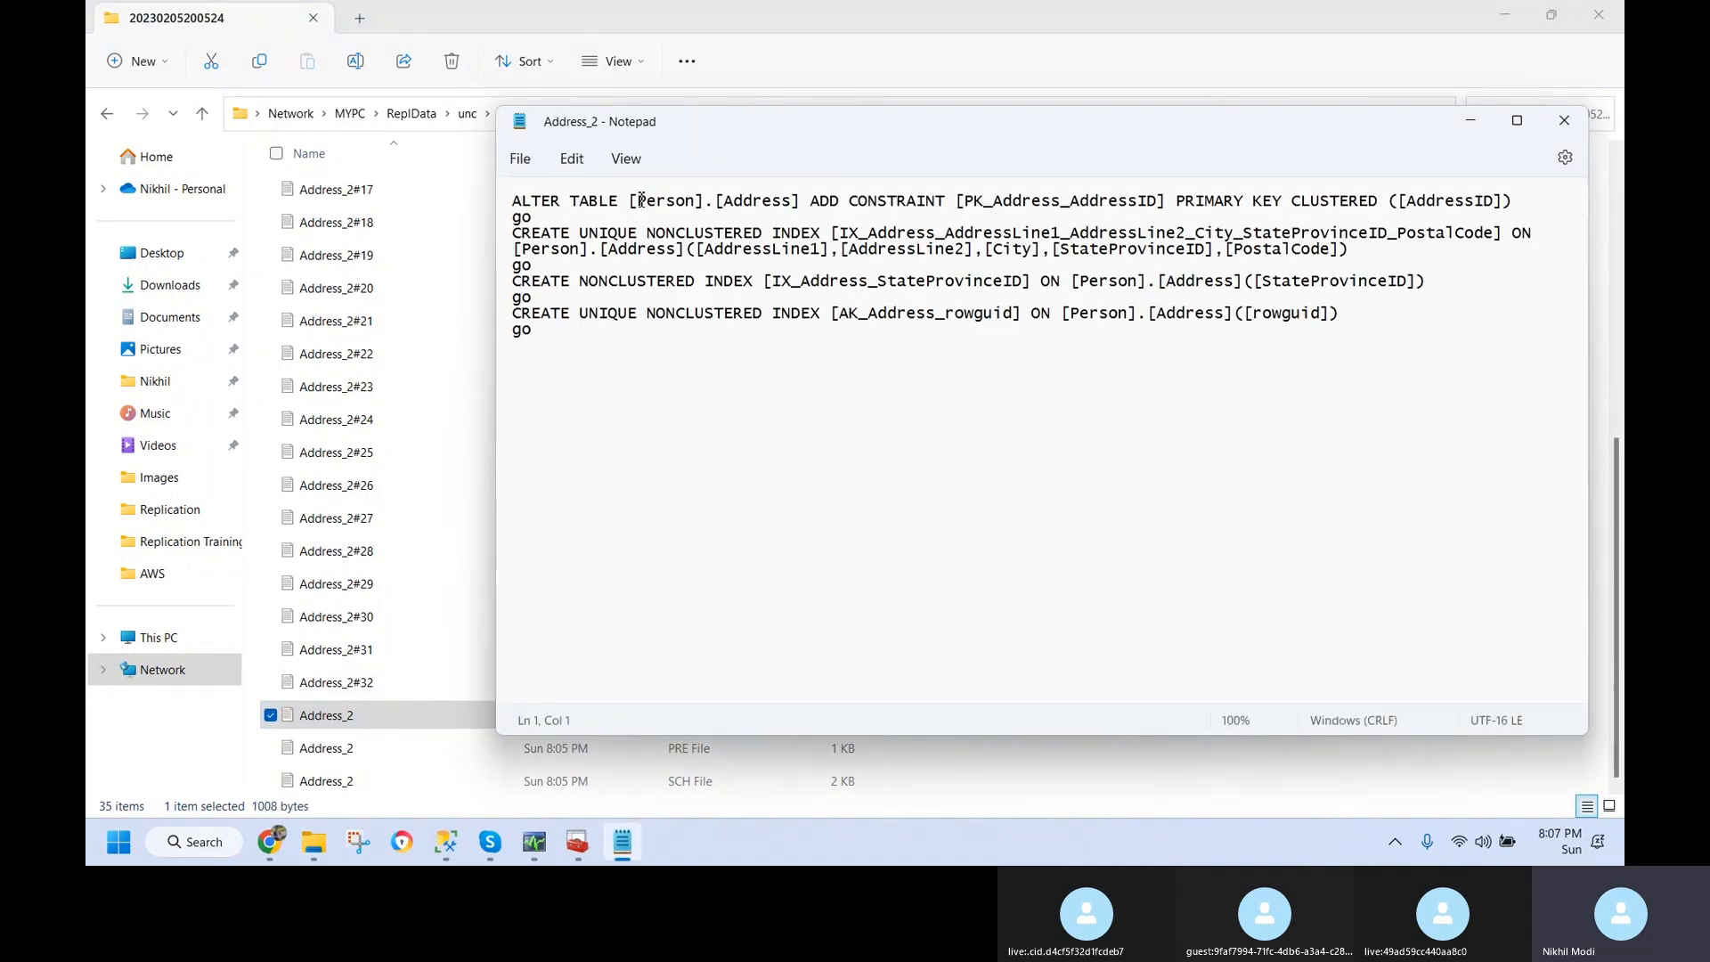
{"action": "left_click_drag", "start_coordinate": [947, 200], "coordinate": [1301, 202]}
{"action": "left_click_drag", "start_coordinate": [642, 237], "coordinate": [816, 236]}
{"action": "left_click", "coordinate": [574, 359]}
{"action": "left_click_drag", "start_coordinate": [575, 359], "coordinate": [516, 234]}
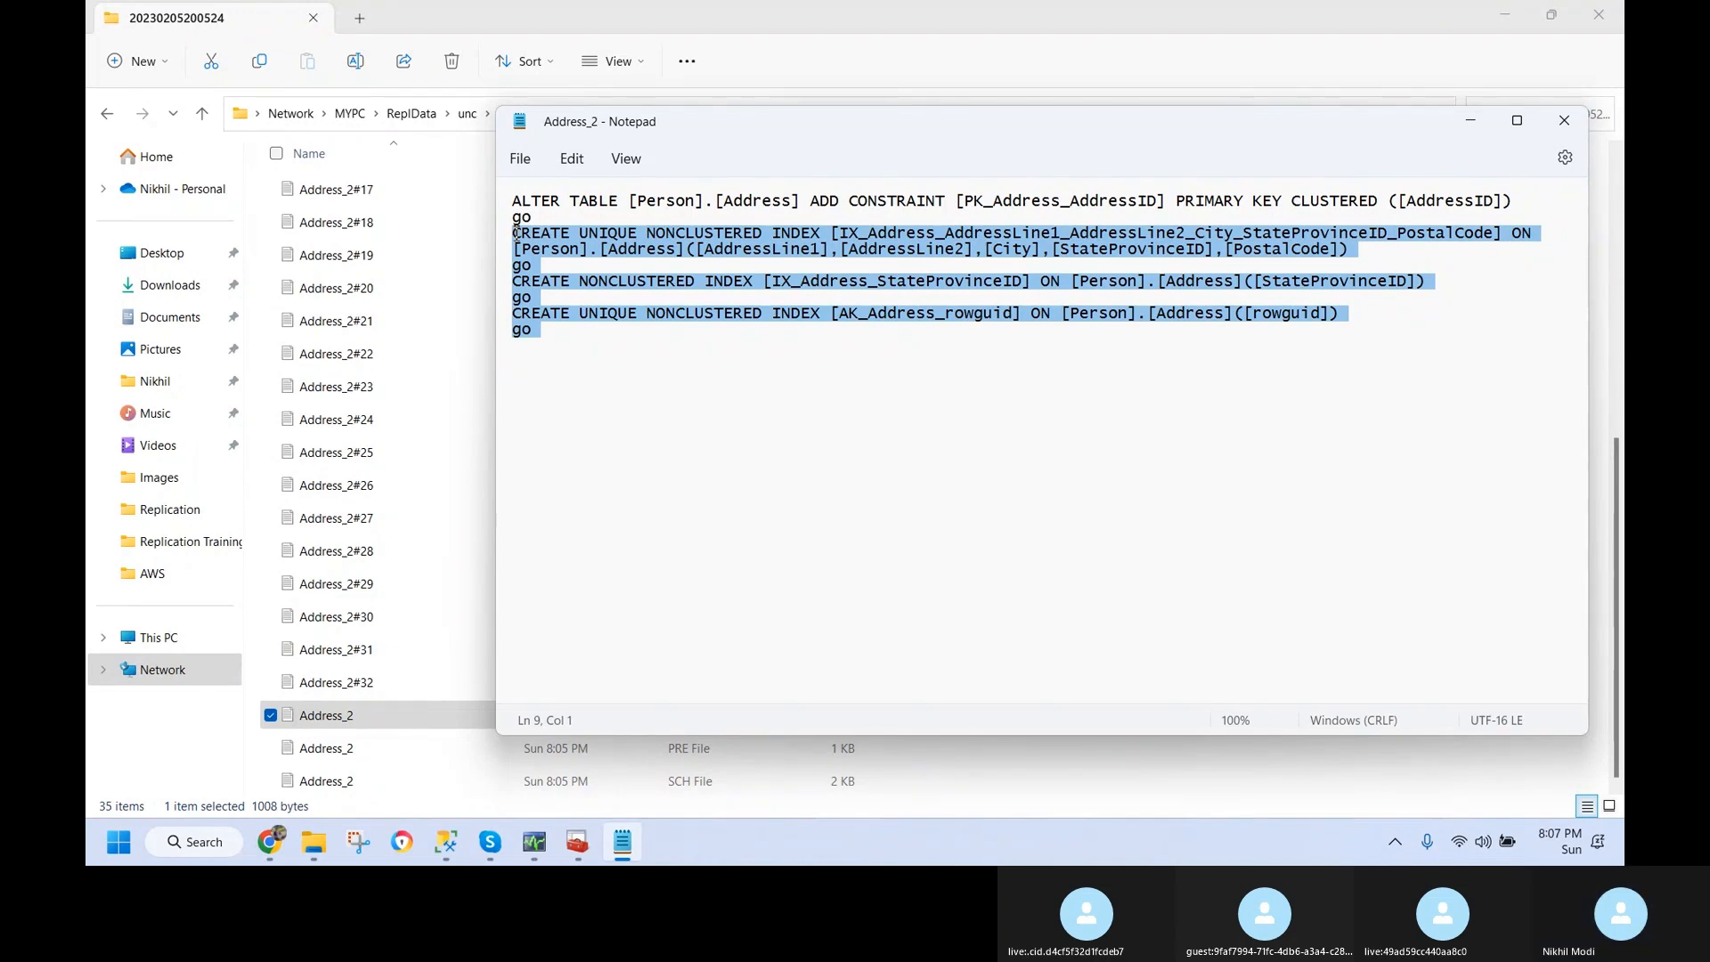
{"action": "left_click", "coordinate": [578, 365]}
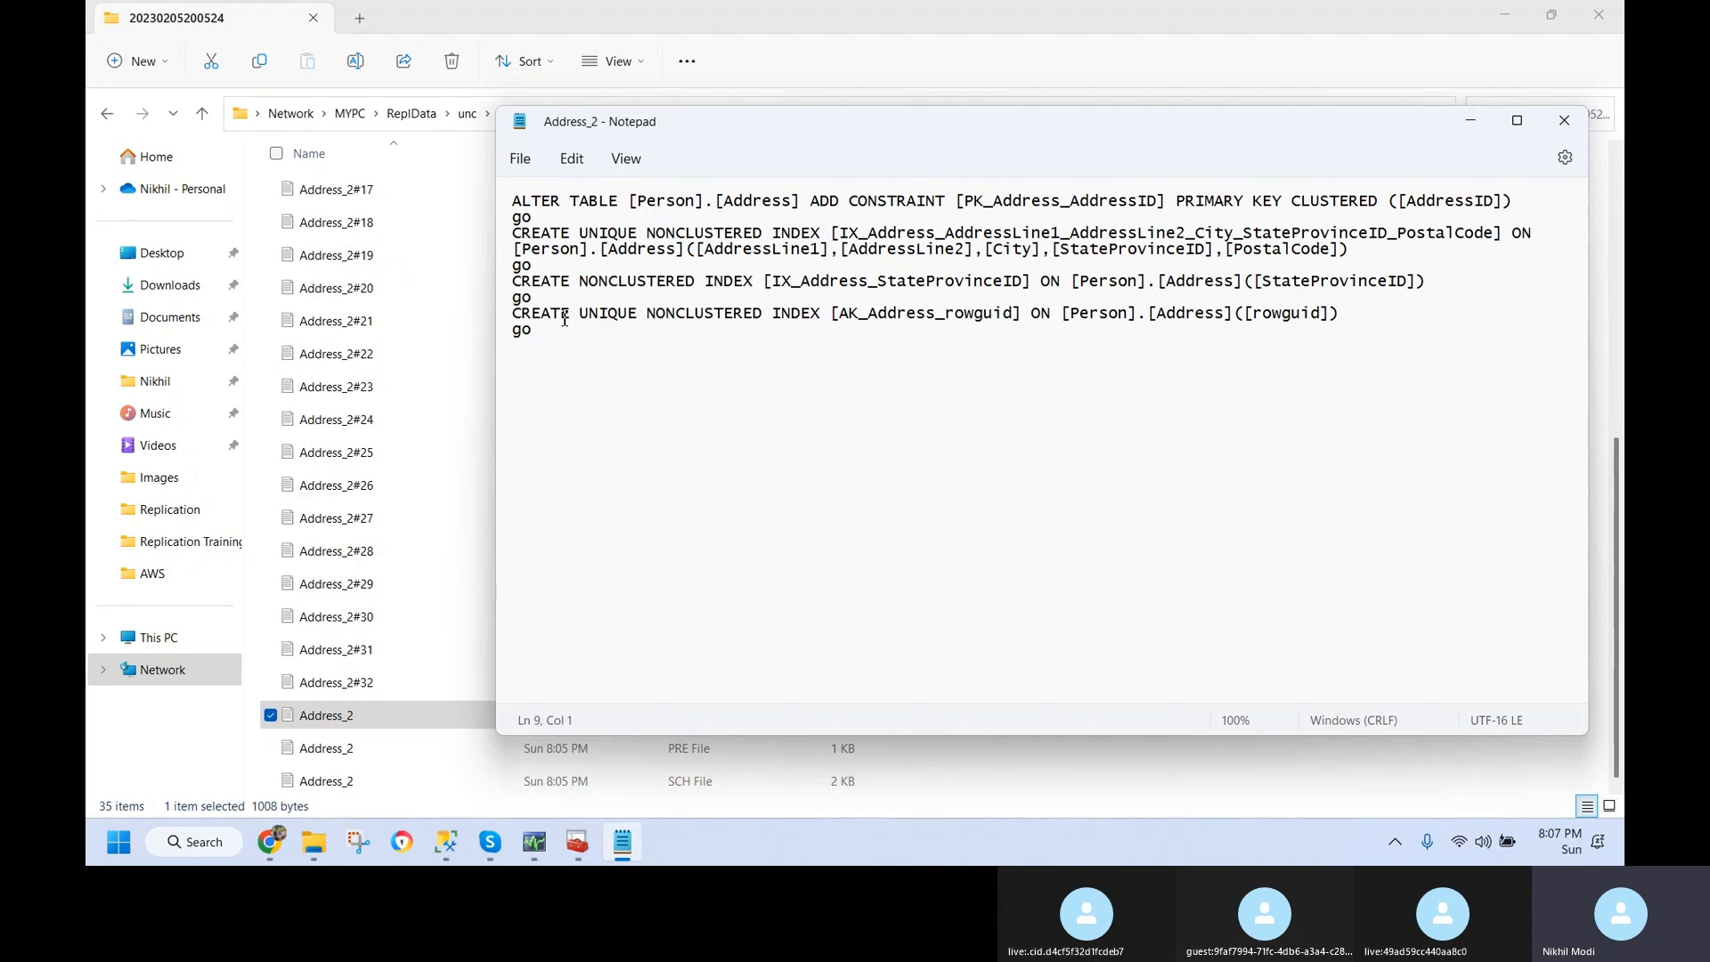
- Examine the nonclustered index and primary key statements in the Address_2 IDX file by highlighting them, and close the file
{"action": "left_click_drag", "start_coordinate": [532, 330], "coordinate": [492, 234]}
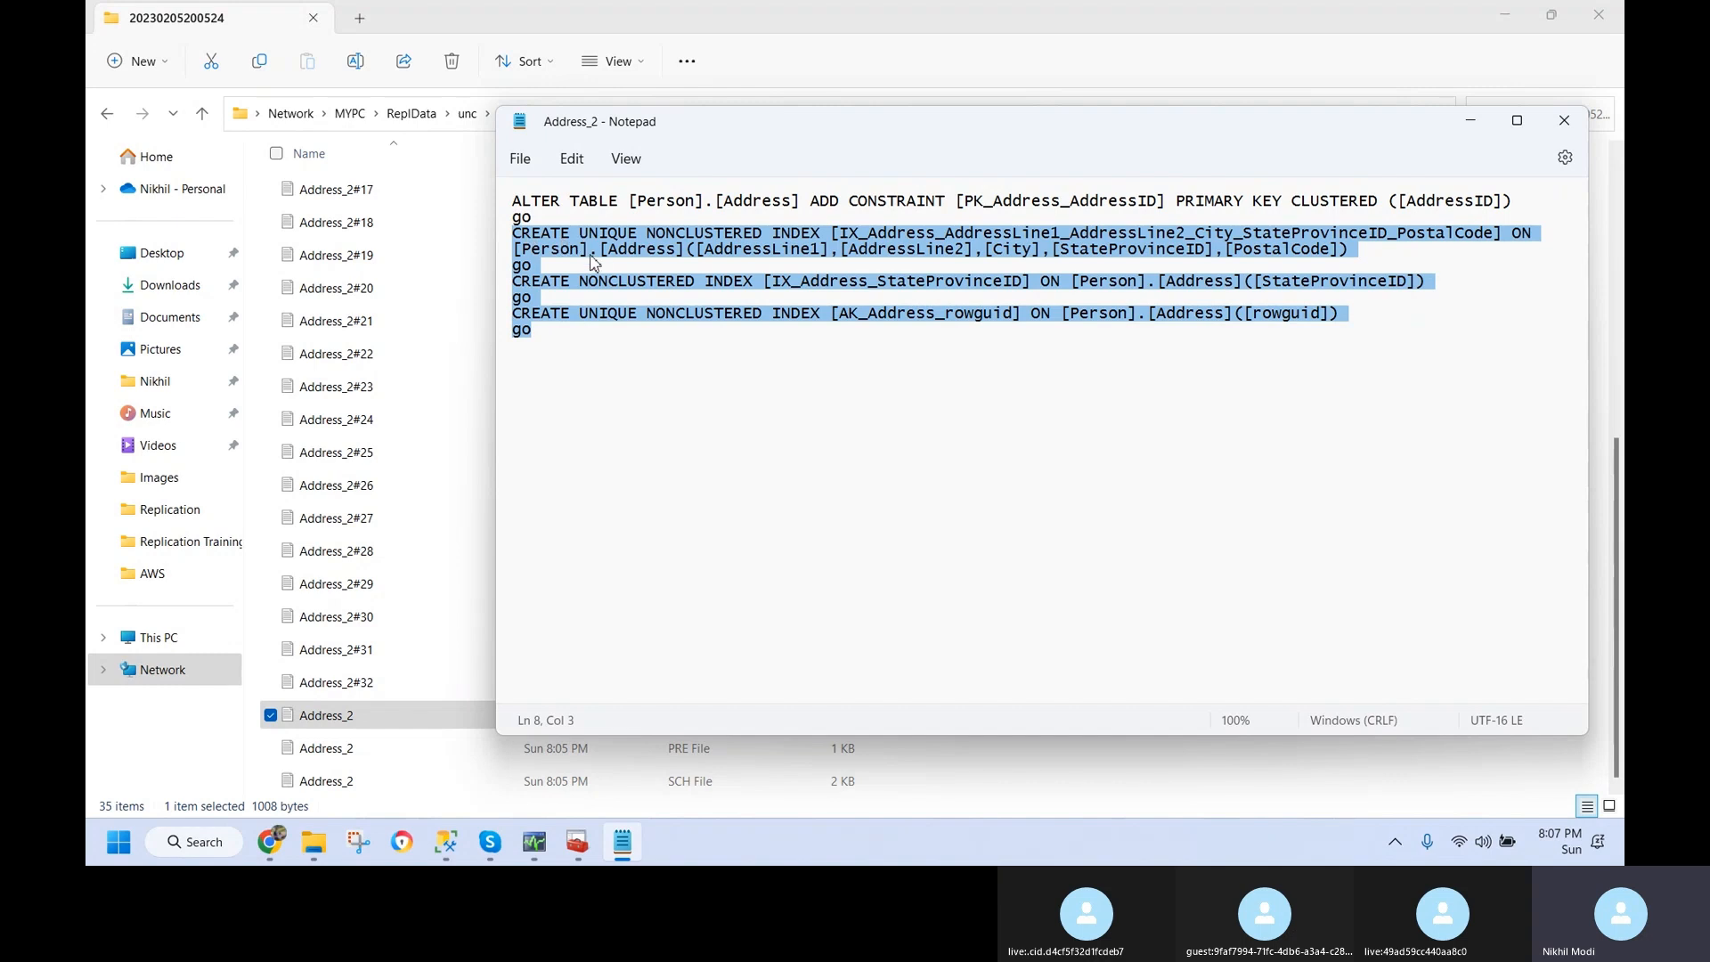
{"action": "left_click_drag", "start_coordinate": [557, 356], "coordinate": [497, 201]}
{"action": "left_click", "coordinate": [1233, 213]}
{"action": "left_click", "coordinate": [1564, 120]}
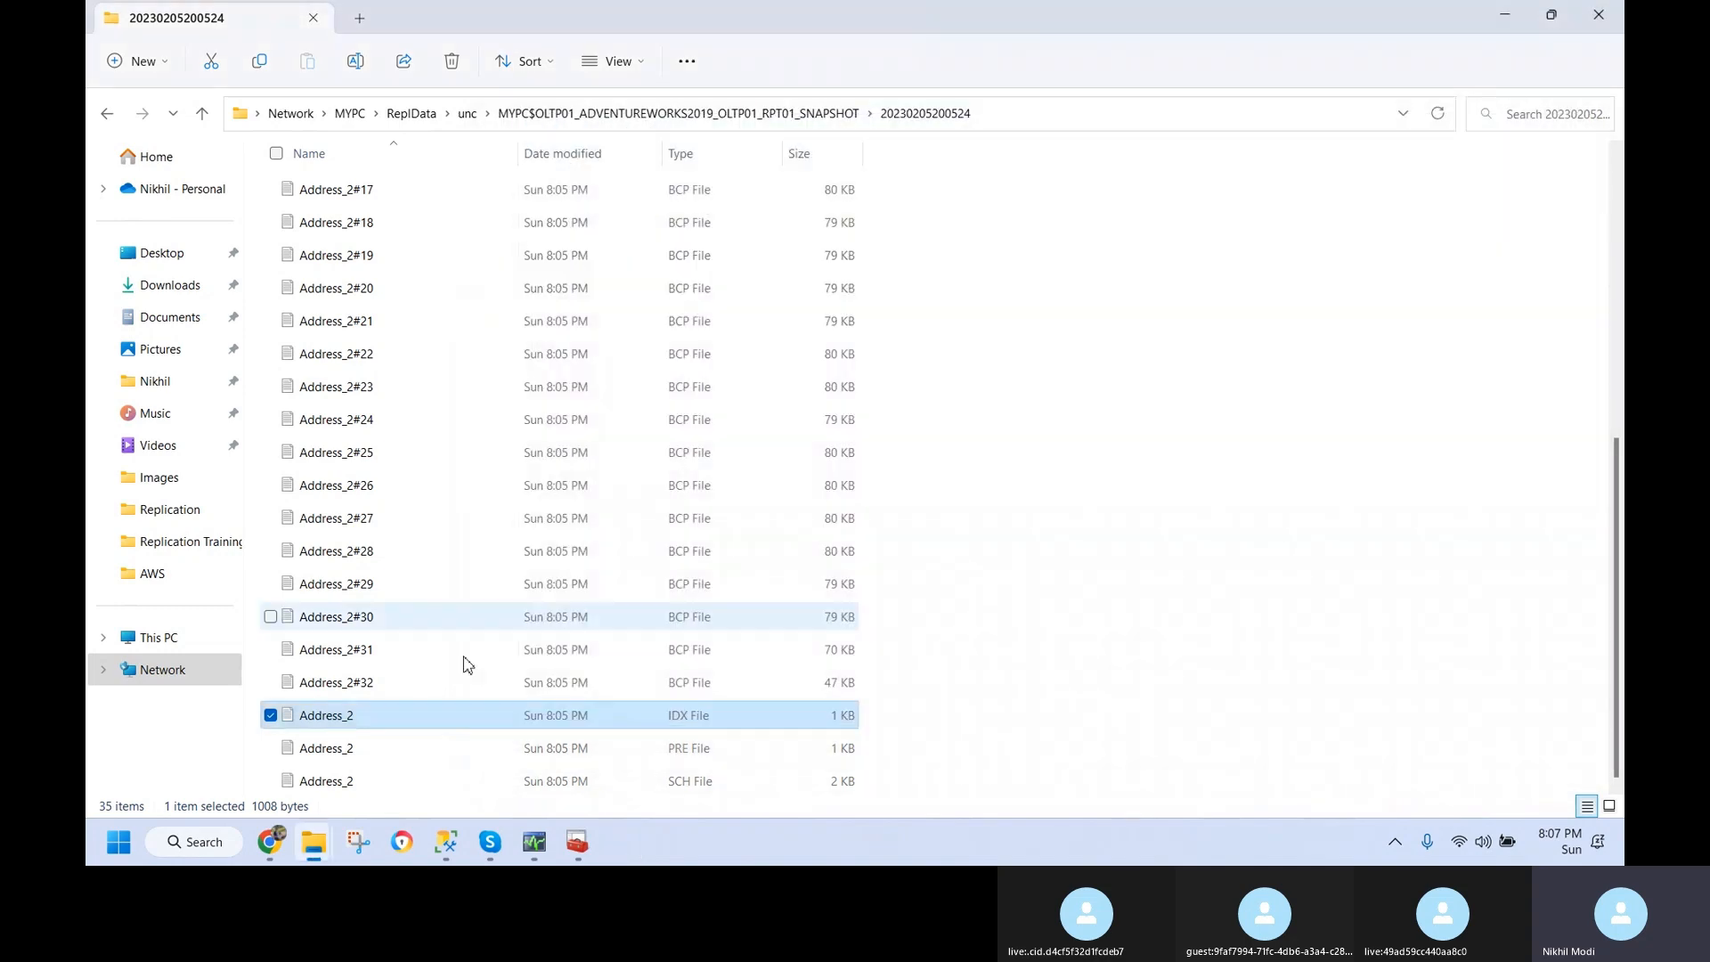
{"action": "key", "text": "Up"}
{"action": "key", "text": "Up"}
{"action": "key", "text": "Up"}
{"action": "key", "text": "Up"}
{"action": "key", "text": "Up"}
{"action": "key", "text": "Up"}
{"action": "key", "text": "Up"}
{"action": "key", "text": "Up"}
{"action": "key", "text": "Up"}
{"action": "key", "text": "Up"}
{"action": "key", "text": "Up"}
{"action": "key", "text": "Up"}
{"action": "key", "text": "Up"}
{"action": "key", "text": "Up"}
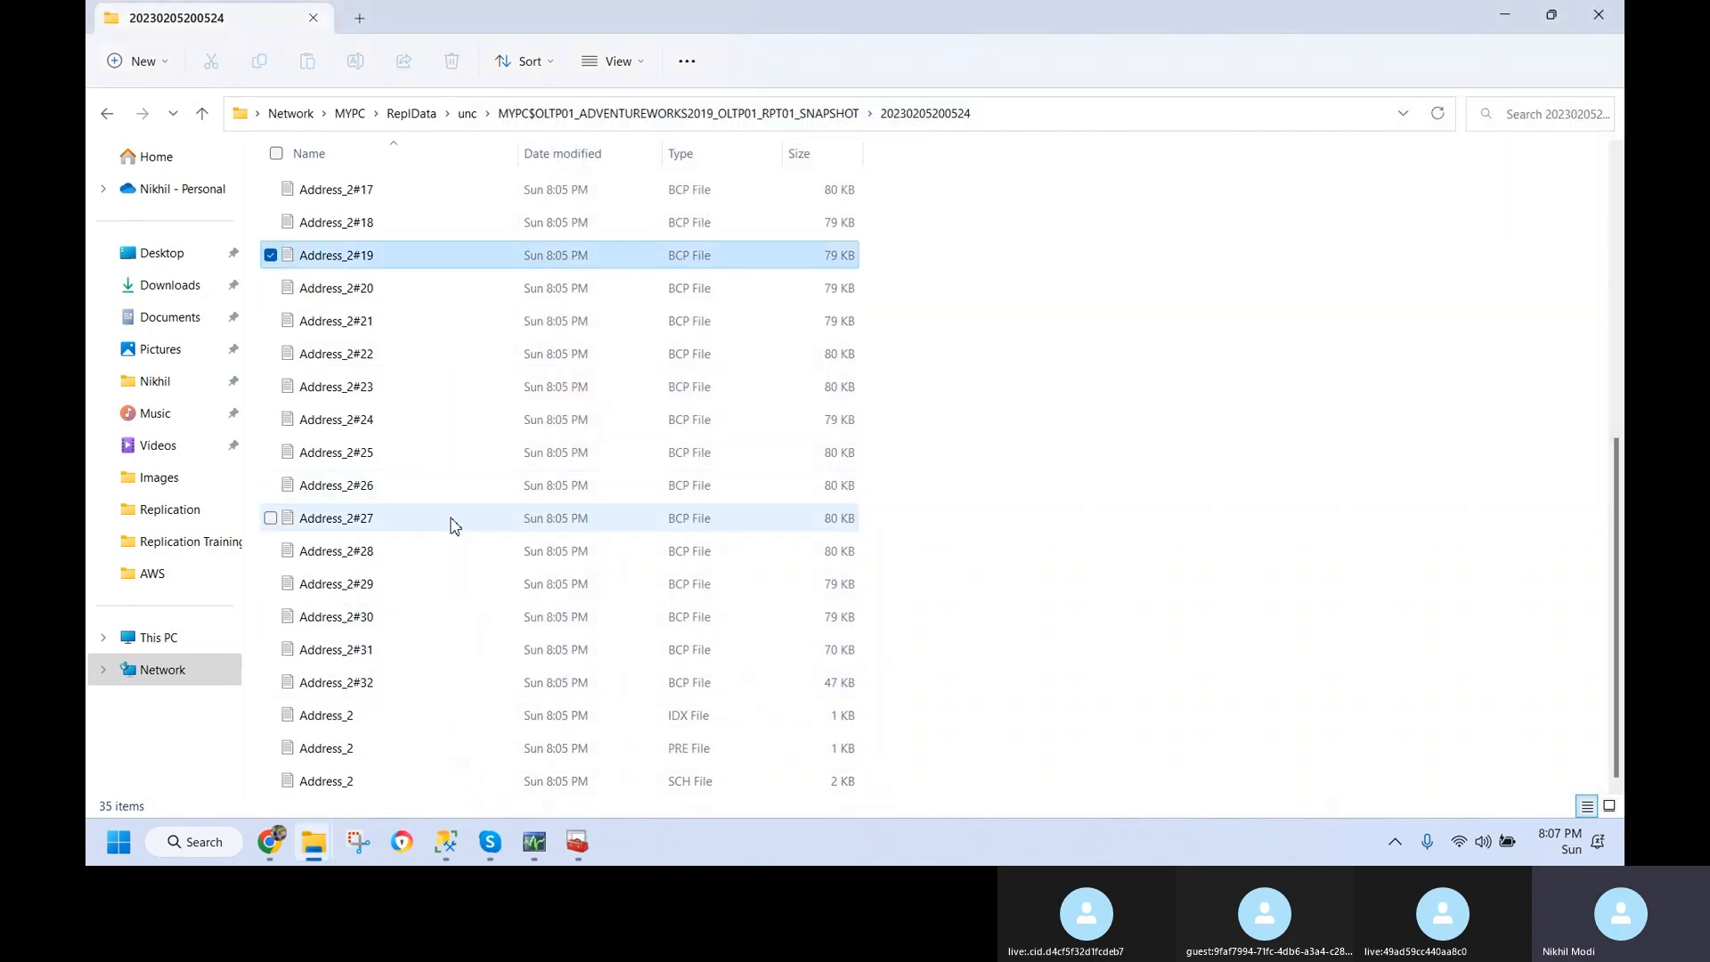
{"action": "scroll", "coordinate": [458, 607], "scroll_direction": "up", "scroll_amount": 6}
{"action": "scroll", "coordinate": [455, 606], "scroll_direction": "down", "scroll_amount": 6}
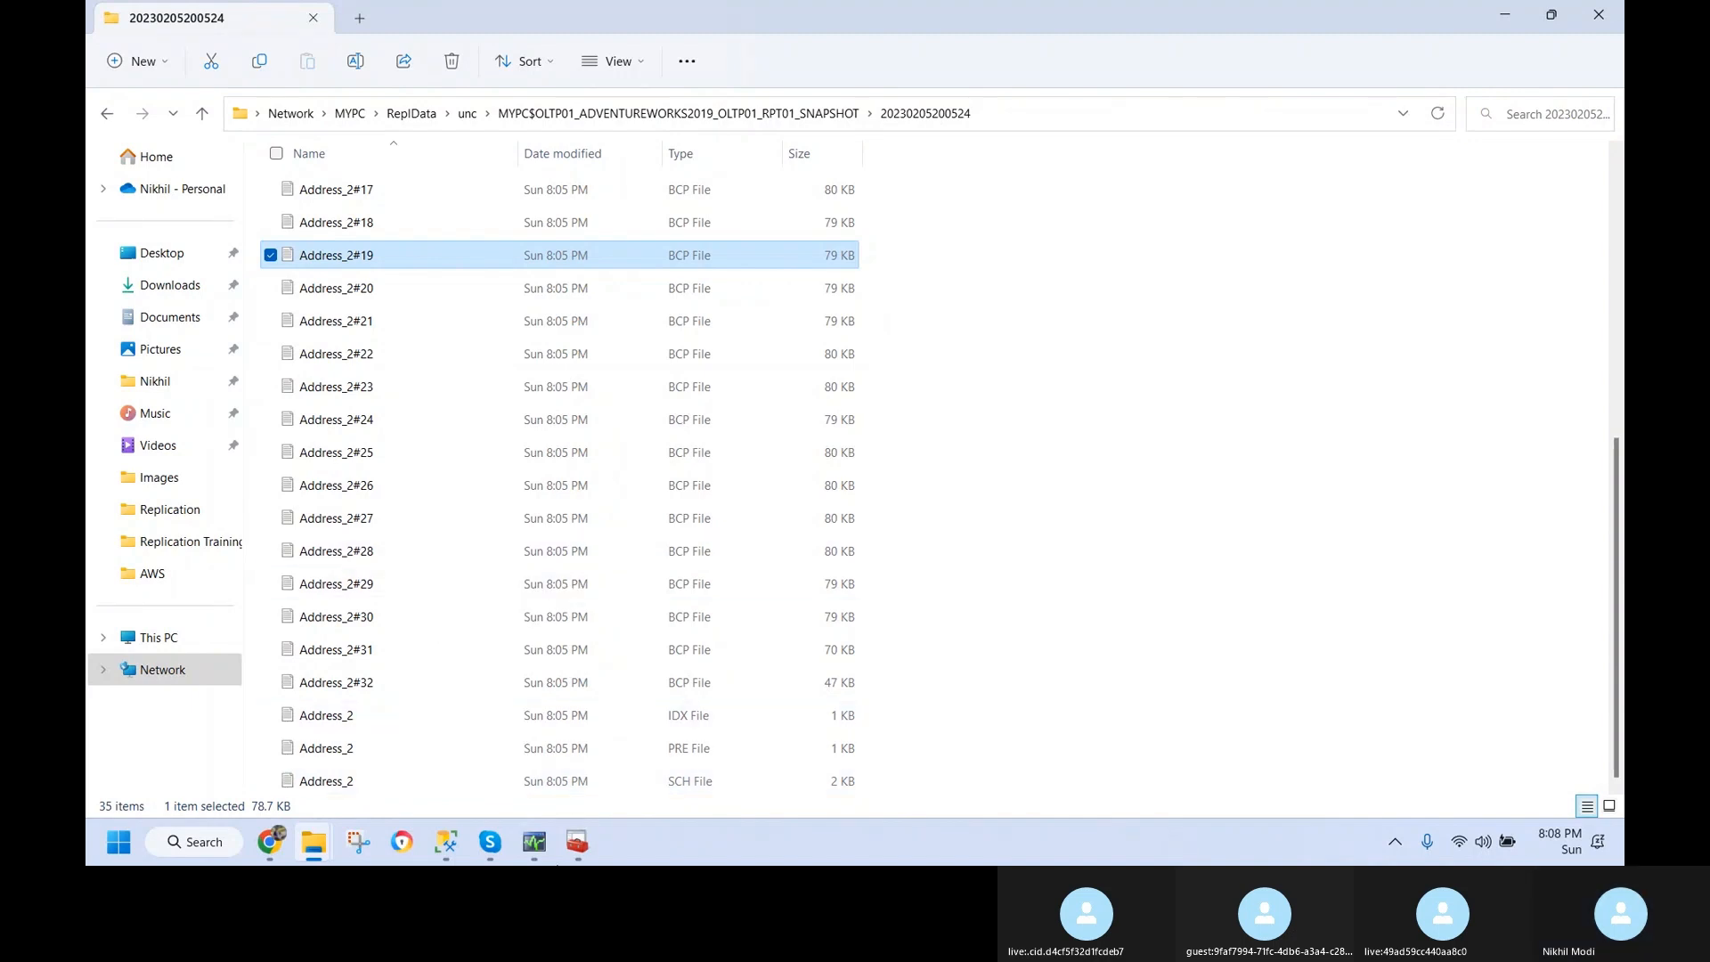
- Review the Snapshot Agent history of OLTP01_RPT01_Snapshot and close it, and view the Replication Agents slide in Google Slides
{"action": "mouse_move", "coordinate": [535, 862]}
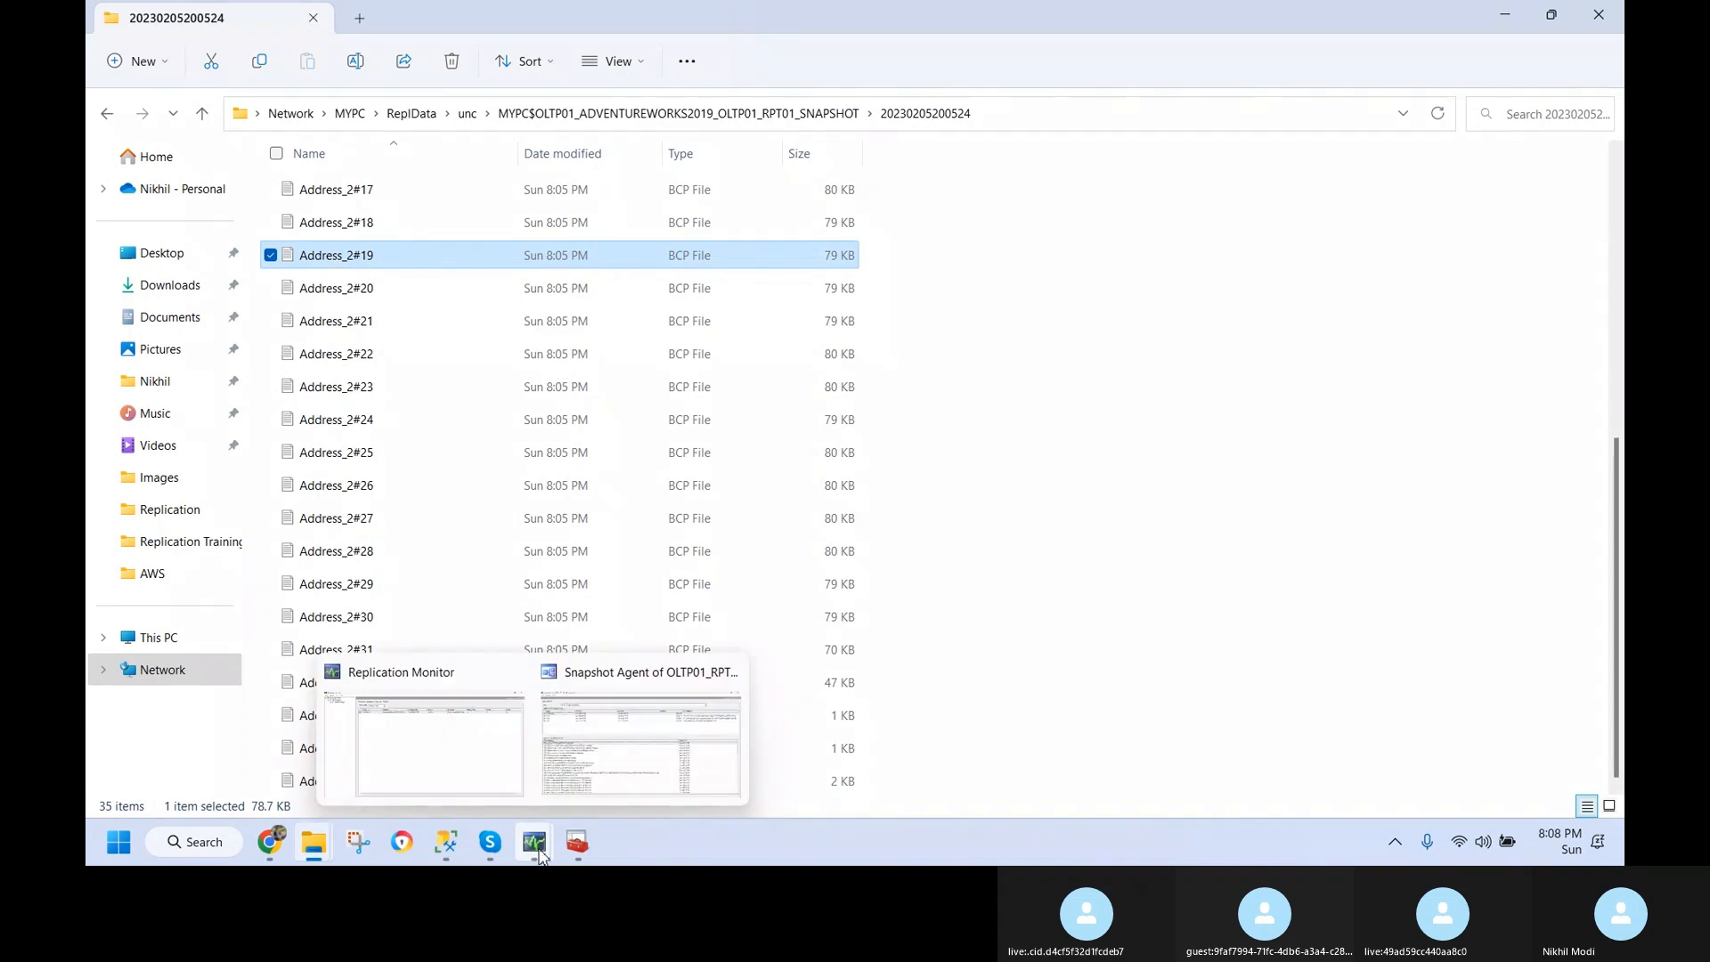
{"action": "left_click", "coordinate": [634, 769]}
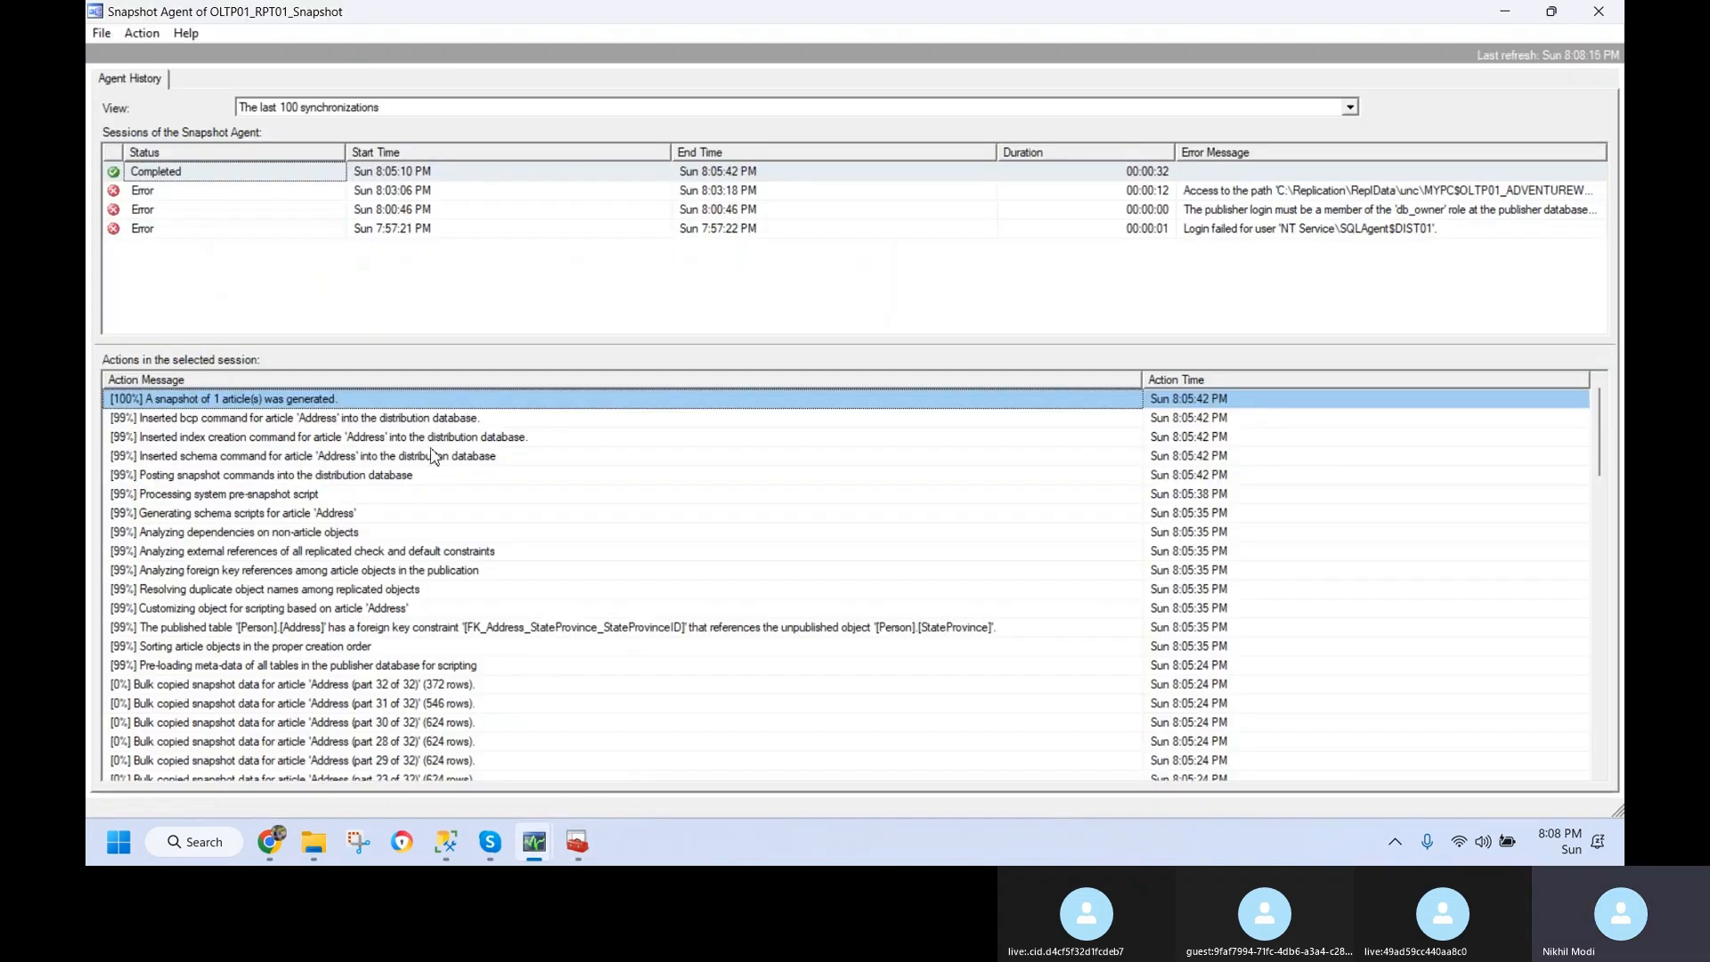
{"action": "left_click", "coordinate": [1614, 15]}
{"action": "mouse_move", "coordinate": [534, 850]}
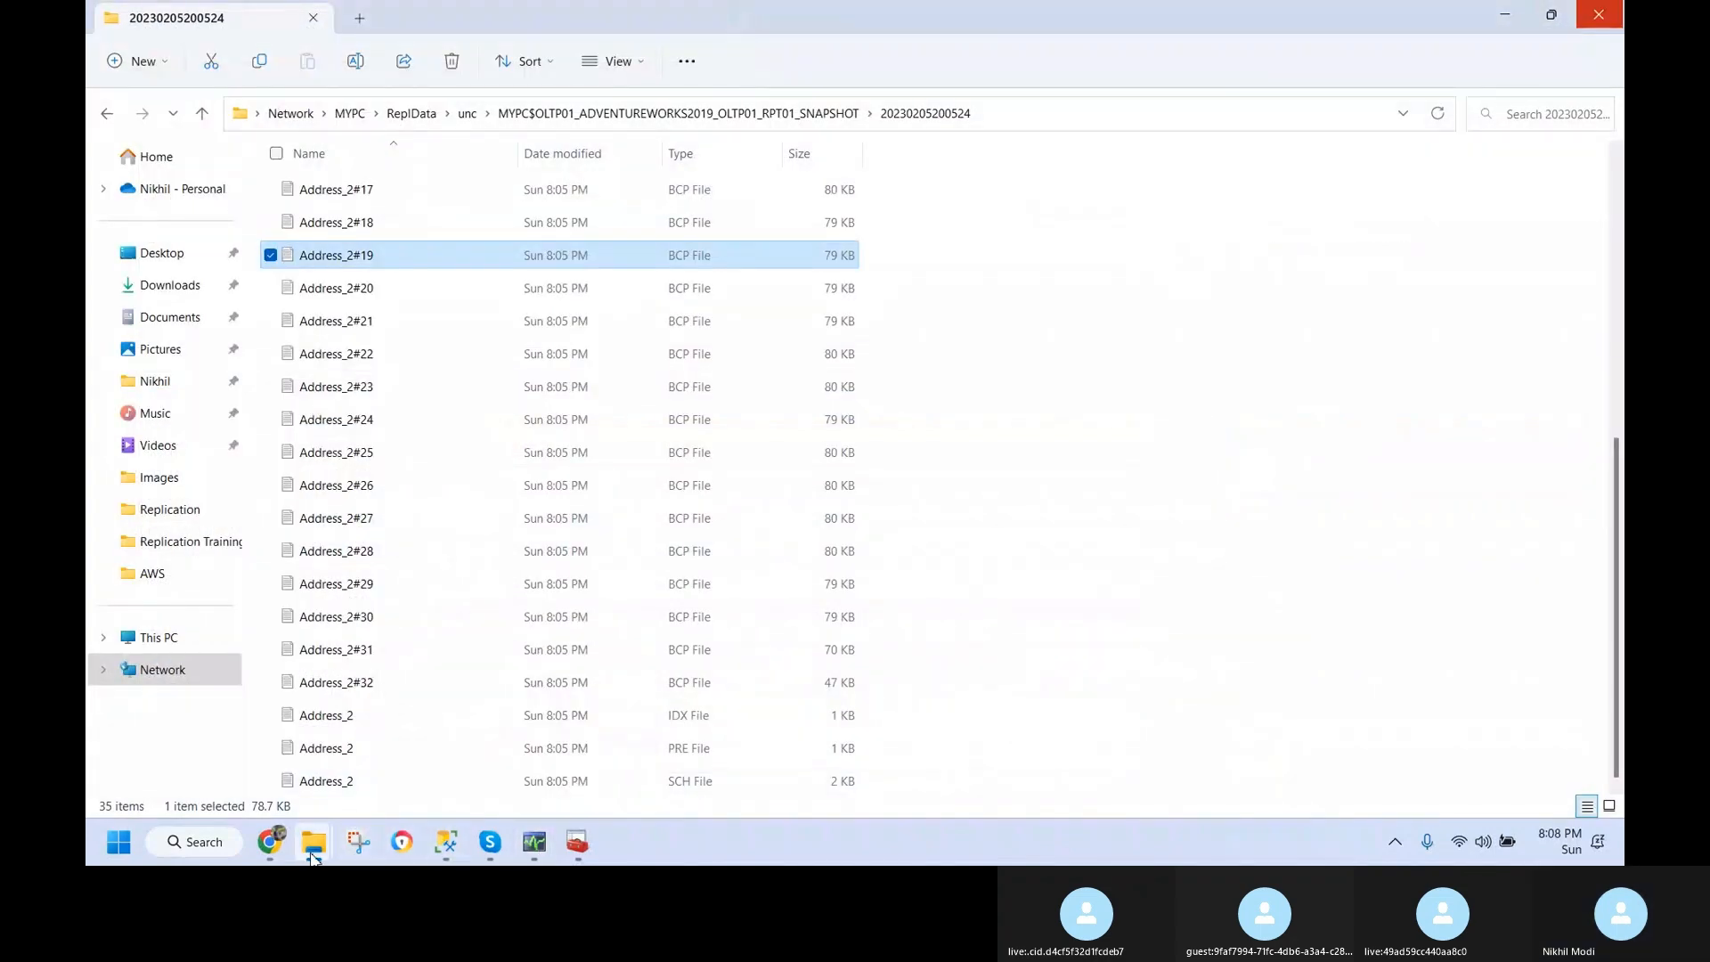
{"action": "left_click", "coordinate": [270, 842]}
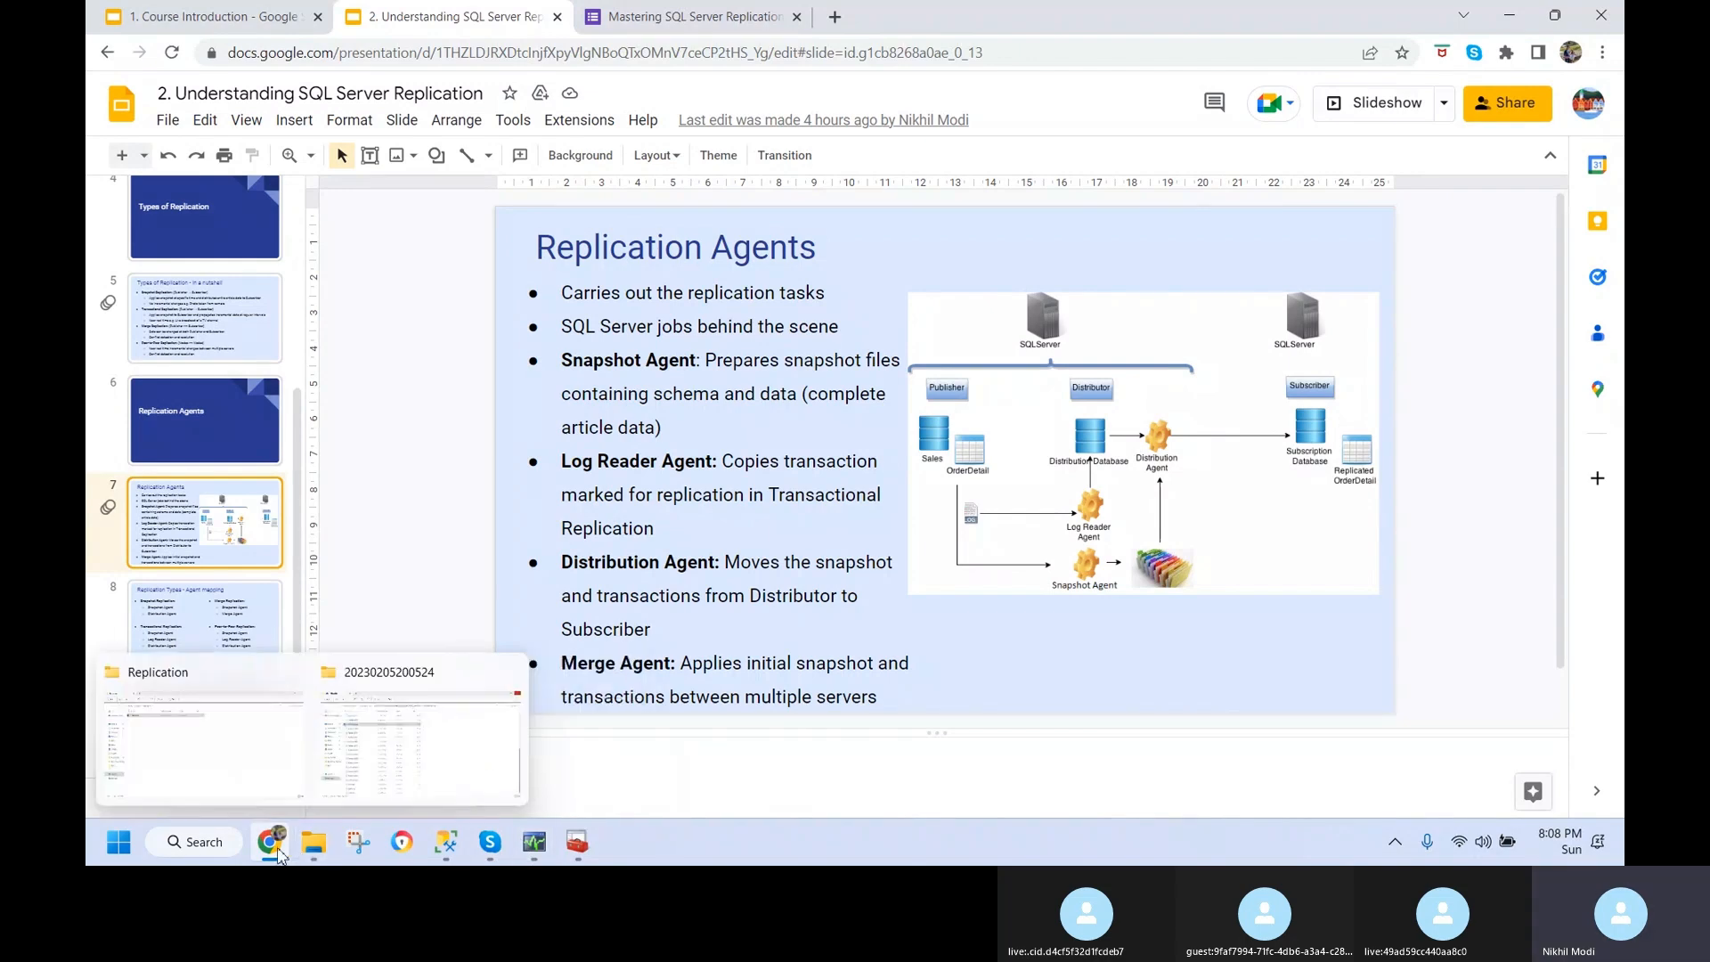
- Switch to SQL Server Management Studio and examine the OLTP01_RPT01_Snapshot publication and its available actions on MYPC\OLTP01
{"action": "left_click", "coordinate": [445, 841]}
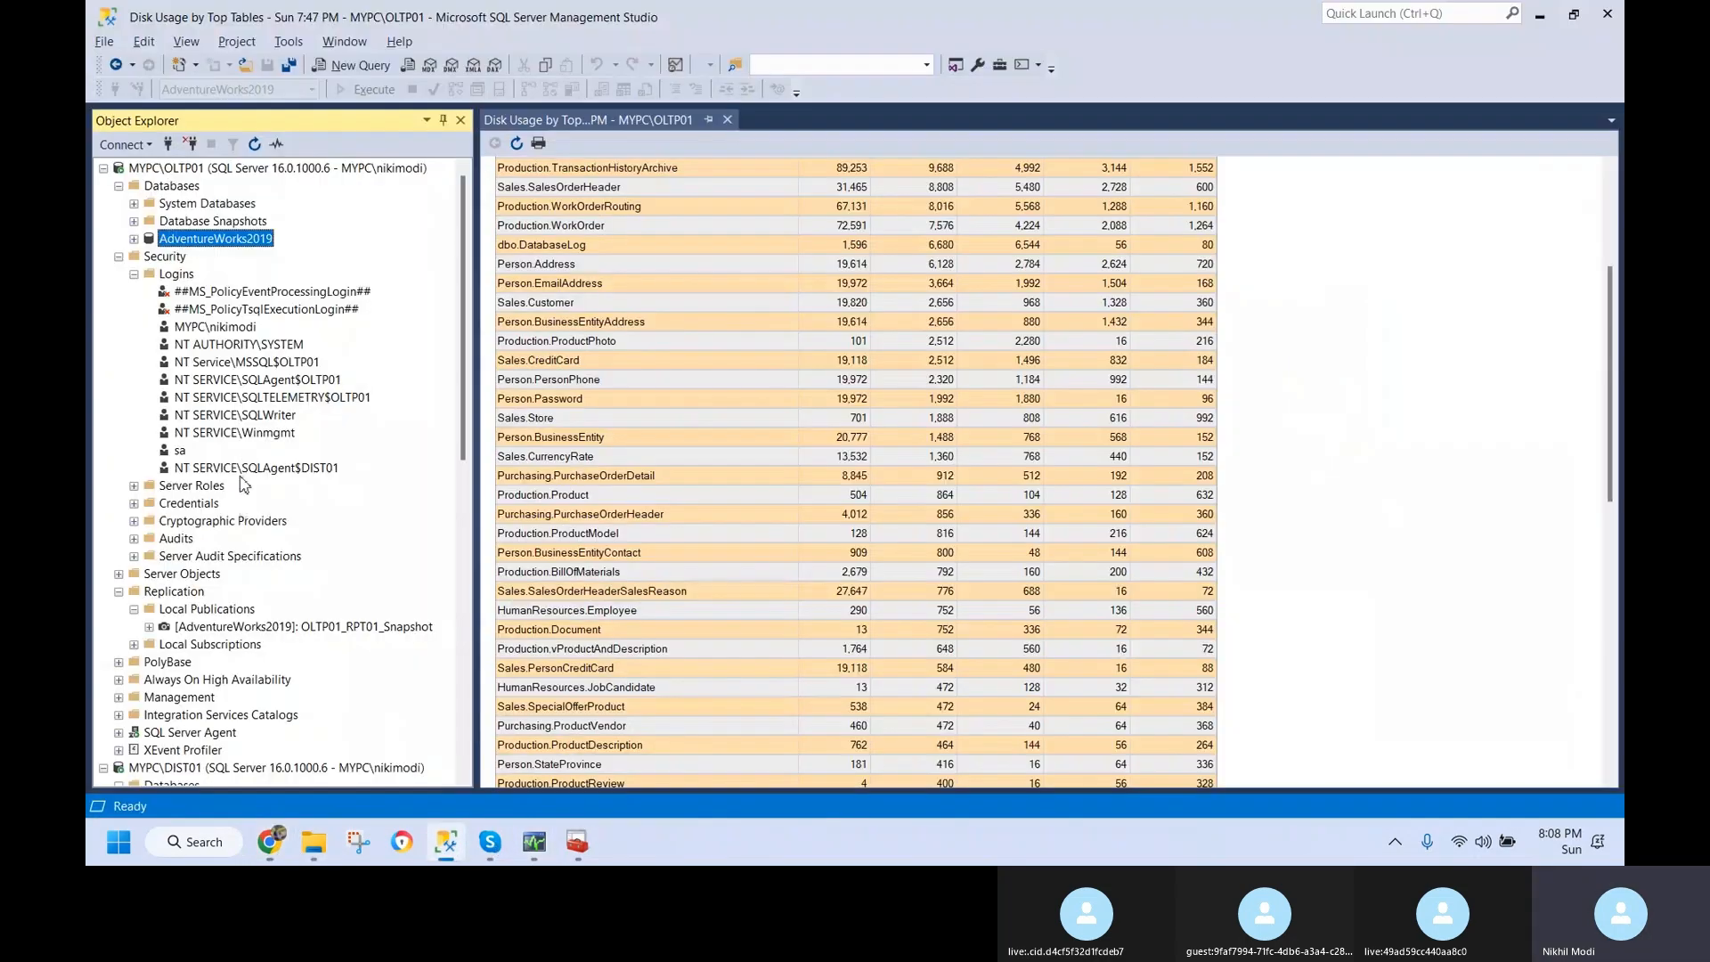
{"action": "left_click", "coordinate": [248, 628]}
{"action": "scroll", "coordinate": [249, 643], "scroll_direction": "down", "scroll_amount": 1}
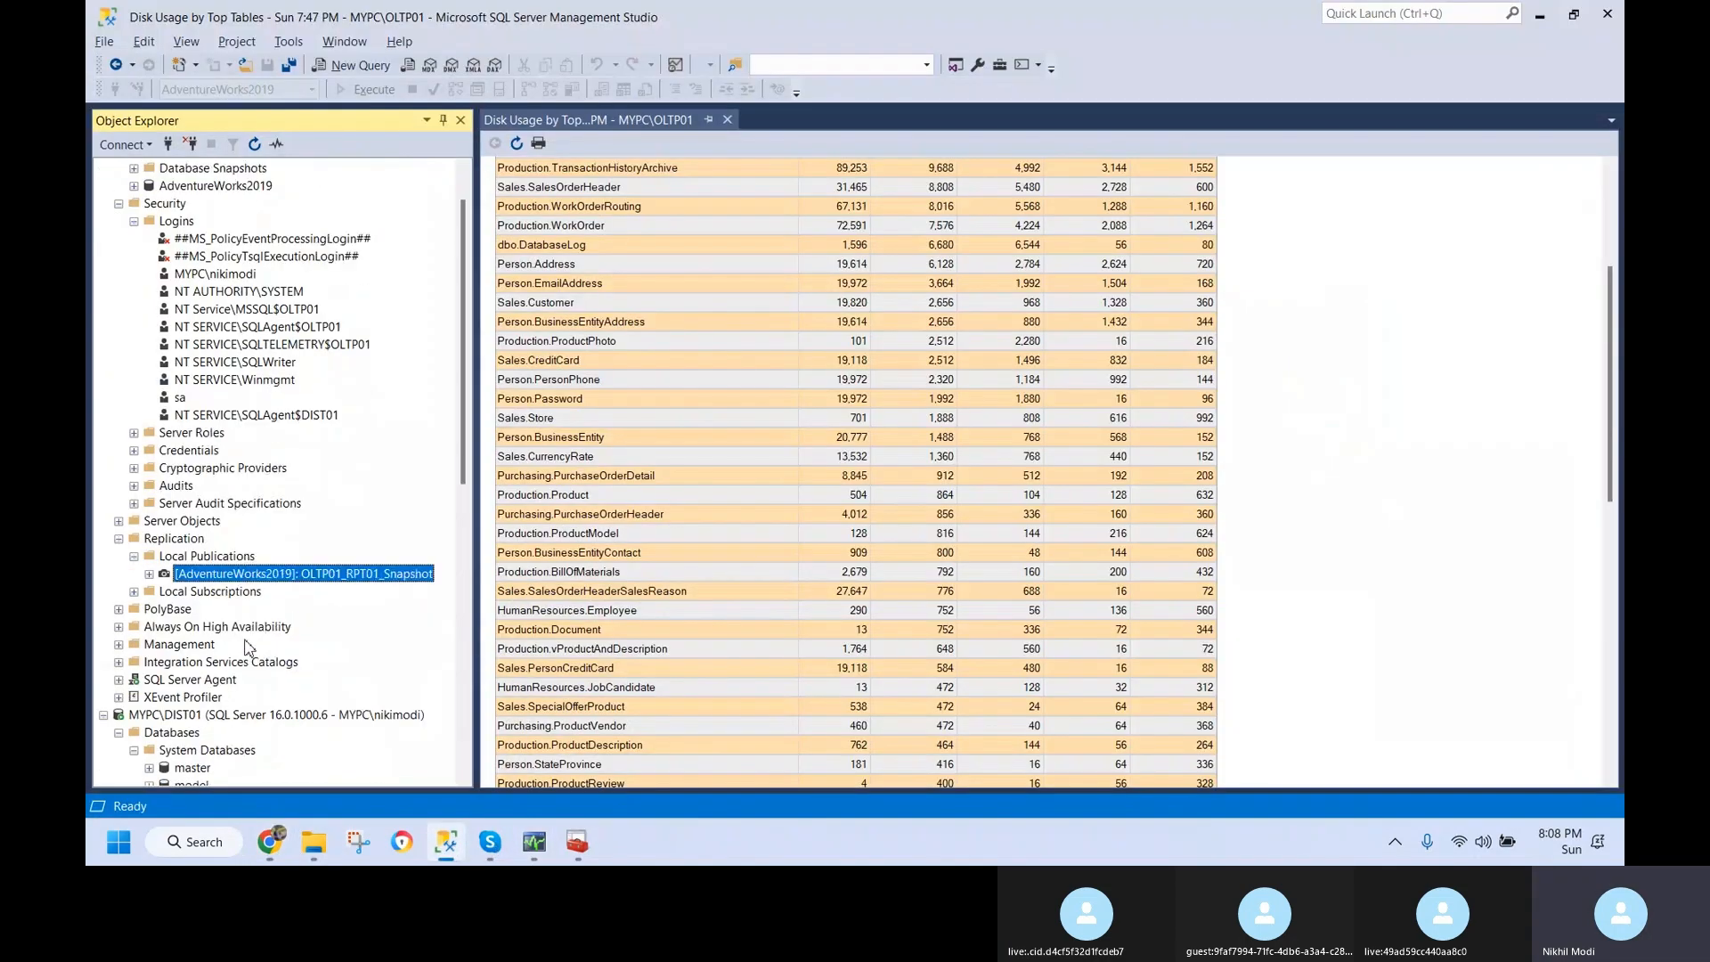
{"action": "scroll", "coordinate": [249, 643], "scroll_direction": "up", "scroll_amount": 1}
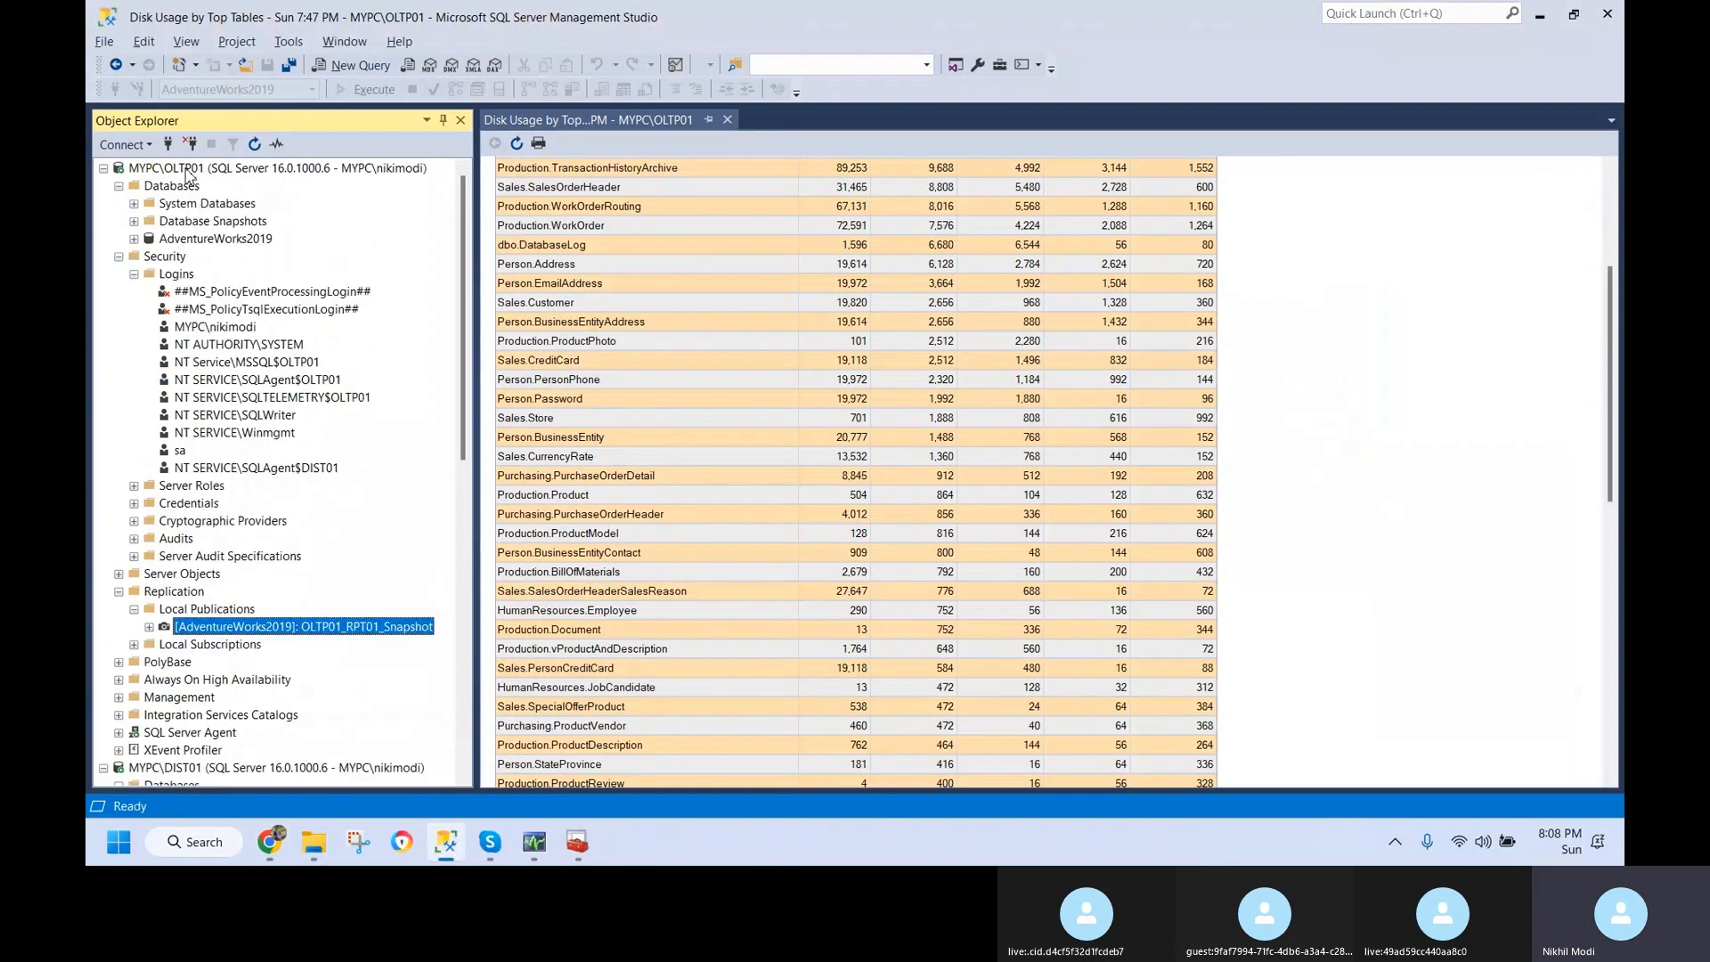
{"action": "scroll", "coordinate": [228, 527], "scroll_direction": "down", "scroll_amount": 2}
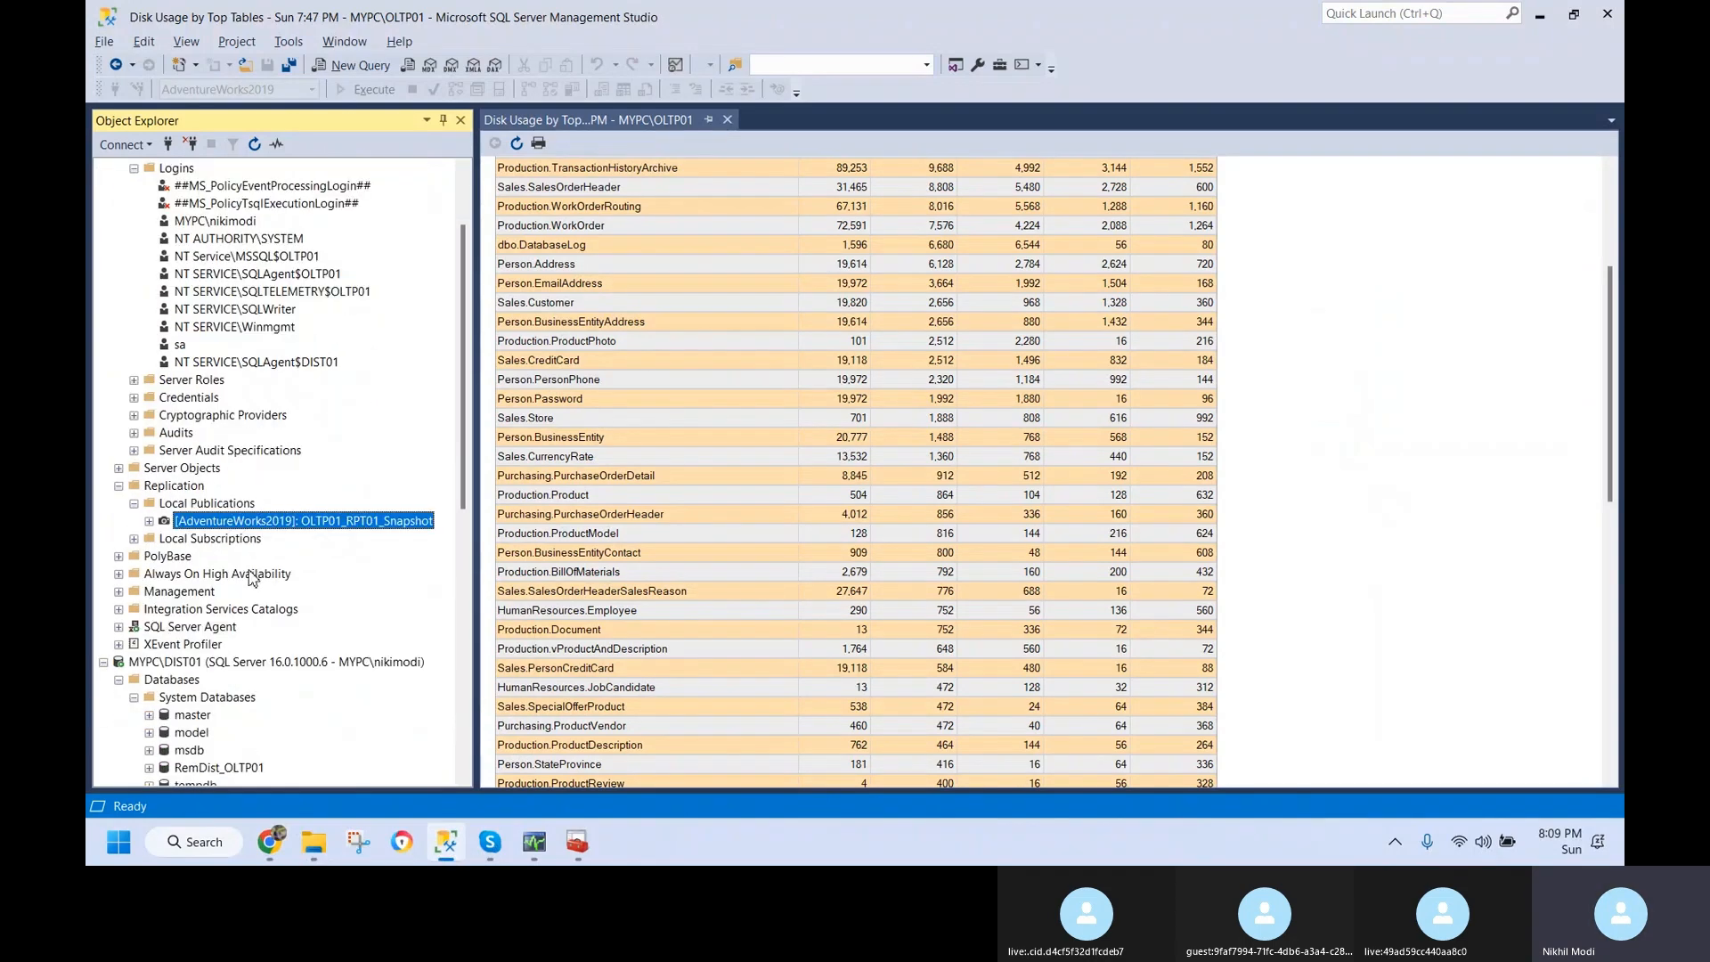
{"action": "right_click", "coordinate": [247, 527]}
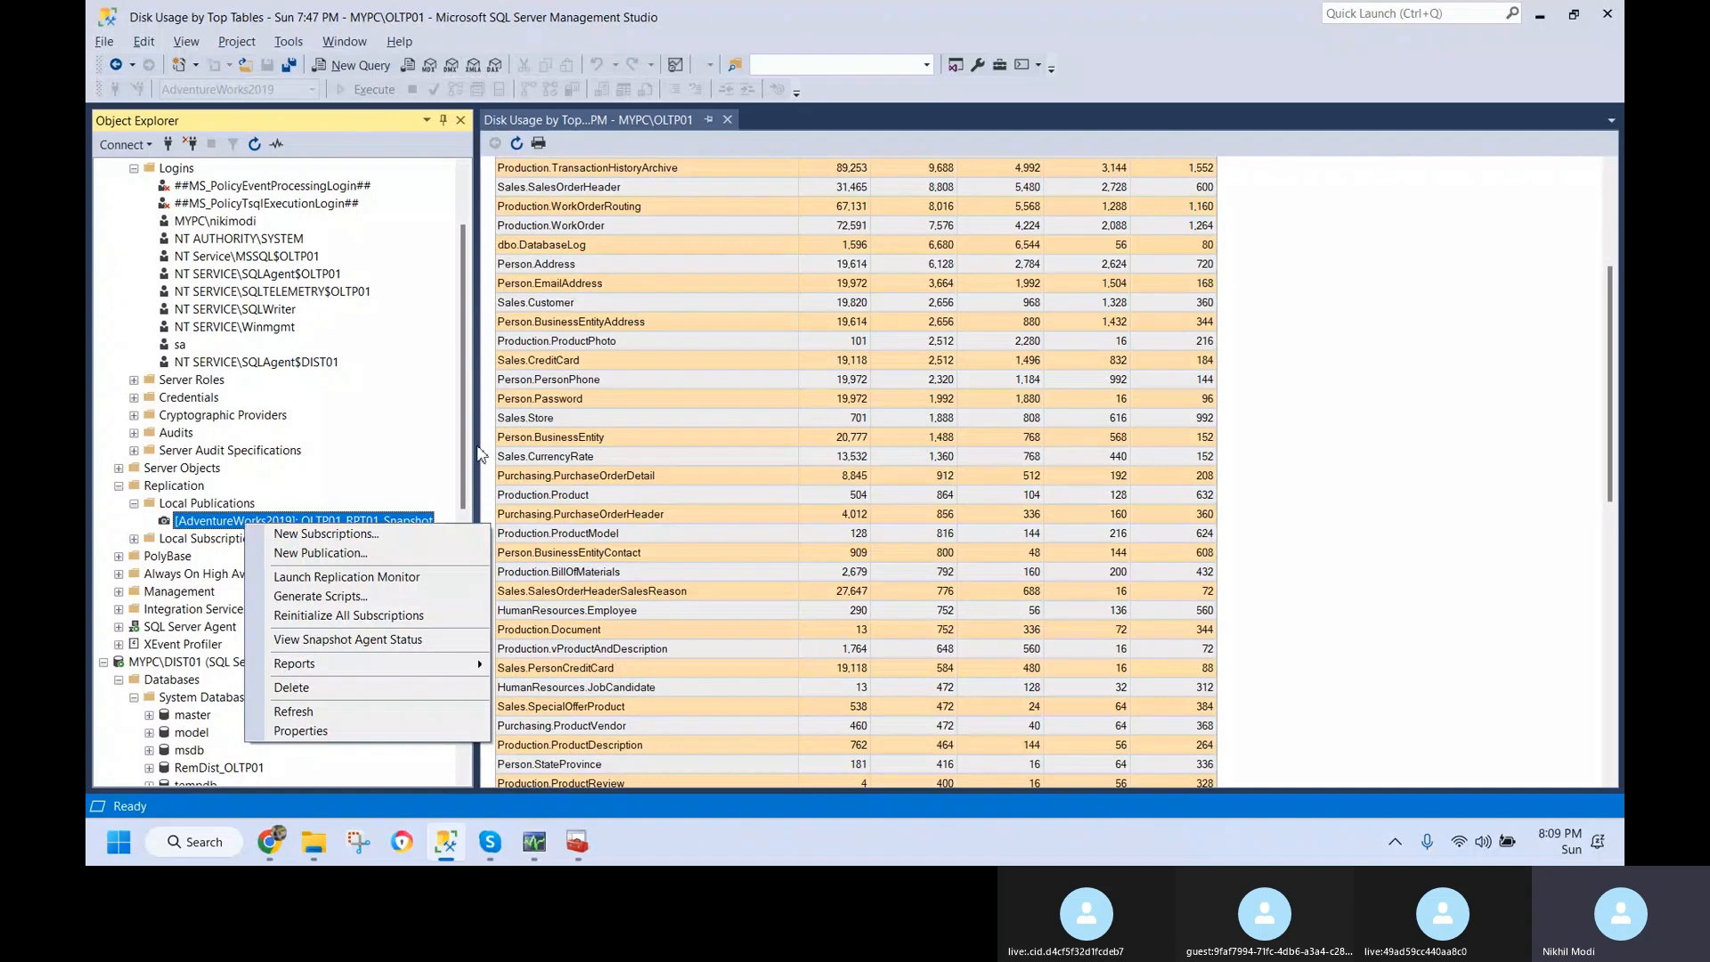
{"action": "left_click_drag", "start_coordinate": [463, 437], "coordinate": [461, 308]}
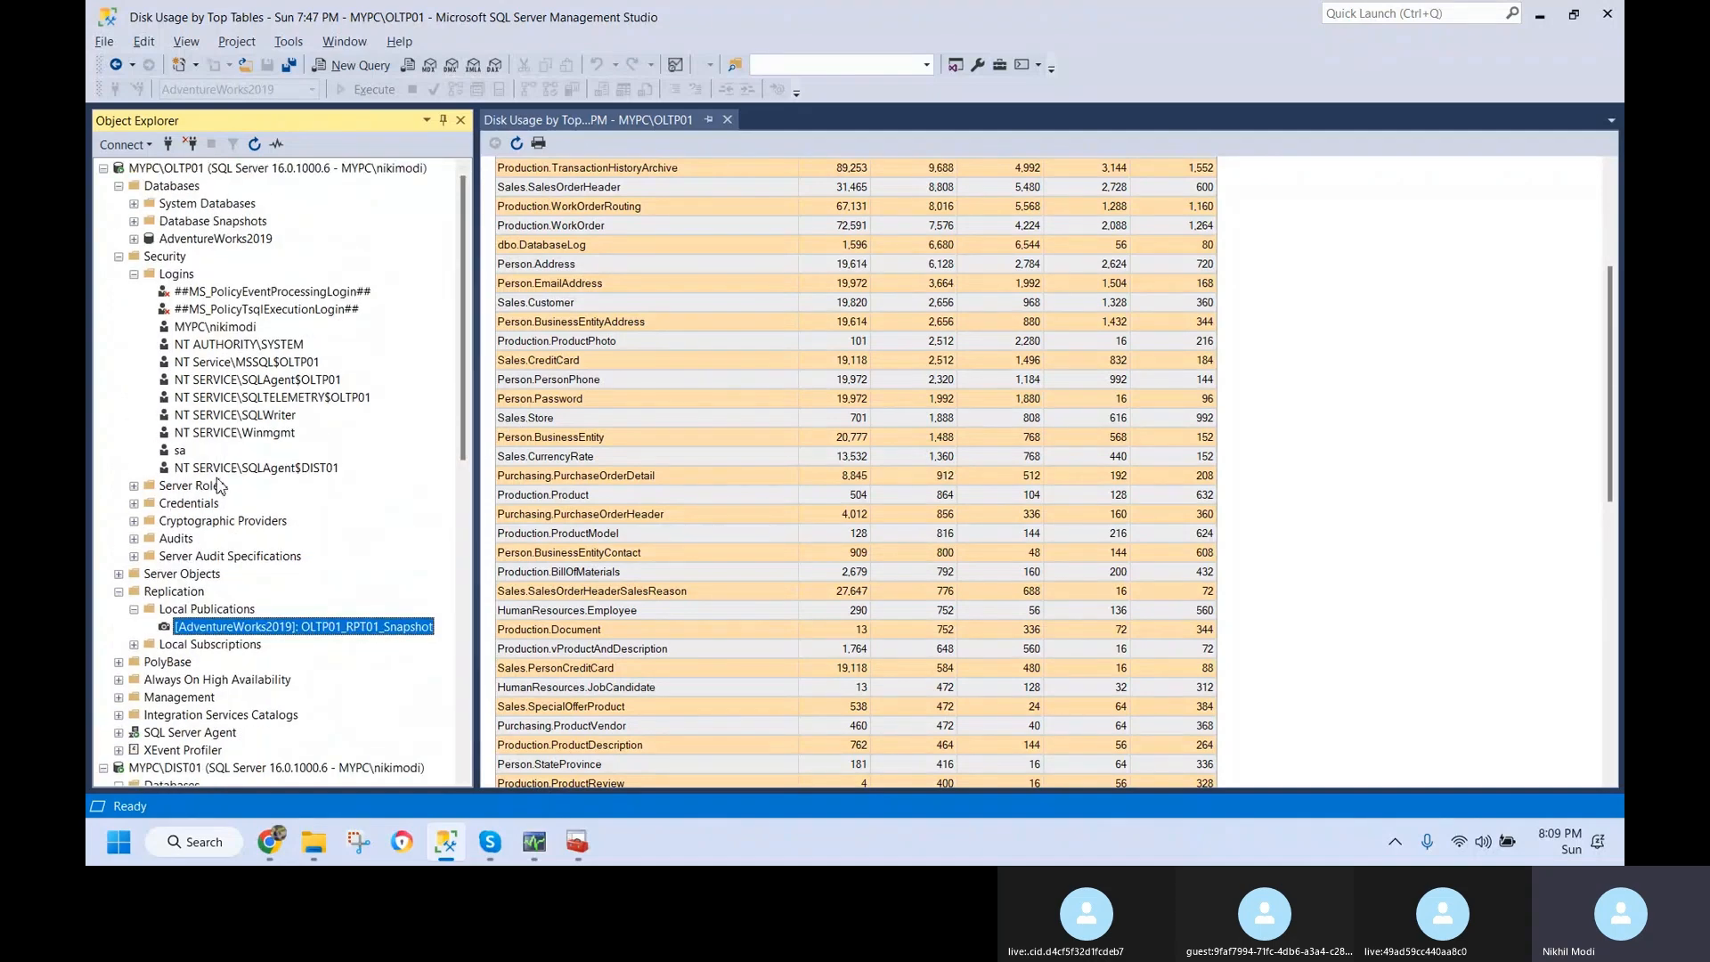
{"action": "left_click_drag", "start_coordinate": [465, 409], "coordinate": [461, 490]}
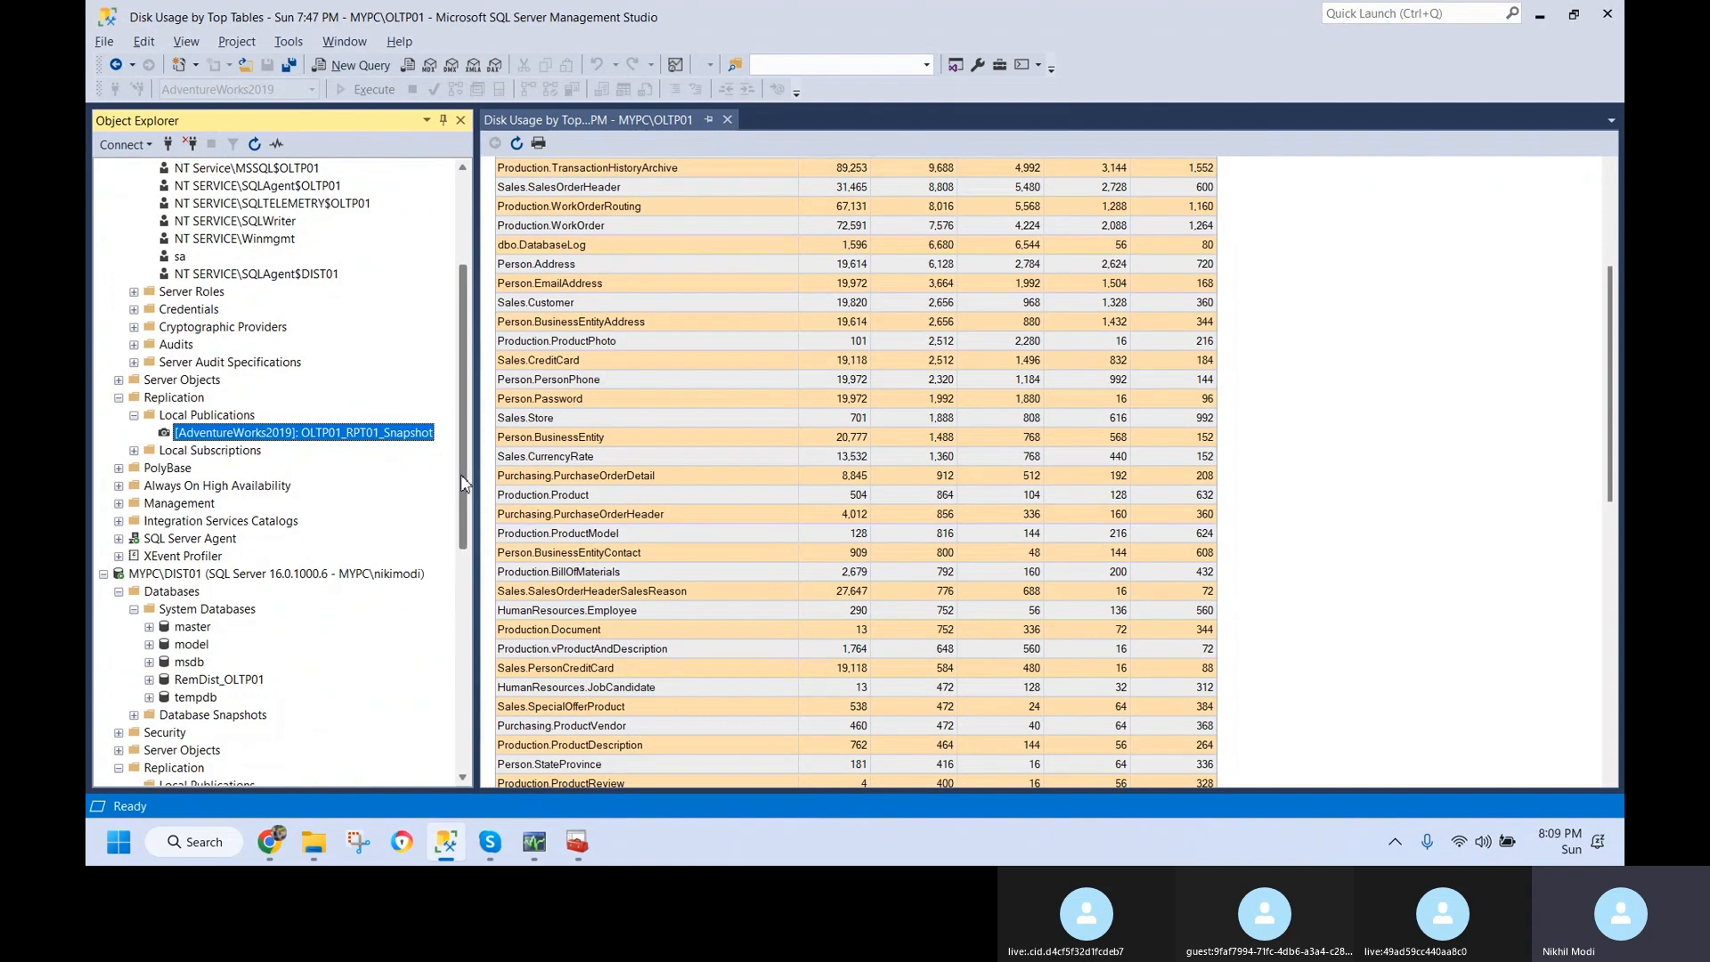
{"action": "mouse_move", "coordinate": [267, 442]}
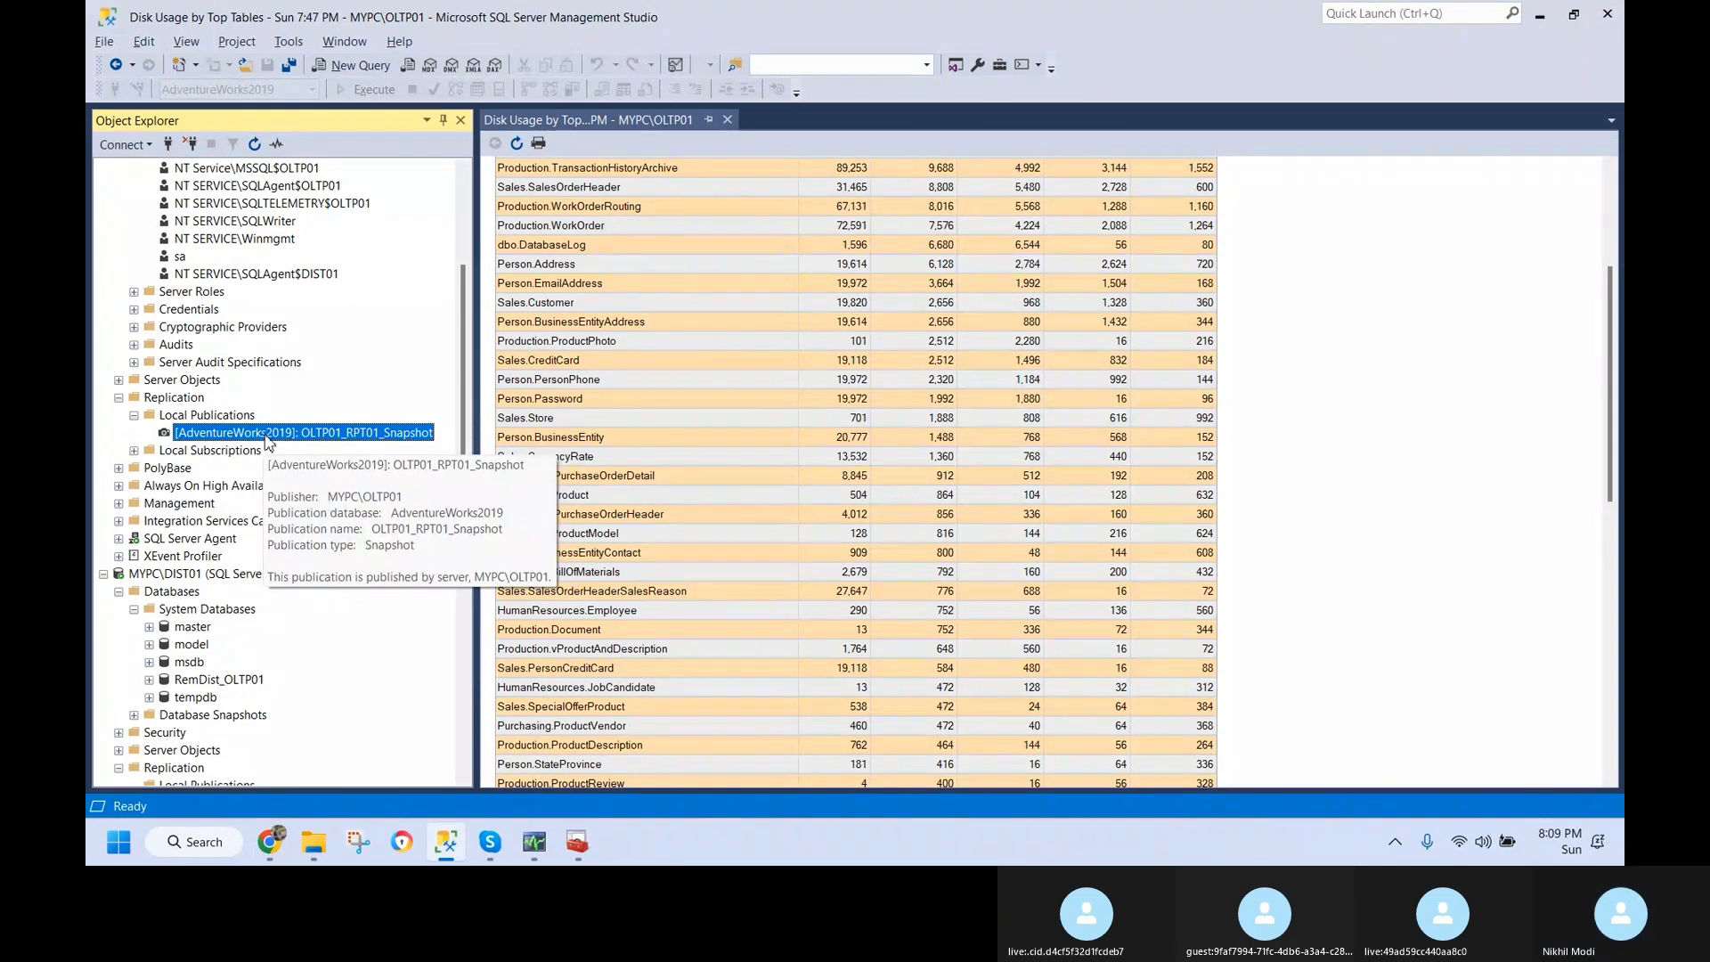
- Create a new database named AdventureWorks2019 on the MYPC\RPT01 server with default settings
{"action": "scroll", "coordinate": [347, 682], "scroll_direction": "down", "scroll_amount": 6}
{"action": "scroll", "coordinate": [348, 682], "scroll_direction": "down", "scroll_amount": 3}
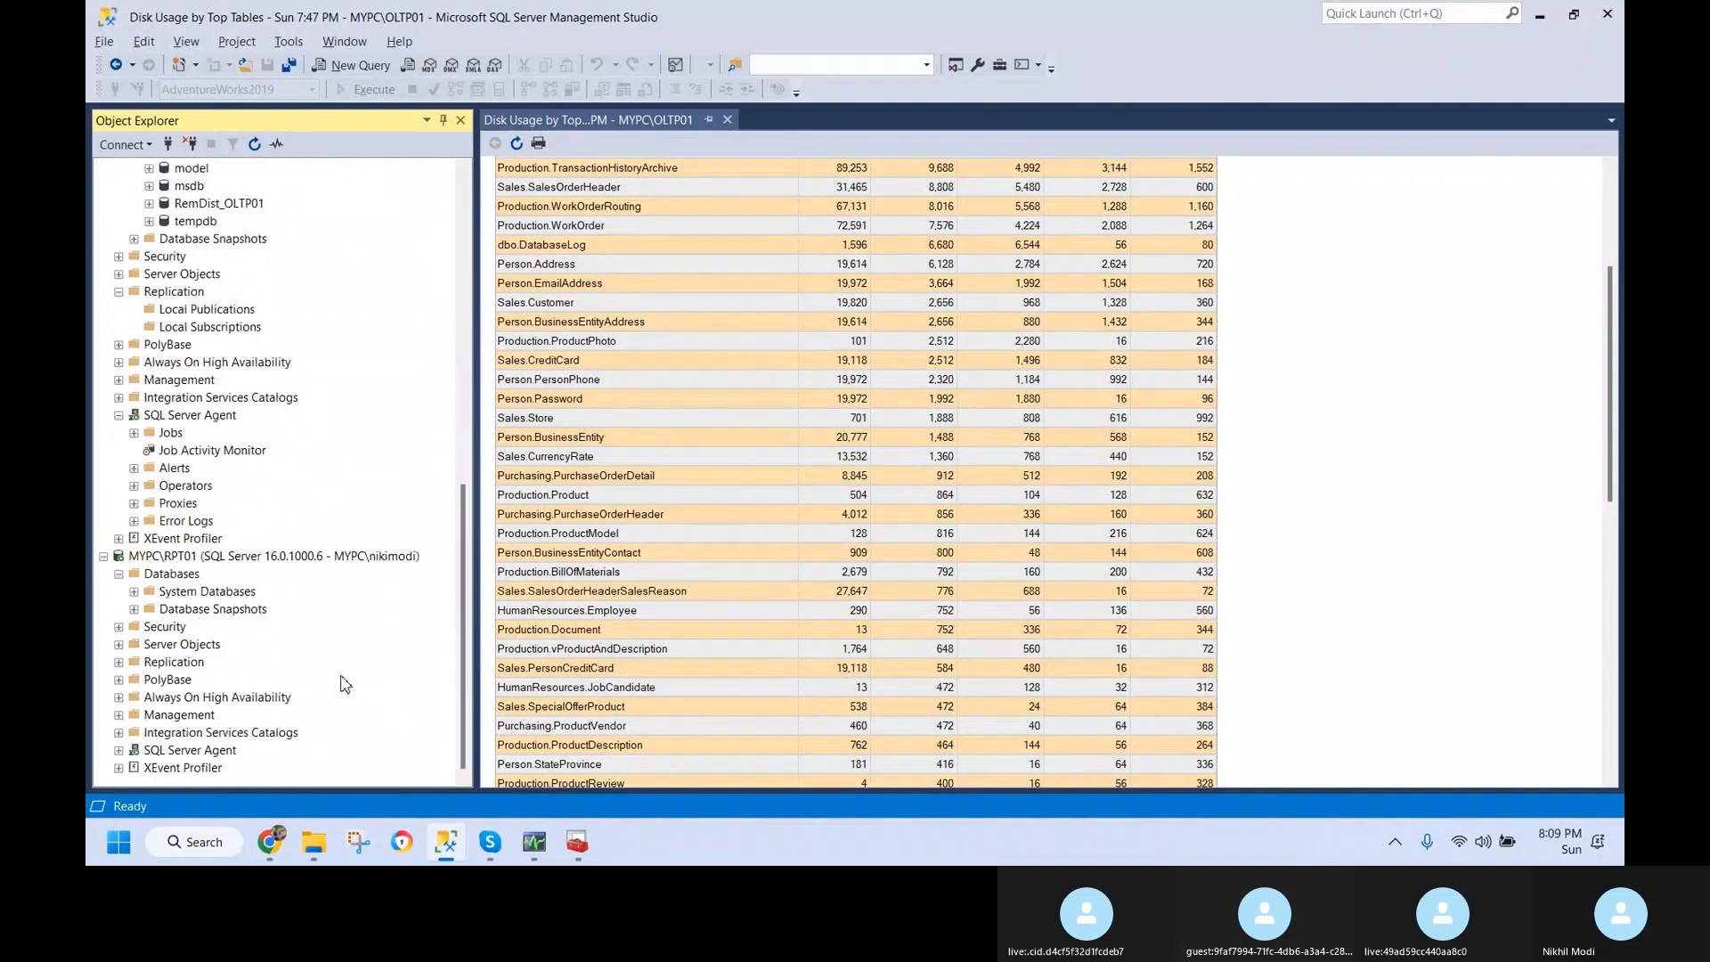
{"action": "right_click", "coordinate": [169, 575]}
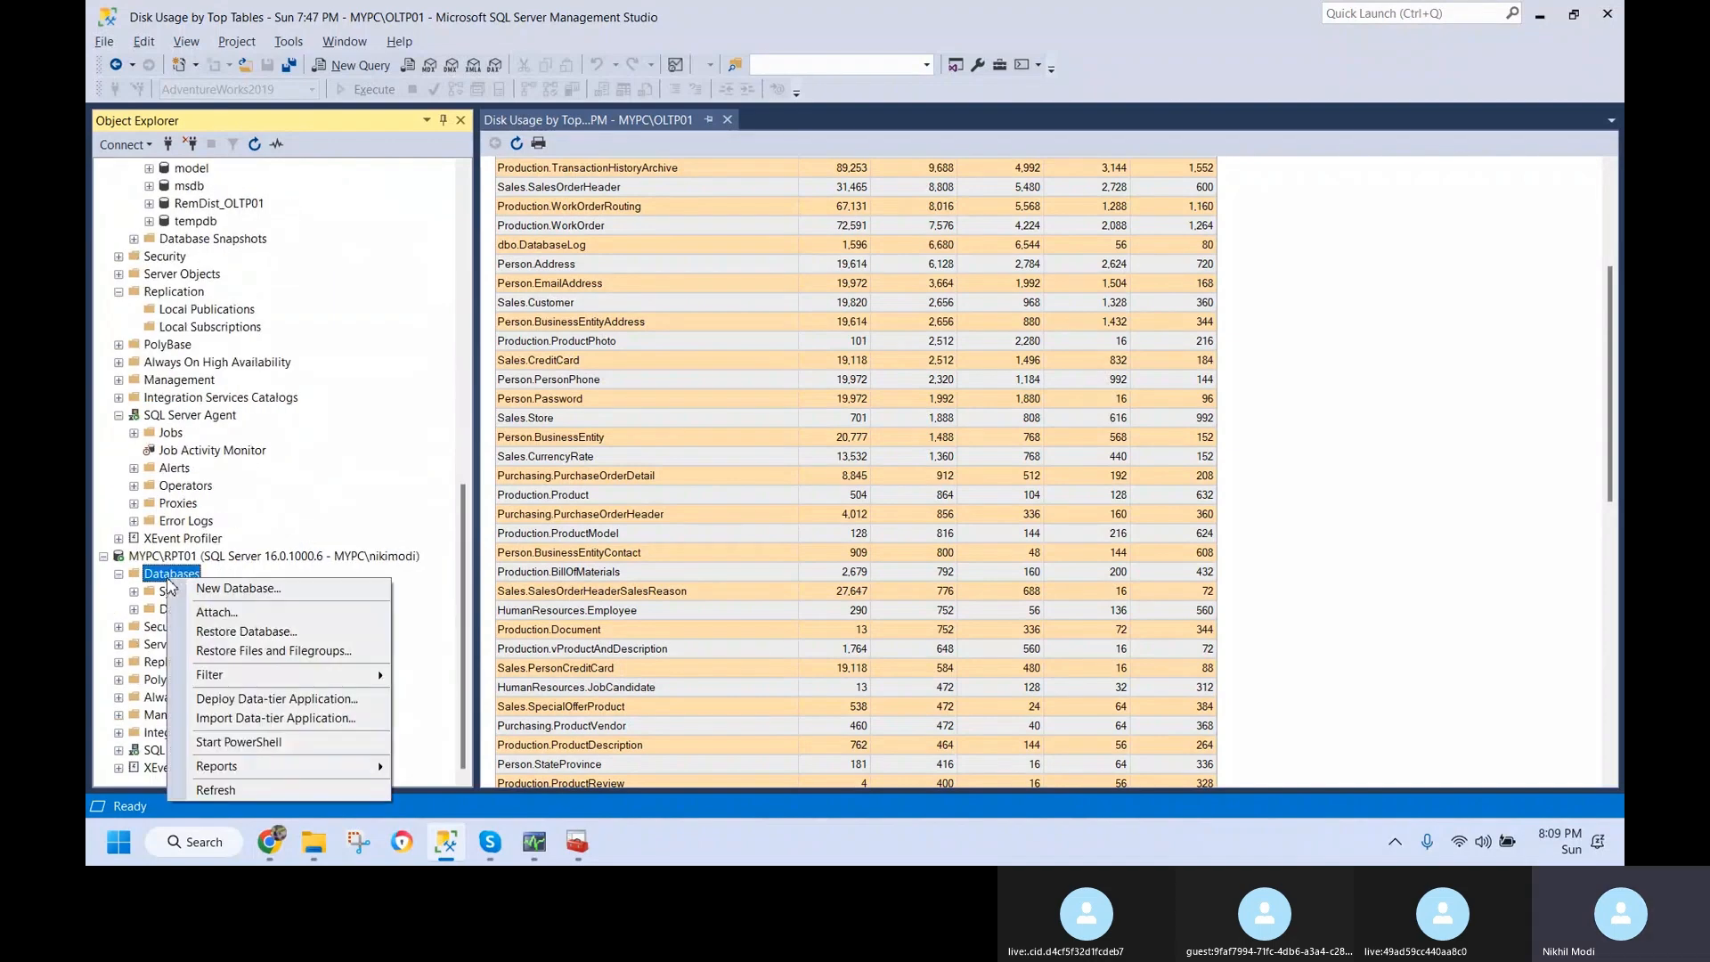
{"action": "left_click", "coordinate": [233, 791]}
{"action": "right_click", "coordinate": [178, 609]}
{"action": "left_click", "coordinate": [227, 618]}
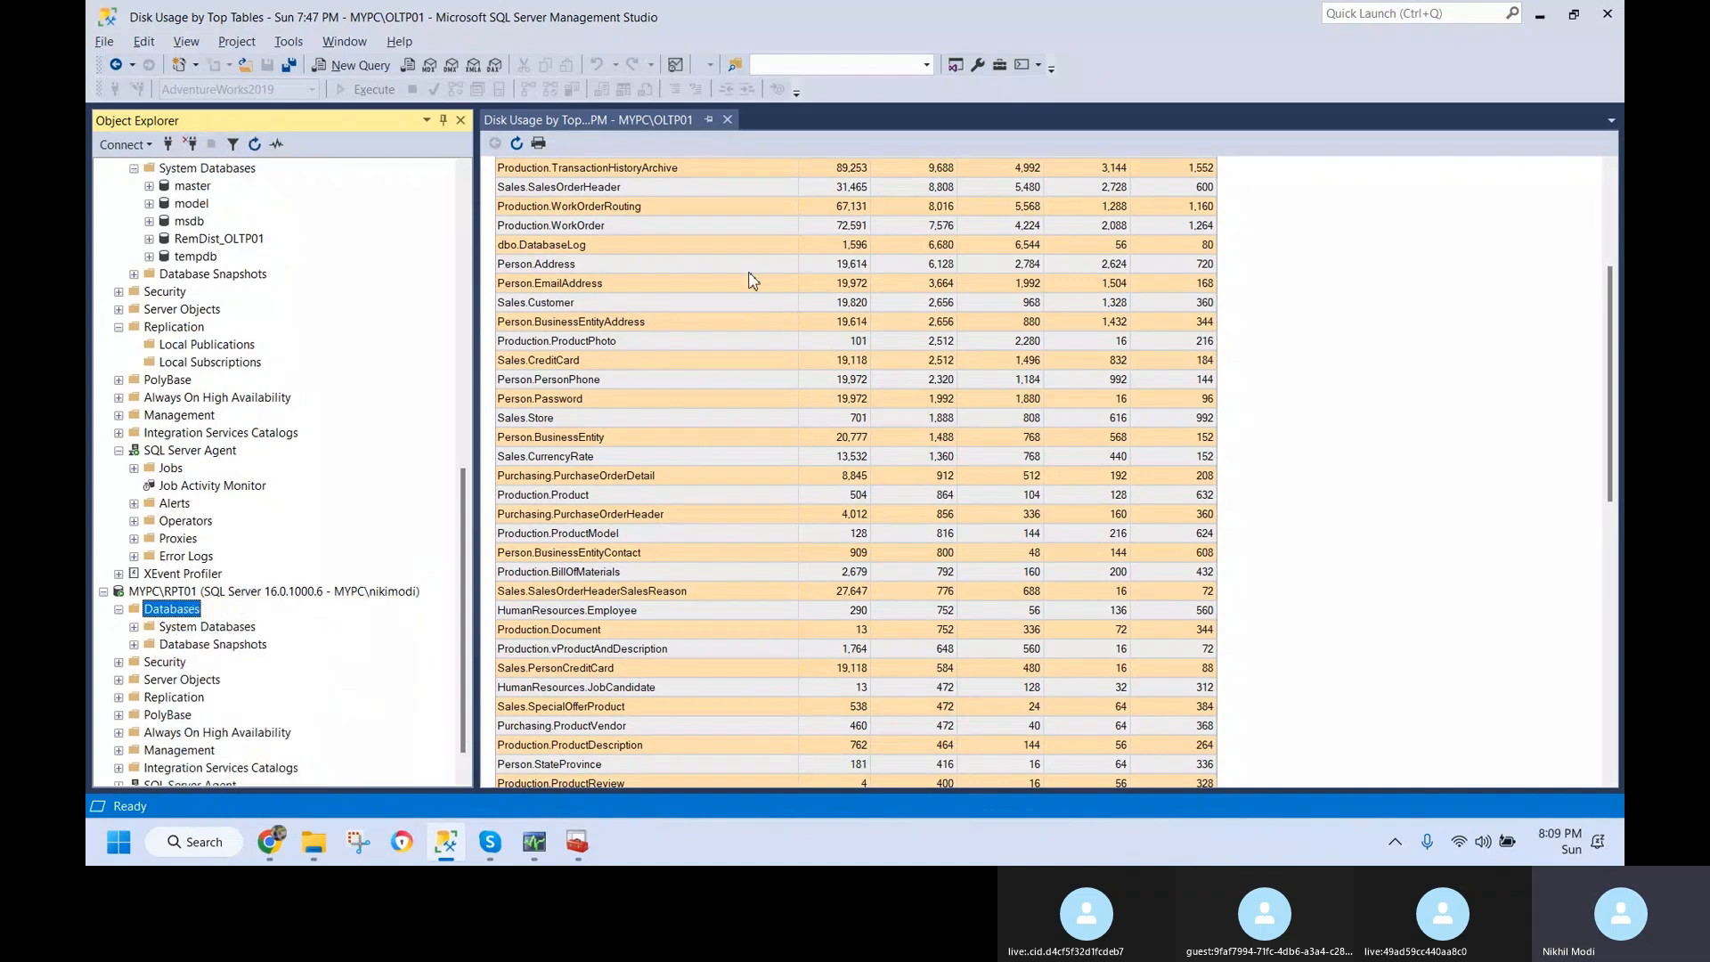
{"action": "type", "text": "AdventureWorks2019"}
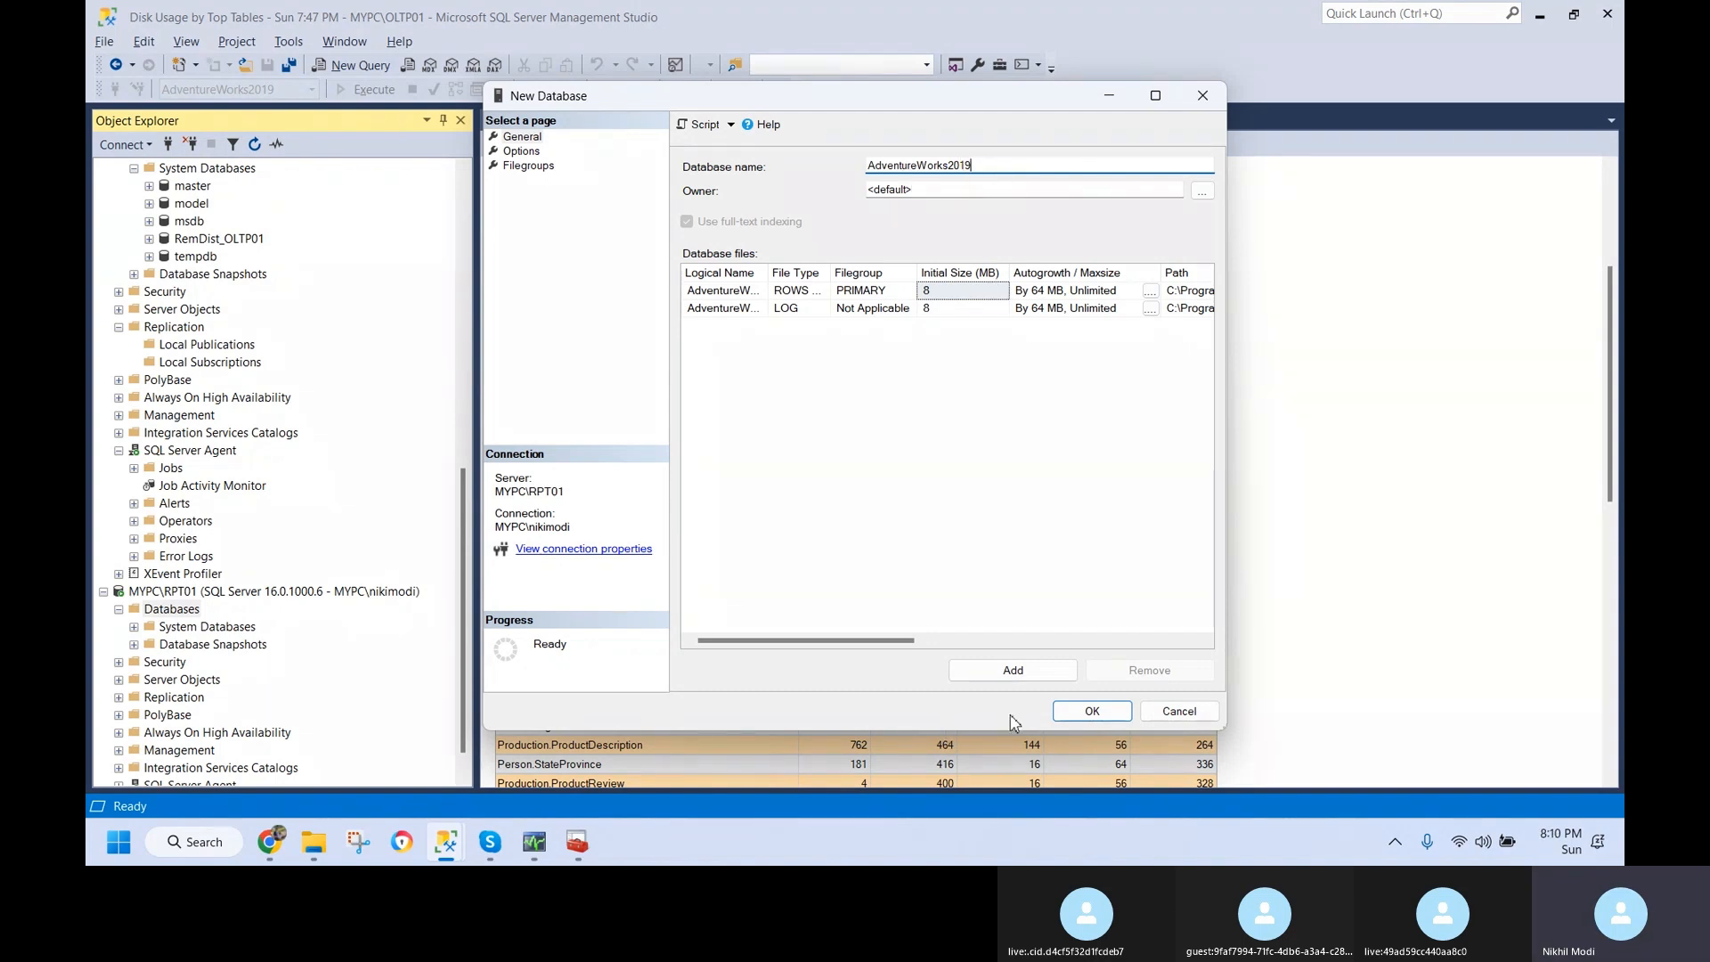
{"action": "left_click", "coordinate": [1092, 713]}
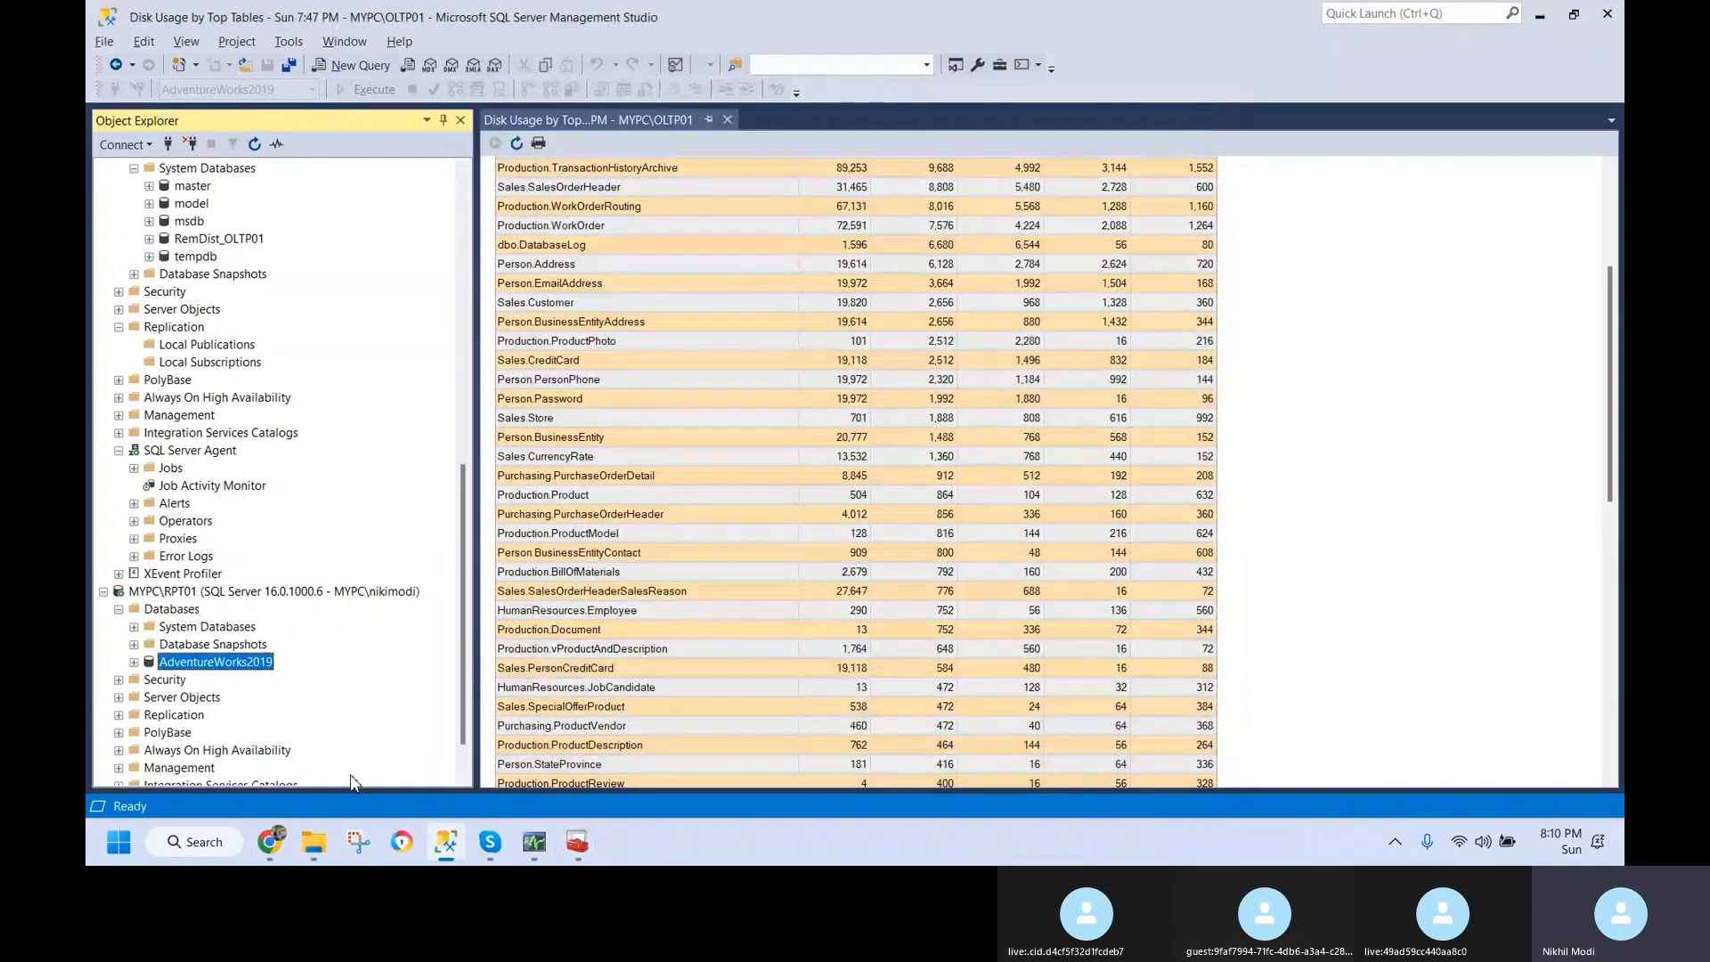
- Start a new subscription to the OLTP01_RPT01_Snapshot publication with all agents running at Distributor MYPC\DIST01 as push subscriptions
{"action": "scroll", "coordinate": [334, 424], "scroll_direction": "up", "scroll_amount": 5}
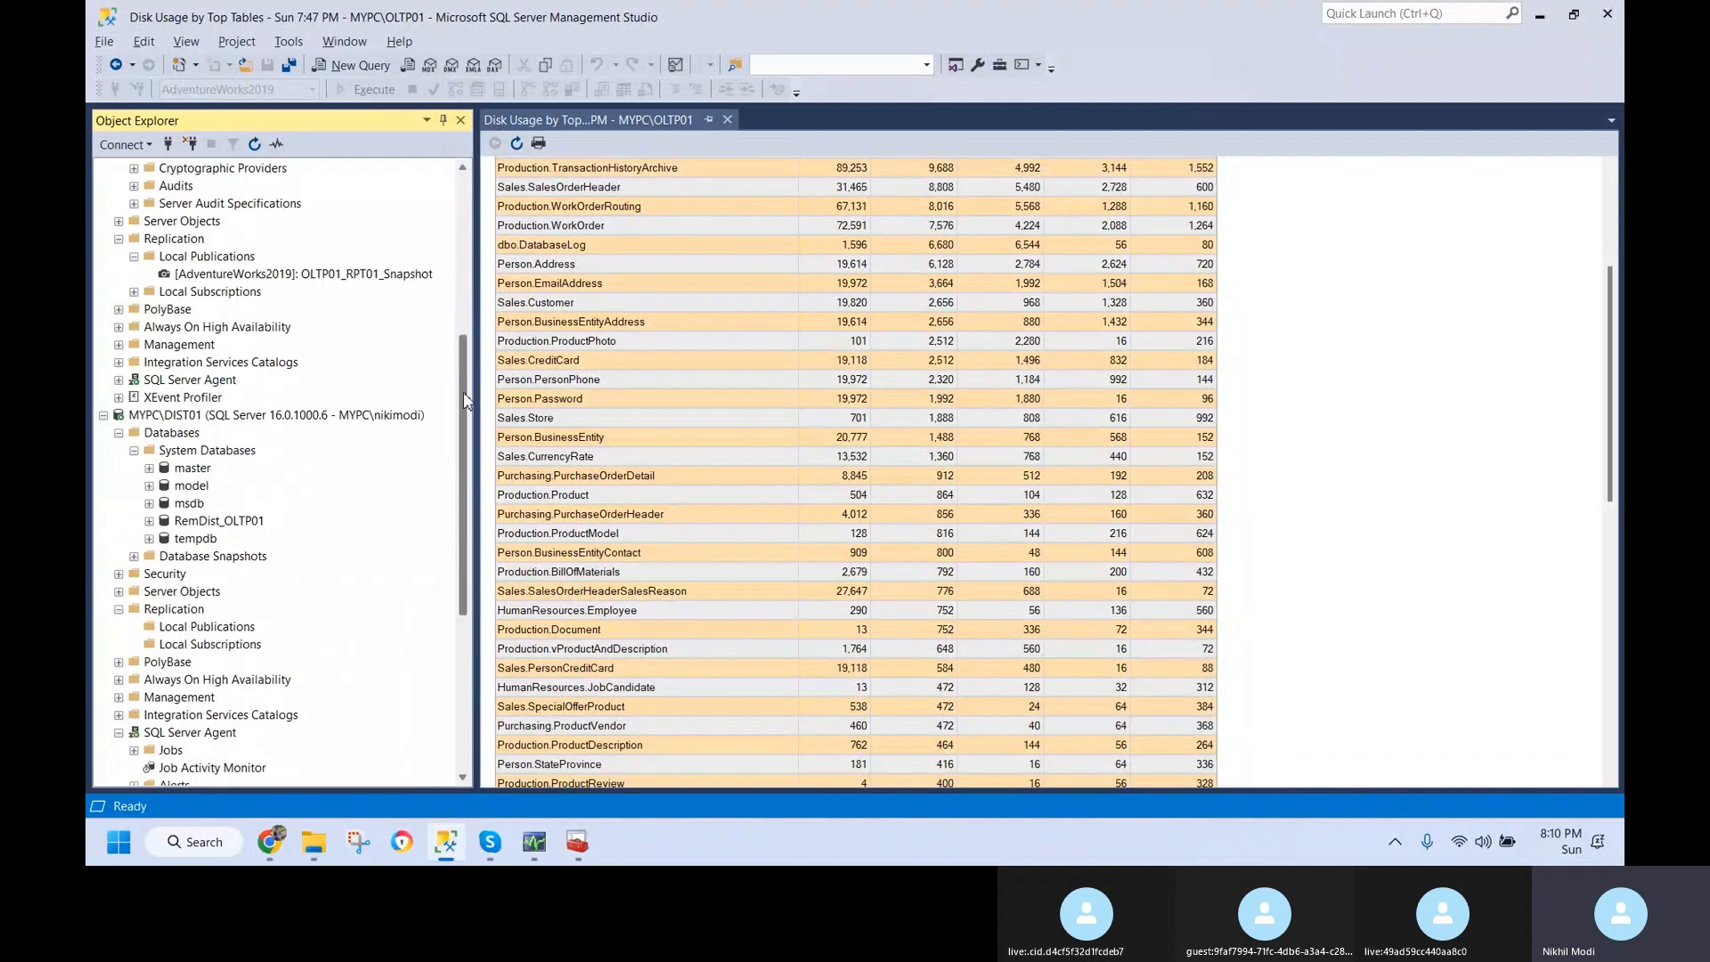
{"action": "right_click", "coordinate": [253, 274]}
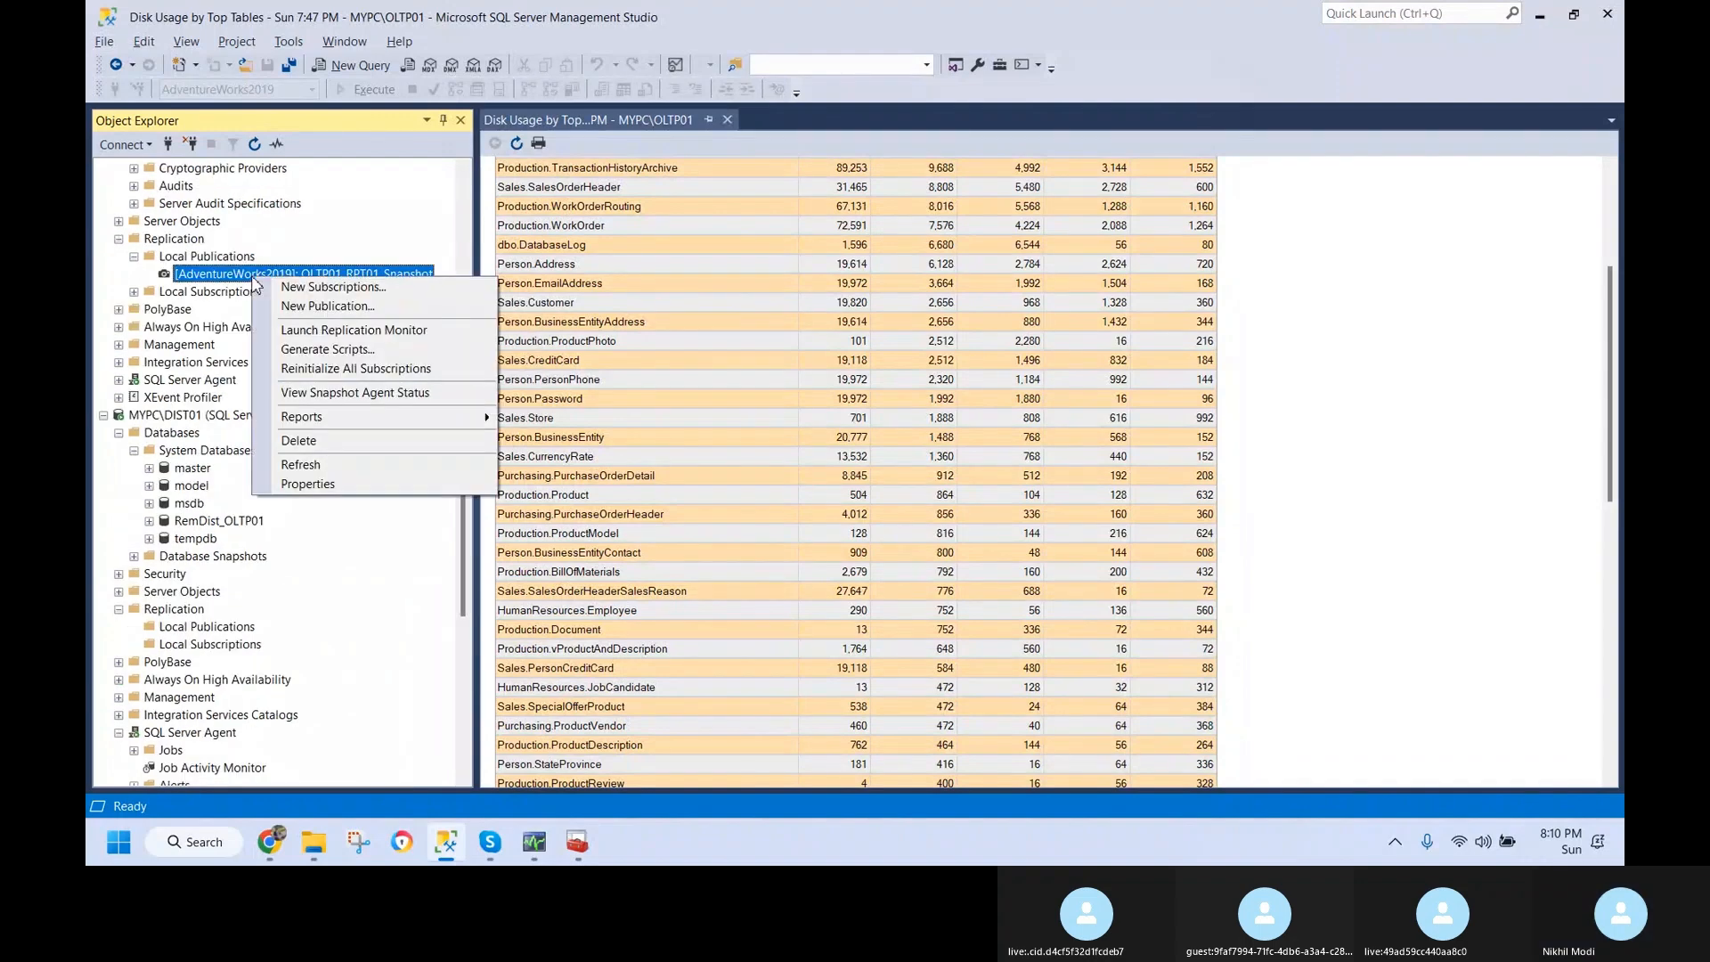
{"action": "left_click", "coordinate": [288, 289]}
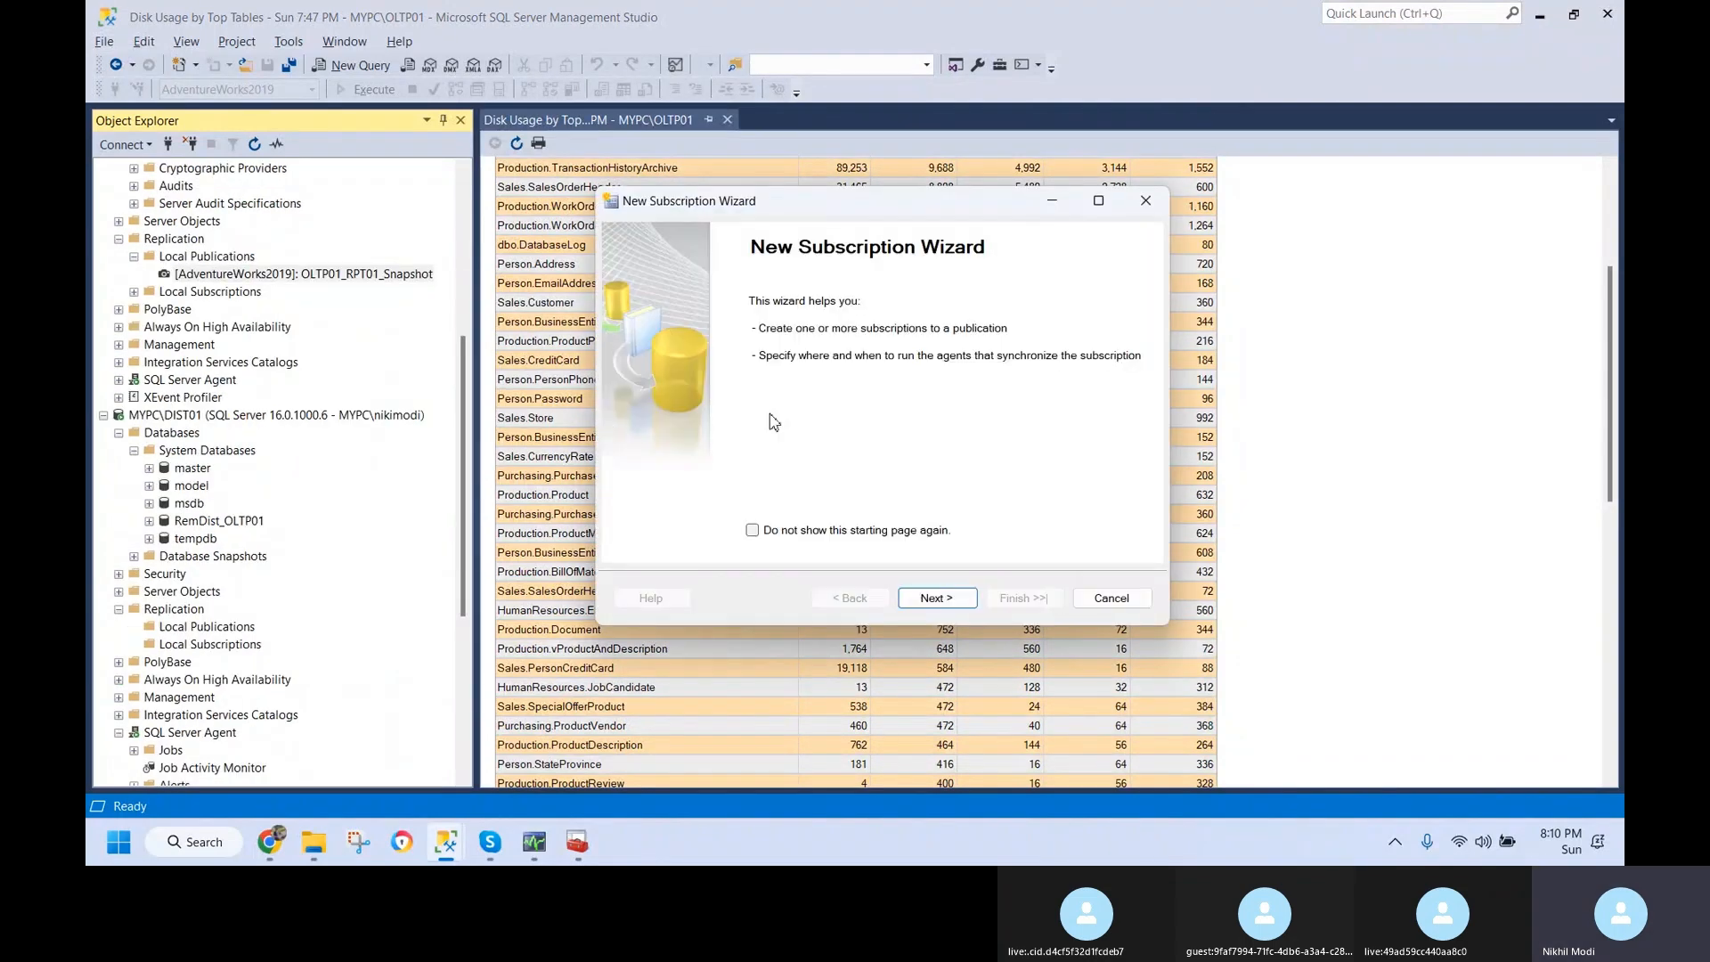
{"action": "left_click", "coordinate": [937, 600]}
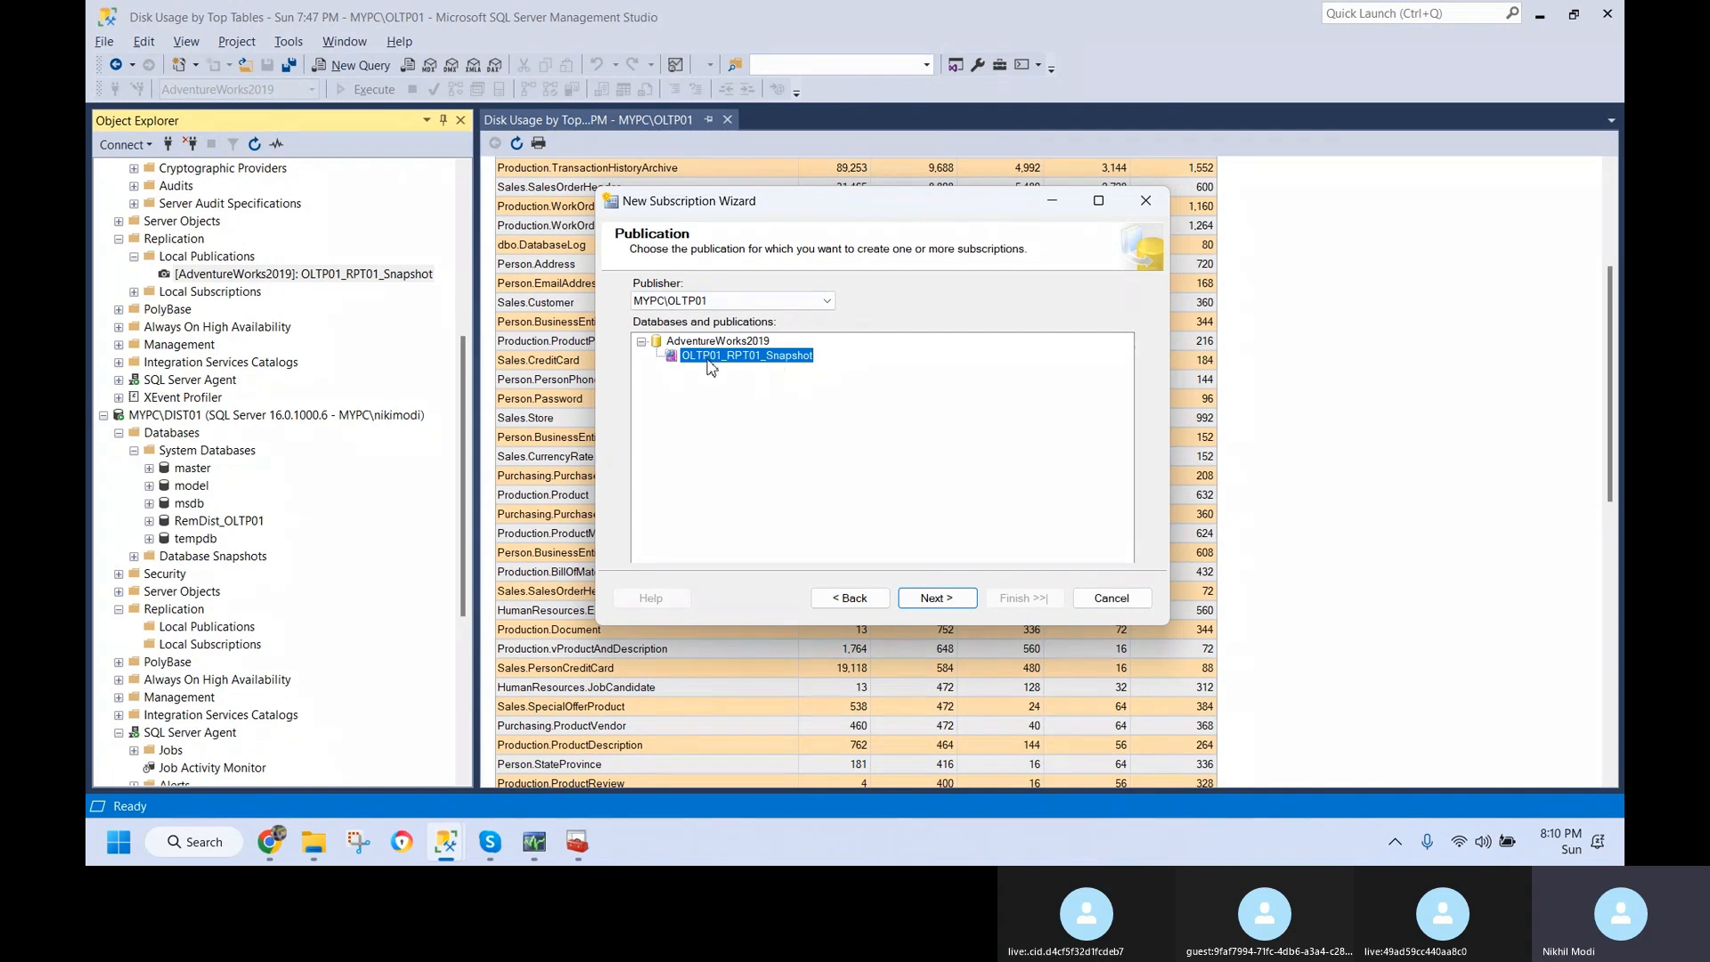
{"action": "left_click", "coordinate": [952, 603]}
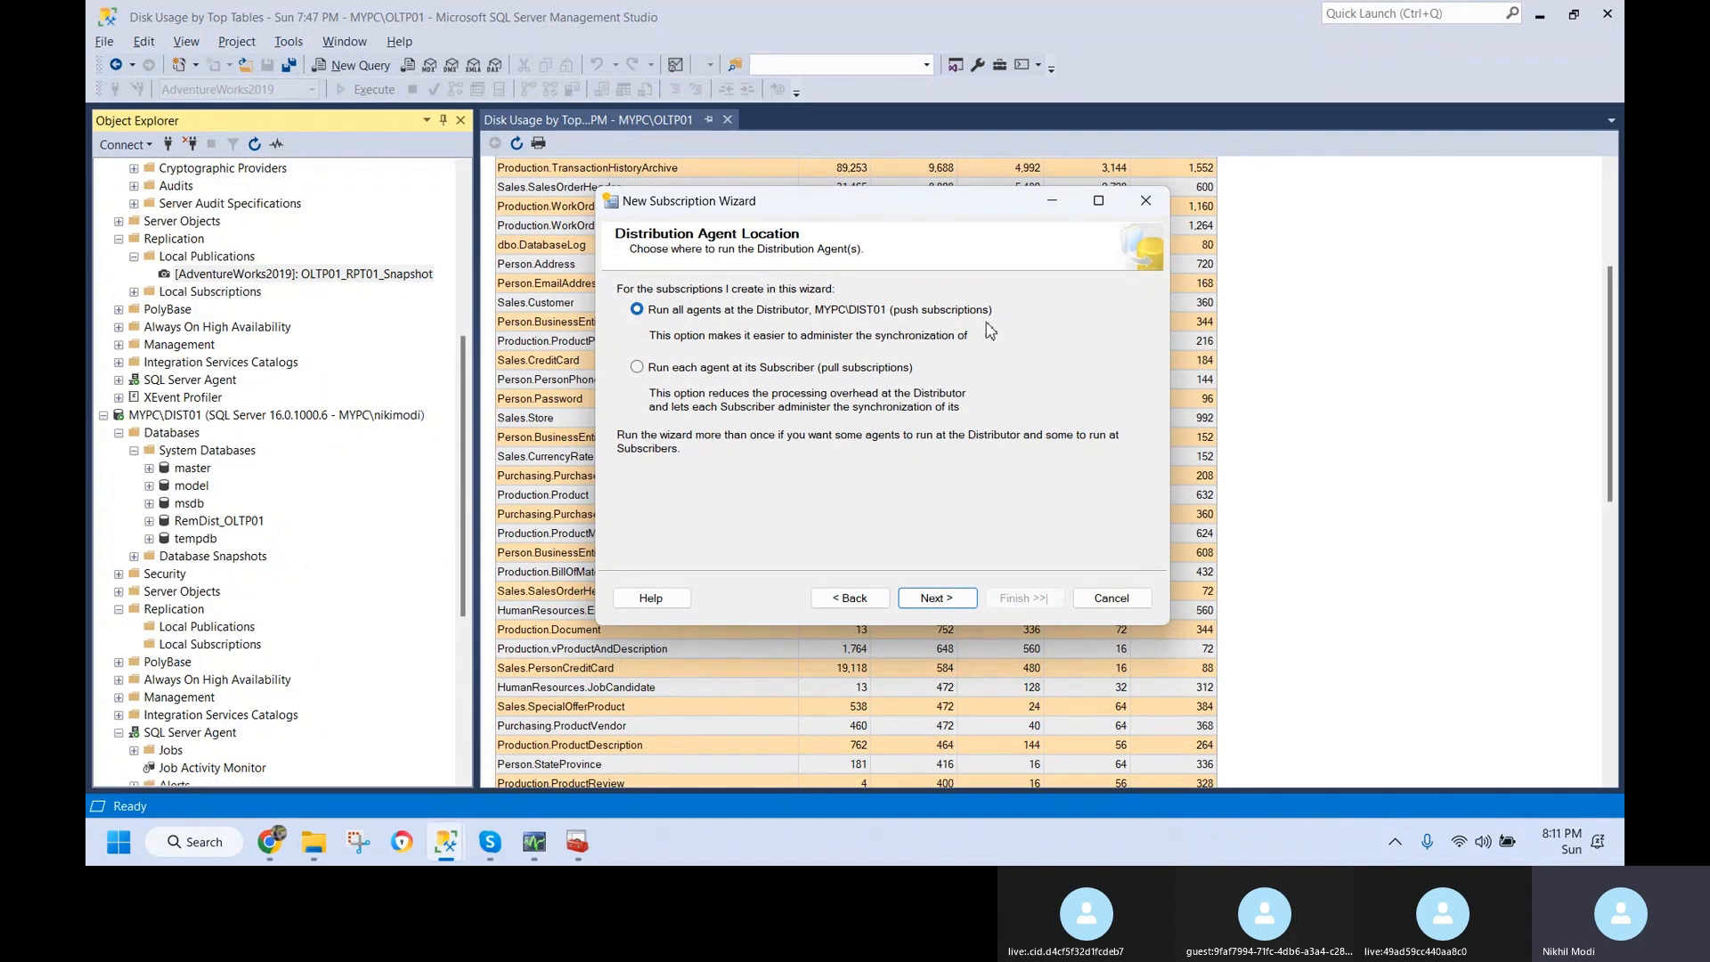
{"action": "left_click", "coordinate": [945, 608]}
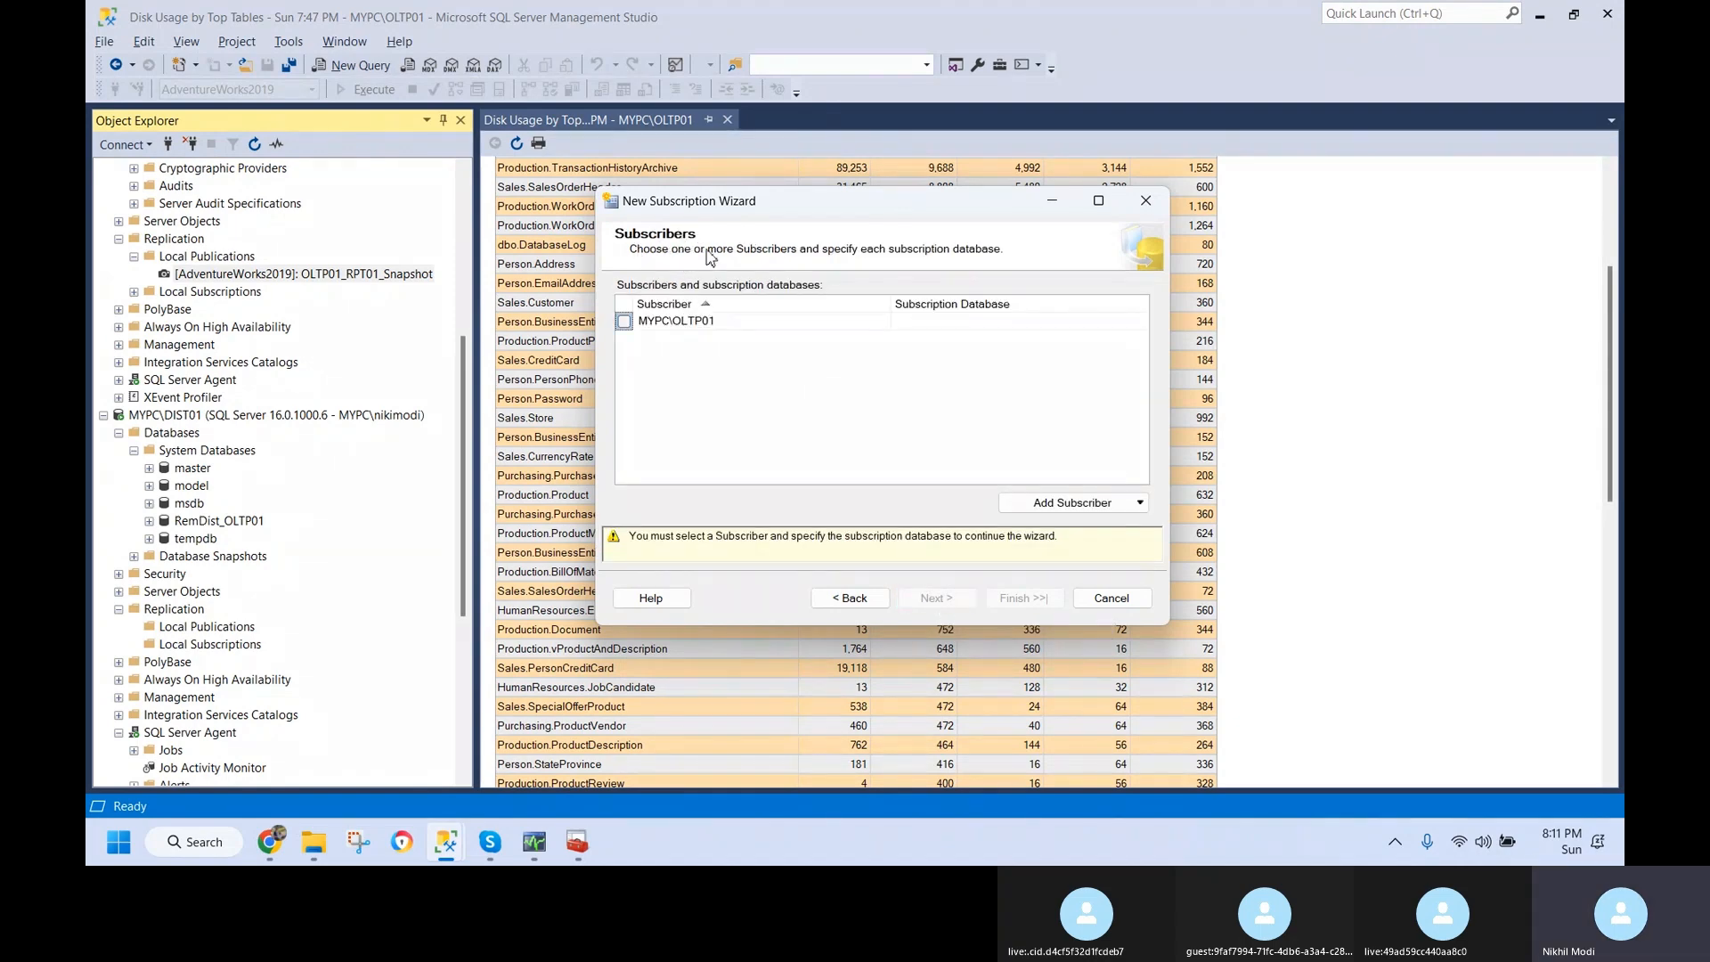
- Add MYPC\RPT01 as a SQL Server subscriber, connecting with Windows Authentication
{"action": "left_click", "coordinate": [1096, 505]}
{"action": "left_click", "coordinate": [1107, 528]}
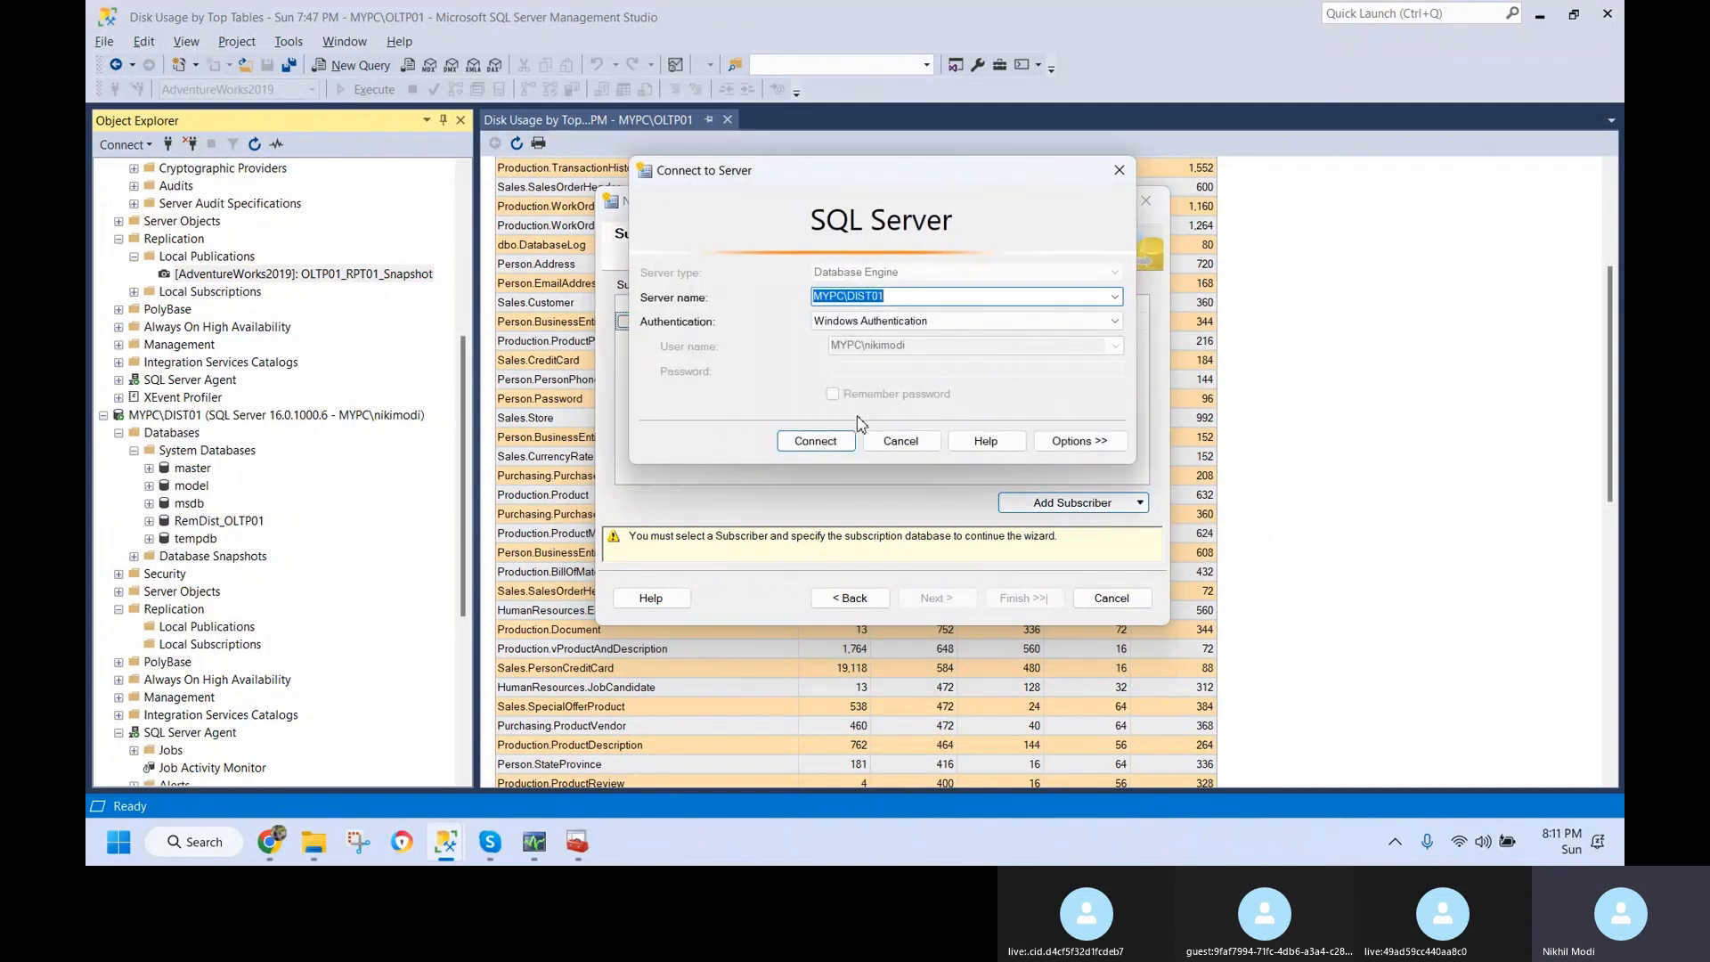
{"action": "left_click", "coordinate": [1115, 299]}
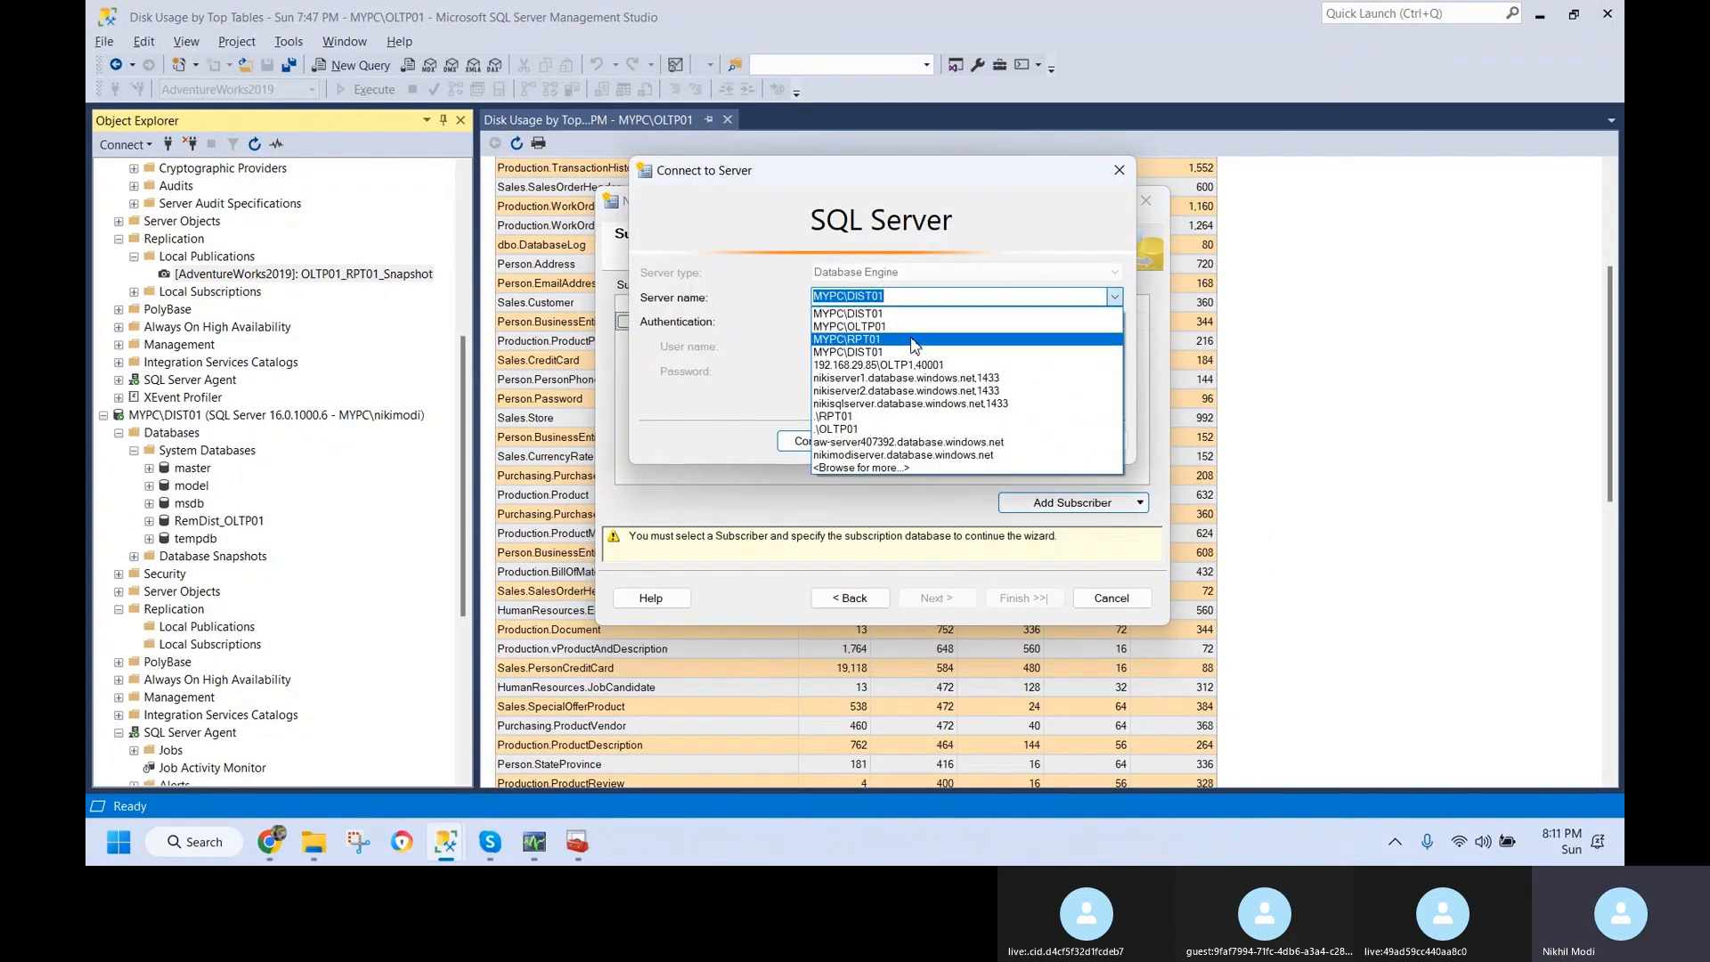
{"action": "left_click", "coordinate": [917, 340]}
{"action": "left_click", "coordinate": [828, 442]}
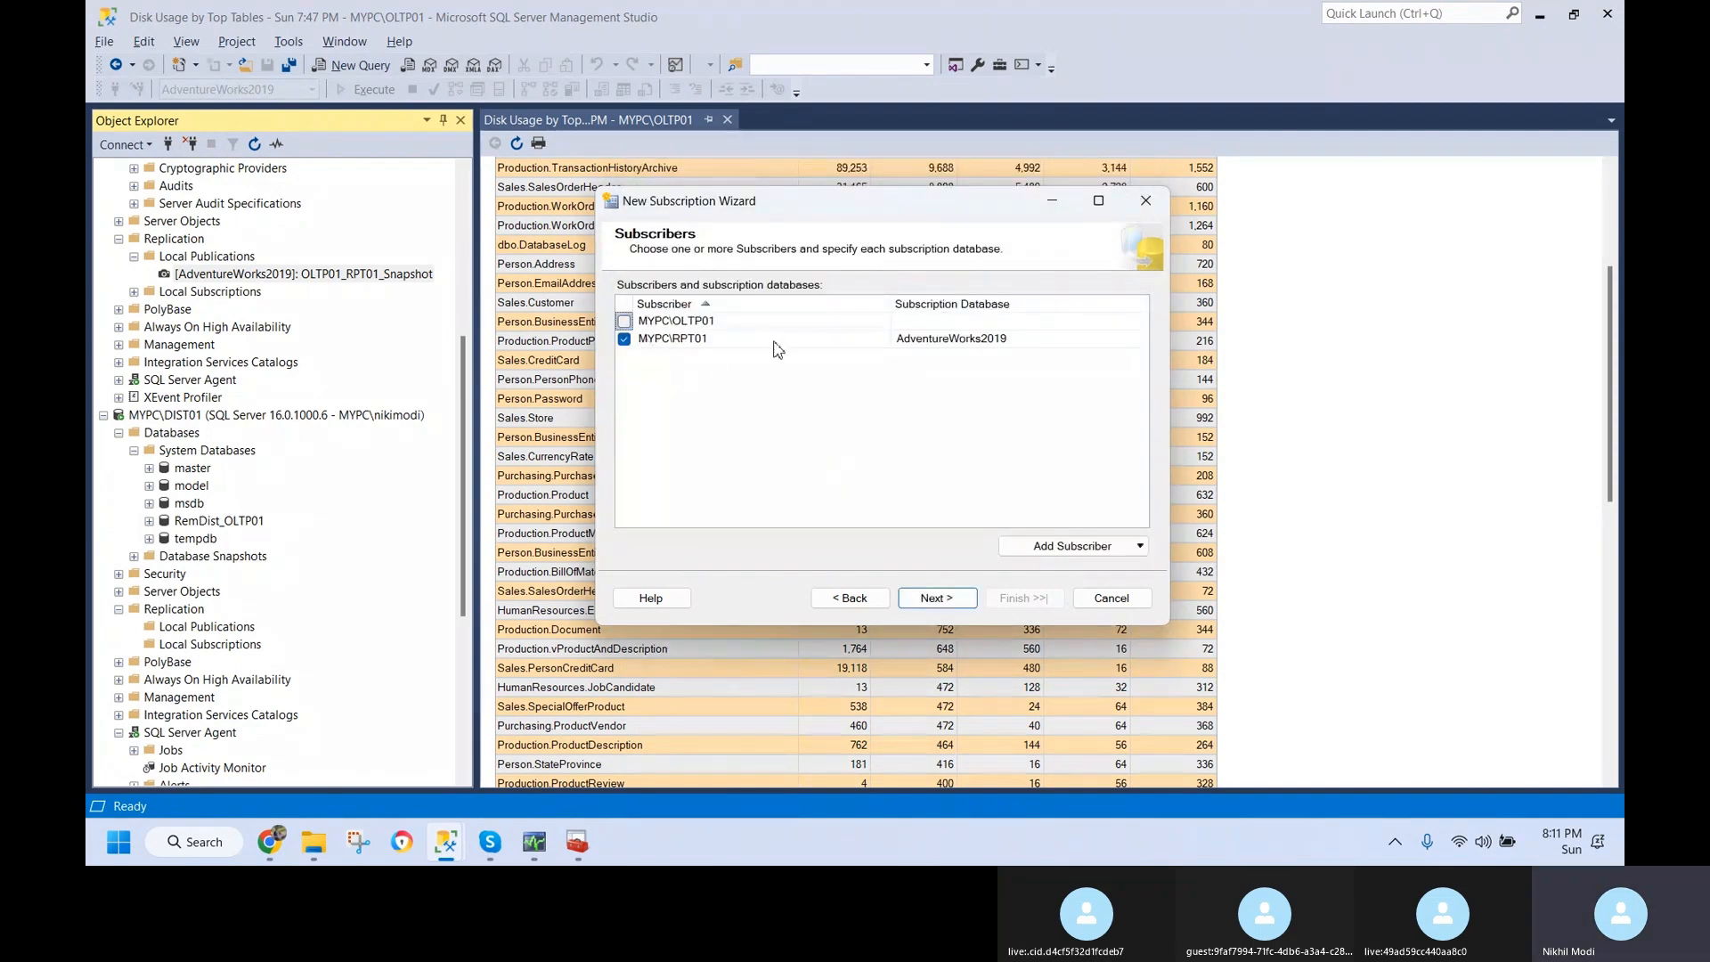
- Choose AdventureWorks2019 as the subscription database for MYPC\RPT01 and continue to the Distribution Agent security settings
{"action": "left_click", "coordinate": [1026, 342]}
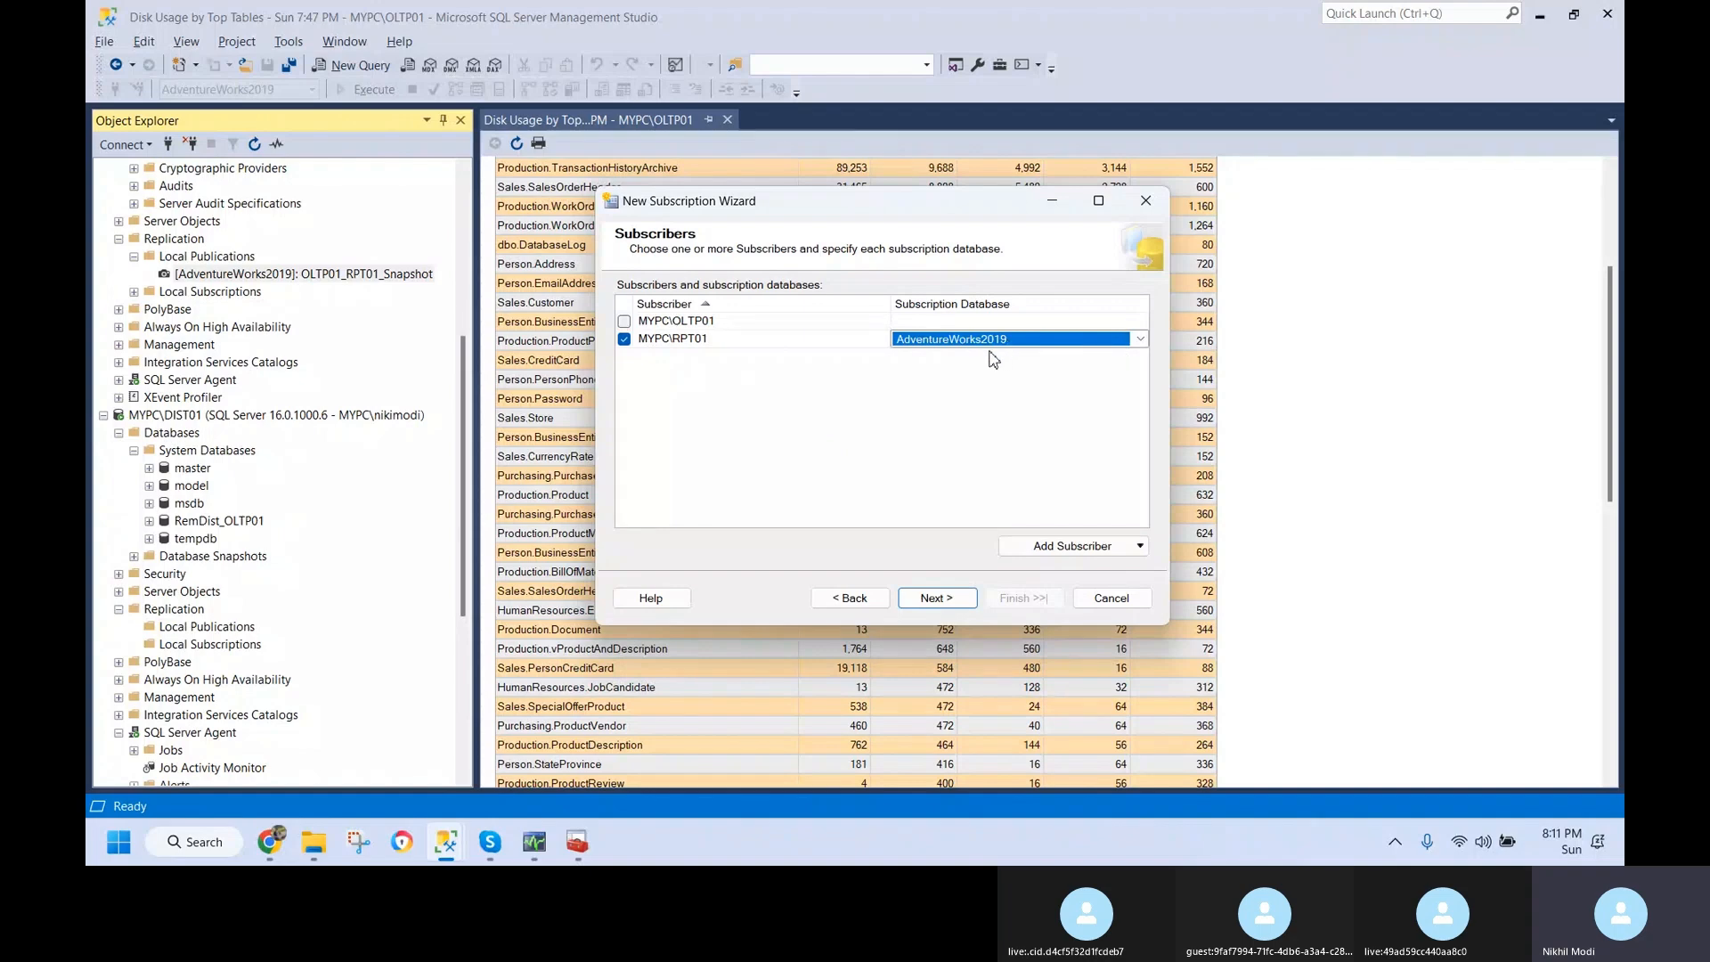
{"action": "left_click", "coordinate": [1141, 342]}
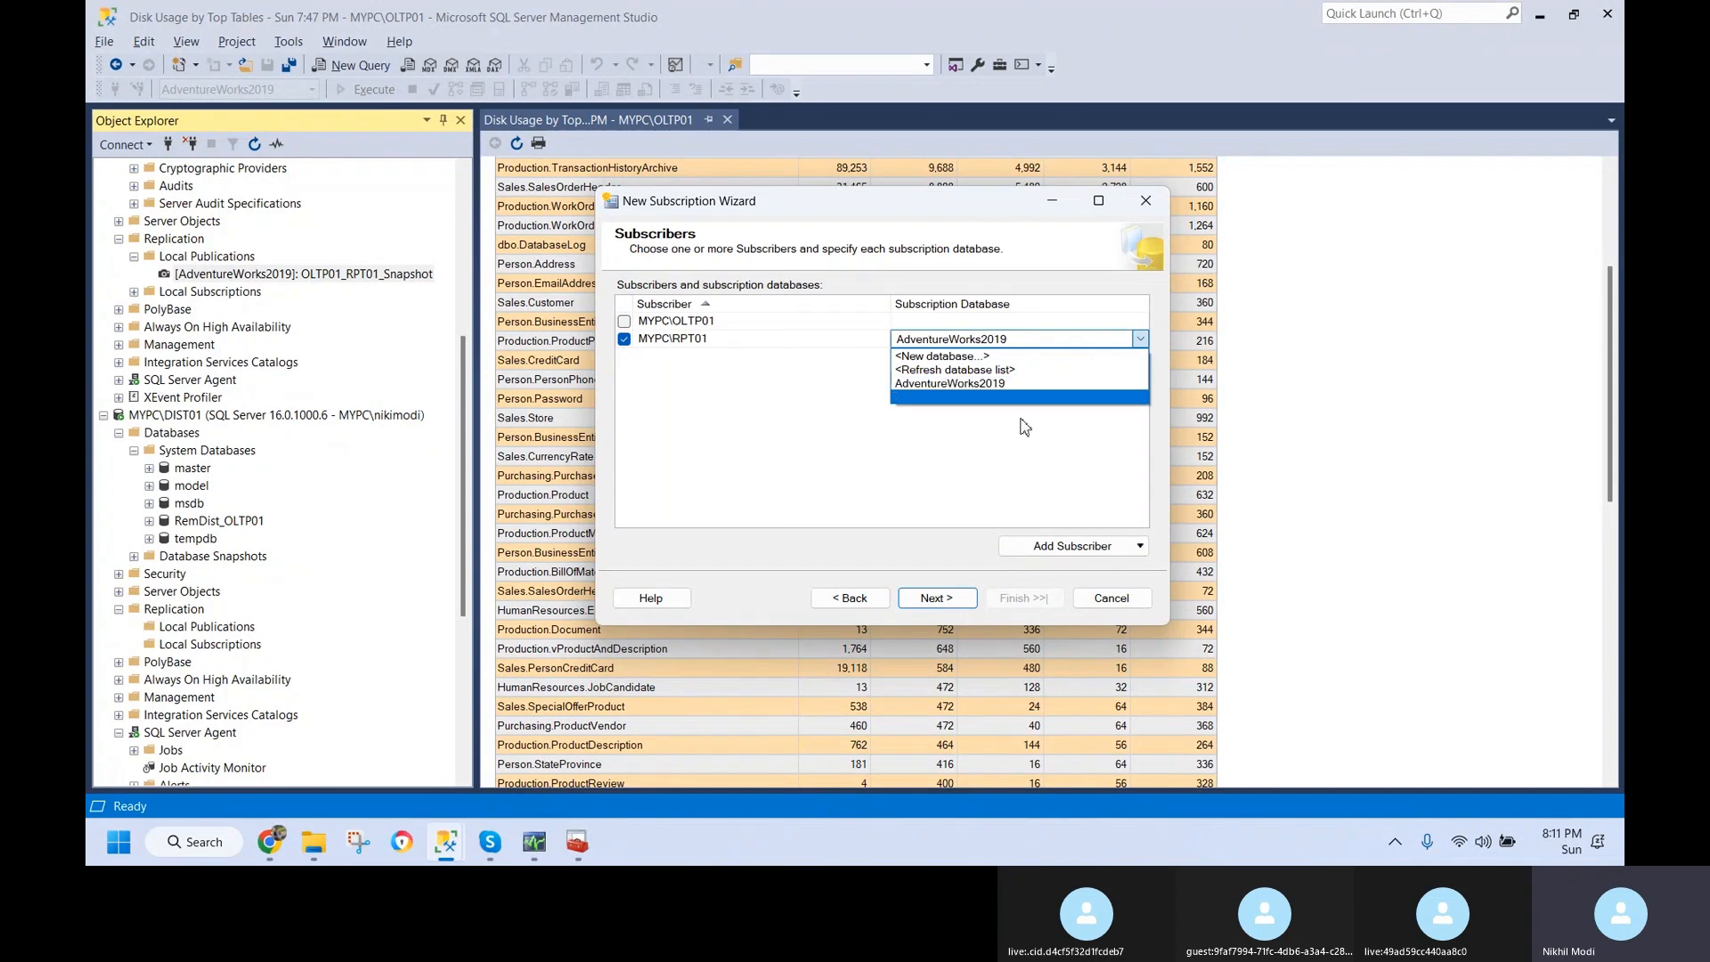
{"action": "left_click", "coordinate": [1026, 384]}
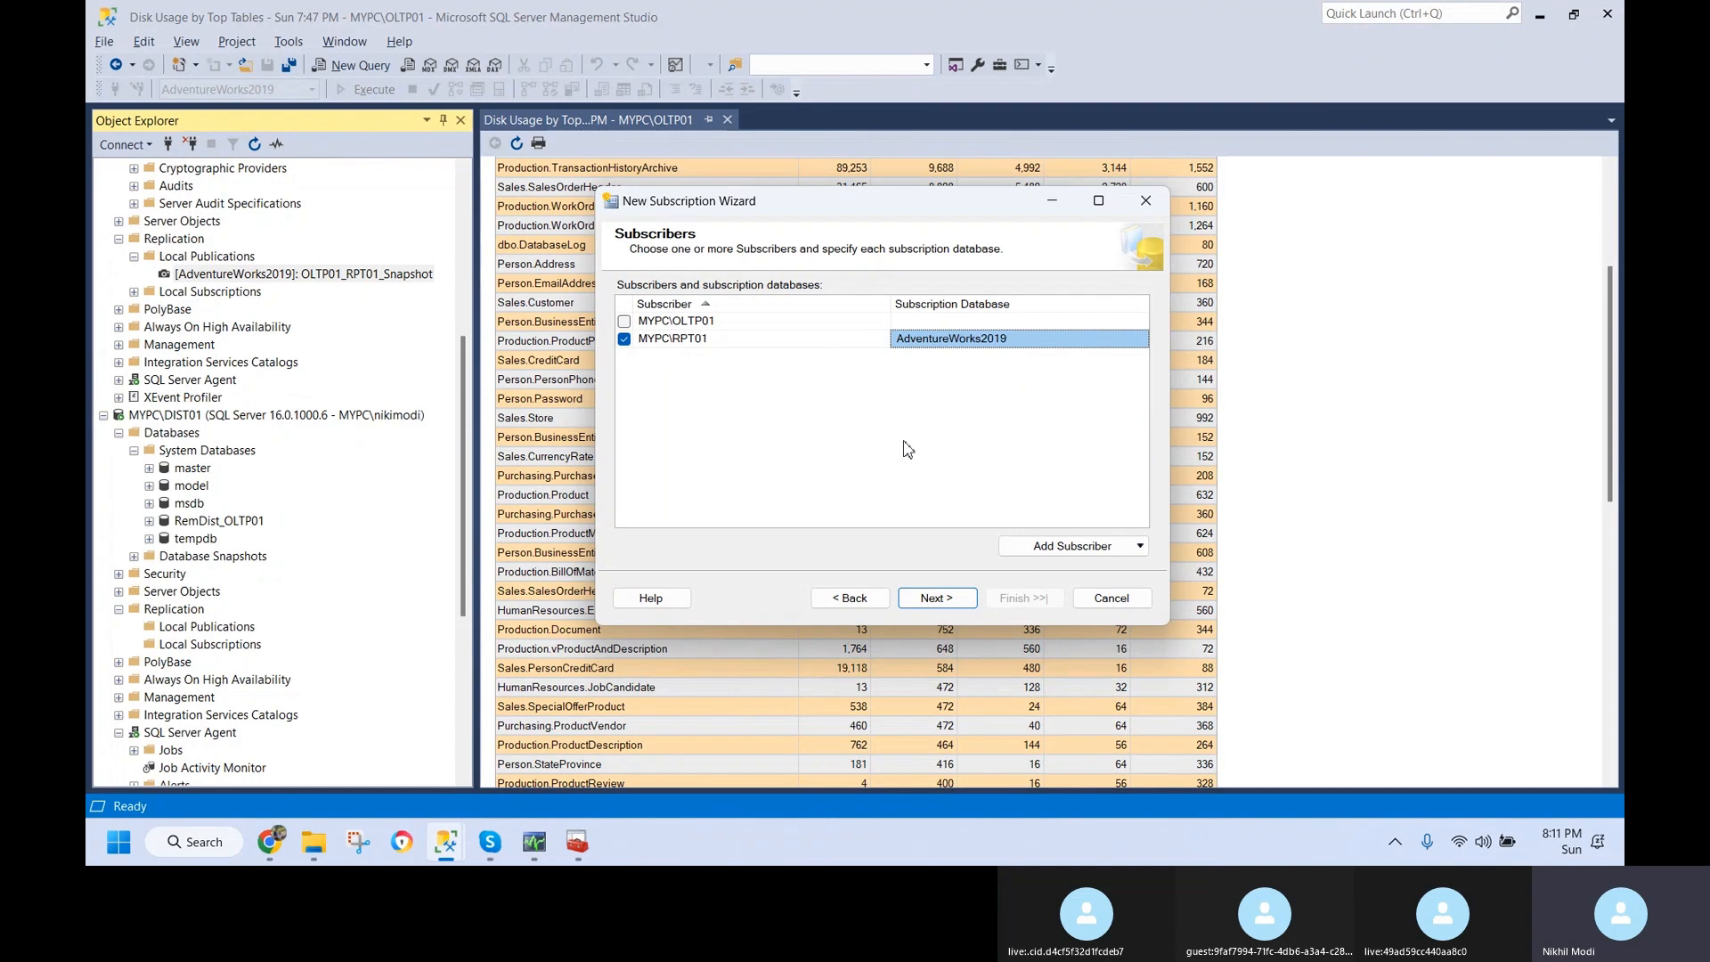
{"action": "left_click", "coordinate": [935, 597]}
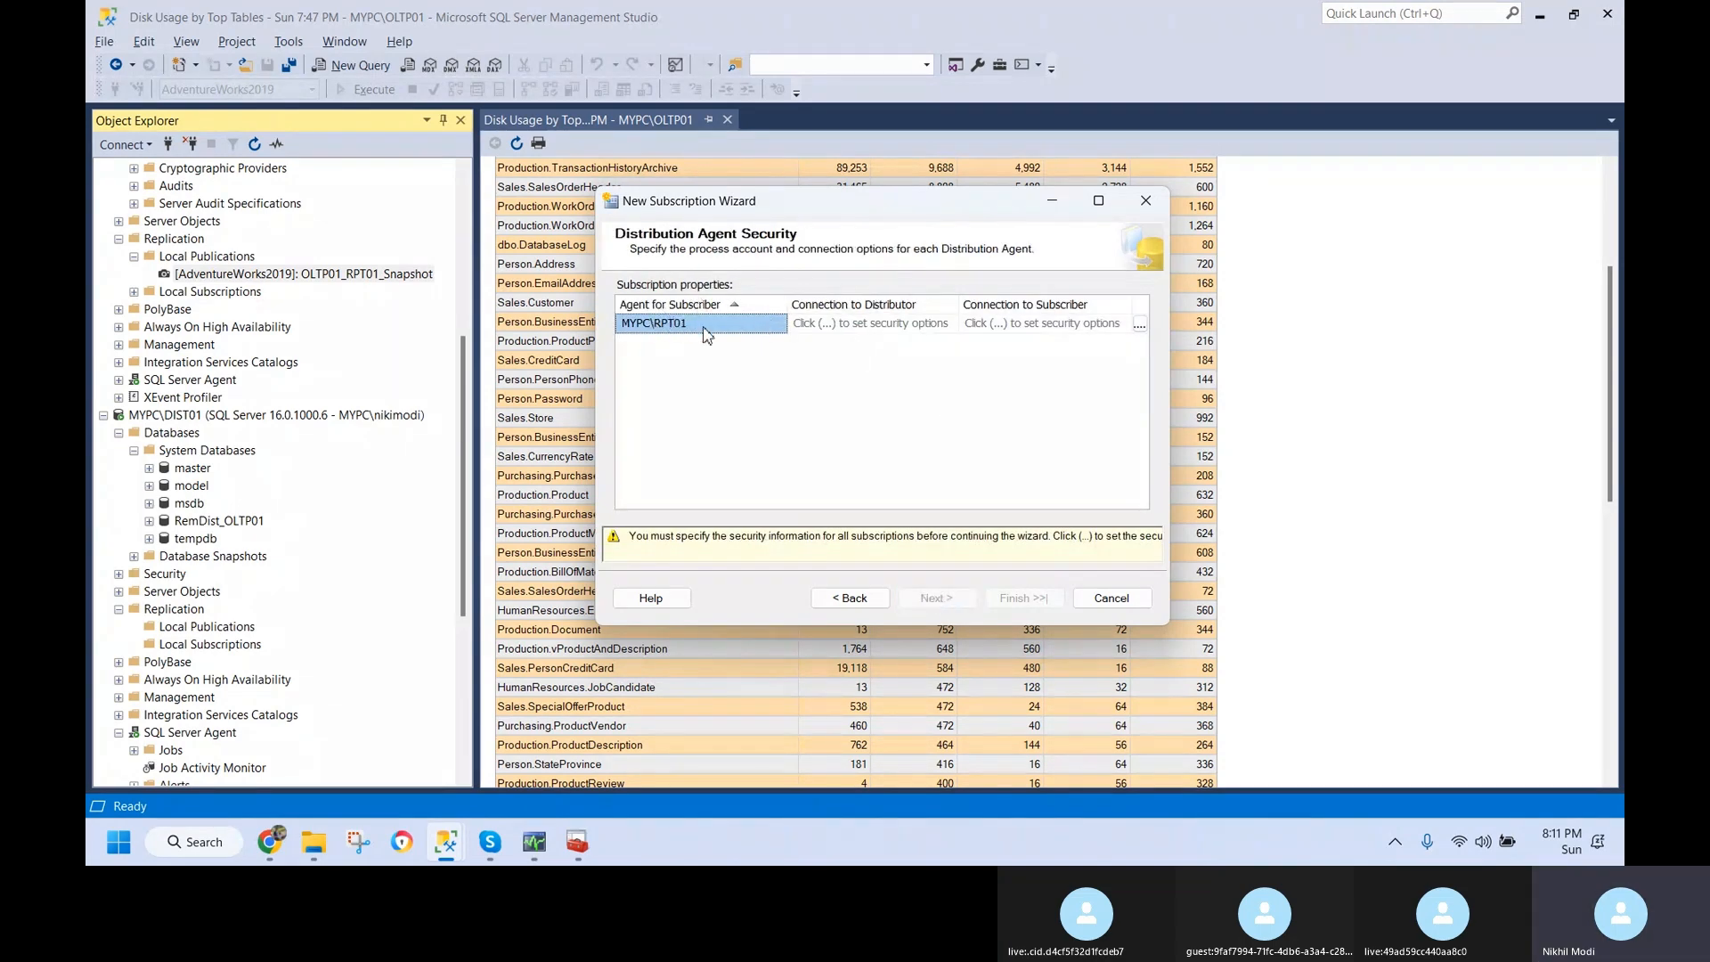
- Run the Distribution Agent under the SQL Server Agent service account, impersonating the process account for Distributor and Subscriber, and proceed to the synchronization schedule
{"action": "left_click", "coordinate": [1139, 324]}
{"action": "left_click", "coordinate": [679, 319]}
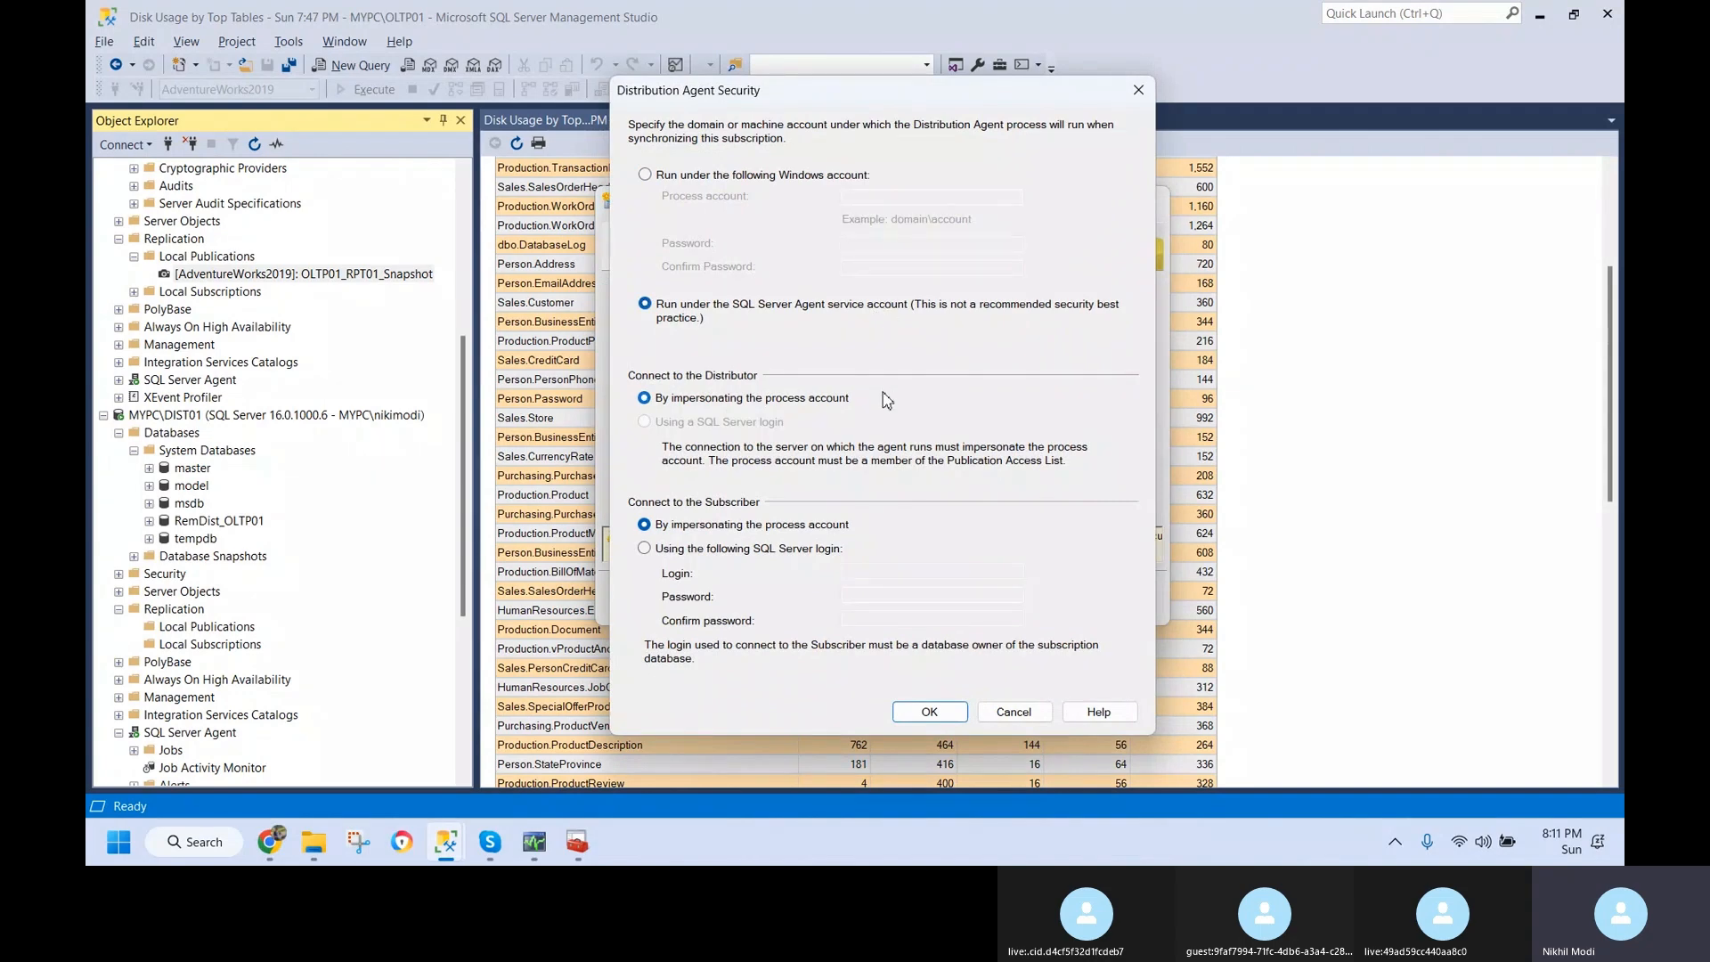
{"action": "left_click", "coordinate": [946, 718]}
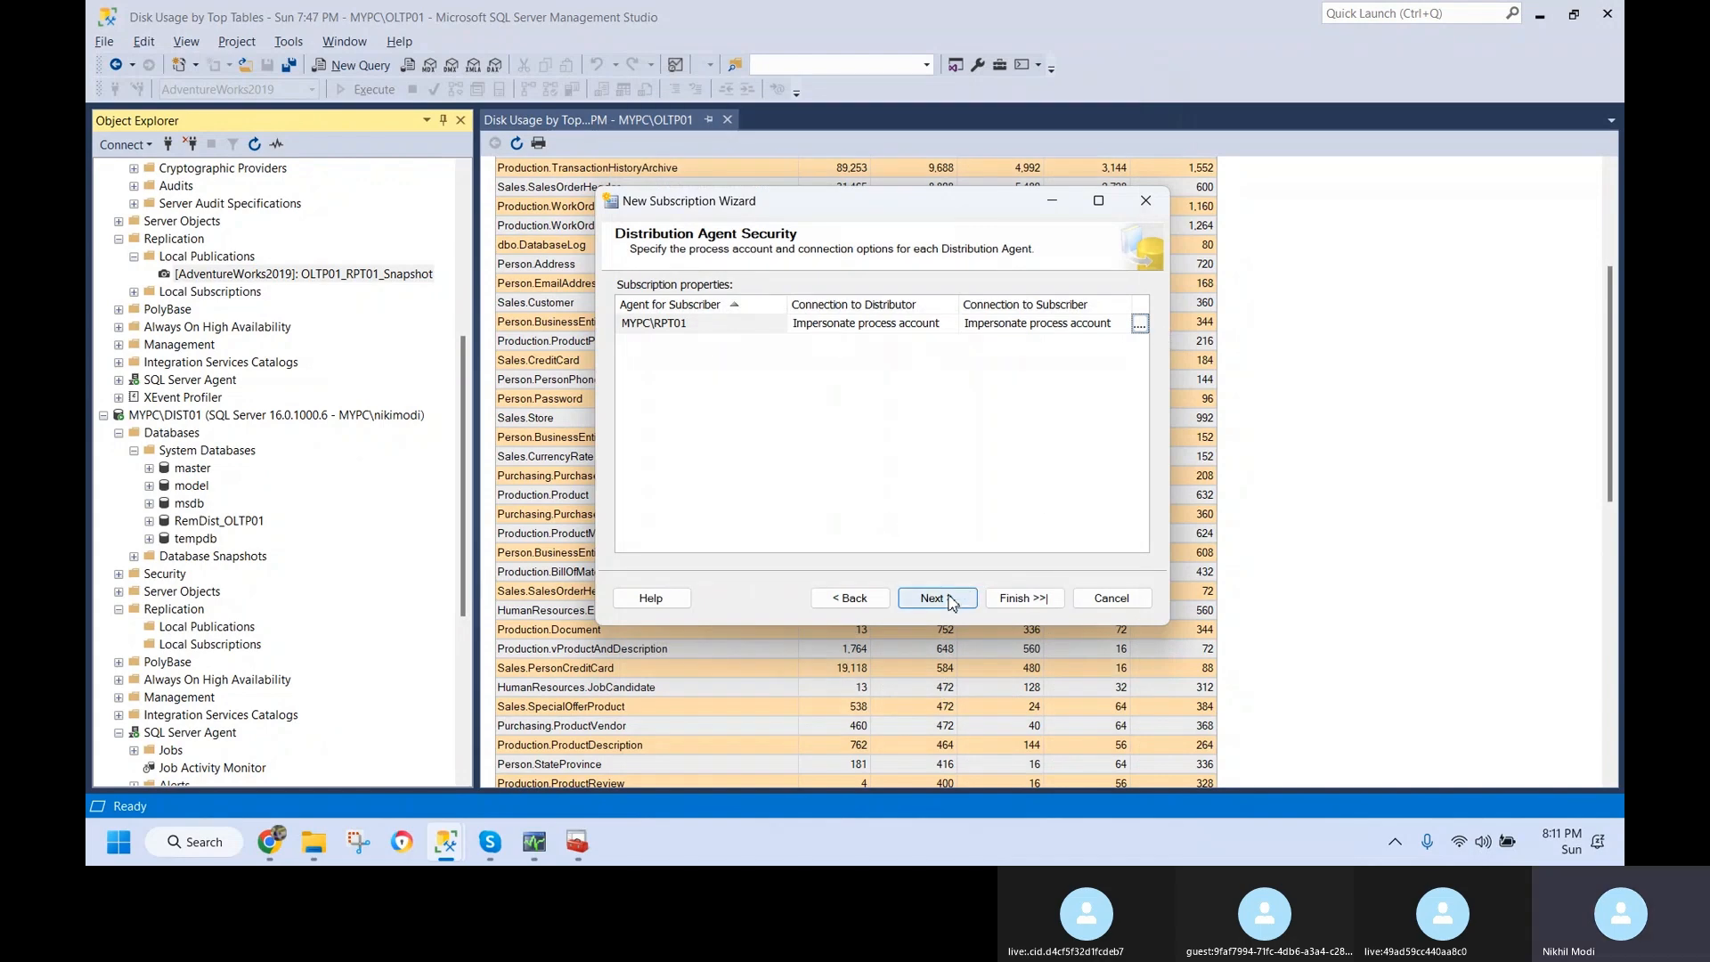
{"action": "left_click", "coordinate": [937, 598]}
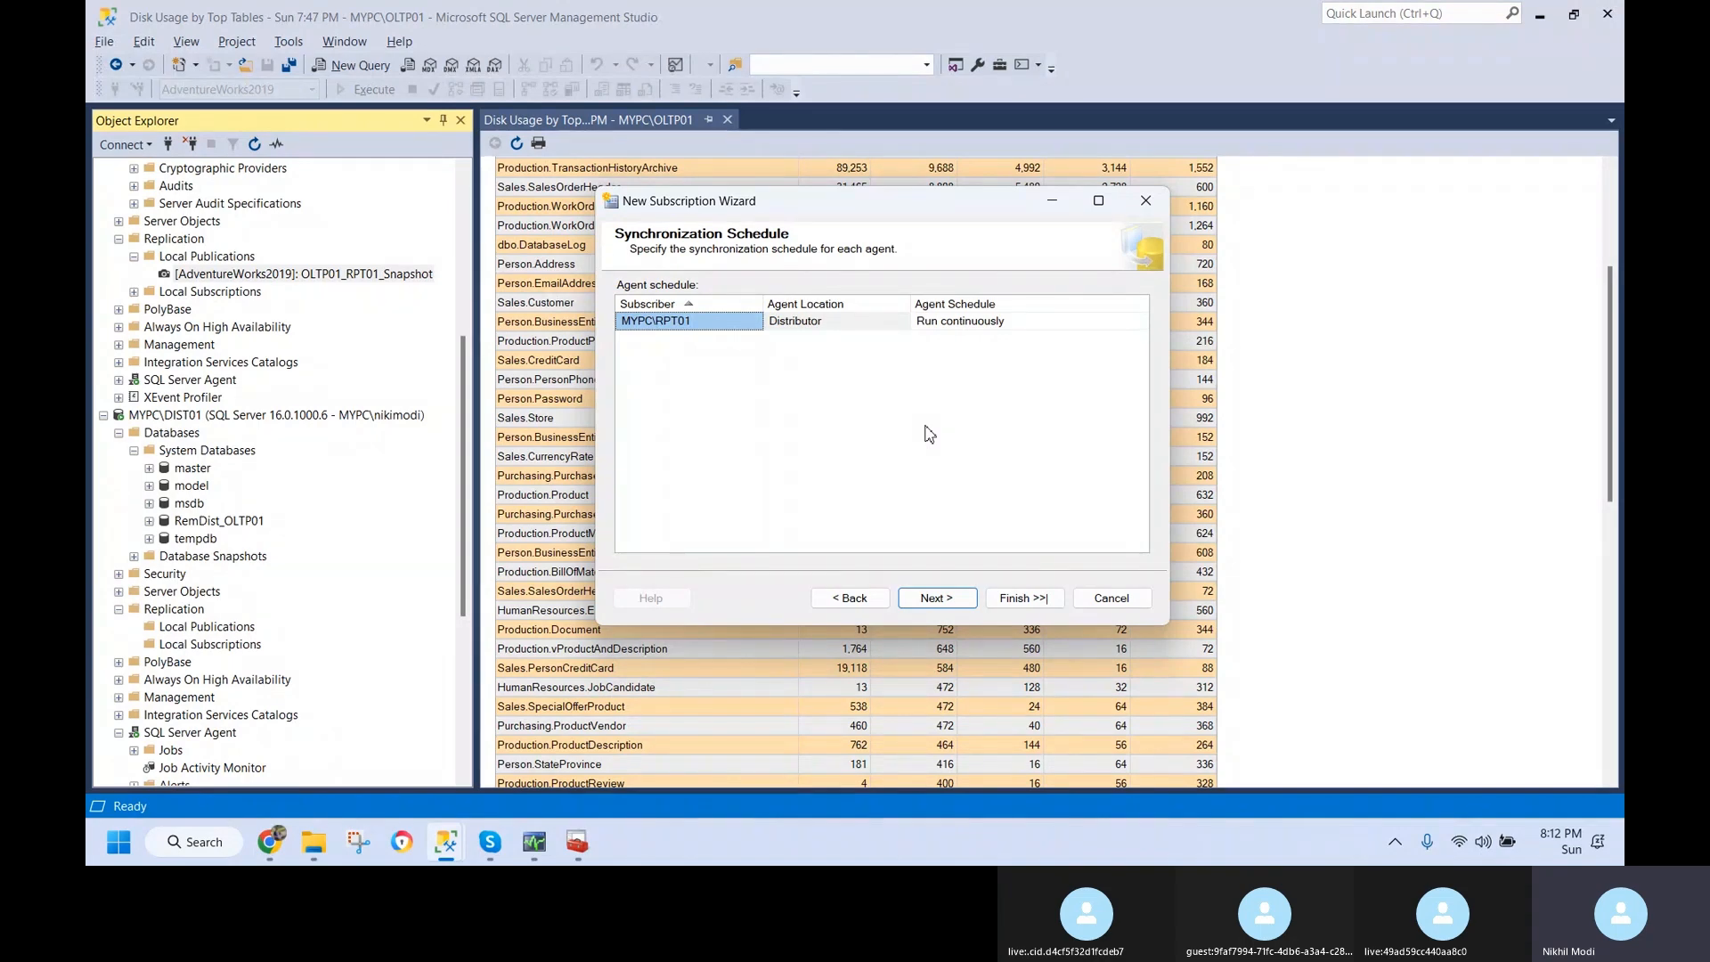
- Keep the MYPC\RPT01 subscription's agent schedule at Run continuously and have it initialized immediately
{"action": "left_click", "coordinate": [1017, 326]}
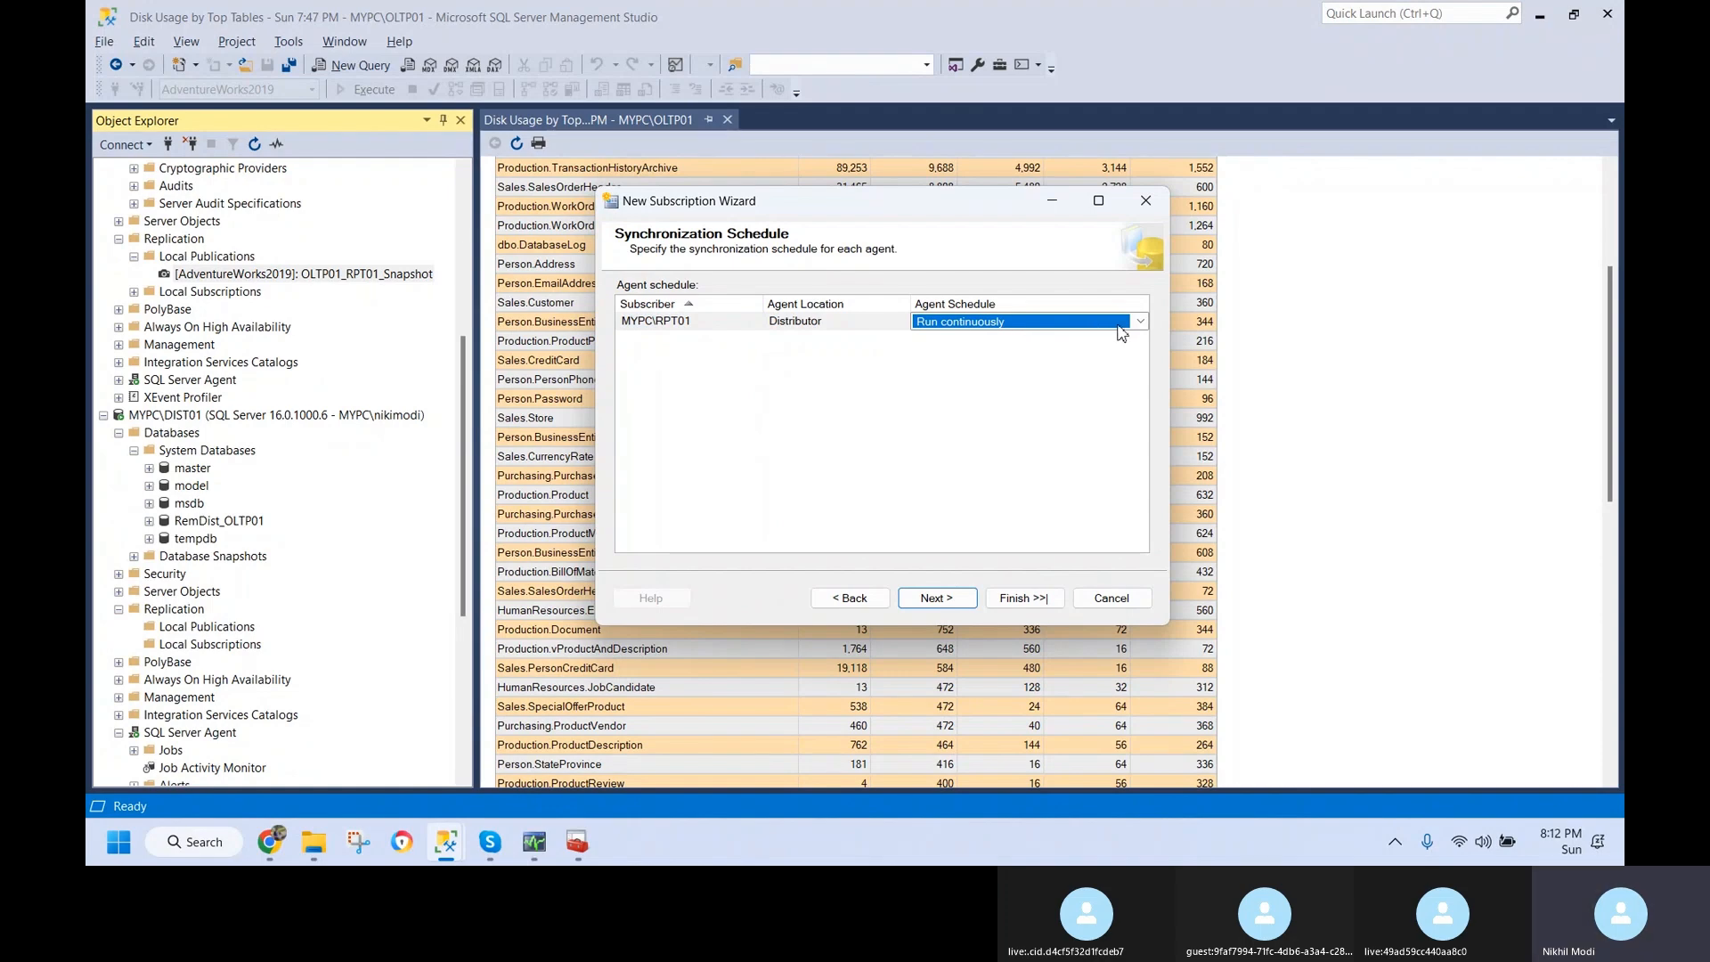
{"action": "left_click", "coordinate": [786, 360]}
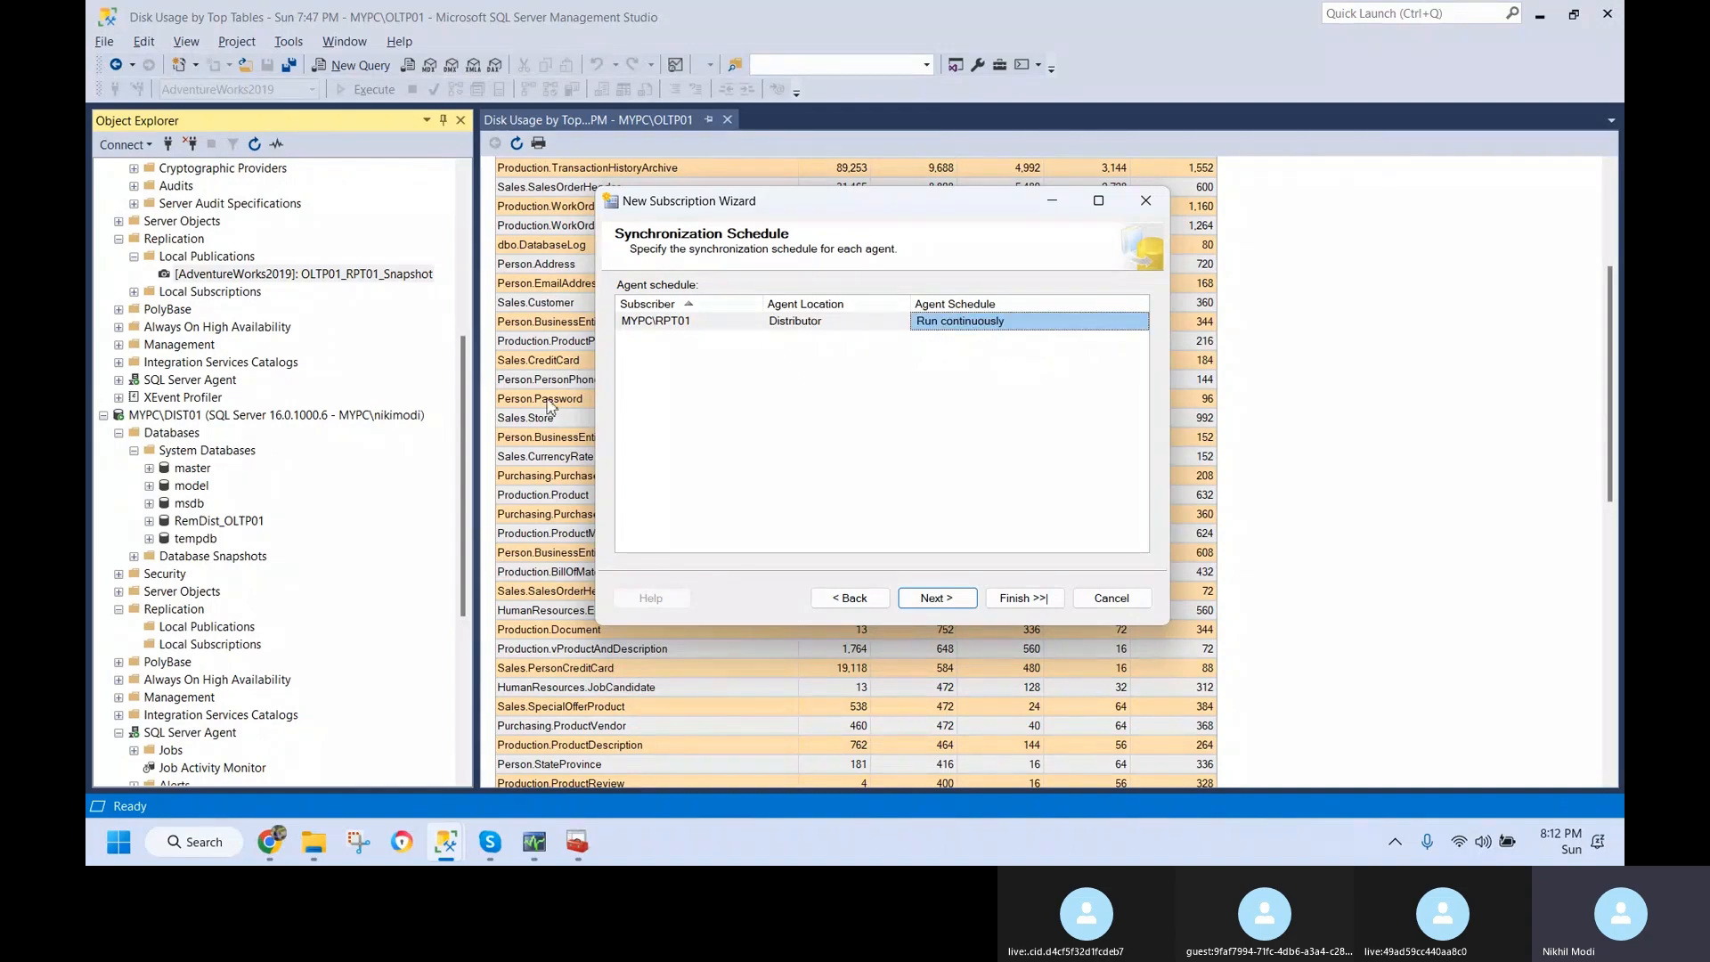
{"action": "left_click", "coordinate": [937, 598]}
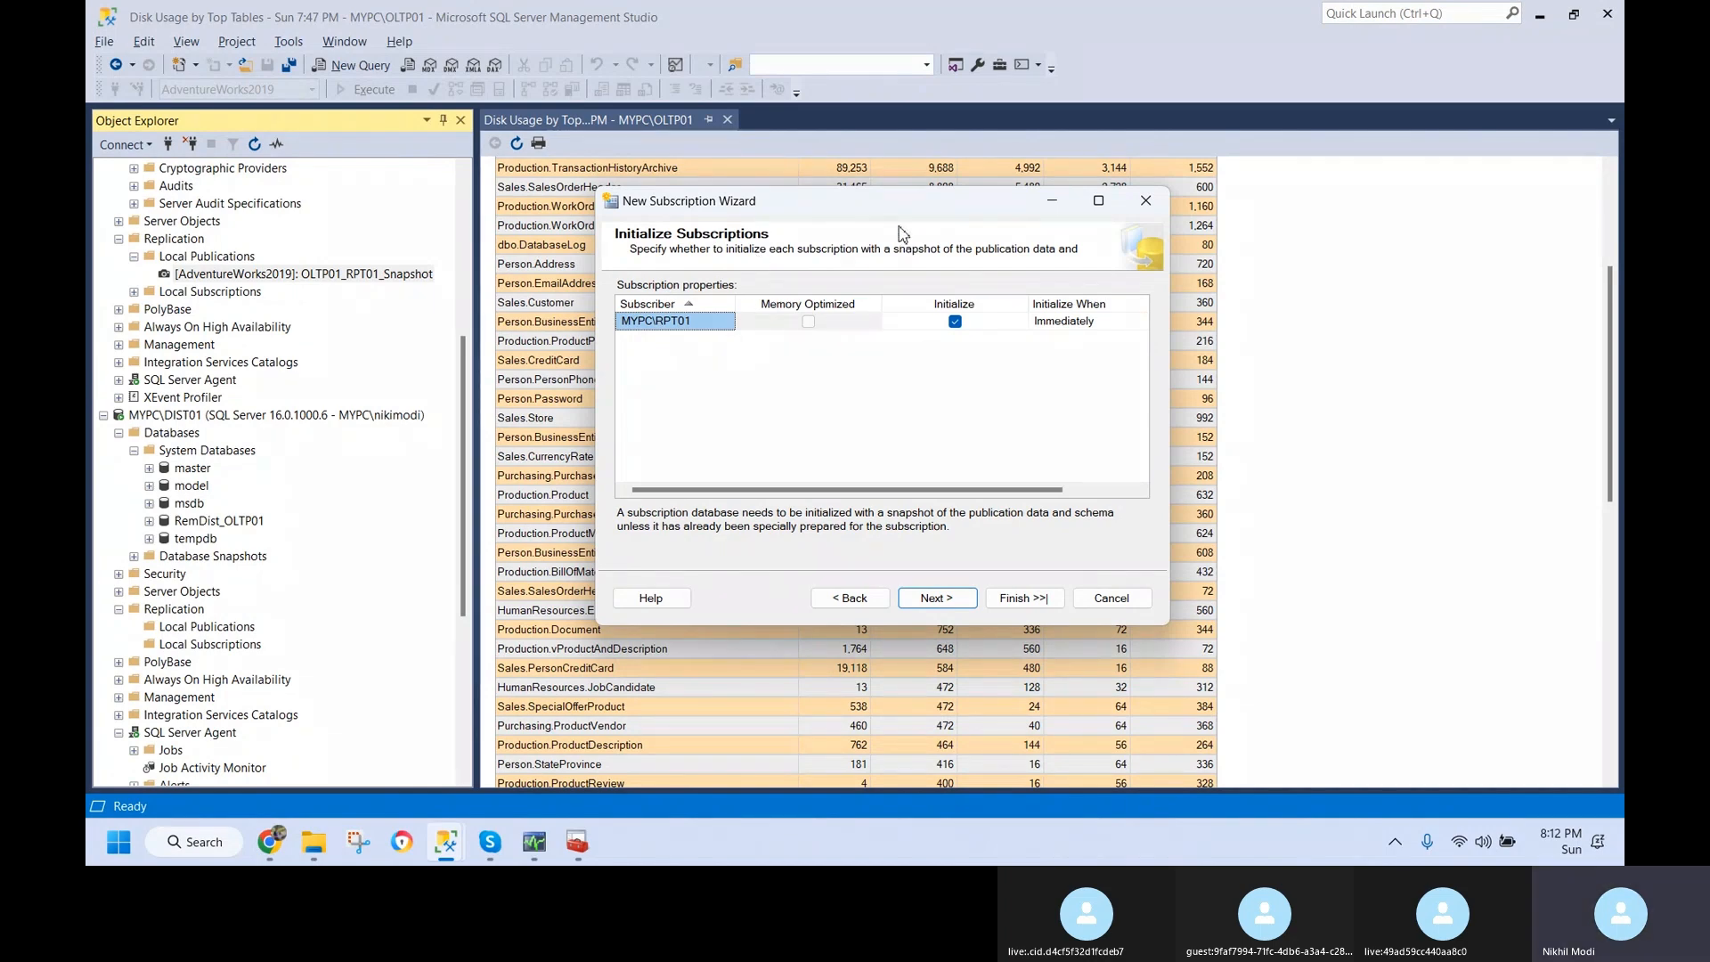
{"action": "left_click_drag", "start_coordinate": [891, 205], "coordinate": [788, 189]}
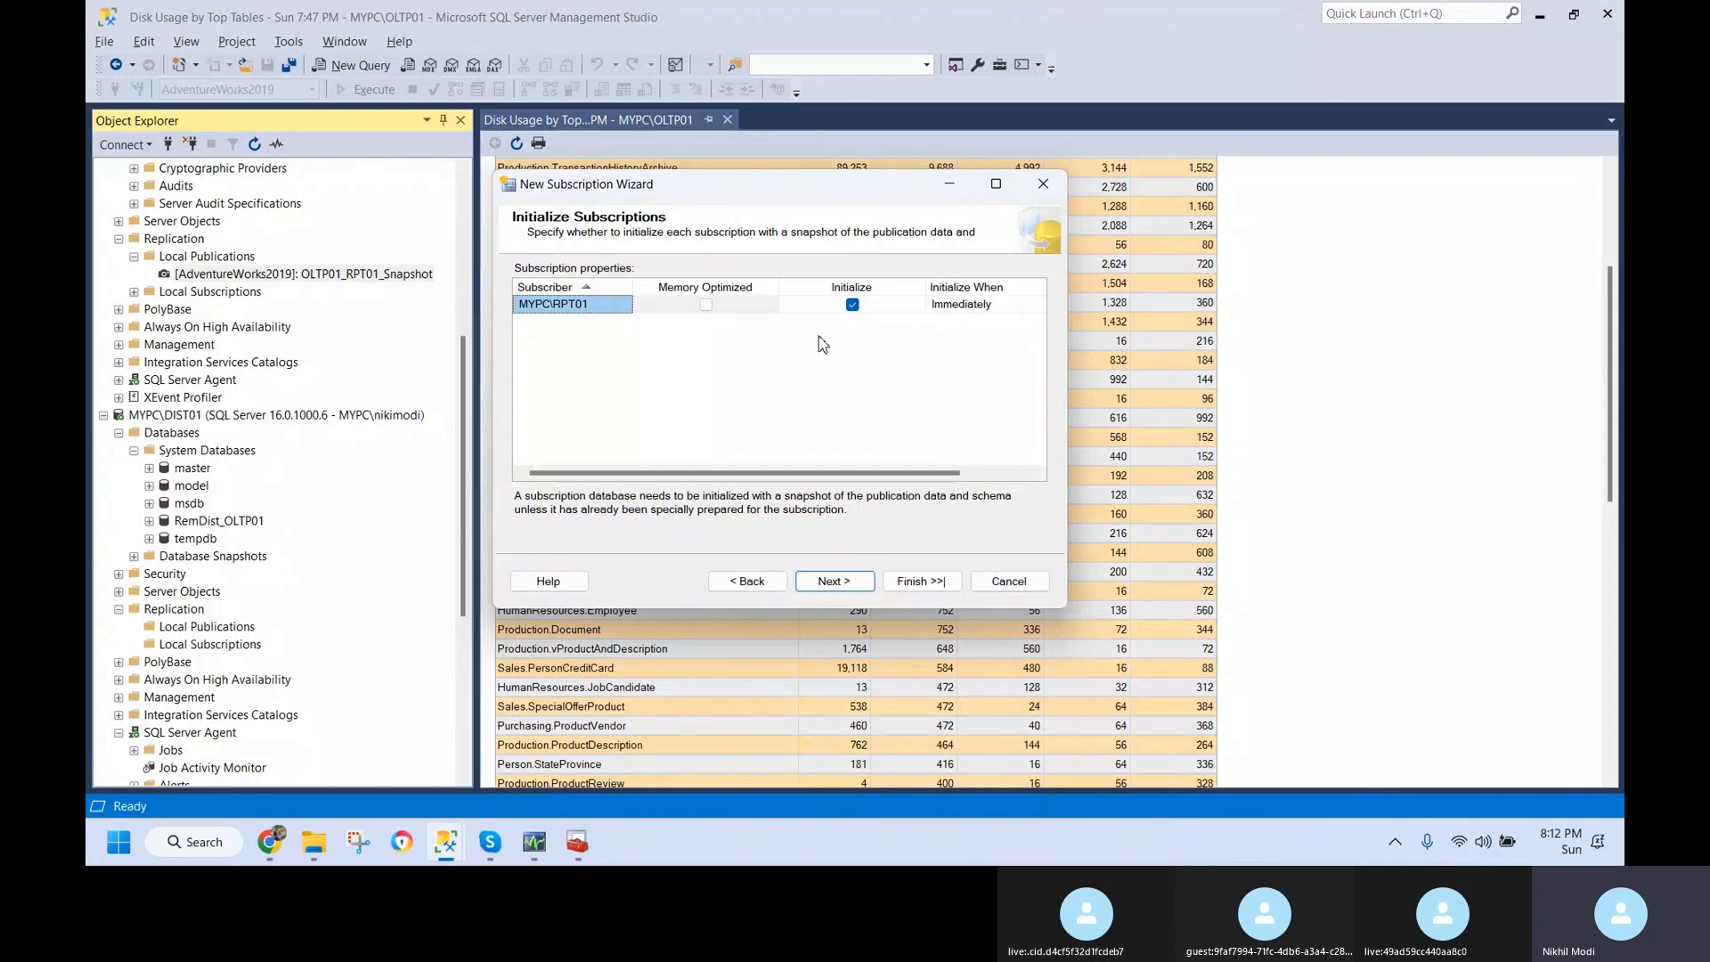
{"action": "mouse_move", "coordinate": [755, 473]}
{"action": "left_mouse_down"}
{"action": "mouse_move", "coordinate": [788, 480]}
{"action": "mouse_move", "coordinate": [757, 480]}
{"action": "left_mouse_up"}
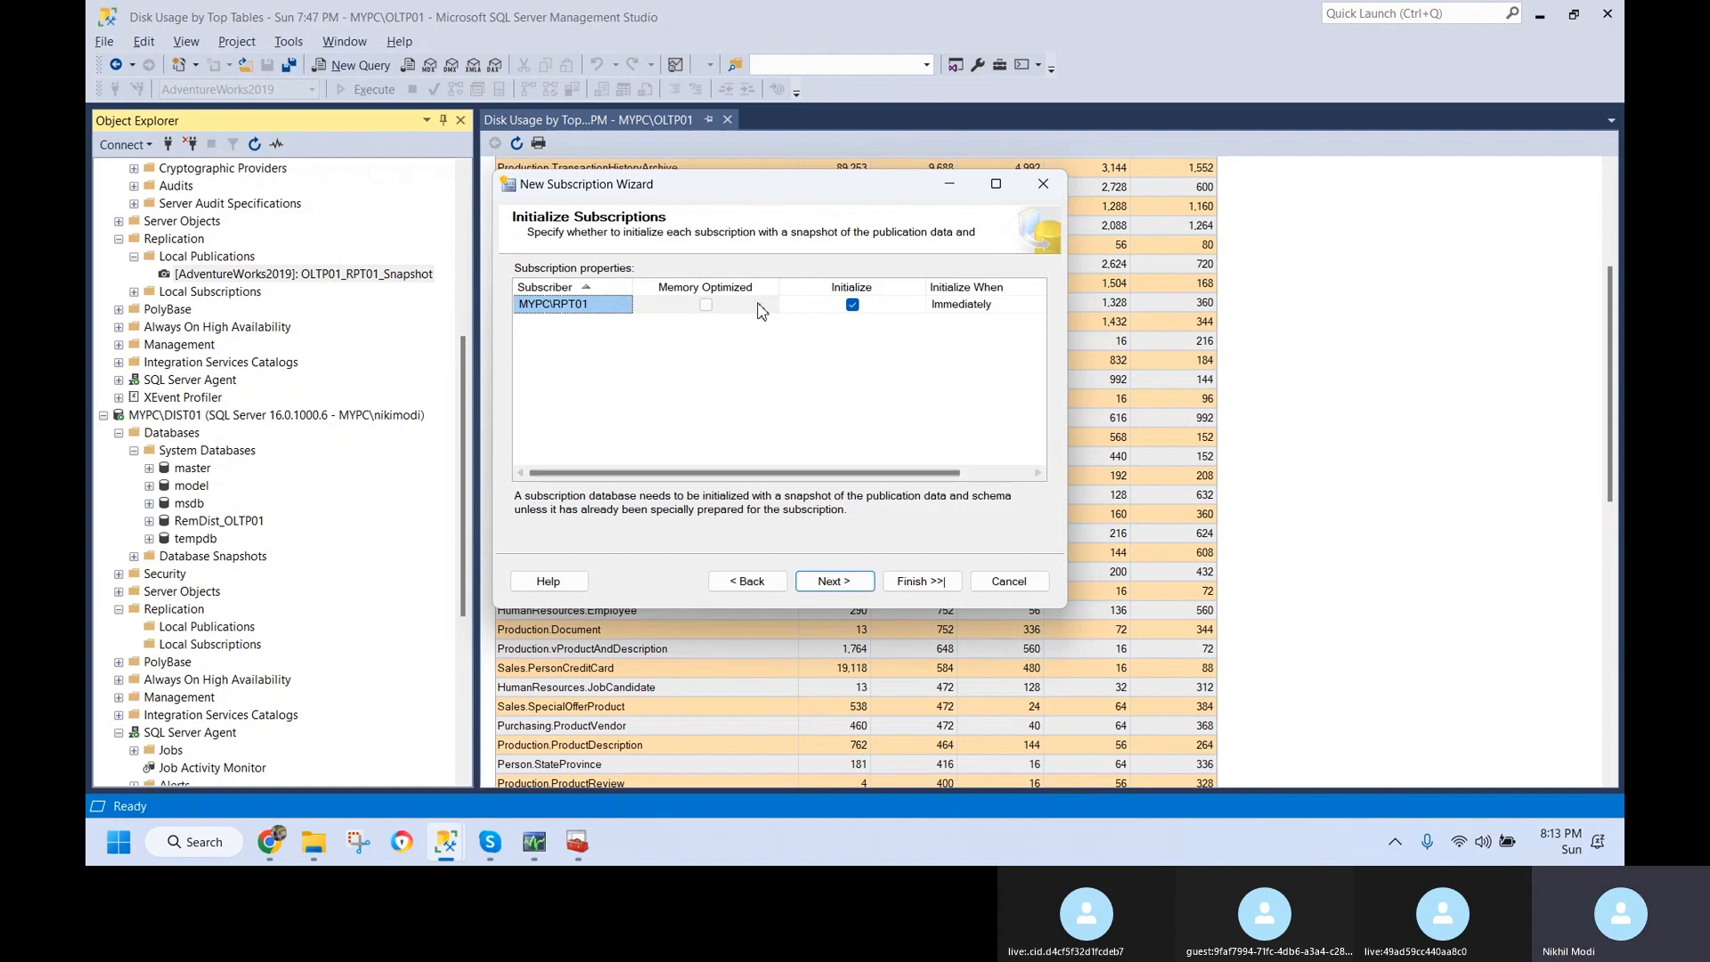
{"action": "left_click", "coordinate": [849, 590]}
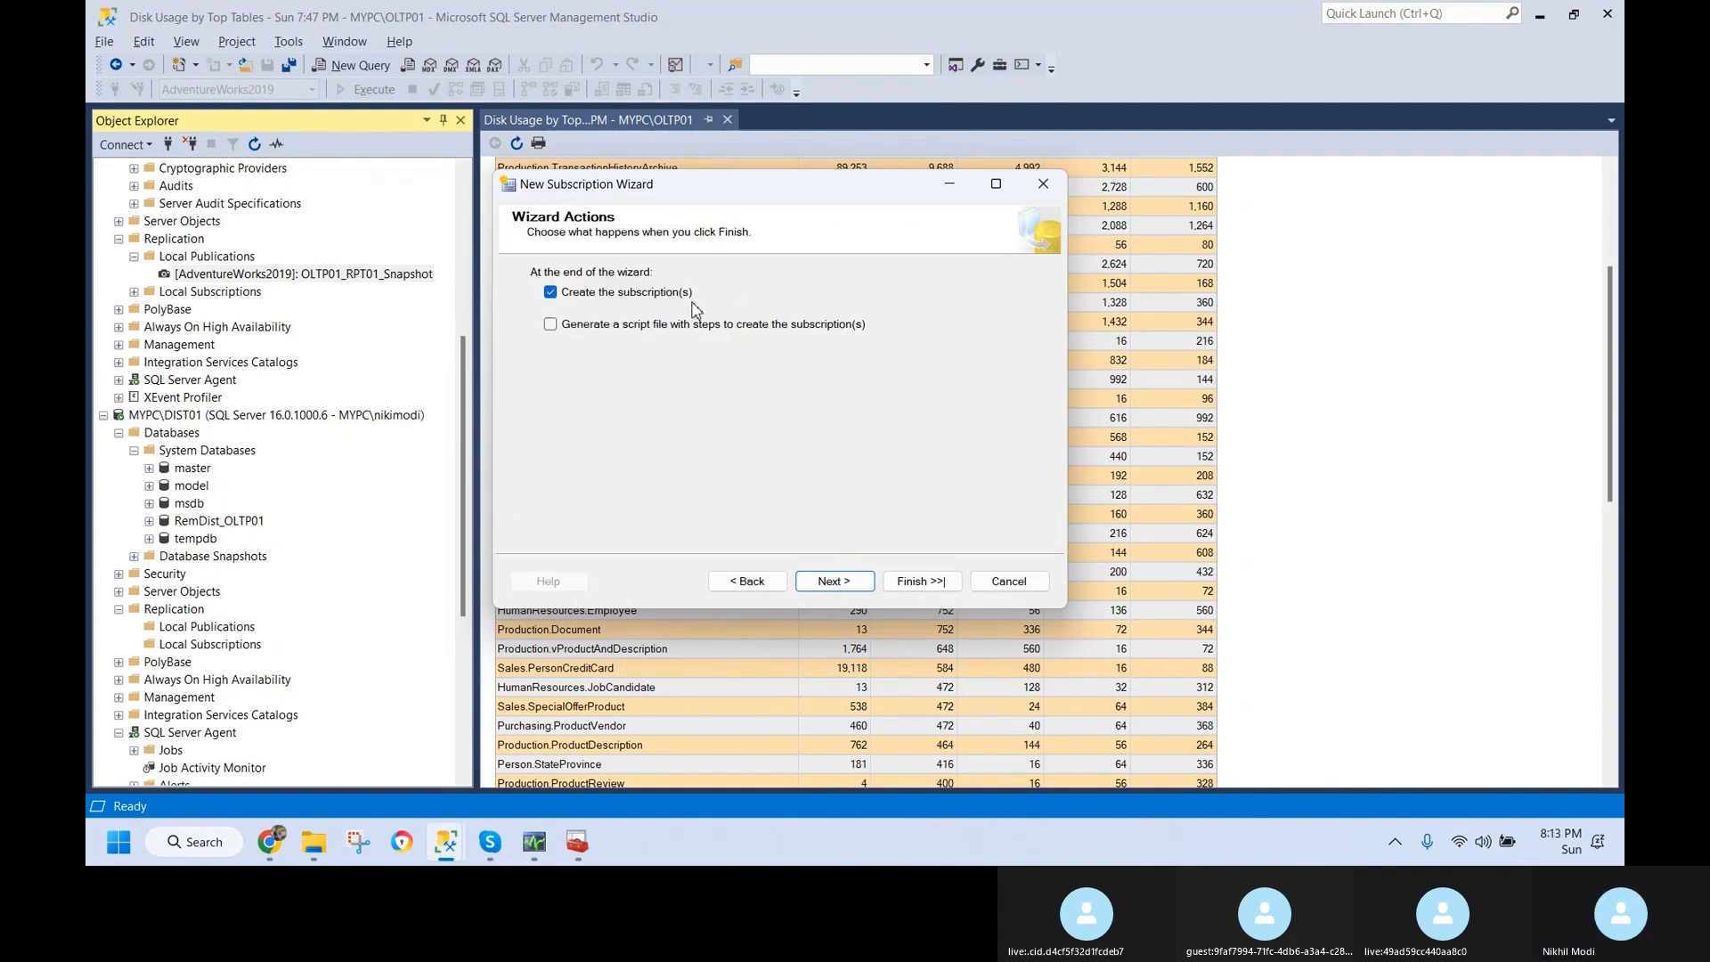
- Create the subscription together with the script file NewSubscription.sql, appending to any existing file in Unicode format, and close the wizard
{"action": "left_click", "coordinate": [848, 584]}
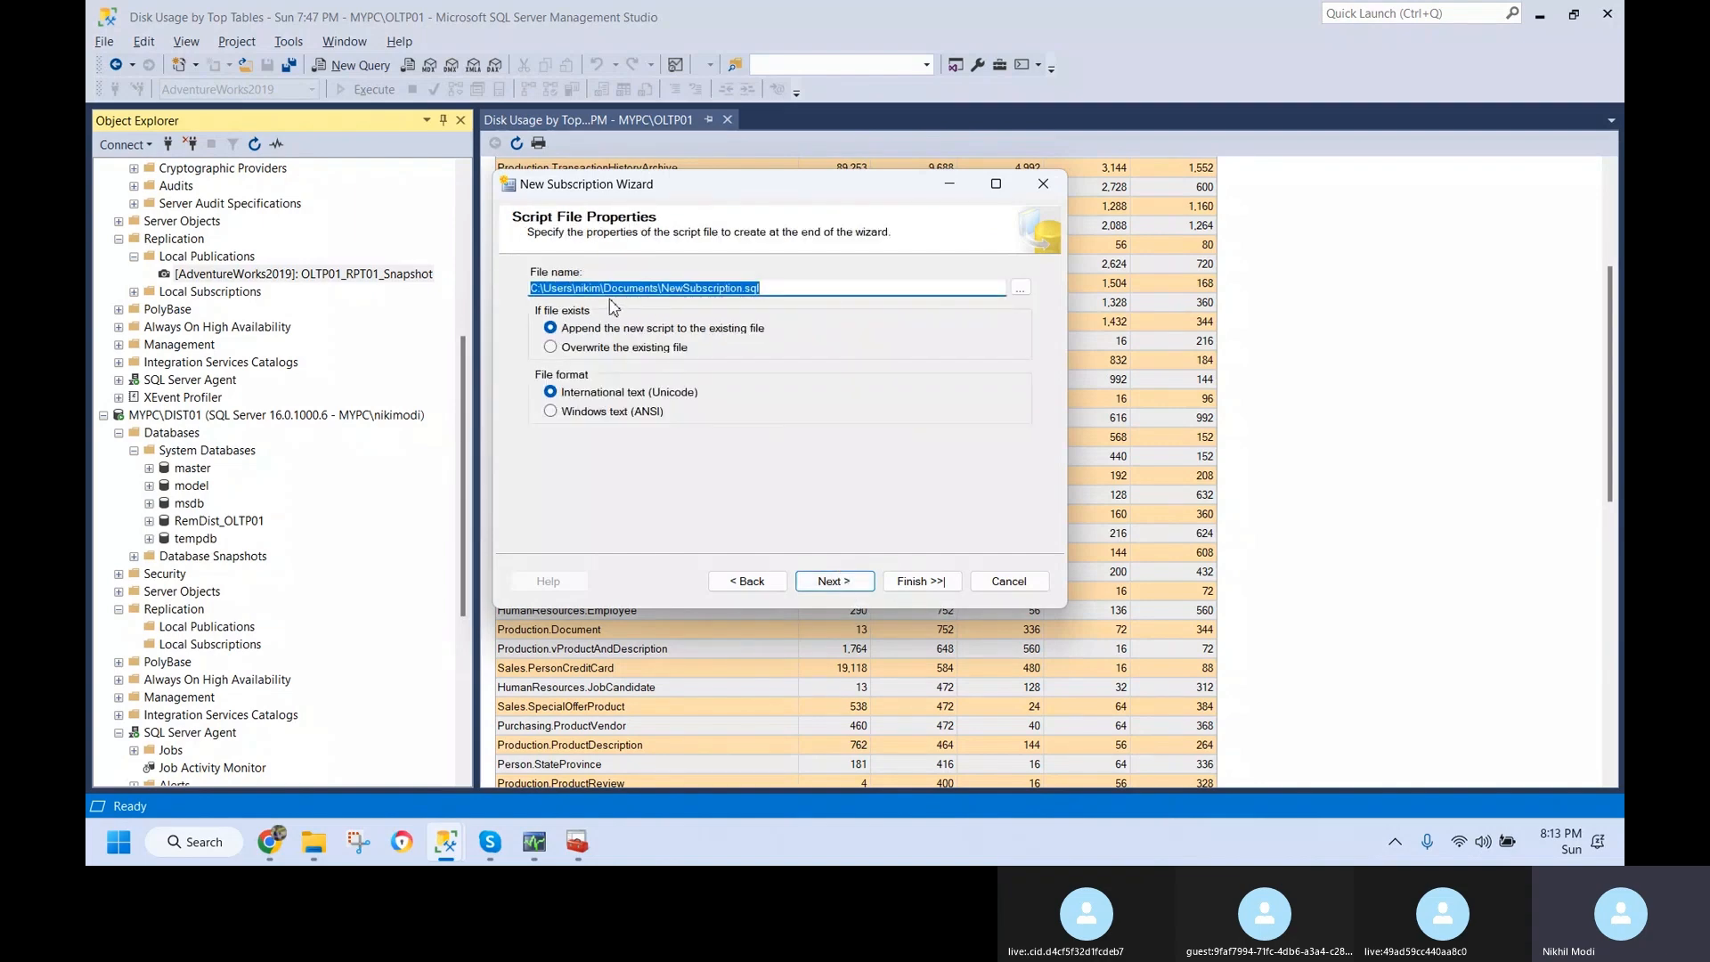
{"action": "left_click", "coordinate": [861, 584]}
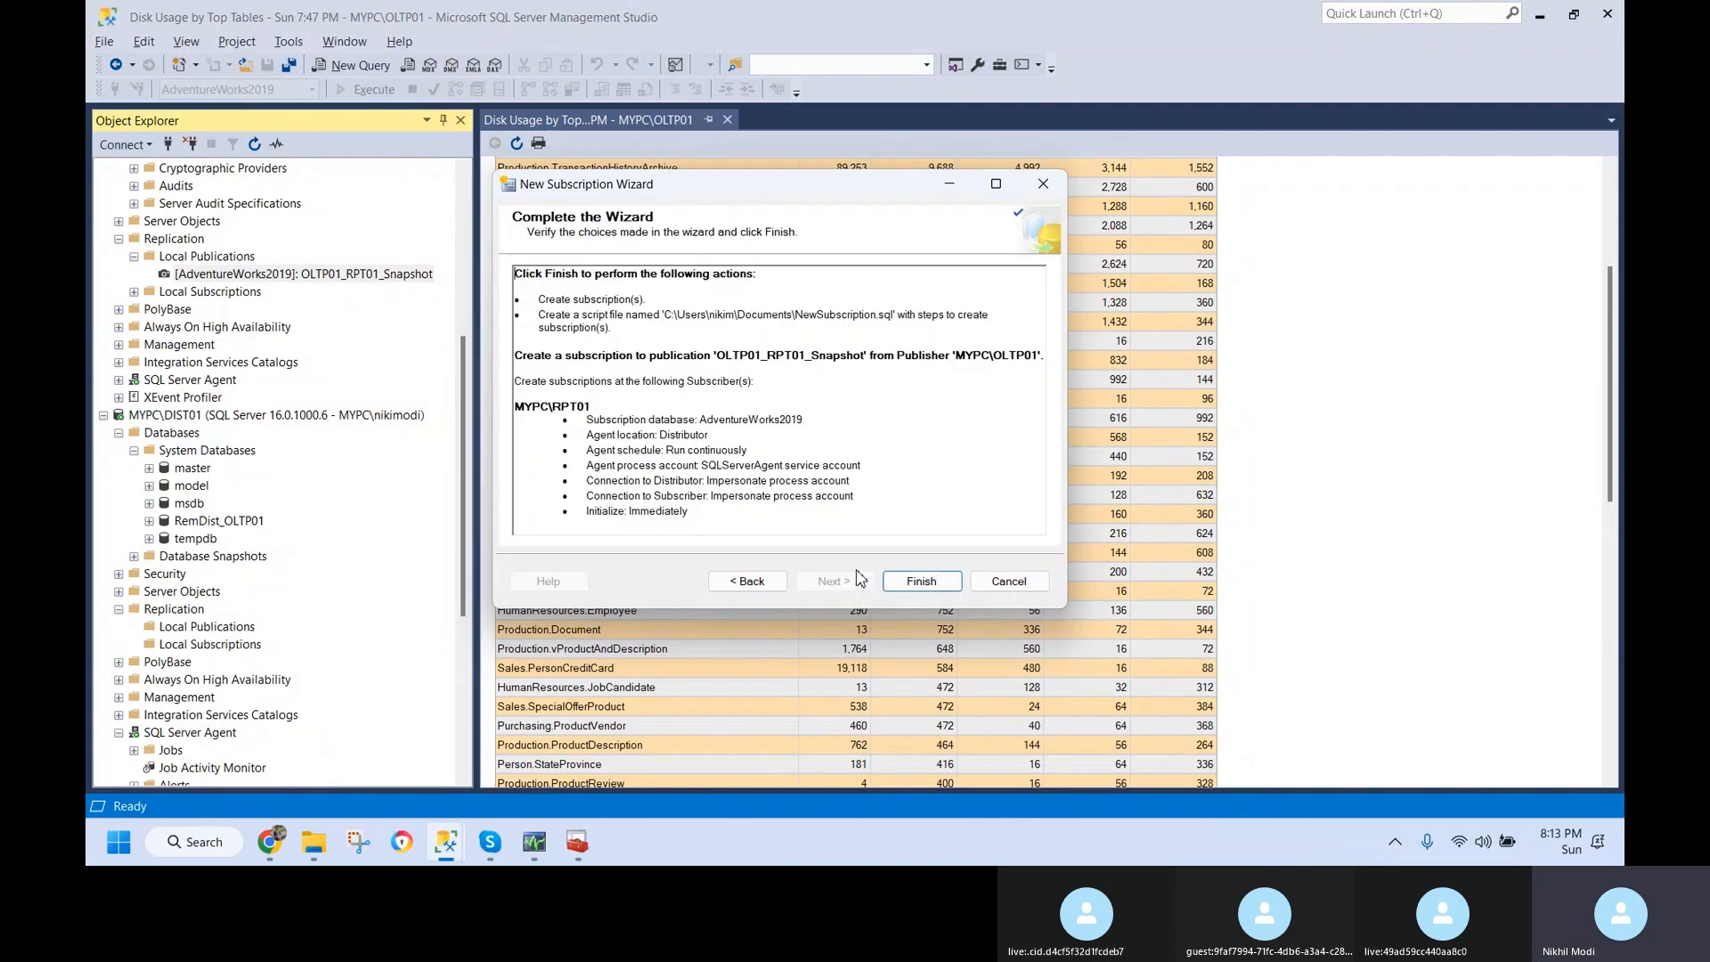
{"action": "left_click", "coordinate": [918, 583]}
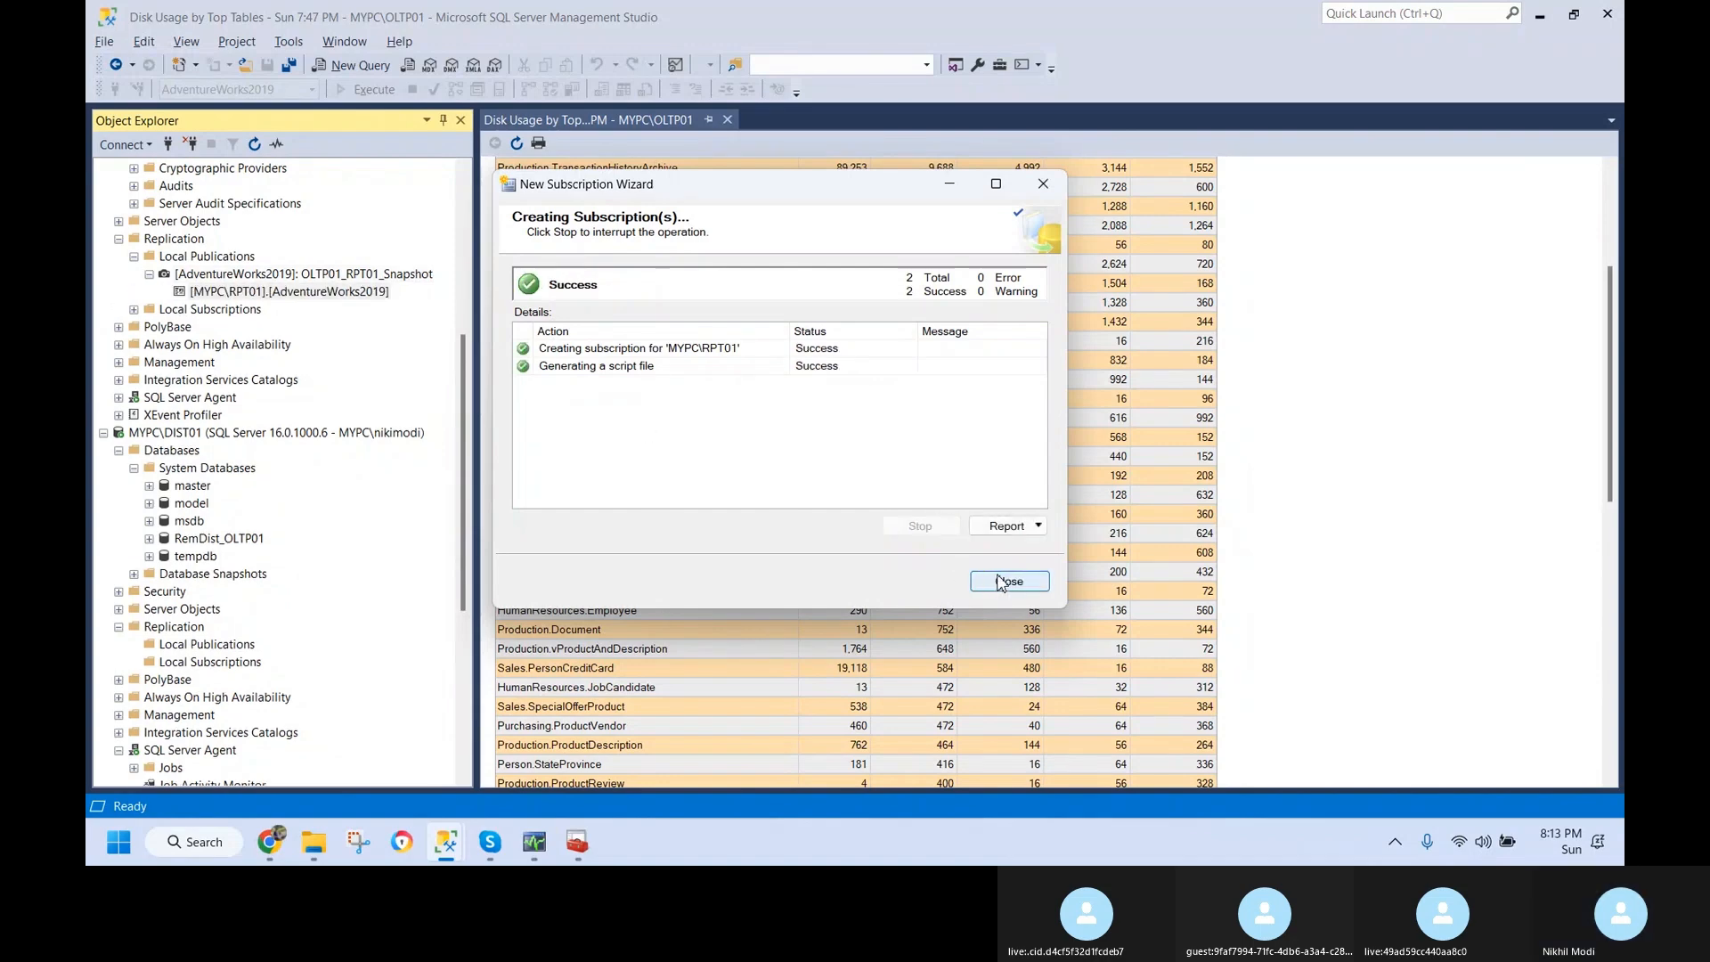
{"action": "left_click", "coordinate": [1008, 581]}
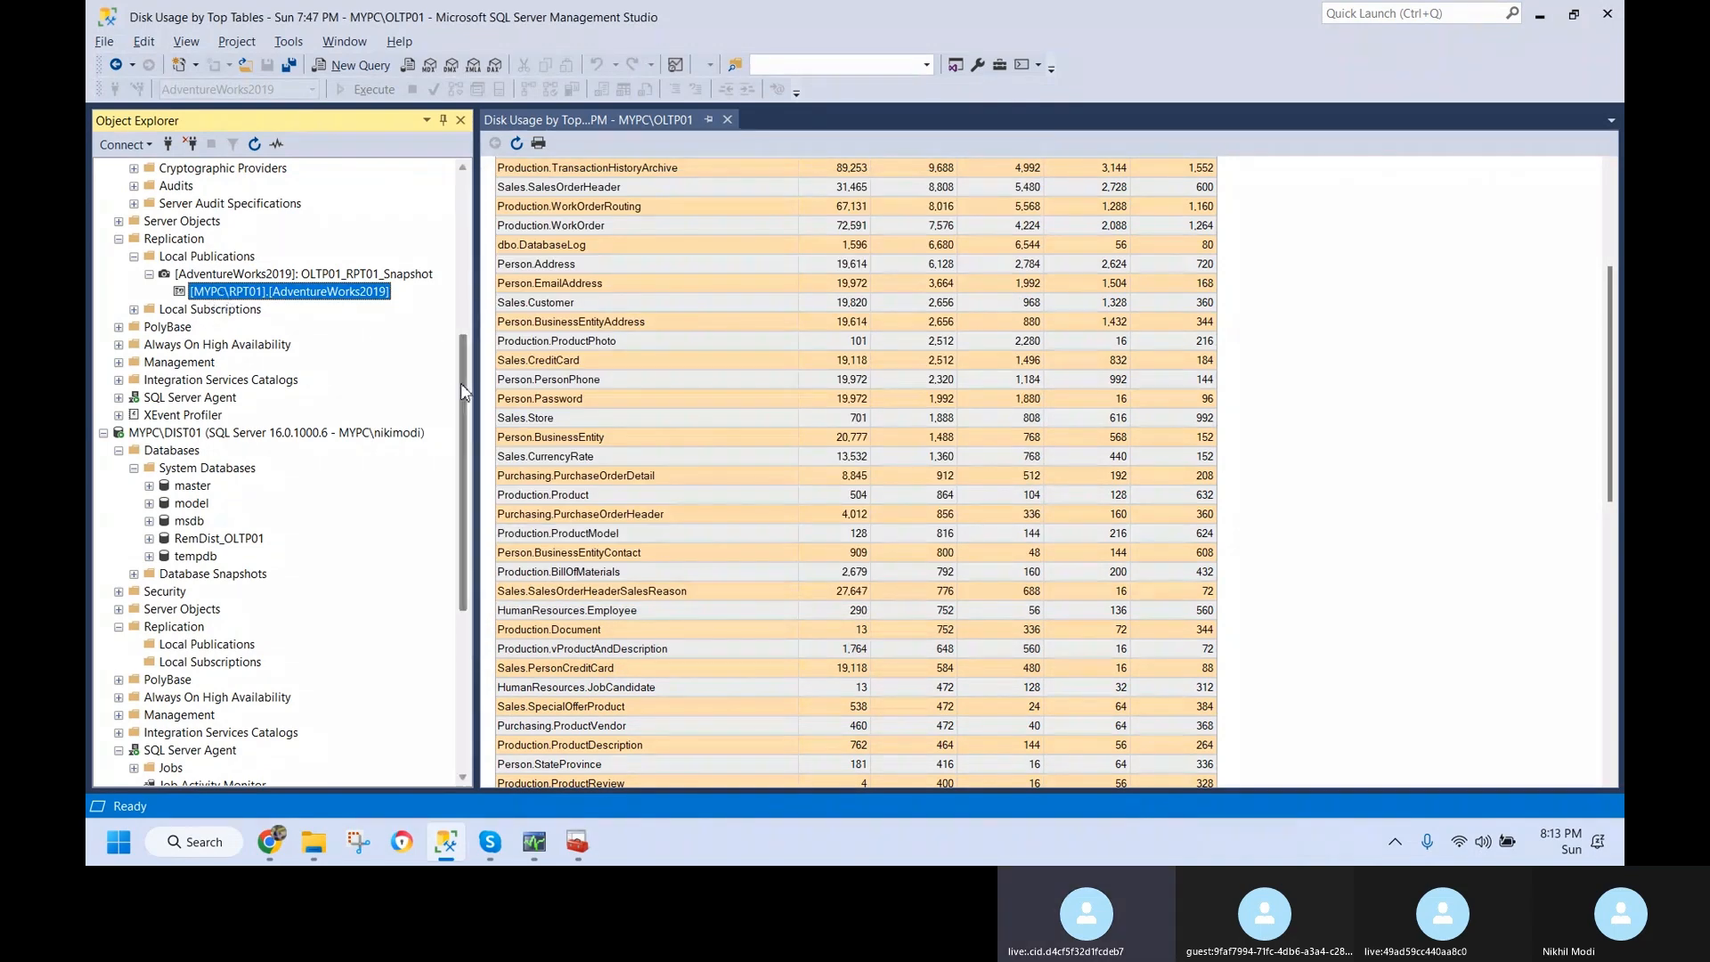
- Locate the MYPC\RPT01 AdventureWorks2019 subscription beneath the OLTP01_RPT01_Snapshot publication
{"action": "left_click_drag", "start_coordinate": [462, 382], "coordinate": [470, 347]}
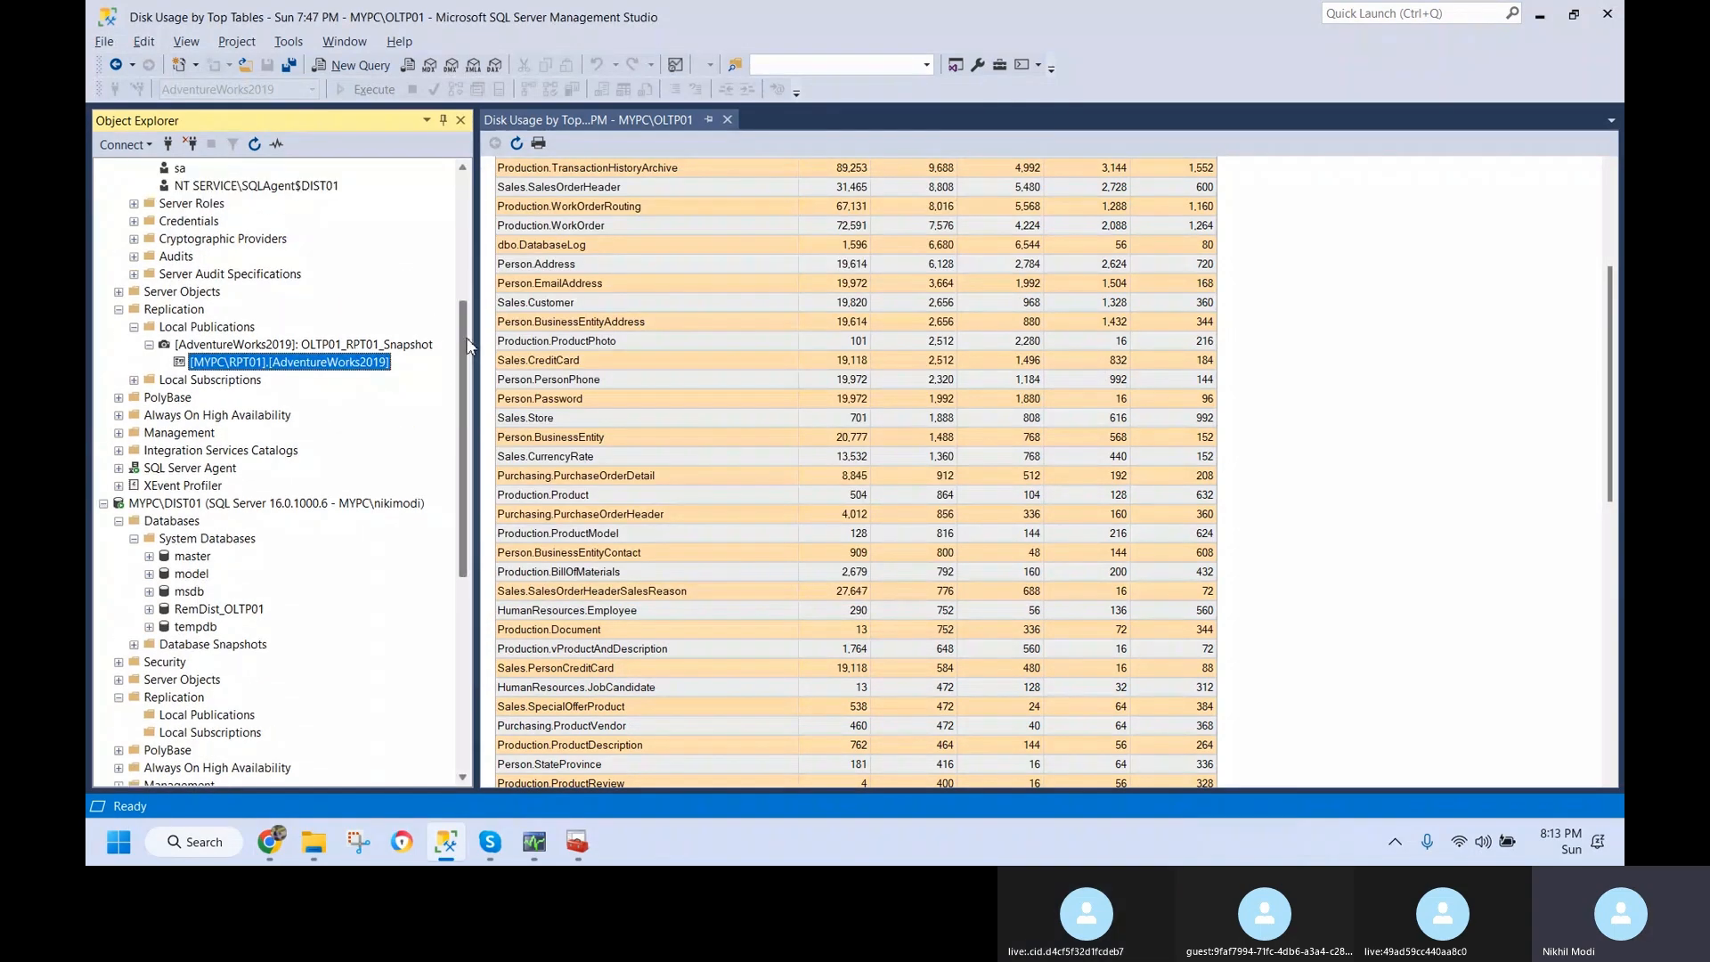
{"action": "left_click", "coordinate": [296, 345]}
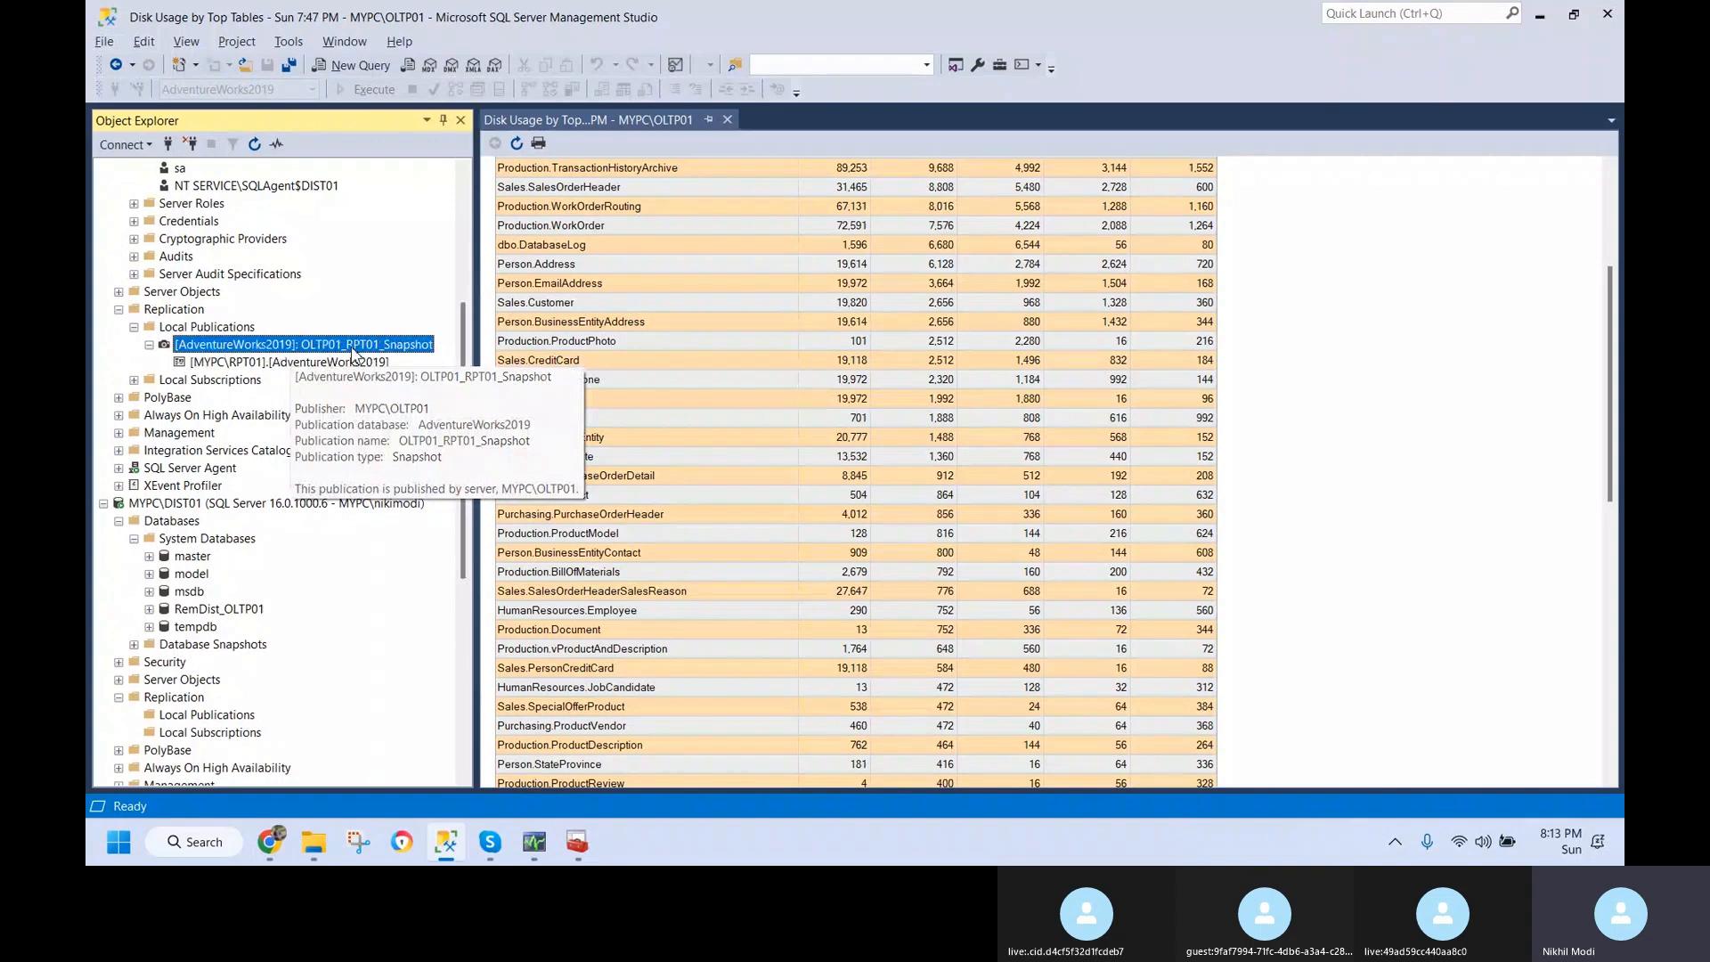
{"action": "left_click", "coordinate": [232, 364]}
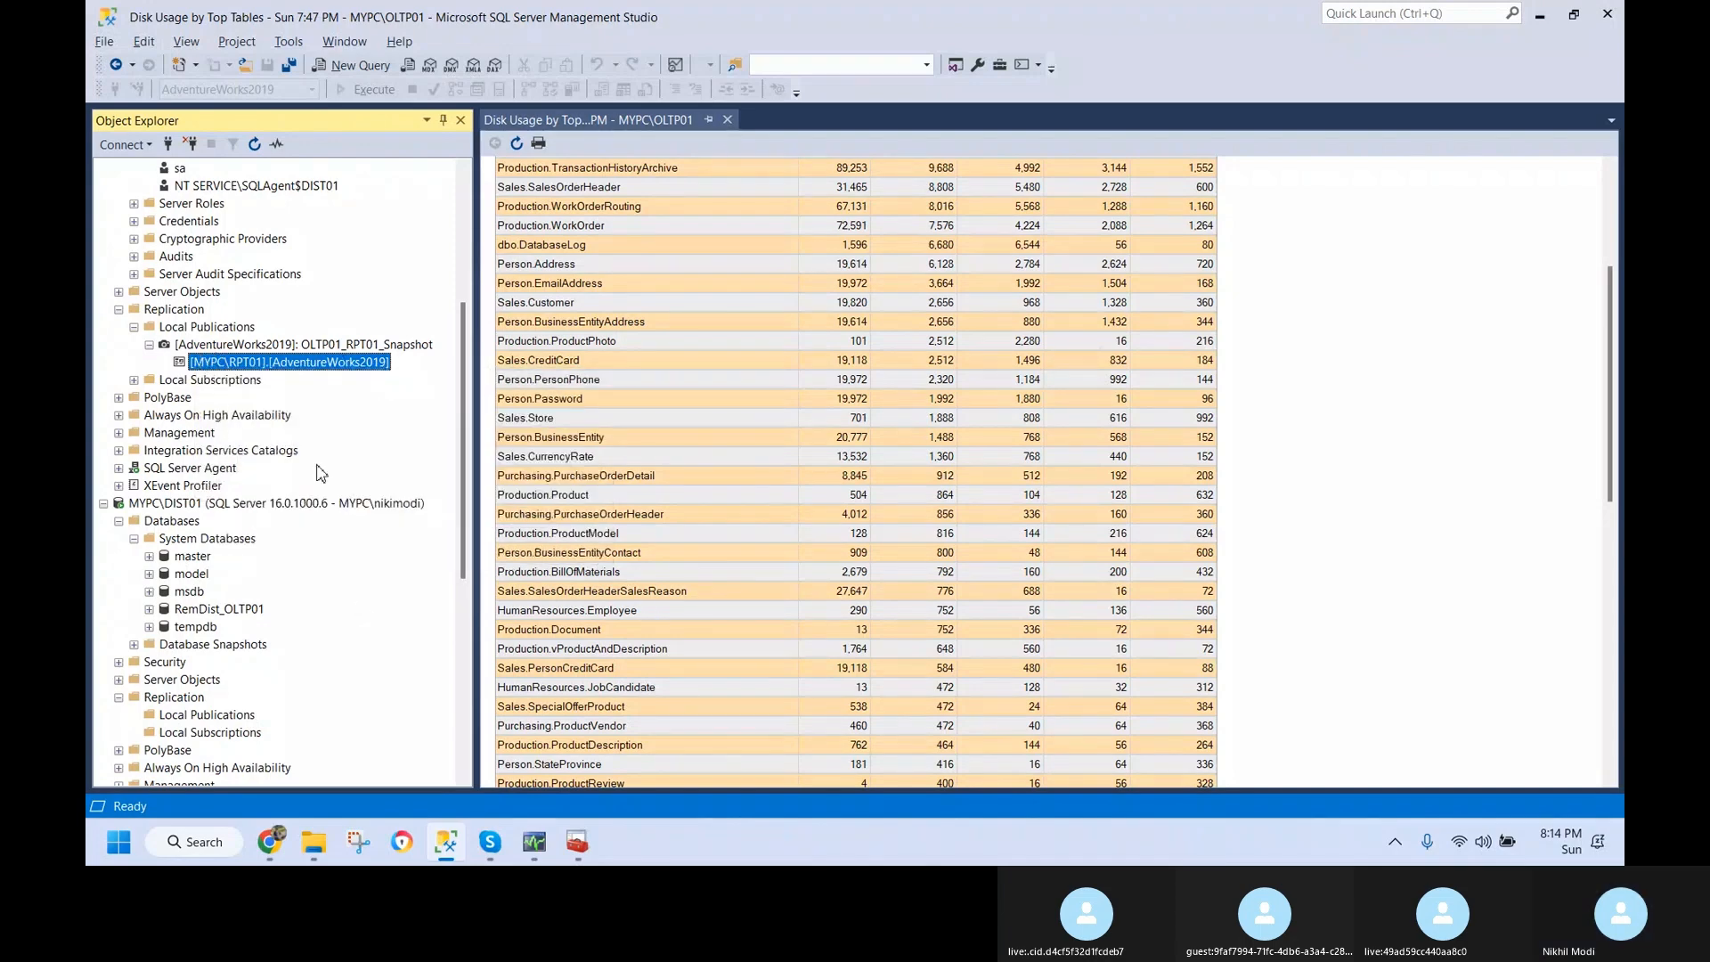
{"action": "mouse_move", "coordinate": [322, 367]}
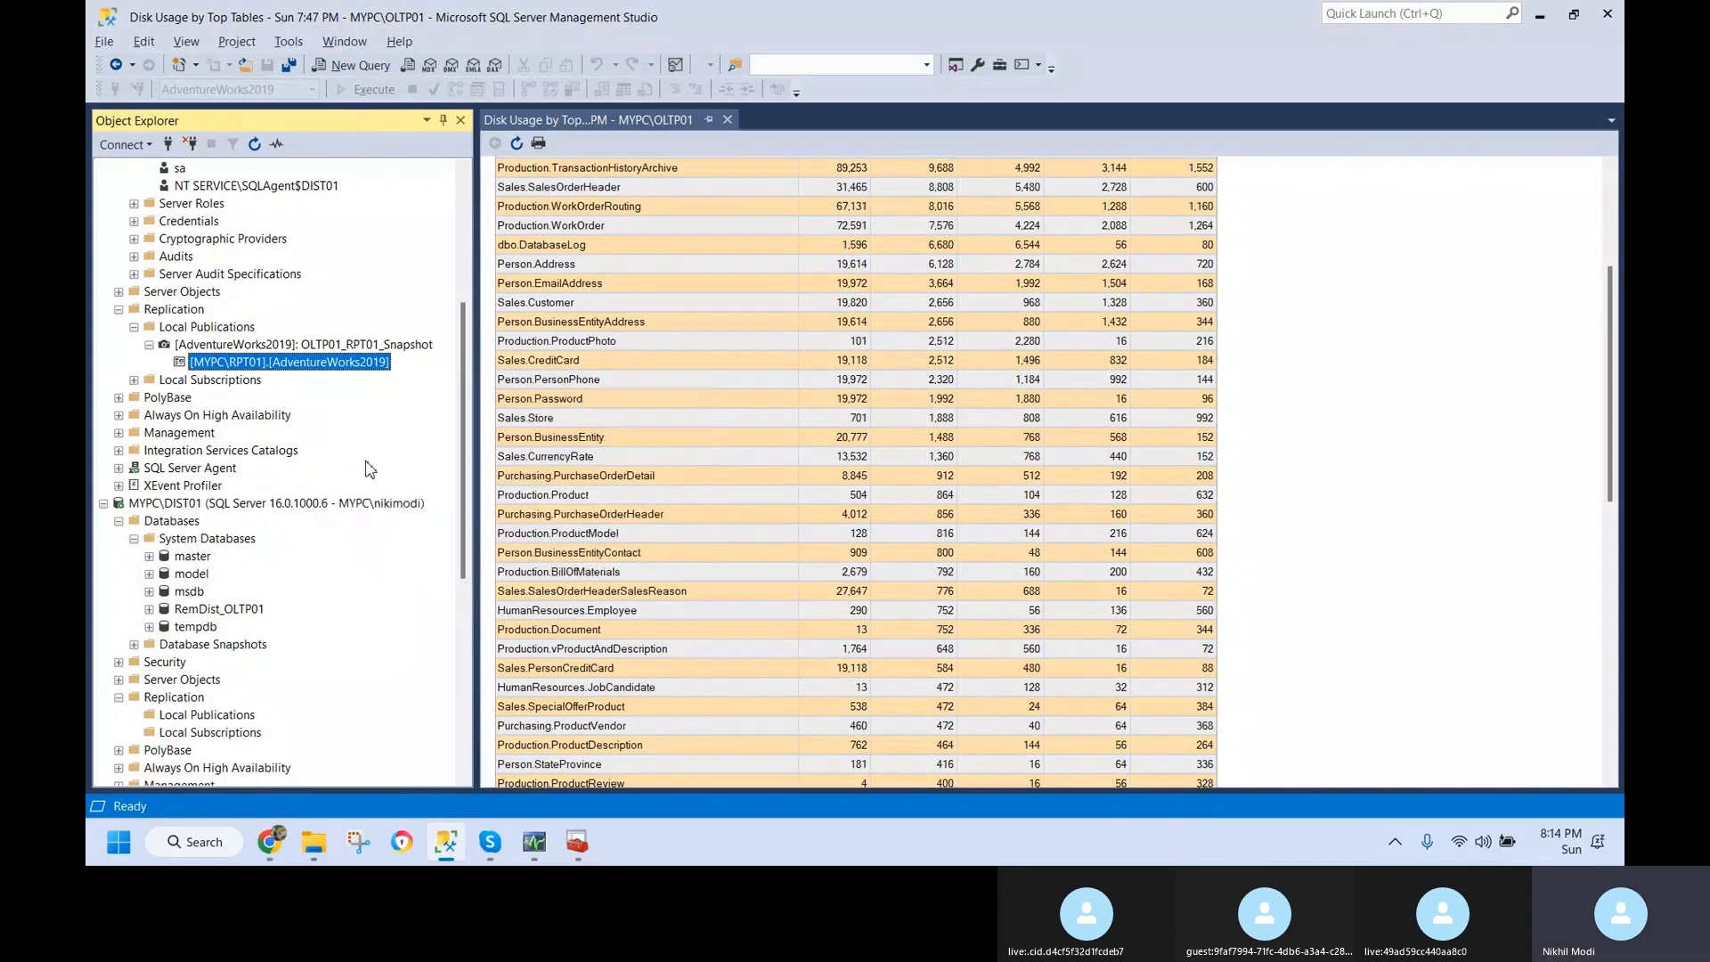
- Switch to Replication Monitor and check the available agent types and the Snapshot Agent status for MYPC\OLTP01
{"action": "left_click", "coordinate": [535, 842]}
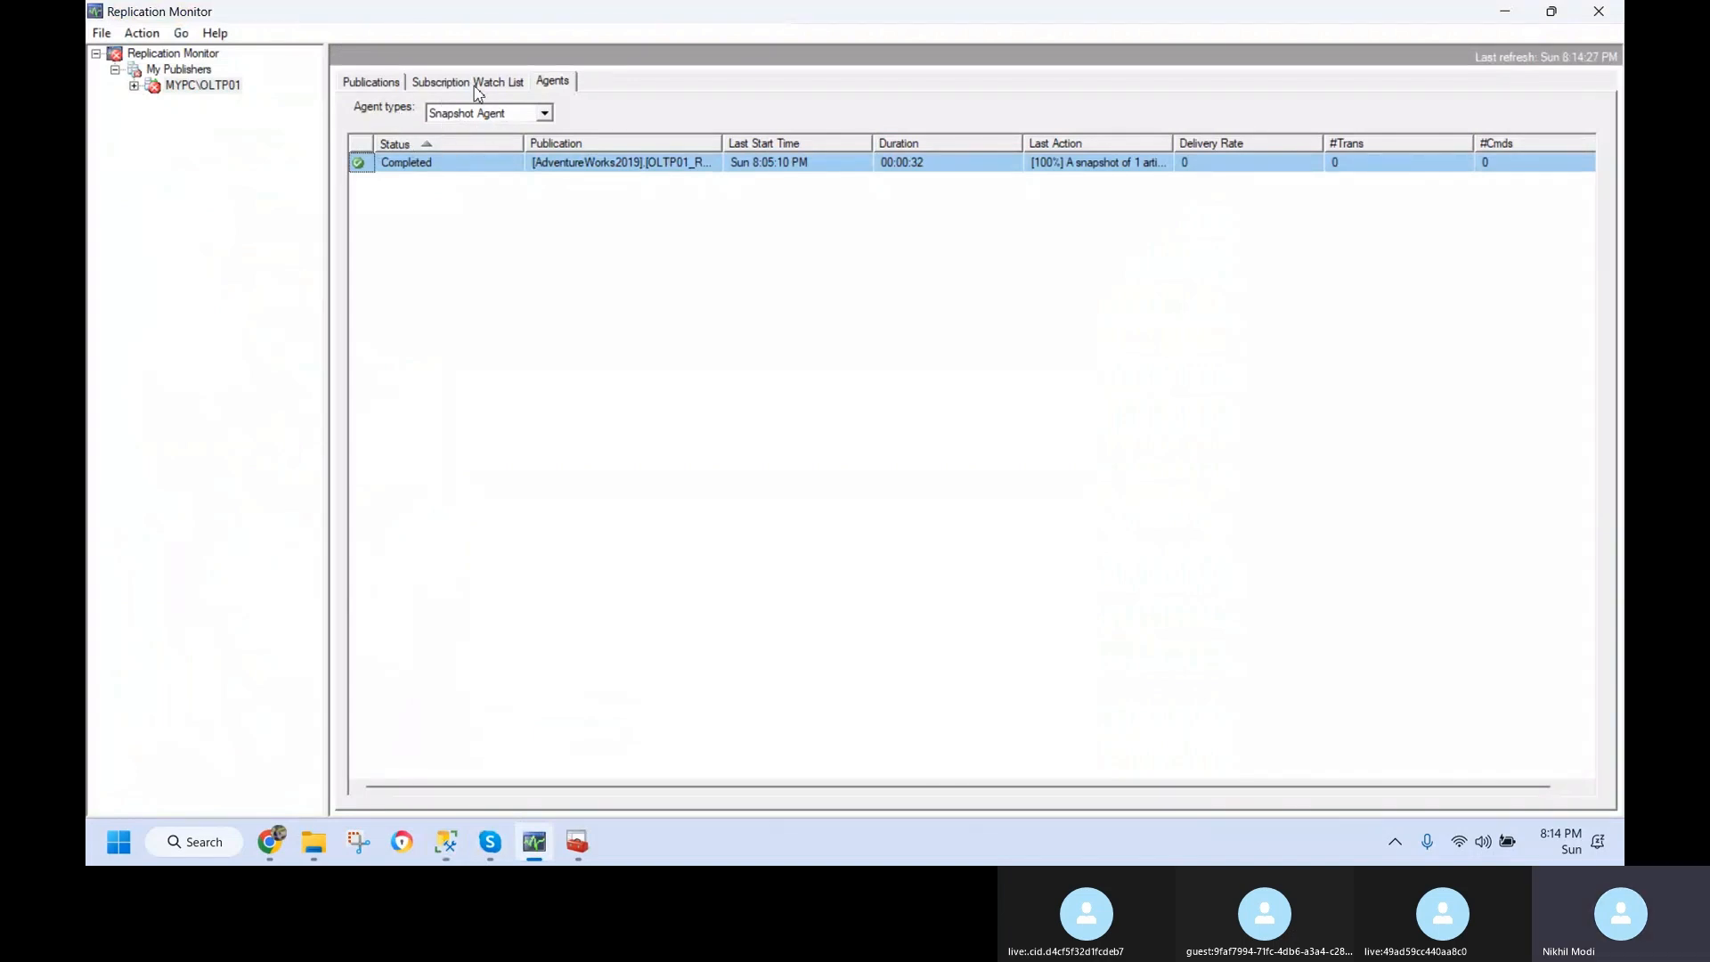
{"action": "left_click", "coordinate": [542, 112]}
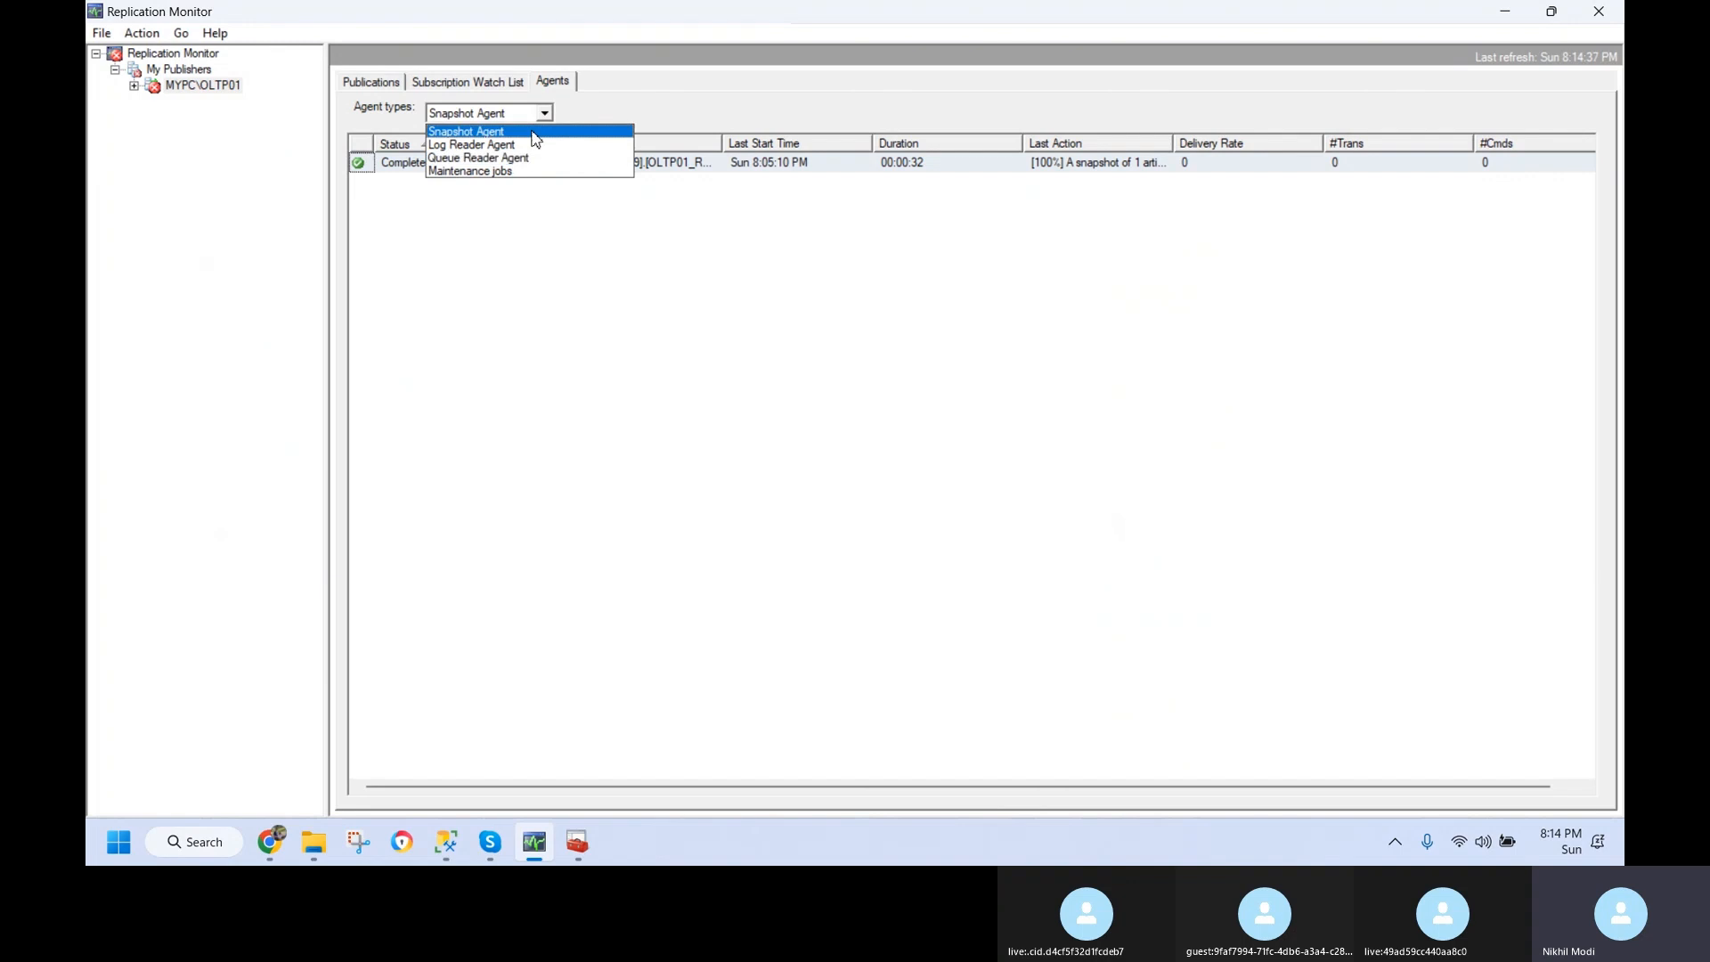
{"action": "left_click", "coordinate": [631, 92]}
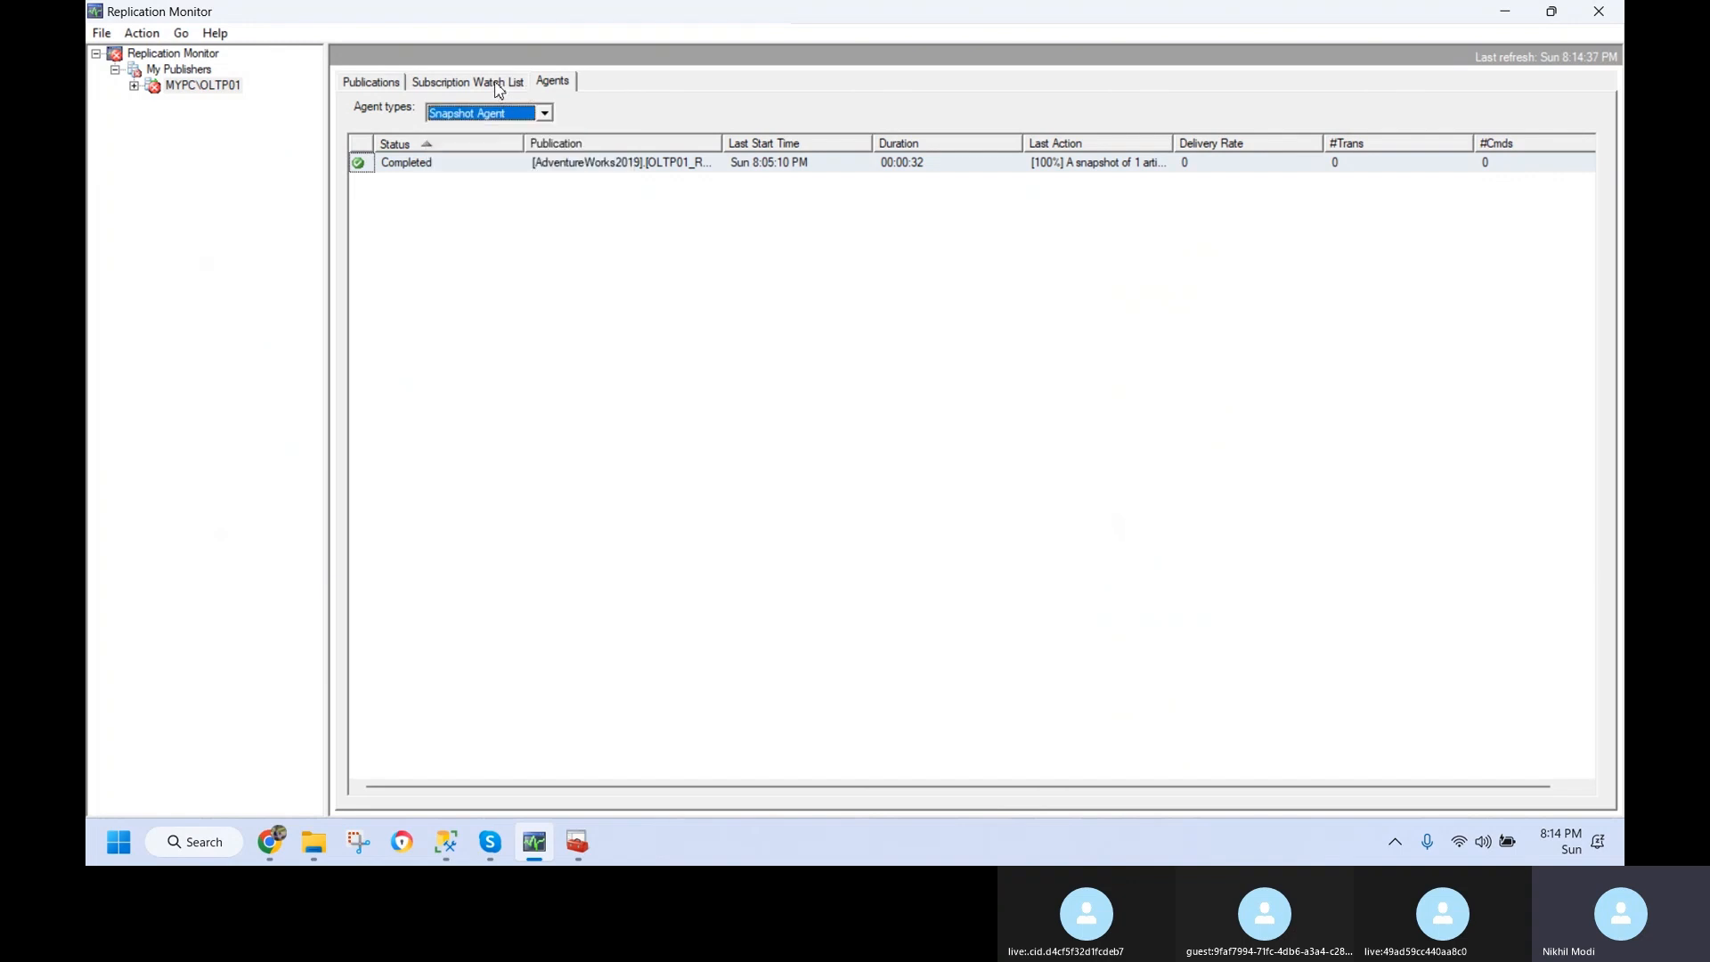
{"action": "left_click", "coordinate": [499, 86]}
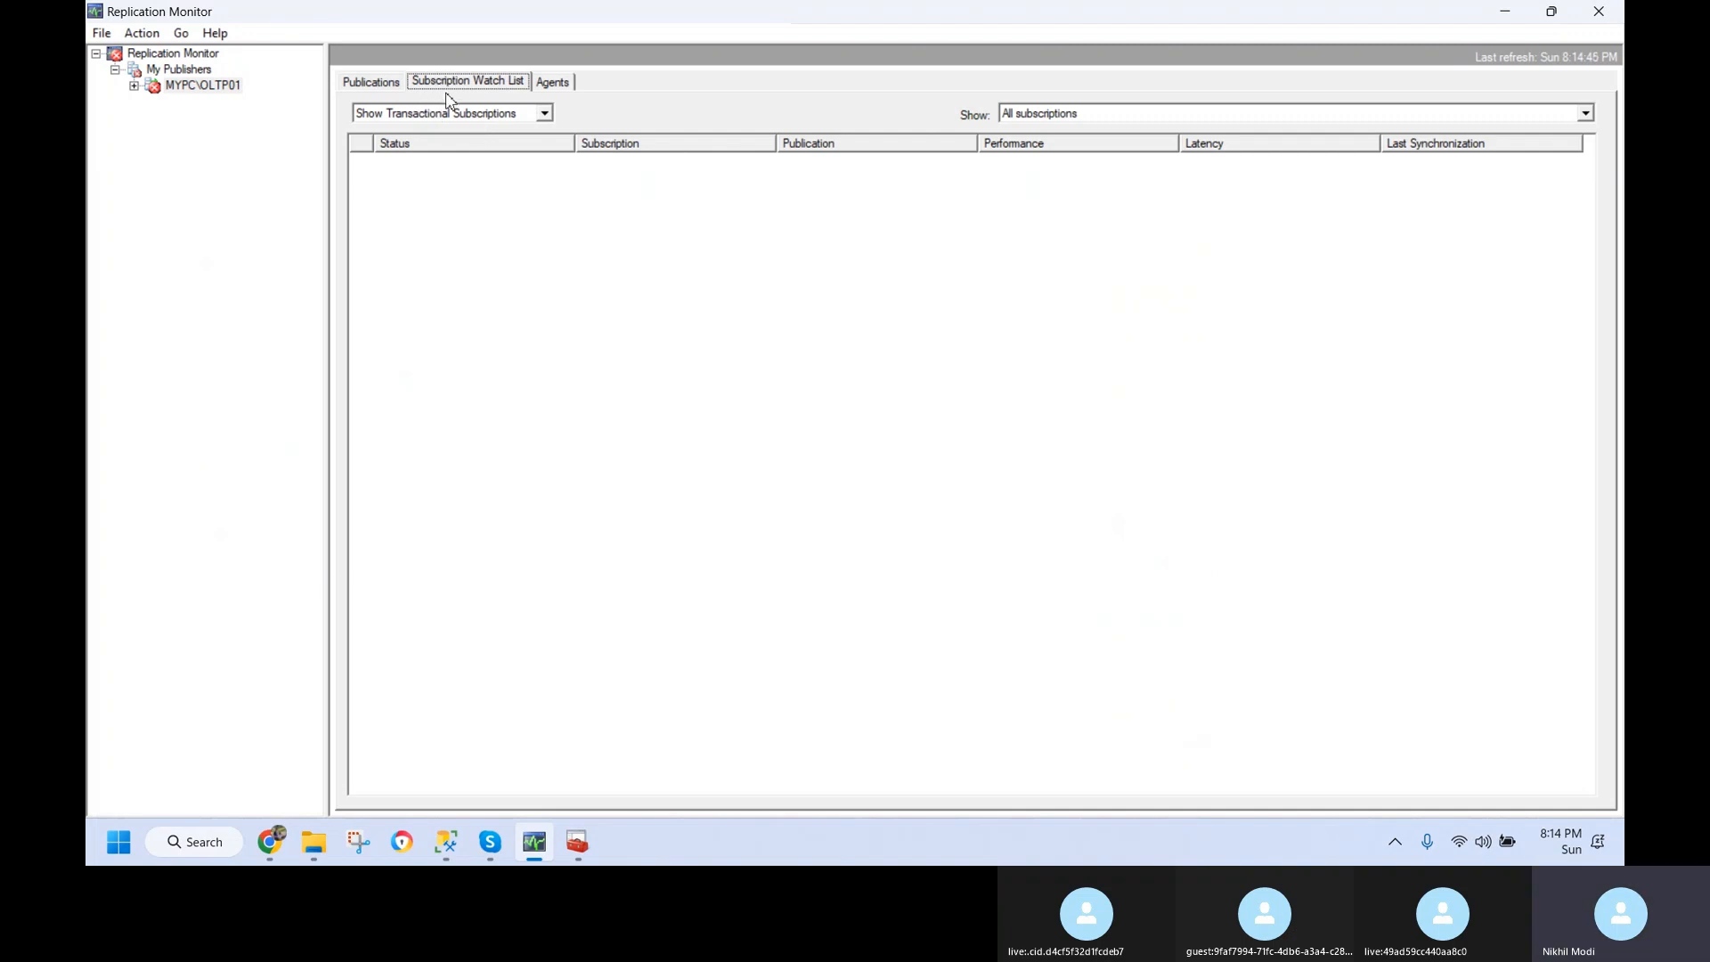
{"action": "left_click", "coordinate": [571, 82]}
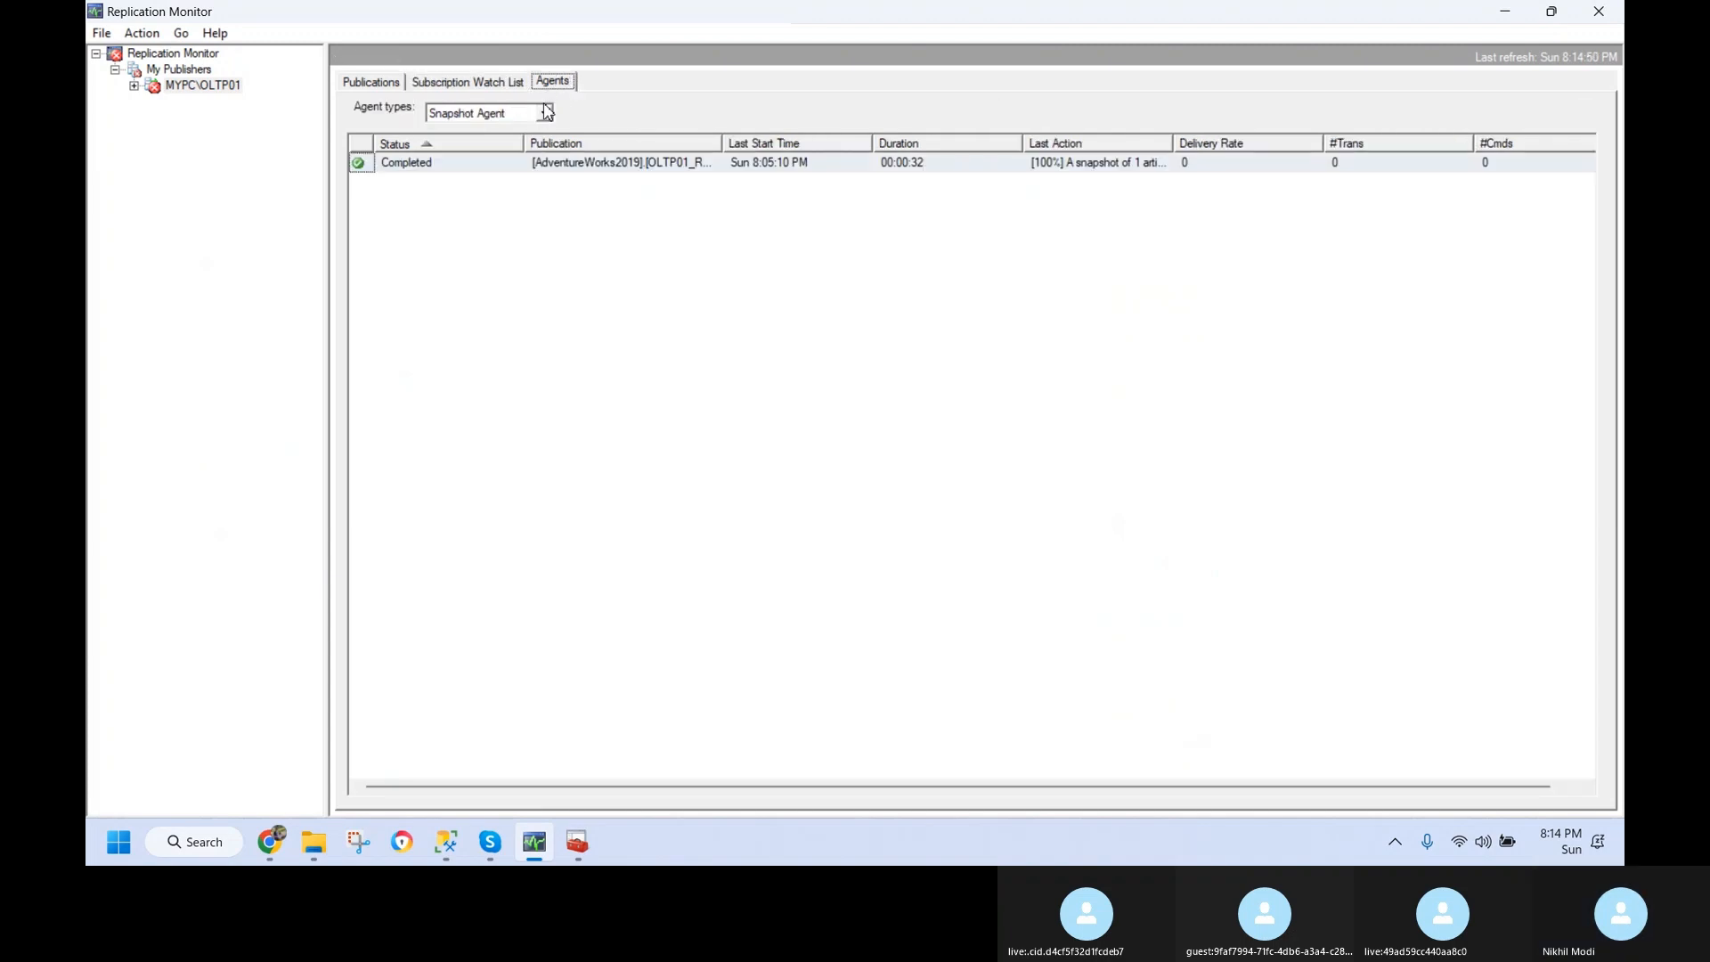
{"action": "left_click", "coordinate": [545, 114]}
{"action": "left_click", "coordinate": [545, 116]}
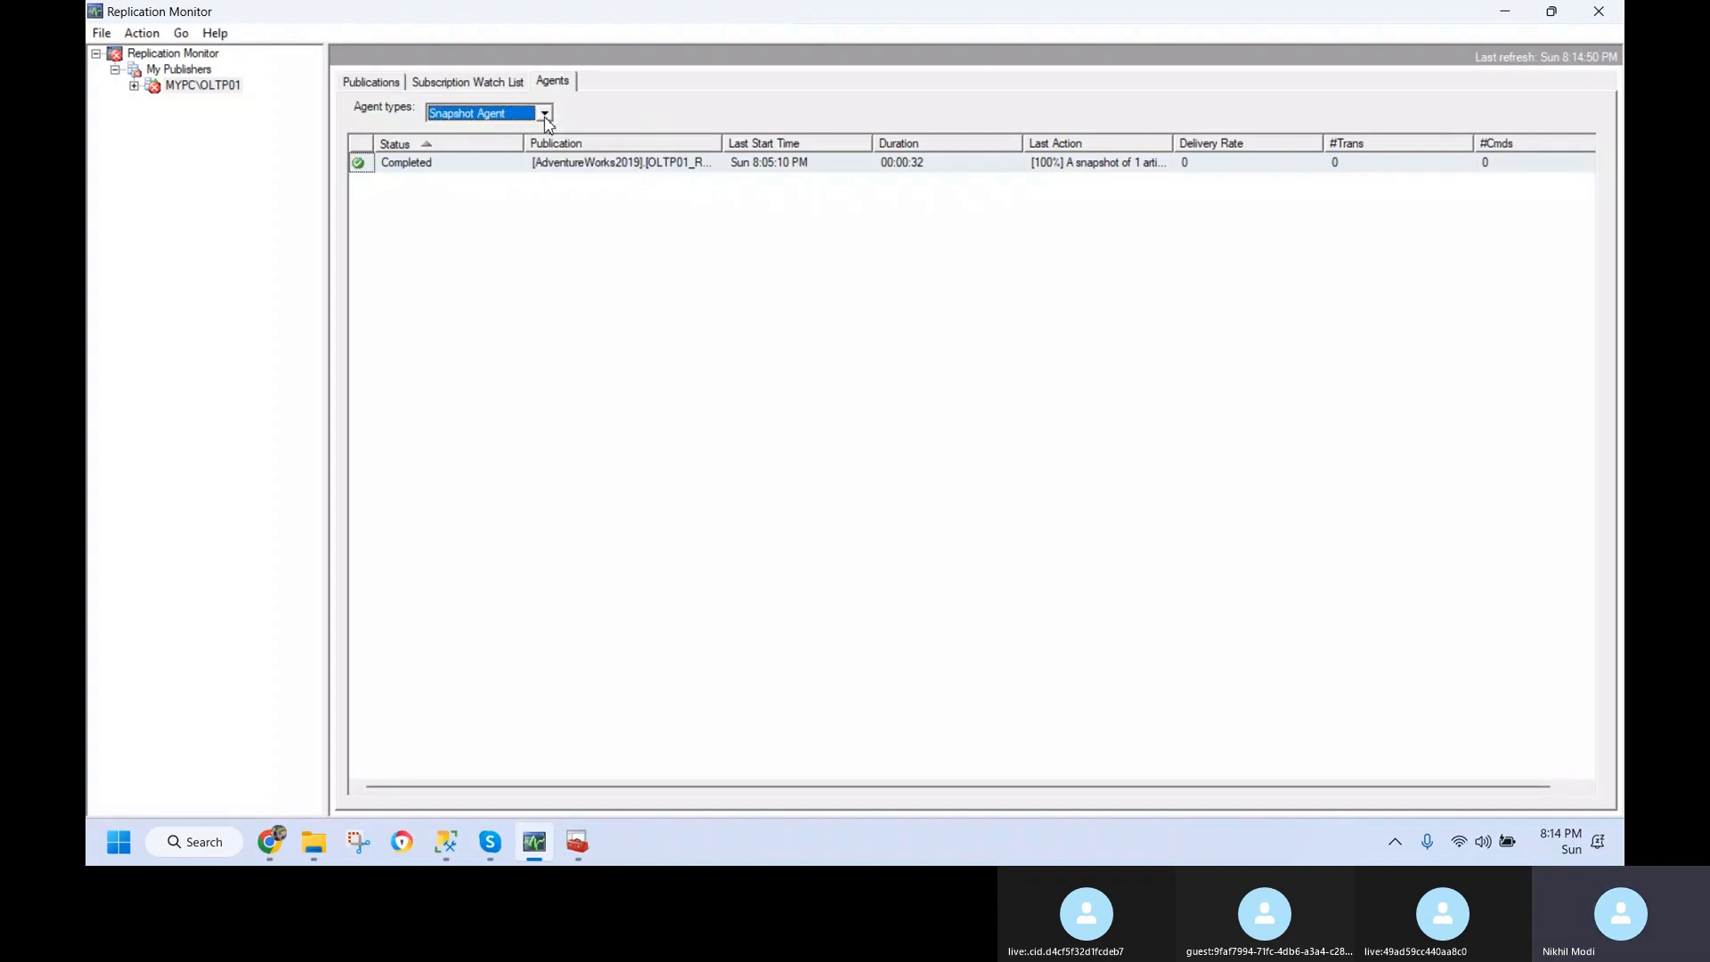
- Show snapshot subscriptions in the subscription watch list and examine the status of the MYPC\RPT01 subscription
{"action": "left_click", "coordinate": [512, 82]}
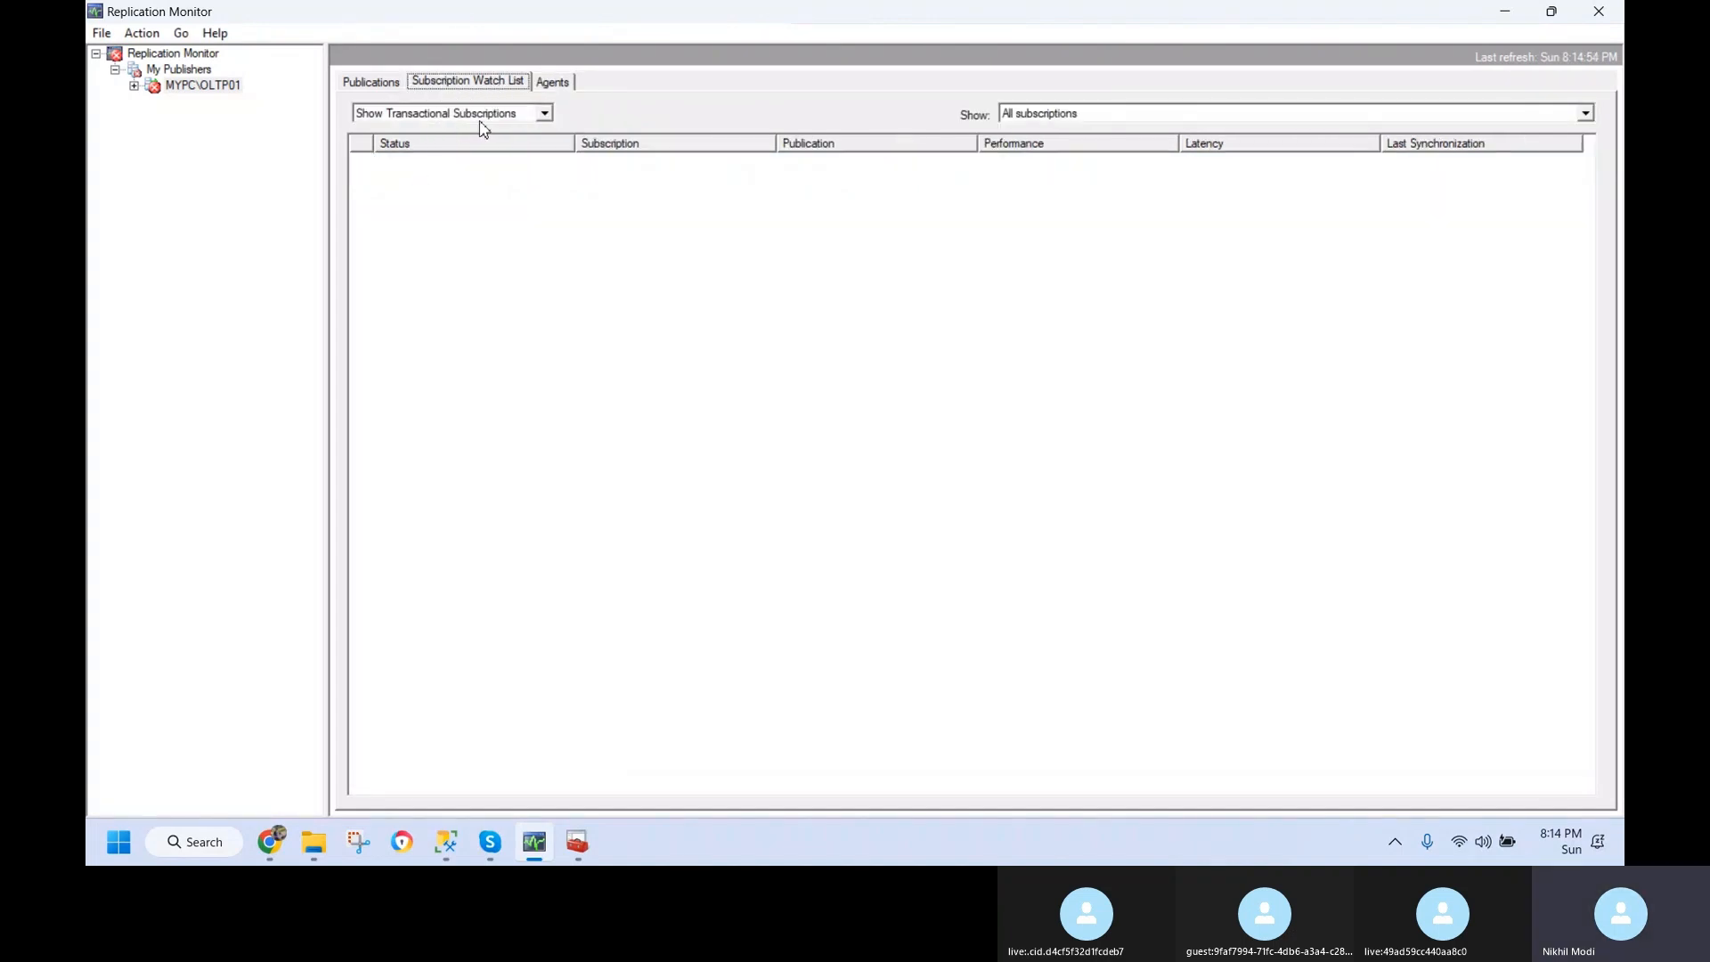
{"action": "left_click", "coordinate": [510, 115]}
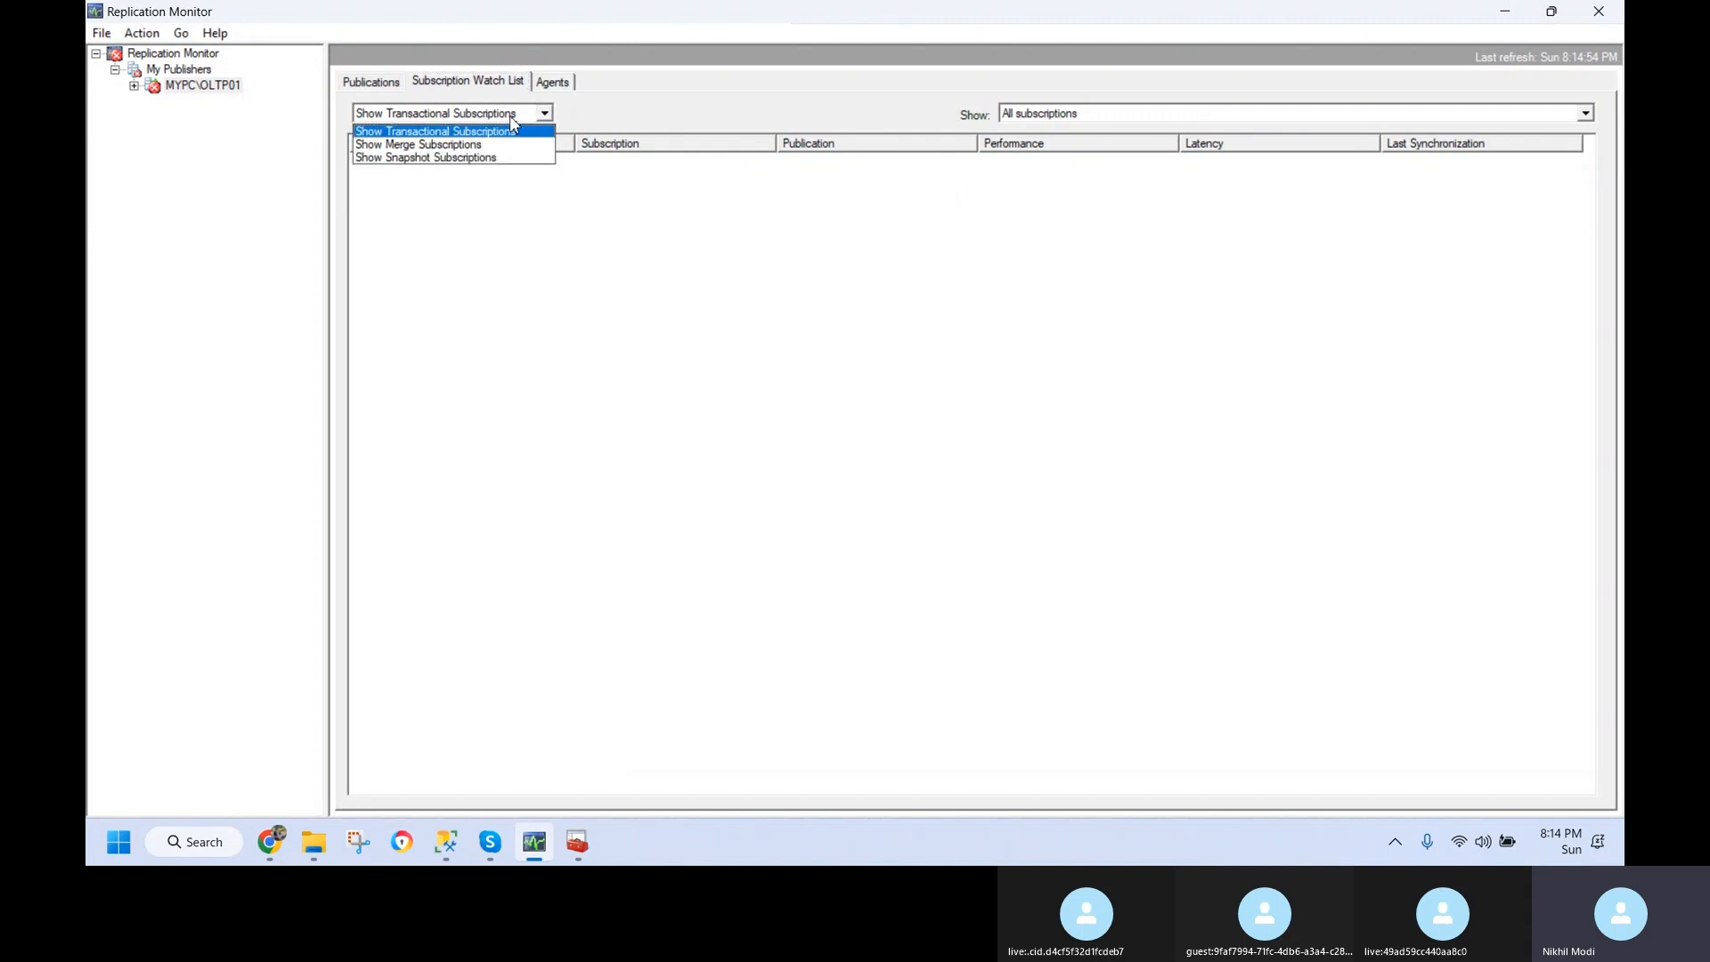
{"action": "left_click", "coordinate": [510, 160]}
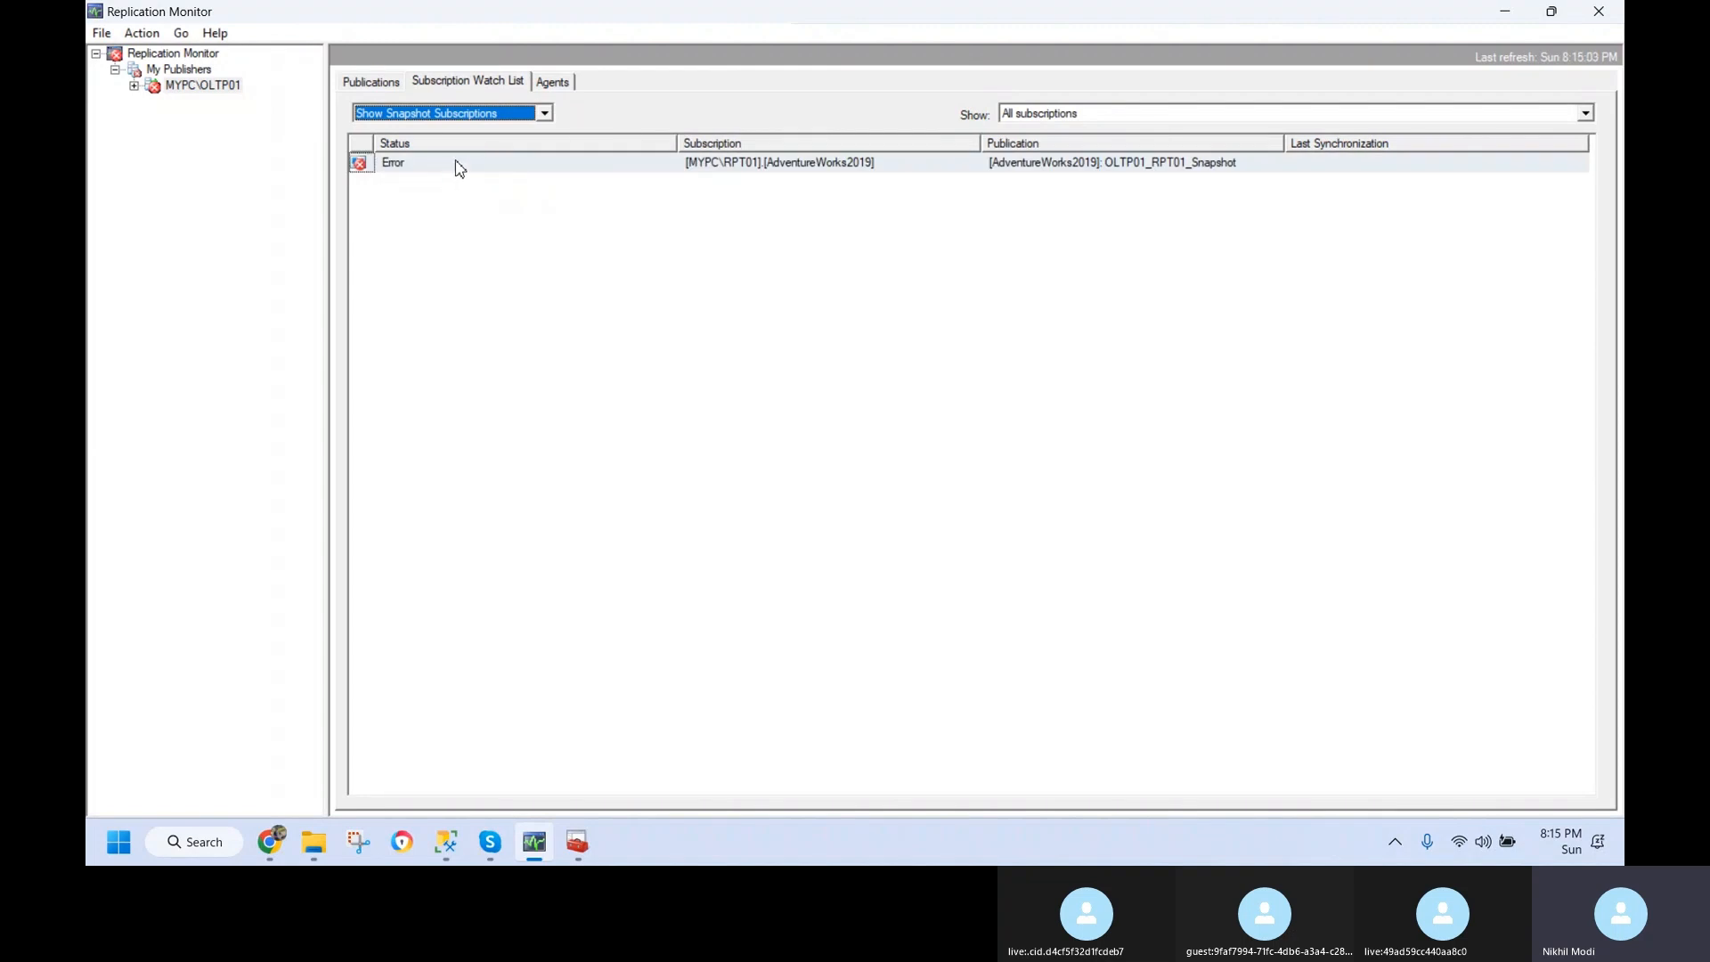
{"action": "left_click_drag", "start_coordinate": [677, 142], "coordinate": [559, 154]}
{"action": "left_click", "coordinate": [517, 164]}
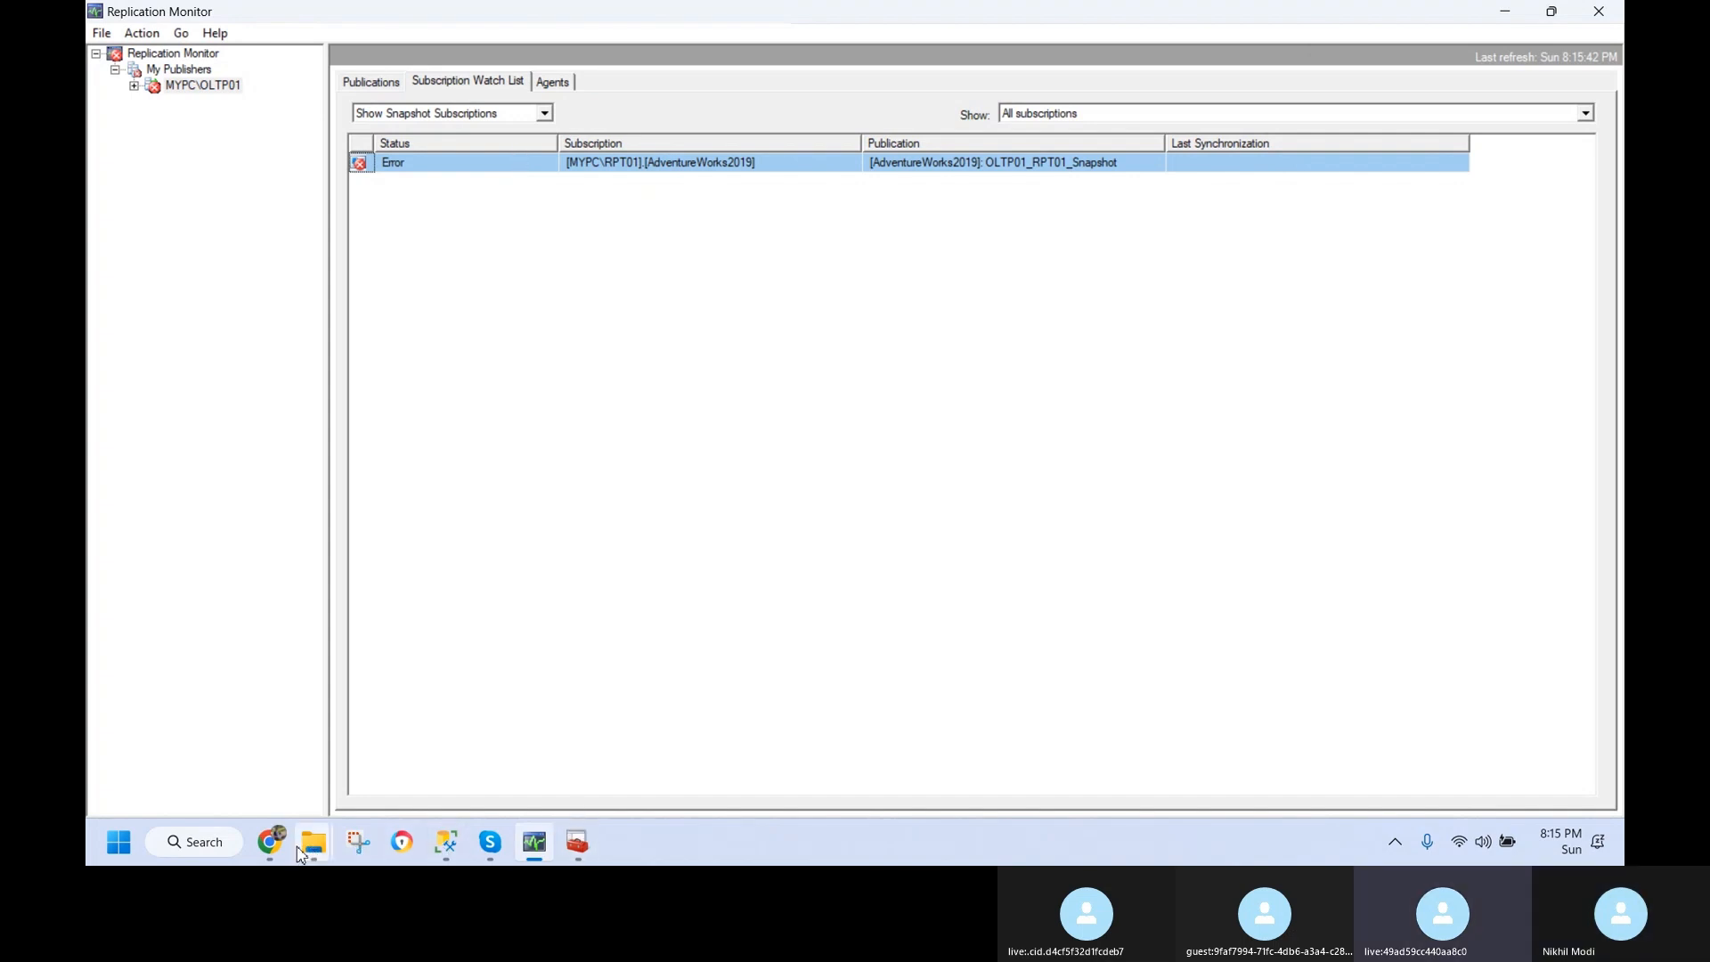
- Switch to the Google Slides presentation in Chrome to review the Replication Agents slide
{"action": "mouse_move", "coordinate": [272, 846]}
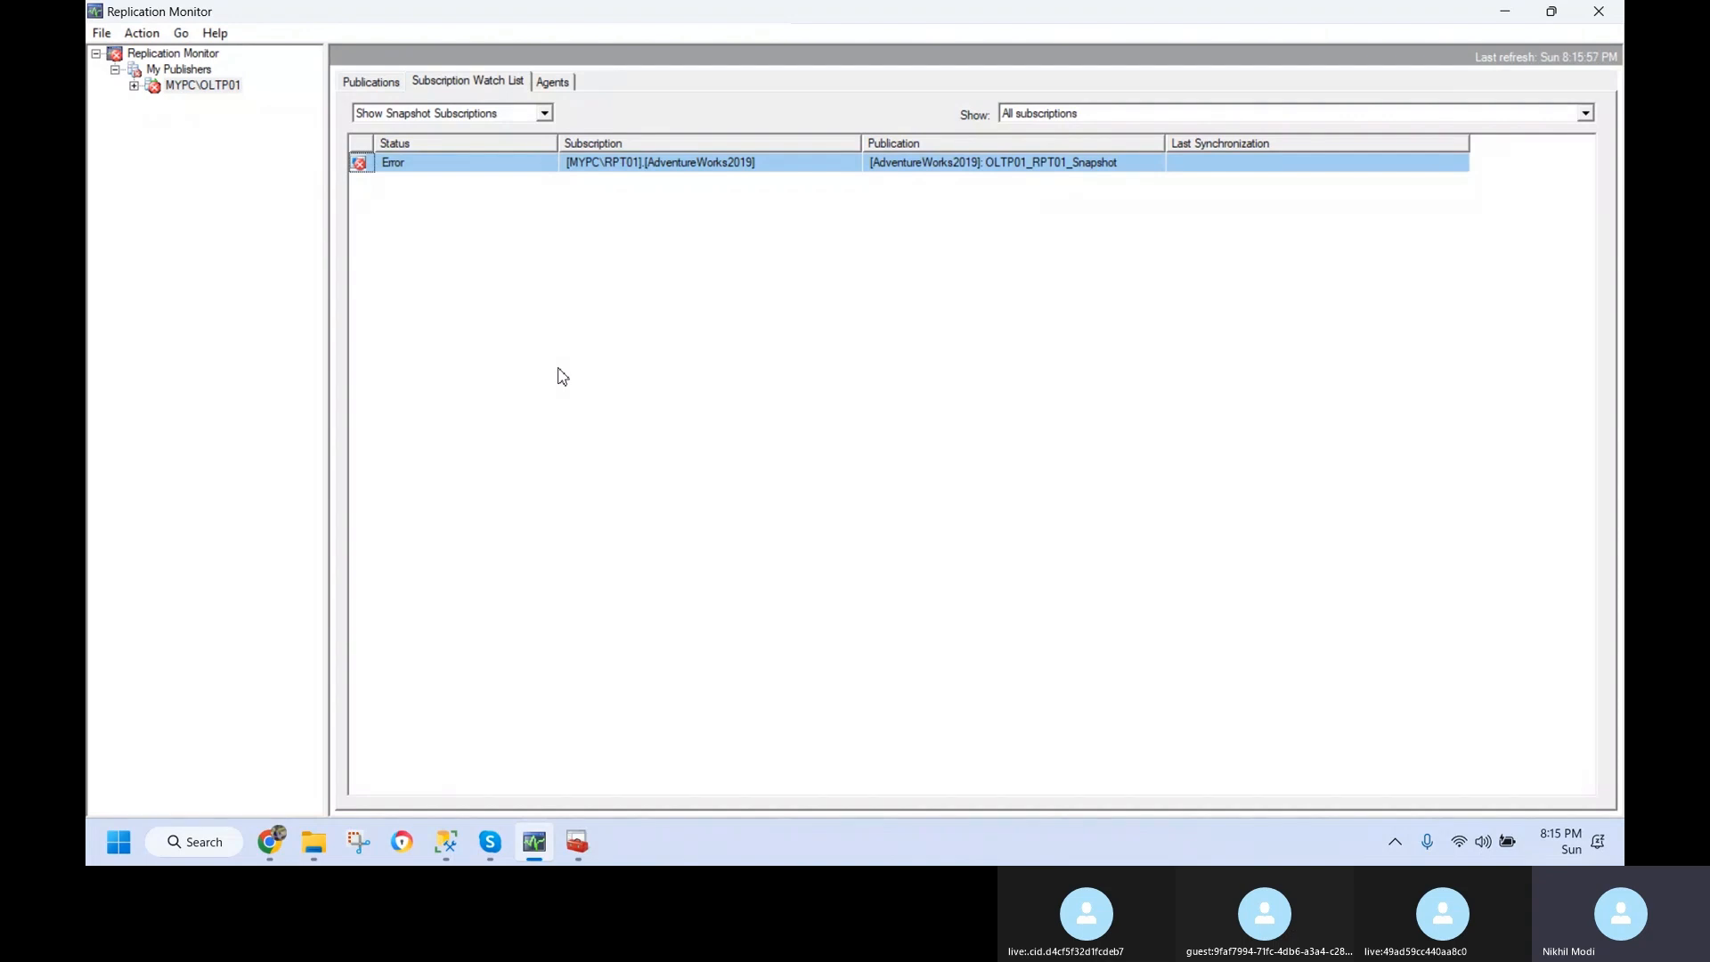
{"action": "left_click", "coordinate": [270, 842]}
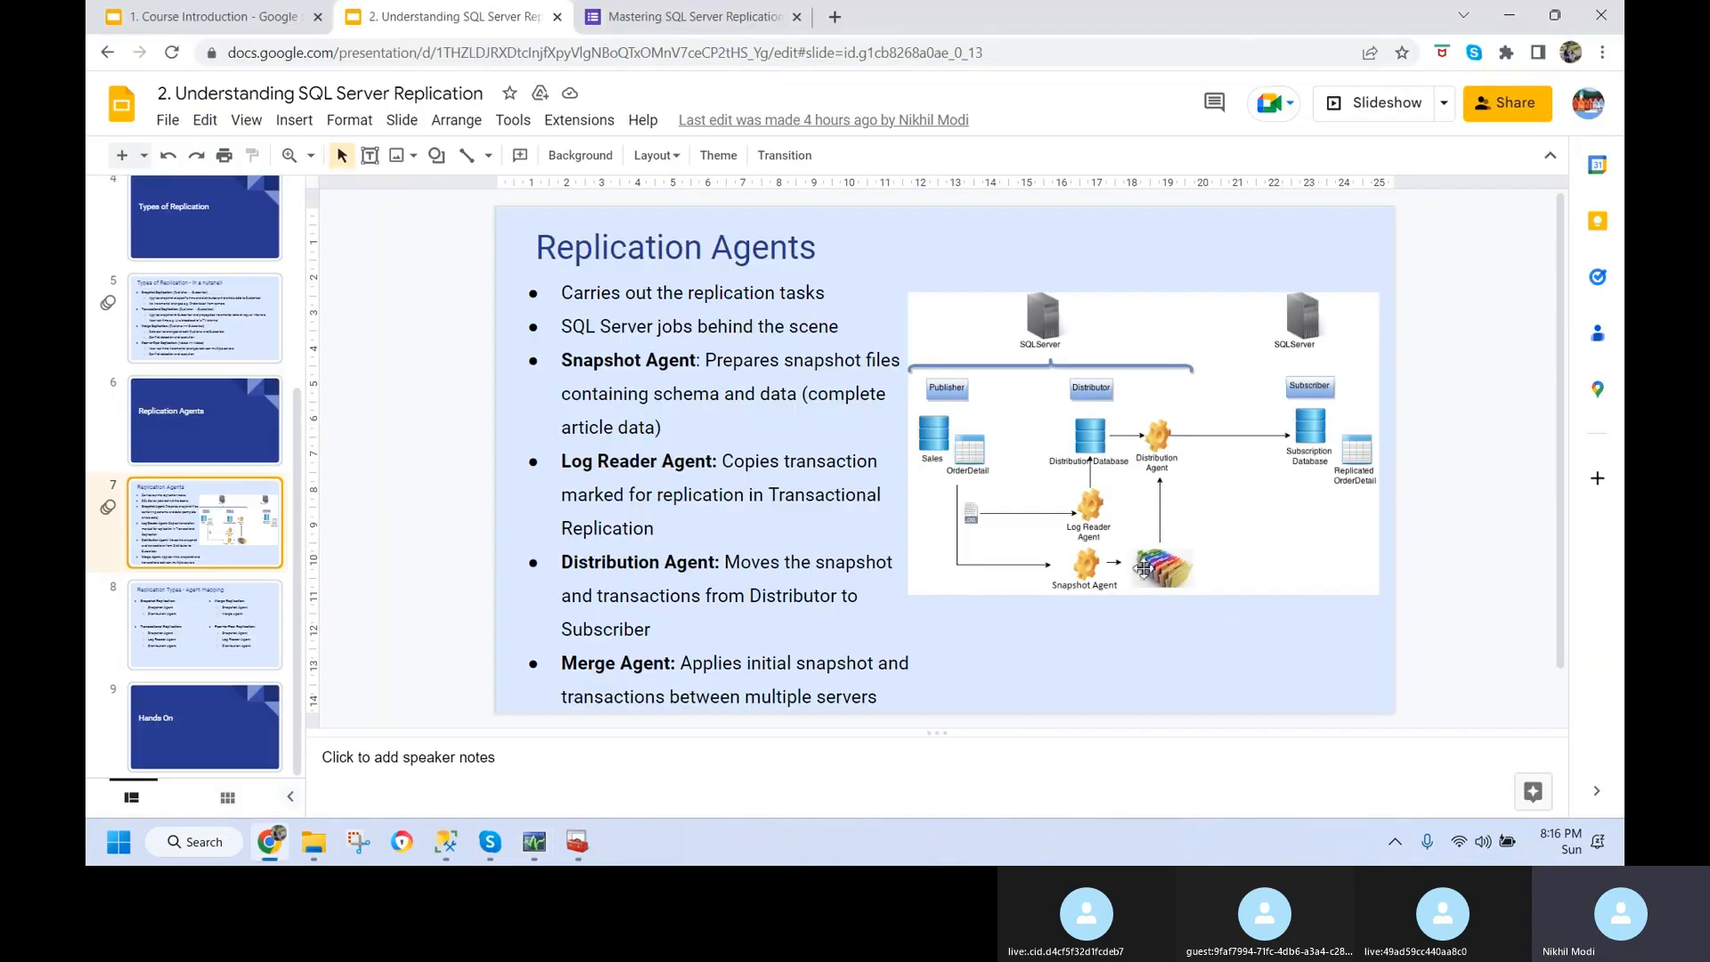
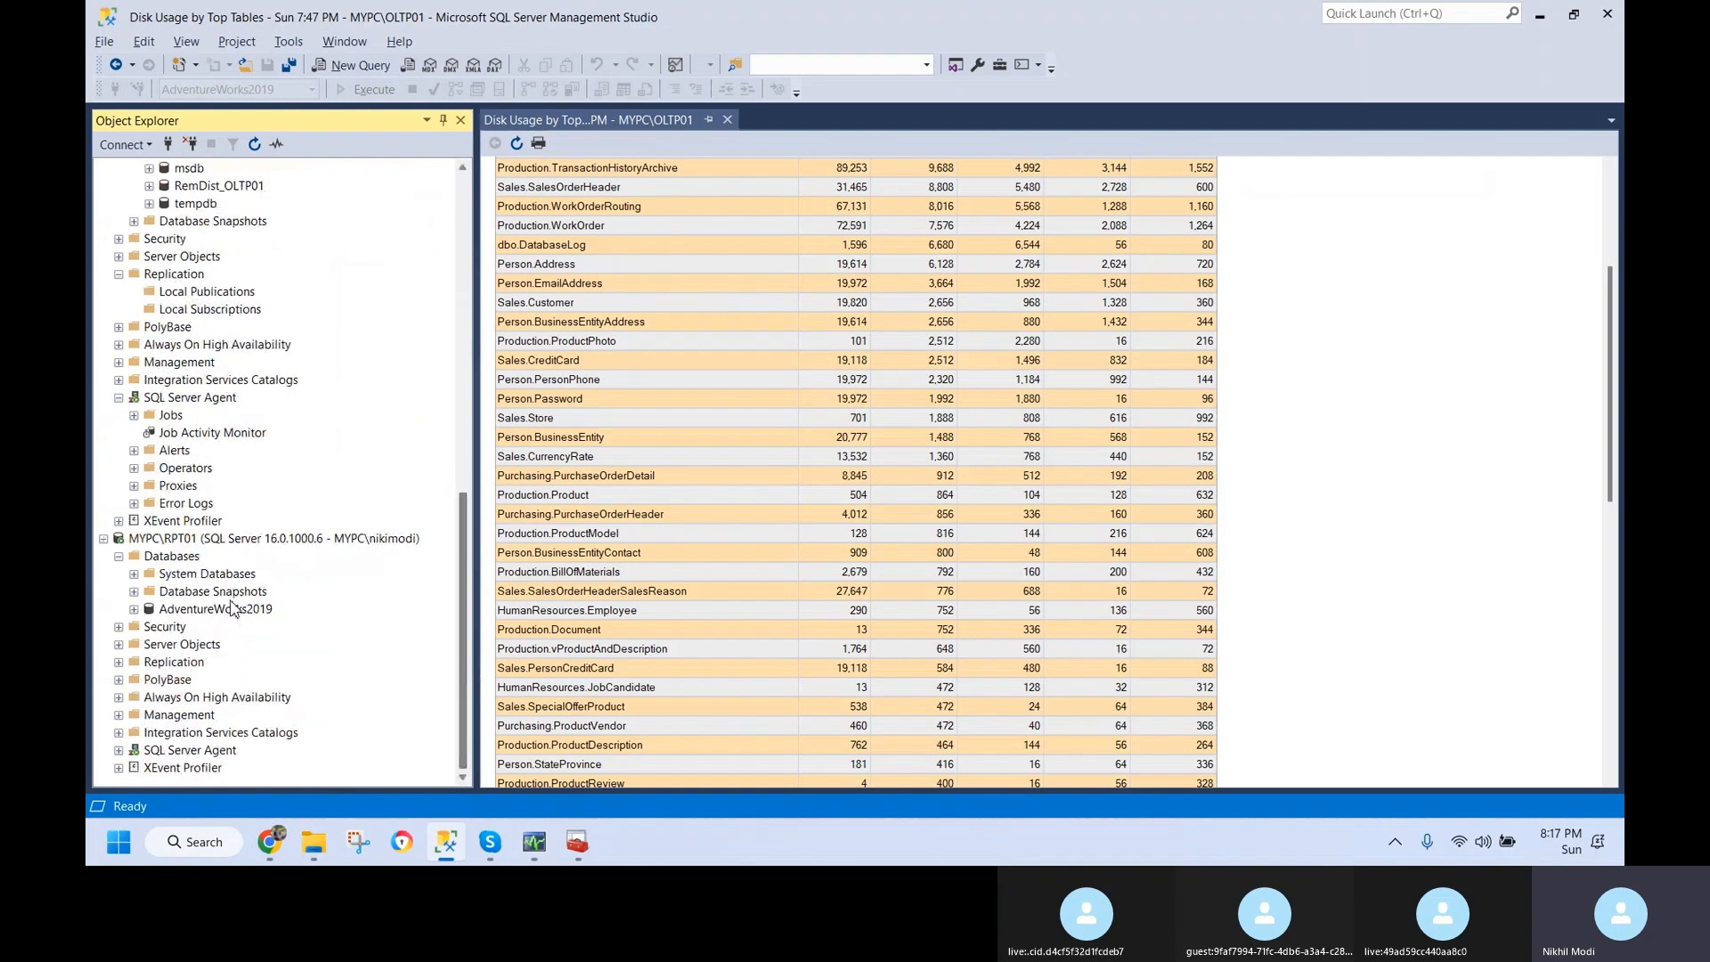
- Start a new Windows-authenticated login on the MYPC\RPT01 server with the name NT Service\SQLAgent$DIST01
{"action": "left_click", "coordinate": [203, 540]}
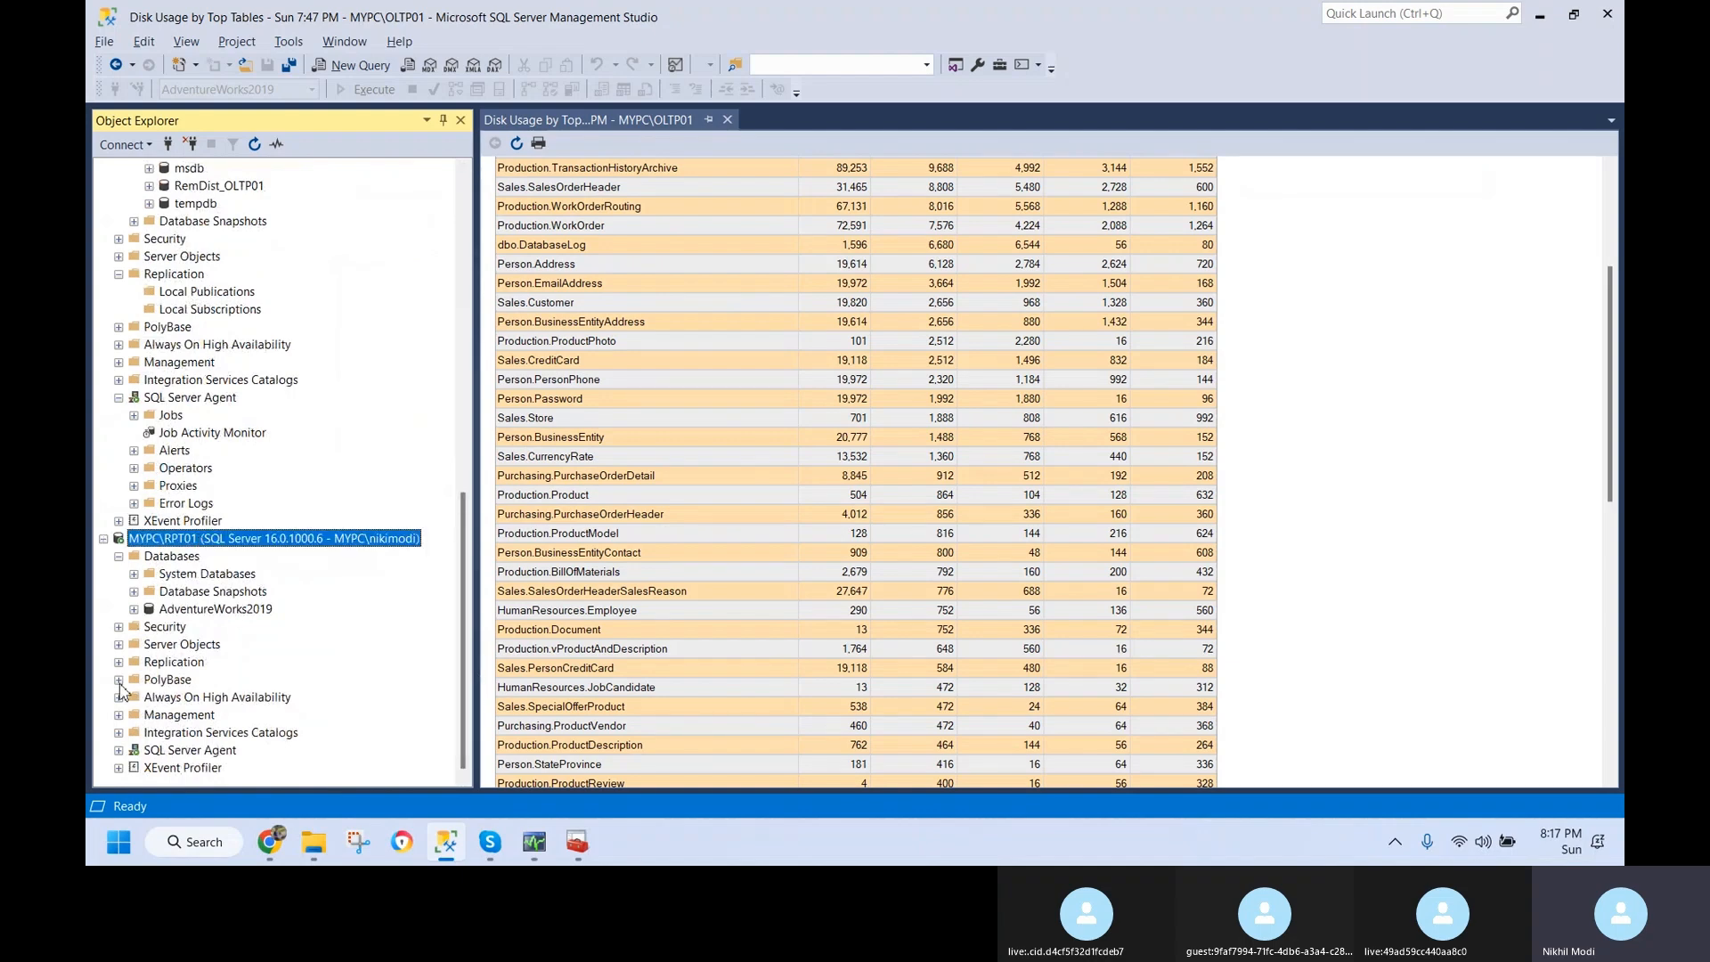
{"action": "left_click", "coordinate": [119, 627]}
{"action": "right_click", "coordinate": [180, 509]}
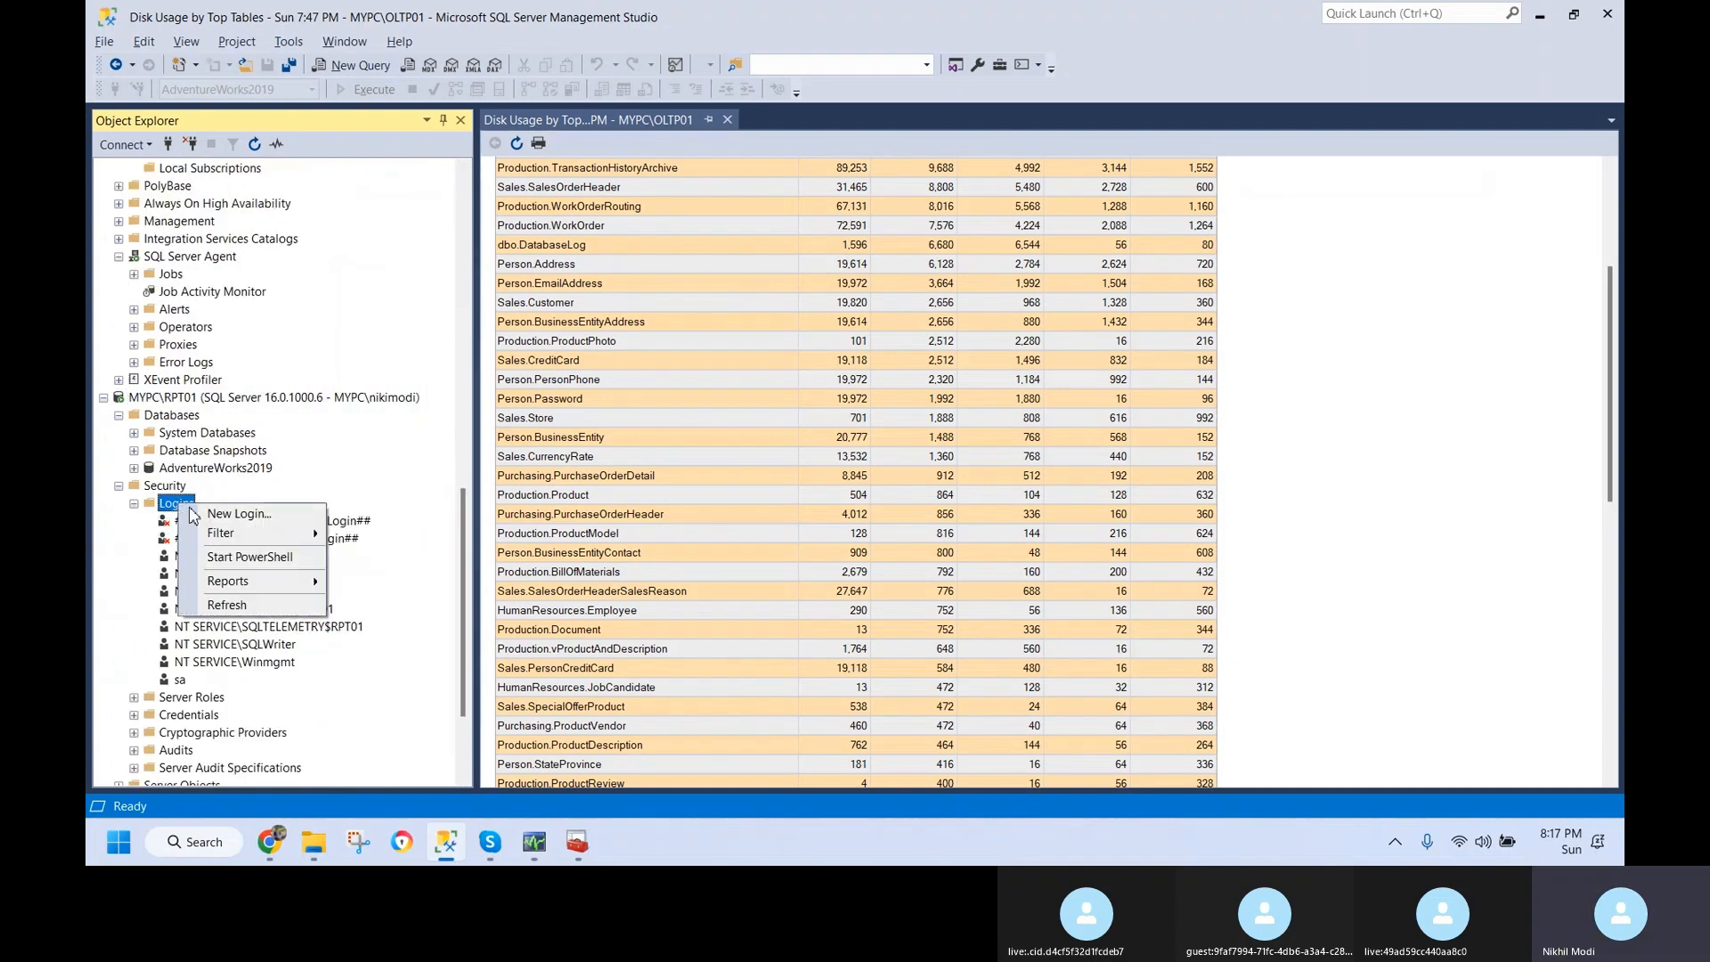
{"action": "left_click", "coordinate": [198, 516]}
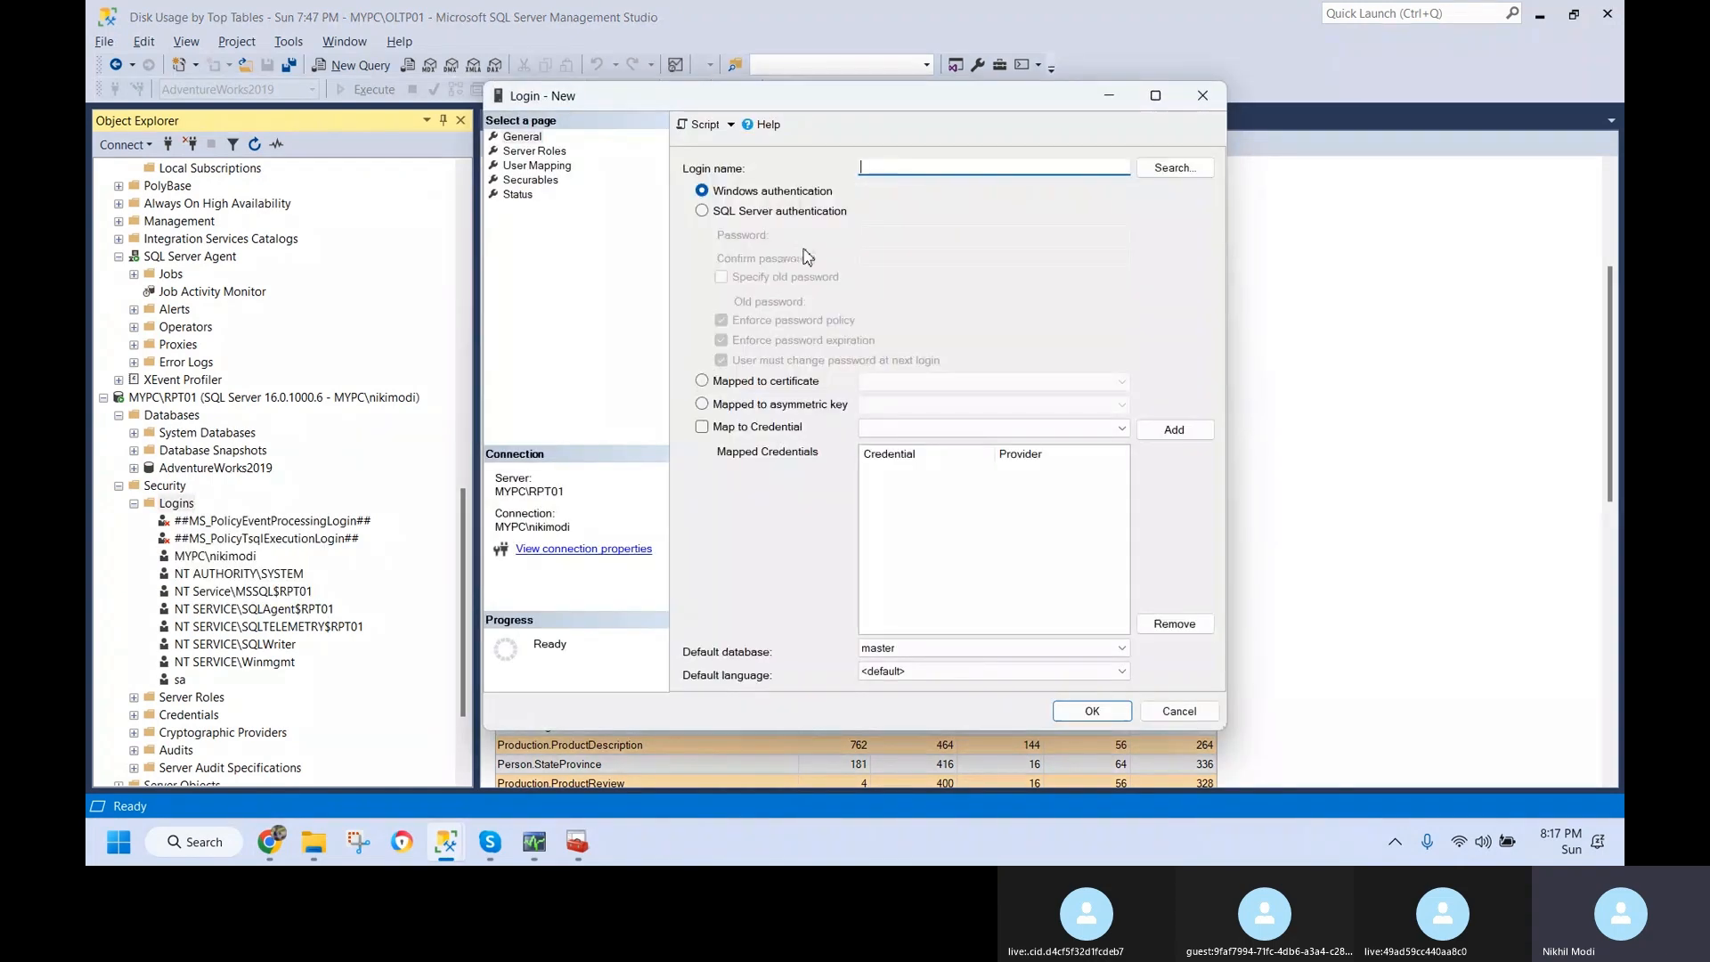
{"action": "type", "text": "NT Service\\SQLAgent$DIST01"}
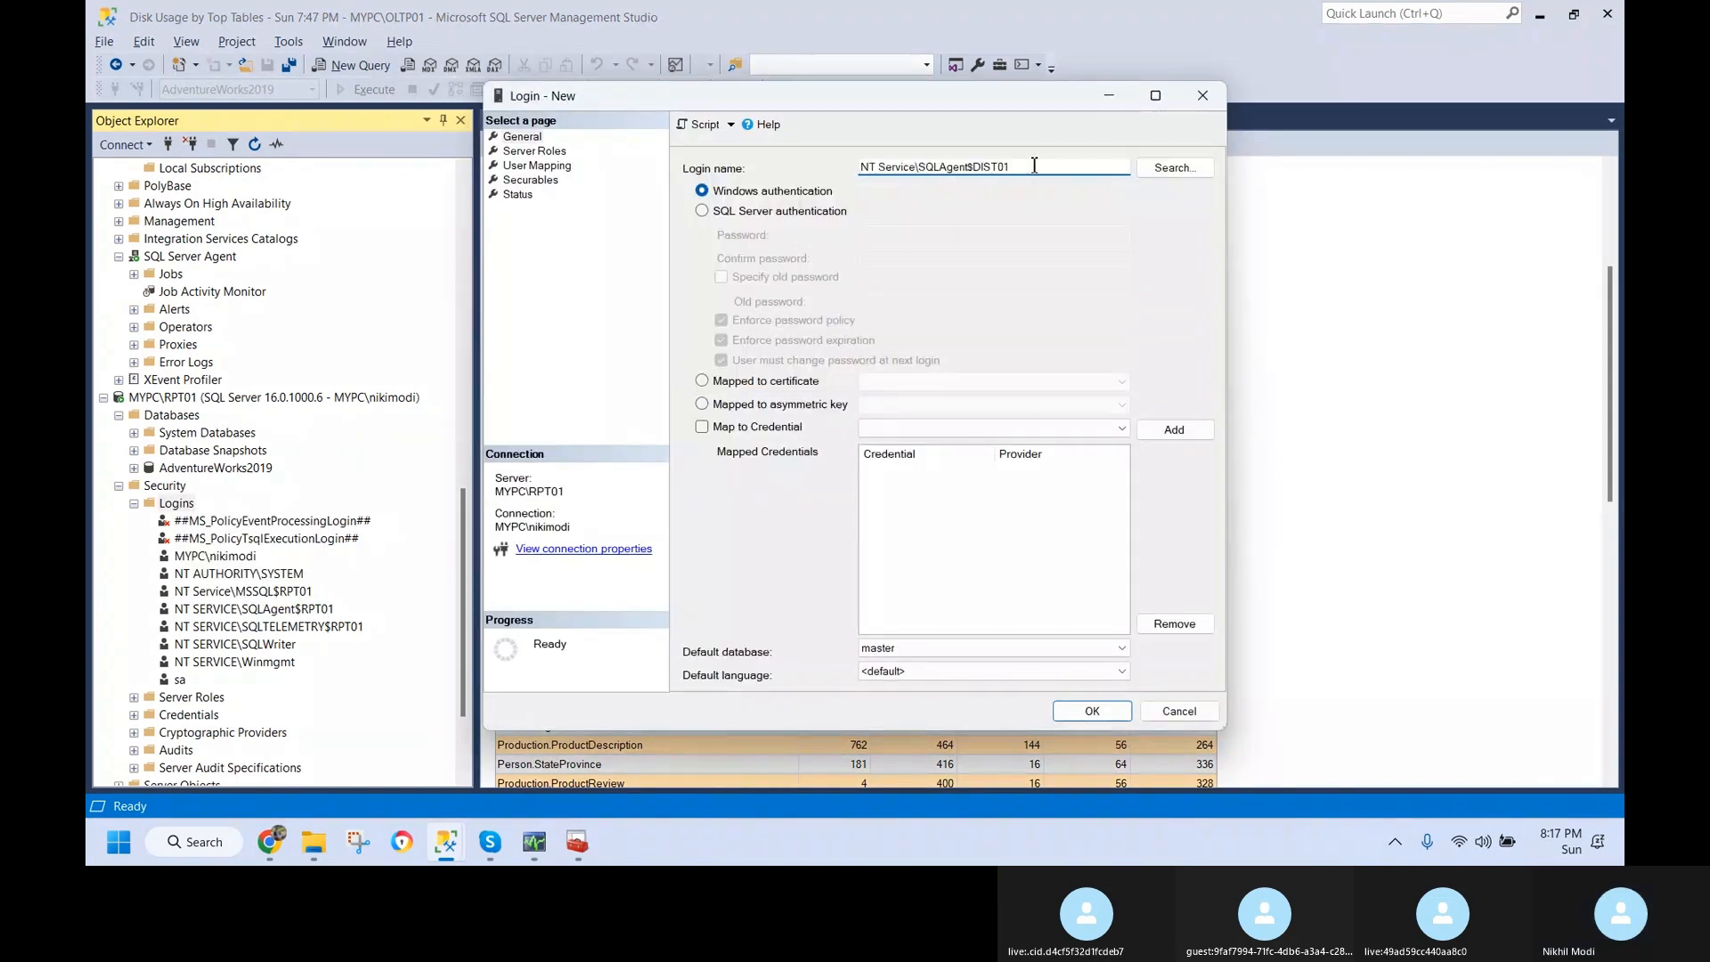
- Map the new login to the AdventureWorks2019 database on MYPC\RPT01
{"action": "left_click", "coordinate": [540, 167]}
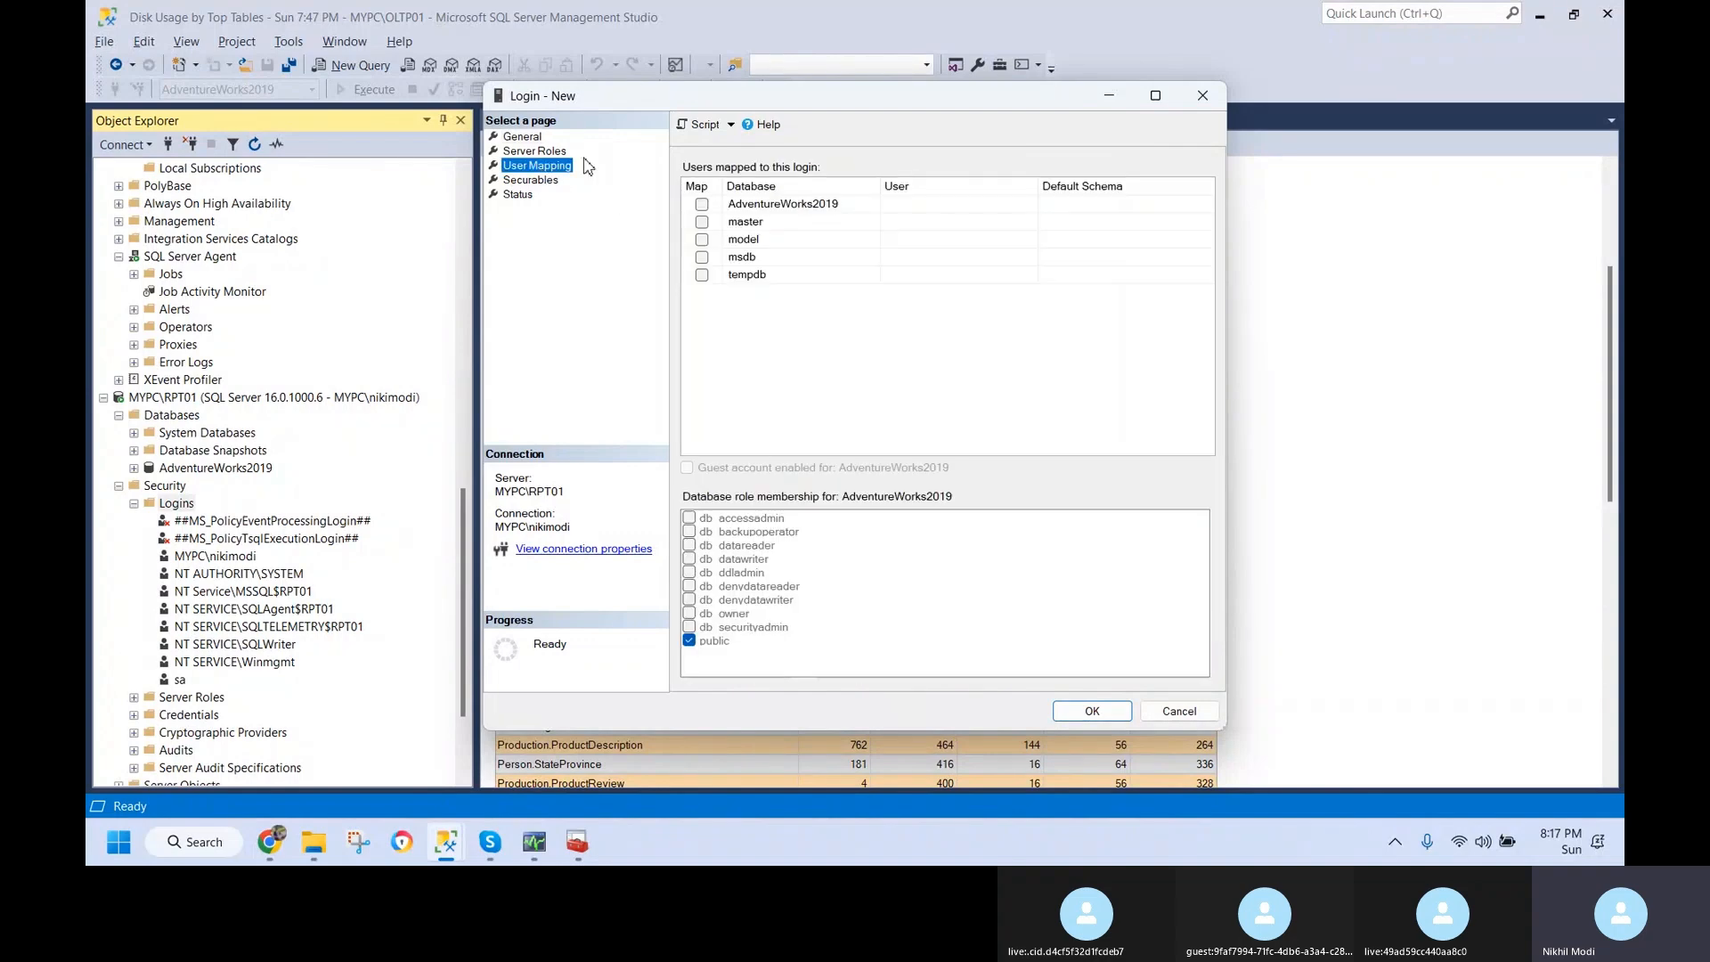
{"action": "left_click", "coordinate": [553, 151]}
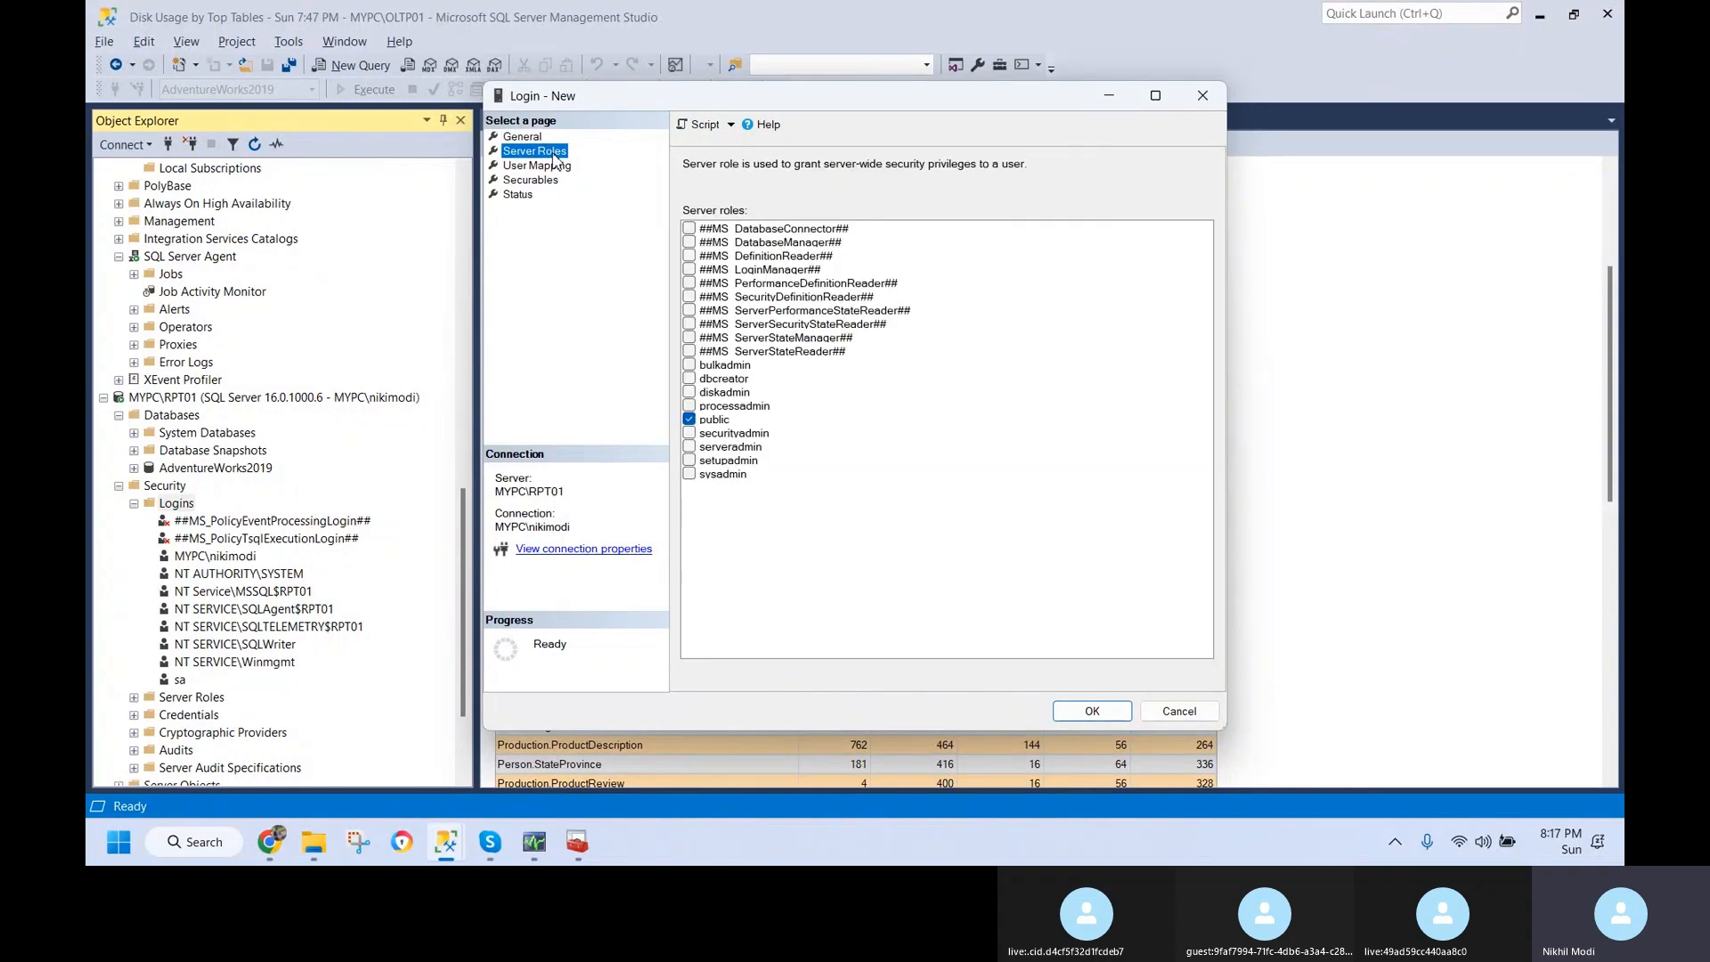
{"action": "left_click", "coordinate": [553, 166]}
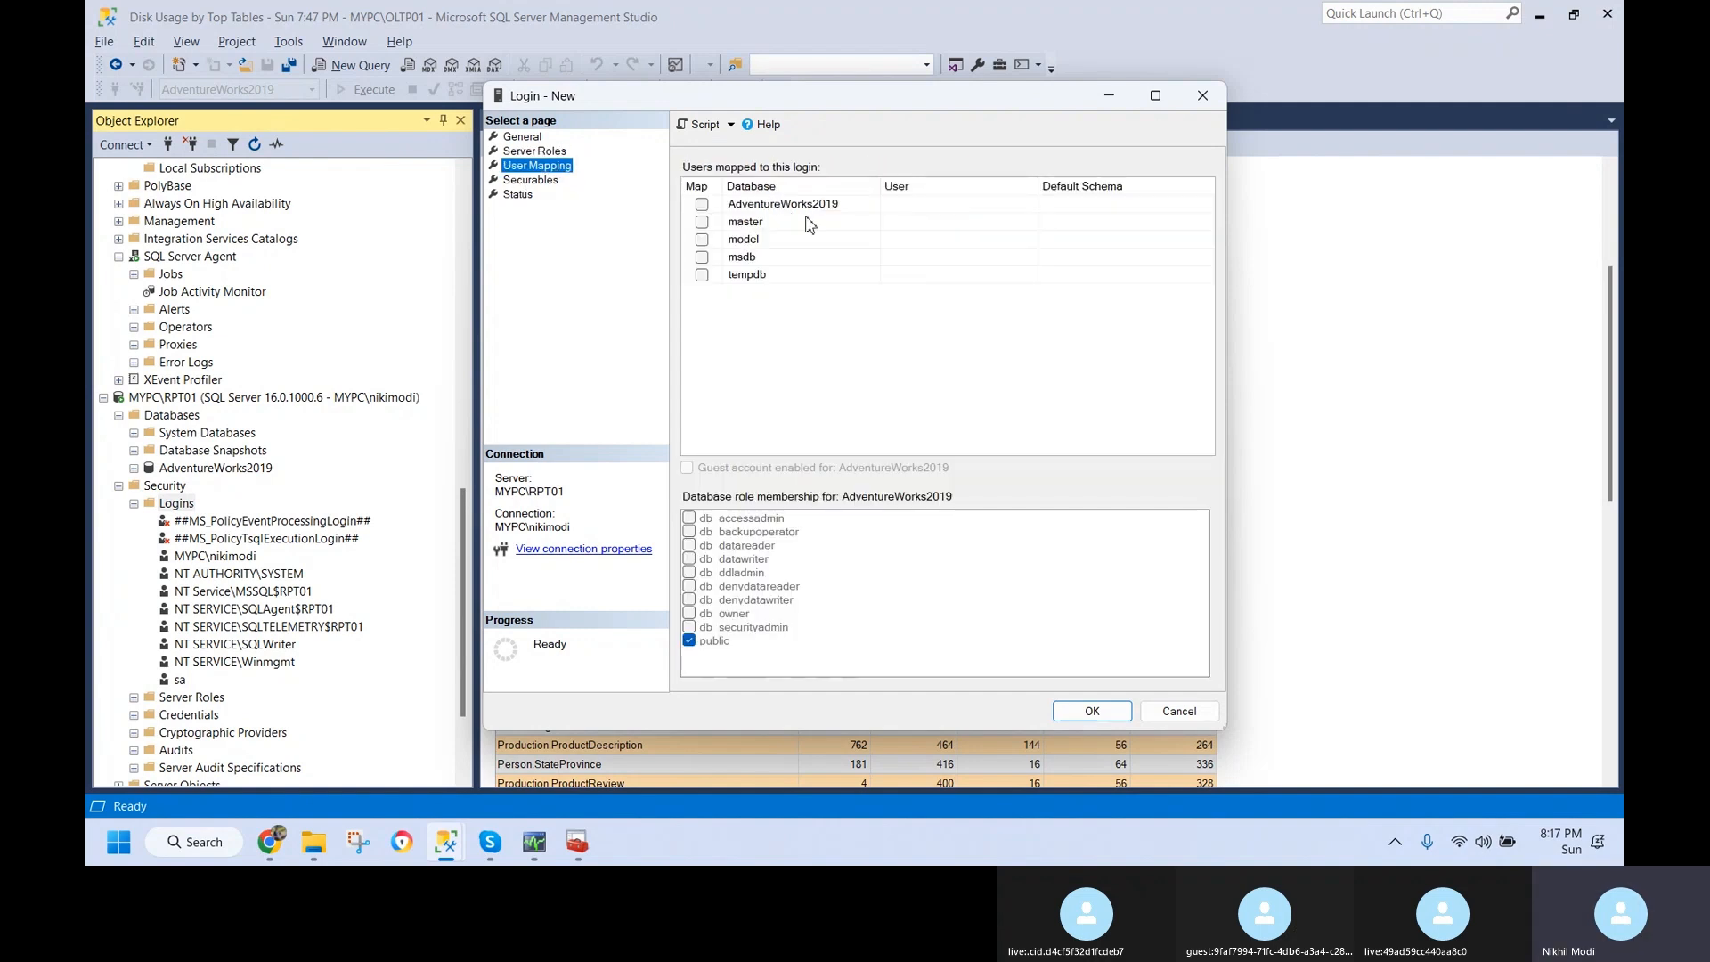
{"action": "left_click", "coordinate": [803, 210]}
{"action": "left_click", "coordinate": [702, 204]}
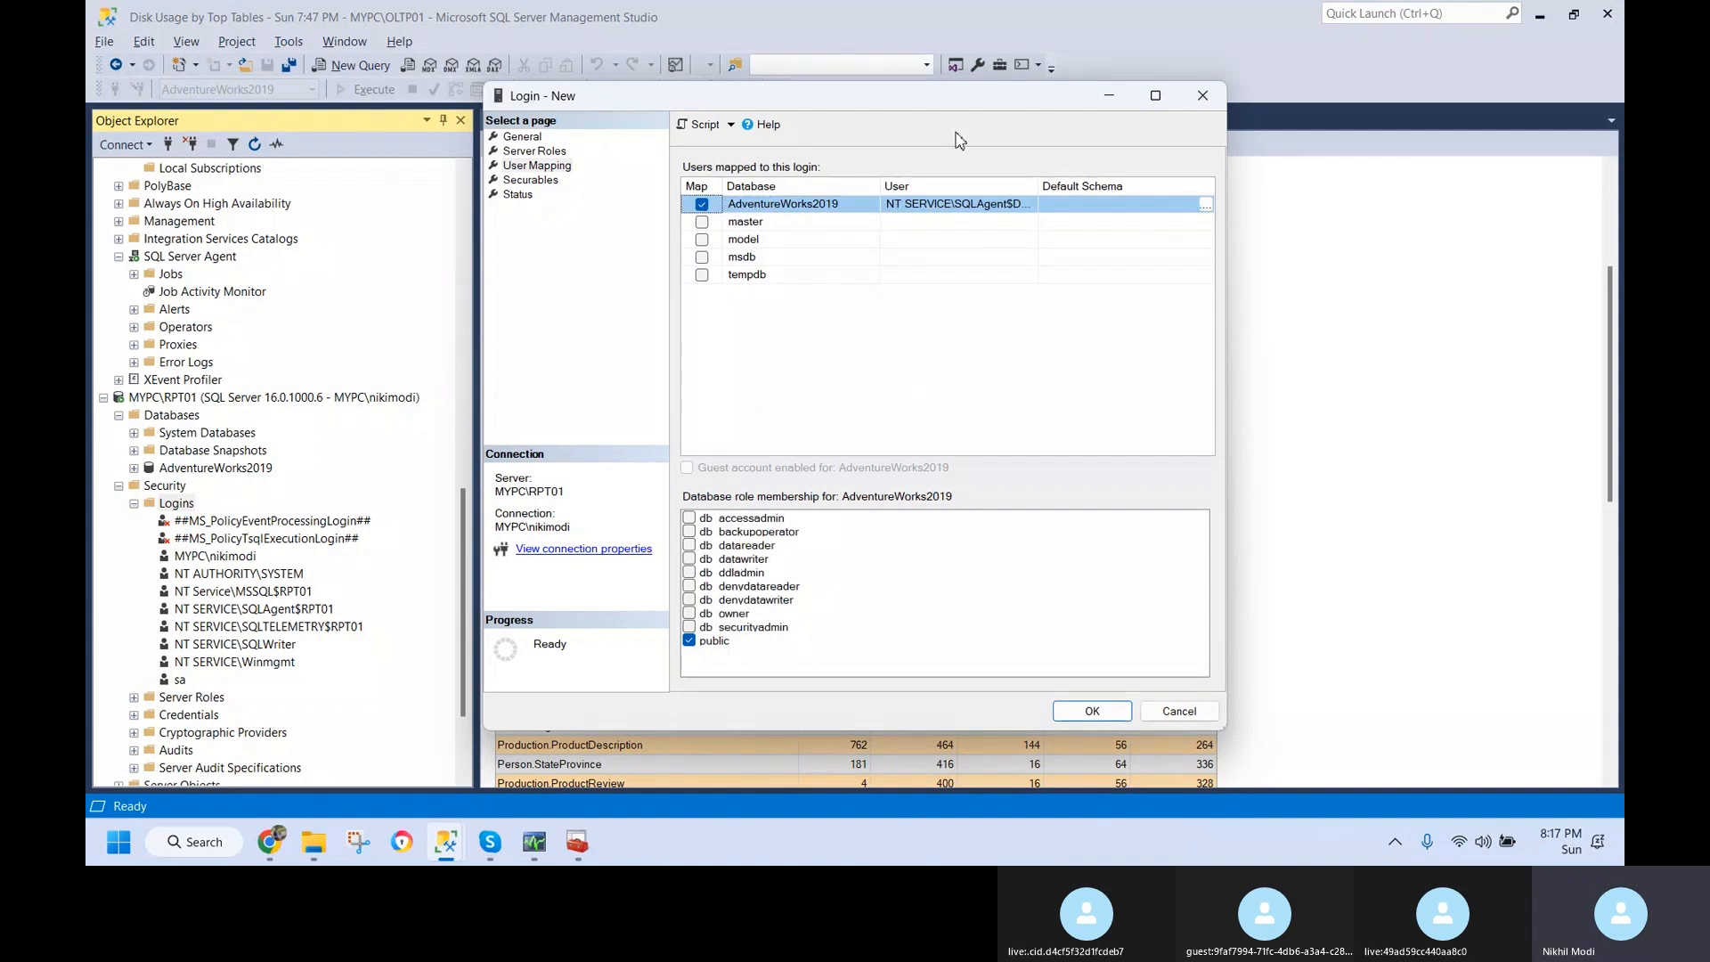
{"action": "left_click_drag", "start_coordinate": [923, 108], "coordinate": [1021, 43]}
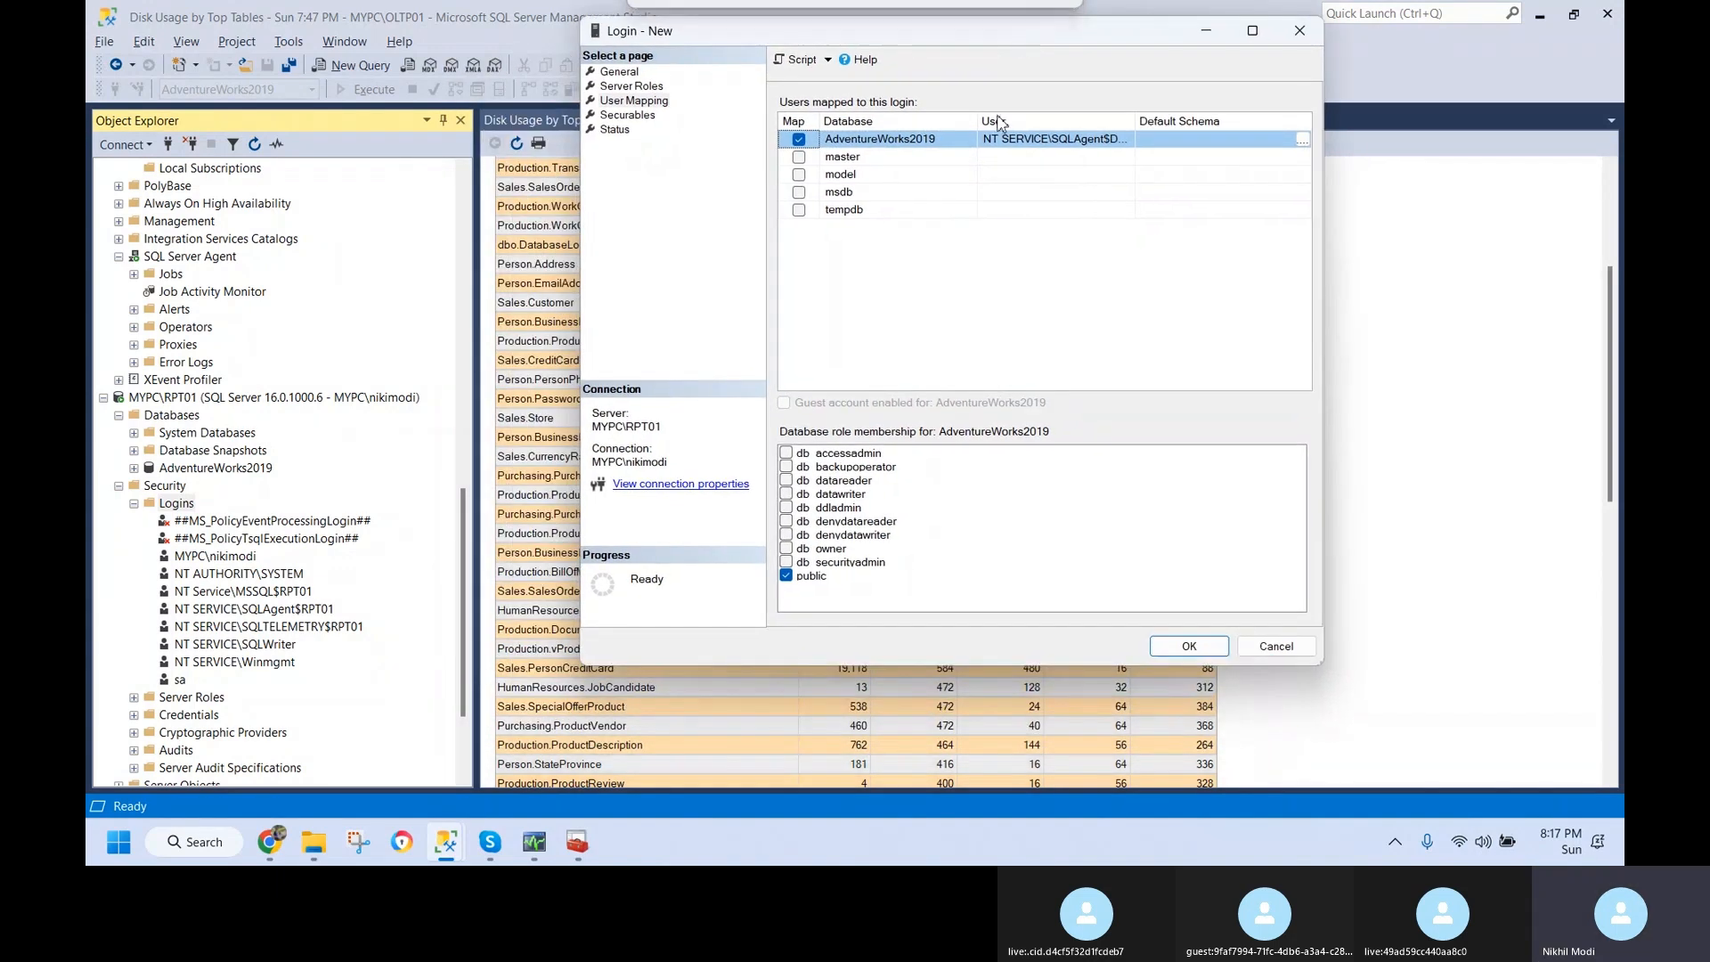
- Assign the login the db_datawriter, db_ddladmin and db_datareader roles in AdventureWorks2019 and create it
{"action": "left_click", "coordinate": [787, 497]}
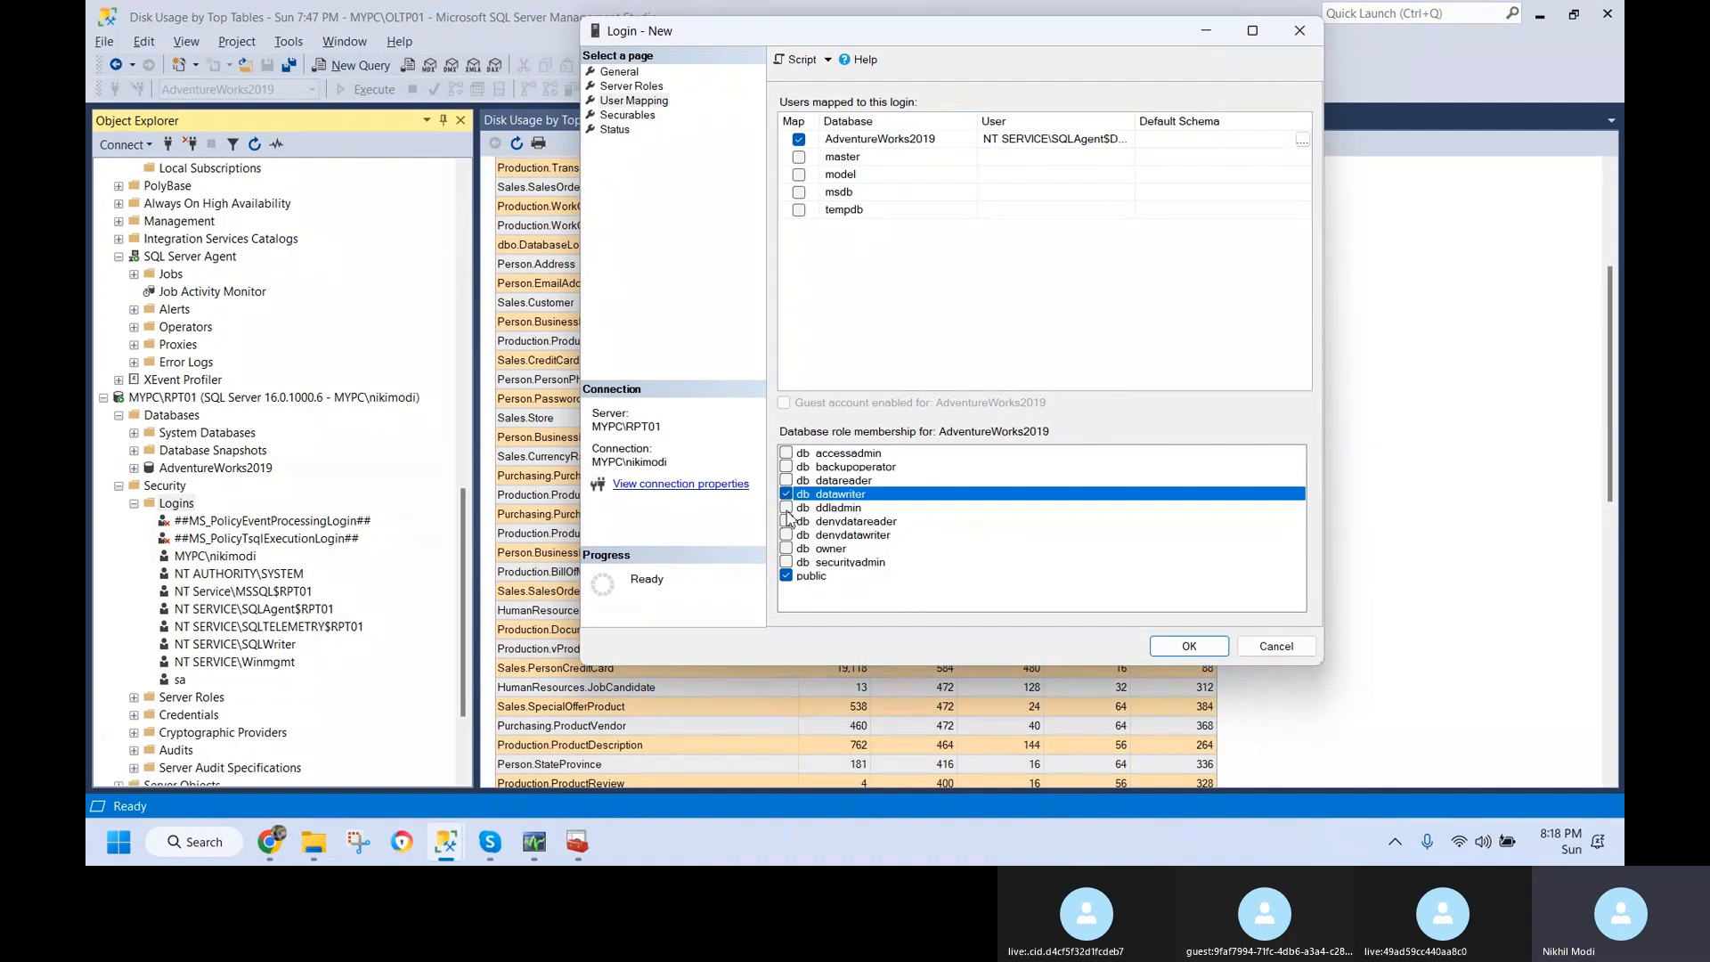
{"action": "left_click", "coordinate": [786, 509]}
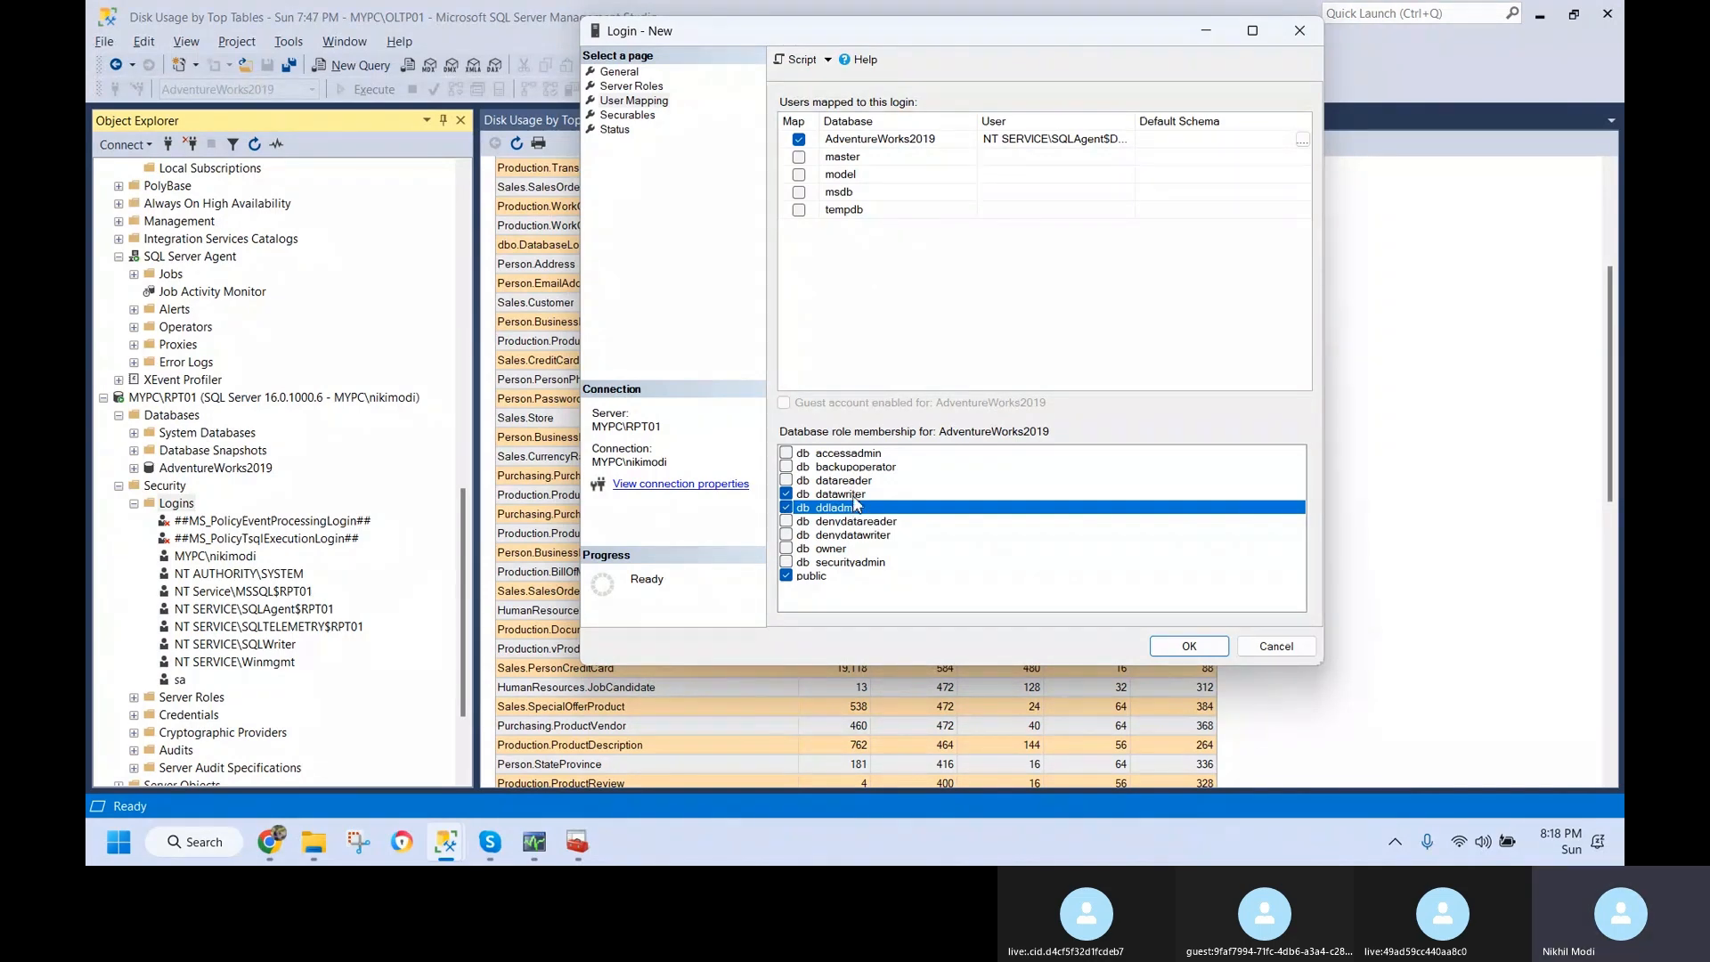
{"action": "left_click", "coordinate": [787, 481]}
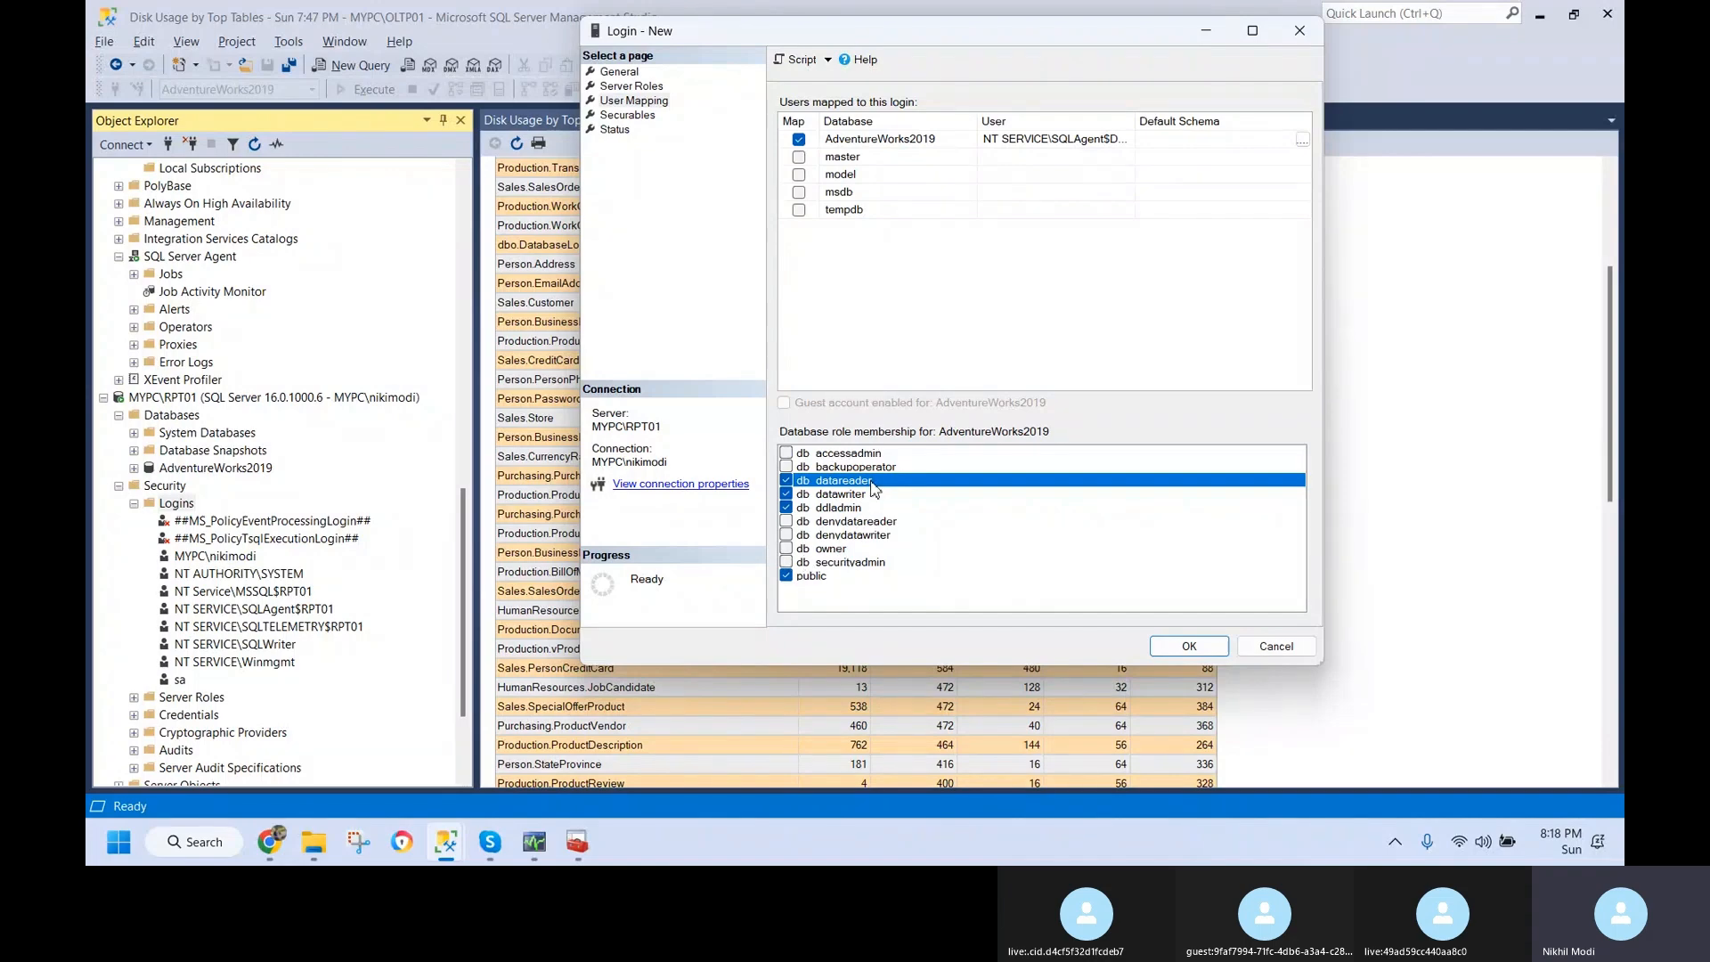
{"action": "left_click", "coordinate": [1195, 649]}
- In the MYPC\RPT01 subscription window of Replication Monitor, stop and restart synchronizing, and enable auto refresh
{"action": "mouse_move", "coordinate": [544, 846]}
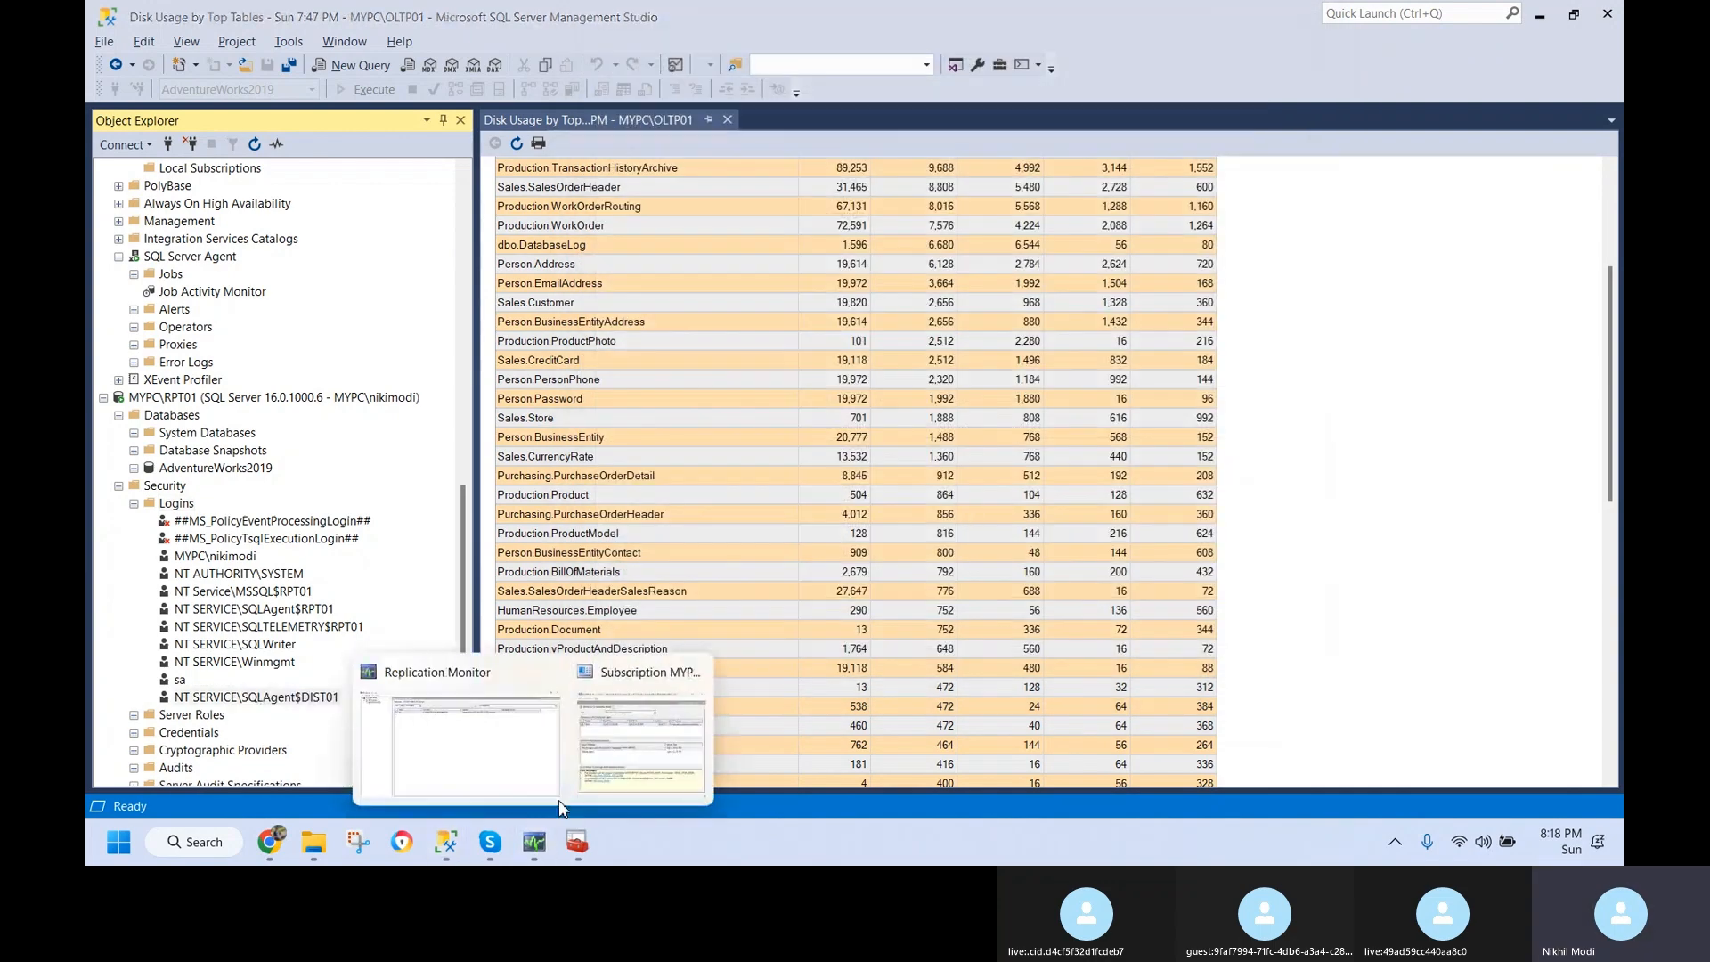
{"action": "left_click", "coordinate": [621, 762]}
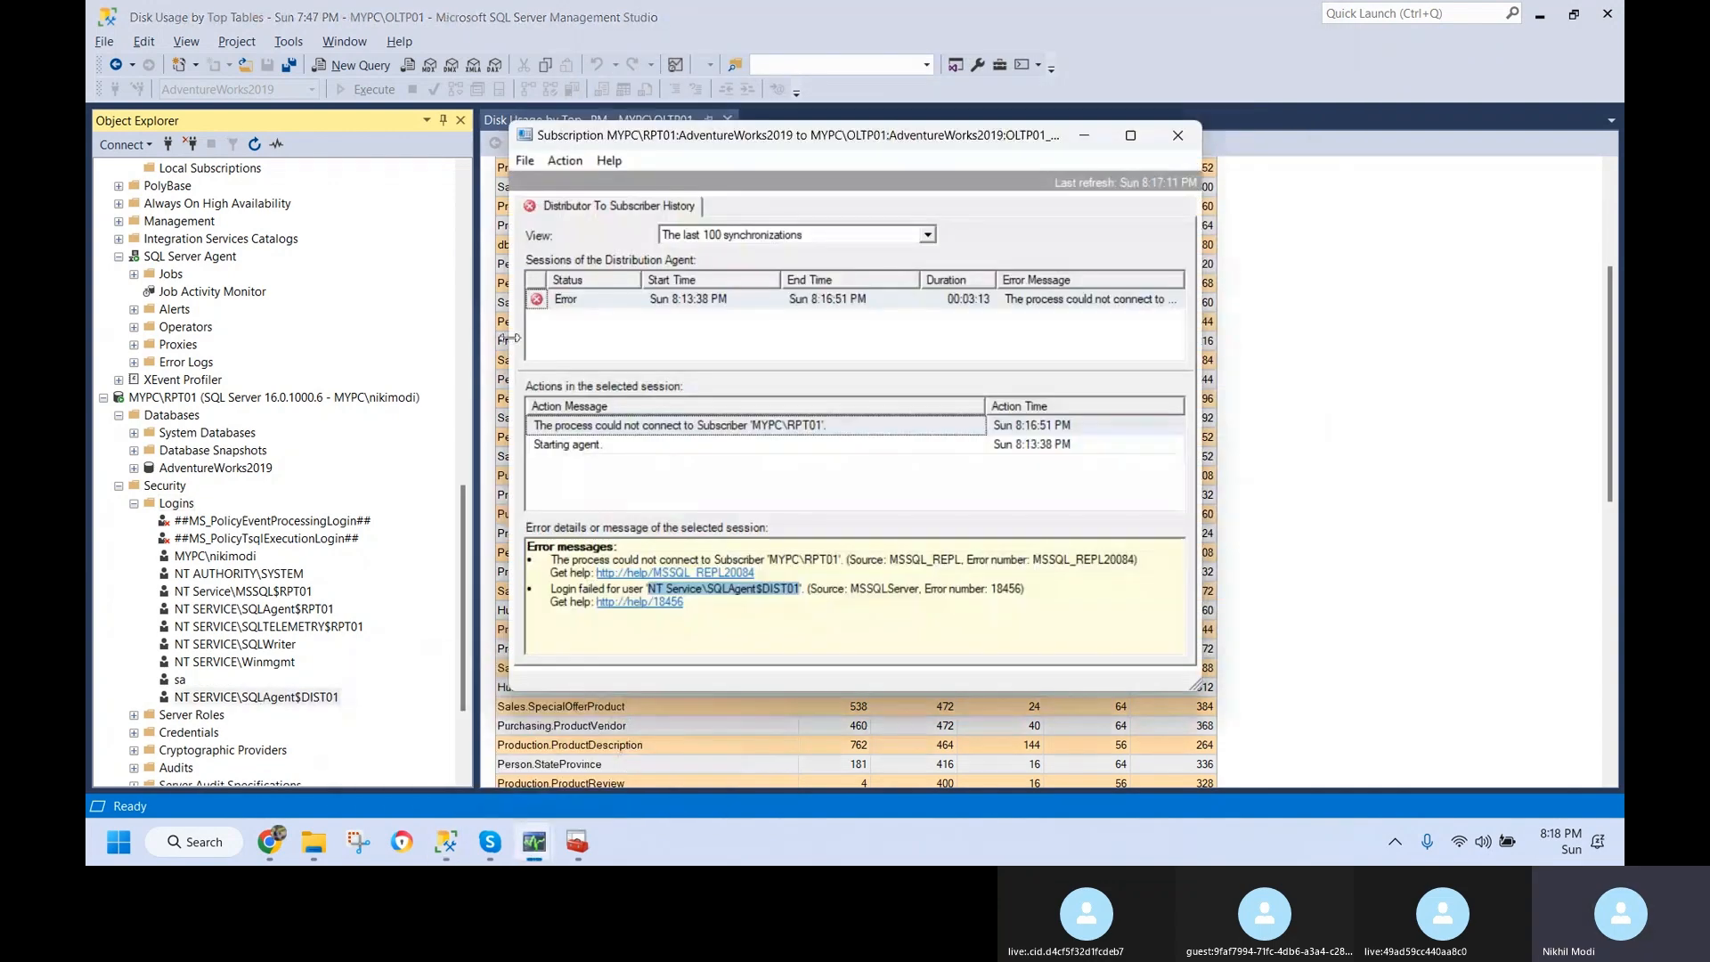
{"action": "left_click", "coordinate": [568, 164]}
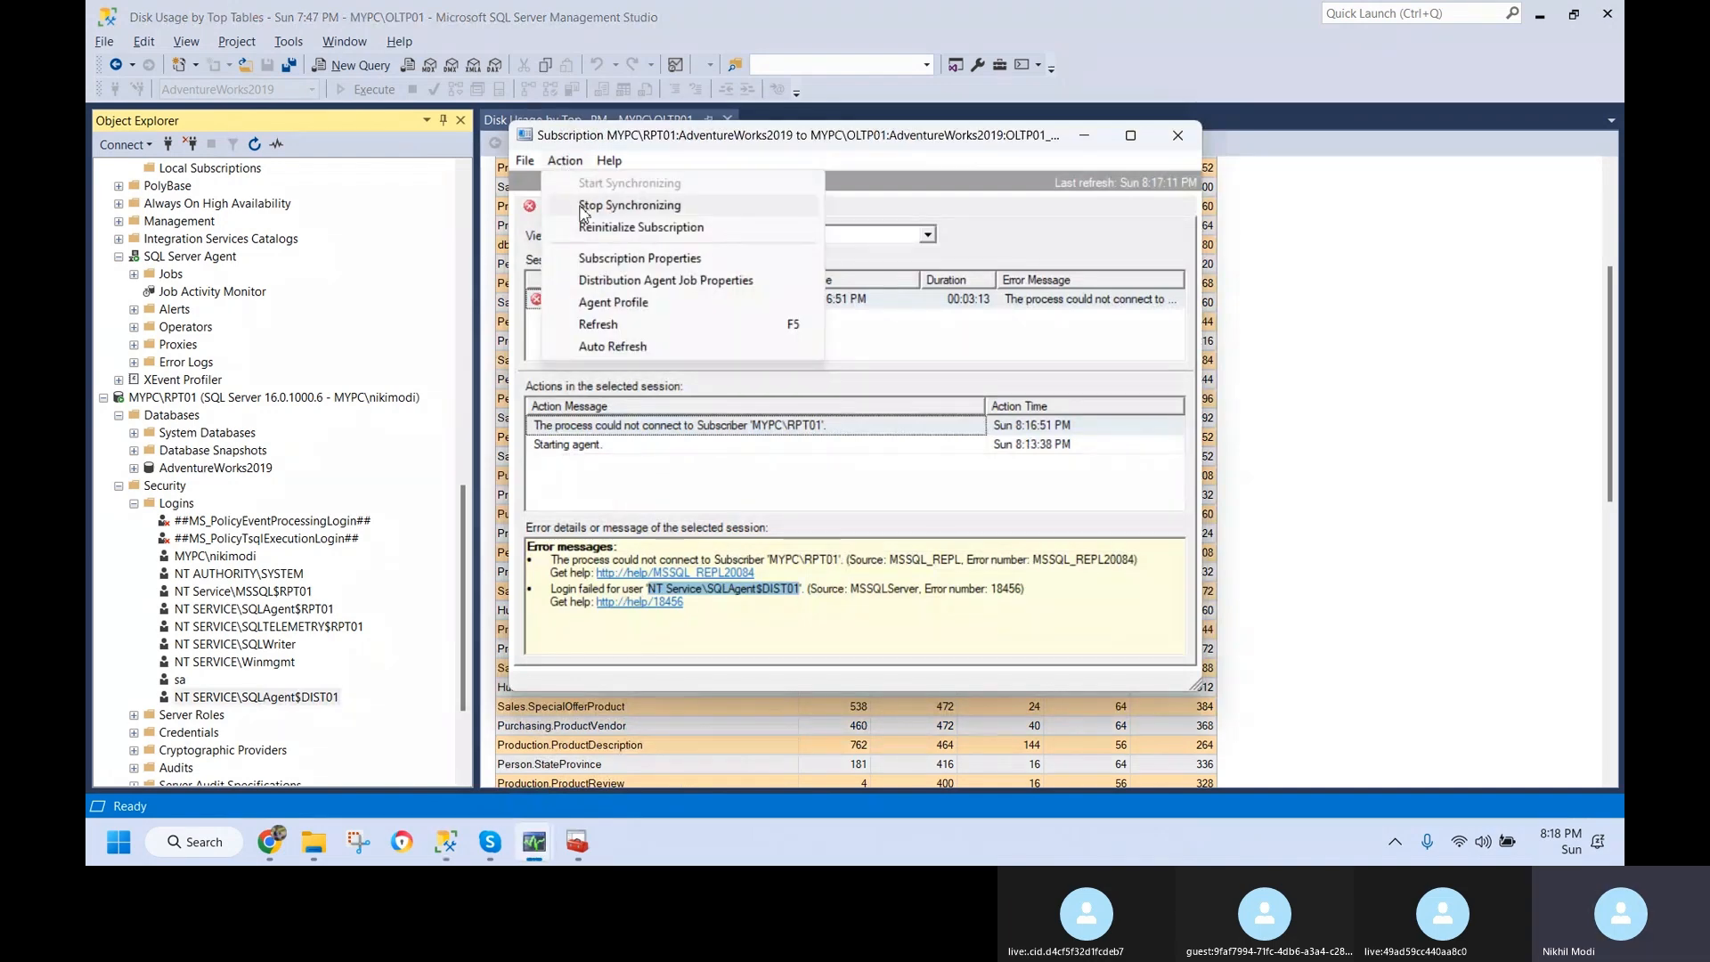
{"action": "left_click", "coordinate": [584, 206]}
{"action": "left_click", "coordinate": [574, 164]}
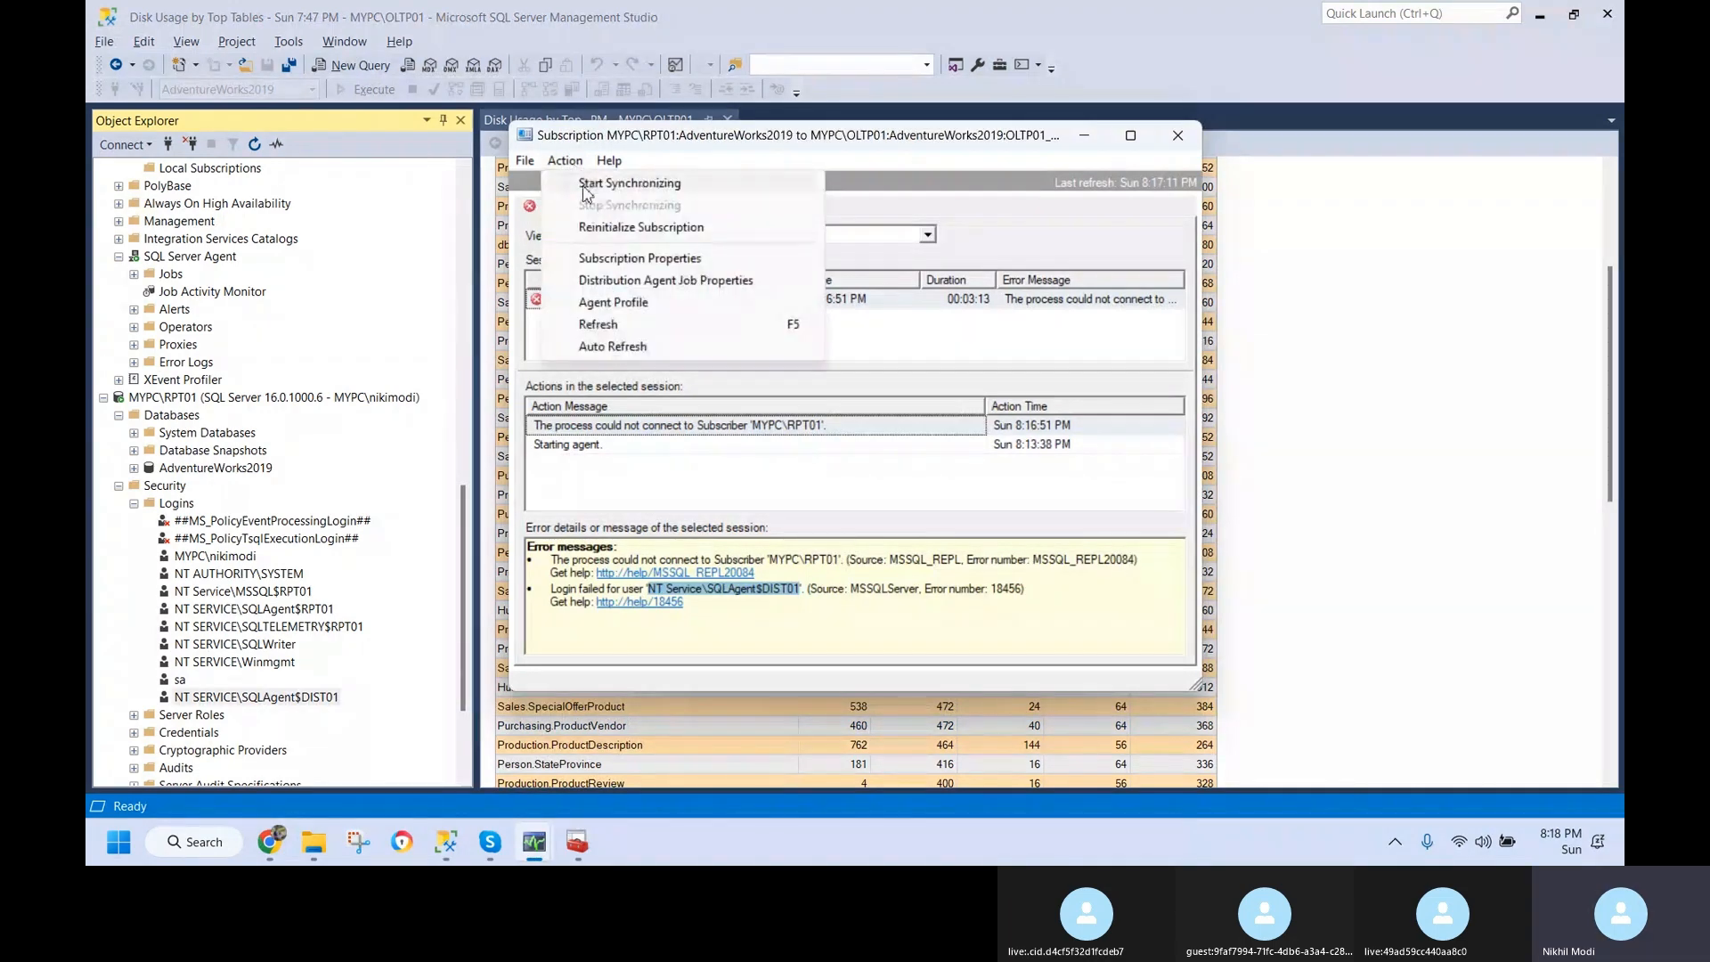
{"action": "left_click", "coordinate": [581, 186]}
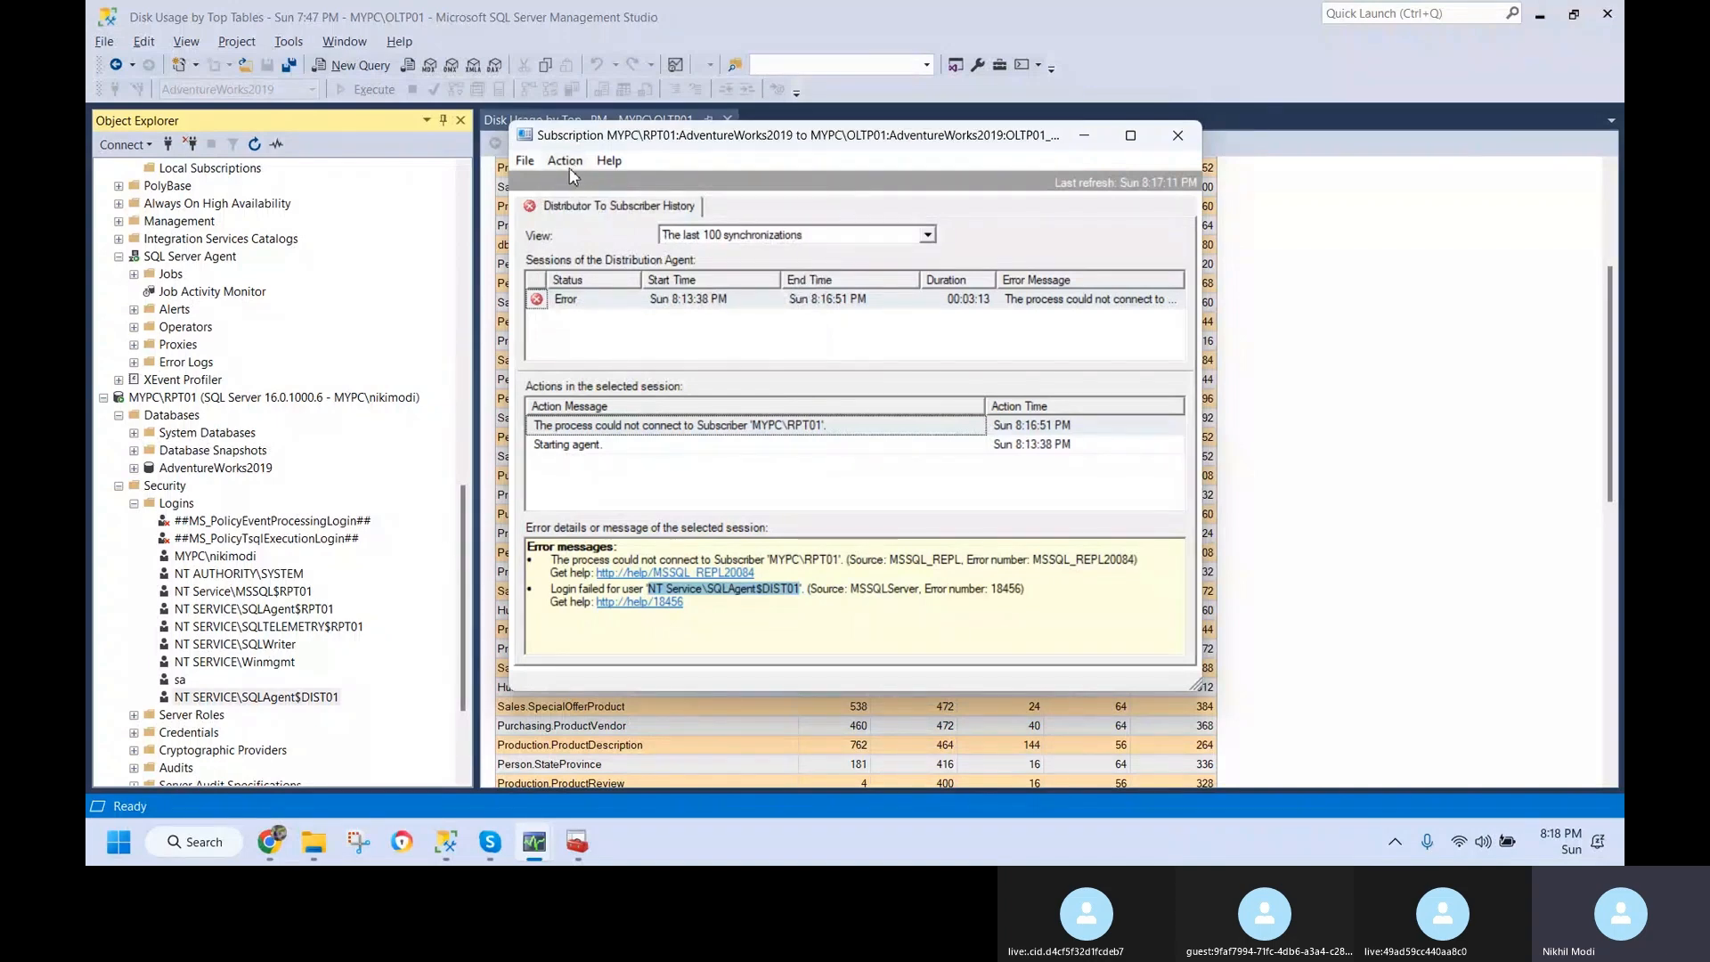
{"action": "left_click", "coordinate": [569, 166]}
{"action": "left_click", "coordinate": [751, 347]}
- Examine the latest Distribution Agent session's error message in the maximized subscription window
{"action": "left_click", "coordinate": [580, 301]}
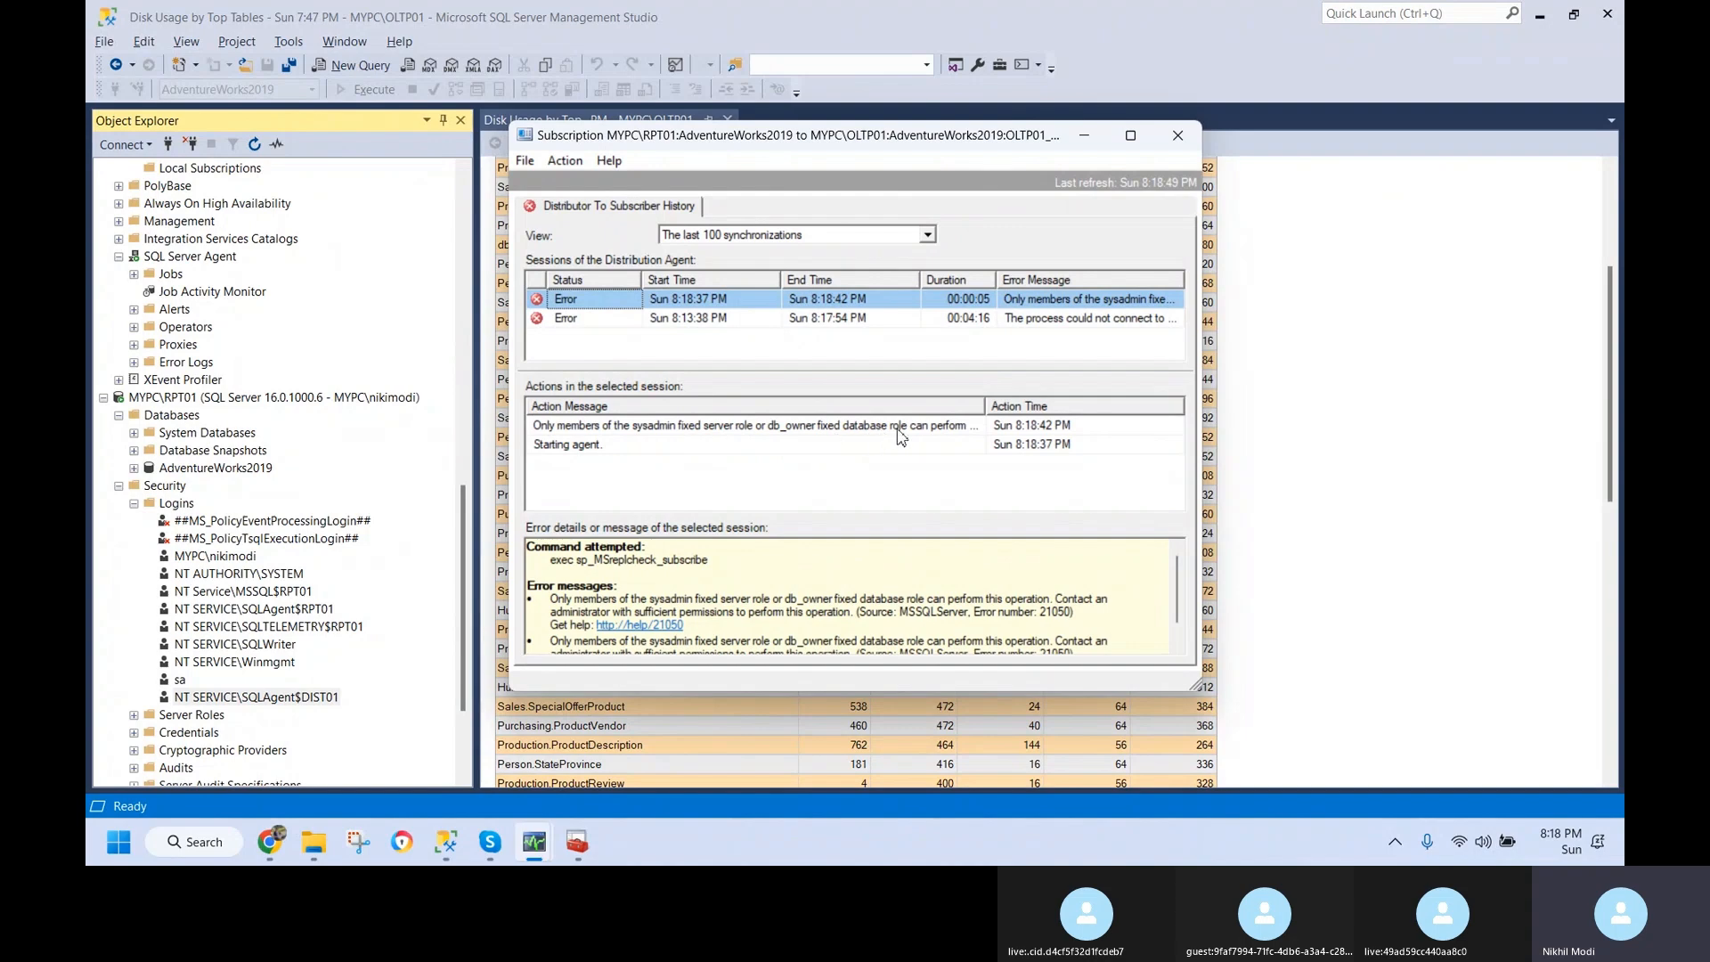
{"action": "left_click", "coordinate": [1130, 135]}
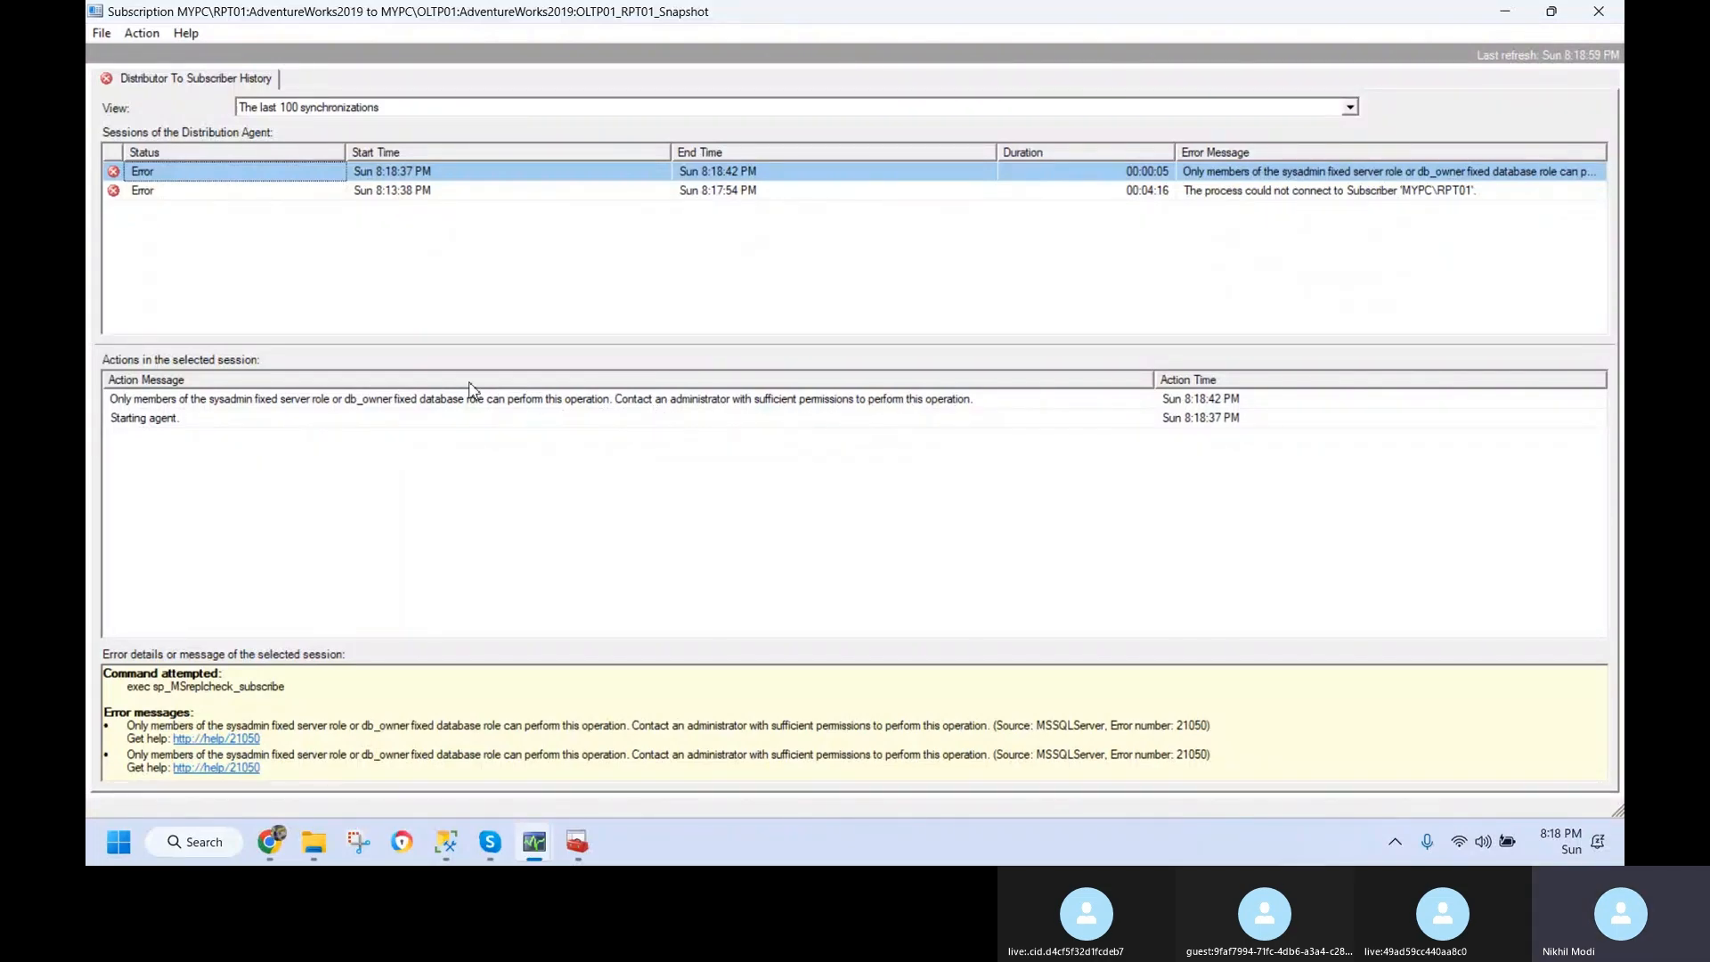
{"action": "left_click", "coordinate": [449, 403]}
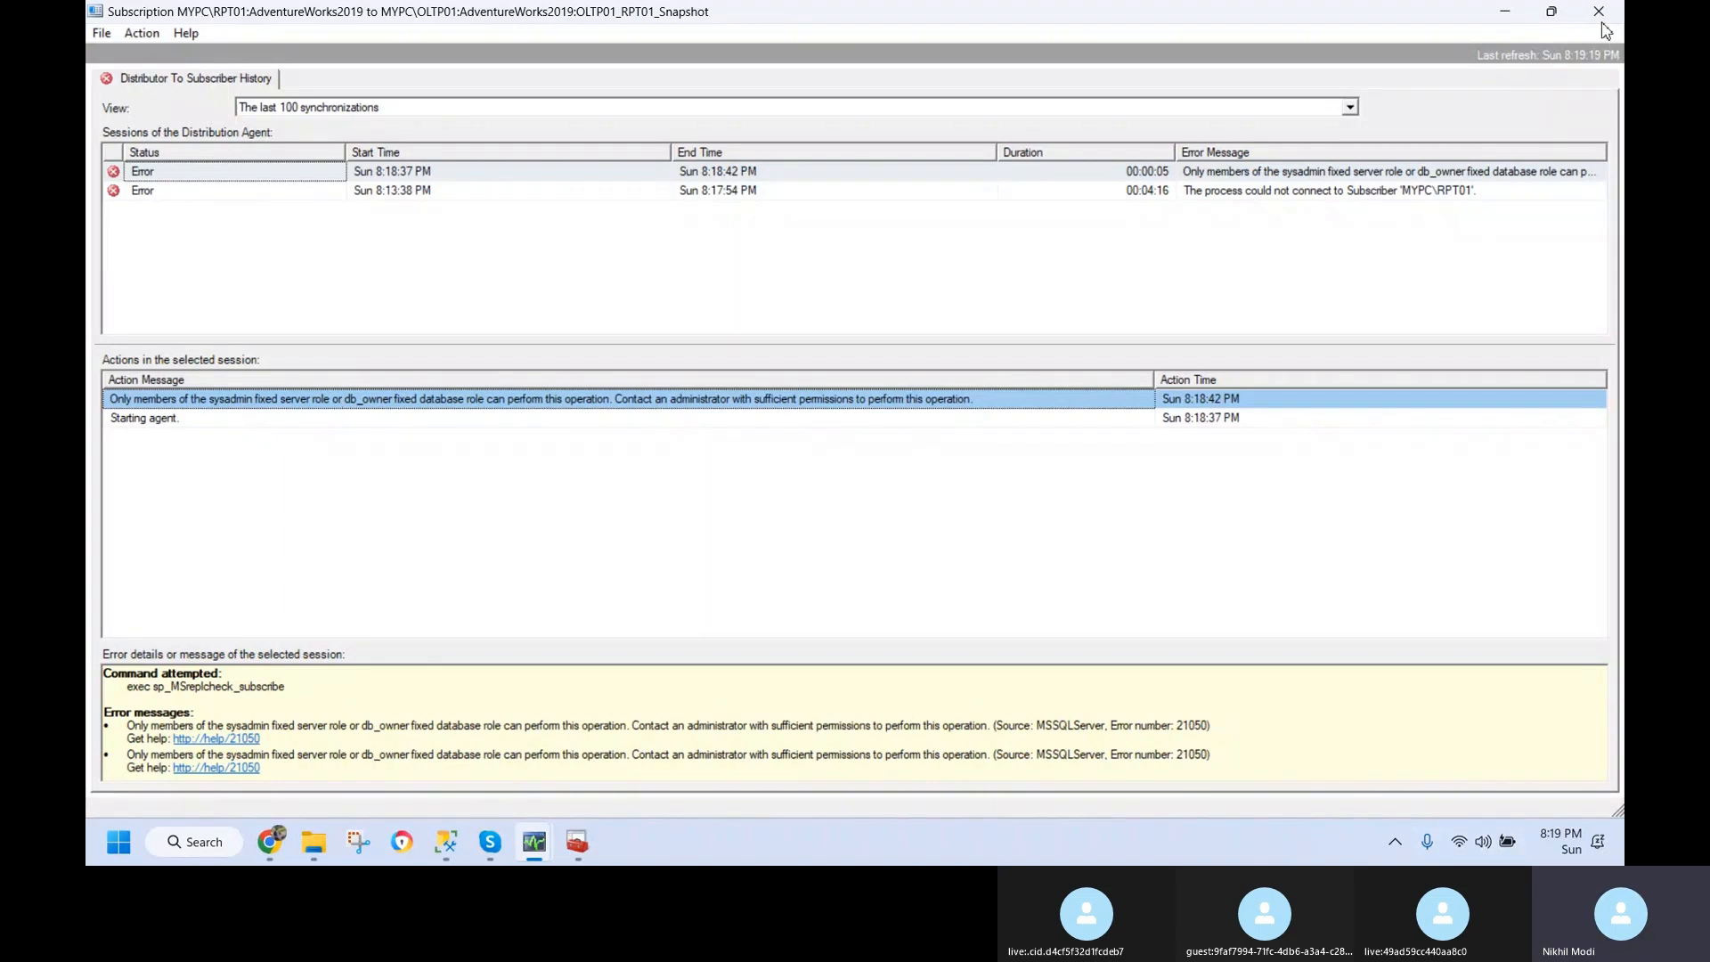
- Switch to SQL Server Management Studio and open the user mapping of the NT SERVICE\SQLAgent$DIST01 login on MYPC\RPT01
{"action": "mouse_move", "coordinate": [534, 842]}
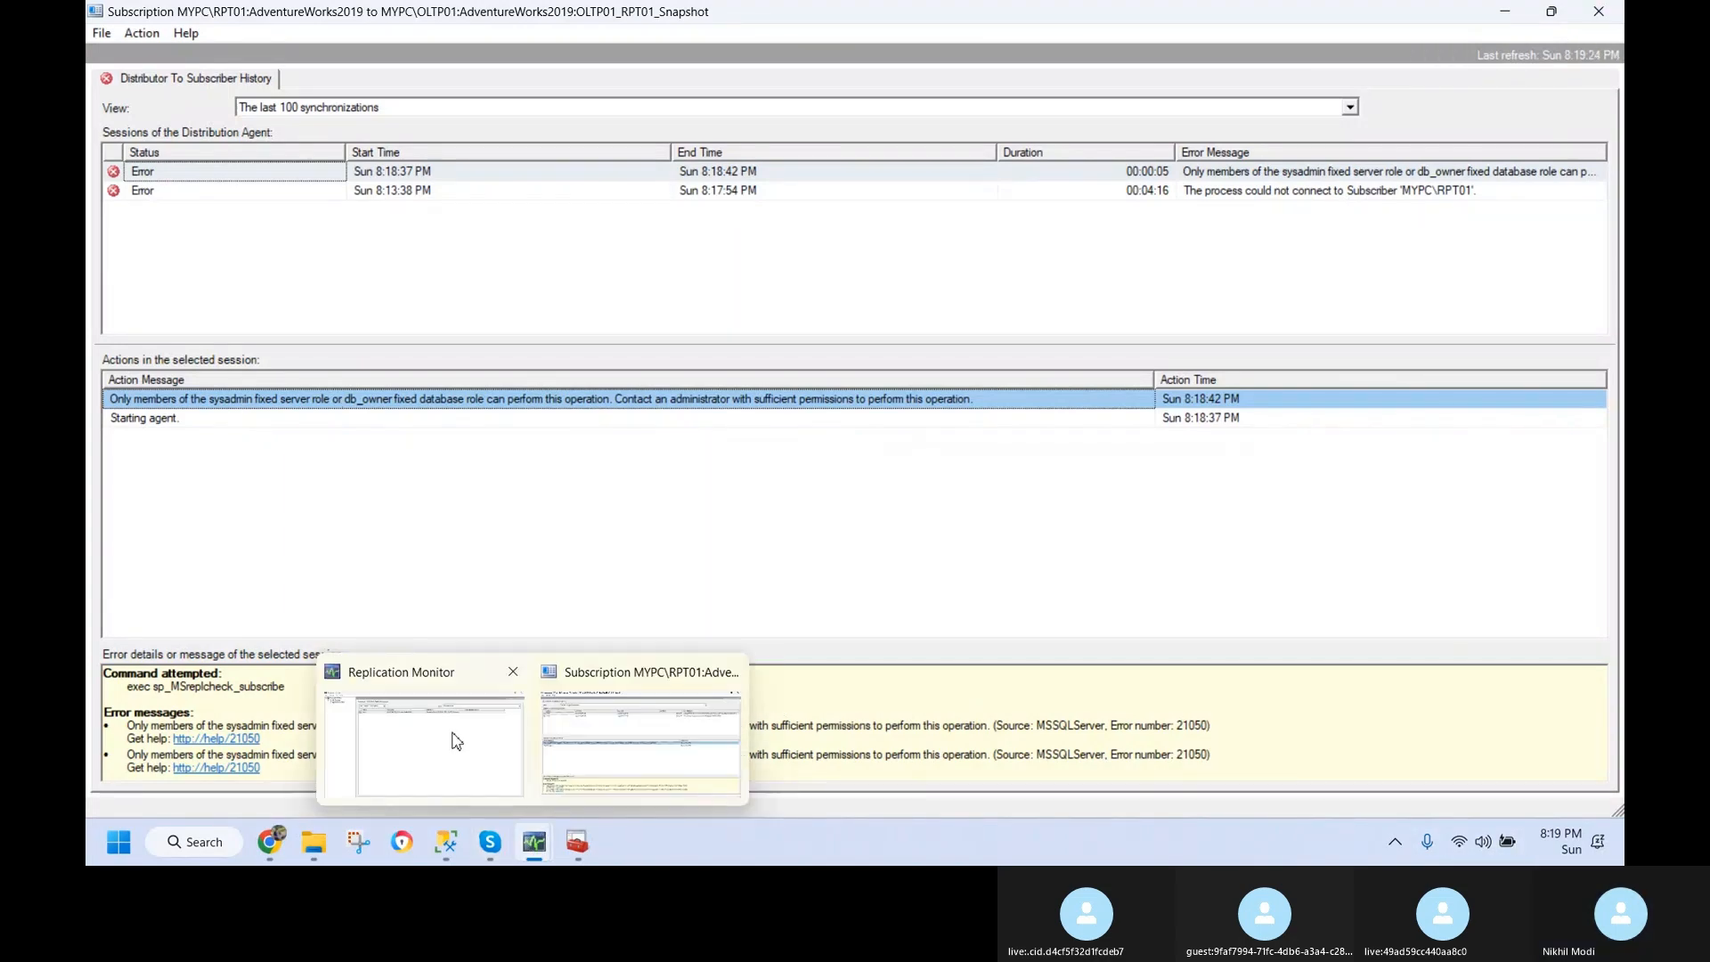
{"action": "mouse_move", "coordinate": [456, 800]}
{"action": "left_click", "coordinate": [448, 843]}
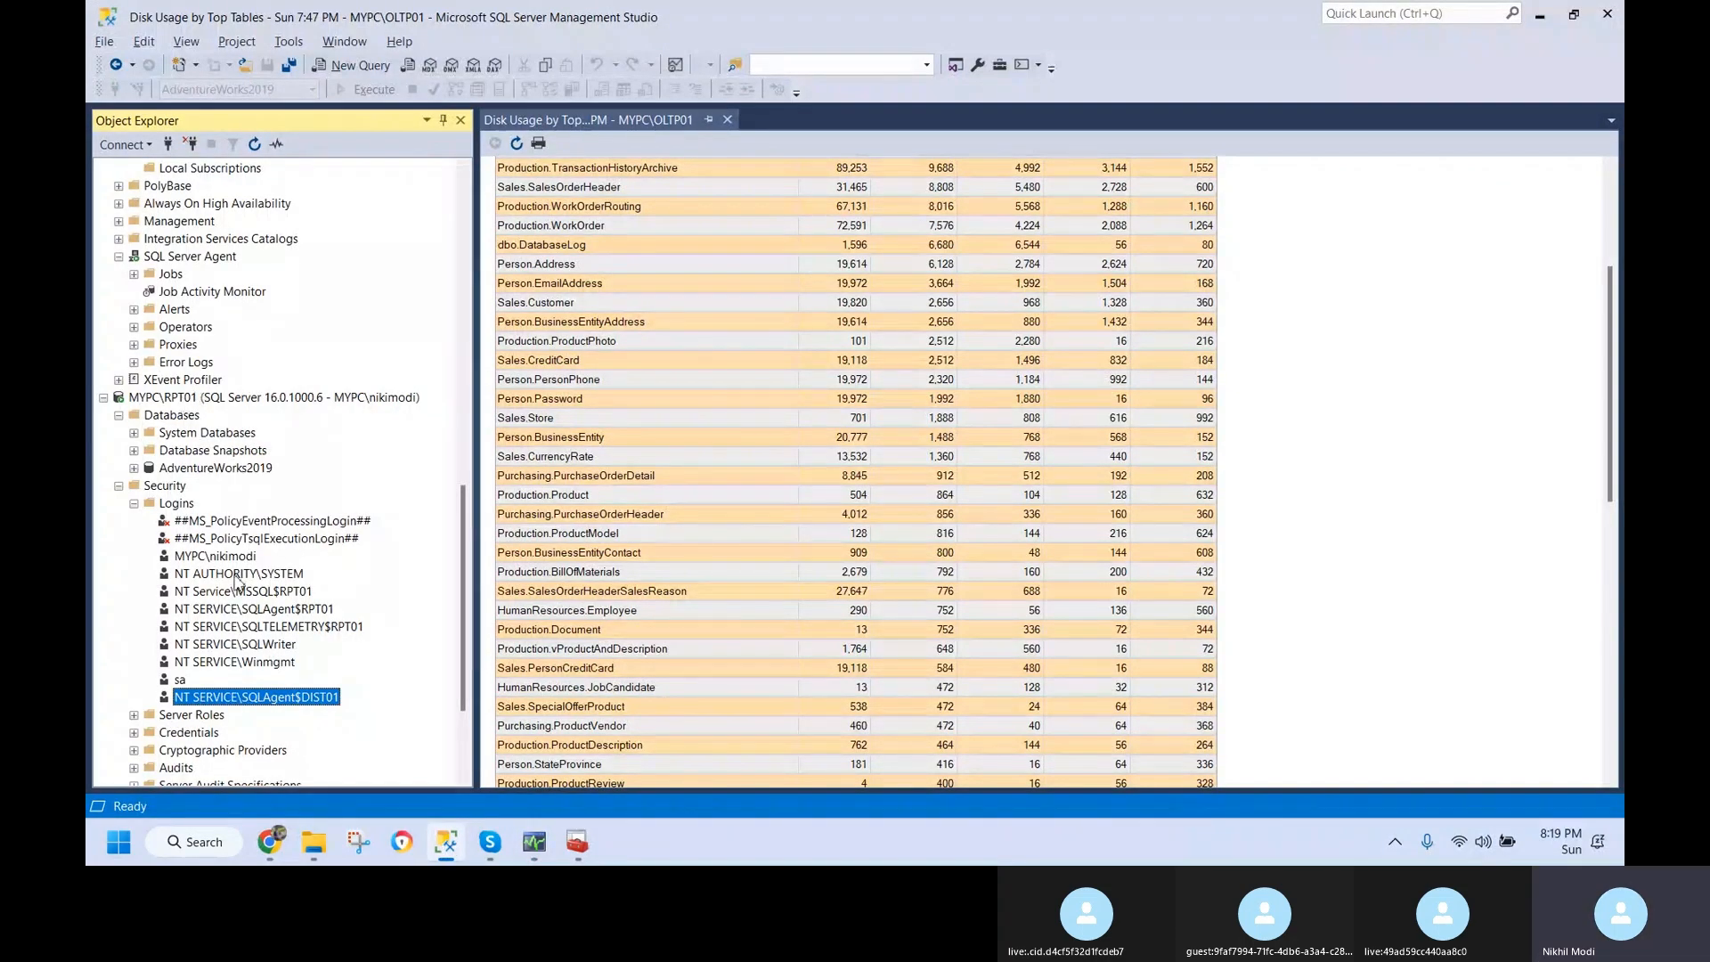
{"action": "right_click", "coordinate": [269, 708]}
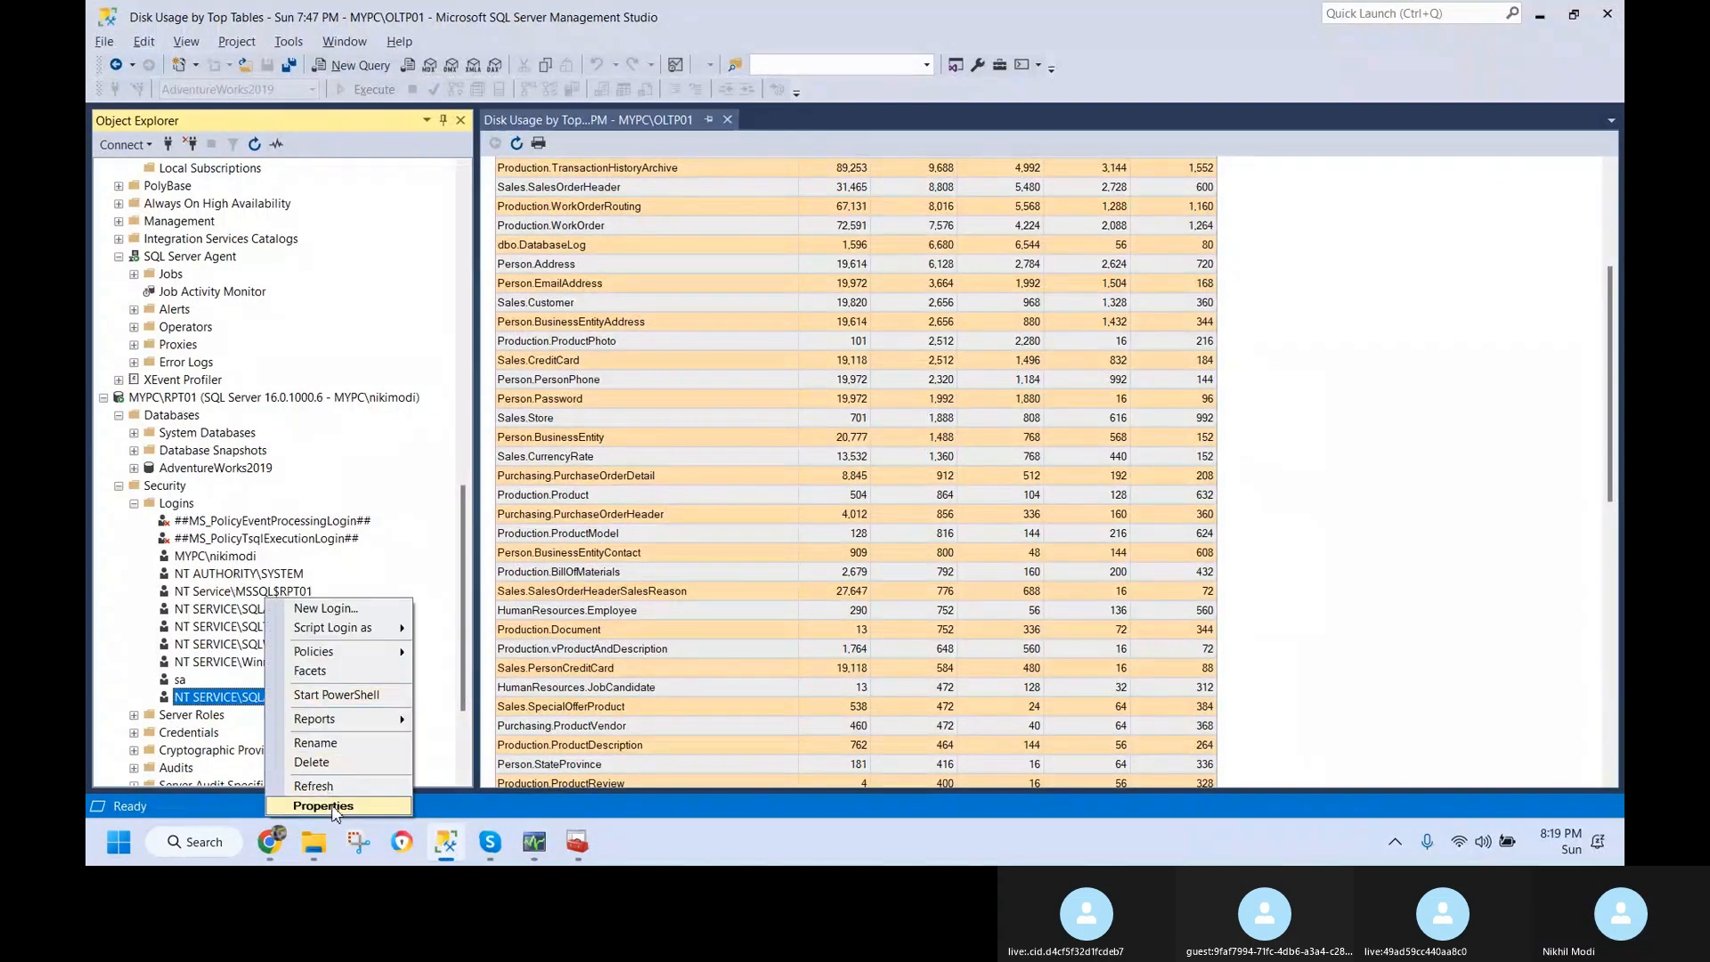
{"action": "left_click", "coordinate": [299, 804]}
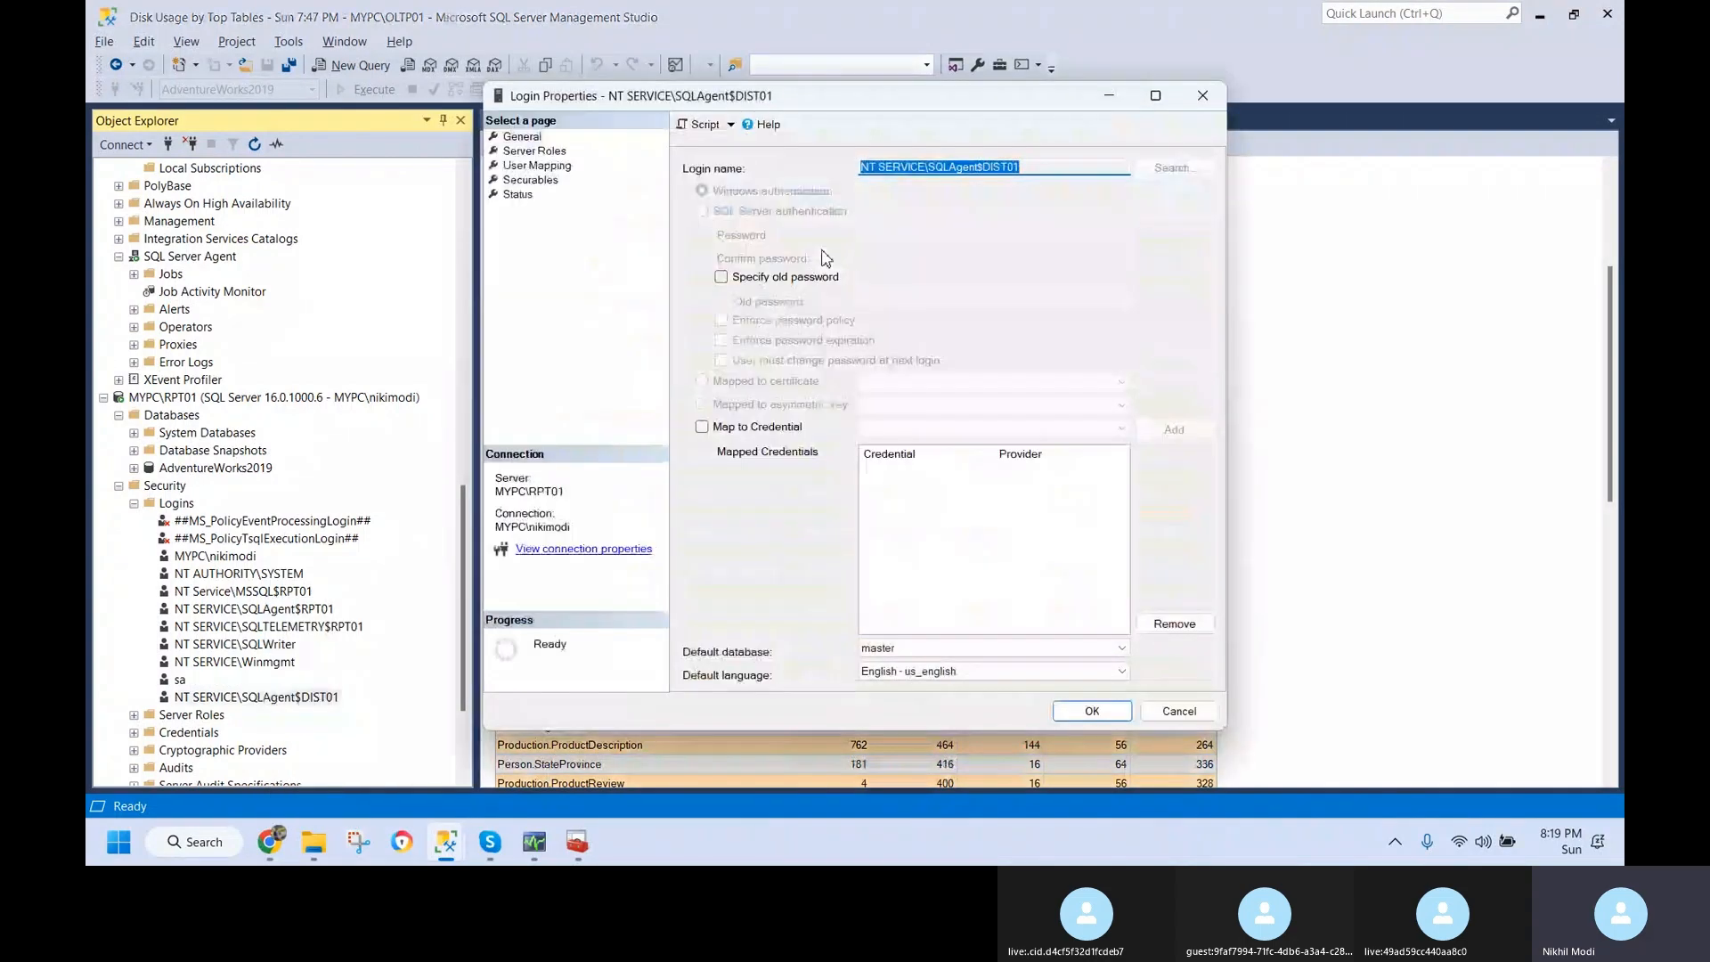
{"action": "left_click", "coordinate": [536, 166]}
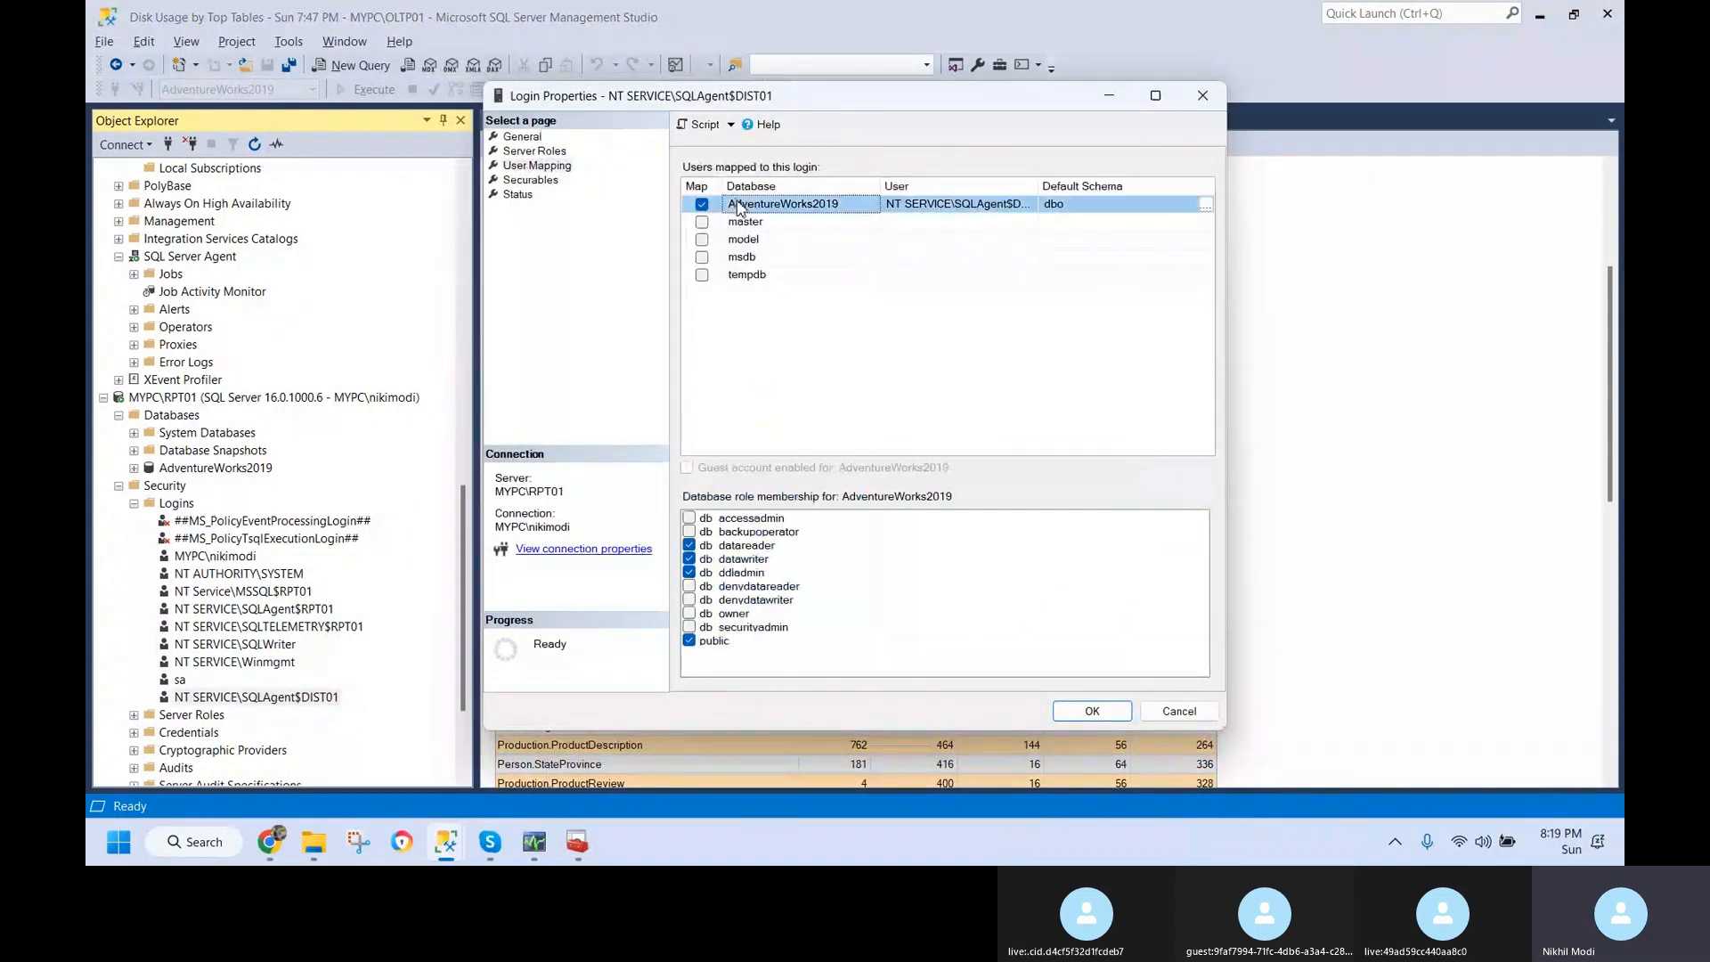
- For AdventureWorks2019, grant the login db_owner, remove its db_ddladmin, db_datawriter and db_datareader roles, and save the changes
{"action": "left_click", "coordinate": [739, 205]}
{"action": "left_click", "coordinate": [691, 614]}
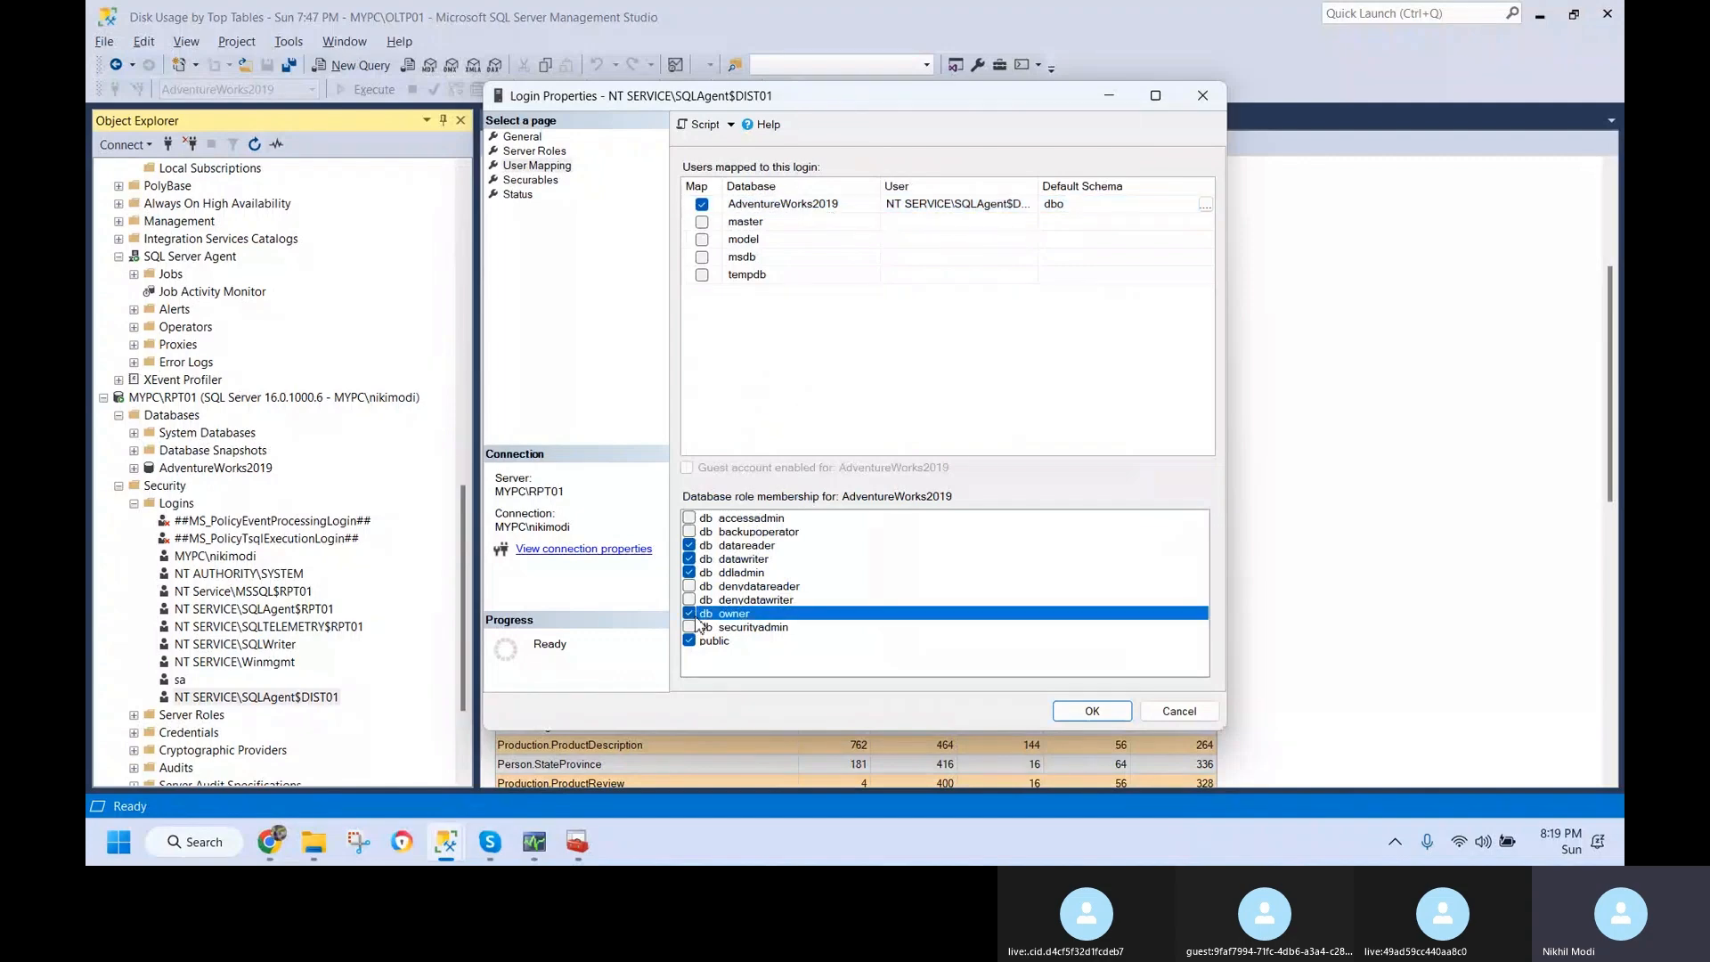
{"action": "left_click", "coordinate": [690, 573]}
{"action": "left_click", "coordinate": [691, 559]}
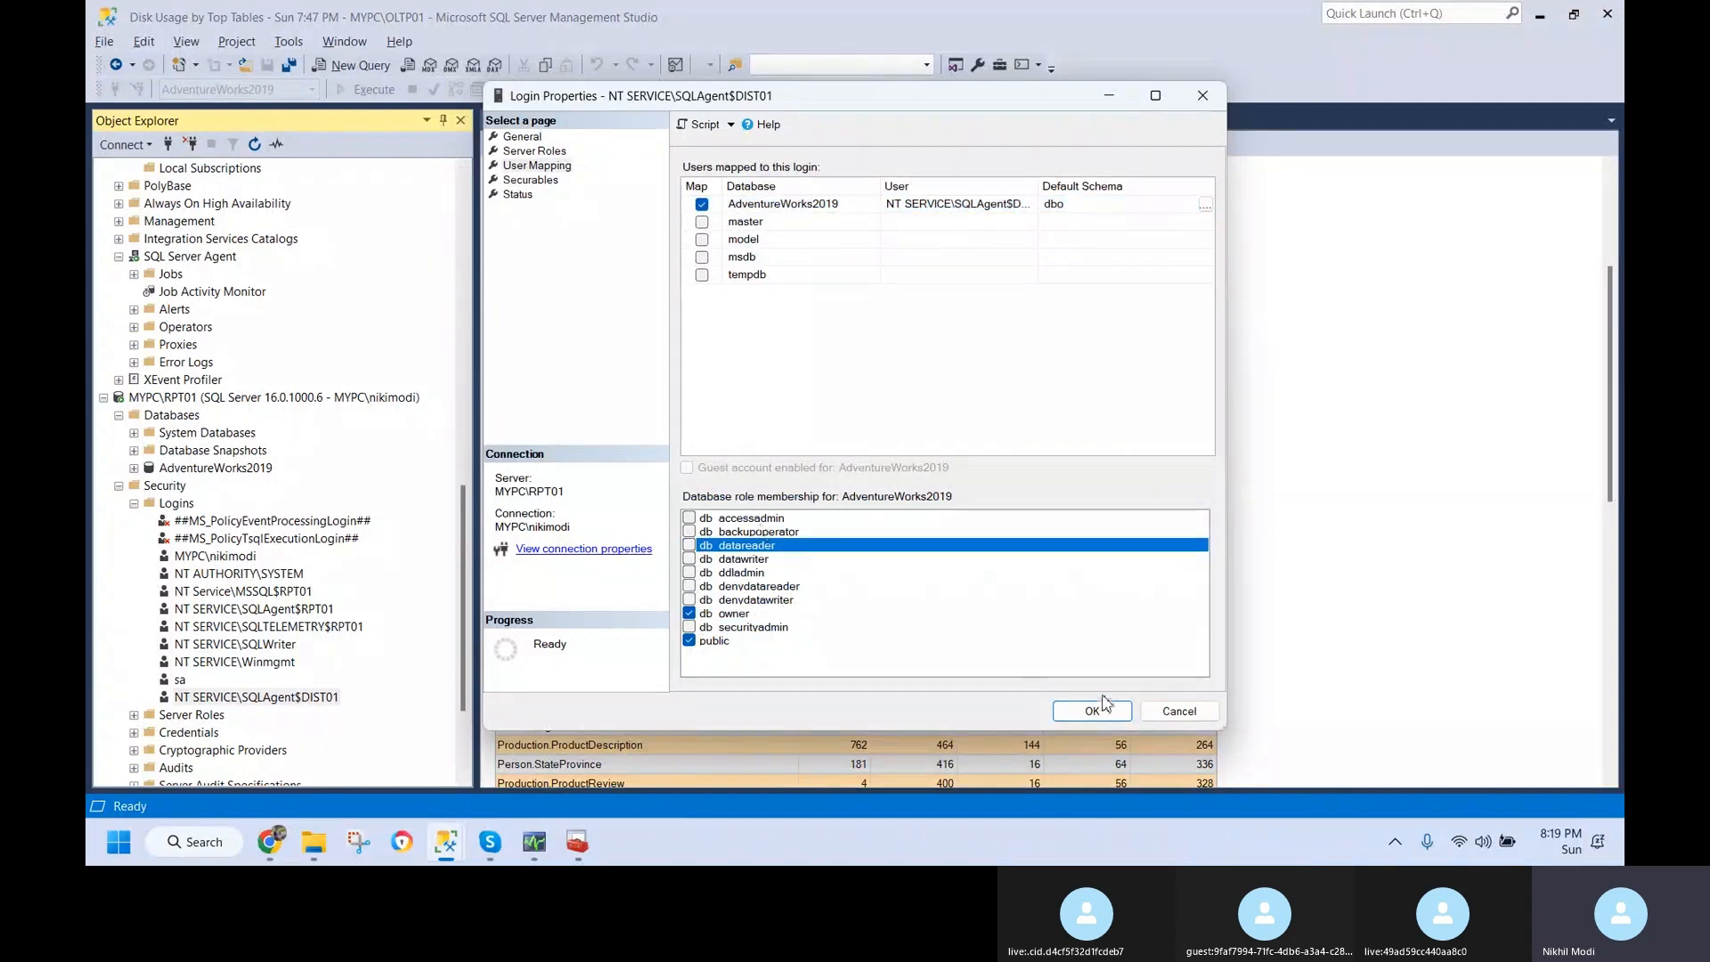
{"action": "left_click", "coordinate": [1092, 711]}
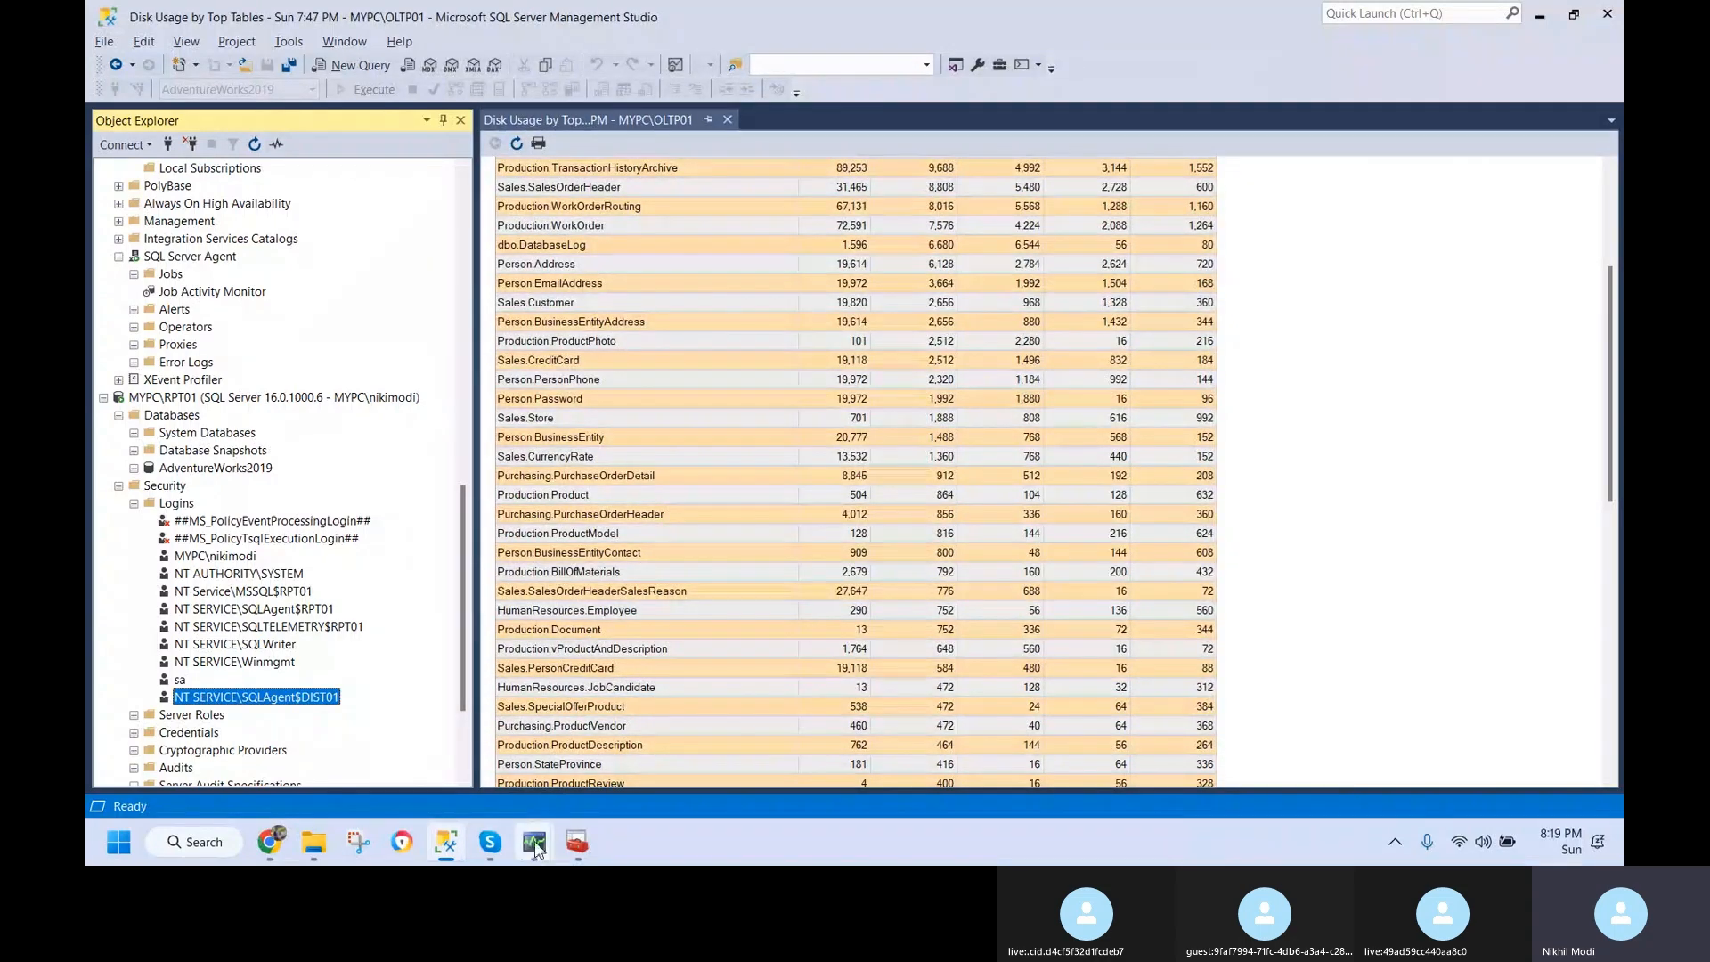
- Return to the MYPC\RPT01 subscription window in Replication Monitor and stop and restart synchronizing
{"action": "mouse_move", "coordinate": [539, 848]}
{"action": "left_click", "coordinate": [587, 778]}
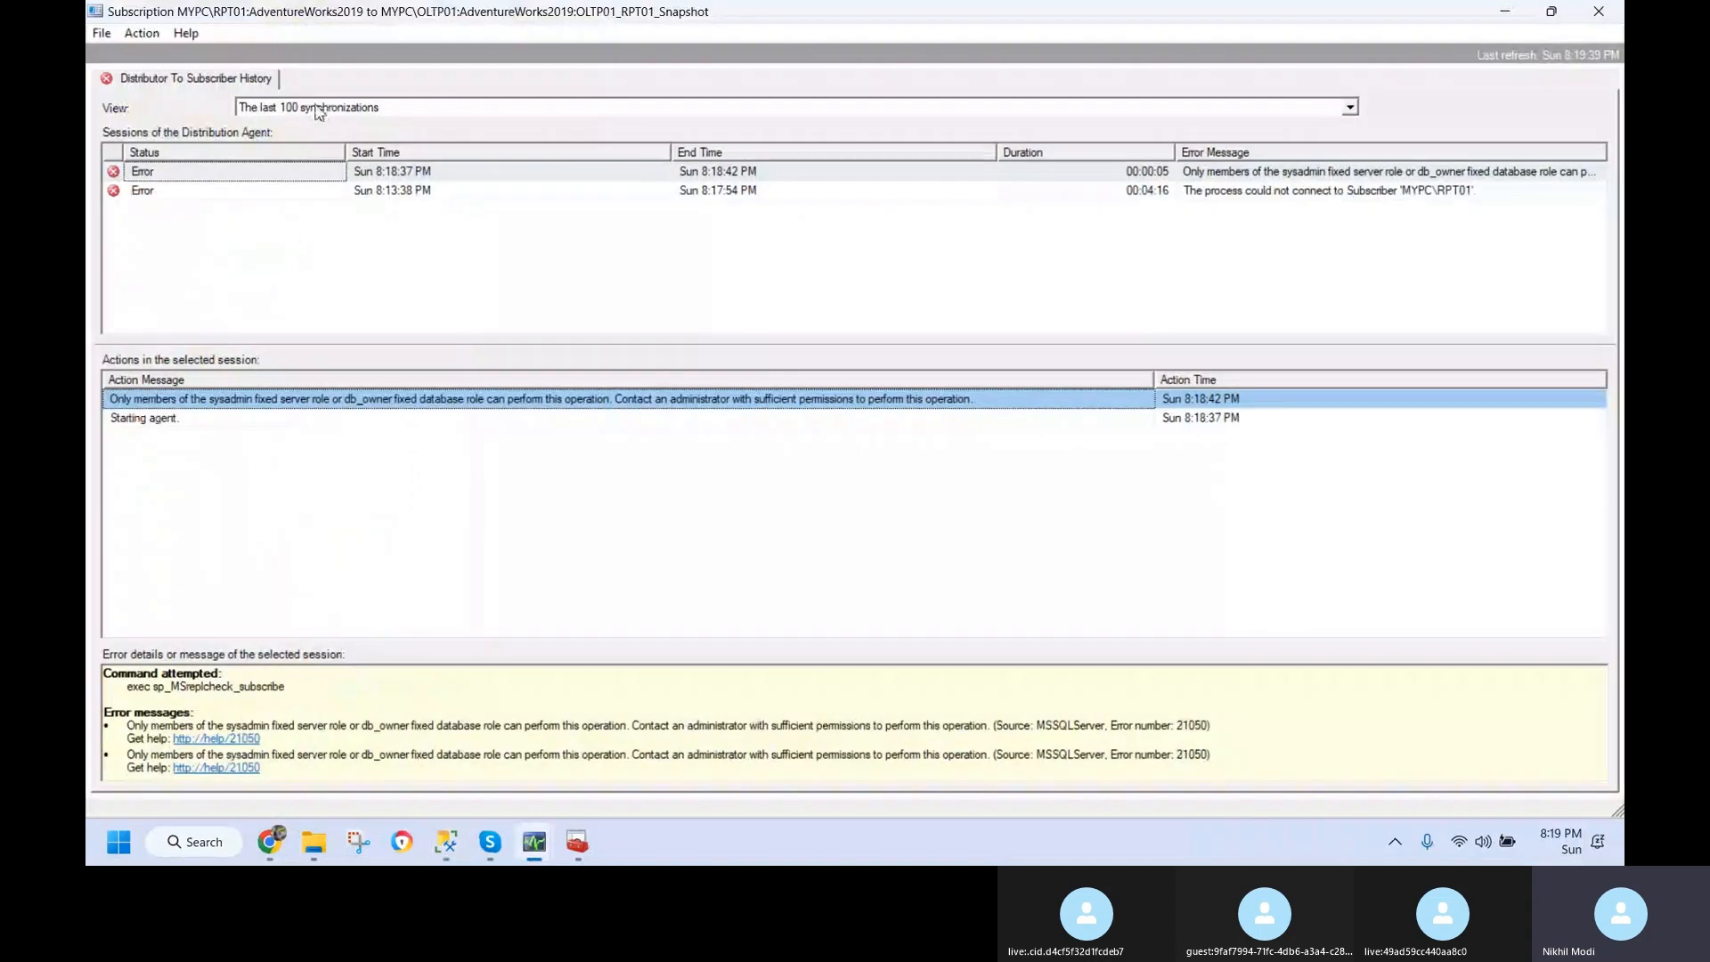
{"action": "left_click", "coordinate": [145, 38]}
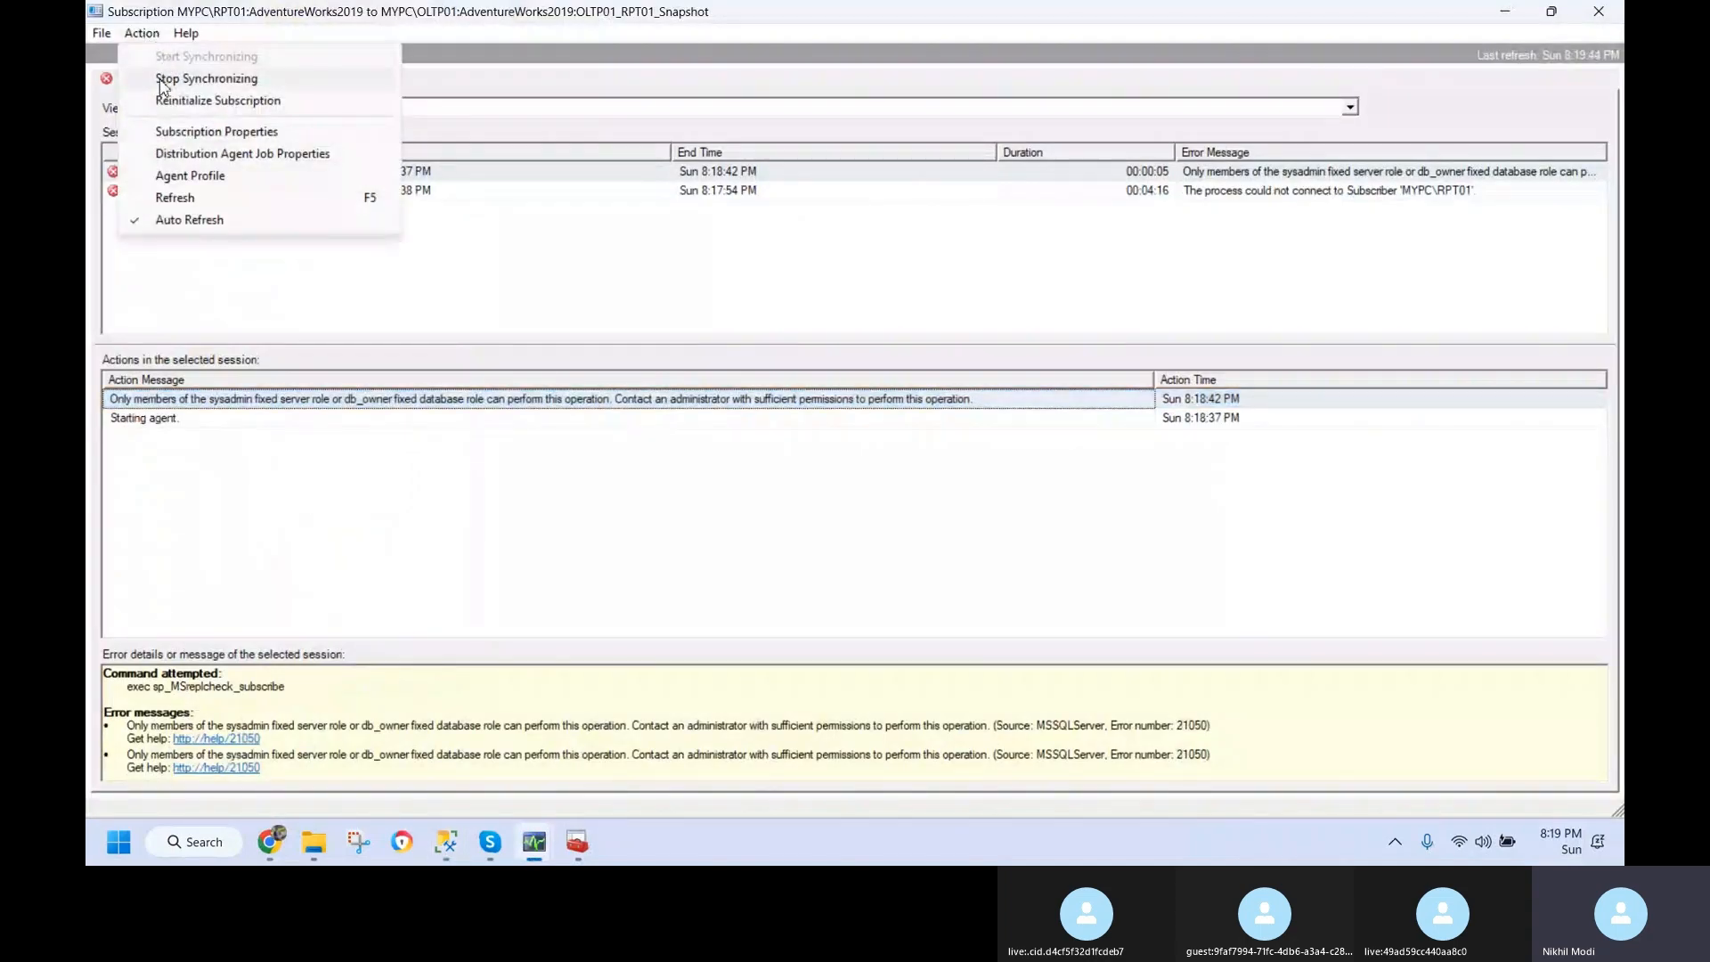
{"action": "left_click", "coordinate": [143, 37]}
{"action": "left_click", "coordinate": [140, 40]}
{"action": "left_click", "coordinate": [142, 38]}
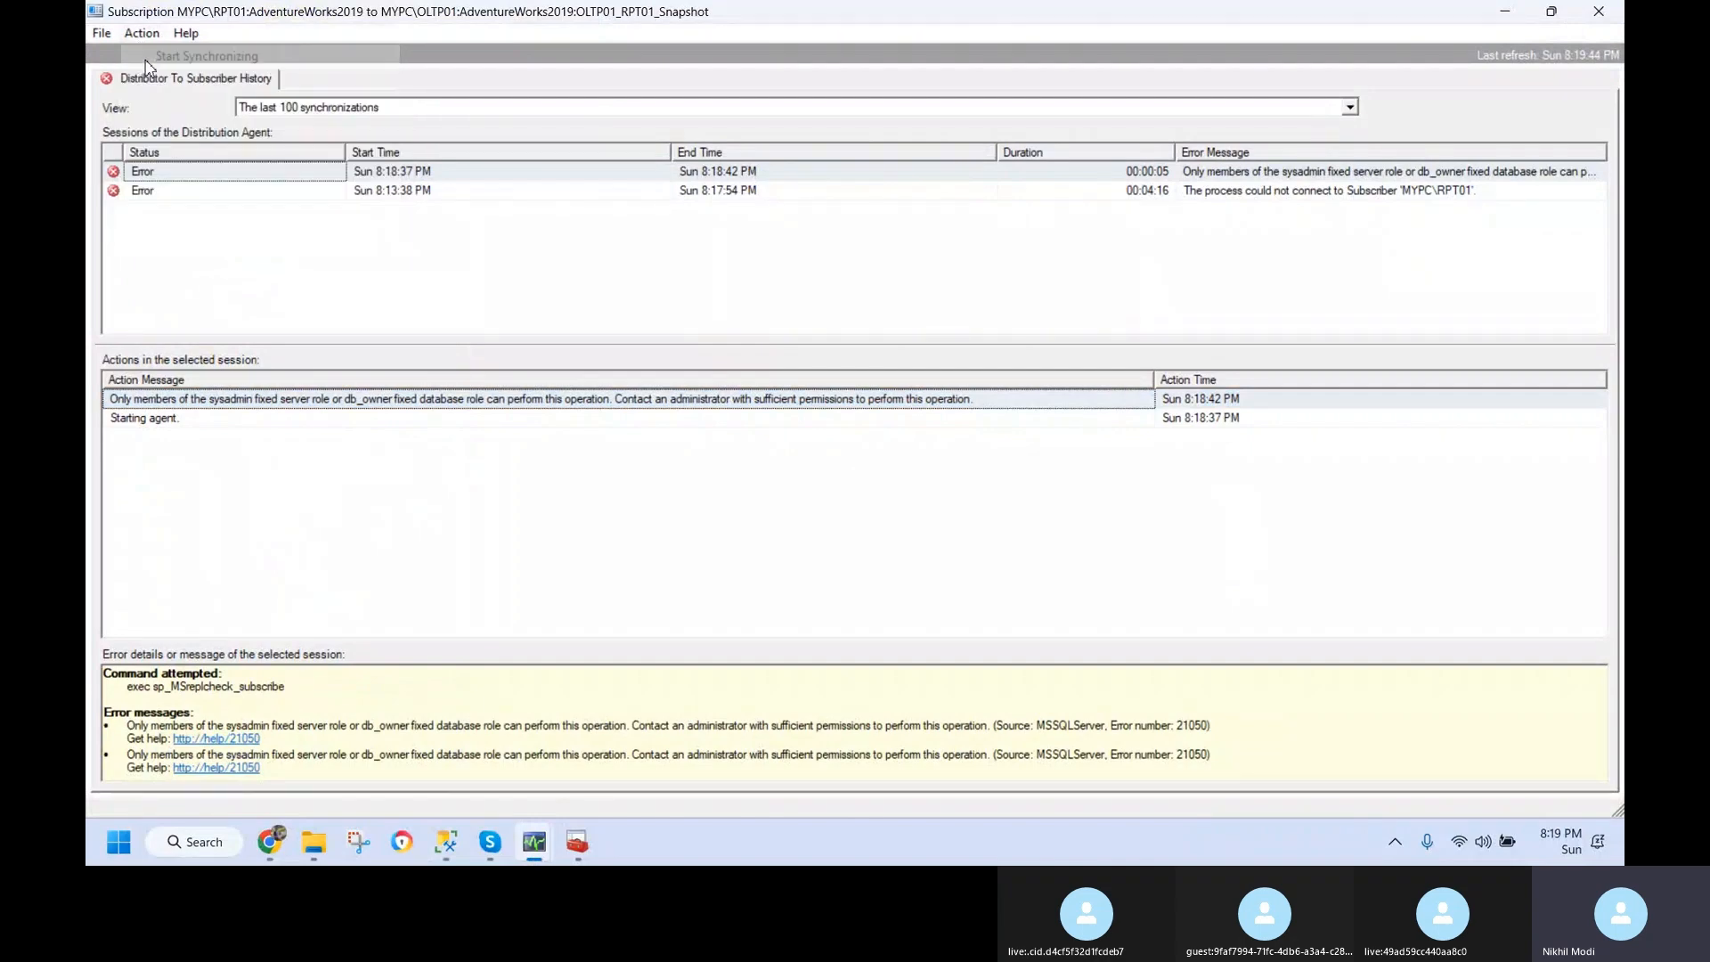
{"action": "left_click", "coordinate": [148, 37]}
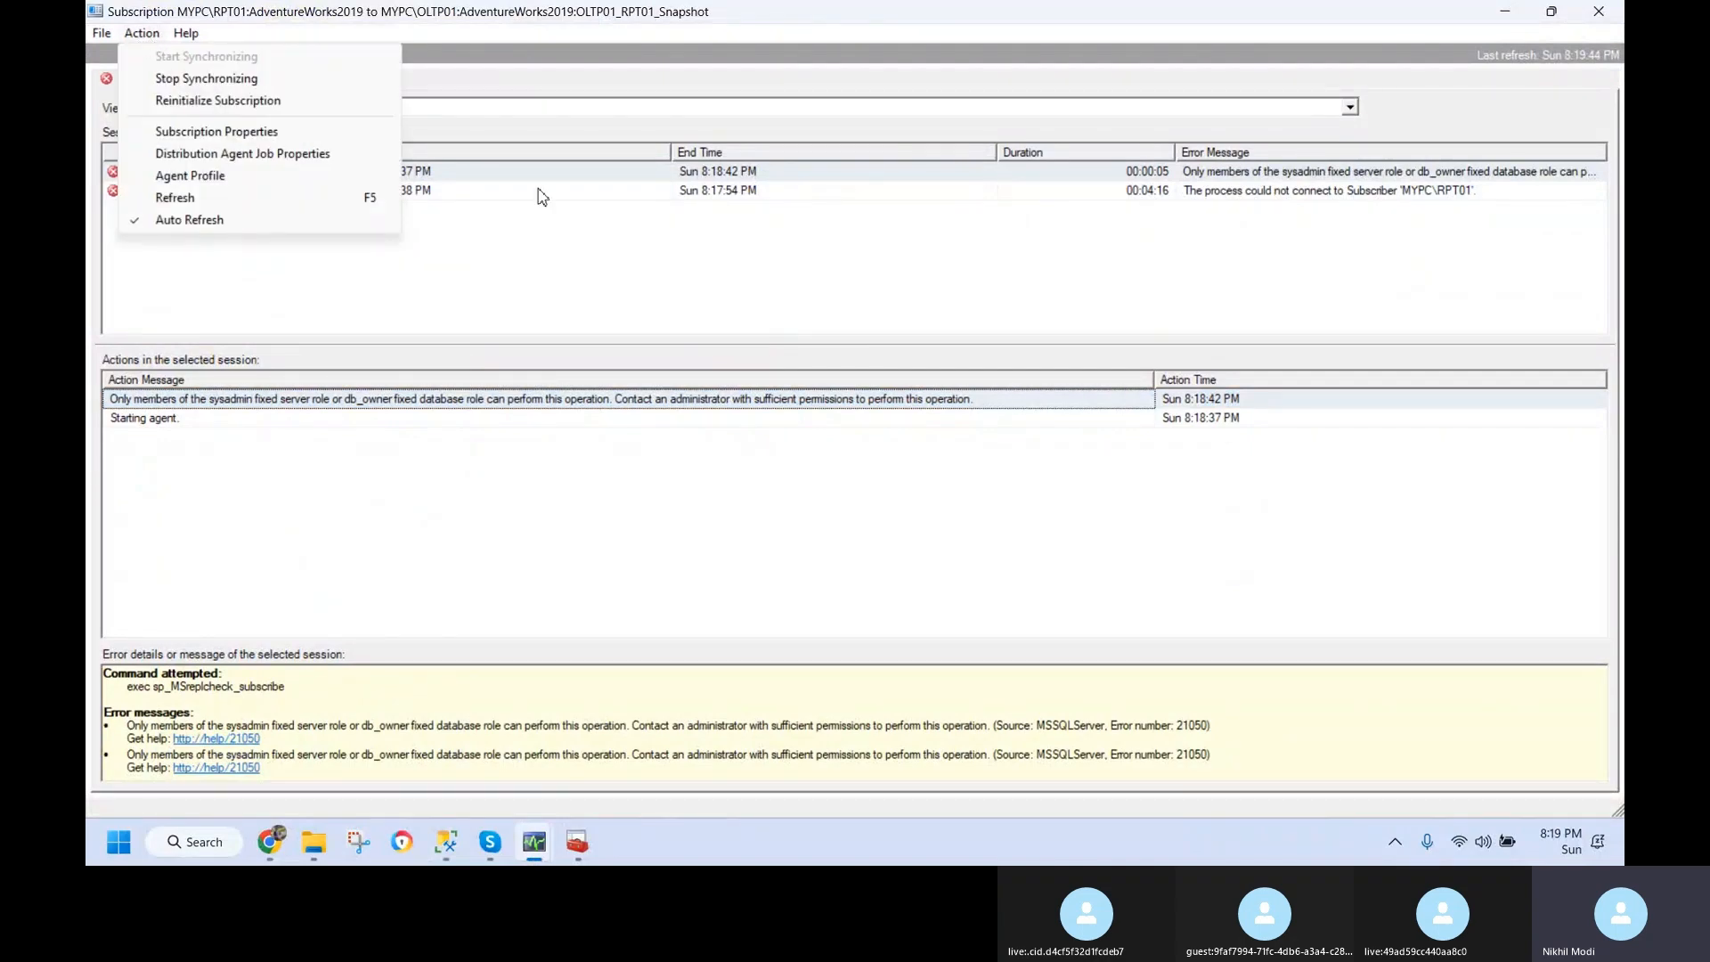
{"action": "left_click", "coordinate": [581, 258]}
- Review the delivery and bulk copy actions of the newest Distribution Agent session
{"action": "left_click", "coordinate": [488, 173]}
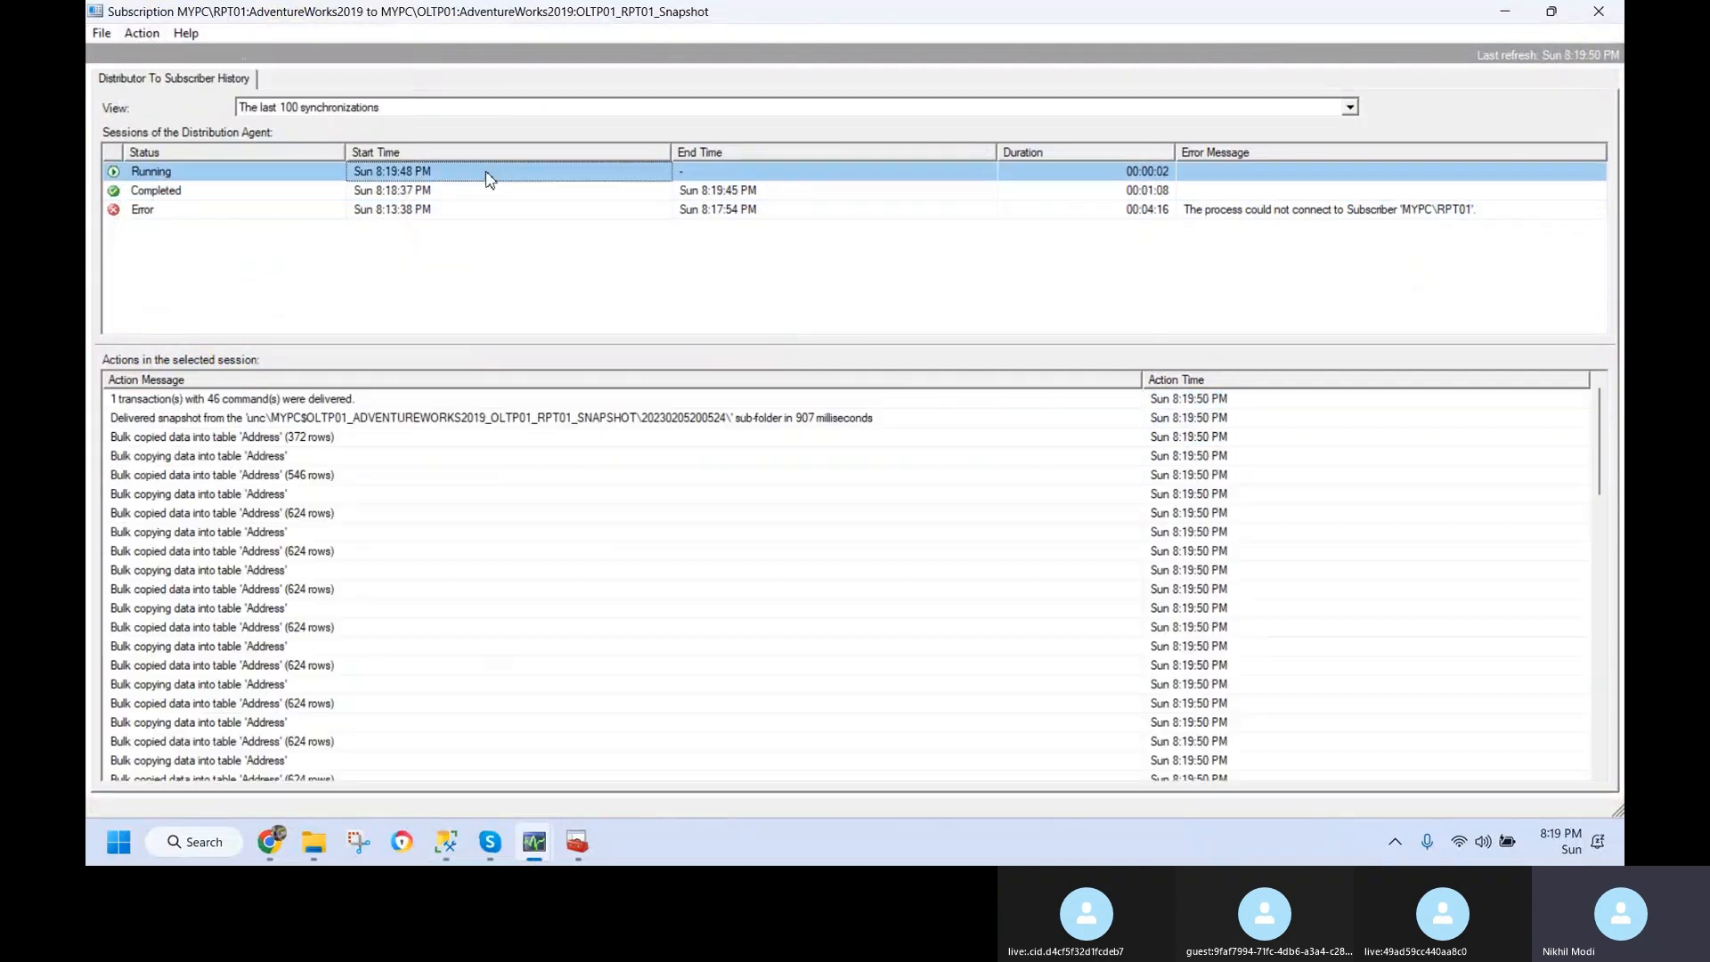
{"action": "left_click", "coordinate": [341, 591]}
{"action": "scroll", "coordinate": [395, 669], "scroll_direction": "down", "scroll_amount": 15}
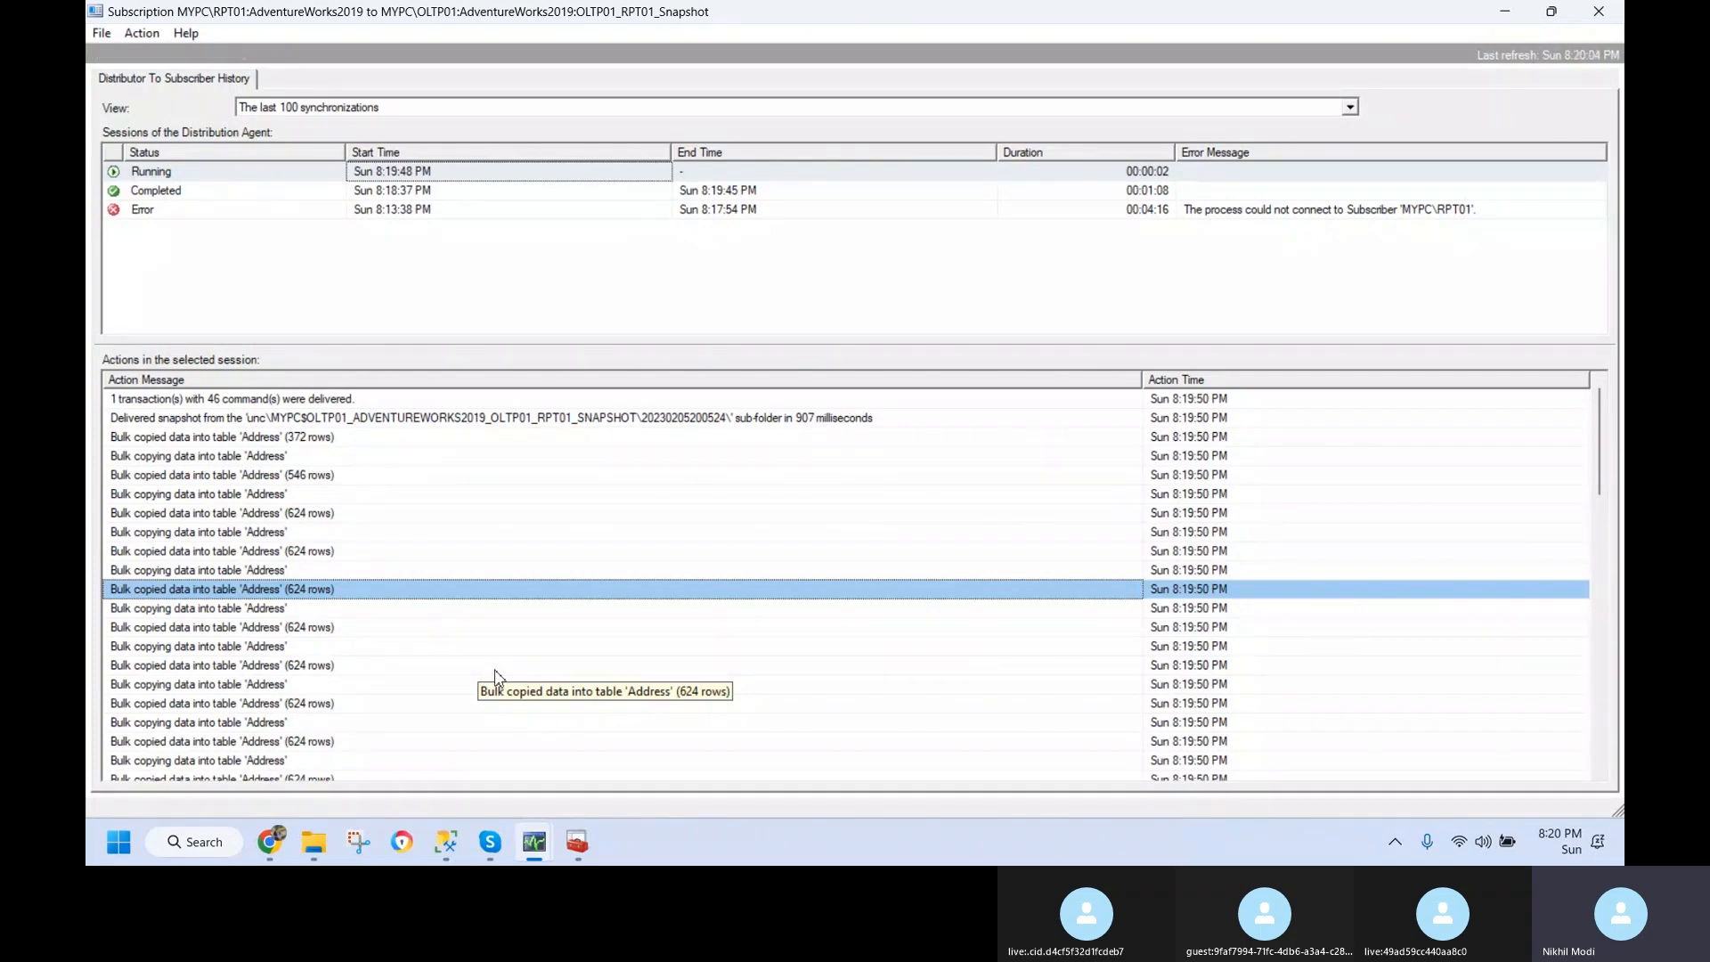
{"action": "left_click", "coordinate": [370, 401]}
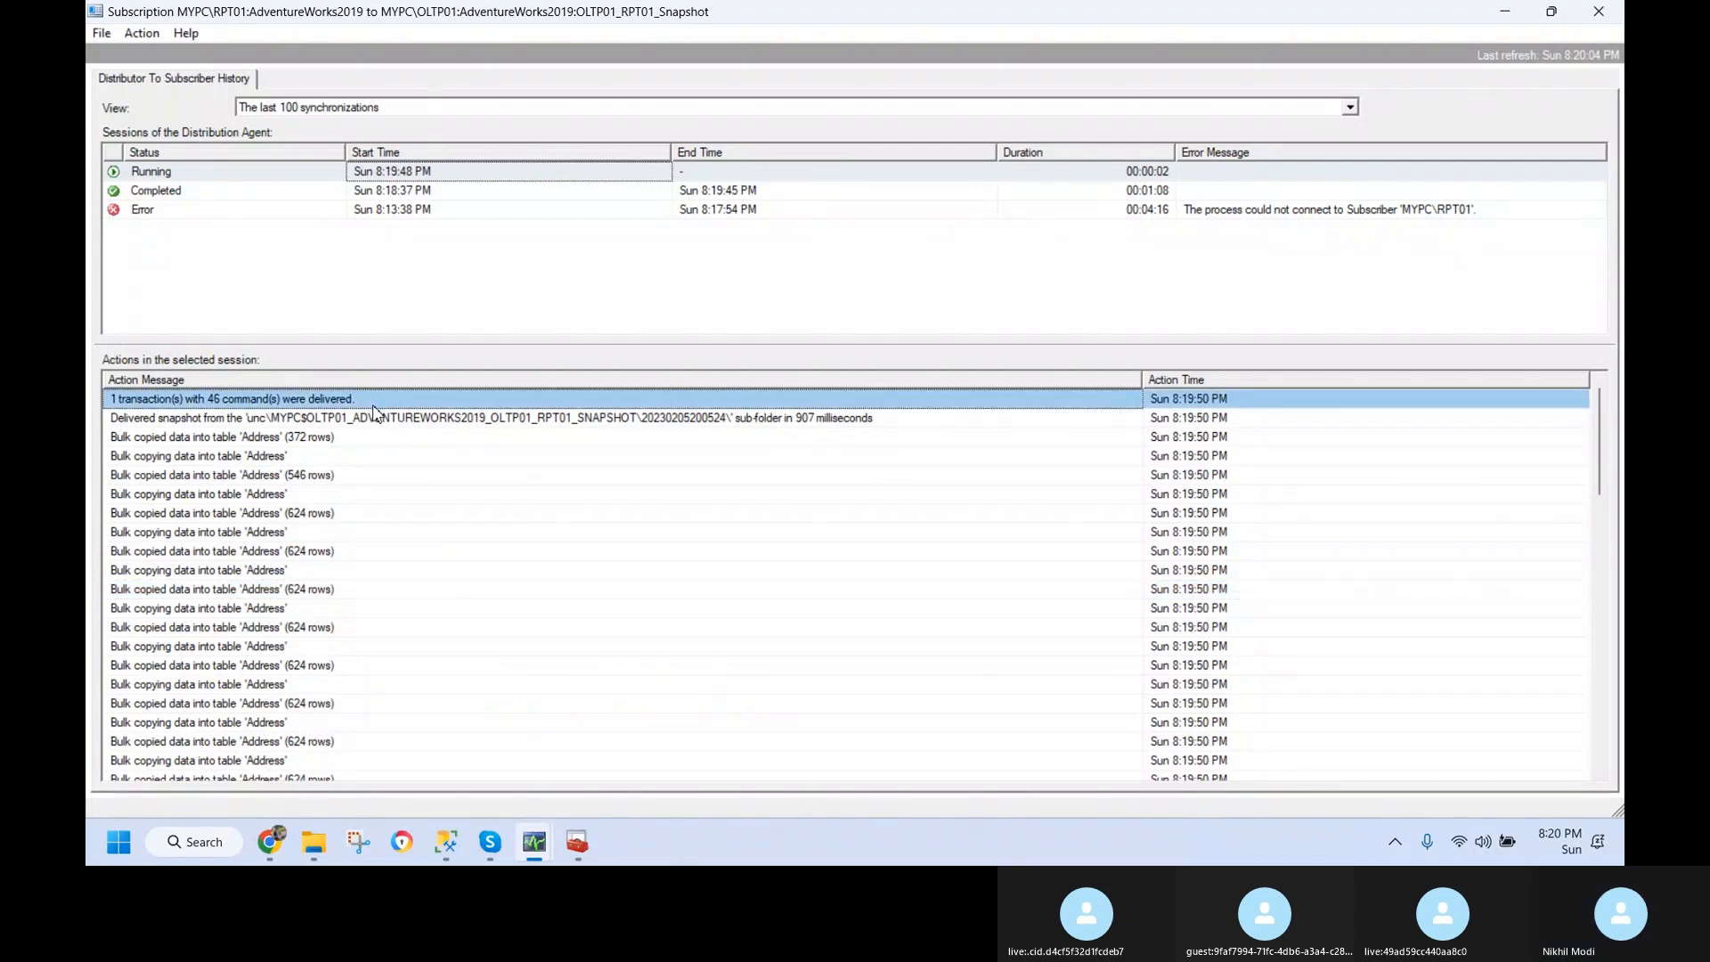
- Switch to SQL Server Management Studio and check the AdventureWorks2019 tables on MYPC\RPT01 for Person.Address
{"action": "left_click", "coordinate": [445, 842]}
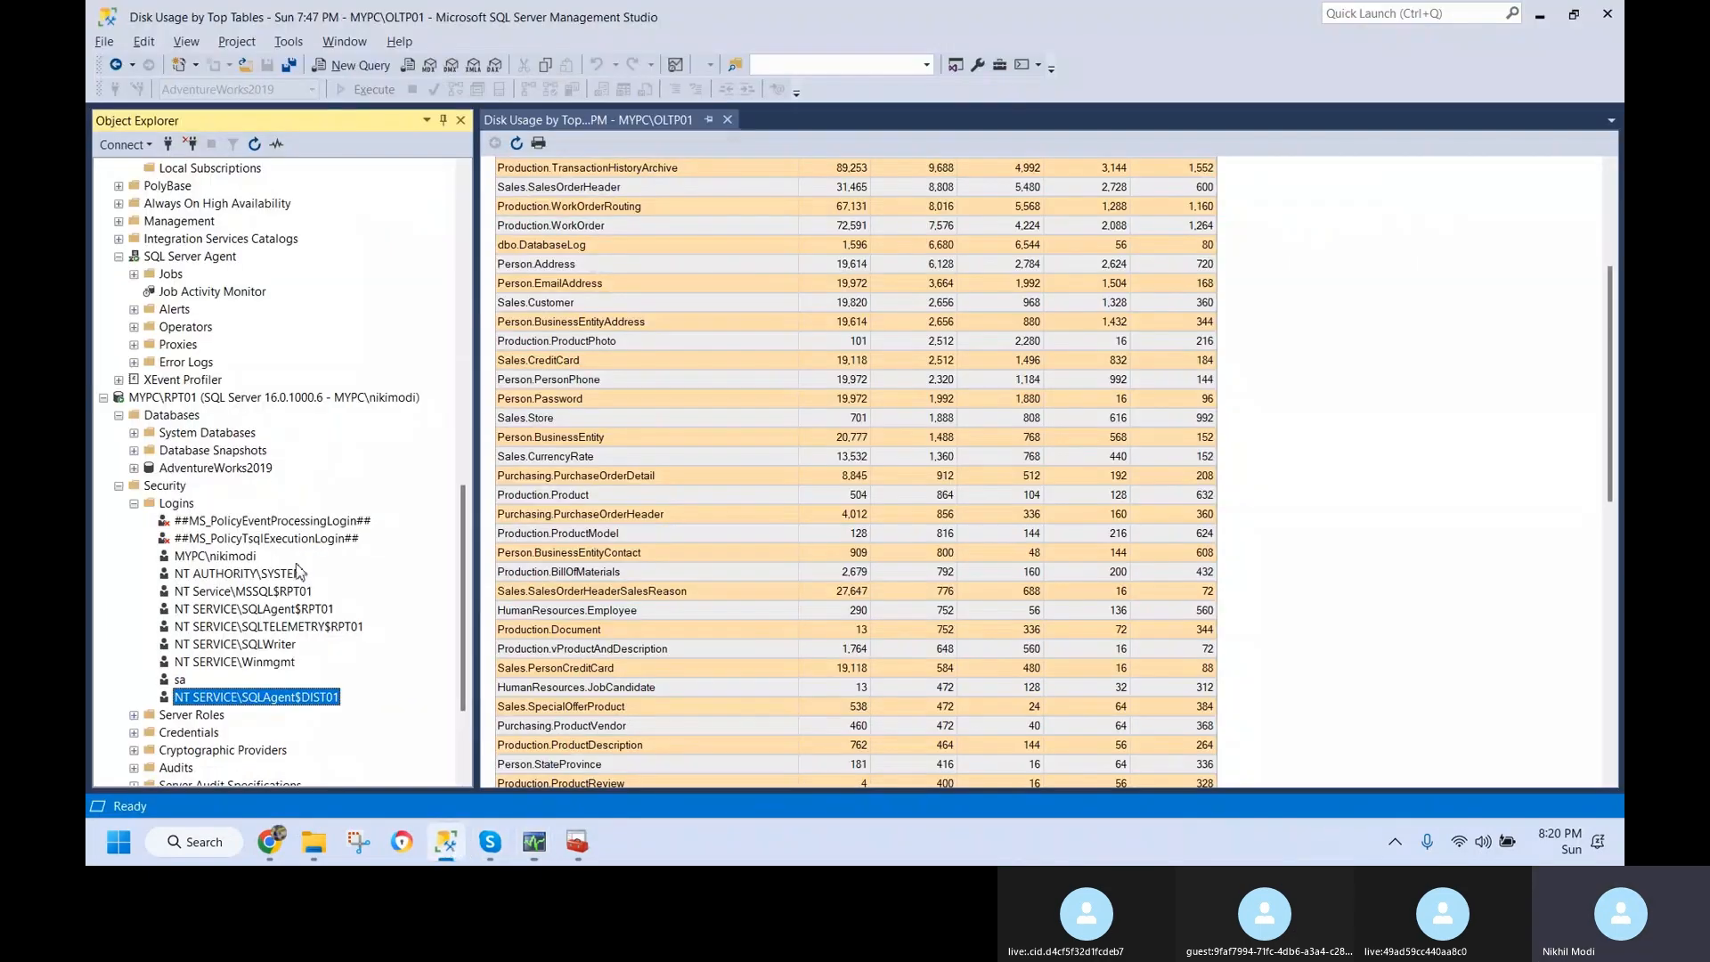
{"action": "left_click", "coordinate": [133, 468]}
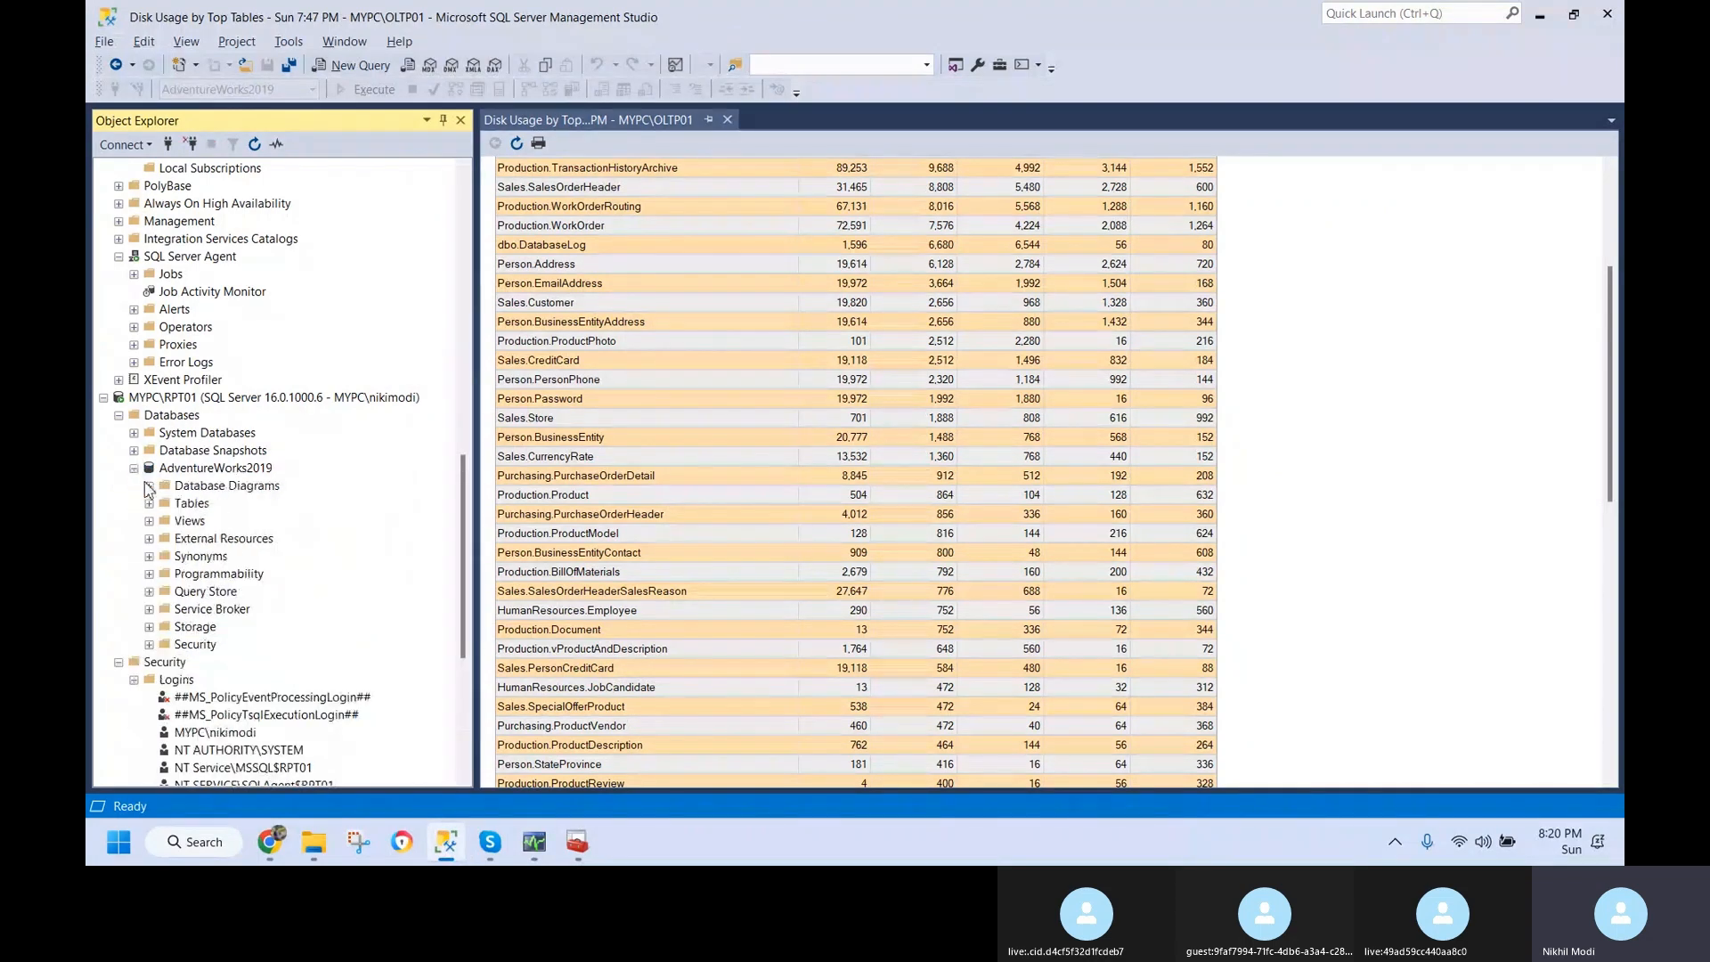
{"action": "left_click", "coordinate": [149, 504]}
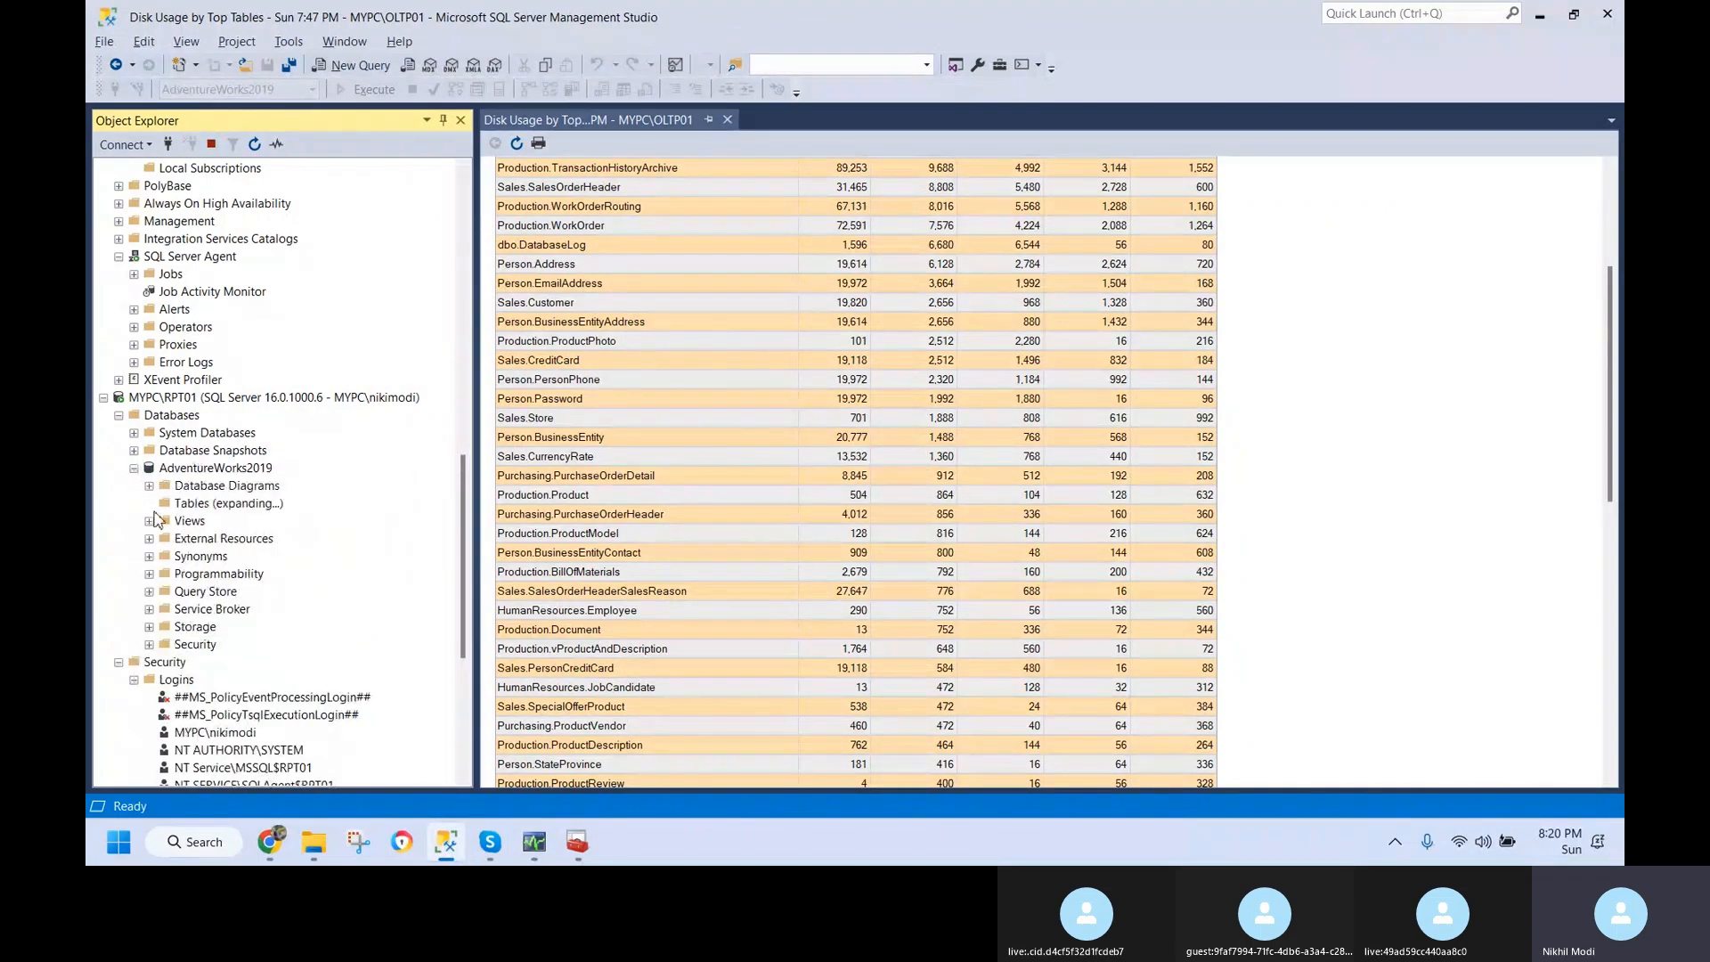
{"action": "left_click", "coordinate": [225, 591]}
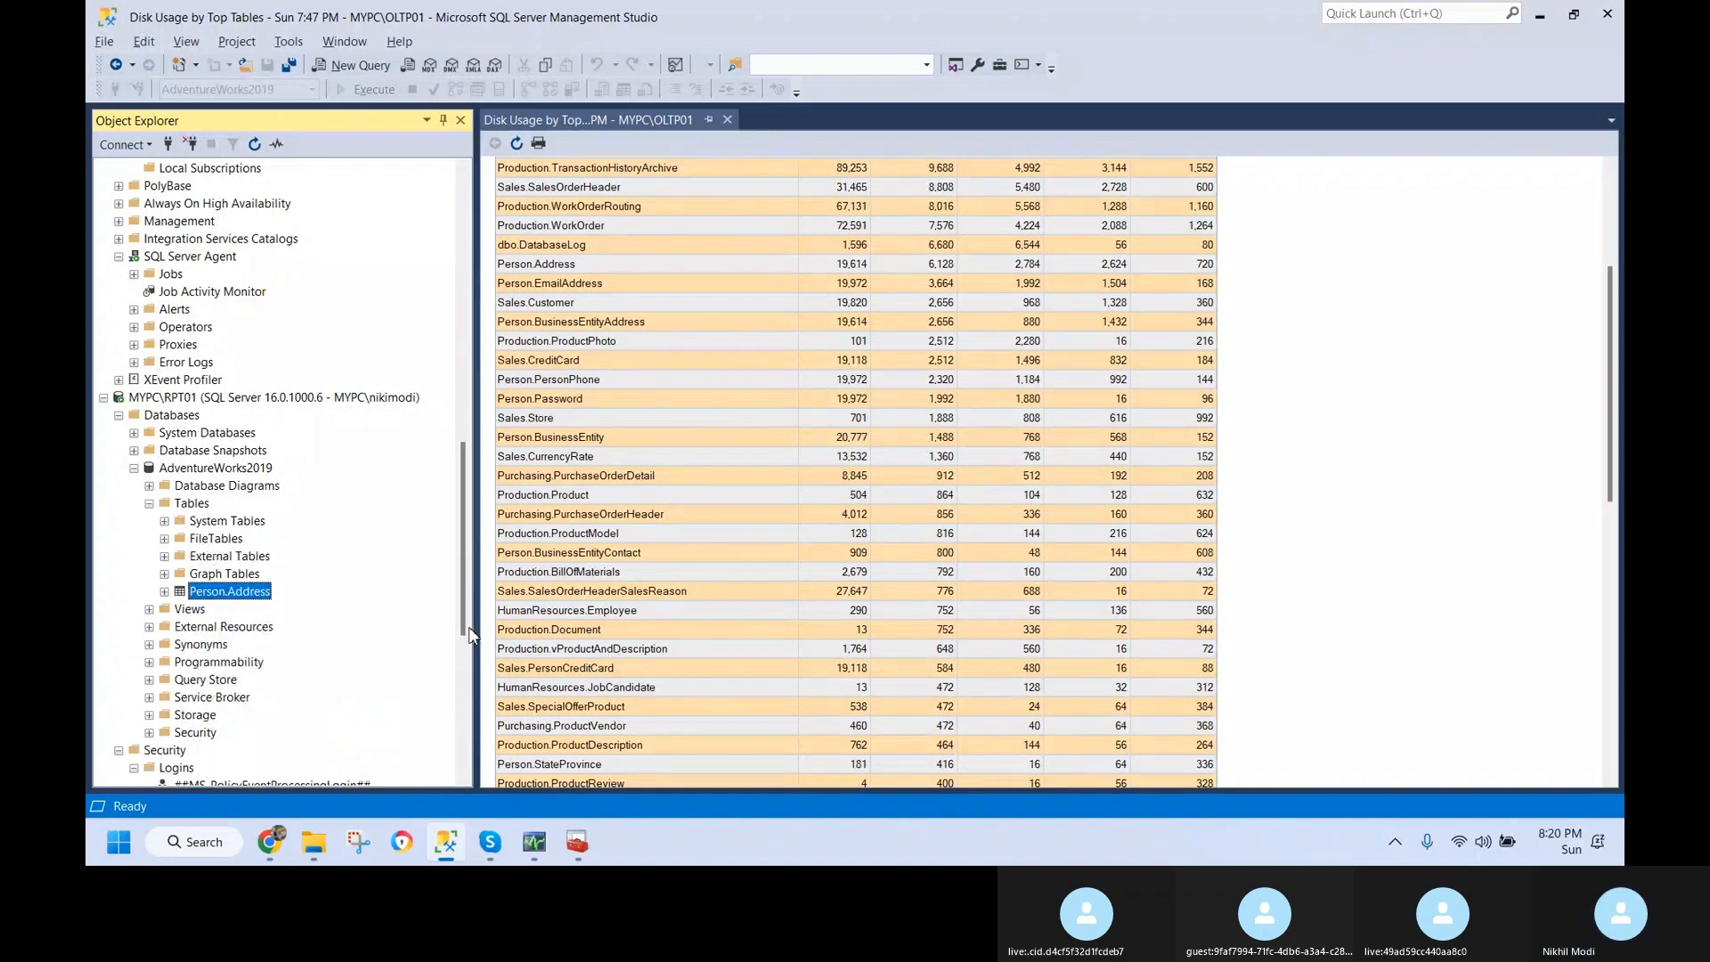
{"action": "scroll", "coordinate": [467, 638], "scroll_direction": "down", "scroll_amount": 2}
{"action": "scroll", "coordinate": [467, 639], "scroll_direction": "up", "scroll_amount": 3}
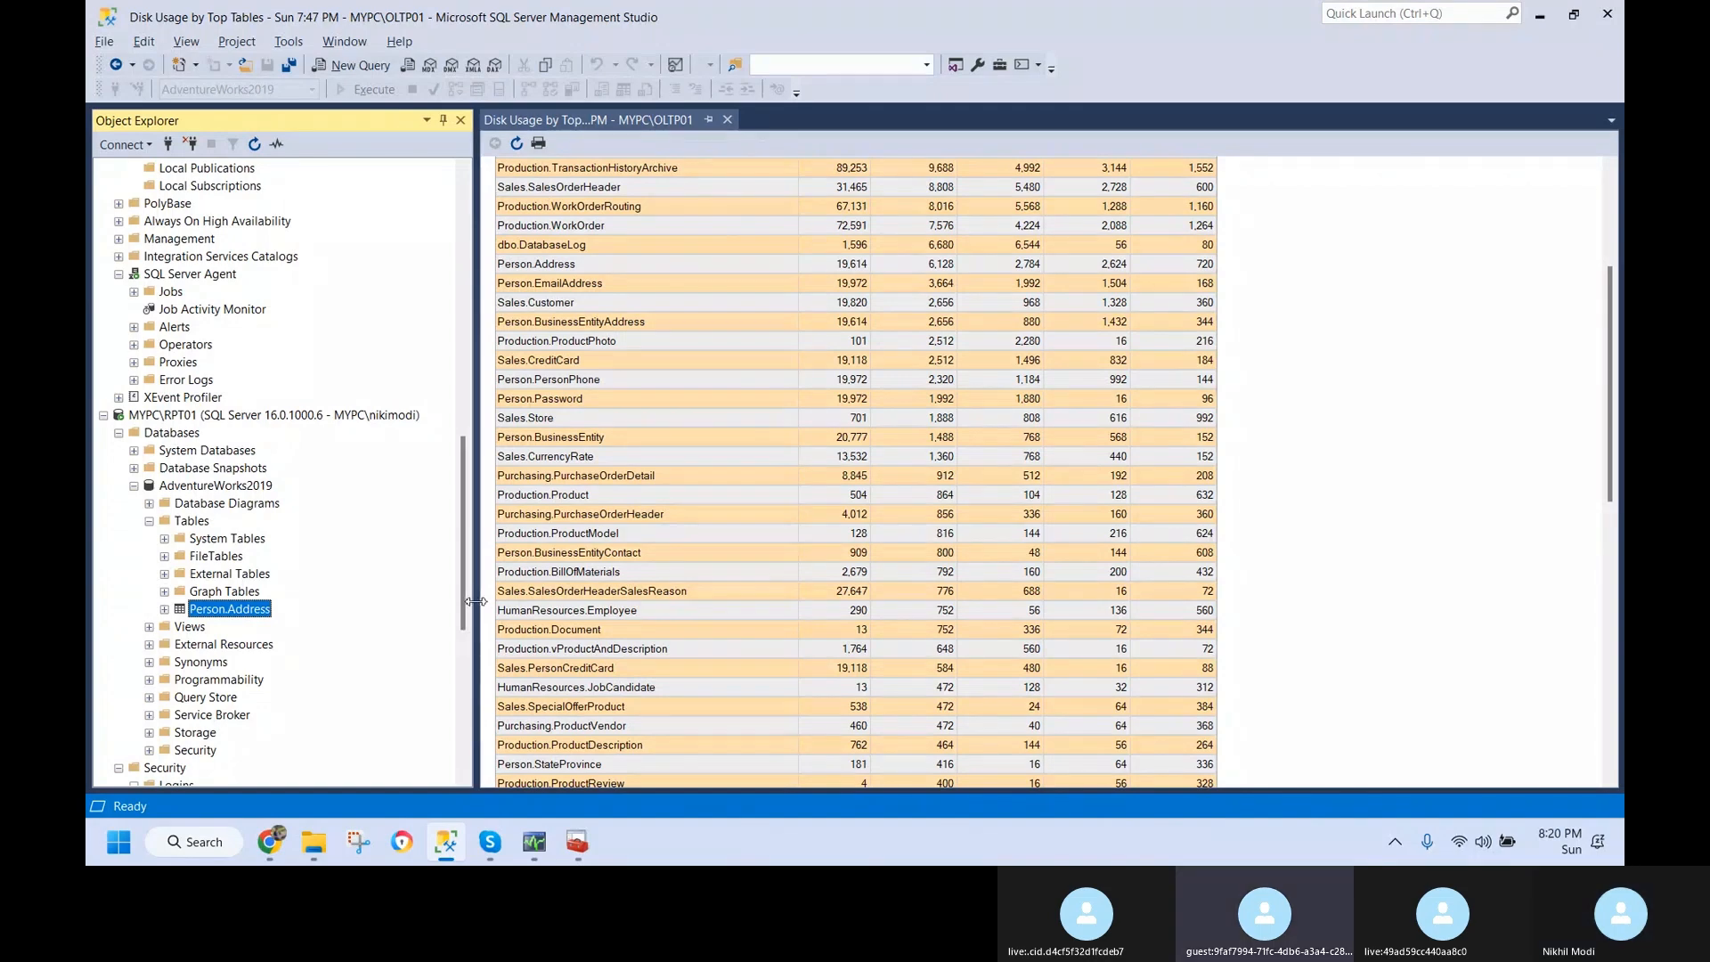
{"action": "left_click_drag", "start_coordinate": [480, 591], "coordinate": [469, 593]}
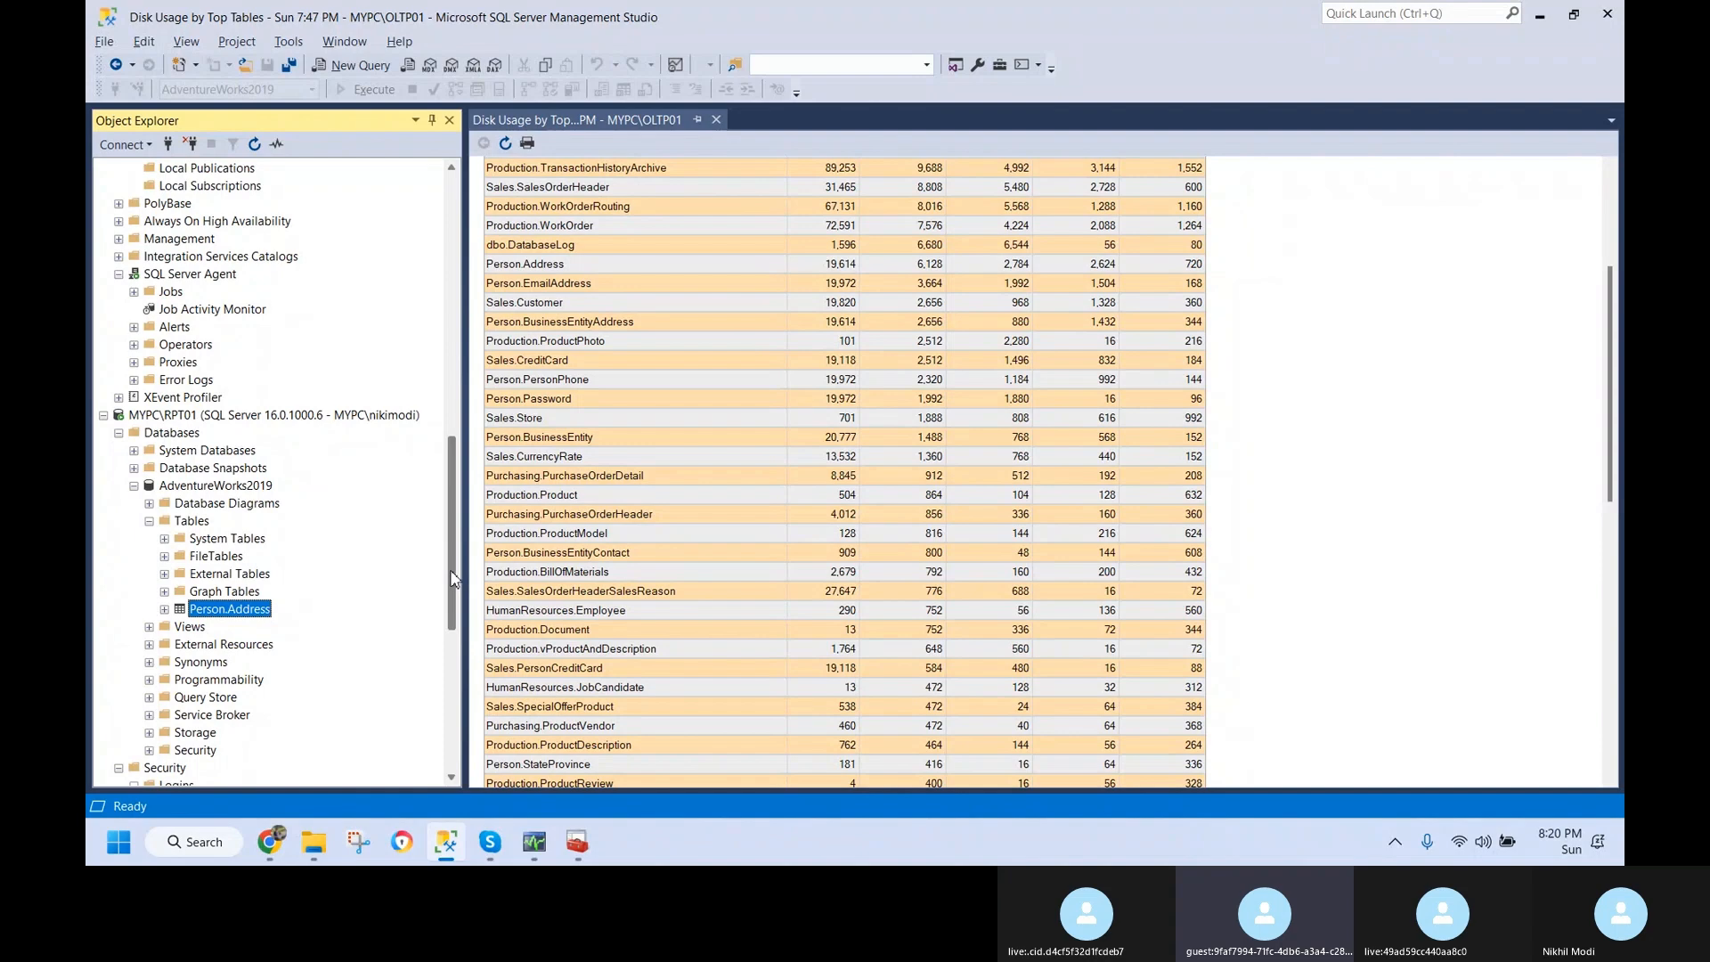
{"action": "left_click_drag", "start_coordinate": [453, 577], "coordinate": [456, 526]}
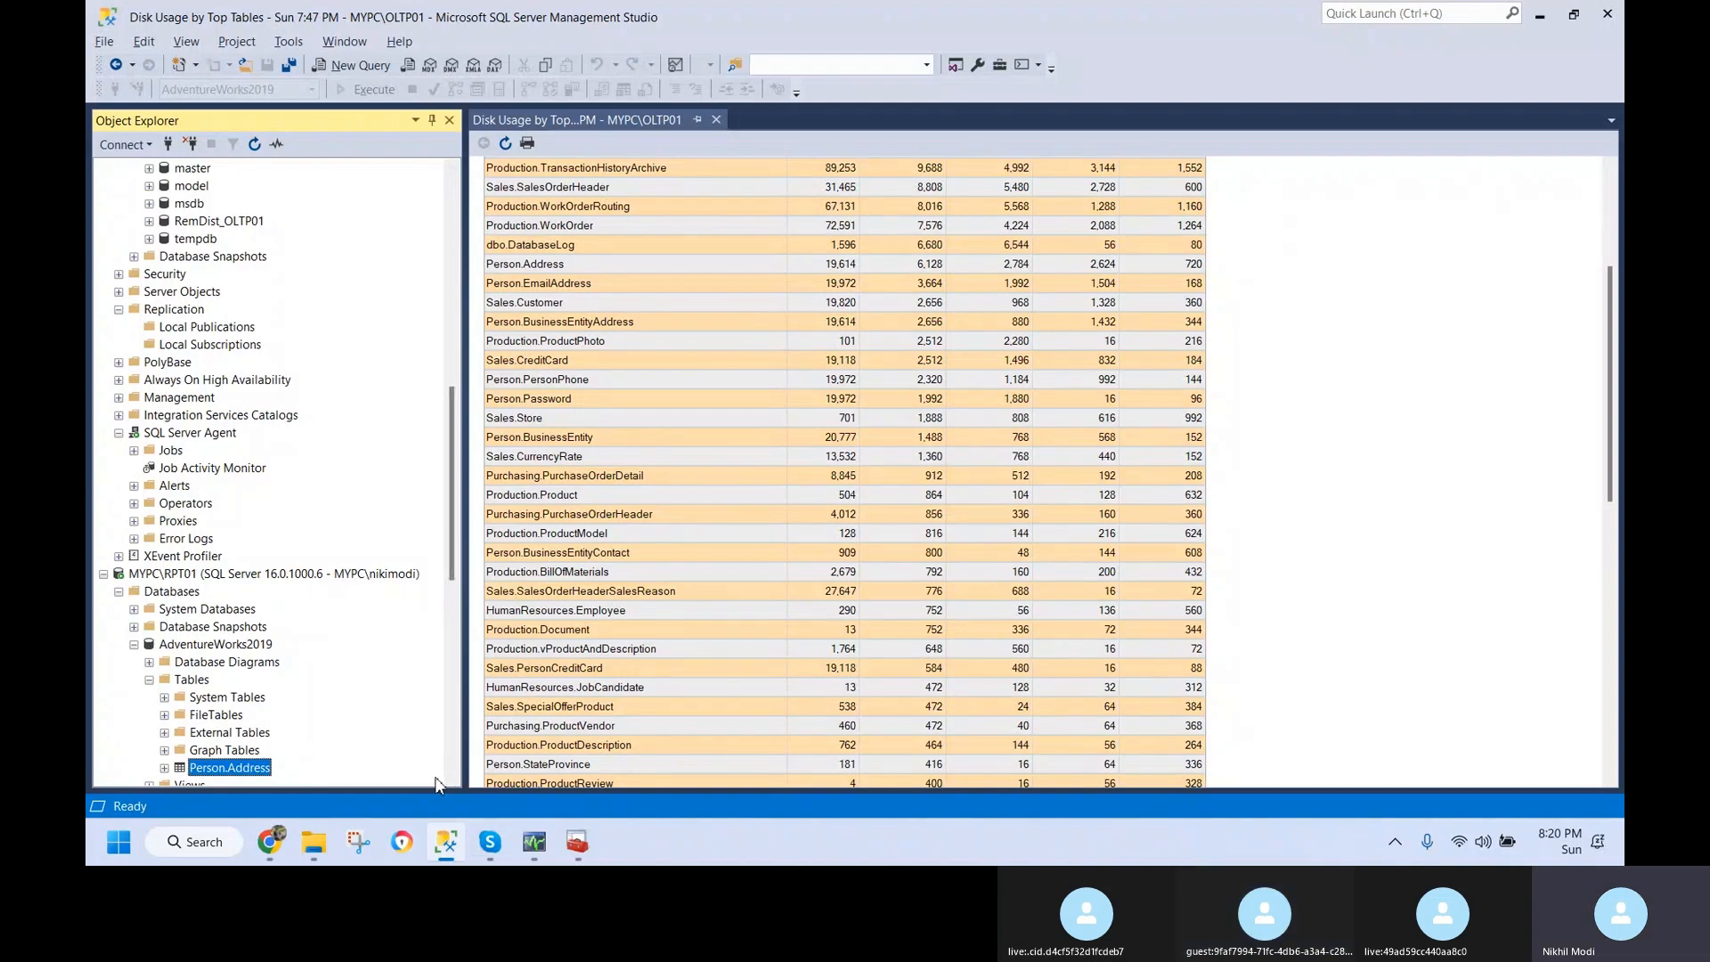
{"action": "left_click", "coordinate": [313, 851]}
{"action": "mouse_move", "coordinate": [326, 782]}
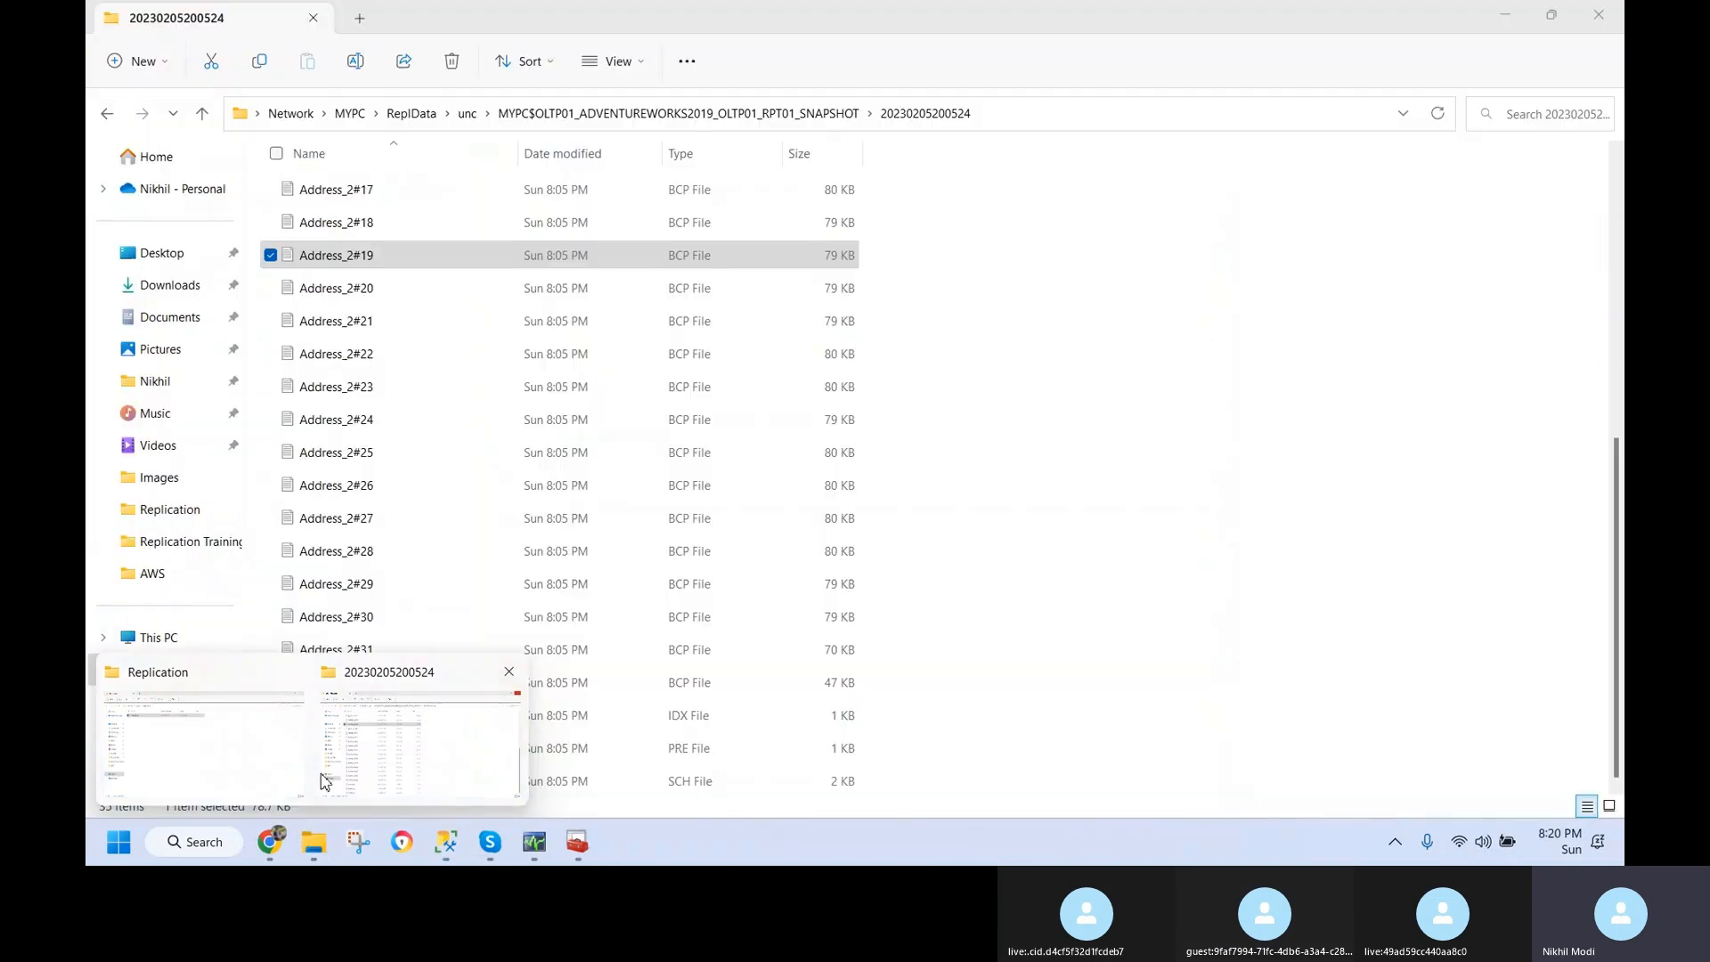
{"action": "left_click", "coordinate": [401, 783]}
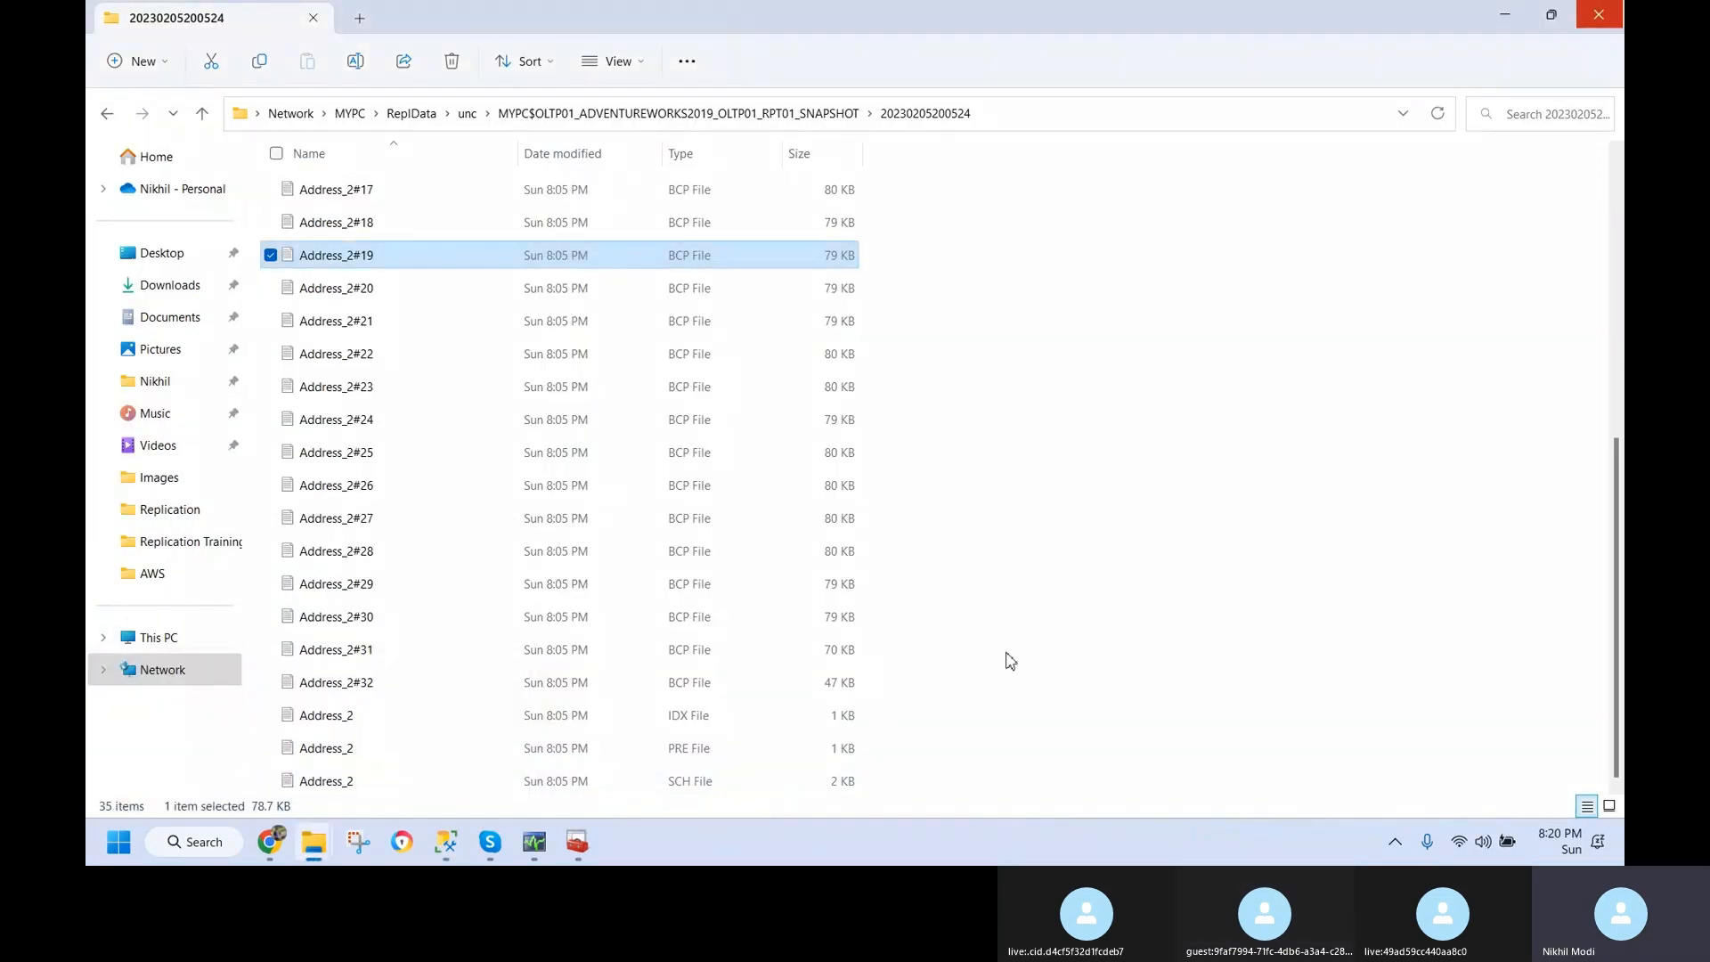
- Switch to SQL Server Management Studio and check the MYPC\DIST01 logins for distributor_admin, comparing them with the MYPC\OLTP01 server
{"action": "left_click", "coordinate": [446, 842]}
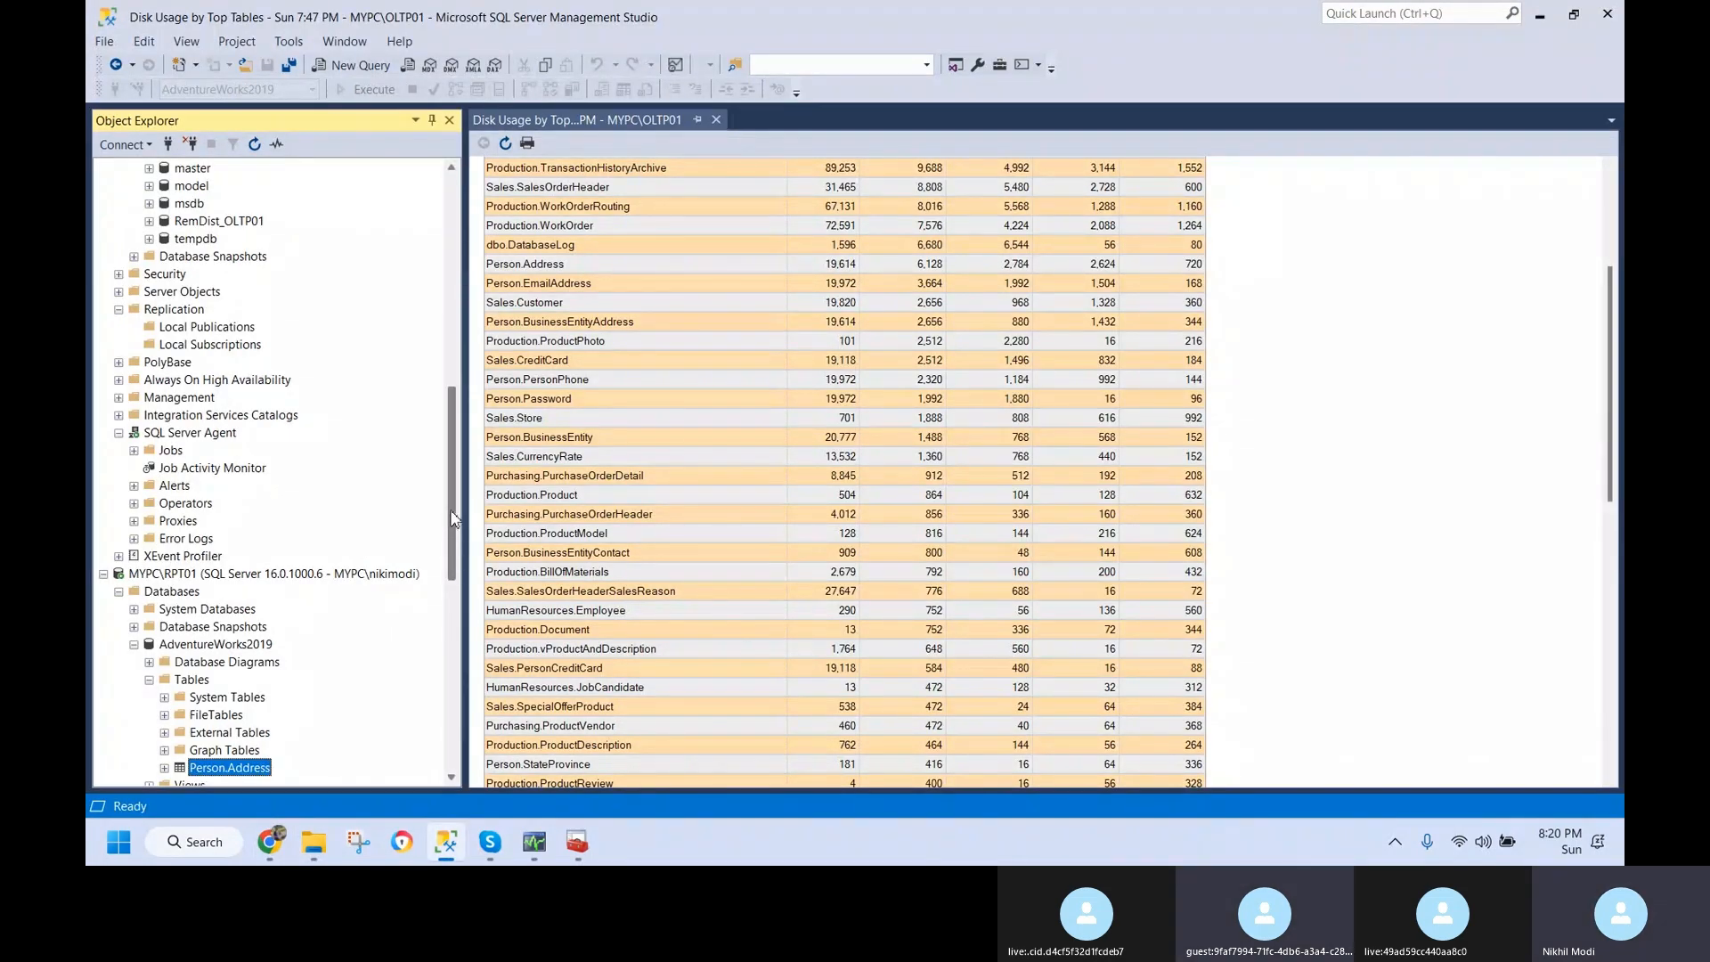
{"action": "left_click_drag", "start_coordinate": [452, 518], "coordinate": [462, 558]}
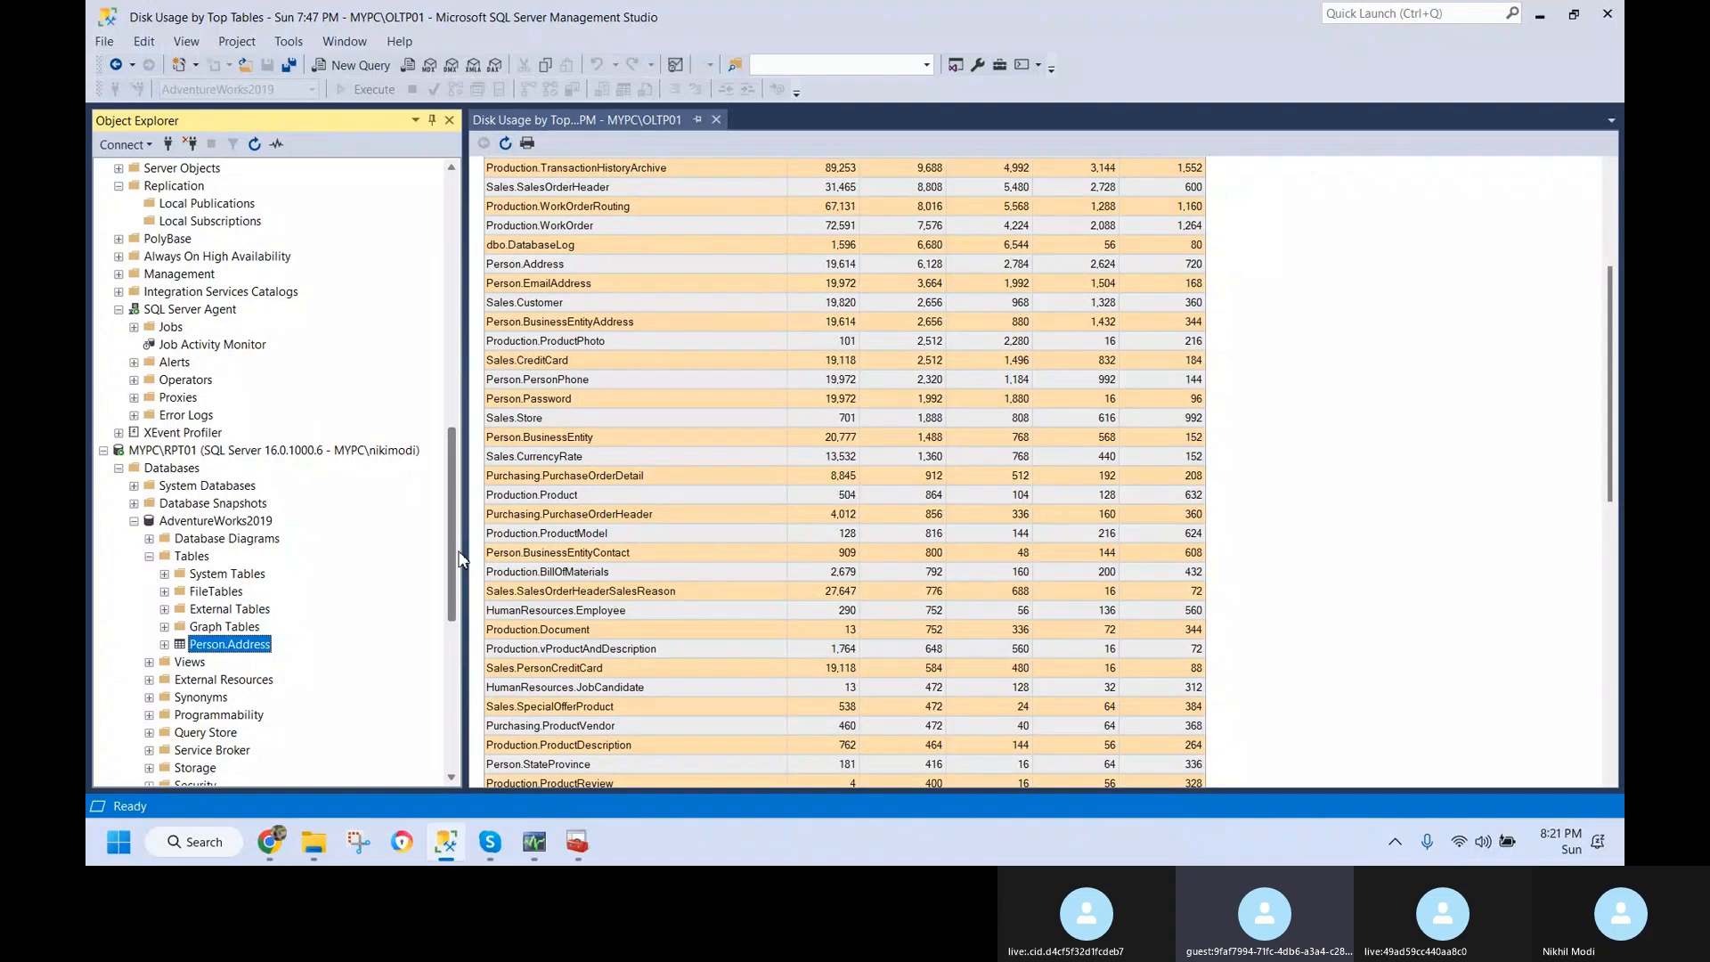
{"action": "left_click_drag", "start_coordinate": [462, 558], "coordinate": [455, 304]}
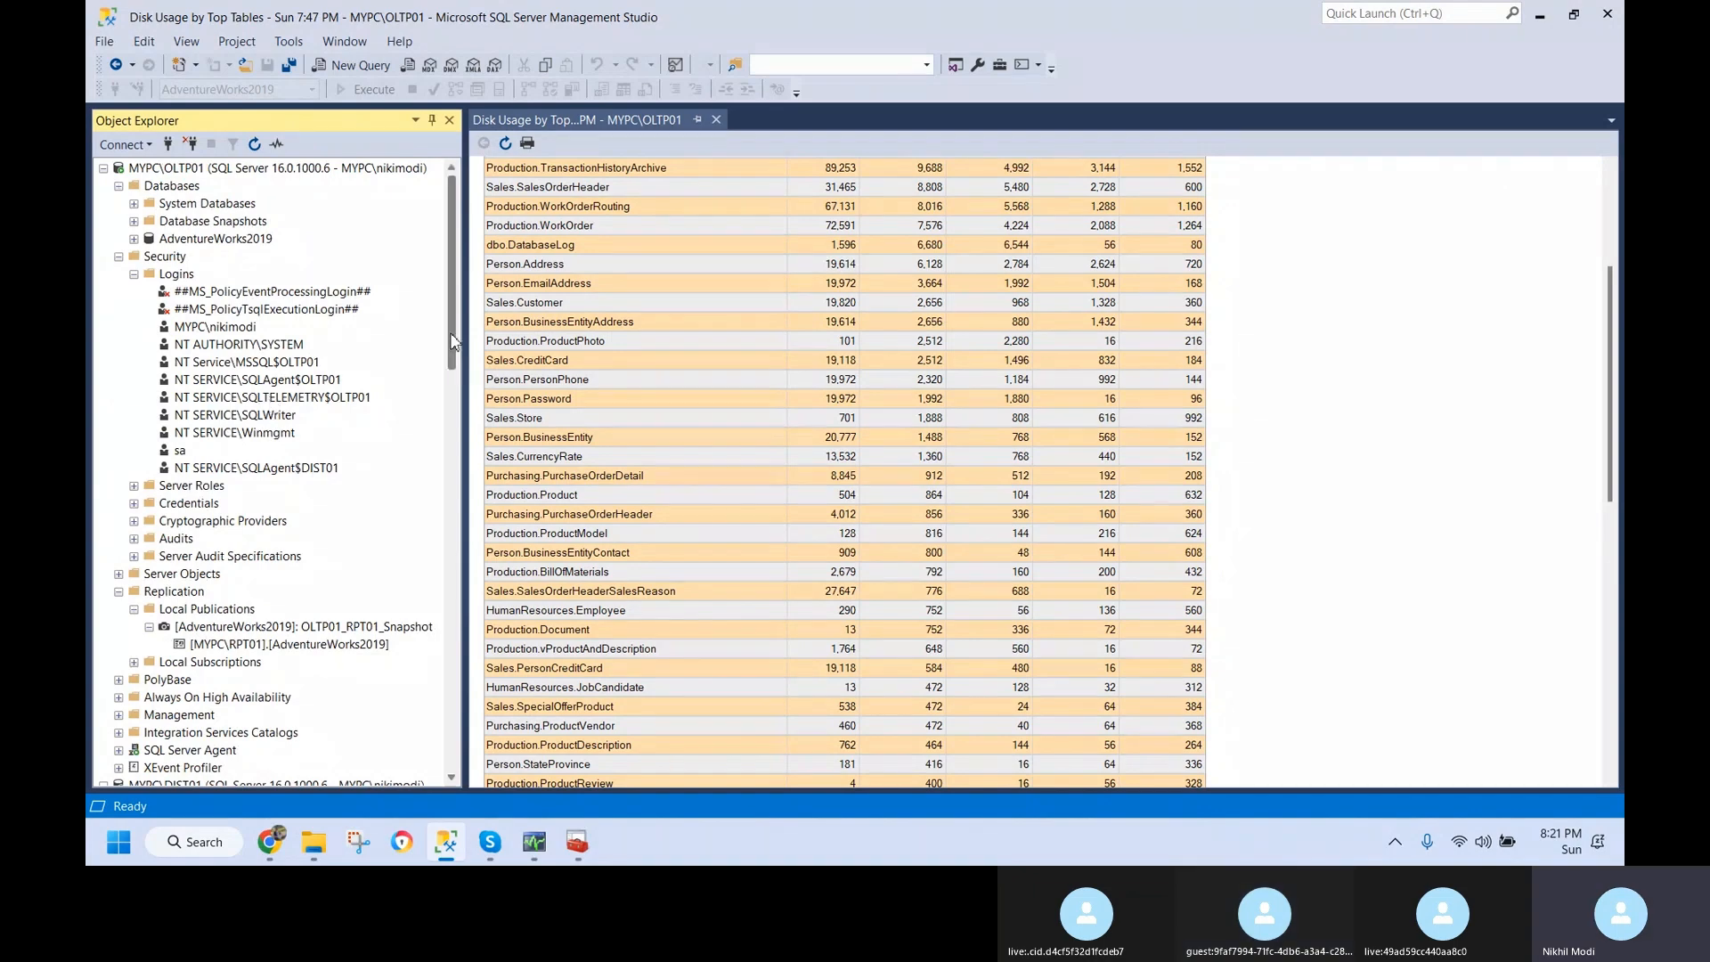
{"action": "left_click_drag", "start_coordinate": [453, 331], "coordinate": [461, 522]}
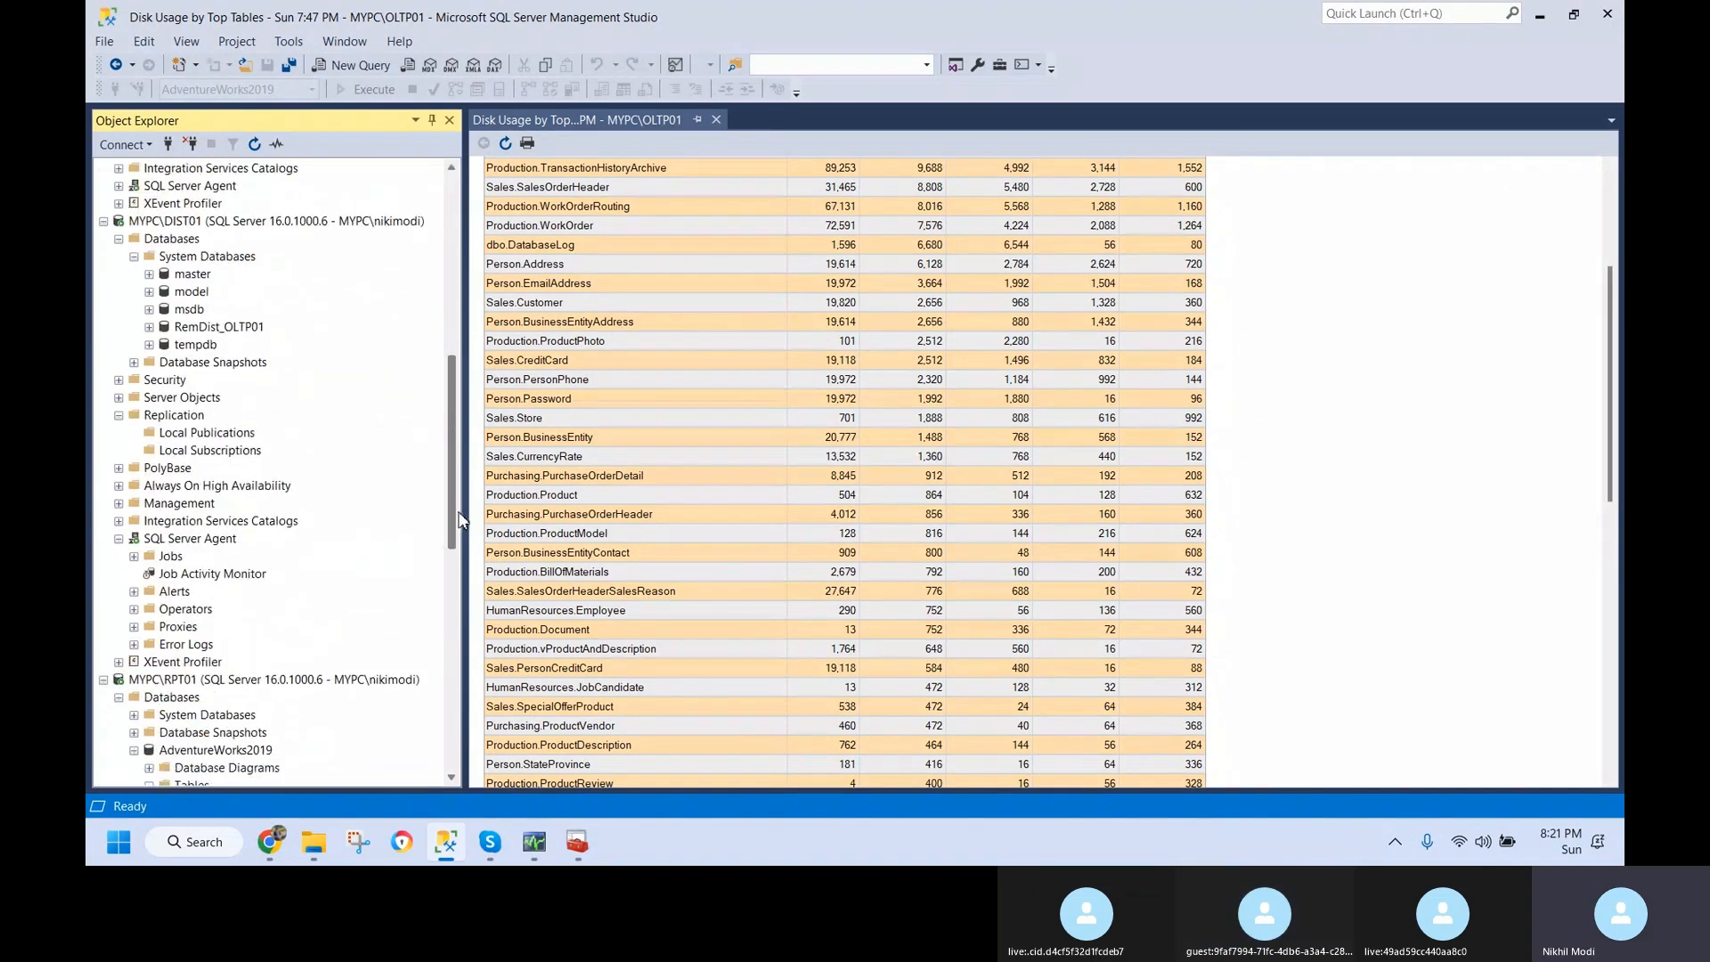
{"action": "left_click", "coordinate": [119, 380]}
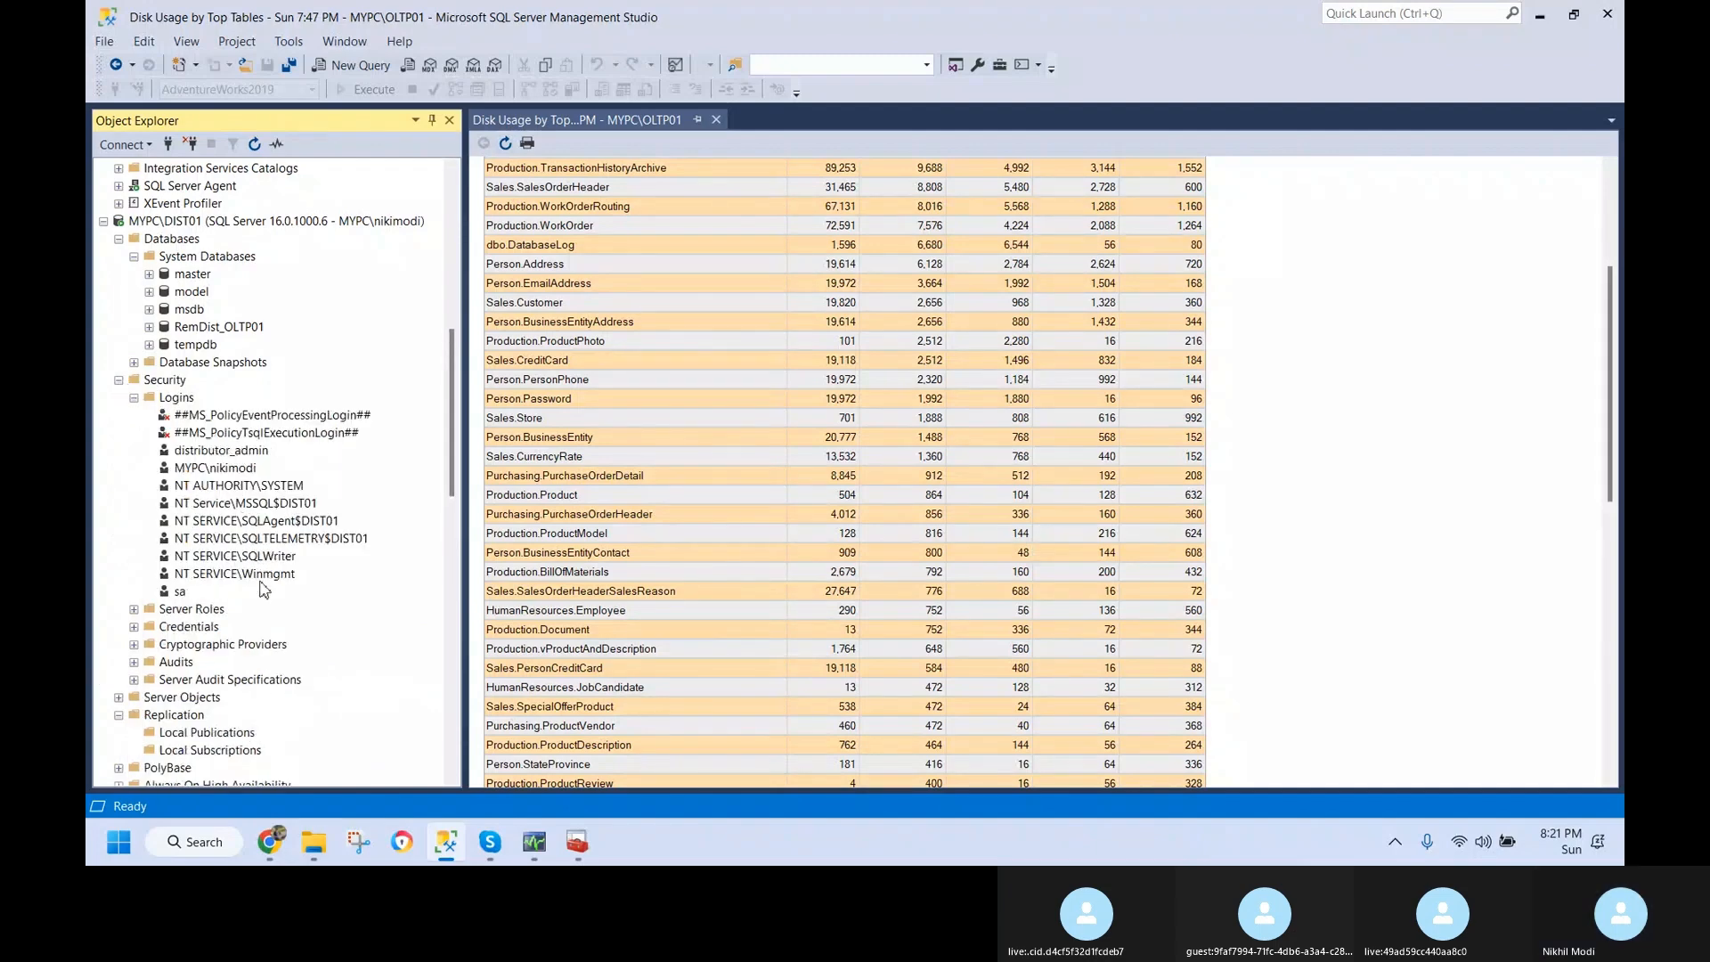
{"action": "left_click", "coordinate": [234, 456]}
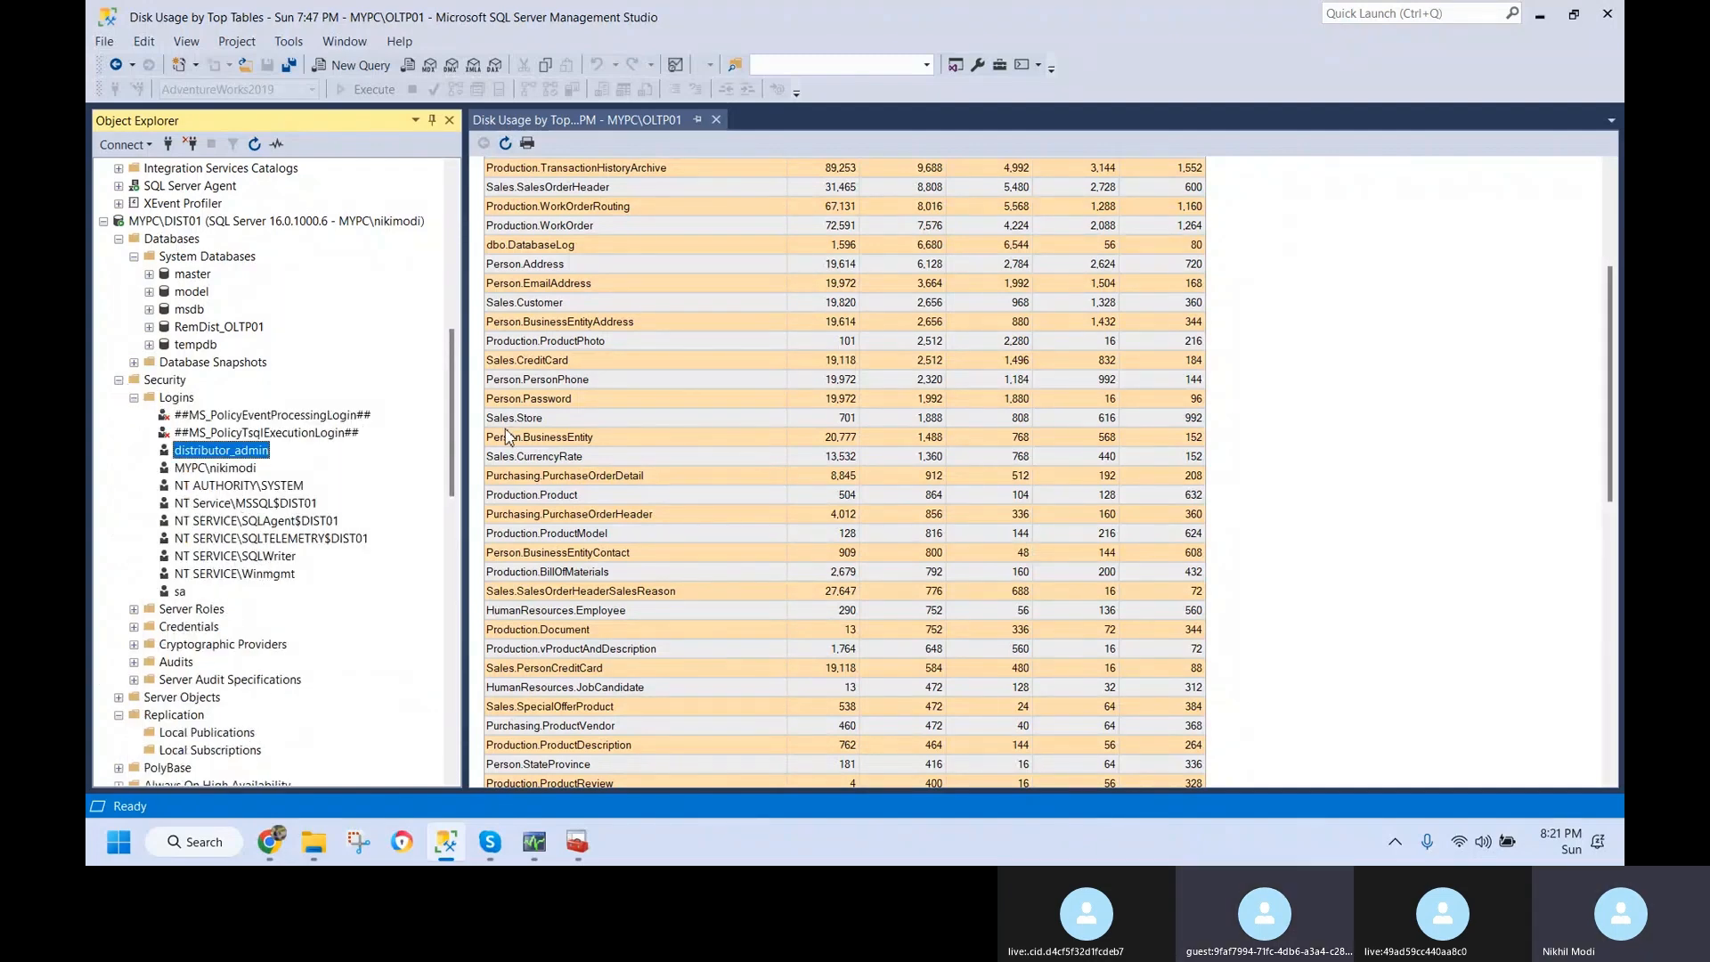
{"action": "scroll", "coordinate": [452, 429], "scroll_direction": "up", "scroll_amount": 2}
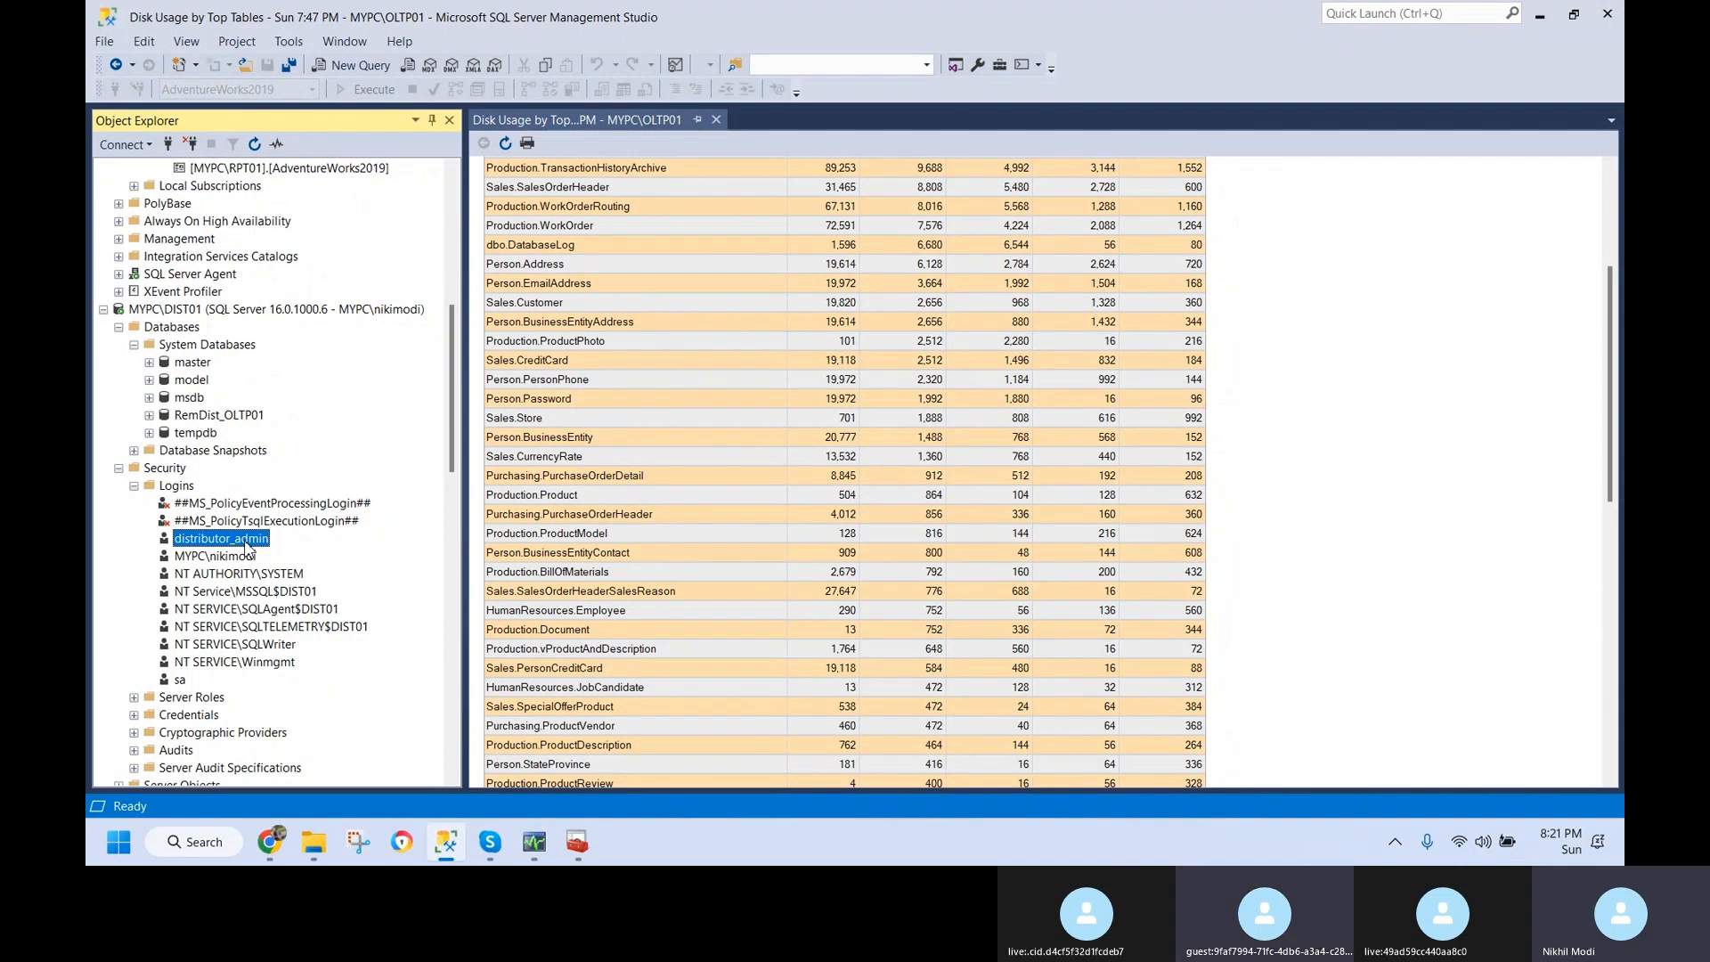
{"action": "scroll", "coordinate": [230, 177], "scroll_direction": "up", "scroll_amount": 9}
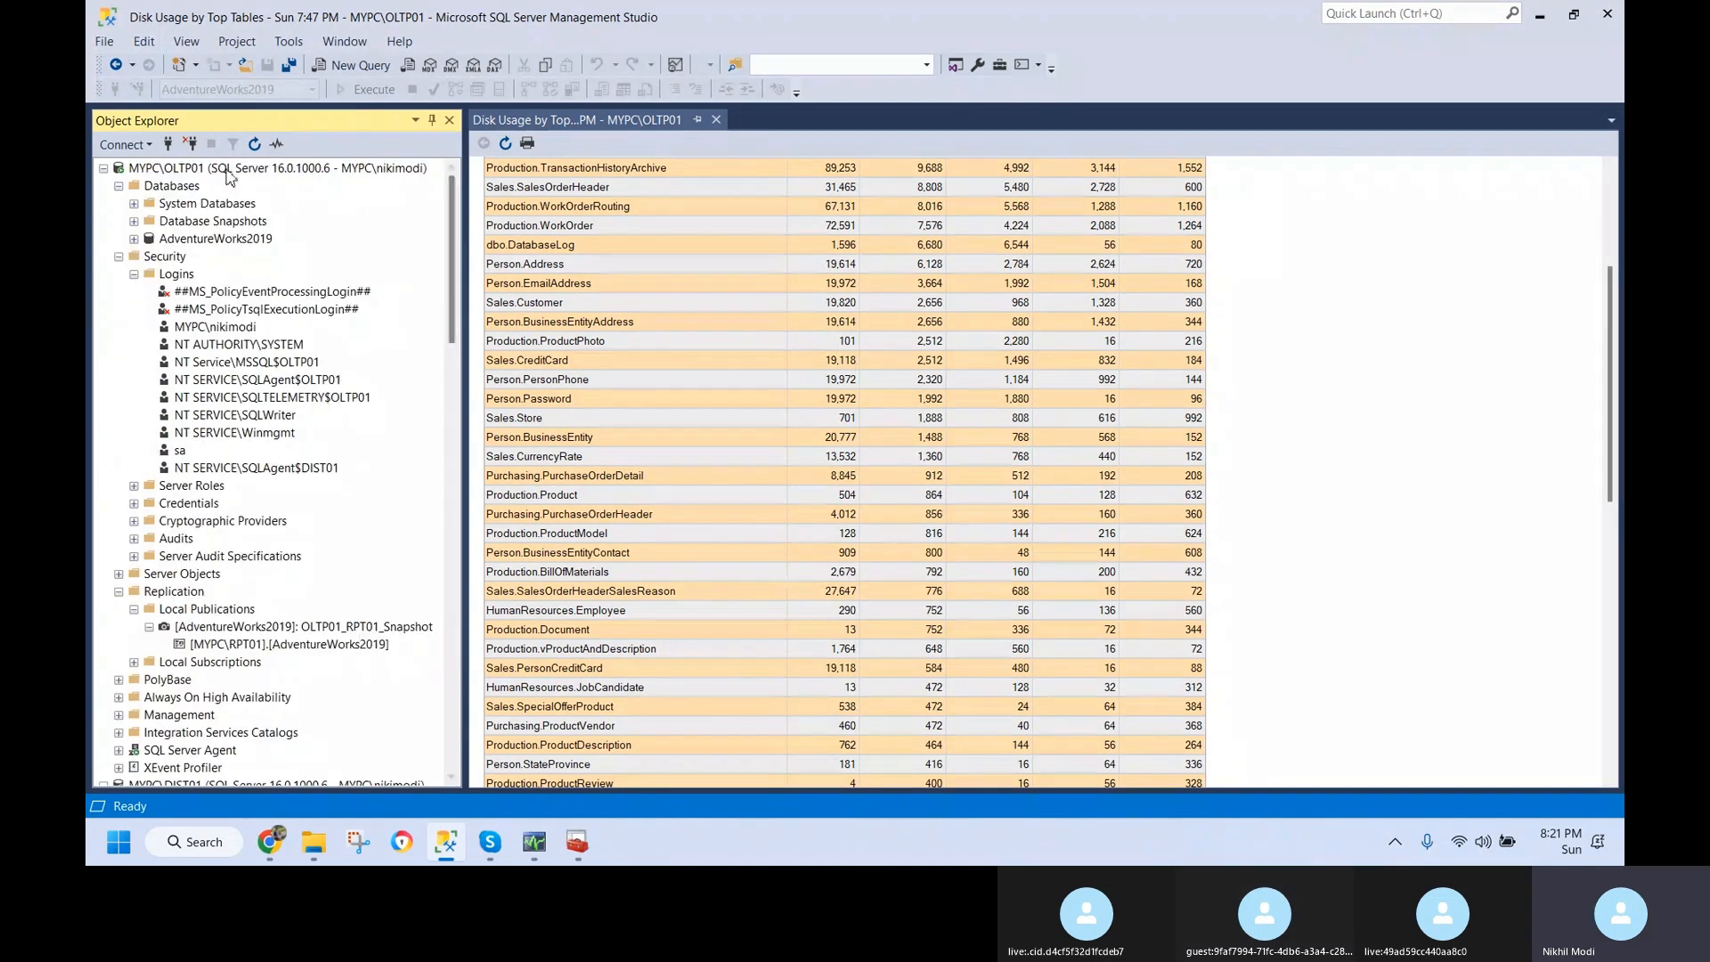
{"action": "scroll", "coordinate": [230, 177], "scroll_direction": "down", "scroll_amount": 9}
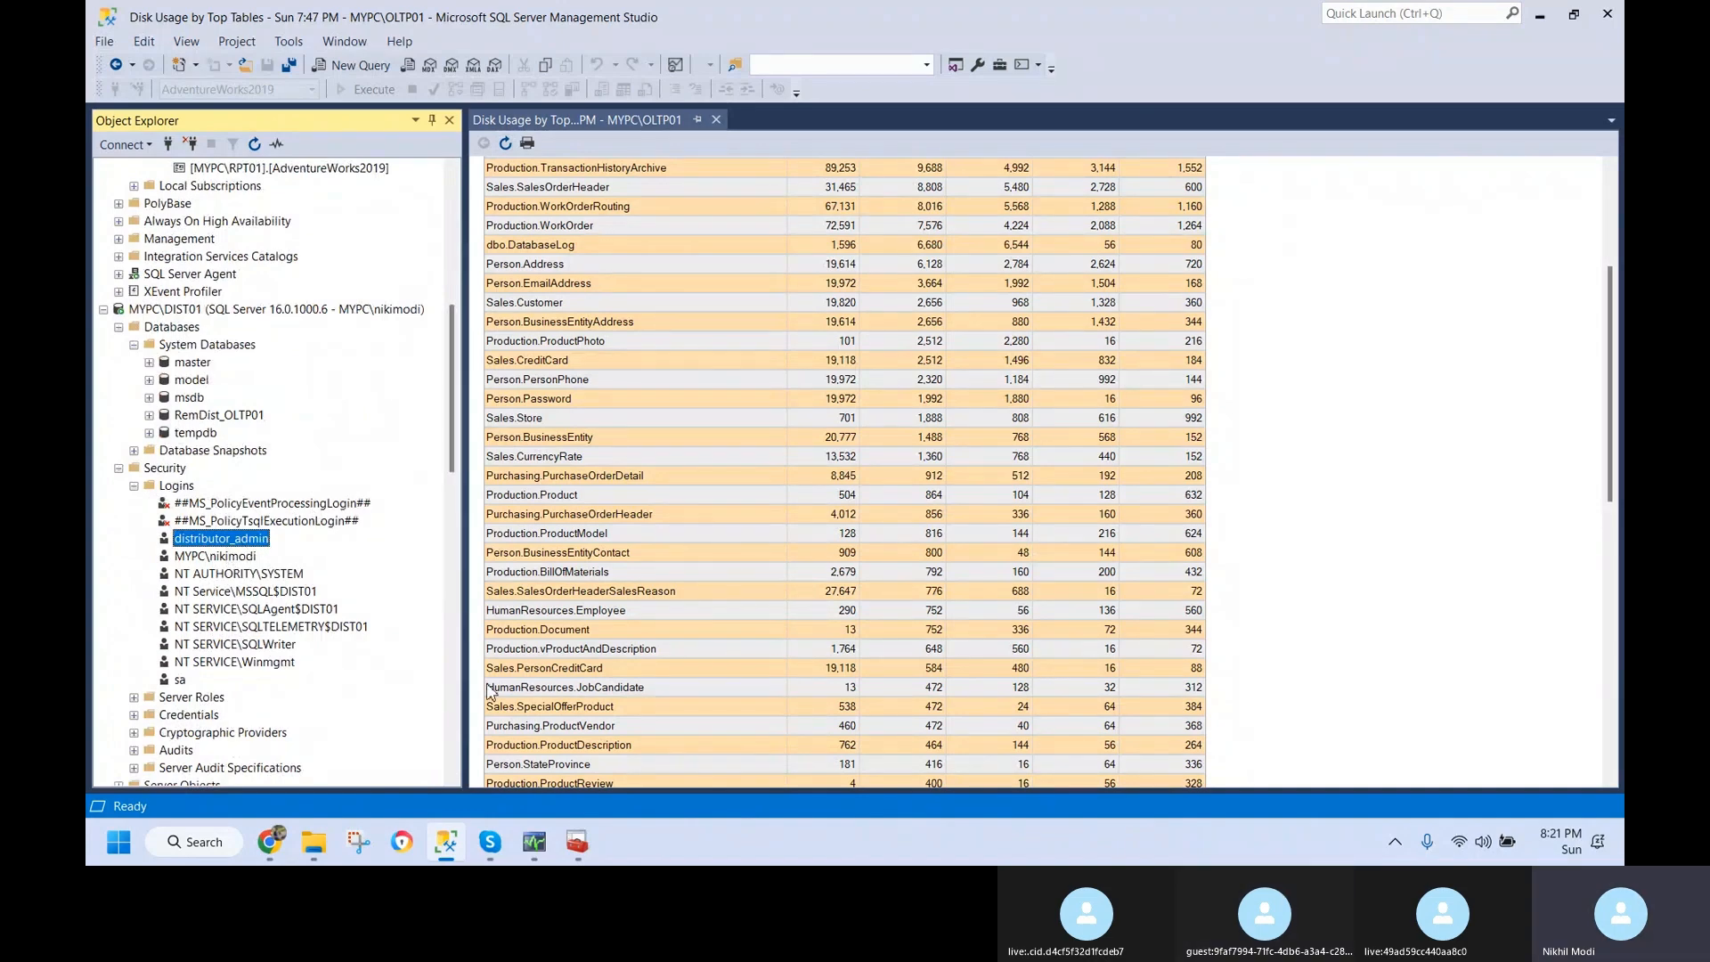
- Switch to the MYPC\RPT01 subscription window in Replication Monitor and examine the running session's bulk copy actions for table Address
{"action": "mouse_move", "coordinate": [538, 846]}
{"action": "left_click", "coordinate": [545, 842]}
{"action": "left_click", "coordinate": [684, 750]}
{"action": "left_click", "coordinate": [324, 456]}
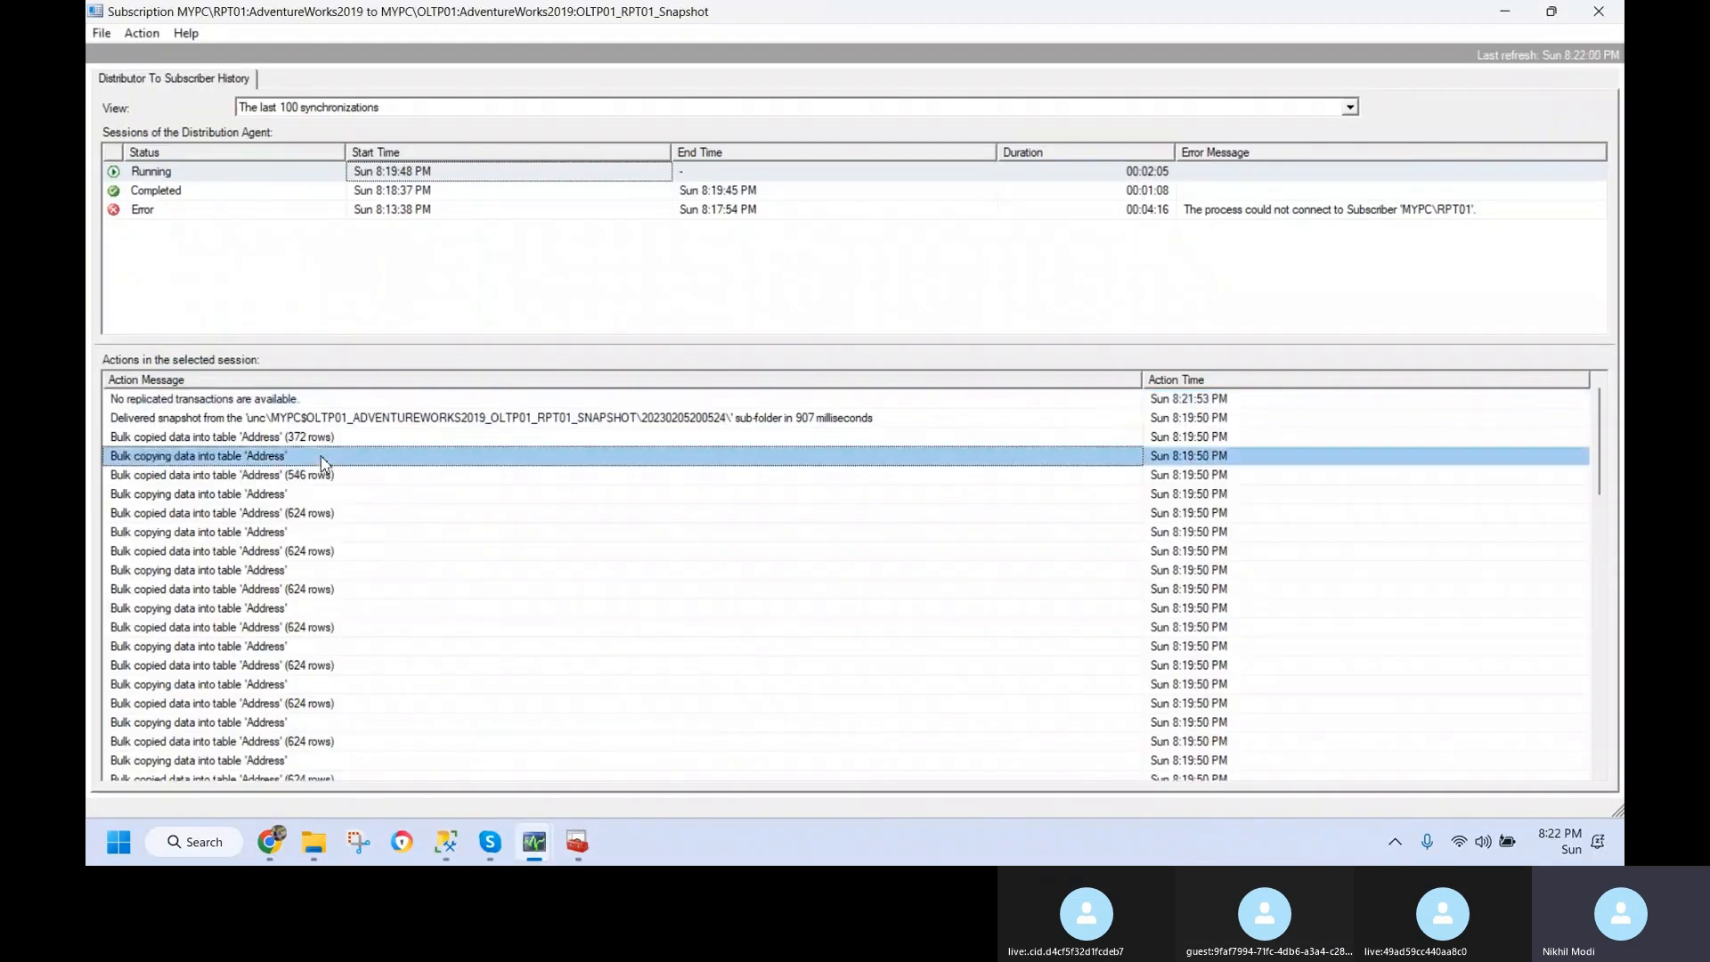
{"action": "left_click", "coordinate": [325, 570]}
{"action": "left_click", "coordinate": [318, 651]}
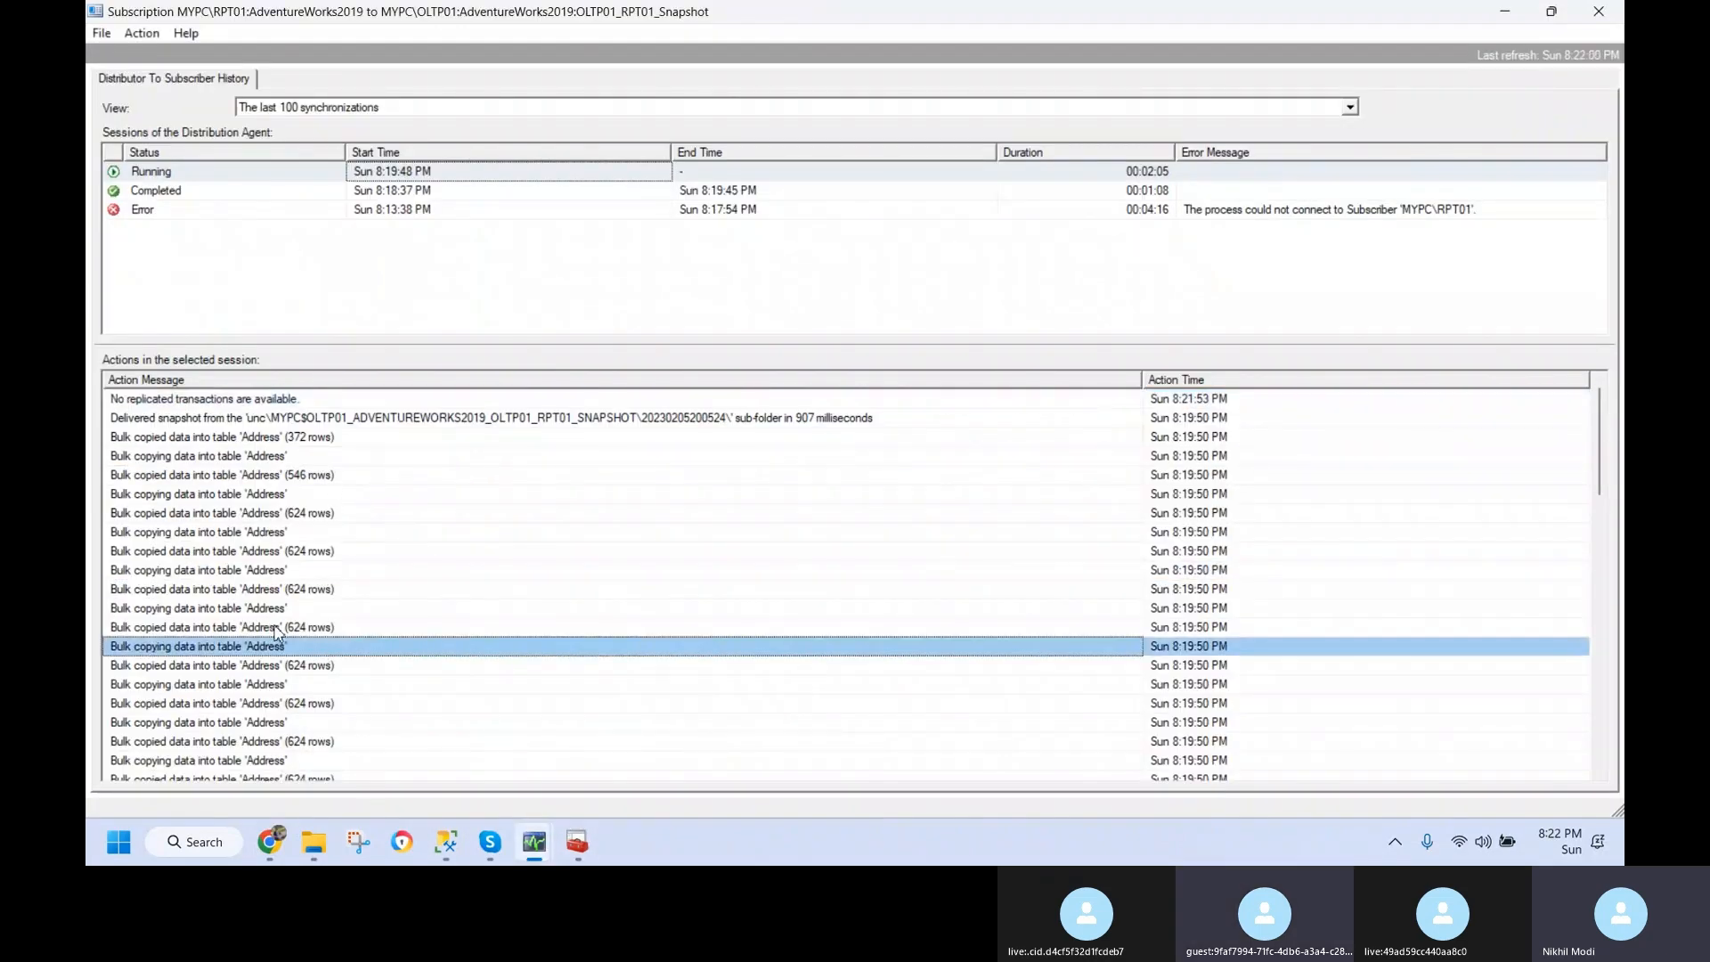
{"action": "scroll", "coordinate": [281, 635], "scroll_direction": "down", "scroll_amount": 5}
{"action": "scroll", "coordinate": [281, 635], "scroll_direction": "down", "scroll_amount": 2}
{"action": "left_click", "coordinate": [297, 478]}
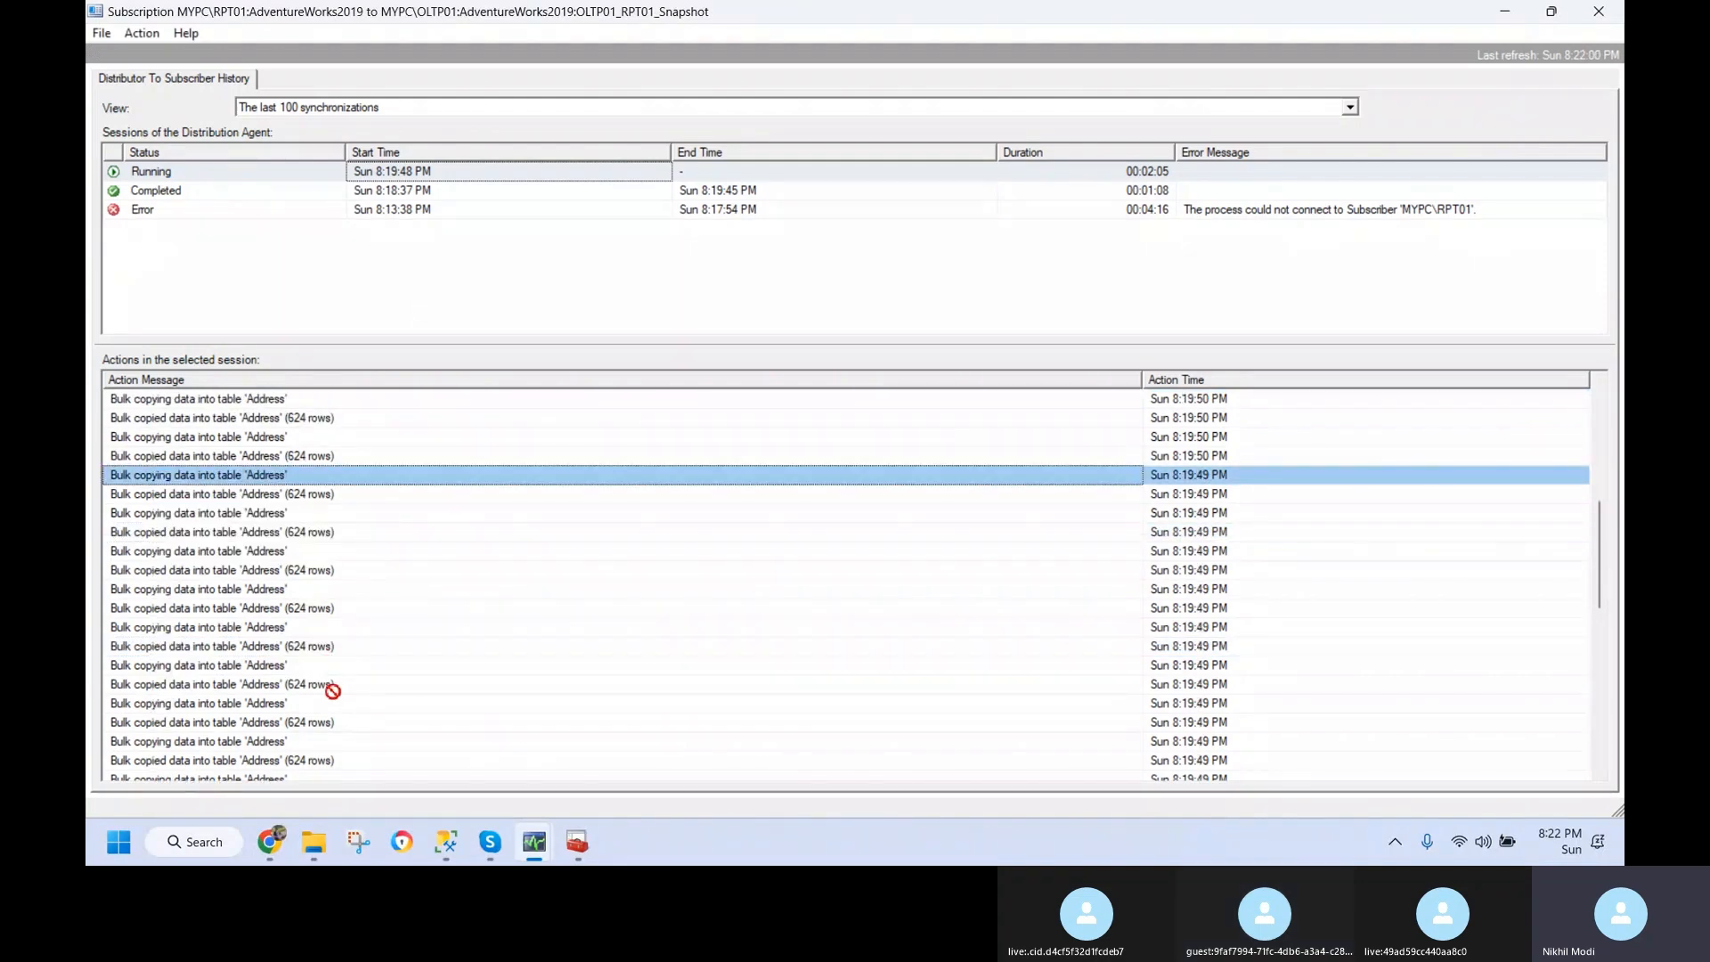
{"action": "left_click", "coordinate": [299, 724]}
- Return to SQL Server Management Studio and examine the RemDist_OLTP01 database and the distributor_admin login on MYPC\DIST01
{"action": "key", "text": "alt+Tab"}
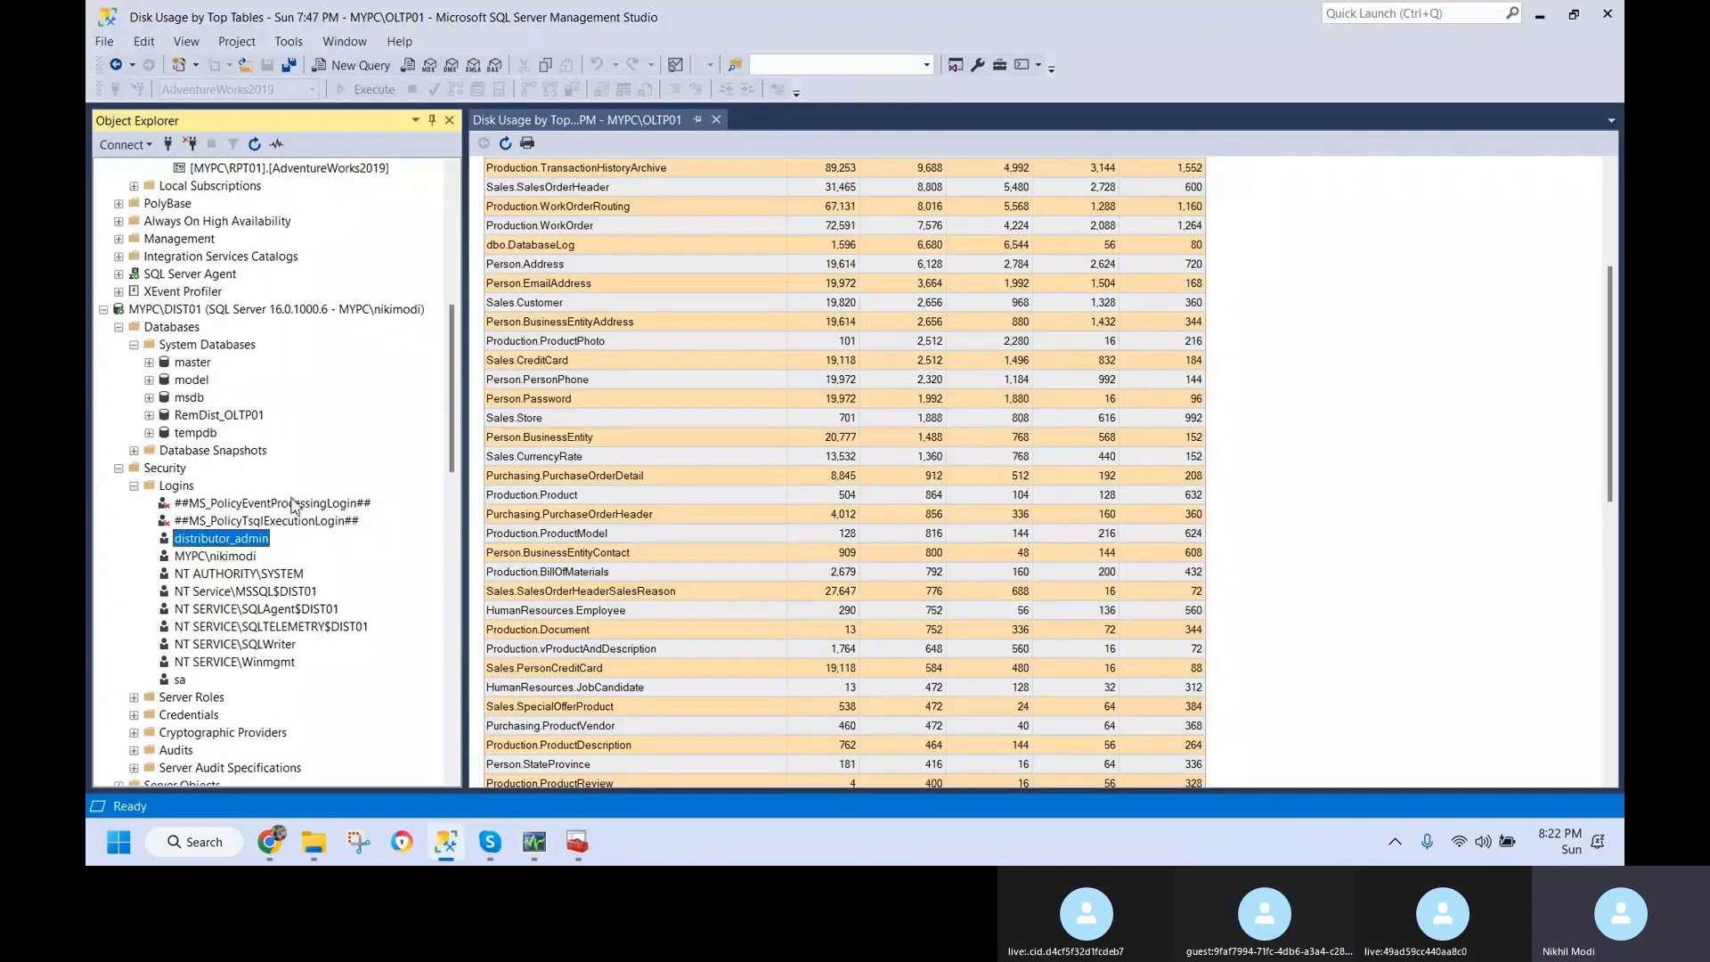
{"action": "left_click", "coordinate": [204, 416]}
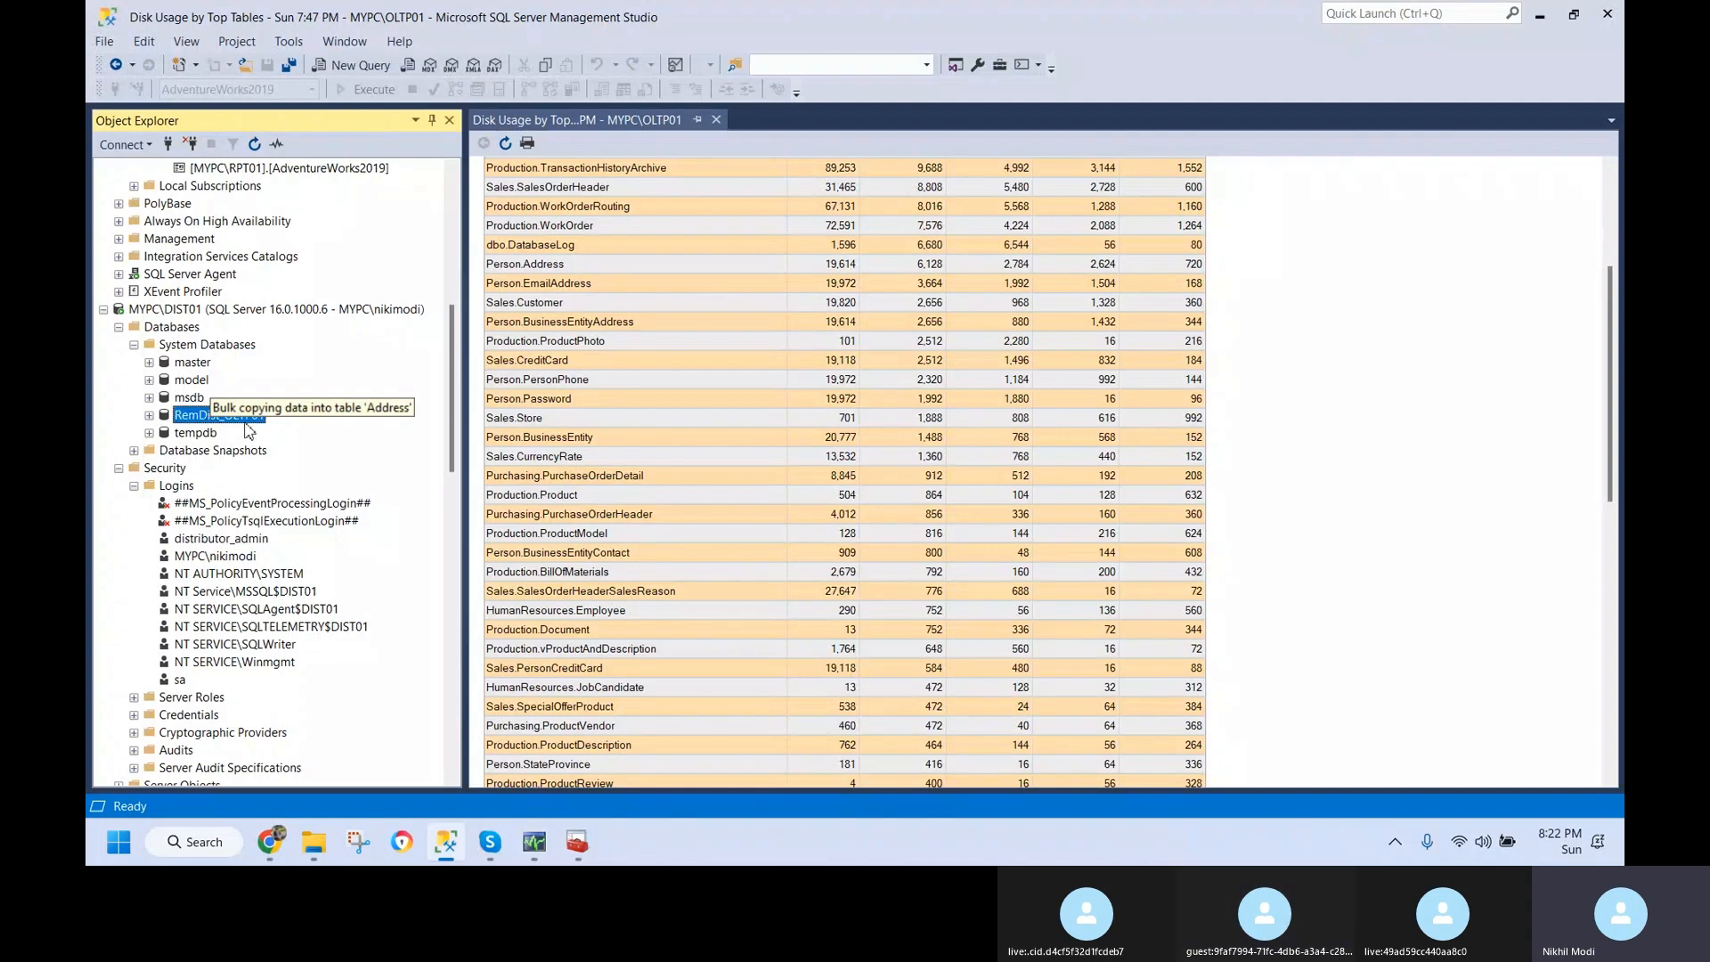
{"action": "scroll", "coordinate": [454, 388], "scroll_direction": "up", "scroll_amount": 1}
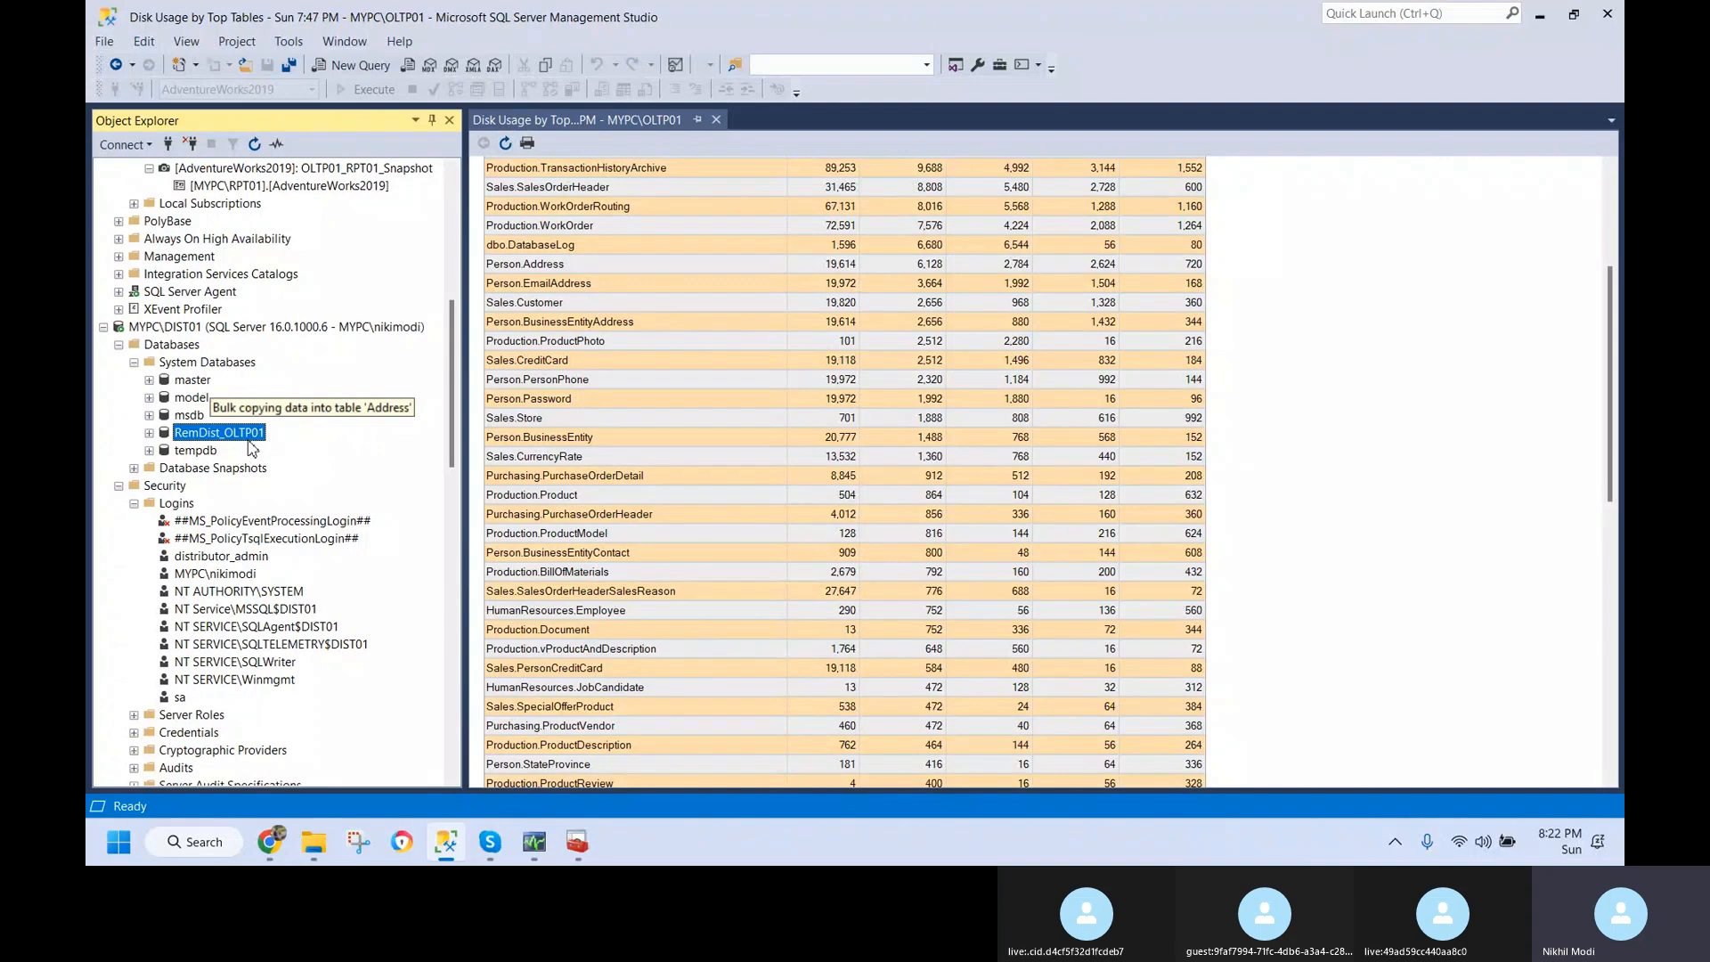
{"action": "left_click", "coordinate": [237, 560]}
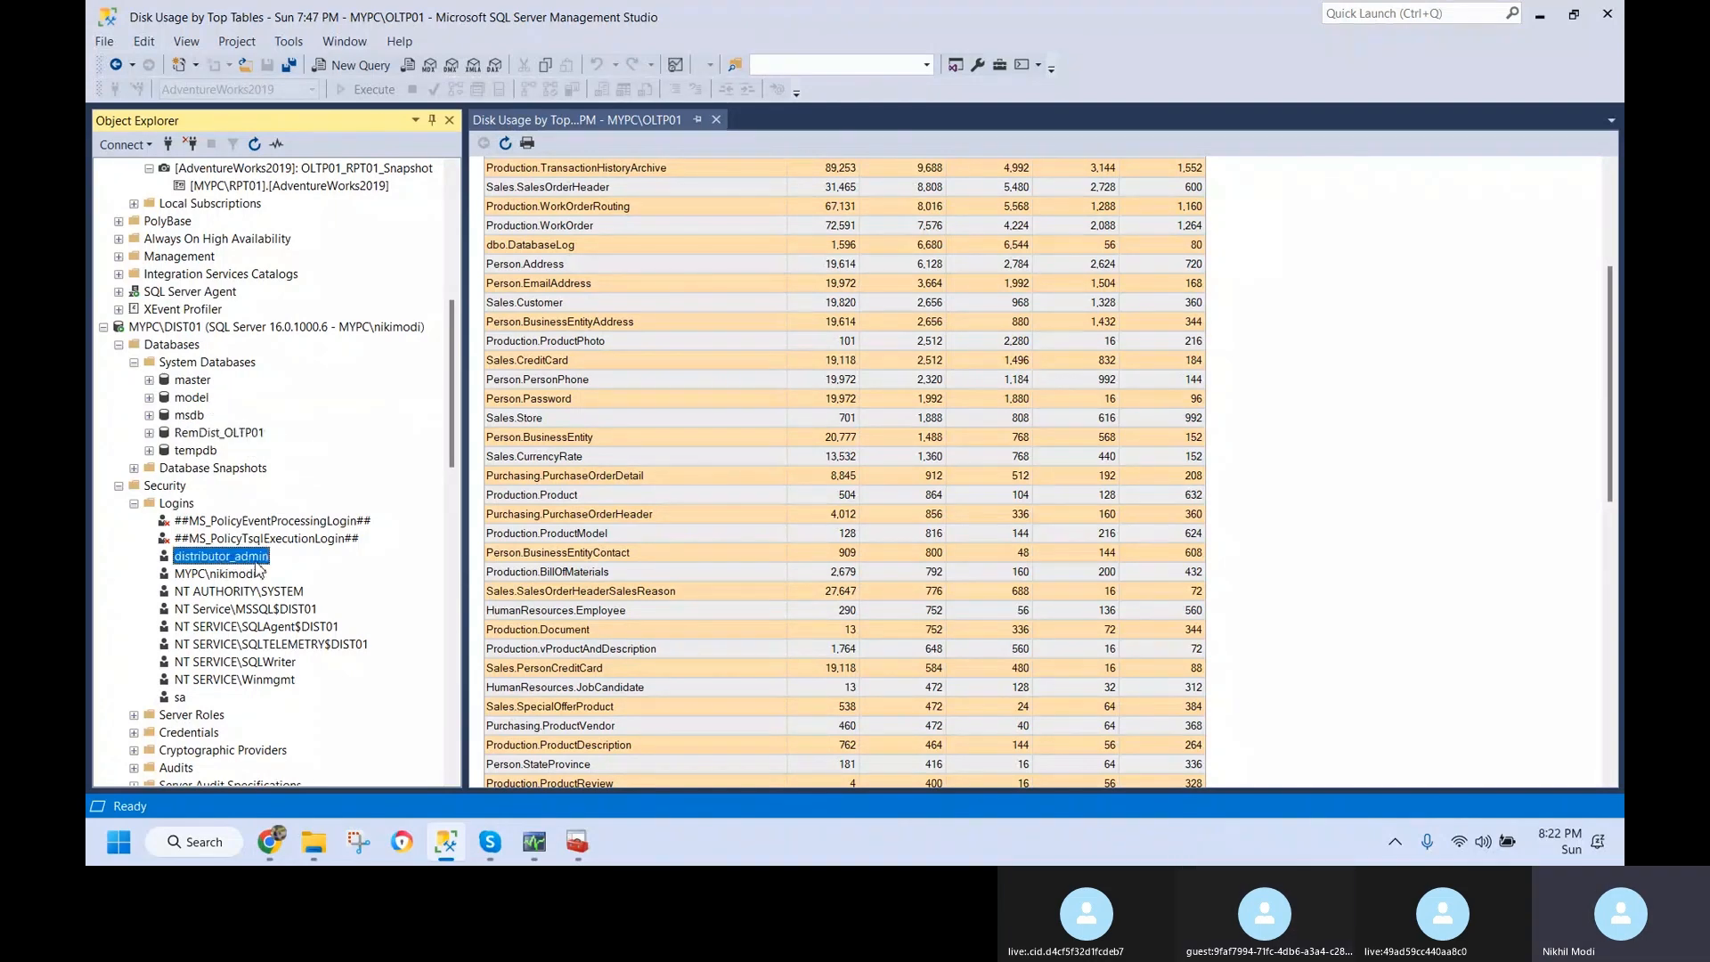
{"action": "left_click", "coordinate": [228, 436]}
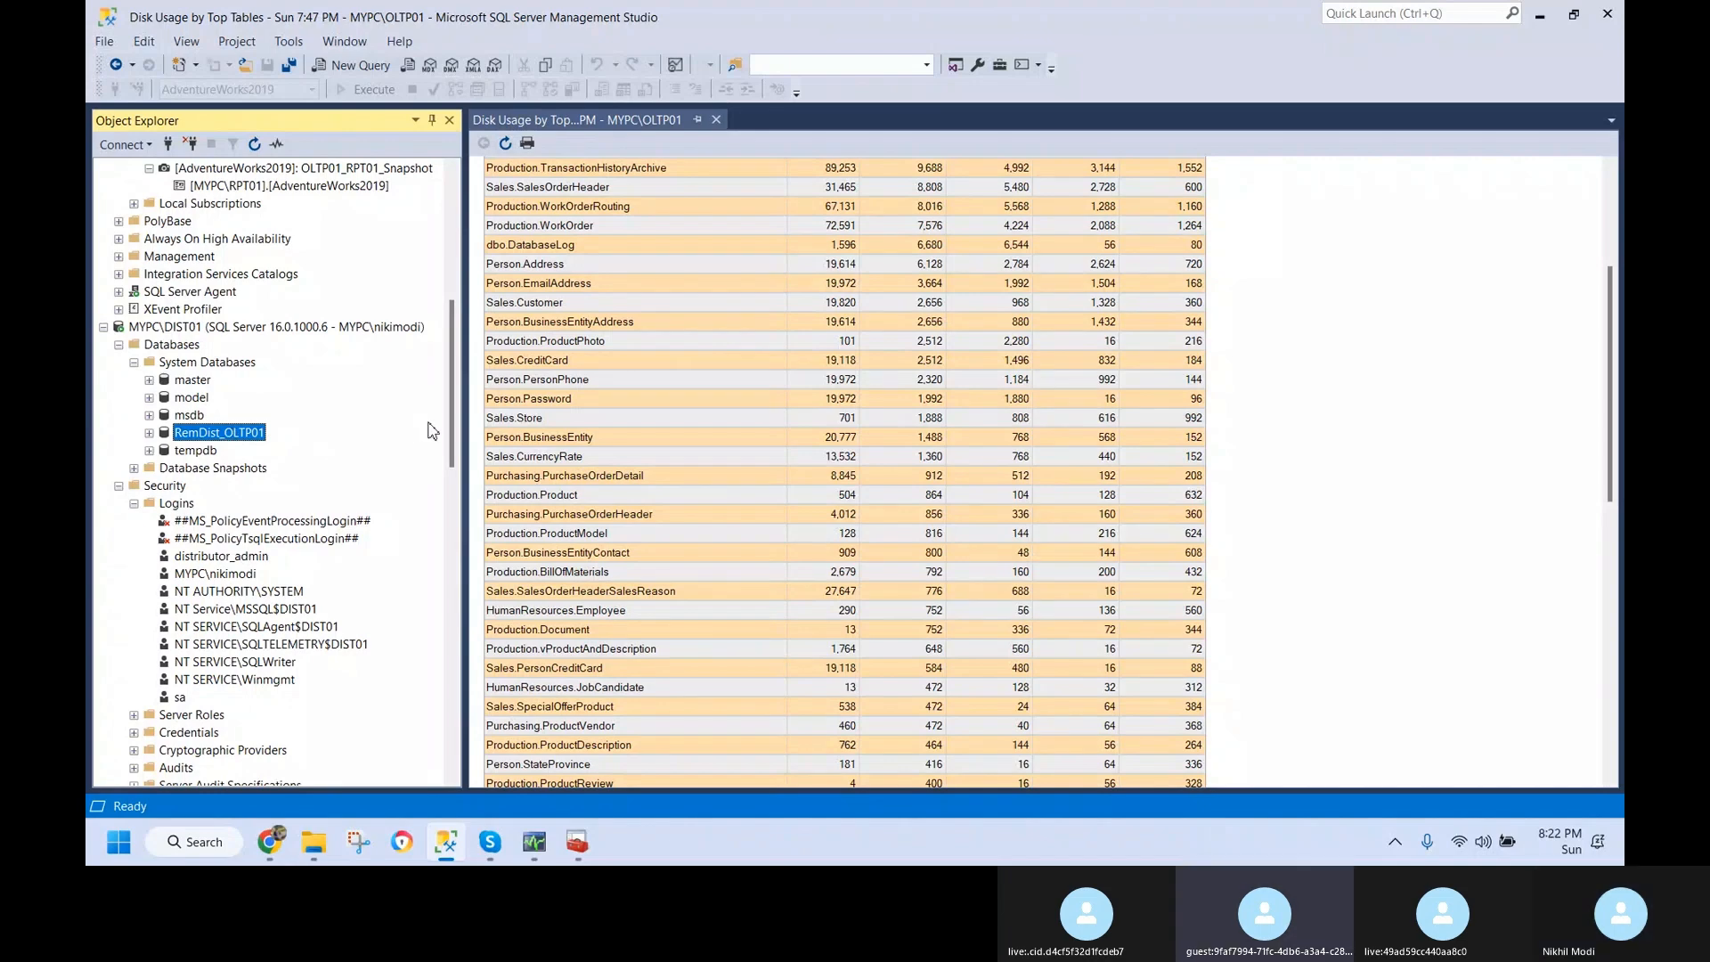
{"action": "scroll", "coordinate": [454, 410], "scroll_direction": "up", "scroll_amount": 2}
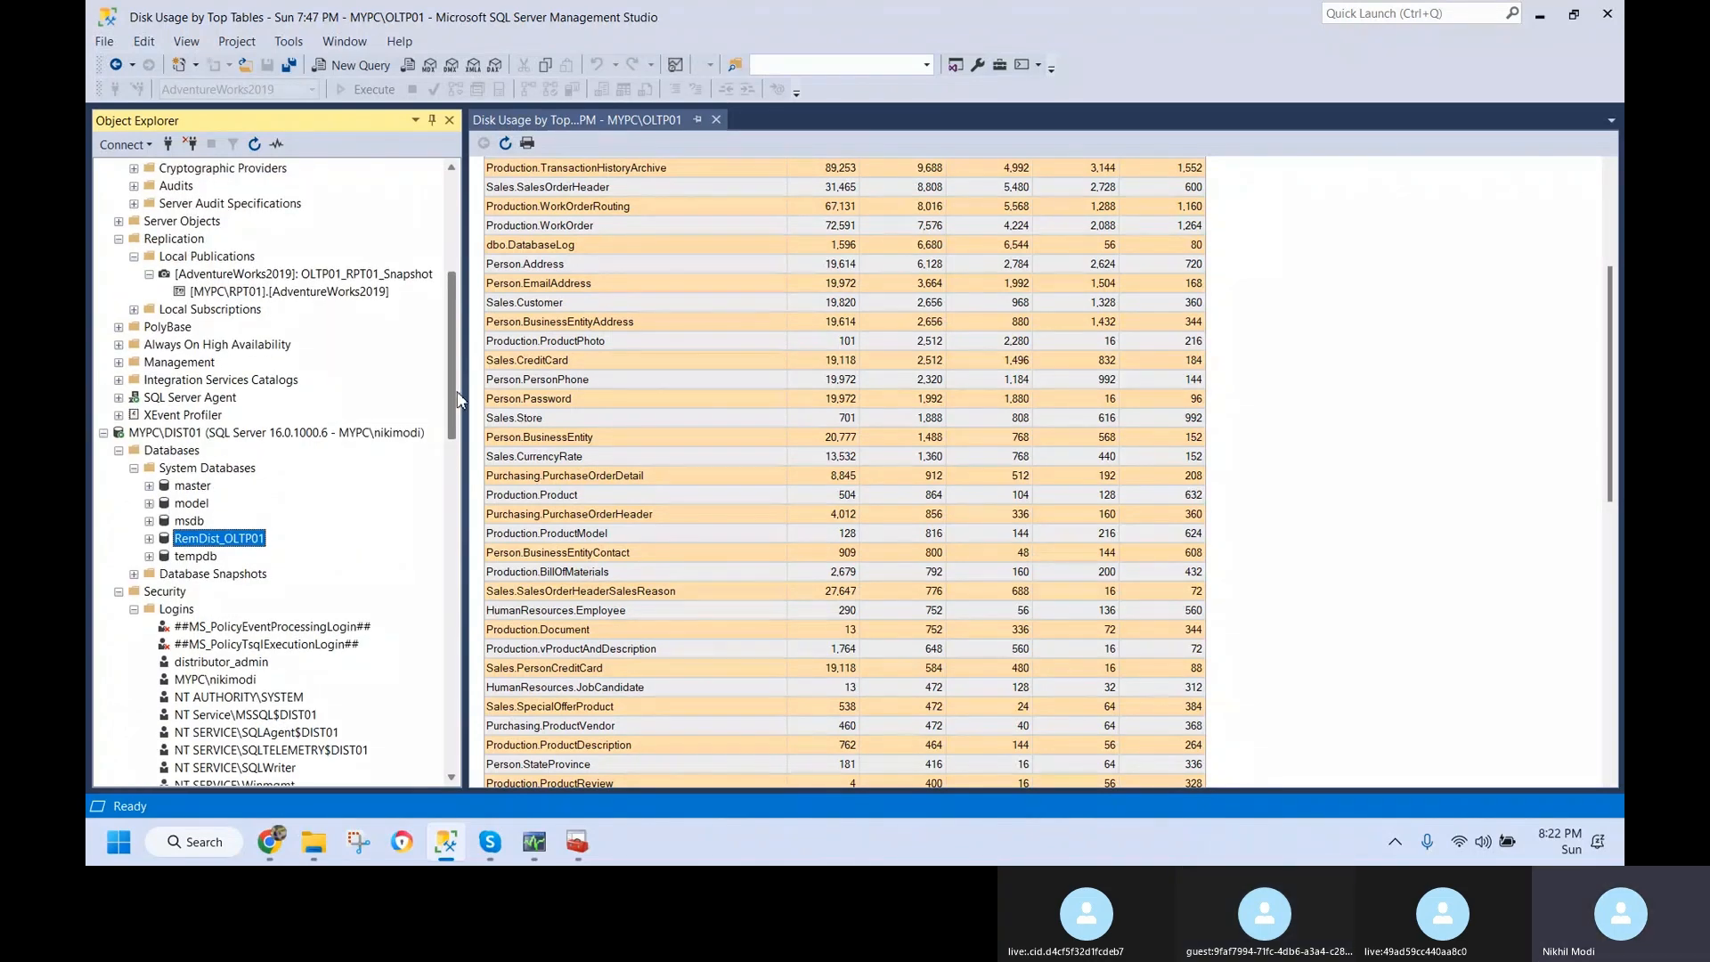
{"action": "scroll", "coordinate": [454, 399], "scroll_direction": "down", "scroll_amount": 3}
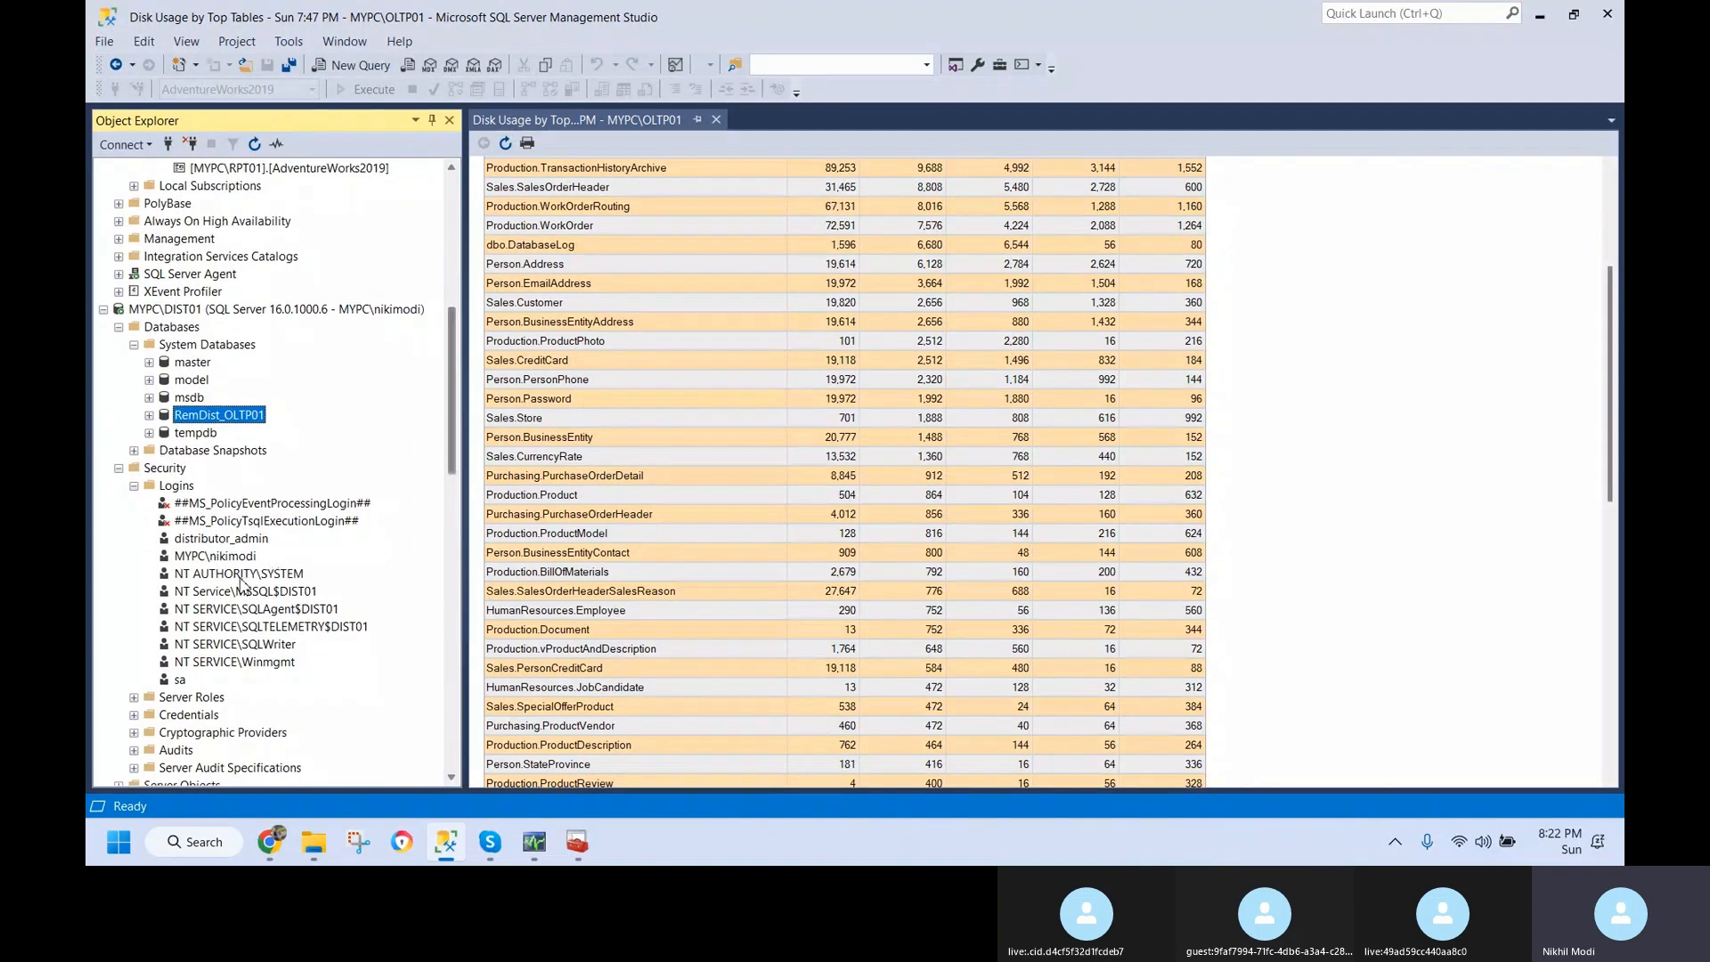
{"action": "left_click", "coordinate": [242, 541]}
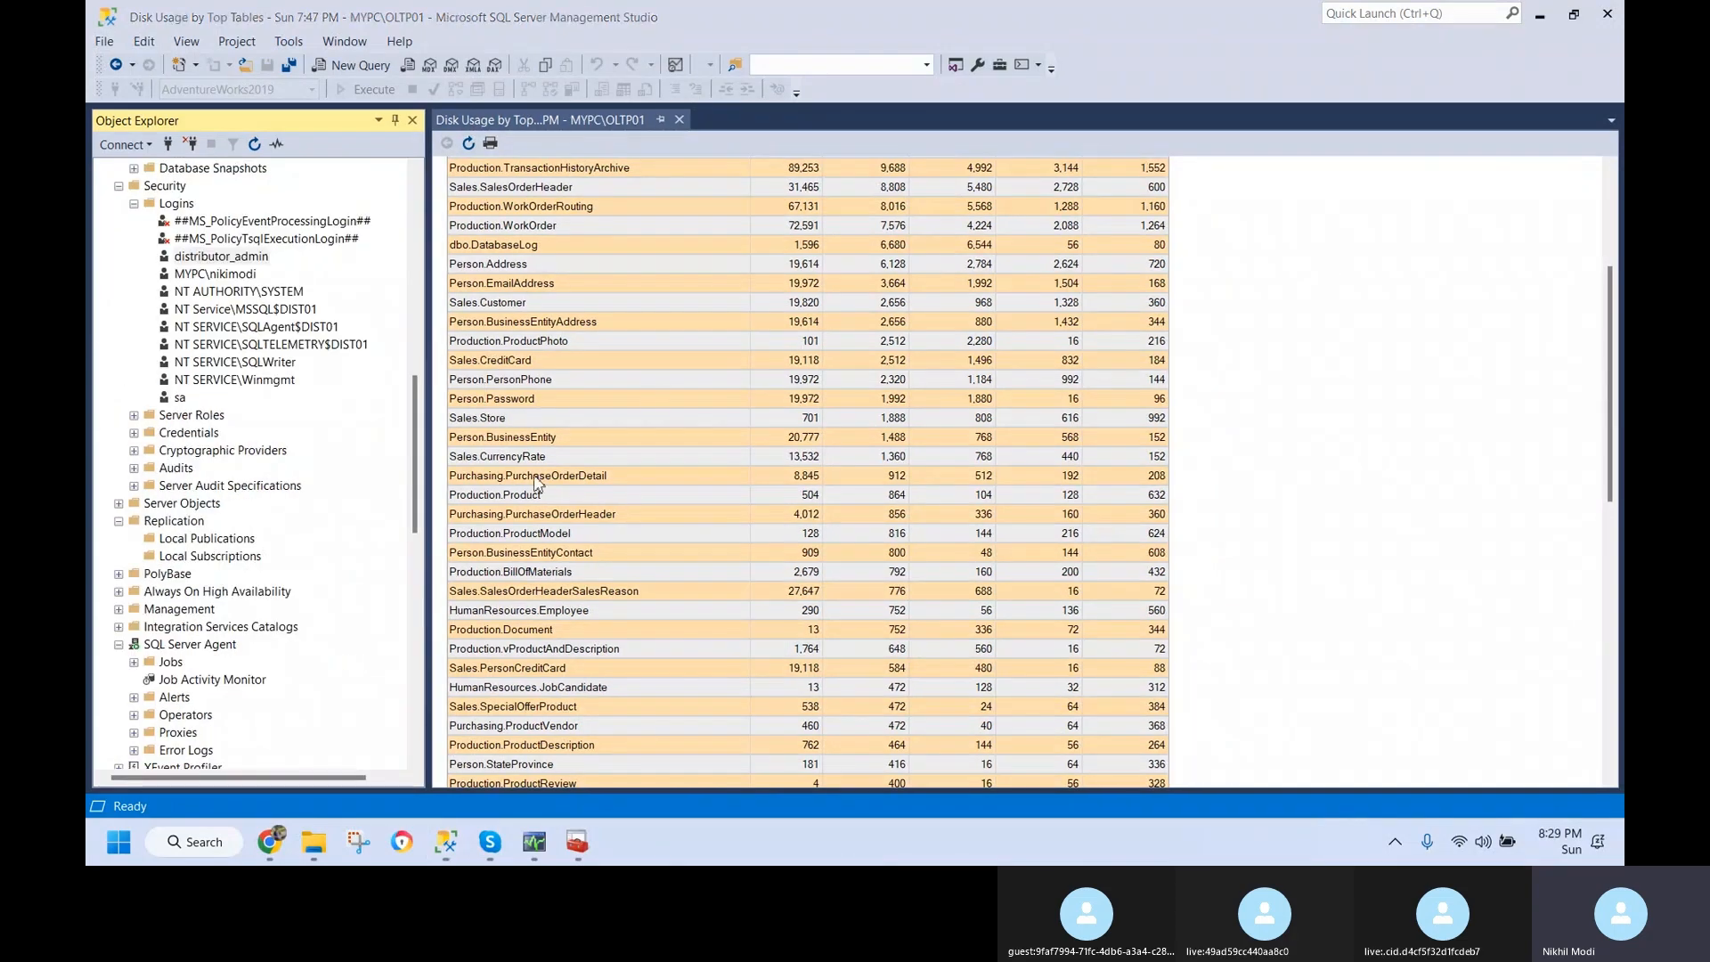
- Collapse the Security folders of MYPC\DIST01 and MYPC\OLTP01 in the object tree
{"action": "left_click_drag", "start_coordinate": [412, 430], "coordinate": [419, 310]}
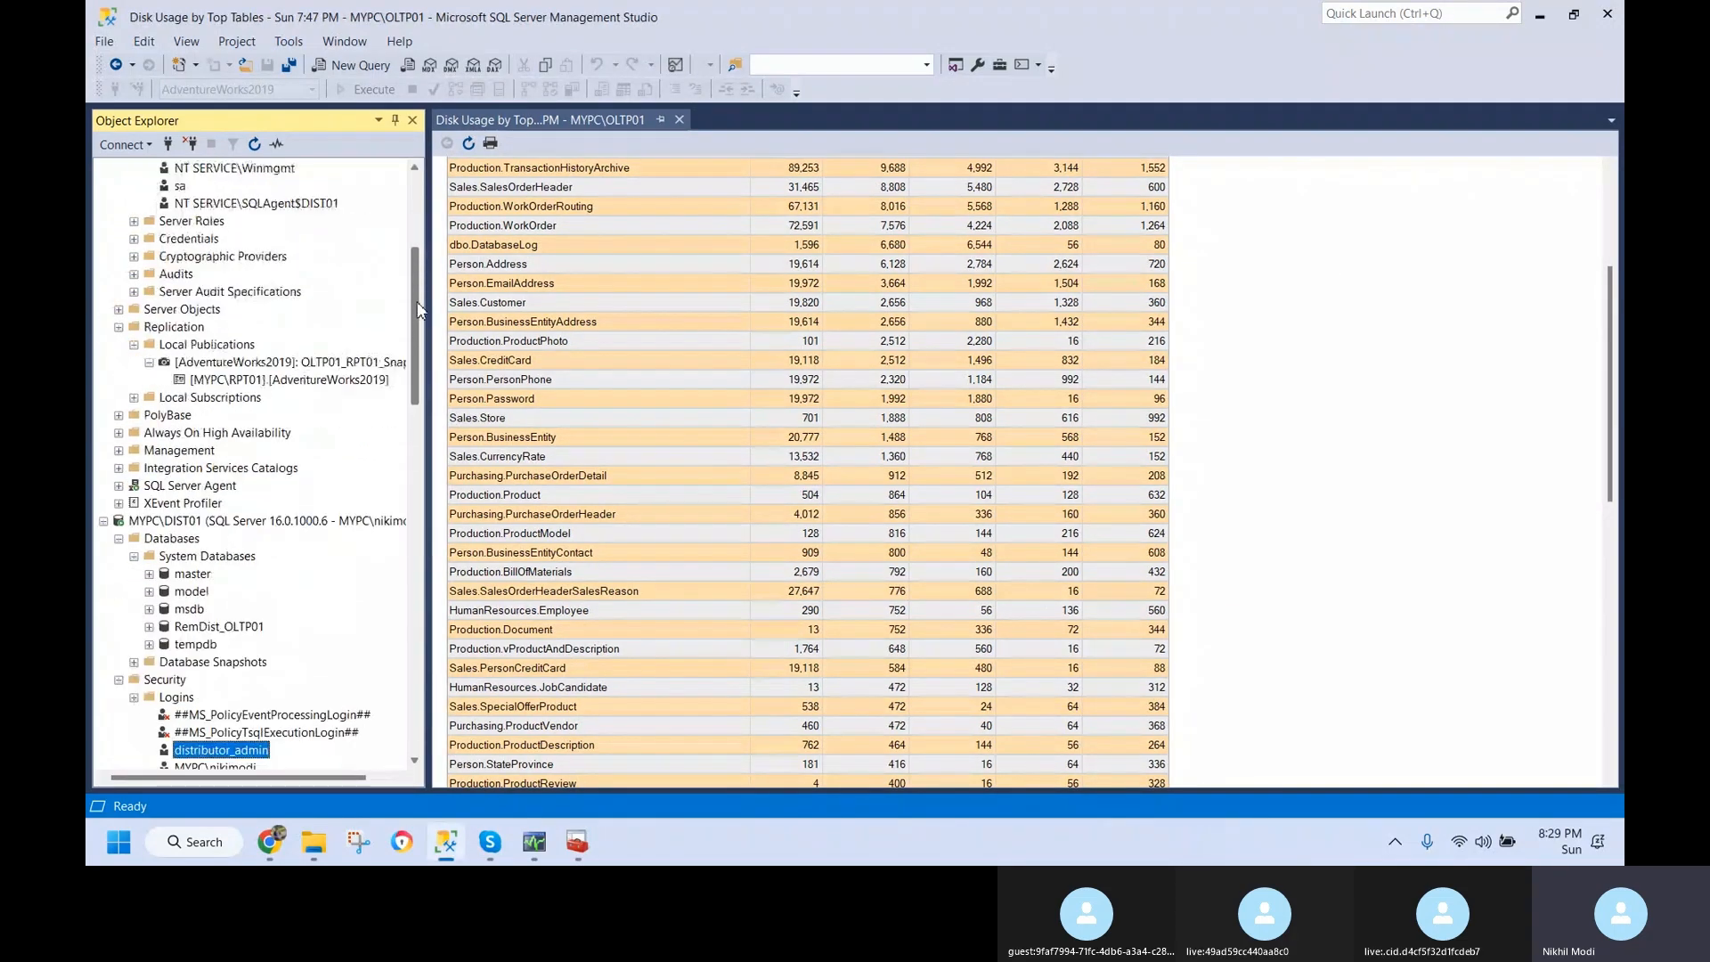
{"action": "left_click", "coordinate": [119, 680]}
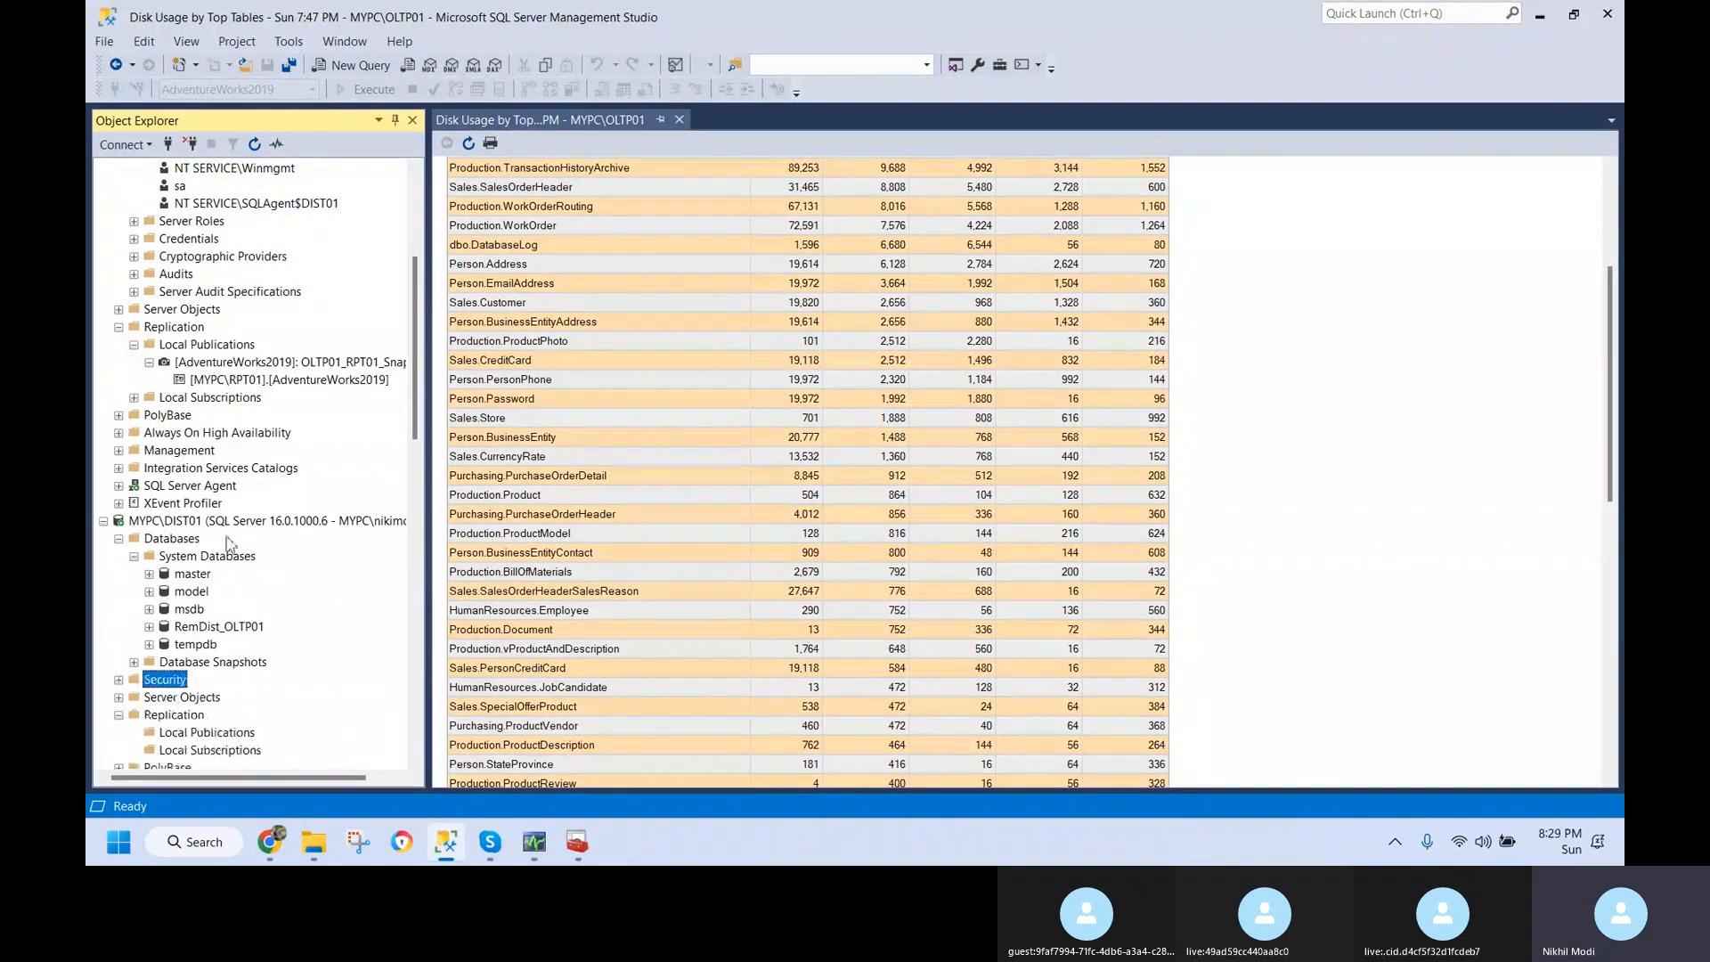
{"action": "left_click_drag", "start_coordinate": [414, 357], "coordinate": [415, 276]}
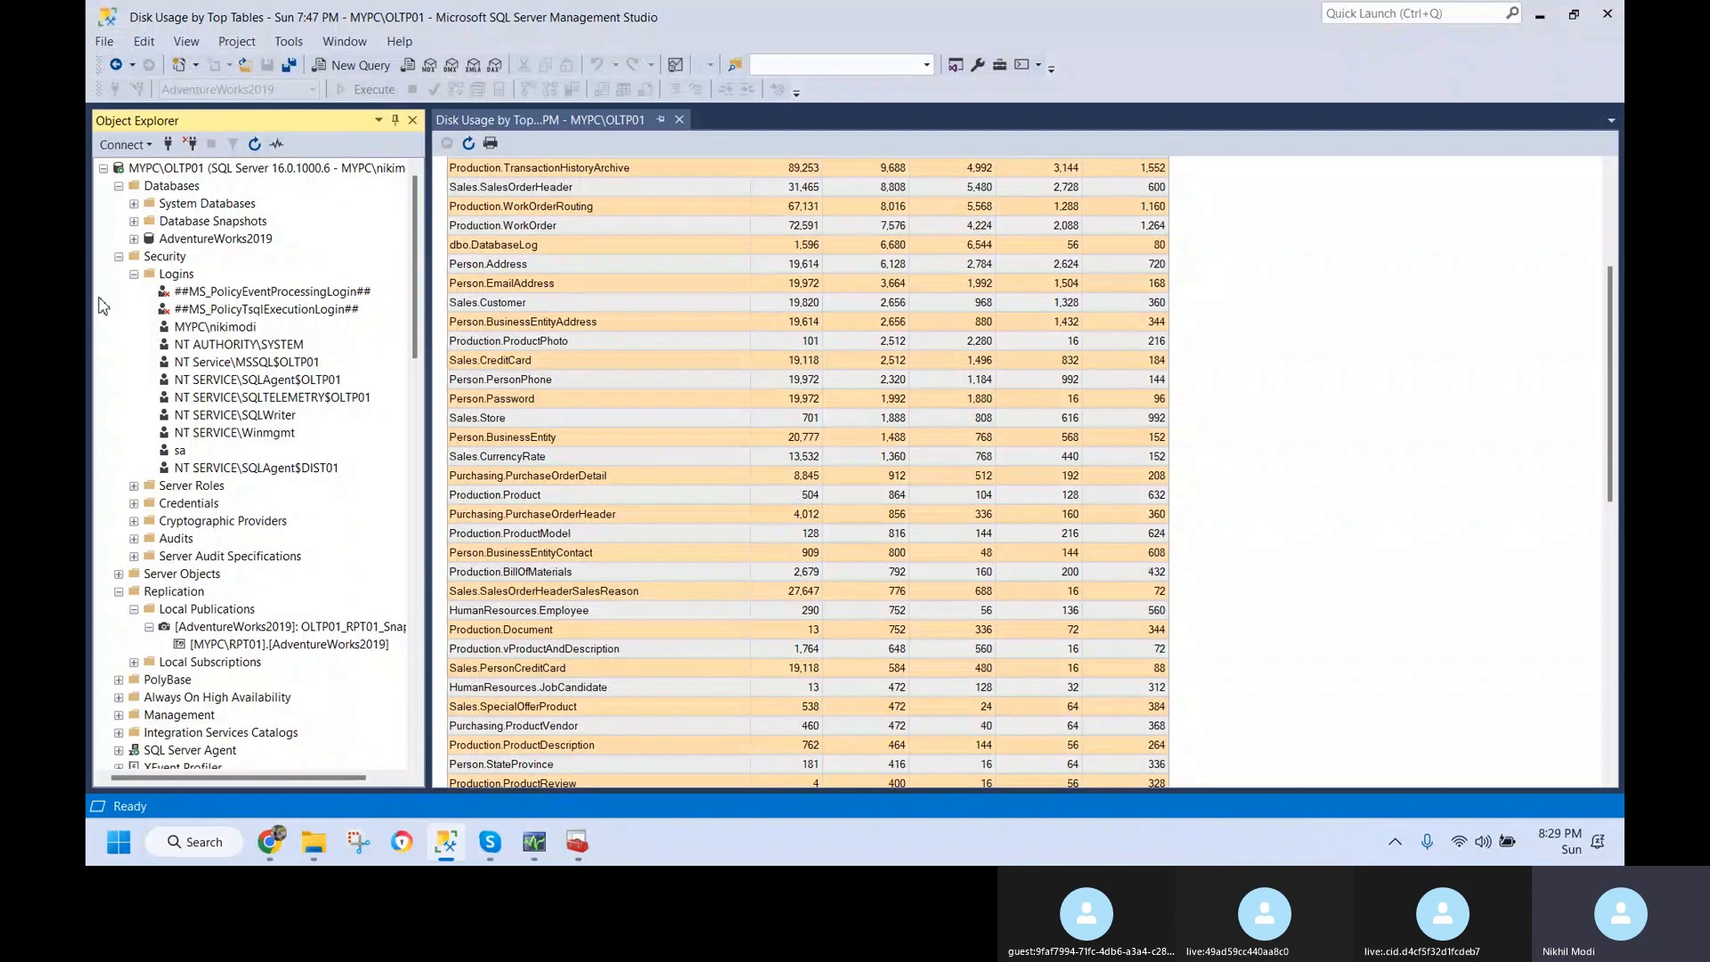
{"action": "left_click", "coordinate": [119, 258]}
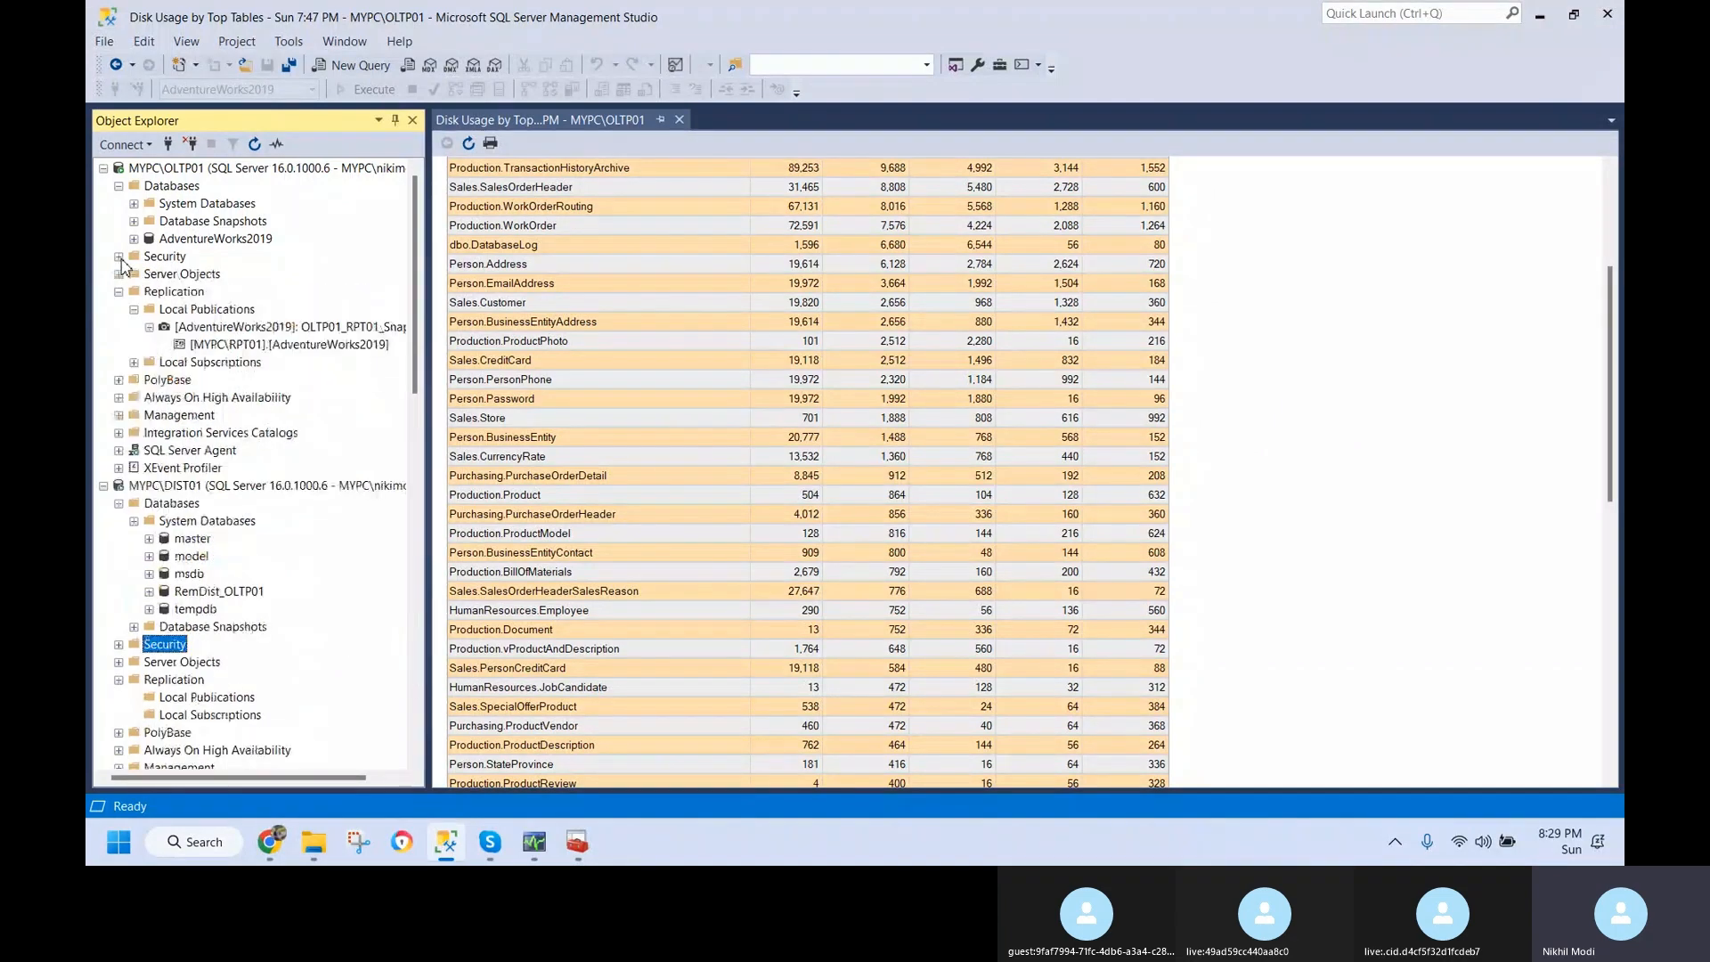
- Start a new local publication on MYPC\OLTP01 for the AdventureWorks2019 database and select Transactional publication as its type
{"action": "left_click", "coordinate": [233, 314]}
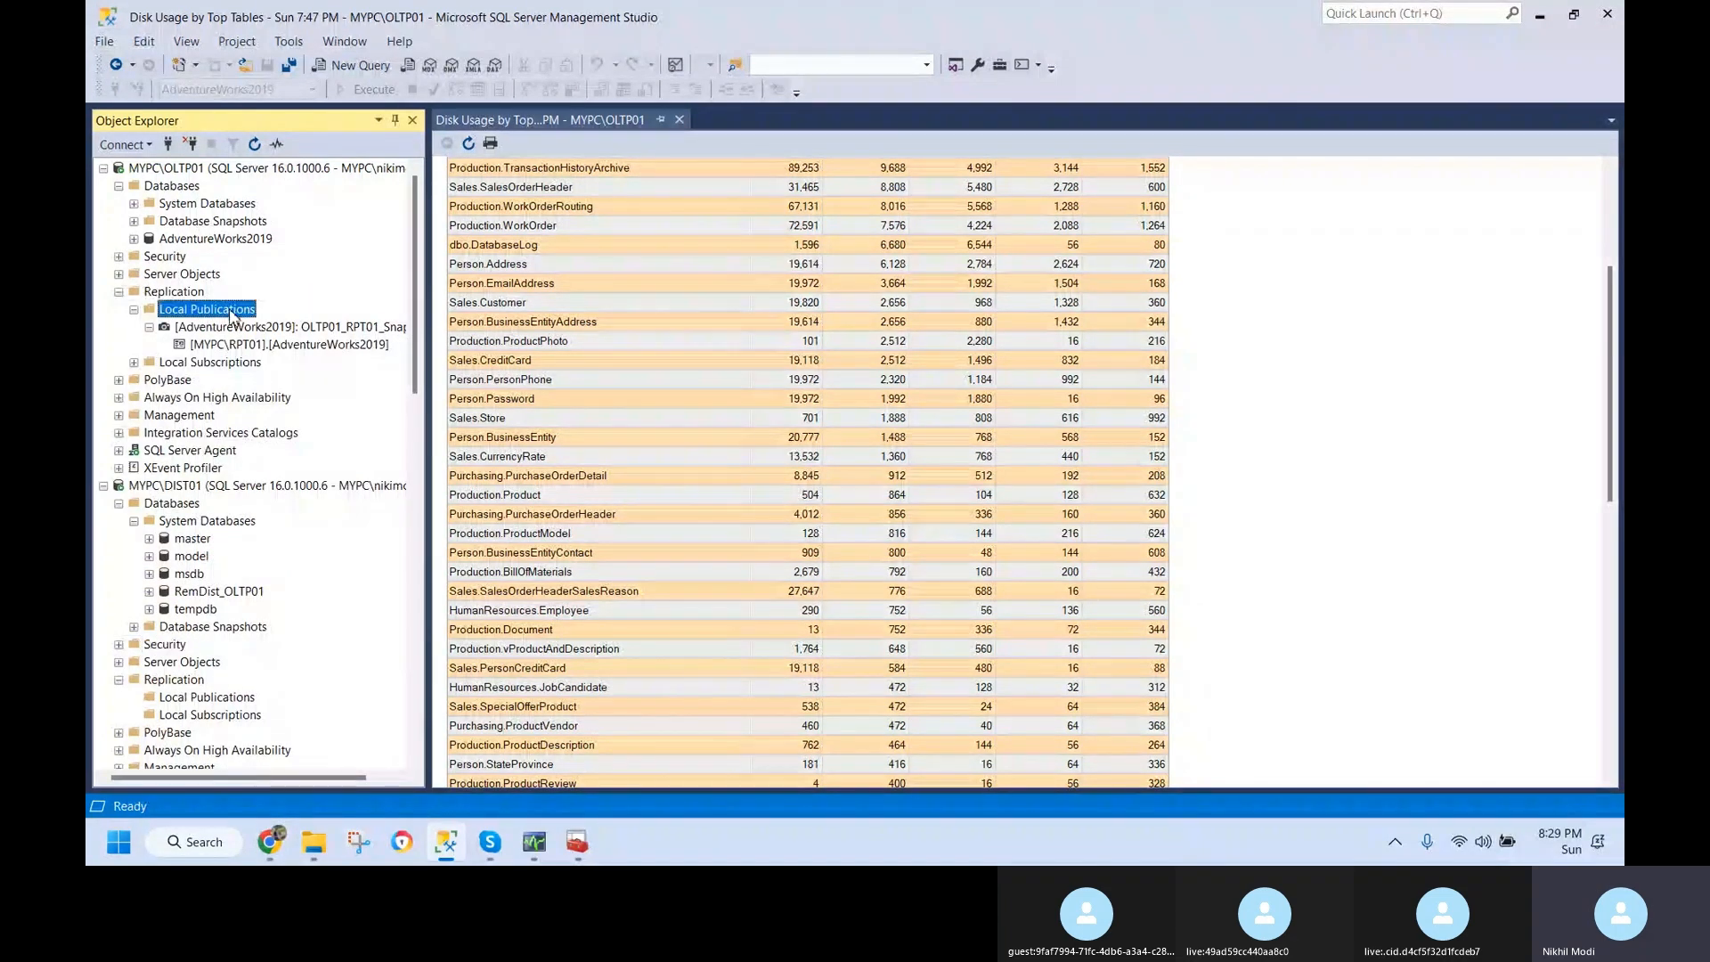
{"action": "right_click", "coordinate": [234, 313]}
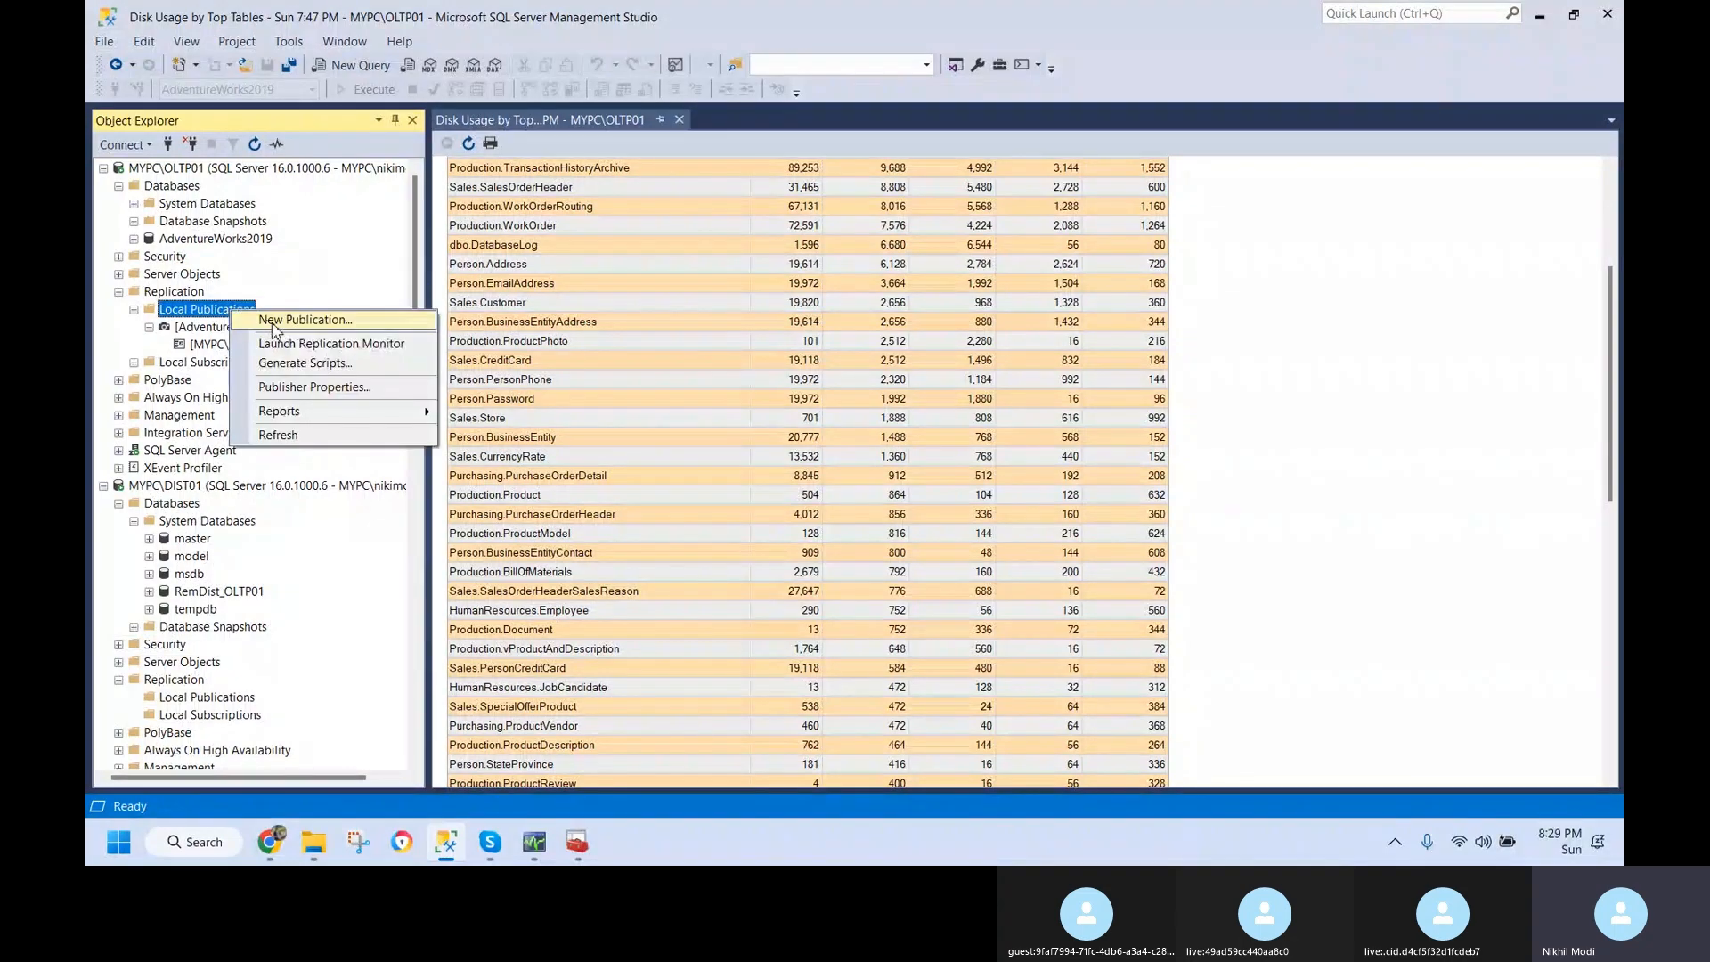
{"action": "left_click", "coordinate": [274, 325]}
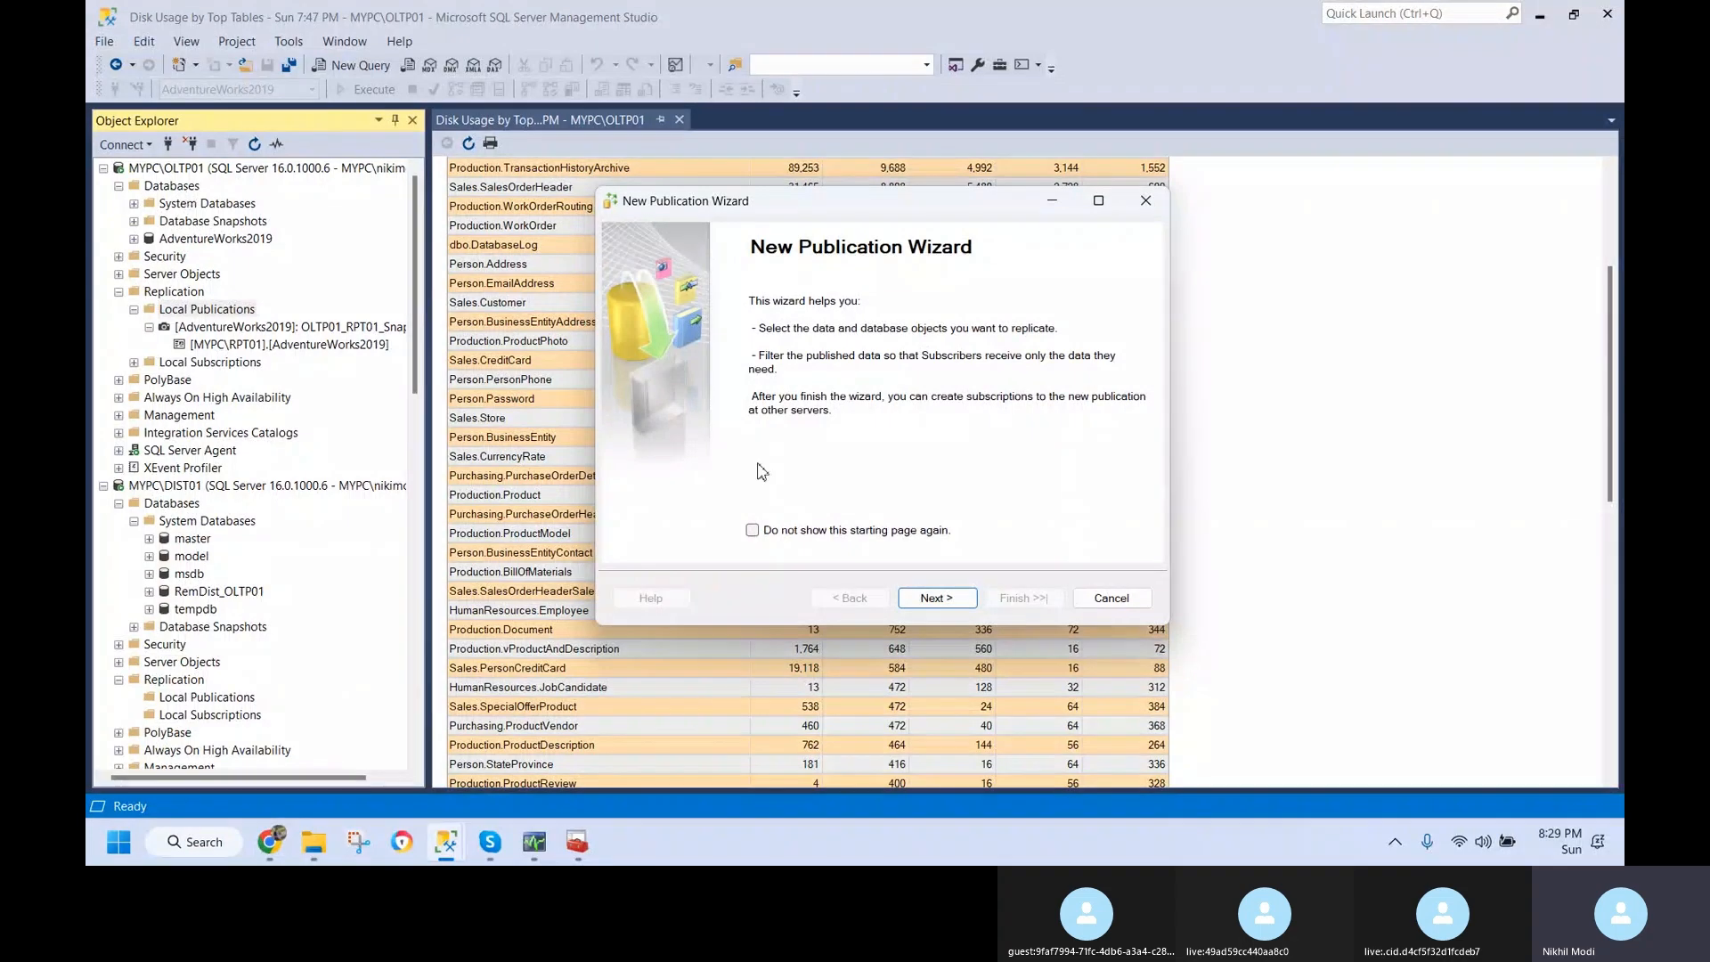
{"action": "left_click", "coordinate": [936, 598]}
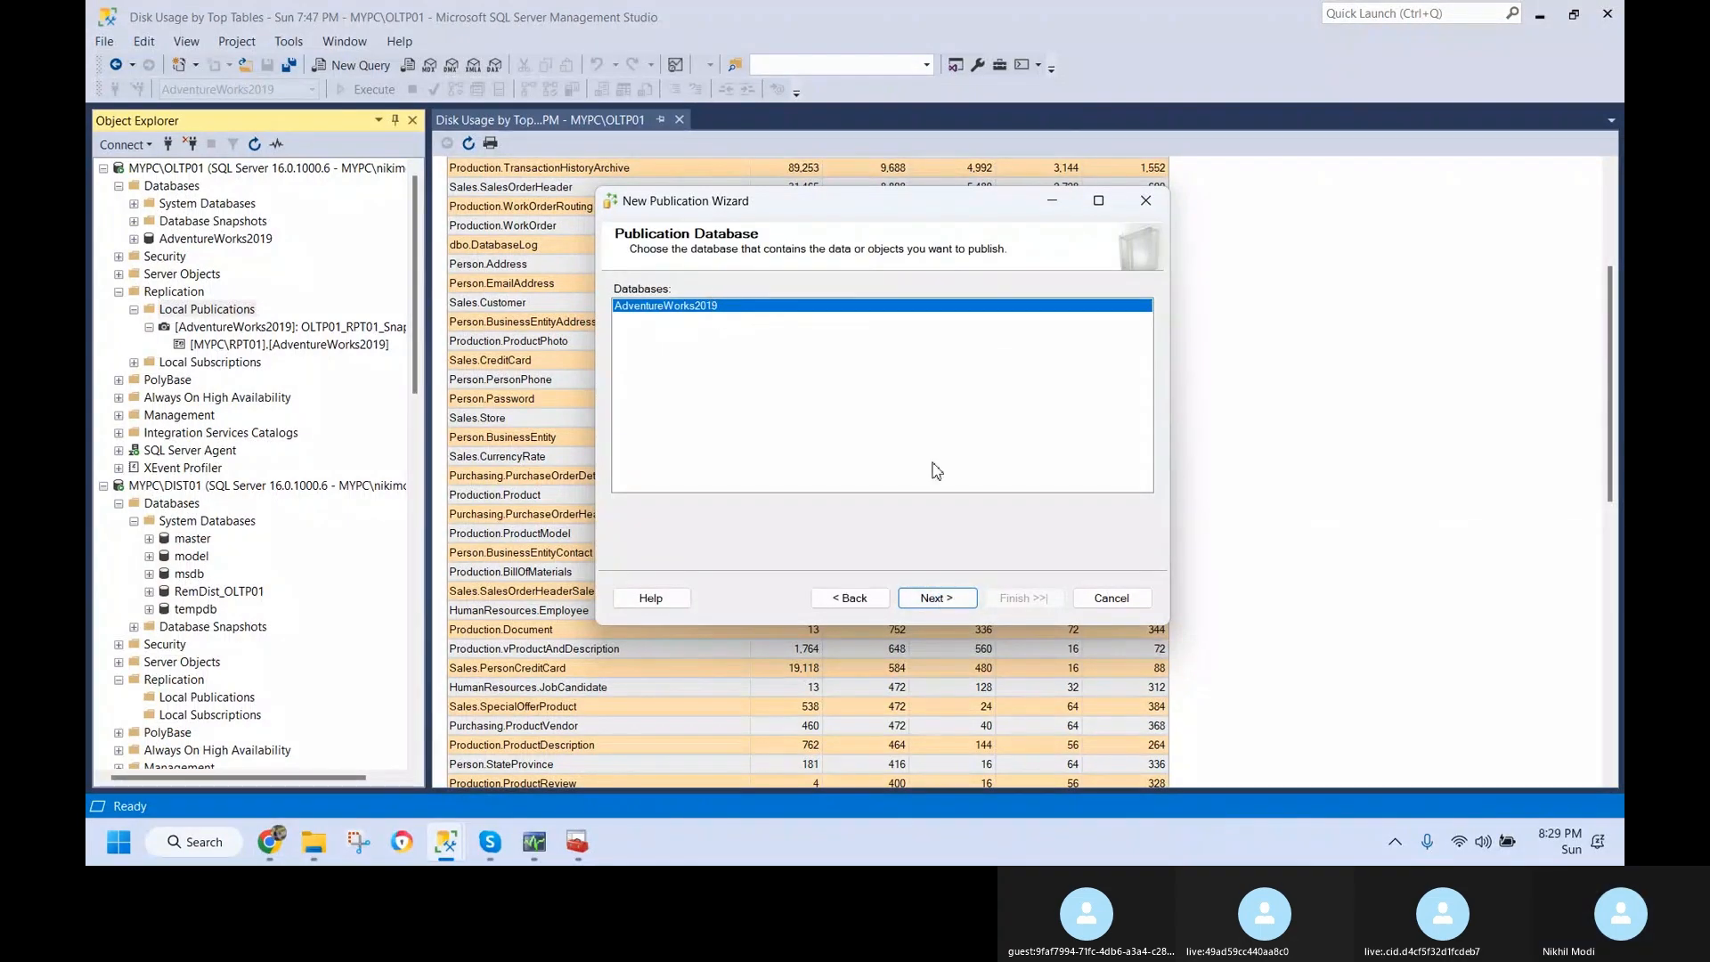
{"action": "left_click", "coordinate": [936, 598]}
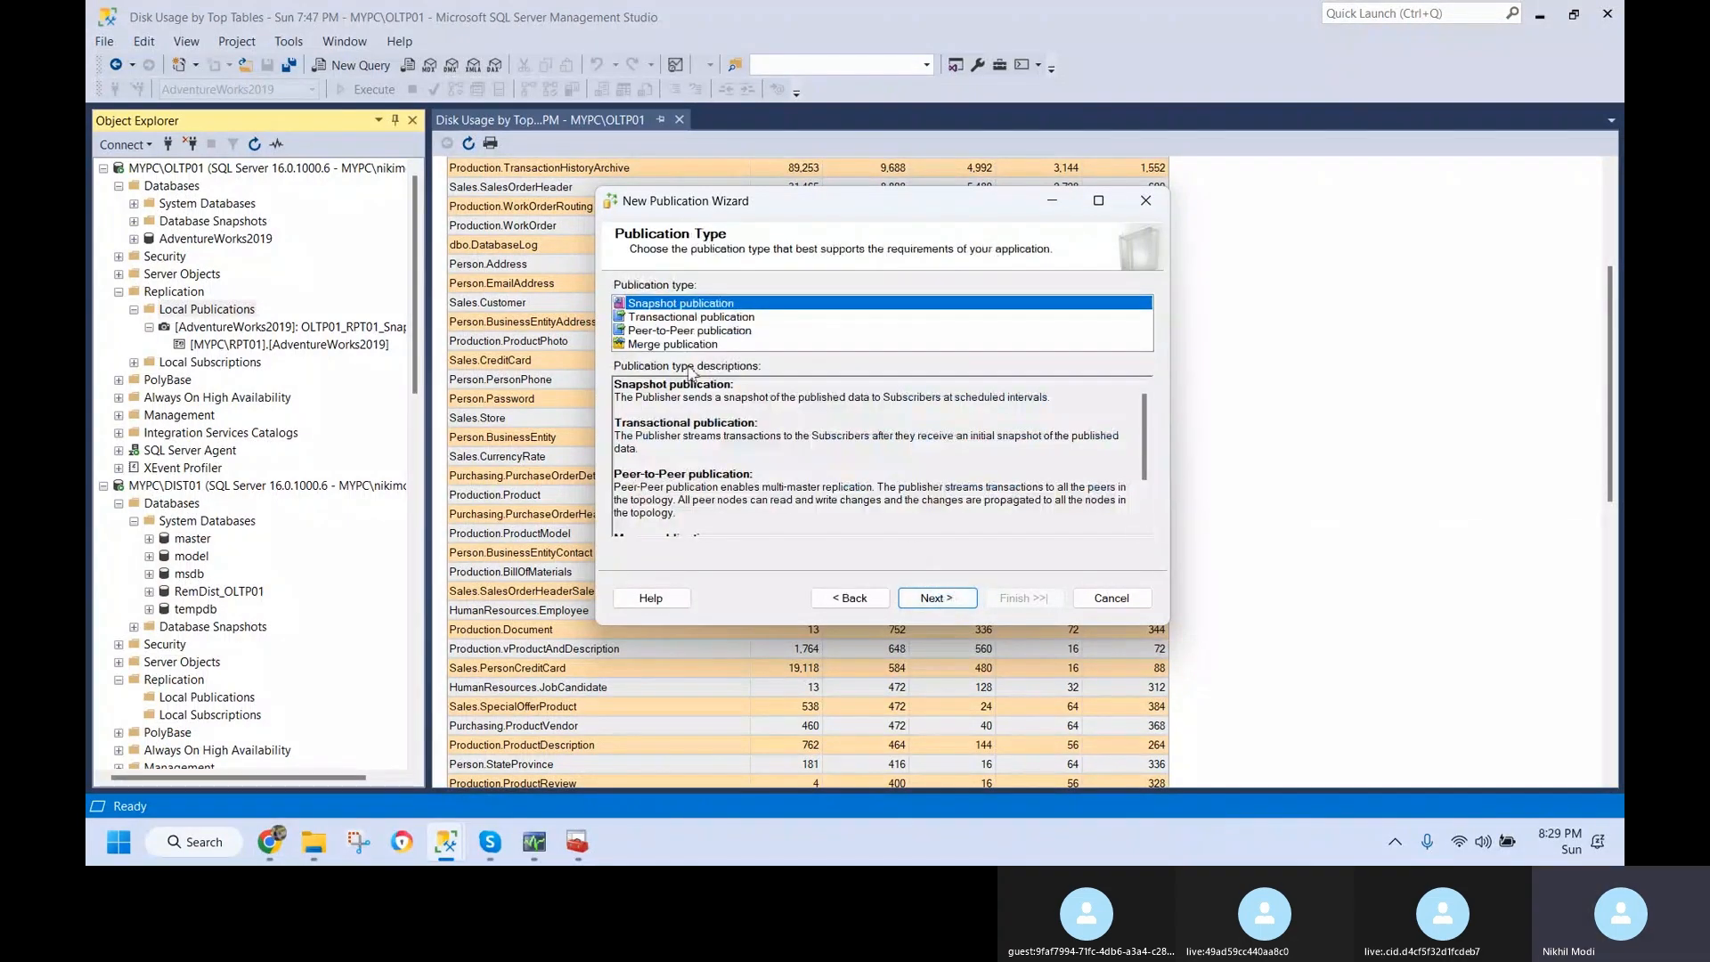
{"action": "left_click", "coordinate": [686, 320]}
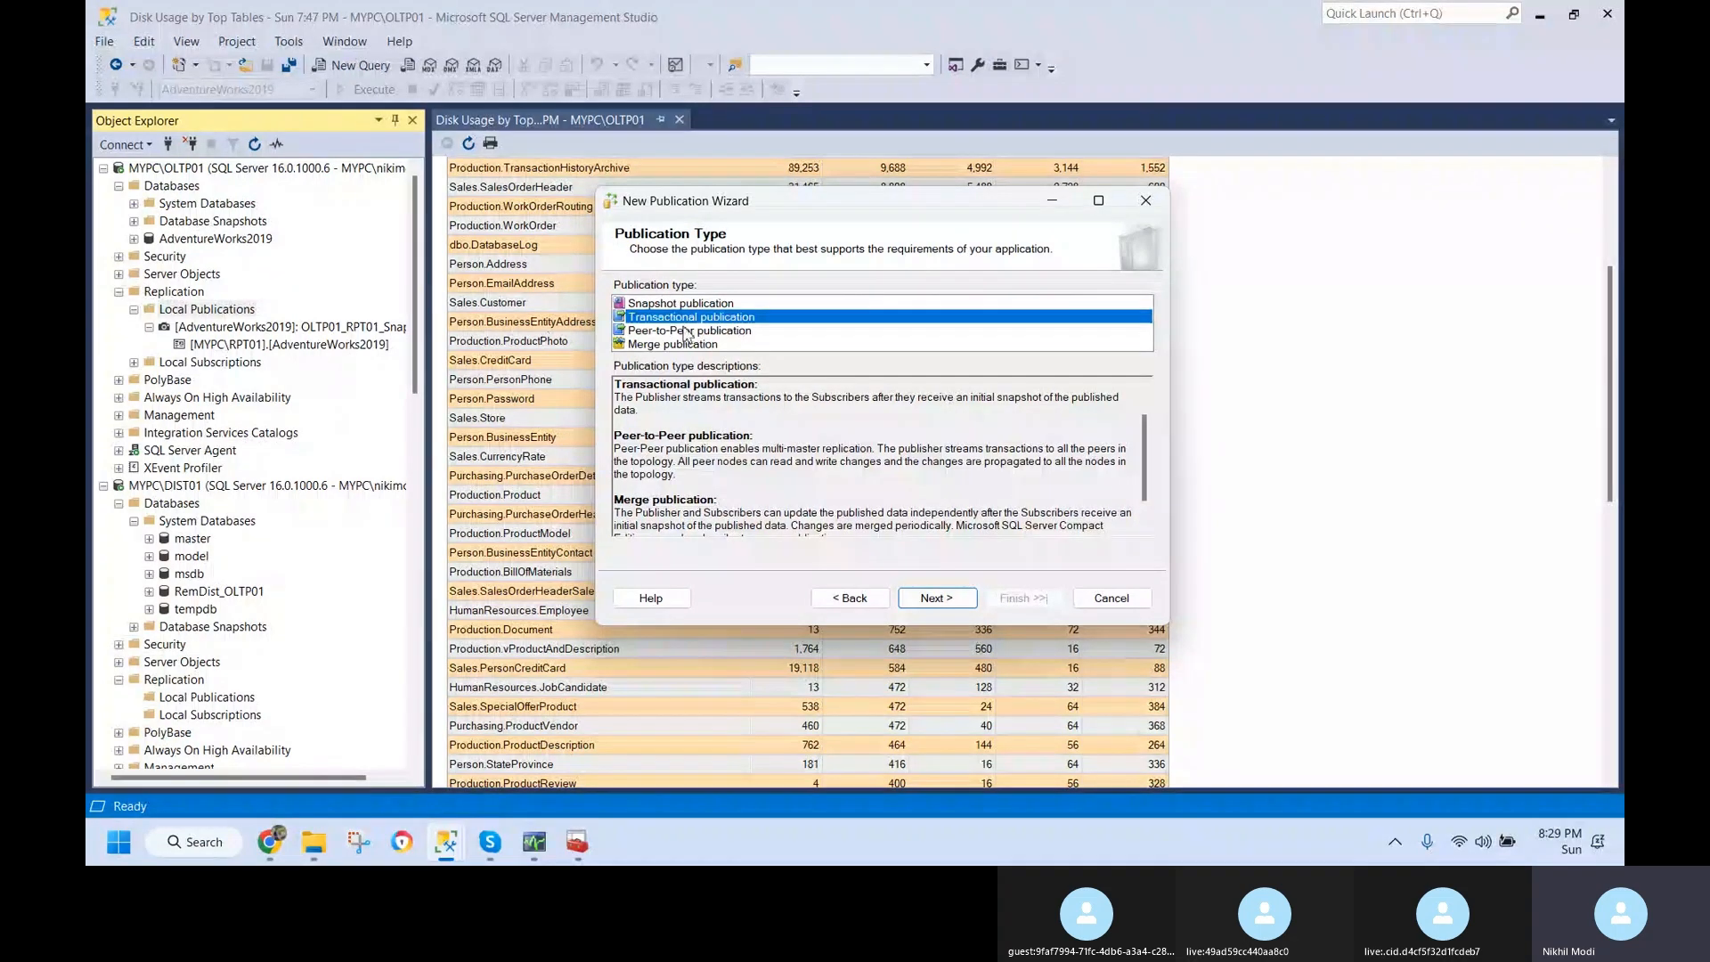
- Continue to the publication's articles, expand the tables and select Customer (Sales) as an article to publish
{"action": "left_click", "coordinate": [937, 598]}
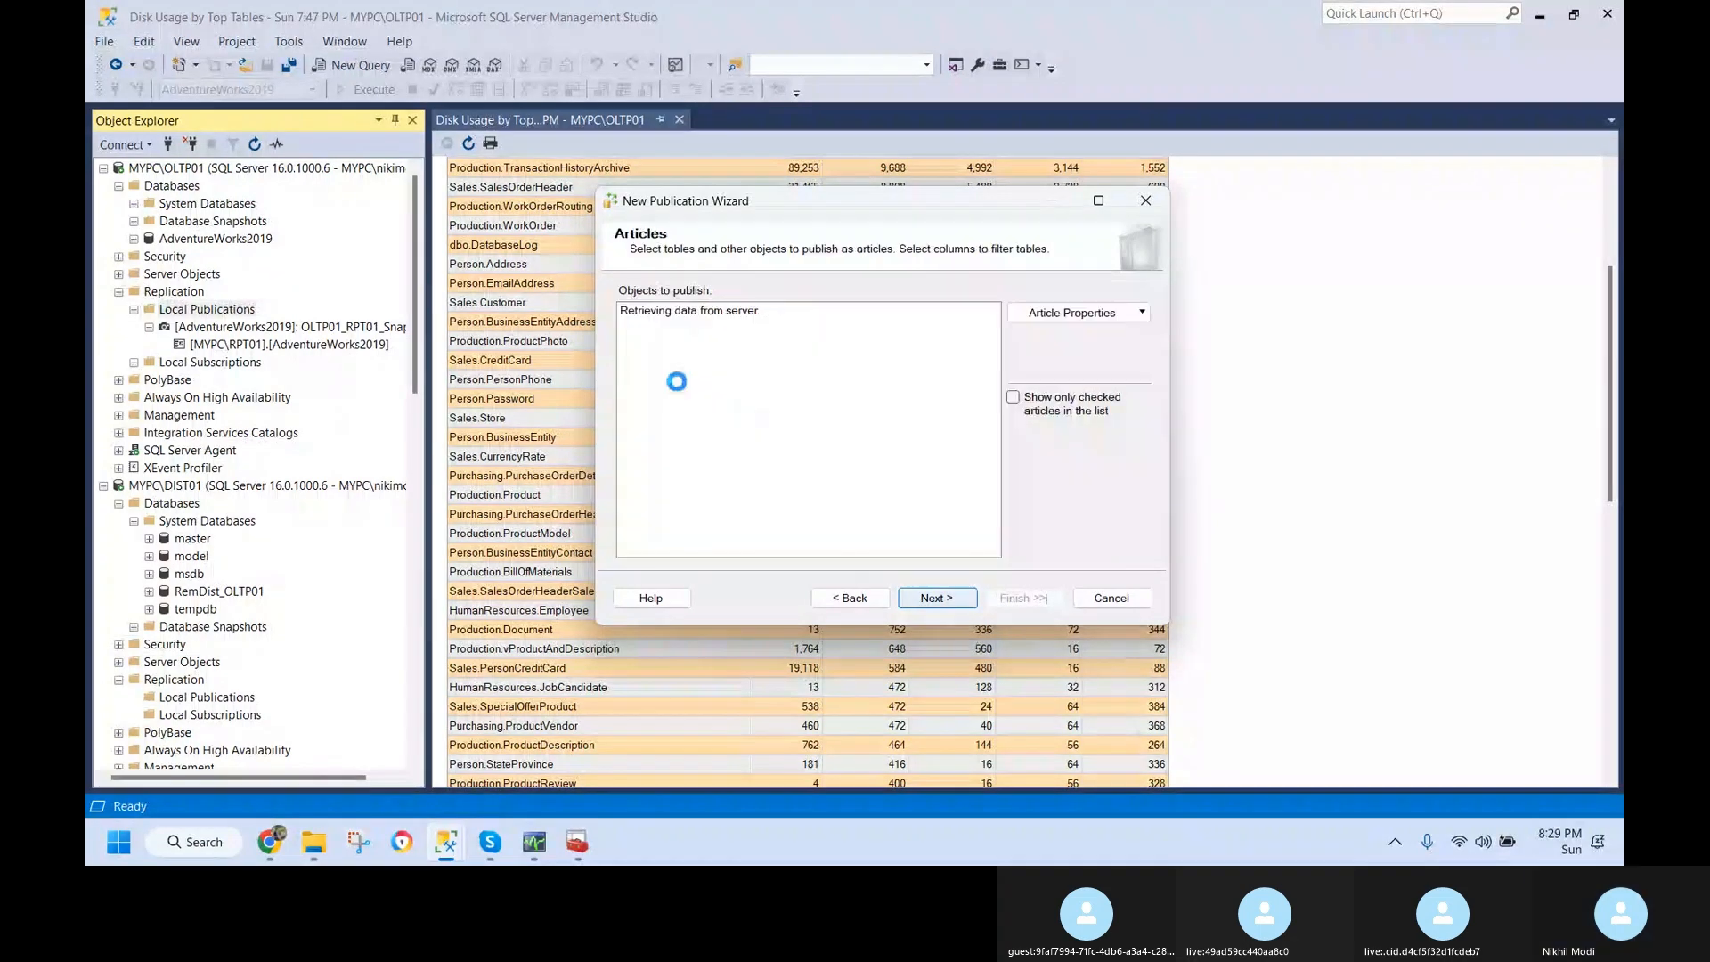
{"action": "left_click", "coordinate": [626, 311]}
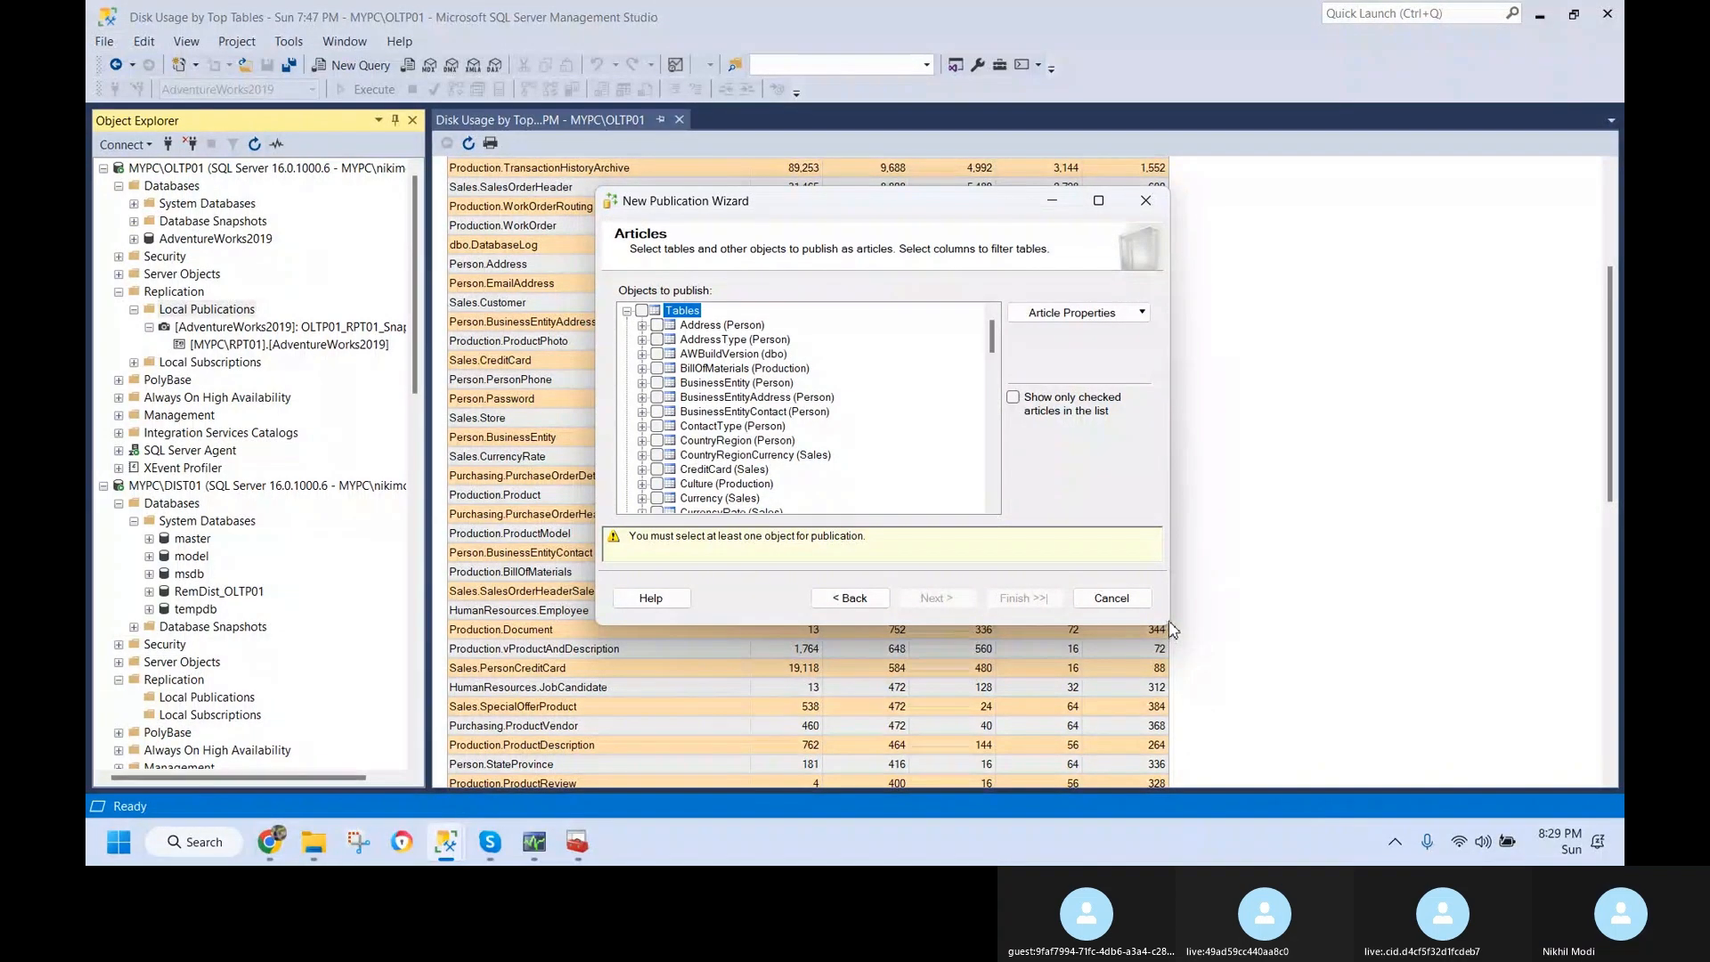
{"action": "left_click", "coordinate": [653, 430]}
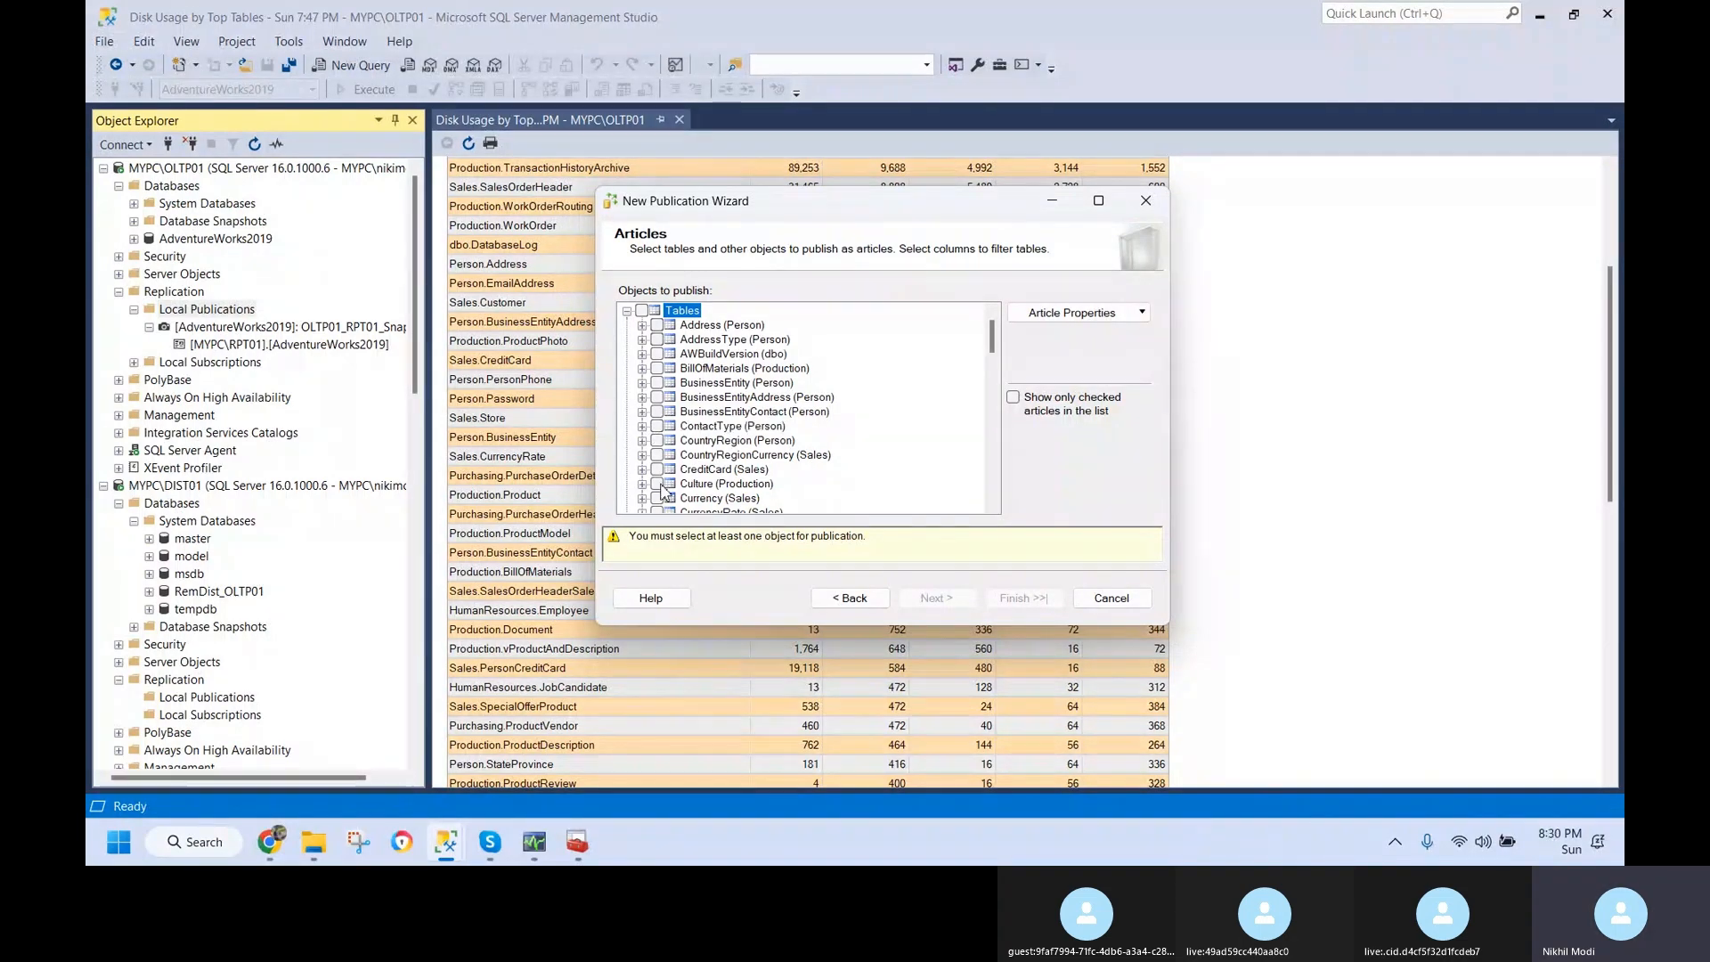
{"action": "scroll", "coordinate": [662, 489], "scroll_direction": "down", "scroll_amount": 1}
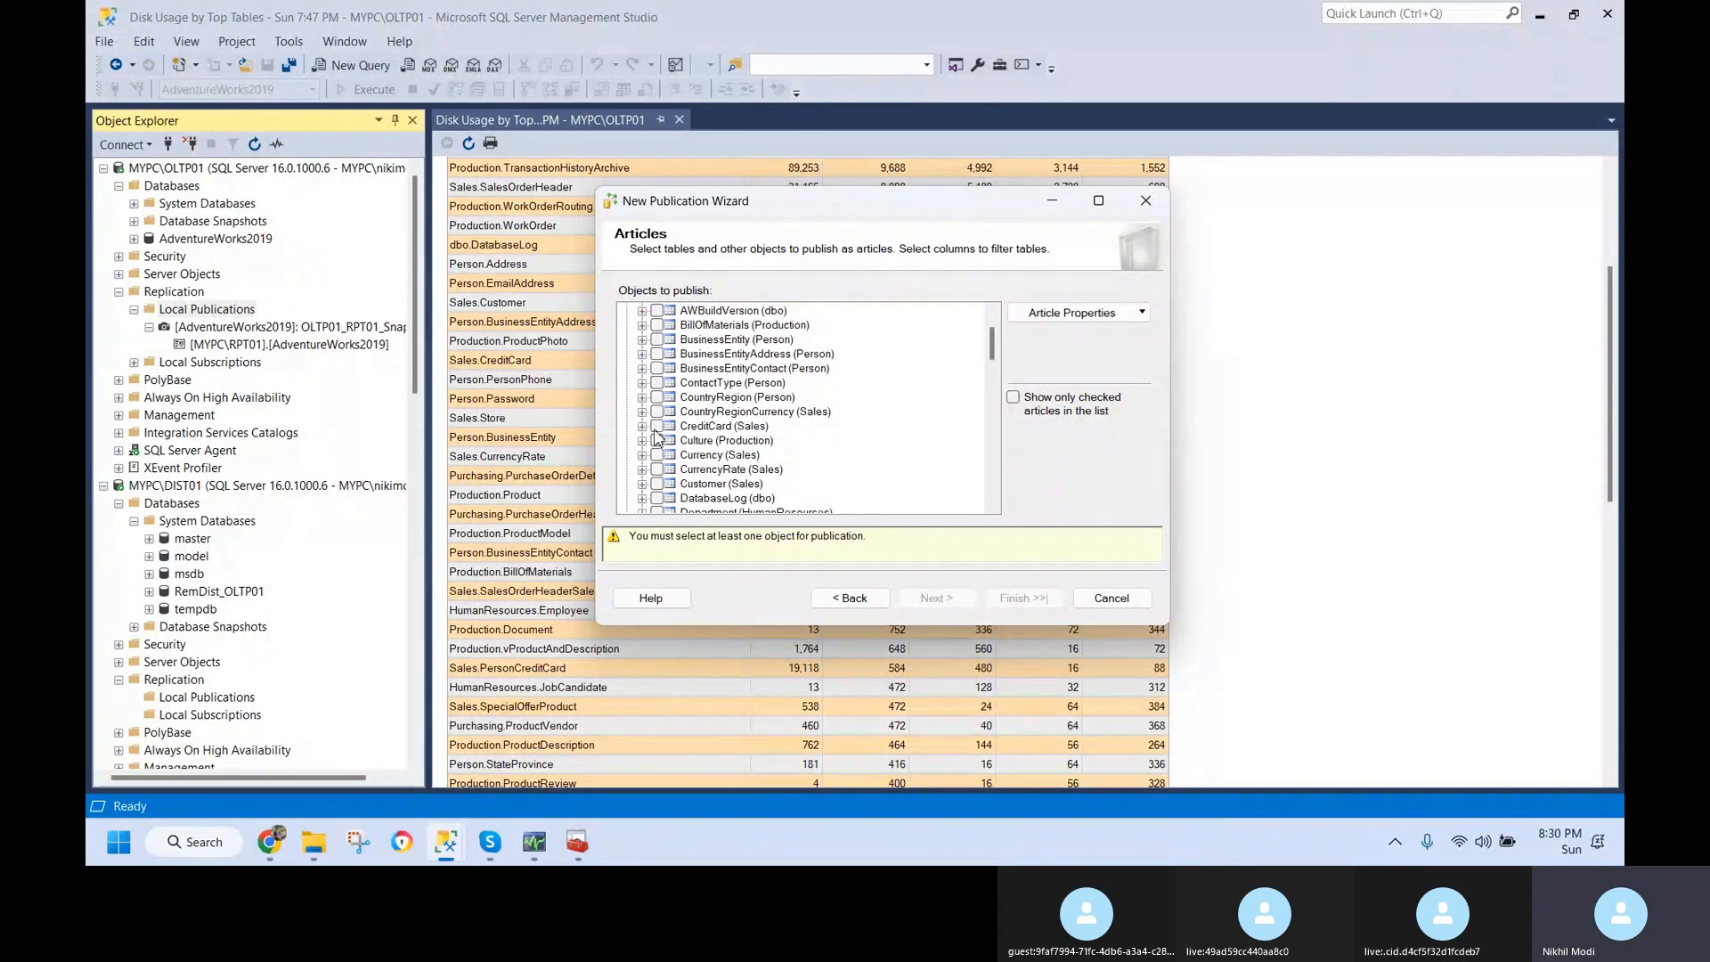
{"action": "left_click", "coordinate": [661, 486]}
{"action": "left_click", "coordinate": [658, 484]}
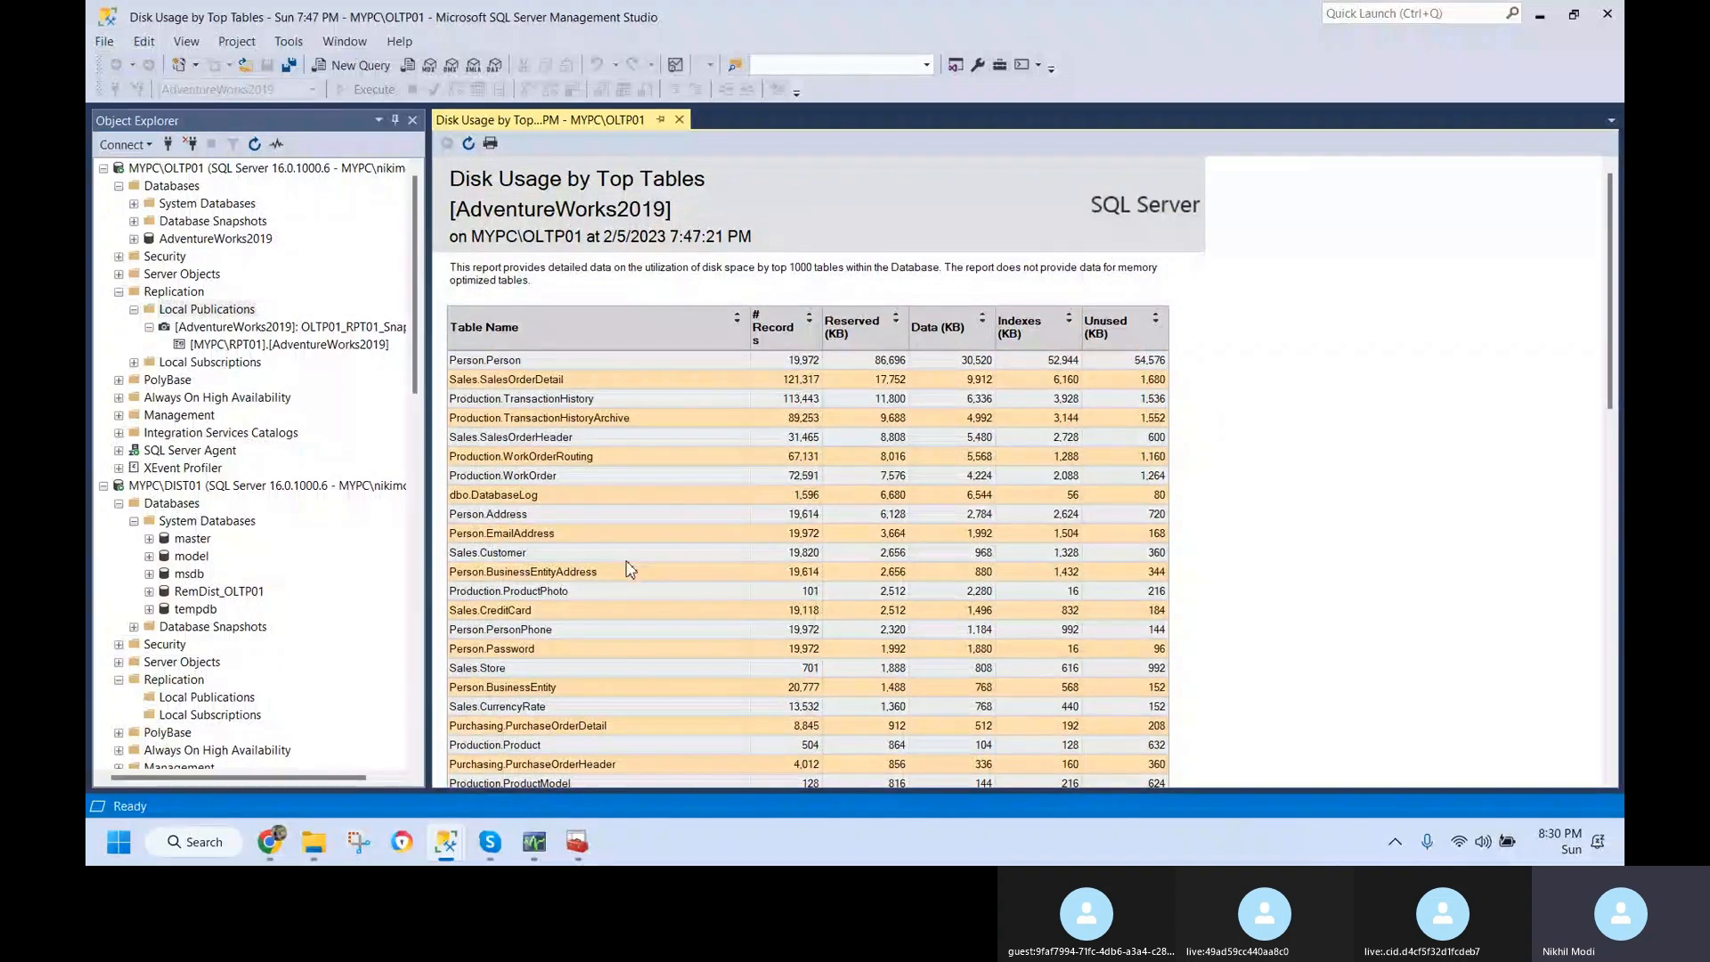
- Examine the AdventureWorks2019 Disk Usage by Top Tables report, sorting it by table name
{"action": "scroll", "coordinate": [630, 570], "scroll_direction": "down", "scroll_amount": 1}
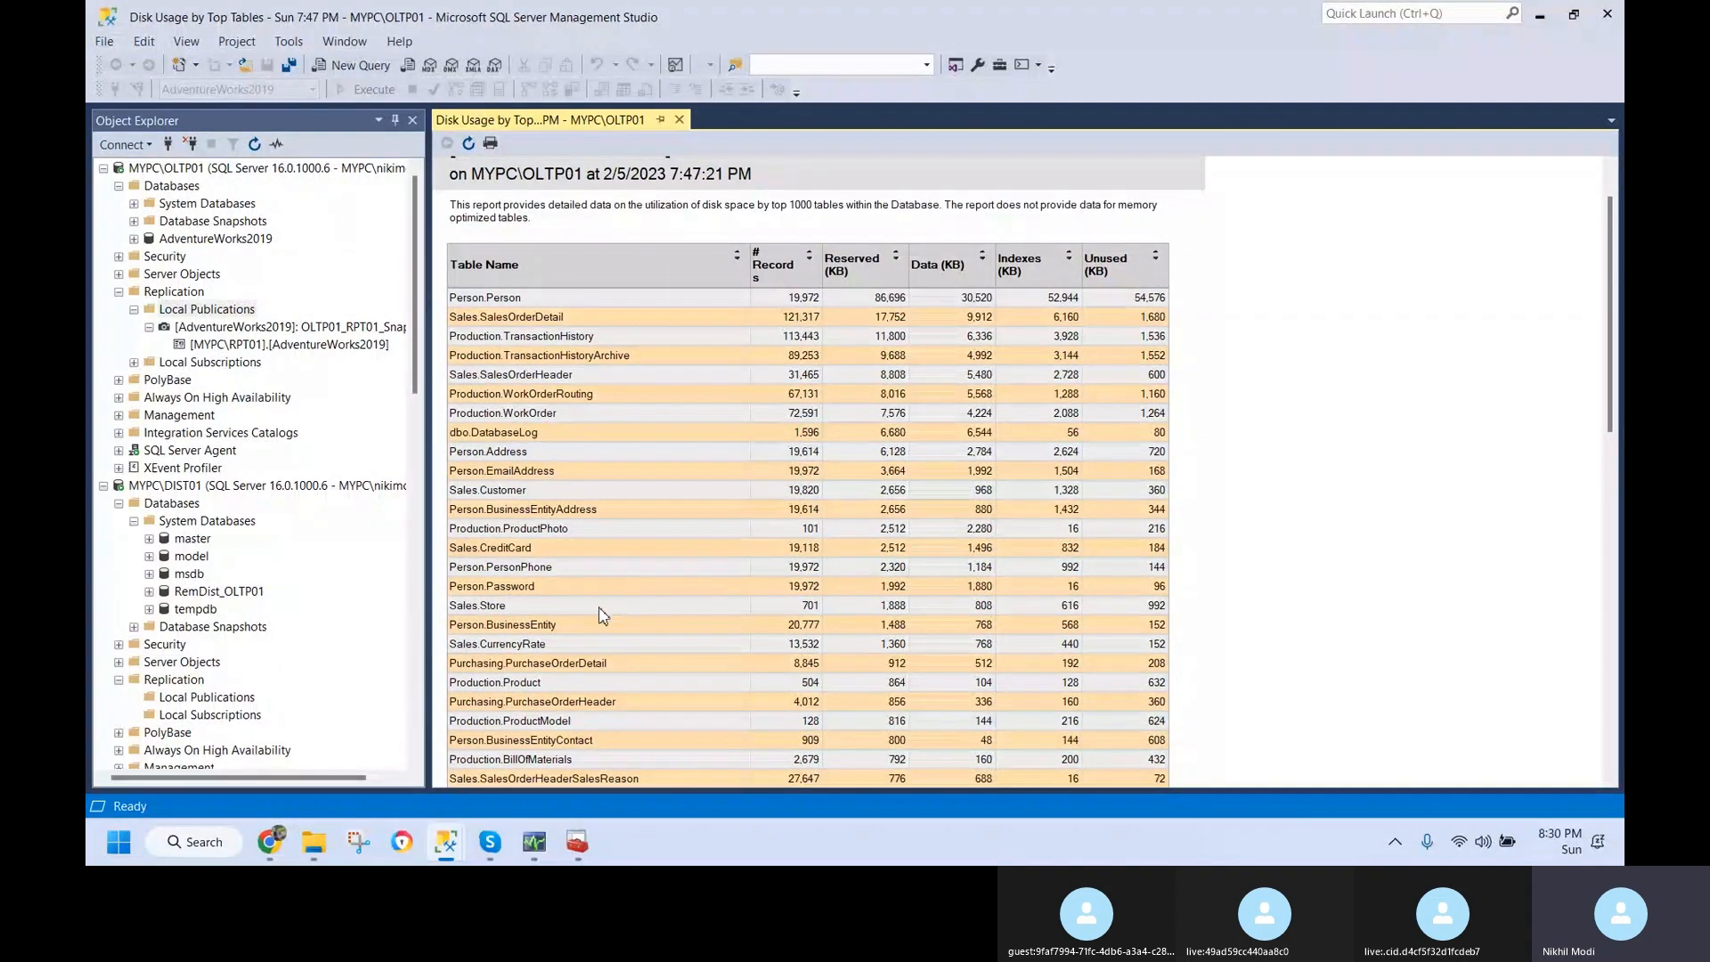
{"action": "scroll", "coordinate": [604, 616], "scroll_direction": "down", "scroll_amount": 3}
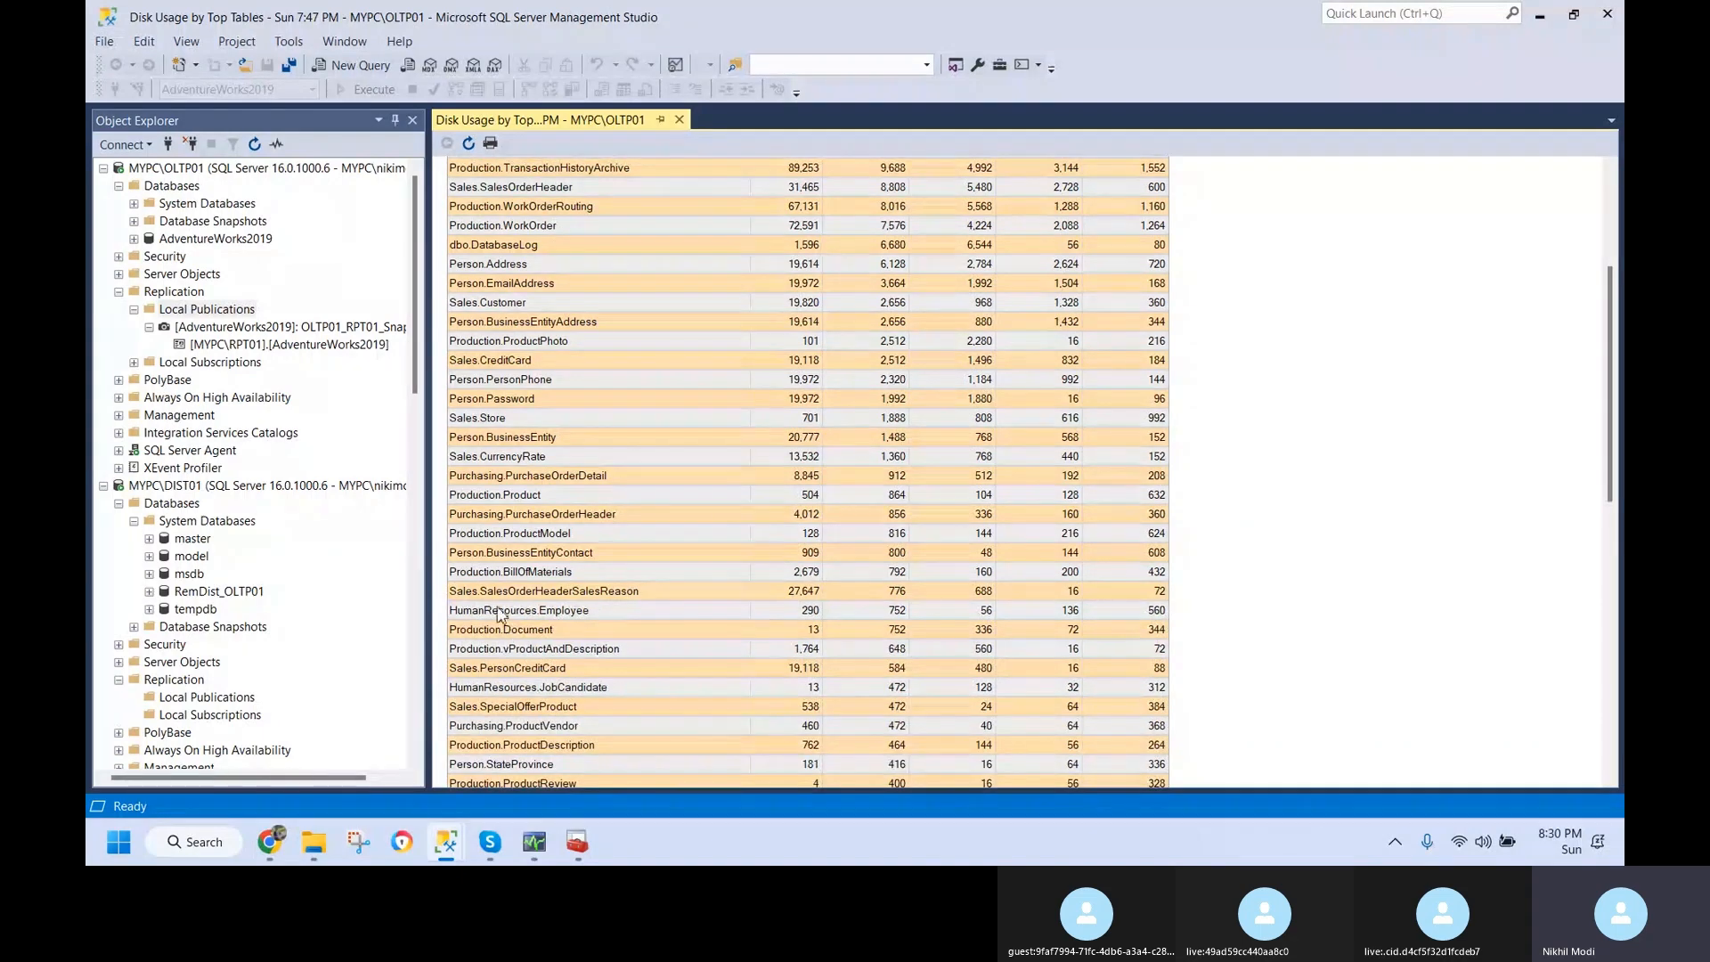
{"action": "scroll", "coordinate": [492, 452], "scroll_direction": "up", "scroll_amount": 2}
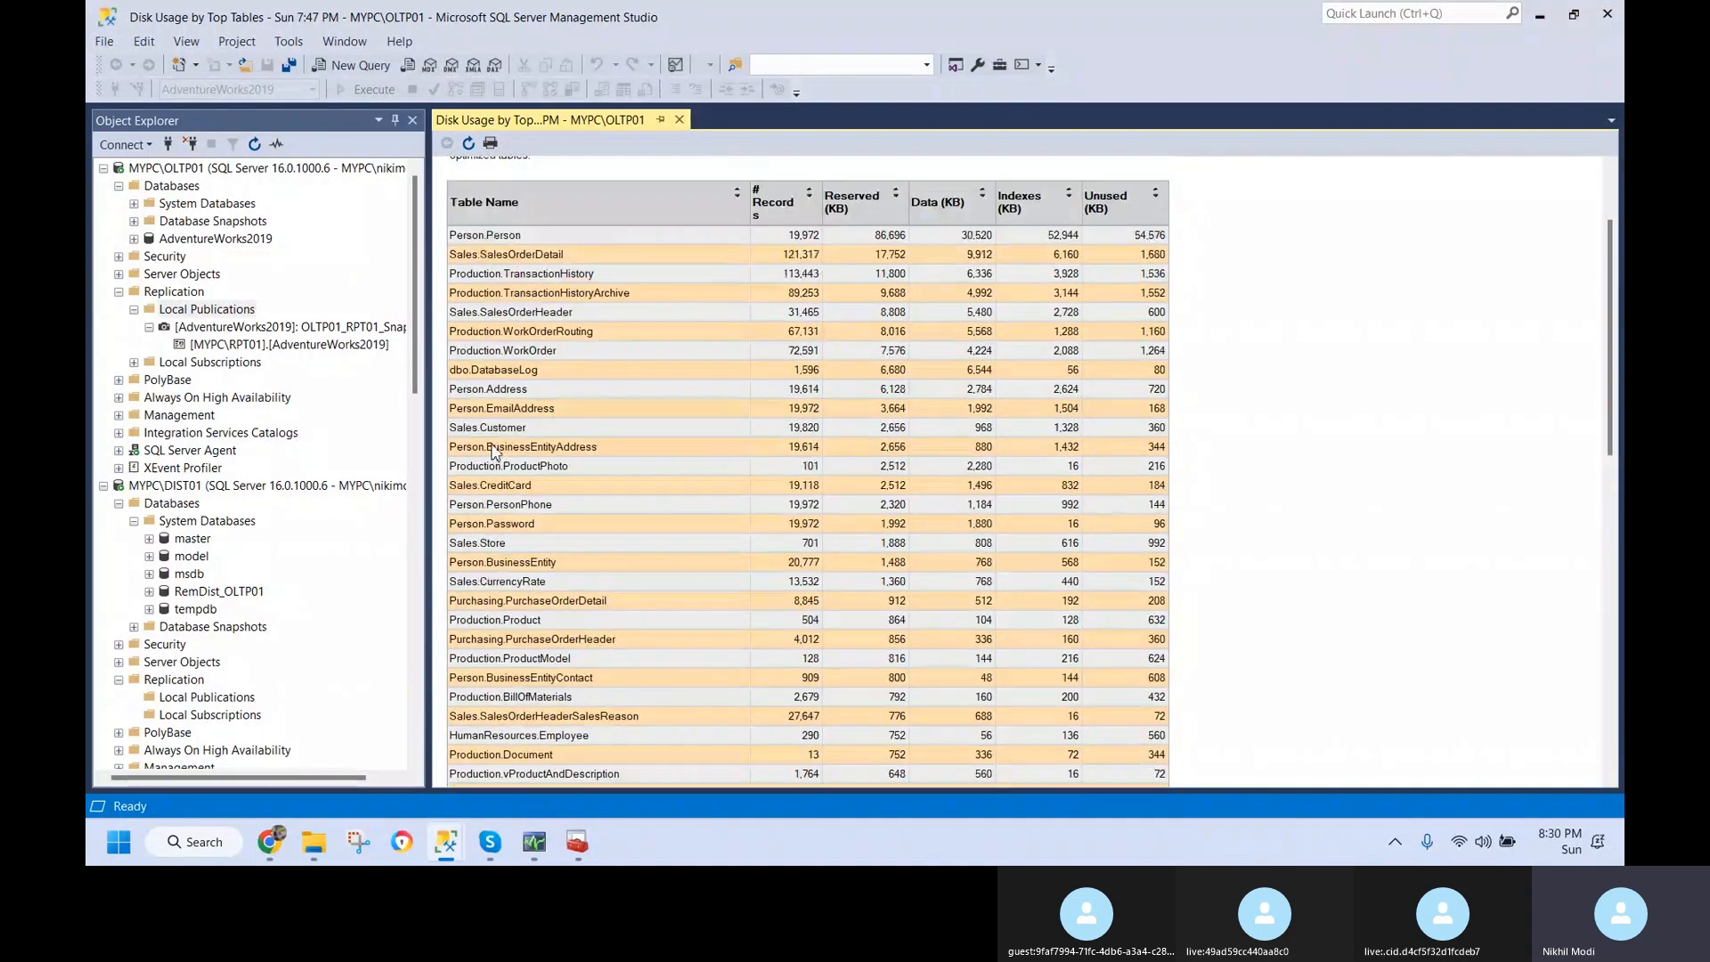
{"action": "left_click", "coordinate": [737, 194]}
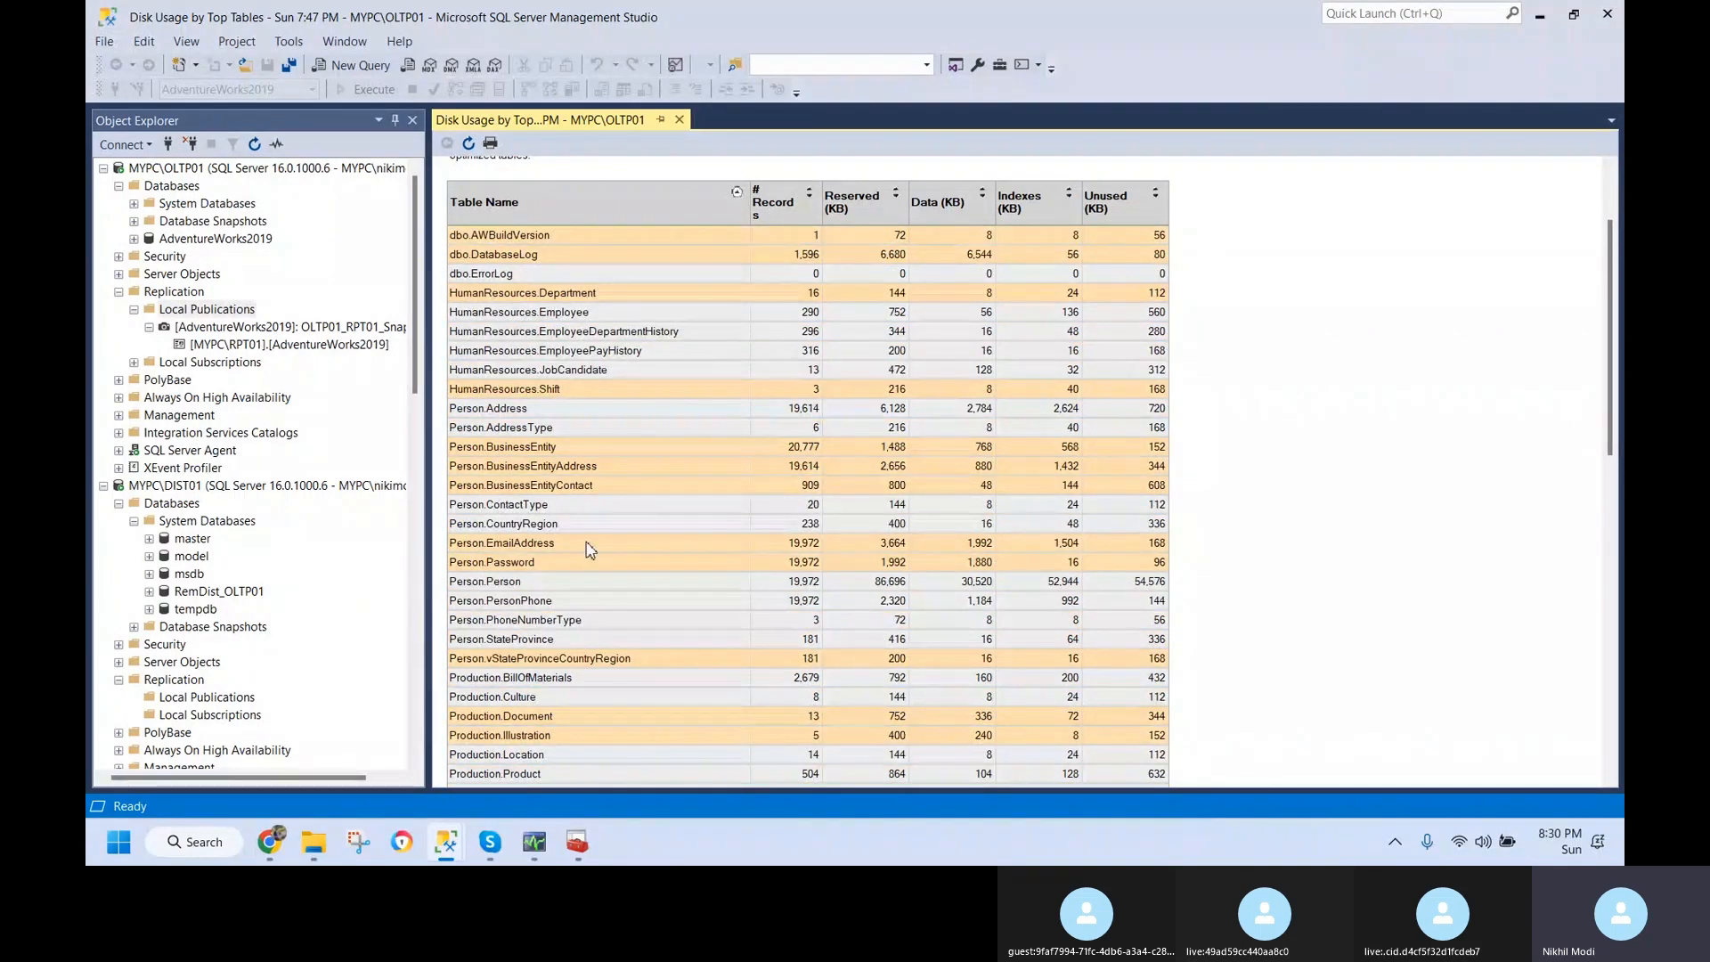
{"action": "scroll", "coordinate": [610, 637], "scroll_direction": "up", "scroll_amount": 2}
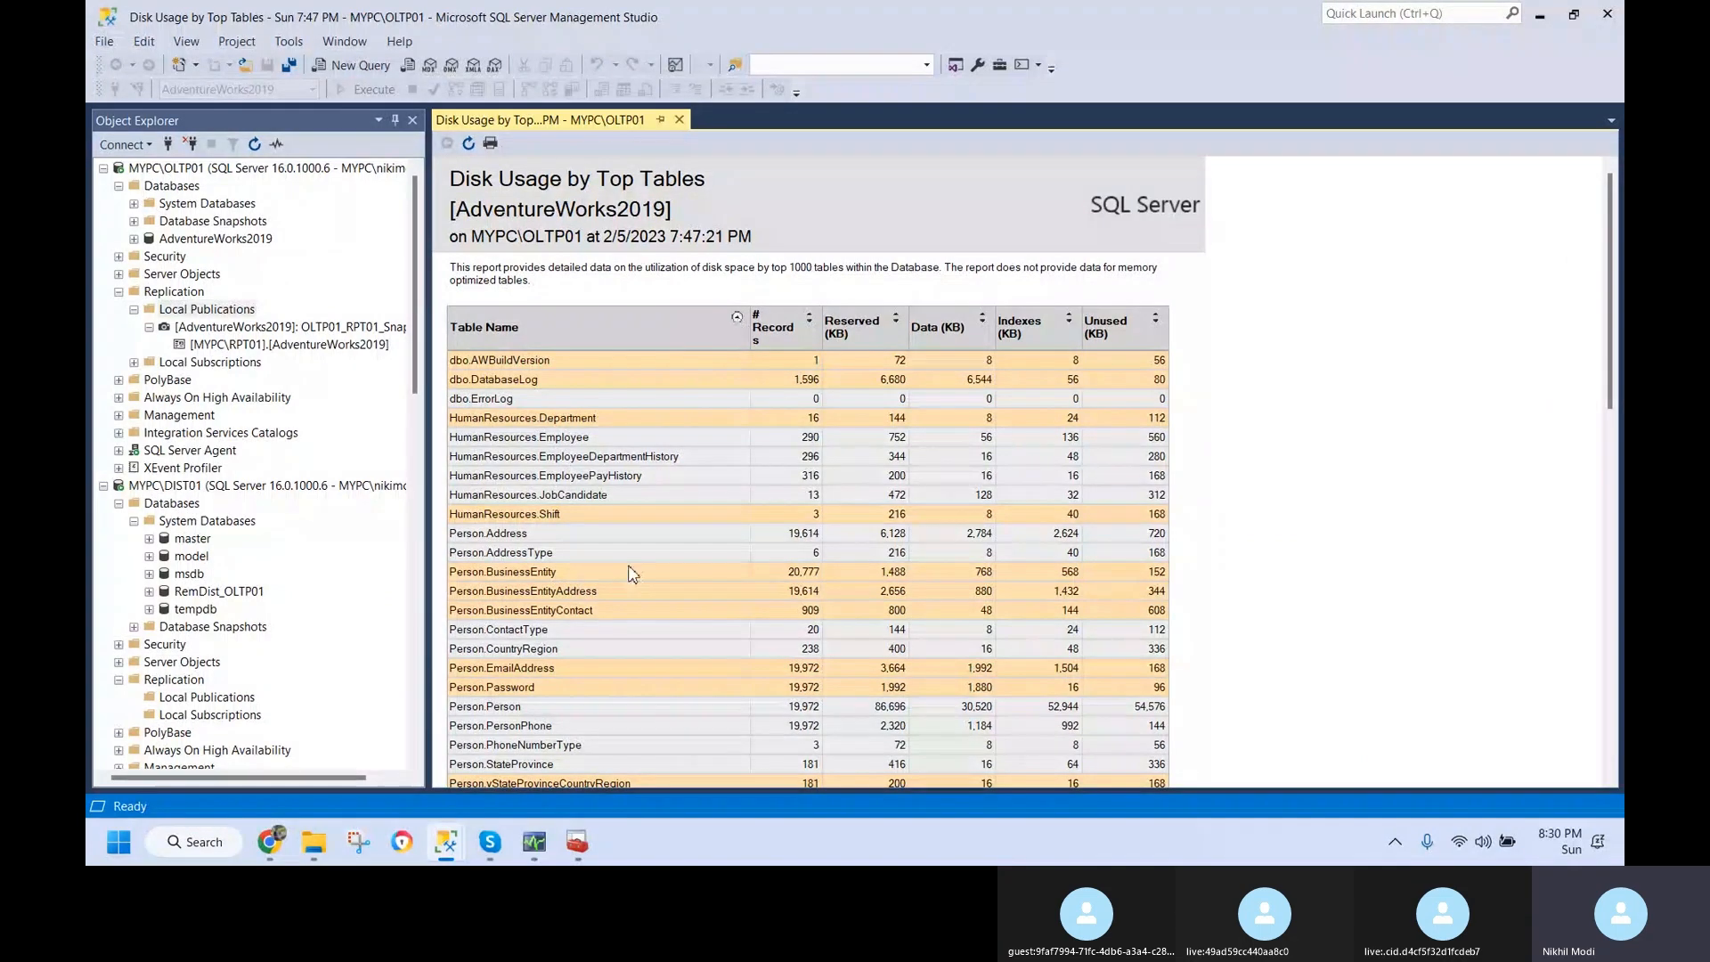
{"action": "scroll", "coordinate": [630, 575], "scroll_direction": "down", "scroll_amount": 5}
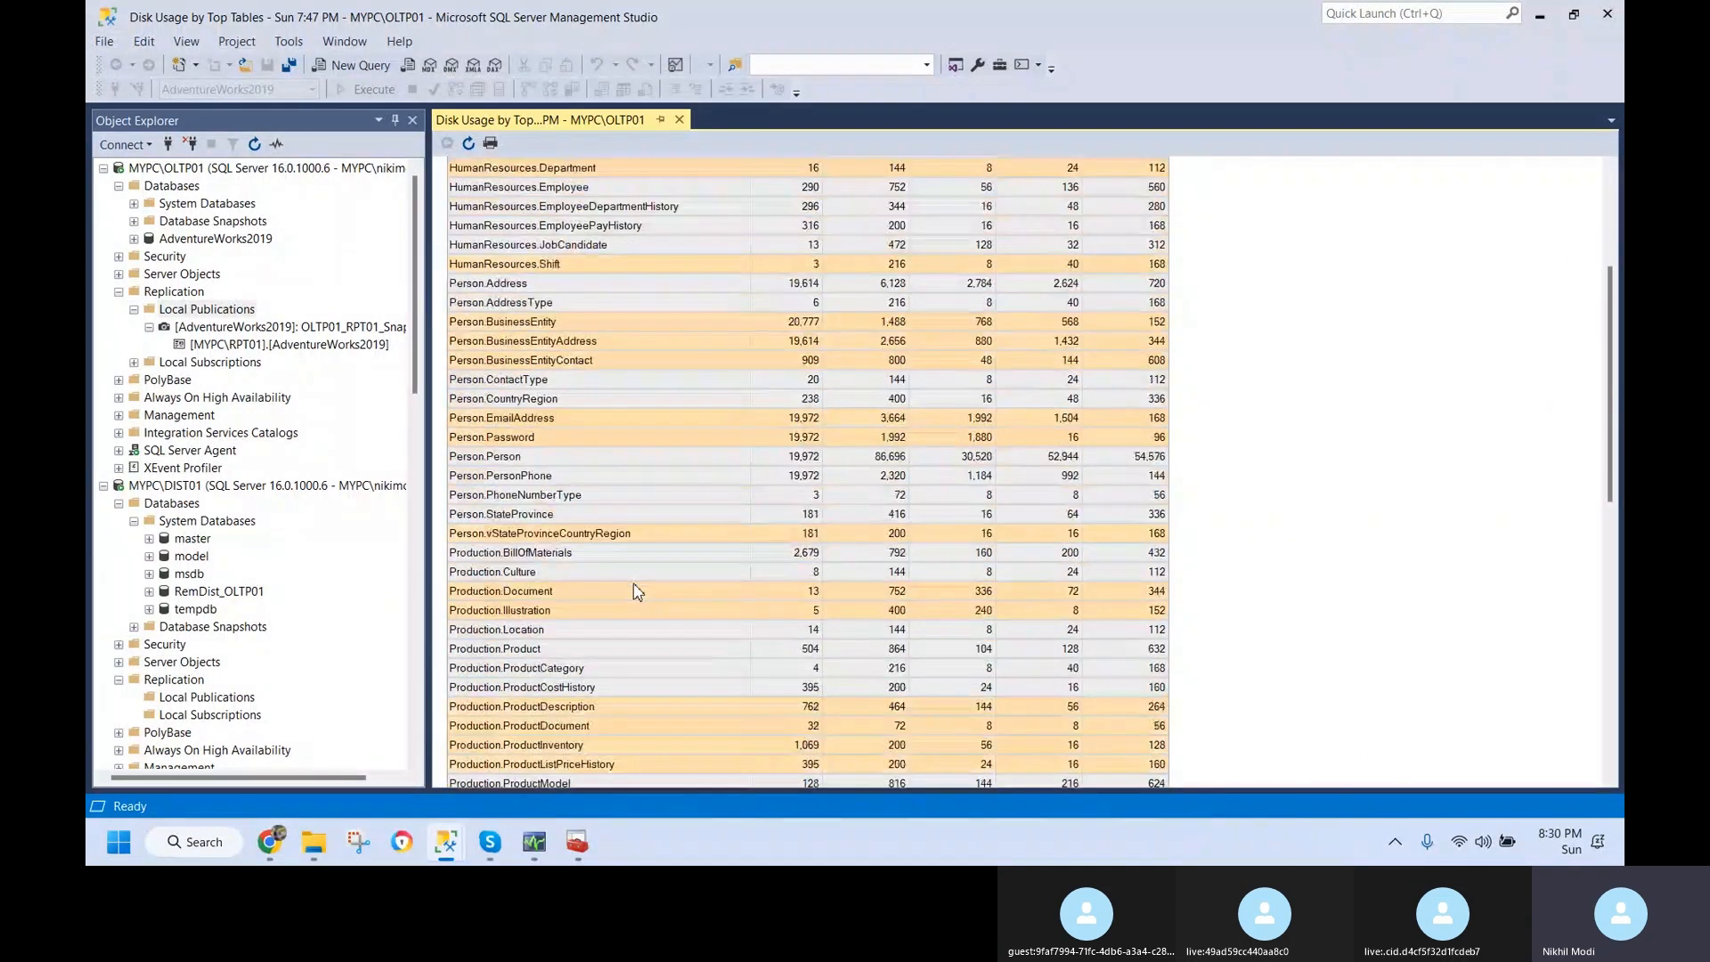
{"action": "scroll", "coordinate": [636, 587], "scroll_direction": "up", "scroll_amount": 5}
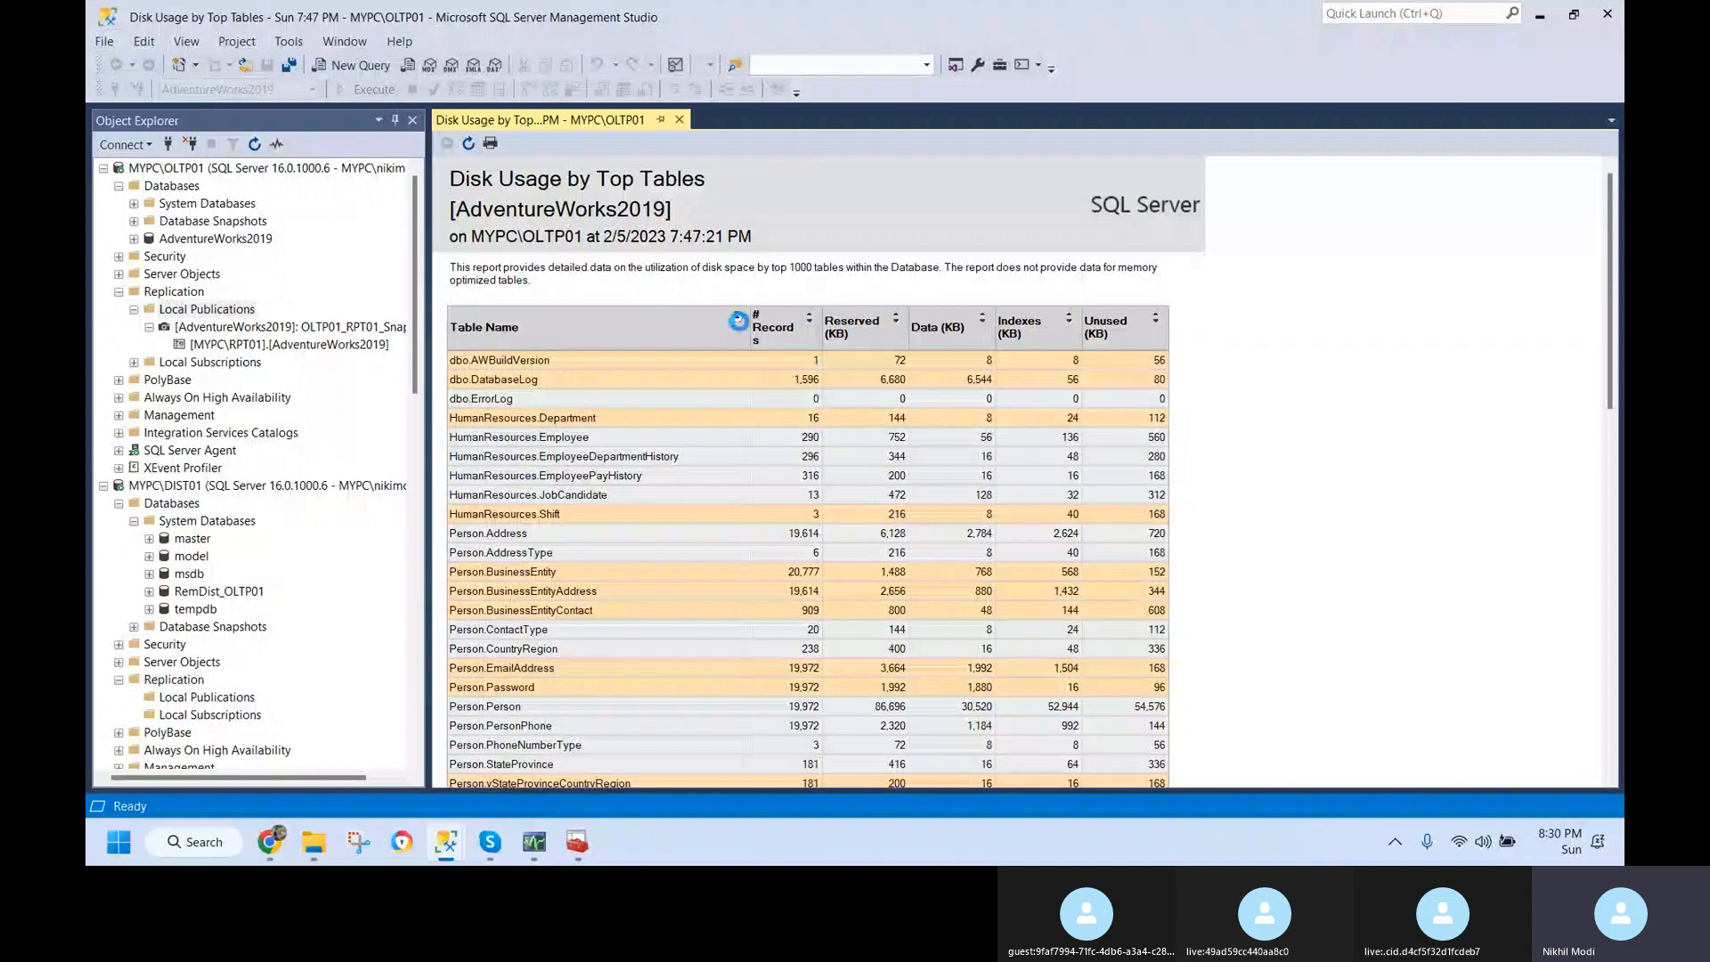
{"action": "scroll", "coordinate": [606, 596], "scroll_direction": "down", "scroll_amount": 10}
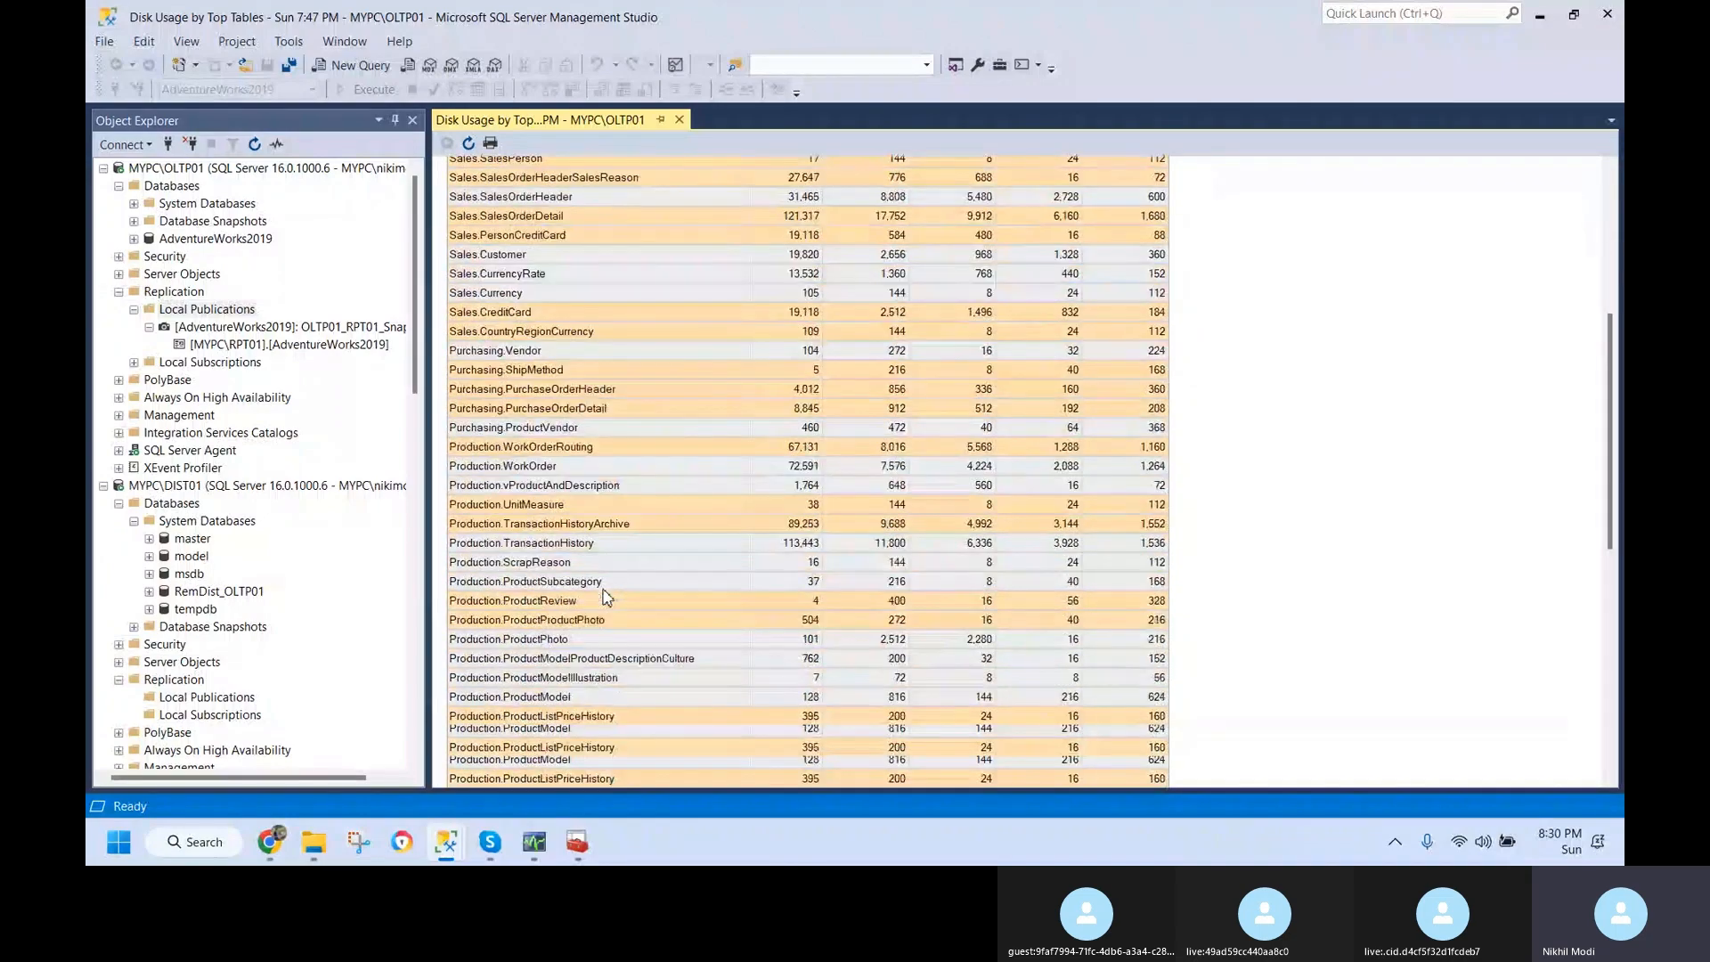
{"action": "scroll", "coordinate": [606, 597], "scroll_direction": "down", "scroll_amount": 10}
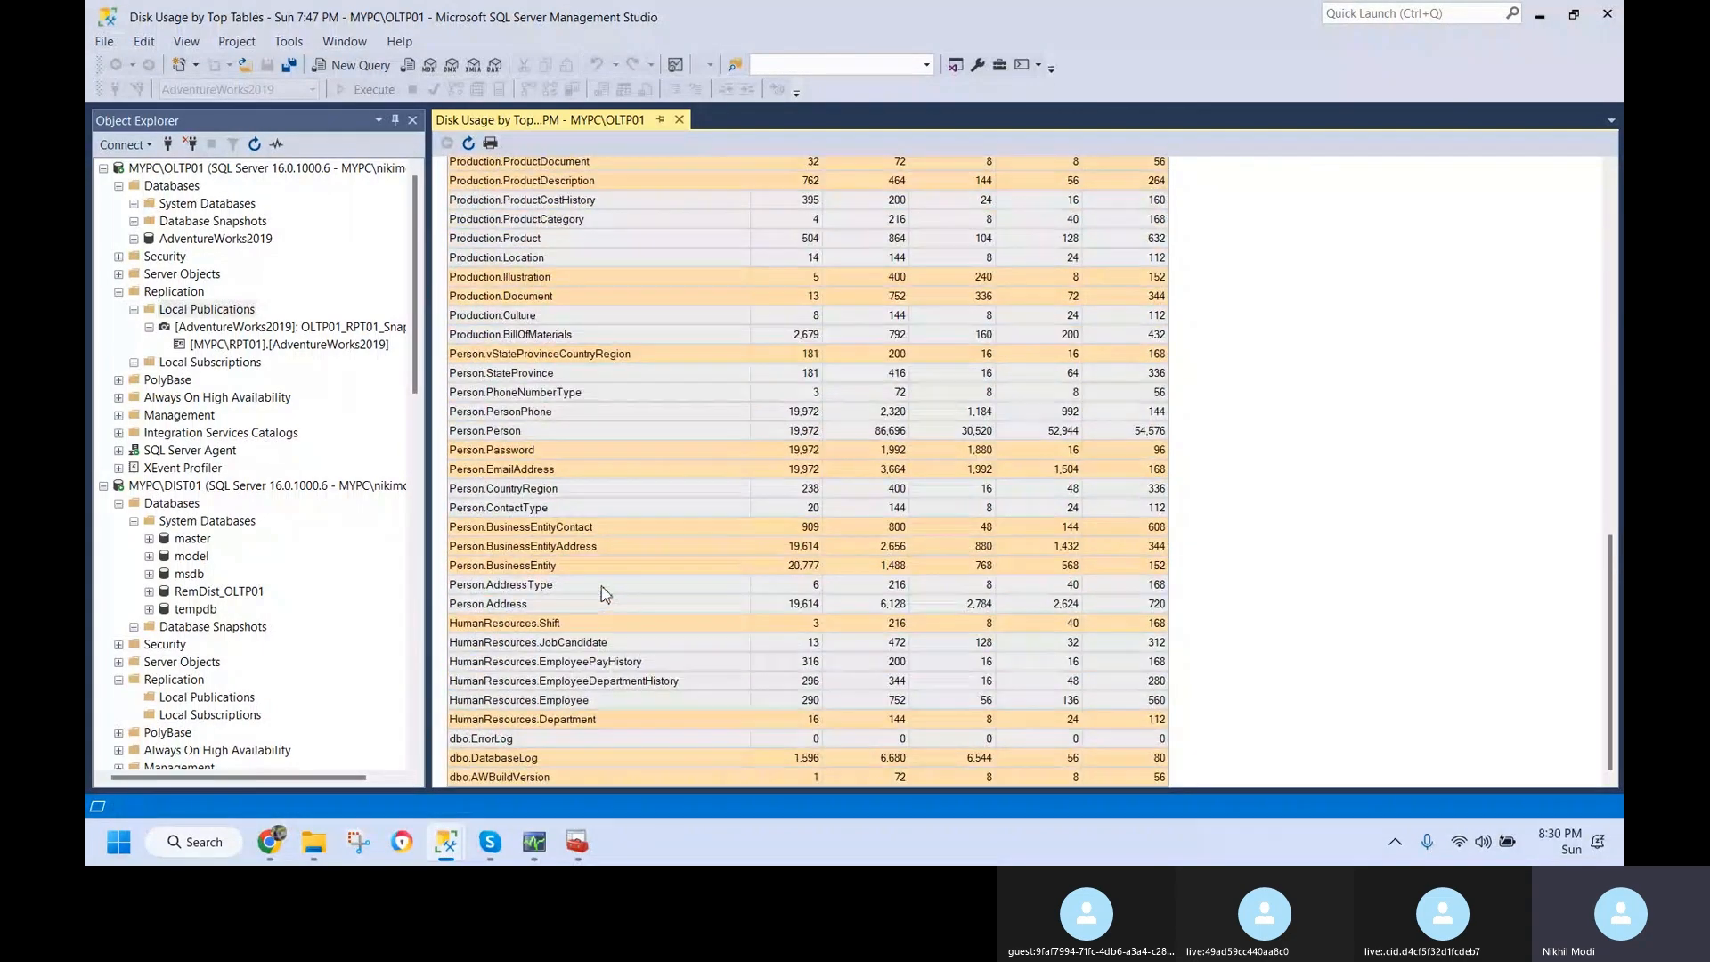
{"action": "scroll", "coordinate": [597, 621], "scroll_direction": "up", "scroll_amount": 8}
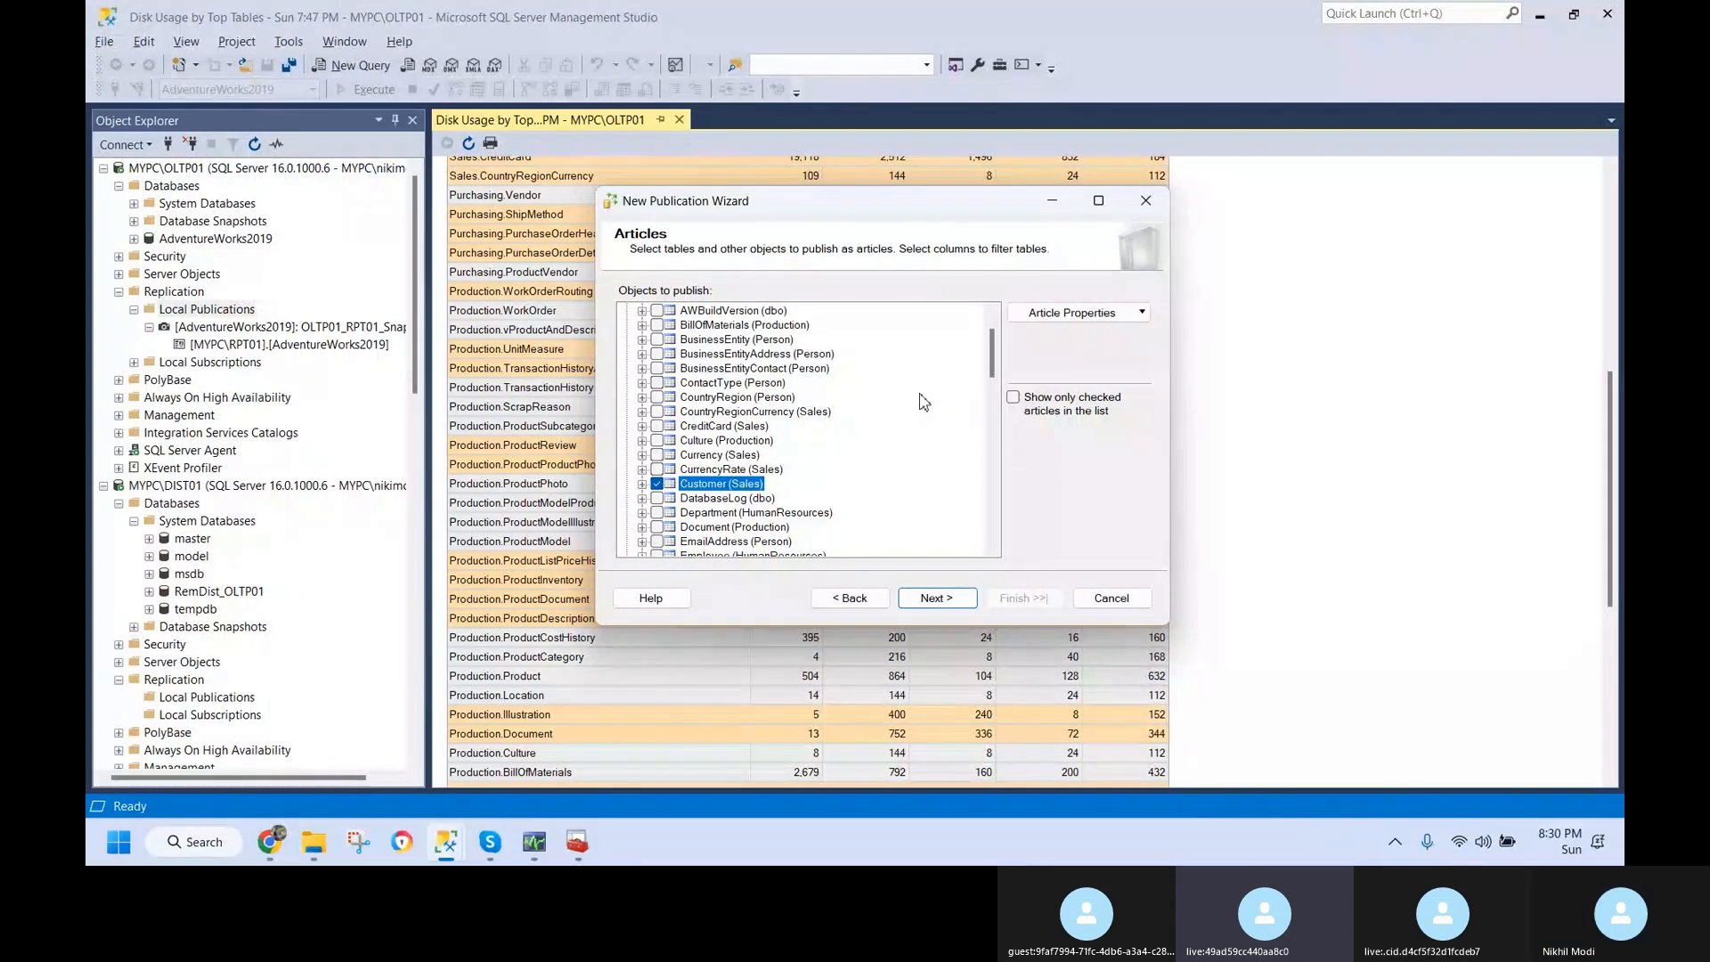
- Move the publication wizard aside and sort the Disk Usage report by record count in descending order to compare table sizes
{"action": "left_click_drag", "start_coordinate": [921, 215], "coordinate": [1163, 187]}
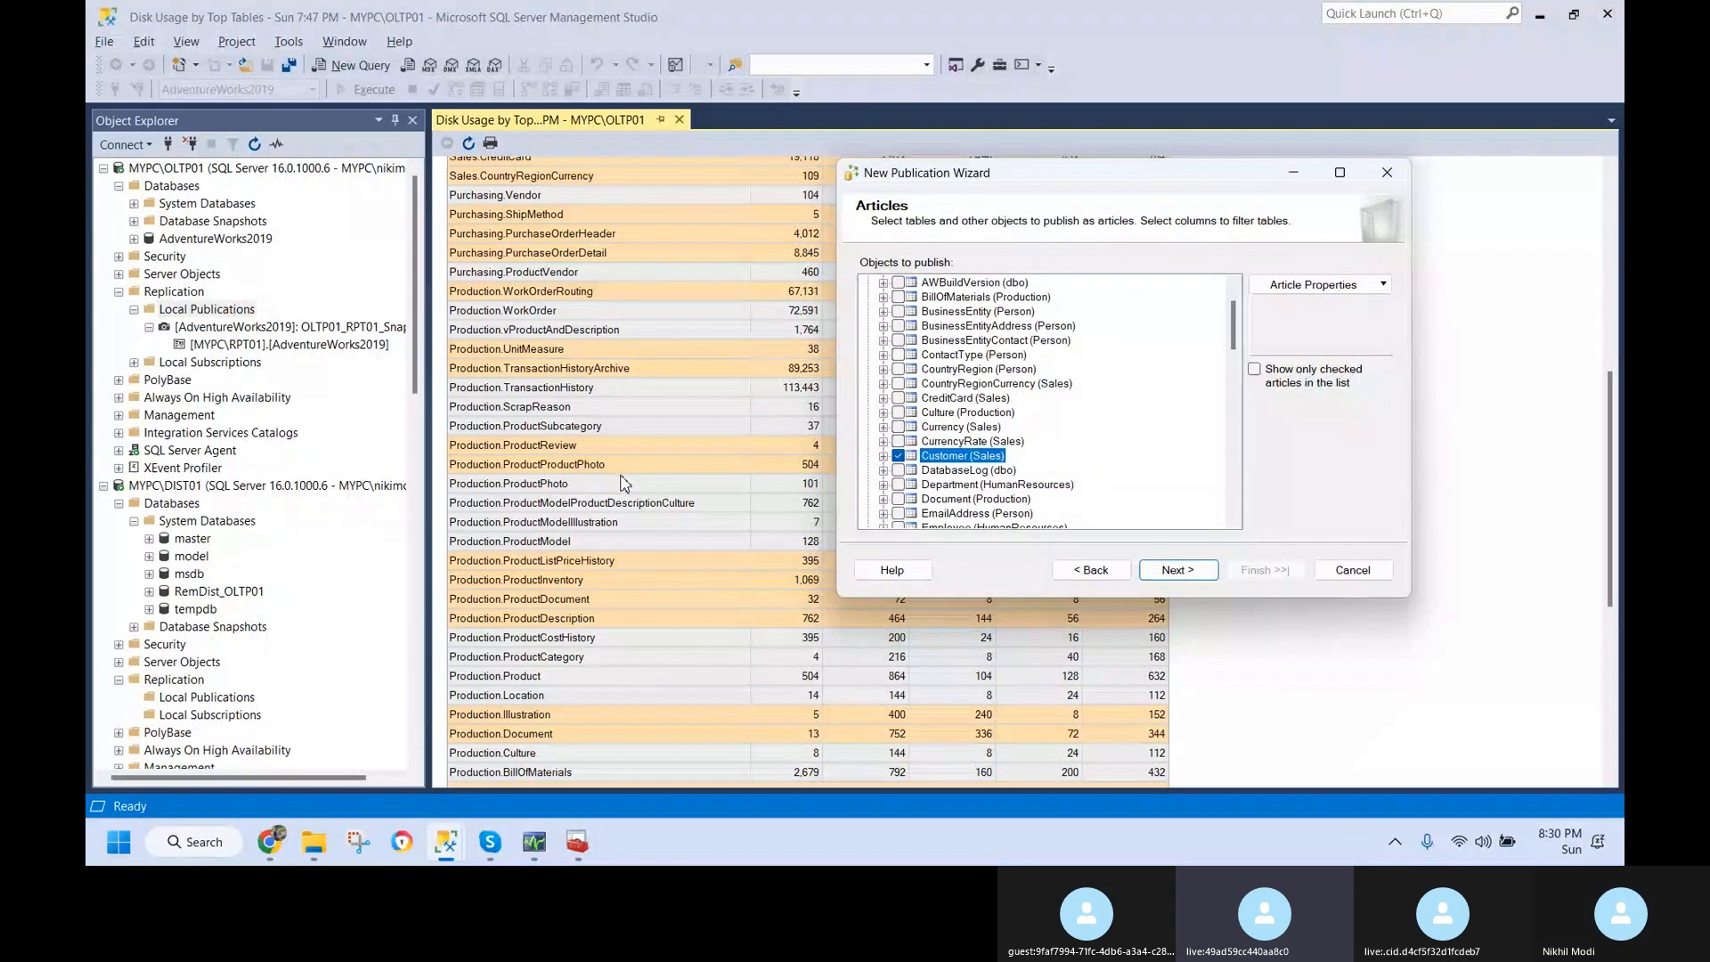
{"action": "left_click", "coordinate": [623, 482]}
{"action": "scroll", "coordinate": [694, 645], "scroll_direction": "down", "scroll_amount": 5}
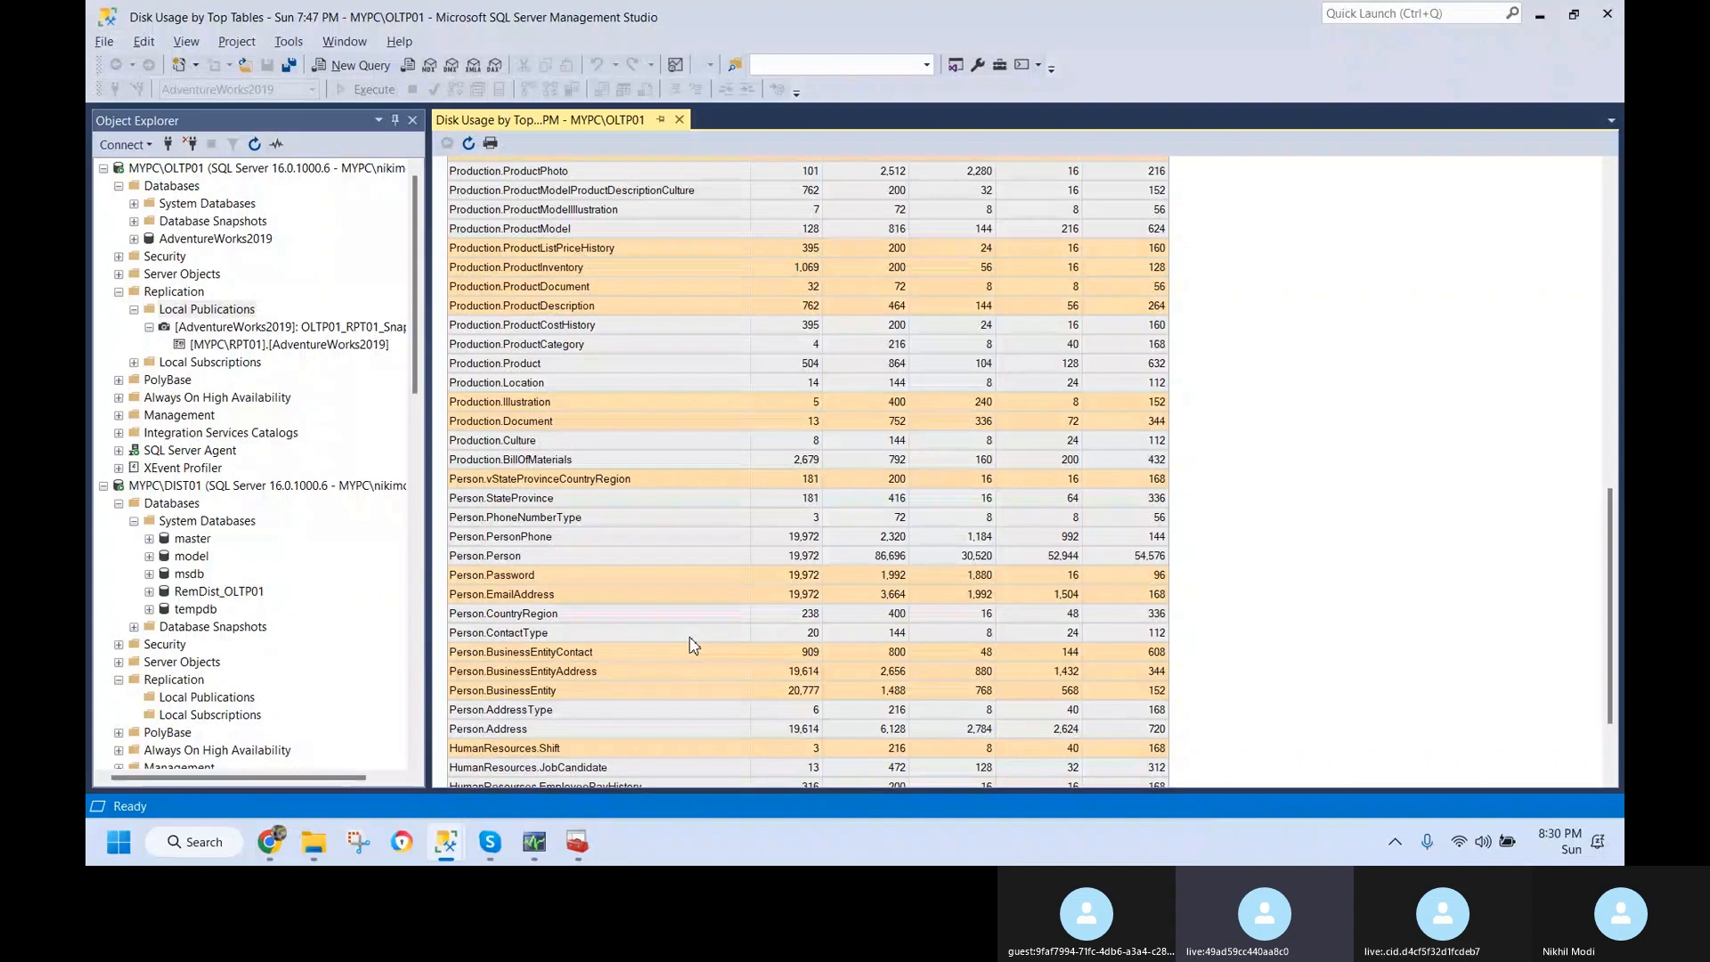
{"action": "scroll", "coordinate": [693, 641], "scroll_direction": "up", "scroll_amount": 10}
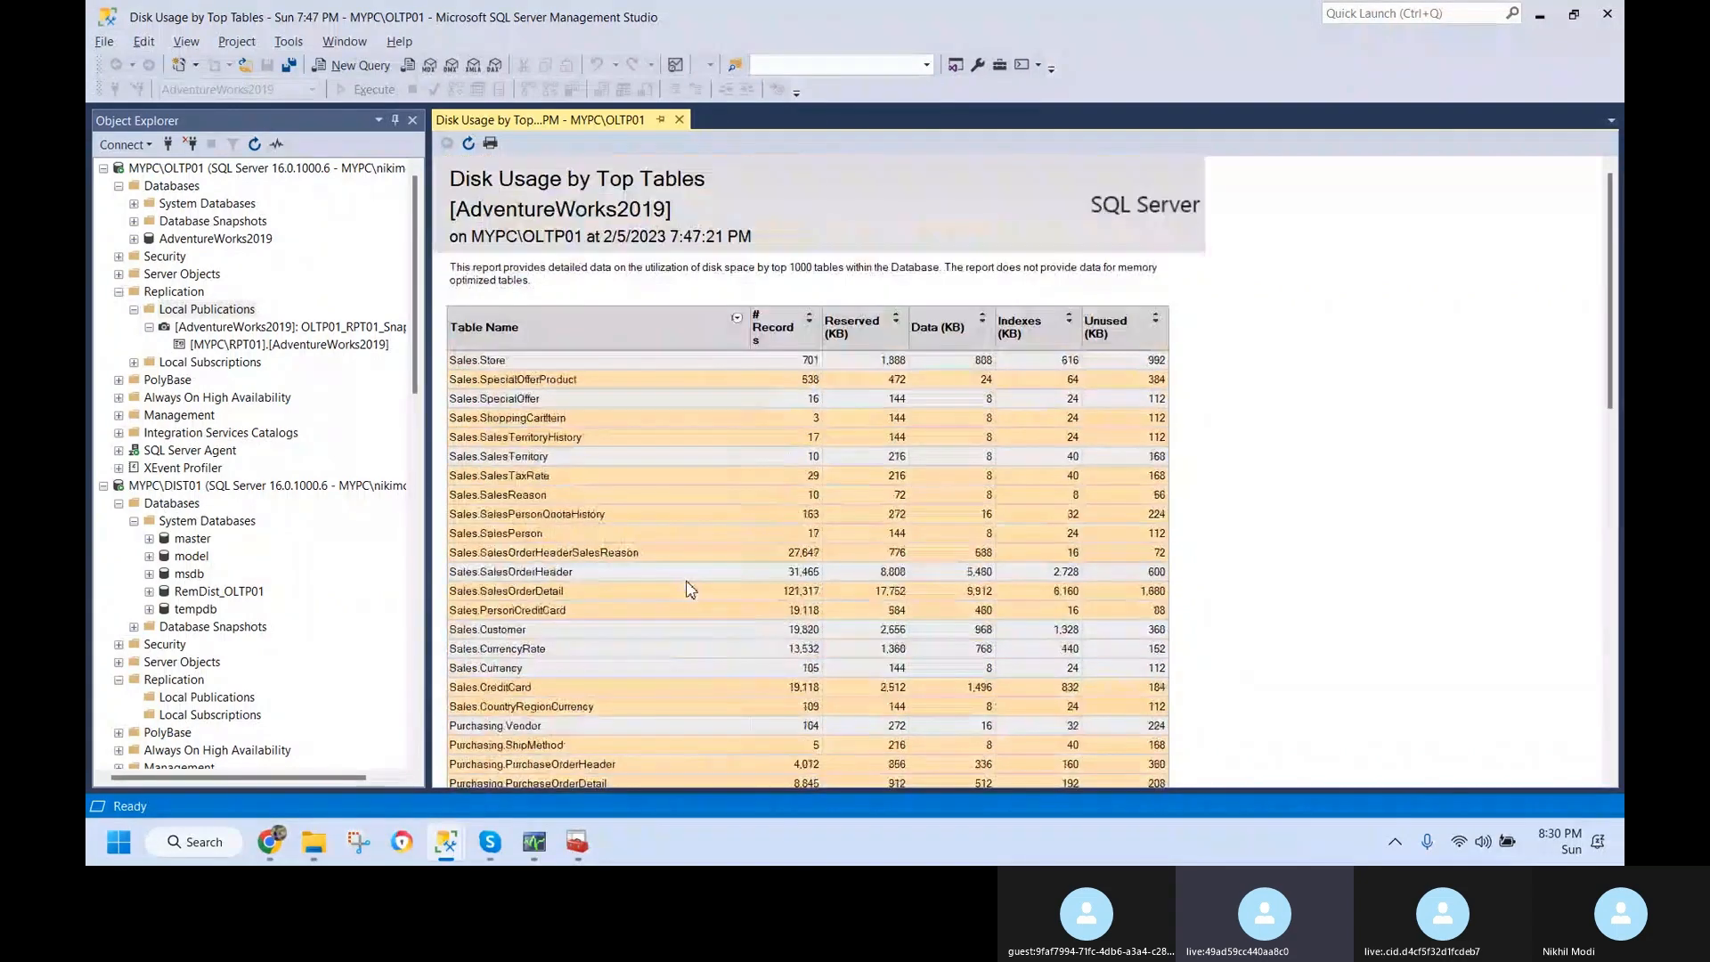
{"action": "left_click", "coordinate": [810, 321]}
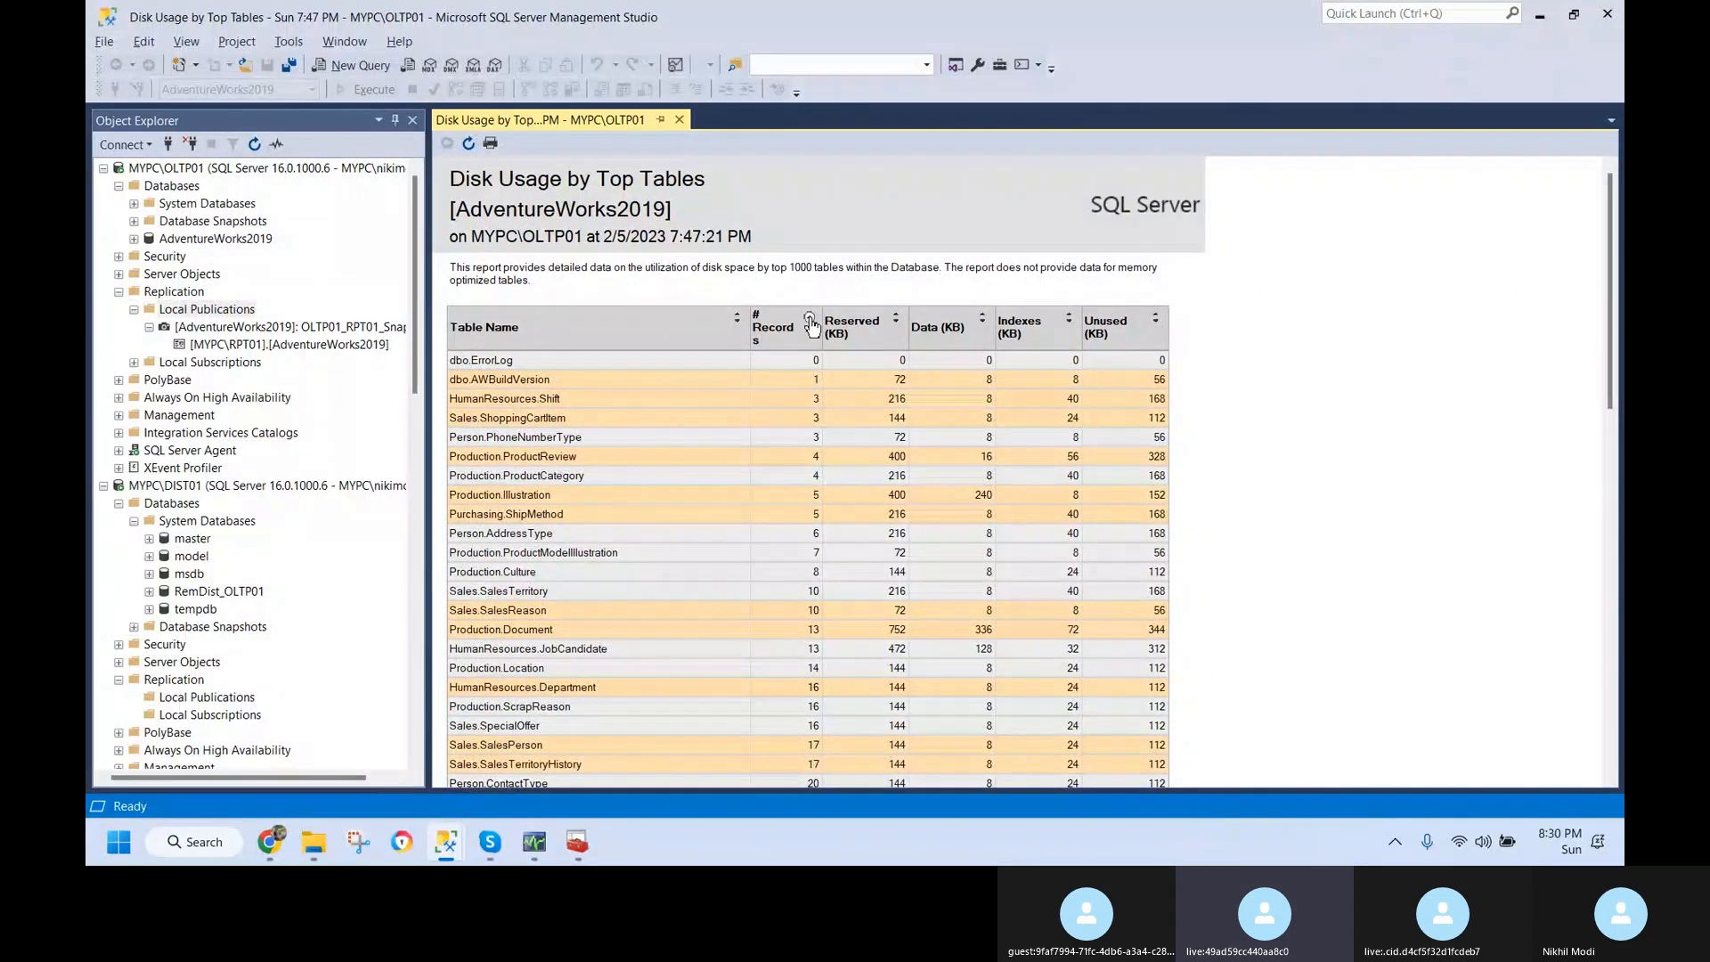
{"action": "left_click", "coordinate": [810, 321]}
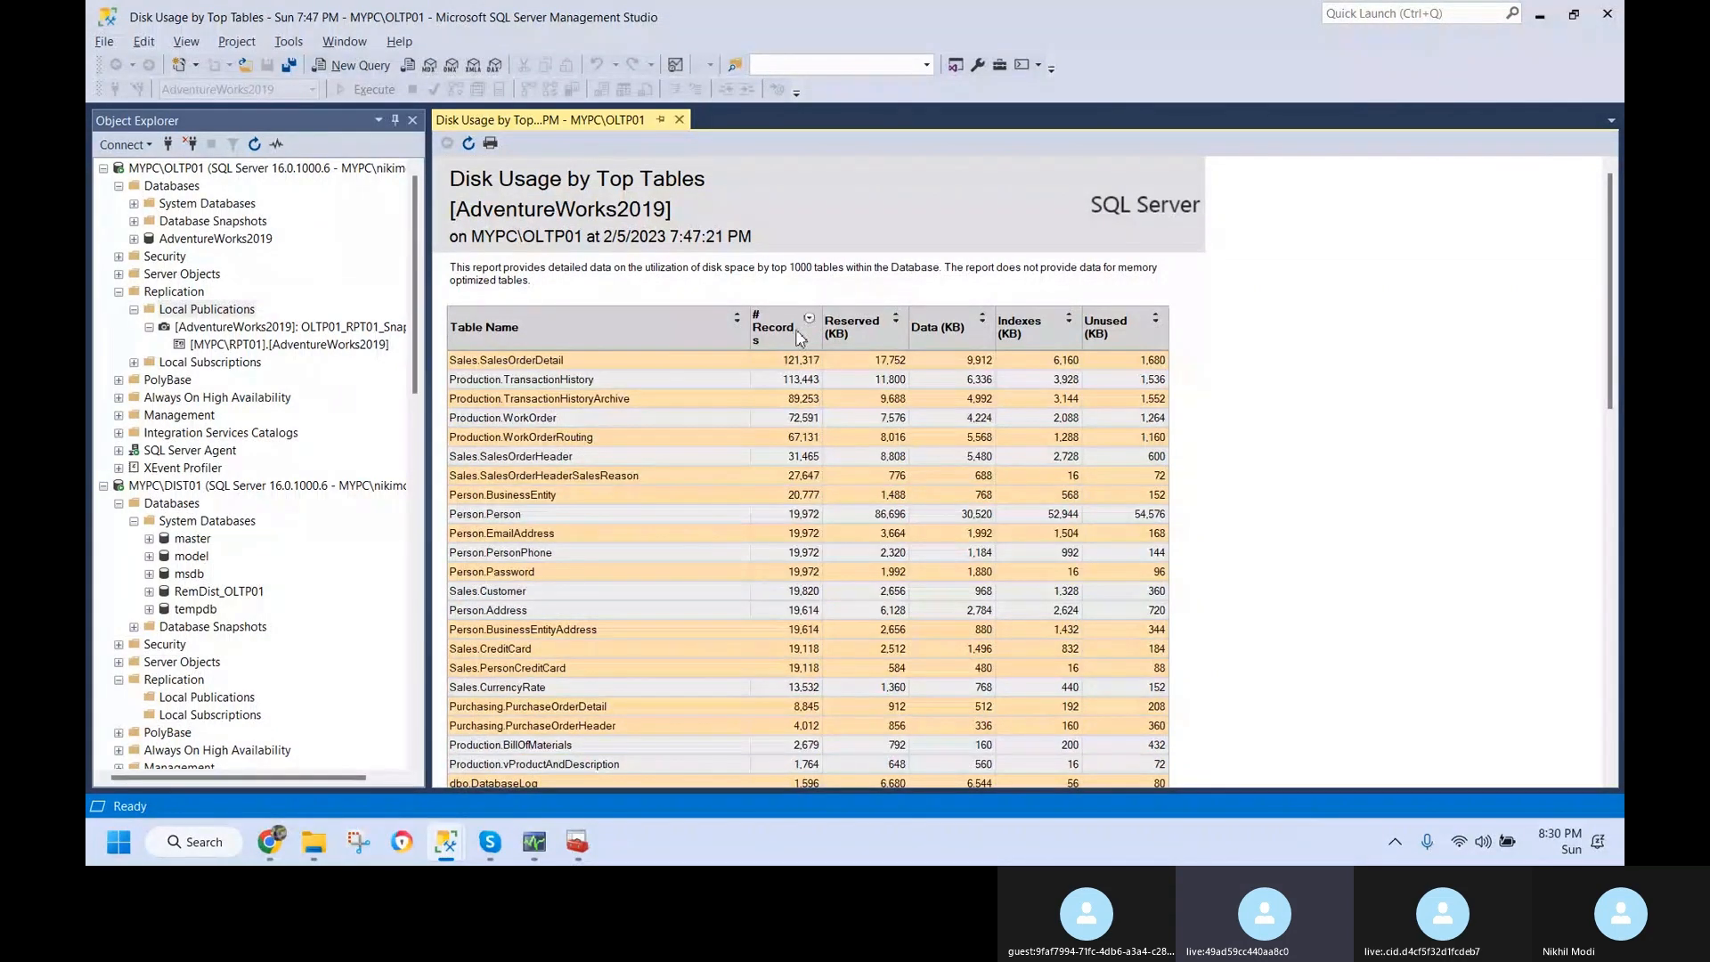
{"action": "scroll", "coordinate": [641, 626], "scroll_direction": "down", "scroll_amount": 1}
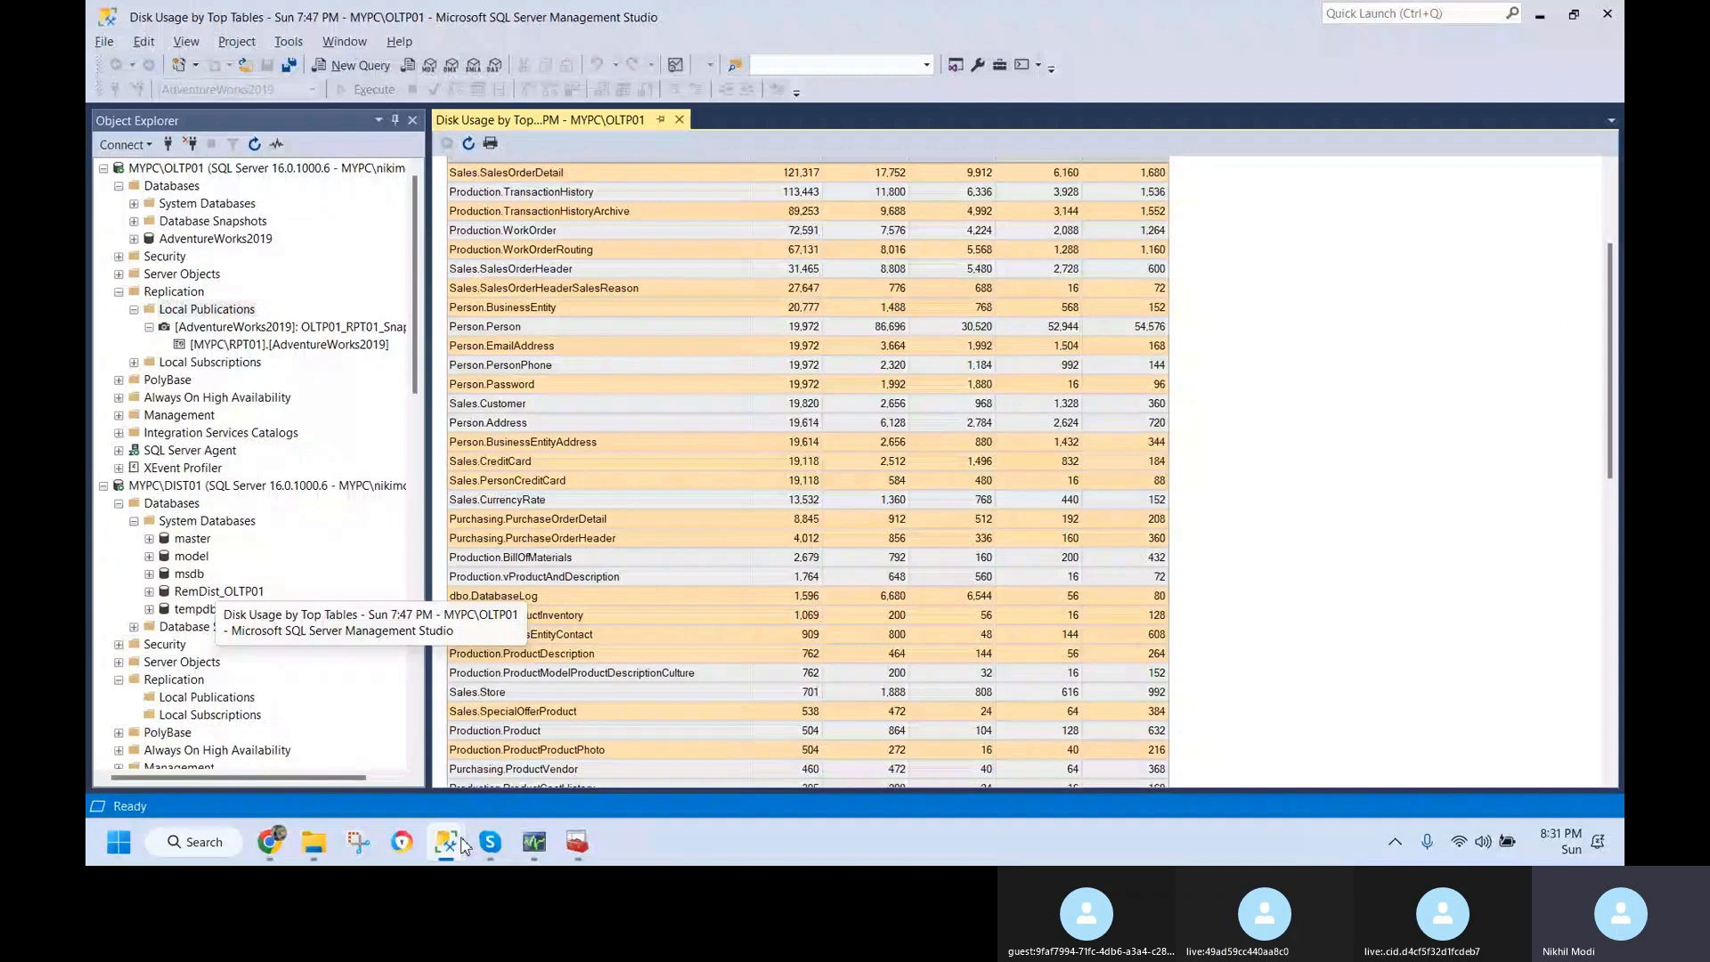
- Minimize the open windows, including the publication wizard, and return to the Disk Usage report in SQL Server Management Studio
{"action": "left_click", "coordinate": [1540, 16]}
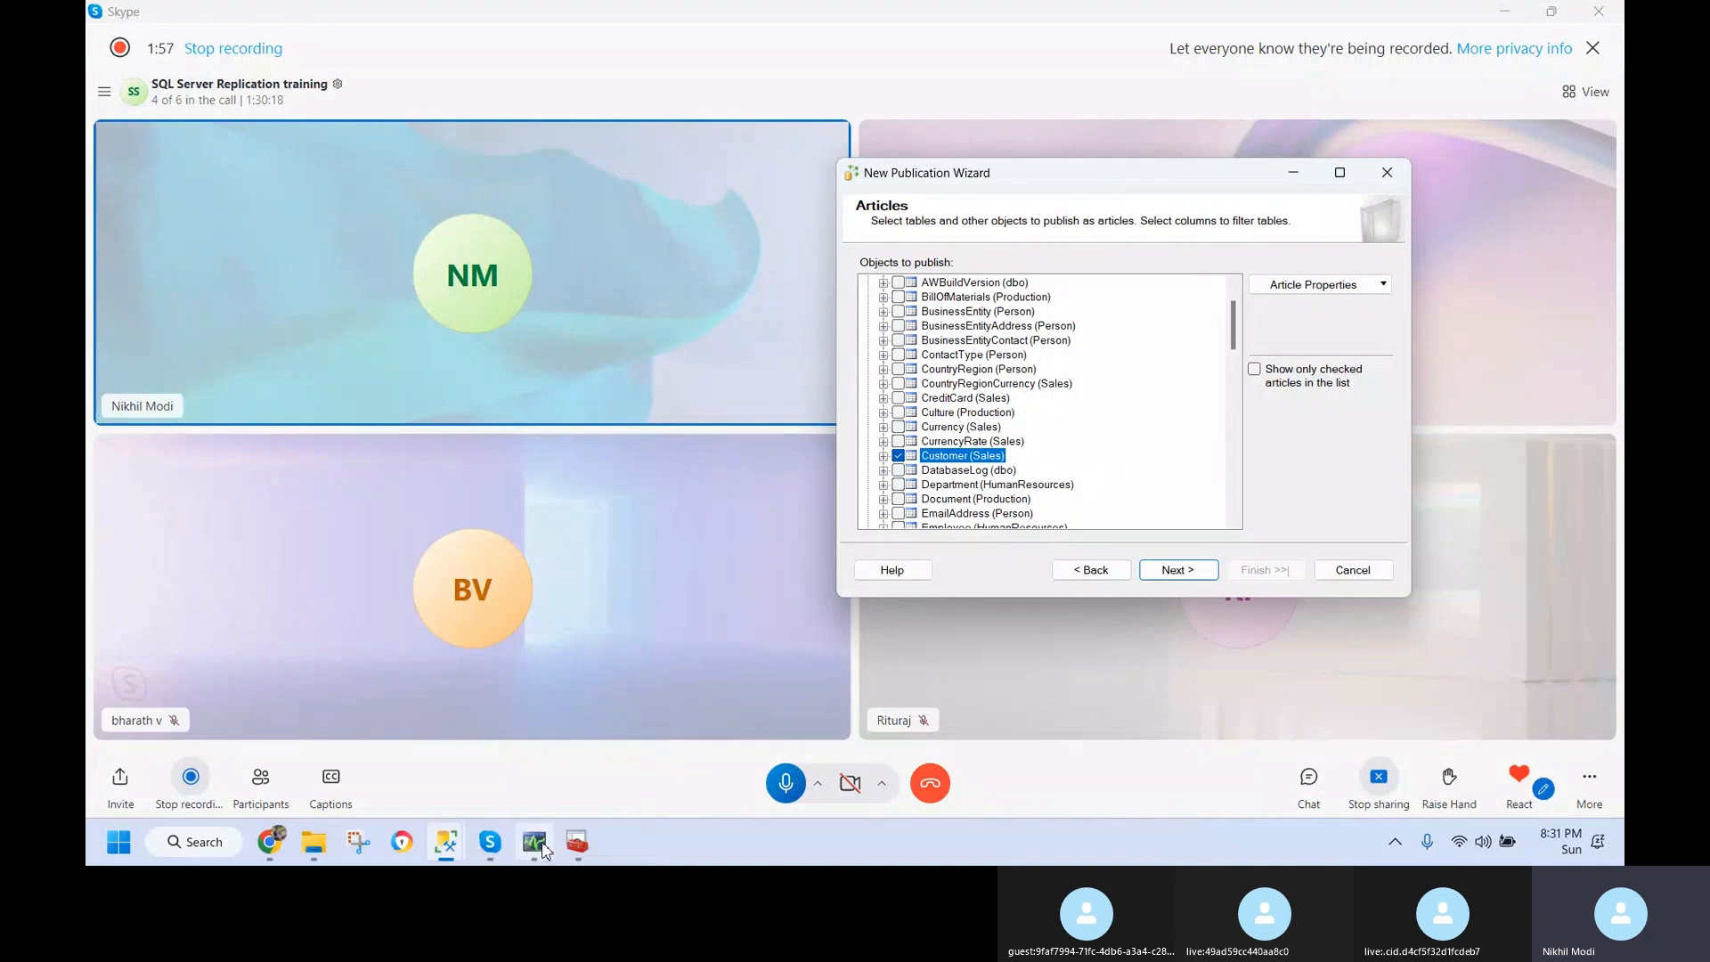
{"action": "left_click", "coordinate": [1292, 172]}
{"action": "left_click", "coordinate": [1507, 14]}
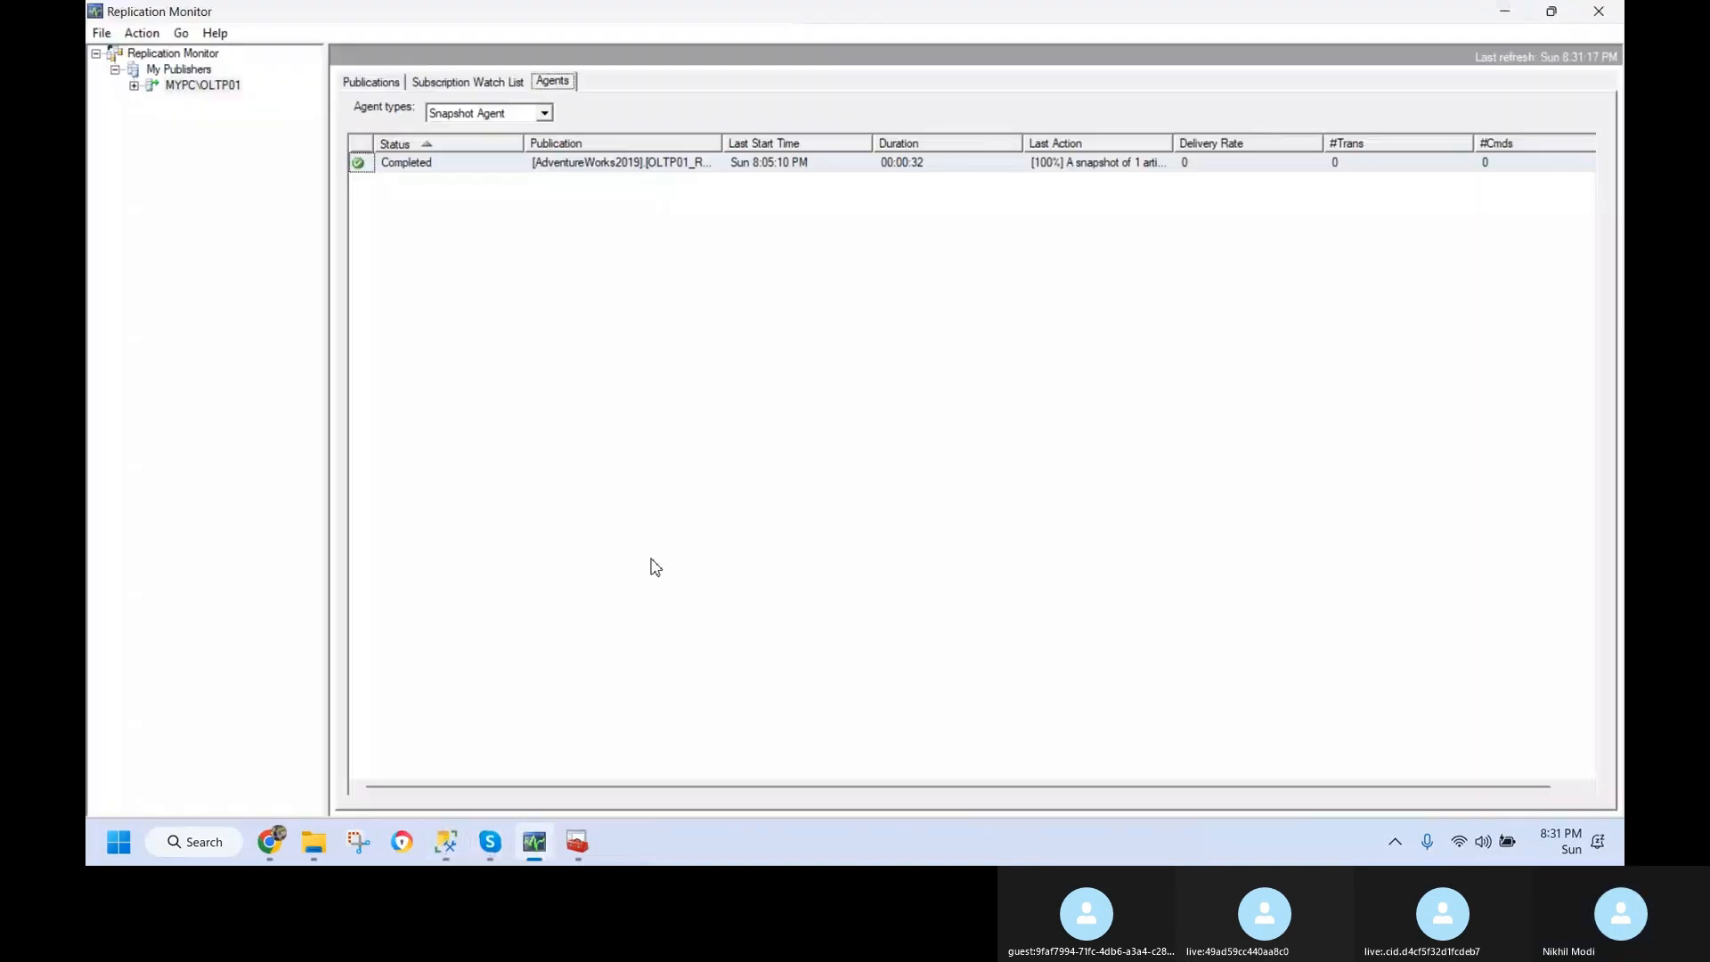
{"action": "mouse_move", "coordinate": [448, 842]}
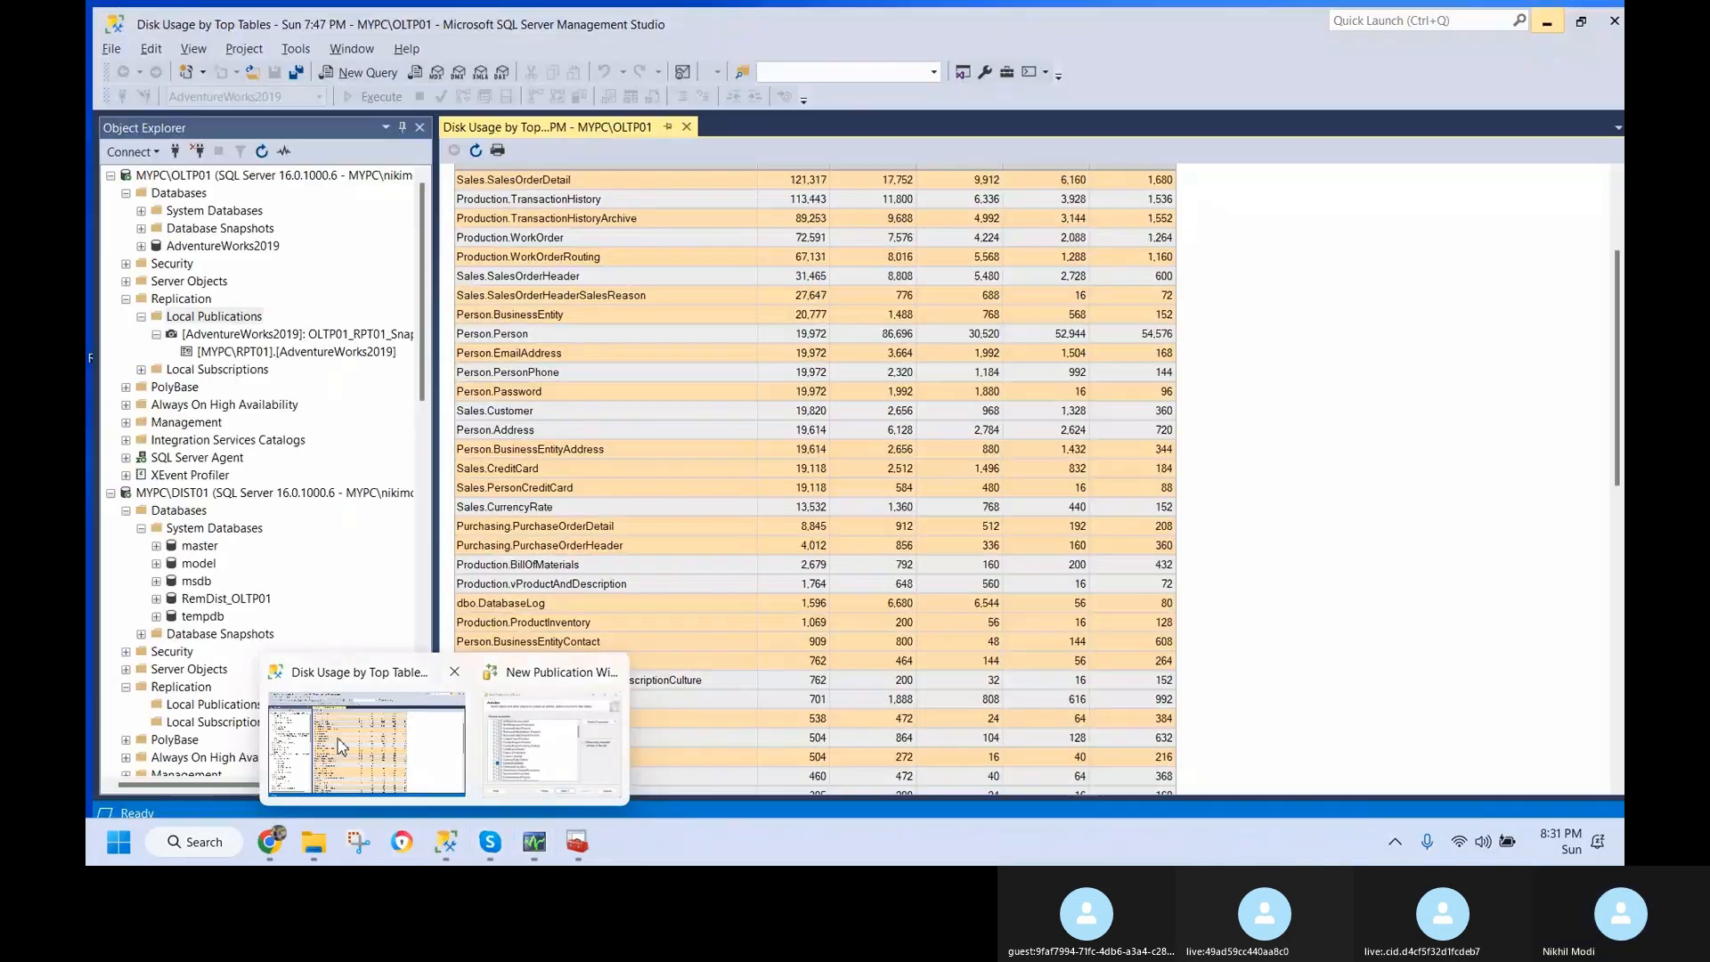
{"action": "left_click", "coordinate": [335, 748]}
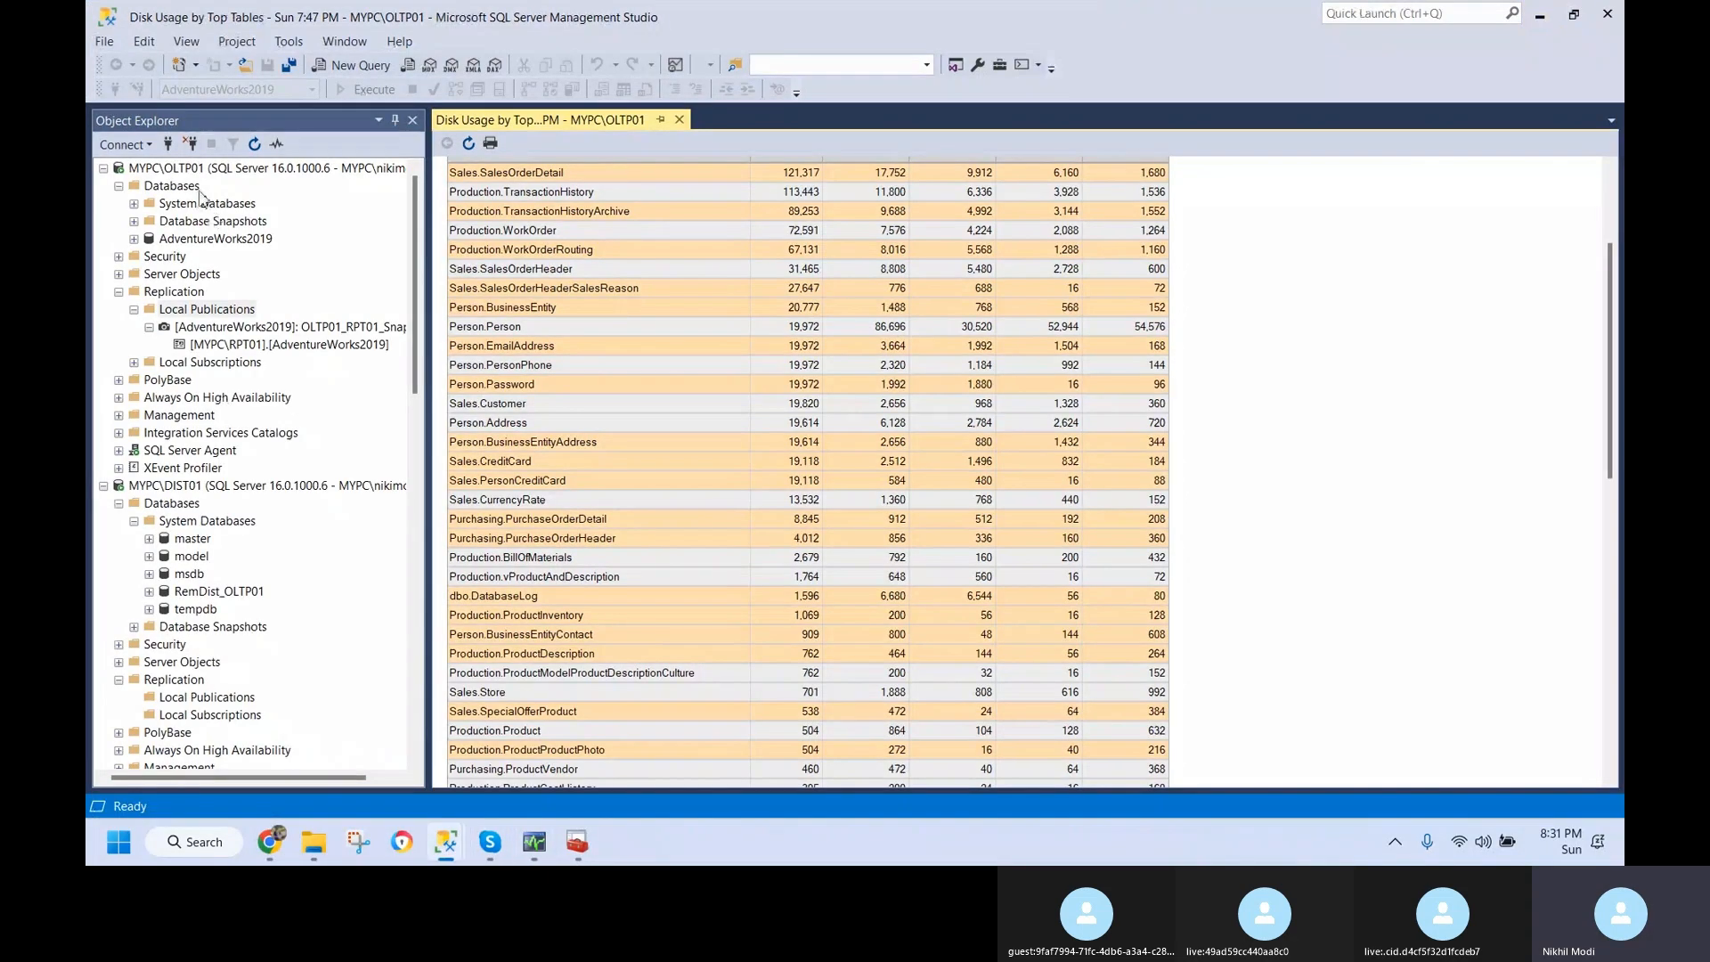
- Open a new query on the AdventureWorks2019 database of MYPC\OLTP01 and begin it with "select * from"
{"action": "left_click", "coordinate": [214, 240]}
{"action": "left_click", "coordinate": [353, 67]}
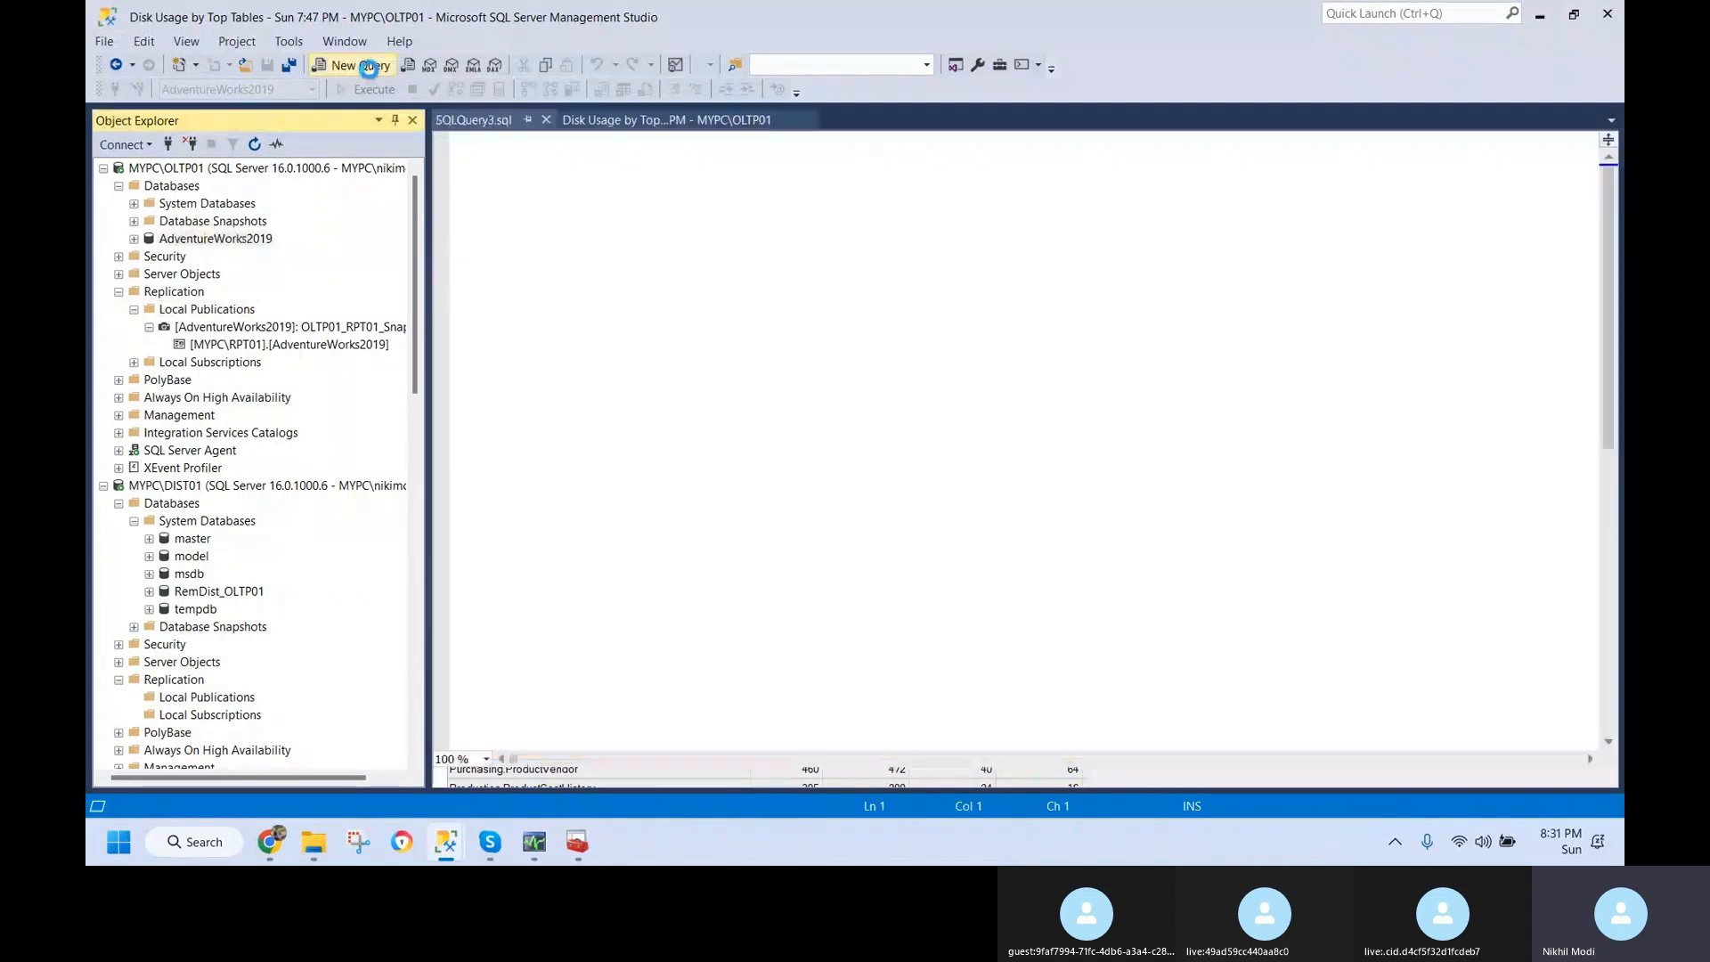
{"action": "type", "text": "select "}
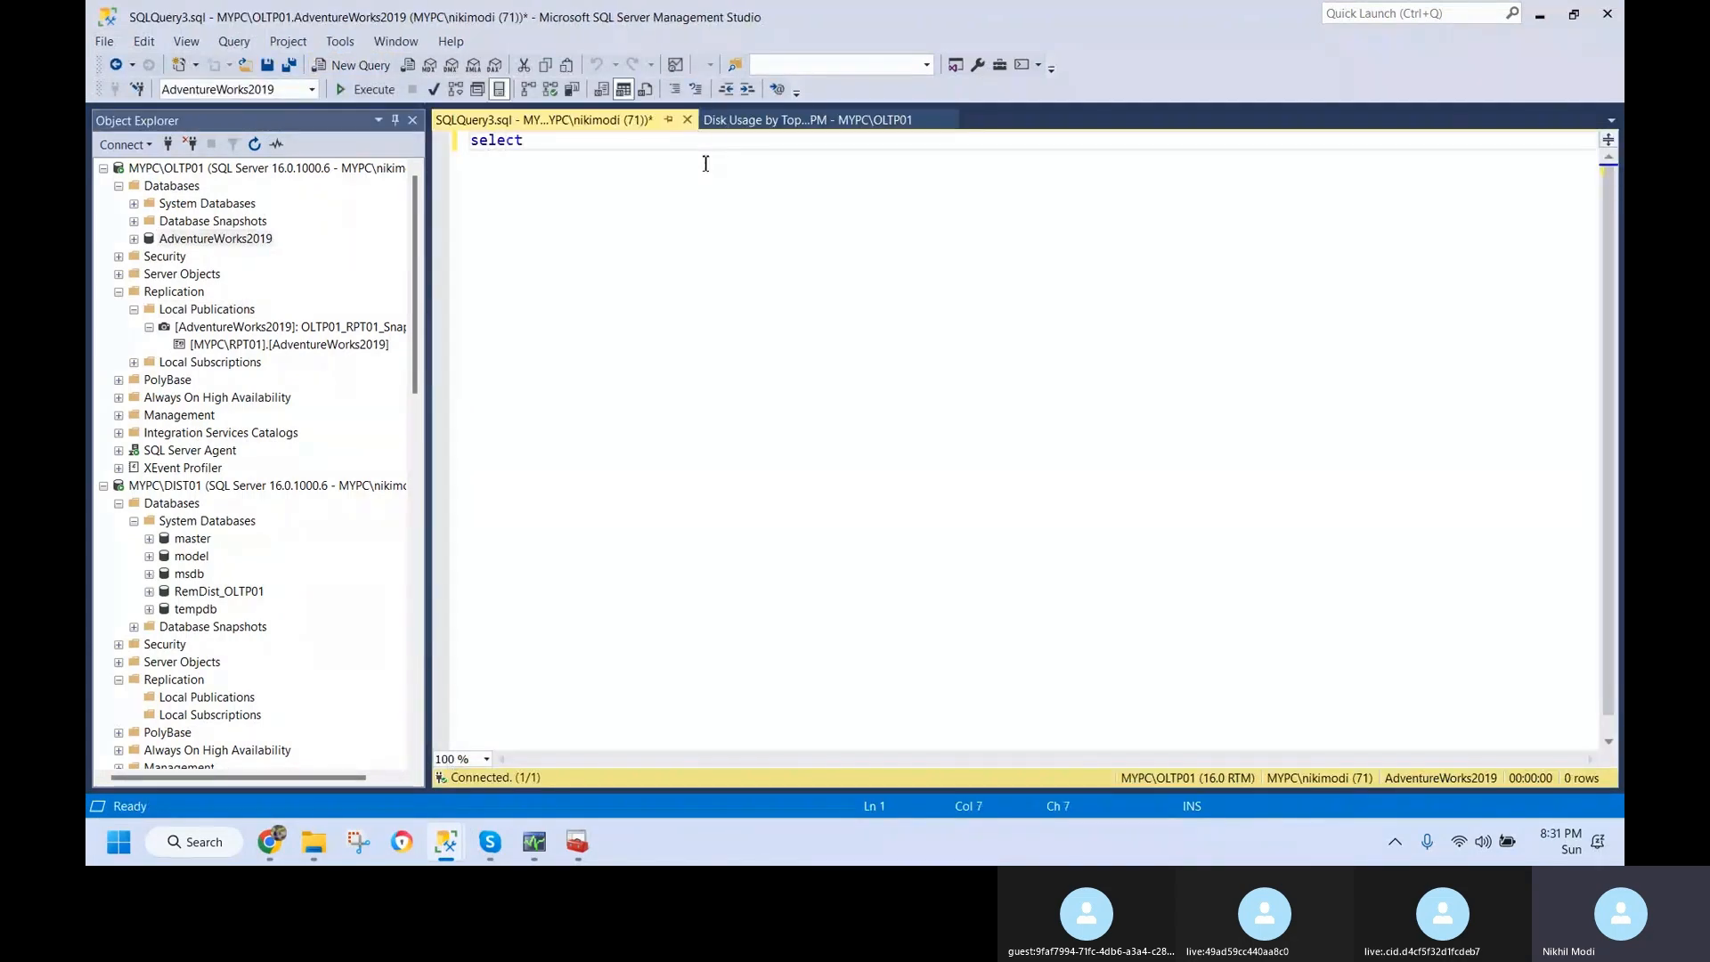
{"action": "type", "text": "* forf"}
{"action": "key", "text": "BackSpace"}
{"action": "key", "text": "BackSpace"}
{"action": "key", "text": "BackSpace"}
{"action": "key", "text": "BackSpace"}
{"action": "type", "text": "rom"}
- Check the selected article in the publication wizard, complete the query as "select * from Sales.Customer" and run it
{"action": "key", "text": "alt+Tab"}
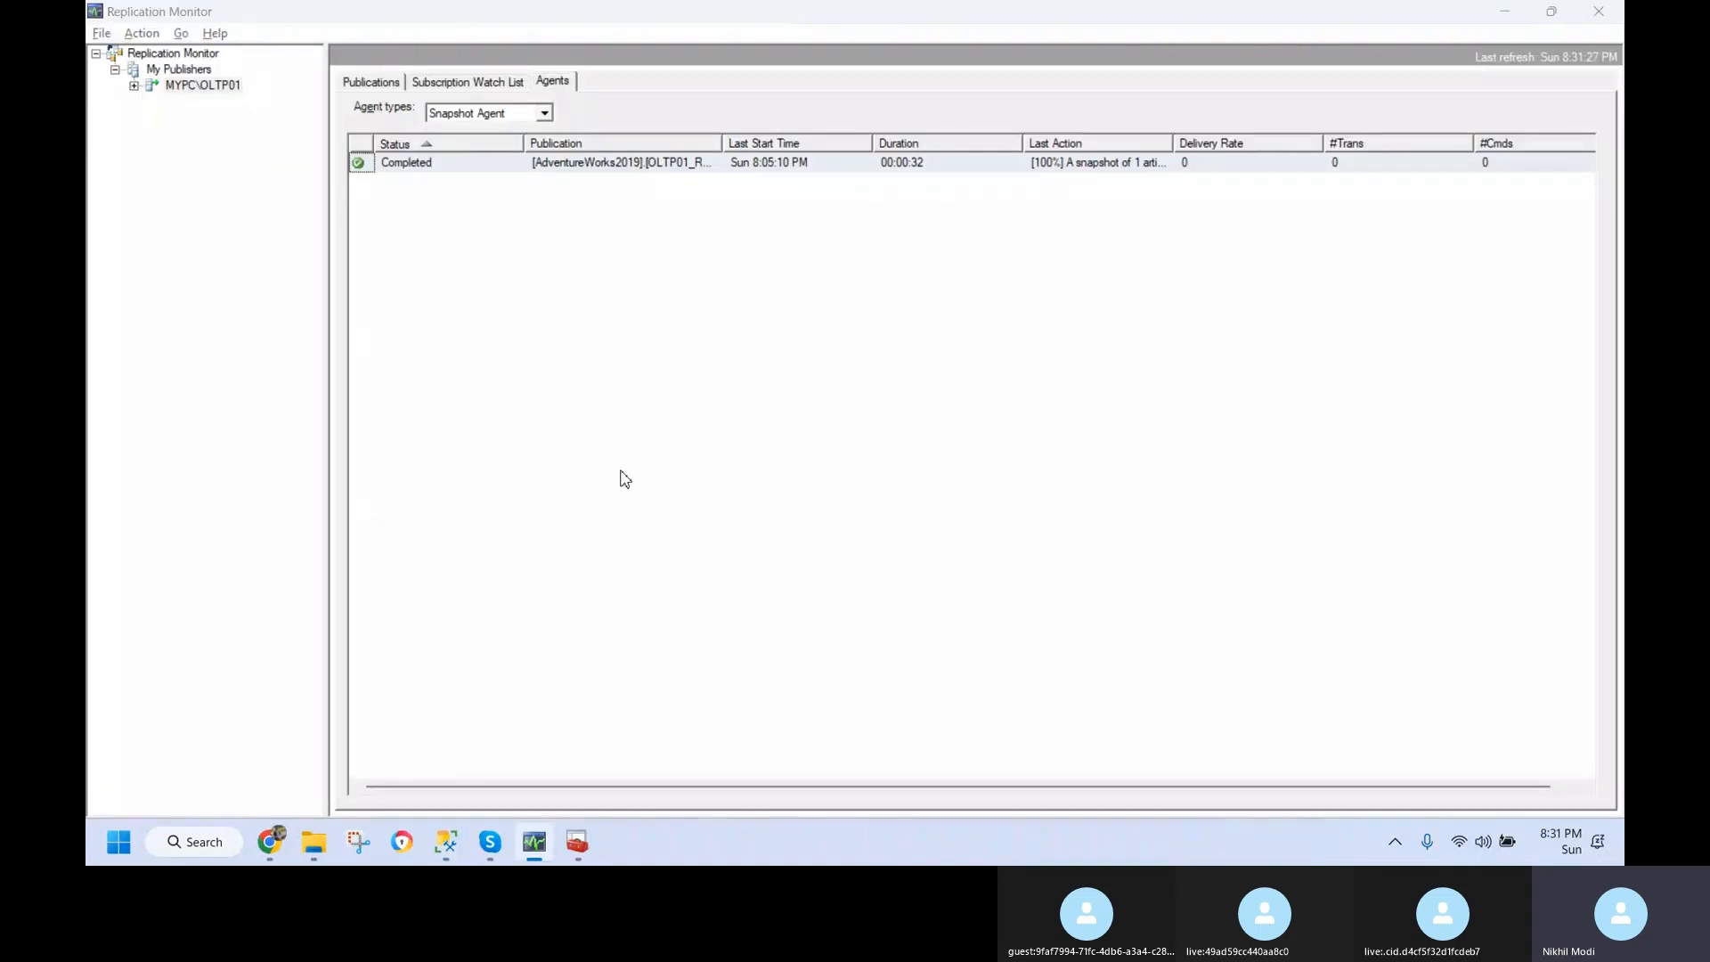
{"action": "key", "text": "alt+Tab"}
{"action": "mouse_move", "coordinate": [445, 842]}
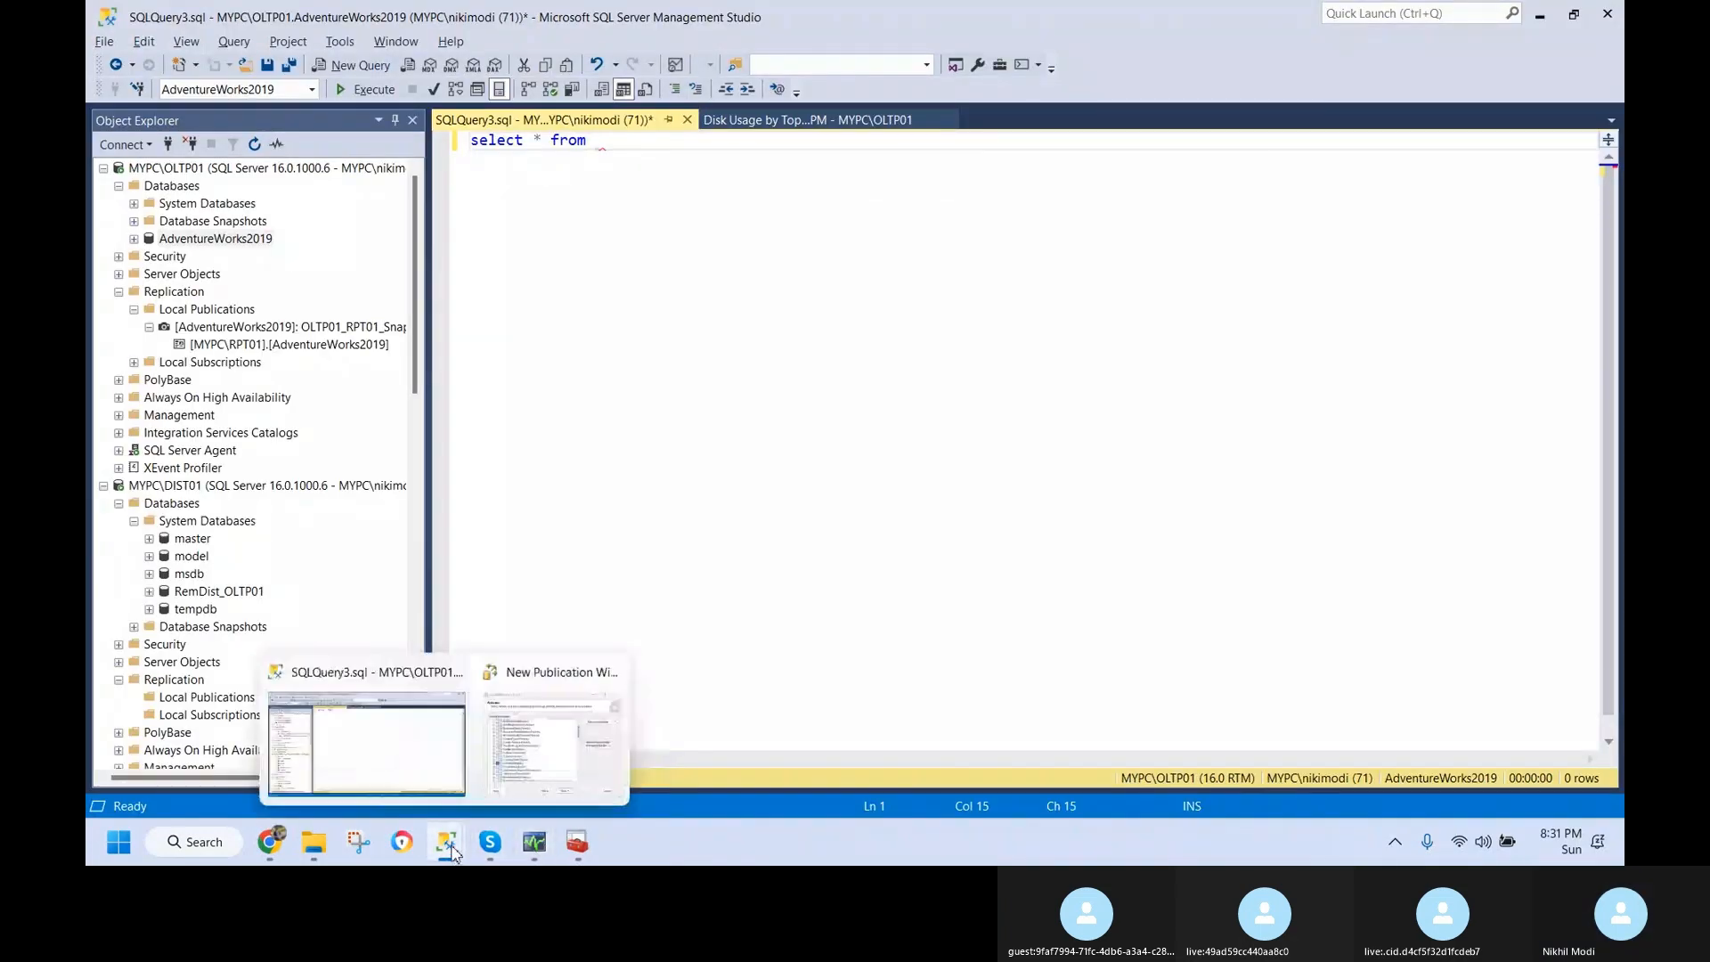
{"action": "left_click", "coordinate": [546, 730]}
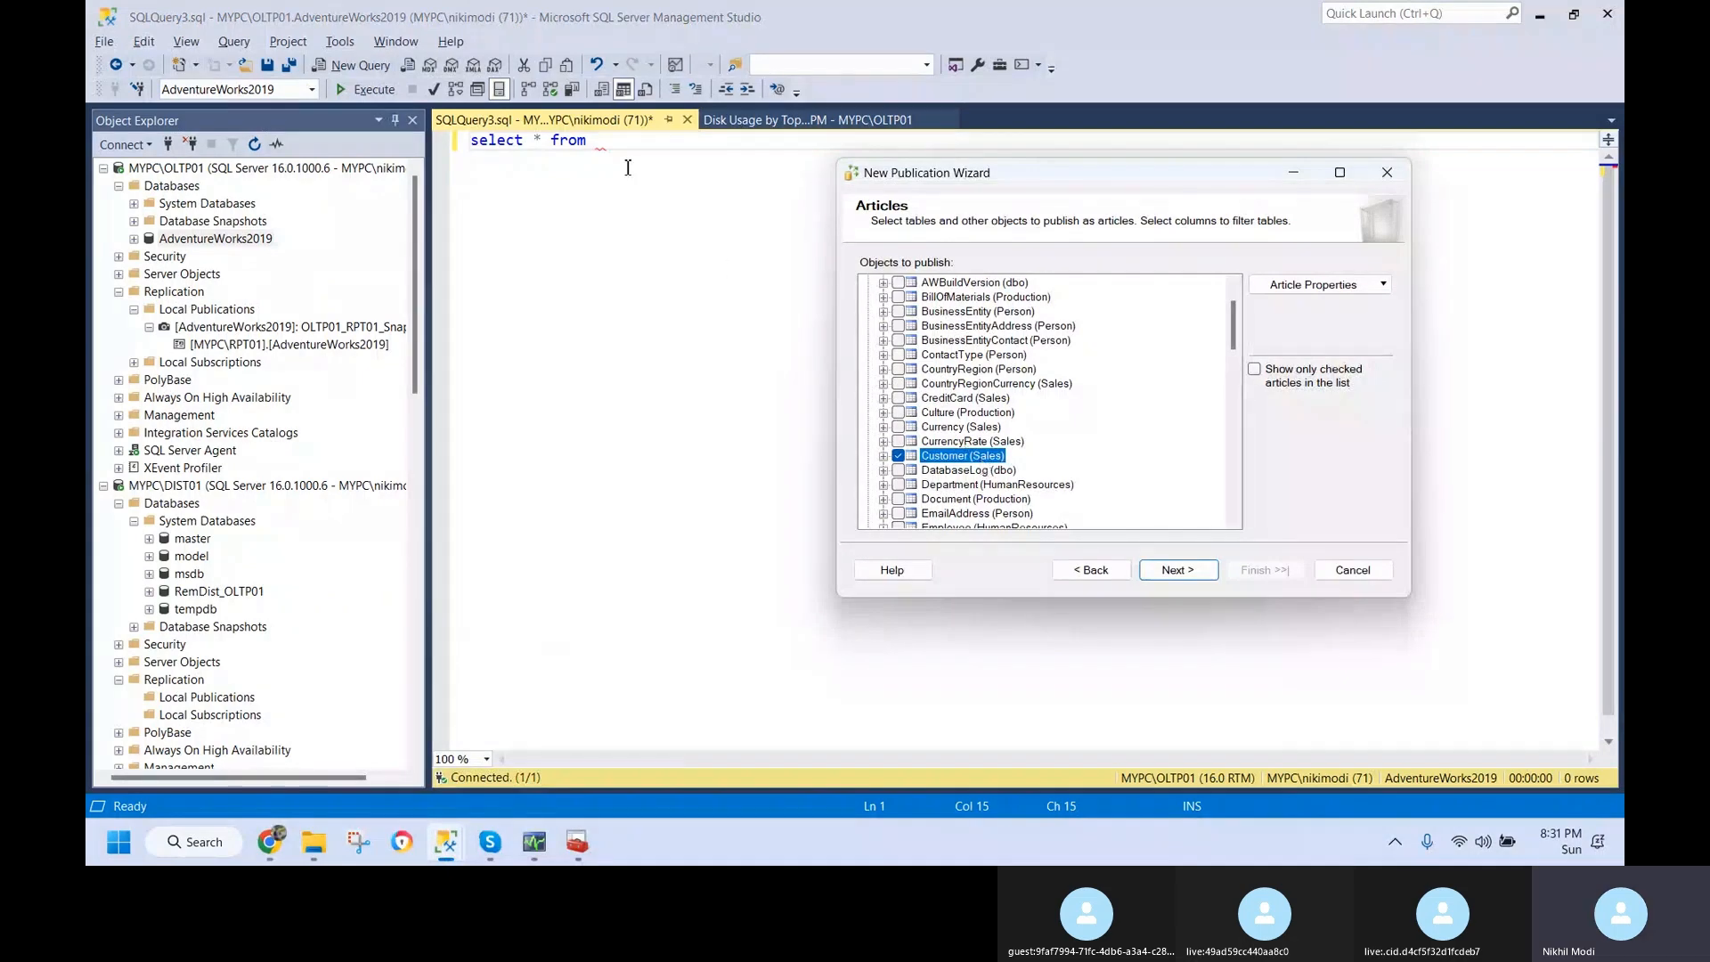
{"action": "left_click", "coordinate": [824, 145]}
{"action": "type", "text": "Sales.Cu"}
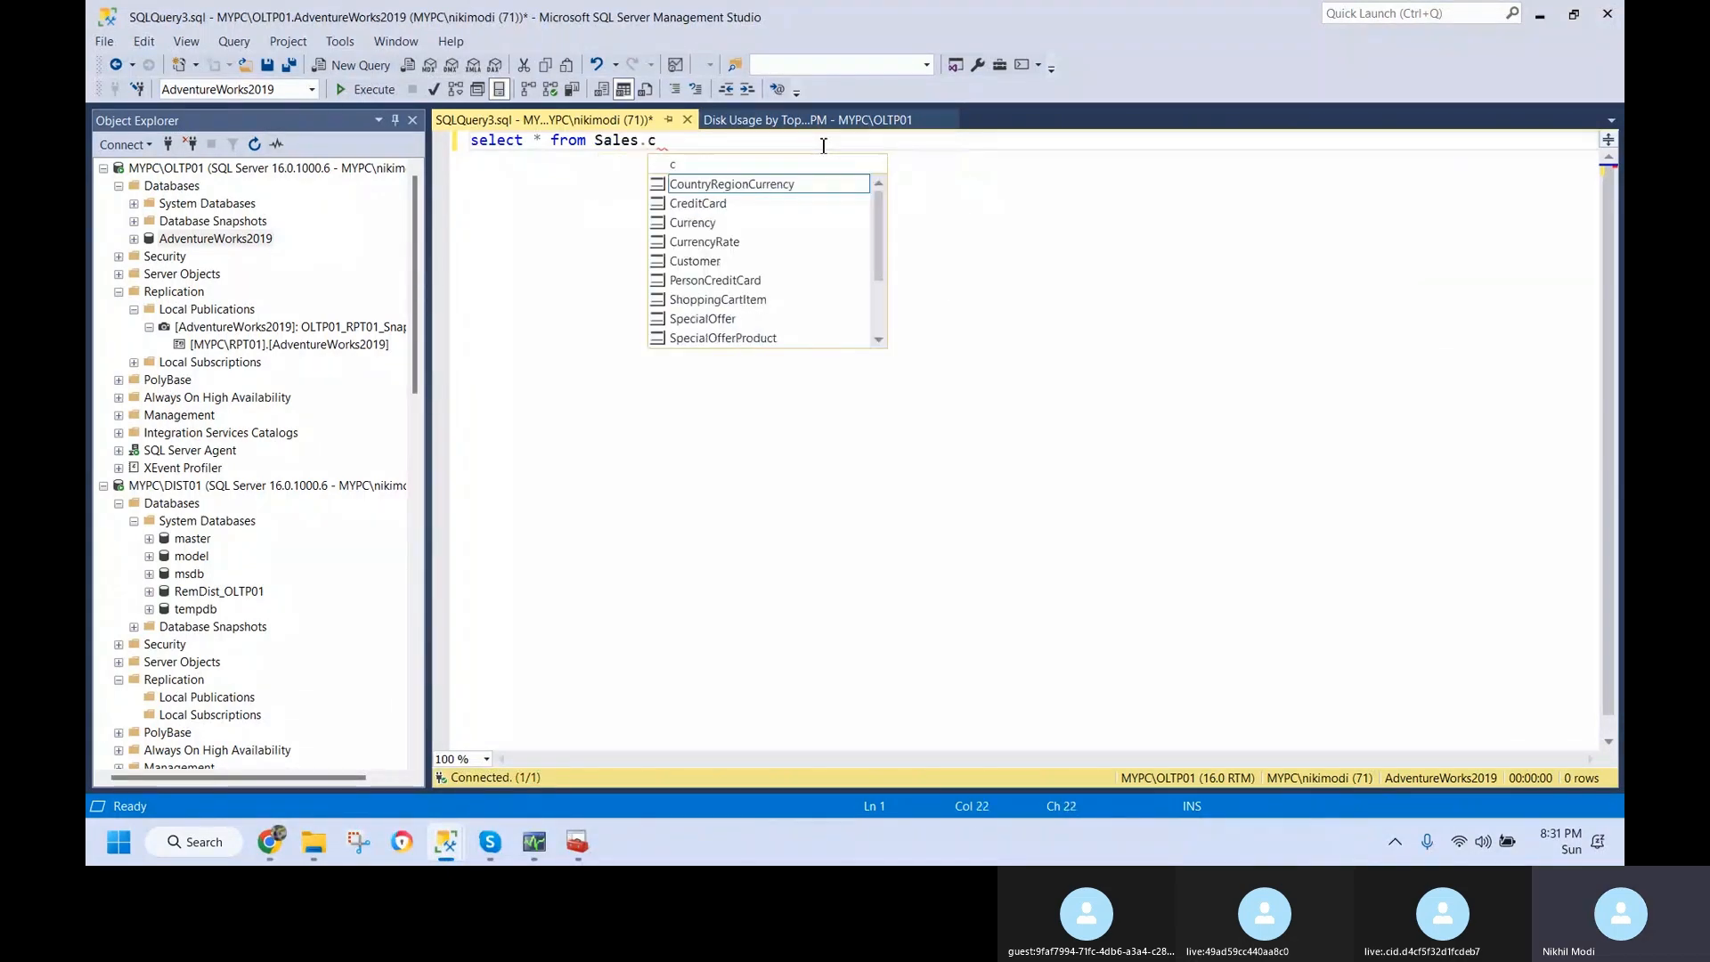
{"action": "type", "text": "stomer"}
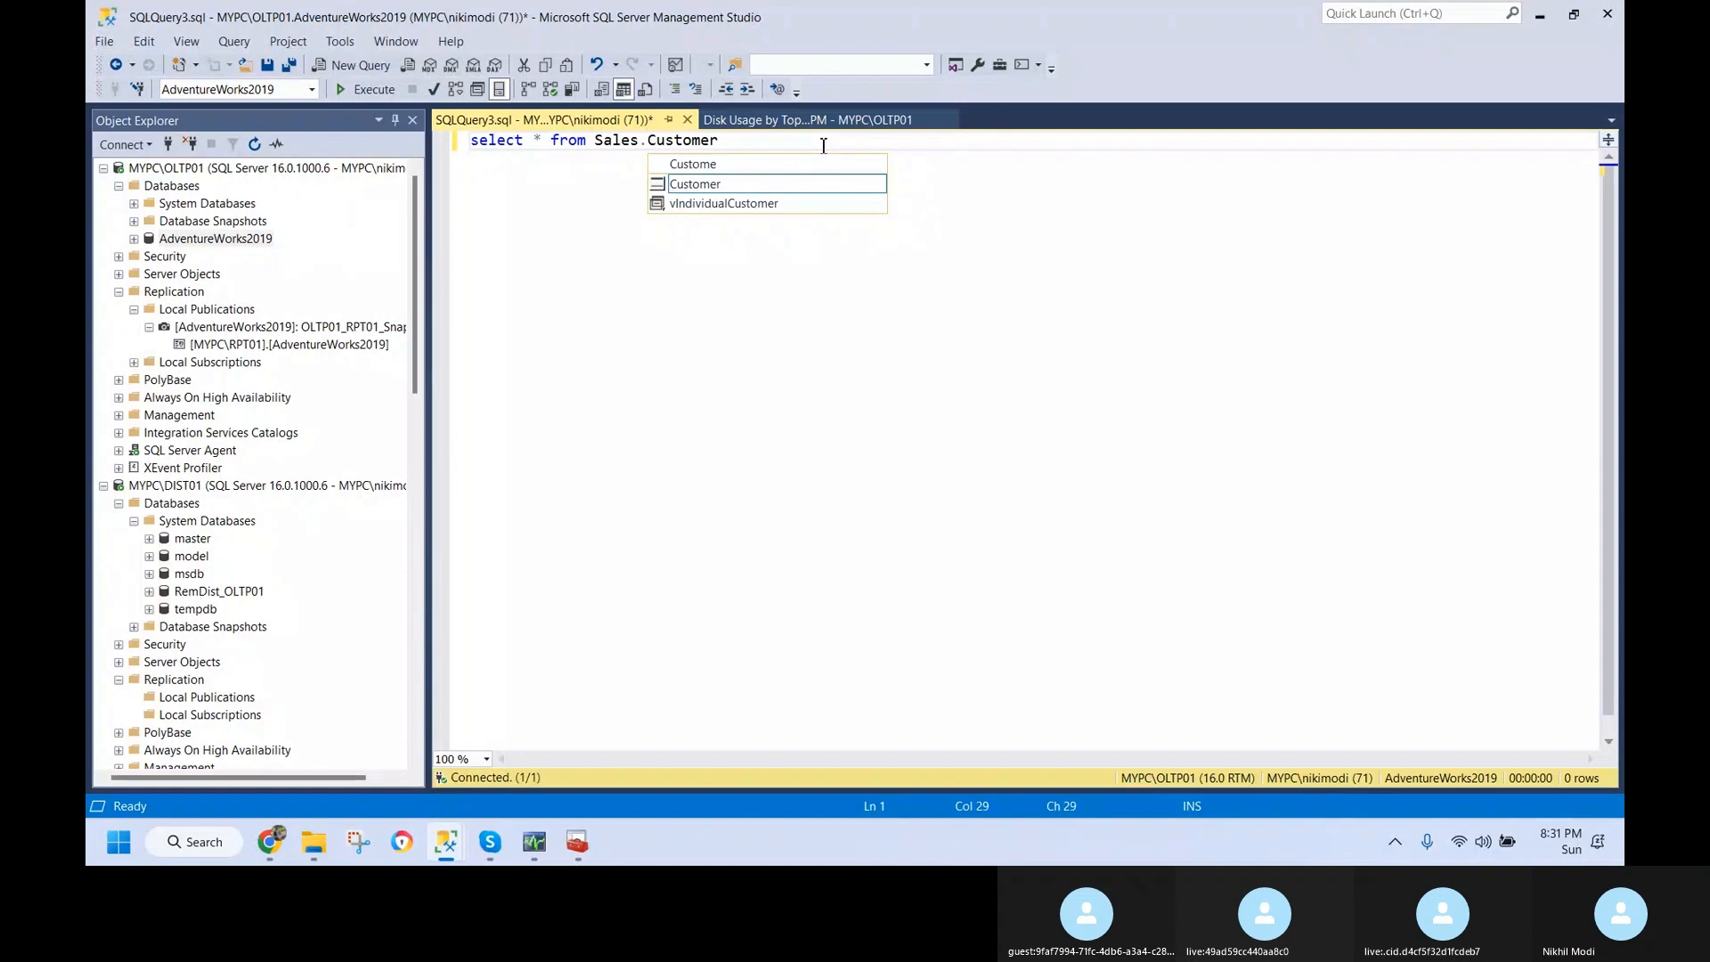
{"action": "key", "text": "F5"}
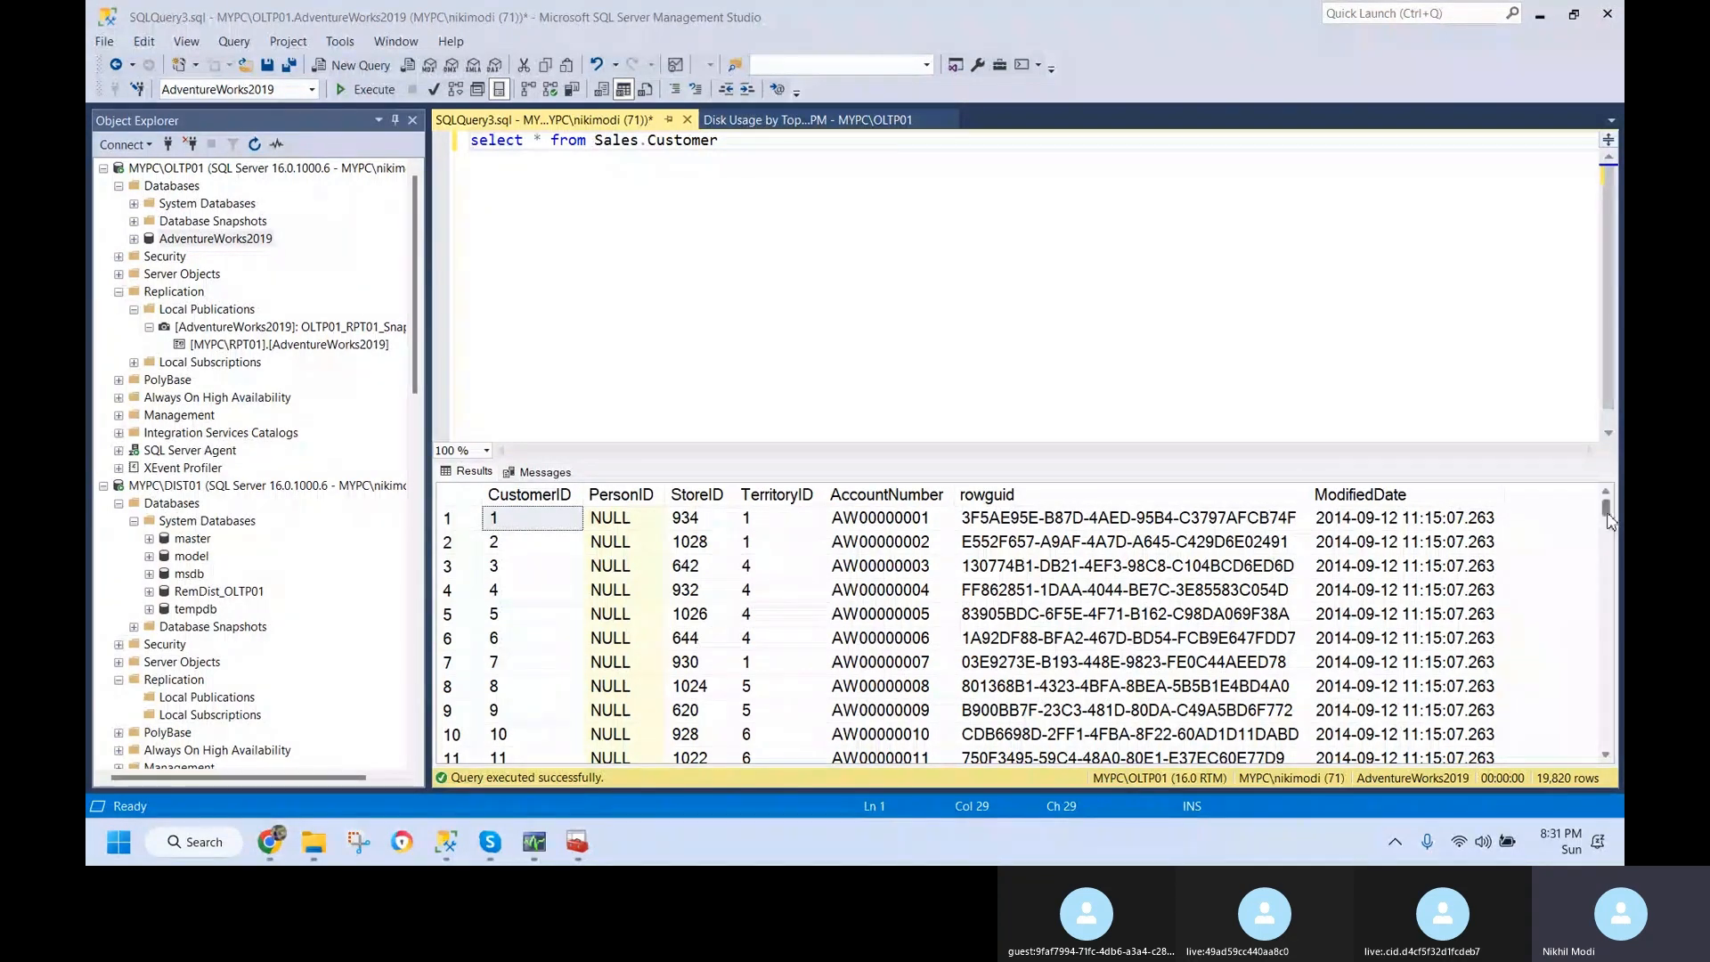
{"action": "left_click_drag", "start_coordinate": [1609, 520], "coordinate": [1607, 609]}
{"action": "key", "text": "F5"}
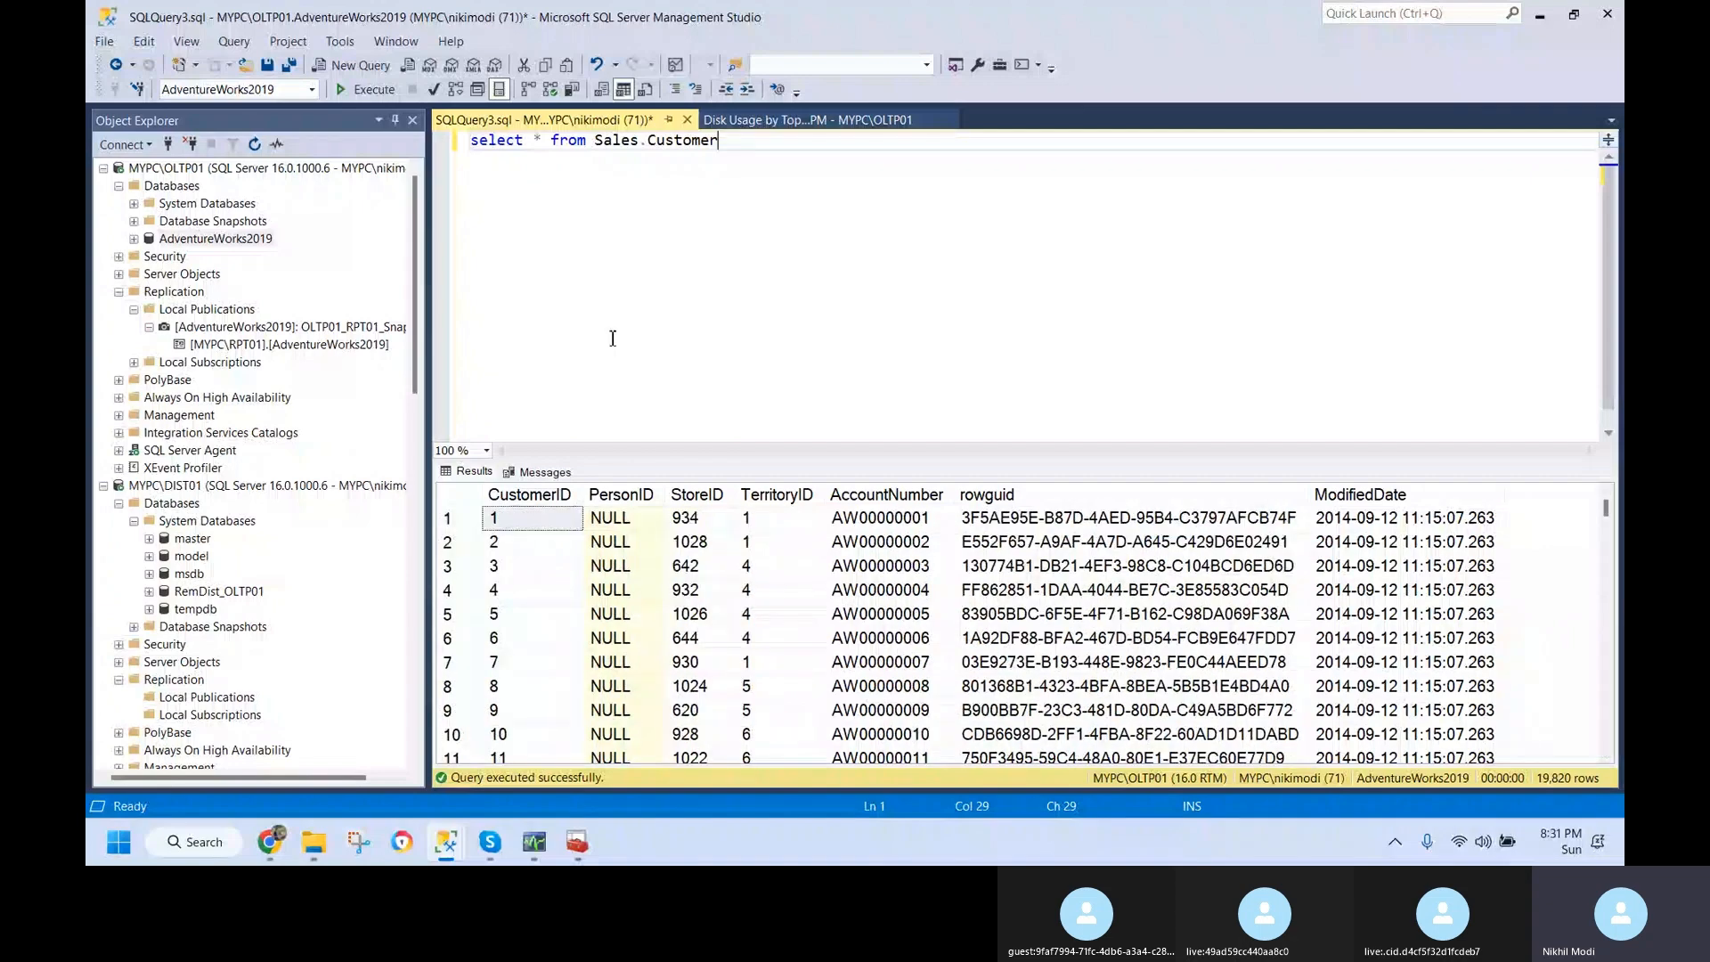
- Find Person.Person among the AdventureWorks2019 tables, substitute [Person].[Person] for Sales.Customer in the query, and run it
{"action": "left_click", "coordinate": [133, 239]}
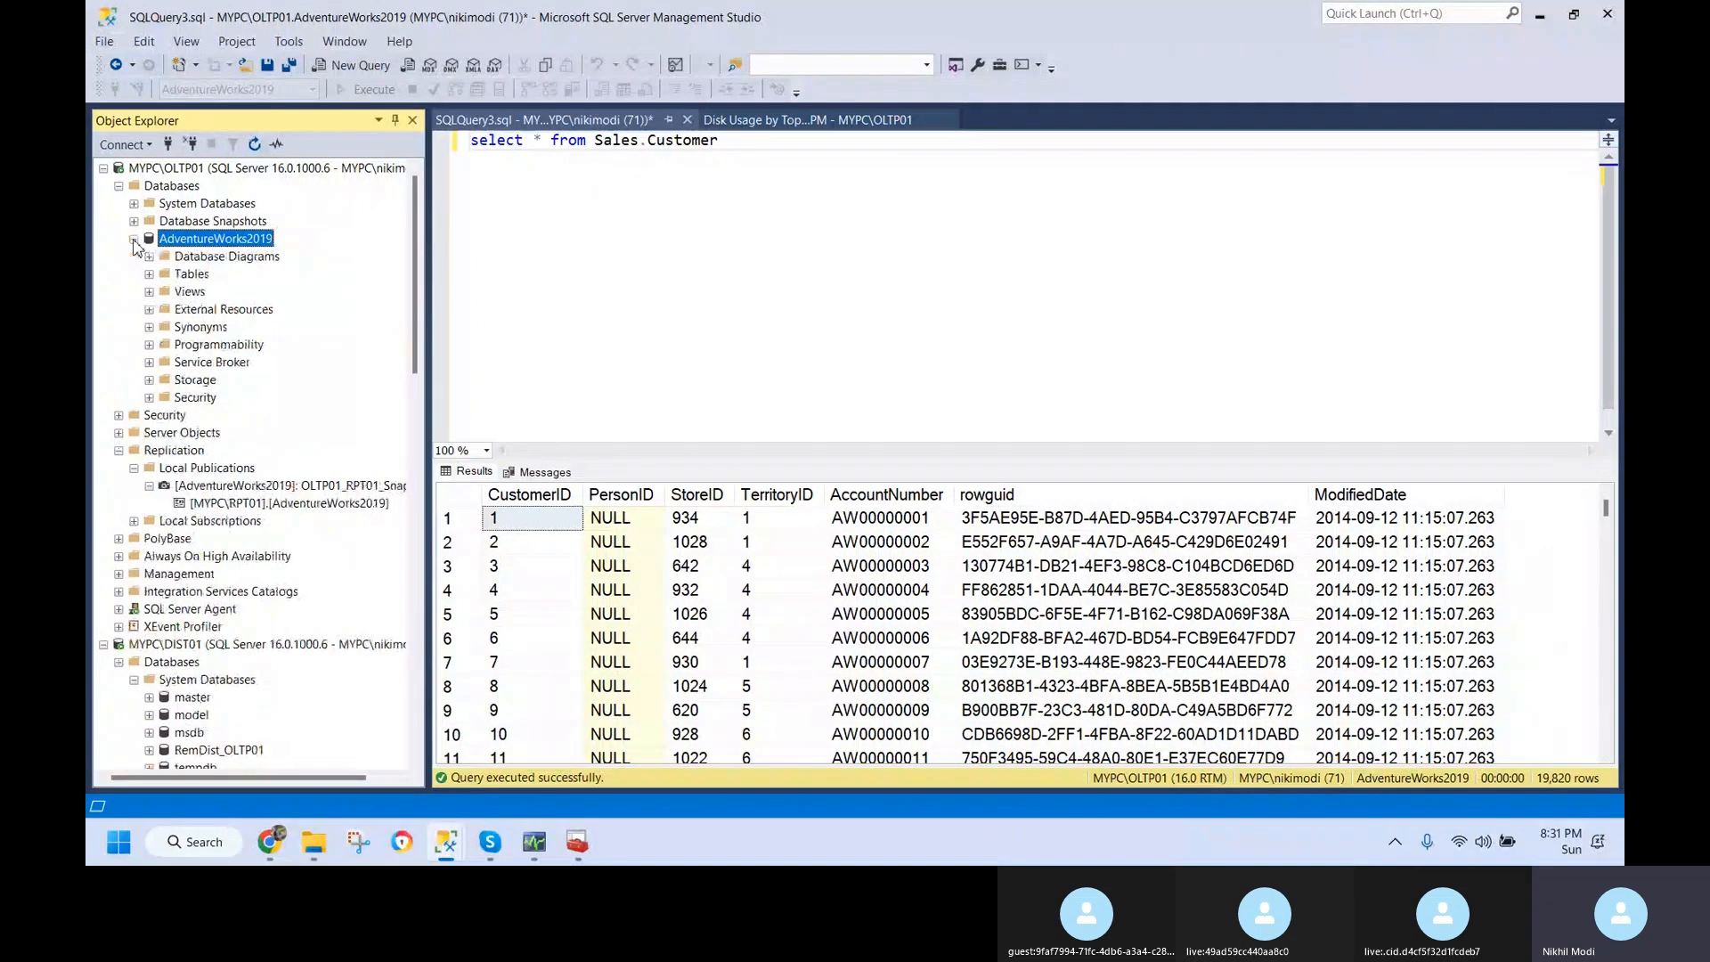
{"action": "left_click", "coordinate": [149, 274]}
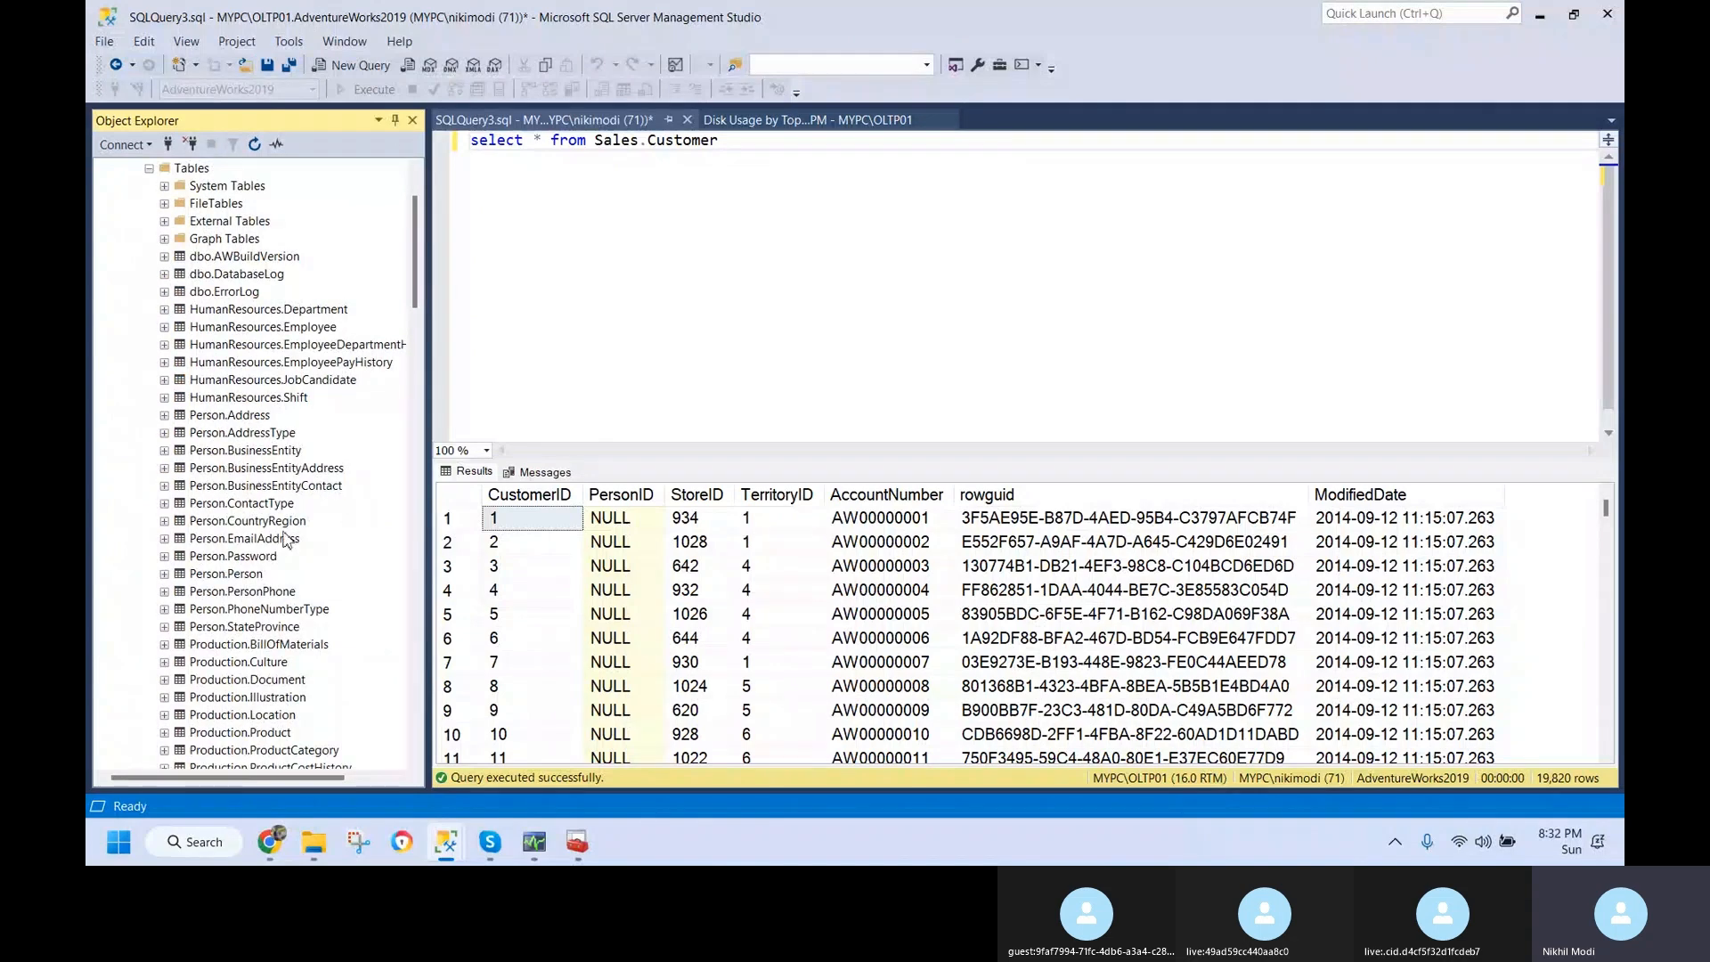
{"action": "left_click", "coordinate": [226, 574]}
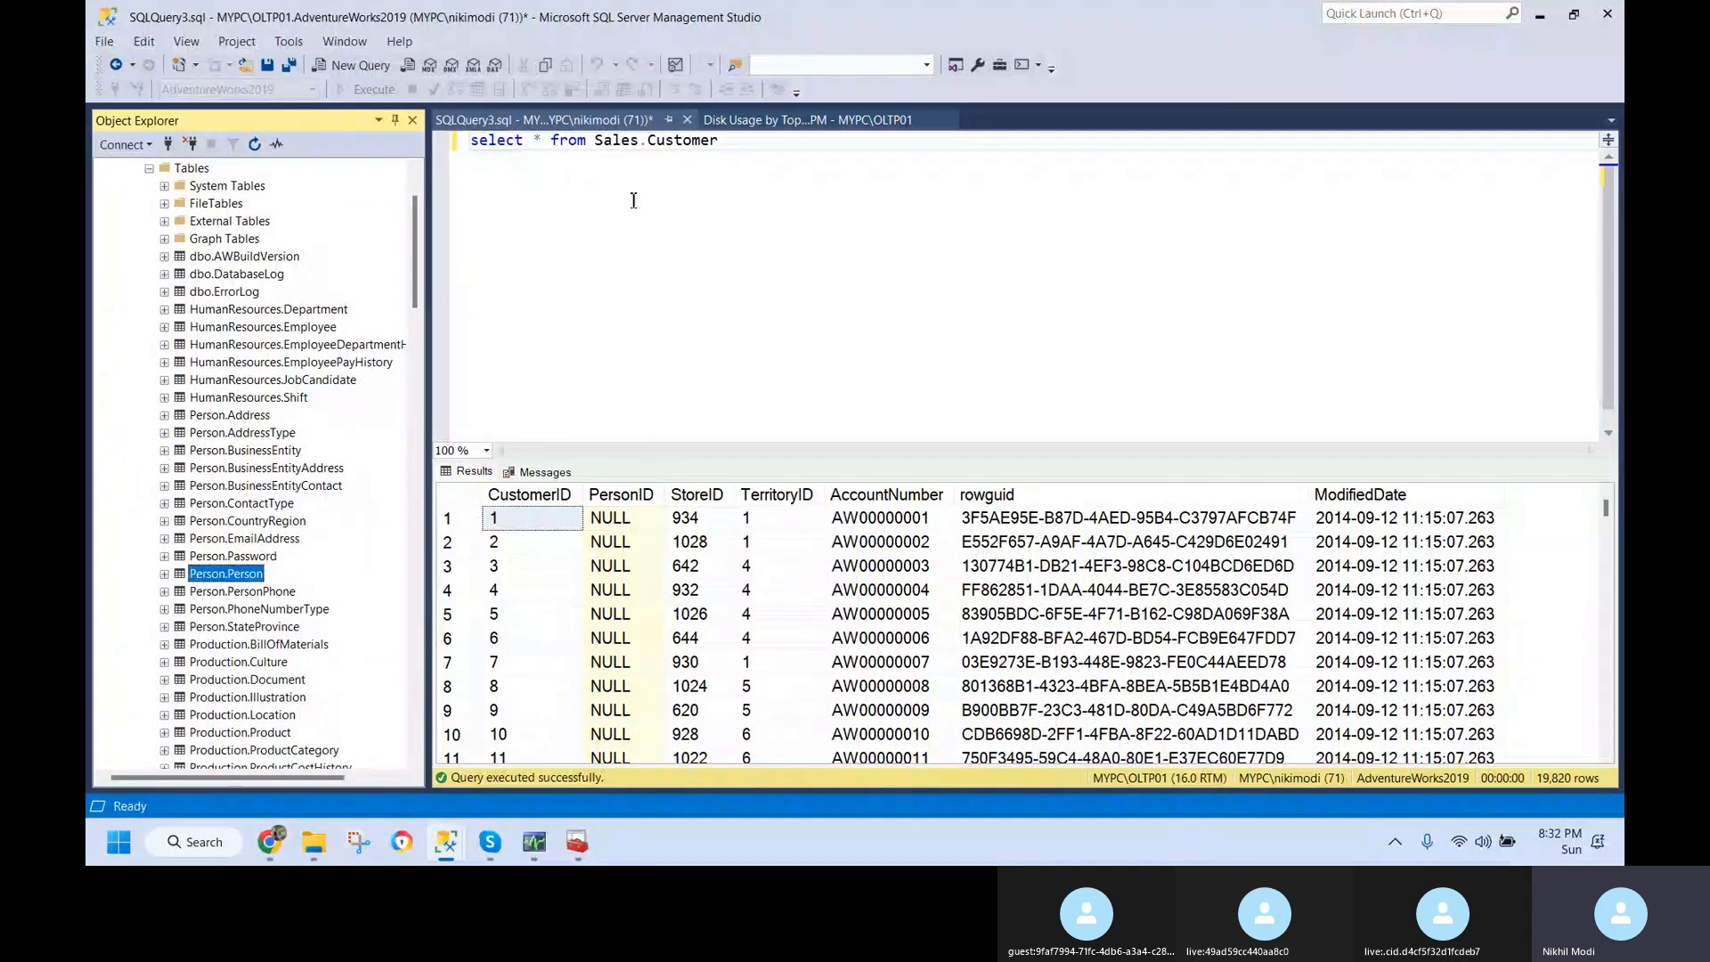
{"action": "left_click", "coordinate": [597, 142]}
{"action": "key", "text": "shift+End"}
{"action": "key", "text": "Delete"}
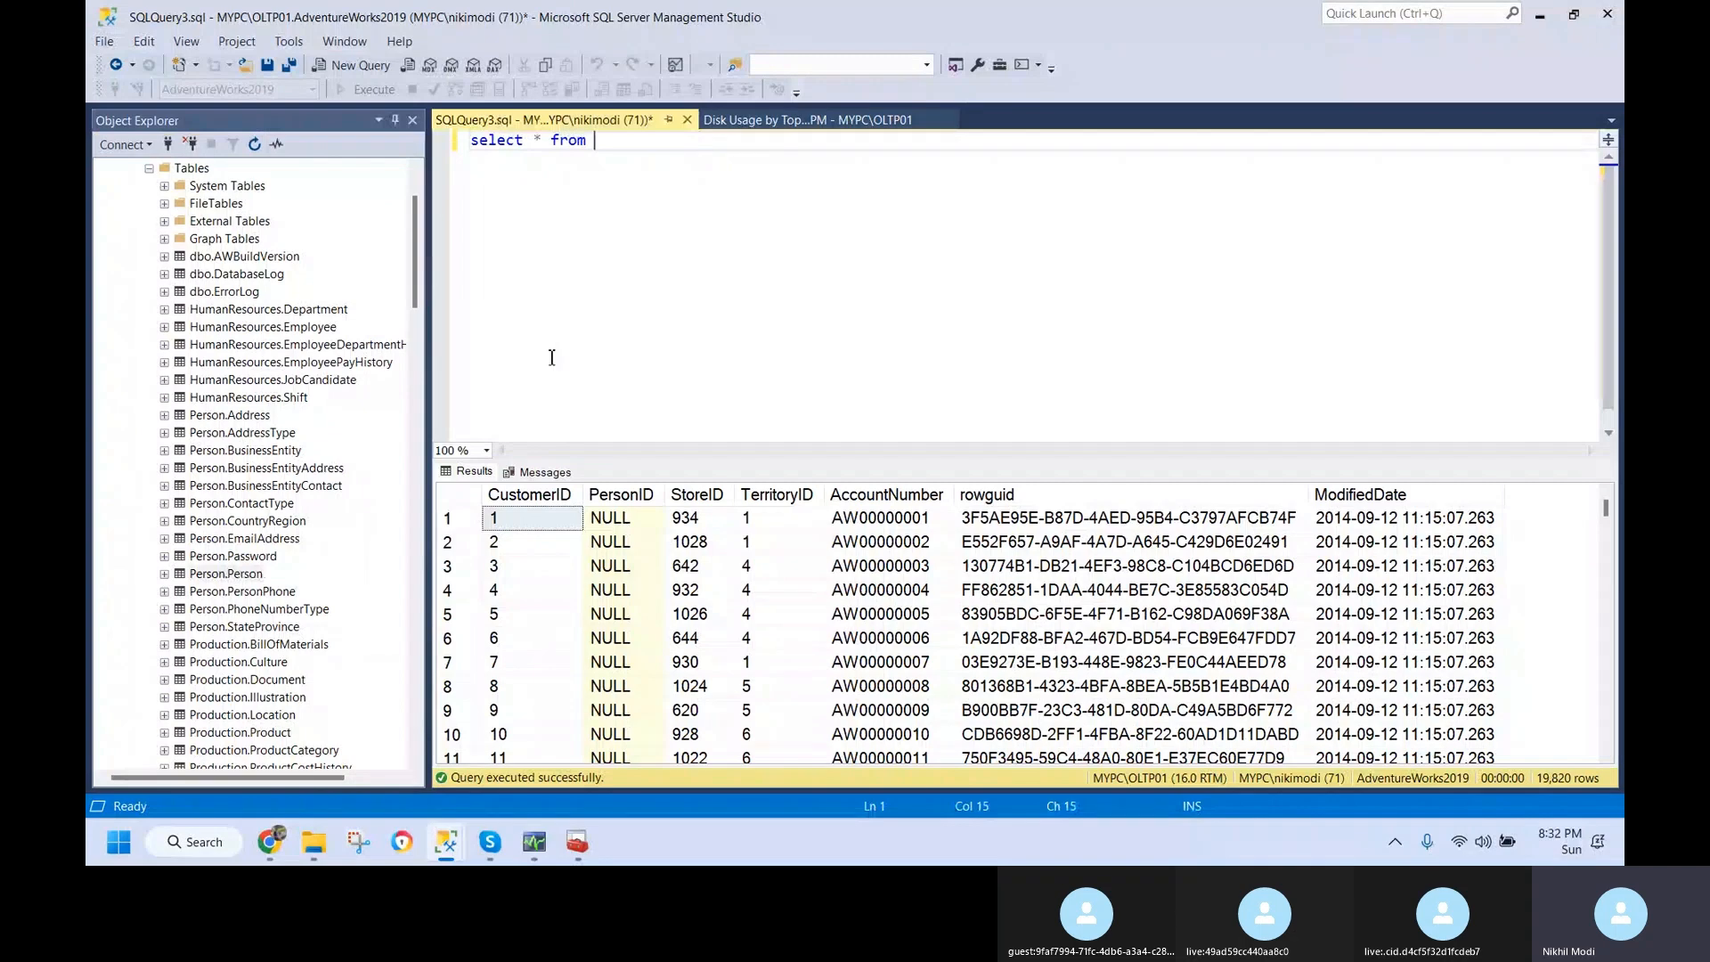
{"action": "left_click_drag", "start_coordinate": [226, 574], "coordinate": [630, 198]}
{"action": "key", "text": "F5"}
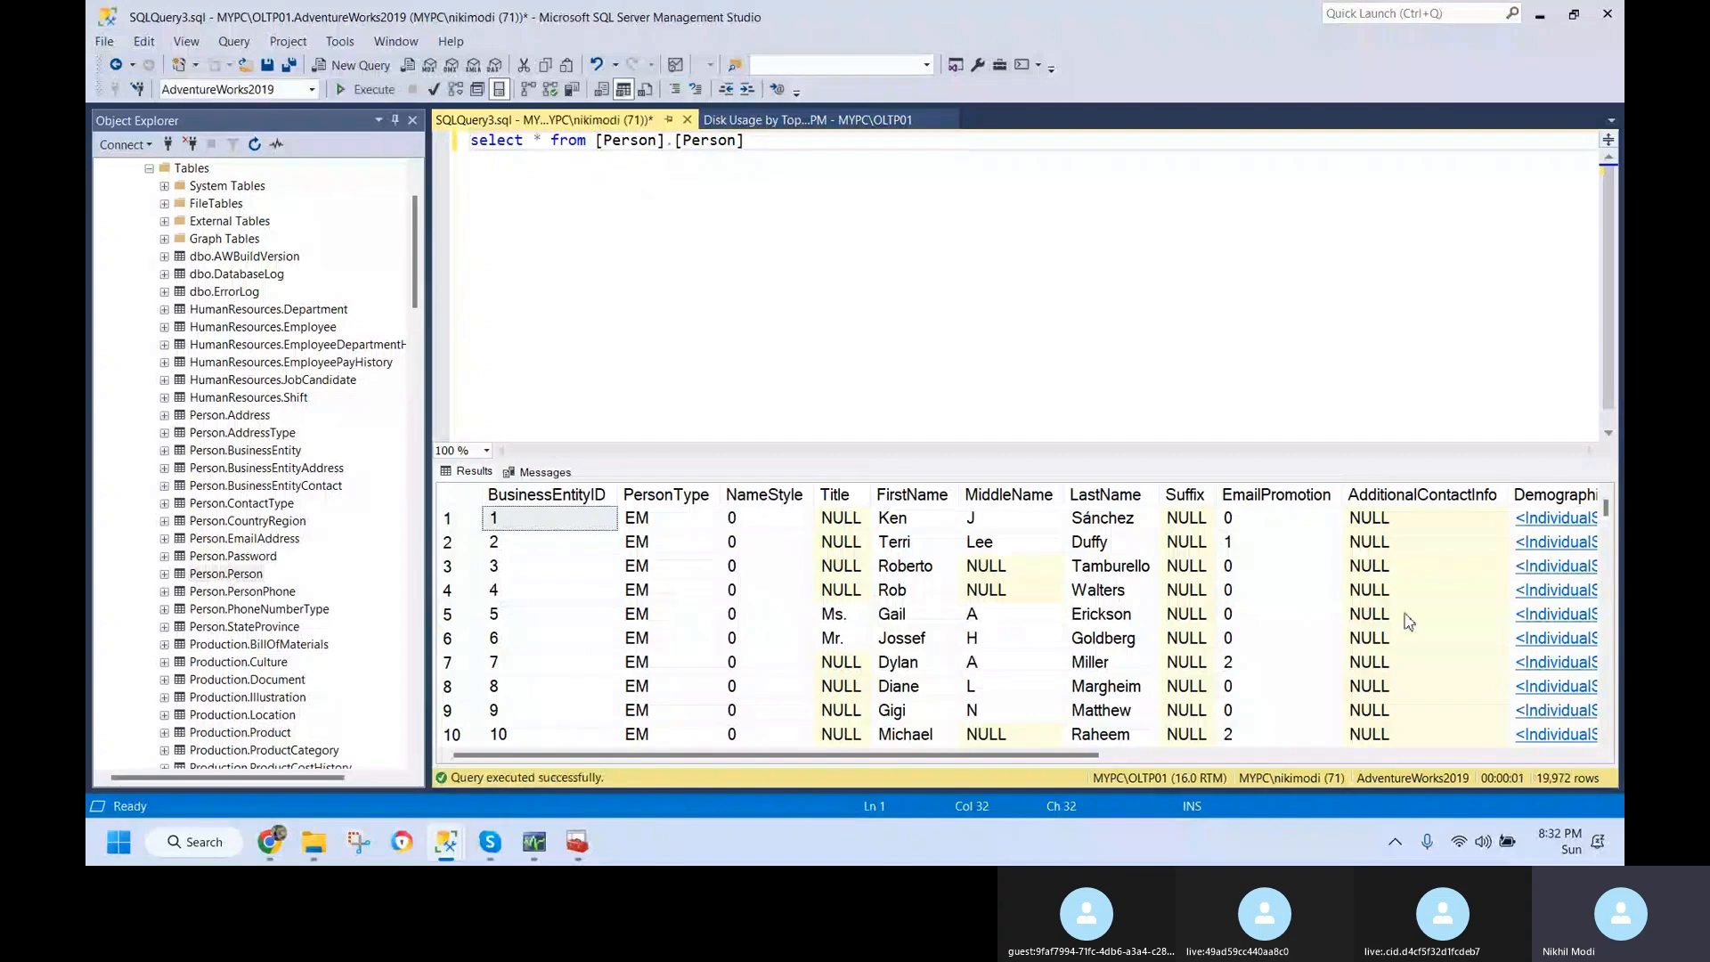
- Add the filter "where FirstName like 'A%'" to the Person query and run the filtered statement
{"action": "left_click_drag", "start_coordinate": [1063, 755], "coordinate": [994, 798]}
{"action": "mouse_move", "coordinate": [1607, 509]}
{"action": "left_mouse_down"}
{"action": "mouse_move", "coordinate": [1612, 545]}
{"action": "mouse_move", "coordinate": [1606, 501]}
{"action": "left_mouse_up"}
{"action": "key", "text": "Return"}
{"action": "type", "text": "where"}
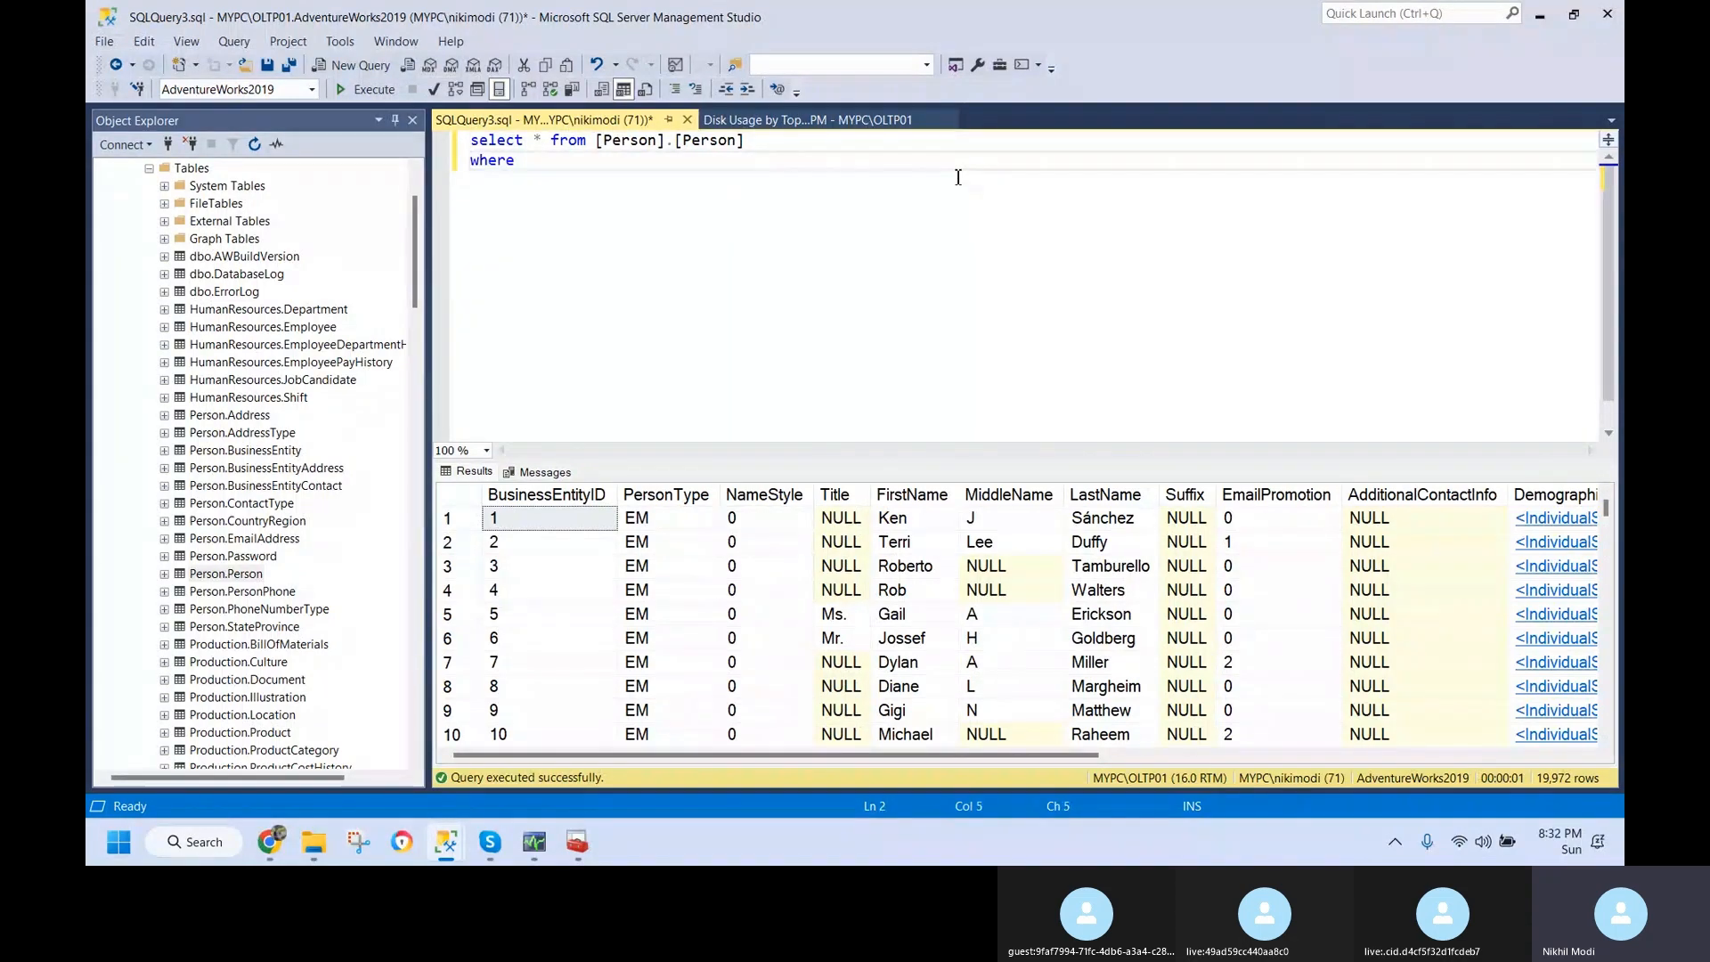
{"action": "type", "text": " FirstNa"}
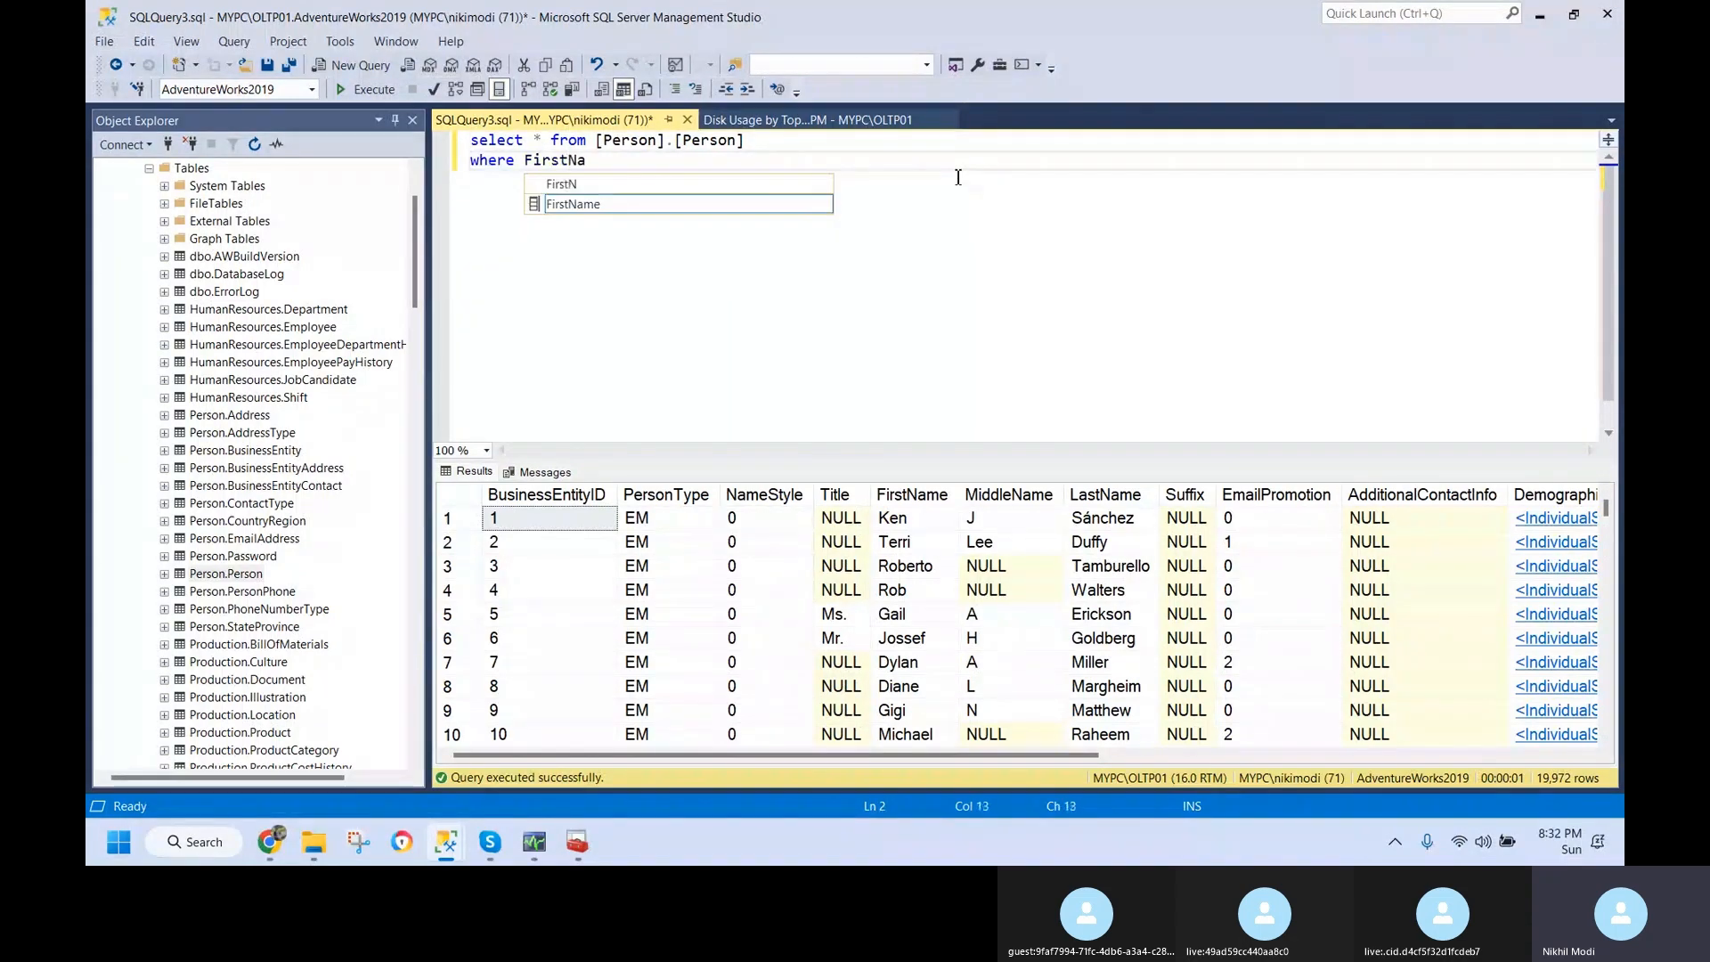
{"action": "type", "text": "me like 'A"}
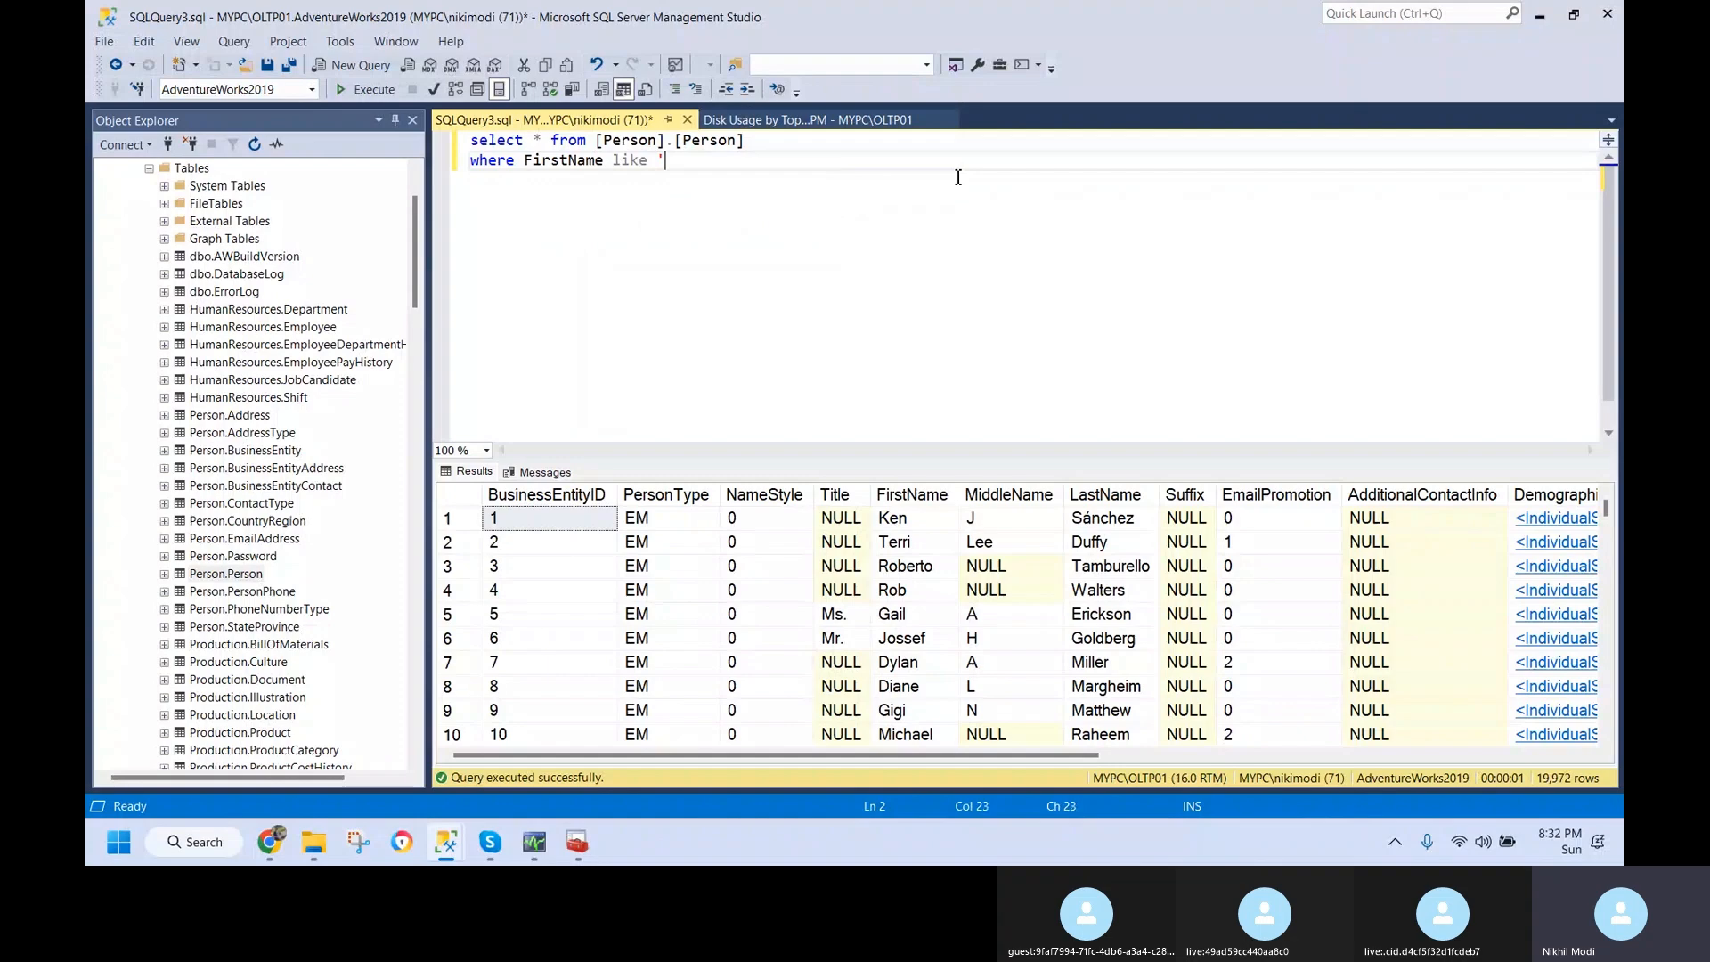
{"action": "type", "text": "%"}
{"action": "key", "text": "ctrl+a"}
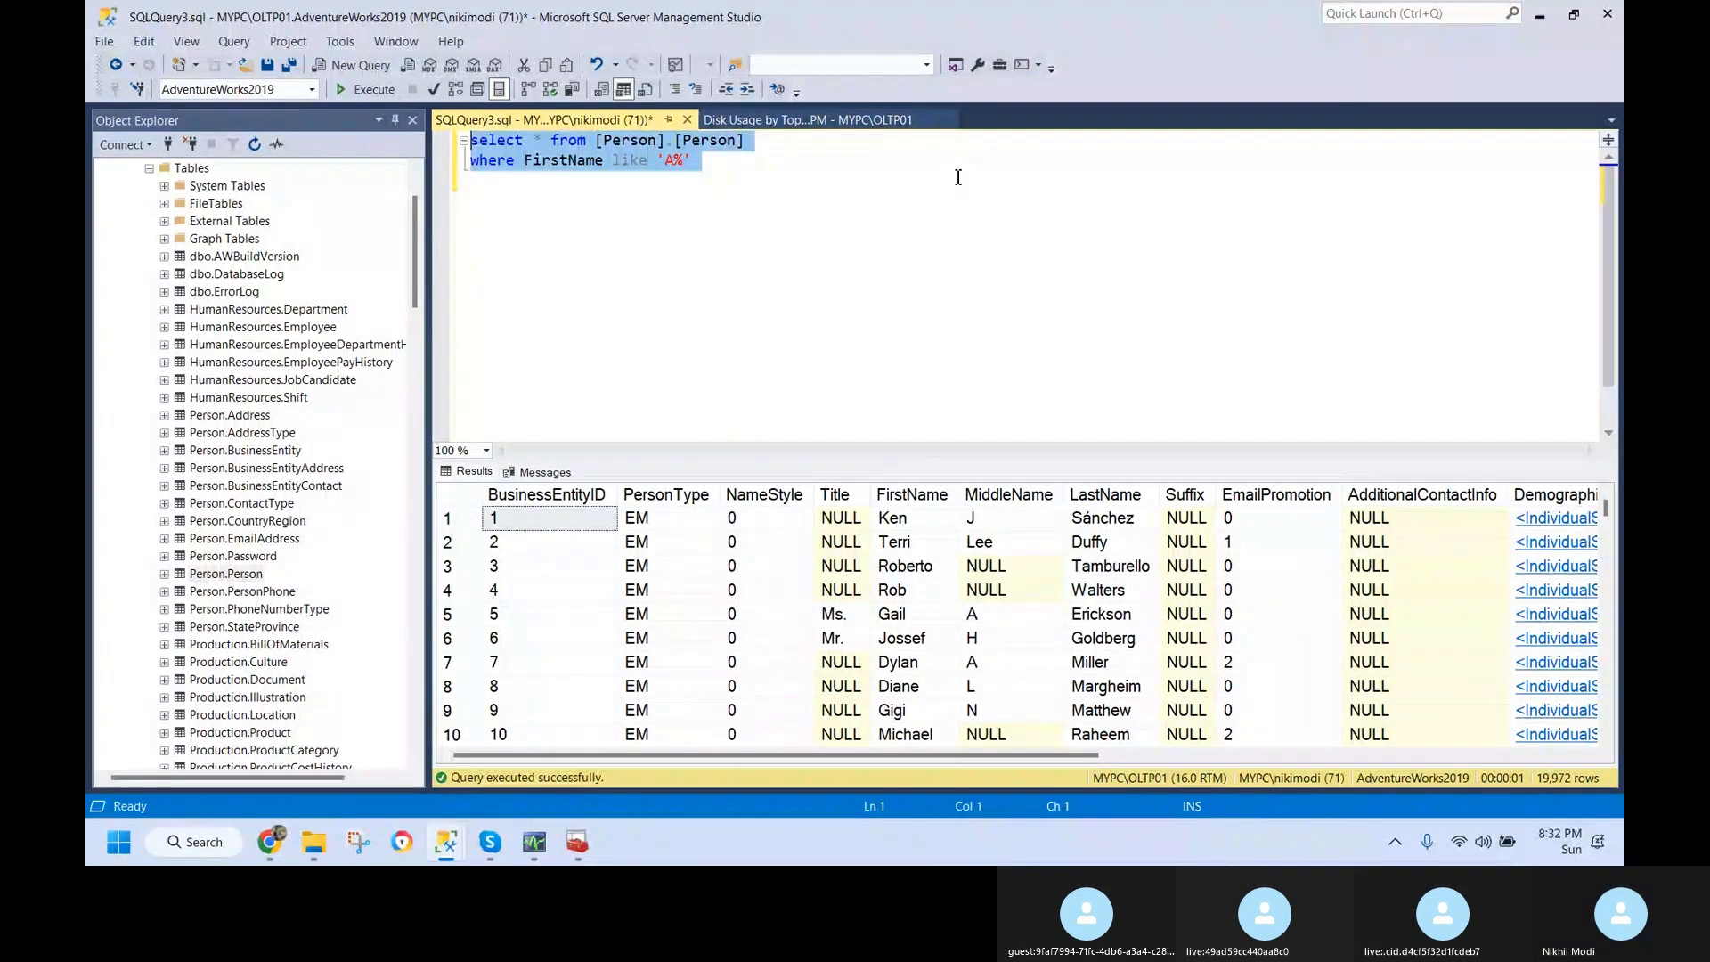
{"action": "key", "text": "F5"}
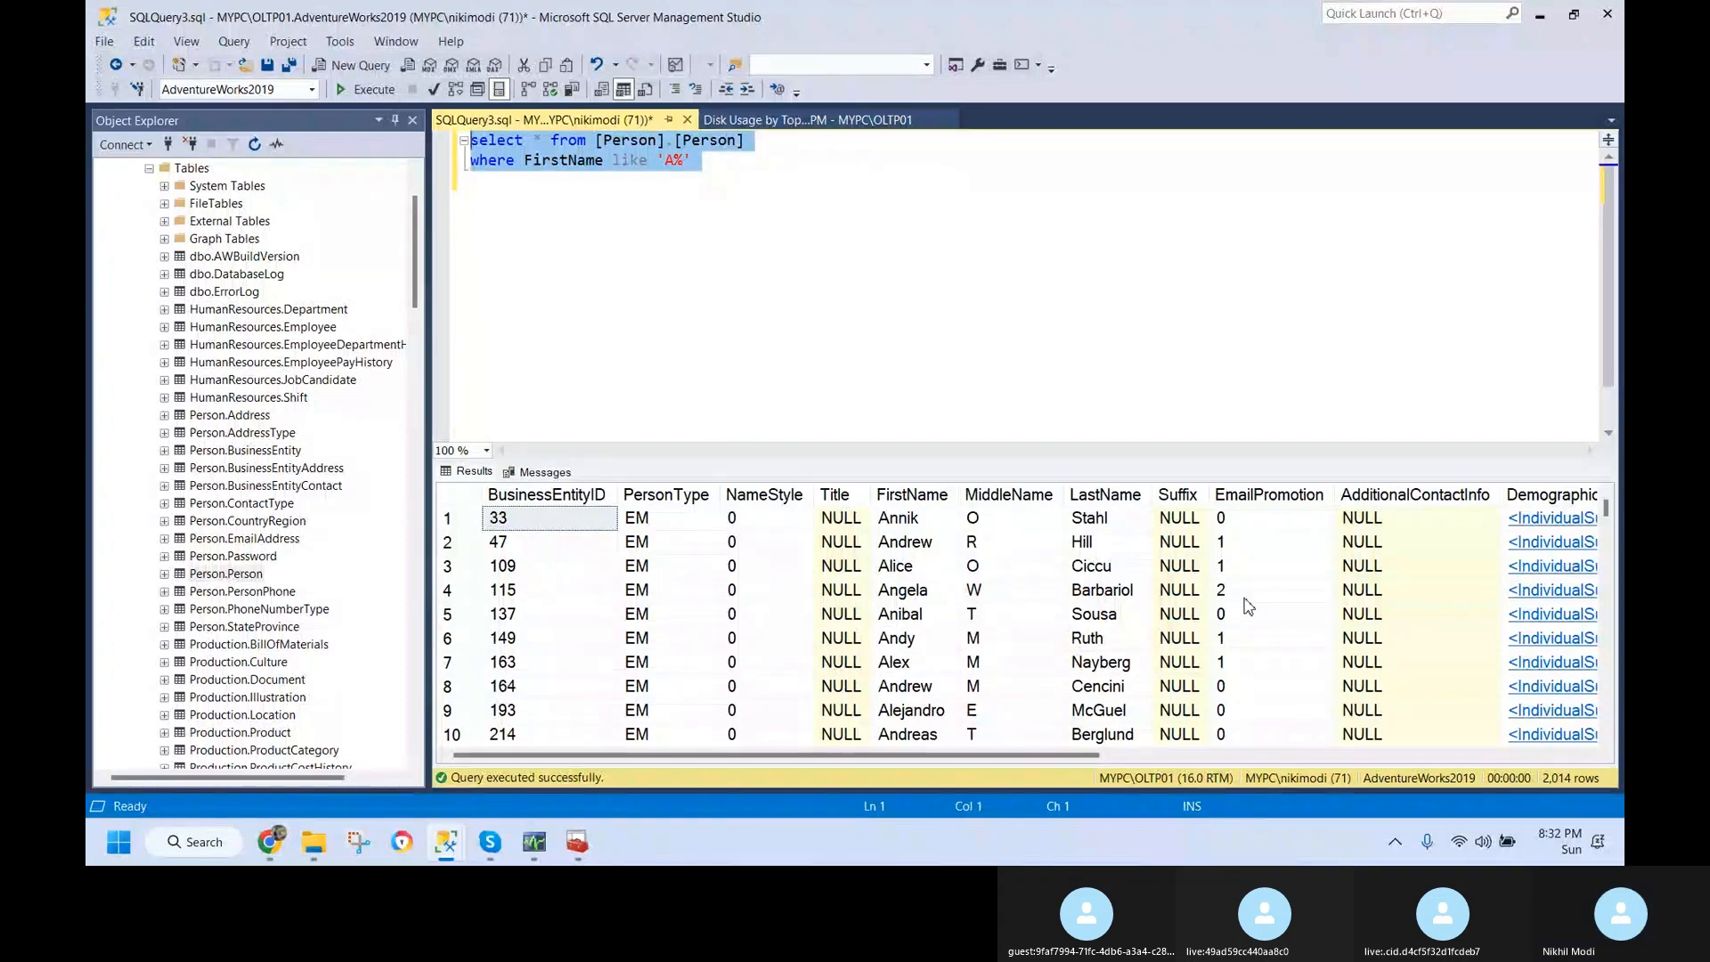
- Run only the unfiltered "select * from [Person].[Person]" line to compare its row count with the filtered query
{"action": "left_click", "coordinate": [922, 297]}
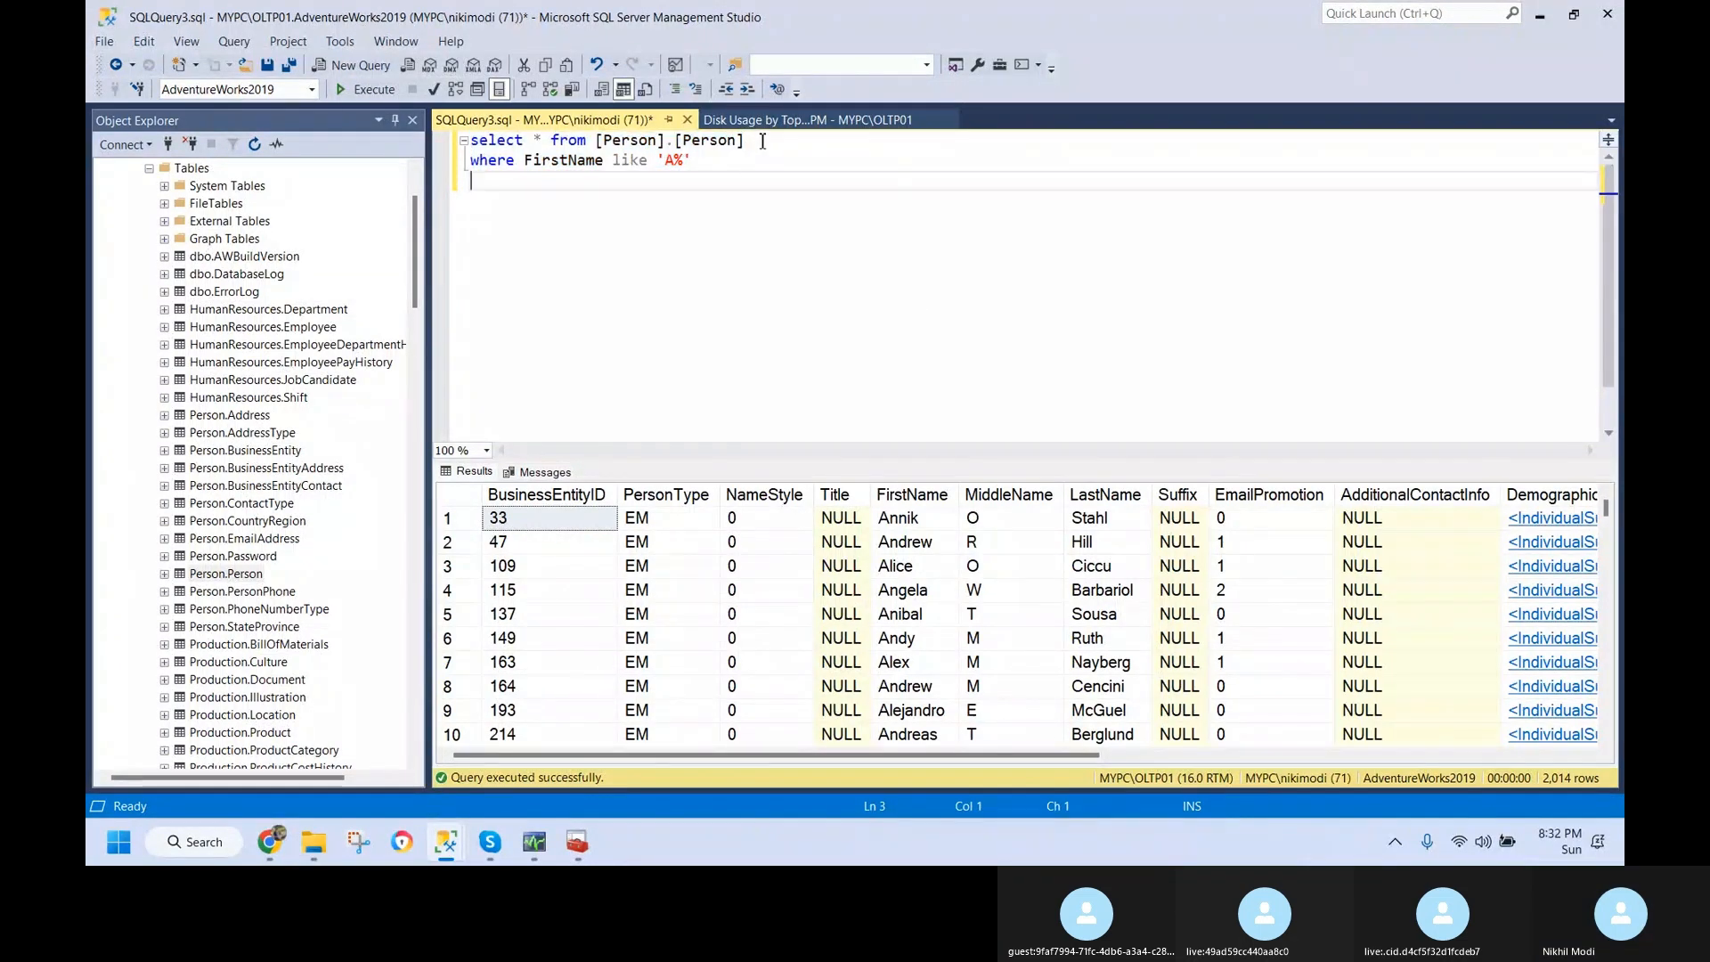
{"action": "left_click_drag", "start_coordinate": [762, 143], "coordinate": [465, 141]}
{"action": "key", "text": "F5"}
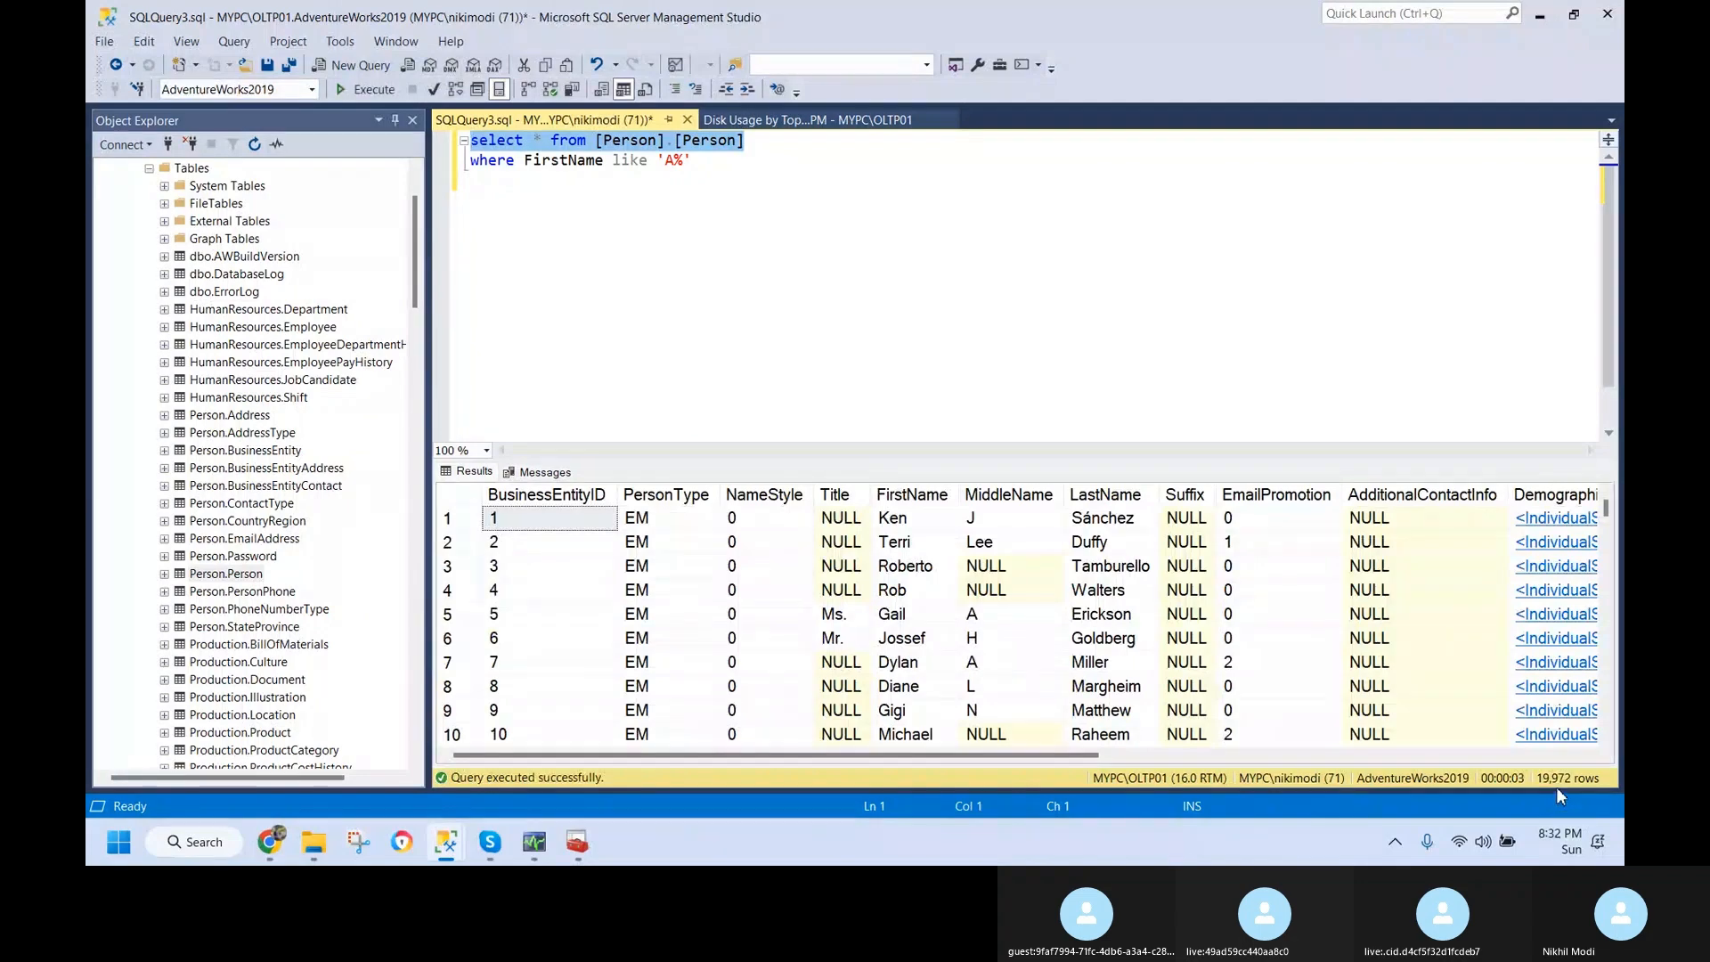
{"action": "left_click", "coordinate": [720, 196]}
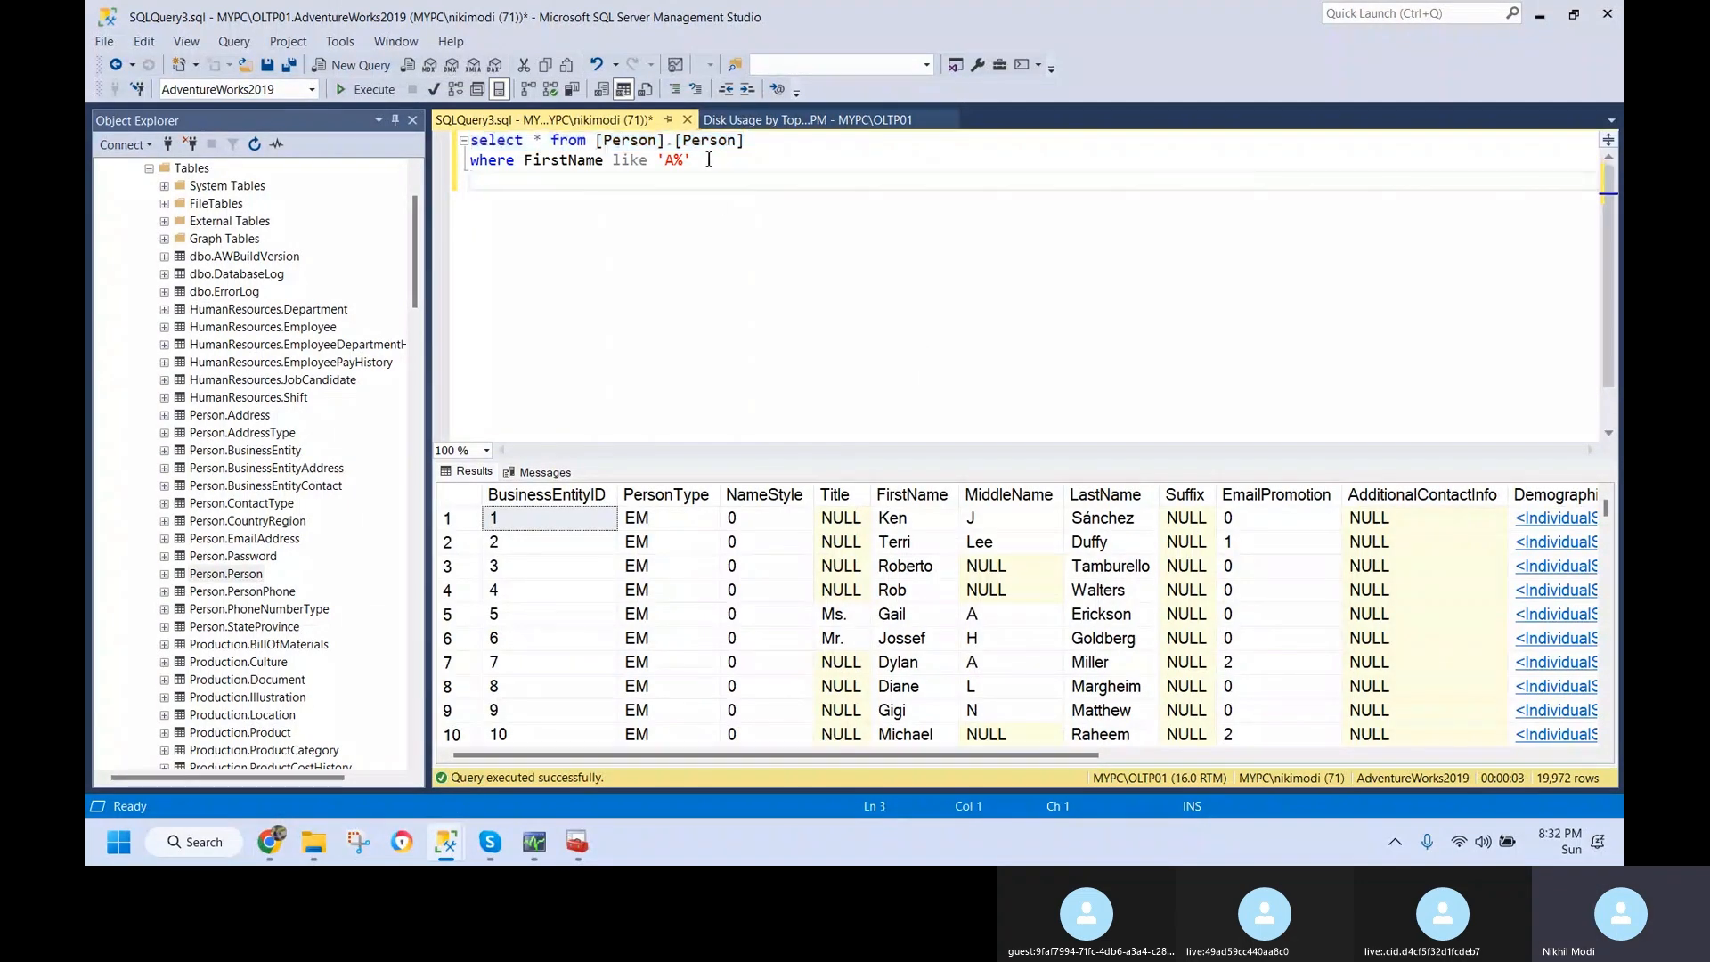
{"action": "left_click_drag", "start_coordinate": [704, 168], "coordinate": [443, 139]}
{"action": "left_click", "coordinate": [702, 178]}
- Return to the New Publication Wizard, deselect Customer (Sales), and select Person (Person) as the article to publish
{"action": "mouse_move", "coordinate": [447, 857]}
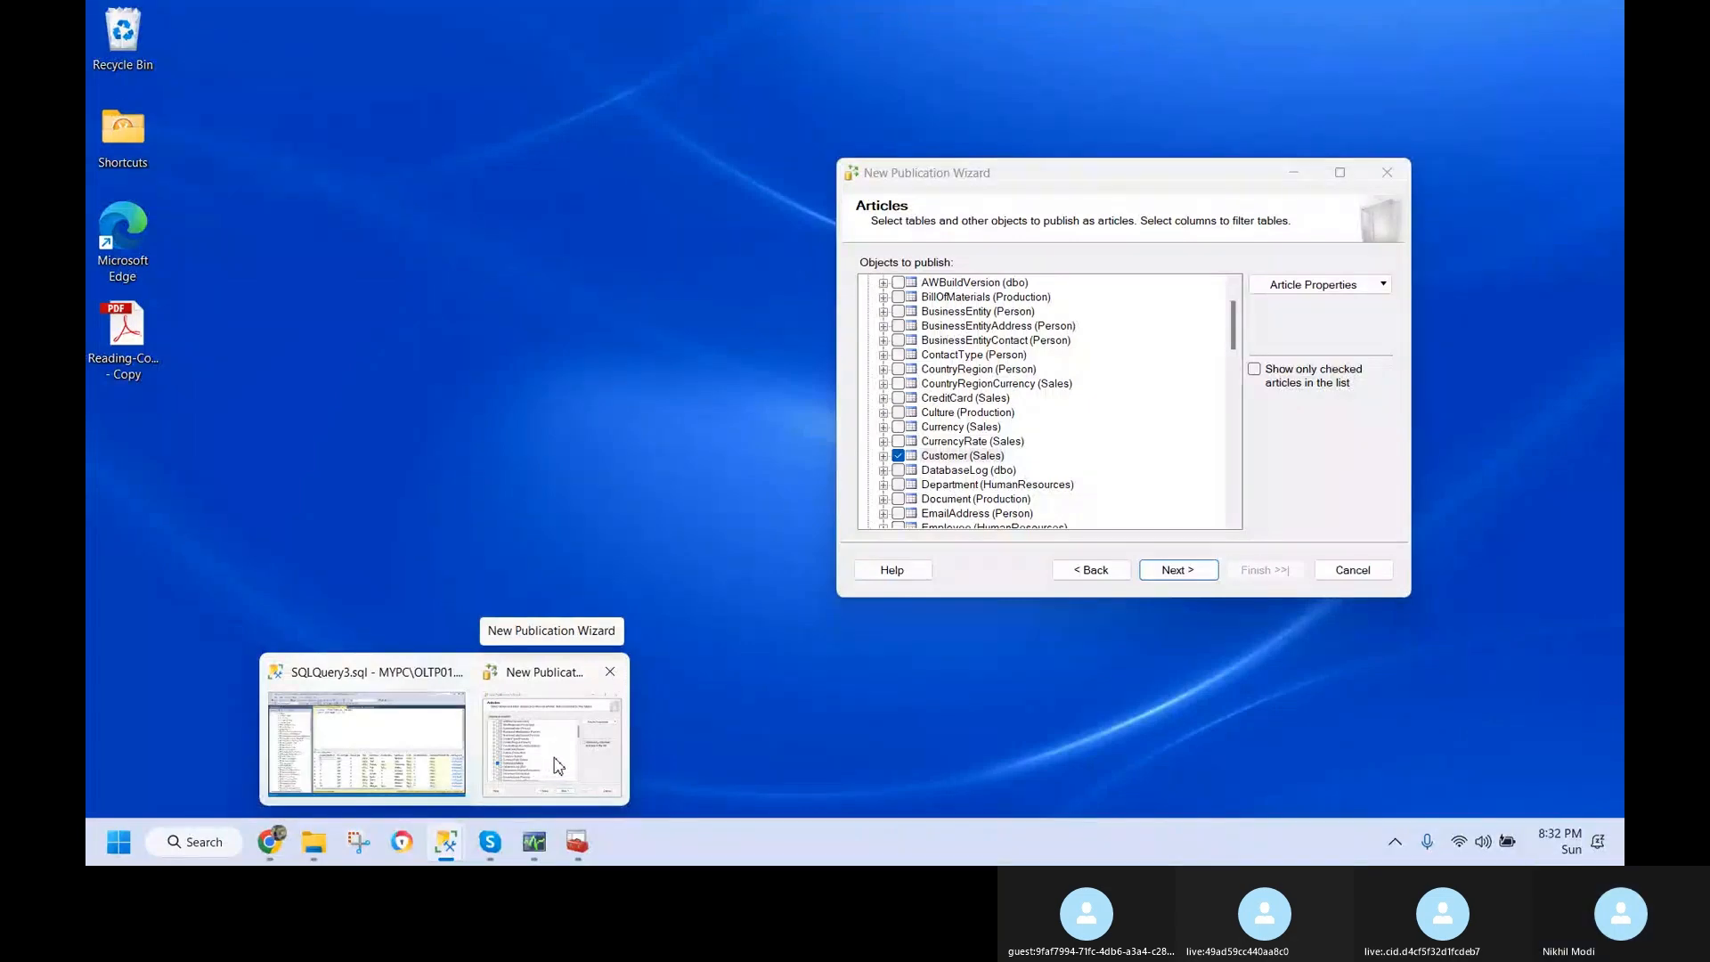
{"action": "left_click", "coordinate": [557, 764]}
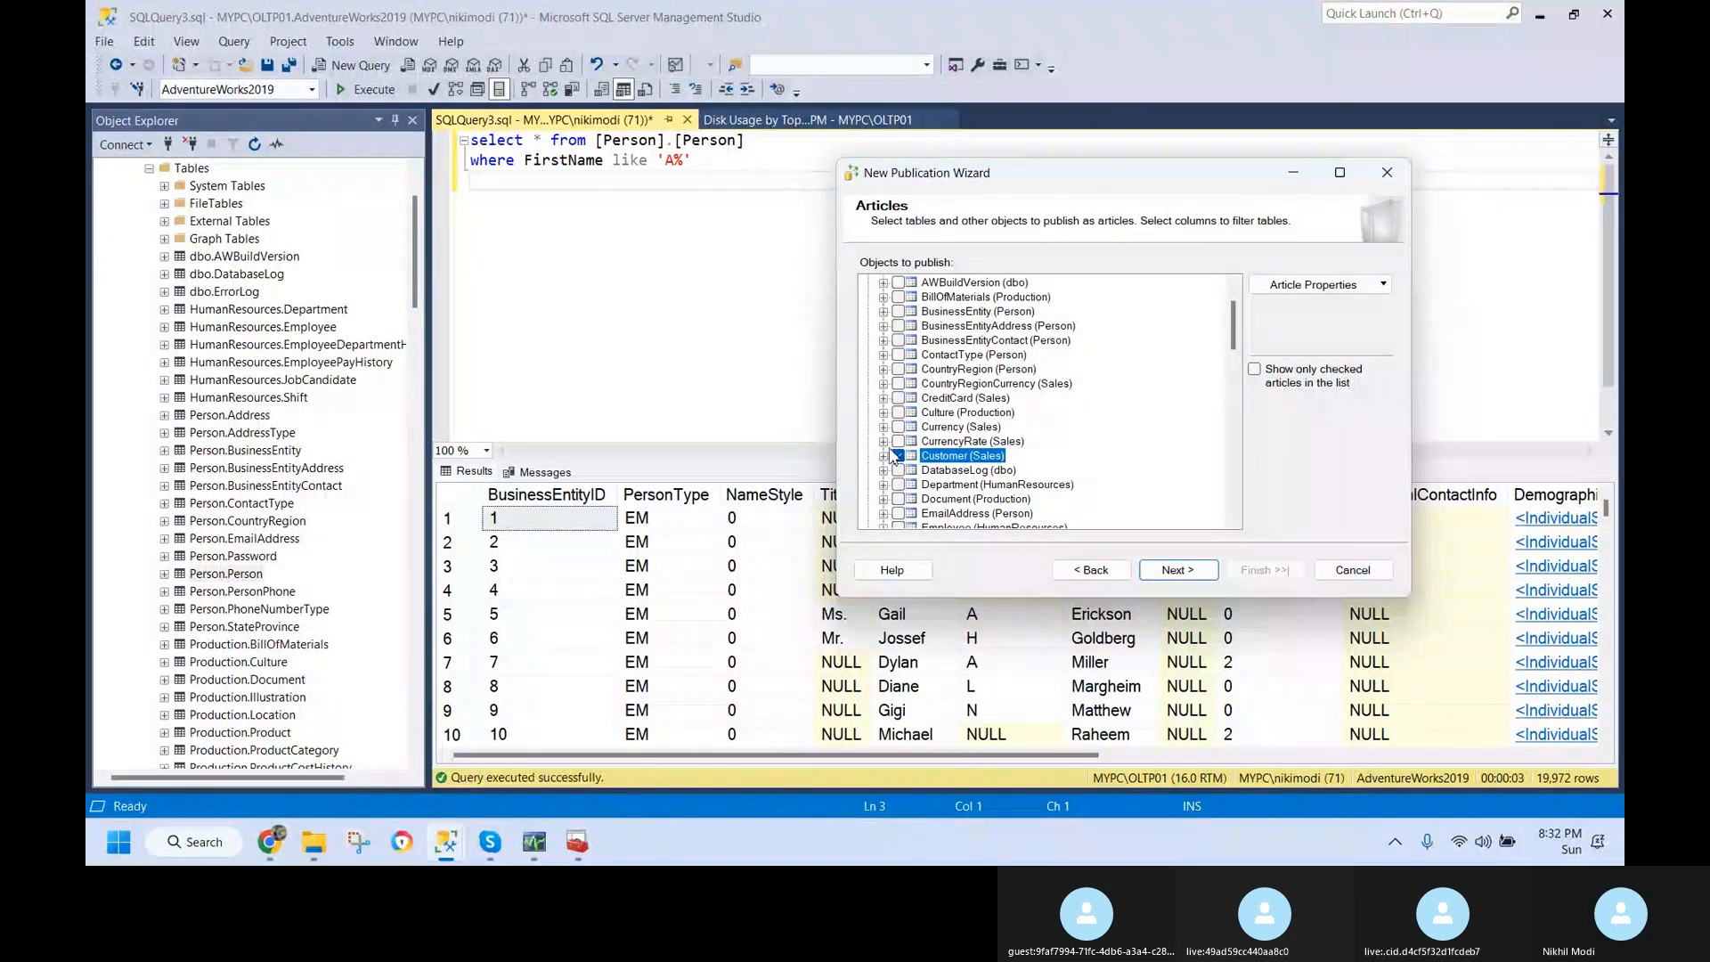
{"action": "left_click", "coordinate": [895, 456]}
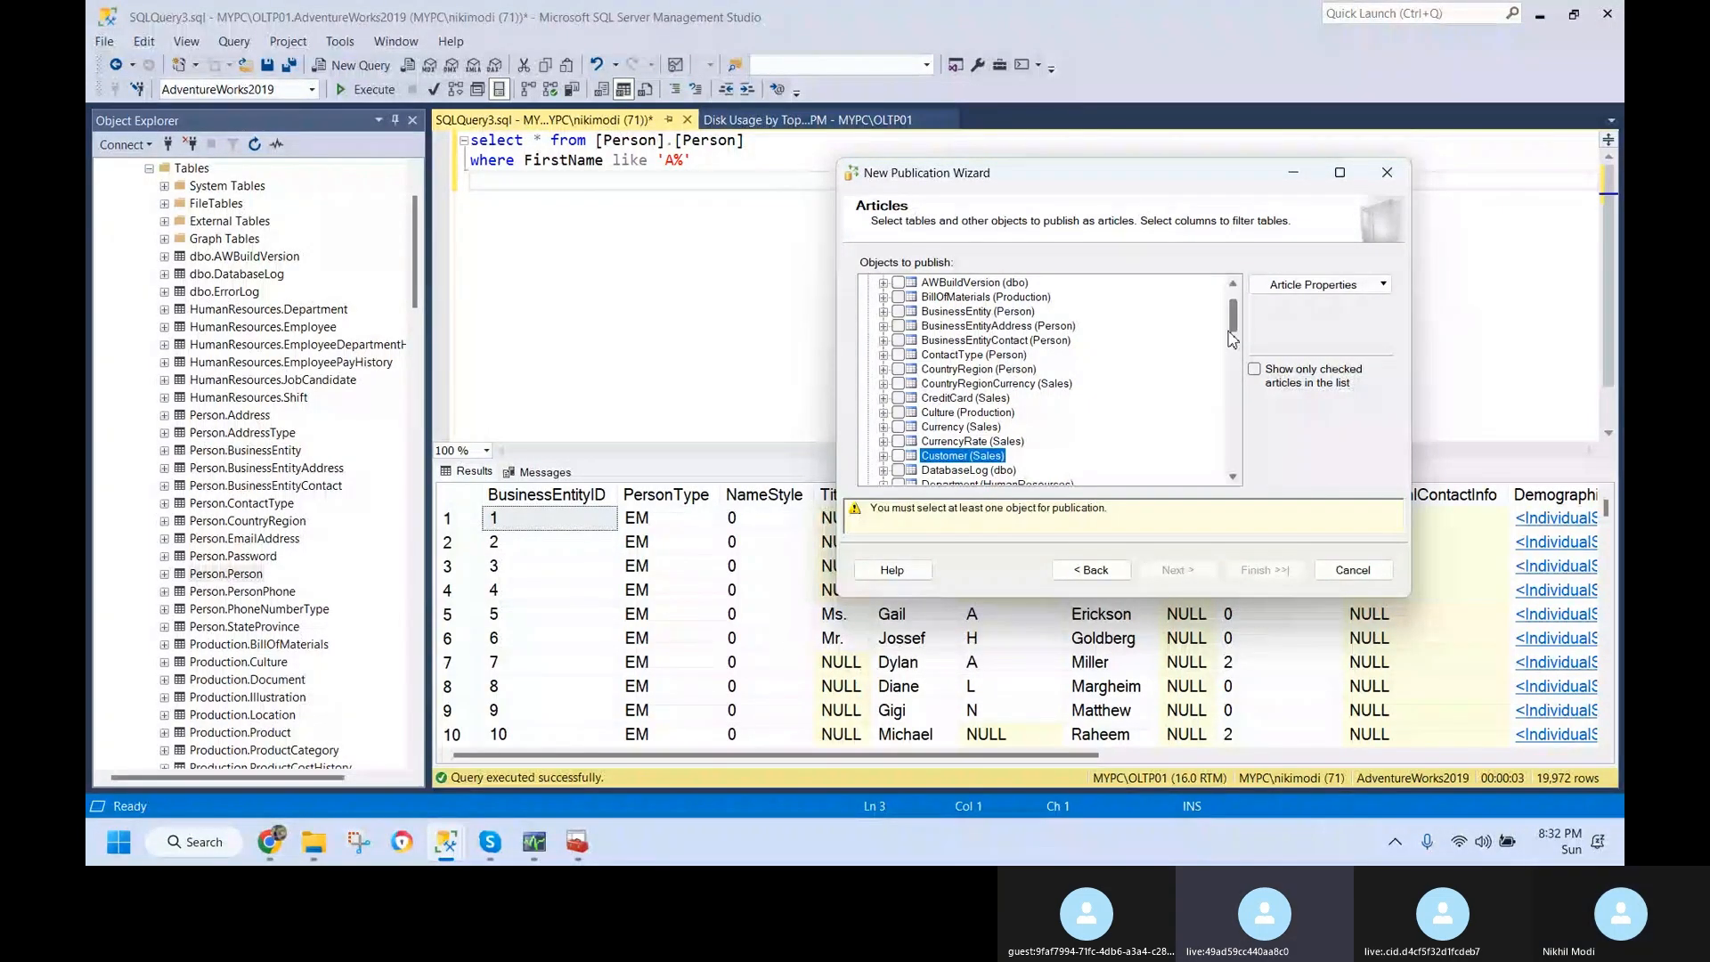
{"action": "scroll", "coordinate": [1240, 313], "scroll_direction": "up", "scroll_amount": 1}
{"action": "scroll", "coordinate": [1240, 312], "scroll_direction": "down", "scroll_amount": 3}
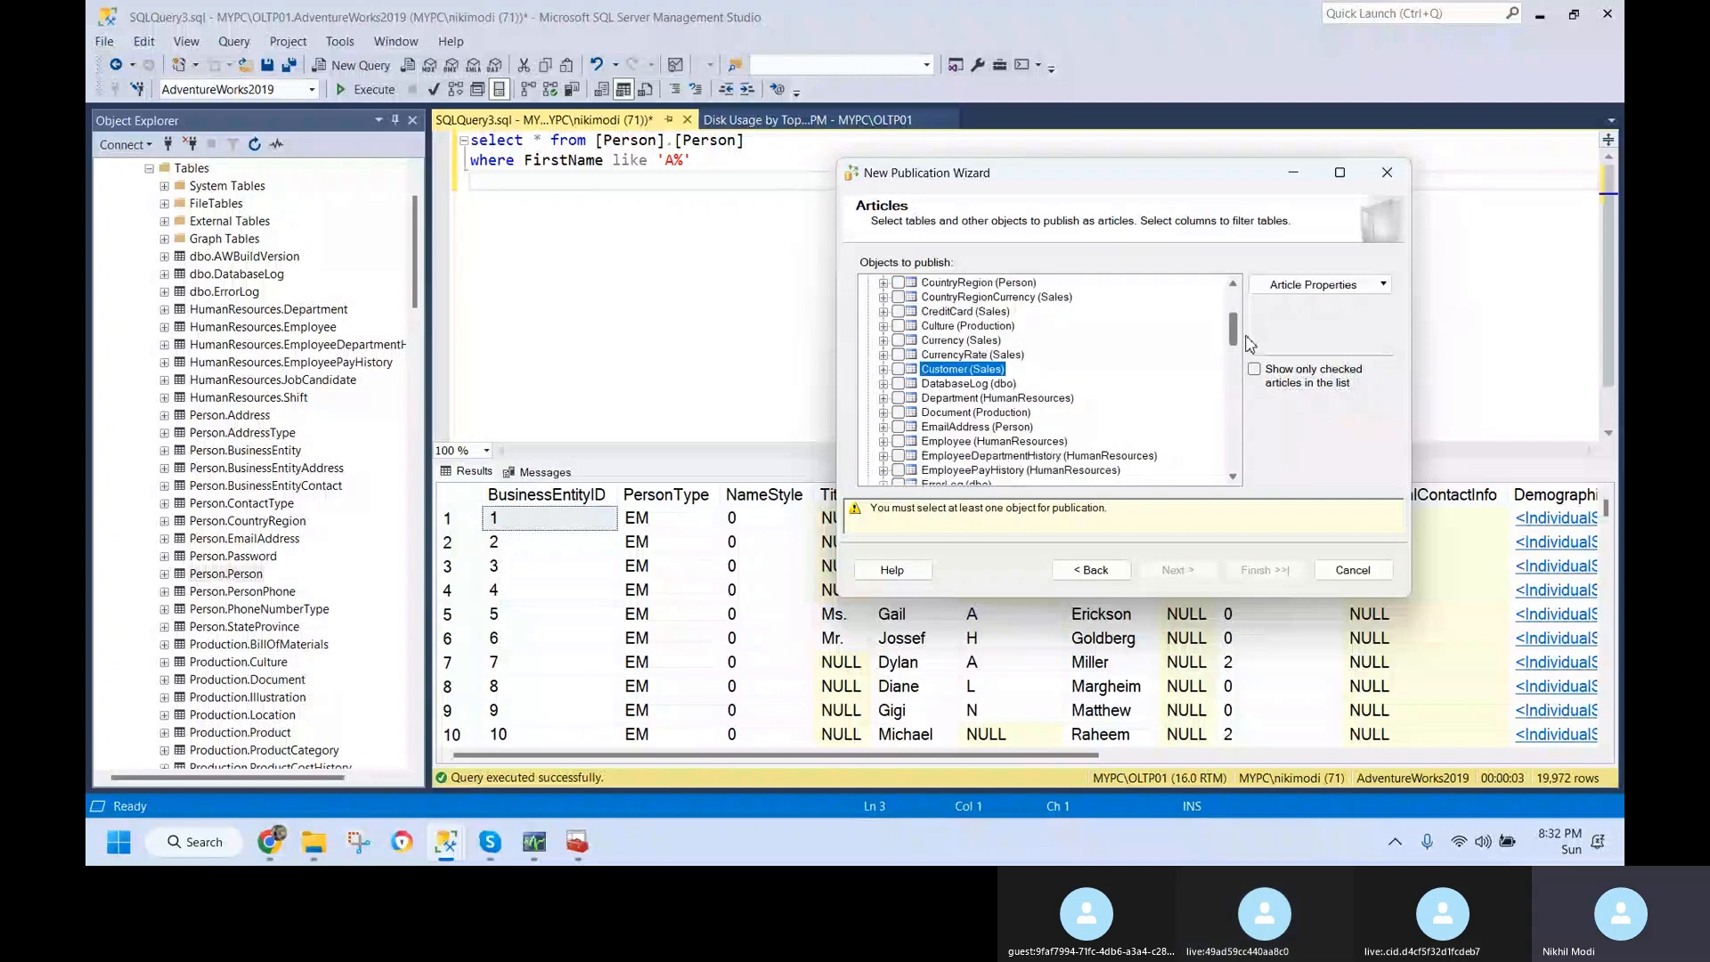
{"action": "scroll", "coordinate": [1250, 344], "scroll_direction": "down", "scroll_amount": 4}
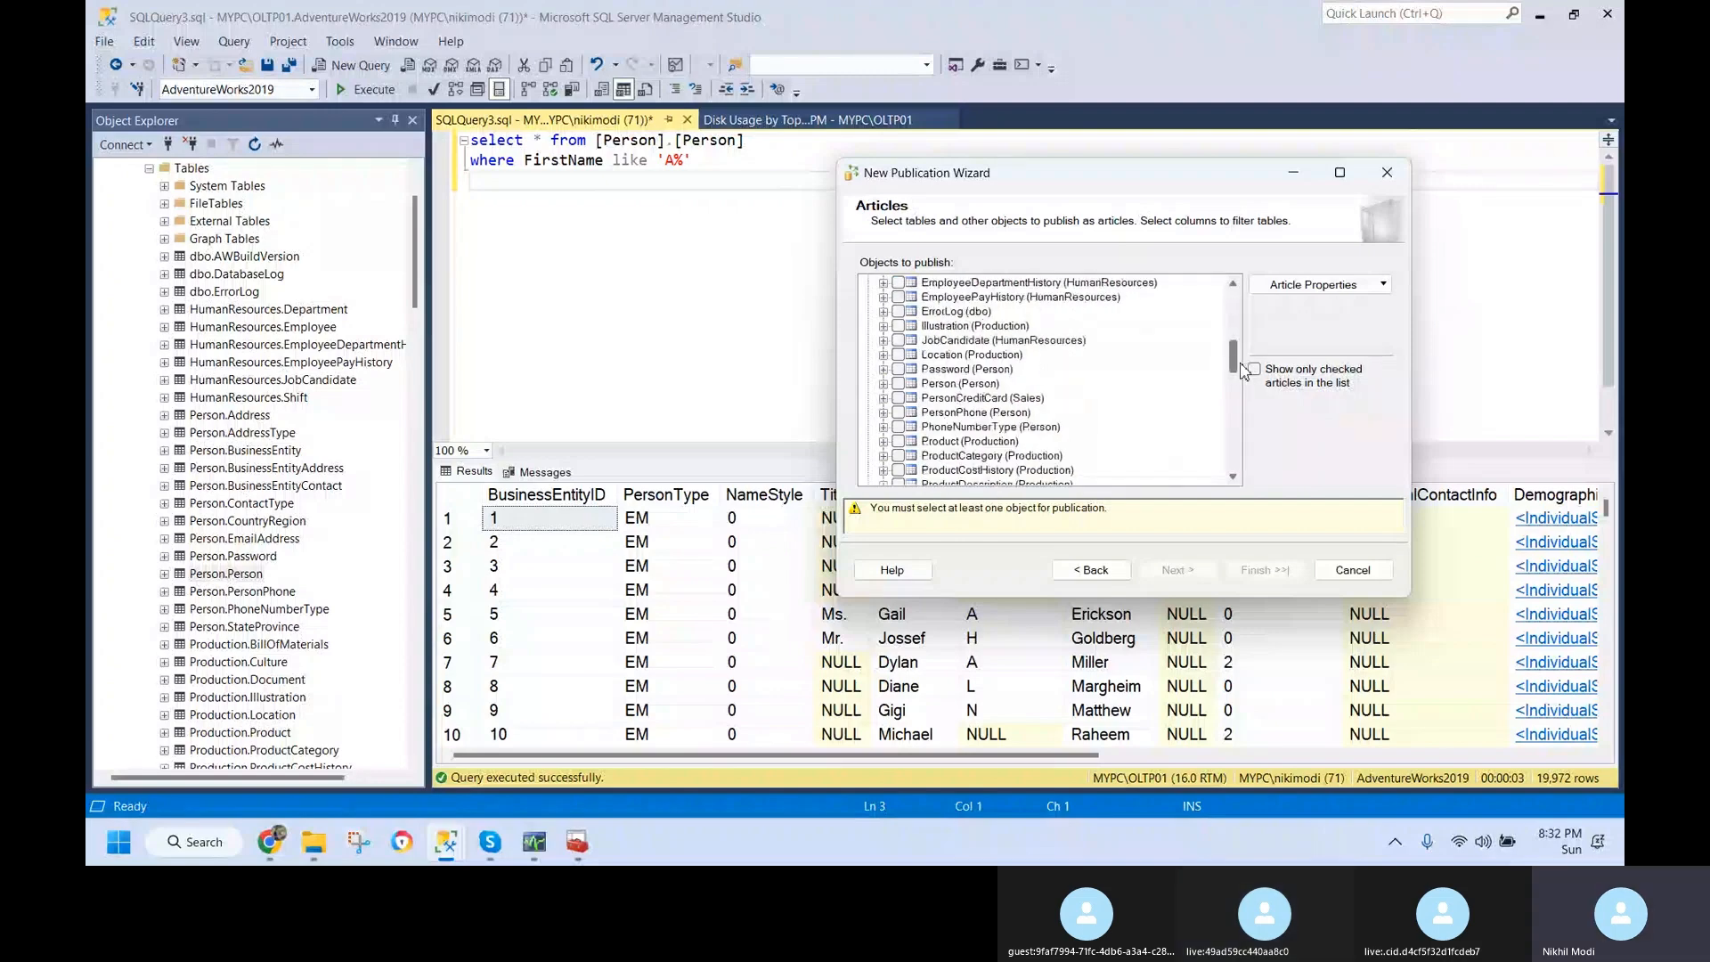
{"action": "left_click", "coordinate": [898, 384]}
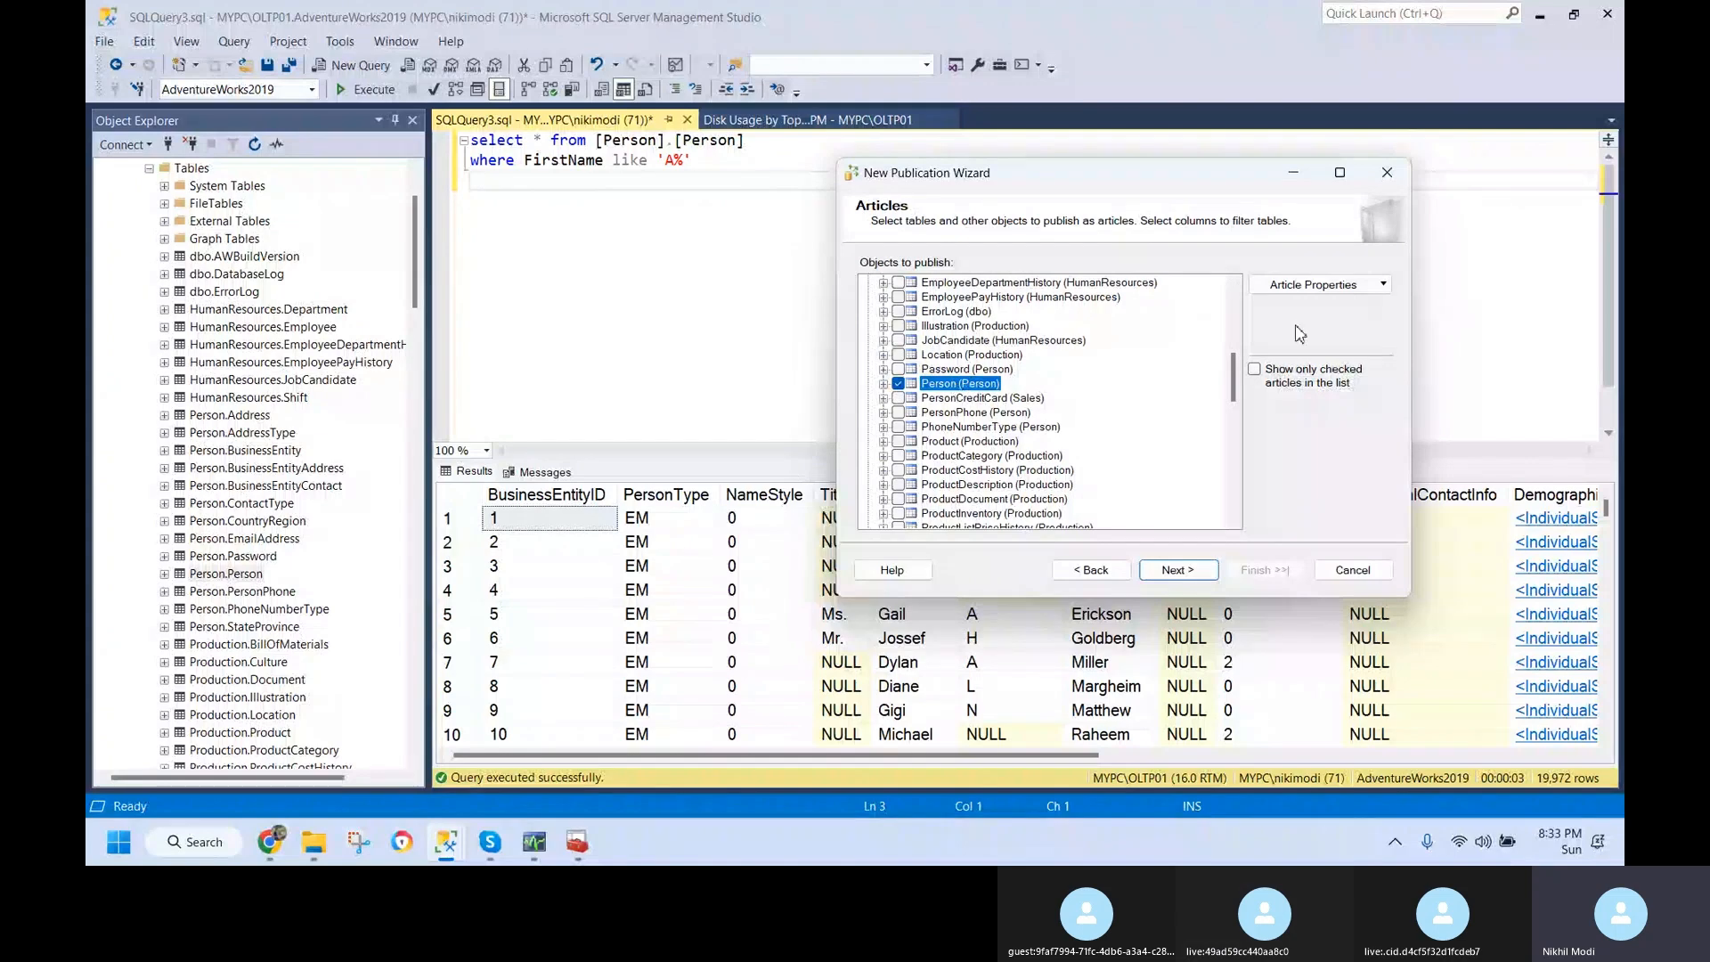
- Open the article properties of the highlighted Person table and enlarge the dialog to show more of the settings
{"action": "left_click", "coordinate": [1346, 285]}
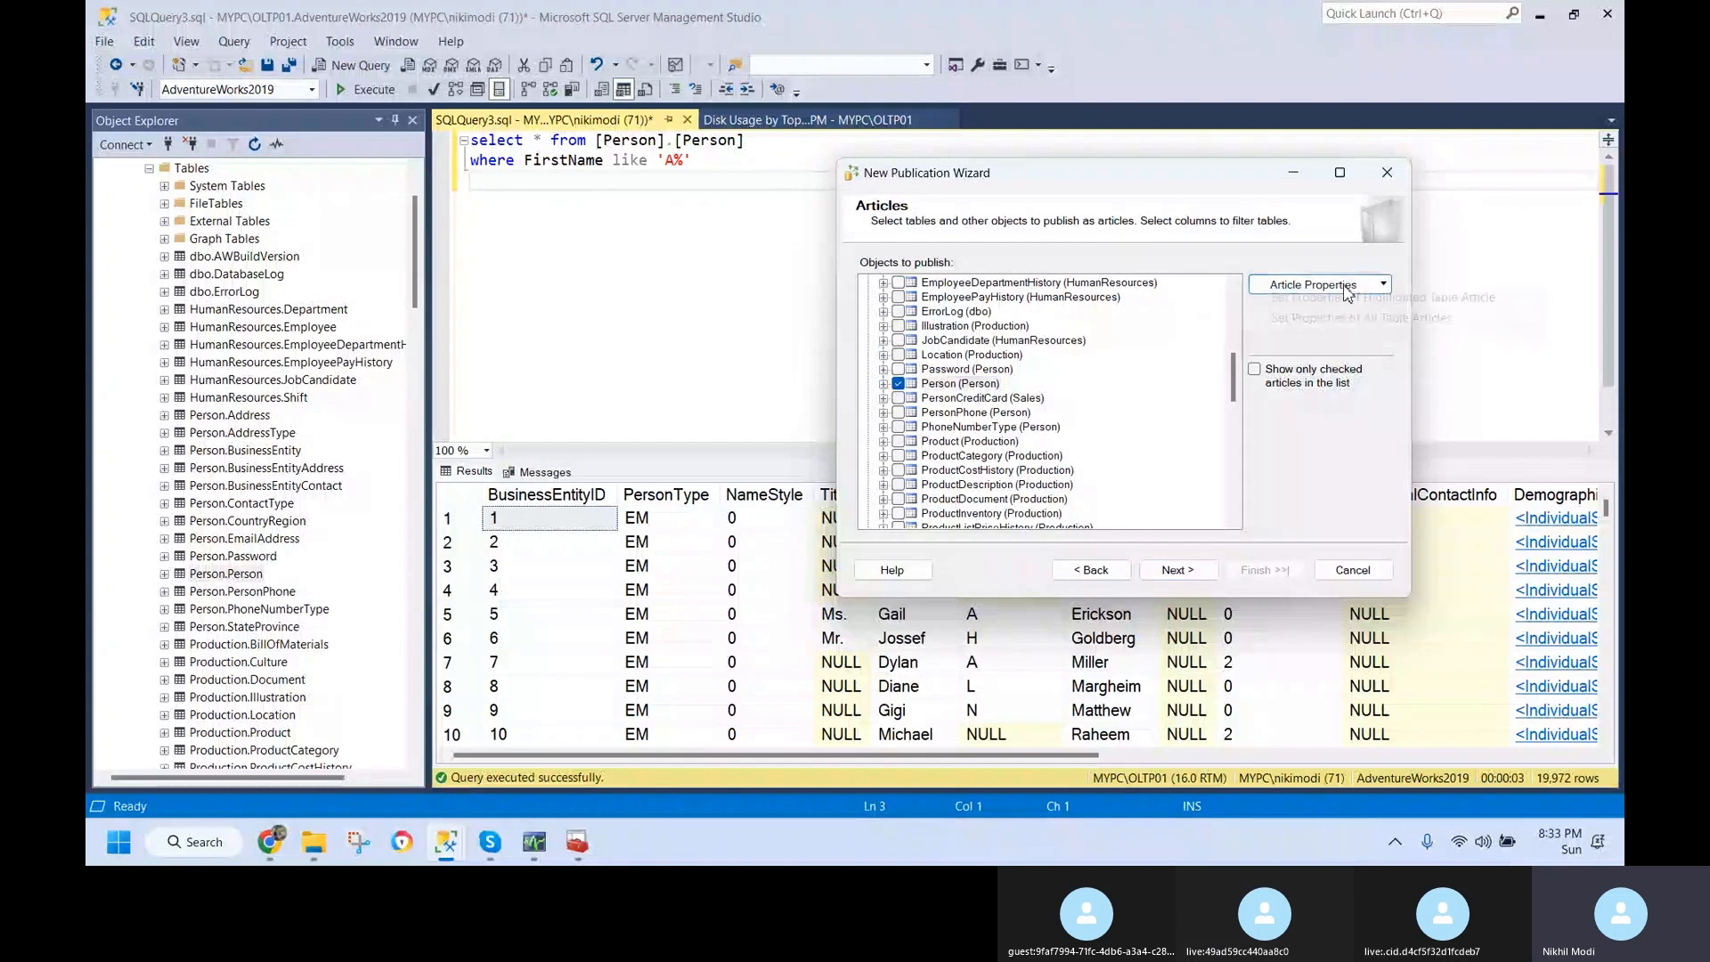
{"action": "left_click", "coordinate": [1347, 297]}
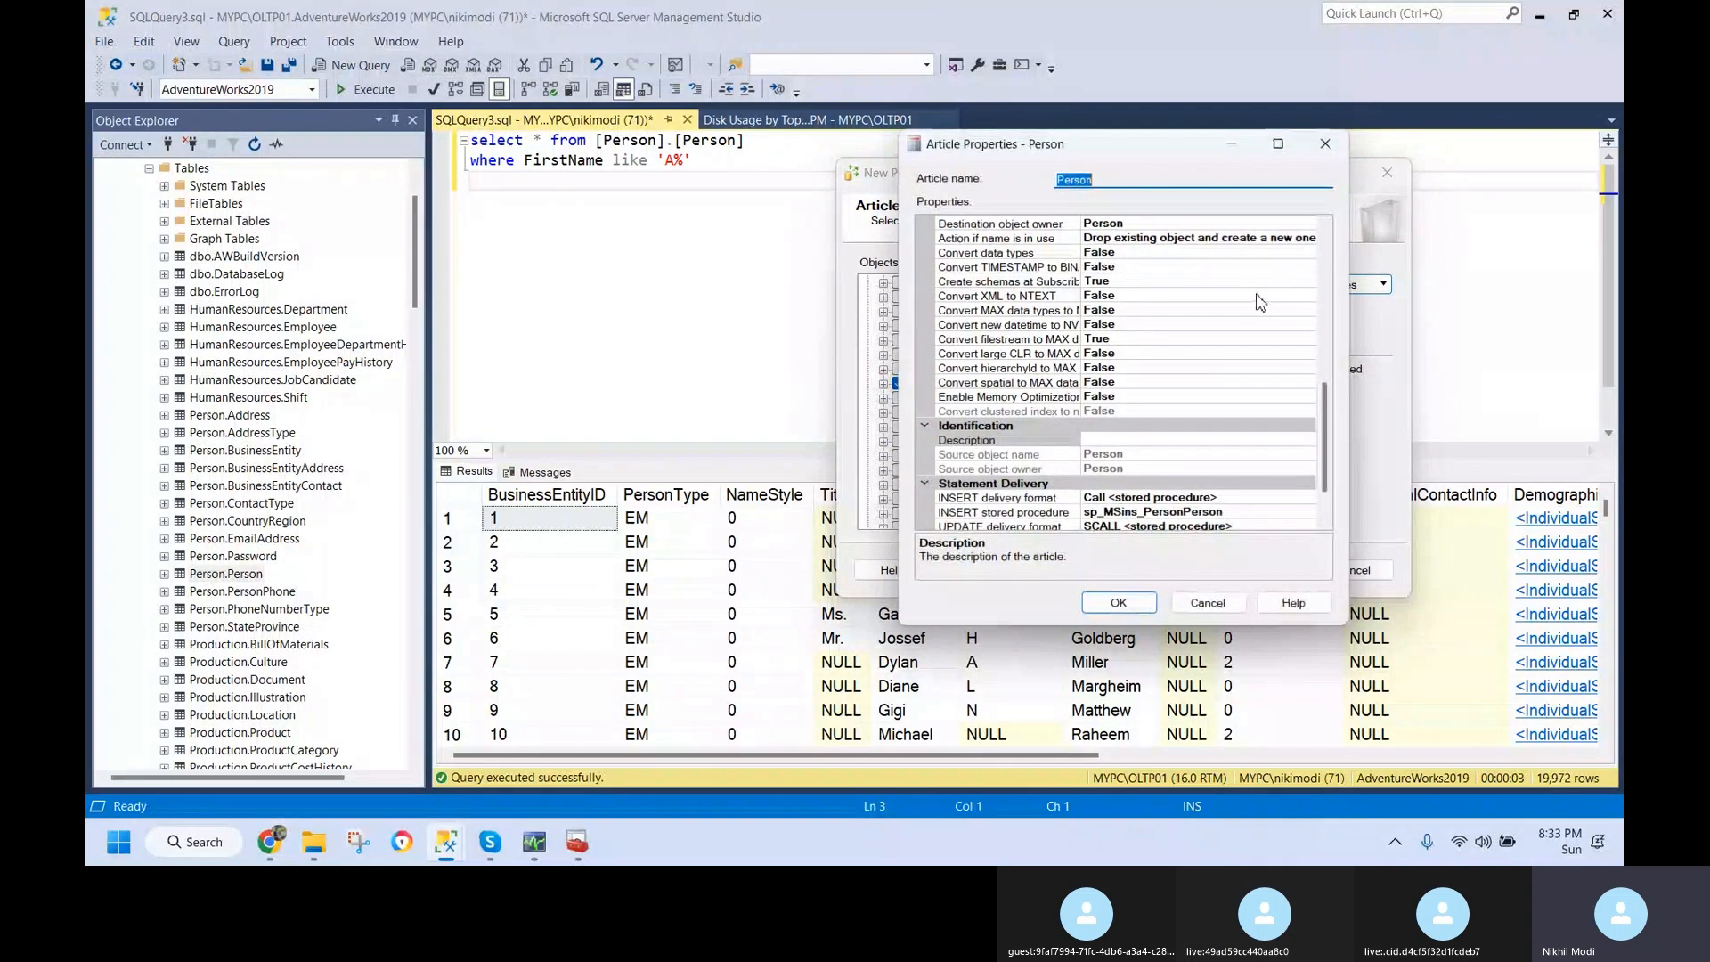
{"action": "left_click_drag", "start_coordinate": [1009, 148], "coordinate": [547, 131]}
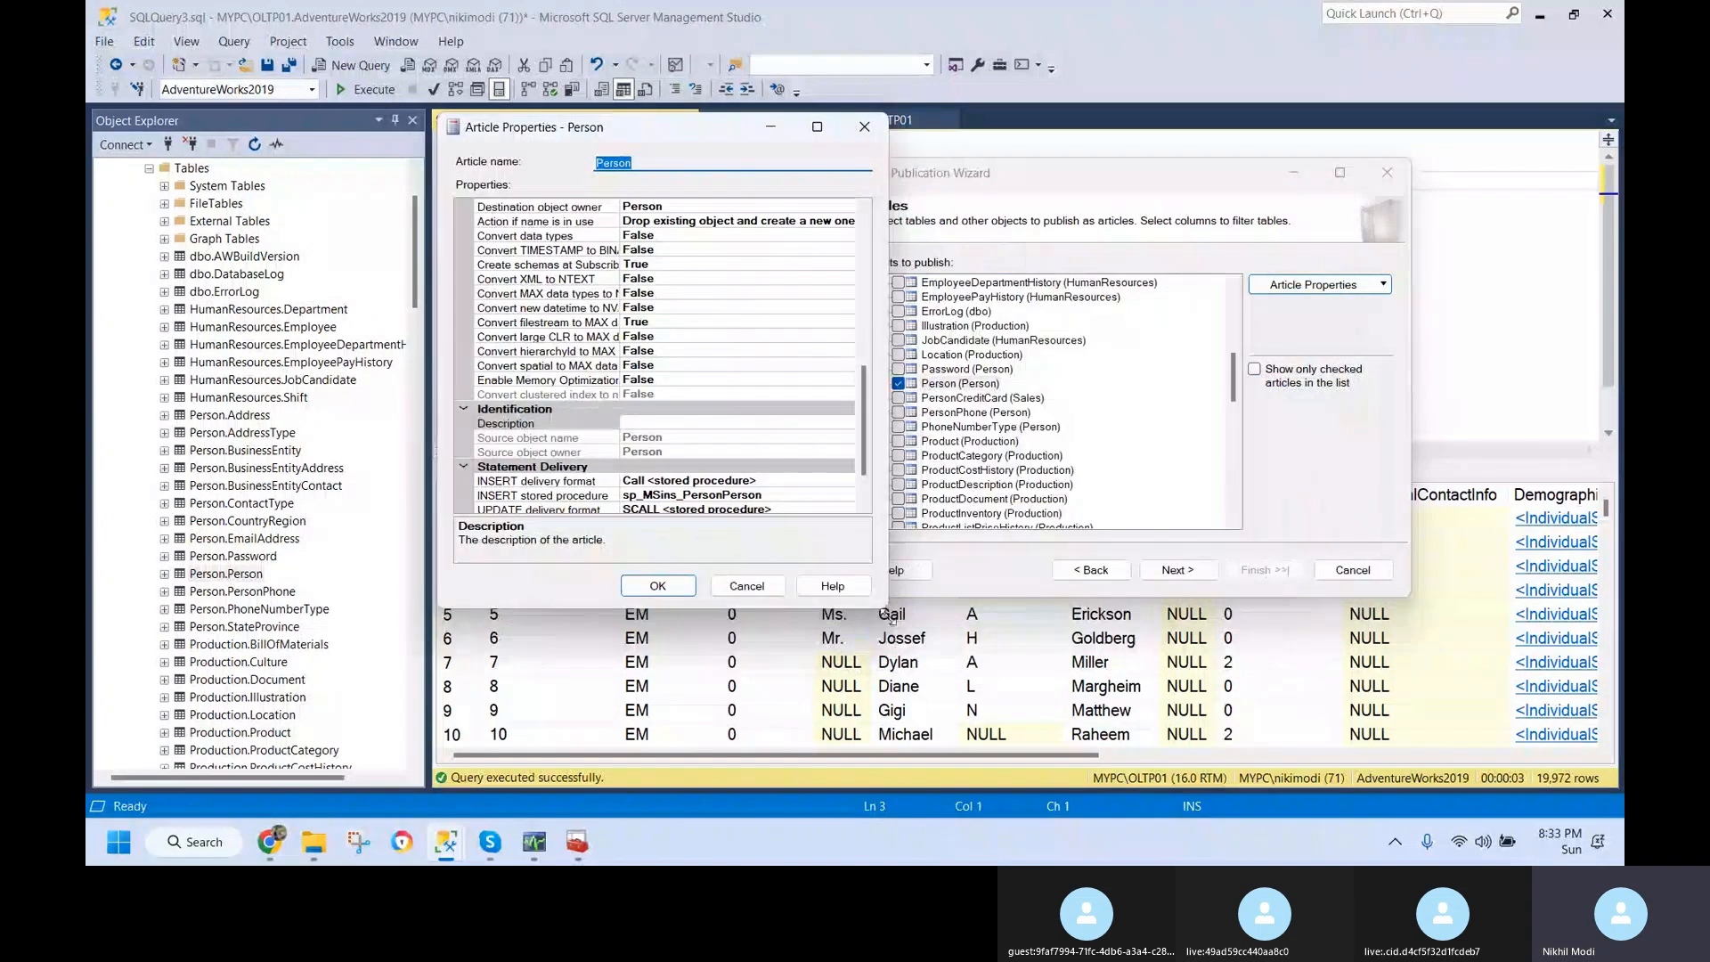
{"action": "left_click_drag", "start_coordinate": [889, 610], "coordinate": [1221, 768]}
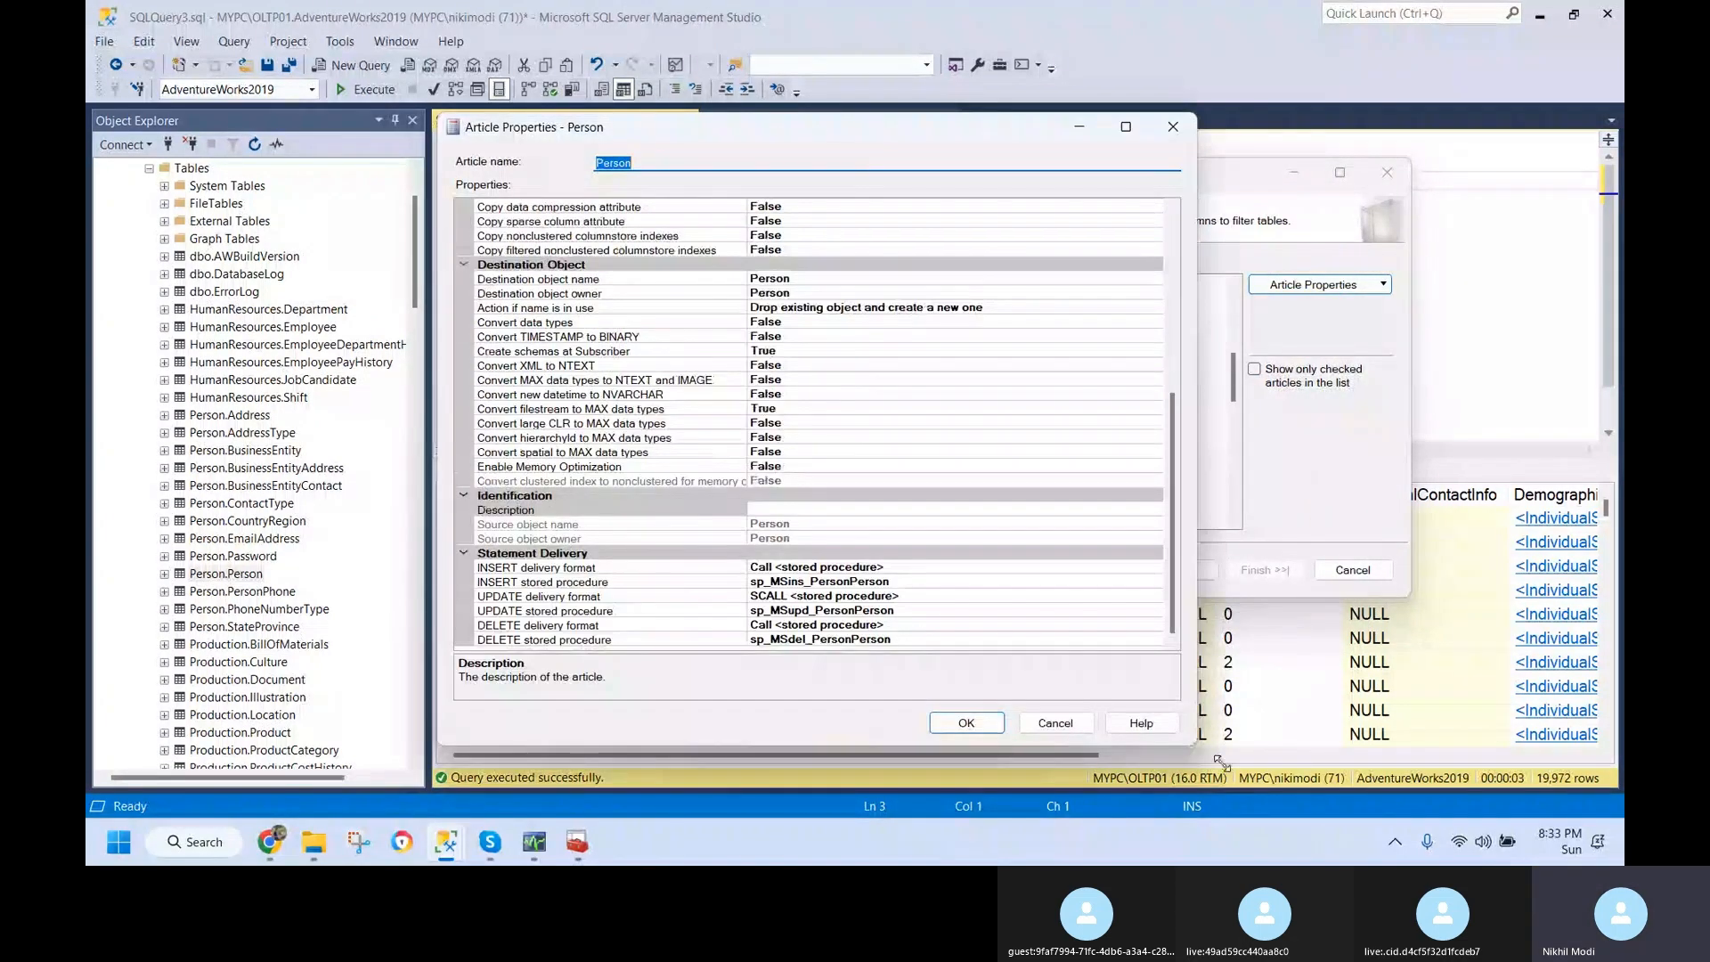
{"action": "left_click_drag", "start_coordinate": [1198, 468], "coordinate": [1198, 294]}
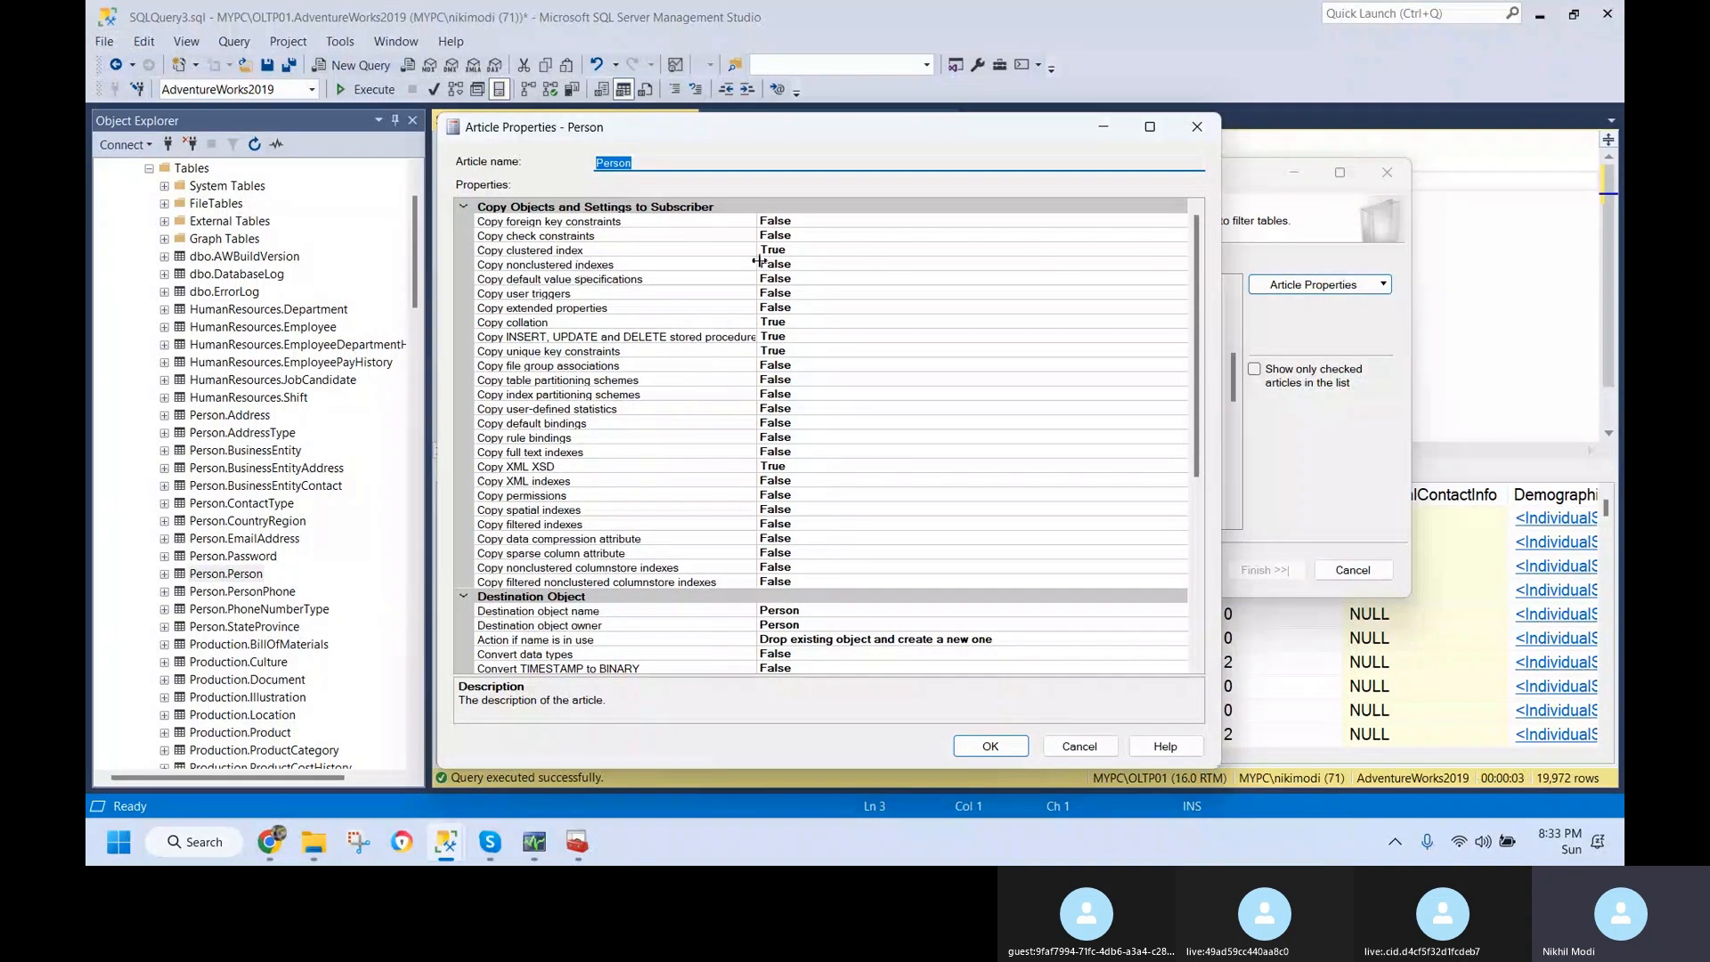
- Set Copy nonclustered indexes to True for the Person article
{"action": "left_click", "coordinate": [1157, 268]}
{"action": "left_click", "coordinate": [1178, 265]}
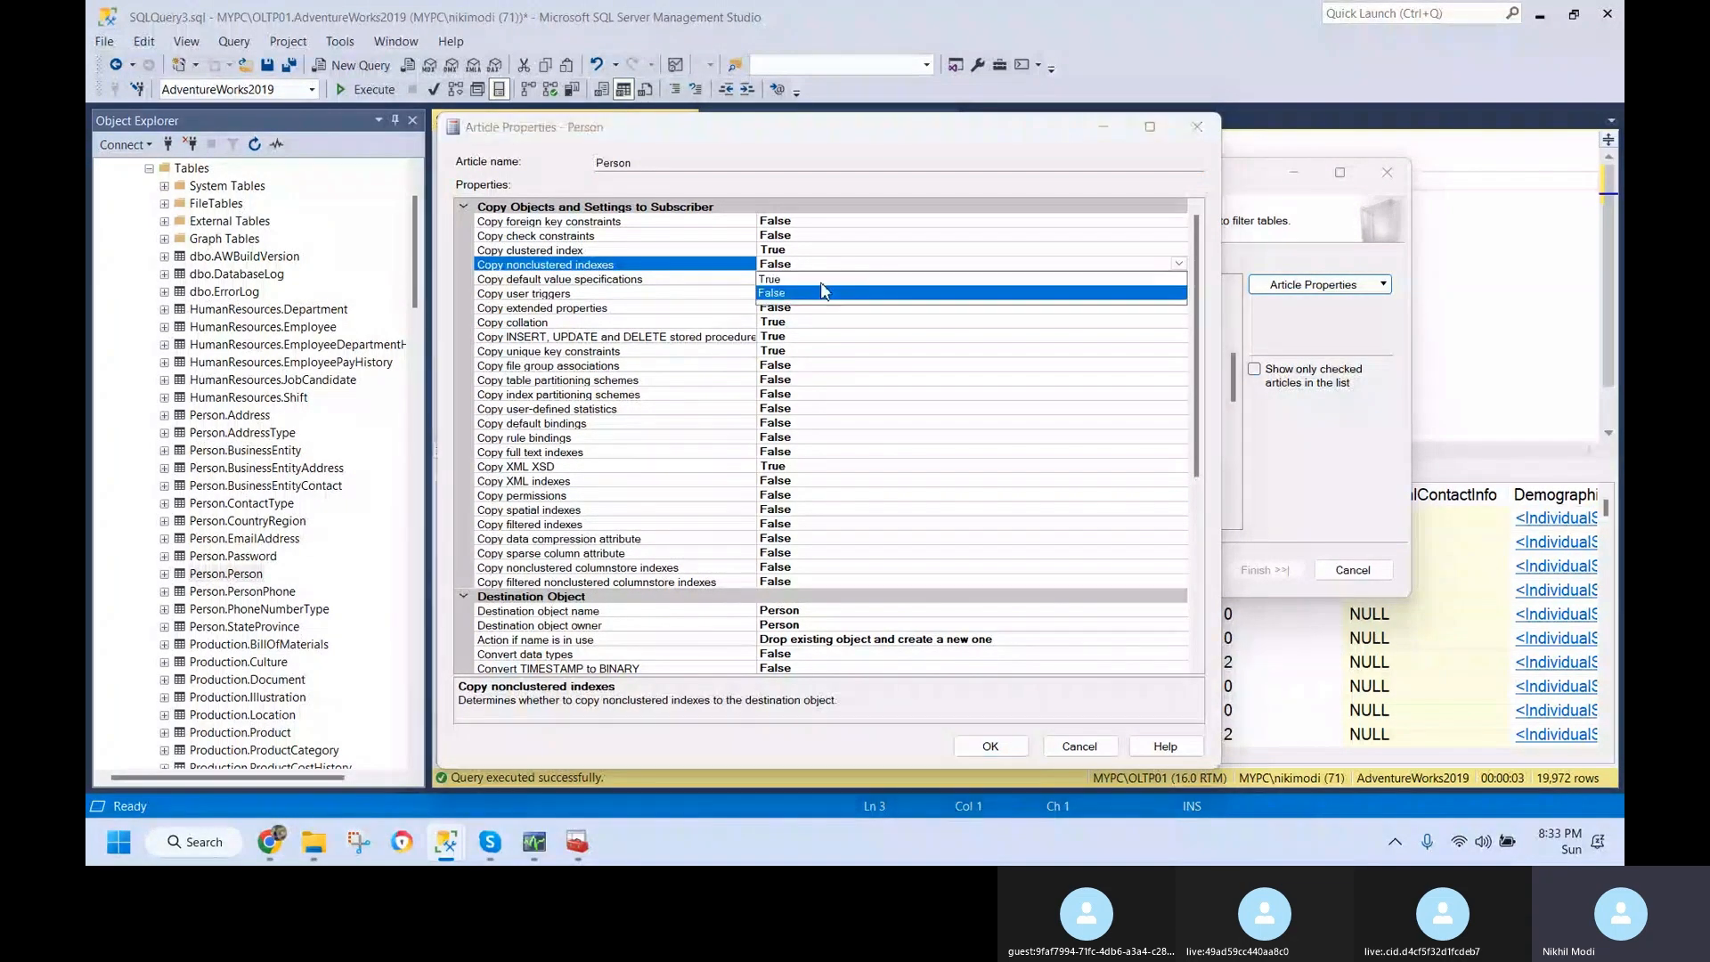
{"action": "left_click", "coordinate": [821, 281]}
{"action": "double_click", "coordinate": [668, 269]}
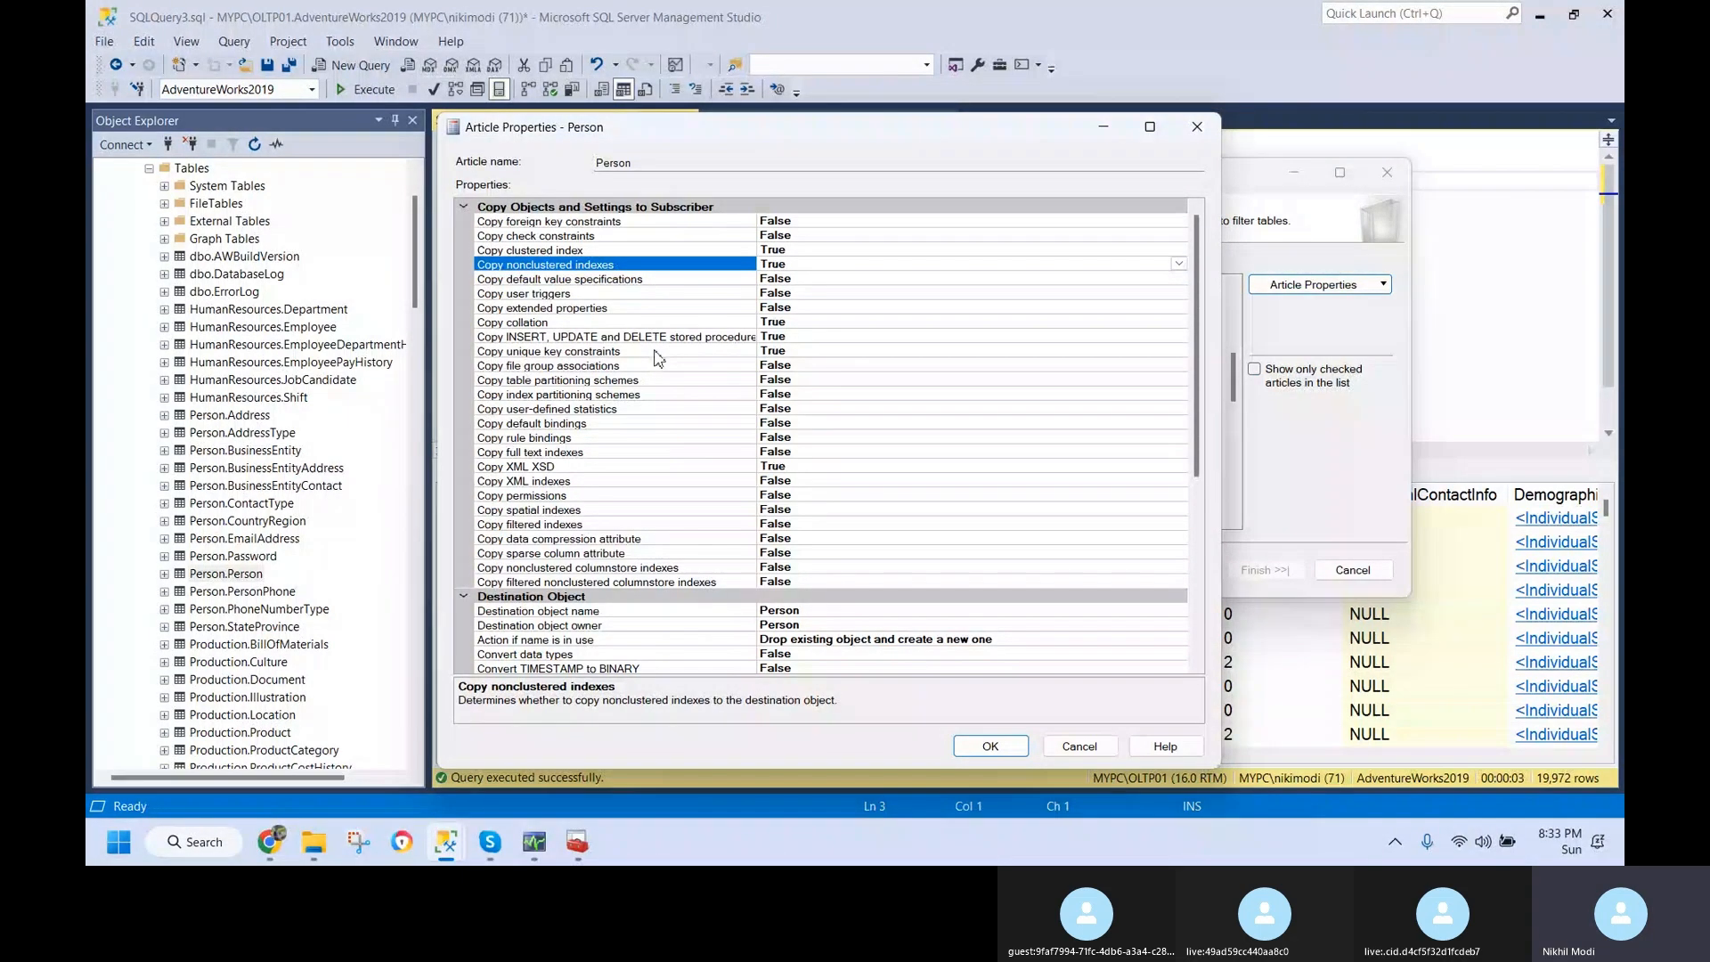
- Review the choices for Action if name is in use and keep "Drop existing object and create a new one"
{"action": "scroll", "coordinate": [693, 346], "scroll_direction": "down", "scroll_amount": 5}
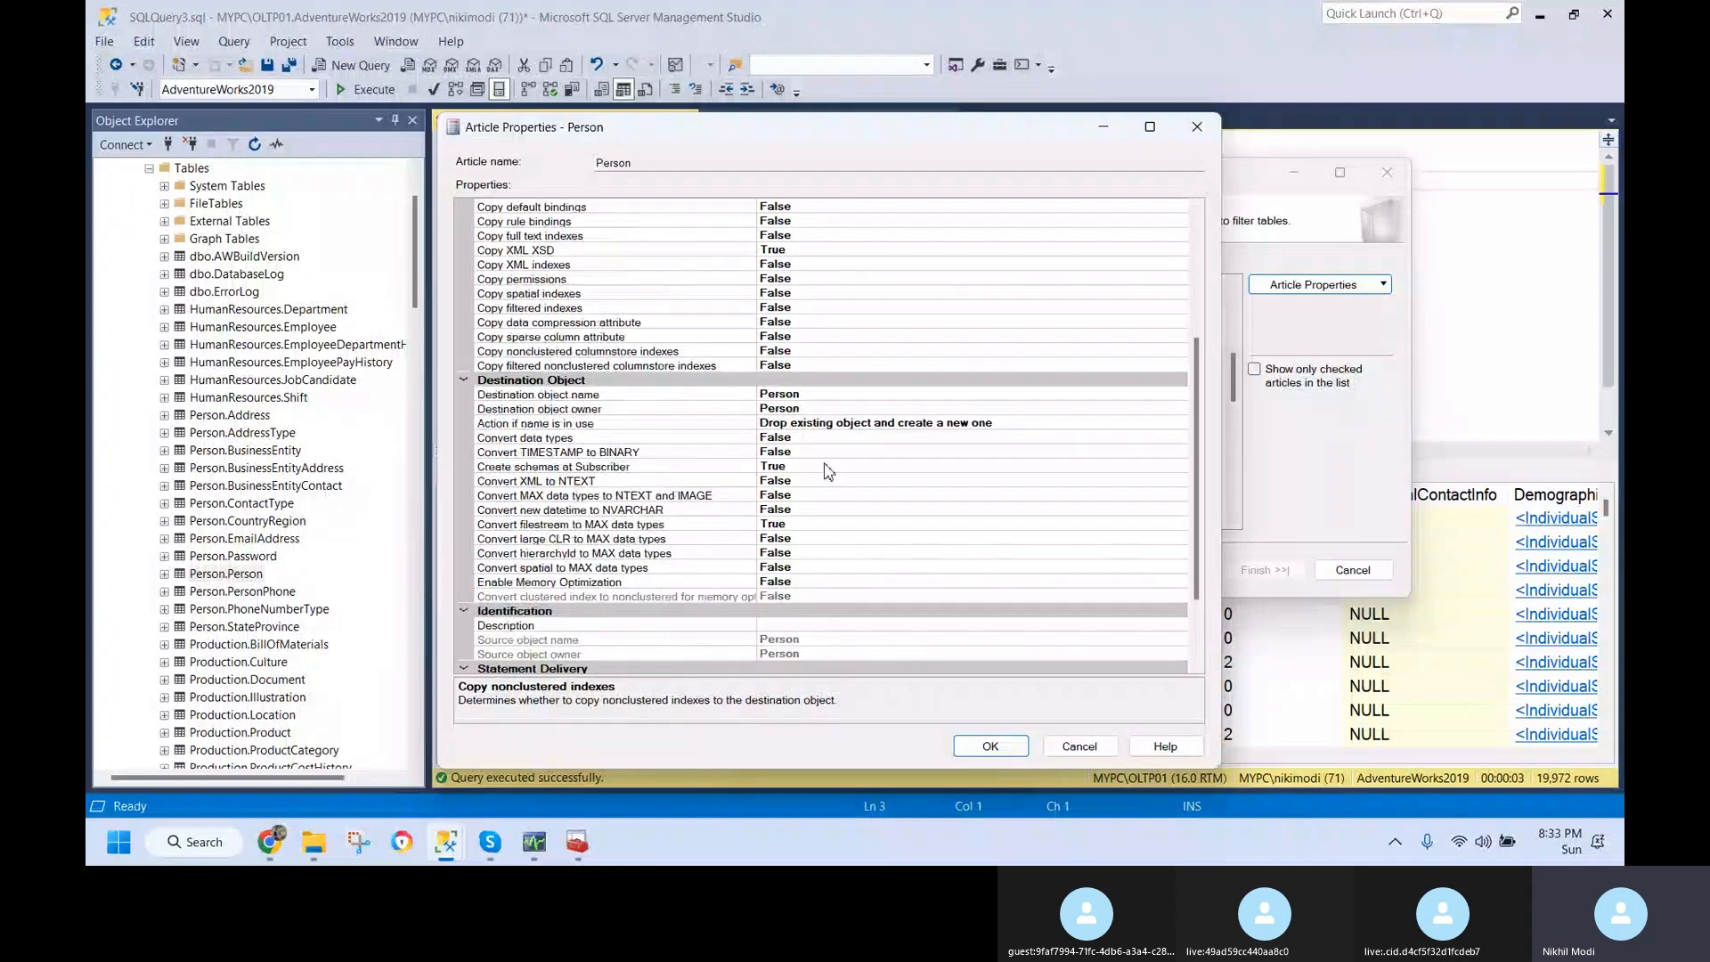
{"action": "left_click", "coordinate": [858, 424]}
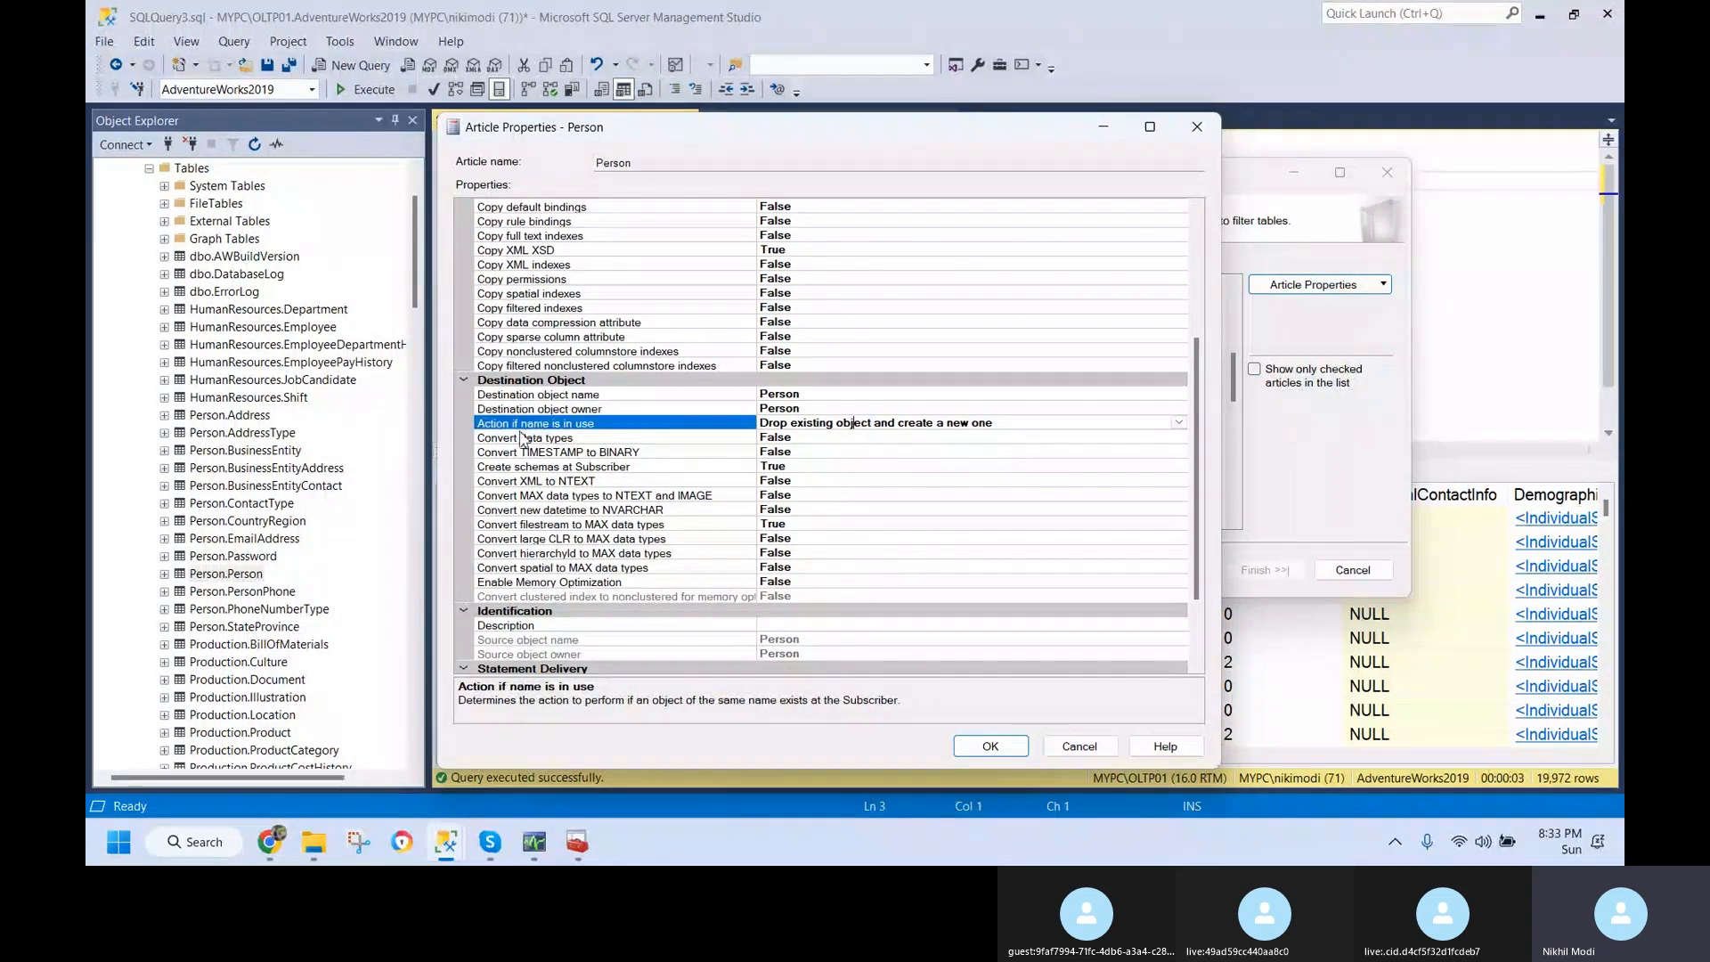
{"action": "left_click", "coordinate": [1179, 423]}
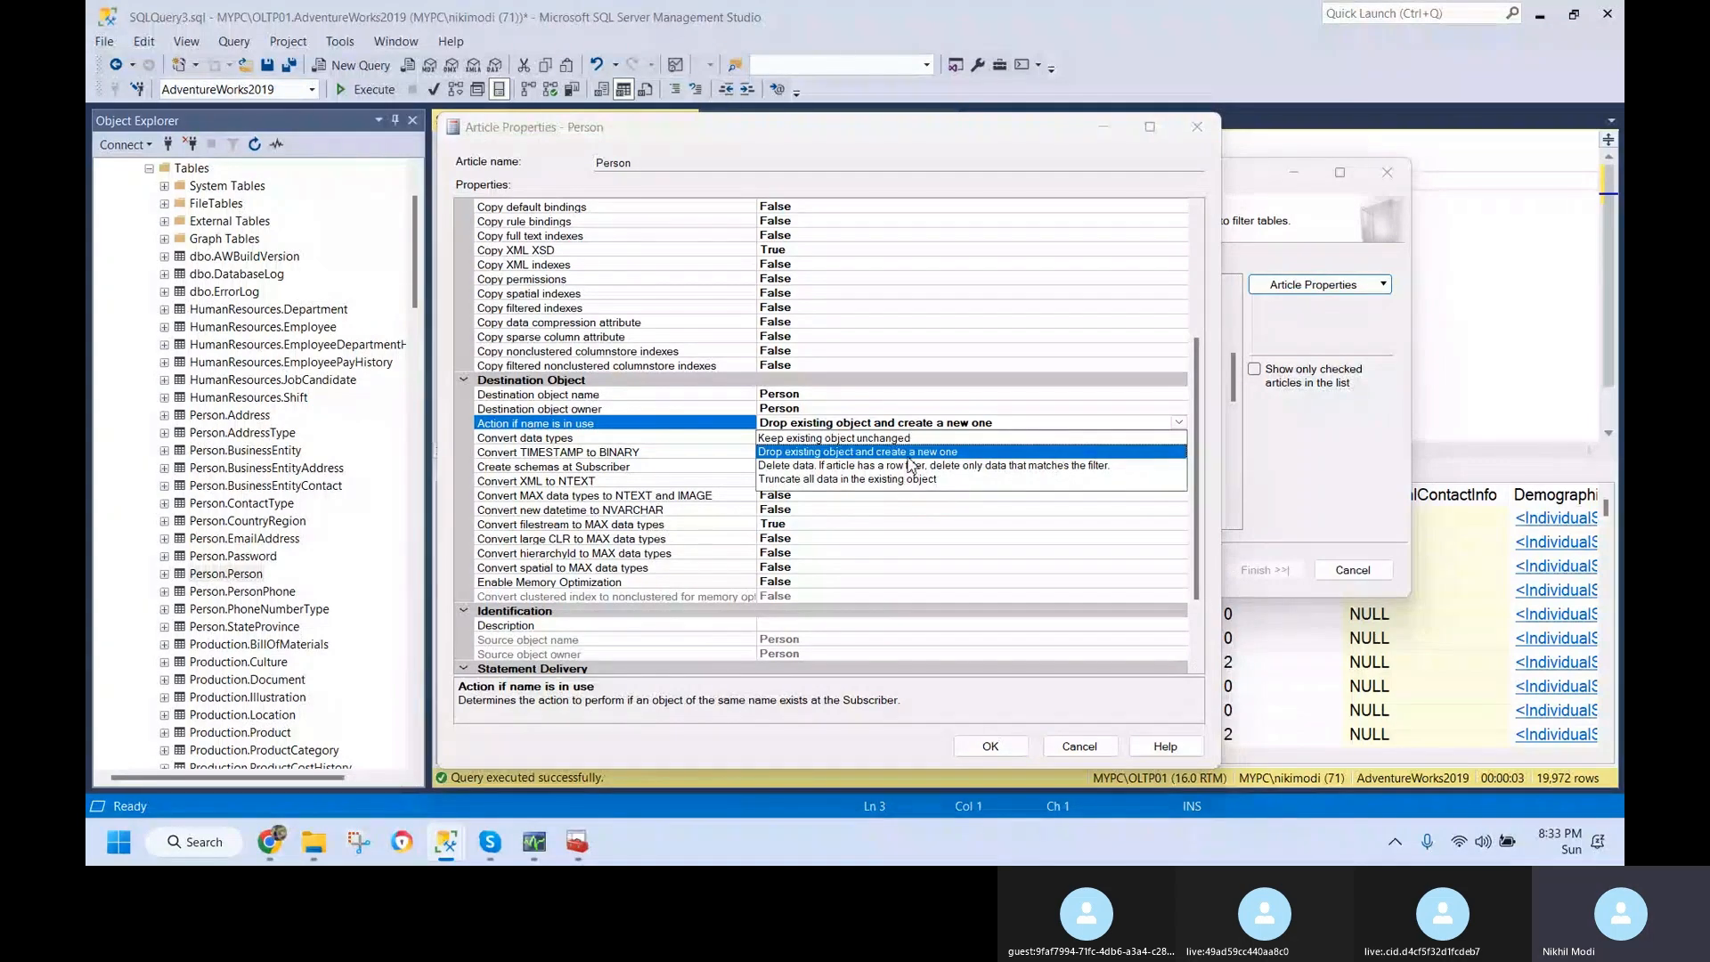
{"action": "left_click", "coordinate": [909, 455]}
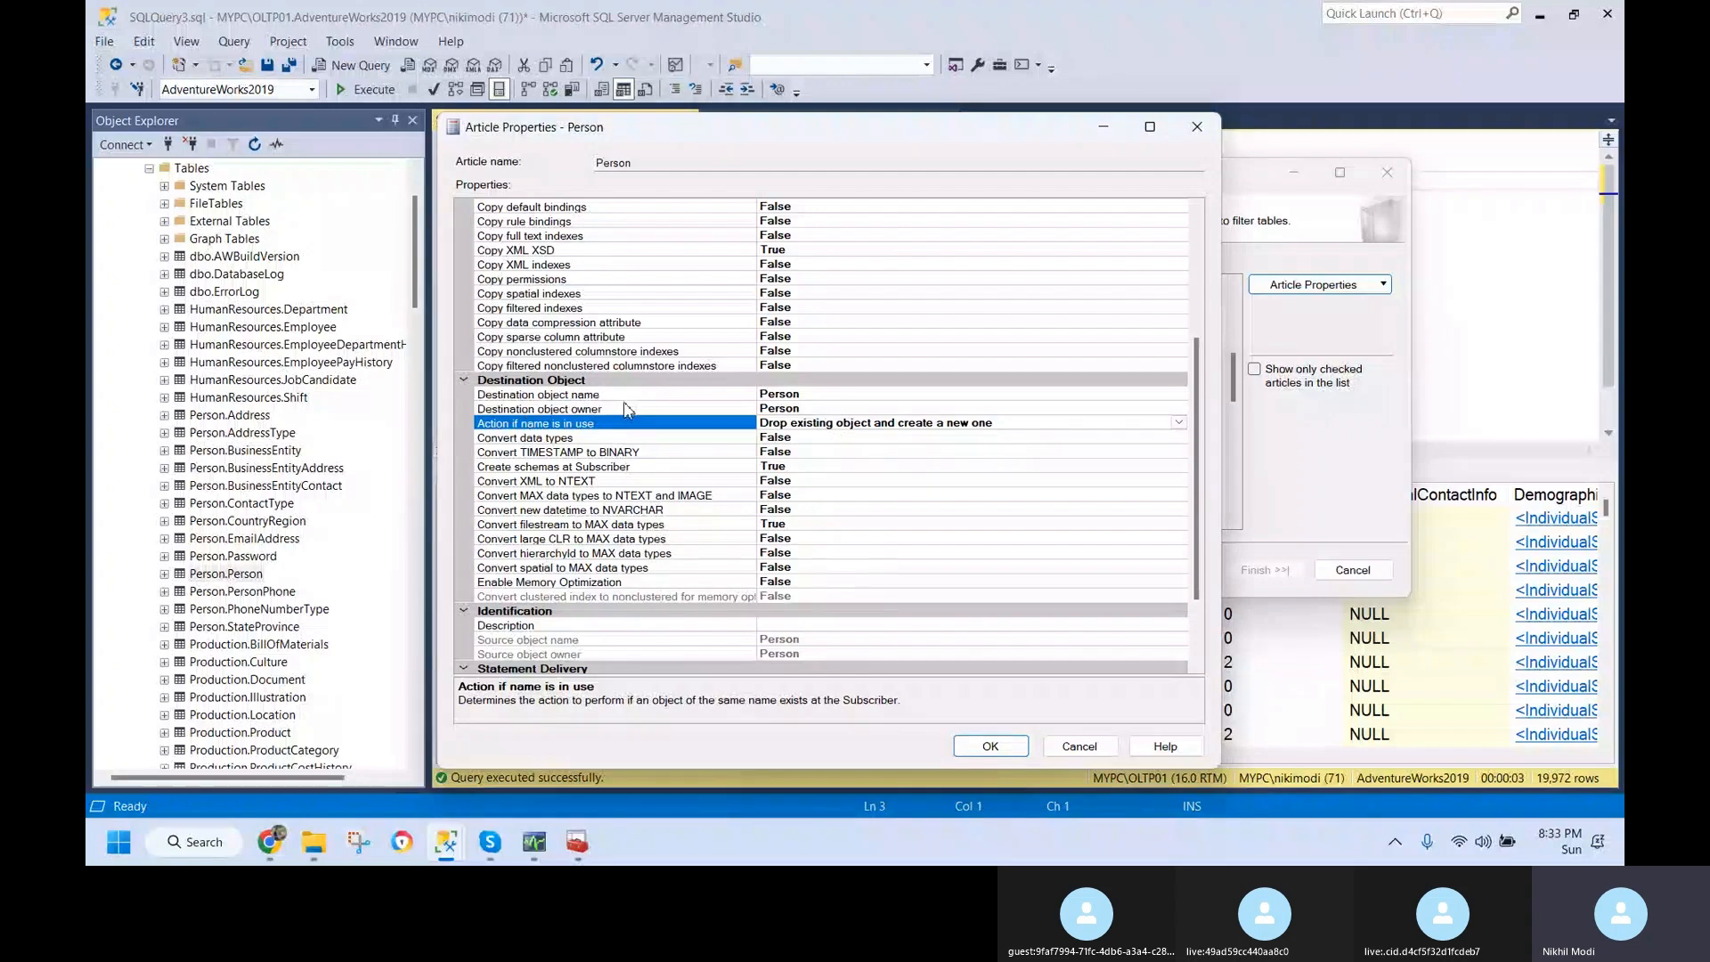
- Try Person_rpt and Person_new as the destination object name, and restore it to Person
{"action": "left_click", "coordinate": [814, 410]}
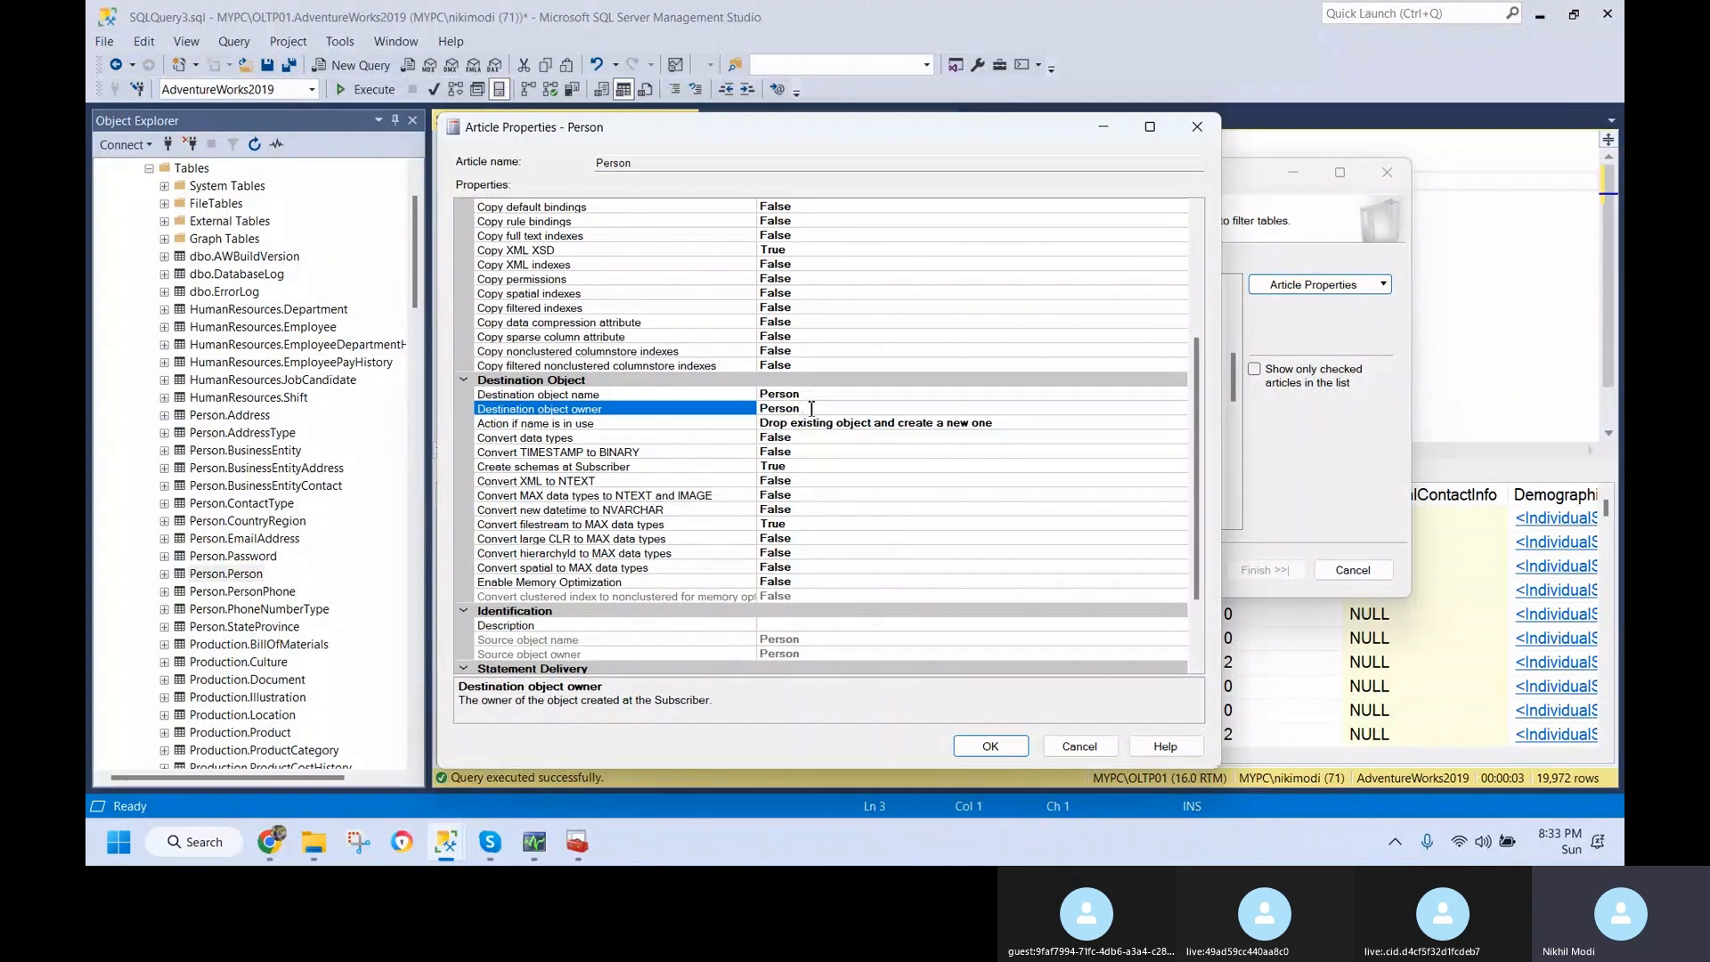
{"action": "left_click", "coordinate": [824, 394]}
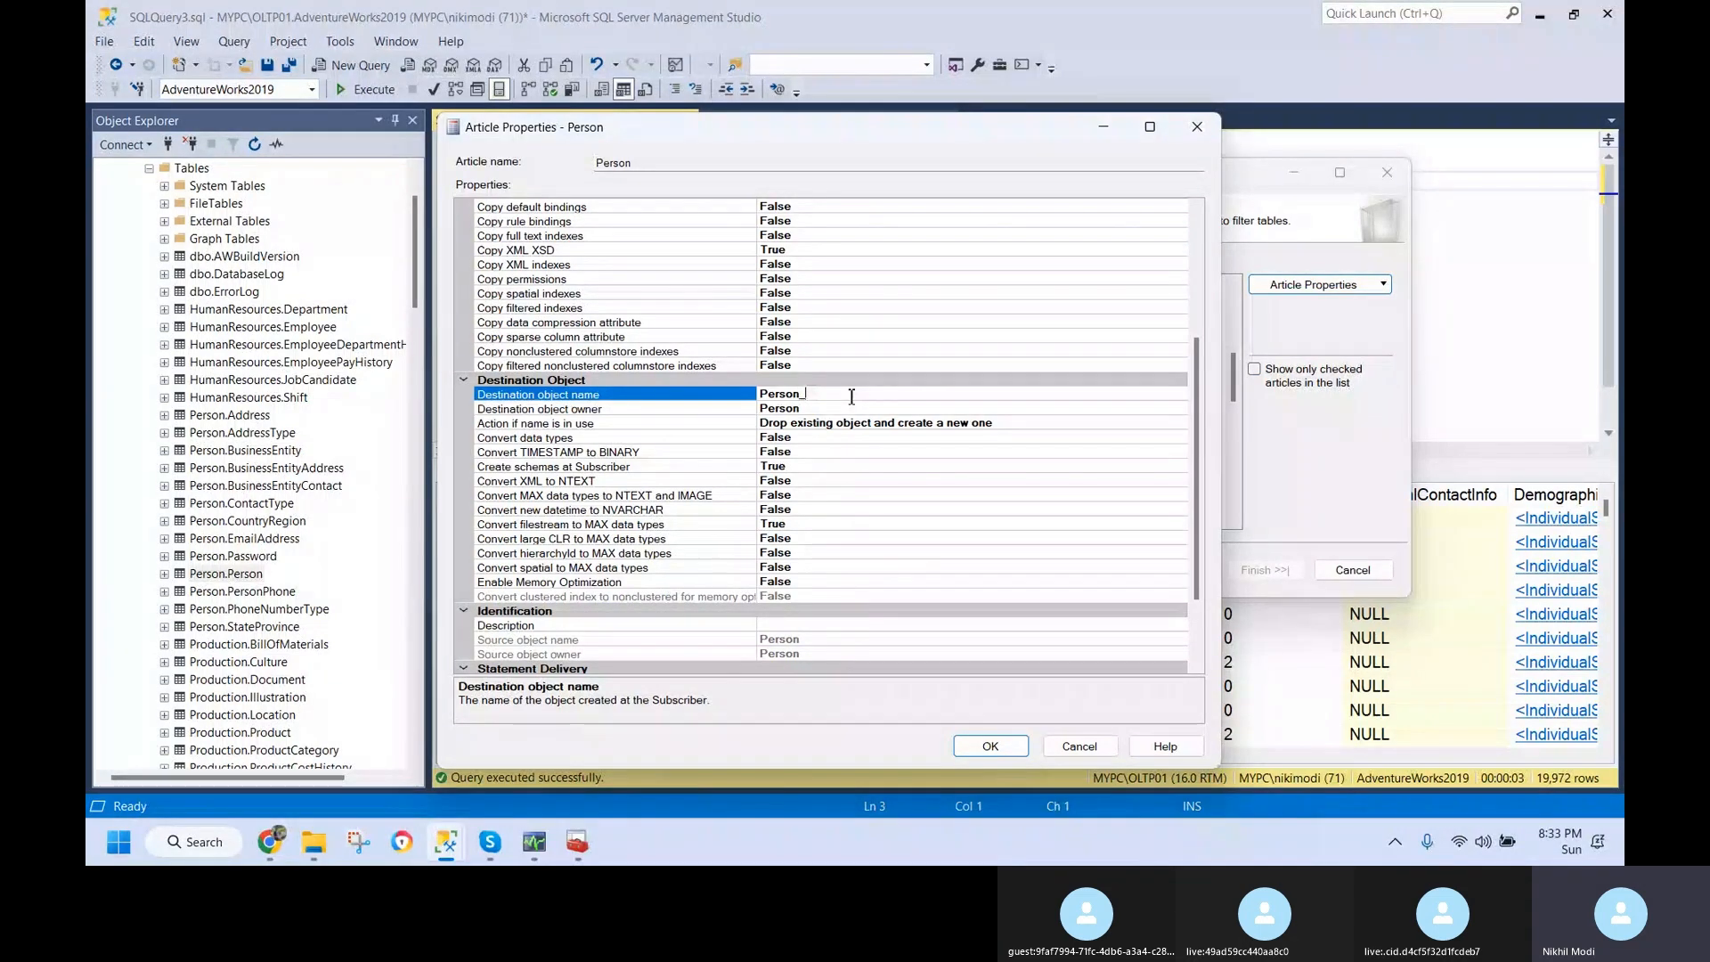
{"action": "type", "text": "_rpt"}
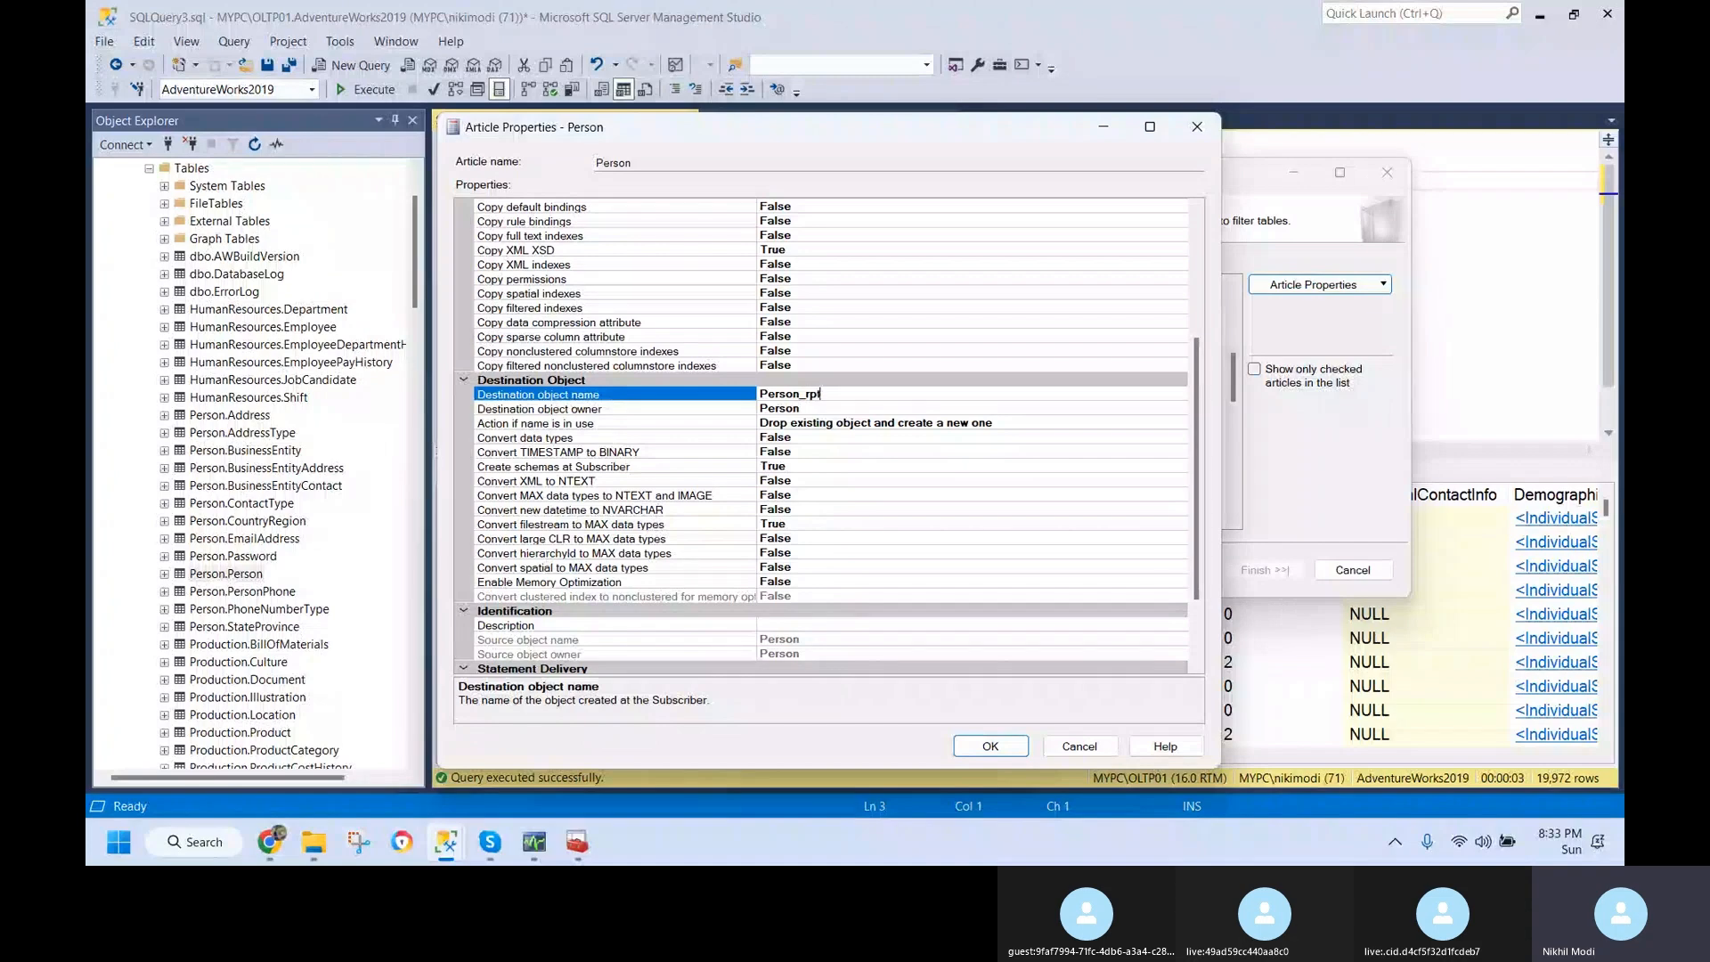
{"action": "key", "text": "BackSpace"}
{"action": "key", "text": "BackSpace"}
{"action": "key", "text": "BackSpace"}
{"action": "type", "text": "new"}
{"action": "key", "text": "BackSpace"}
{"action": "key", "text": "BackSpace"}
{"action": "key", "text": "BackSpace"}
{"action": "key", "text": "BackSpace"}
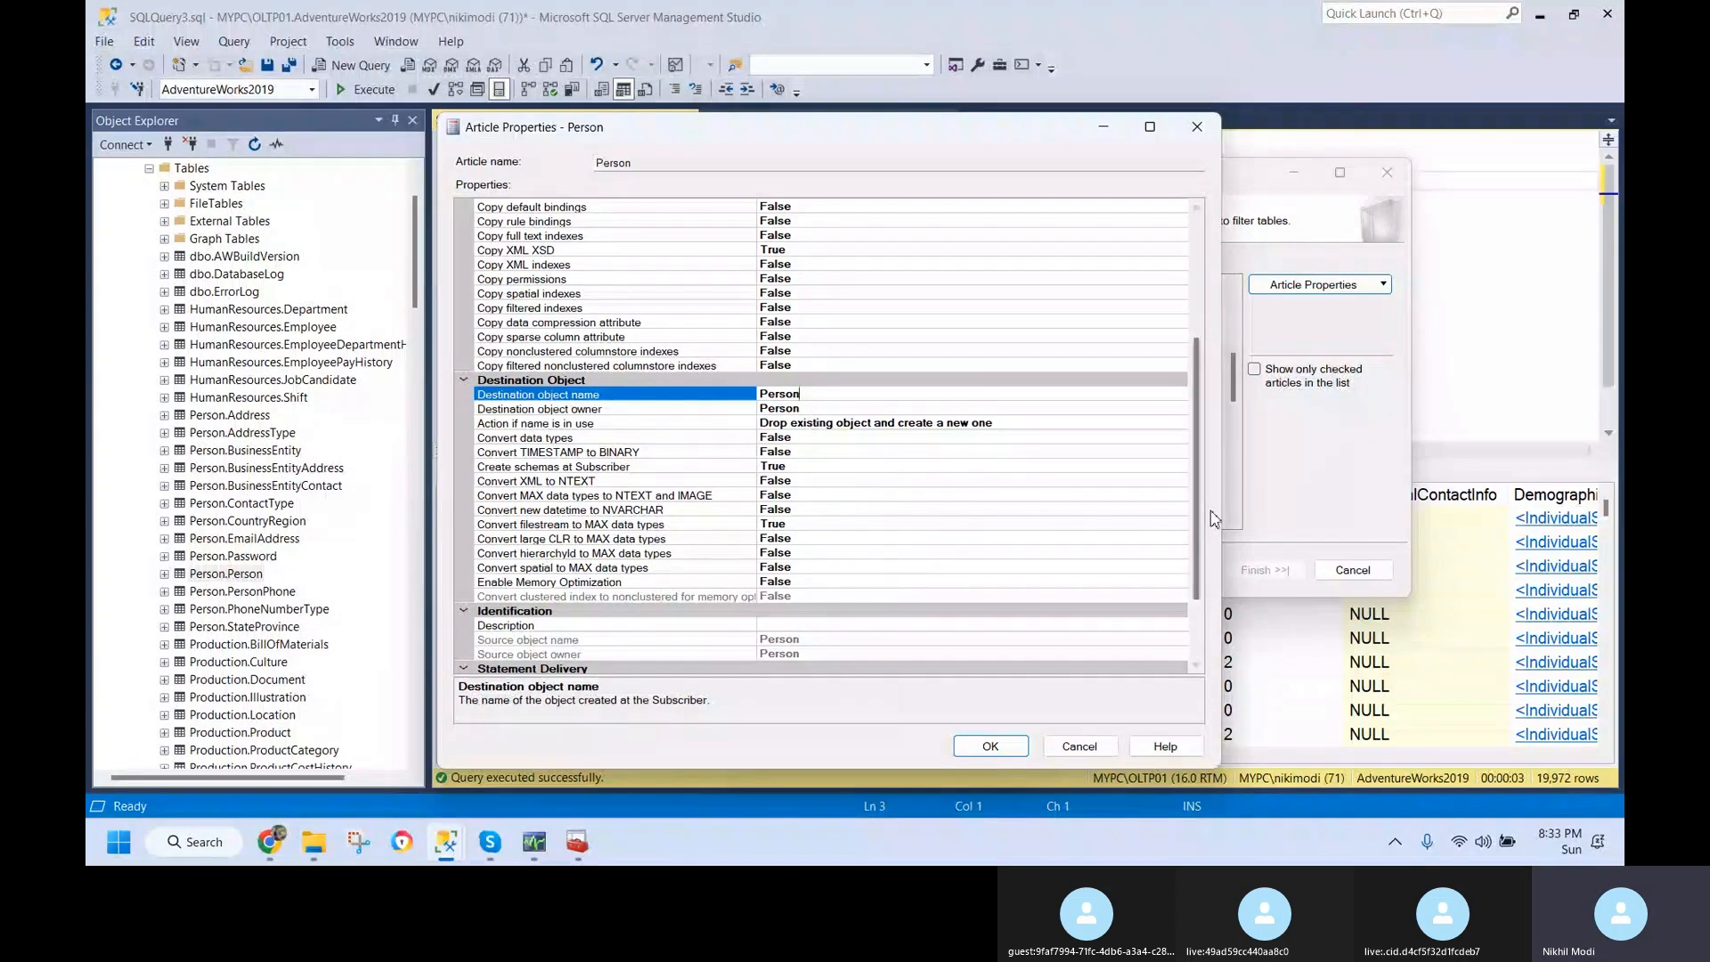
- Review the INSERT, UPDATE and DELETE stored procedures under Statement Delivery and accept the Person article properties
{"action": "left_click_drag", "start_coordinate": [1199, 524], "coordinate": [1200, 606]}
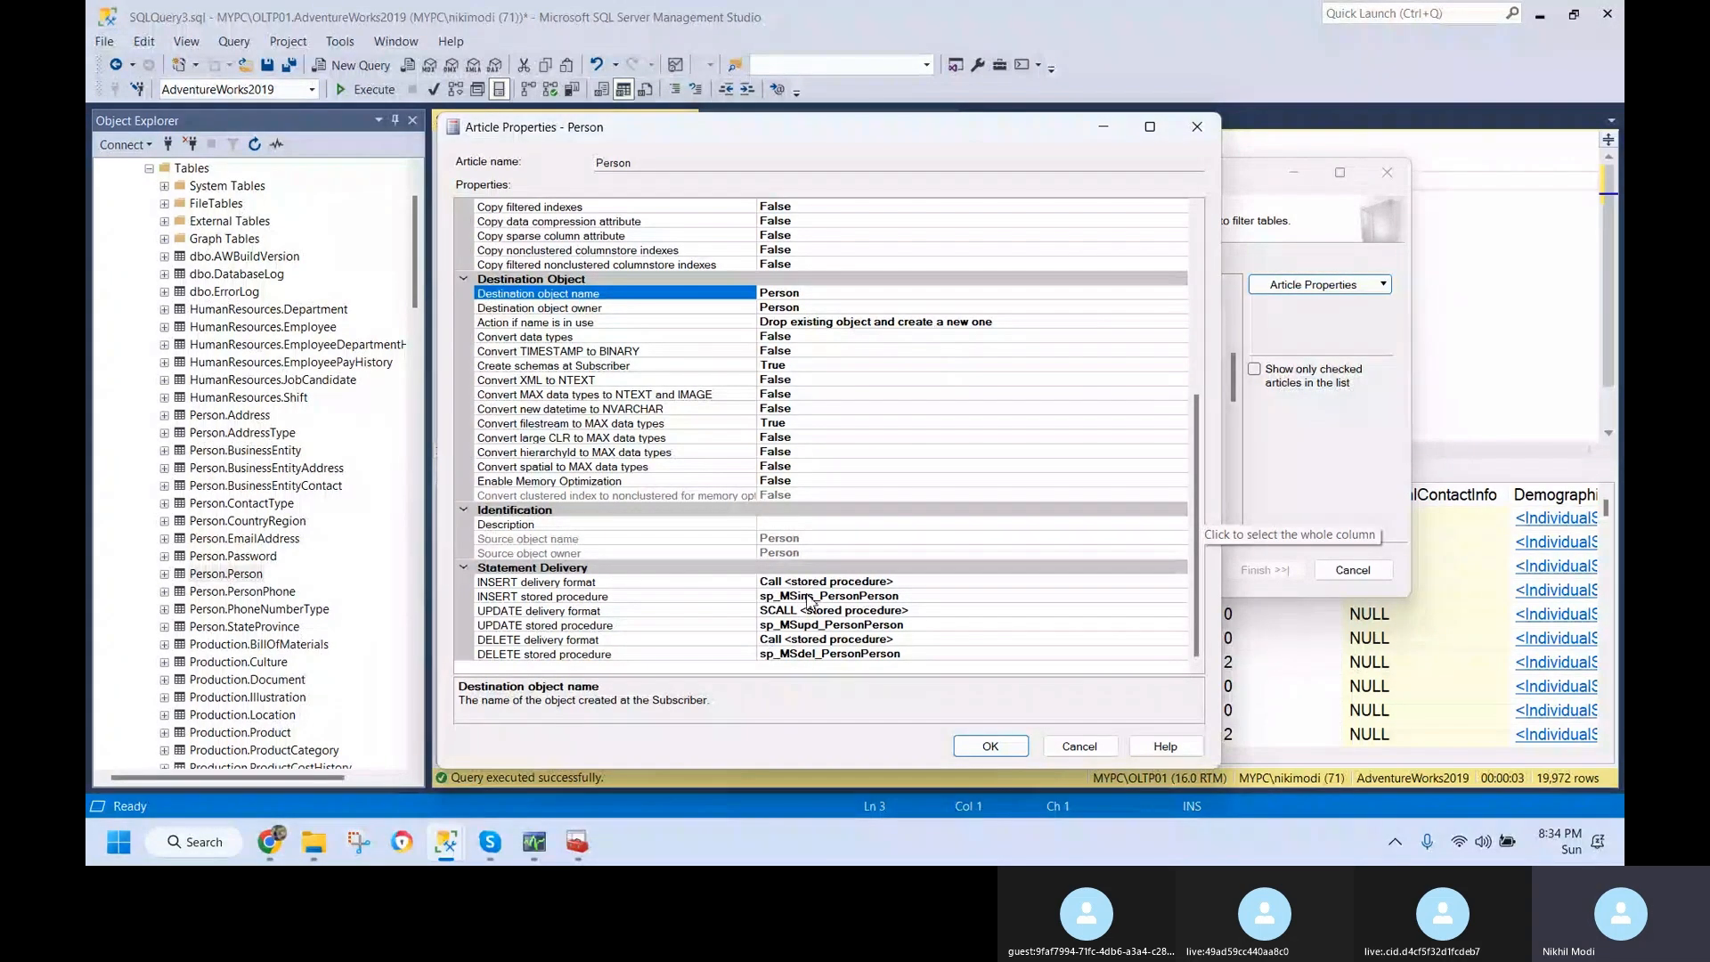
{"action": "left_click", "coordinate": [595, 626]}
{"action": "left_click", "coordinate": [596, 656]}
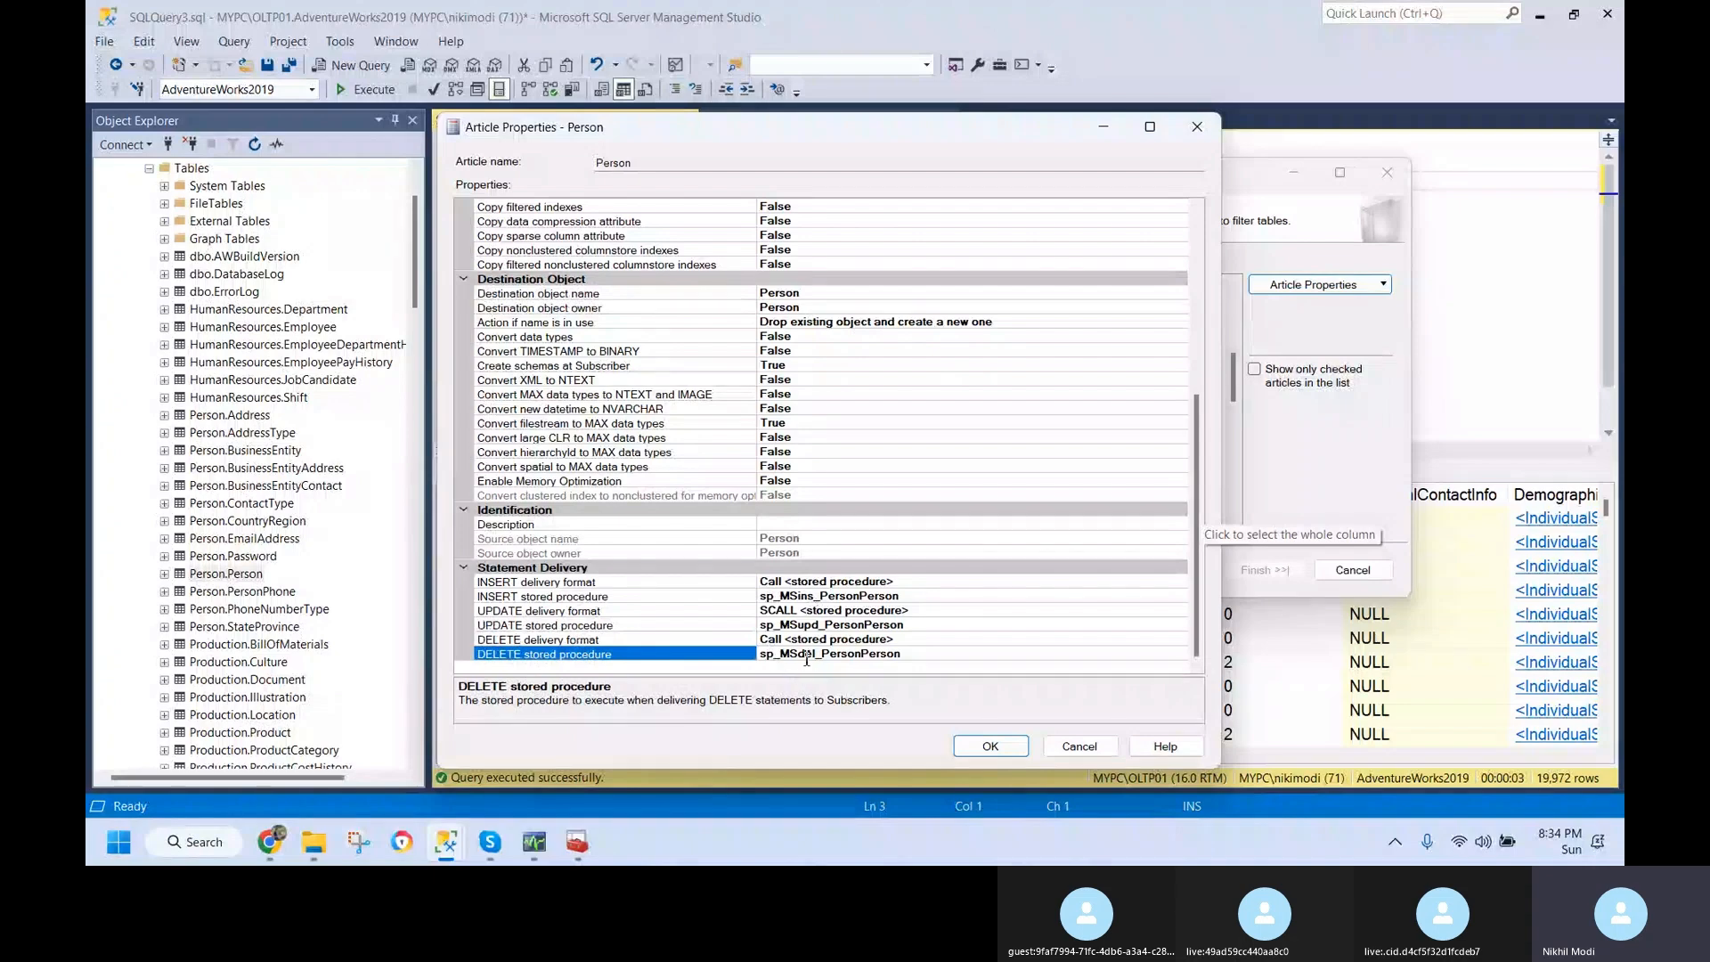
{"action": "left_click", "coordinate": [624, 625]}
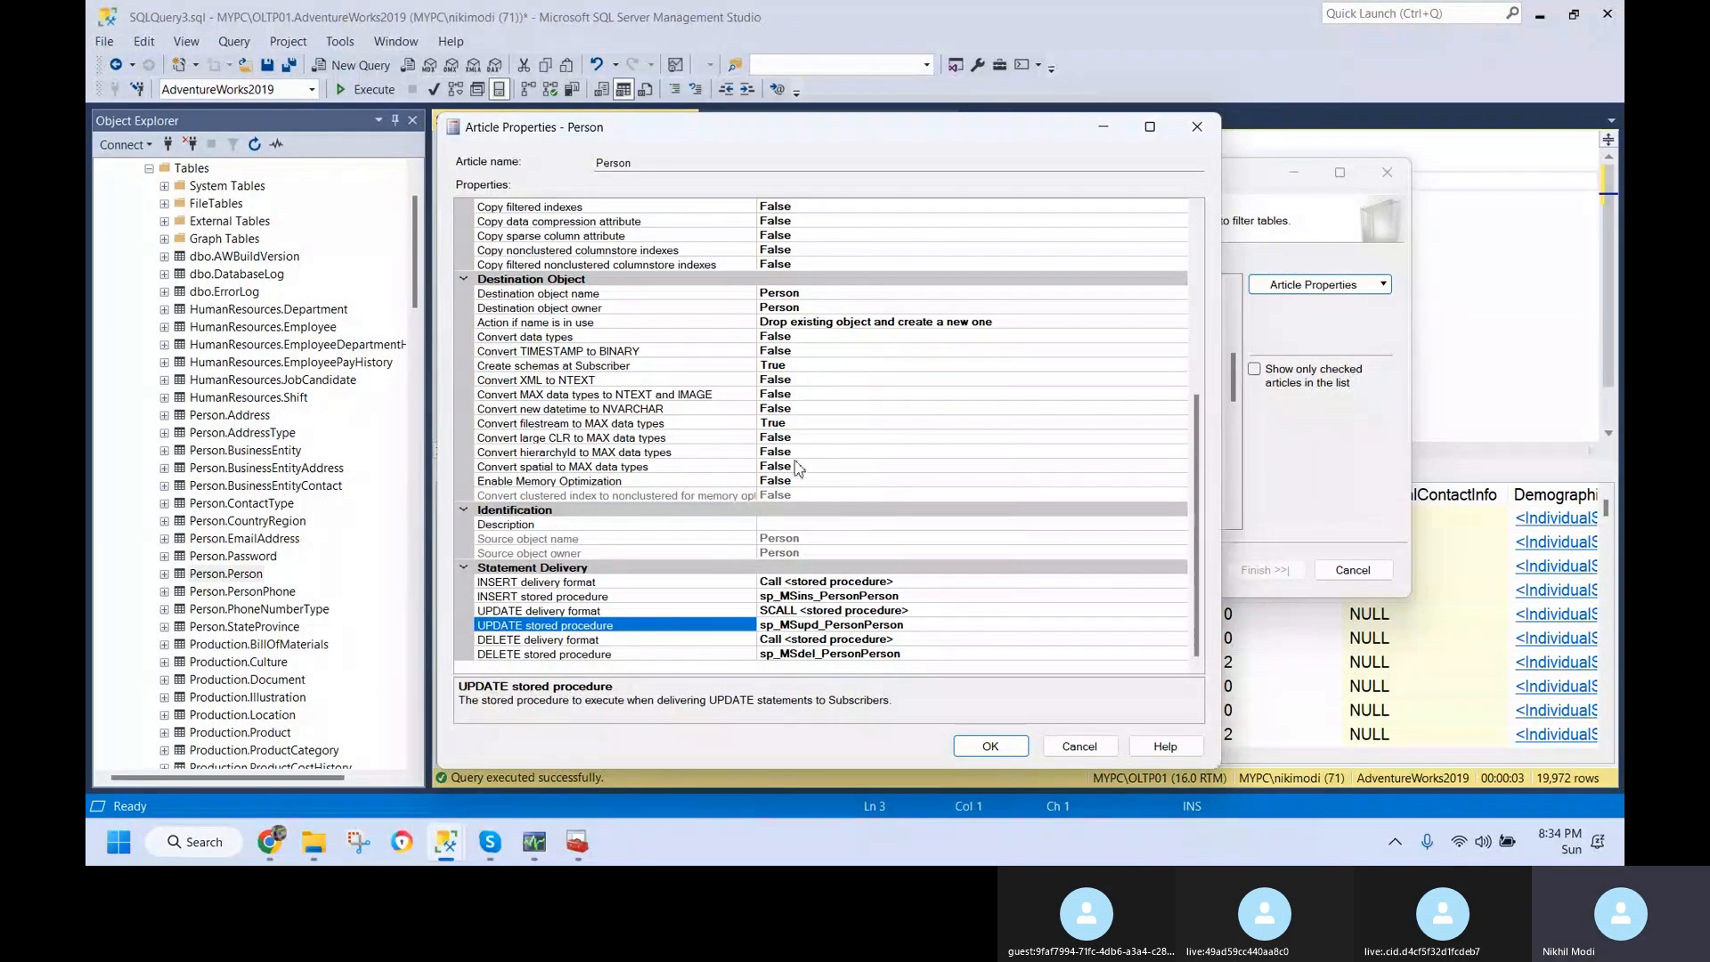
{"action": "scroll", "coordinate": [810, 445], "scroll_direction": "up", "scroll_amount": 7}
{"action": "scroll", "coordinate": [819, 435], "scroll_direction": "down", "scroll_amount": 6}
{"action": "left_click", "coordinate": [990, 746]}
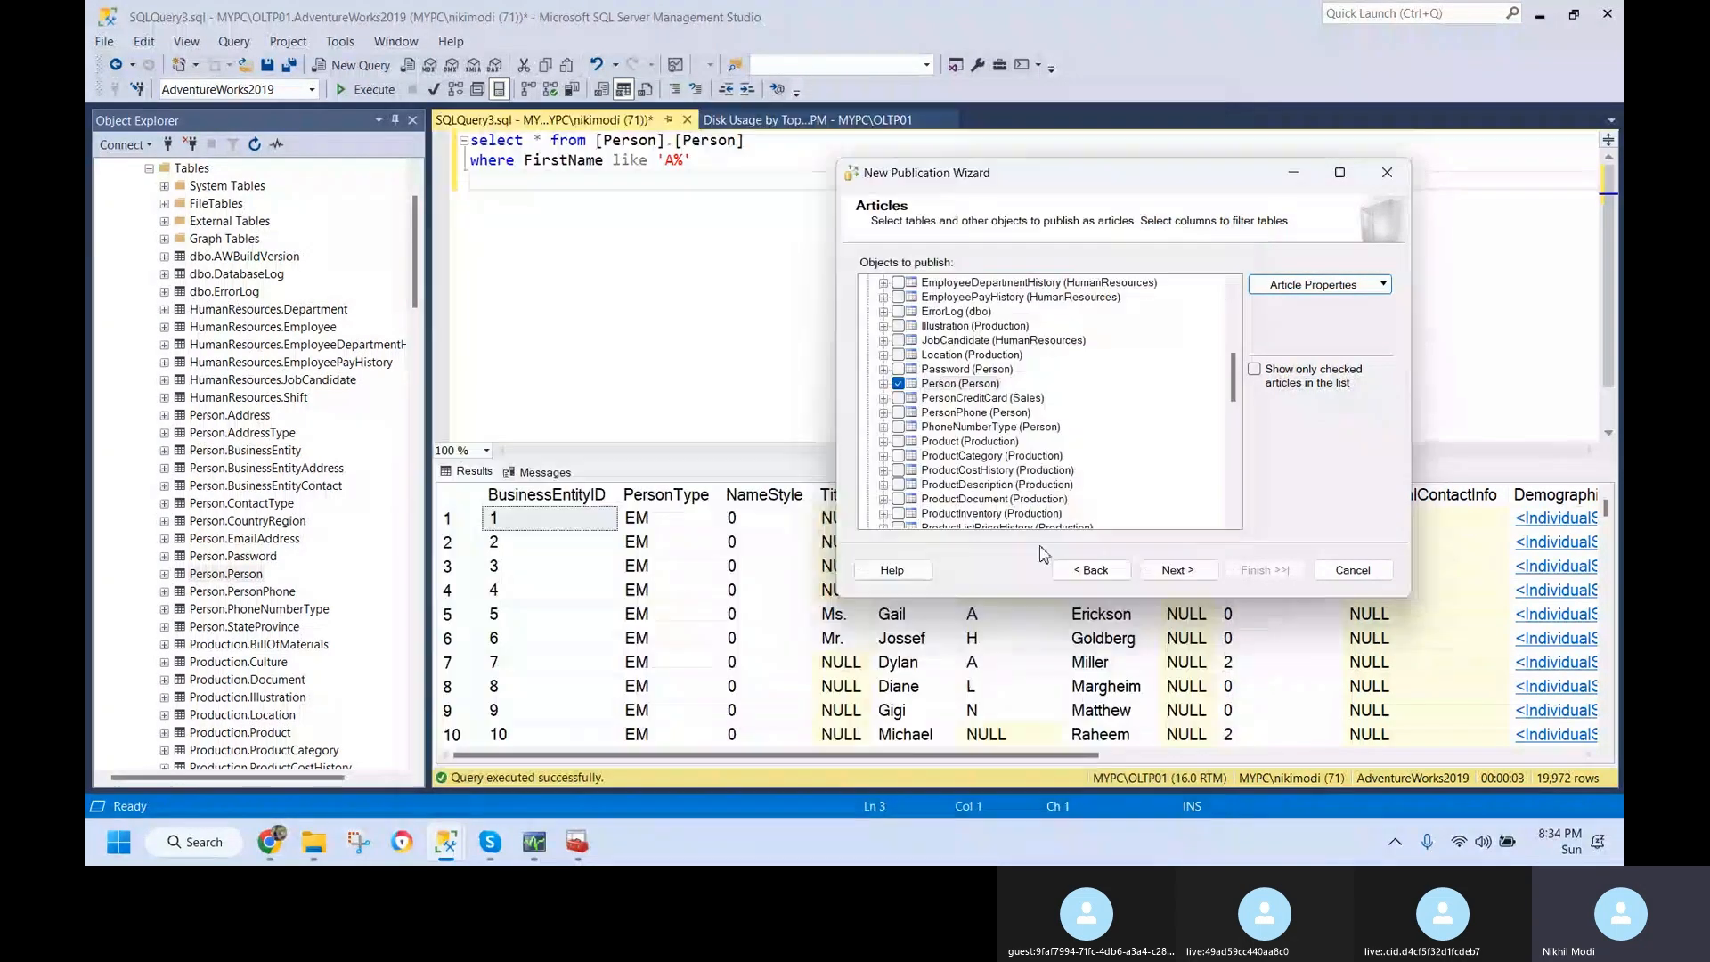
- Continue to row filtering and add a filter on Person with the condition FirstName like 'A%' copied from the query
{"action": "left_click", "coordinate": [1177, 570]}
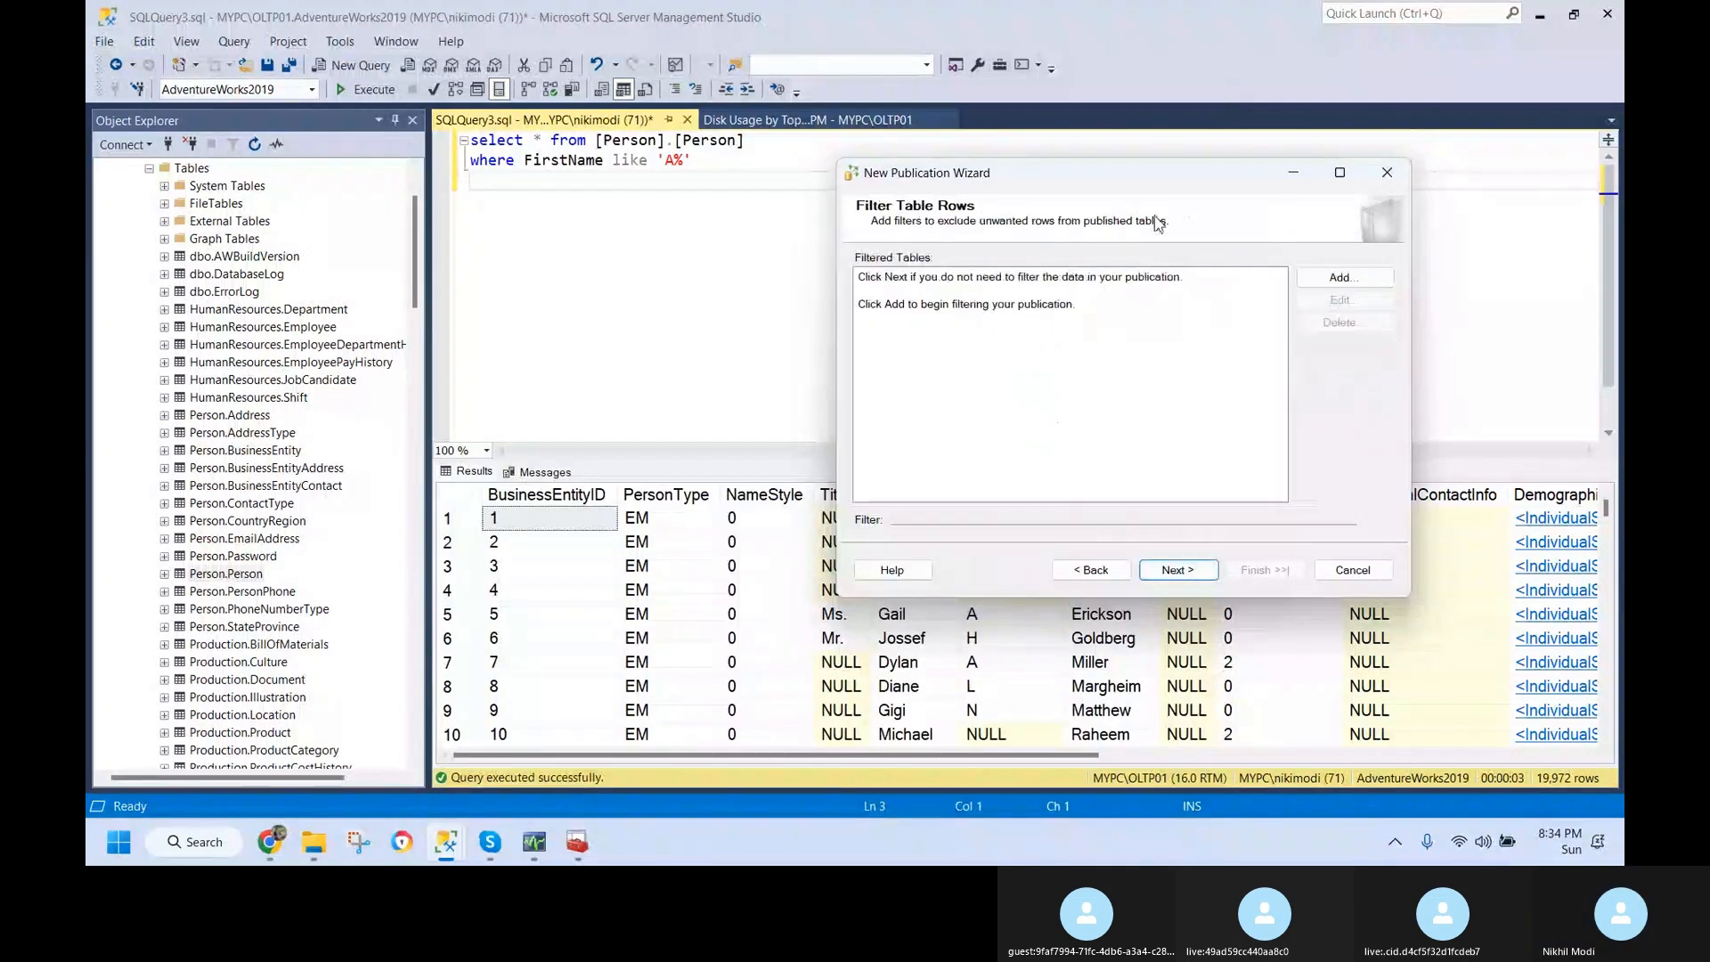
{"action": "left_click", "coordinate": [976, 237]}
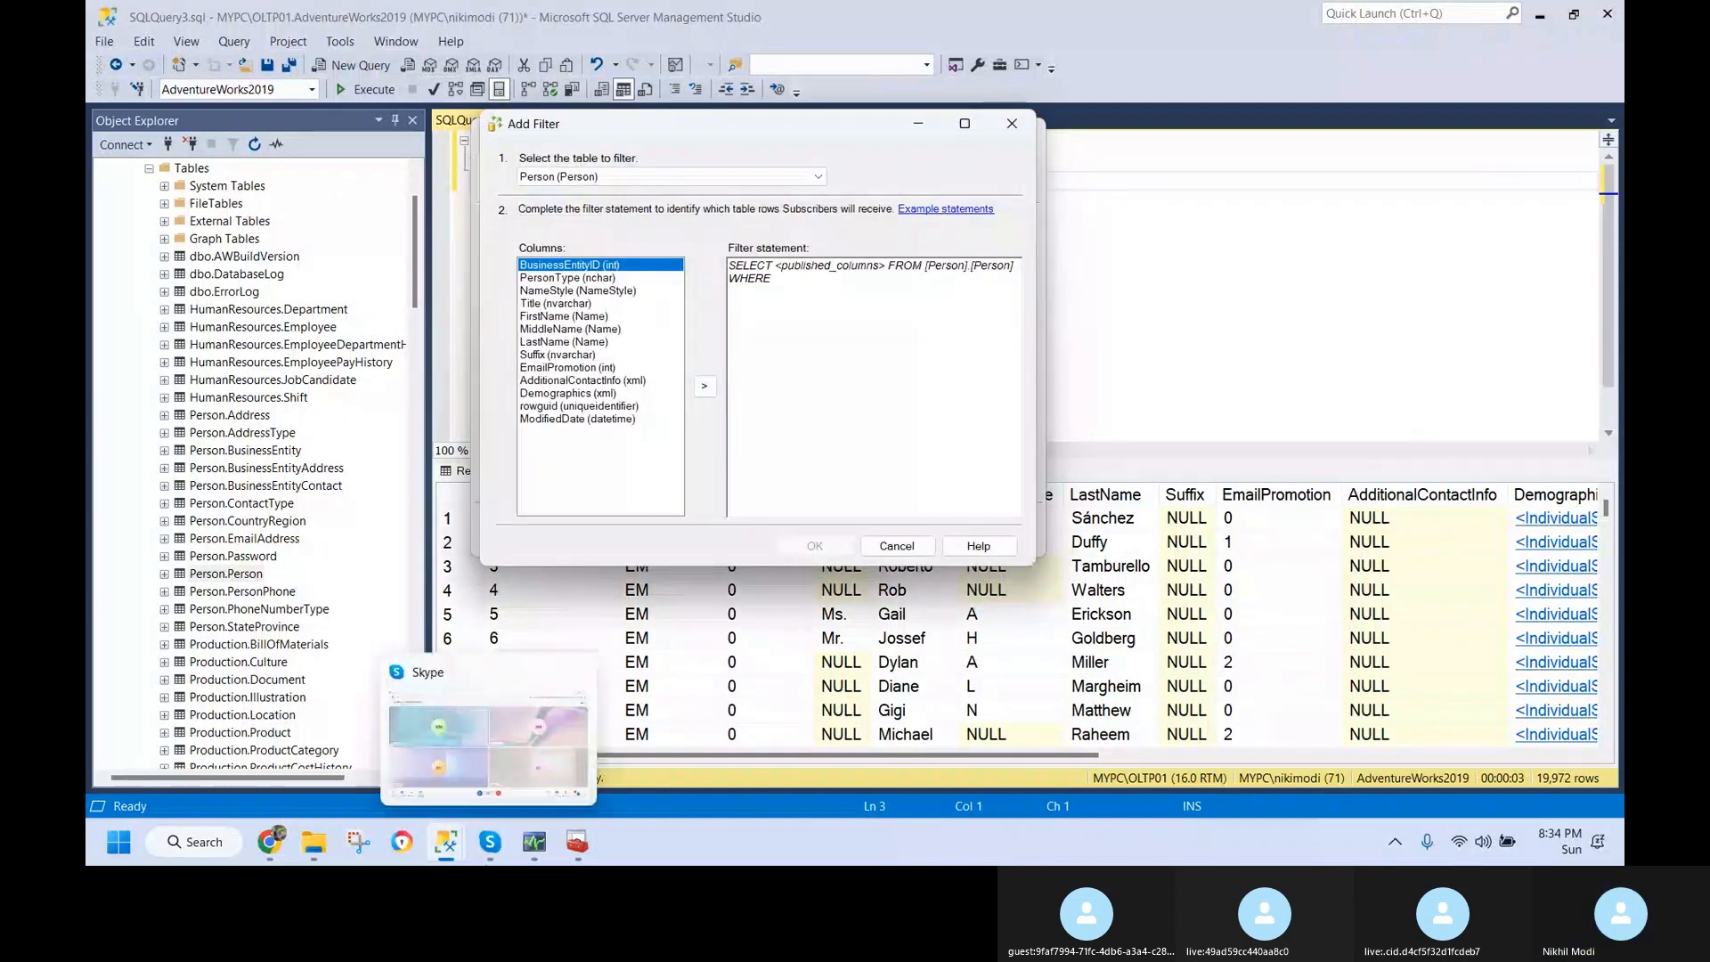
{"action": "left_click", "coordinate": [347, 730]}
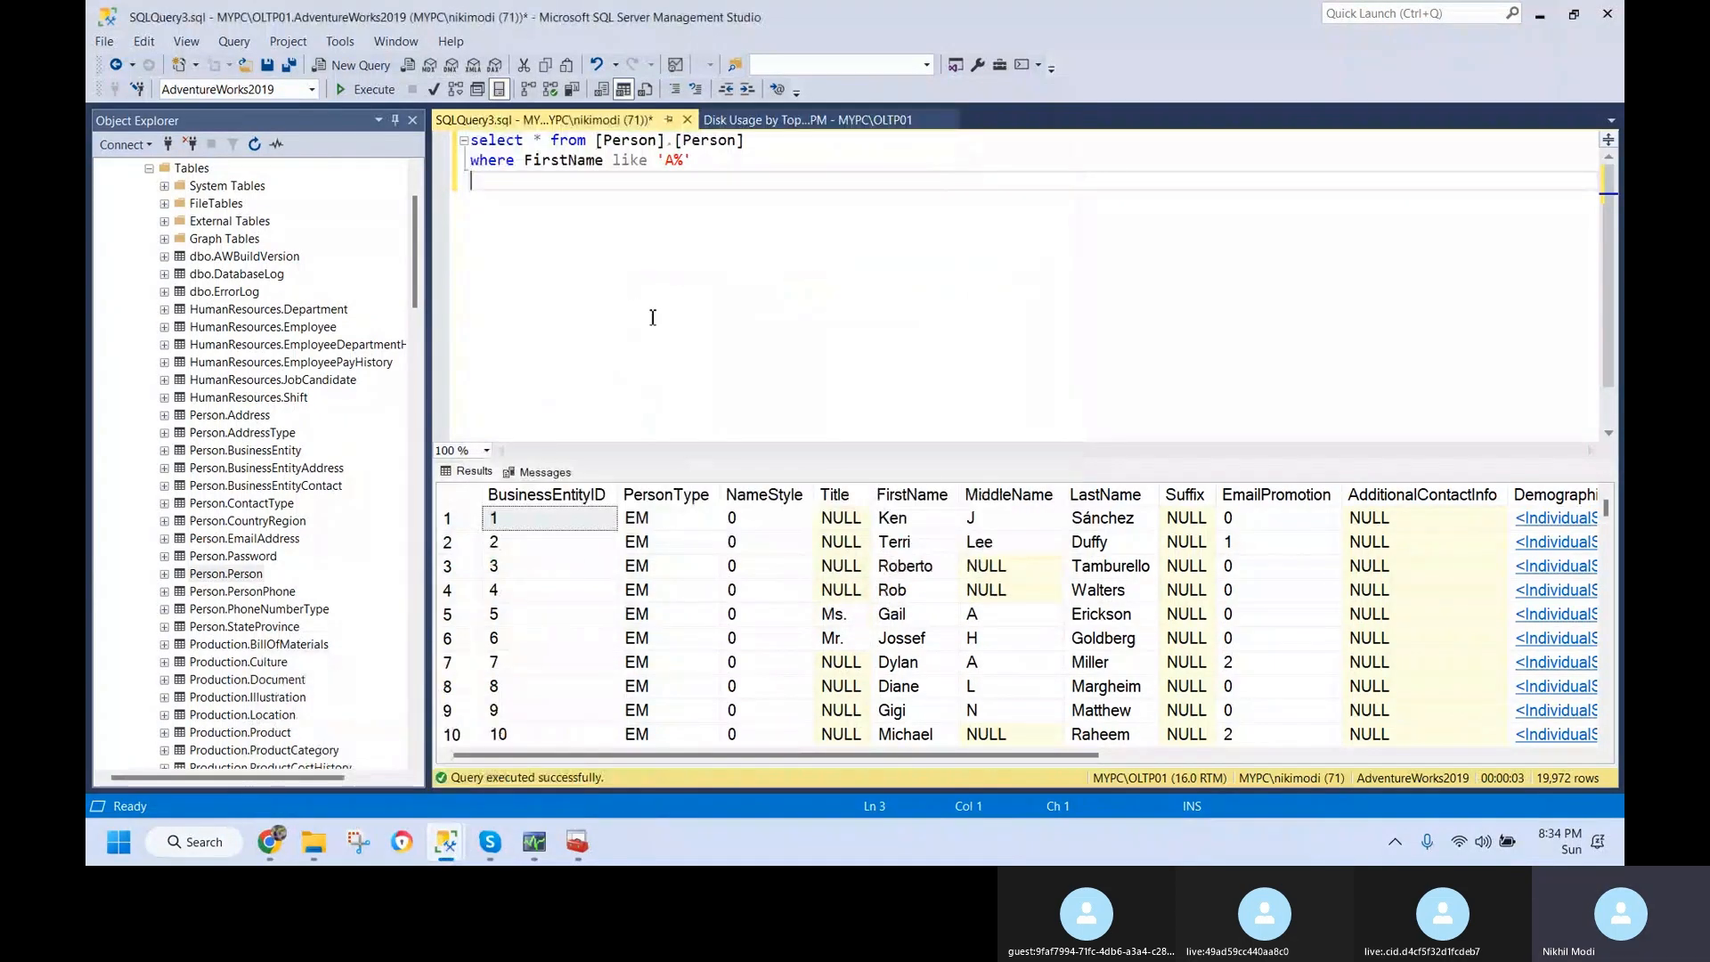
{"action": "left_click_drag", "start_coordinate": [530, 160], "coordinate": [727, 158]}
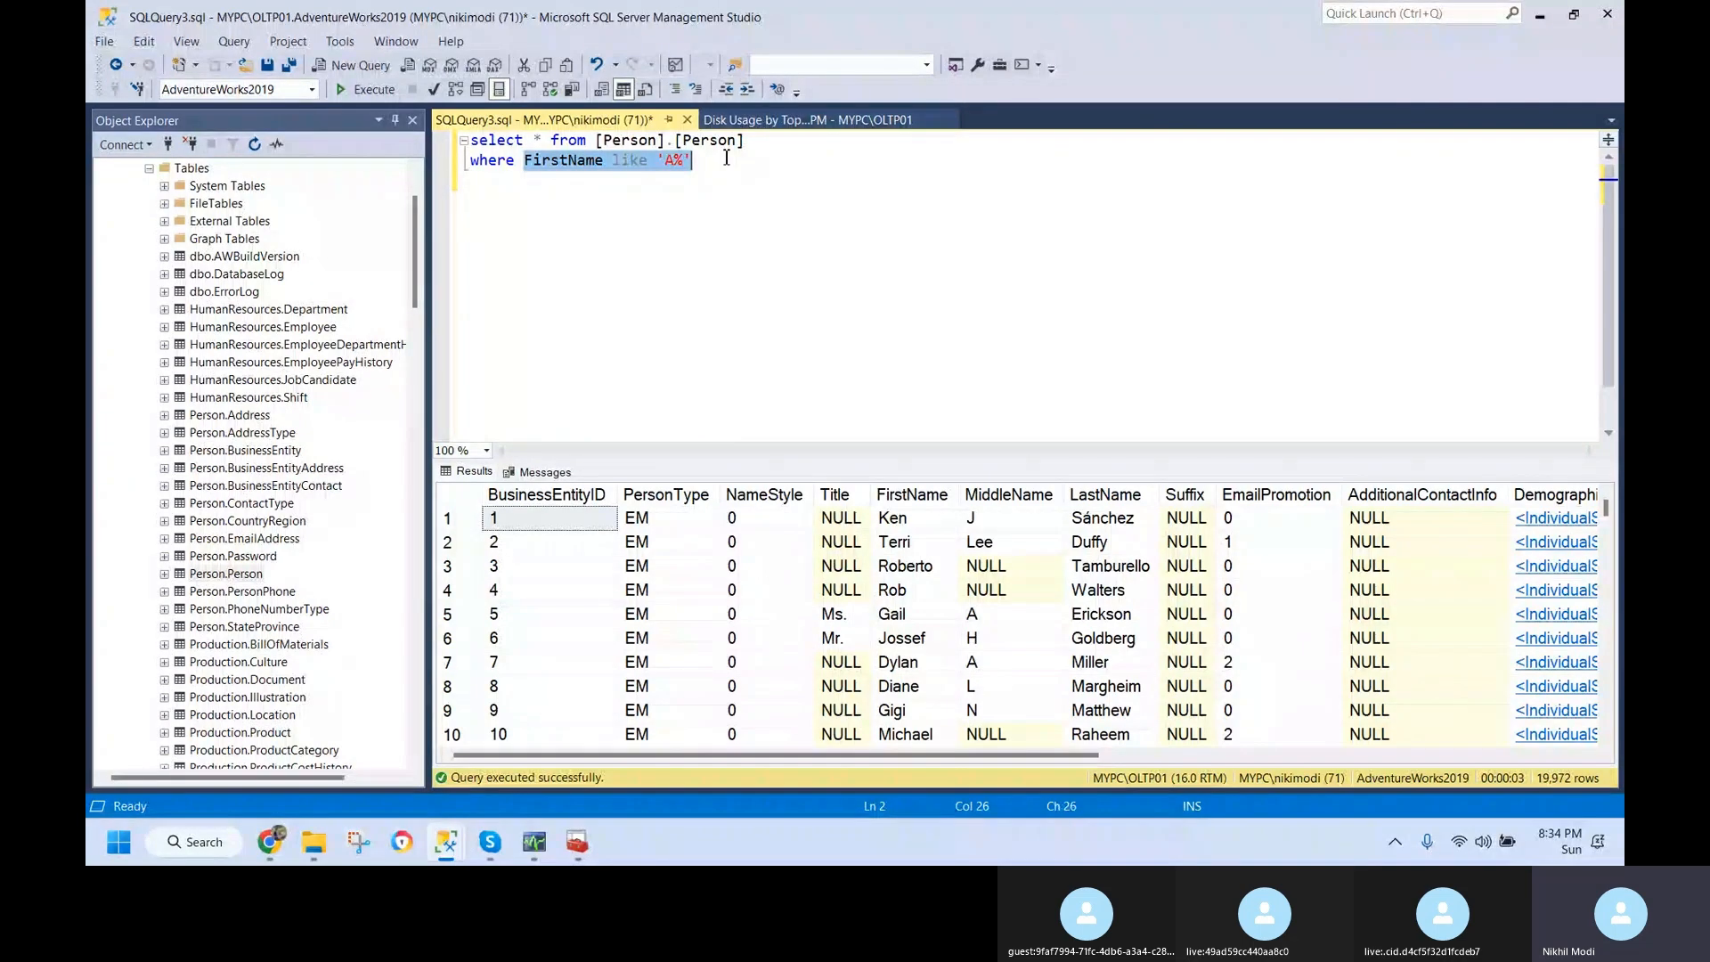
{"action": "key", "text": "ctrl+c"}
{"action": "key", "text": "alt+Tab"}
{"action": "key", "text": "ctrl+v"}
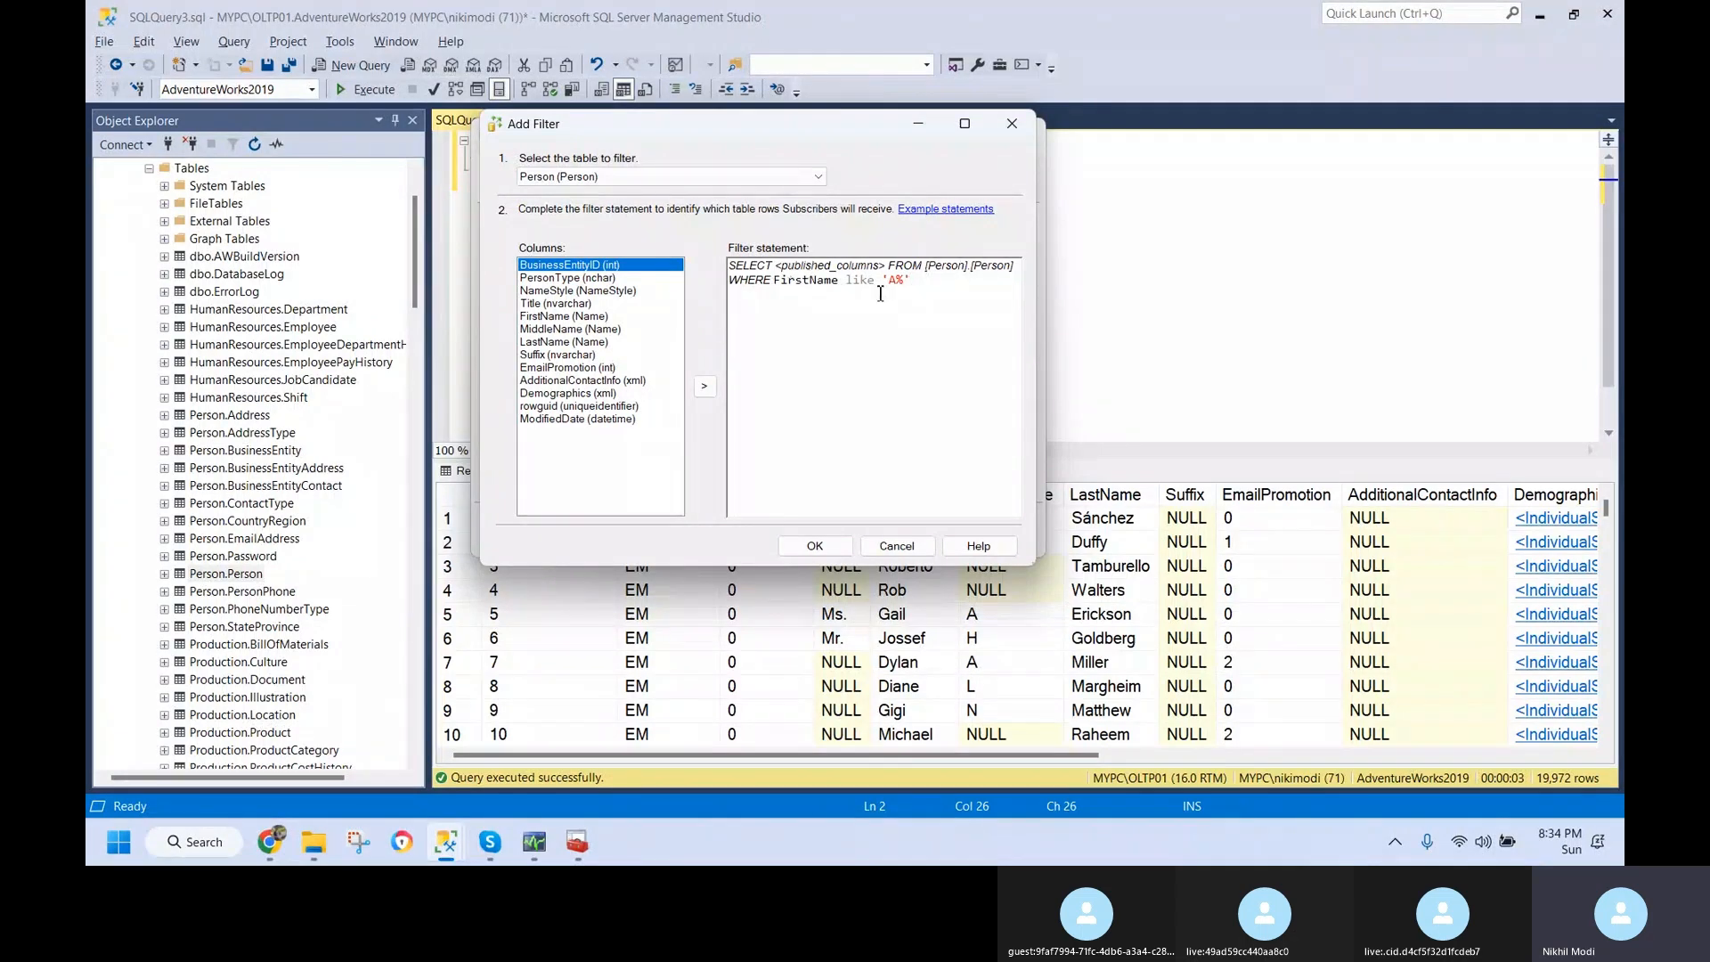
- Check the published columns and WHERE clause of the filter statement, and accept the Person row filter
{"action": "left_click_drag", "start_coordinate": [776, 264], "coordinate": [891, 264]}
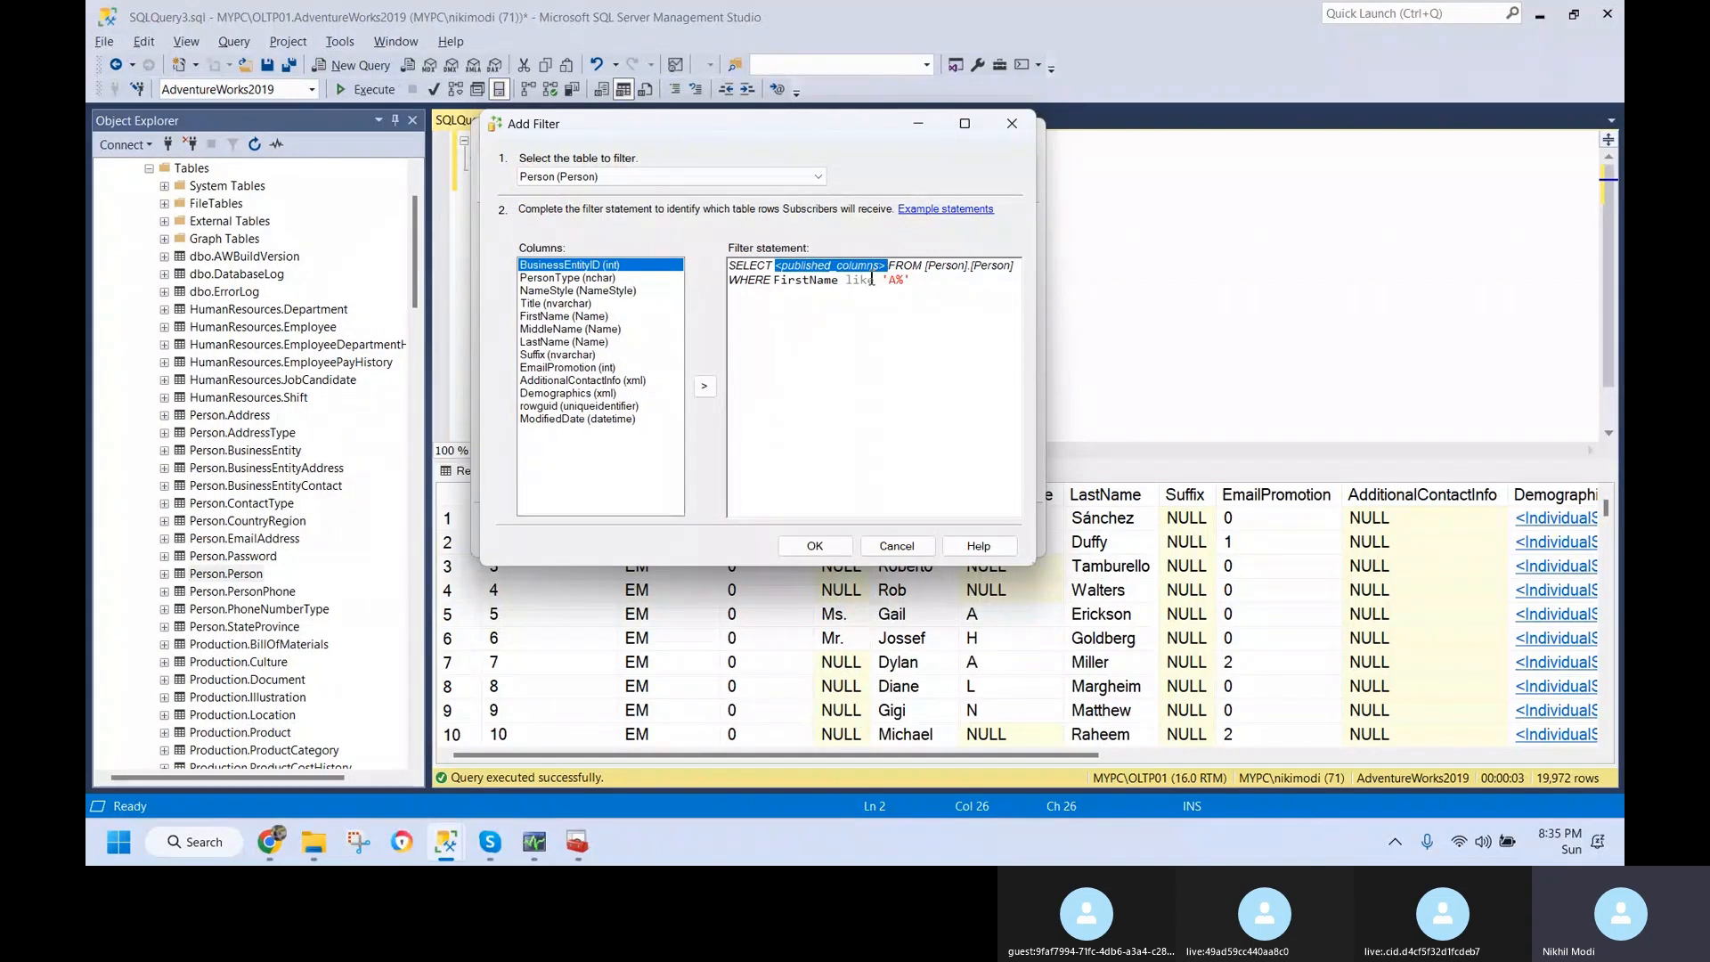
{"action": "left_click_drag", "start_coordinate": [911, 280], "coordinate": [732, 286]}
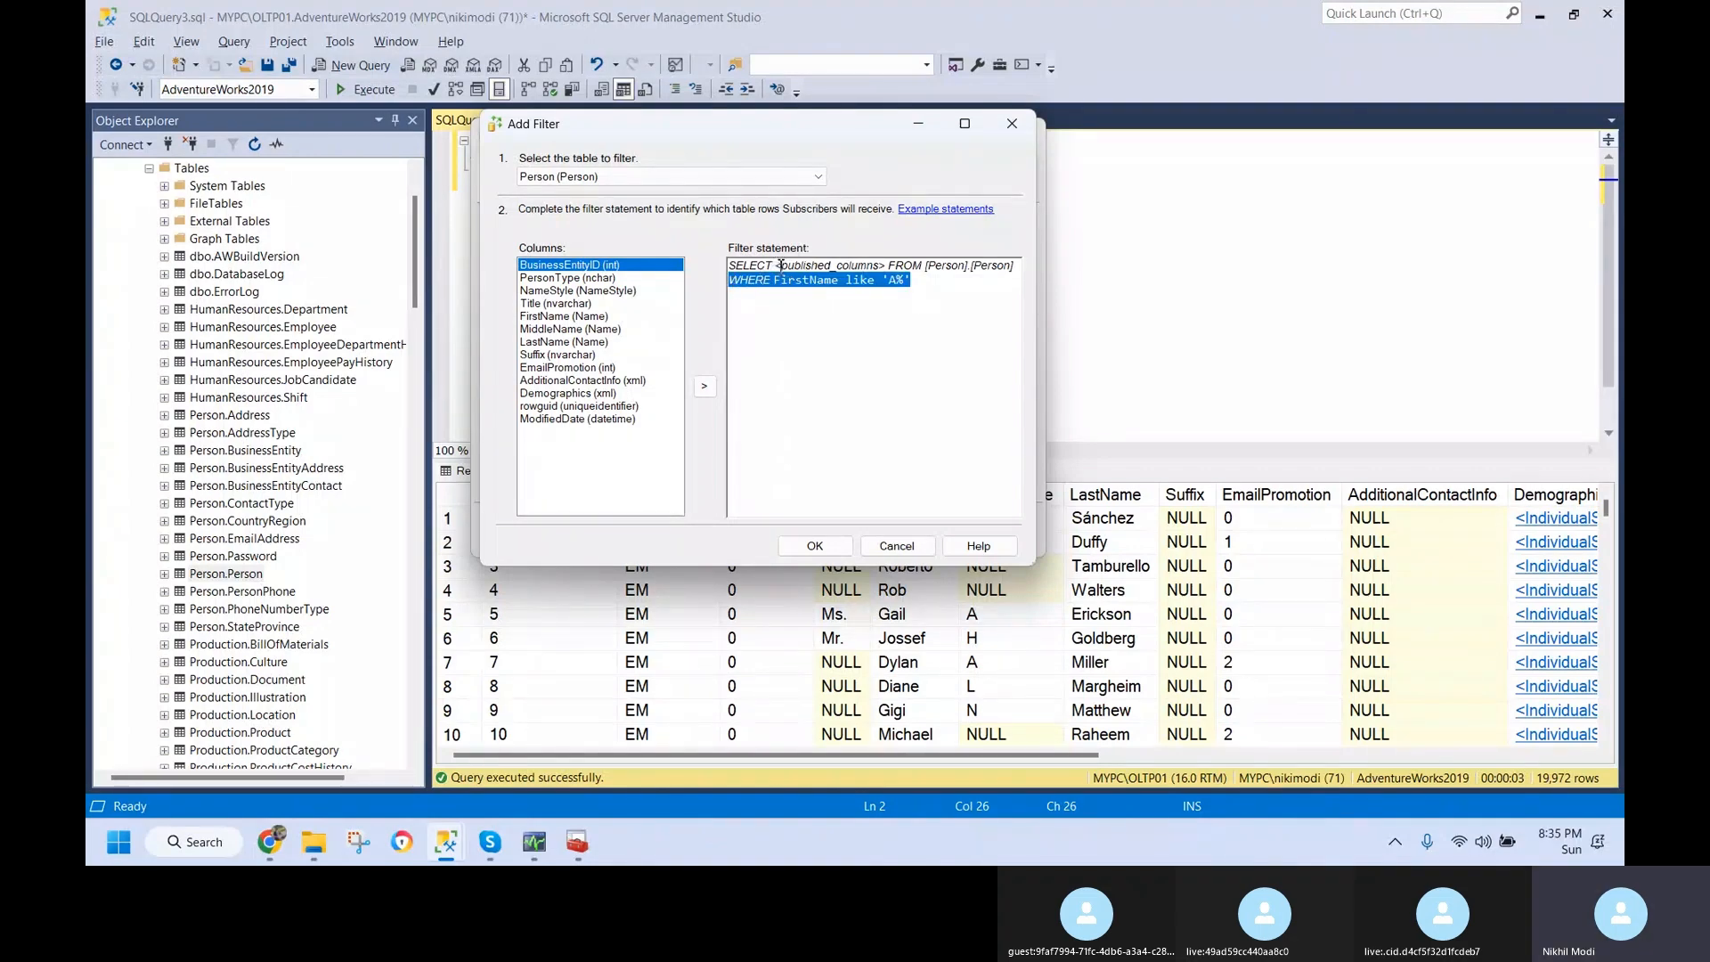
{"action": "left_click_drag", "start_coordinate": [780, 266], "coordinate": [889, 272]}
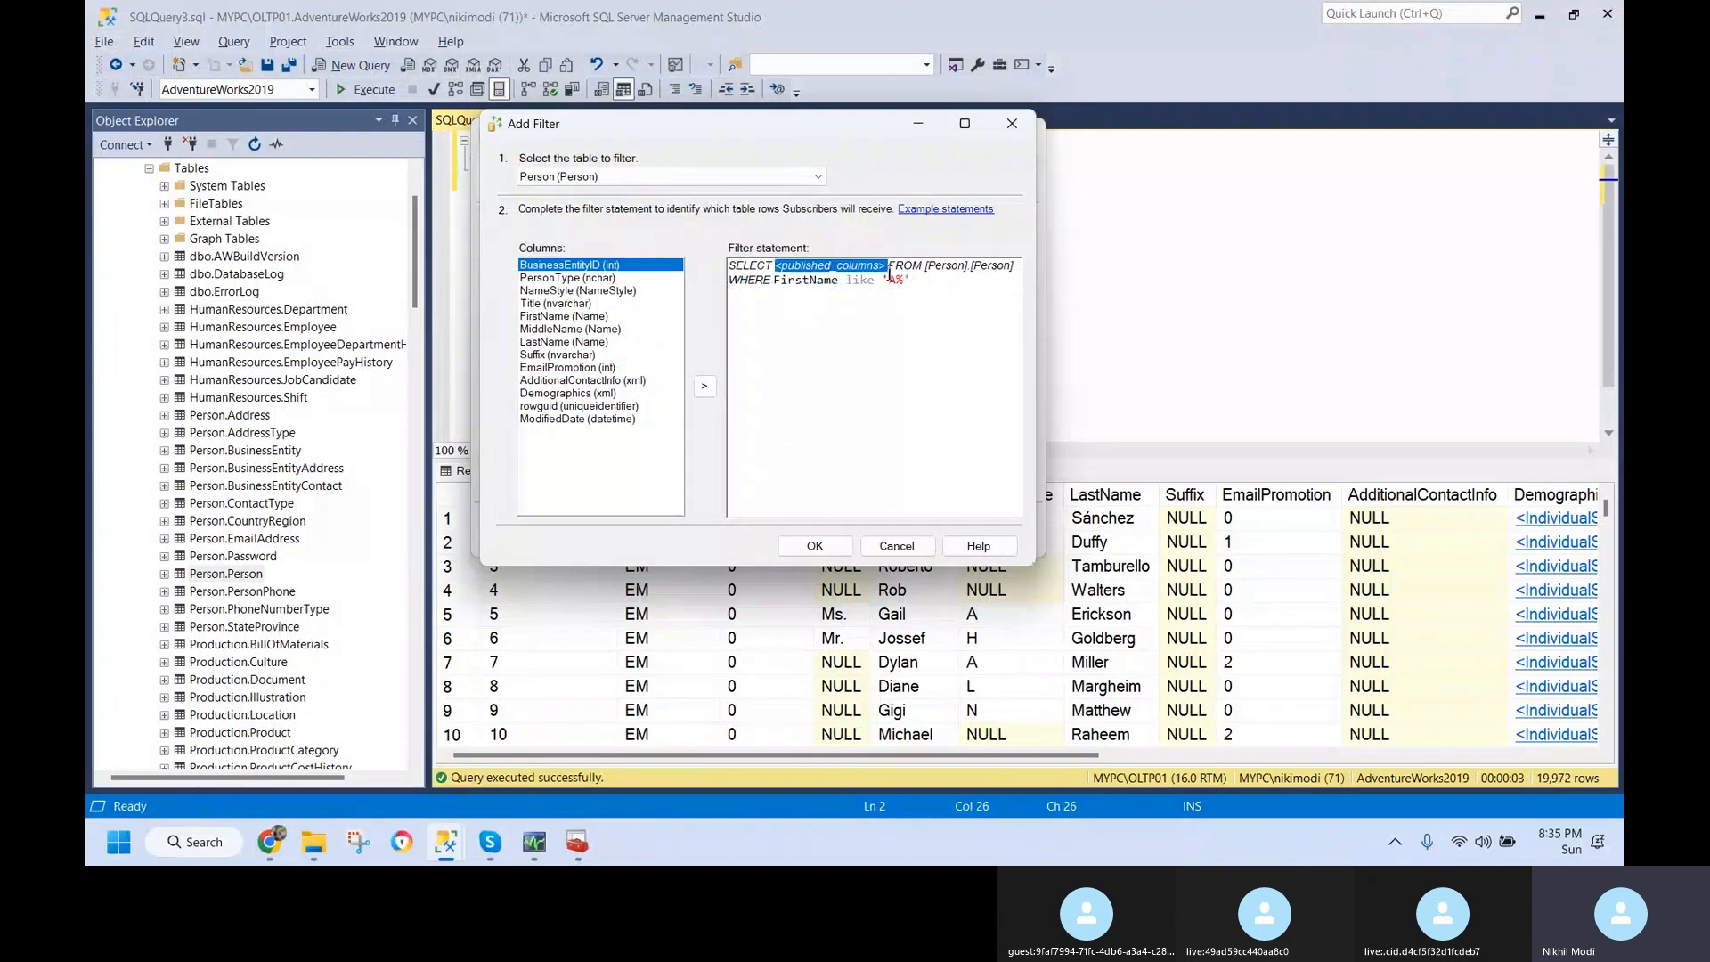
{"action": "left_click", "coordinate": [829, 589]}
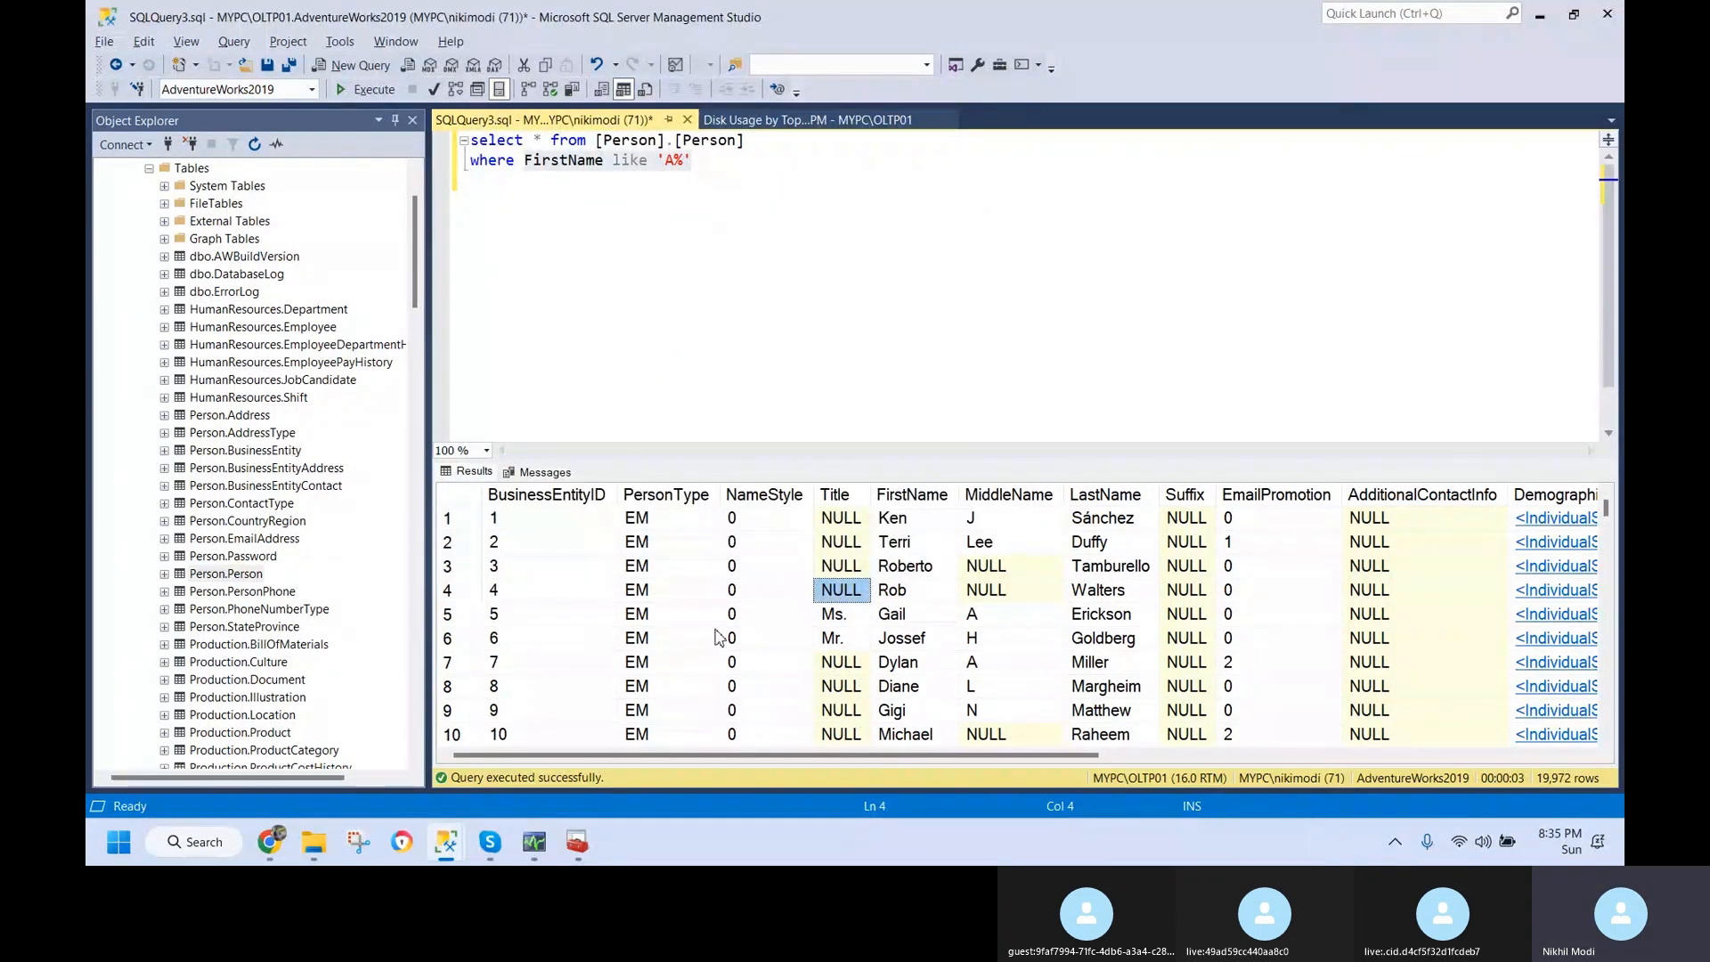
{"action": "key", "text": "alt+Tab"}
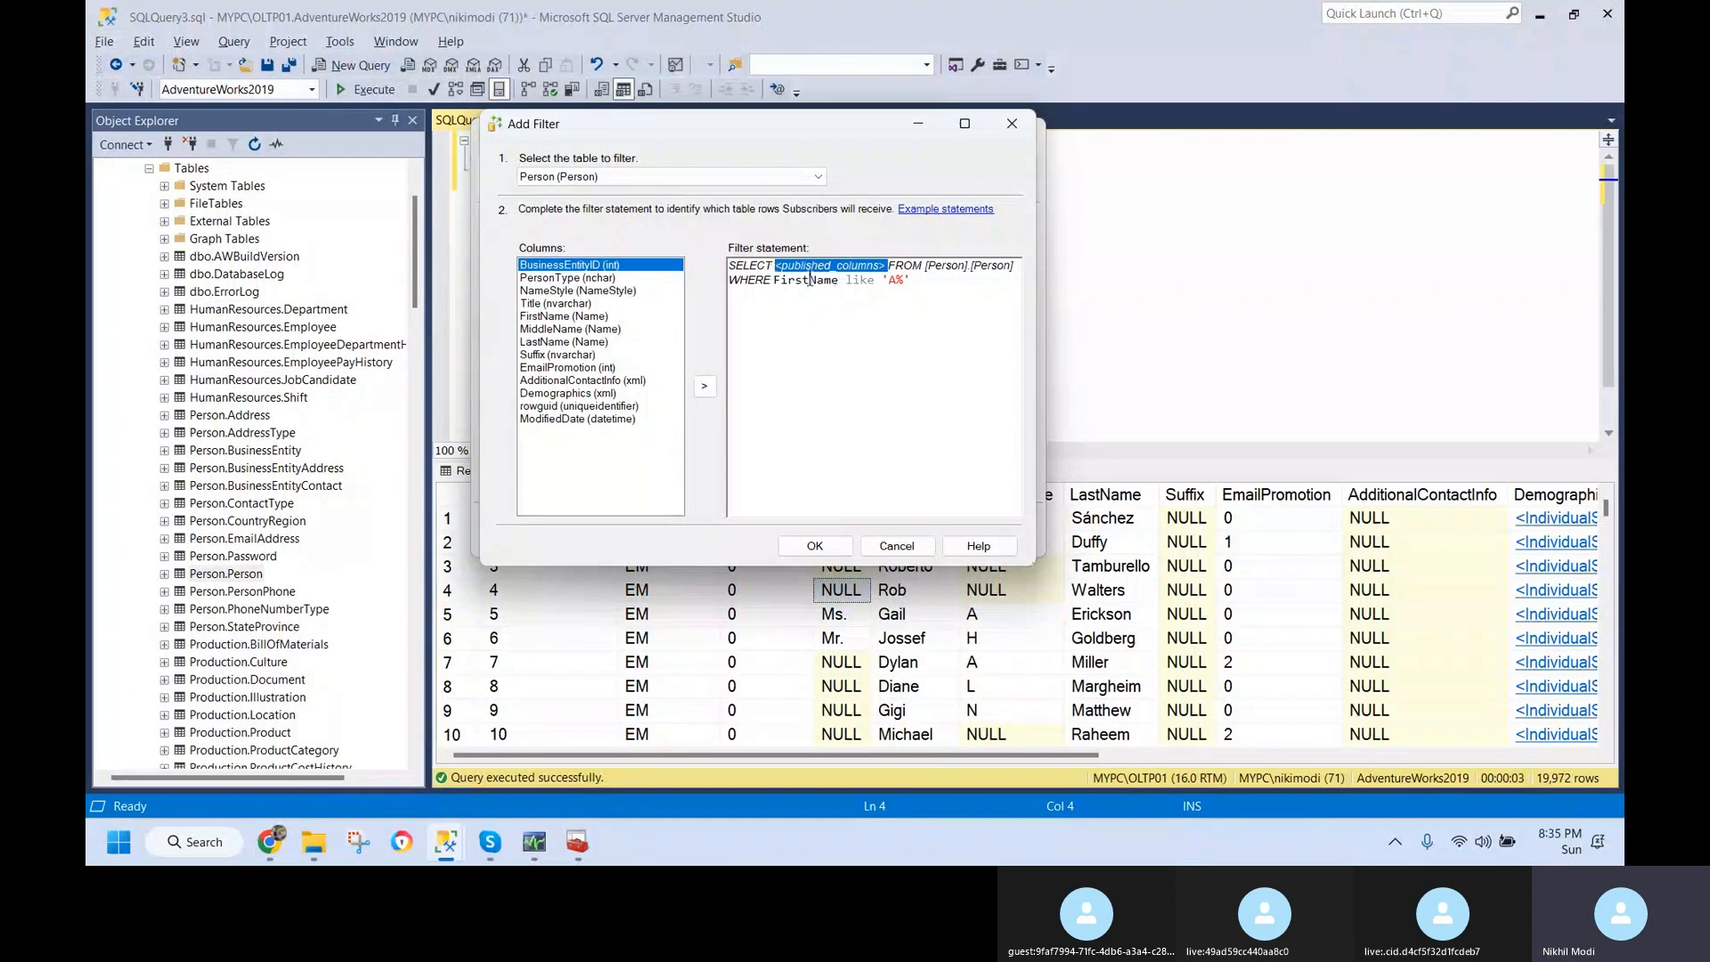
{"action": "left_click", "coordinate": [839, 279]}
{"action": "left_click_drag", "start_coordinate": [917, 279], "coordinate": [739, 273]}
{"action": "left_click", "coordinate": [885, 355]}
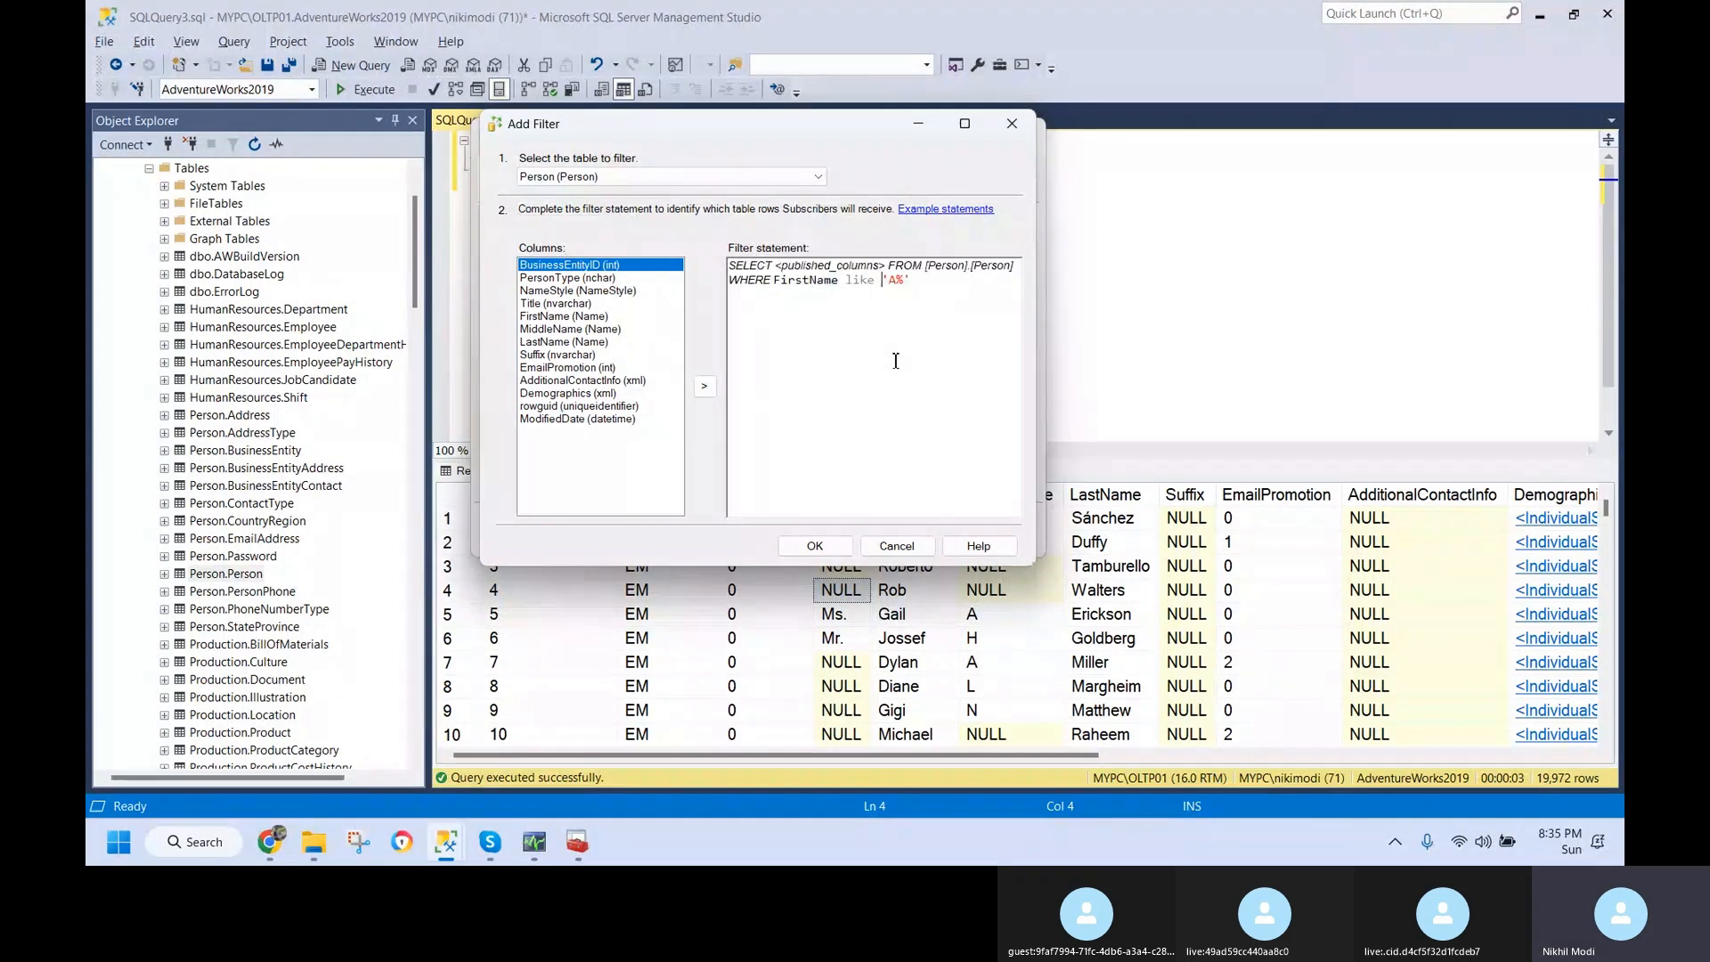
{"action": "left_click", "coordinate": [815, 545]}
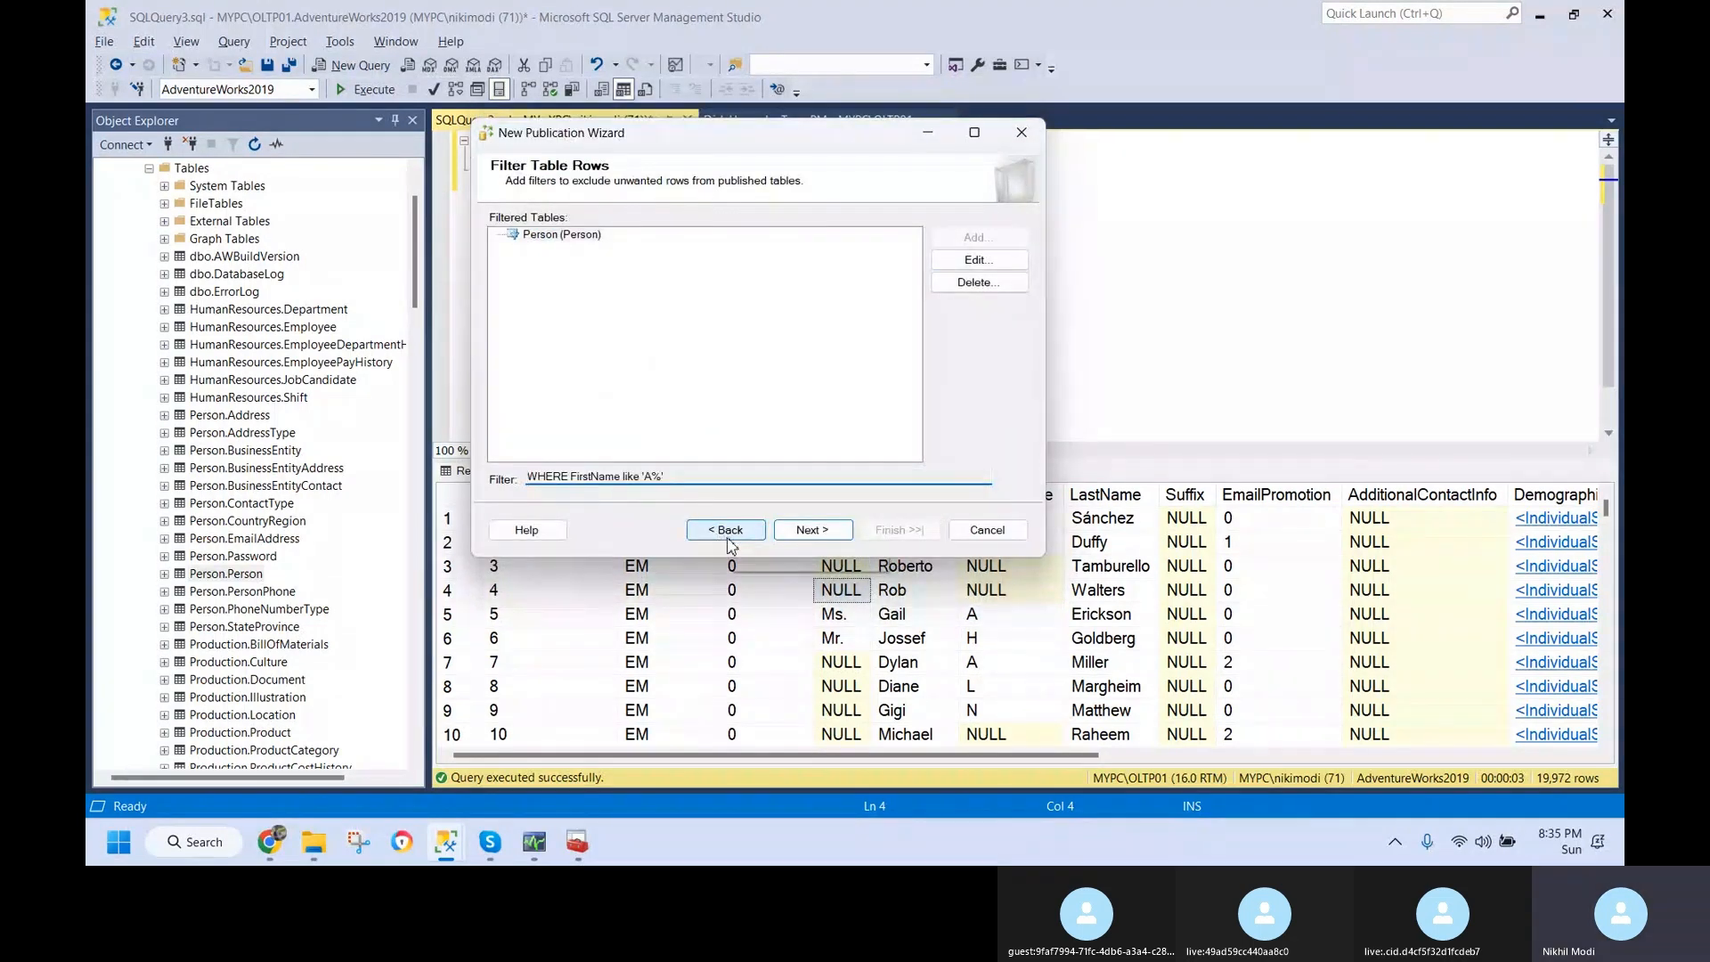
- Go back to the articles, try excluding the Demographics column of Person, include it again and return to the row filters
{"action": "left_click", "coordinate": [730, 531]}
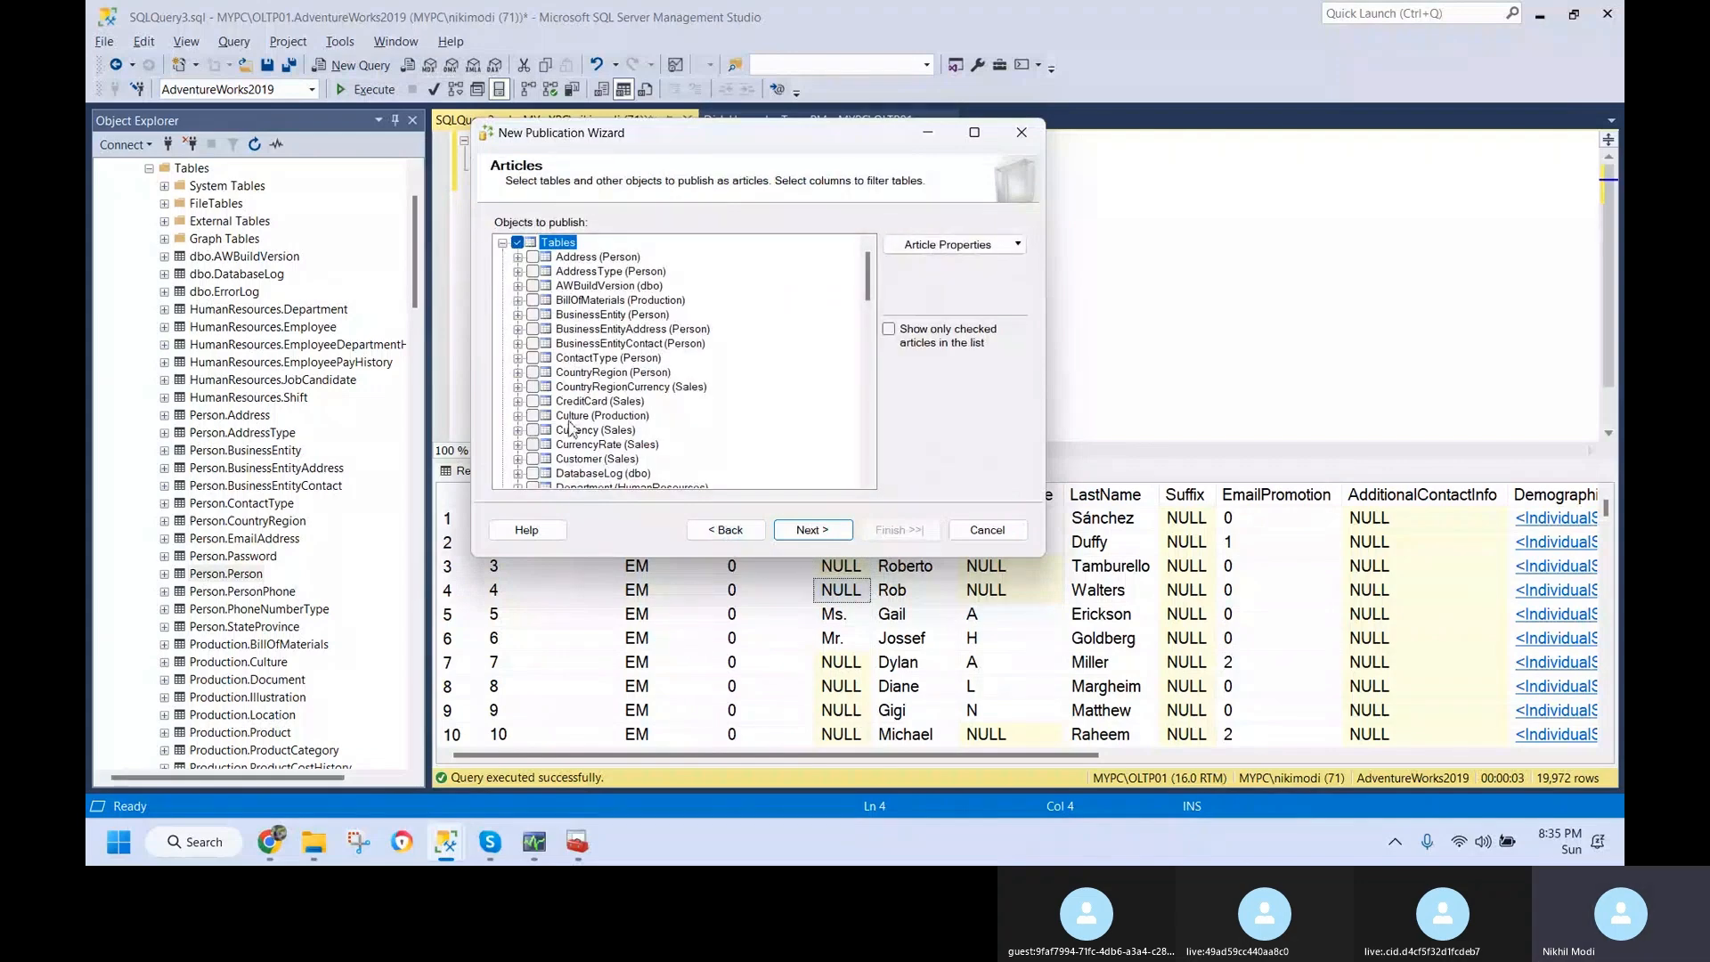
{"action": "scroll", "coordinate": [570, 426], "scroll_direction": "down", "scroll_amount": 8}
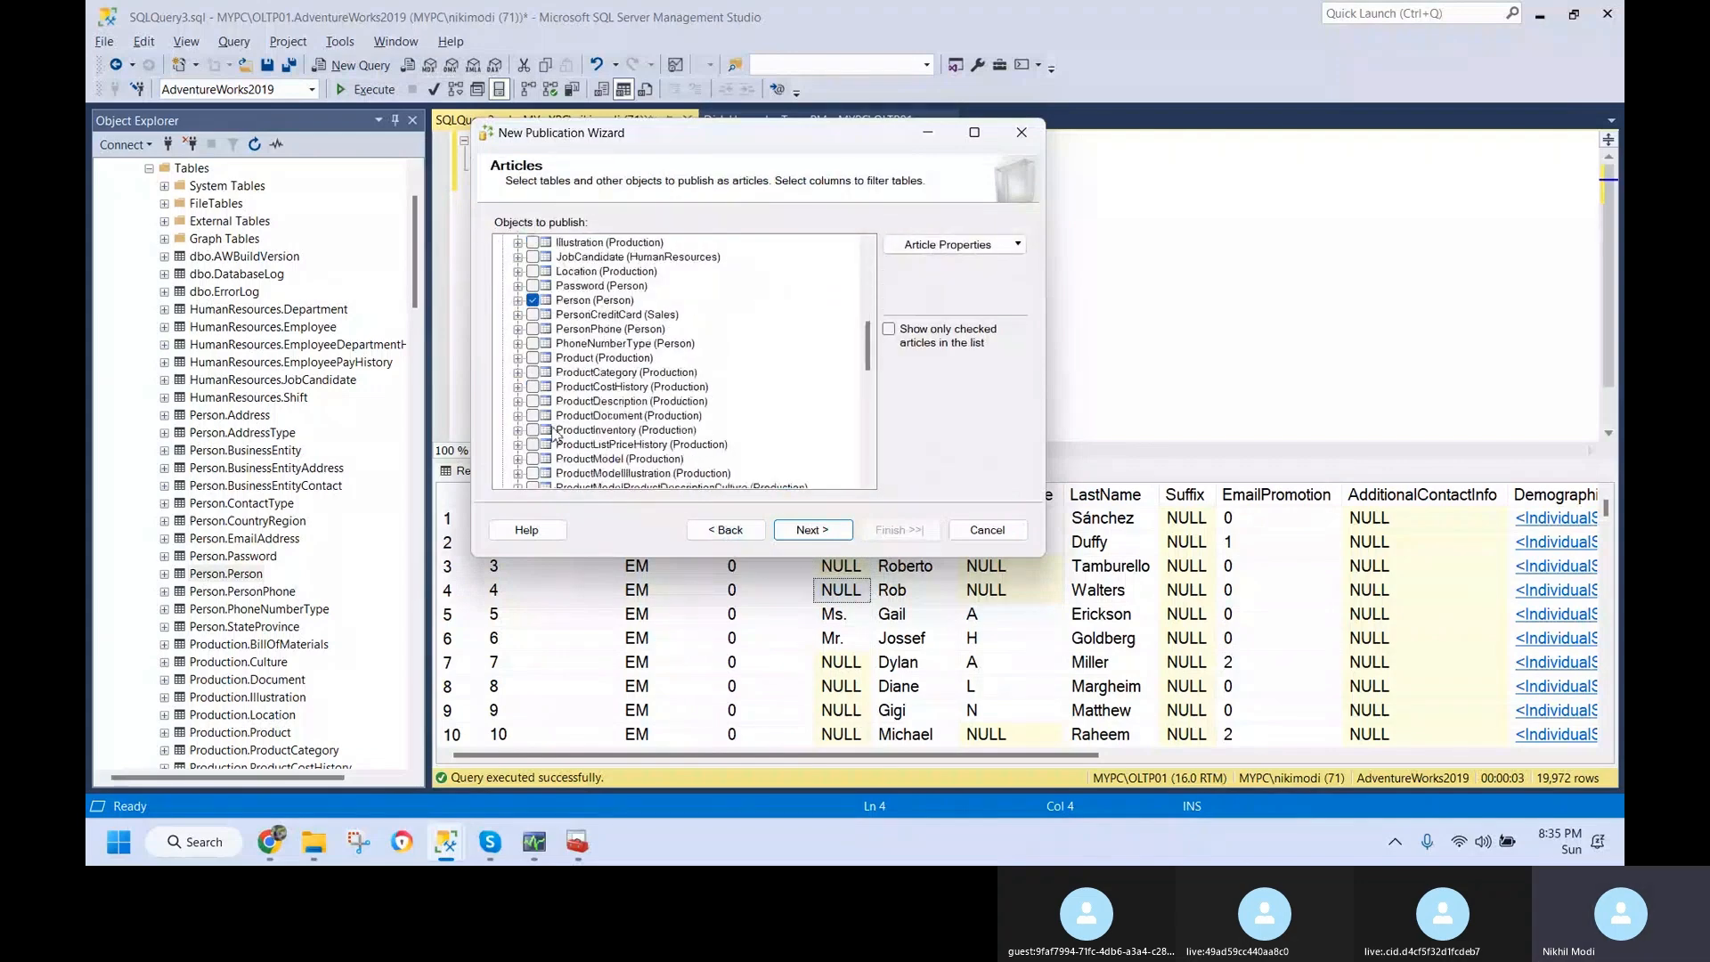
{"action": "left_click", "coordinate": [519, 301]}
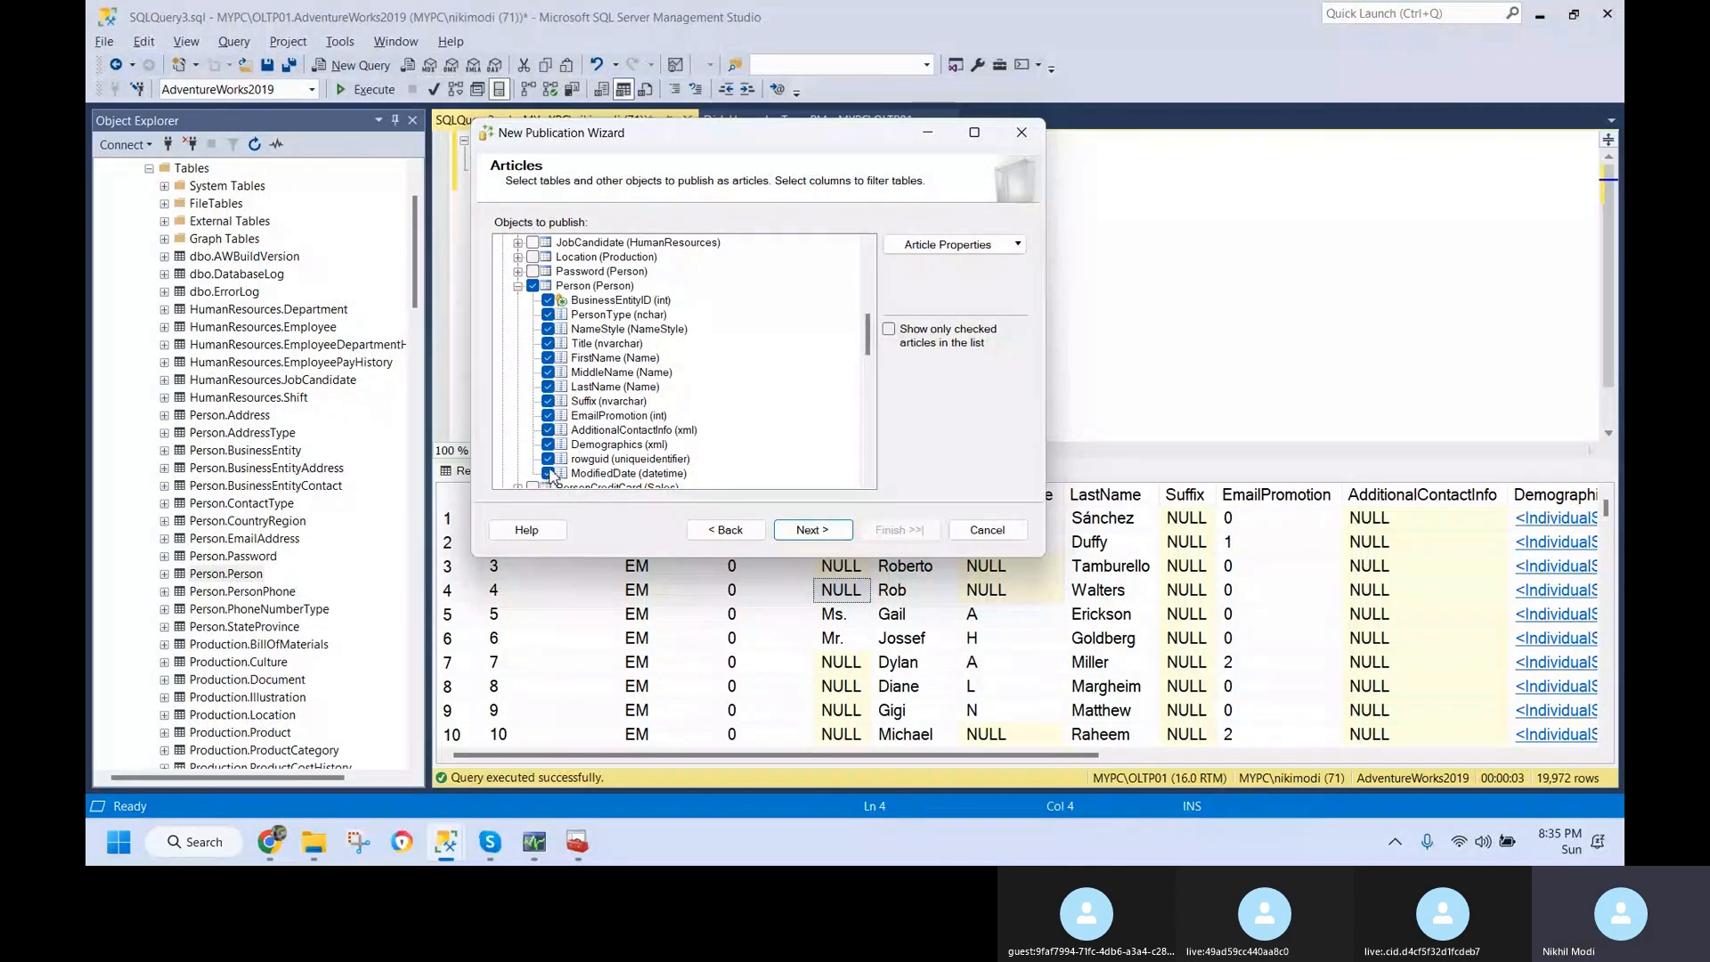
{"action": "scroll", "coordinate": [553, 406], "scroll_direction": "down", "scroll_amount": 1}
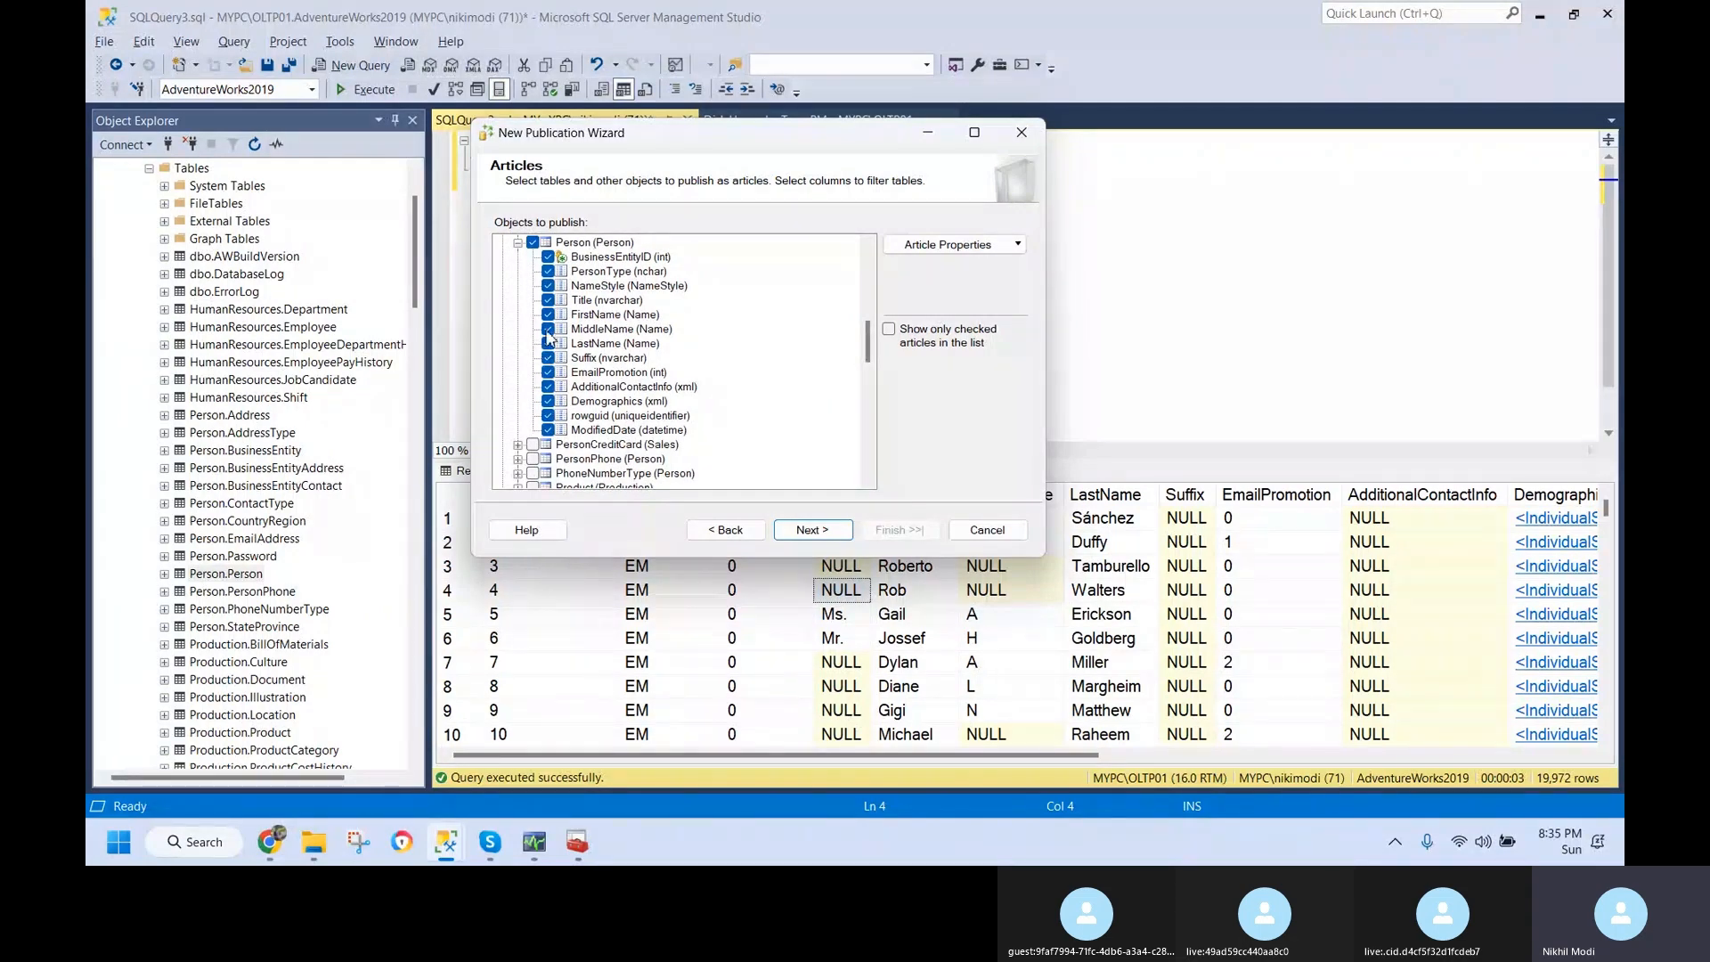
{"action": "left_click", "coordinate": [551, 407]}
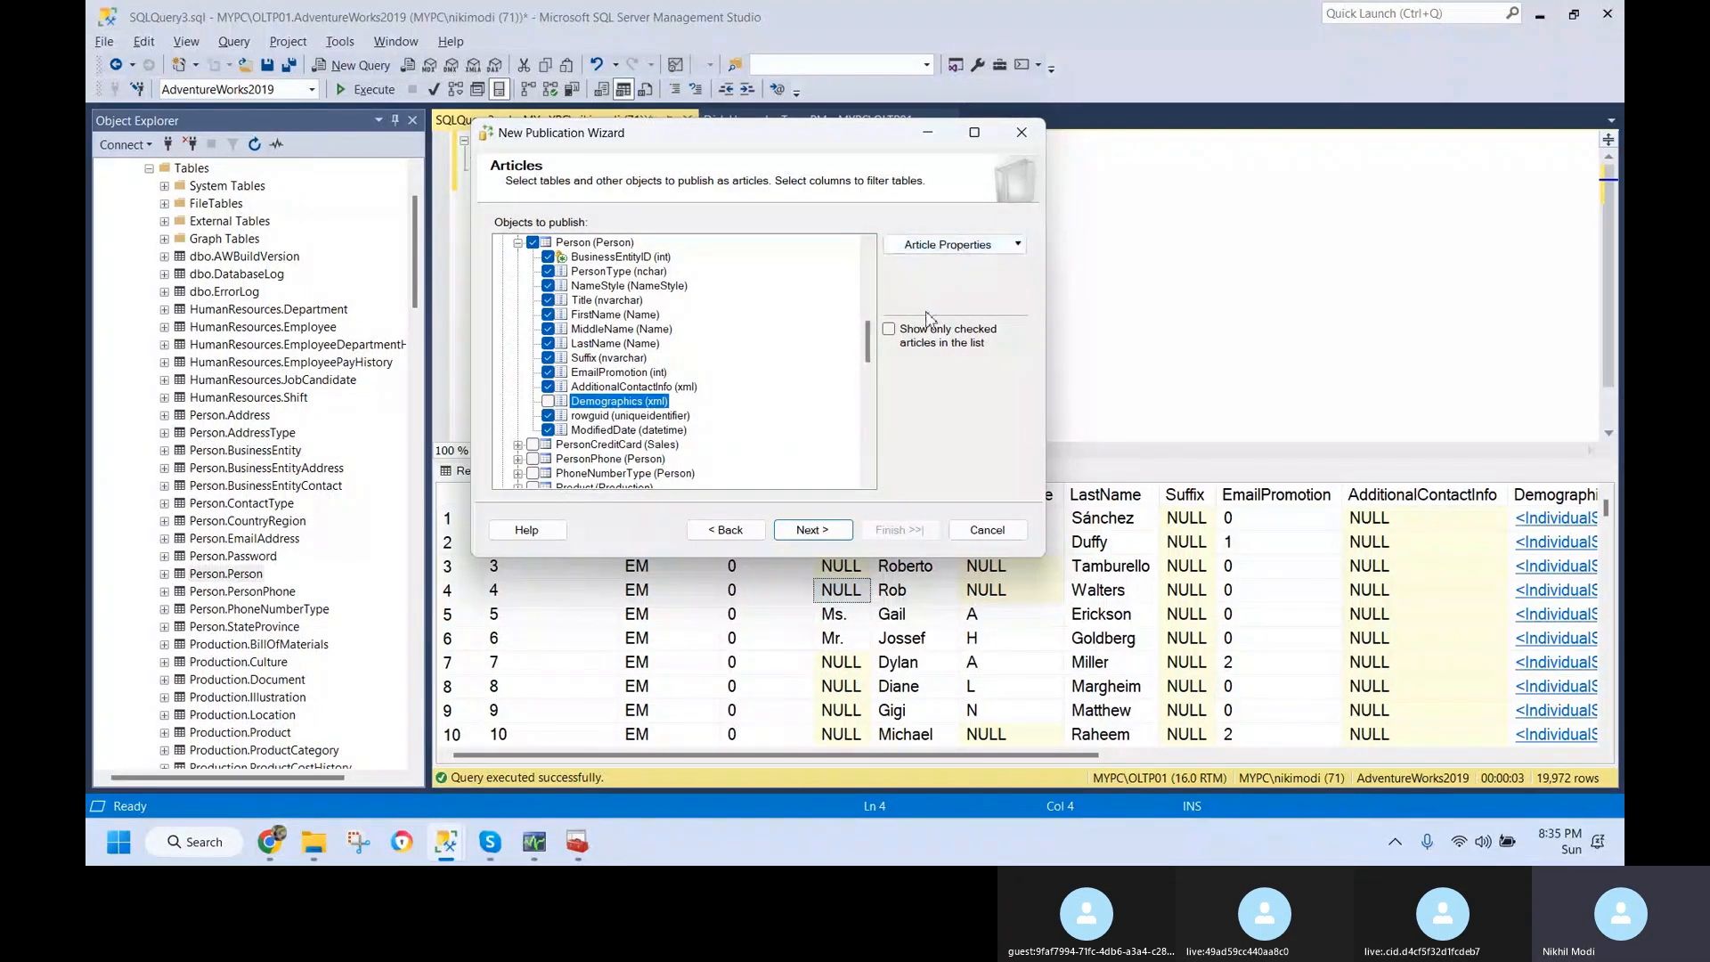
{"action": "left_click", "coordinate": [548, 403]}
{"action": "left_click", "coordinate": [820, 532]}
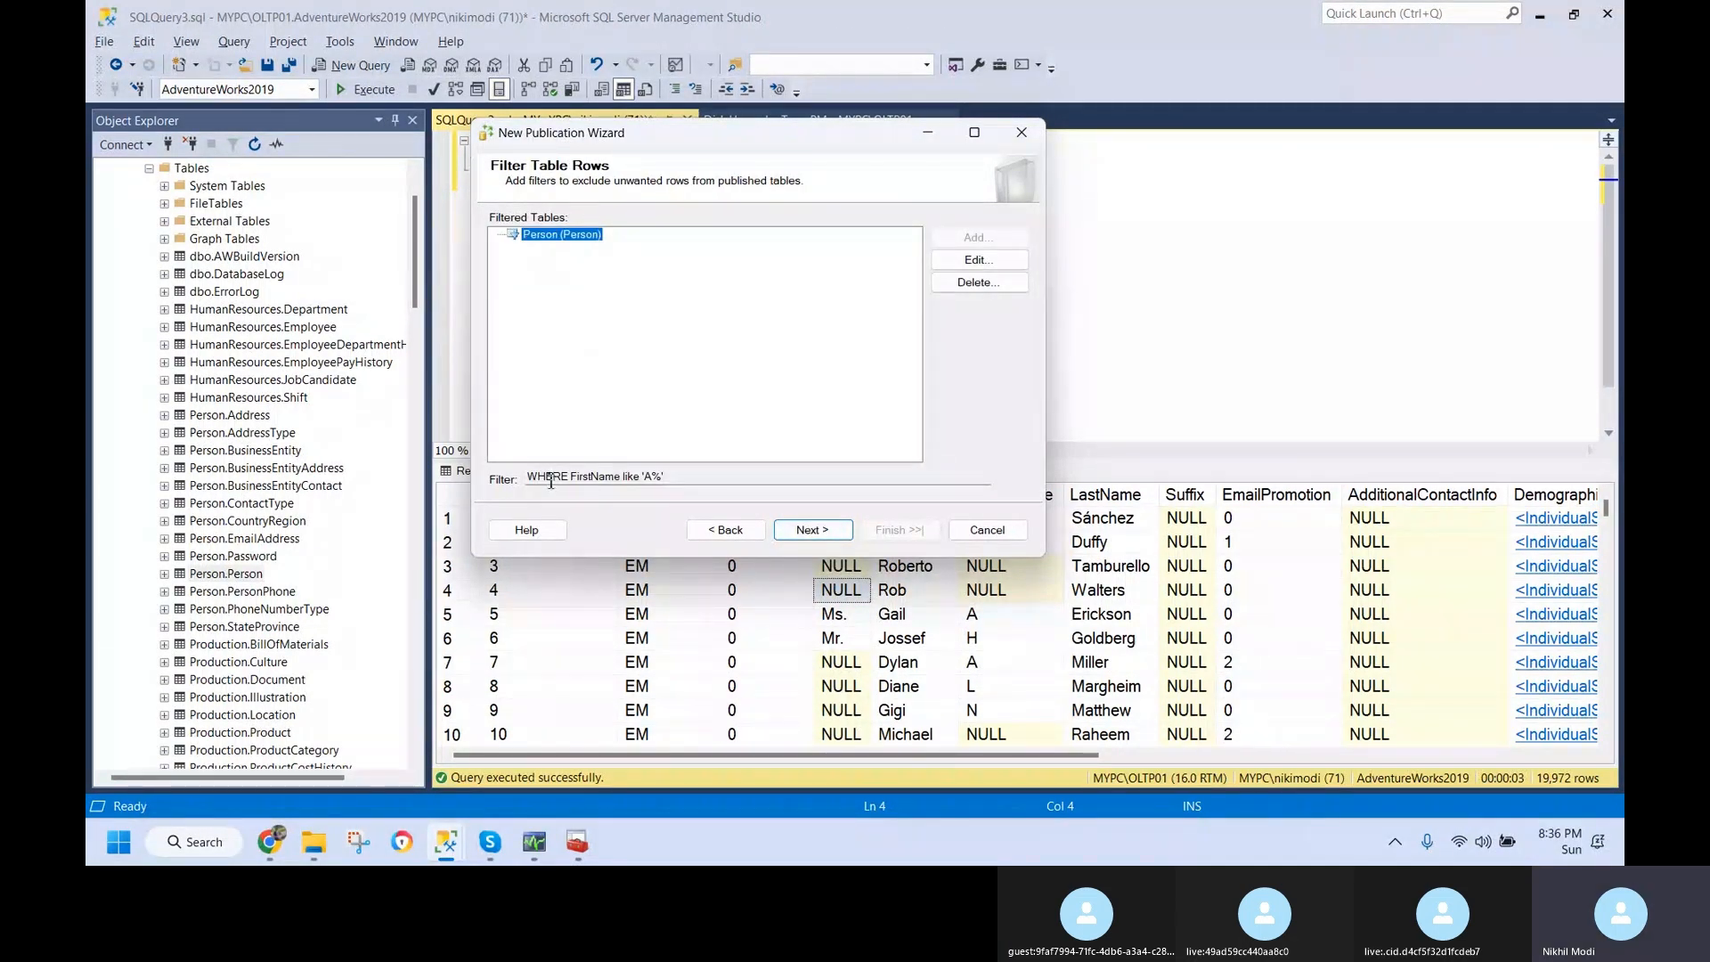
- Check the filter clause of the Person table and continue to the Snapshot Agent settings
{"action": "left_click_drag", "start_coordinate": [668, 479], "coordinate": [503, 484]}
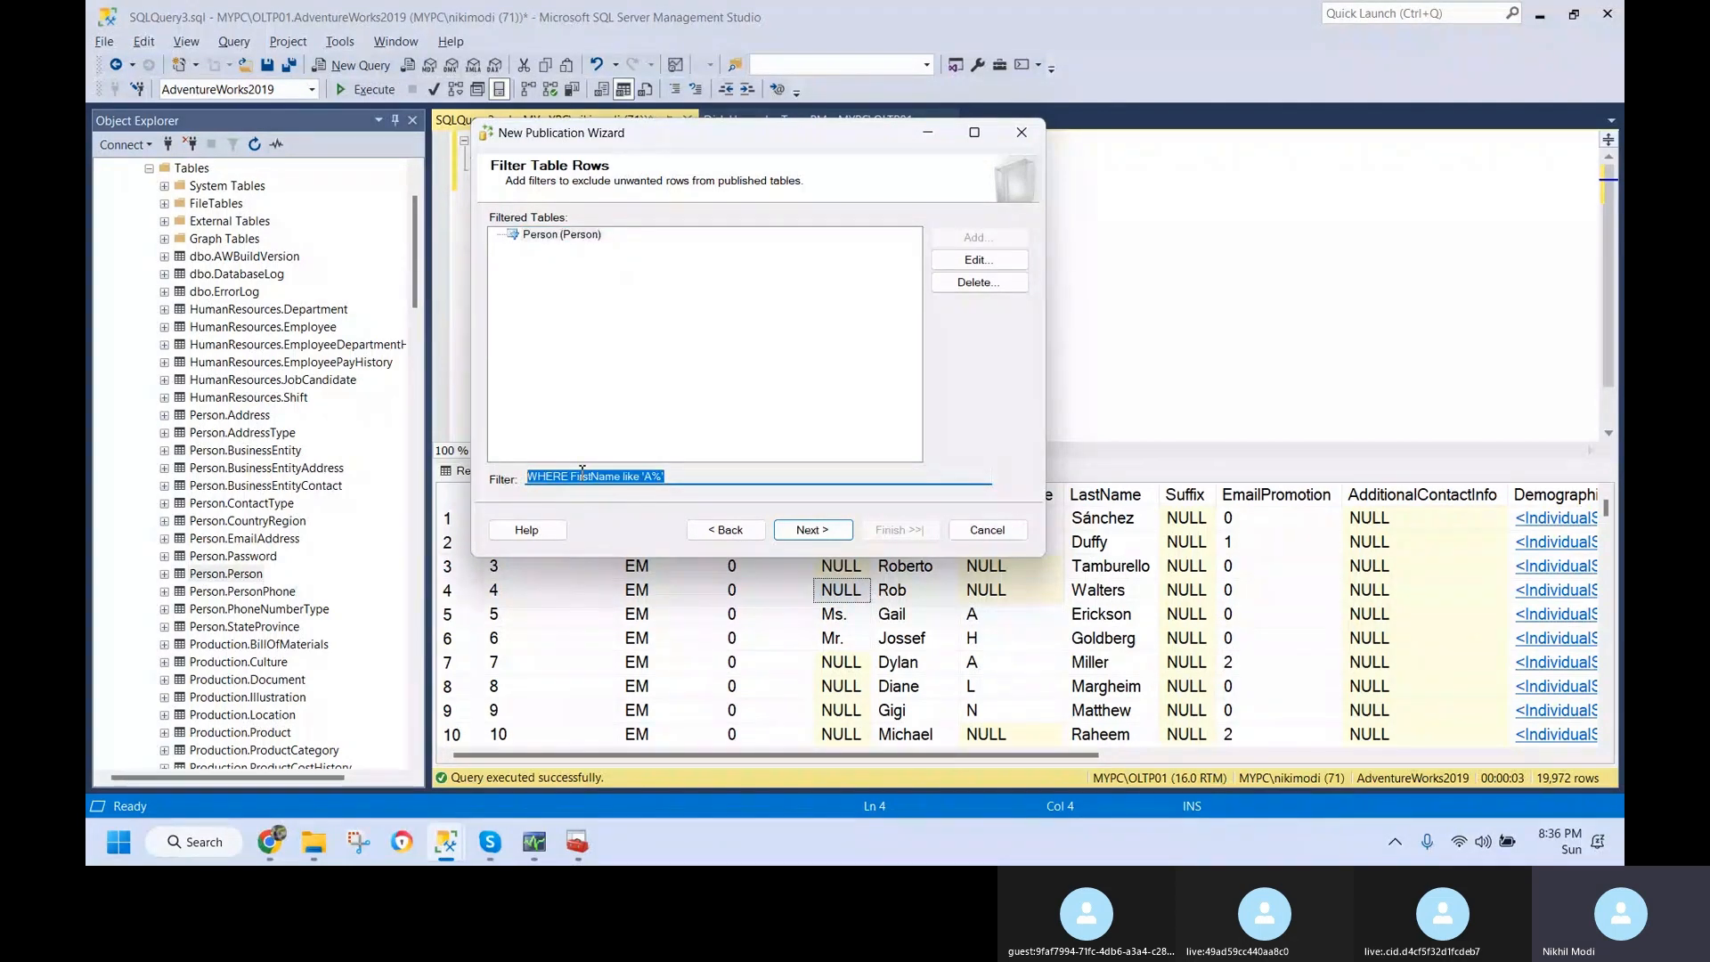
{"action": "left_click", "coordinate": [626, 277]}
{"action": "left_click", "coordinate": [835, 533]}
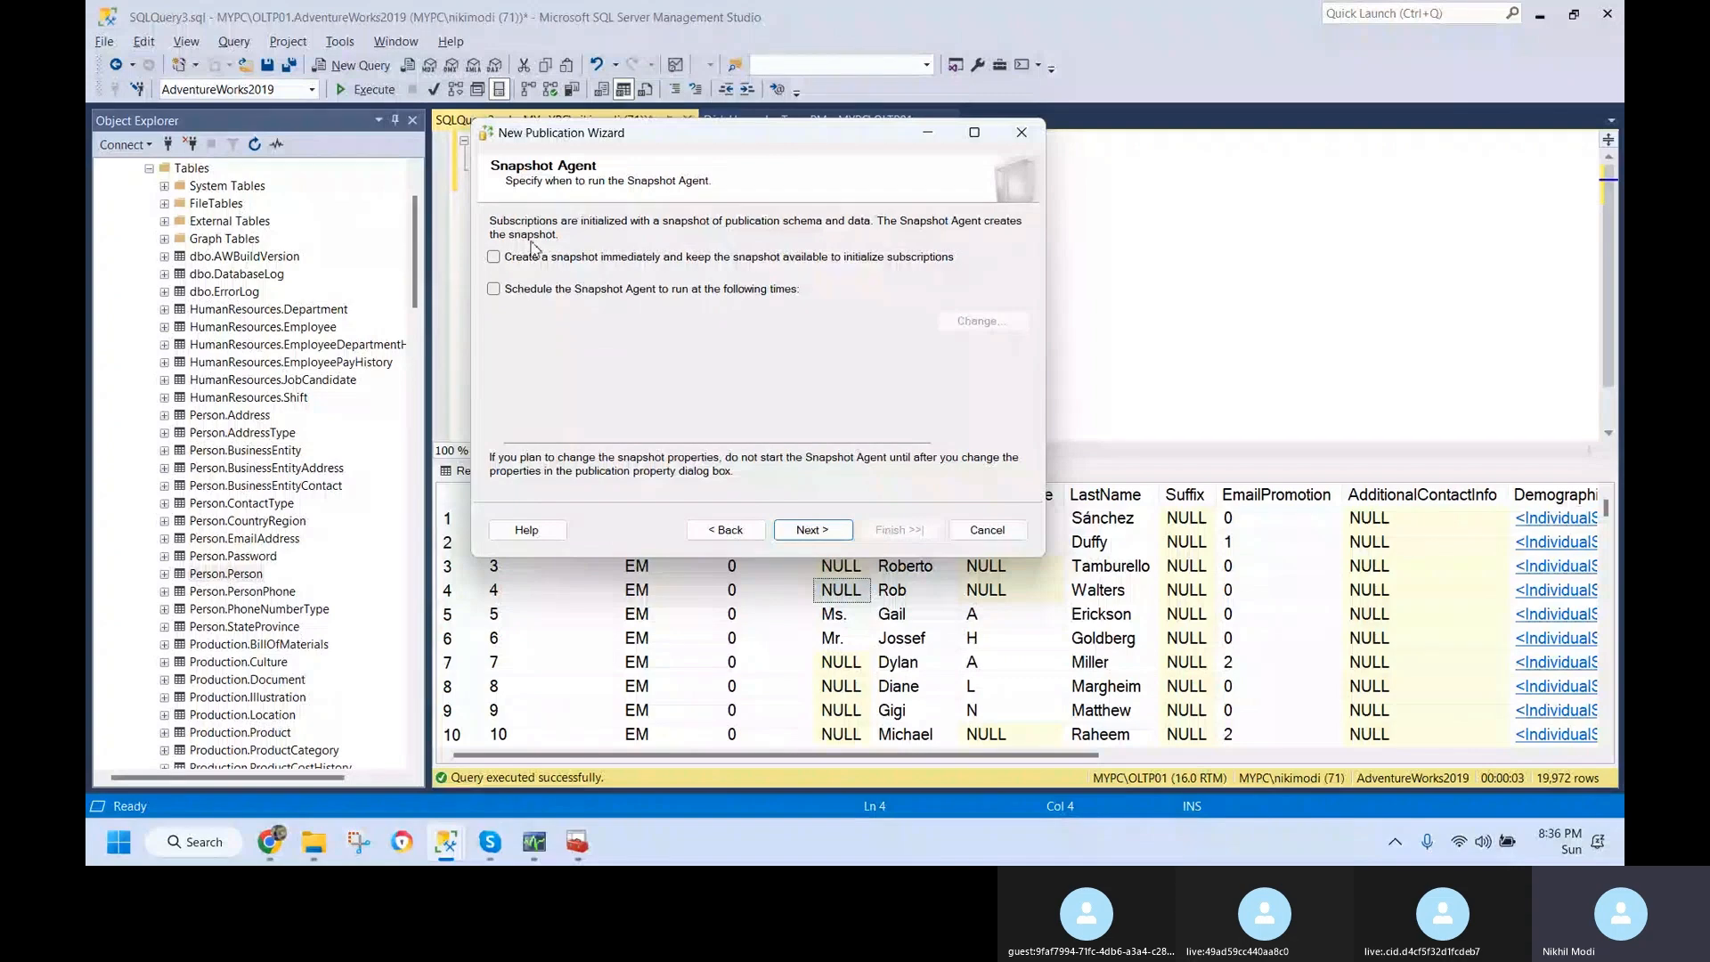
- Switch to the Understanding SQL Server Replication slides in Chrome and examine which agents Transactional Replication uses on the Agent mapping slide
{"action": "mouse_move", "coordinate": [452, 833]}
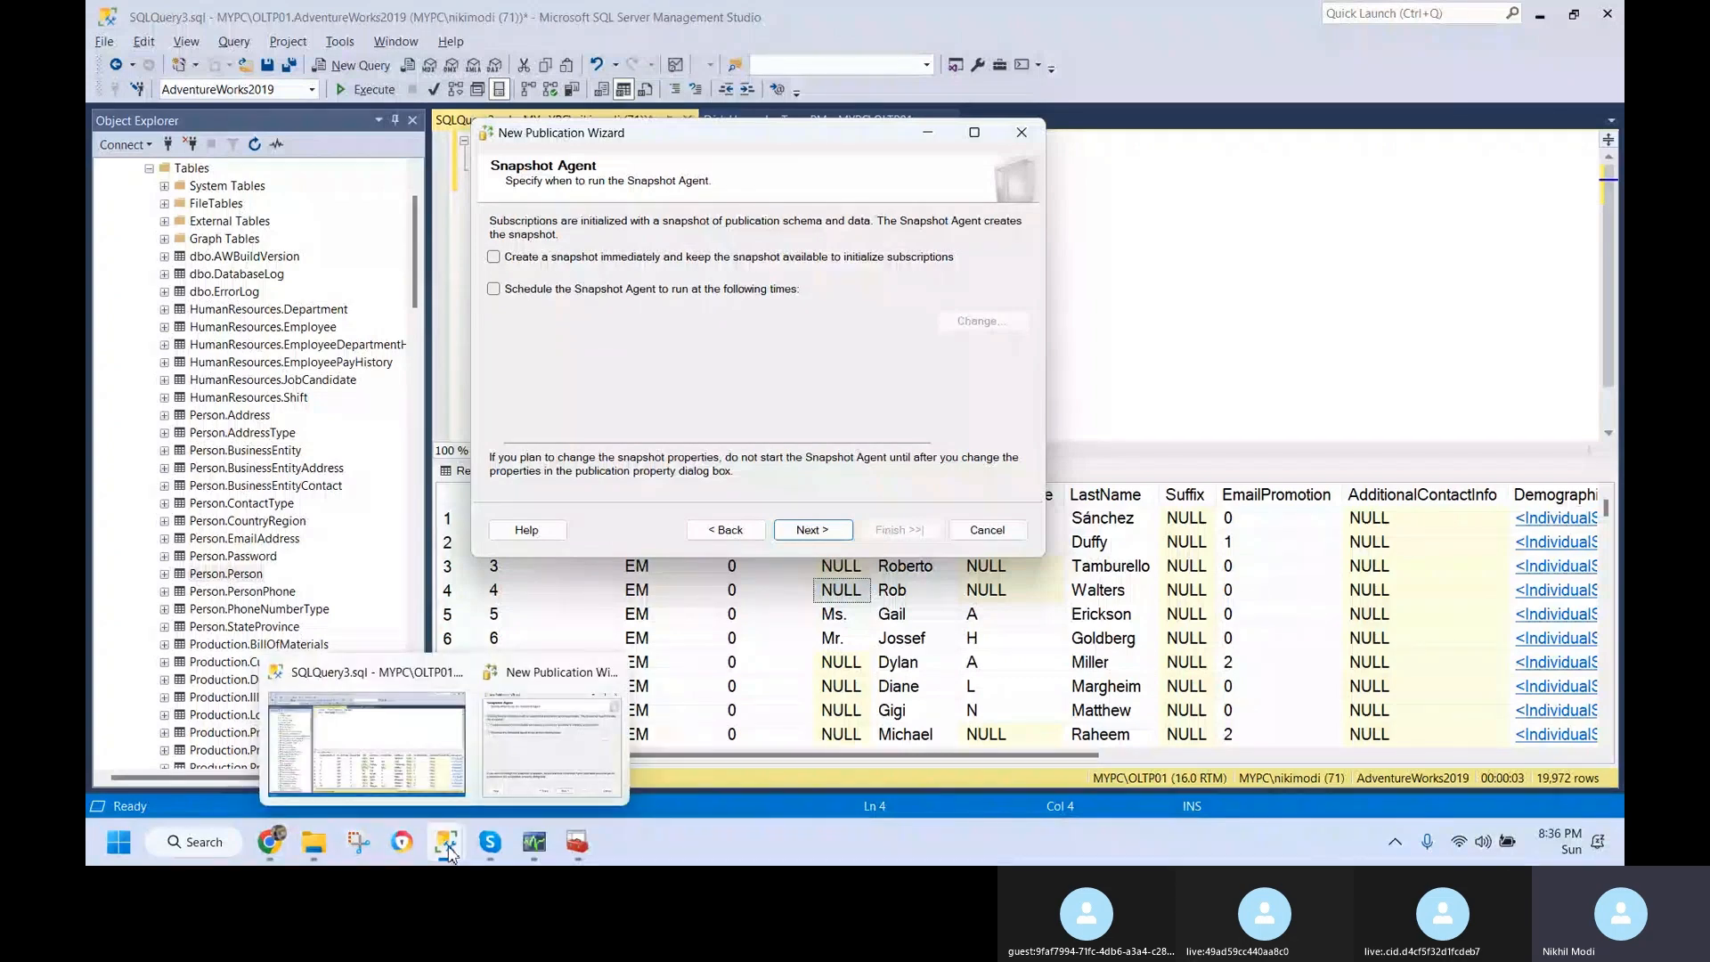
{"action": "left_click", "coordinate": [271, 843]}
{"action": "left_click", "coordinate": [454, 29]}
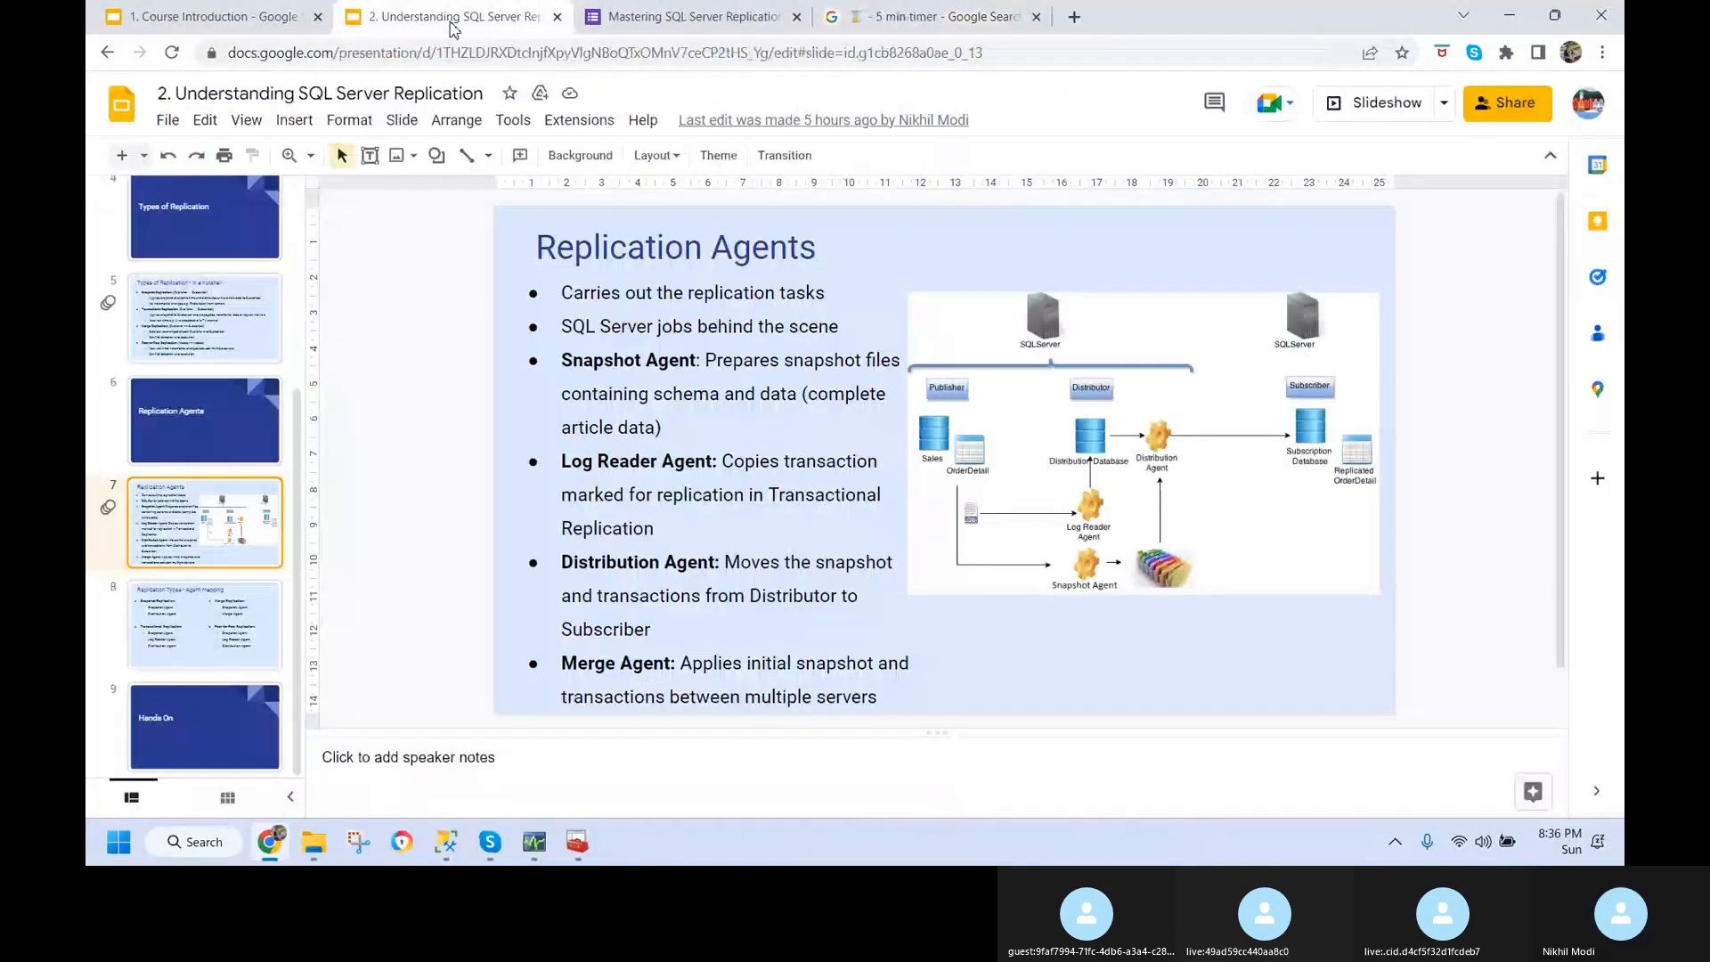
{"action": "left_click", "coordinate": [222, 628]}
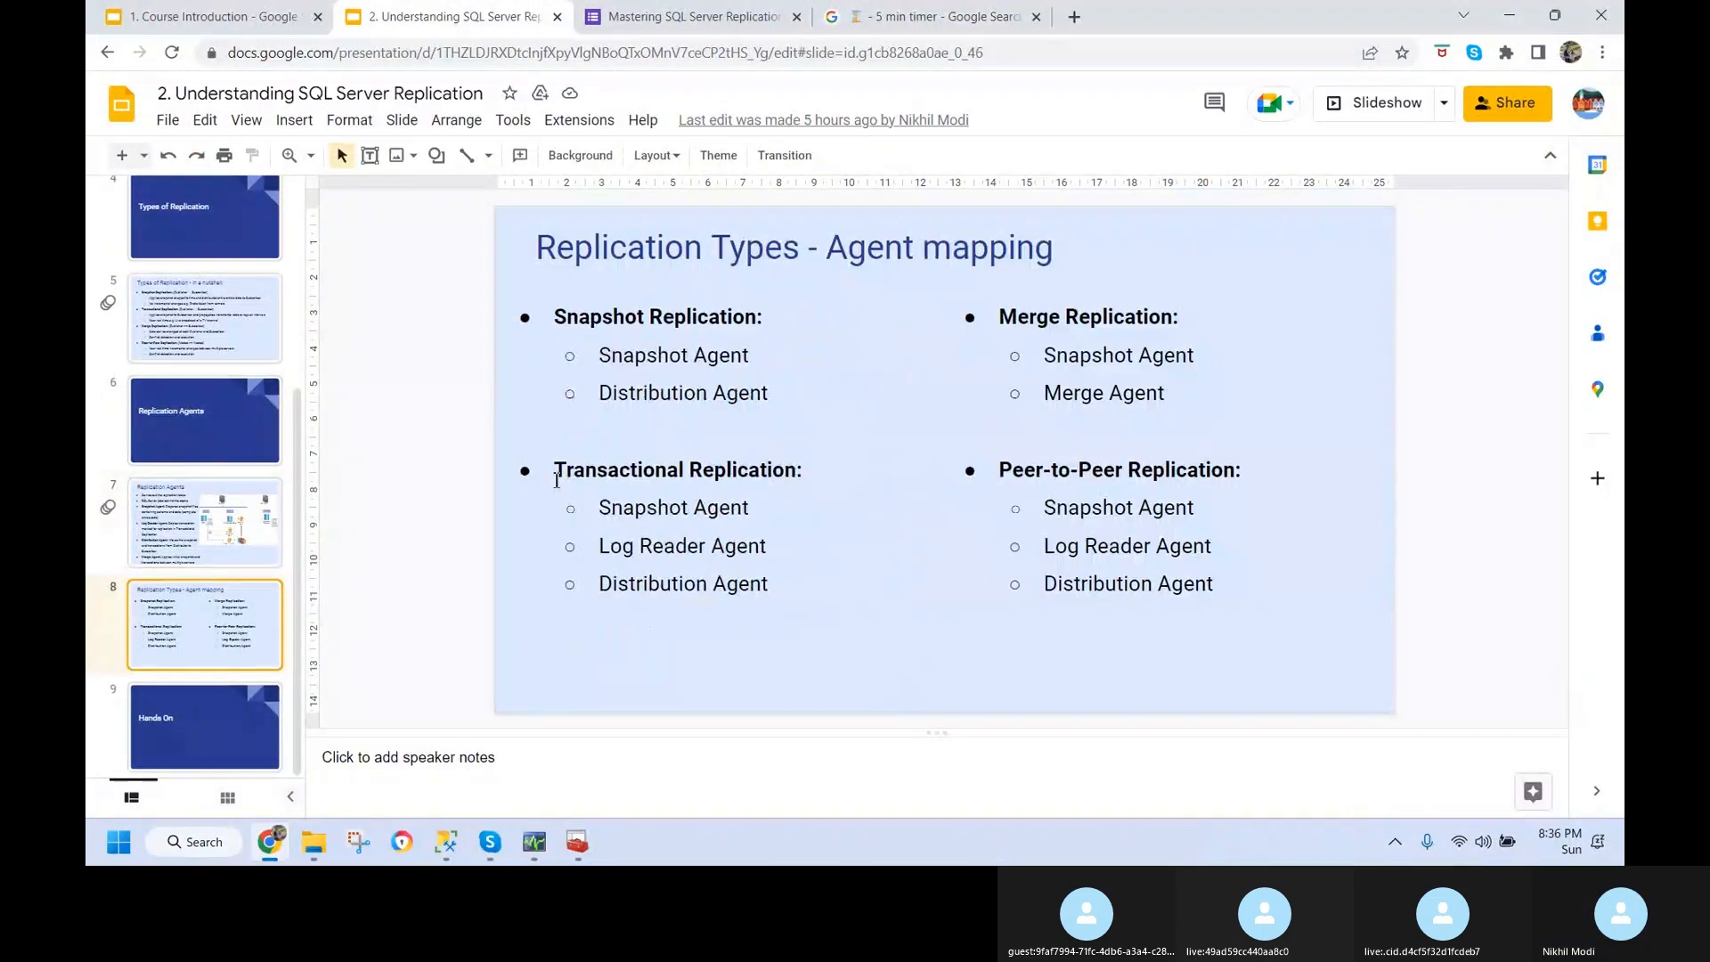
{"action": "triple_click", "coordinate": [640, 513]}
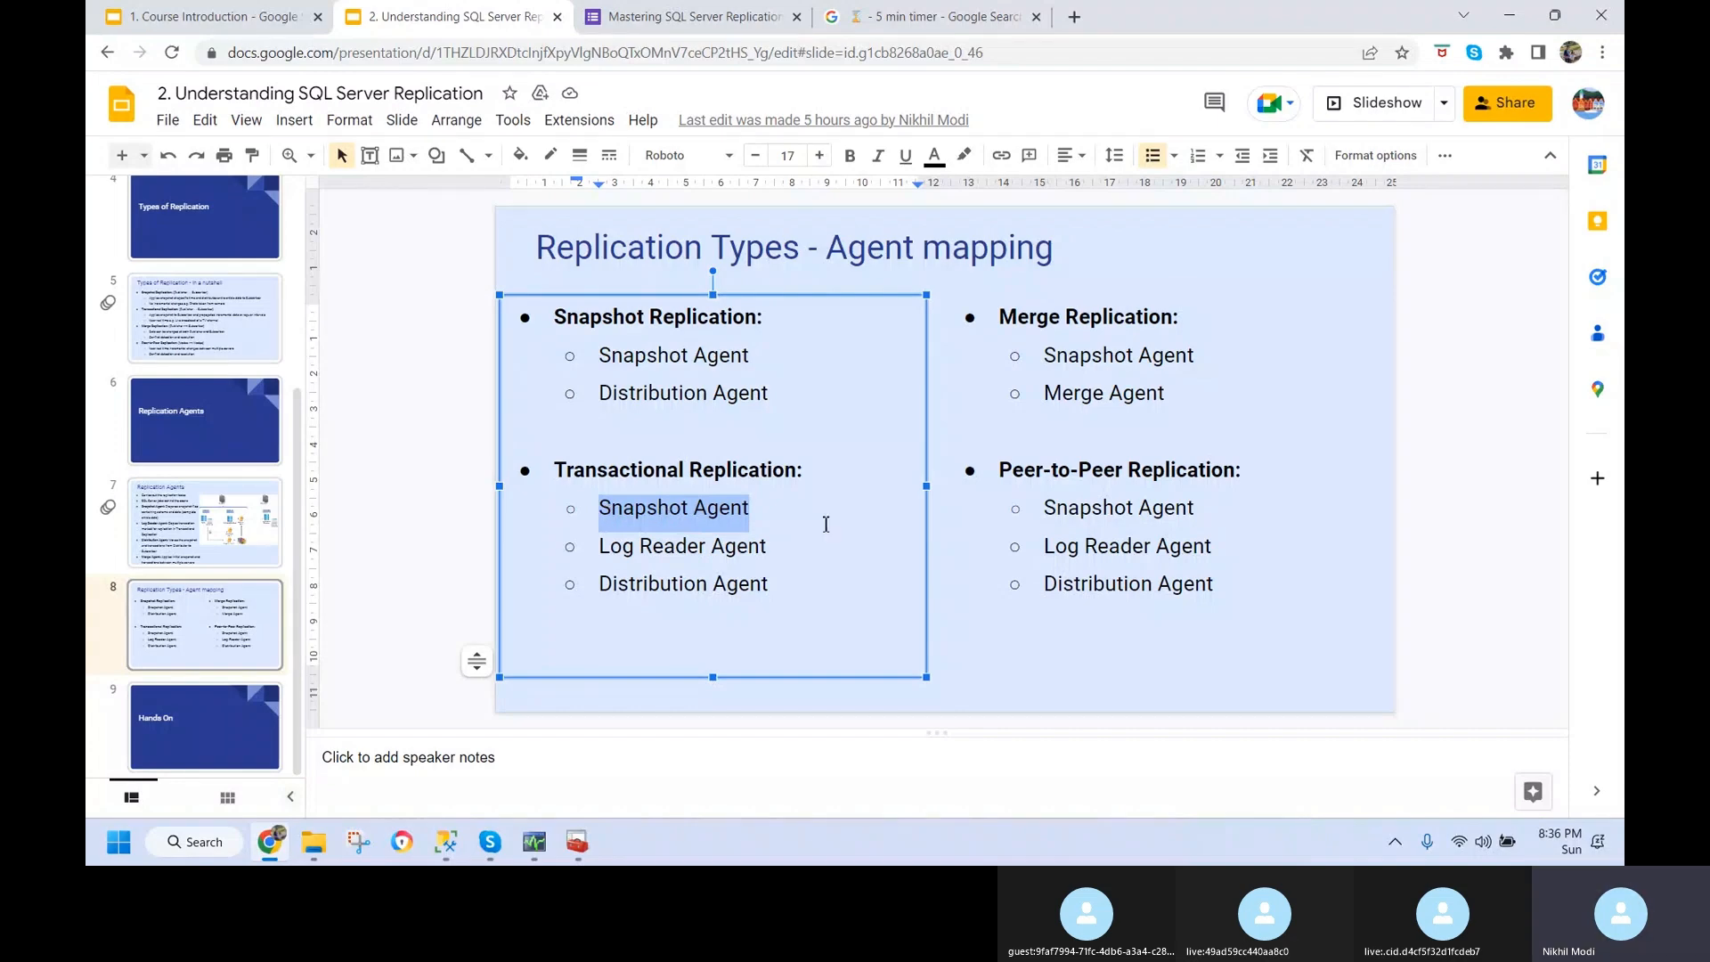
- Return to the New Publication Wizard and enable creating a snapshot immediately and keeping it available to initialize subscriptions
{"action": "key", "text": "alt+Tab"}
{"action": "left_click", "coordinate": [494, 257]}
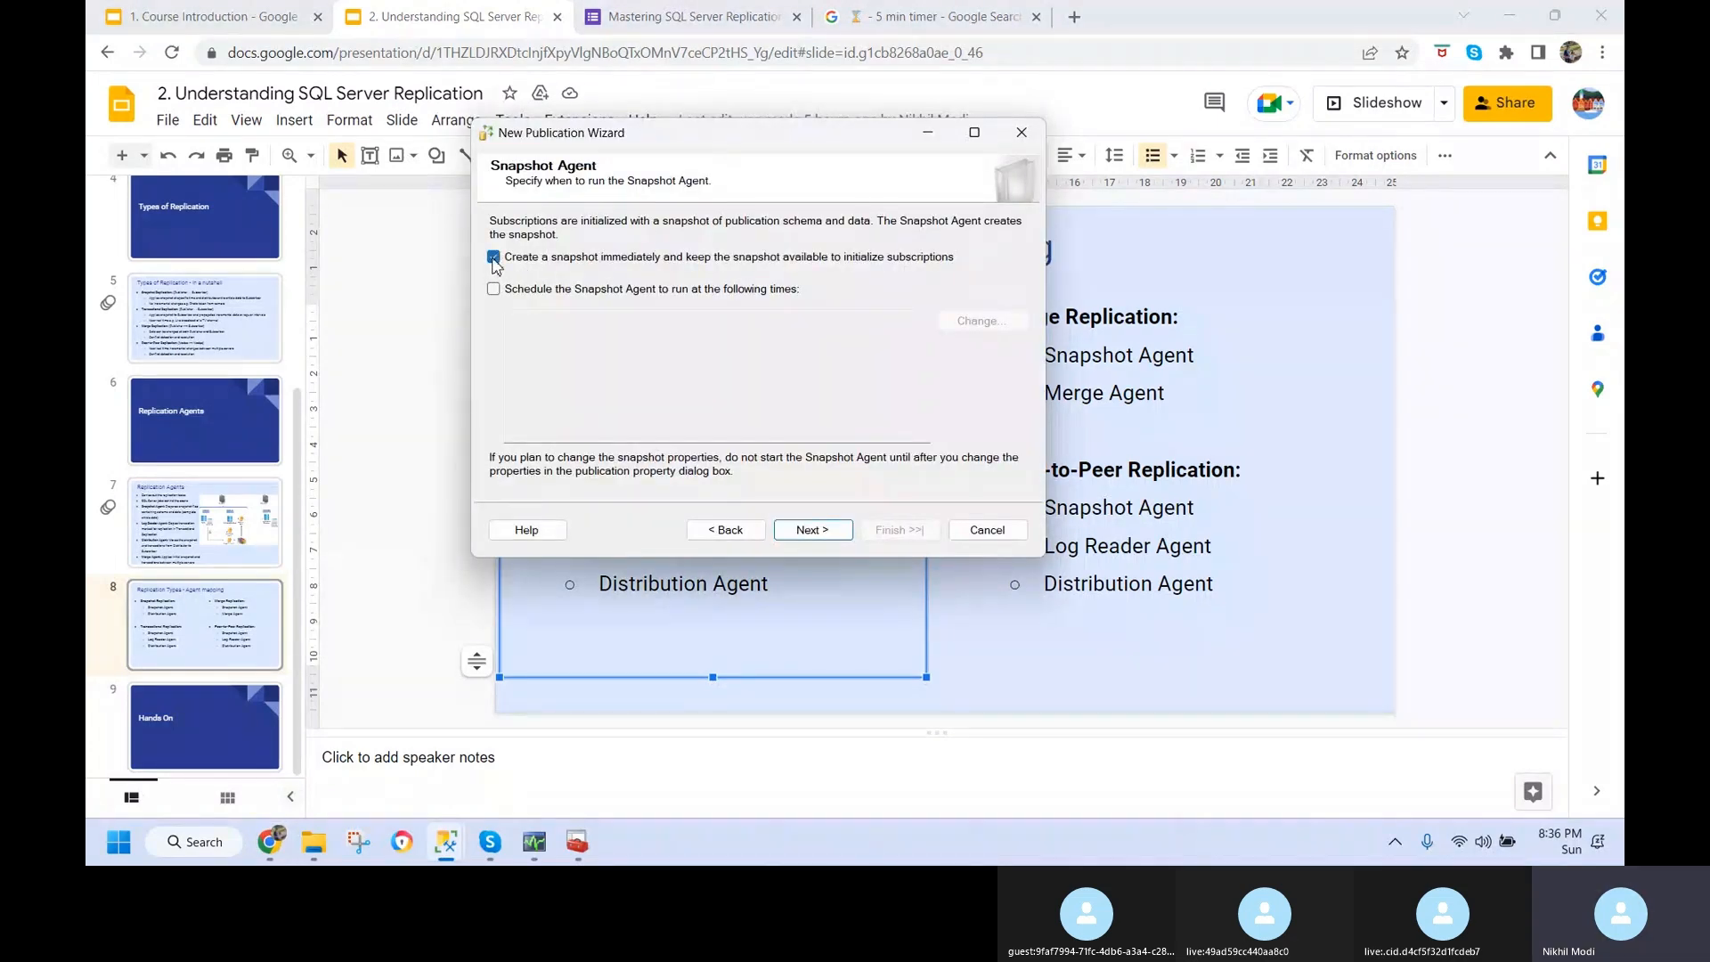
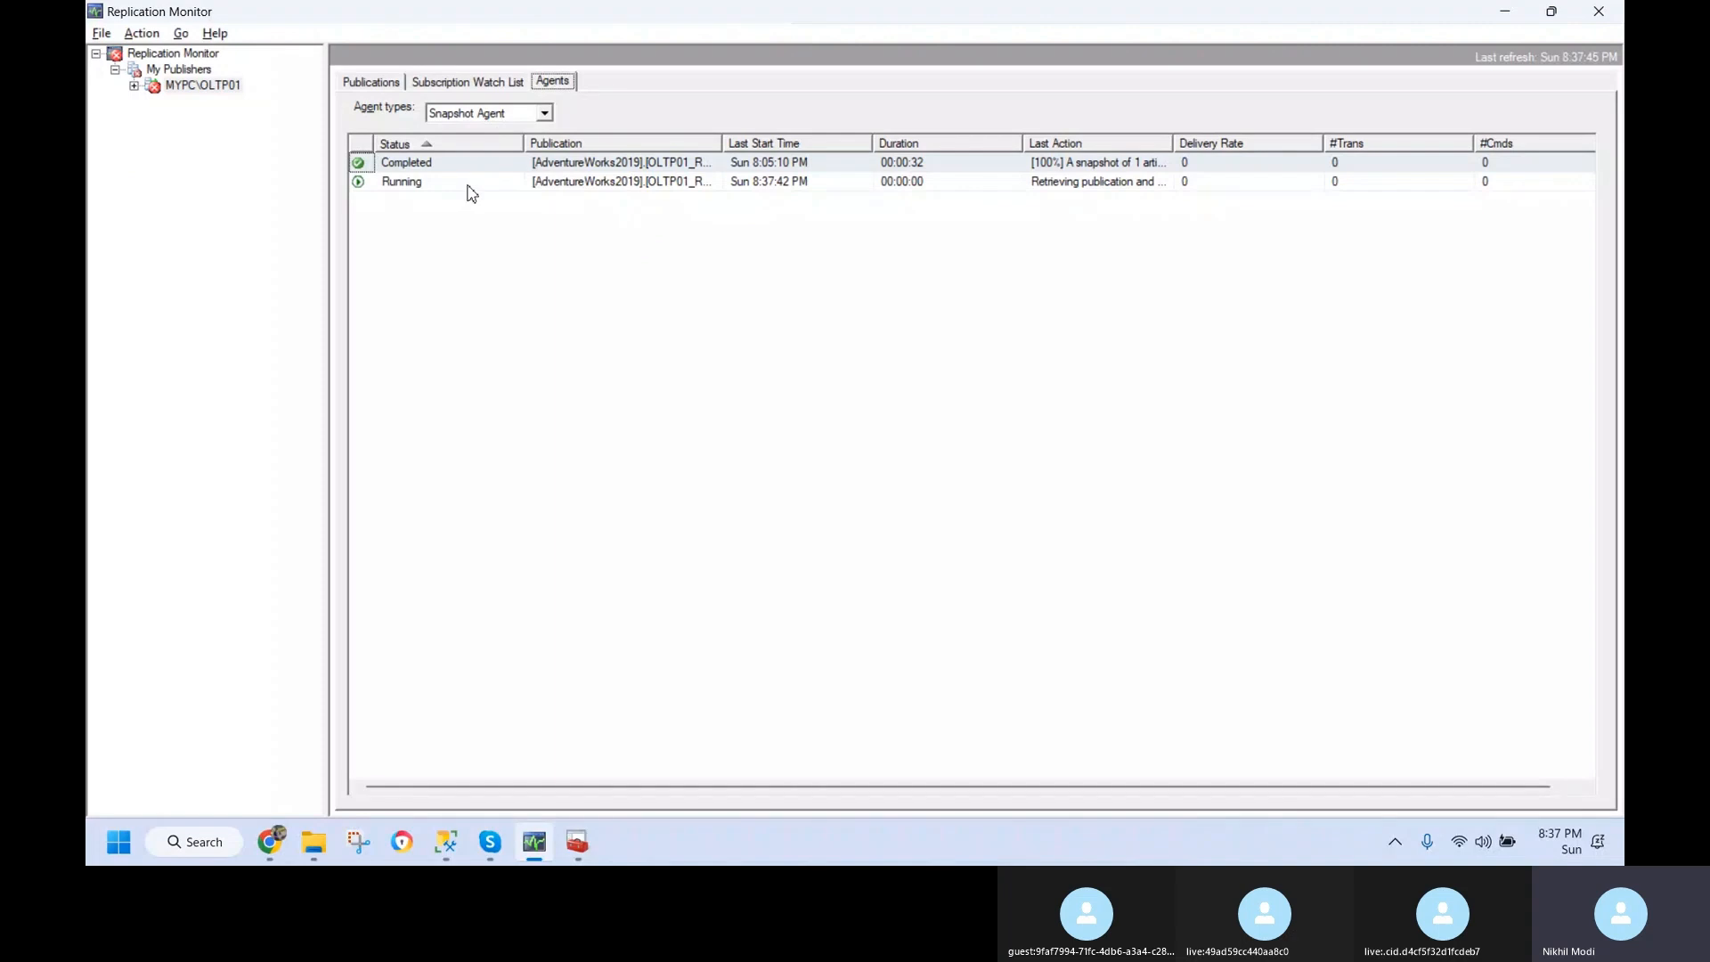
- Widen the Publication column in the Snapshot Agent list and examine the agent history of OLTP01_RPT01_Trans
{"action": "left_click", "coordinate": [472, 185]}
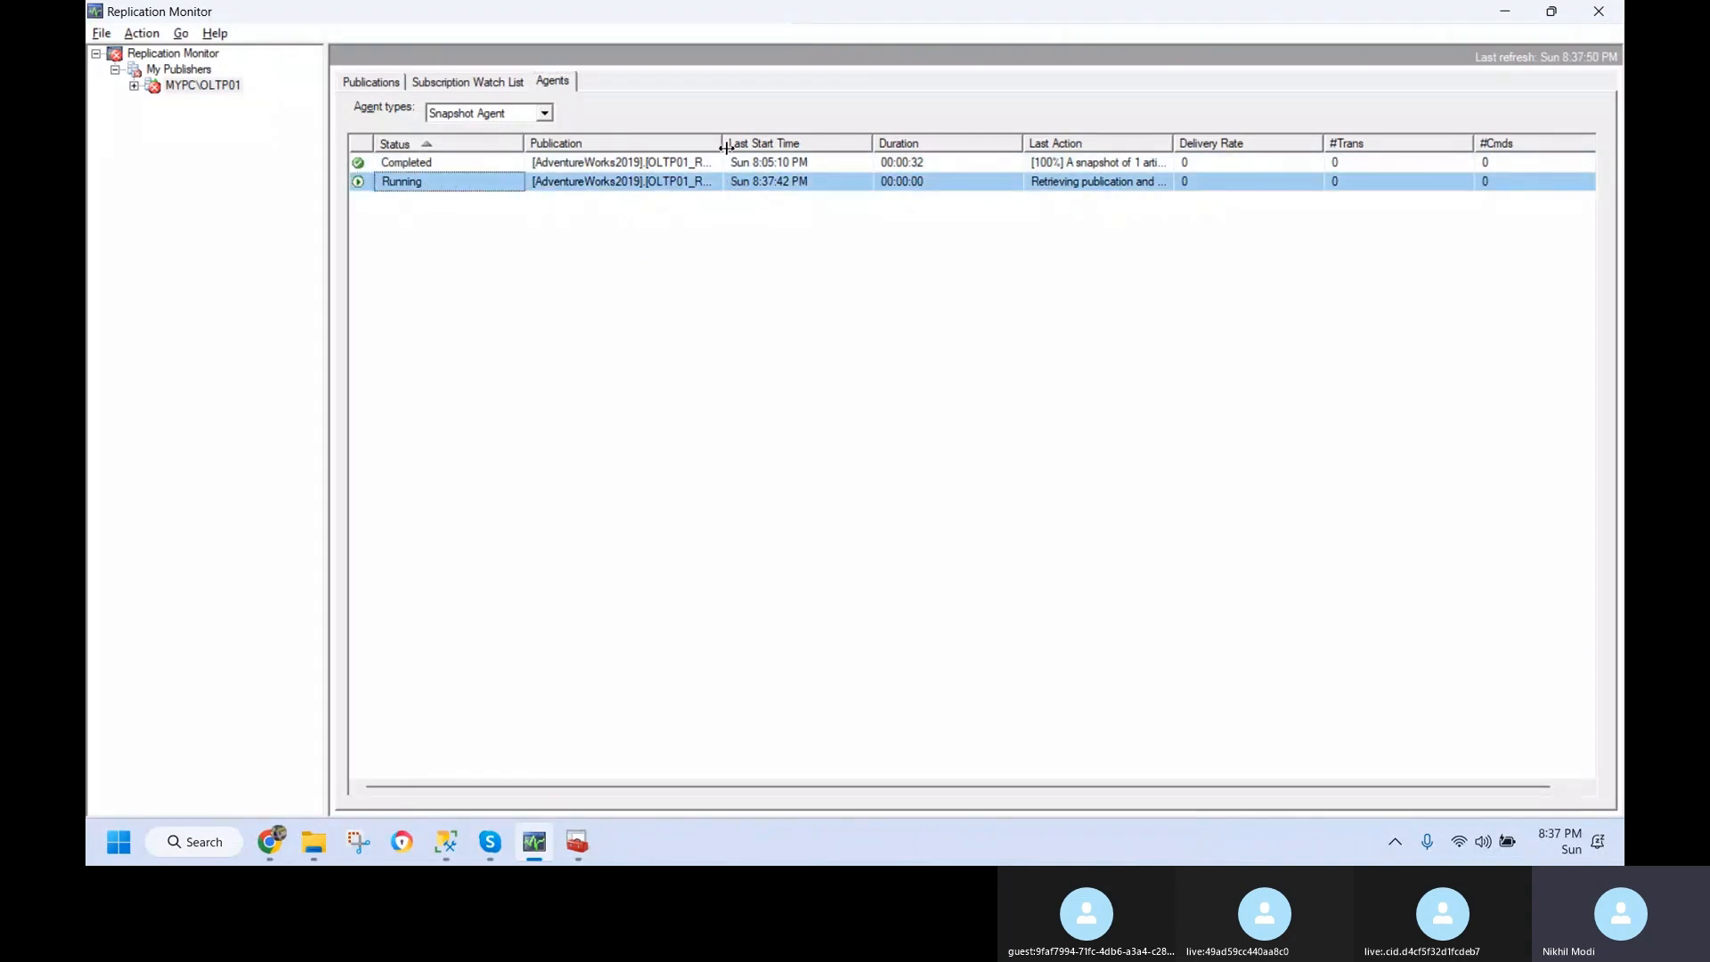
{"action": "left_click_drag", "start_coordinate": [722, 145], "coordinate": [870, 146]}
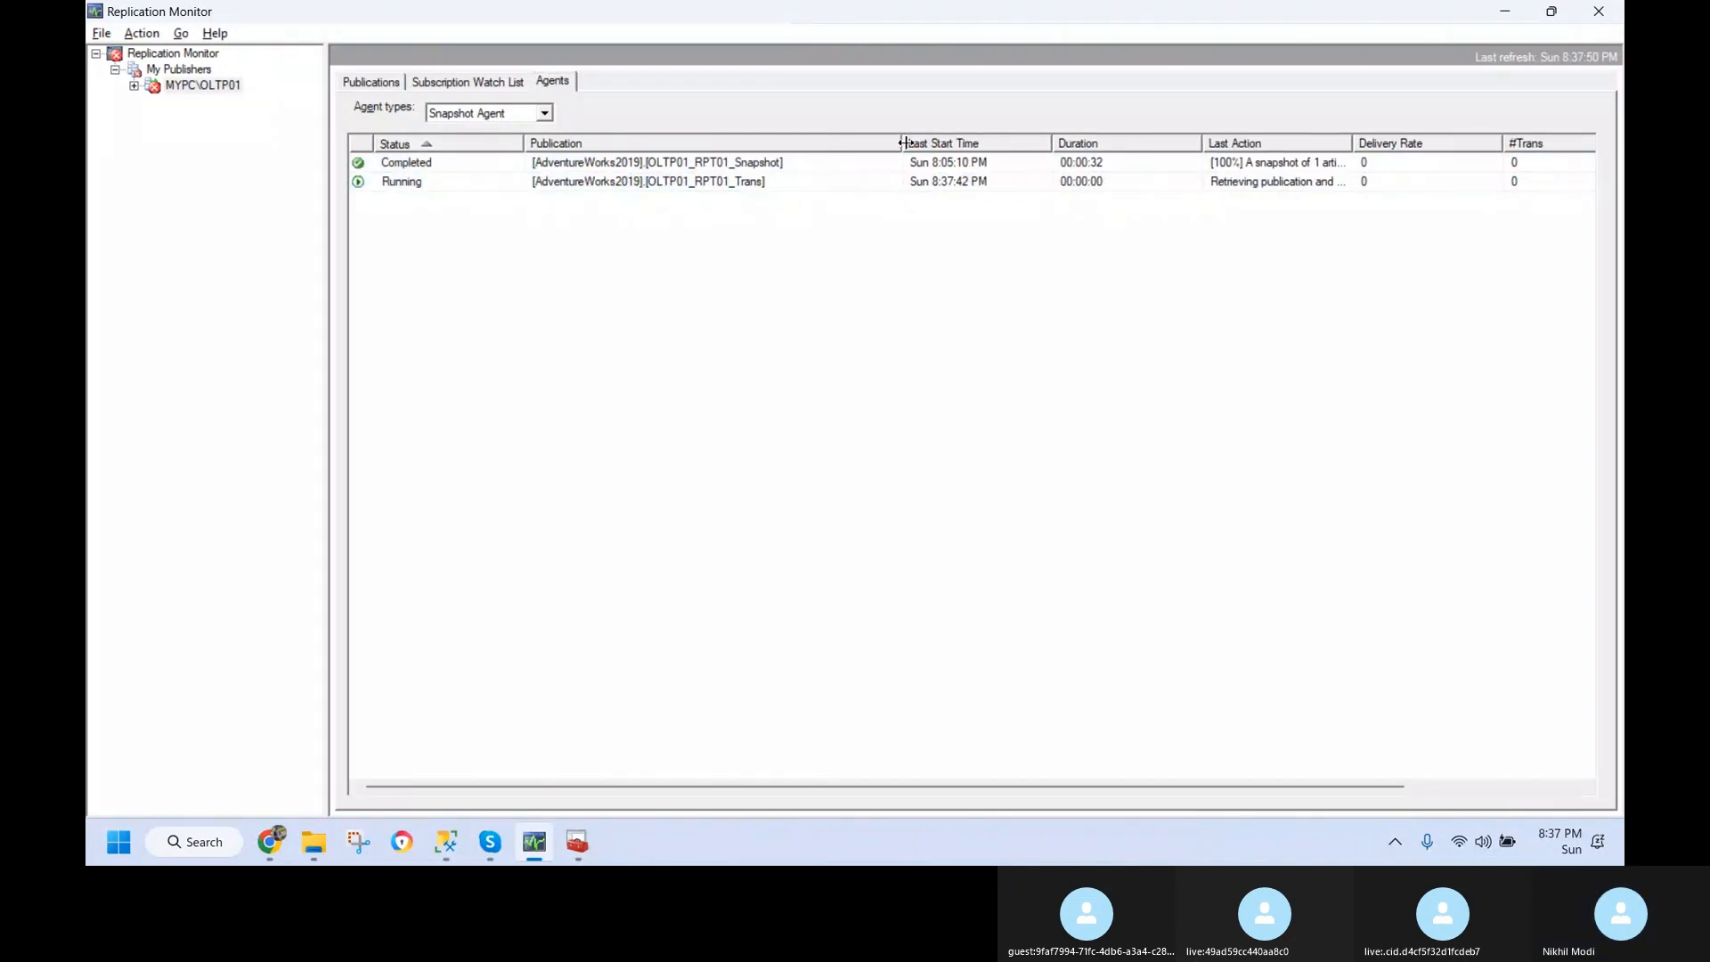
{"action": "left_click", "coordinate": [650, 184]}
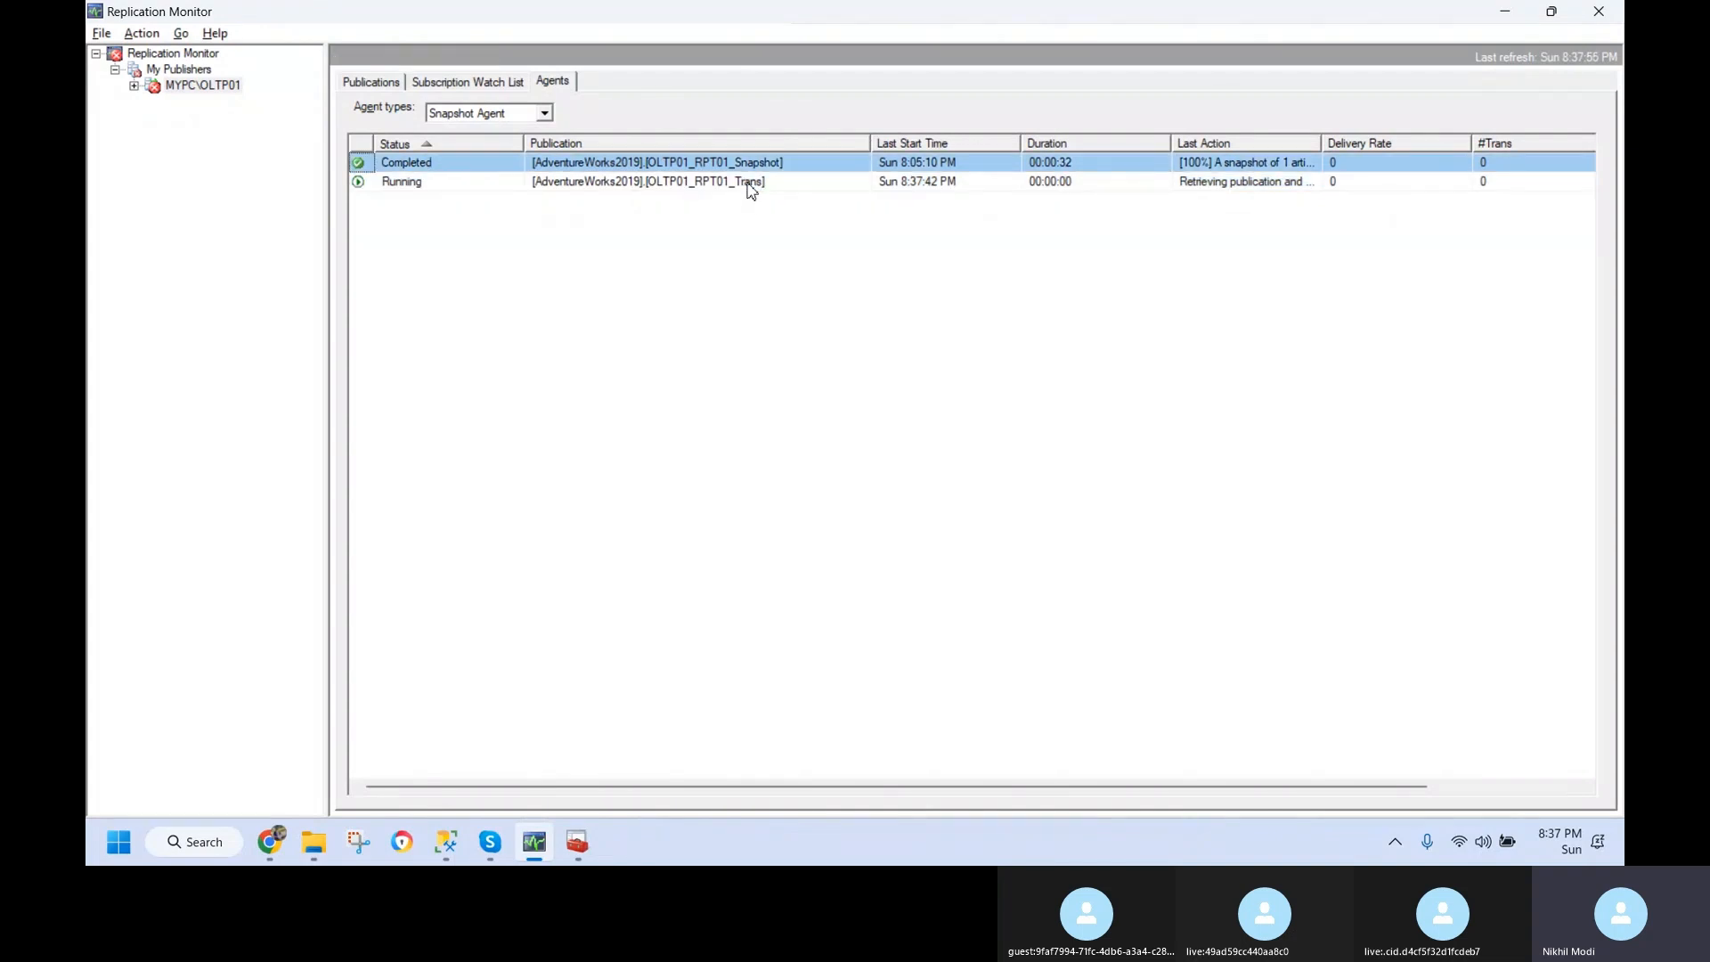
{"action": "double_click", "coordinate": [748, 183]}
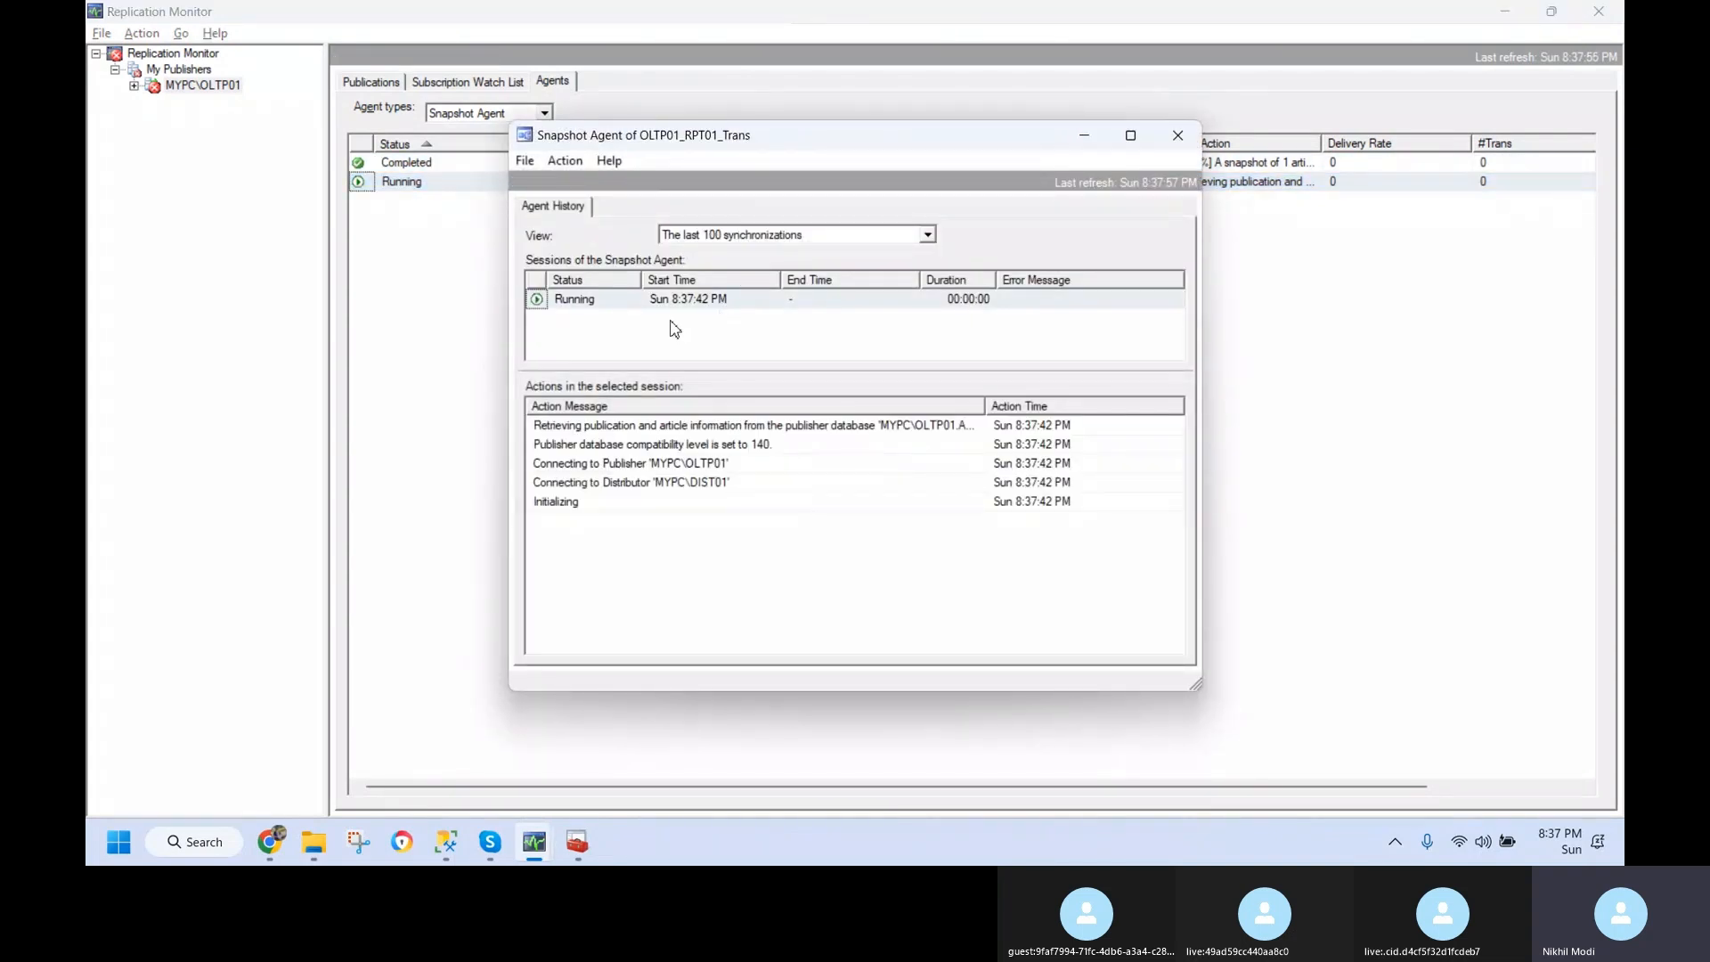
{"action": "left_click", "coordinate": [1178, 135]}
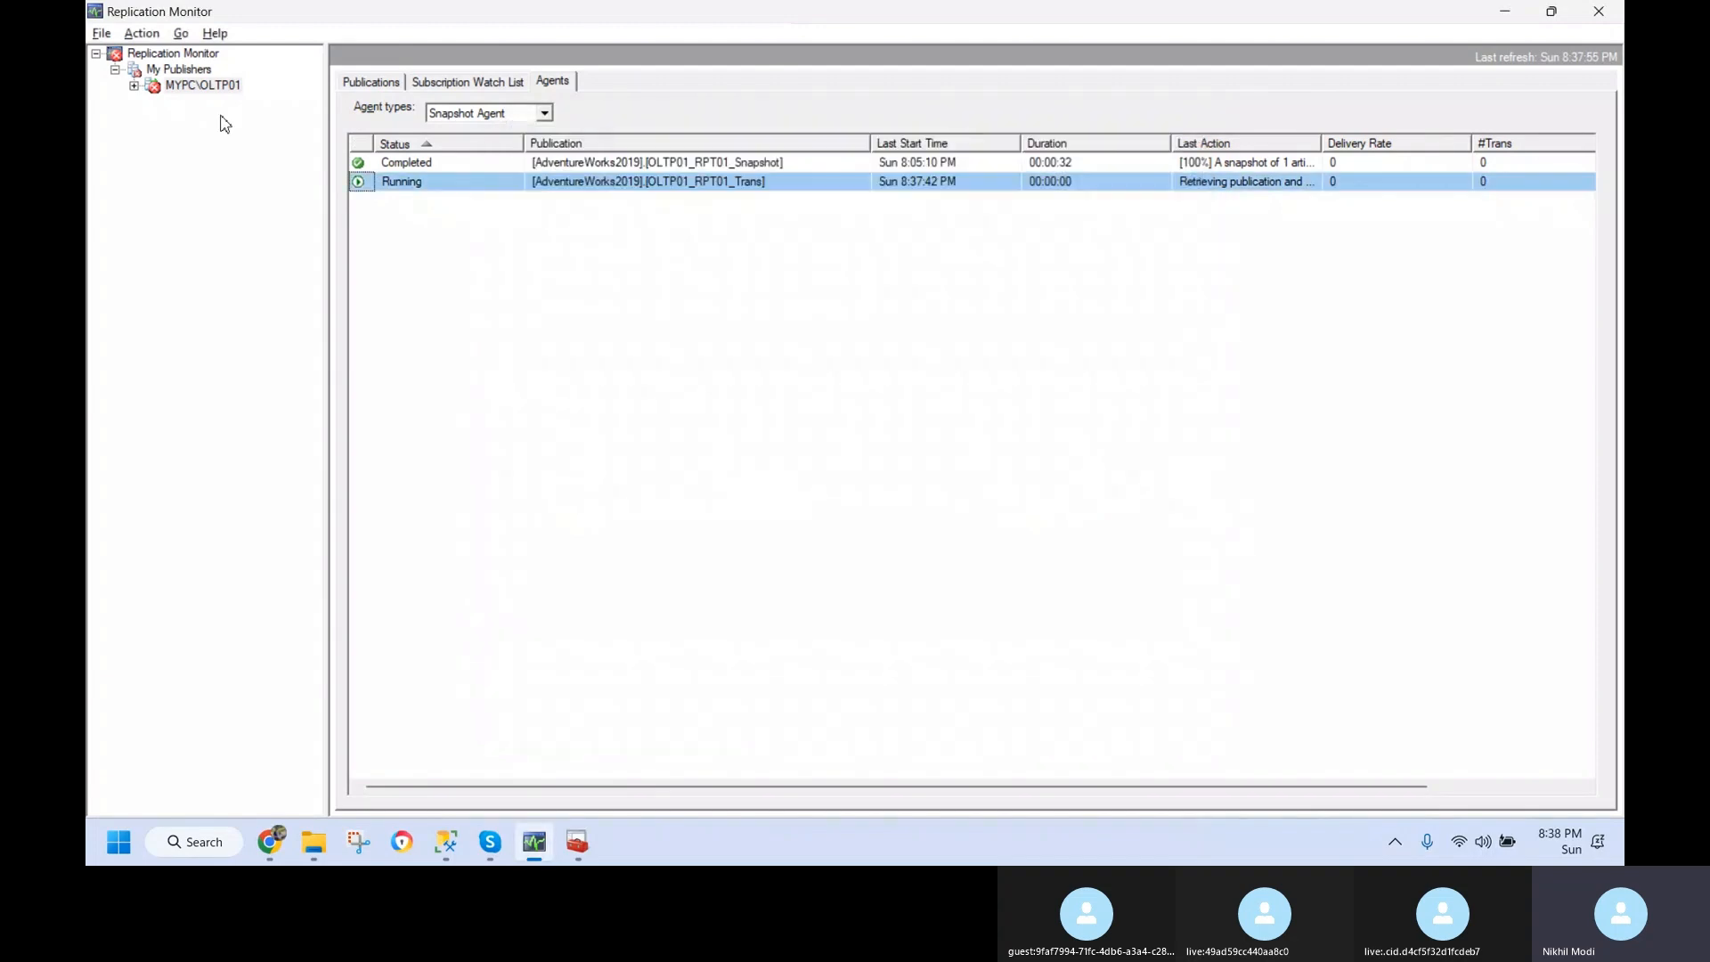
- Refresh the Replication Monitor from its root and reselect the publisher MYPC\OLTP01
{"action": "left_click", "coordinate": [153, 89]}
{"action": "left_click", "coordinate": [167, 55]}
{"action": "right_click", "coordinate": [171, 53]}
{"action": "left_click", "coordinate": [205, 122]}
{"action": "left_click", "coordinate": [114, 71]}
{"action": "left_click", "coordinate": [167, 87]}
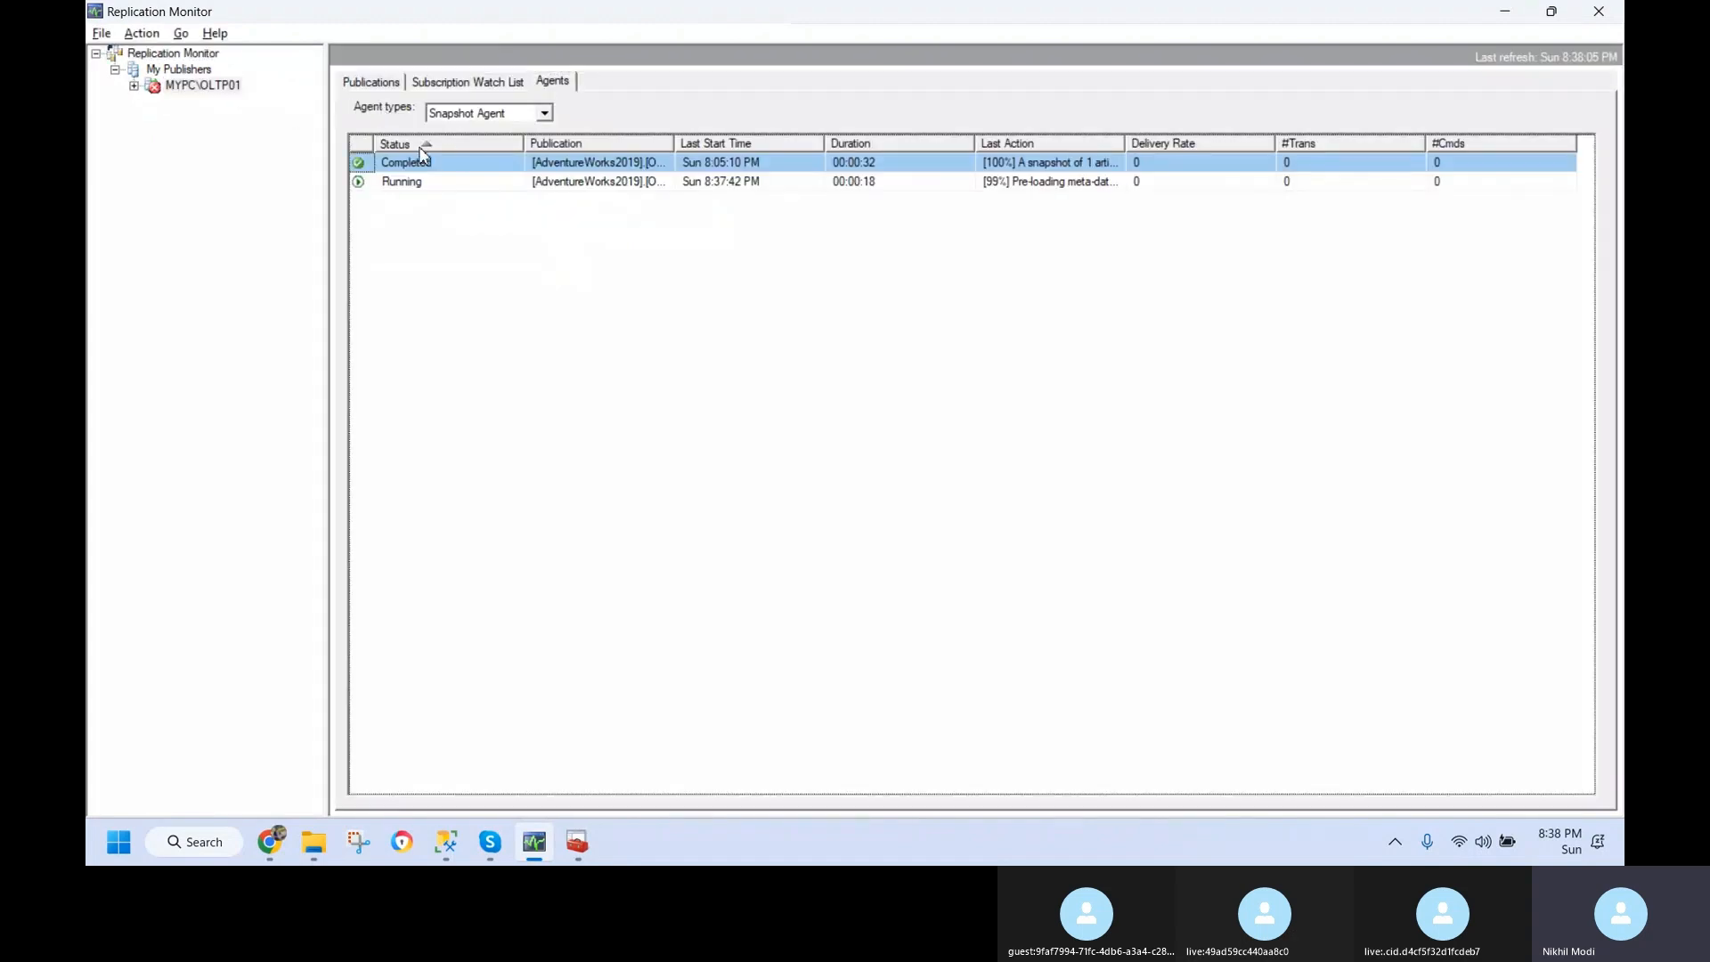
- Check the subscription watch list and publication statuses of MYPC\OLTP01, and return to its agents list
{"action": "left_click", "coordinate": [426, 84]}
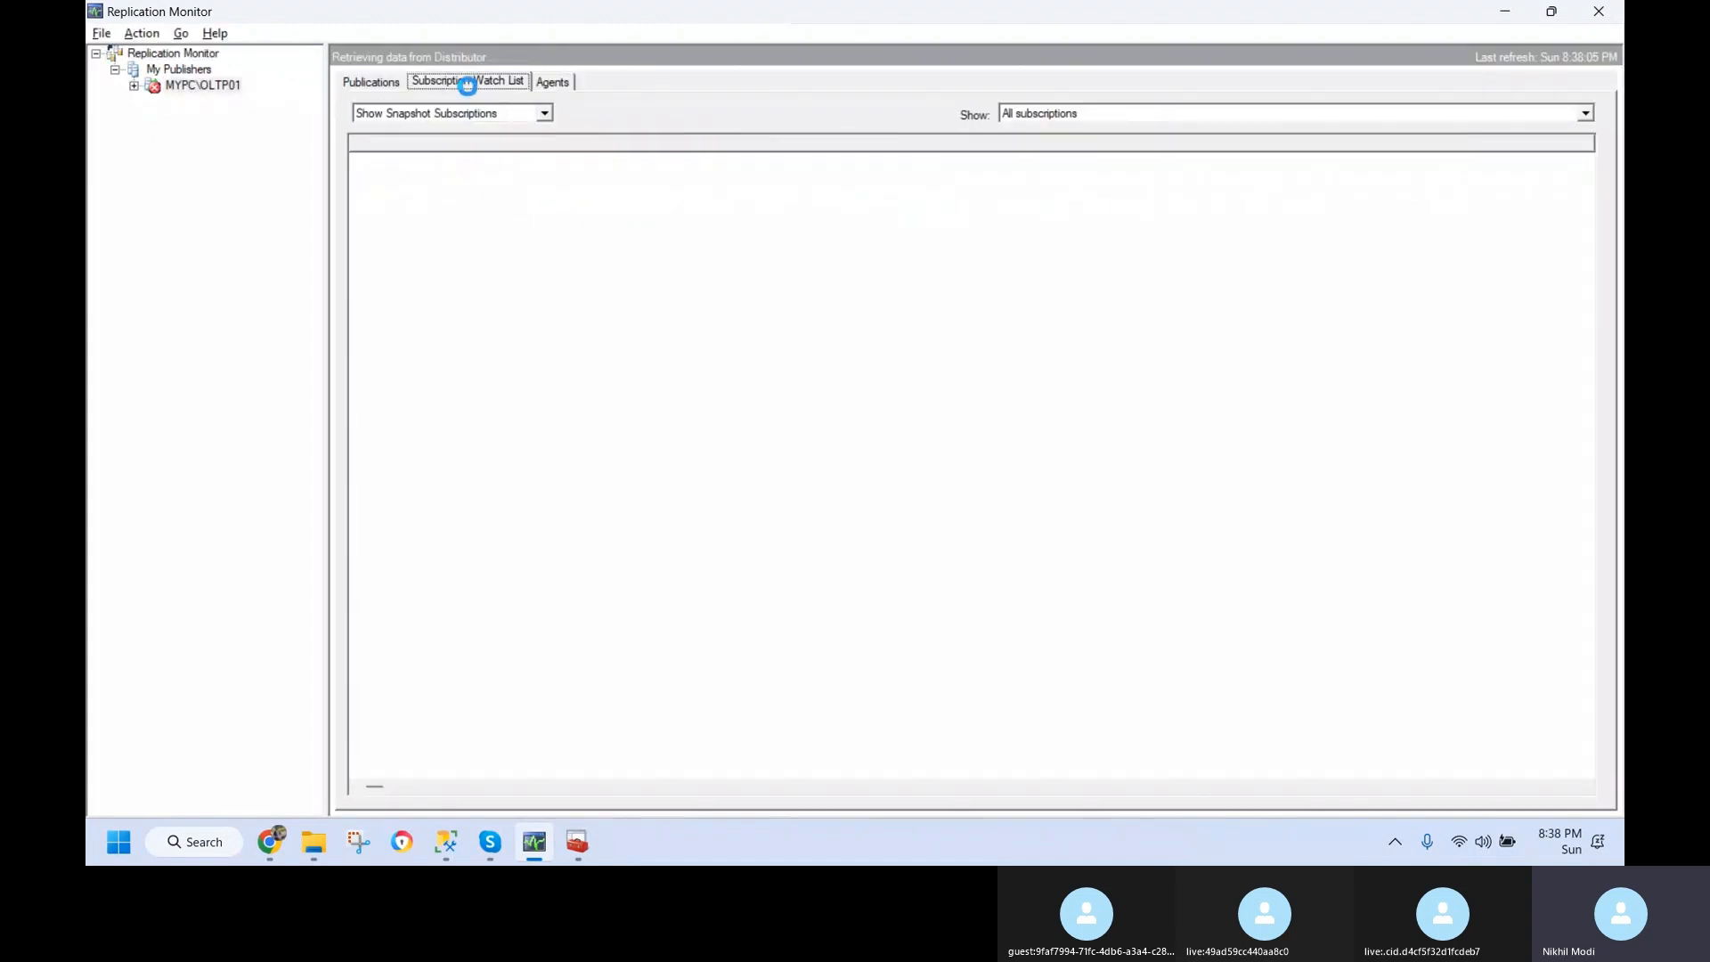
{"action": "left_click", "coordinate": [372, 81]}
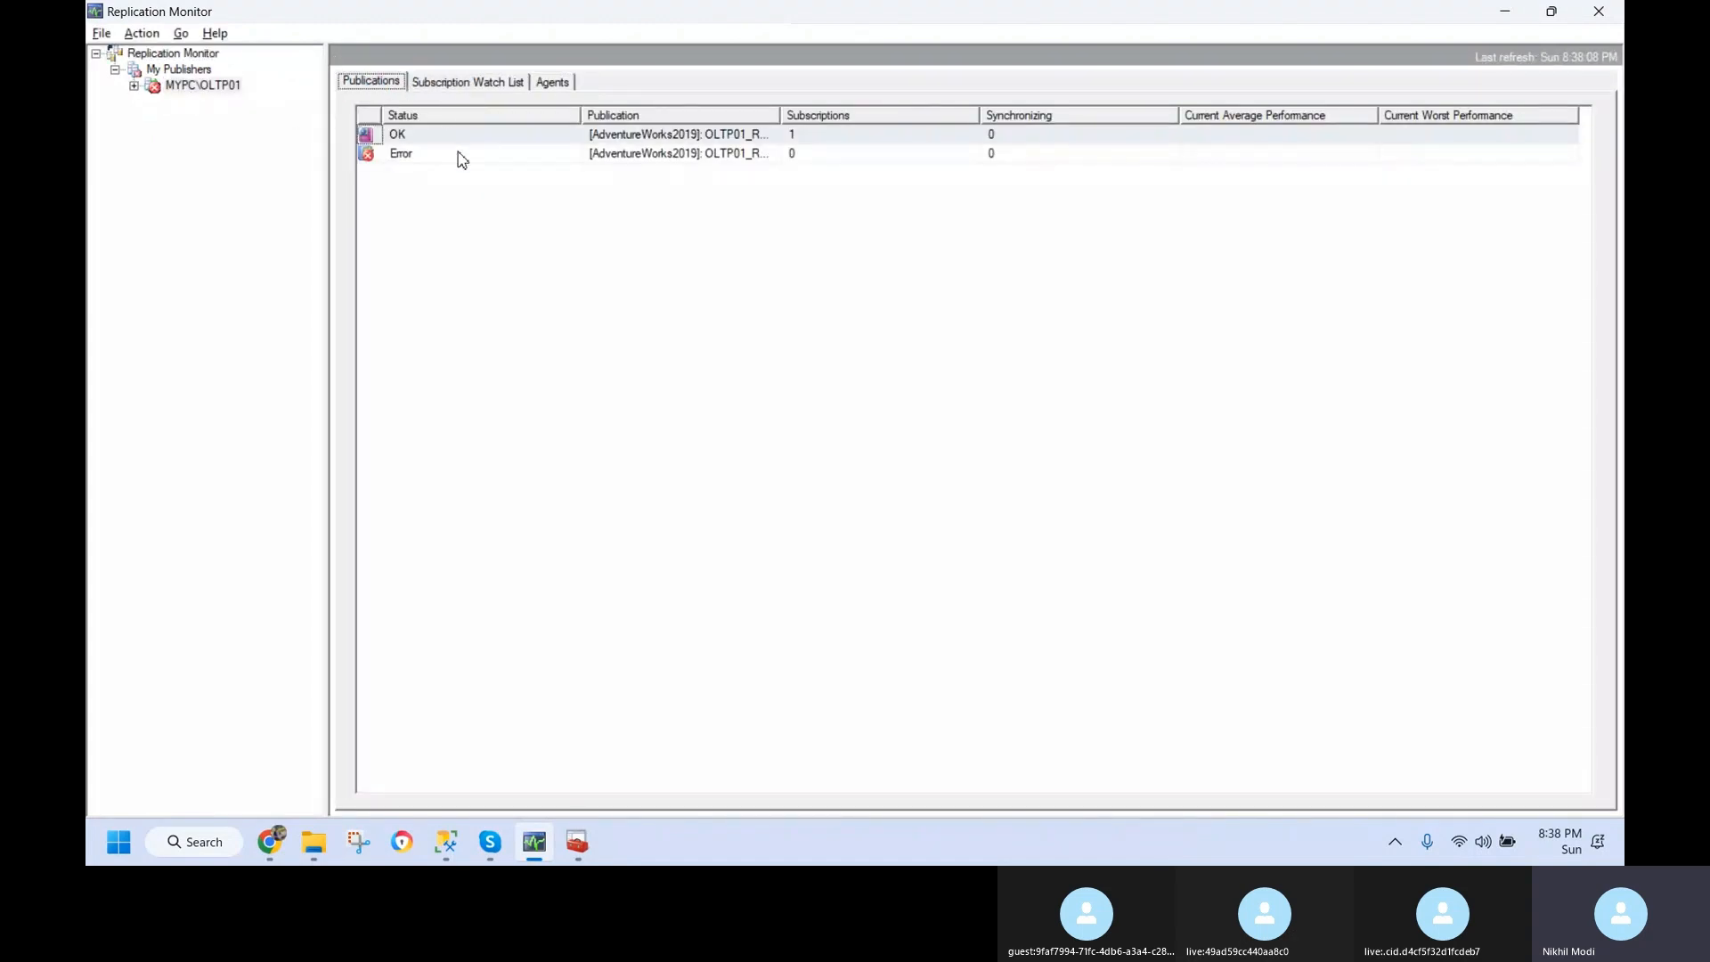
{"action": "left_click", "coordinate": [532, 160]}
{"action": "left_click", "coordinate": [552, 83]}
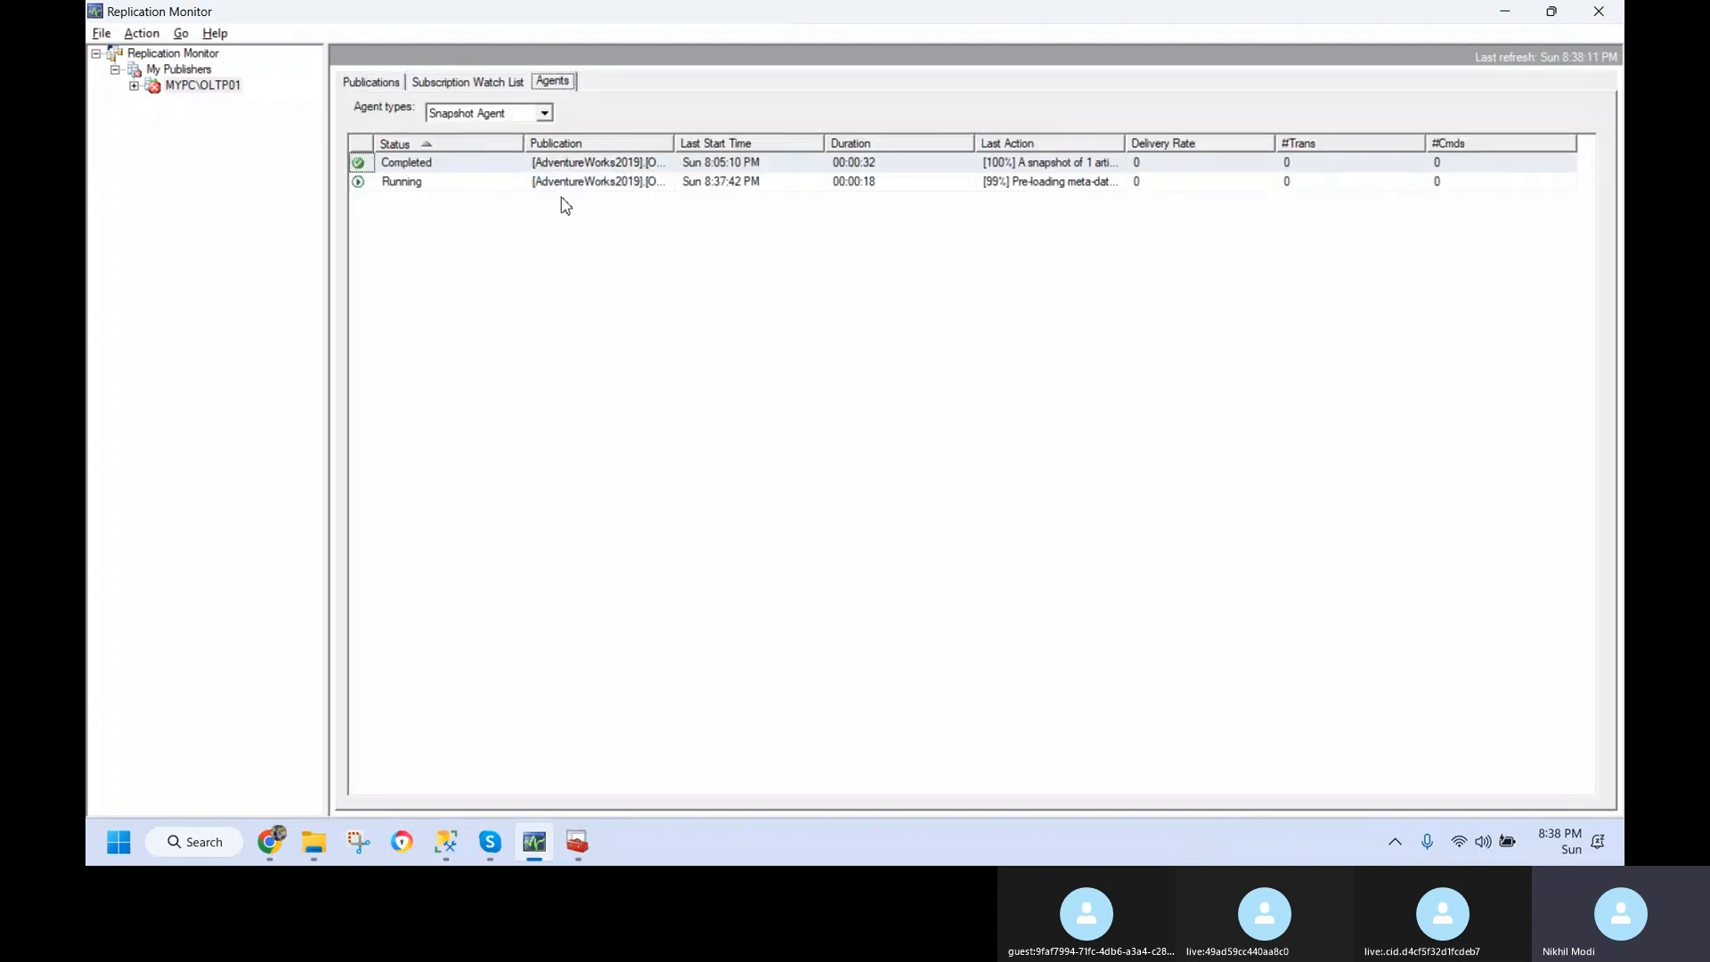
- Examine the logged actions in the Snapshot Agent history of OLTP01_RPT01_Trans and close the history
{"action": "double_click", "coordinate": [634, 182]}
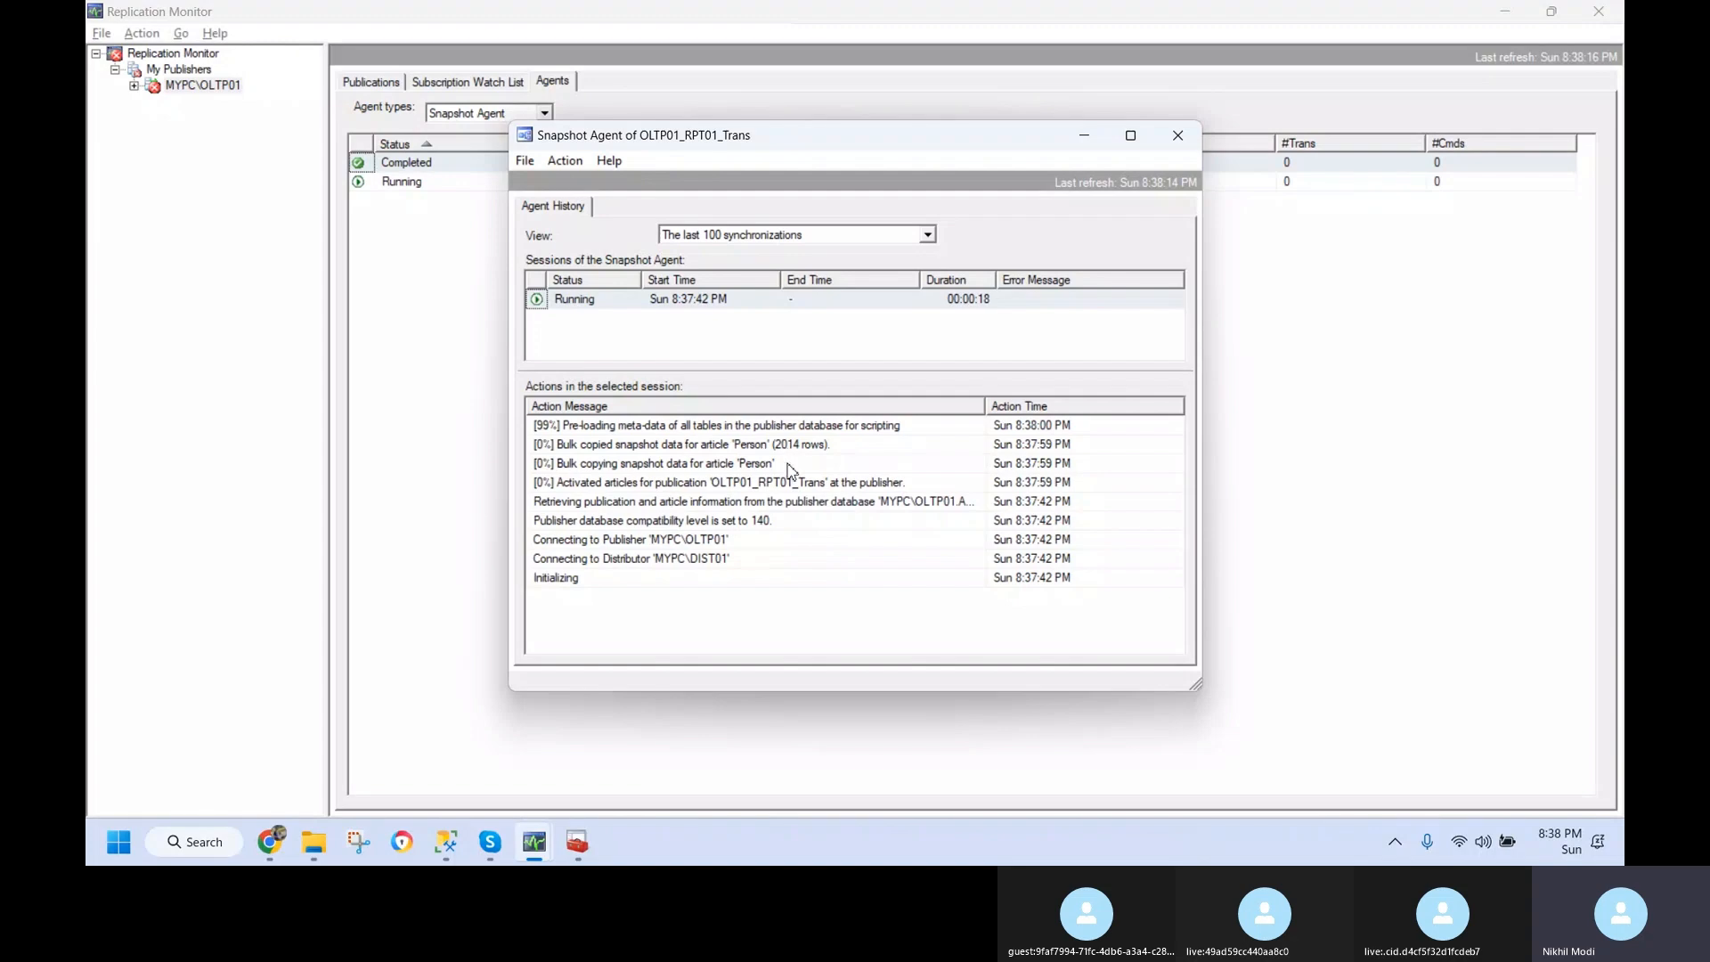
{"action": "left_click", "coordinate": [784, 444]}
{"action": "left_click", "coordinate": [758, 425]}
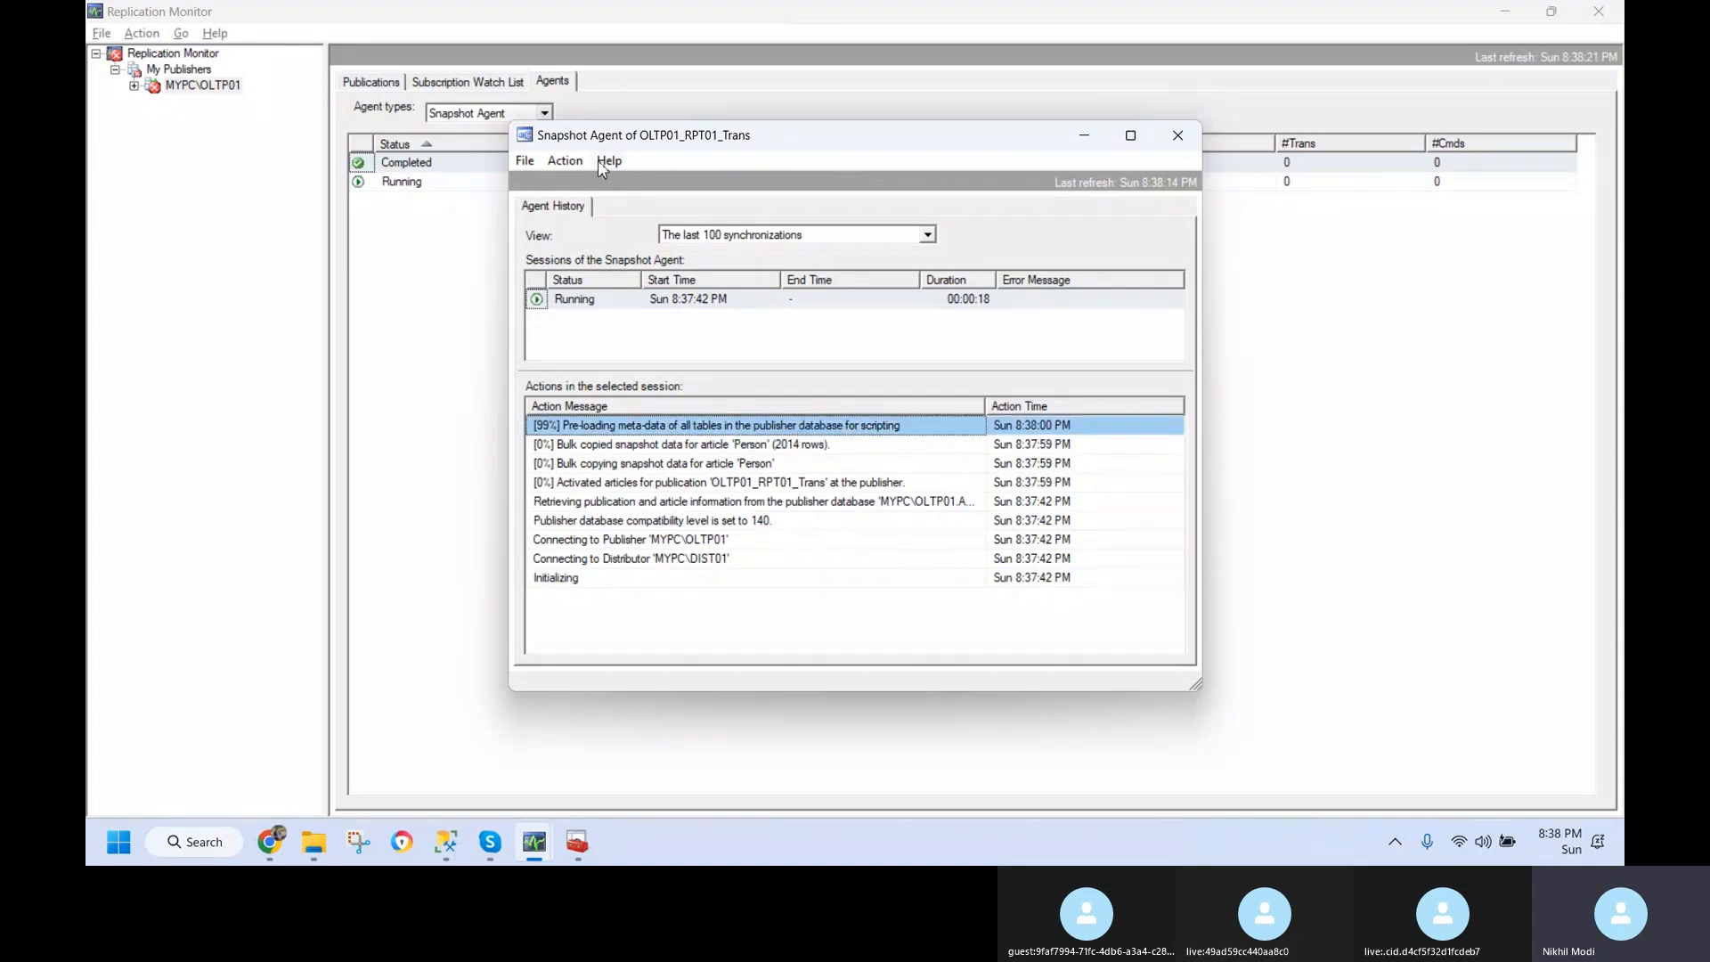
{"action": "left_click", "coordinate": [1177, 135]}
- Set the Subscription Watch List to show transactional subscriptions
{"action": "left_click", "coordinate": [472, 81]}
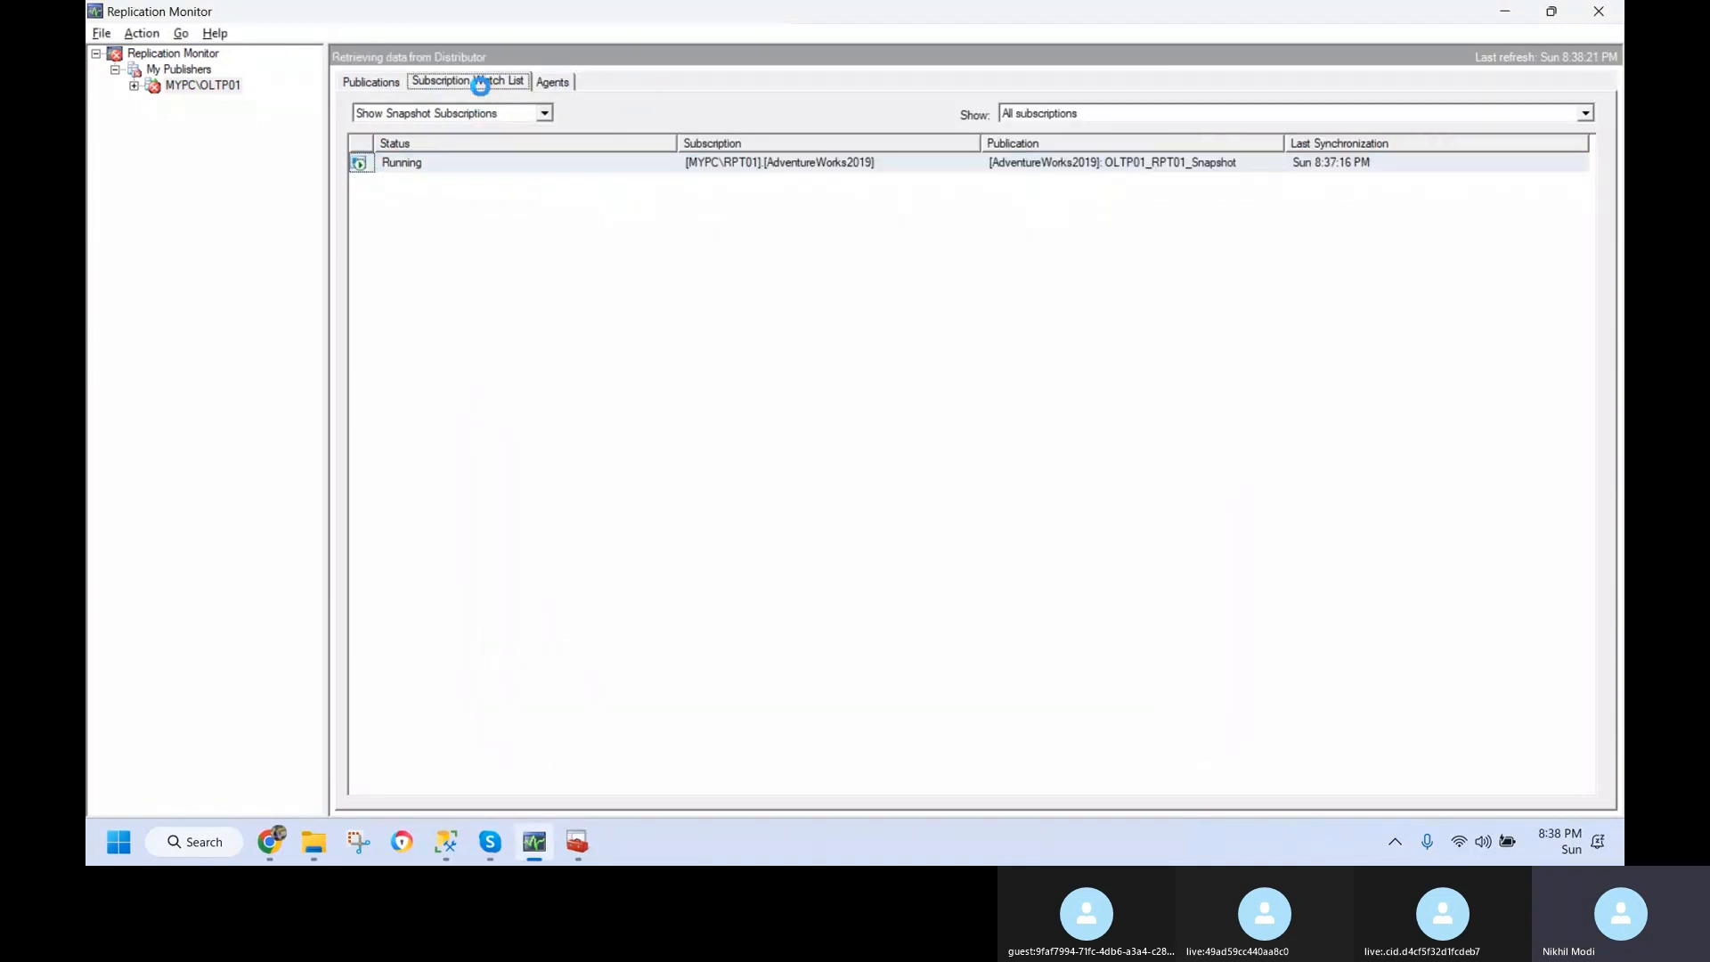
{"action": "left_click", "coordinate": [461, 116]}
{"action": "left_click", "coordinate": [462, 134]}
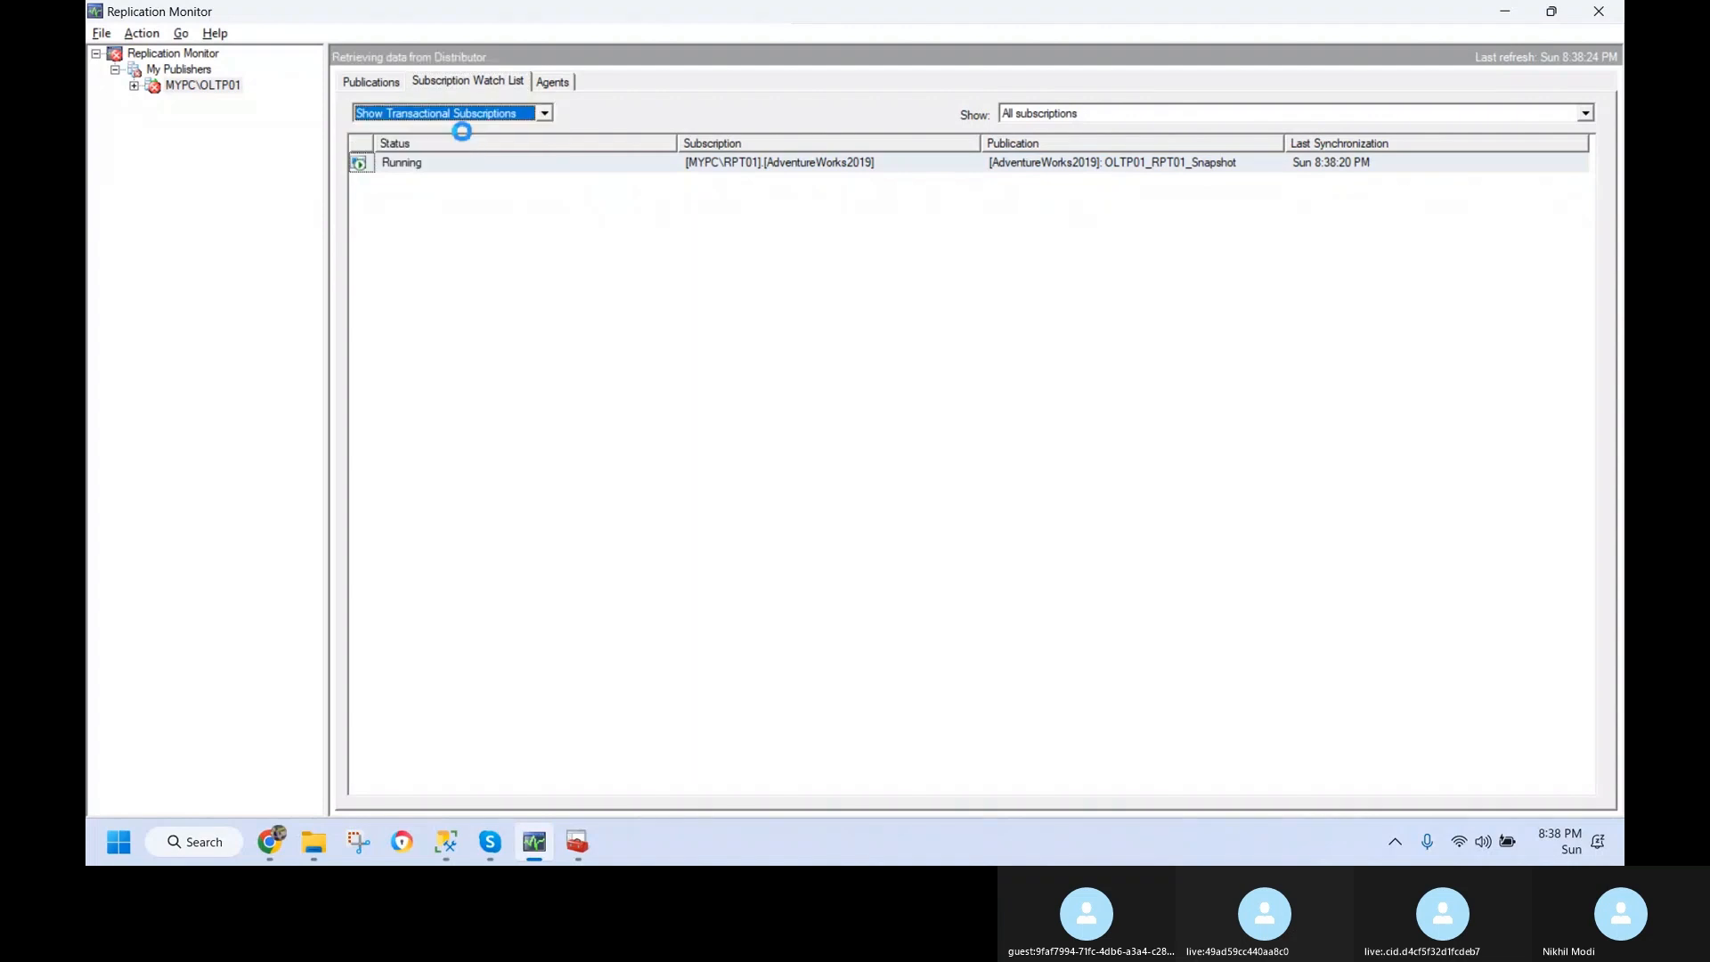
- Widen the Publication column in the publications list, select OLTP01_RPT01_Trans and recheck the transactional subscription watch list
{"action": "left_click", "coordinate": [383, 81]}
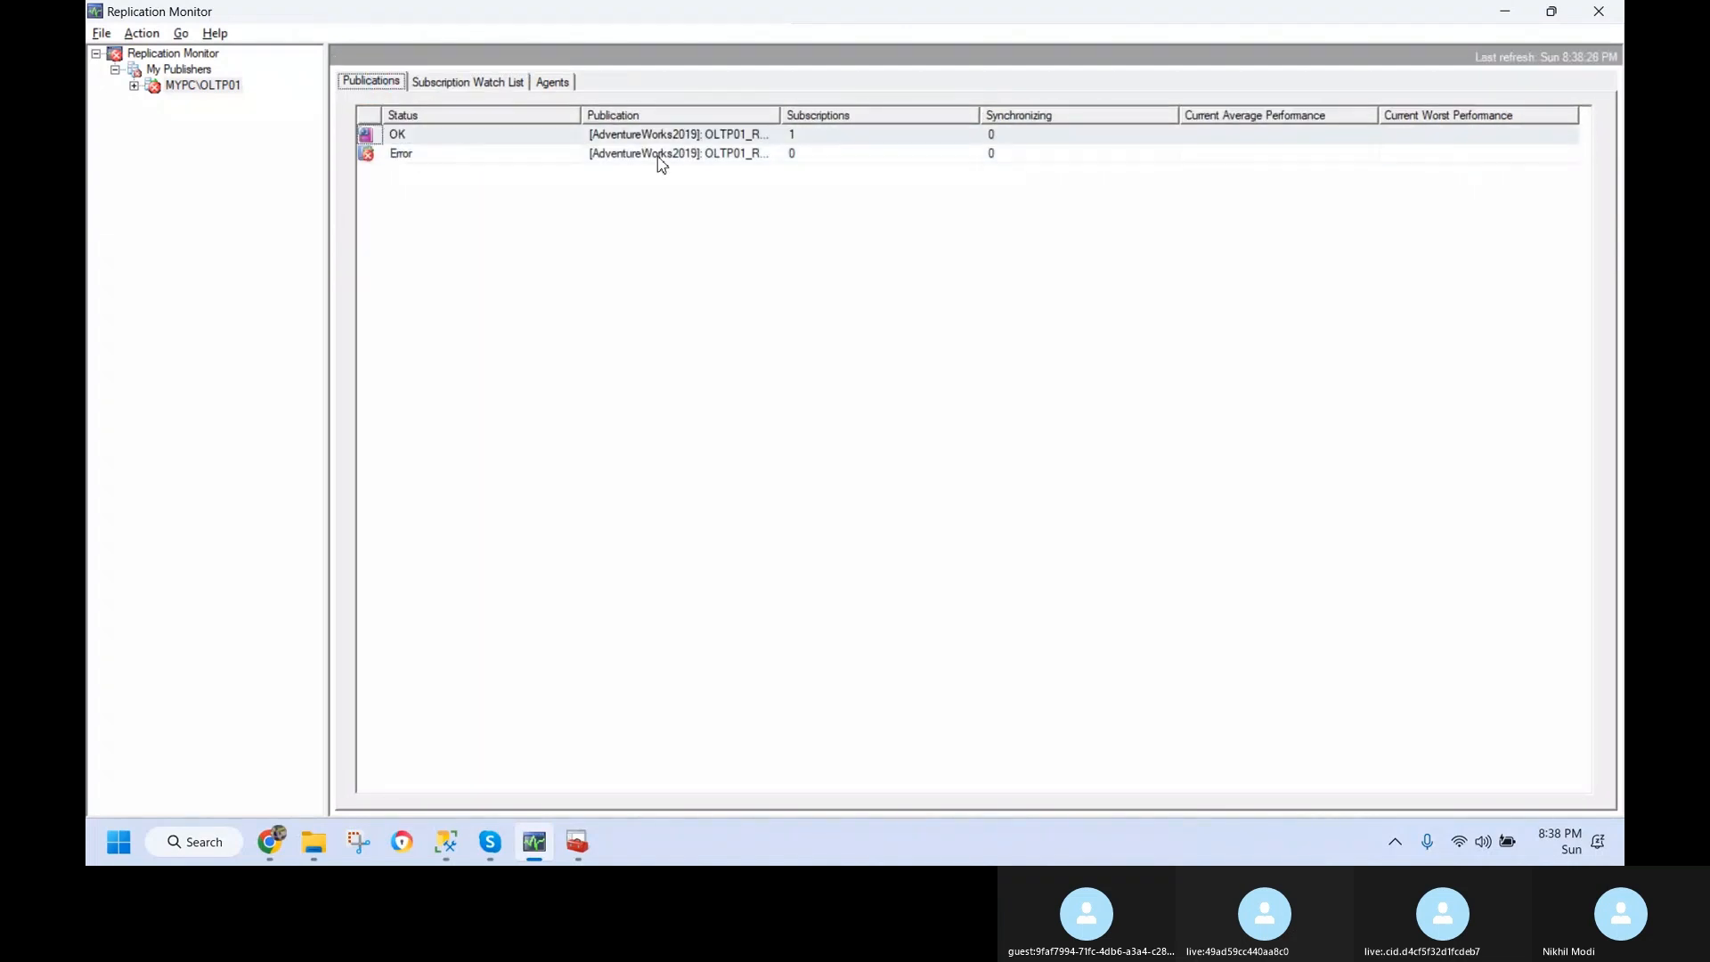
{"action": "left_click_drag", "start_coordinate": [773, 116], "coordinate": [986, 116]}
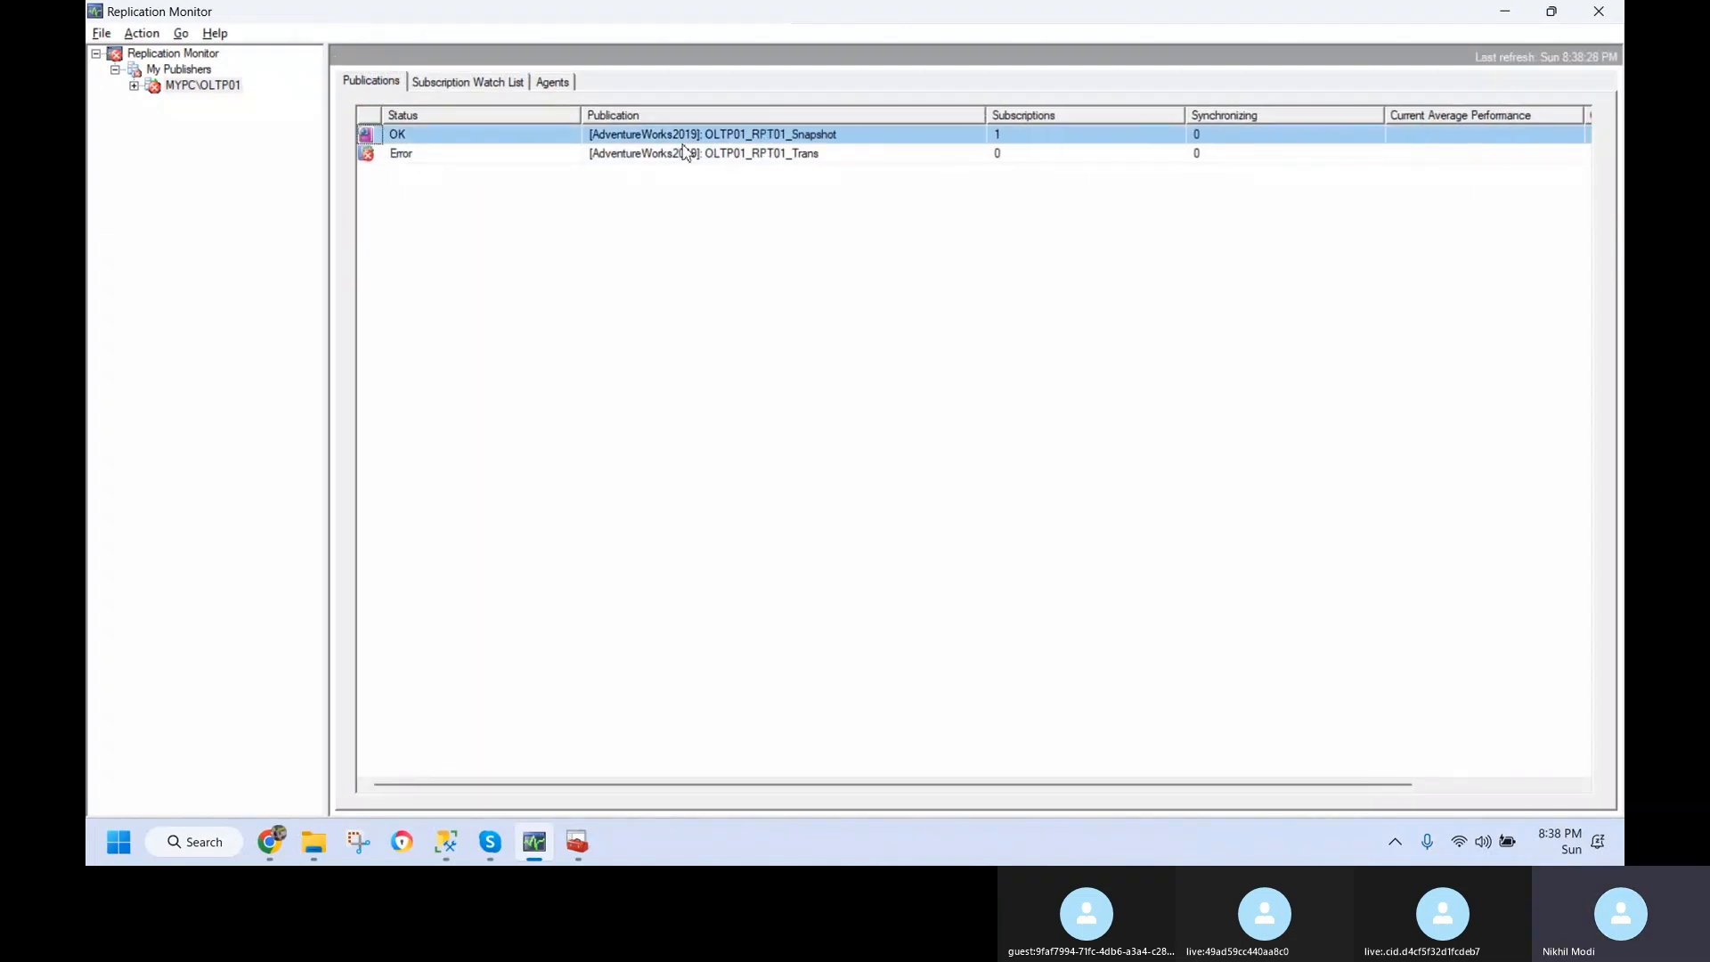
{"action": "left_click", "coordinate": [632, 158]}
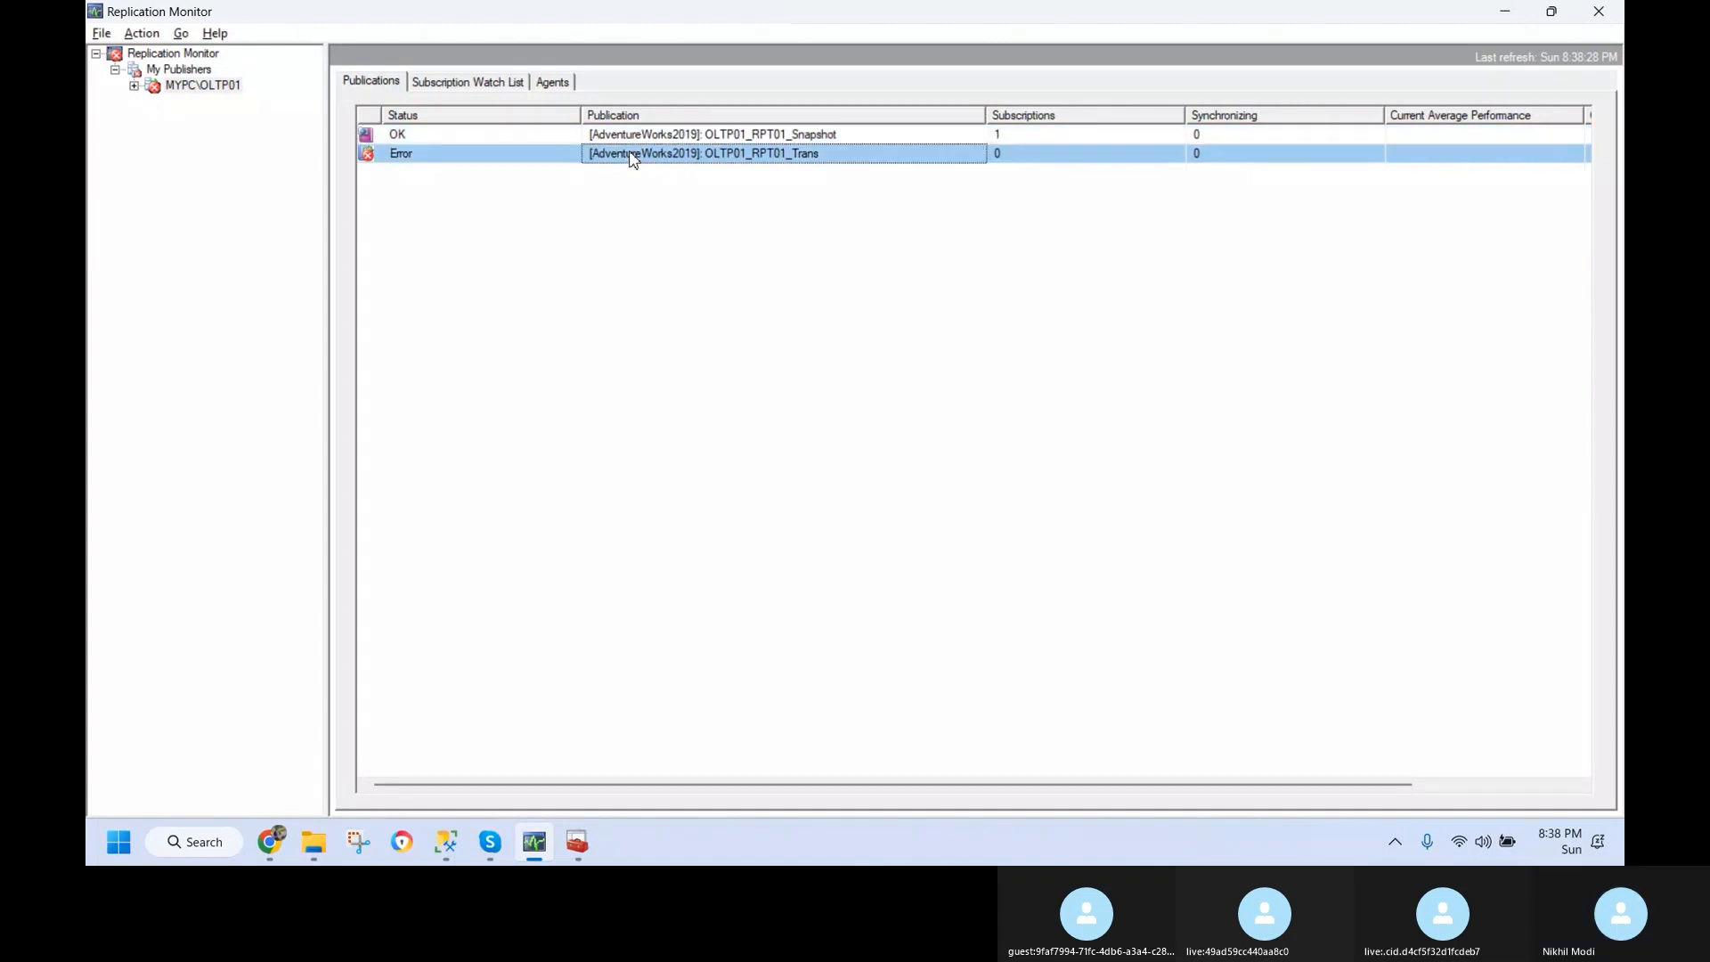
{"action": "left_click", "coordinate": [465, 86]}
{"action": "left_click", "coordinate": [544, 114]}
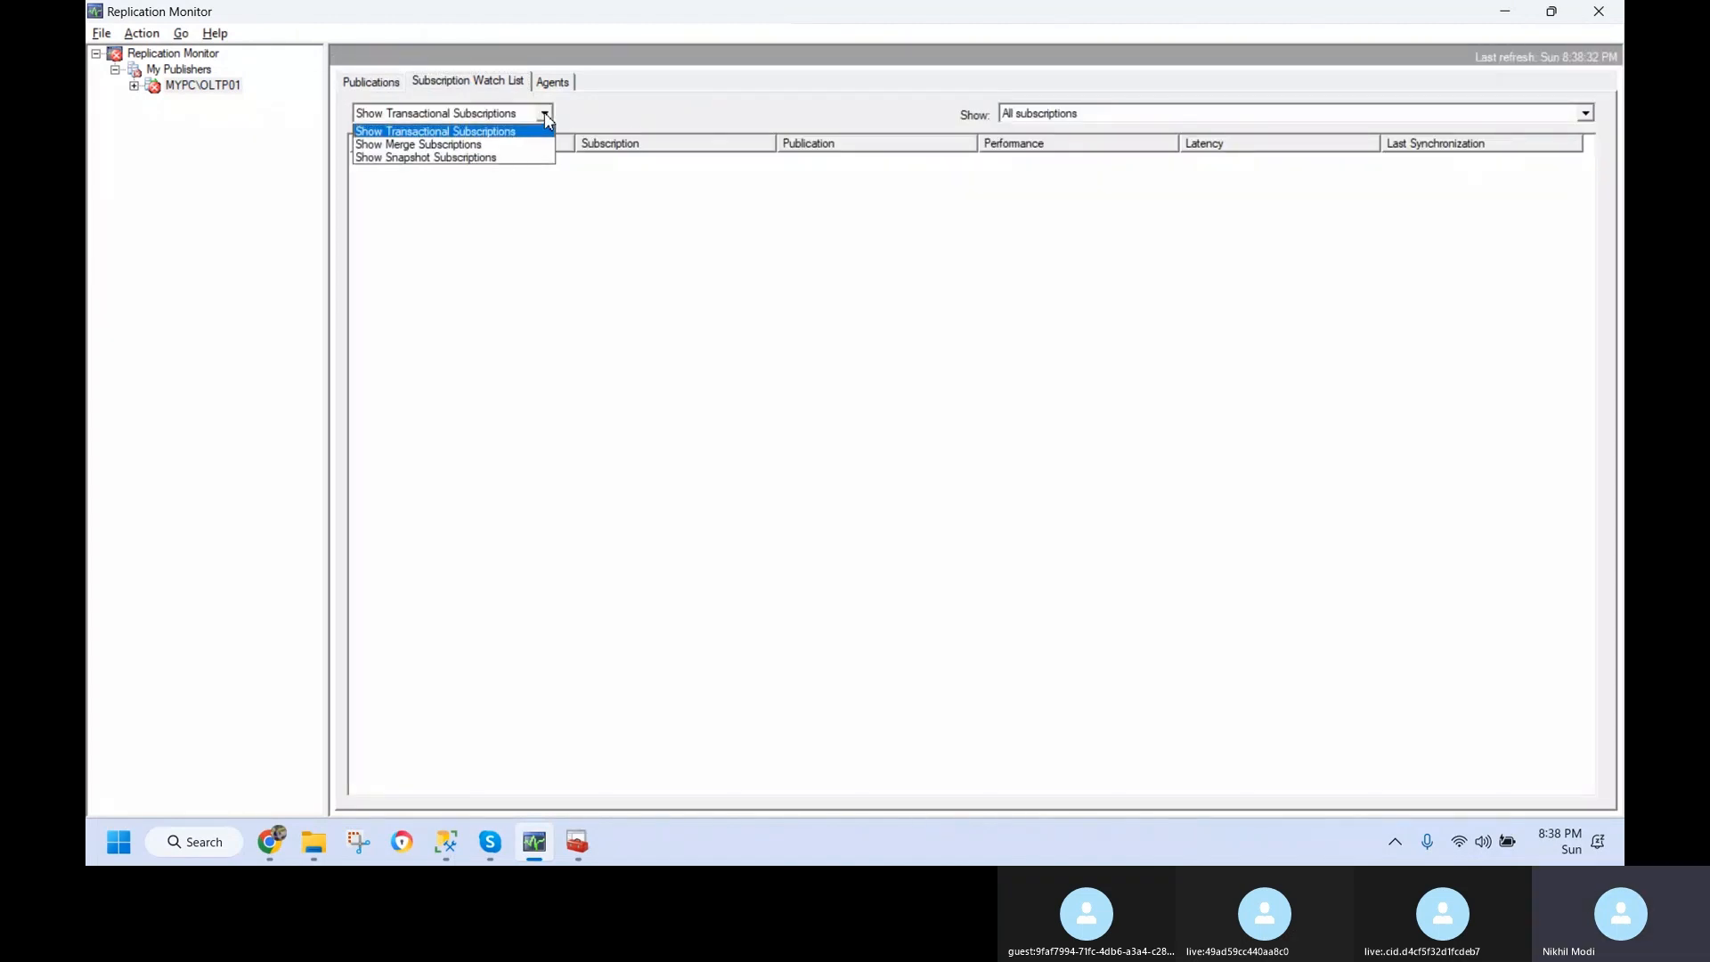
{"action": "left_click", "coordinate": [546, 114]}
- Reopen the Snapshot Agent history of OLTP01_RPT01_Trans and refresh it to check the newest snapshot action
{"action": "left_click", "coordinate": [552, 81]}
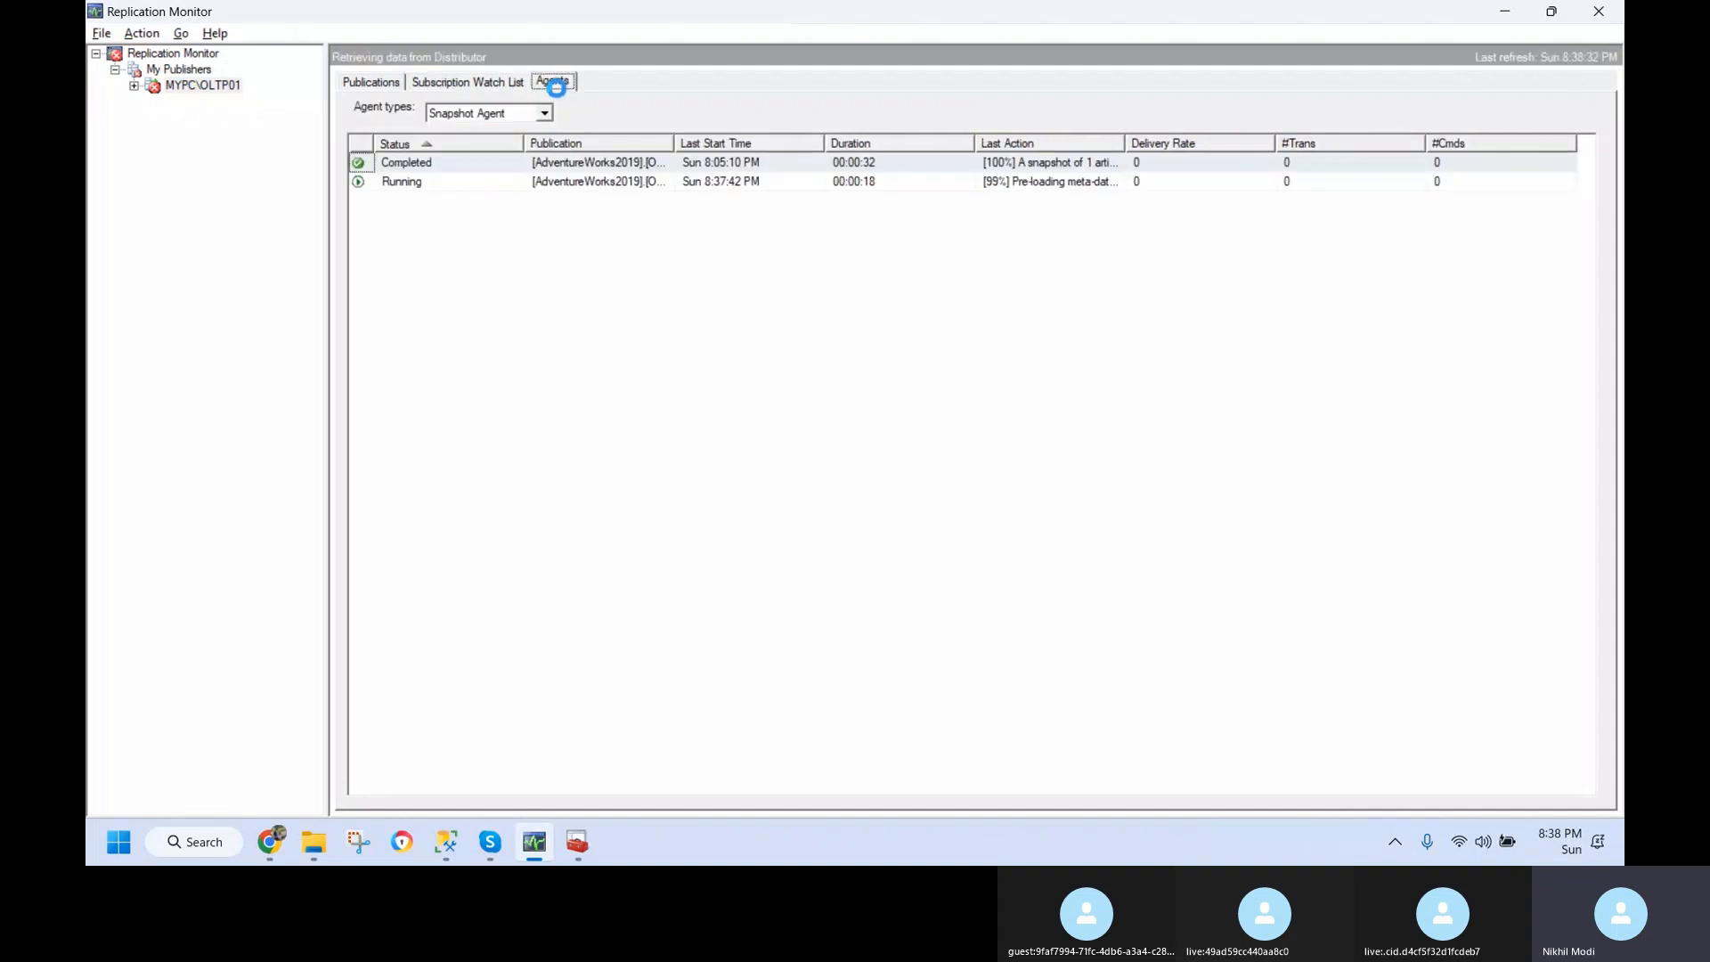
{"action": "double_click", "coordinate": [690, 182]}
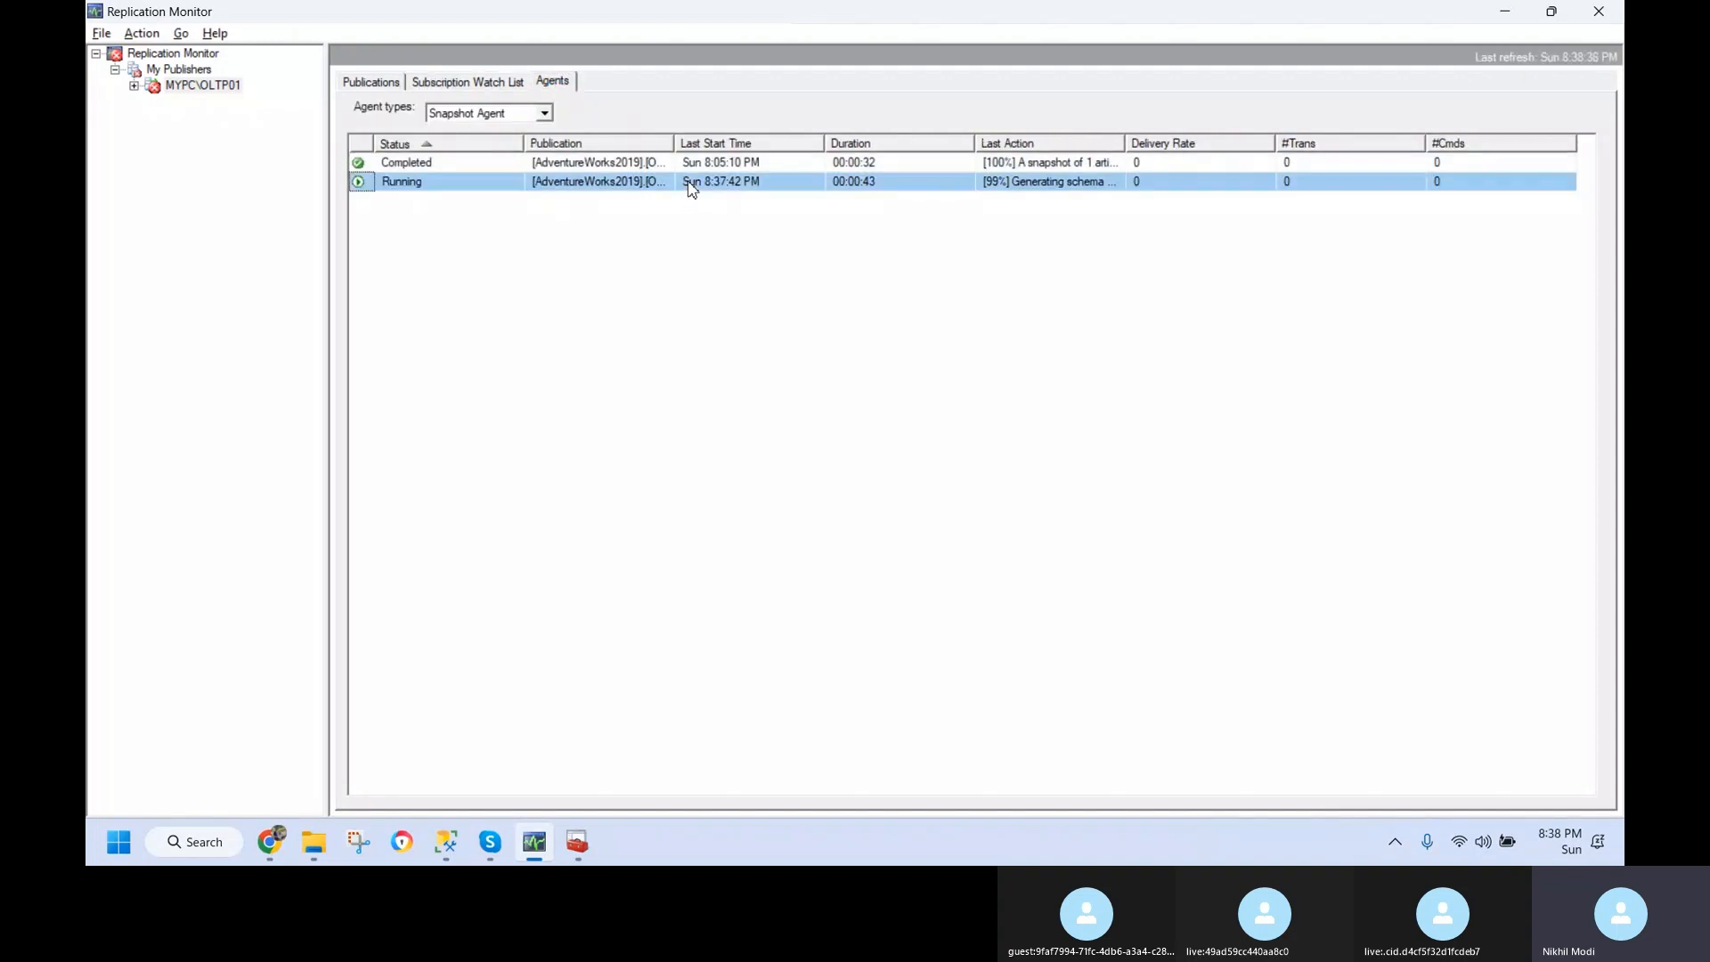
{"action": "left_click", "coordinate": [774, 431]}
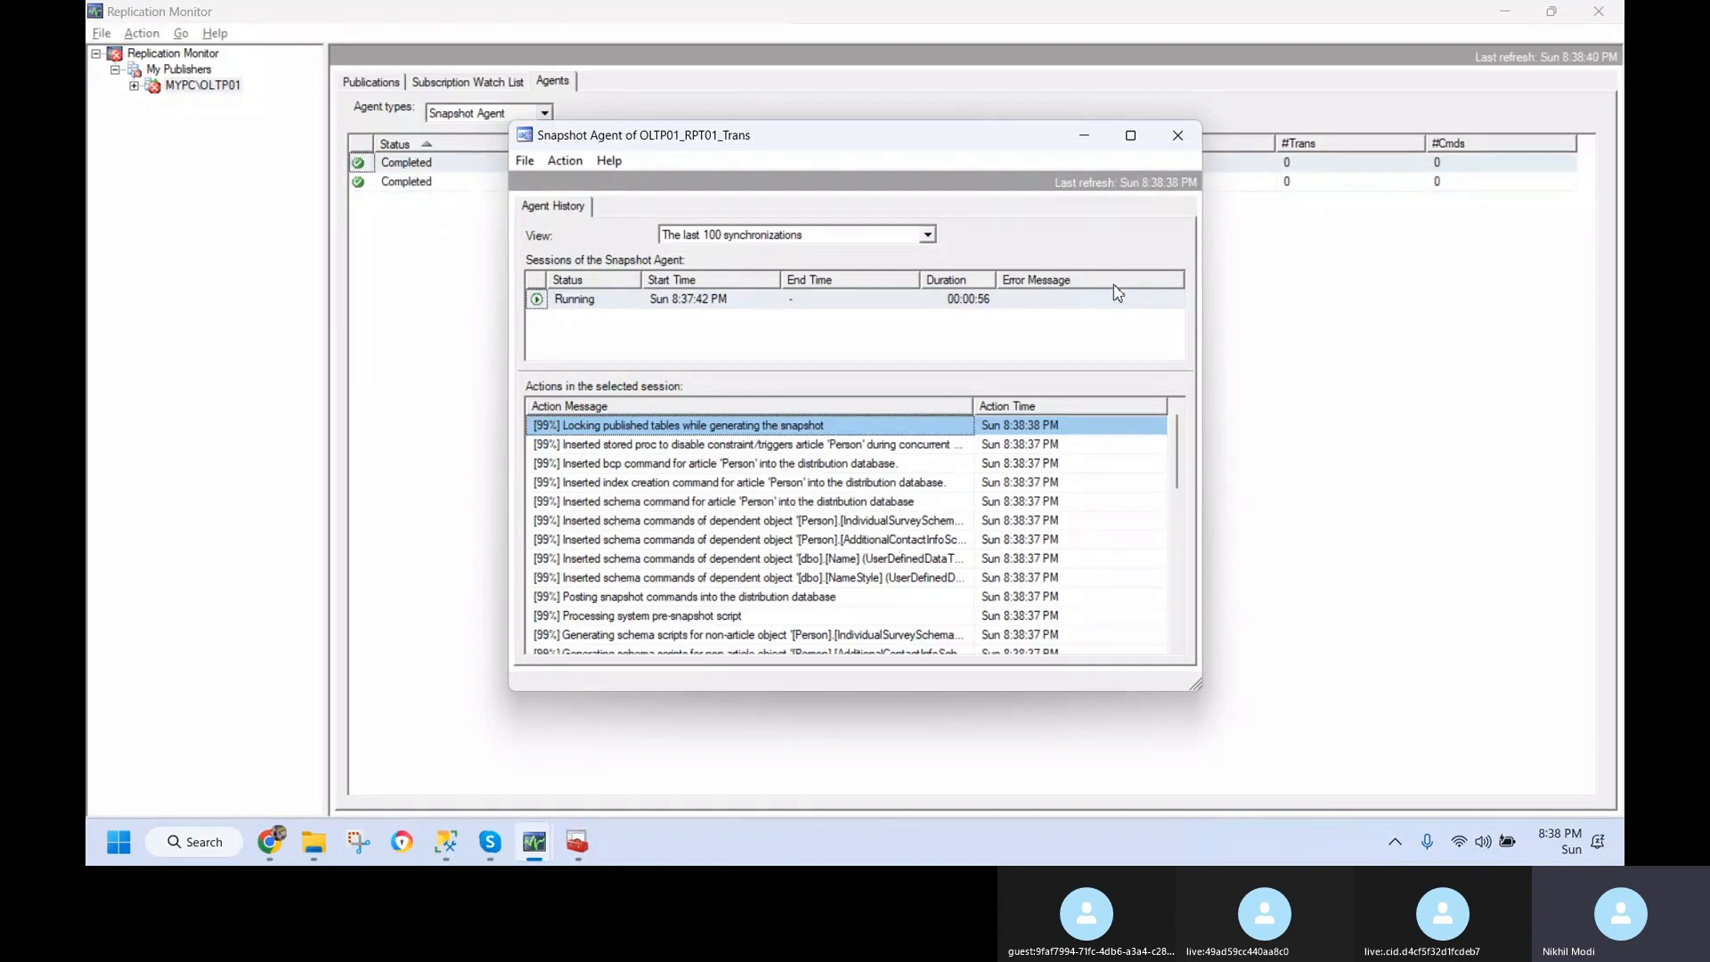
{"action": "left_click", "coordinate": [562, 162]}
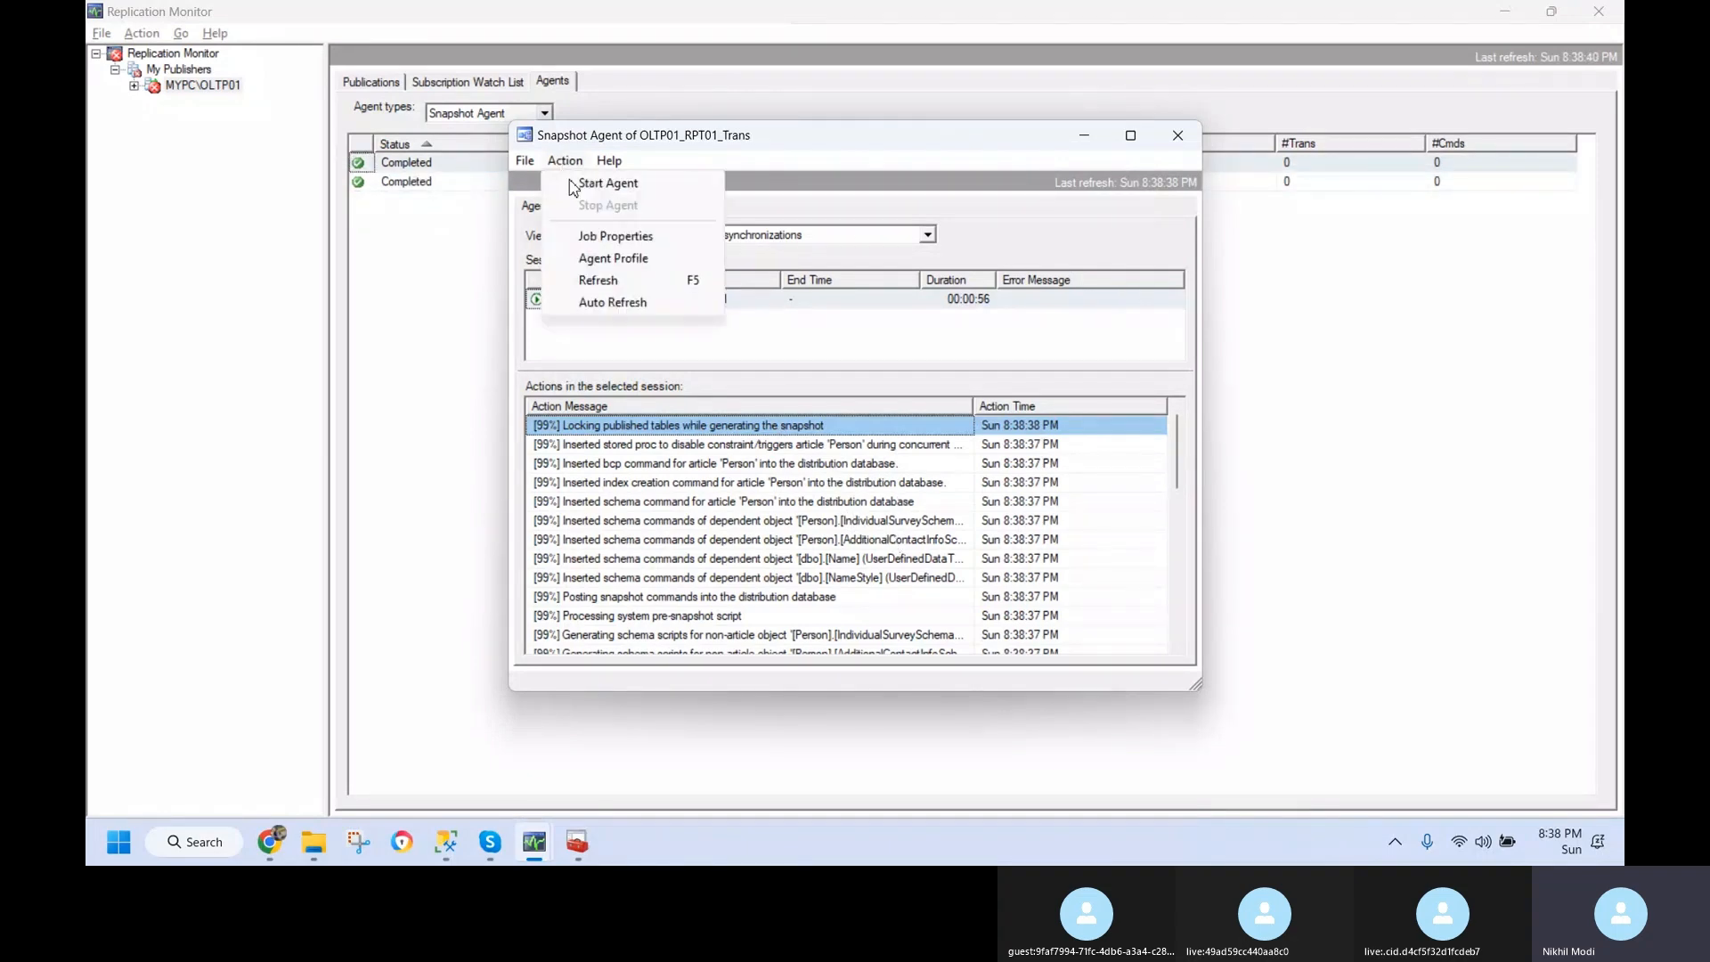
{"action": "left_click", "coordinate": [597, 282]}
{"action": "left_click", "coordinate": [698, 428]}
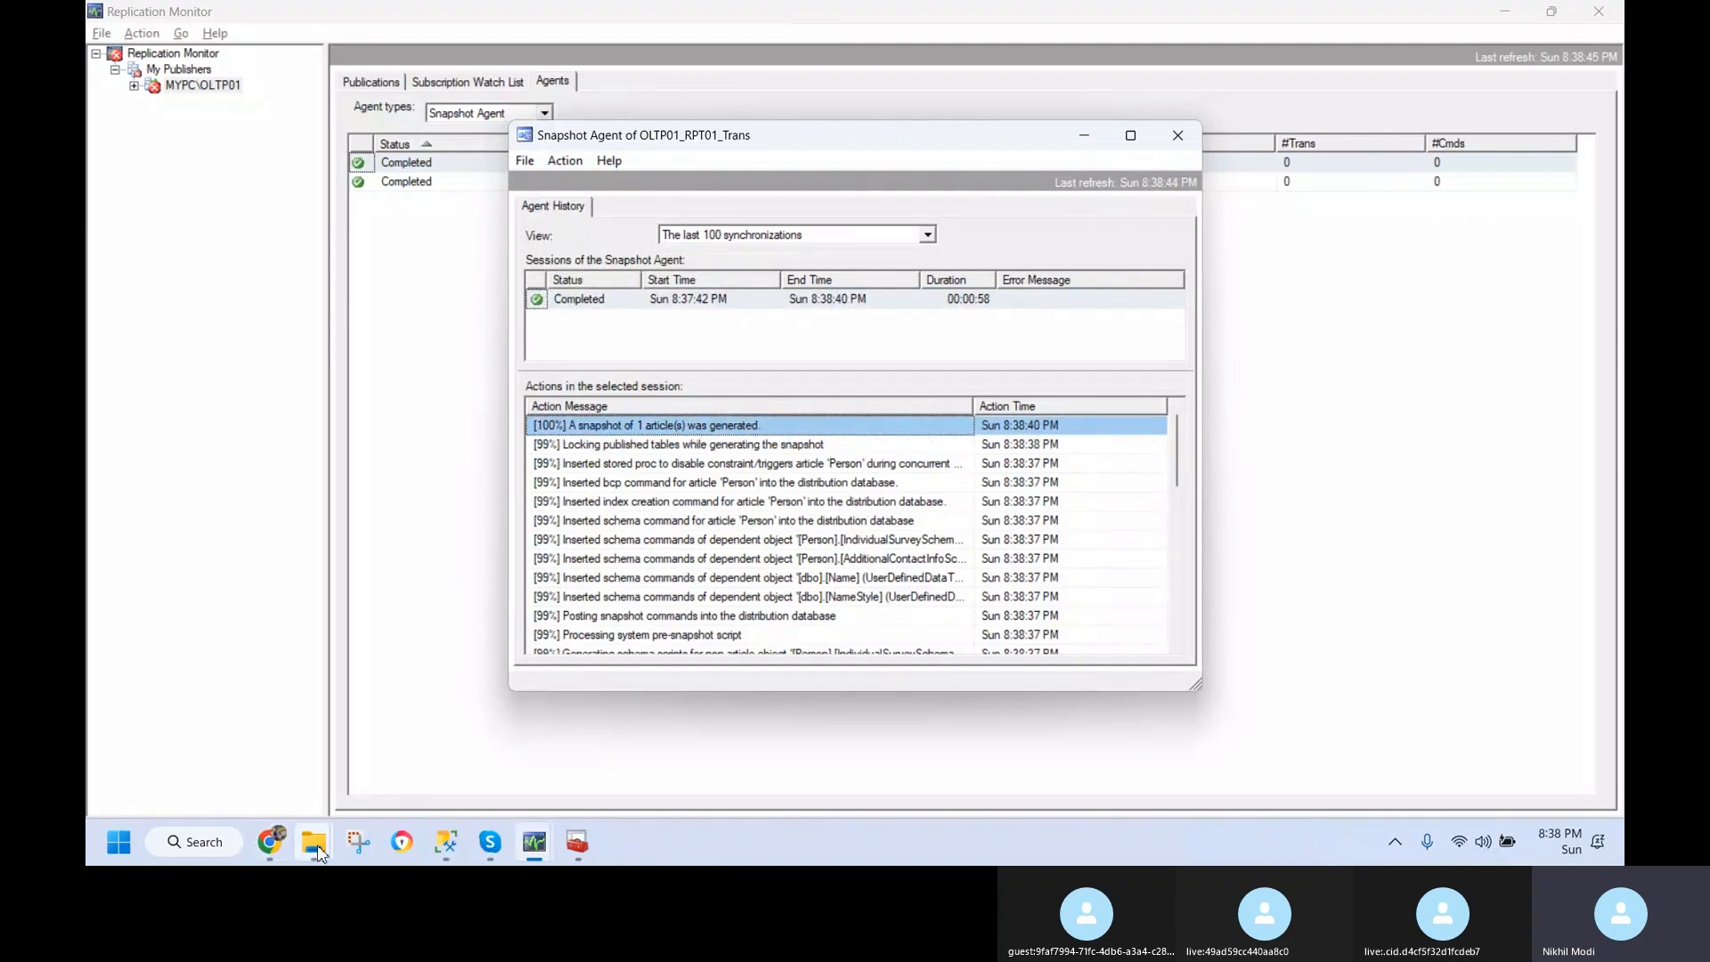
{"action": "mouse_move", "coordinate": [317, 844]}
{"action": "left_click", "coordinate": [398, 770]}
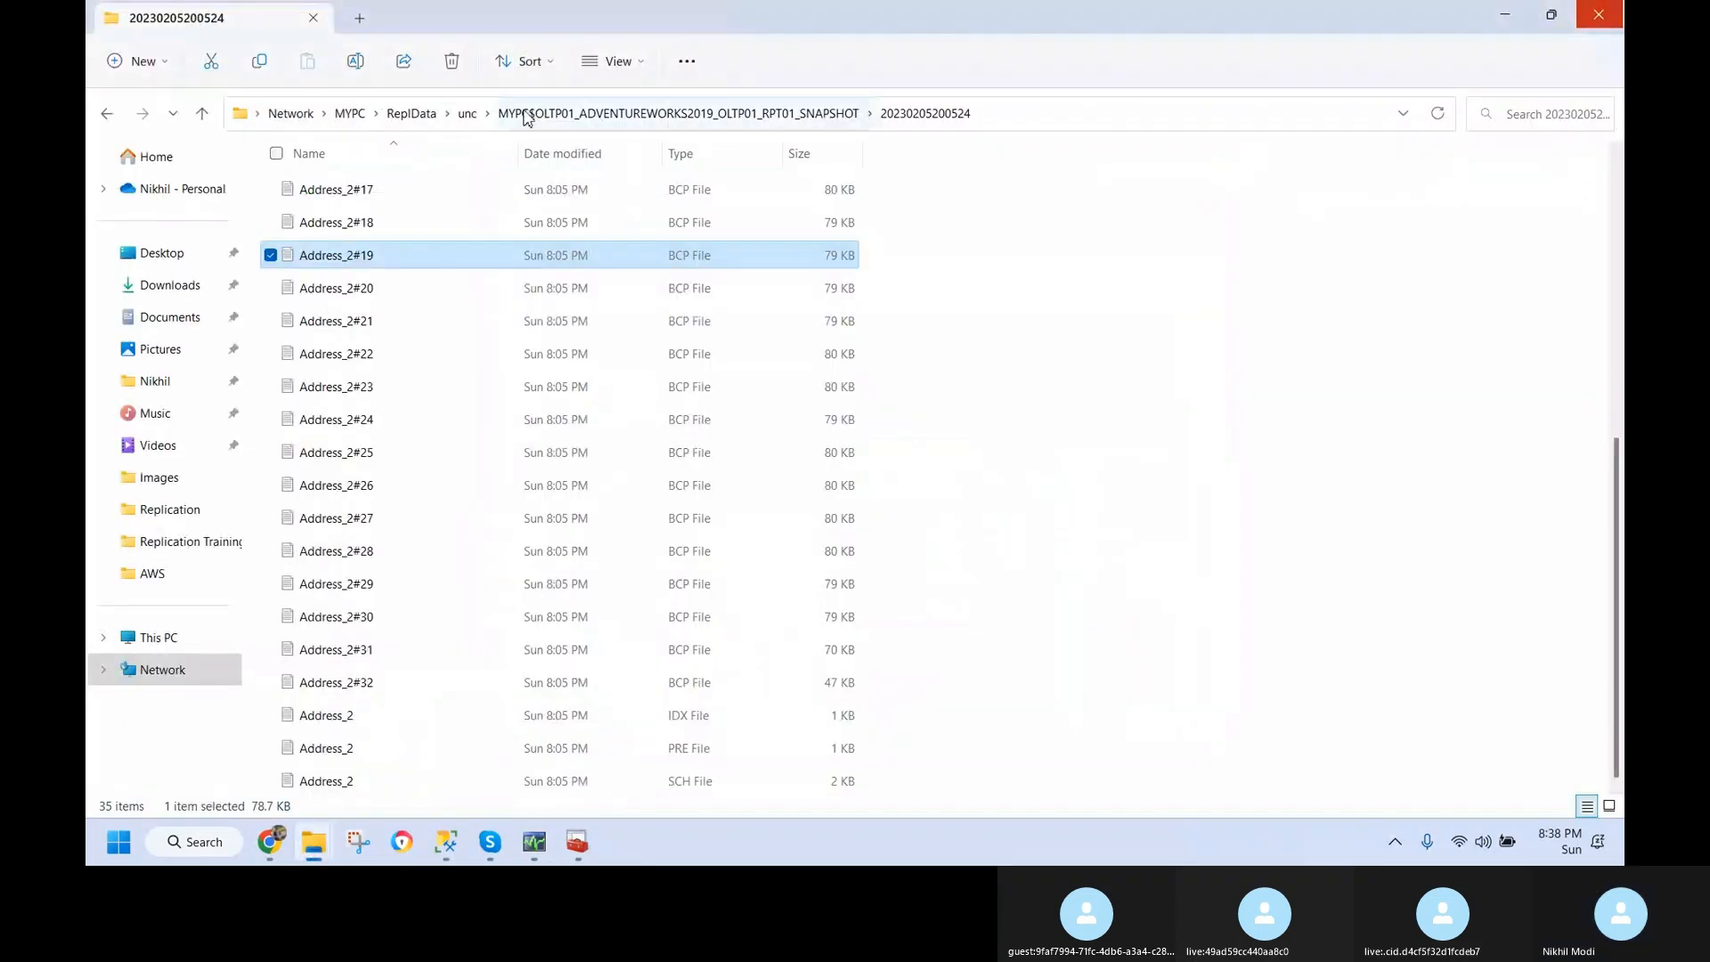
{"action": "left_click", "coordinate": [468, 113]}
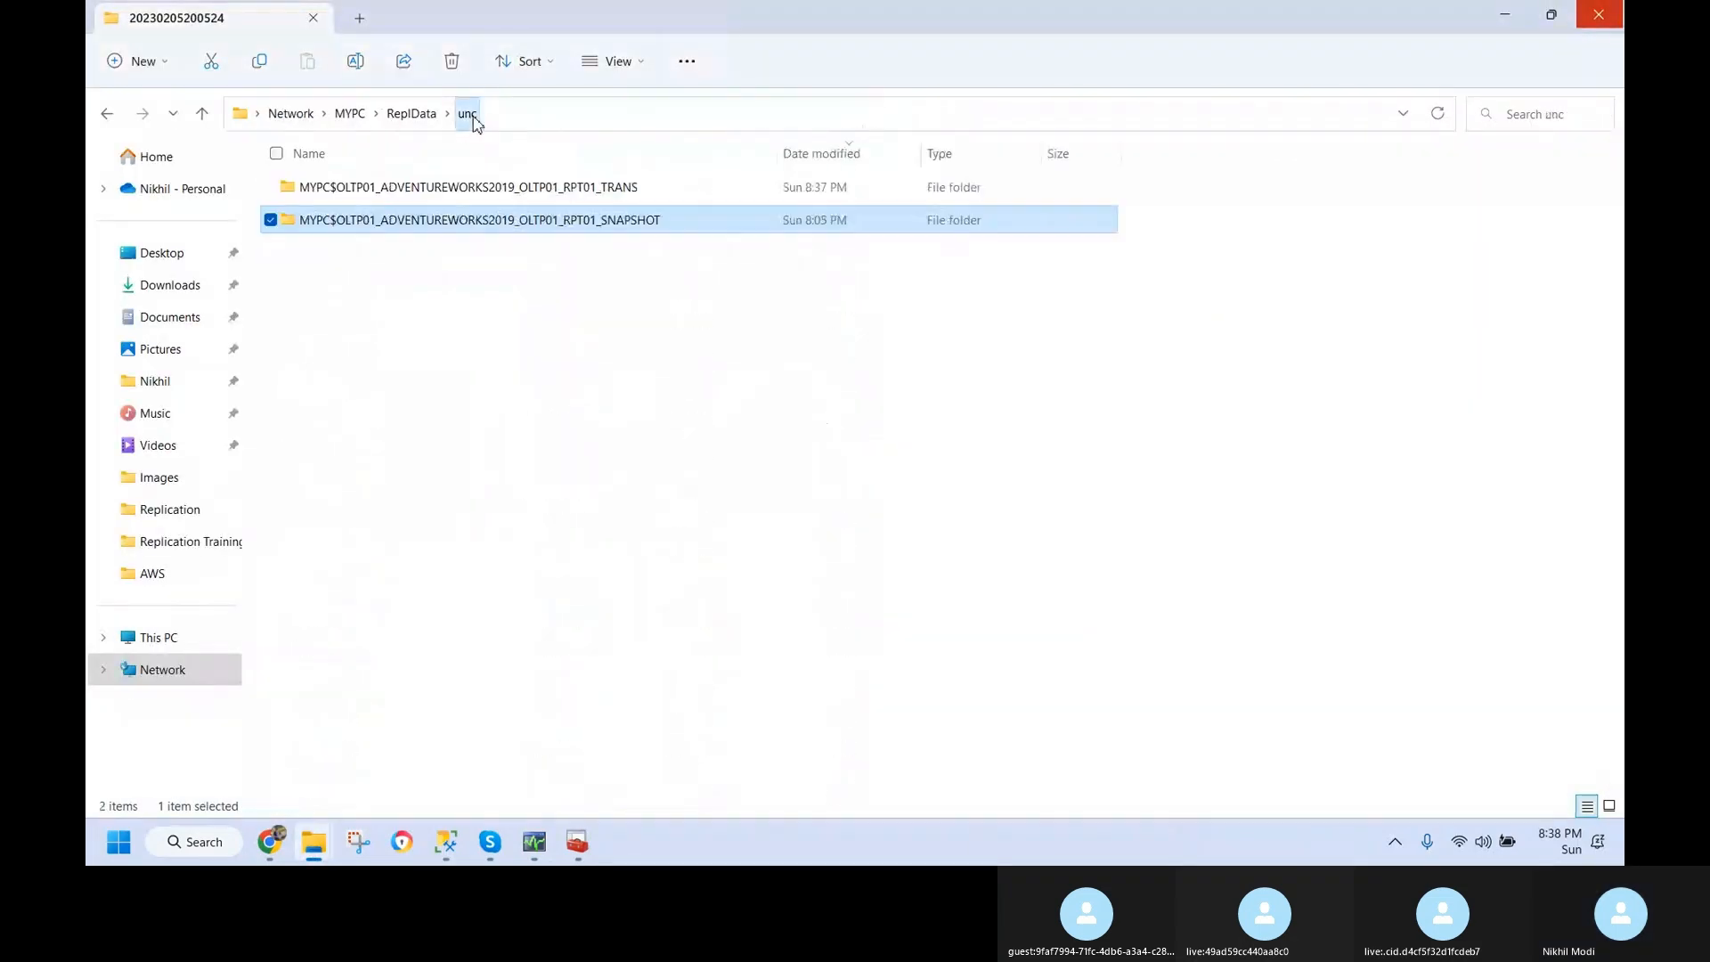
{"action": "left_click", "coordinate": [557, 191]}
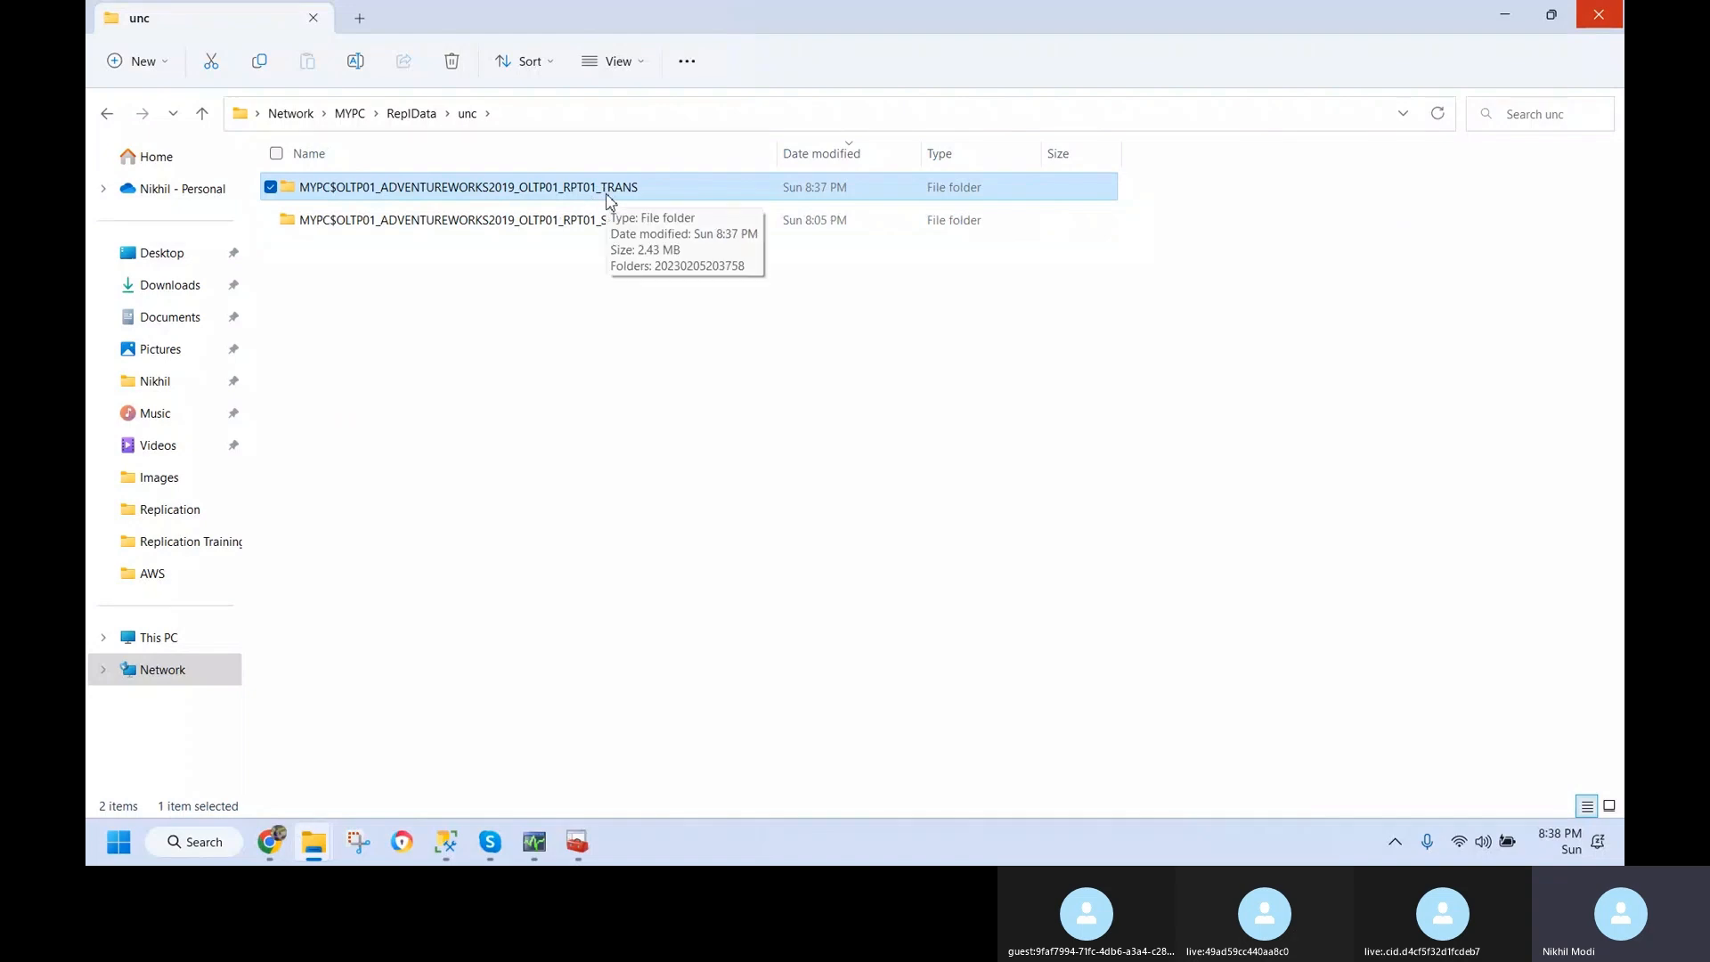
{"action": "double_click", "coordinate": [532, 195]}
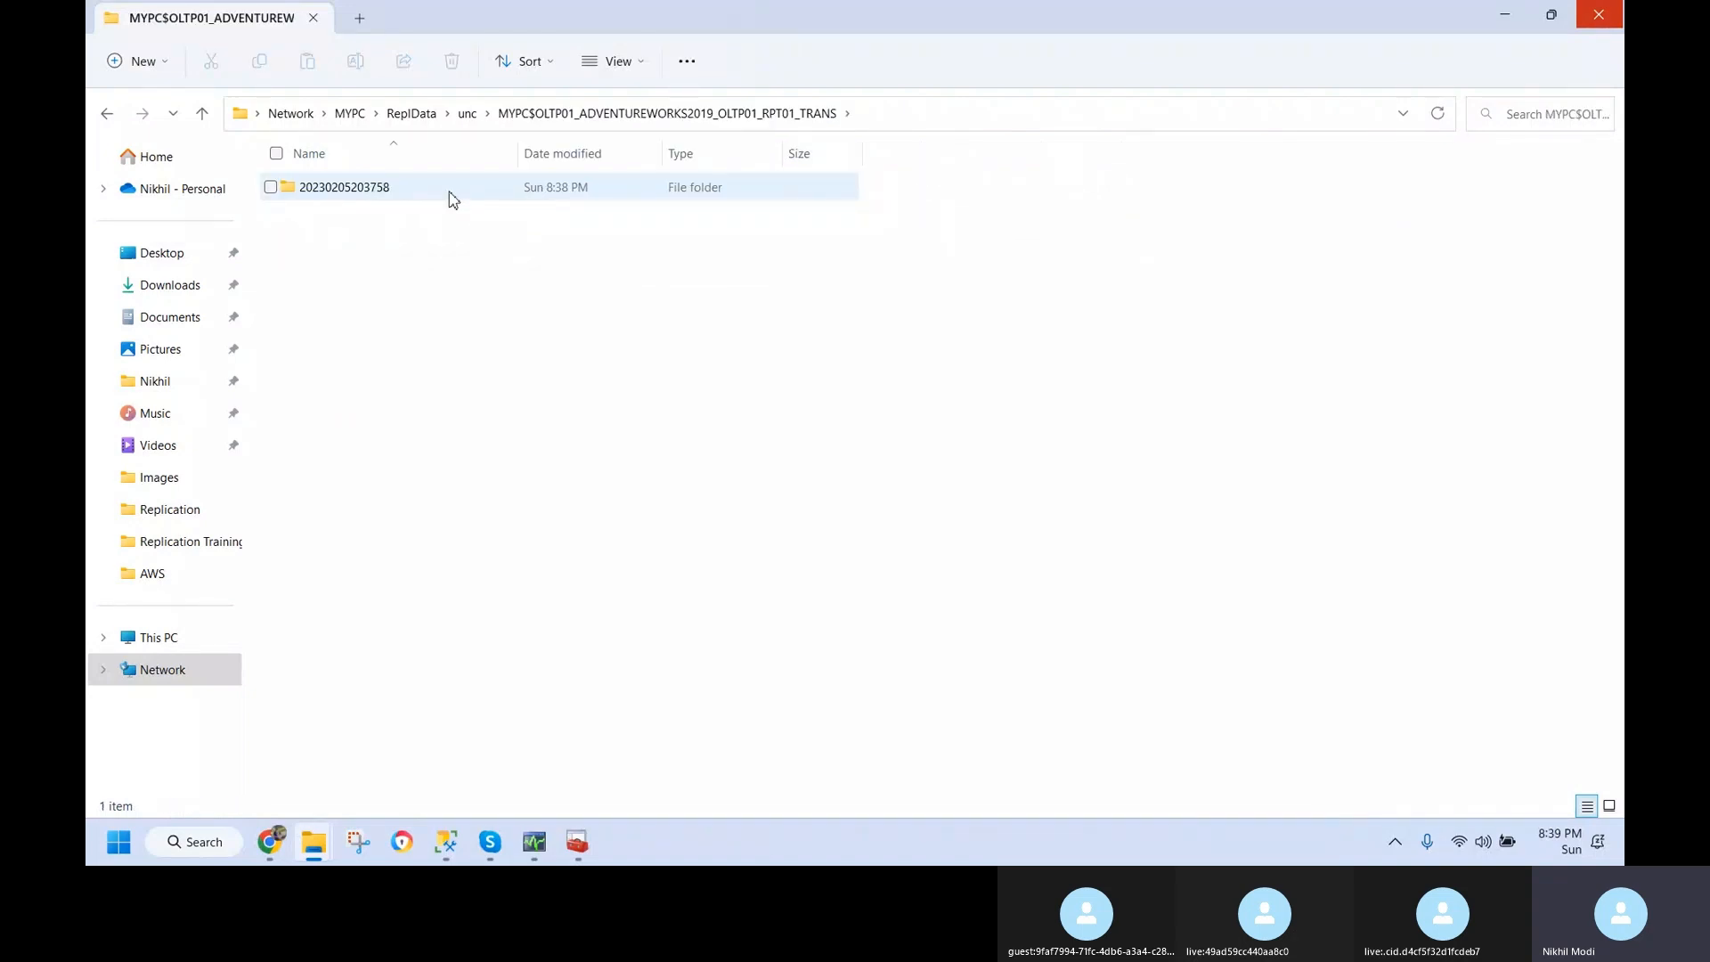
{"action": "double_click", "coordinate": [403, 196]}
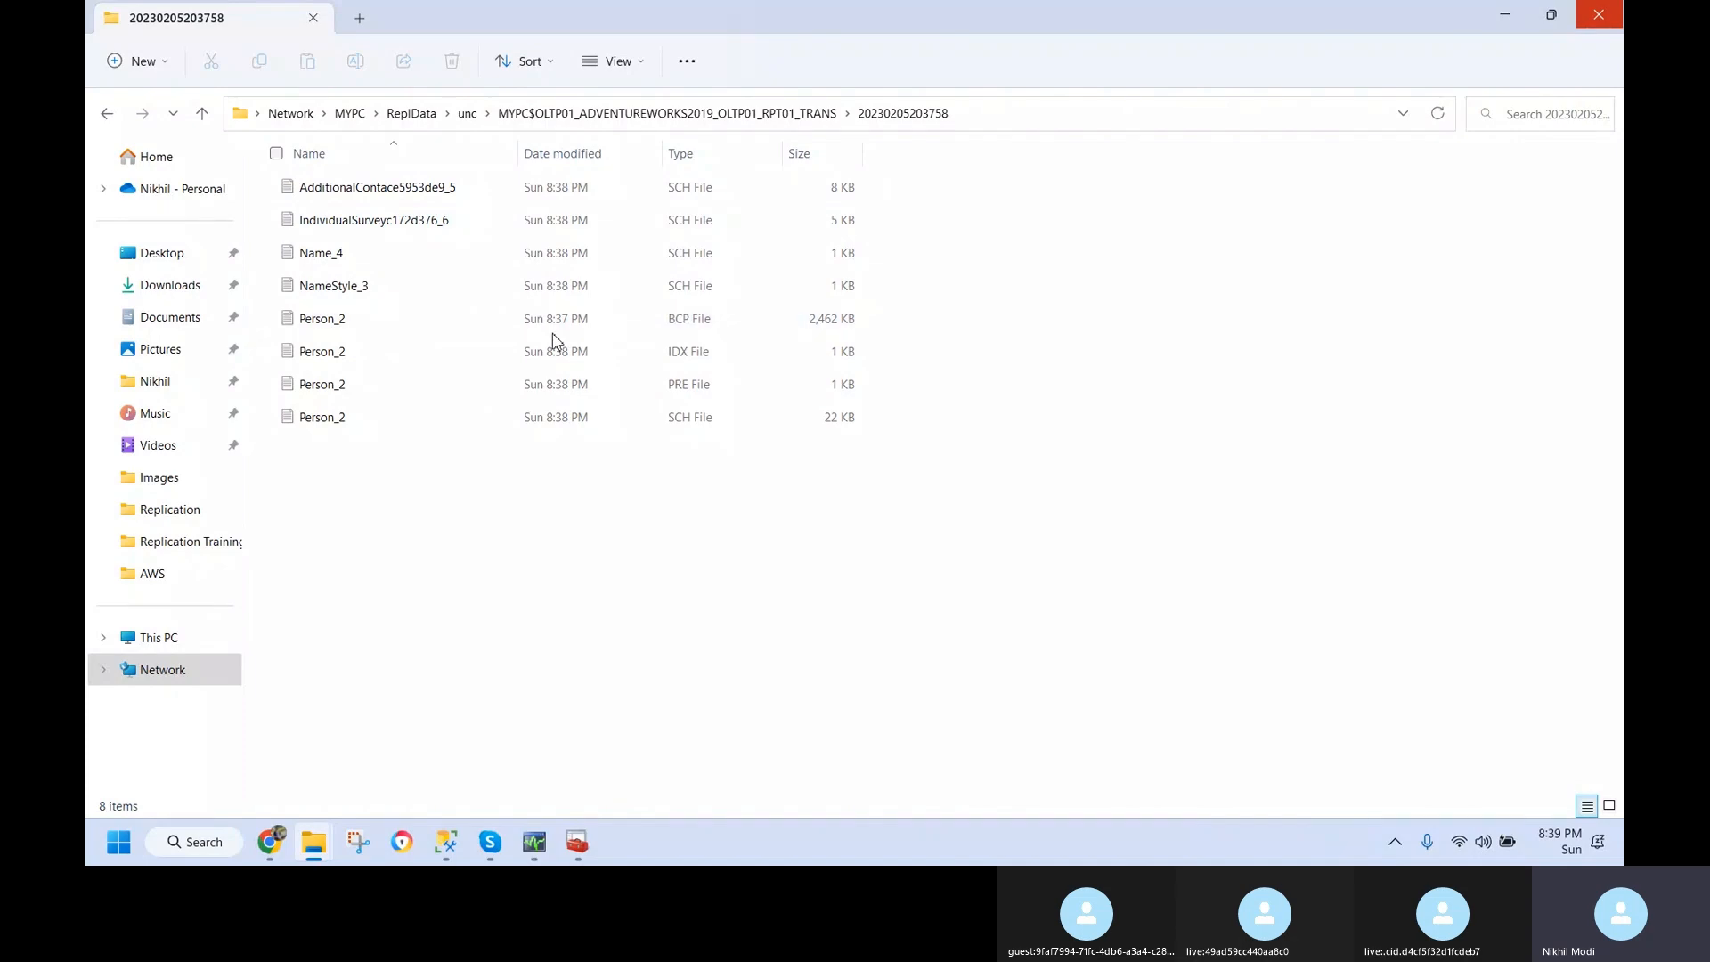
- Close the Snapshot Agent history and list the Log Reader Agent of MYPC\OLTP01 in Replication Monitor
{"action": "key", "text": "alt+Tab"}
{"action": "left_click", "coordinate": [1177, 137]}
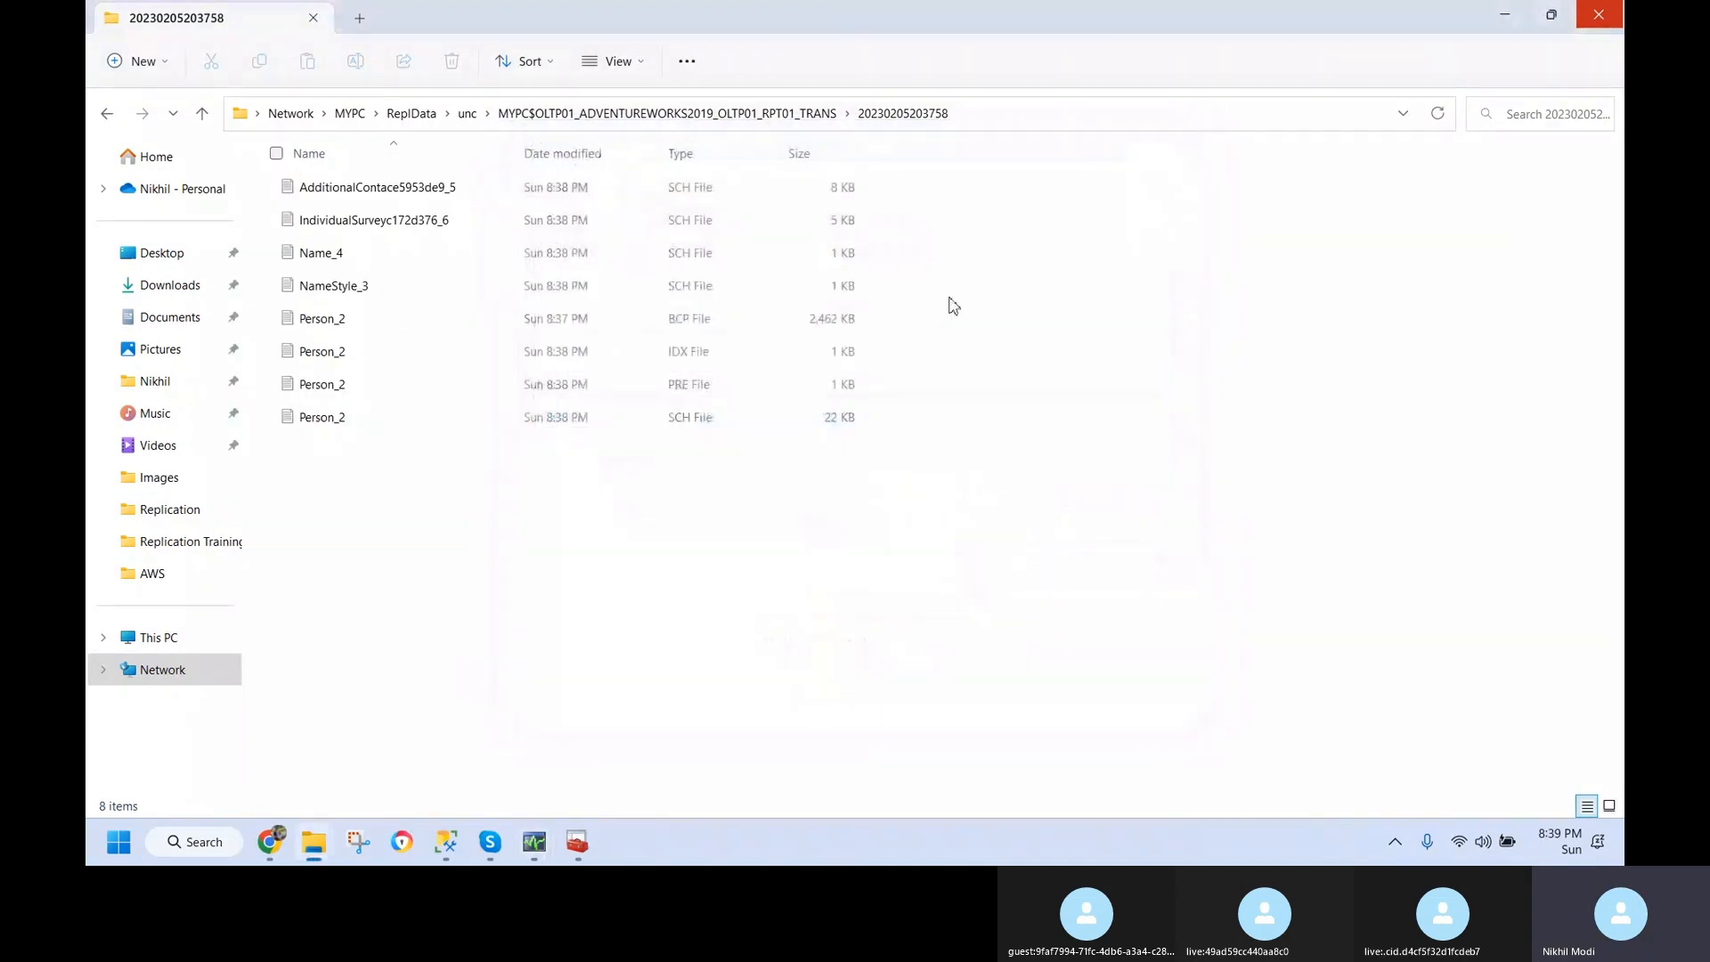
{"action": "left_click", "coordinate": [577, 842]}
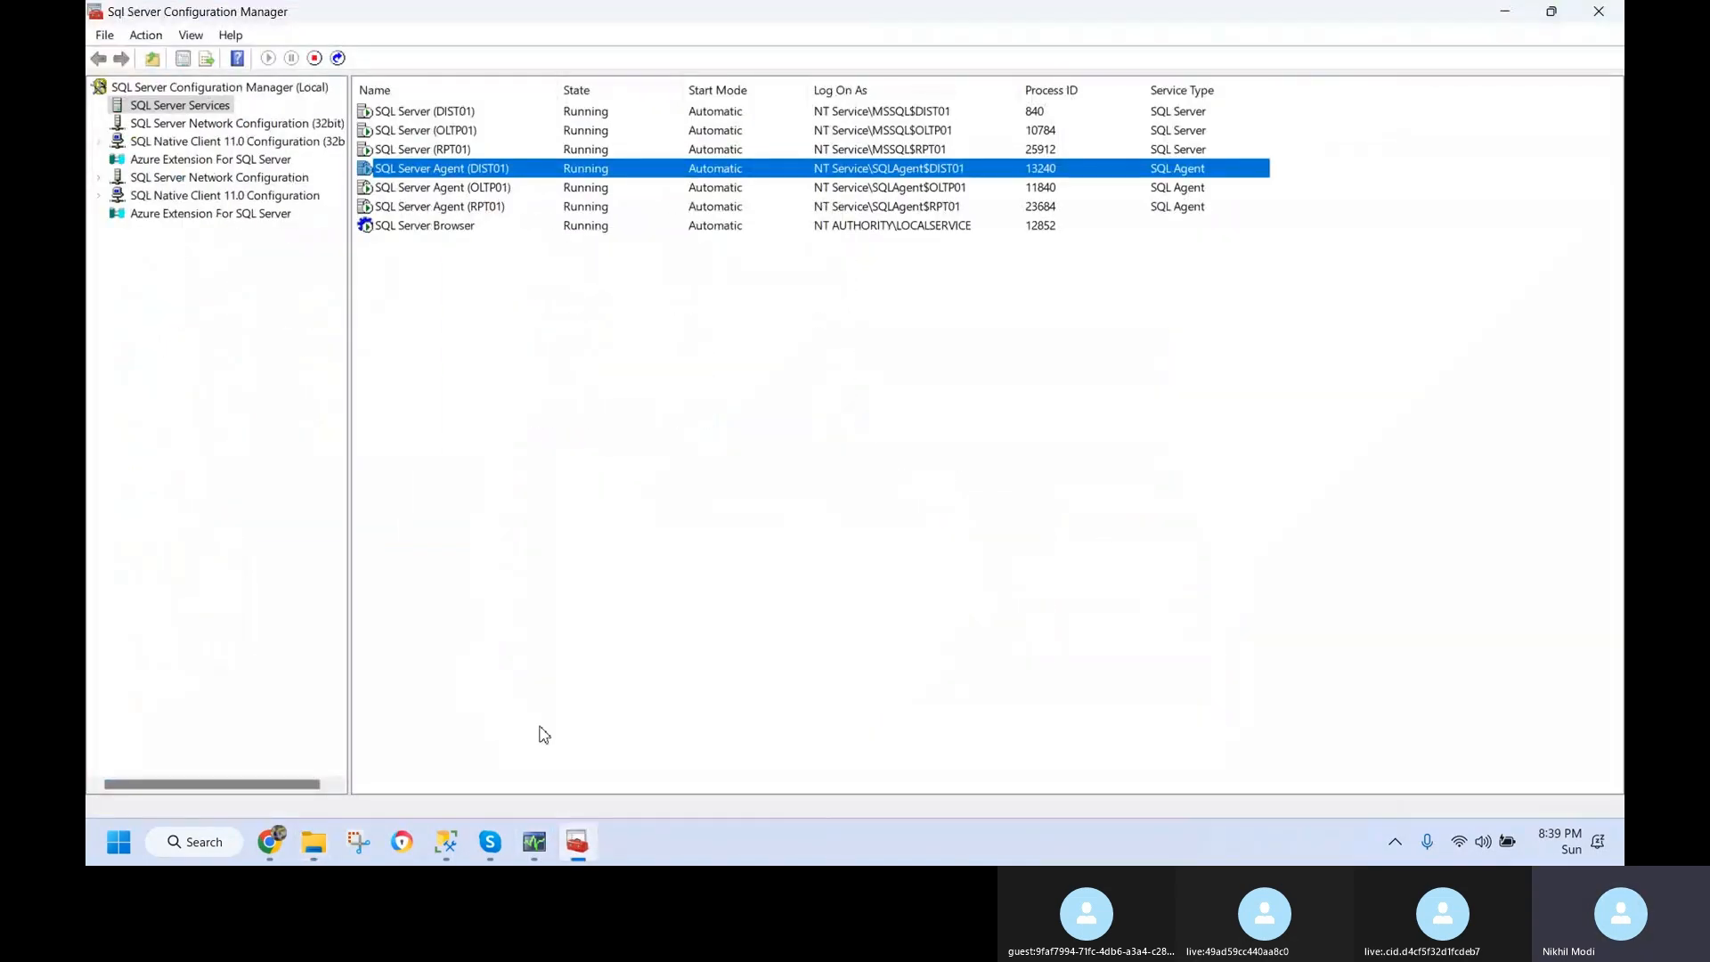
{"action": "left_click", "coordinate": [532, 843]}
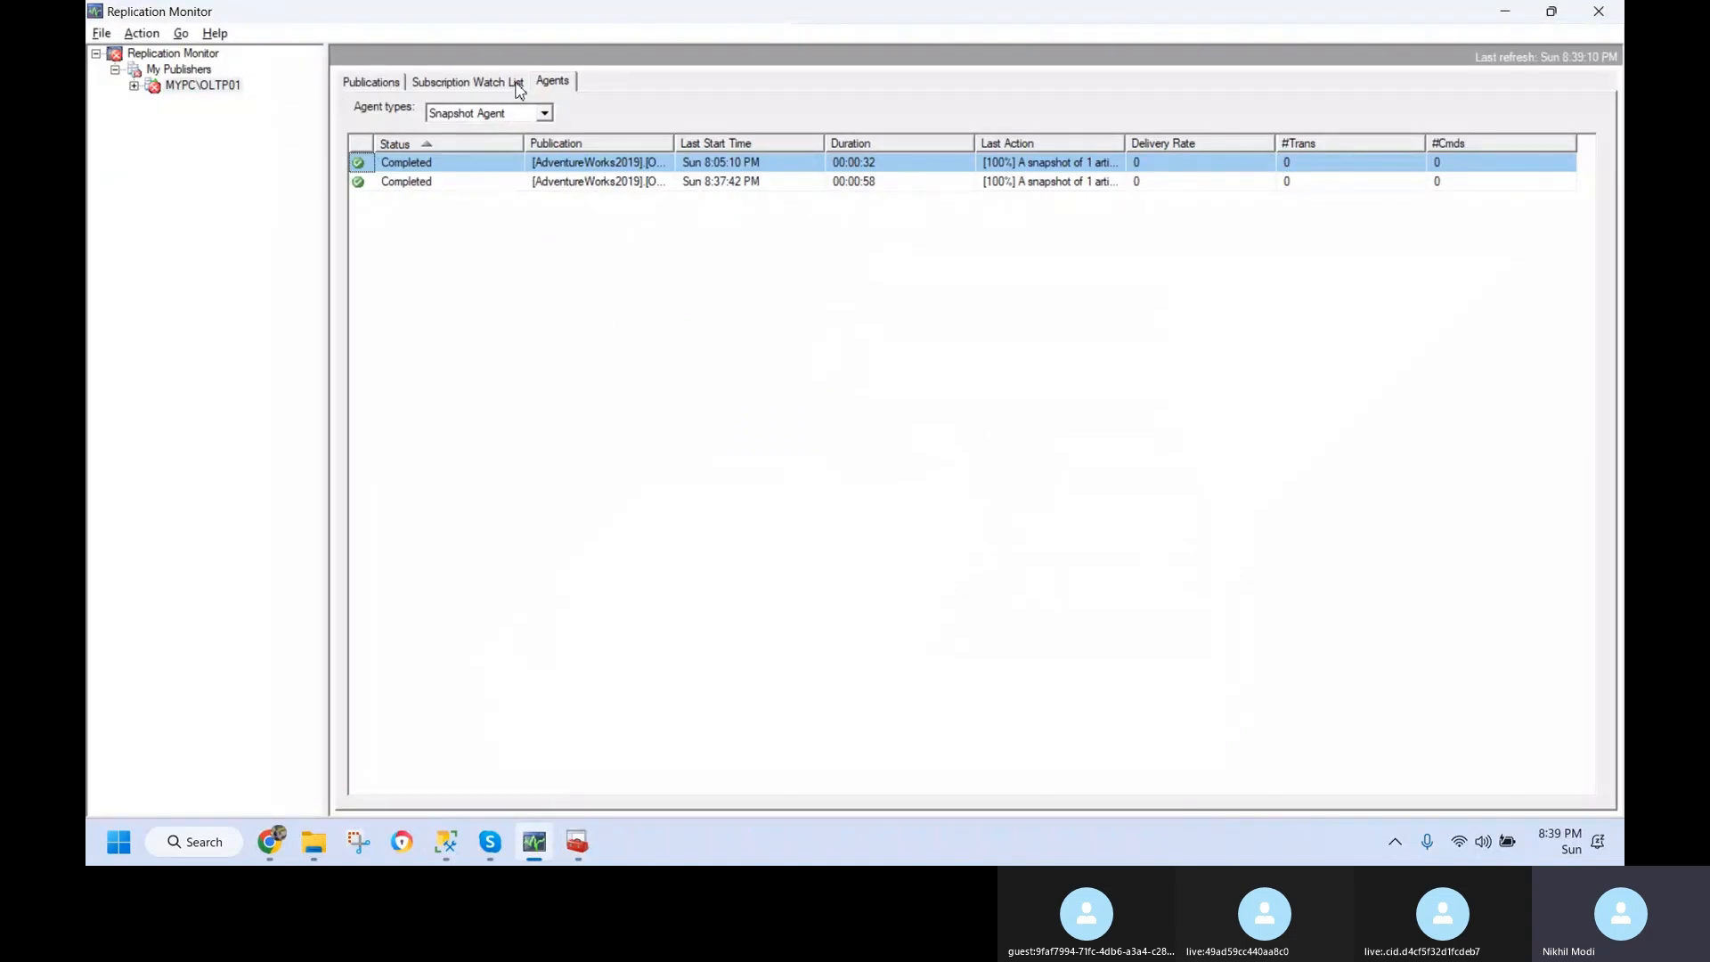
{"action": "left_click", "coordinate": [522, 116]}
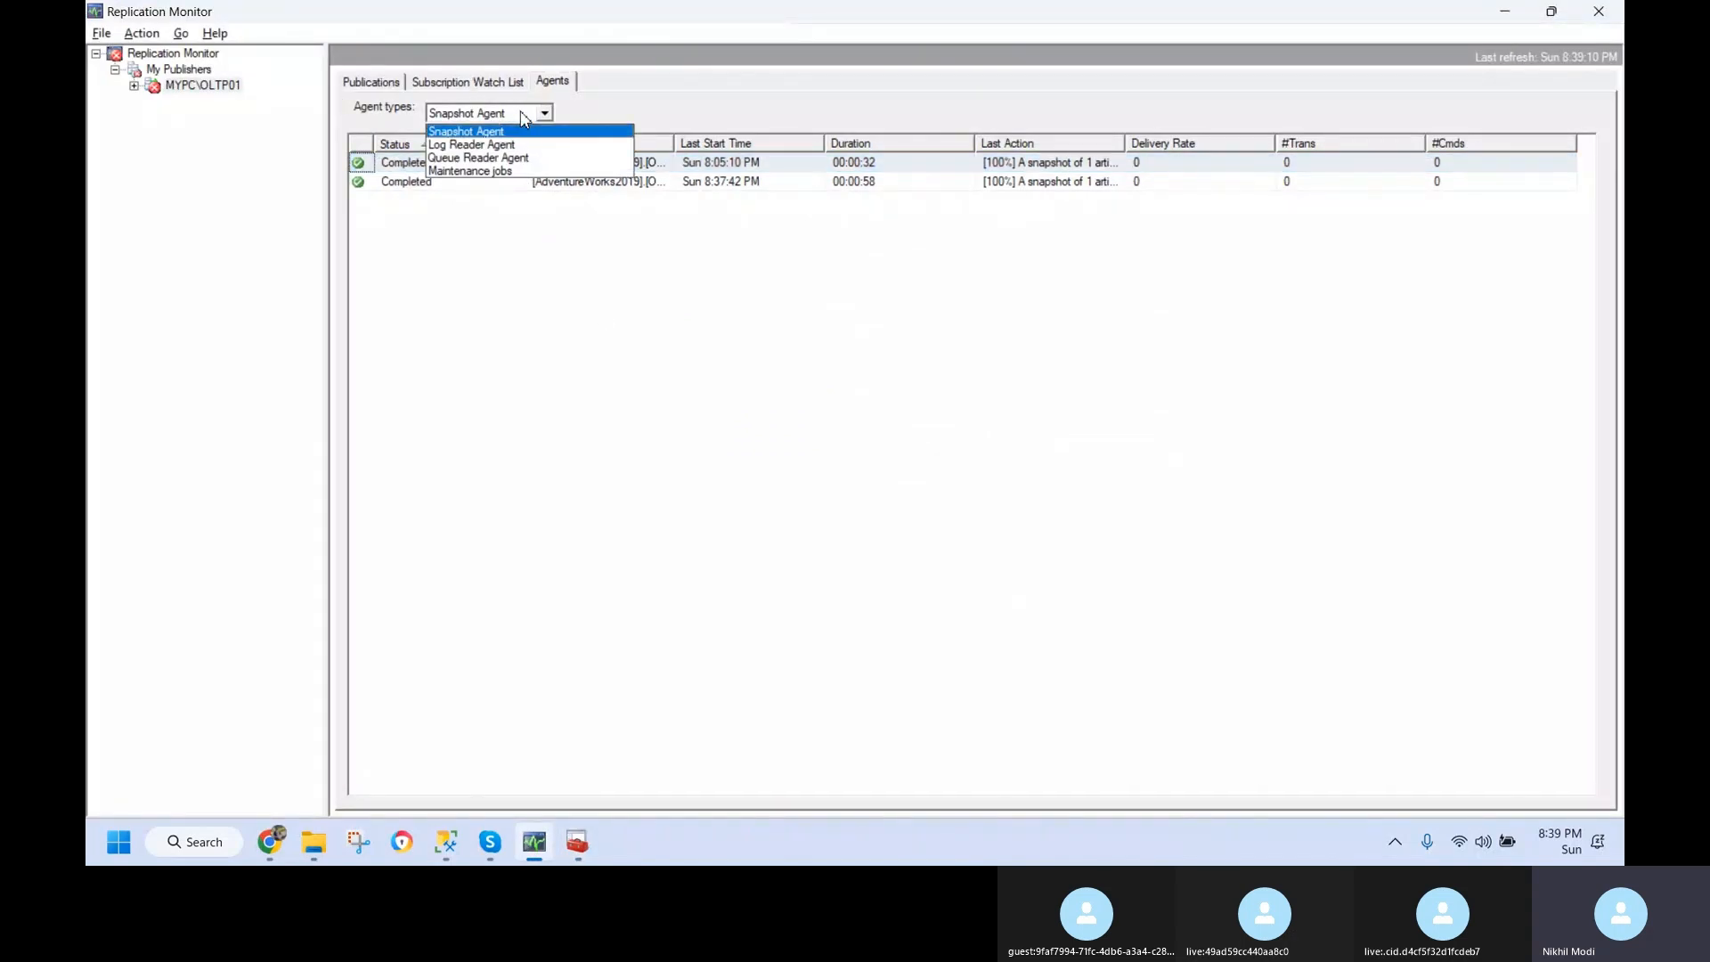
{"action": "left_click", "coordinate": [527, 144]}
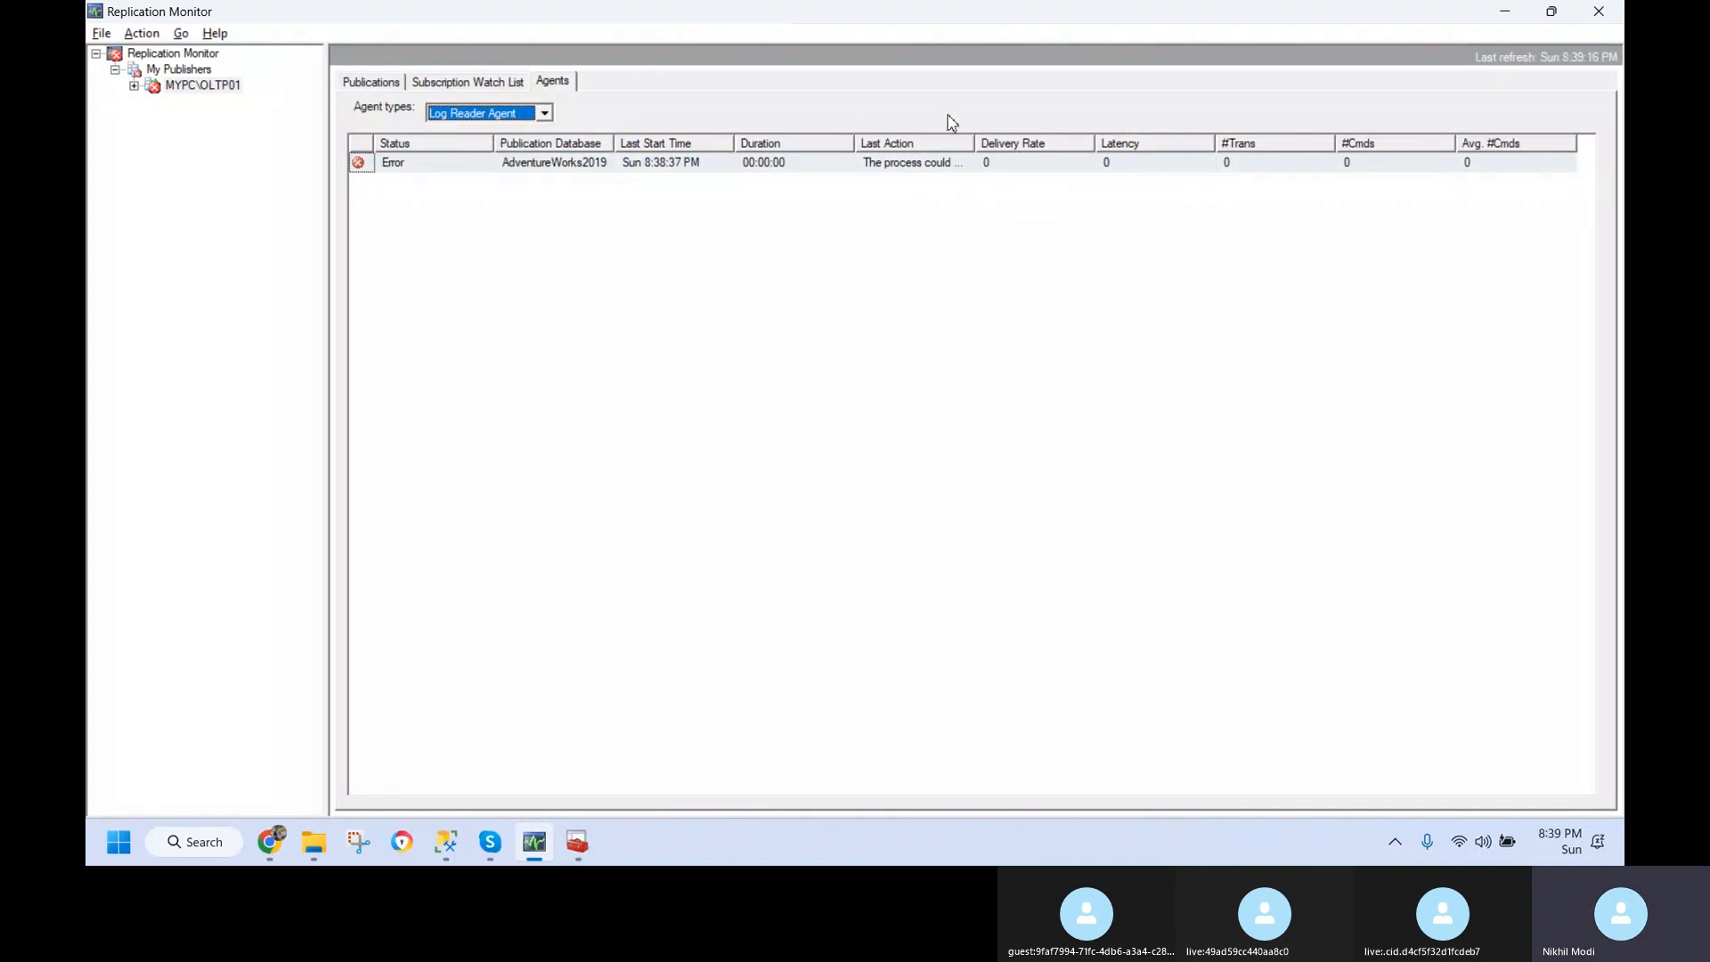
- Widen the Last Action column and examine the error messages in the maximized Log Reader Agent history of AdventureWorks2019
{"action": "left_click_drag", "start_coordinate": [979, 149], "coordinate": [1293, 150]}
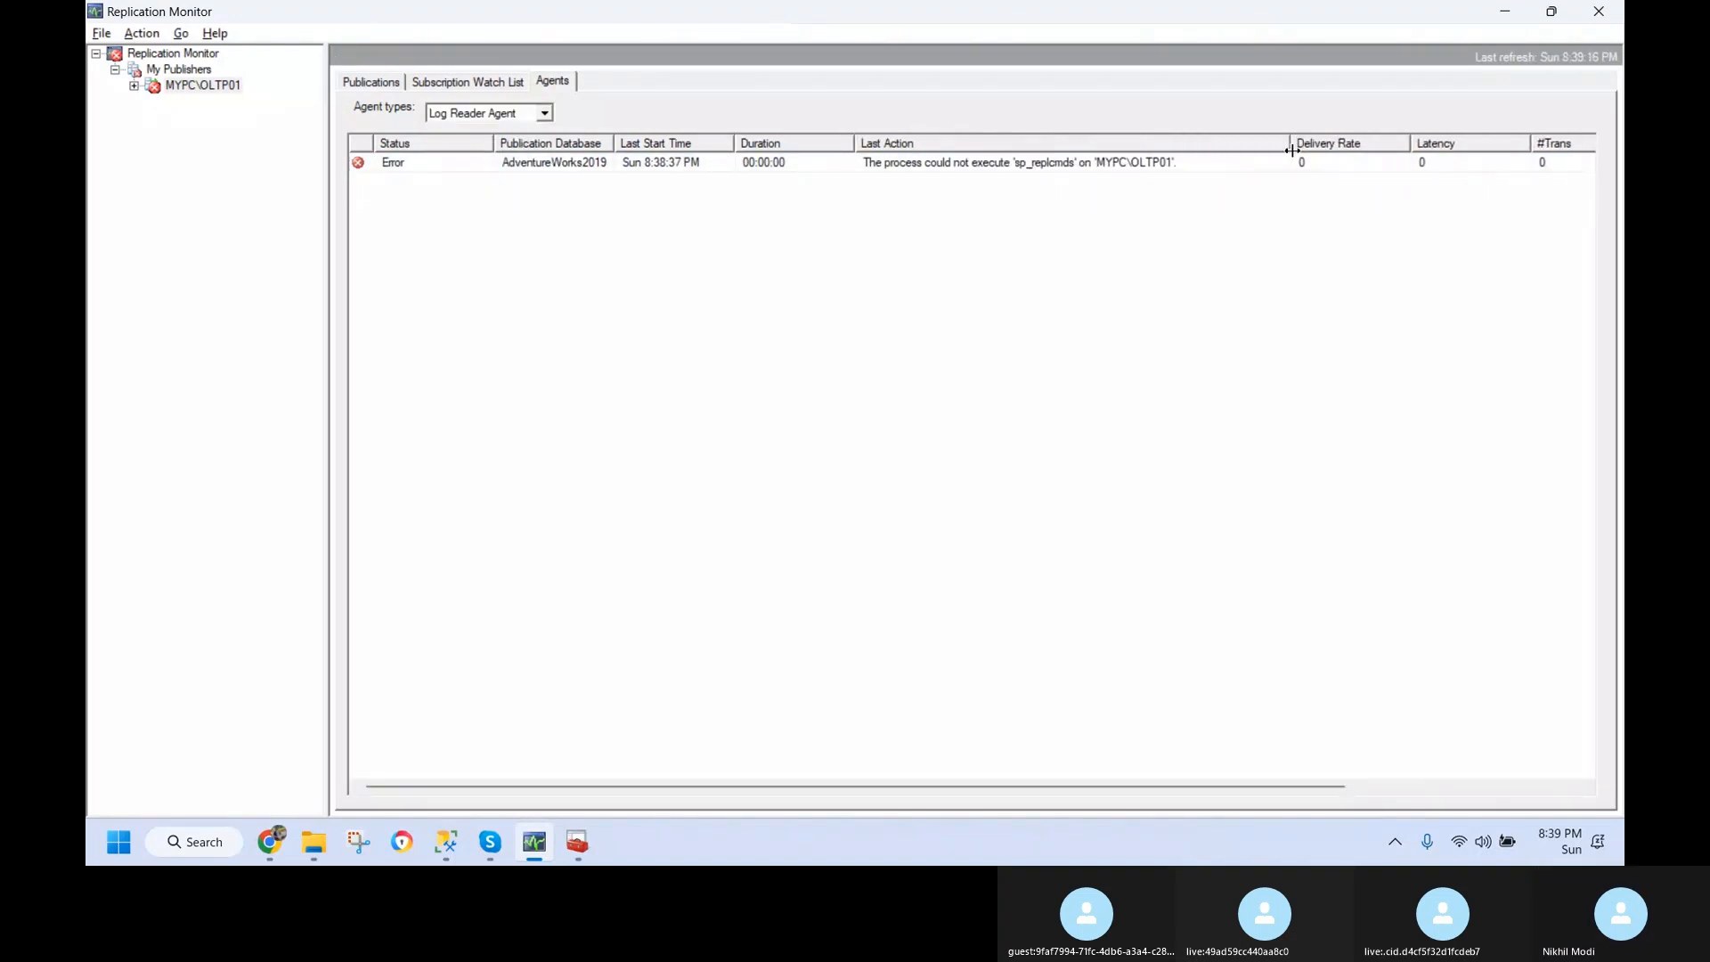
{"action": "left_click", "coordinate": [856, 165]}
{"action": "double_click", "coordinate": [856, 165]}
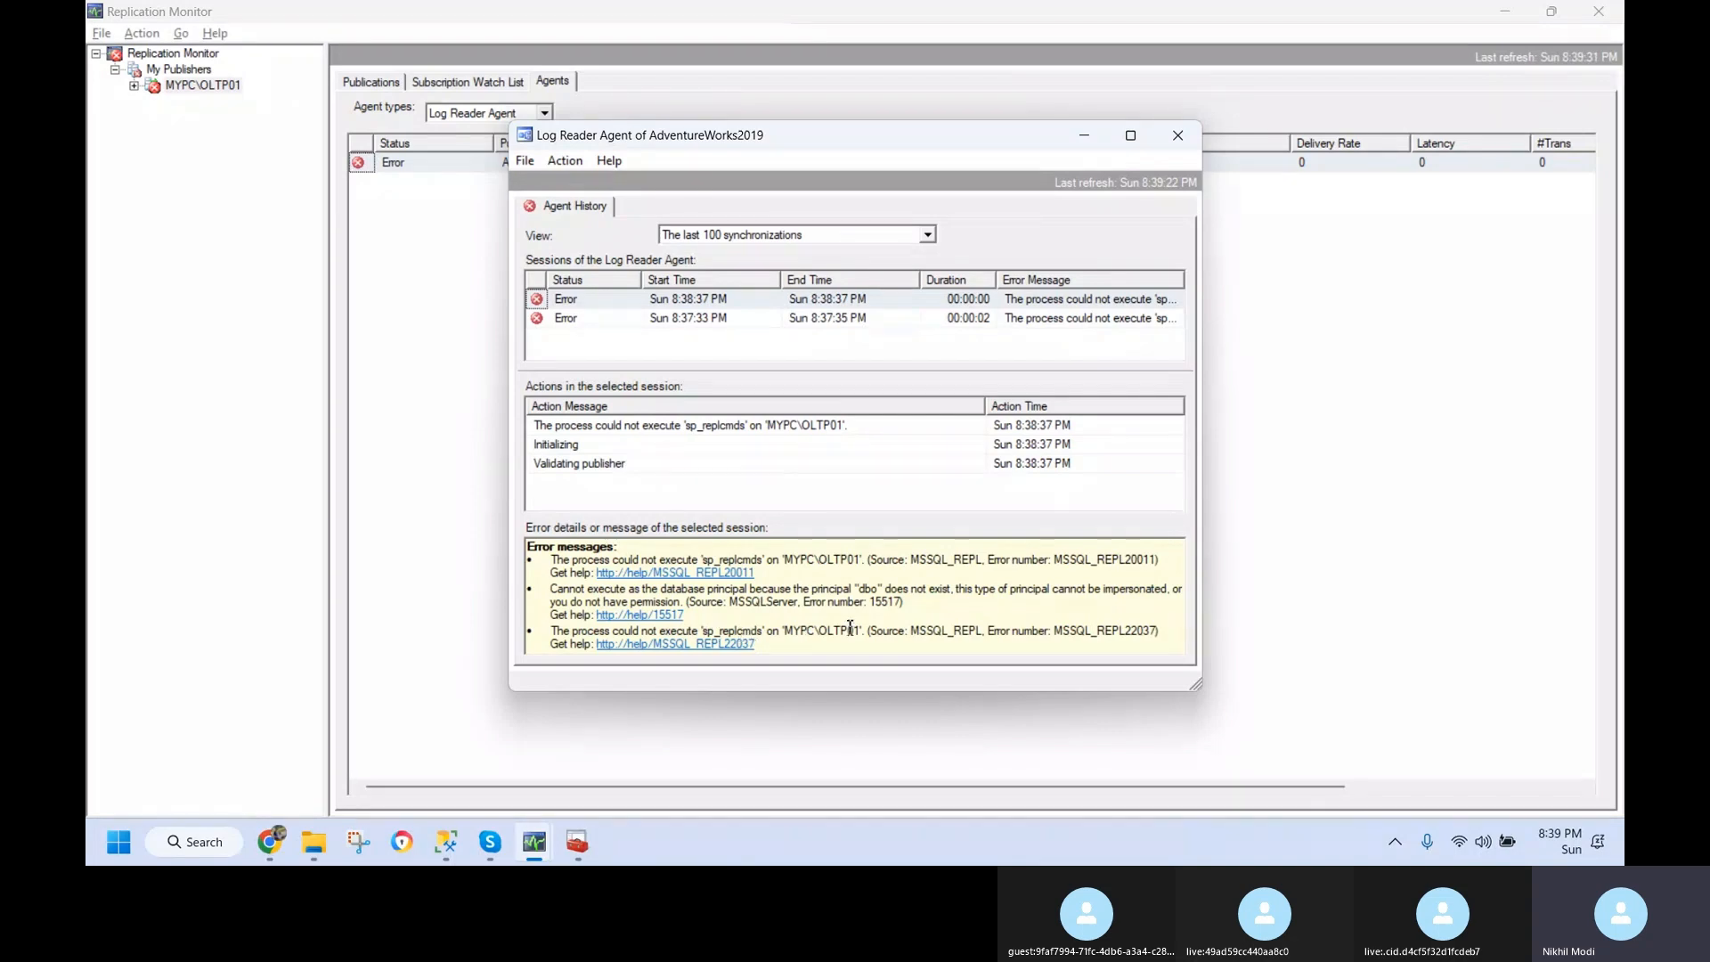
{"action": "left_click_drag", "start_coordinate": [862, 630], "coordinate": [796, 632]}
{"action": "left_click", "coordinate": [1131, 136]}
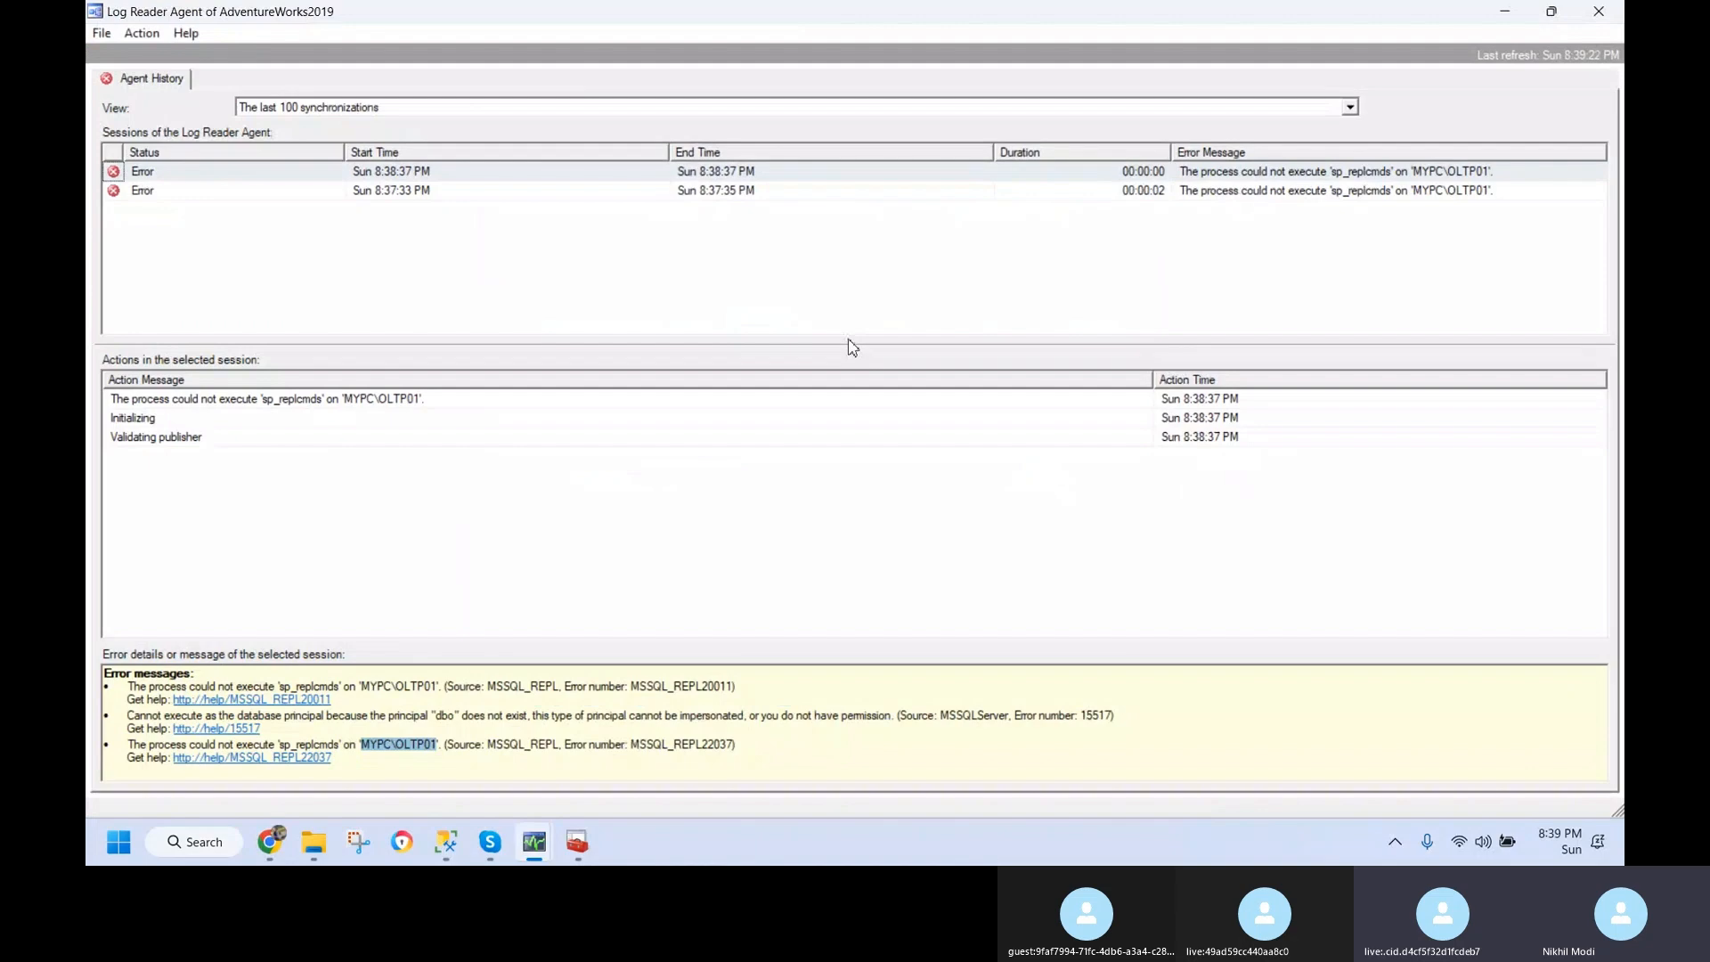
{"action": "left_click", "coordinate": [659, 172]}
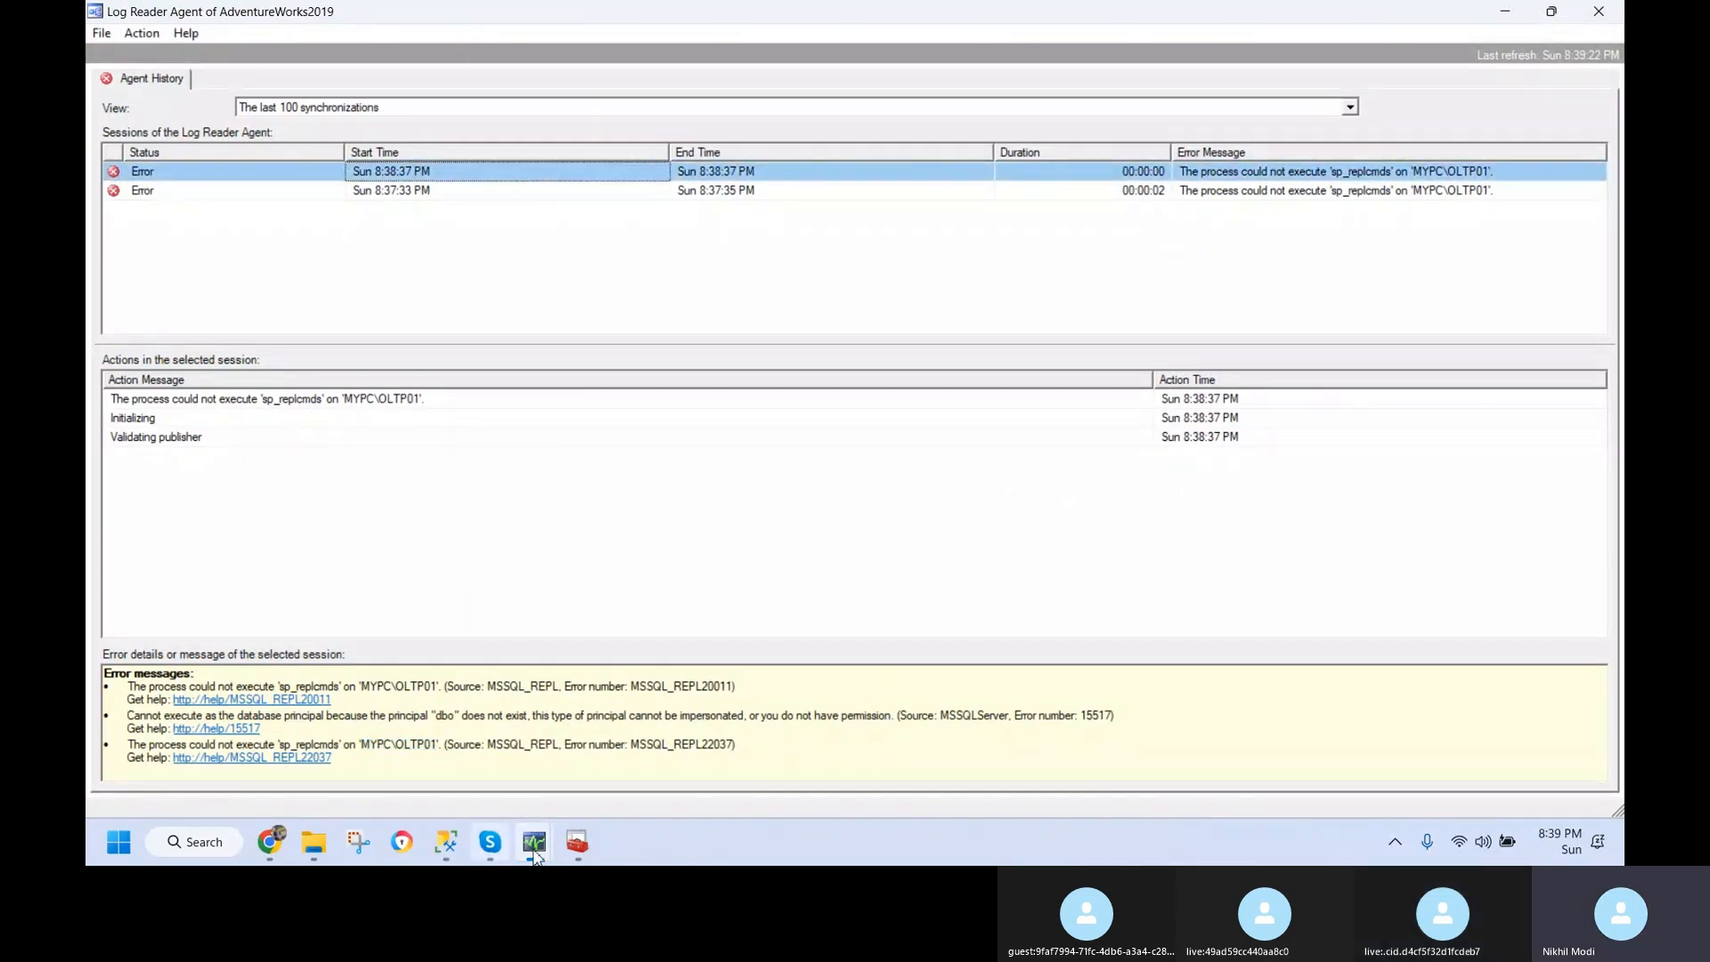
- Switch to SQL Server Management Studio and collapse the AdventureWorks2019 database under MYPC\OLTP01 in Object Explorer
{"action": "left_click", "coordinate": [446, 842]}
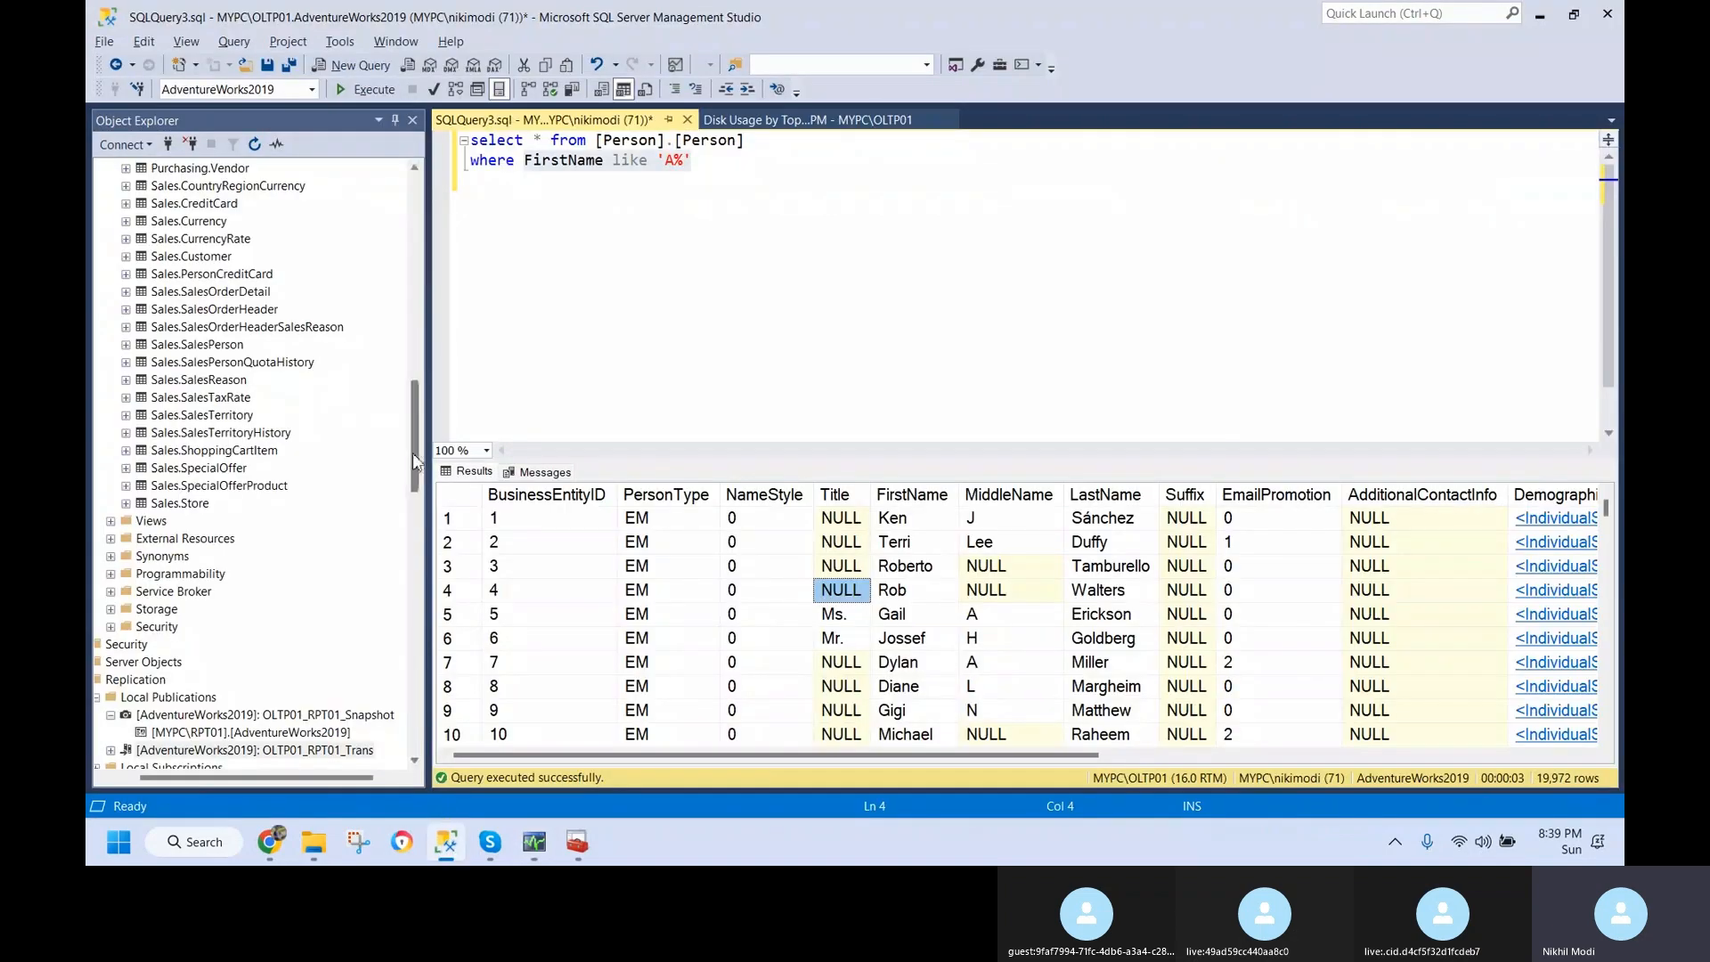
{"action": "left_click", "coordinate": [172, 741]}
{"action": "scroll", "coordinate": [172, 741], "scroll_direction": "up", "scroll_amount": 20}
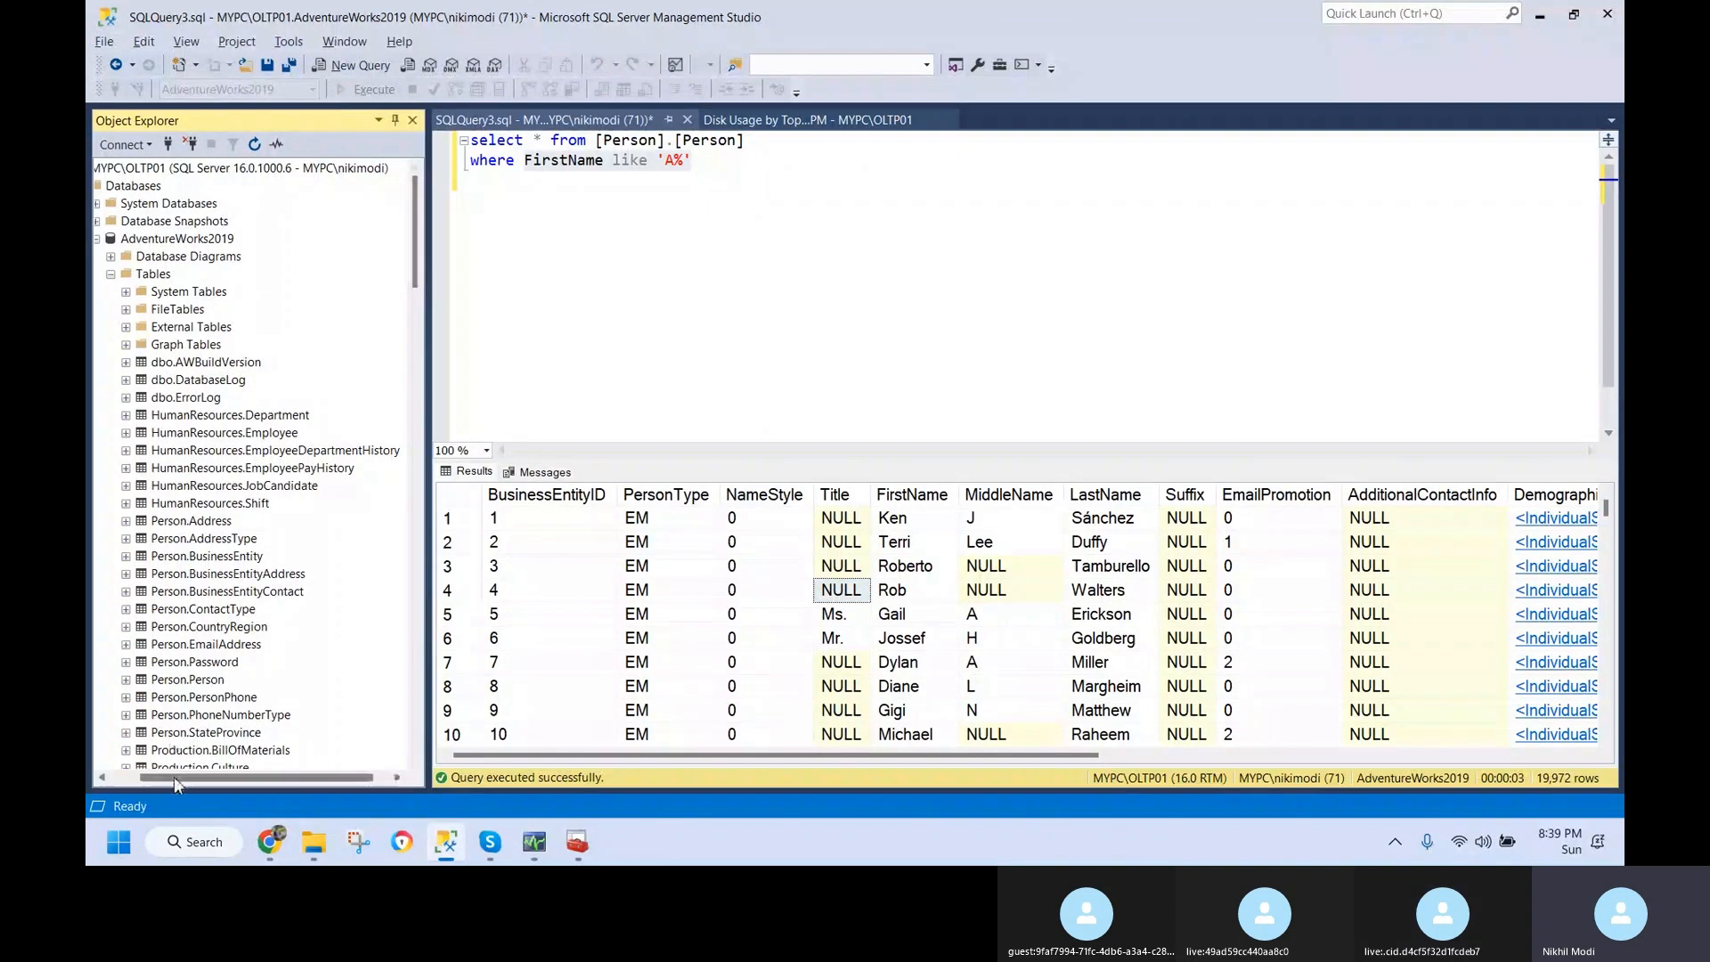
{"action": "left_click", "coordinate": [100, 779]}
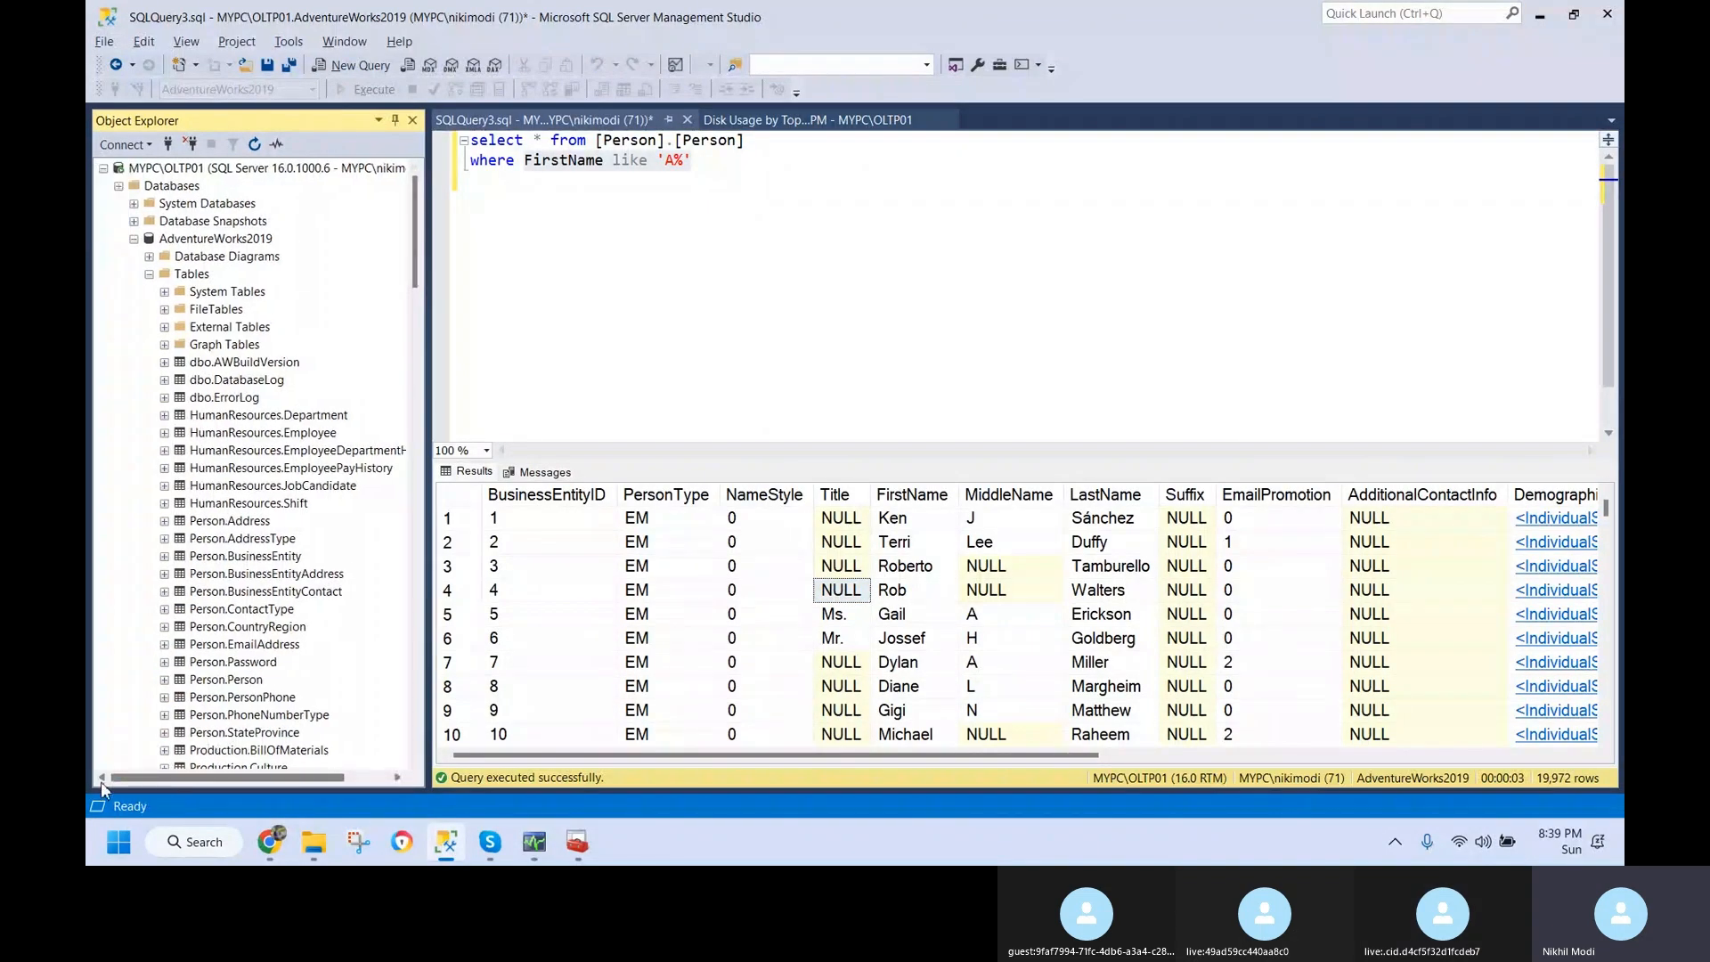
{"action": "left_click", "coordinate": [134, 239]}
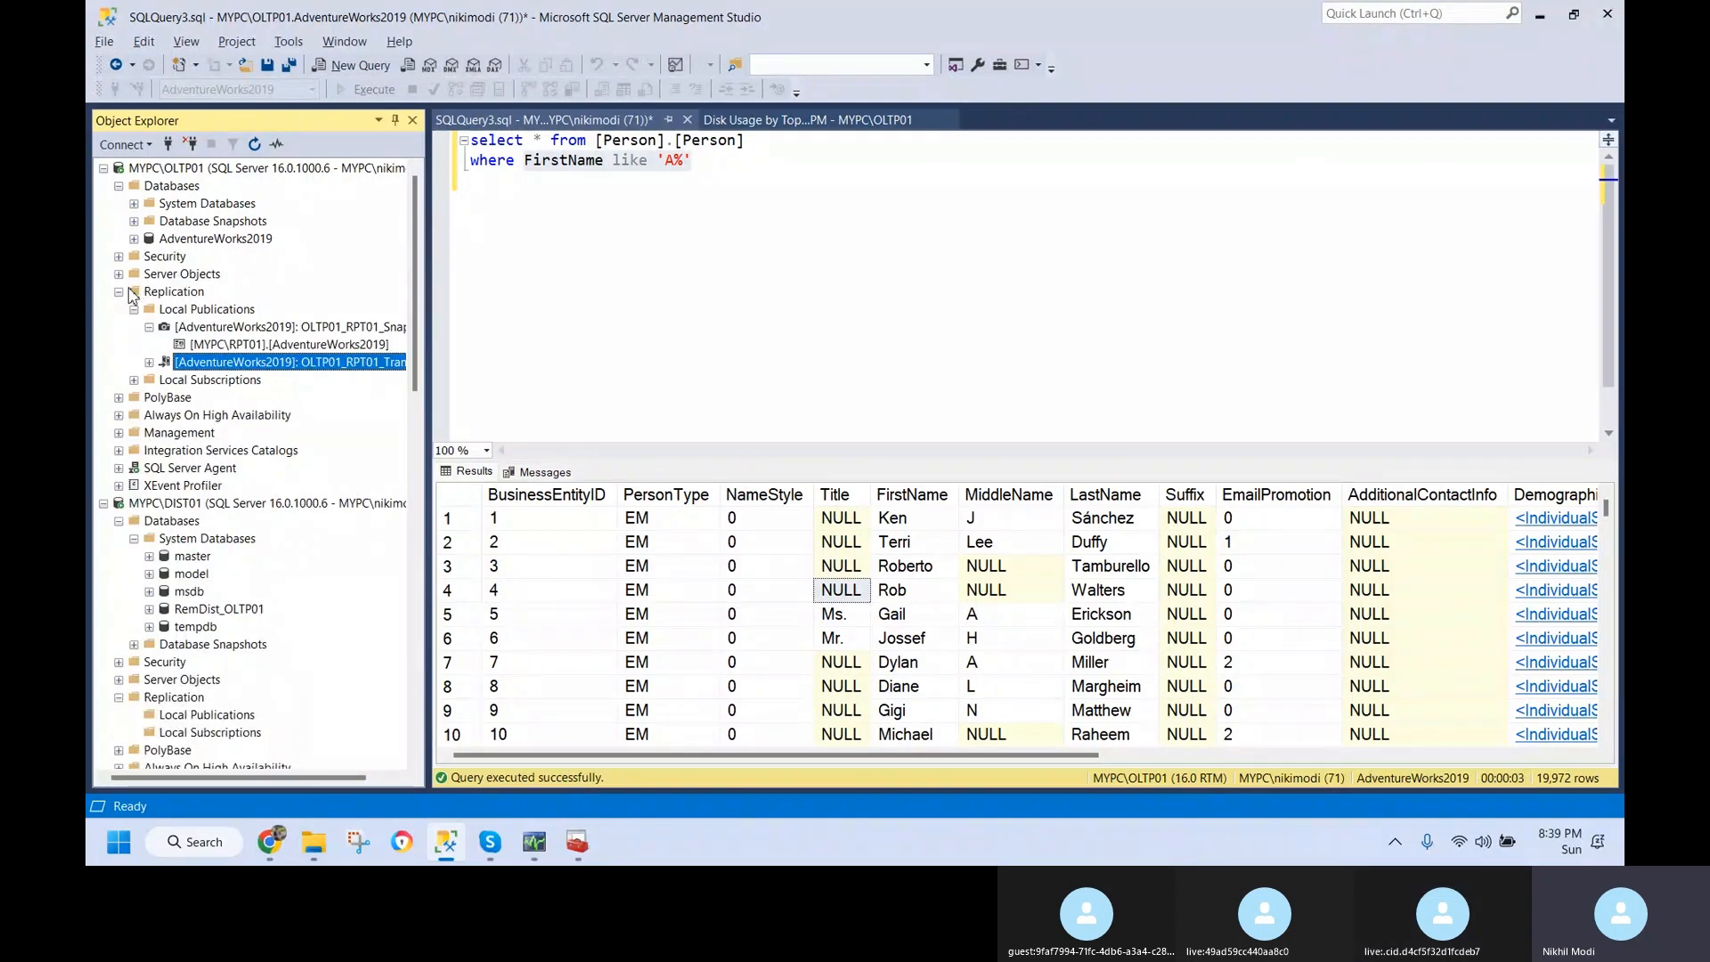
- Check the database role membership of the login NT SERVICE\SQLAgent$DIST01 for AdventureWorks2019 on MYPC\OLTP01, discarding any changes
{"action": "left_click", "coordinate": [119, 256]}
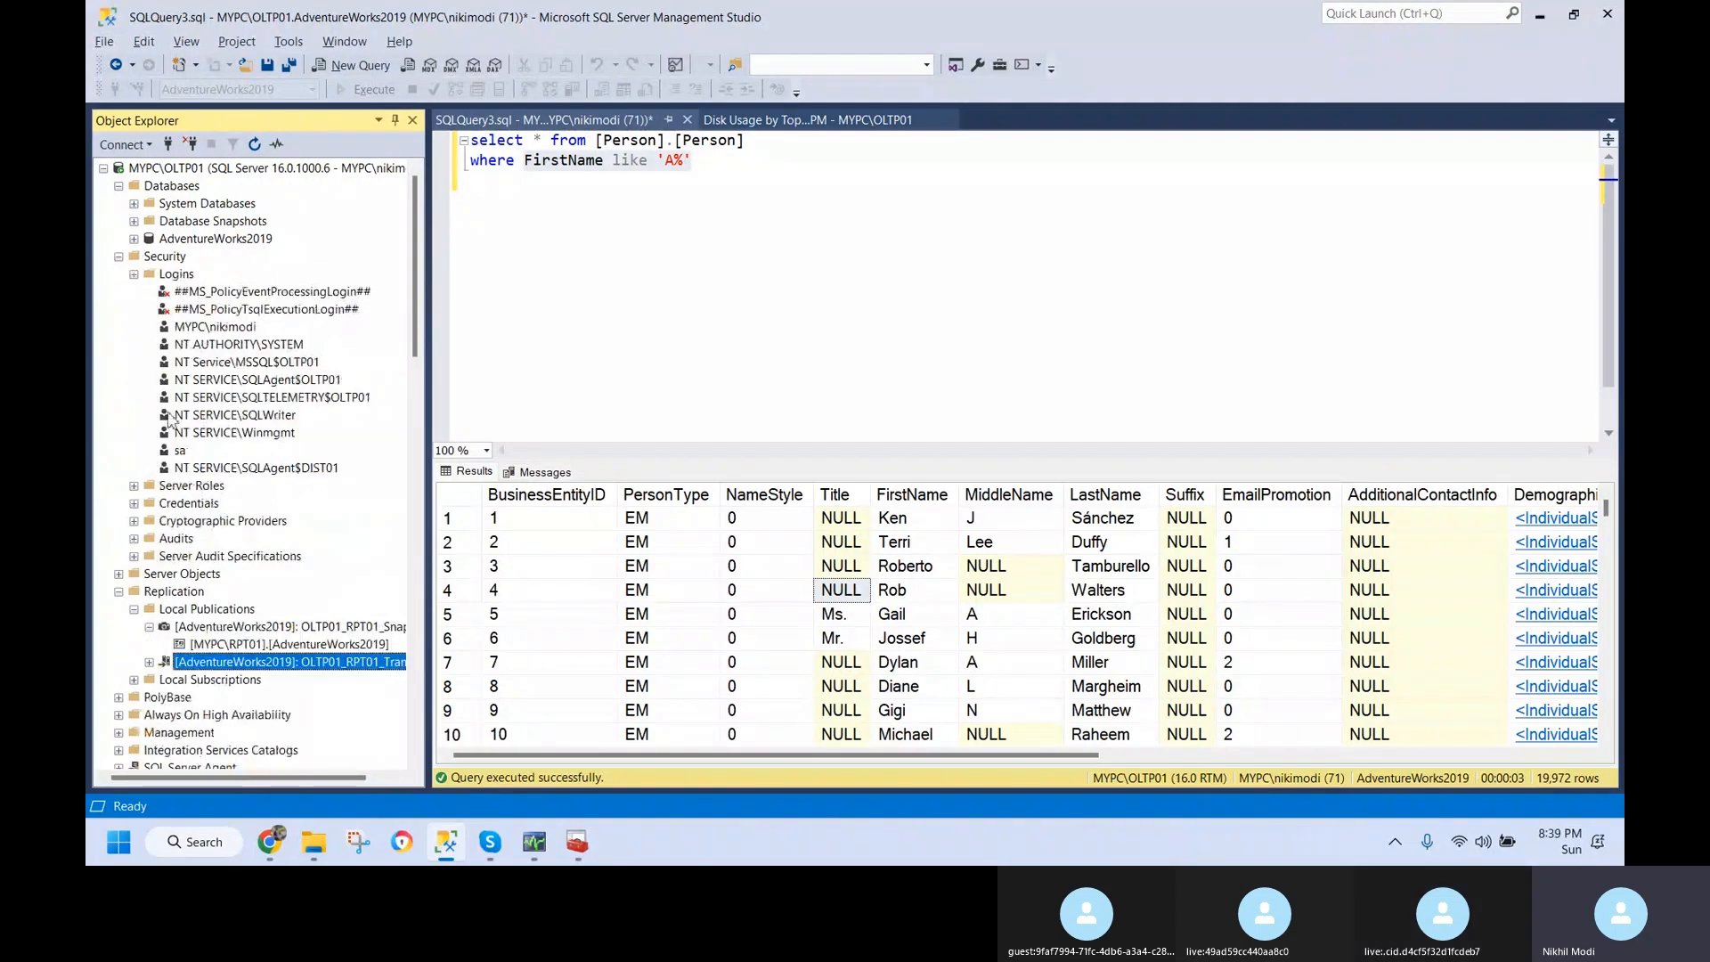
{"action": "right_click", "coordinate": [240, 477]}
{"action": "left_click", "coordinate": [287, 660]}
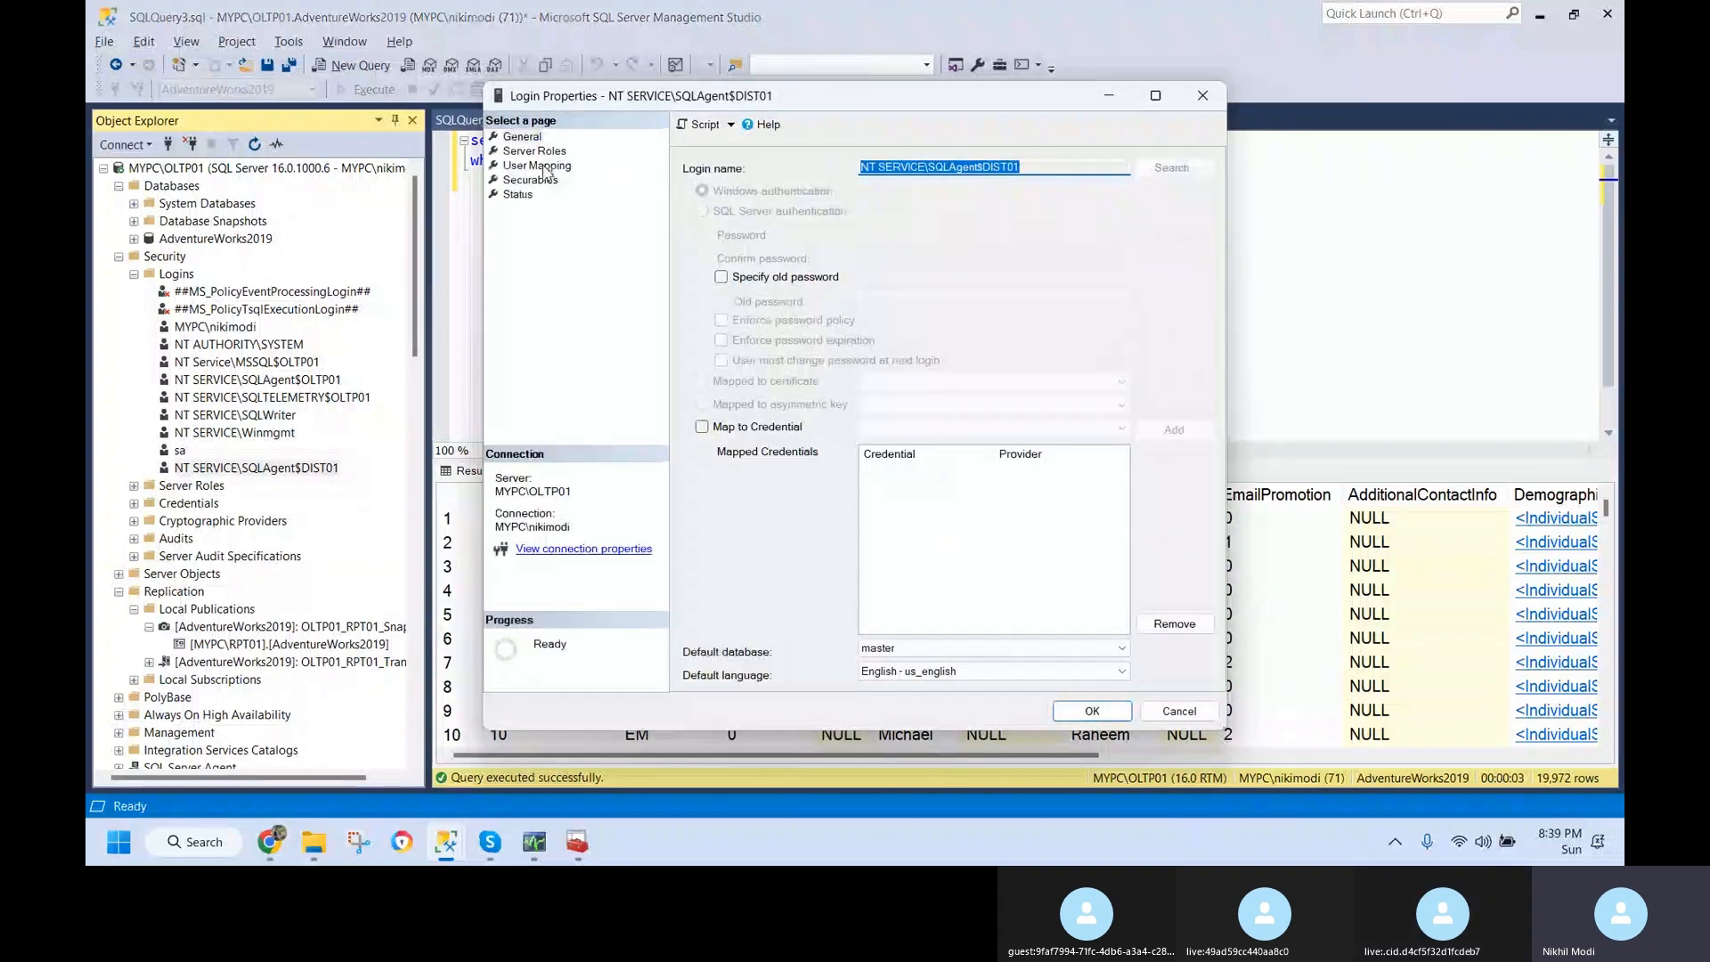
{"action": "left_click", "coordinate": [539, 166]}
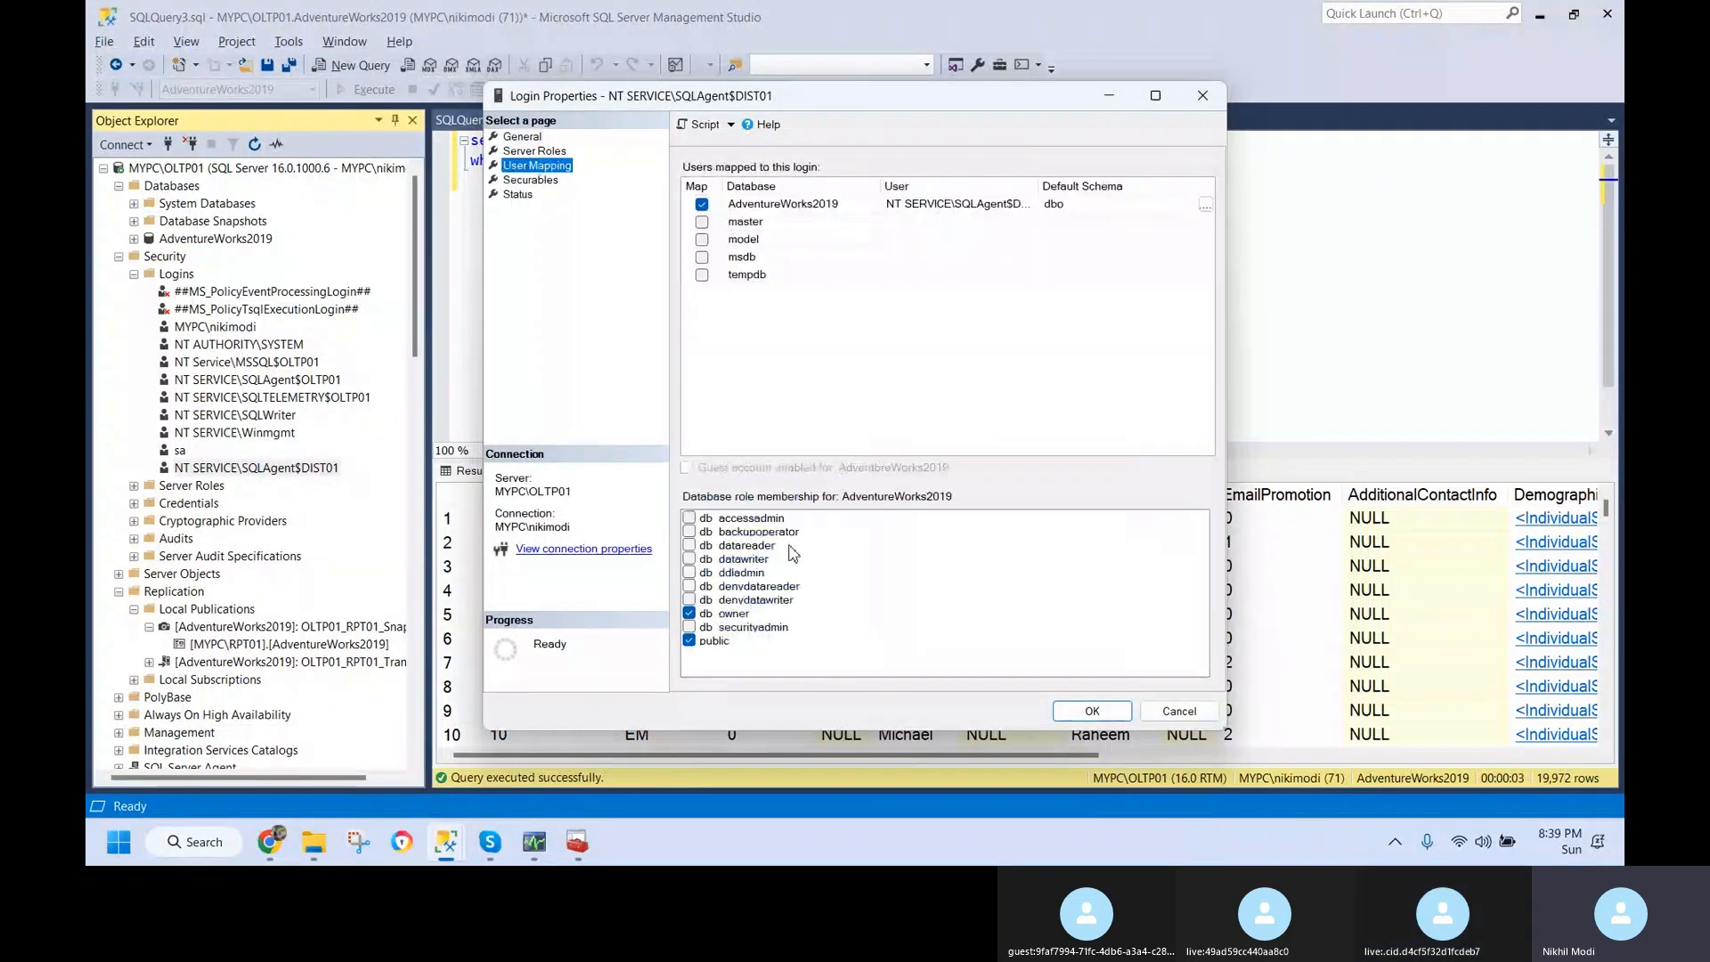
{"action": "left_click", "coordinate": [780, 209]}
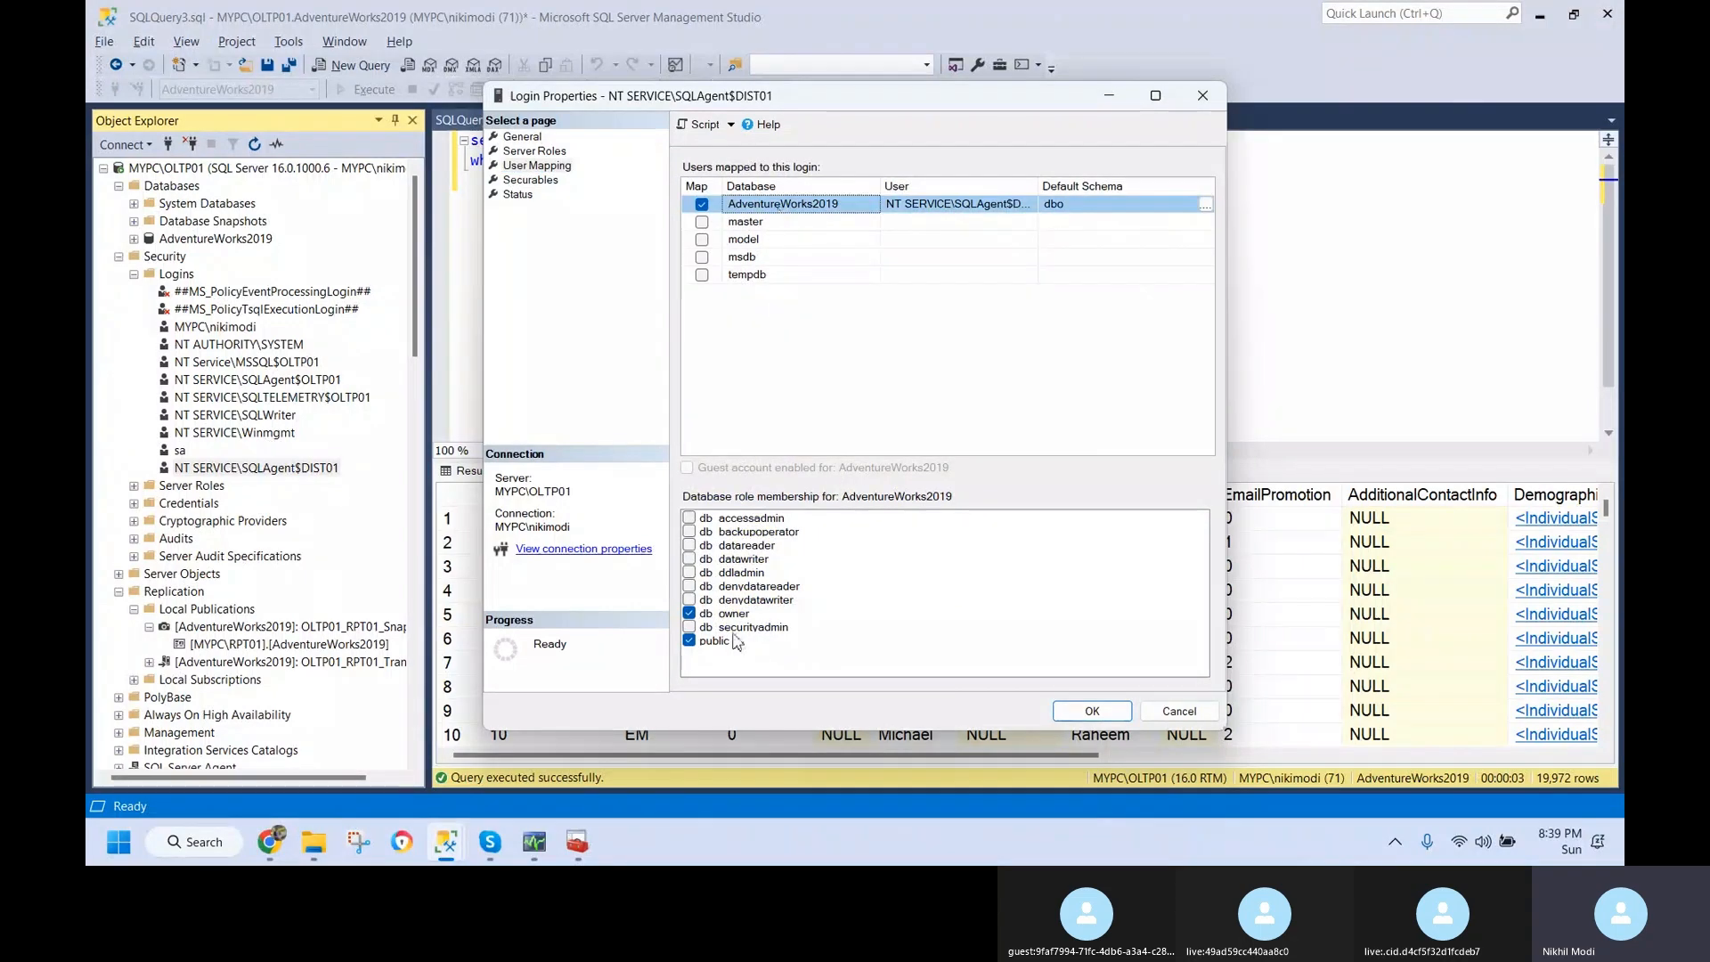
{"action": "left_click", "coordinate": [739, 617]}
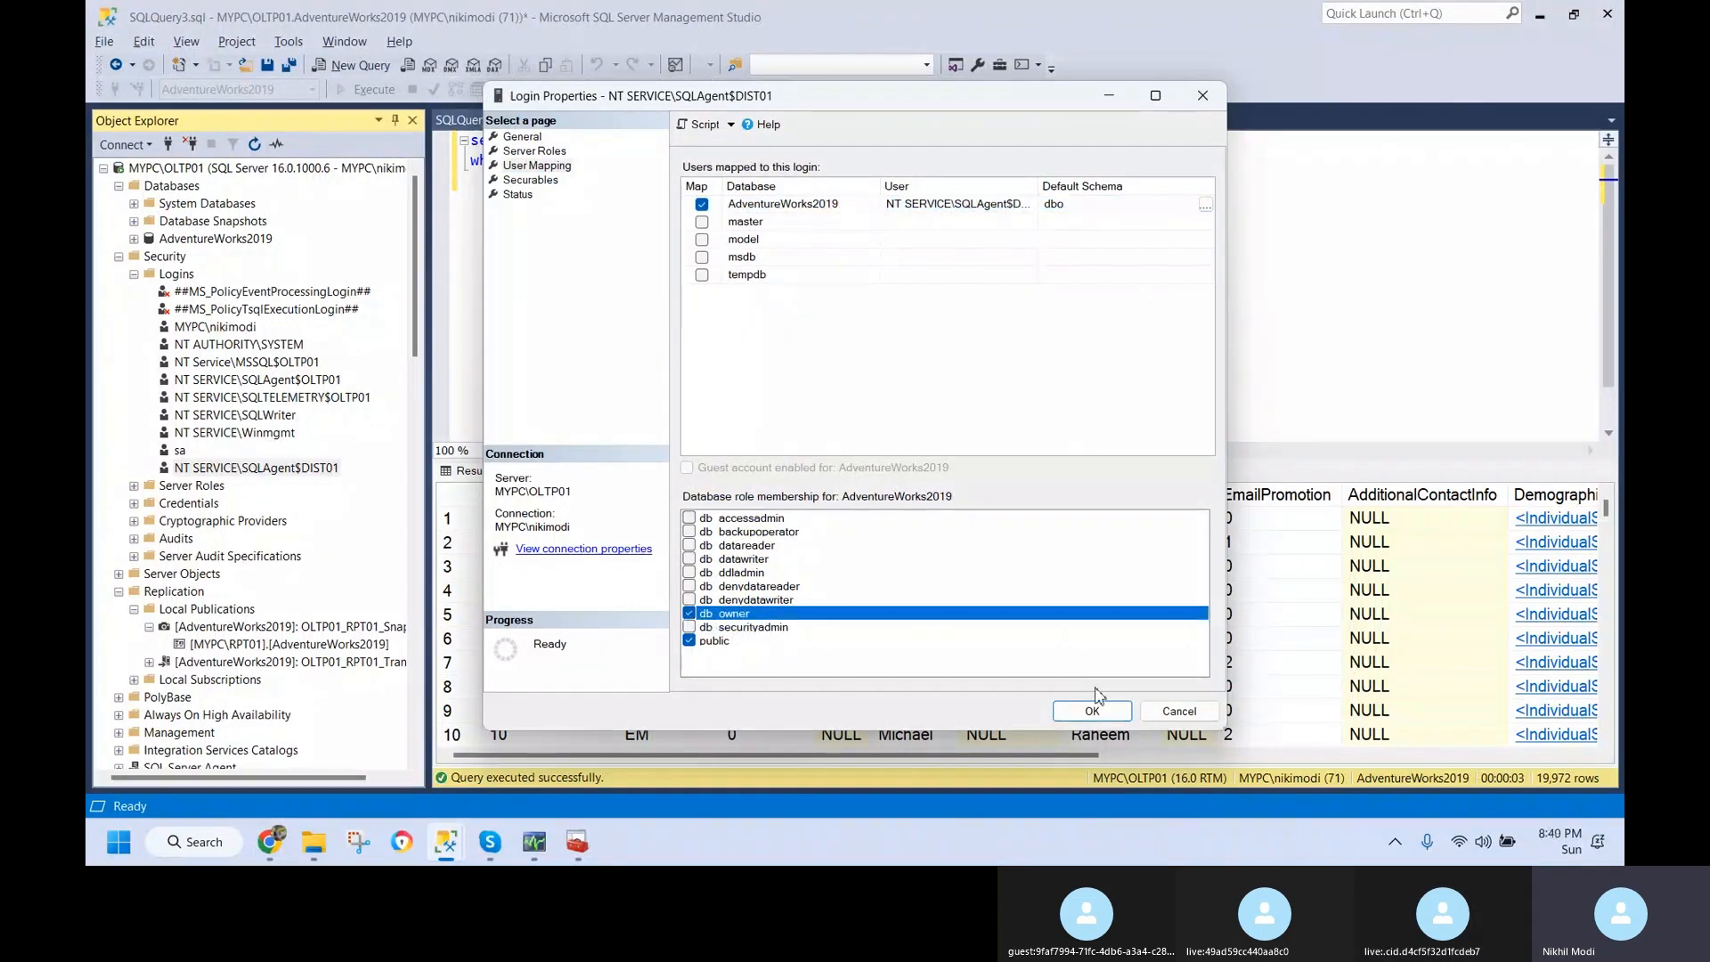
{"action": "left_click", "coordinate": [1177, 710]}
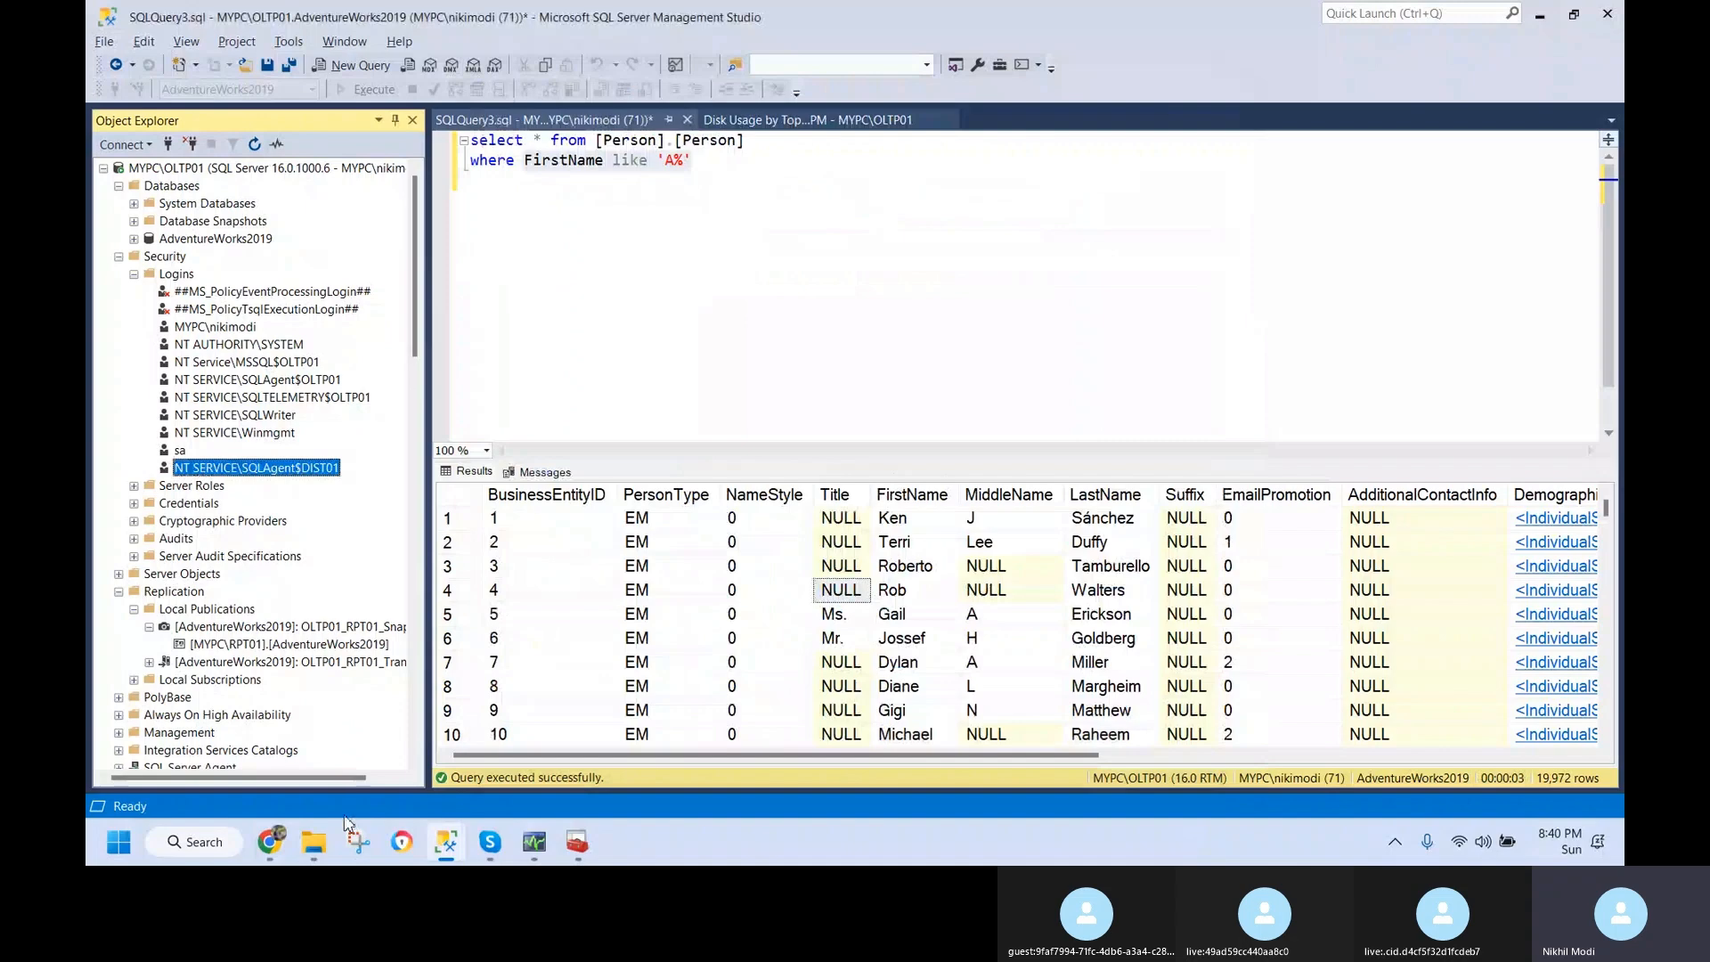
- Switch to the Log Reader Agent history and examine the actions and error messages of its most recent session
{"action": "left_click", "coordinate": [538, 844]}
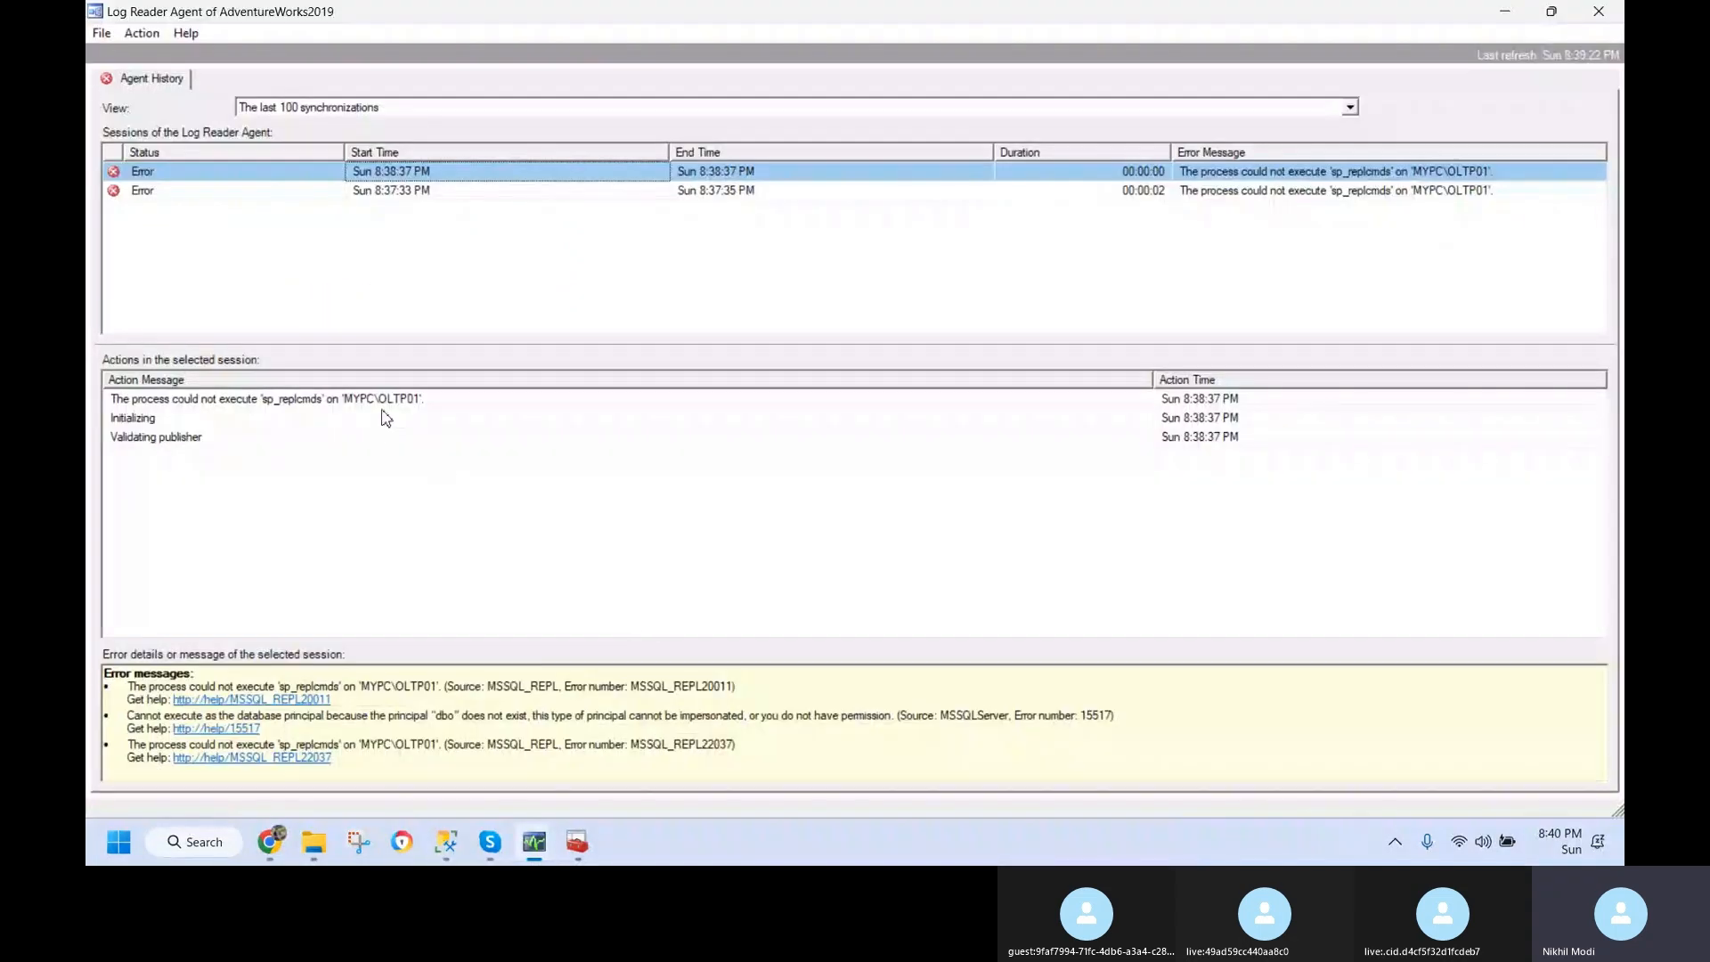
{"action": "left_click", "coordinate": [349, 195]}
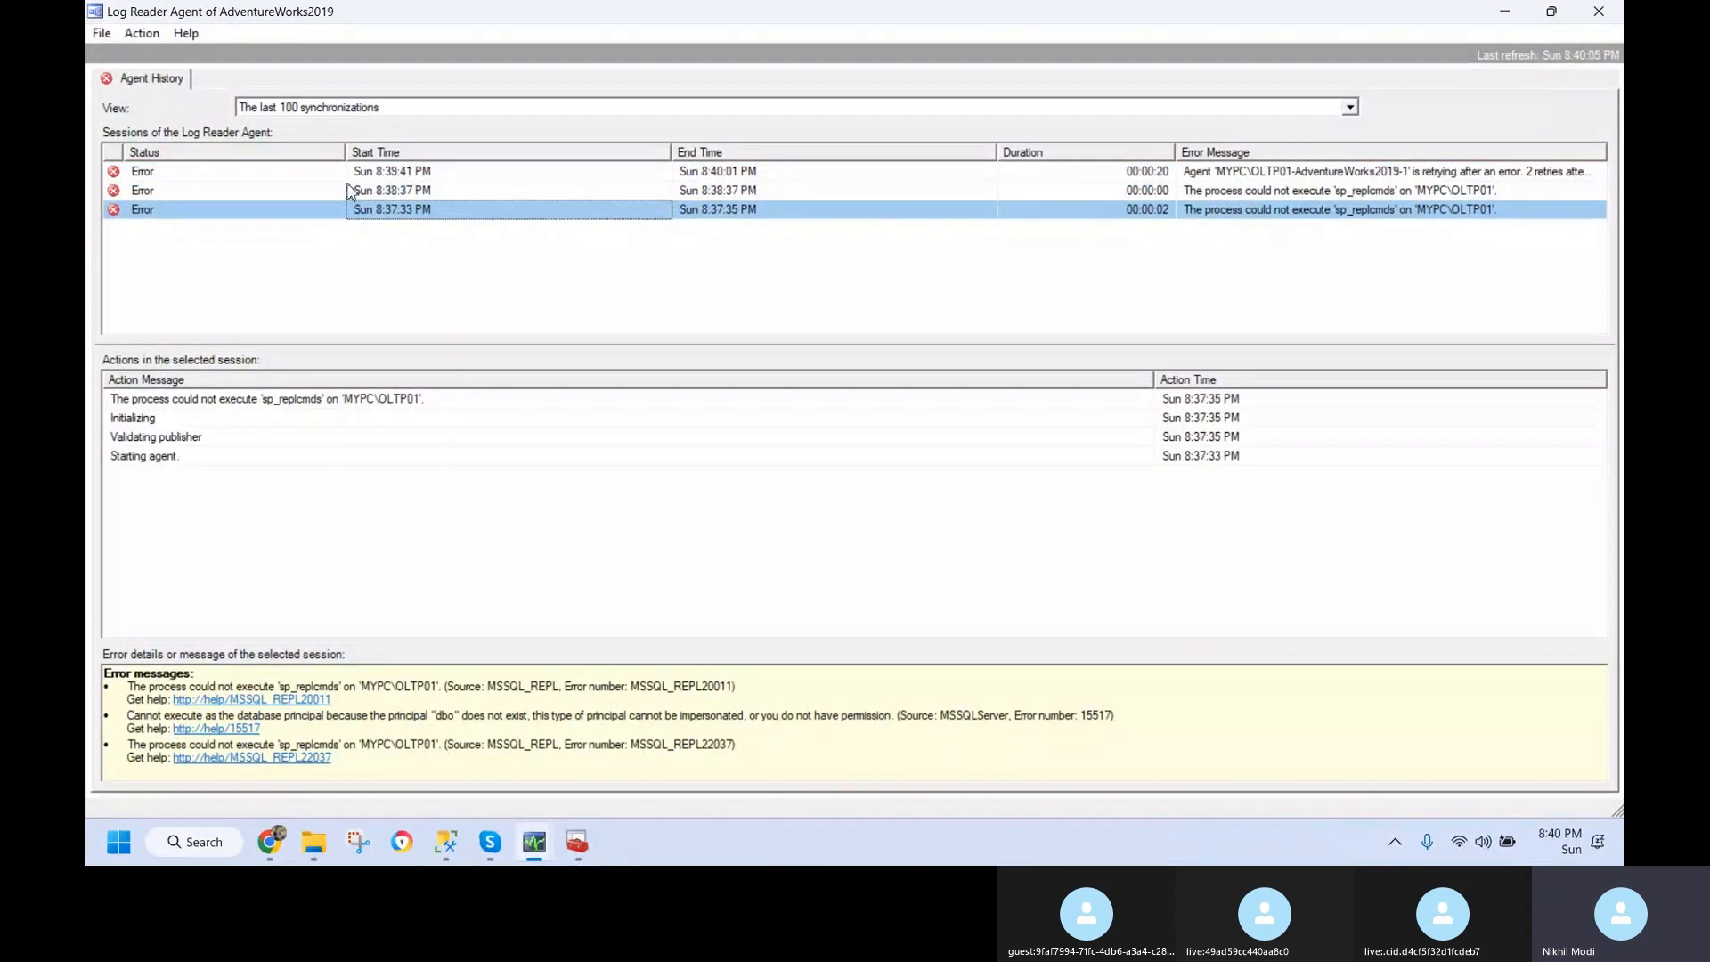
{"action": "left_click", "coordinate": [350, 173]}
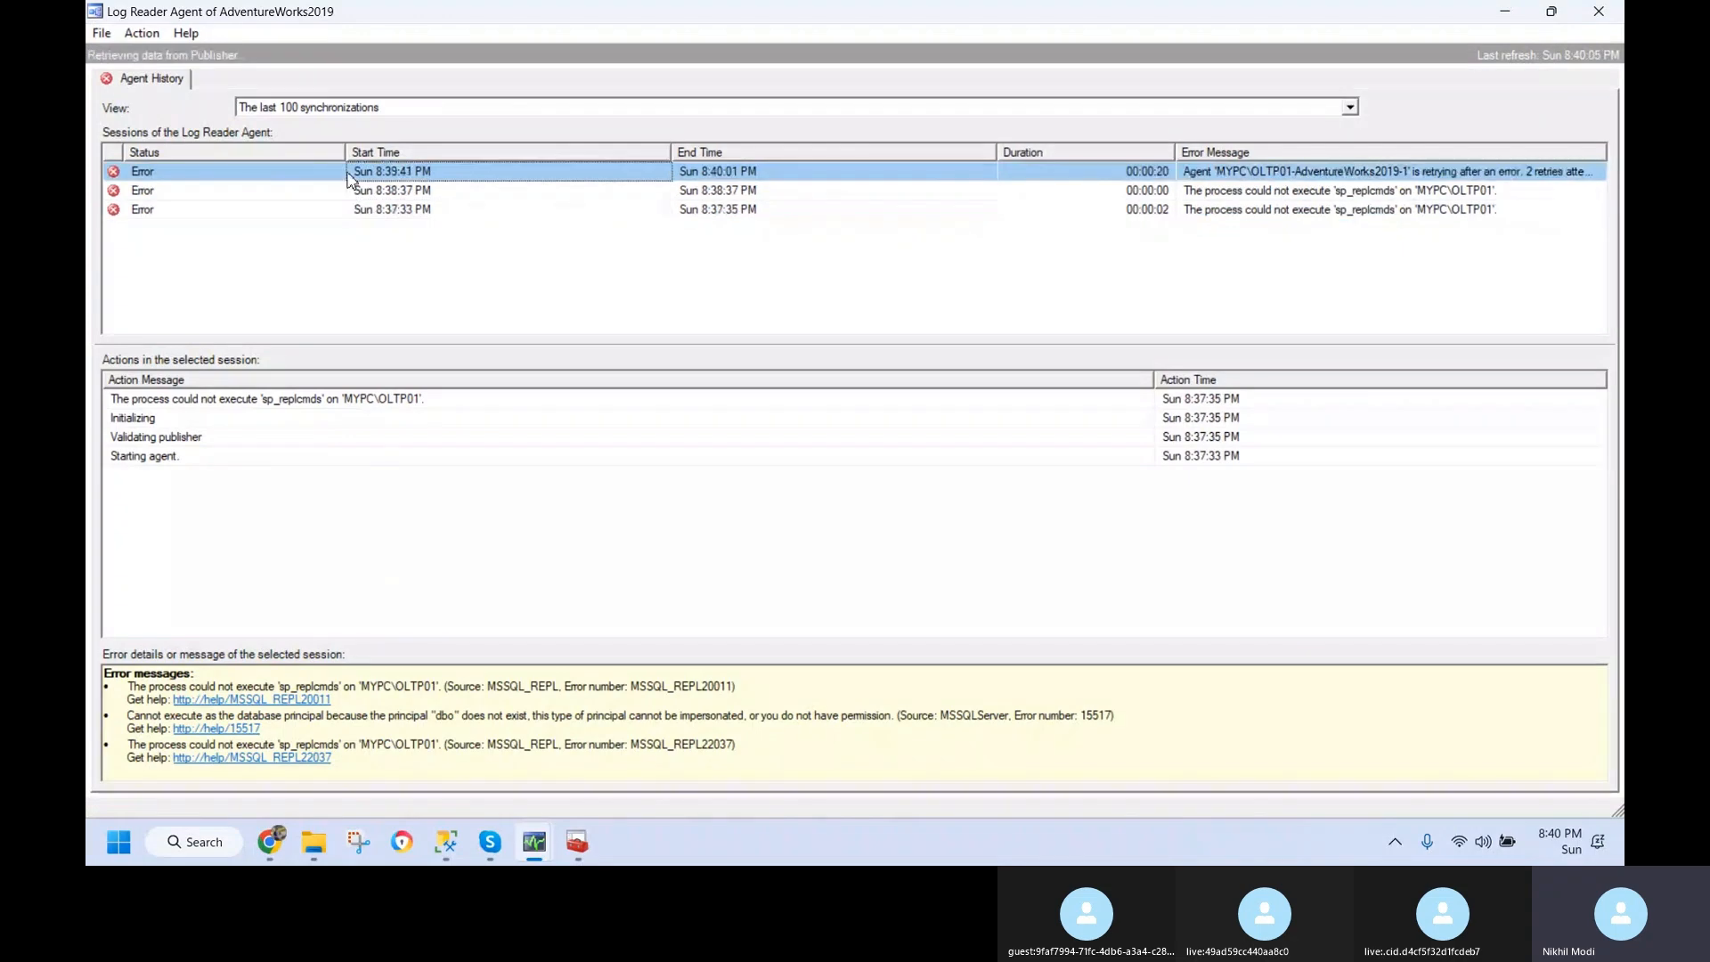
{"action": "left_click", "coordinate": [387, 424]}
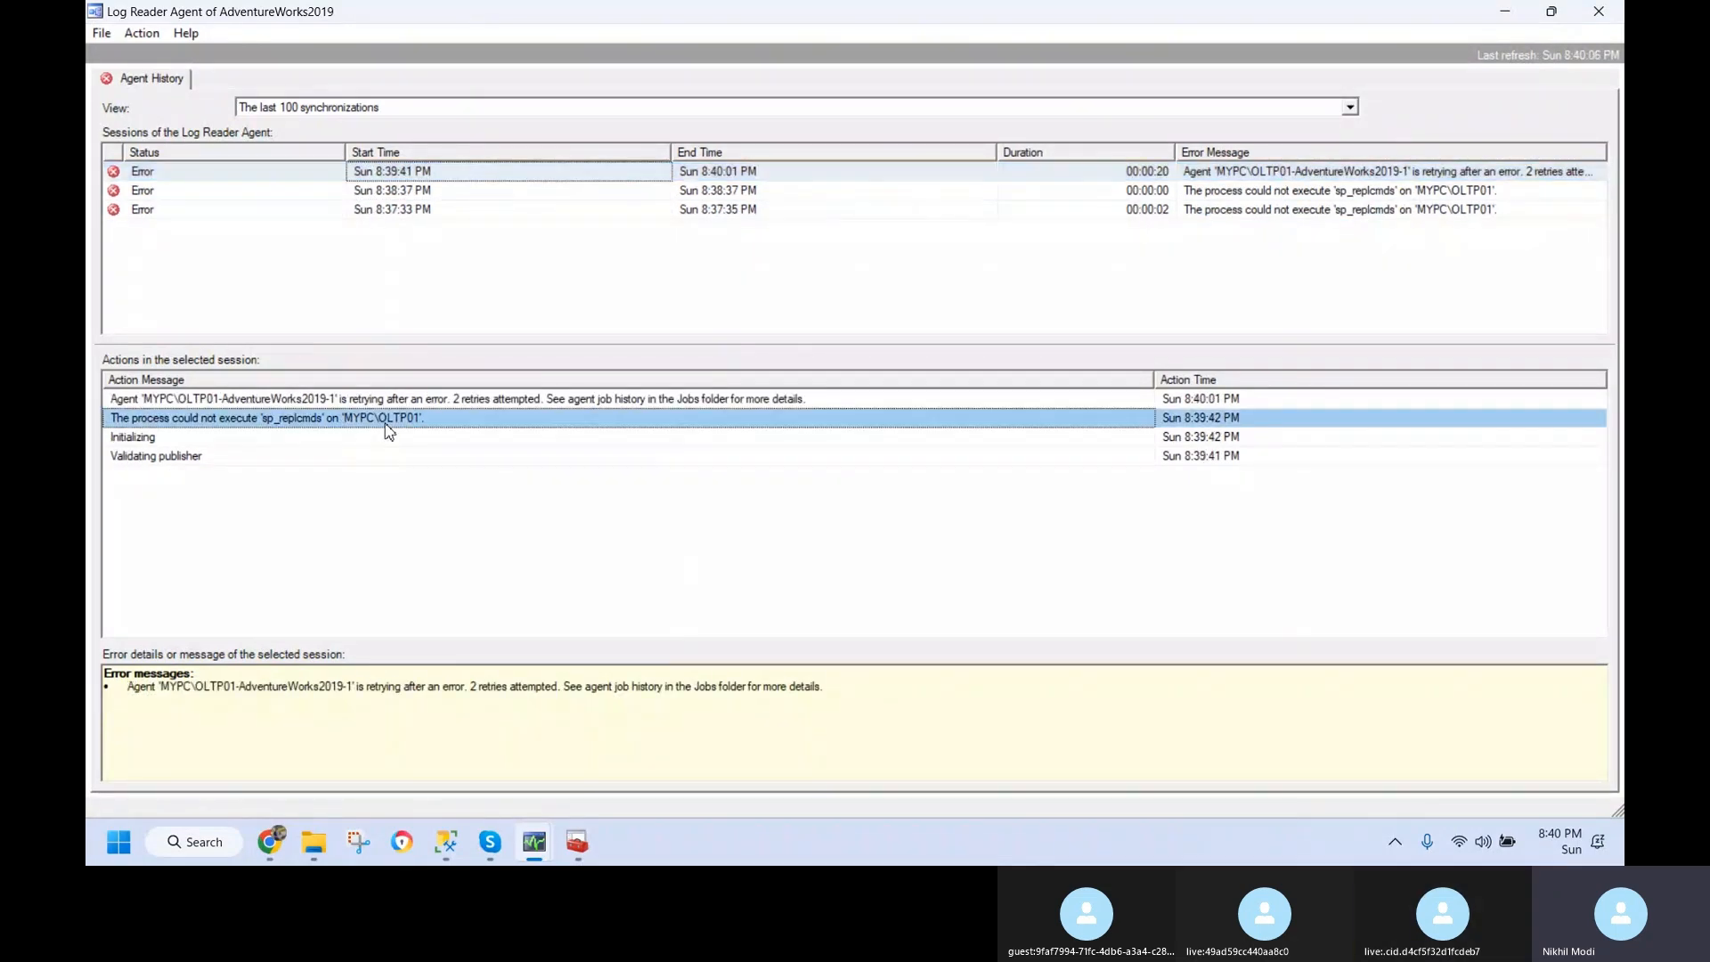
- Try to restart the Log Reader Agent of AdventureWorks2019 by stopping and starting it, and refresh its history
{"action": "left_click", "coordinate": [142, 33]}
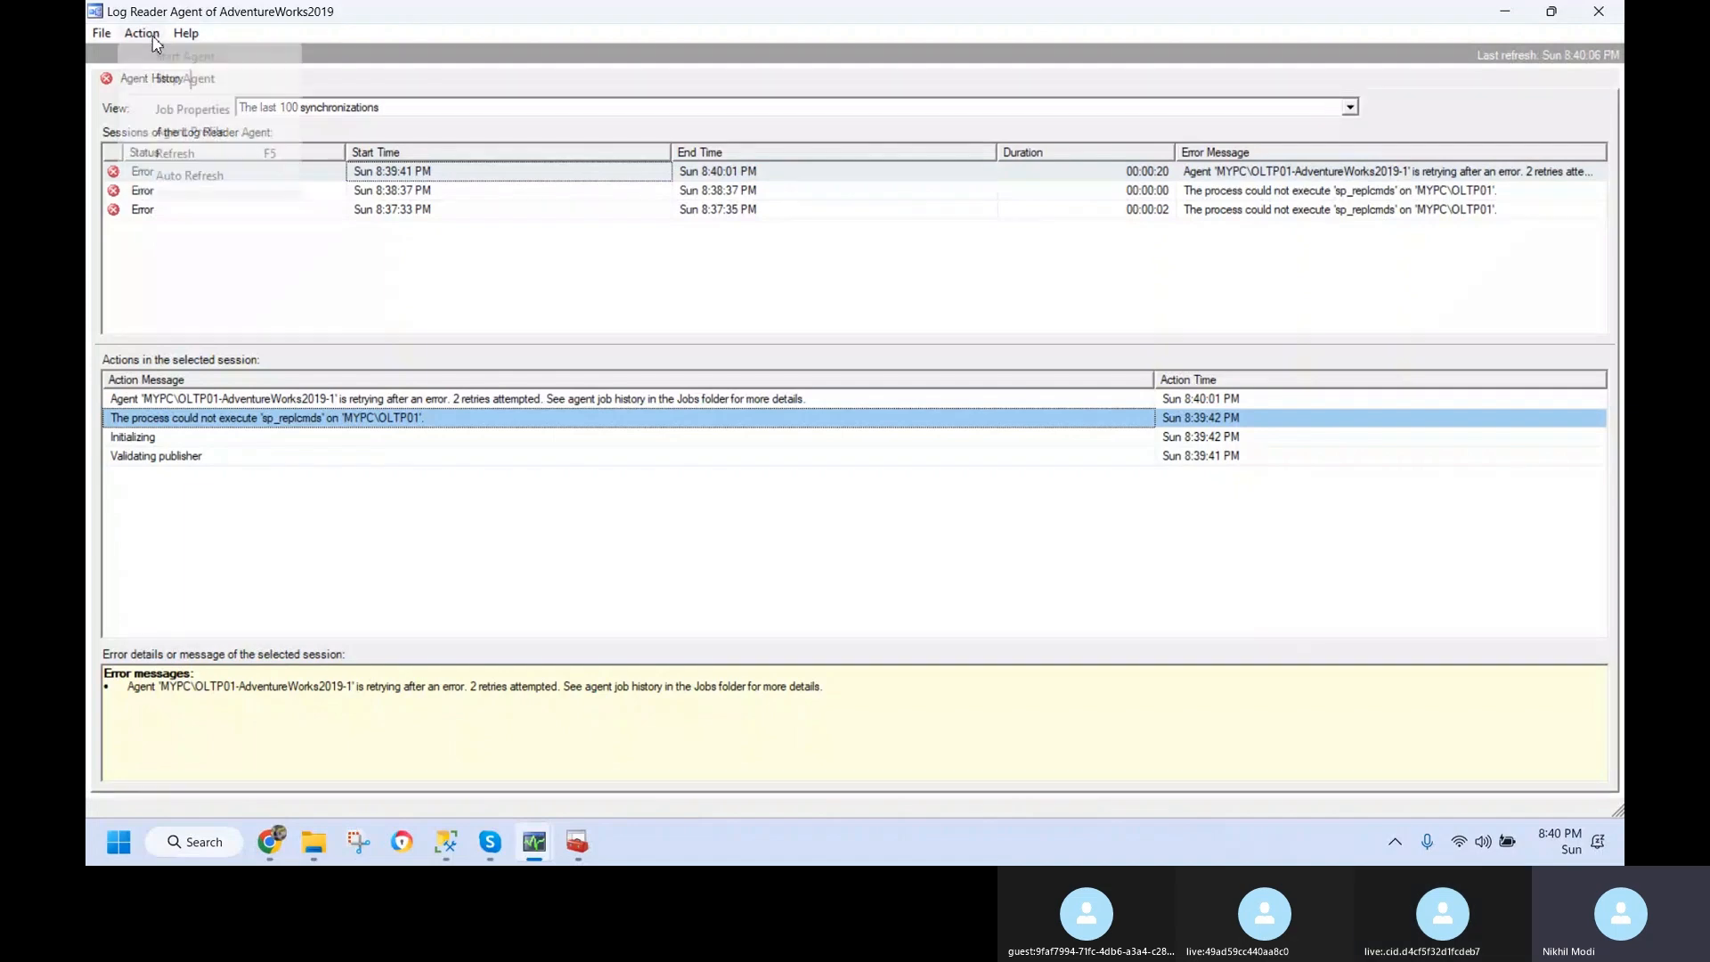
{"action": "left_click", "coordinate": [169, 79]}
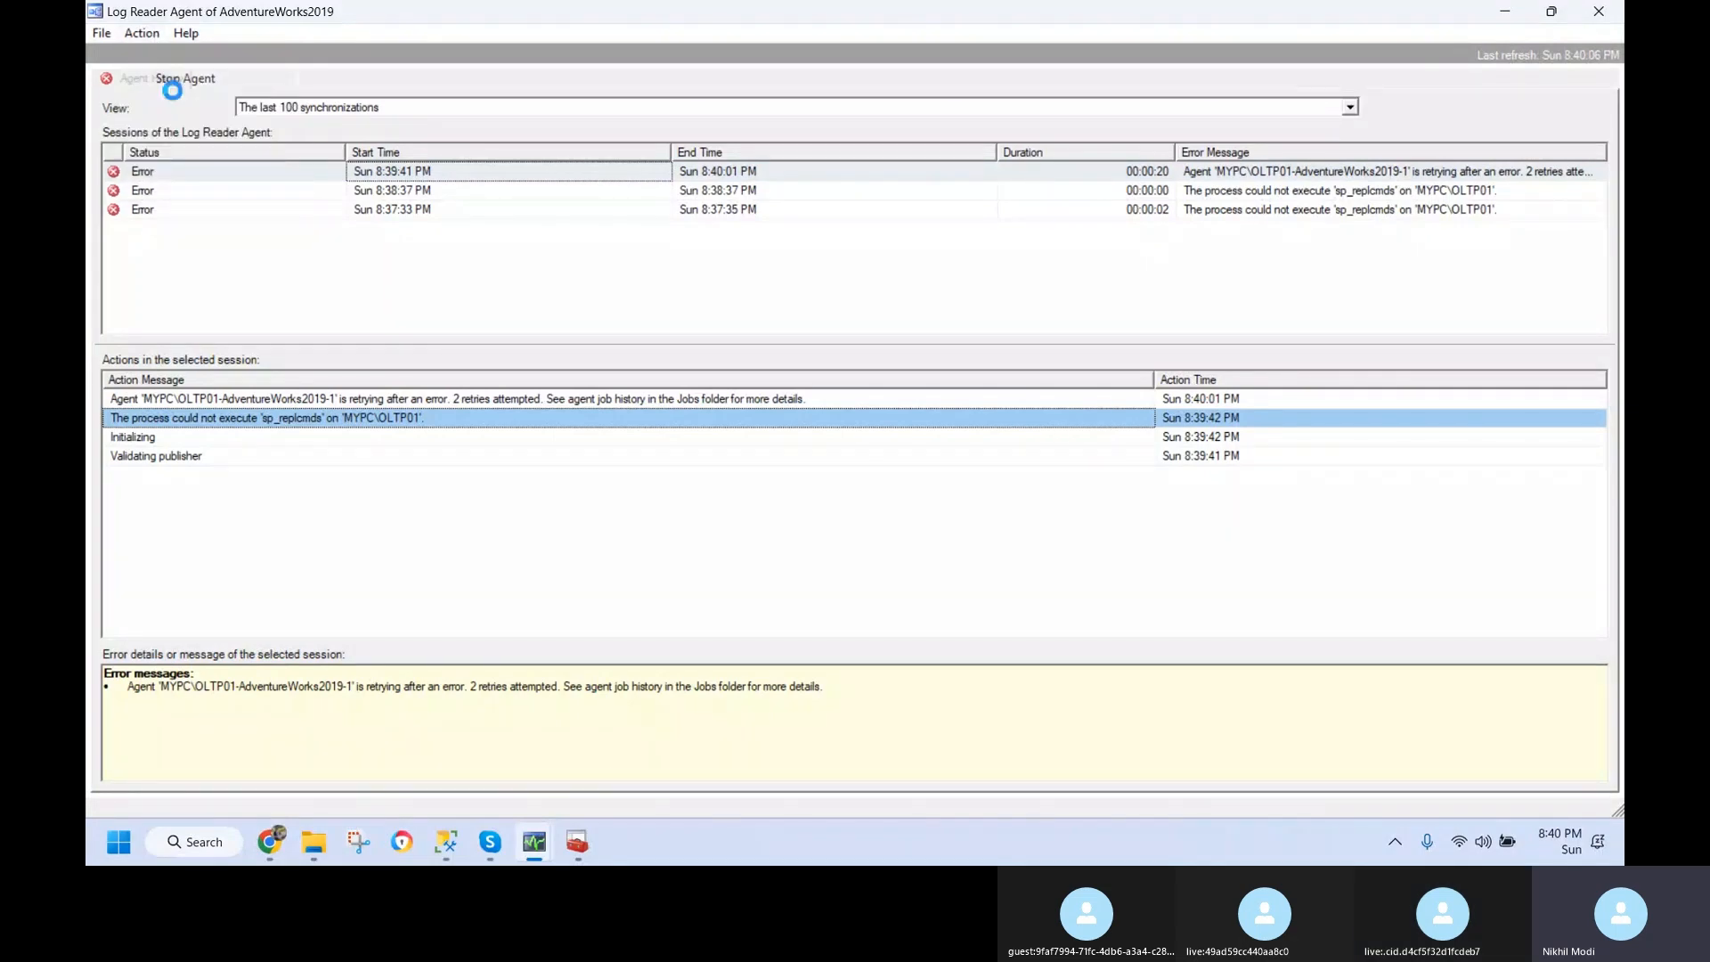
{"action": "left_click", "coordinate": [143, 35]}
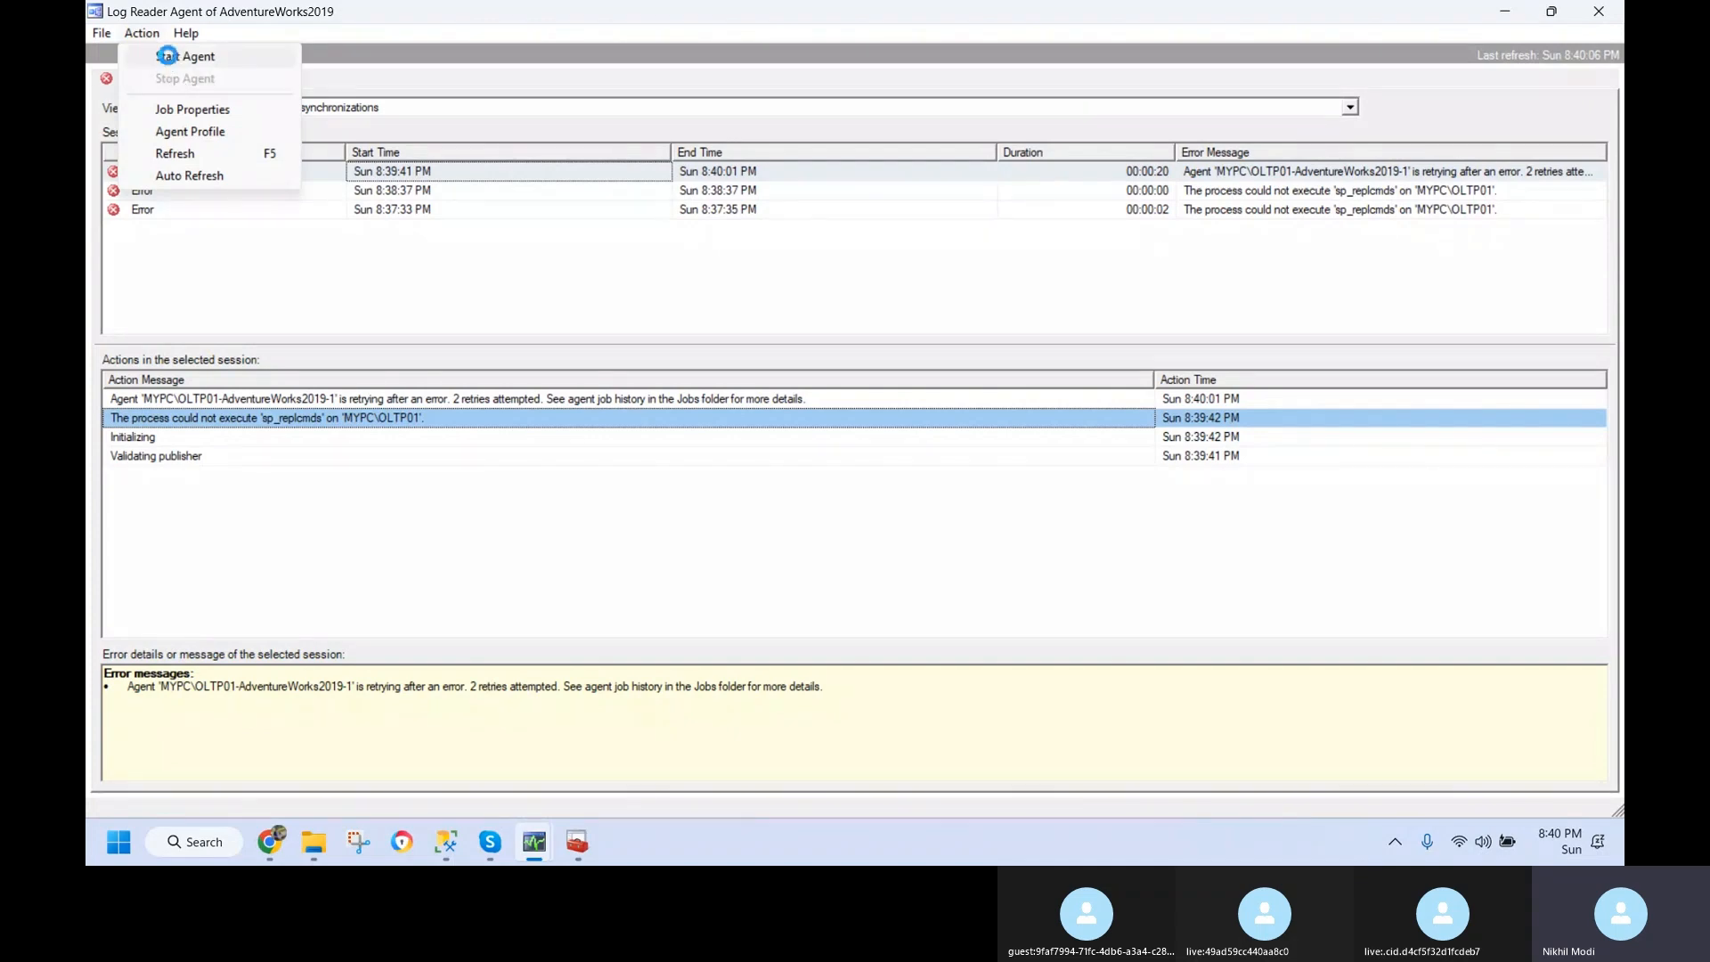
{"action": "left_click", "coordinate": [168, 56]}
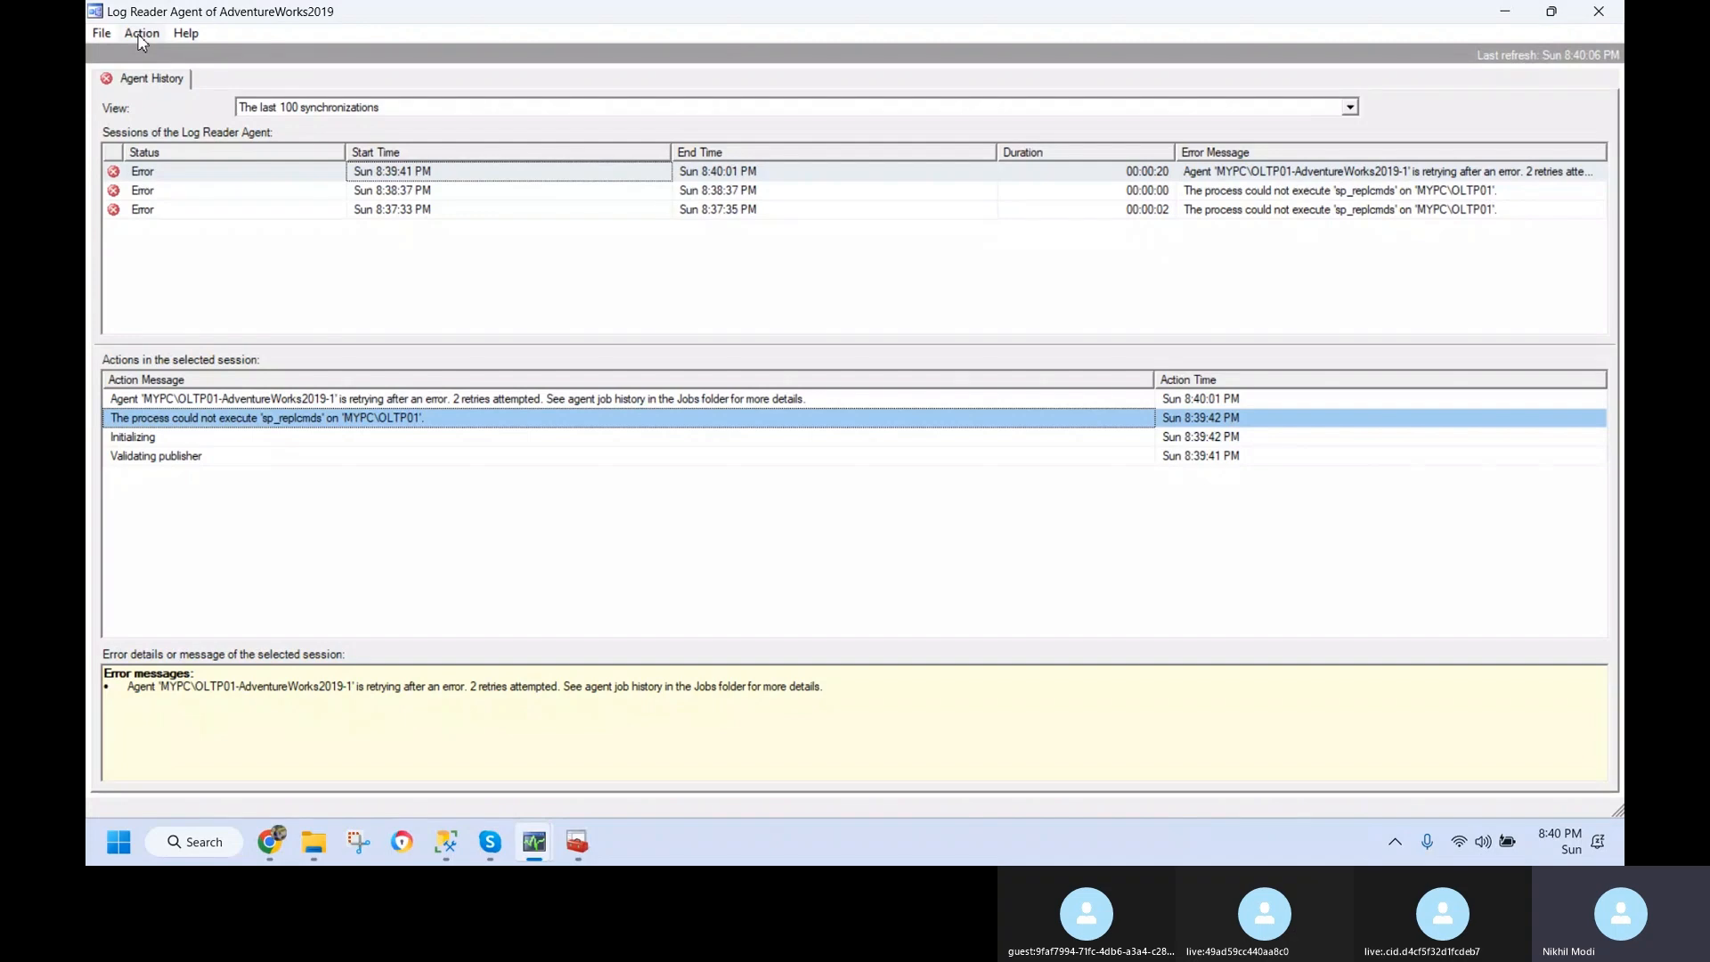
{"action": "left_click", "coordinate": [142, 34]}
{"action": "left_click", "coordinate": [182, 153]}
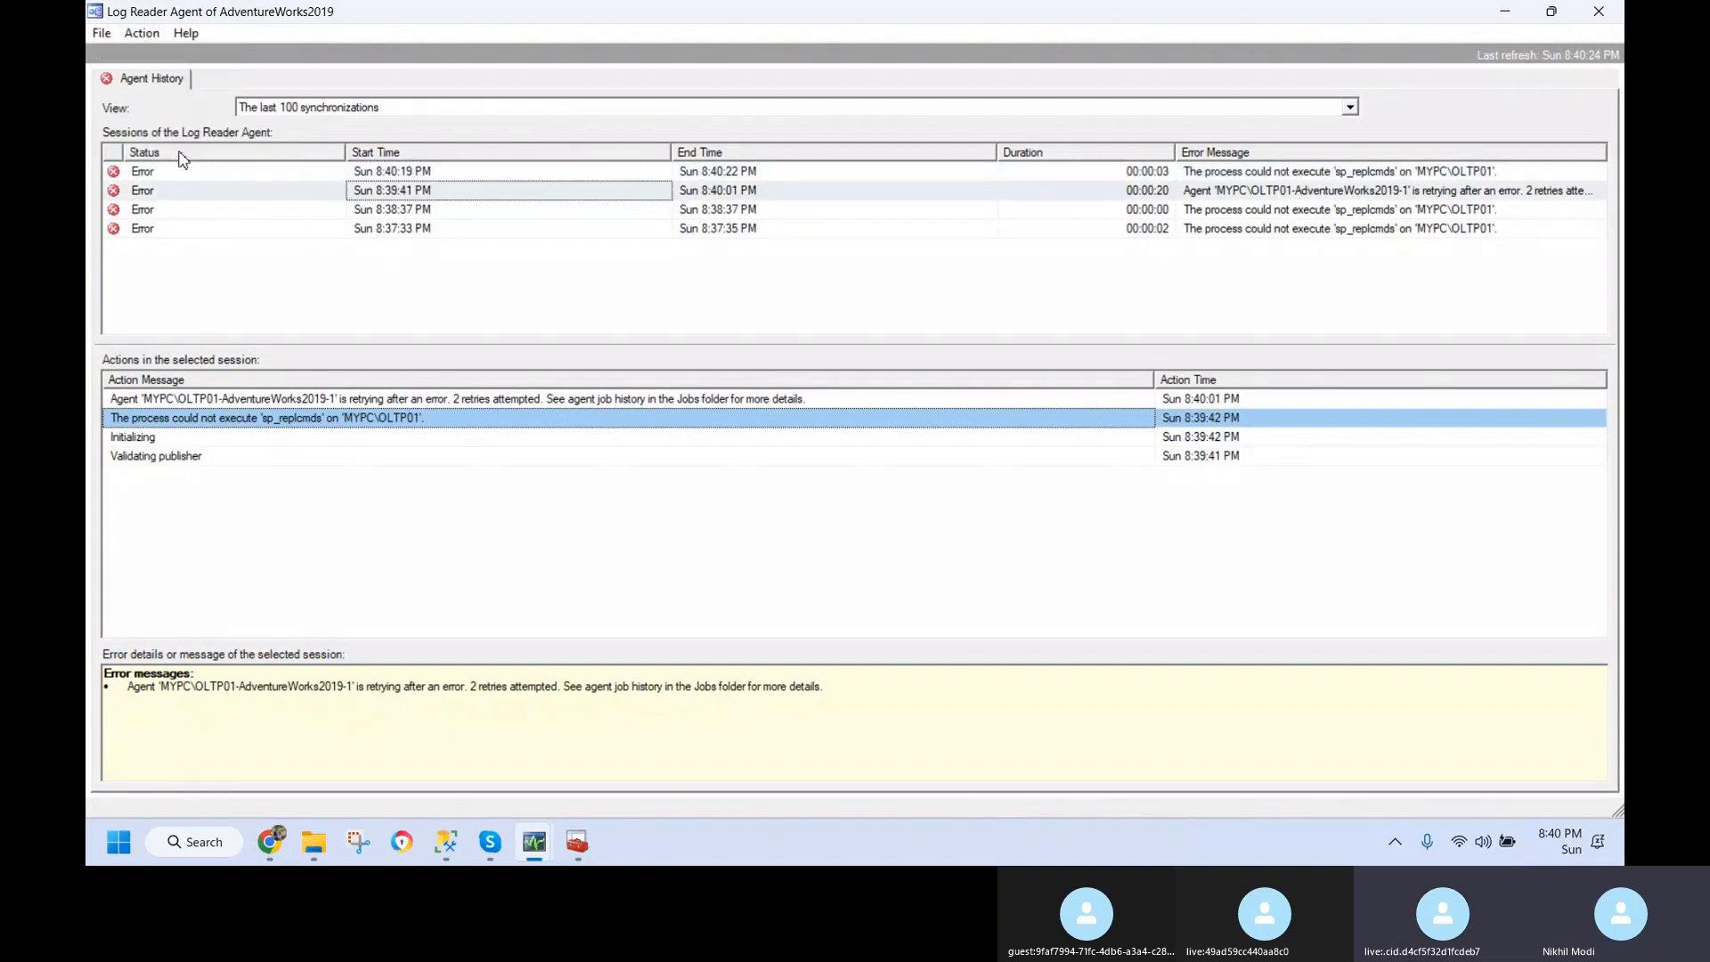
- Examine the error messages of the newest Log Reader Agent session, focusing on the database principal named in error 15517
{"action": "left_click", "coordinate": [189, 175]}
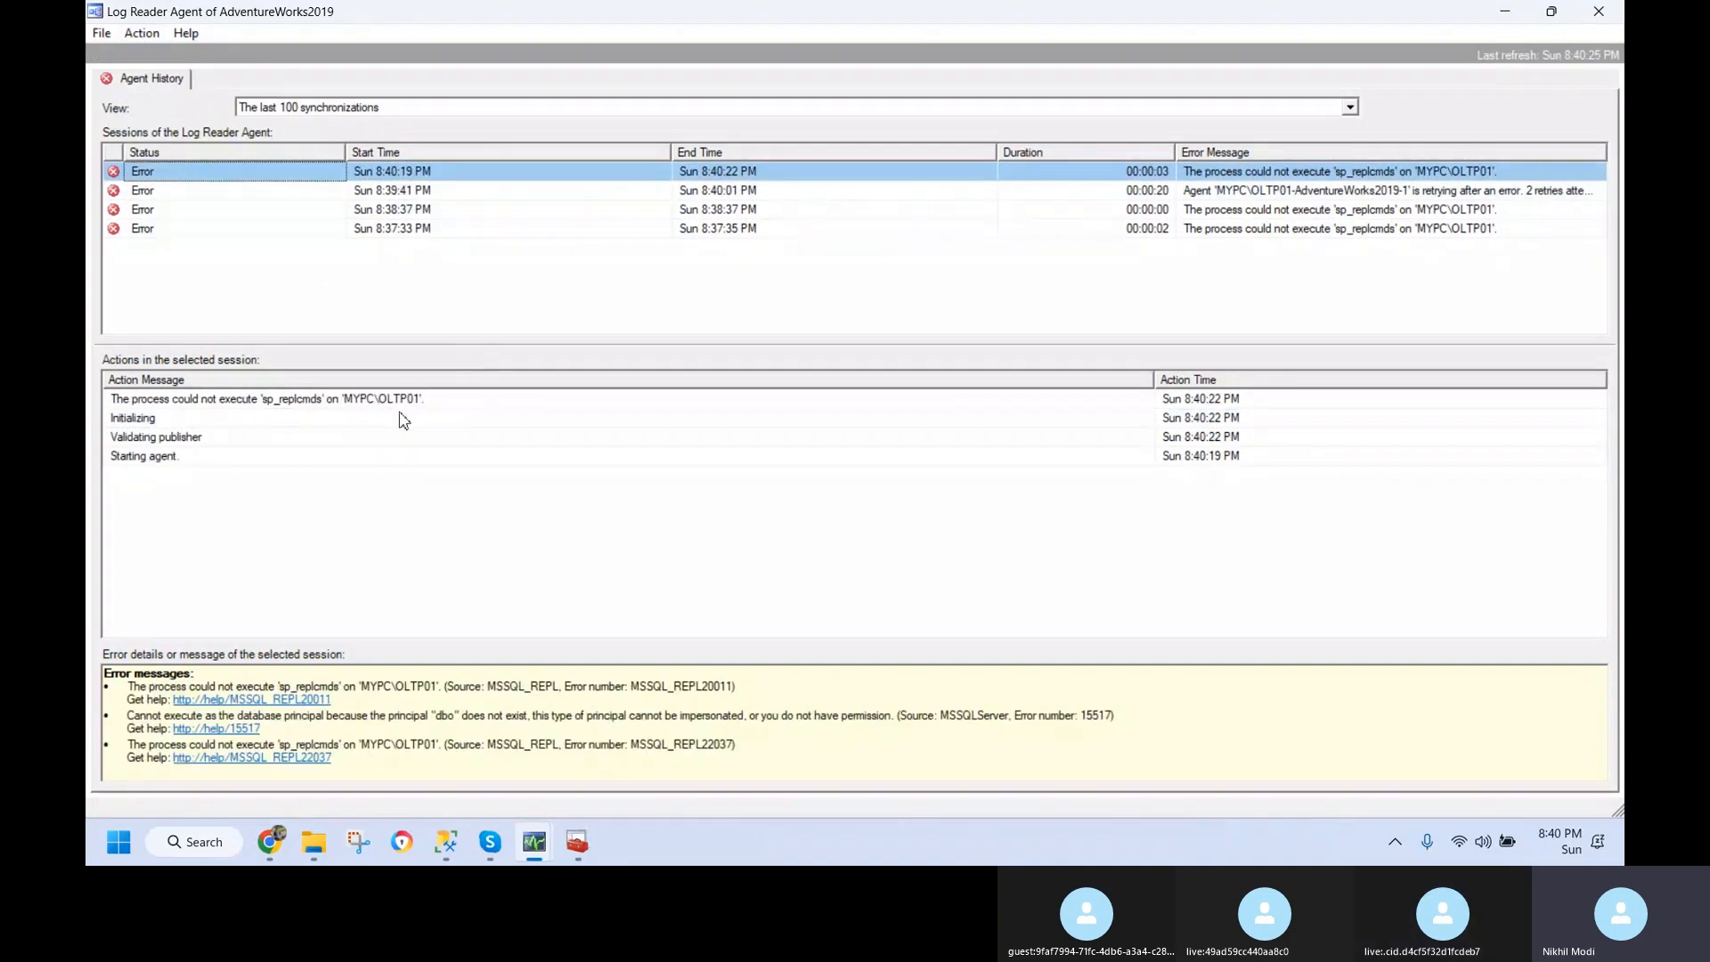
{"action": "left_click", "coordinate": [405, 401]}
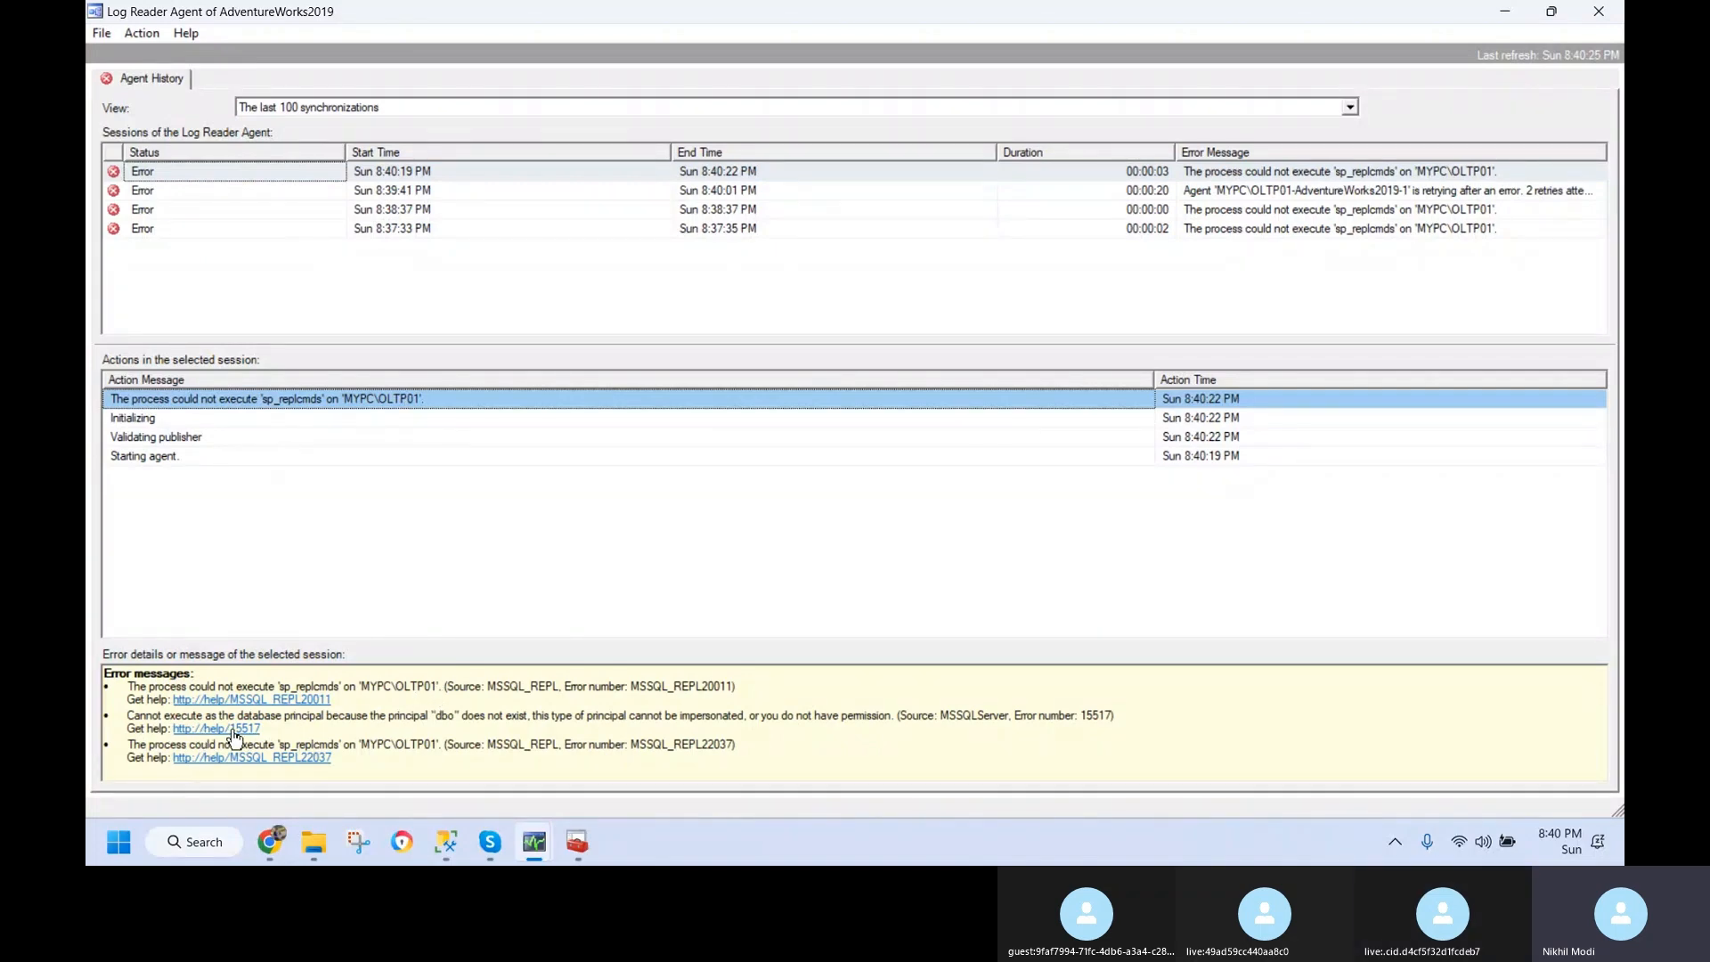
{"action": "double_click", "coordinate": [444, 717]}
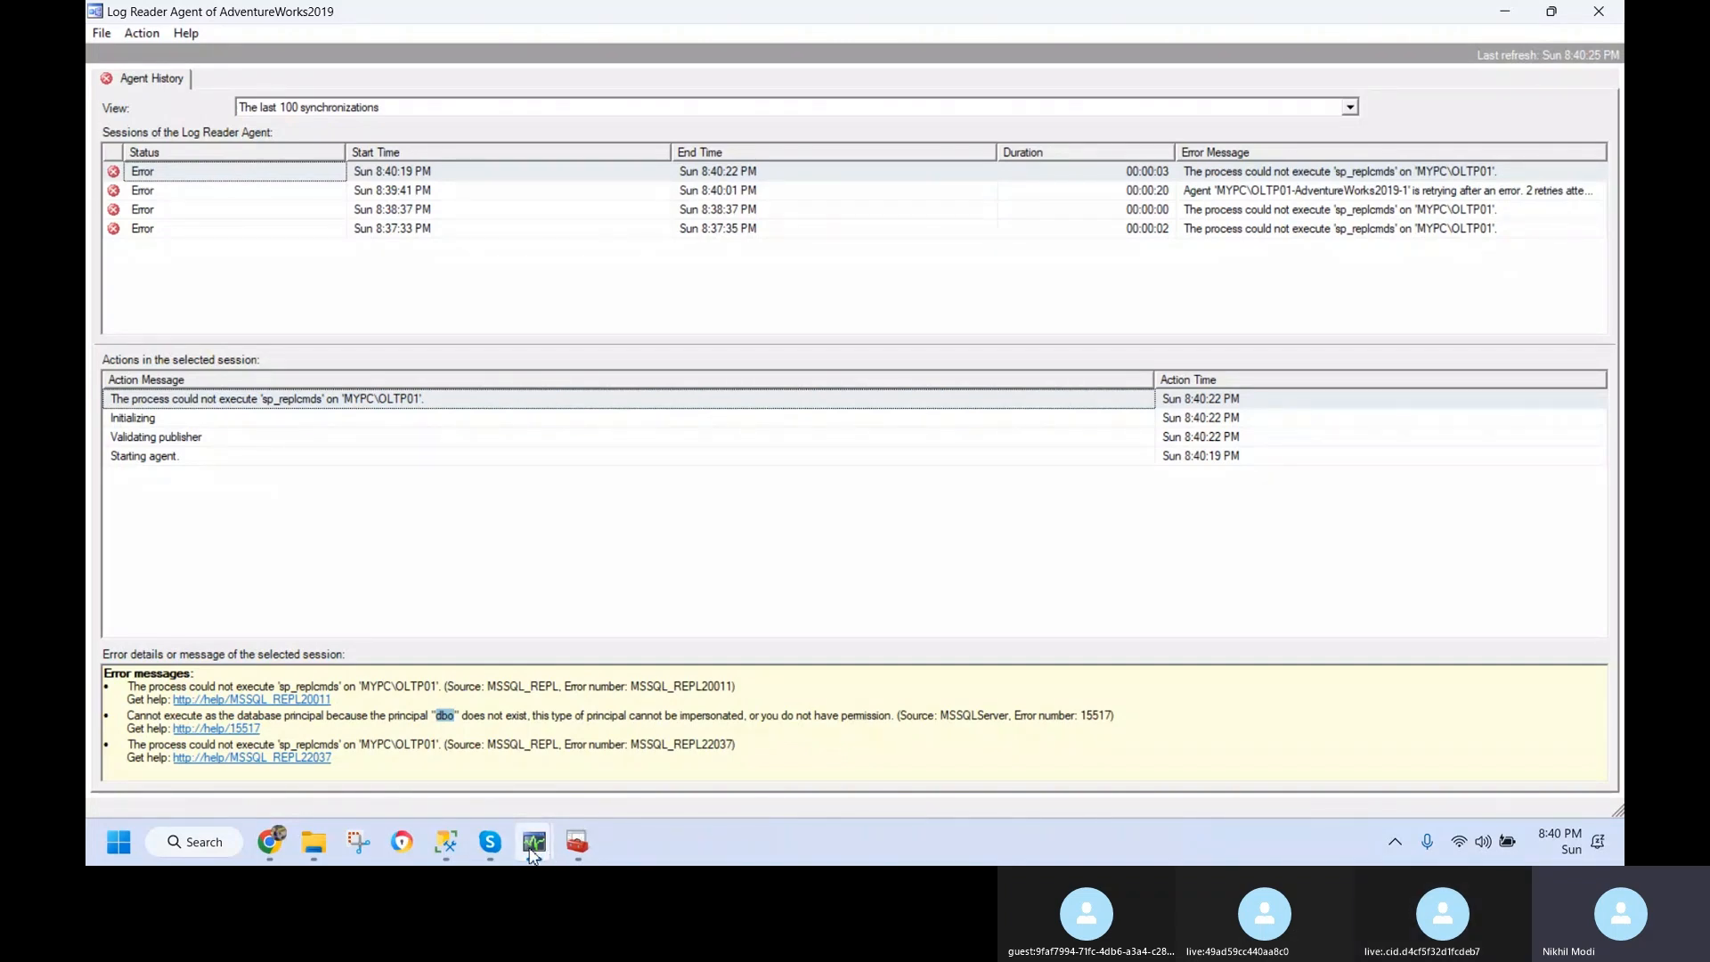
- Switch to SQL Server Management Studio and set the owner of the AdventureWorks2019 database on MYPC\OLTP01 to sa
{"action": "left_click", "coordinate": [445, 842]}
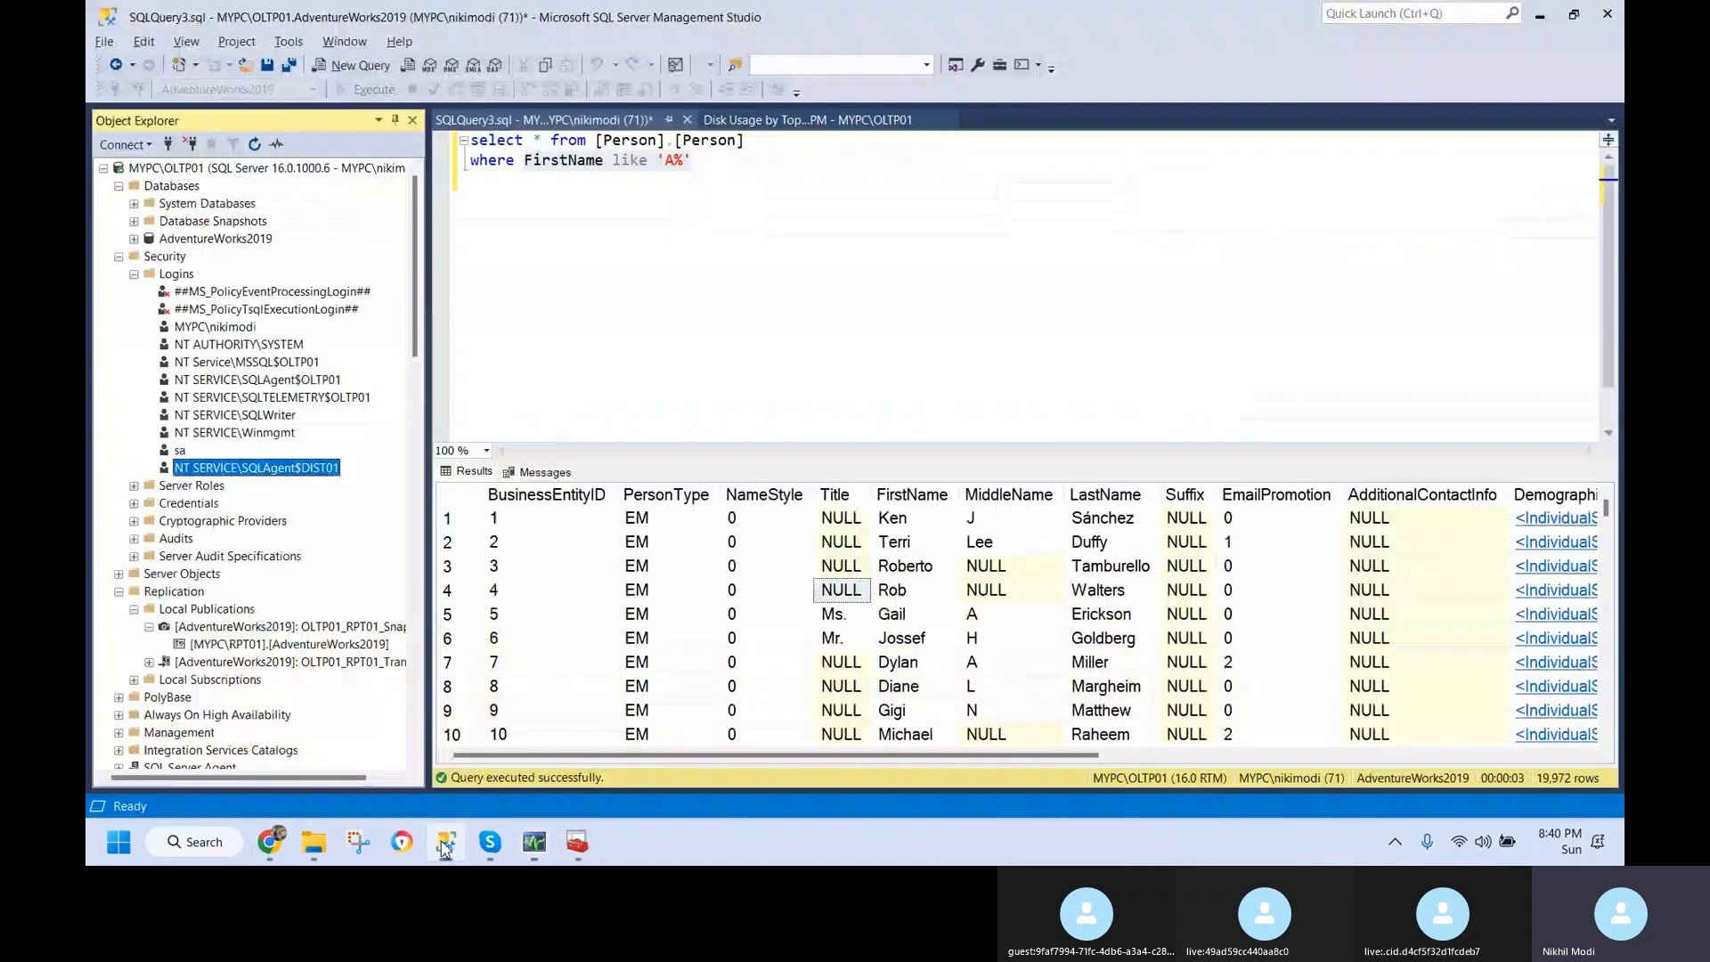
{"action": "left_click", "coordinate": [206, 240]}
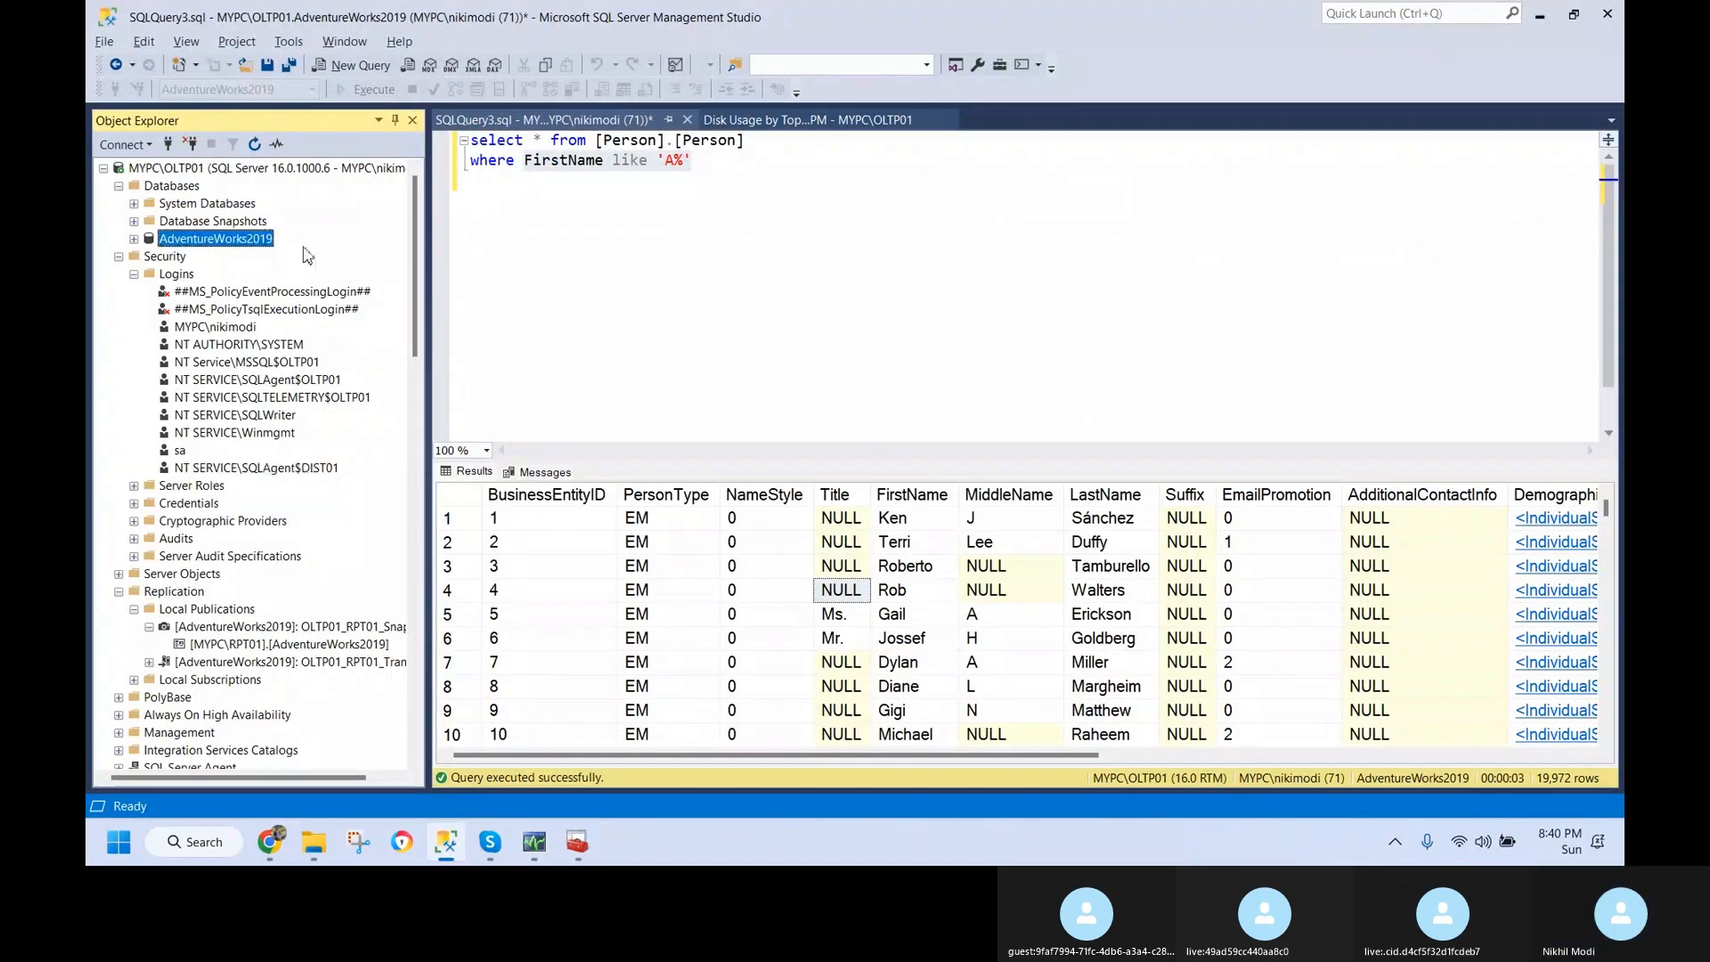
{"action": "right_click", "coordinate": [246, 242]}
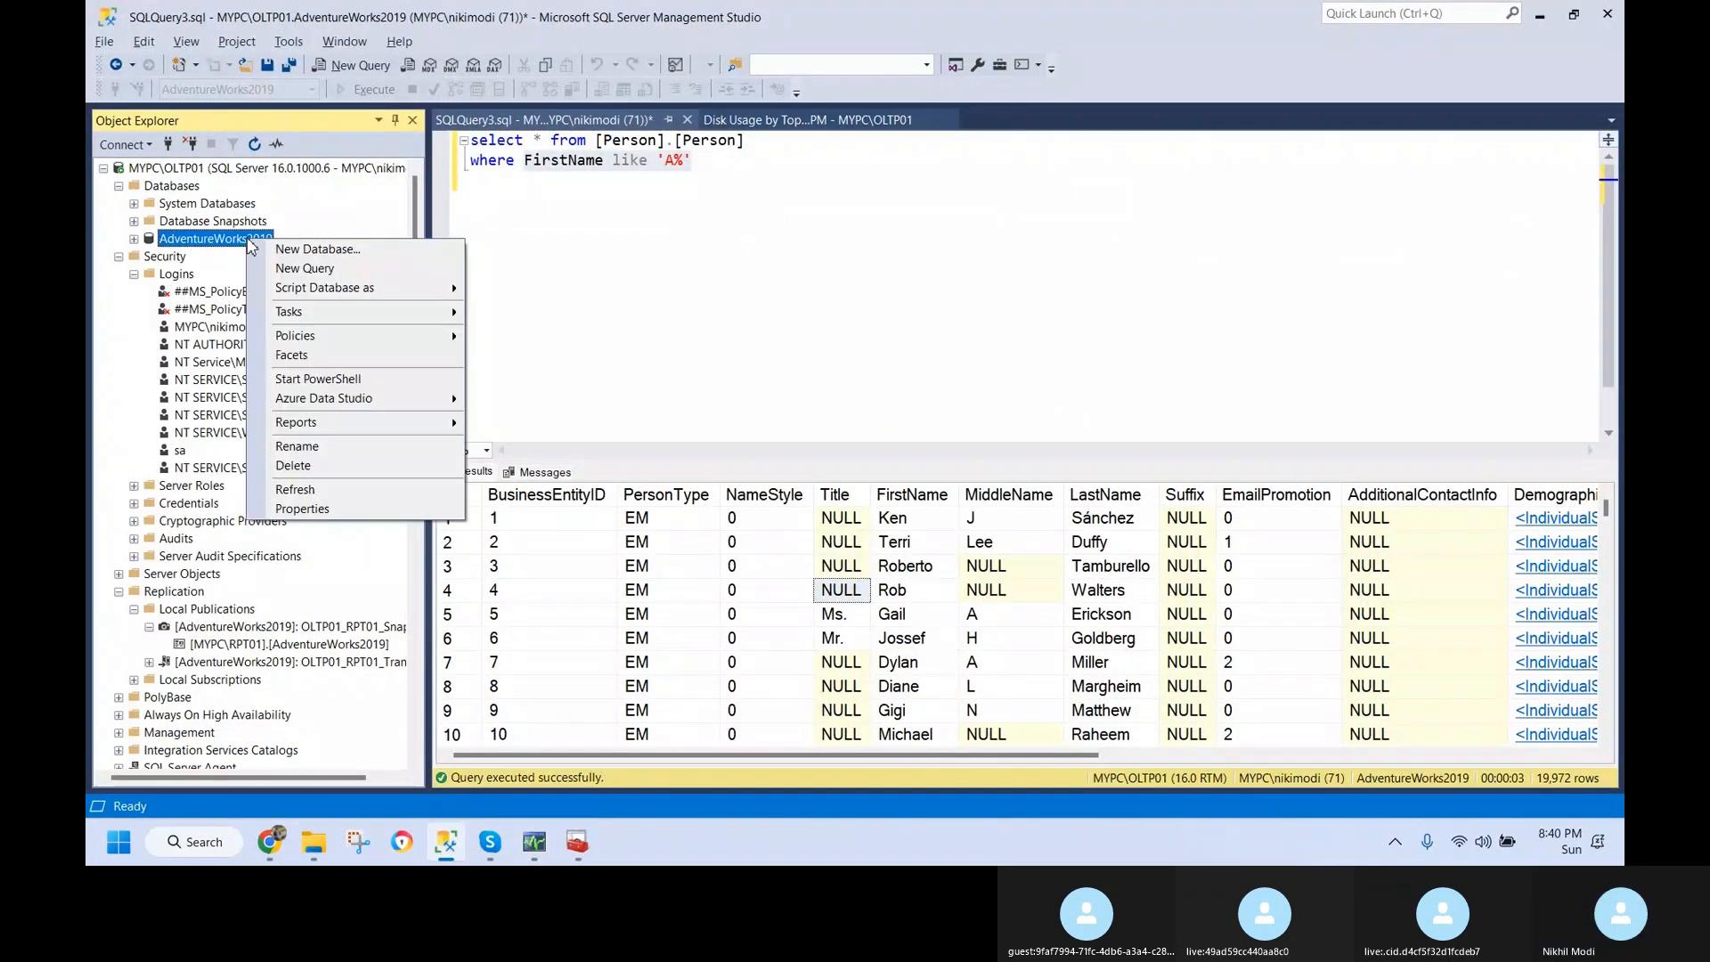
{"action": "left_click", "coordinate": [315, 510]}
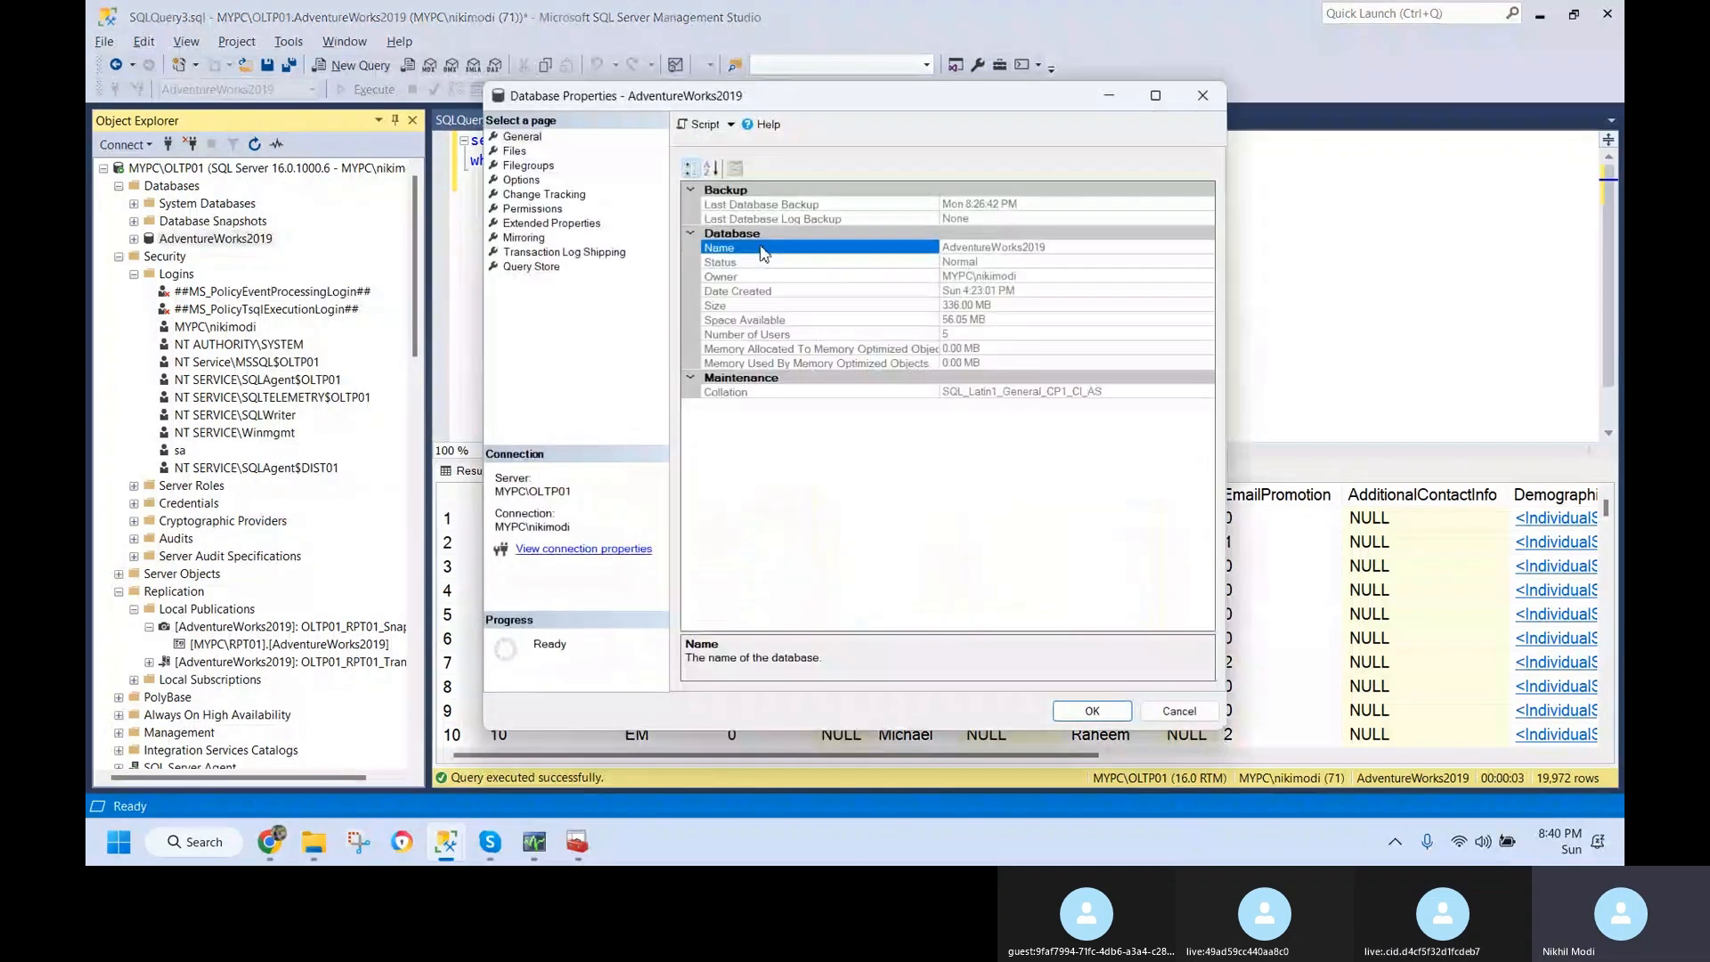
{"action": "left_click", "coordinate": [517, 151]}
{"action": "left_click", "coordinate": [926, 195]}
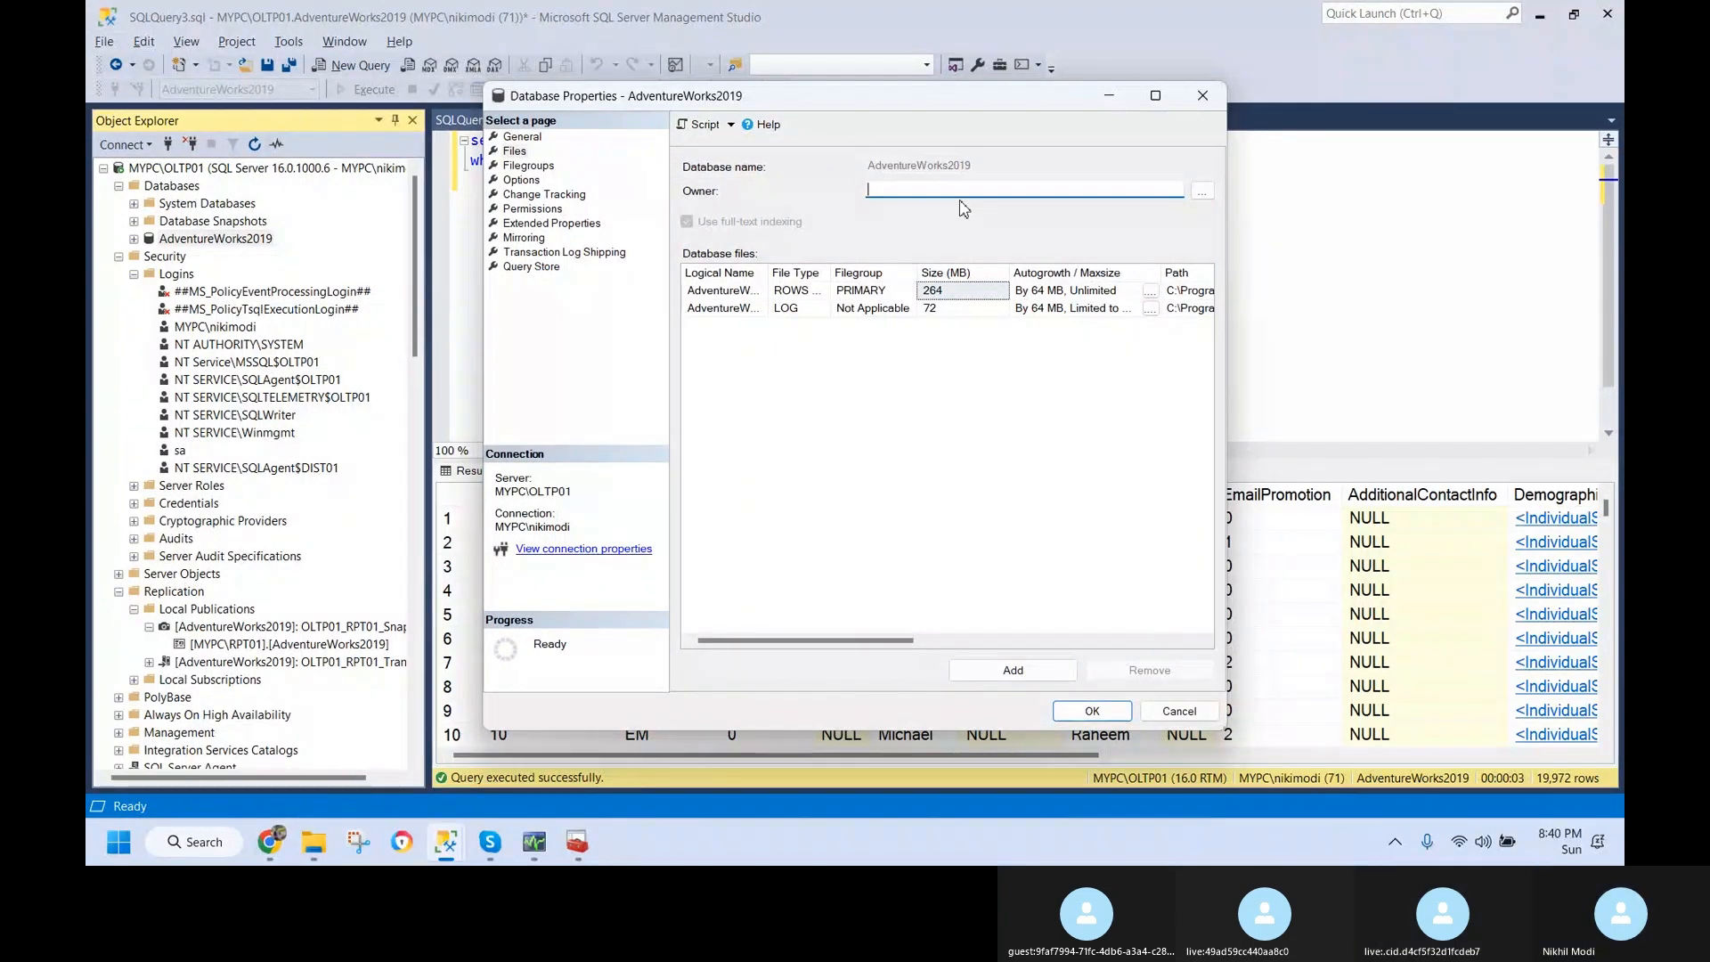
{"action": "left_click", "coordinate": [1202, 192]}
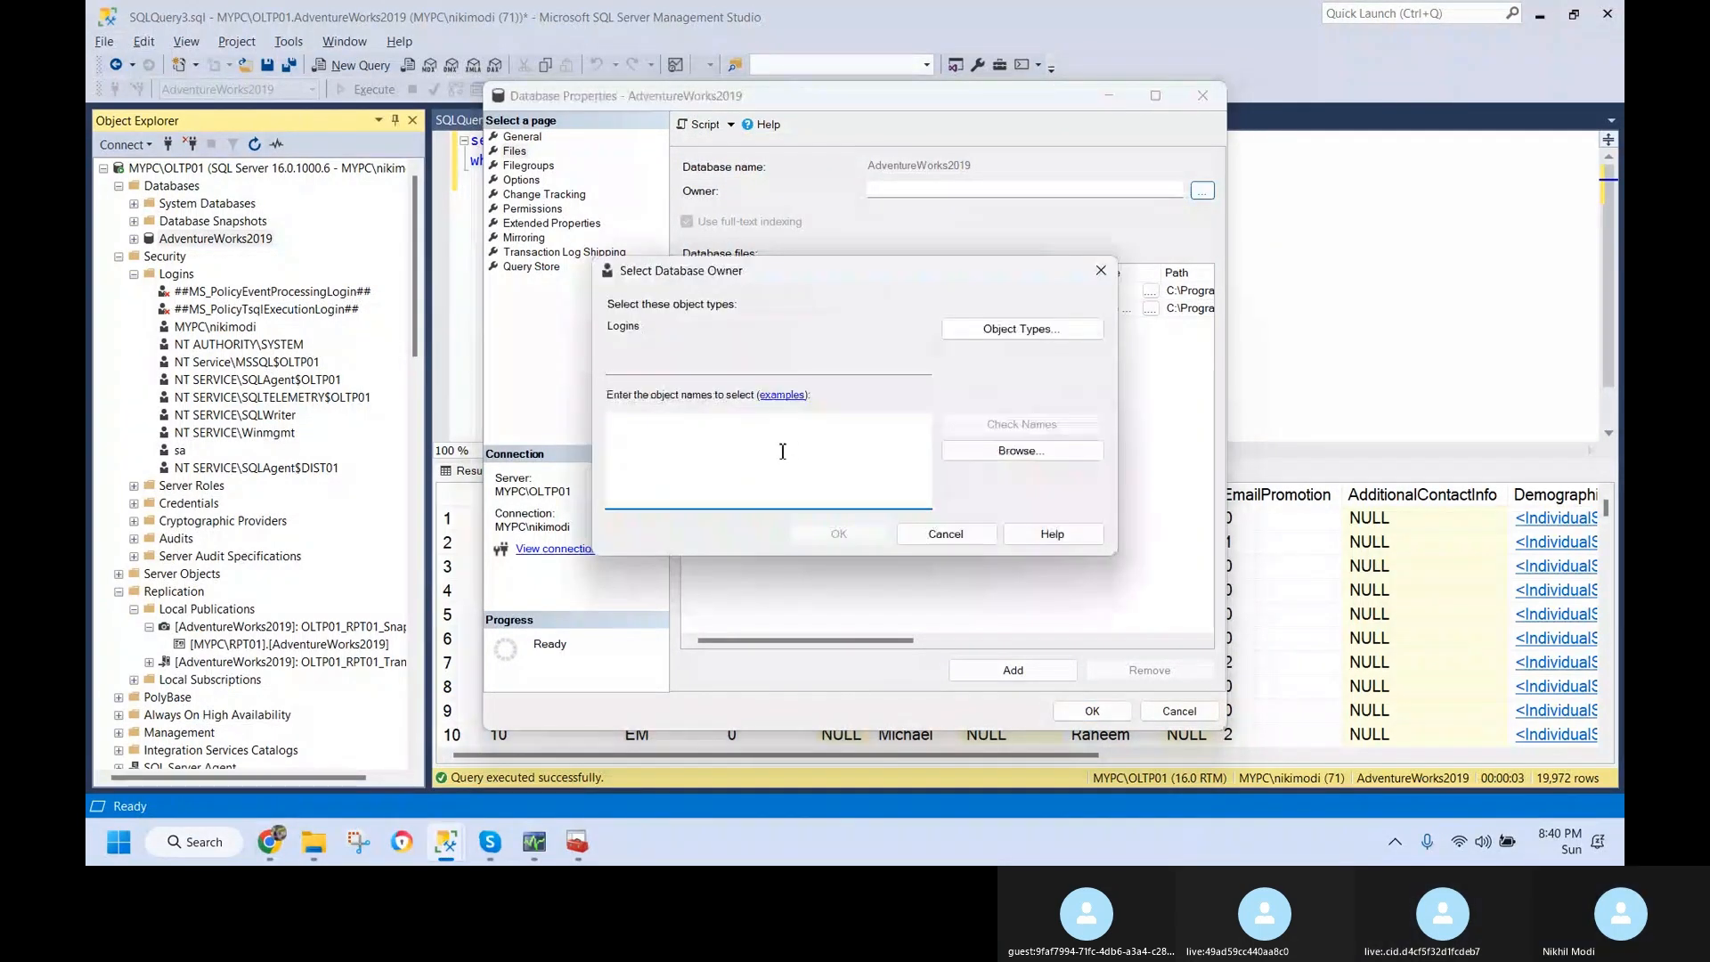
{"action": "type", "text": "sa"}
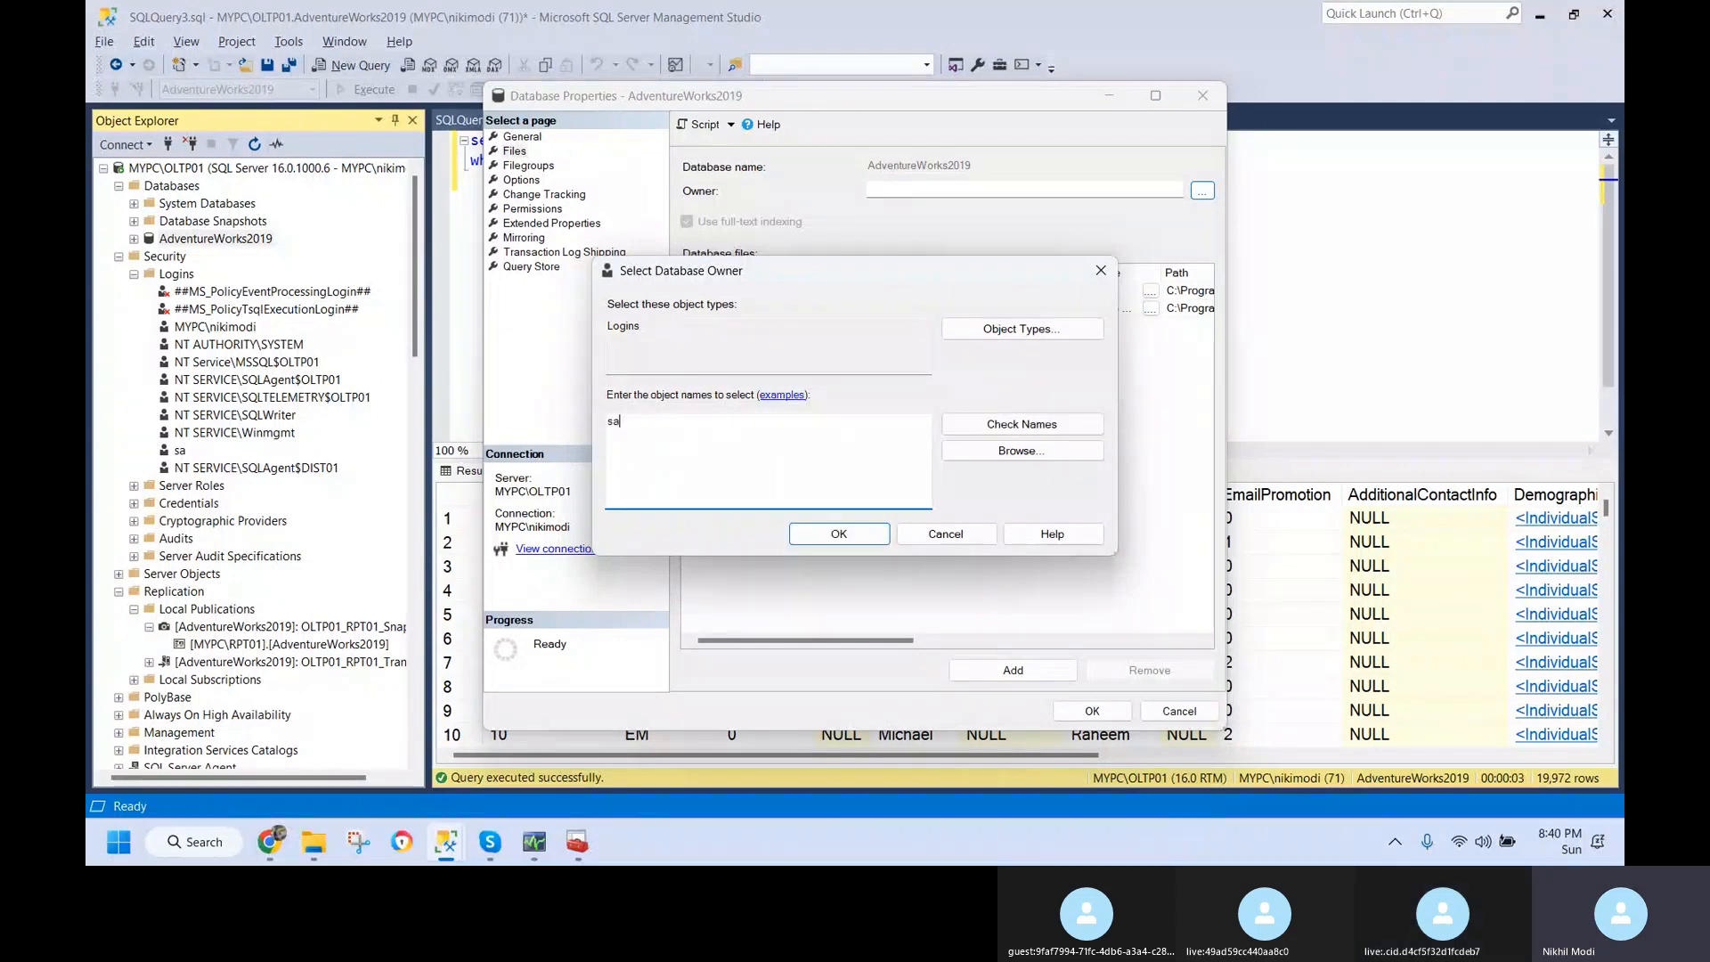
{"action": "left_click", "coordinate": [1024, 431]}
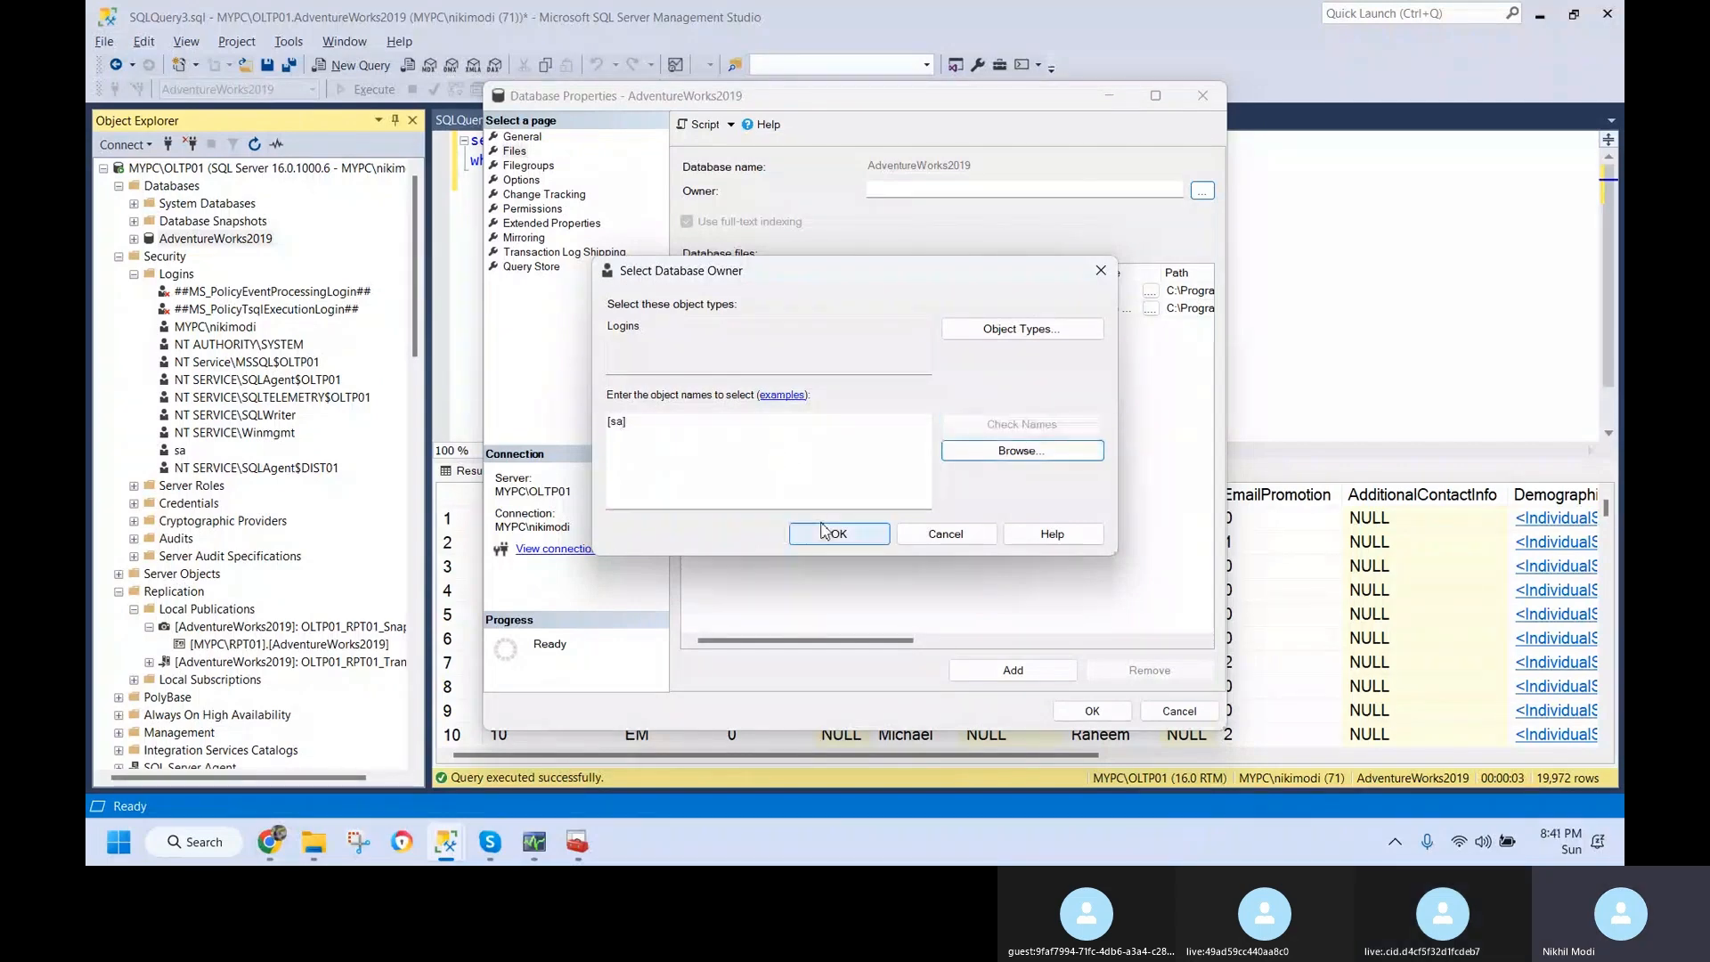
{"action": "left_click", "coordinate": [832, 533]}
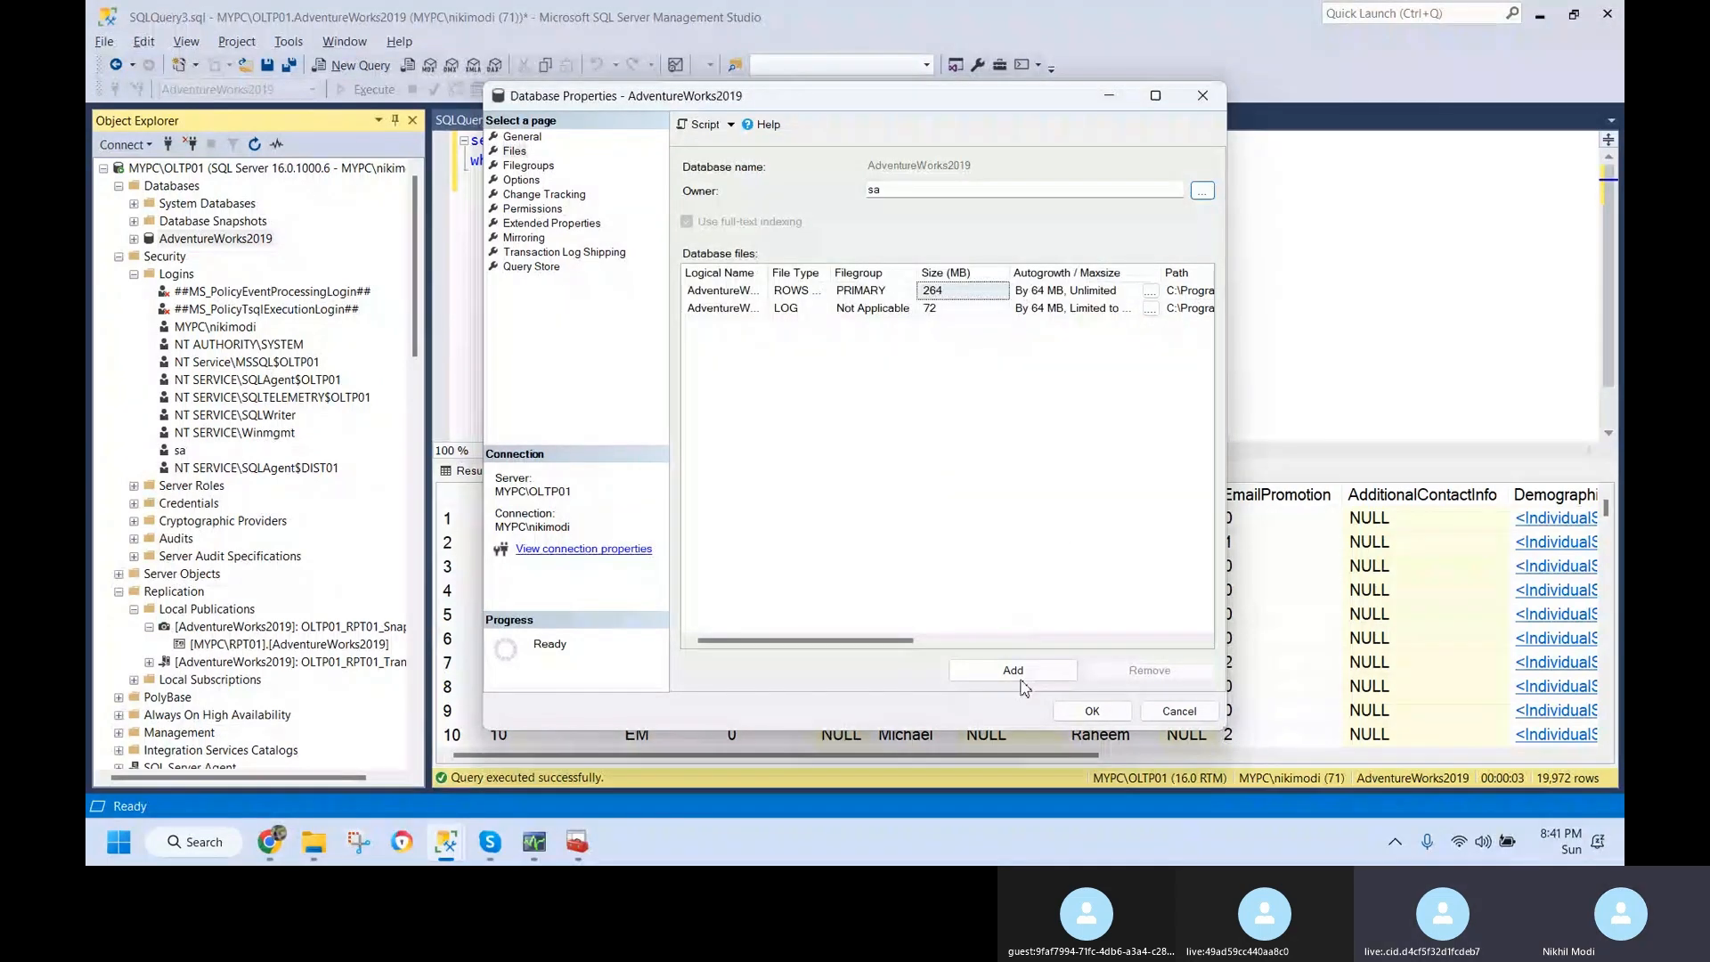
{"action": "left_click", "coordinate": [1092, 711]}
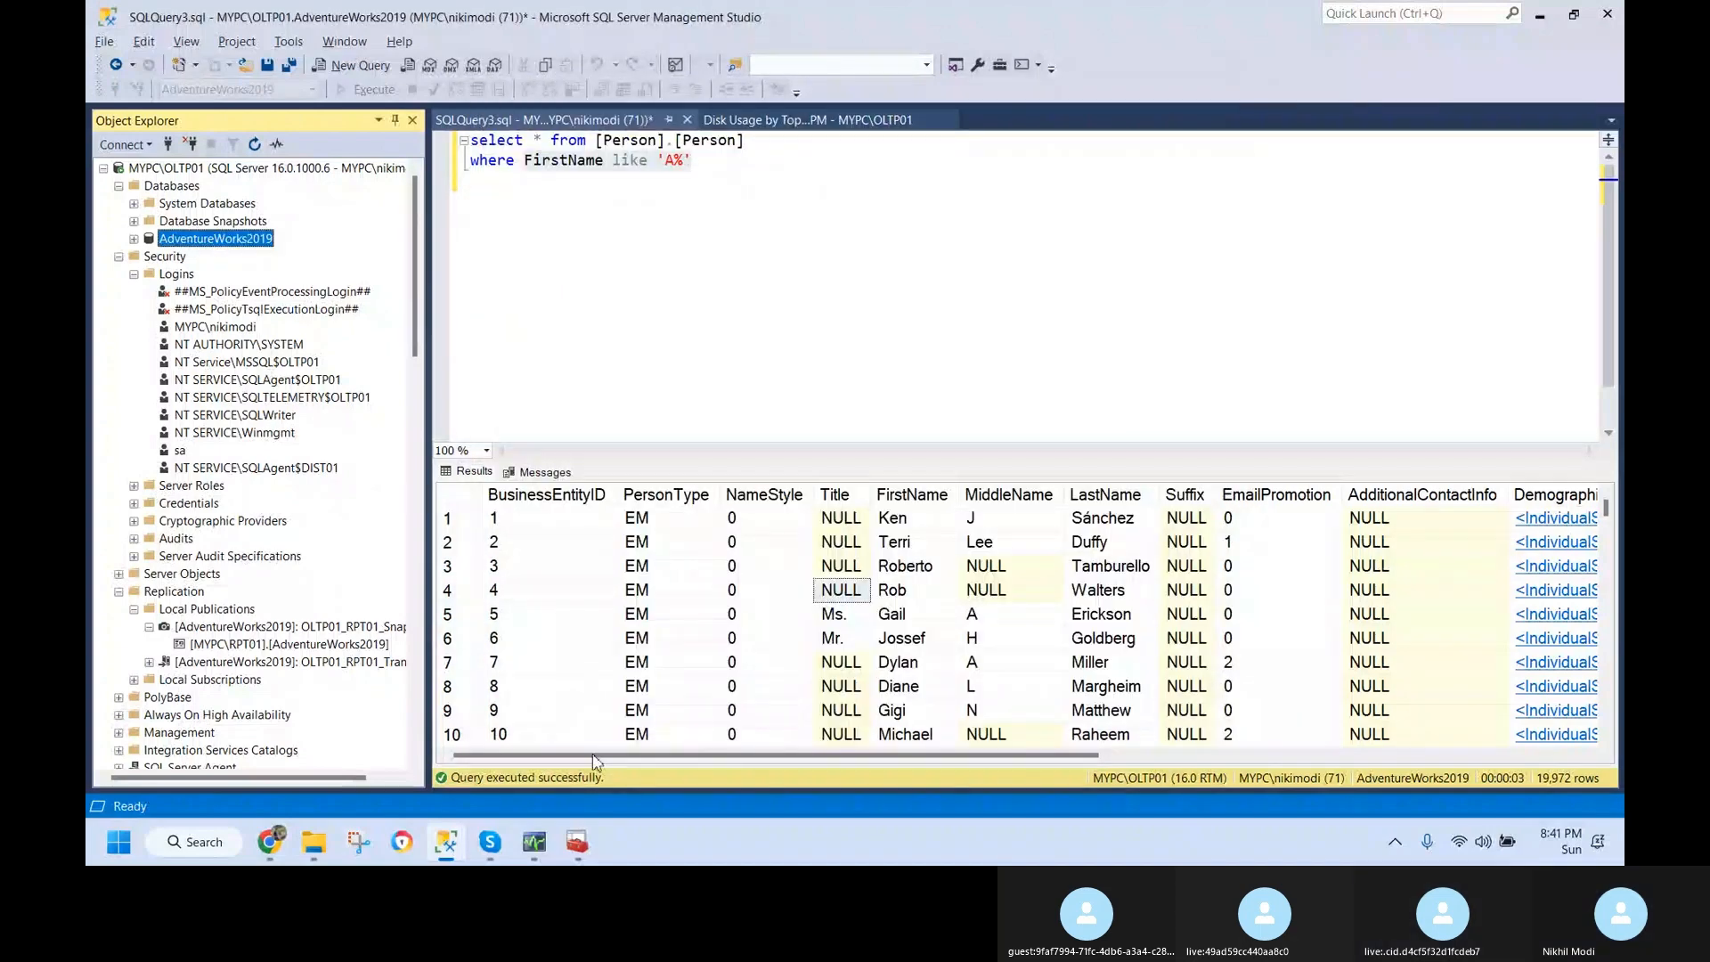
- Switch to the Log Reader Agent history of AdventureWorks2019, restart the agent and view the actions of its new session
{"action": "left_click", "coordinate": [577, 842]}
{"action": "left_click", "coordinate": [535, 841]}
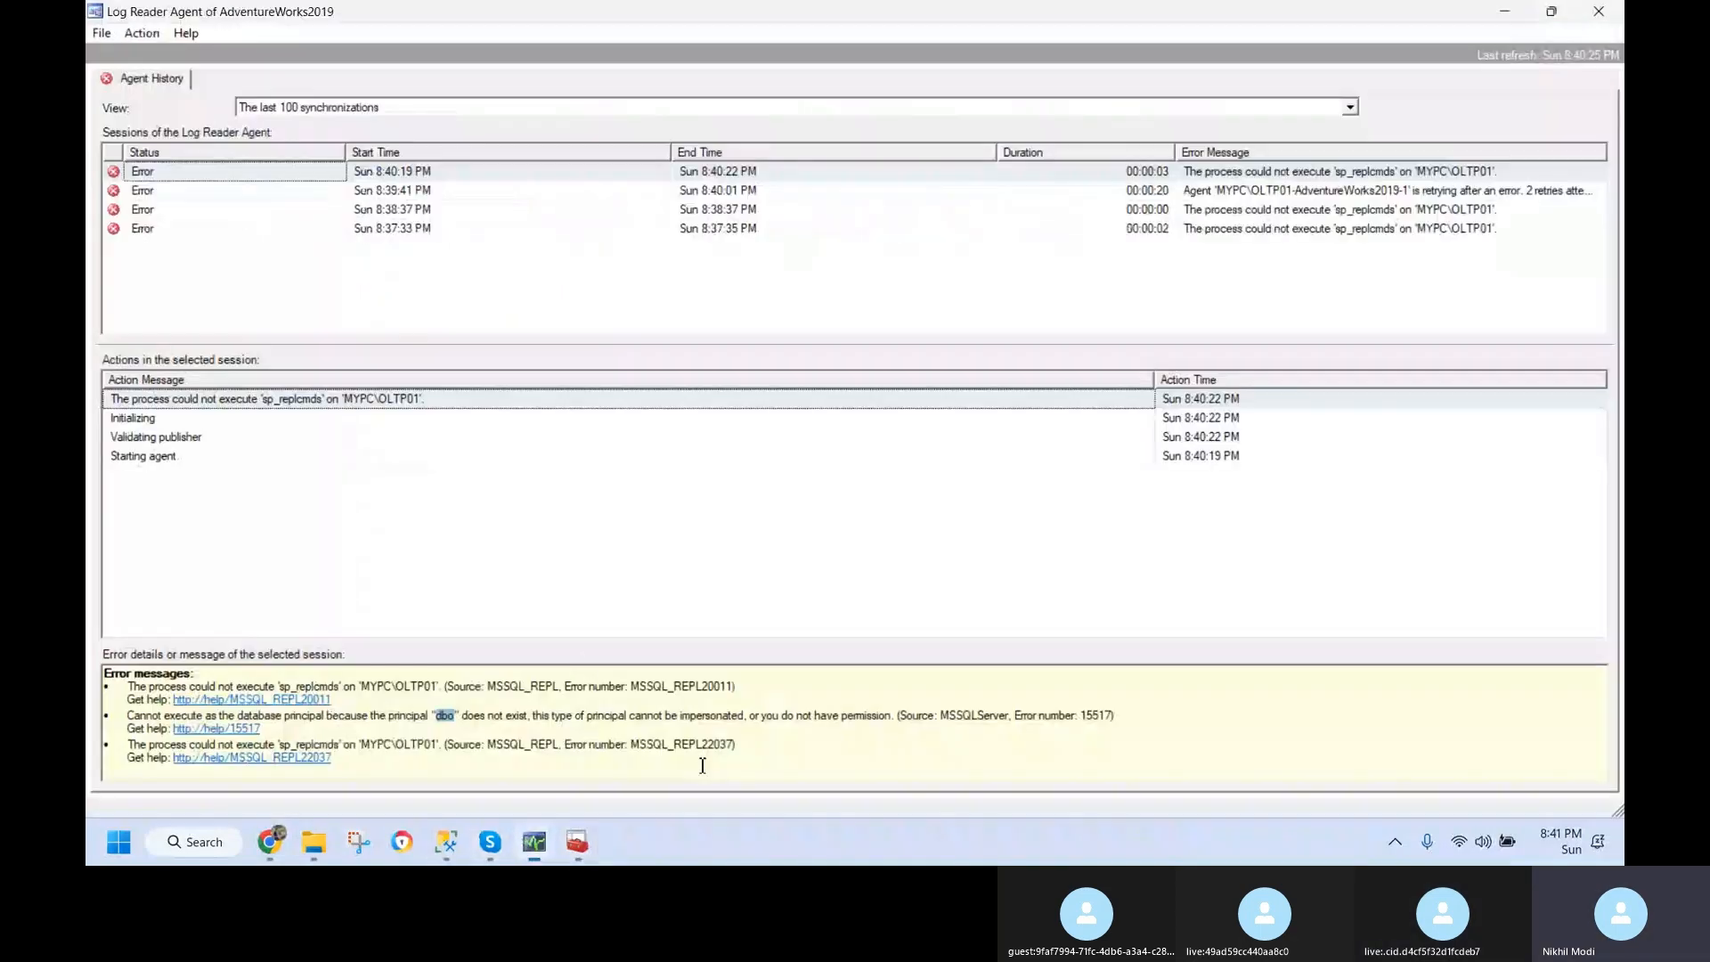
{"action": "left_click", "coordinate": [148, 35]}
{"action": "left_click", "coordinate": [165, 84]}
{"action": "left_click", "coordinate": [143, 34]}
{"action": "left_click", "coordinate": [150, 56]}
{"action": "left_click", "coordinate": [184, 194]}
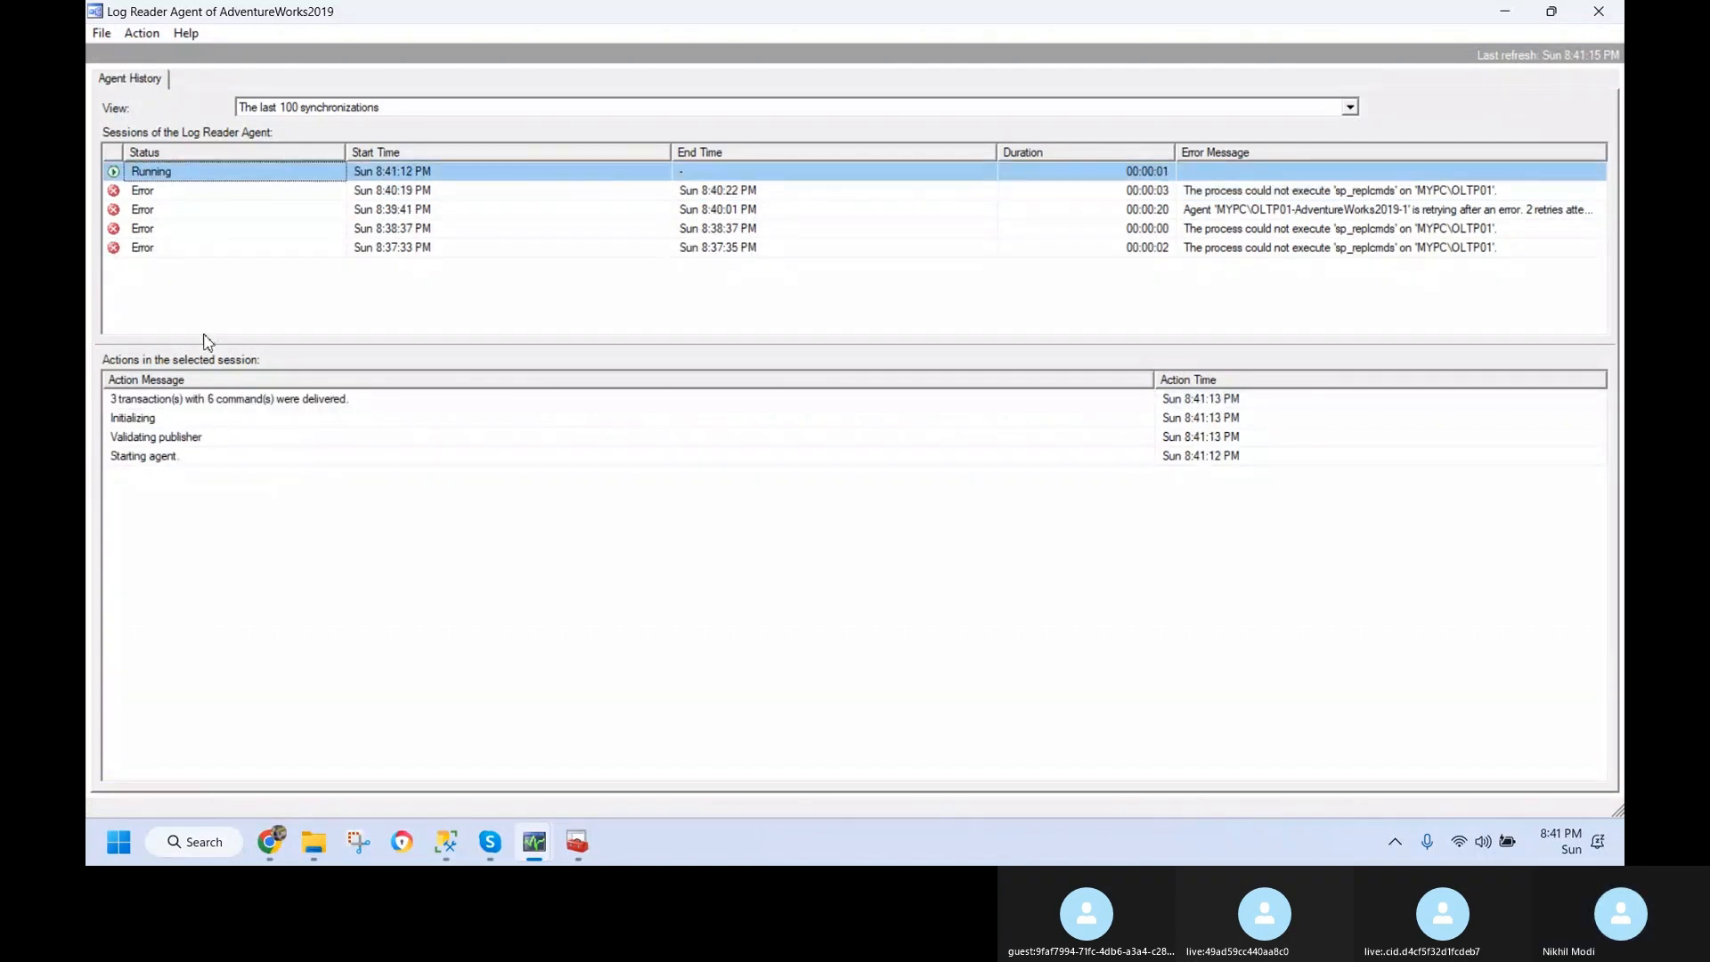
{"action": "left_click", "coordinate": [239, 401]}
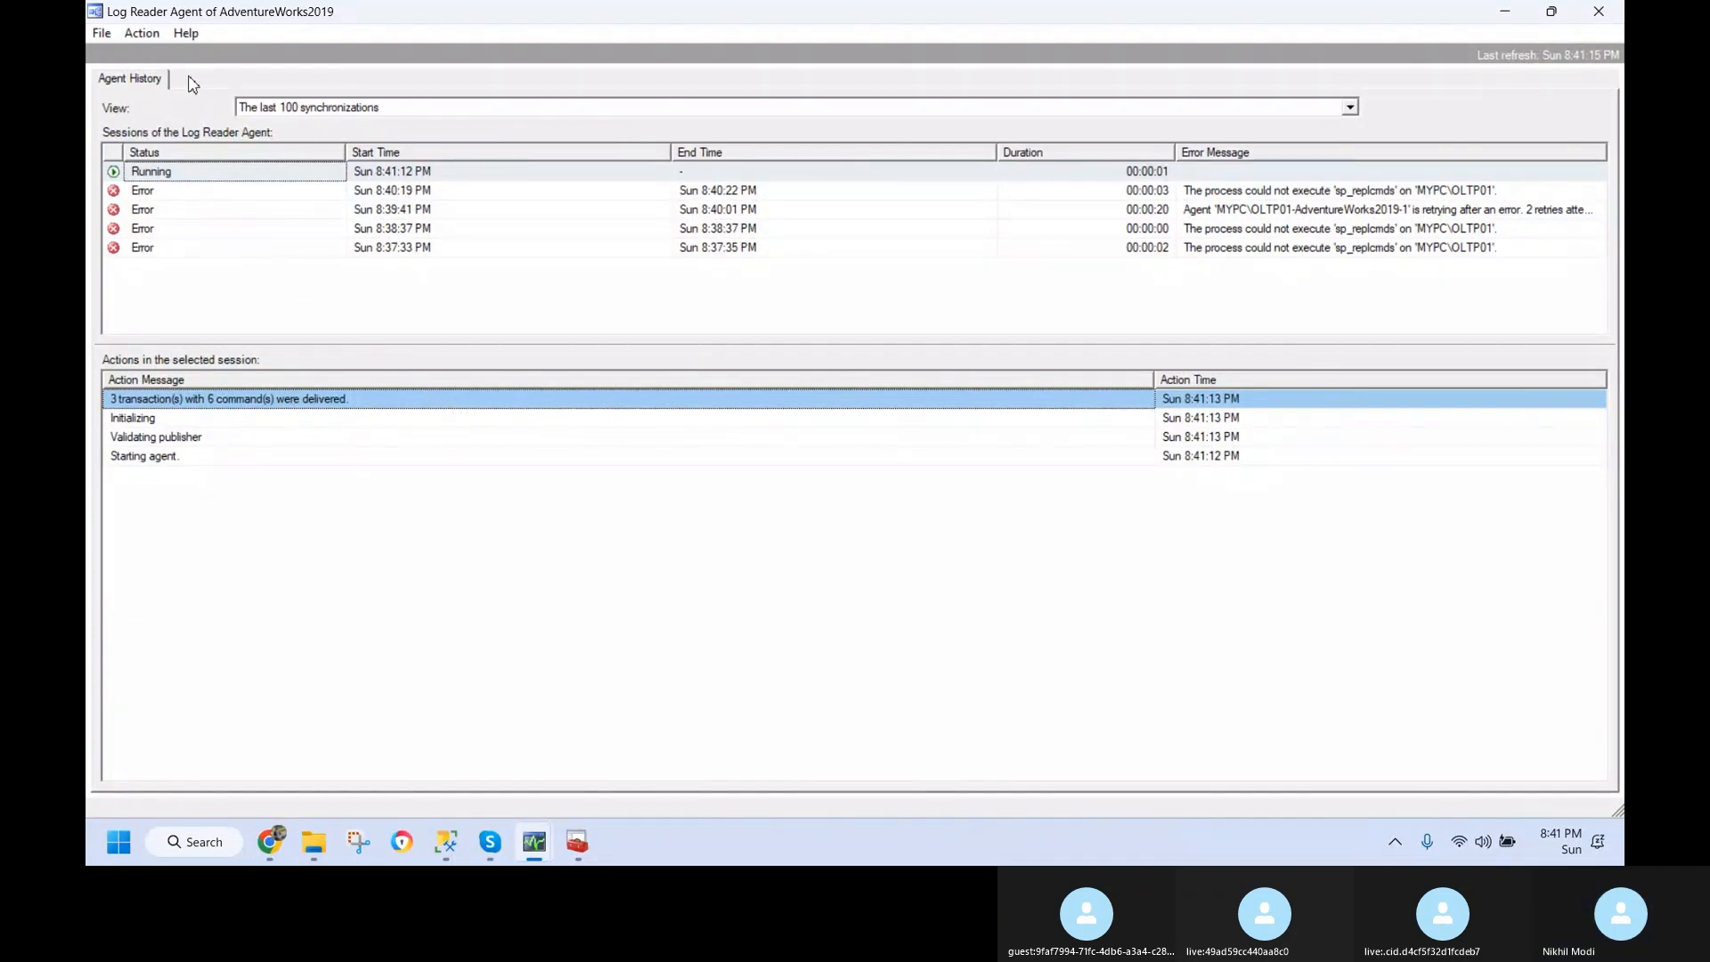
- Switch to the Understanding SQL Server Replication presentation in Chrome and show the Replication Agents slide
{"action": "mouse_move", "coordinate": [543, 849]}
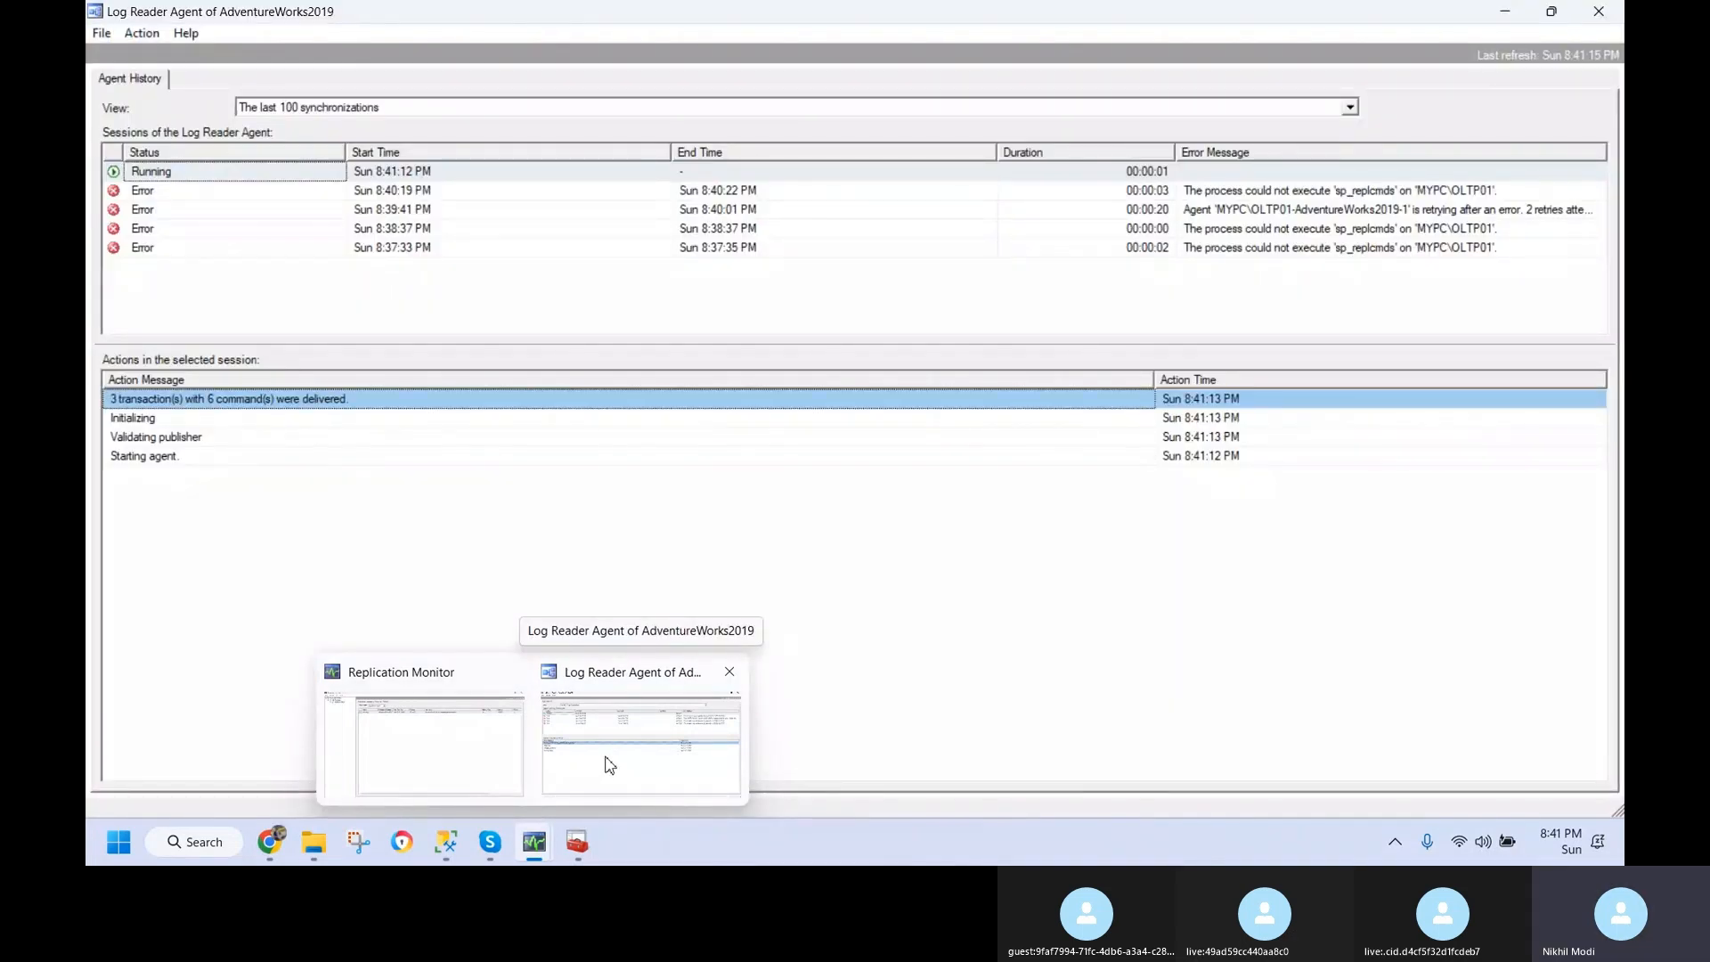
{"action": "left_click", "coordinate": [609, 765]}
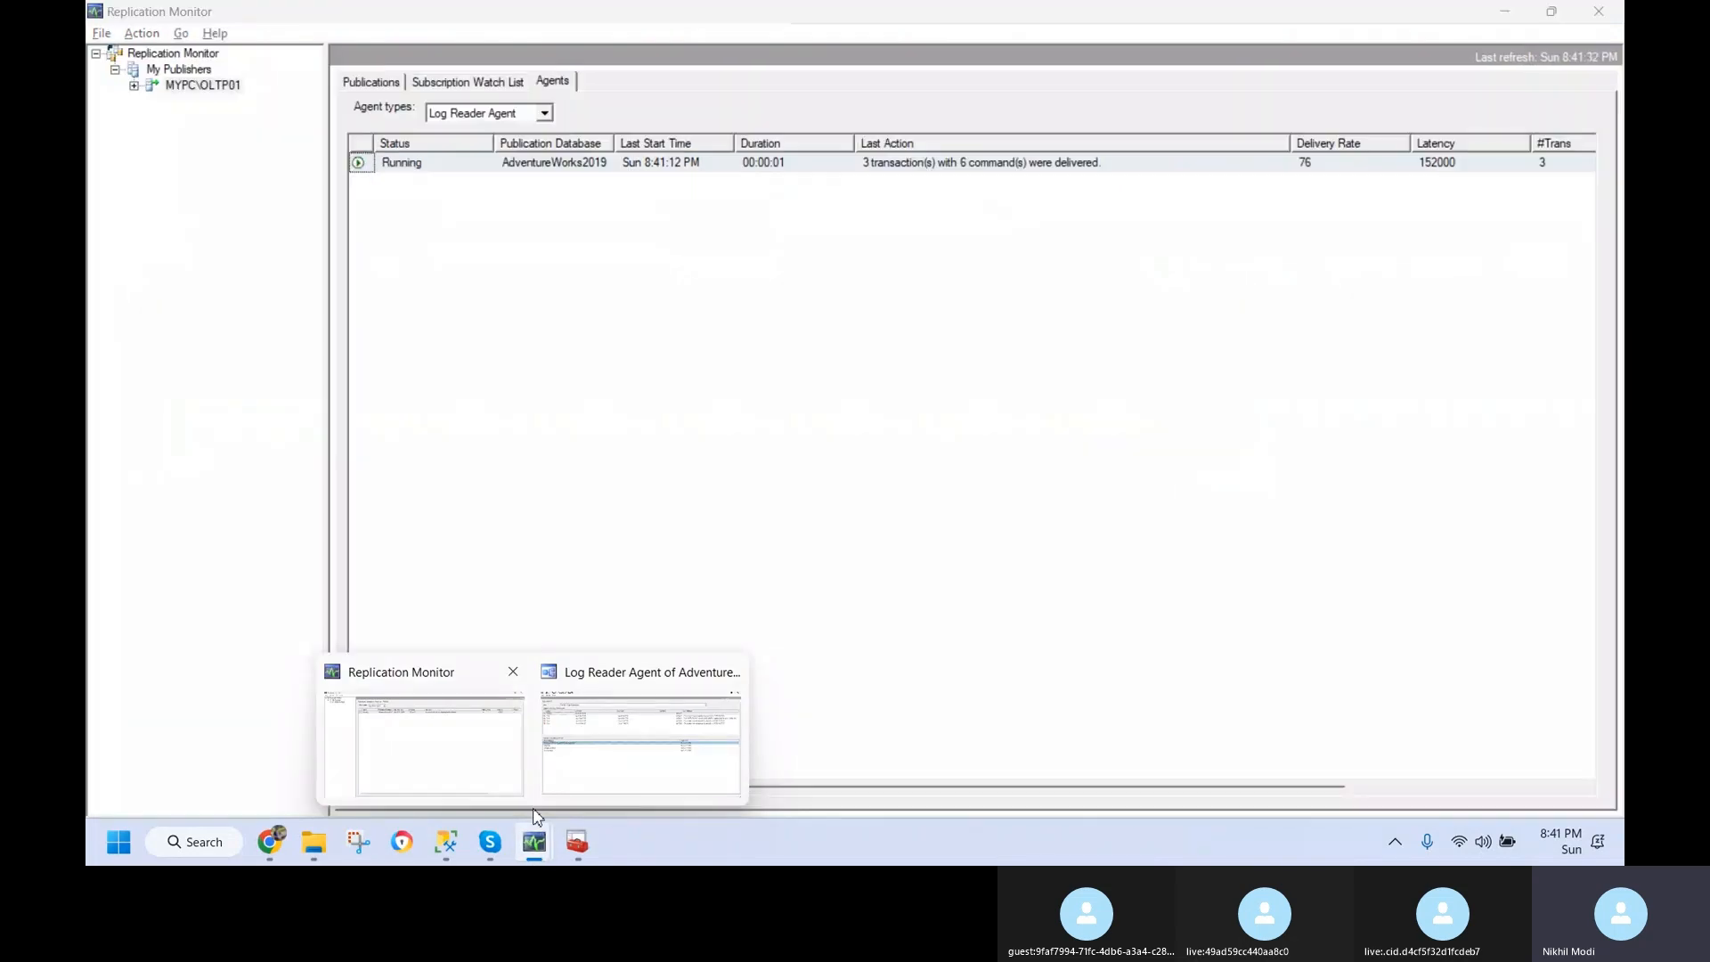
{"action": "left_click", "coordinate": [269, 842]}
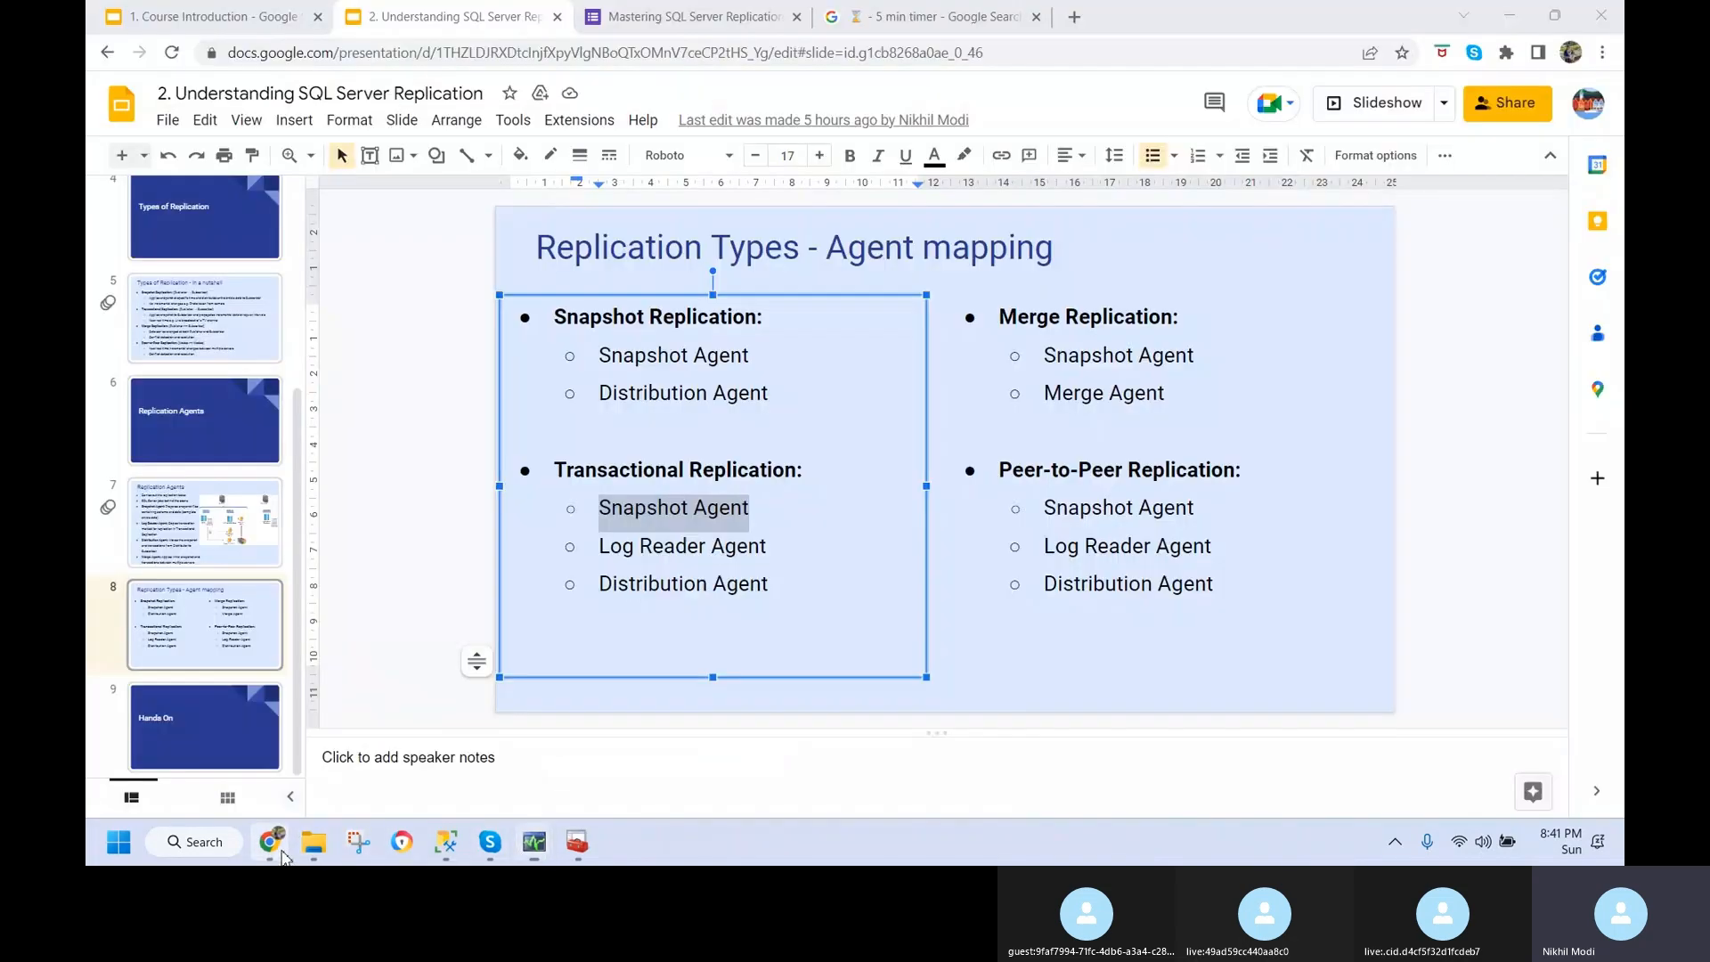
{"action": "left_click", "coordinate": [233, 535]}
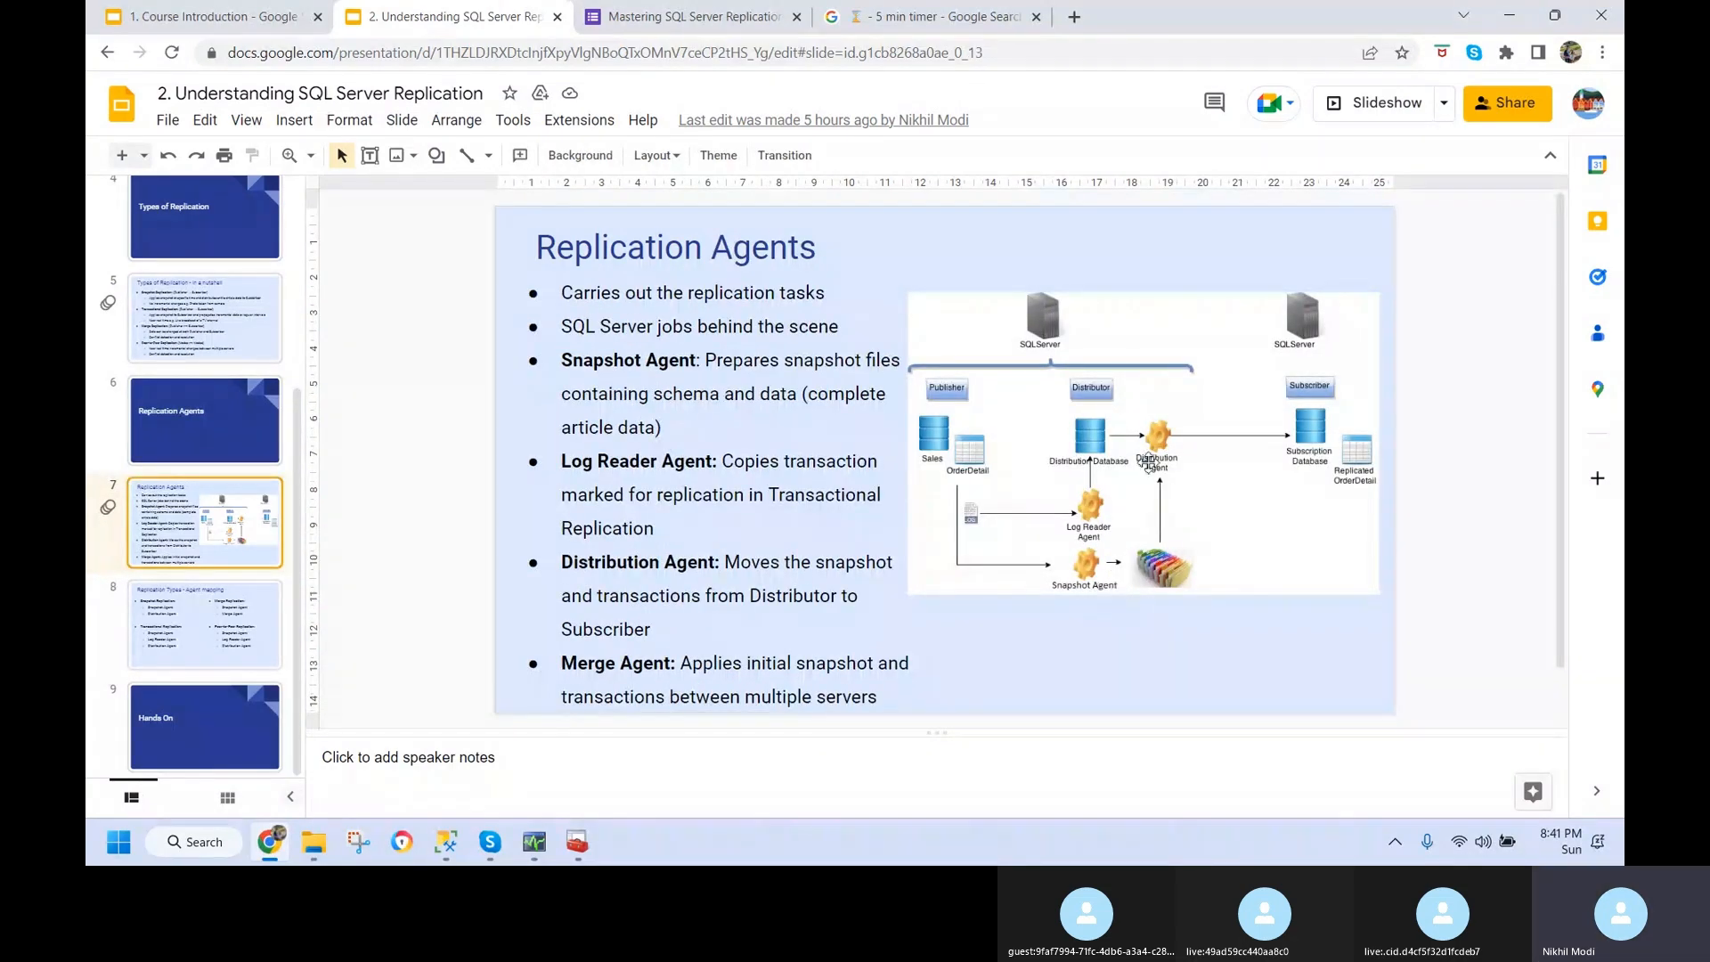
- Show the Replication Types - Agent mapping slide and highlight the Snapshot Agent and Log Reader Agent entries under Transactional Replication
{"action": "left_click", "coordinate": [262, 646]}
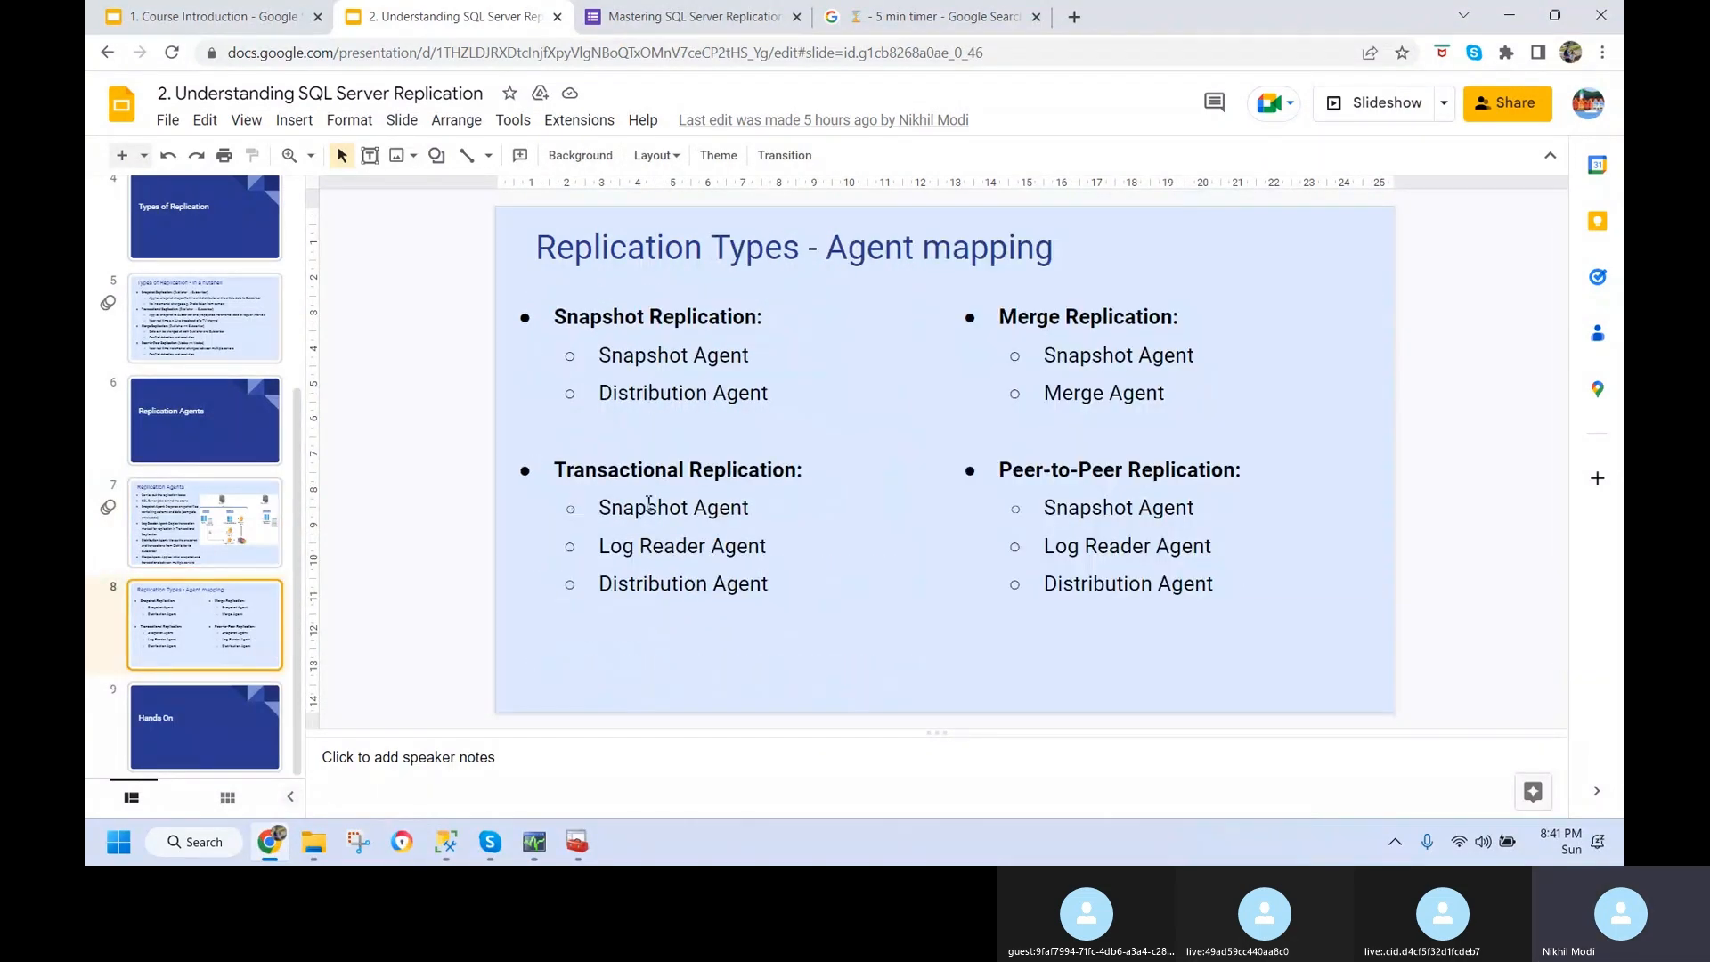
{"action": "left_click_drag", "start_coordinate": [605, 510], "coordinate": [766, 550]}
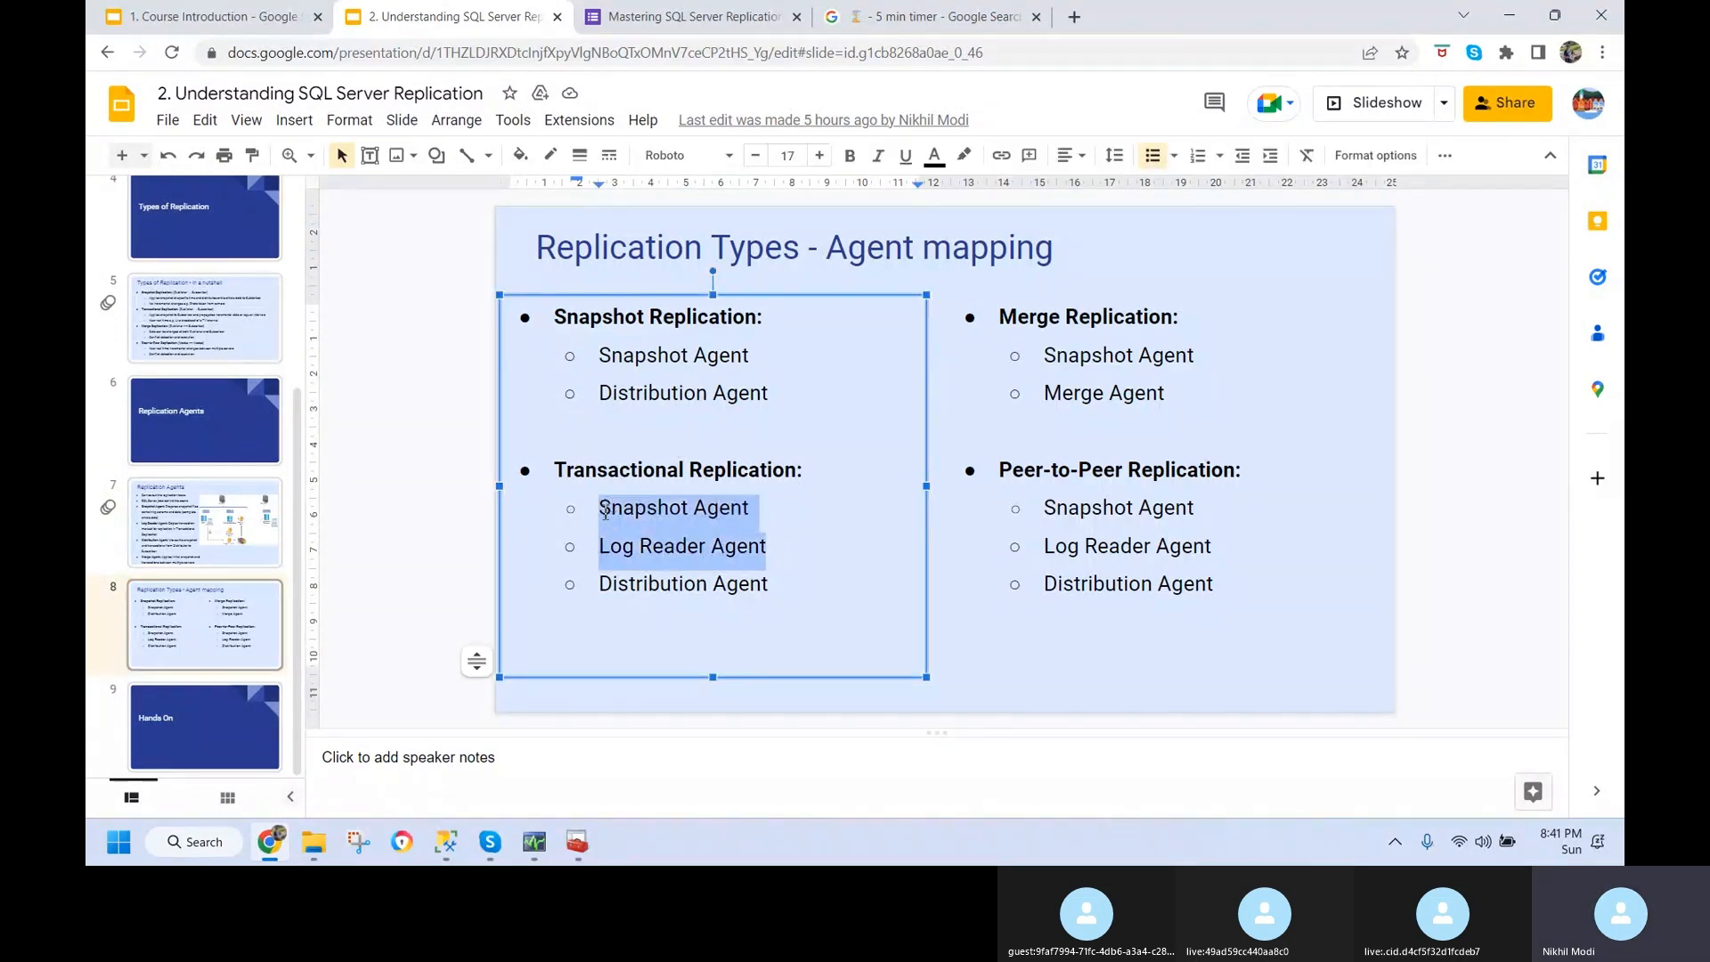
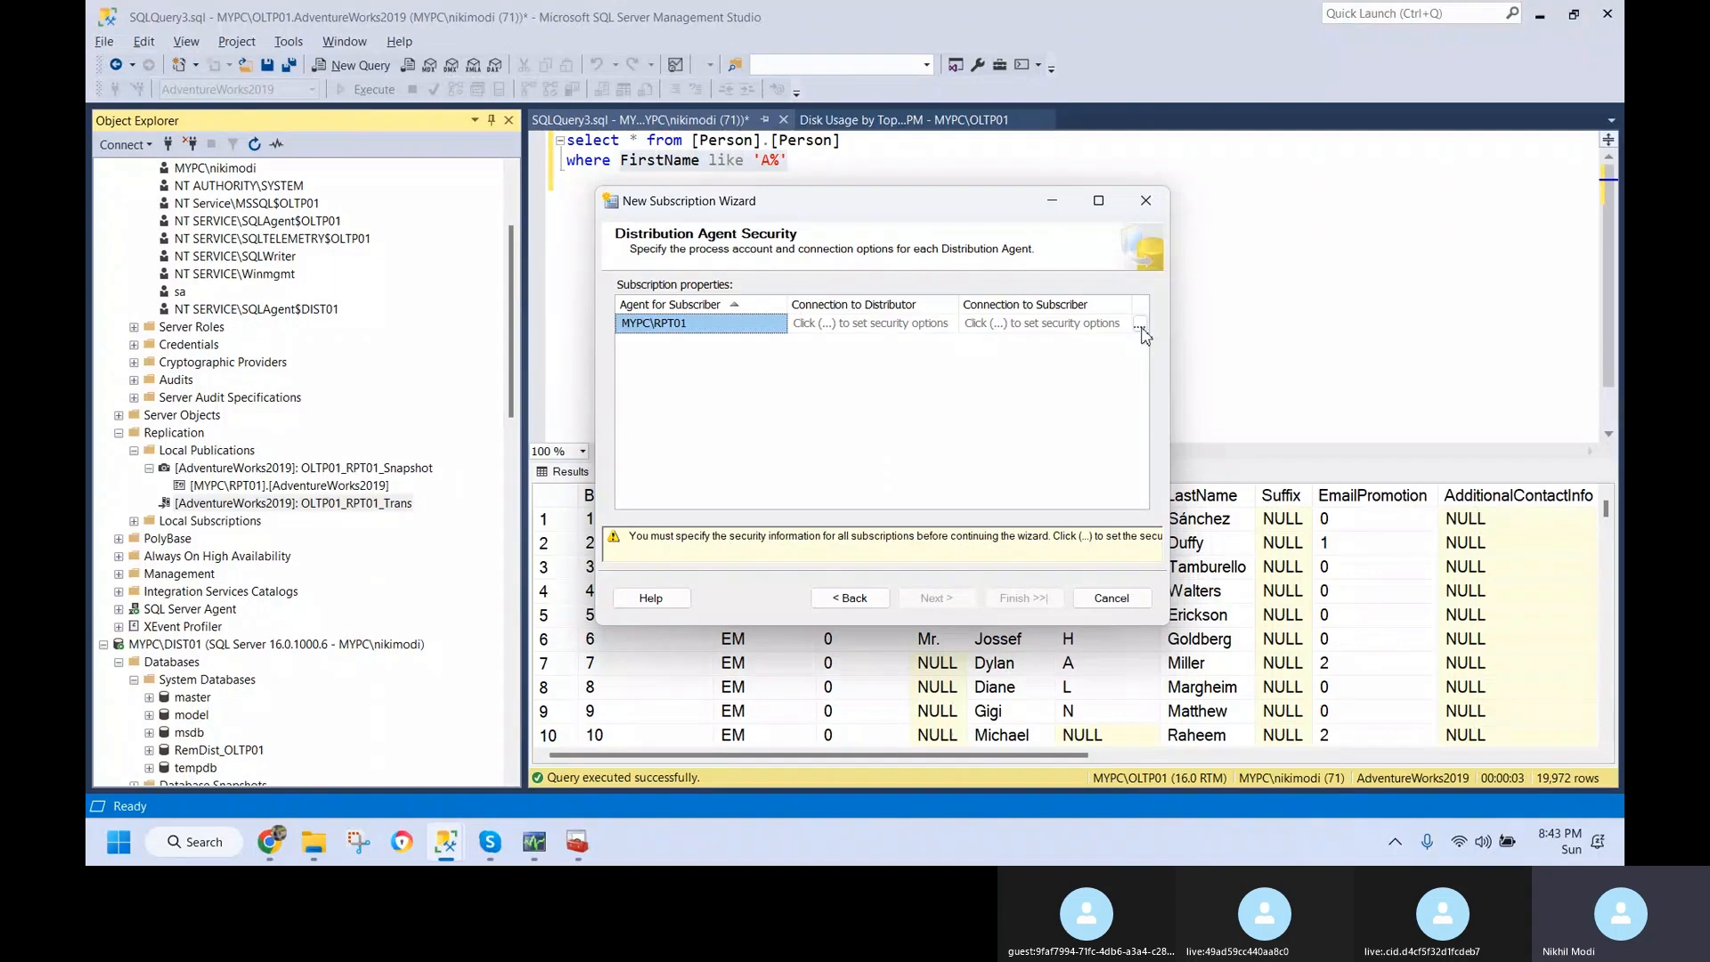
- Run the MYPC\RPT01 subscription's Distribution Agent under the SQL Server Agent service account, keeping the continuous schedule and immediate initialization
{"action": "left_click", "coordinate": [1140, 326]}
{"action": "left_click", "coordinate": [675, 305]}
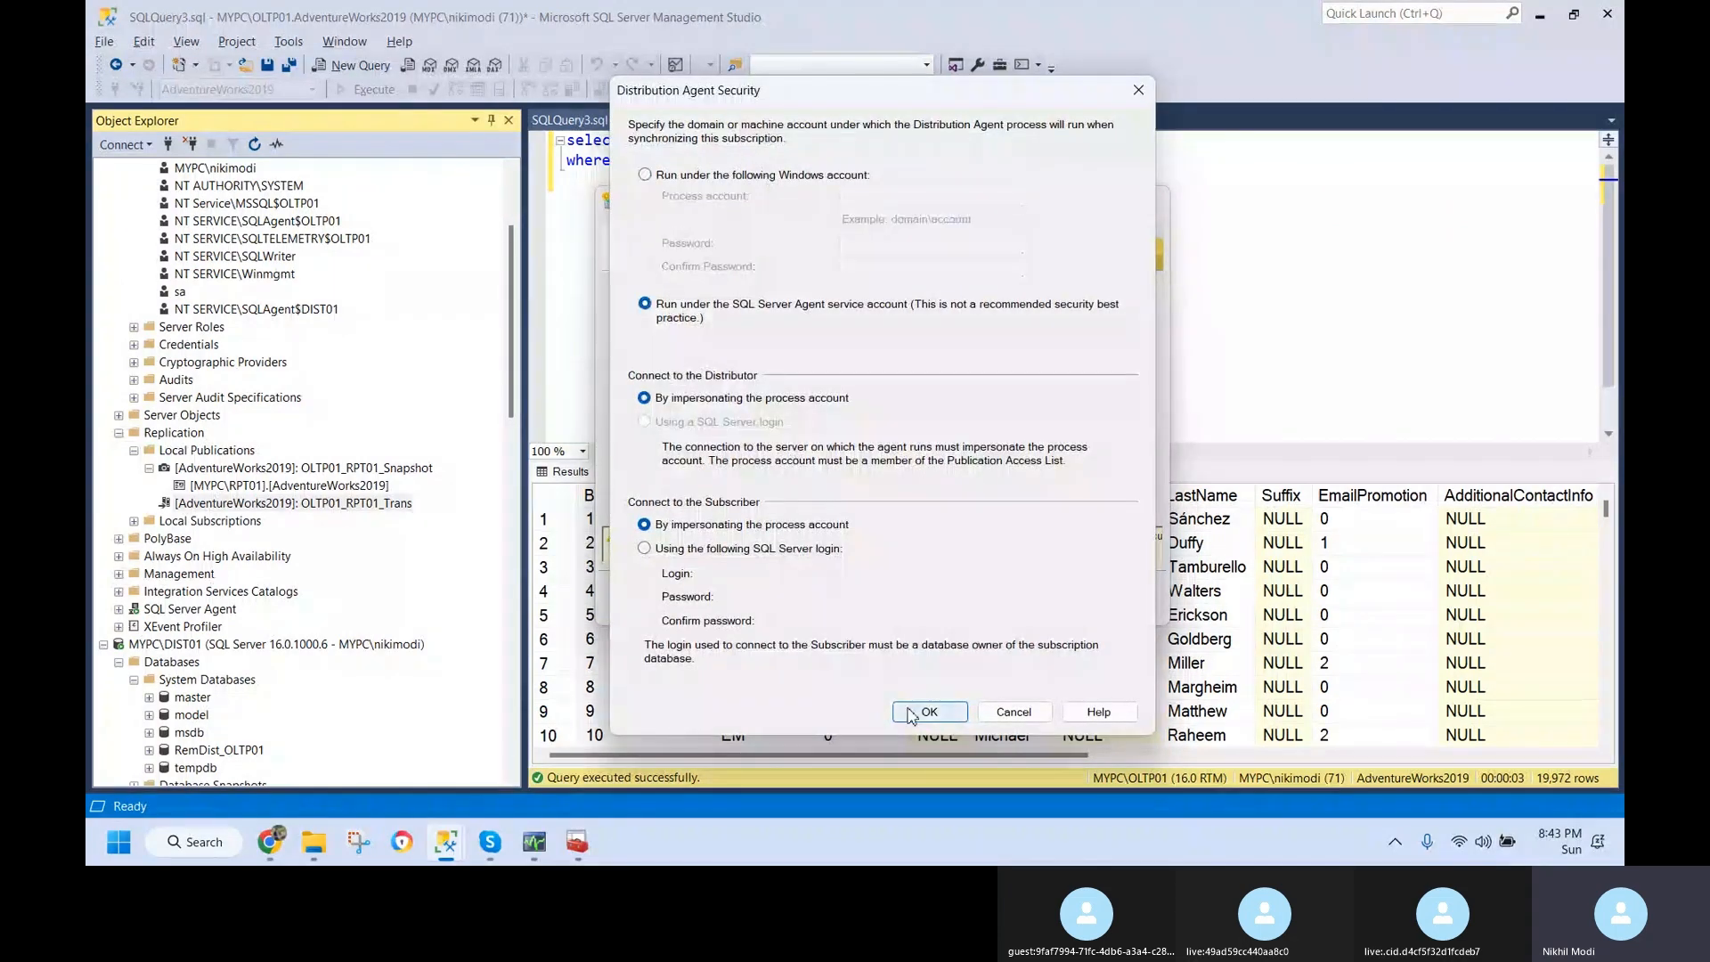
{"action": "left_click", "coordinate": [927, 712]}
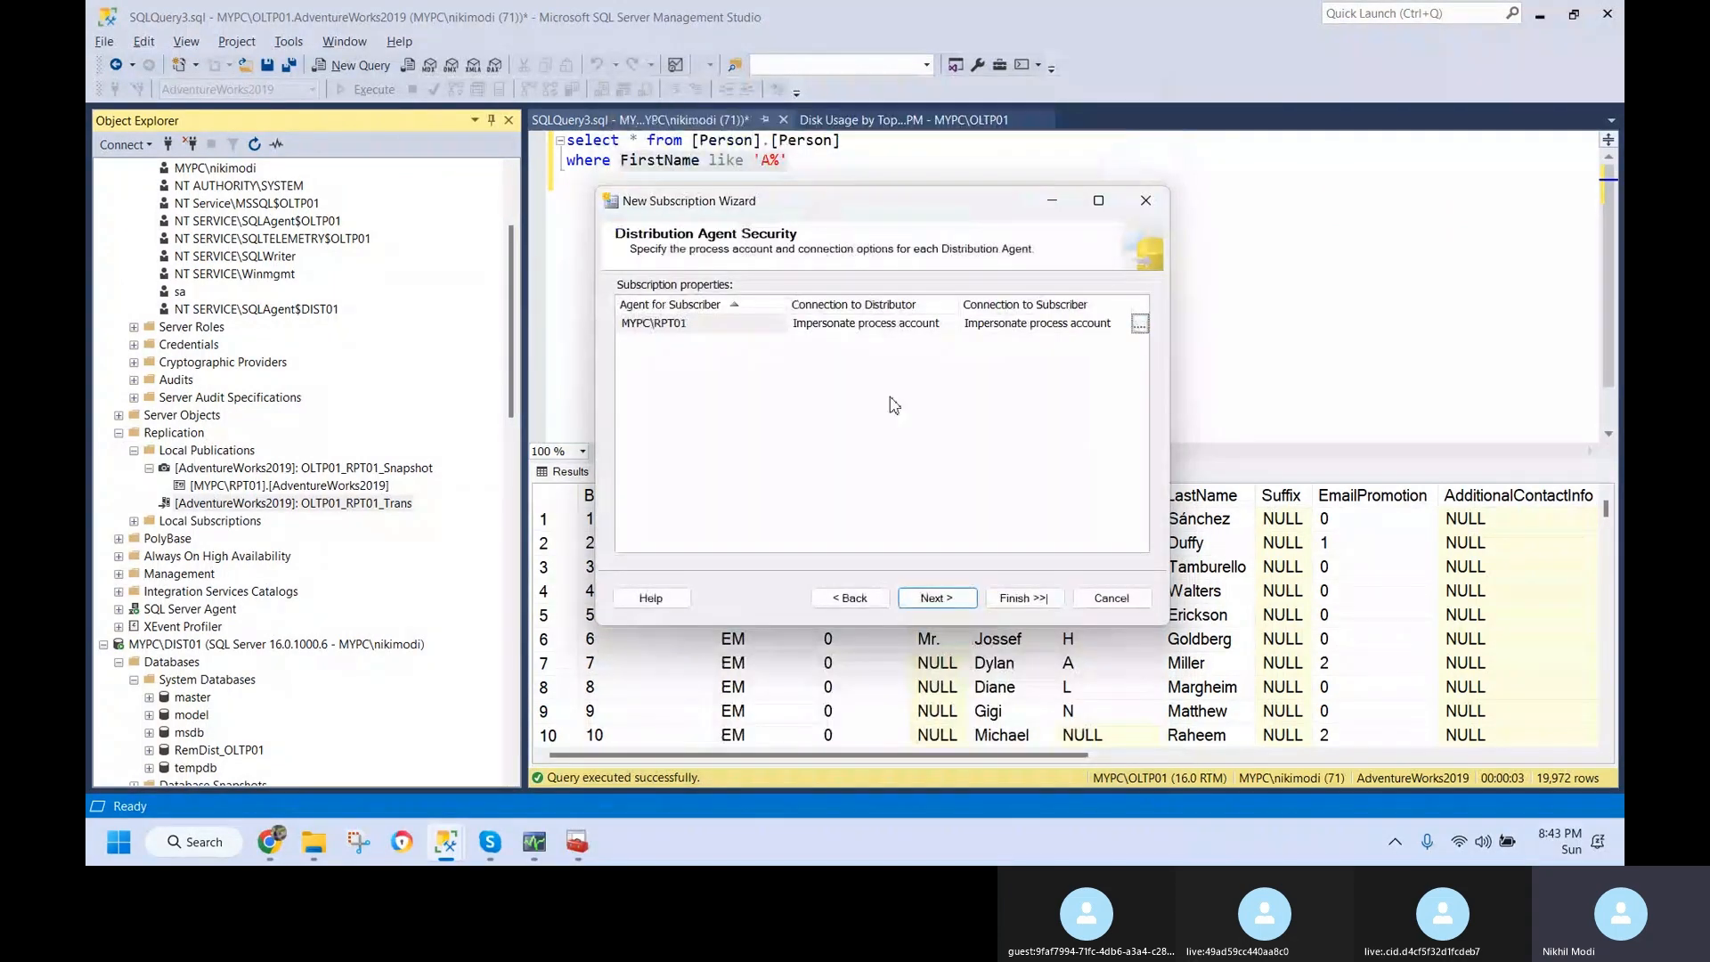
{"action": "left_click", "coordinate": [937, 598]}
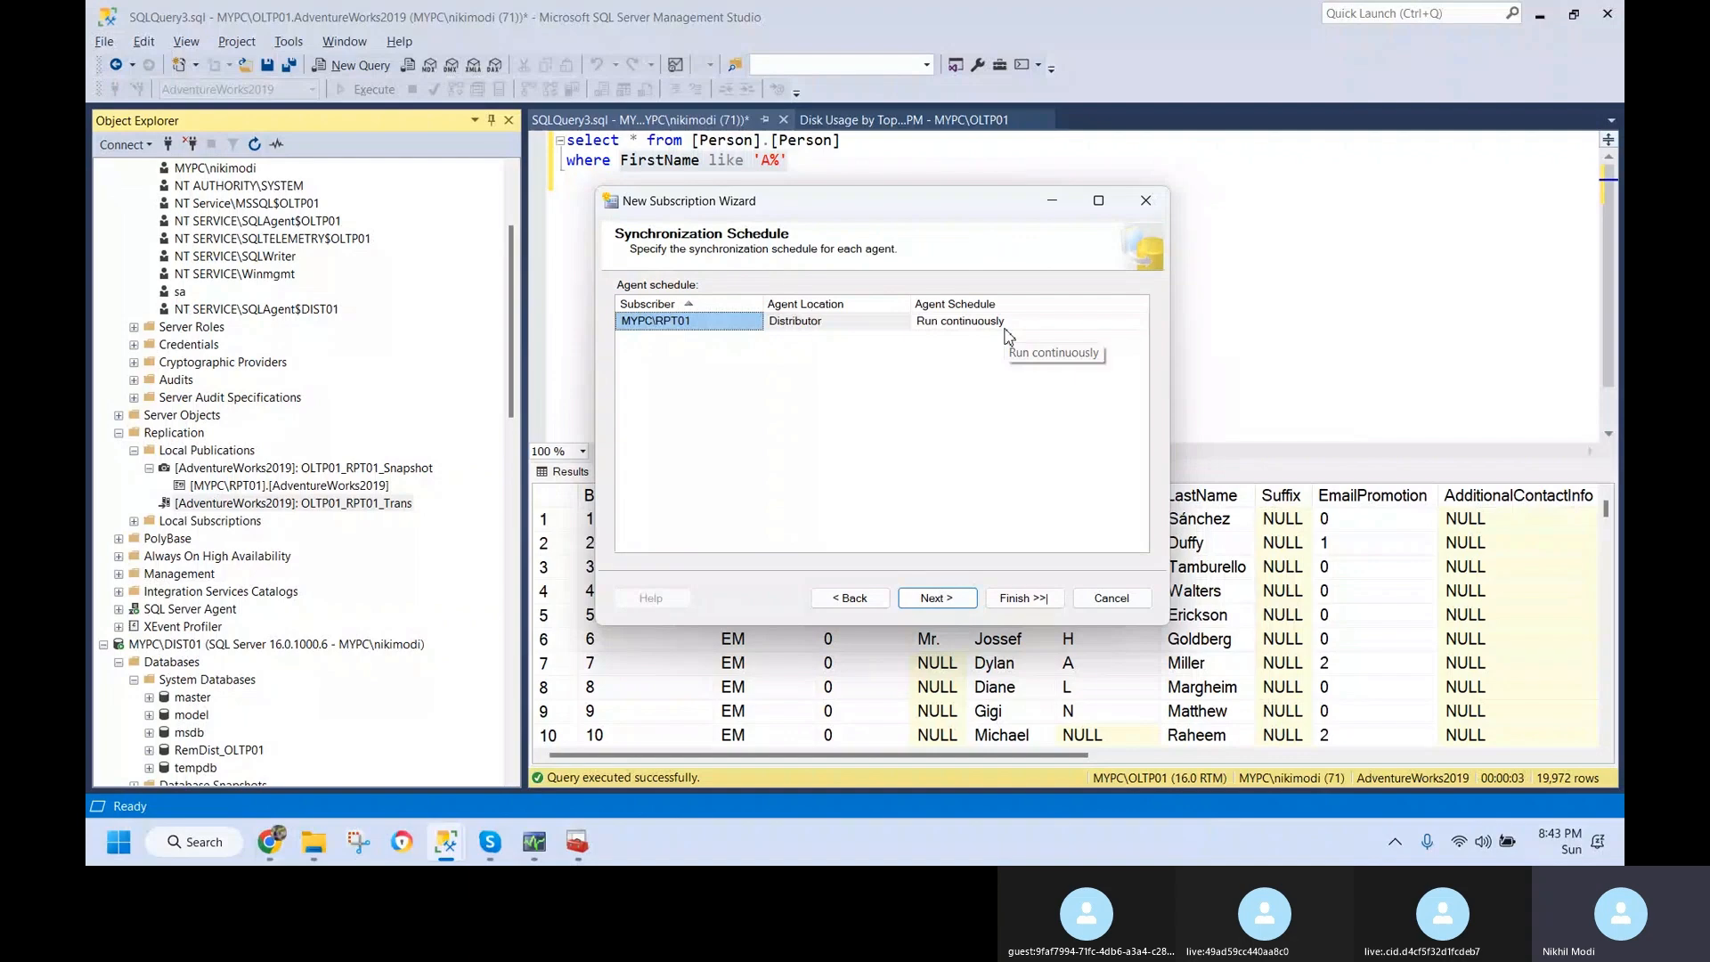
{"action": "left_click", "coordinate": [937, 598]}
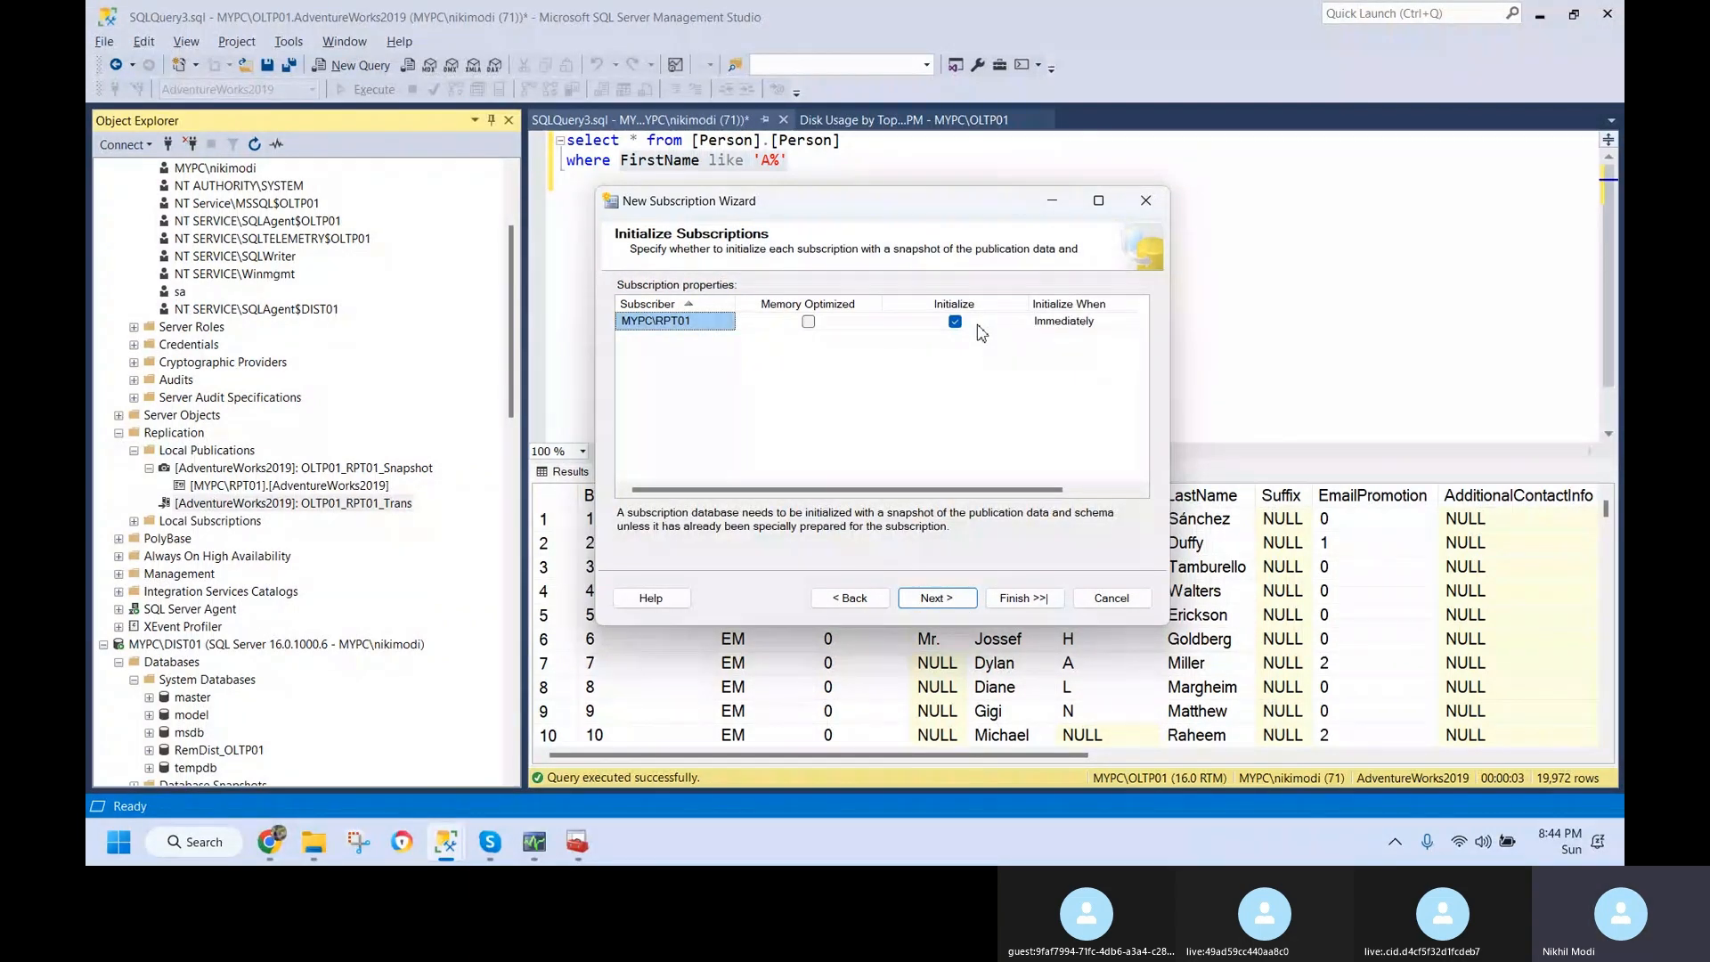
{"action": "left_click", "coordinate": [937, 597]}
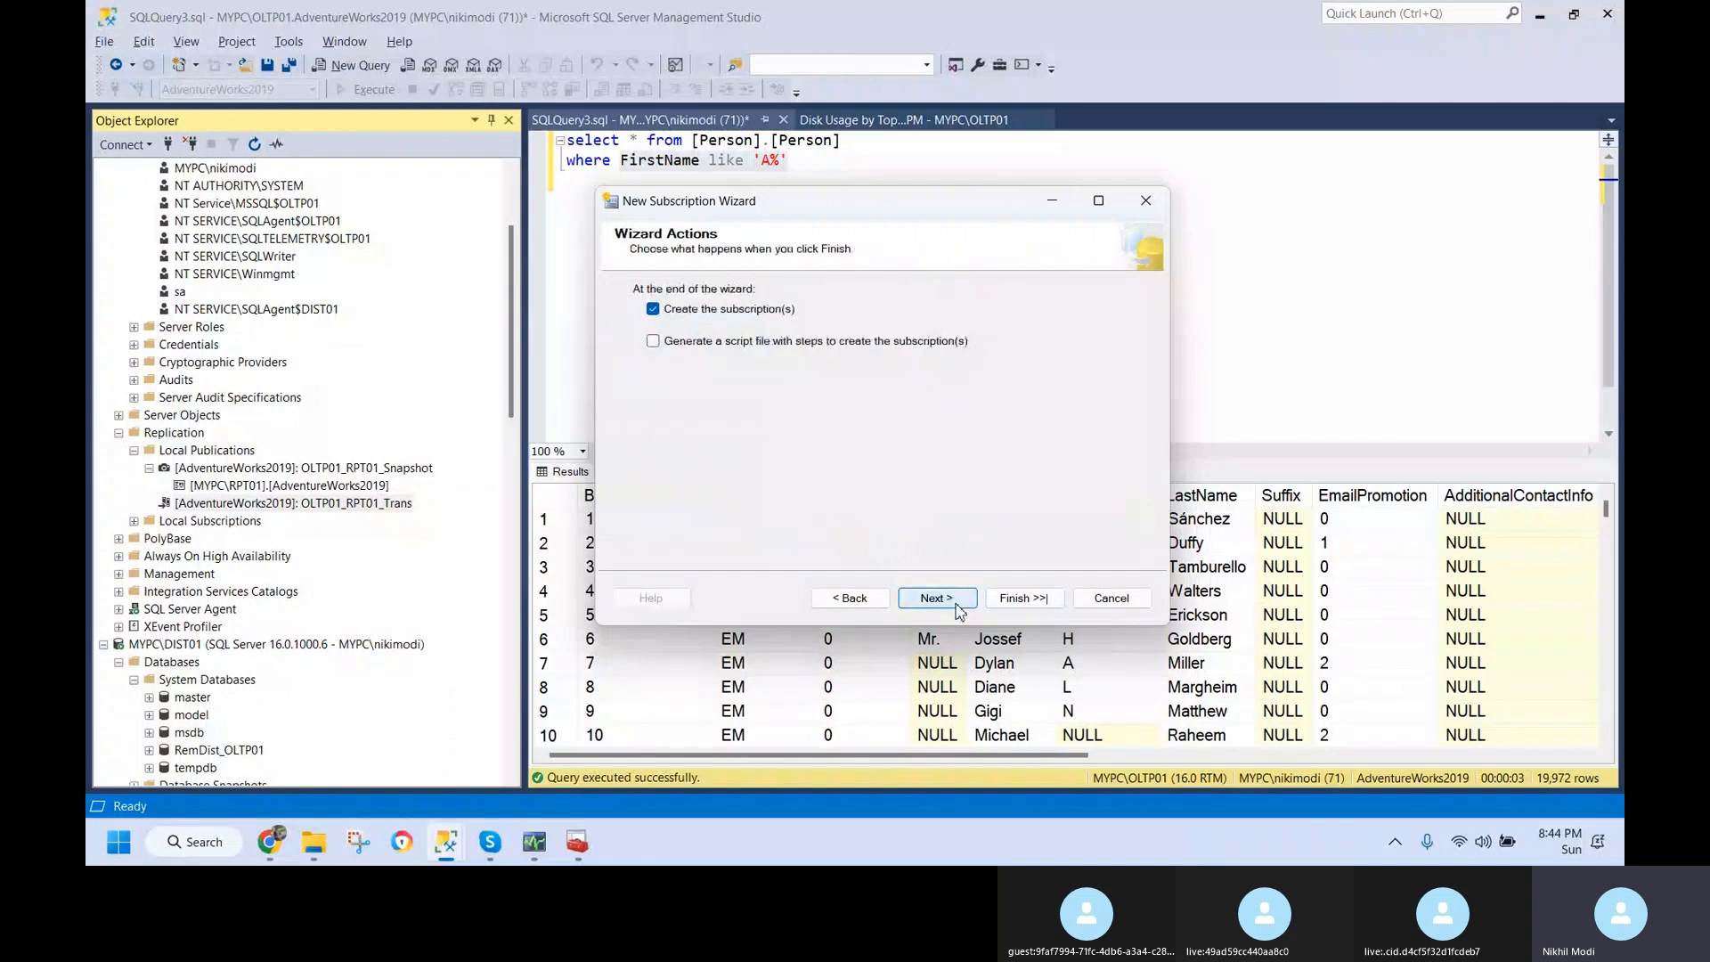
- Create the subscription and also generate its script file, named NewSubscription_trans.sql
{"action": "left_click", "coordinate": [742, 344]}
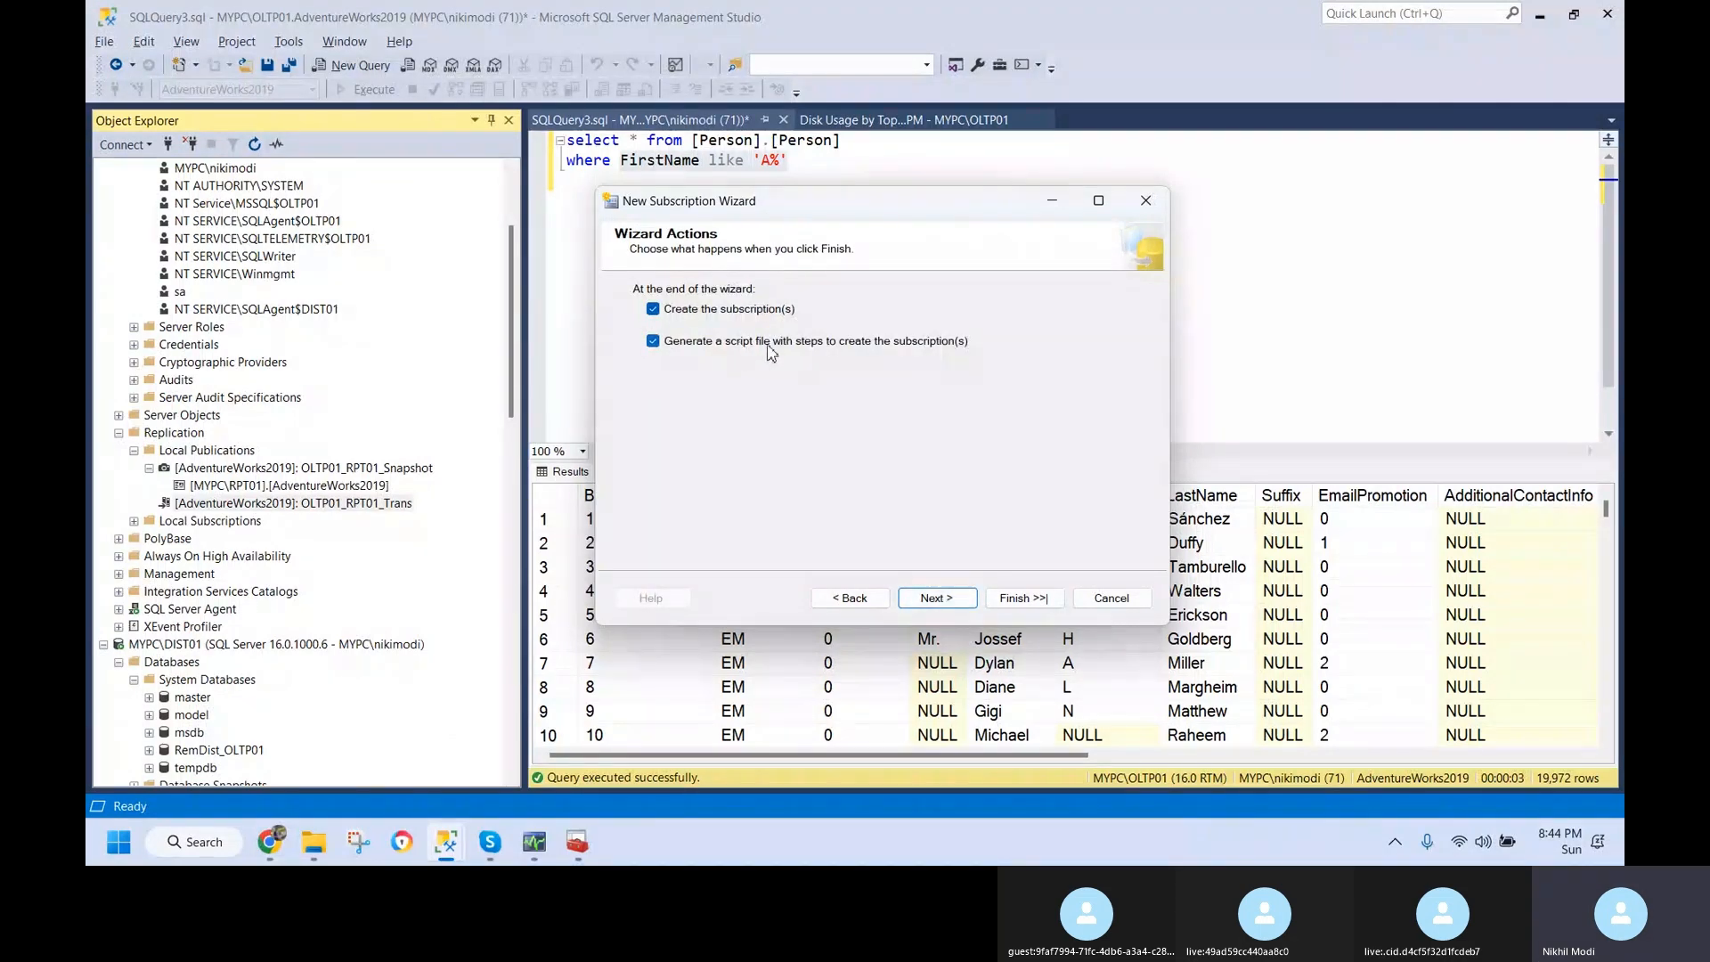
{"action": "left_click", "coordinate": [935, 597]}
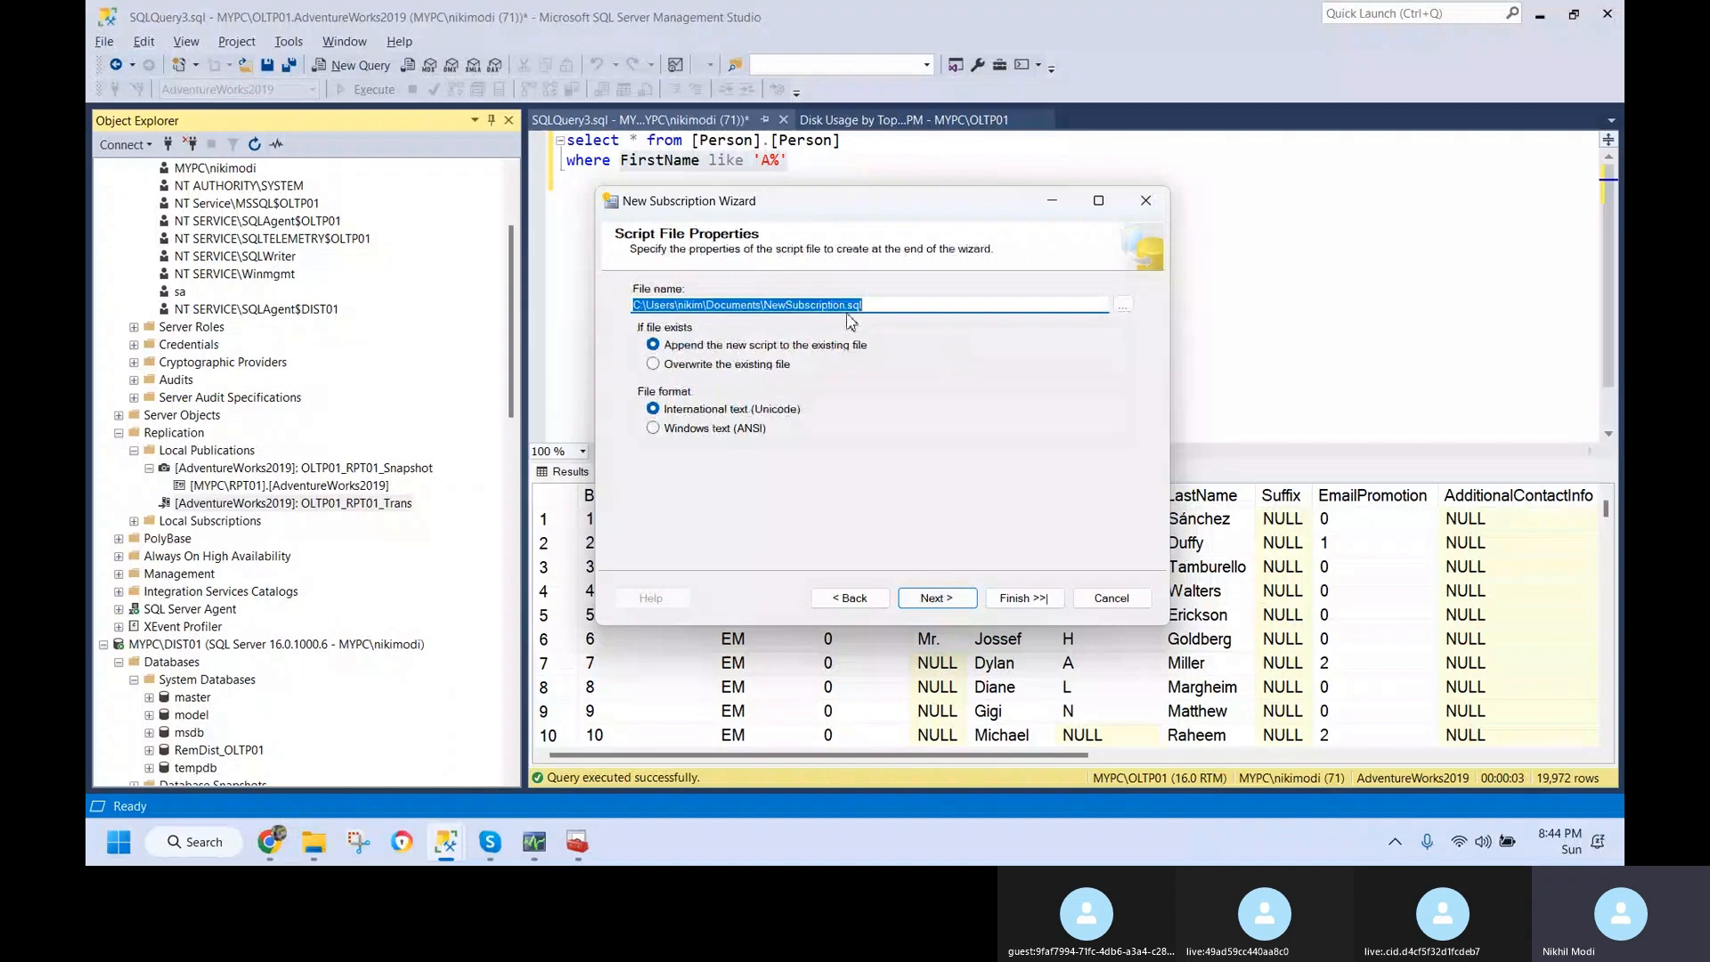
{"action": "left_click", "coordinate": [850, 305]}
{"action": "type", "text": "_trans"}
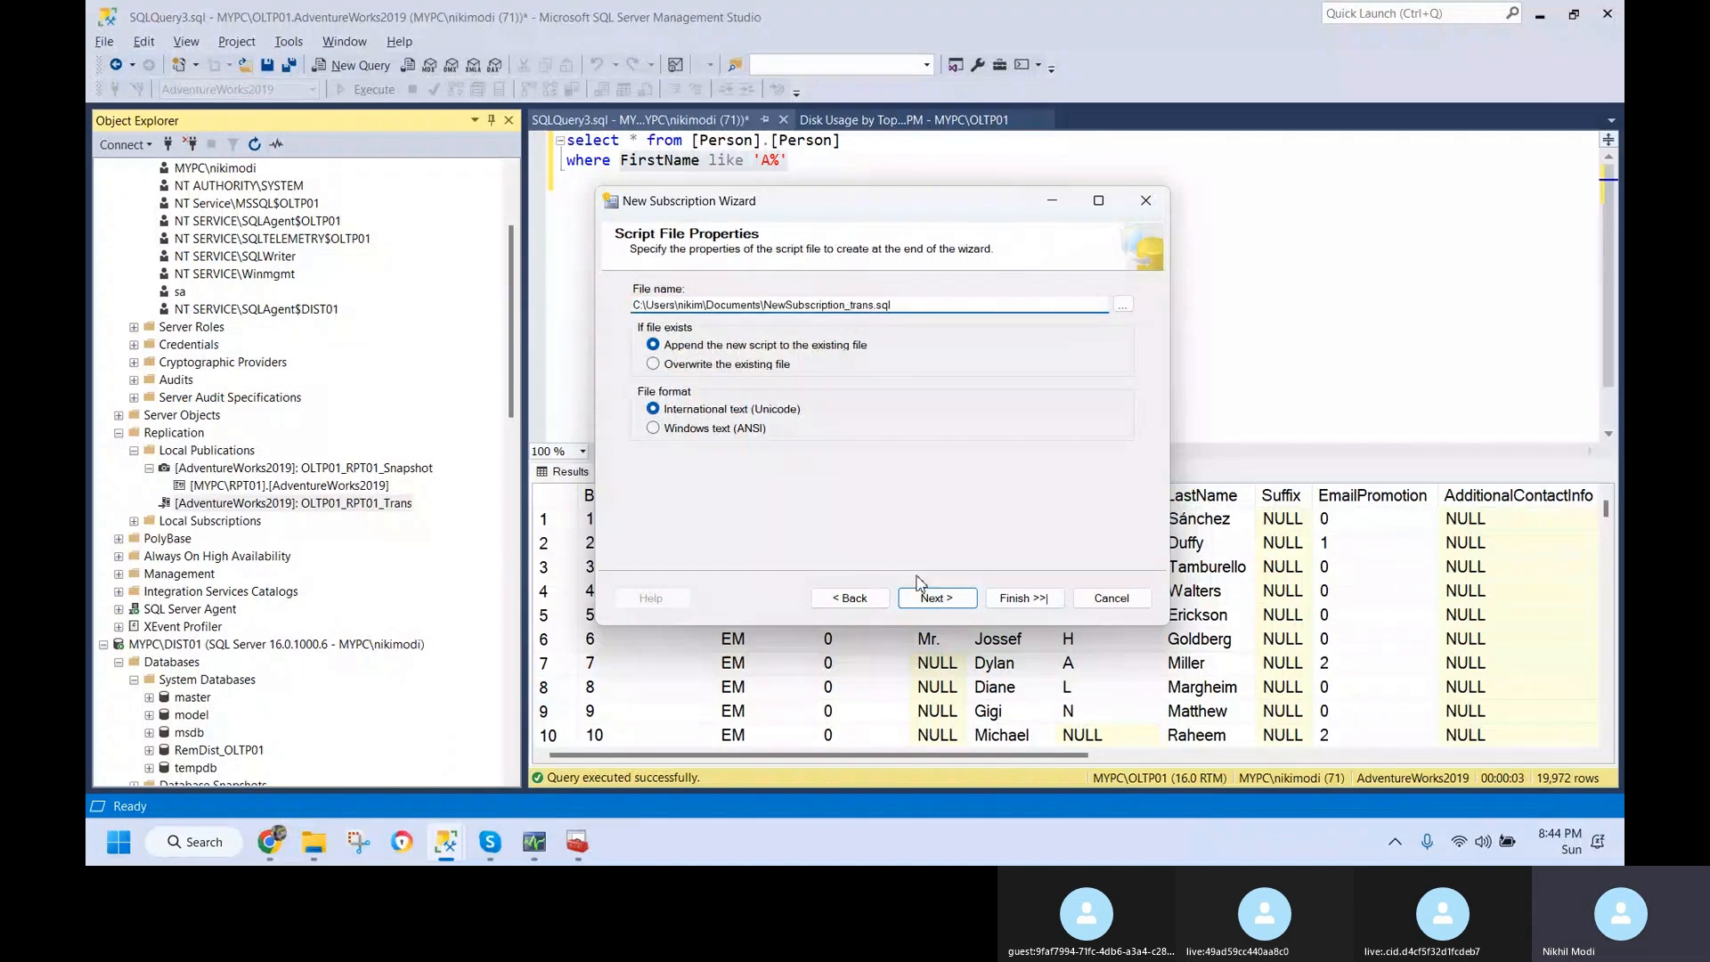
{"action": "left_click", "coordinate": [936, 598]}
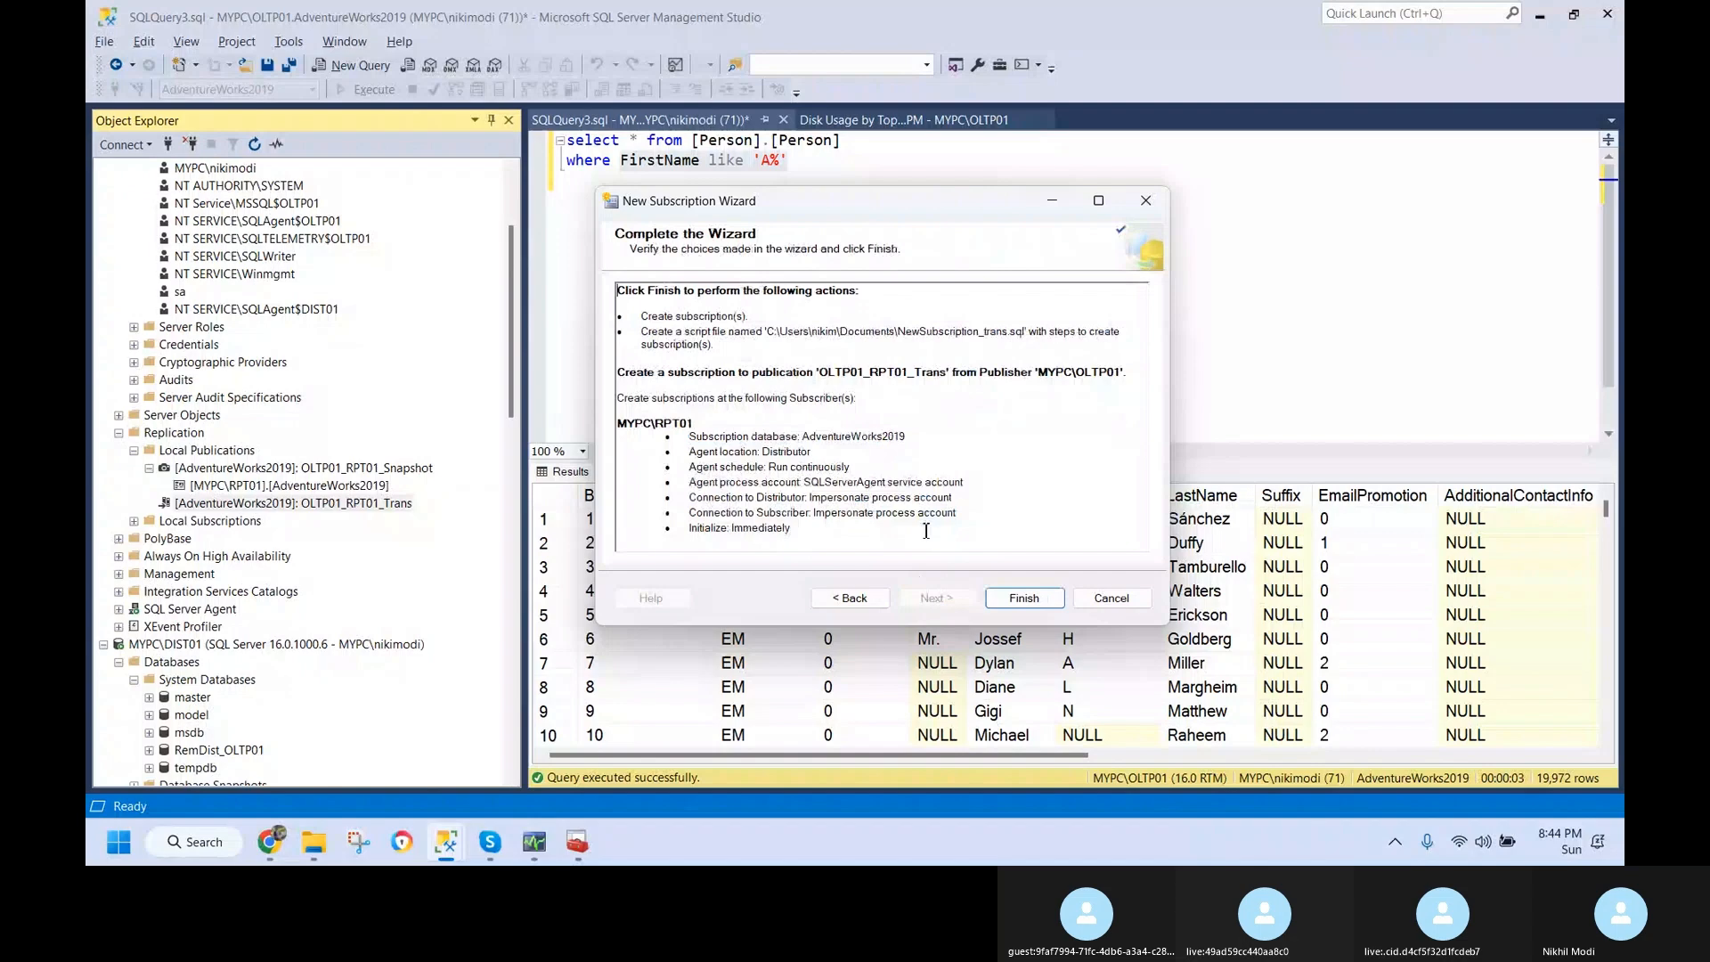
{"action": "left_click", "coordinate": [987, 600]}
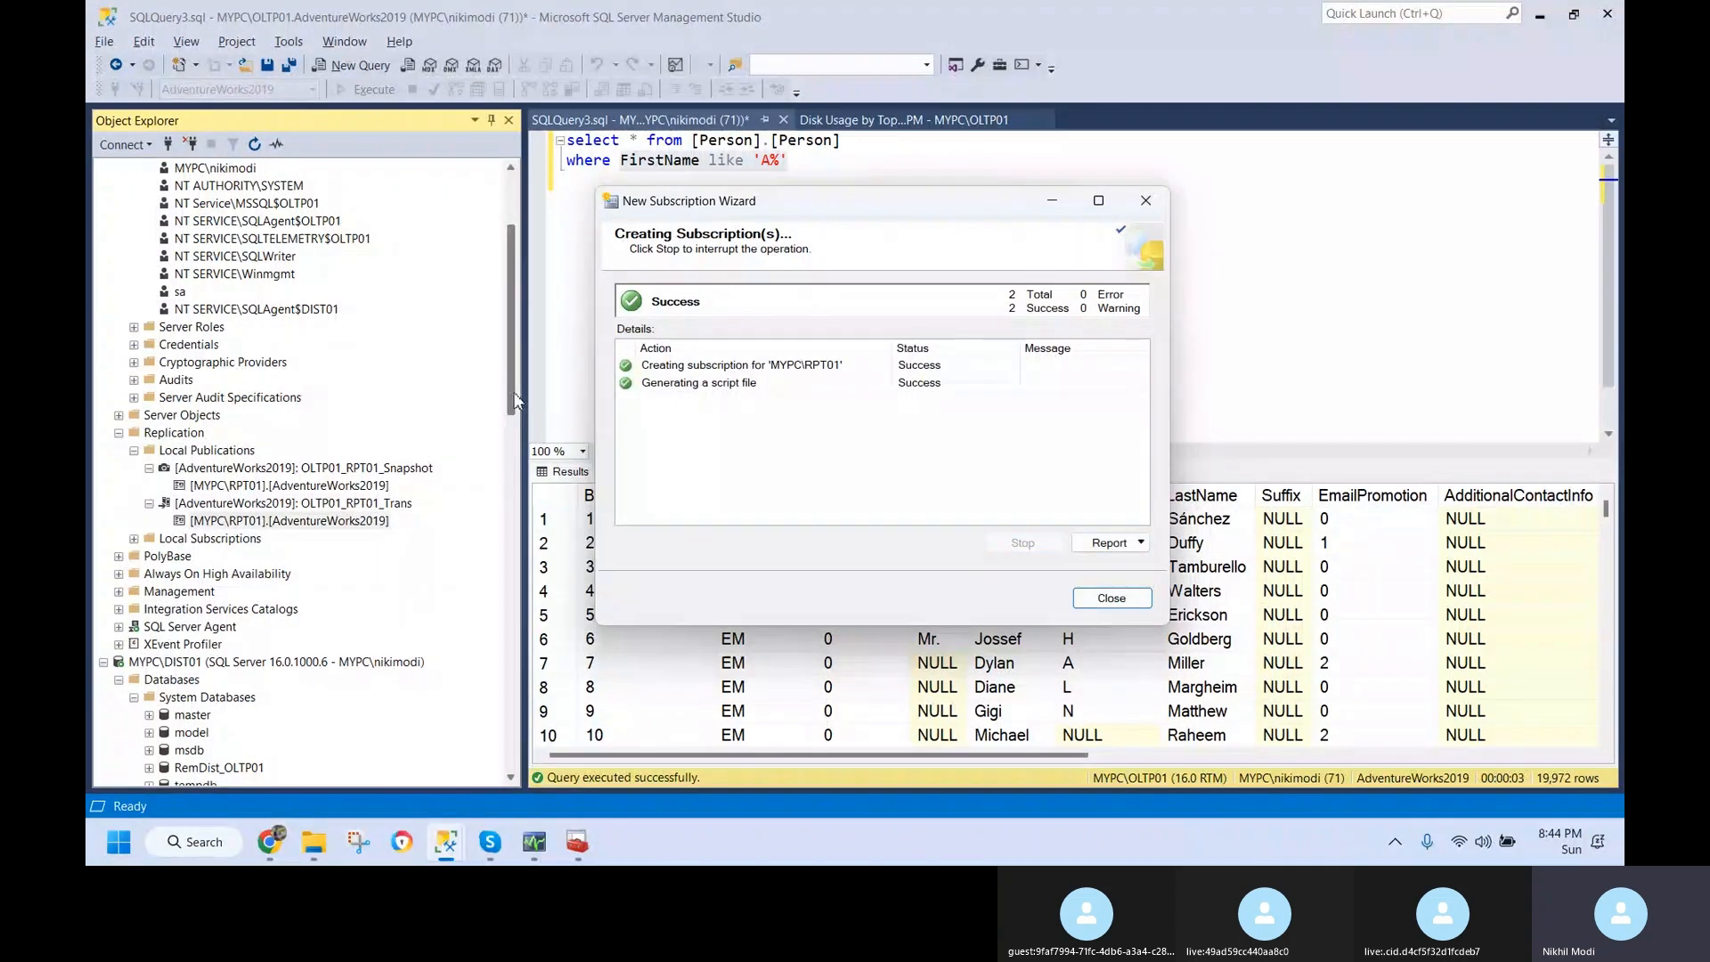
- Open the Job Activity Monitor of MYPC\DIST01 in a maximized window and sort its jobs by category
{"action": "left_click_drag", "start_coordinate": [512, 394], "coordinate": [515, 567]}
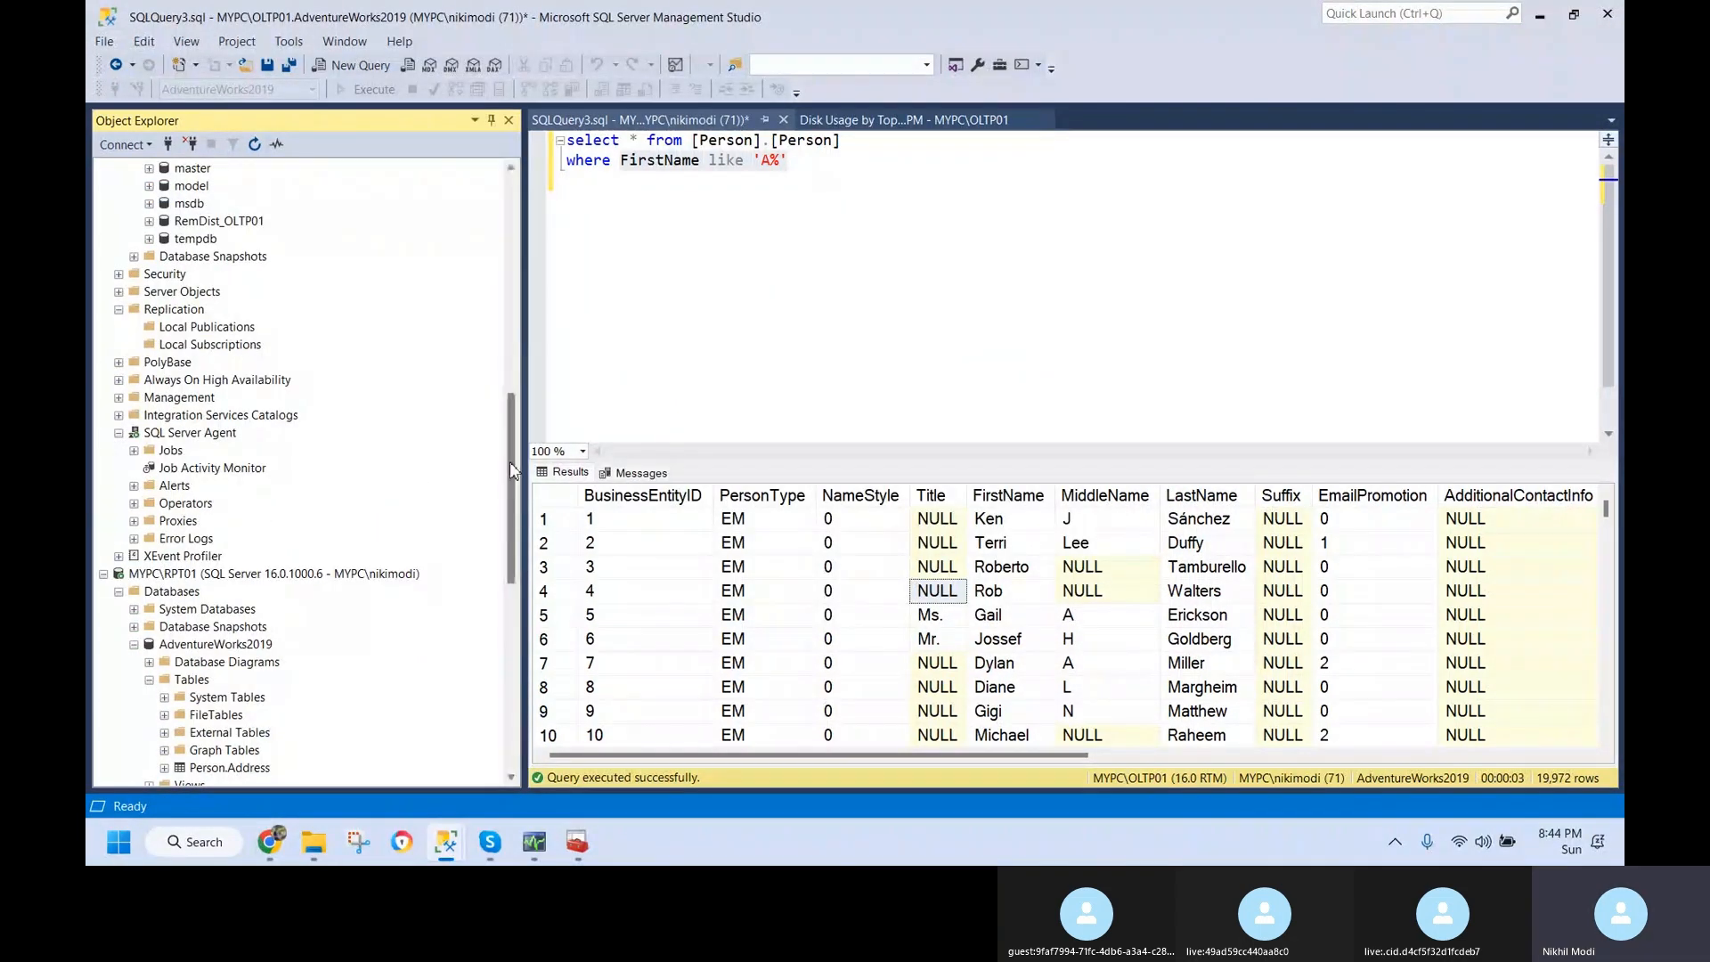
{"action": "left_click_drag", "start_coordinate": [514, 470], "coordinate": [514, 412]}
{"action": "left_click", "coordinate": [232, 664]}
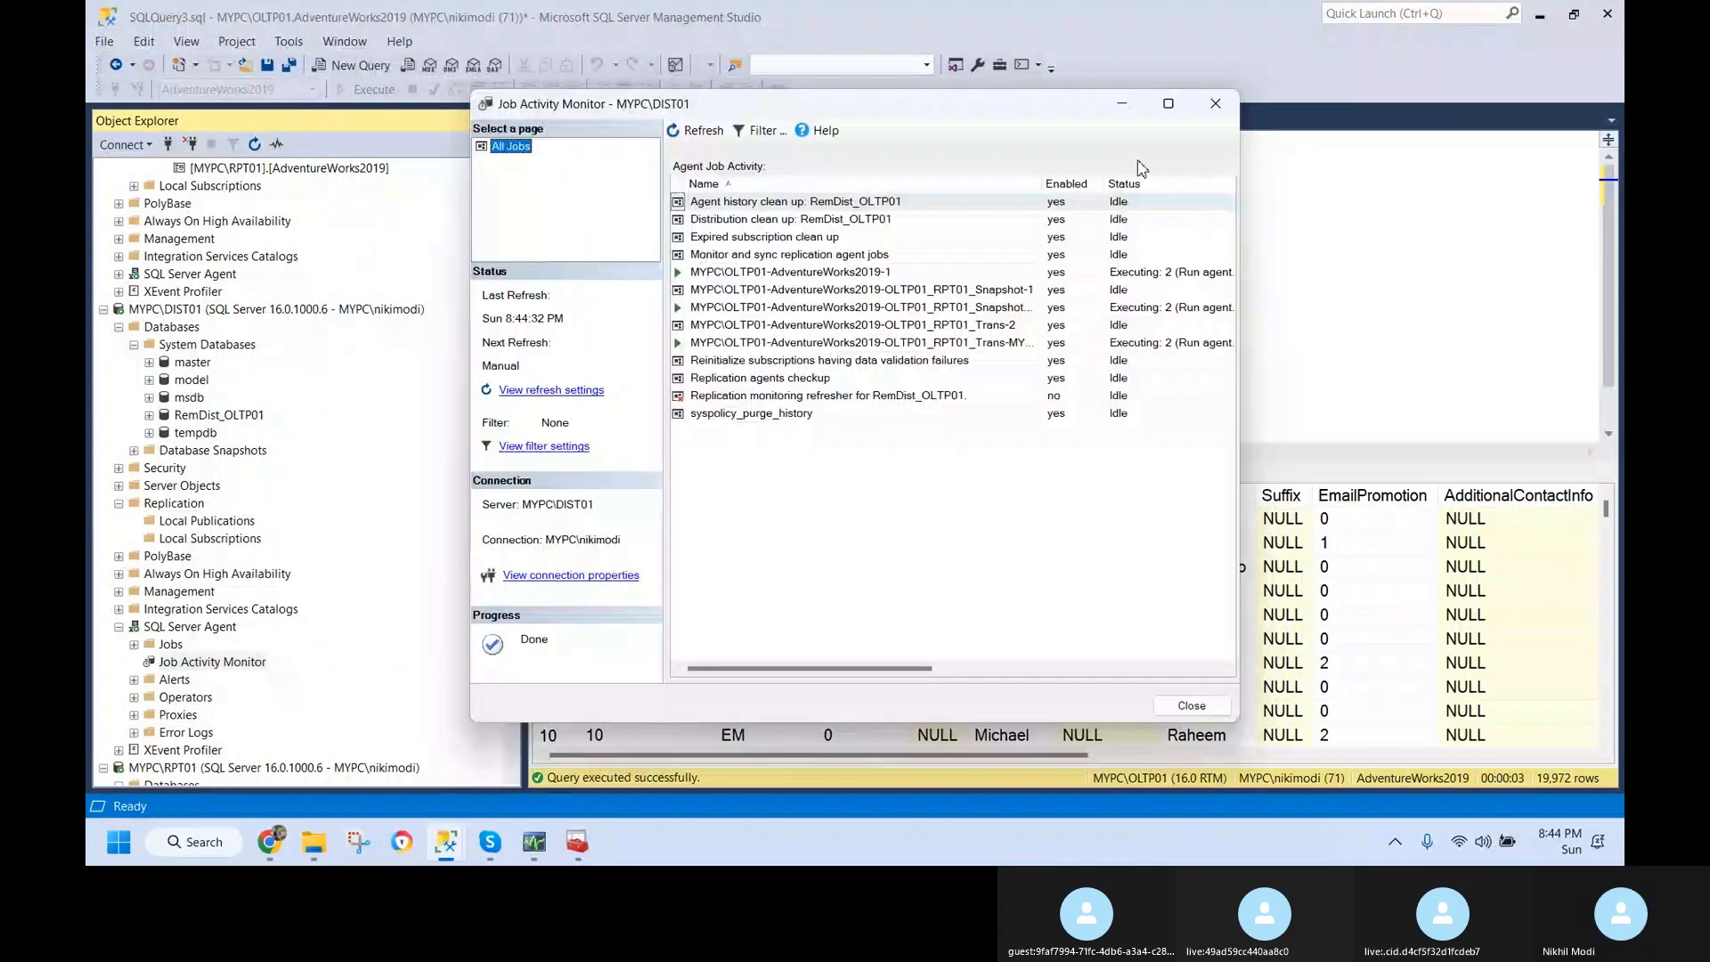
{"action": "left_click", "coordinate": [1164, 104]}
{"action": "left_click", "coordinate": [1276, 89]}
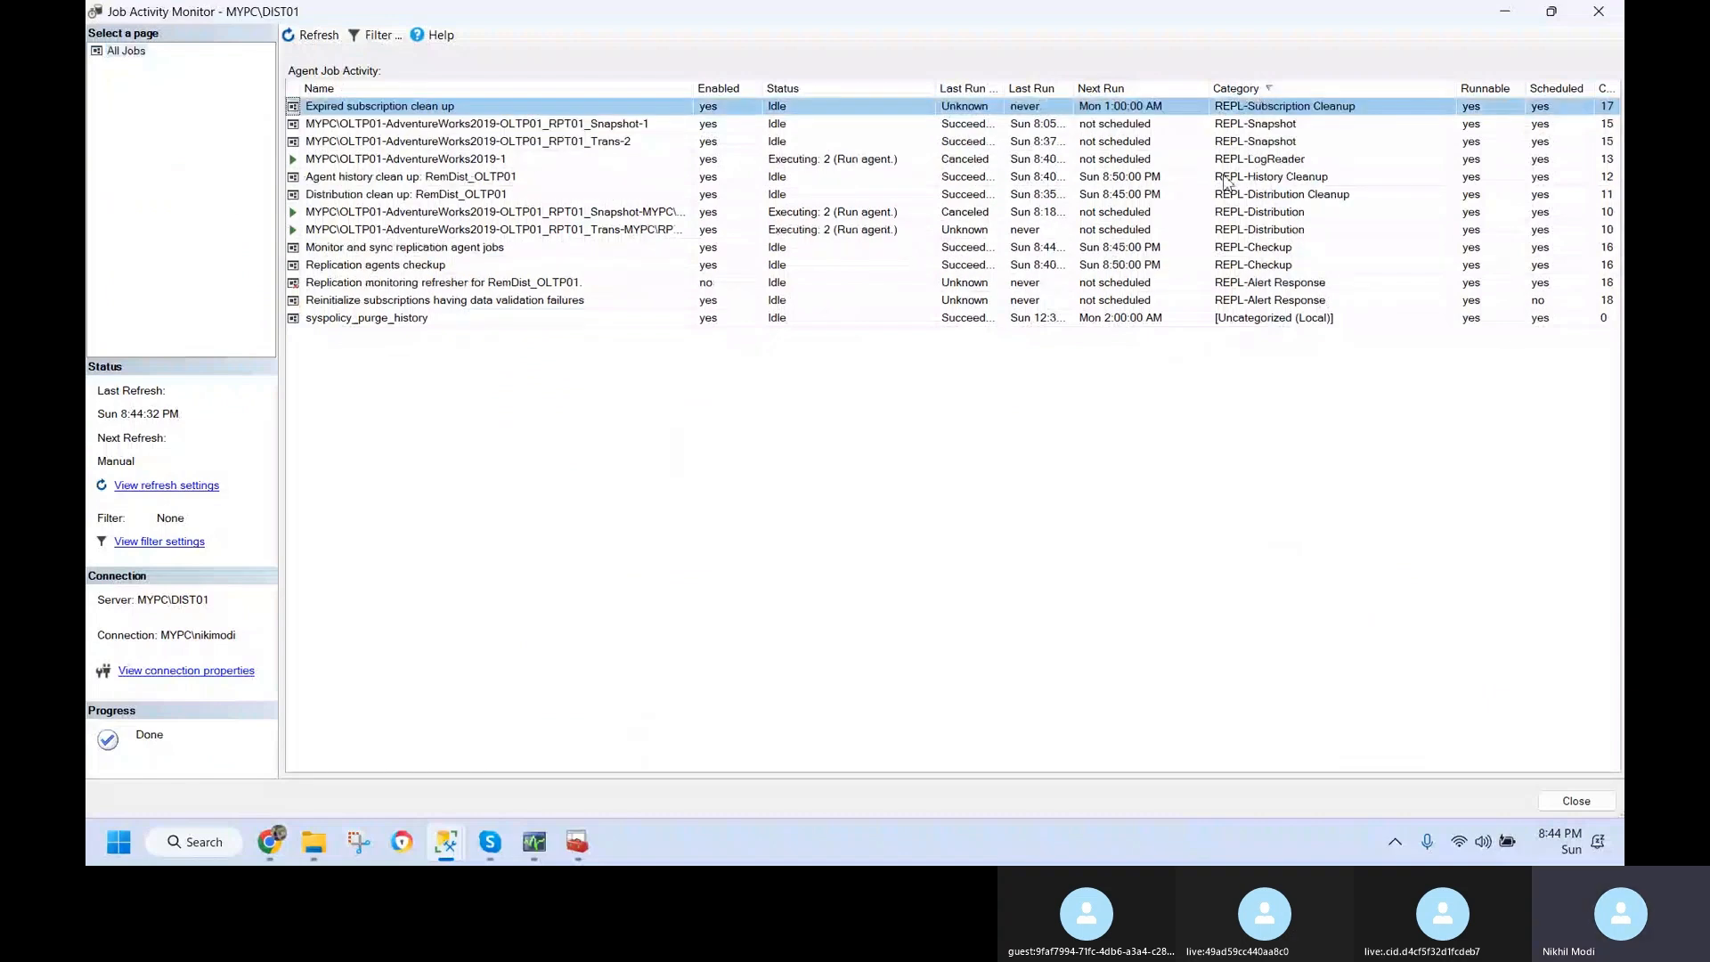
- Examine the two REPL-Snapshot jobs and the REPL-LogReader job of AdventureWorks2019
{"action": "left_click", "coordinate": [1269, 129]}
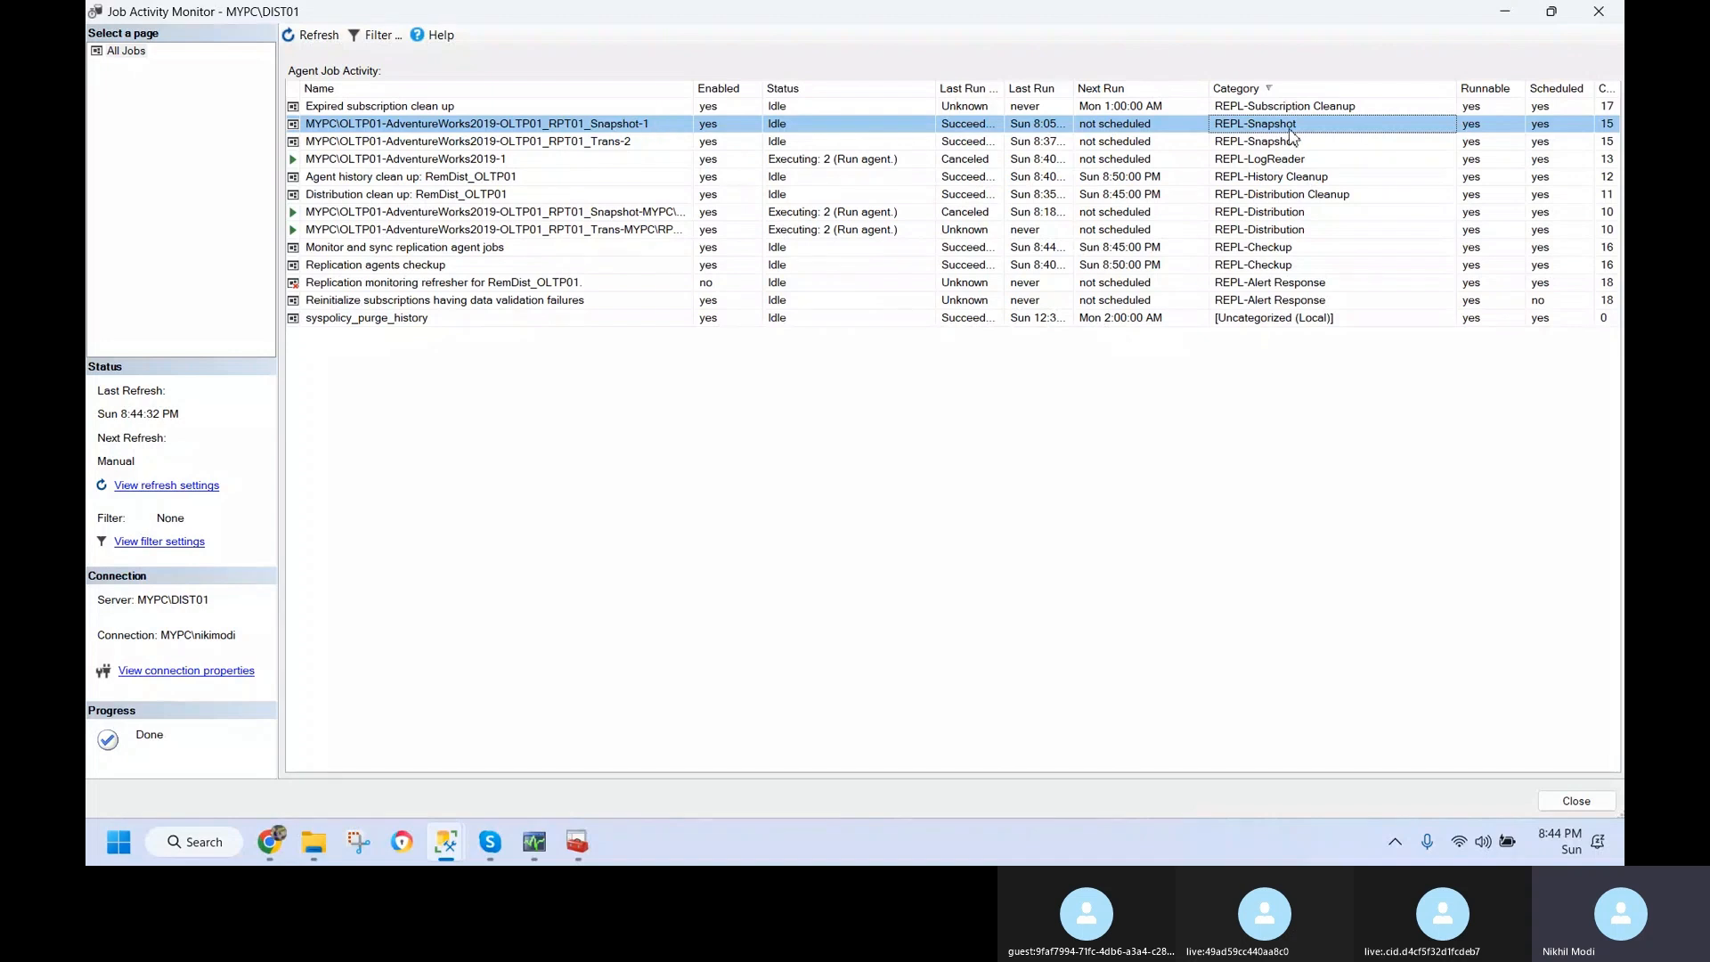
{"action": "left_click", "coordinate": [634, 146]}
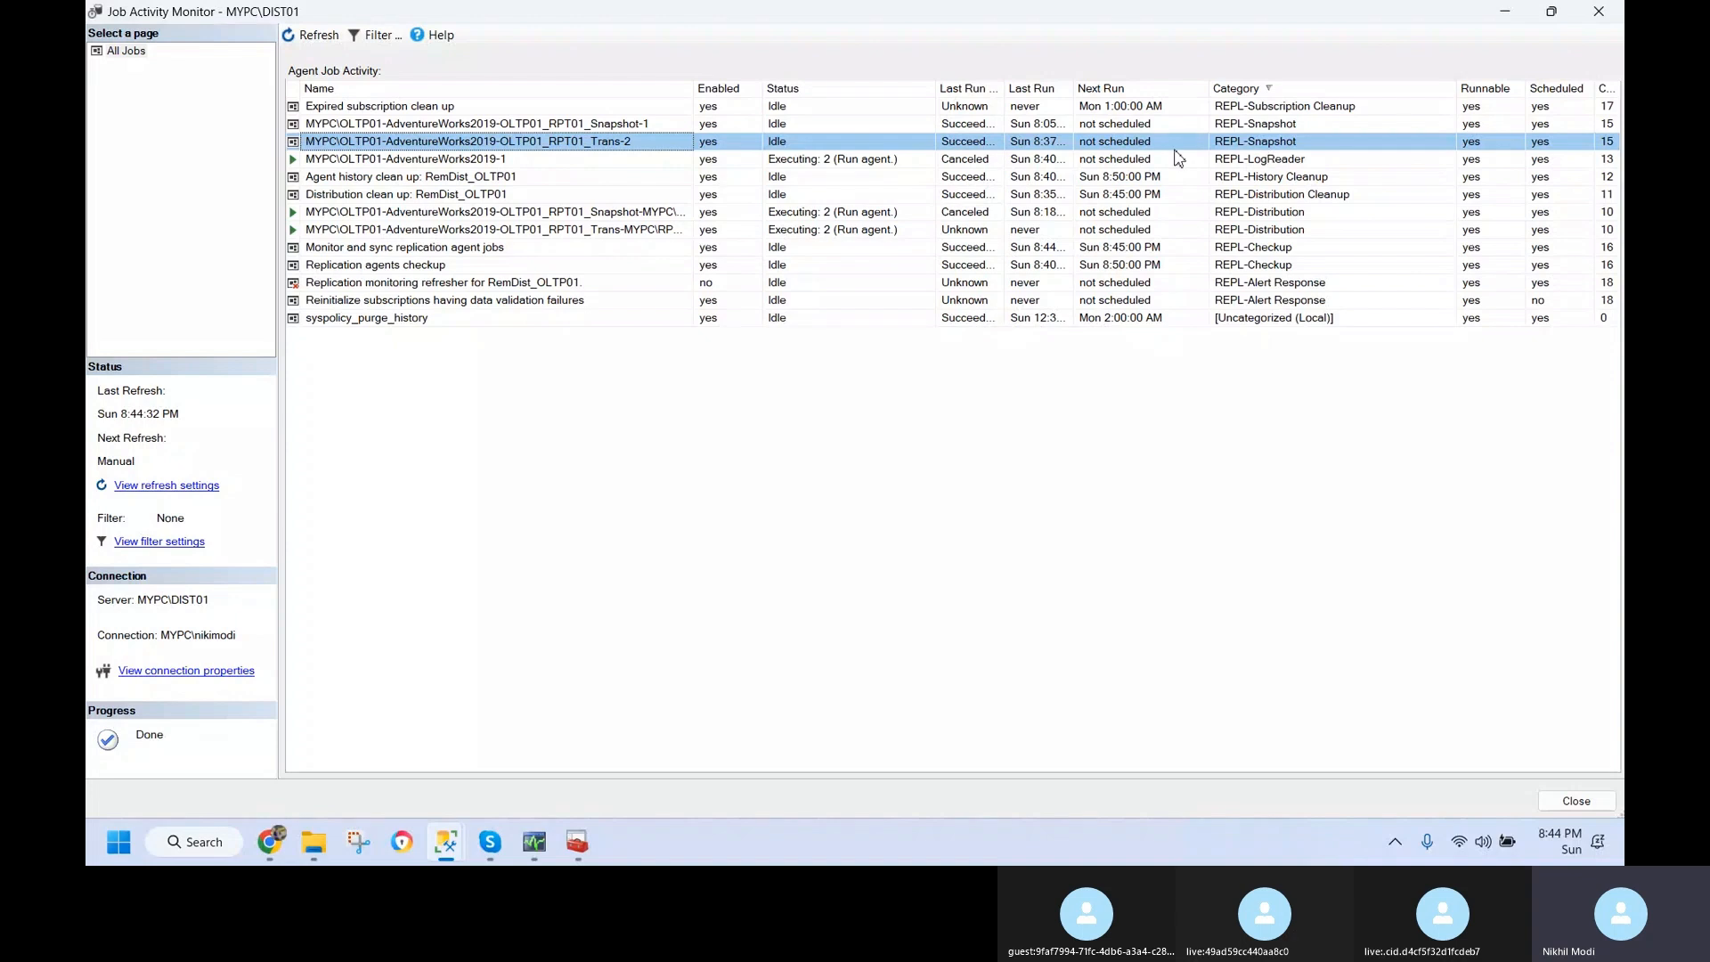
{"action": "left_click", "coordinate": [511, 164]}
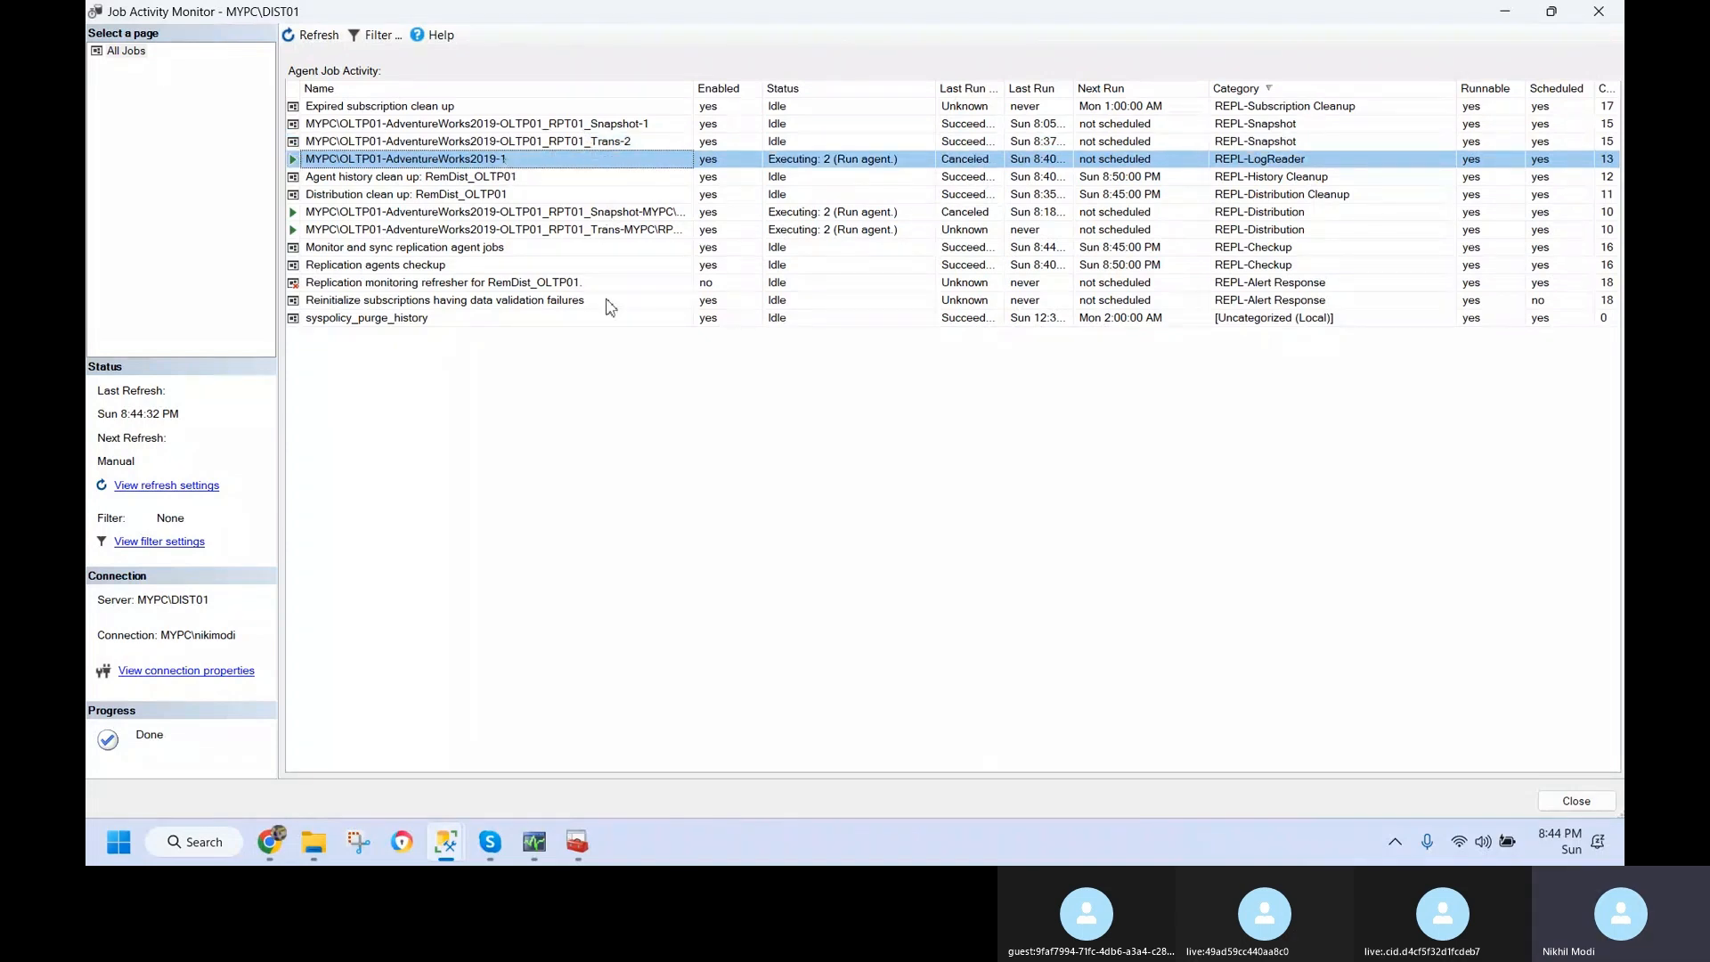
{"action": "key", "text": "alt+Tab"}
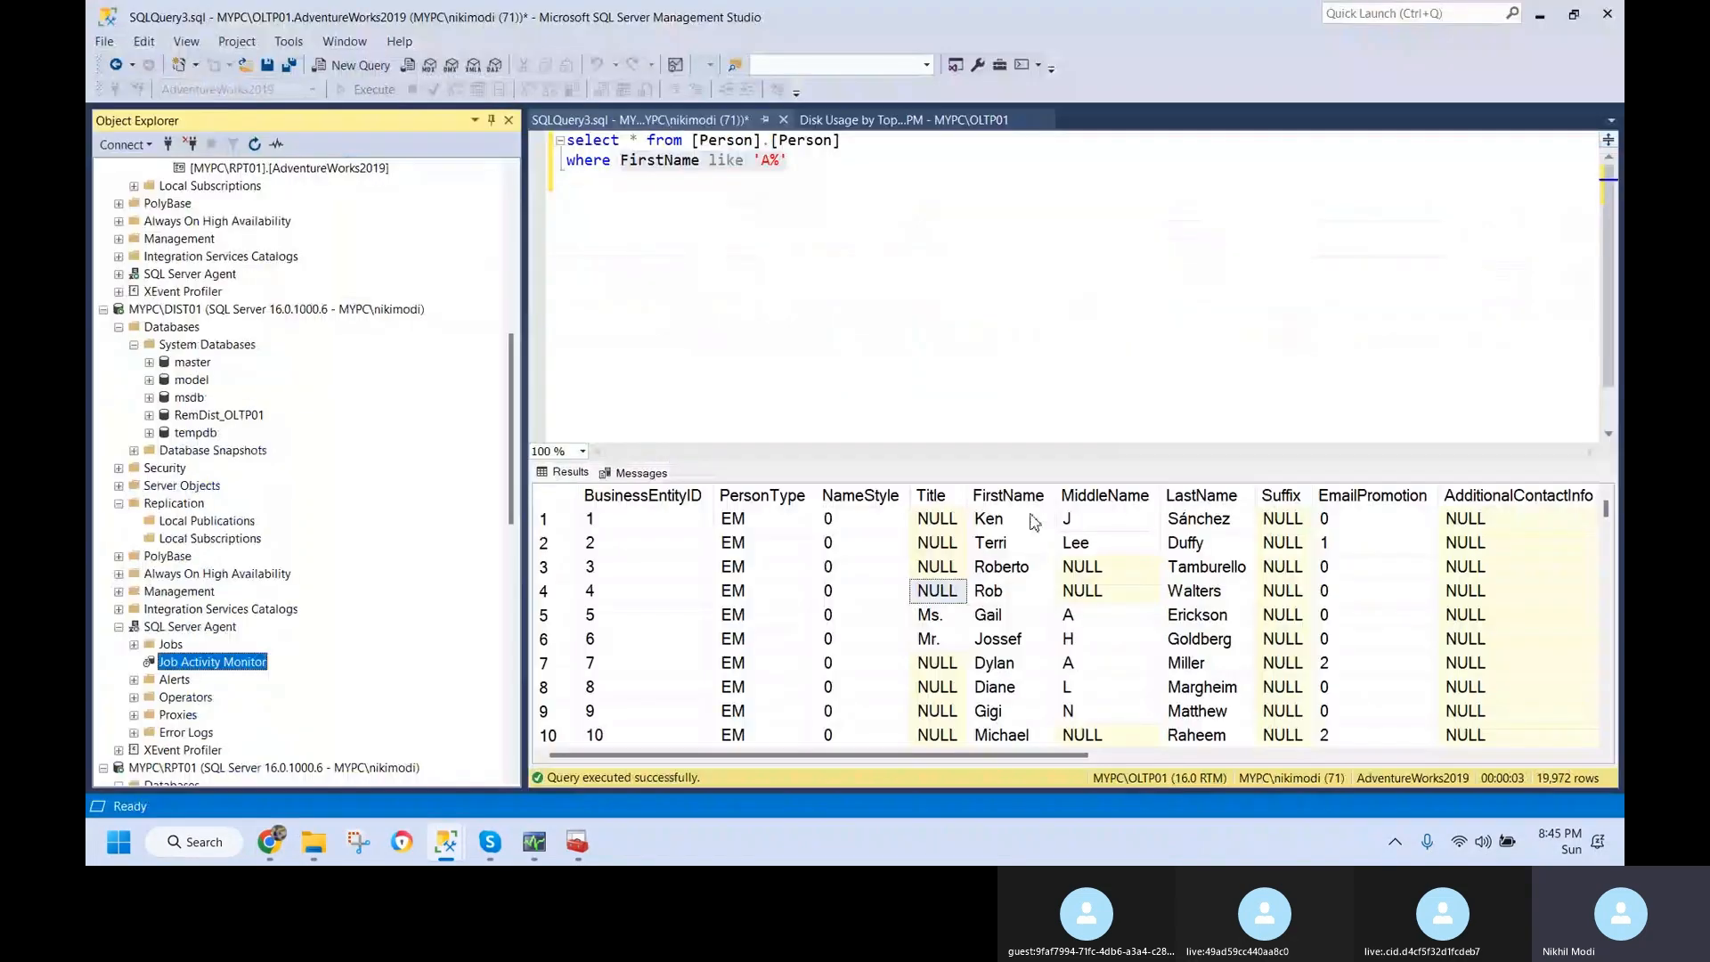
{"action": "key", "text": "alt+Tab"}
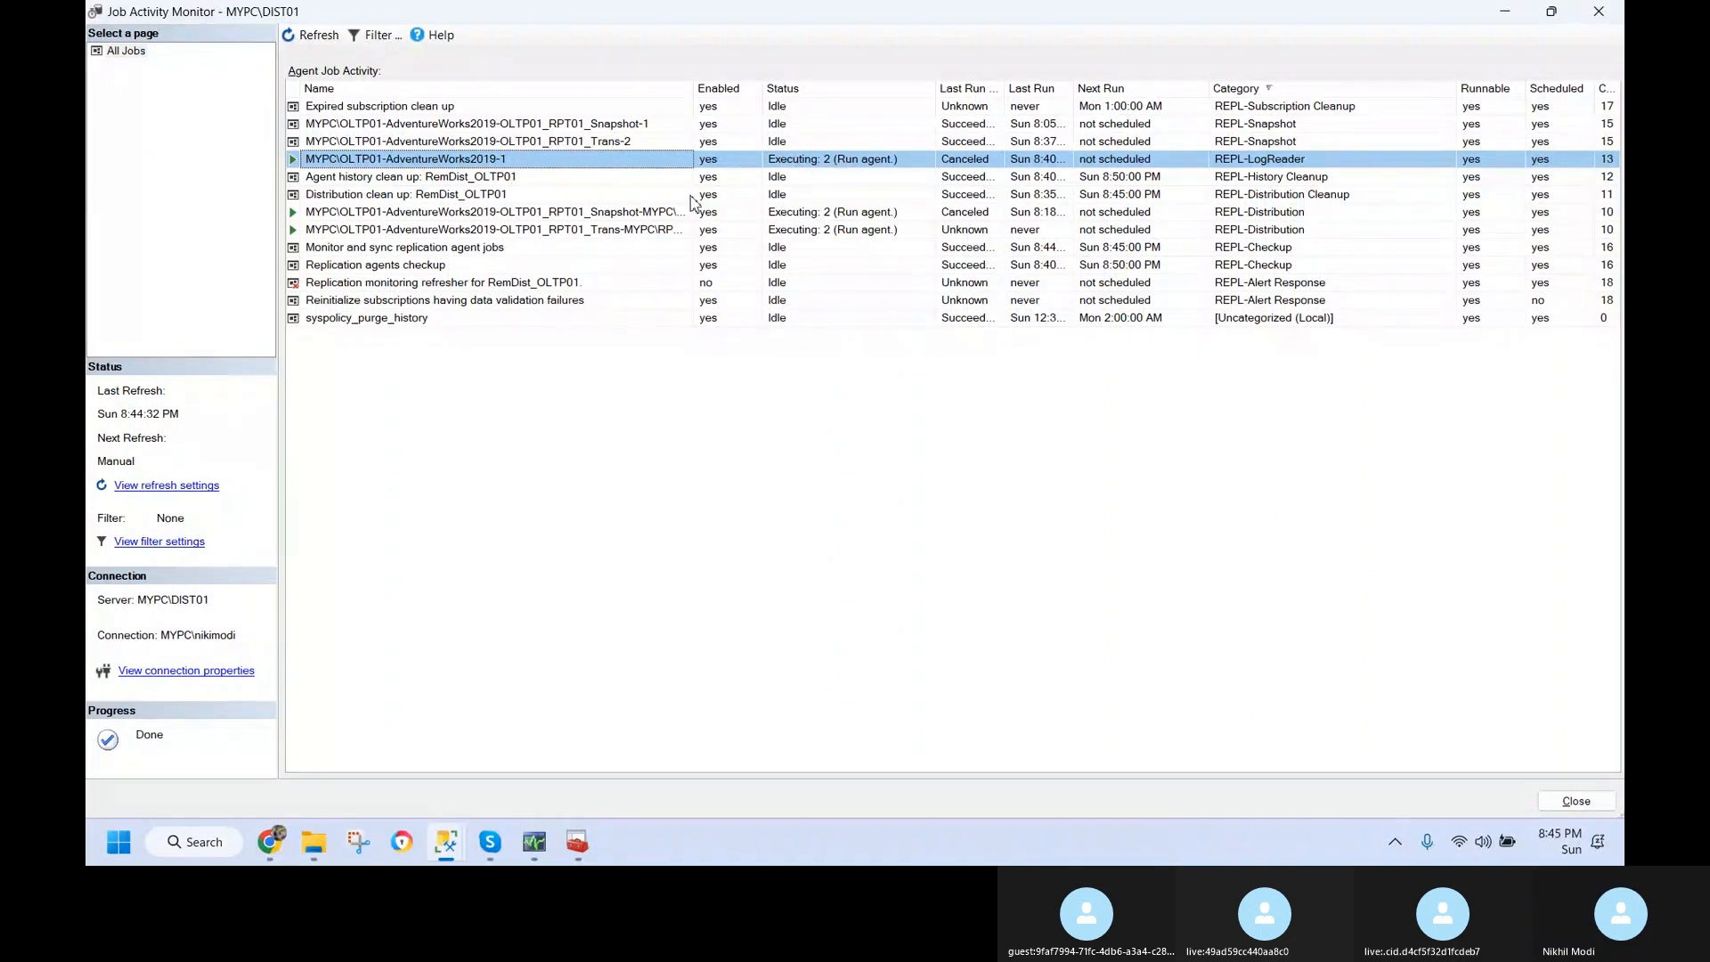
- Widen the job name column and compare the two REPL-Distribution jobs for the snapshot and transactional publications
{"action": "left_click", "coordinate": [660, 216]}
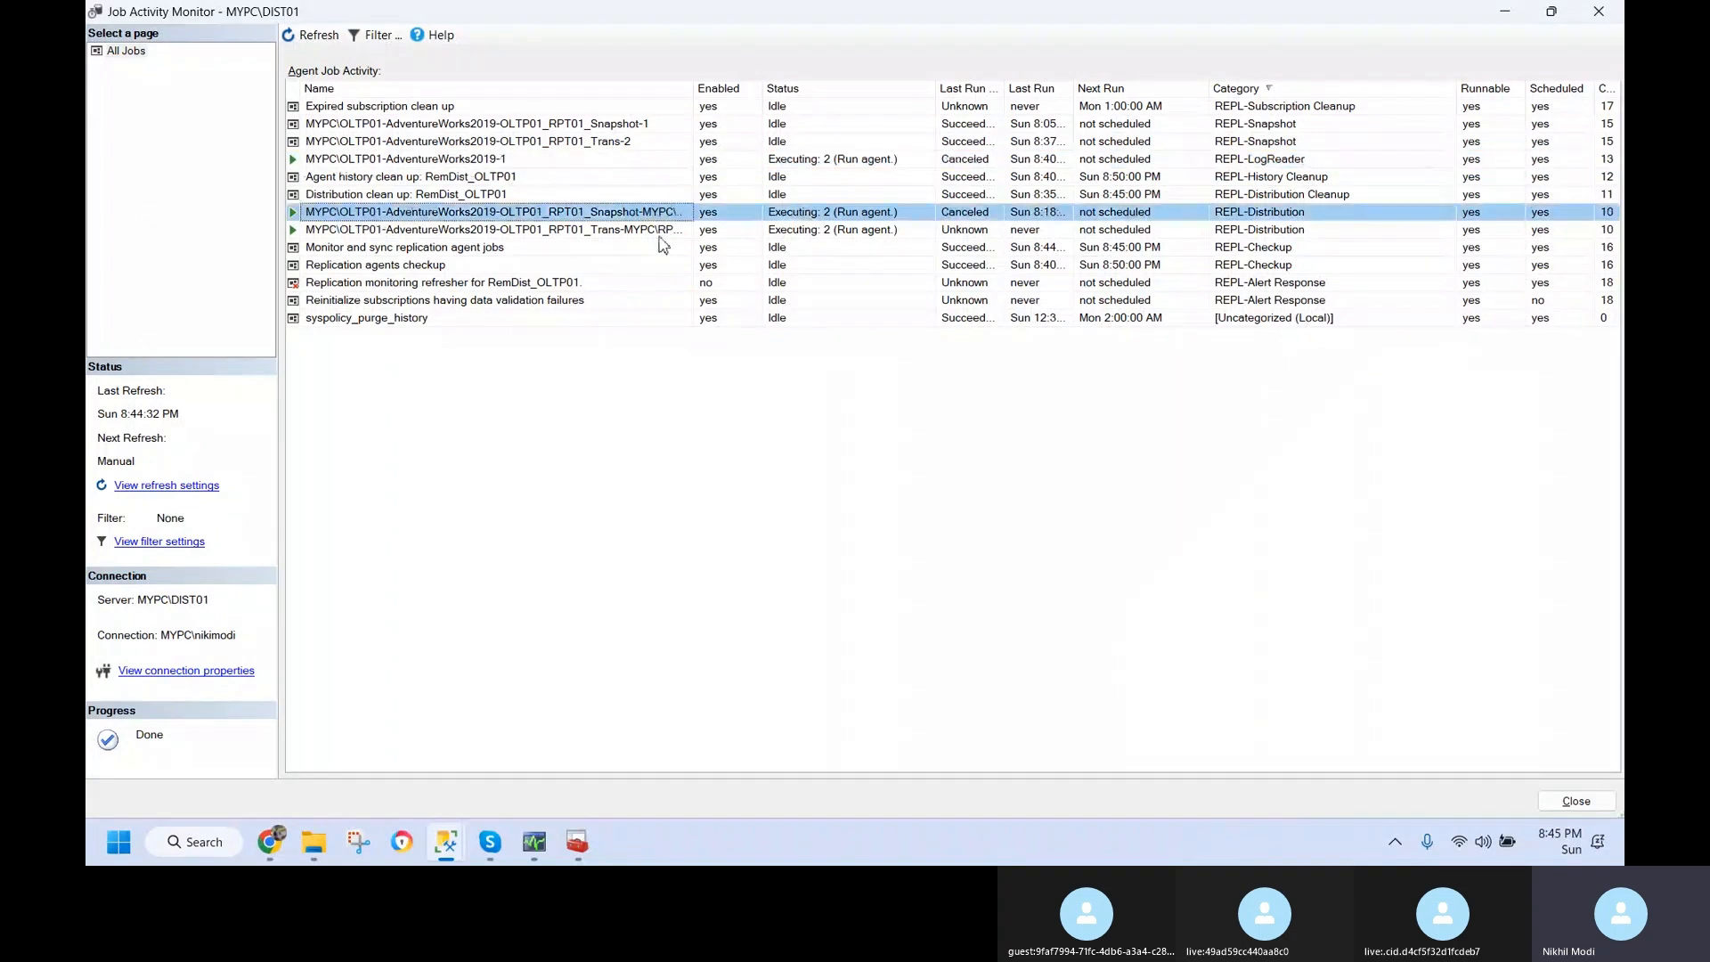
{"action": "left_click", "coordinate": [661, 232]}
{"action": "left_click_drag", "start_coordinate": [702, 93], "coordinate": [801, 93]}
{"action": "left_click", "coordinate": [609, 216]}
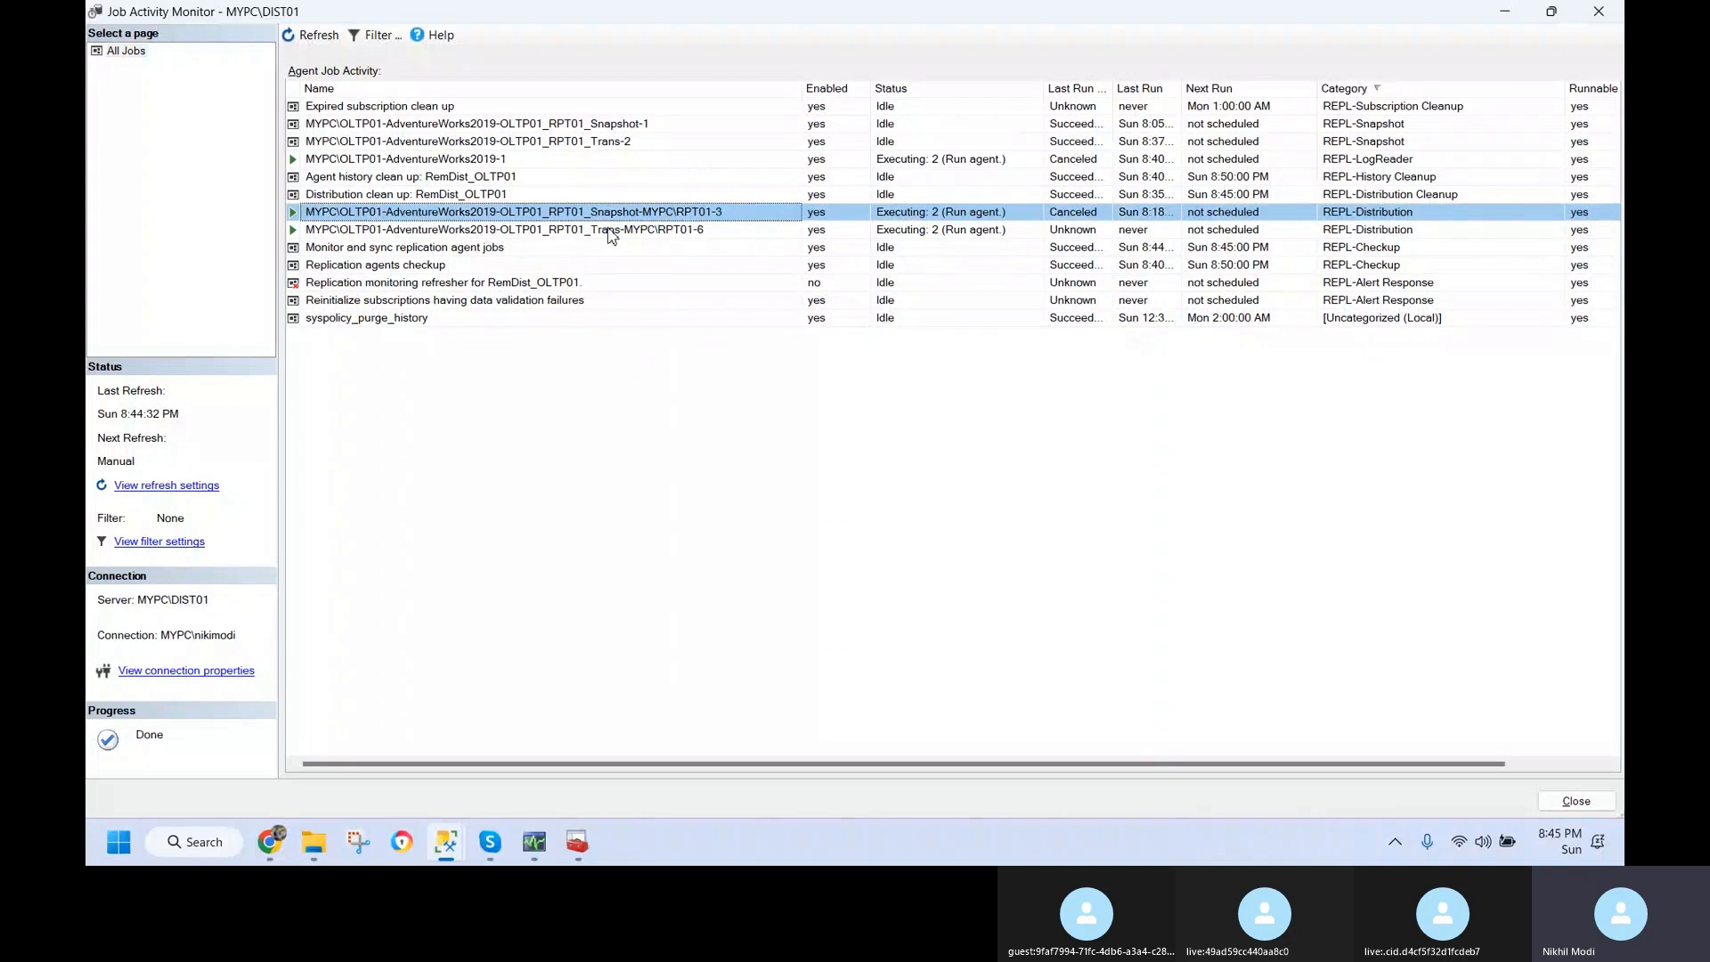
{"action": "left_click", "coordinate": [611, 231]}
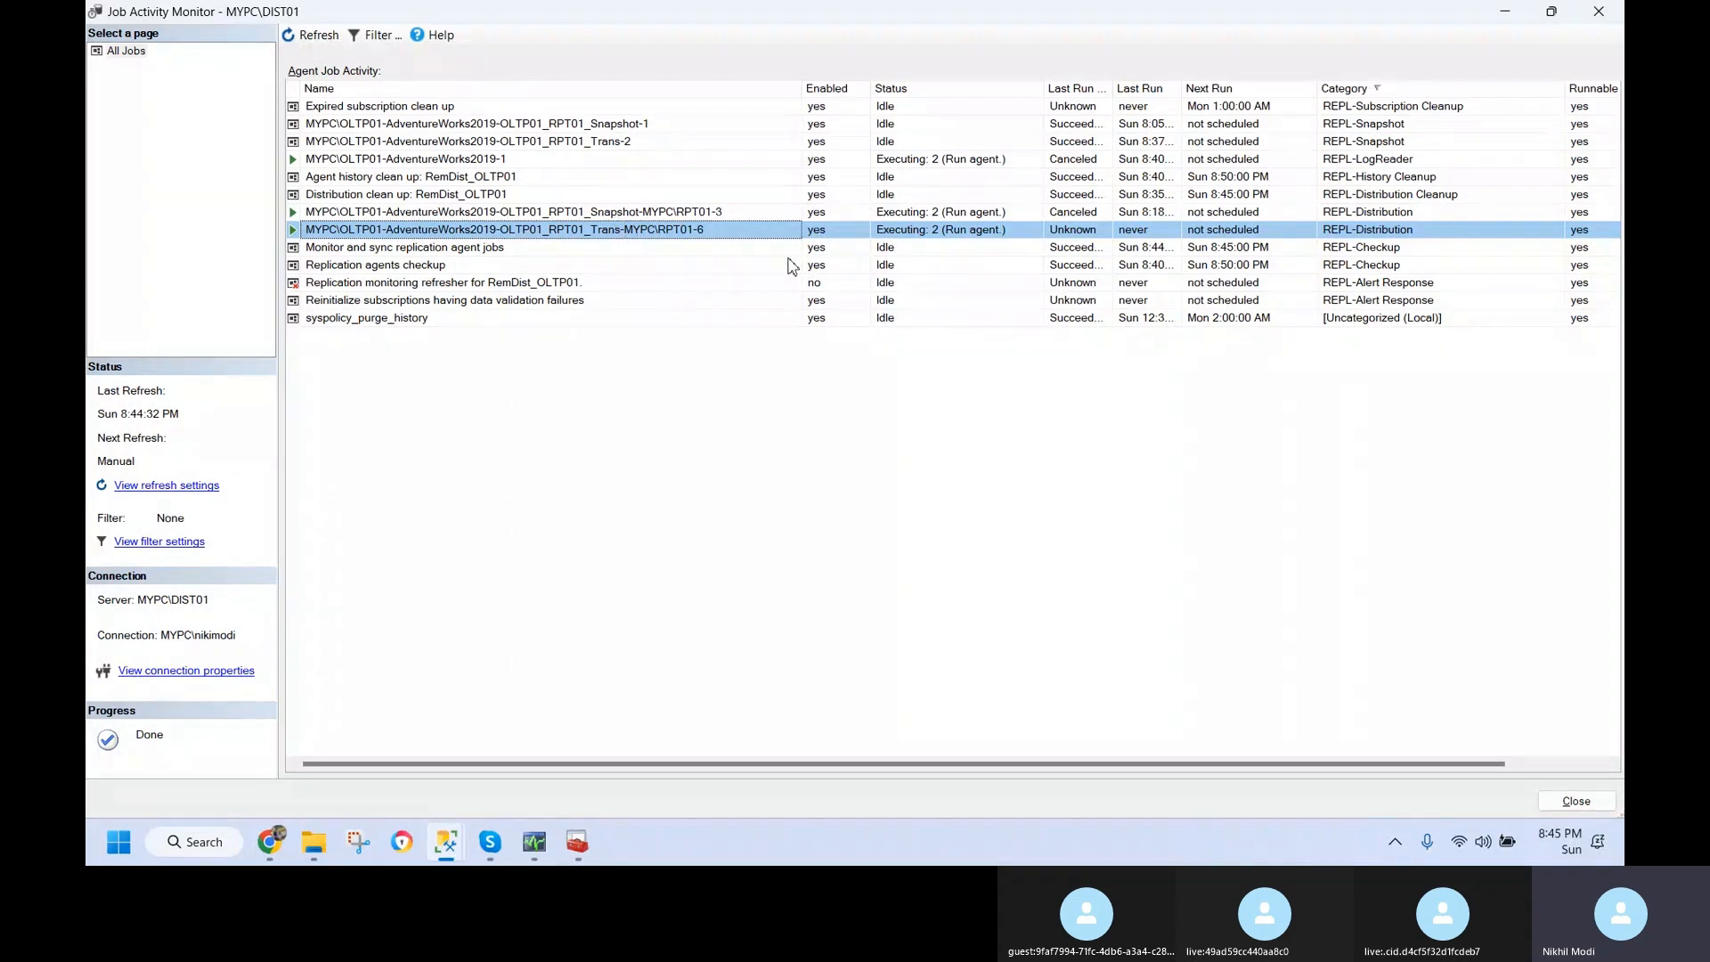
- Close the Log Reader Agent history of AdventureWorks2019 and switch to Replication Monitor
{"action": "key", "text": "alt+Tab"}
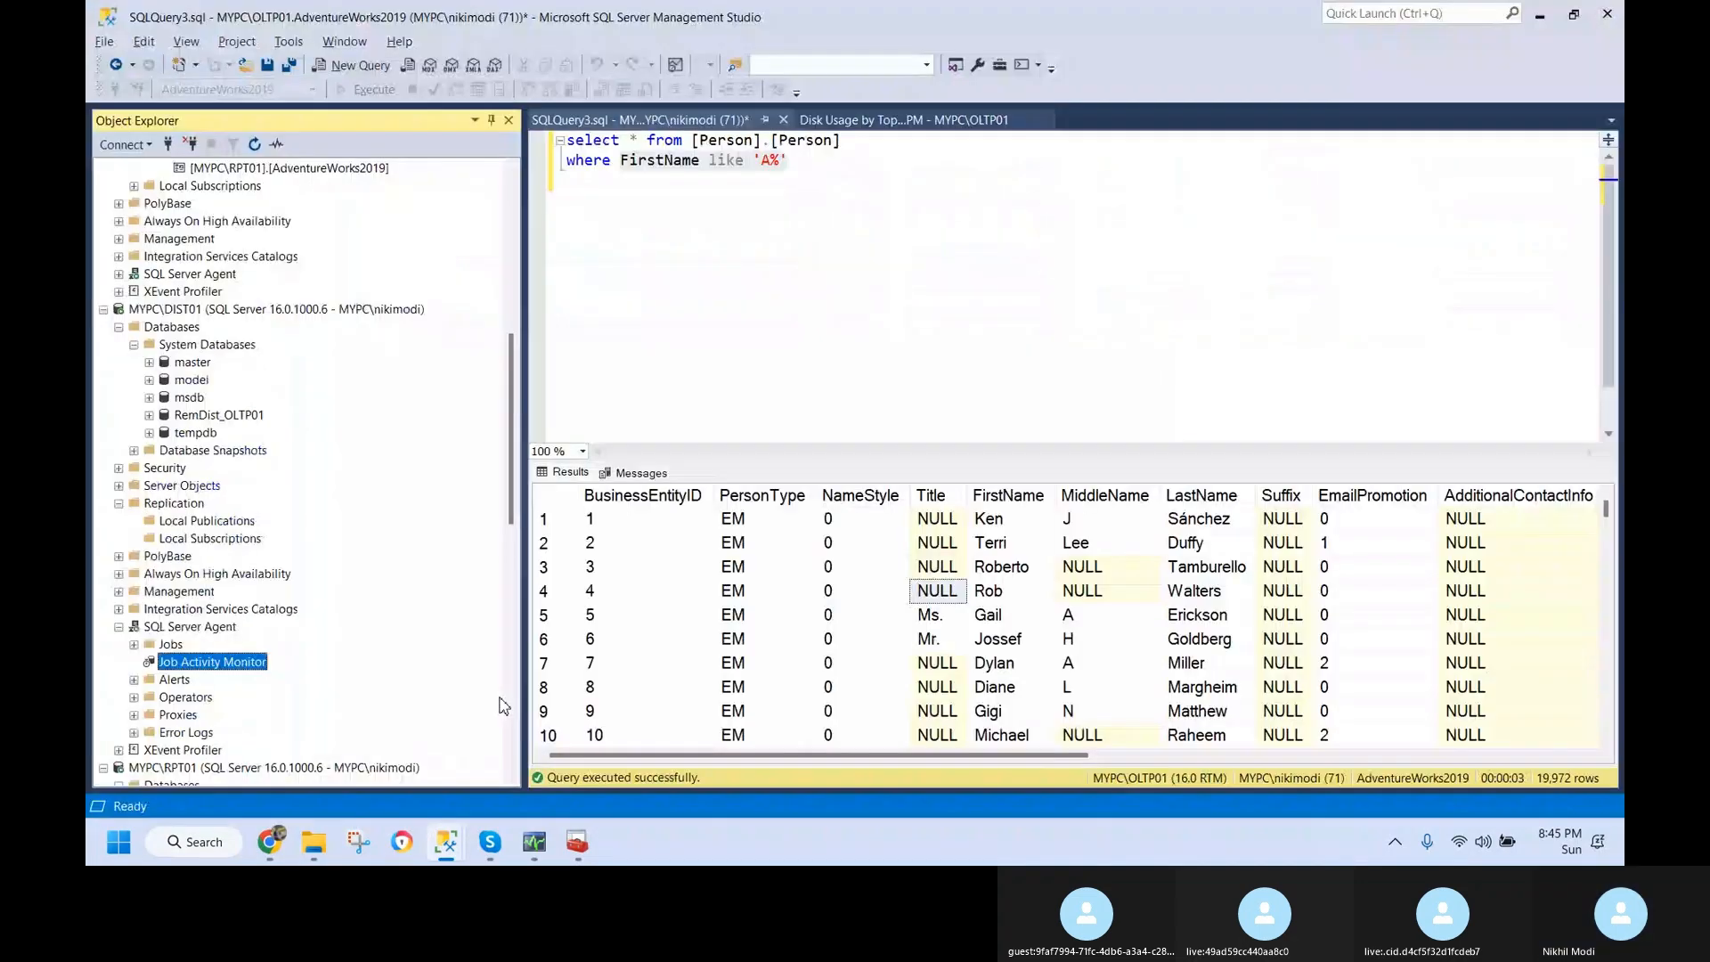
{"action": "left_click", "coordinate": [535, 842]}
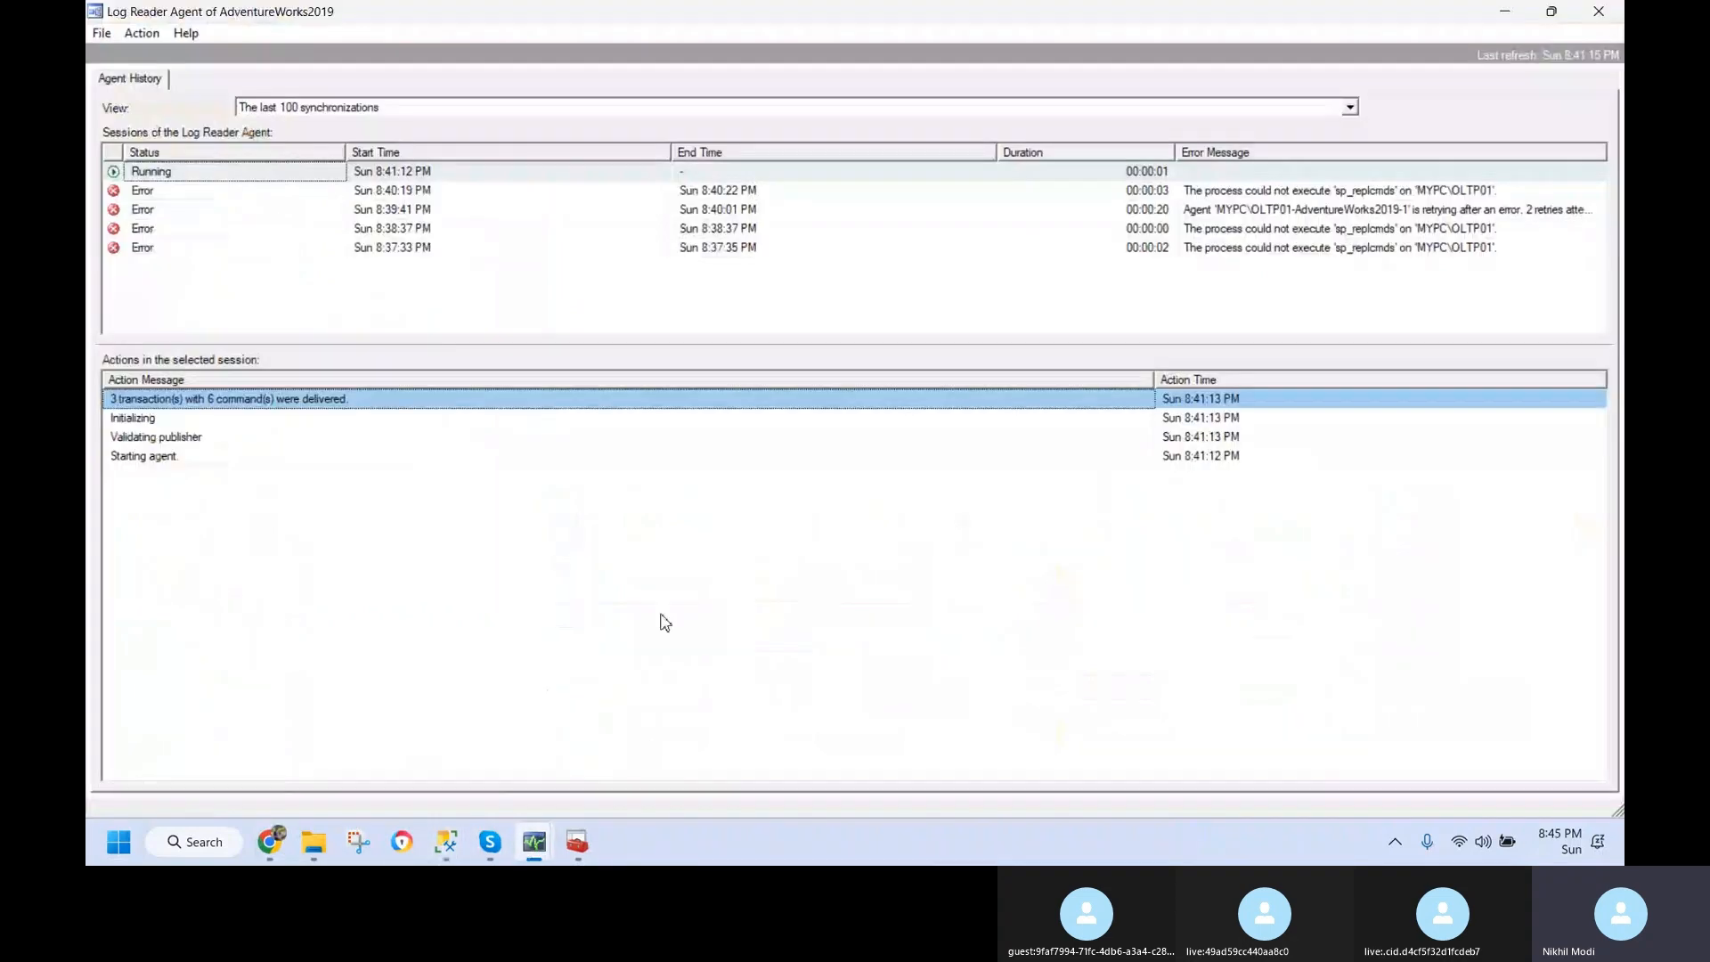
{"action": "left_click", "coordinate": [1611, 11]}
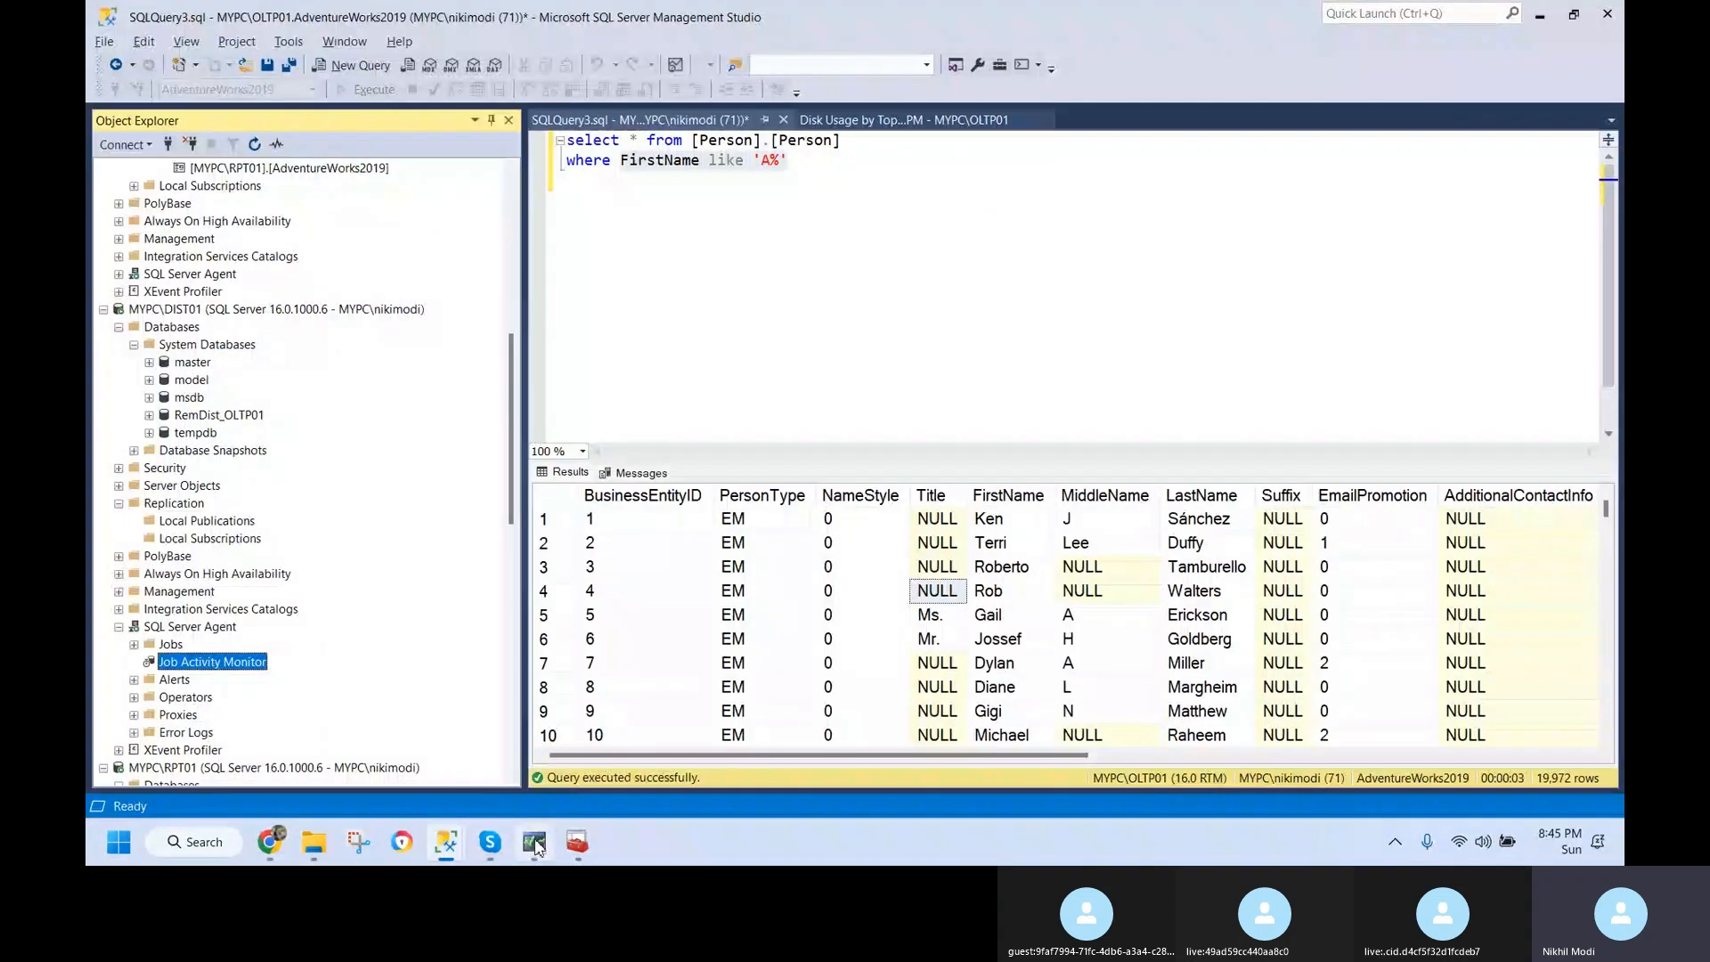
{"action": "left_click", "coordinate": [534, 842]}
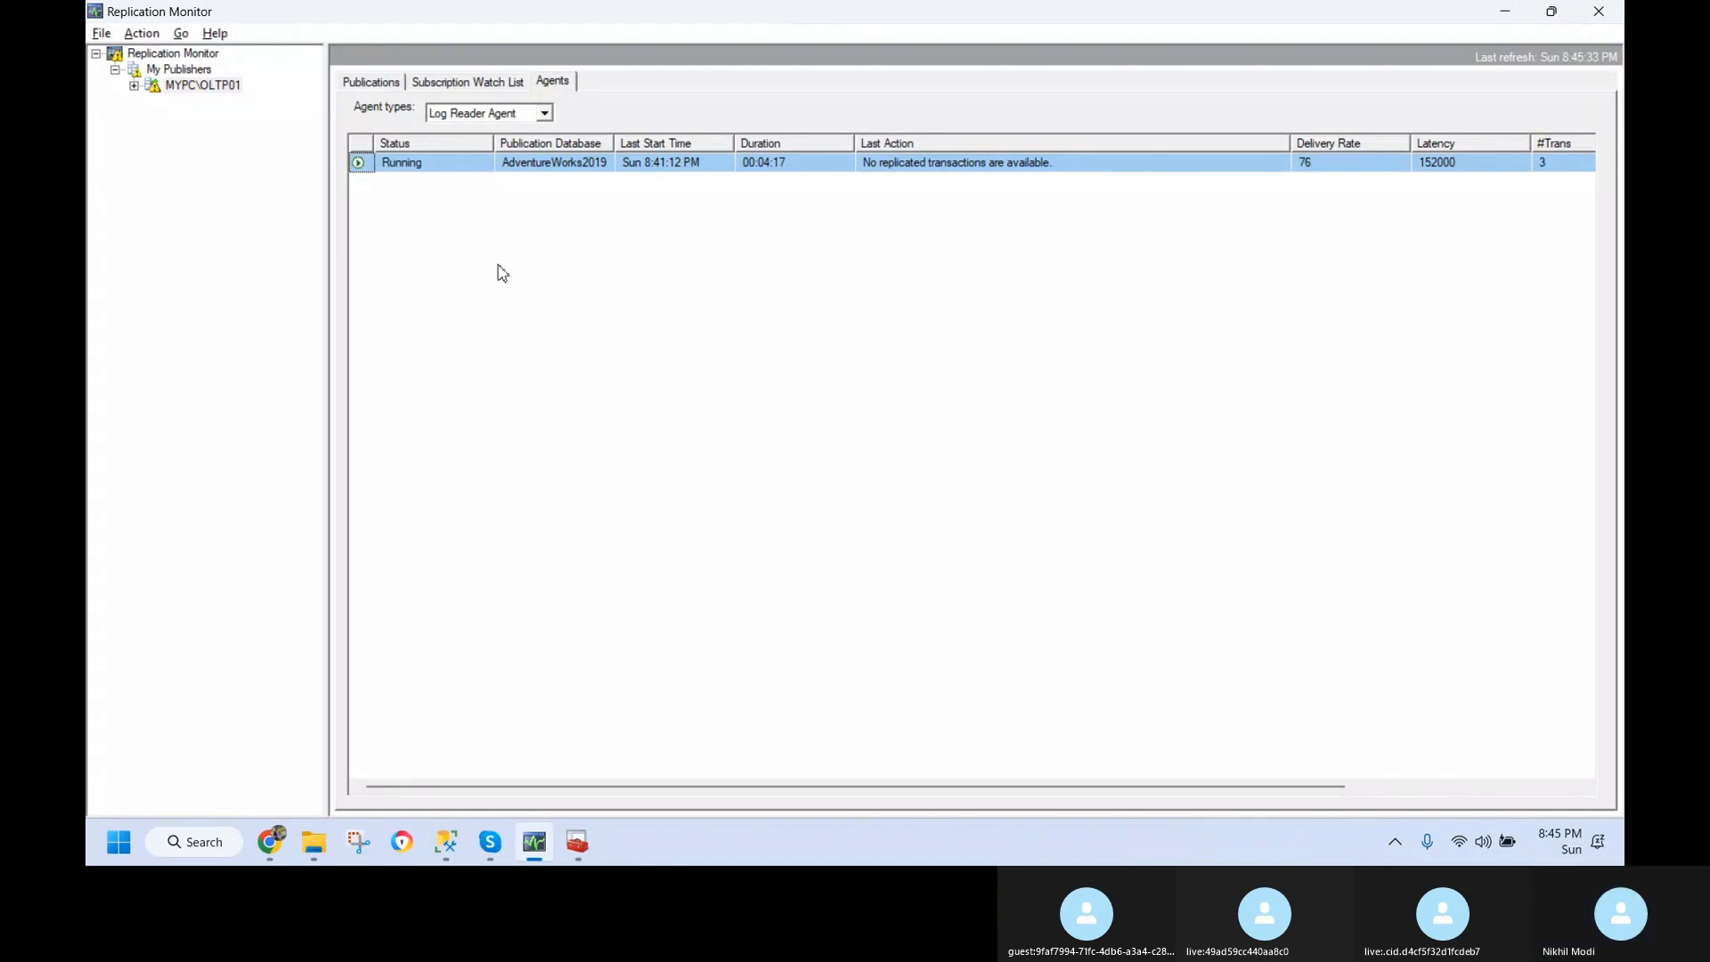
- View the transactional subscriptions in the Subscription Watch List of MYPC\OLTP01 and examine the MYPC\RPT01 entry
{"action": "left_click", "coordinate": [497, 85]}
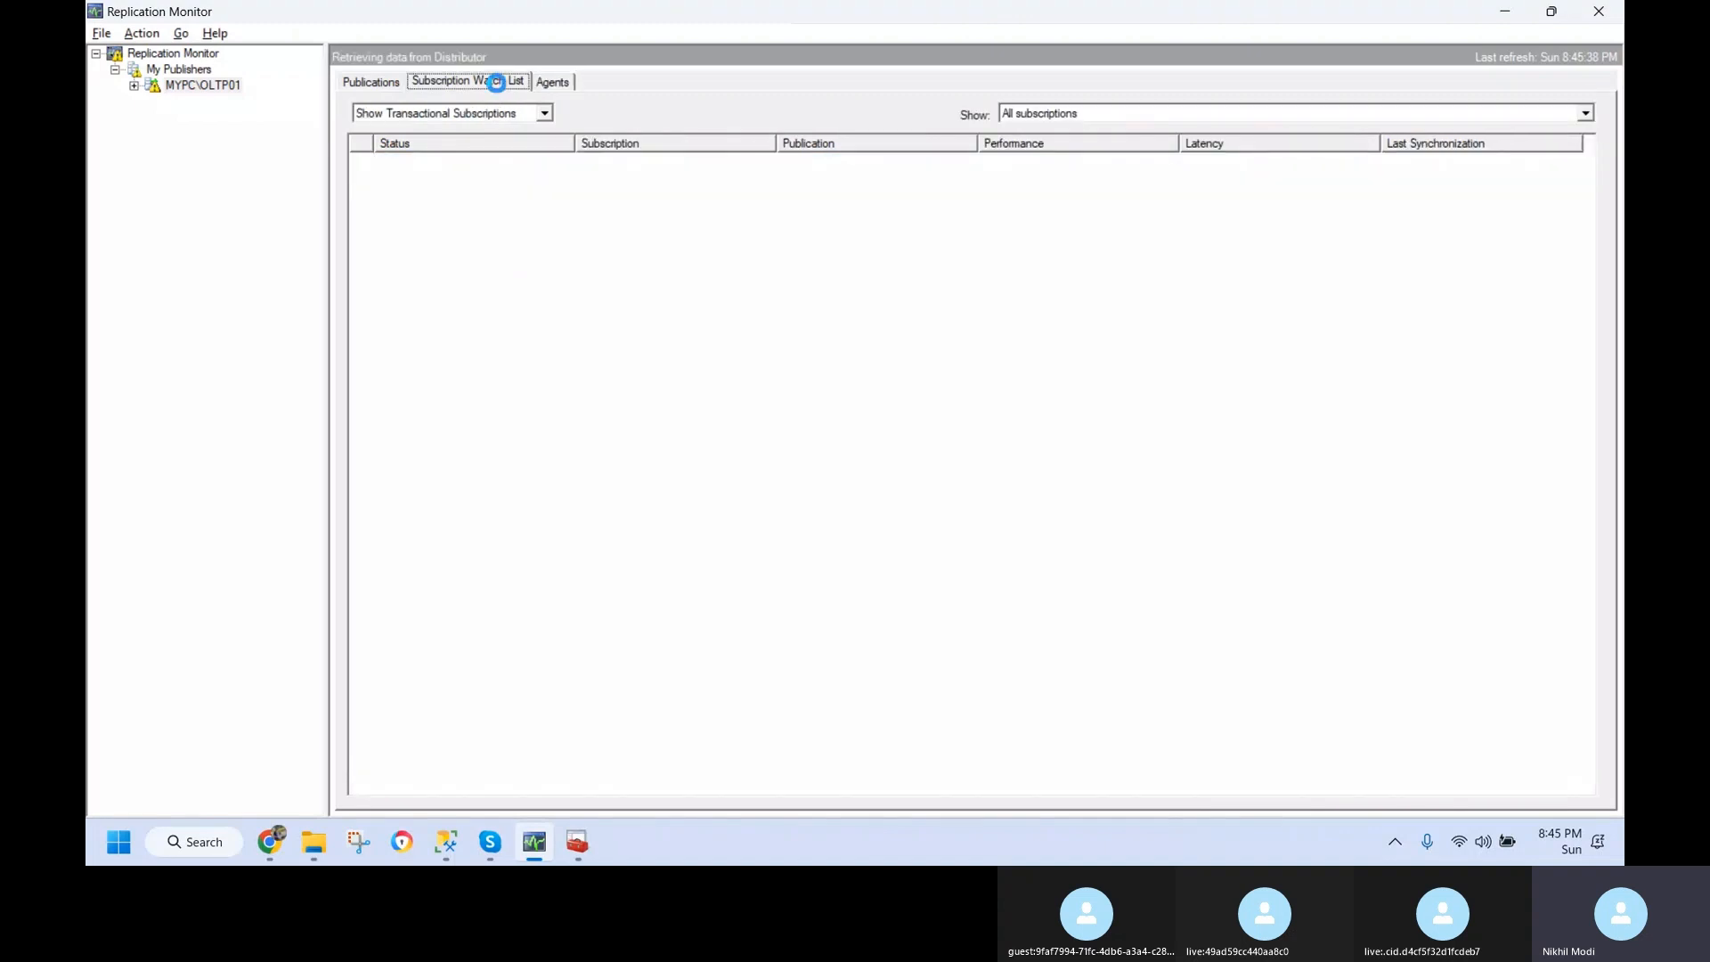
{"action": "left_click", "coordinate": [464, 114]}
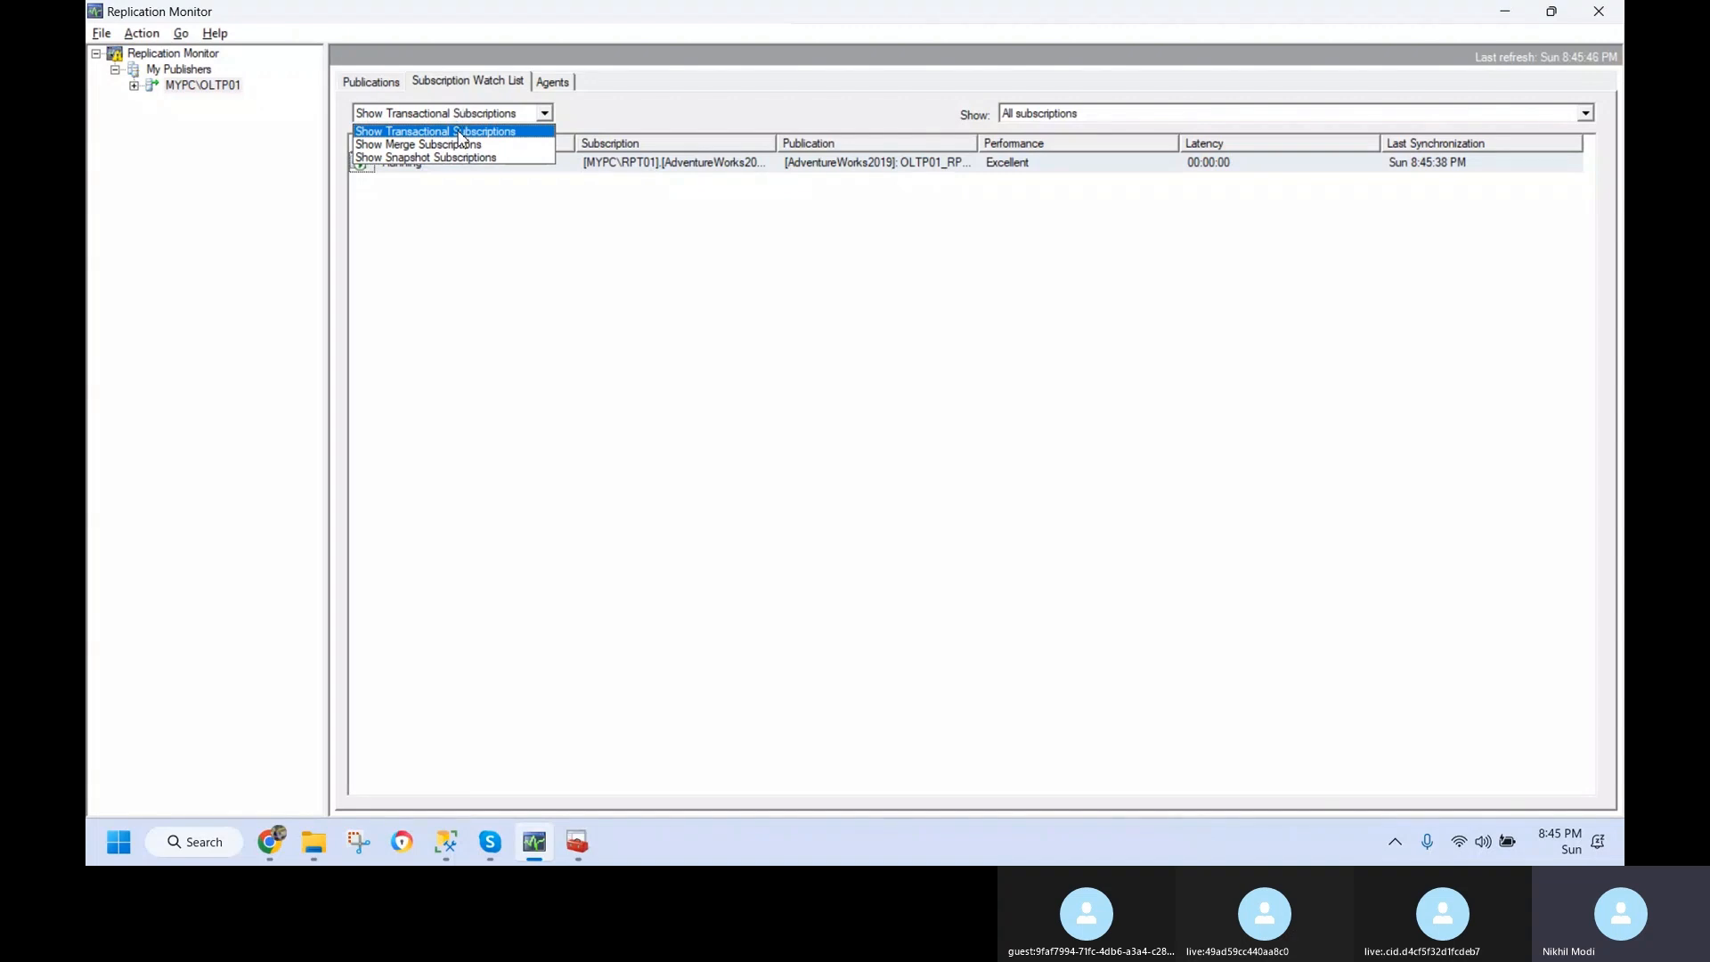
{"action": "left_click", "coordinate": [472, 133]}
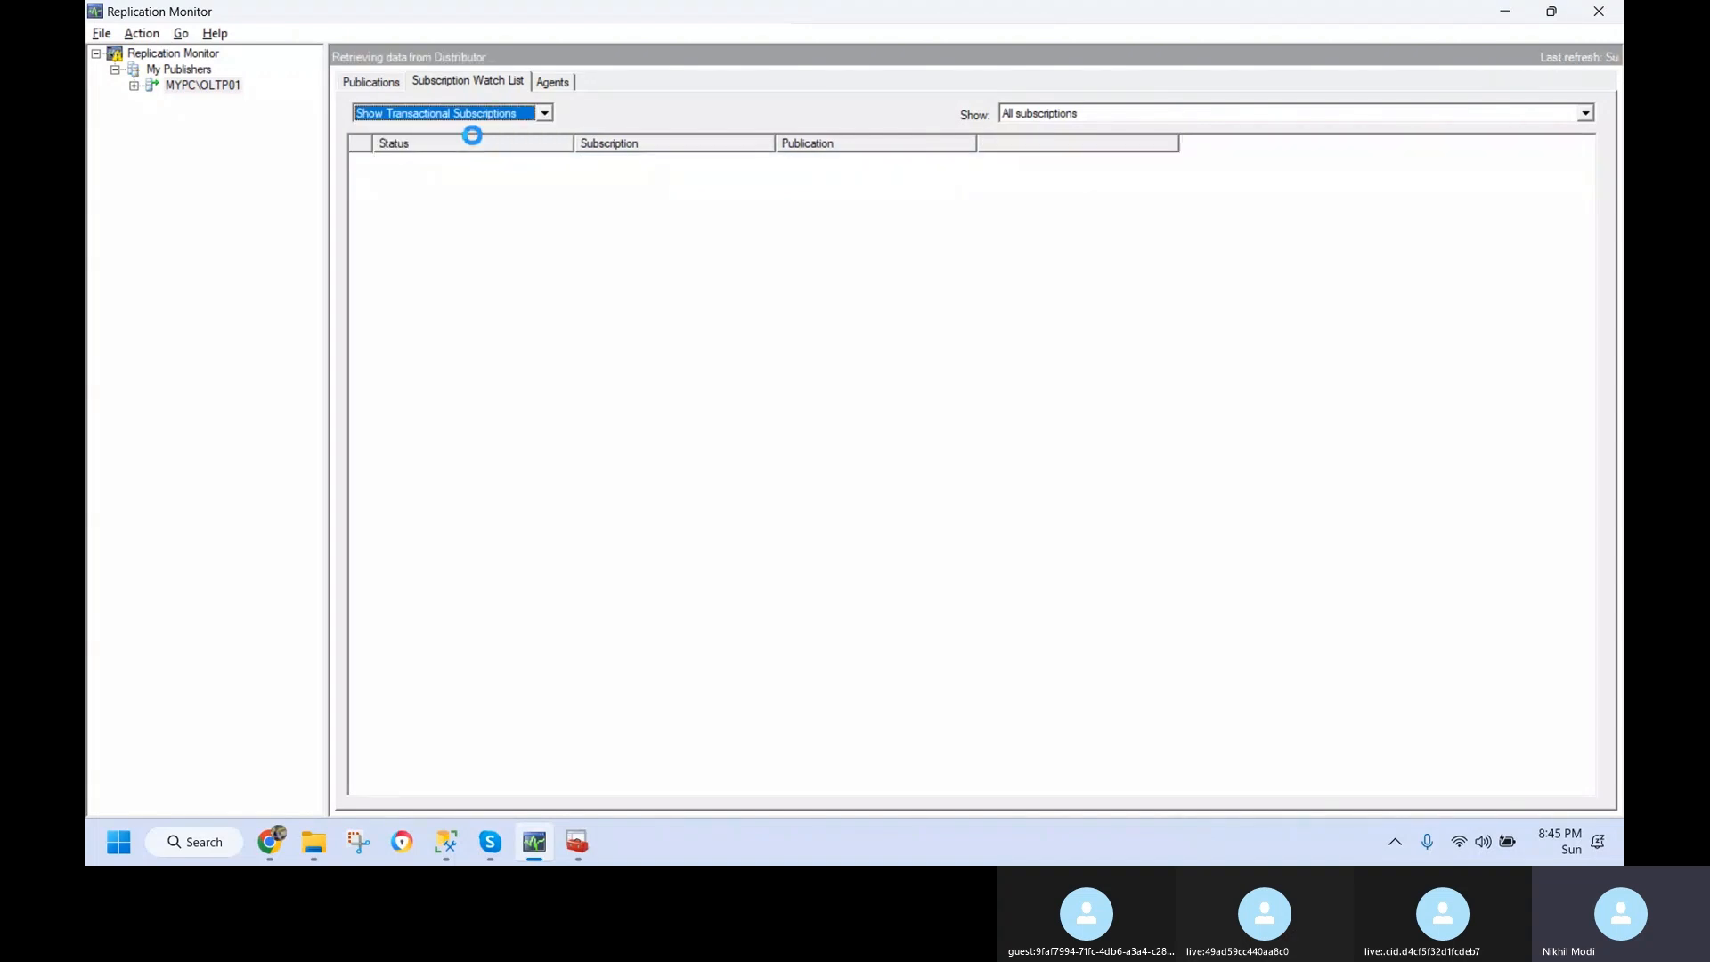
{"action": "left_click", "coordinate": [588, 167]}
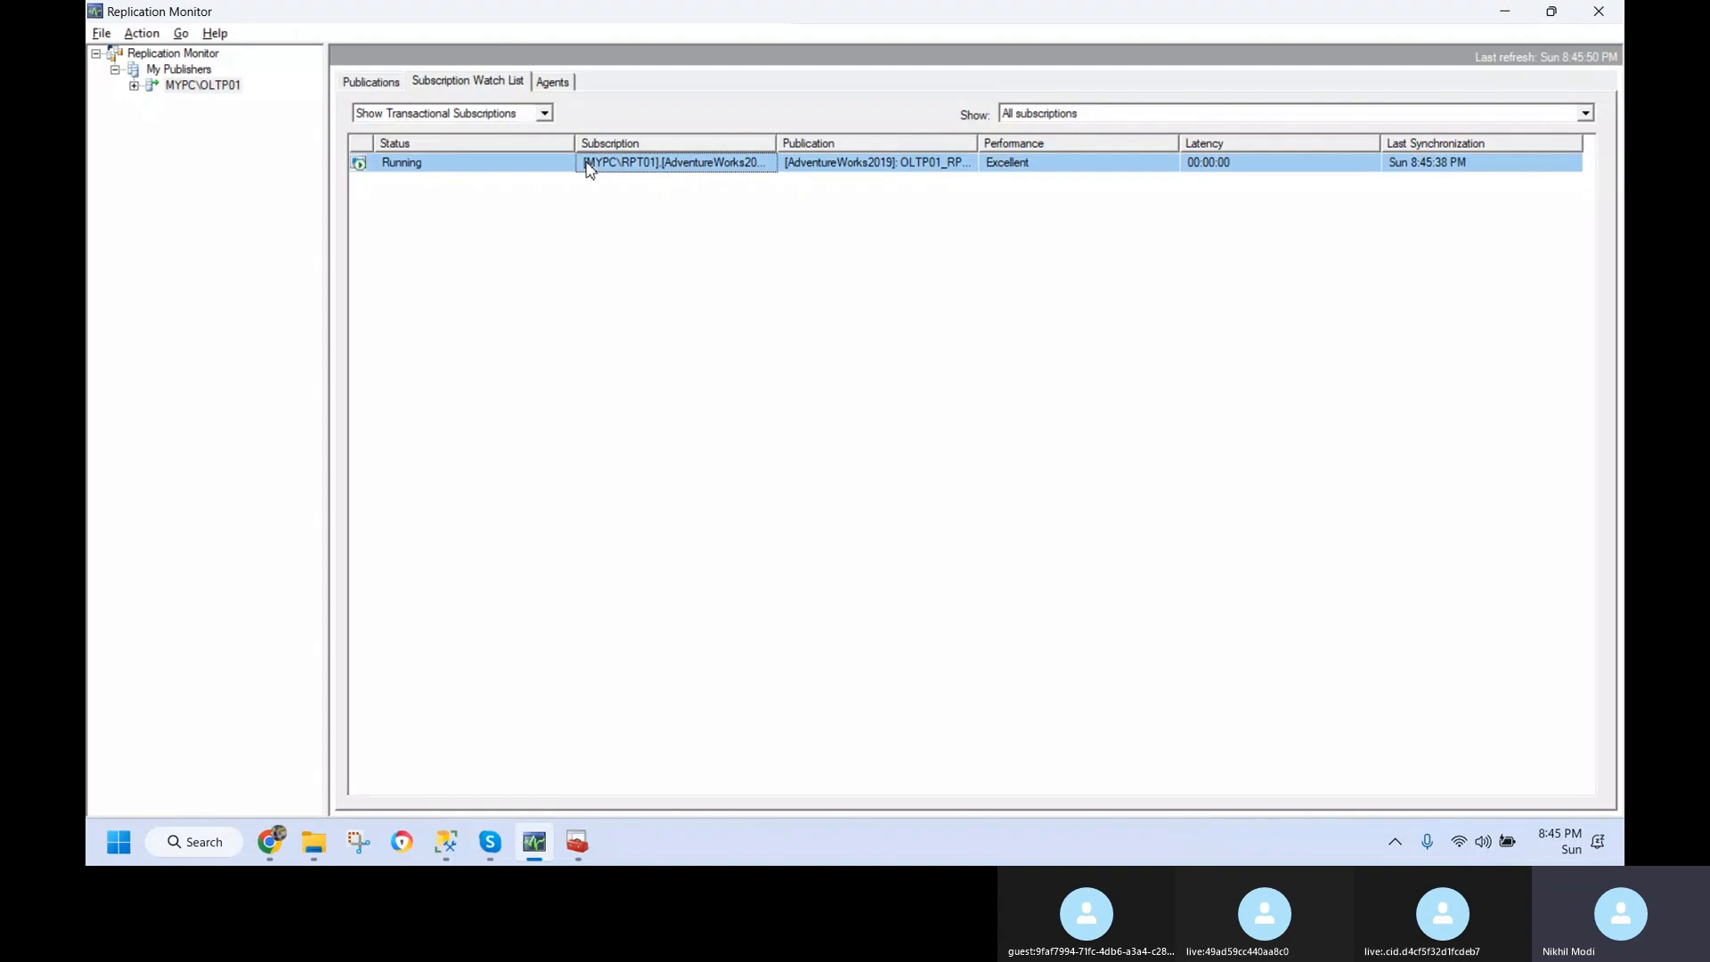
- Filter the Subscription Watch List to snapshot subscriptions and examine the OLTP01_RPT01_Snapshot entry
{"action": "left_click", "coordinate": [536, 115]}
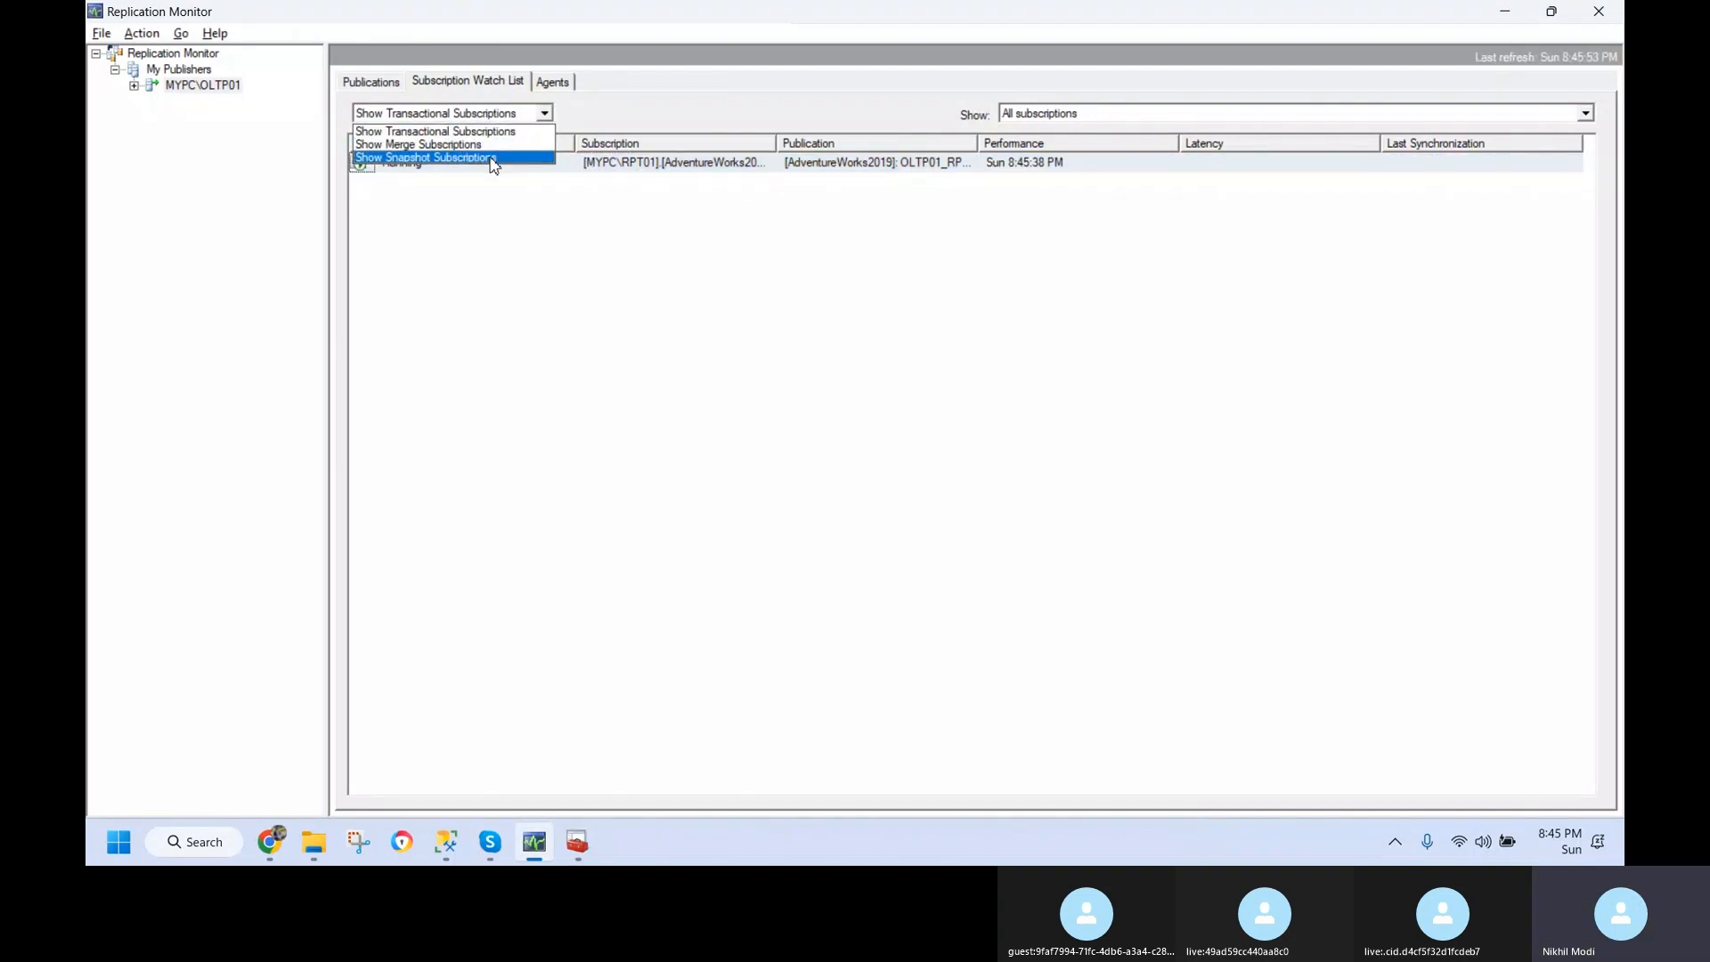
{"action": "left_click", "coordinate": [493, 158]}
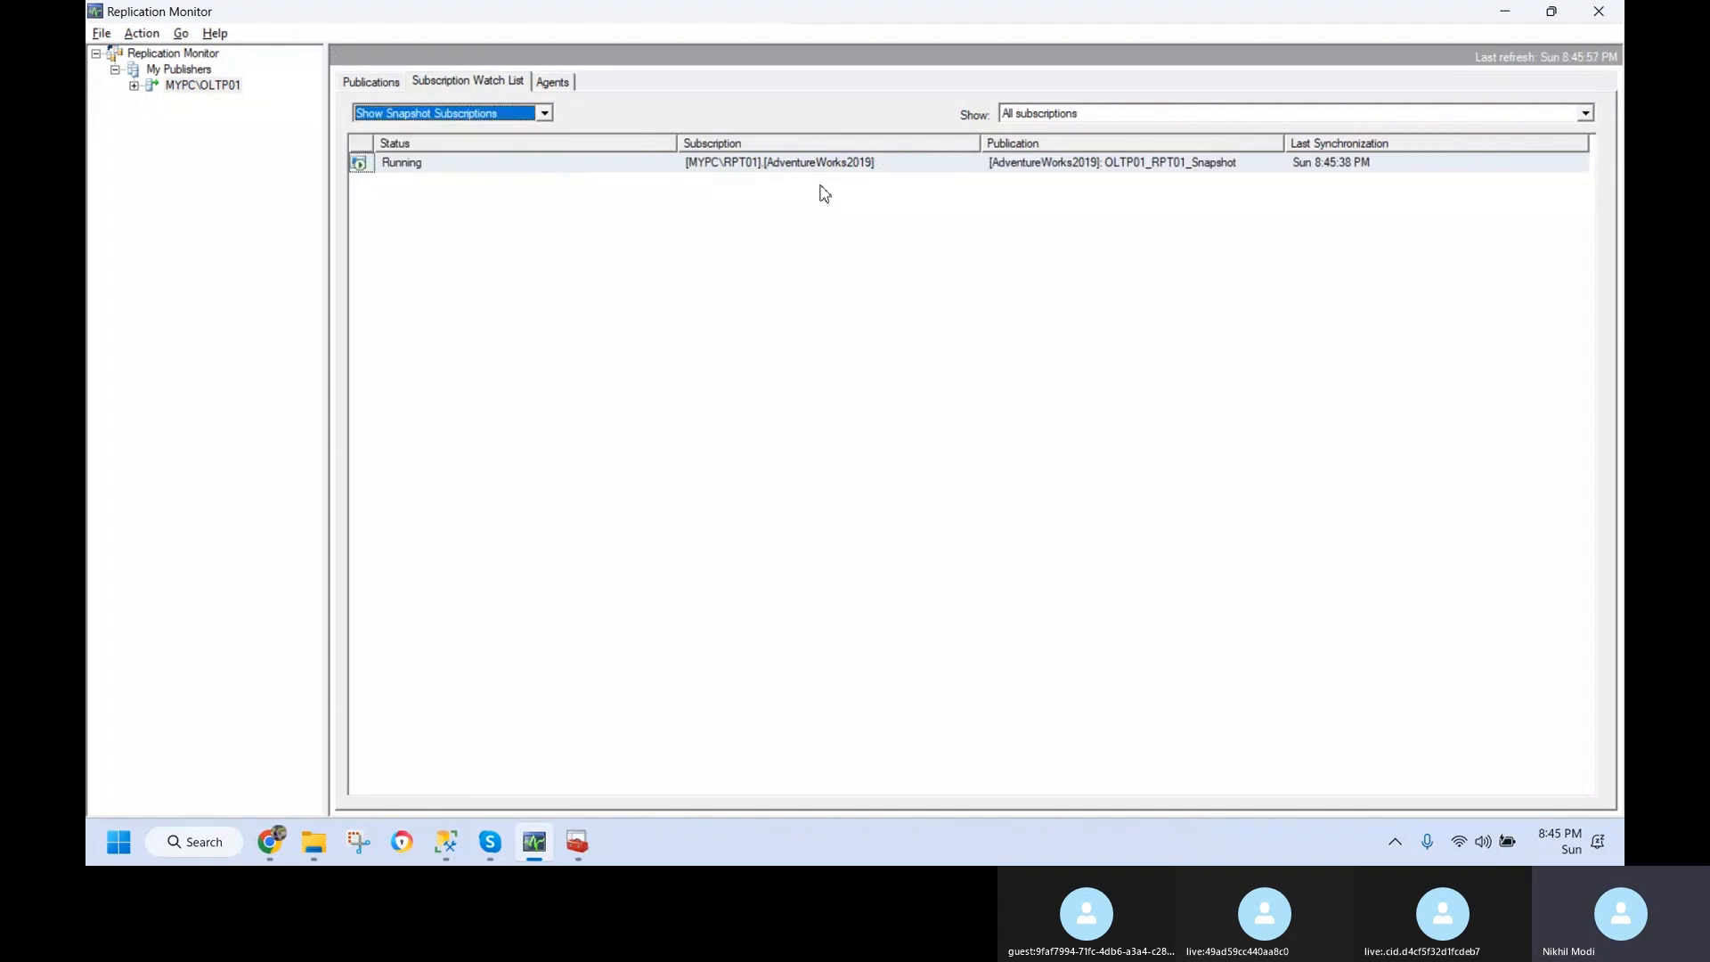
{"action": "left_click", "coordinate": [853, 167]}
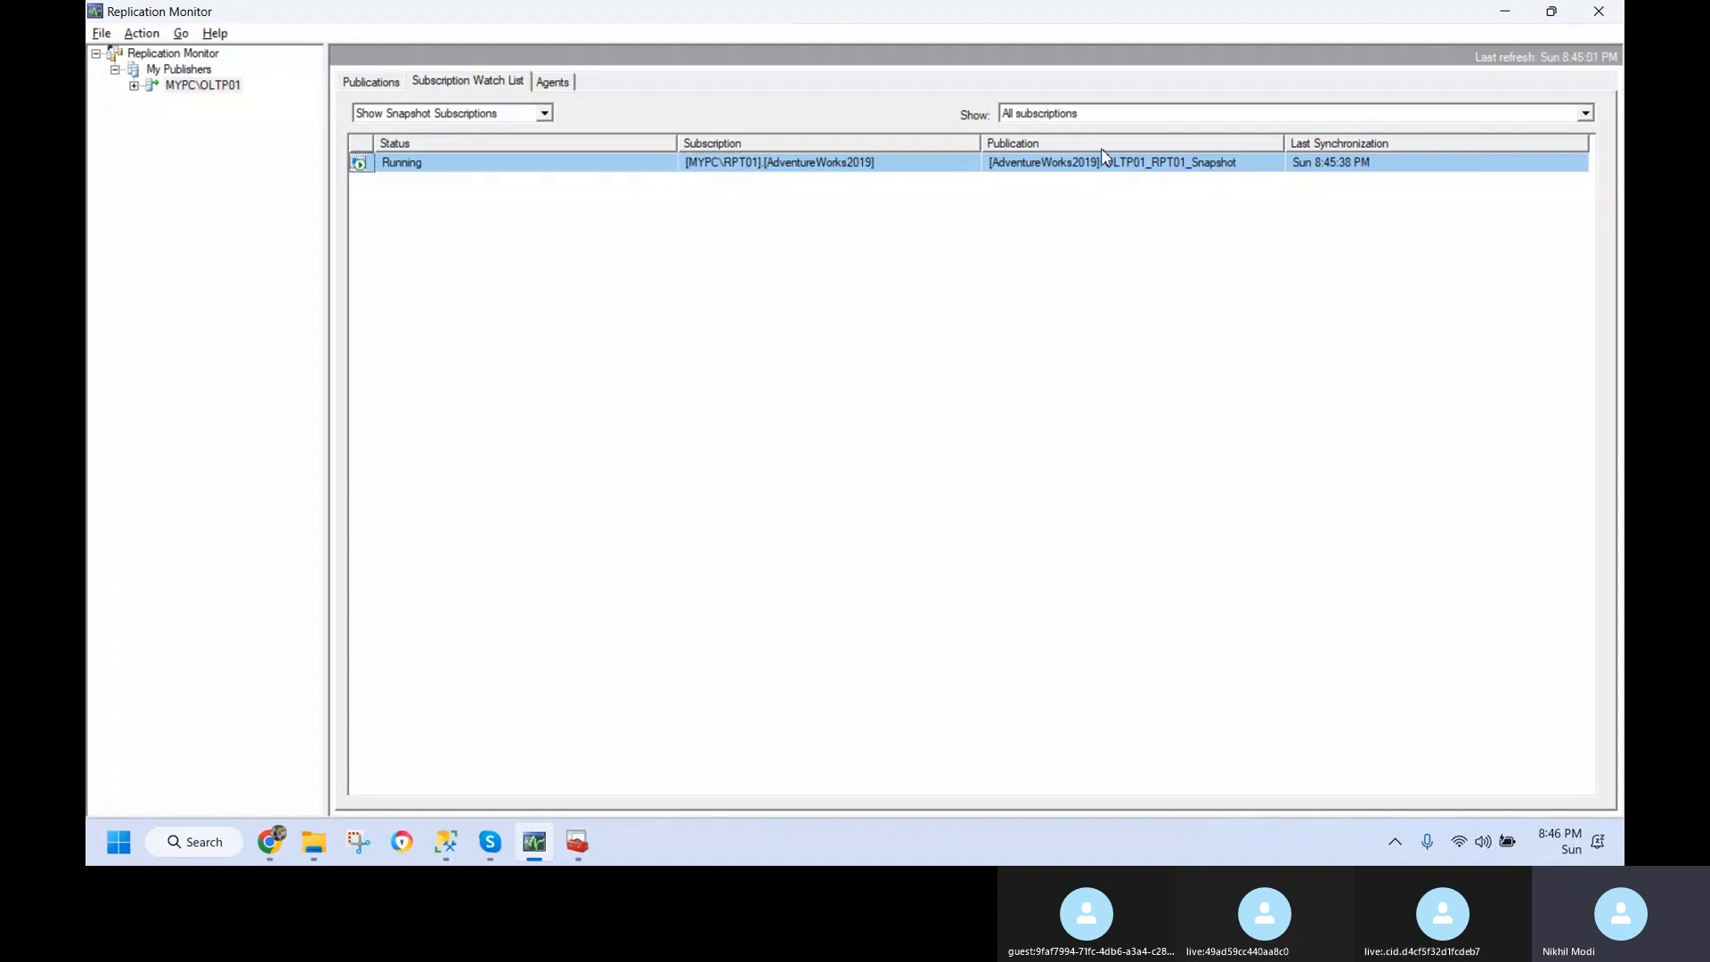
- Filter the Subscription Watch List to transactional subscriptions and widen the Publication column to read the full publication name
{"action": "left_click", "coordinate": [448, 112]}
{"action": "left_click", "coordinate": [450, 126]}
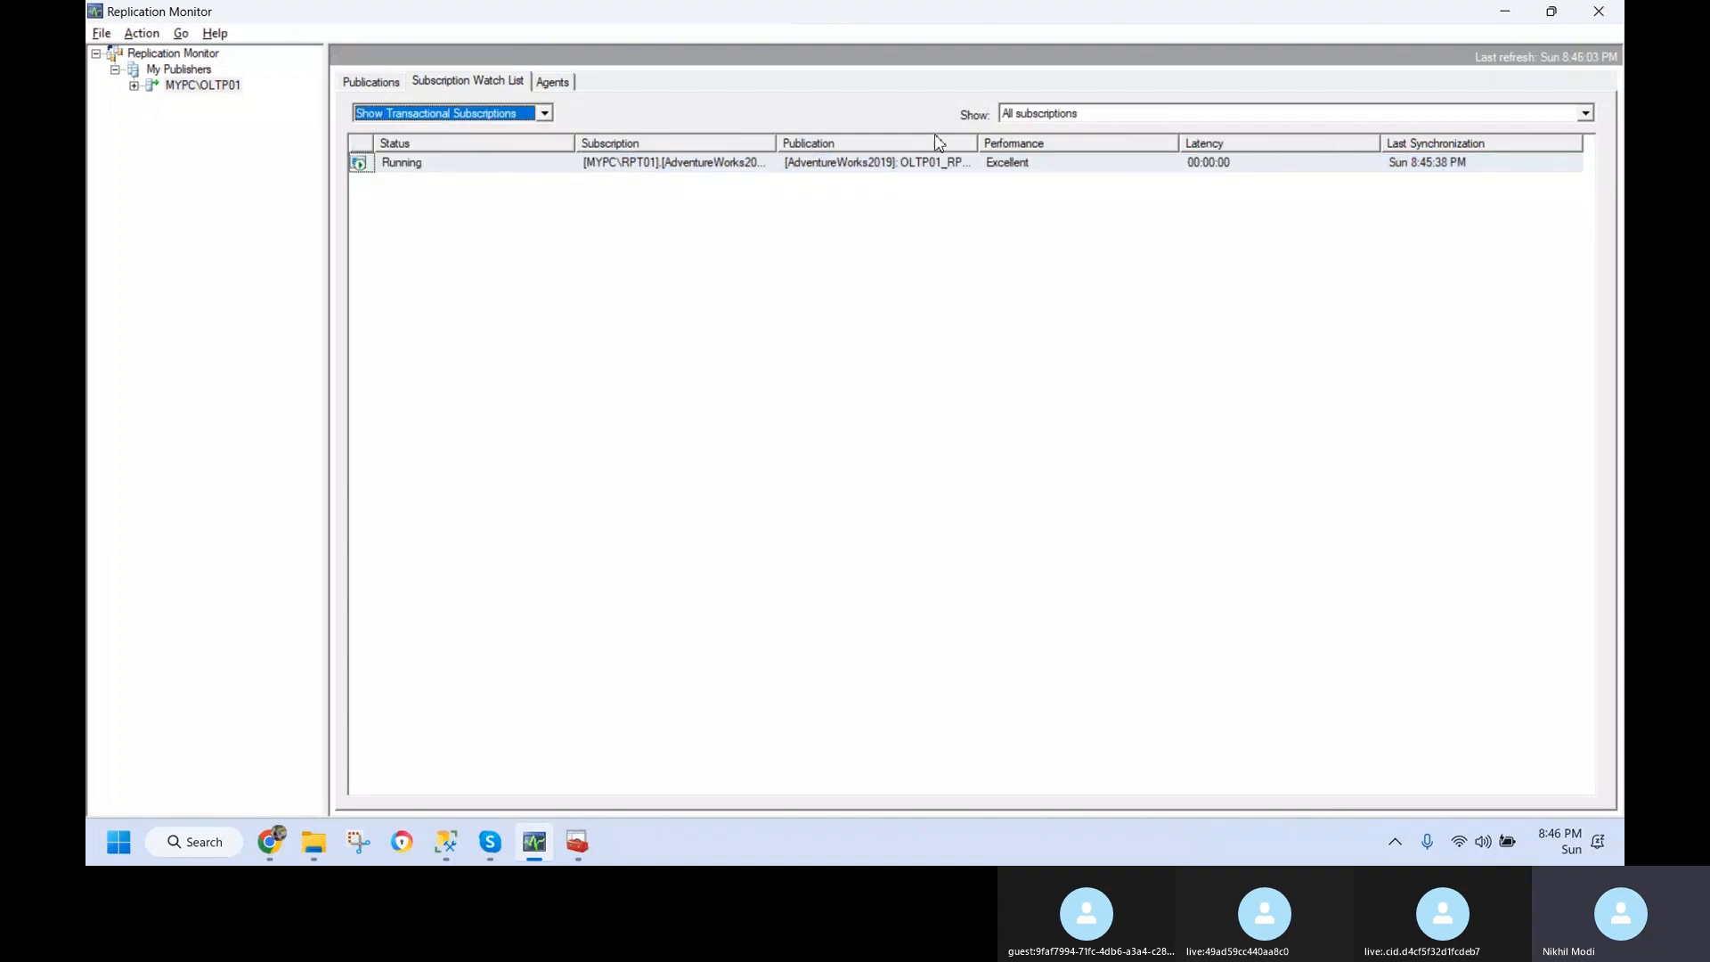
{"action": "left_click_drag", "start_coordinate": [979, 143], "coordinate": [1146, 144]}
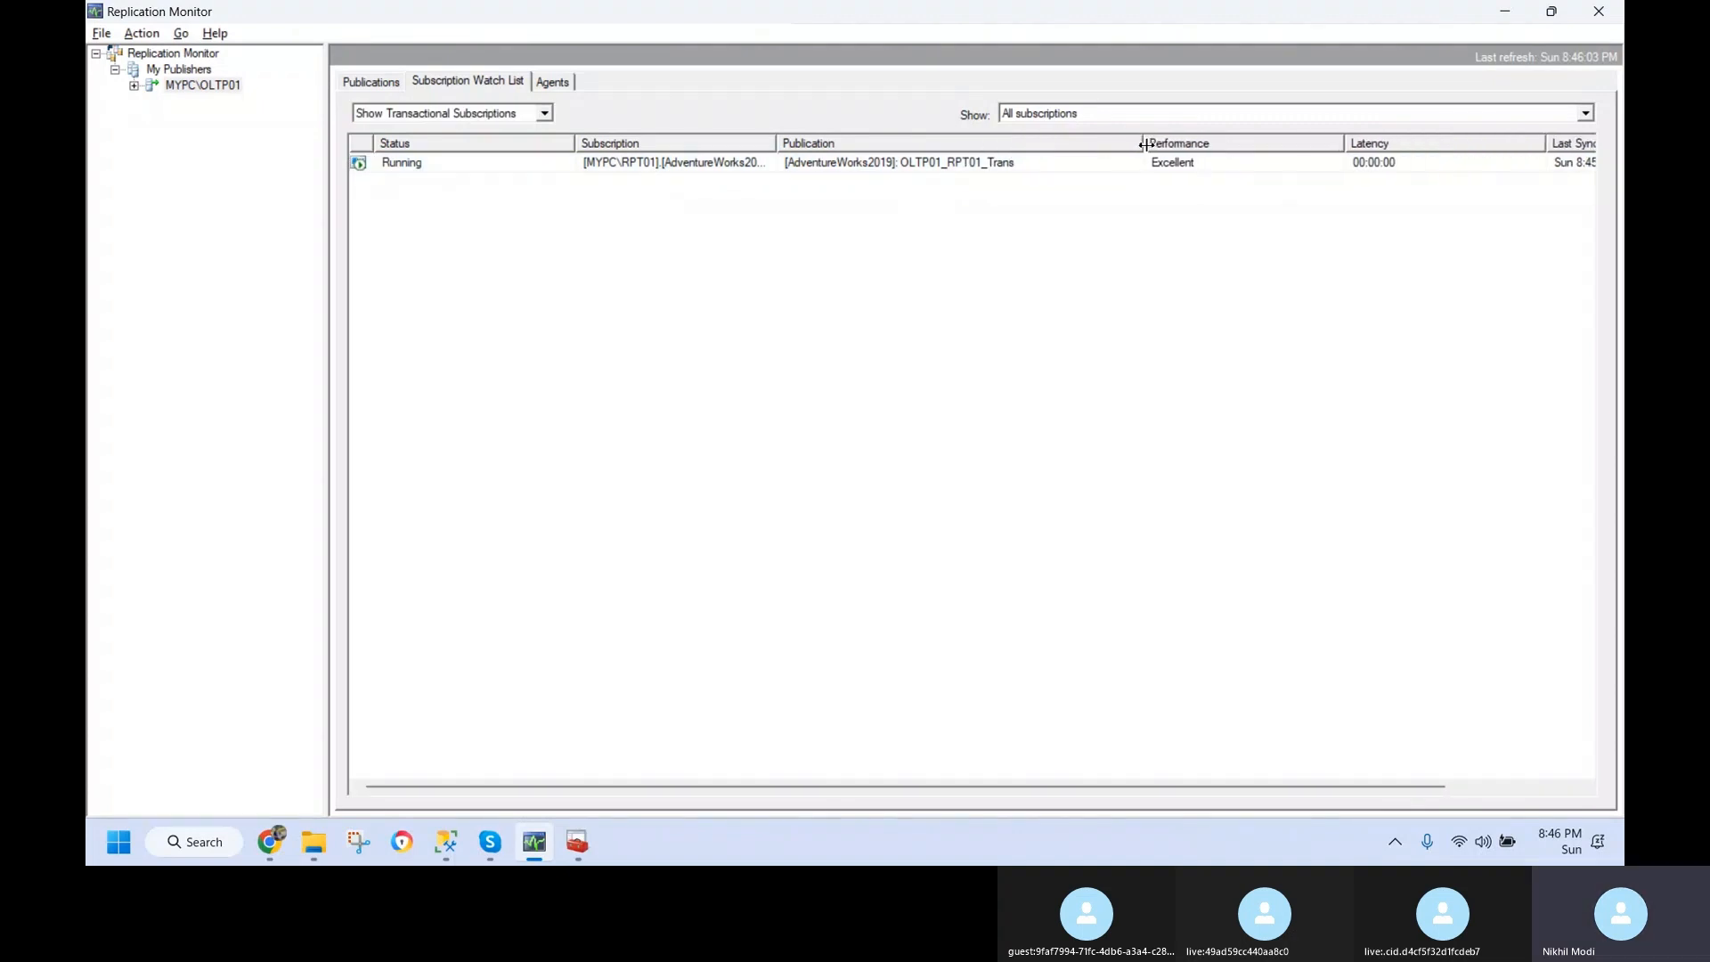
{"action": "left_click", "coordinate": [1002, 167]}
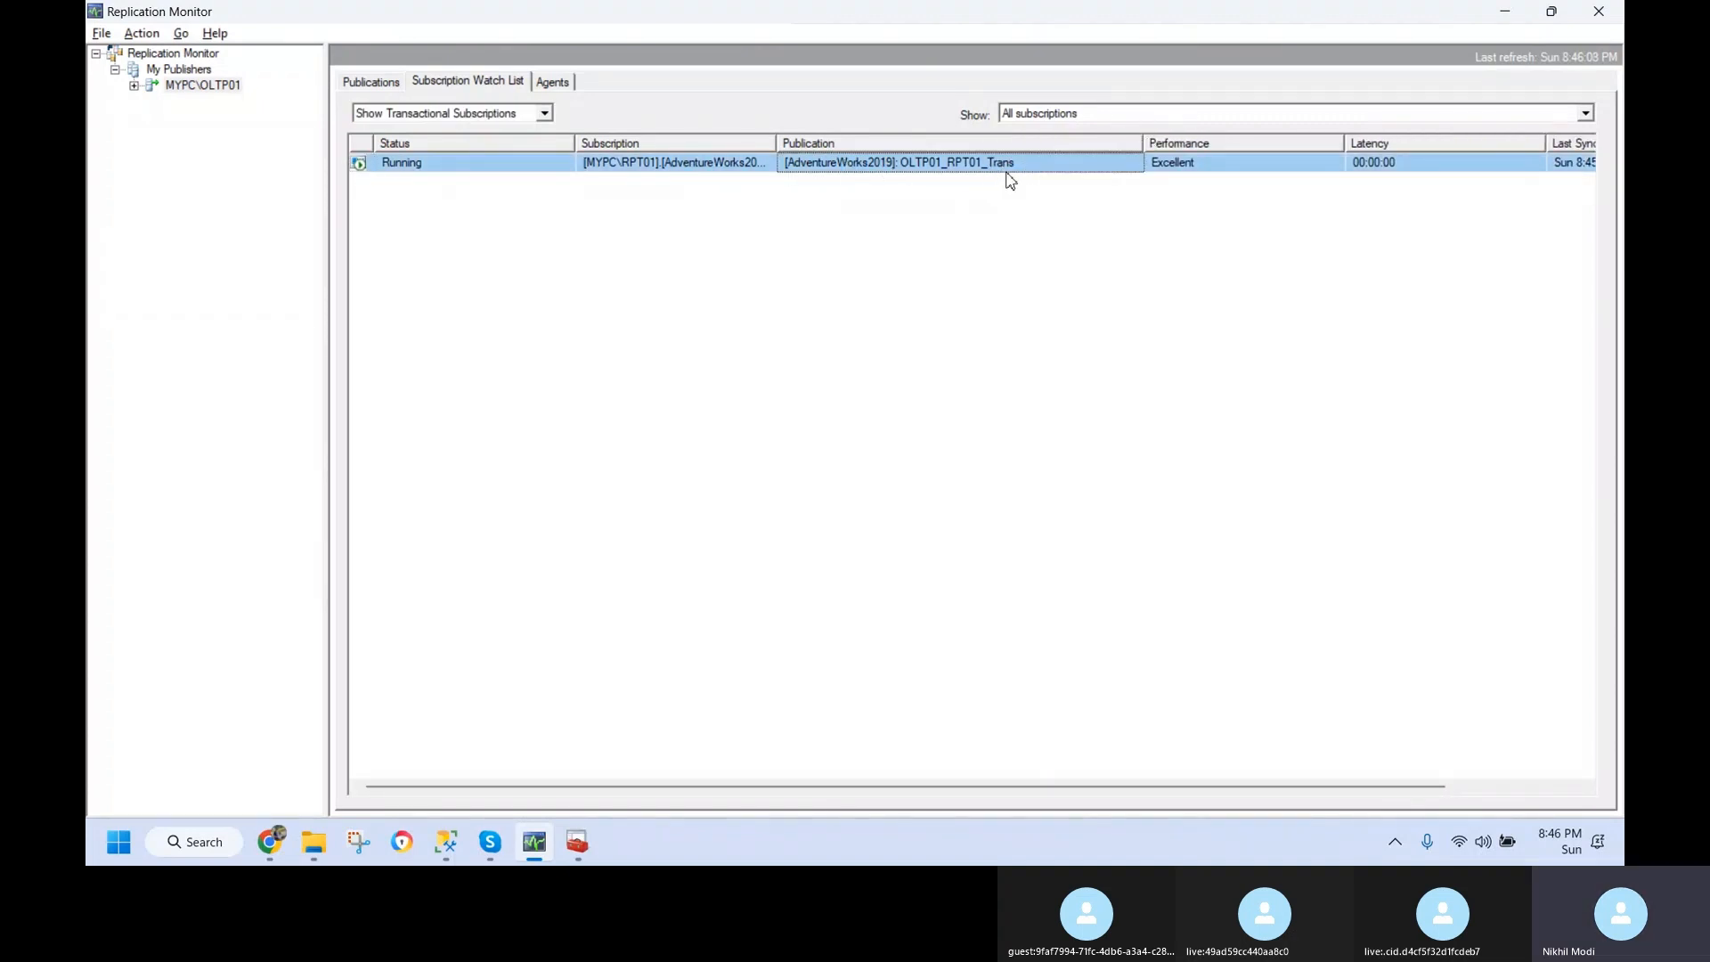
- Open the transactional subscription's details in a maximized window and examine the Distribution Agent's snapshot delivery and bulk copy actions
{"action": "double_click", "coordinate": [552, 163]}
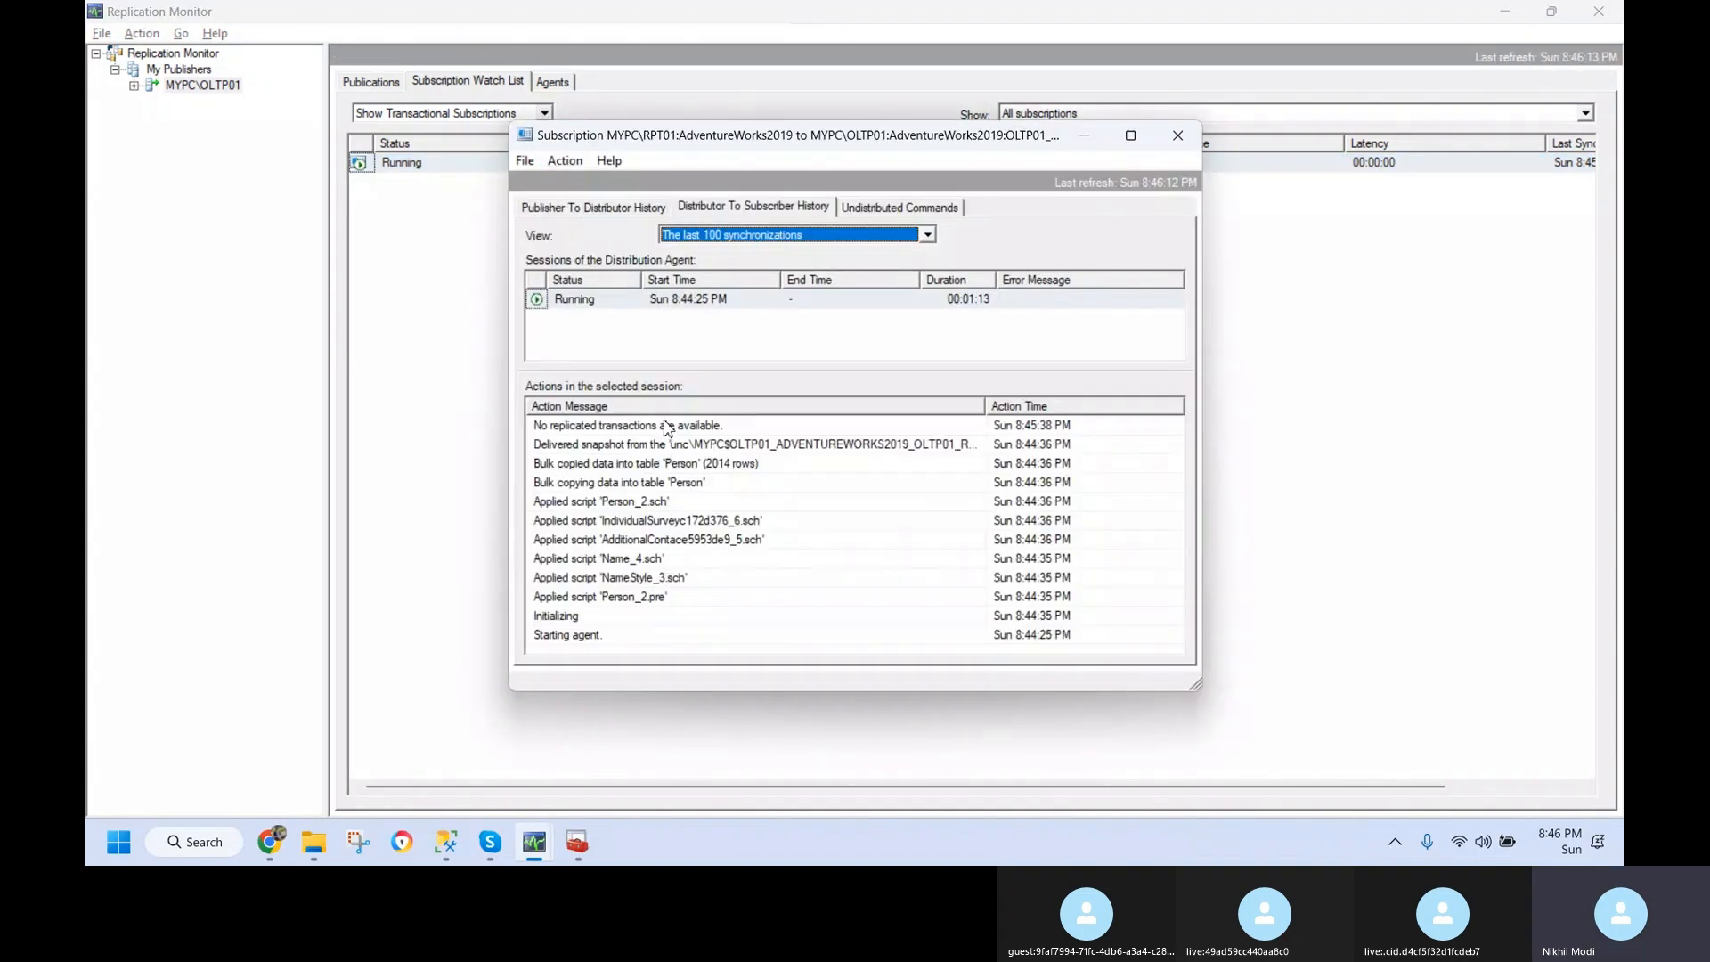
{"action": "left_click", "coordinate": [678, 445]}
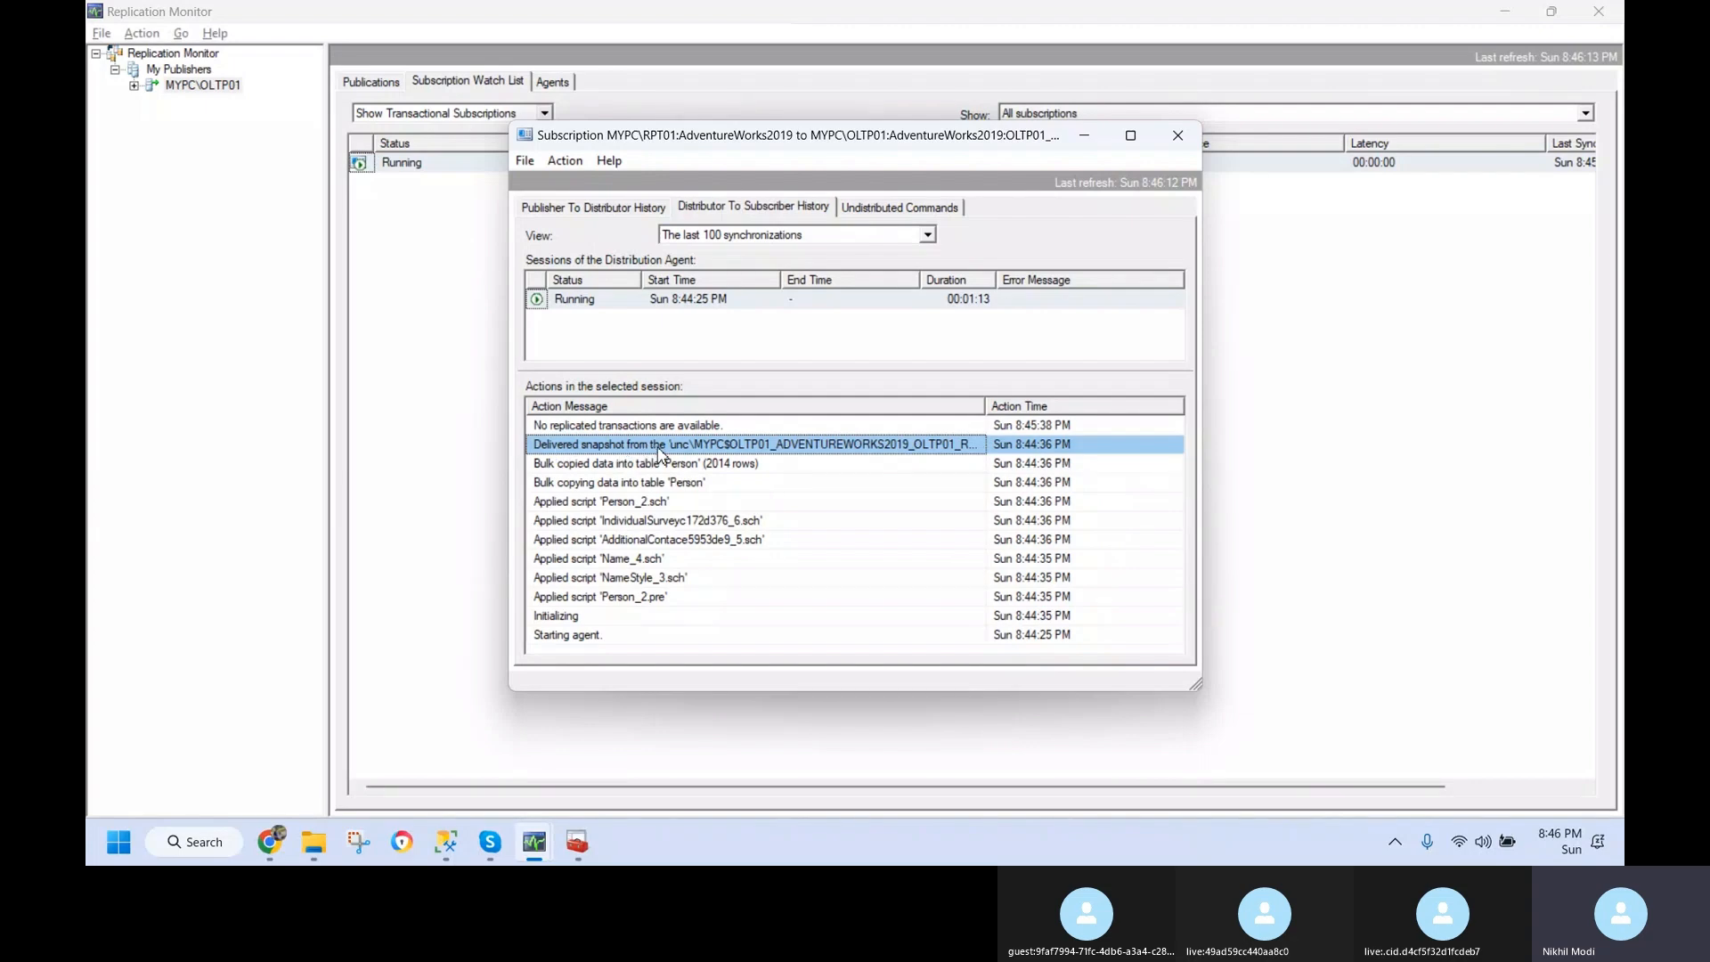
{"action": "left_click", "coordinate": [1131, 135]}
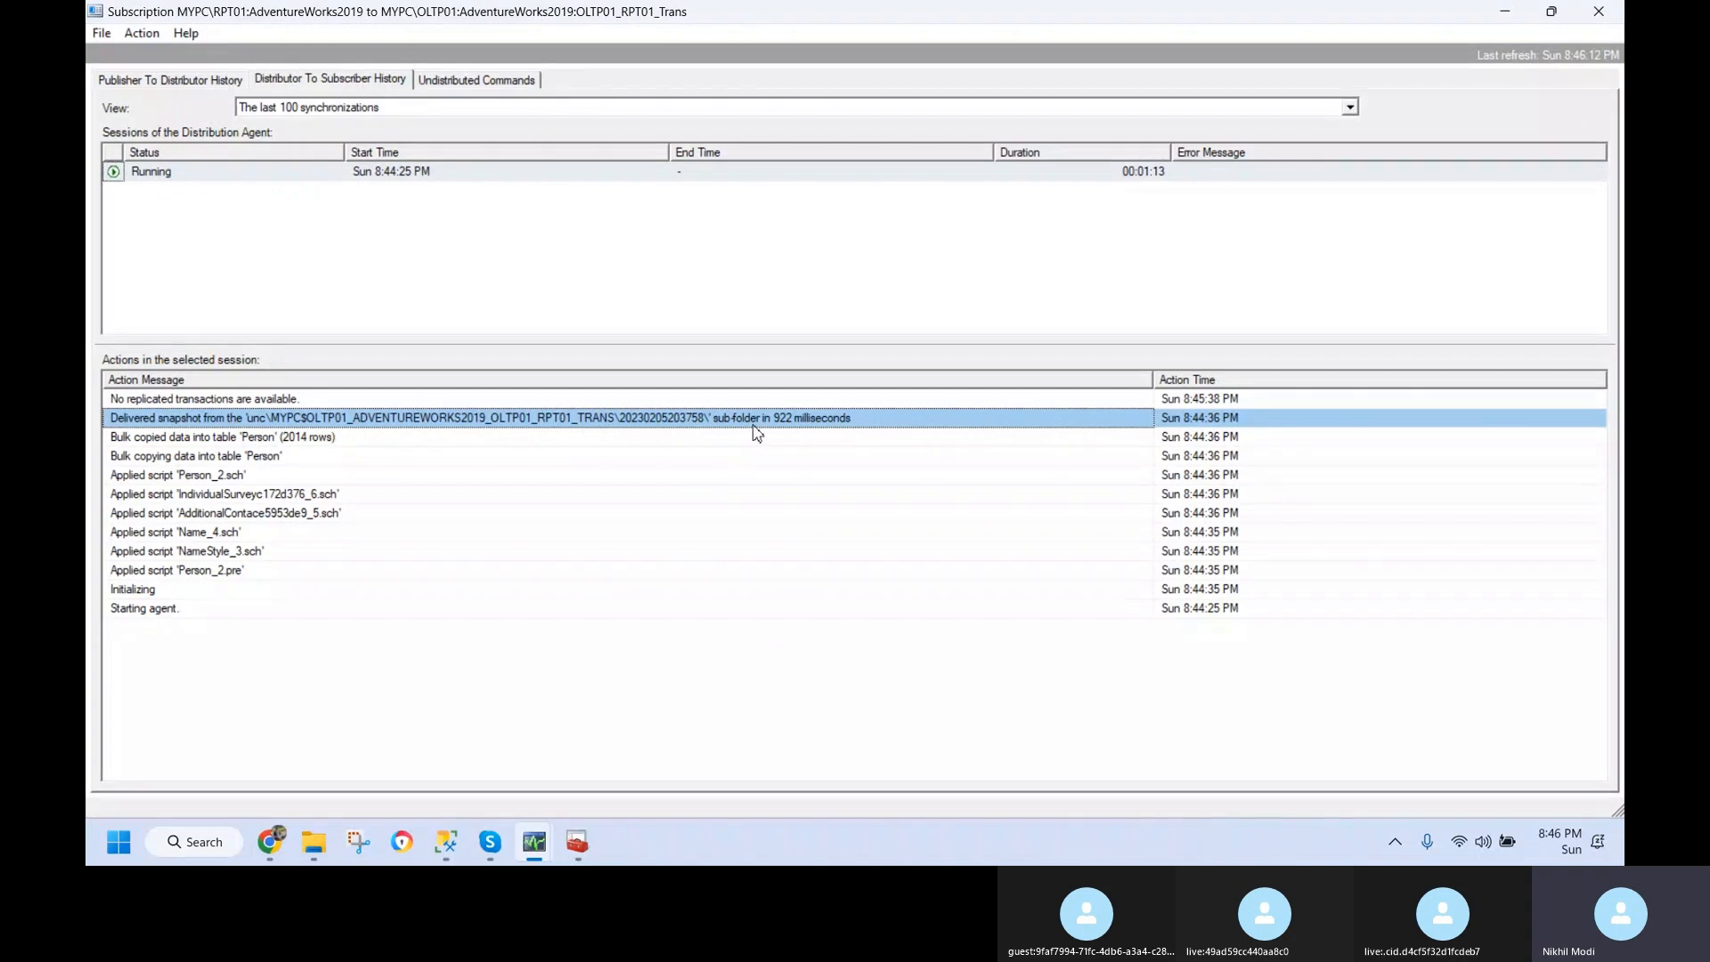
{"action": "left_click", "coordinate": [251, 440]}
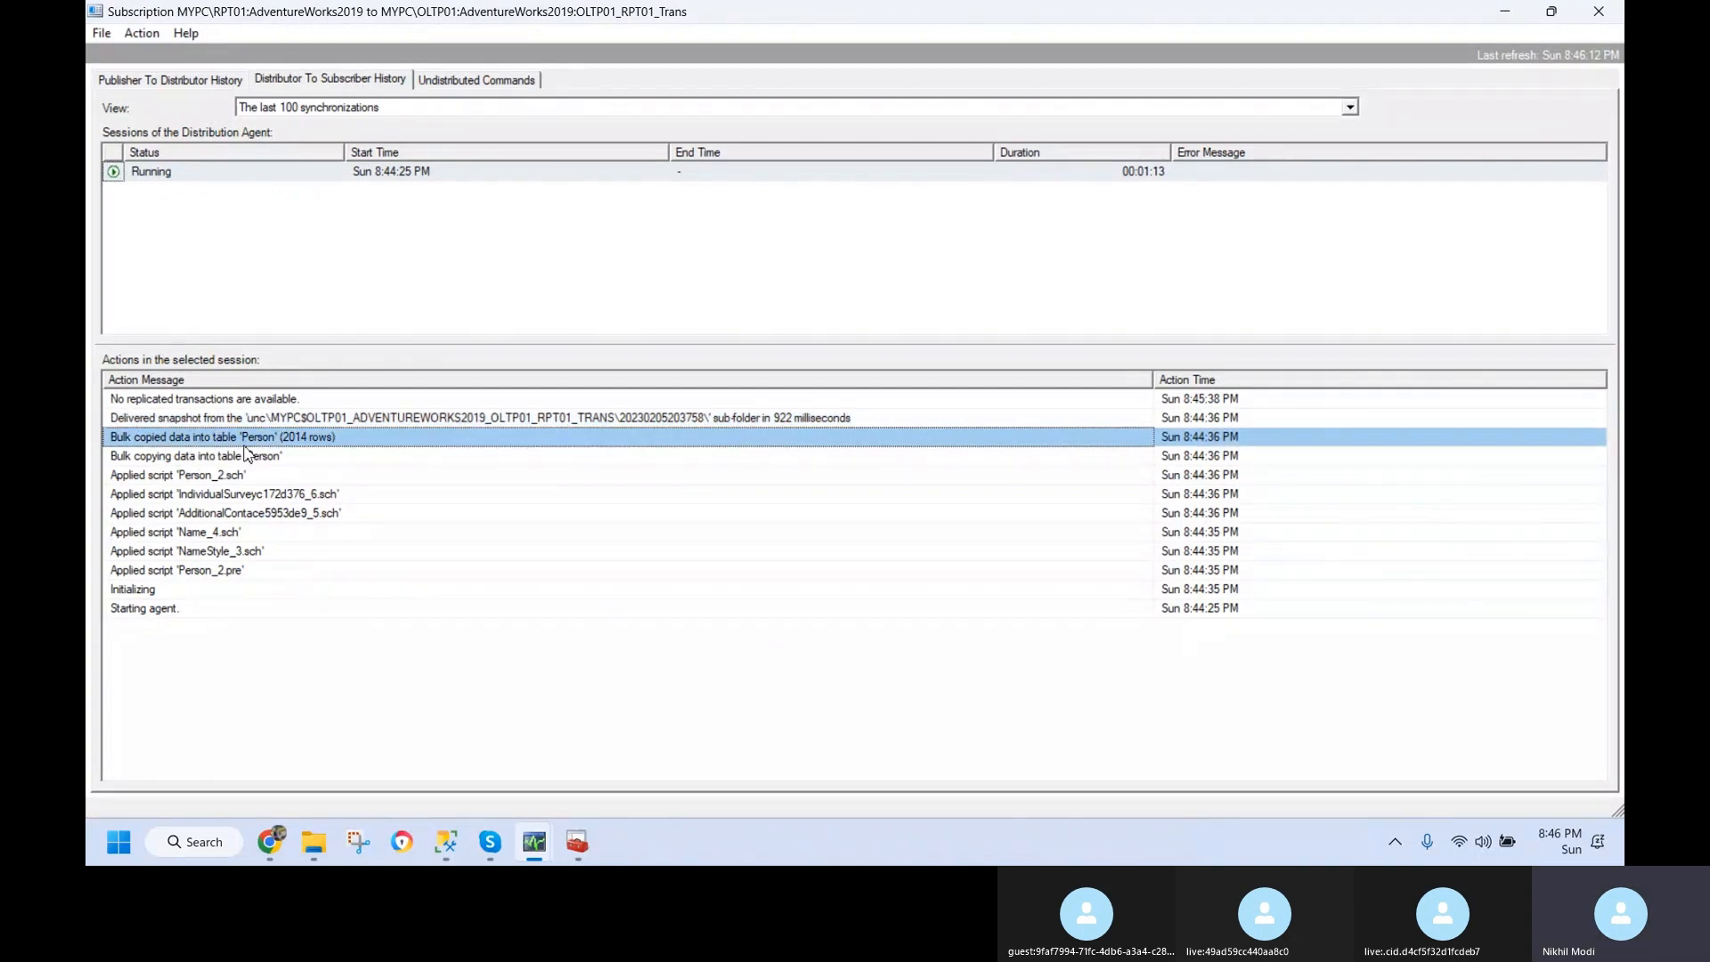
{"action": "left_click", "coordinate": [282, 403]}
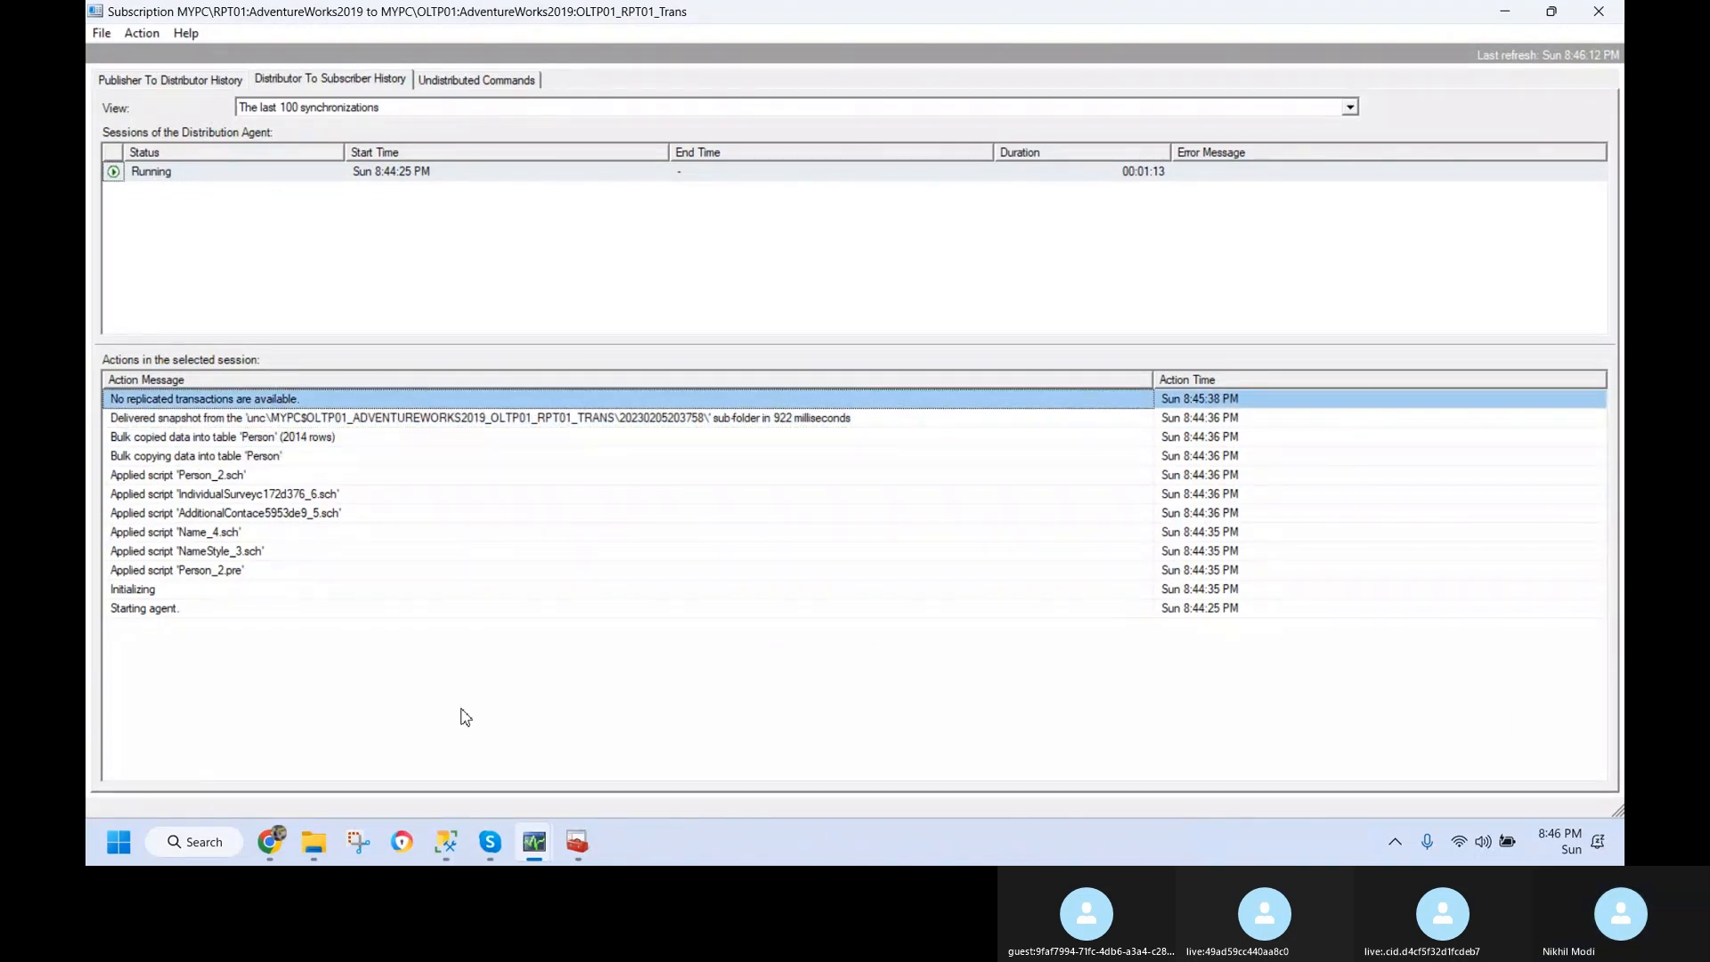
- Switch to SQL Server Management Studio and refresh the Tables folder of AdventureWorks2019 on MYPC\RPT01
{"action": "left_click", "coordinate": [448, 842]}
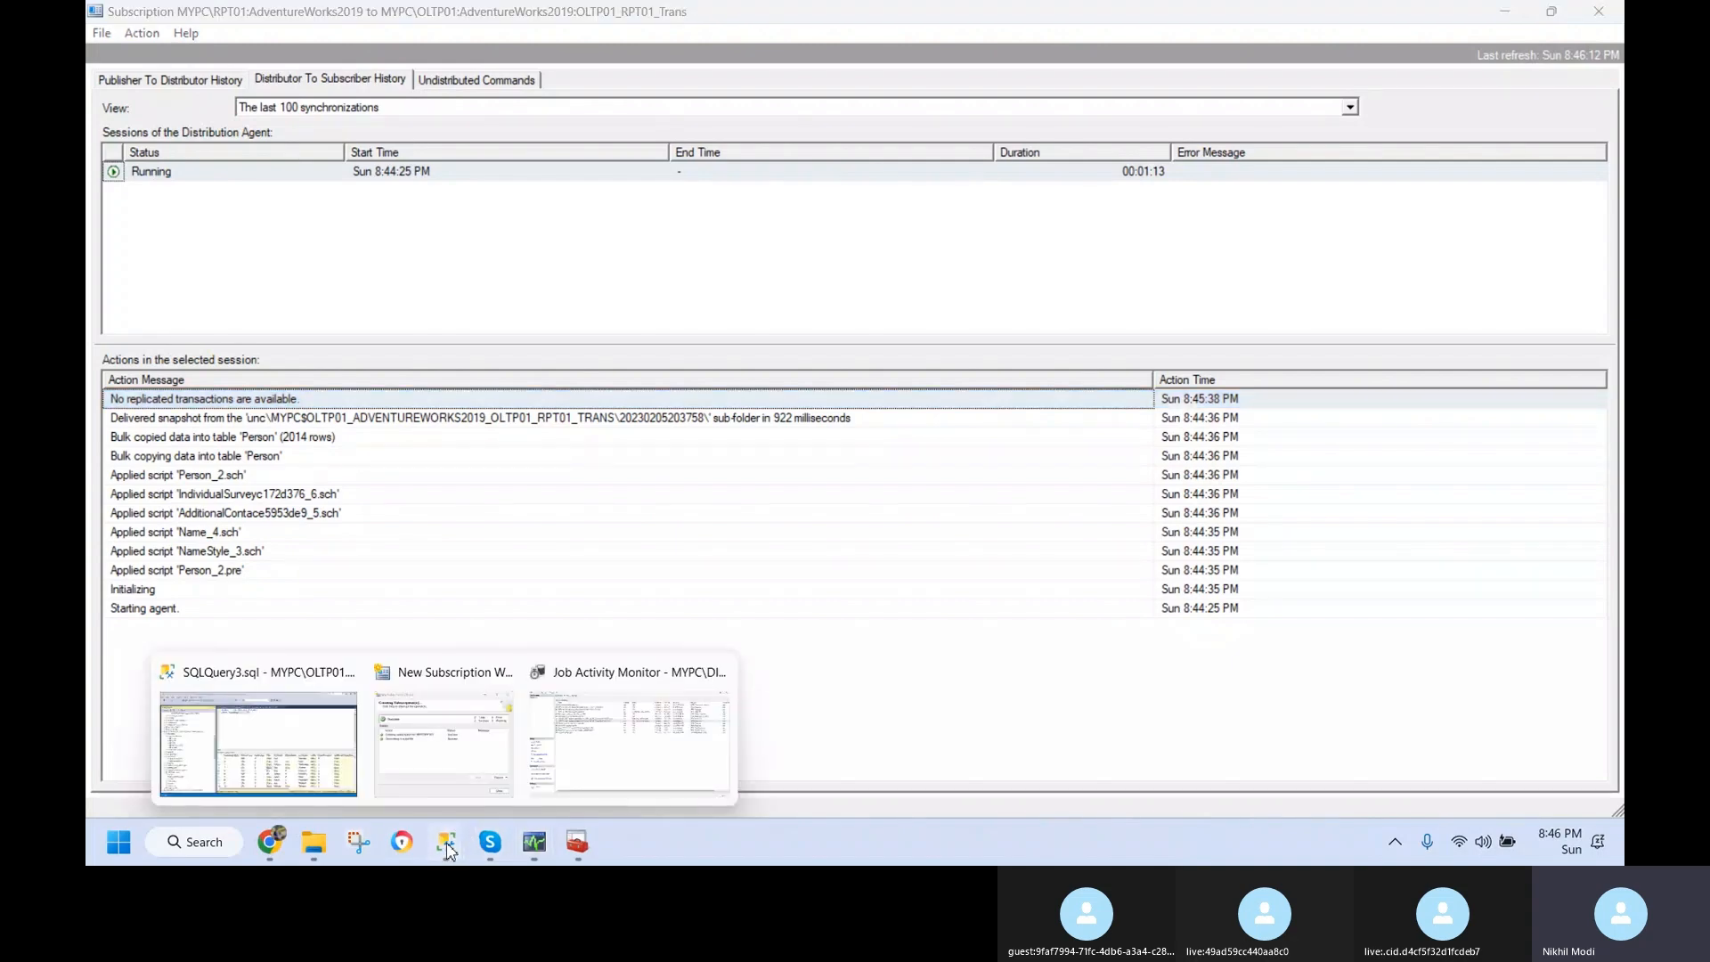
{"action": "left_click", "coordinate": [304, 751]}
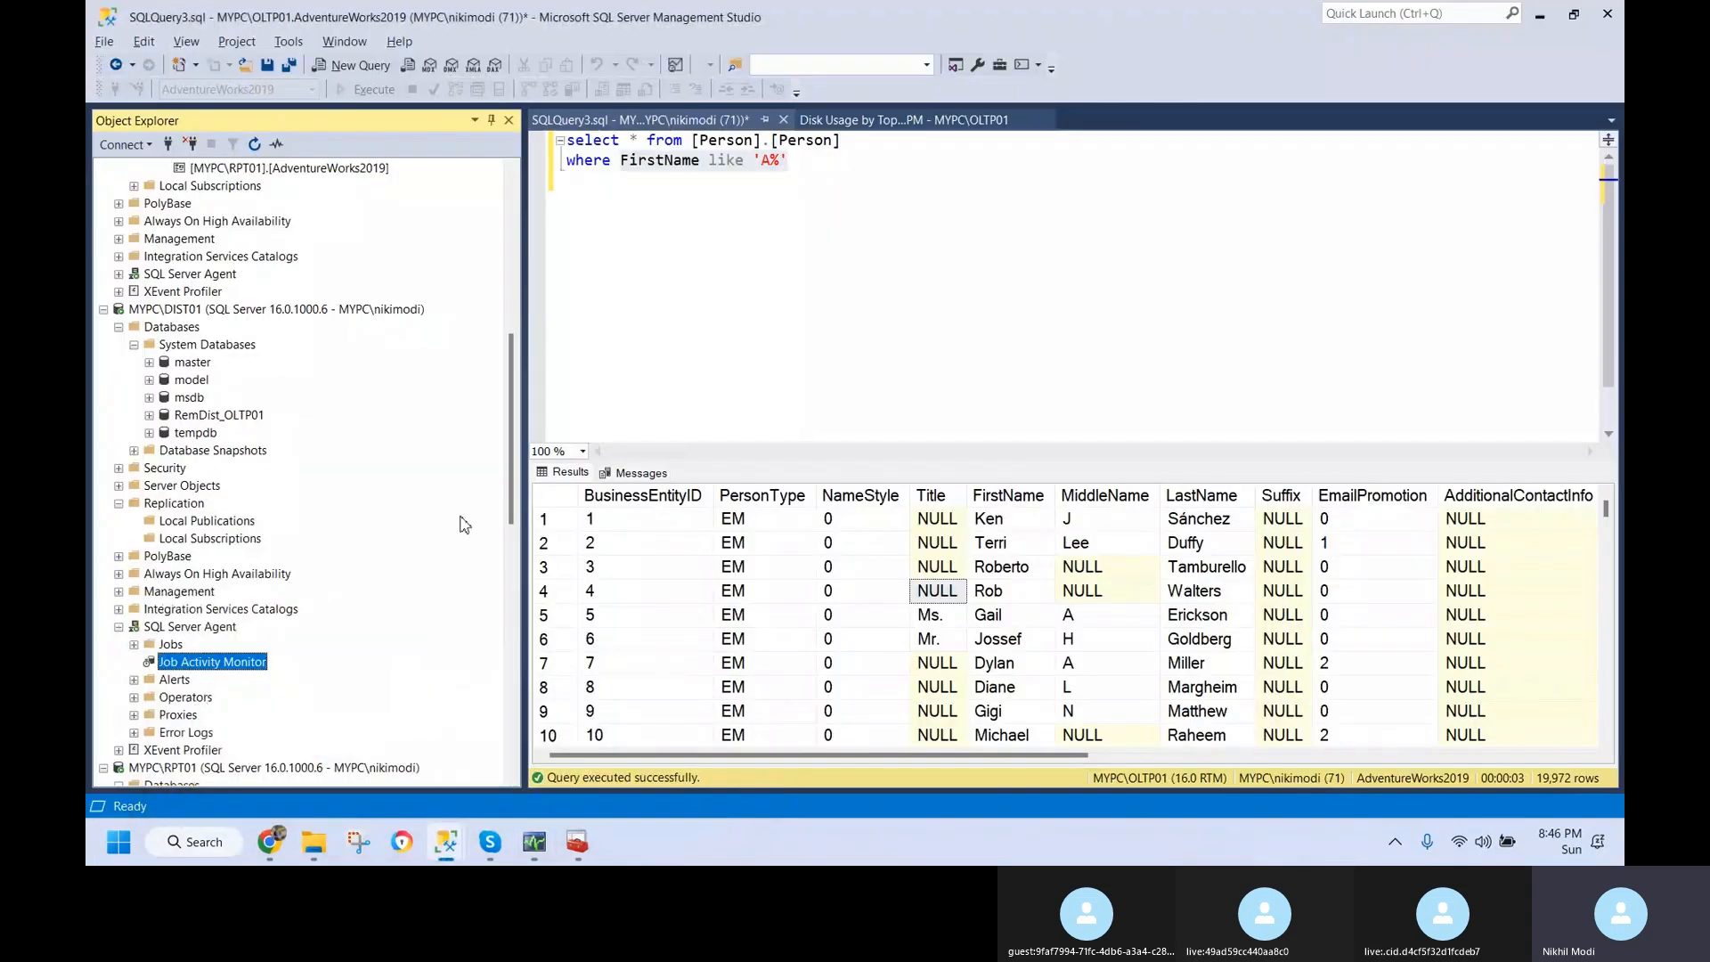
{"action": "left_click_drag", "start_coordinate": [513, 501], "coordinate": [508, 746]}
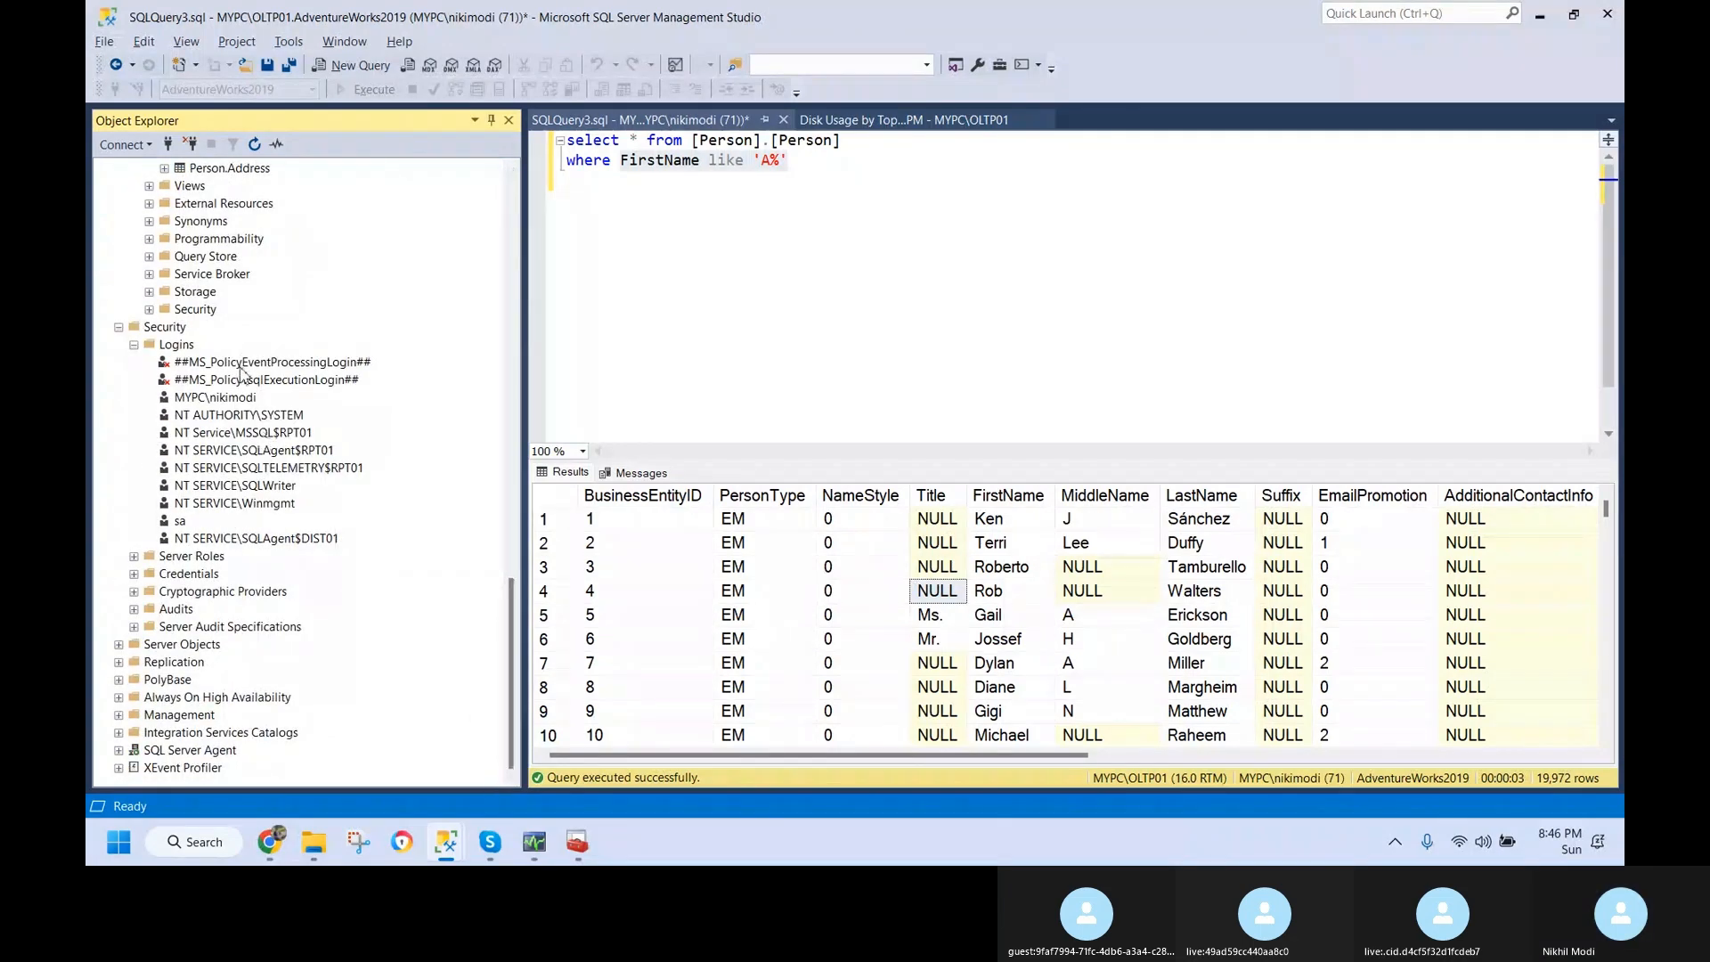
{"action": "left_click_drag", "start_coordinate": [512, 615], "coordinate": [511, 499]}
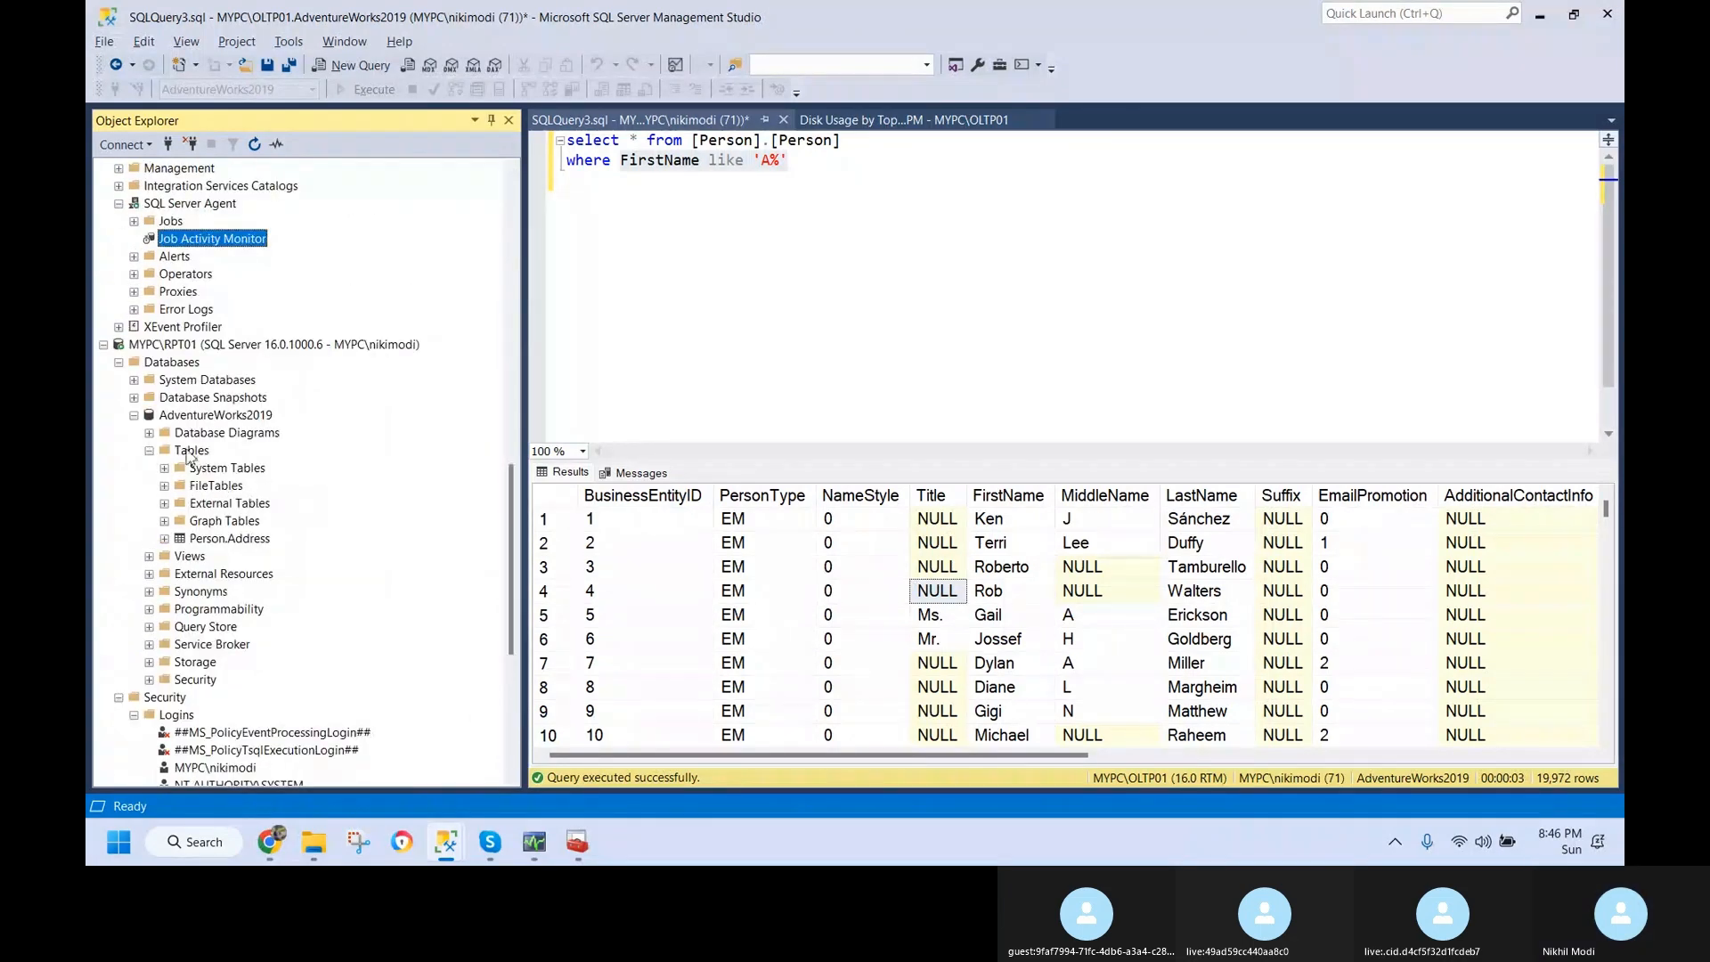
{"action": "right_click", "coordinate": [188, 451]}
{"action": "left_click", "coordinate": [235, 555]}
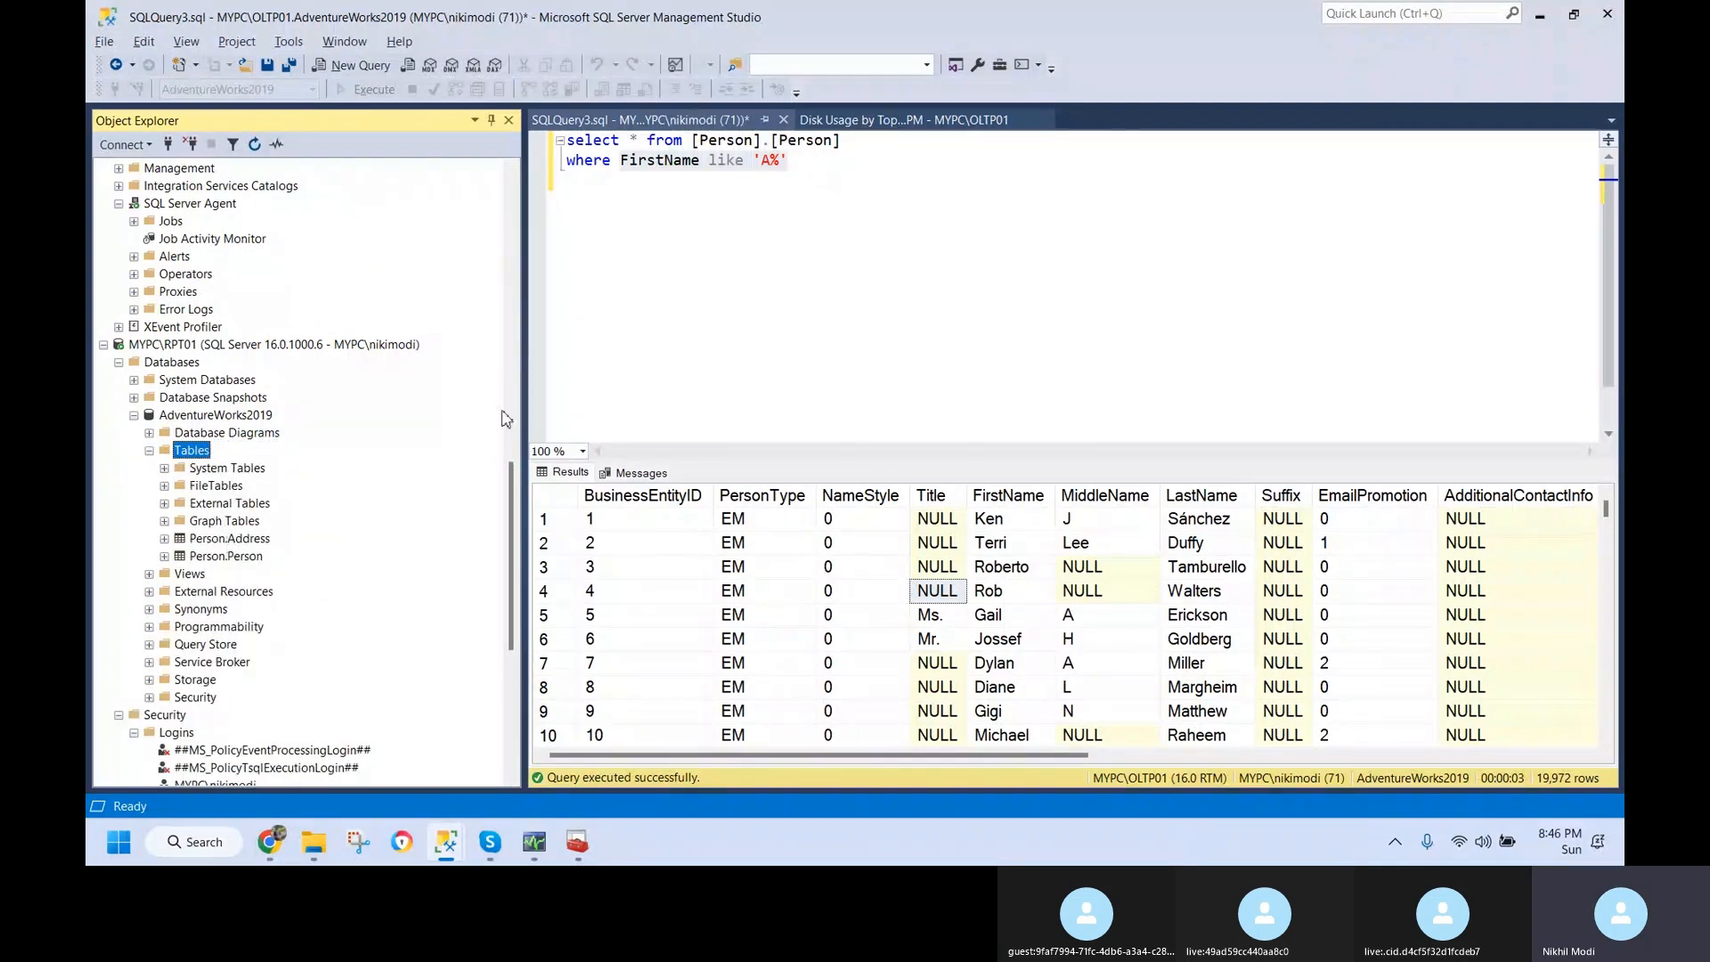
- Copy the "select * from [Person].[Person]" line without its filter into a new query on MYPC\RPT01 and execute it
{"action": "left_click", "coordinate": [791, 230]}
{"action": "left_click_drag", "start_coordinate": [841, 140], "coordinate": [567, 140]}
{"action": "key", "text": "ctrl+c"}
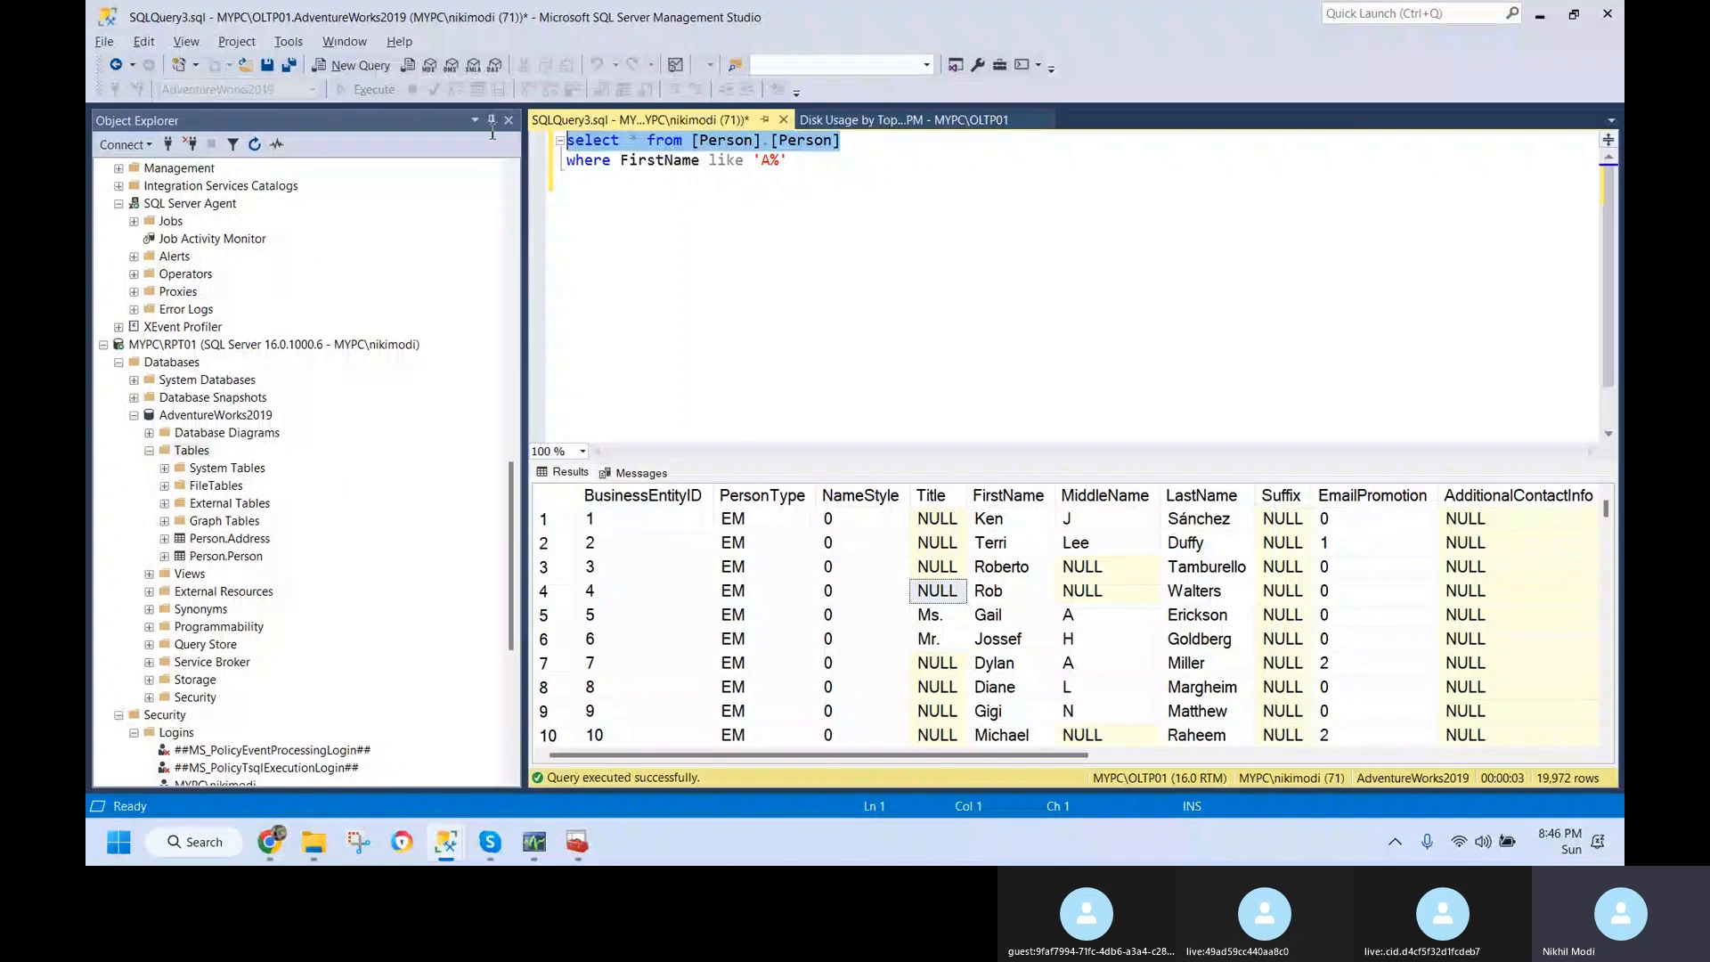
{"action": "left_click", "coordinate": [225, 345]}
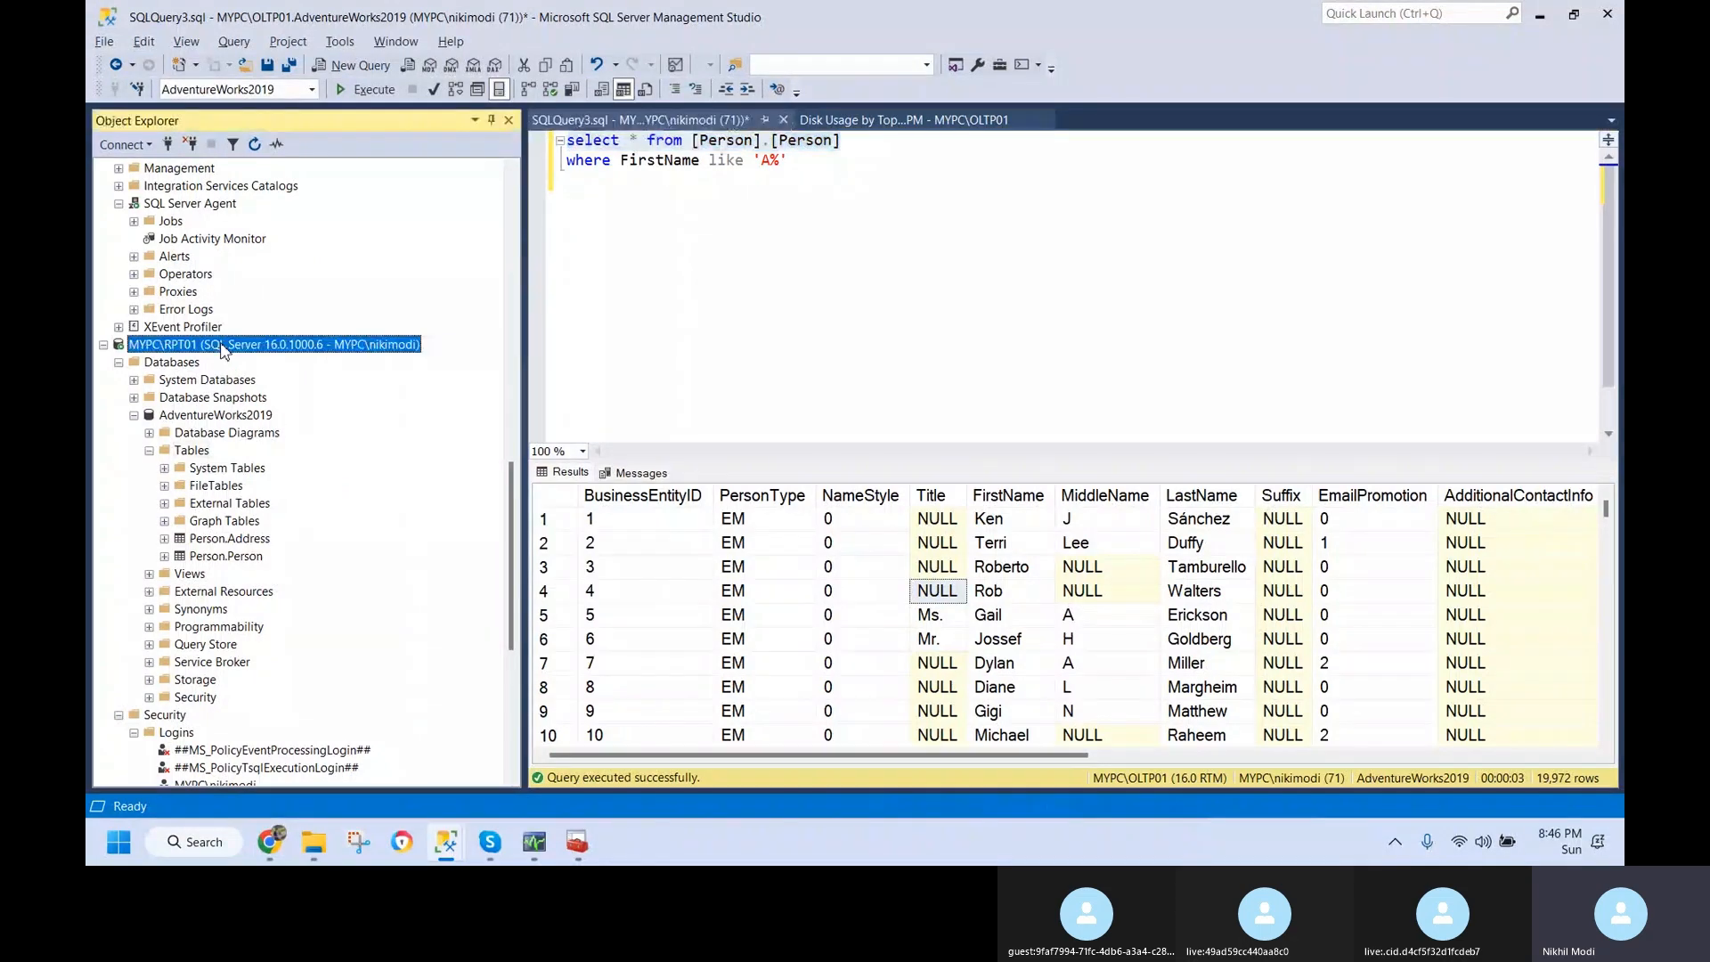
{"action": "left_click", "coordinate": [356, 65]}
{"action": "key", "text": "ctrl+v"}
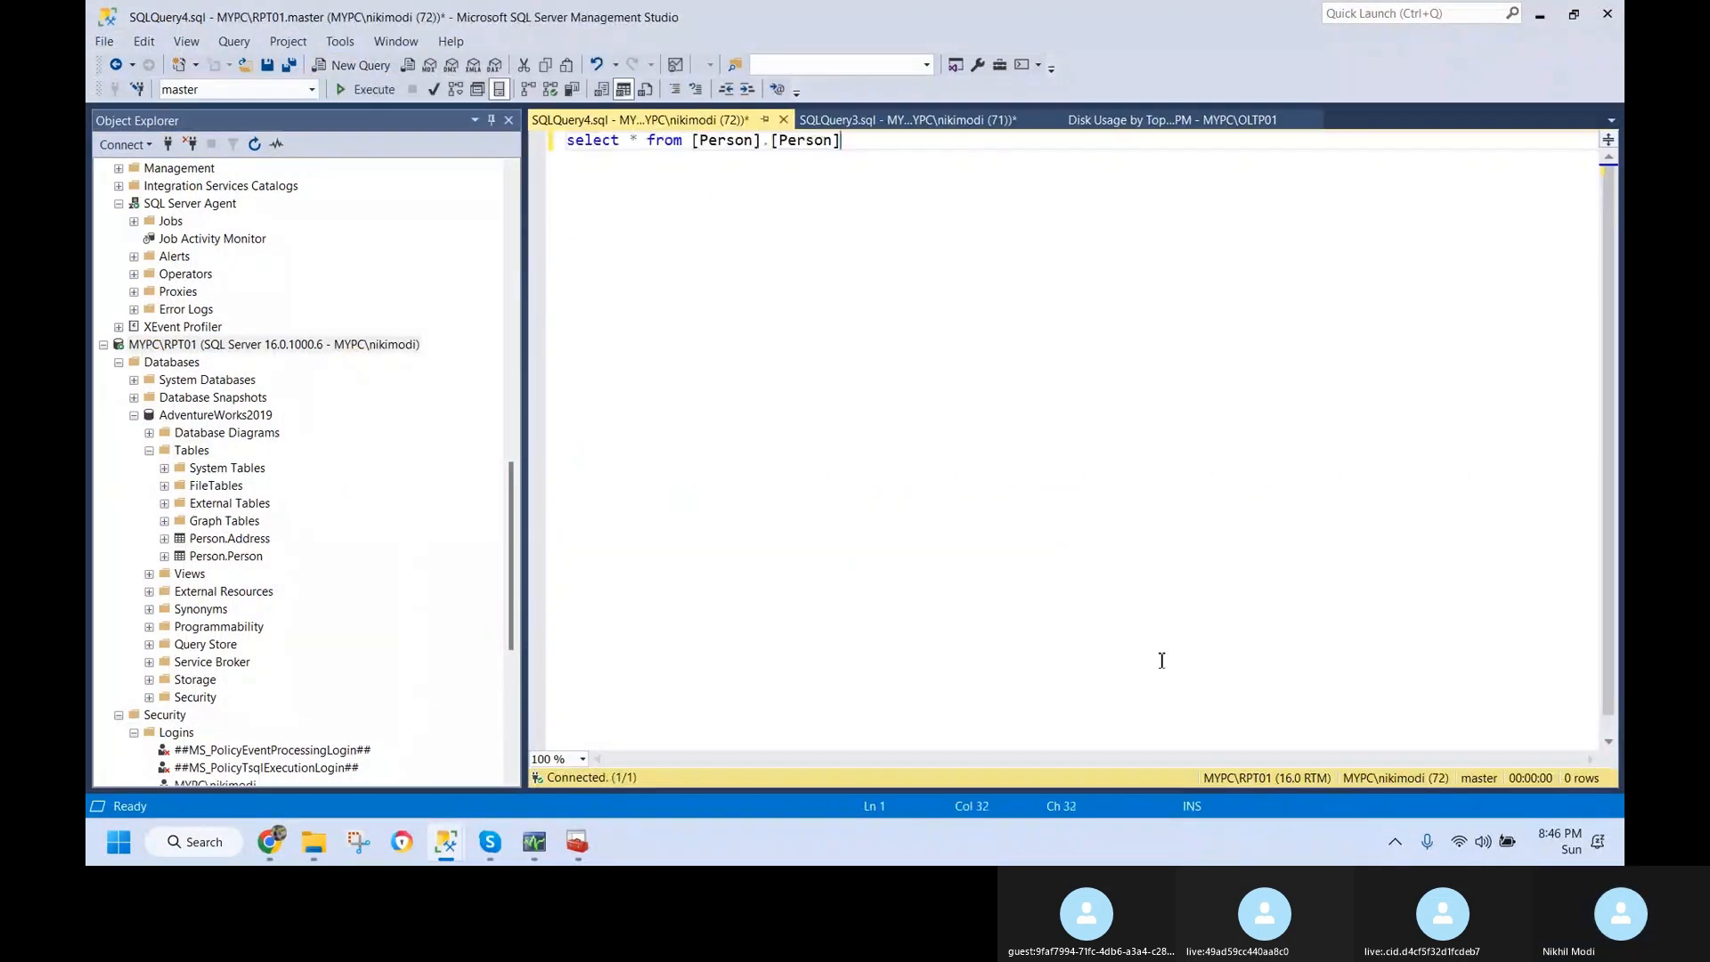
{"action": "key", "text": "F5"}
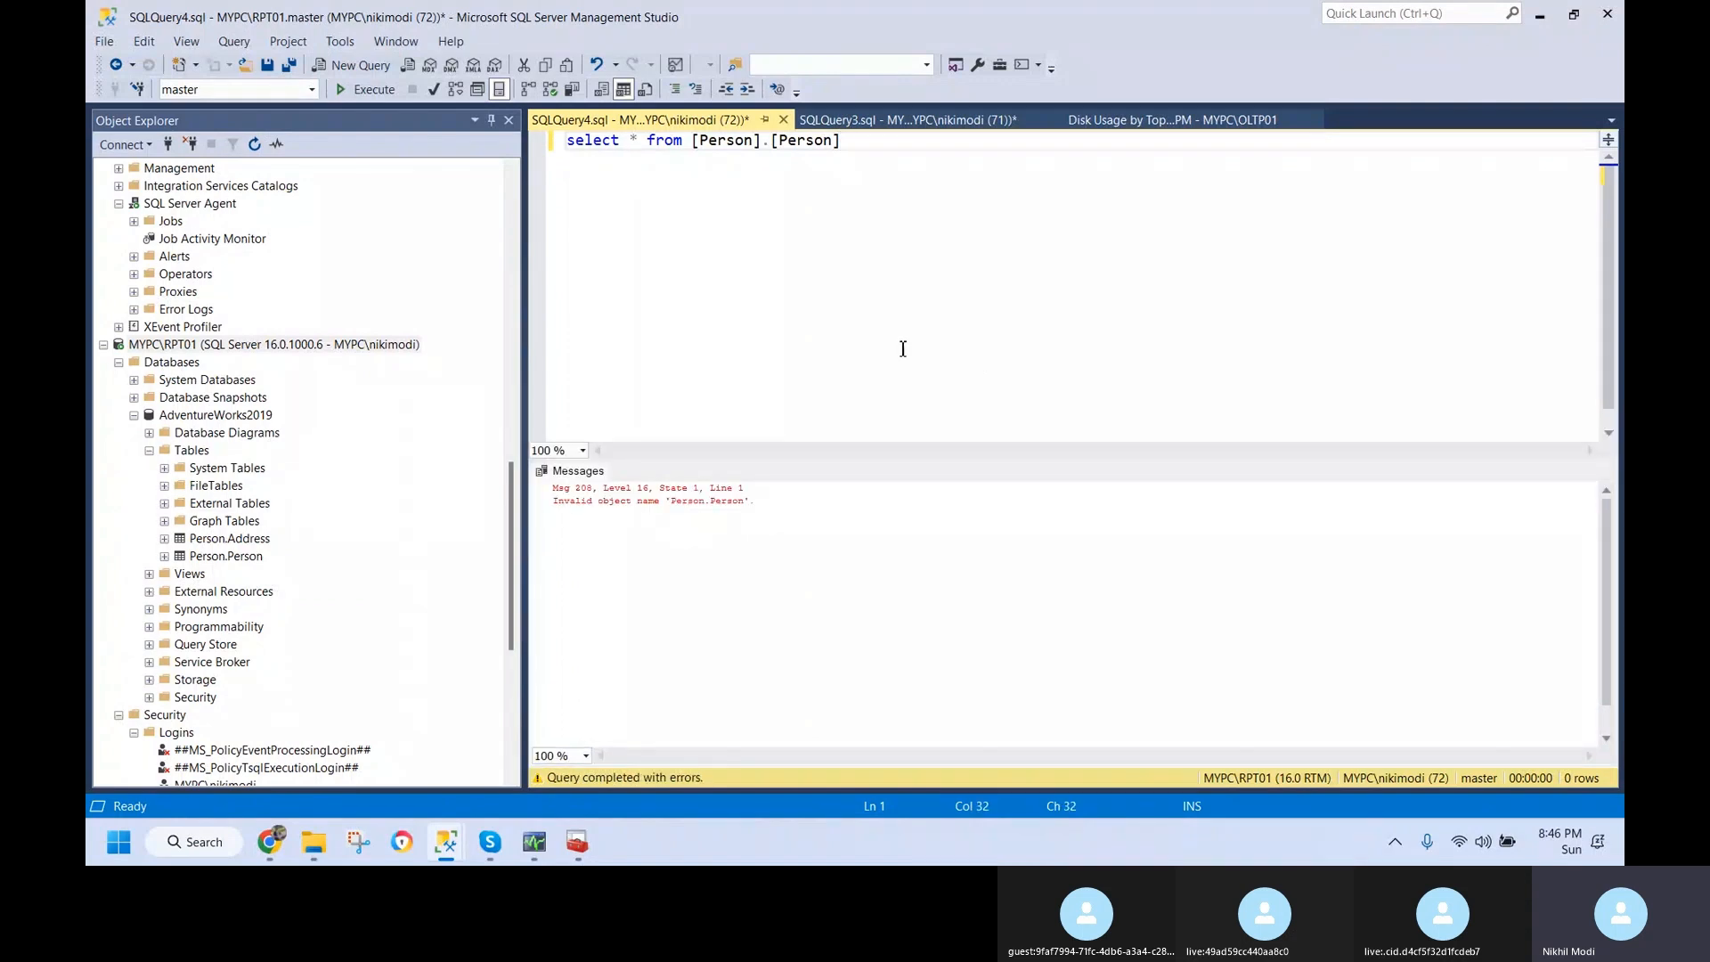
- Set the new query's database to AdventureWorks2019 and execute the Person.Person select statement
{"action": "left_click", "coordinate": [312, 89]}
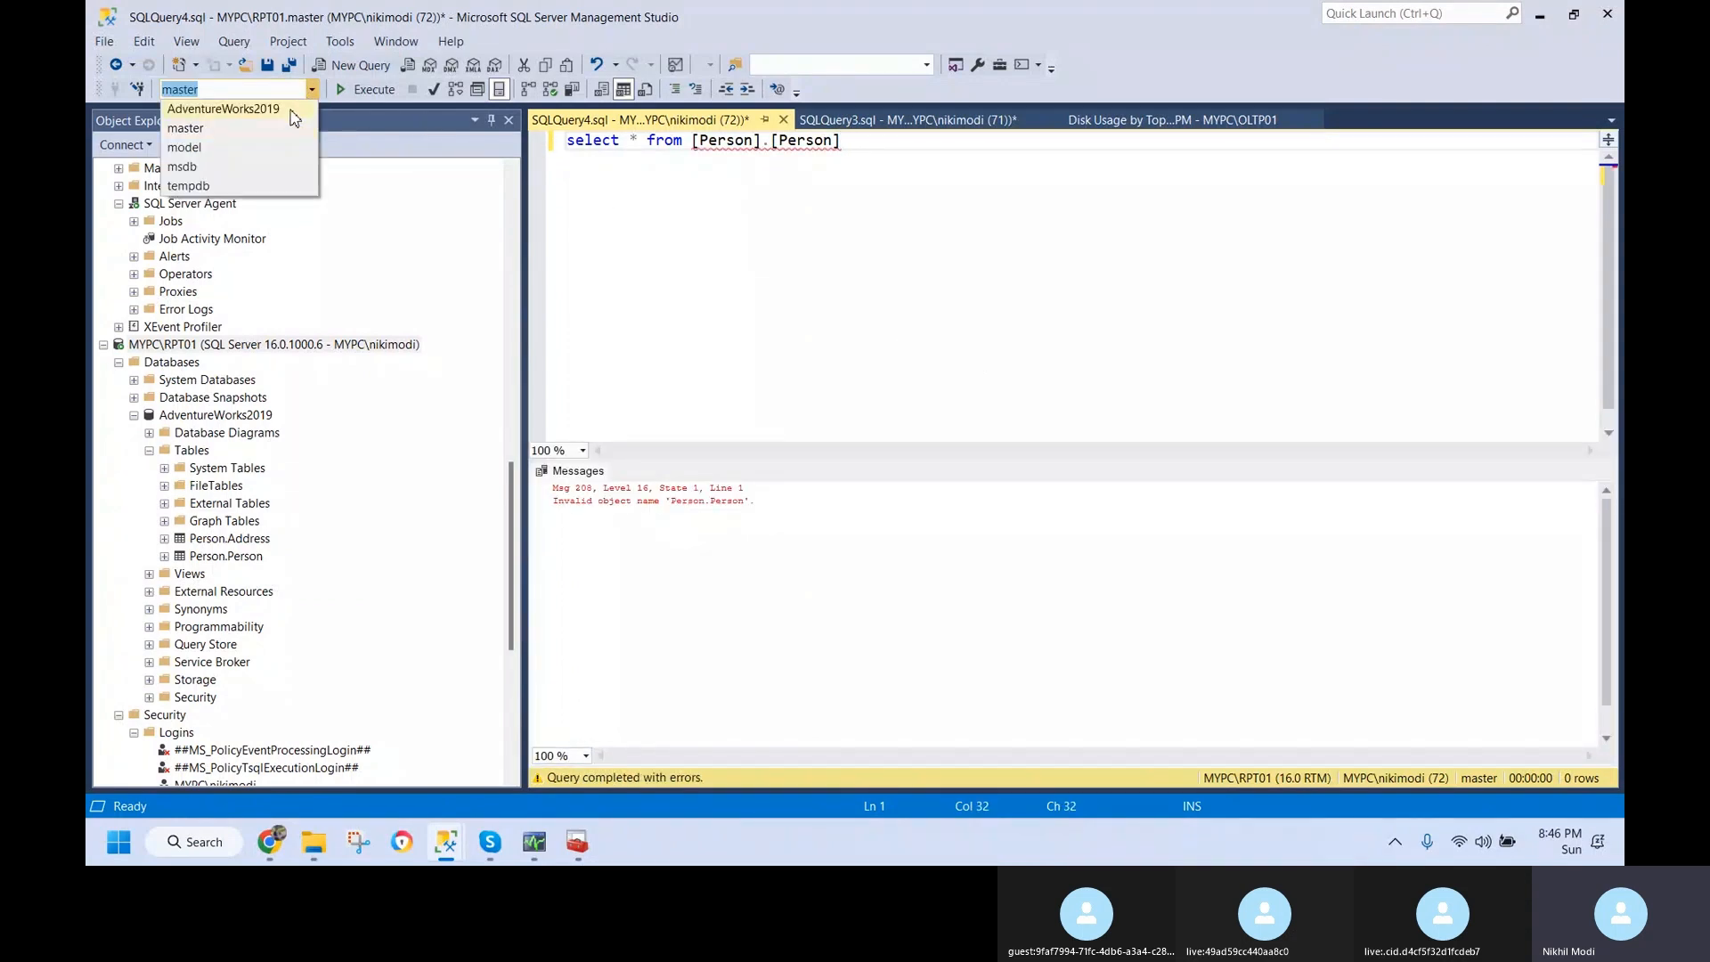
{"action": "left_click", "coordinate": [294, 108]}
{"action": "left_click", "coordinate": [365, 89]}
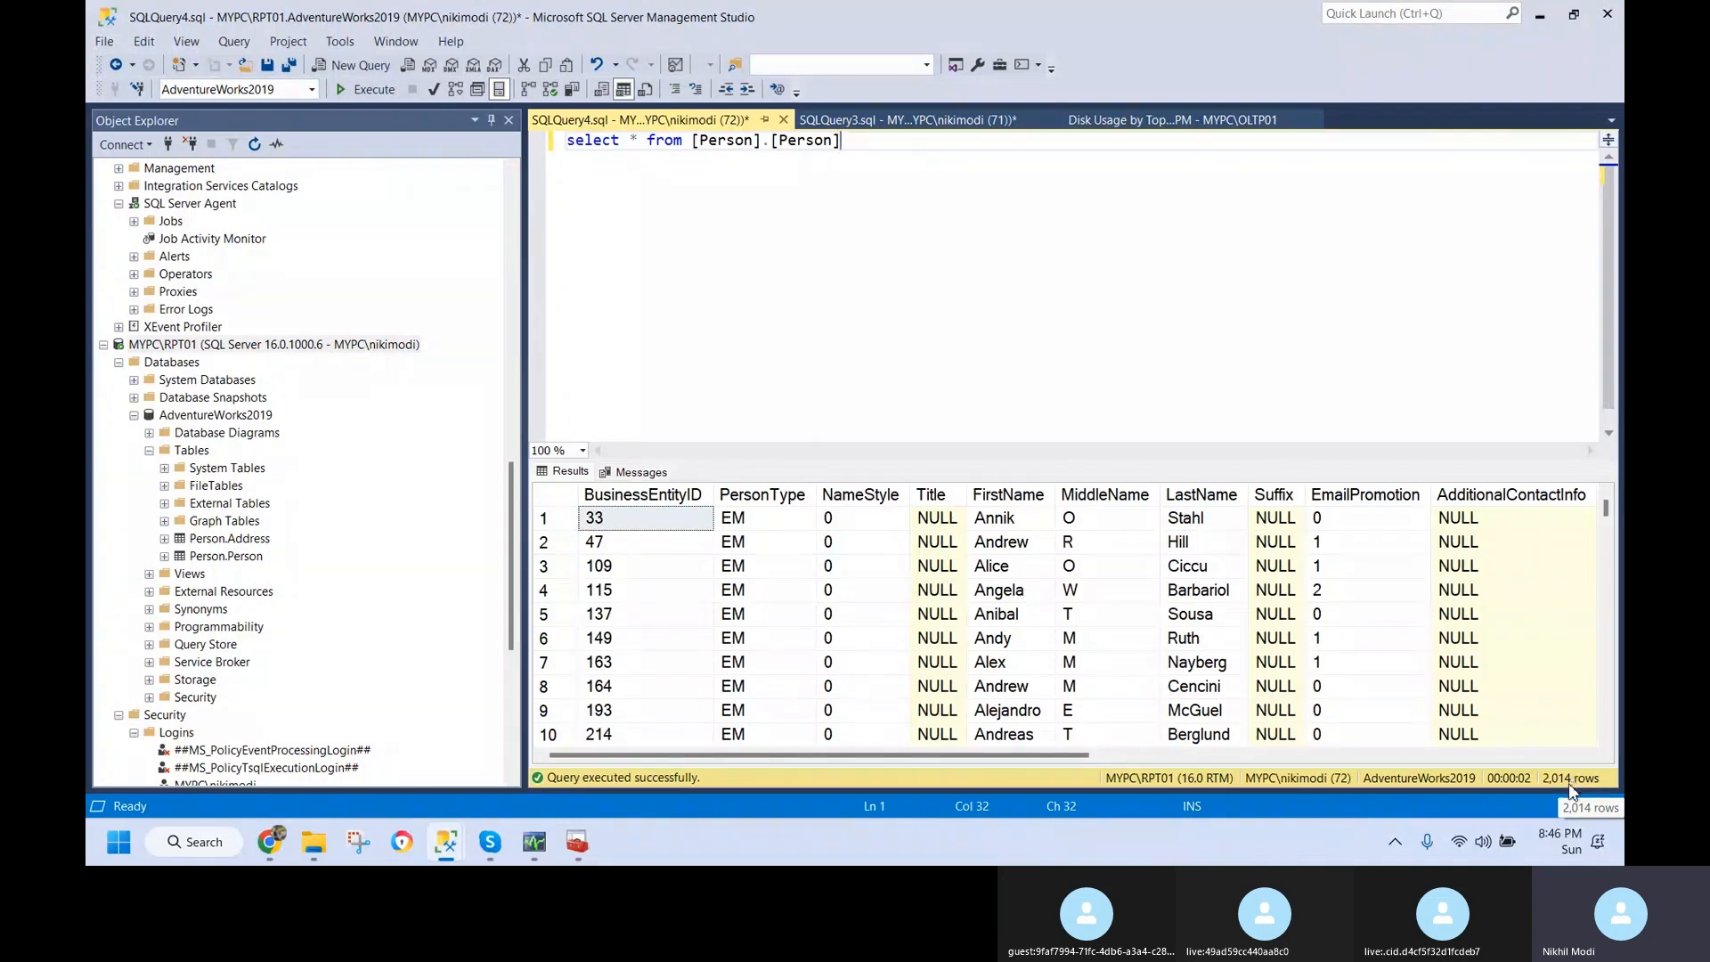
- Widen the FirstName column and examine the first names throughout the replicated Person.Person rows
{"action": "left_click_drag", "start_coordinate": [996, 520], "coordinate": [998, 686]}
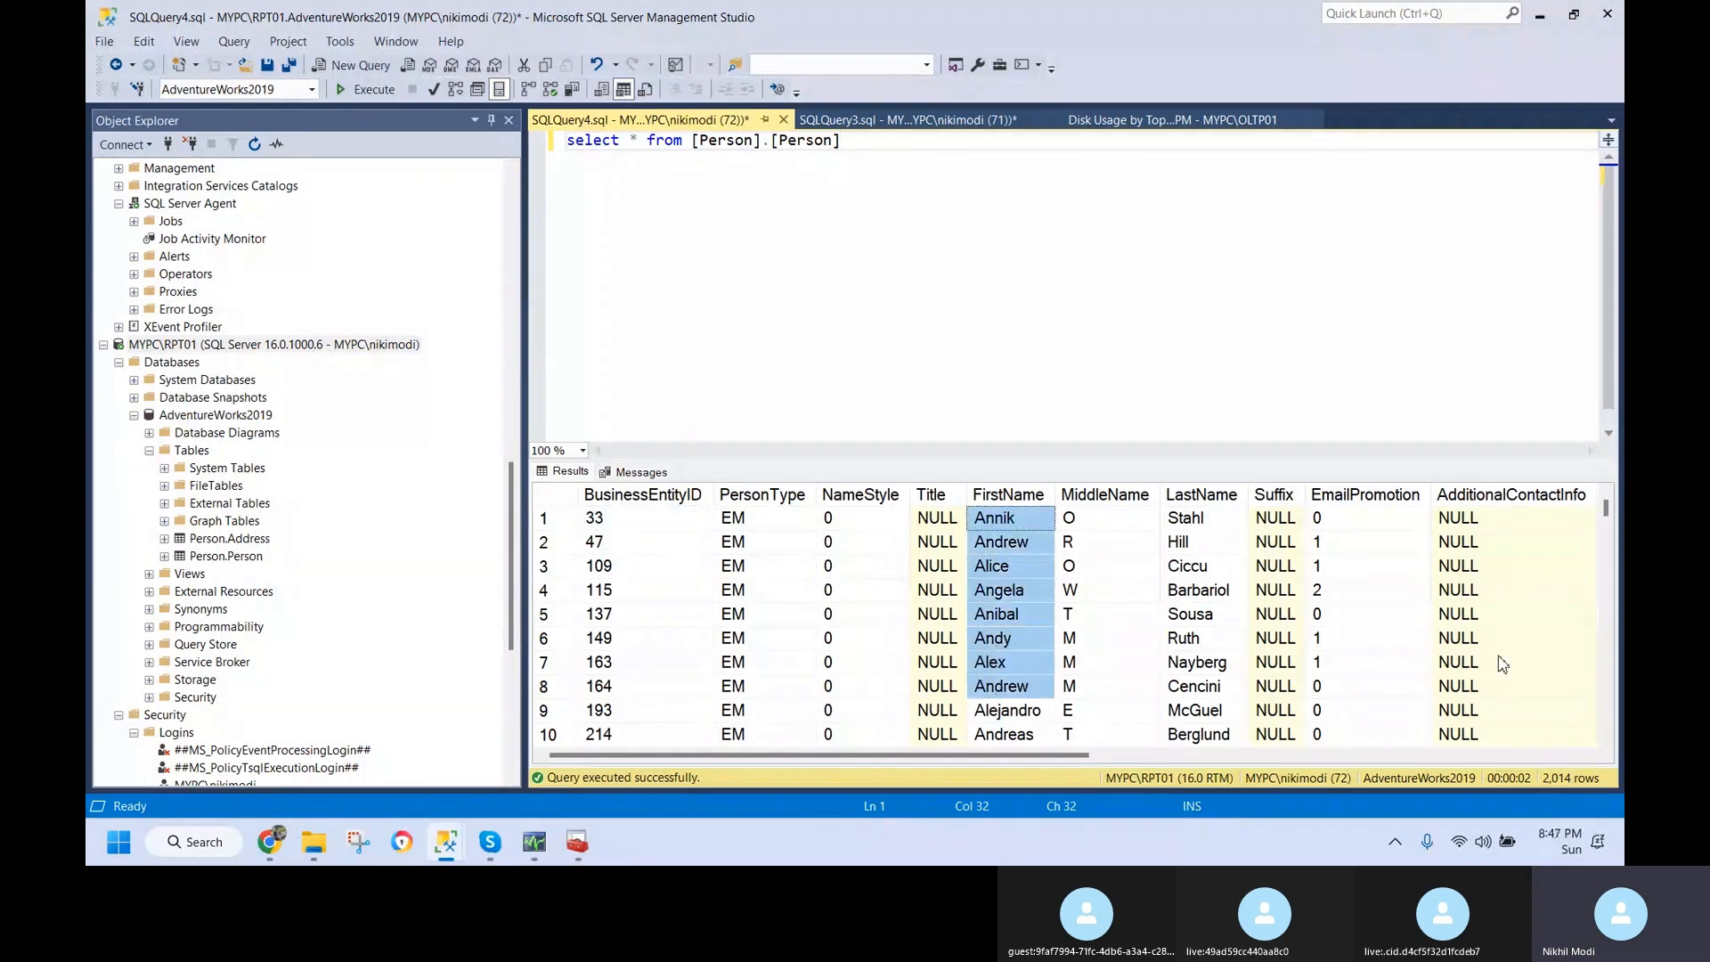
{"action": "left_click_drag", "start_coordinate": [1608, 517], "coordinate": [1608, 716]}
{"action": "left_click_drag", "start_coordinate": [1052, 504], "coordinate": [1065, 505]}
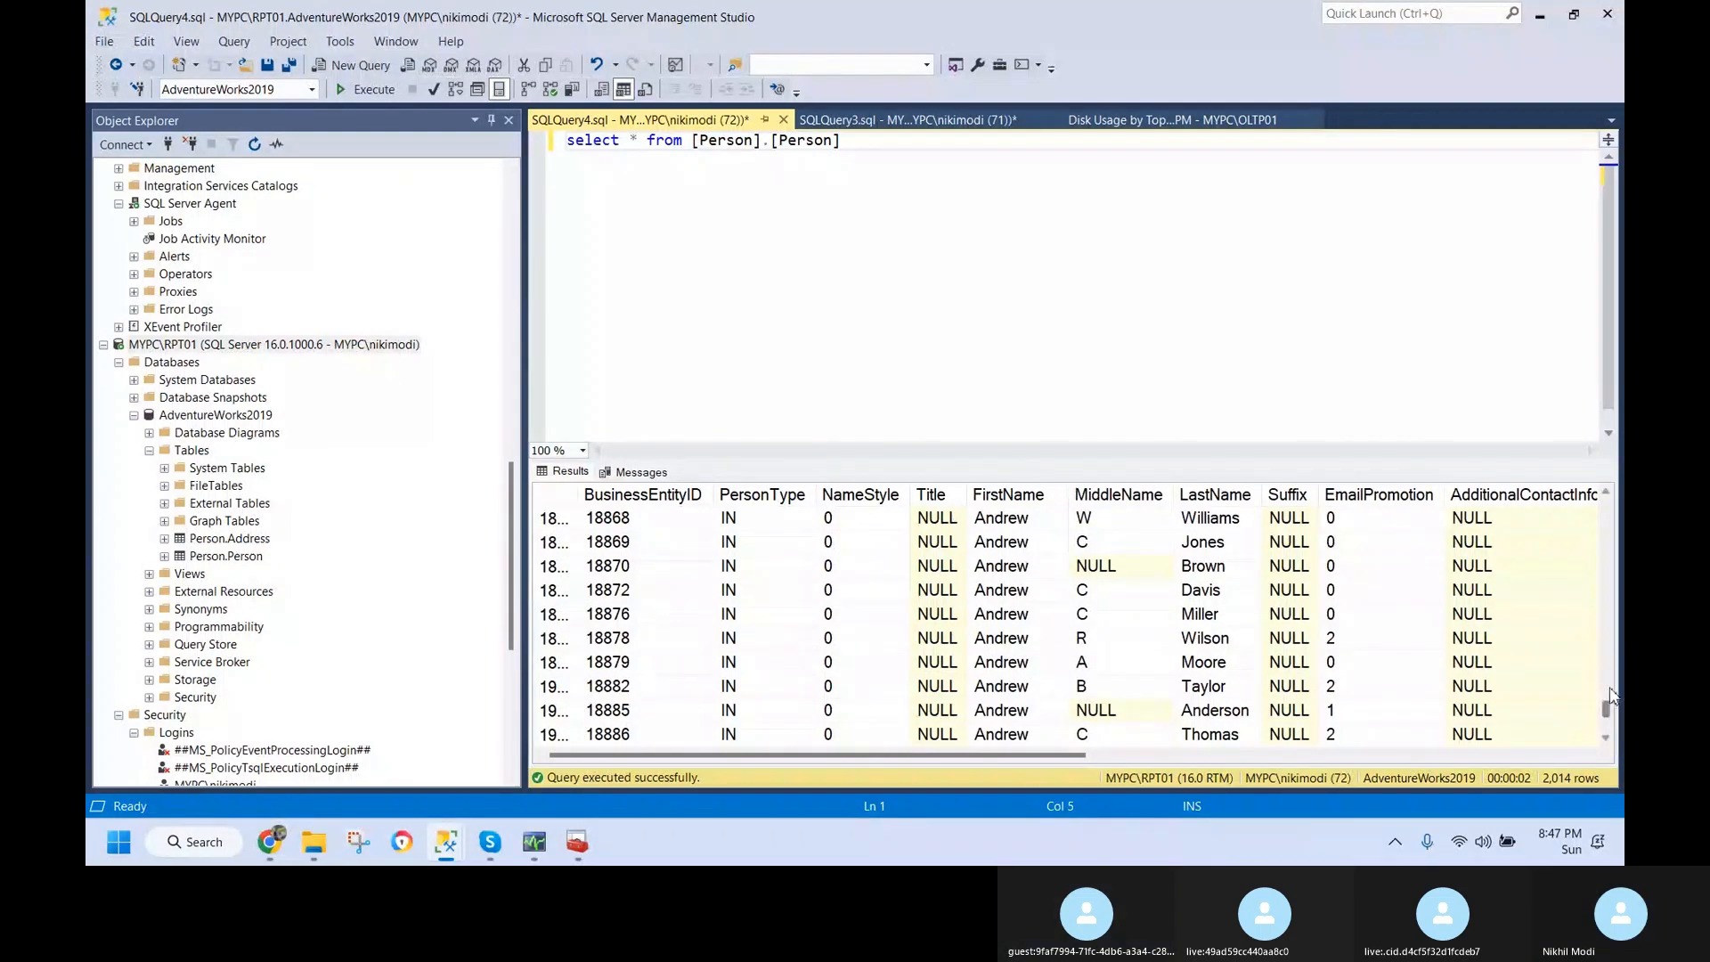
{"action": "left_click_drag", "start_coordinate": [1606, 710], "coordinate": [1611, 504]}
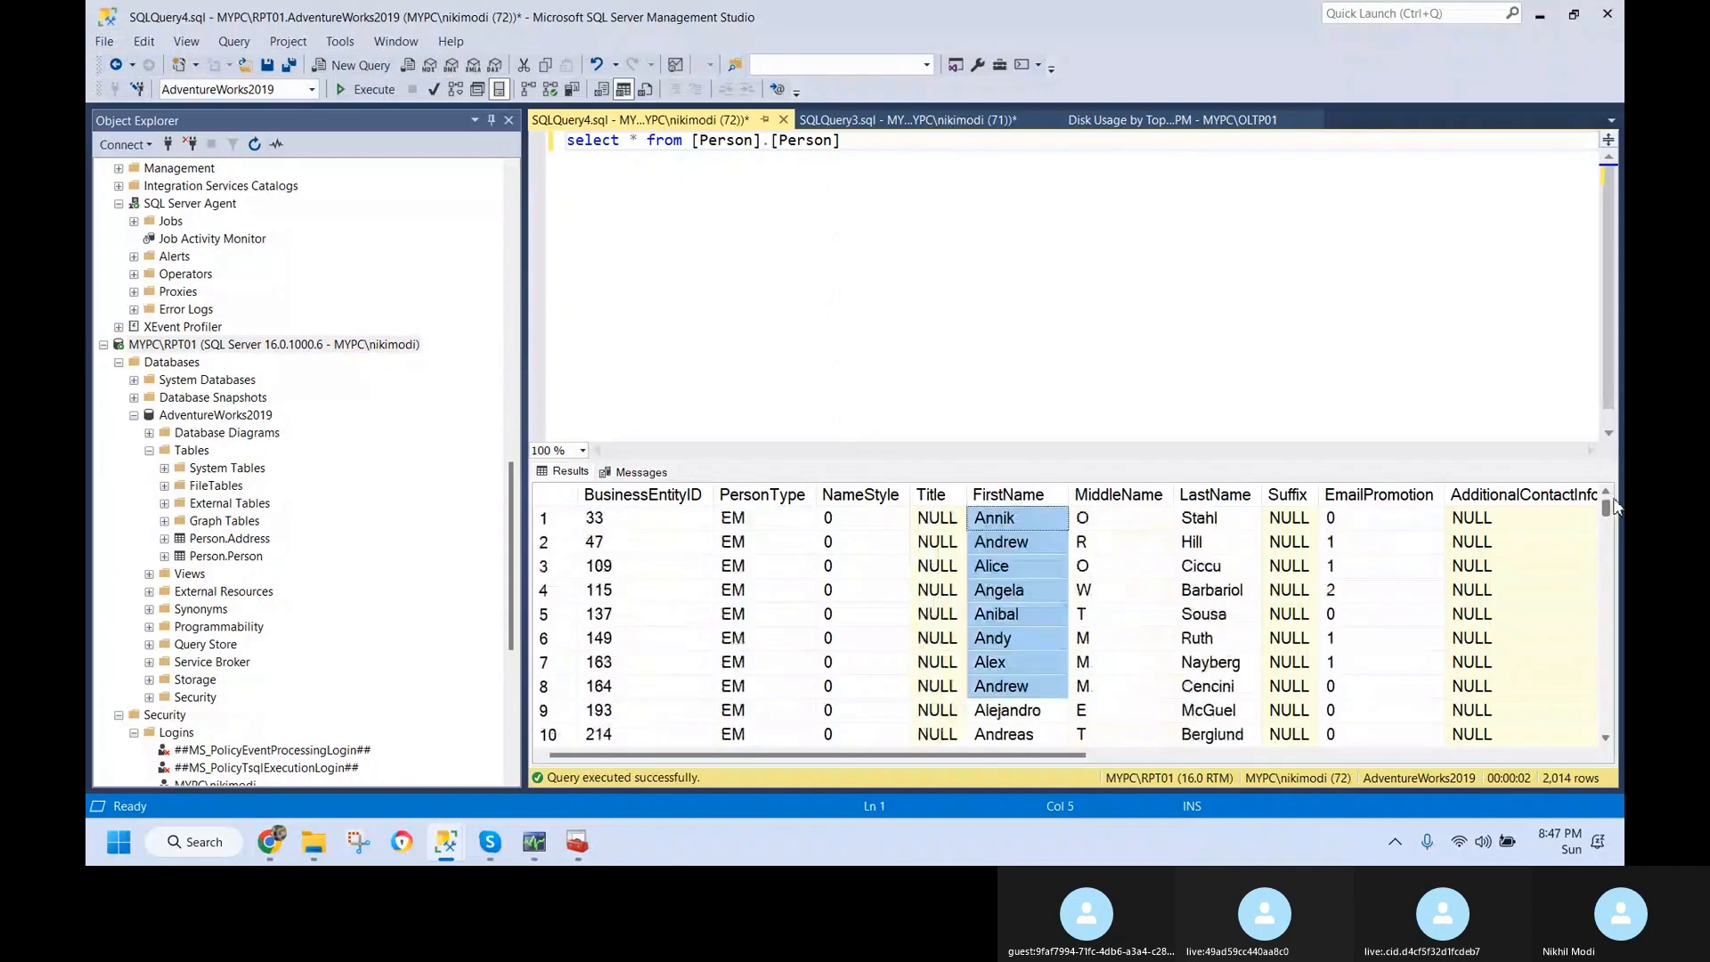
{"action": "left_click", "coordinate": [1024, 686]}
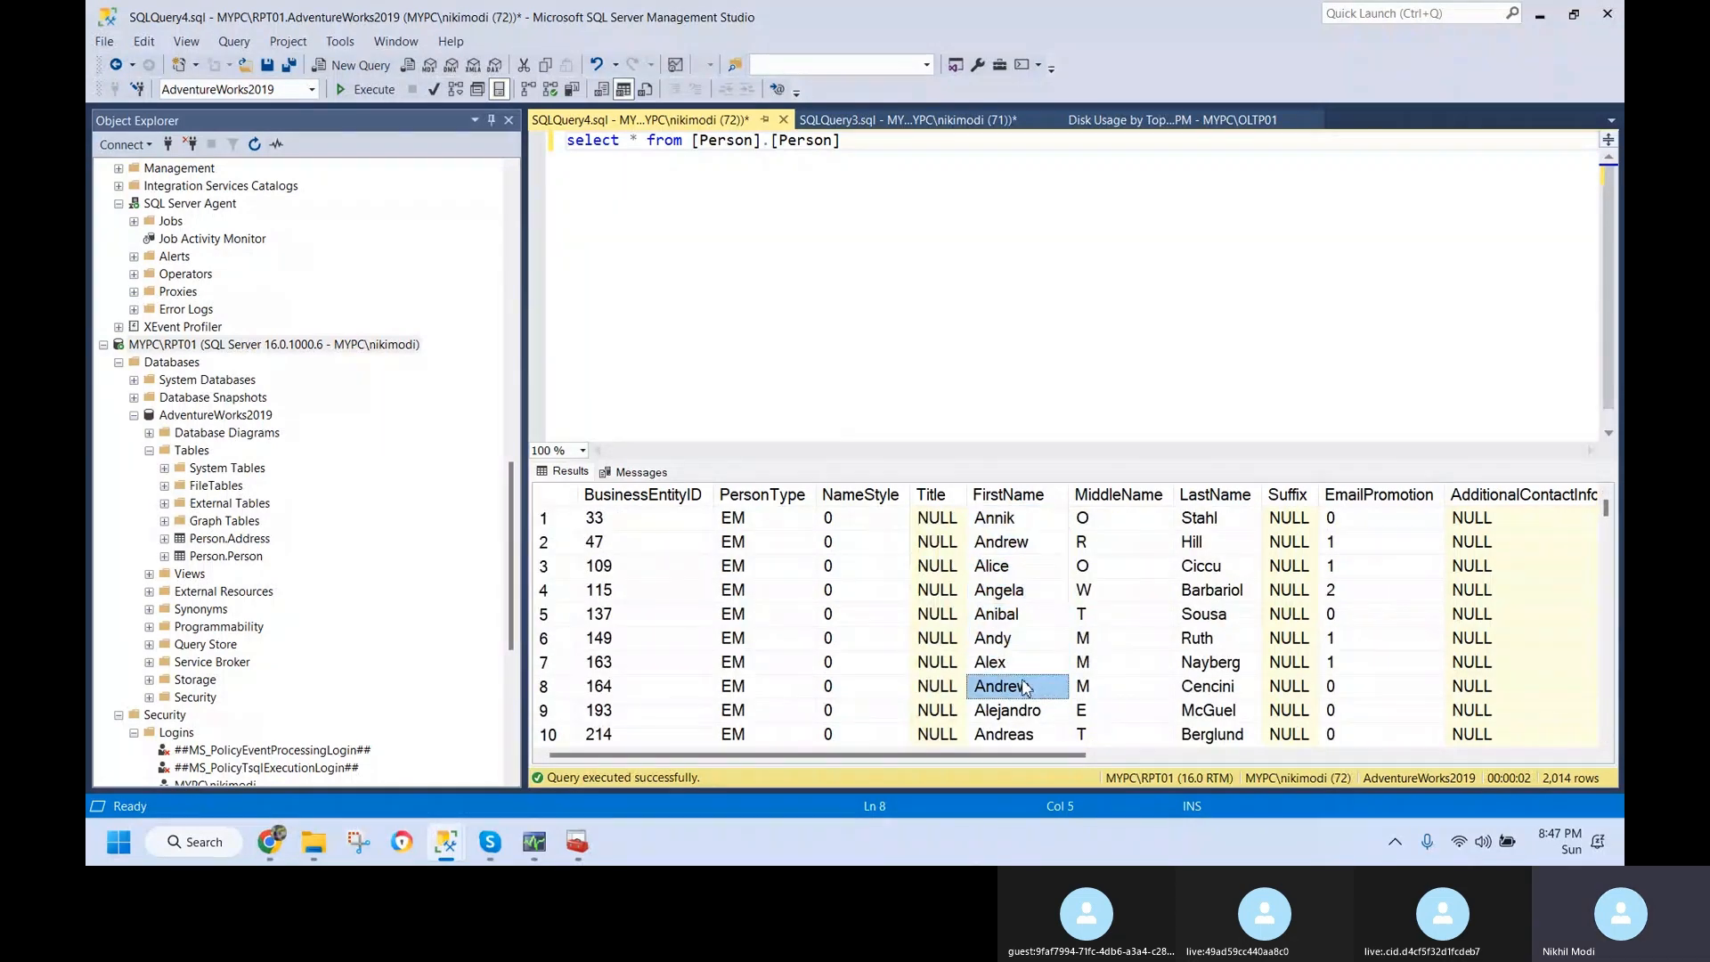
- Bring up the Job Activity Monitor of MYPC\DIST01 and close it
{"action": "mouse_move", "coordinate": [441, 845]}
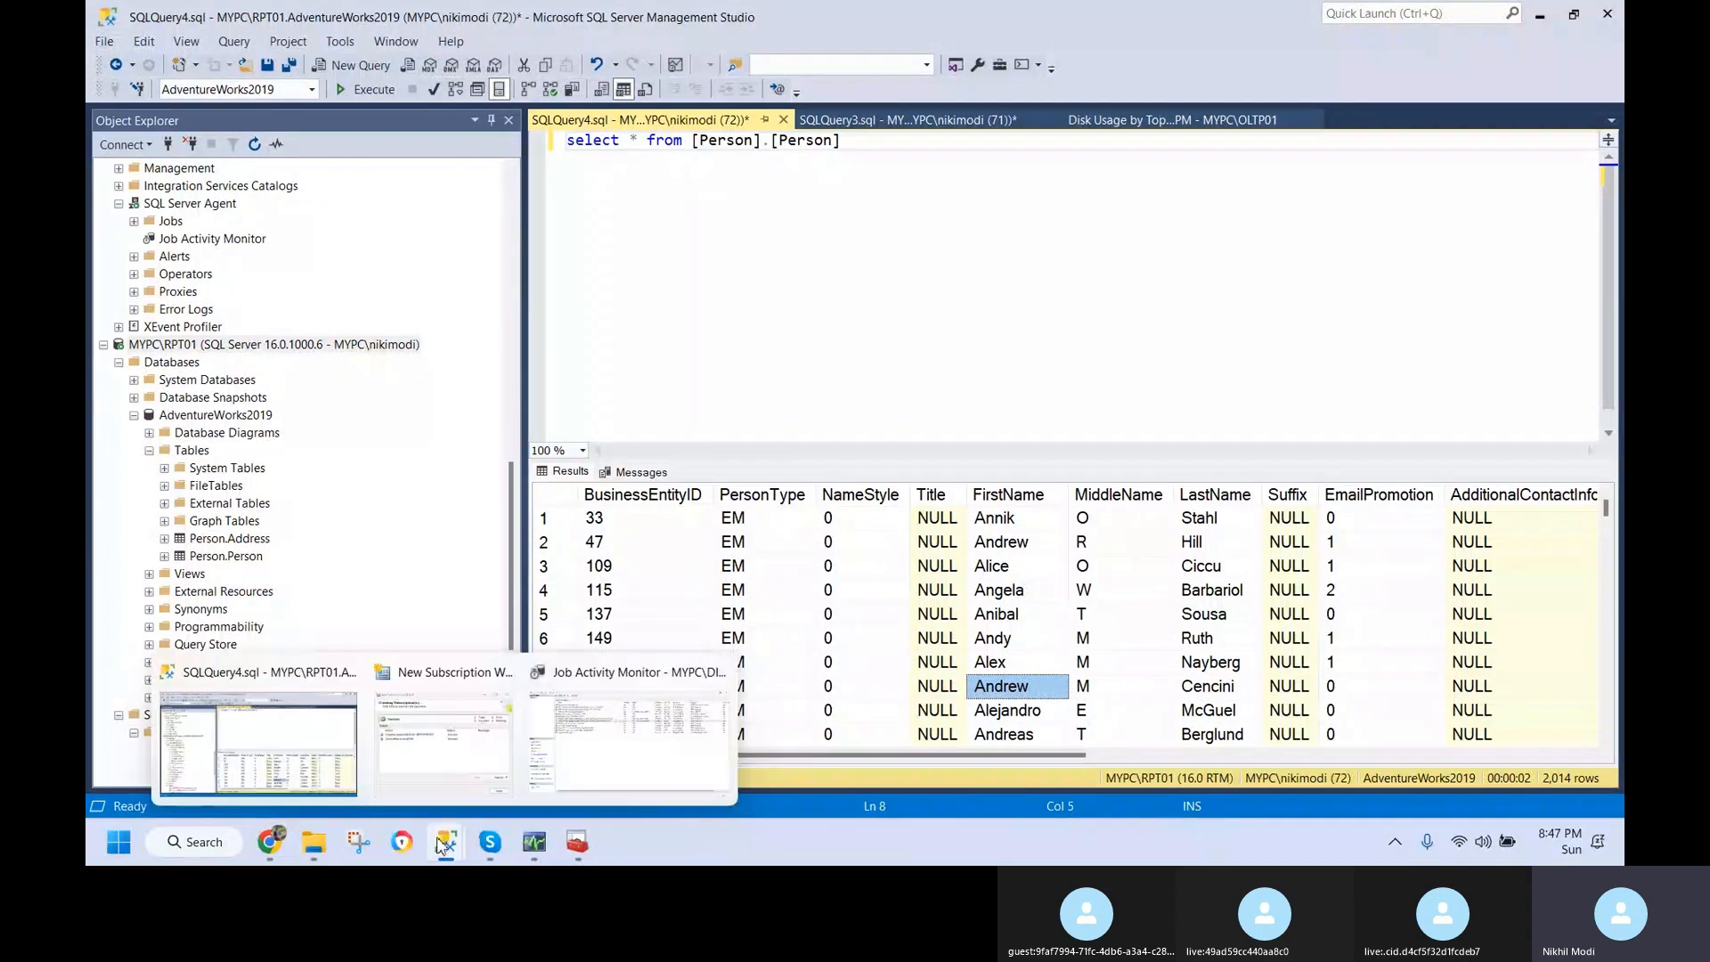
{"action": "mouse_move", "coordinate": [572, 758]}
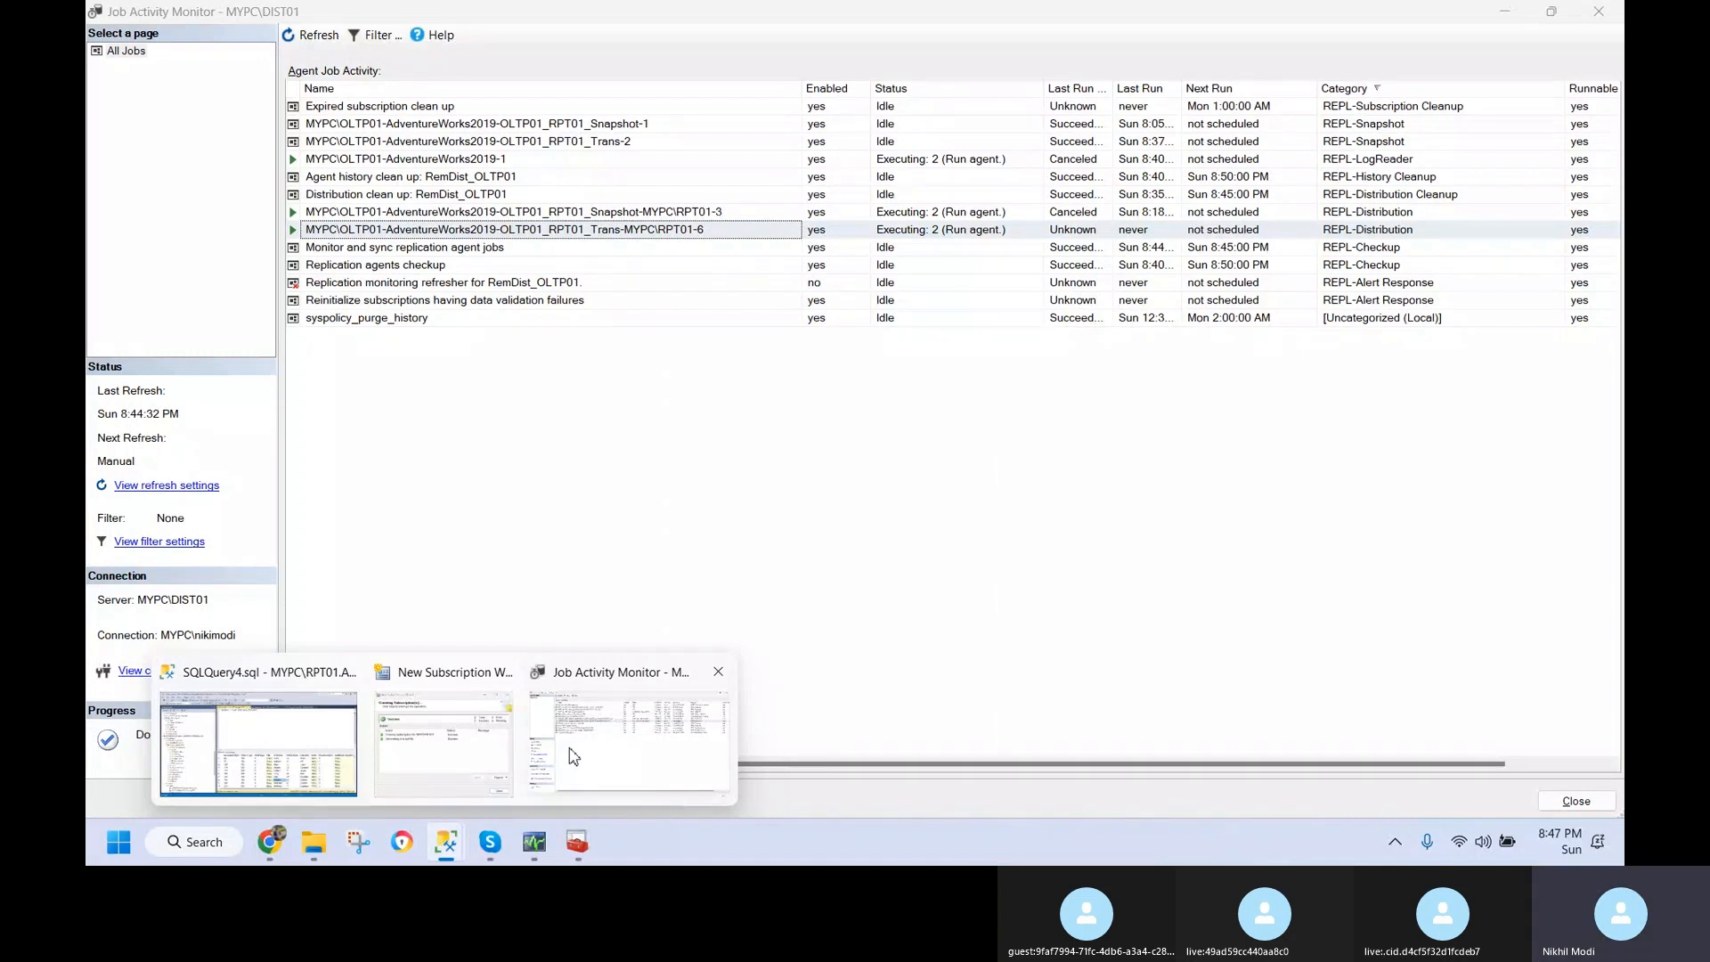
{"action": "left_click", "coordinate": [571, 755]}
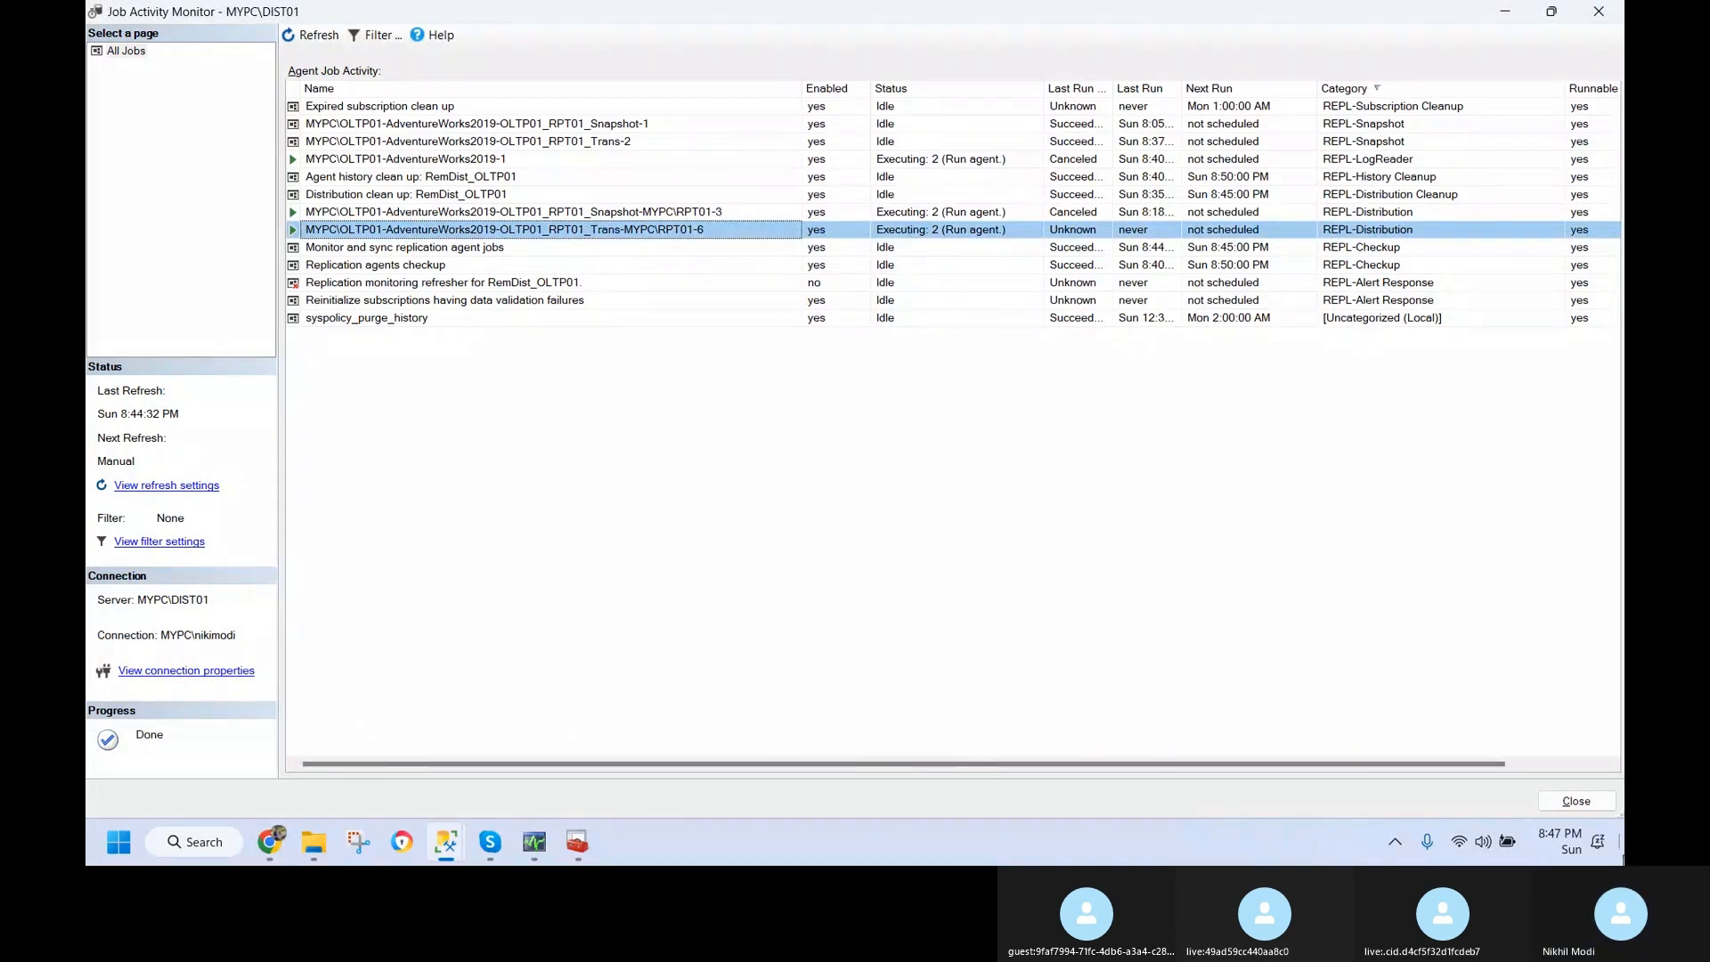
{"action": "left_click", "coordinate": [1572, 804]}
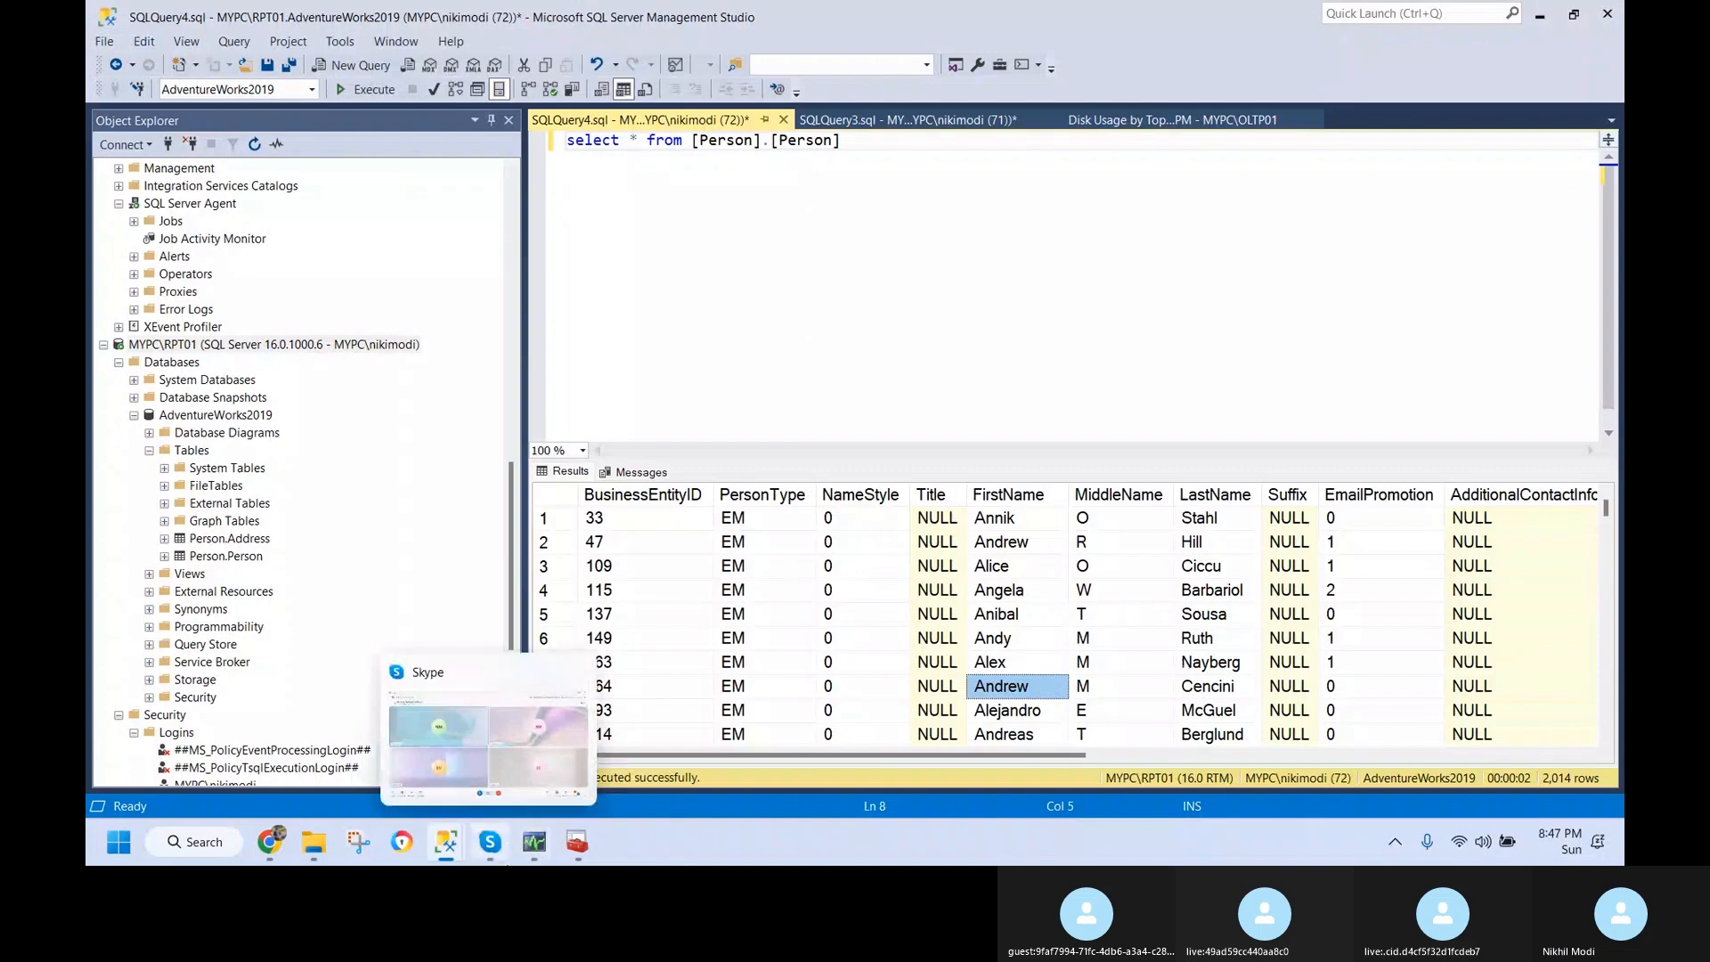
- Switch to the transactional subscription's Replication Monitor window and examine the Distribution Agent's actions from initialization to the latest message
{"action": "left_click", "coordinate": [538, 851]}
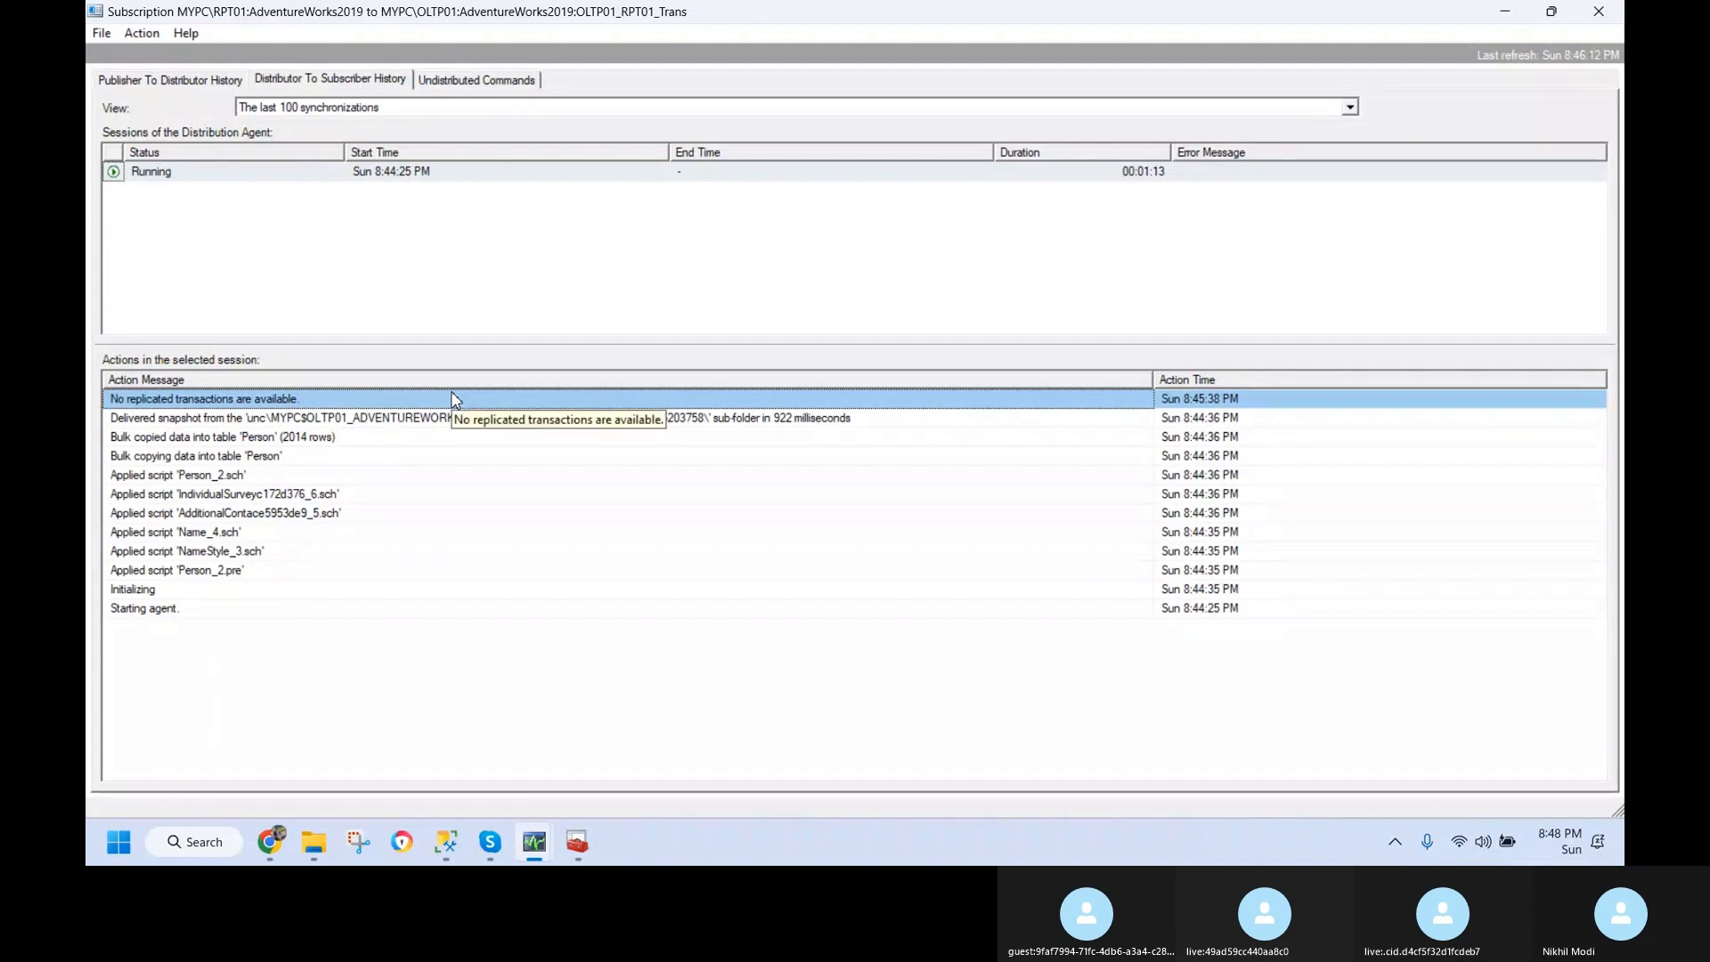
{"action": "left_click", "coordinate": [423, 497]}
{"action": "left_click", "coordinate": [420, 550]}
{"action": "left_click", "coordinate": [416, 595]}
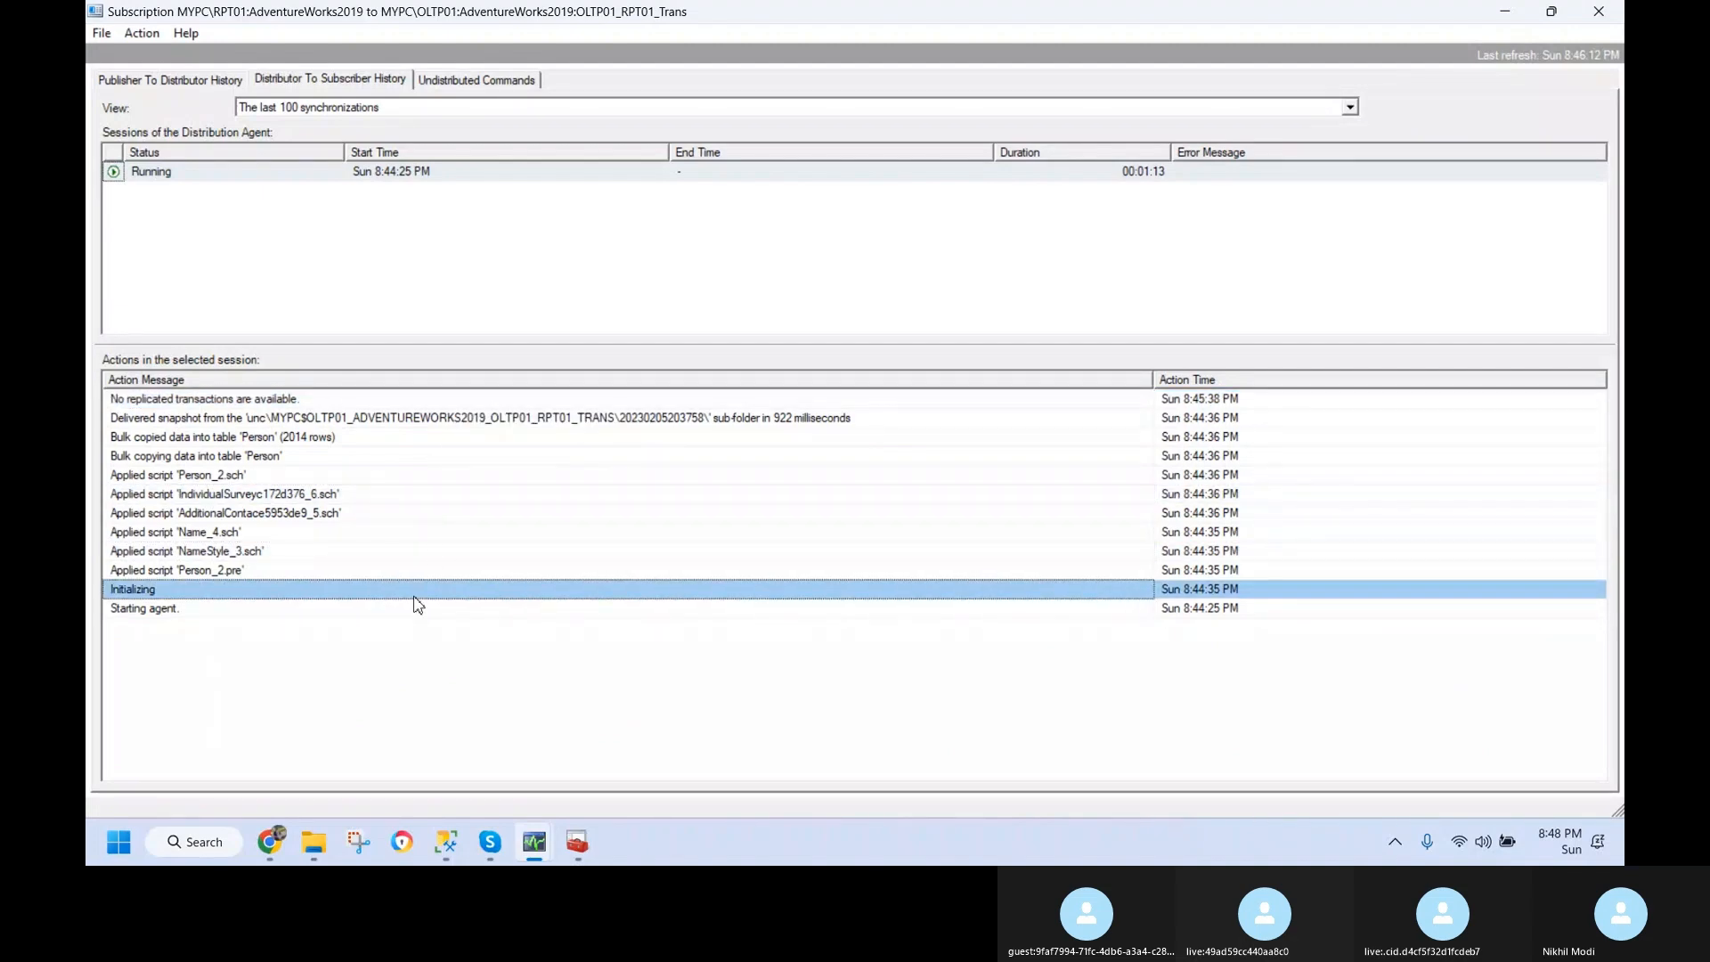
{"action": "left_click", "coordinate": [460, 414]}
{"action": "left_click", "coordinate": [462, 407]}
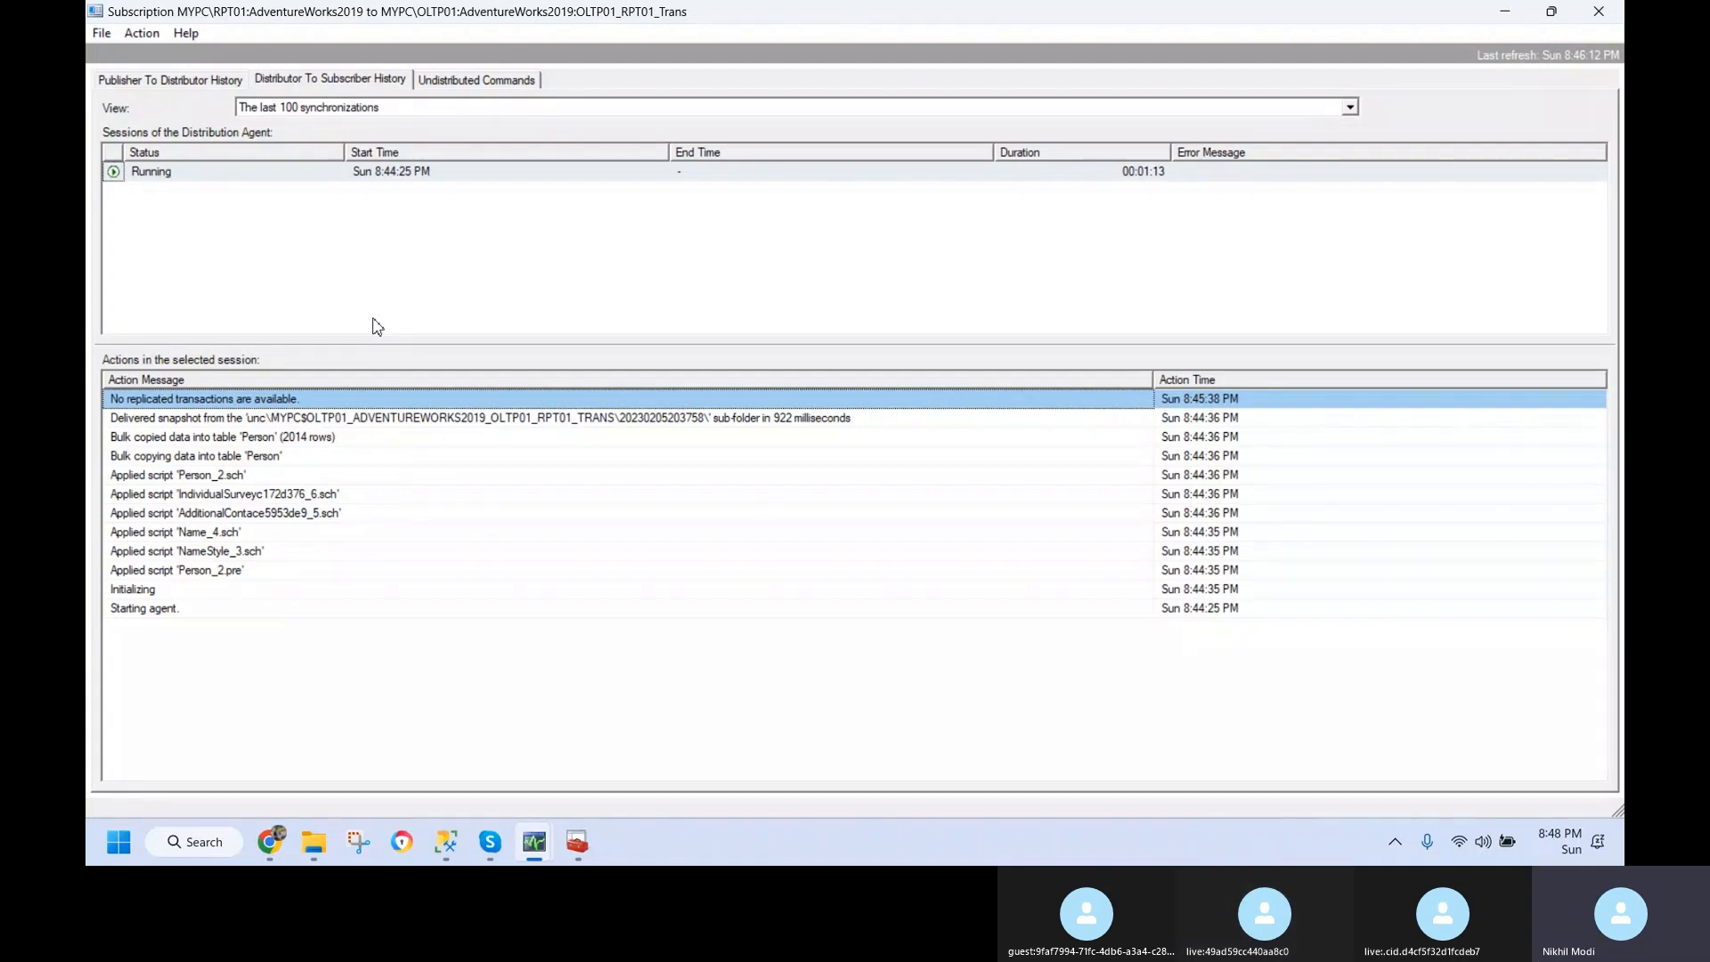
- Compare the subscription's Publisher To Distributor History with its Distributor To Subscriber History
{"action": "left_click", "coordinate": [218, 82]}
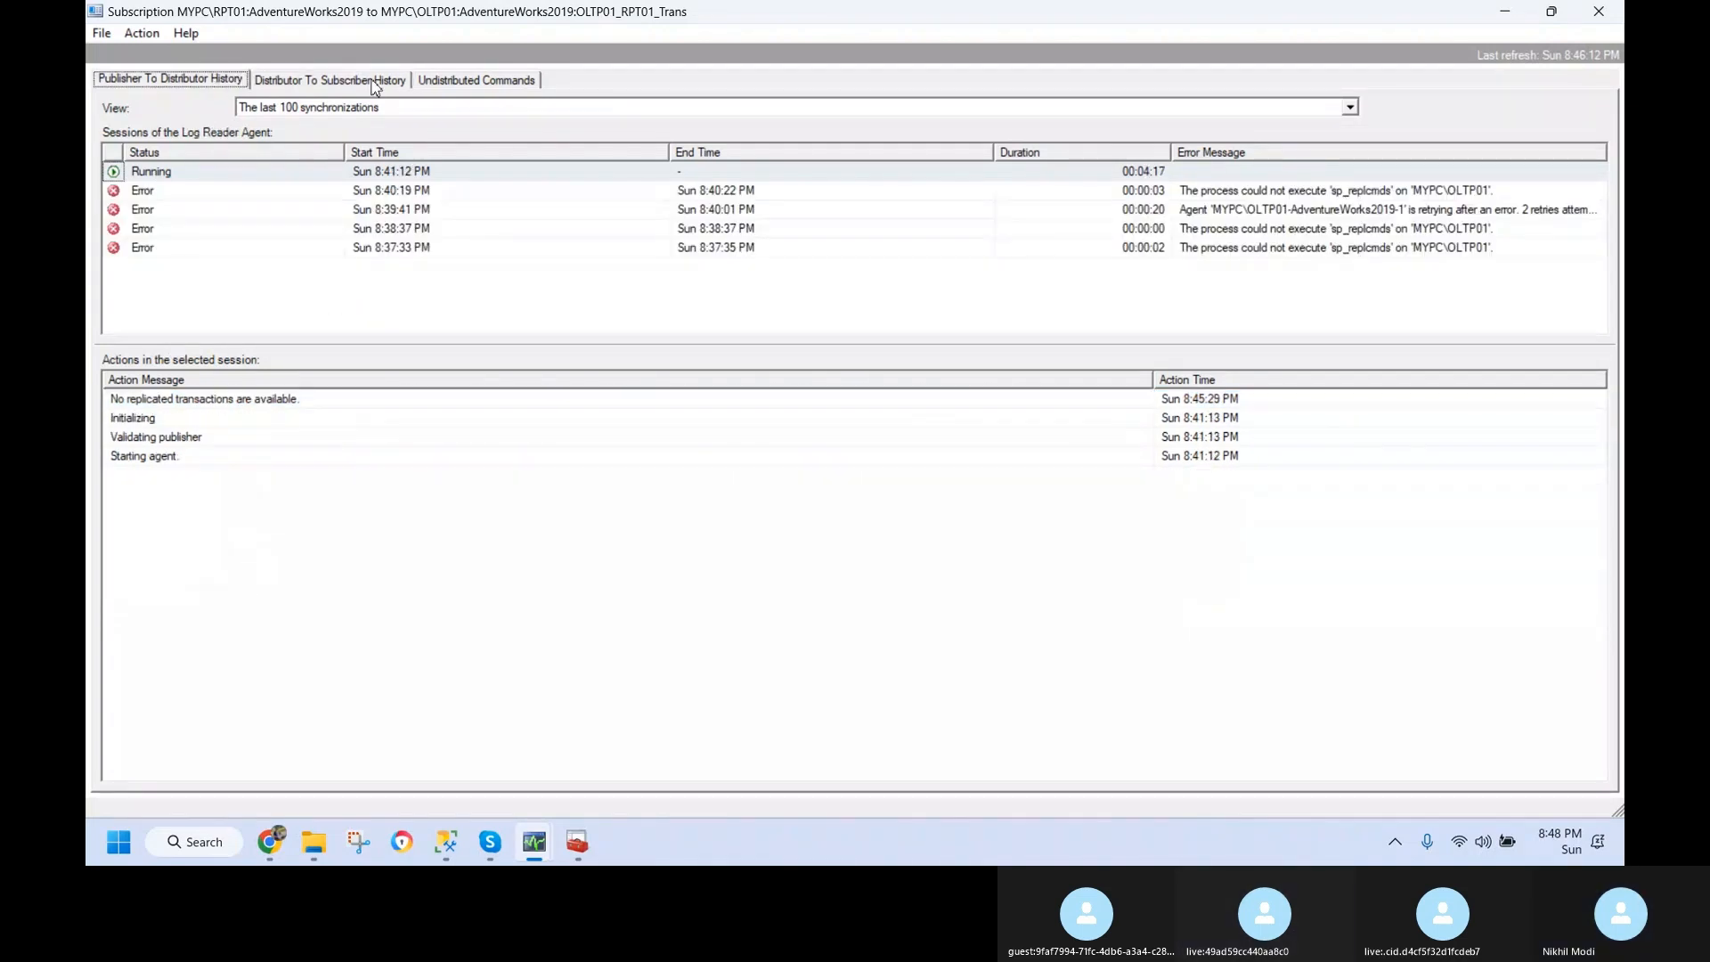
{"action": "left_click", "coordinate": [373, 80]}
{"action": "left_click", "coordinate": [595, 418]}
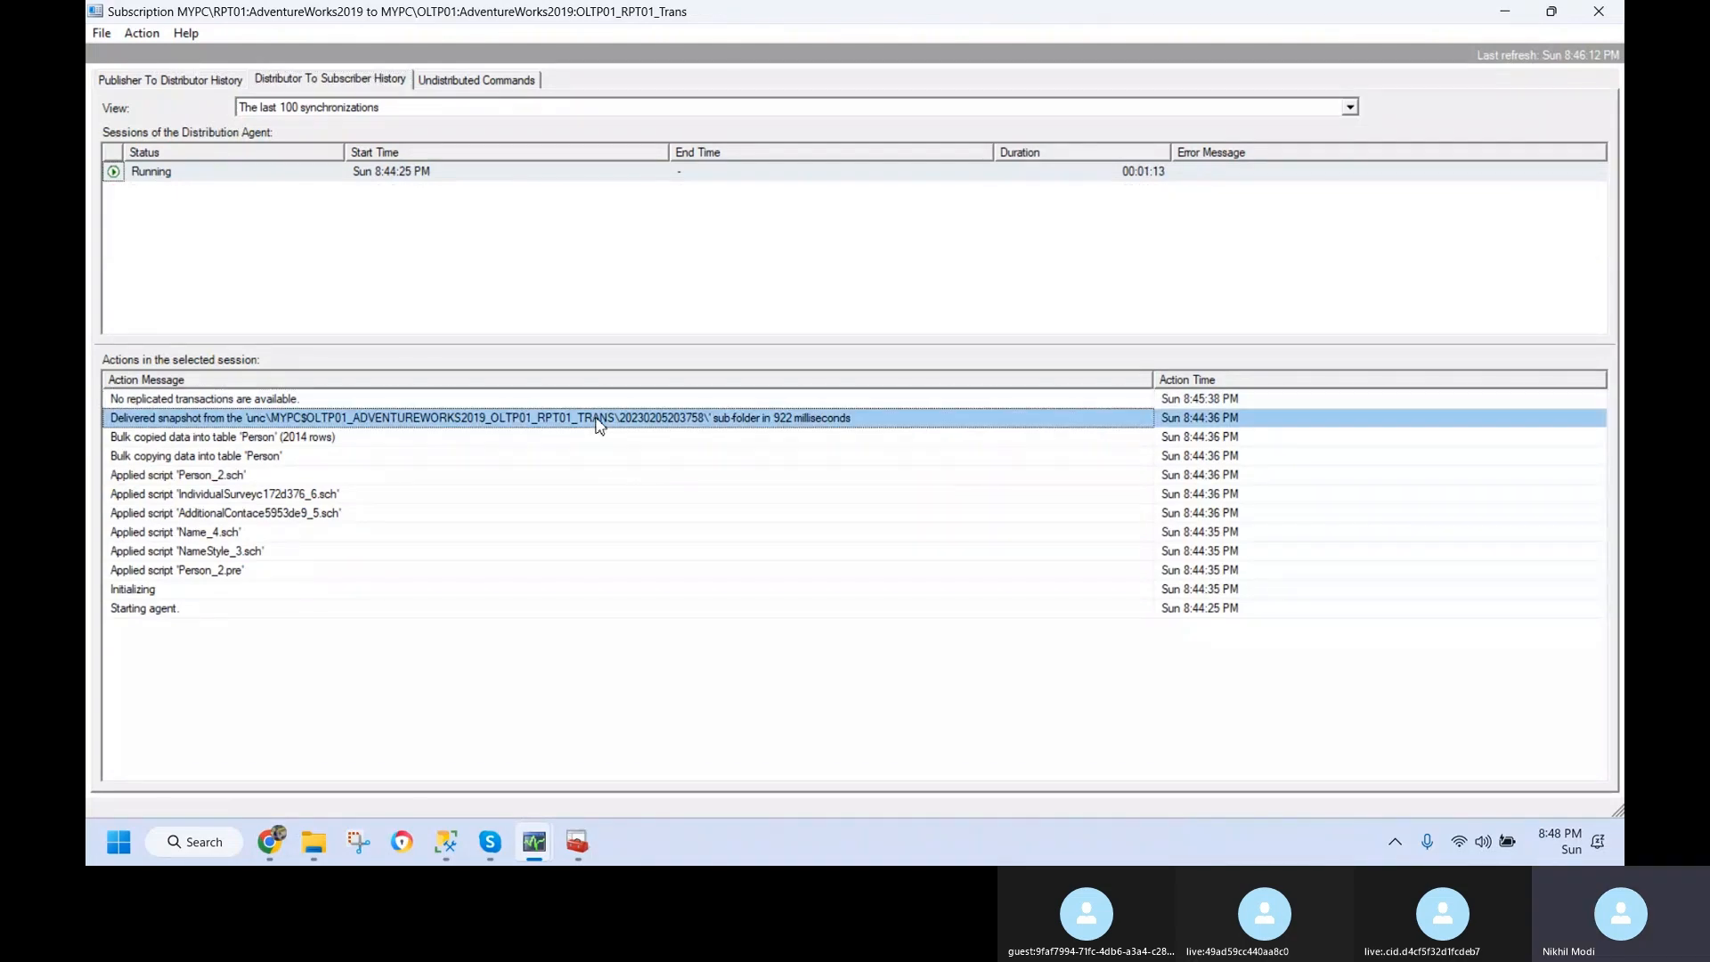
{"action": "left_click", "coordinate": [595, 405]}
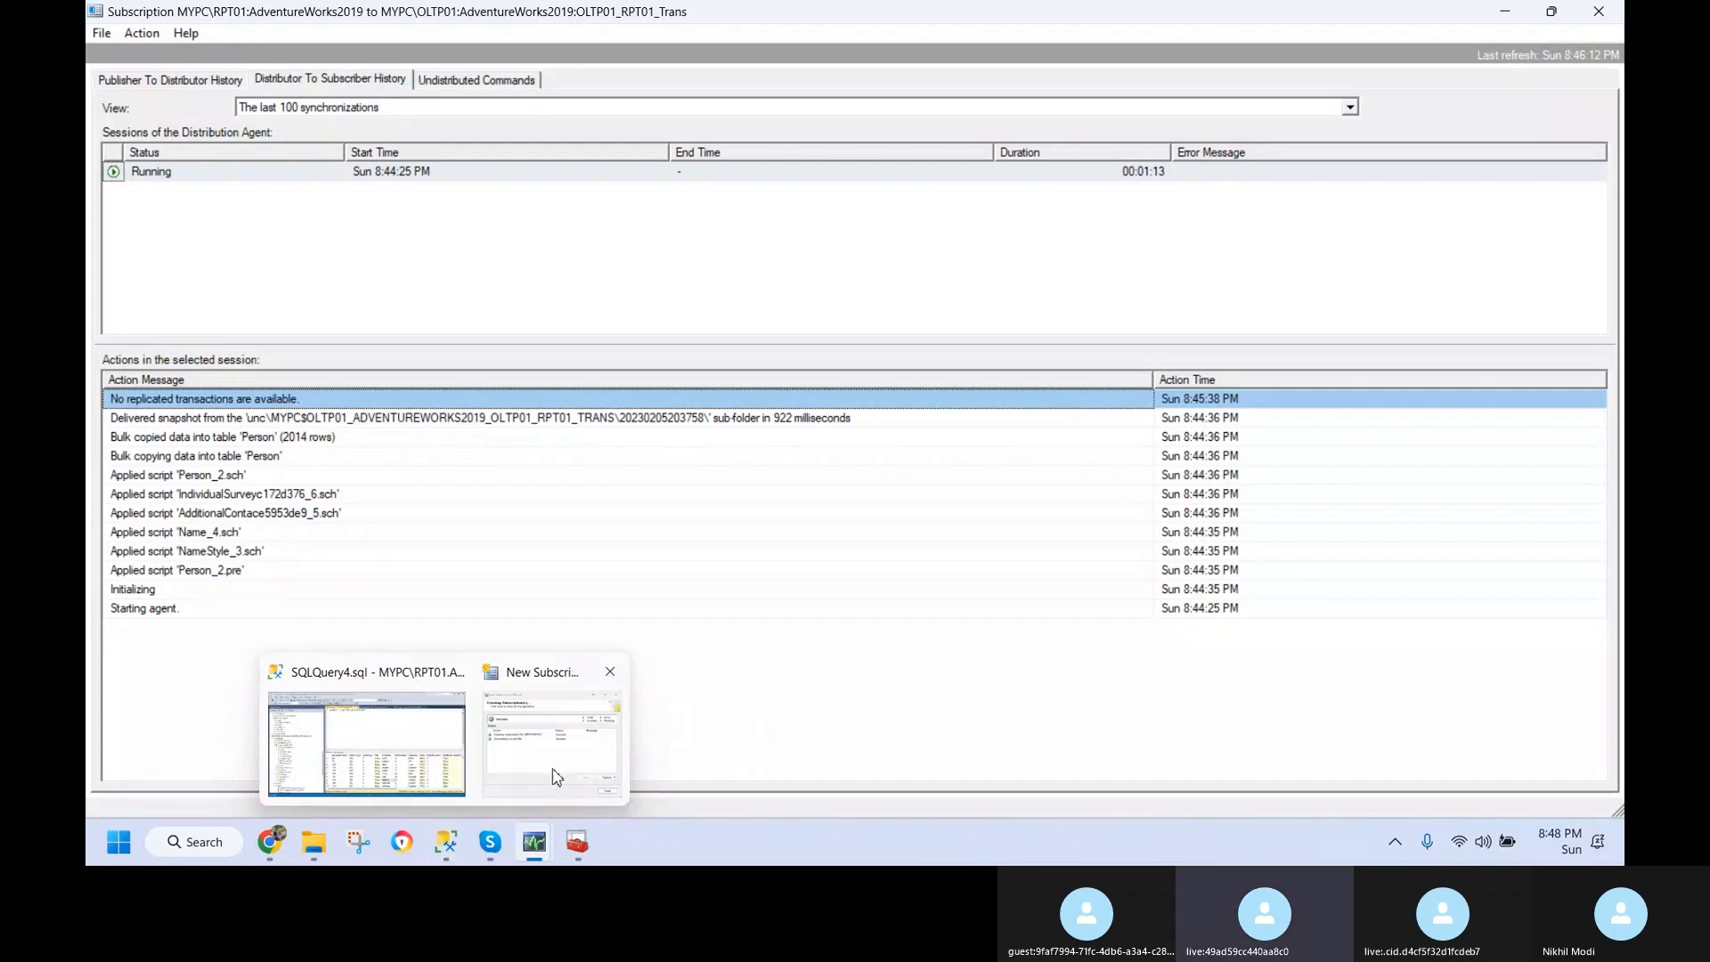
- Close the finished New Subscription Wizard and view the subscription's Publisher To Distributor History in Replication Monitor
{"action": "left_click", "coordinate": [552, 757]}
{"action": "left_click", "coordinate": [1112, 597]}
{"action": "mouse_move", "coordinate": [535, 836]}
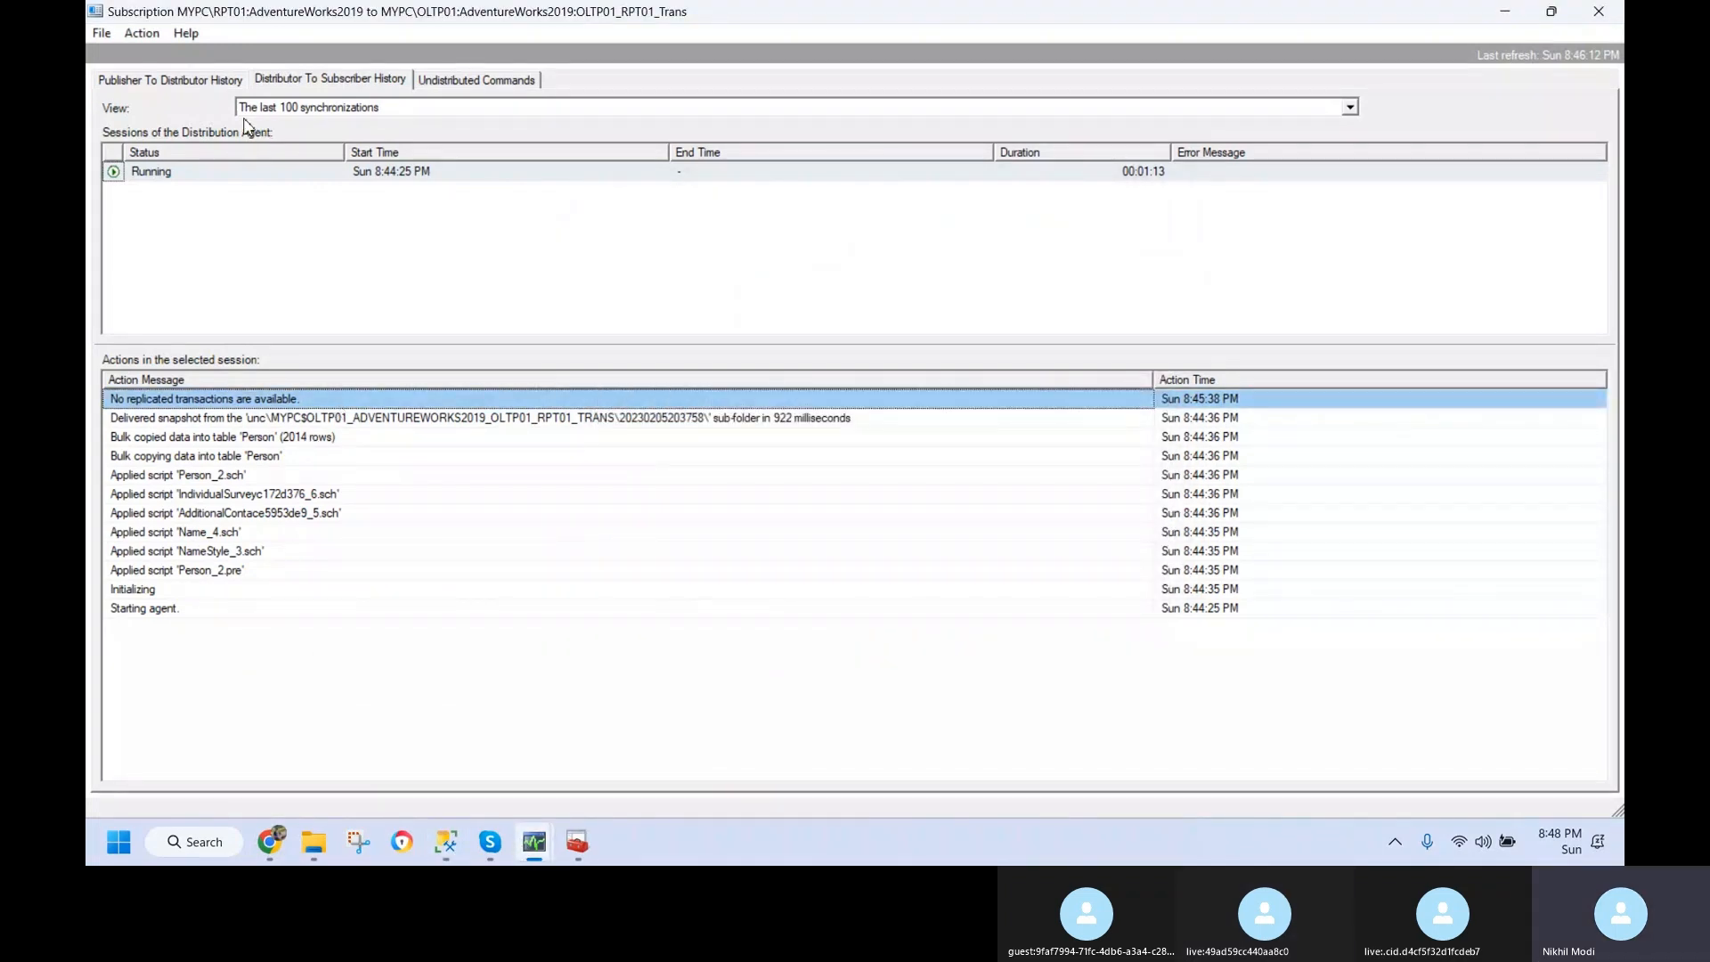
{"action": "left_click", "coordinate": [214, 86]}
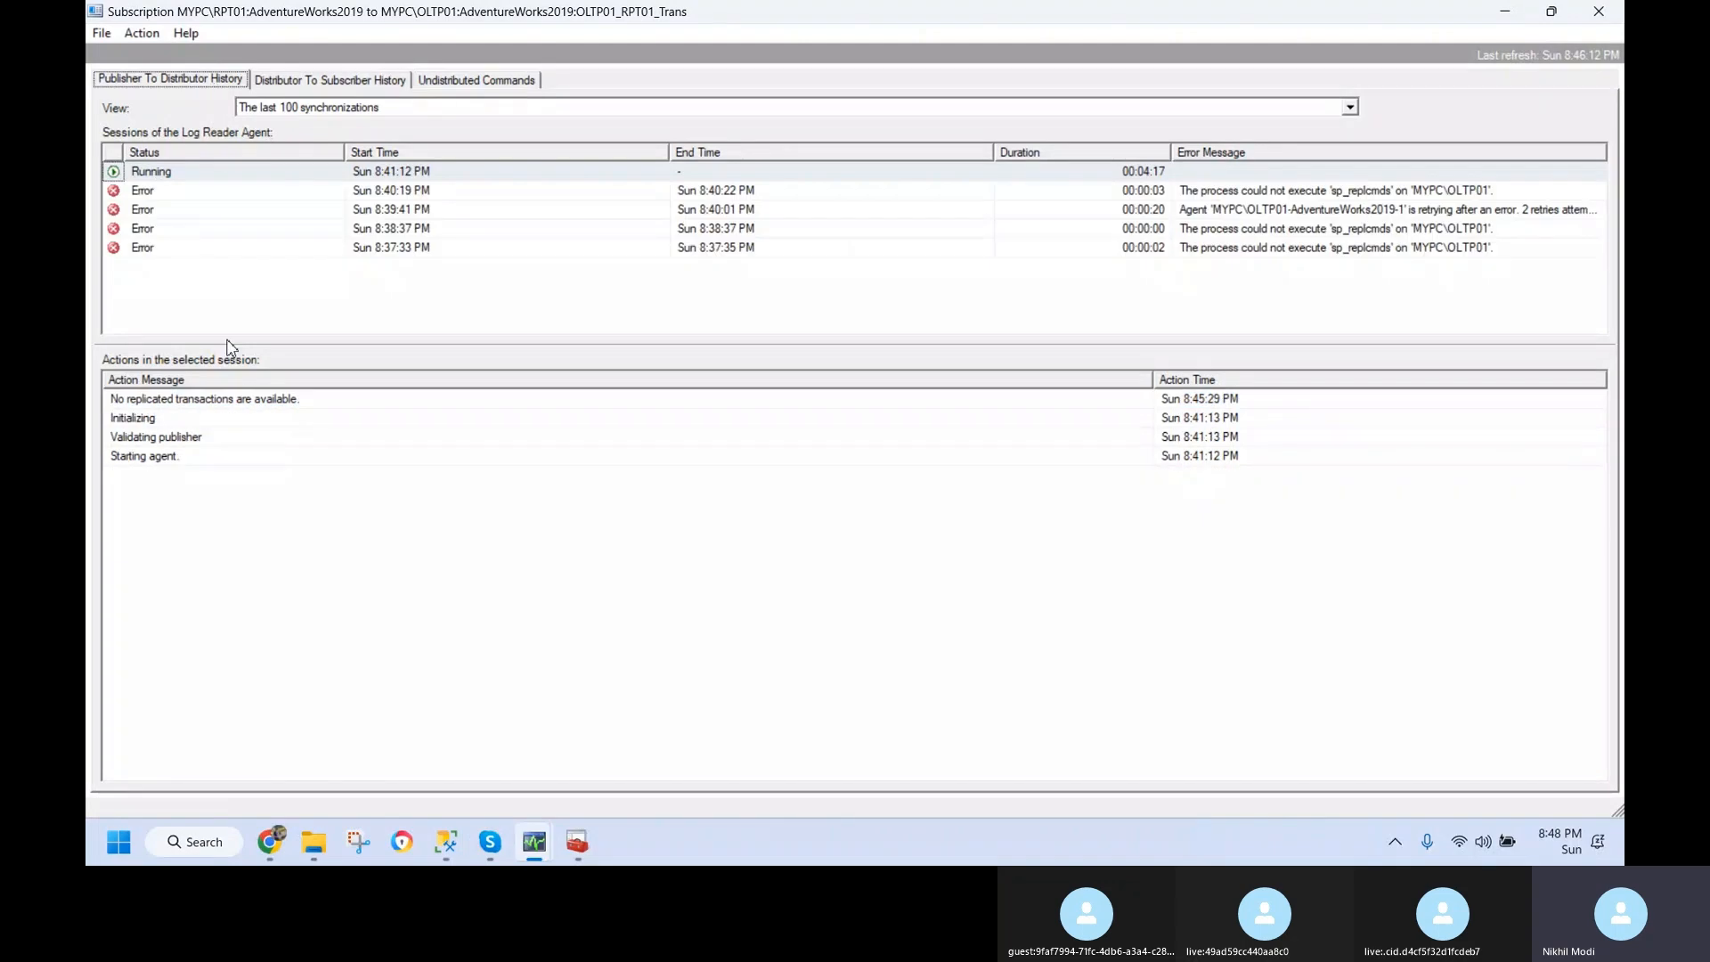
- View the subscription's Distributor To Subscriber History and switch to the MYPC\OLTP01 query on Person.Person in SQL Server Management Studio
{"action": "left_click", "coordinate": [323, 83]}
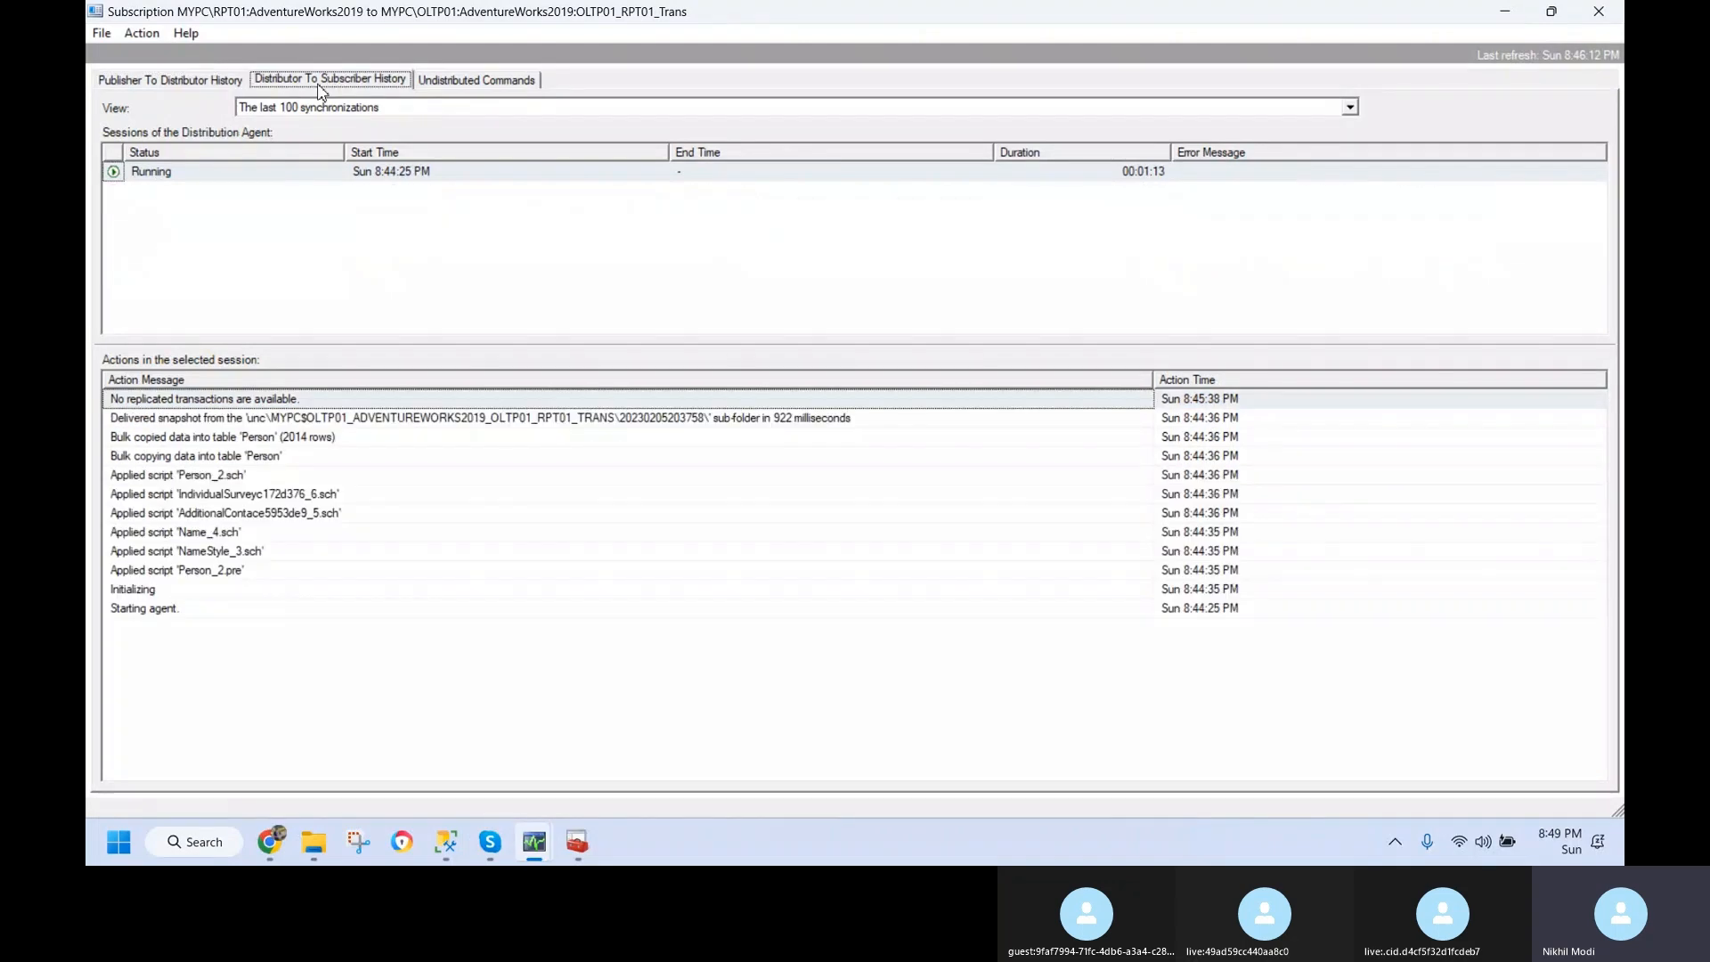
{"action": "left_click", "coordinate": [447, 855]}
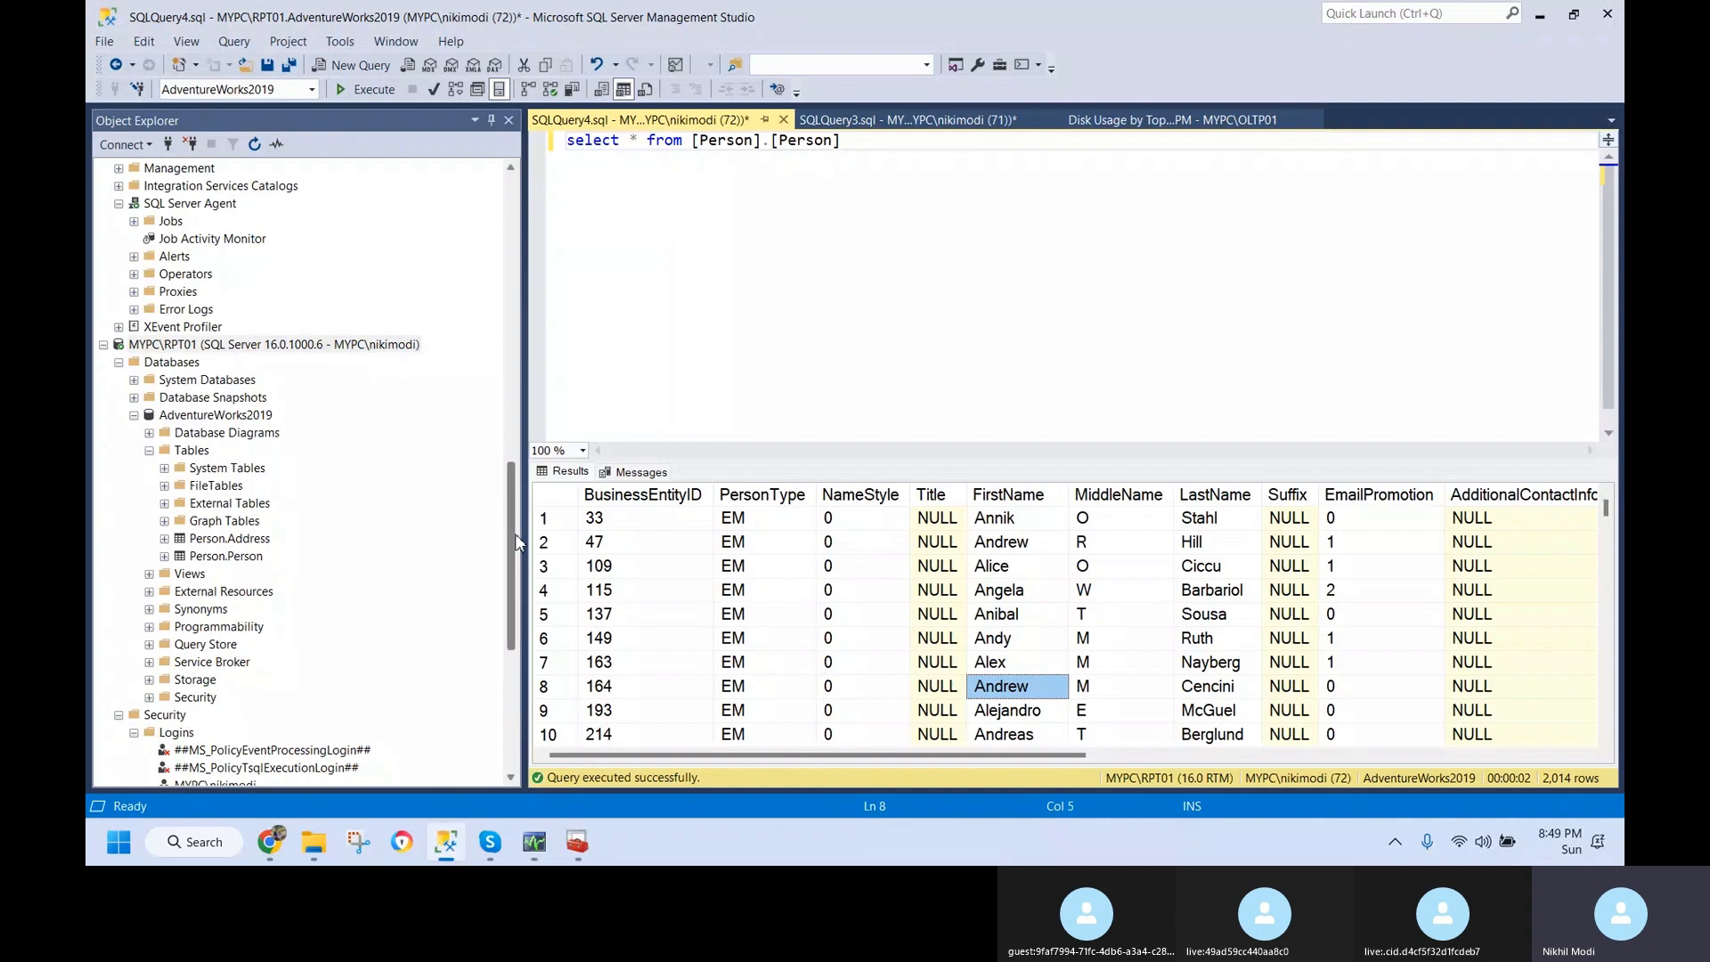
{"action": "left_click", "coordinate": [511, 534]}
{"action": "left_click_drag", "start_coordinate": [514, 541], "coordinate": [547, 222]}
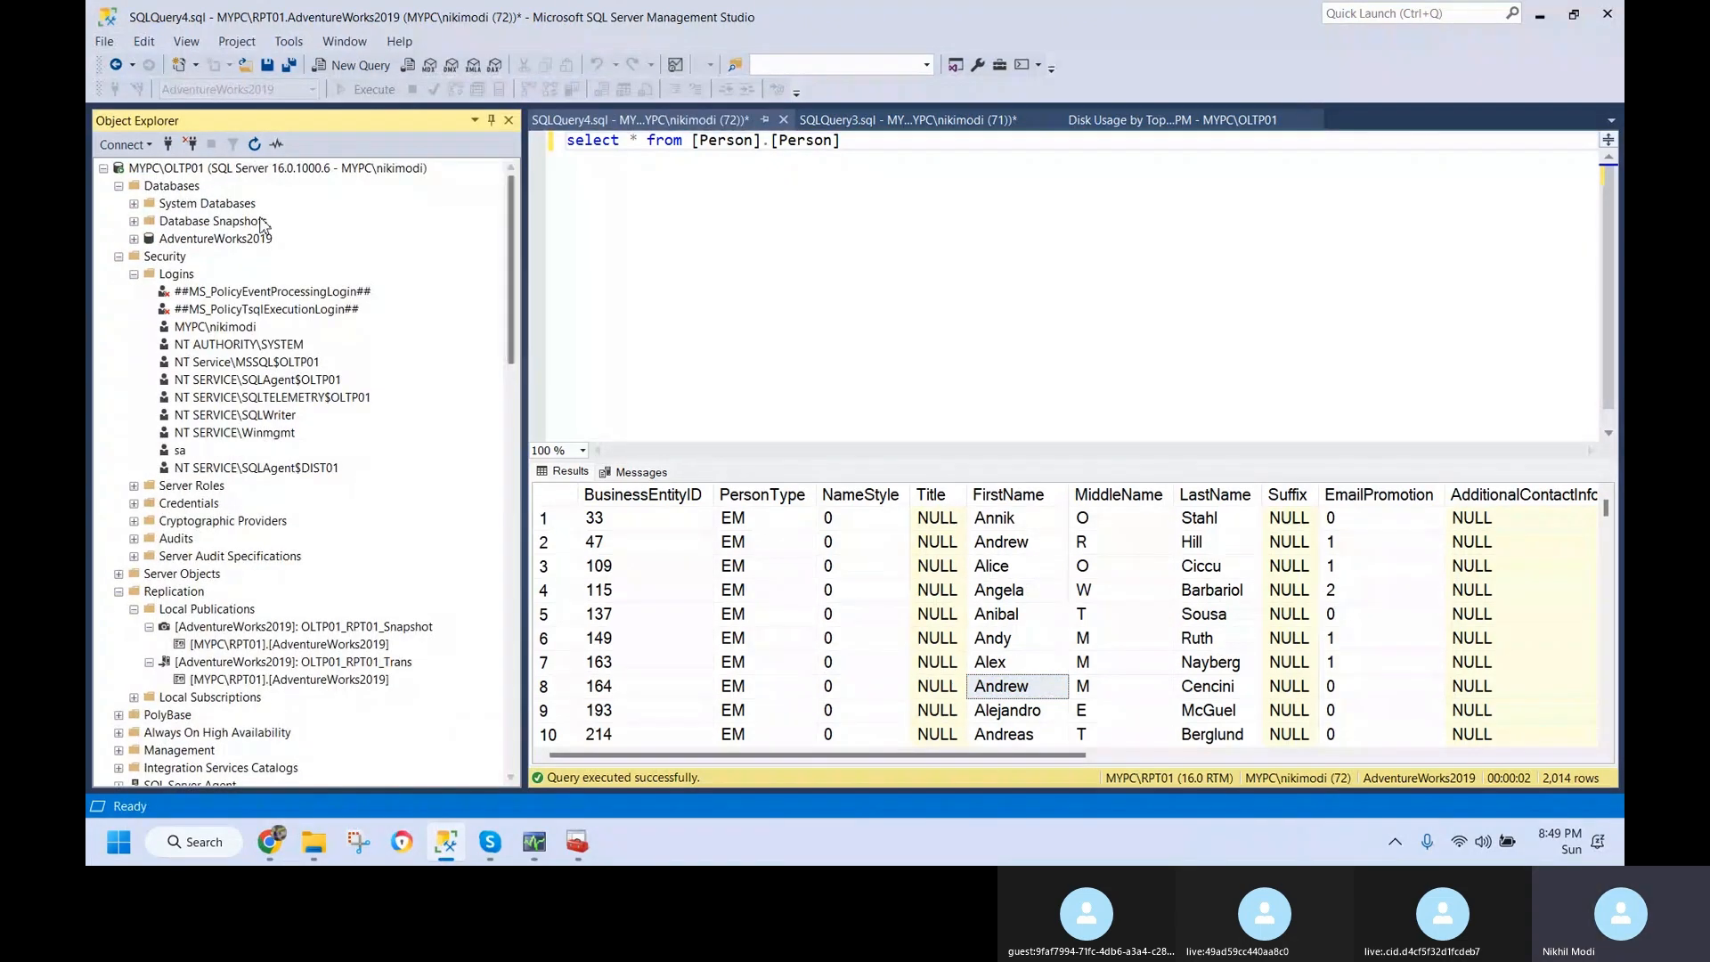
{"action": "left_click", "coordinate": [895, 125]}
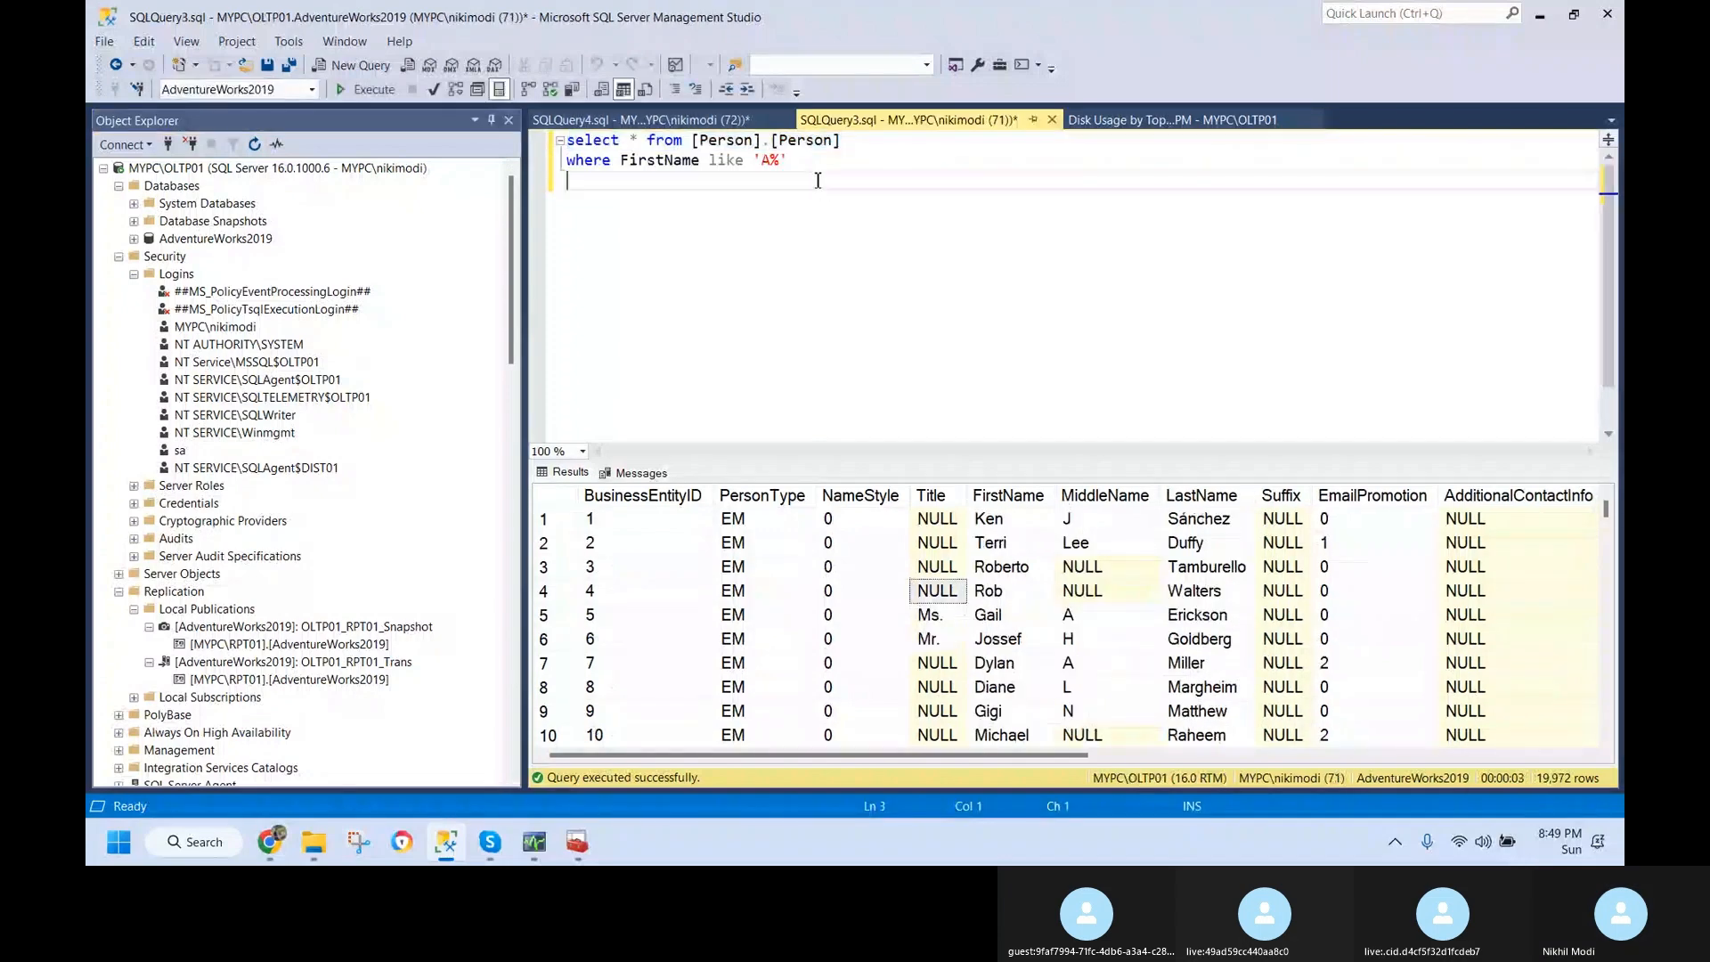
- Review the query's FirstName filter against the result rows and place the cursor on the empty line below the filter
{"action": "left_click_drag", "start_coordinate": [800, 162], "coordinate": [613, 165]}
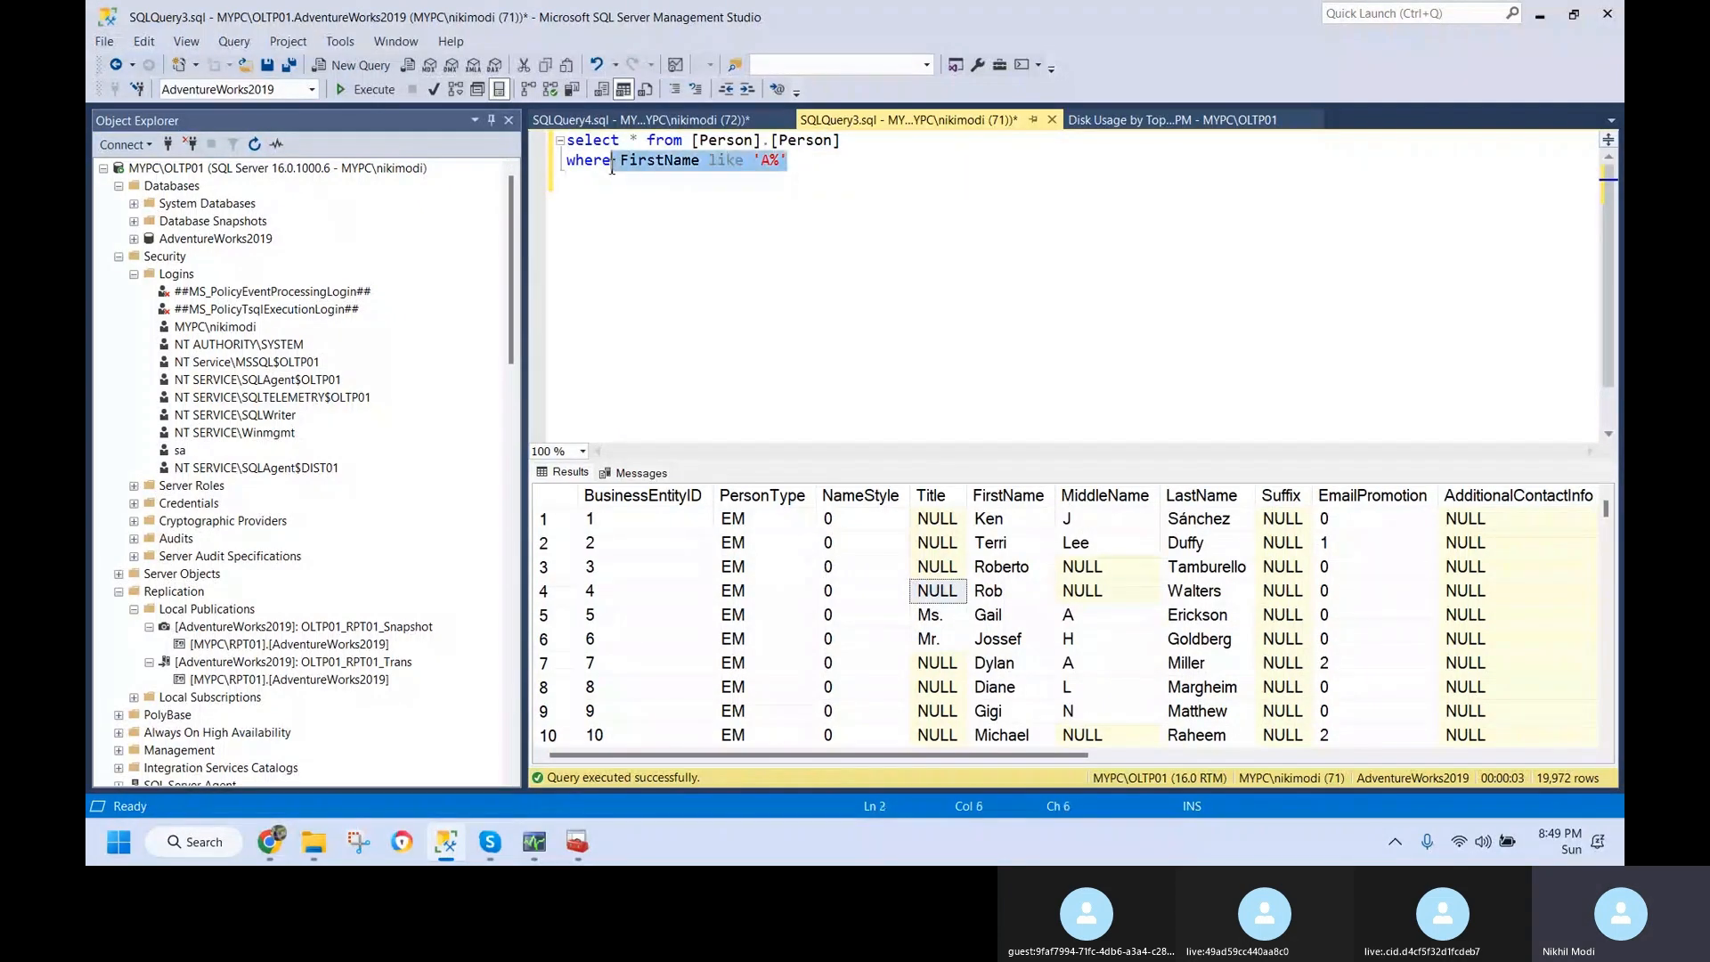
{"action": "left_click", "coordinate": [753, 190]}
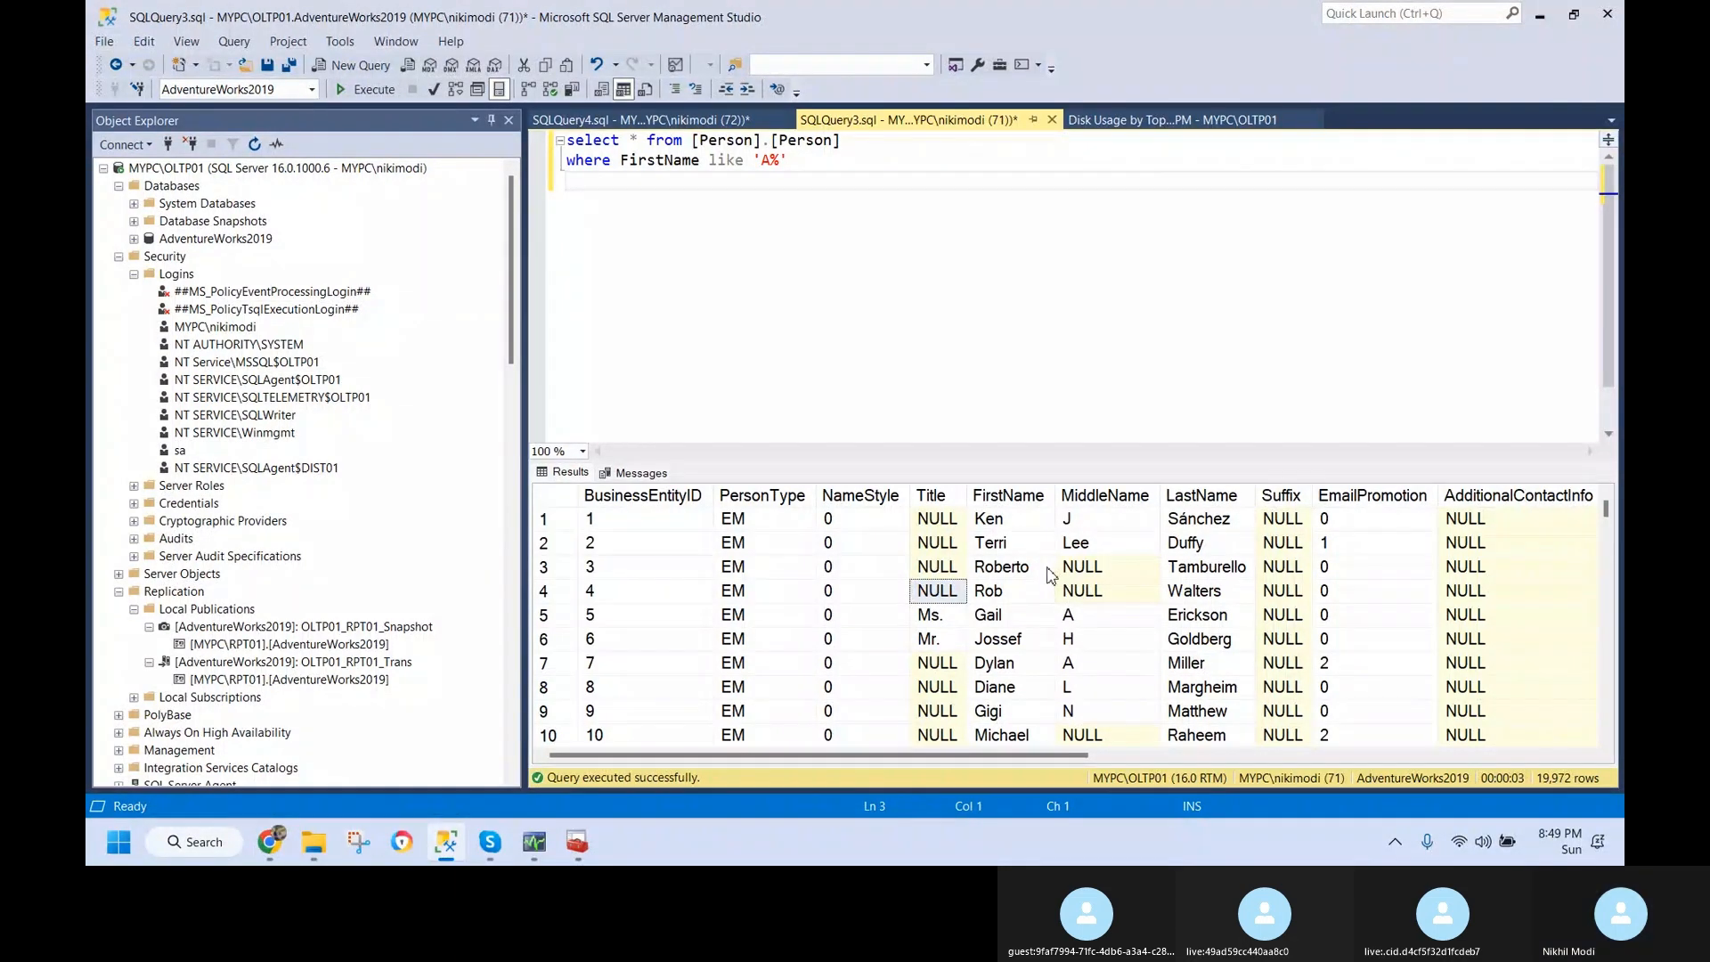
{"action": "left_click", "coordinate": [1015, 527]}
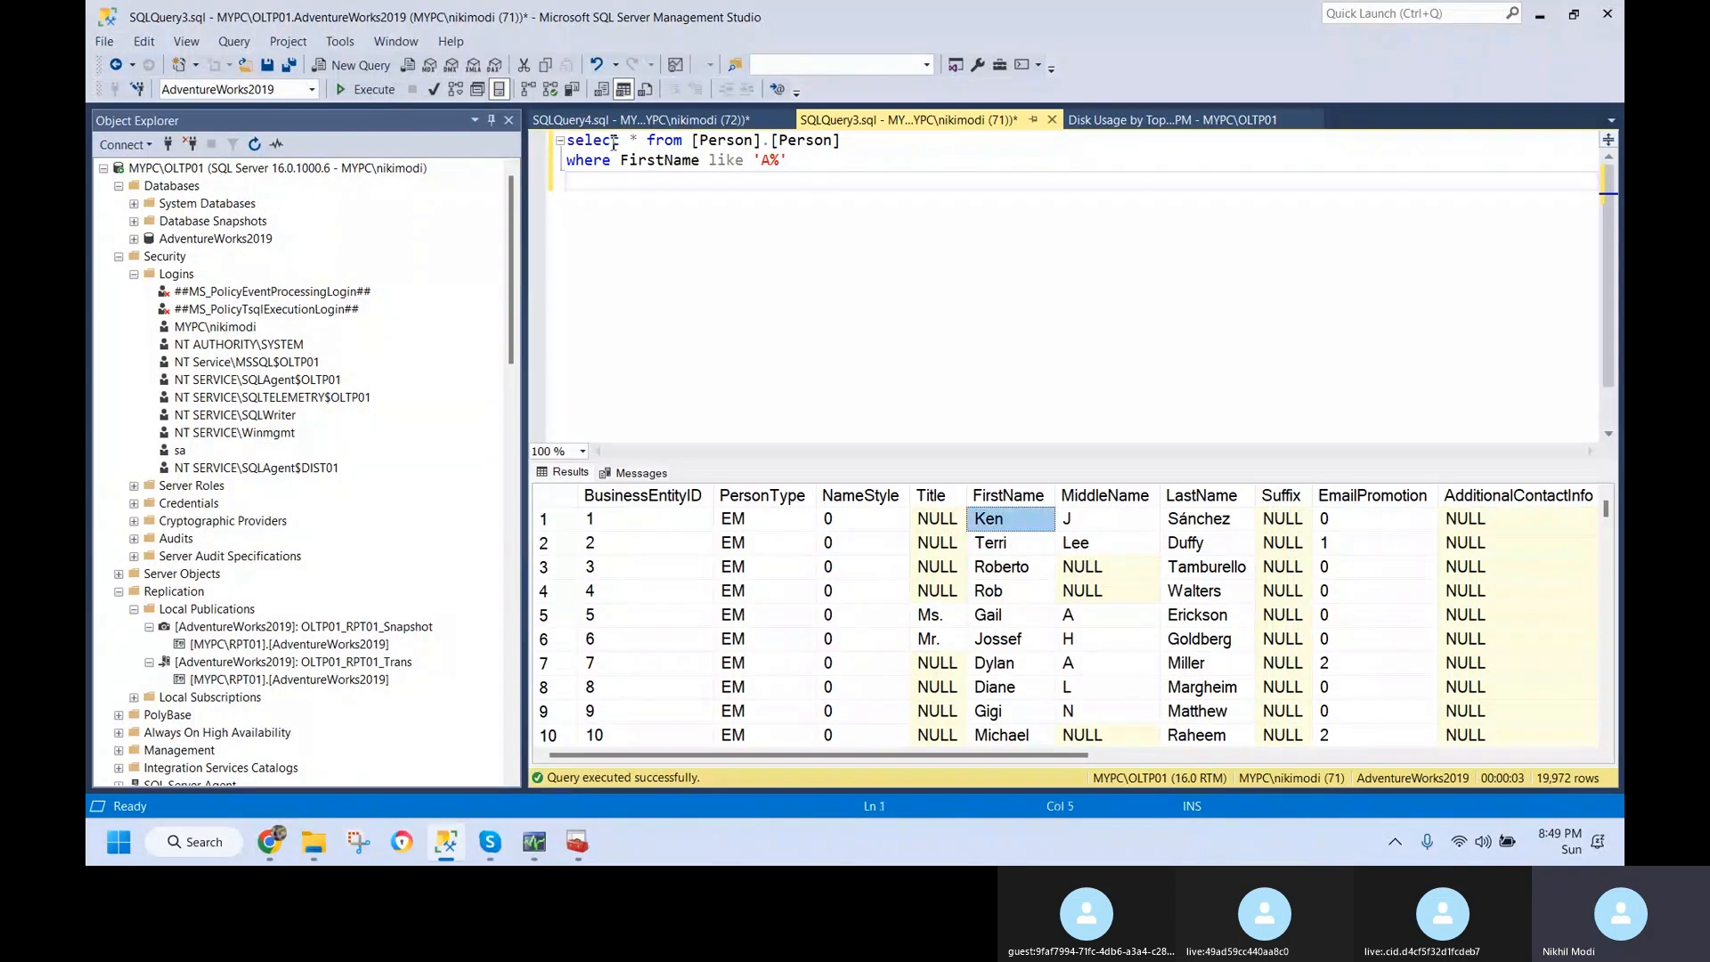
{"action": "left_click", "coordinate": [841, 200]}
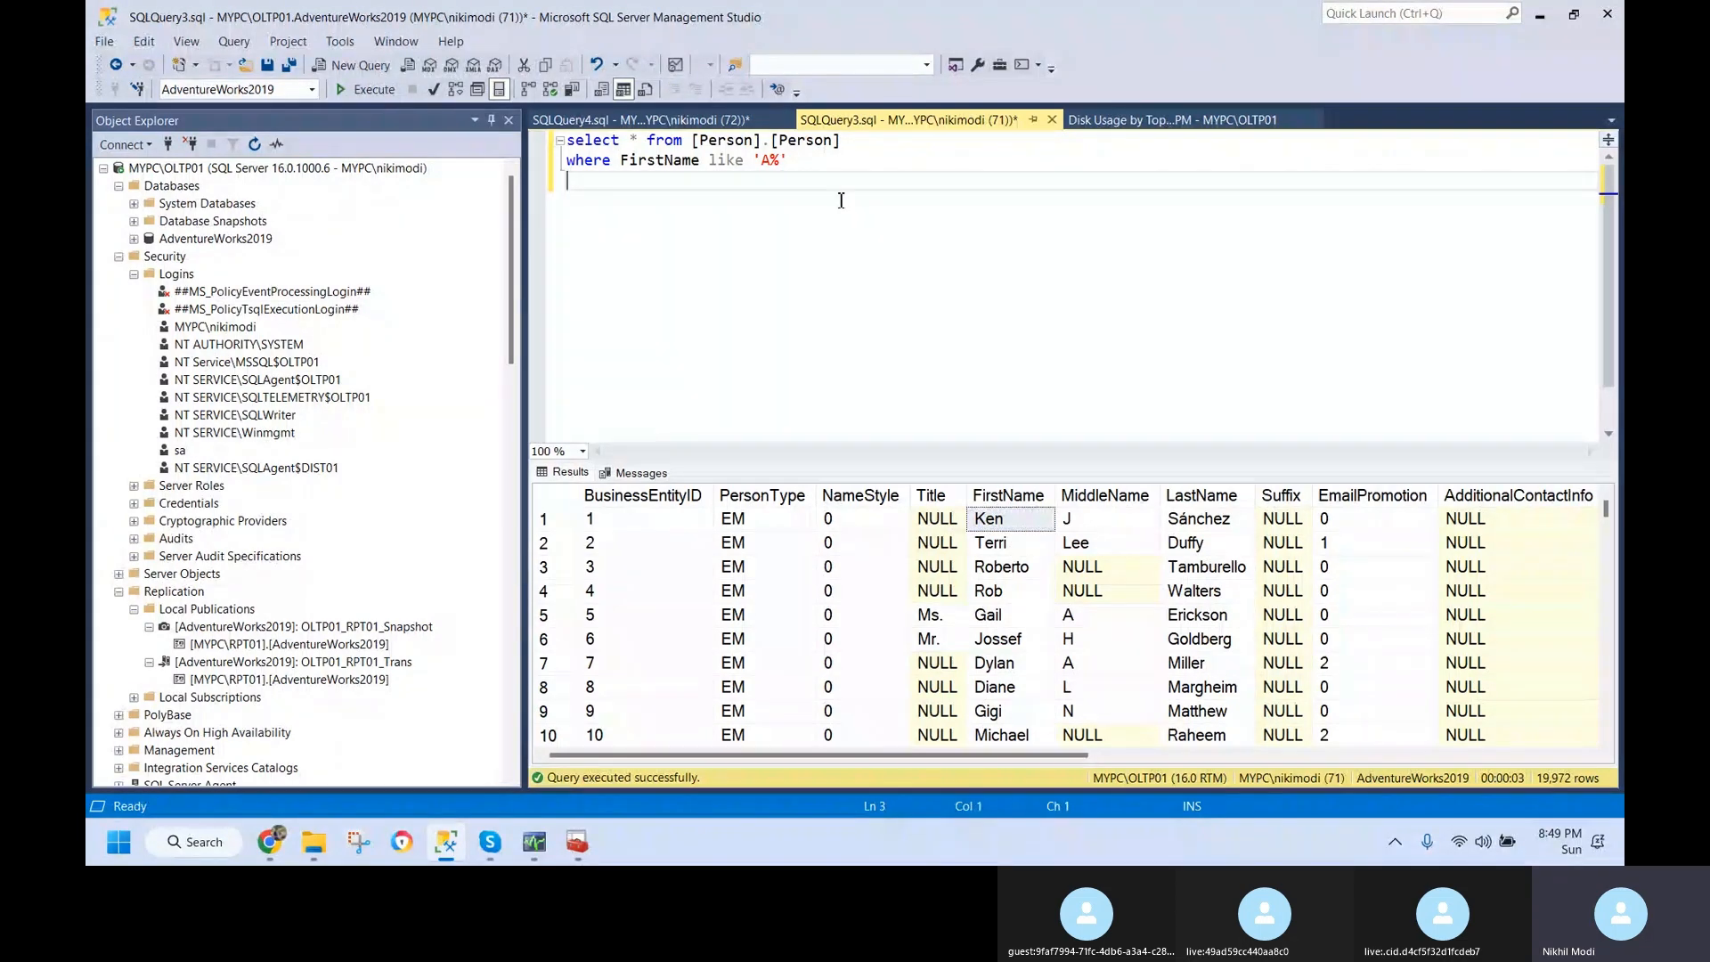
{"action": "key", "text": "Return"}
{"action": "type", "text": "update"}
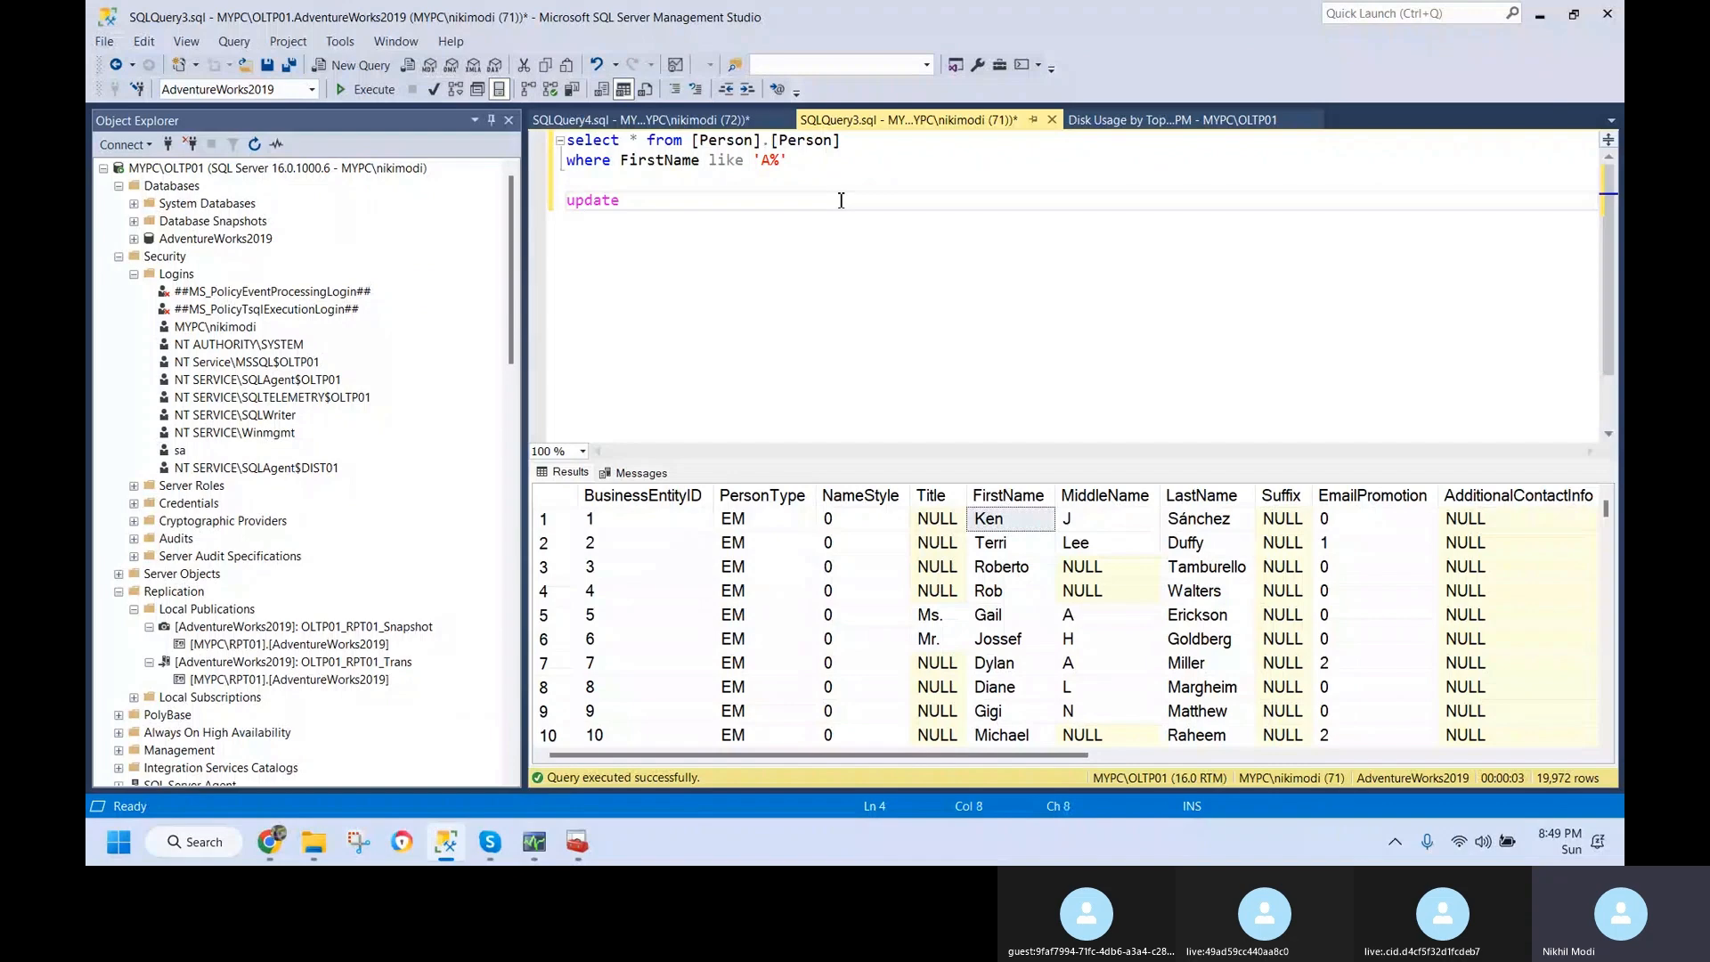
{"action": "key", "text": "BackSpace"}
{"action": "key", "text": "BackSpace"}
{"action": "key", "text": "BackSpace"}
{"action": "key", "text": "BackSpace"}
{"action": "key", "text": "BackSpace"}
{"action": "key", "text": "BackSpace"}
{"action": "key", "text": "BackSpace"}
- Add the condition and LastName like 'T%' to the Person.Person query, run it and look through the returned rows
{"action": "type", "text": "and"}
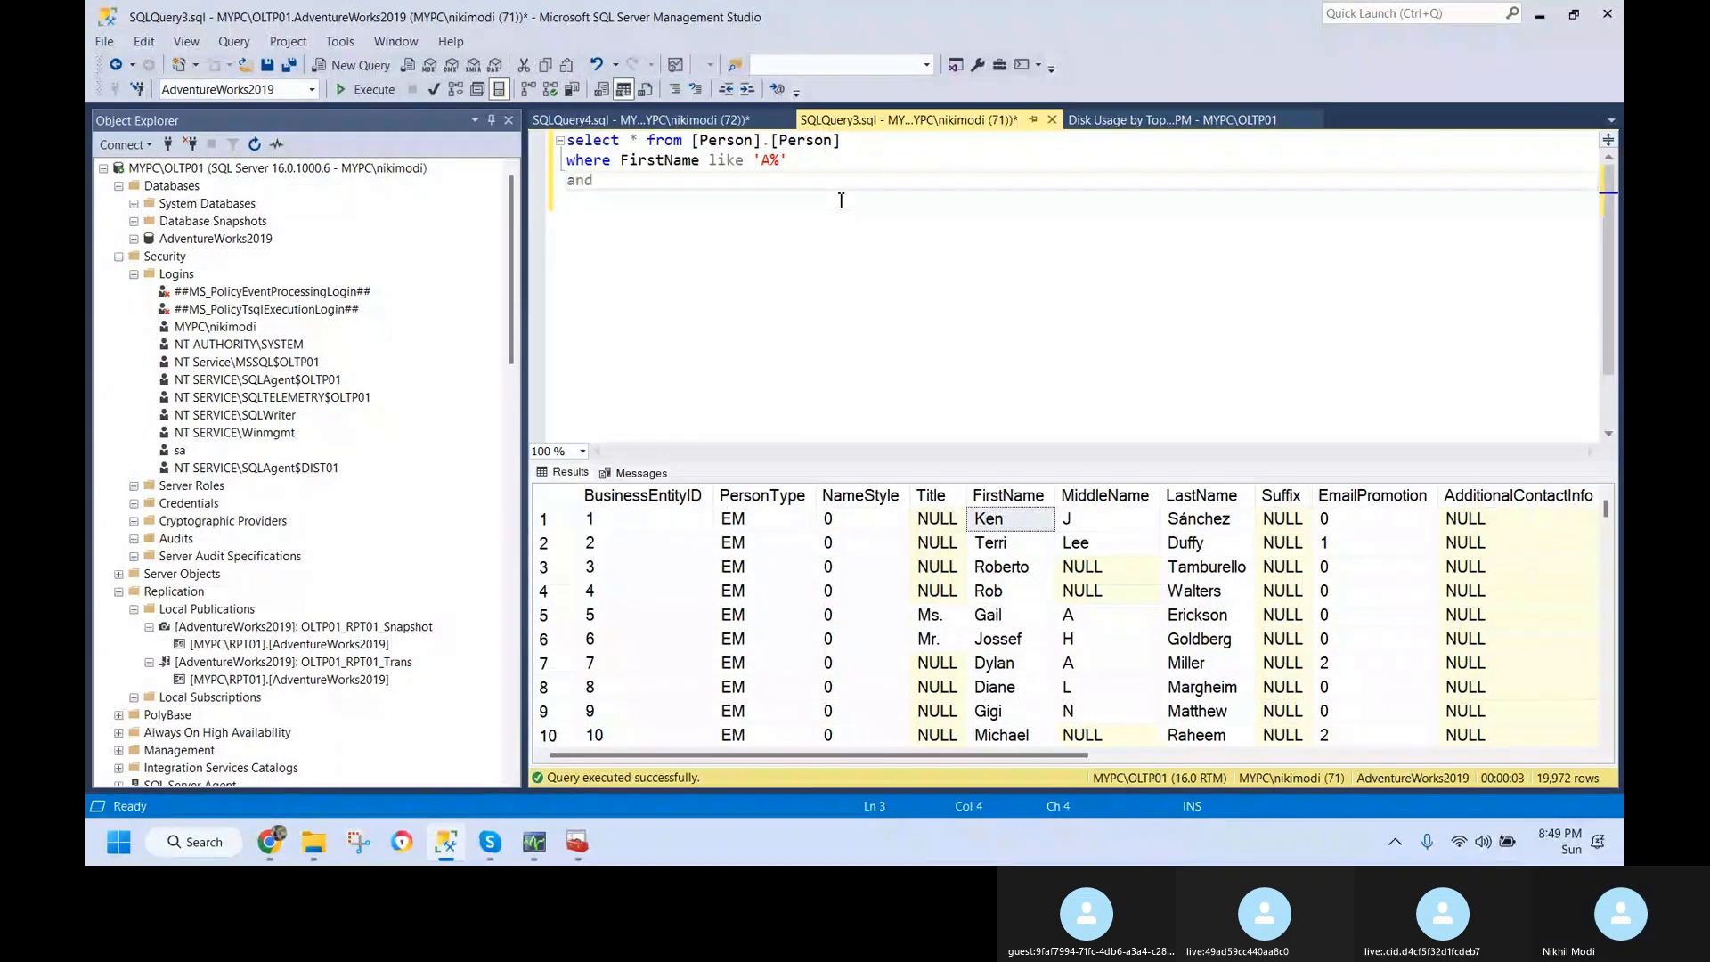
{"action": "type", "text": " LastName like "}
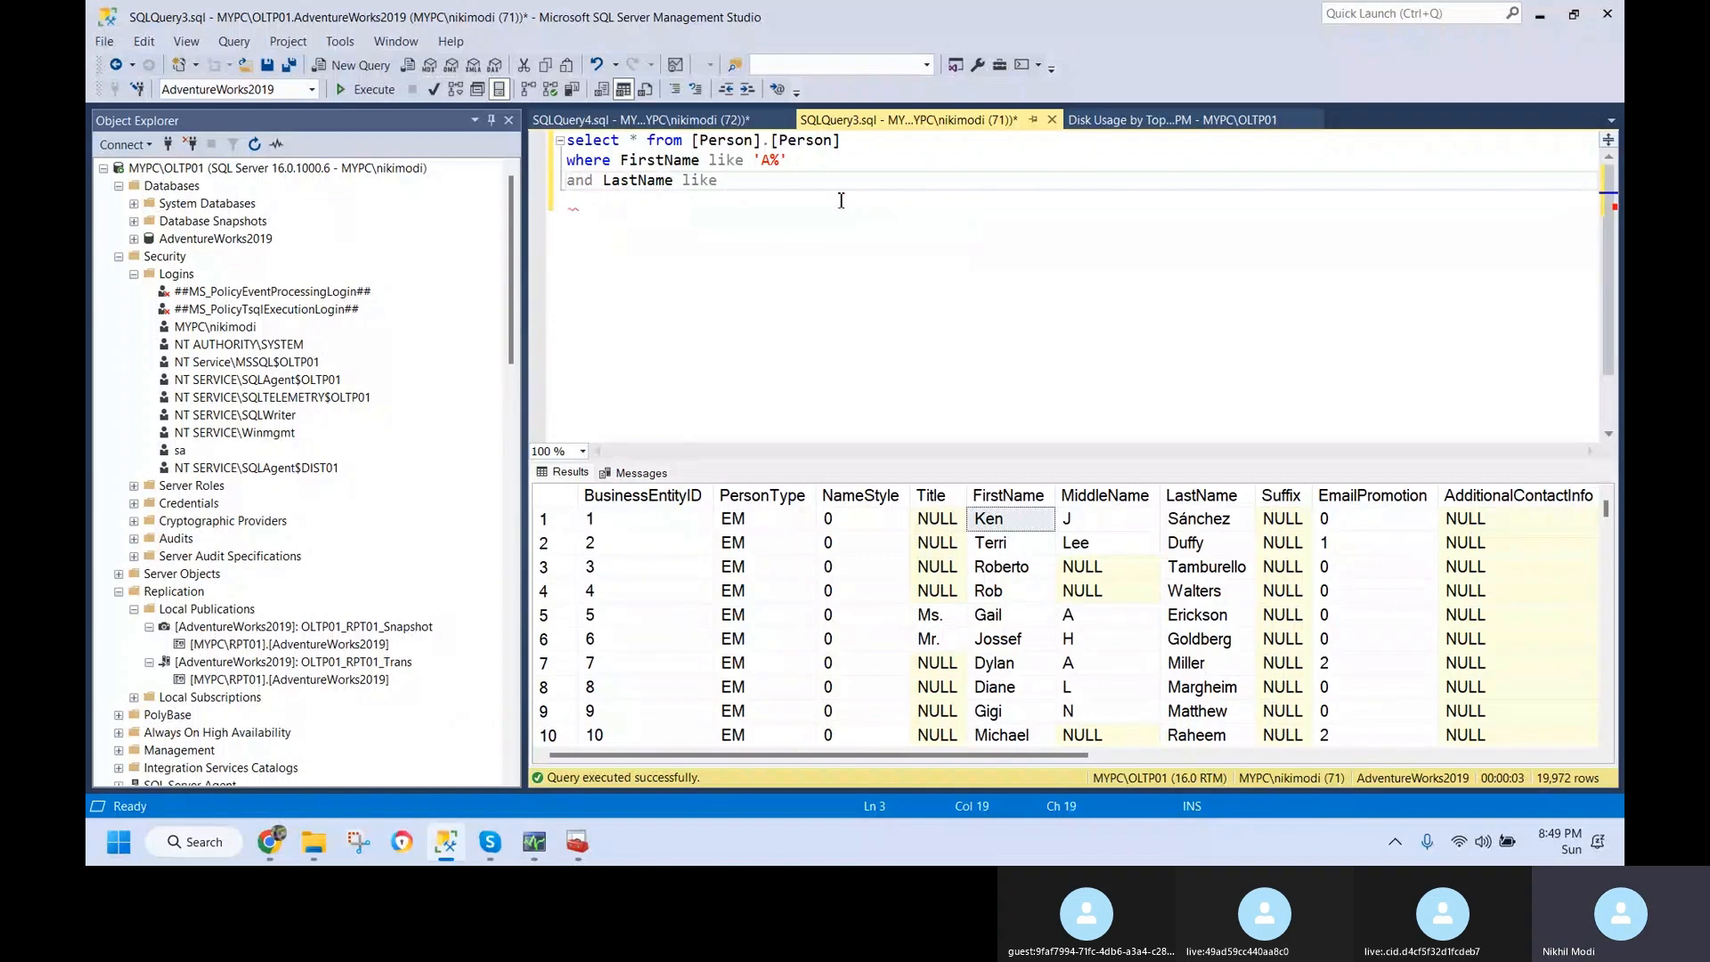
{"action": "type", "text": "'T"}
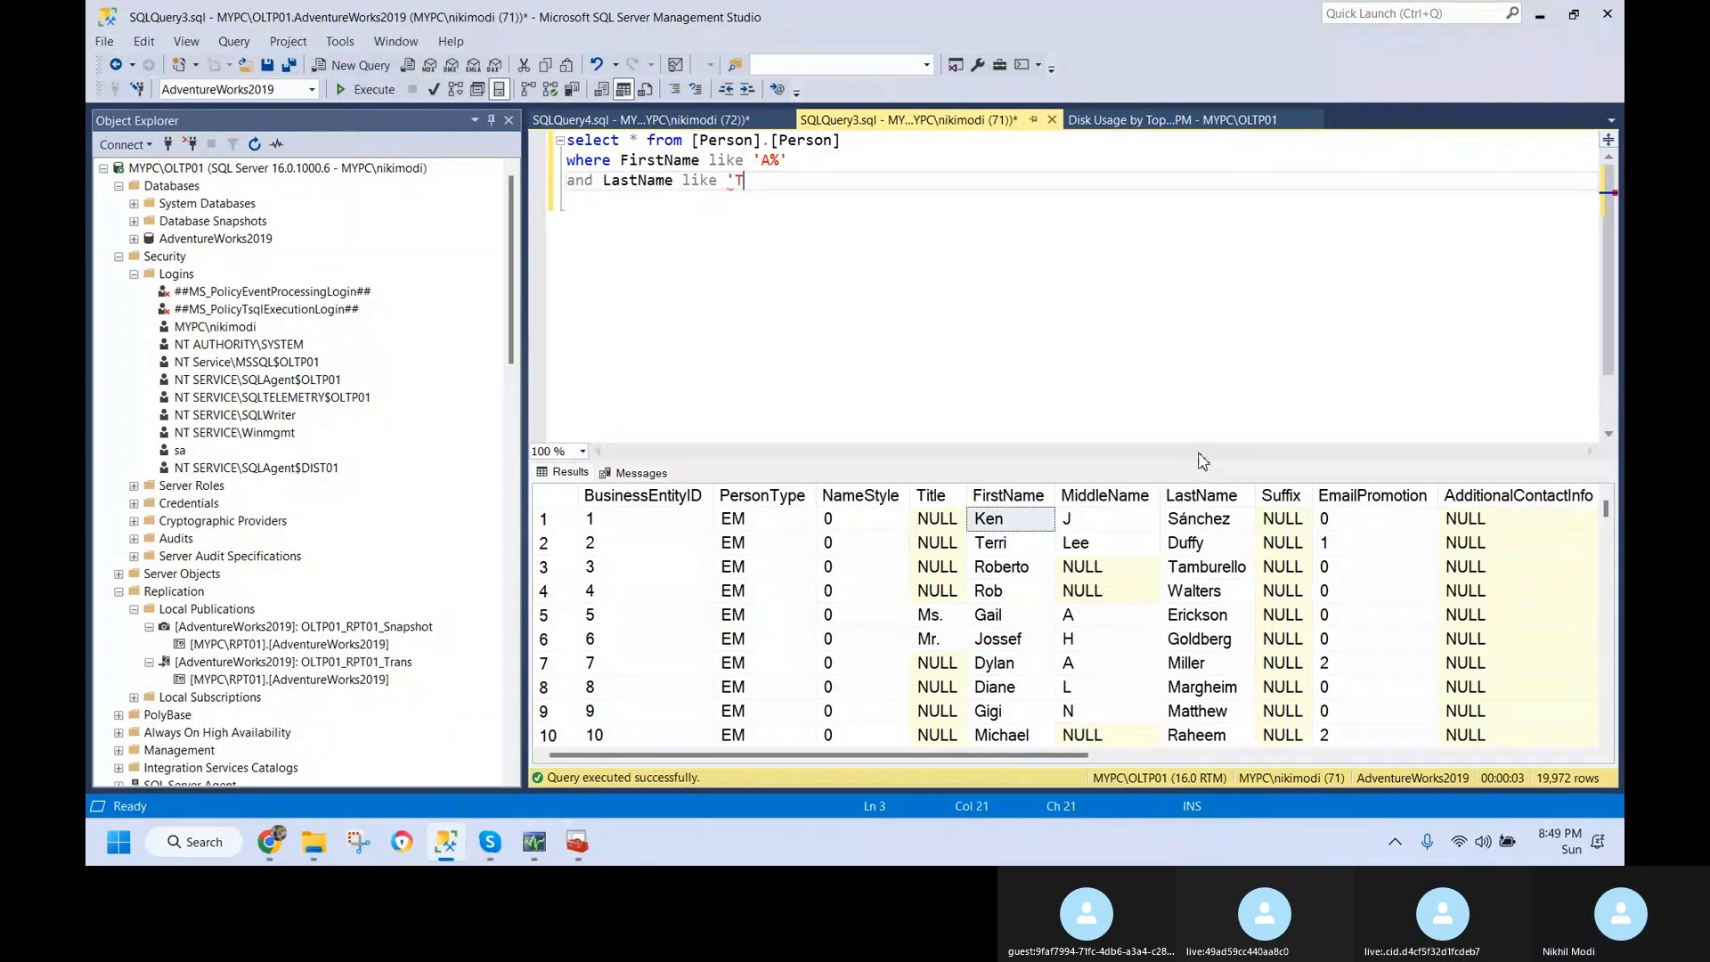
{"action": "type", "text": "%'"}
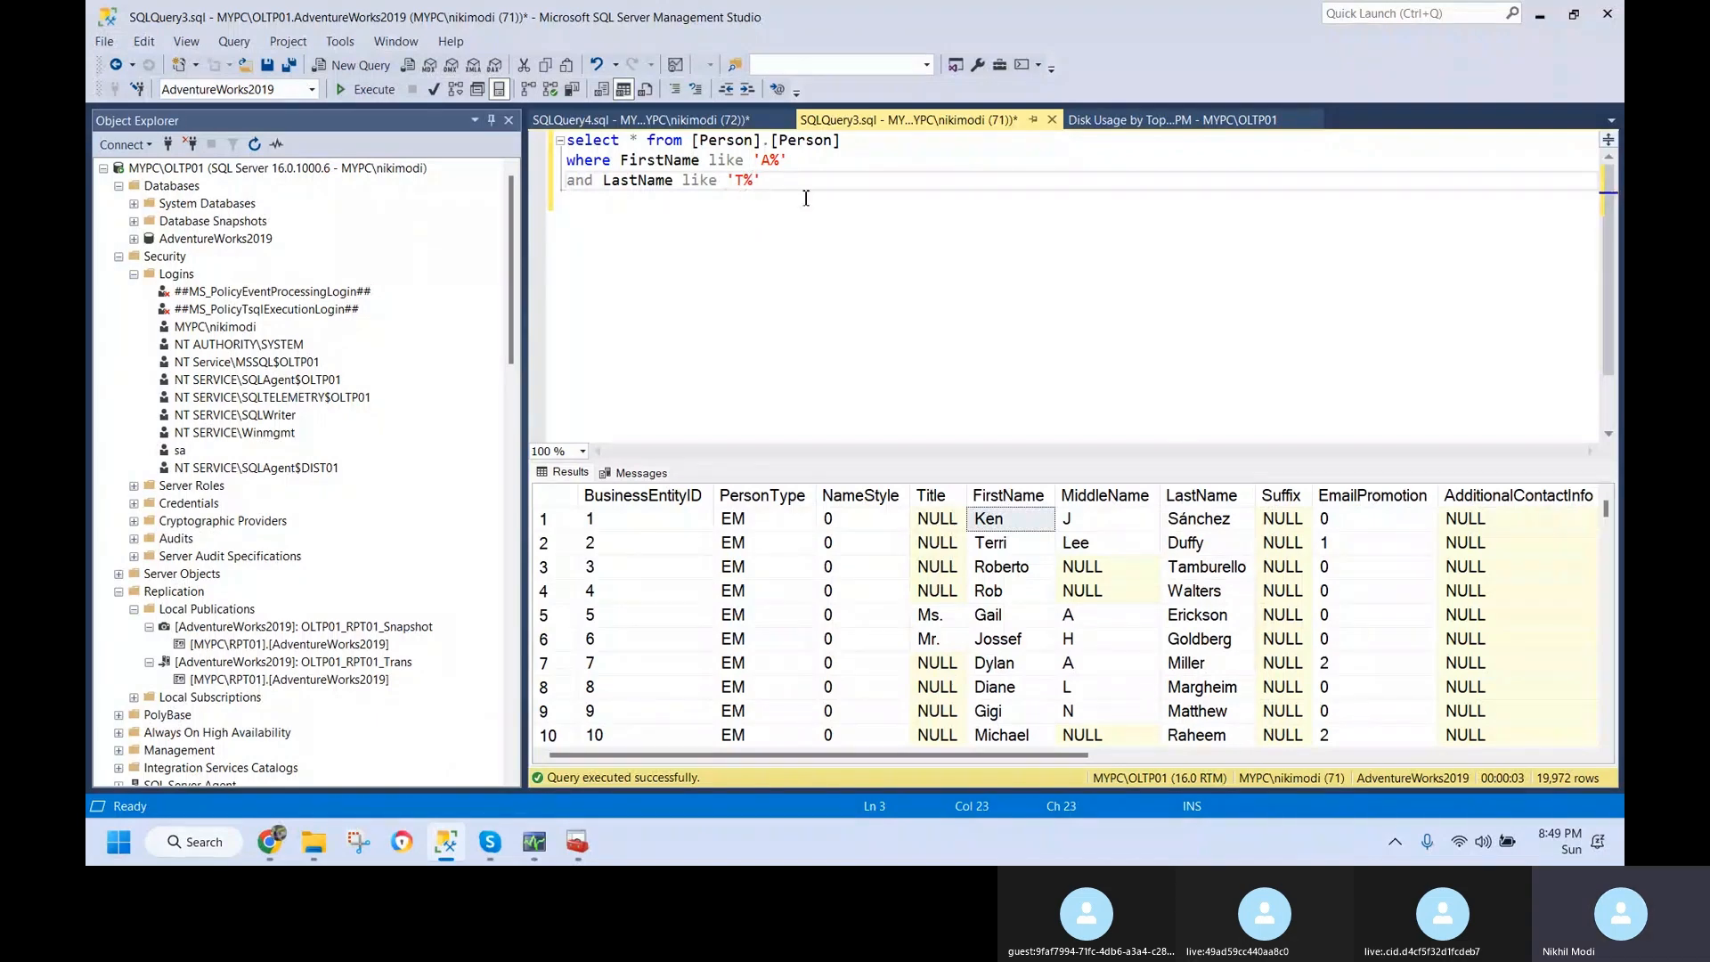
{"action": "key", "text": "F5"}
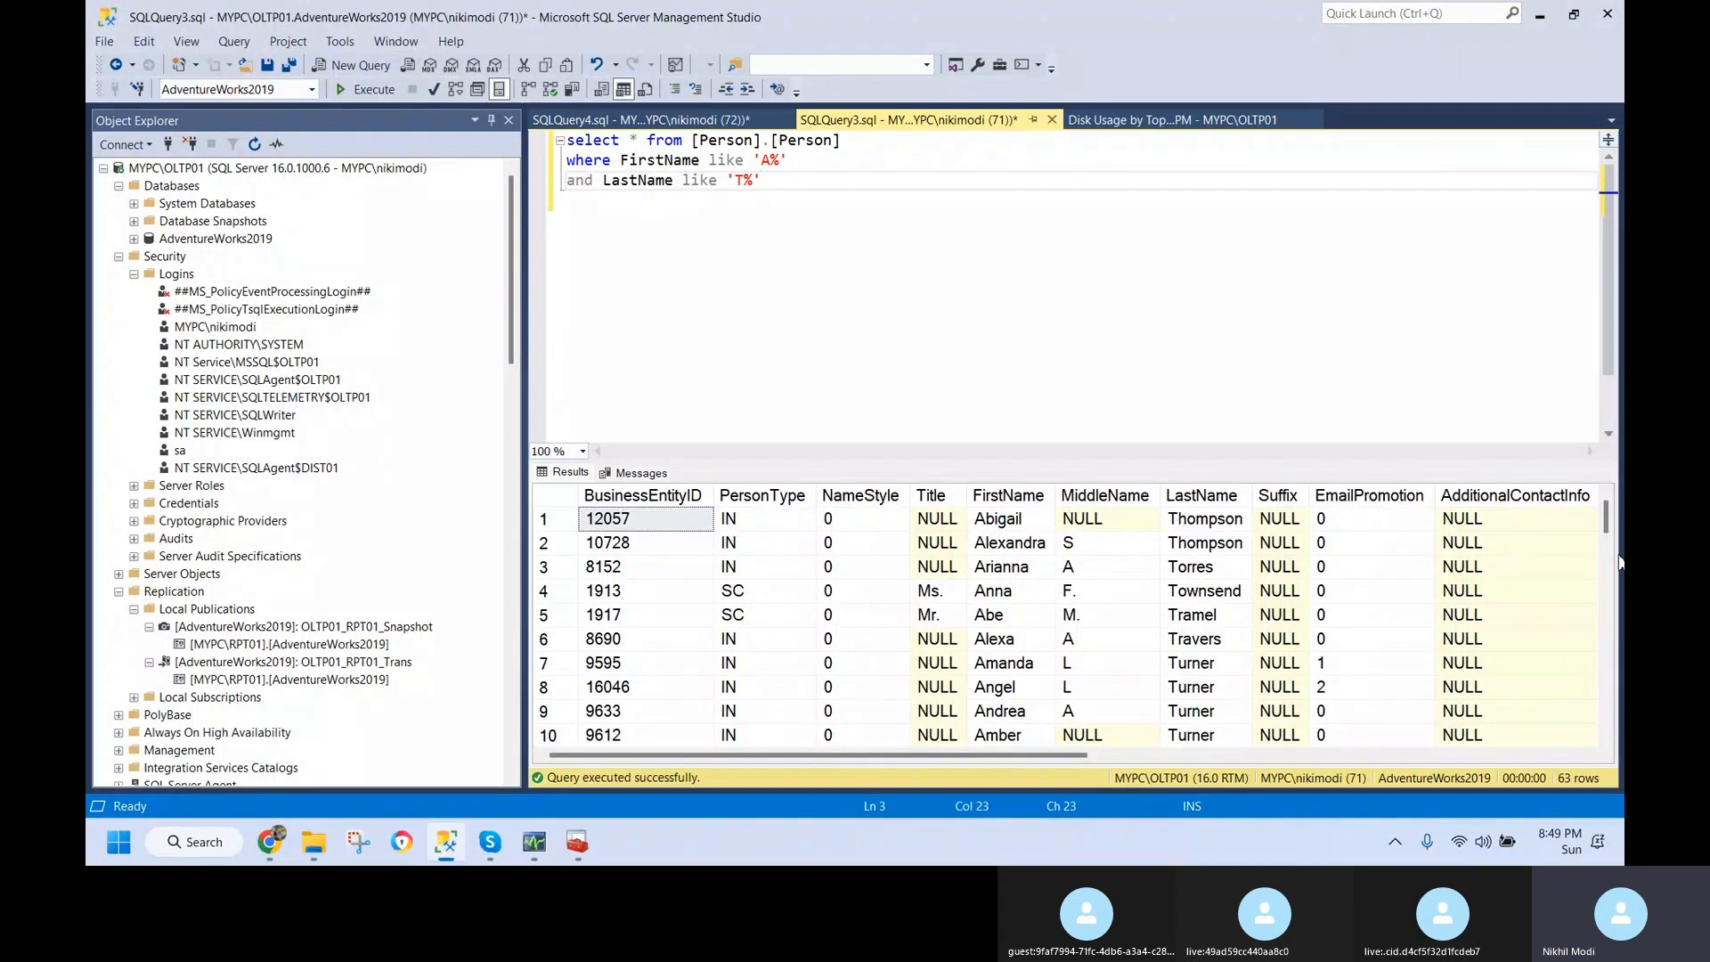
{"action": "left_click_drag", "start_coordinate": [1607, 521], "coordinate": [1621, 446]}
- Start an update statement on [Person].[Person] with a set clause below the select query, reusing the query's table name
{"action": "key", "text": "Return"}
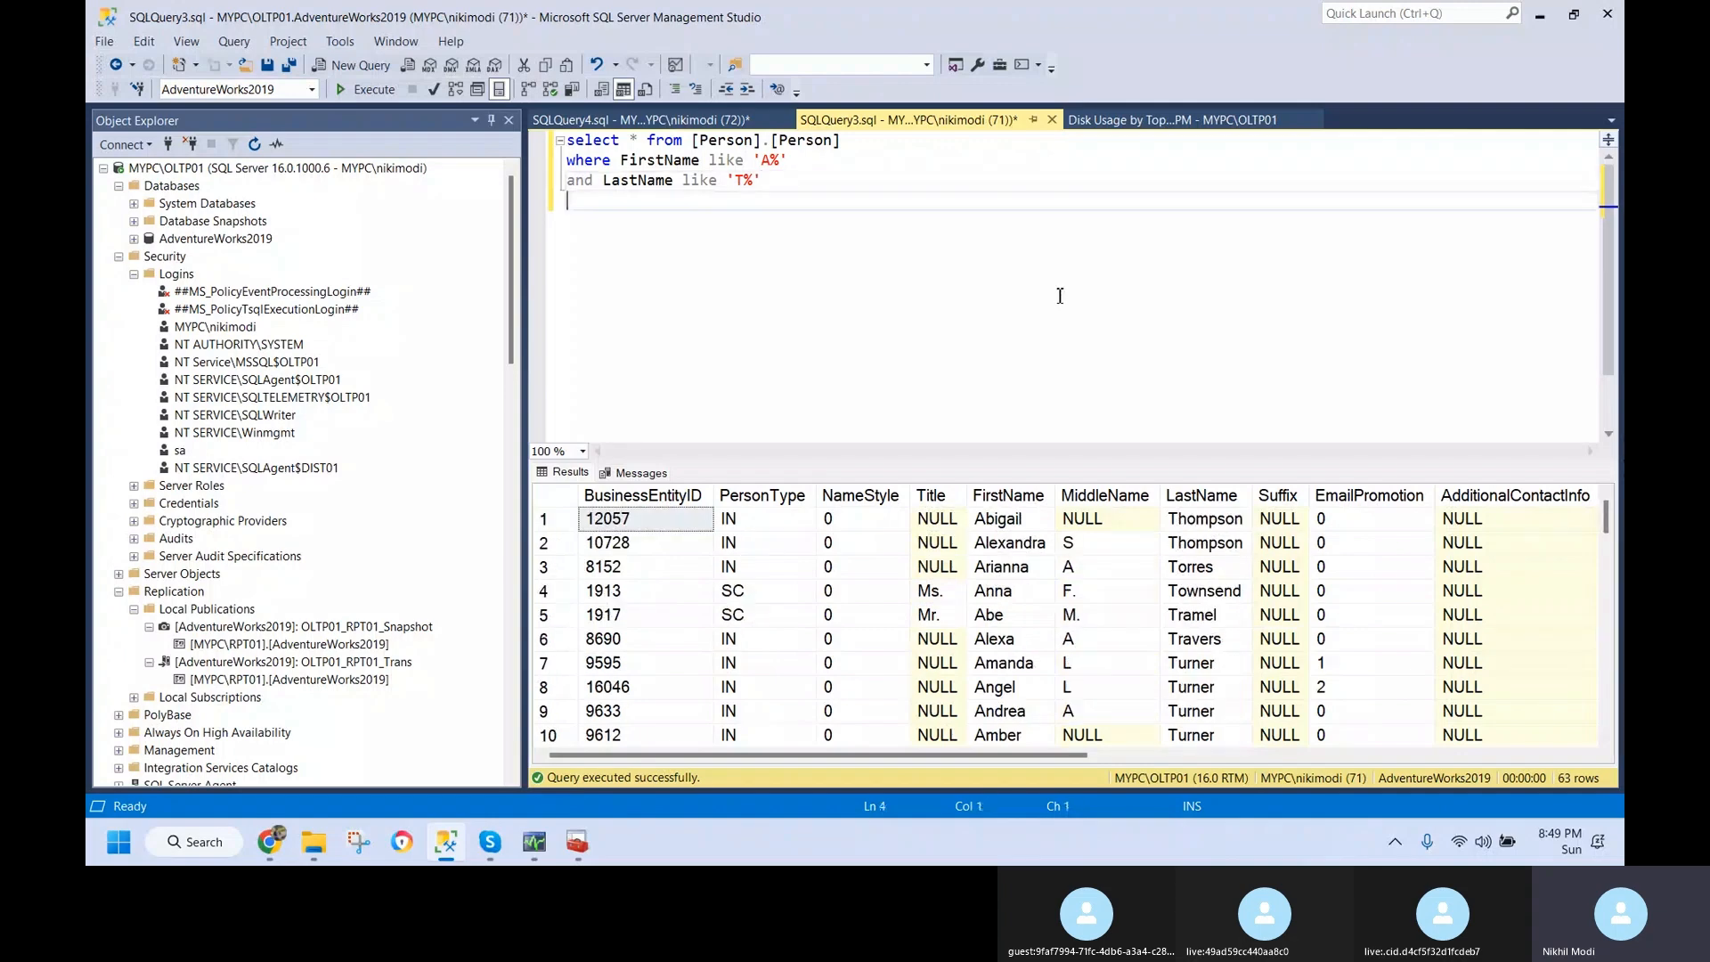
{"action": "key", "text": "Return"}
{"action": "type", "text": "update"}
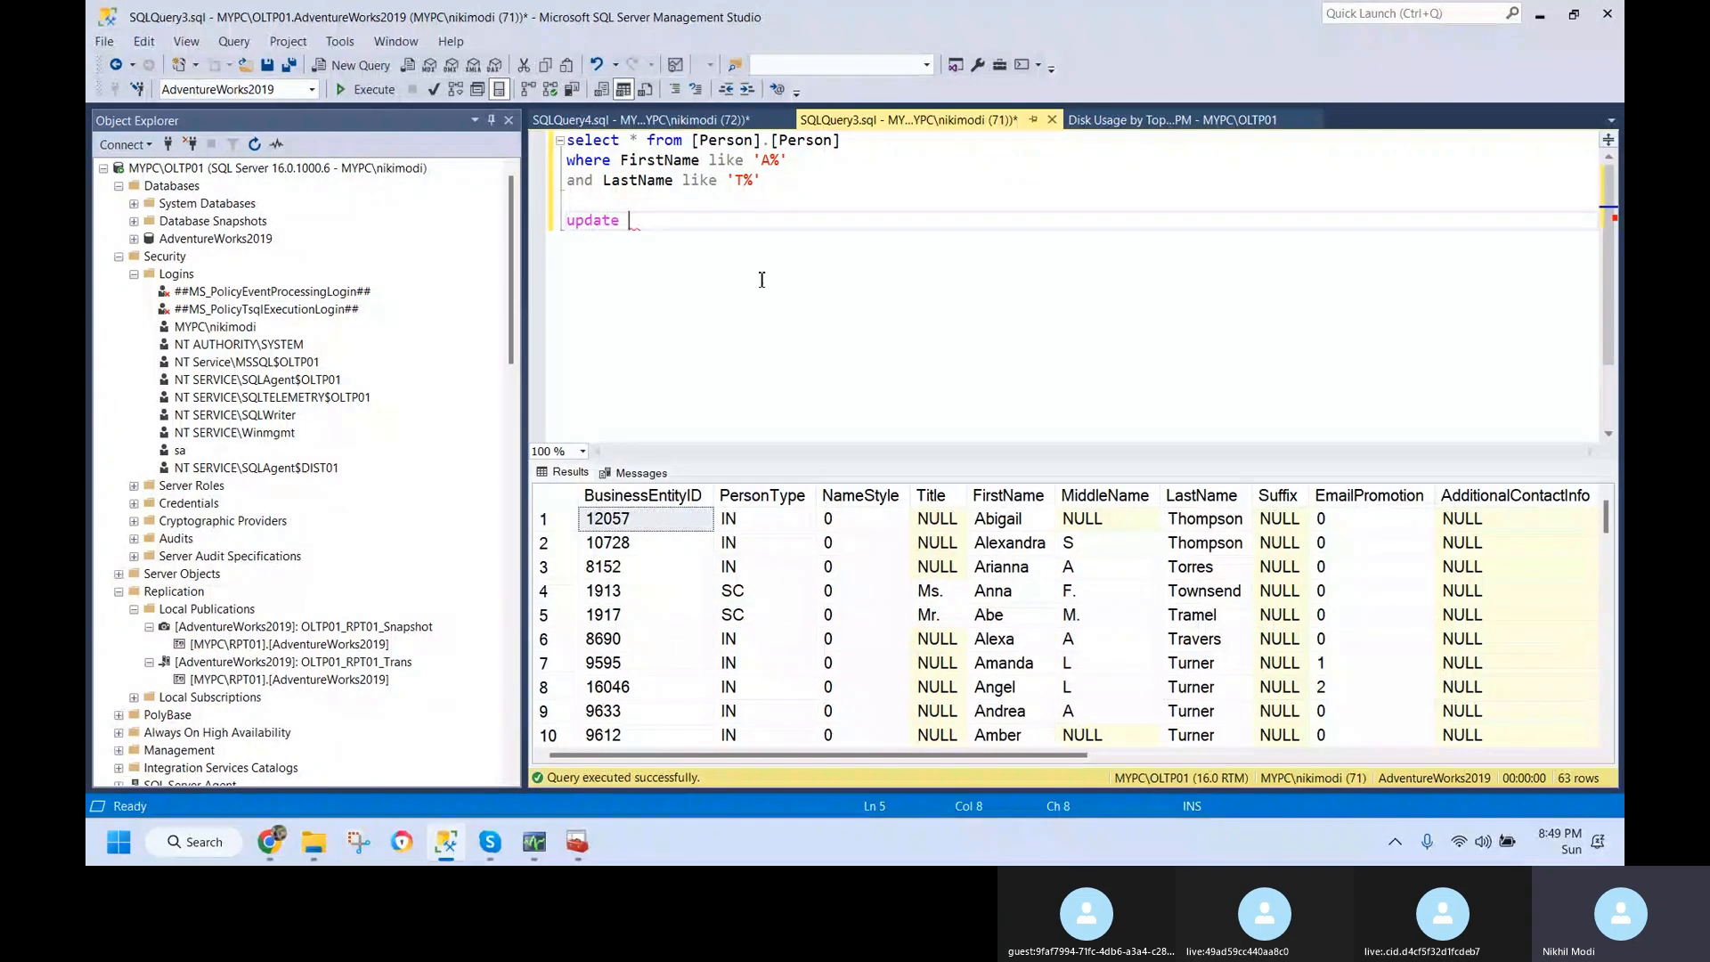
{"action": "left_click_drag", "start_coordinate": [692, 140], "coordinate": [842, 142]}
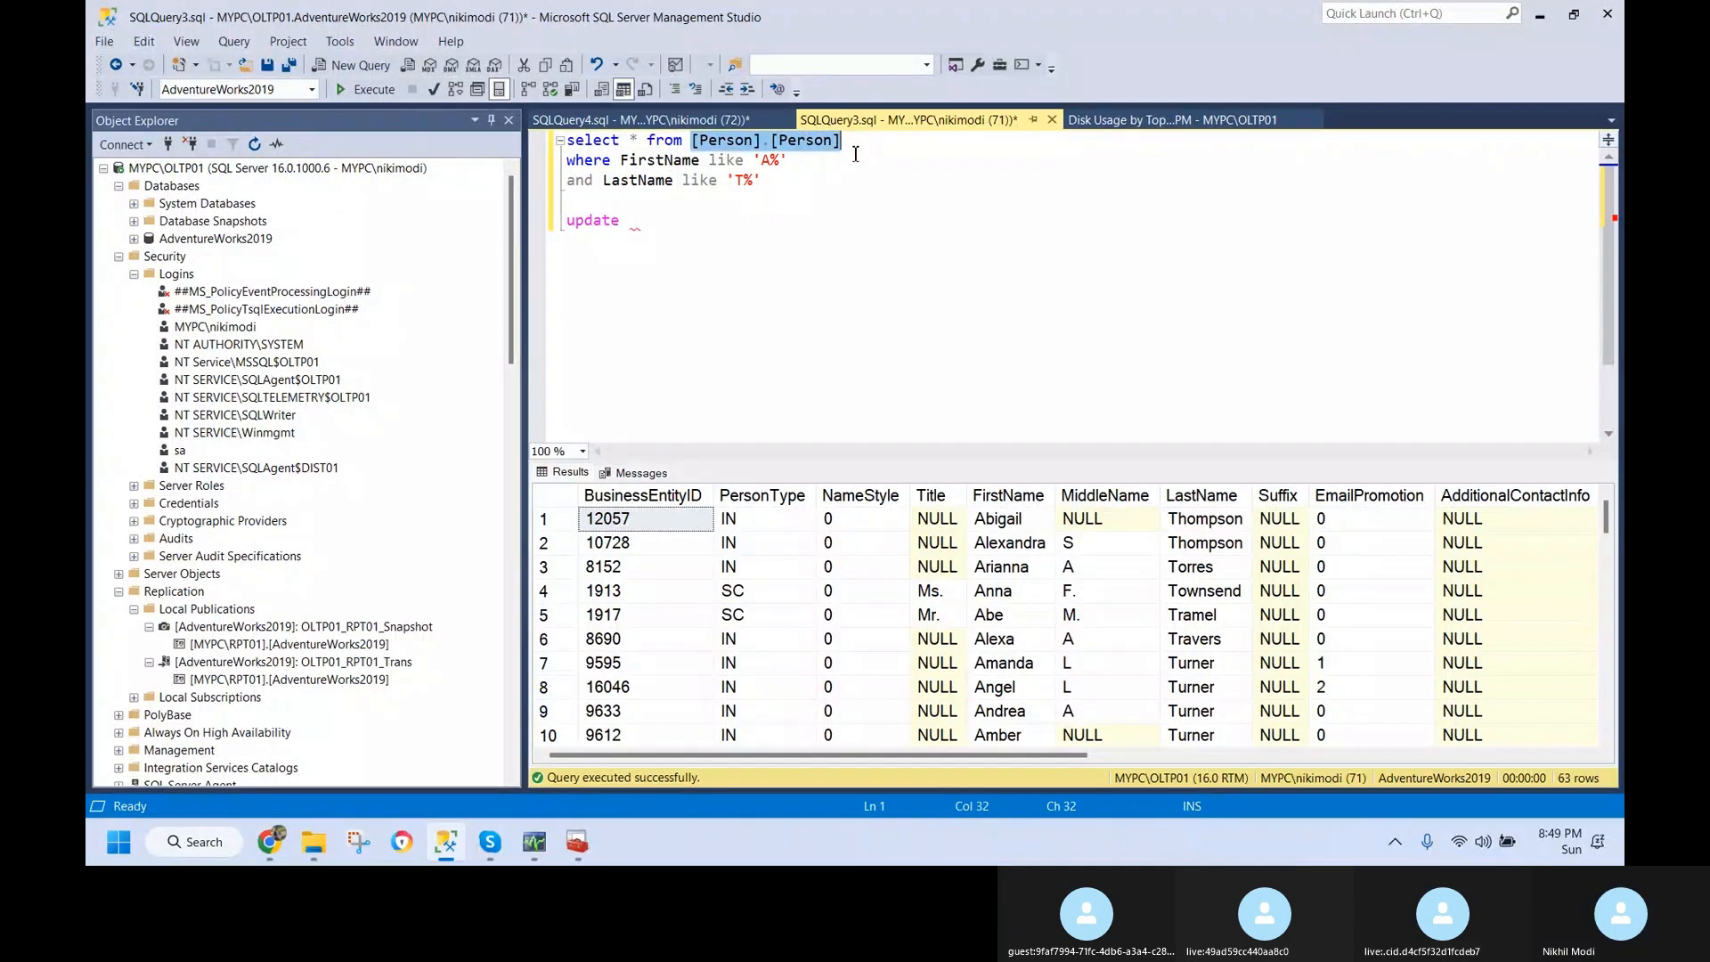
{"action": "key", "text": "ctrl+c"}
{"action": "left_click", "coordinate": [690, 220]}
{"action": "key", "text": "ctrl+v"}
{"action": "key", "text": "Return"}
{"action": "type", "text": "set "}
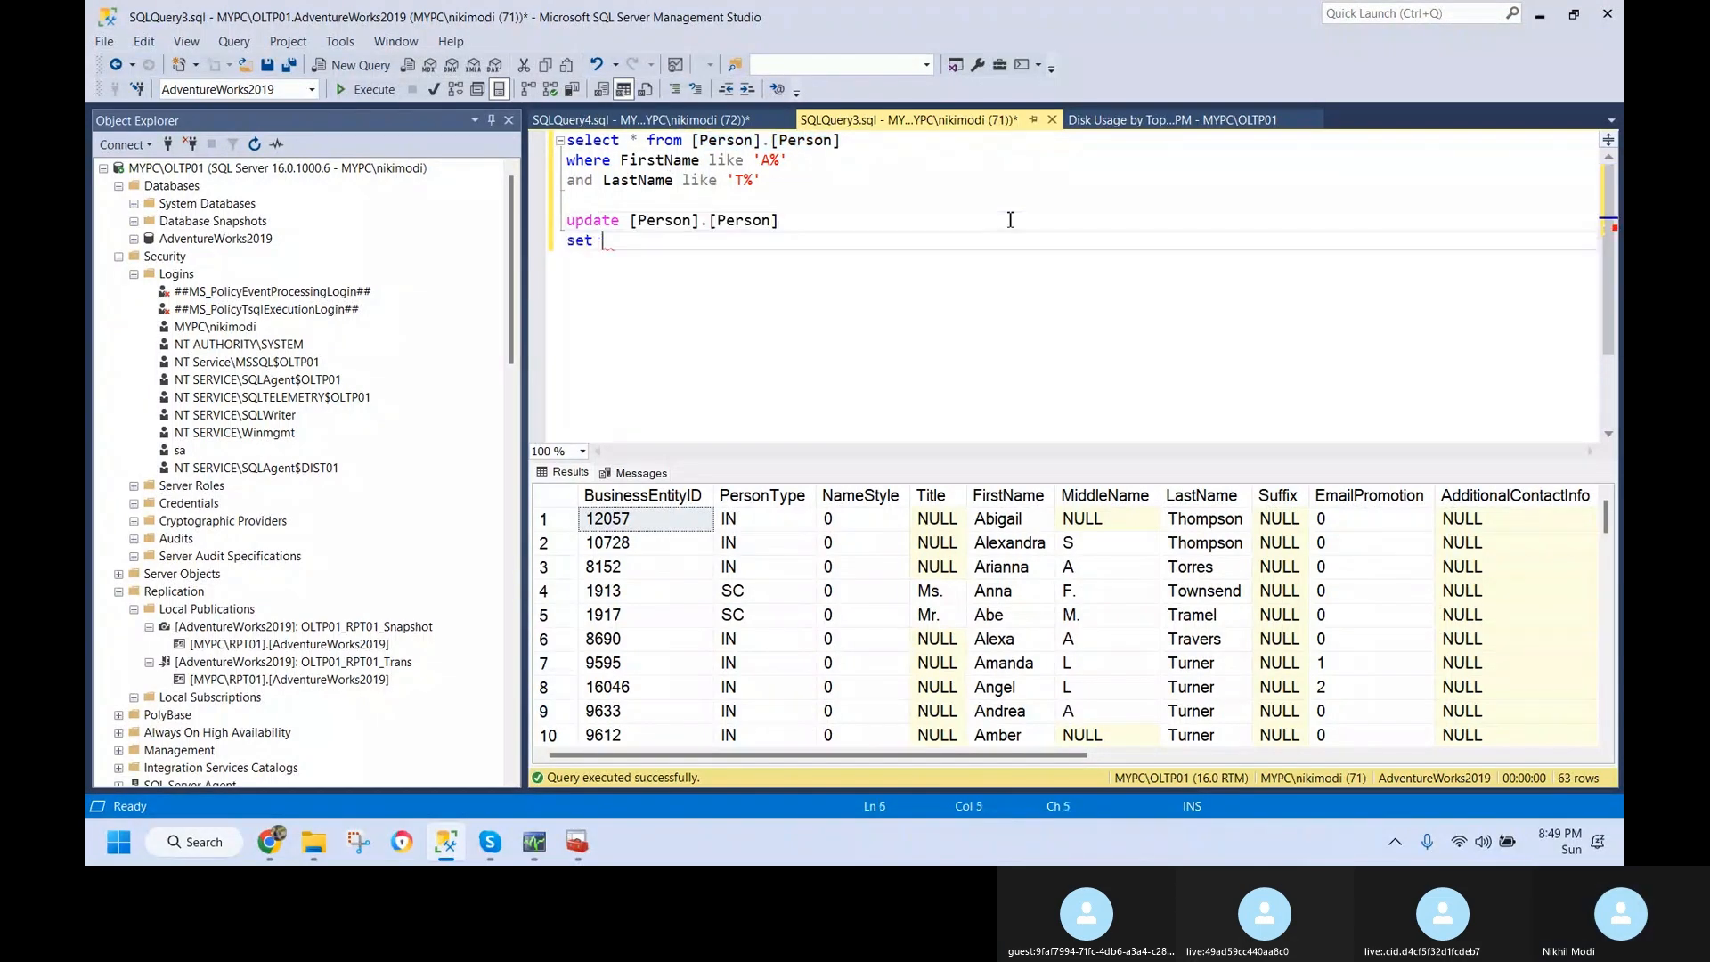
{"action": "type", "text": "LastName"}
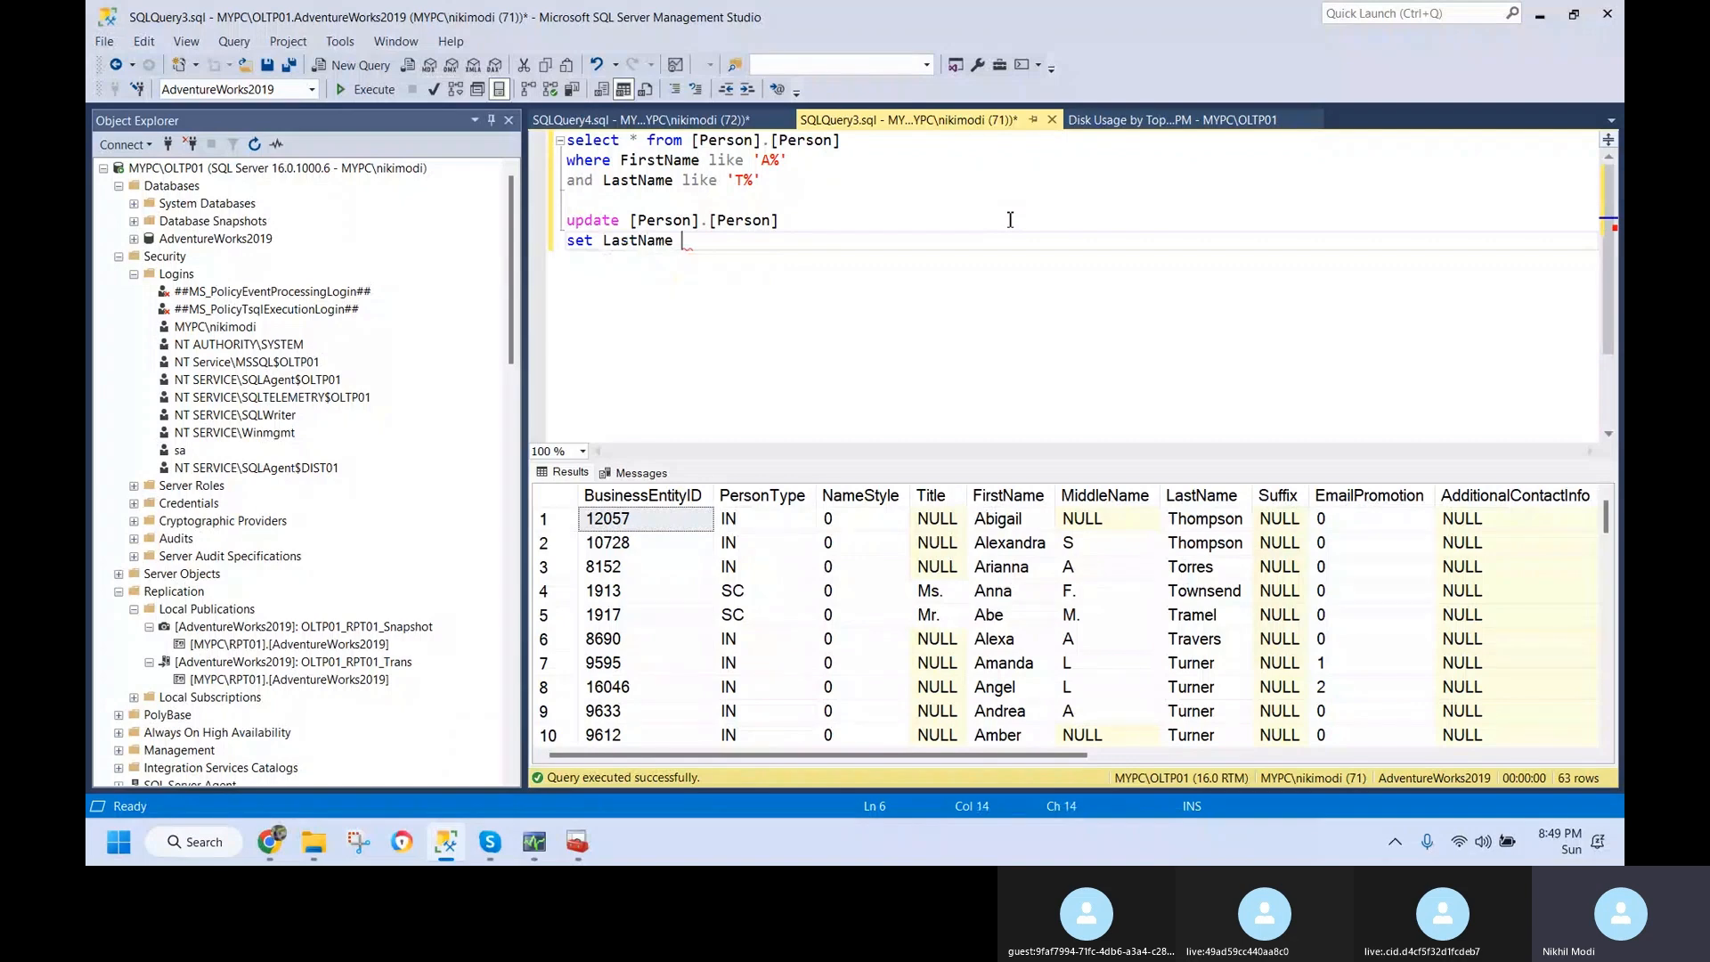
{"action": "key", "text": "BackSpace"}
{"action": "key", "text": "BackSpace"}
{"action": "key", "text": "BackSpace"}
{"action": "key", "text": "BackSpace"}
{"action": "key", "text": "BackSpace"}
{"action": "key", "text": "BackSpace"}
{"action": "key", "text": "BackSpace"}
{"action": "key", "text": "BackSpace"}
{"action": "key", "text": "BackSpace"}
- Check the result columns and complete the set clause with ModifiedDate = getdate()
{"action": "scroll", "coordinate": [1008, 735], "scroll_direction": "right", "scroll_amount": 10}
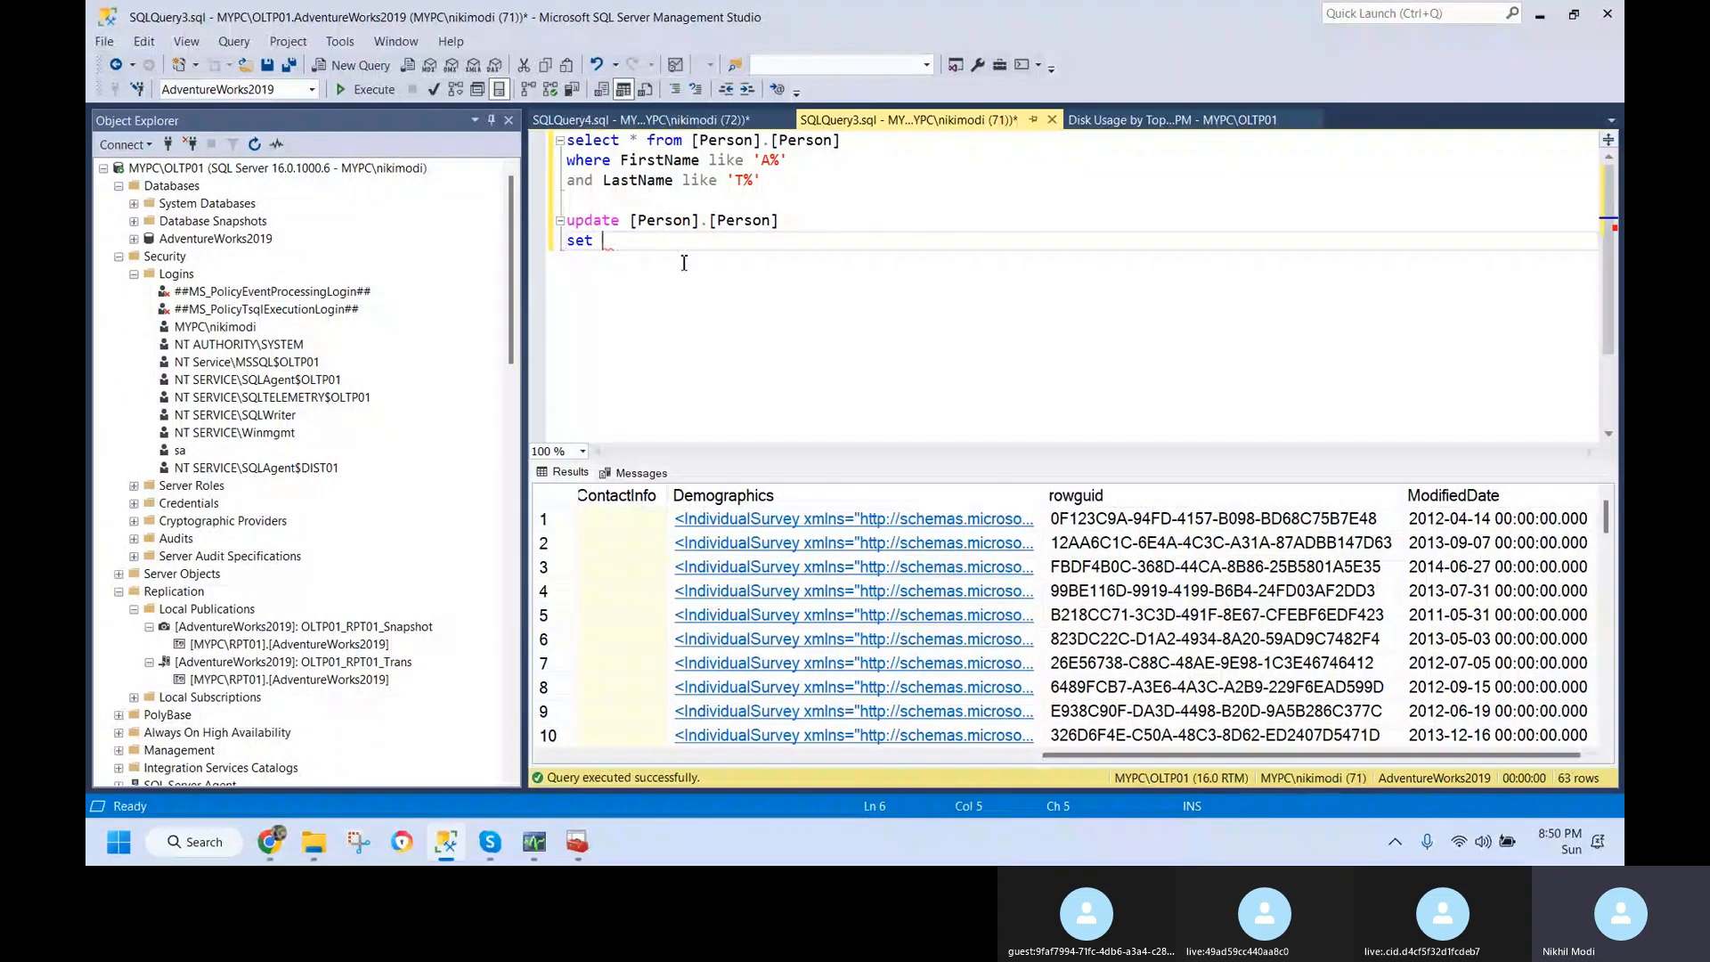
{"action": "type", "text": "ModifiedDate "}
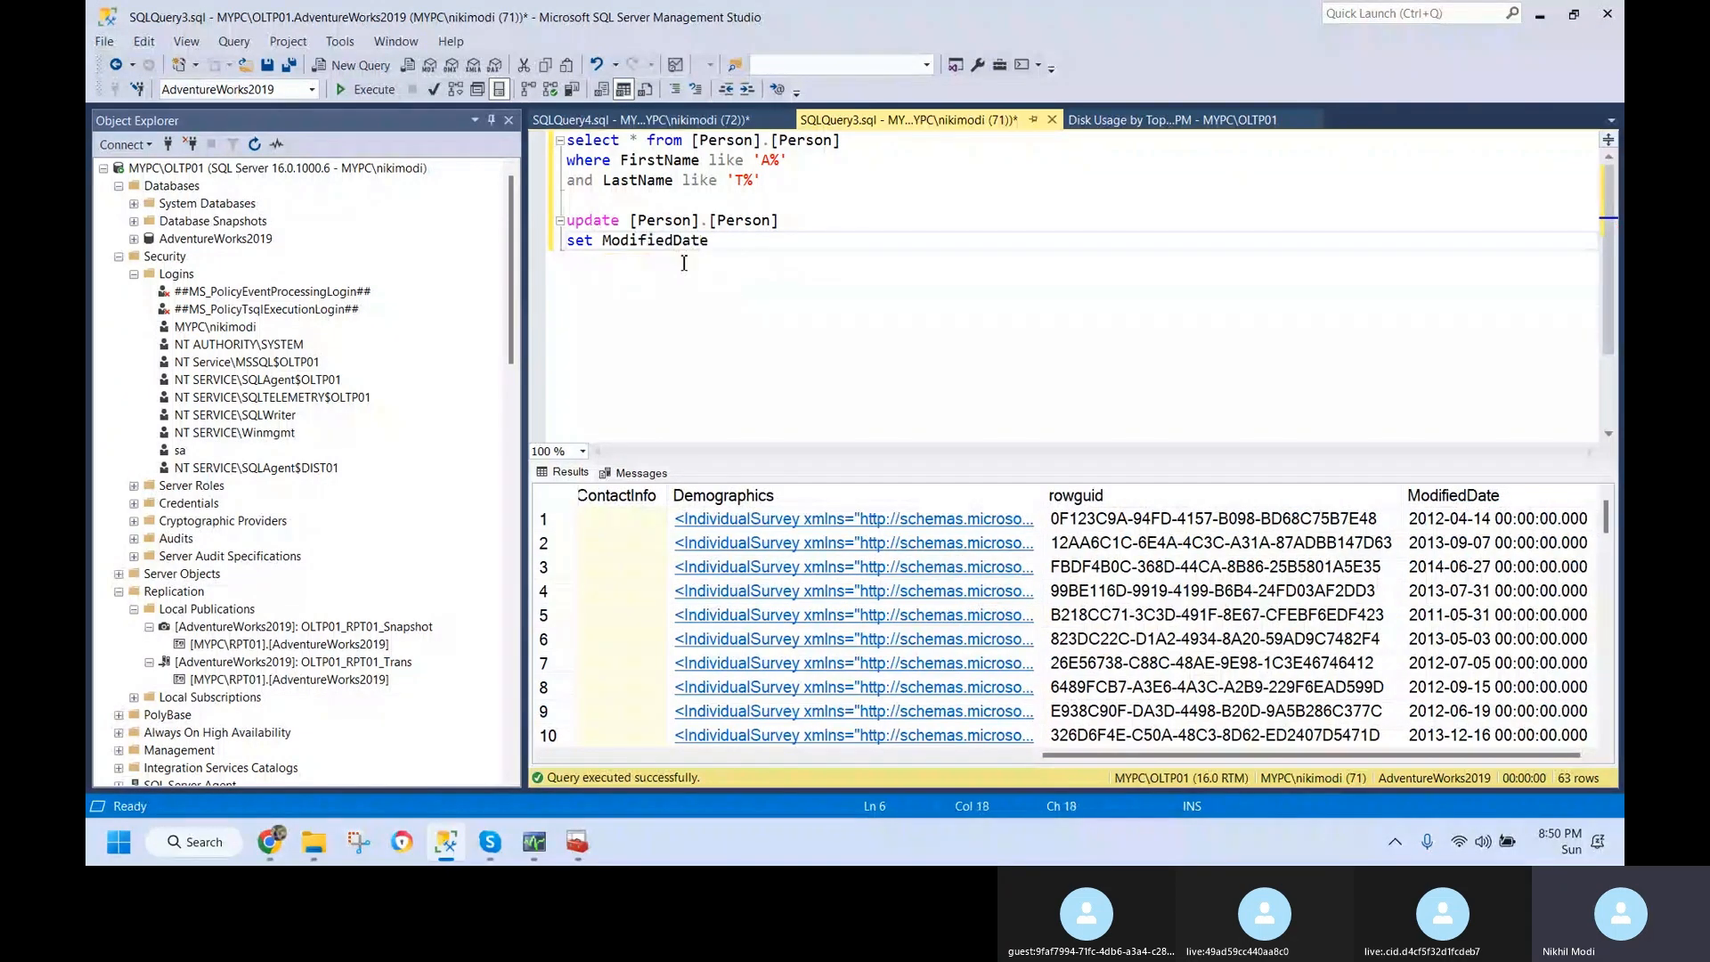
{"action": "type", "text": "= getdate()"}
{"action": "key", "text": "Return"}
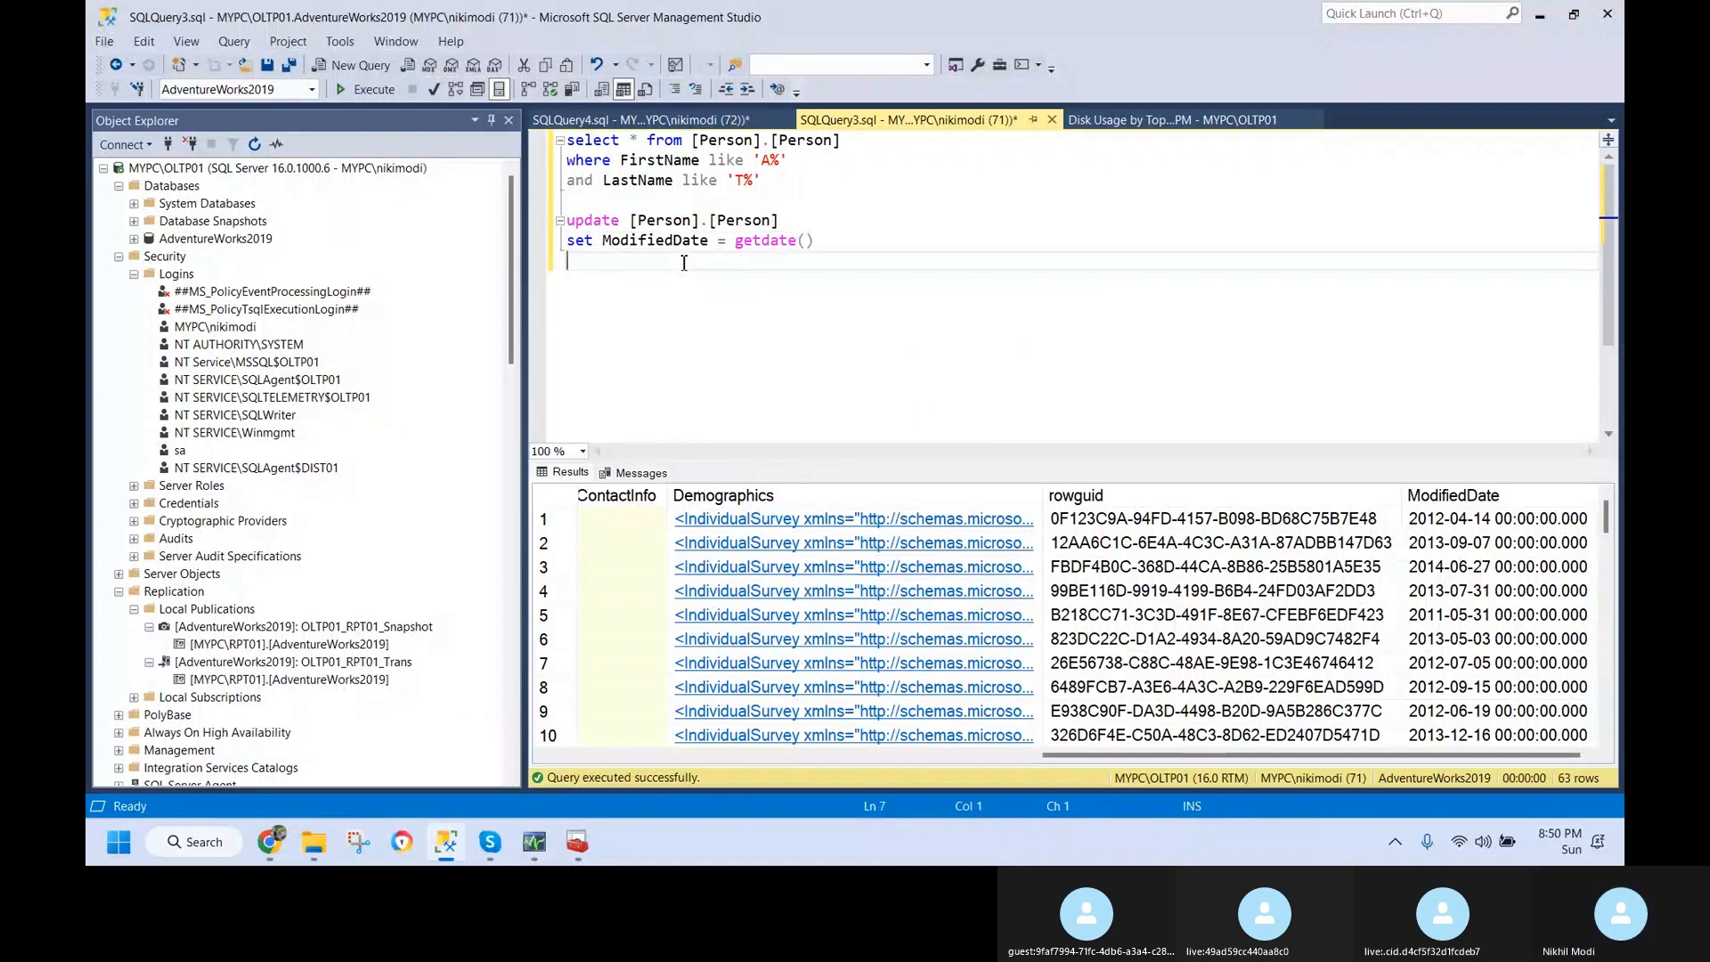
- Copy the FirstName like 'A%' and LastName like 'T%' filter into the update statement and select the whole statement
{"action": "left_click_drag", "start_coordinate": [763, 181], "coordinate": [568, 161]}
{"action": "key", "text": "ctrl+c"}
{"action": "left_click", "coordinate": [777, 267]}
{"action": "key", "text": "ctrl+v"}
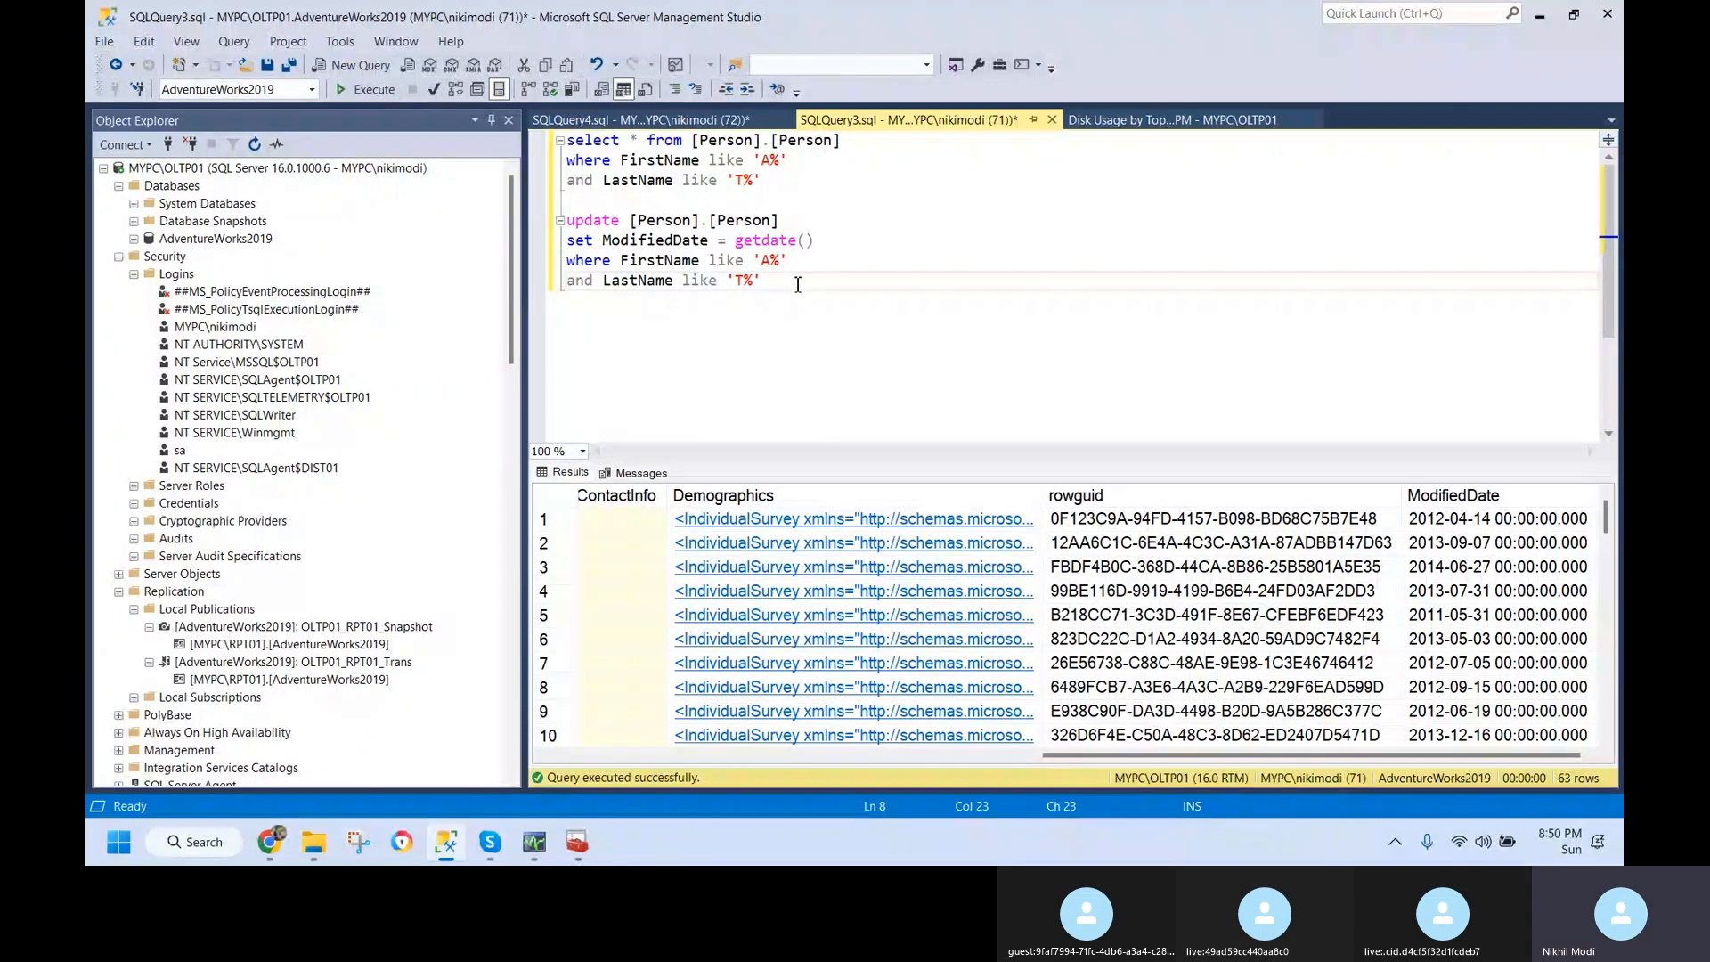
{"action": "left_click_drag", "start_coordinate": [798, 284], "coordinate": [559, 219]}
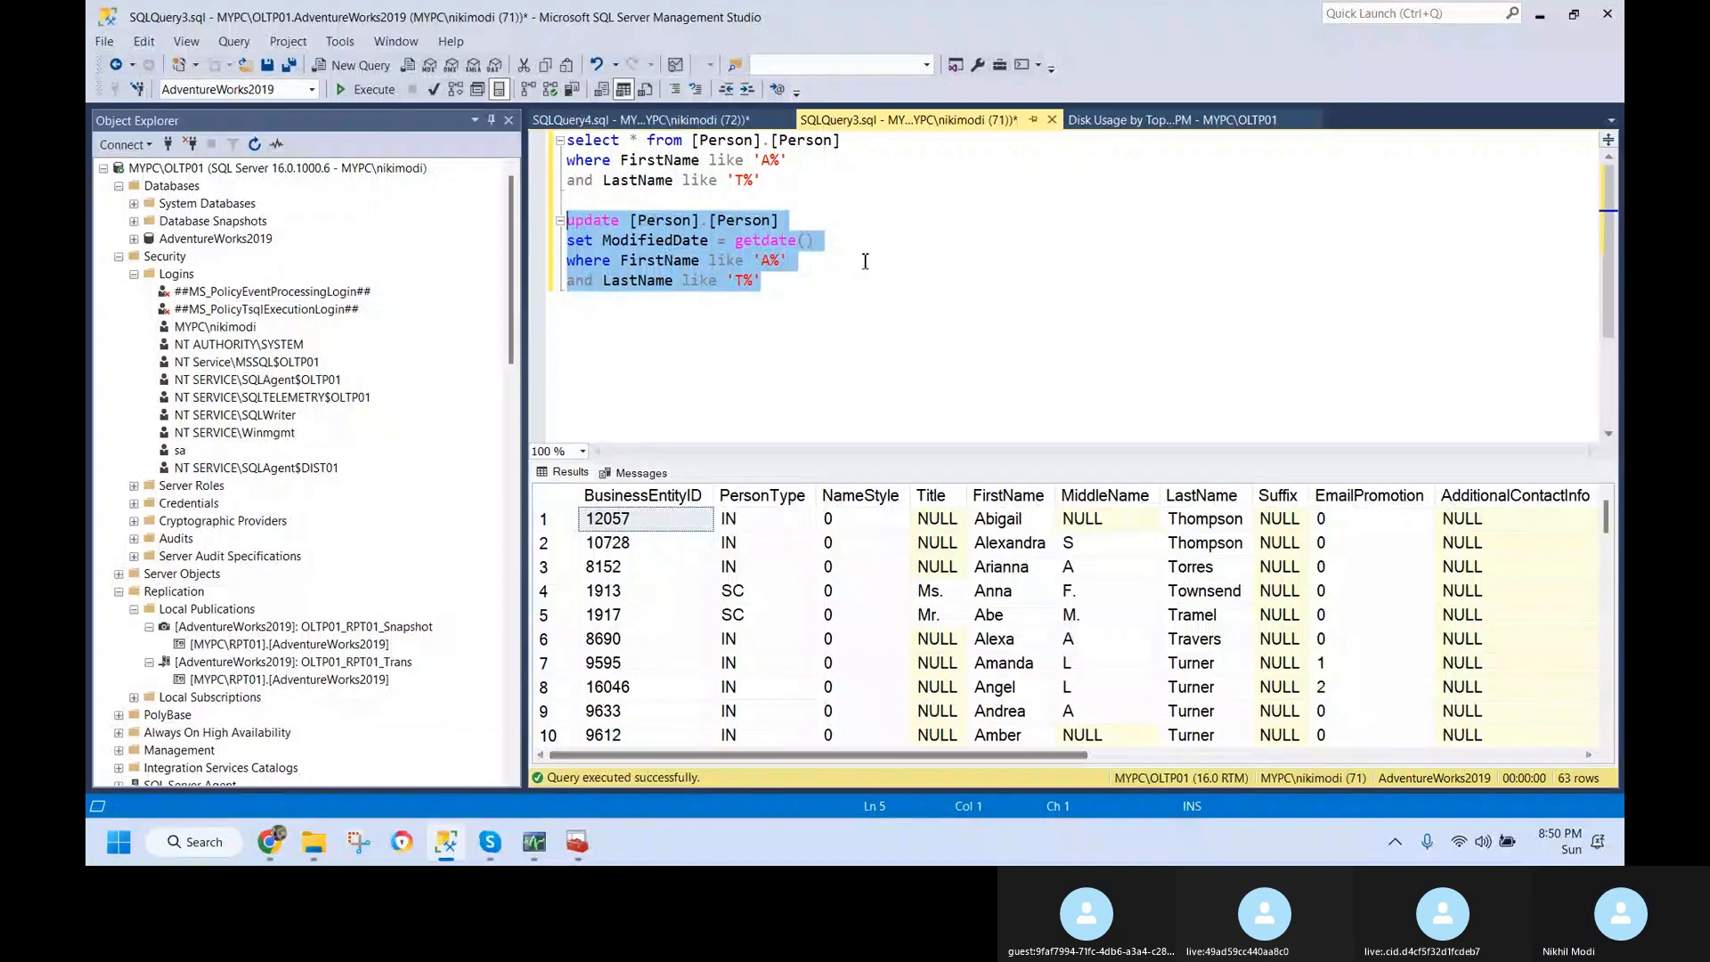
- Write a note starting with "1 transaction with 6" two lines below the update statement
{"action": "left_click", "coordinate": [867, 299]}
{"action": "key", "text": "Return"}
{"action": "key", "text": "Return"}
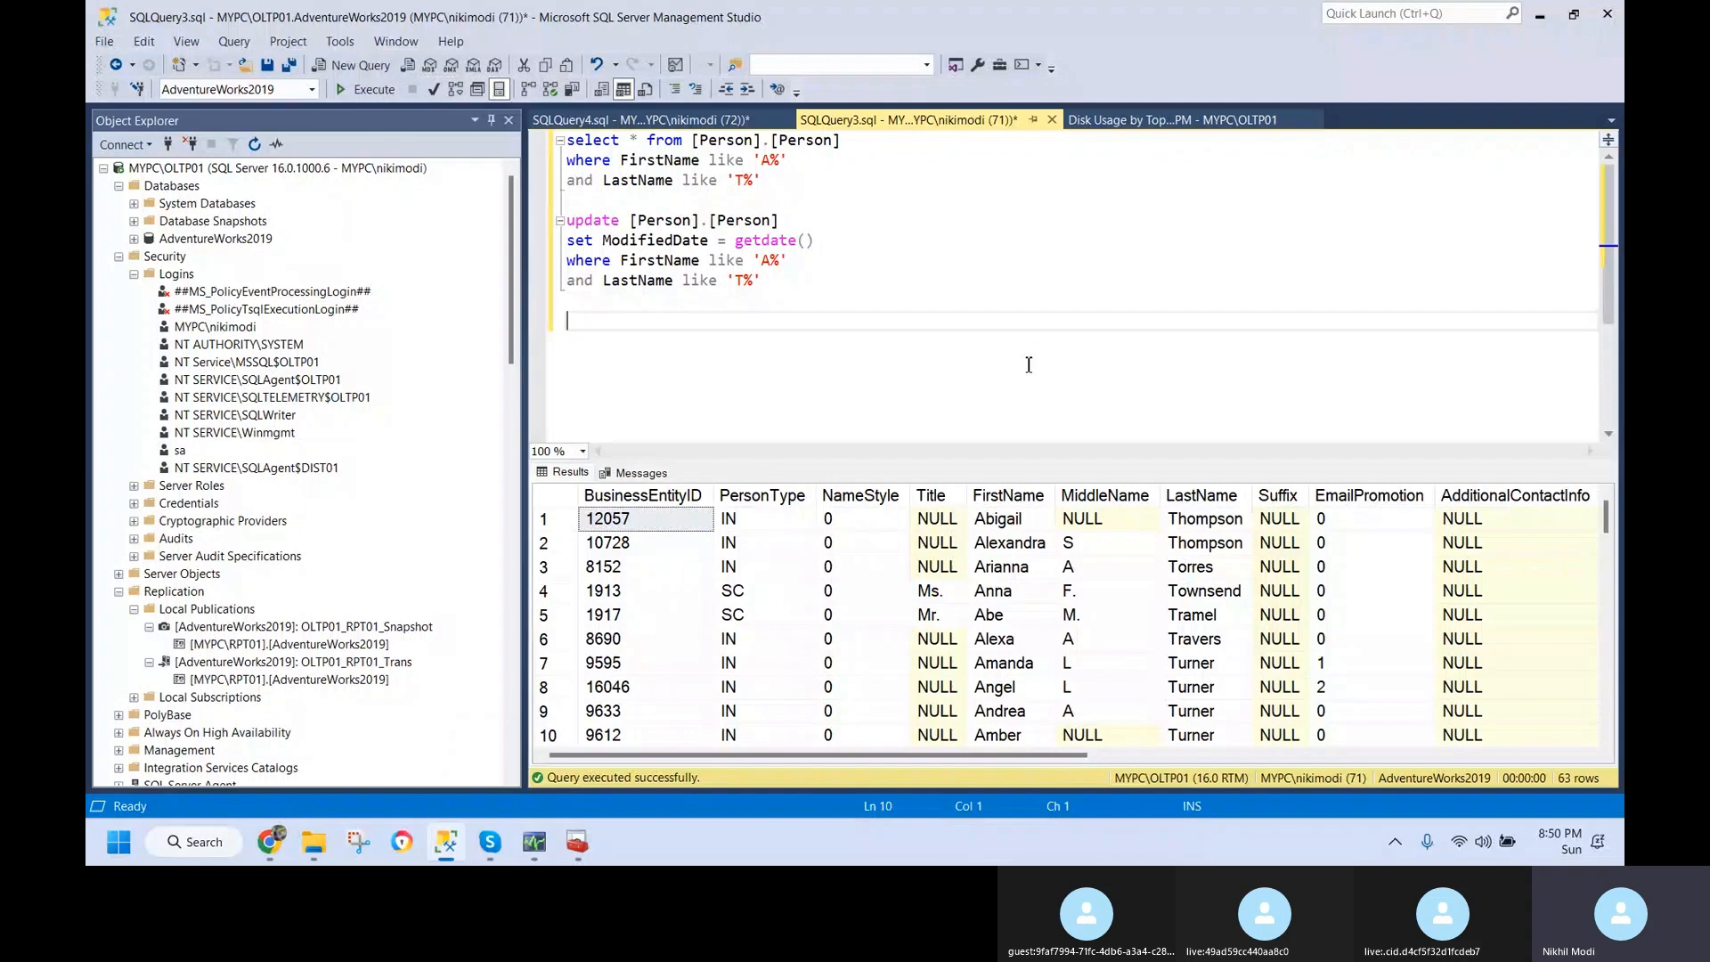
{"action": "type", "text": "1 tra"}
{"action": "type", "text": "nsaction with"}
{"action": "type", "text": " 5"}
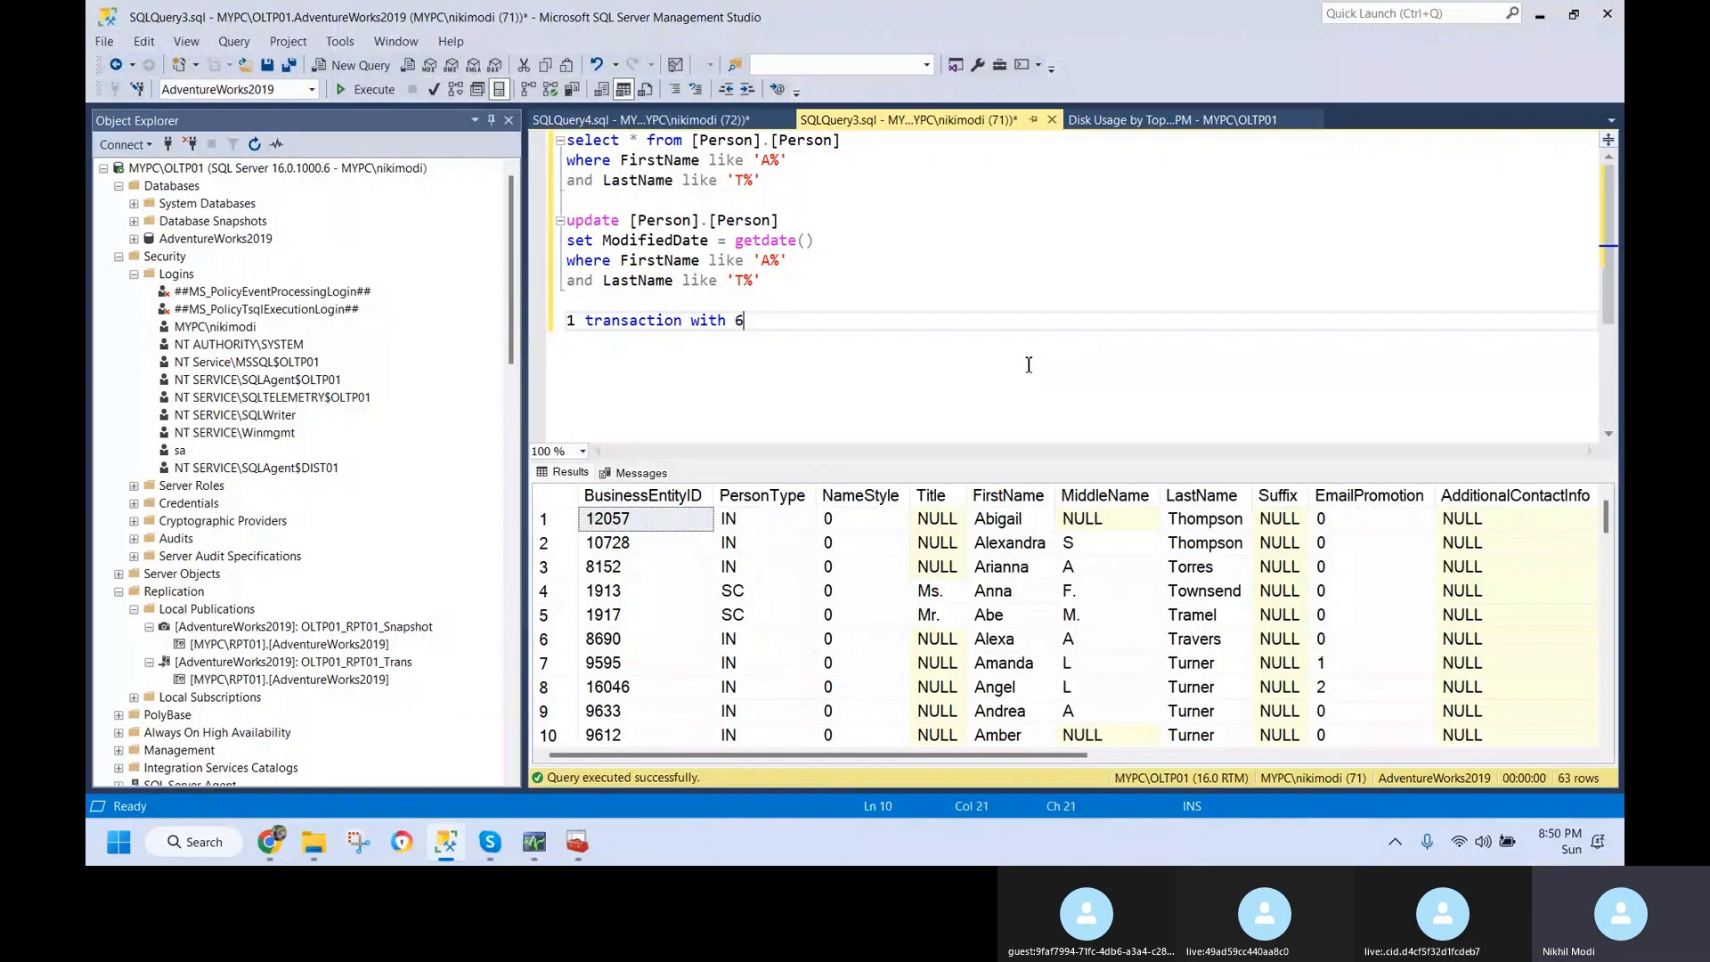
- Complete the note below the update statement so it reads "1 transaction with 63 records"
{"action": "type", "text": "3 reocrd"}
{"action": "key", "text": "BackSpace"}
{"action": "key", "text": "BackSpace"}
{"action": "type", "text": "rds"}
{"action": "key", "text": "Return"}
- Examine the update statement alongside the transaction and record-count wording of the note below it
{"action": "left_click_drag", "start_coordinate": [763, 282], "coordinate": [565, 221]}
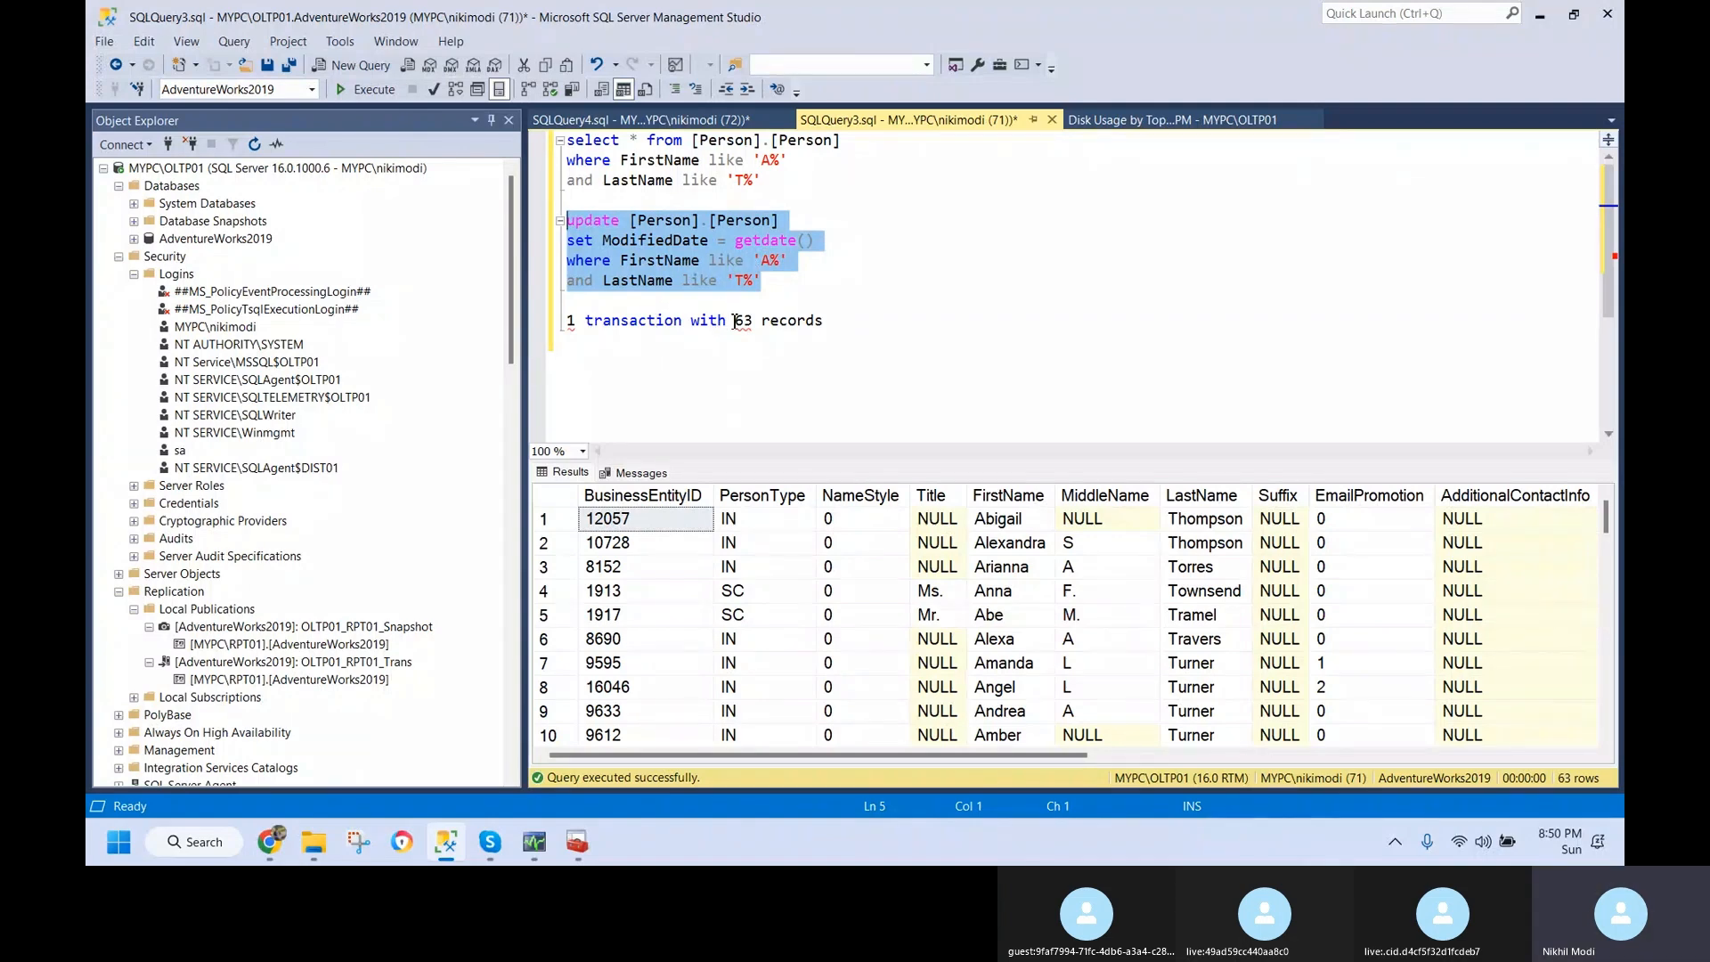
{"action": "left_click_drag", "start_coordinate": [735, 320], "coordinate": [846, 324]}
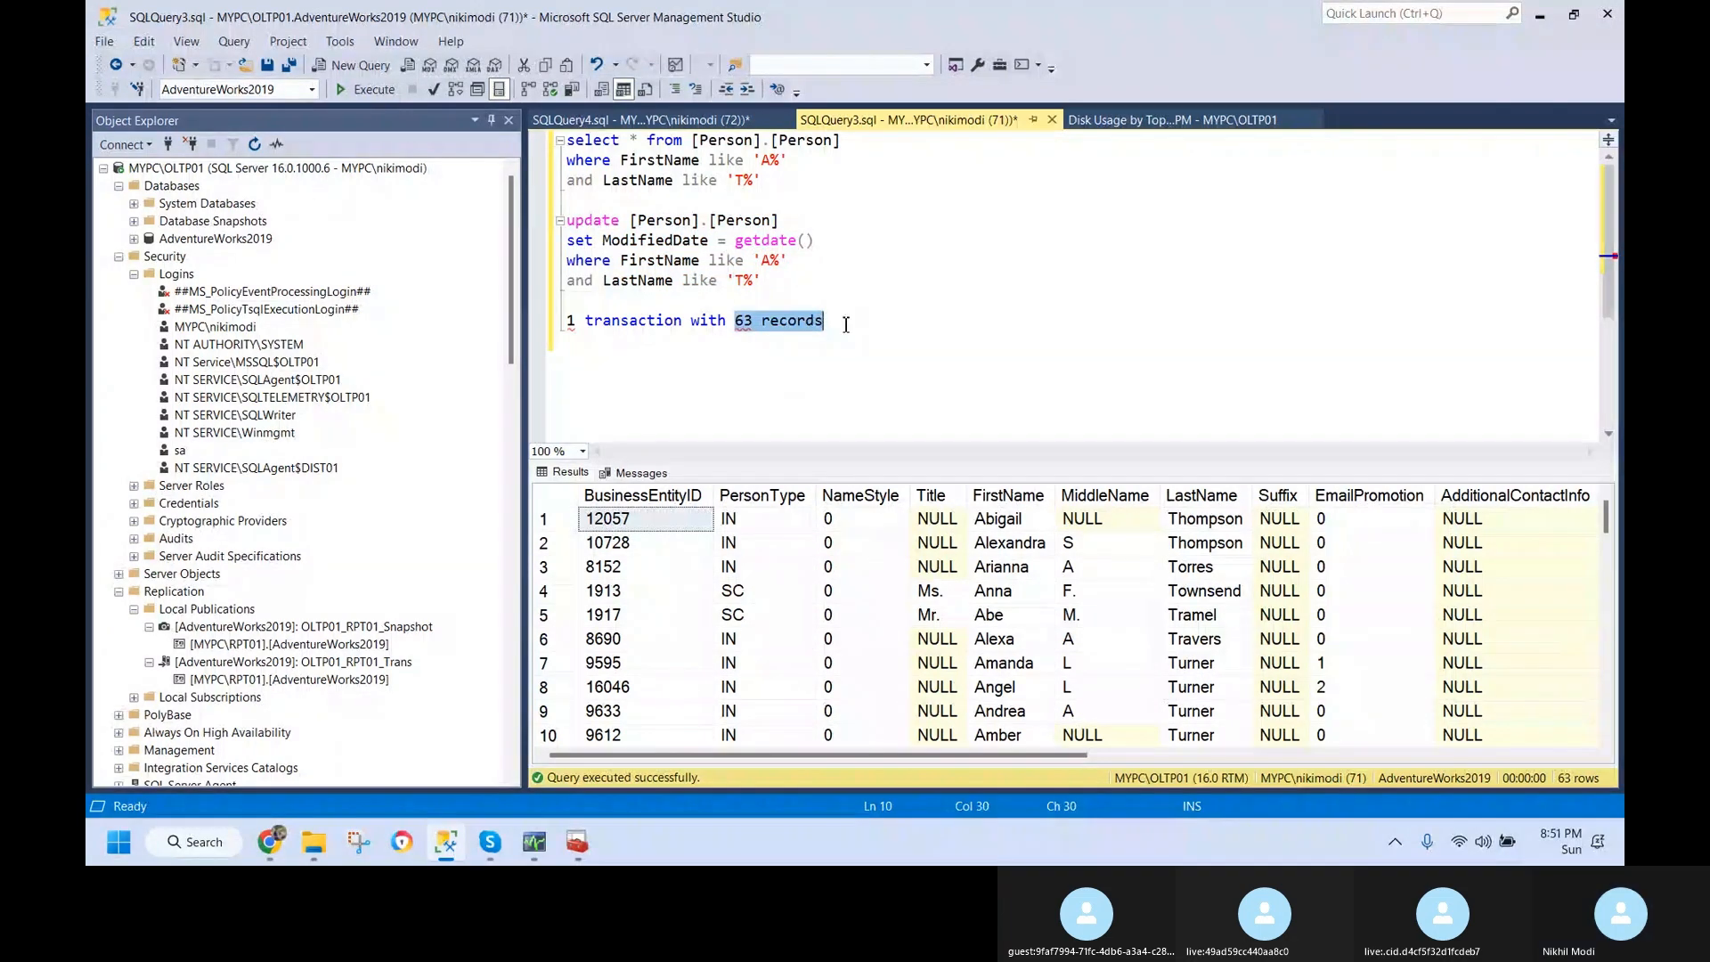
{"action": "left_click", "coordinate": [773, 367]}
{"action": "key", "text": "Up"}
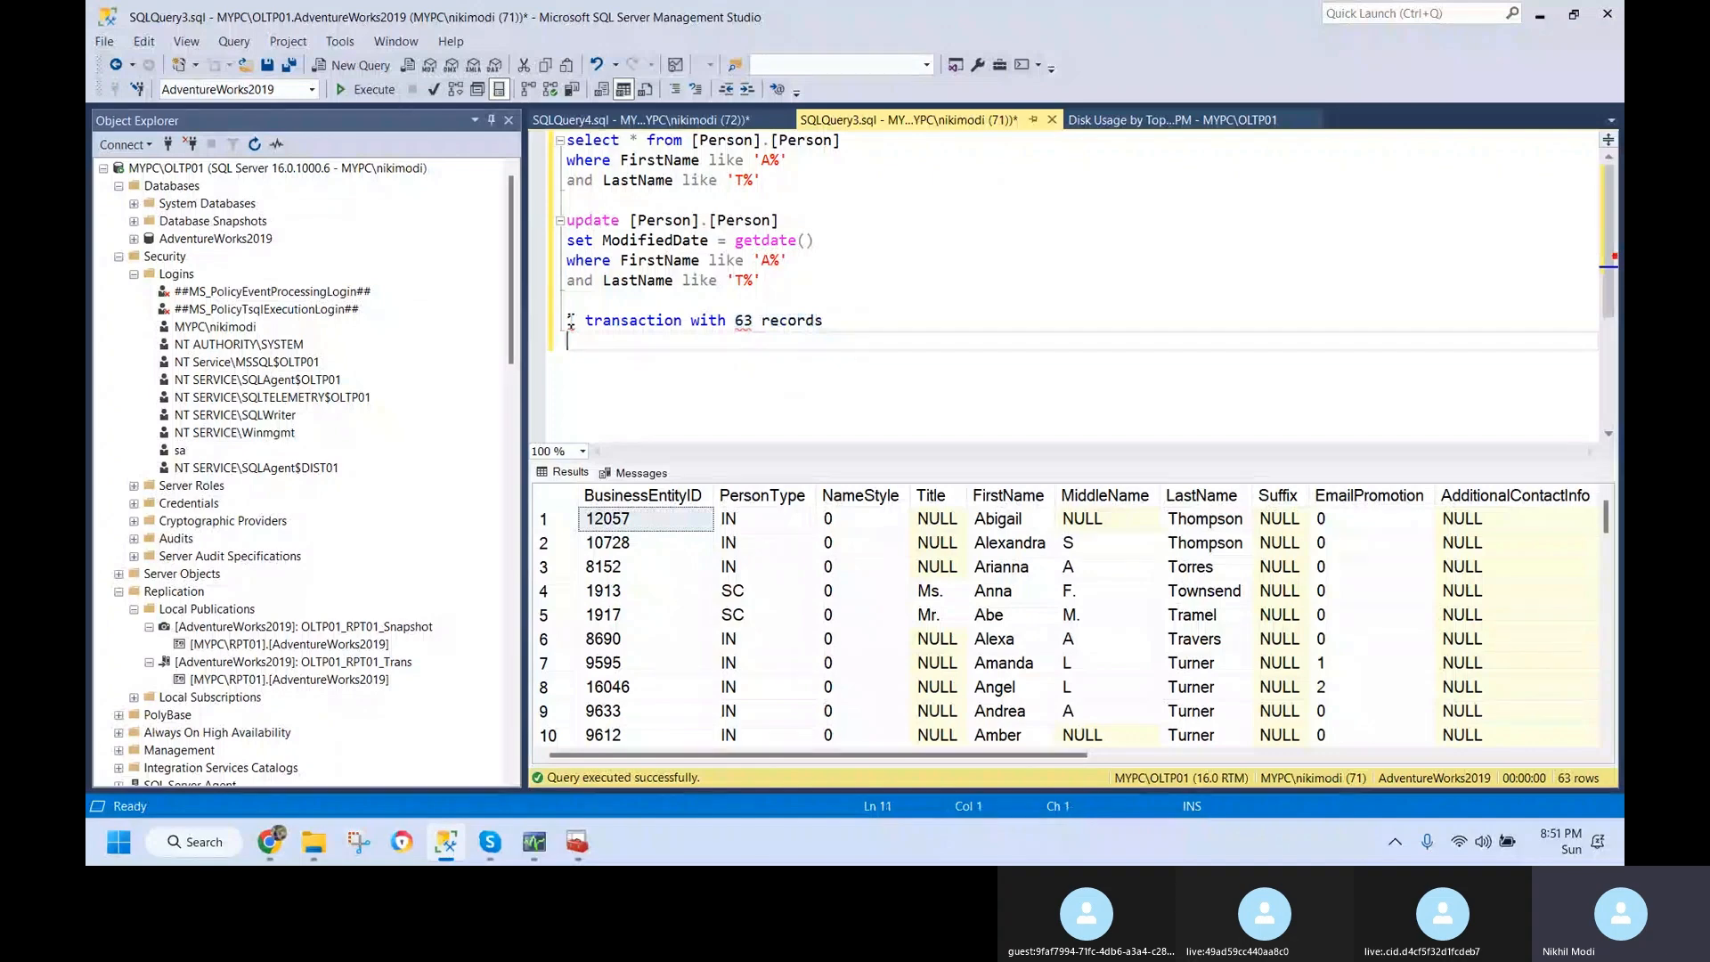
{"action": "mouse_move", "coordinate": [592, 322]}
{"action": "left_click_drag", "start_coordinate": [588, 321], "coordinate": [682, 321]}
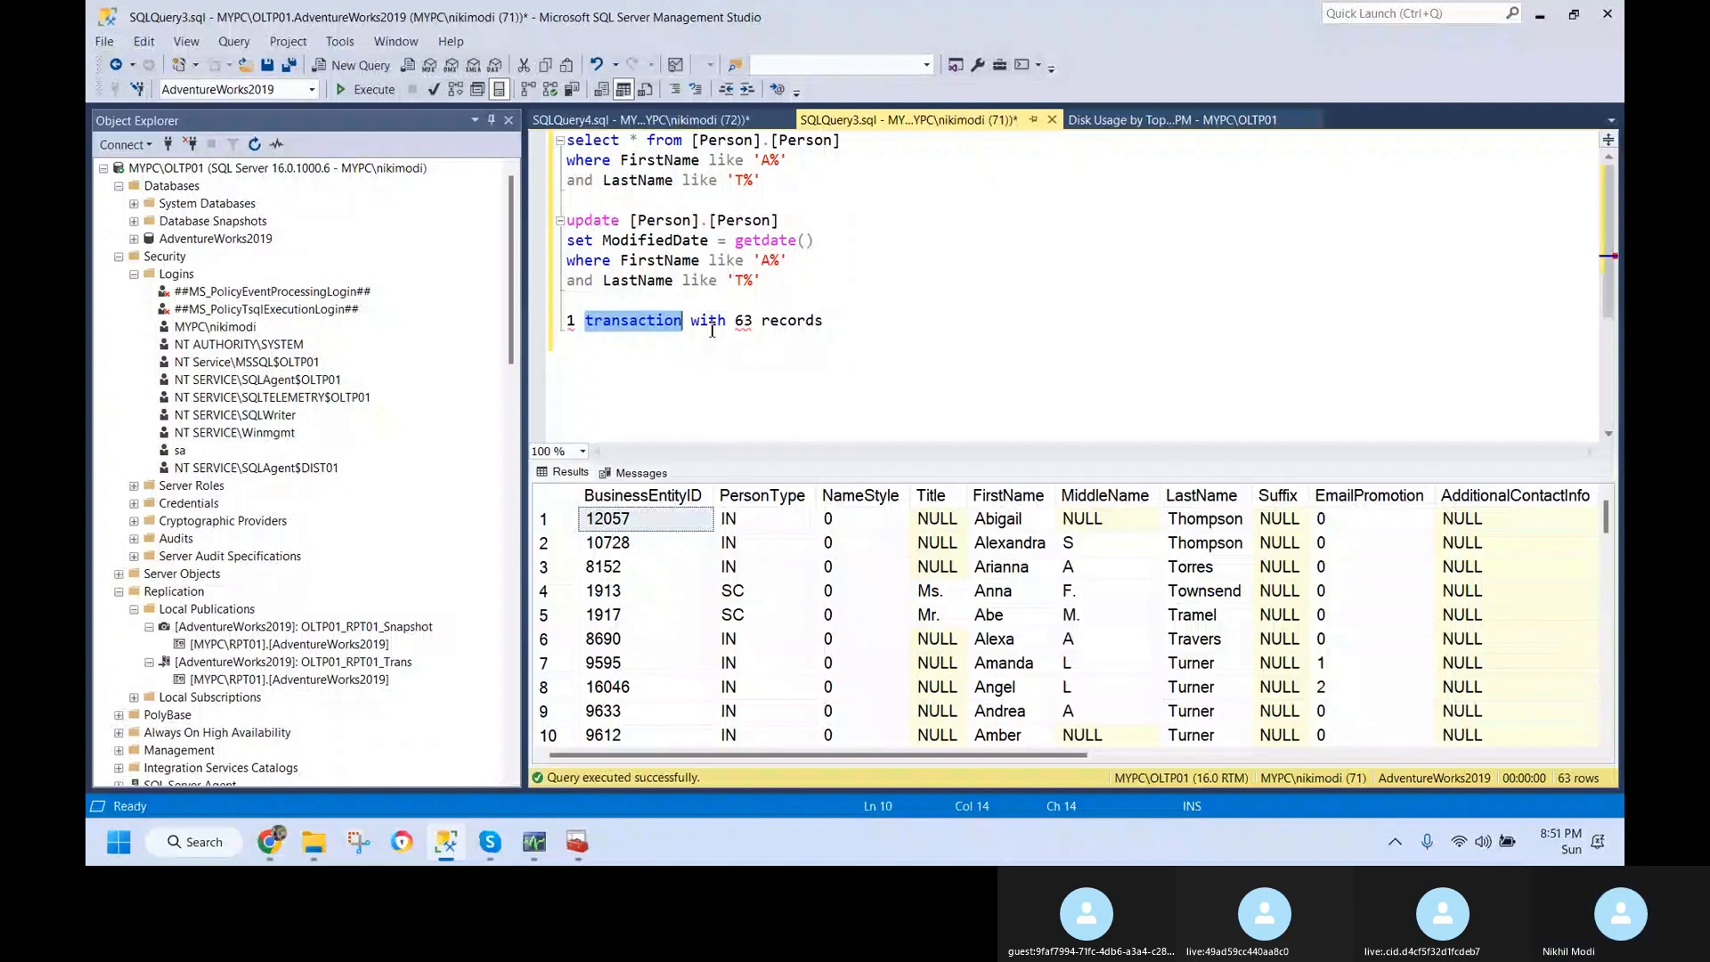
{"action": "left_click", "coordinate": [753, 298]}
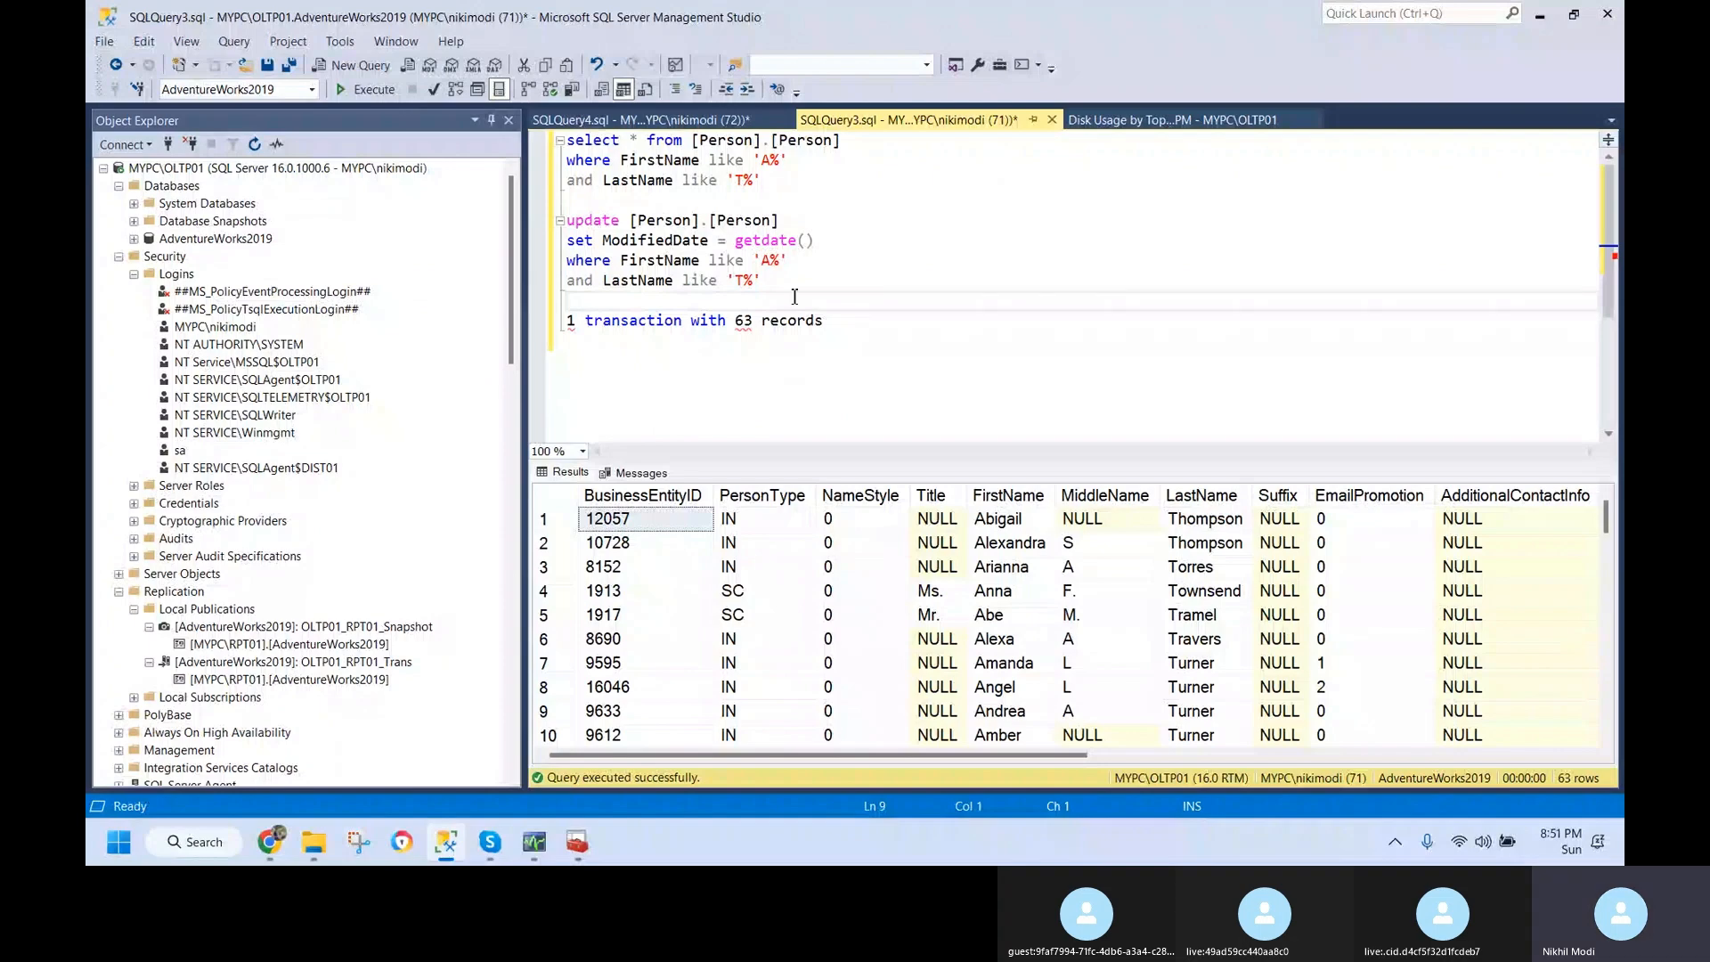
{"action": "key", "text": "Return"}
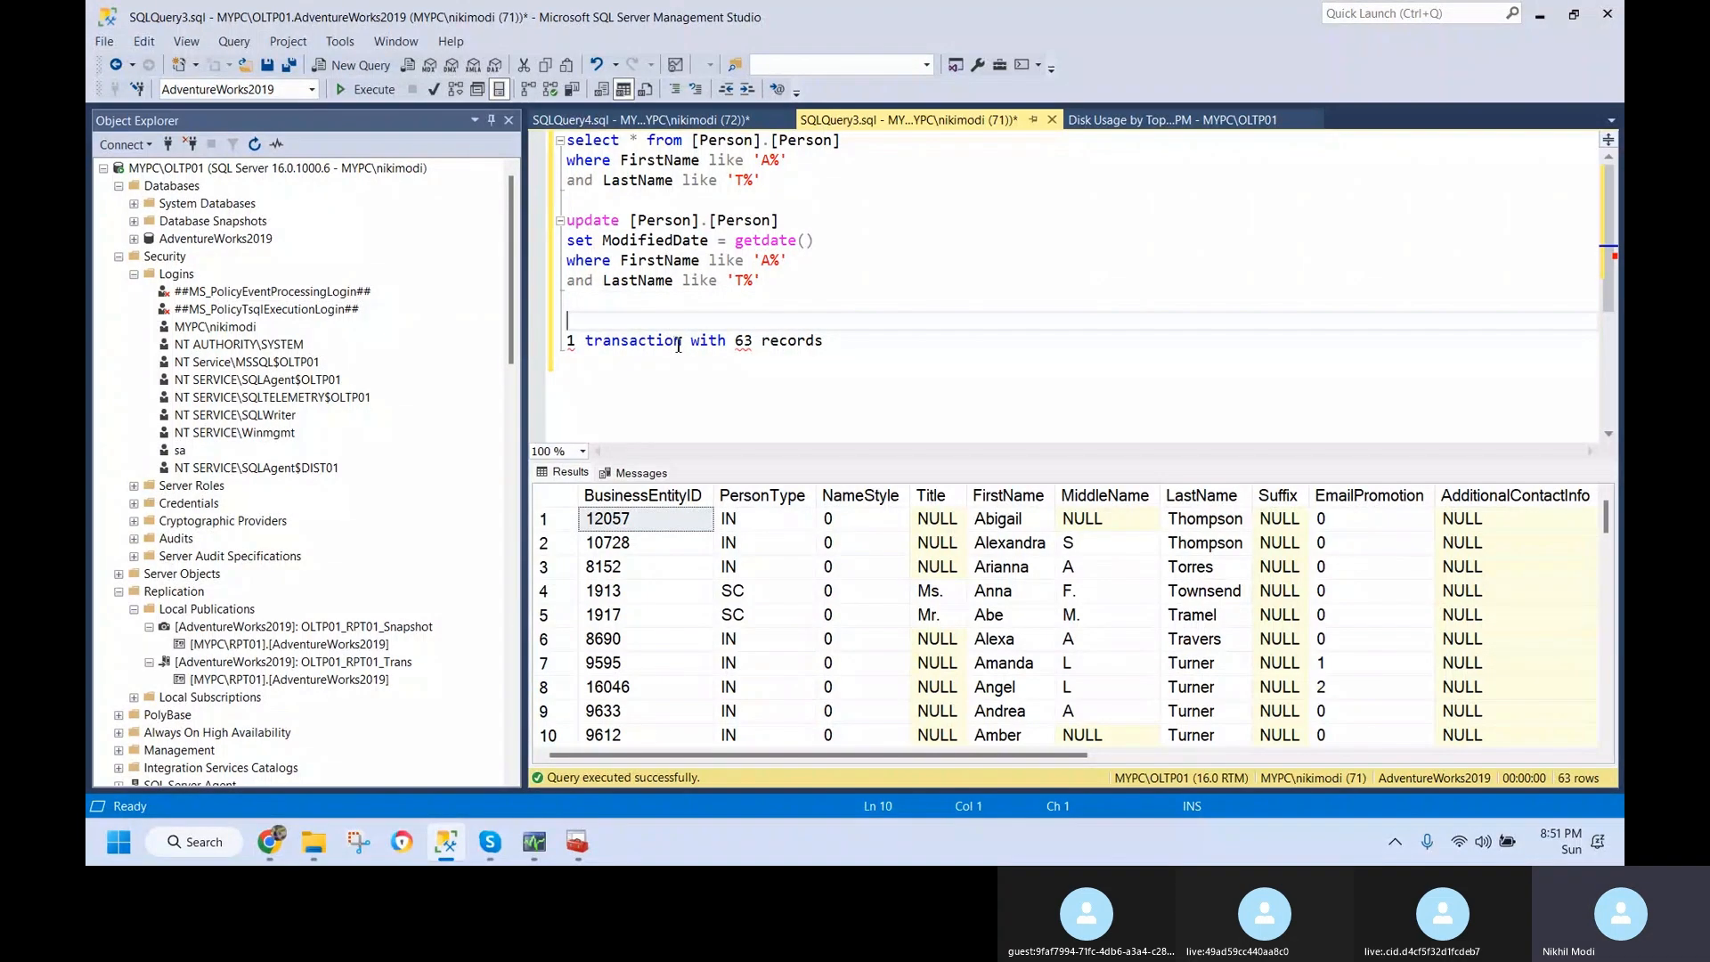
{"action": "left_click_drag", "start_coordinate": [677, 345], "coordinate": [589, 350]}
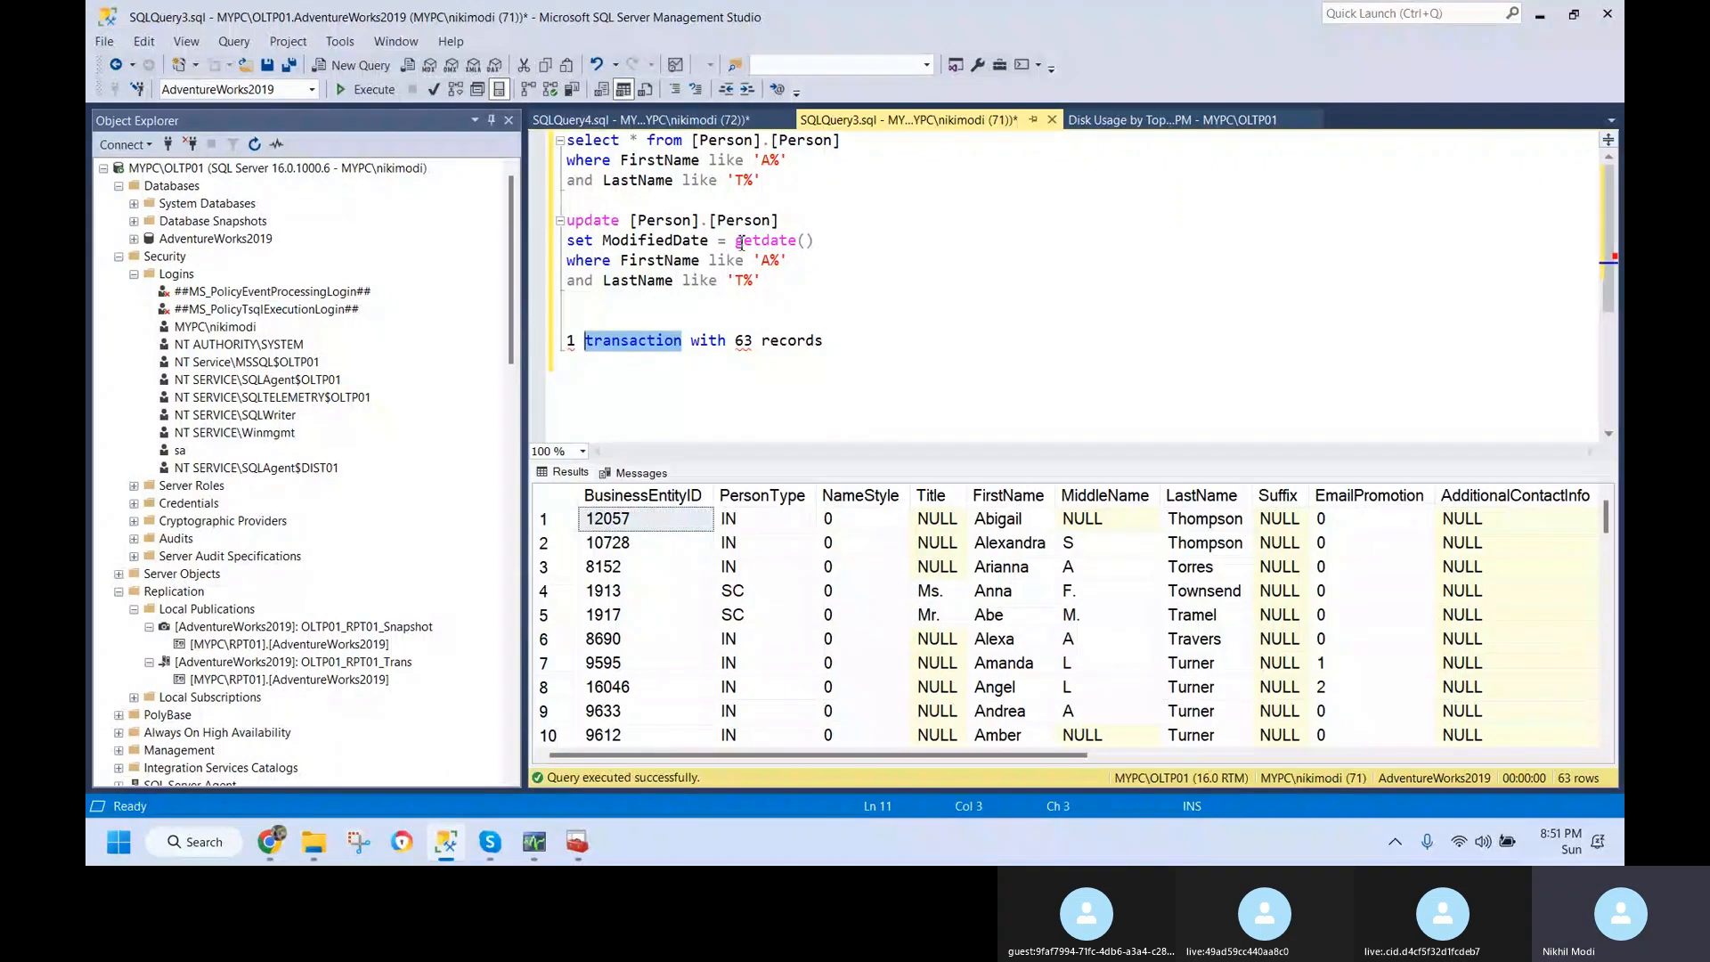
{"action": "left_click", "coordinate": [742, 301]}
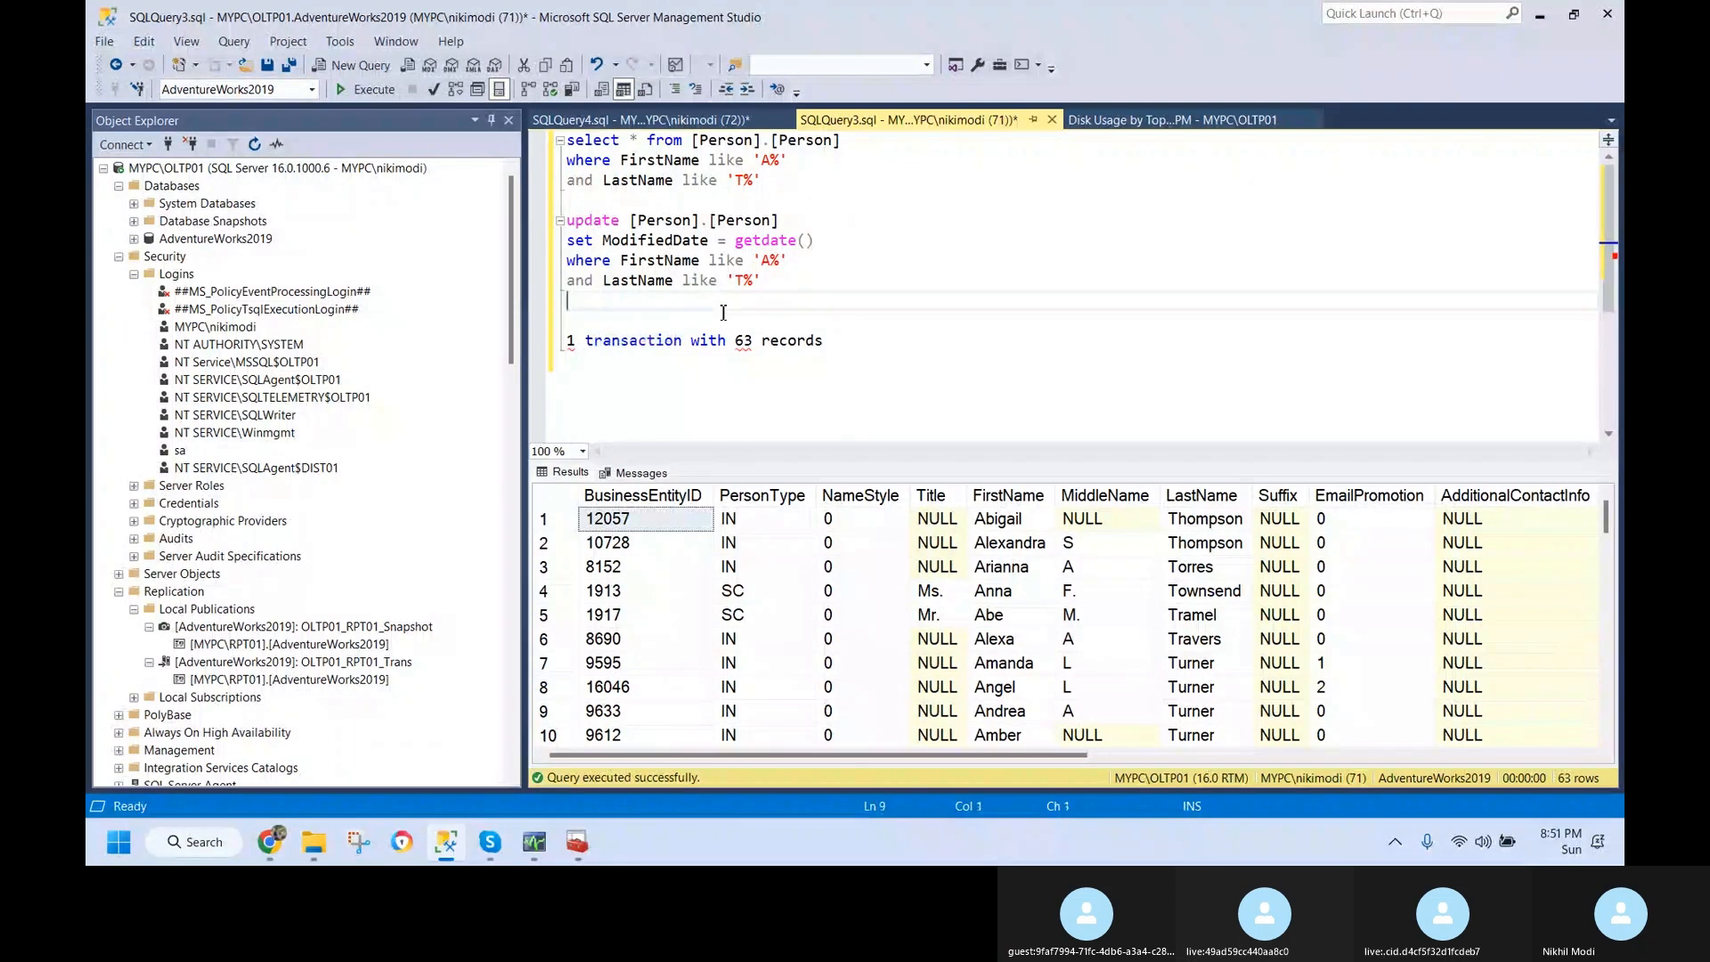
- Insert a begin tran line, followed by a blank line, above the update statement
{"action": "left_click", "coordinate": [732, 208]}
{"action": "key", "text": "Return"}
{"action": "type", "text": "begin tran"}
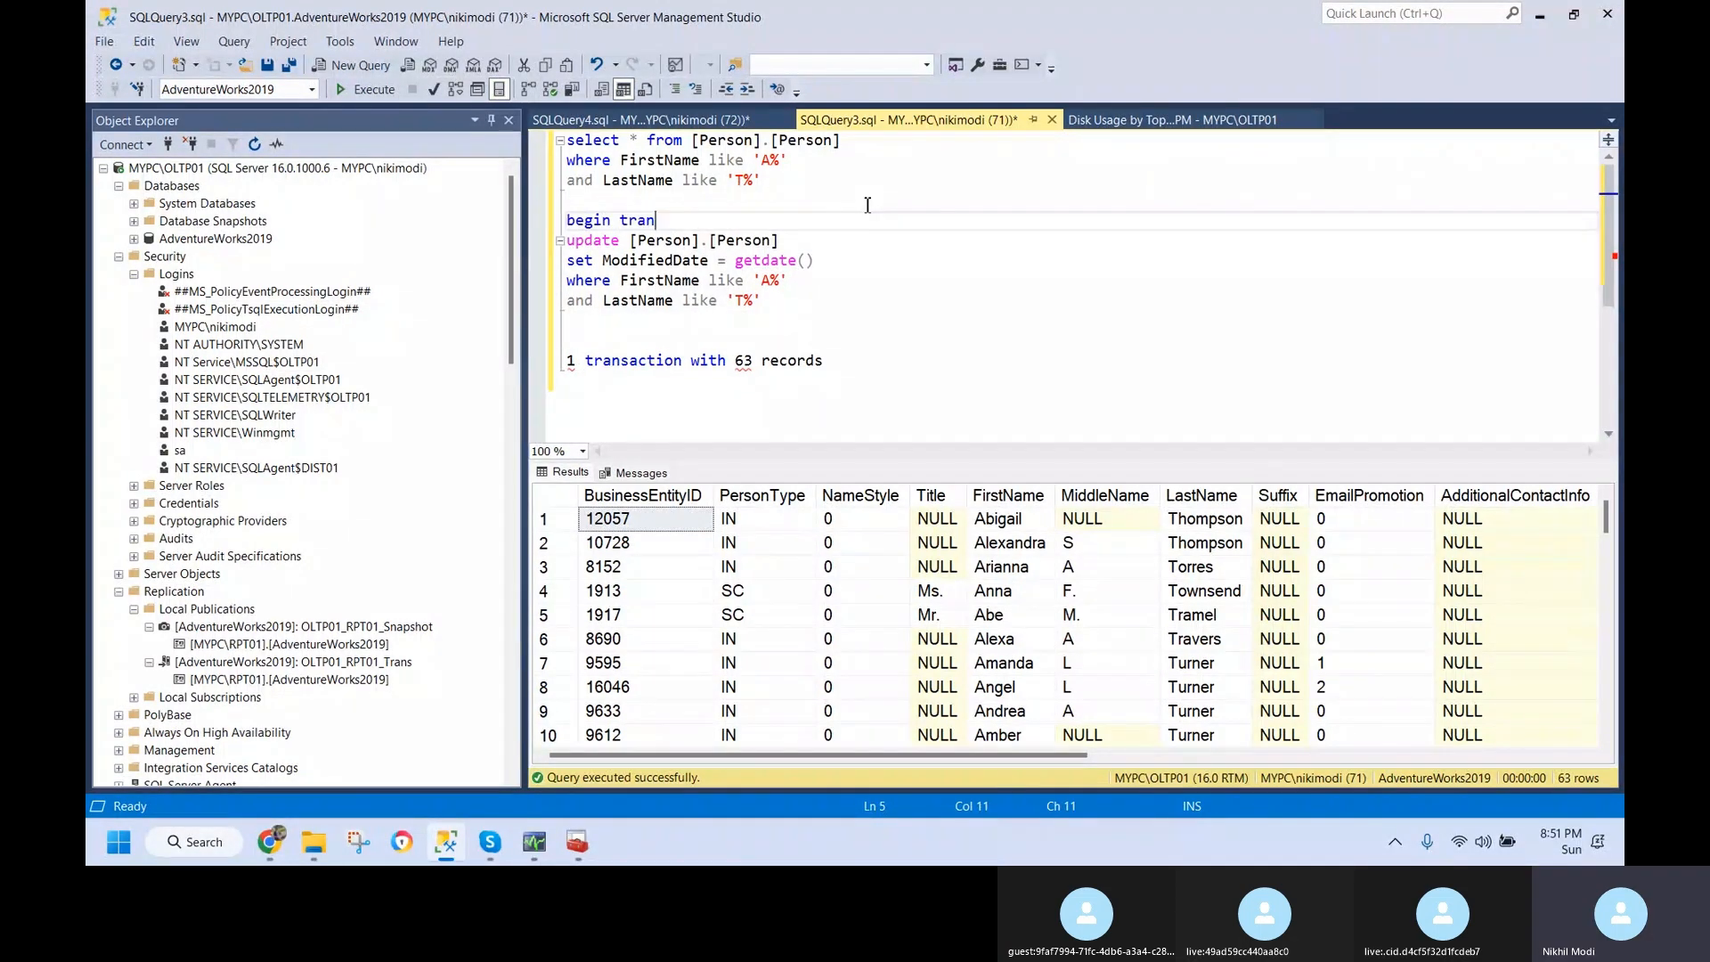
{"action": "key", "text": "Return"}
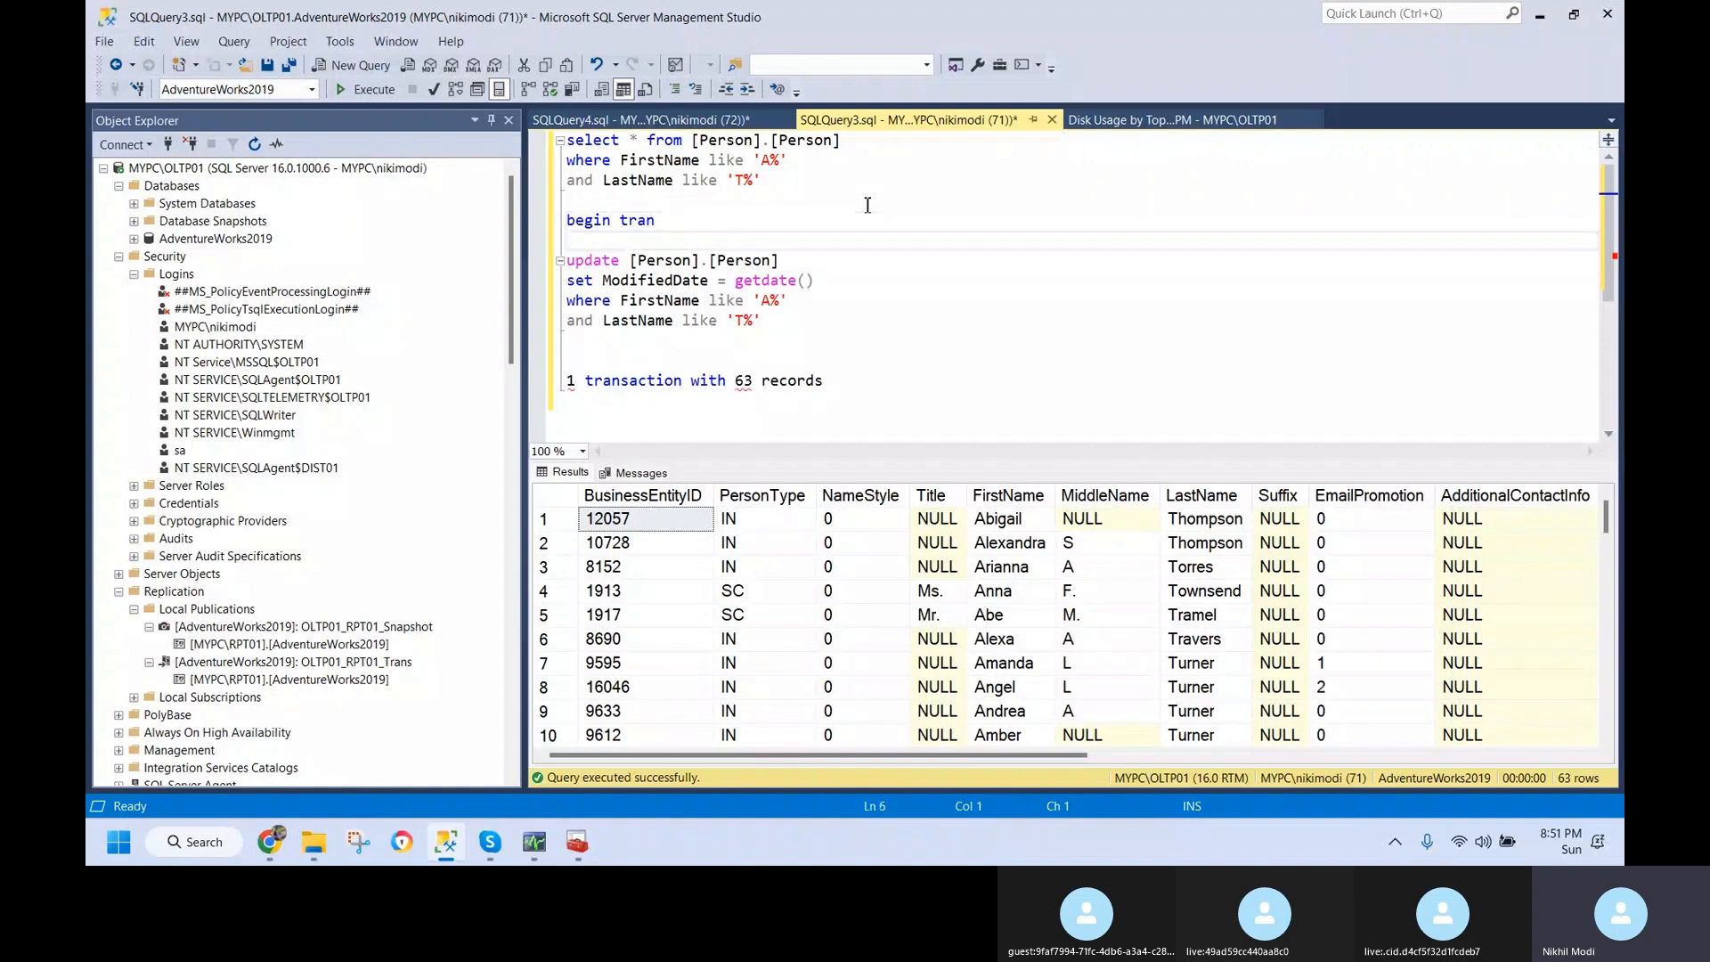
- Add a commit tran line between the update statement and the note
{"action": "key", "text": "Down"}
{"action": "key", "text": "Down"}
{"action": "key", "text": "Down"}
{"action": "key", "text": "Down"}
{"action": "key", "text": "Down"}
{"action": "key", "text": "Down"}
{"action": "type", "text": "com"}
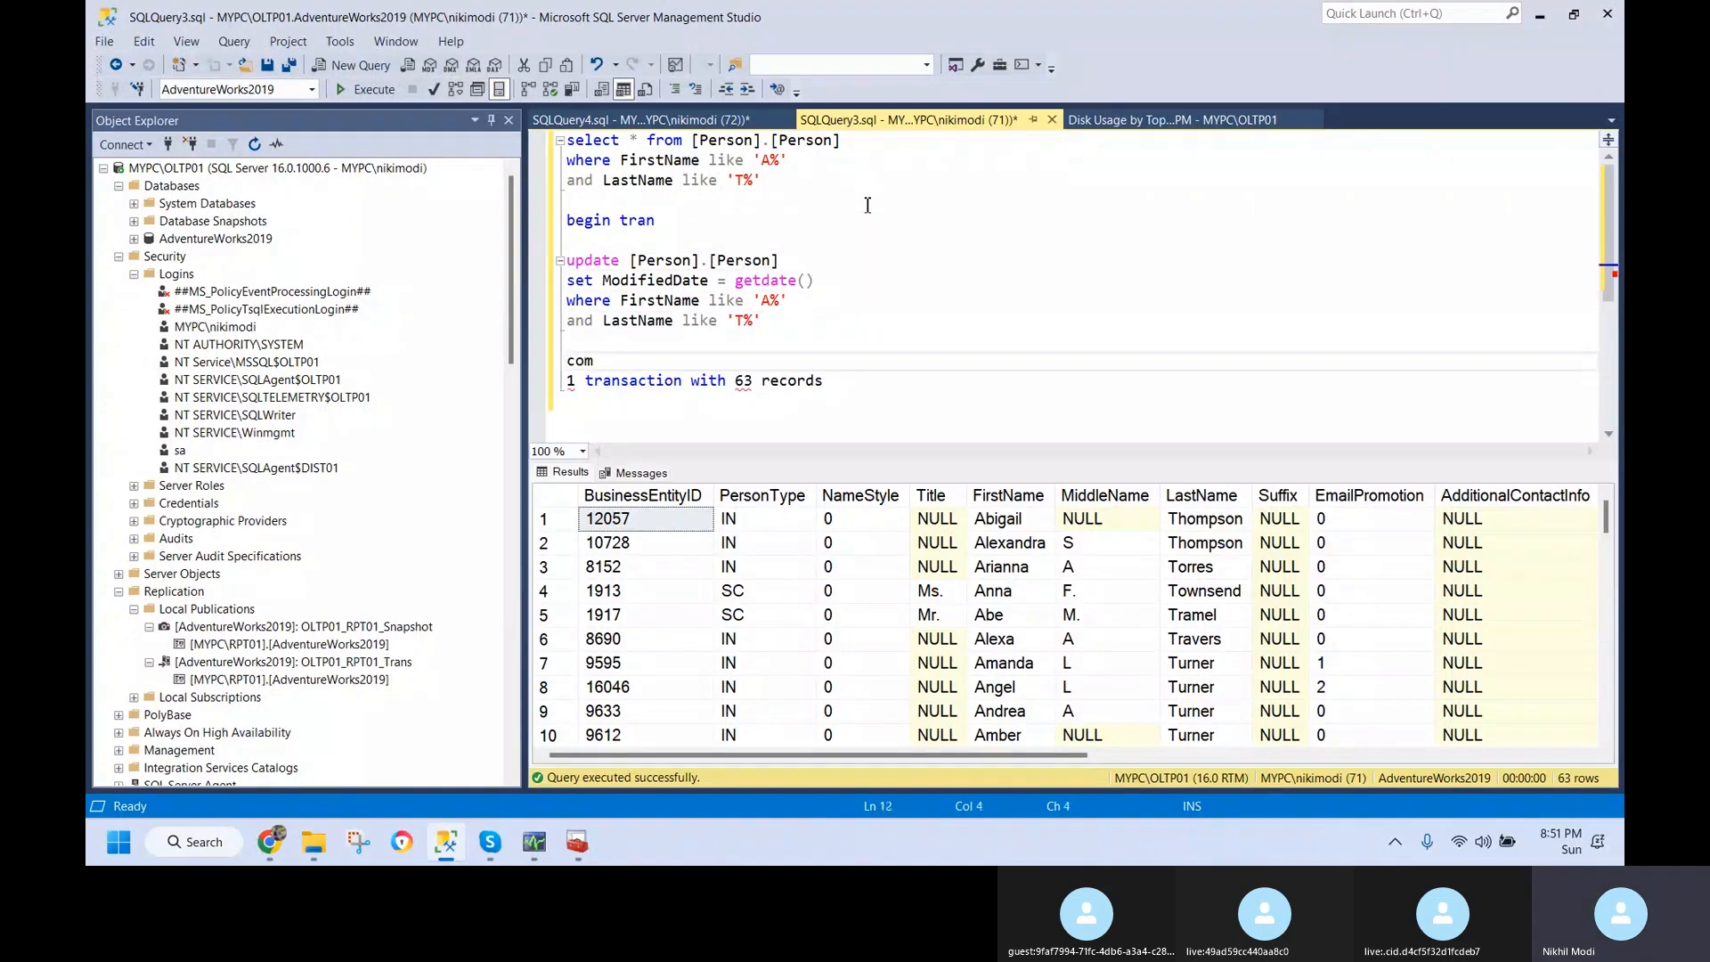
{"action": "type", "text": "mit tran"}
{"action": "key", "text": "Up"}
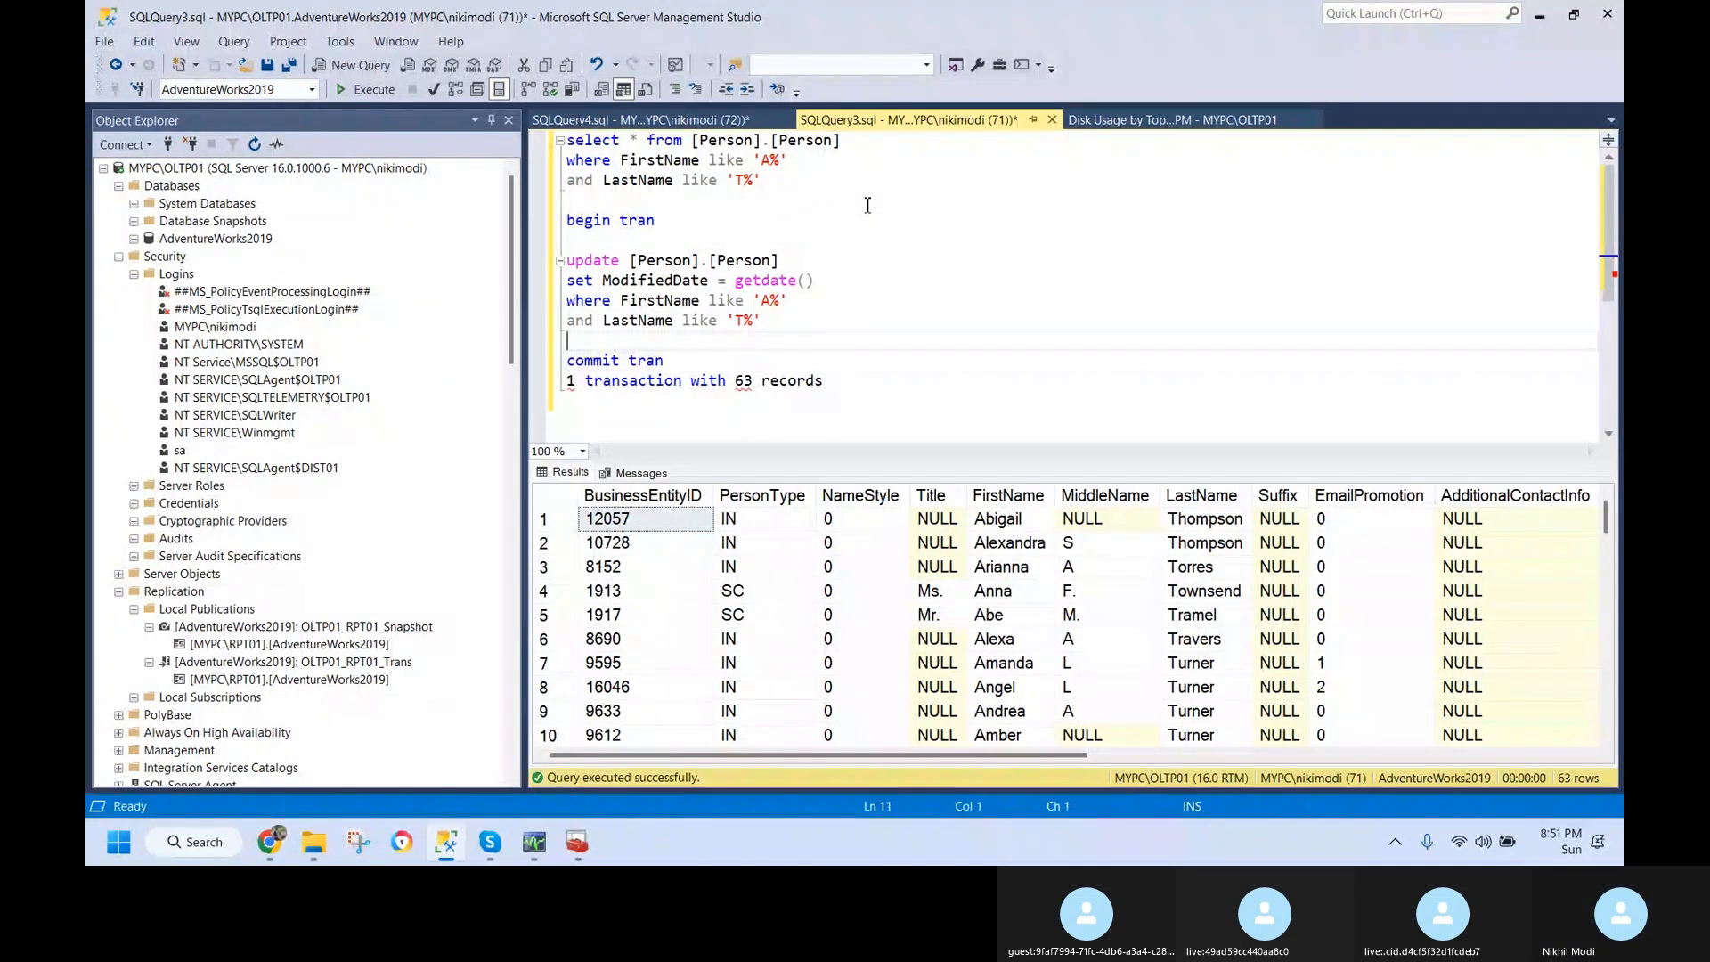
- Duplicate the update statement inside the transaction and set the copy's LastName filter to 'P%'
{"action": "key", "text": "Return"}
{"action": "key", "text": "Return"}
{"action": "key", "text": "Up"}
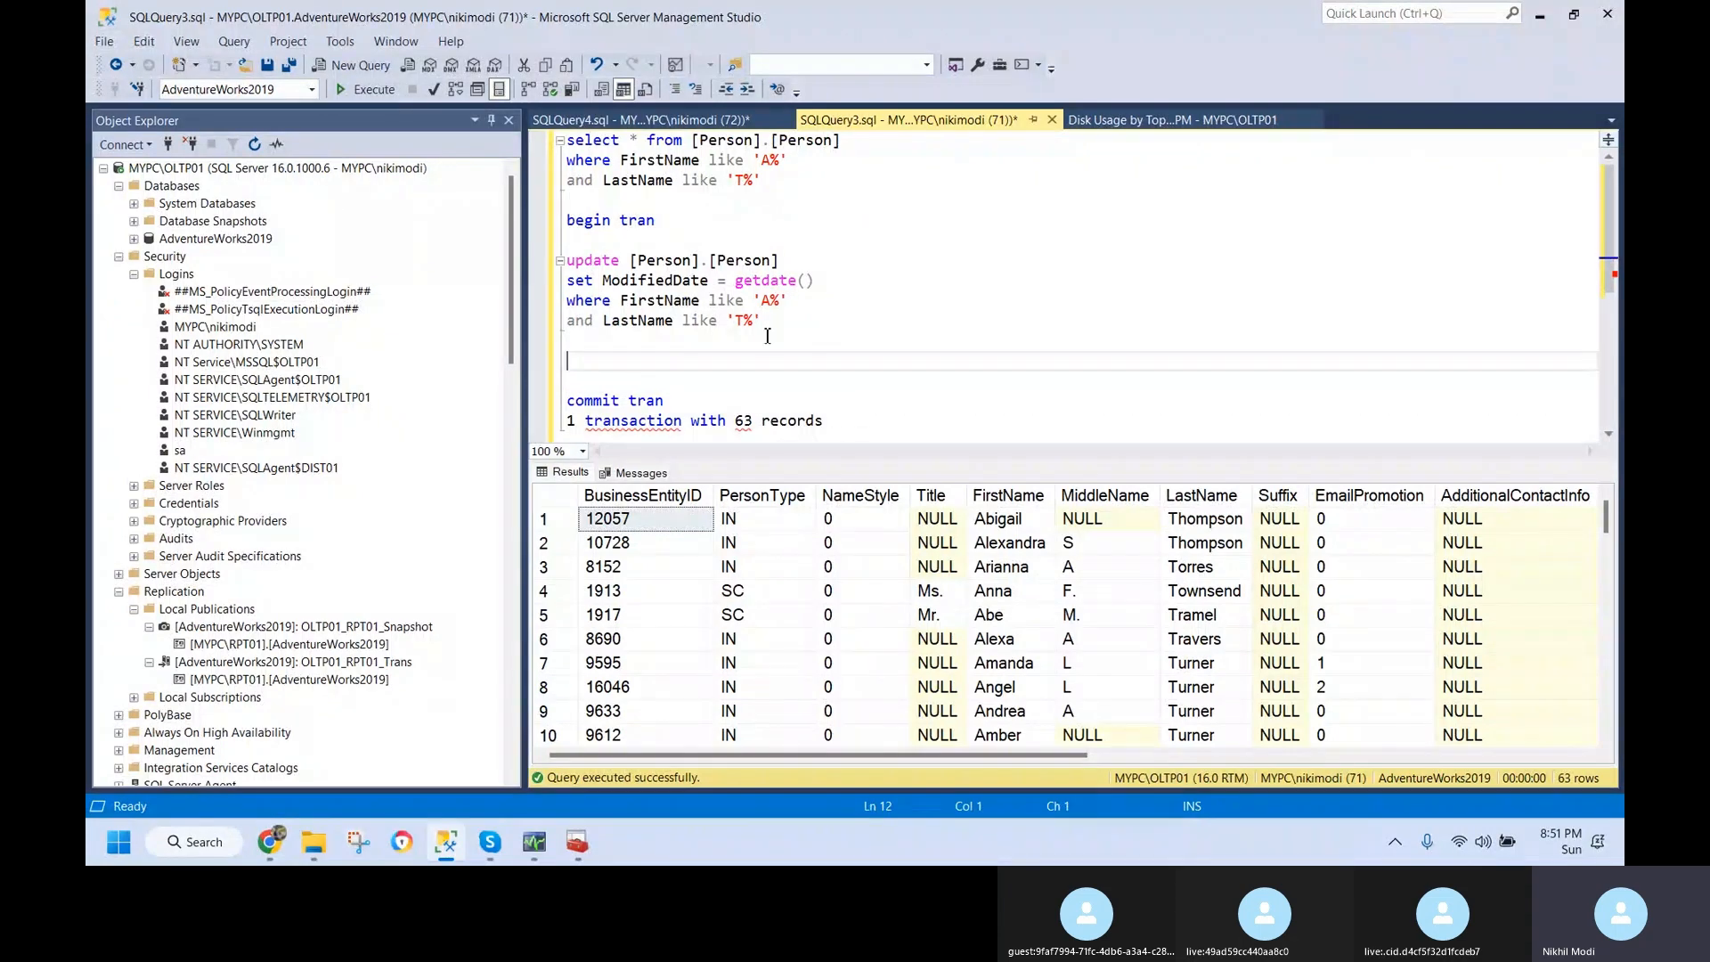
{"action": "left_click_drag", "start_coordinate": [762, 322], "coordinate": [567, 260]}
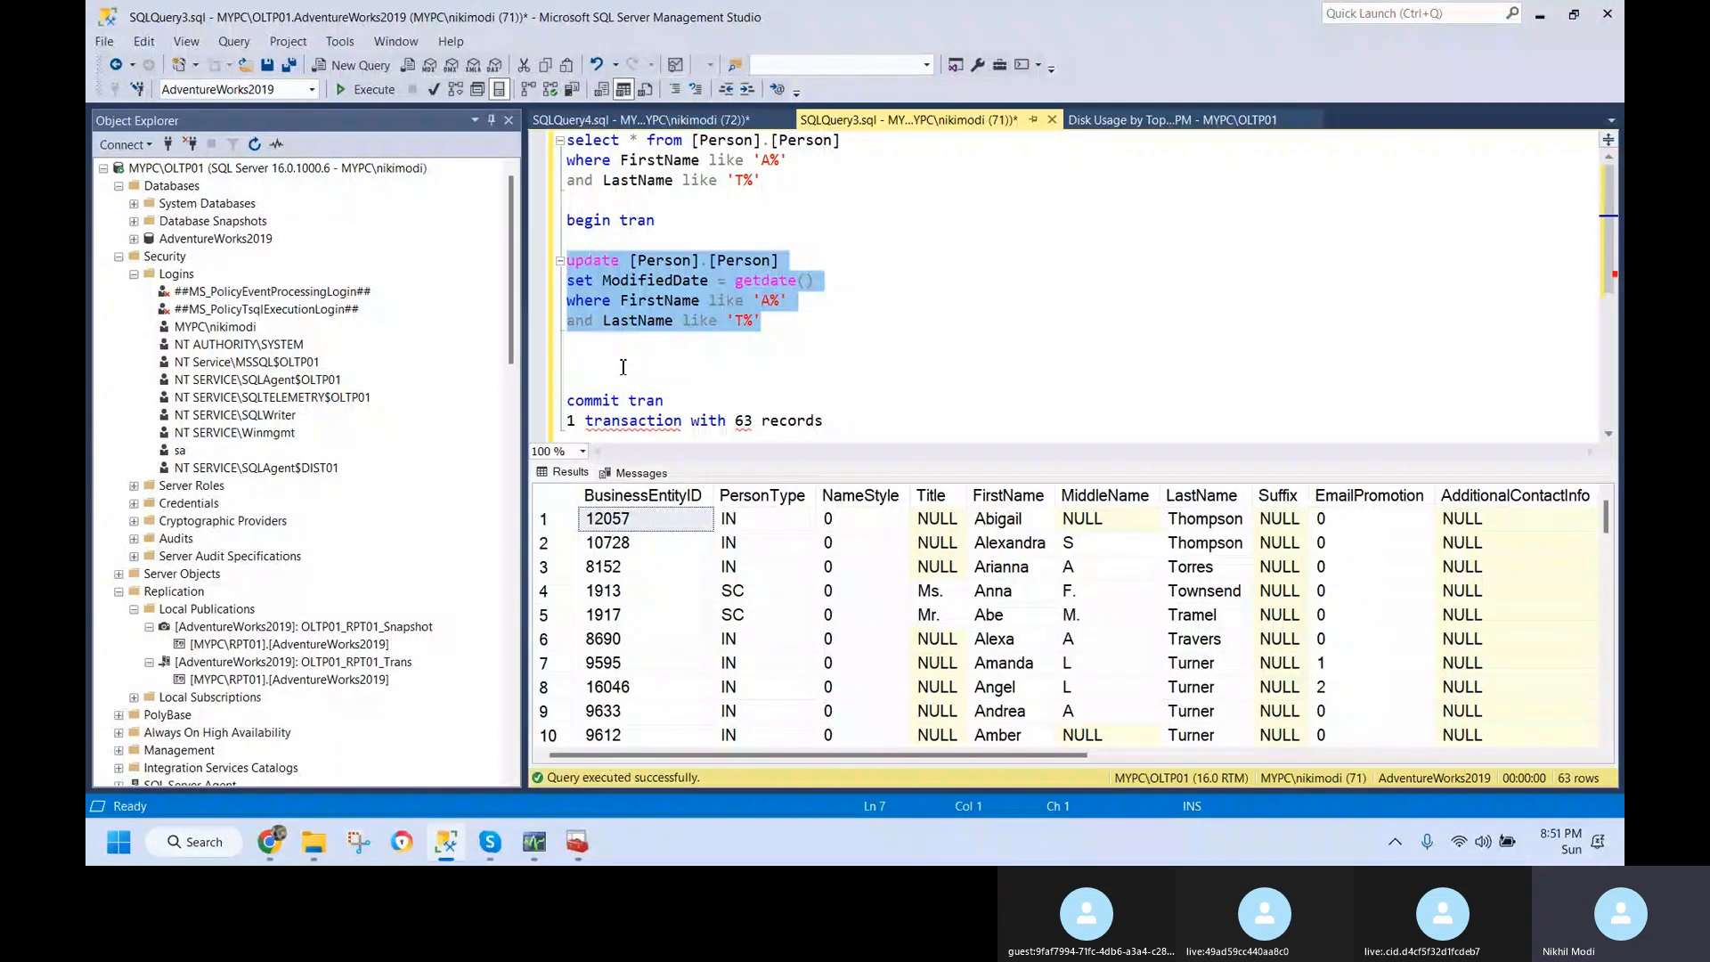
{"action": "key", "text": "ctrl+c"}
{"action": "left_click", "coordinate": [623, 367]}
{"action": "key", "text": "ctrl+v"}
{"action": "key", "text": "Left"}
{"action": "key", "text": "Left"}
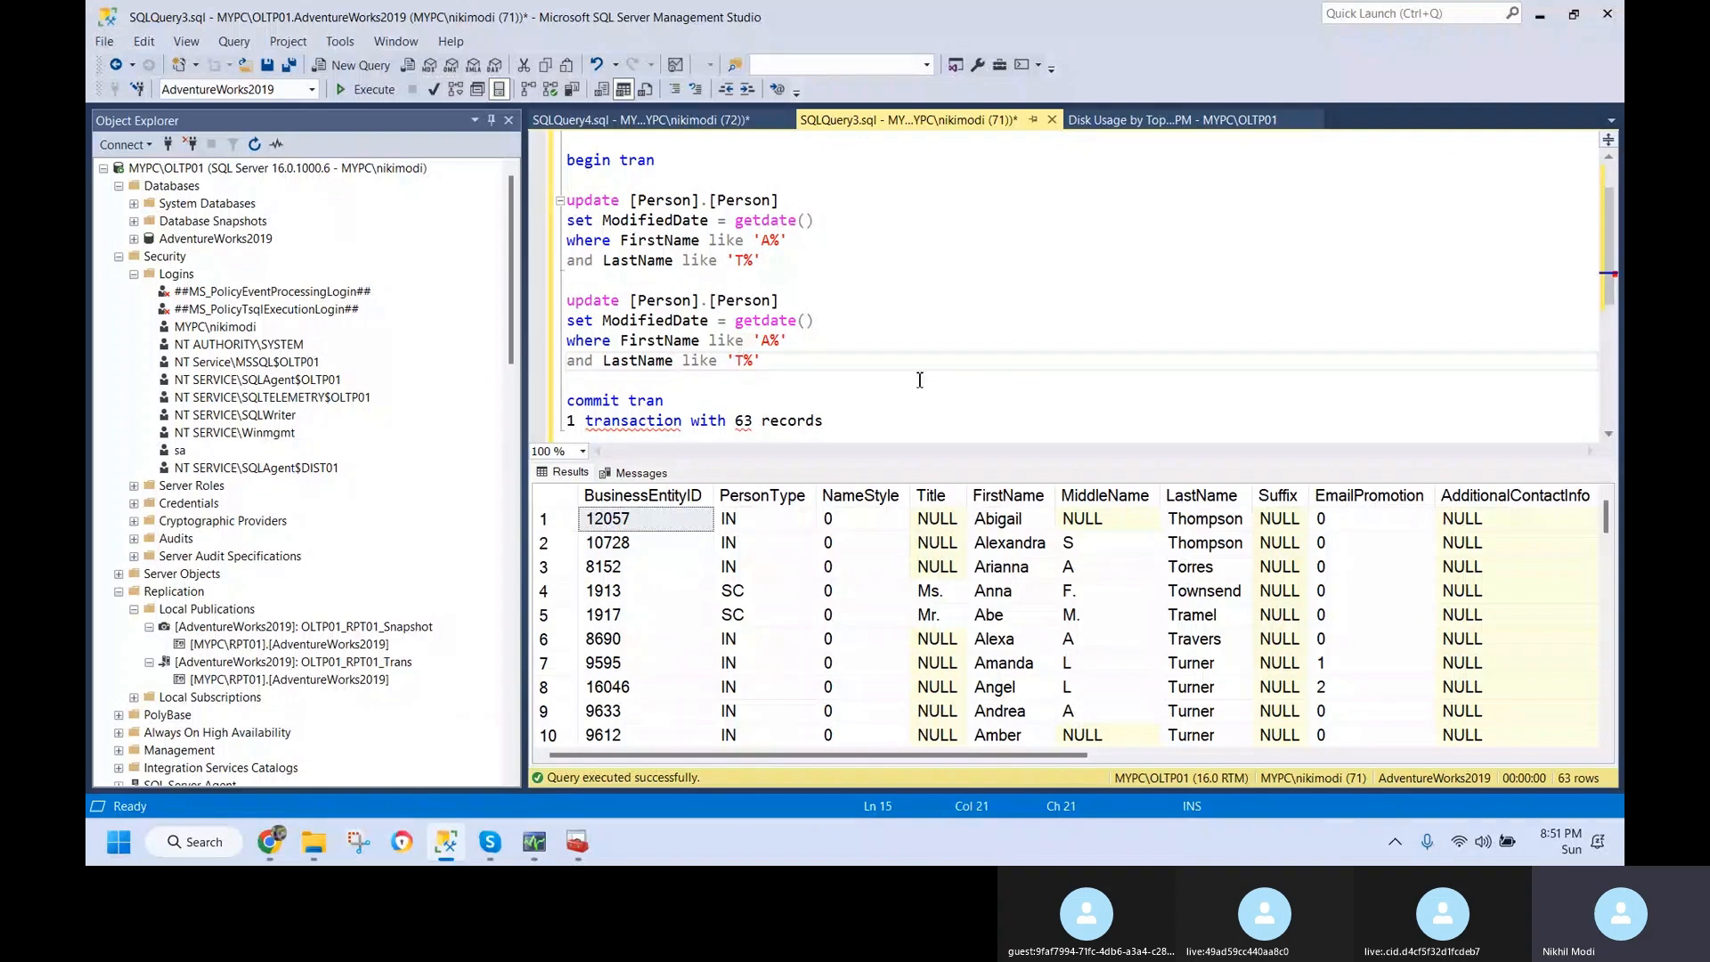
{"action": "key", "text": "BackSpace"}
{"action": "type", "text": "P"}
- Insert blank lines between commit tran and the note, and review the two-update transaction
{"action": "scroll", "coordinate": [864, 381], "scroll_direction": "down", "scroll_amount": 1}
{"action": "left_click", "coordinate": [676, 345]}
{"action": "key", "text": "Return"}
{"action": "key", "text": "Return"}
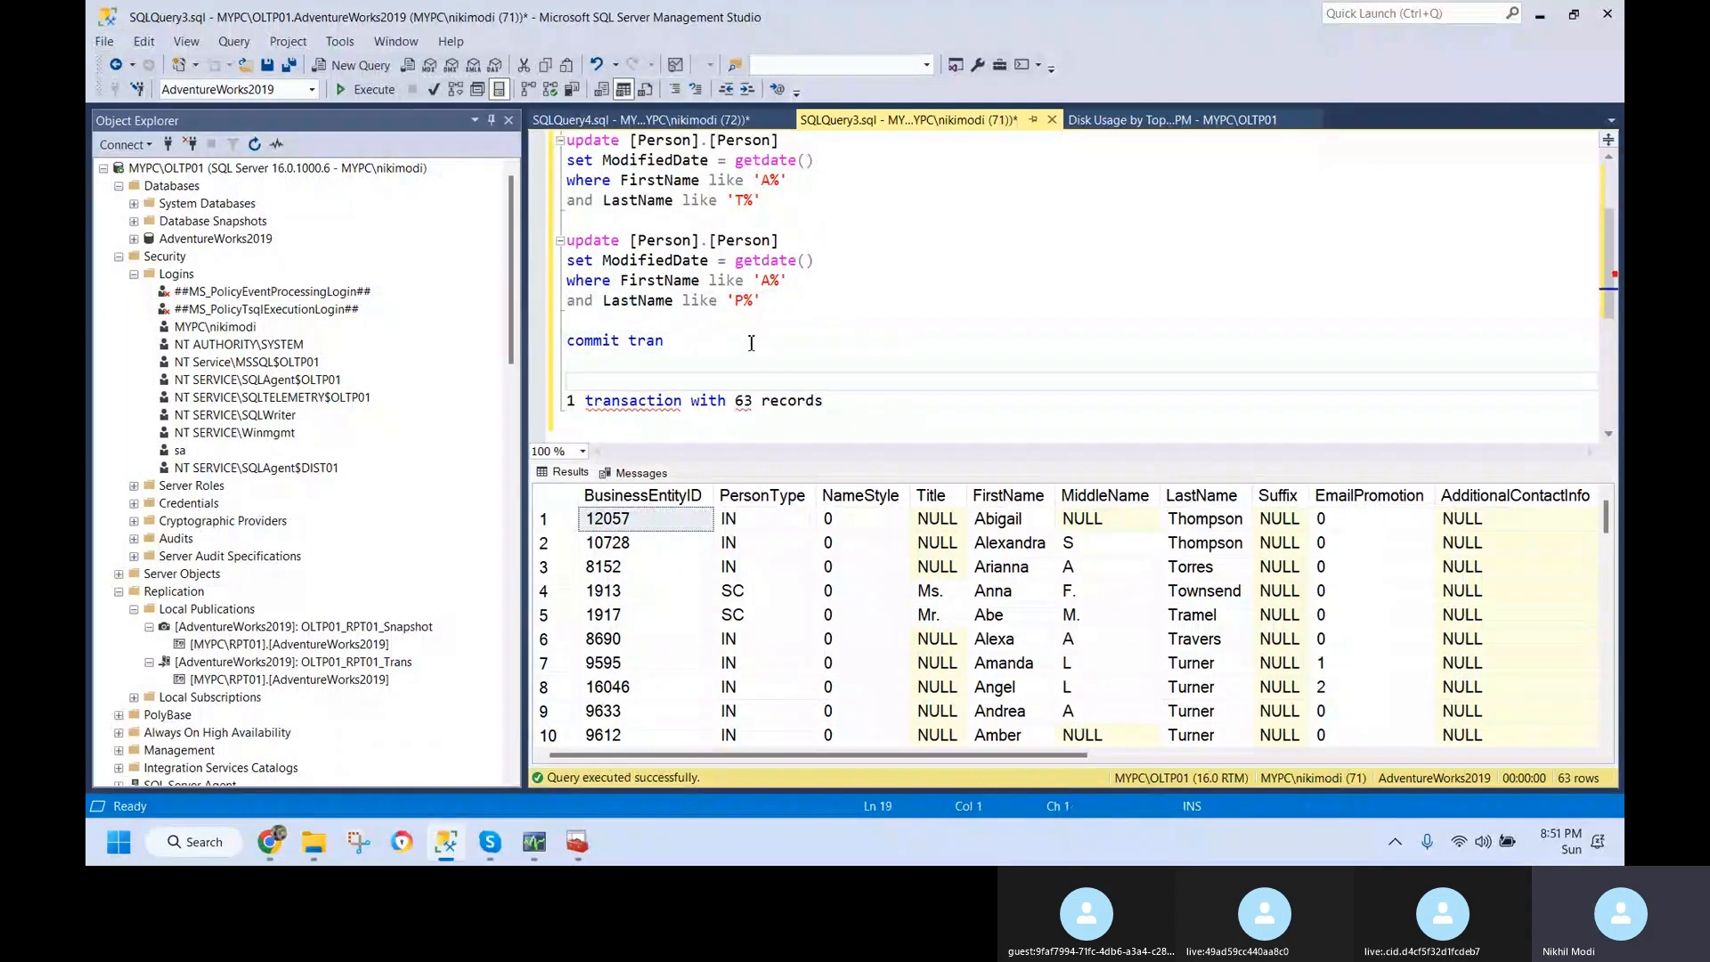
{"action": "scroll", "coordinate": [751, 343], "scroll_direction": "up", "scroll_amount": 1}
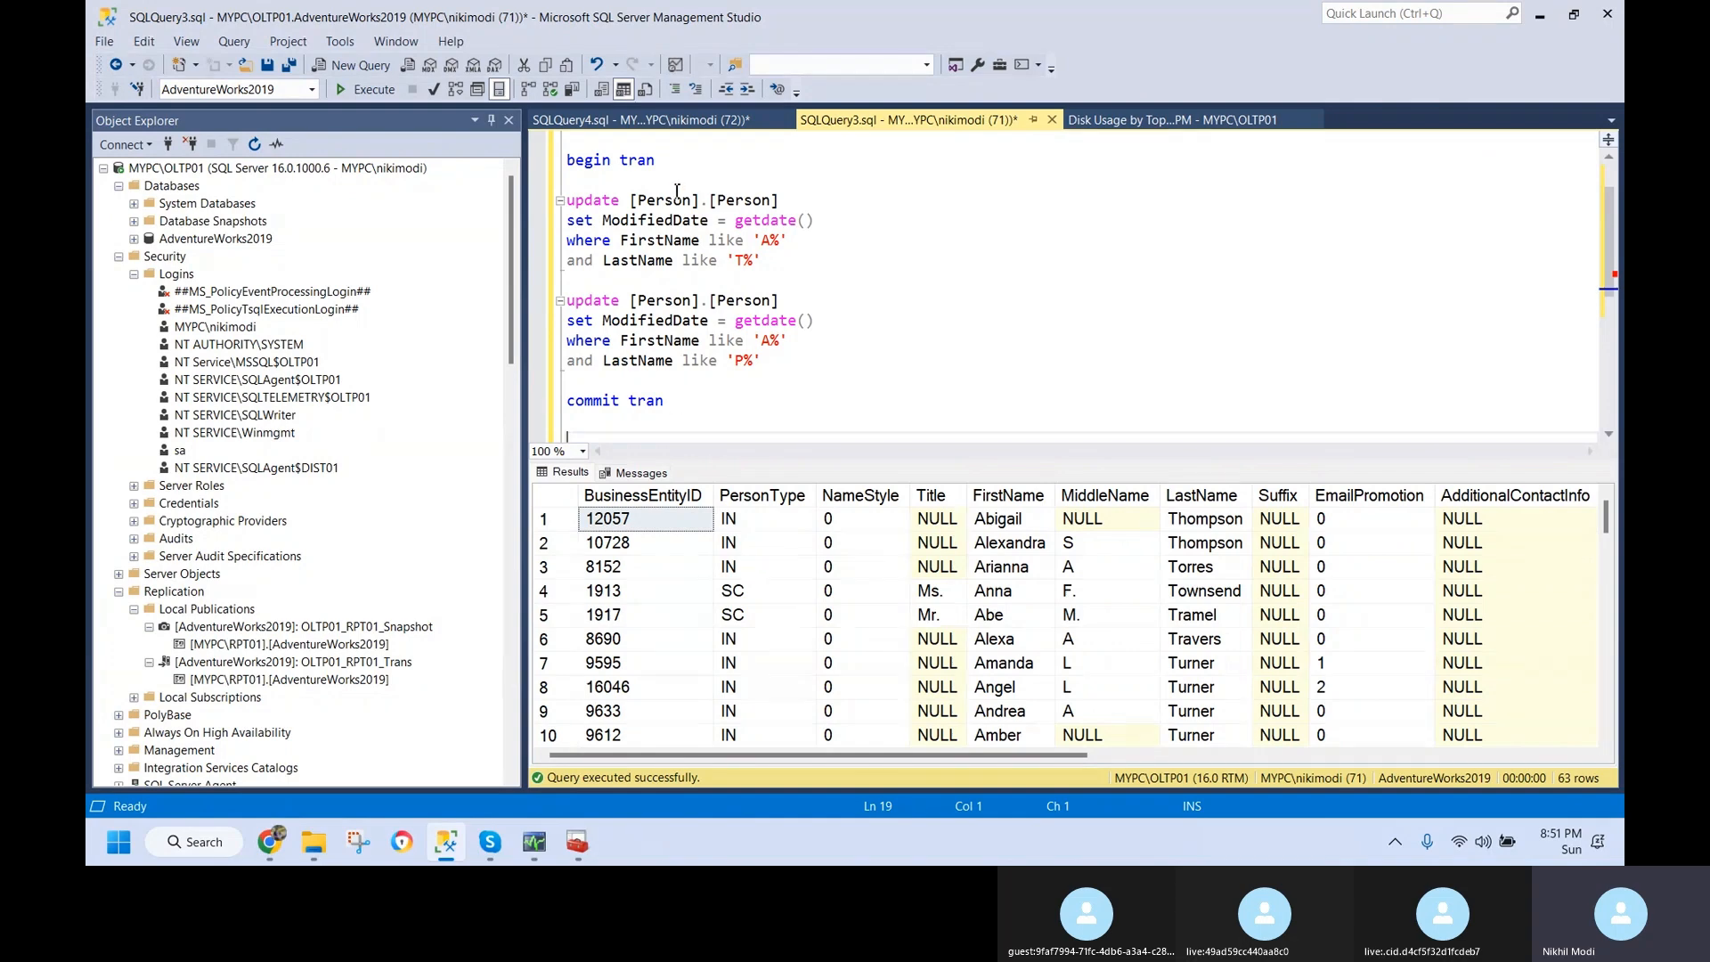
{"action": "left_click", "coordinate": [673, 163]}
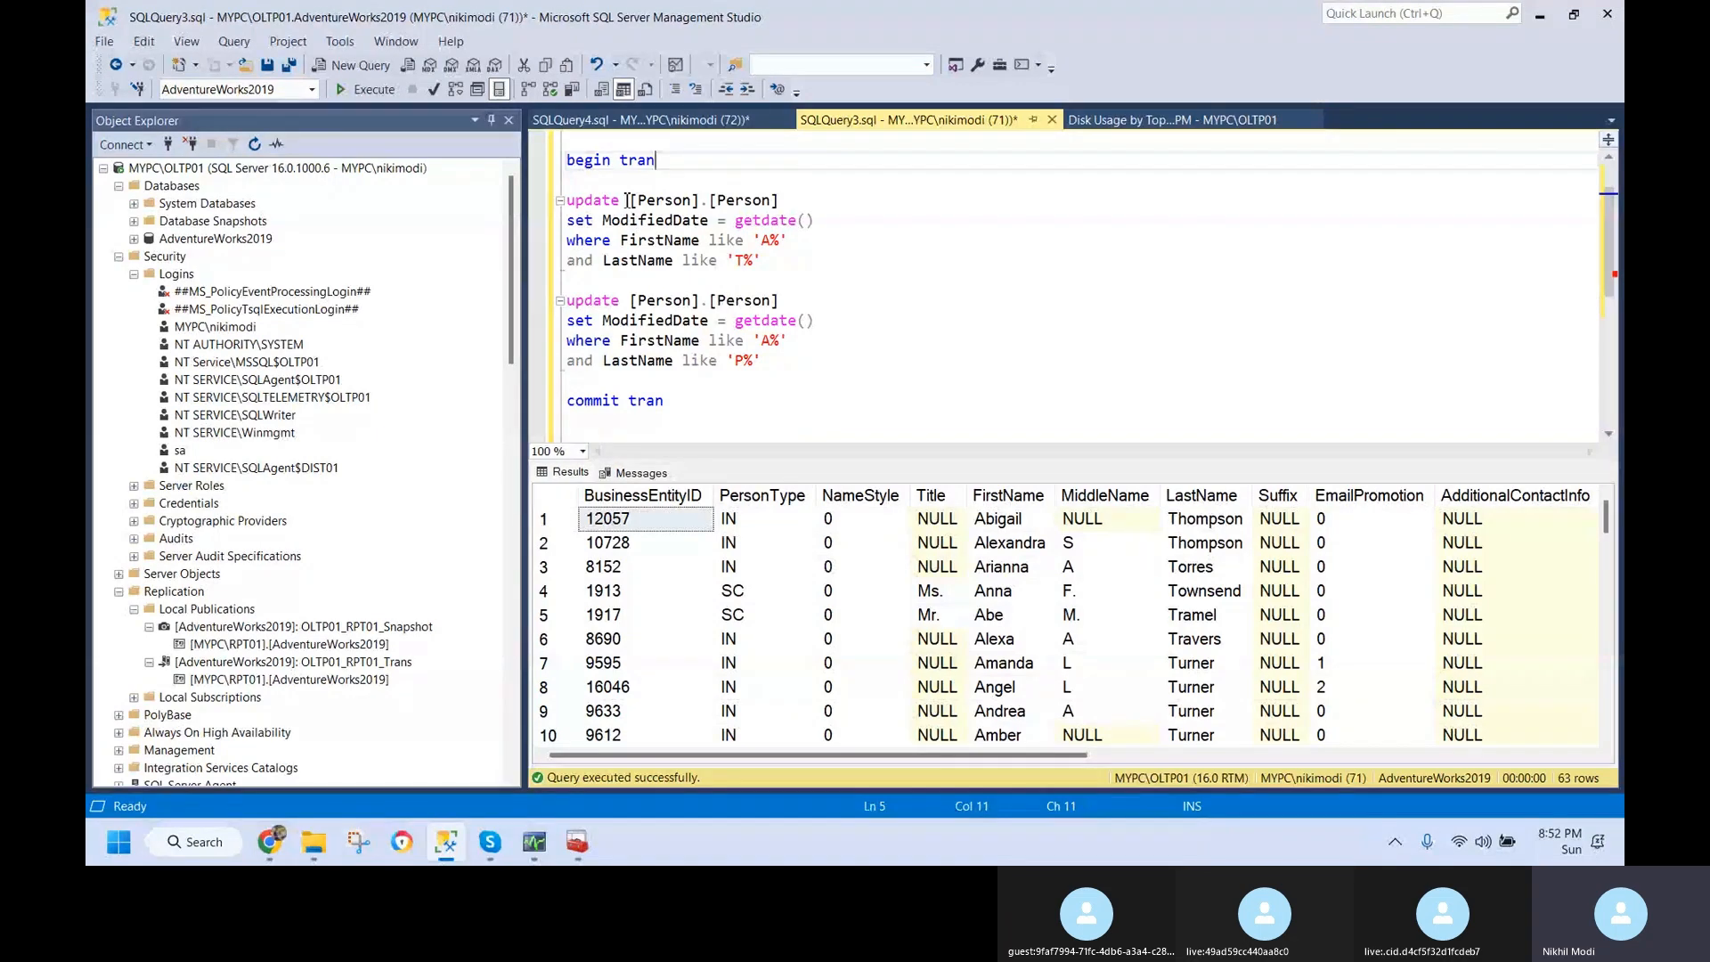
{"action": "left_click", "coordinate": [705, 280]}
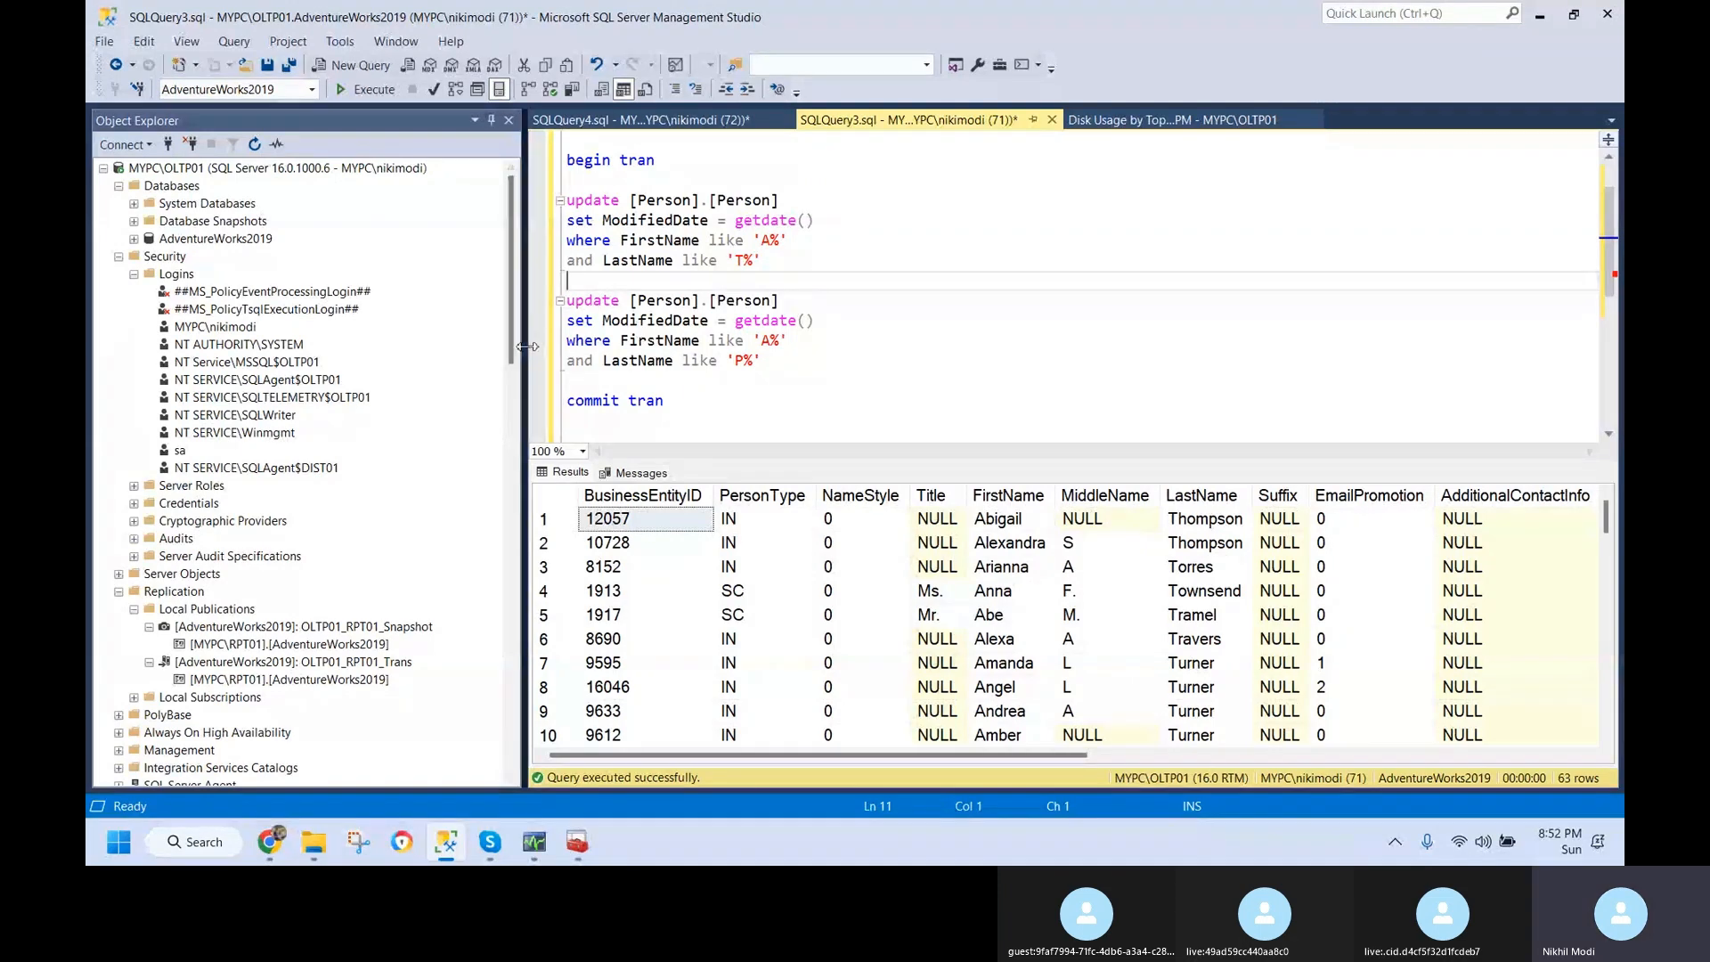
- Narrow the Object Explorer, enlarge the query editor over the results pane, and remove one blank line above the note
{"action": "left_click_drag", "start_coordinate": [528, 347], "coordinate": [479, 346]}
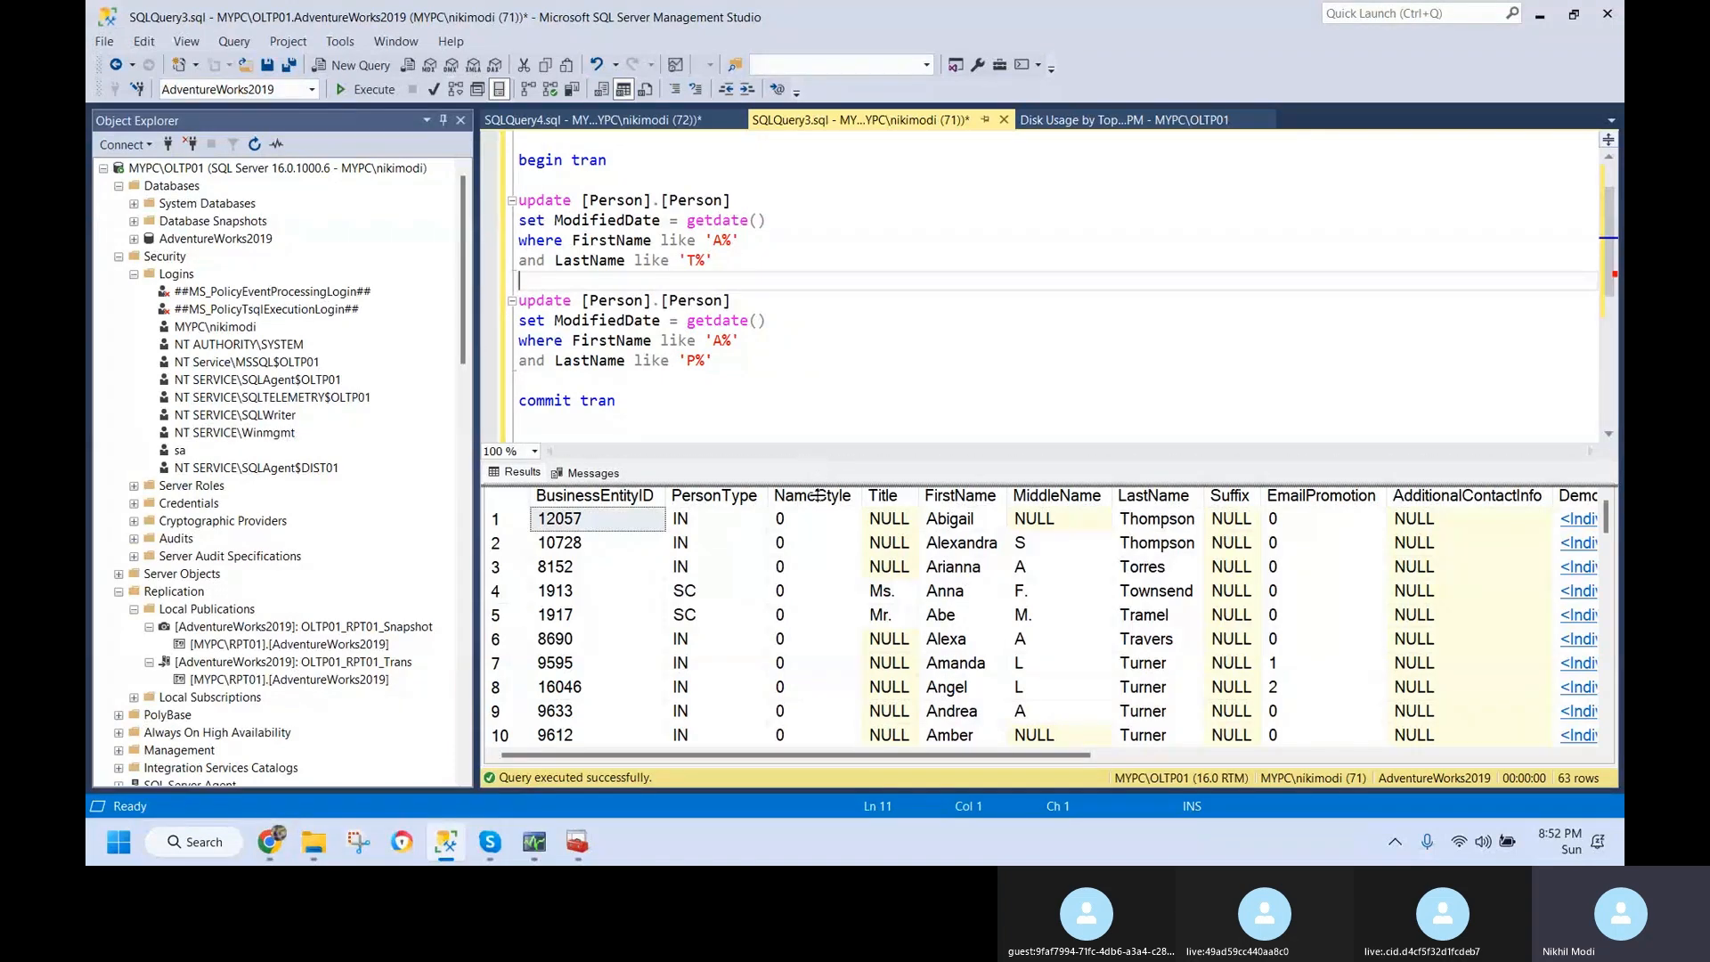
{"action": "left_click_drag", "start_coordinate": [817, 495], "coordinate": [816, 590]}
{"action": "left_click", "coordinate": [662, 443]}
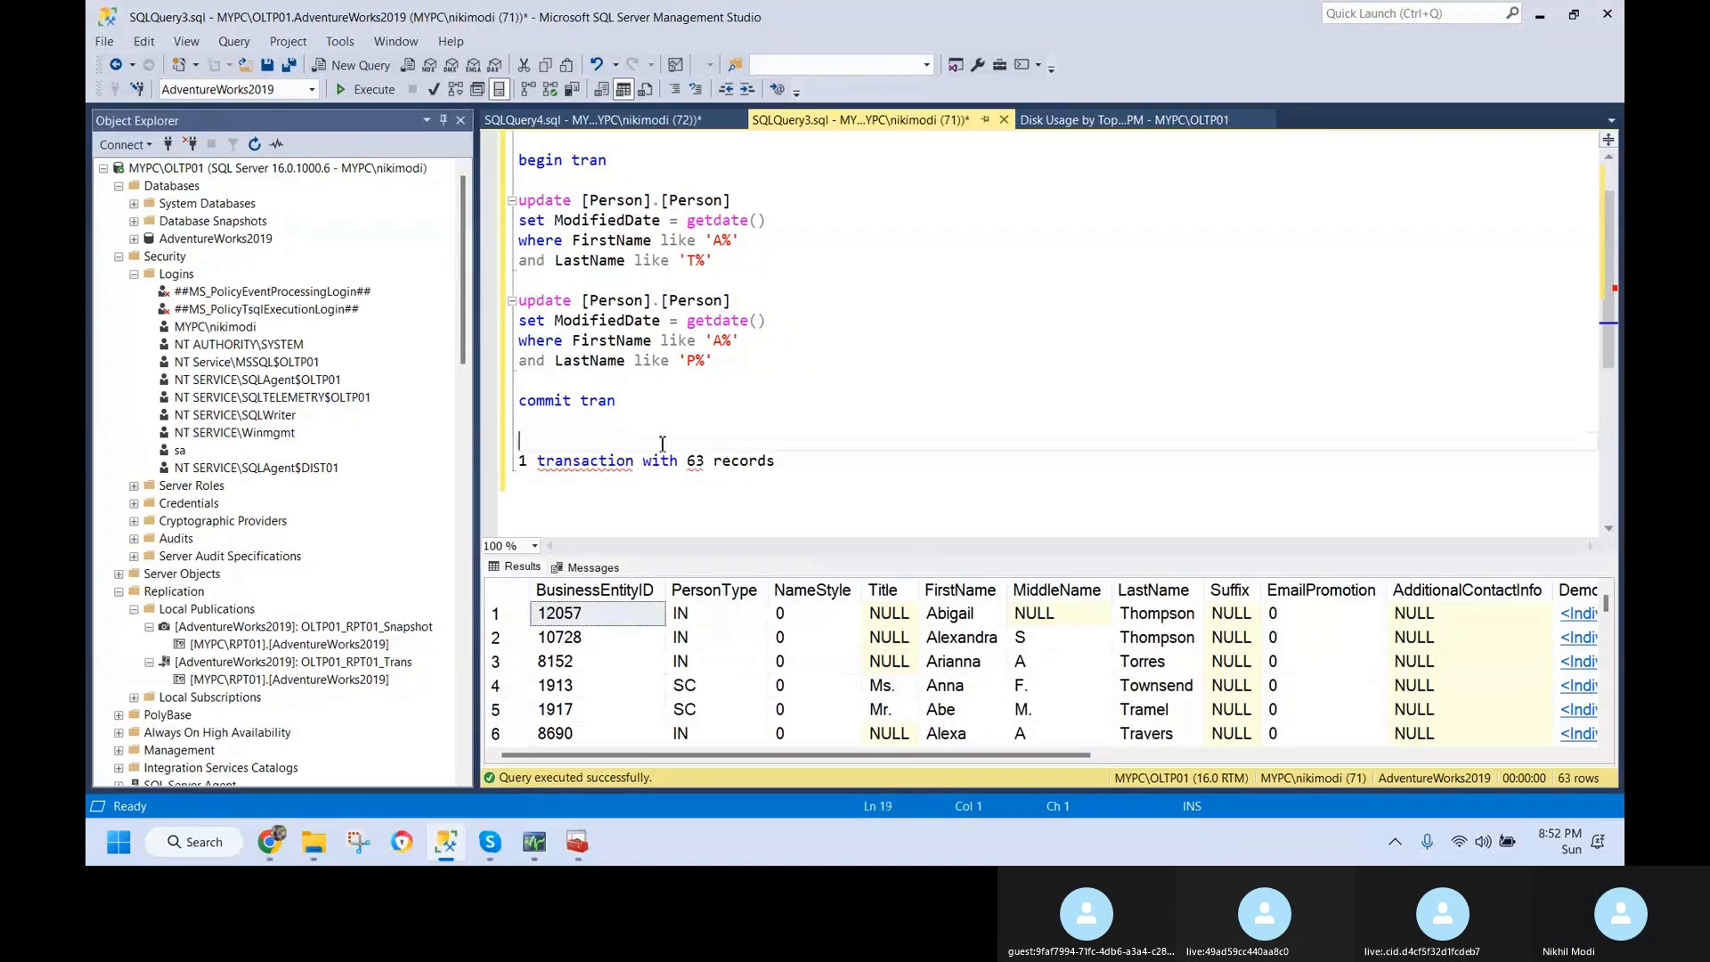
{"action": "key", "text": "Delete"}
{"action": "left_click", "coordinate": [751, 422]}
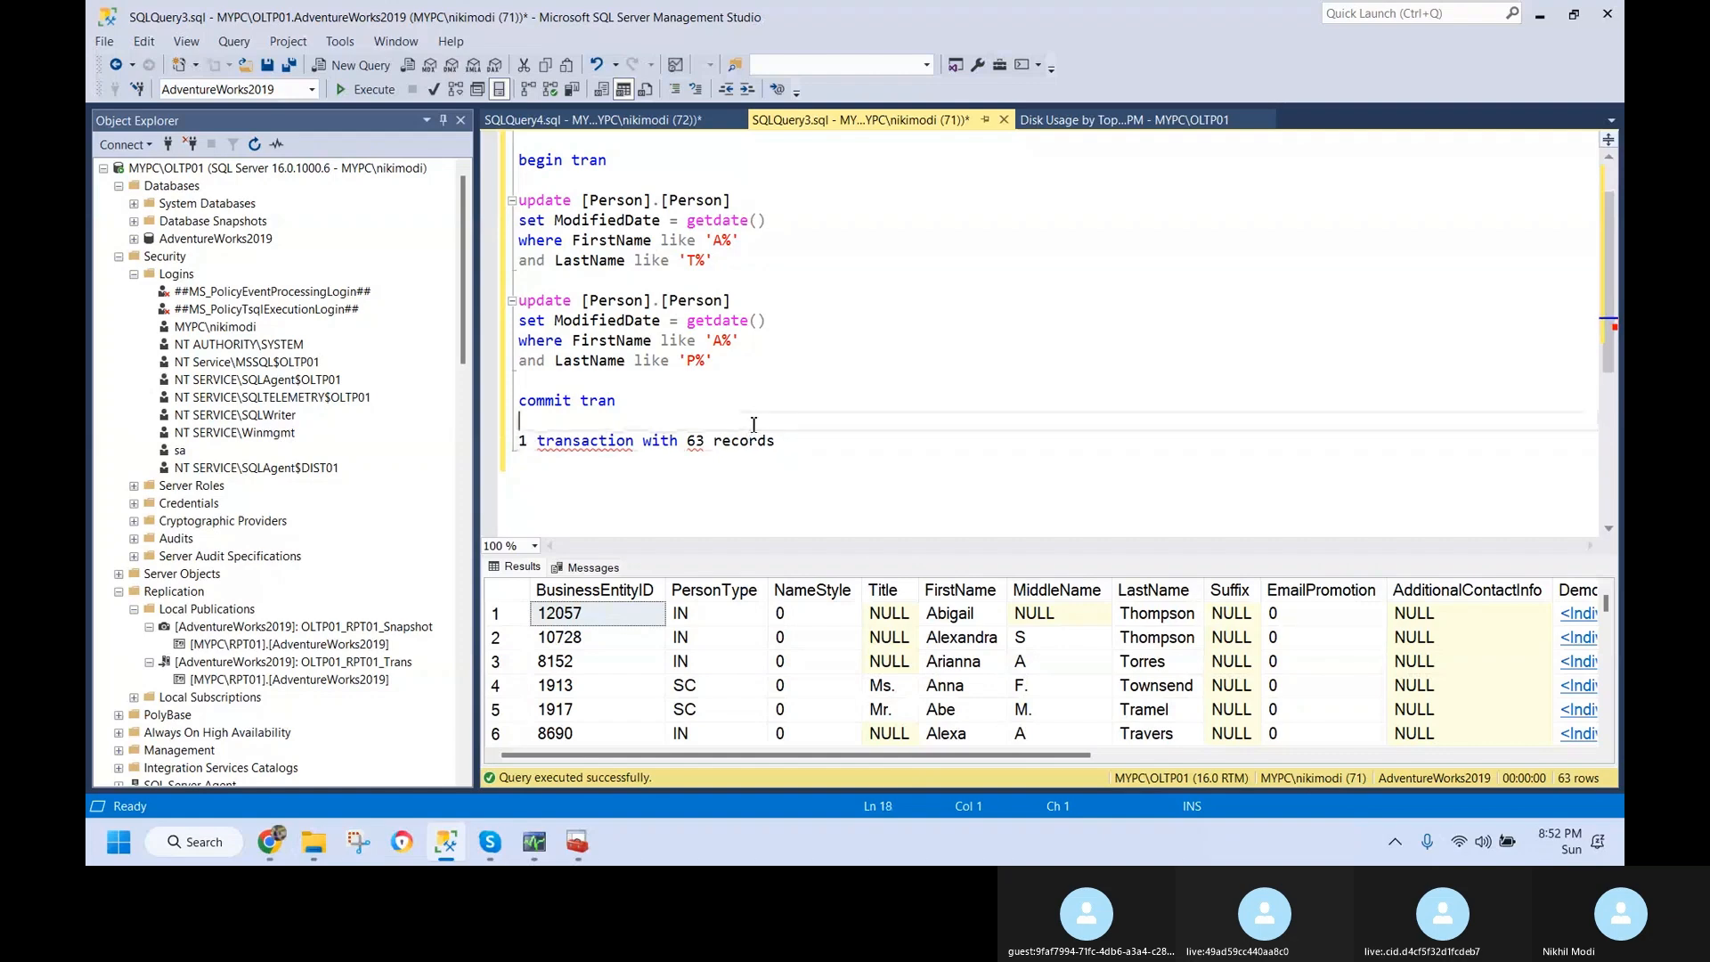
{"action": "left_click", "coordinate": [616, 165]}
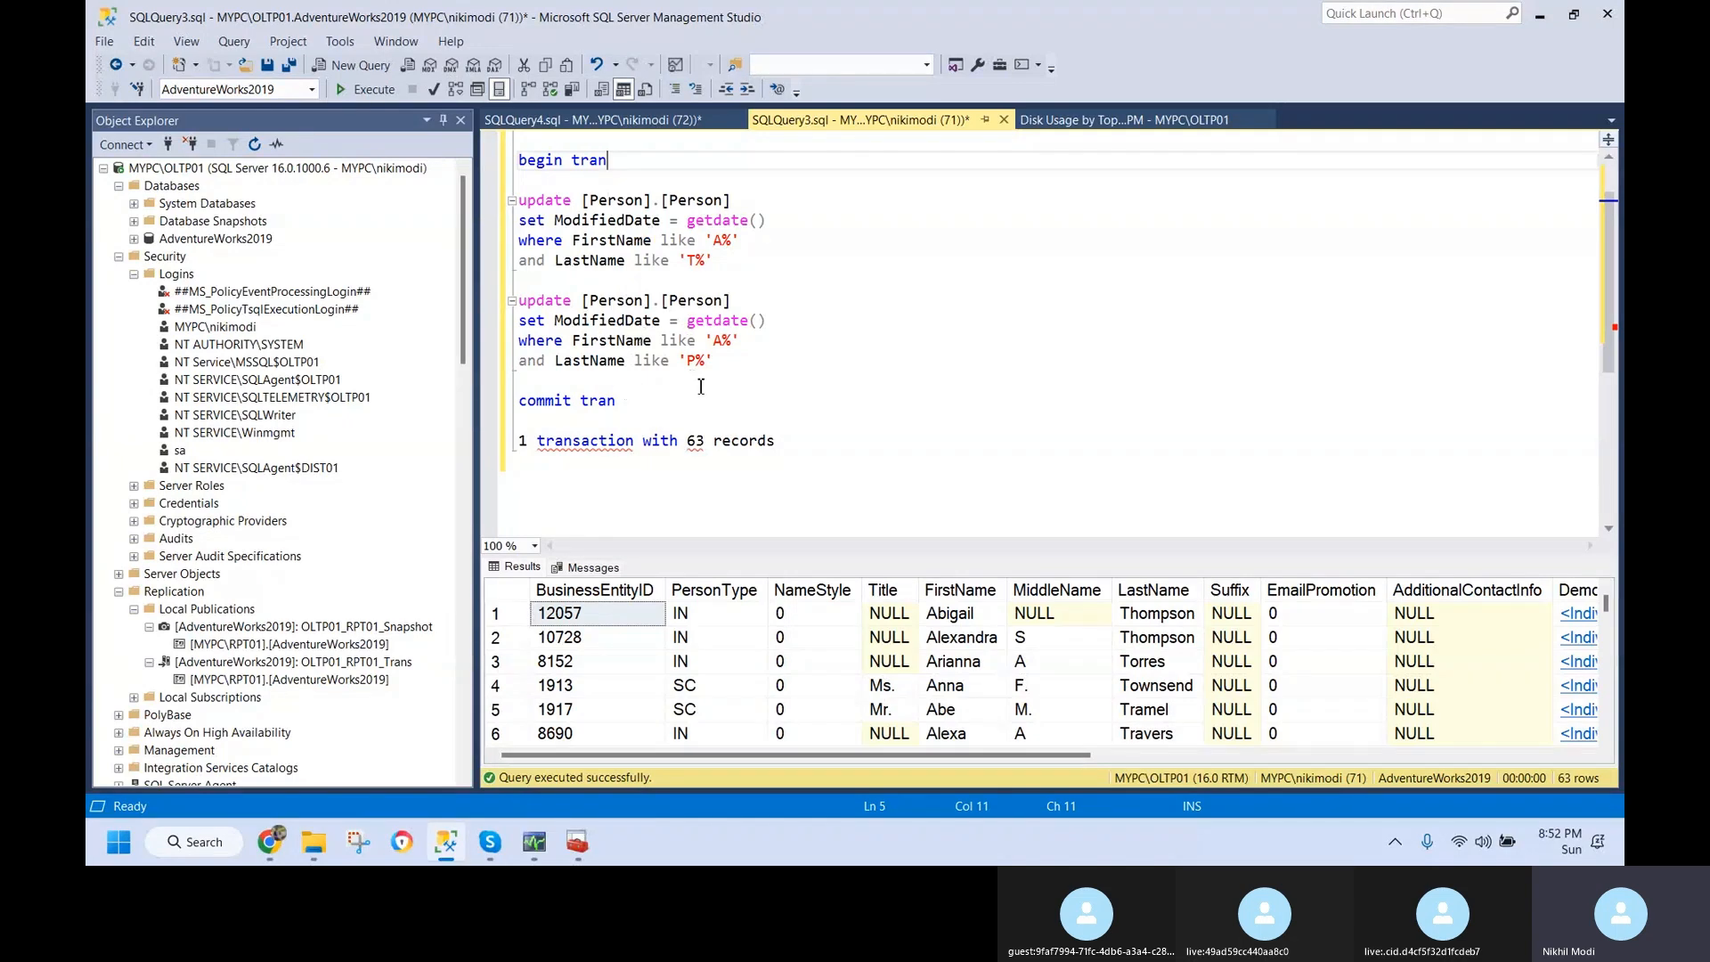
- Remove the explicit transaction by deleting the 'P%' update statement and the commit tran and begin tran lines
{"action": "left_click_drag", "start_coordinate": [731, 363], "coordinate": [504, 311]}
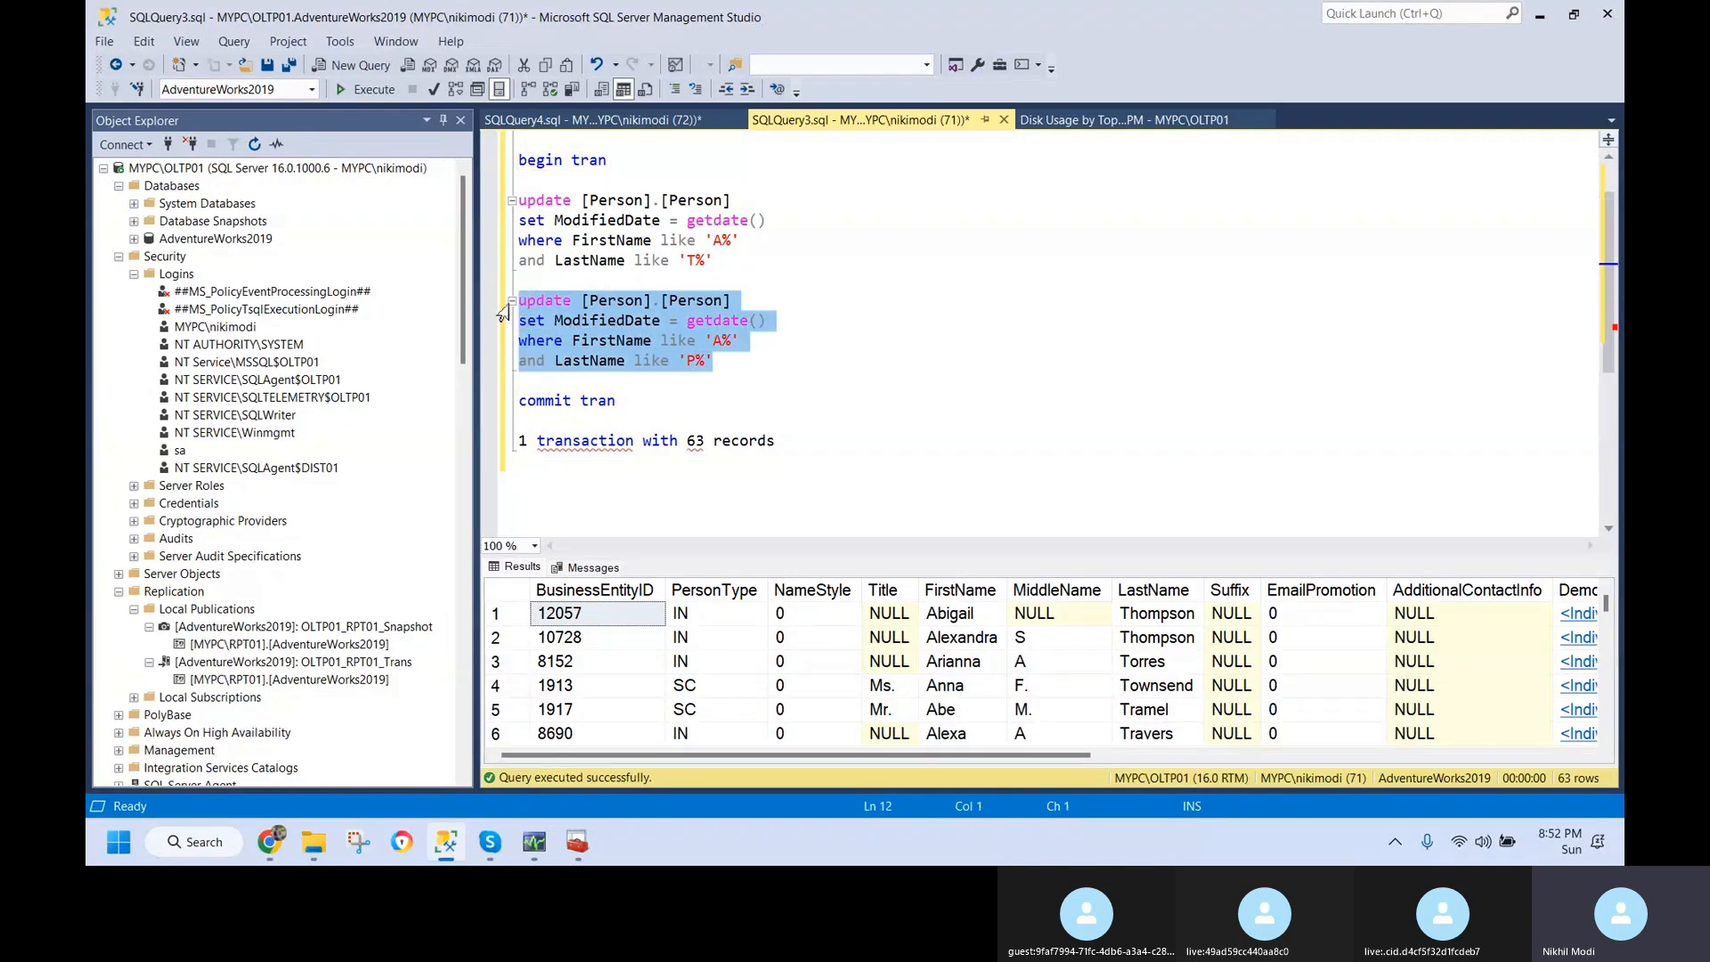
{"action": "key", "text": "Delete"}
{"action": "key", "text": "Down"}
{"action": "key", "text": "Down"}
{"action": "key", "text": "shift+Down"}
{"action": "key", "text": "Delete"}
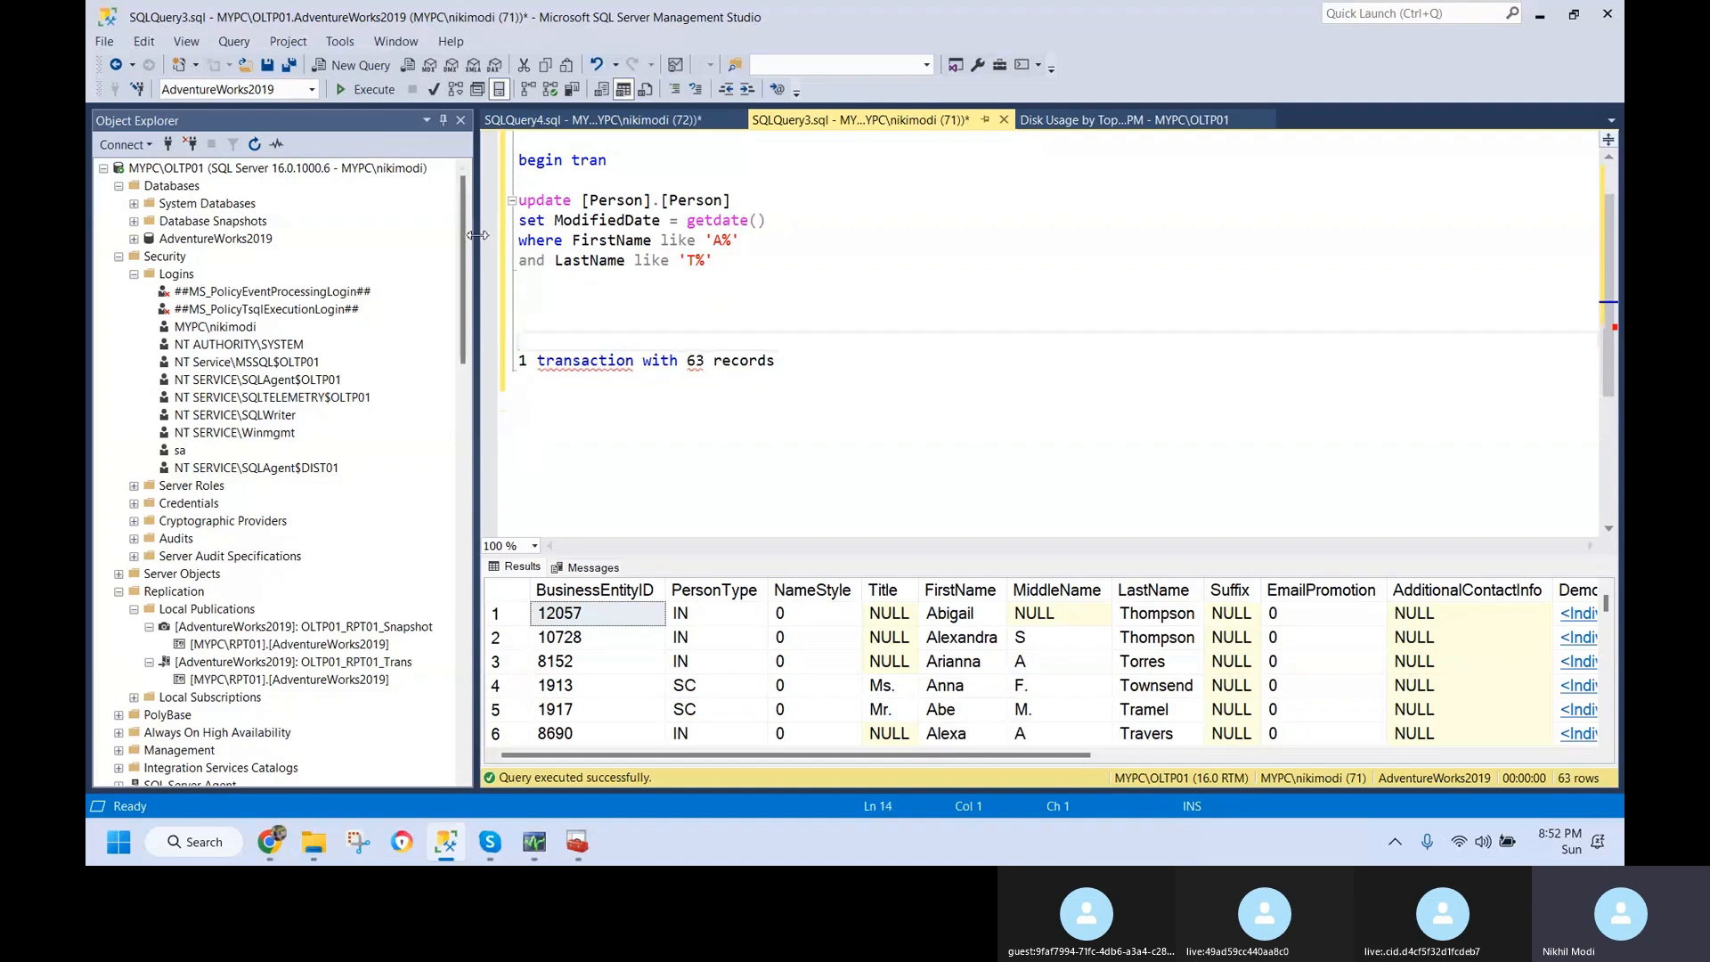
{"action": "left_click_drag", "start_coordinate": [677, 160], "coordinate": [474, 157]}
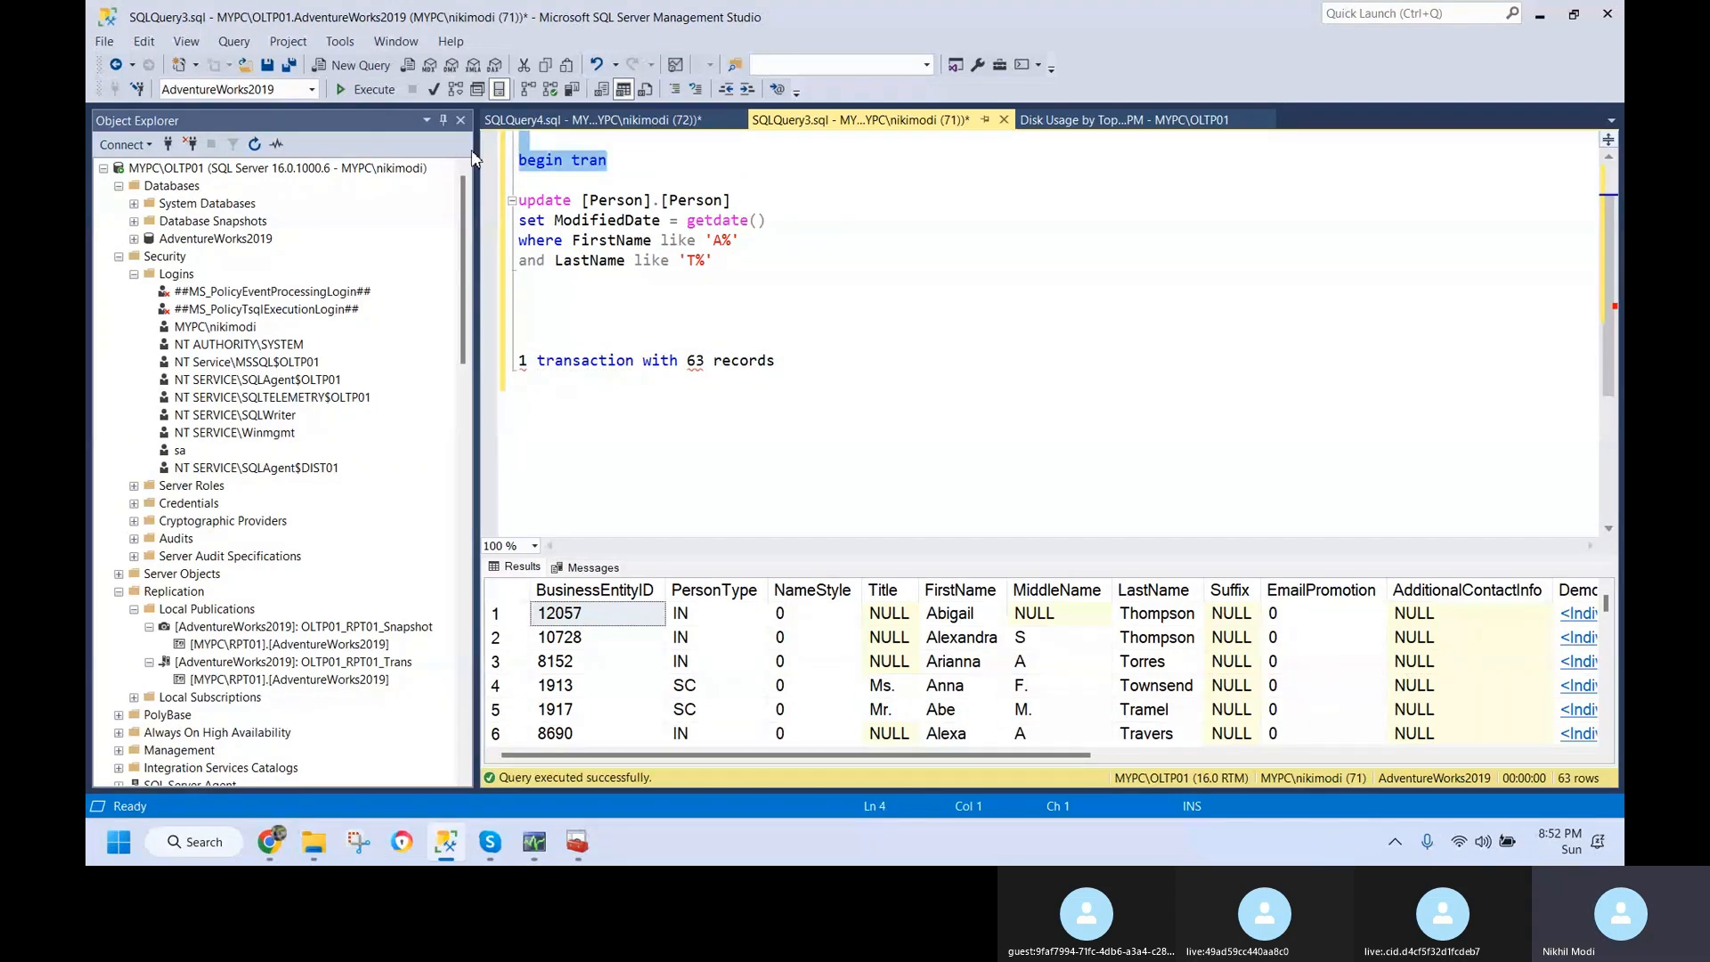
{"action": "key", "text": "Delete"}
{"action": "scroll", "coordinate": [687, 252], "scroll_direction": "up", "scroll_amount": 2}
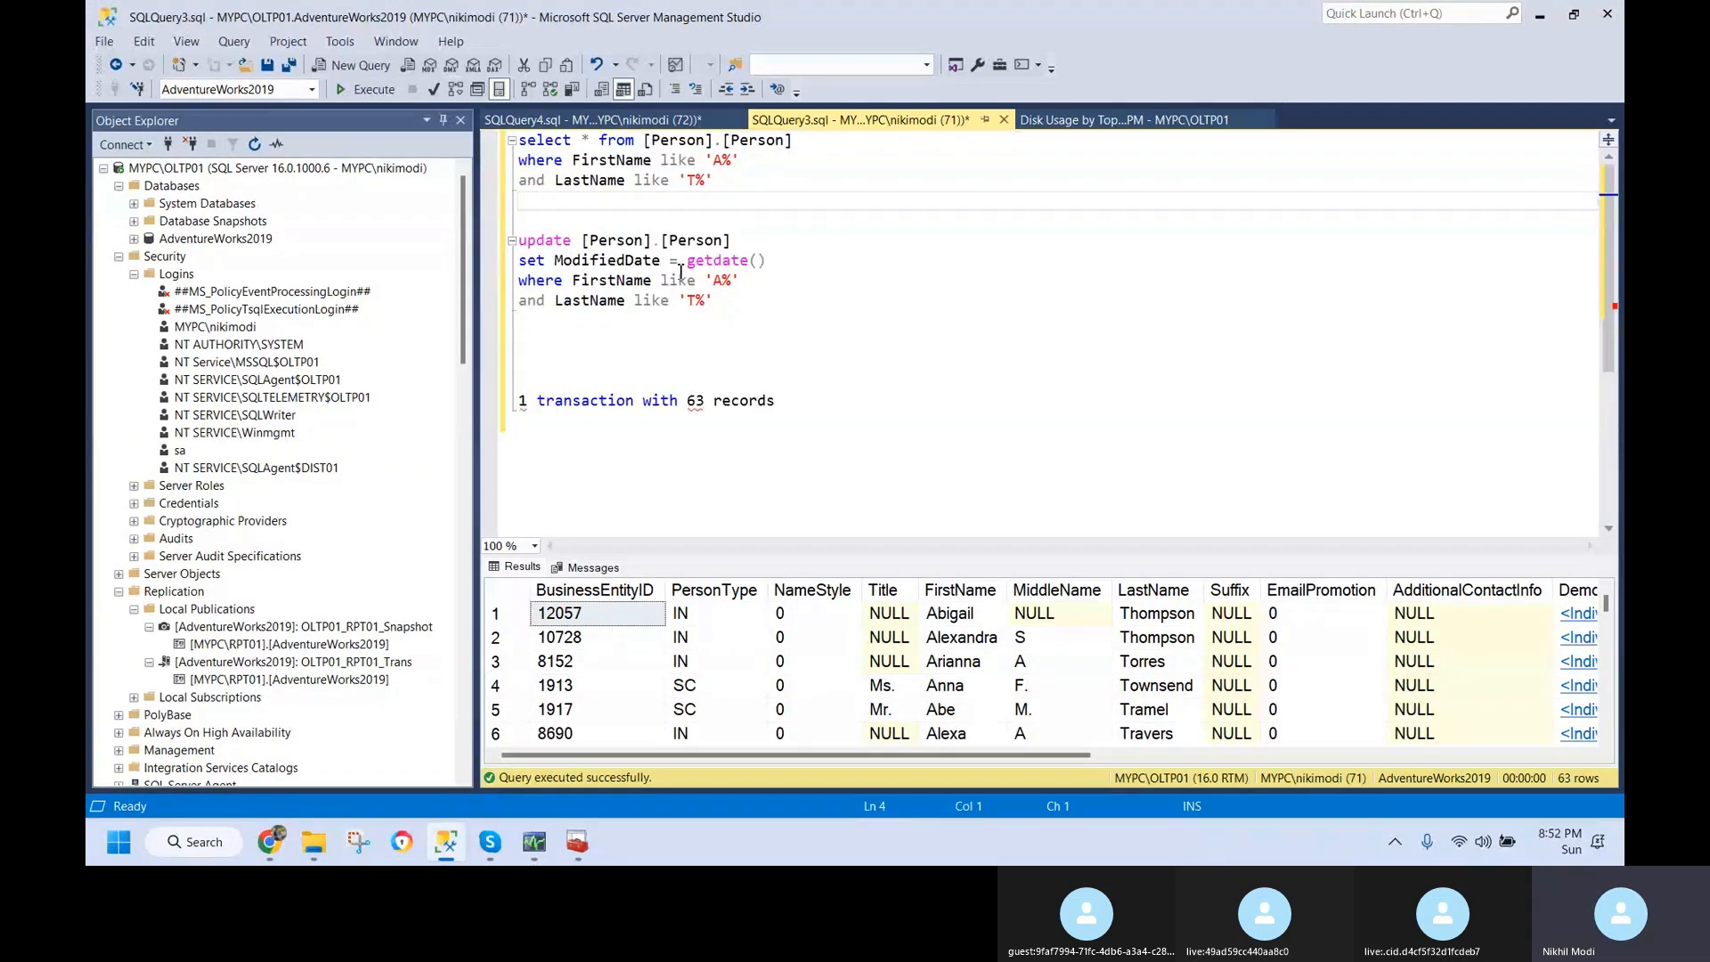
- Execute only the update that sets ModifiedDate to getdate() in [Person].[Person] for FirstName like 'A%' and LastName like 'T%'
{"action": "left_click_drag", "start_coordinate": [774, 401], "coordinate": [686, 401]}
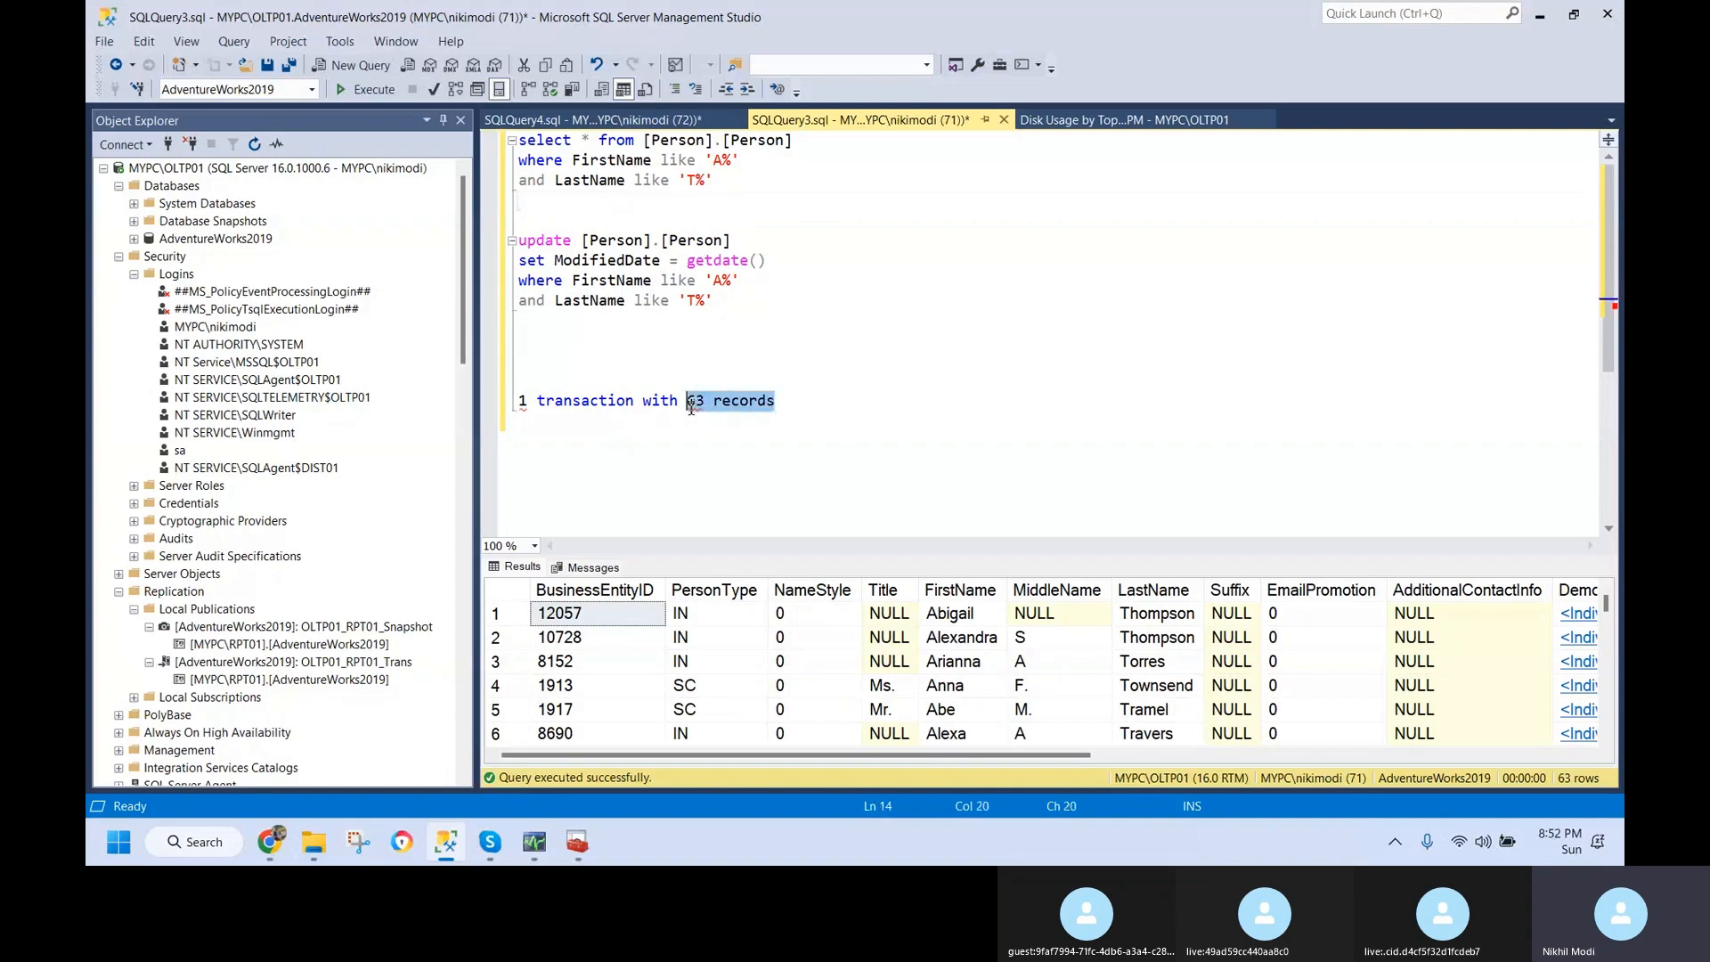
{"action": "left_click_drag", "start_coordinate": [729, 303], "coordinate": [519, 240]}
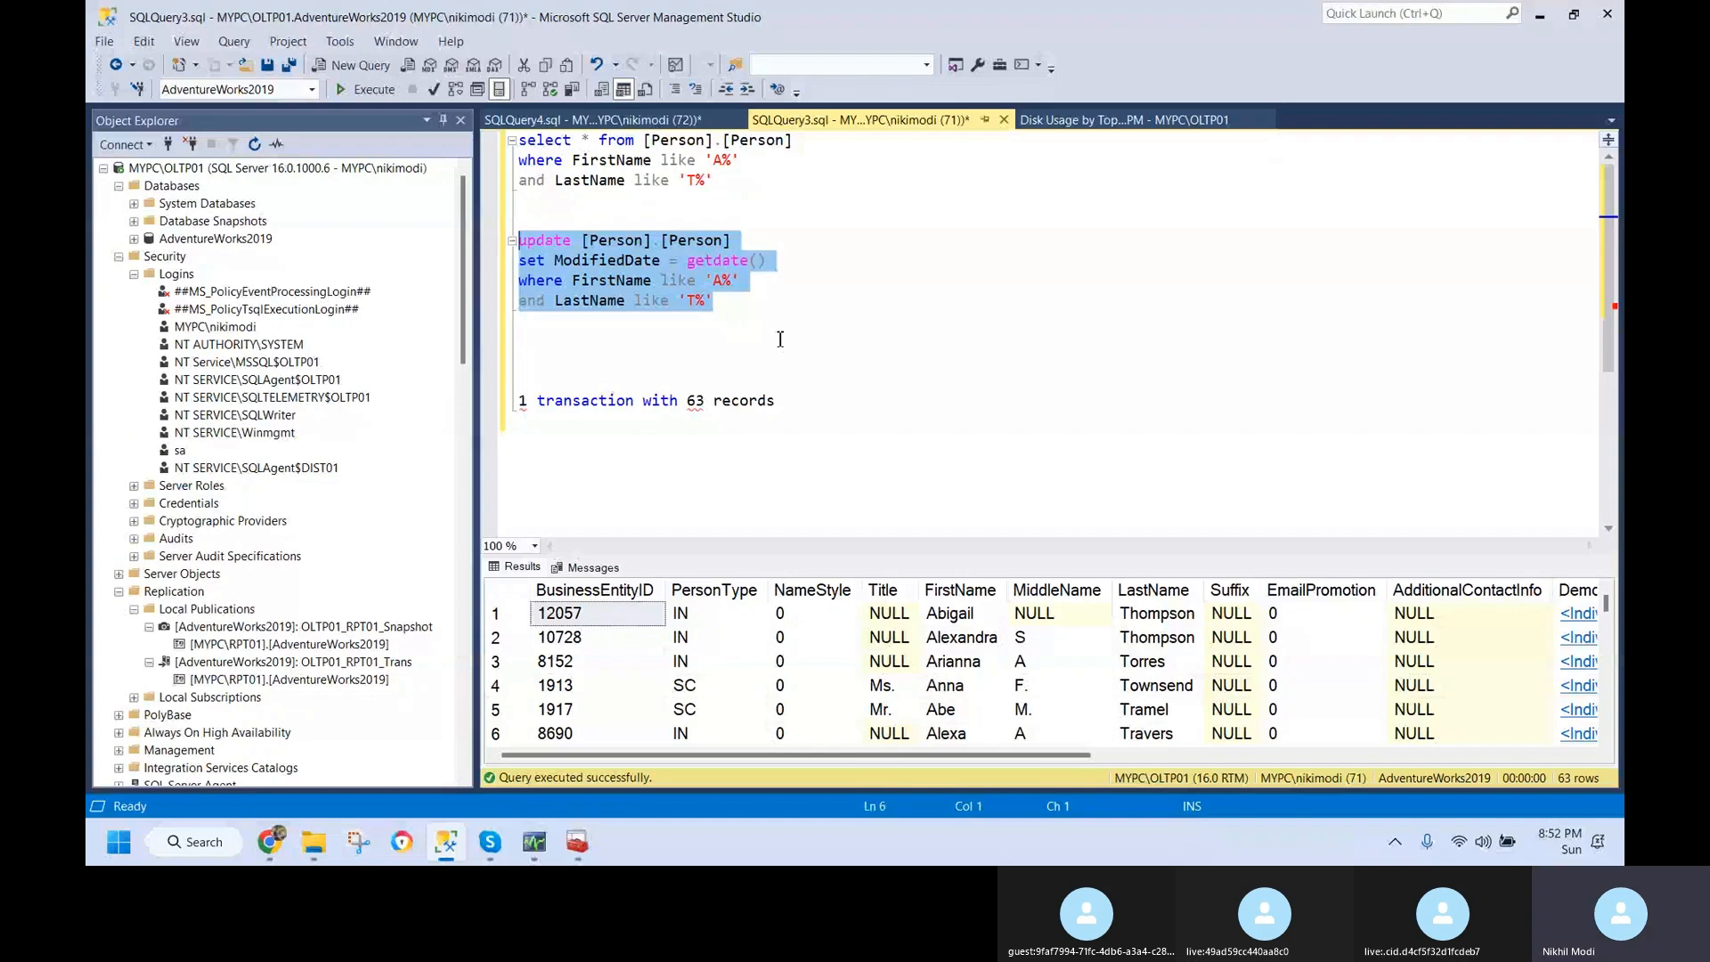
{"action": "key", "text": "F5"}
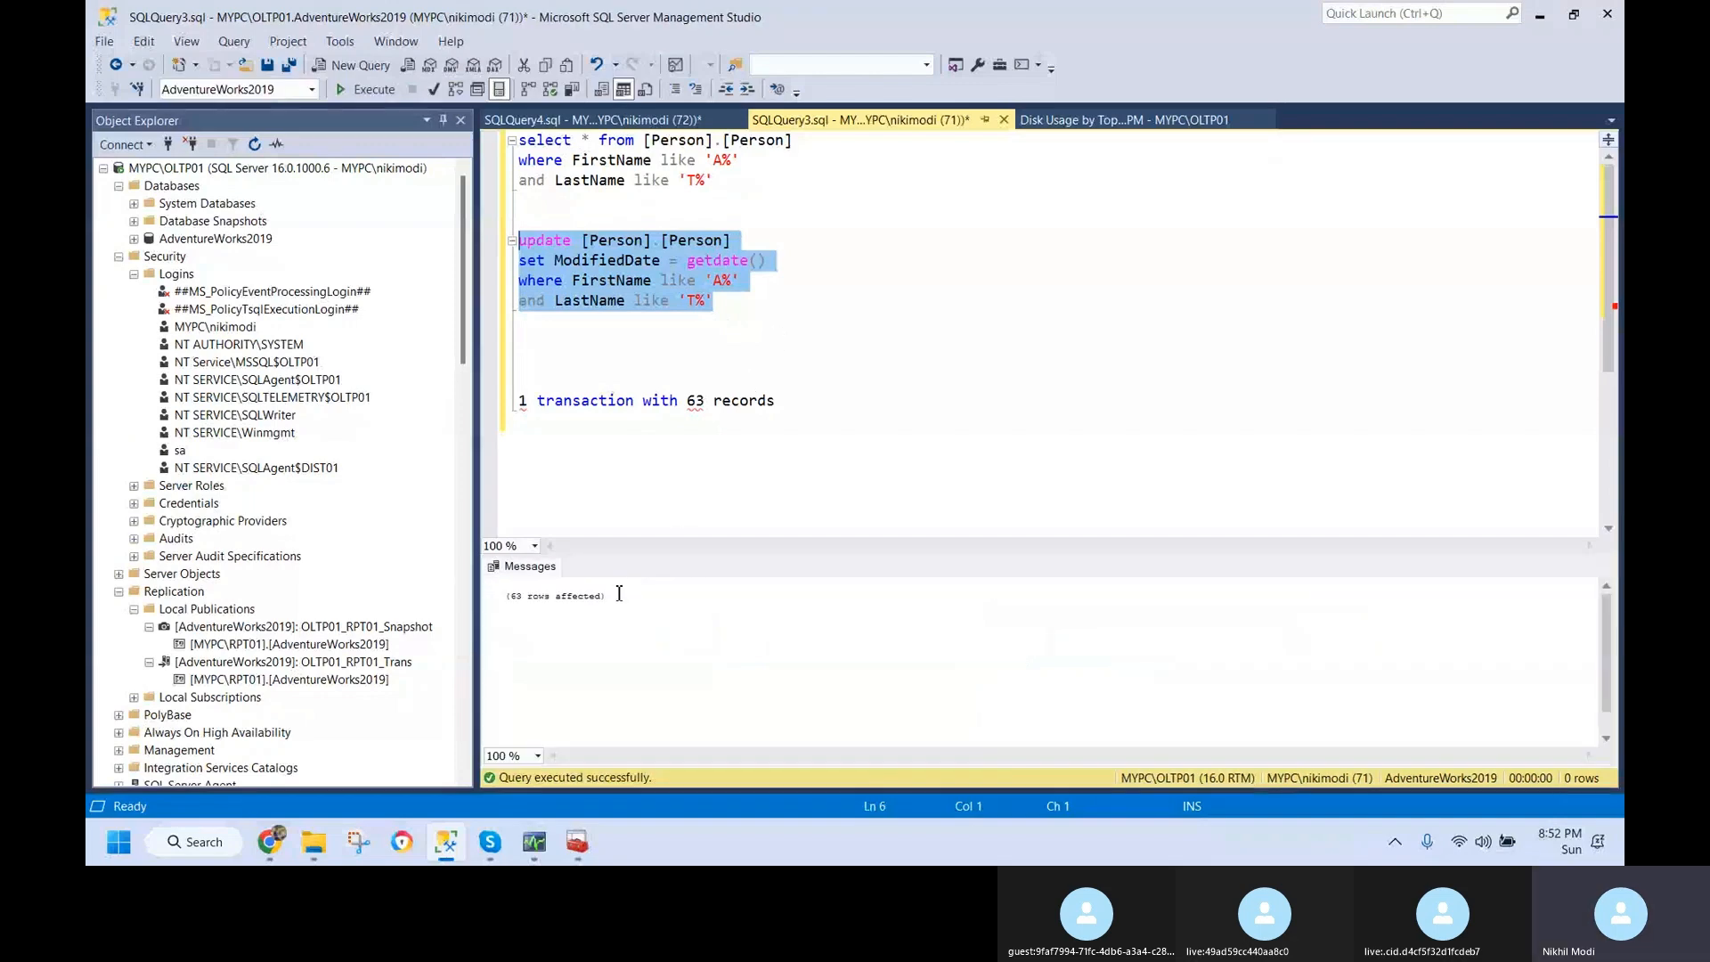
{"action": "left_click_drag", "start_coordinate": [609, 598], "coordinate": [506, 602]}
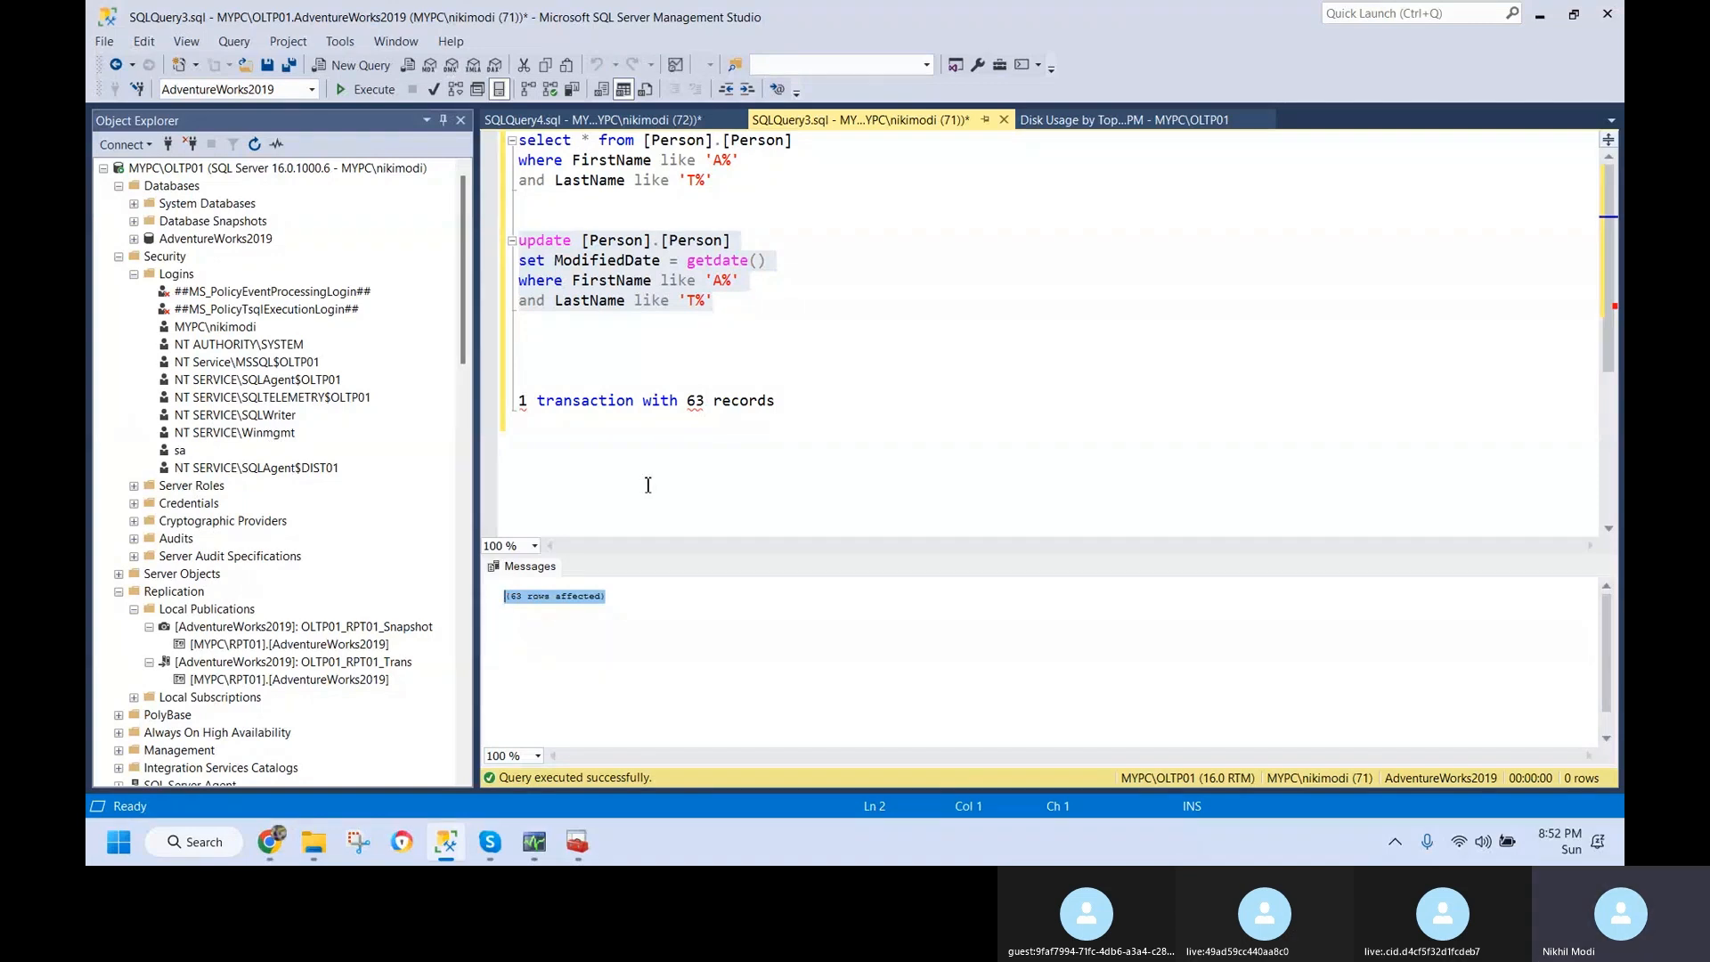
- Delete the note about one transaction with 63 records and the extra blank lines above it
{"action": "left_click", "coordinate": [666, 342]}
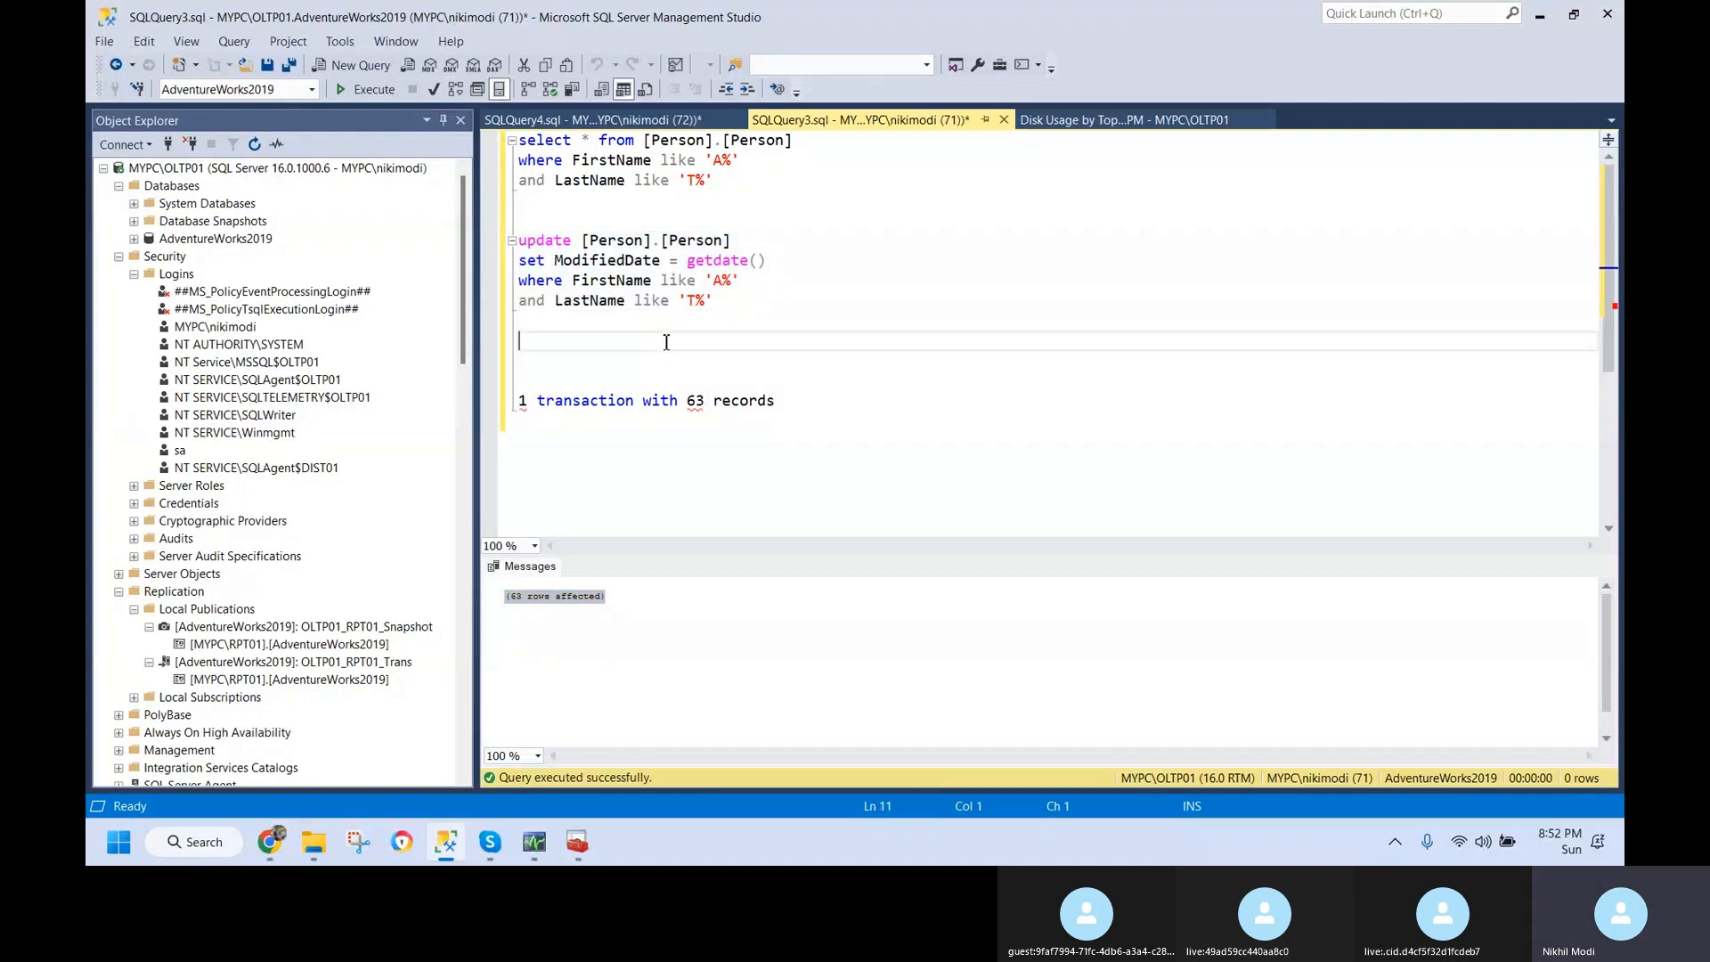
{"action": "key", "text": "Delete"}
{"action": "key", "text": "Delete"}
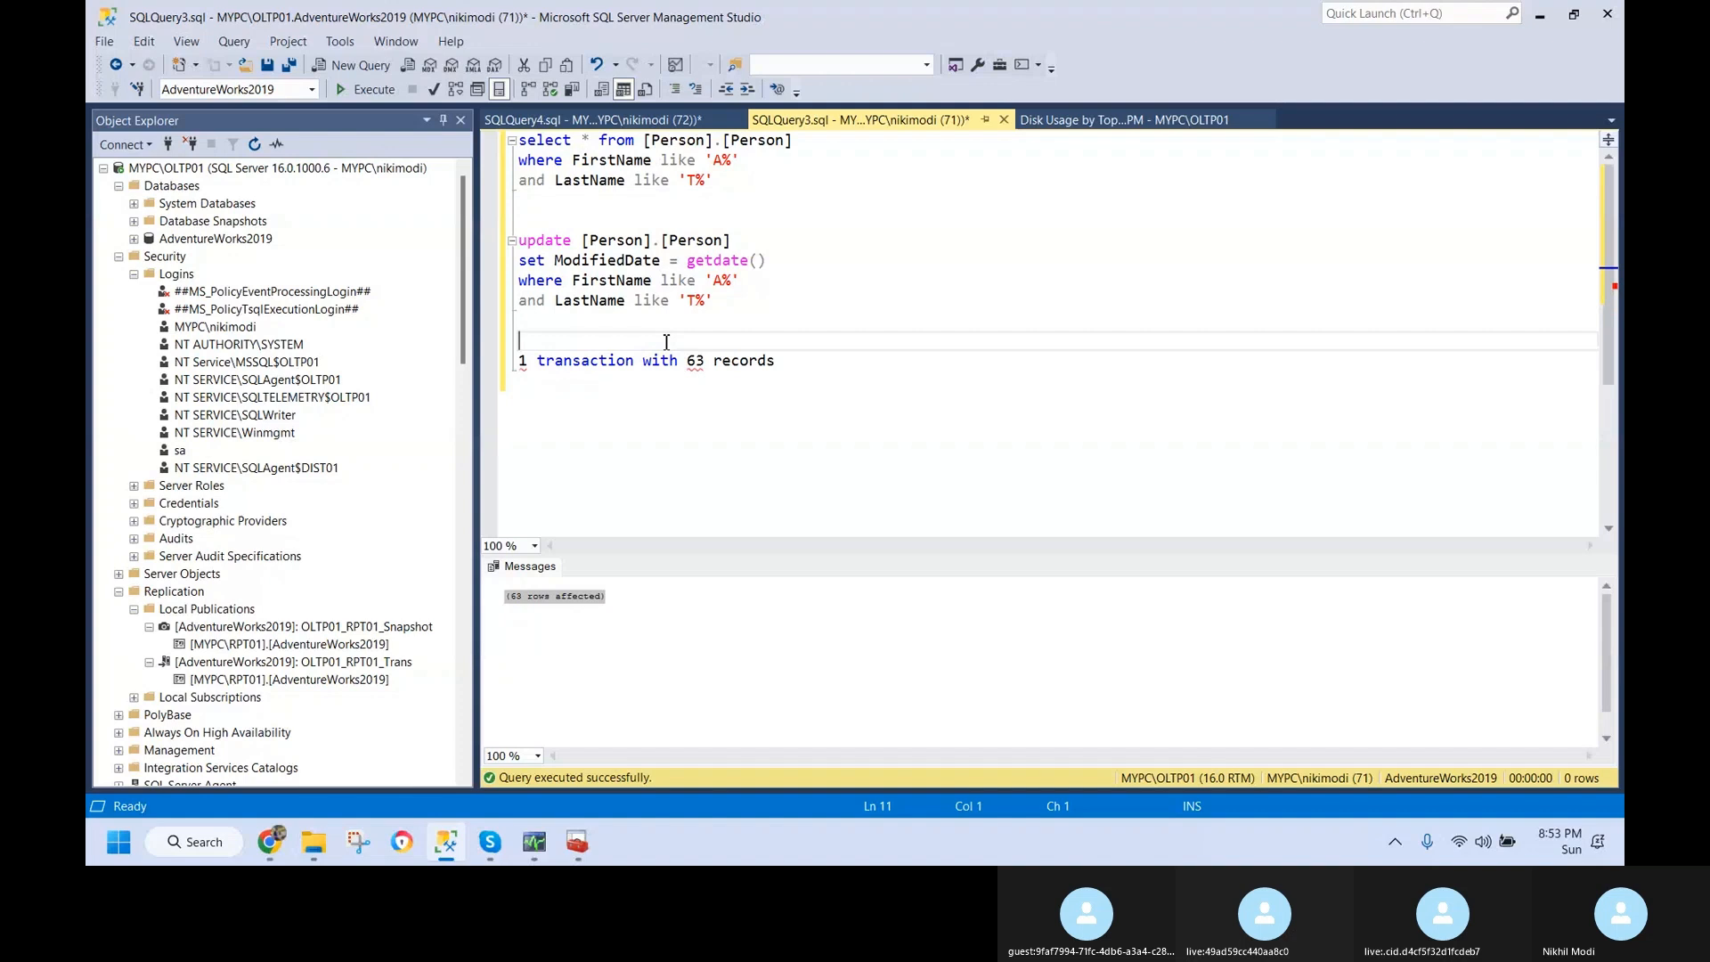
{"action": "key", "text": "ctrl+shift+End"}
{"action": "key", "text": "Delete"}
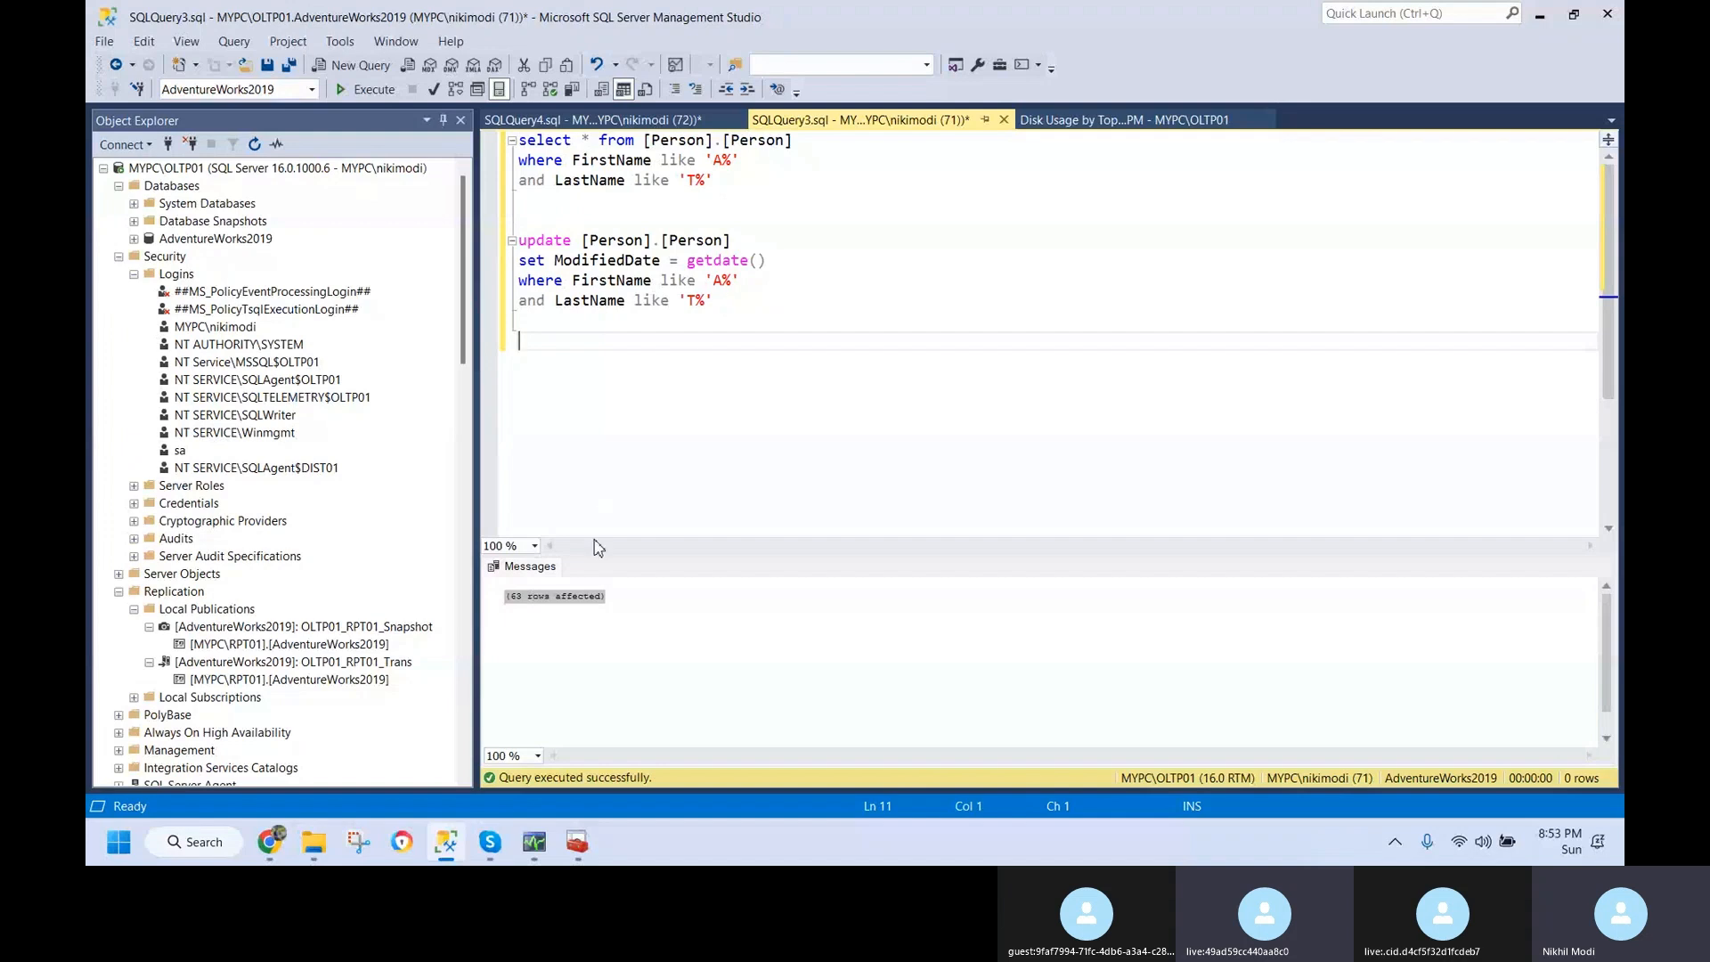
{"action": "left_click", "coordinate": [622, 598]}
{"action": "left_click_drag", "start_coordinate": [622, 598], "coordinate": [499, 597]}
{"action": "left_click", "coordinate": [651, 339]}
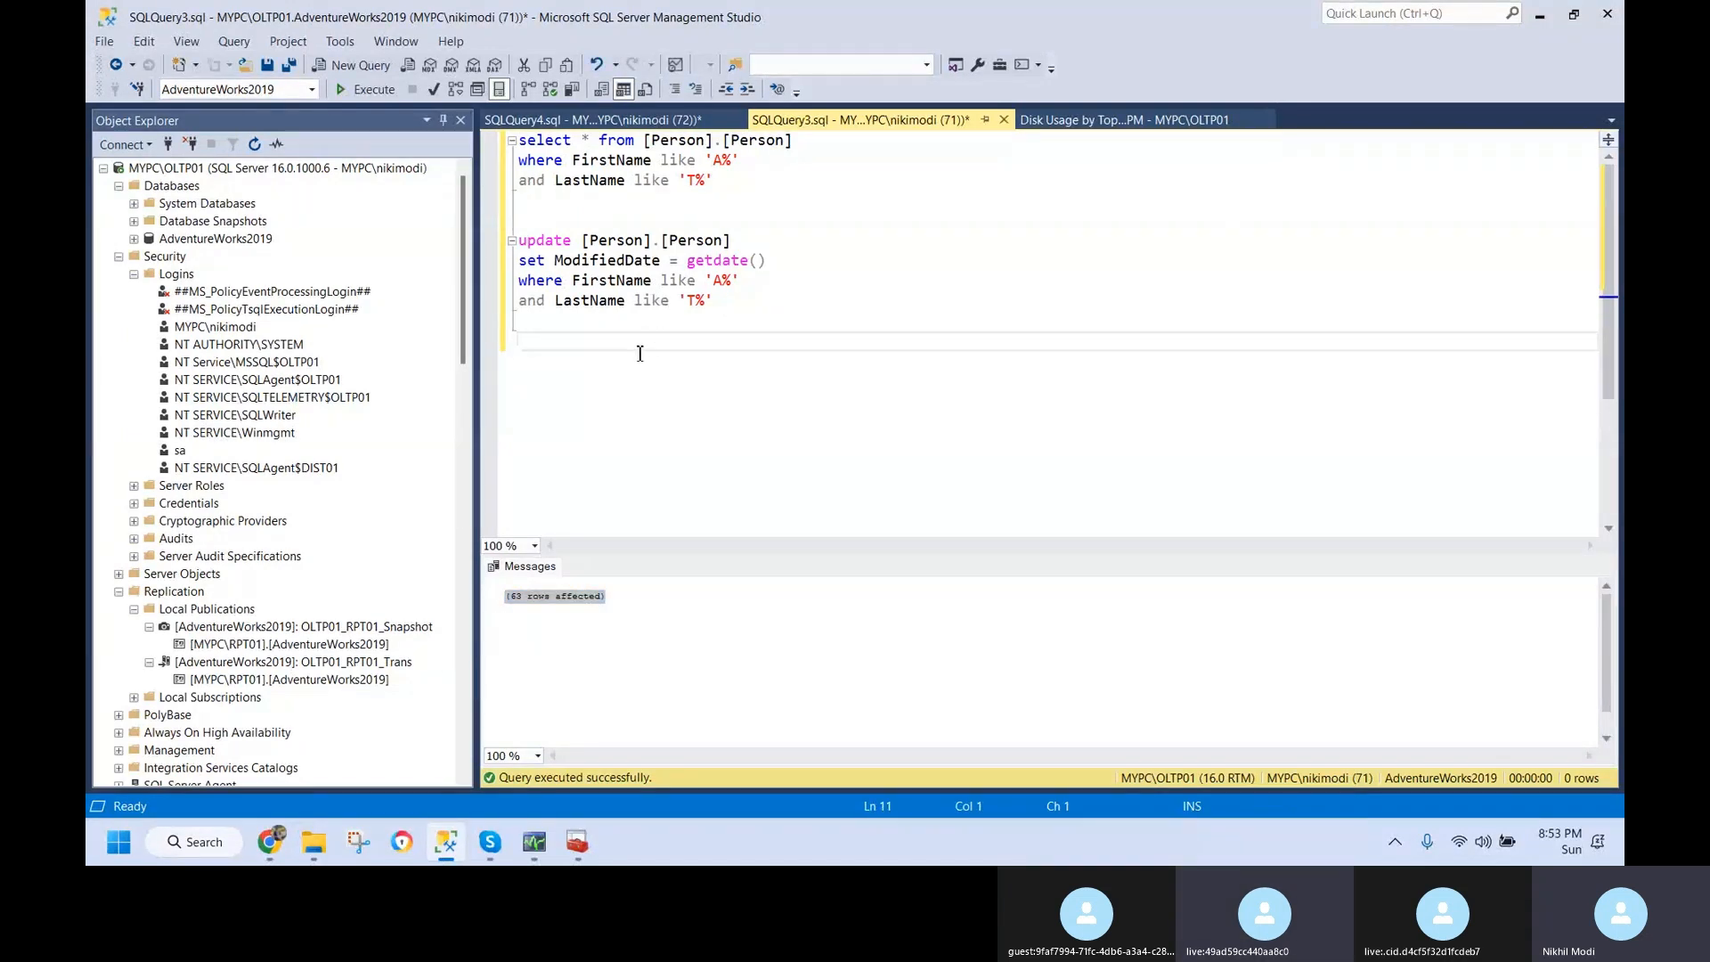
- Switch to Replication Monitor and review the OLTP01_RPT01_Trans subscription's publisher-to-distributor and distributor-to-subscriber histories in a freshly opened details window
{"action": "mouse_move", "coordinate": [534, 842]}
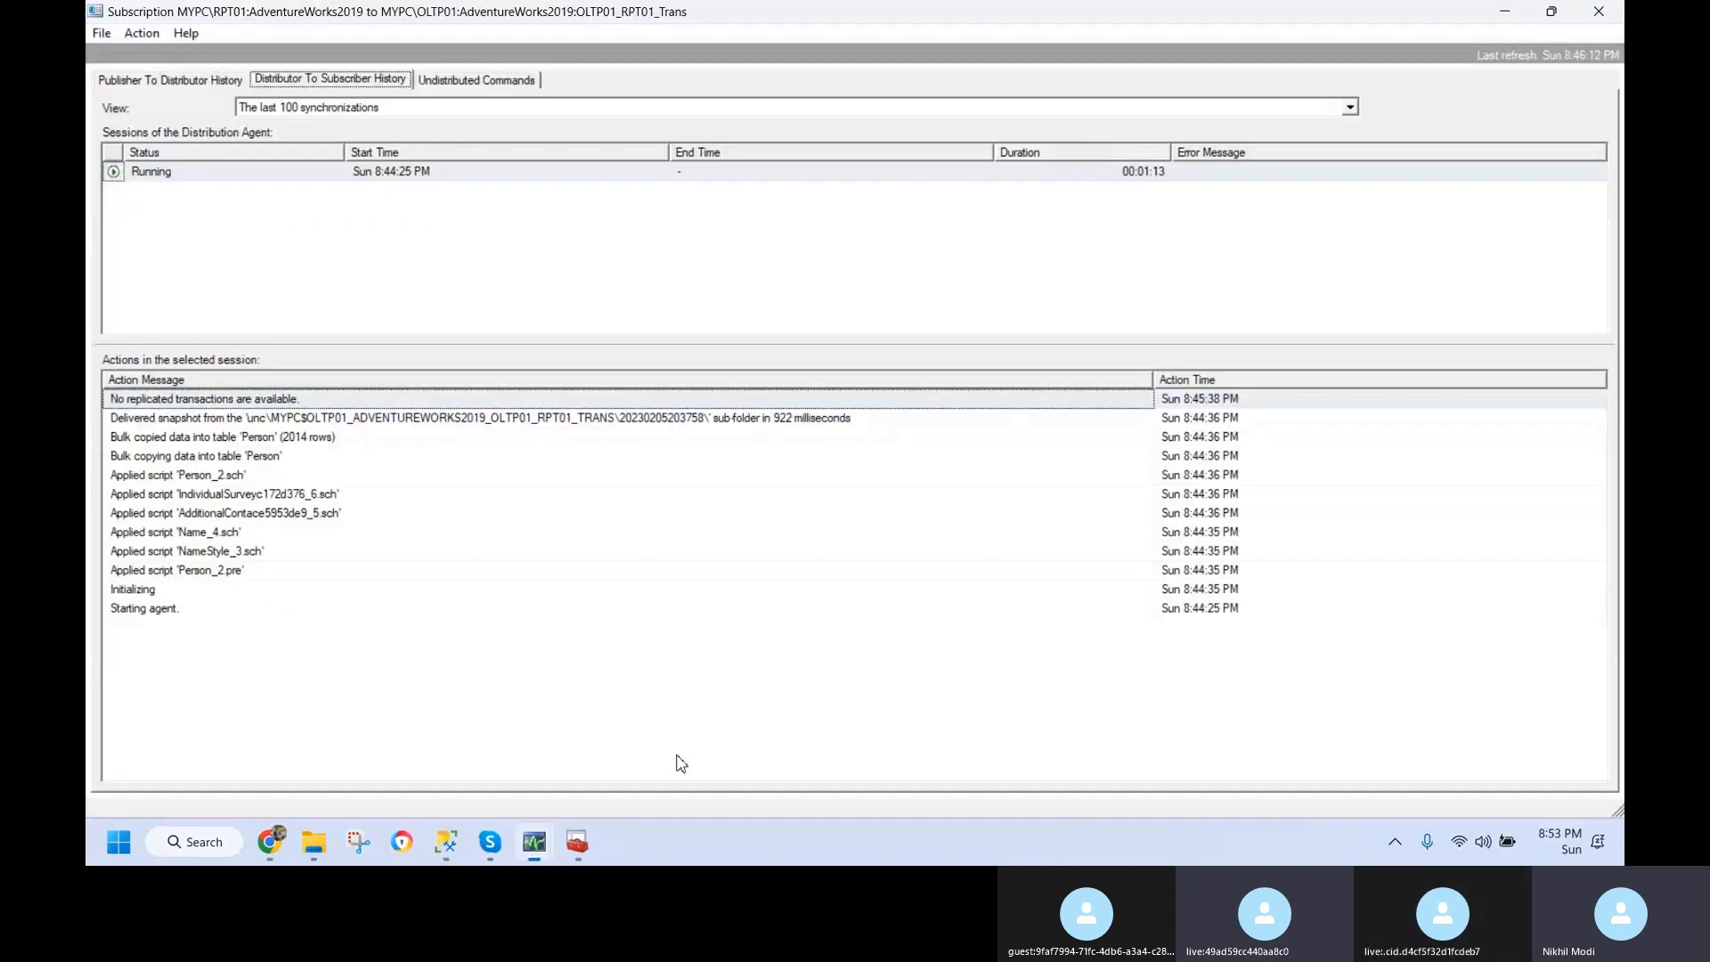
{"action": "left_click", "coordinate": [674, 766]}
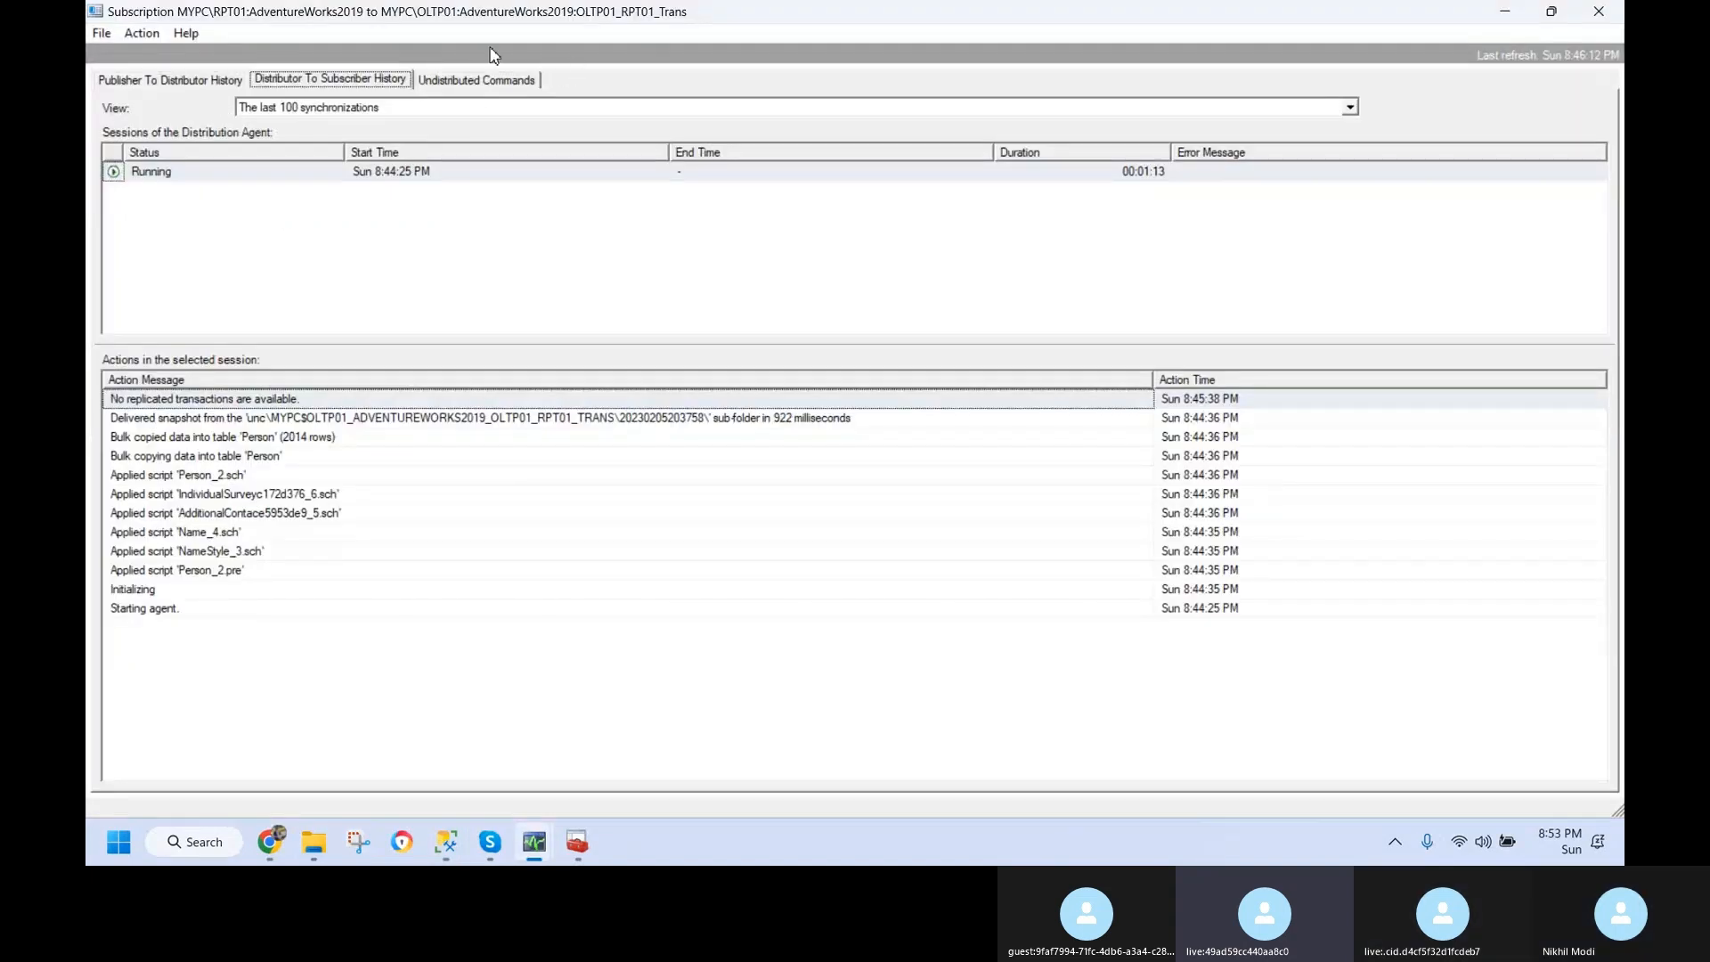
{"action": "left_click", "coordinate": [1601, 18]}
{"action": "left_click", "coordinate": [535, 842]}
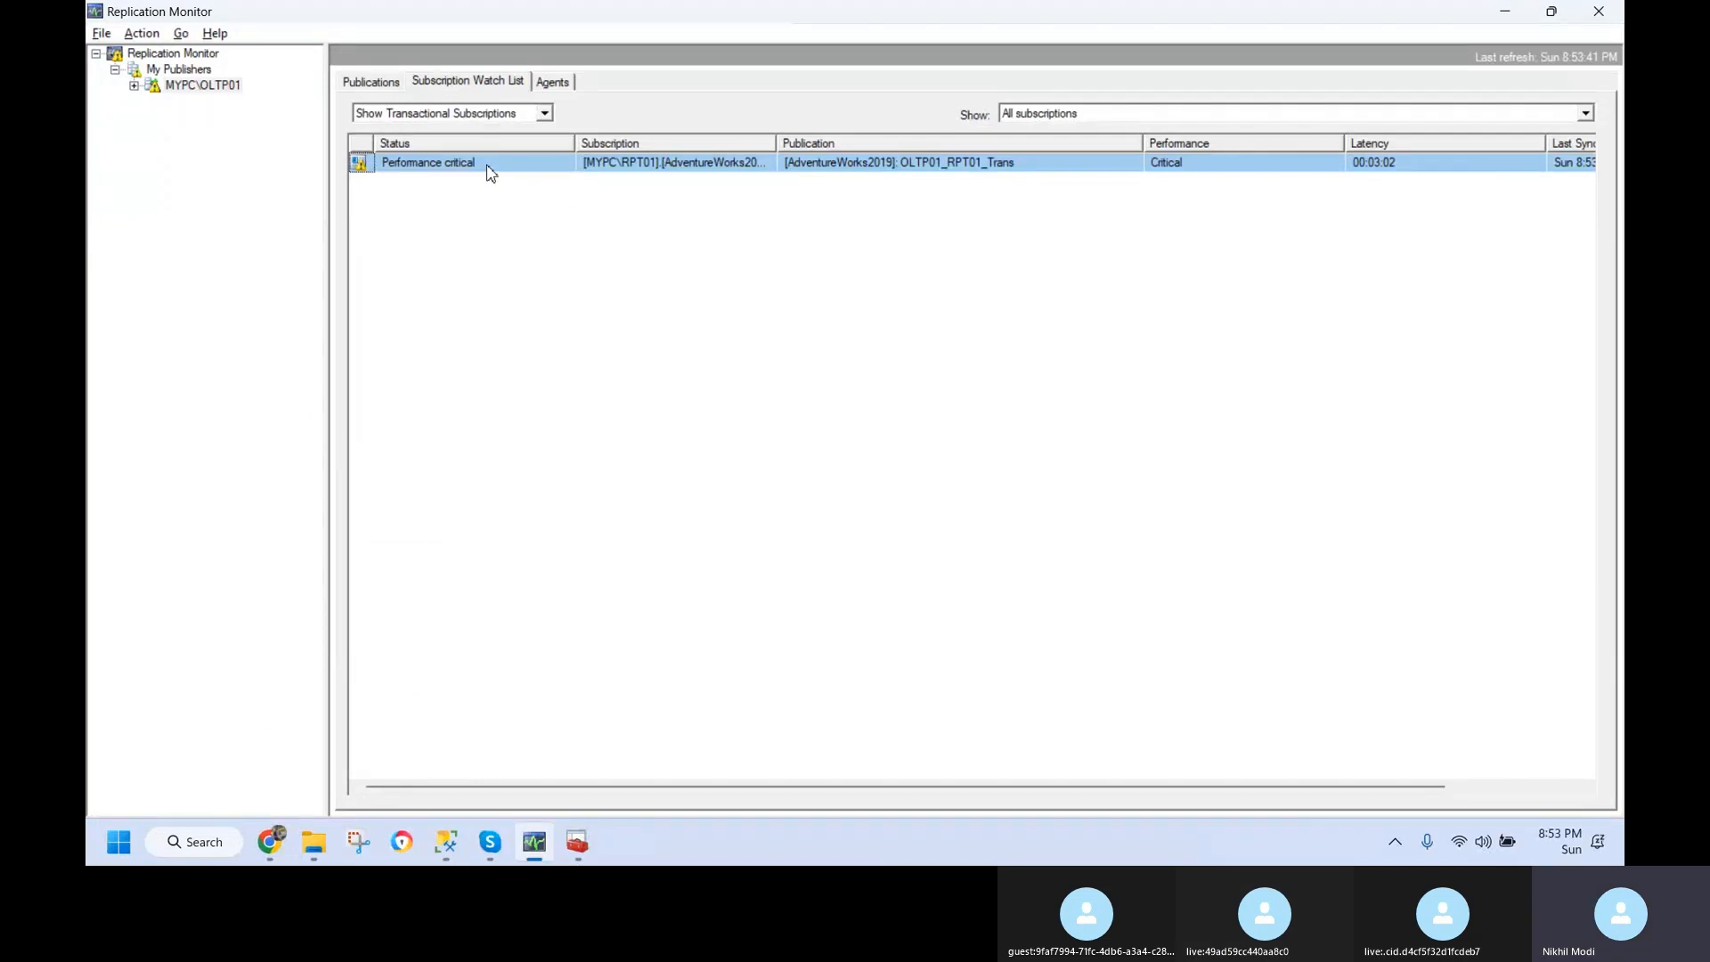
{"action": "double_click", "coordinate": [556, 166]}
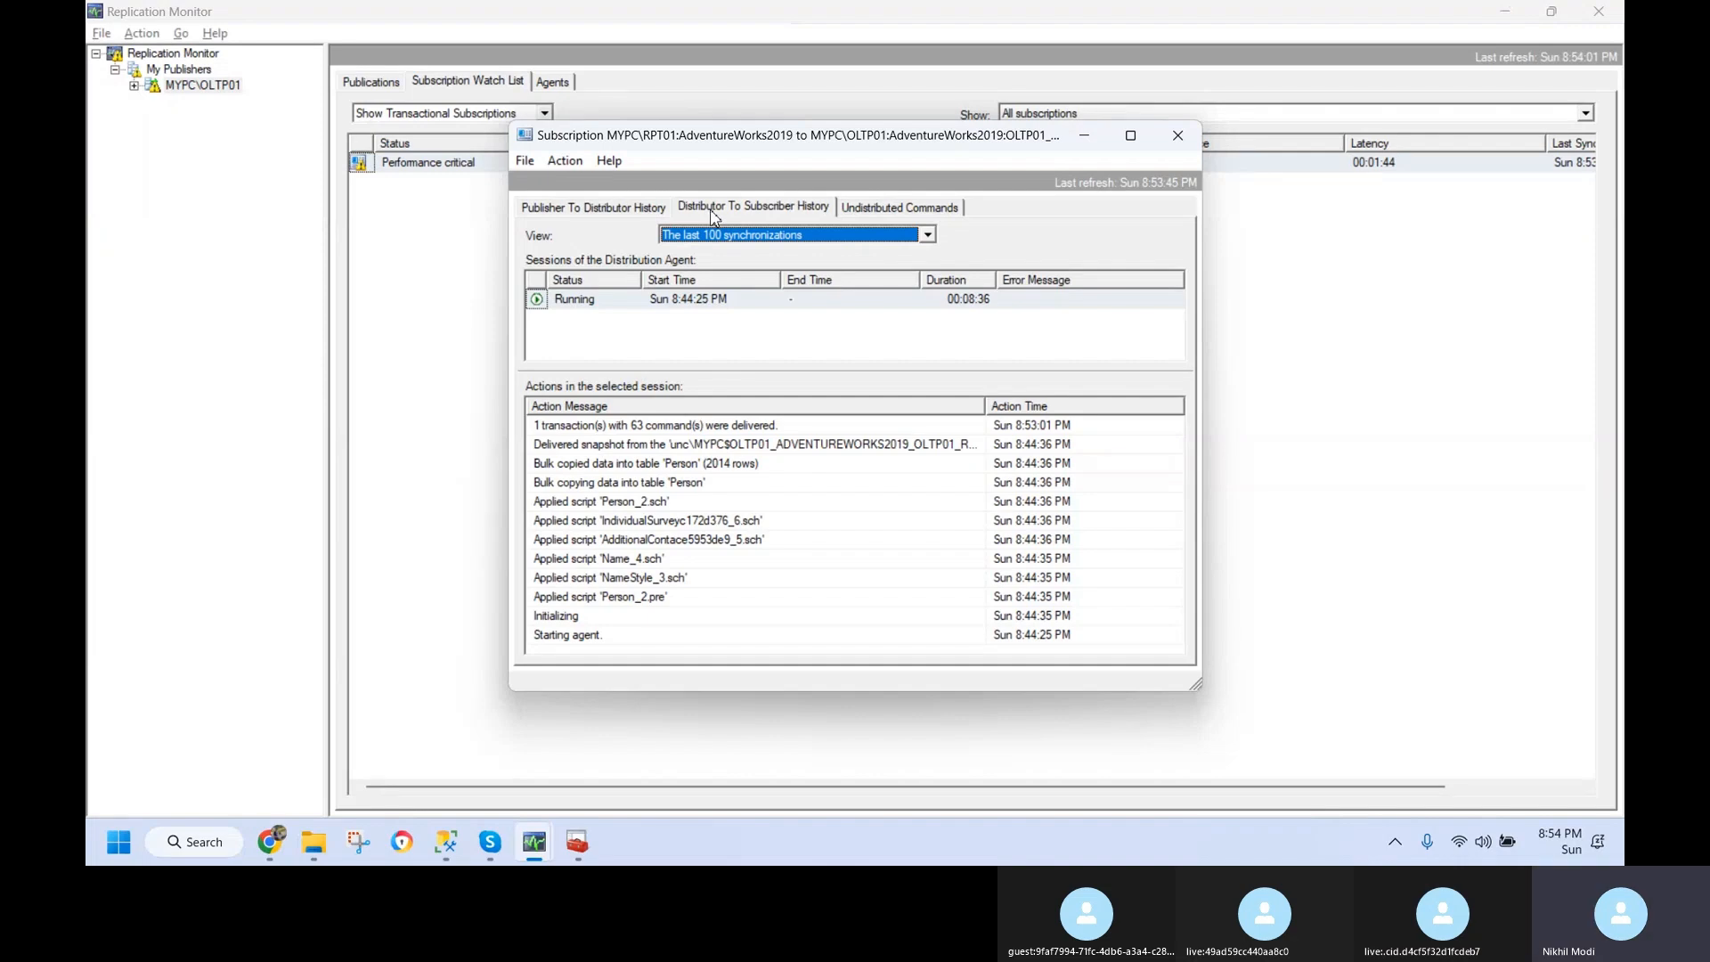
{"action": "left_click", "coordinate": [605, 212]}
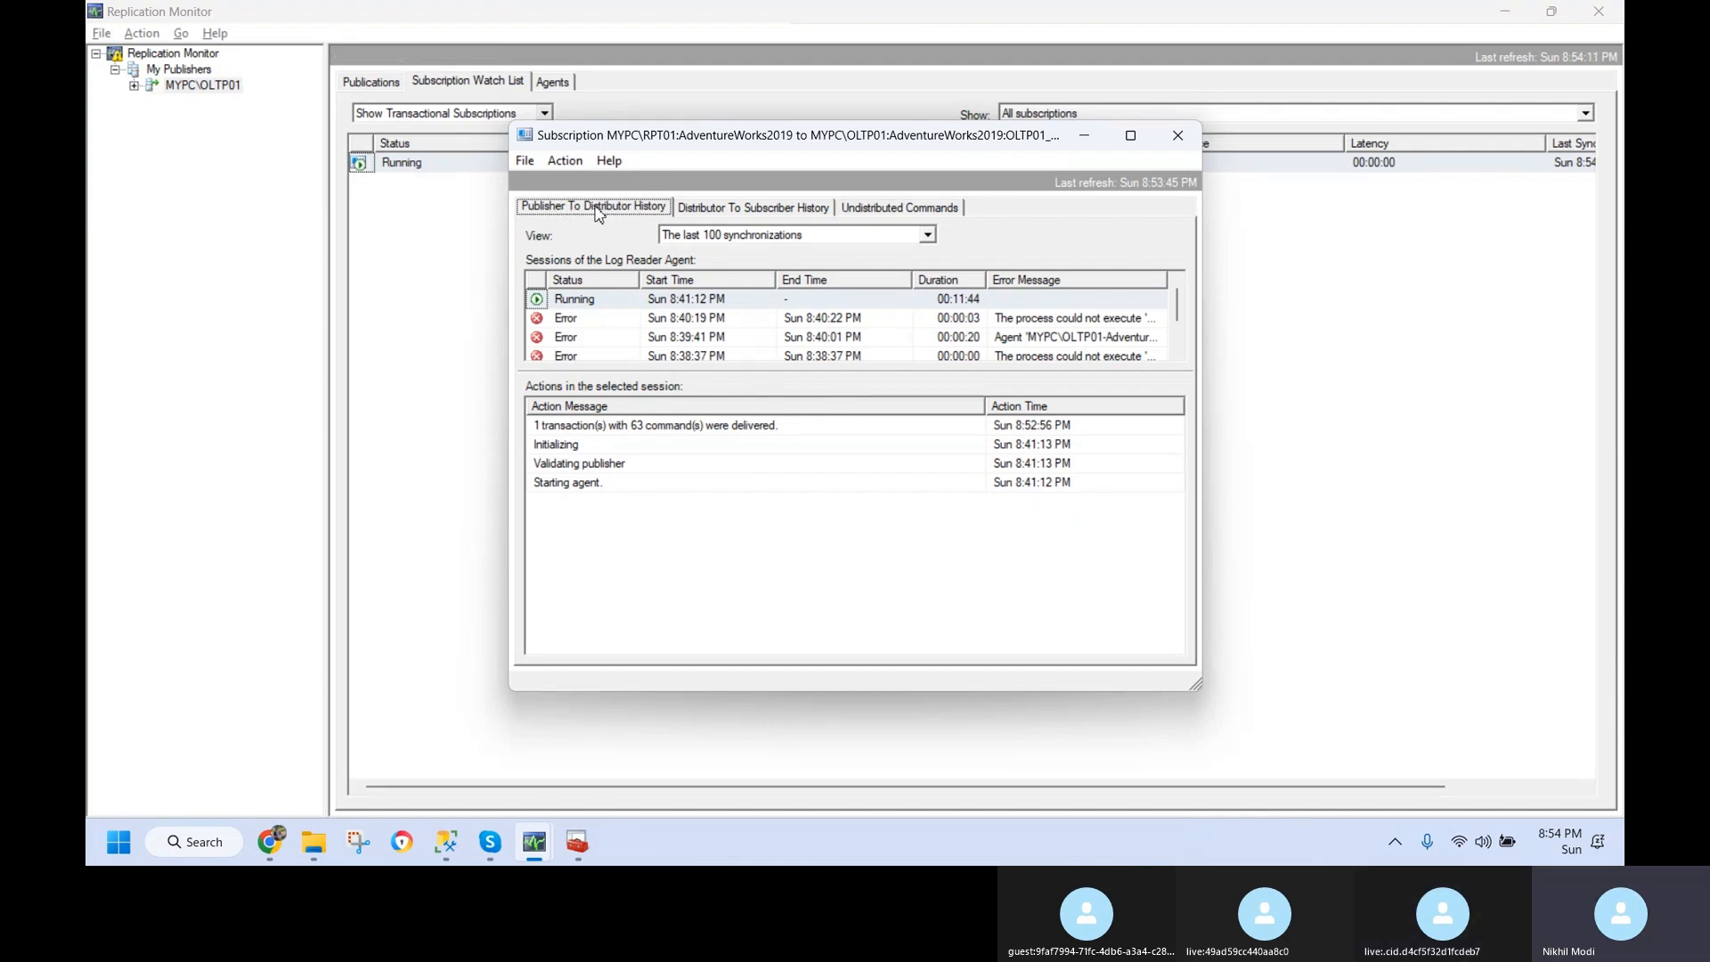
{"action": "left_click", "coordinate": [722, 214]}
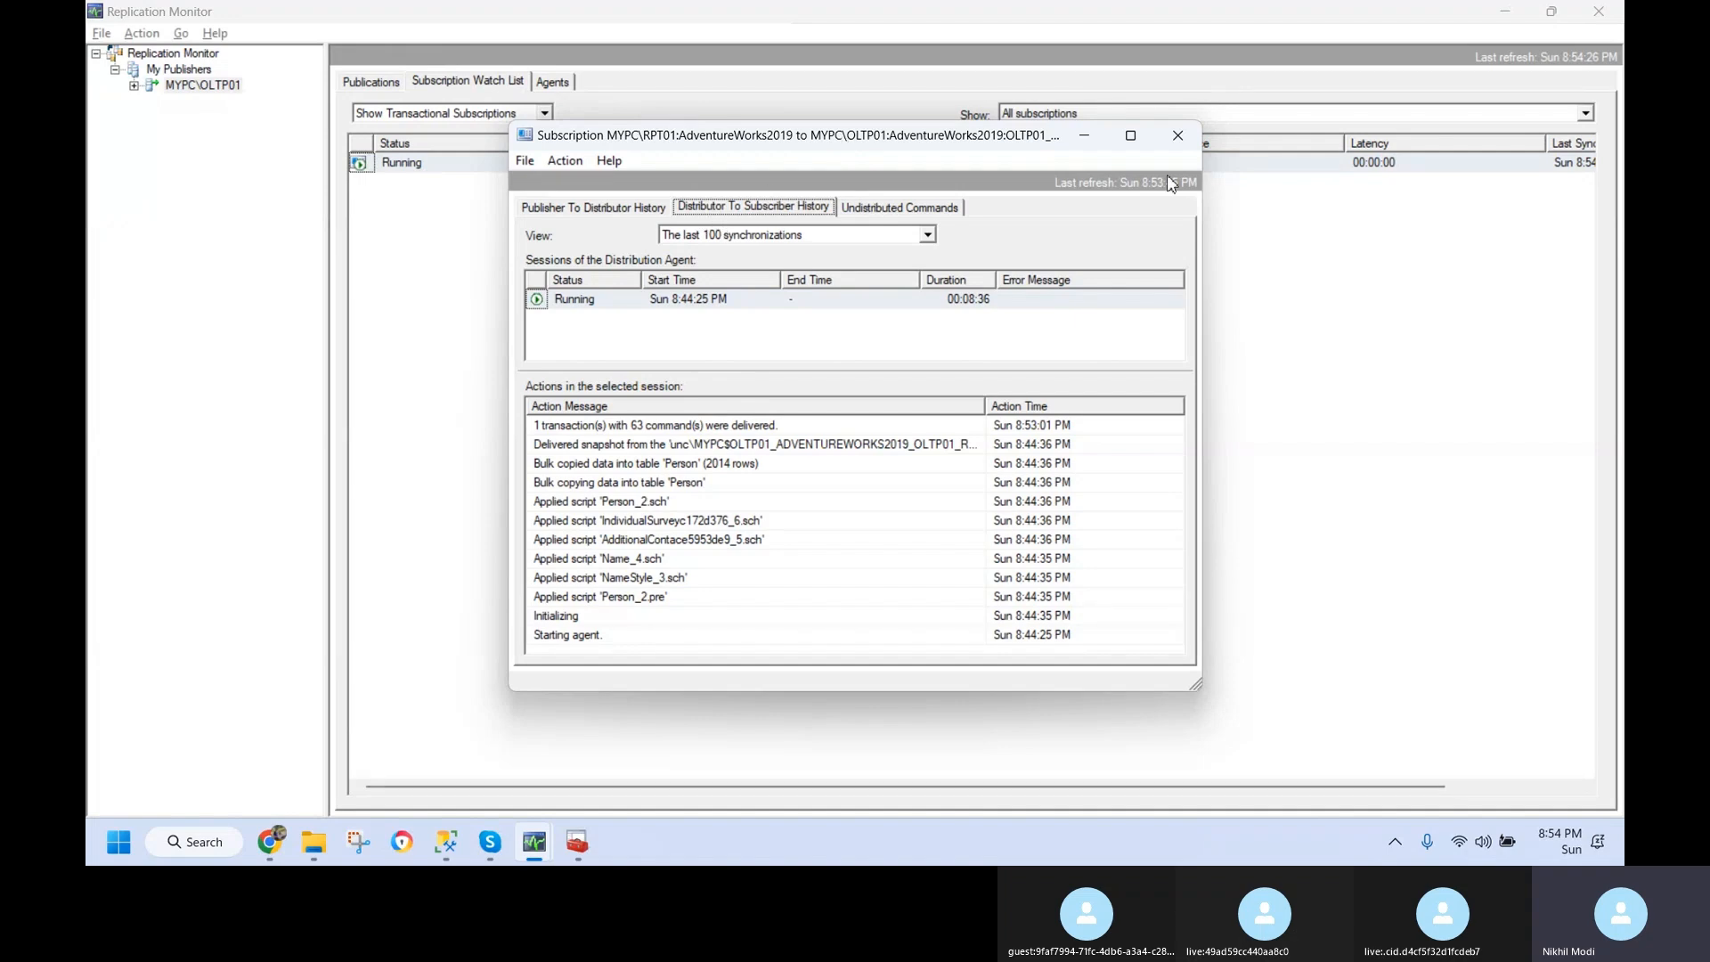
{"action": "left_click", "coordinate": [1178, 135]}
- Check the Log Reader Agent's history for the AdventureWorks2019 publication database and close it
{"action": "left_click", "coordinate": [553, 81]}
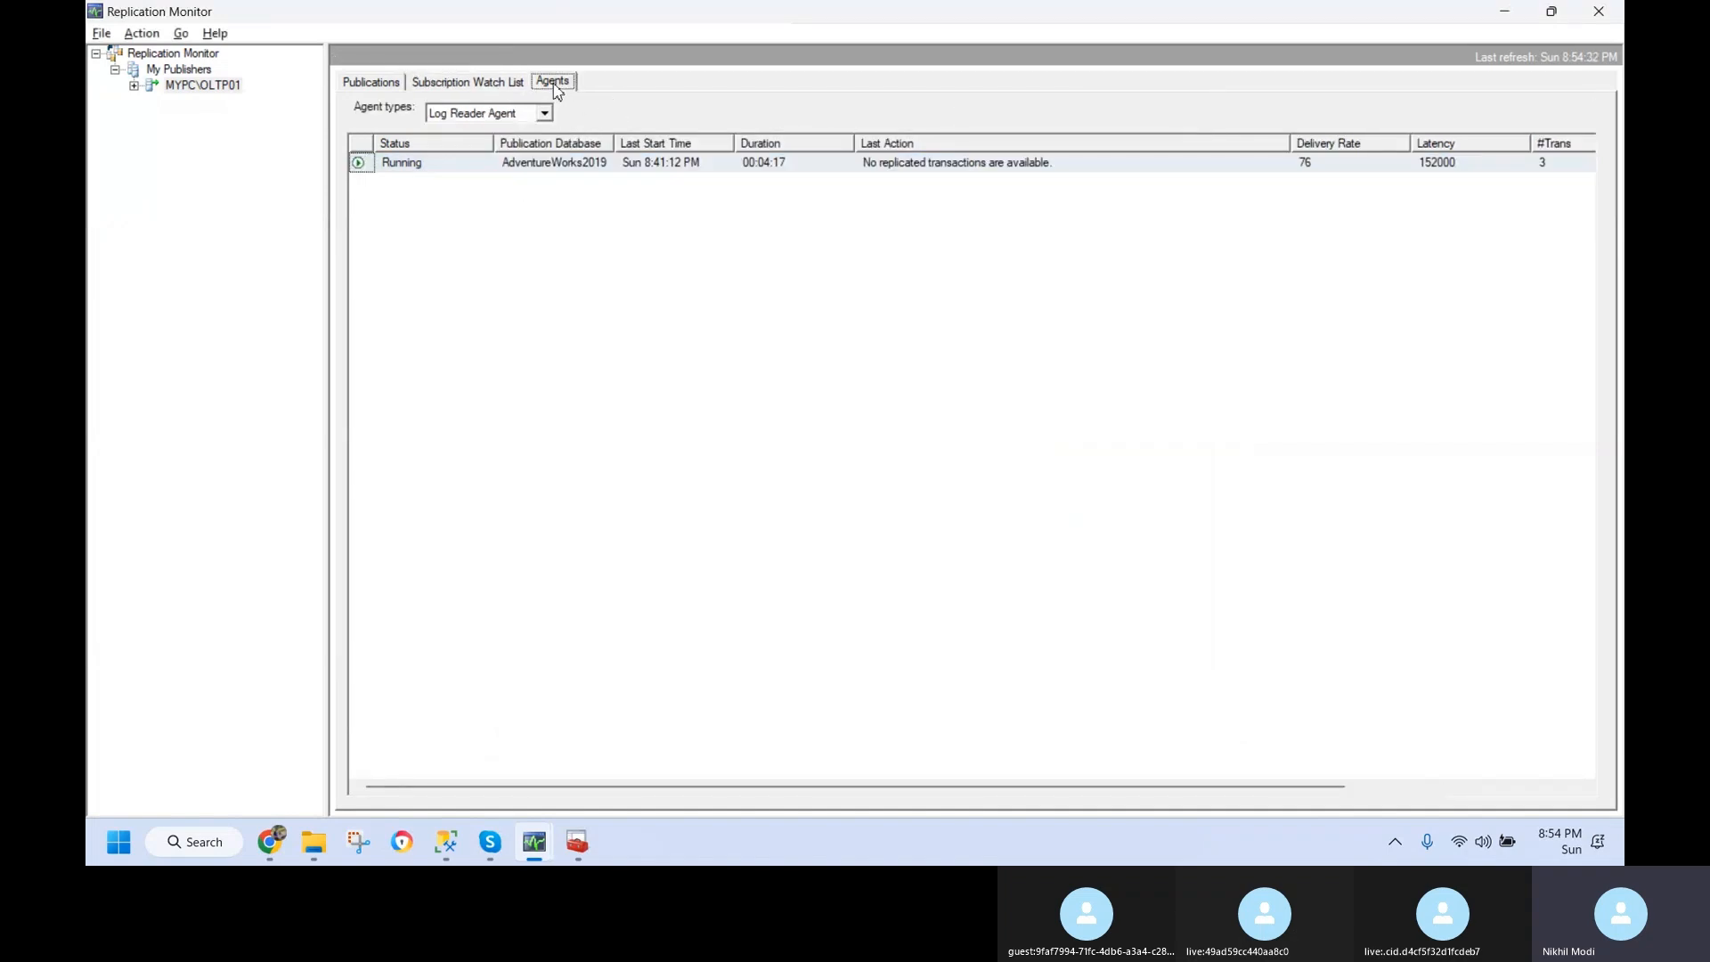
{"action": "left_click", "coordinate": [540, 114]}
{"action": "left_click", "coordinate": [542, 114]}
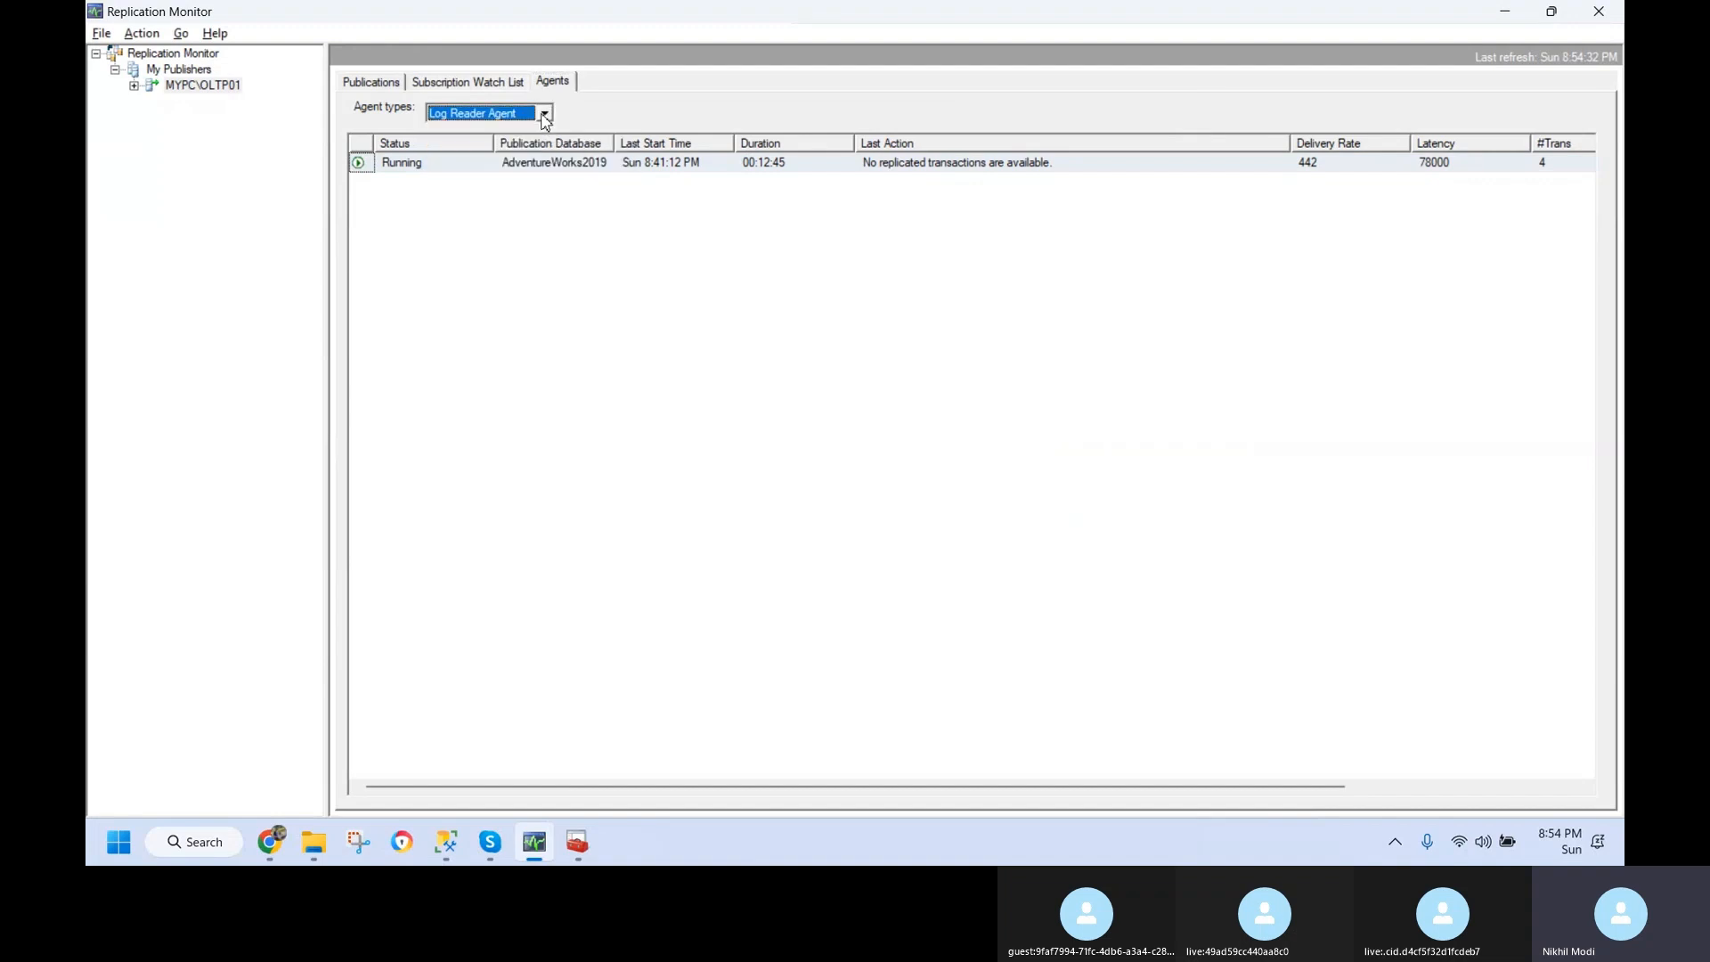
{"action": "double_click", "coordinate": [789, 166]}
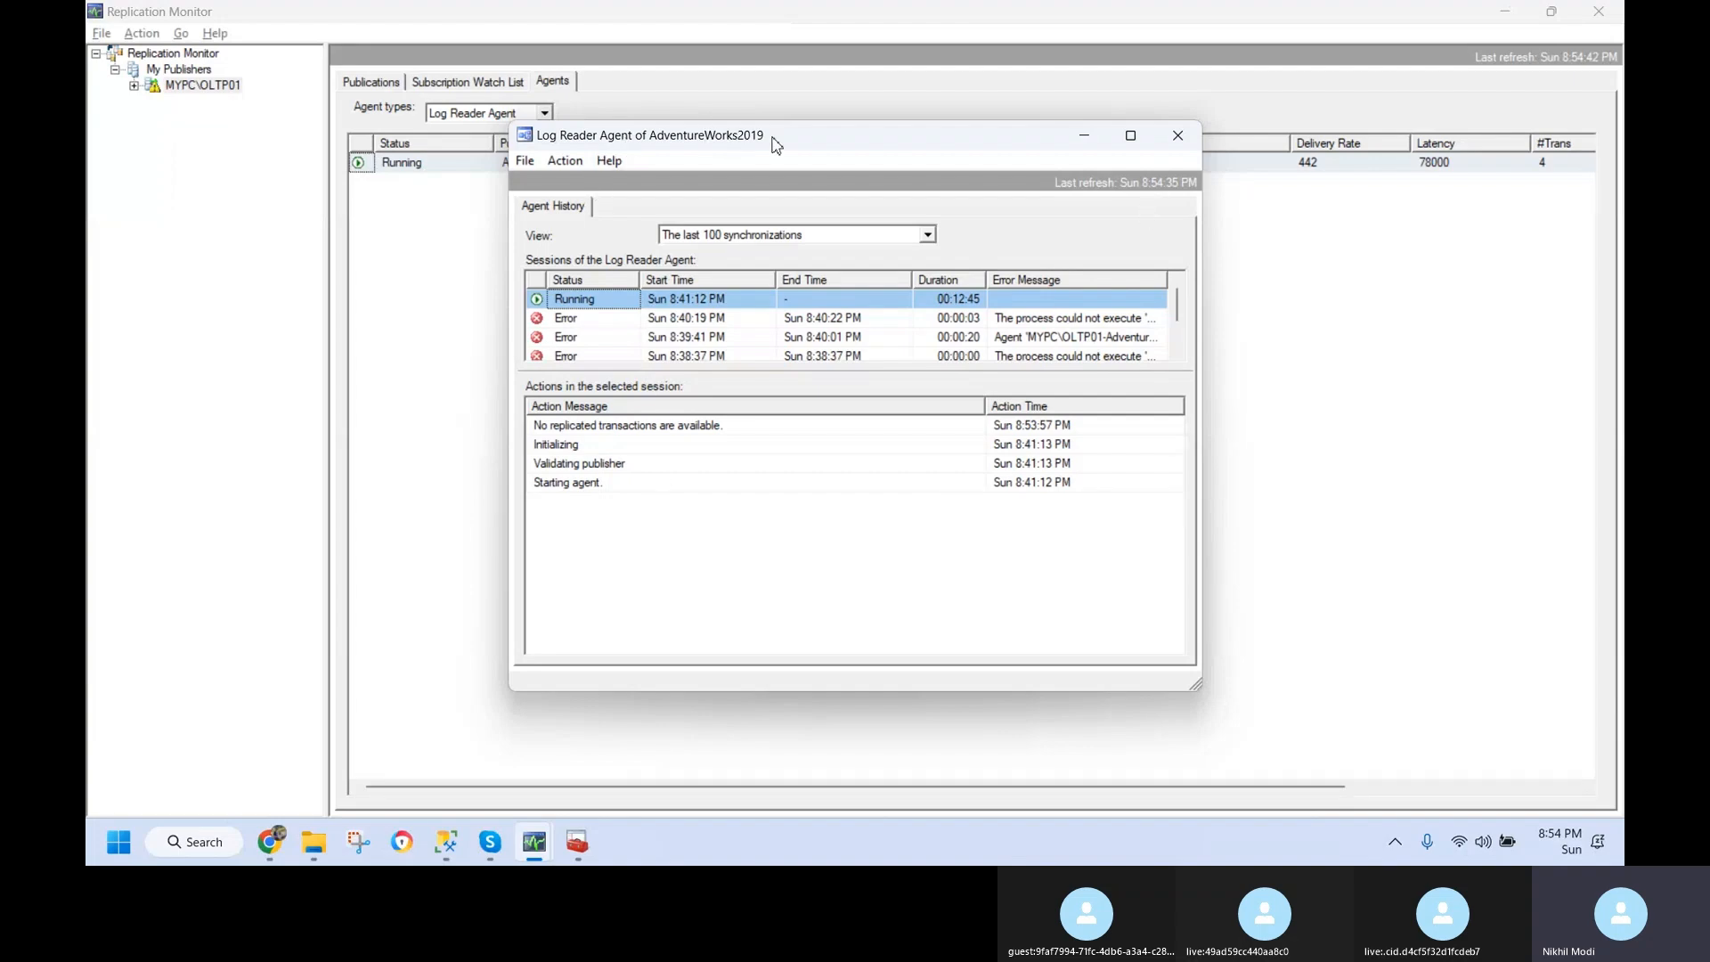
{"action": "left_click", "coordinate": [1186, 145]}
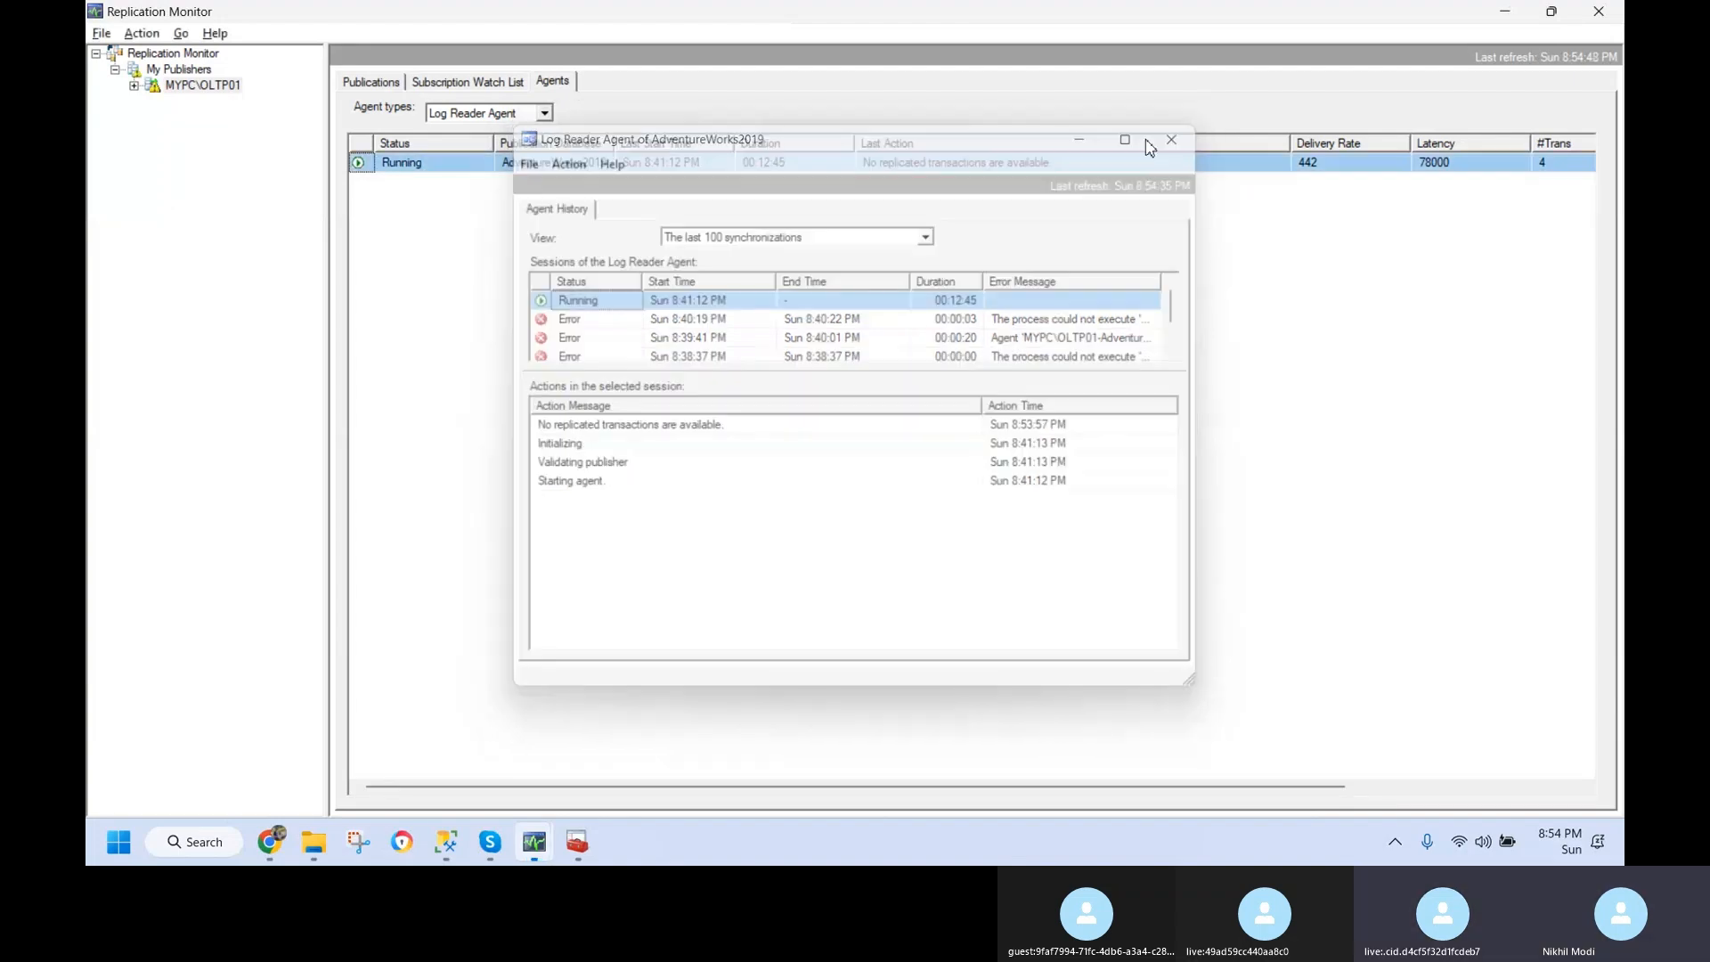
- Reopen the OLTP01_RPT01_Trans subscription details and examine the latest publisher-to-distributor action
{"action": "left_click", "coordinate": [479, 82]}
{"action": "double_click", "coordinate": [512, 164]}
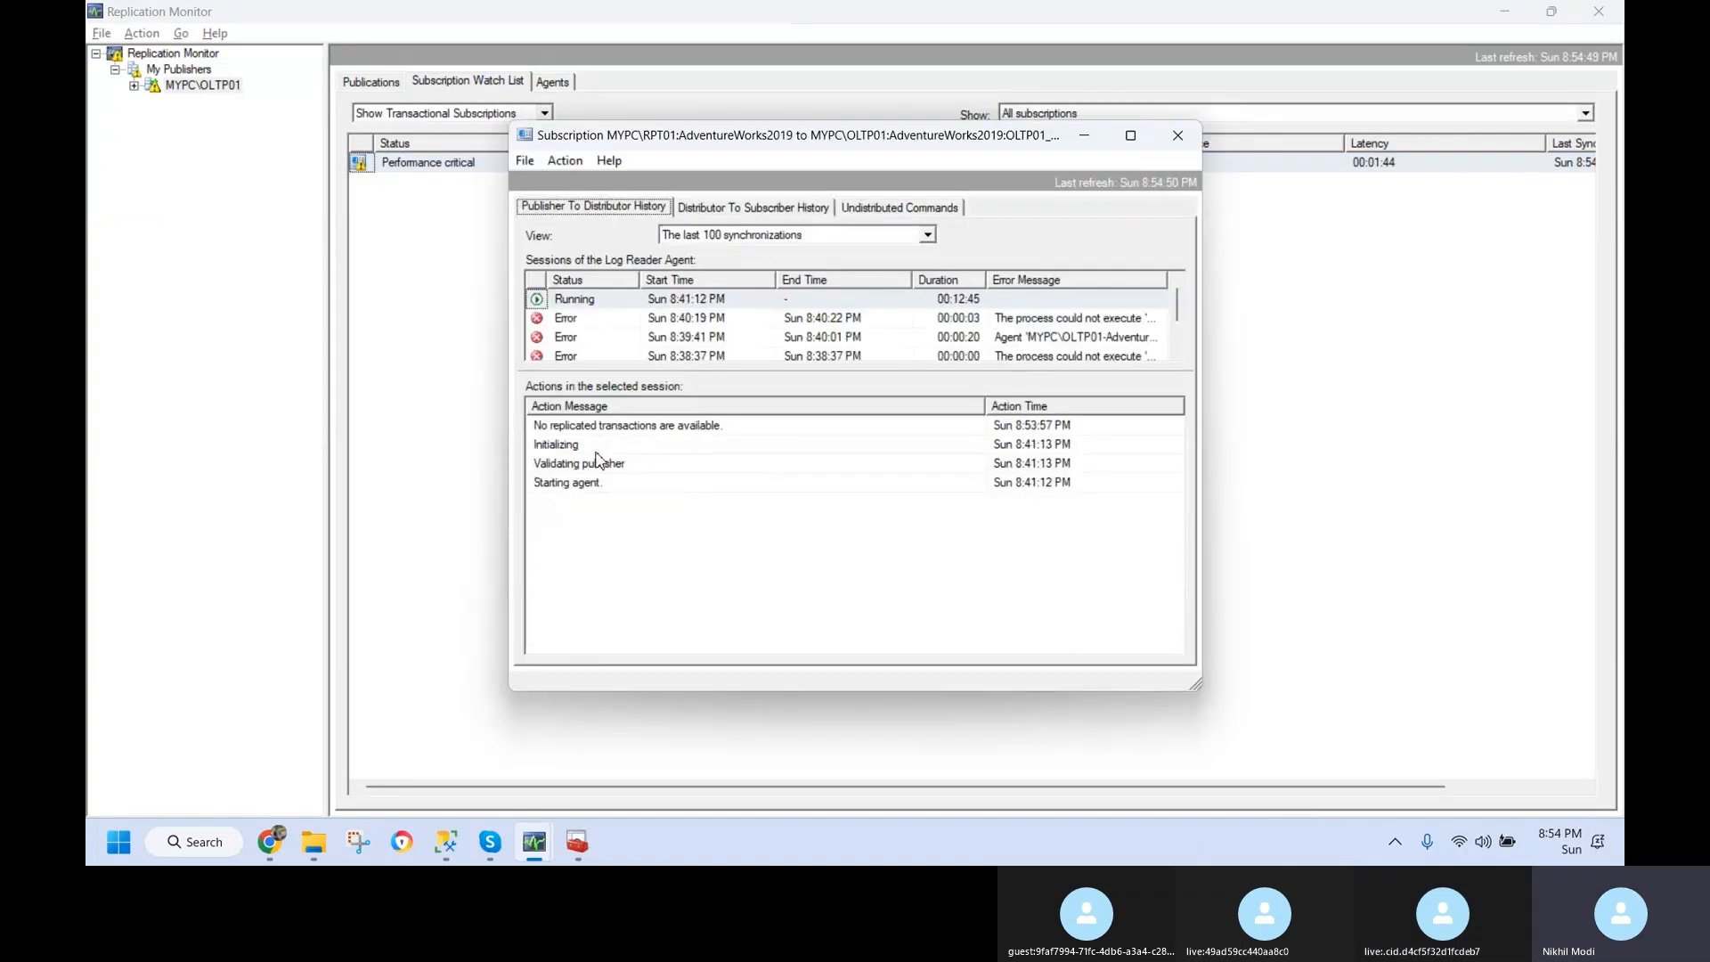
{"action": "left_click", "coordinate": [610, 431]}
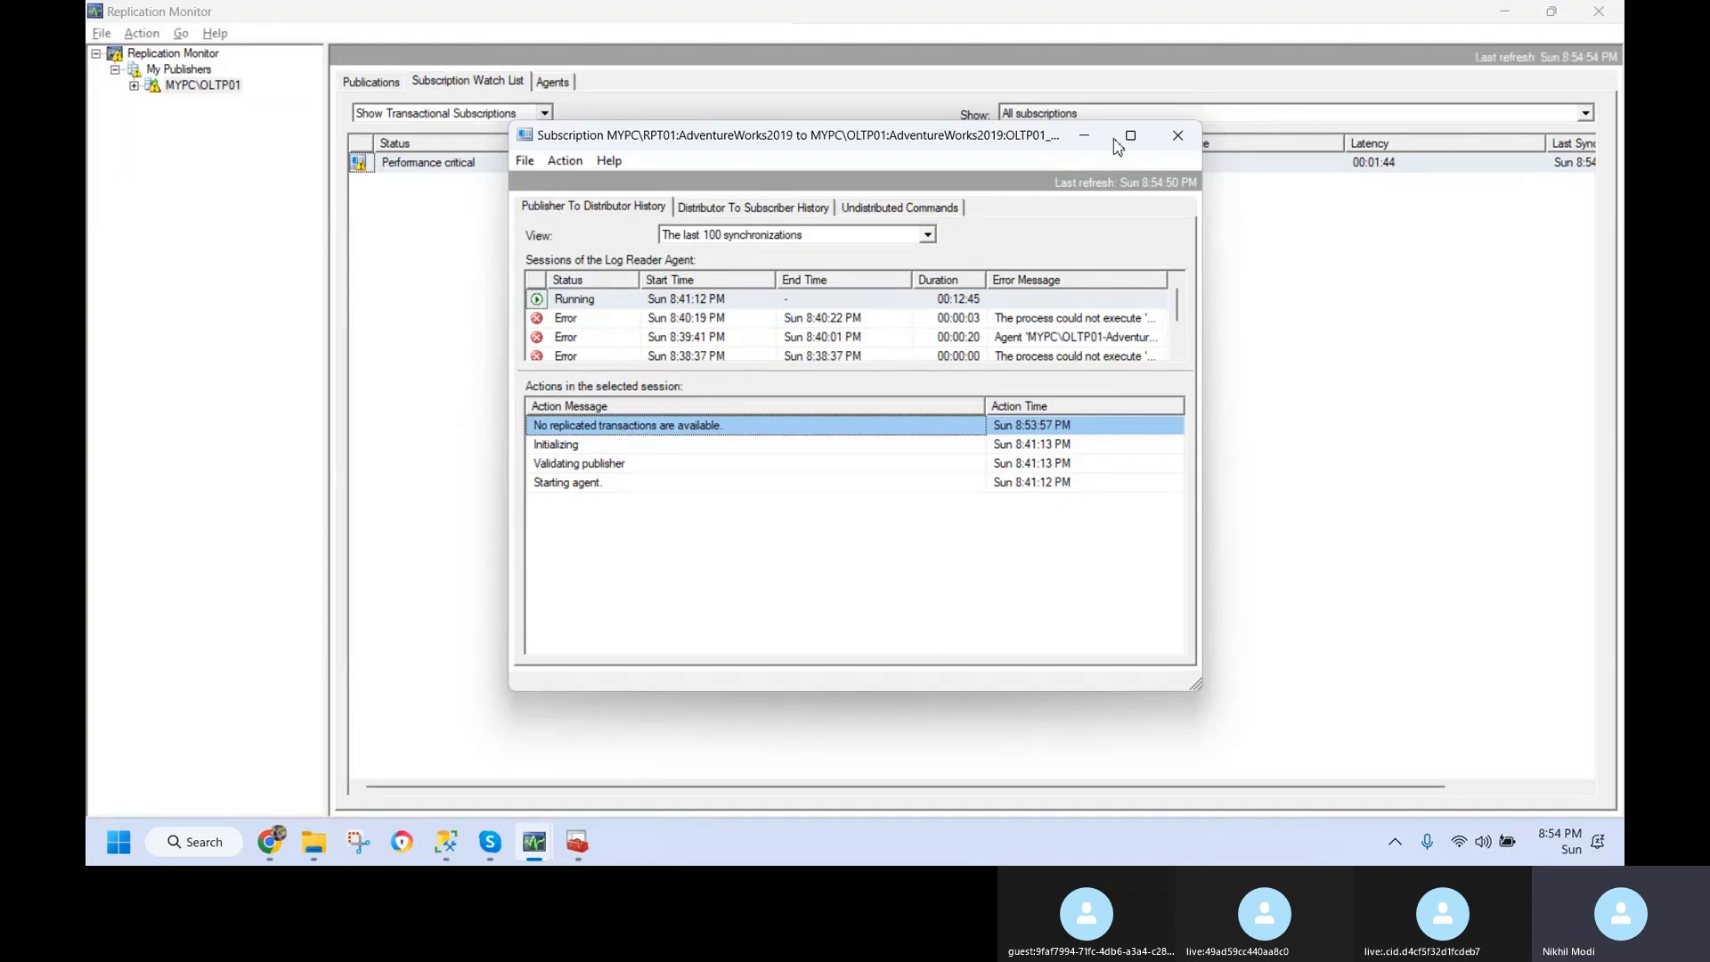
{"action": "left_click", "coordinate": [1178, 135]}
- Reopen the AdventureWorks2019 Log Reader Agent history and enlarge its window to read the session list and actions
{"action": "left_click", "coordinate": [554, 81]}
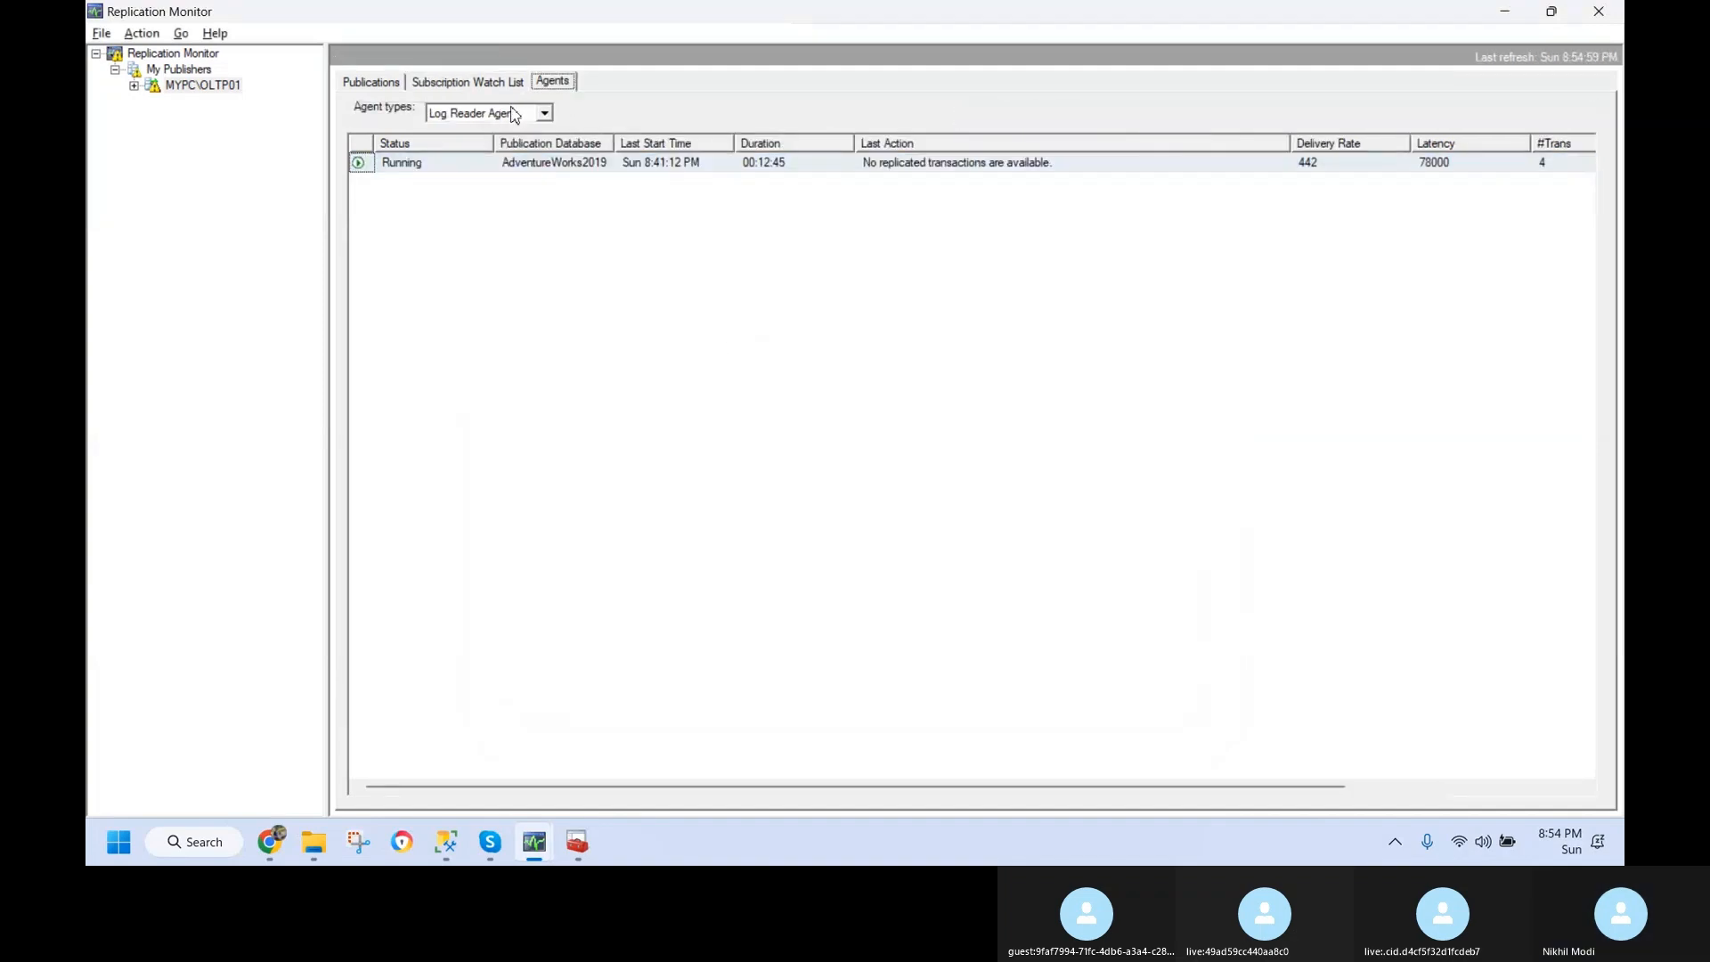
{"action": "double_click", "coordinate": [481, 166]}
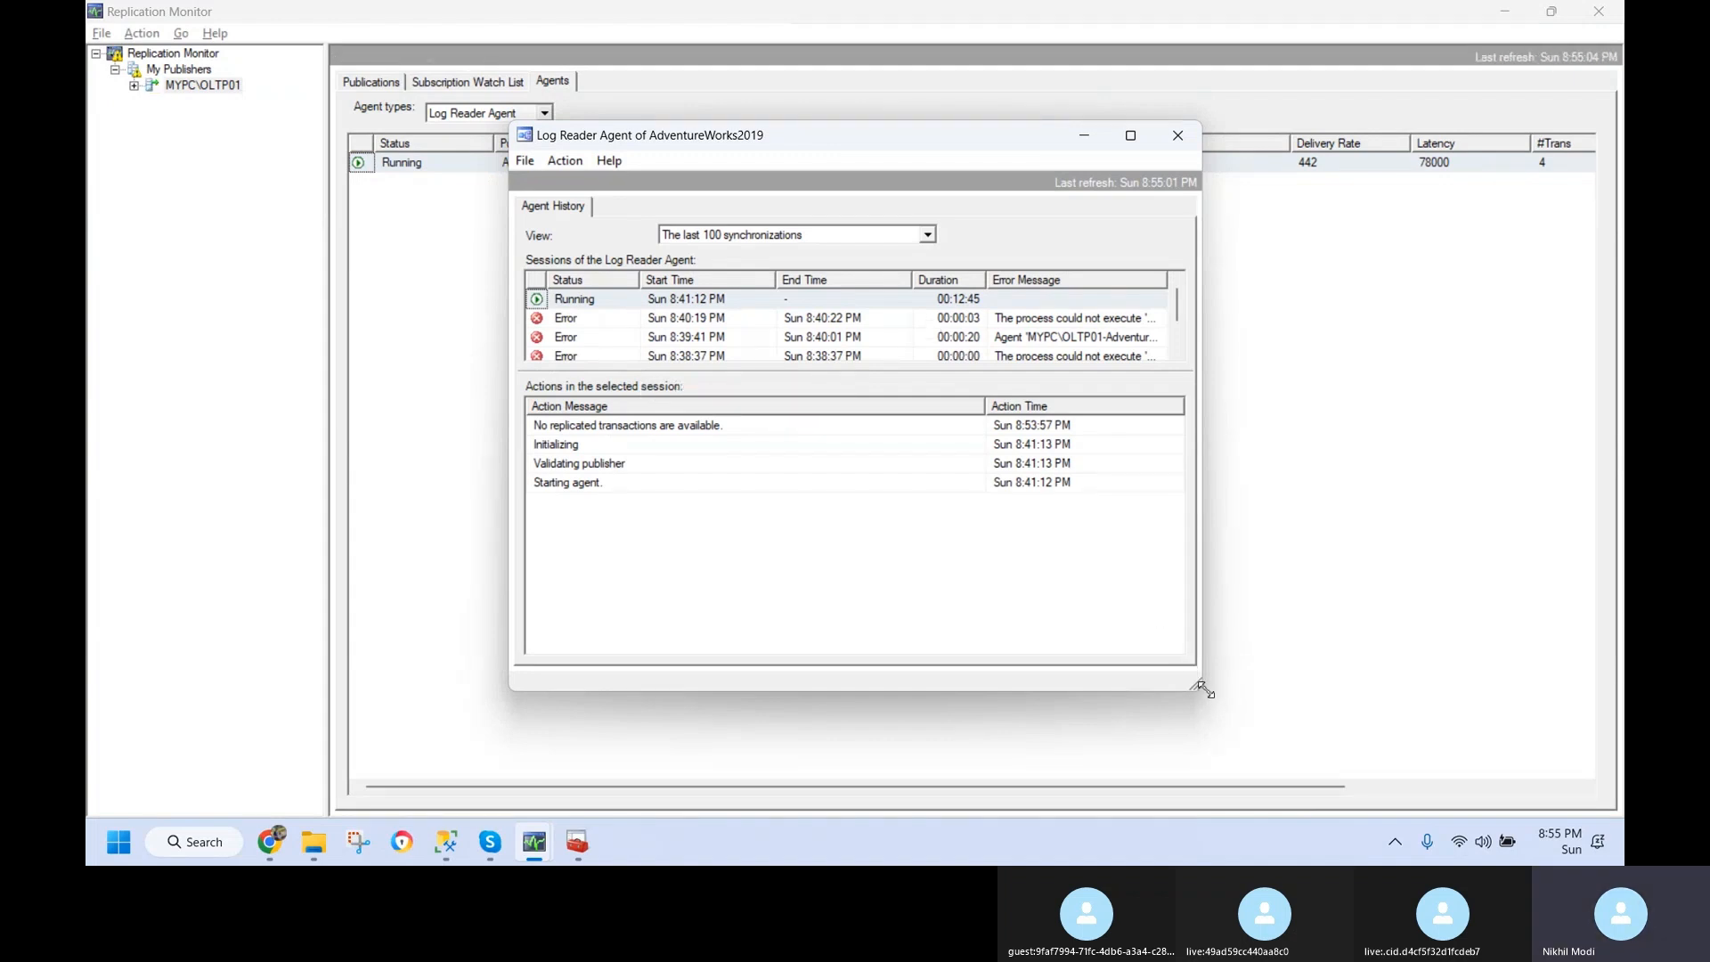
{"action": "left_click_drag", "start_coordinate": [1198, 684], "coordinate": [1523, 778]}
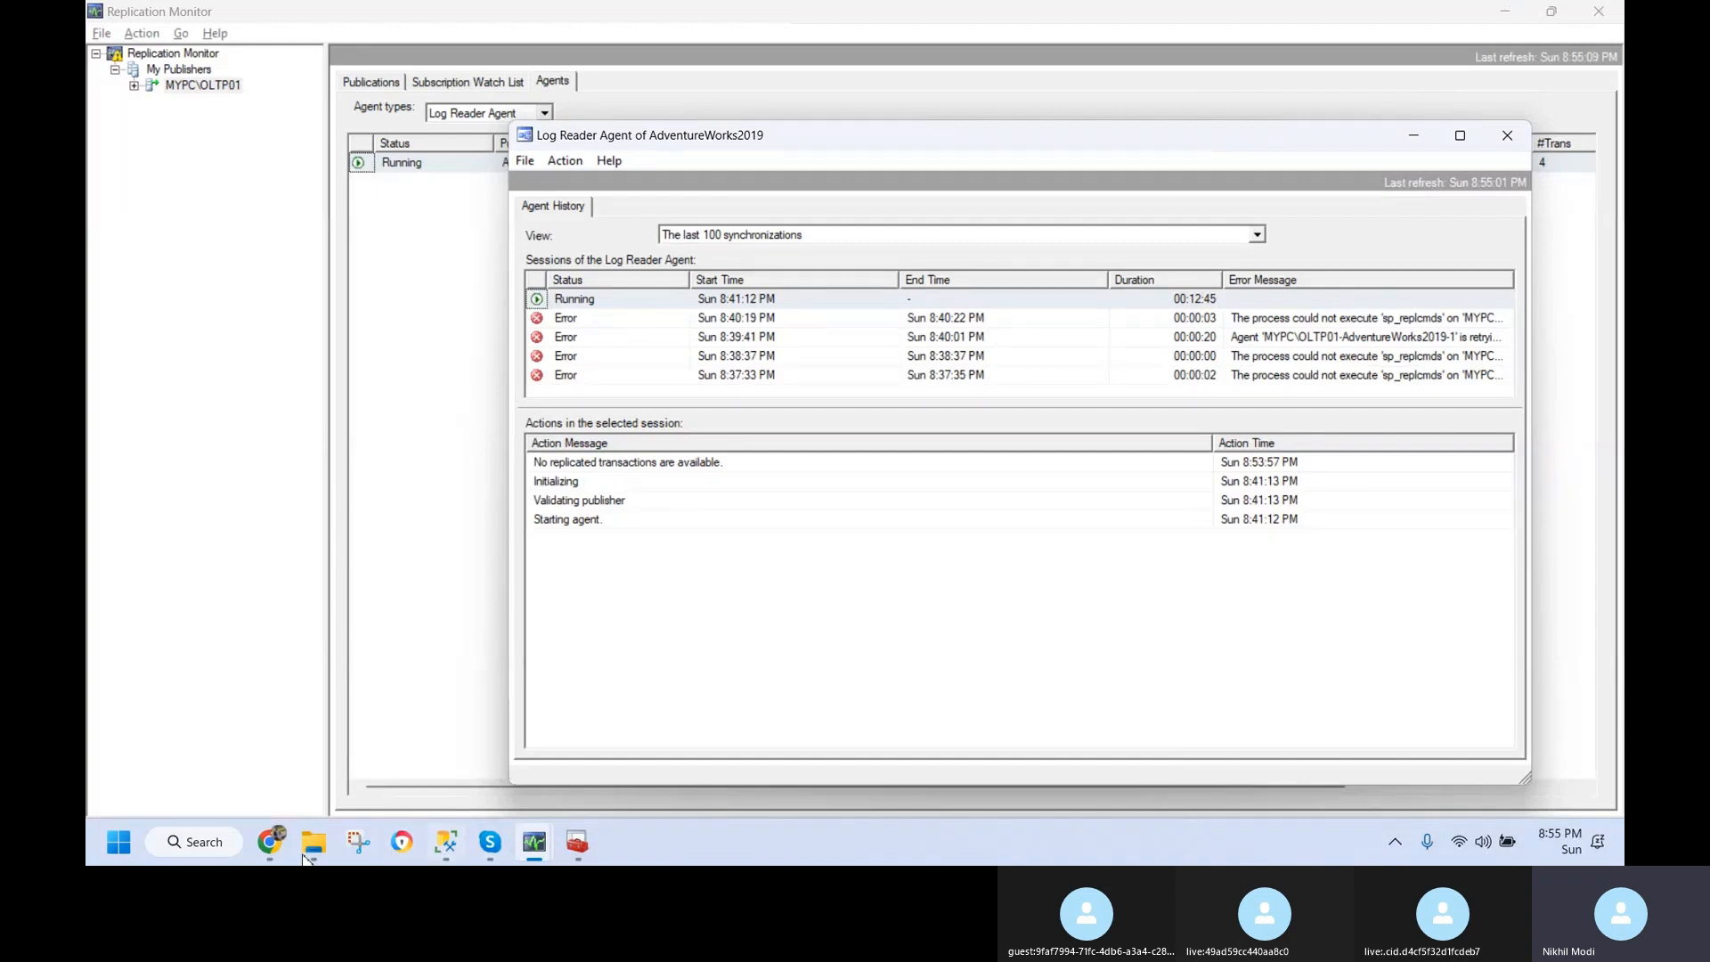
- Review the Replication Agents diagram in the Google Slides deck in Chrome, return to Replication Monitor and close the Log Reader Agent history
{"action": "left_click", "coordinate": [271, 846]}
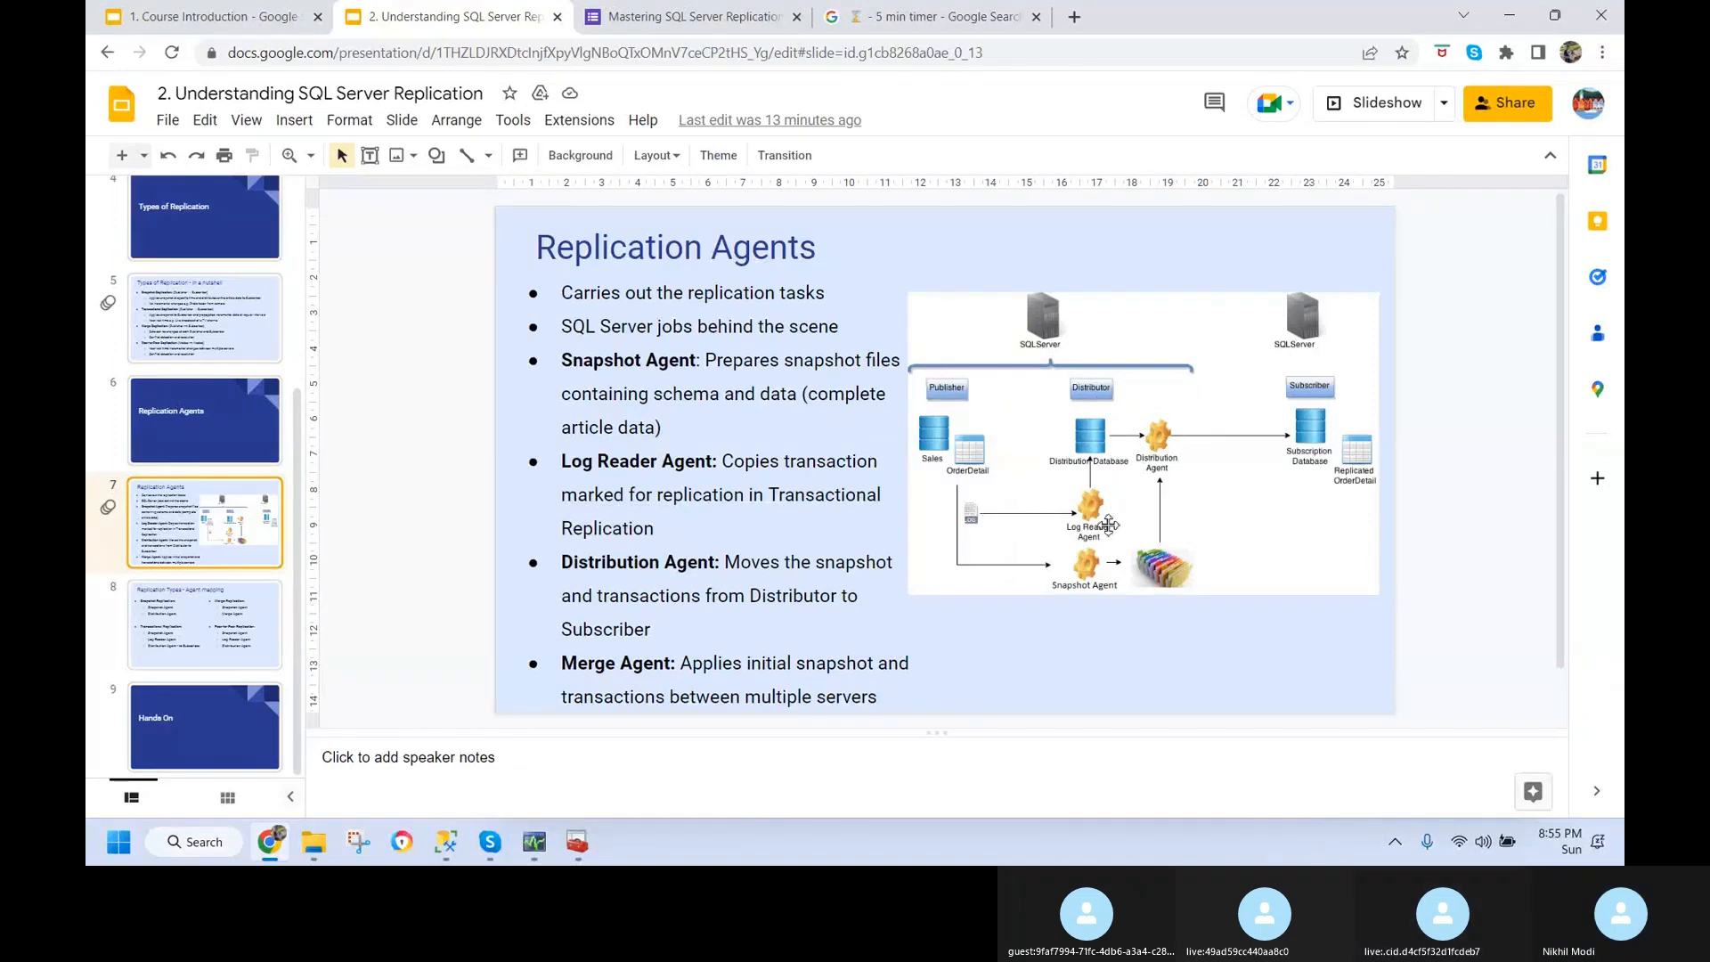
{"action": "mouse_move", "coordinate": [534, 842]}
{"action": "left_click", "coordinate": [659, 757]}
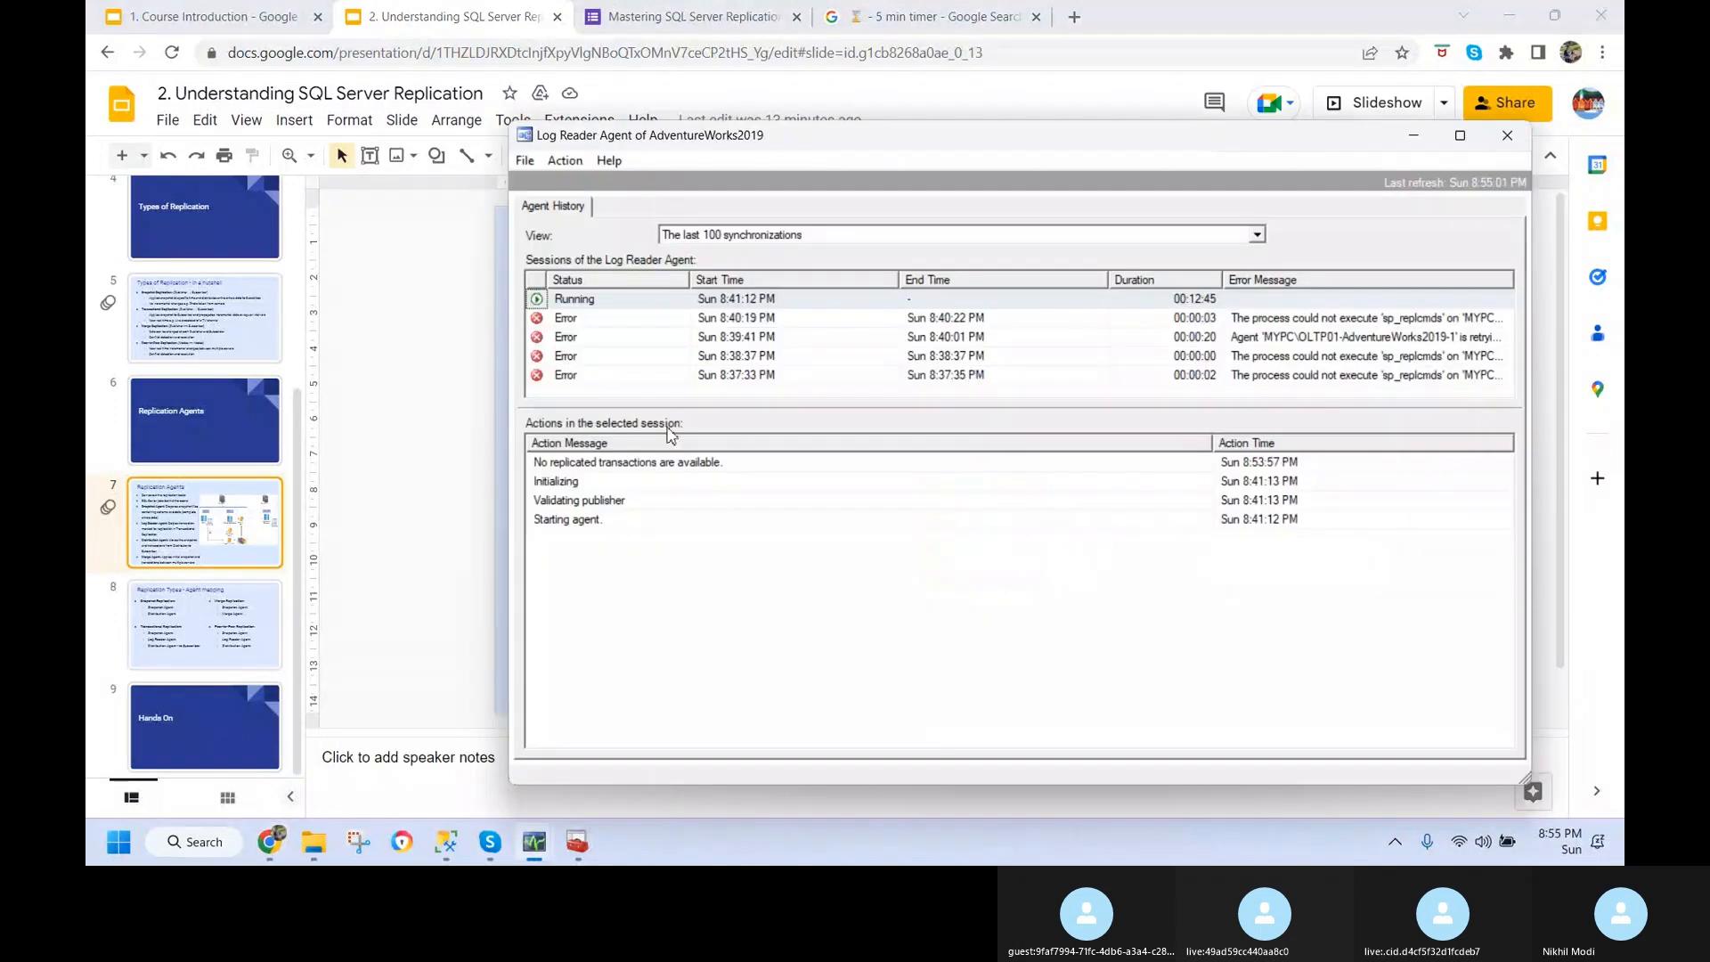
{"action": "left_click", "coordinate": [1508, 135]}
{"action": "left_click", "coordinate": [541, 842]}
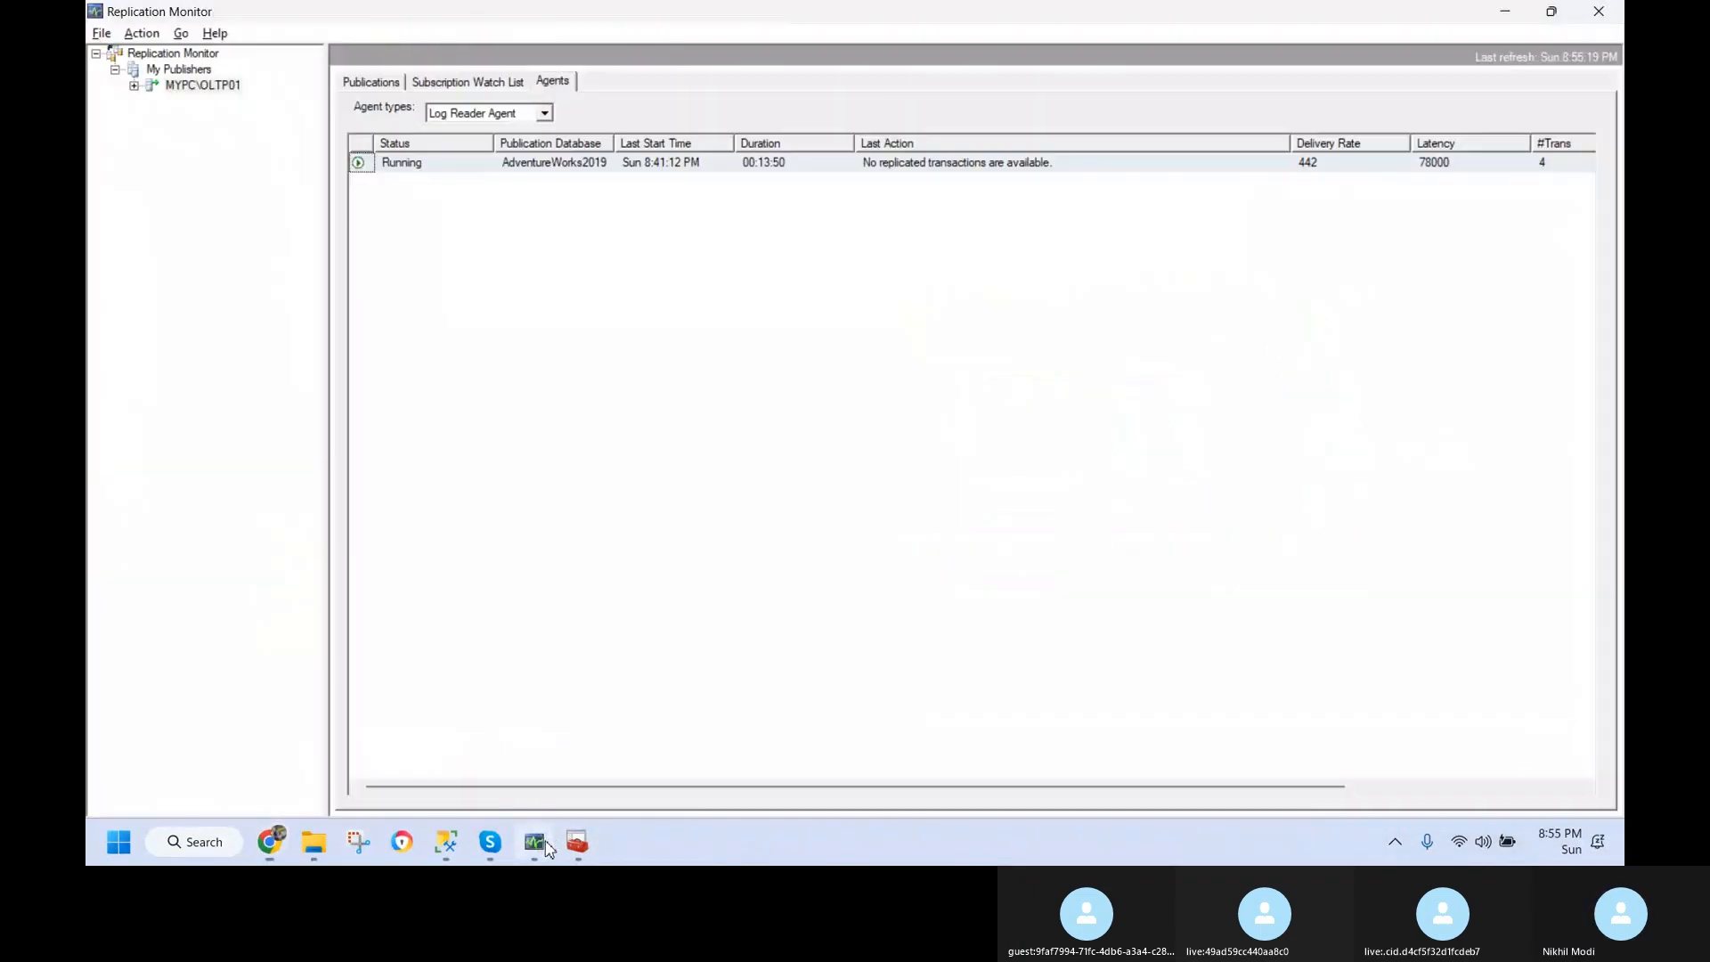
- Compare the log reader and distribution agent sessions in the OLTP01_RPT01_Trans subscription histories, using an enlarged details window
{"action": "left_click", "coordinate": [468, 81]}
{"action": "double_click", "coordinate": [521, 165]}
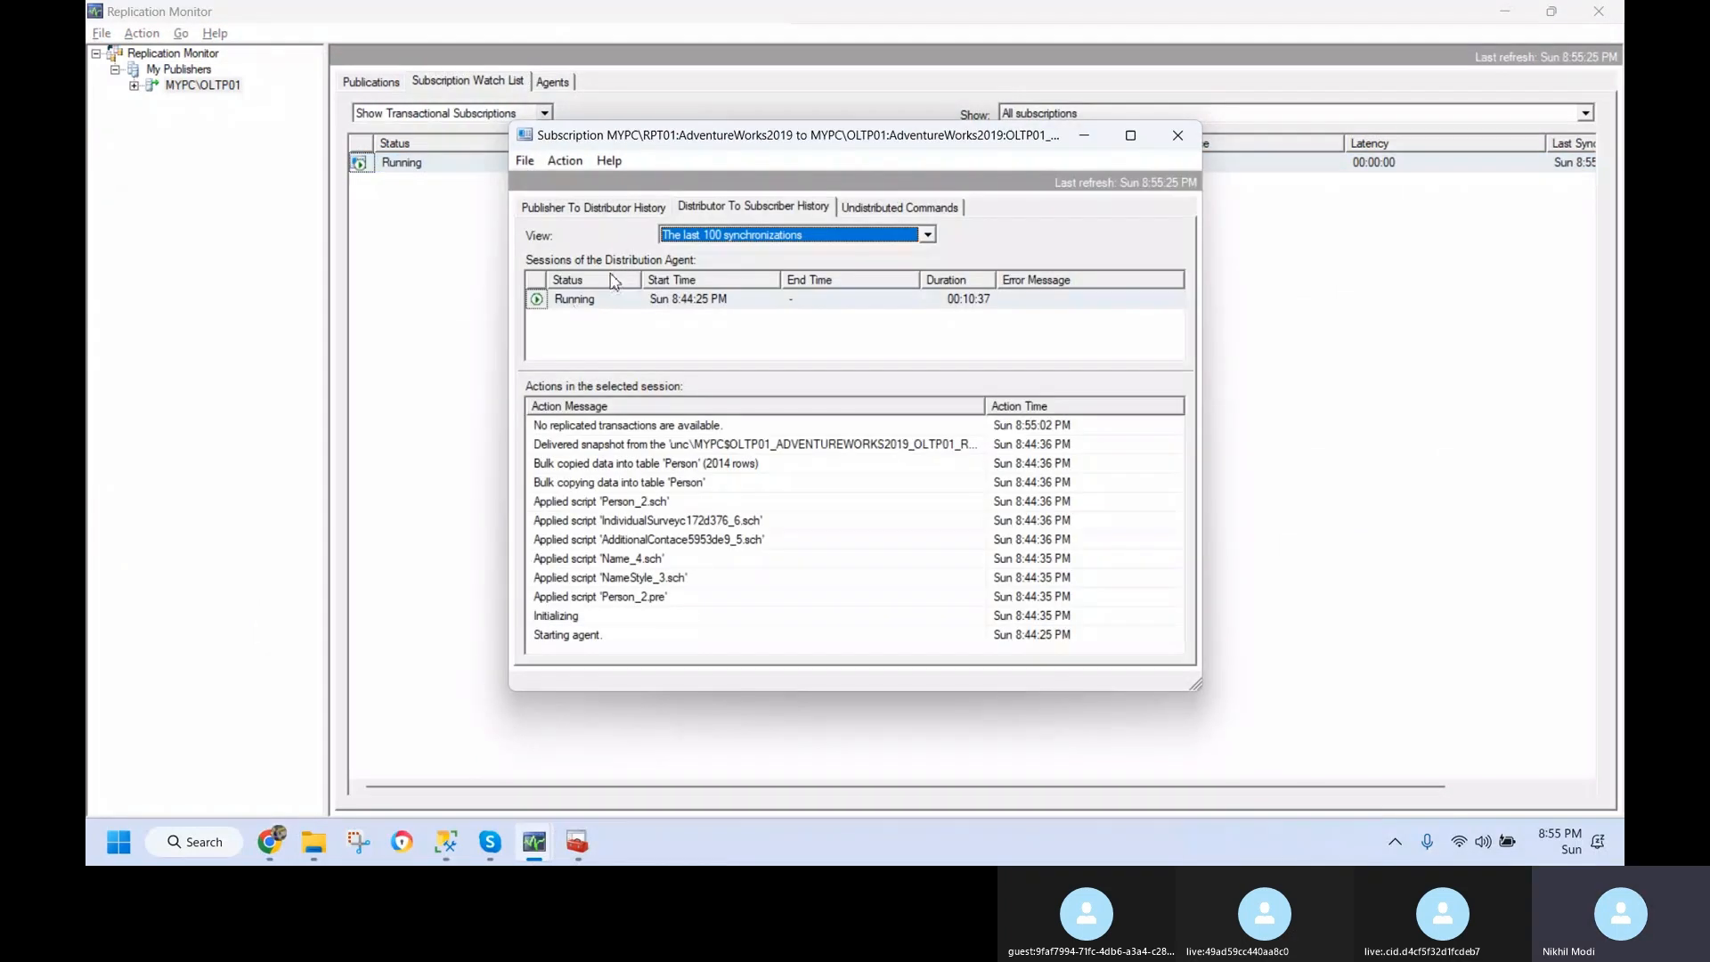
{"action": "left_click", "coordinate": [581, 207]}
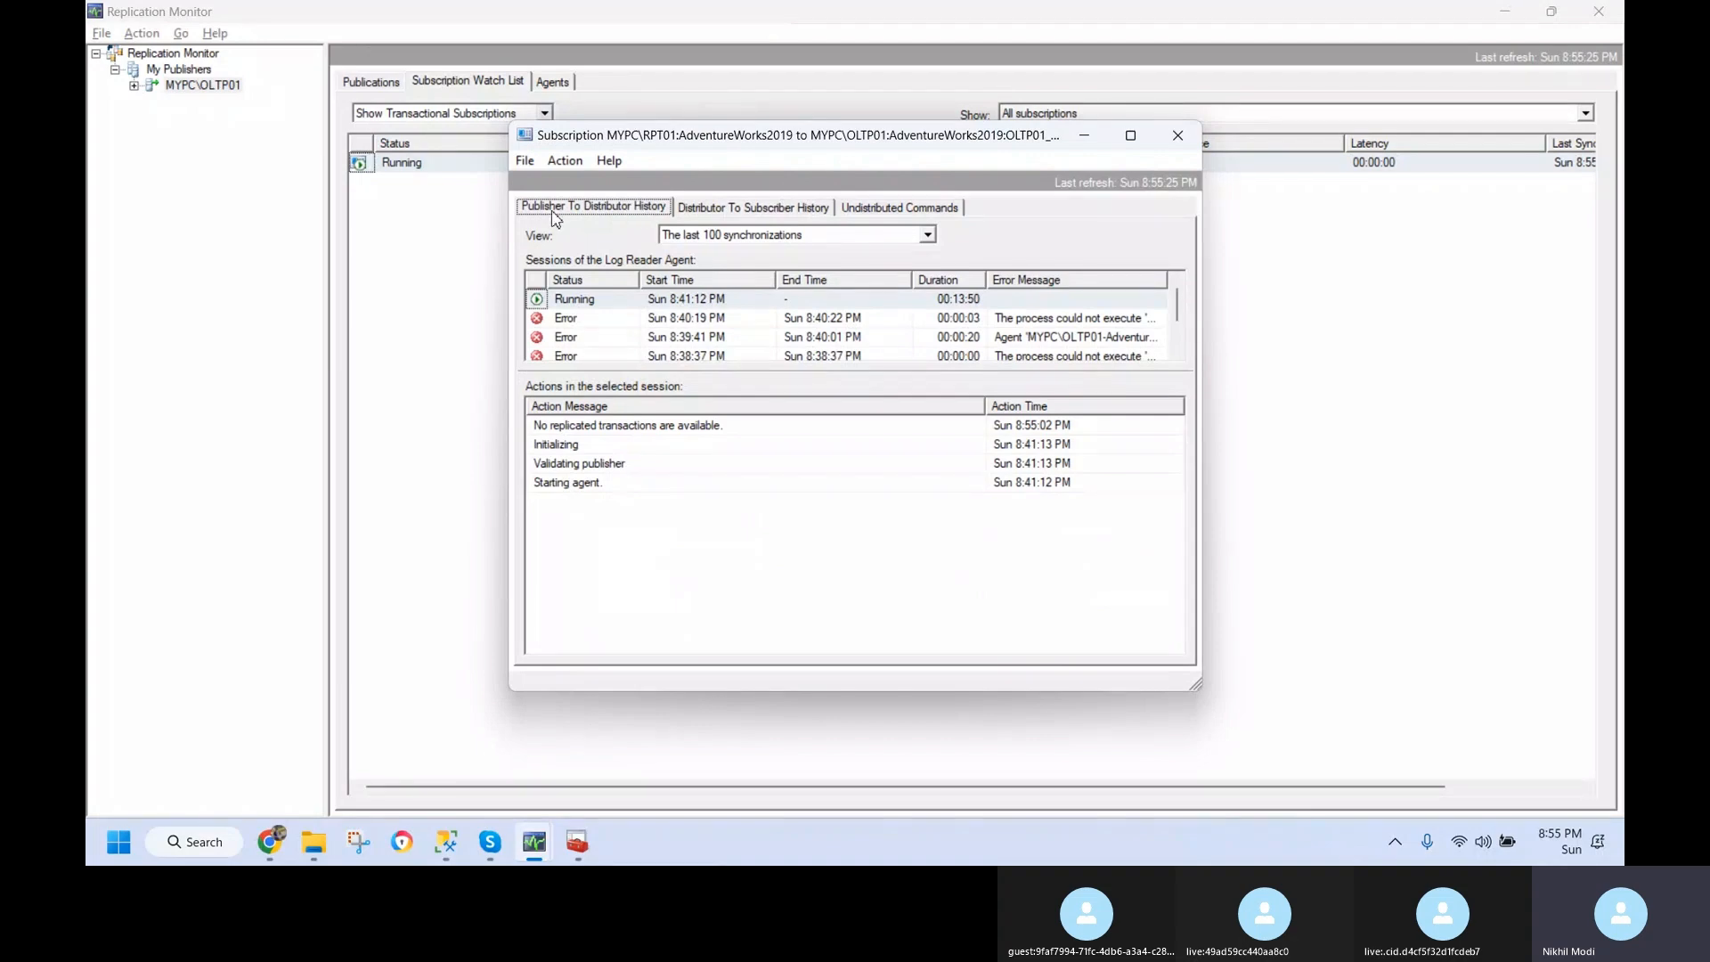
{"action": "left_click", "coordinate": [734, 212]}
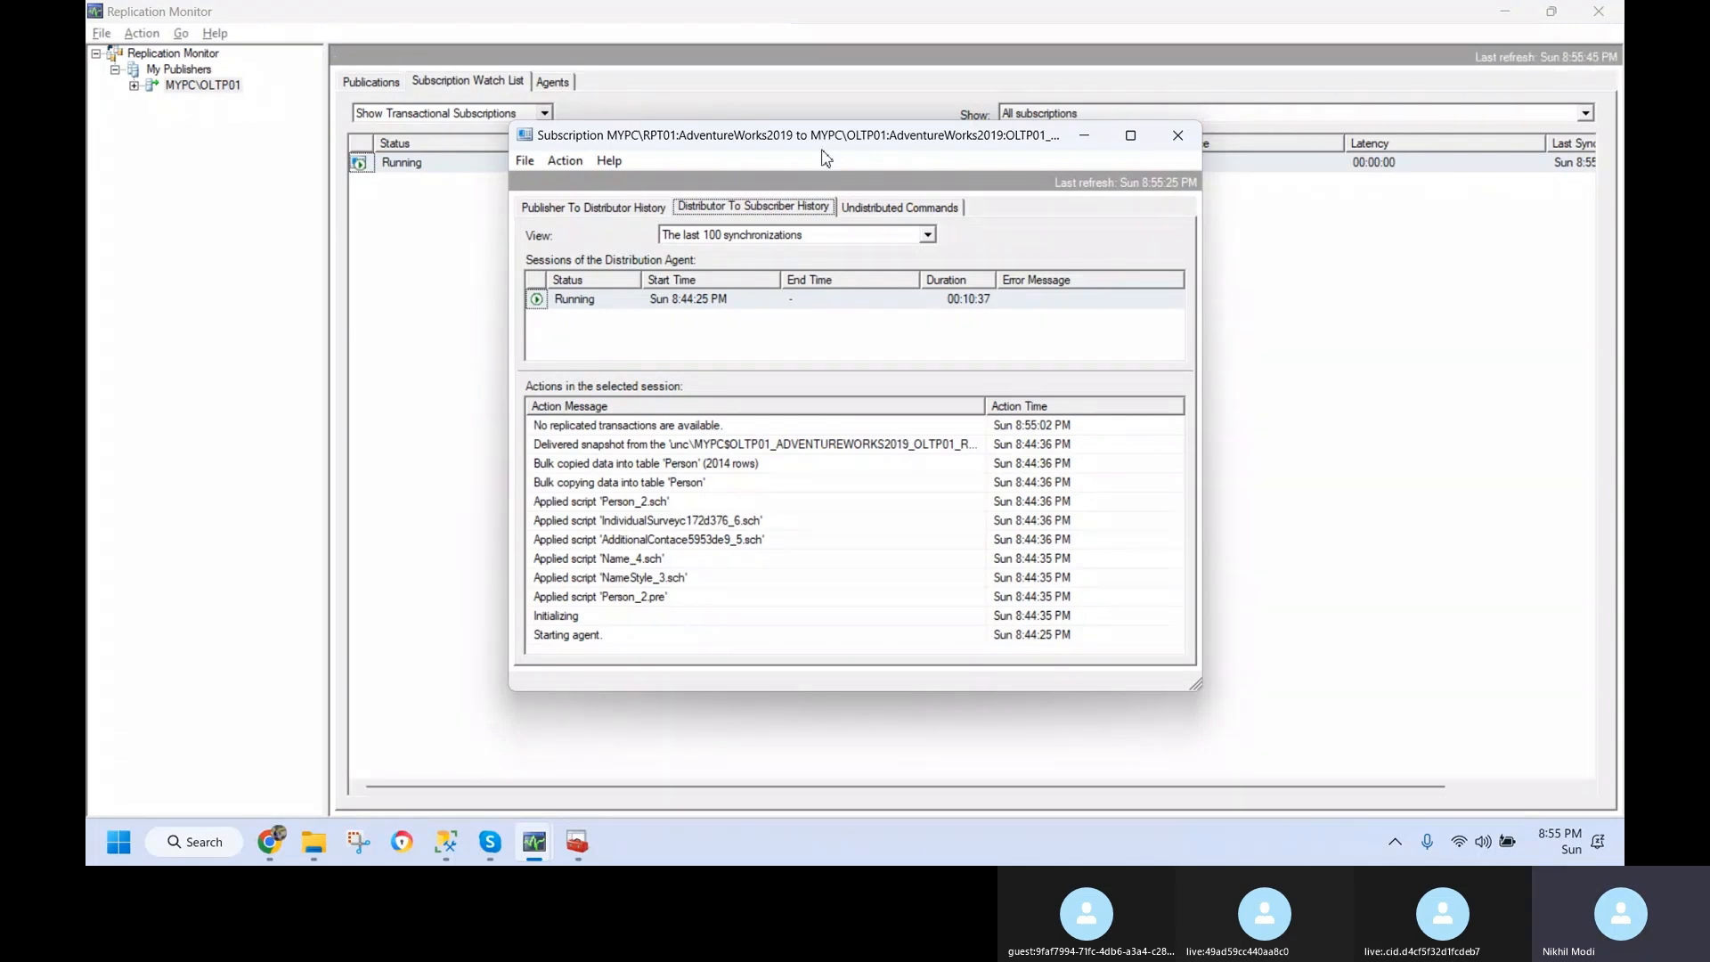
{"action": "left_click_drag", "start_coordinate": [836, 145], "coordinate": [636, 143]}
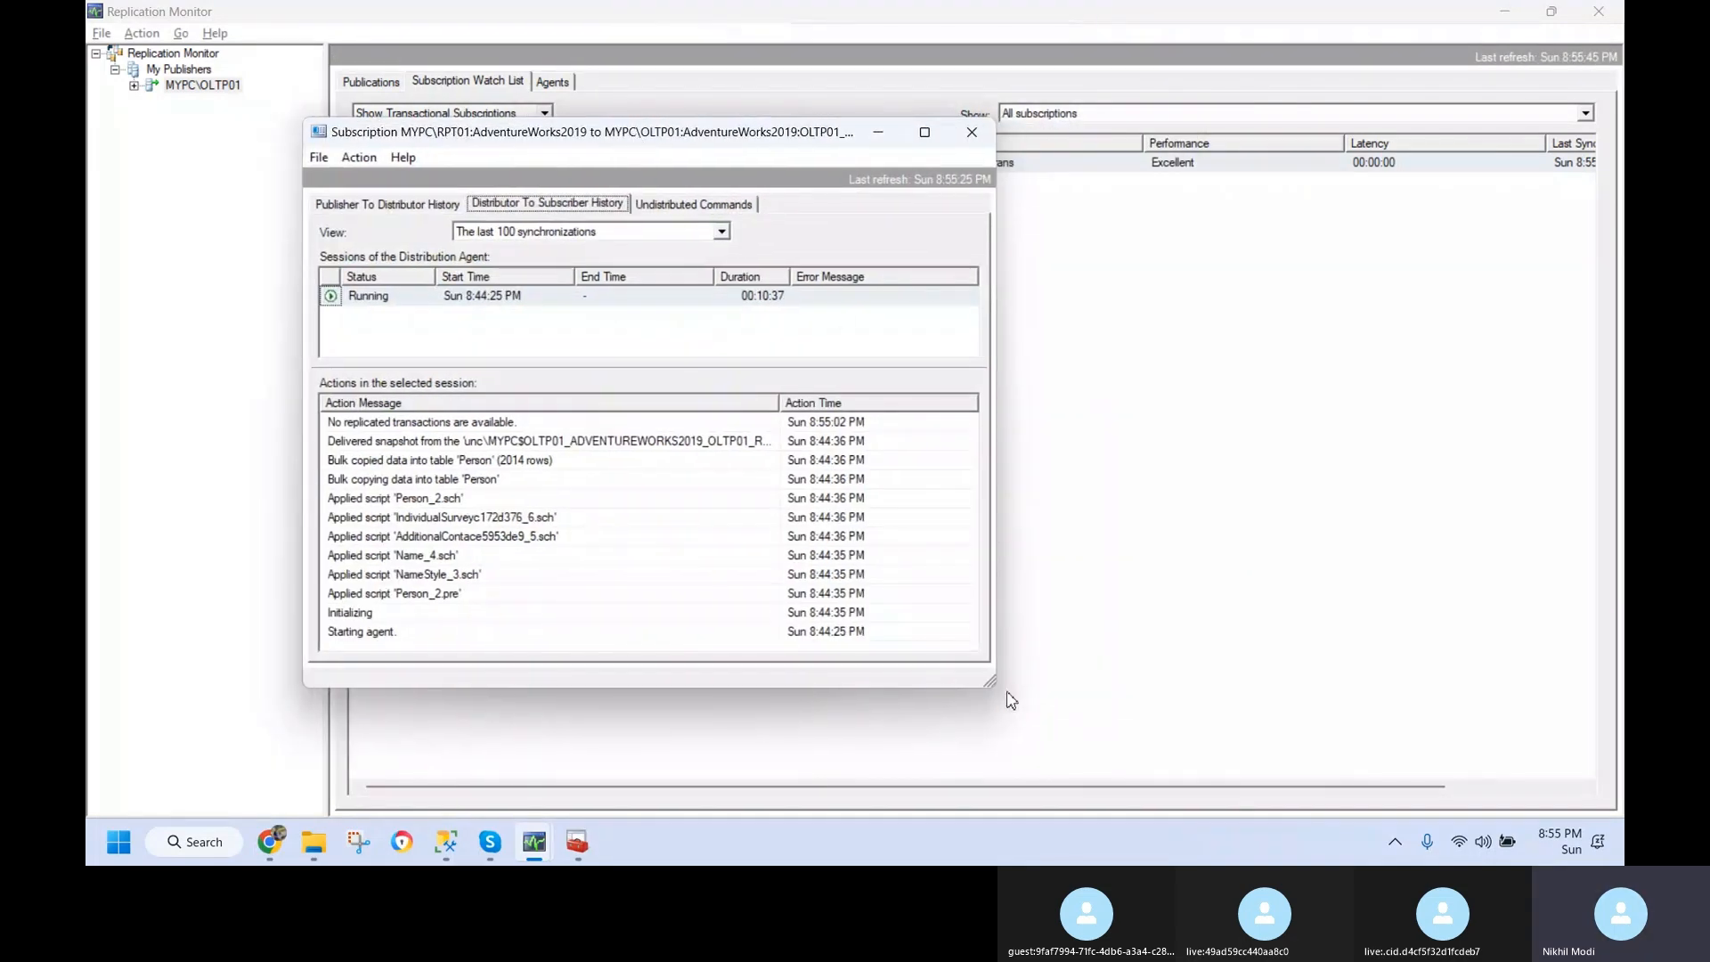
{"action": "left_click_drag", "start_coordinate": [993, 681], "coordinate": [1415, 748]}
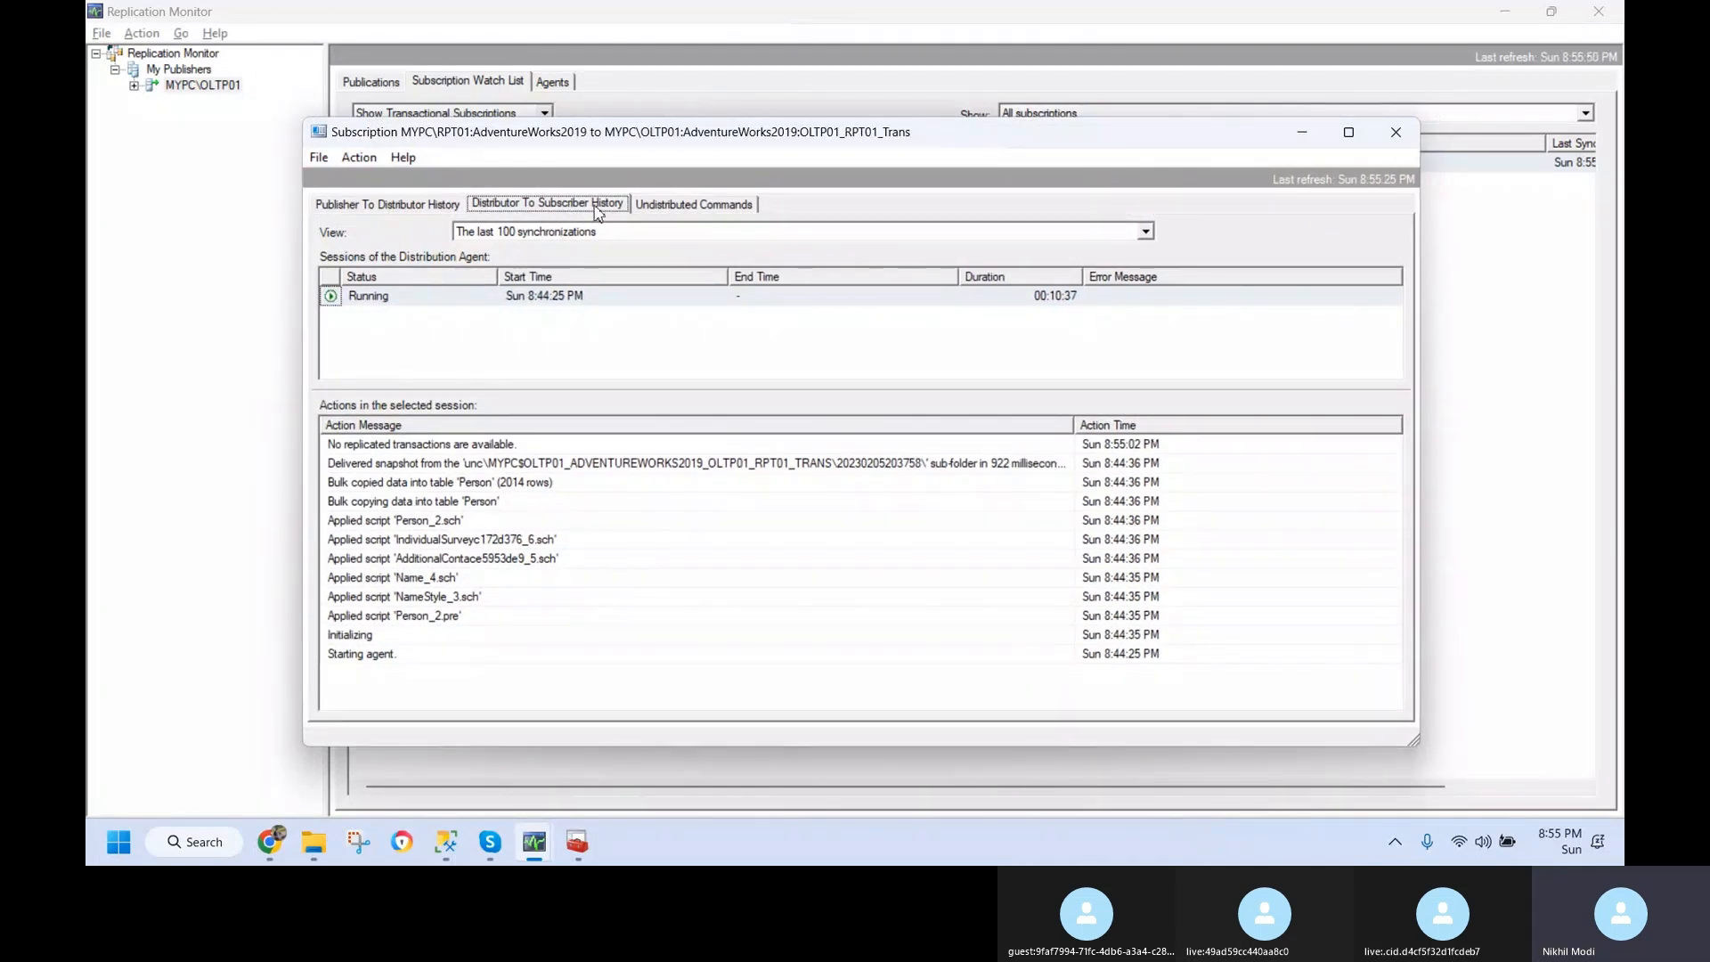
{"action": "left_click", "coordinate": [432, 448]}
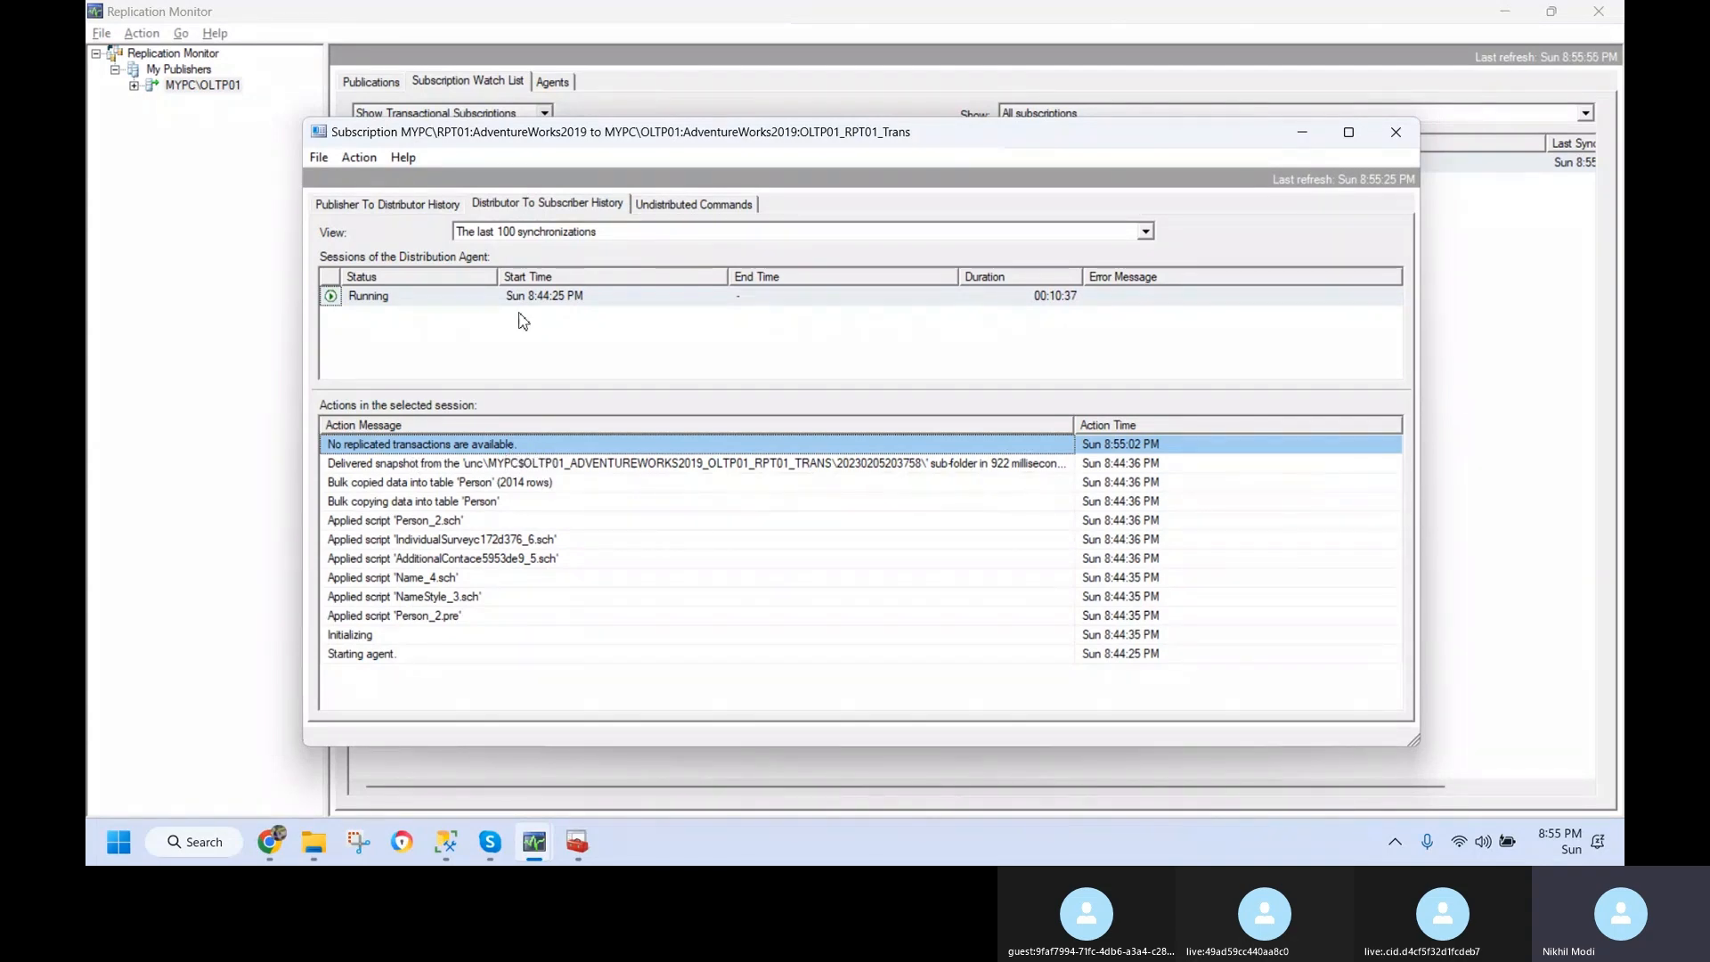
{"action": "left_click", "coordinate": [427, 207]}
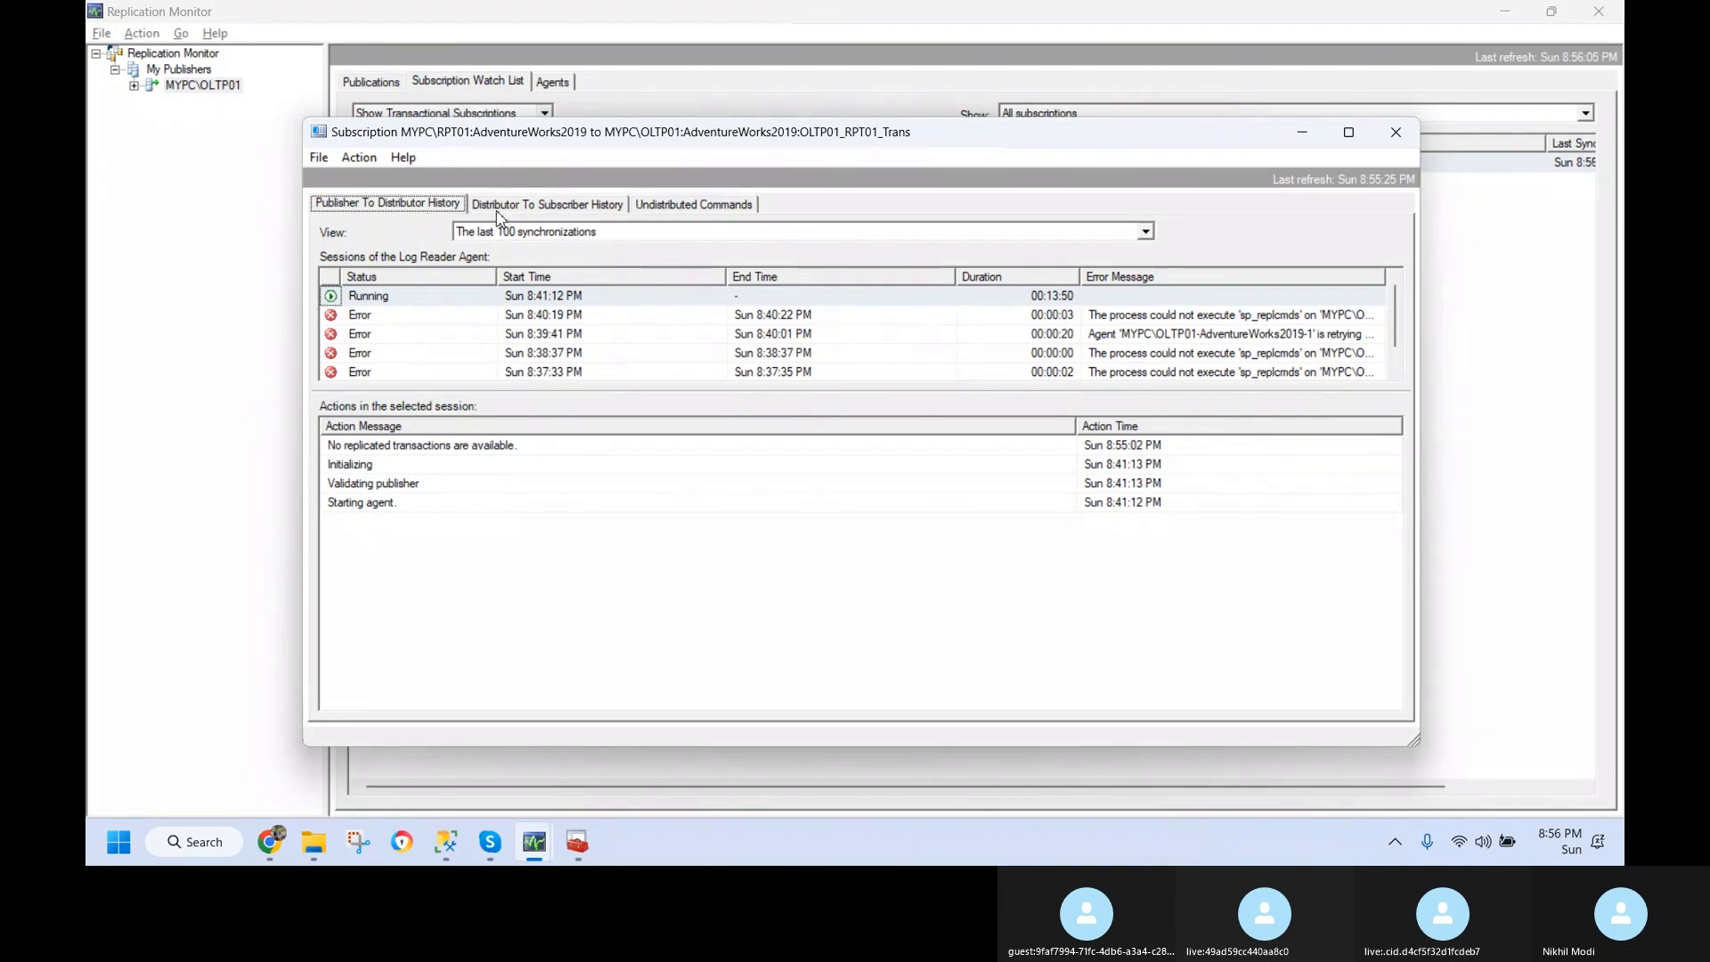
{"action": "left_click", "coordinate": [1396, 134]}
- Stop the Log Reader Agent of the AdventureWorks2019 publication database from its history window and close that window
{"action": "left_click", "coordinate": [553, 82]}
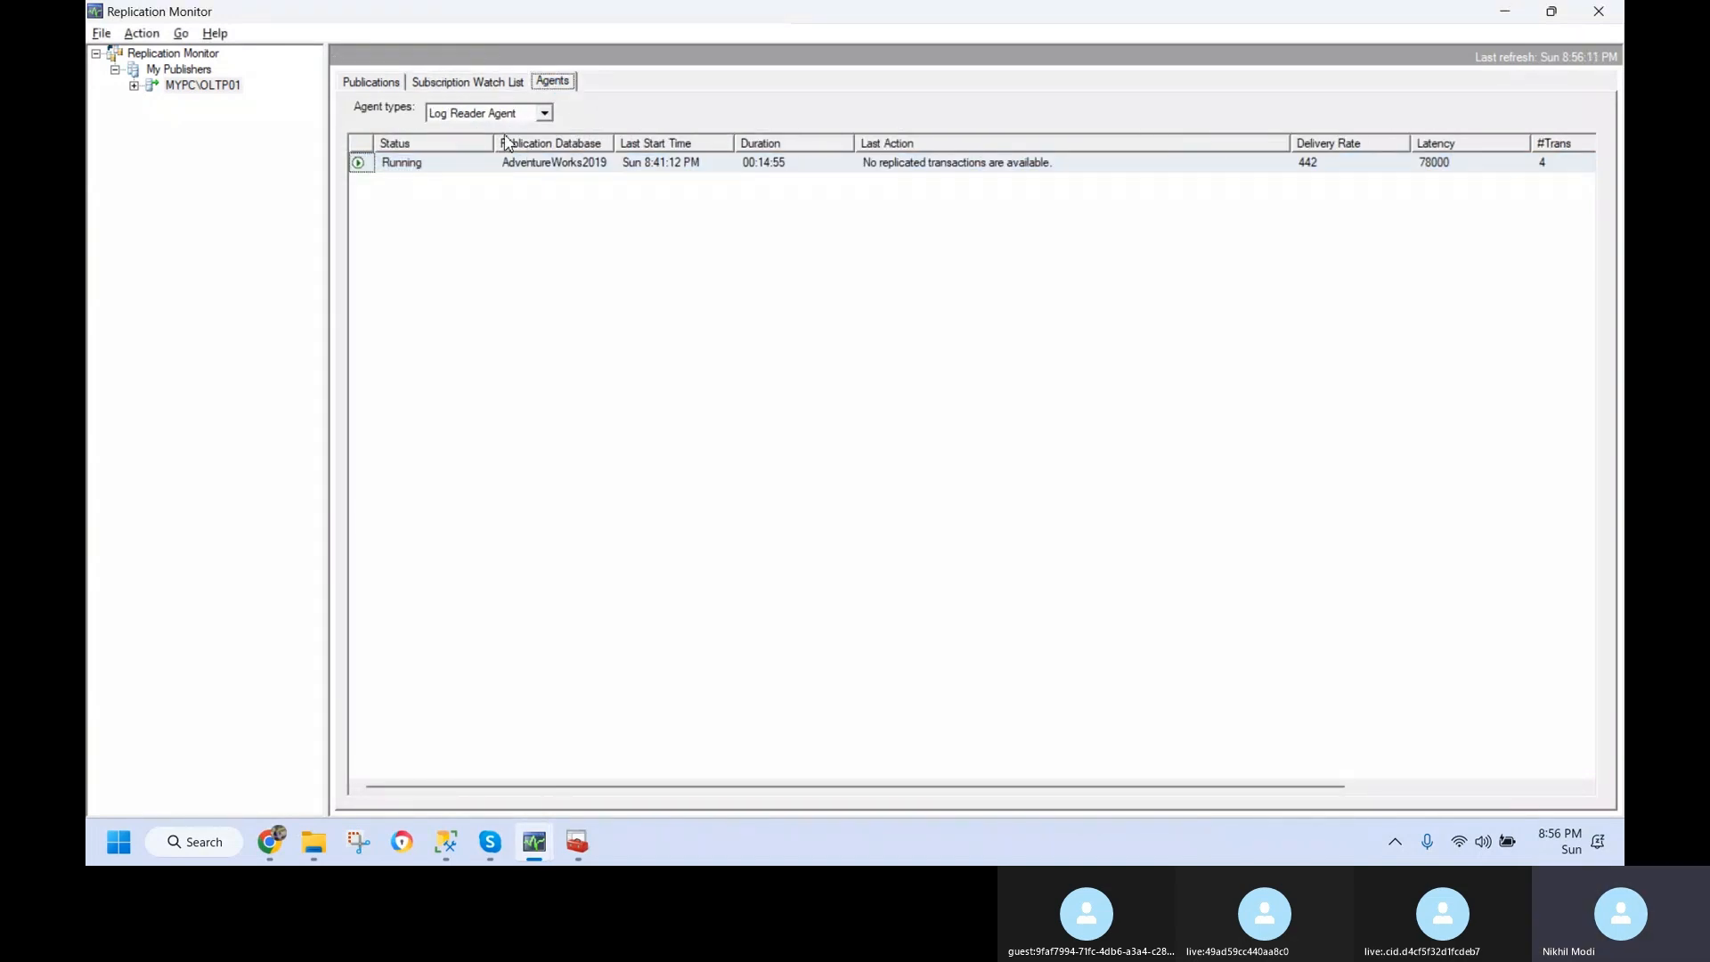
{"action": "double_click", "coordinate": [546, 164]}
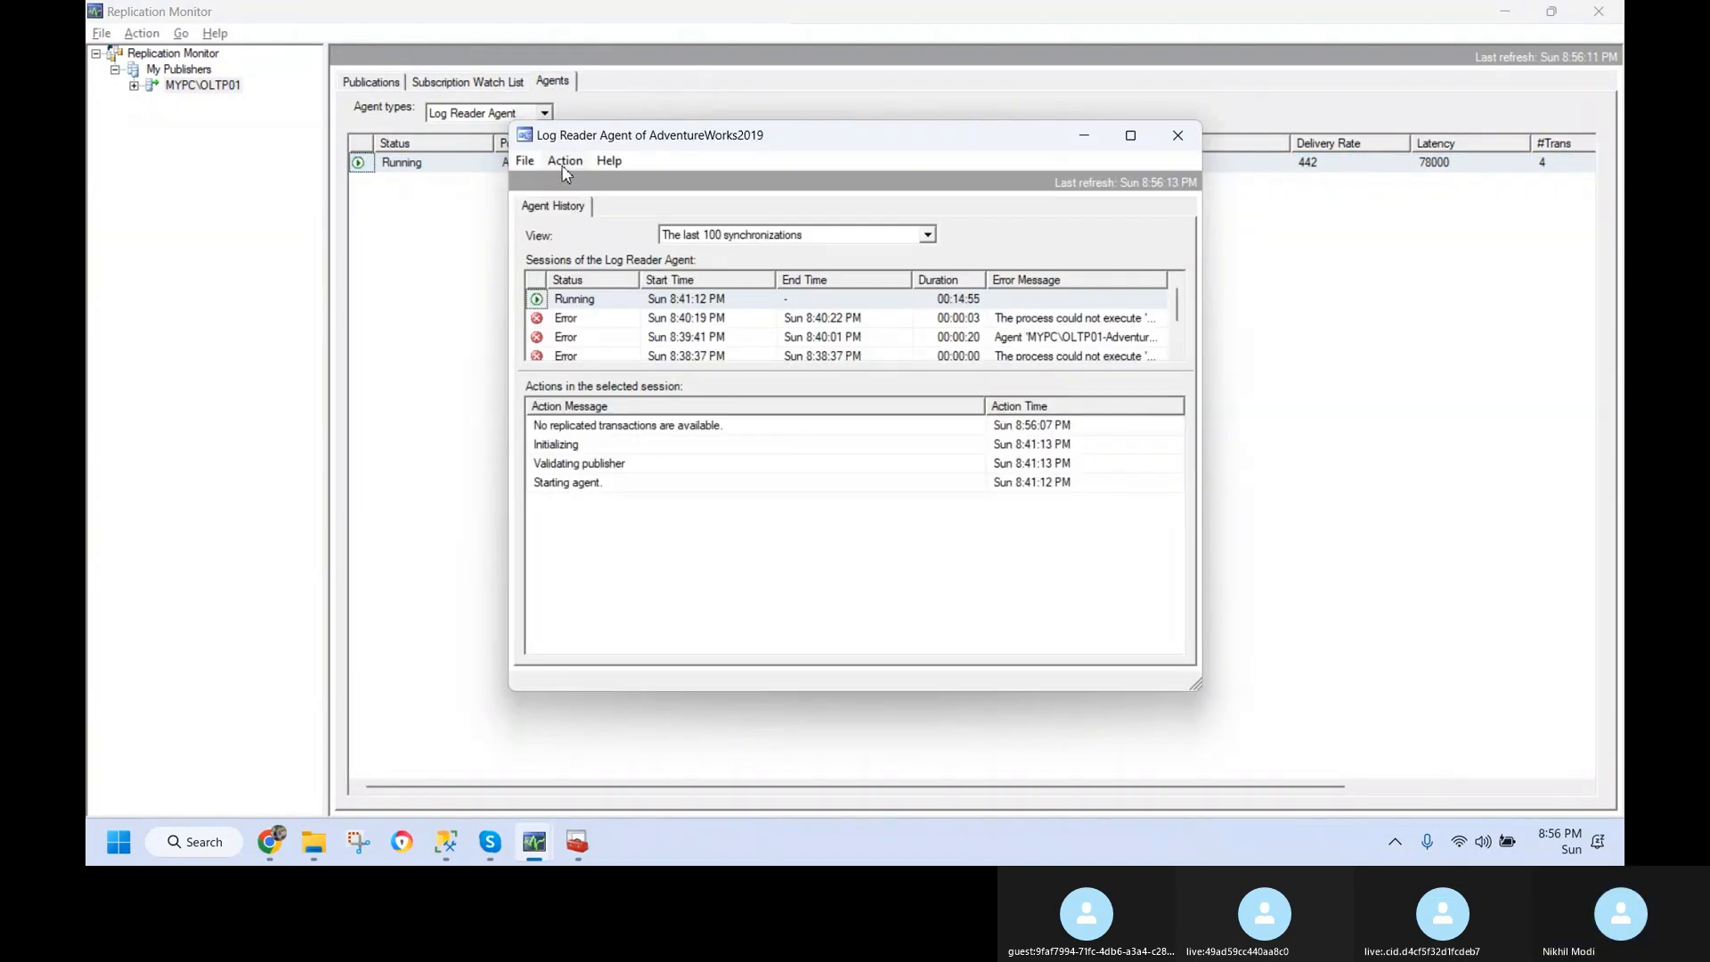
{"action": "left_click", "coordinate": [564, 162]}
{"action": "left_click", "coordinate": [592, 206]}
{"action": "left_click", "coordinate": [1177, 137]}
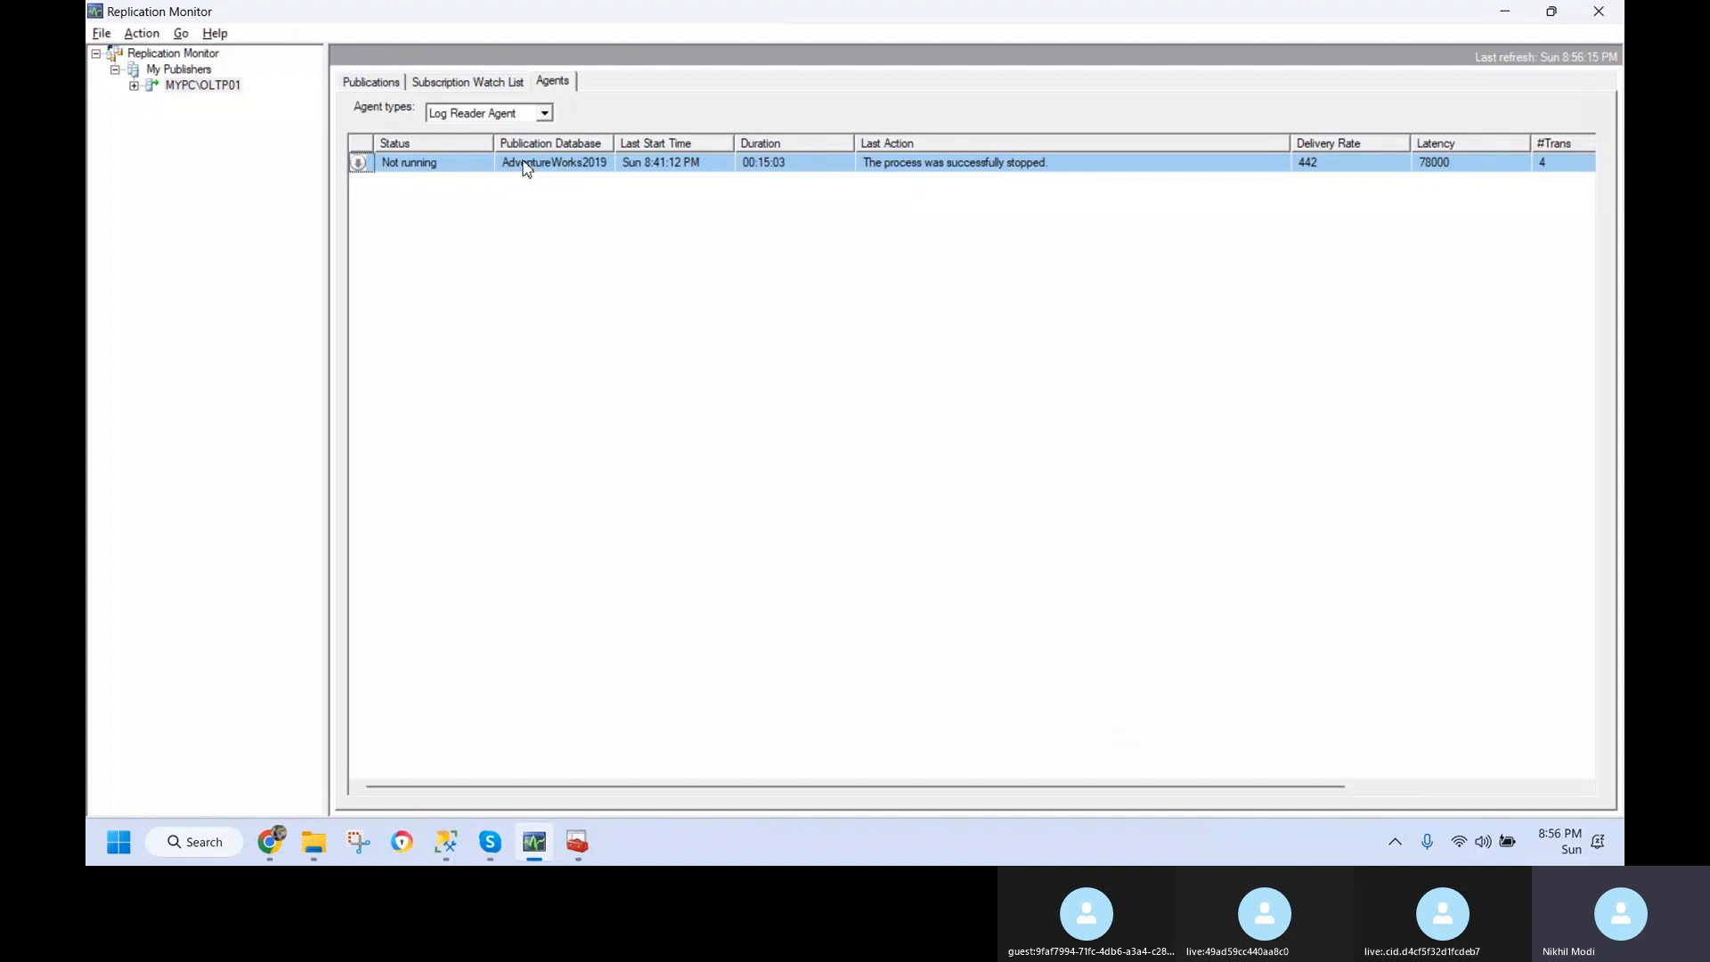
- Switch to SQL Server Management Studio, set the select statement's LastName filter to 'K%' and execute only that query
{"action": "left_click", "coordinate": [445, 841]}
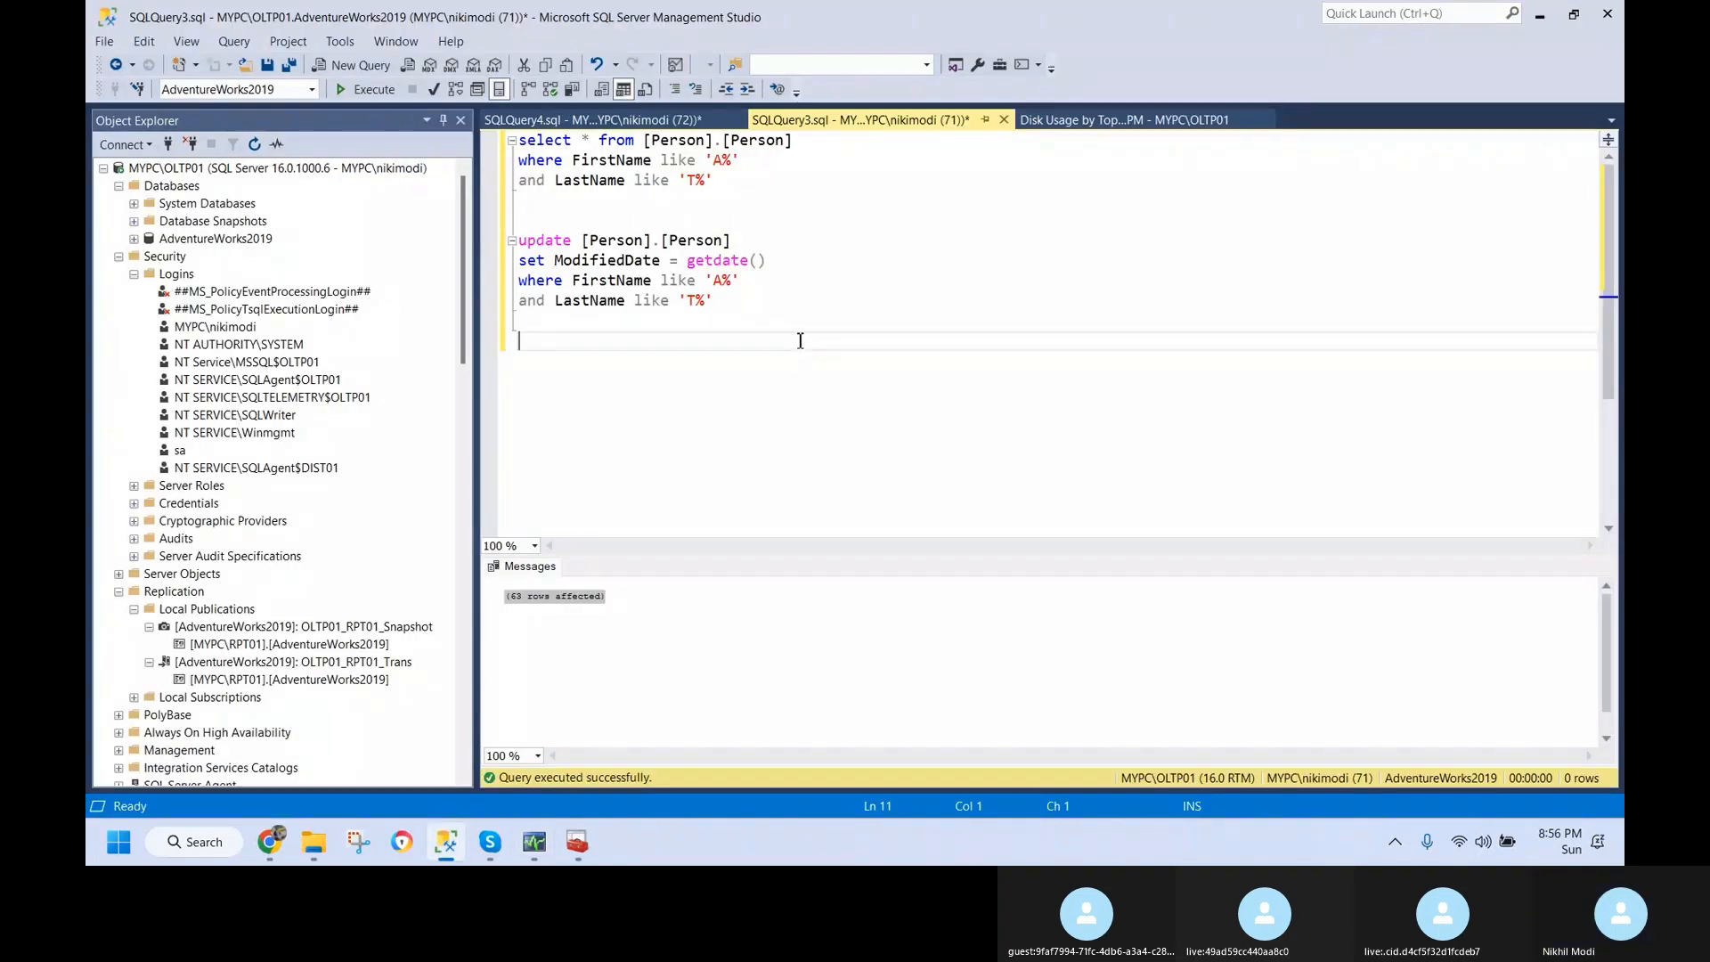
{"action": "left_click", "coordinate": [700, 181]}
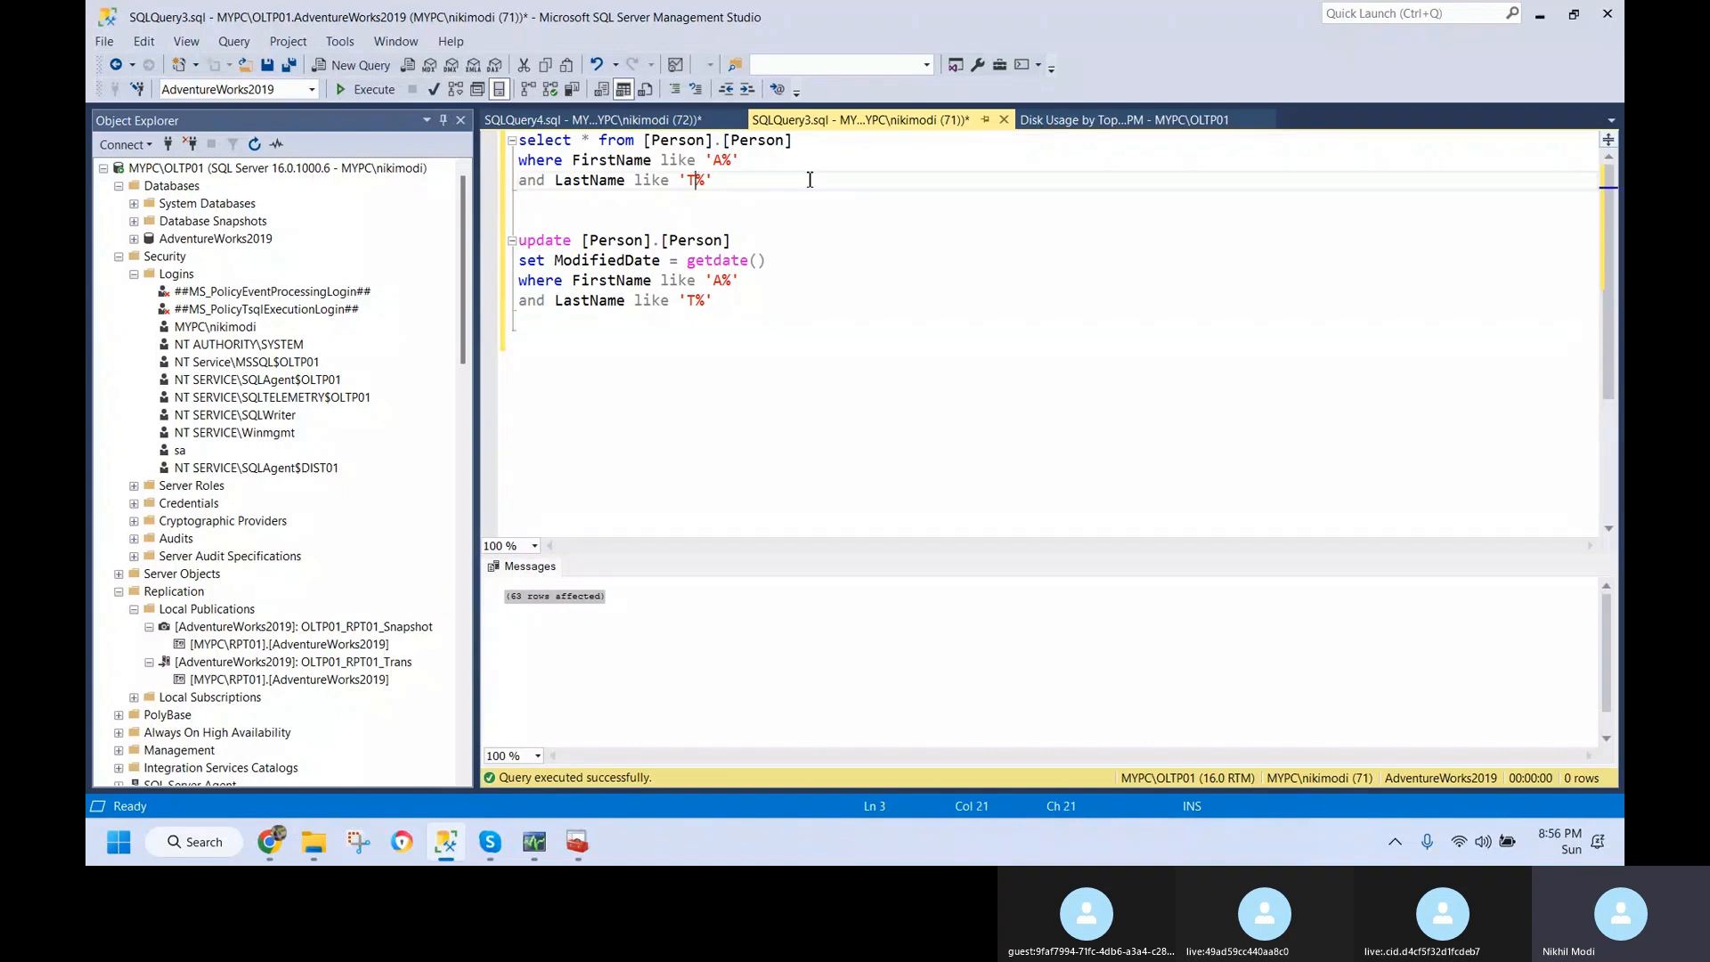
{"action": "type", "text": "K"}
{"action": "left_click_drag", "start_coordinate": [757, 178], "coordinate": [515, 140]}
{"action": "key", "text": "F5"}
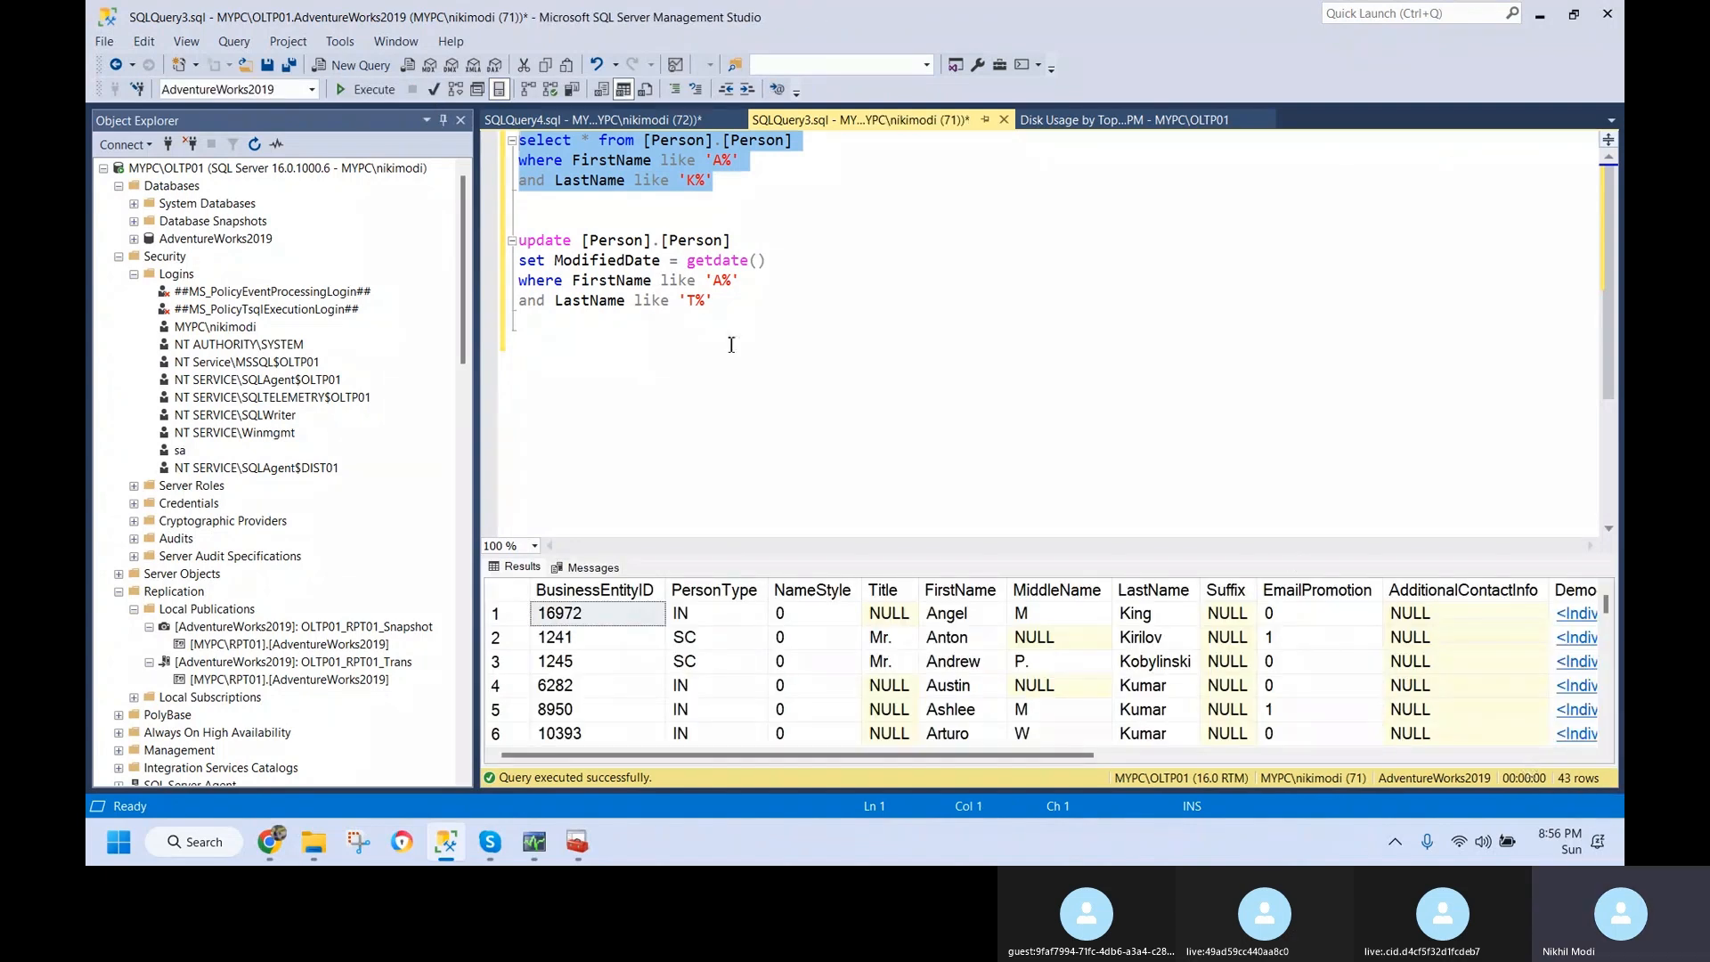
- Set the update statement's LastName filter to 'K%' and execute only that update on [Person].[Person]
{"action": "left_click", "coordinate": [702, 303]}
{"action": "key", "text": "BackSpace"}
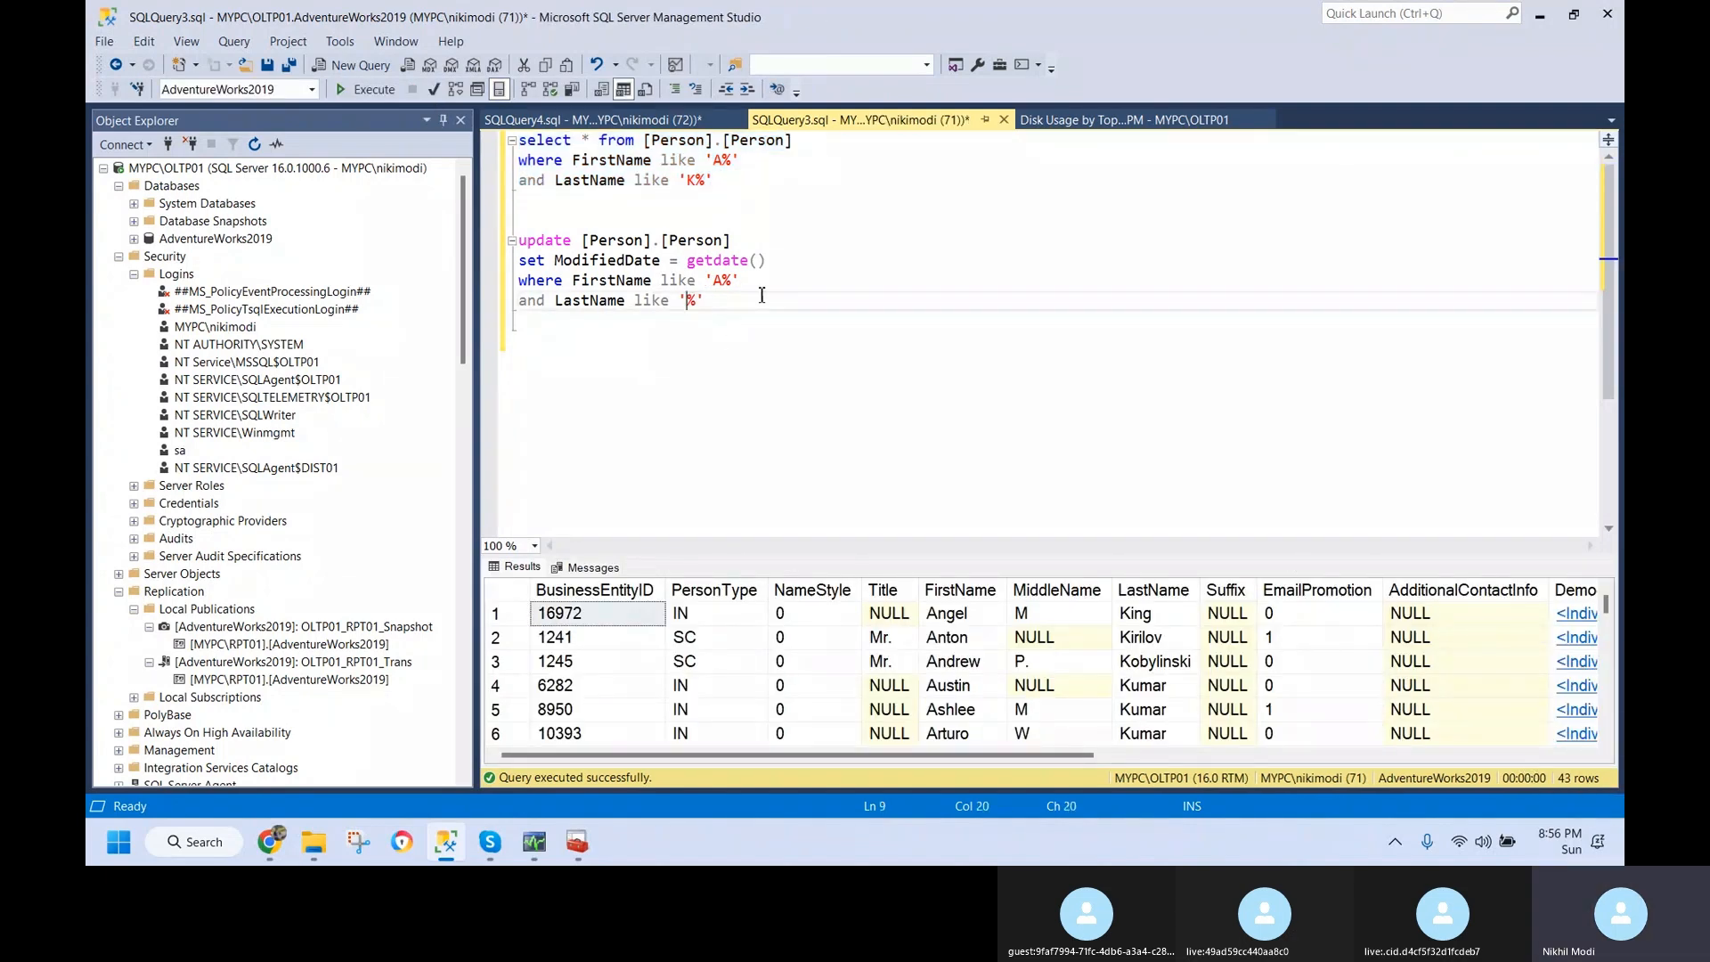
{"action": "left_click_drag", "start_coordinate": [743, 309], "coordinate": [482, 229]}
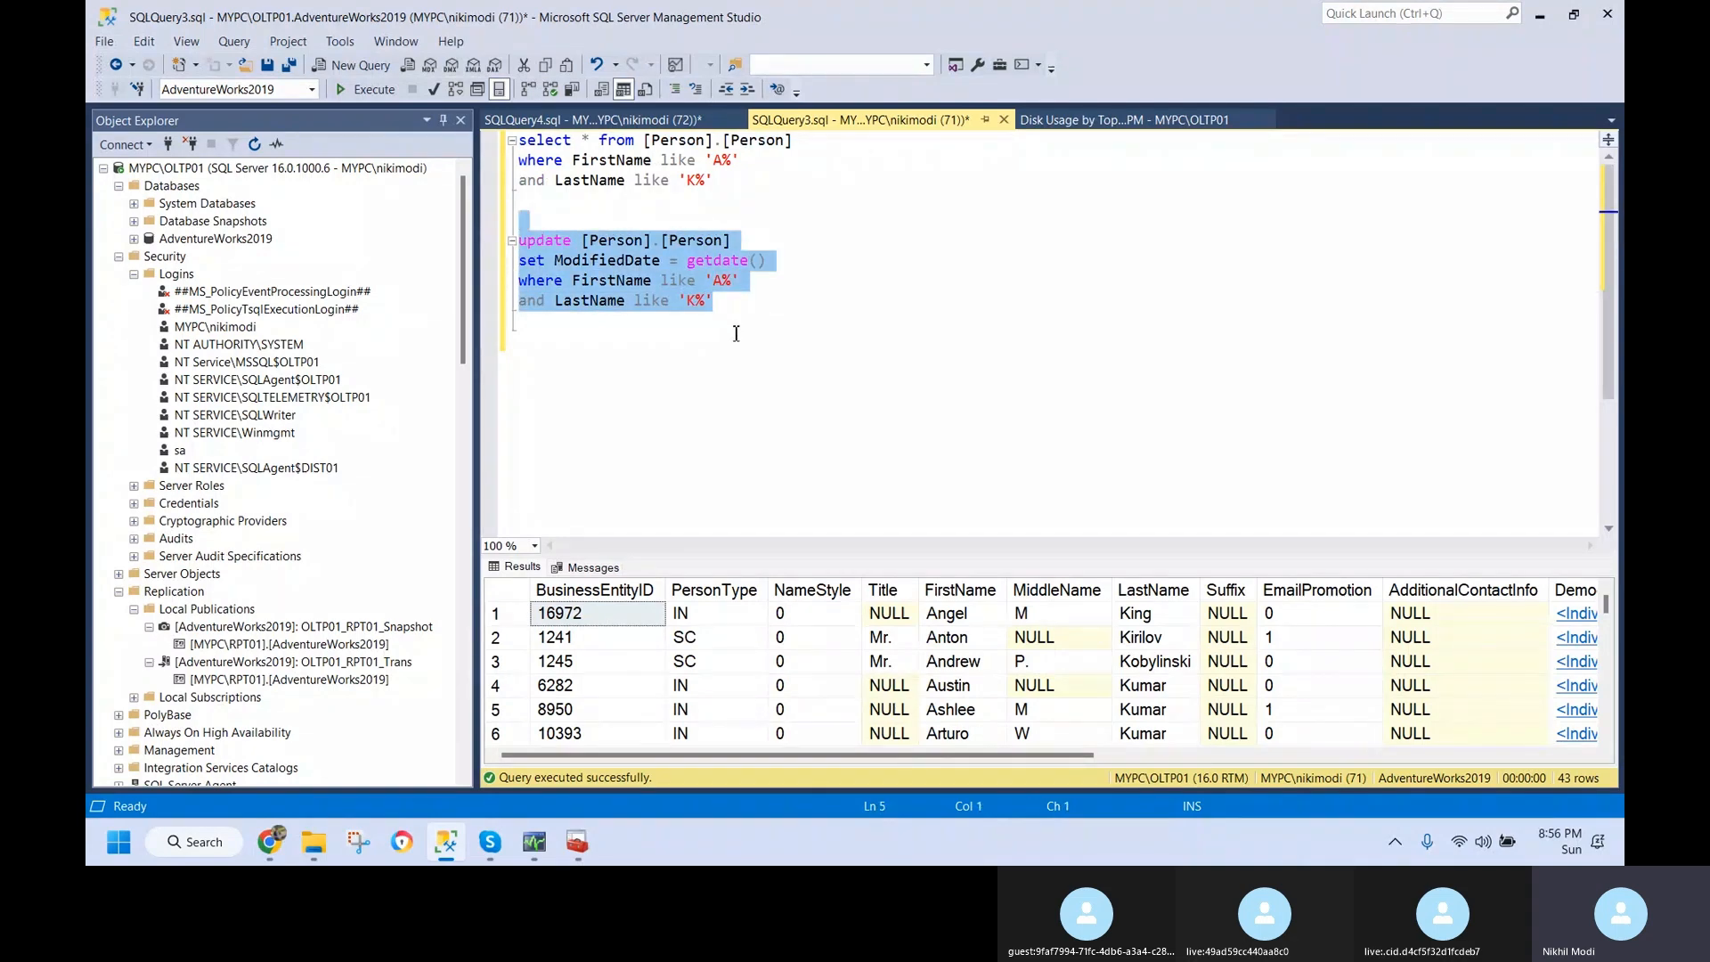
{"action": "left_click", "coordinate": [492, 854]}
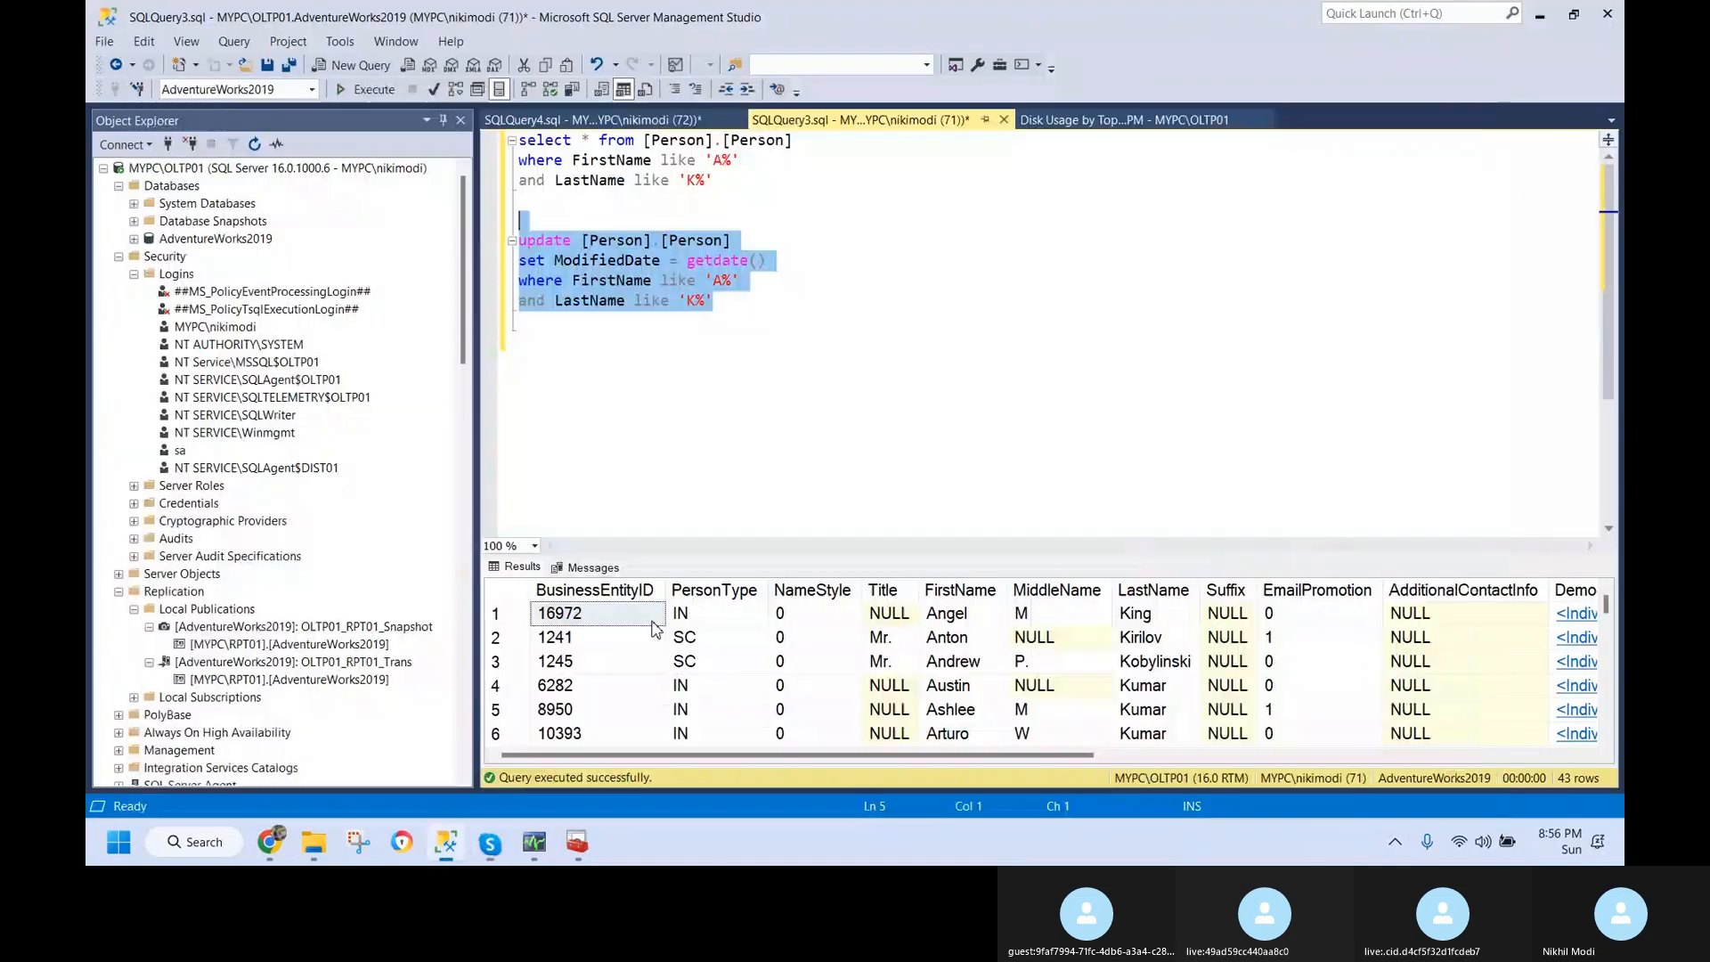
{"action": "left_click", "coordinate": [497, 857]}
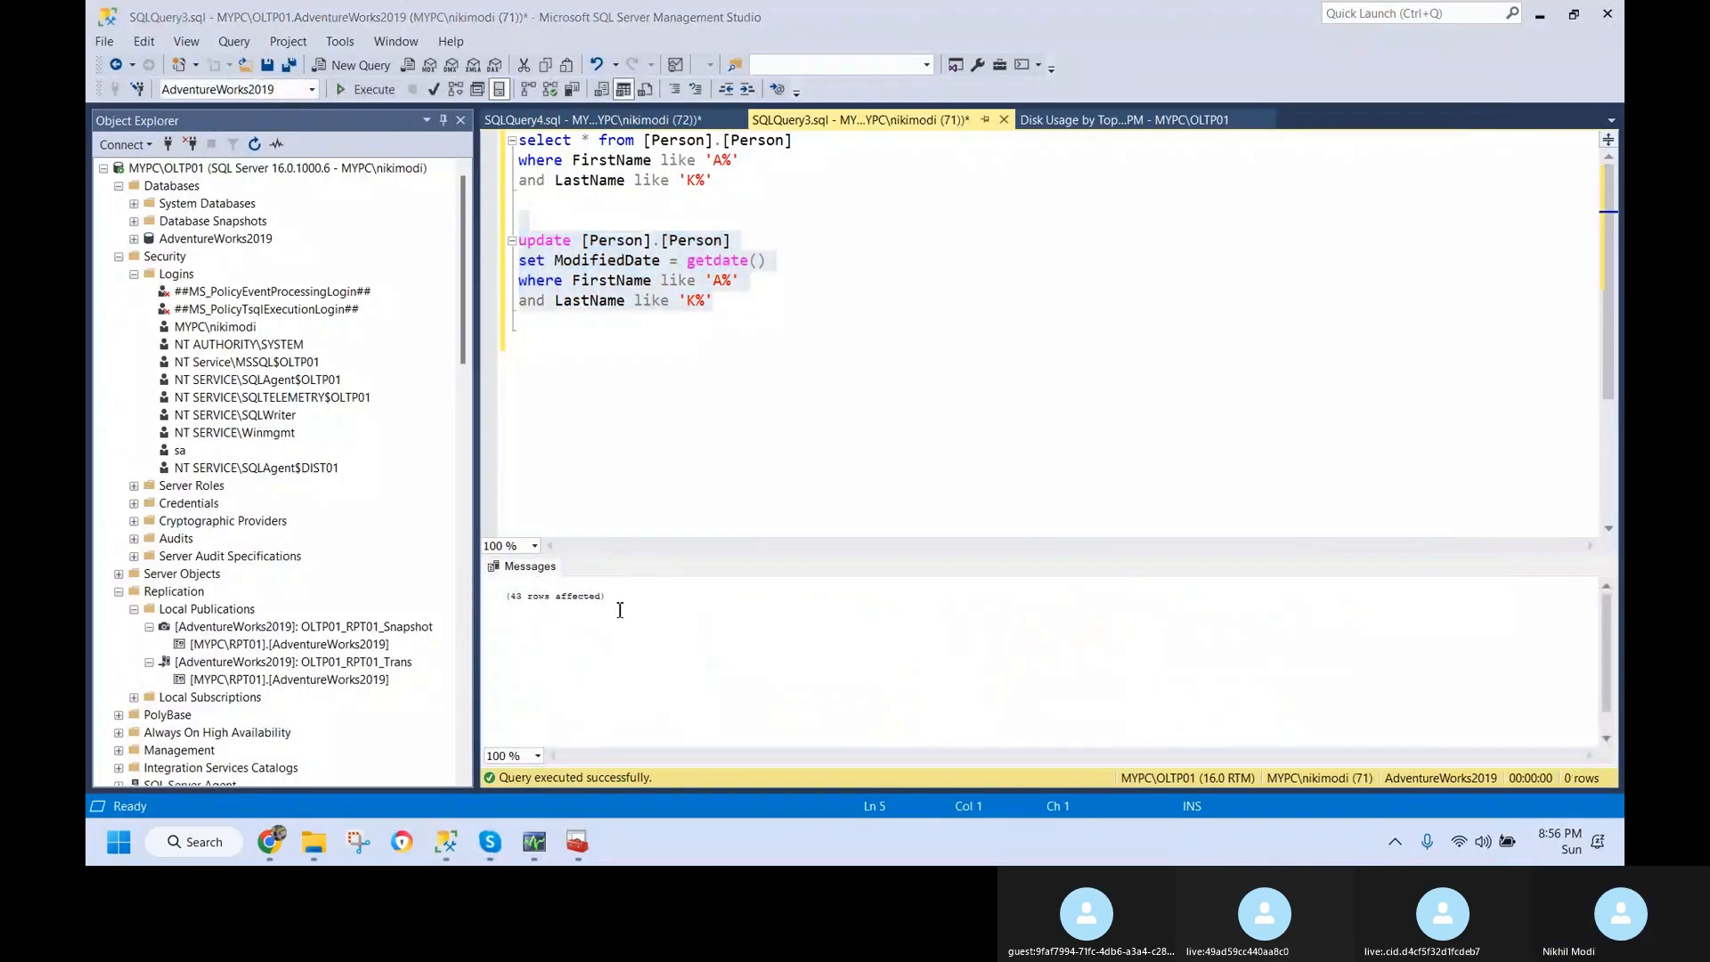
- Switch to Replication Monitor, open the OLTP01_RPT01_Trans subscription details and examine the distribution agent's latest action
{"action": "left_click_drag", "start_coordinate": [620, 610], "coordinate": [511, 603]}
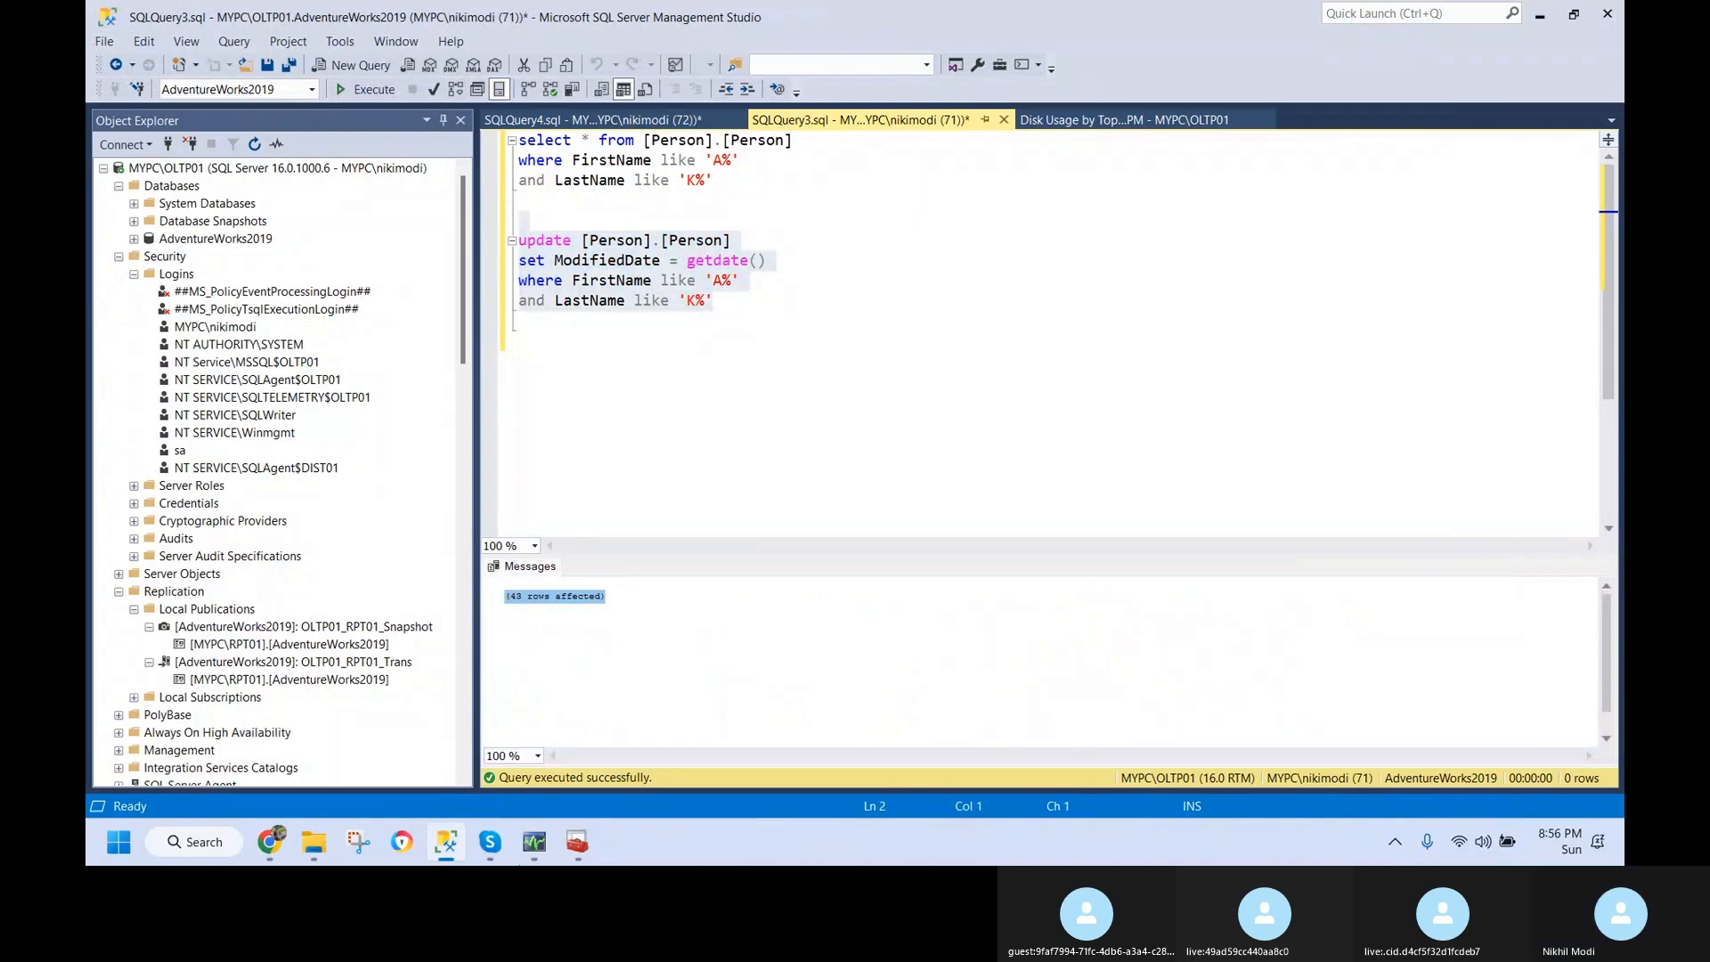
{"action": "left_click", "coordinate": [534, 842]}
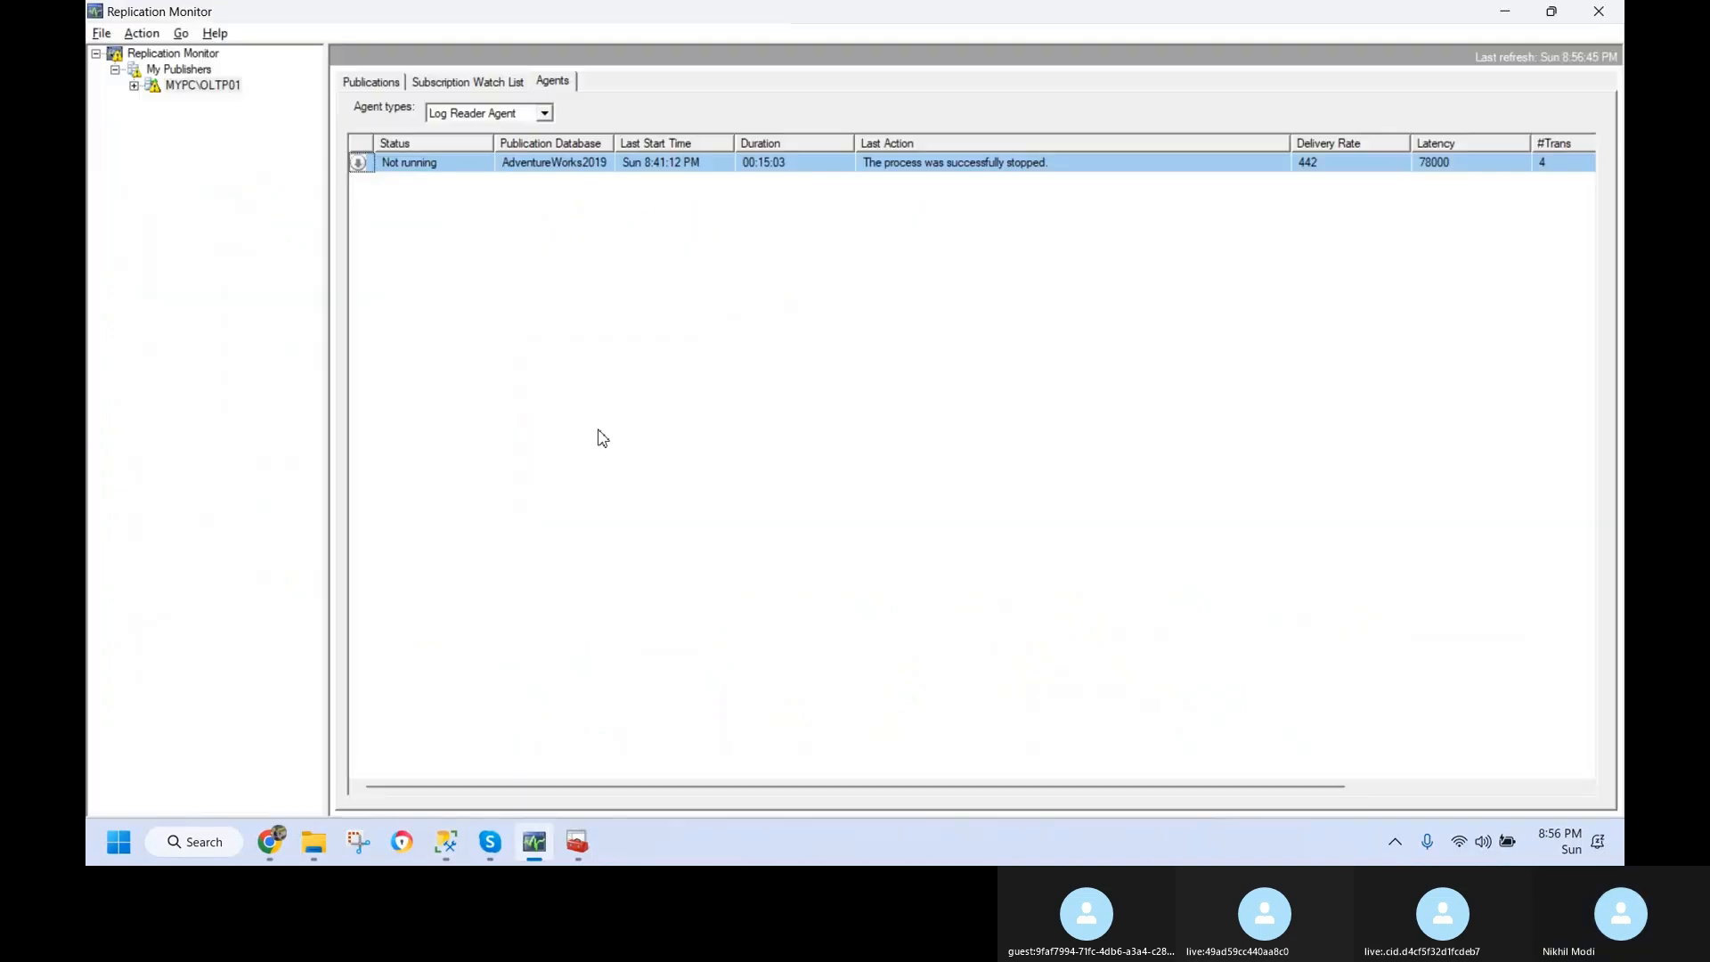
{"action": "left_click", "coordinate": [479, 82]}
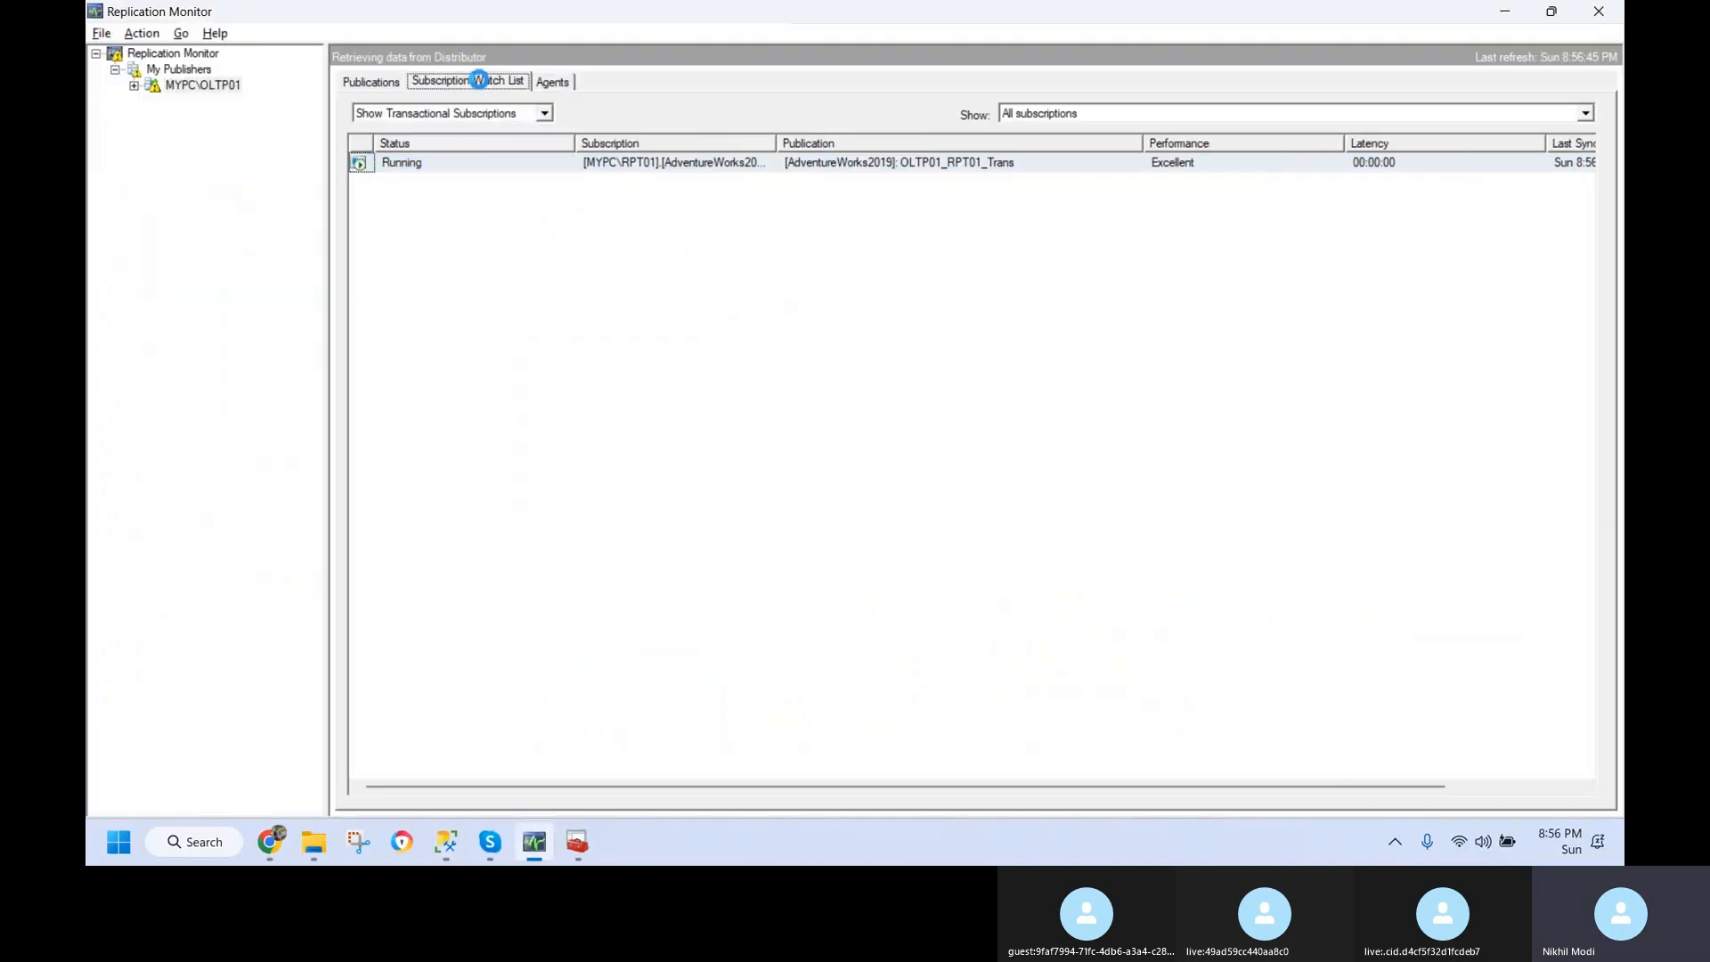
{"action": "double_click", "coordinate": [563, 167]}
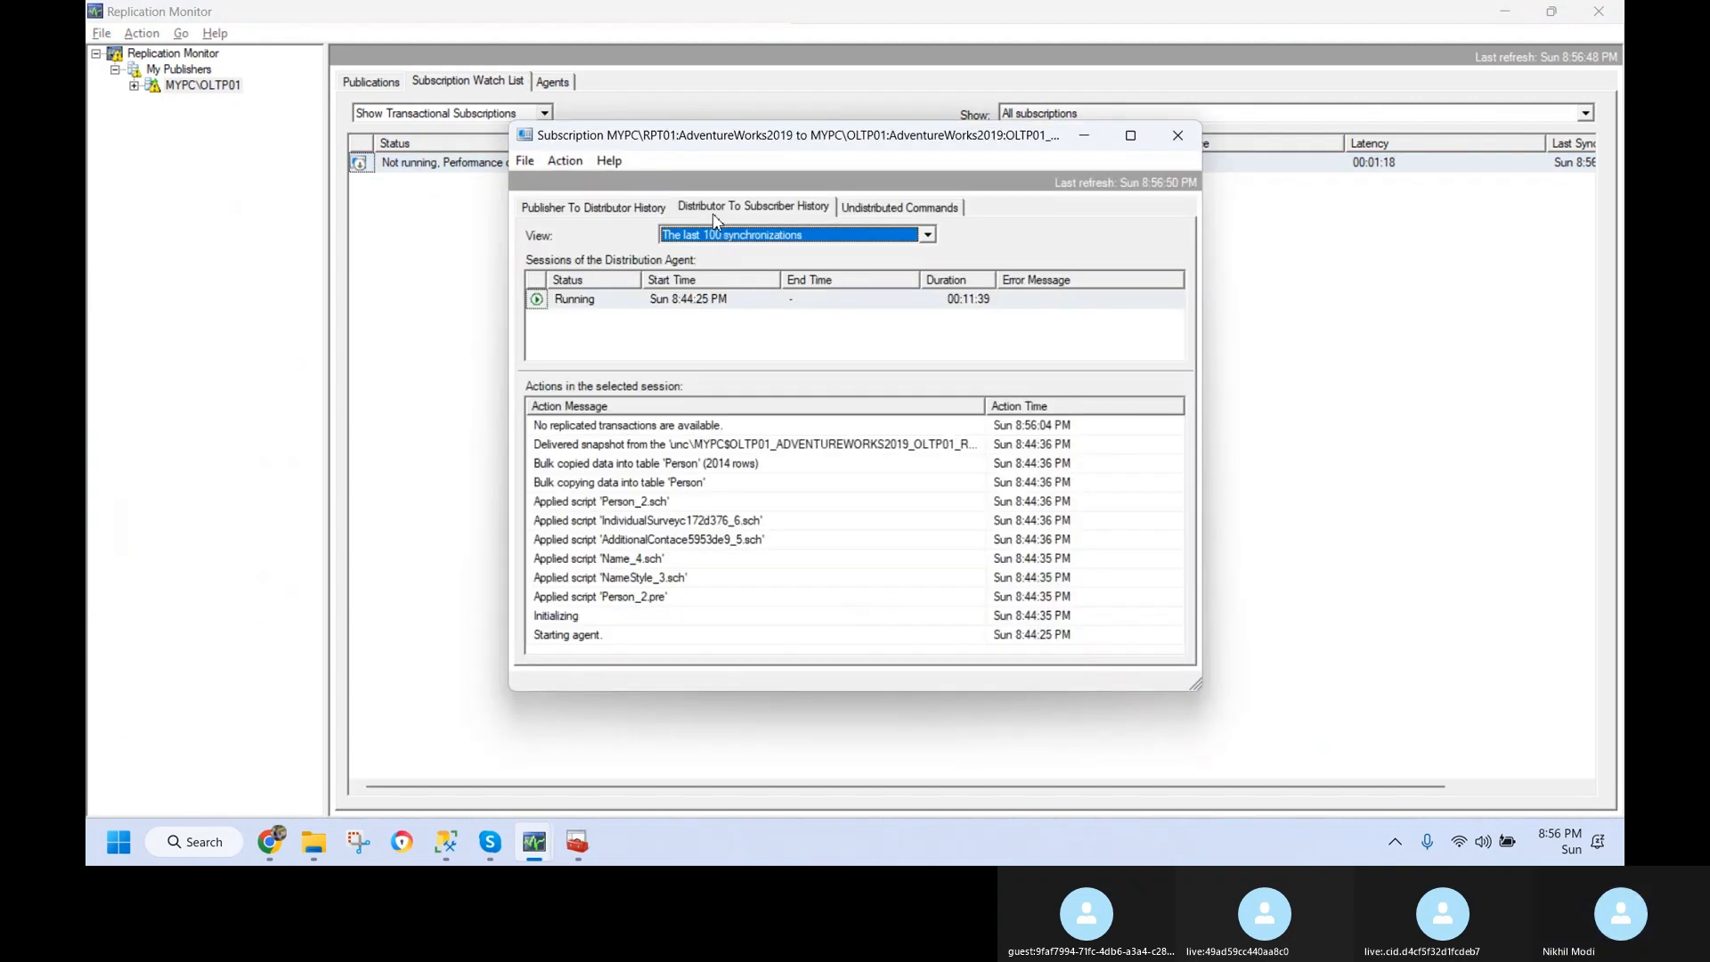
{"action": "left_click", "coordinate": [630, 436]}
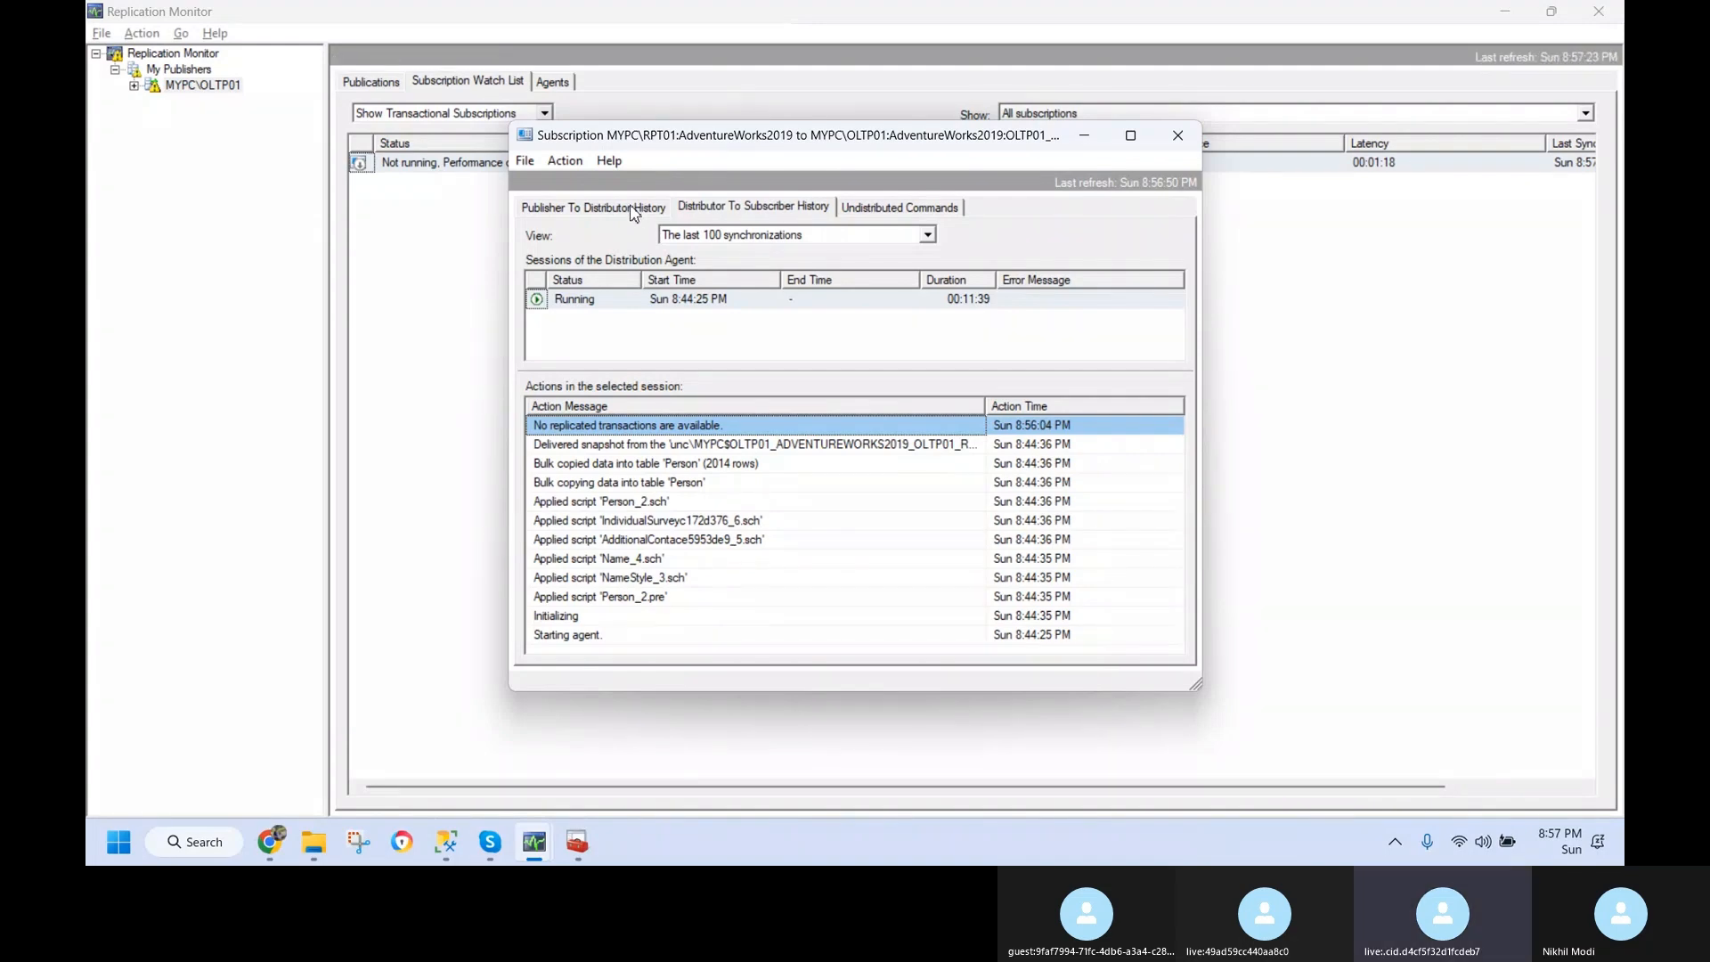
- Compare the log reader's last session with the distribution agent's running session in the subscription histories, widening the details window
{"action": "left_click_drag", "start_coordinate": [765, 147], "coordinate": [819, 236]}
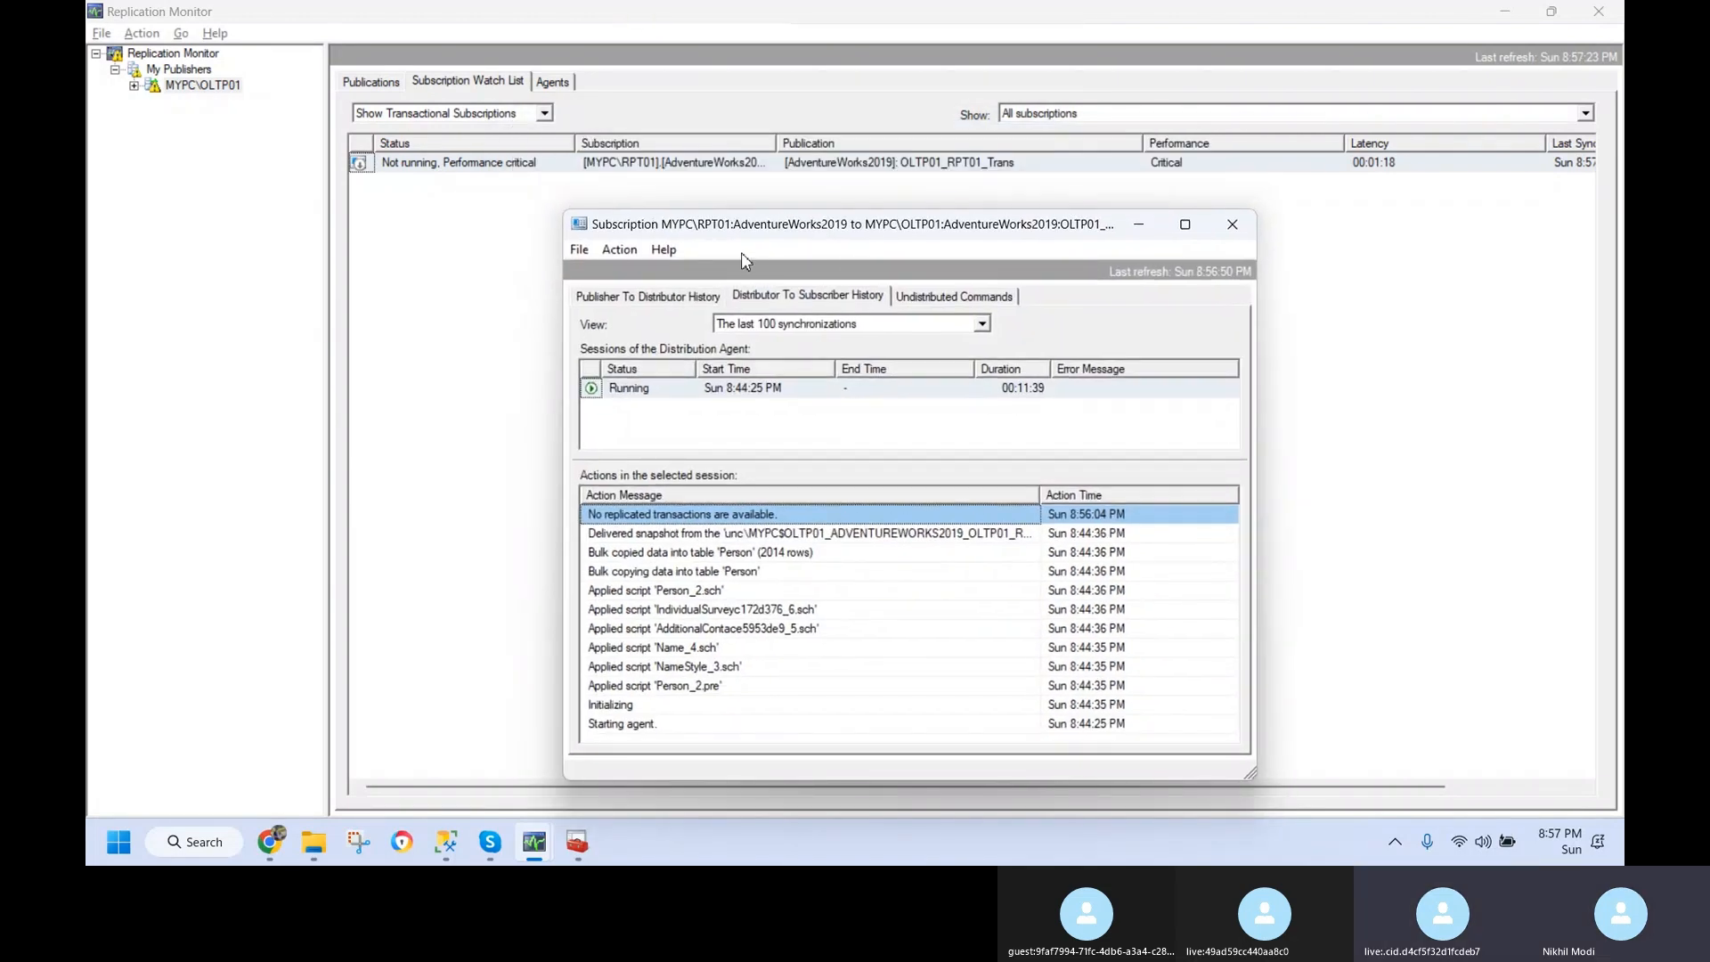
{"action": "left_click", "coordinate": [670, 297]}
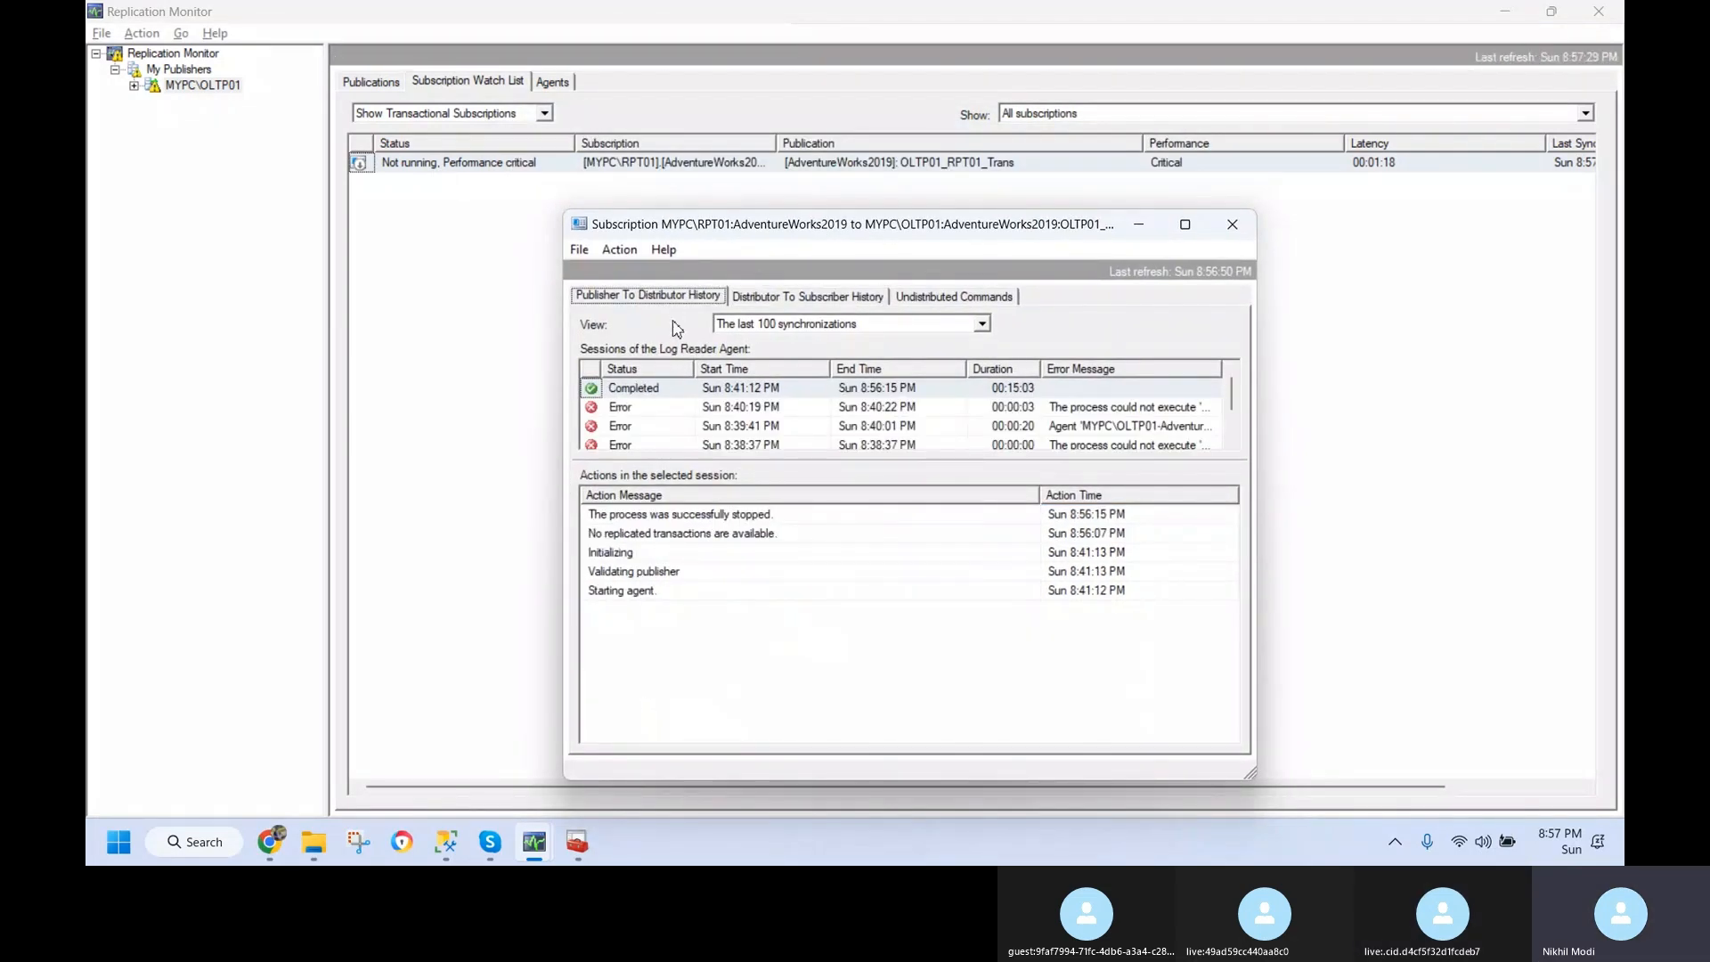
{"action": "left_click", "coordinate": [689, 519]}
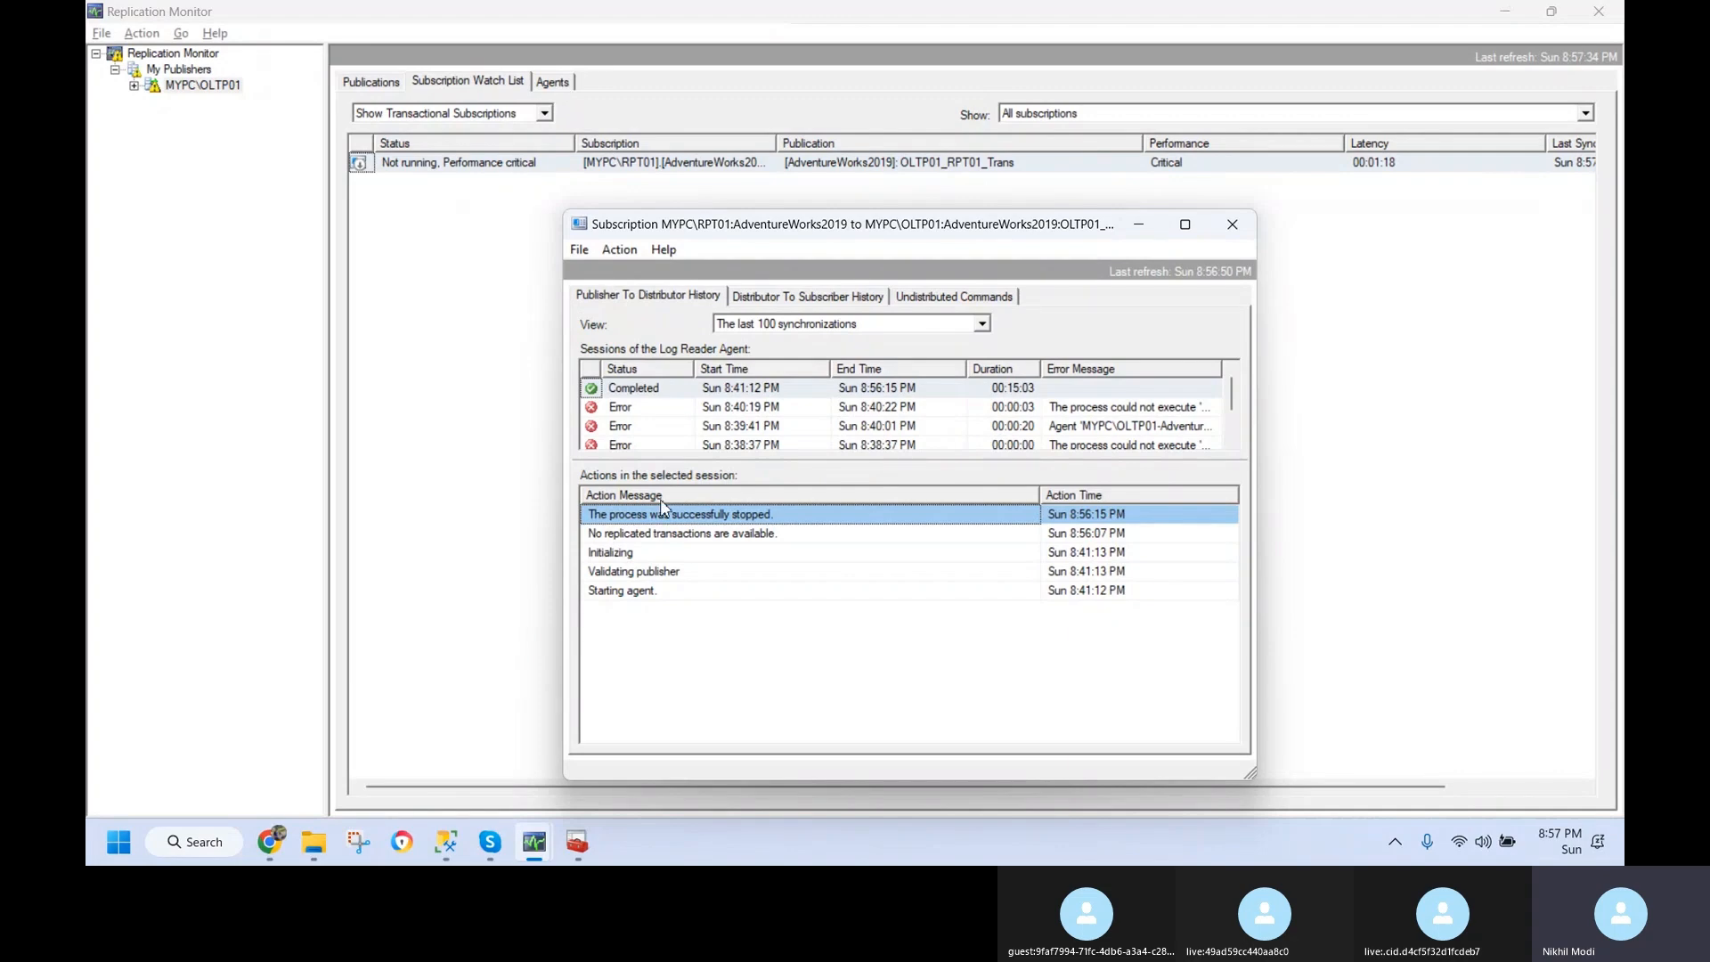
{"action": "left_click", "coordinate": [842, 303]}
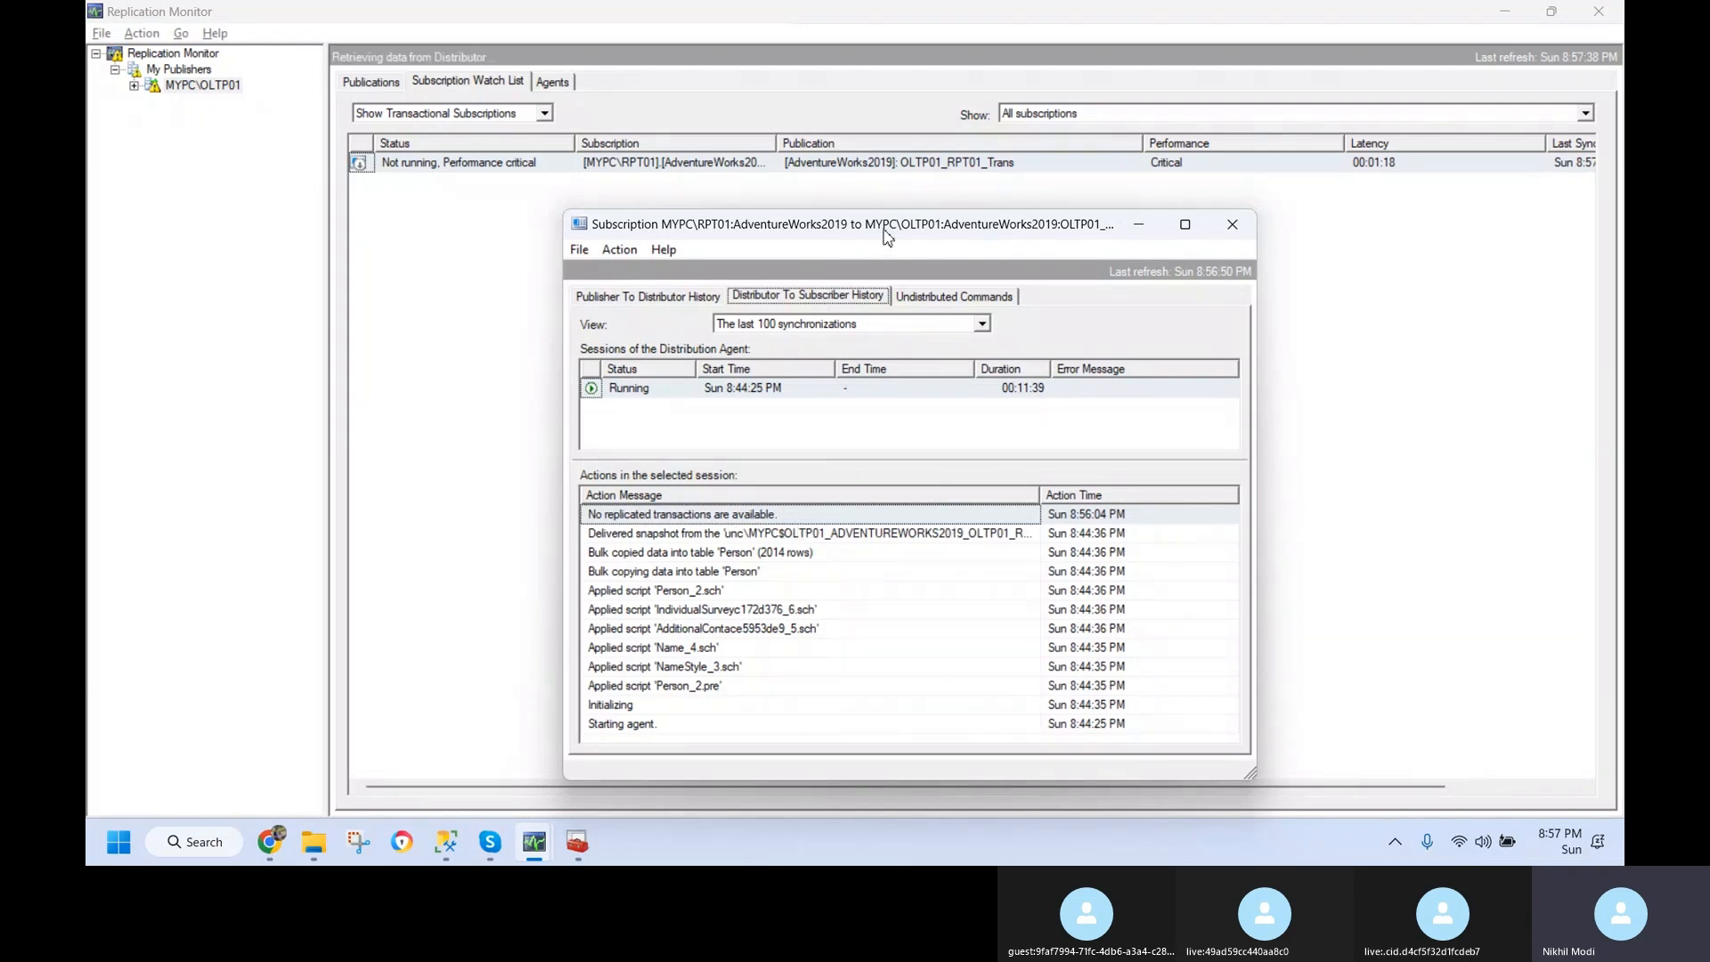
{"action": "left_click_drag", "start_coordinate": [883, 226], "coordinate": [814, 214]}
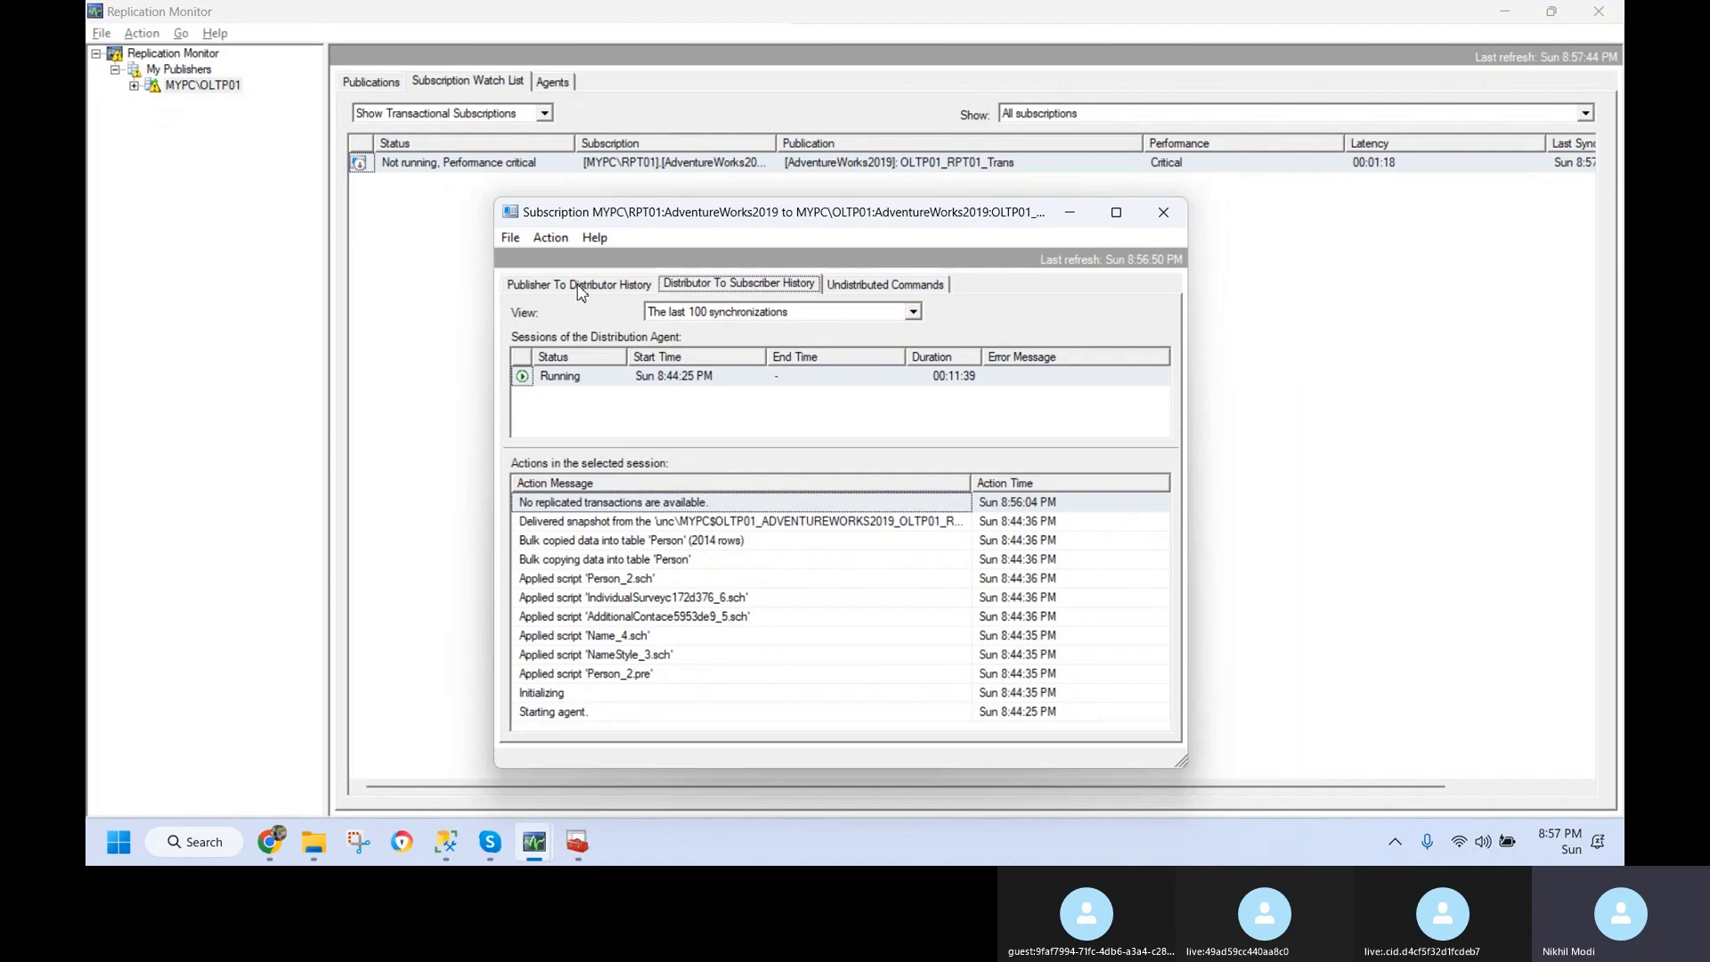
{"action": "left_click", "coordinate": [577, 286]}
{"action": "left_click", "coordinate": [741, 288]}
{"action": "left_click_drag", "start_coordinate": [1186, 766], "coordinate": [1424, 766]}
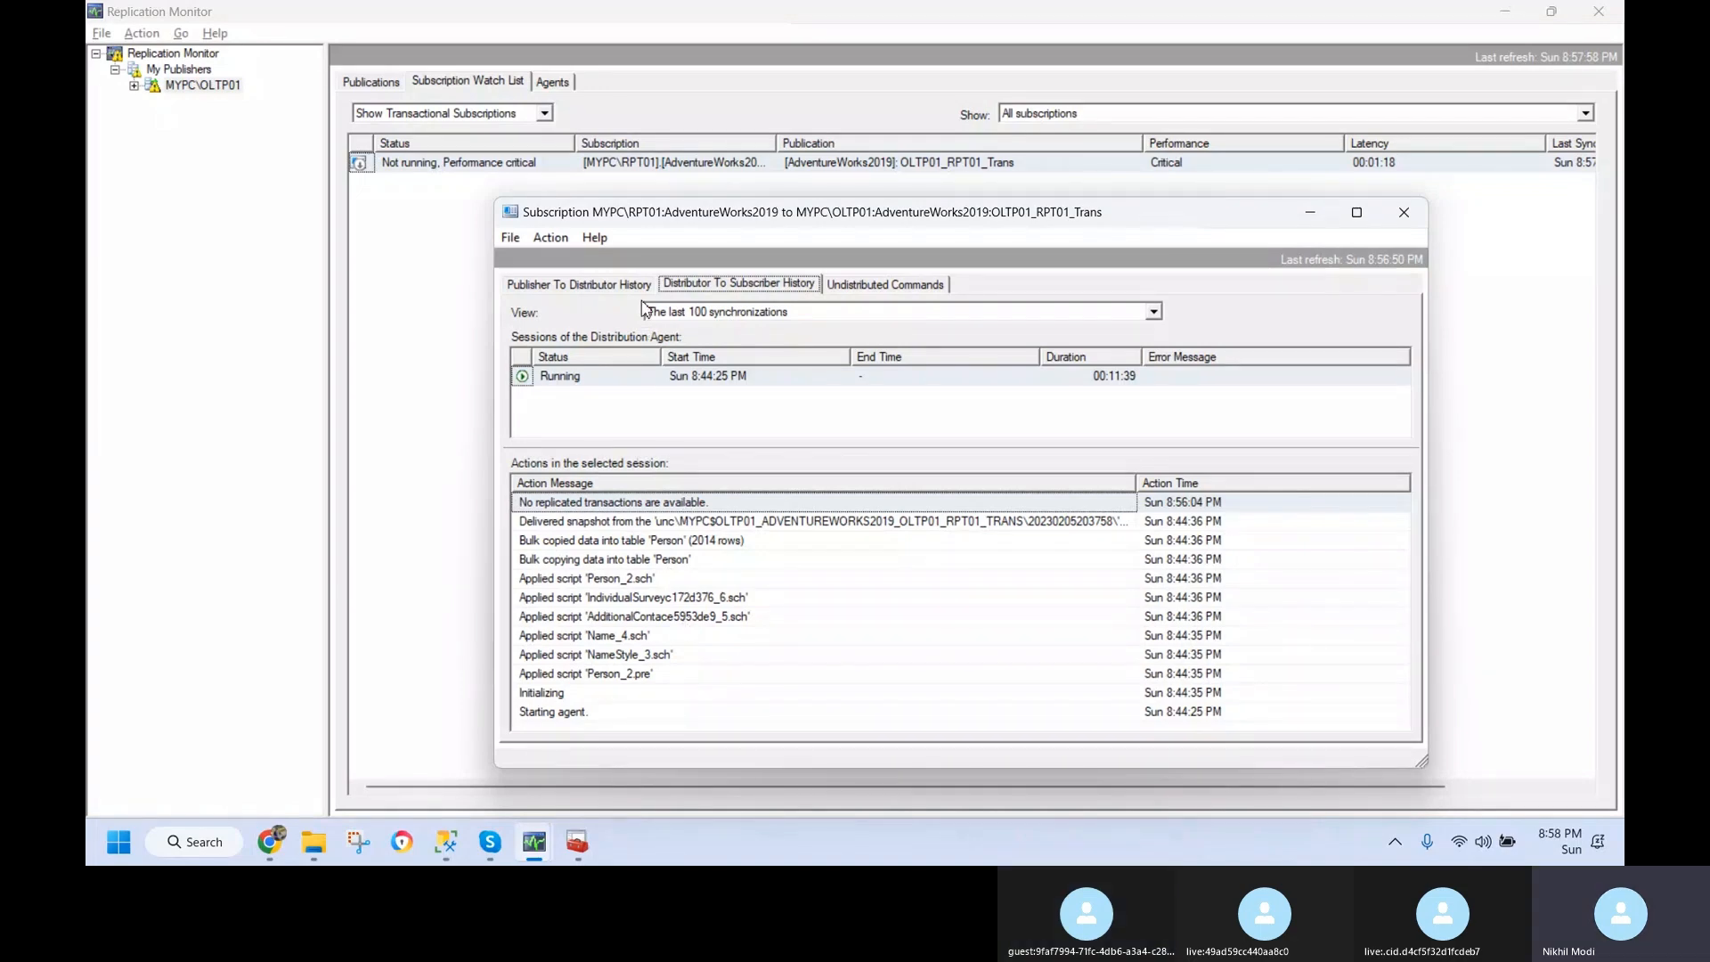
{"action": "left_click", "coordinate": [613, 285]}
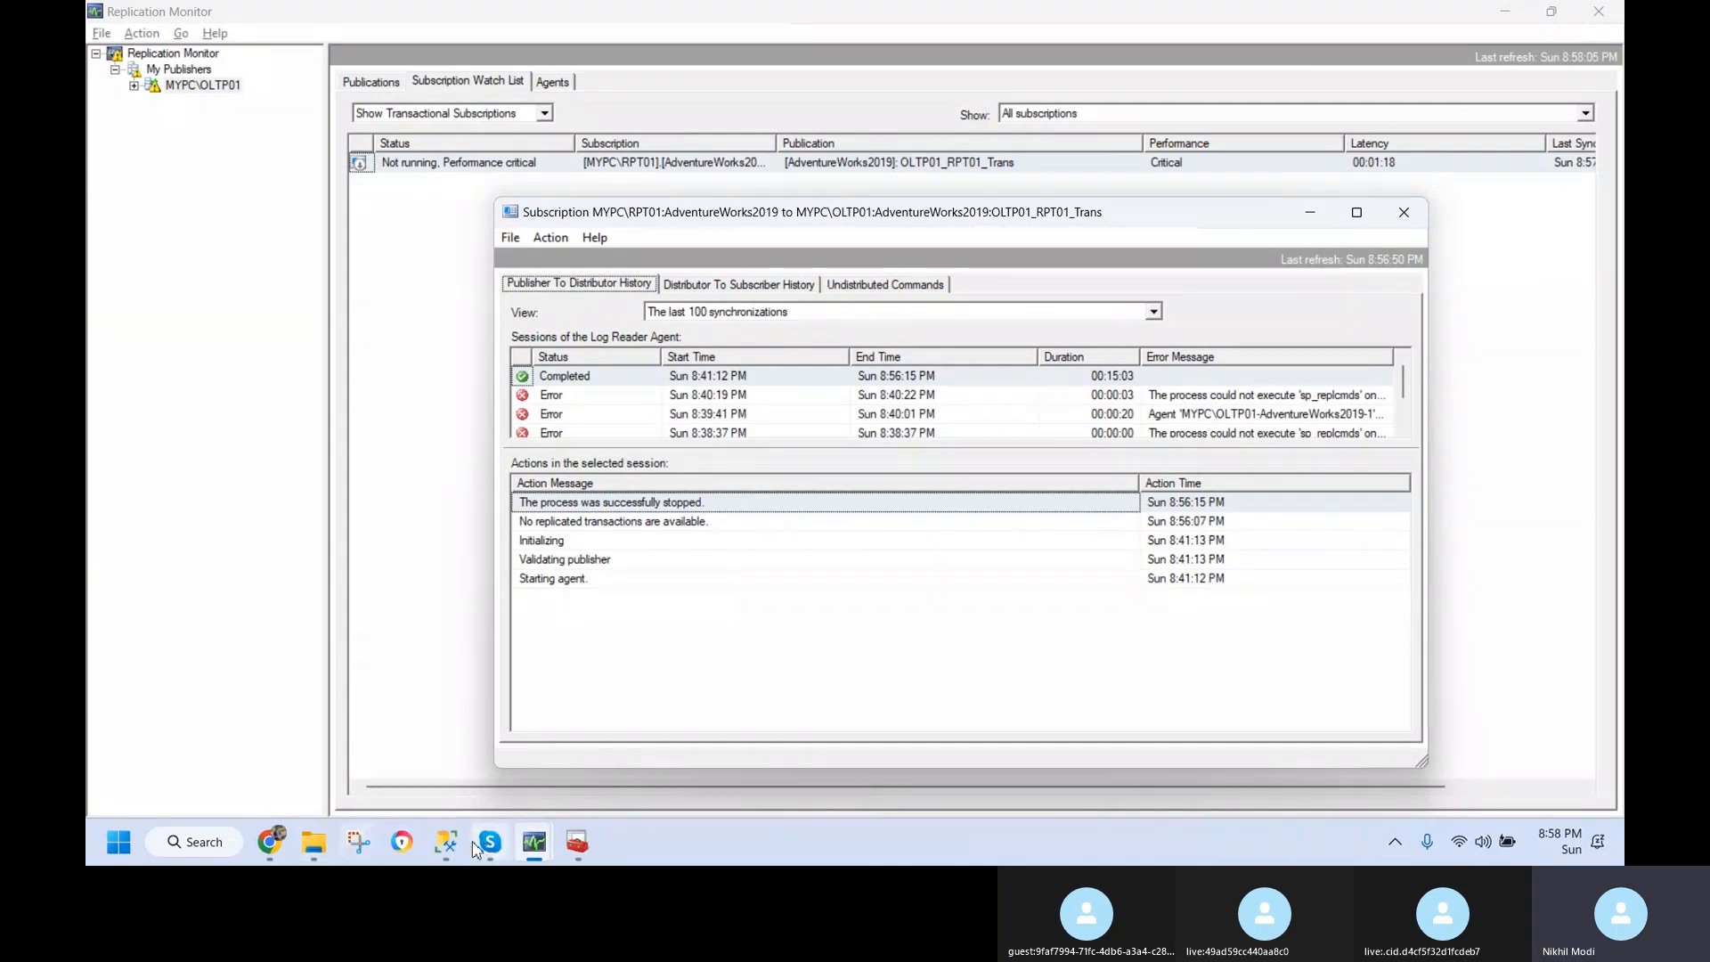
- Switch to SQL Server Management Studio and review the affected-rows message of the executed [Person].[Person] update
{"action": "left_click", "coordinate": [446, 841]}
{"action": "left_click", "coordinate": [626, 642]}
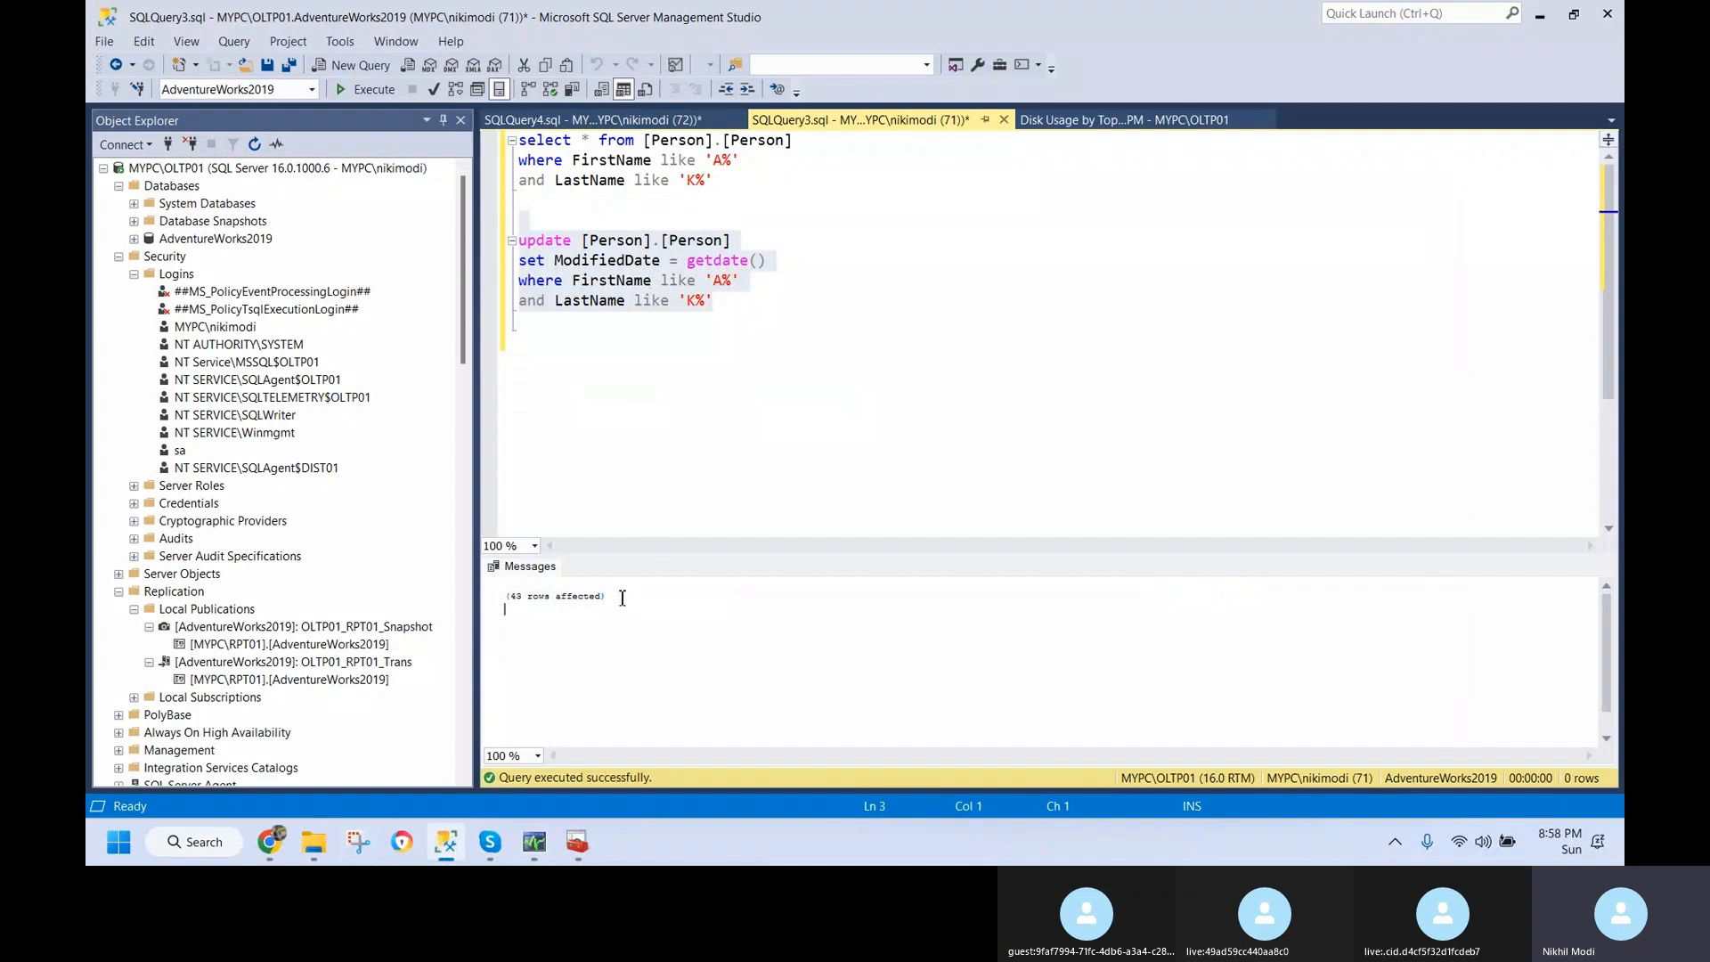
{"action": "left_click_drag", "start_coordinate": [624, 597], "coordinate": [507, 602]}
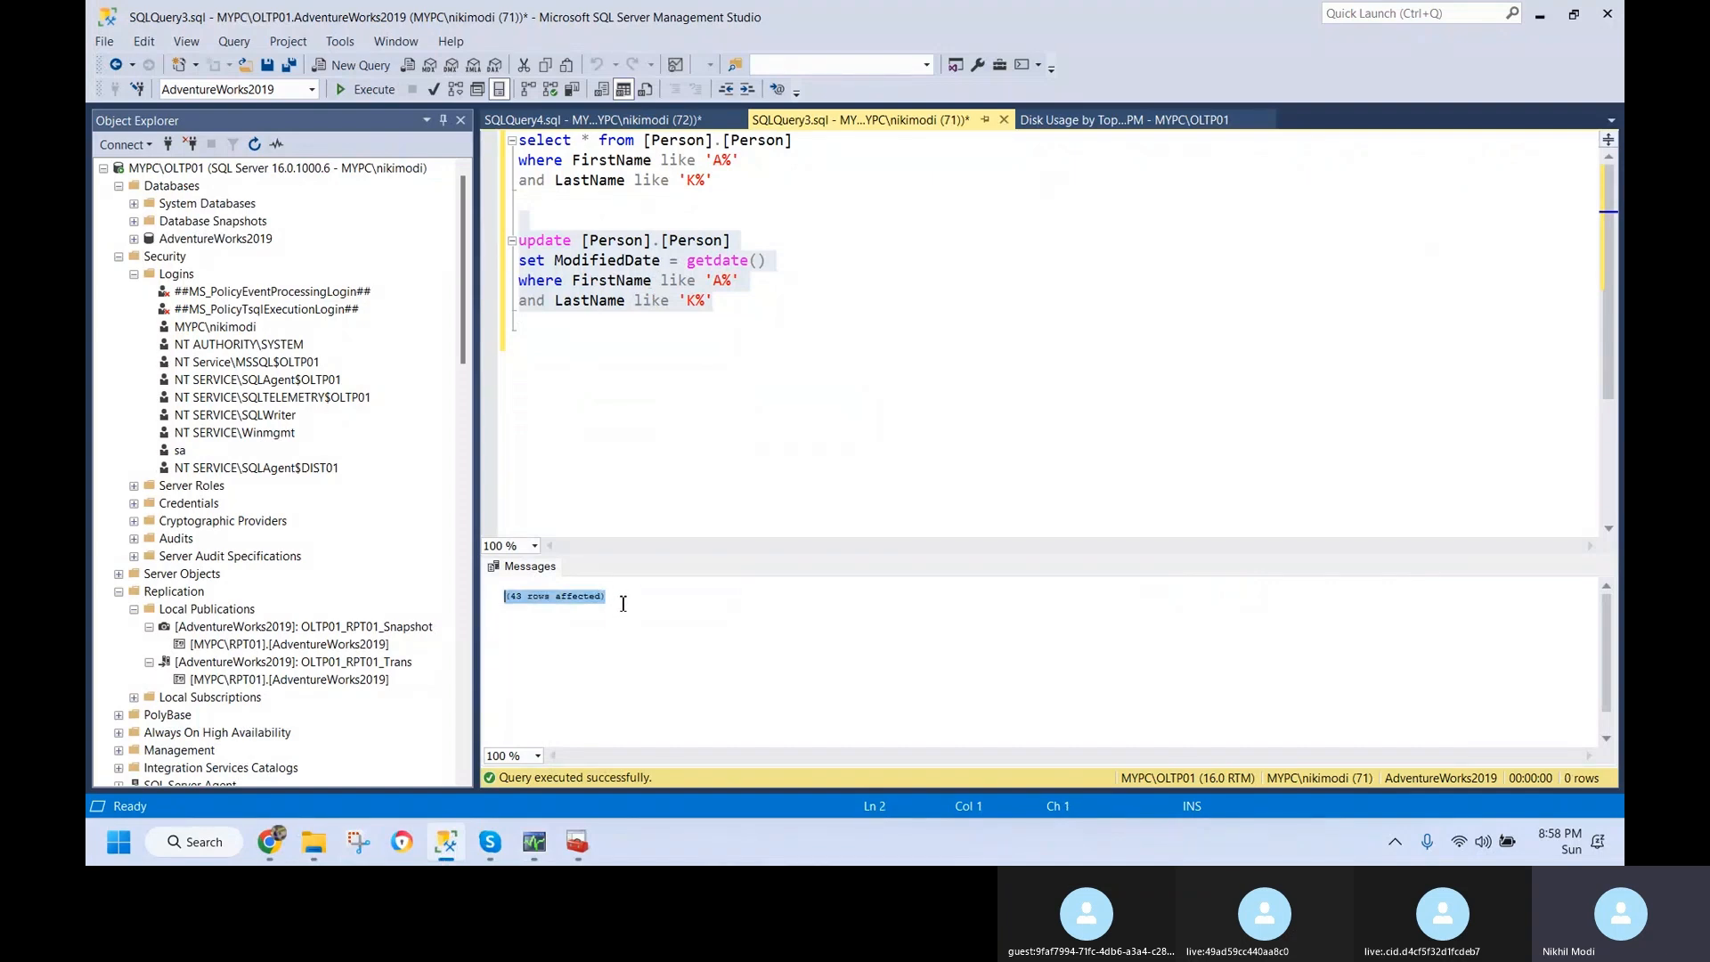
{"action": "left_click", "coordinate": [630, 649]}
{"action": "right_click", "coordinate": [630, 650]}
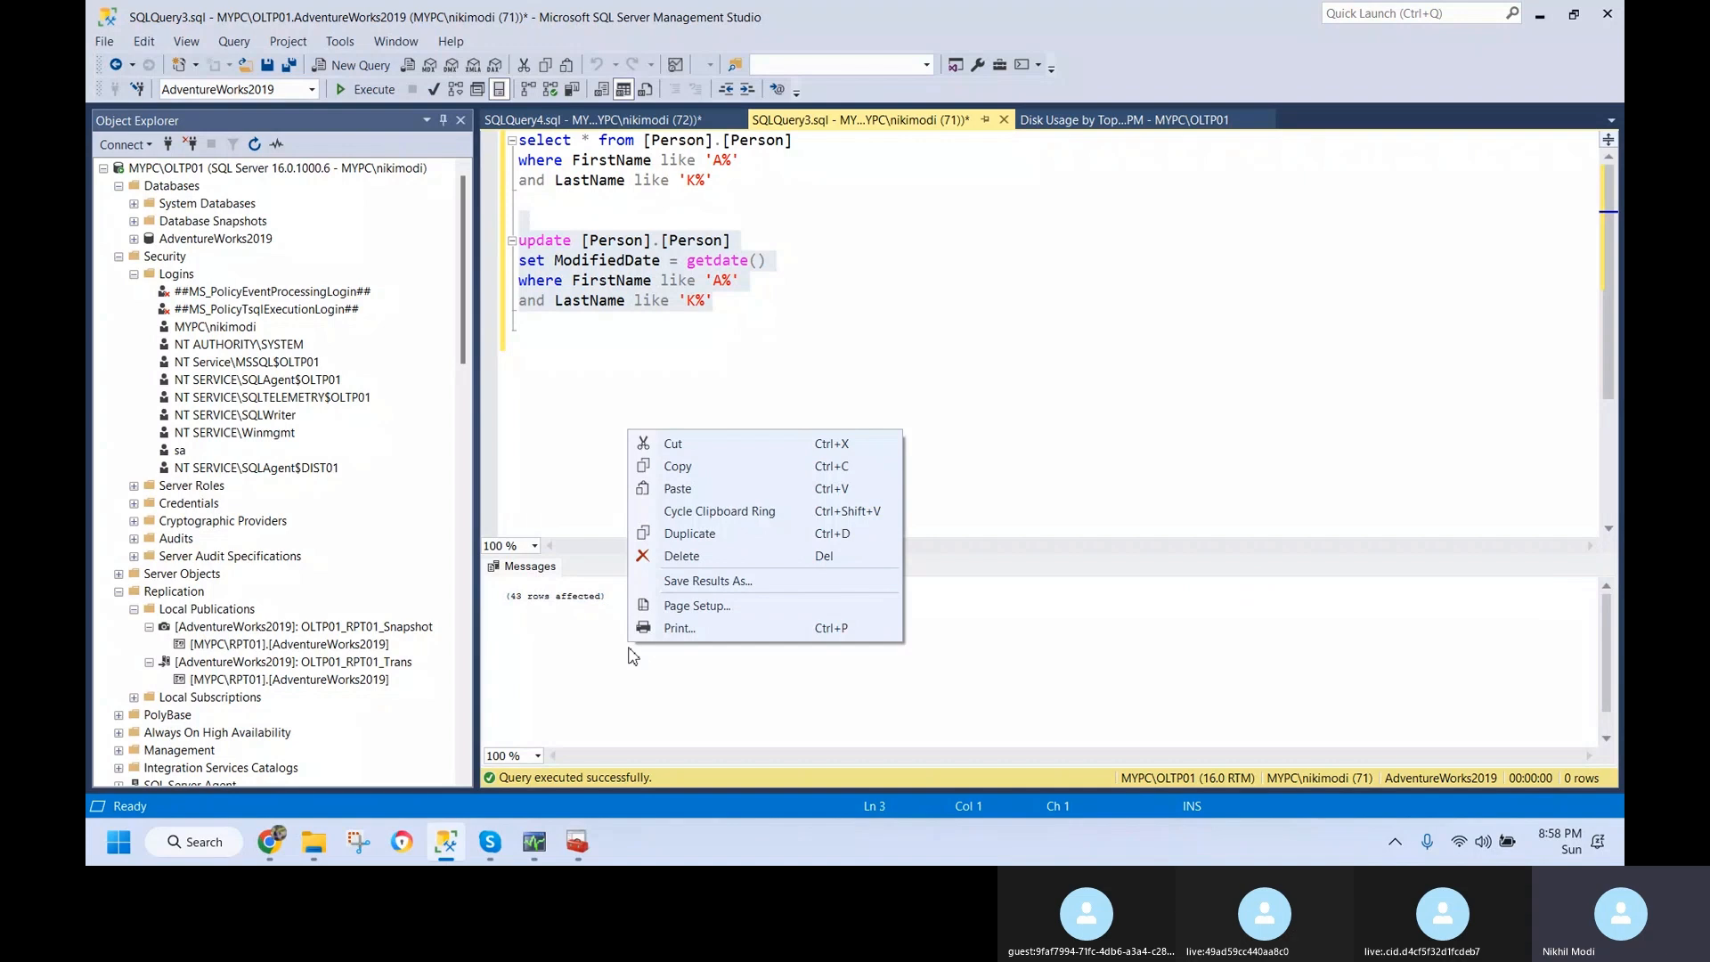
{"action": "left_click", "coordinate": [965, 677]}
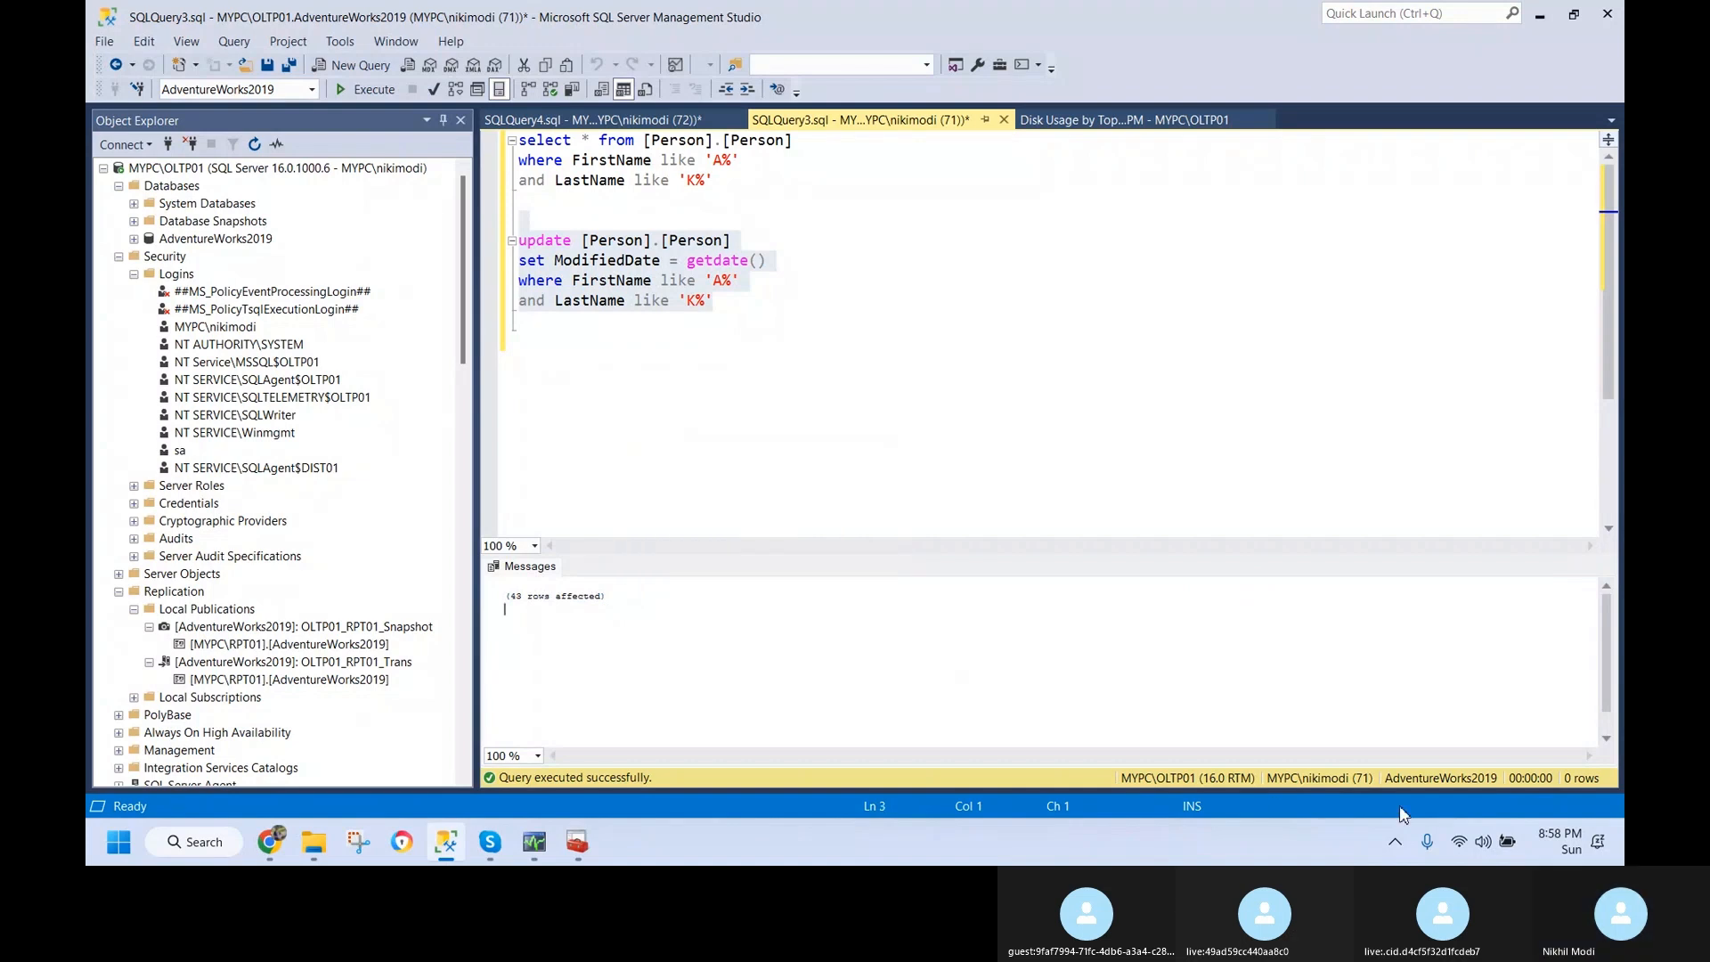
{"action": "left_click", "coordinate": [610, 597]}
{"action": "left_click_drag", "start_coordinate": [609, 598], "coordinate": [493, 600]}
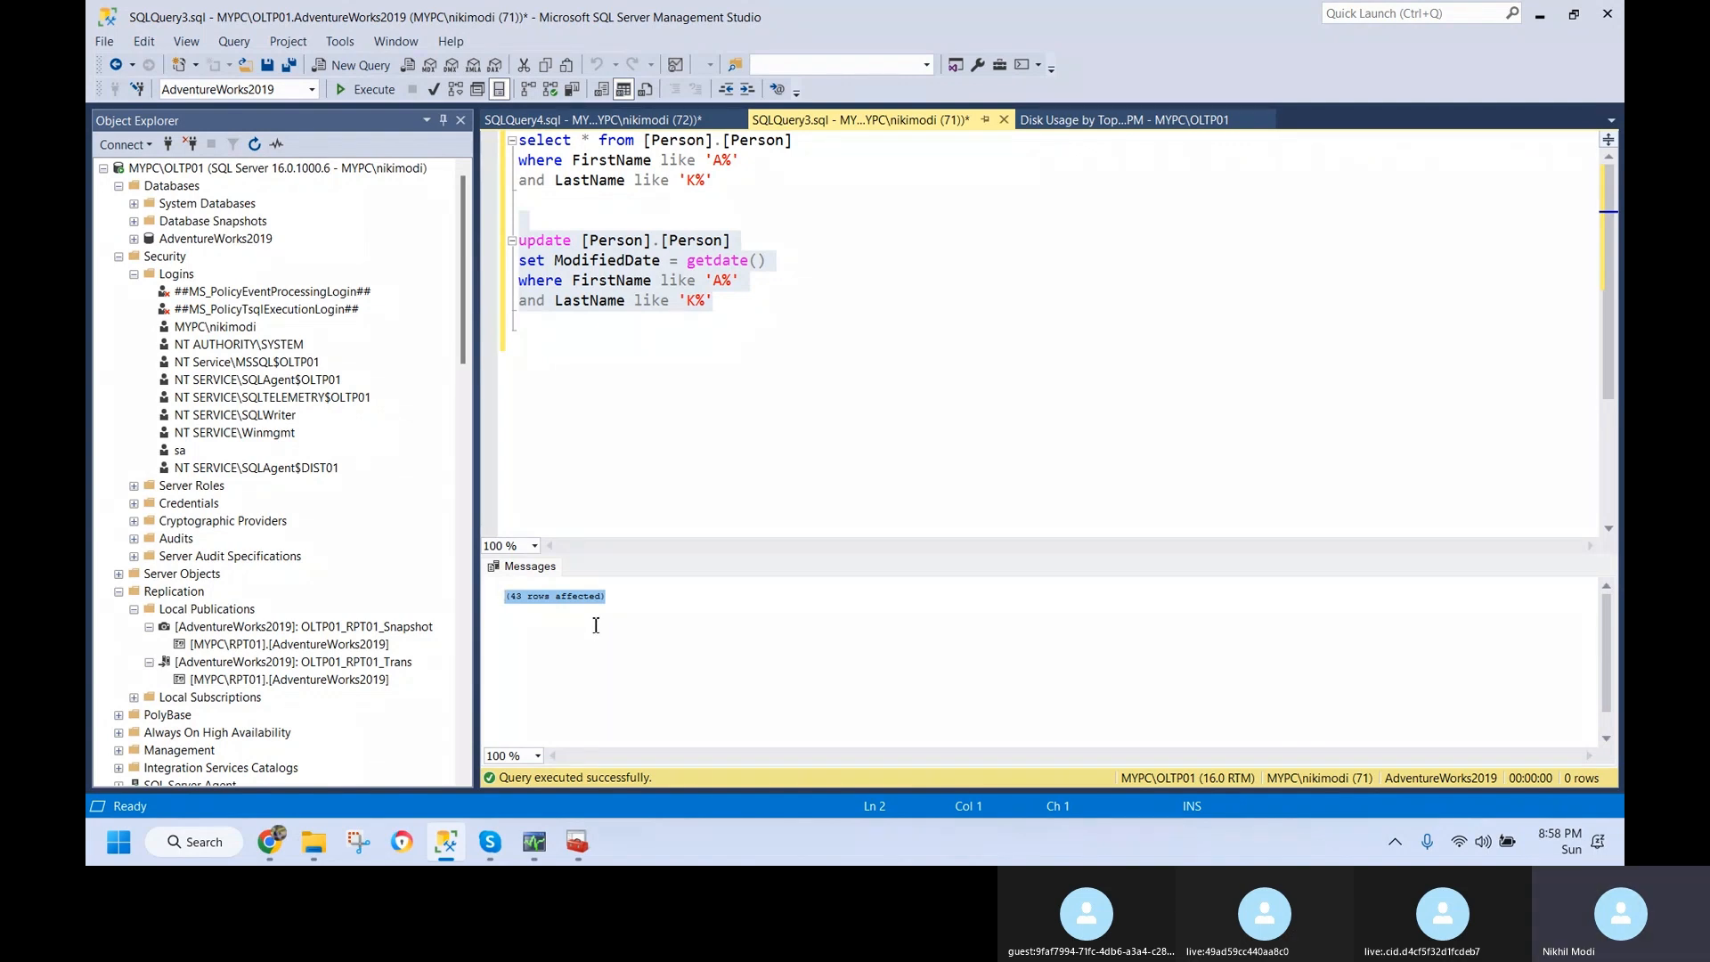
- Switch to Replication Monitor, open the Log Reader Agent history of the AdventureWorks2019 publication database and start the agent
{"action": "mouse_move", "coordinate": [535, 842]}
{"action": "left_click", "coordinate": [646, 762]}
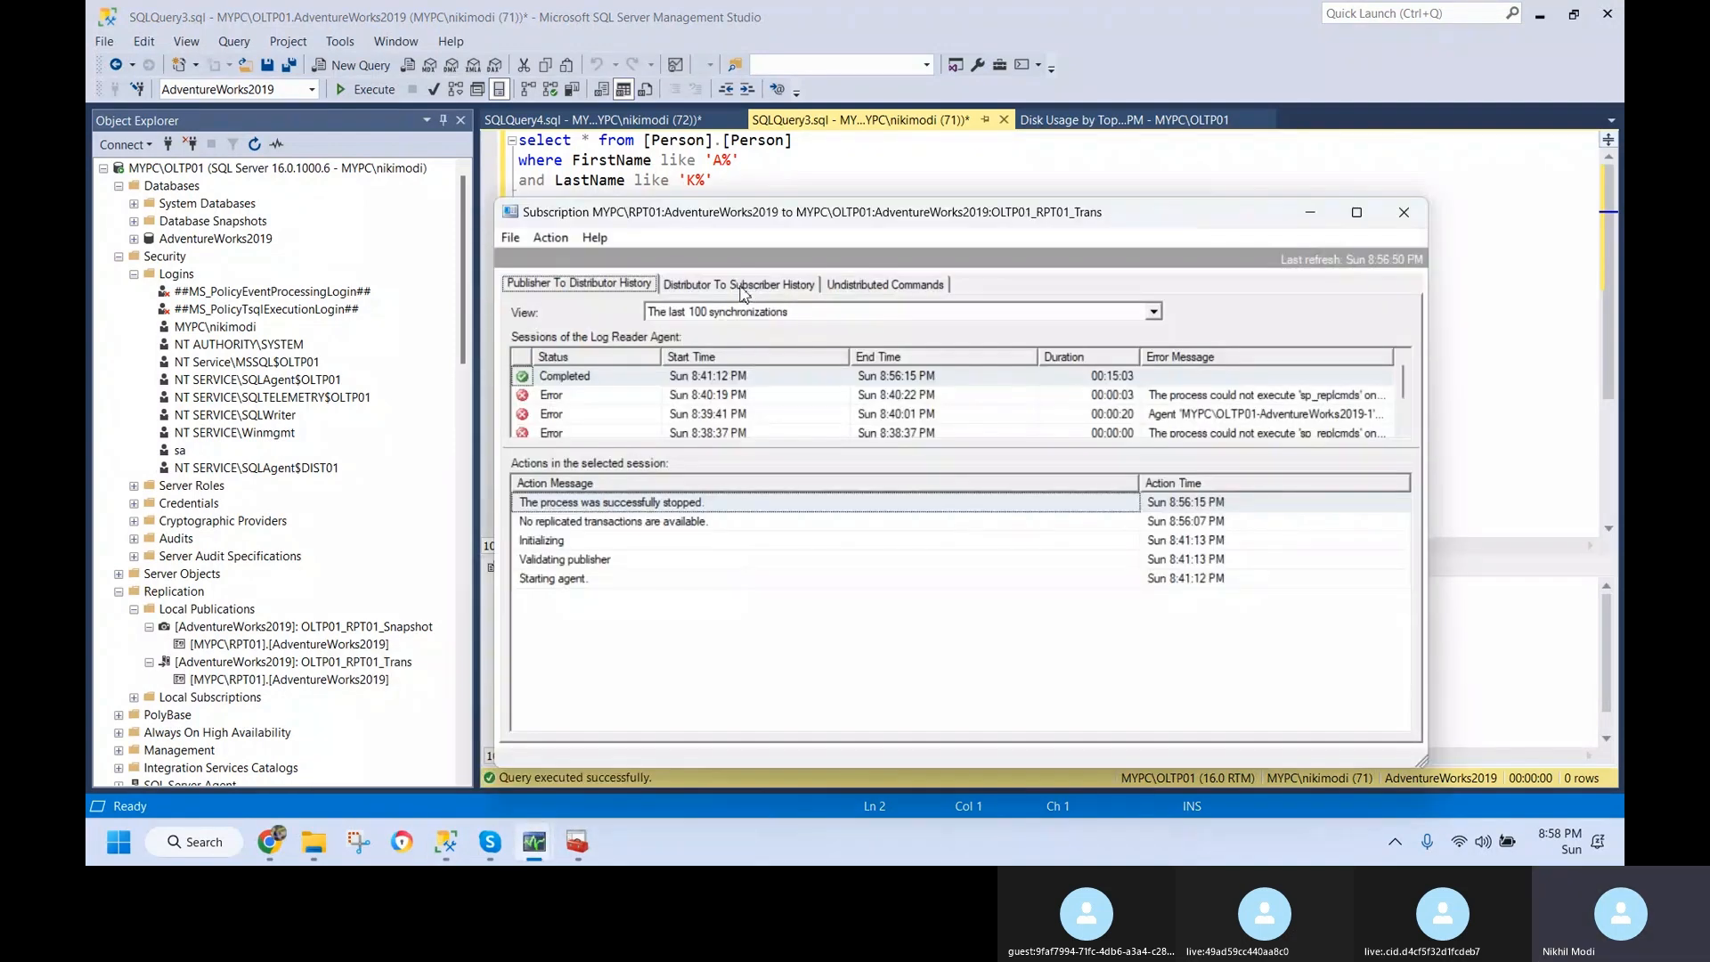
{"action": "mouse_move", "coordinate": [547, 849]}
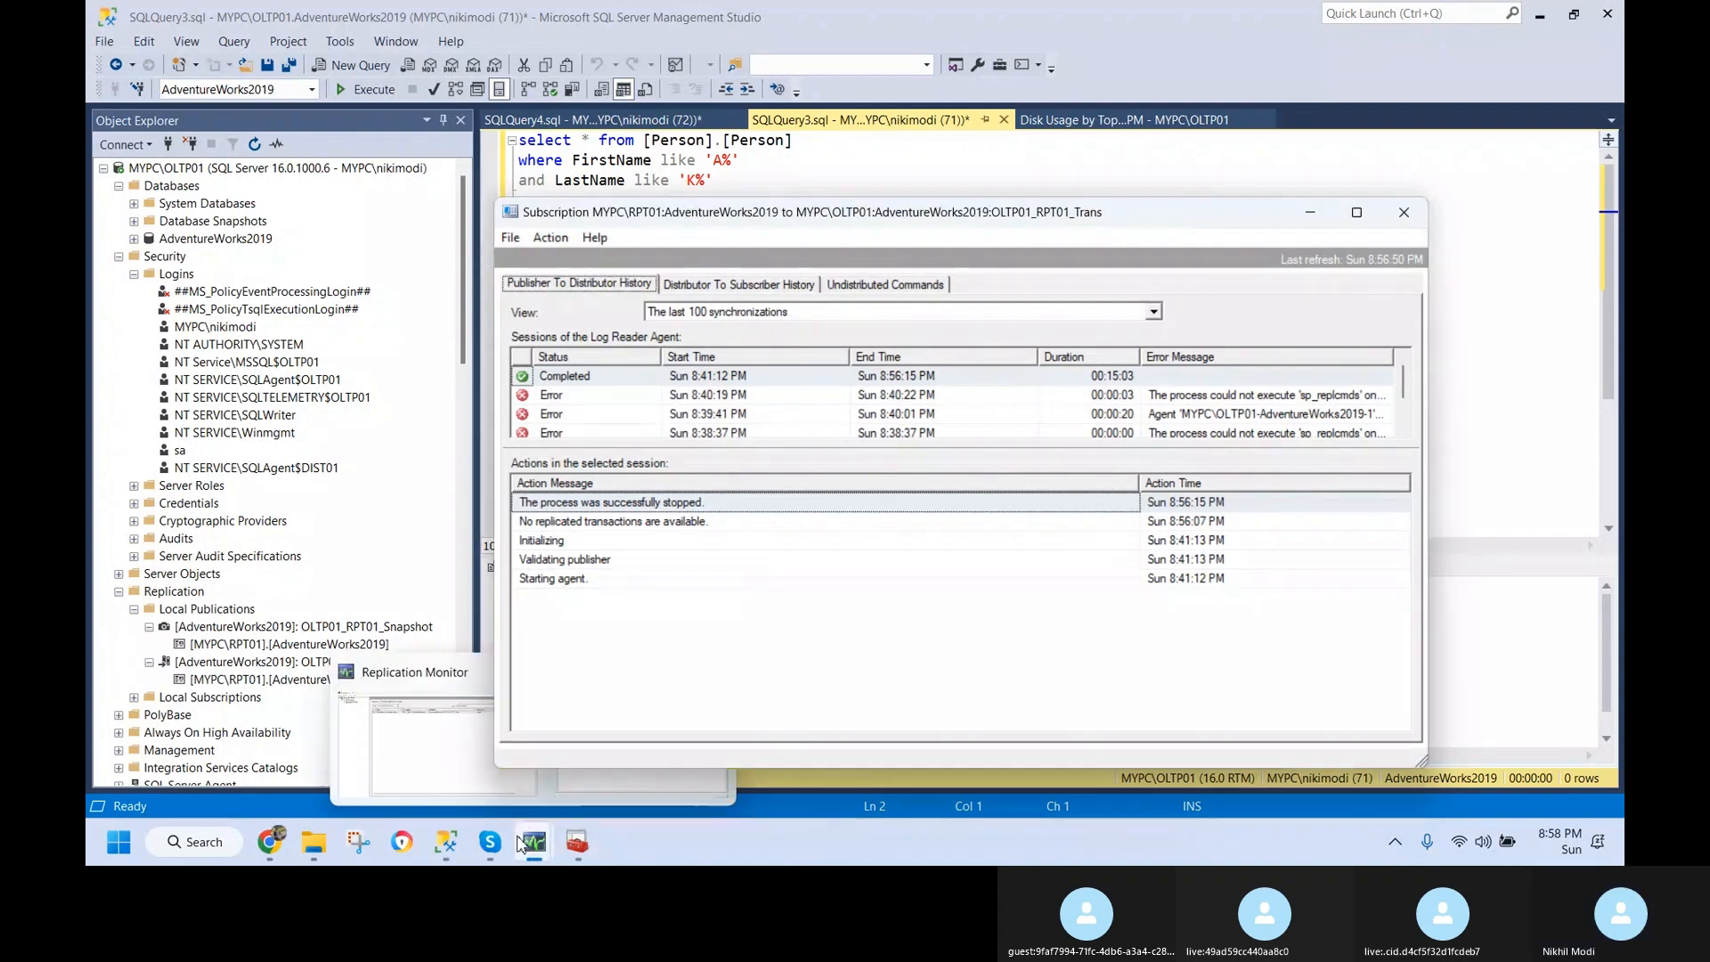
{"action": "left_click", "coordinate": [457, 752]}
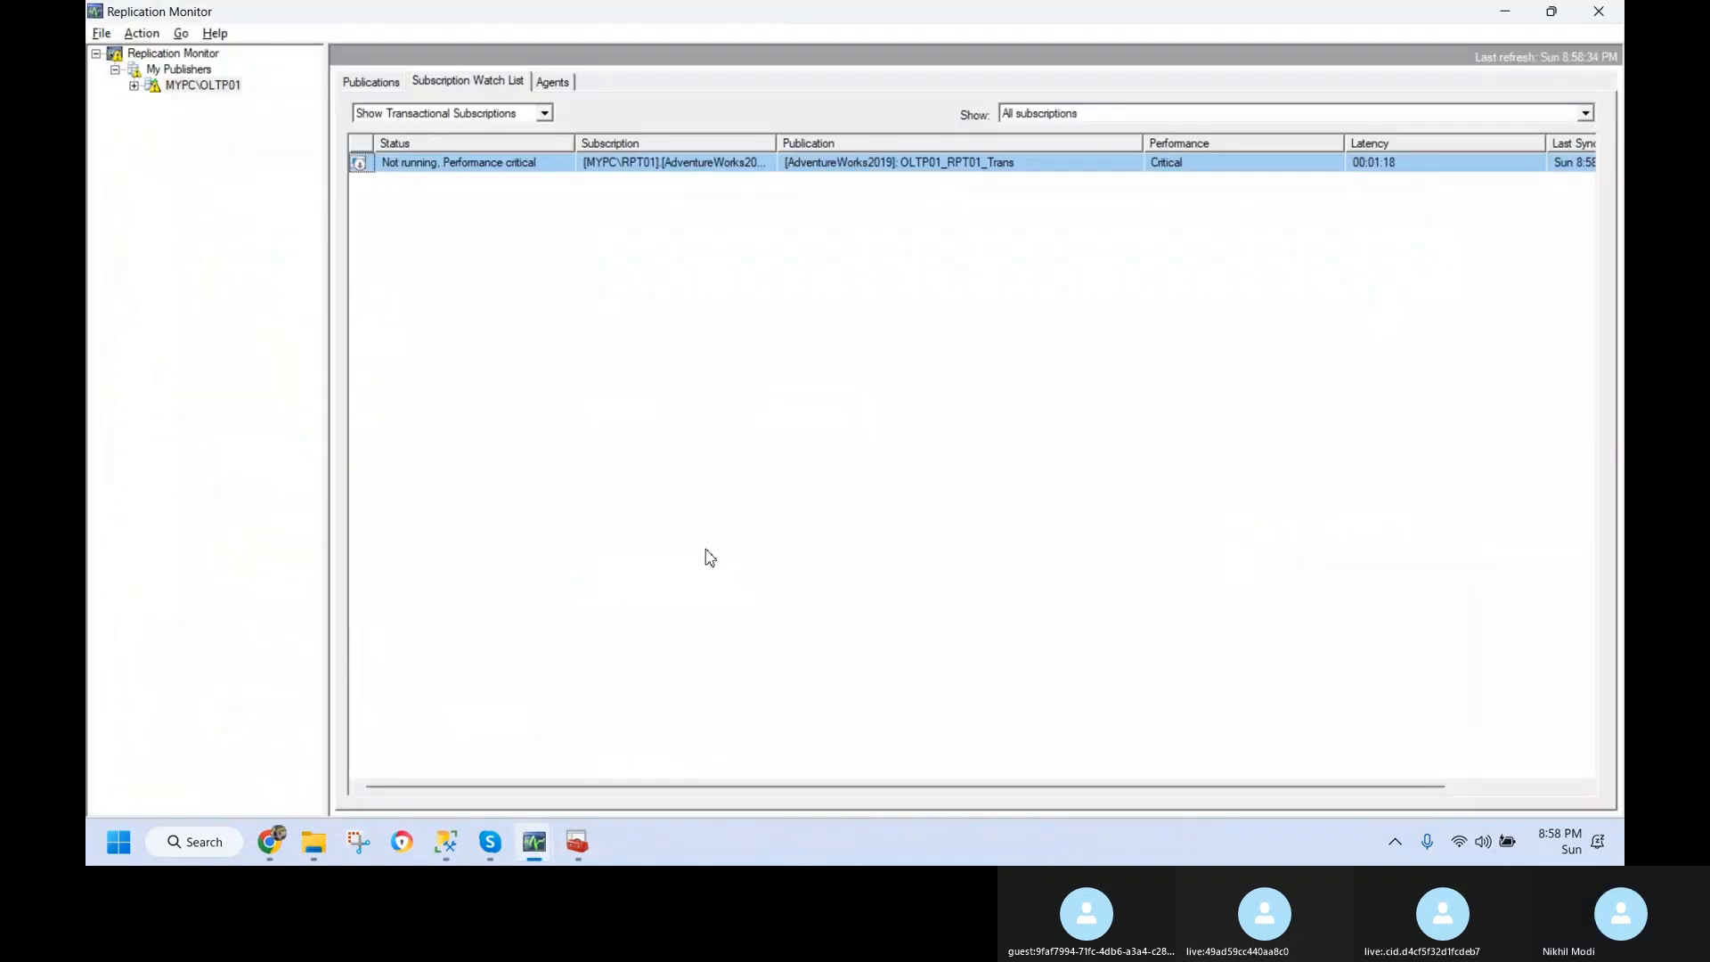
{"action": "left_click", "coordinate": [548, 84]}
{"action": "double_click", "coordinate": [516, 169]}
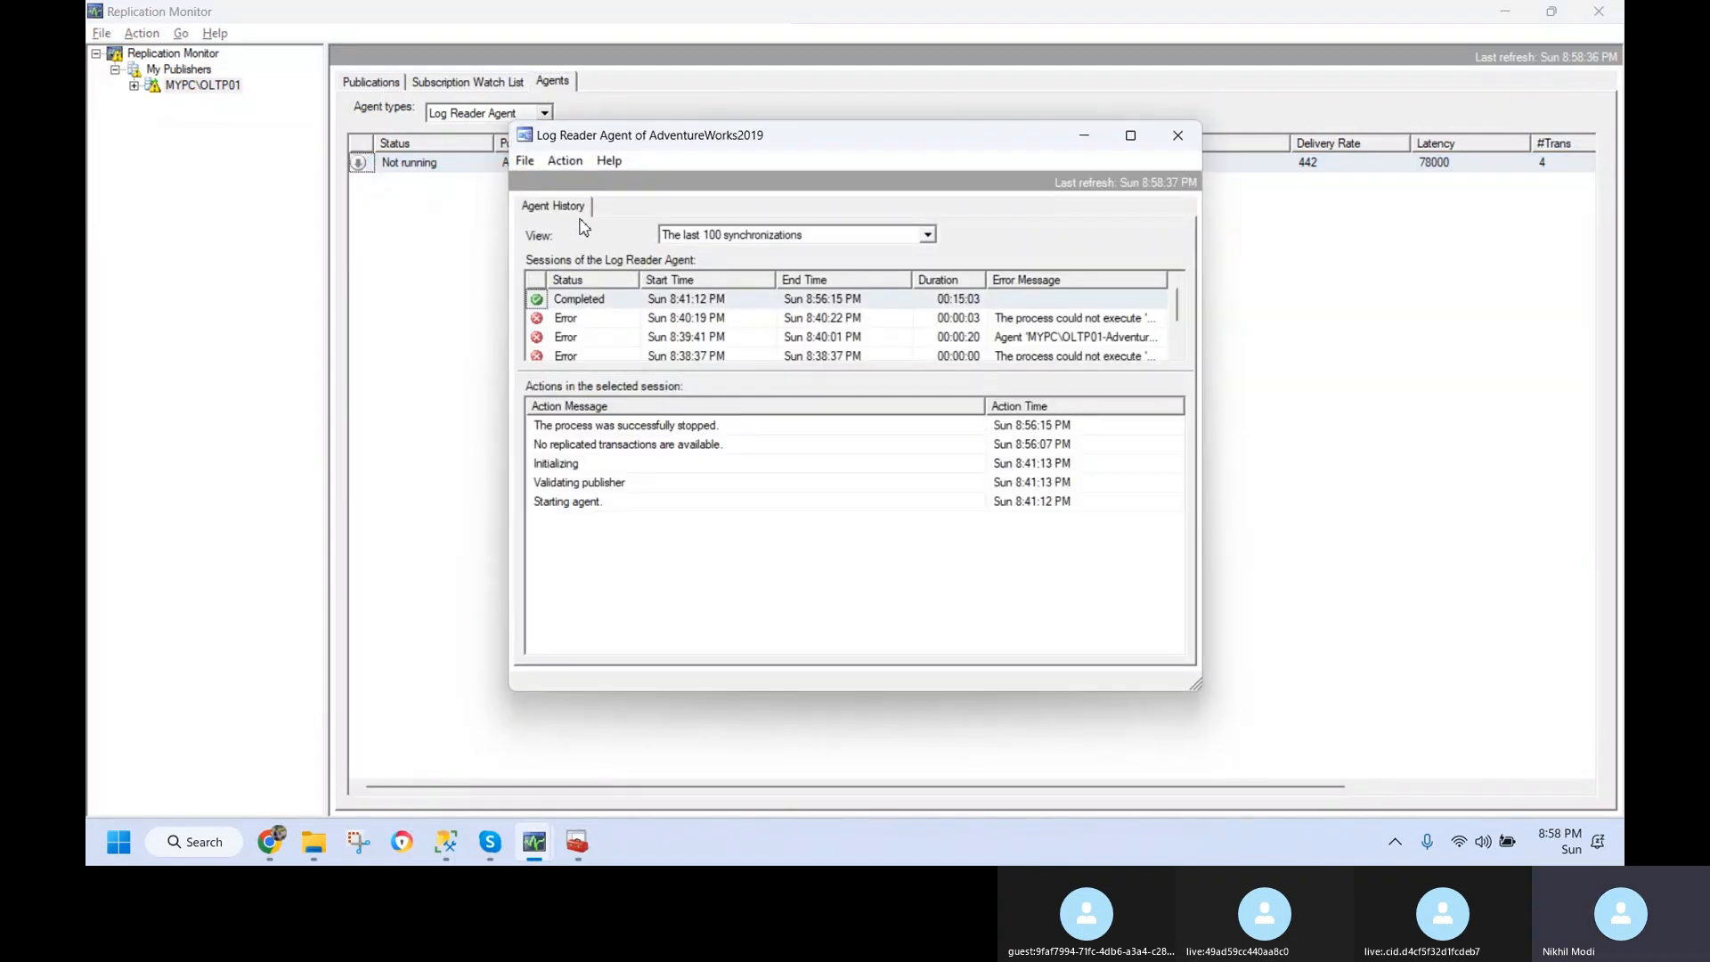
{"action": "left_click", "coordinate": [565, 161]}
{"action": "left_click", "coordinate": [585, 184]}
- Refresh the Log Reader Agent history and examine the latest action of its running session
{"action": "left_click", "coordinate": [564, 161]}
{"action": "left_click", "coordinate": [587, 280]}
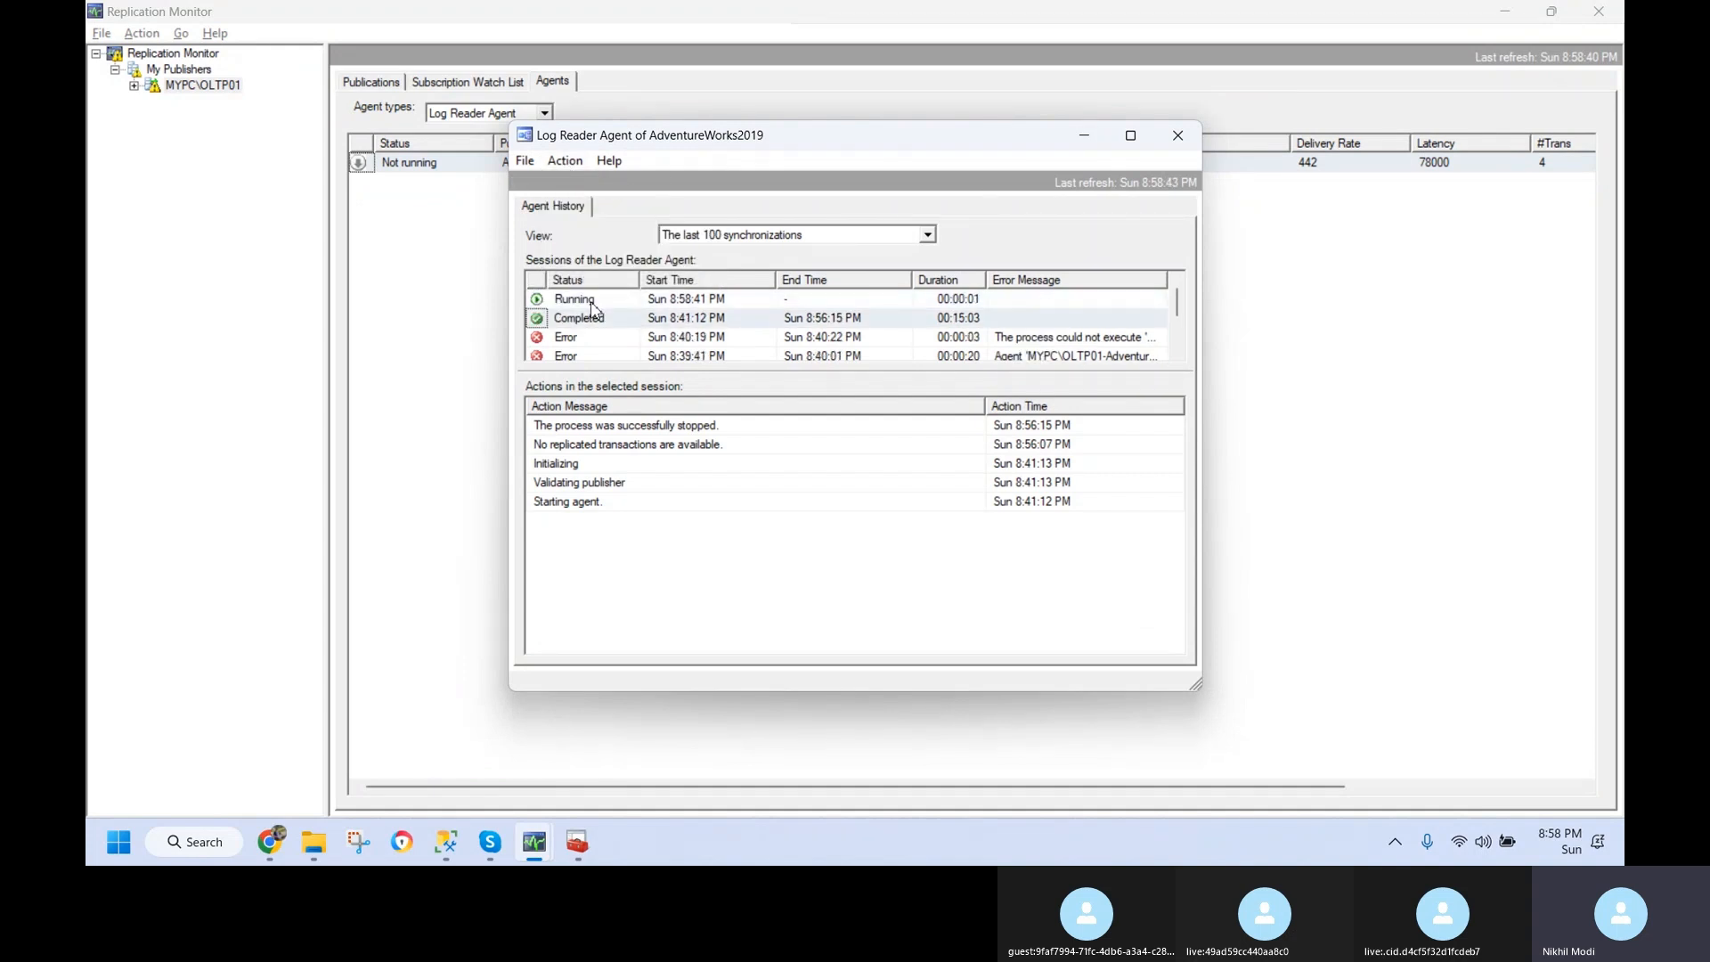
{"action": "left_click", "coordinate": [591, 304]}
{"action": "left_click", "coordinate": [626, 434]}
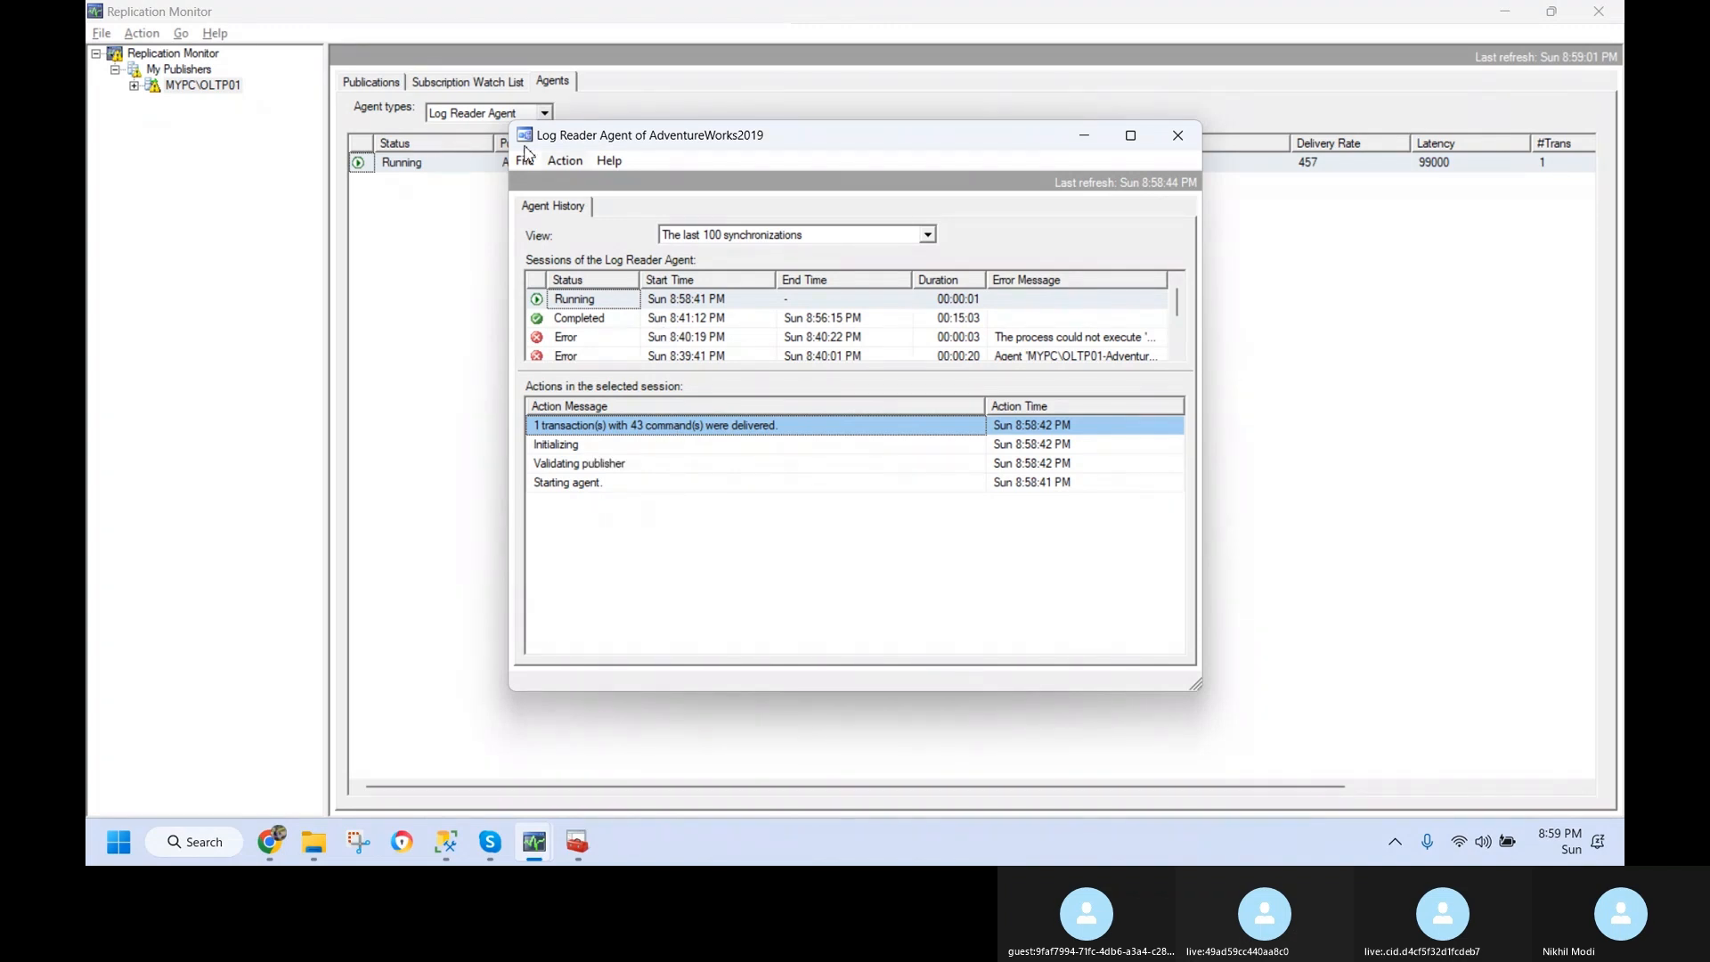
- Open the OLTP01_RPT01_Trans subscription details from the watch list and examine the latest delivery action of the distribution agent
{"action": "left_click", "coordinate": [477, 82]}
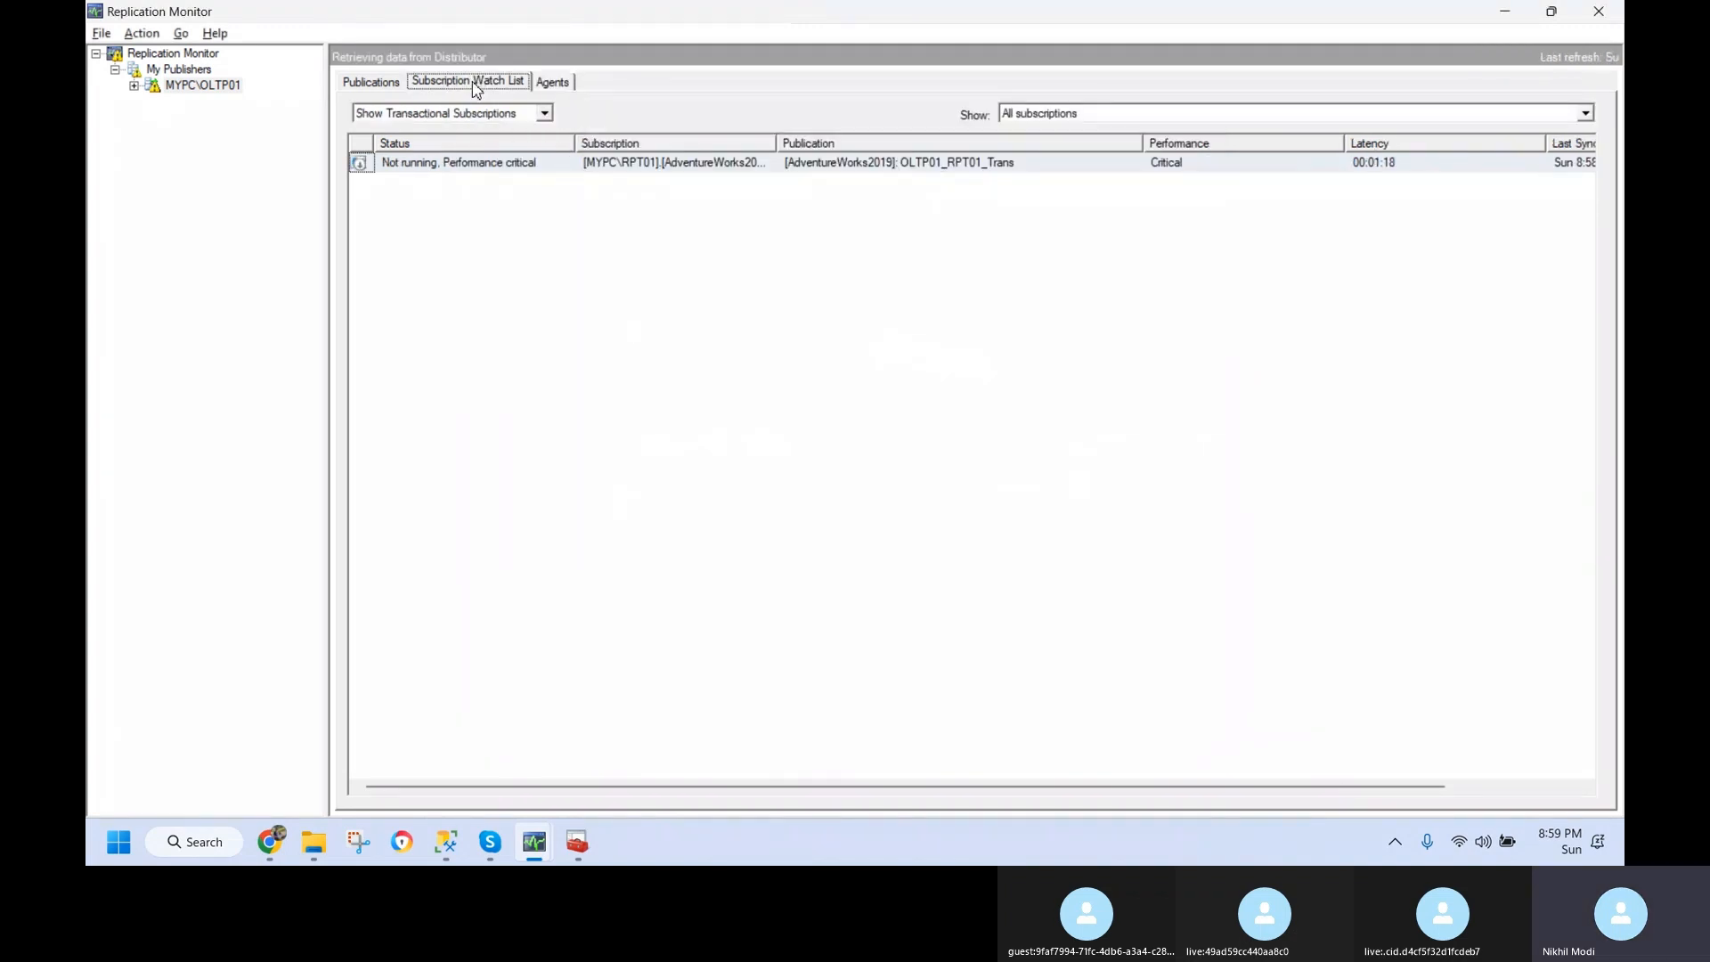
{"action": "left_click", "coordinate": [522, 169]}
{"action": "double_click", "coordinate": [522, 177]}
{"action": "left_click", "coordinate": [545, 427]}
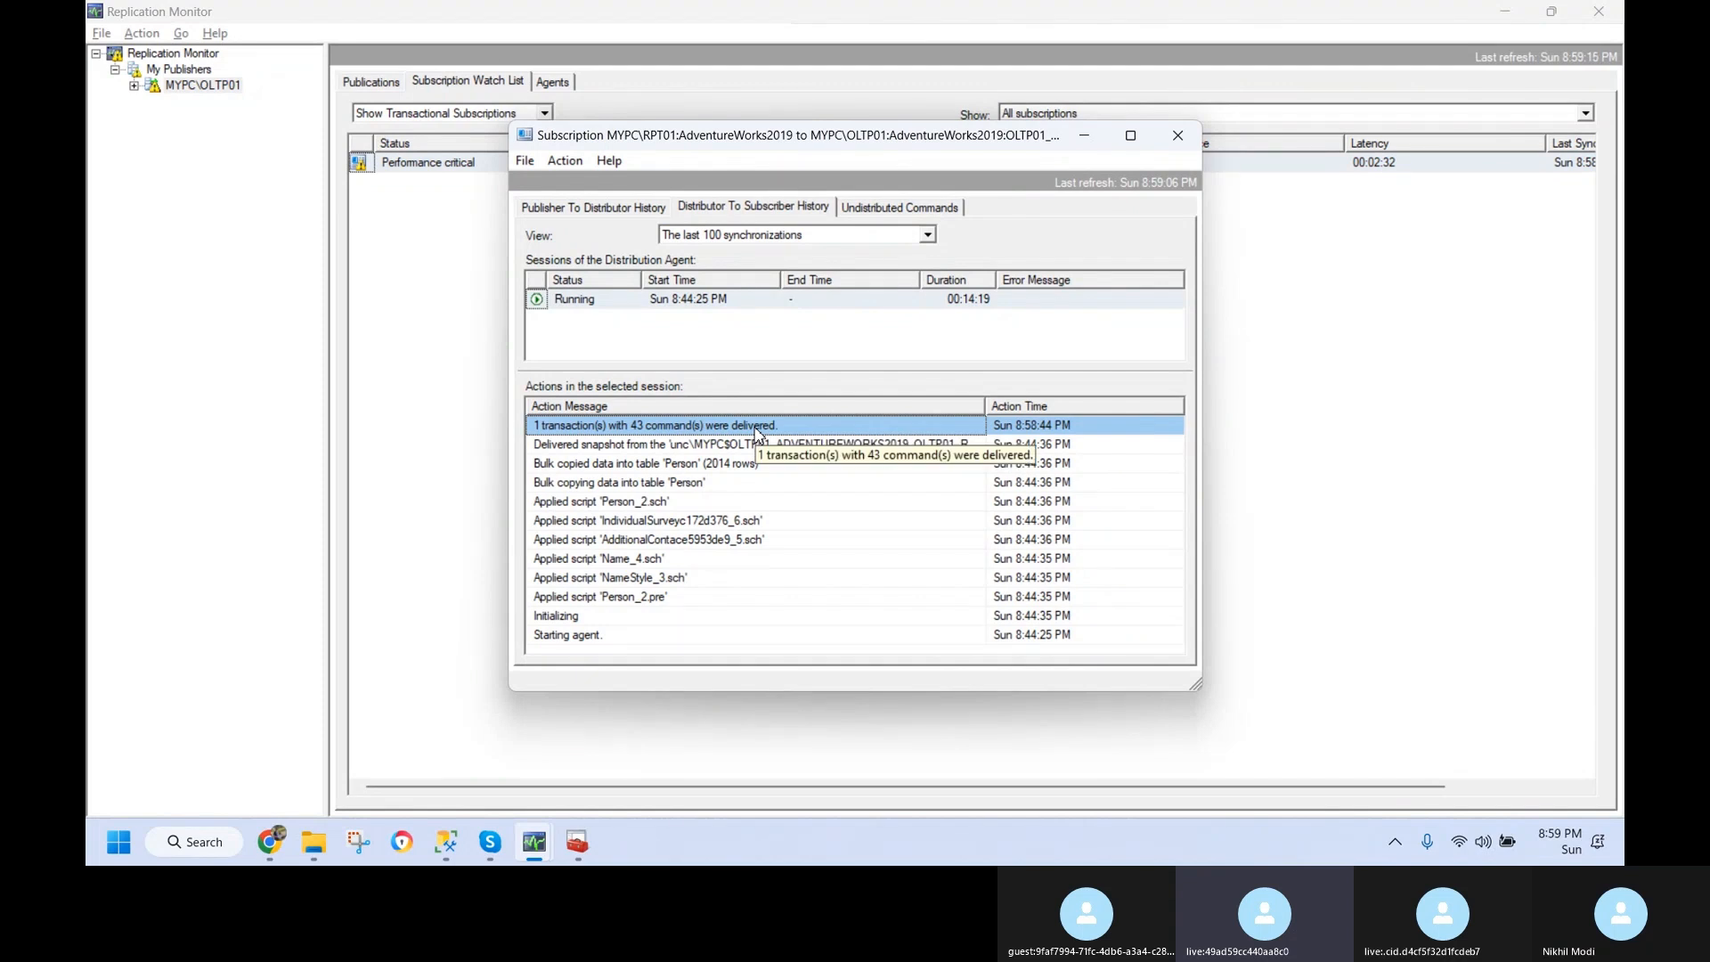
- Switch to SQL Server Management Studio and add the note "1 transaction in OLTP = 1 transaction in RPT" below the update statement
{"action": "left_click", "coordinate": [450, 857]}
{"action": "left_click", "coordinate": [804, 353]}
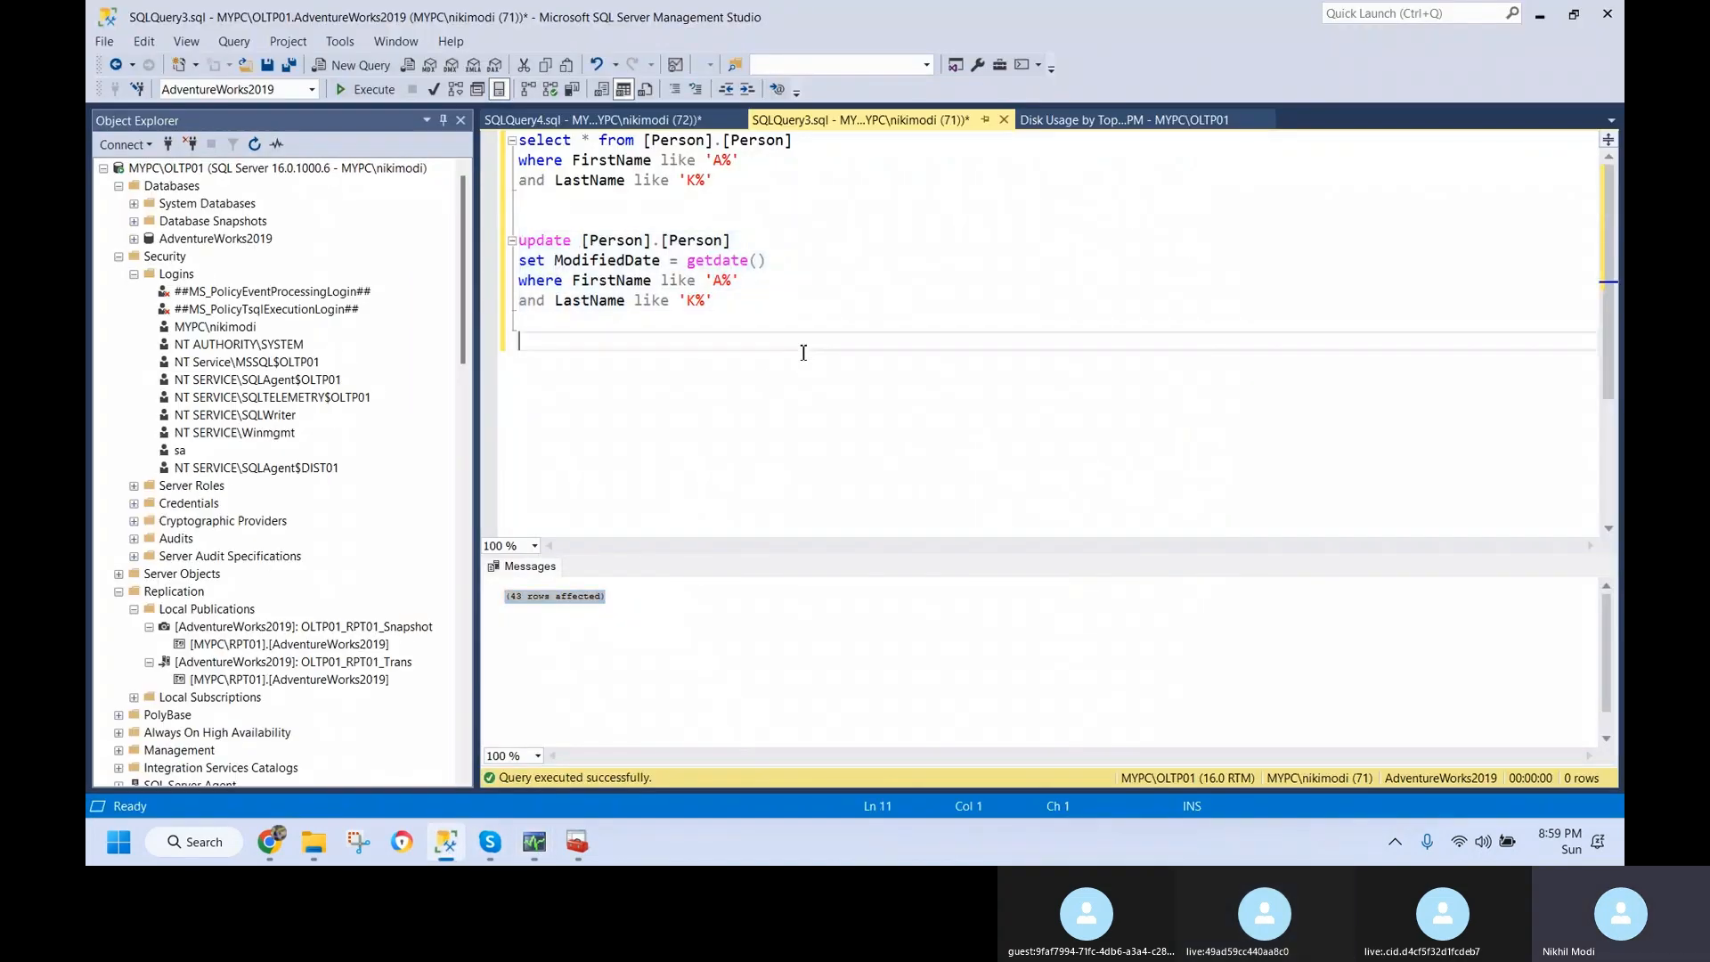
{"action": "type", "text": "1 transactoin in"}
{"action": "key", "text": "BackSpace"}
{"action": "key", "text": "BackSpace"}
{"action": "key", "text": "BackSpace"}
{"action": "key", "text": "BackSpace"}
{"action": "type", "text": "ion in OLTP = "}
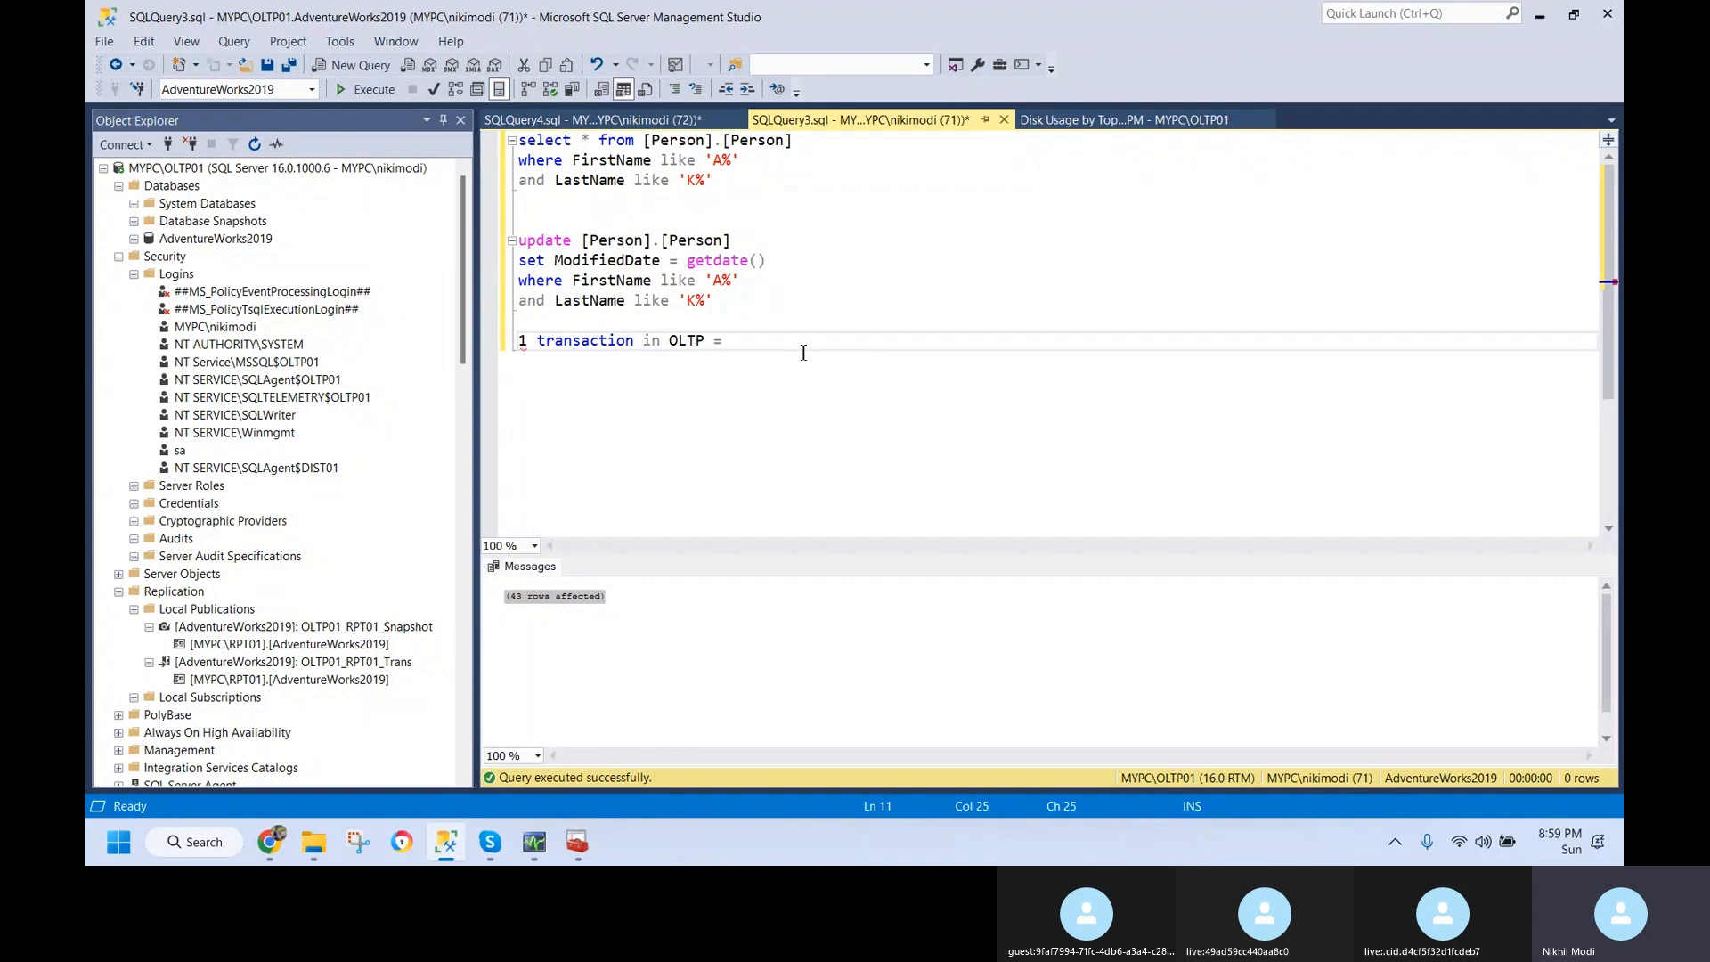
{"action": "type", "text": "1 transactoin"}
{"action": "key", "text": "BackSpace"}
{"action": "key", "text": "BackSpace"}
{"action": "key", "text": "BackSpace"}
{"action": "key", "text": "BackSpace"}
{"action": "type", "text": "ion "}
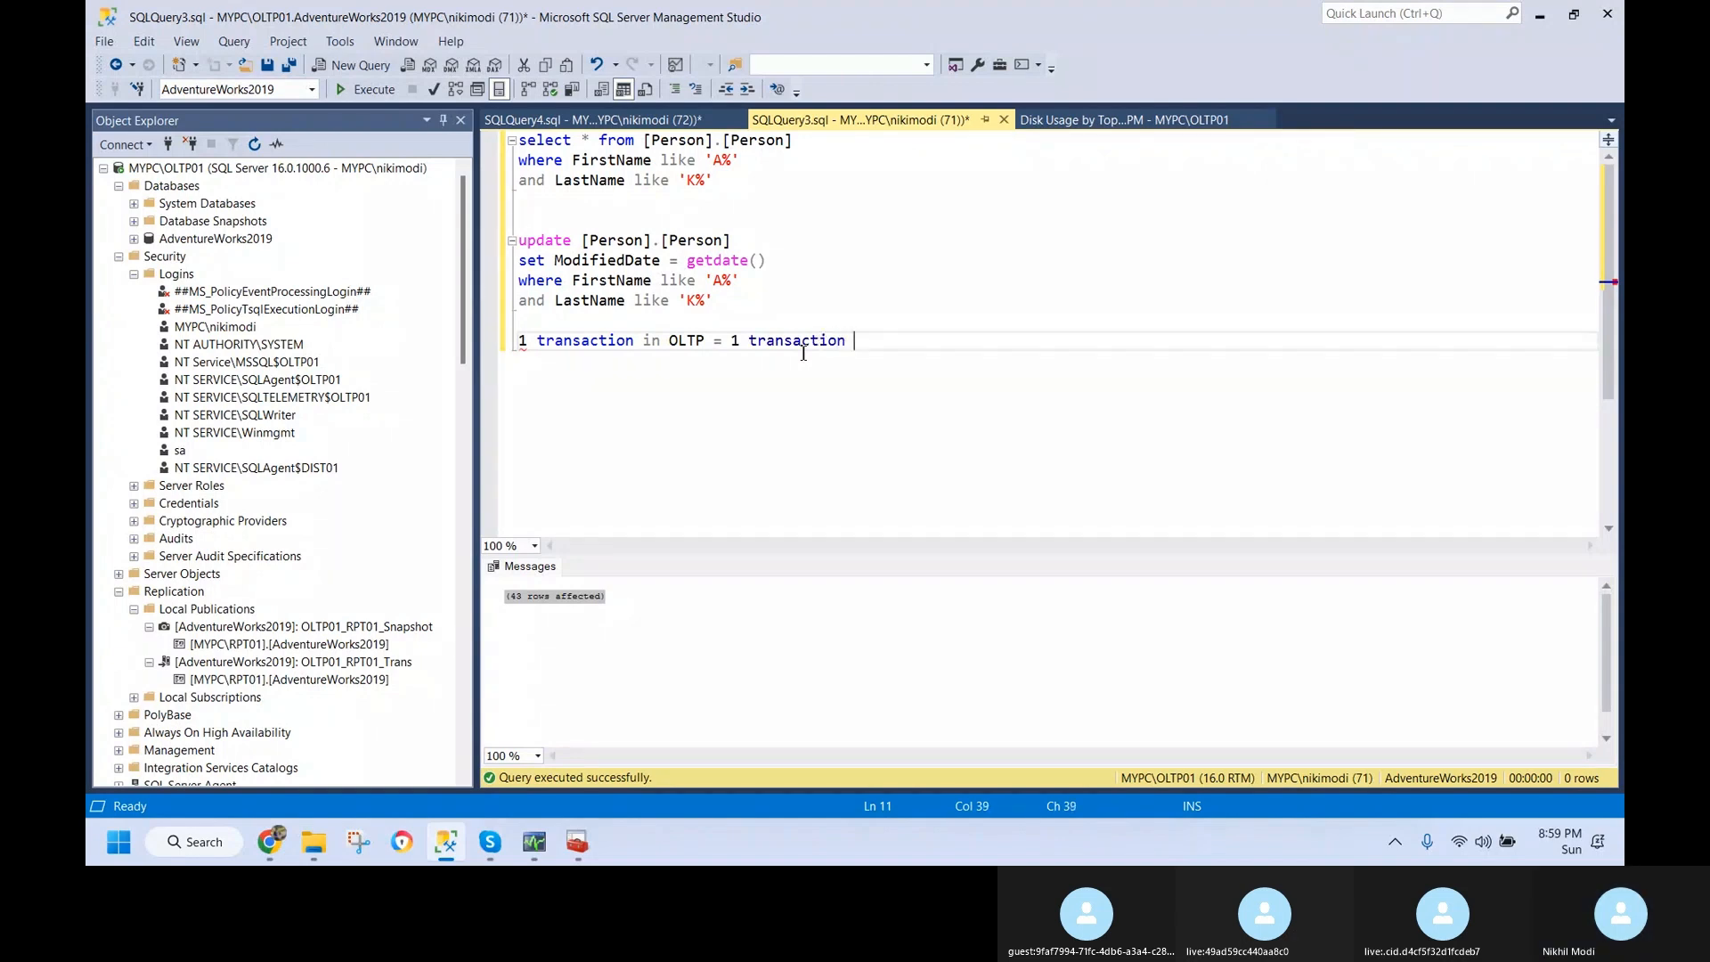
{"action": "type", "text": "in "}
{"action": "type", "text": "RPT"}
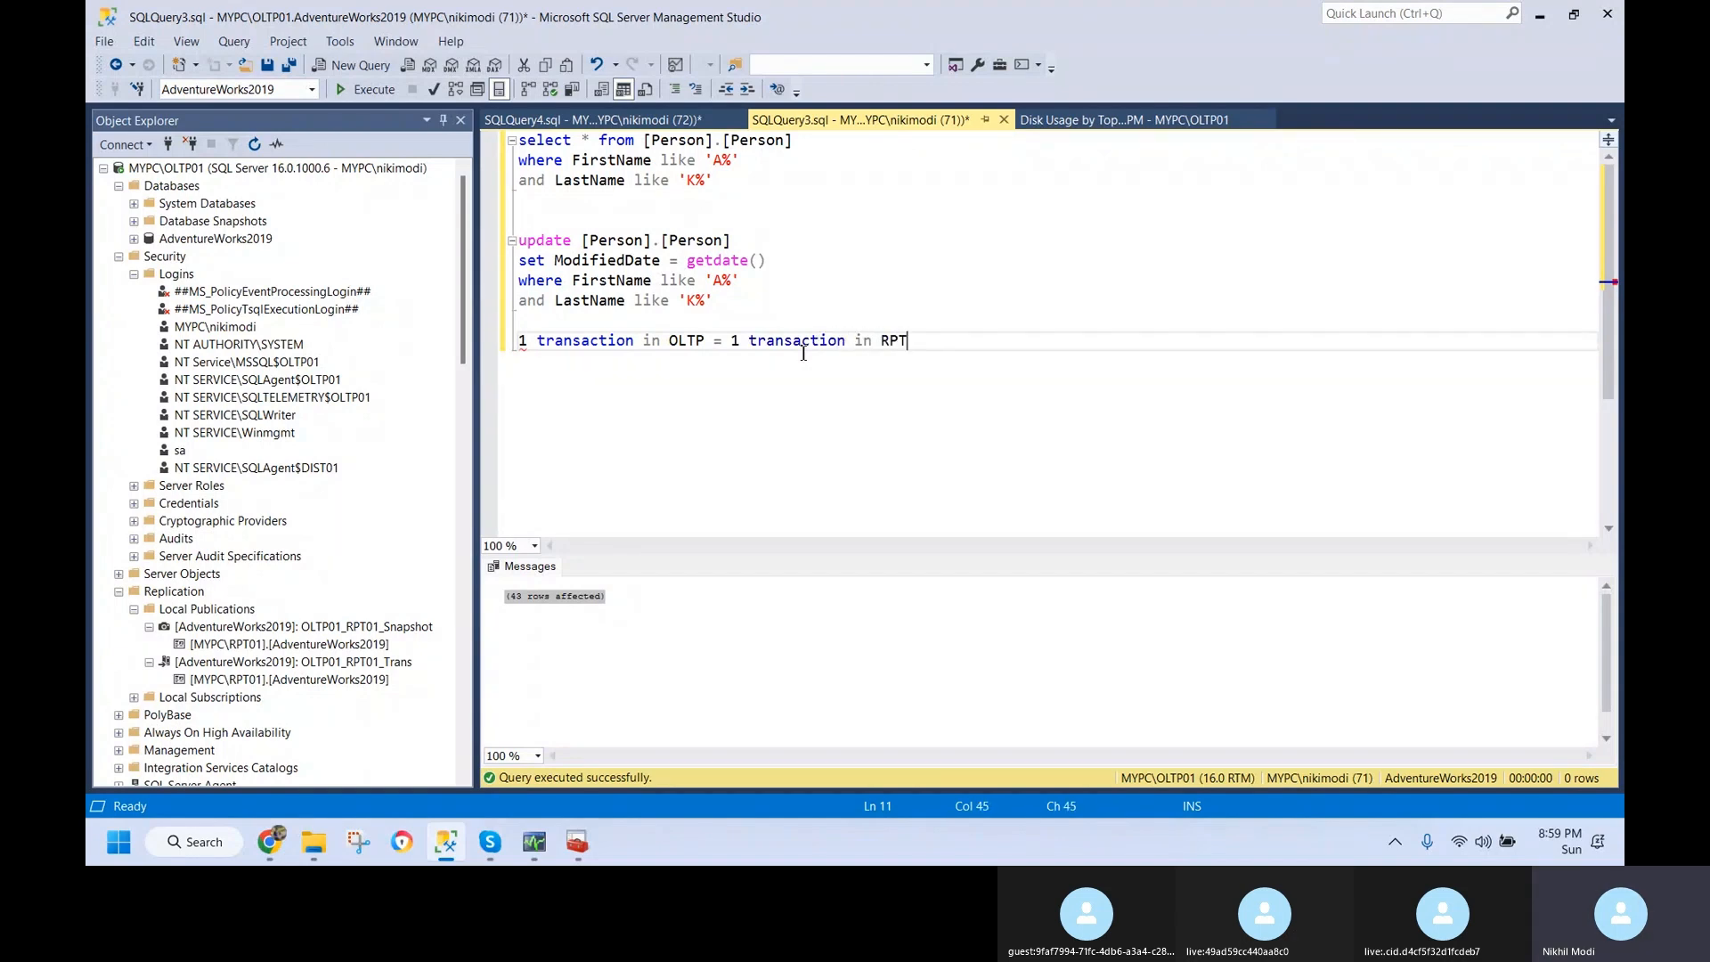
{"action": "key", "text": "Return"}
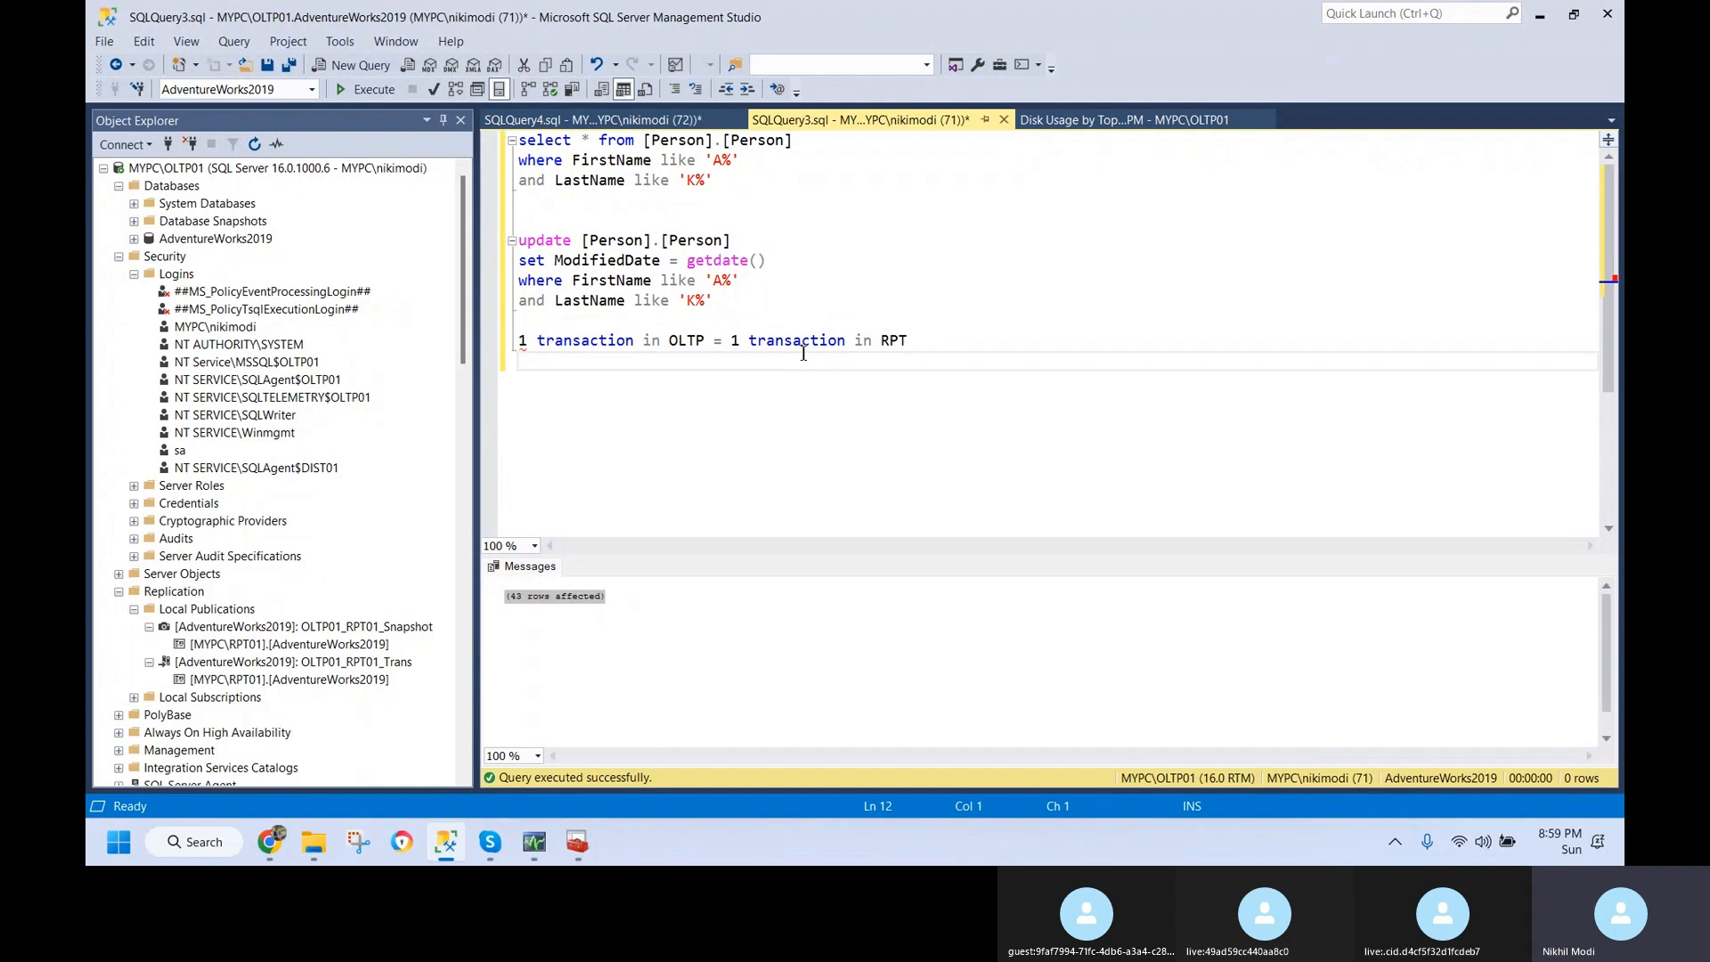
- In the transaction note, replace OLTP with "Publisher" and RPT with "Subscriber"
{"action": "left_click", "coordinate": [705, 340]}
{"action": "key", "text": "BackSpace"}
{"action": "key", "text": "BackSpace"}
{"action": "key", "text": "BackSpace"}
{"action": "key", "text": "BackSpace"}
{"action": "type", "text": "{"}
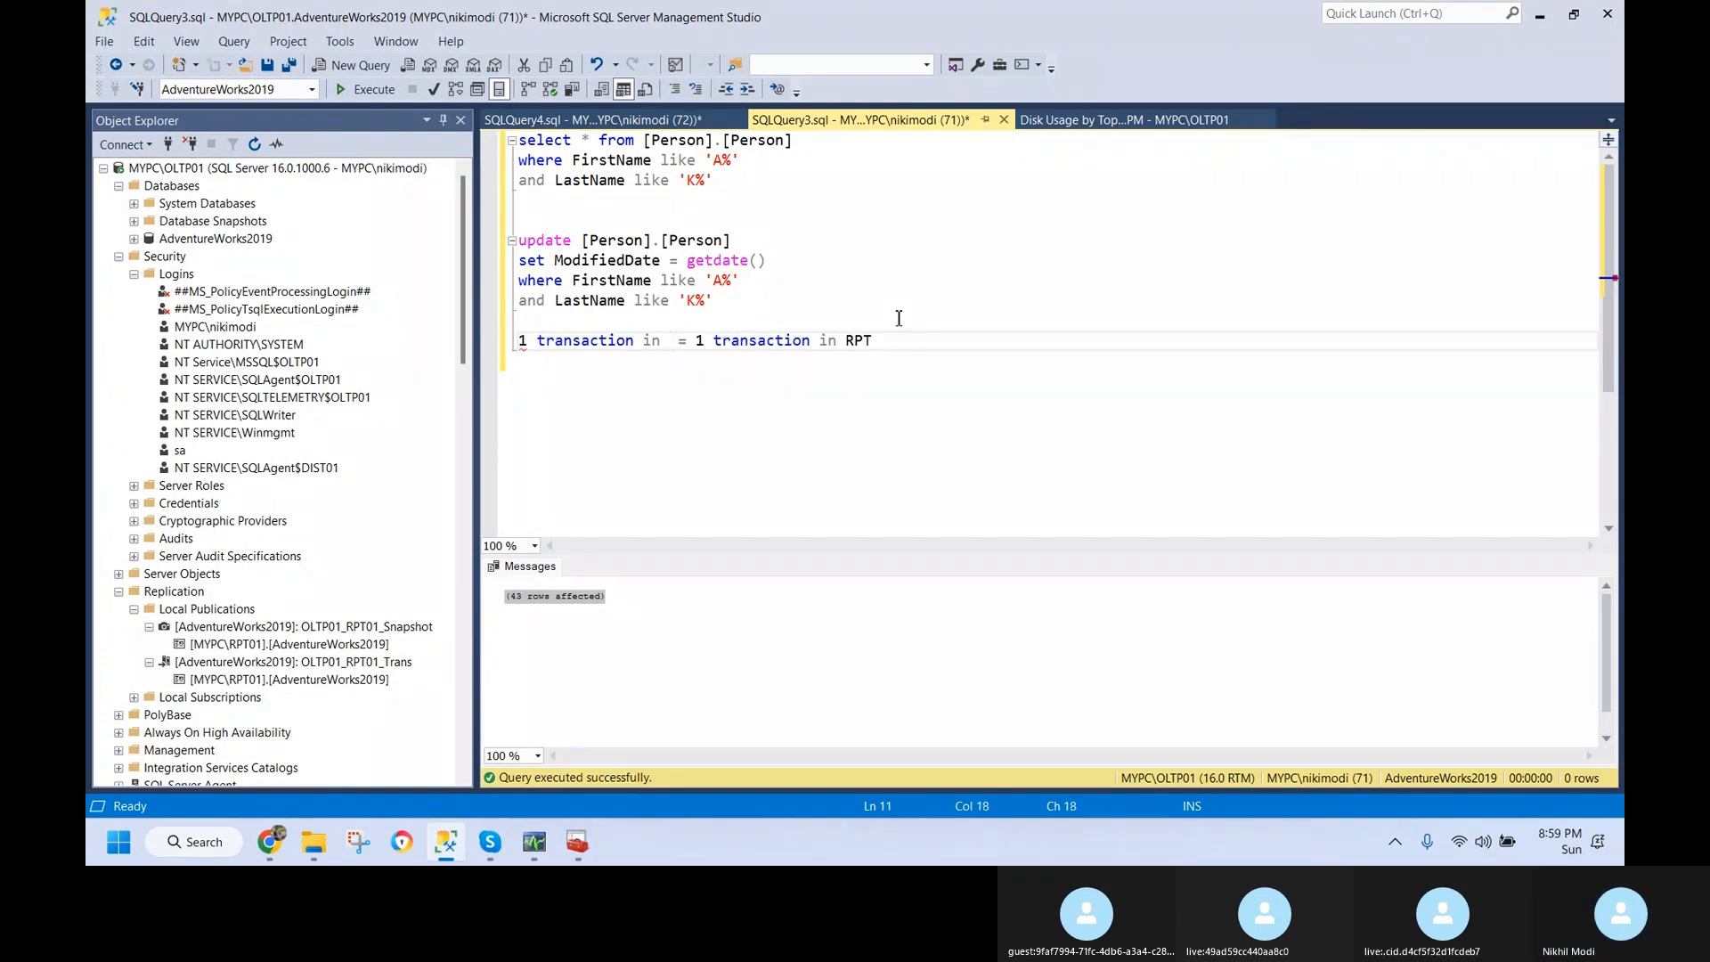
{"action": "type", "text": "ib"}
{"action": "key", "text": "BackSpace"}
{"action": "key", "text": "BackSpace"}
{"action": "key", "text": "BackSpace"}
{"action": "type", "text": "Publisher"}
{"action": "key", "text": "End"}
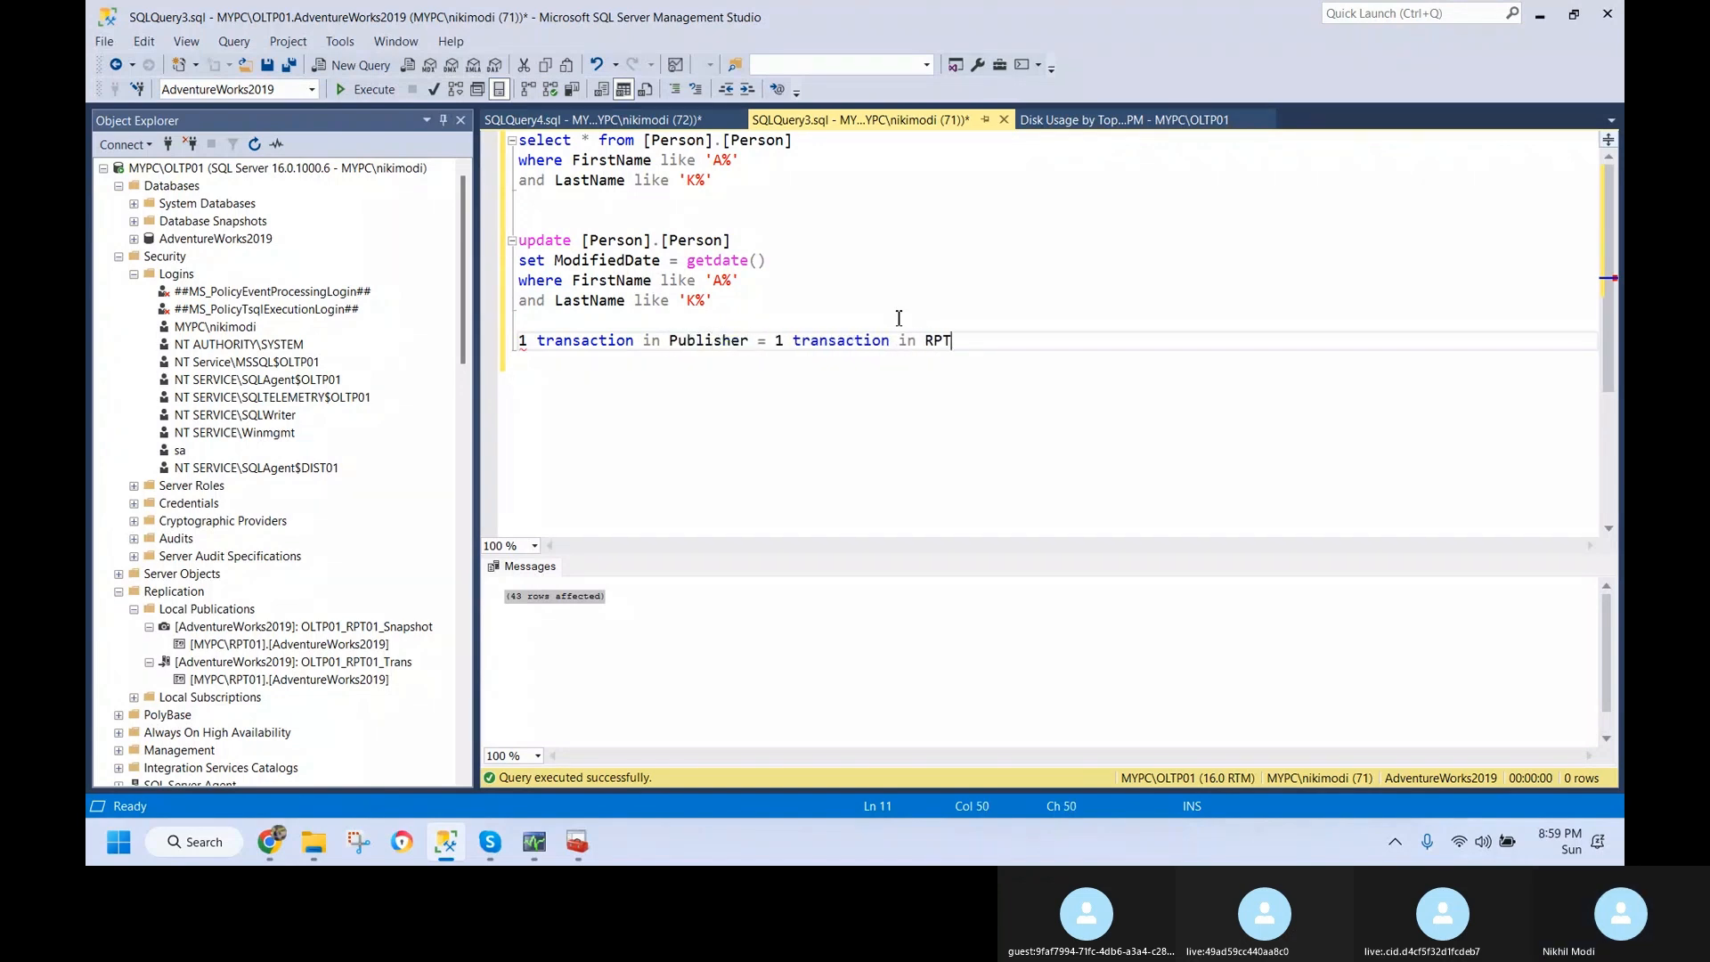
{"action": "key", "text": "BackSpace"}
{"action": "key", "text": "BackSpace"}
{"action": "key", "text": "BackSpace"}
{"action": "type", "text": "Subscriber"}
- Add the note "43 records in Publisher = 43 commands in Subscriber" below the transaction note
{"action": "key", "text": "Return"}
{"action": "type", "text": "4"}
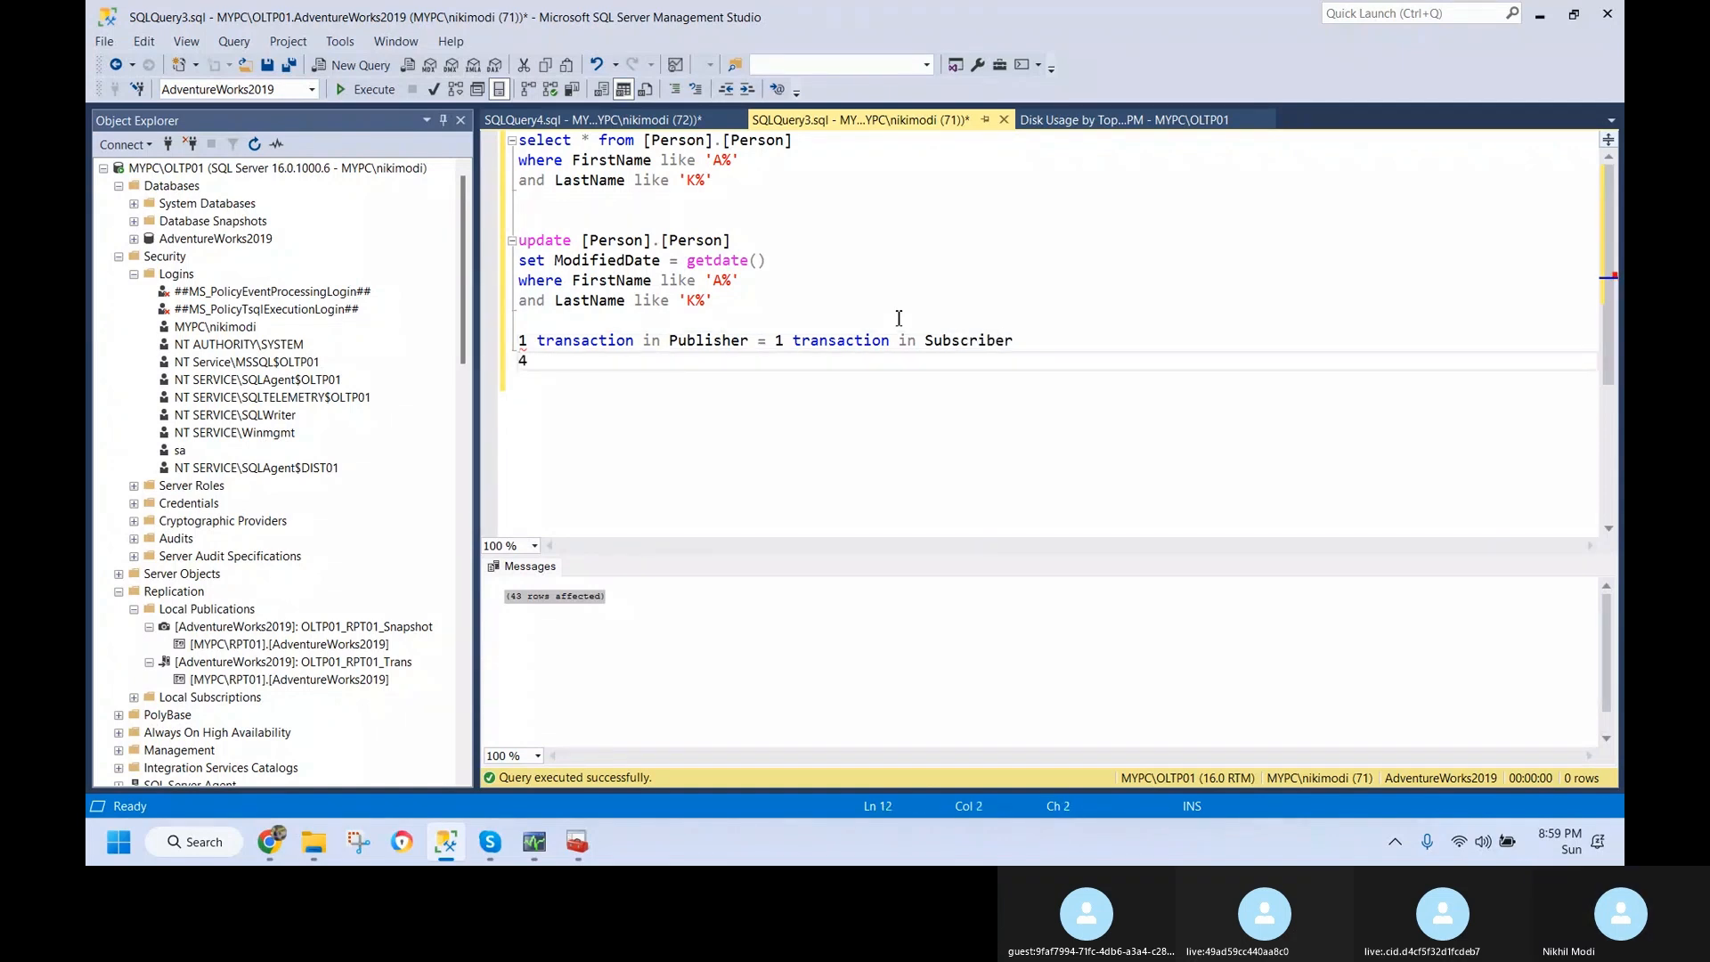
{"action": "type", "text": "3 records "}
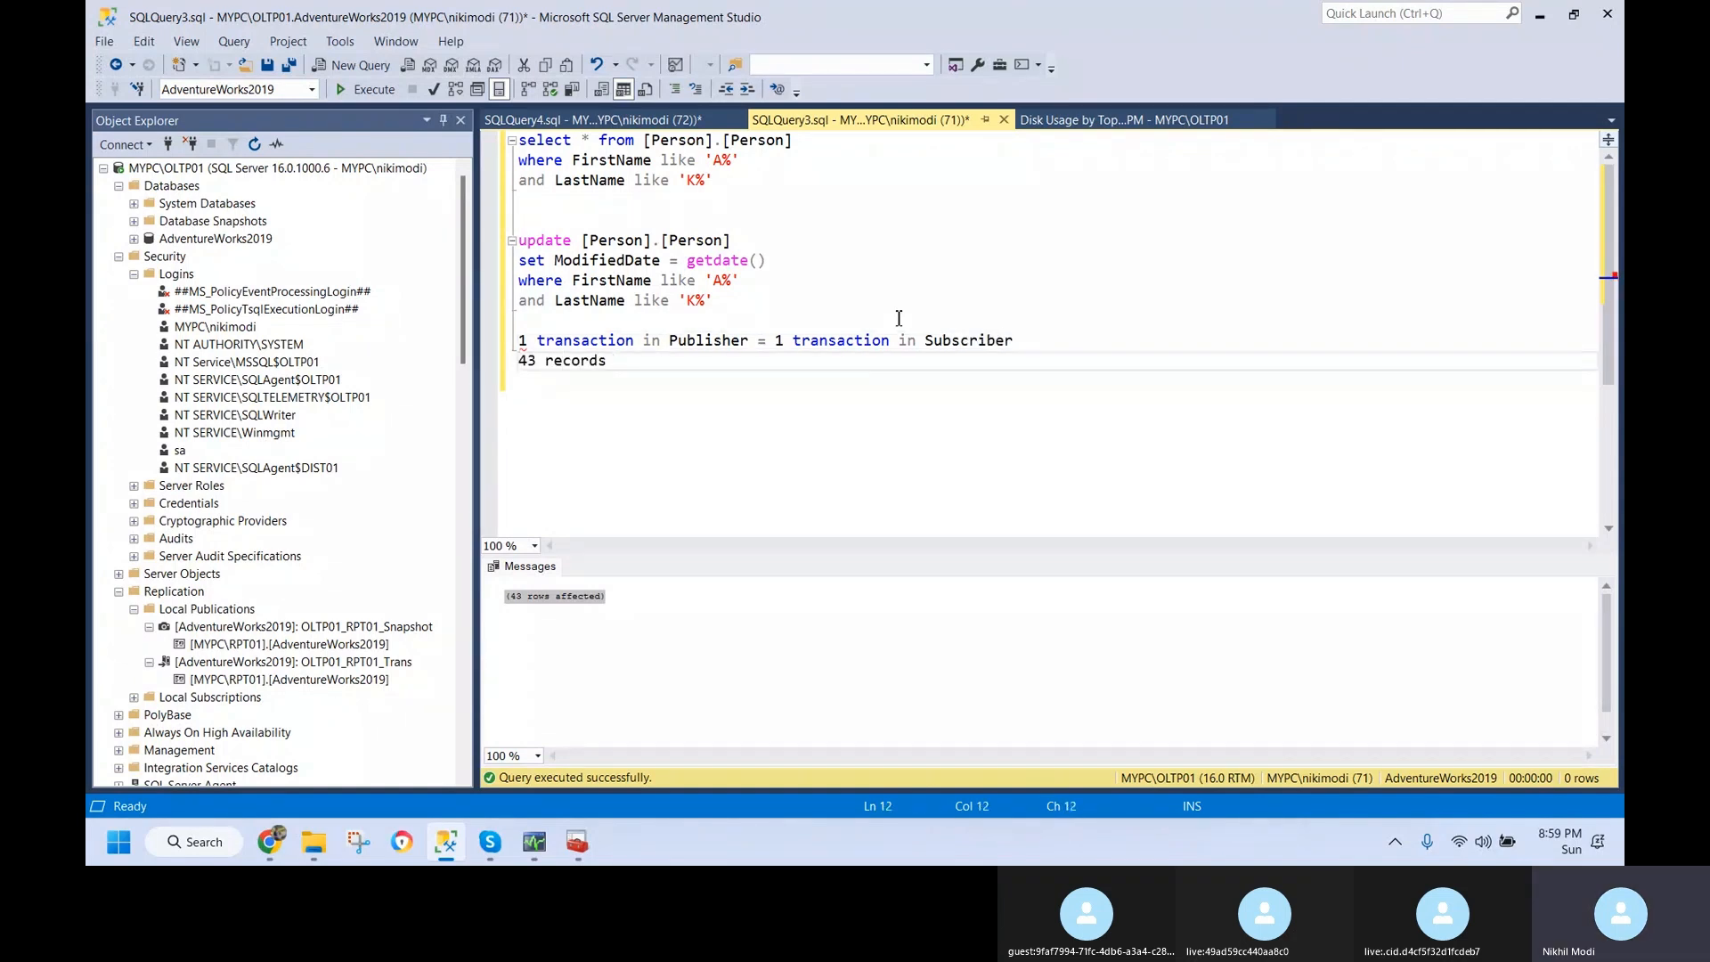
{"action": "type", "text": "in Publisher = 43 commands in S"}
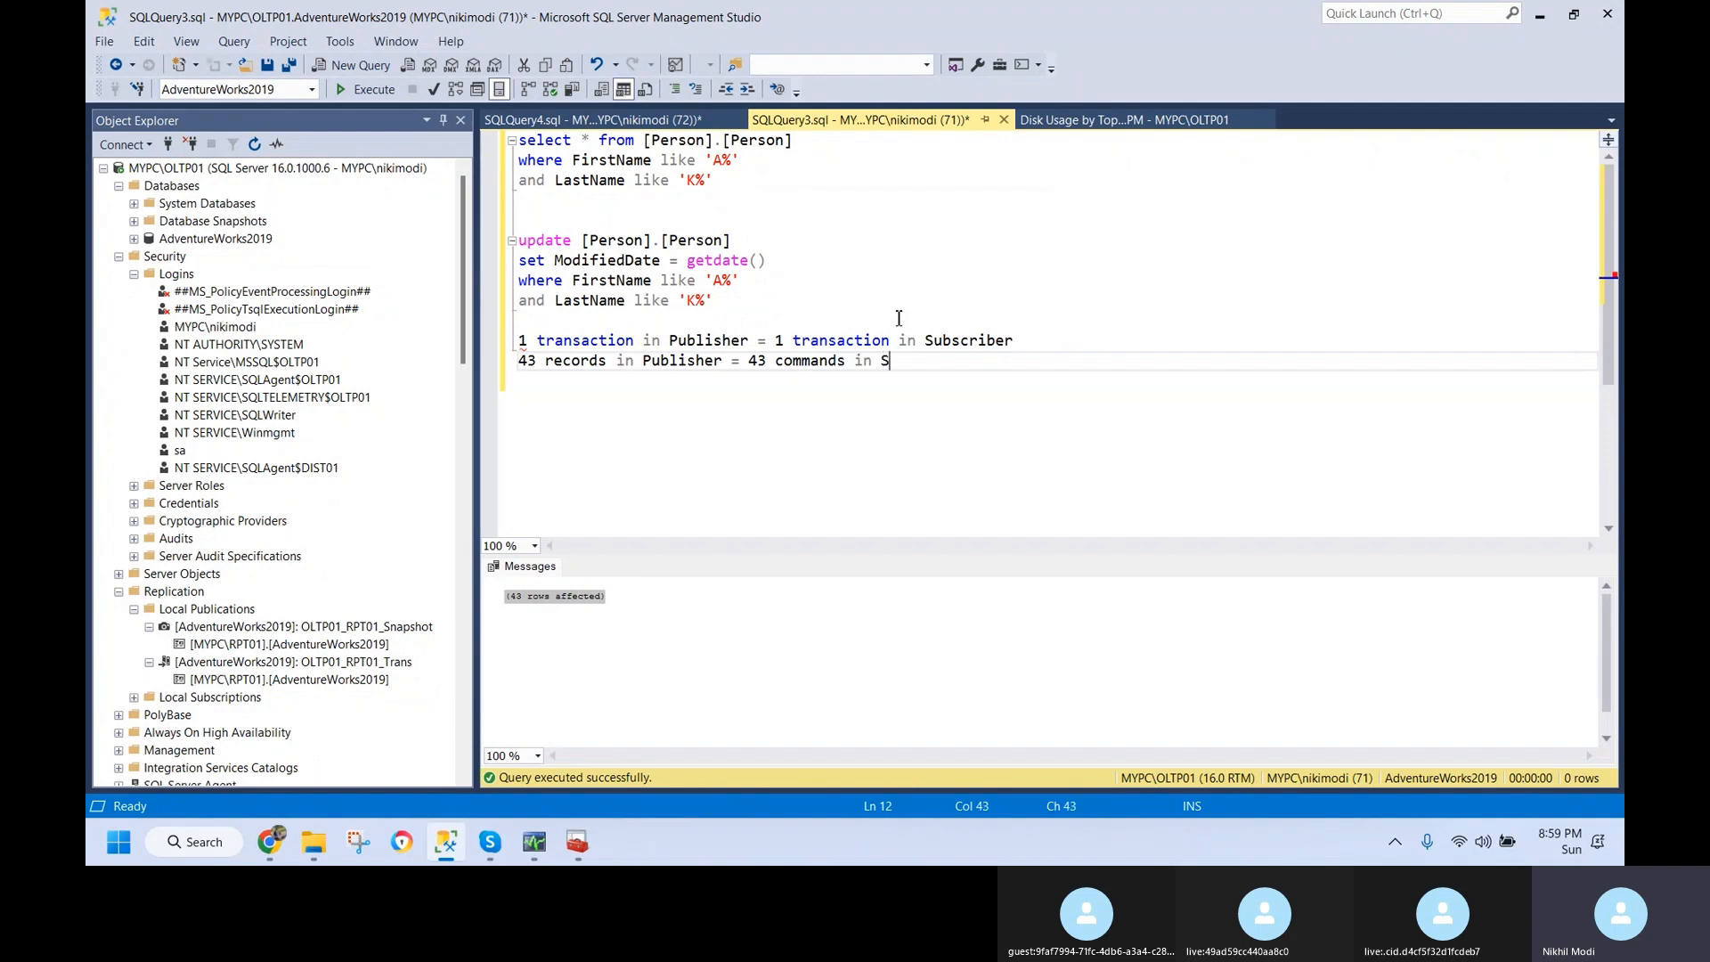
{"action": "type", "text": "ubscriber"}
{"action": "key", "text": "Return"}
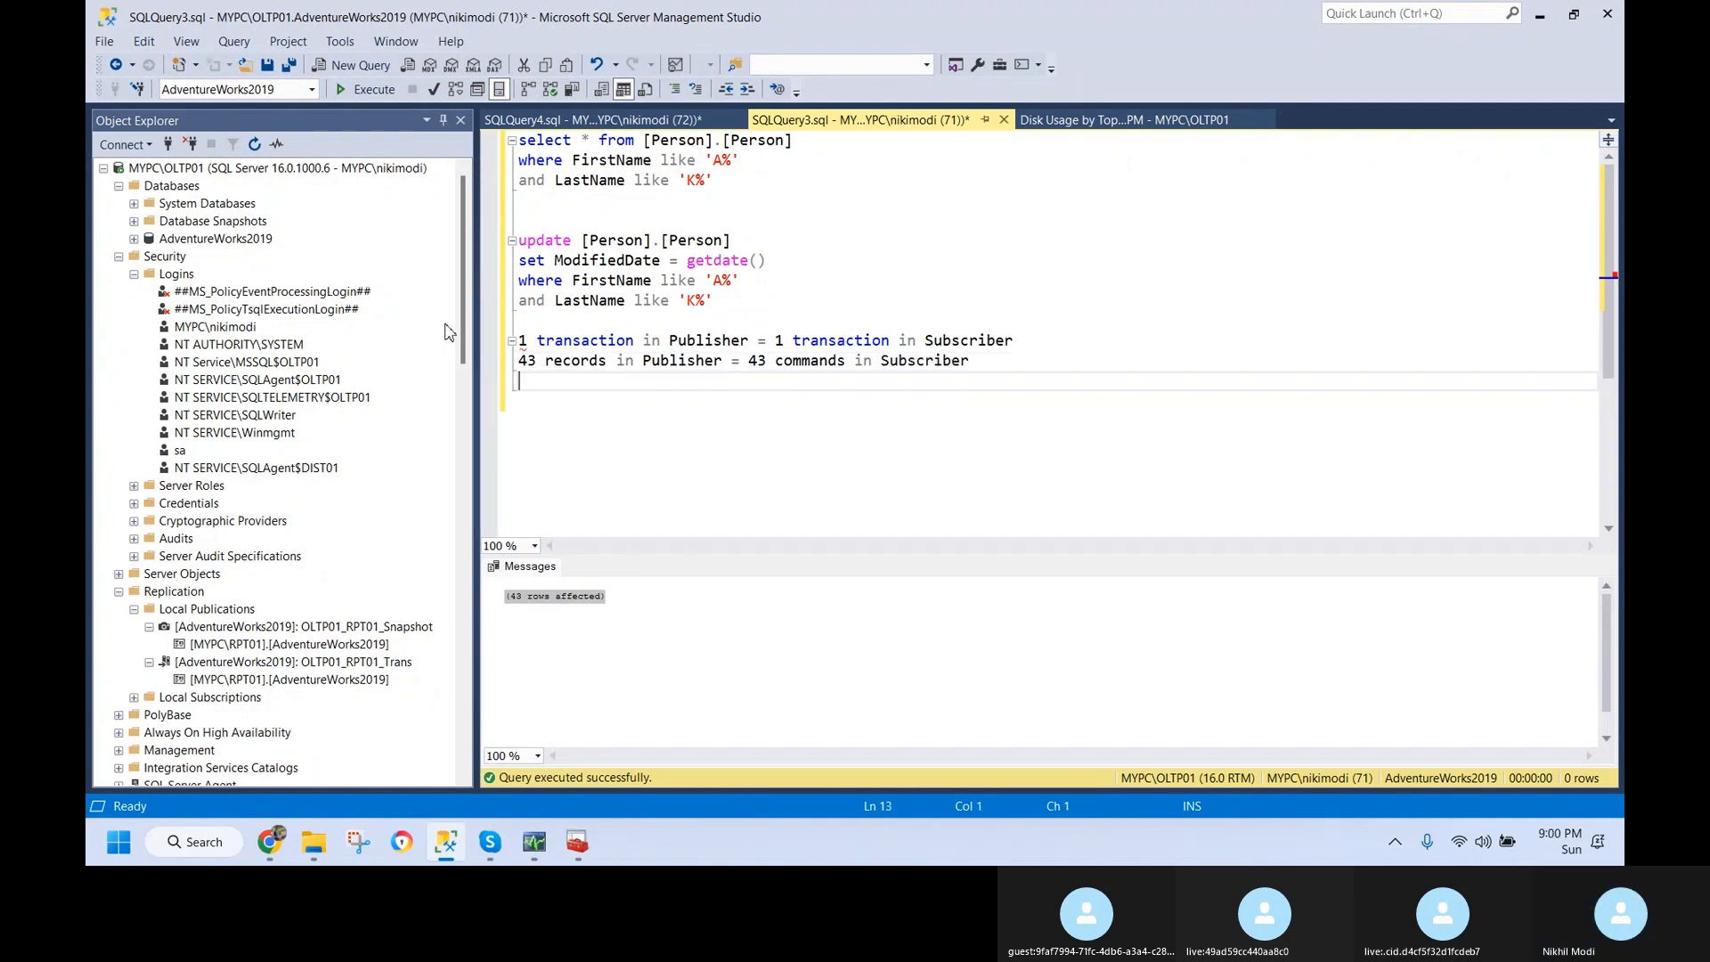
- Compare the update statement and its affected-rows message with the "43 commands" part of the note
{"action": "left_click_drag", "start_coordinate": [716, 302], "coordinate": [504, 242]}
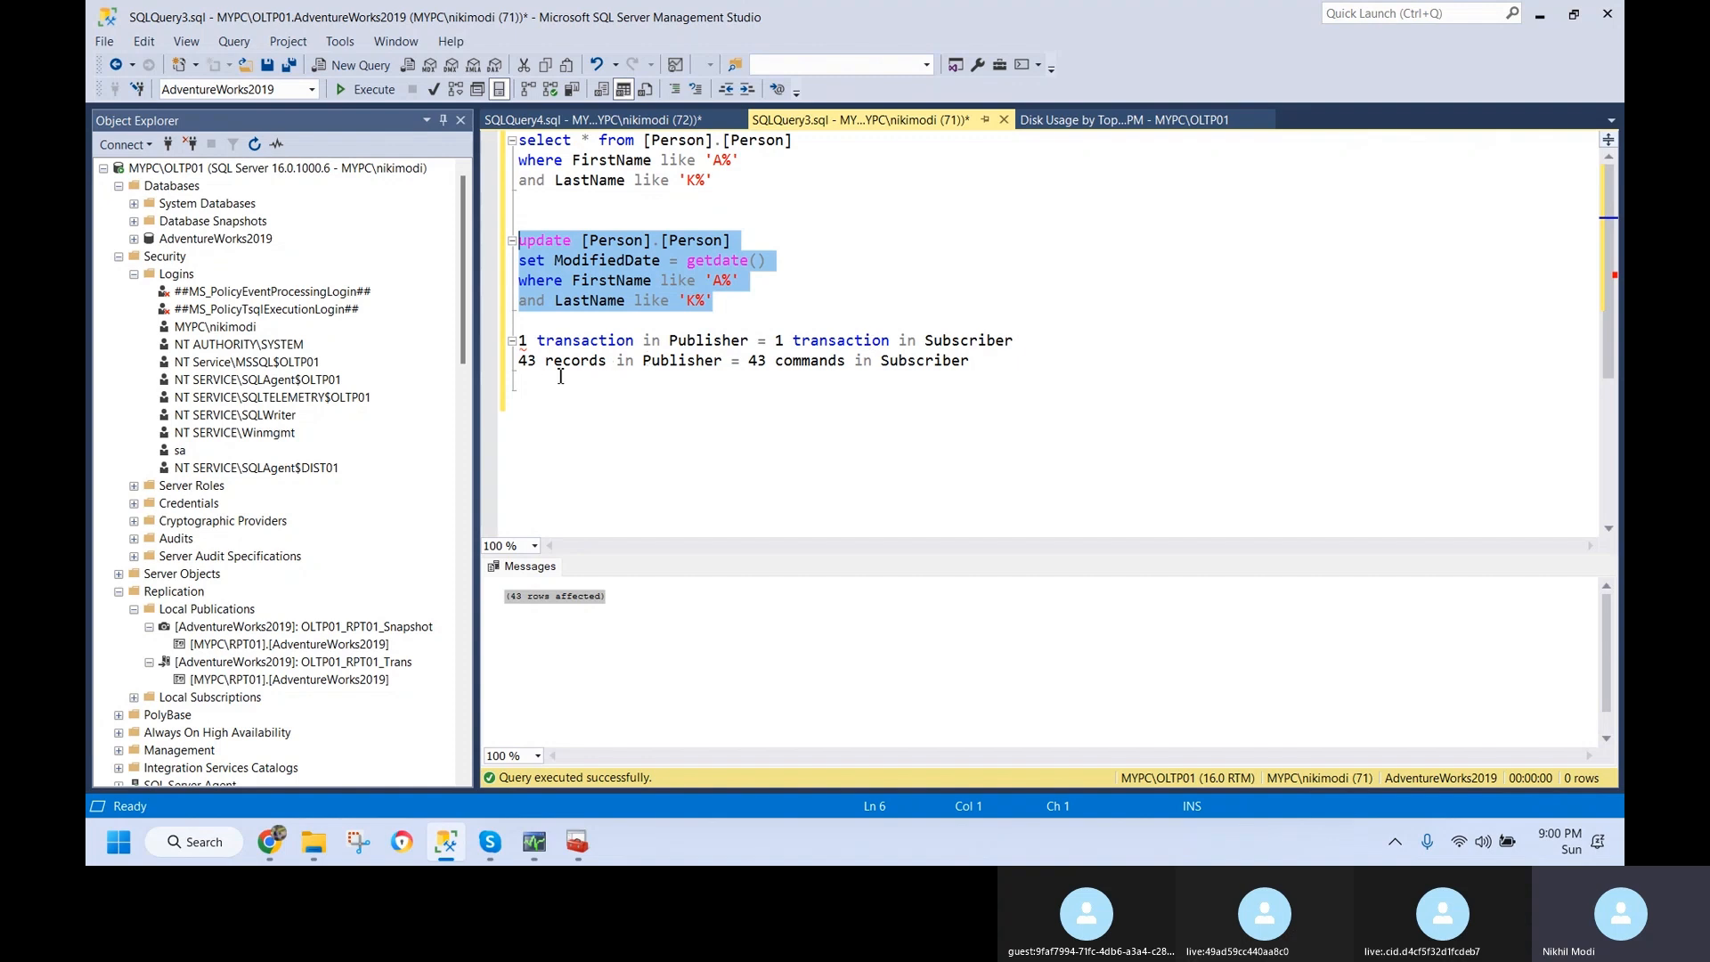
{"action": "left_click", "coordinate": [588, 607]}
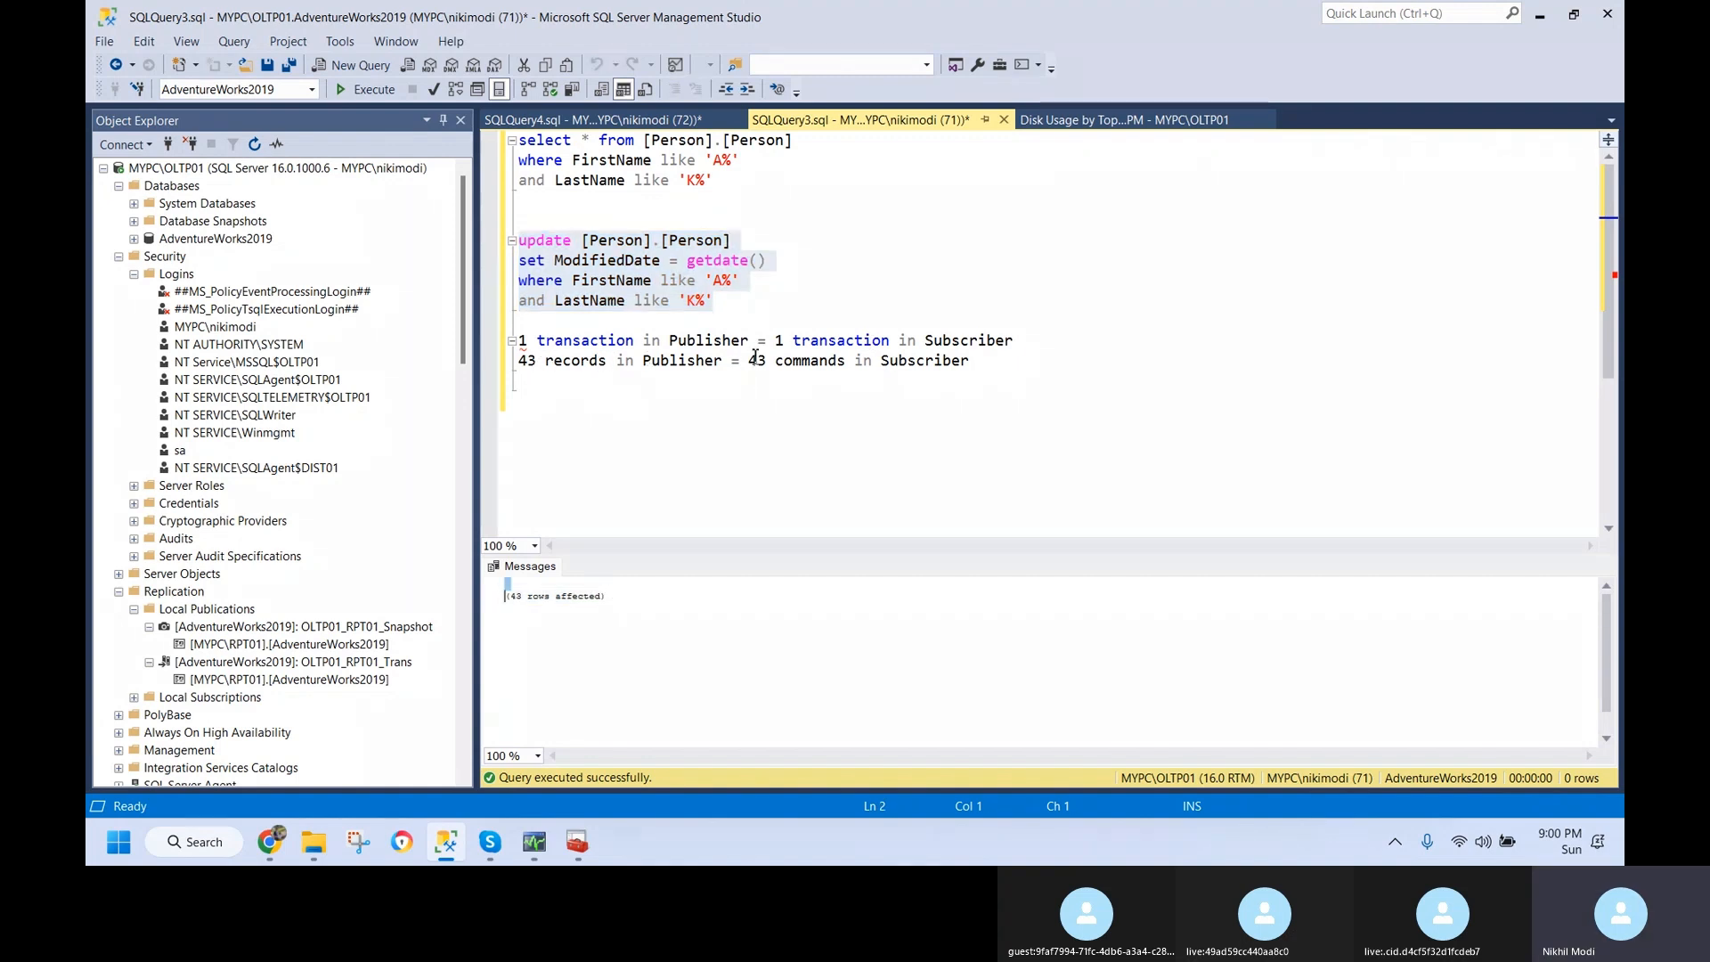
{"action": "left_click_drag", "start_coordinate": [749, 360], "coordinate": [853, 361]}
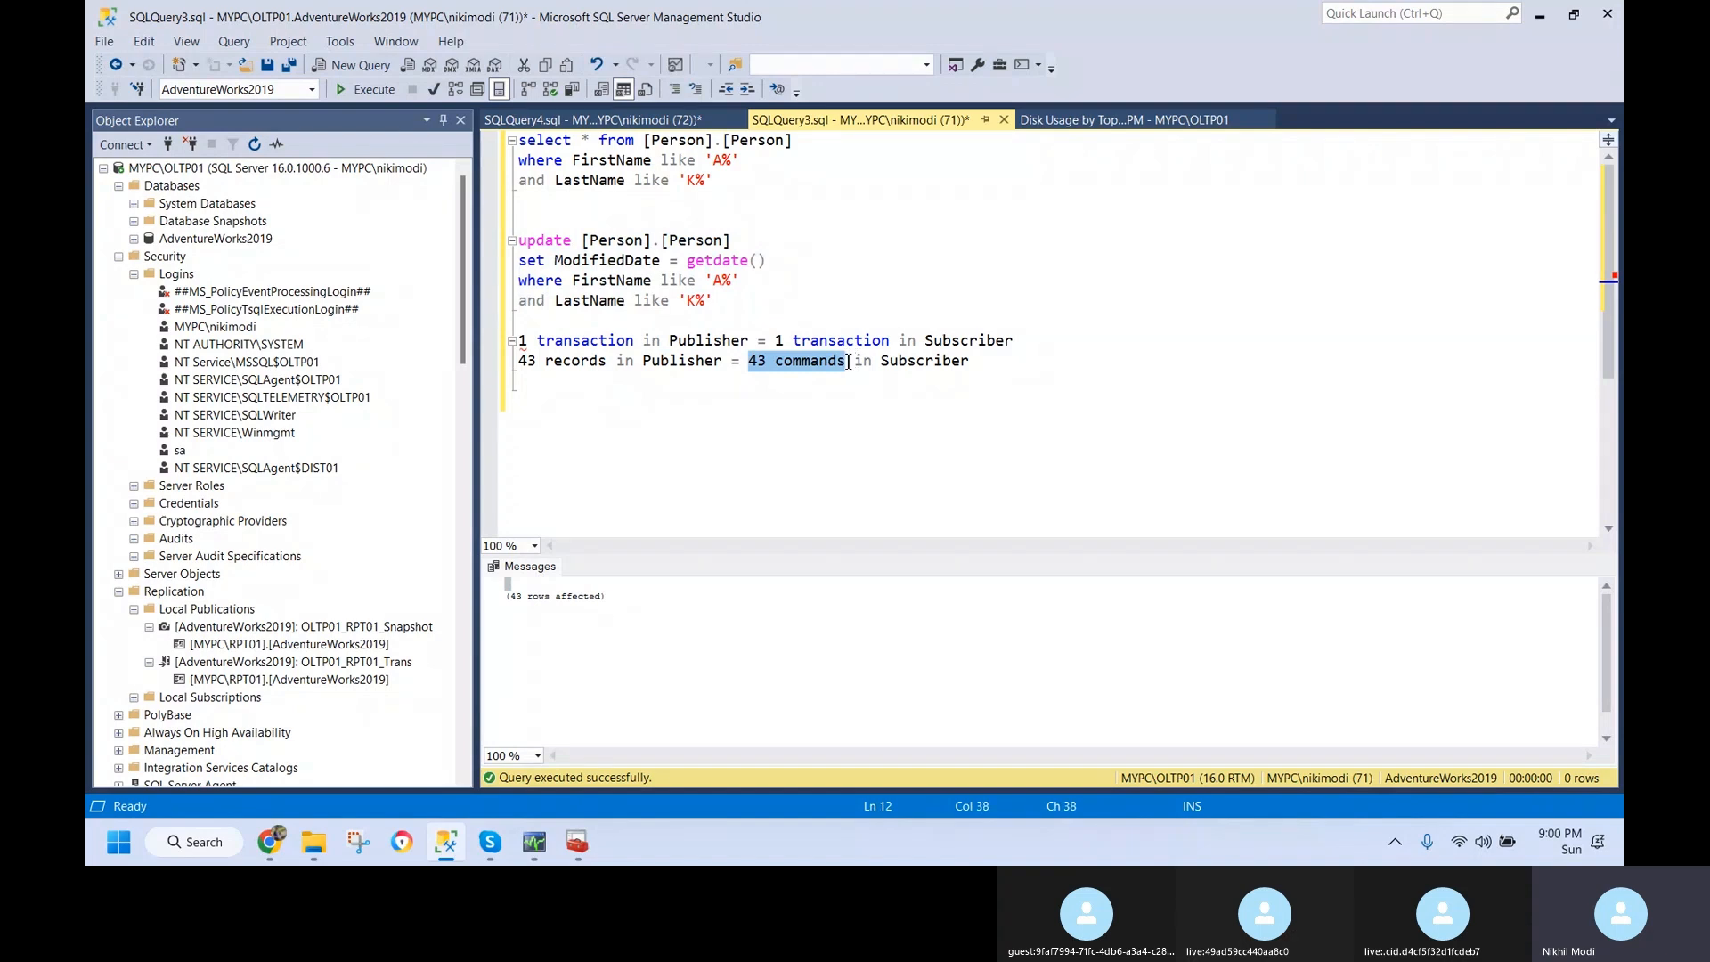
{"action": "left_click", "coordinate": [839, 421]}
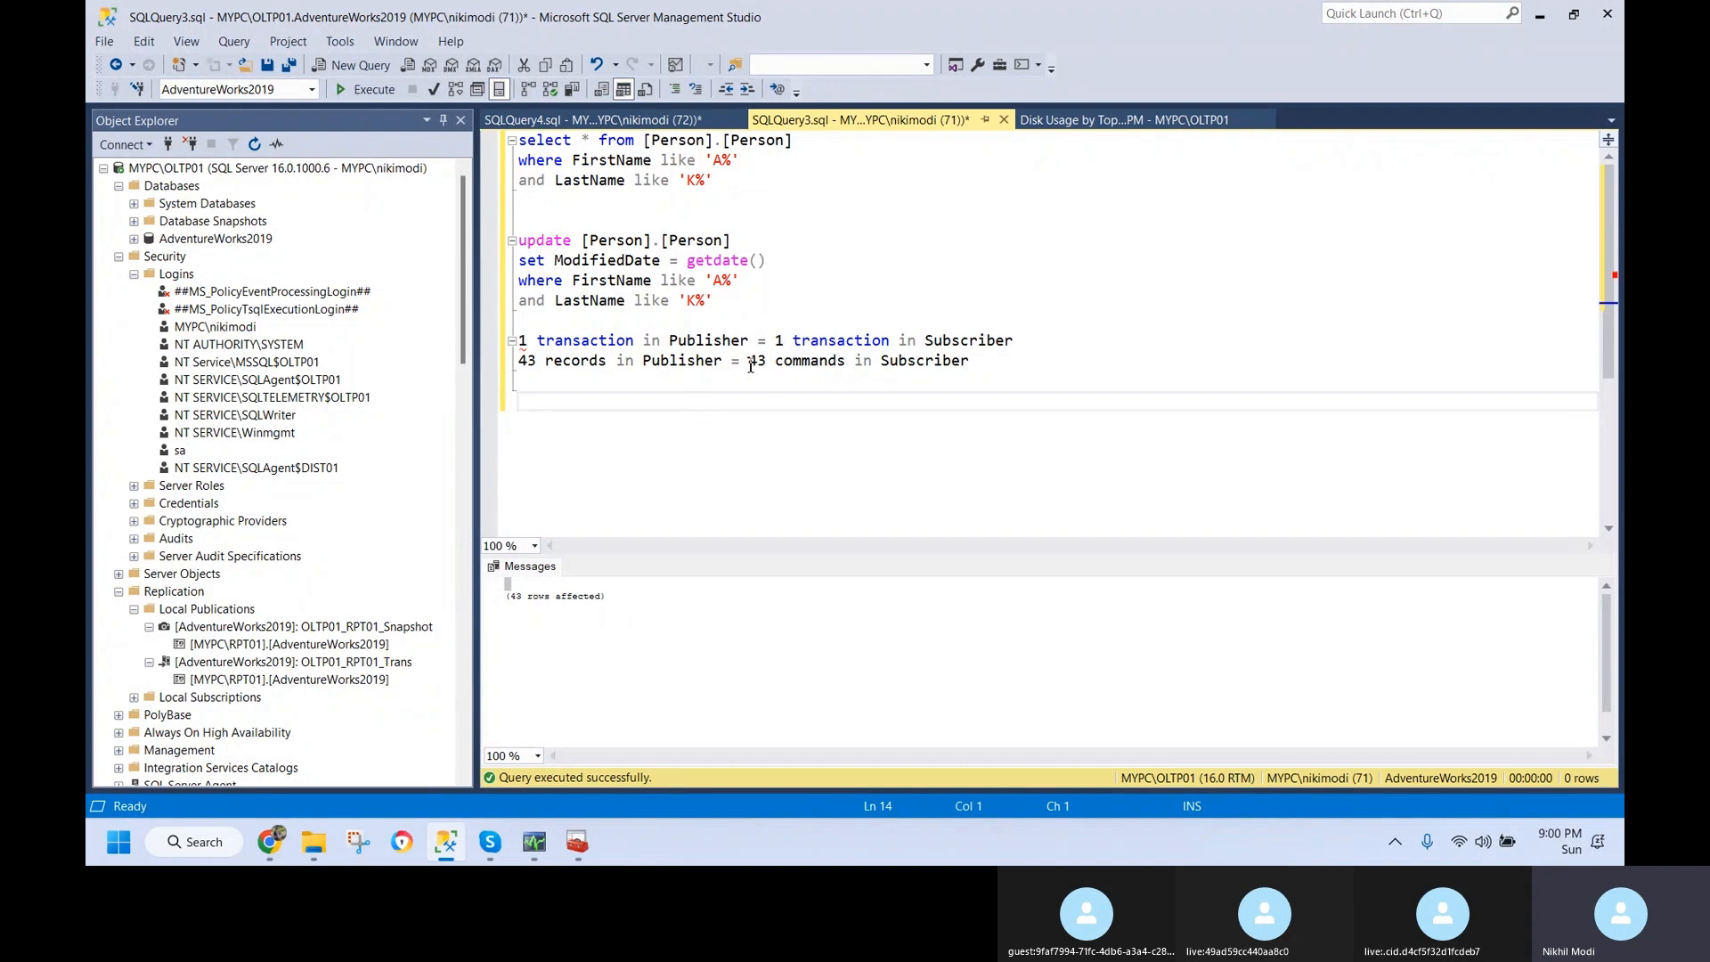
{"action": "left_click_drag", "start_coordinate": [524, 239], "coordinate": [760, 300]}
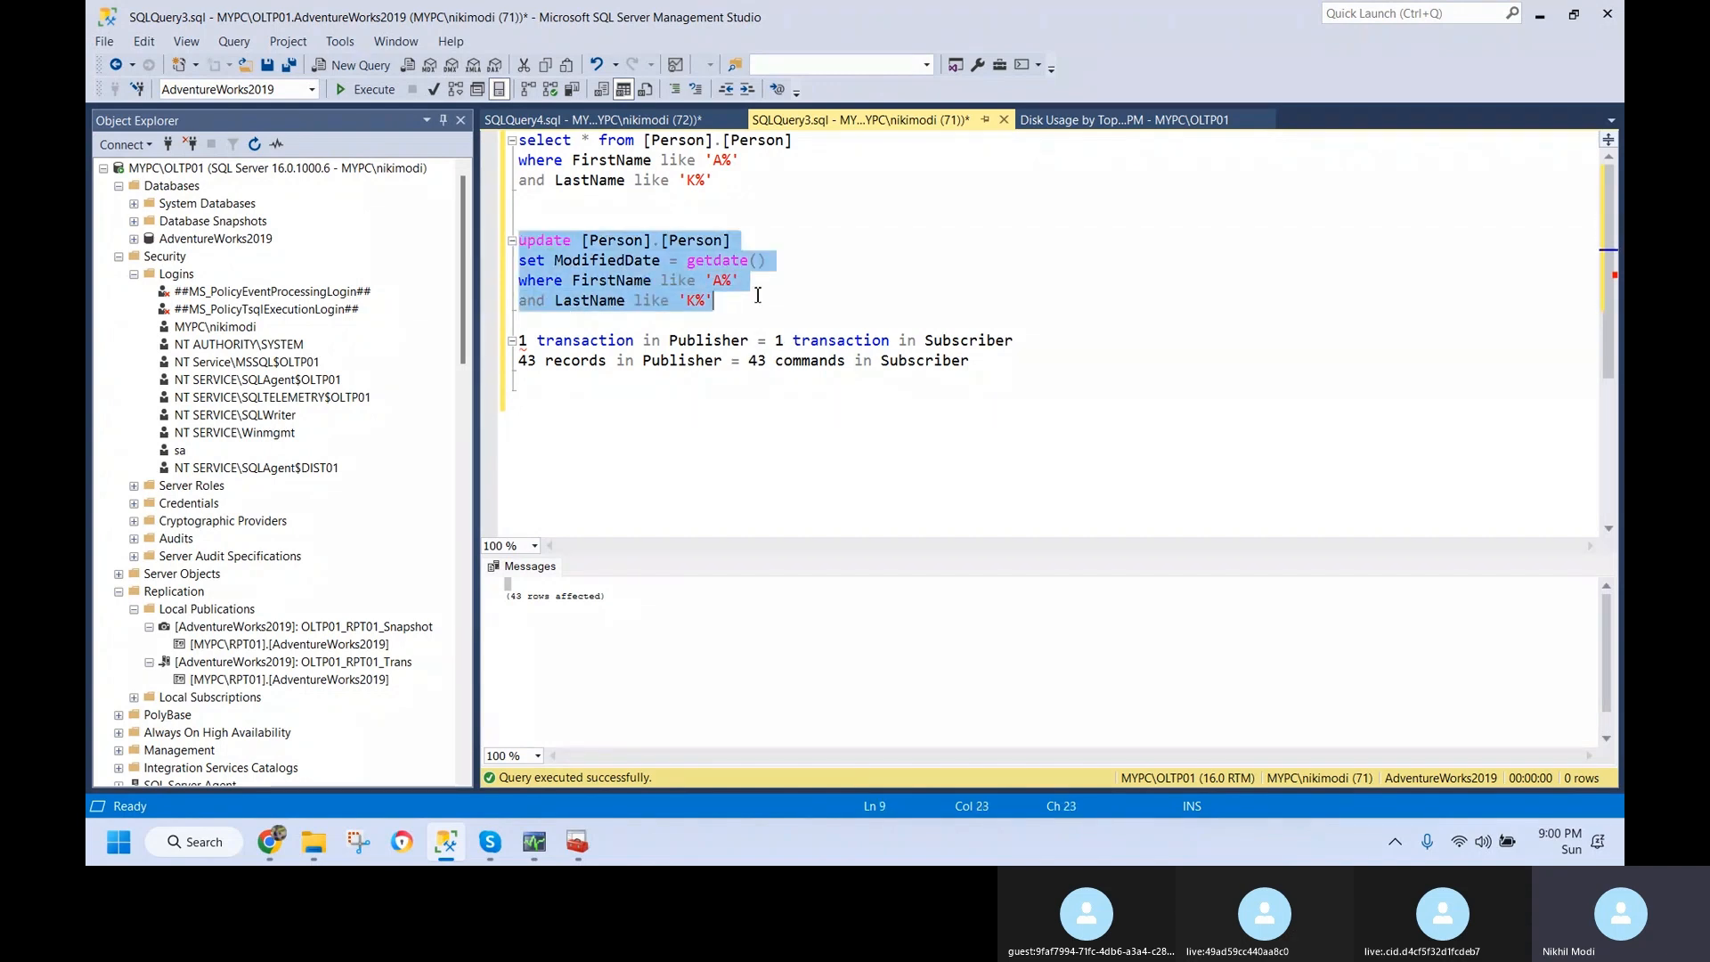
{"action": "left_click", "coordinate": [762, 300]}
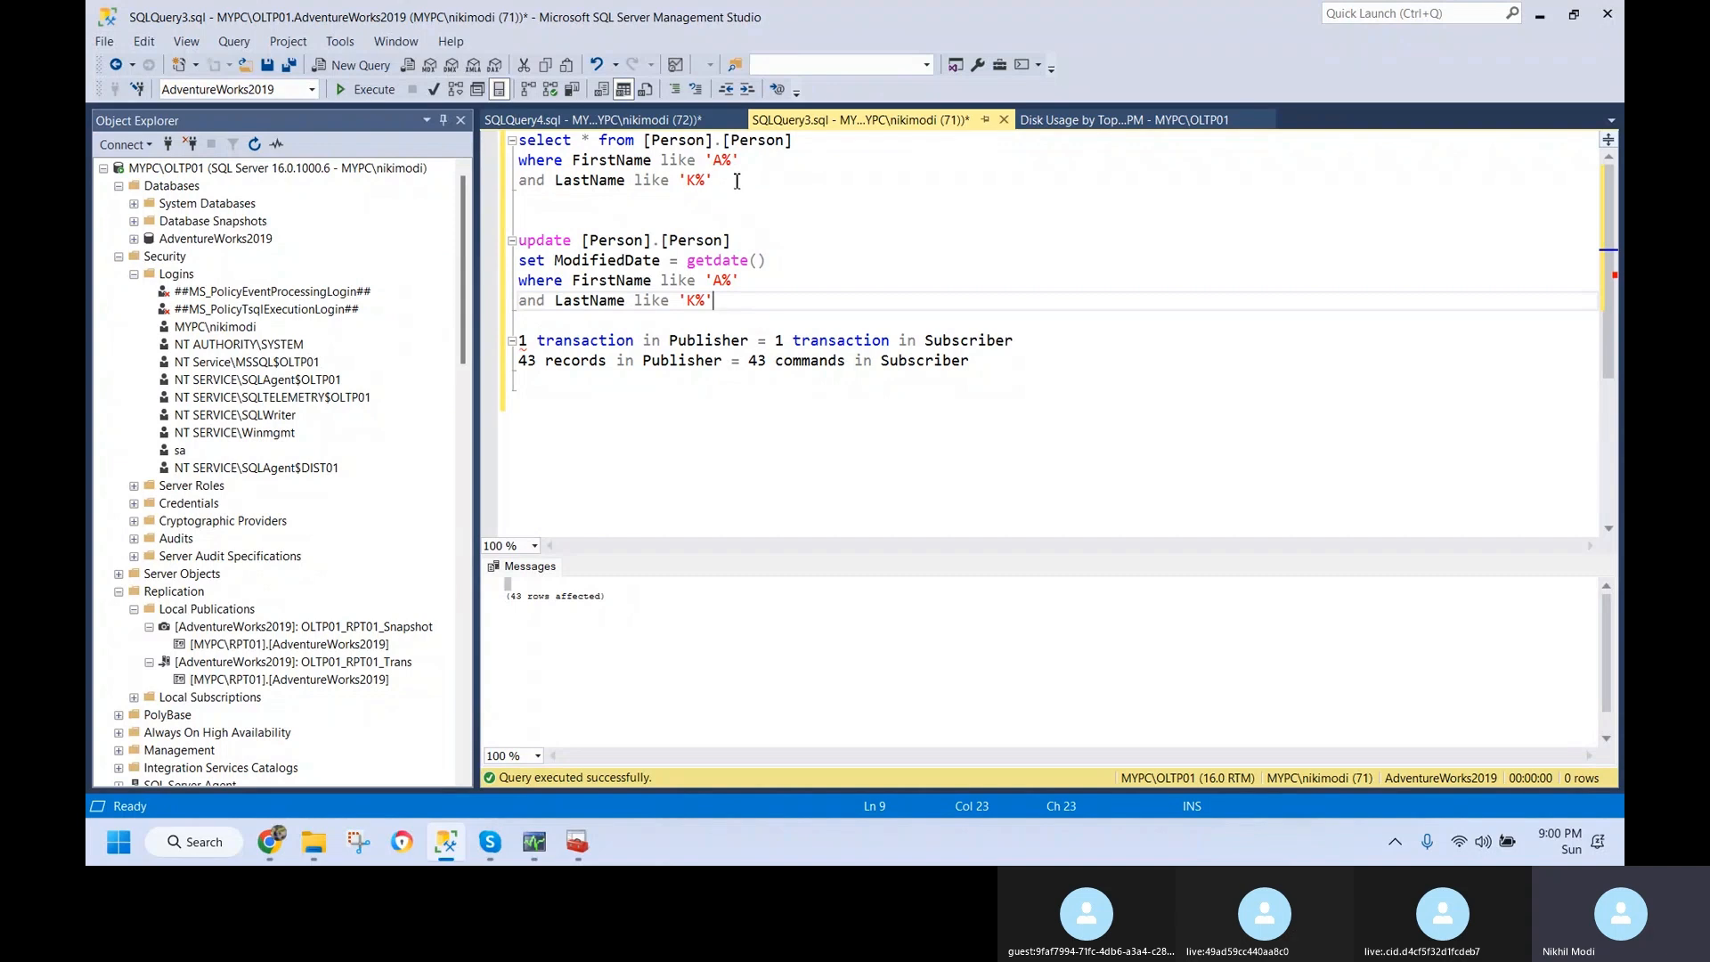
- Run only the select query on [Person].[Person] and examine the first row's FirstName, LastName and BusinessEntityID
{"action": "left_click_drag", "start_coordinate": [745, 184], "coordinate": [475, 145]}
{"action": "key", "text": "F5"}
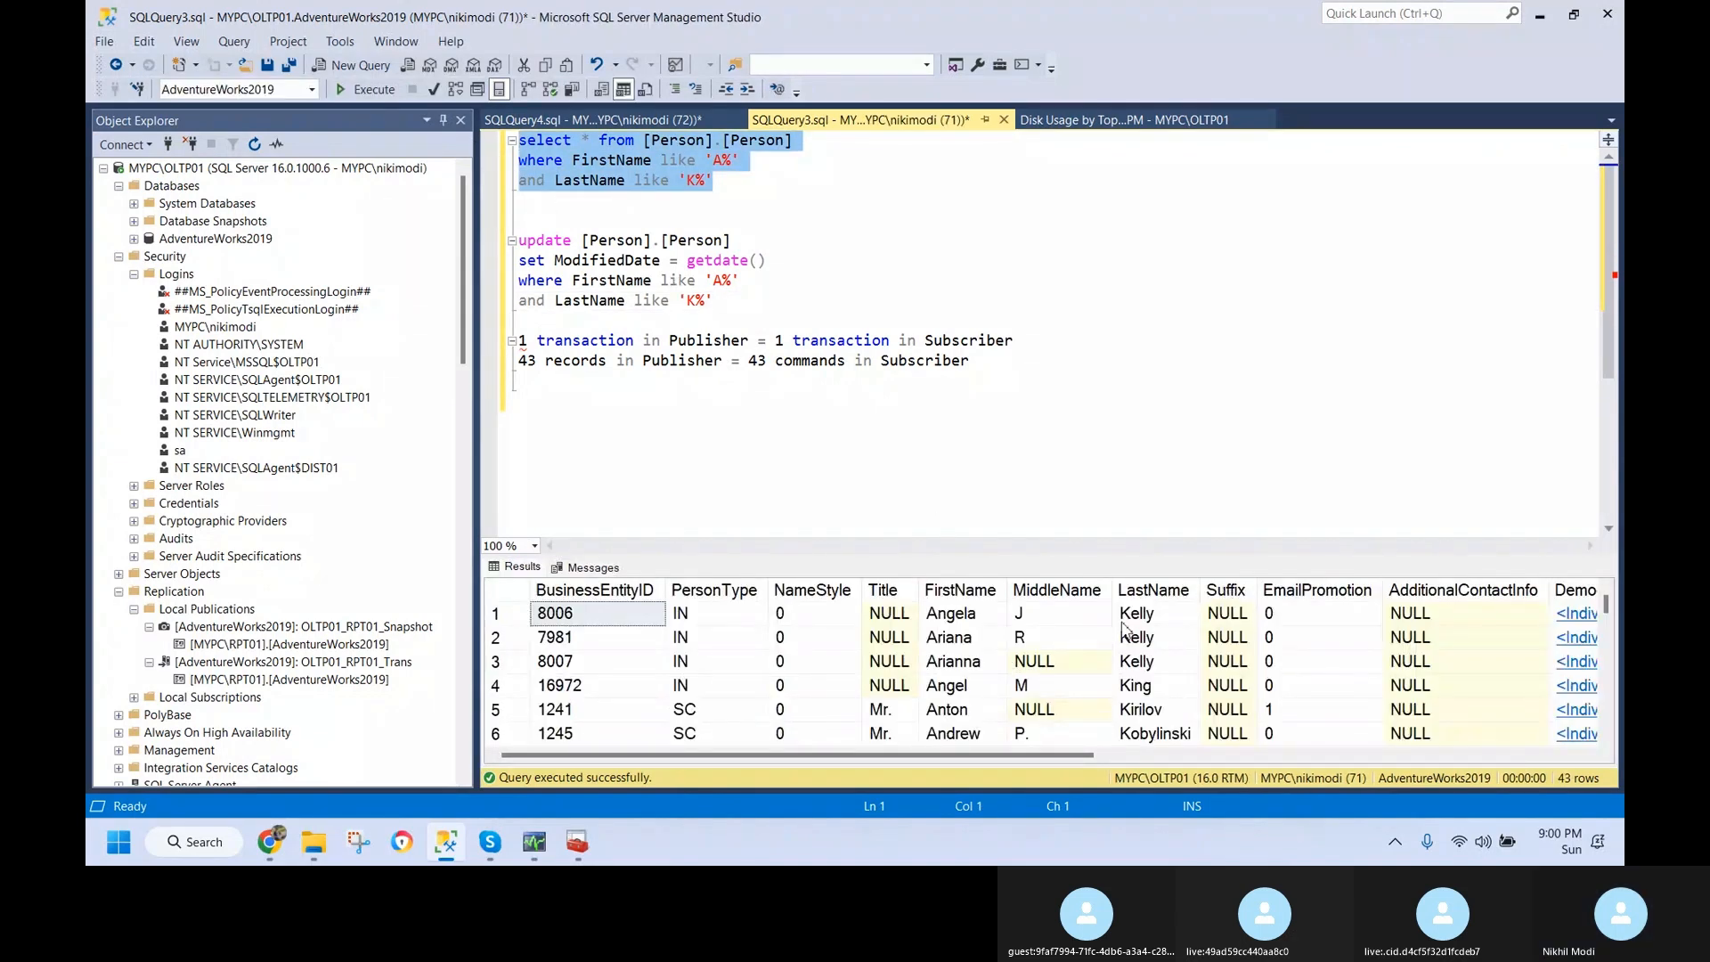
{"action": "left_click", "coordinate": [959, 614]}
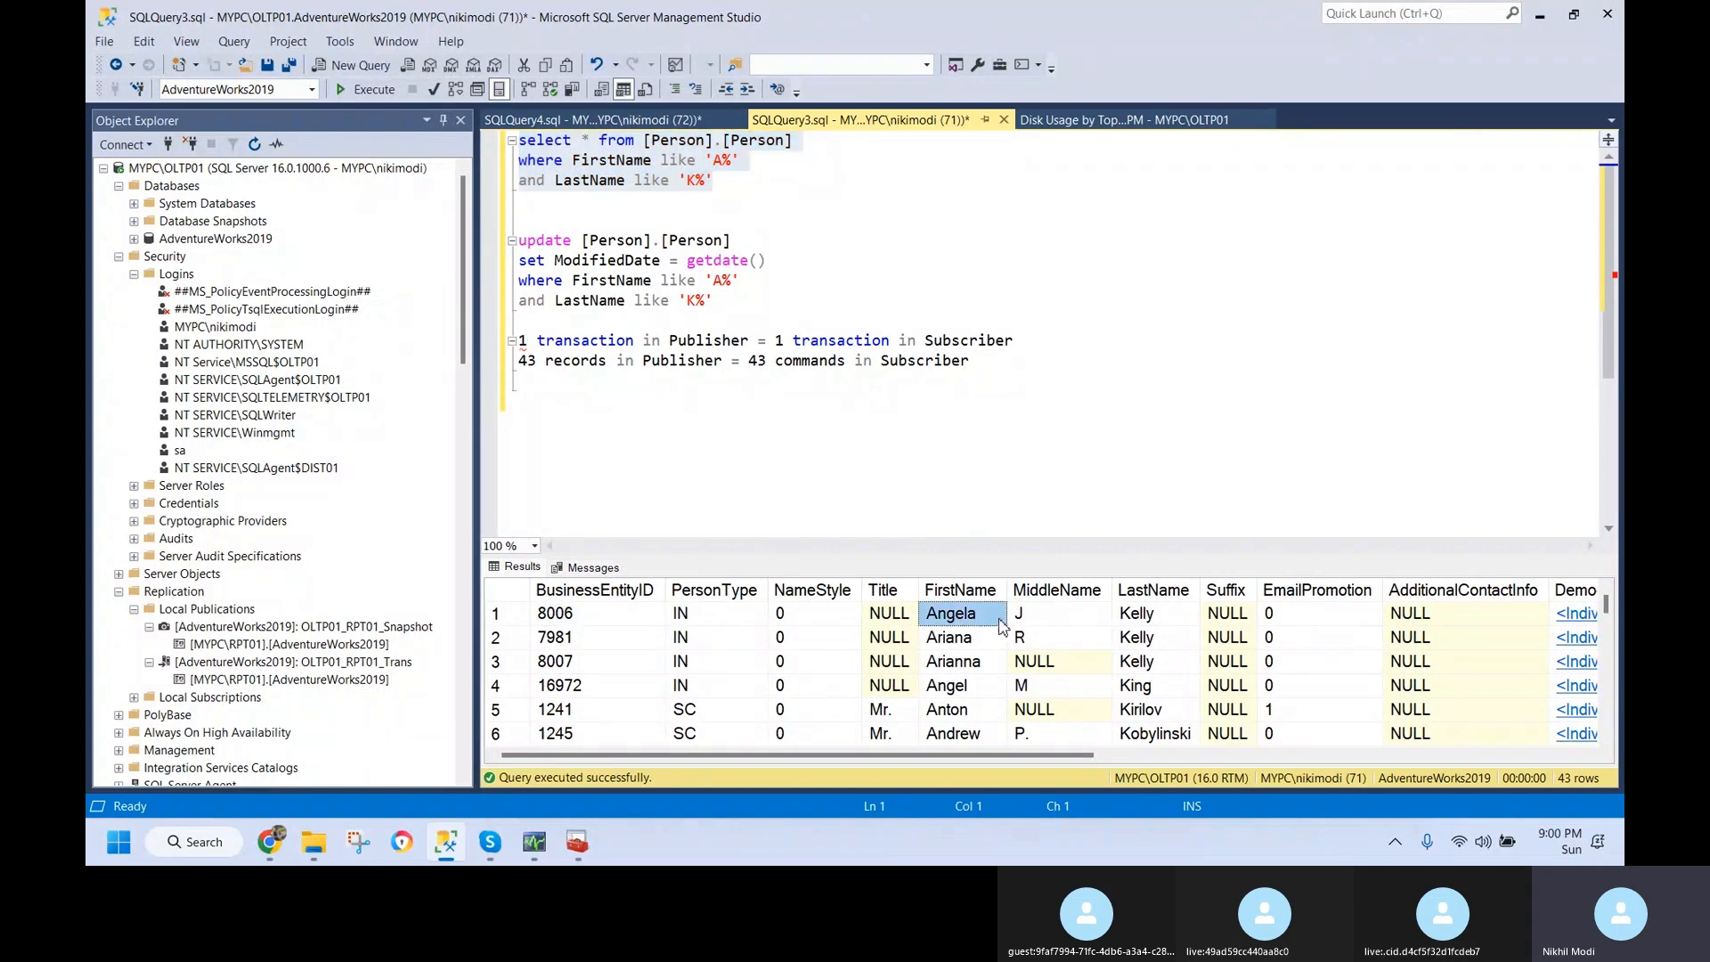
{"action": "left_click", "coordinate": [1147, 615], "text": "ctrl"}
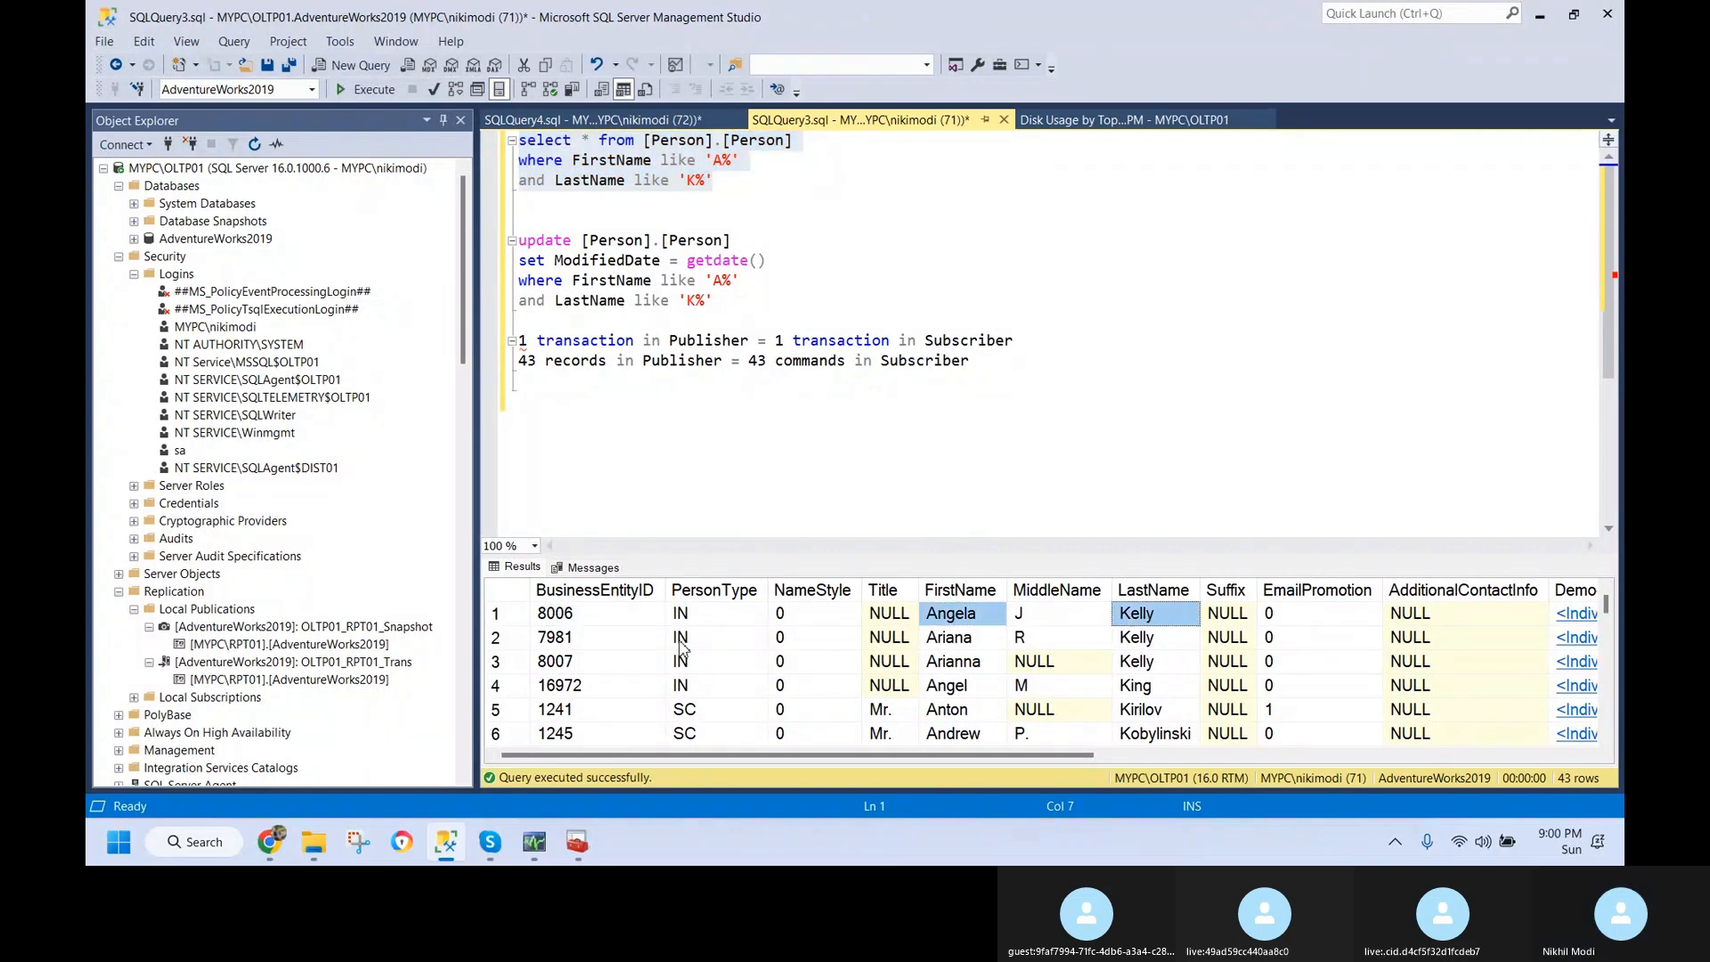
{"action": "left_click", "coordinate": [586, 621]}
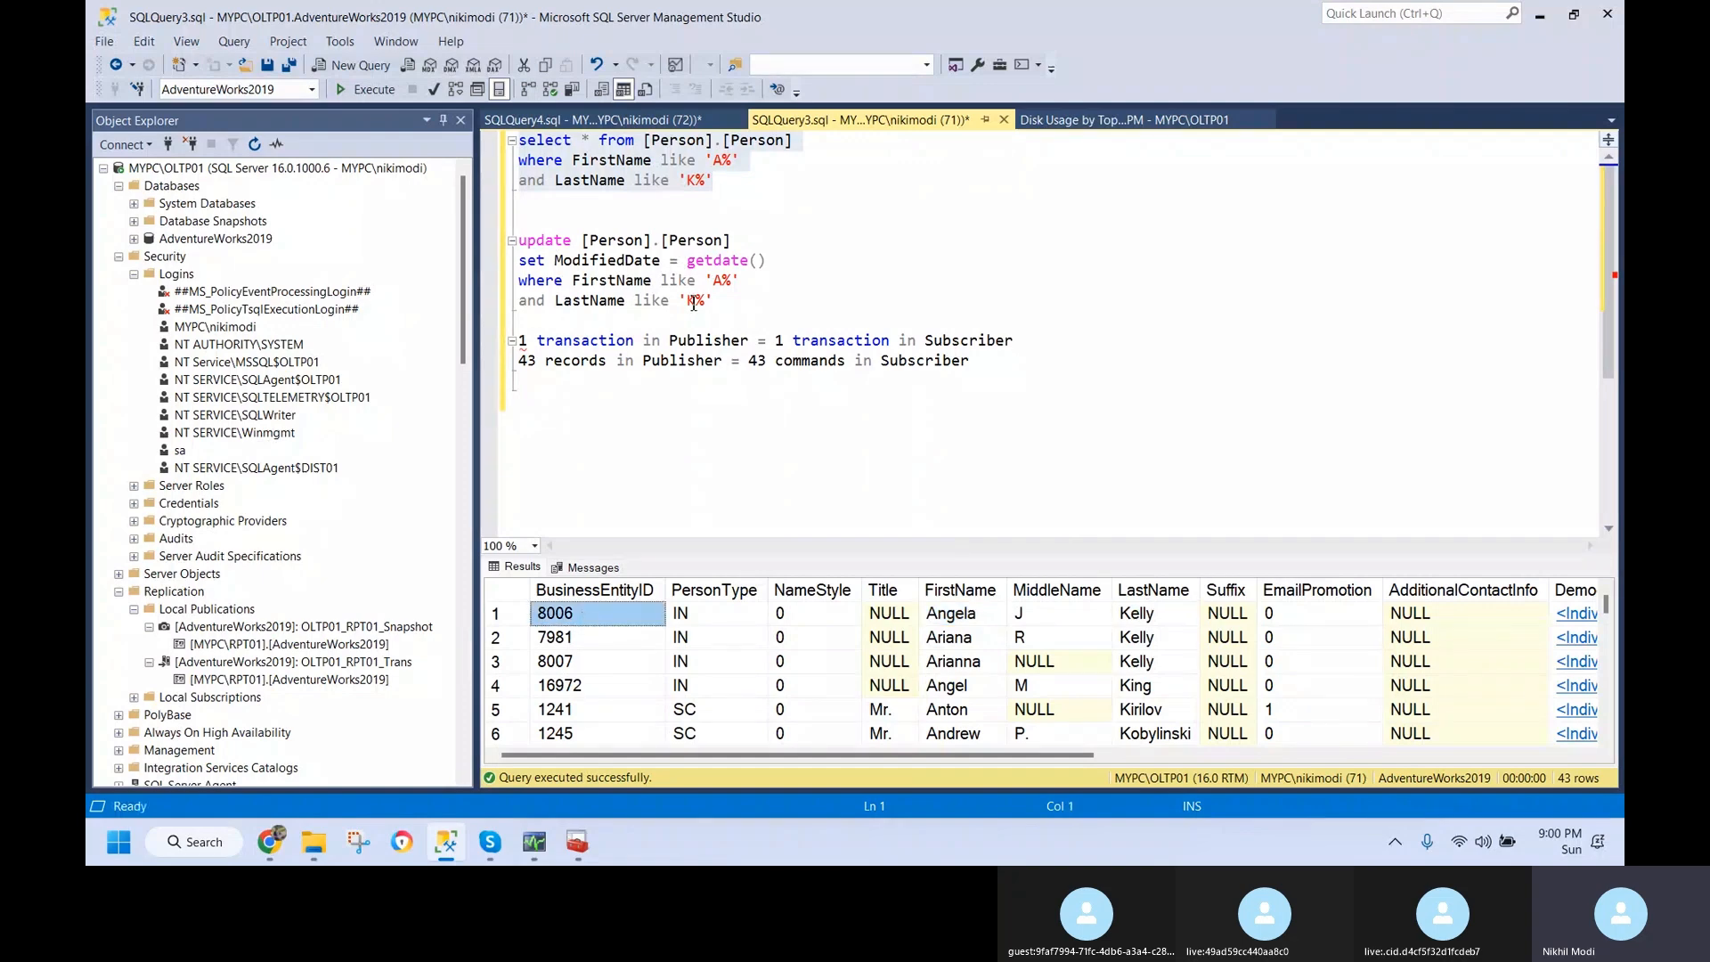
- Start a new update statement on [Person].[Person] below the notes, reusing the table name from the existing update
{"action": "left_click", "coordinate": [791, 448]}
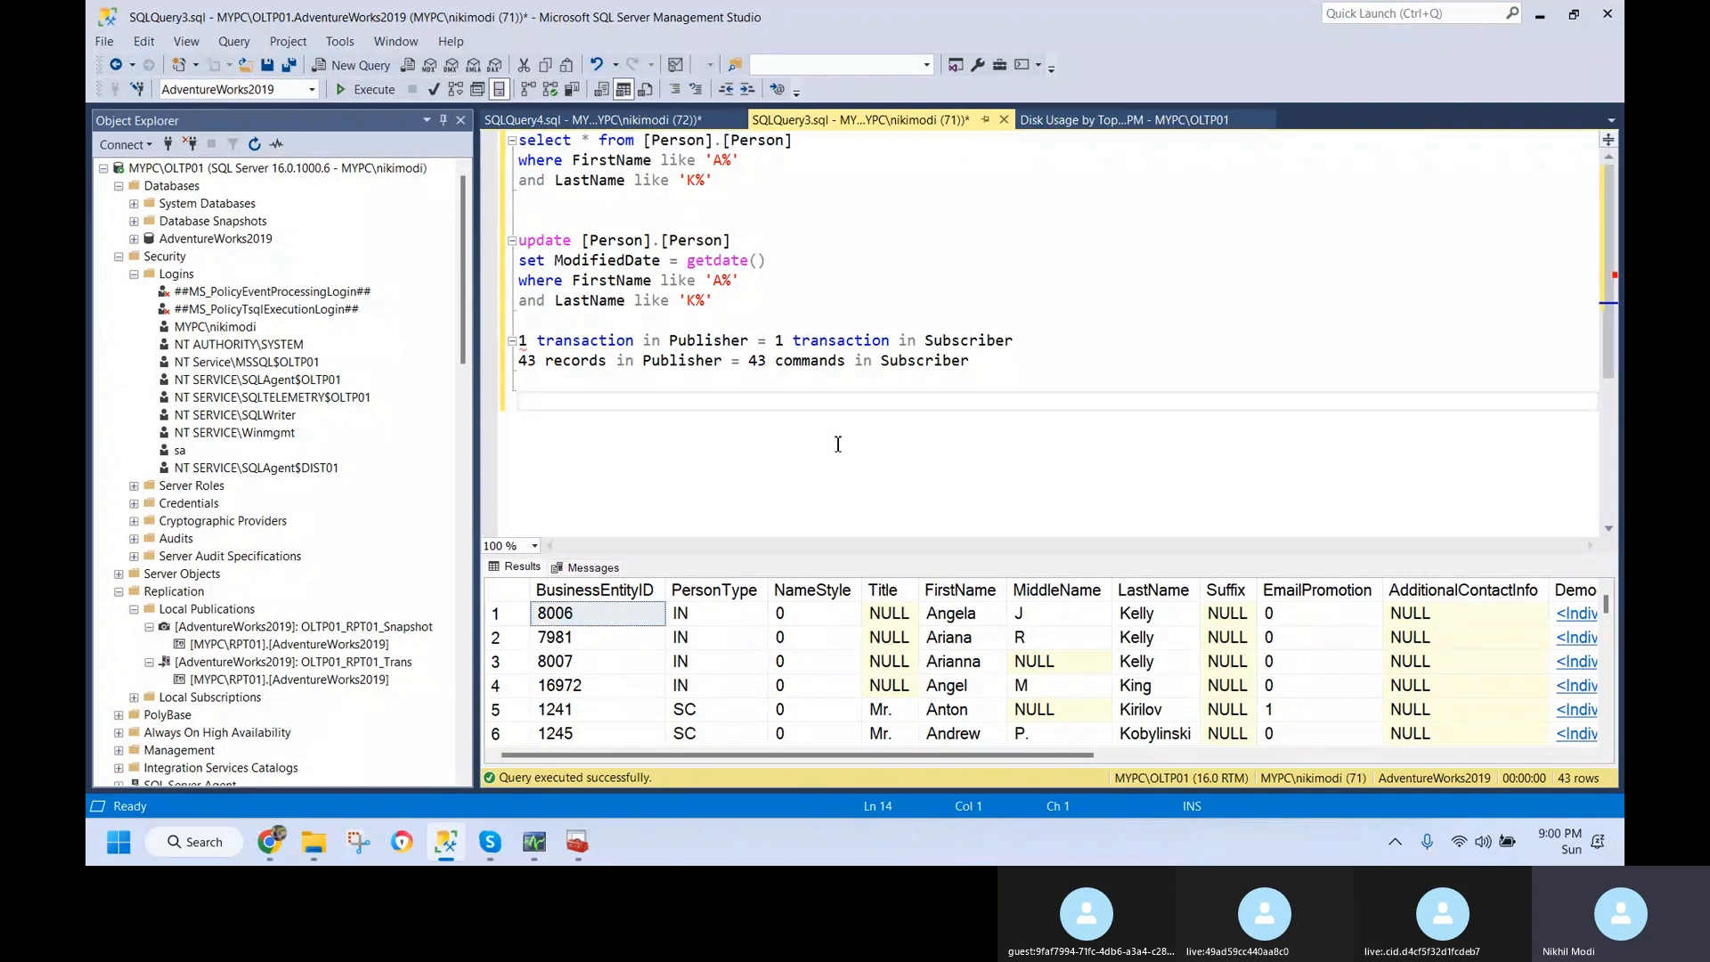
{"action": "type", "text": "update"}
{"action": "left_click_drag", "start_coordinate": [581, 241], "coordinate": [746, 237]}
{"action": "key", "text": "ctrl+c"}
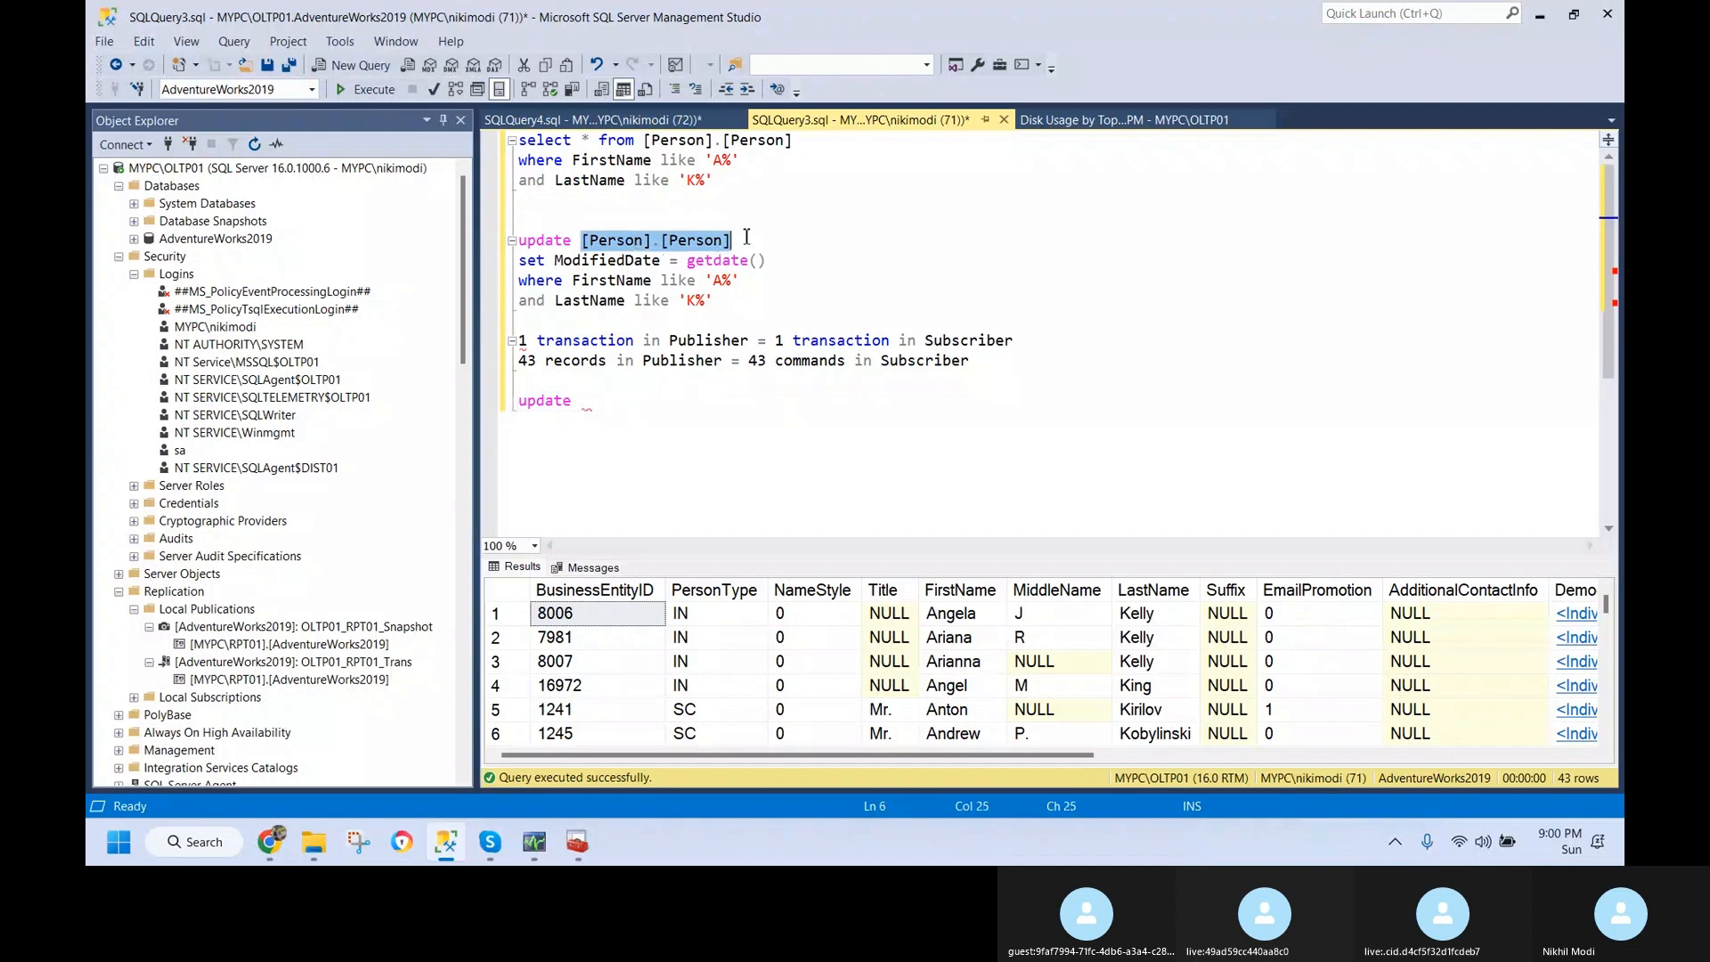
{"action": "left_click", "coordinate": [595, 402]}
{"action": "key", "text": "ctrl+v"}
{"action": "key", "text": "Return"}
- Add the clause "set ModifiedDate = getdate()" to the new update, copying the assignment from the existing statement
{"action": "type", "text": "set"}
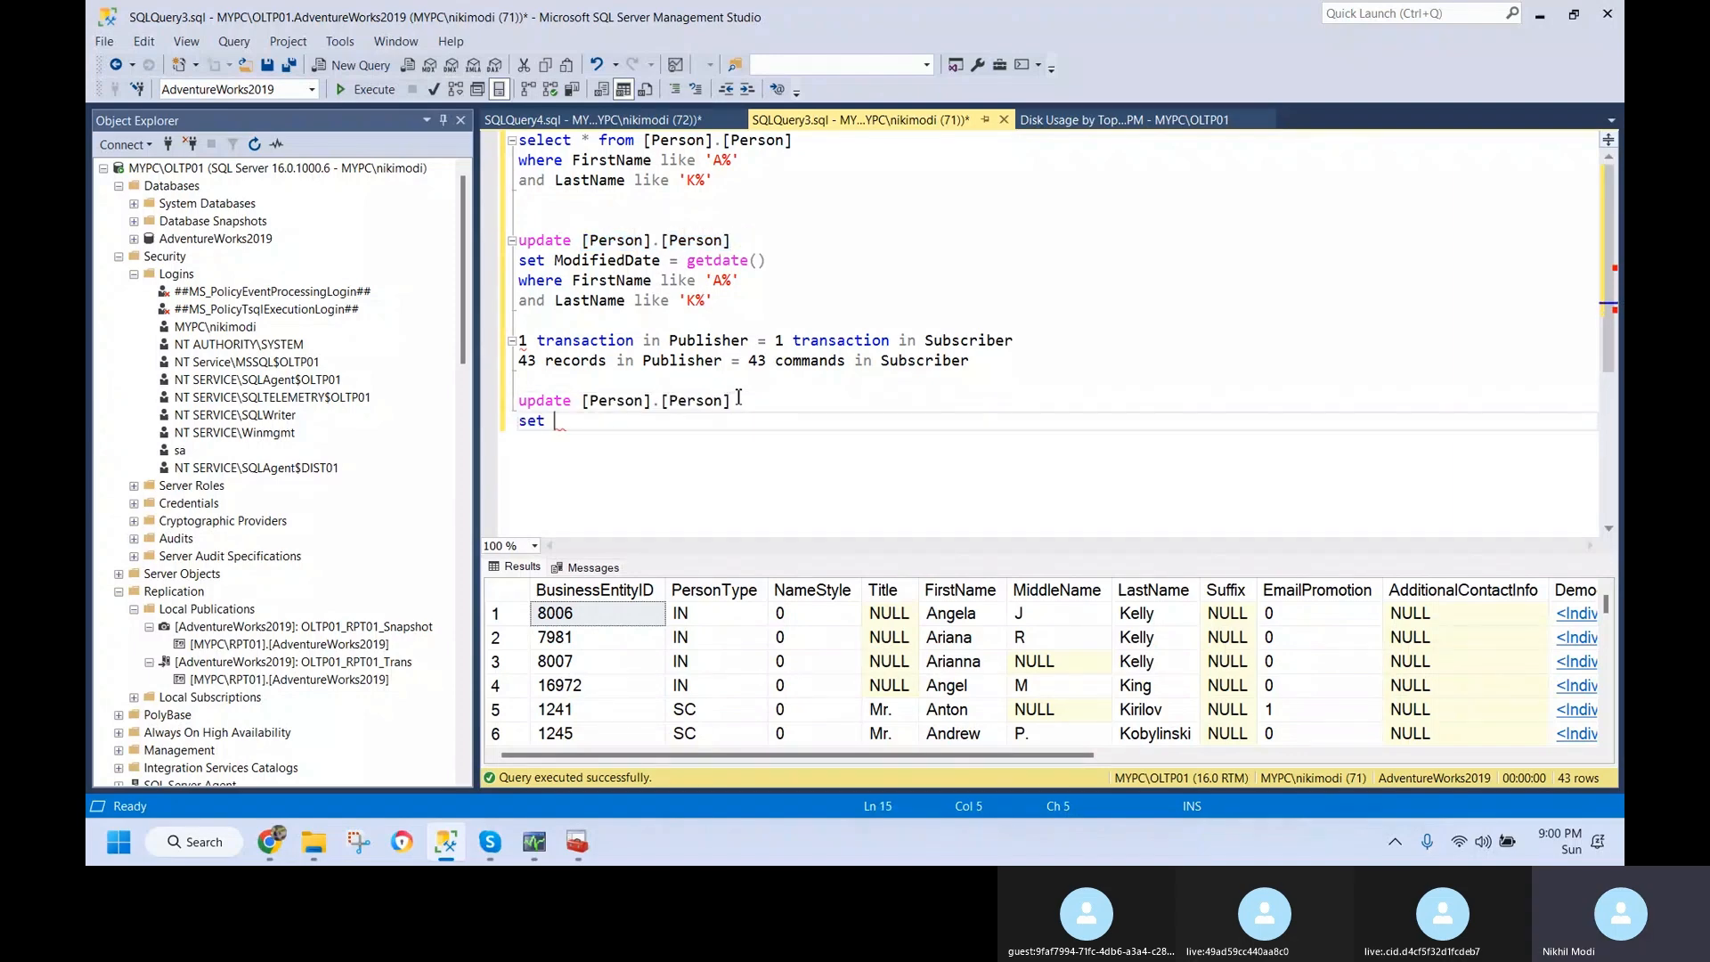
{"action": "left_click", "coordinate": [556, 260]}
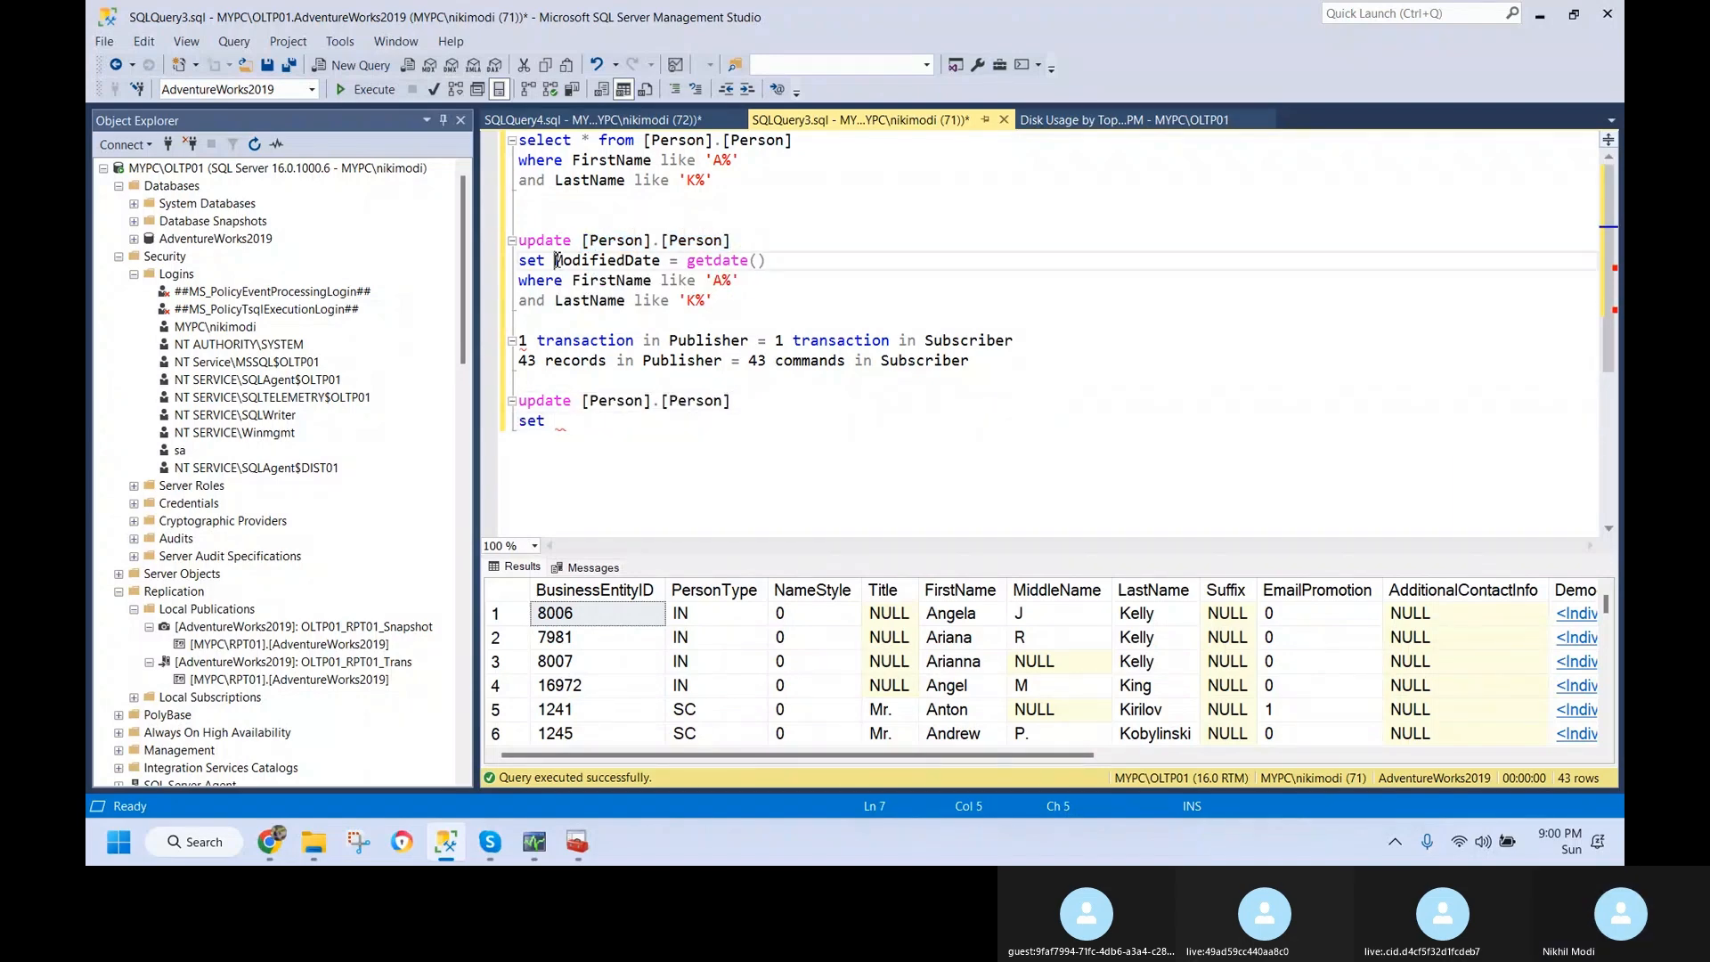
{"action": "left_click_drag", "start_coordinate": [556, 260], "coordinate": [766, 261]}
{"action": "key", "text": "ctrl+c"}
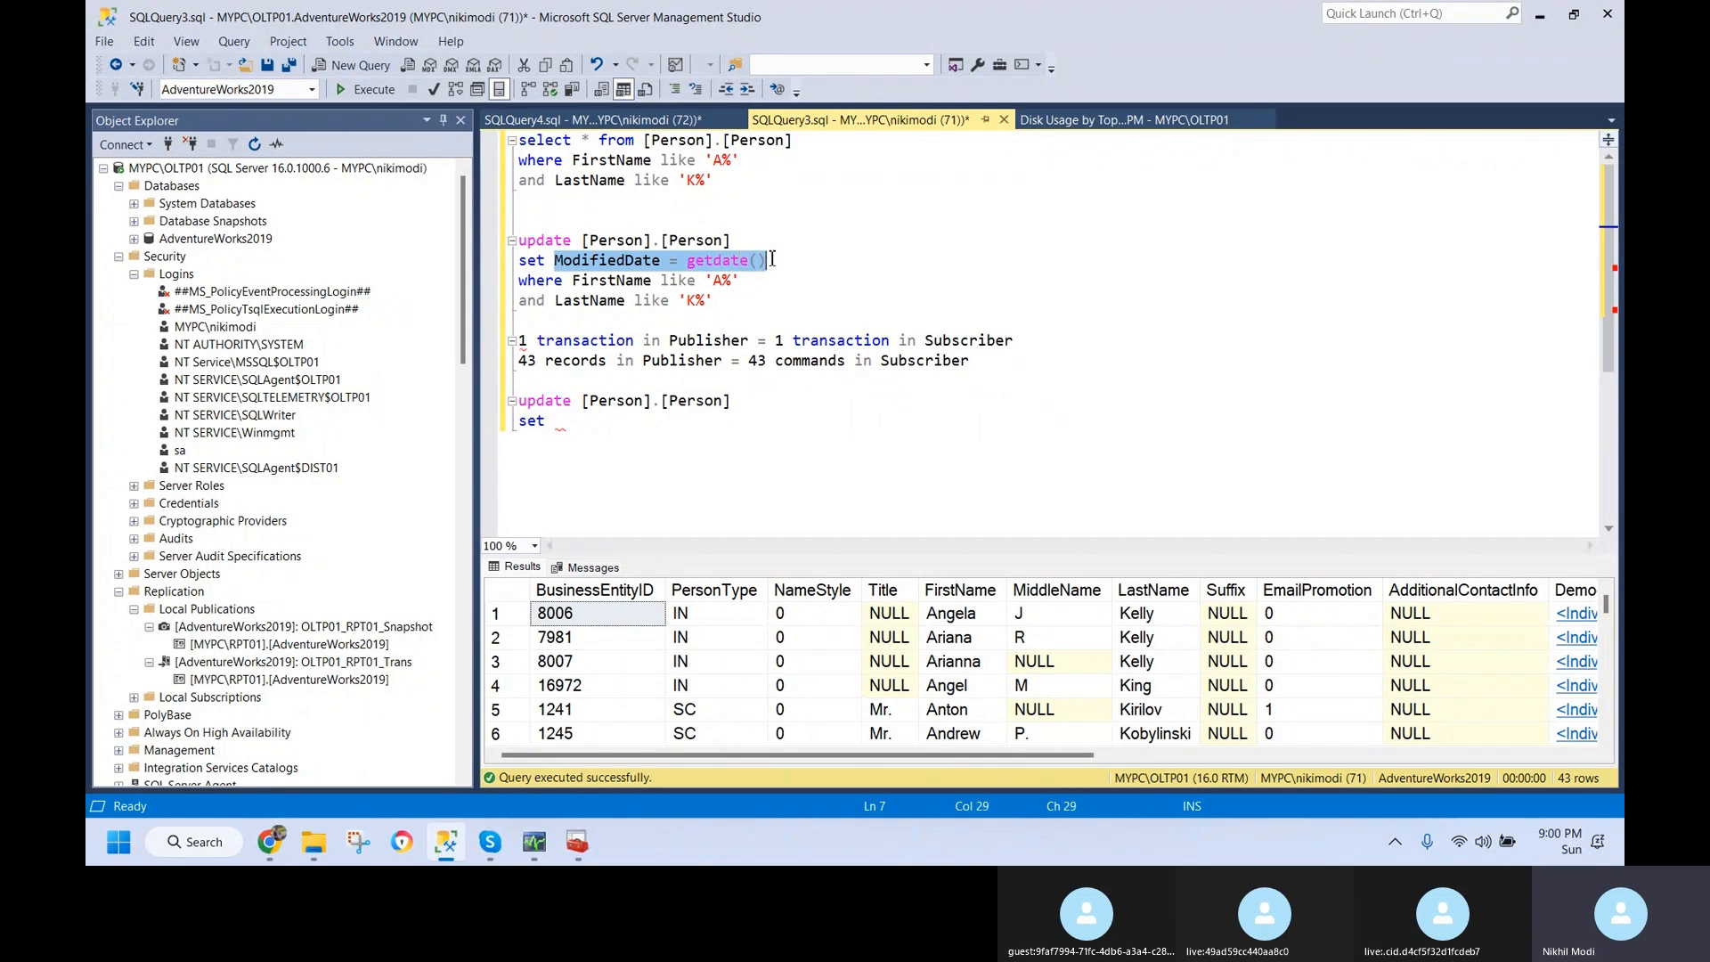
{"action": "left_click", "coordinate": [615, 417]}
{"action": "key", "text": "ctrl+v"}
{"action": "key", "text": "Return"}
- Restrict the new update with the condition "where BusinessEntityID = 8006"
{"action": "type", "text": "where "}
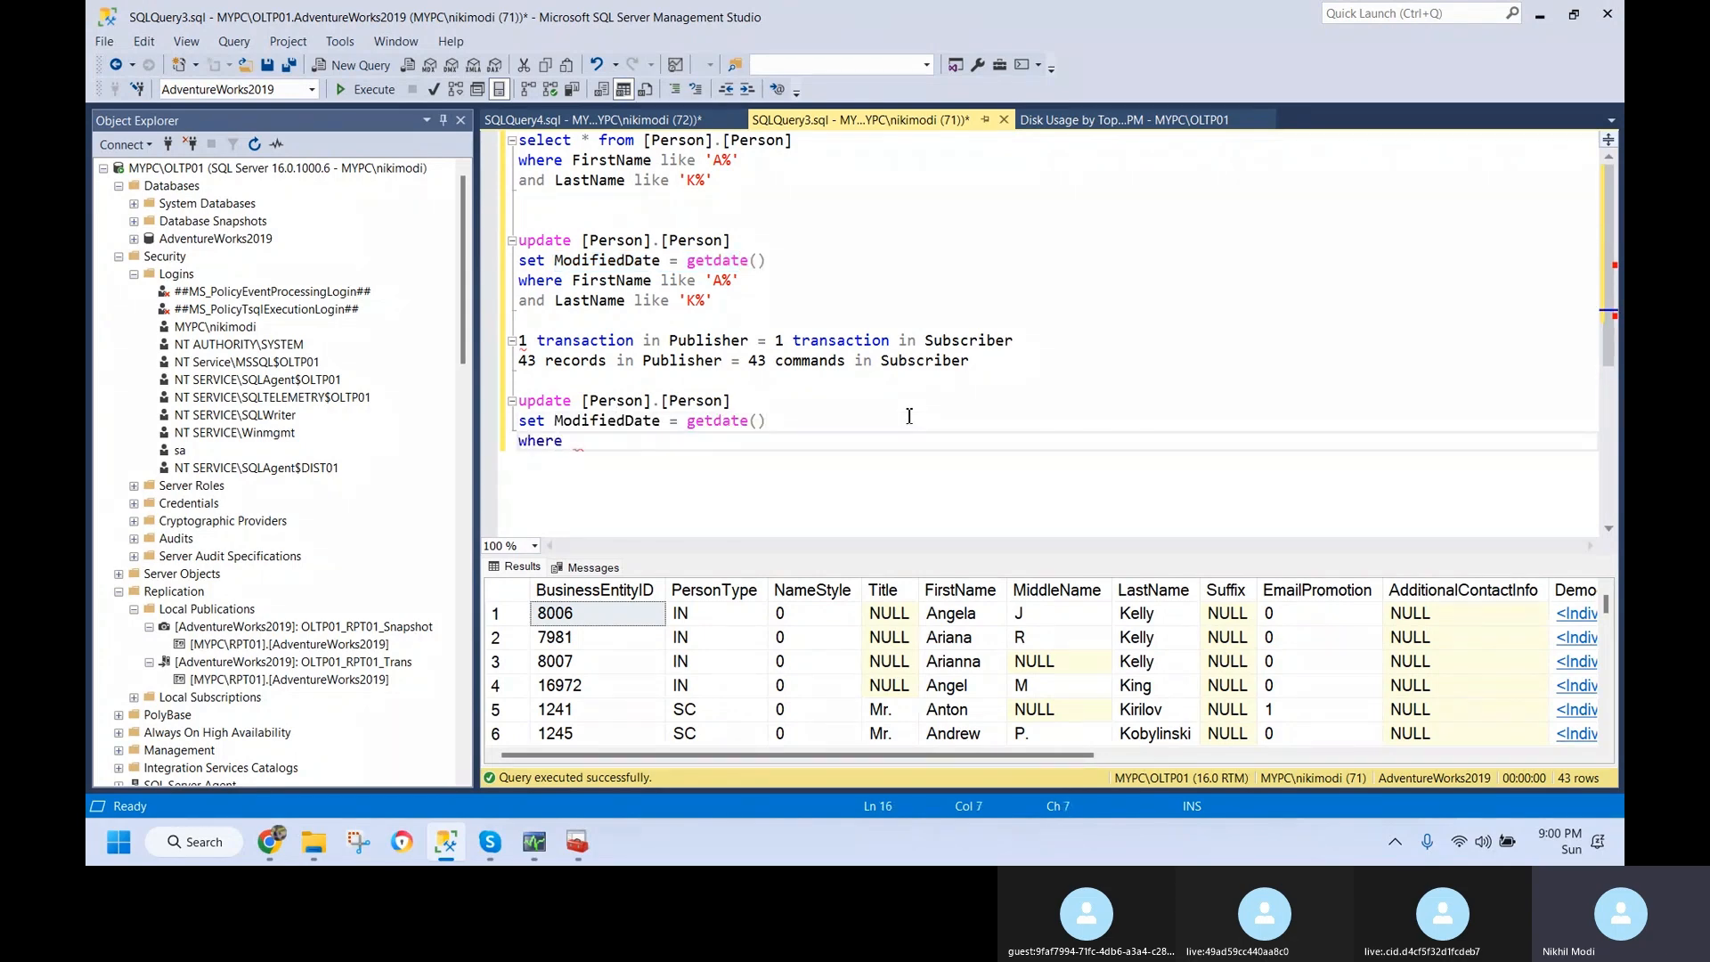
{"action": "type", "text": "Busines"}
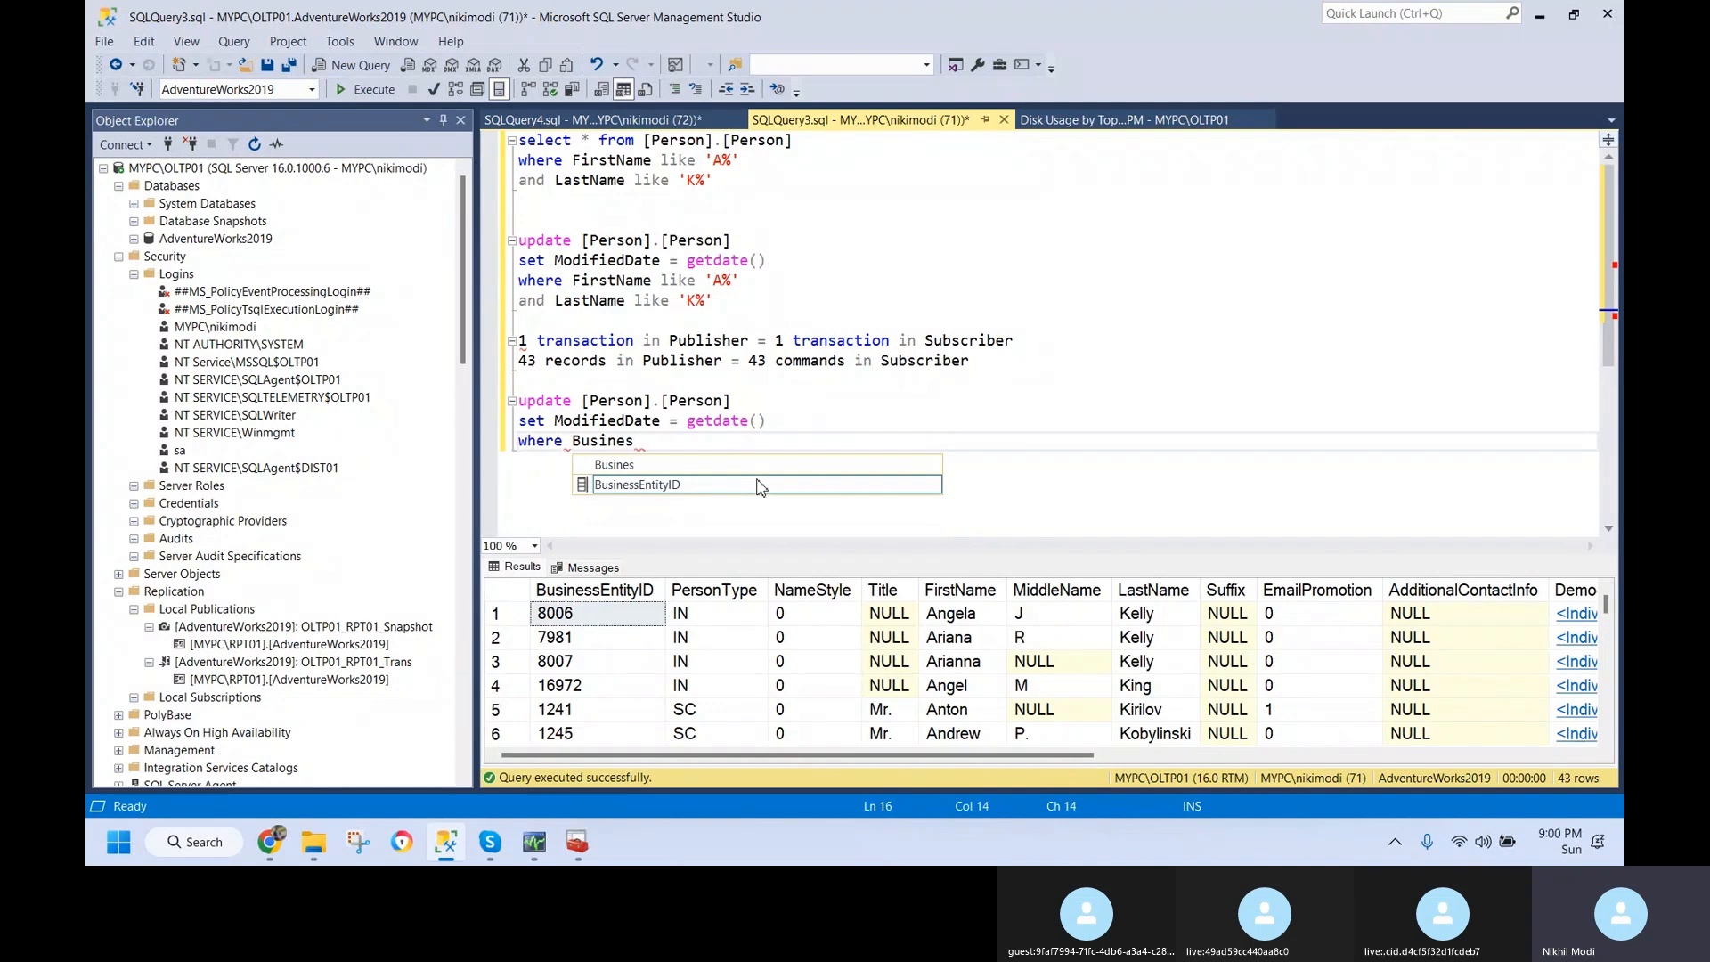
{"action": "double_click", "coordinate": [760, 486]}
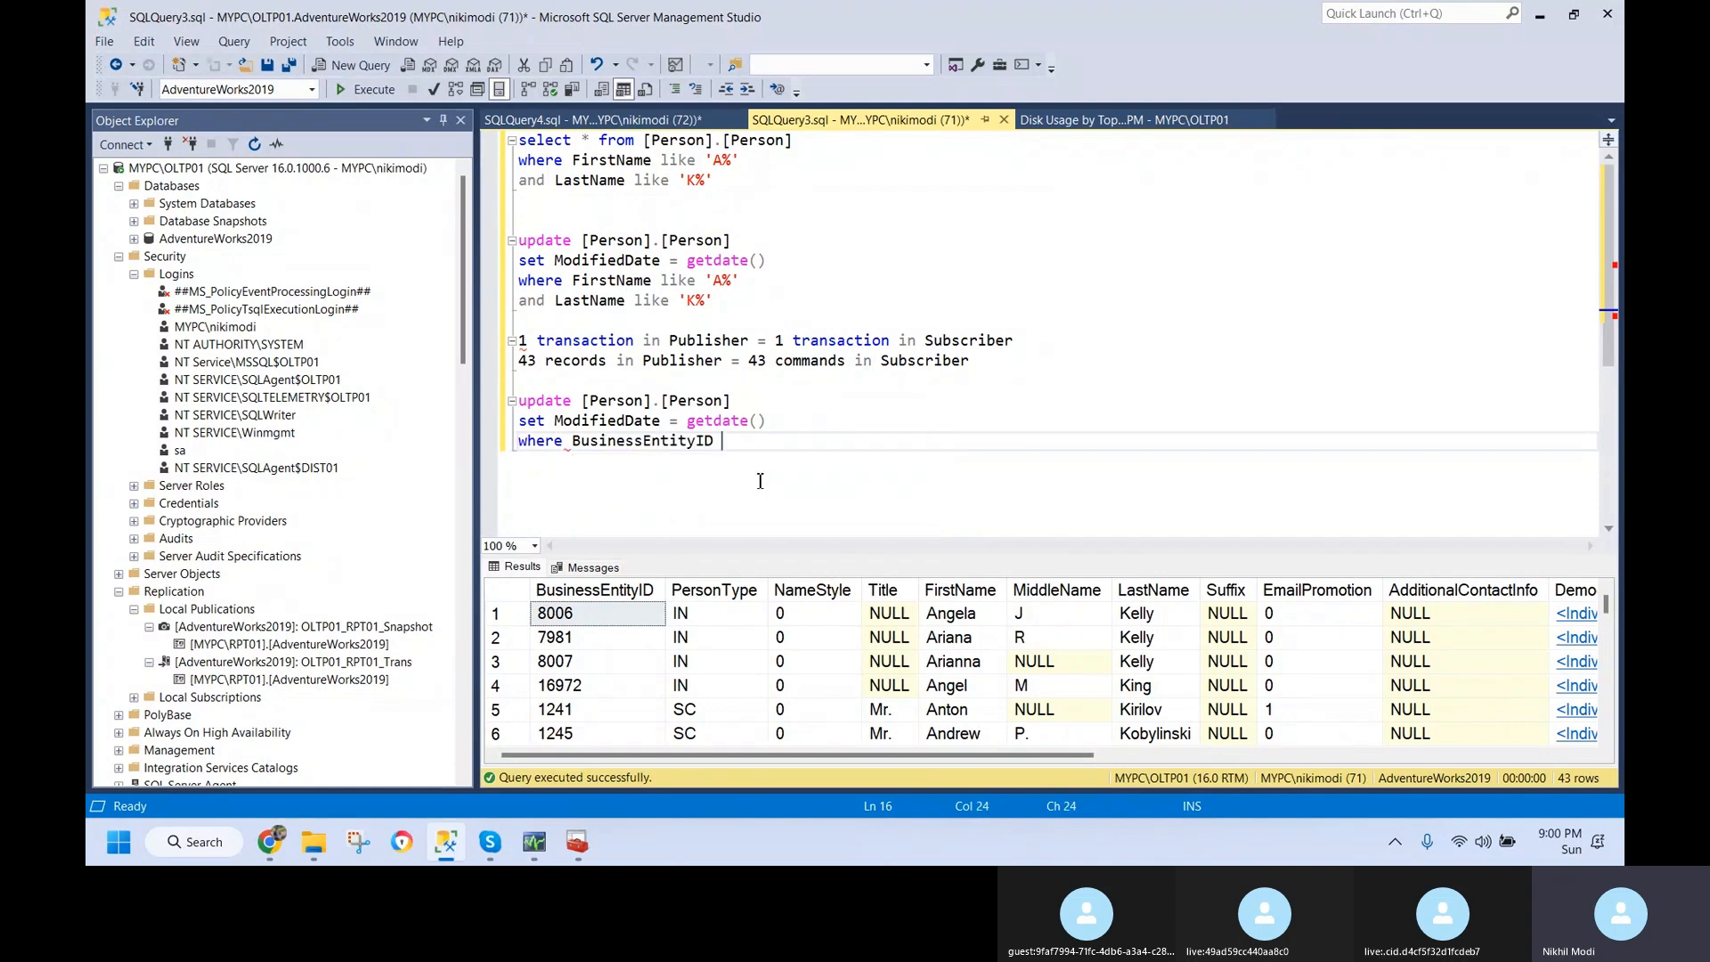
{"action": "type", "text": "="}
{"action": "type", "text": "8006"}
- Insert the comment "-- 1st command" on its own line above the single-row update
{"action": "key", "text": "Up"}
{"action": "key", "text": "Up"}
{"action": "key", "text": "Up"}
{"action": "key", "text": "Return"}
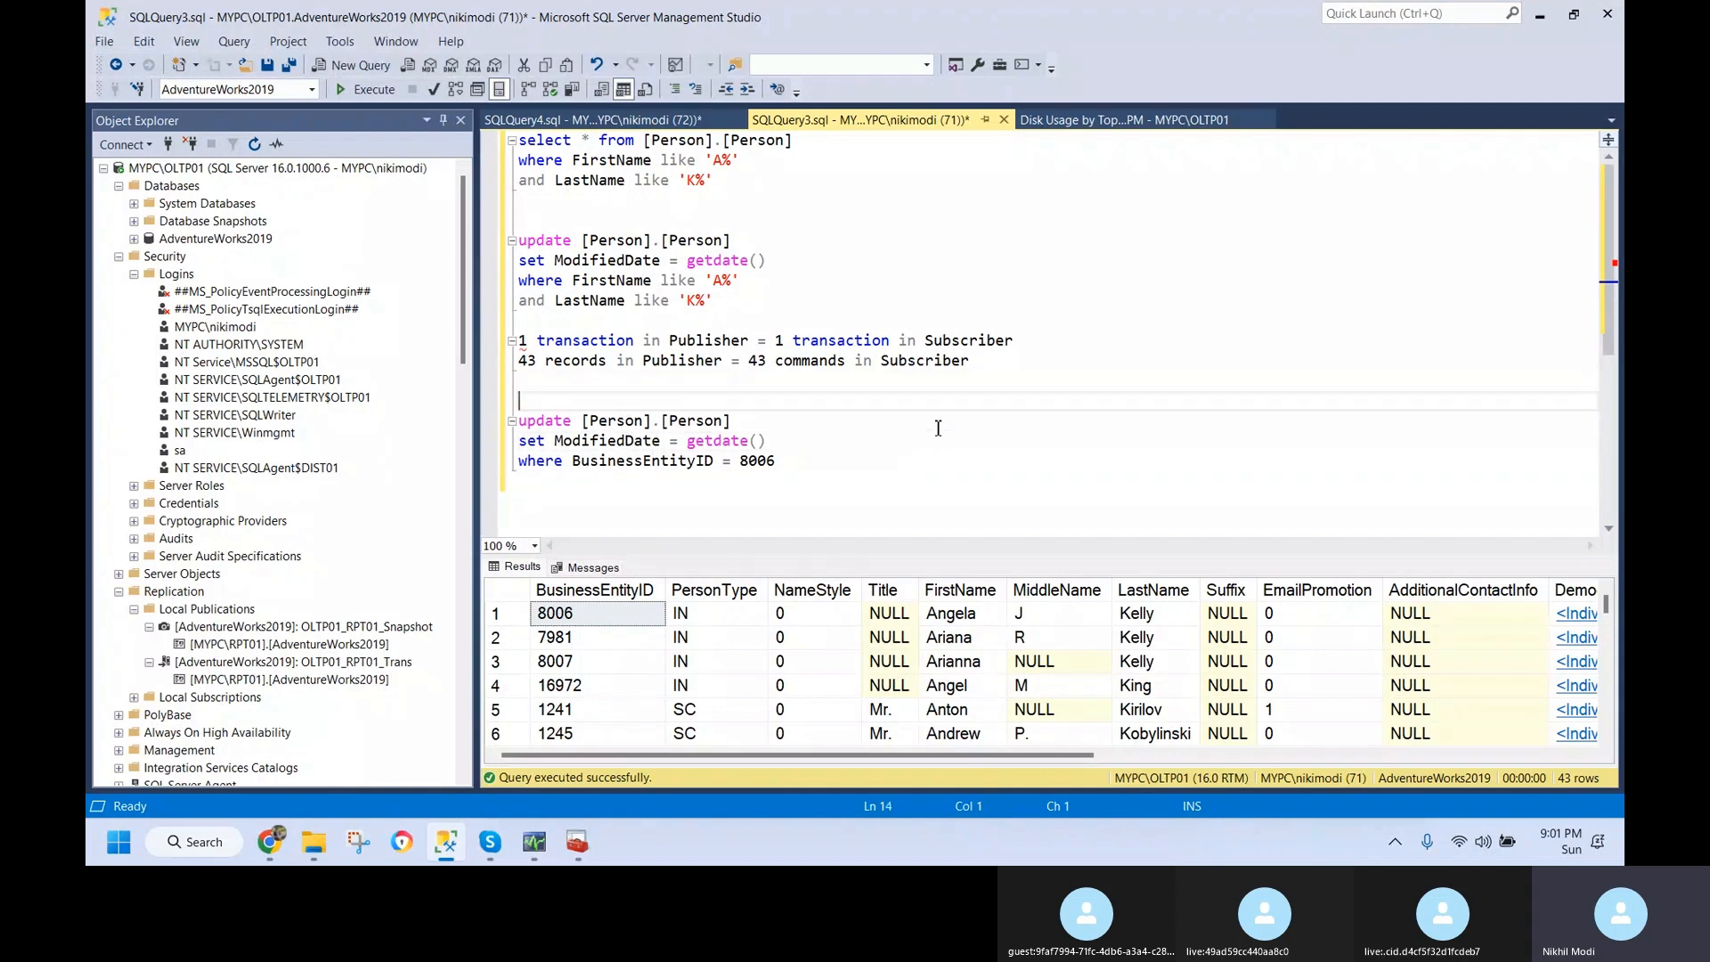
{"action": "type", "text": "-- 1 command"}
{"action": "left_click_drag", "start_coordinate": [802, 463], "coordinate": [492, 422]}
{"action": "left_click", "coordinate": [552, 400]}
{"action": "type", "text": "st"}
- Duplicate the single-row update below under the comment "-- 2nd command" and set its BusinessEntityID to 7981
{"action": "left_click_drag", "start_coordinate": [857, 465], "coordinate": [490, 428]}
{"action": "key", "text": "ctrl+c"}
{"action": "left_click", "coordinate": [950, 504]}
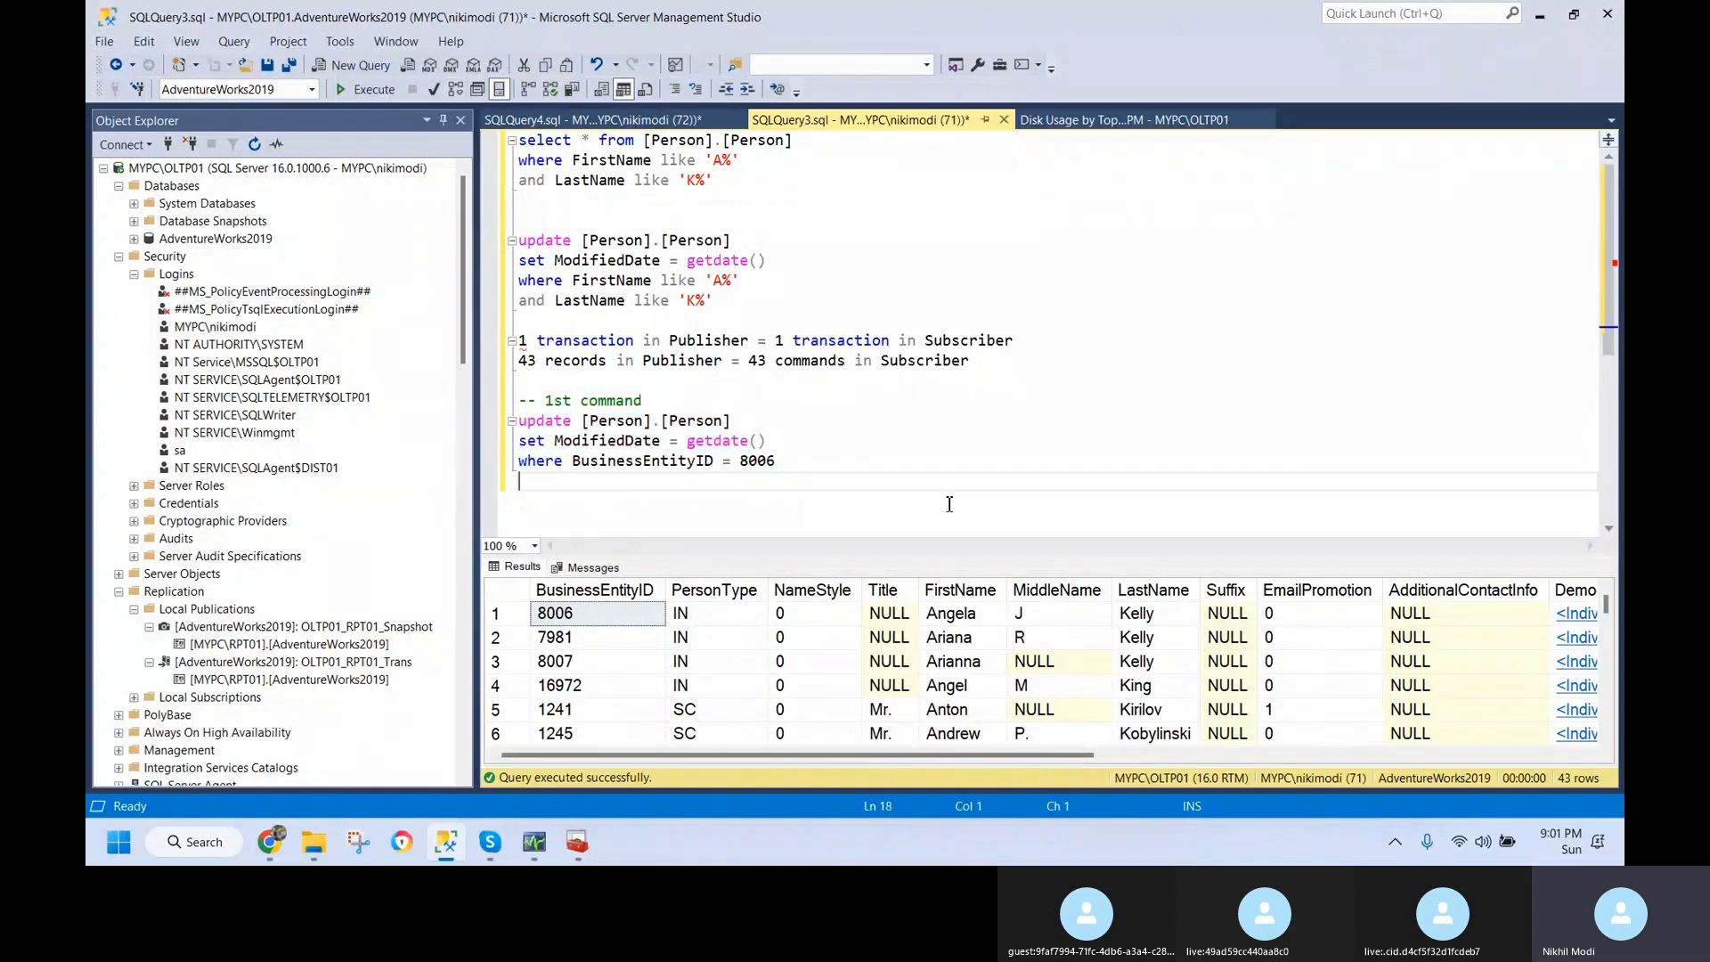
{"action": "type", "text": "-- "}
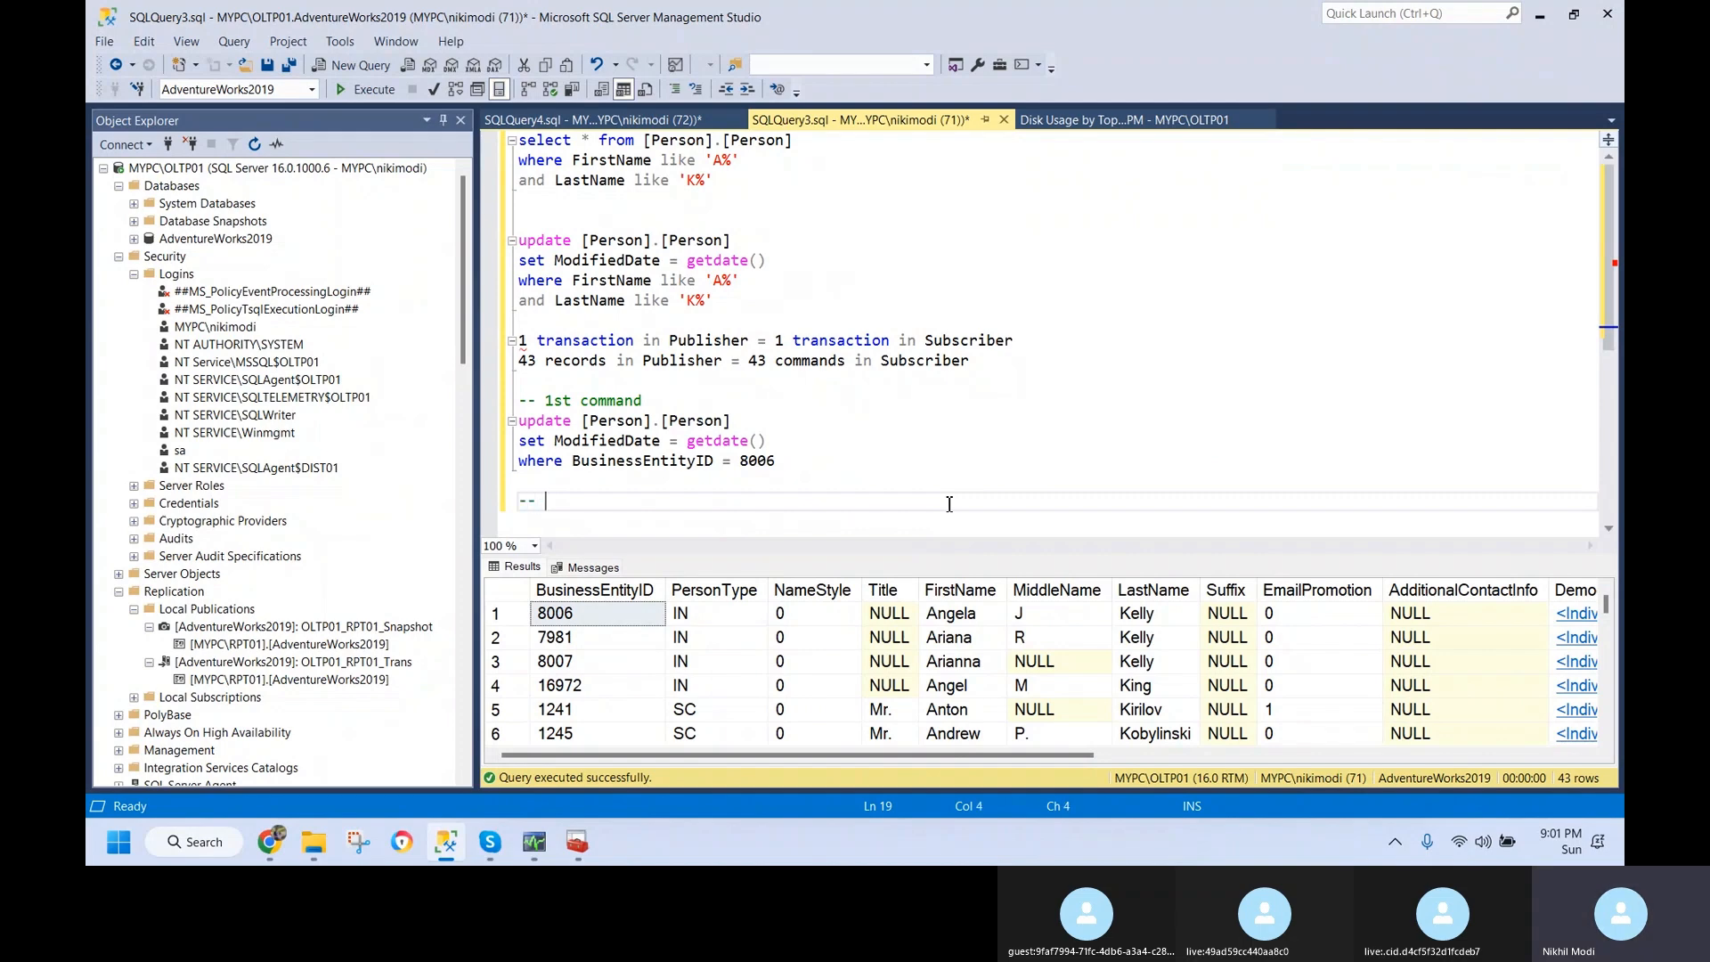
{"action": "type", "text": "2nd command"}
{"action": "key", "text": "Return"}
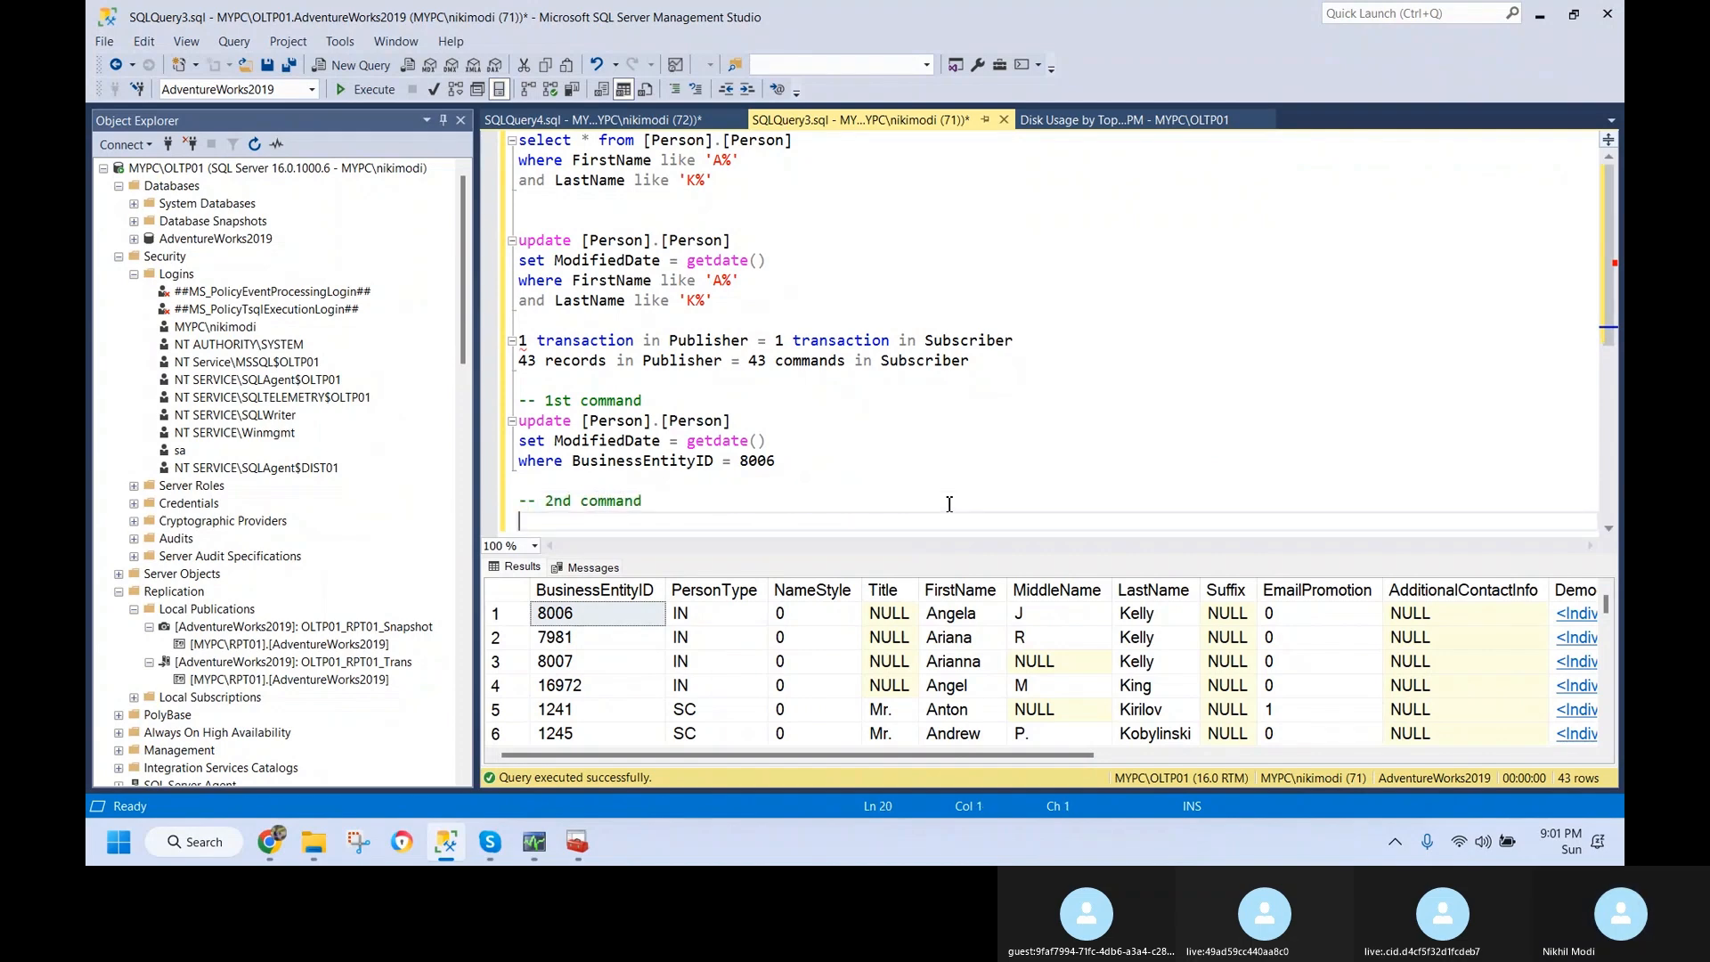
{"action": "key", "text": "ctrl+v"}
{"action": "left_click", "coordinate": [596, 637]}
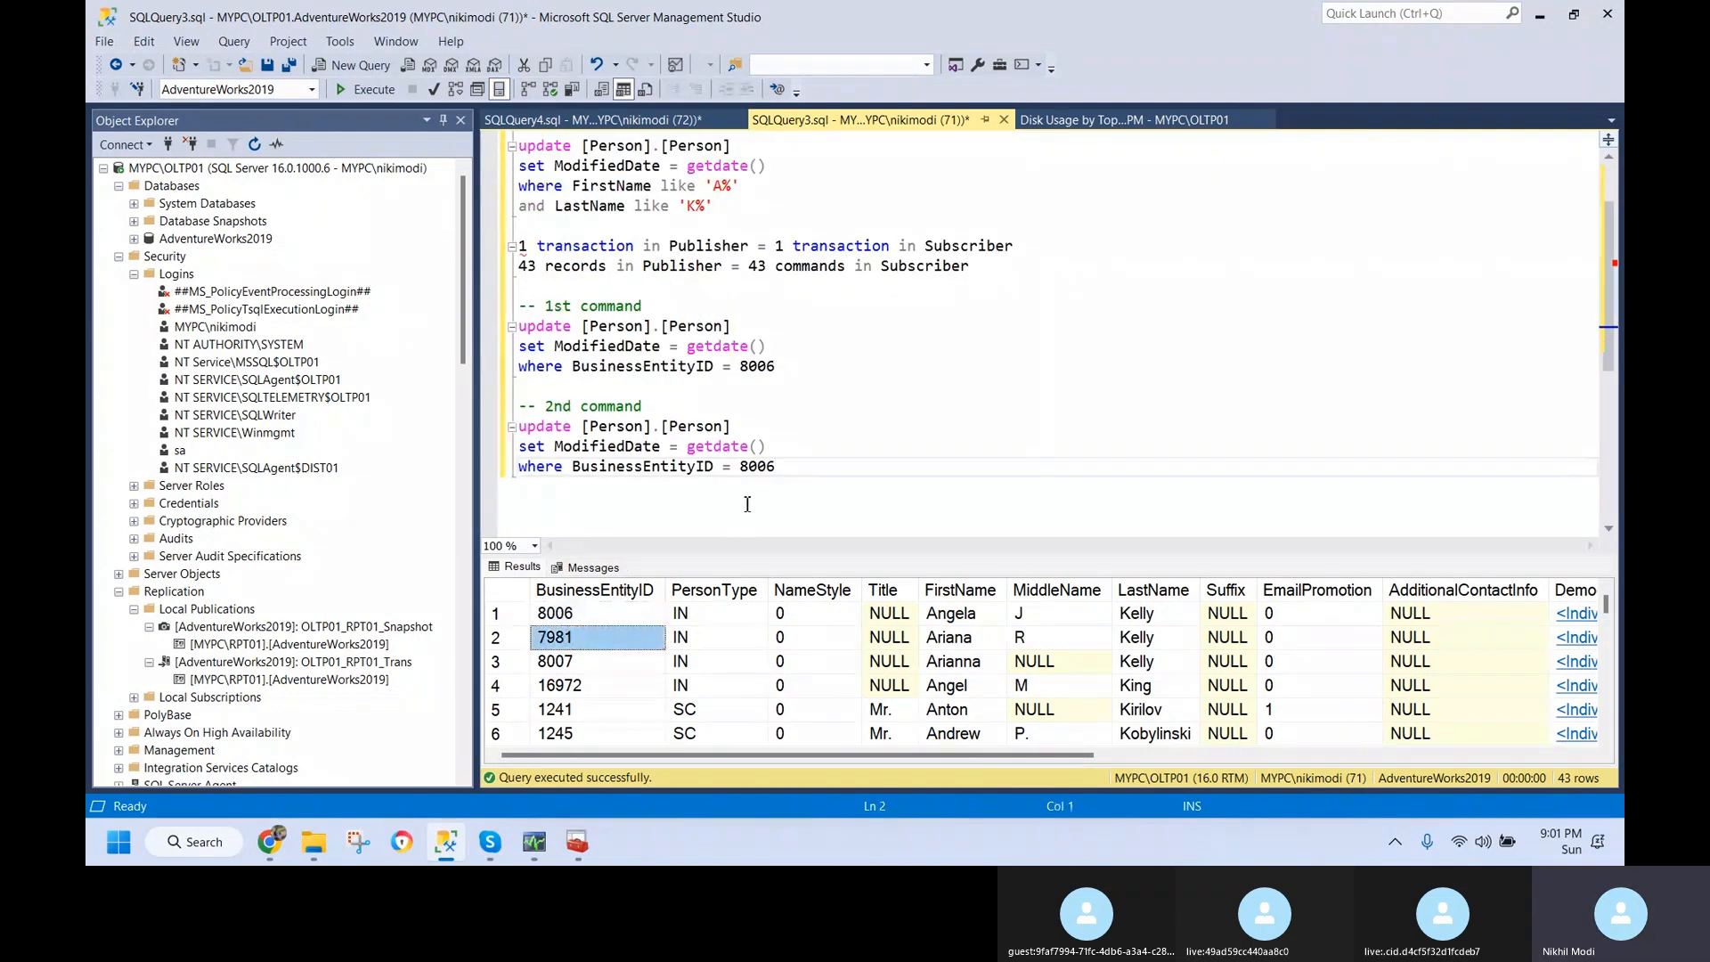
{"action": "double_click", "coordinate": [757, 466]}
{"action": "type", "text": "7981"}
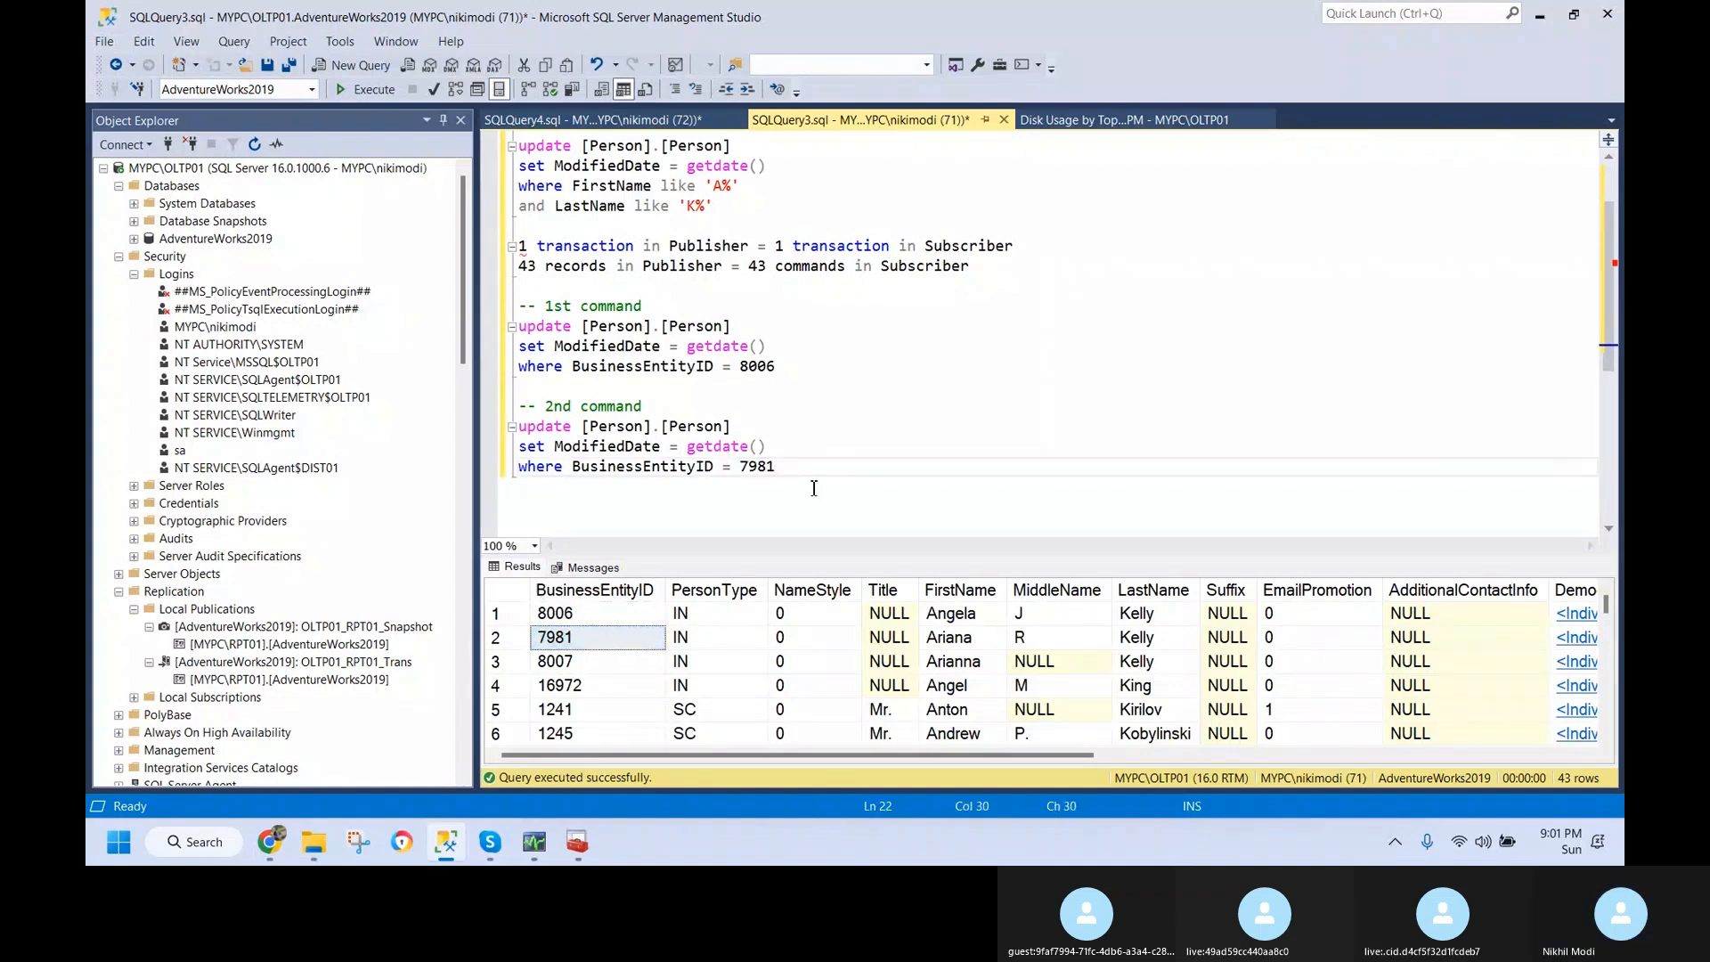
- Add the line "and so on" below the second update command, separated by a blank line
{"action": "key", "text": "Return"}
{"action": "key", "text": "Return"}
{"action": "type", "text": "and so on"}
{"action": "key", "text": "Return"}
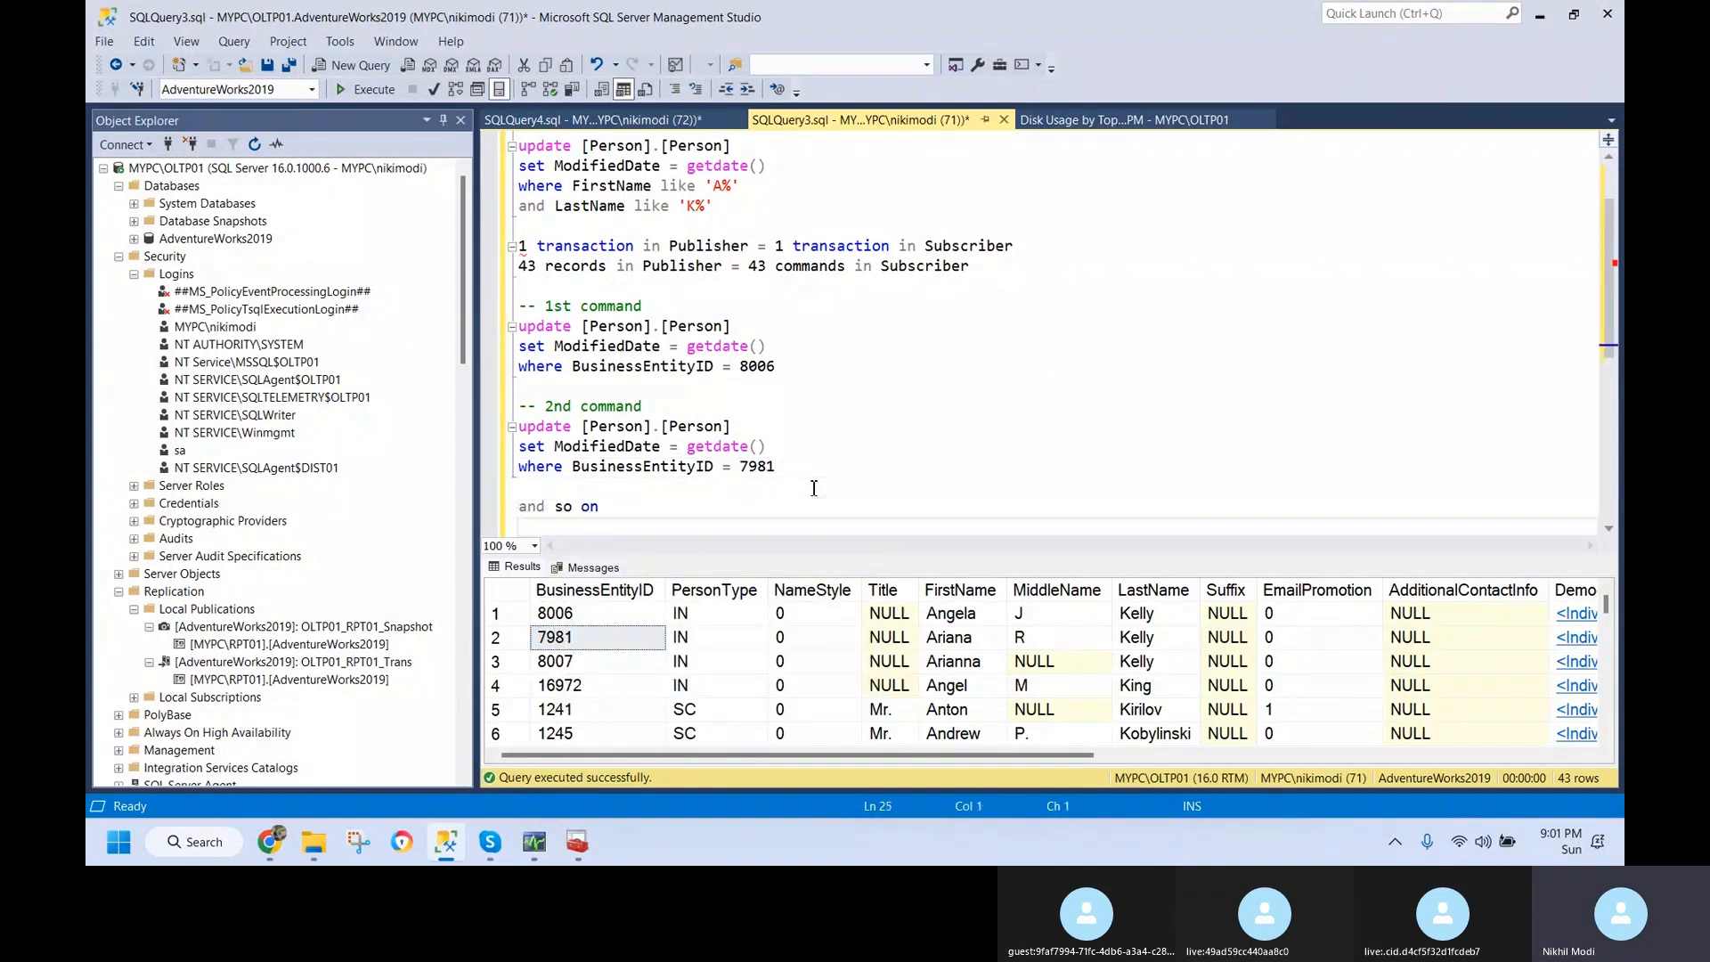
- Insert the comment "-- On subscriber" directly above the "-- 1st command" comment
{"action": "left_click", "coordinate": [647, 266]}
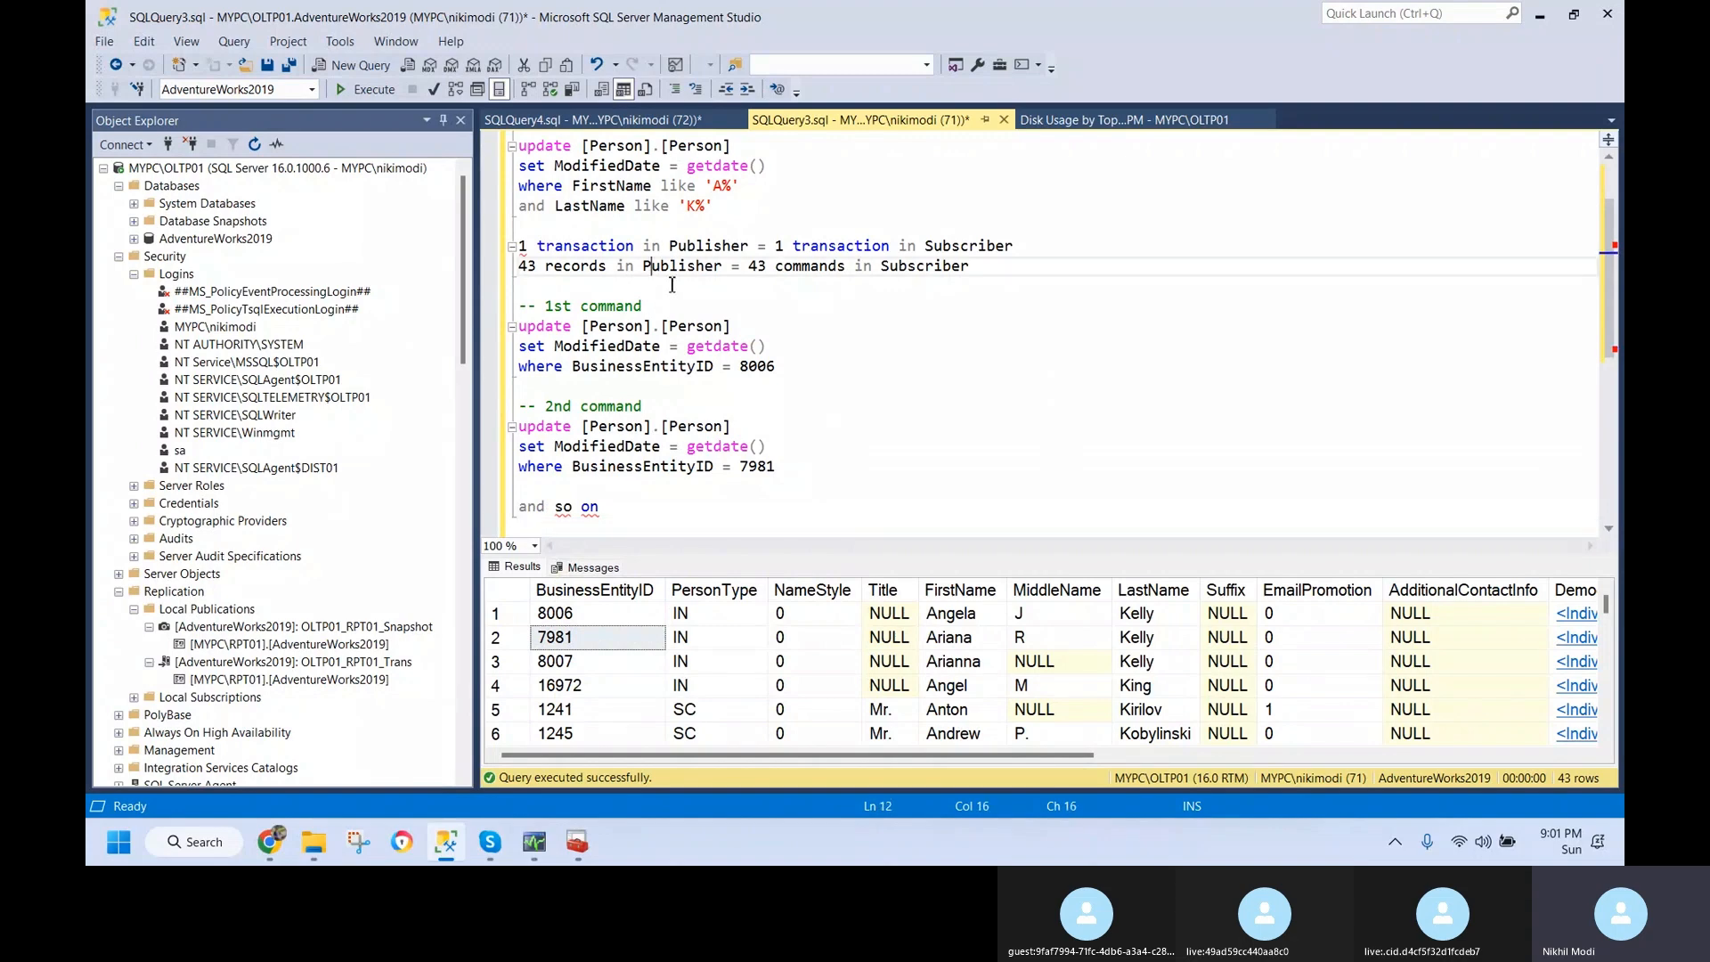
{"action": "left_click", "coordinate": [672, 284]}
{"action": "key", "text": "Return"}
{"action": "type", "text": "-"}
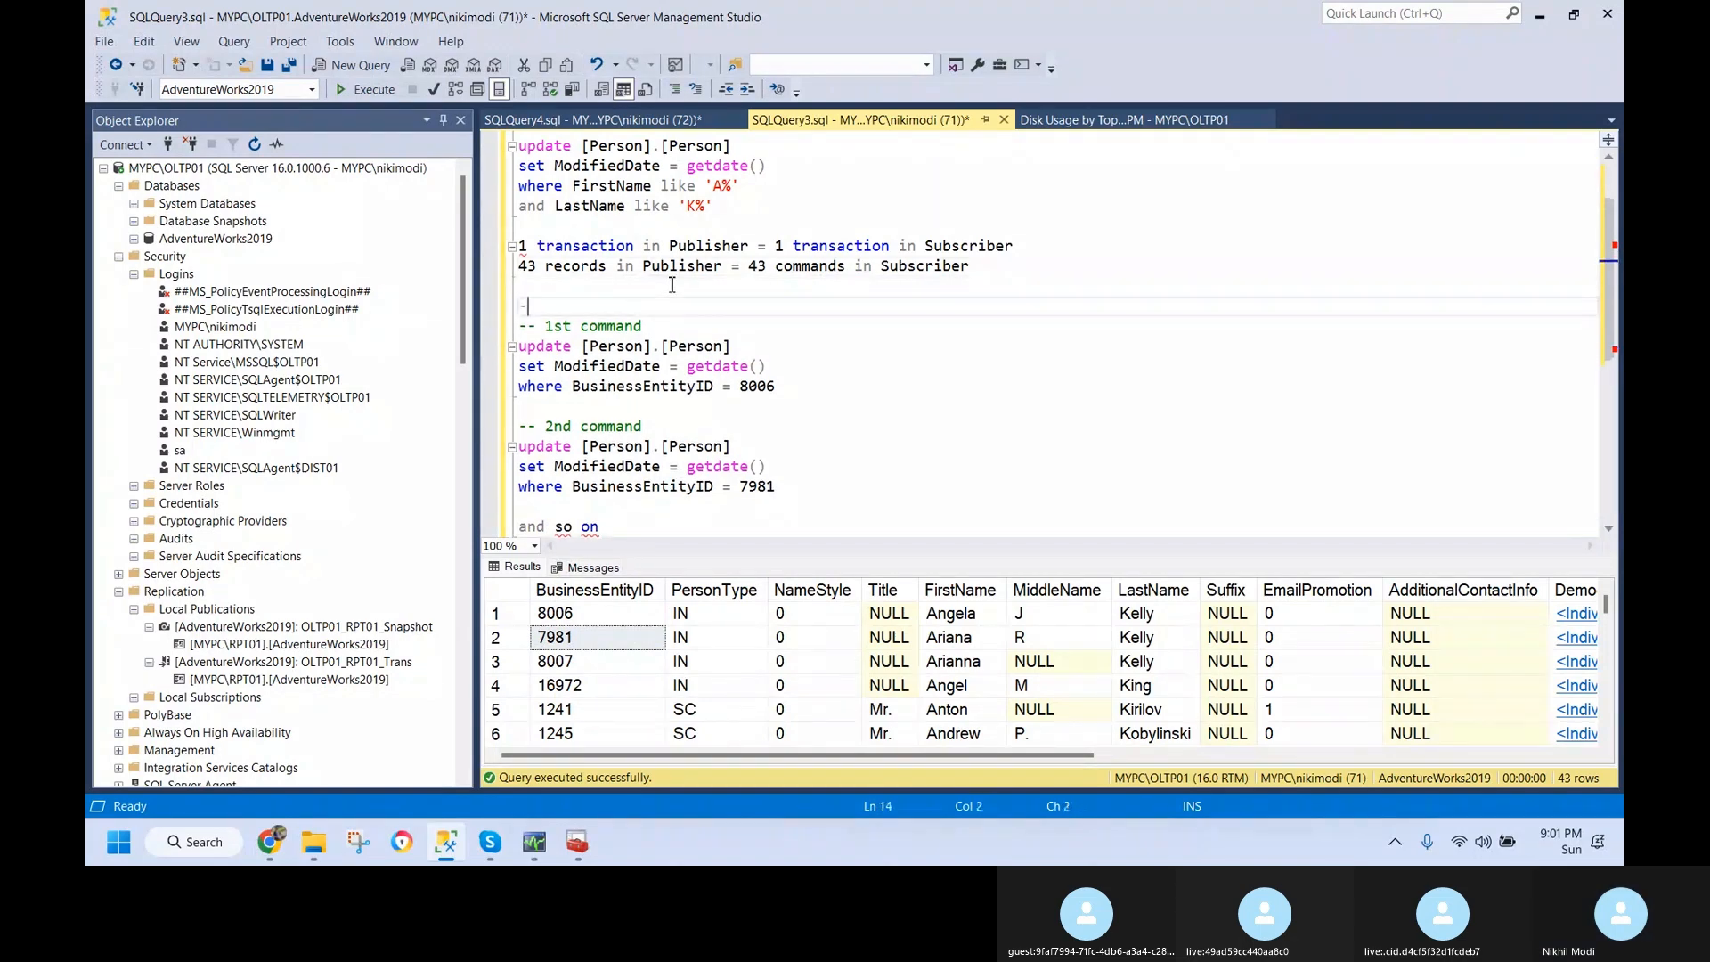
{"action": "type", "text": "- On subscriber"}
{"action": "key", "text": "BackSpace"}
{"action": "key", "text": "BackSpace"}
{"action": "key", "text": "BackSpace"}
{"action": "key", "text": "BackSpace"}
{"action": "key", "text": "BackSpace"}
{"action": "type", "text": "riber"}
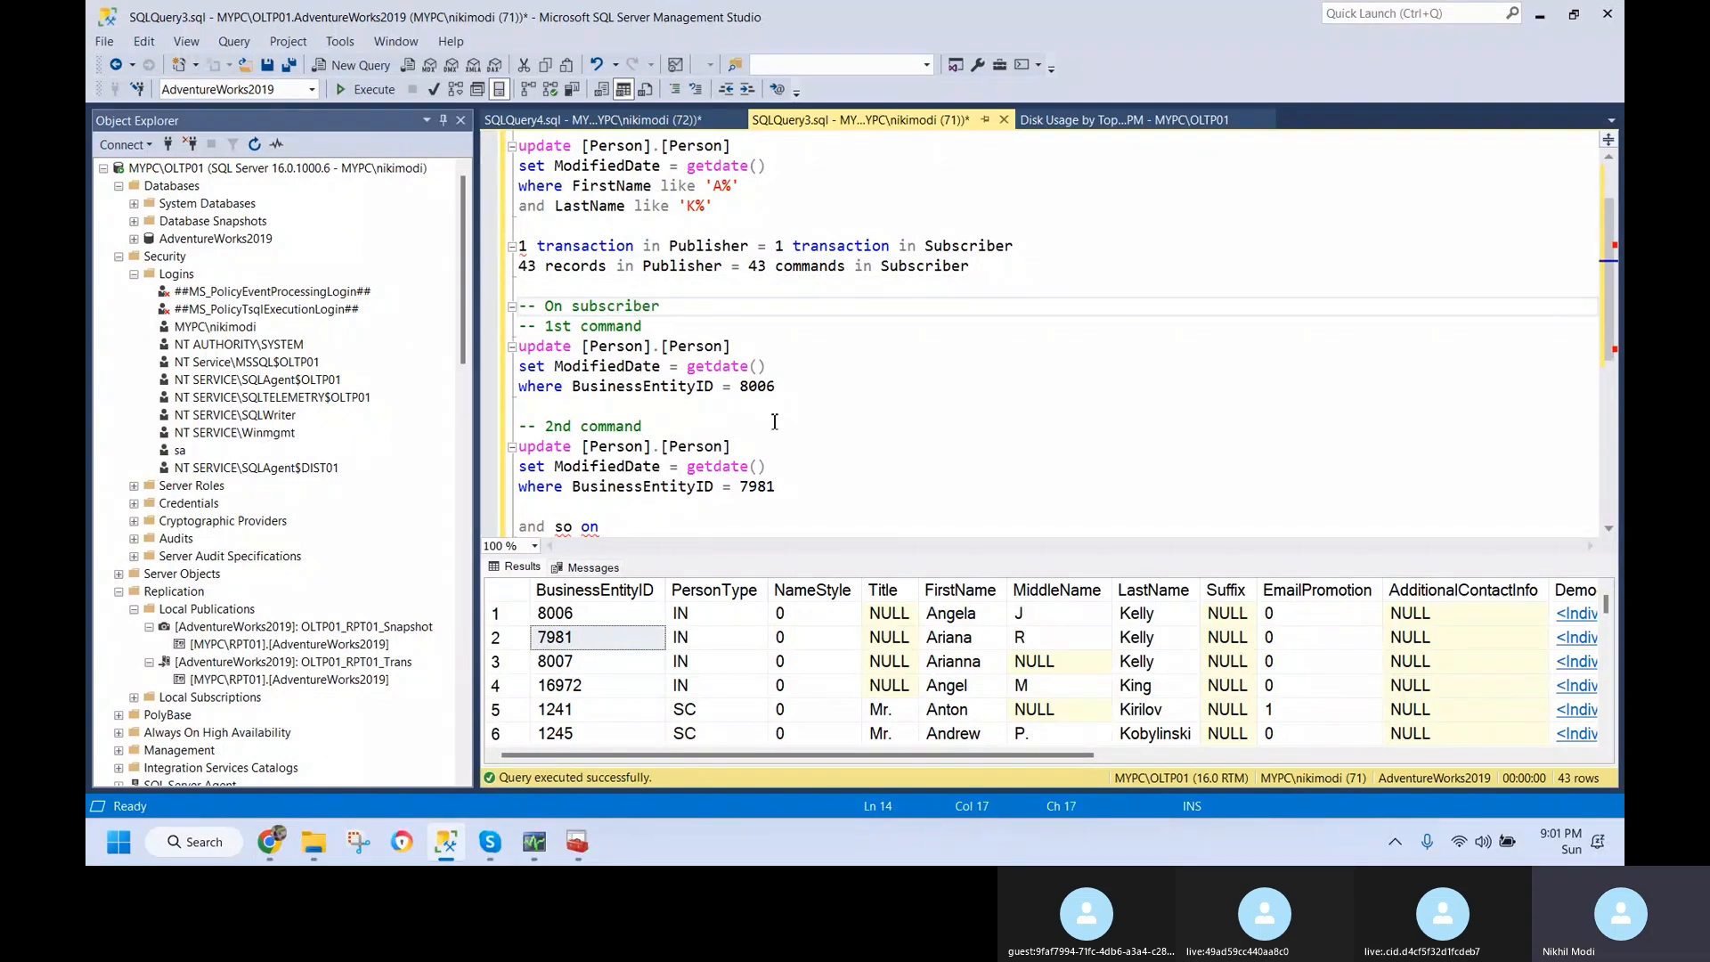
- Hide the results pane and review the first and second update commands listed for the subscriber
{"action": "key", "text": "ctrl+r"}
{"action": "scroll", "coordinate": [787, 465], "scroll_direction": "up", "scroll_amount": 1}
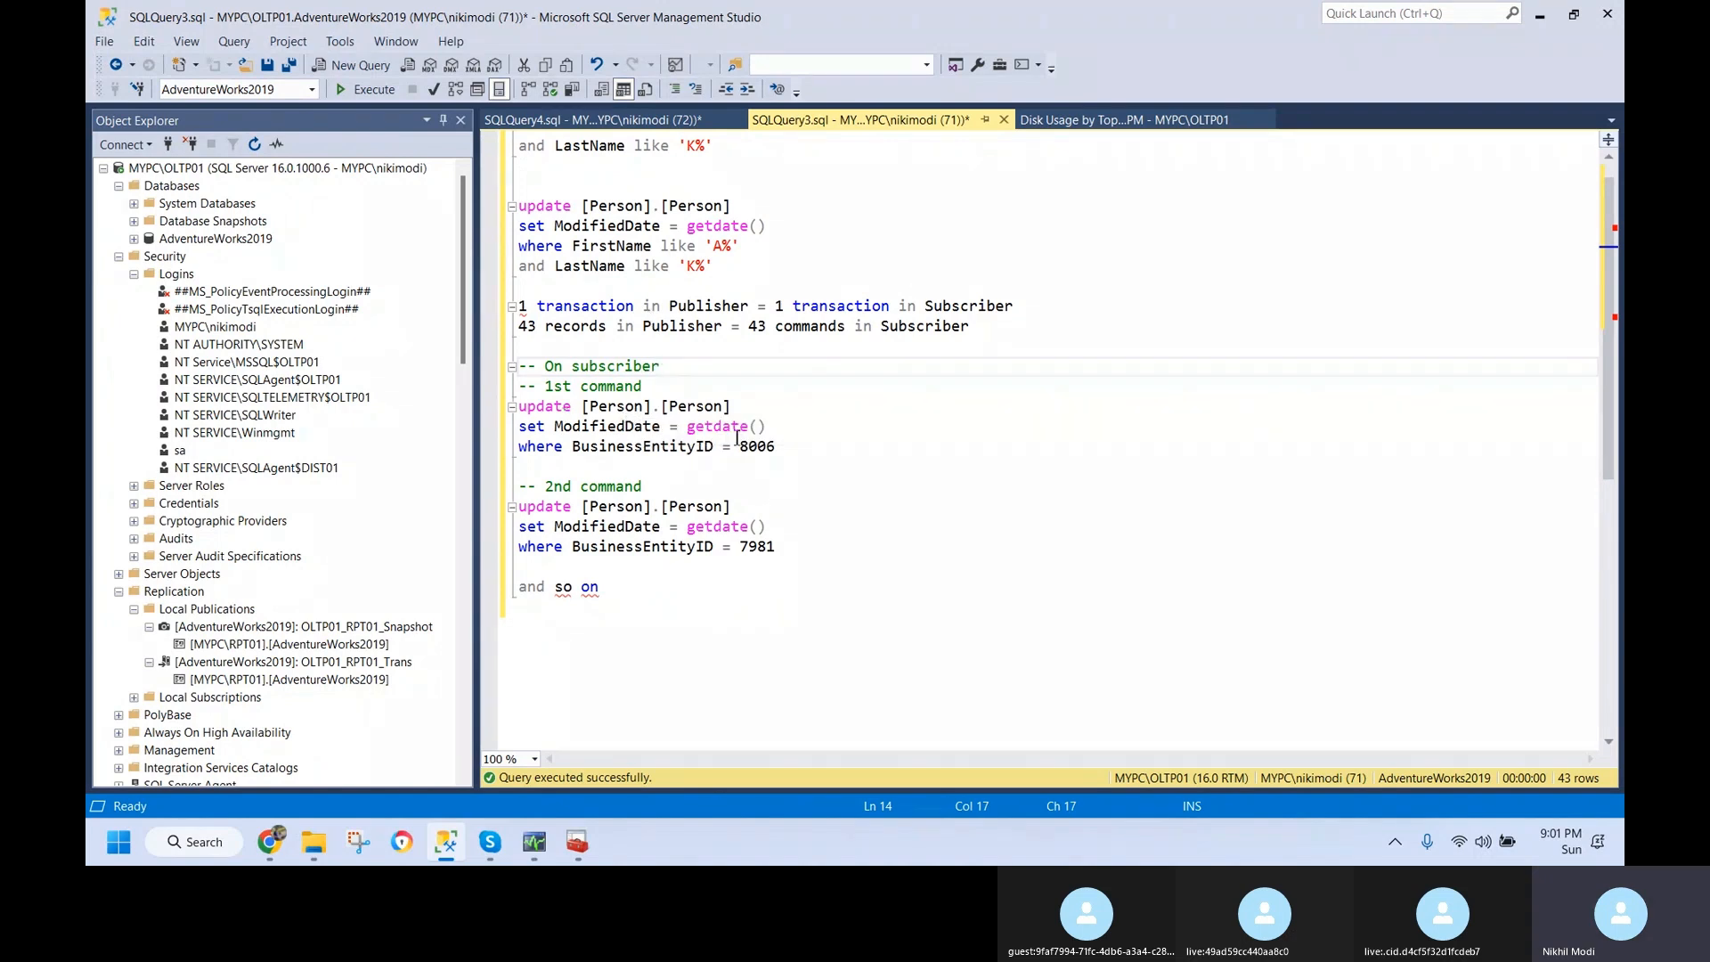
{"action": "left_click_drag", "start_coordinate": [785, 447], "coordinate": [519, 406]}
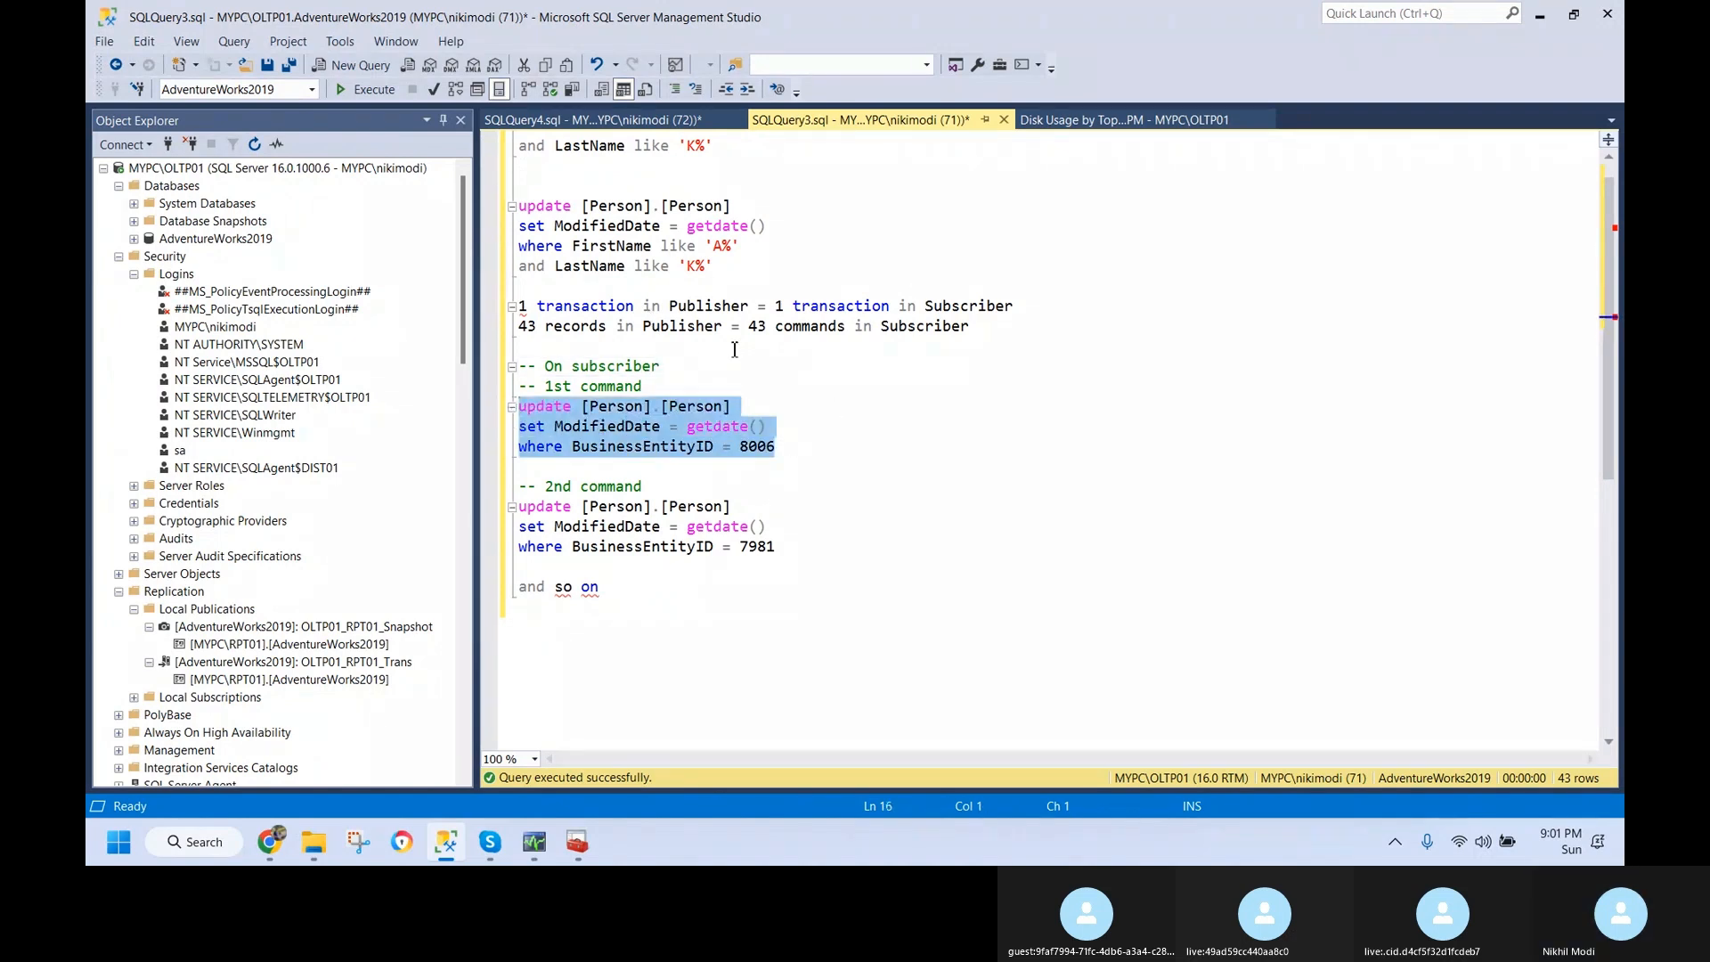
{"action": "left_click_drag", "start_coordinate": [777, 546], "coordinate": [519, 506]}
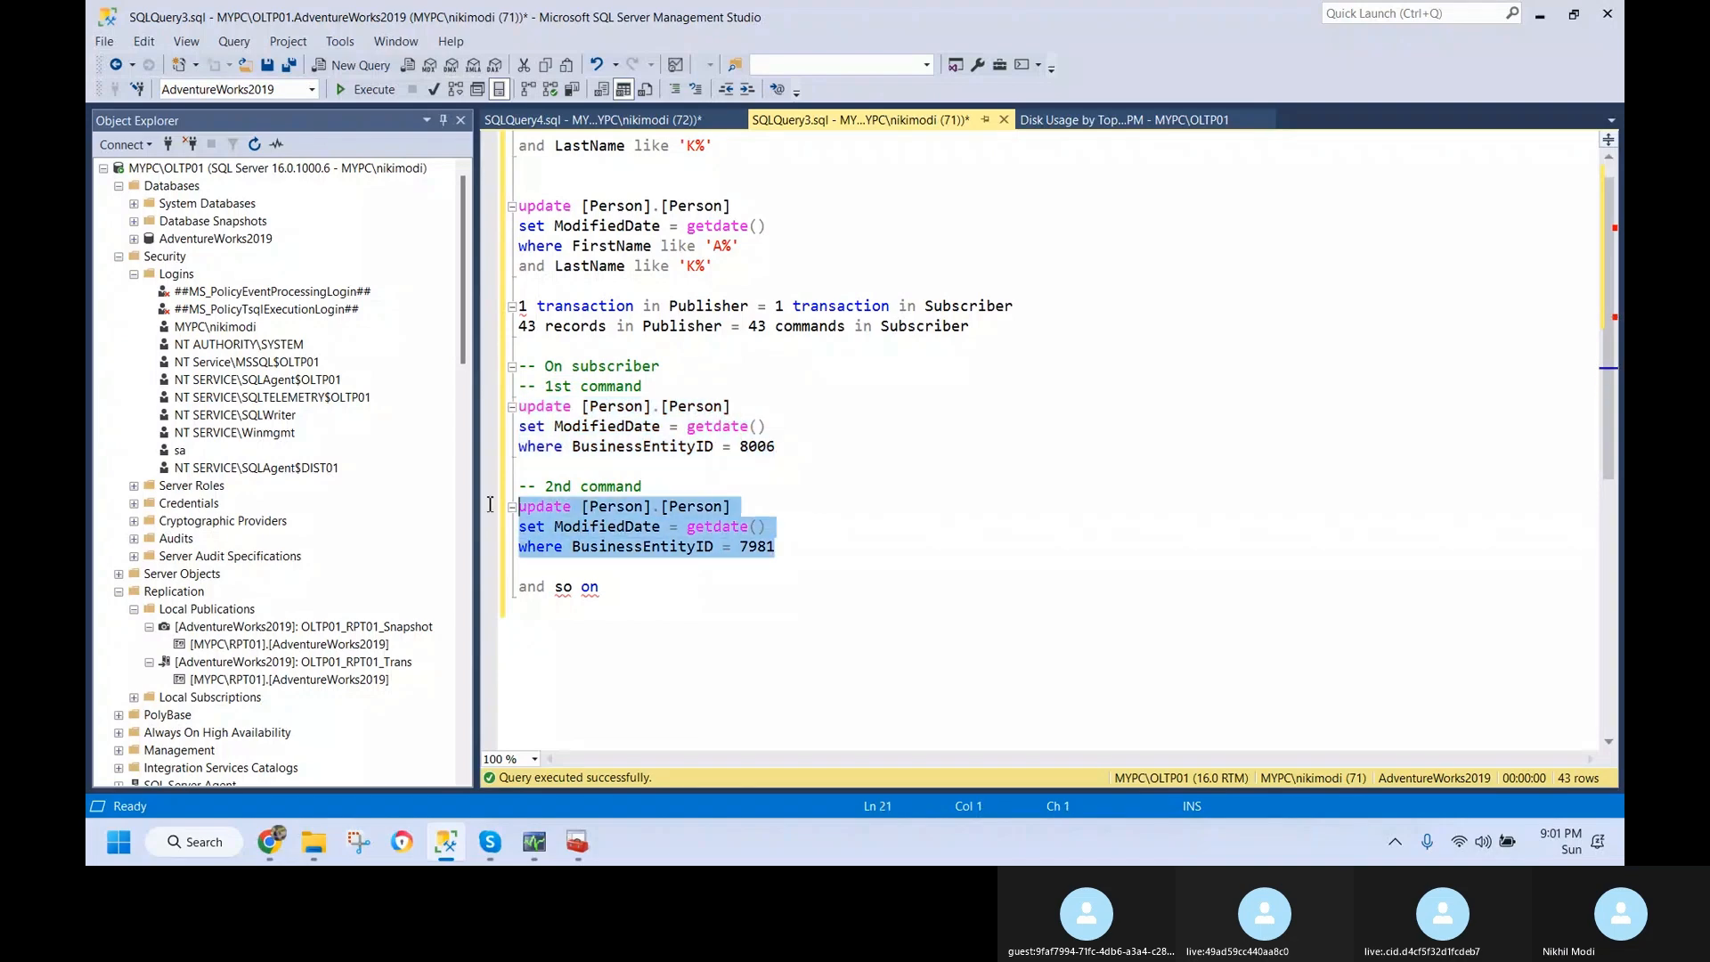
- Extend the closing line below the second update command to read "and so on till 43 records"
{"action": "left_click", "coordinate": [638, 591]}
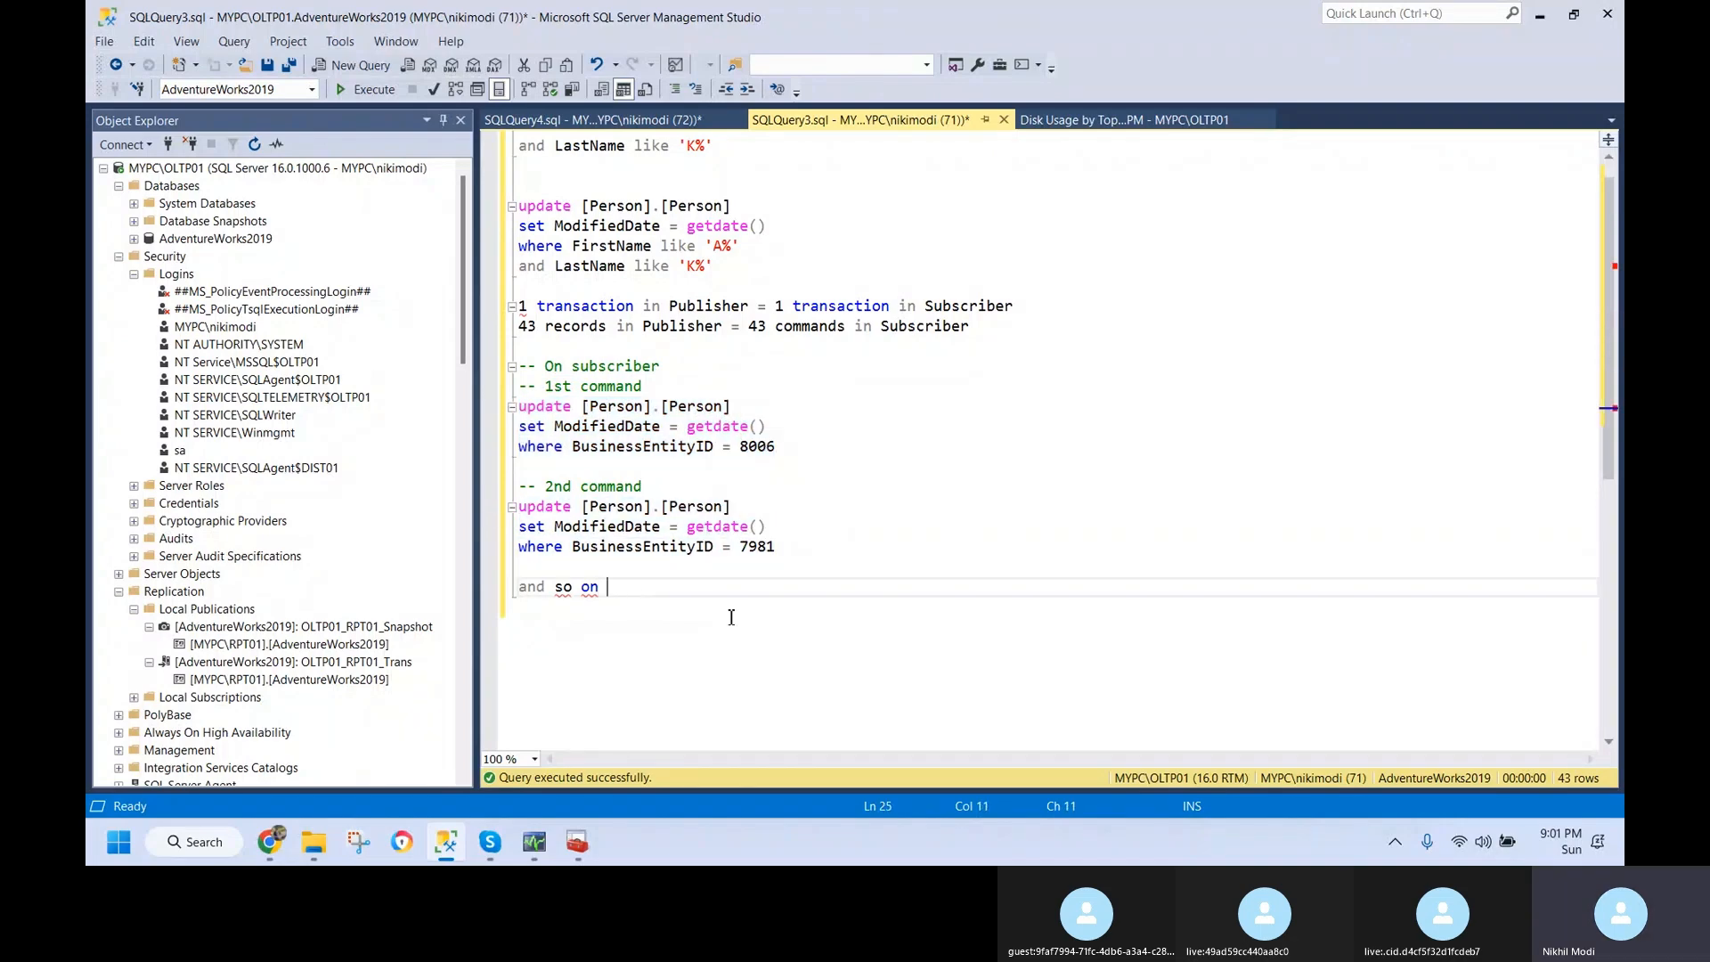
{"action": "type", "text": "till 43 ro"}
{"action": "type", "text": "ocr"}
{"action": "key", "text": "BackSpace"}
{"action": "key", "text": "BackSpace"}
{"action": "key", "text": "BackSpace"}
{"action": "type", "text": "cords"}
{"action": "key", "text": "Return"}
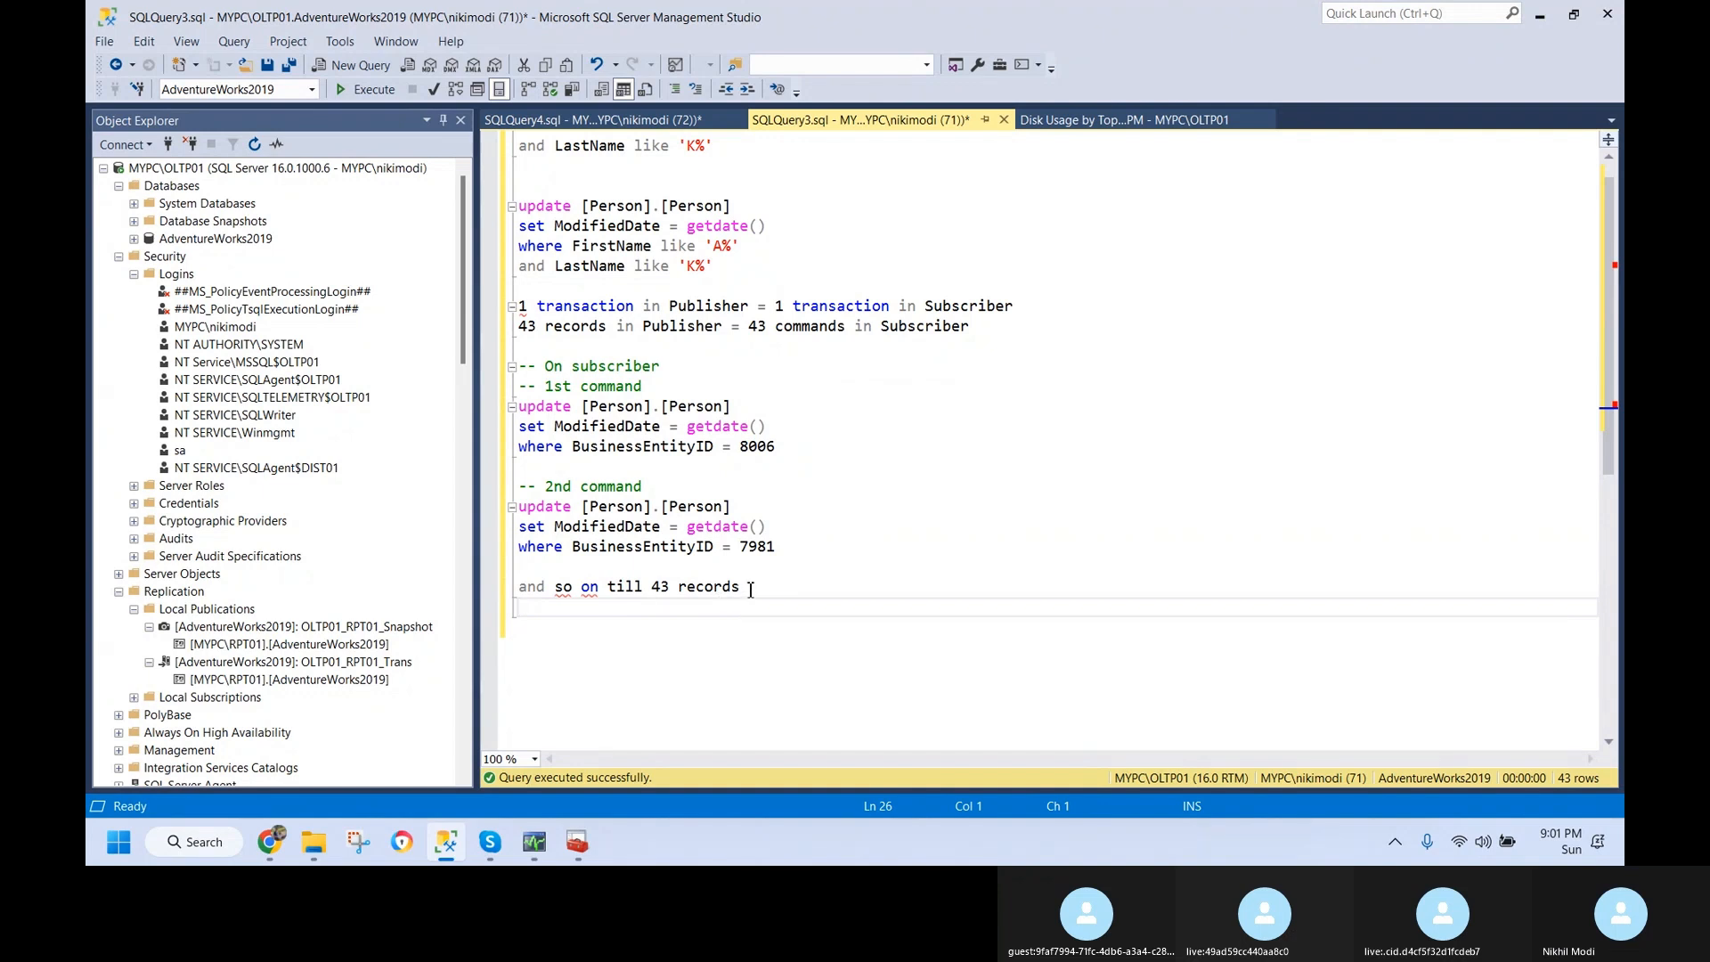
- Compare the two subscriber commands and the record count with the delivery entry in the subscription's Distributor To Subscriber History
{"action": "left_click", "coordinate": [731, 587]}
{"action": "left_click_drag", "start_coordinate": [730, 587], "coordinate": [691, 566]}
{"action": "left_click", "coordinate": [830, 534]}
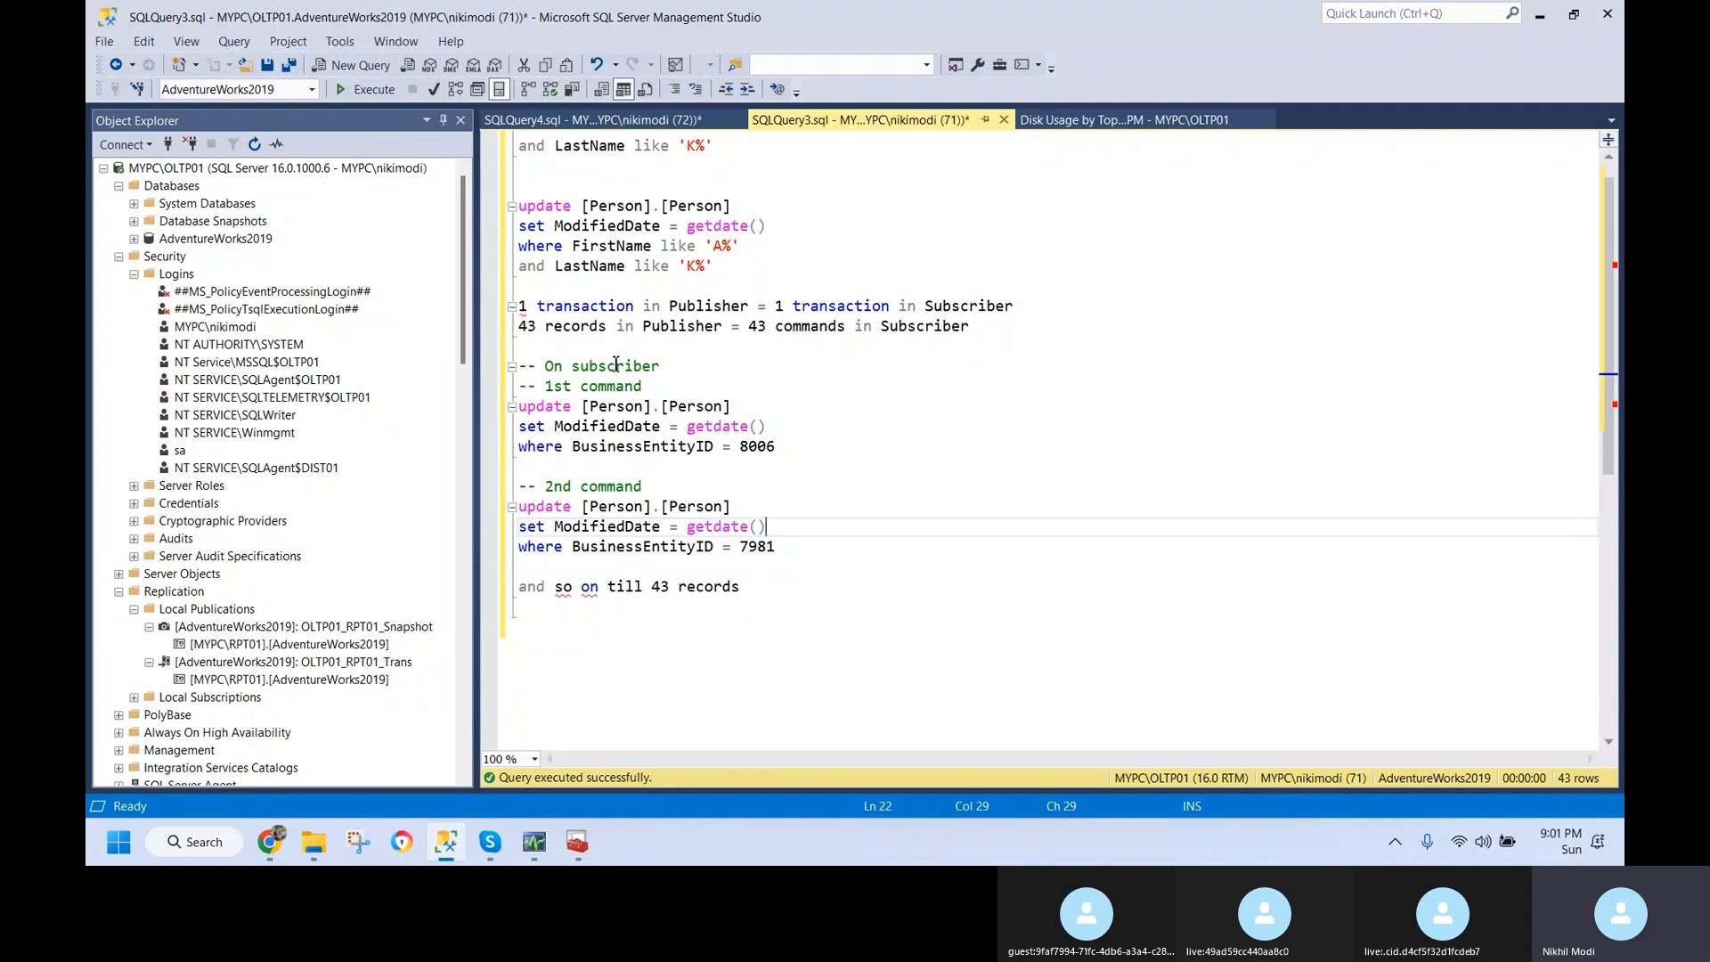
{"action": "left_click_drag", "start_coordinate": [777, 447], "coordinate": [519, 406]}
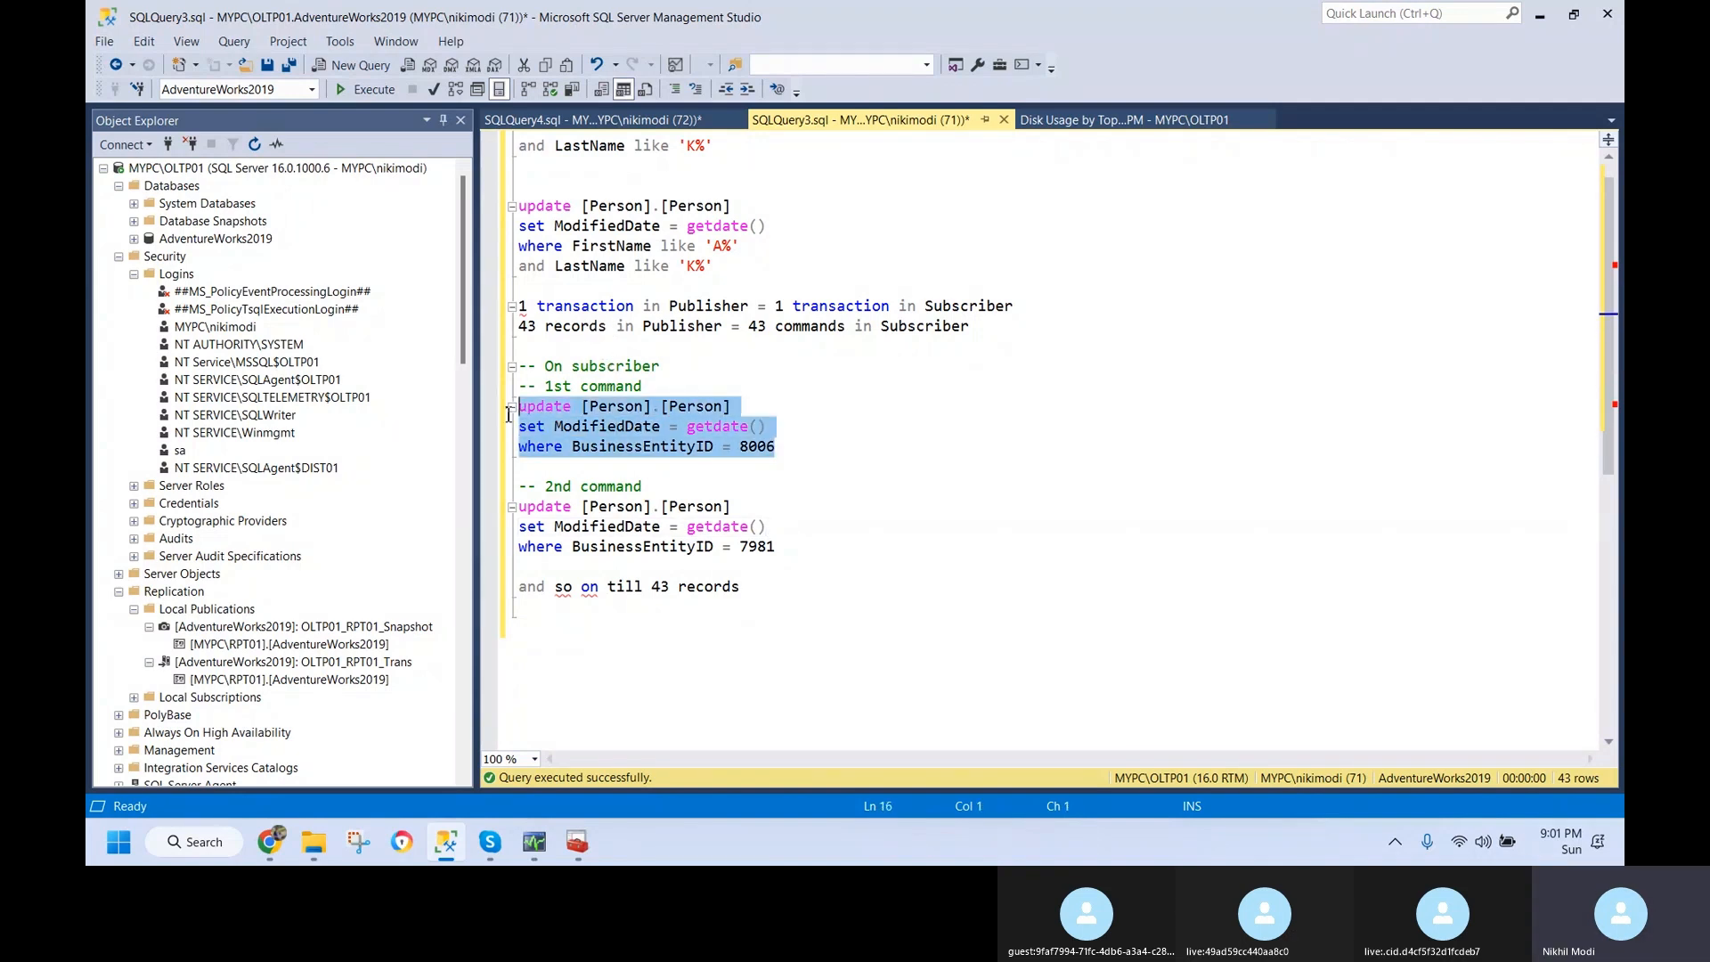
{"action": "left_click_drag", "start_coordinate": [779, 546], "coordinate": [496, 506]}
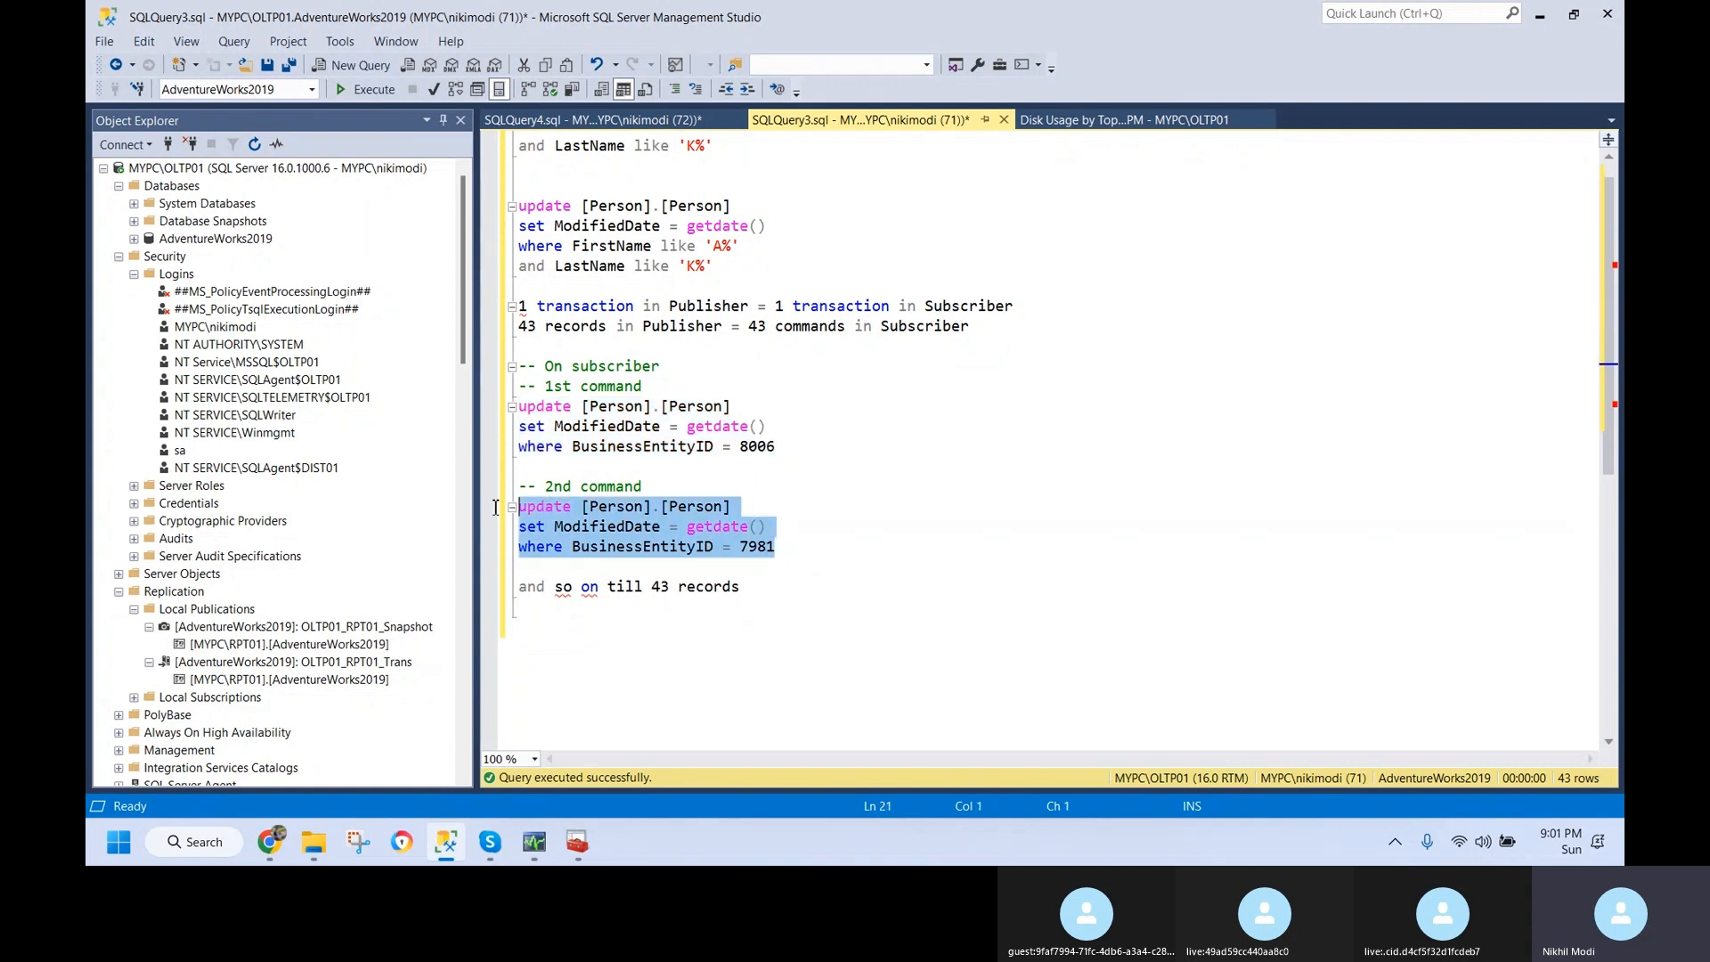
{"action": "left_click", "coordinate": [669, 586]}
{"action": "left_click_drag", "start_coordinate": [669, 590], "coordinate": [656, 590]}
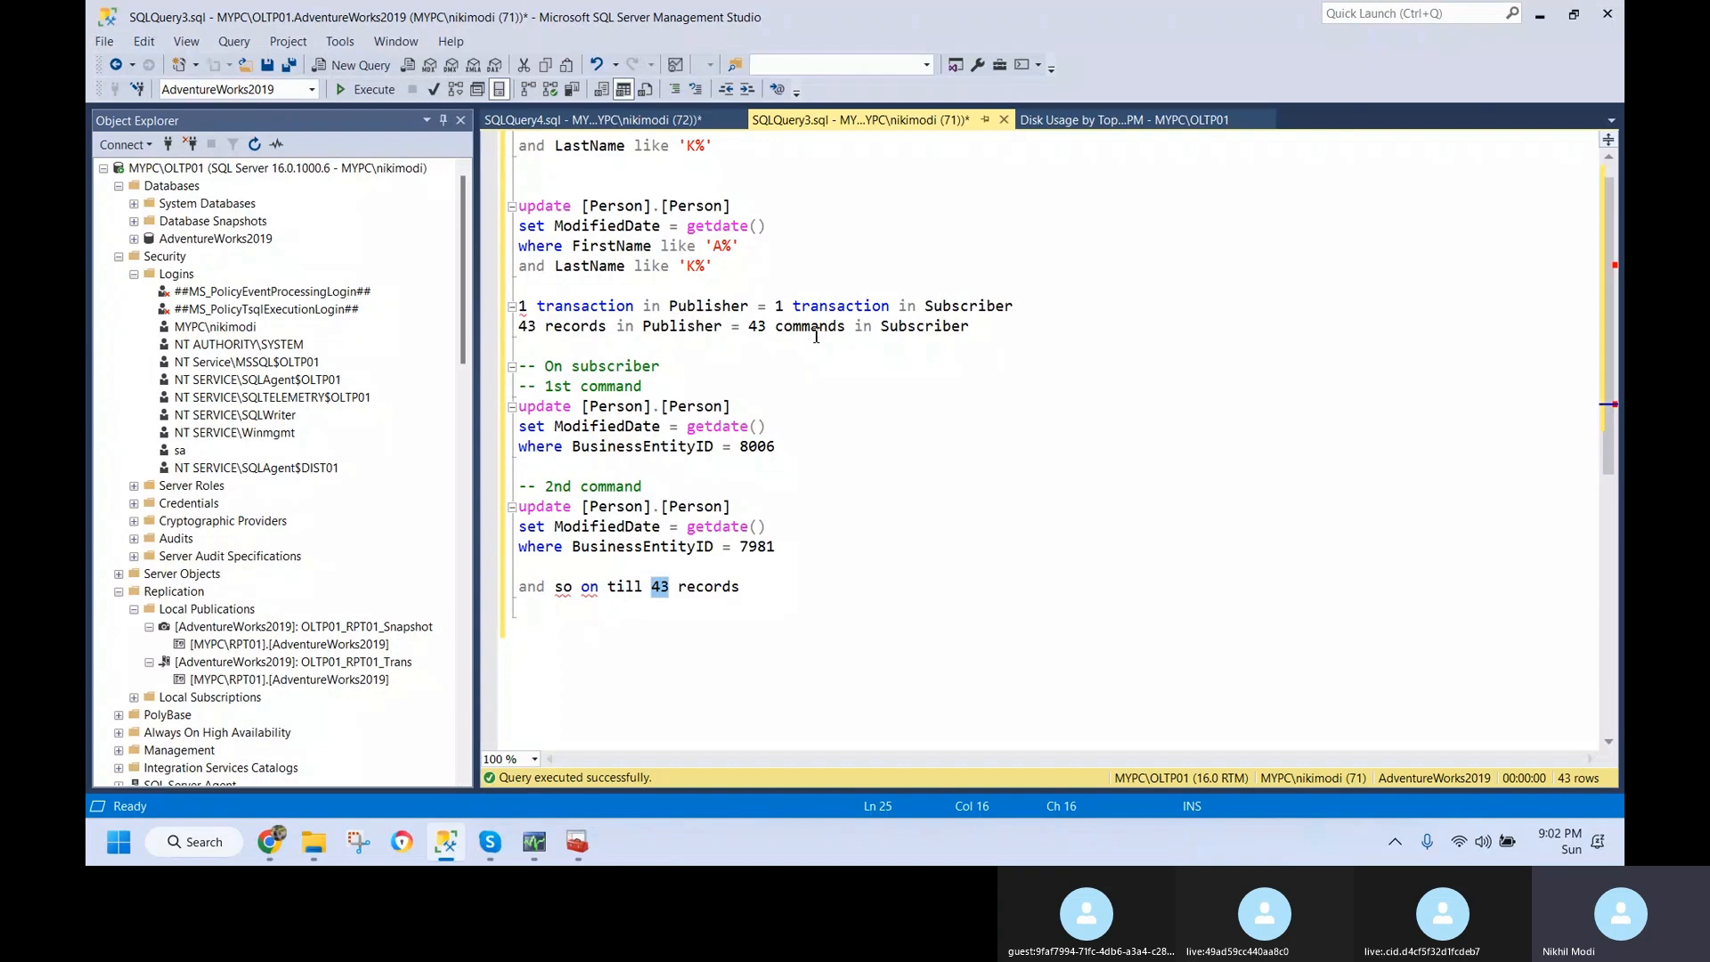
{"action": "key", "text": "alt+Tab"}
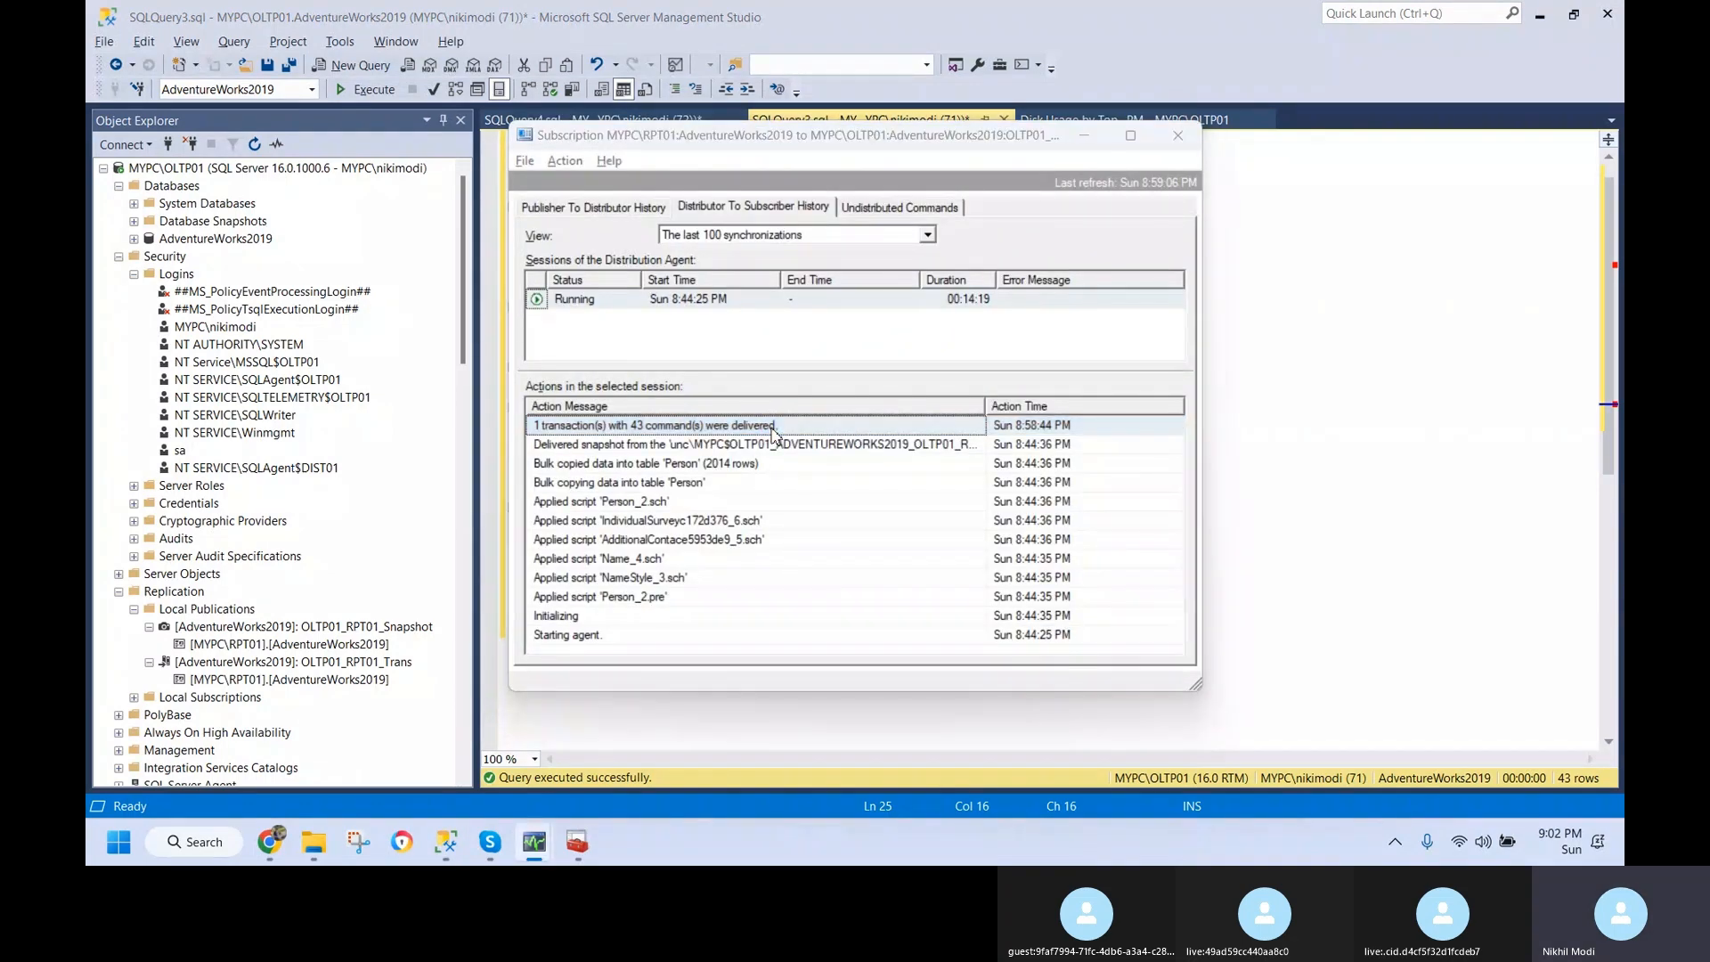
{"action": "key", "text": "alt+Tab"}
{"action": "left_click", "coordinate": [773, 632]}
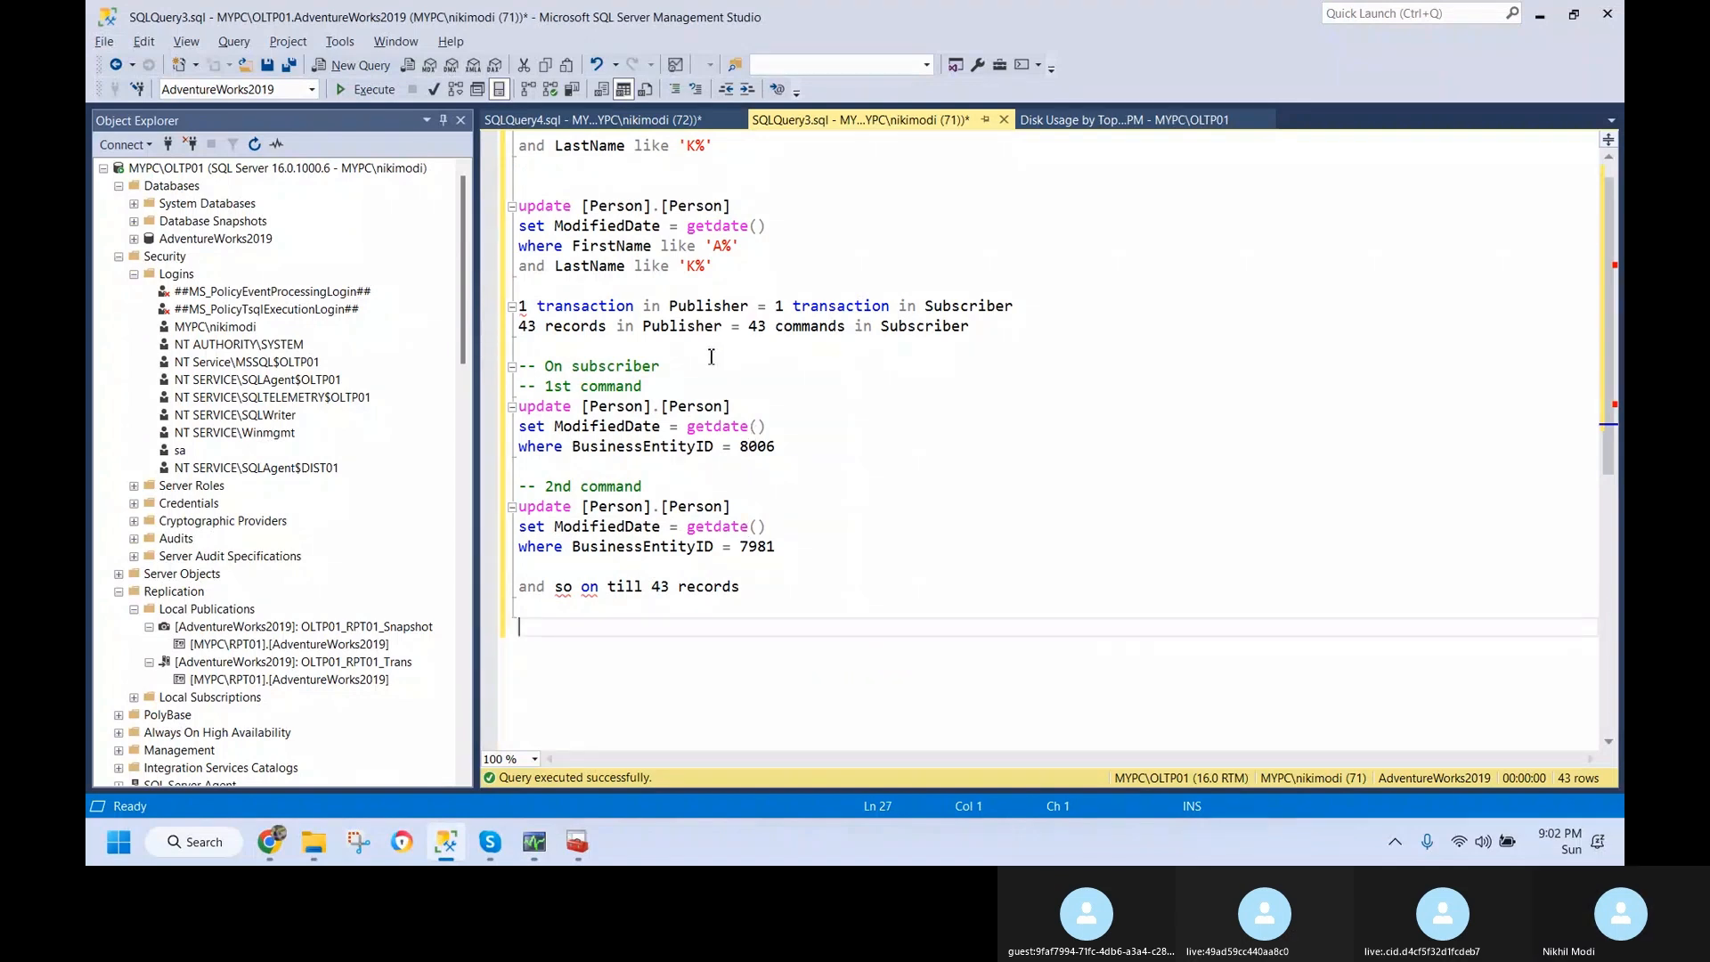
- Change both the publisher record count and the subscriber command count in the note to 1 million
{"action": "left_click_drag", "start_coordinate": [538, 326], "coordinate": [520, 326]}
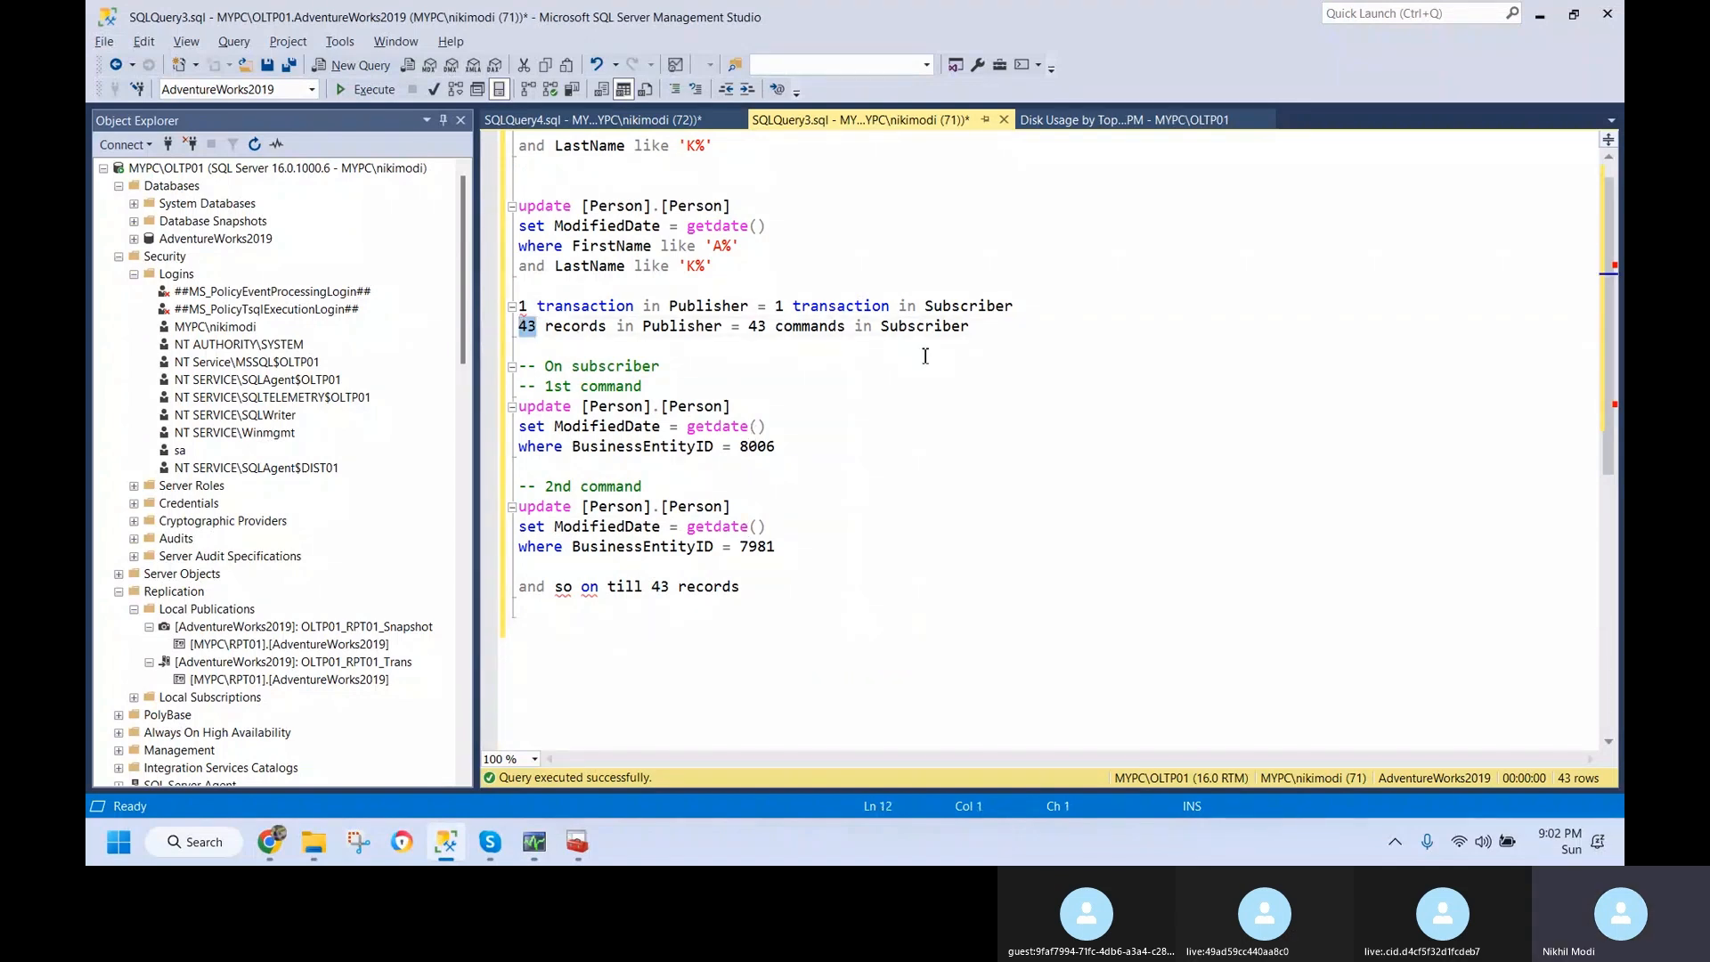
{"action": "type", "text": "1 million"}
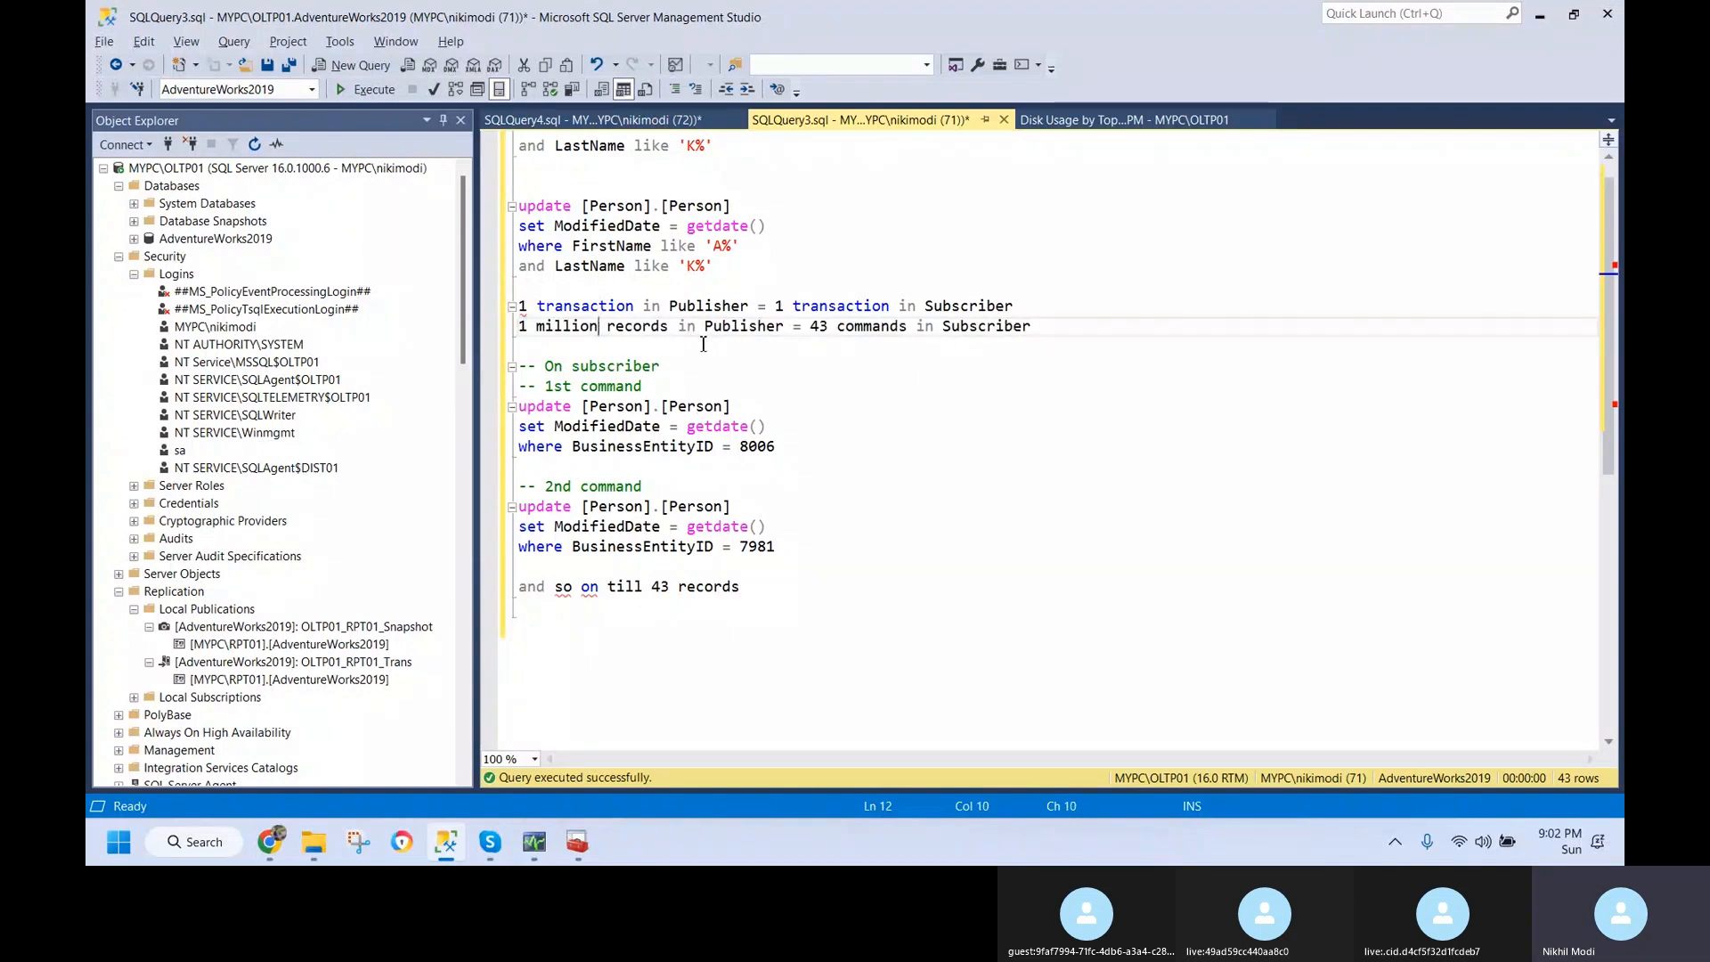
{"action": "double_click", "coordinate": [818, 326]}
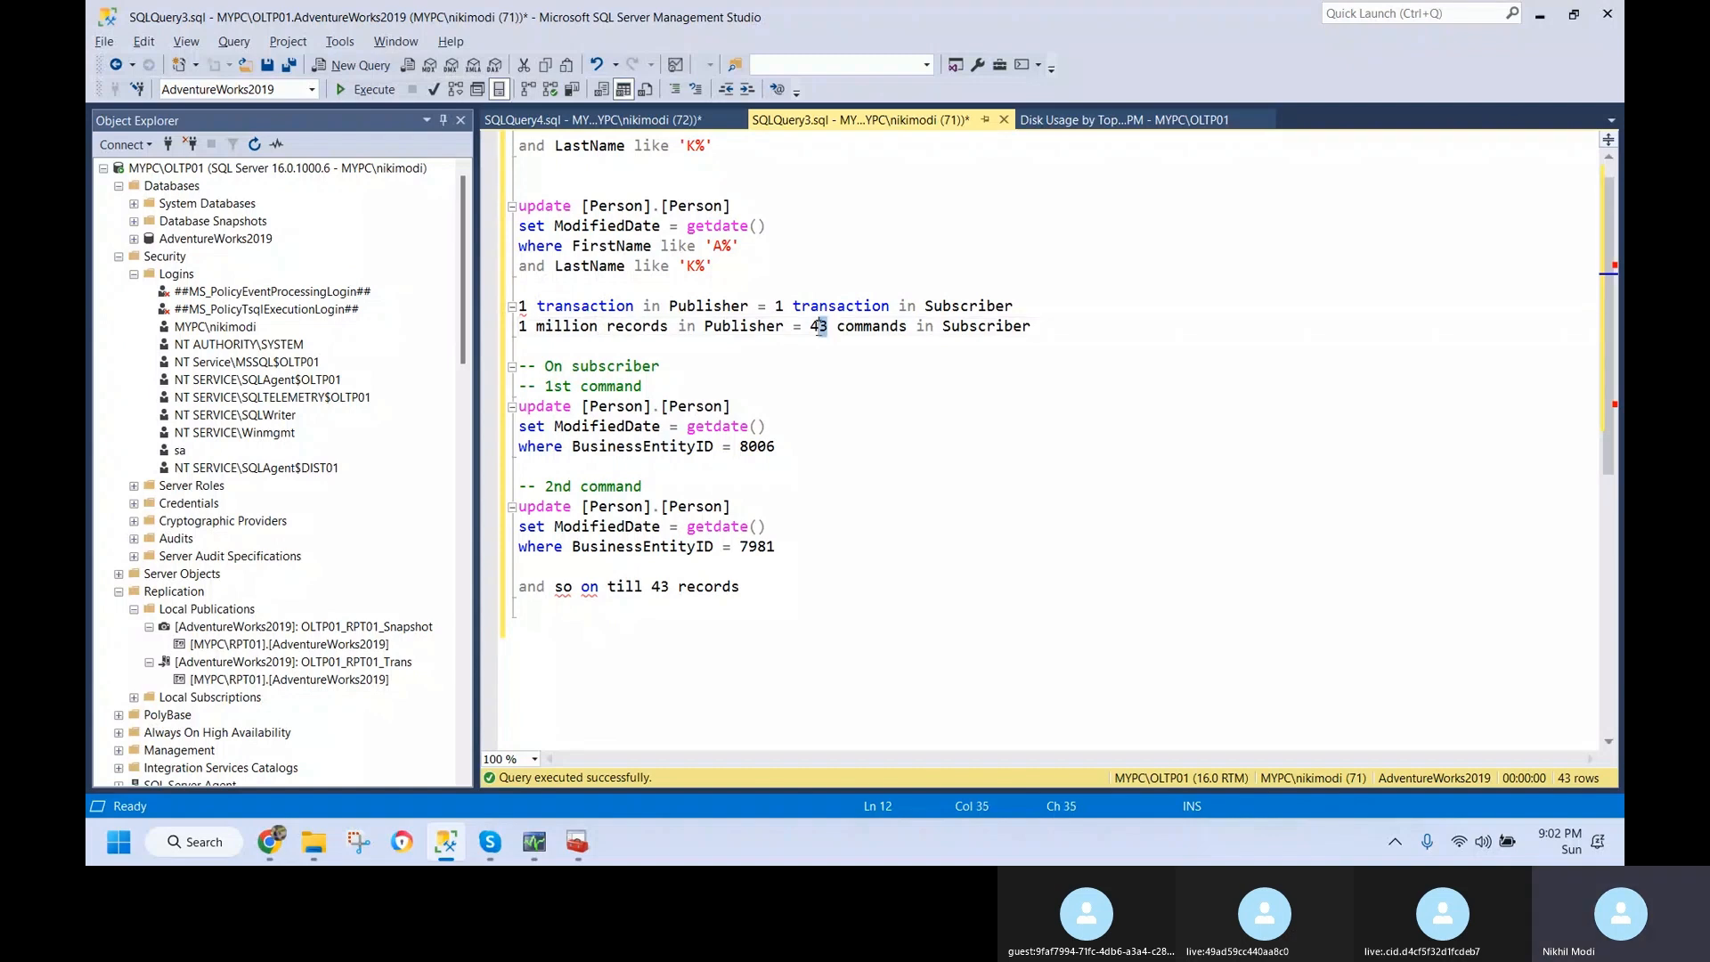
{"action": "type", "text": "1 million"}
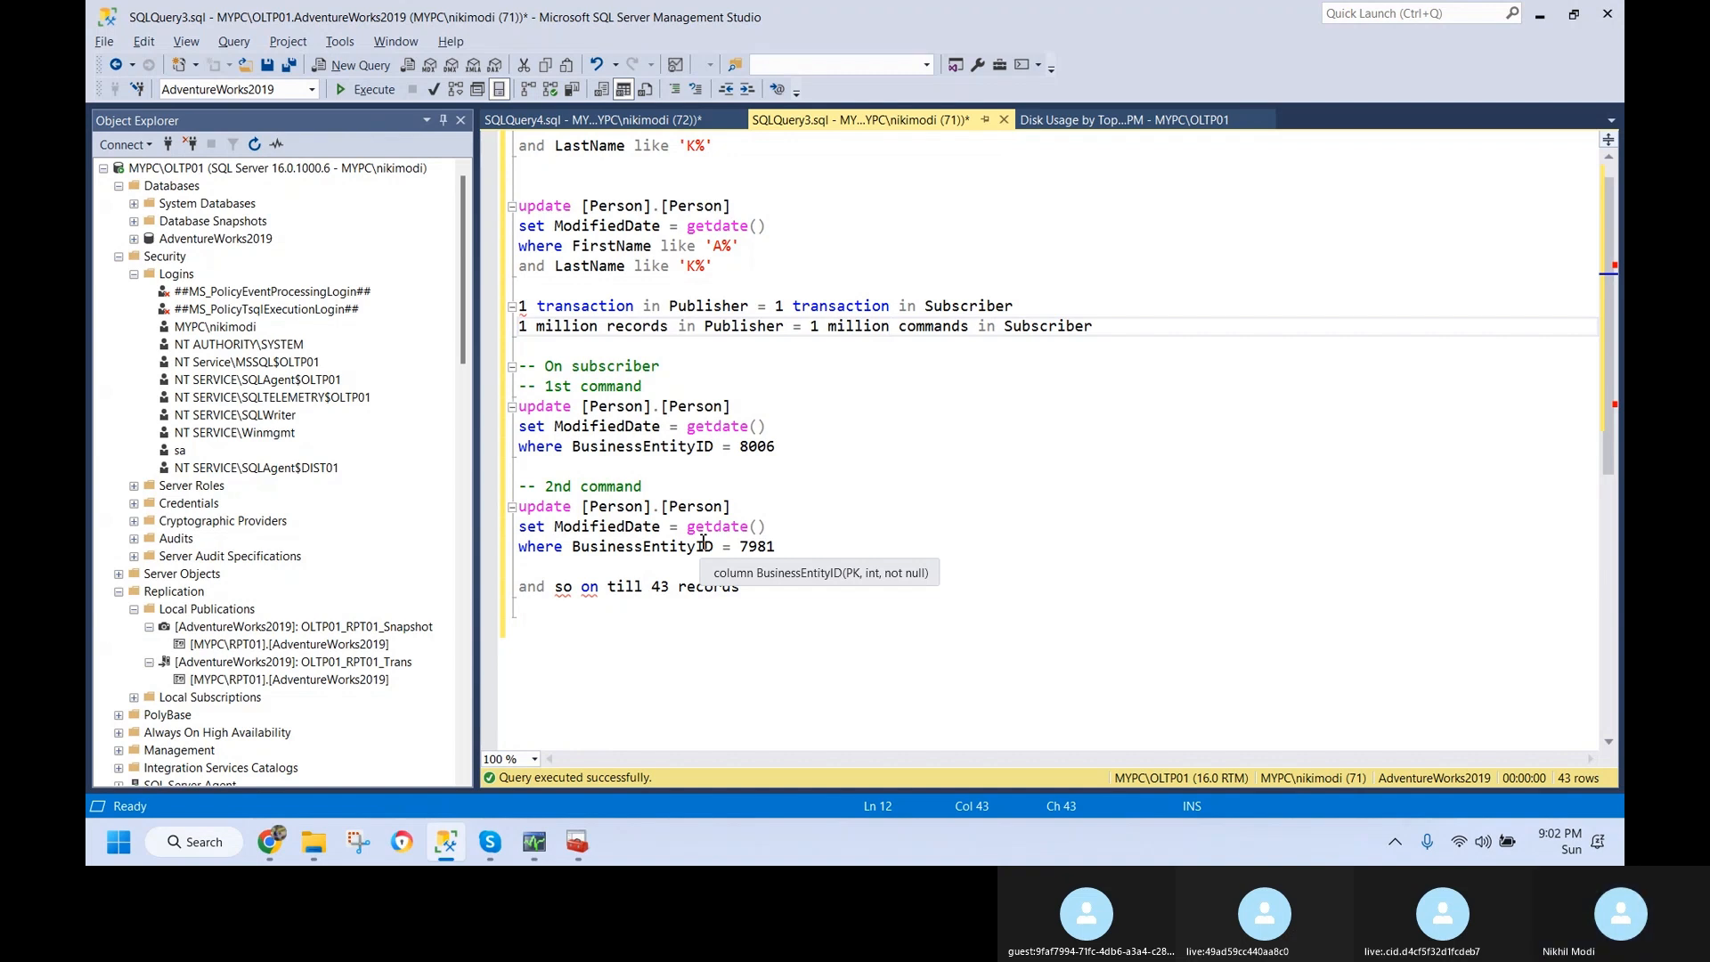
- Review the publisher's multi-row update statement alongside the transaction and command equivalence notes for a 1 million record update
{"action": "left_click", "coordinate": [736, 607]}
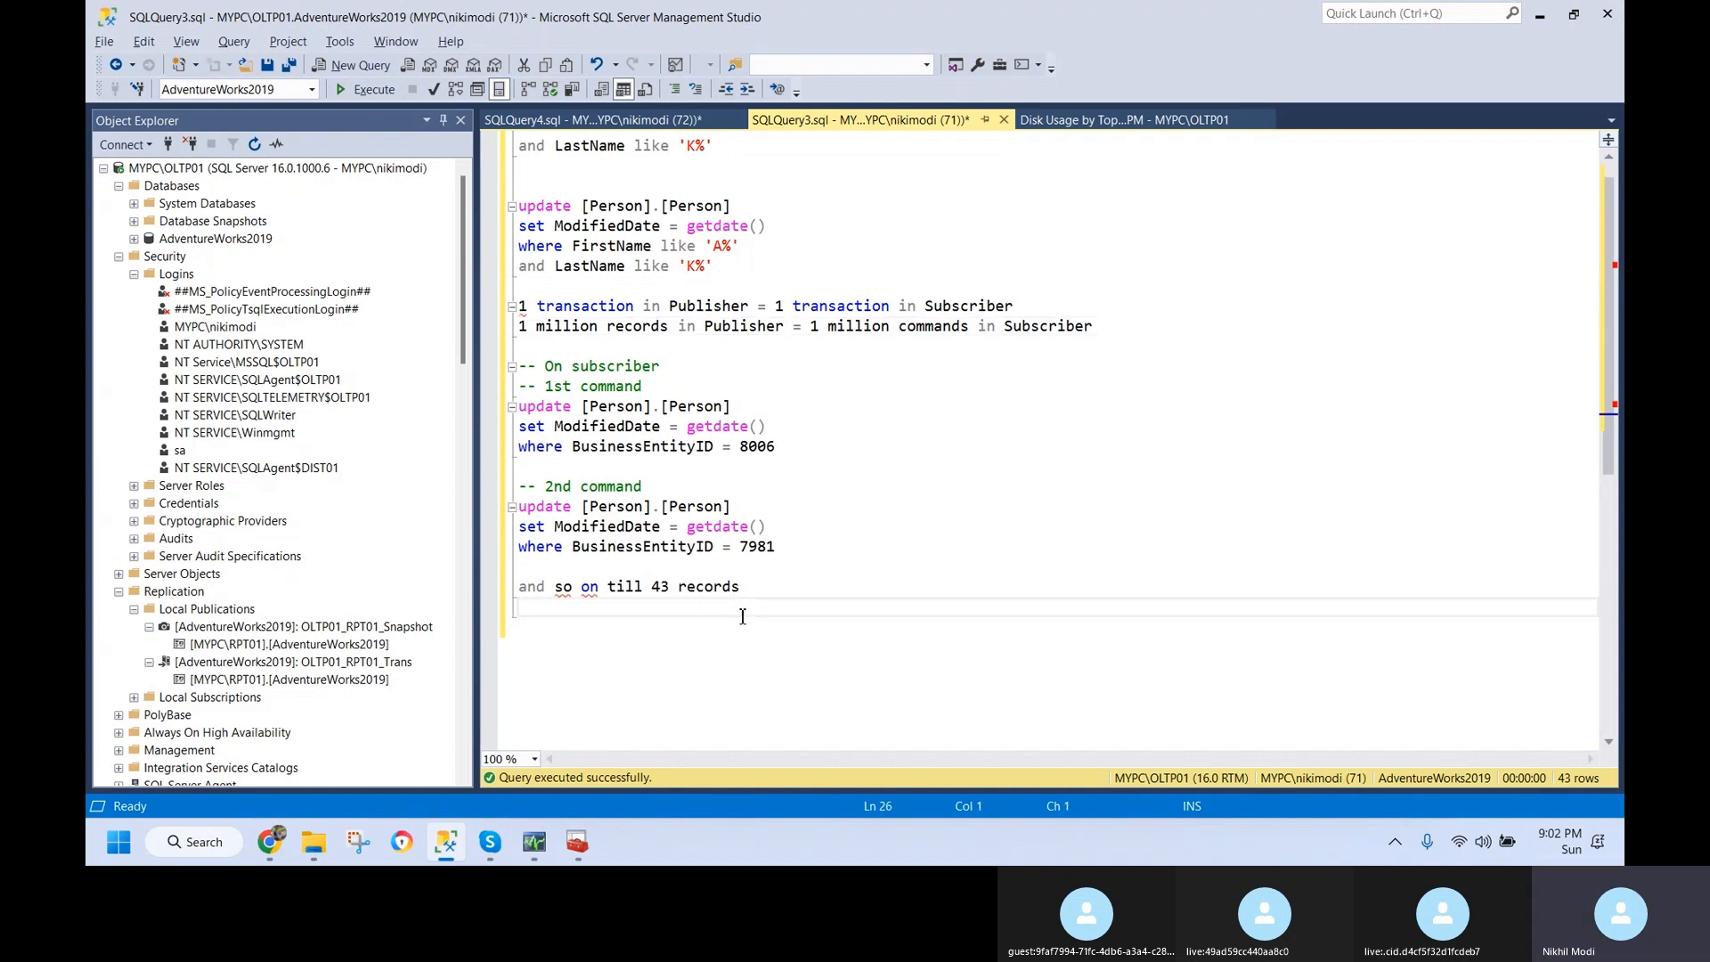
{"action": "left_click_drag", "start_coordinate": [715, 265], "coordinate": [498, 214]}
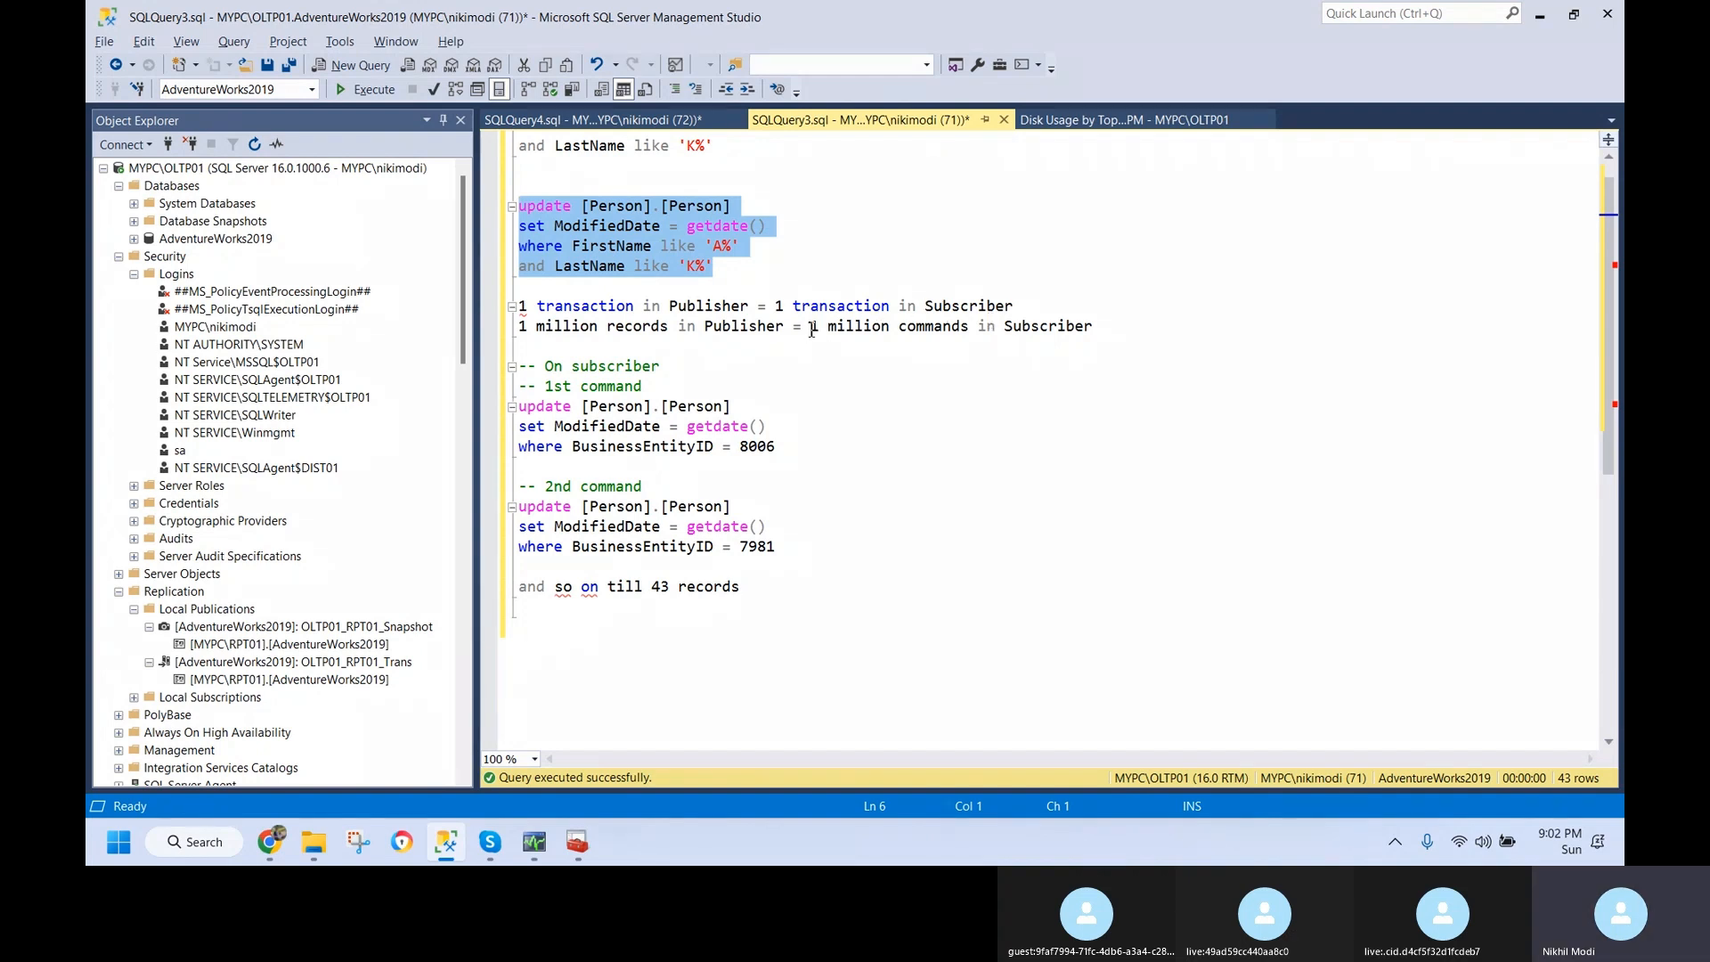
{"action": "left_click_drag", "start_coordinate": [748, 306], "coordinate": [668, 308]}
{"action": "left_click_drag", "start_coordinate": [810, 326], "coordinate": [1174, 326]}
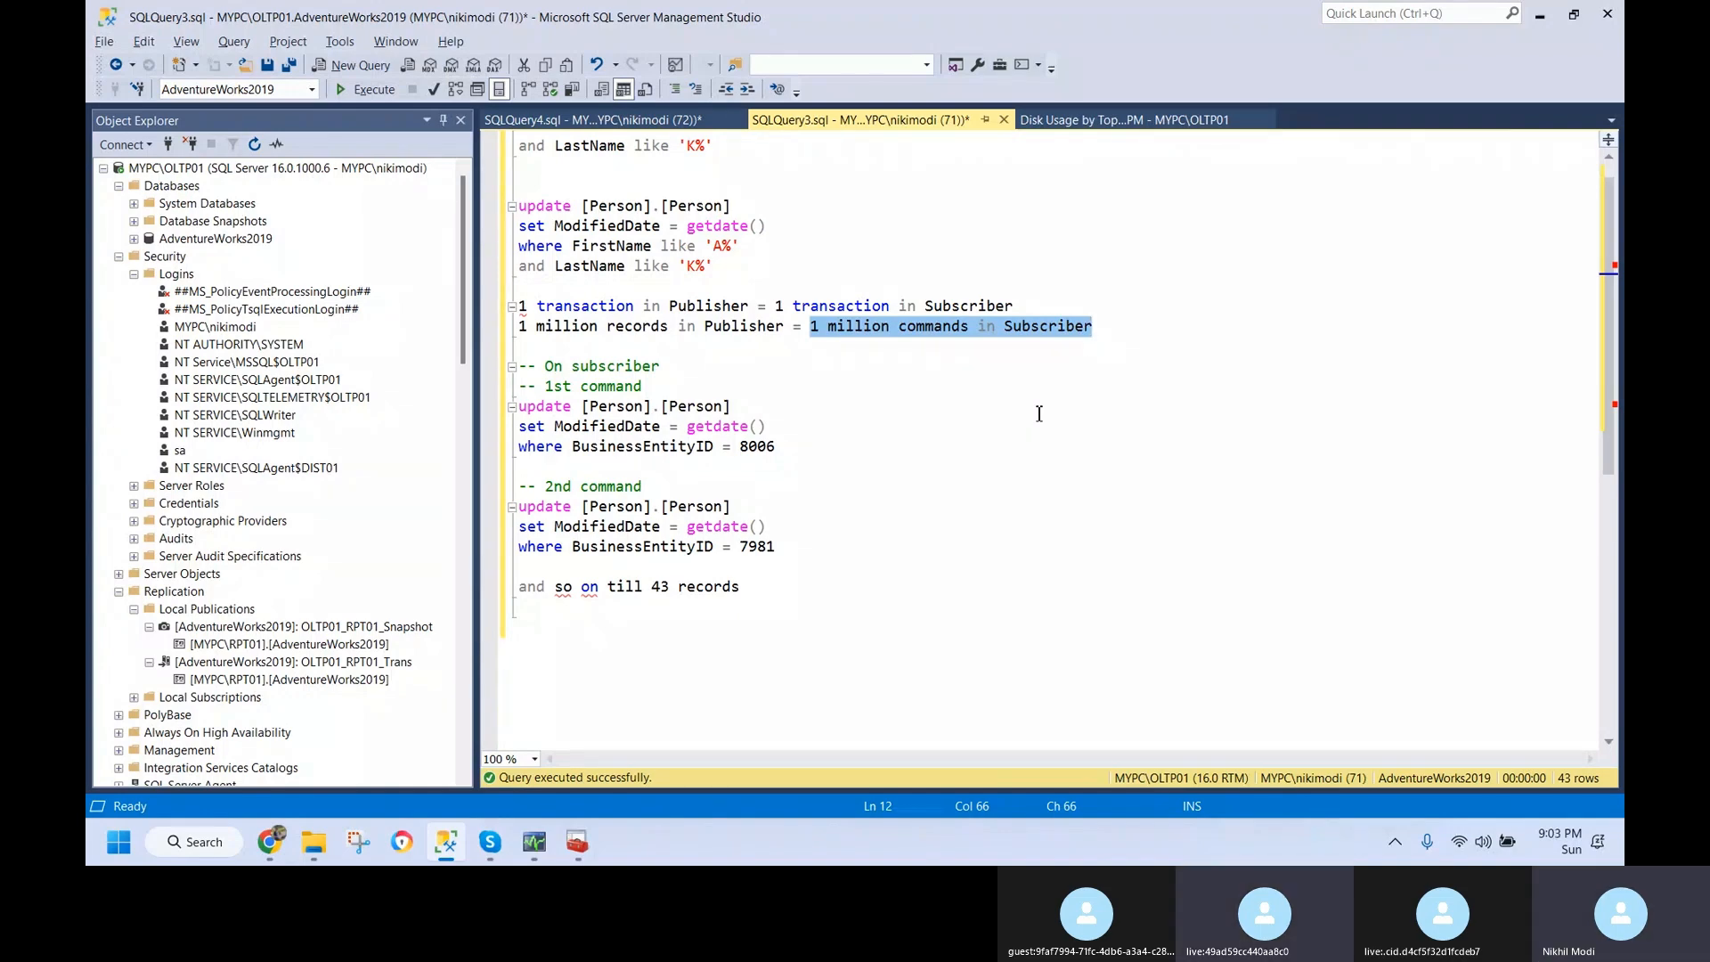
{"action": "left_click_drag", "start_coordinate": [713, 266], "coordinate": [508, 207]}
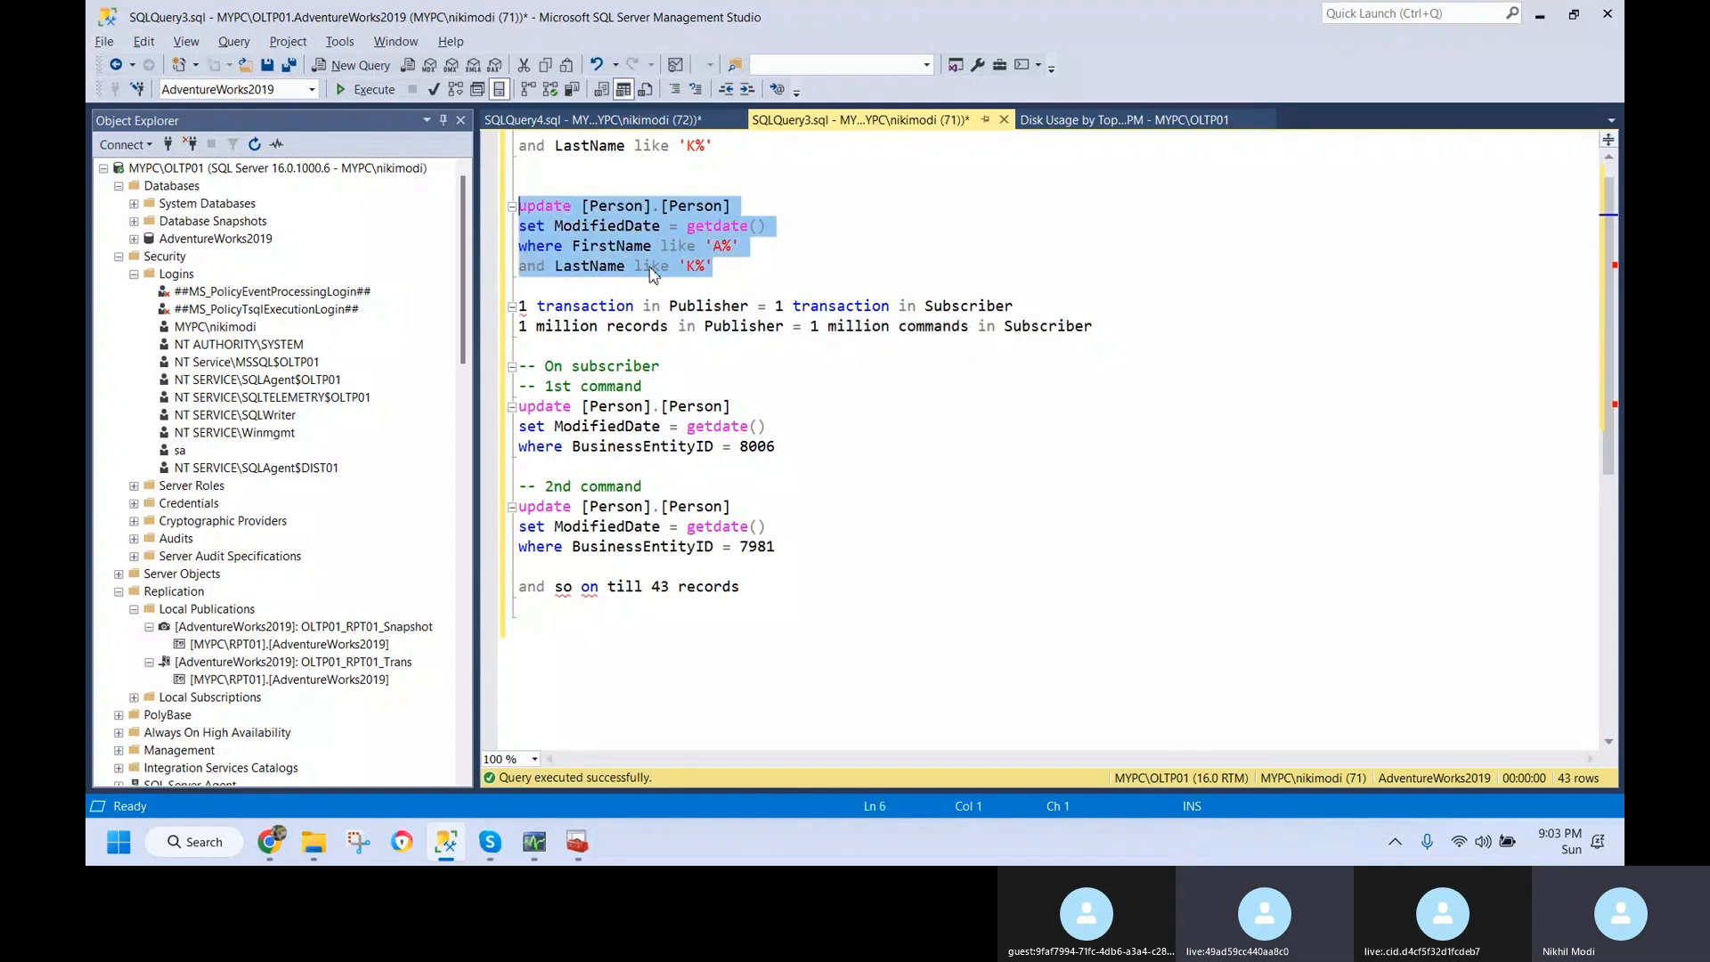
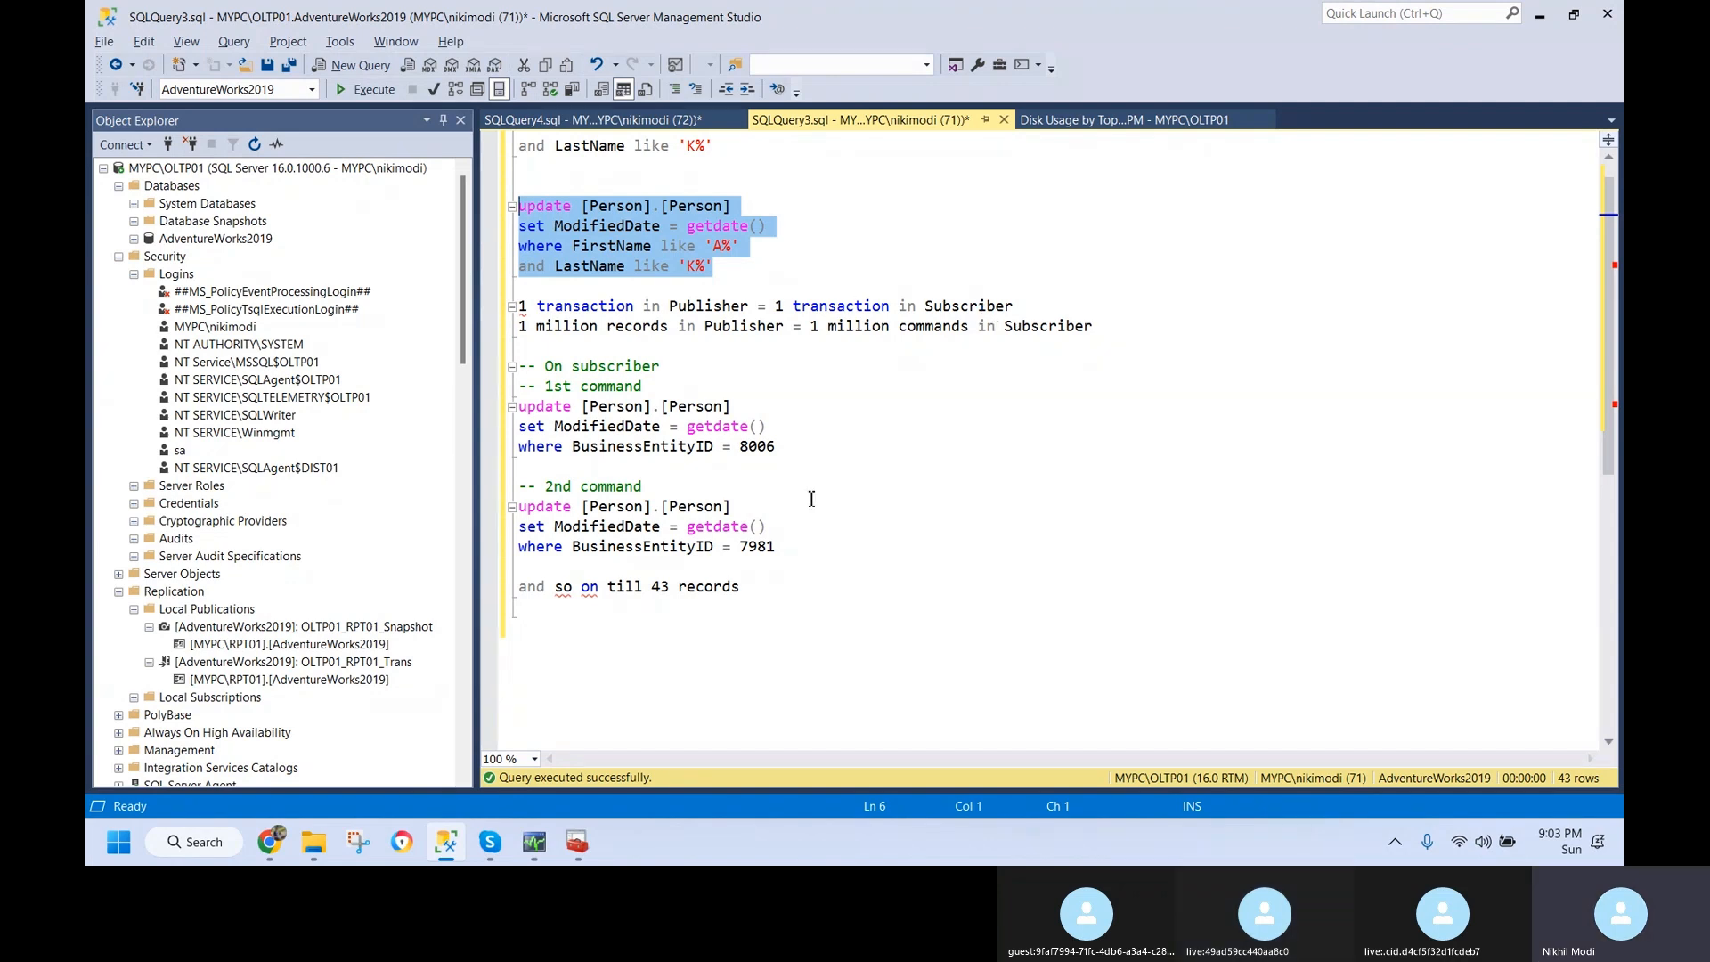
{"action": "left_click_drag", "start_coordinate": [792, 554], "coordinate": [577, 345]}
{"action": "left_click", "coordinate": [577, 344]}
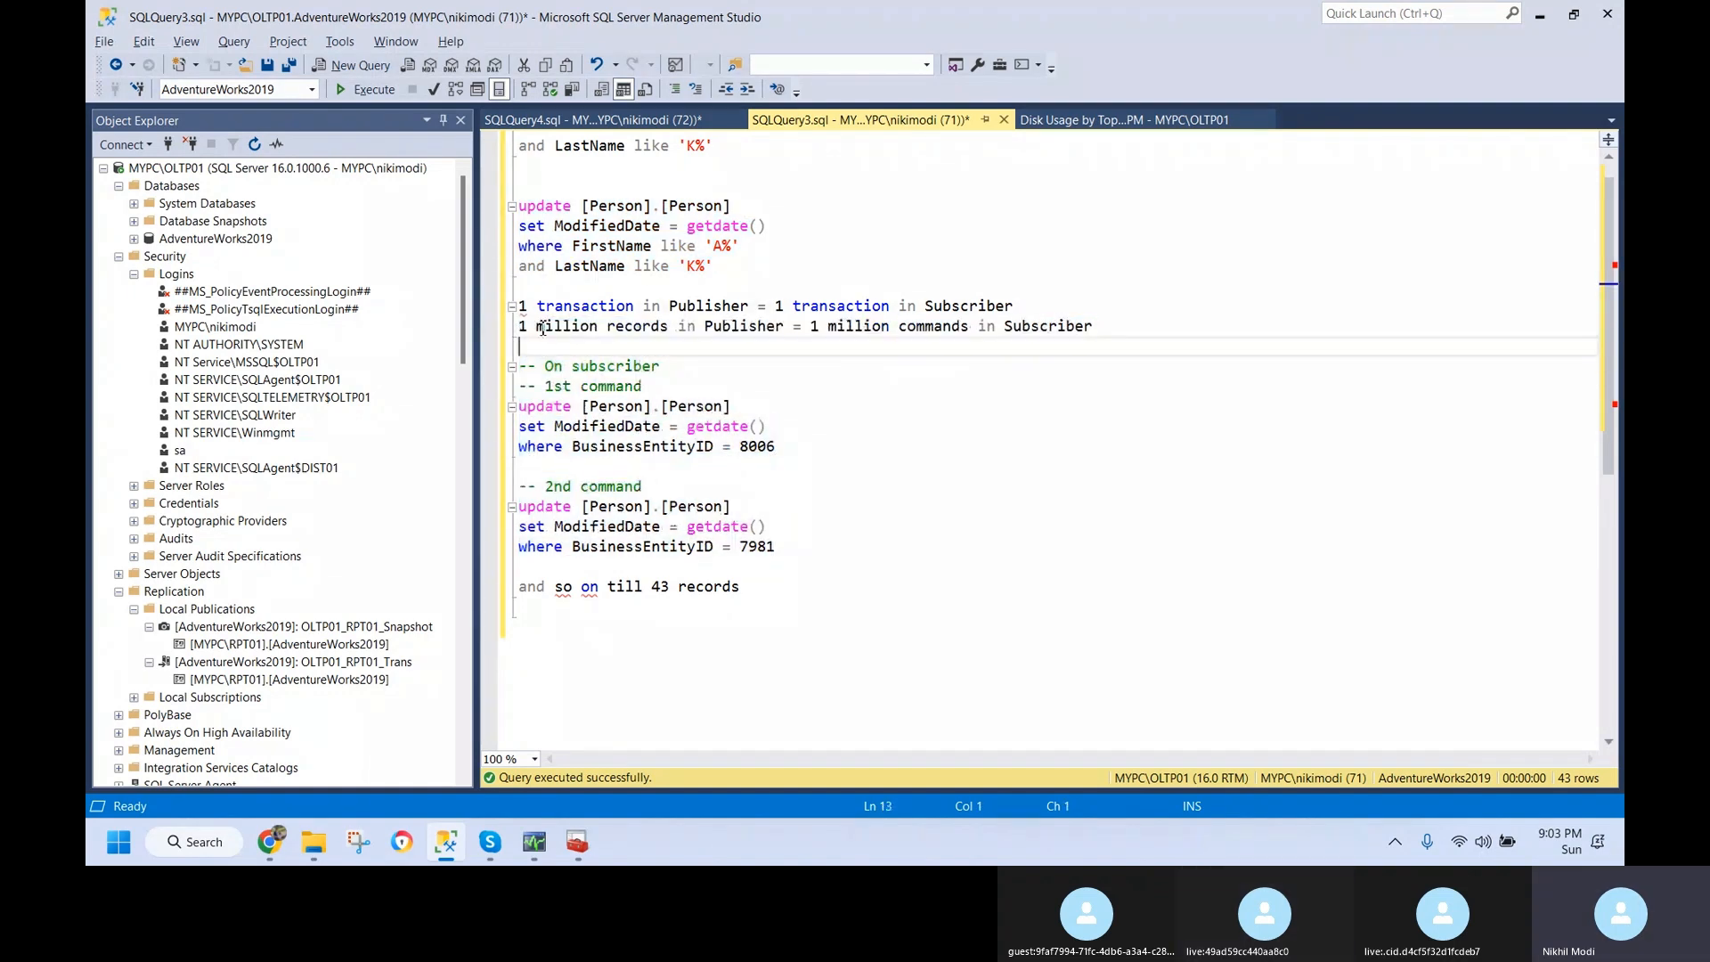
{"action": "double_click", "coordinate": [542, 329]}
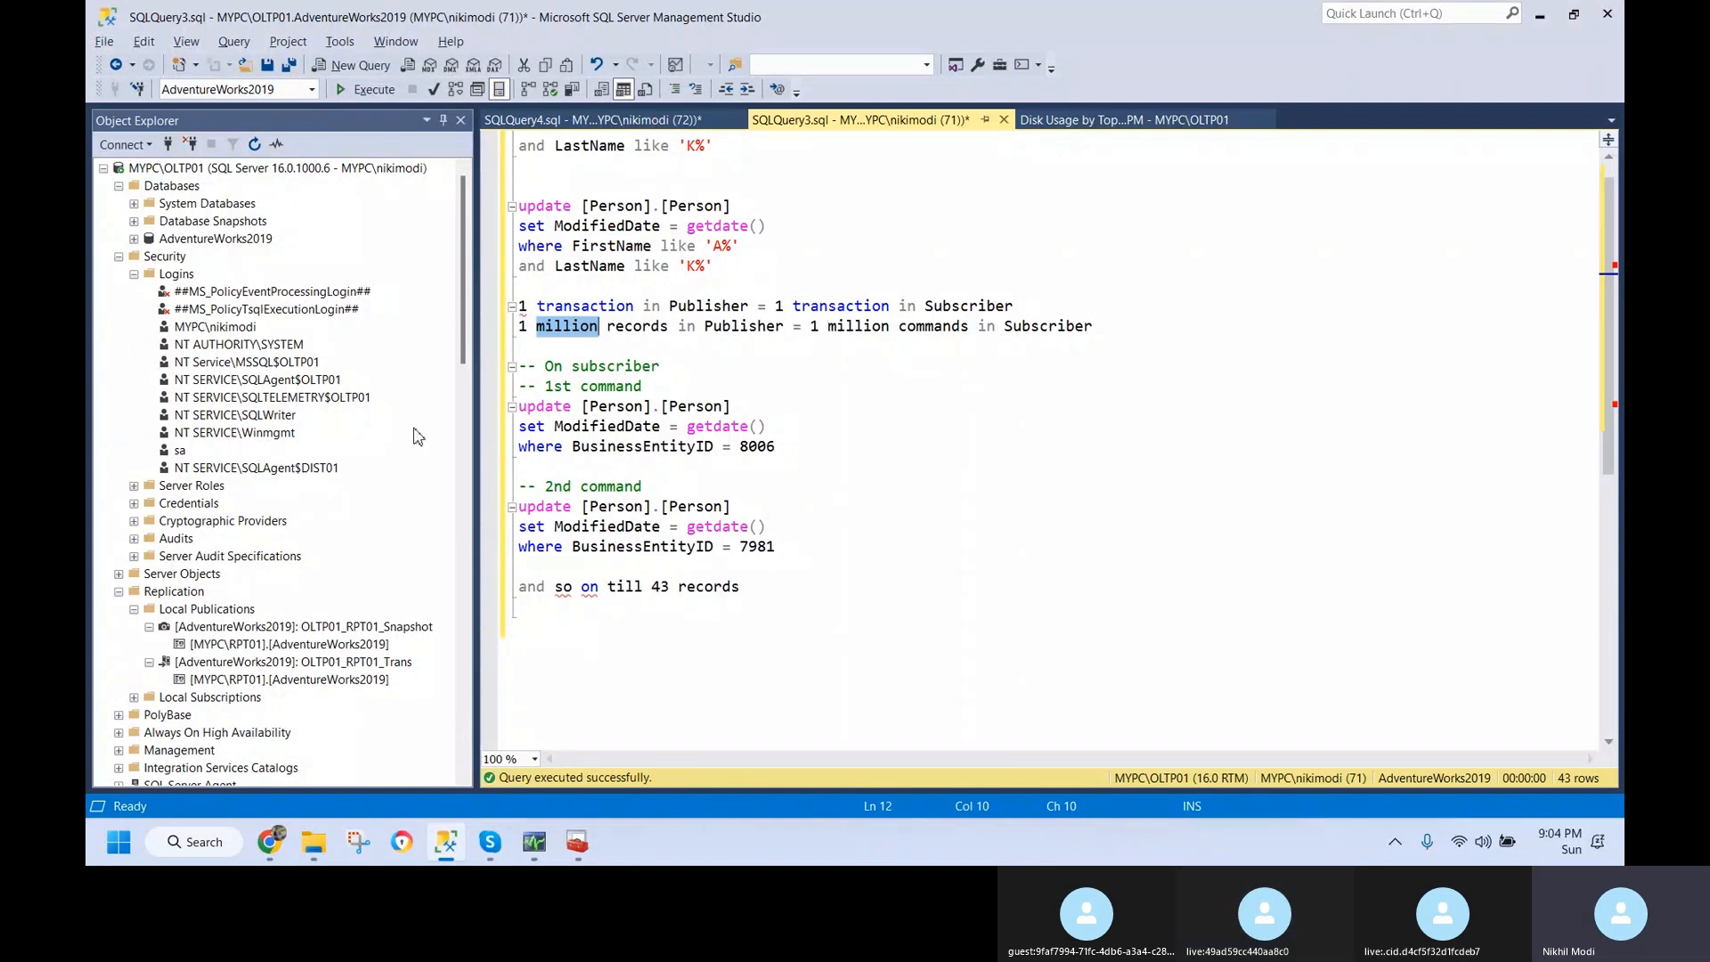
- Locate the RemDist_OLTP01 distribution database on the MYPC\DIST01 server and relate it to the 1 million commands in the note
{"action": "left_click", "coordinate": [462, 347]}
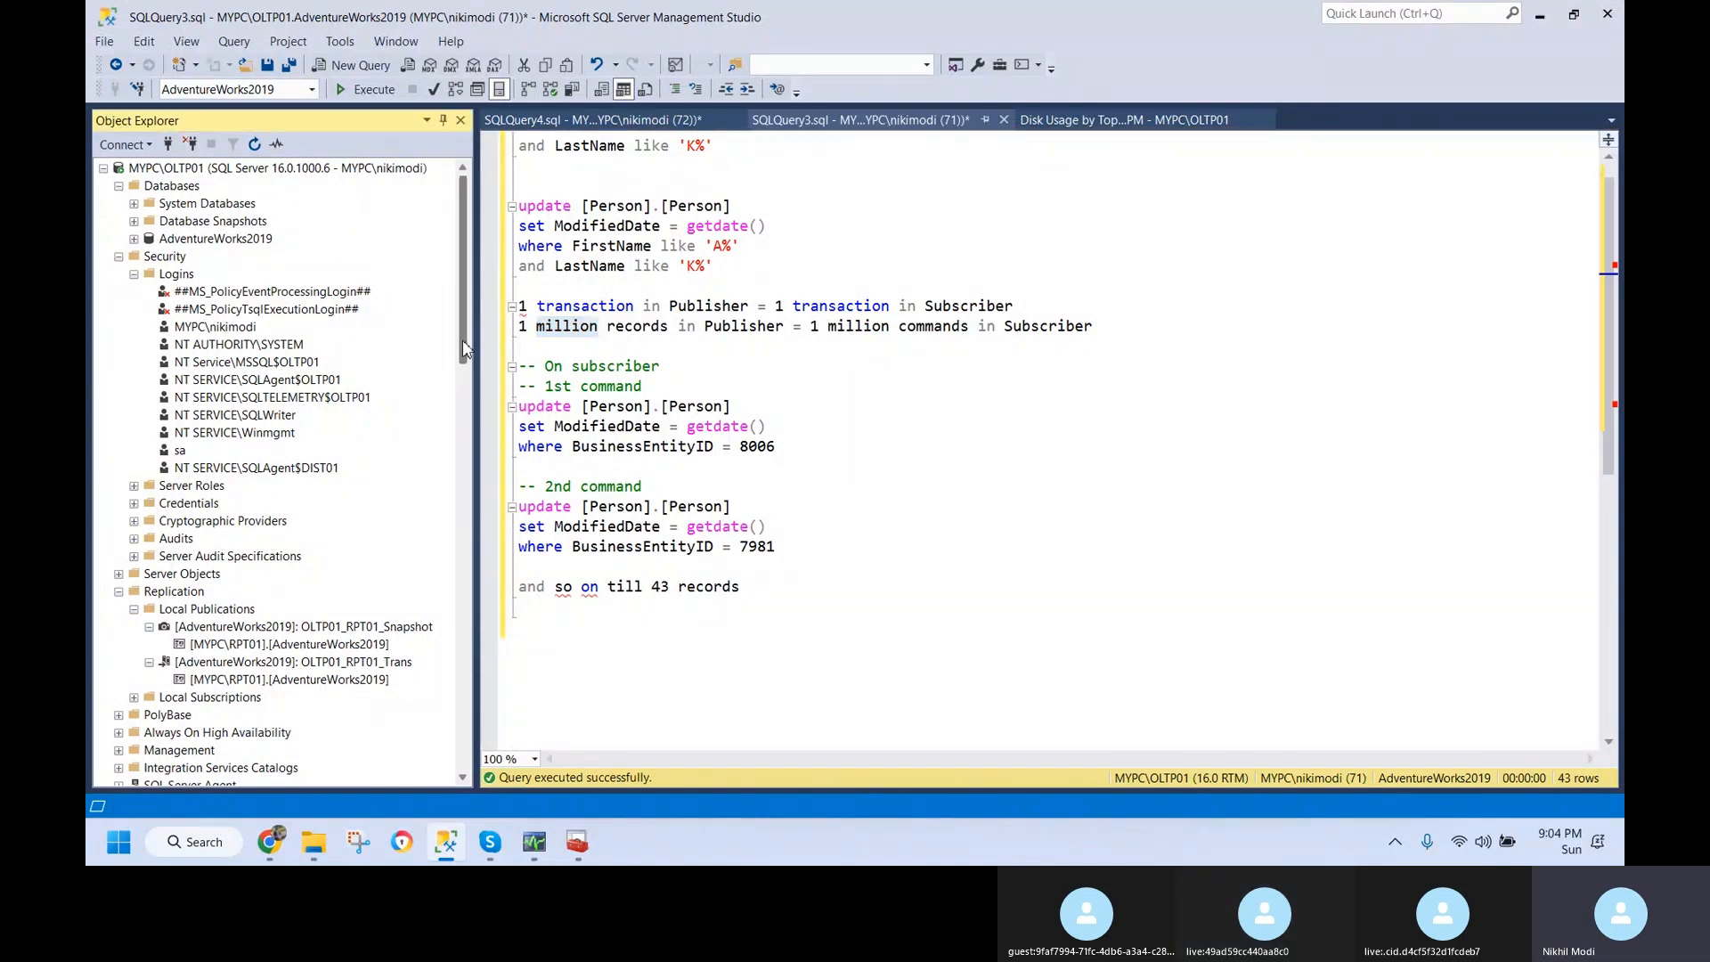
{"action": "left_click_drag", "start_coordinate": [462, 348], "coordinate": [472, 447]}
{"action": "left_click", "coordinate": [283, 505]}
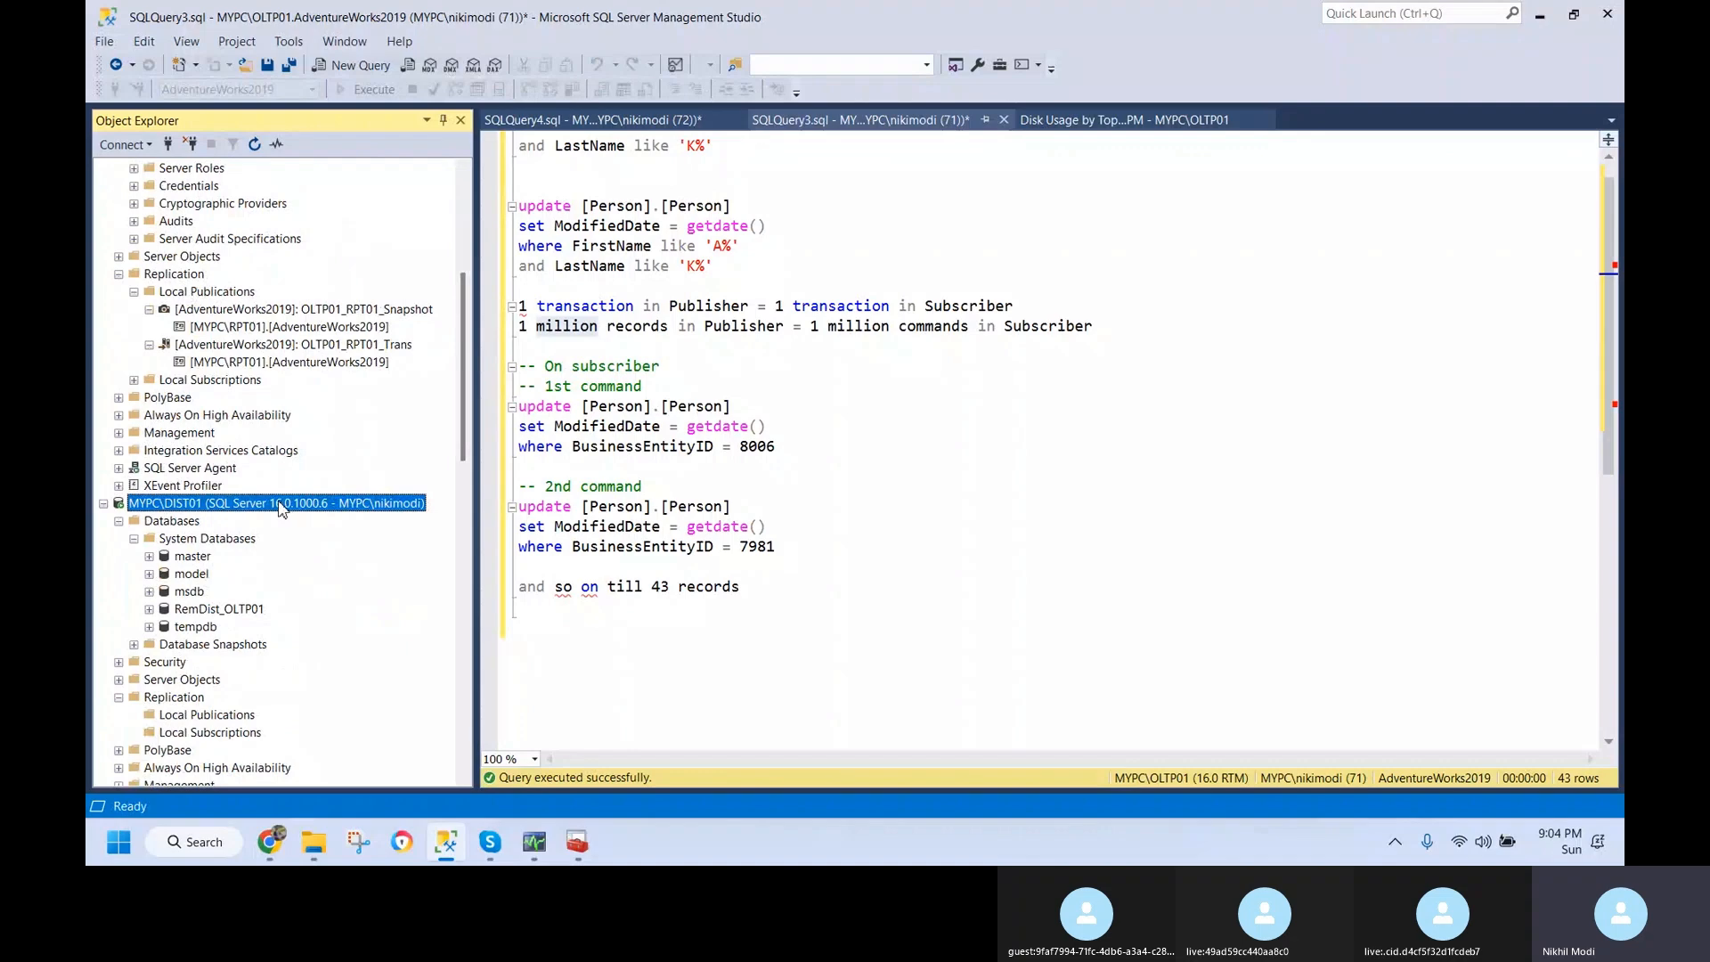
{"action": "left_click", "coordinate": [228, 609]}
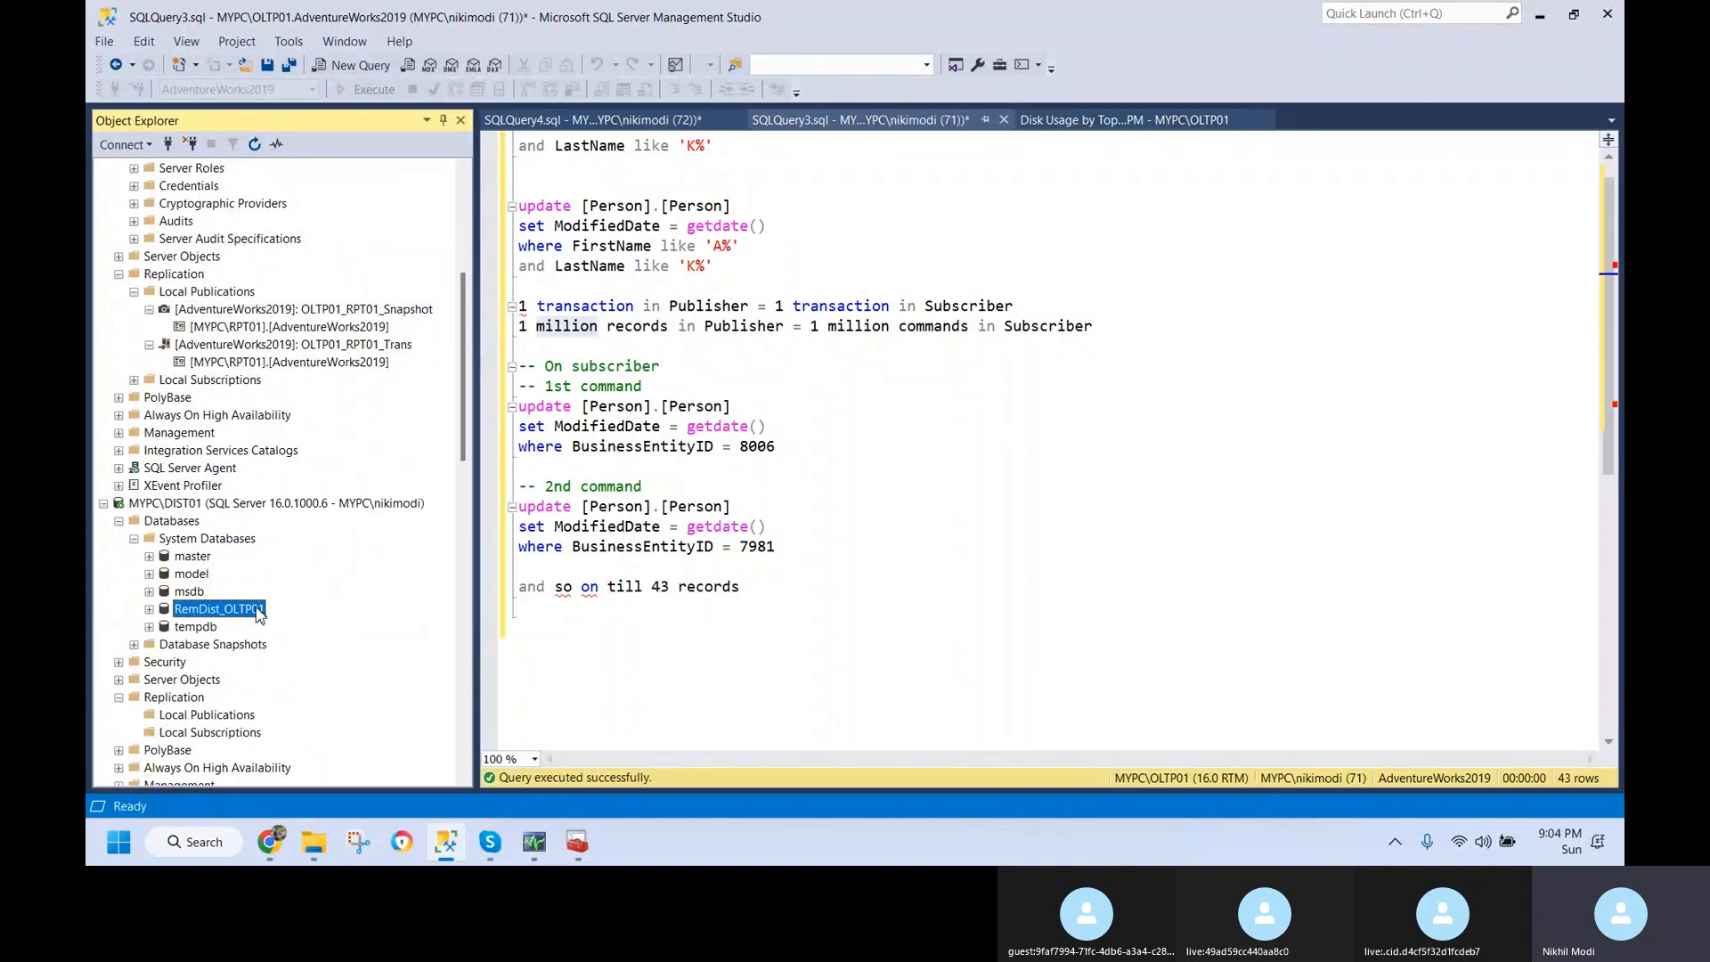
{"action": "scroll", "coordinate": [281, 620], "scroll_direction": "down", "scroll_amount": 1}
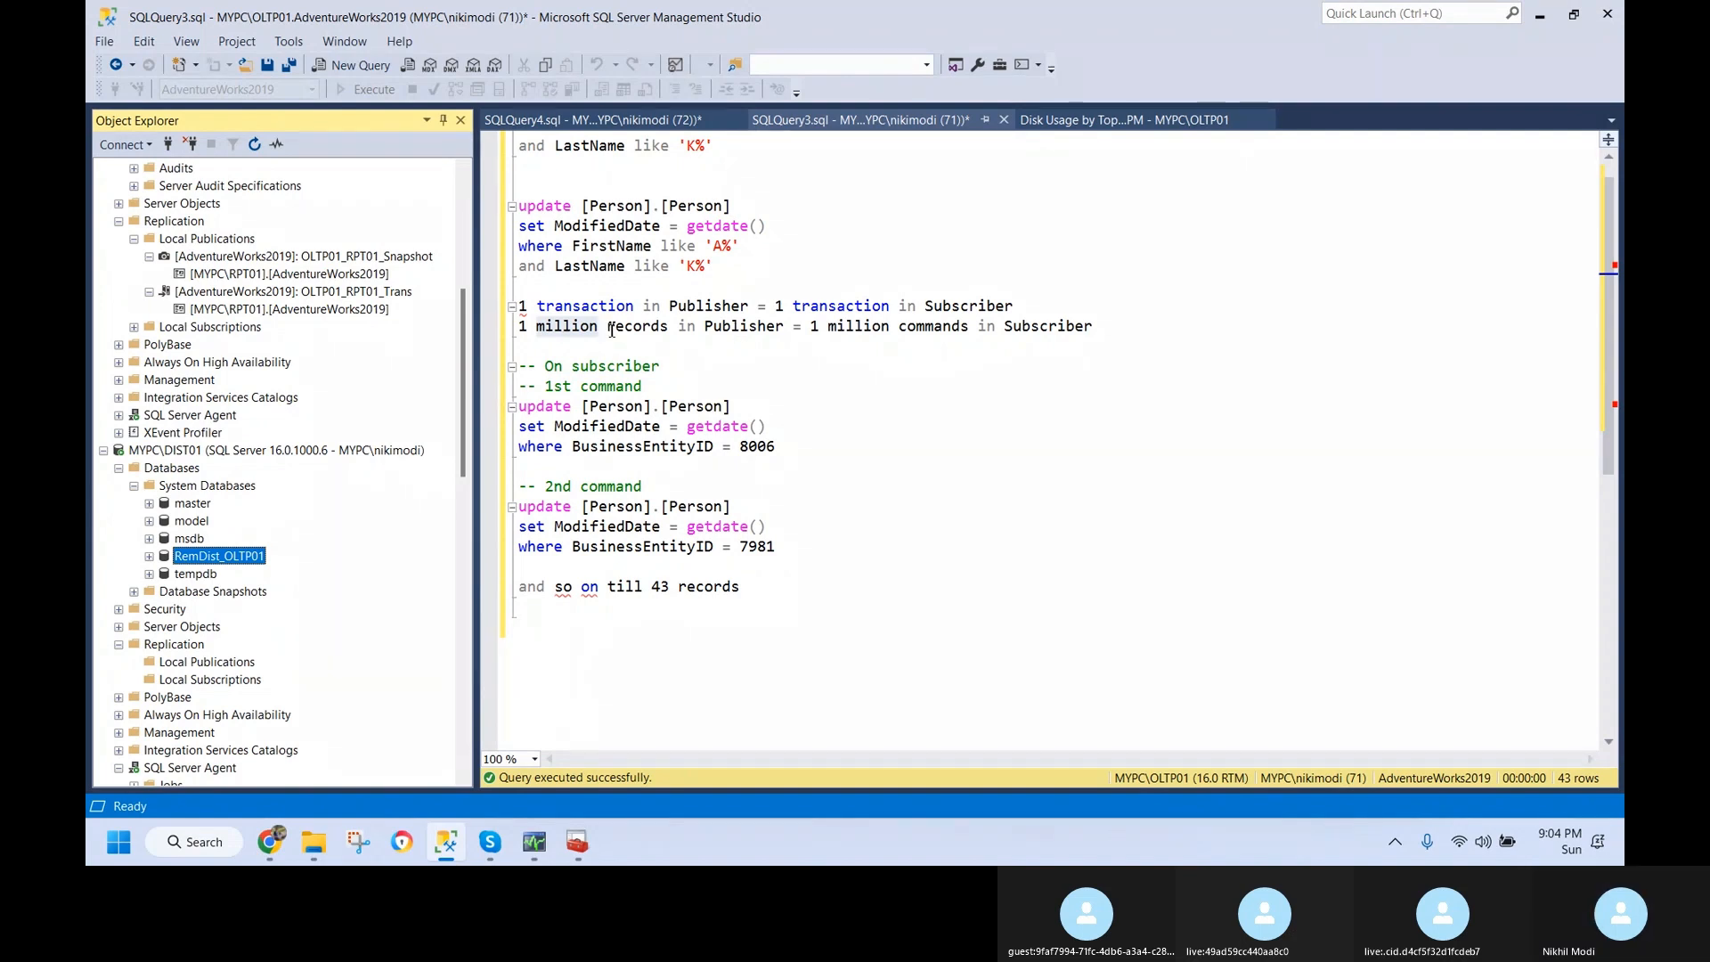
{"action": "left_click", "coordinate": [679, 283]}
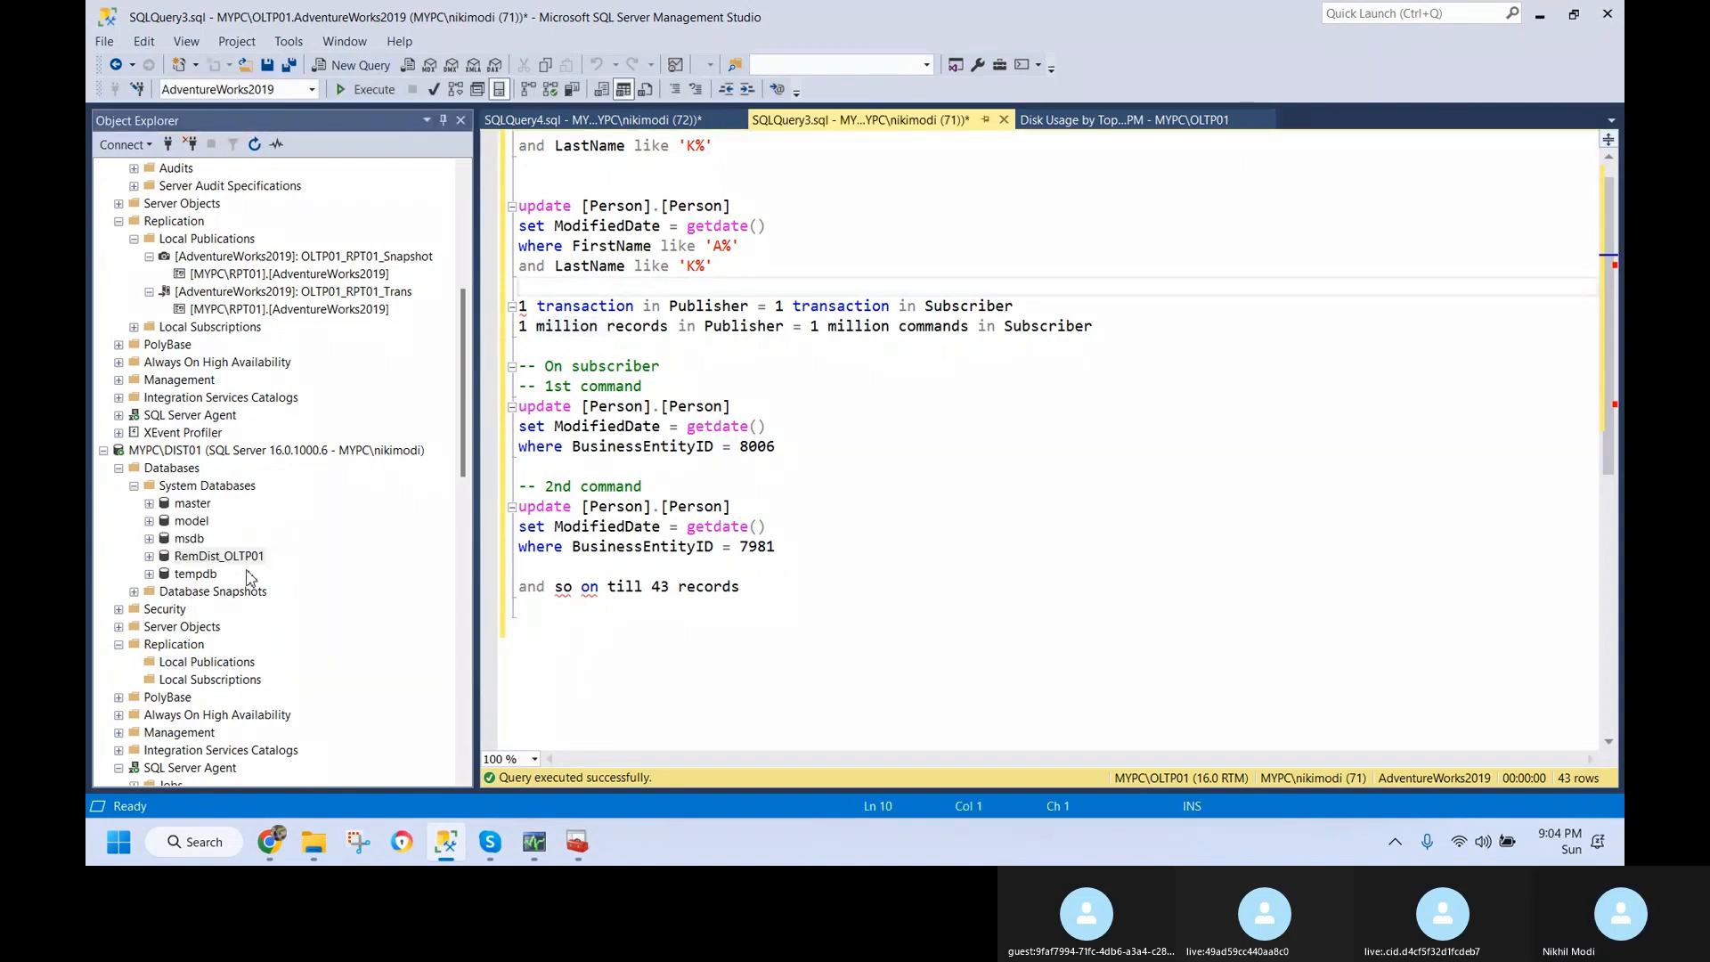
{"action": "left_click", "coordinate": [249, 560]}
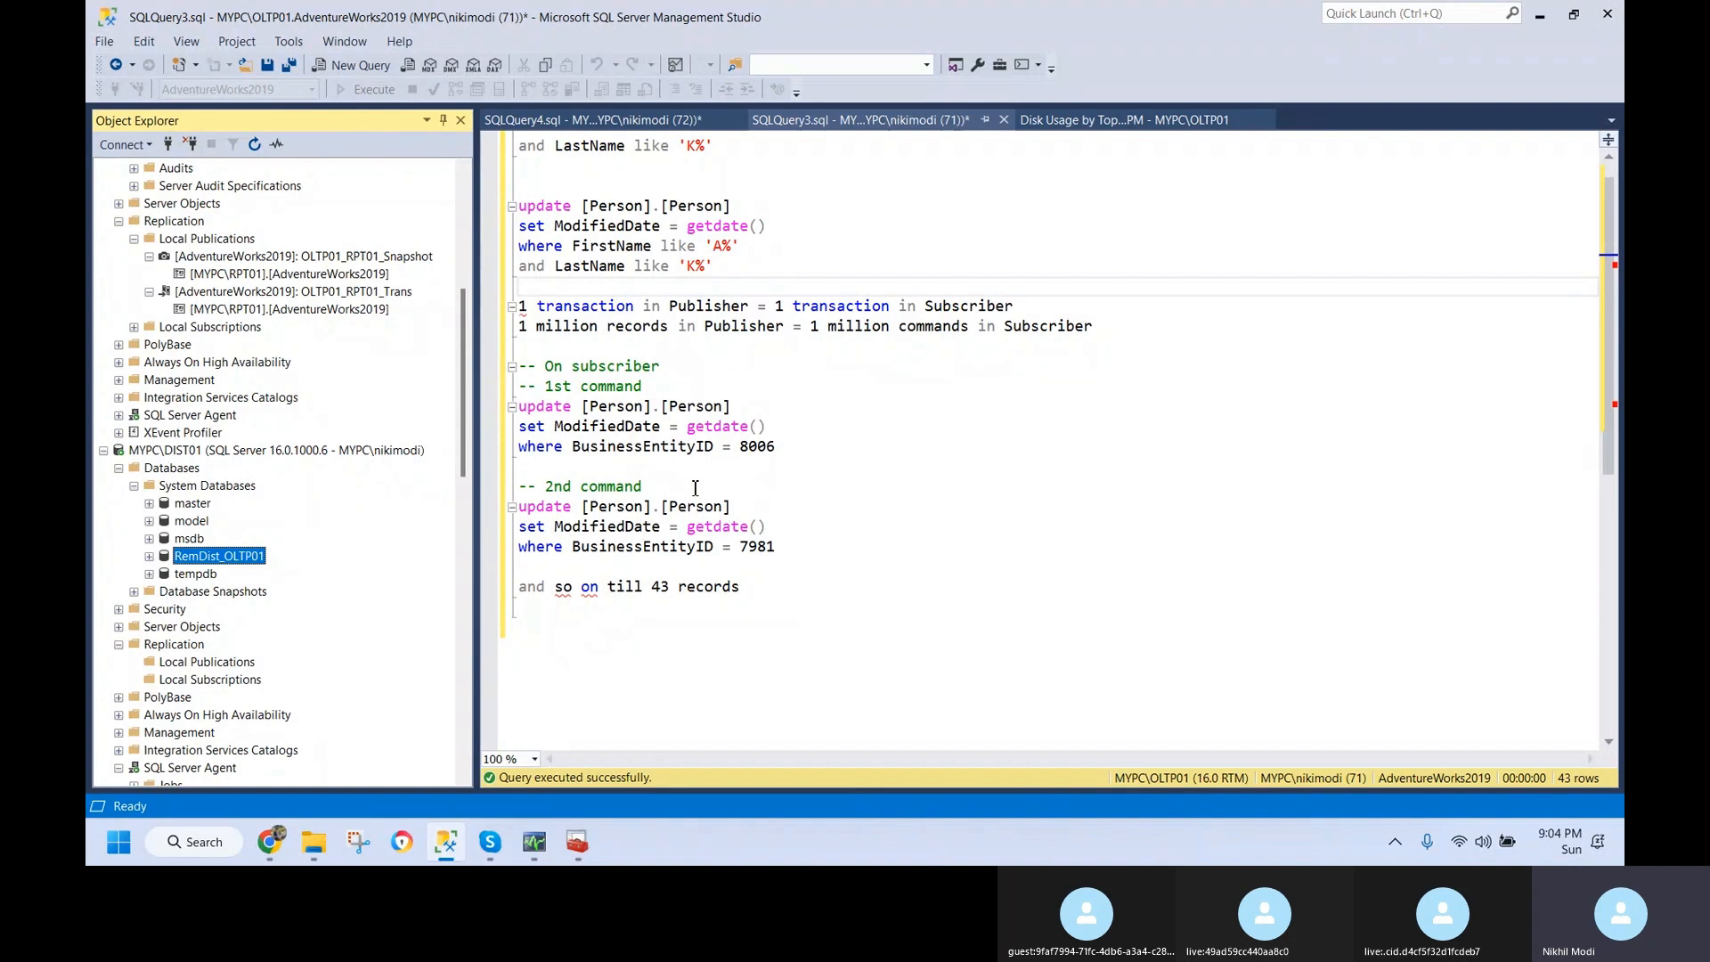
{"action": "left_click", "coordinate": [813, 328]}
{"action": "left_click_drag", "start_coordinate": [814, 329], "coordinate": [944, 331]}
{"action": "left_click", "coordinate": [841, 385]}
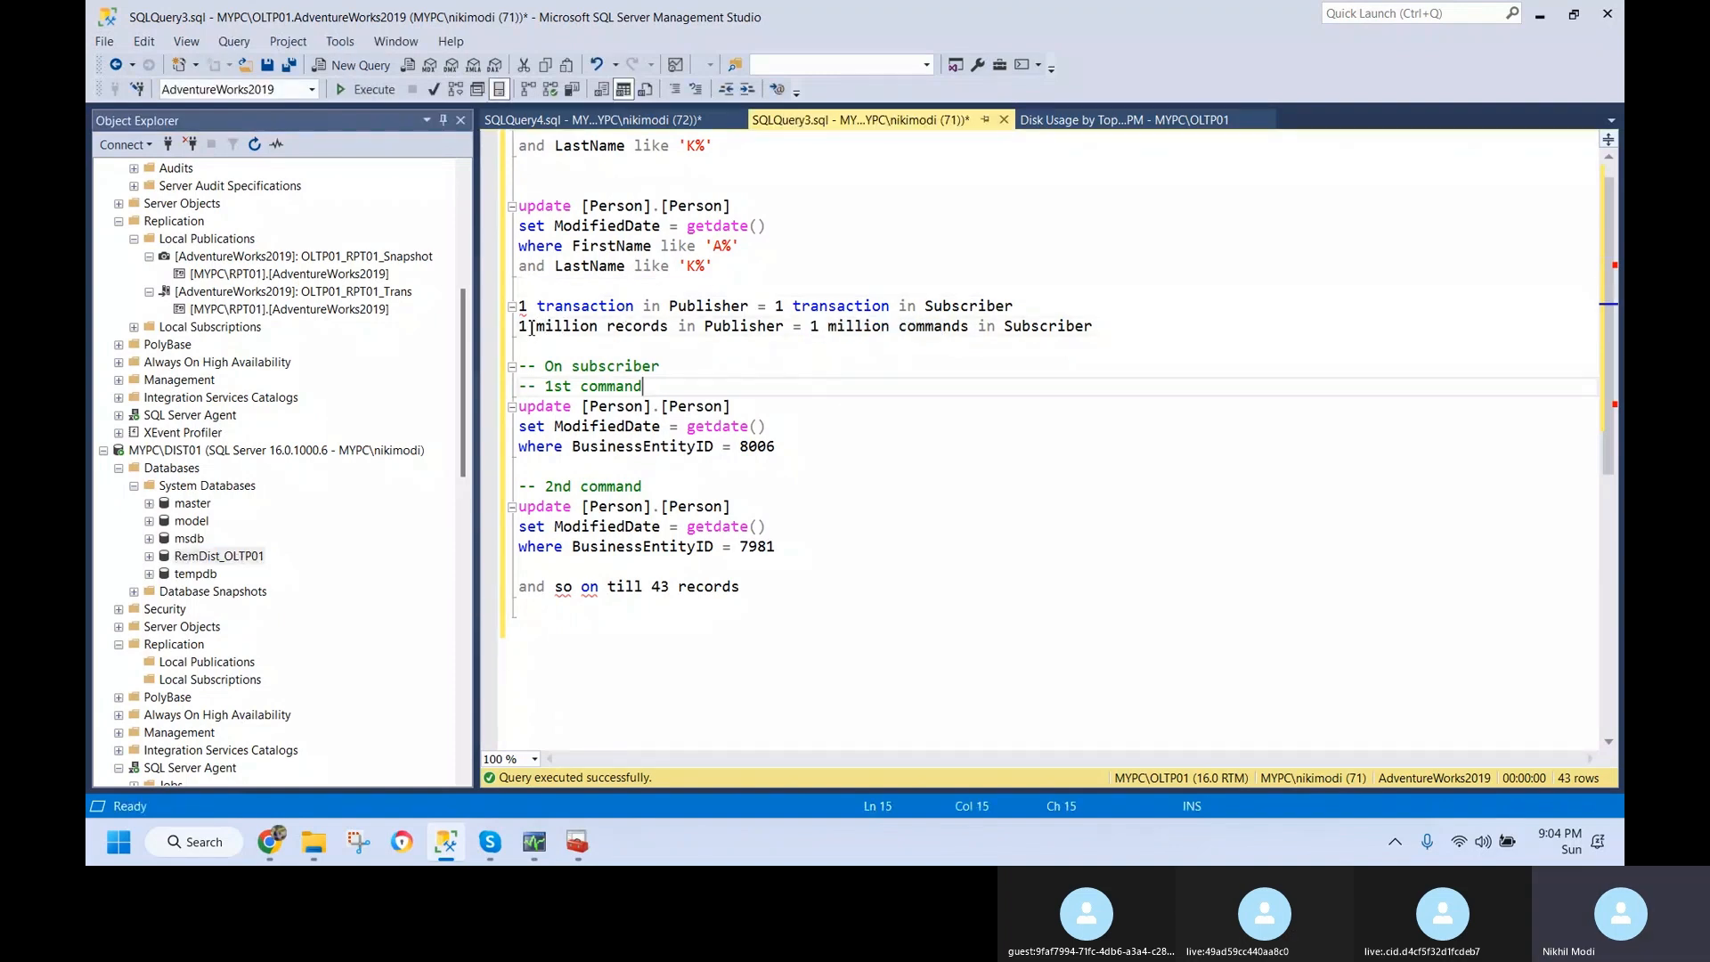
- Set both the publisher record count and the subscriber command count in the note back to 43
{"action": "left_click_drag", "start_coordinate": [599, 327], "coordinate": [503, 332]}
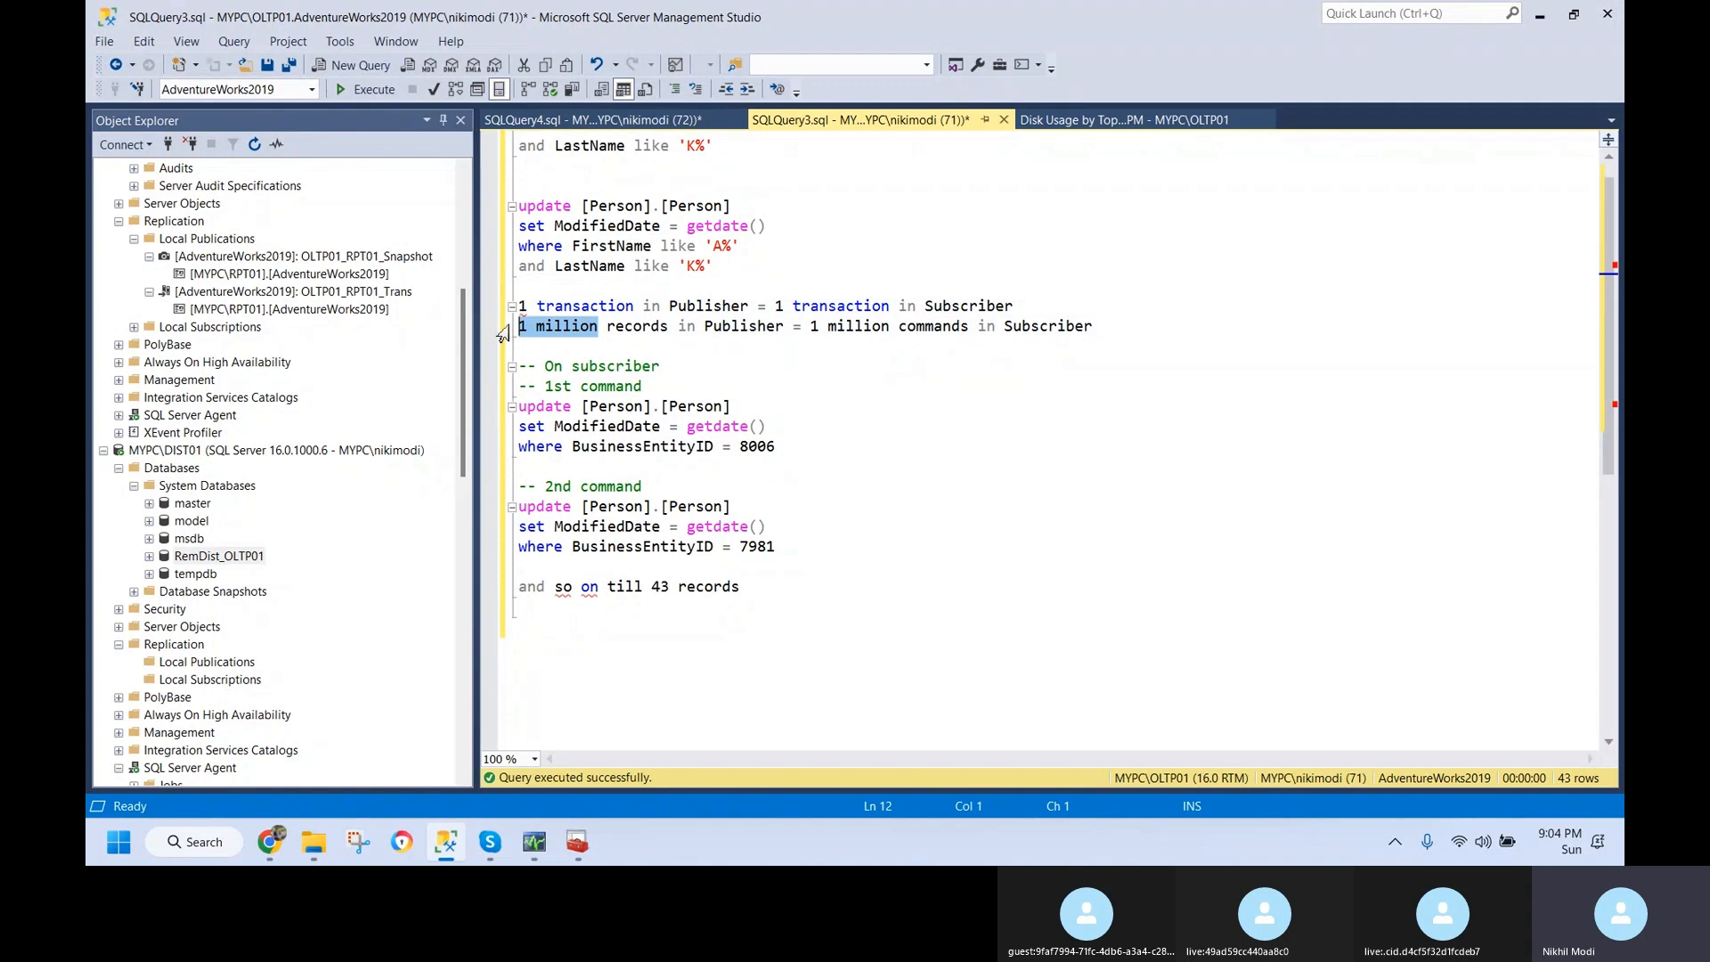
{"action": "type", "text": "43"}
{"action": "left_click", "coordinate": [829, 326]}
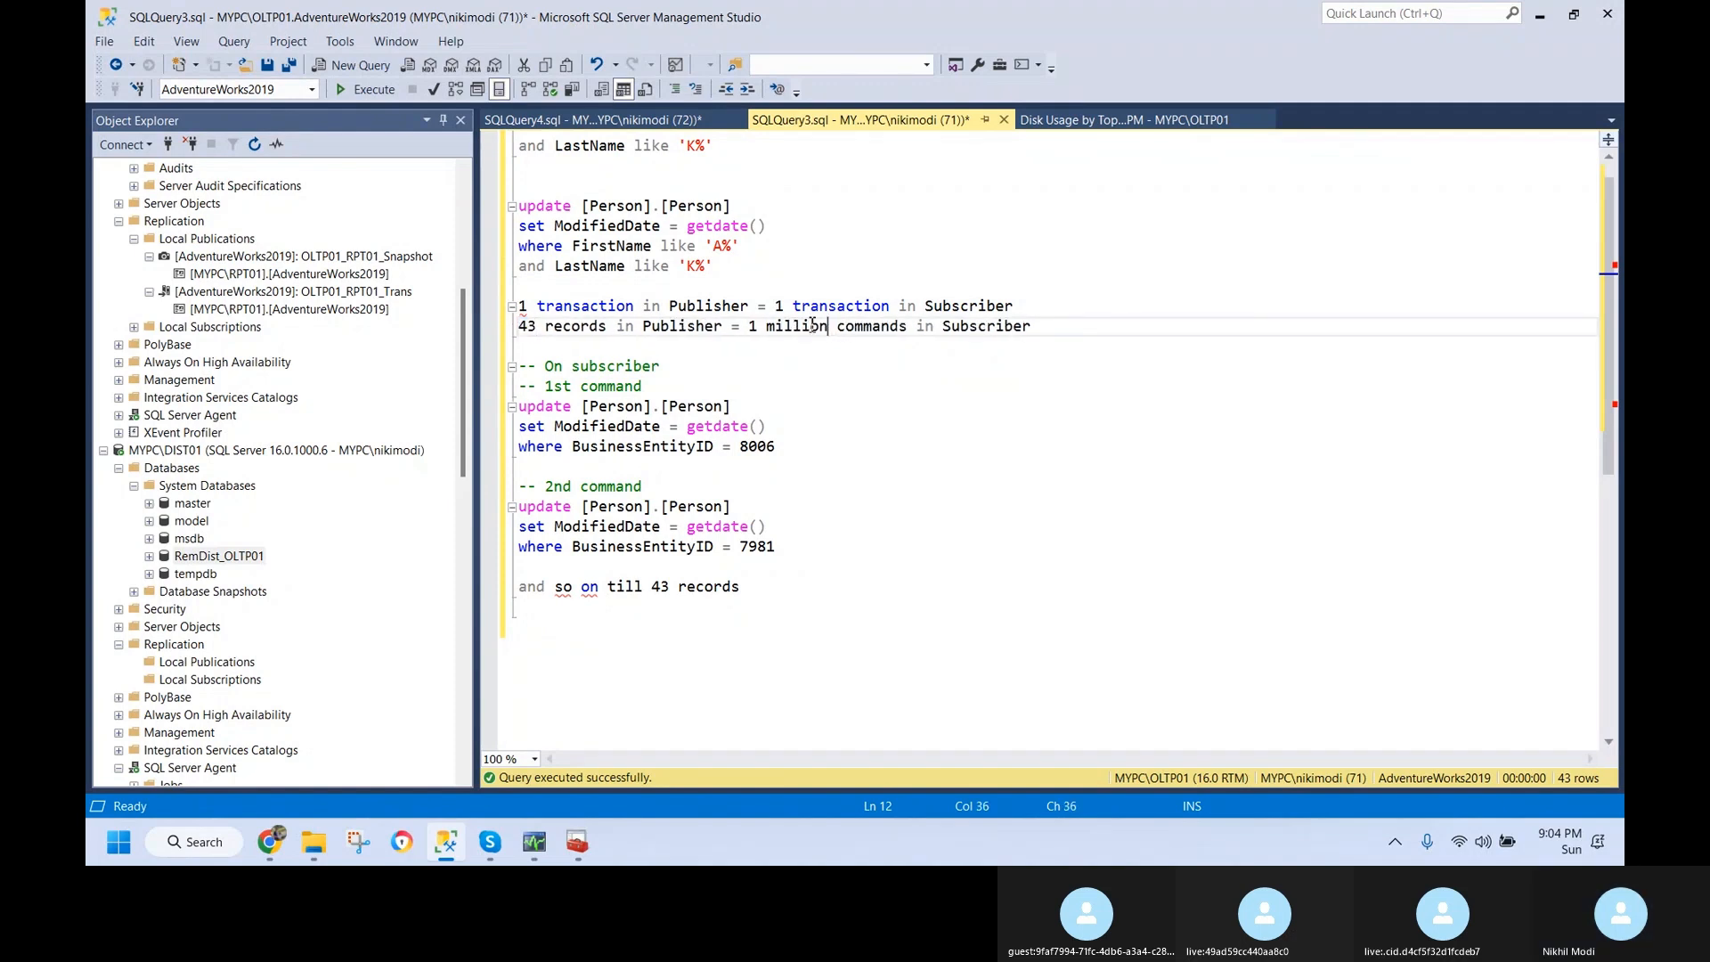
{"action": "left_click", "coordinate": [750, 326], "text": "shift"}
{"action": "type", "text": "43"}
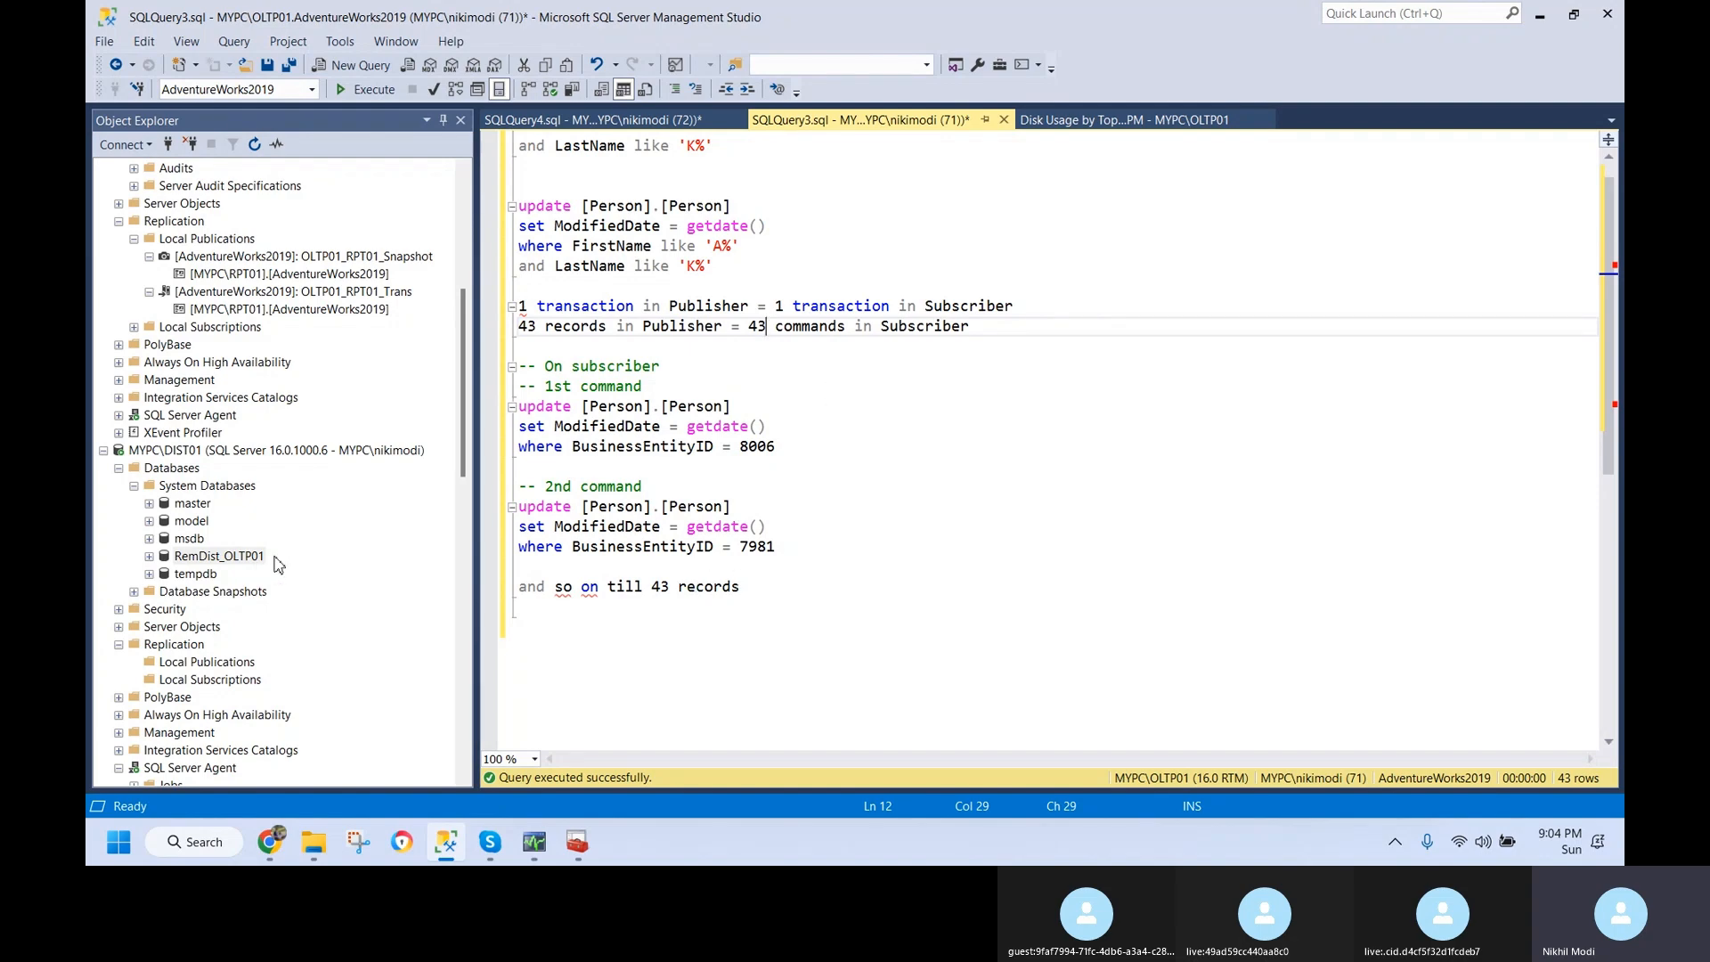
- Open a new query window connected to the RemDist_OLTP01 distribution database on MYPC\DIST01
{"action": "left_click", "coordinate": [648, 123]}
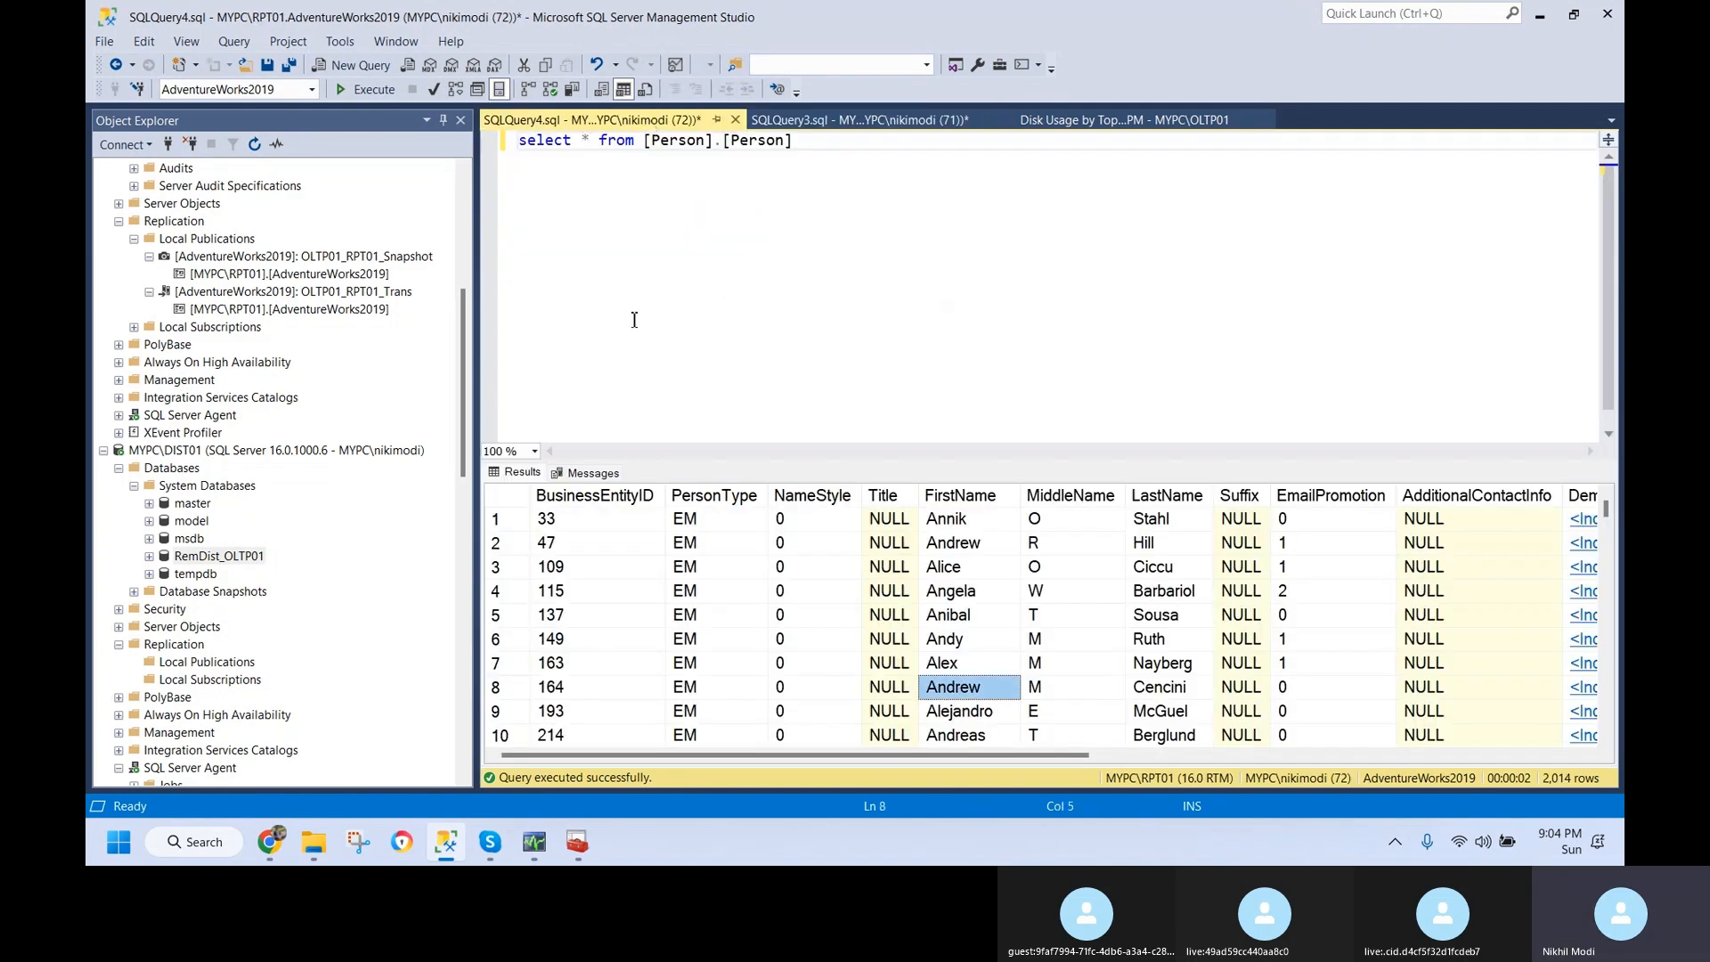
{"action": "left_click", "coordinate": [820, 120]}
{"action": "left_click", "coordinate": [222, 557]}
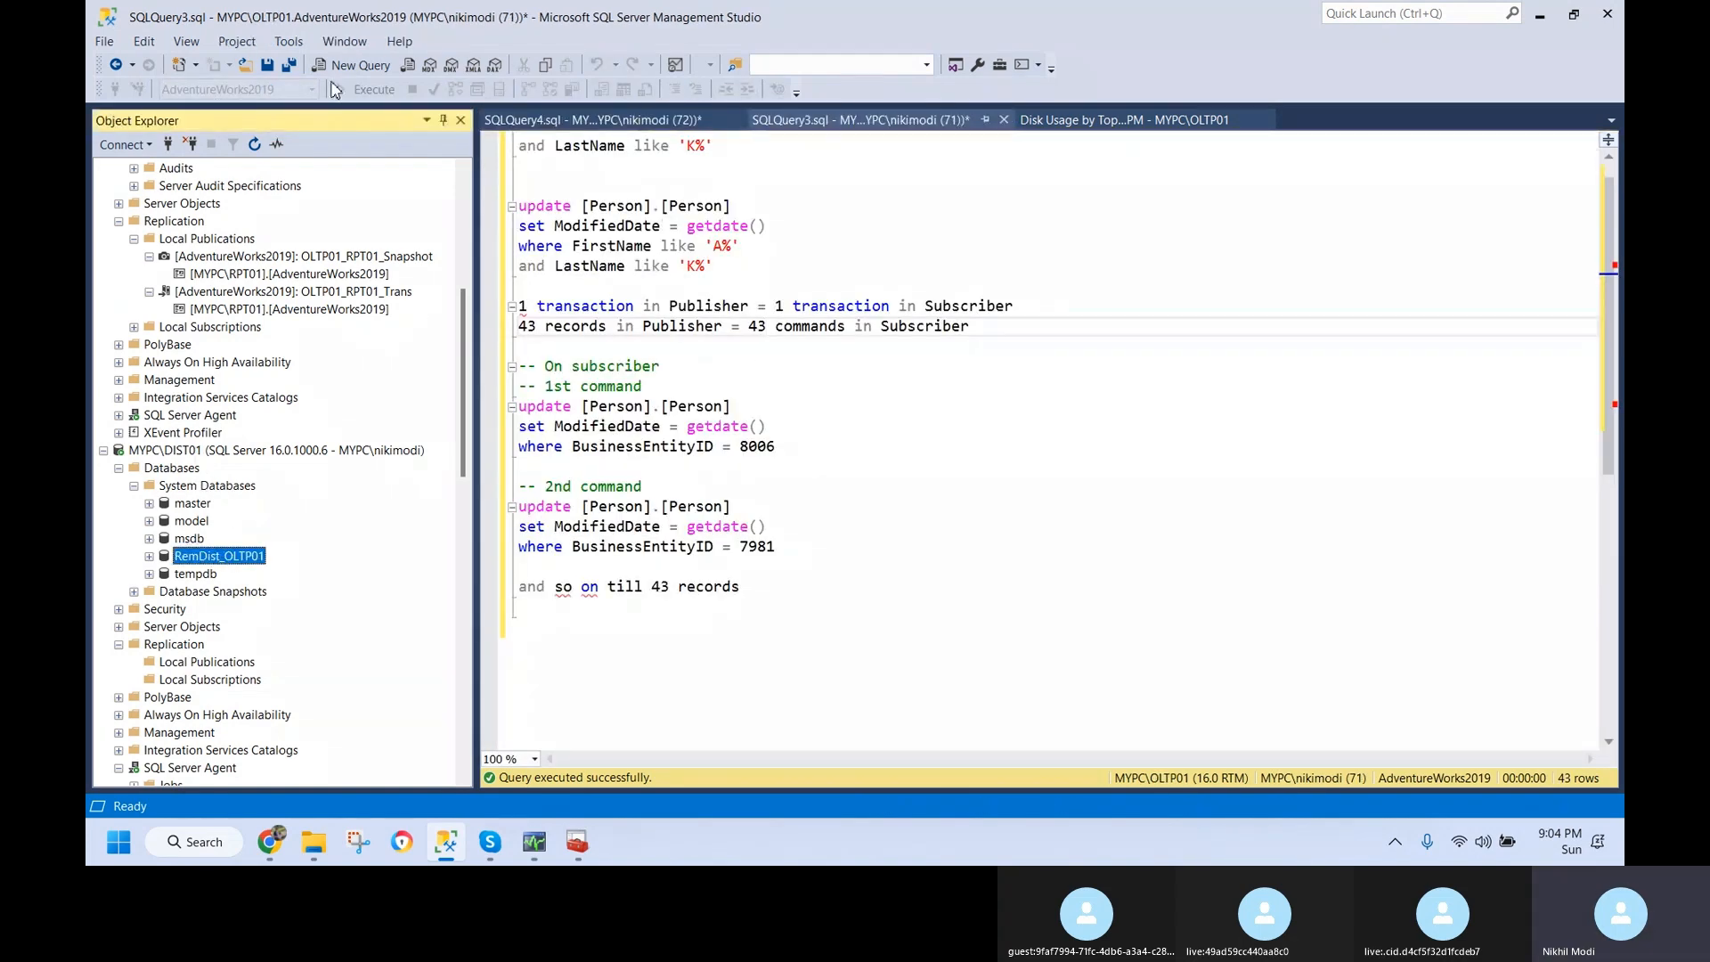
{"action": "left_click", "coordinate": [355, 65]}
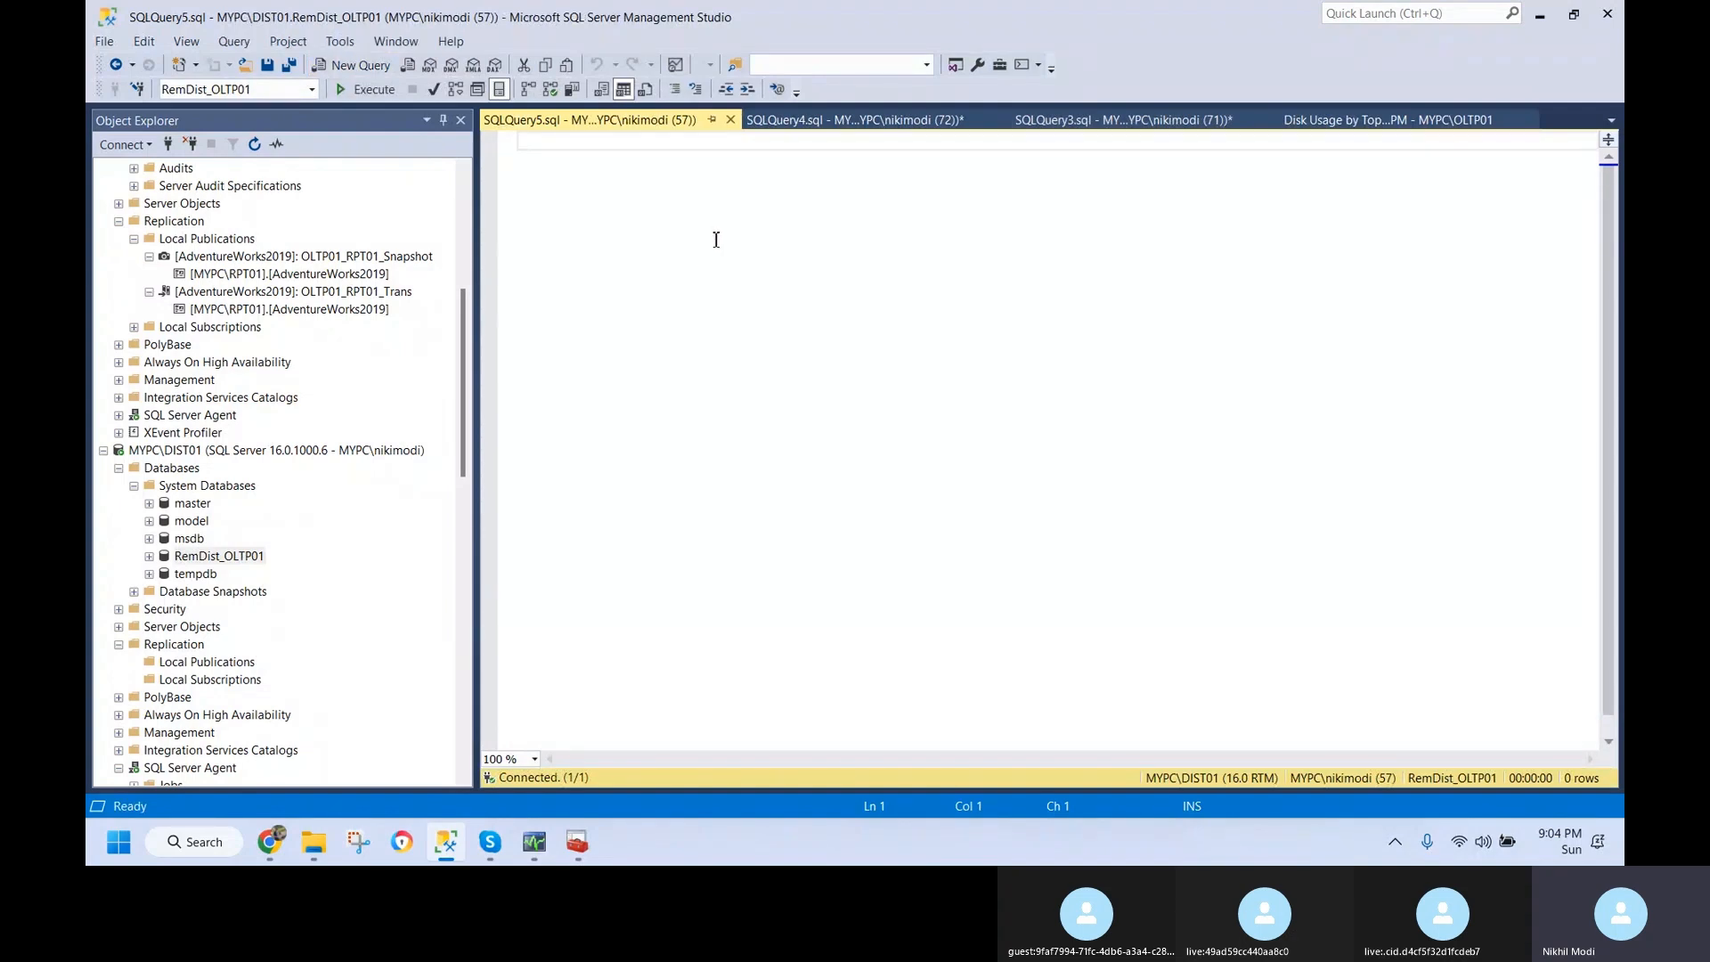
- Write a query selecting all columns from MSrepl_transactions
{"action": "type", "text": "select * f"}
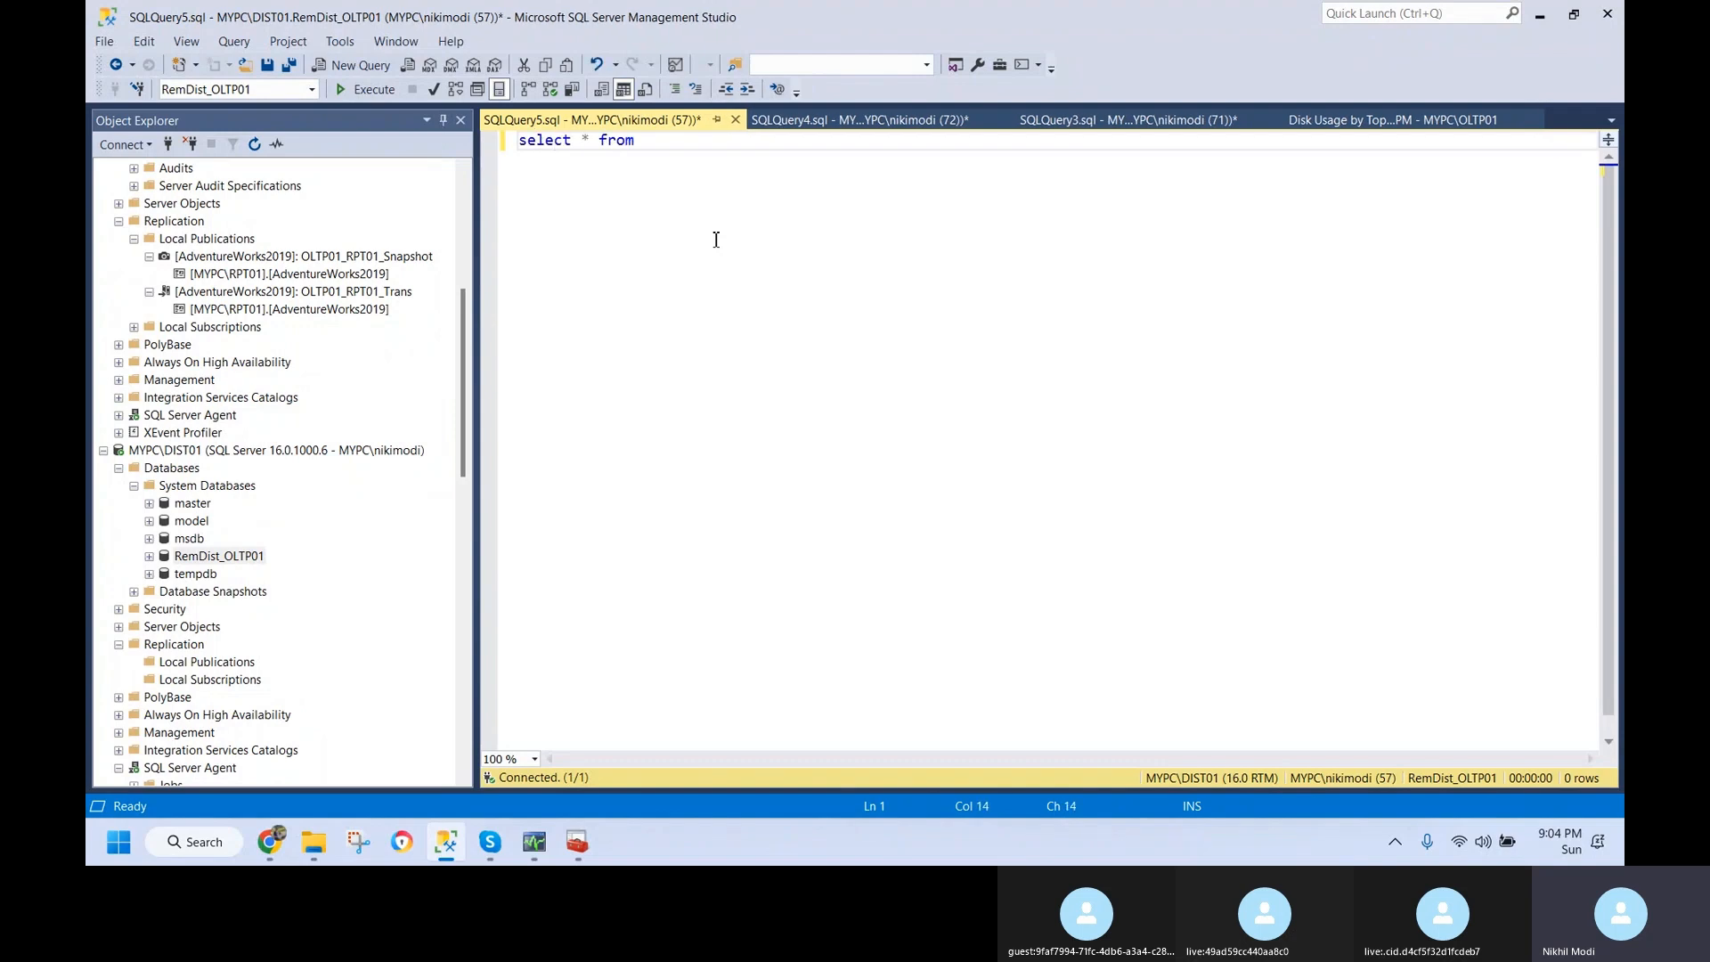
{"action": "type", "text": "rom MSrepl"}
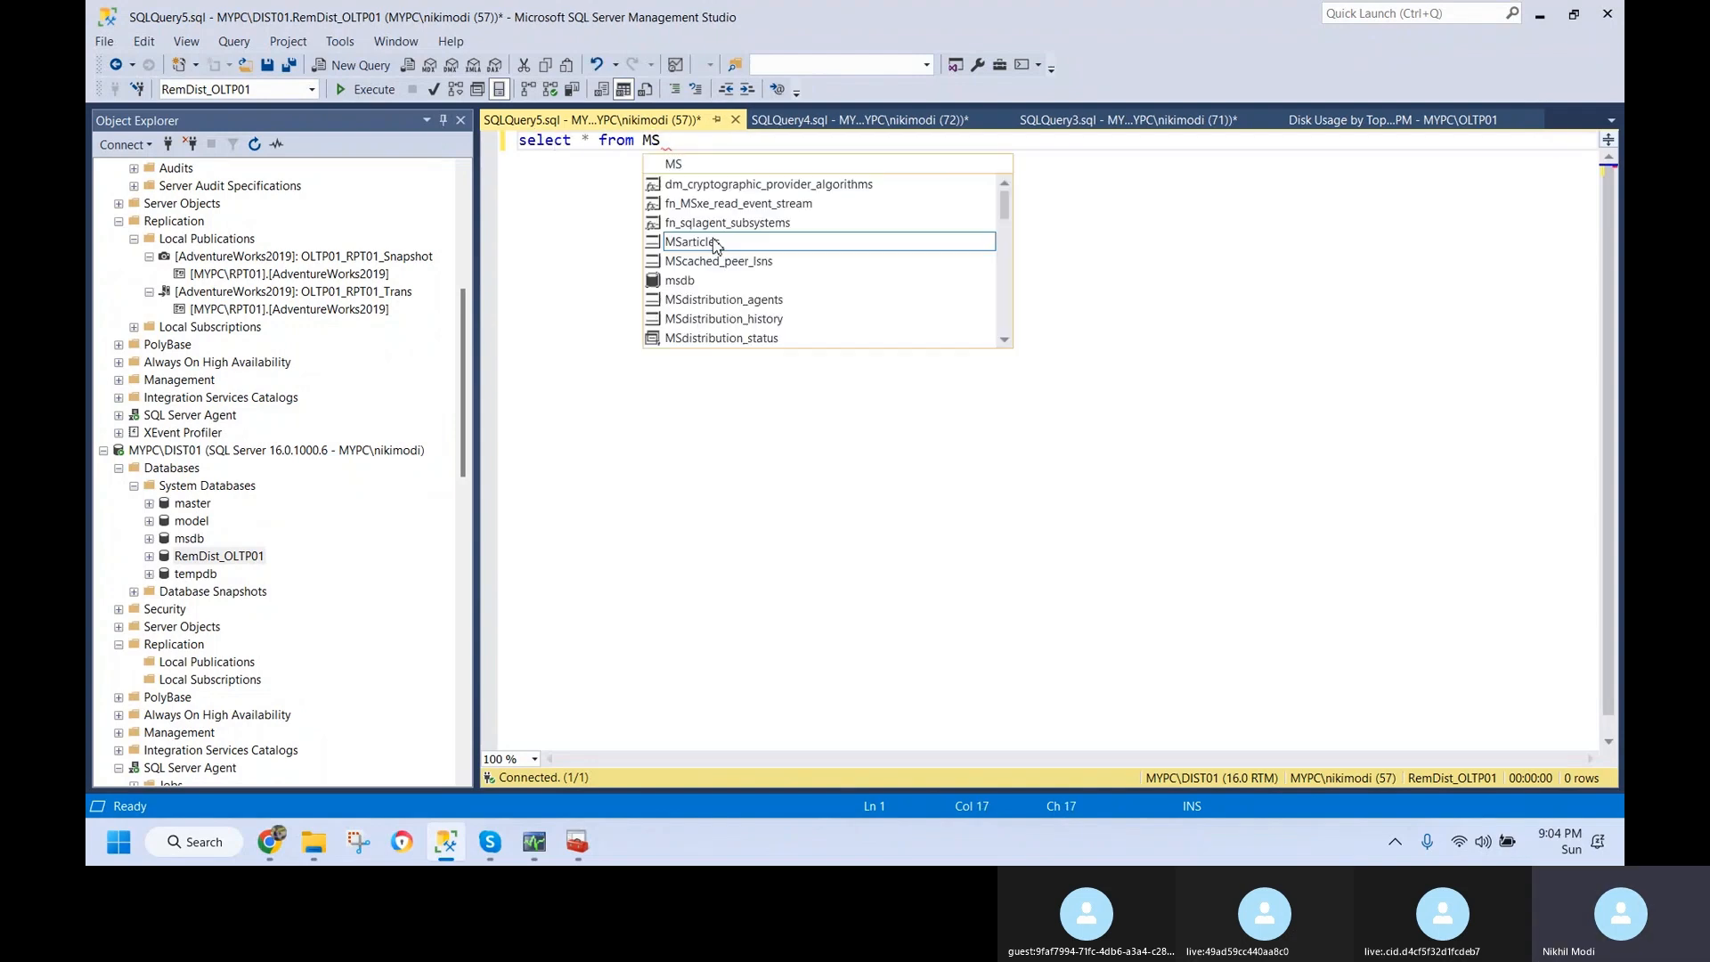
{"action": "key", "text": "Down"}
{"action": "key", "text": "Down"}
{"action": "key", "text": "Down"}
{"action": "key", "text": "Down"}
{"action": "key", "text": "Down"}
{"action": "key", "text": "Down"}
{"action": "key", "text": "Down"}
{"action": "key", "text": "Down"}
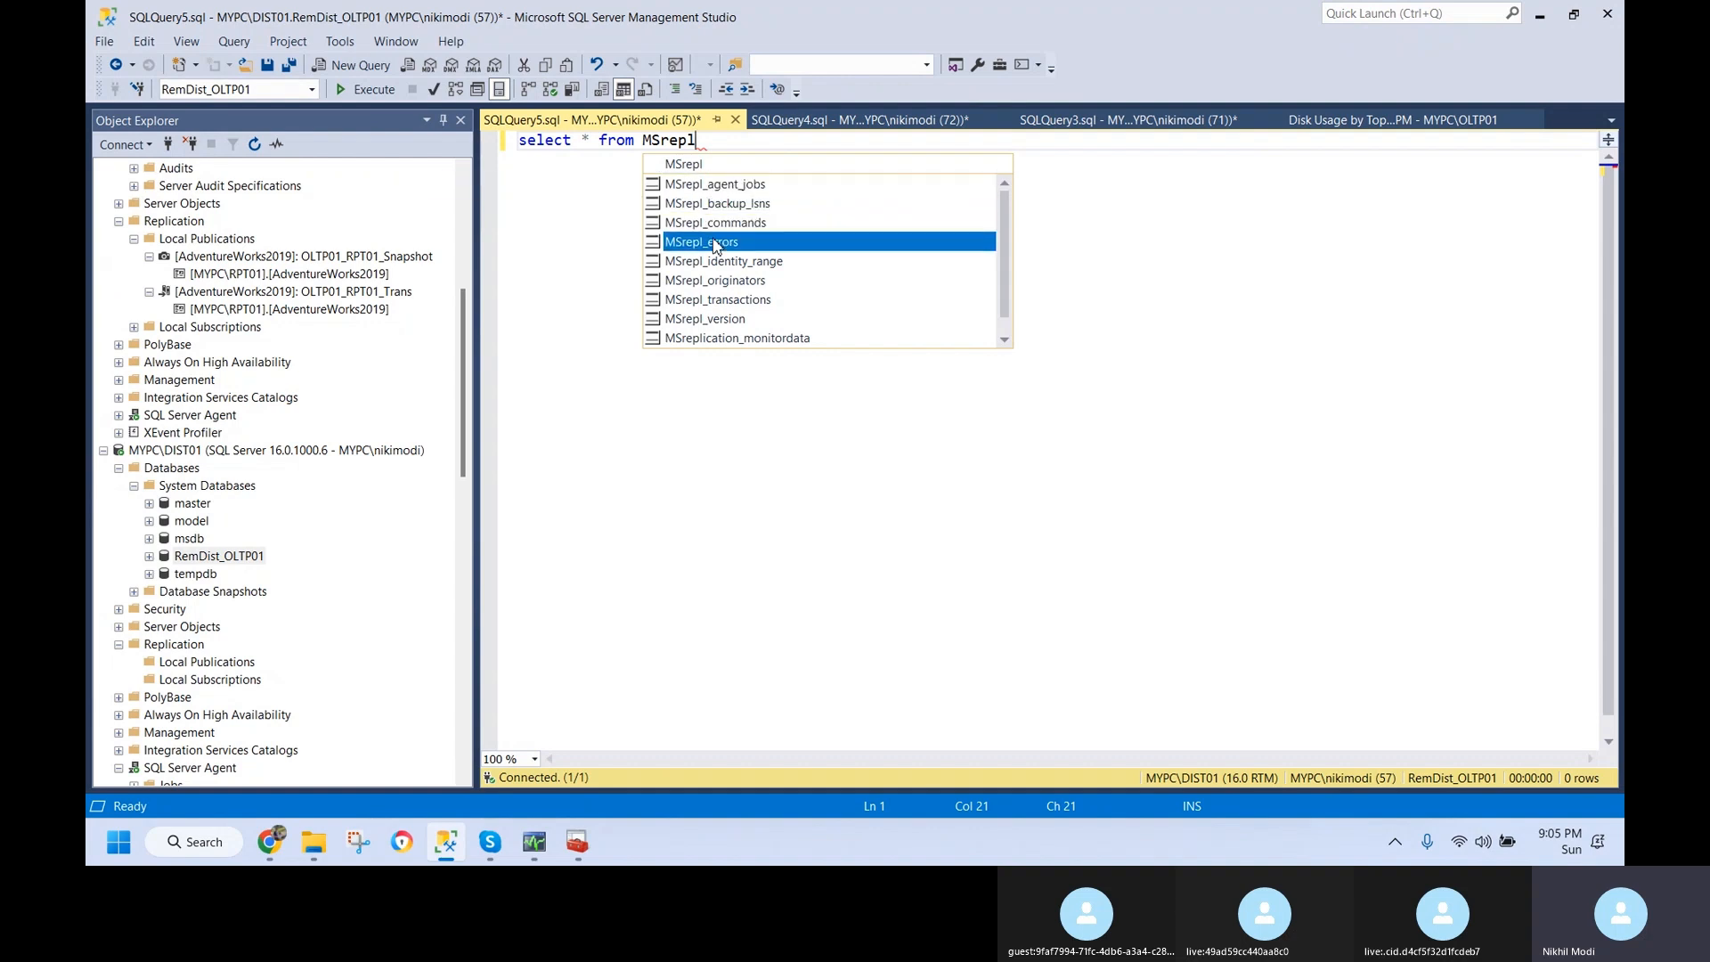
{"action": "key", "text": "Up"}
{"action": "key", "text": "Return"}
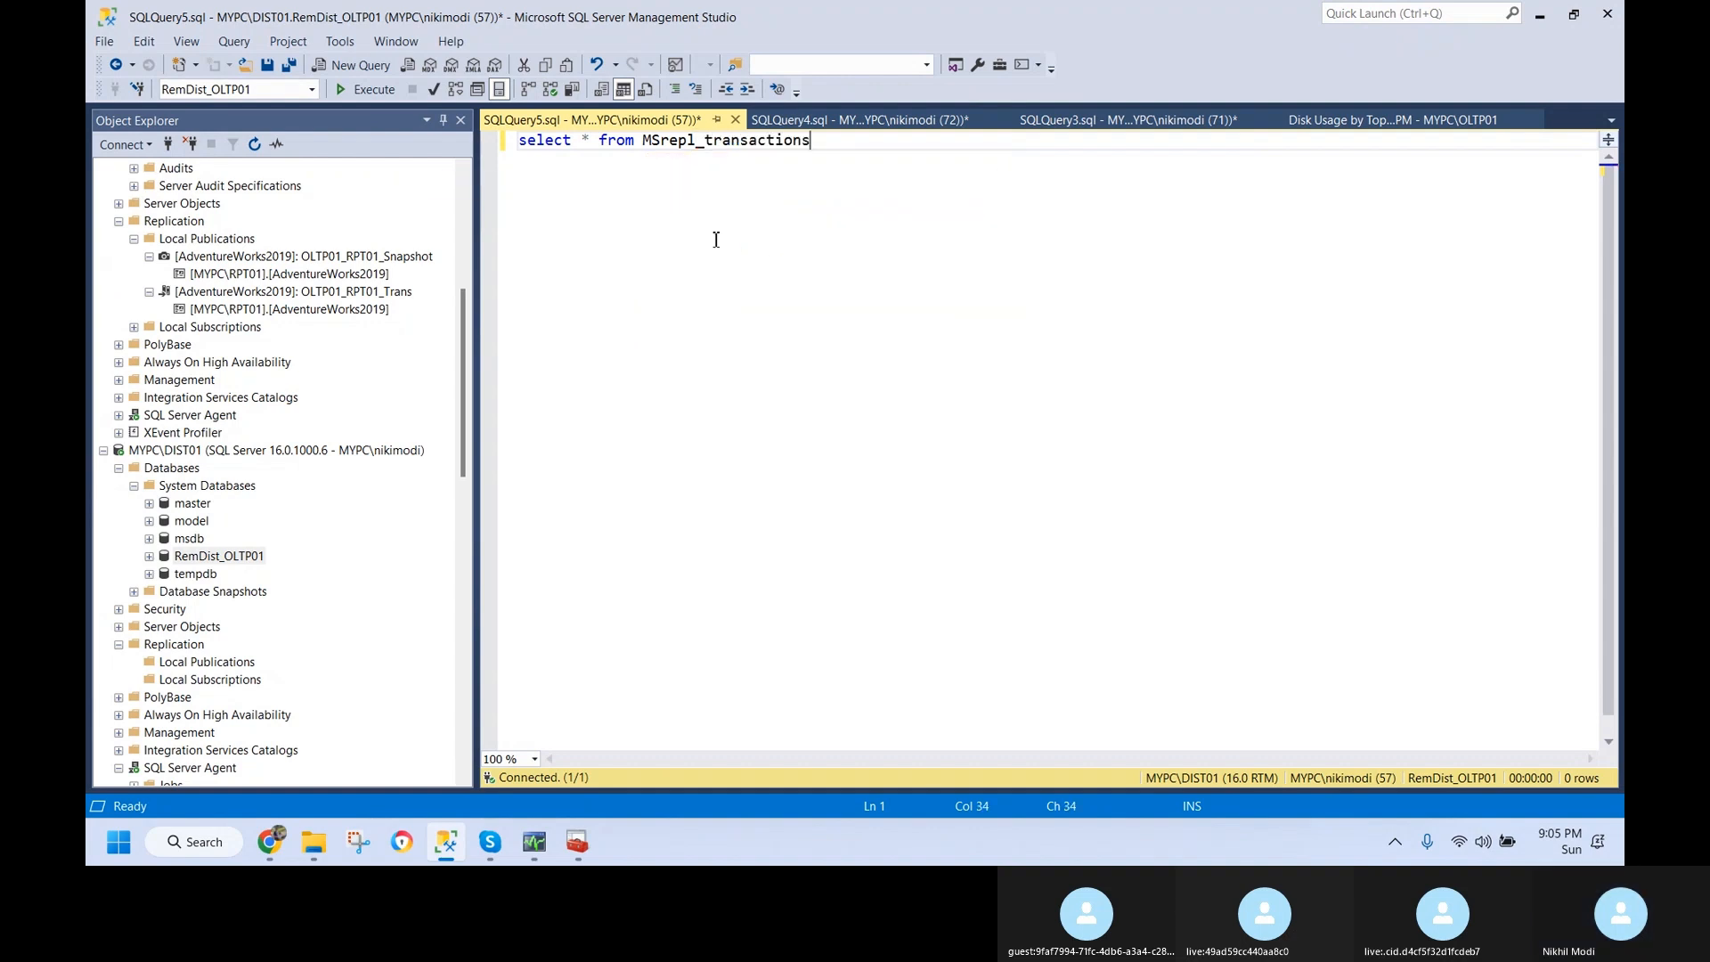
- Add a second query below that selects all columns from MSrepl_commands
{"action": "key", "text": "Return"}
{"action": "key", "text": "Return"}
{"action": "type", "text": "select "}
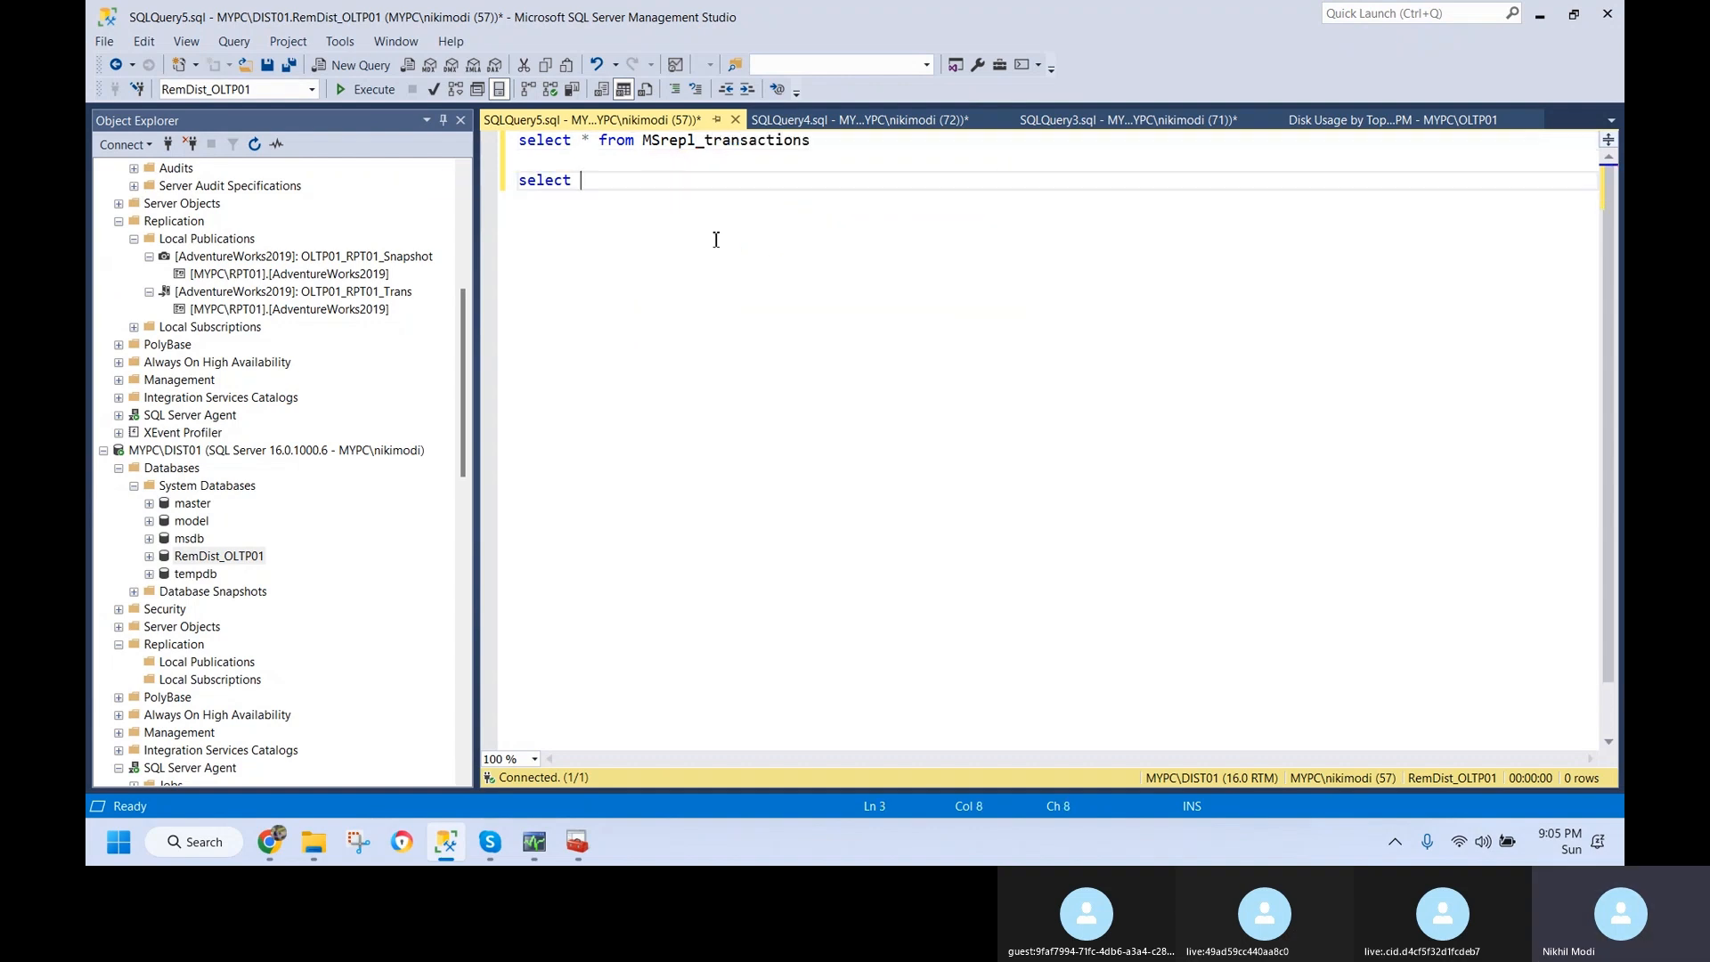
{"action": "type", "text": "* from MSre"}
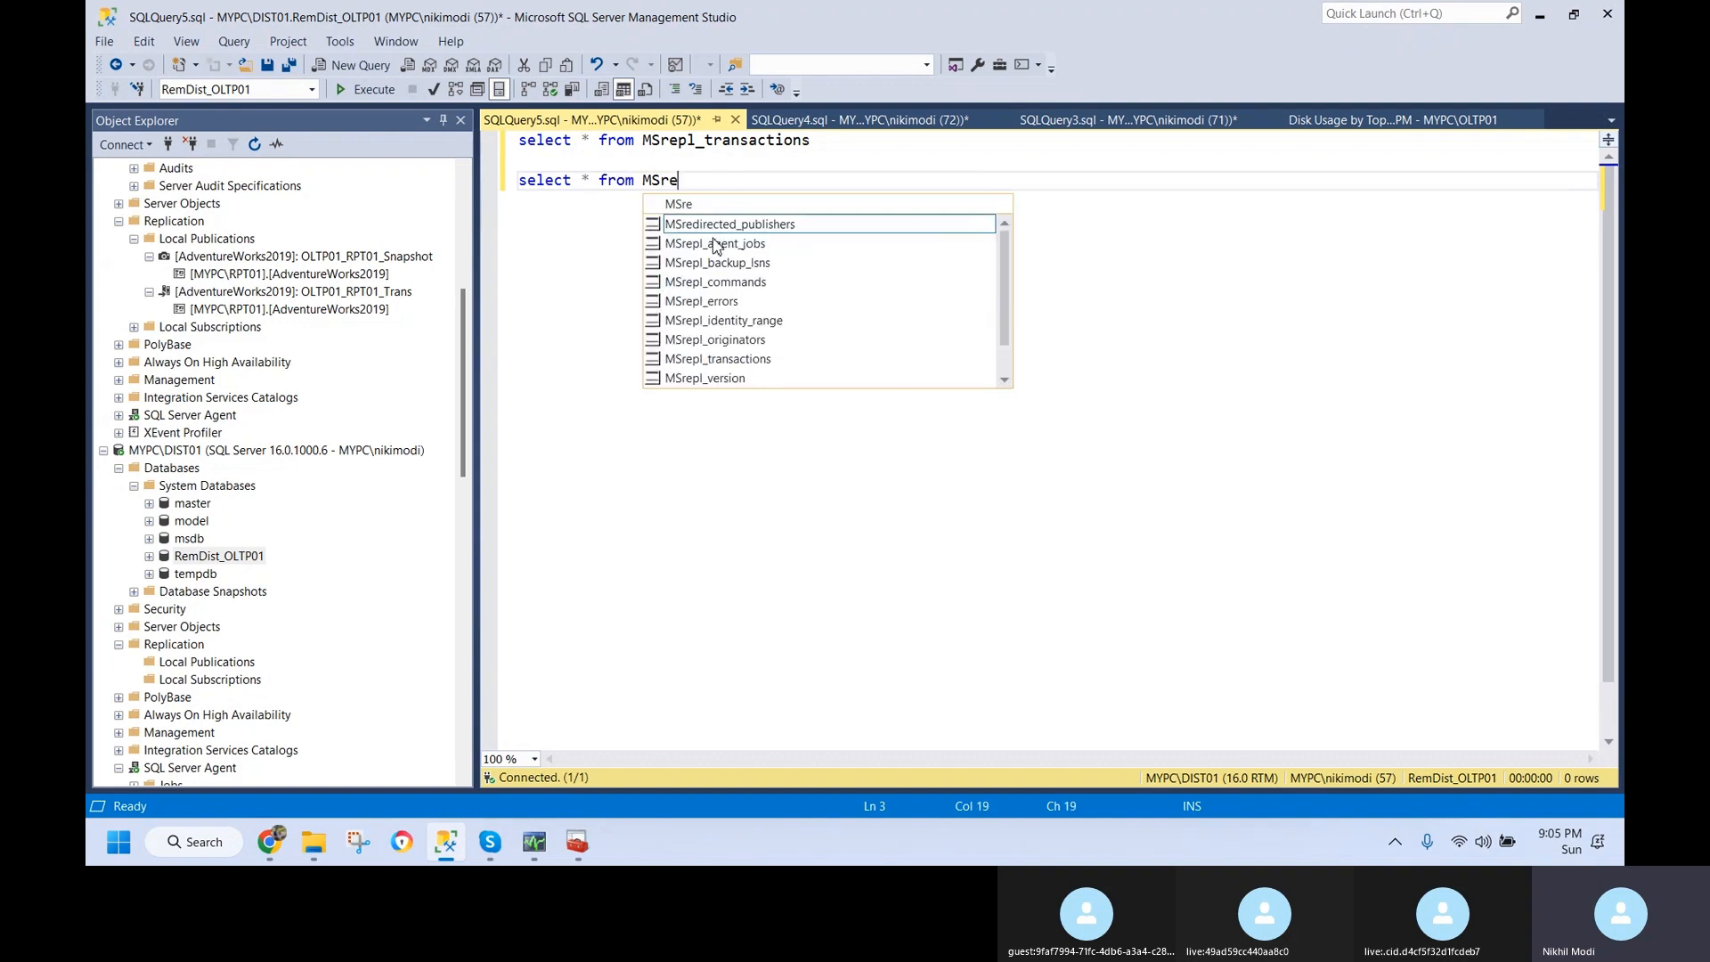
{"action": "type", "text": "pl_com"}
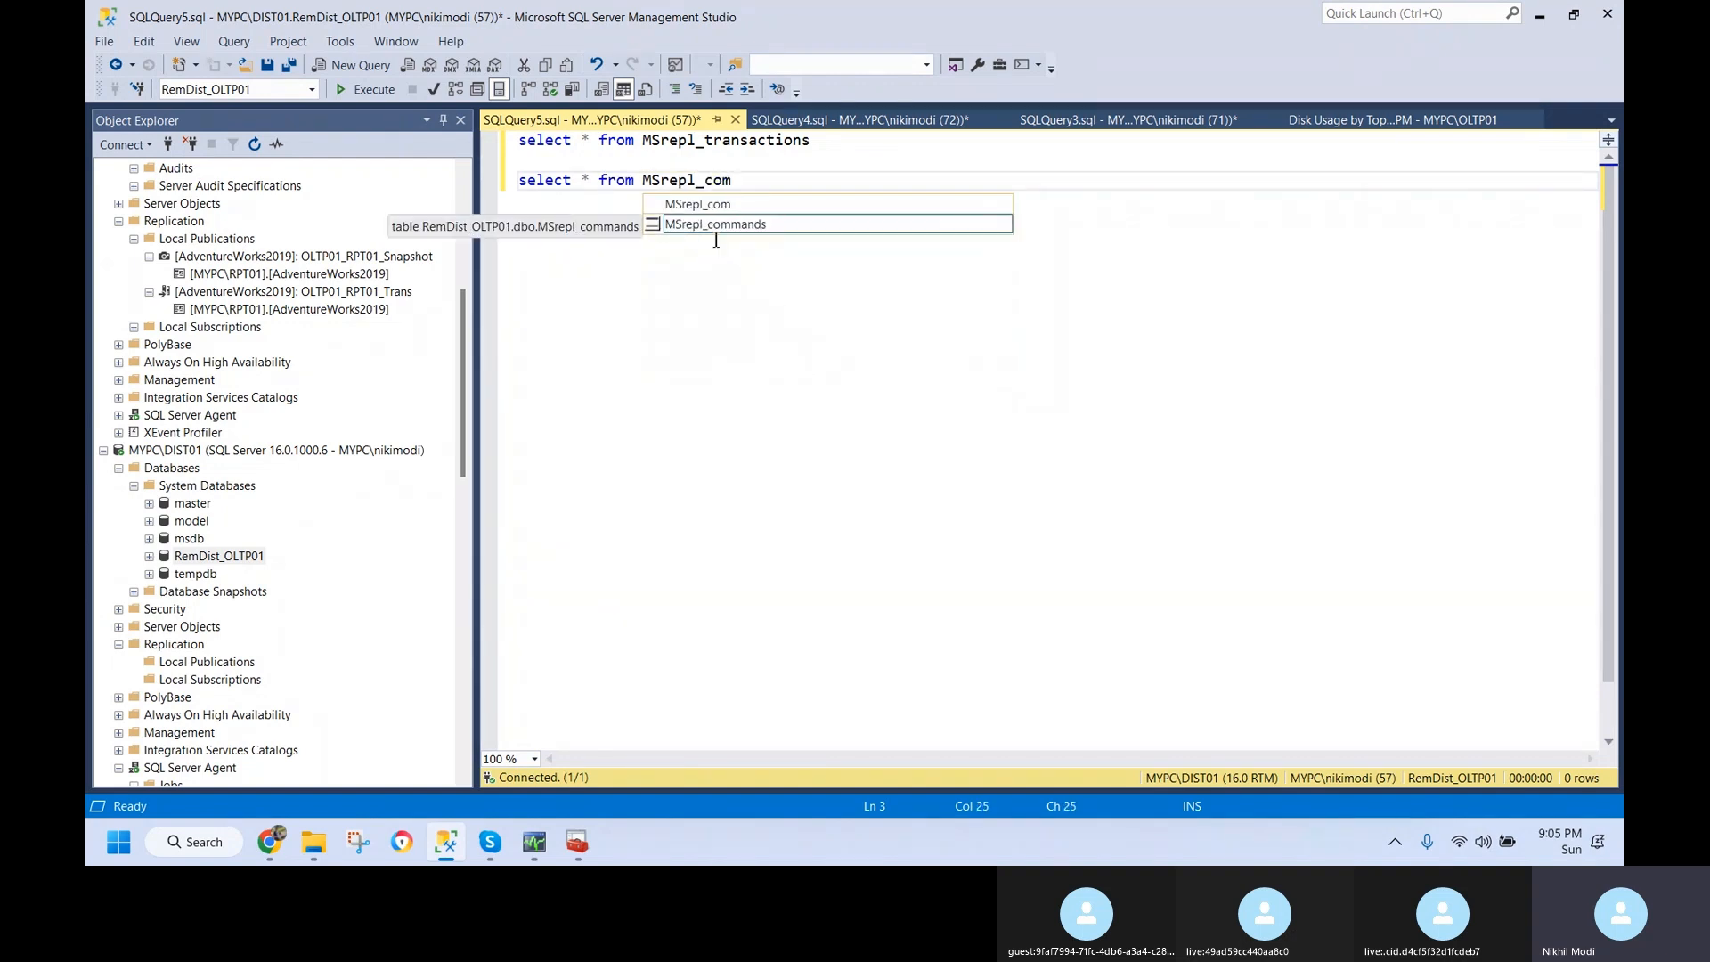
{"action": "key", "text": "Tab"}
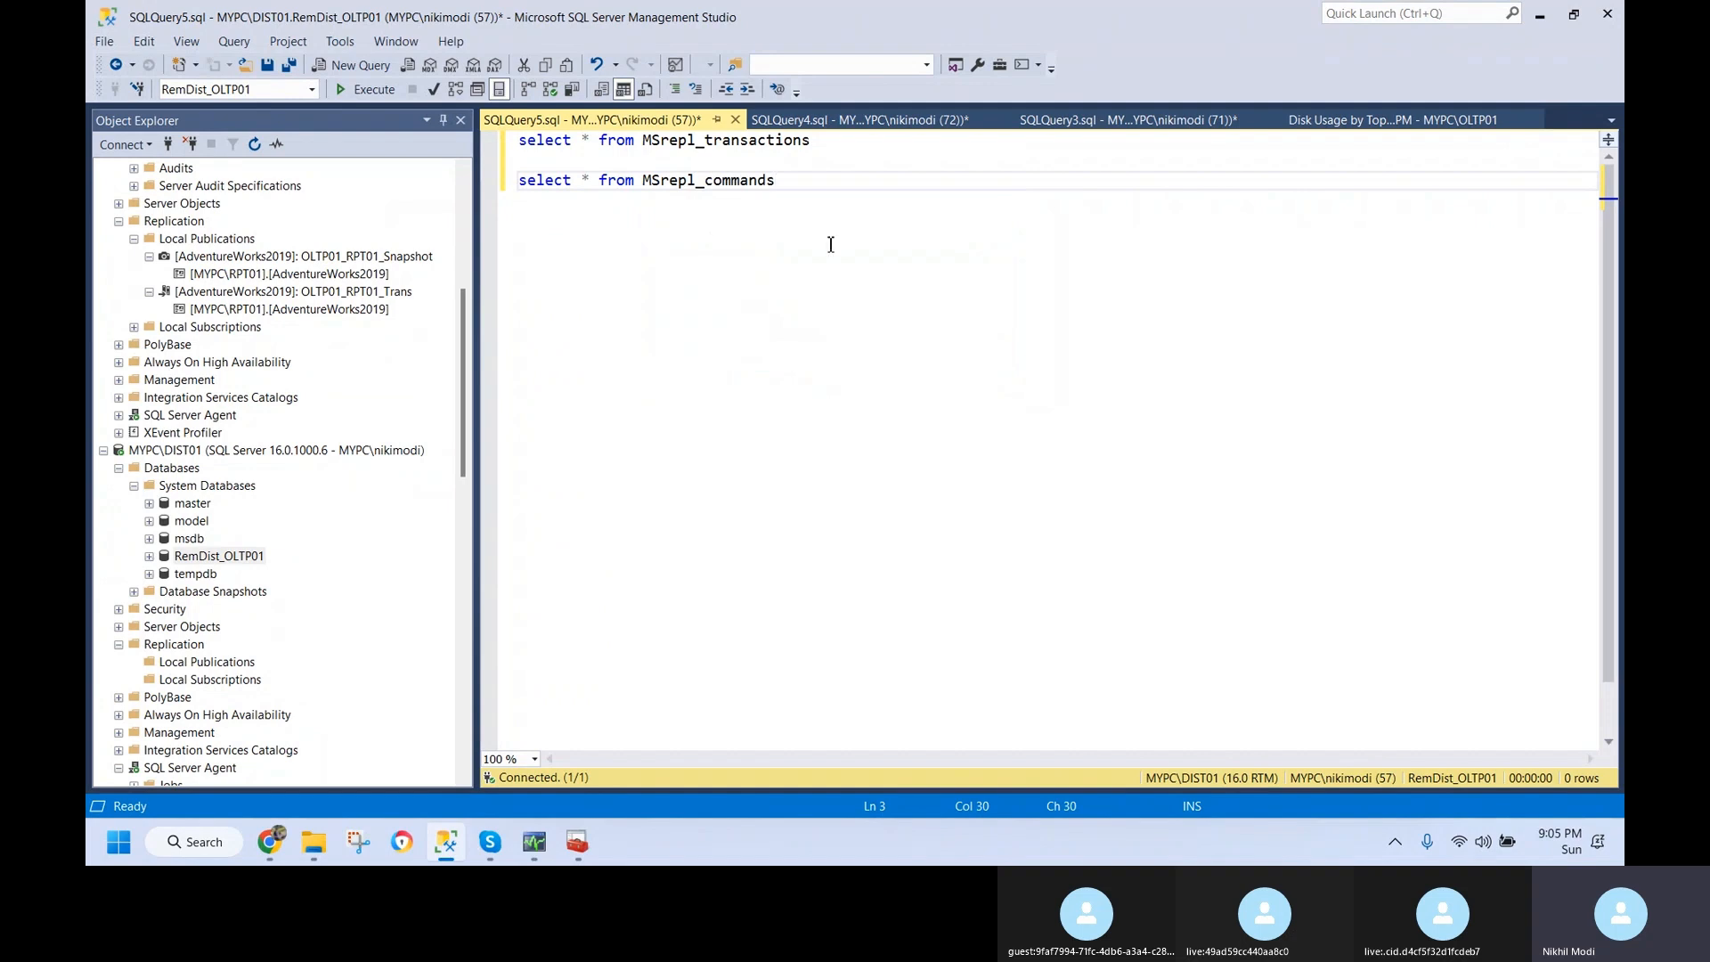
- Check the subscription's distributor-to-subscriber history for the delivered transaction, and run only the MSrepl_transactions query
{"action": "left_click_drag", "start_coordinate": [813, 142], "coordinate": [512, 143]}
{"action": "left_click", "coordinate": [545, 849]}
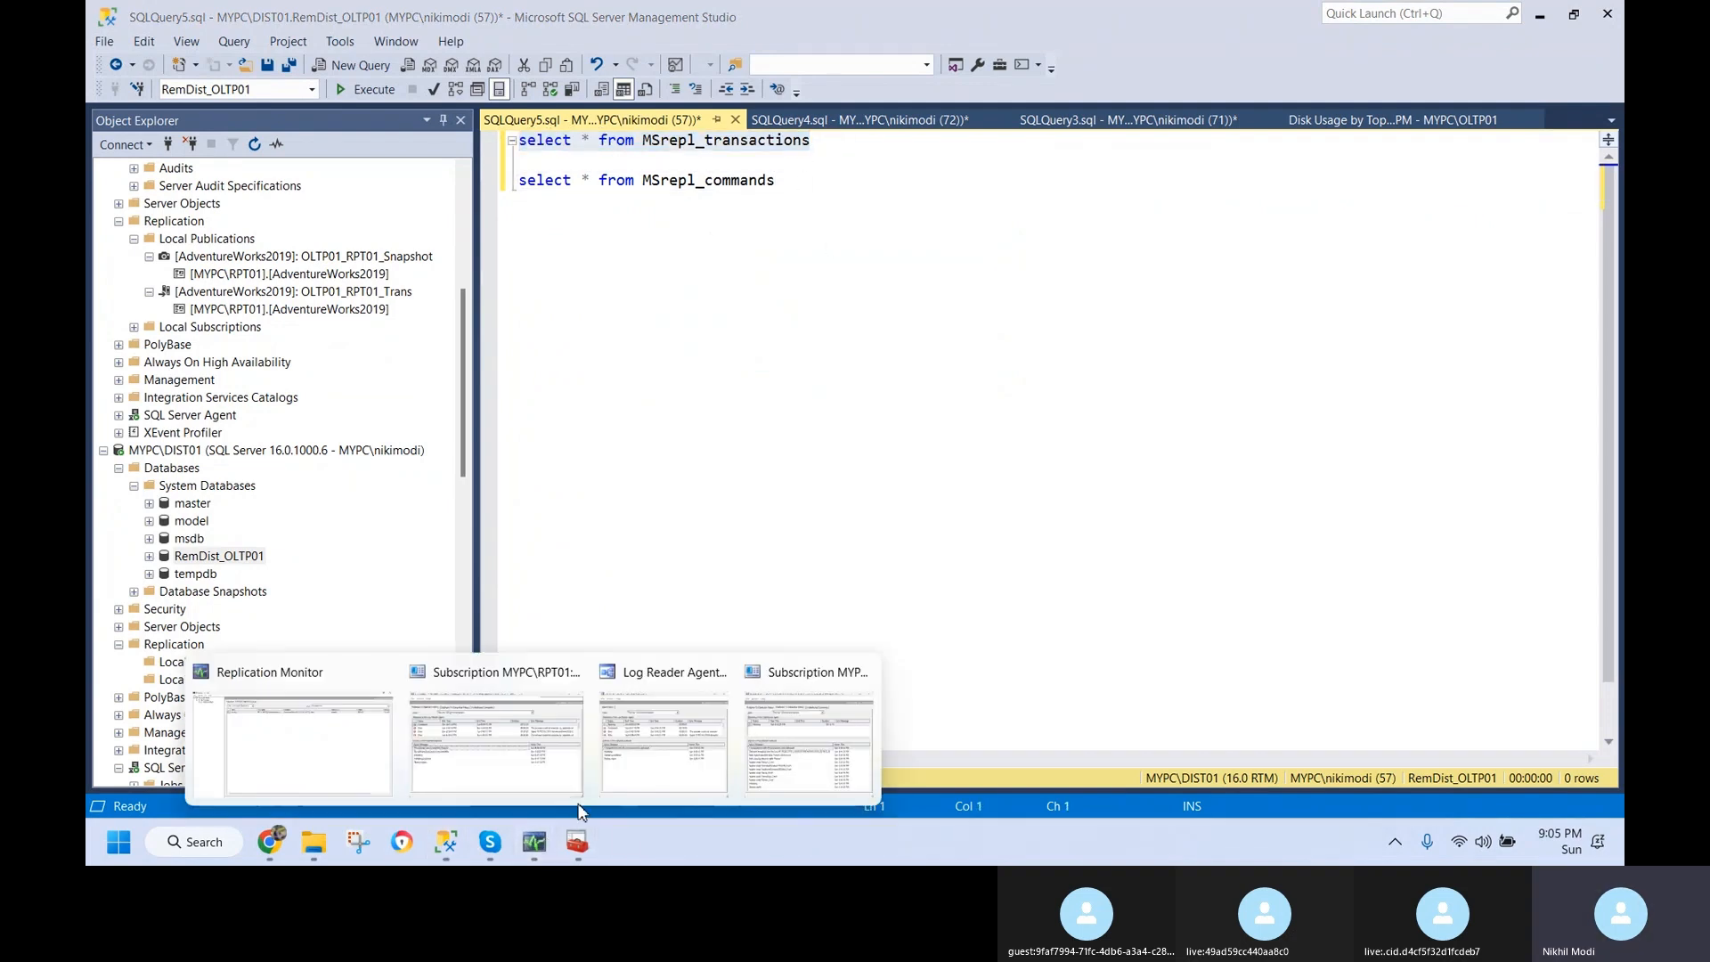
{"action": "left_click", "coordinate": [764, 753]}
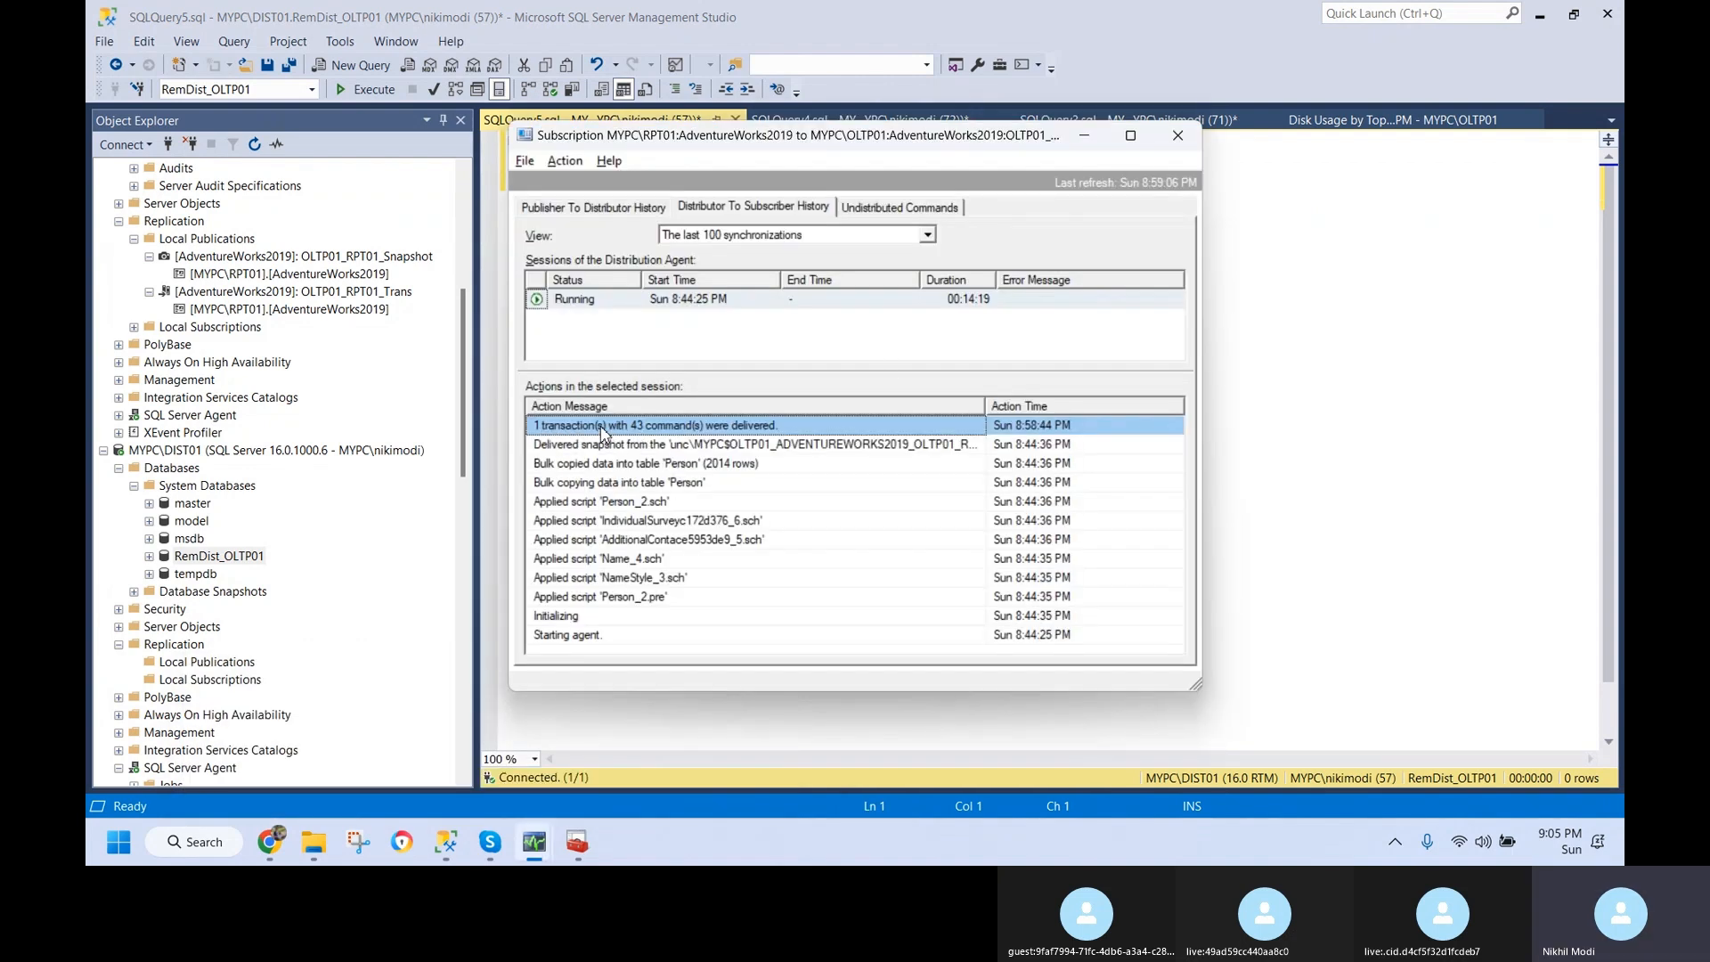
{"action": "left_click", "coordinate": [1084, 135]}
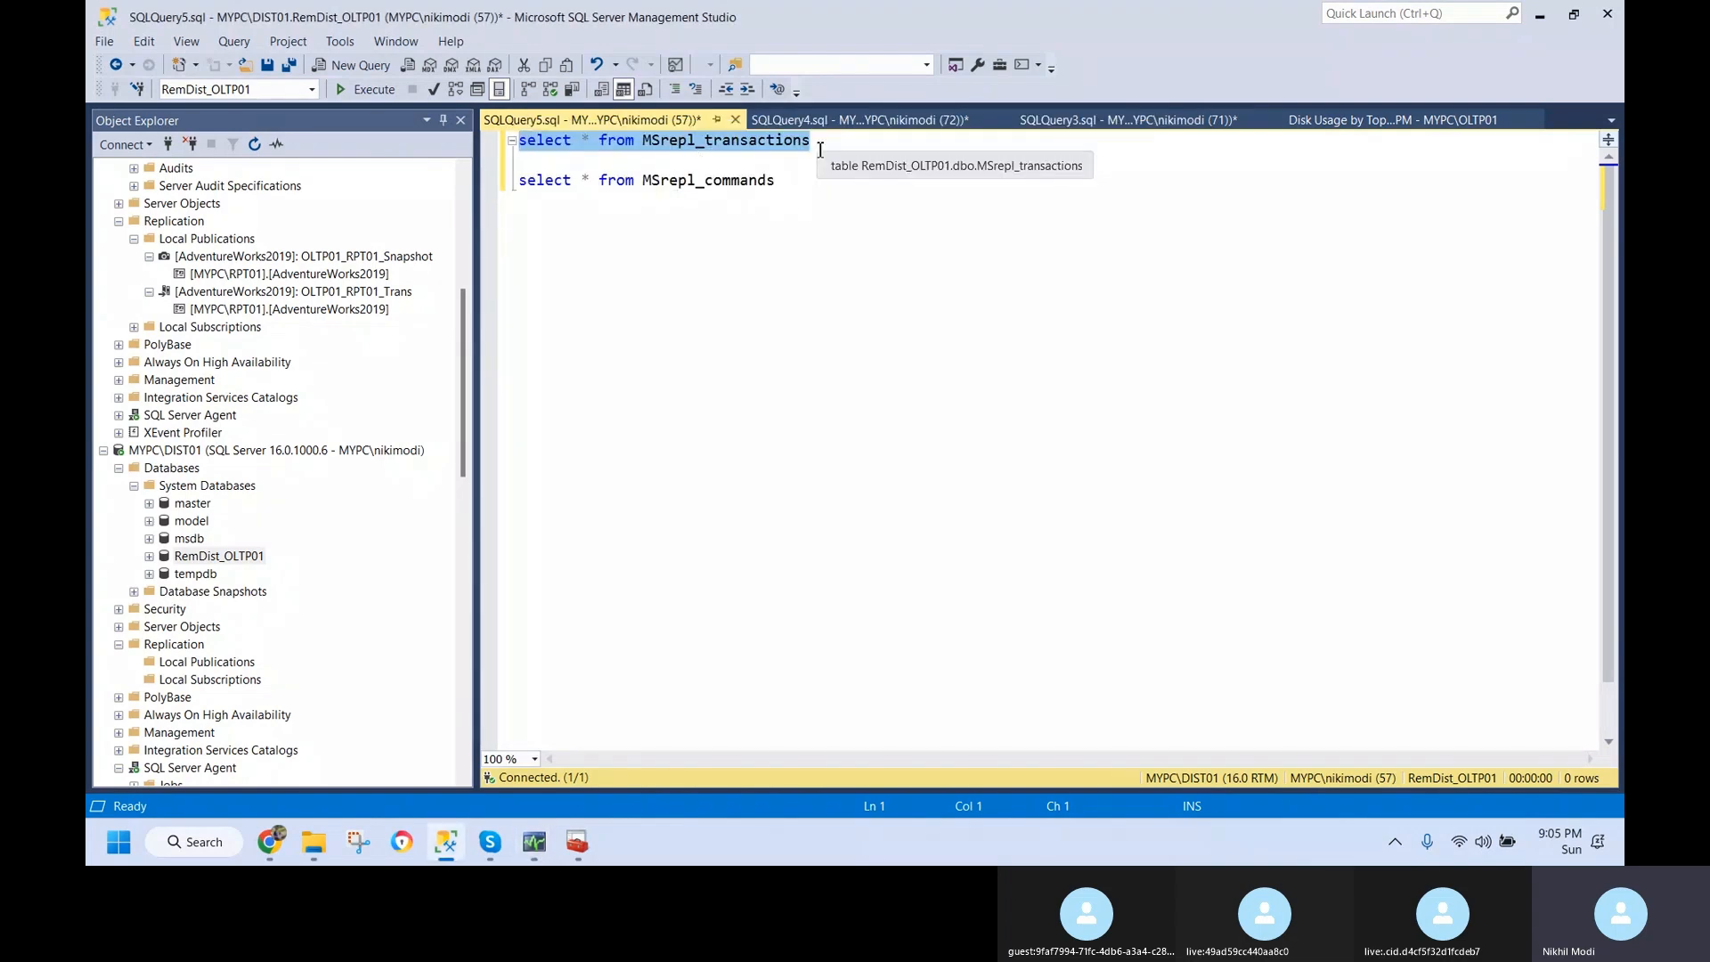
{"action": "key", "text": "F5"}
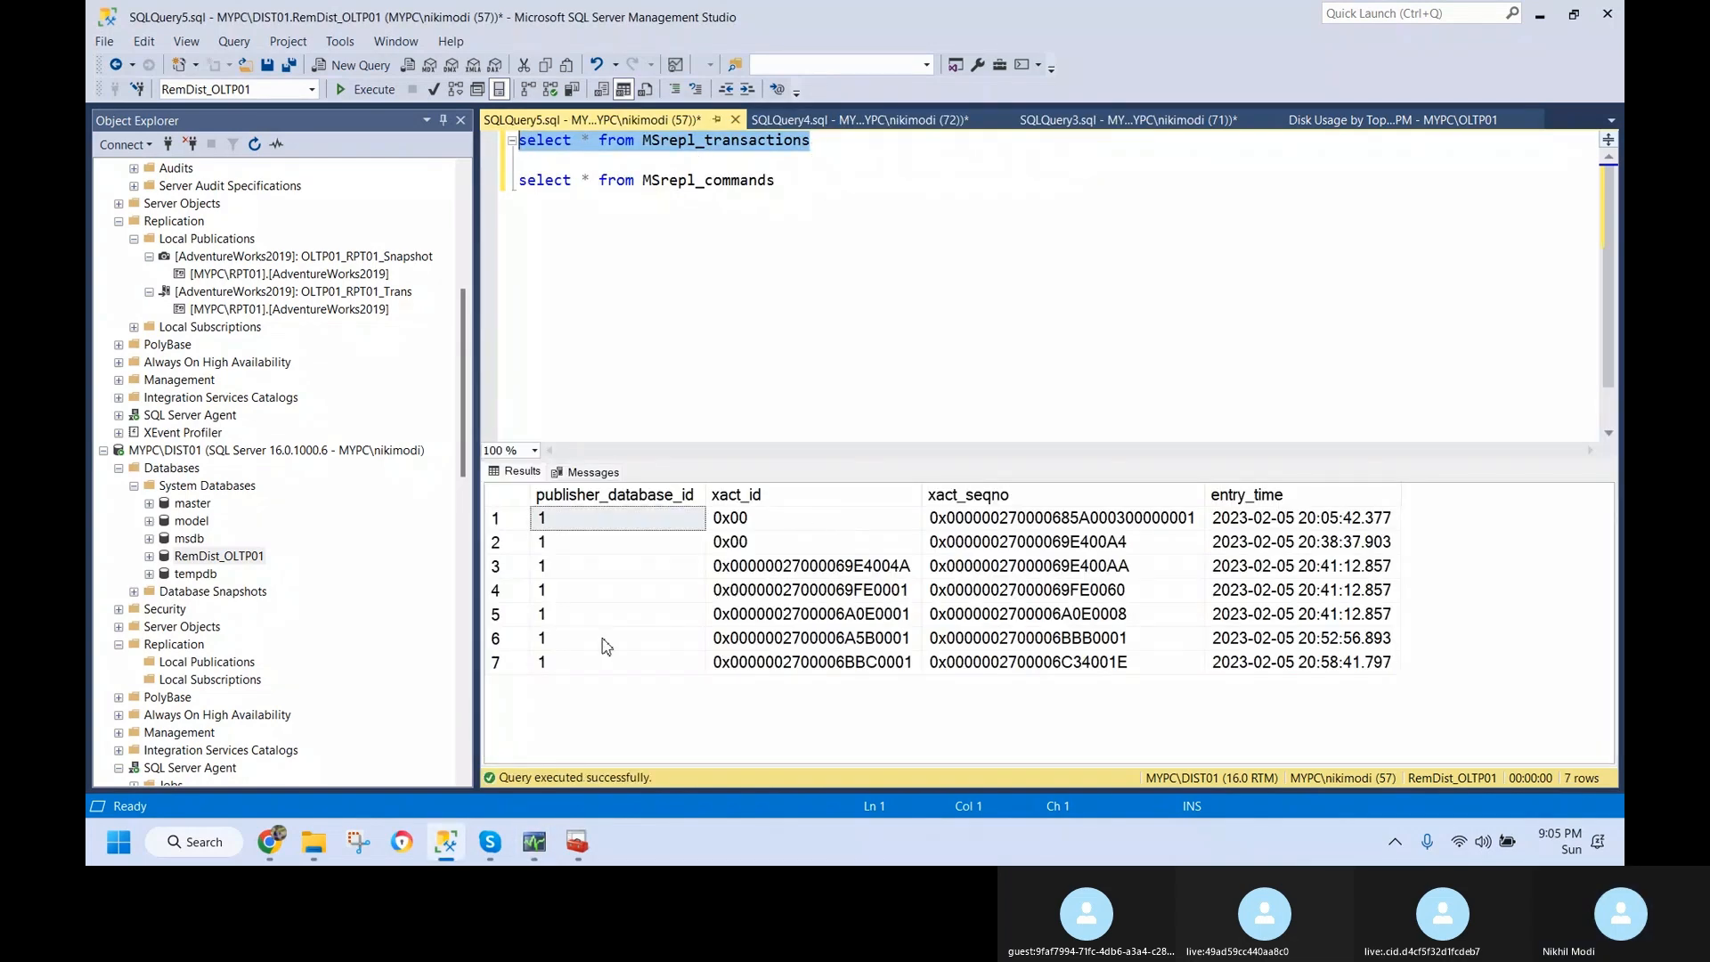
{"action": "left_click", "coordinate": [1323, 666]}
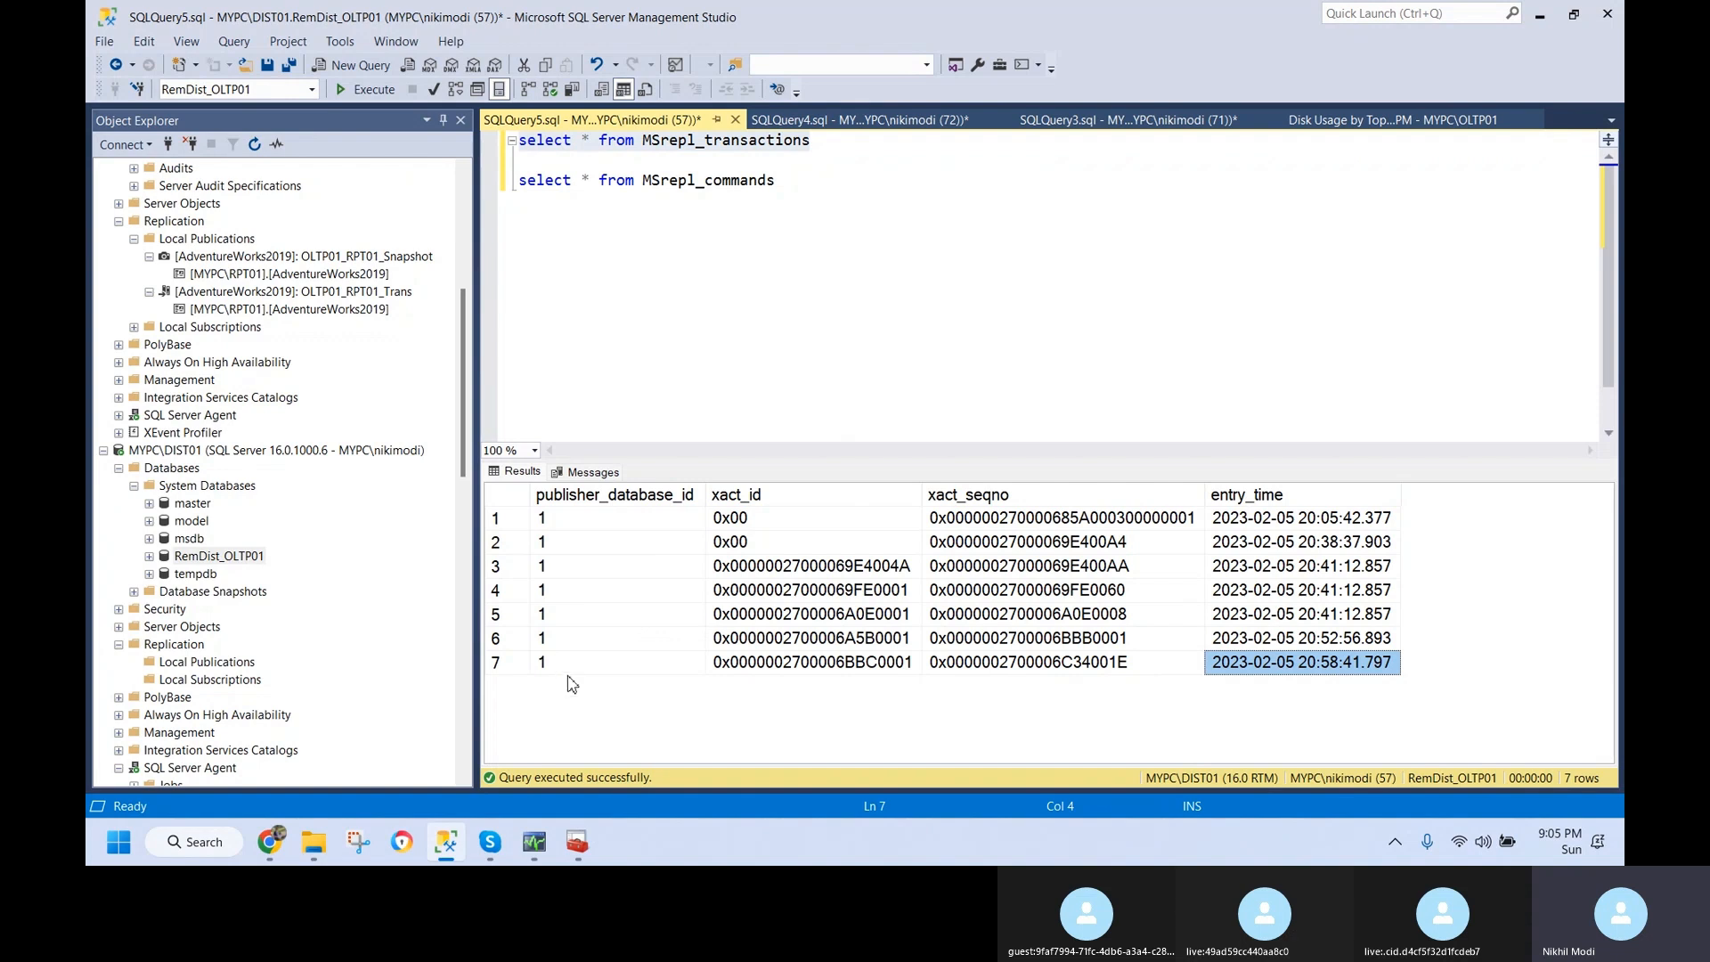
{"action": "left_click", "coordinate": [1064, 668]}
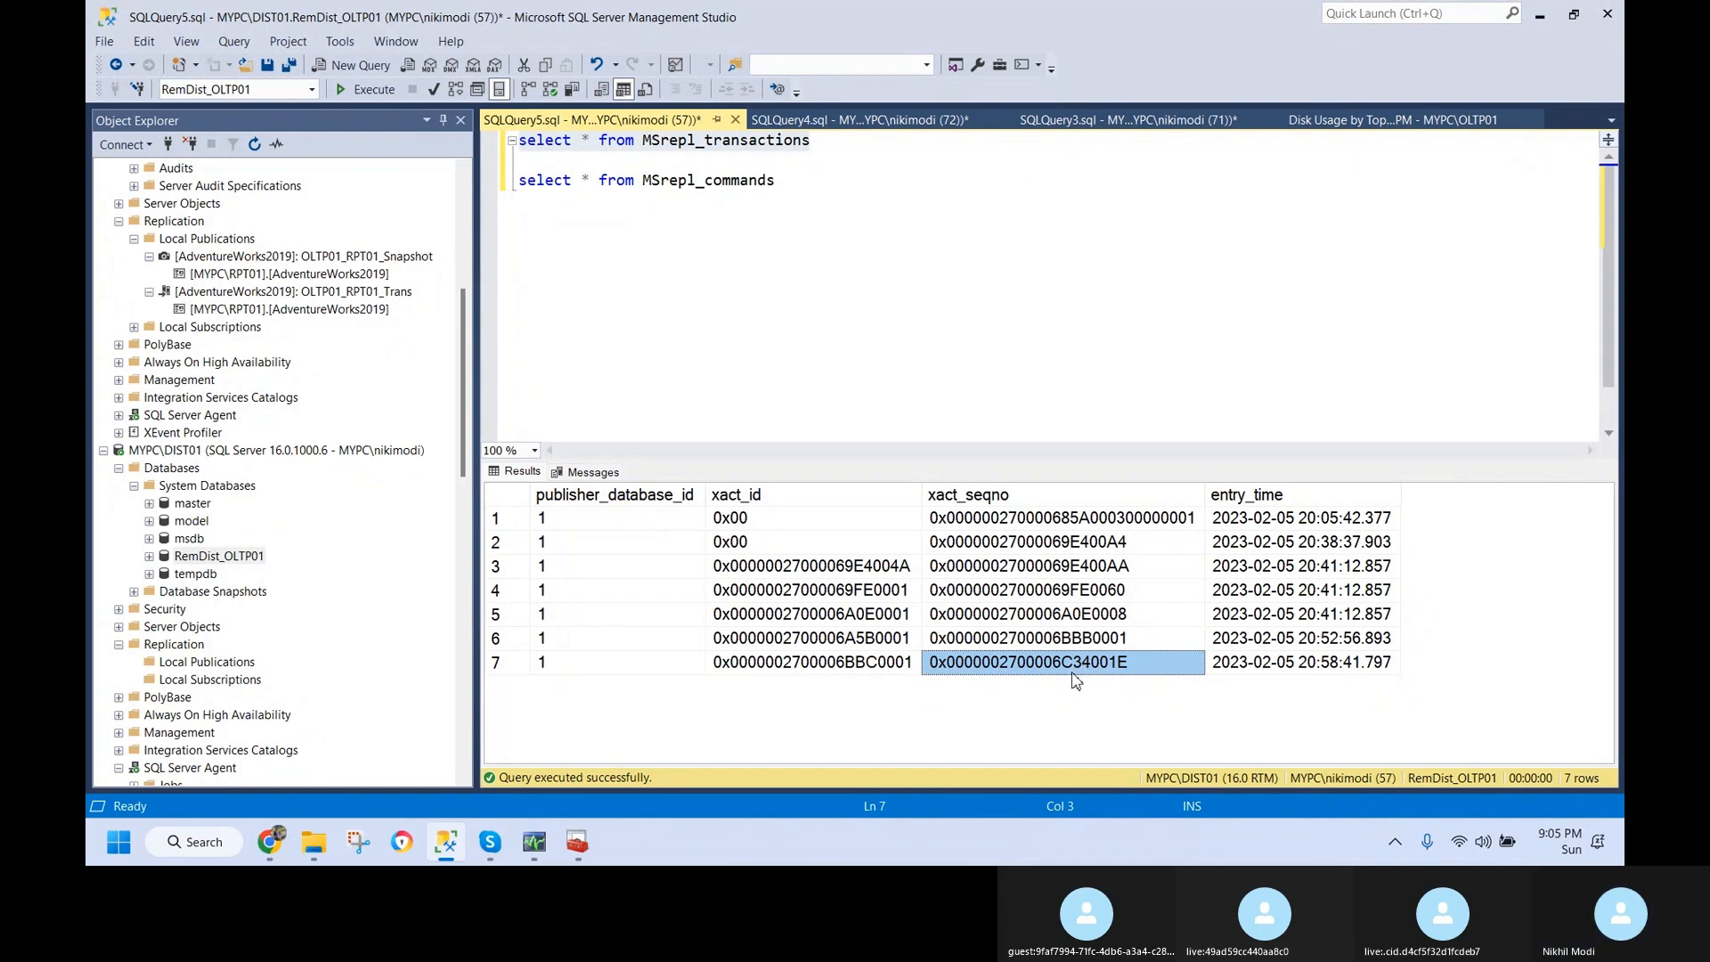
{"action": "left_click", "coordinate": [805, 218]}
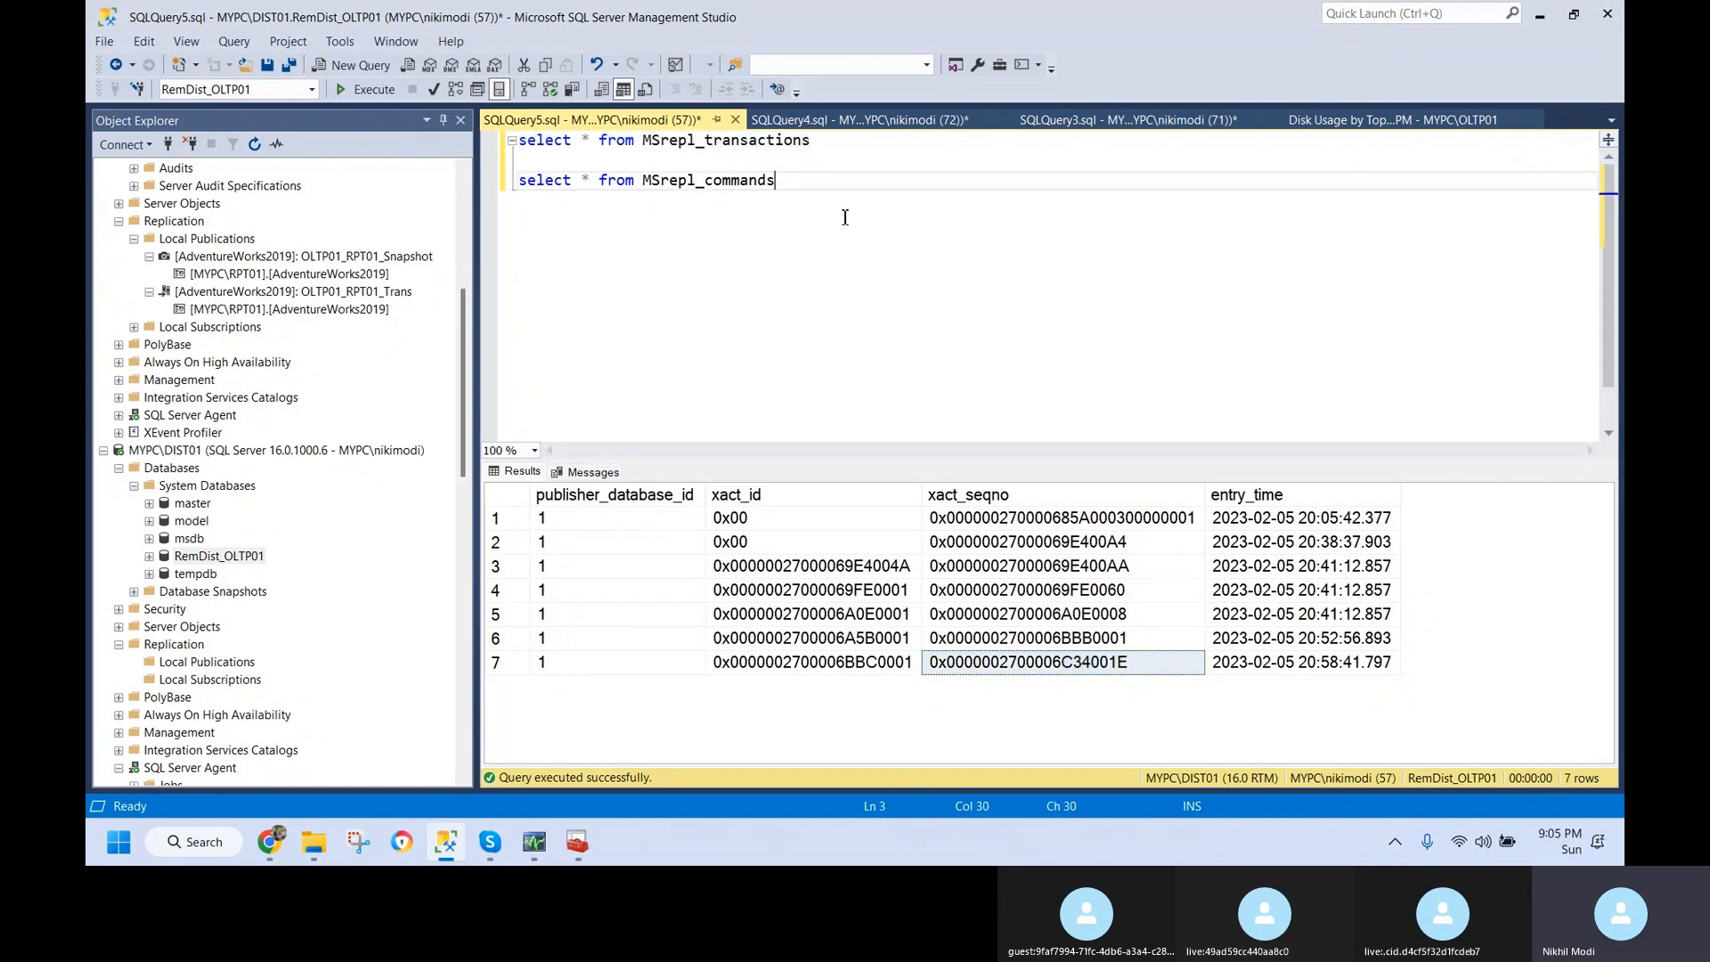
{"action": "left_click", "coordinate": [843, 206]}
{"action": "type", "text": "where "}
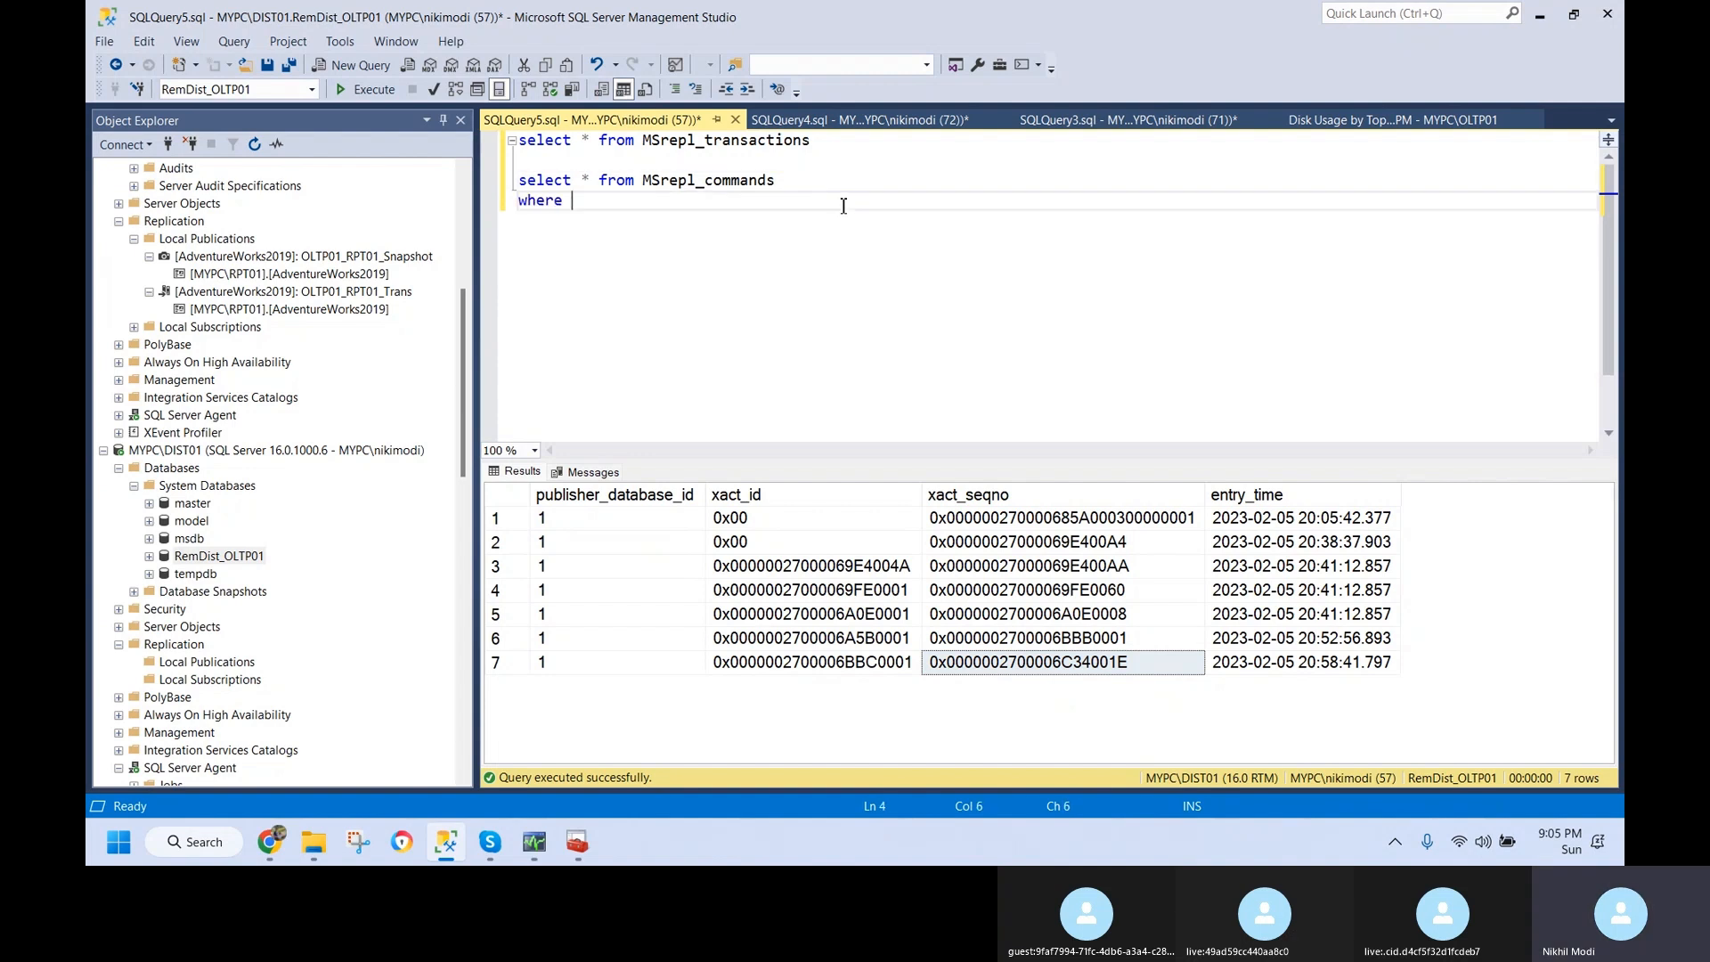
{"action": "type", "text": "xact"}
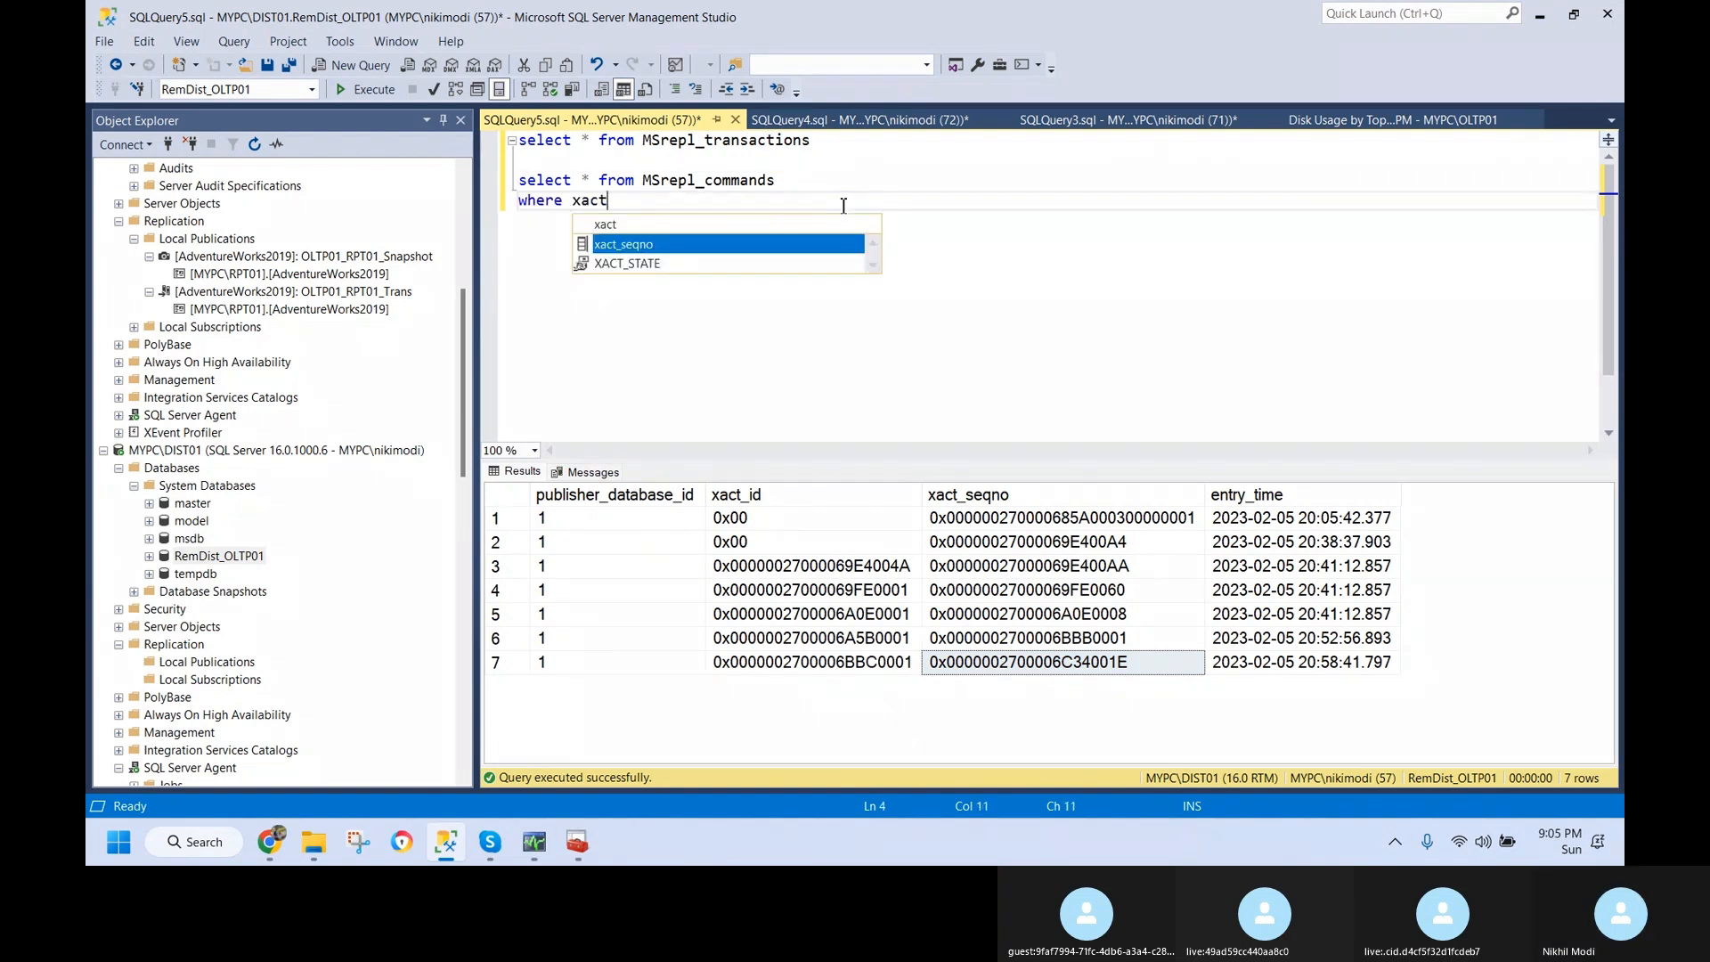
{"action": "key", "text": "Tab"}
{"action": "type", "text": "="}
{"action": "key", "text": "ctrl+v"}
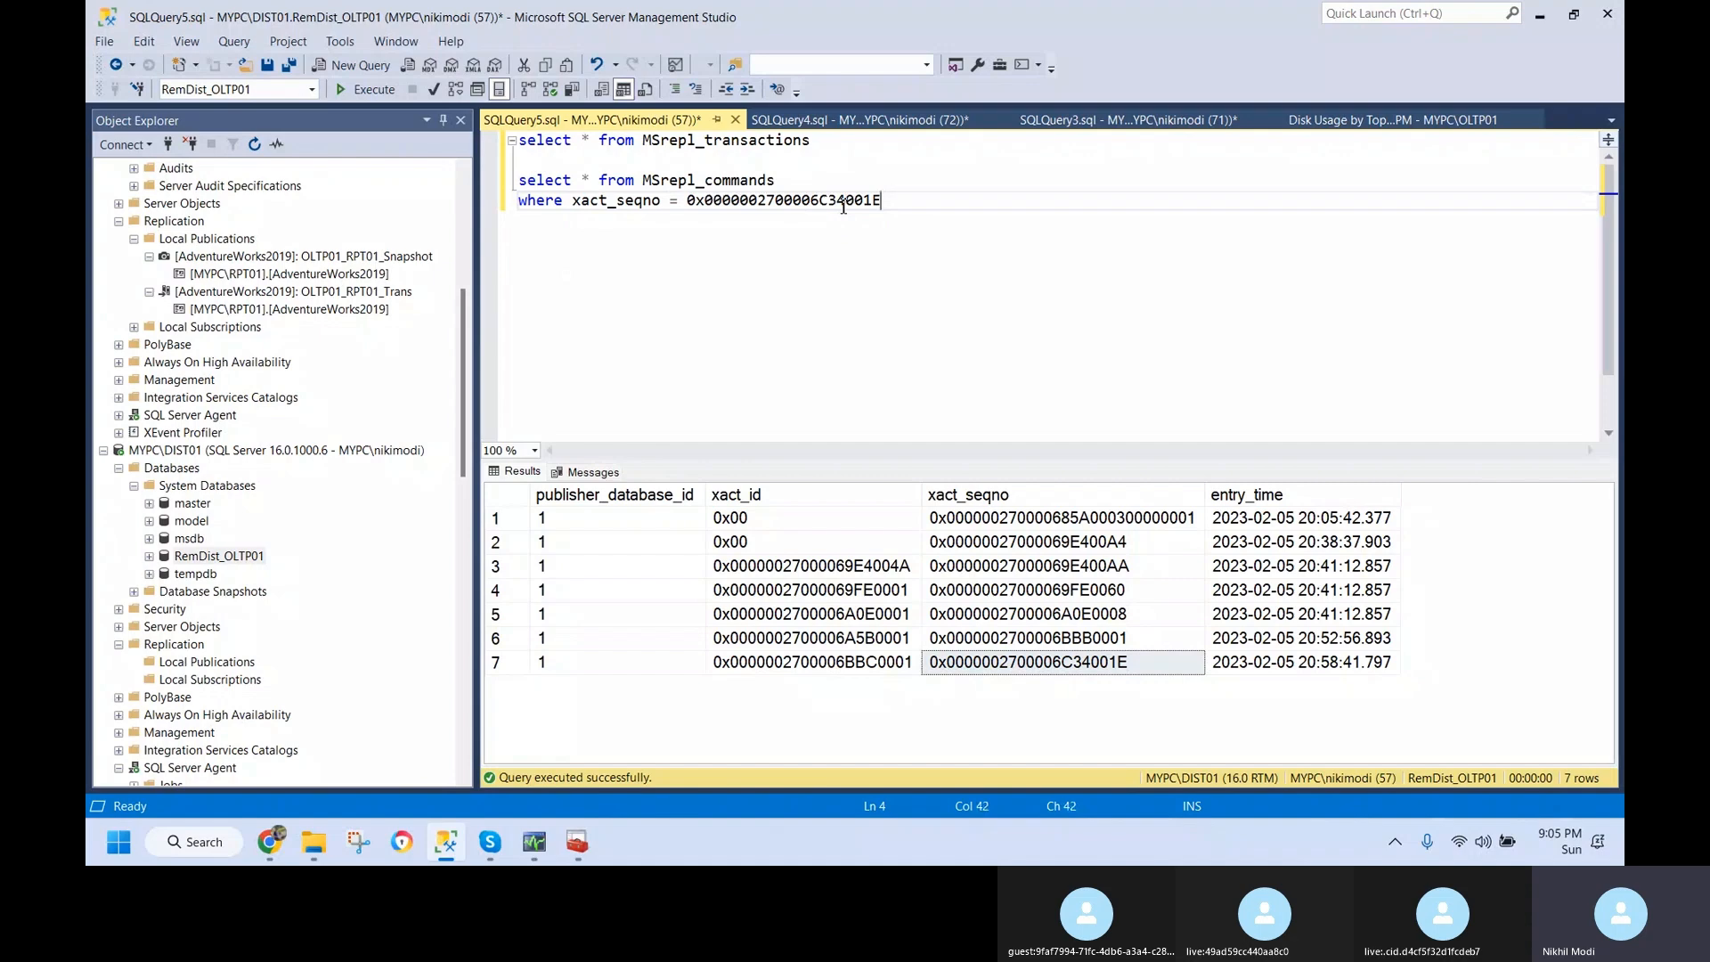
{"action": "key", "text": "Return"}
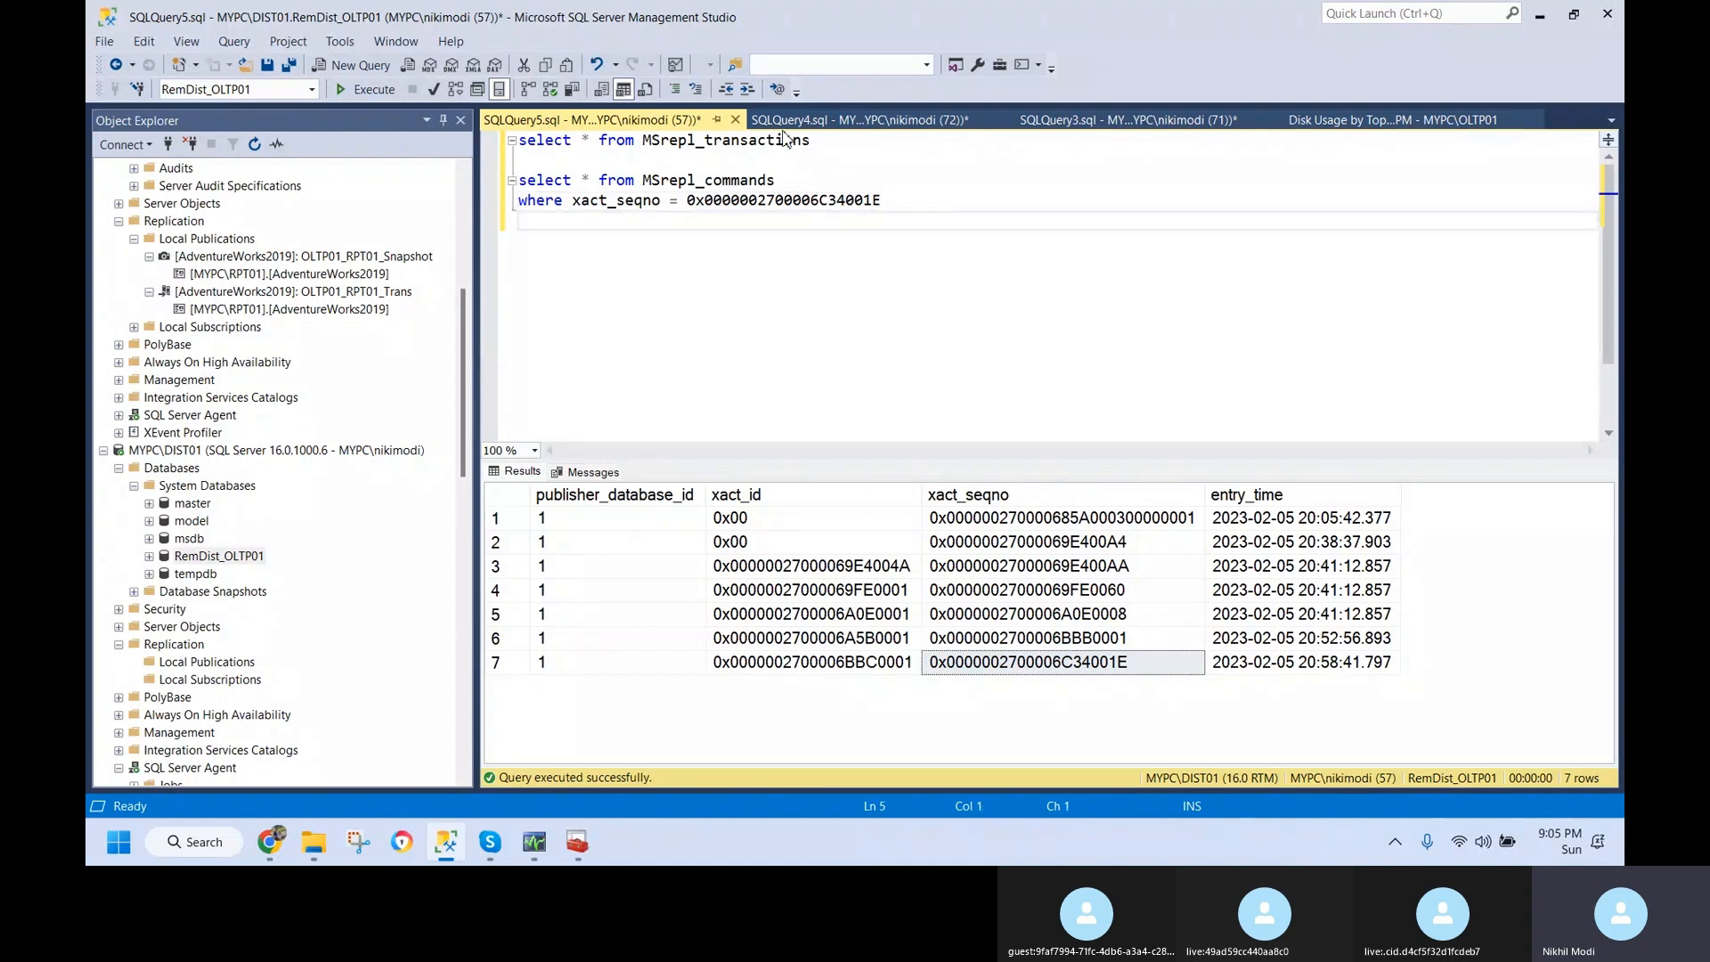
- Run only the filtered MSrepl_commands query and widen the command column in its results
{"action": "left_click_drag", "start_coordinate": [914, 203], "coordinate": [518, 180]}
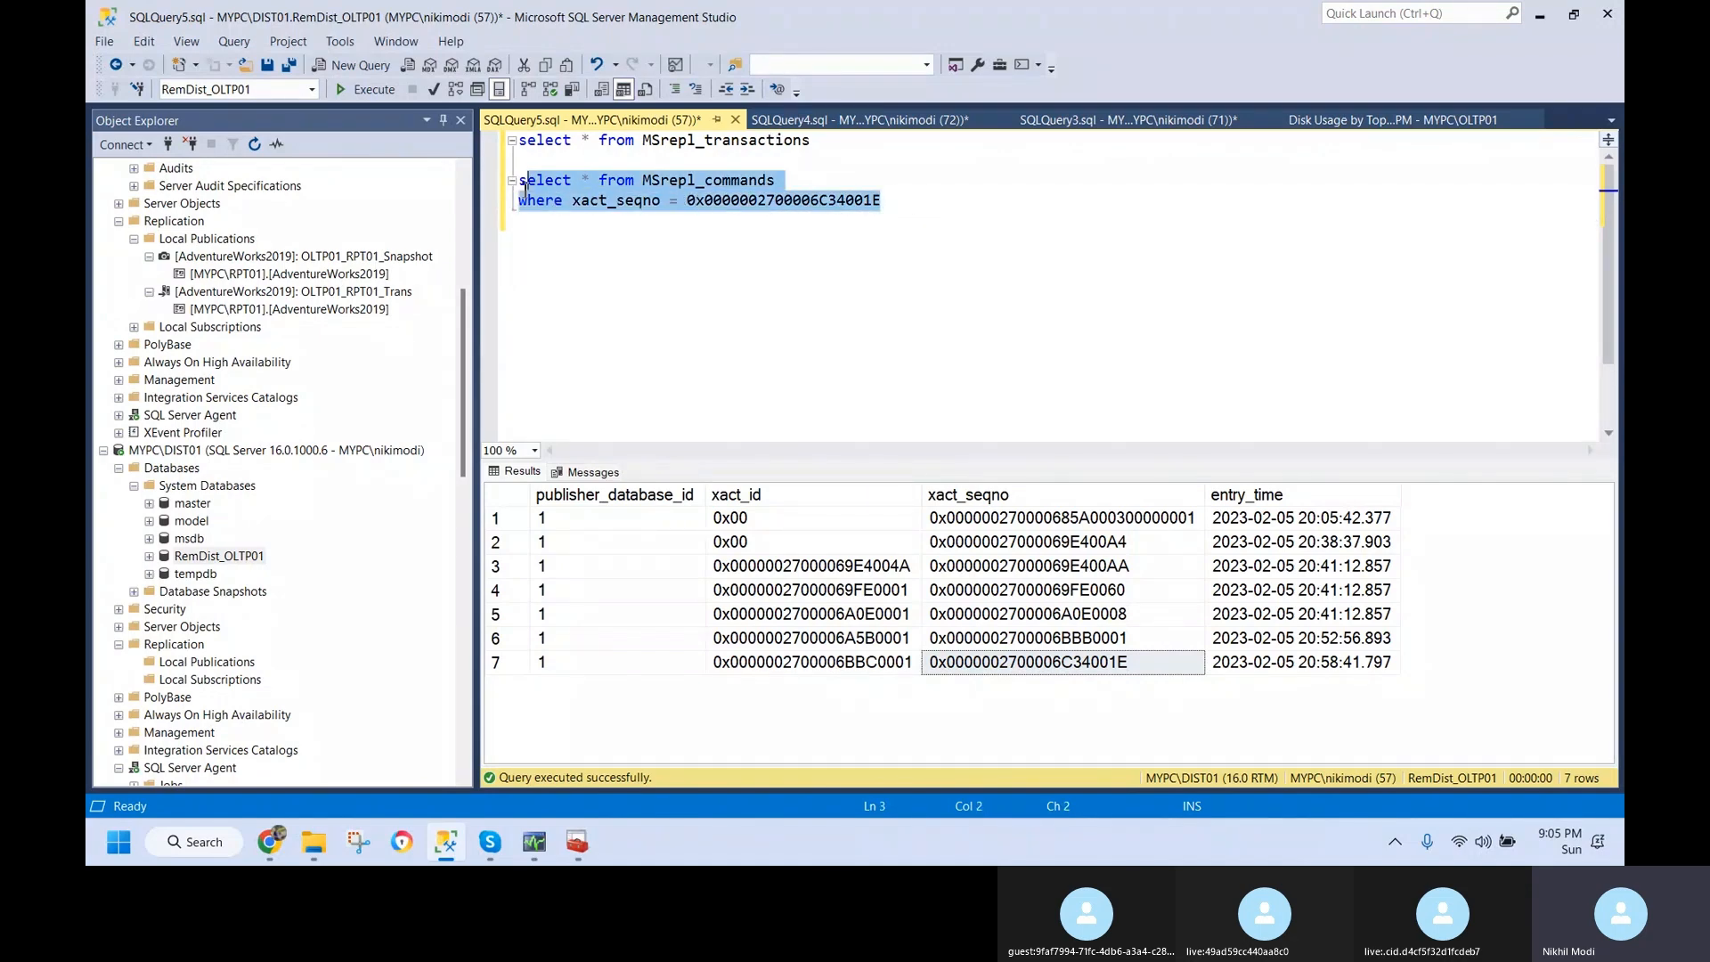
{"action": "key", "text": "F5"}
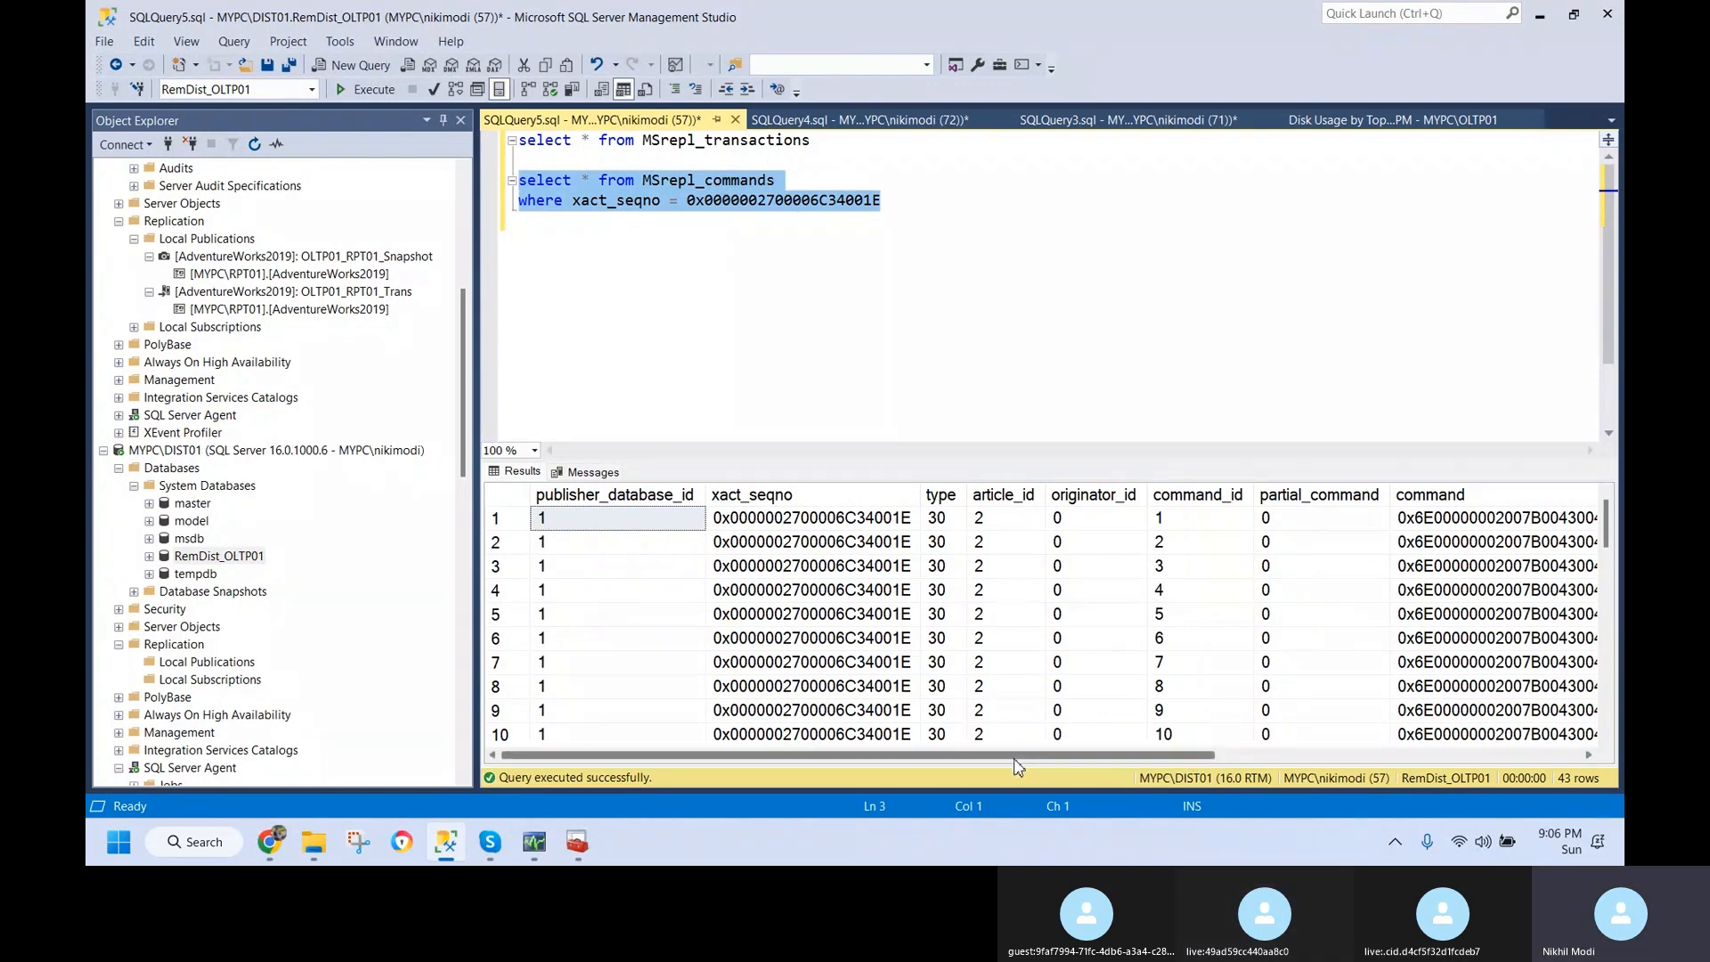
{"action": "left_click_drag", "start_coordinate": [1016, 756], "coordinate": [1384, 756]}
{"action": "left_click", "coordinate": [994, 521]}
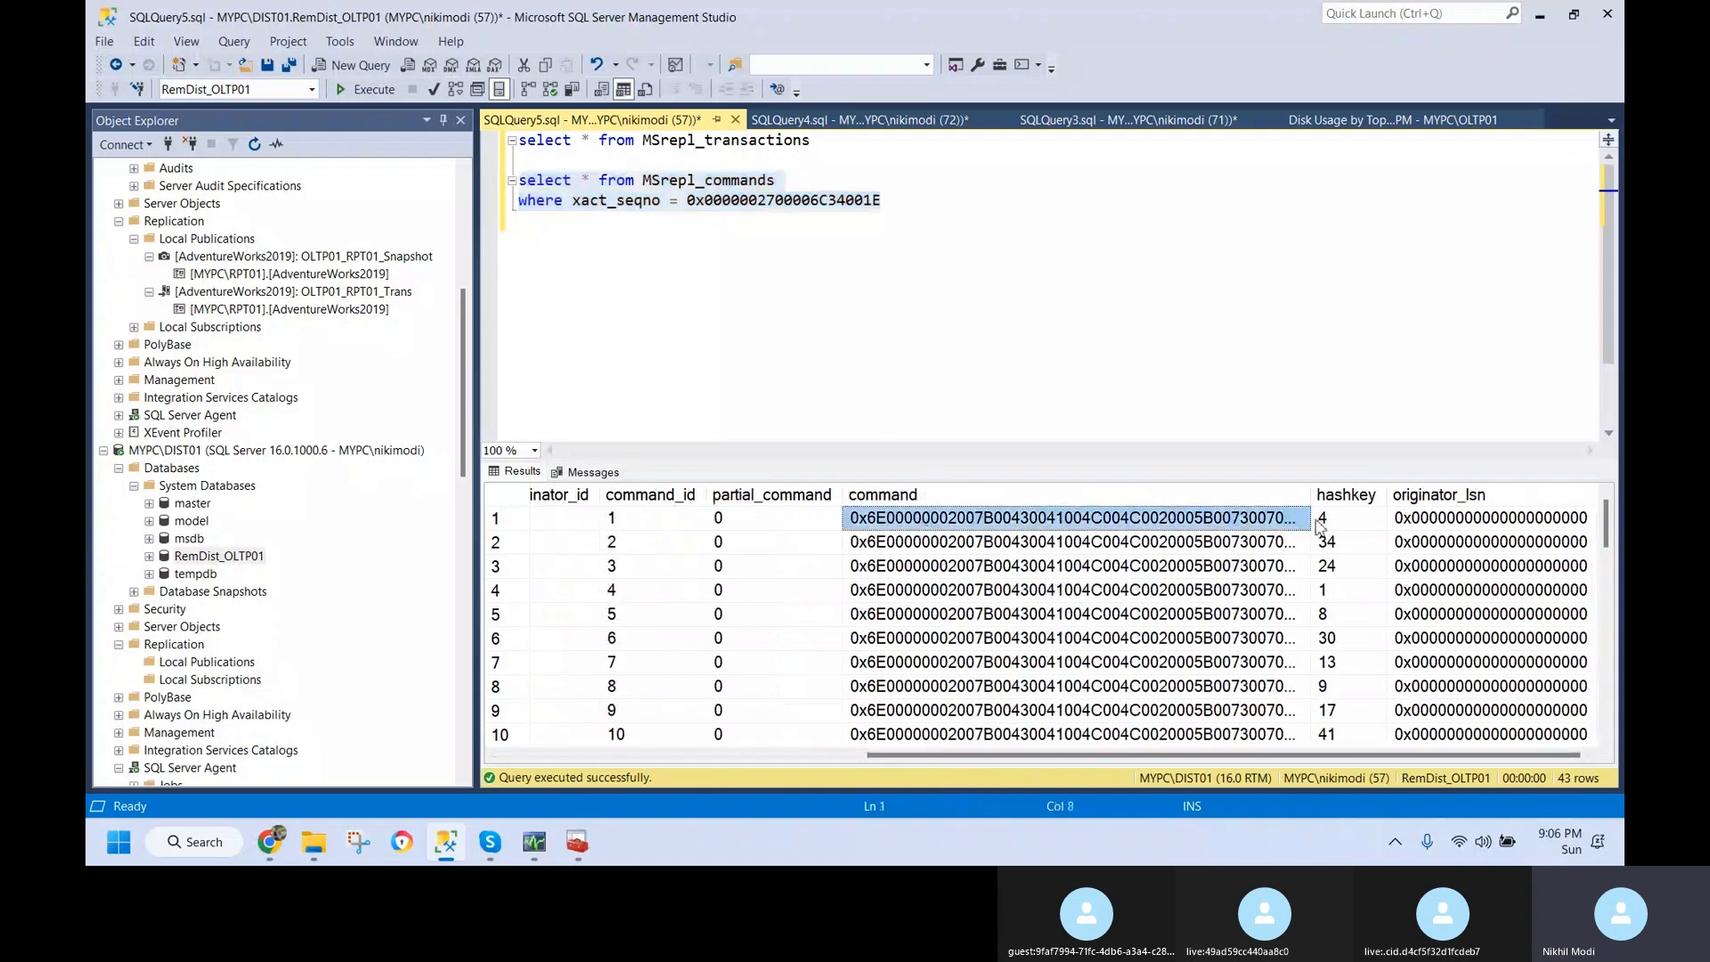
{"action": "left_click_drag", "start_coordinate": [1314, 495], "coordinate": [1452, 485]}
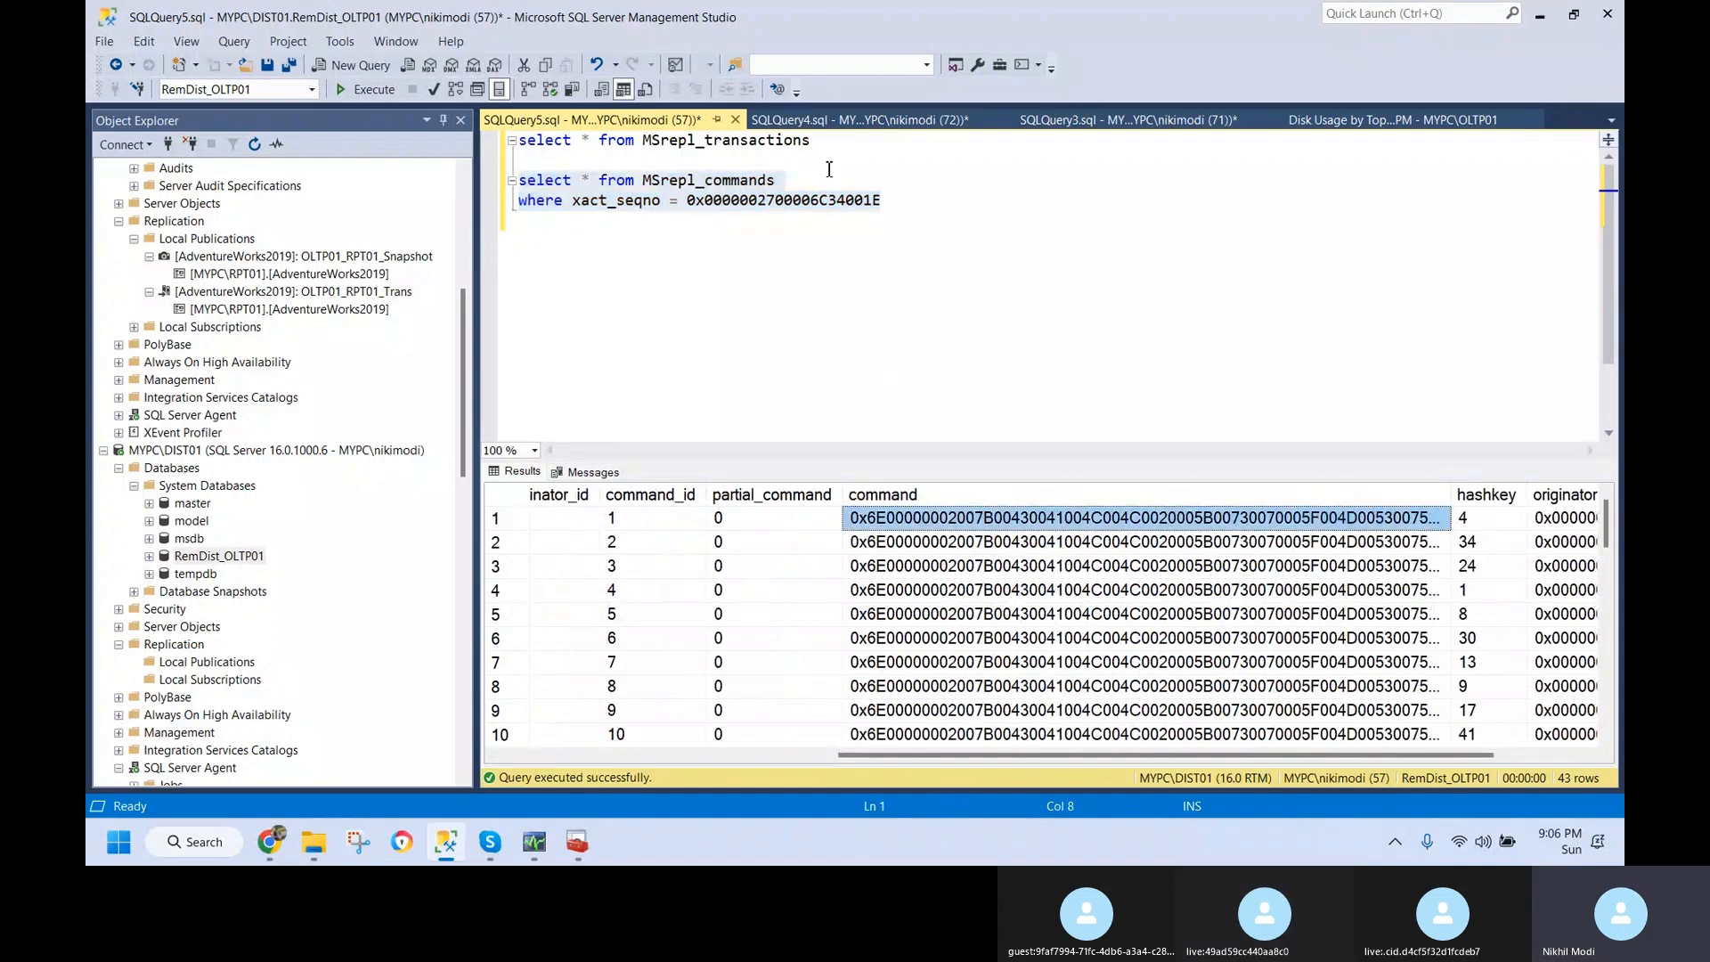
- Compare the first two returned command rows with the 1st and 2nd subscriber update statements in the SQLQuery3 notes
{"action": "left_click", "coordinate": [846, 119]}
{"action": "left_click", "coordinate": [1085, 121]}
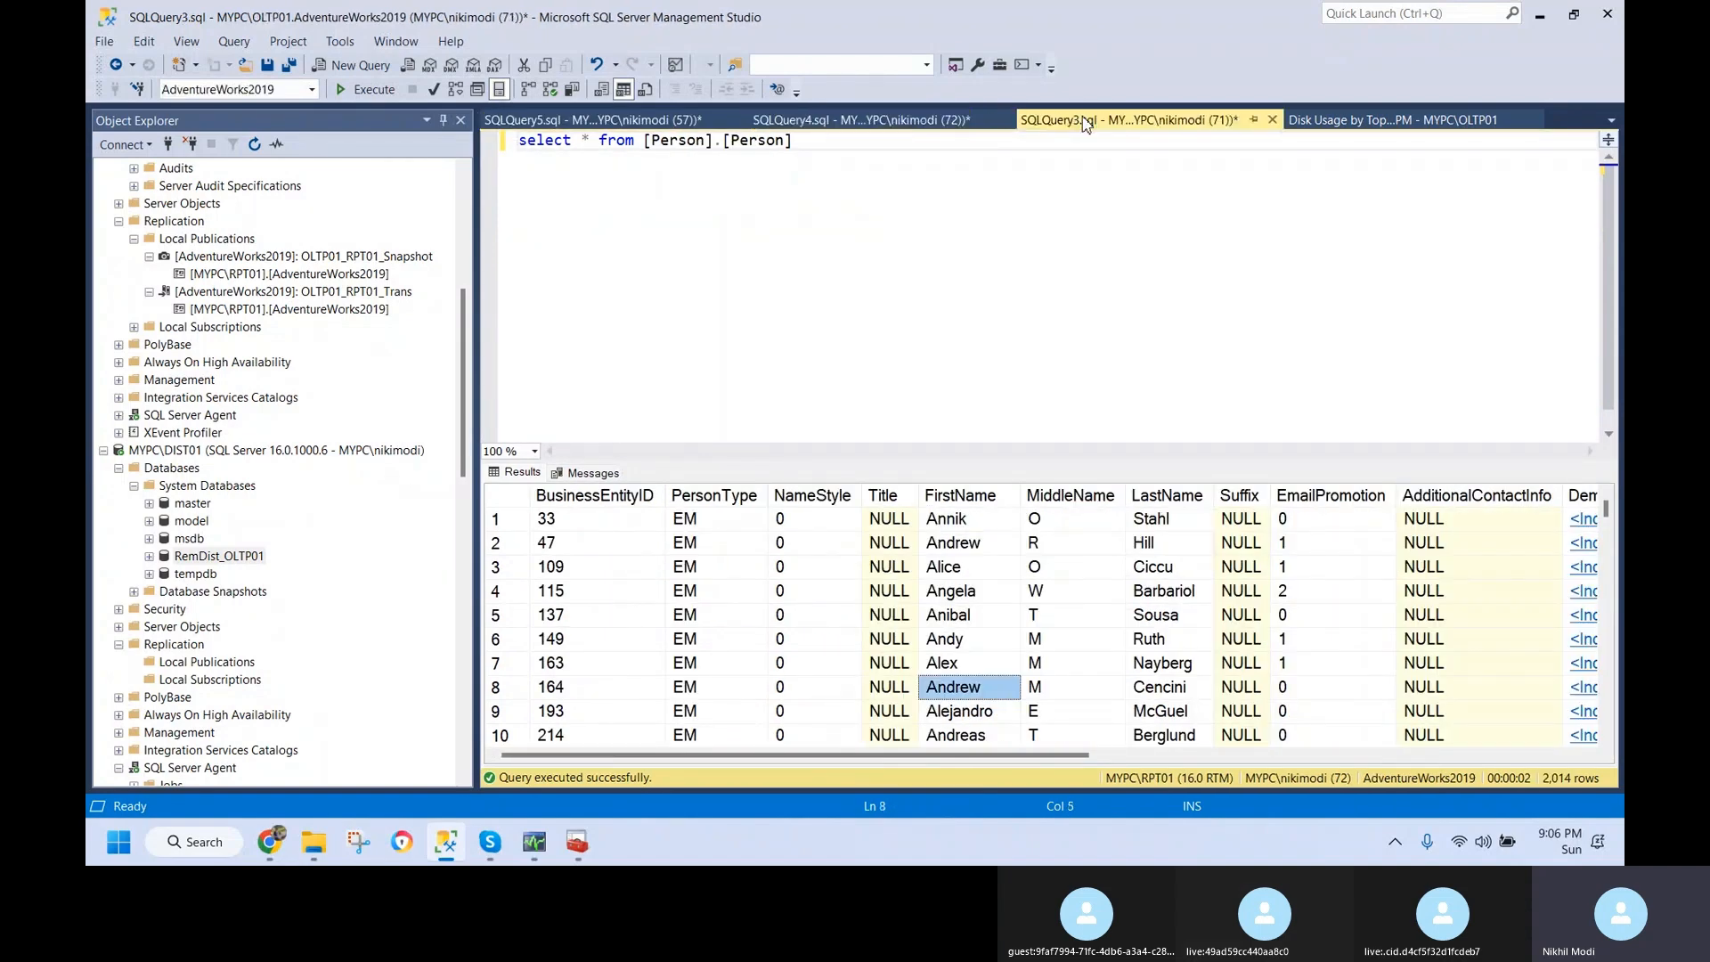
{"action": "left_click_drag", "start_coordinate": [780, 447], "coordinate": [519, 406]}
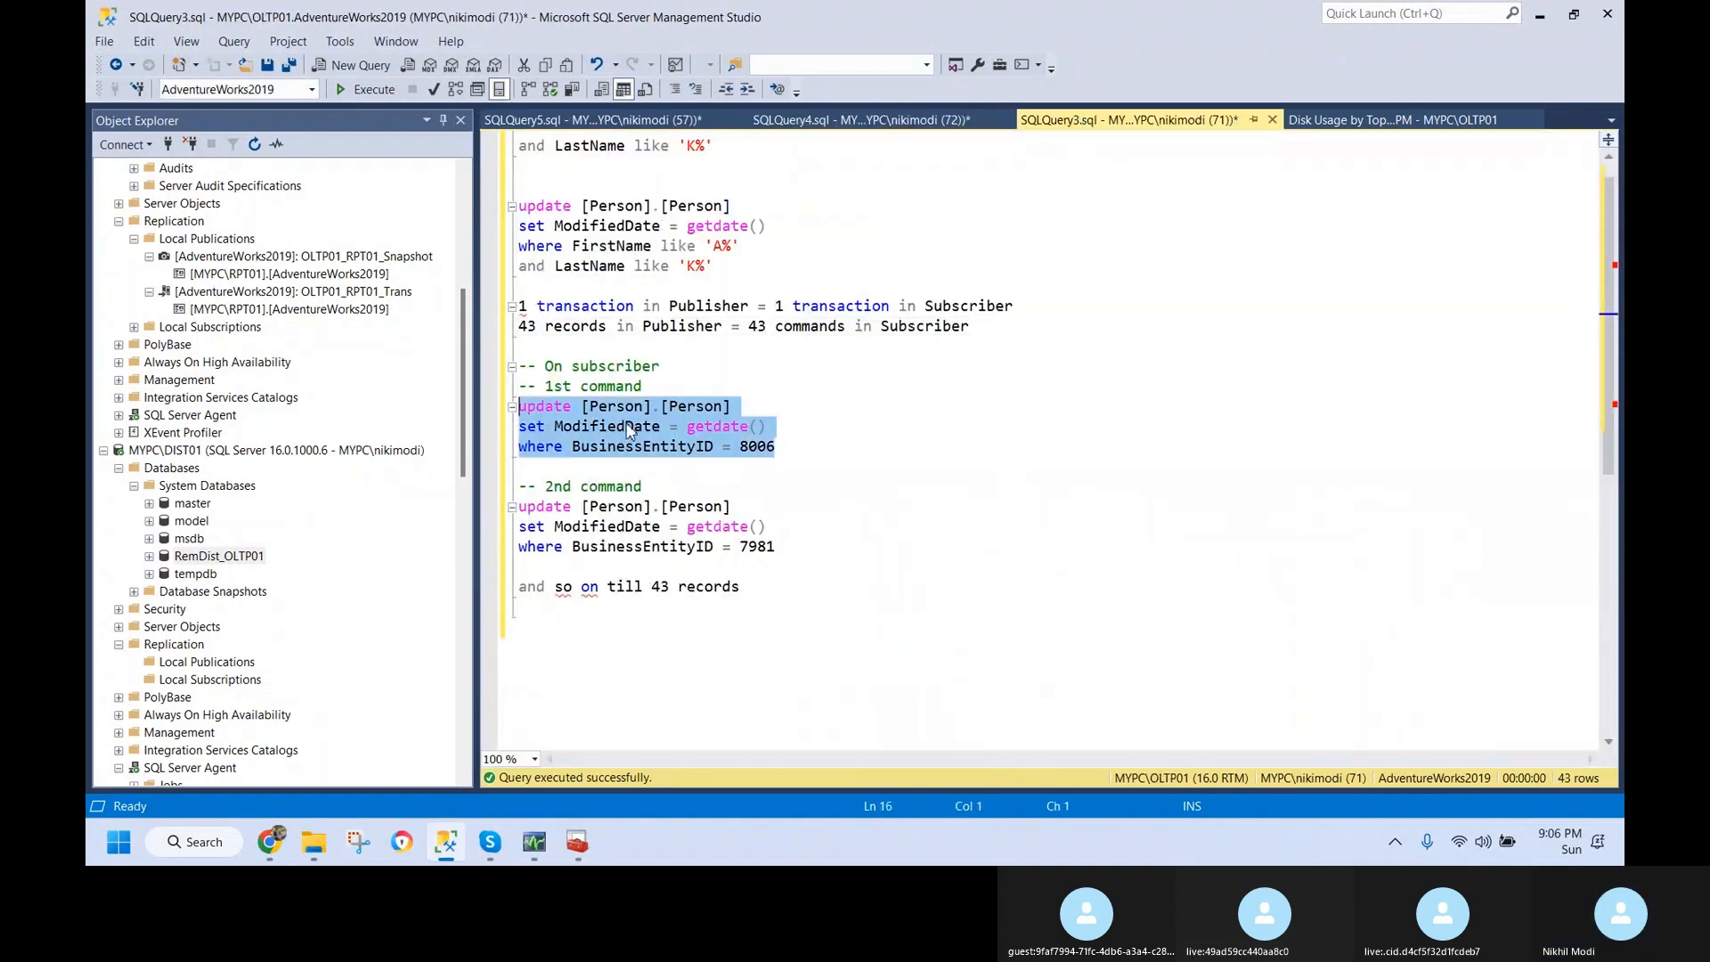
{"action": "left_click", "coordinate": [640, 123]}
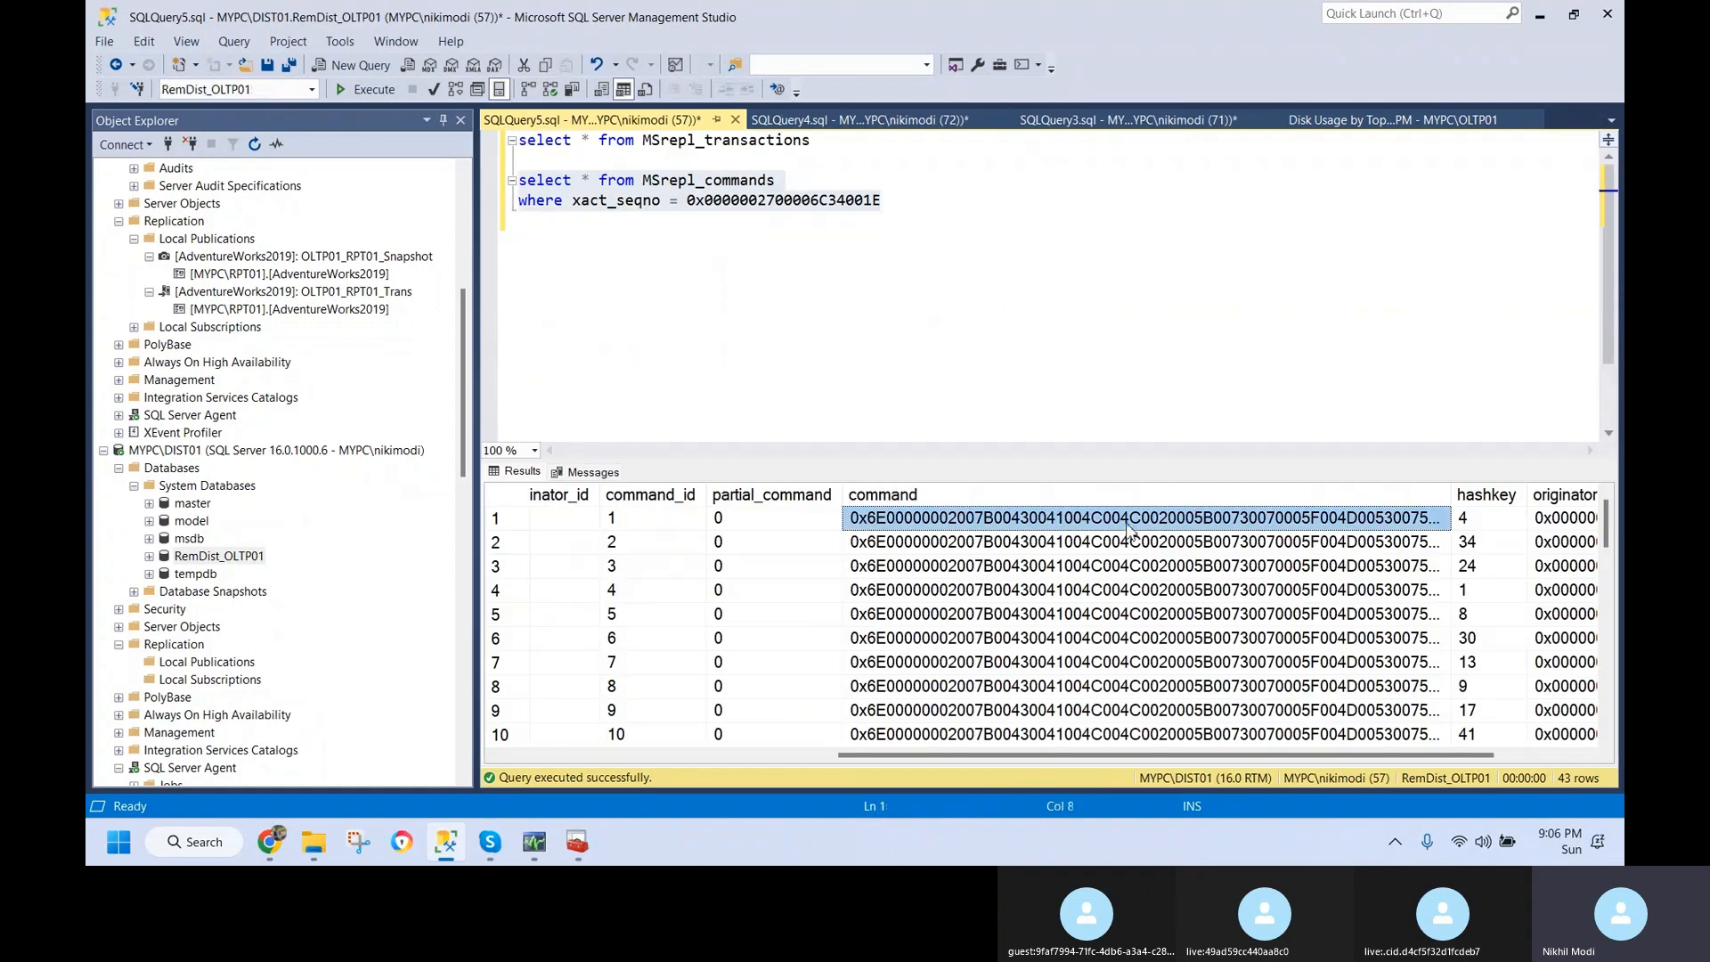
{"action": "left_click", "coordinate": [1127, 544]}
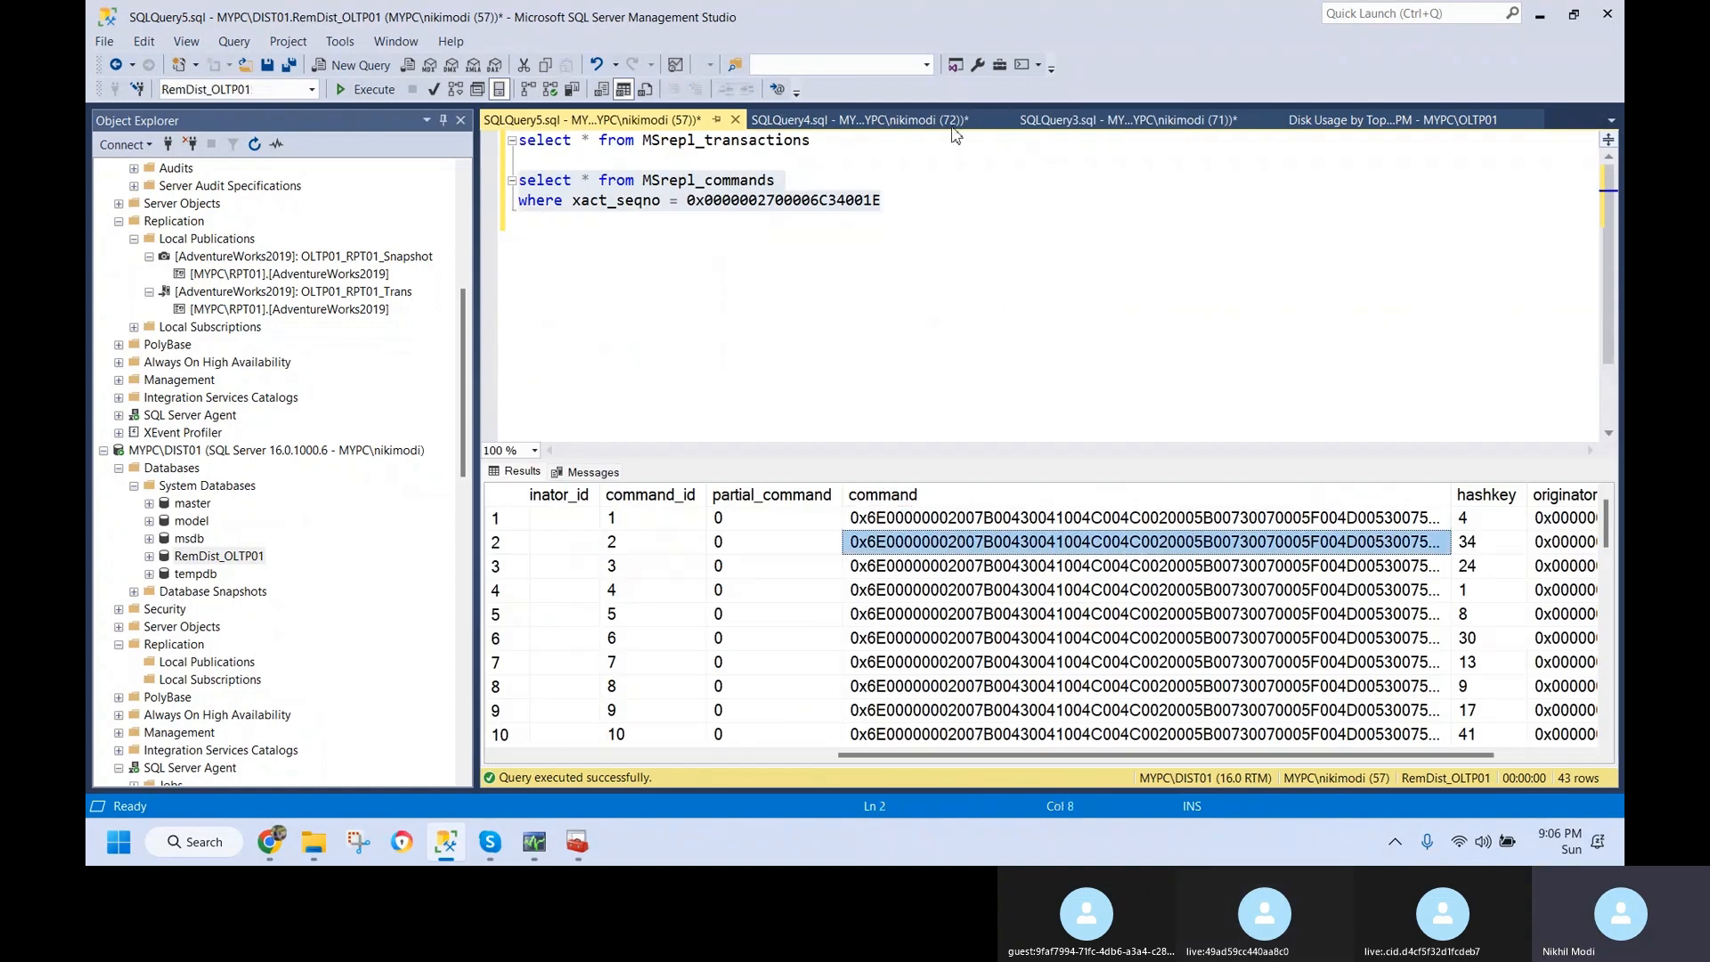
{"action": "left_click", "coordinate": [1069, 121]}
{"action": "left_click_drag", "start_coordinate": [776, 547], "coordinate": [519, 508]}
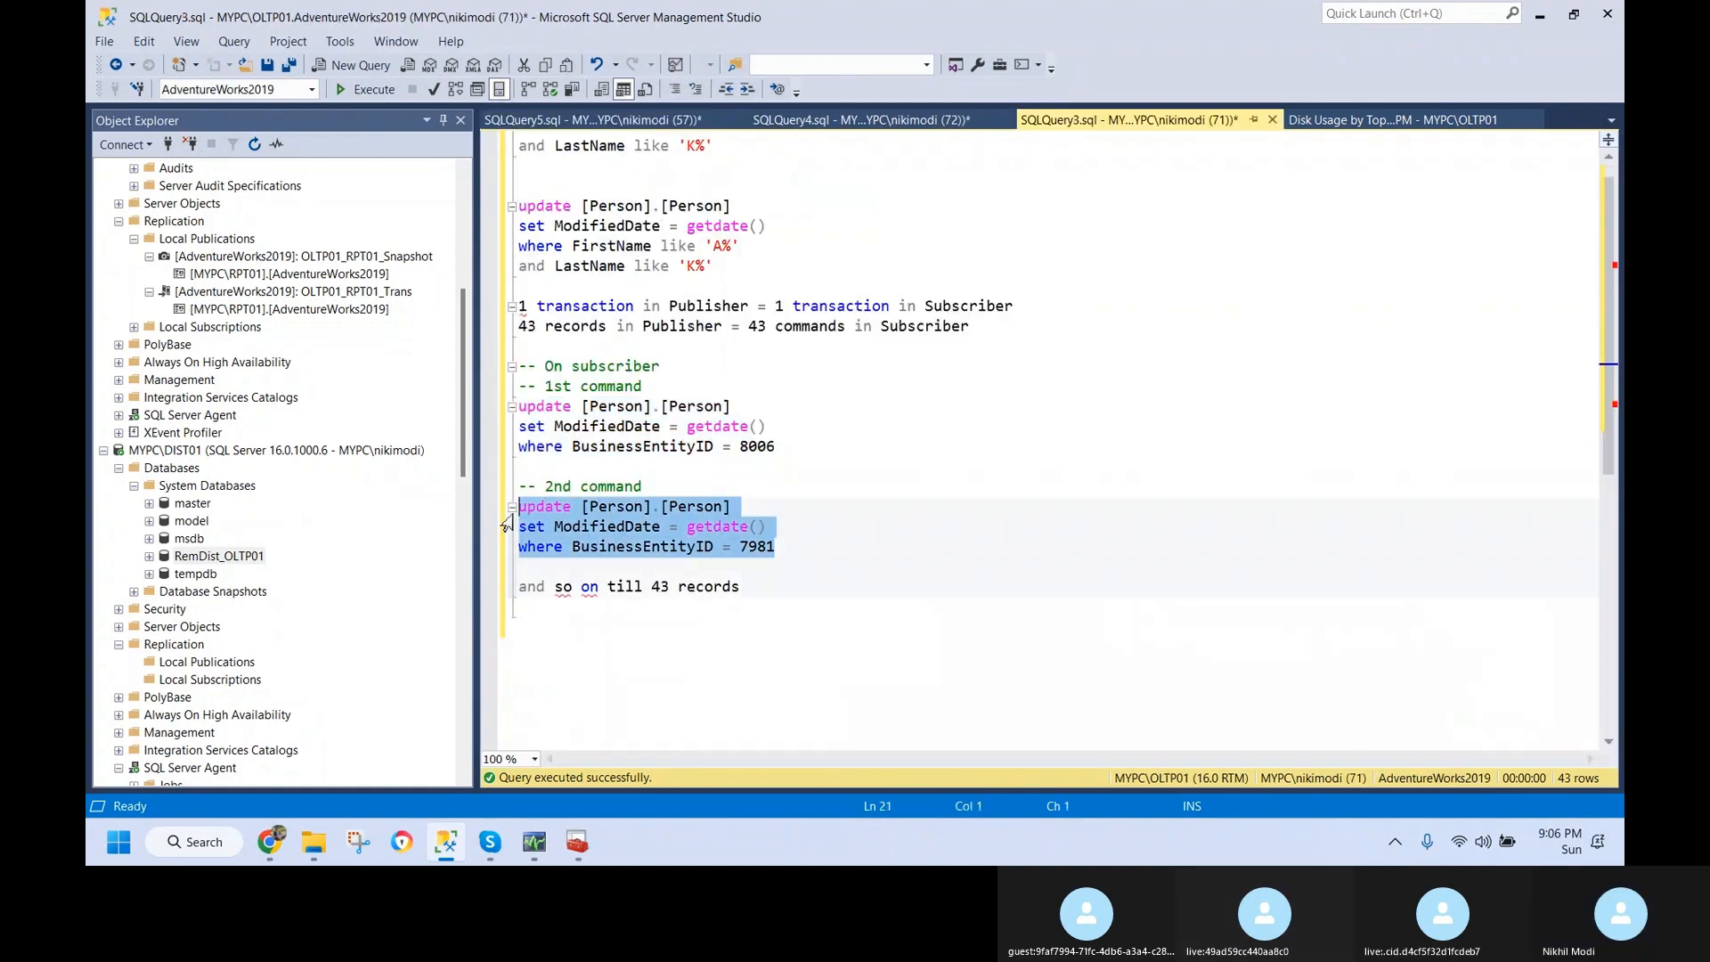
{"action": "left_click", "coordinate": [587, 119]}
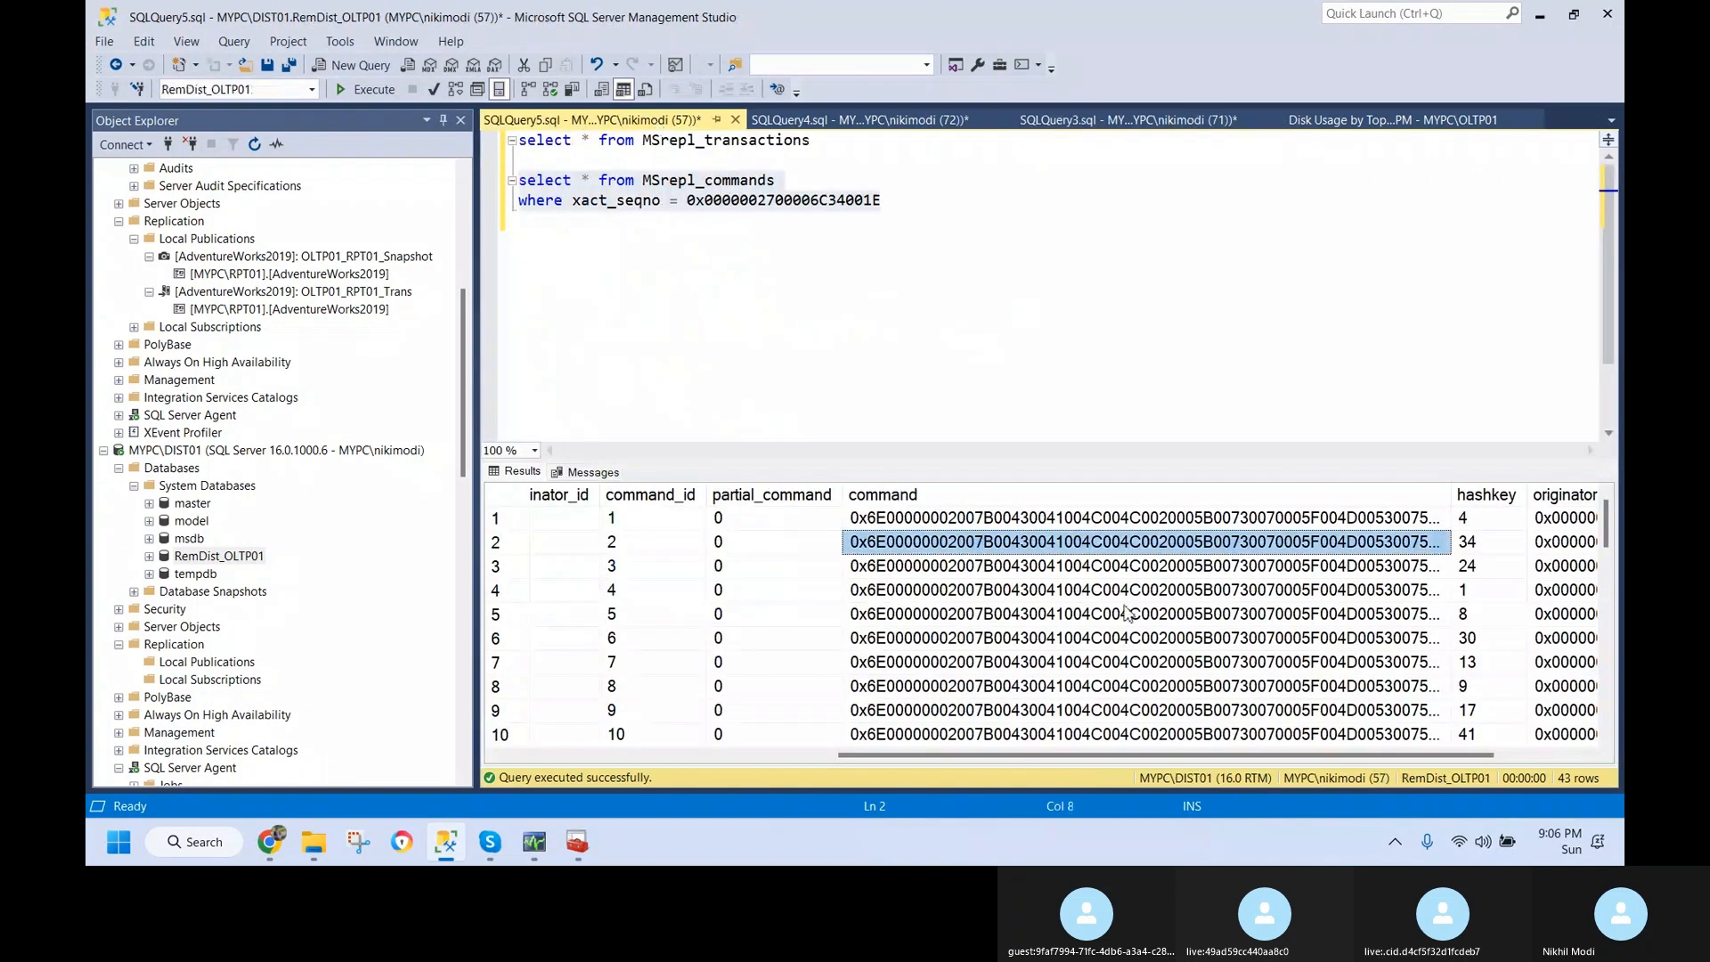
- Examine the remaining command rows and the row count for the transaction, relating them to the MSrepl_commands table in the query
{"action": "left_click", "coordinate": [1203, 566]}
{"action": "left_click", "coordinate": [1198, 638]}
{"action": "left_click", "coordinate": [1195, 686]}
{"action": "left_click", "coordinate": [1191, 710]}
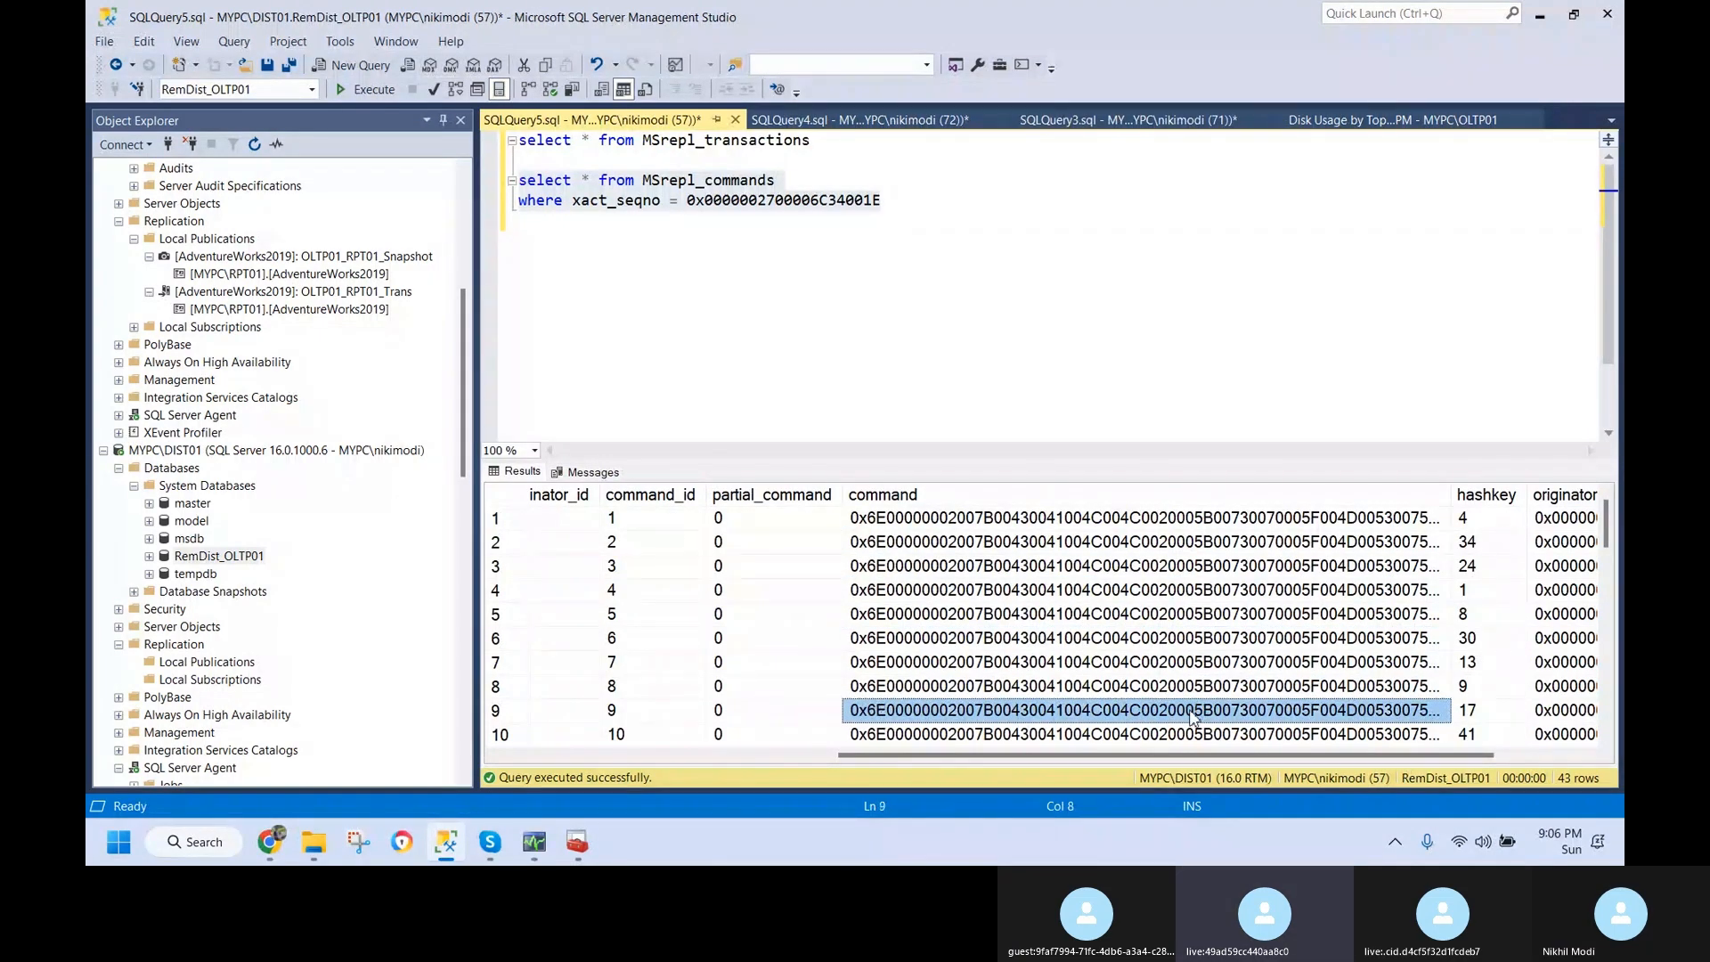
{"action": "scroll", "coordinate": [1193, 717], "scroll_direction": "down", "scroll_amount": 6}
{"action": "scroll", "coordinate": [1194, 717], "scroll_direction": "up", "scroll_amount": 6}
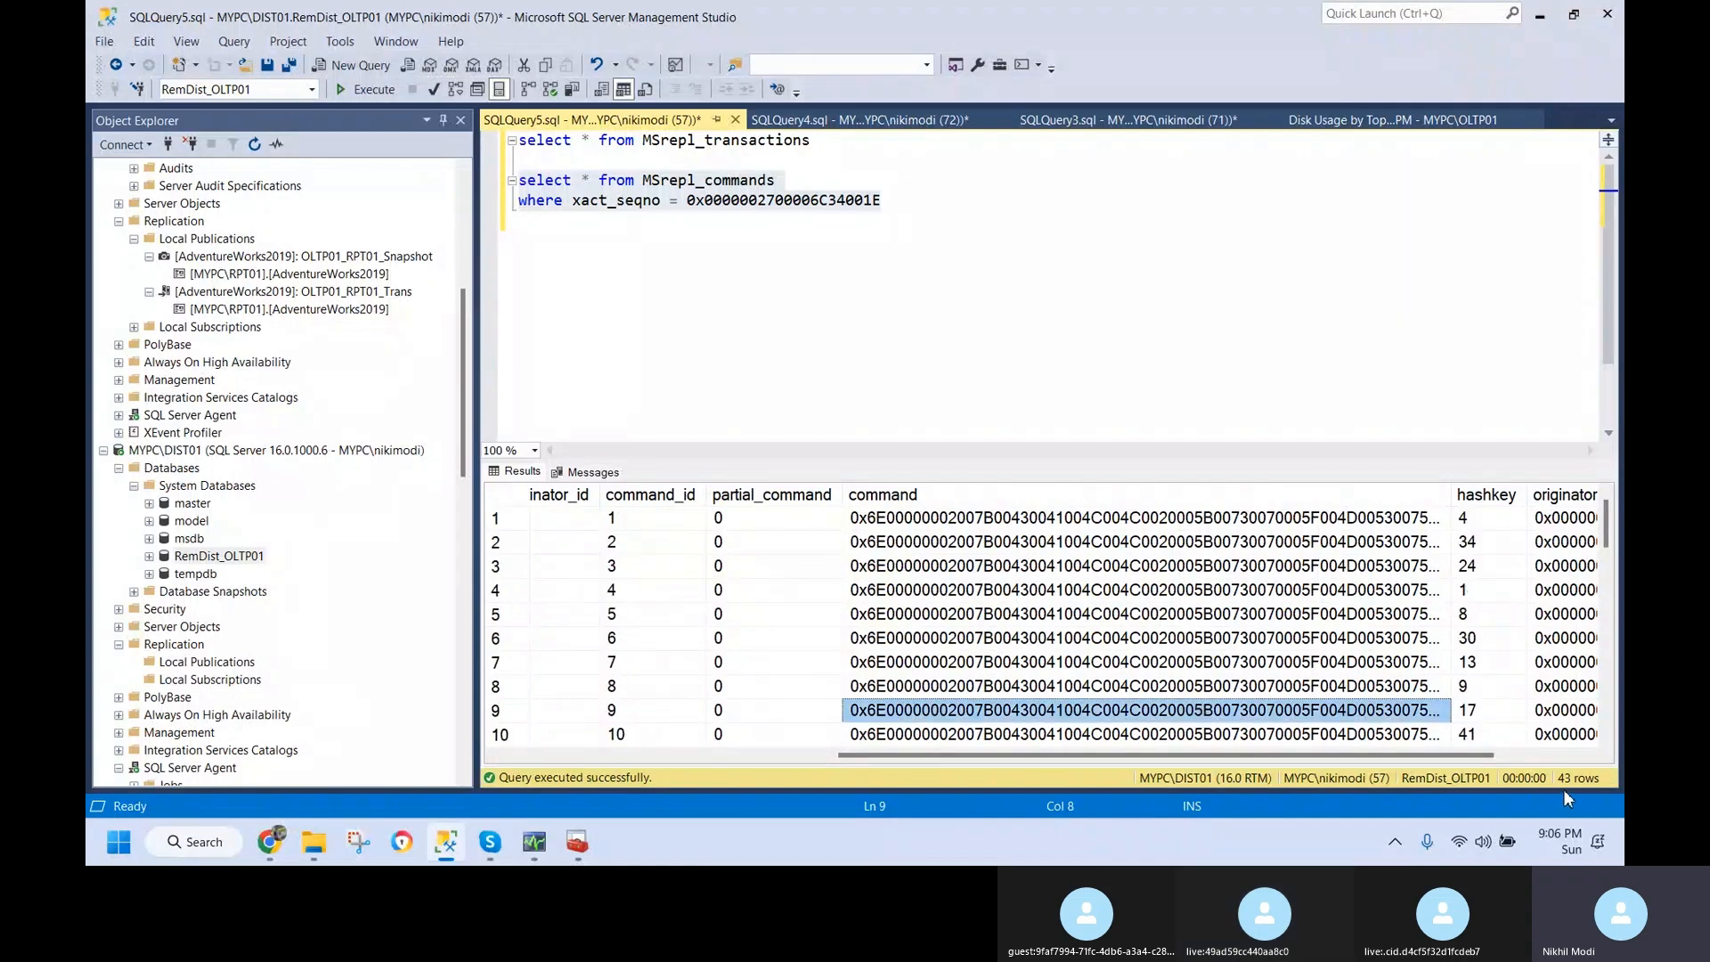
{"action": "left_click_drag", "start_coordinate": [1205, 553], "coordinate": [1207, 710]}
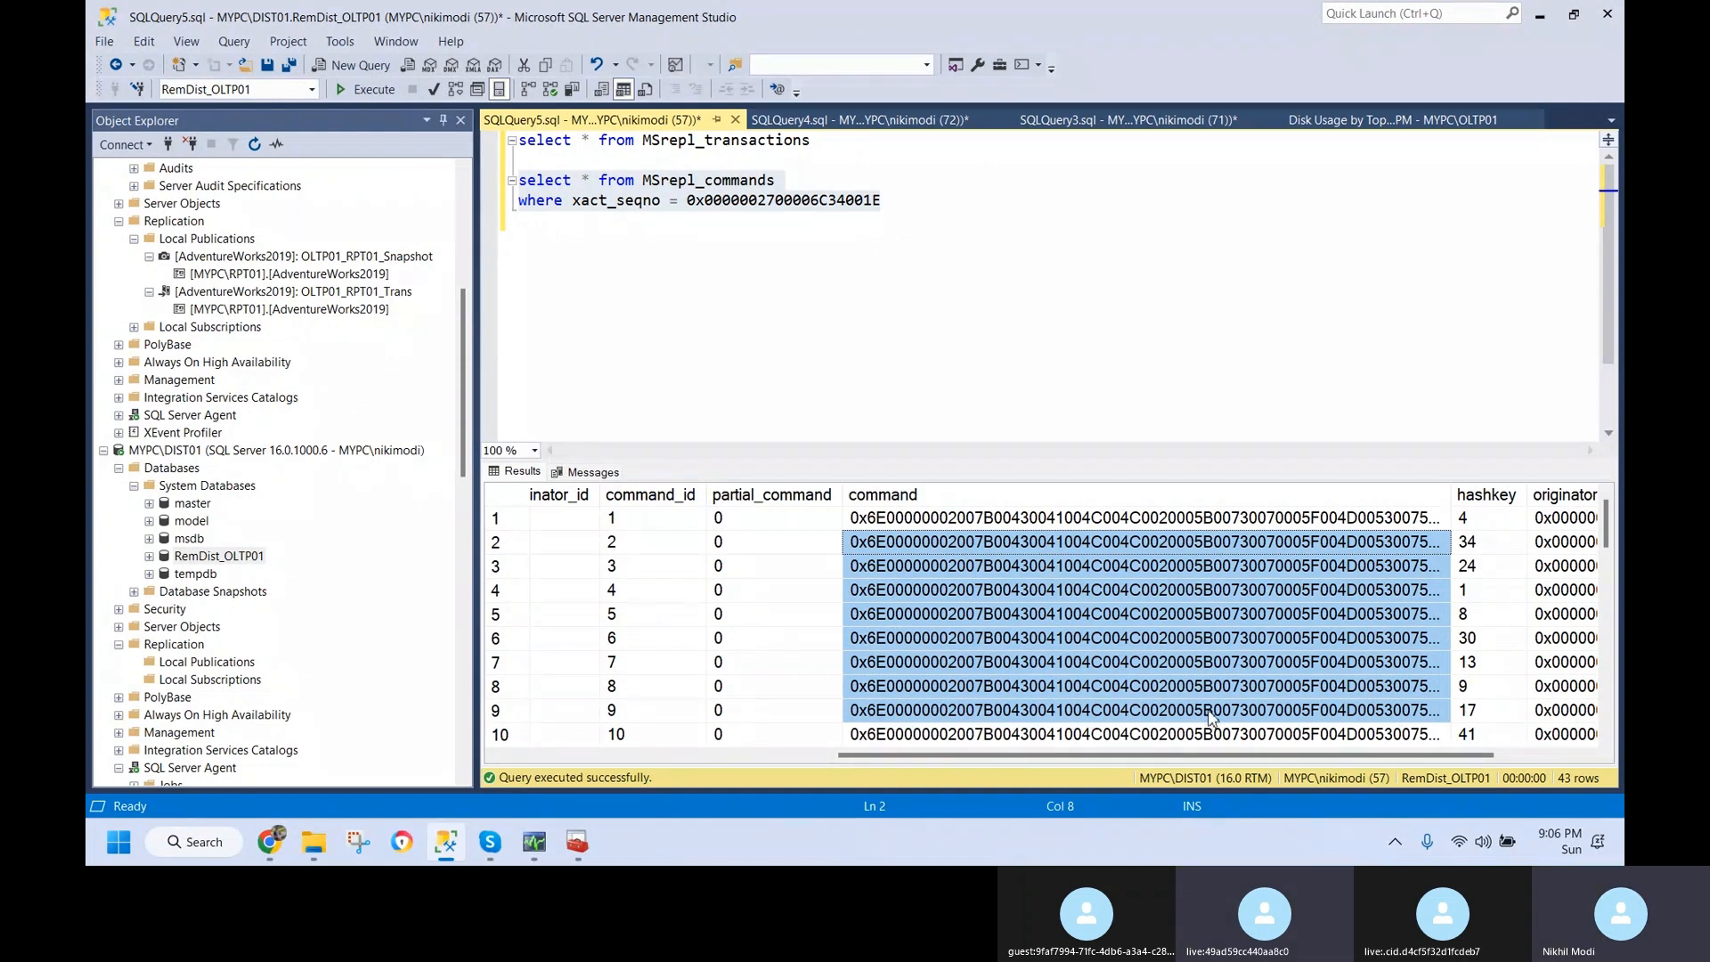
{"action": "left_click", "coordinate": [778, 180]}
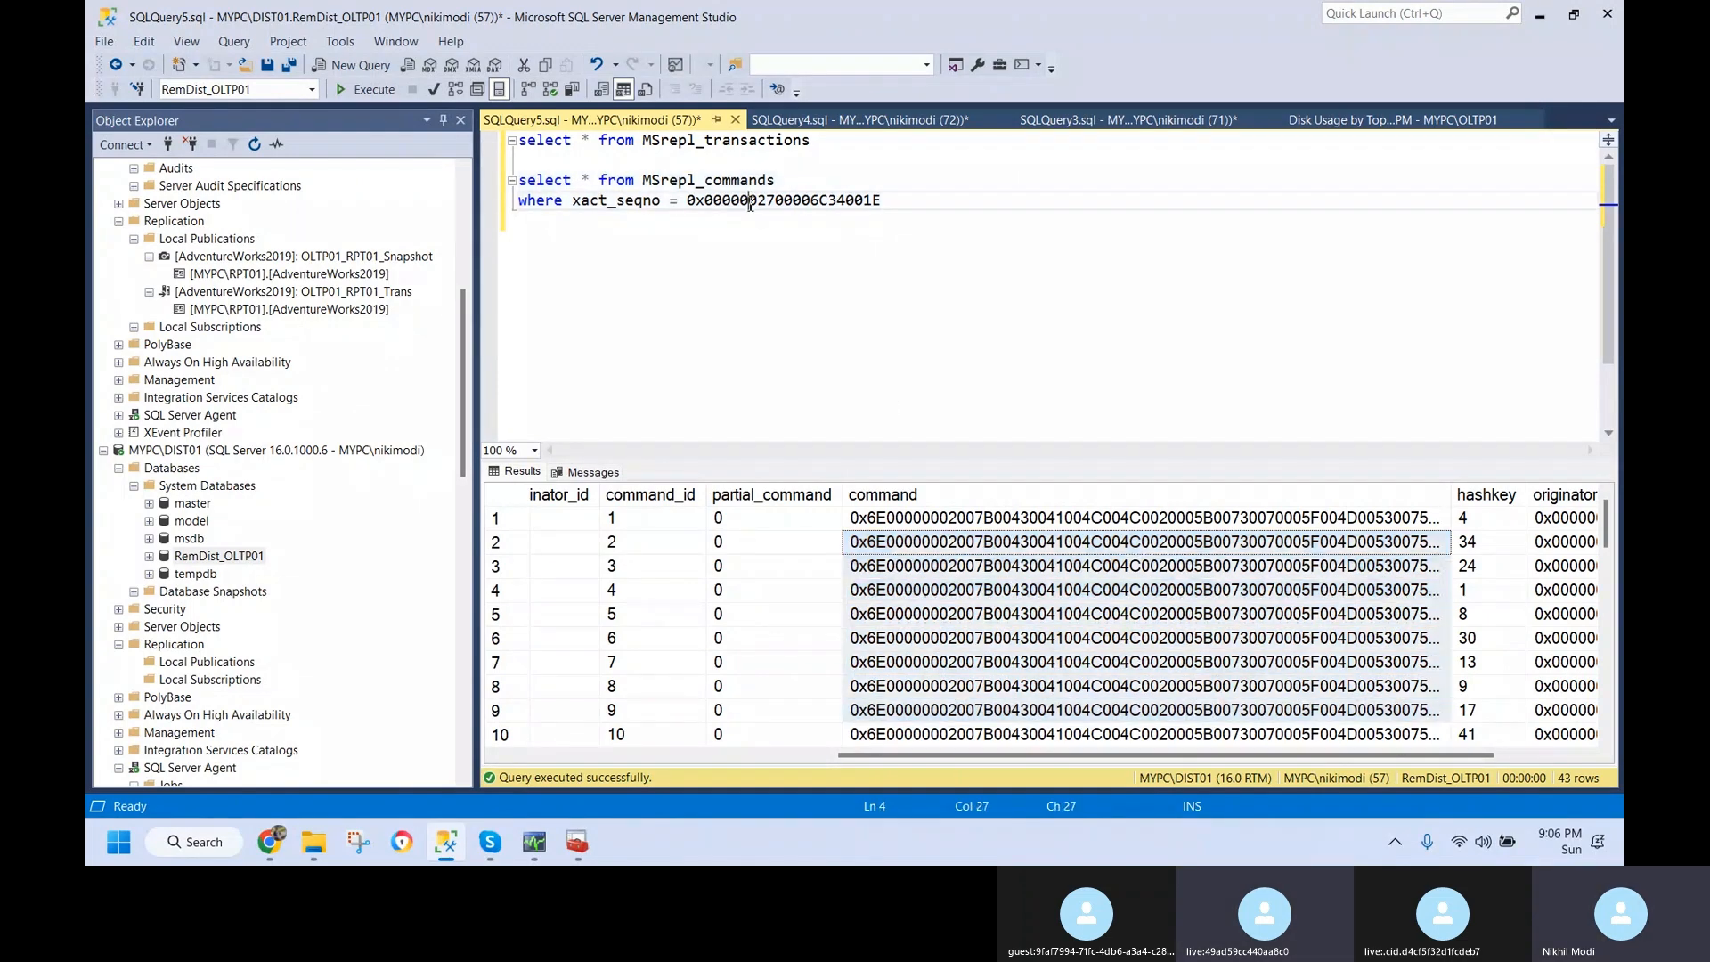
{"action": "left_click_drag", "start_coordinate": [778, 180], "coordinate": [643, 178]}
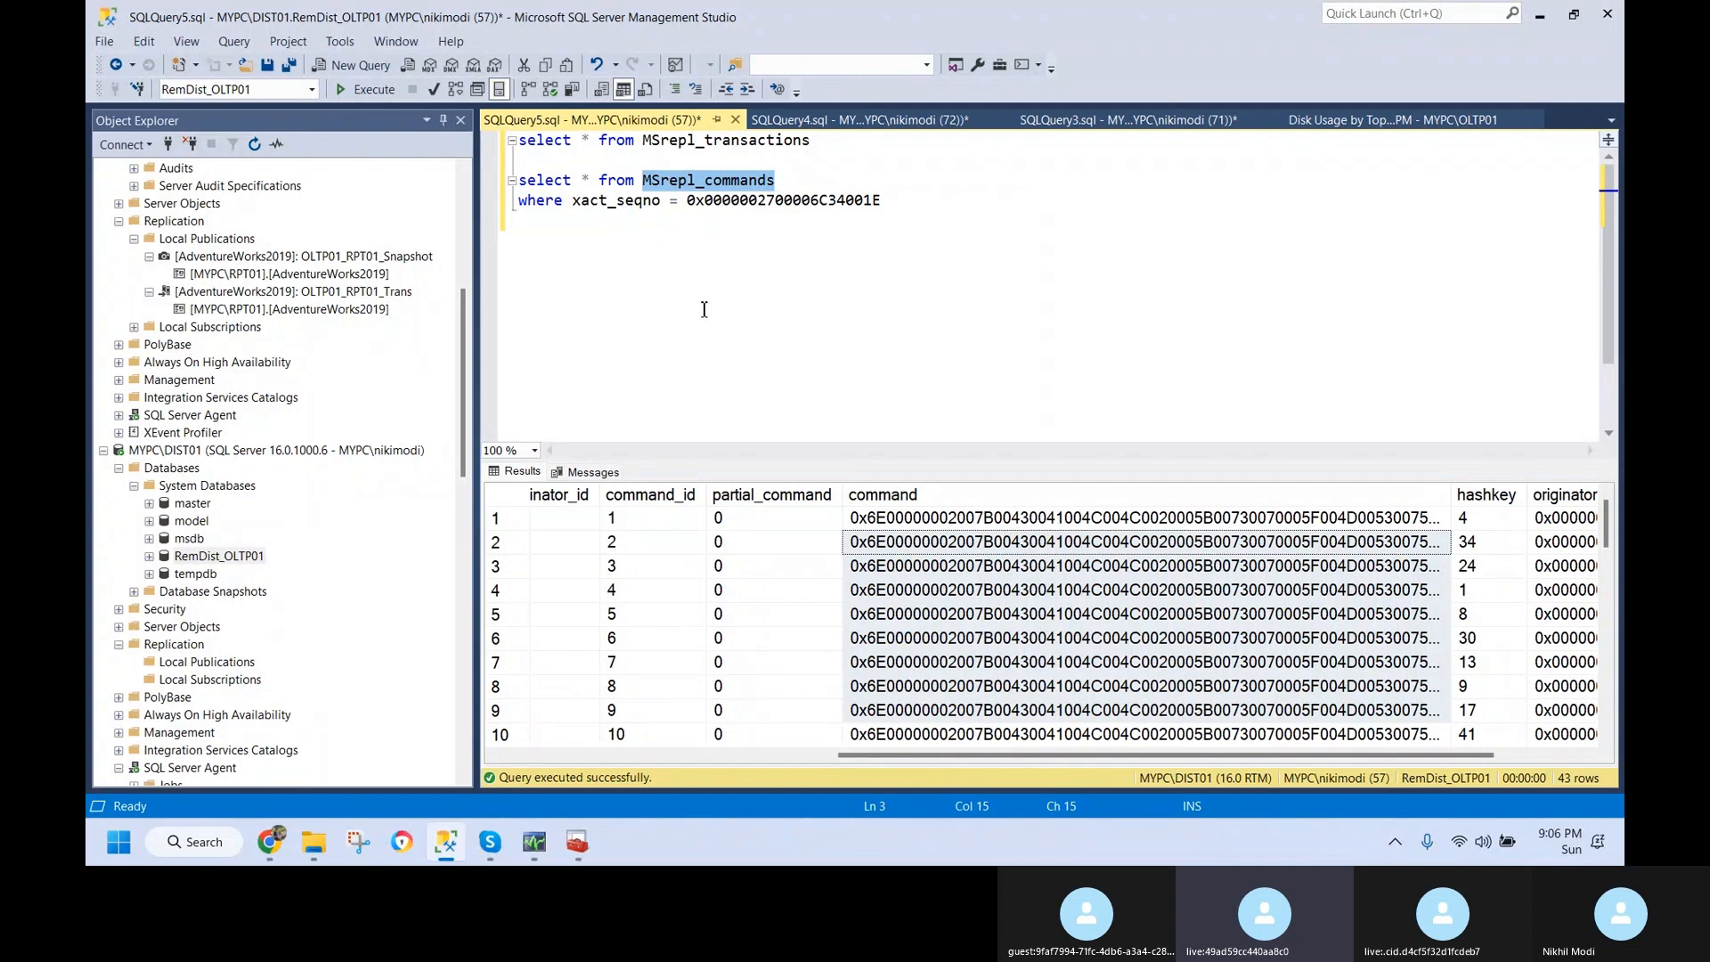
{"action": "left_click", "coordinate": [751, 183]}
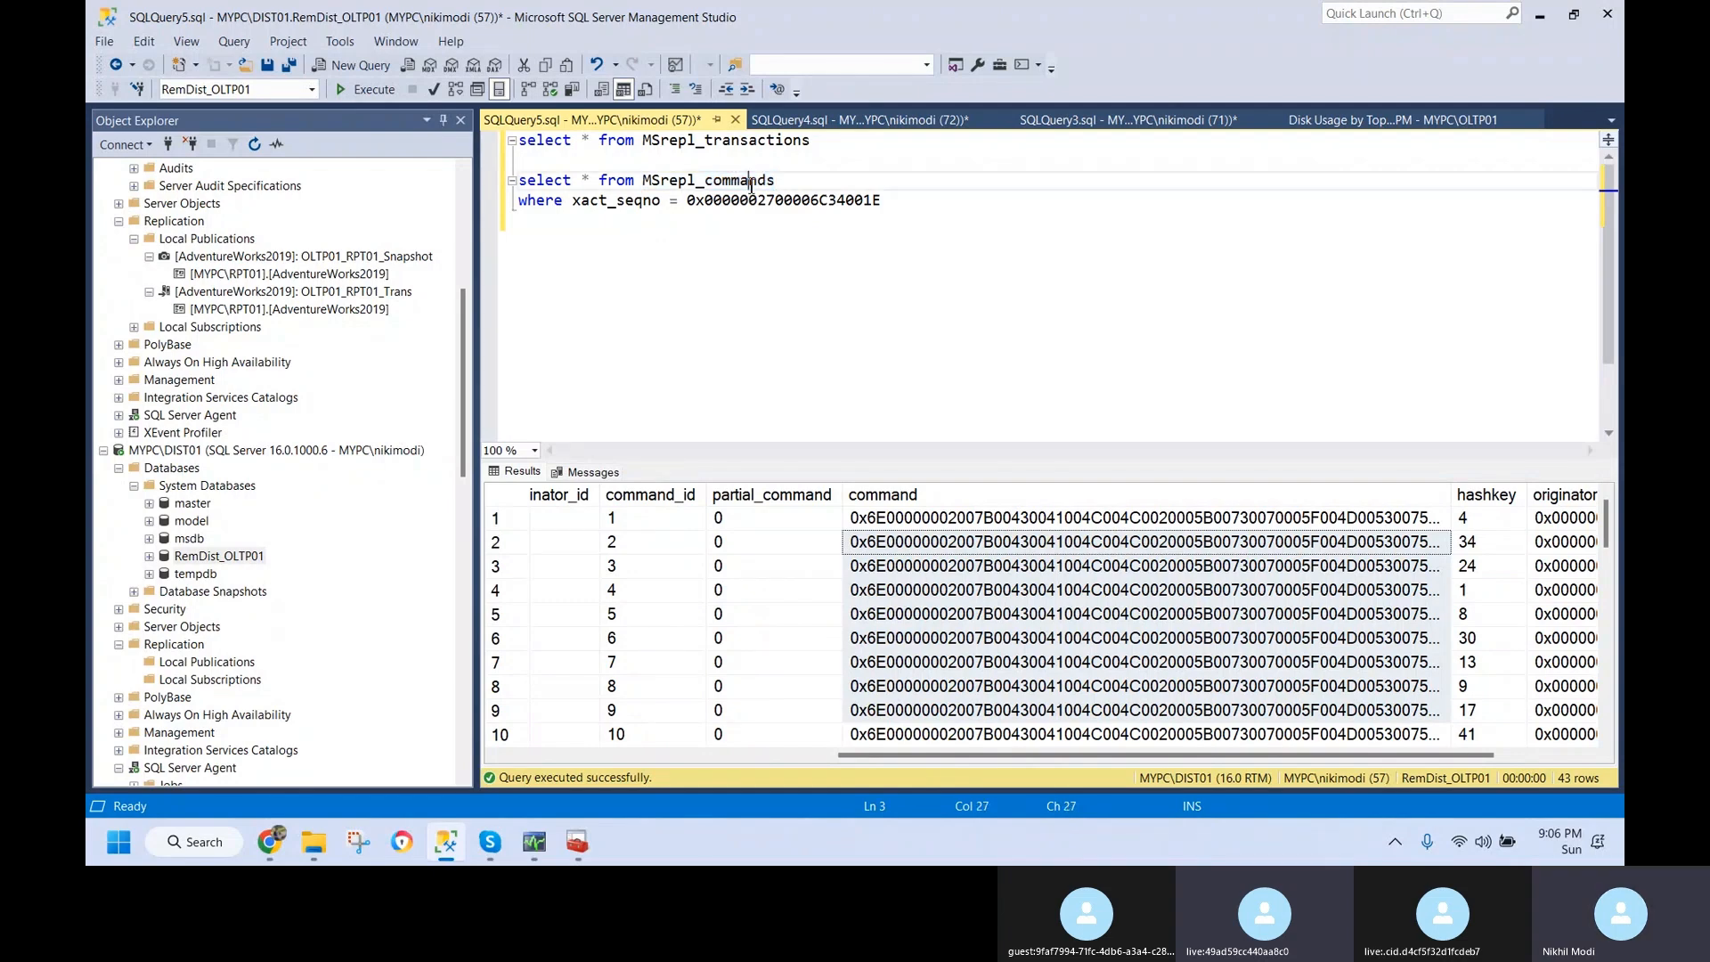
- Close the leftover subscription and Log Reader Agent windows, check the Subscription Watch List in Replication Monitor, and switch back to SQL Server Management Studio
{"action": "left_click_drag", "start_coordinate": [775, 181], "coordinate": [647, 181]}
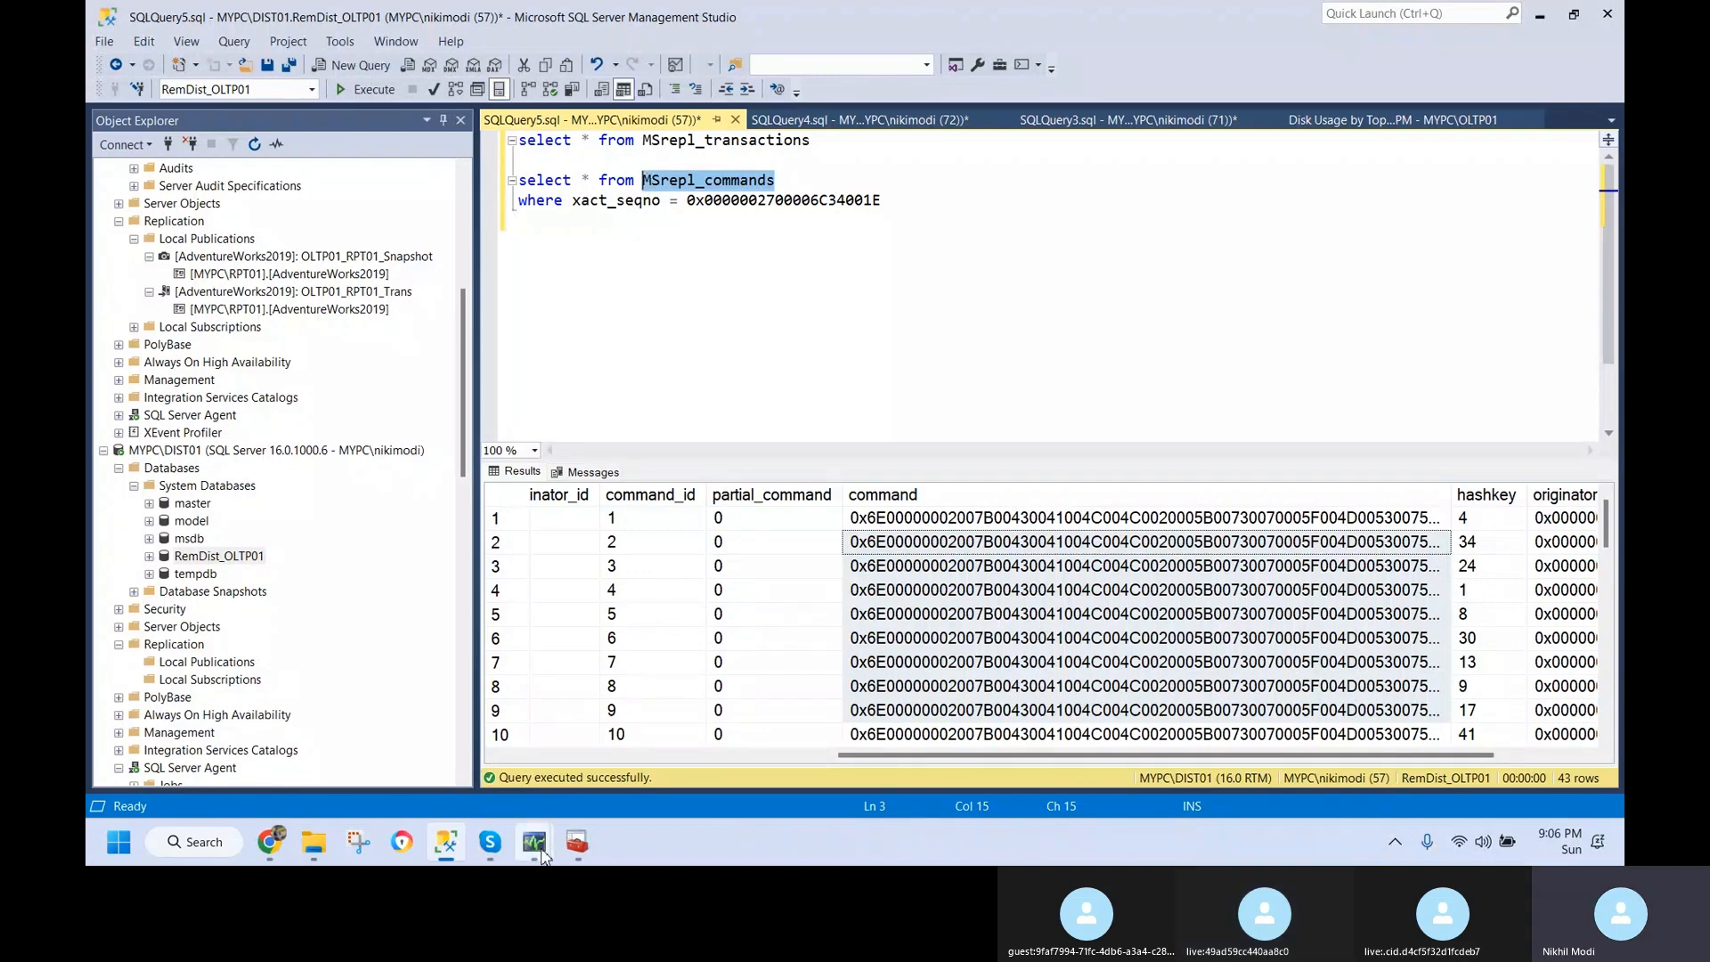
{"action": "left_click", "coordinate": [446, 841]}
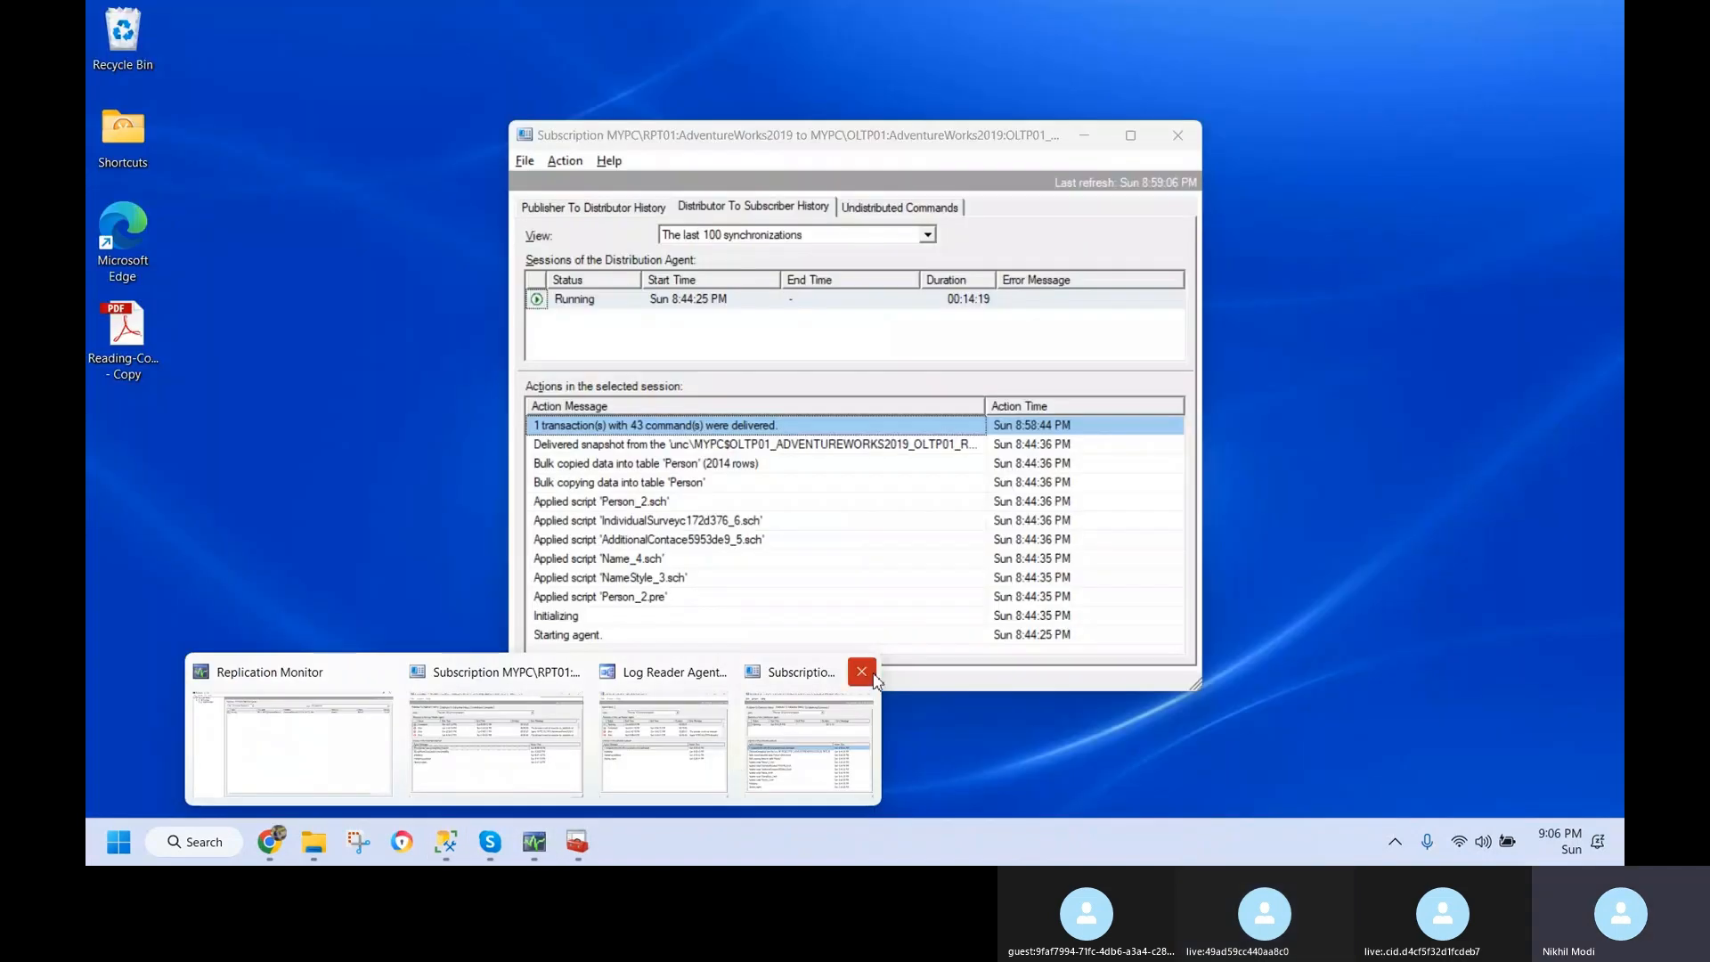
{"action": "left_click", "coordinate": [861, 672]}
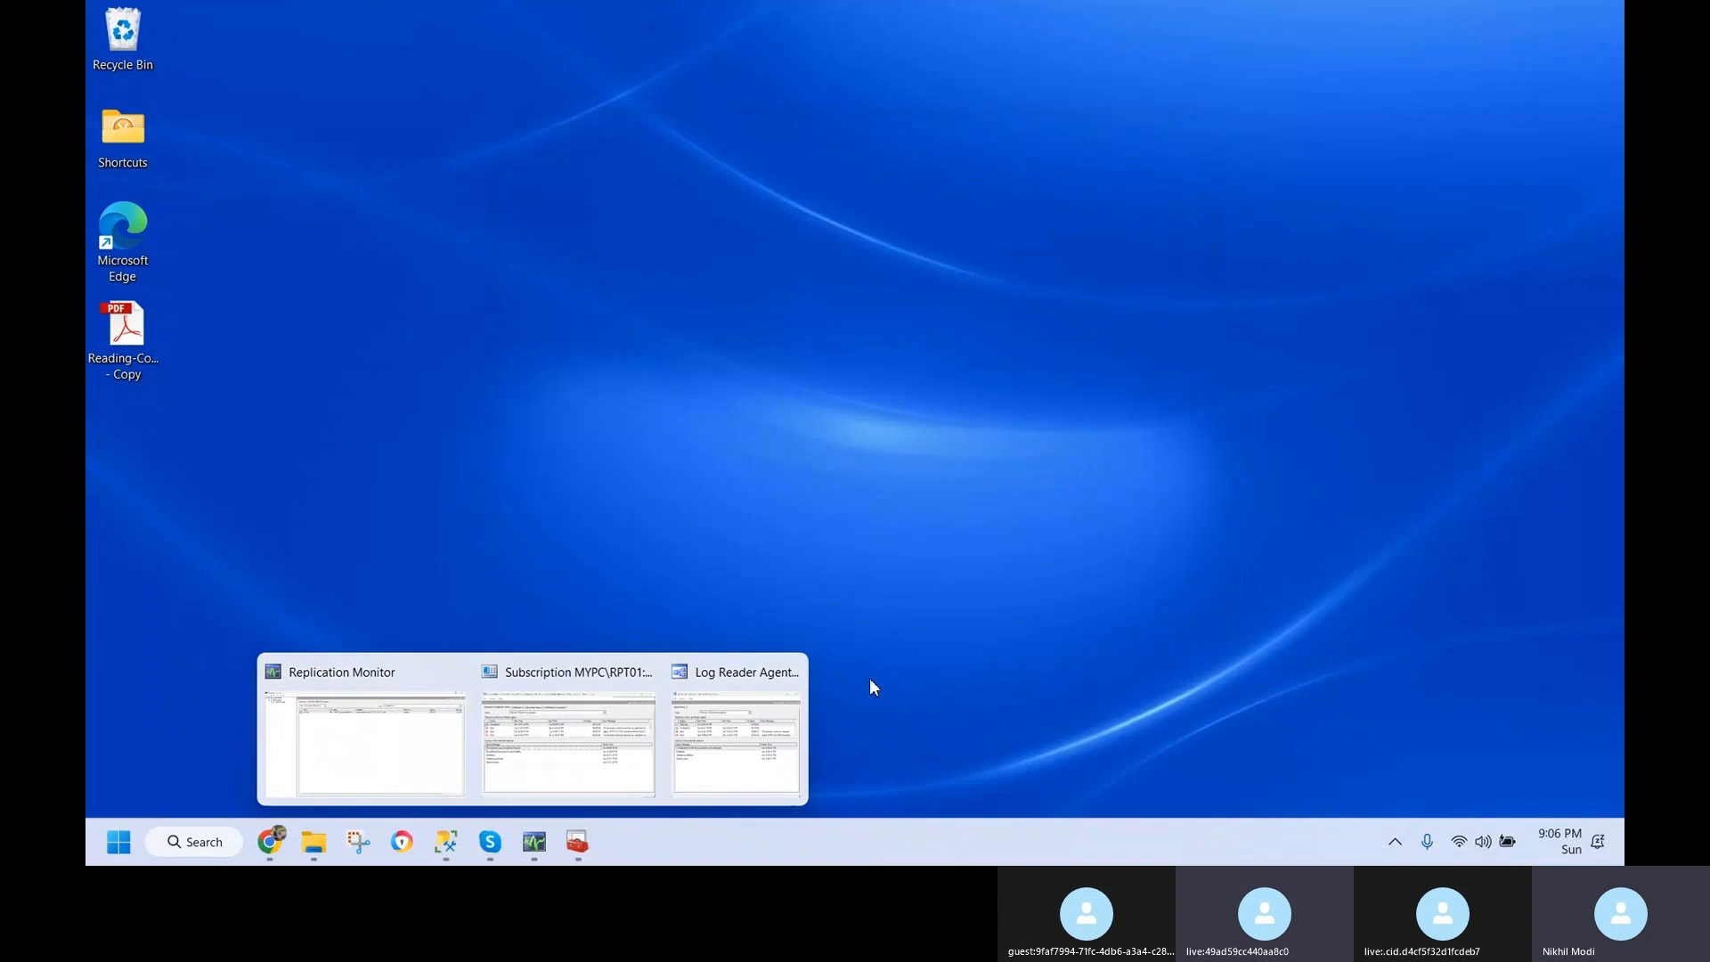
{"action": "left_click", "coordinate": [793, 672]}
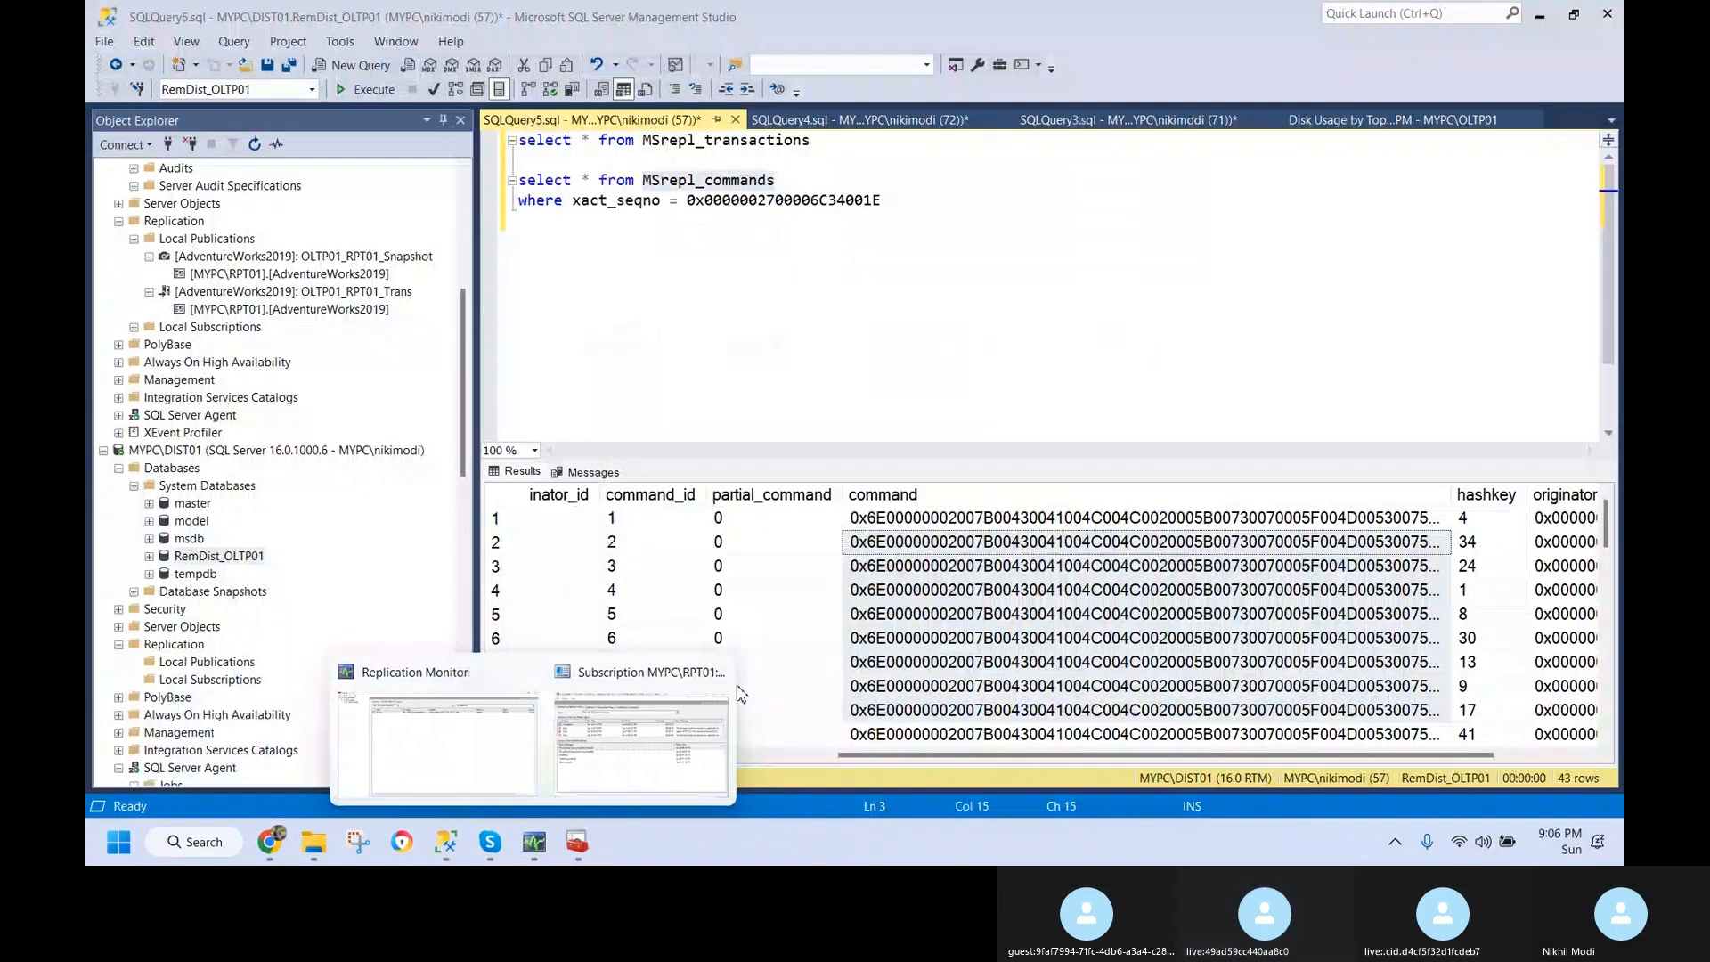
{"action": "left_click", "coordinate": [717, 672]}
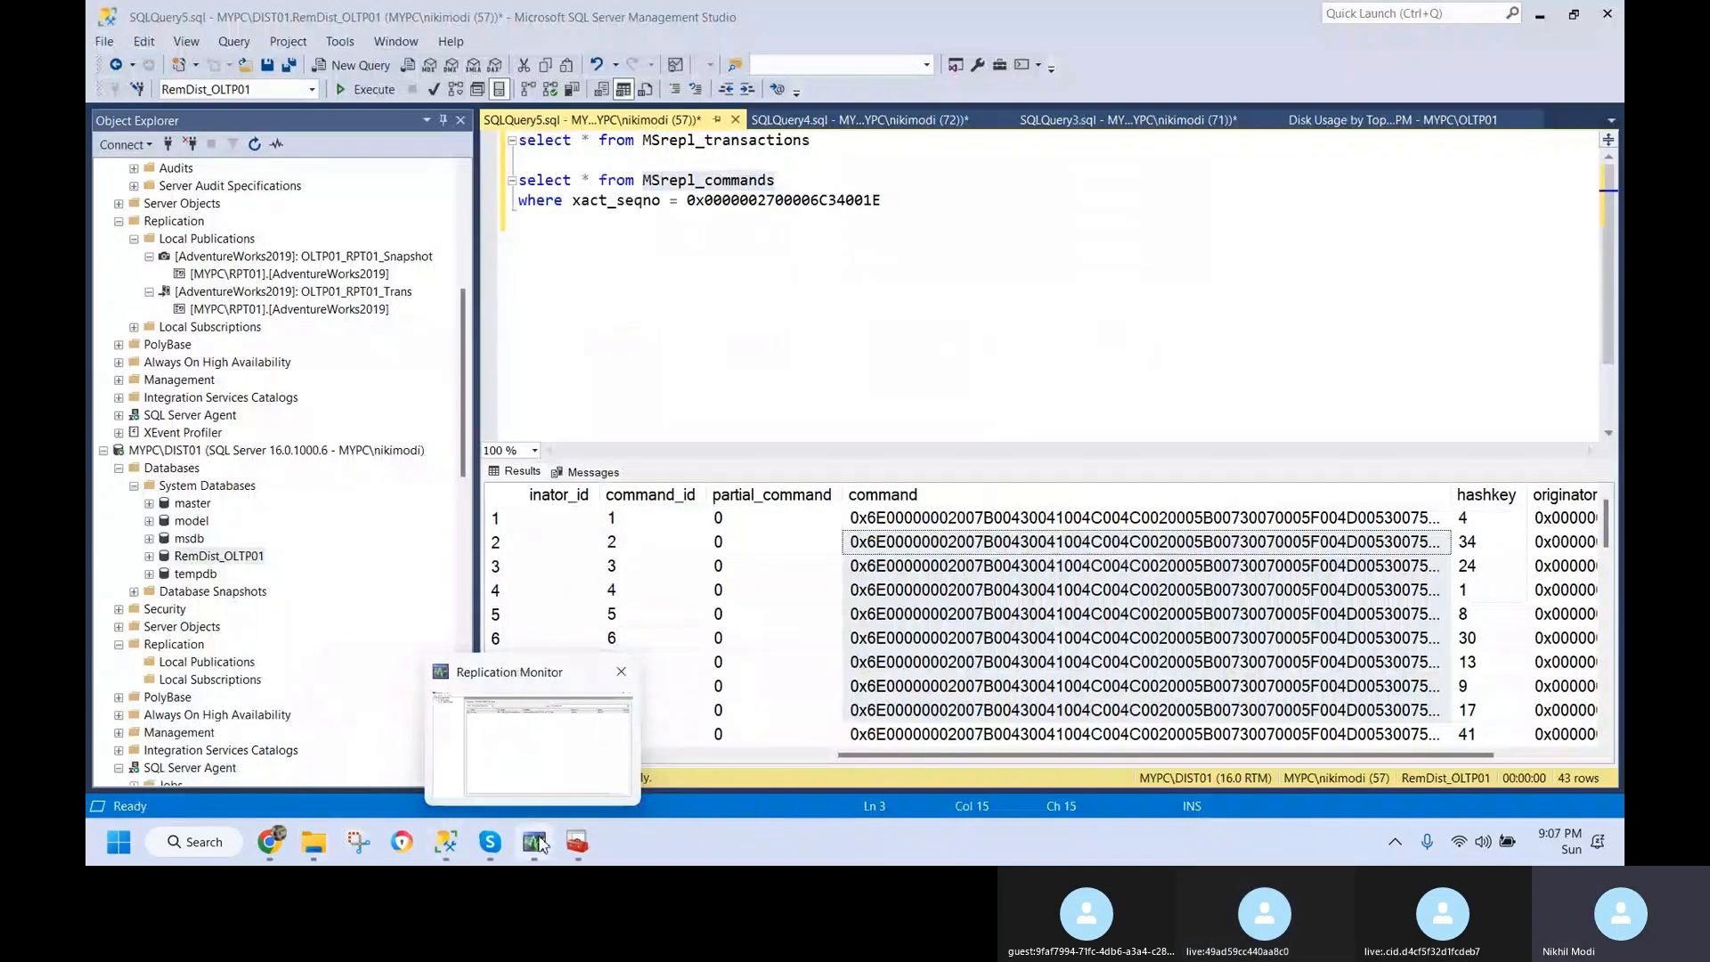
{"action": "left_click", "coordinate": [545, 766]}
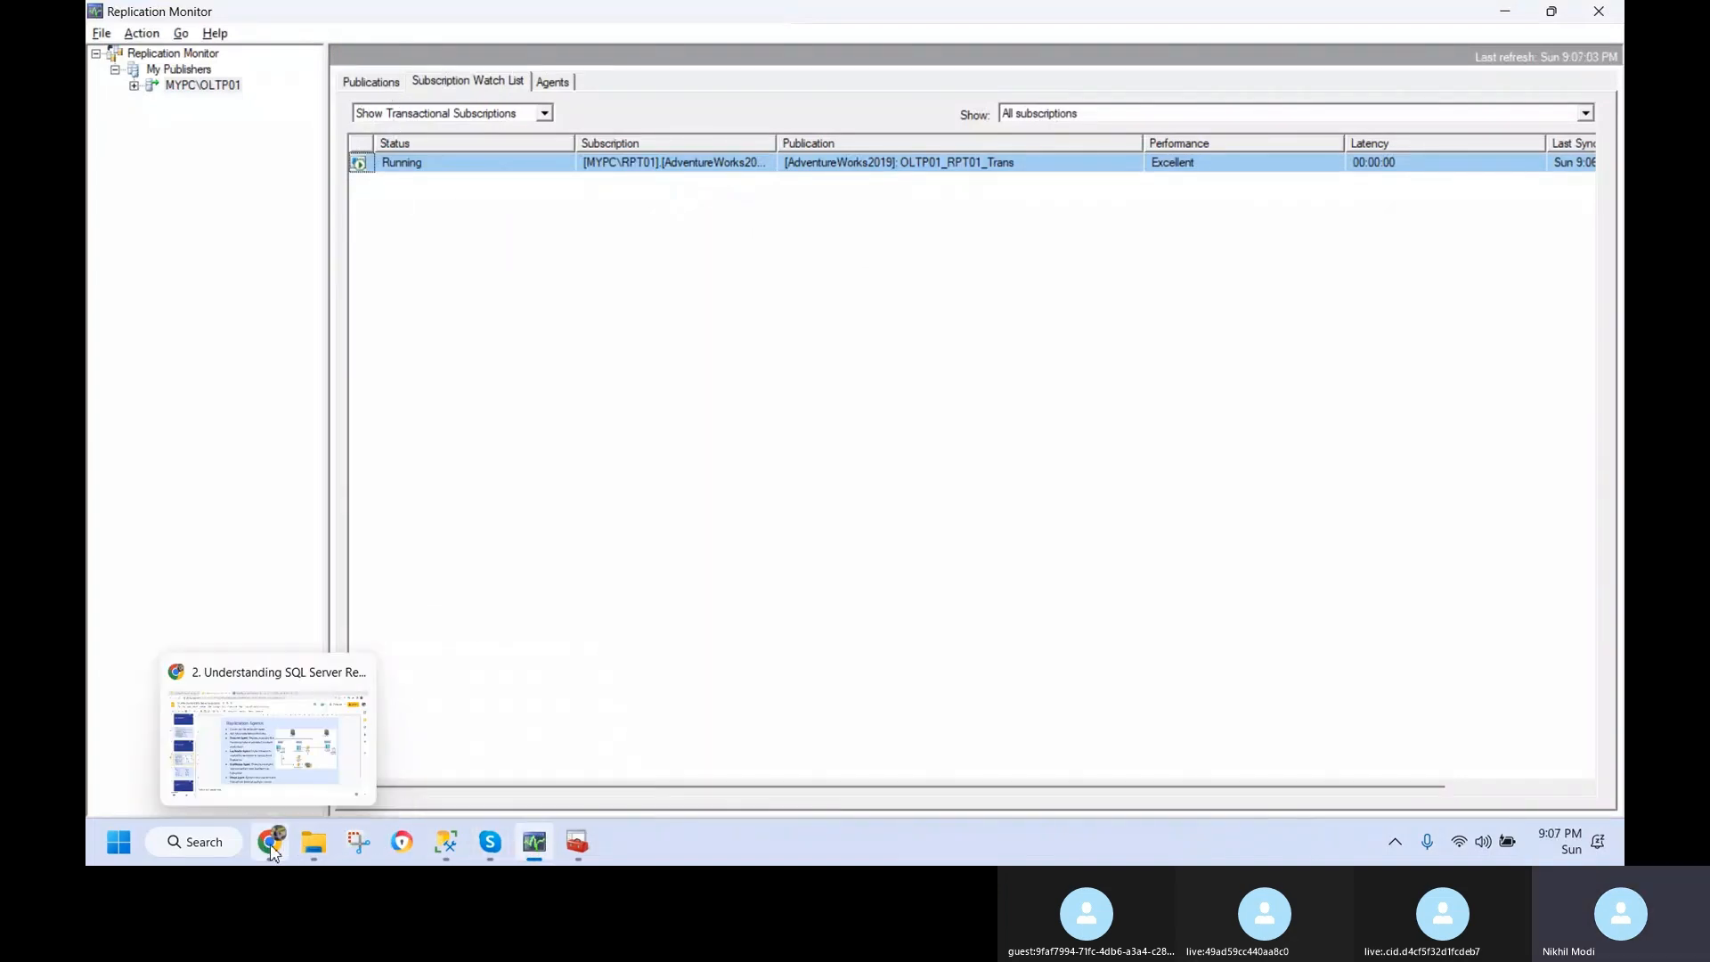
{"action": "left_click", "coordinate": [447, 842]}
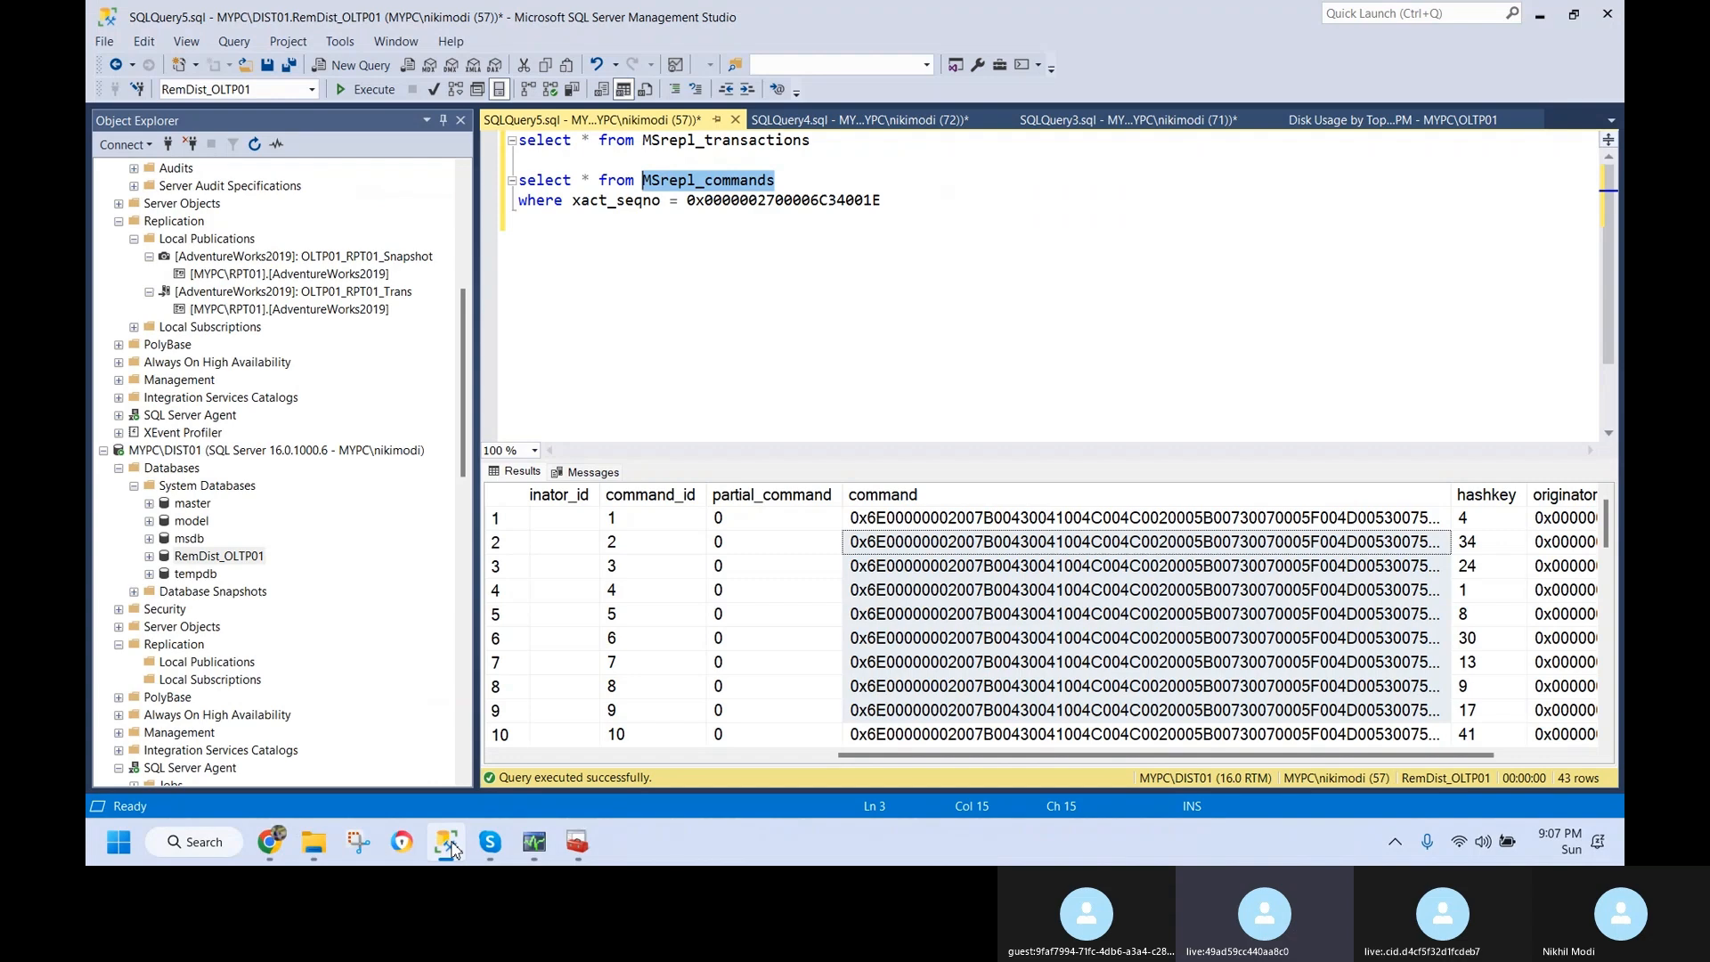
{"action": "scroll", "coordinate": [334, 383], "scroll_direction": "up", "scroll_amount": 2}
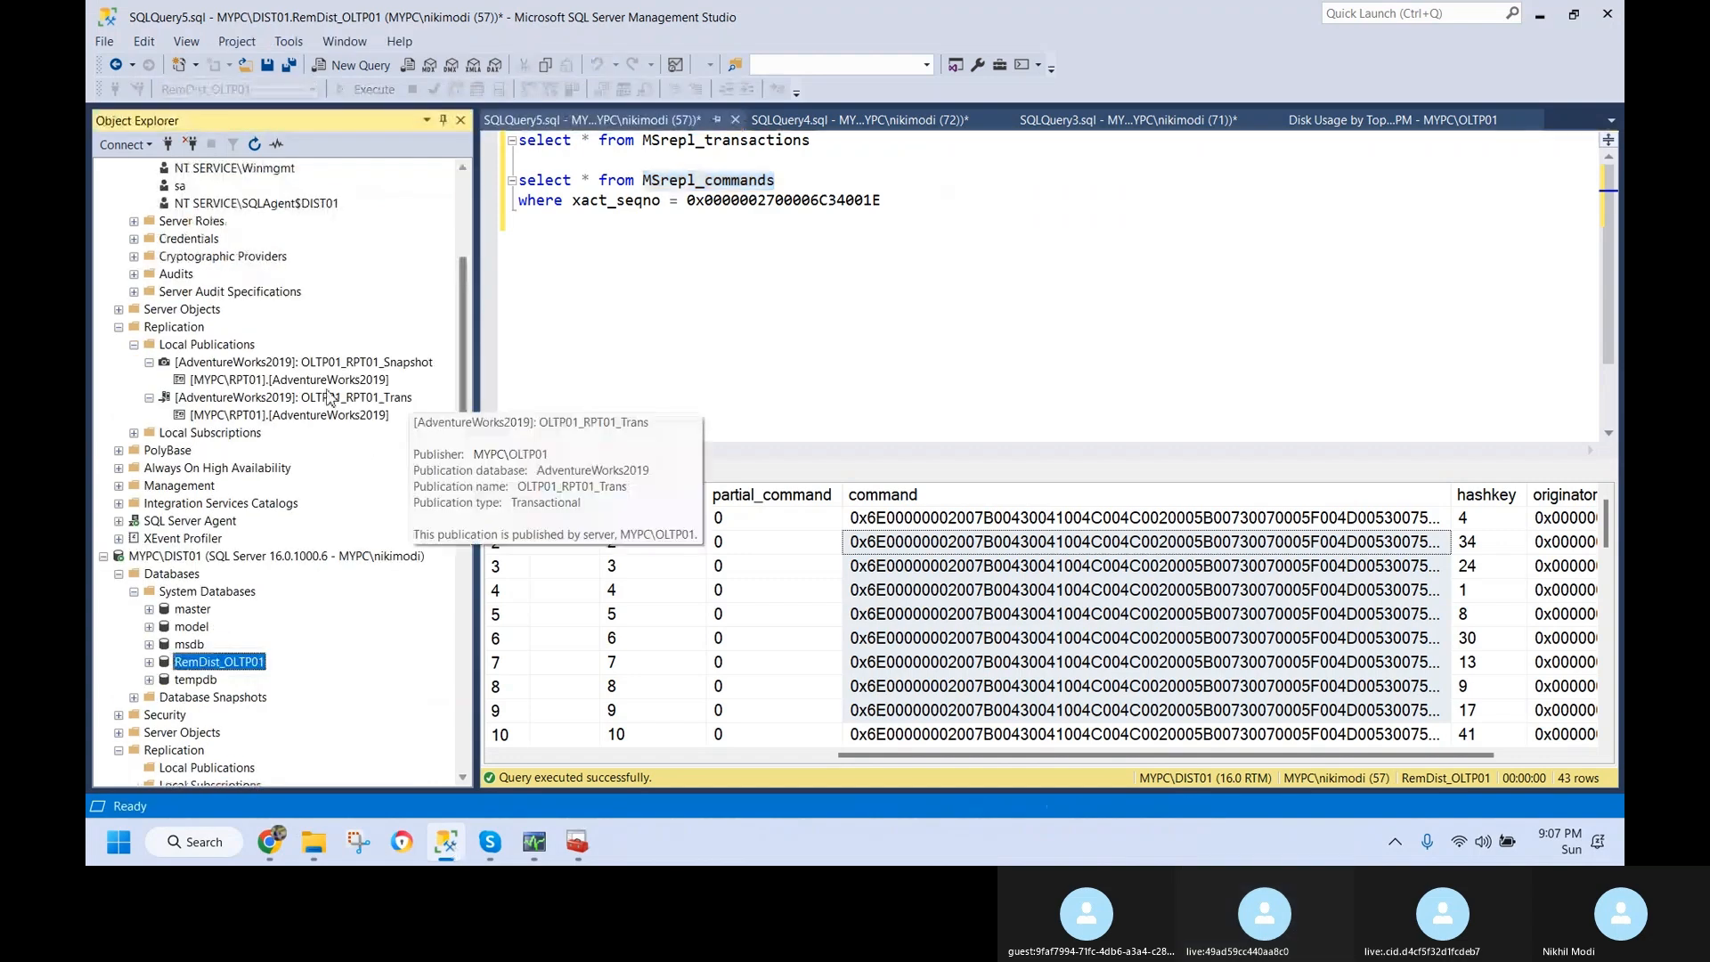
{"action": "left_click", "coordinate": [334, 363]}
{"action": "right_click", "coordinate": [333, 363]}
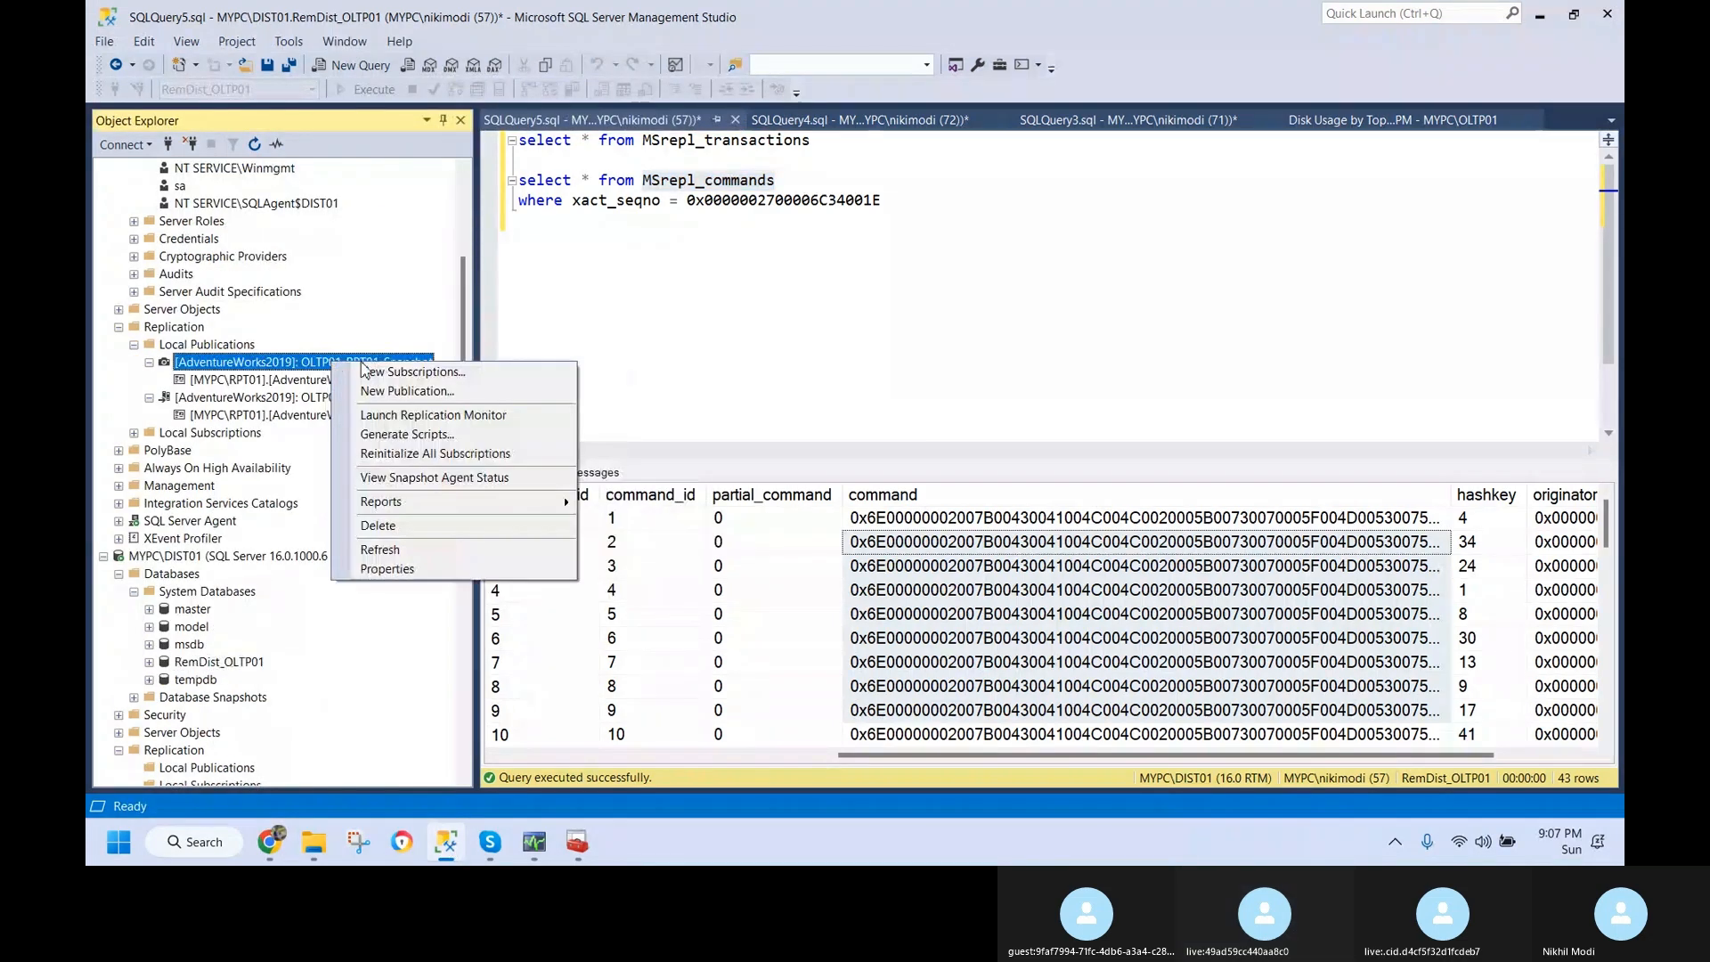
{"action": "left_click", "coordinate": [386, 569]}
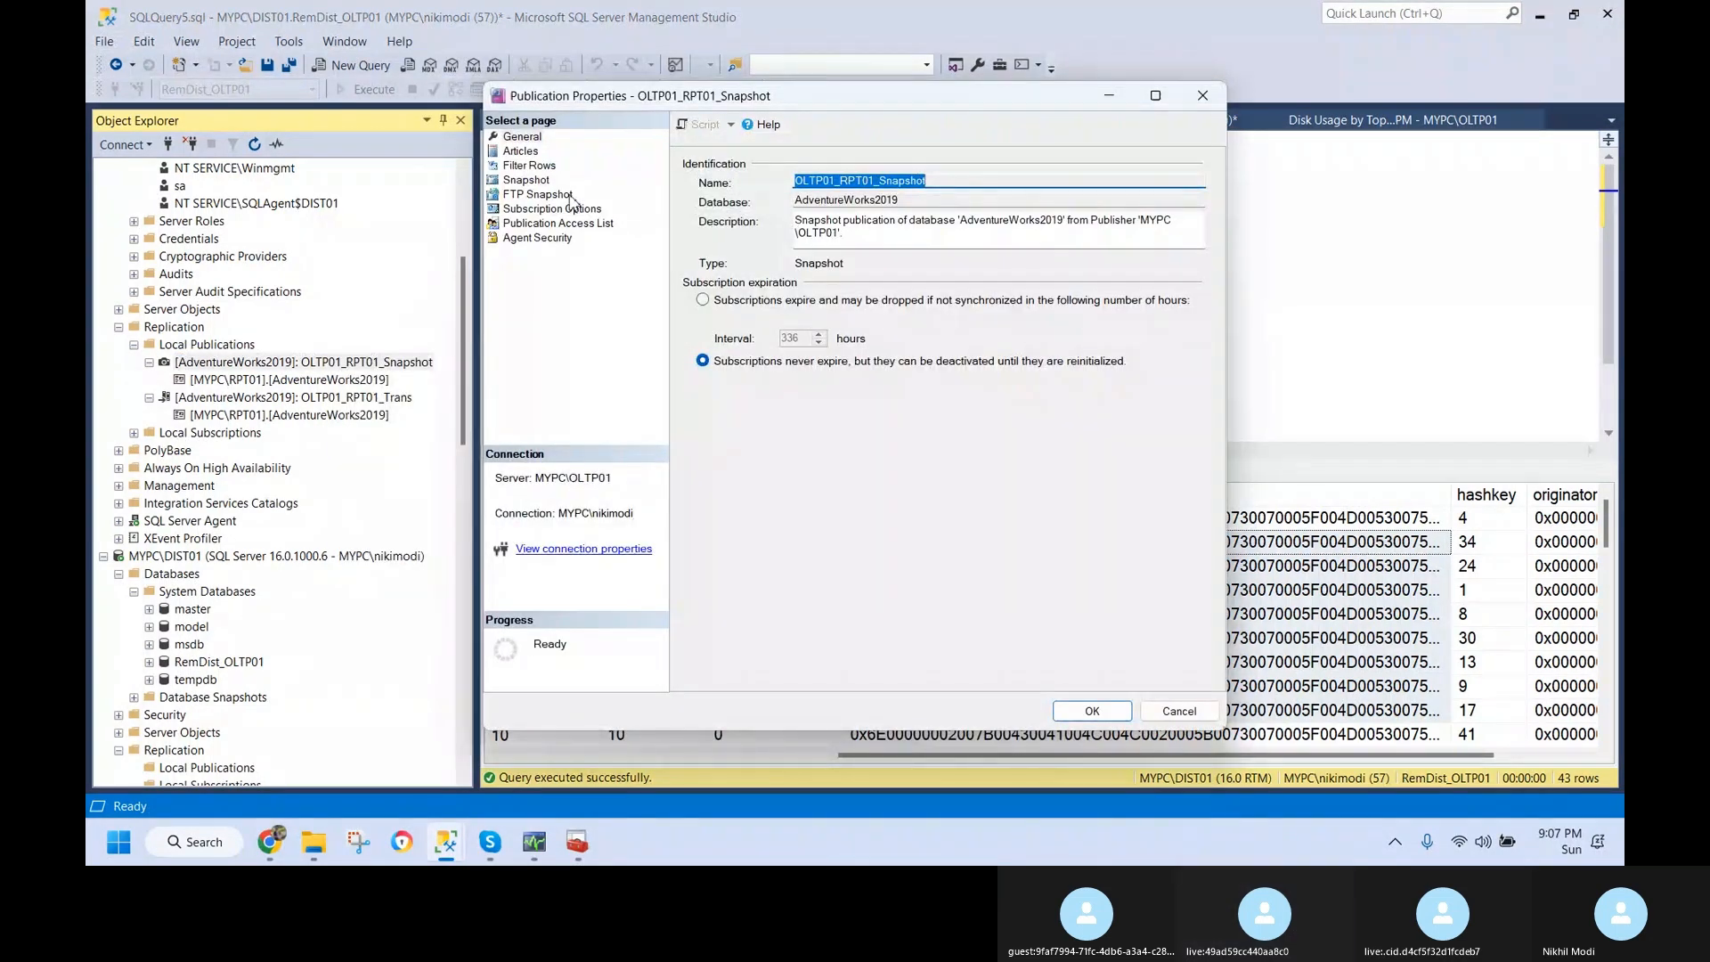
{"action": "left_click", "coordinate": [1179, 711]}
- Open the Job Activity Monitor on MYPC\DIST01, maximize it, and locate the Distribution clean up: RemDist_OLTP01 job
{"action": "scroll", "coordinate": [360, 624], "scroll_direction": "down", "scroll_amount": 8}
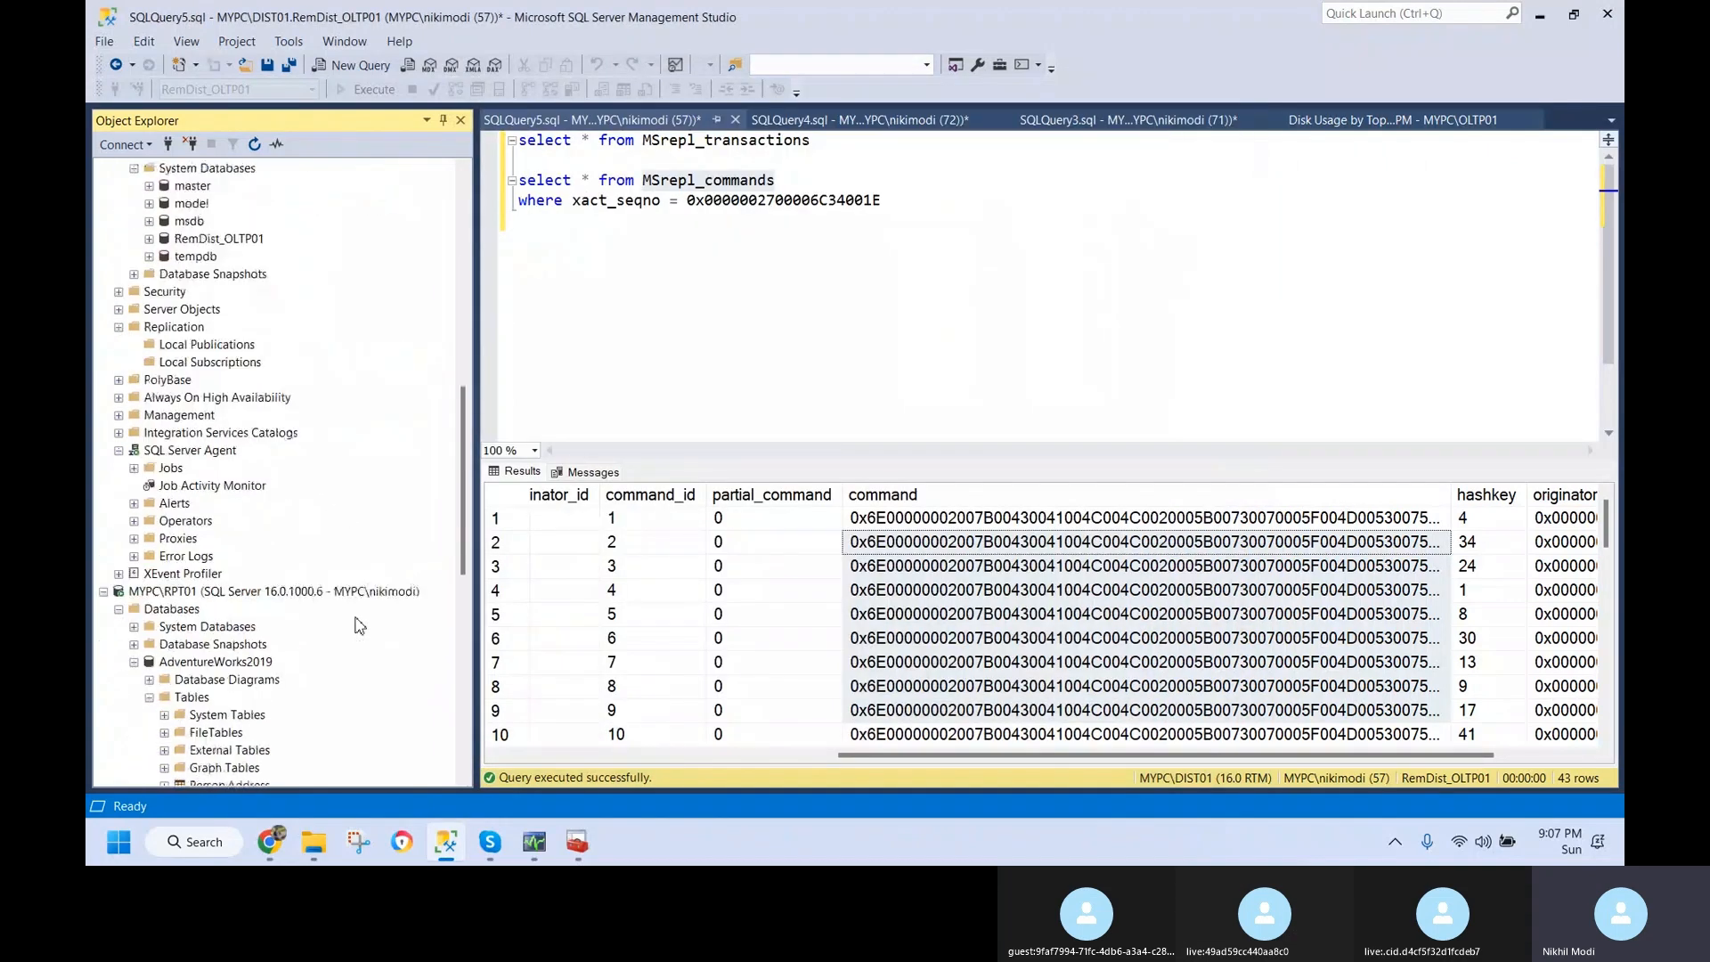
{"action": "left_click", "coordinate": [250, 491]}
{"action": "double_click", "coordinate": [252, 490]}
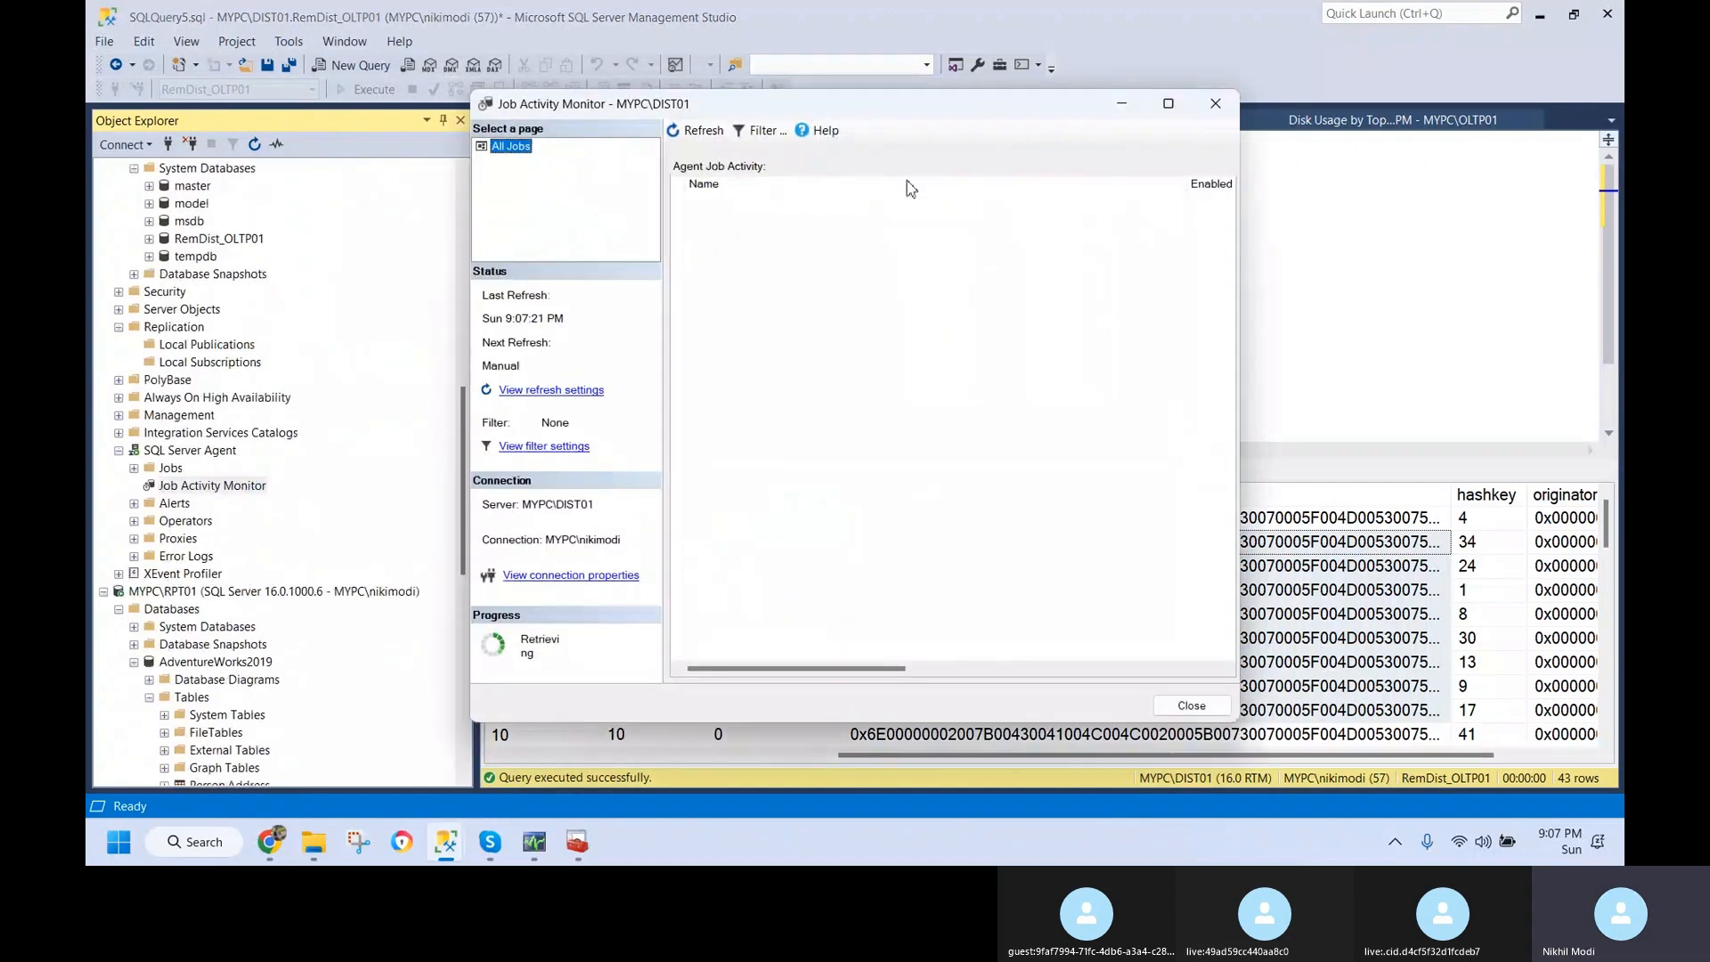
{"action": "left_click", "coordinate": [1169, 105]}
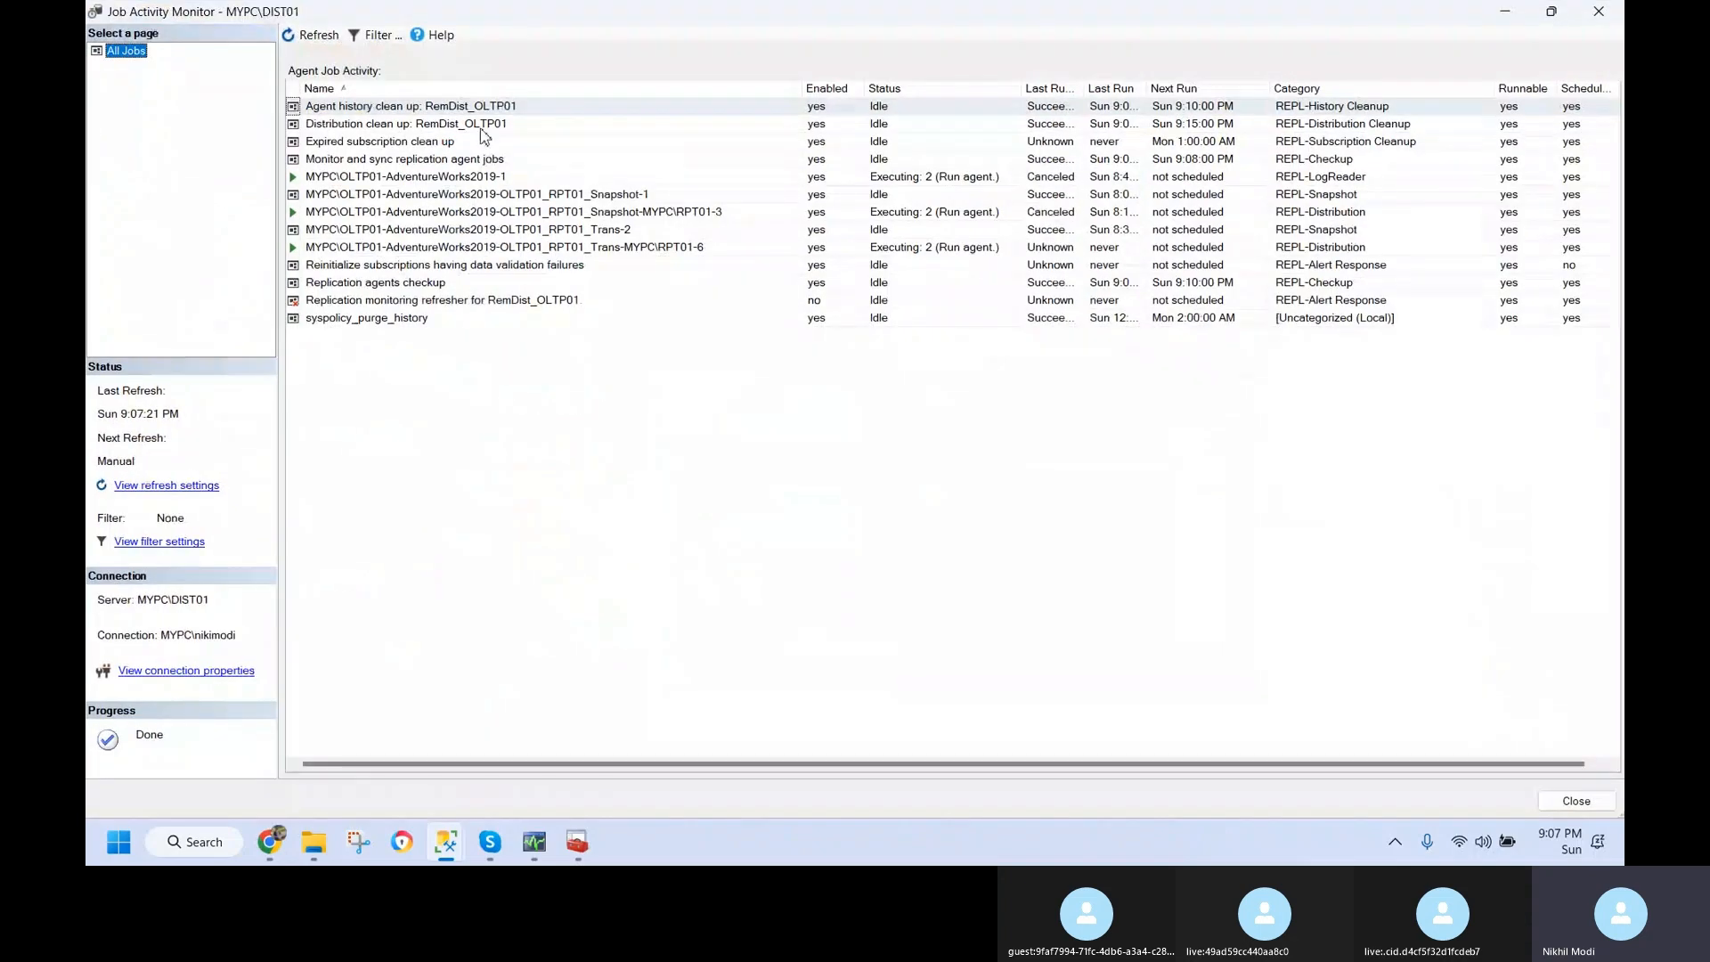
{"action": "left_click", "coordinate": [419, 127]}
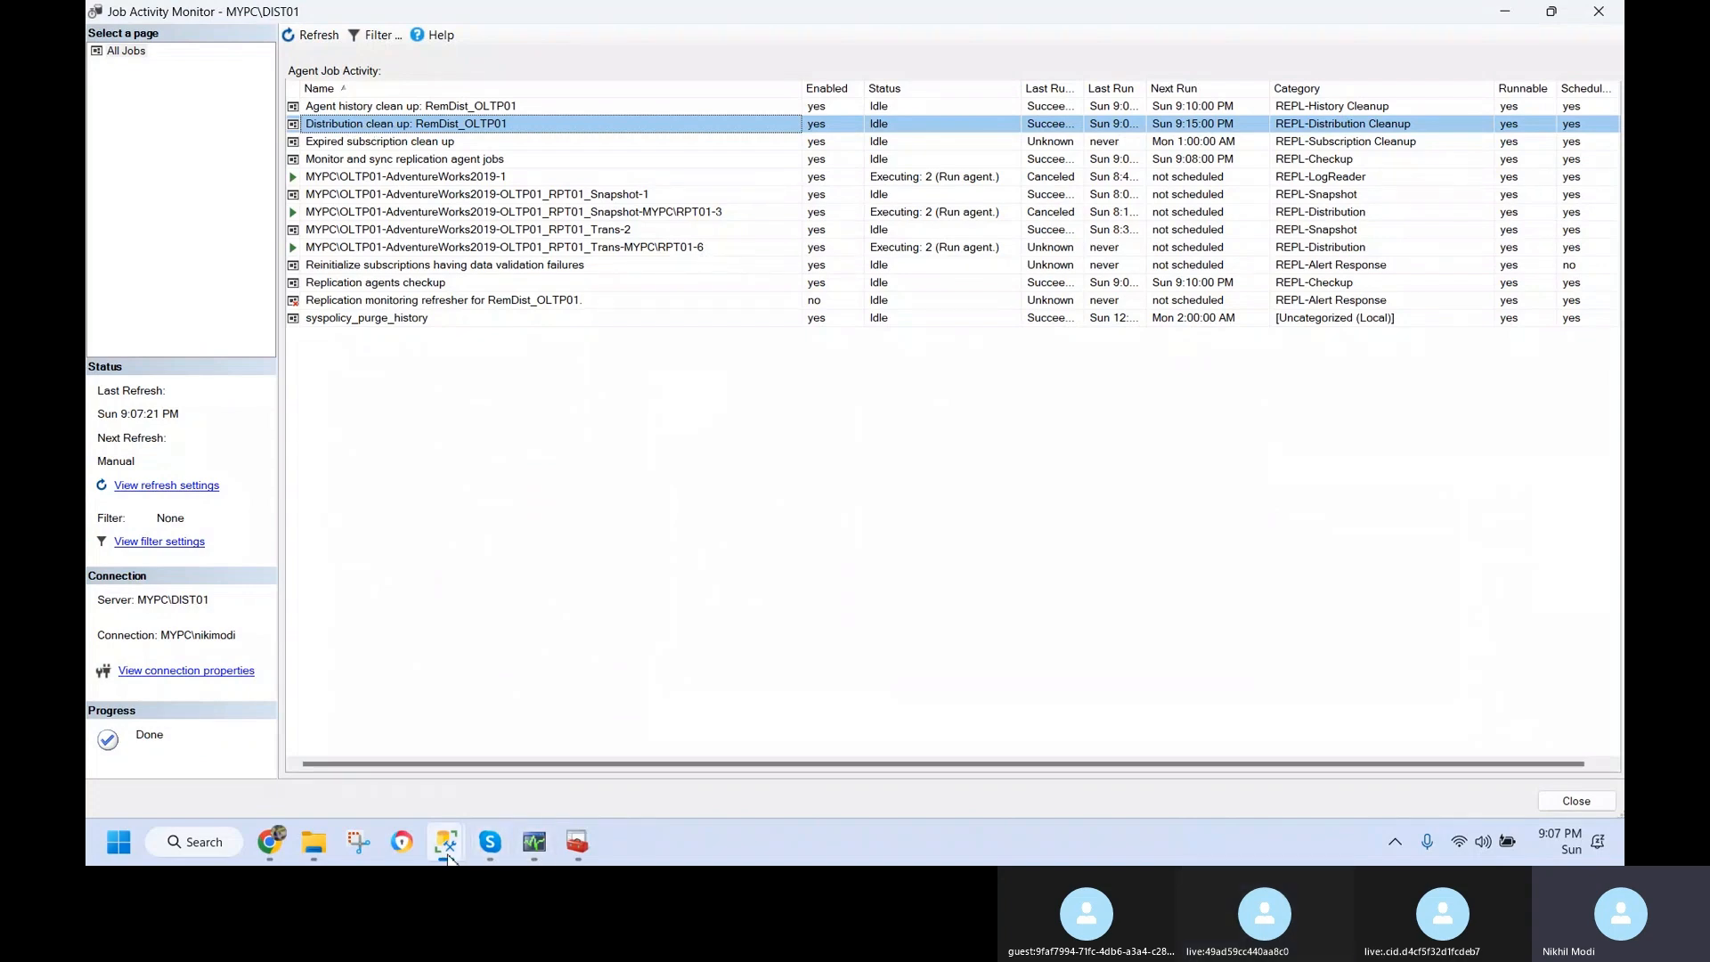
- Return to the SQLQuery5 window and highlight the MSrepl_commands table name in the second query
{"action": "mouse_move", "coordinate": [448, 857]}
{"action": "left_click", "coordinate": [385, 771]}
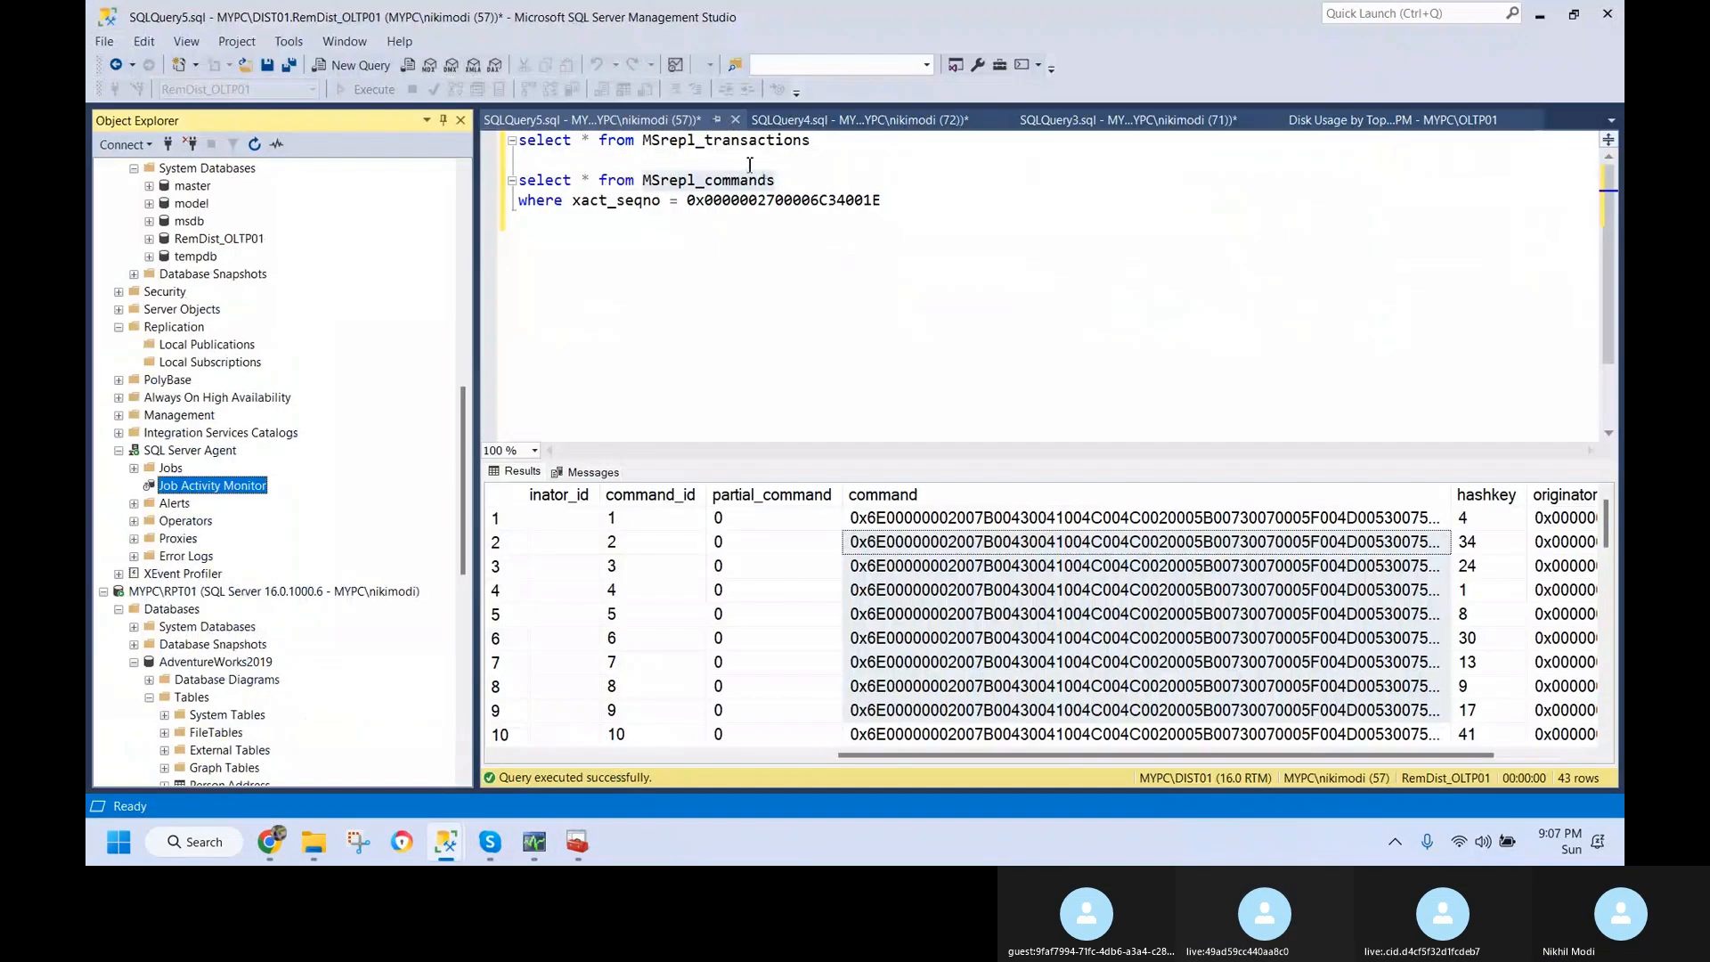
{"action": "left_click", "coordinate": [733, 143]}
{"action": "double_click", "coordinate": [711, 182]}
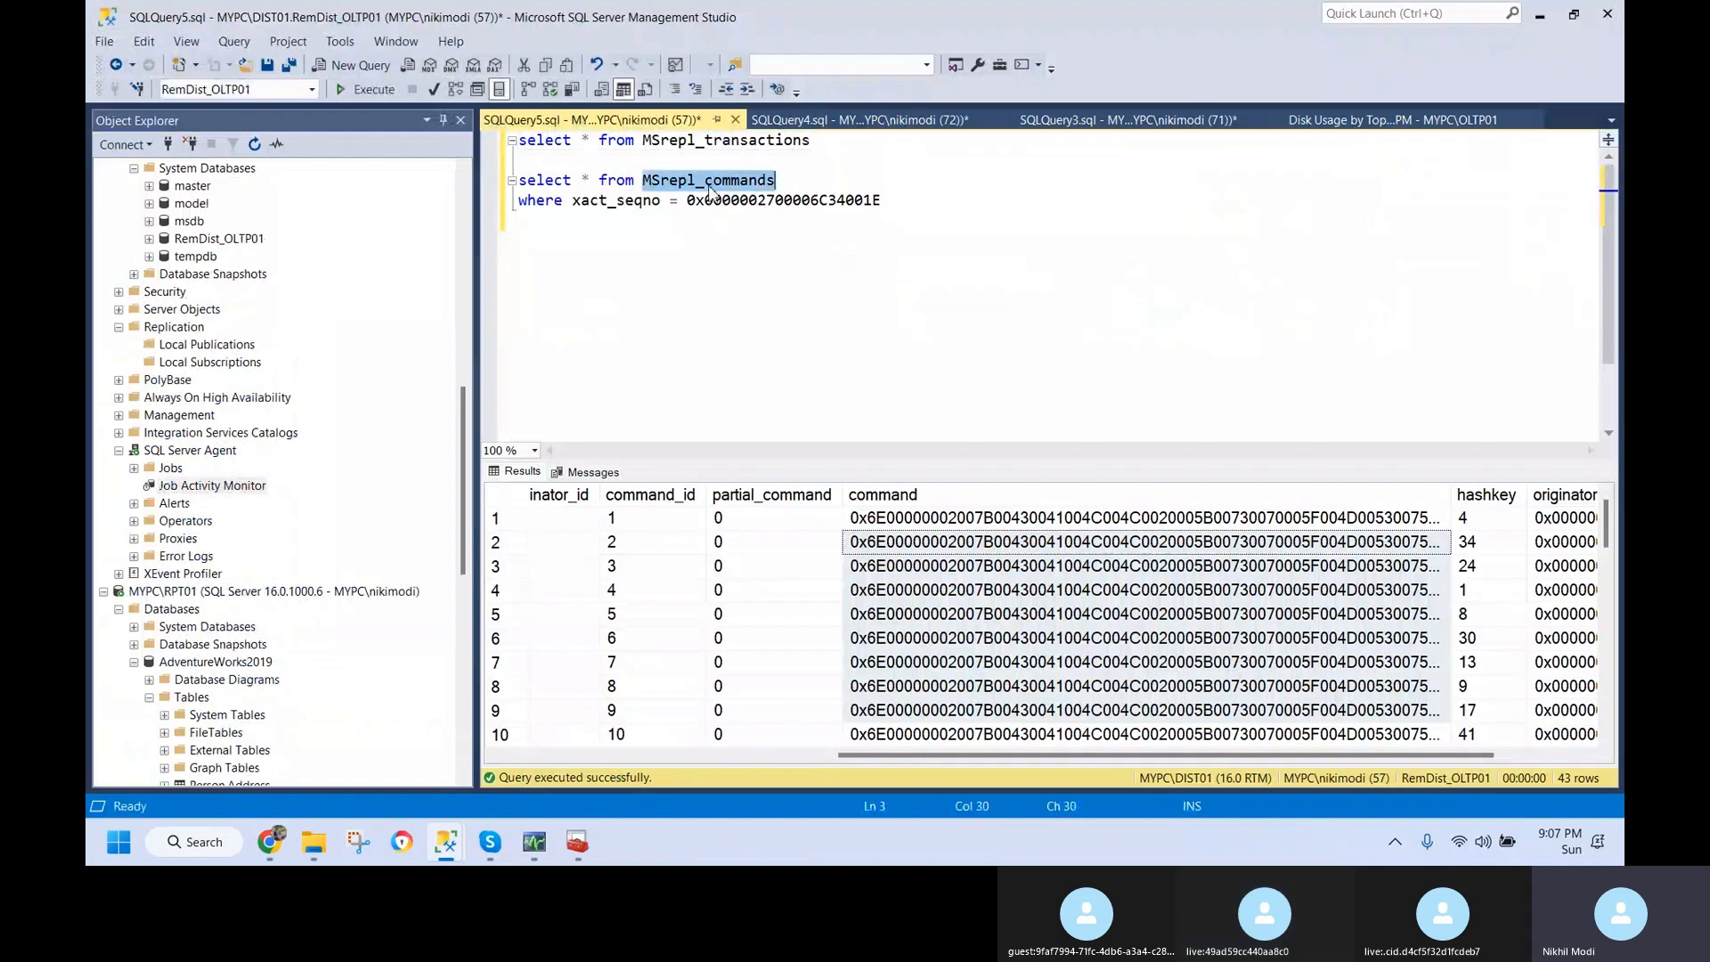
- Open the Distributor Properties of MYPC\DIST01 and view the retention settings of the RemDist_OLTP01 distribution database
{"action": "left_click_drag", "start_coordinate": [461, 462], "coordinate": [471, 402]}
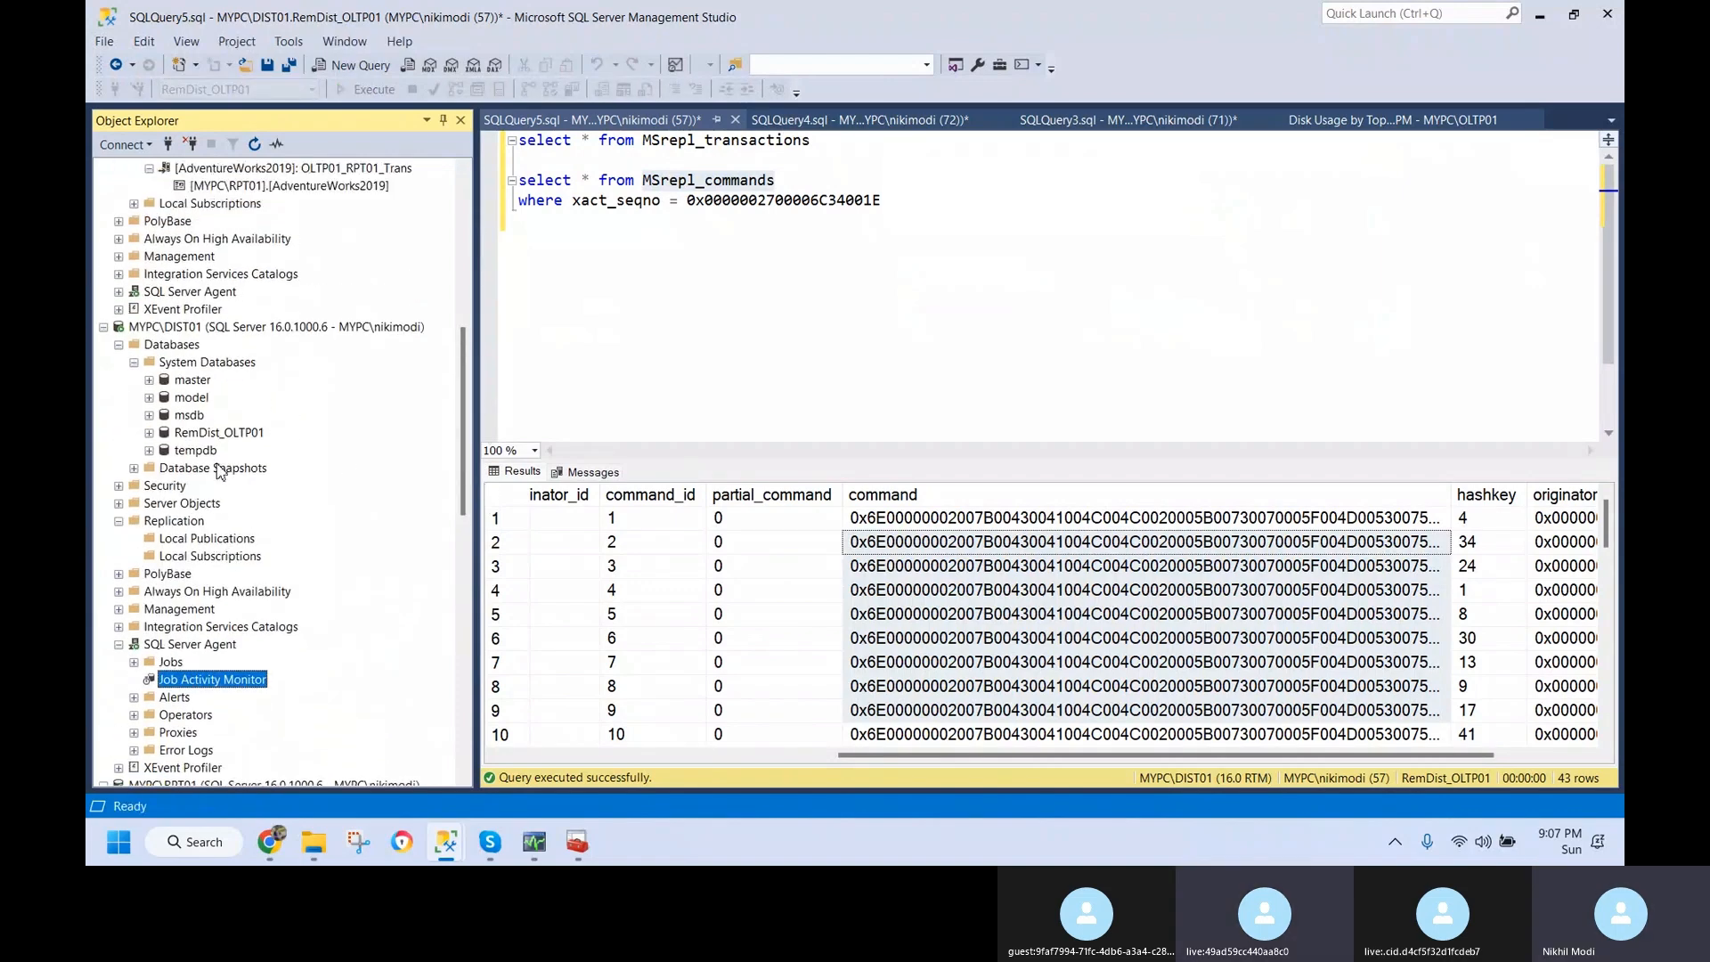
{"action": "right_click", "coordinate": [190, 525]}
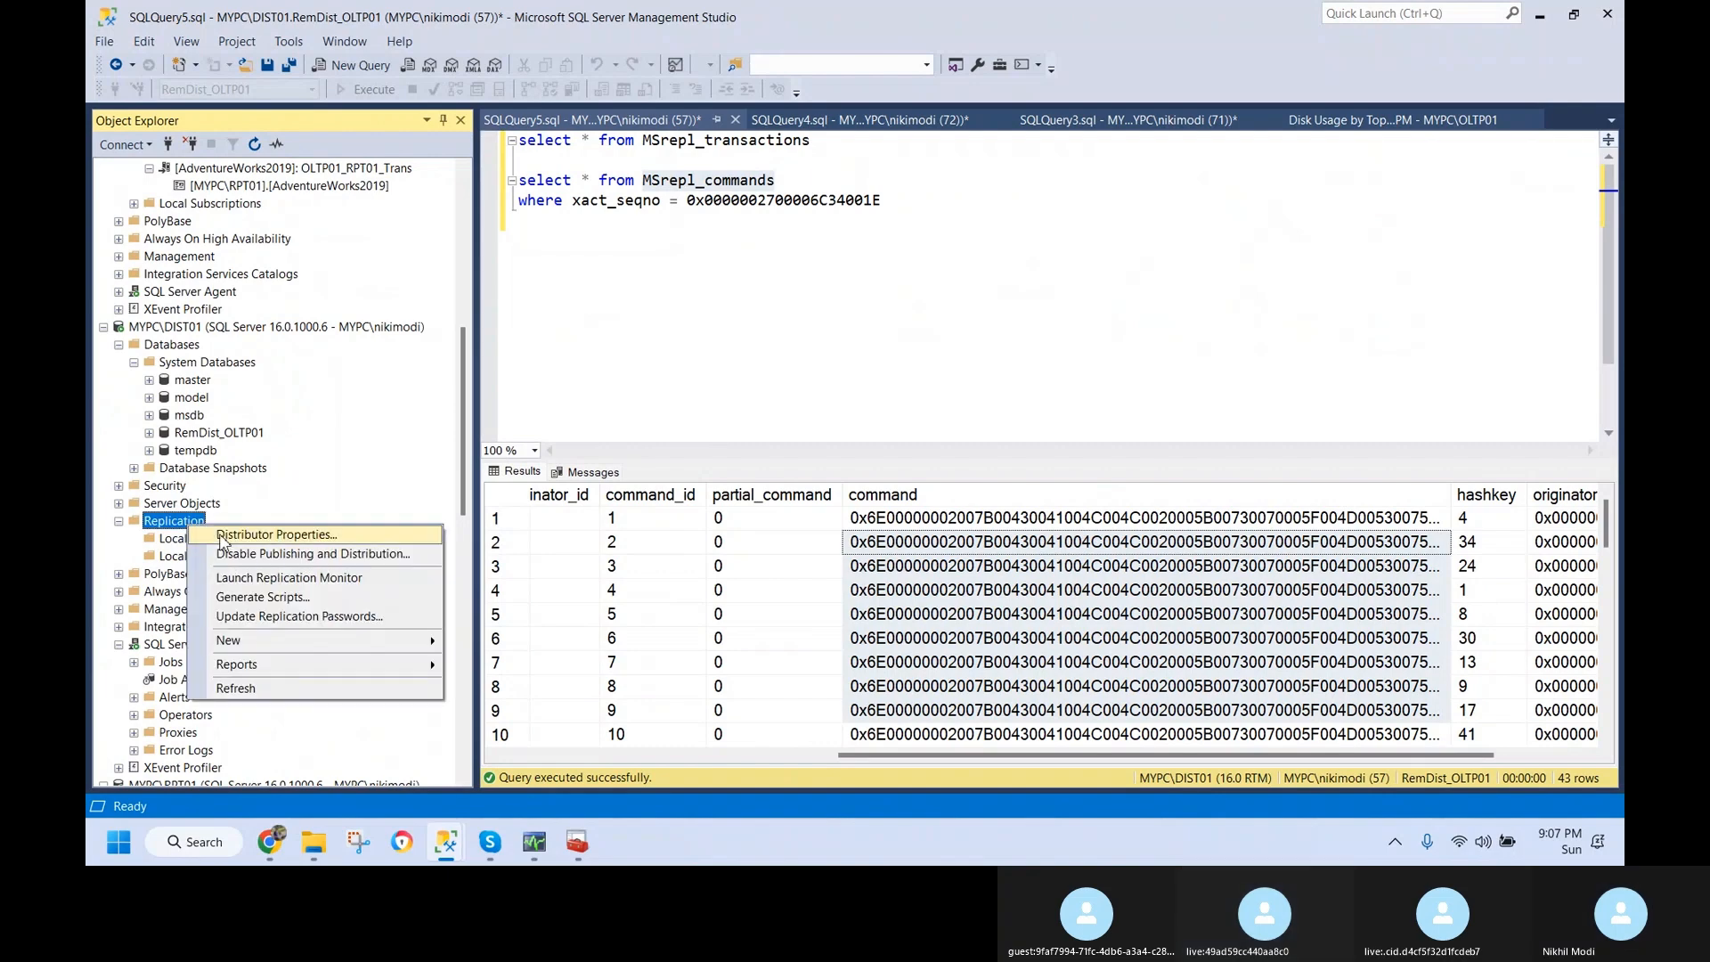
{"action": "left_click", "coordinate": [222, 536]}
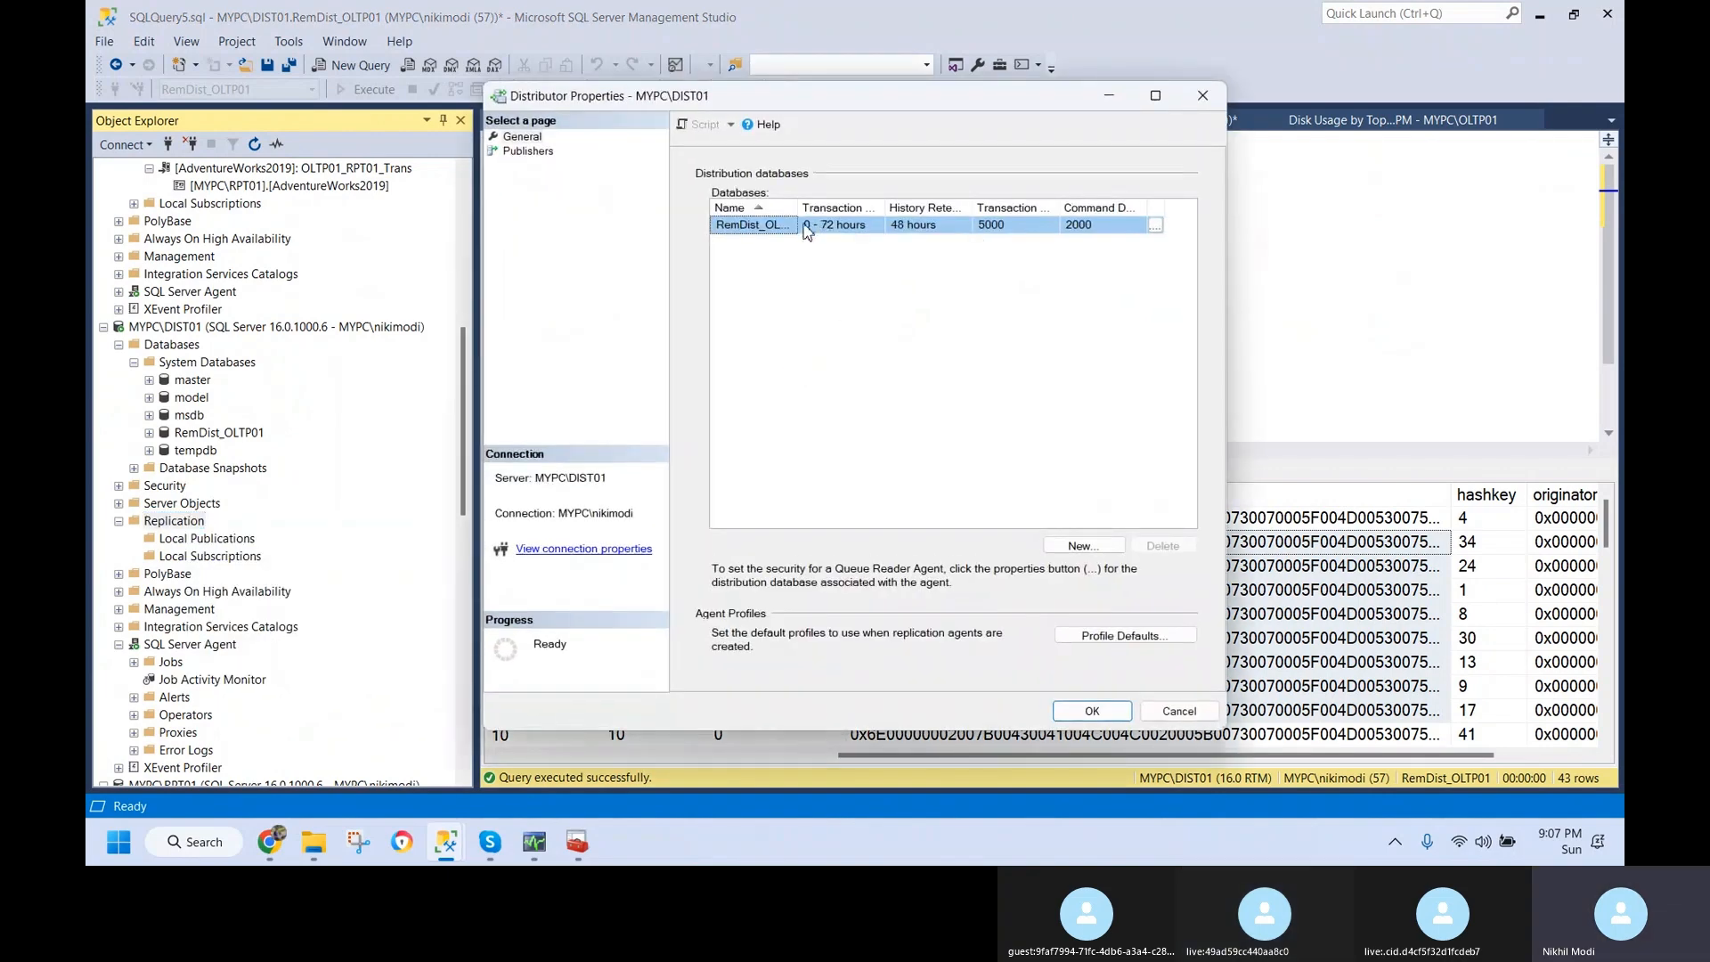
{"action": "left_click", "coordinate": [1155, 95]}
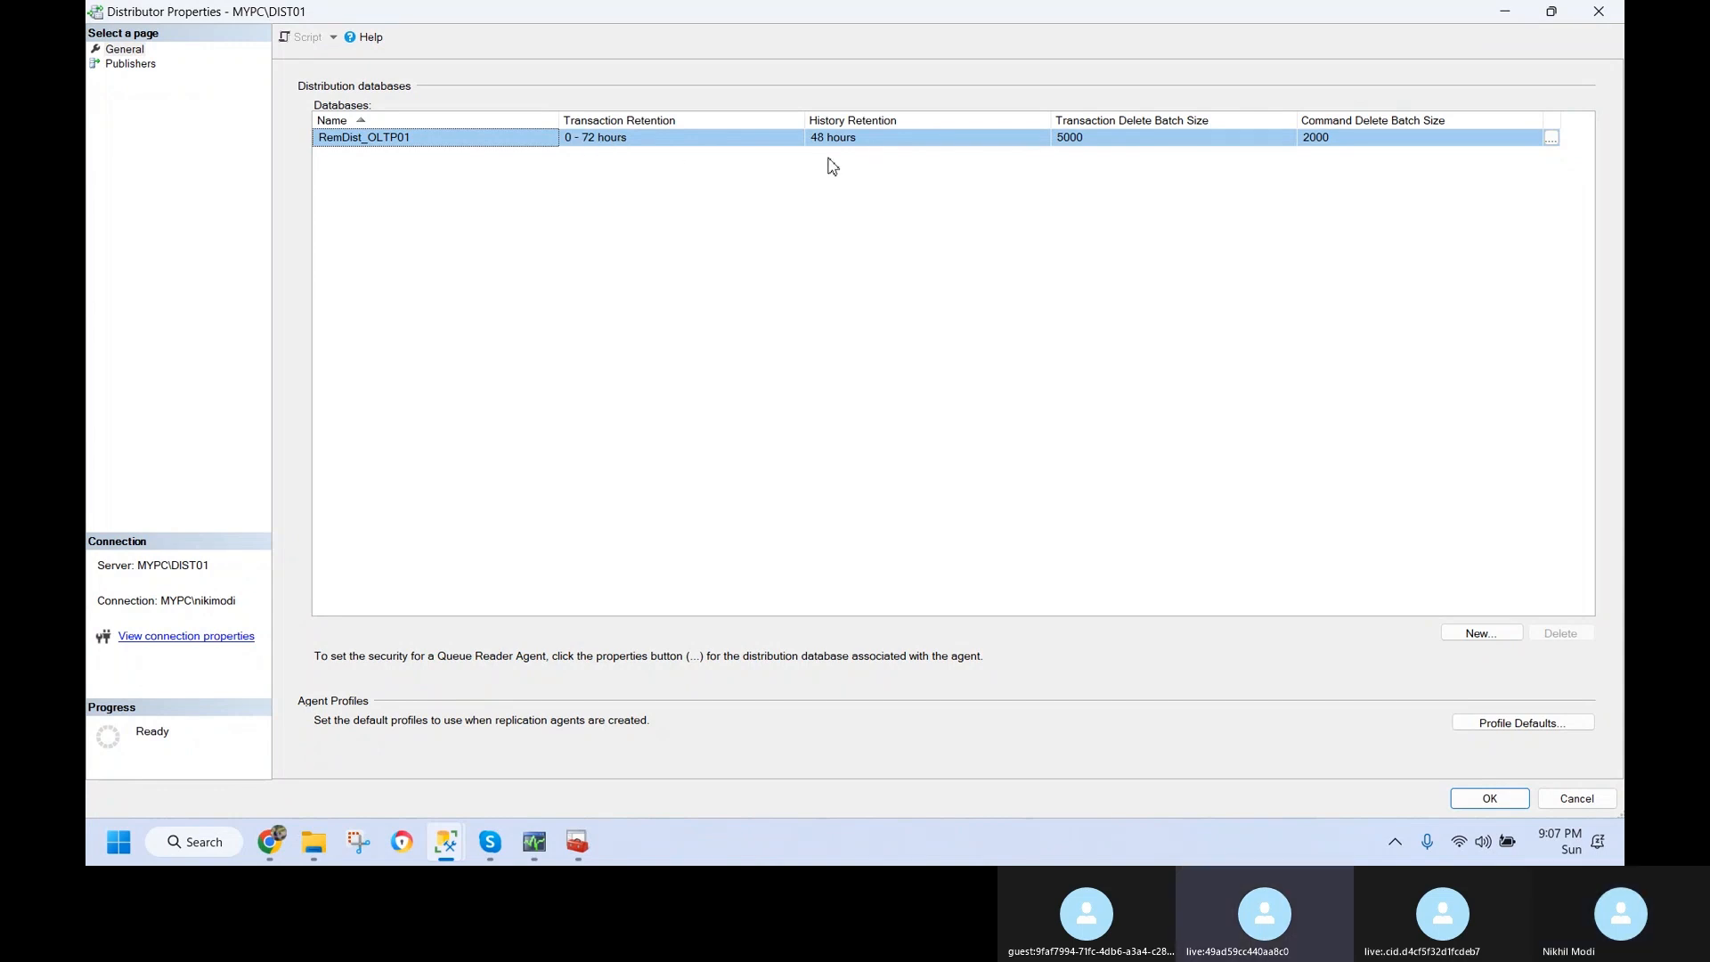
{"action": "left_click", "coordinate": [1551, 138]}
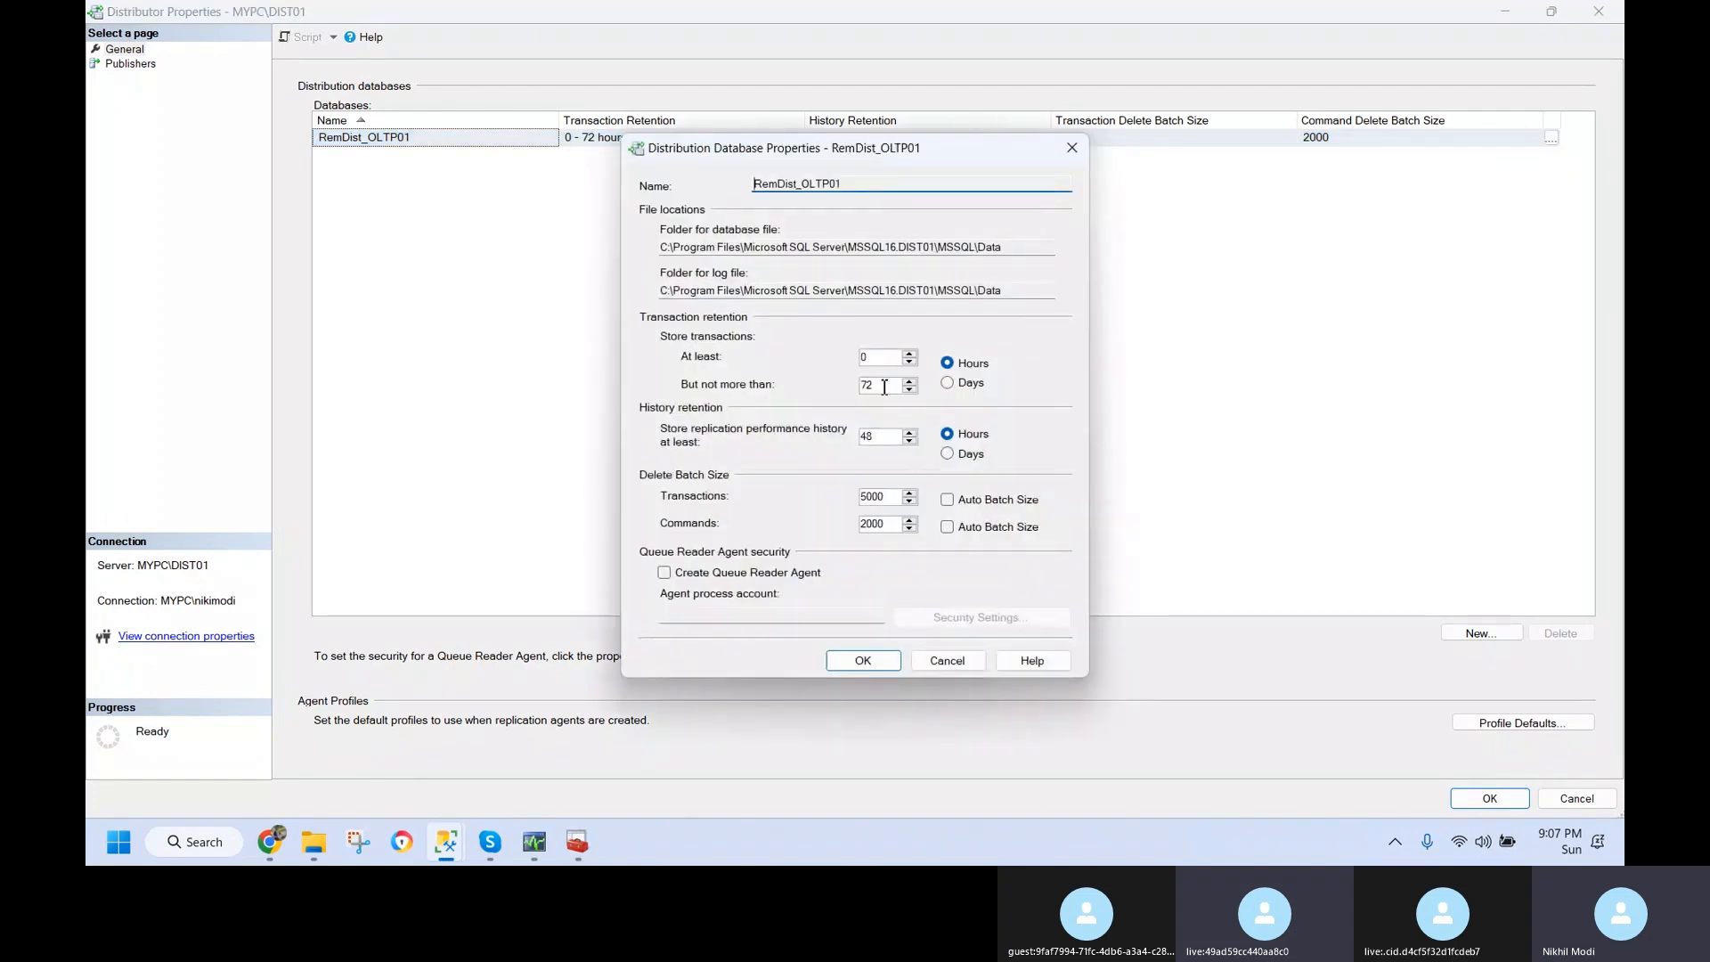
- Try a maximum transaction retention of 48 hours for RemDist_OLTP01, look at Replication Monitor, and discard the retention change
{"action": "double_click", "coordinate": [885, 387]}
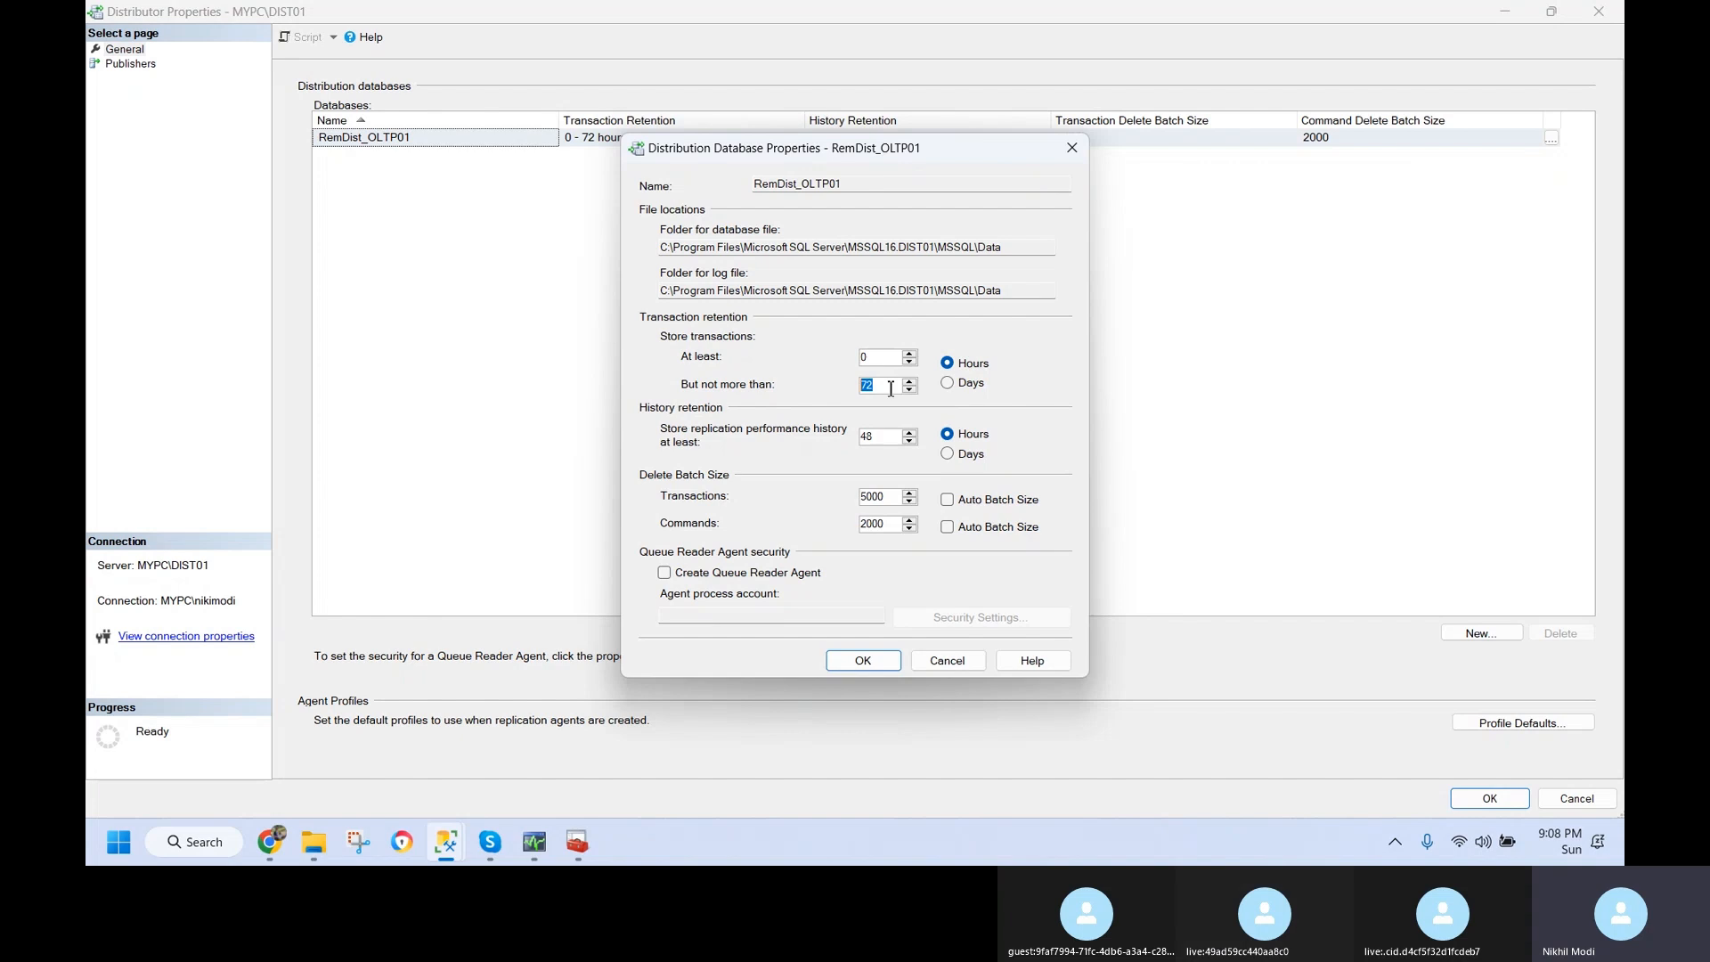
{"action": "type", "text": "48"}
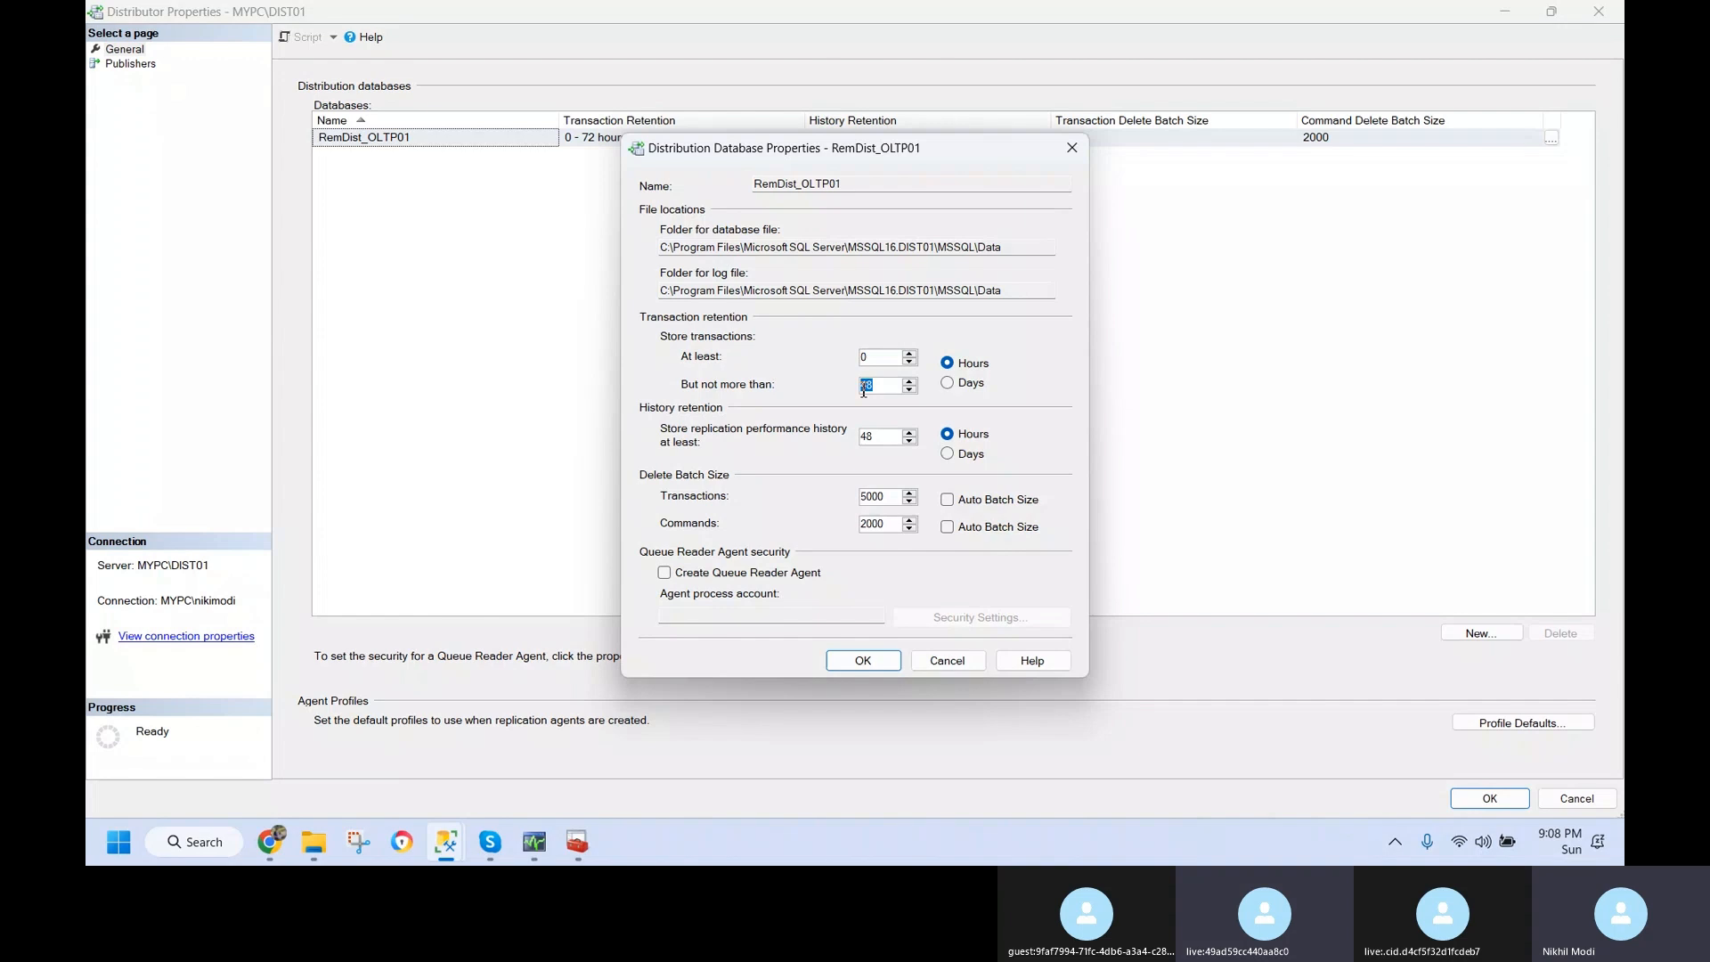
{"action": "left_click", "coordinate": [874, 385]}
{"action": "left_click_drag", "start_coordinate": [879, 386], "coordinate": [866, 387]}
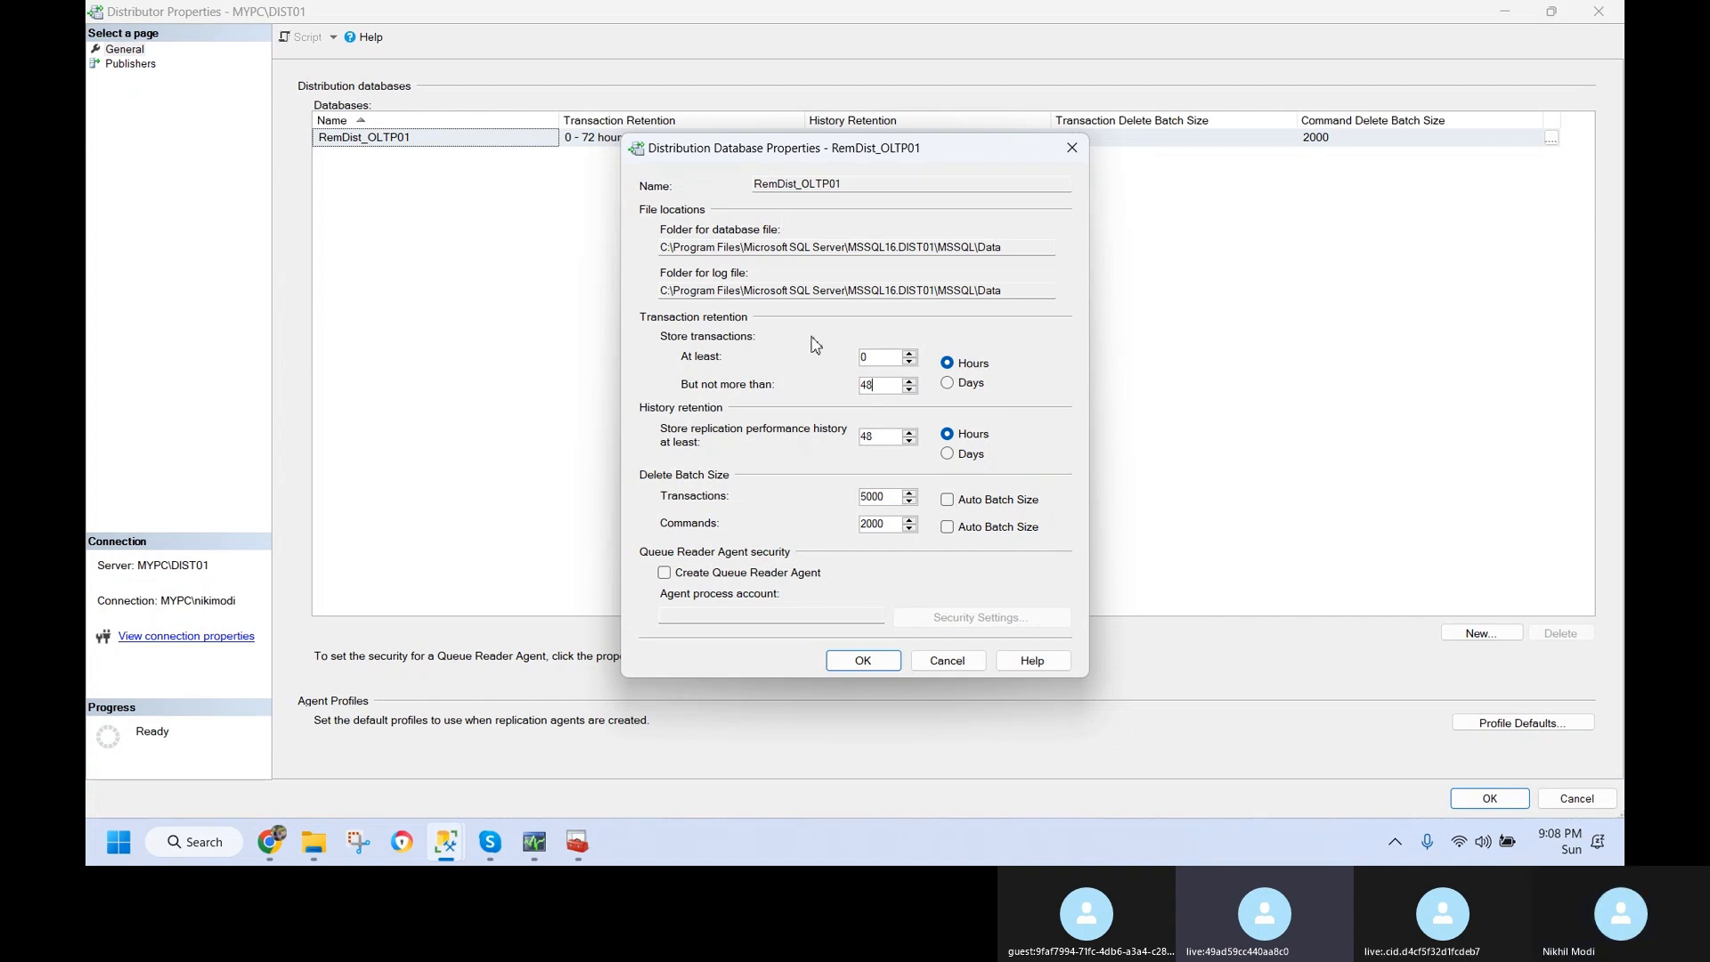
{"action": "left_click", "coordinate": [536, 839]}
{"action": "left_click", "coordinate": [446, 842]}
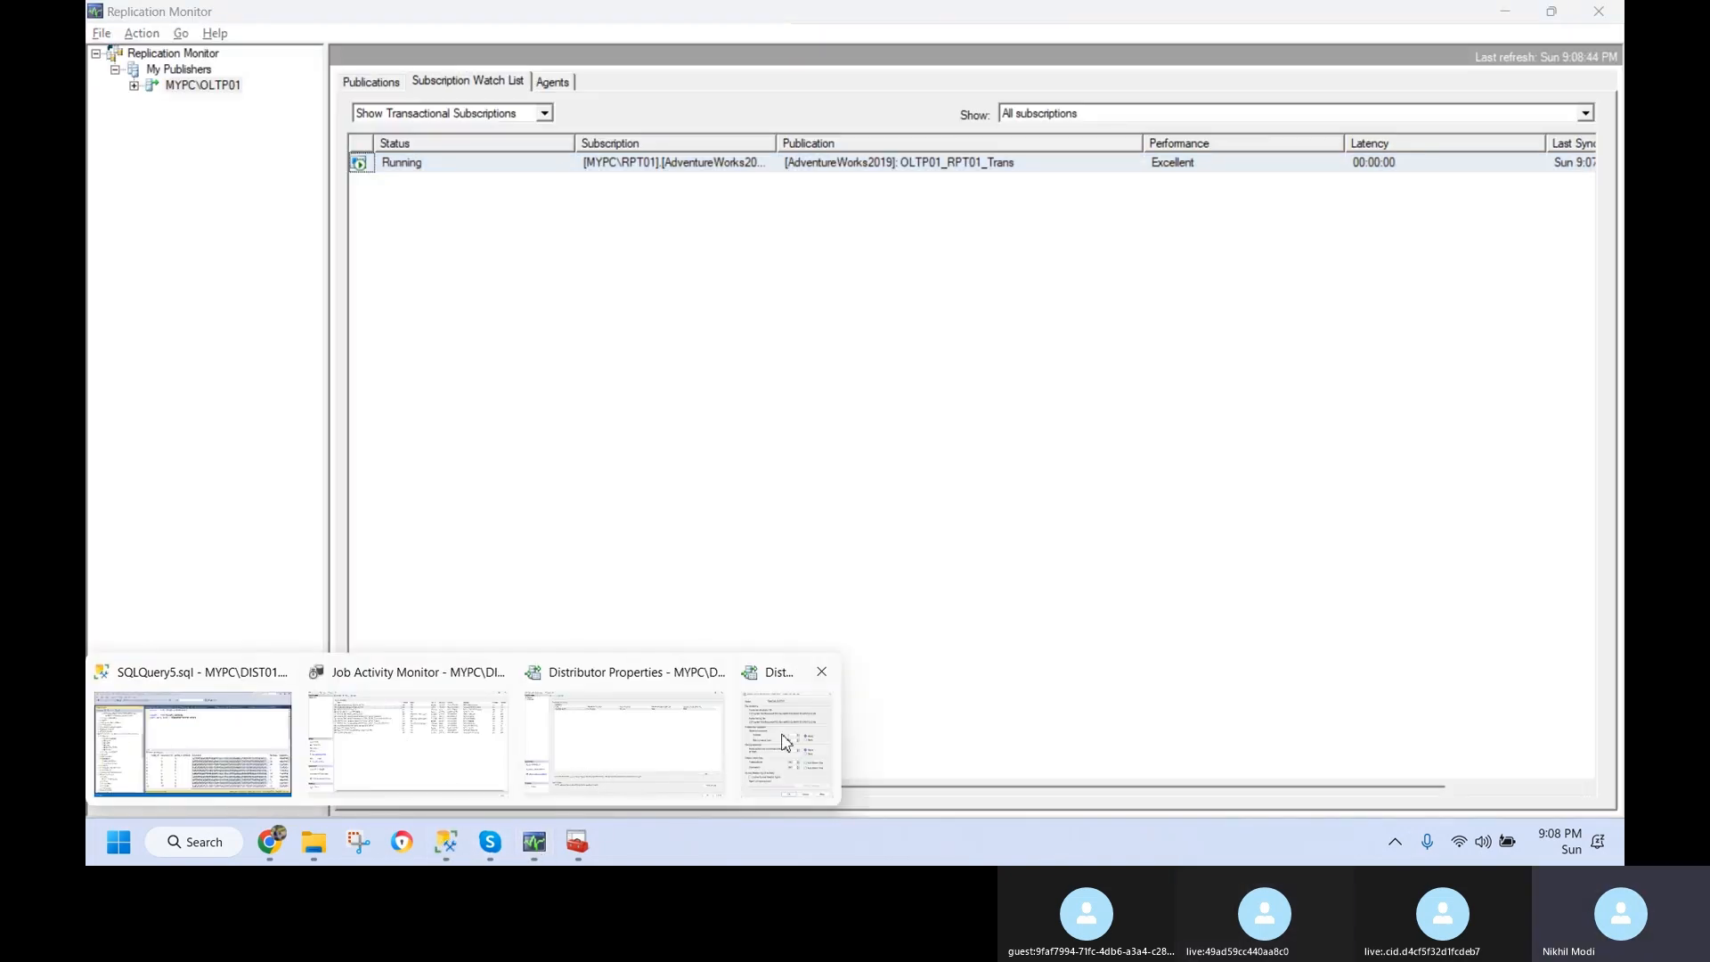
{"action": "left_click", "coordinate": [818, 741]}
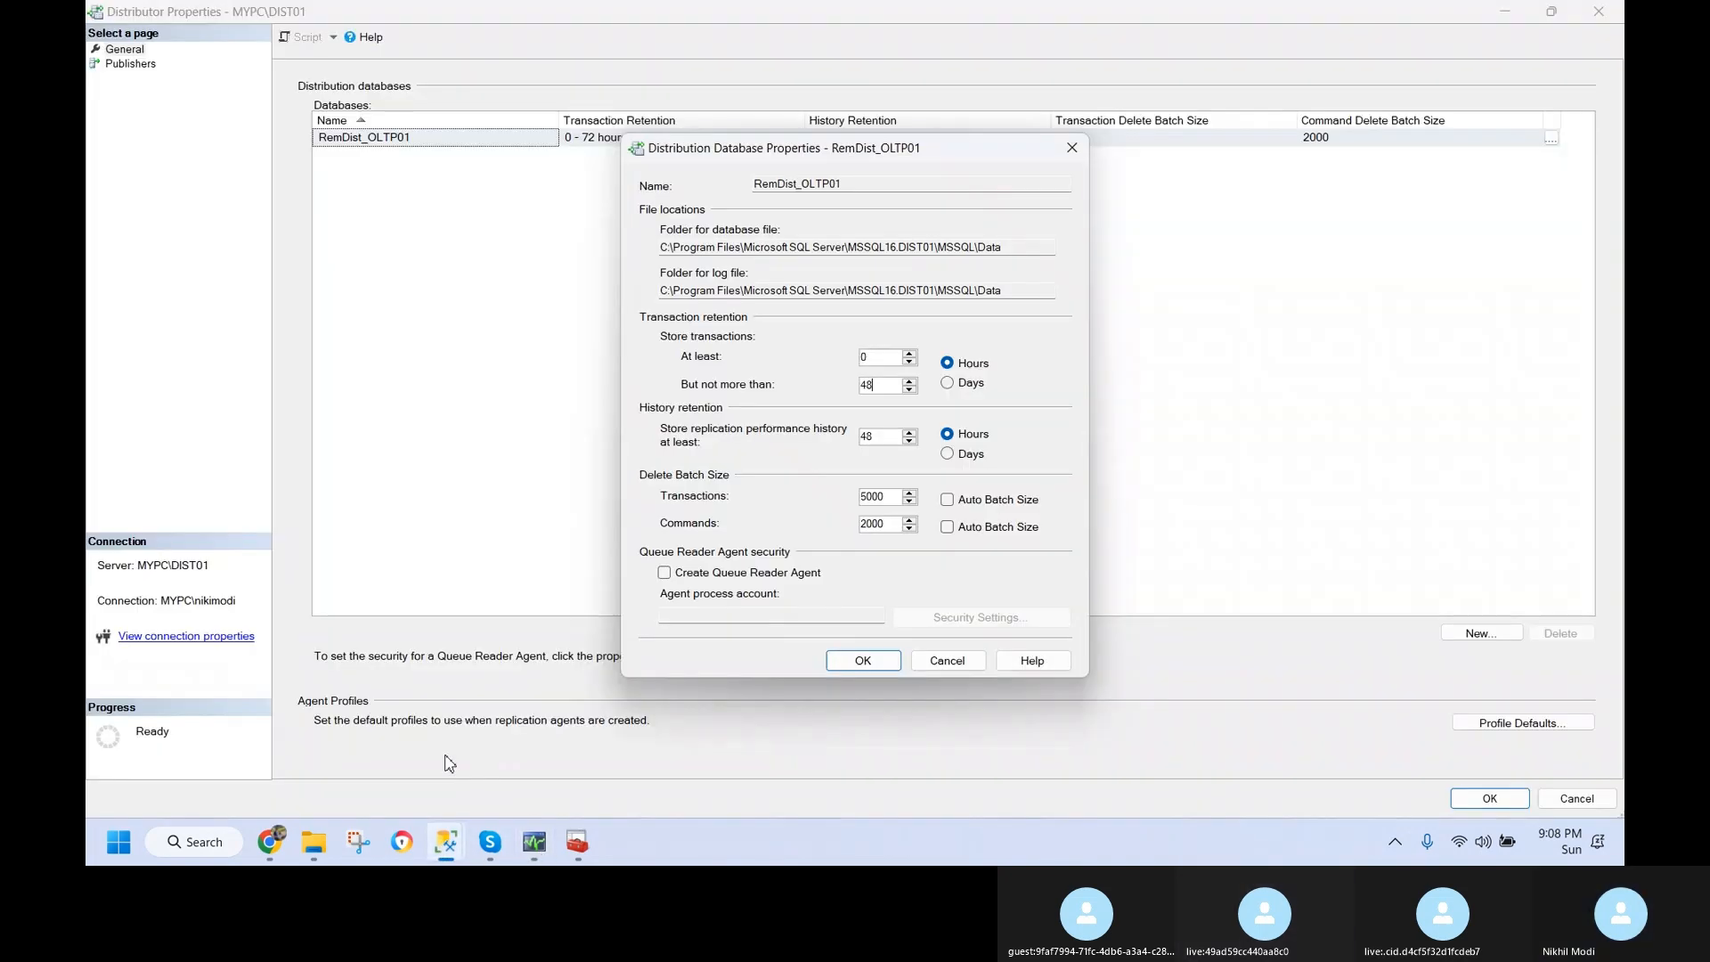
{"action": "left_click", "coordinate": [947, 660]}
- Bring the Job Activity Monitor back into view and review the Distribution clean up: RemDist_OLTP01 job
{"action": "mouse_move", "coordinate": [462, 855]}
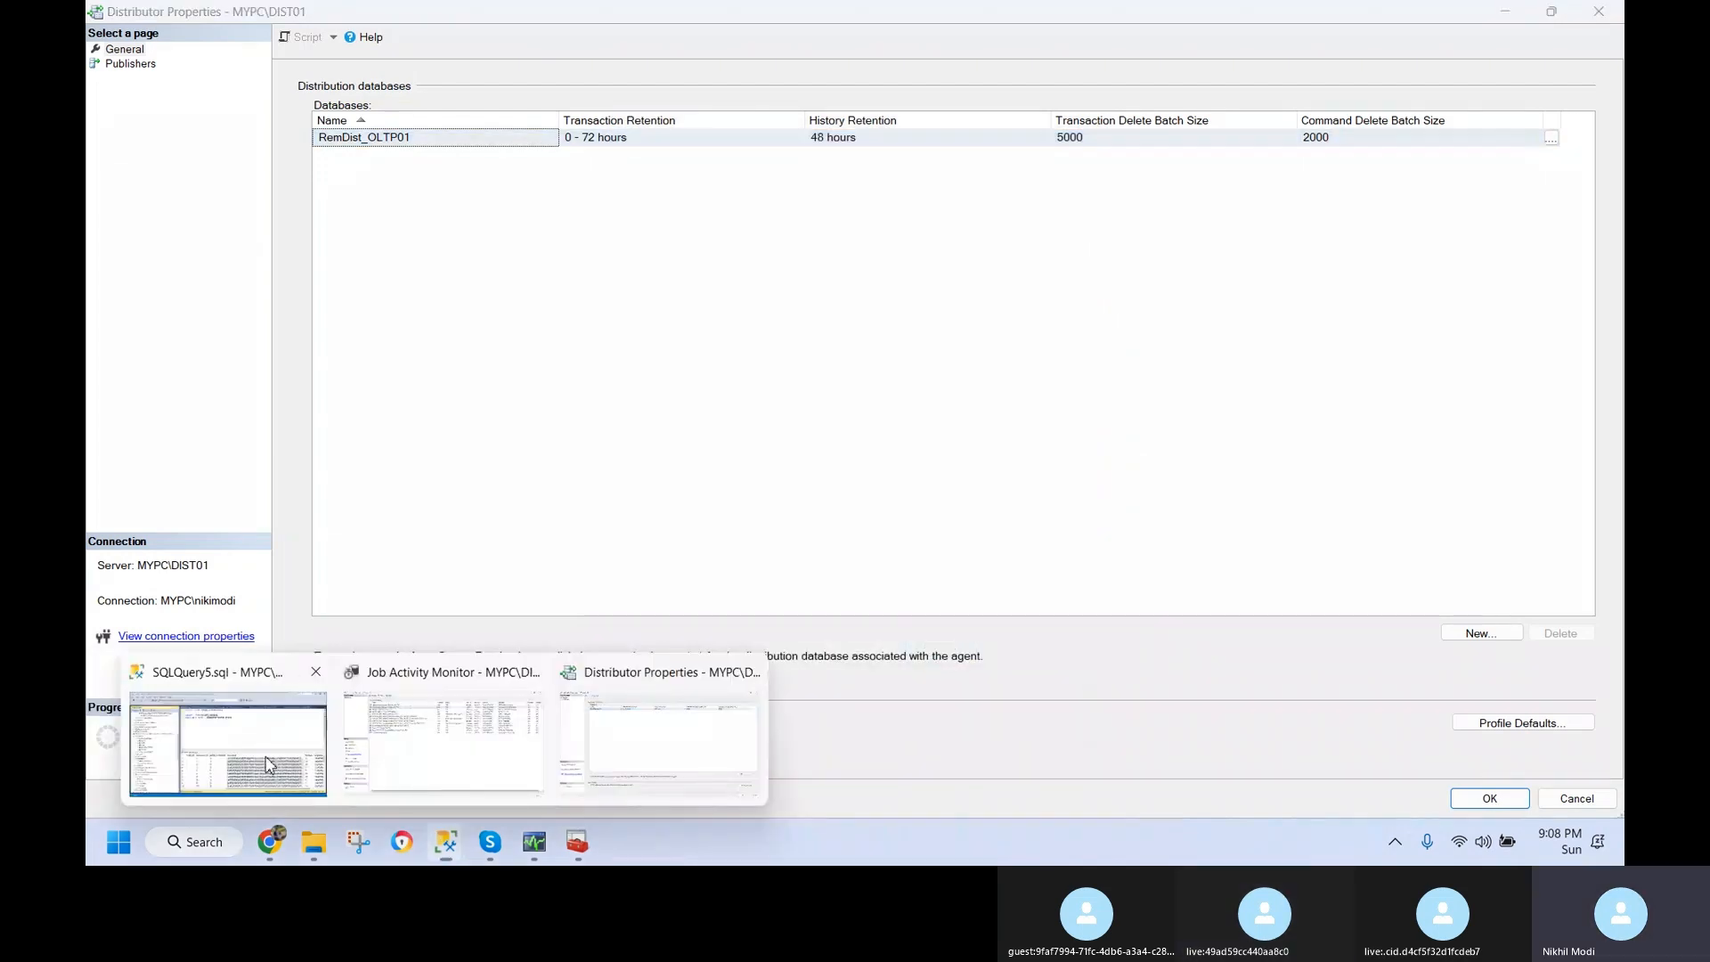
{"action": "left_click", "coordinate": [322, 764]}
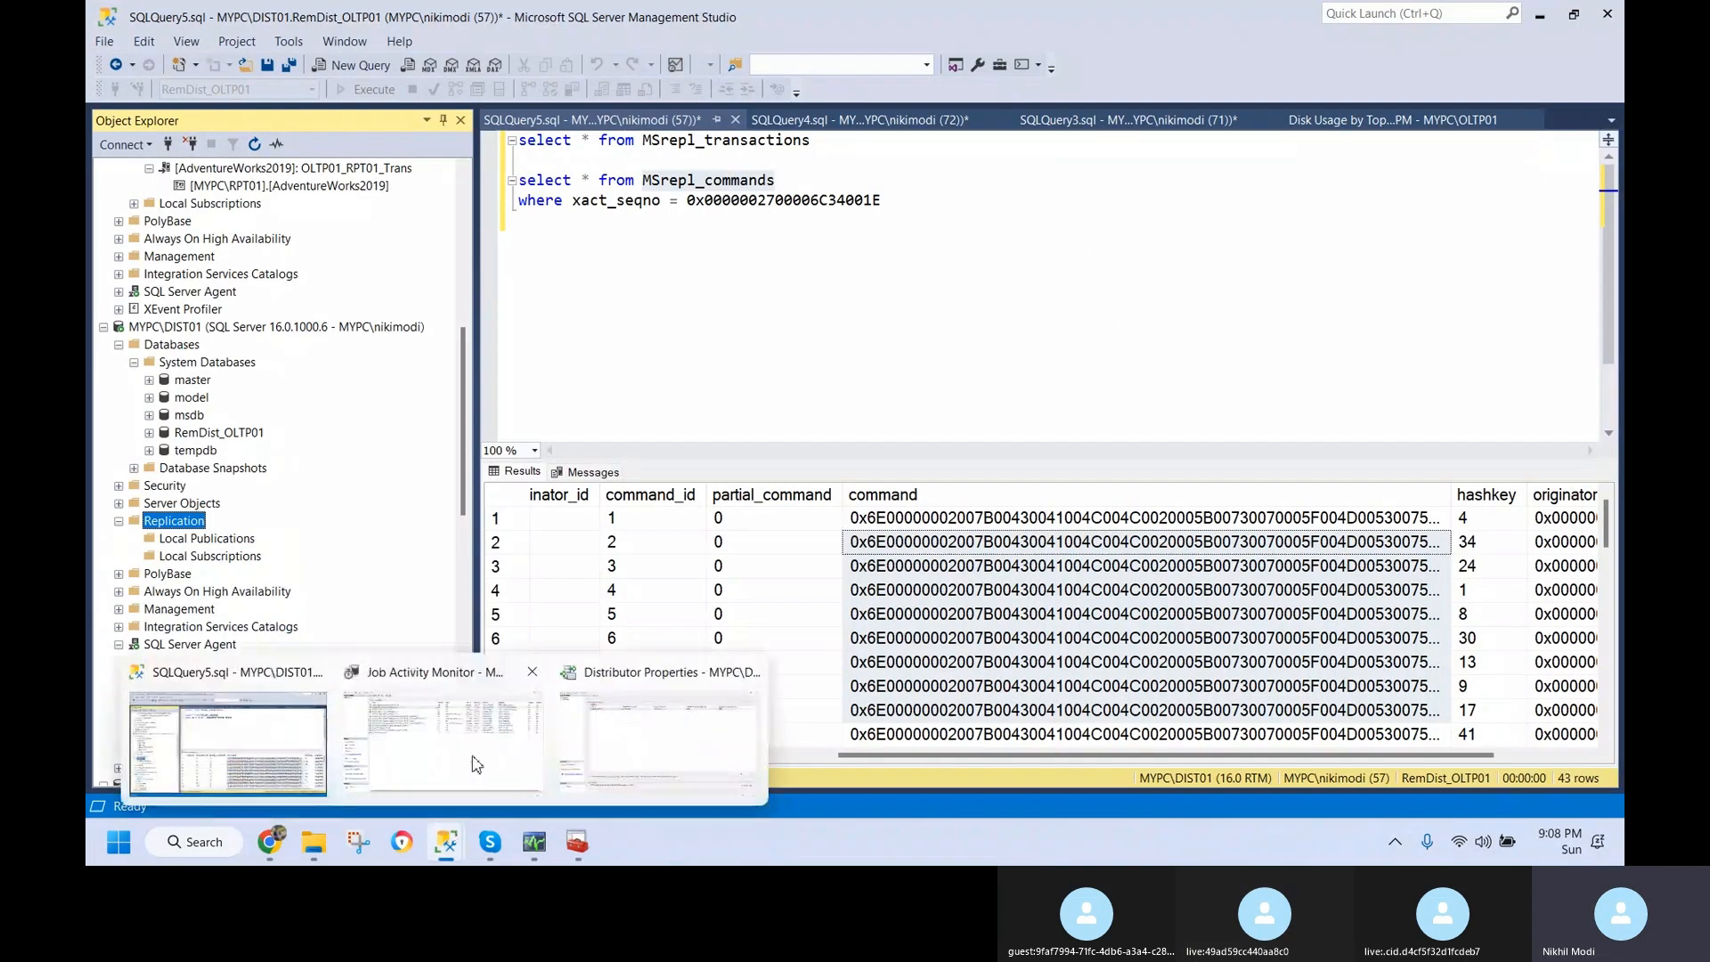
{"action": "left_click", "coordinate": [529, 726]}
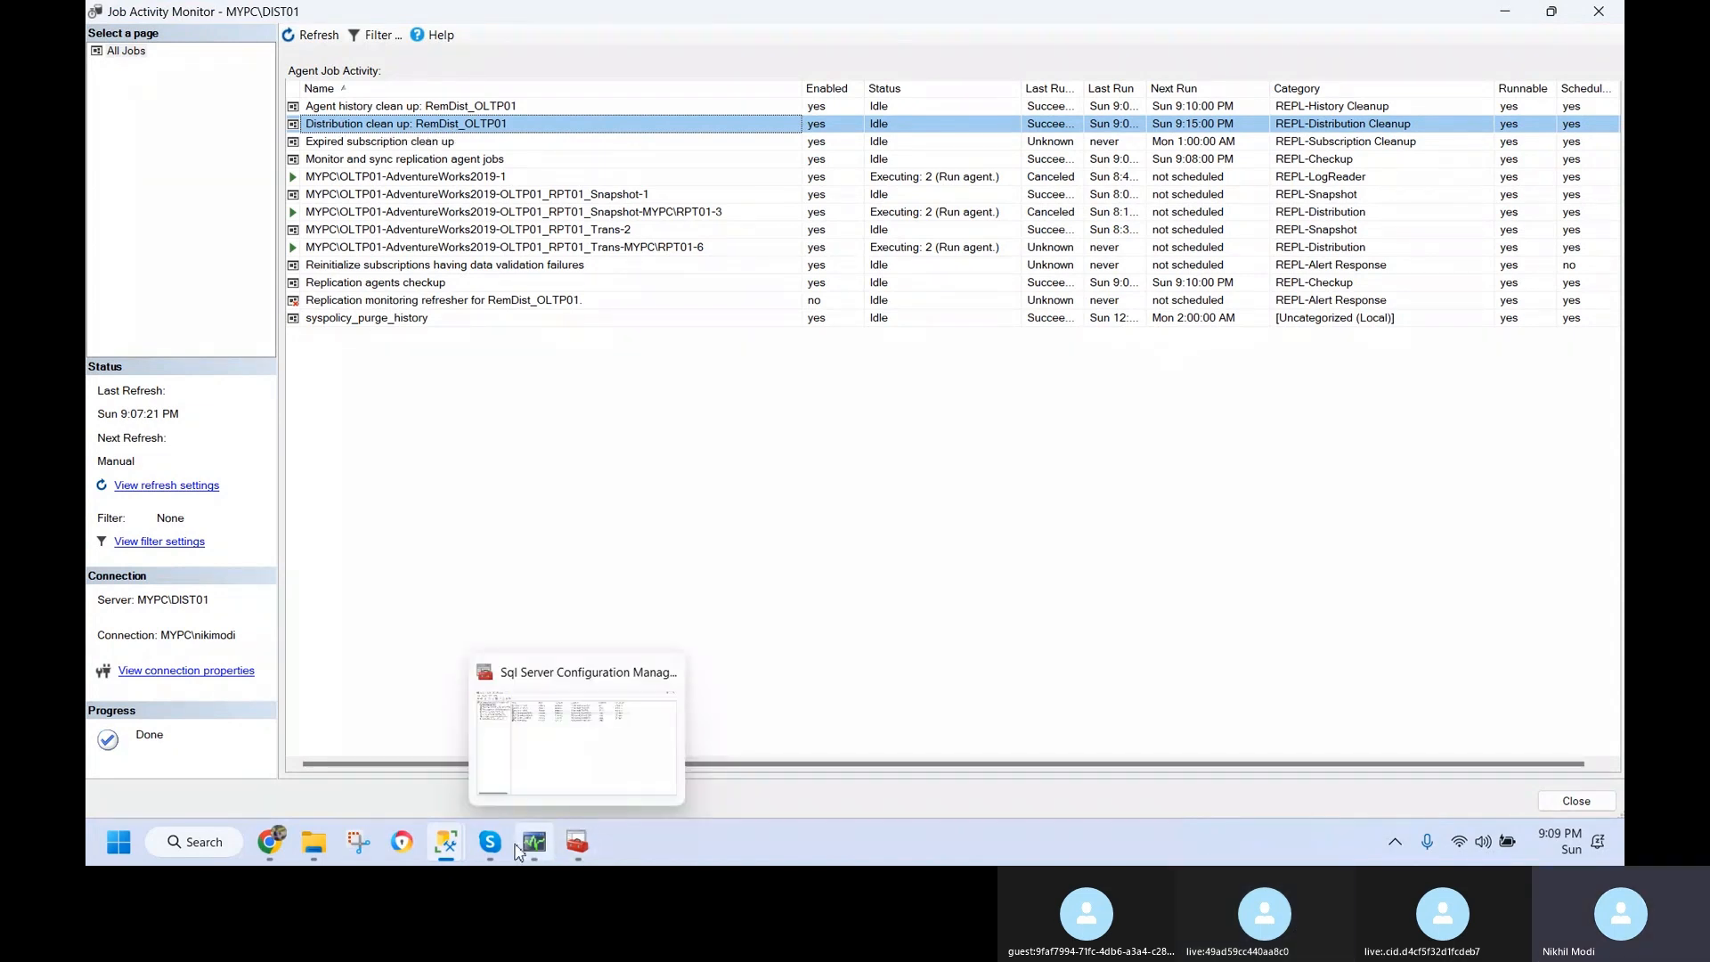
- Close the Distributor Properties dialog of MYPC\DIST01 without saving any changes
{"action": "mouse_move", "coordinate": [442, 853]}
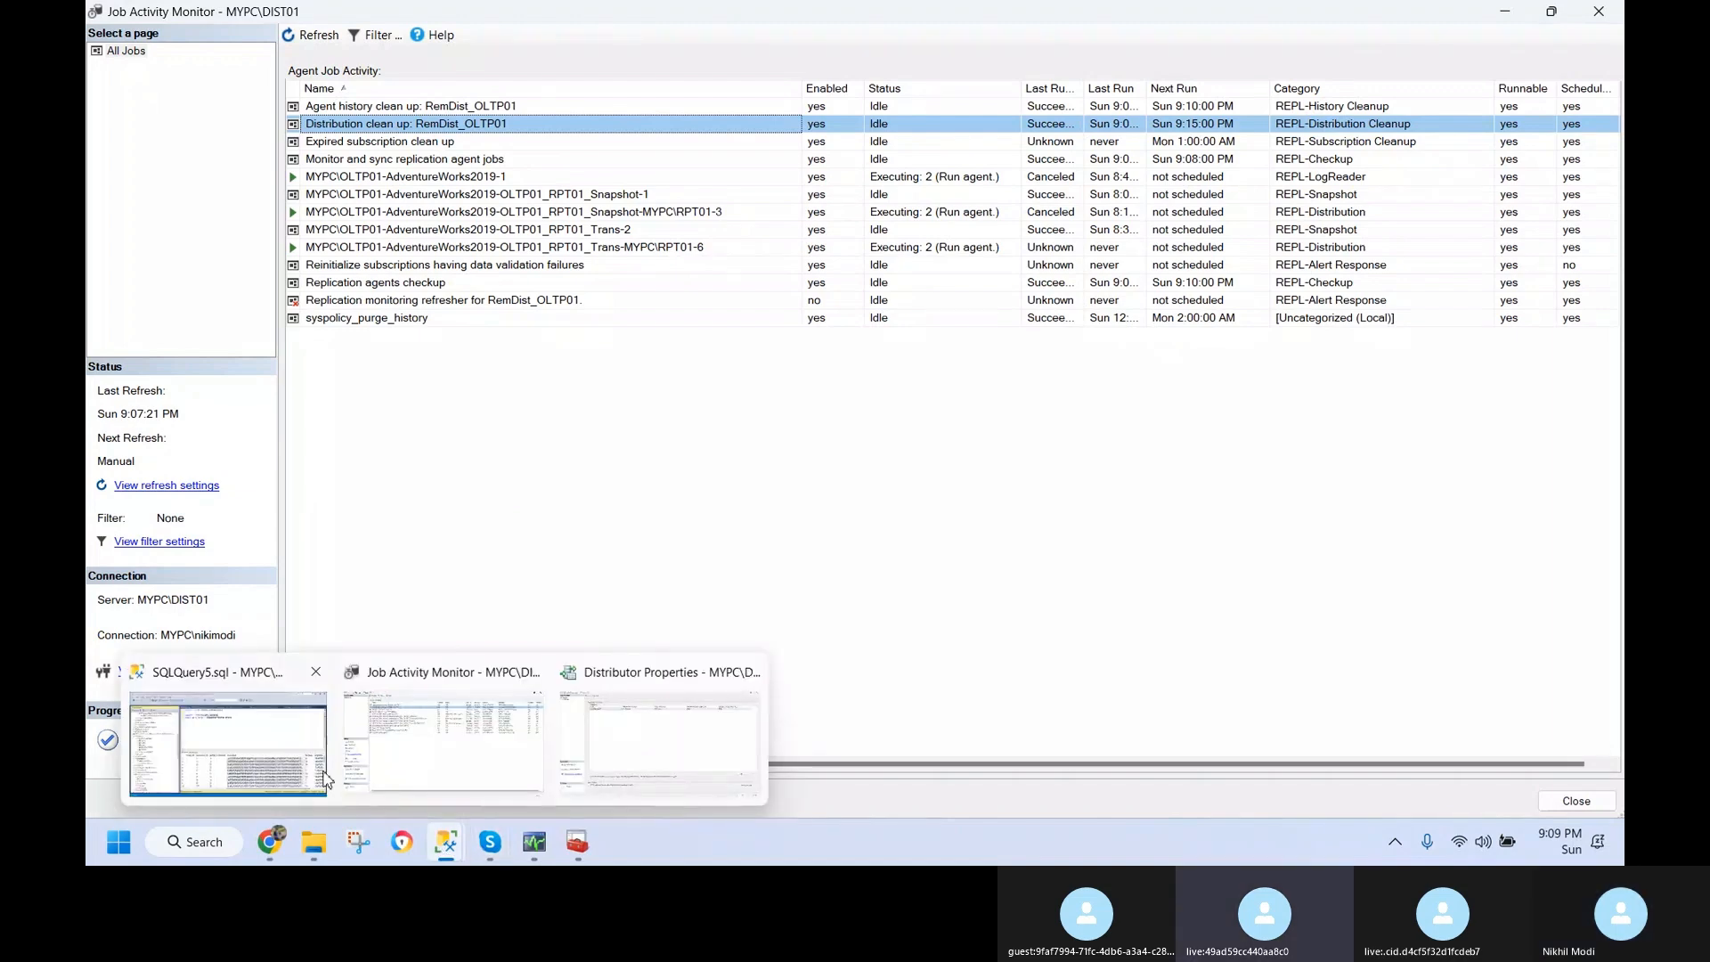
{"action": "mouse_move", "coordinate": [325, 779]}
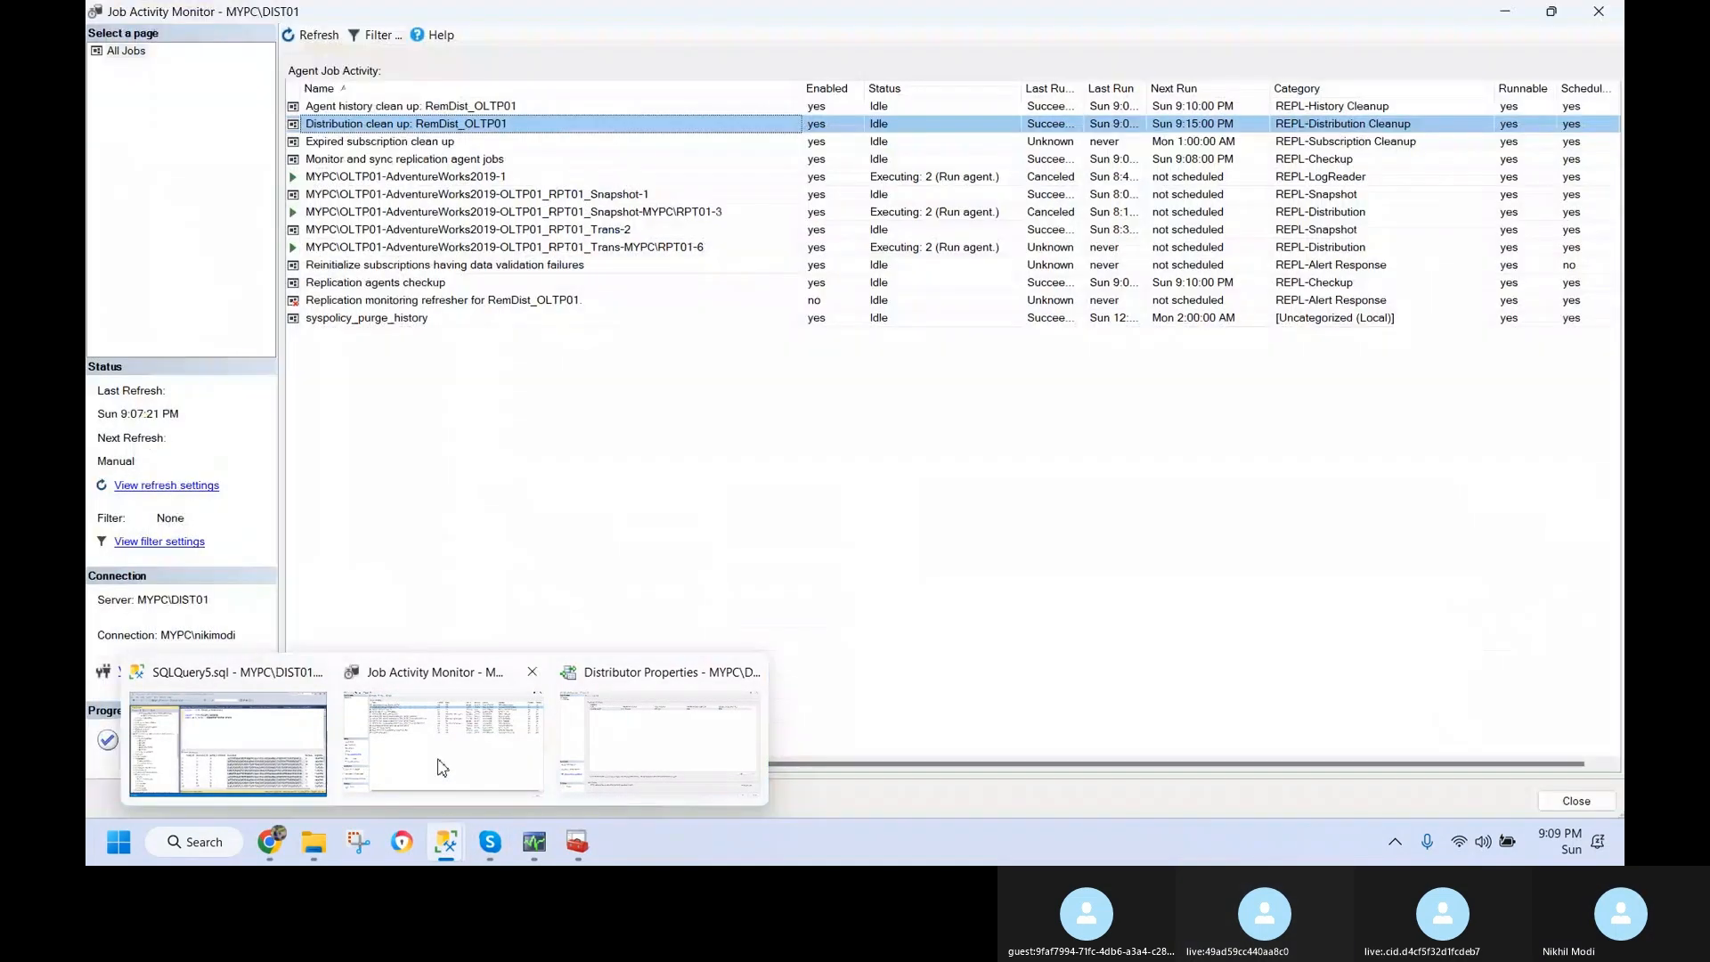
{"action": "left_click", "coordinate": [673, 761]}
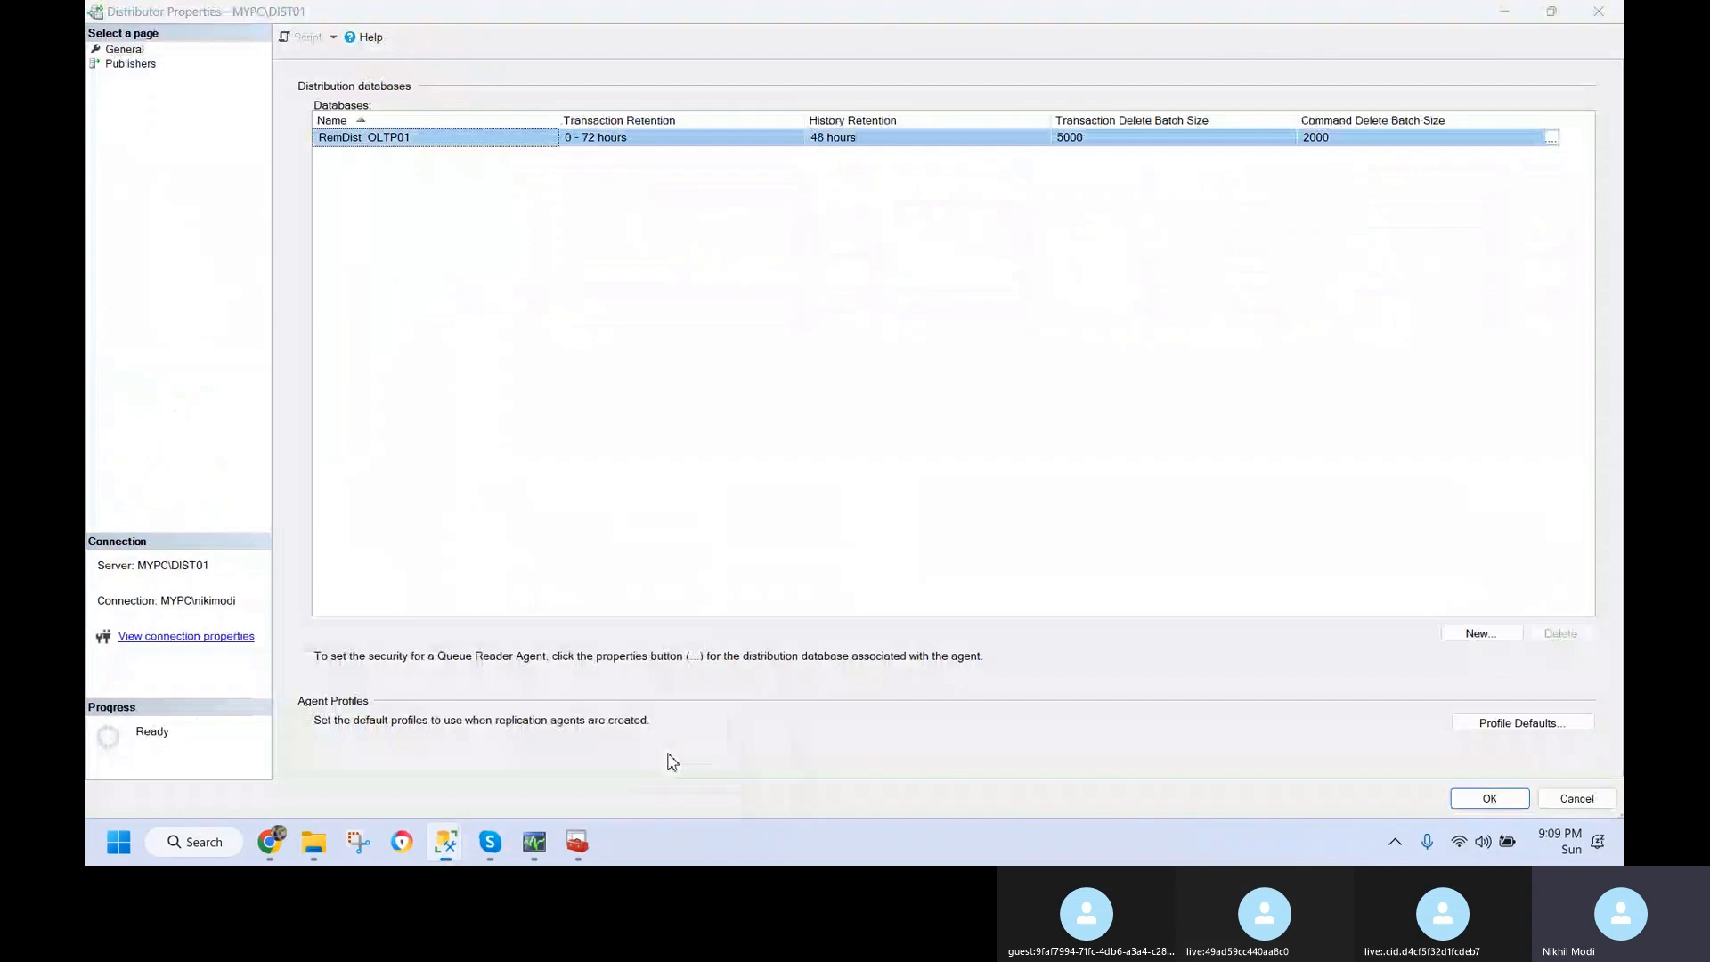
{"action": "left_click", "coordinate": [1603, 799]}
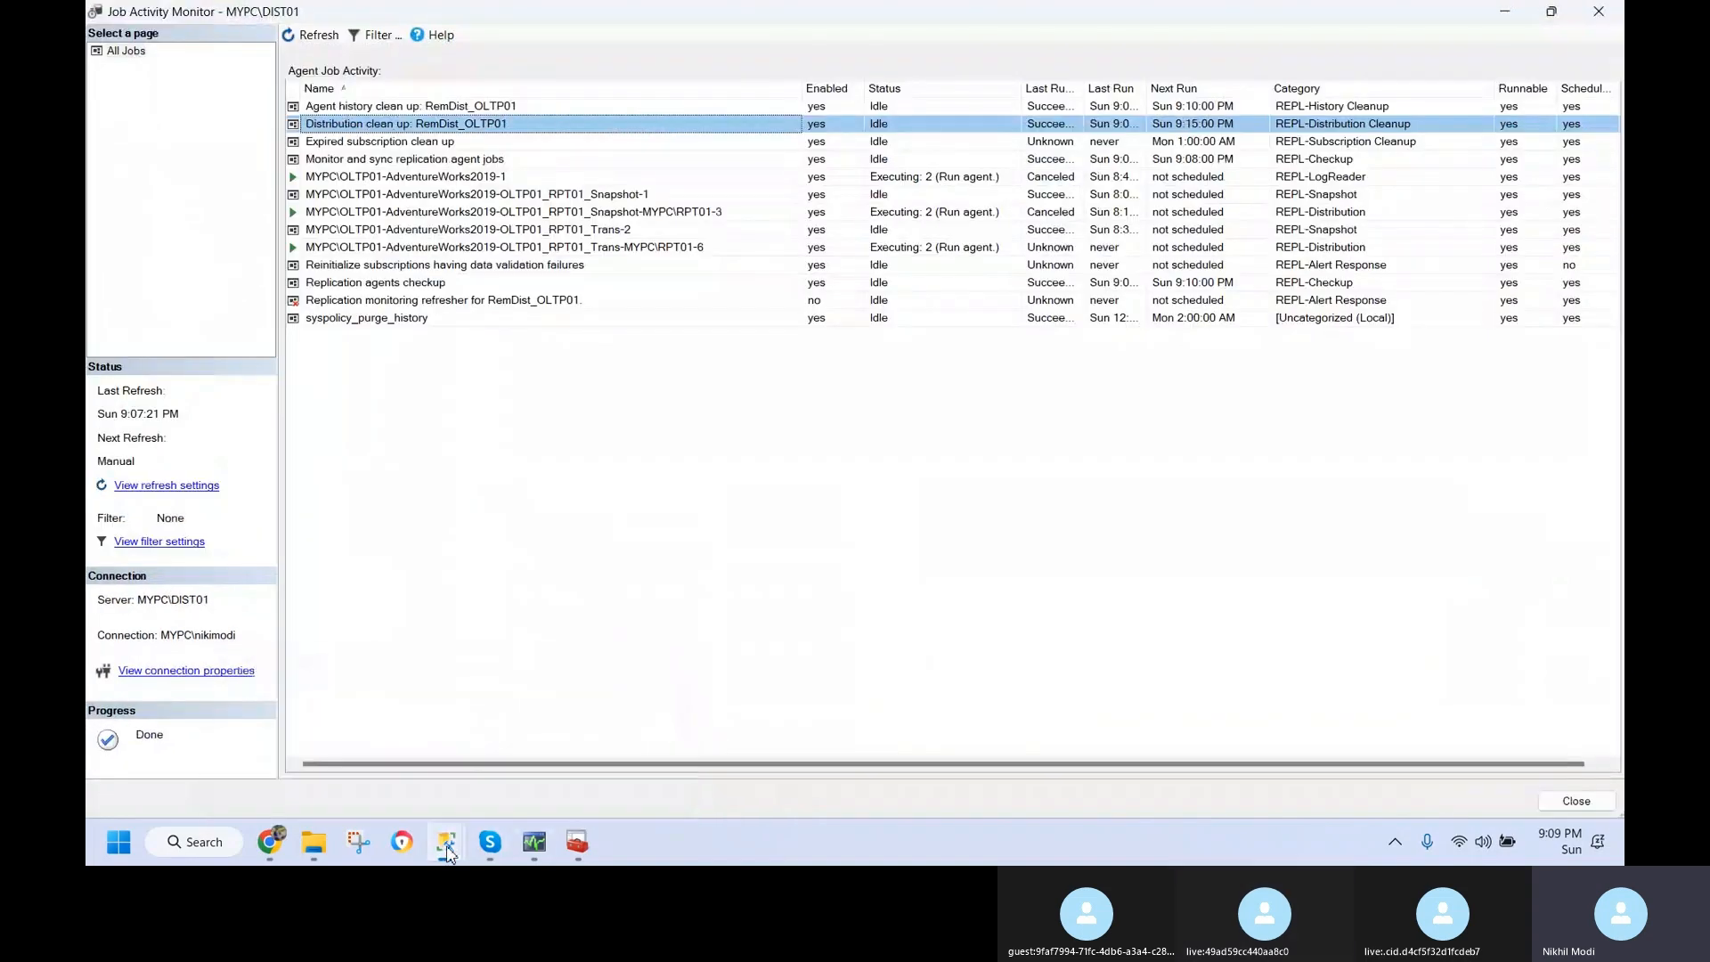
- Return to the SQLQuery5 results and examine individual command values in the MSrepl_commands rows, down to row 7
{"action": "mouse_move", "coordinate": [445, 842]}
{"action": "left_click", "coordinate": [365, 744]}
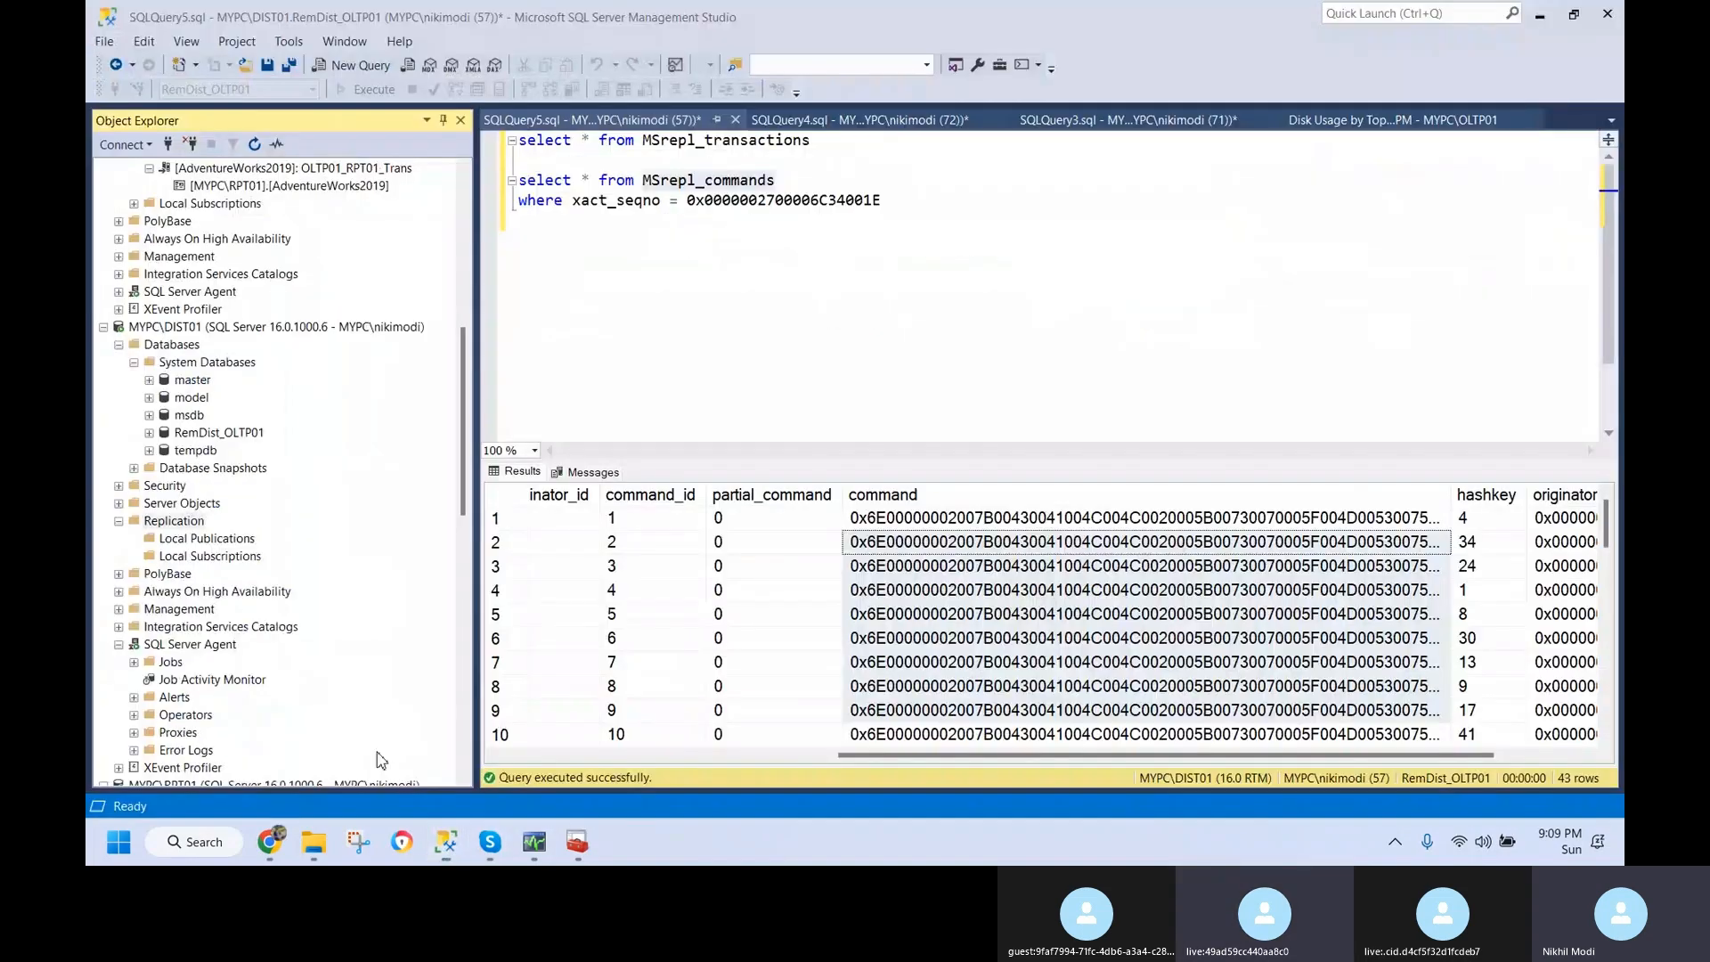
{"action": "left_click", "coordinate": [997, 524]}
{"action": "left_click", "coordinate": [995, 580]}
{"action": "left_click", "coordinate": [1002, 668]}
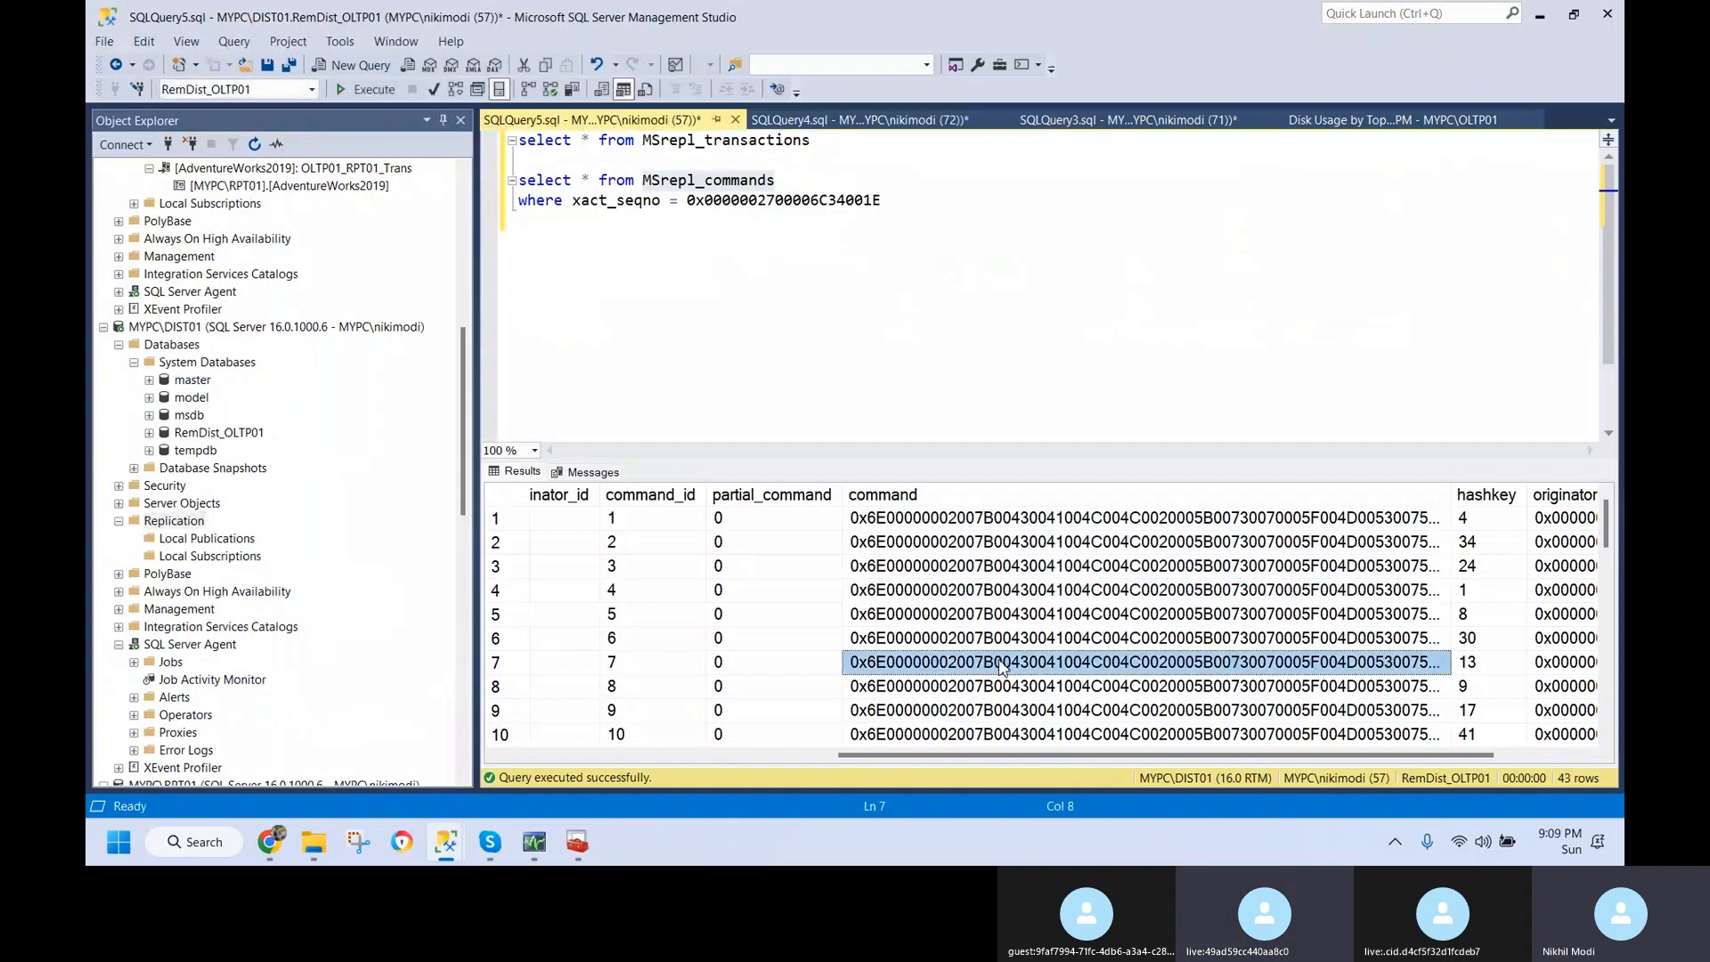
- Examine the binary command values in several MSrepl_commands result rows and slightly widen the command column
{"action": "left_click", "coordinate": [1007, 542]}
{"action": "left_click", "coordinate": [1011, 567]}
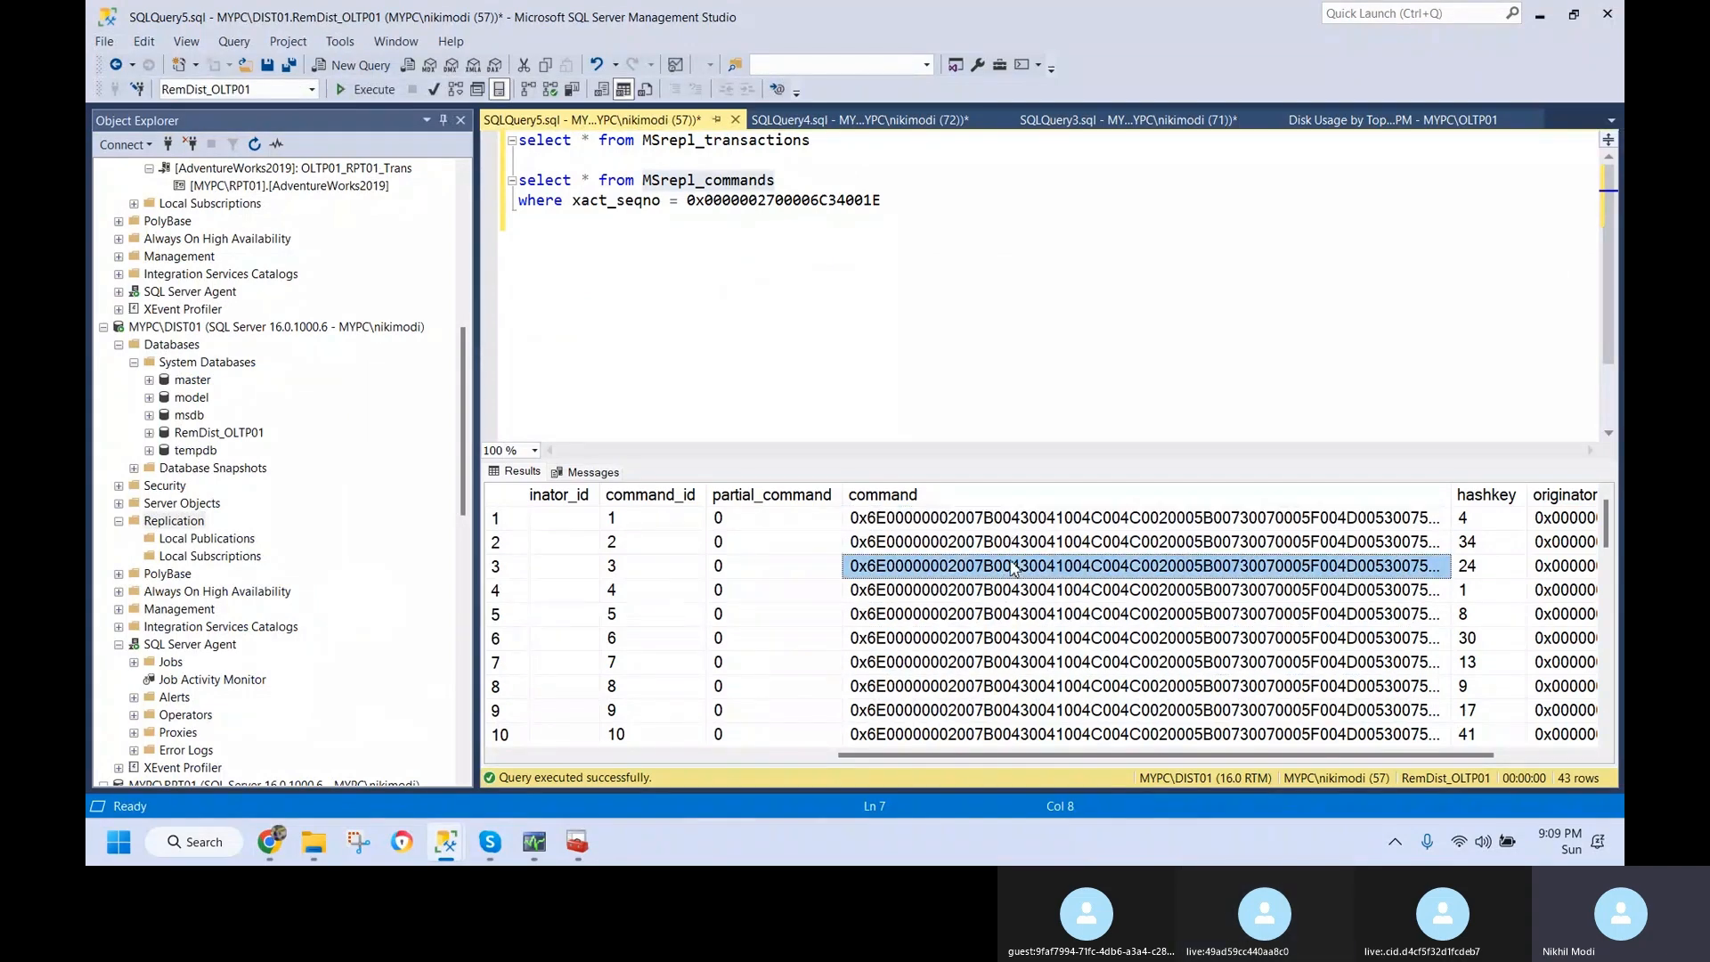
{"action": "left_click", "coordinate": [1030, 613]}
{"action": "left_click", "coordinate": [1035, 662]}
{"action": "left_click", "coordinate": [1039, 711]}
{"action": "mouse_move", "coordinate": [967, 523]}
{"action": "left_mouse_down"}
{"action": "mouse_move", "coordinate": [976, 655]}
{"action": "mouse_move", "coordinate": [993, 532]}
{"action": "left_mouse_up"}
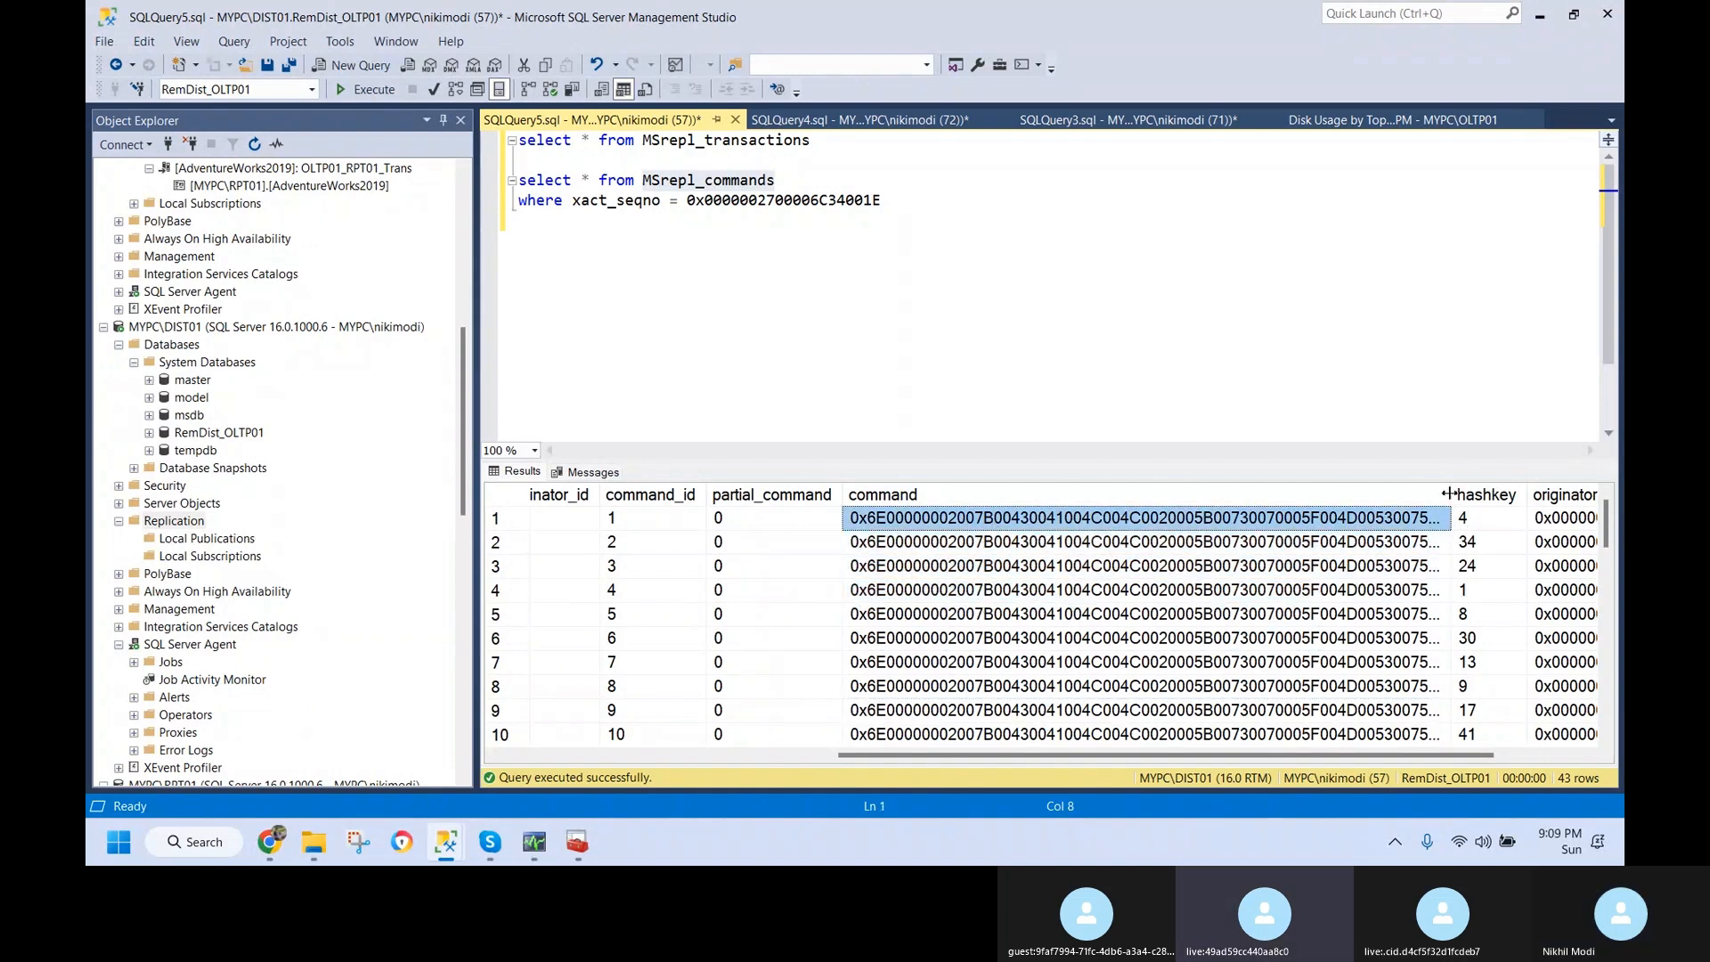
{"action": "left_click_drag", "start_coordinate": [1452, 492], "coordinate": [1484, 492]}
- Add a call to the stored procedure sp_browsereplcmds on a new line below the MSrepl_commands query
{"action": "left_click", "coordinate": [1010, 224]}
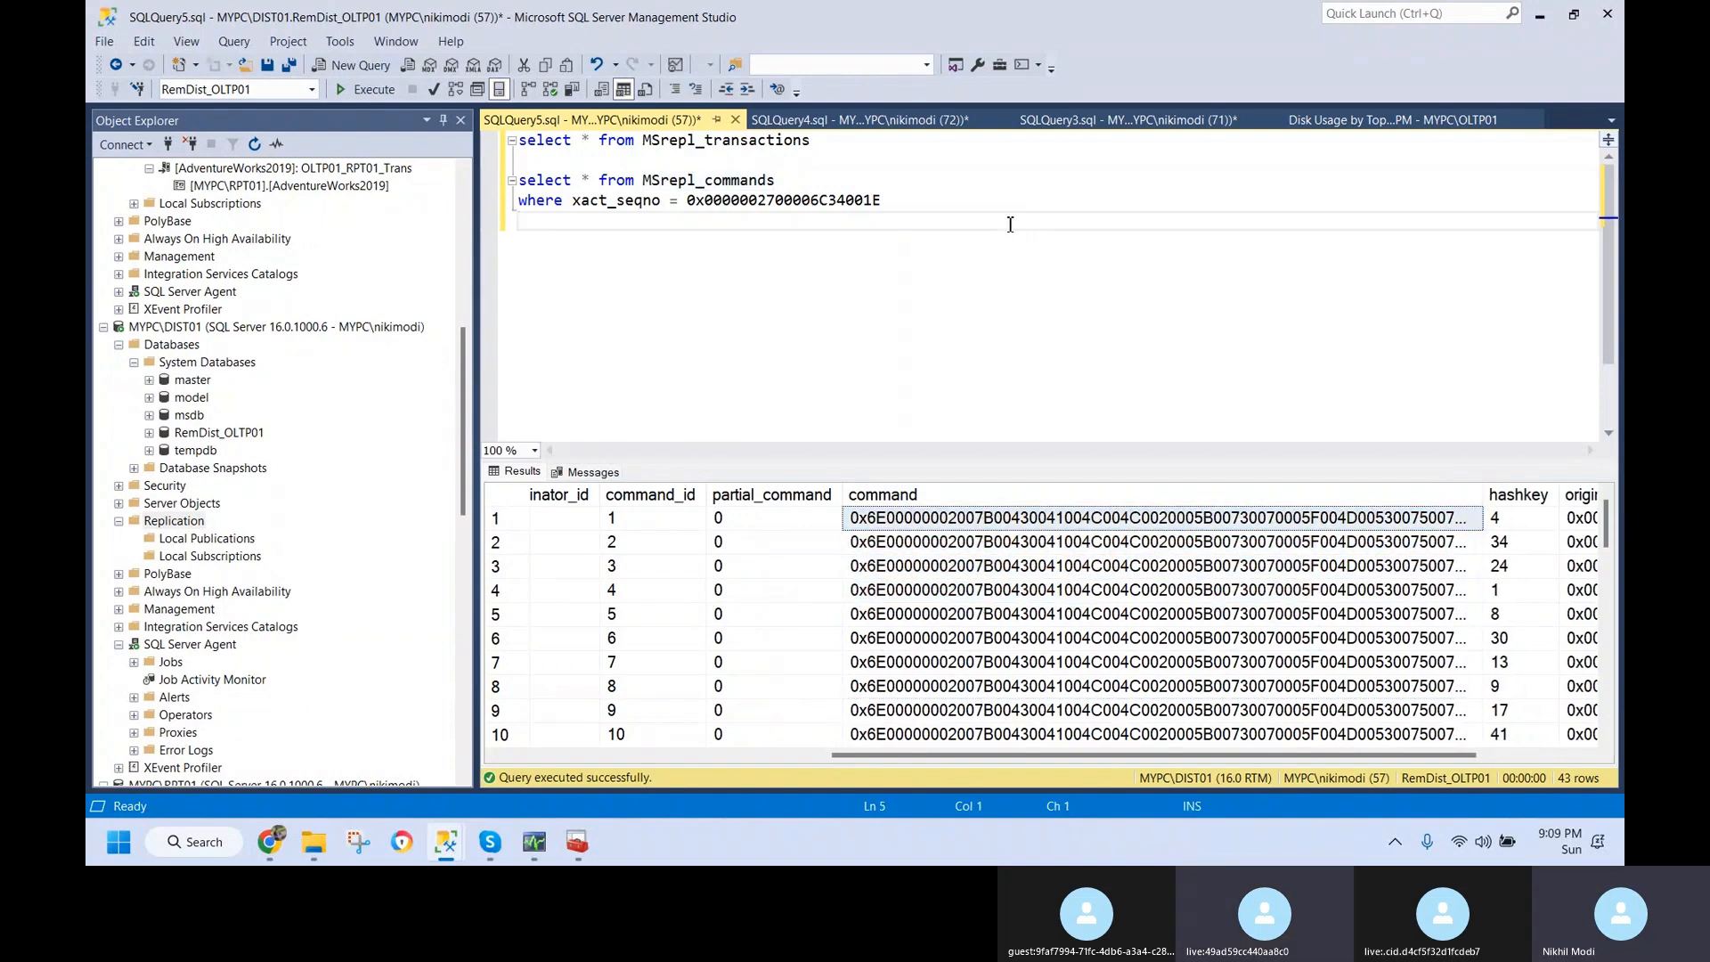
{"action": "key", "text": "Return"}
{"action": "type", "text": "sp"}
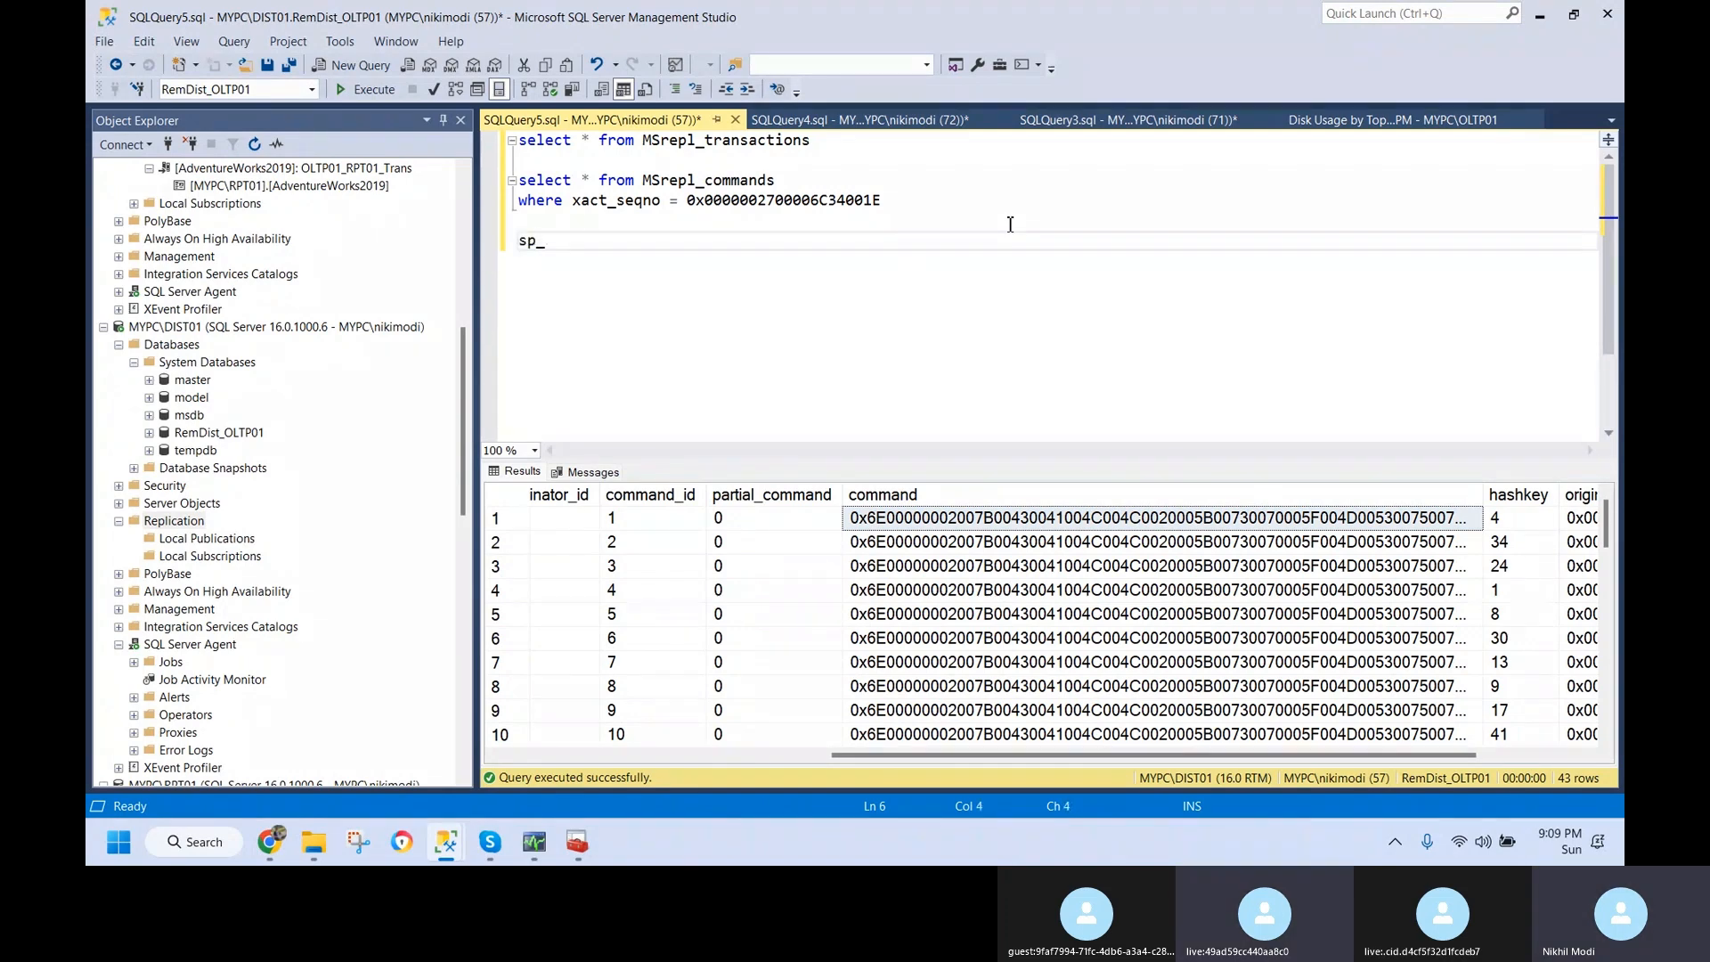
{"action": "type", "text": "_repl"}
{"action": "key", "text": "BackSpace"}
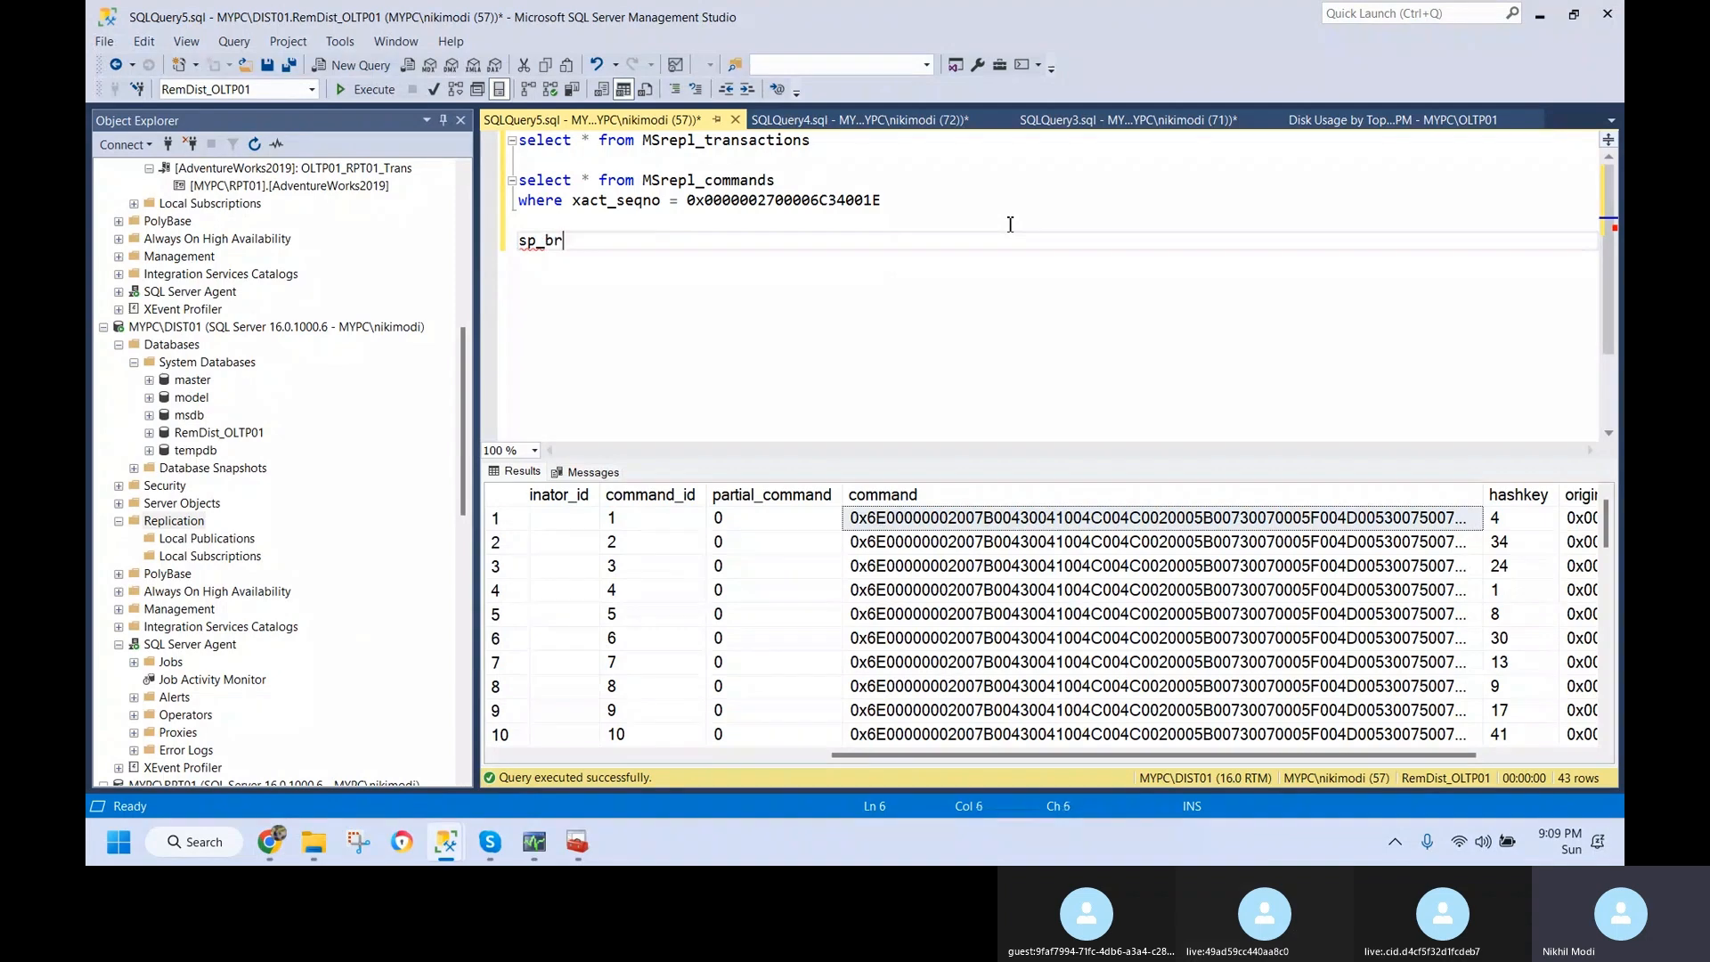
{"action": "type", "text": "browes"}
{"action": "type", "text": "replcmds"}
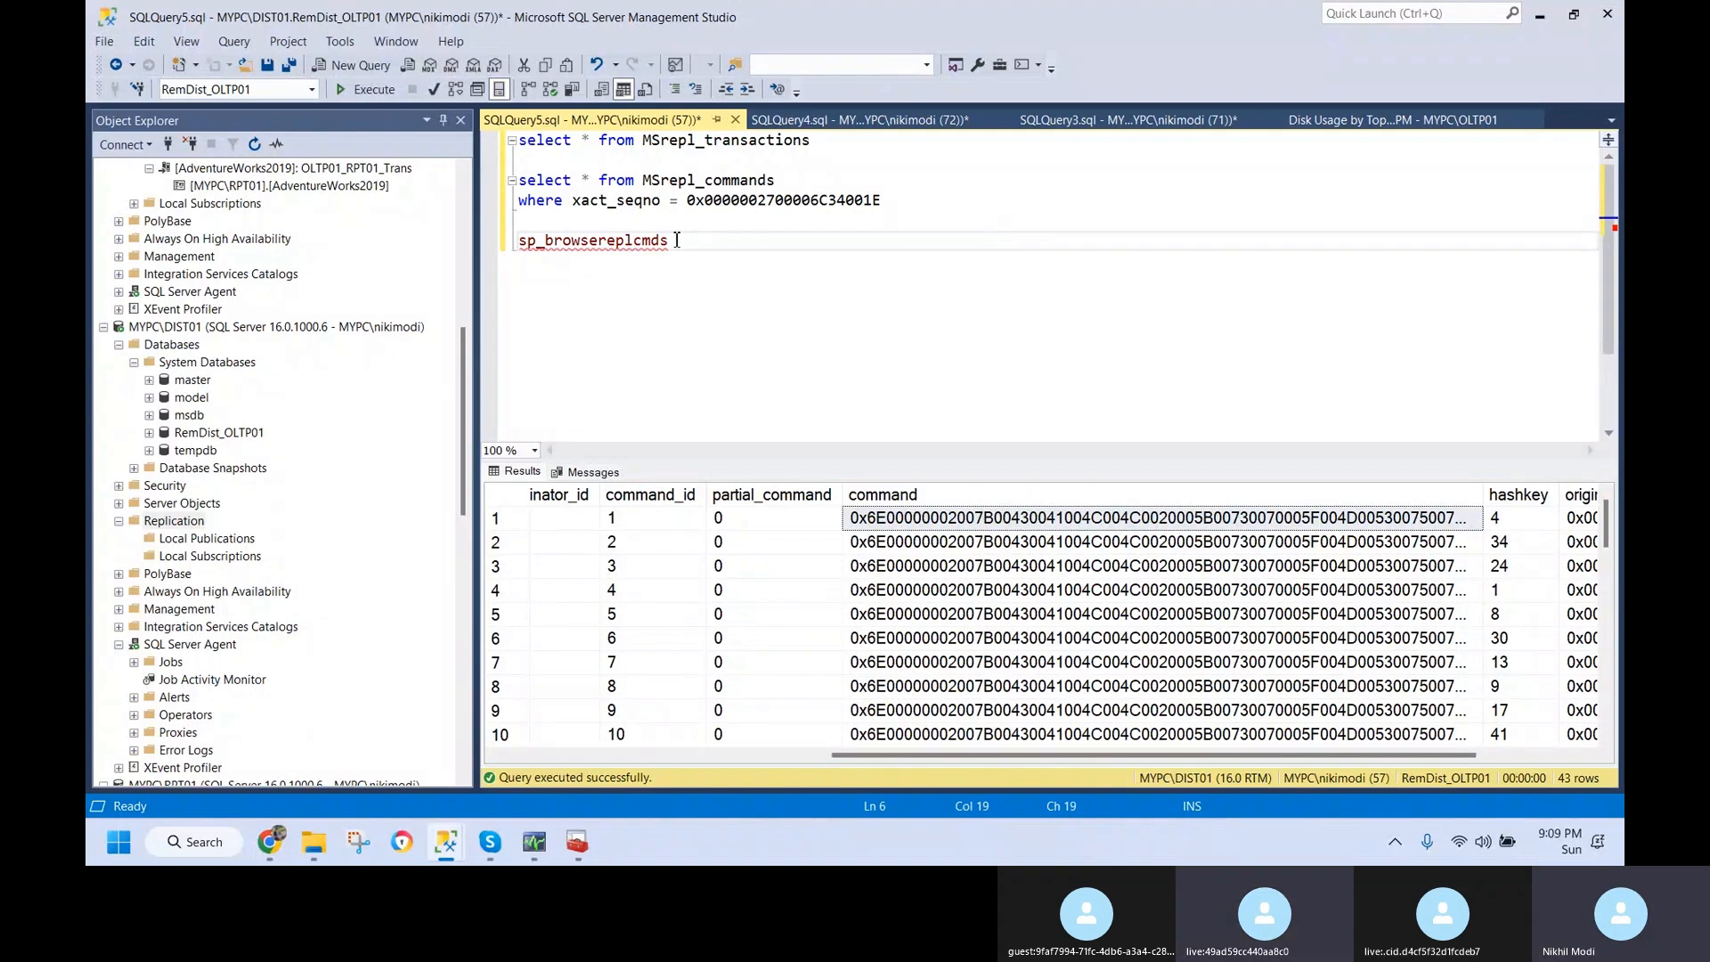
- Switch to Chrome, search the web for sp_browsereplcmds in a new tab, and review the syntax on its Microsoft Learn page
{"action": "left_click_drag", "start_coordinate": [670, 240], "coordinate": [501, 249]}
{"action": "key", "text": "ctrl+c"}
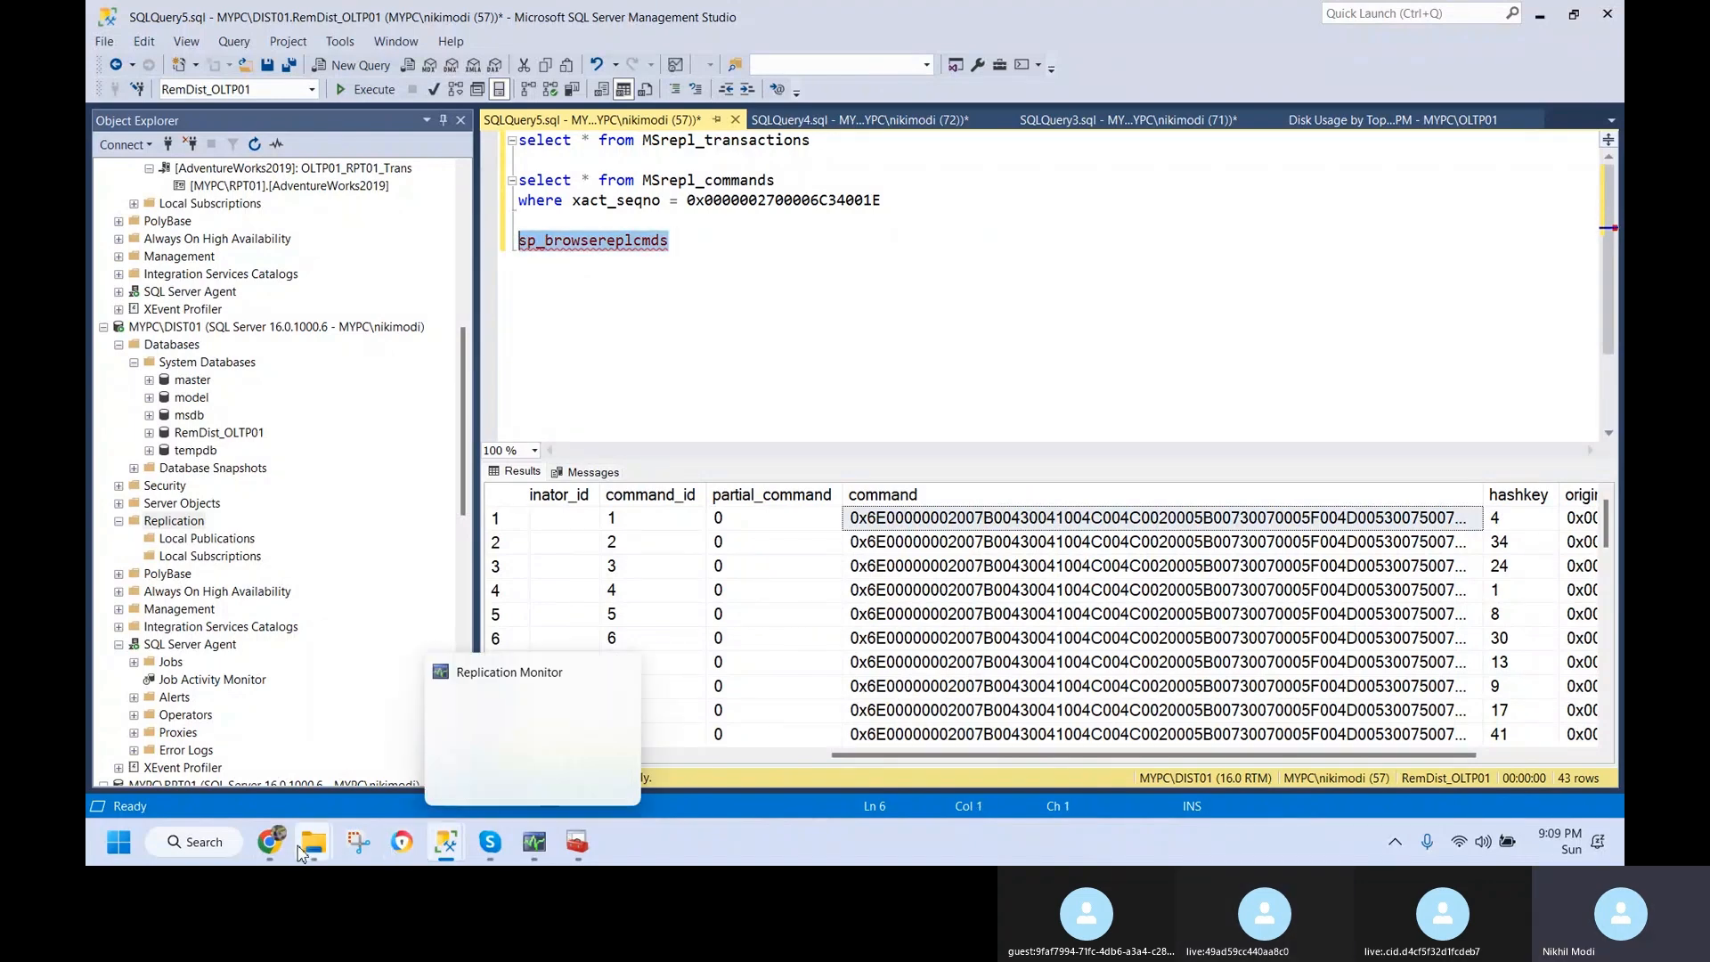
{"action": "left_click", "coordinate": [270, 842]}
{"action": "left_click", "coordinate": [1065, 28]}
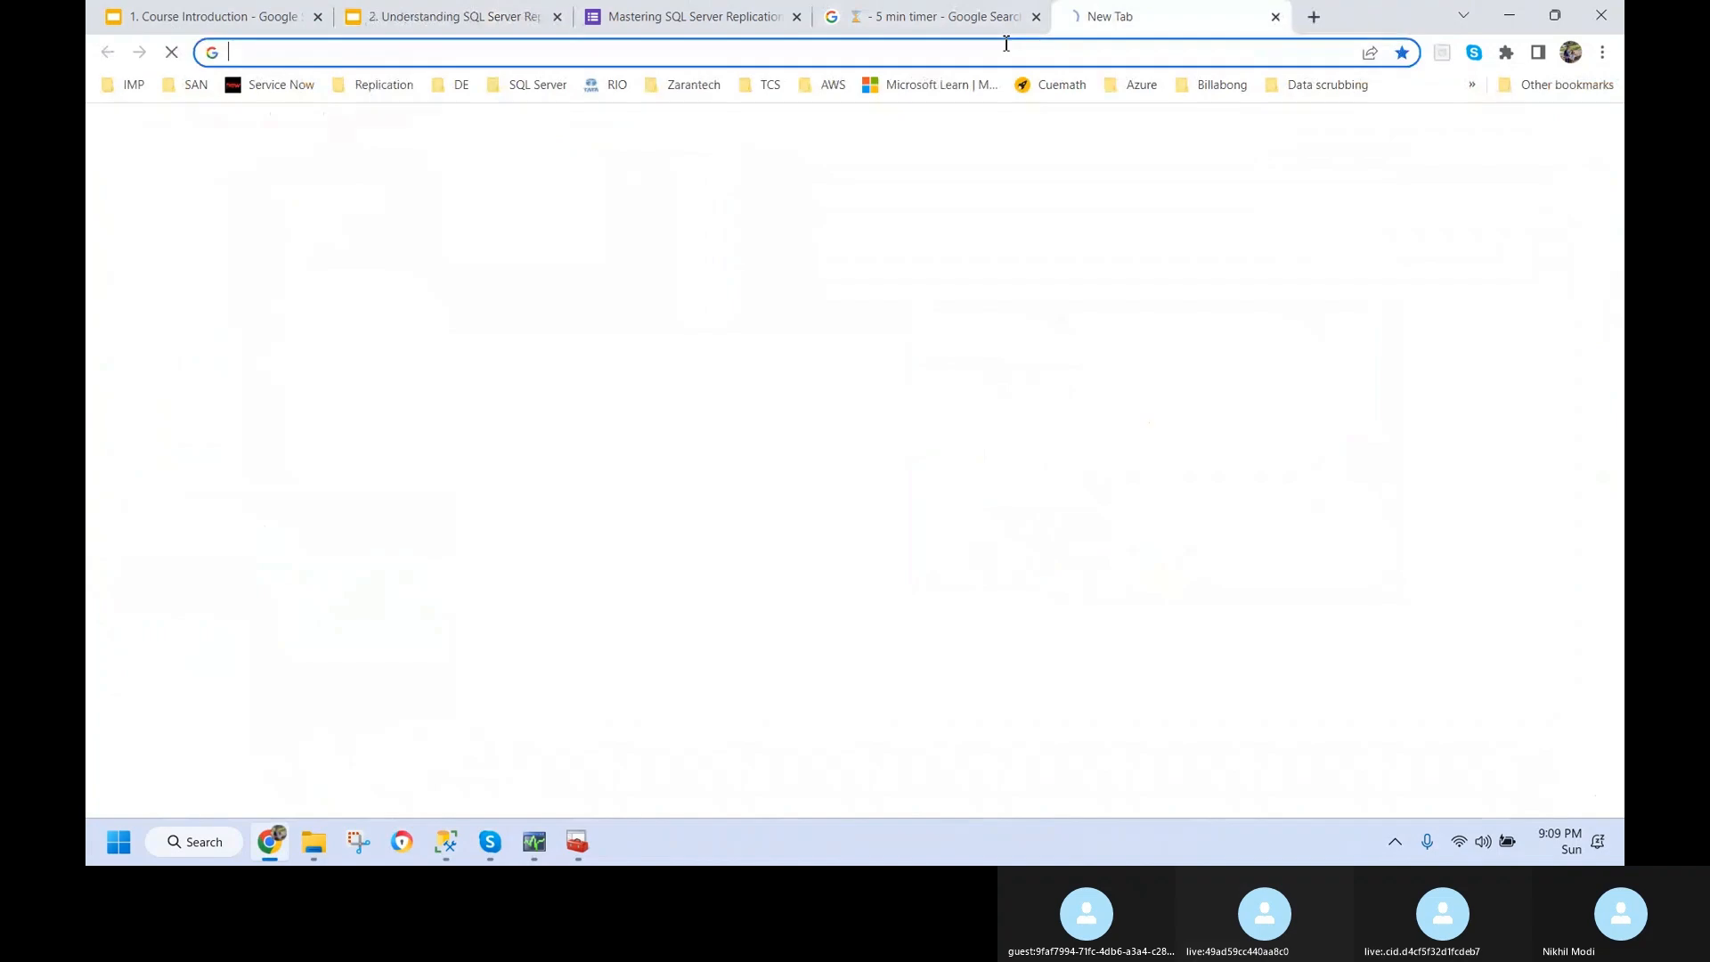
{"action": "key", "text": "ctrl+v"}
{"action": "key", "text": "Return"}
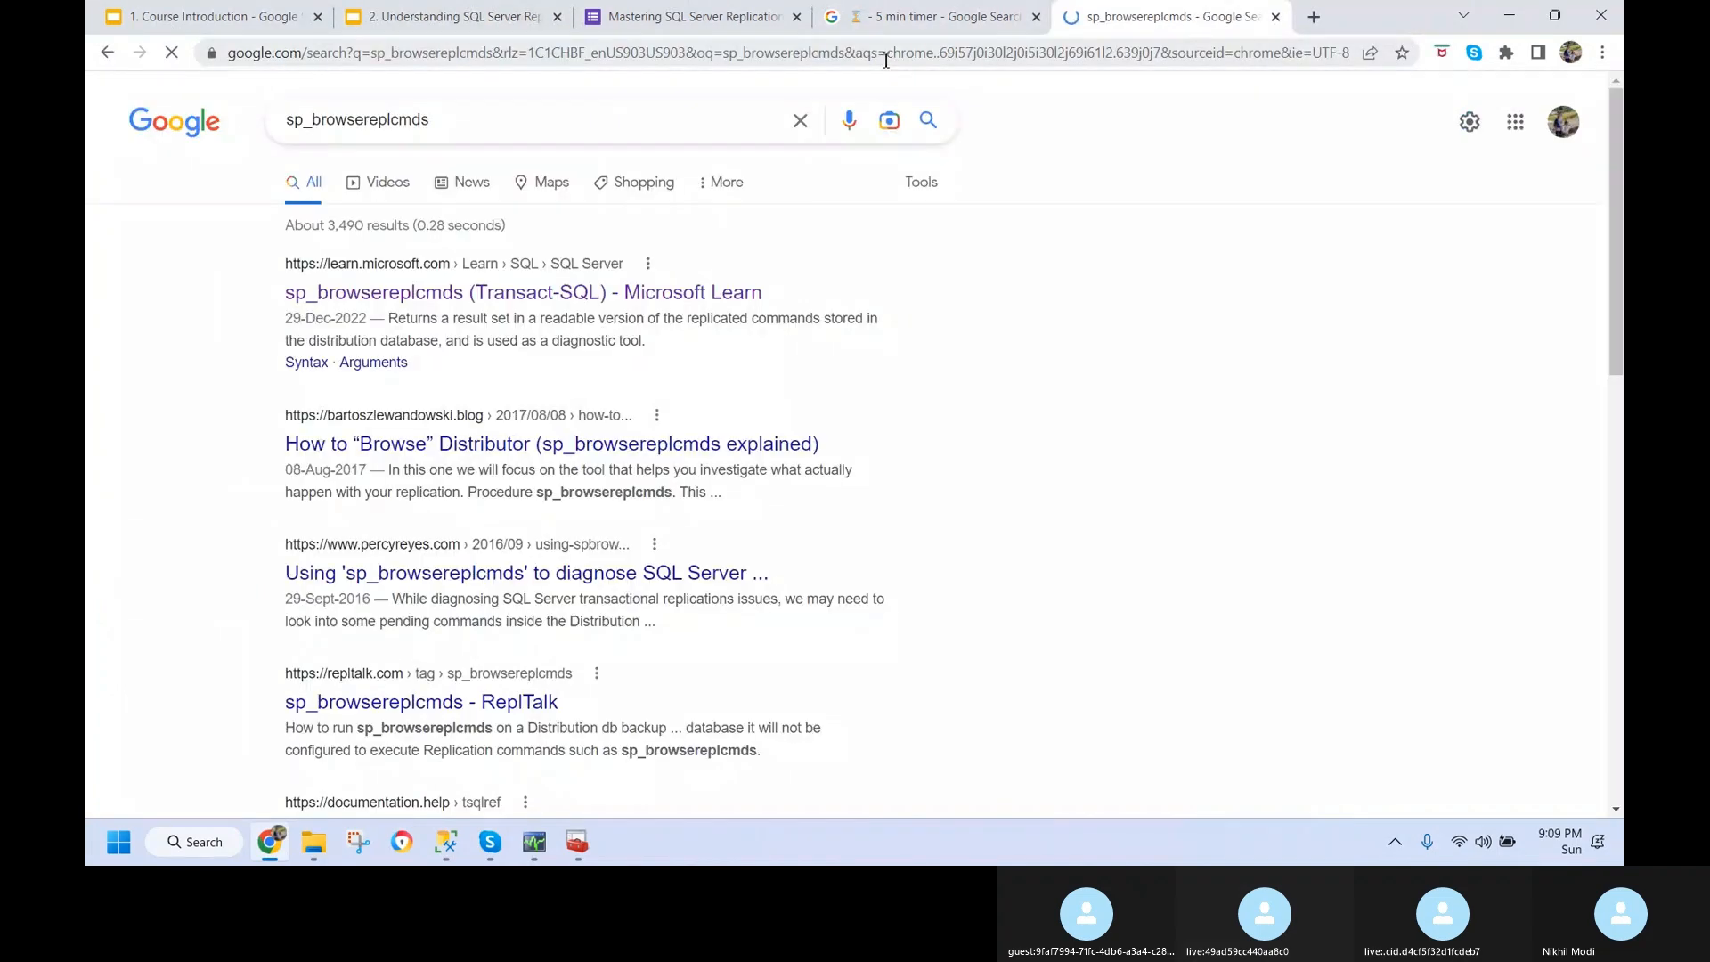
{"action": "left_click", "coordinate": [627, 293]}
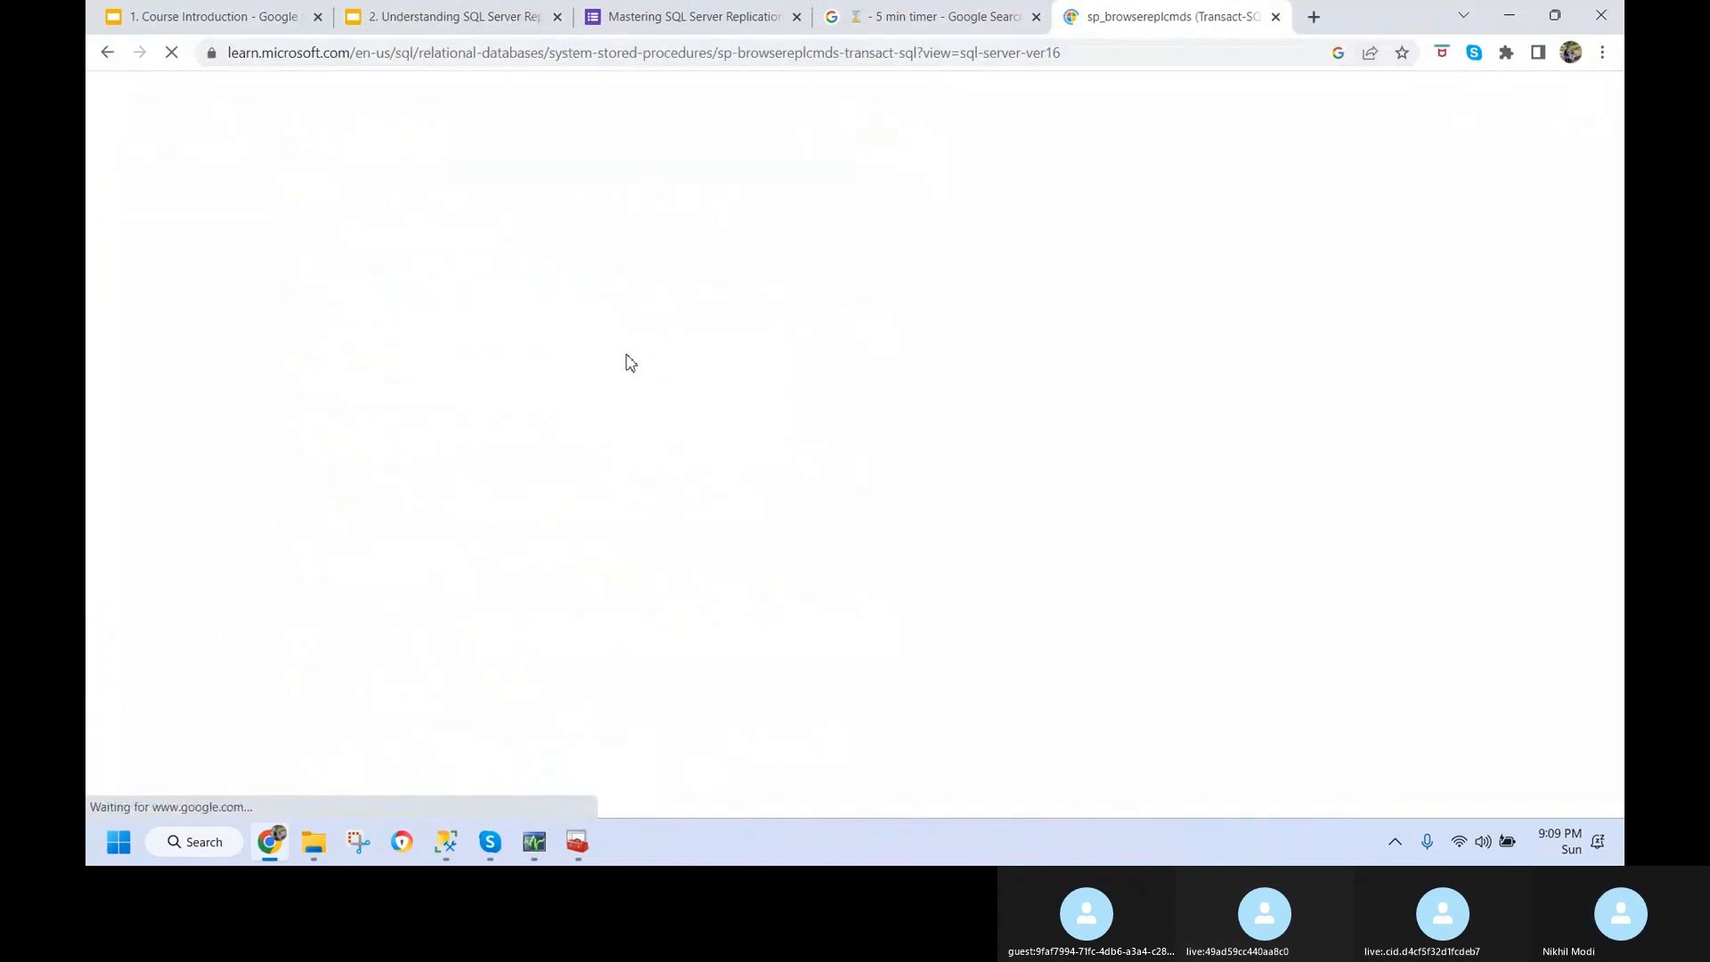
{"action": "scroll", "coordinate": [756, 457], "scroll_direction": "down", "scroll_amount": 1}
{"action": "scroll", "coordinate": [756, 456], "scroll_direction": "down", "scroll_amount": 3}
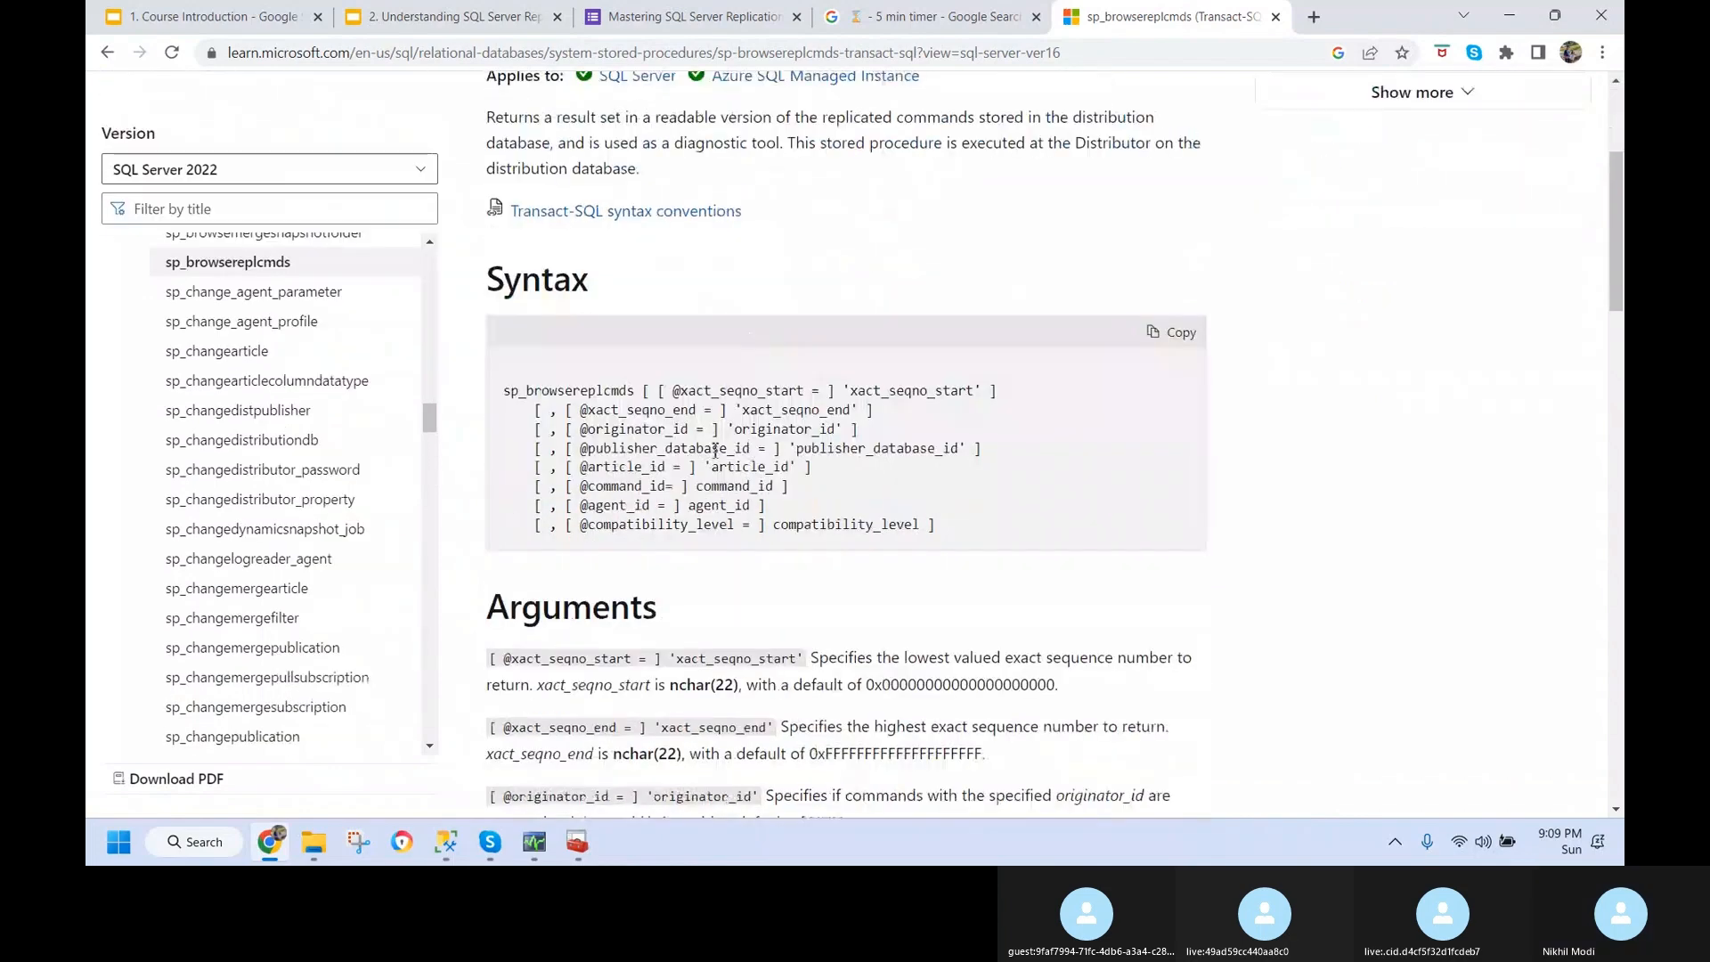
{"action": "left_click_drag", "start_coordinate": [825, 390], "coordinate": [676, 392]}
{"action": "key", "text": "ctrl+c"}
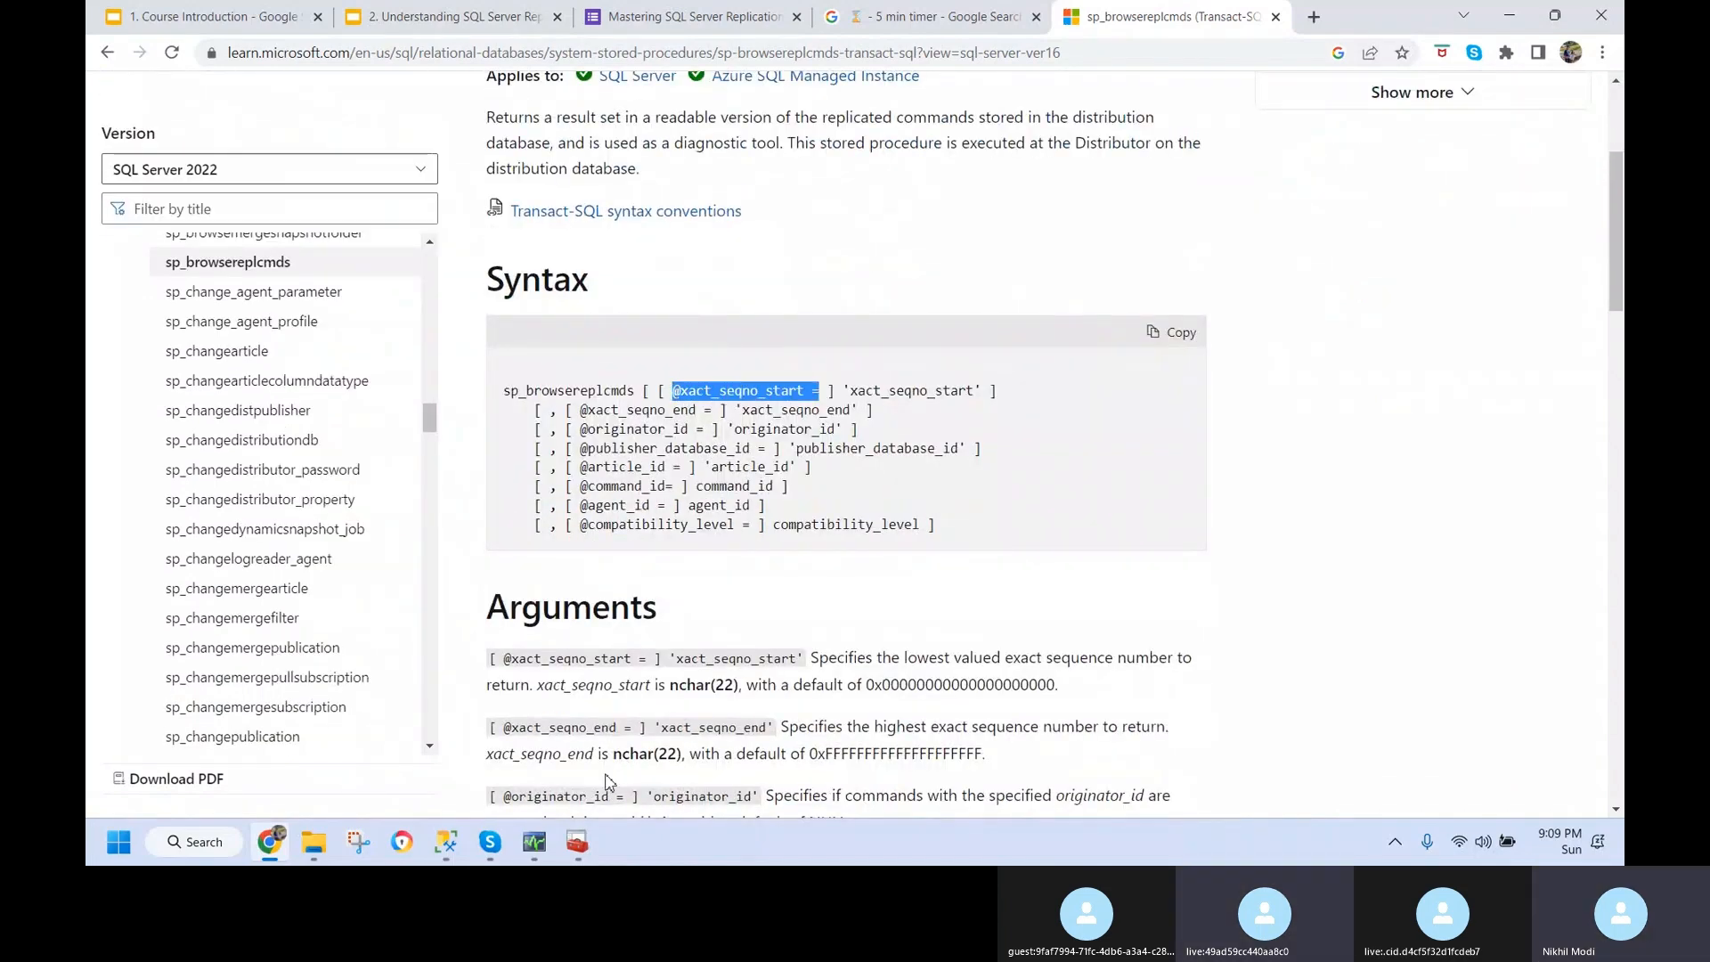
{"action": "left_click", "coordinate": [445, 841]}
{"action": "left_click", "coordinate": [374, 771]}
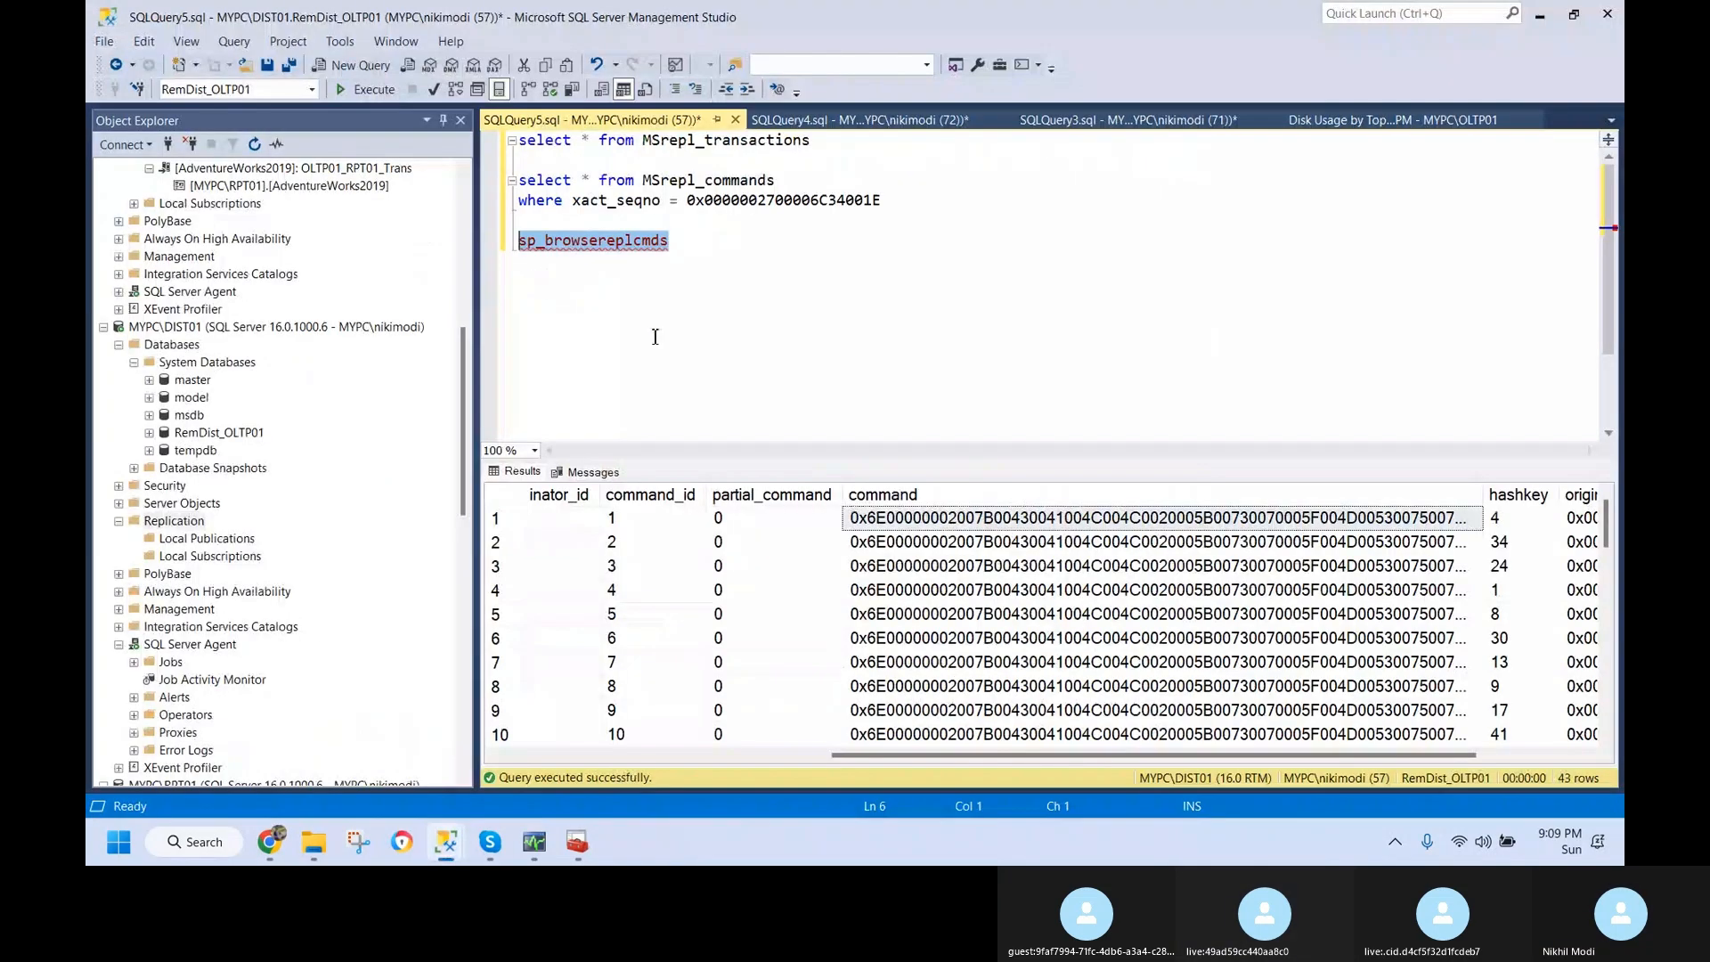
{"action": "left_click", "coordinate": [712, 245]}
{"action": "key", "text": "ctrl+v"}
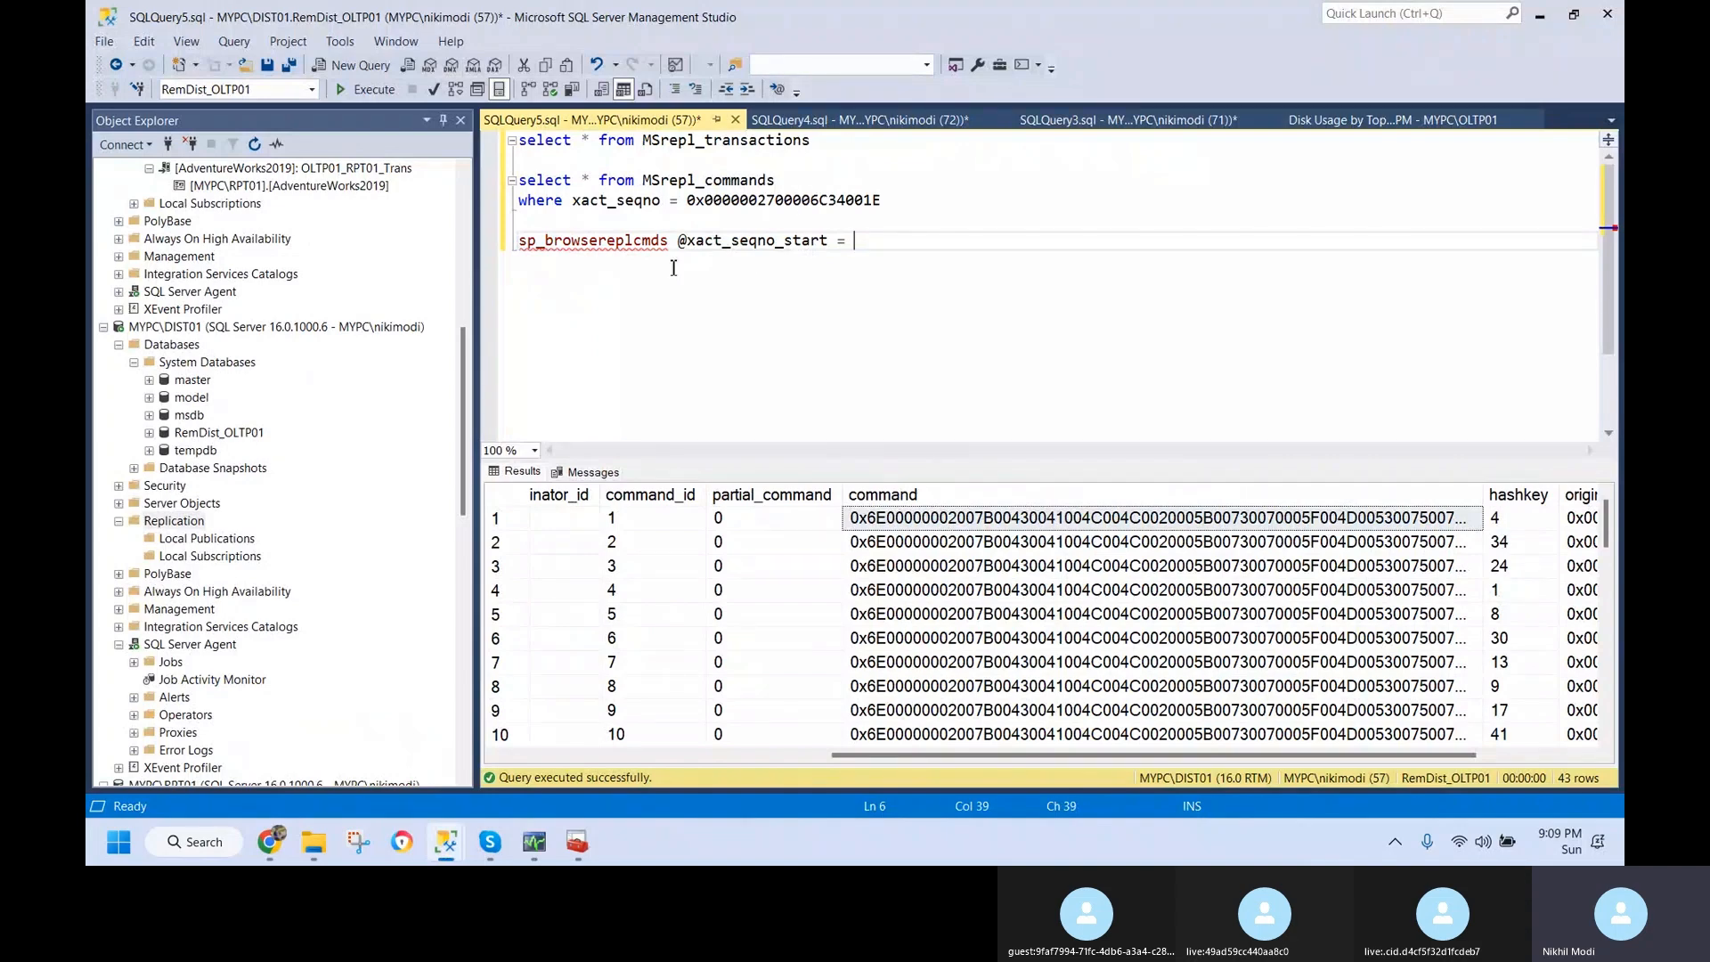
{"action": "left_click", "coordinate": [827, 201]}
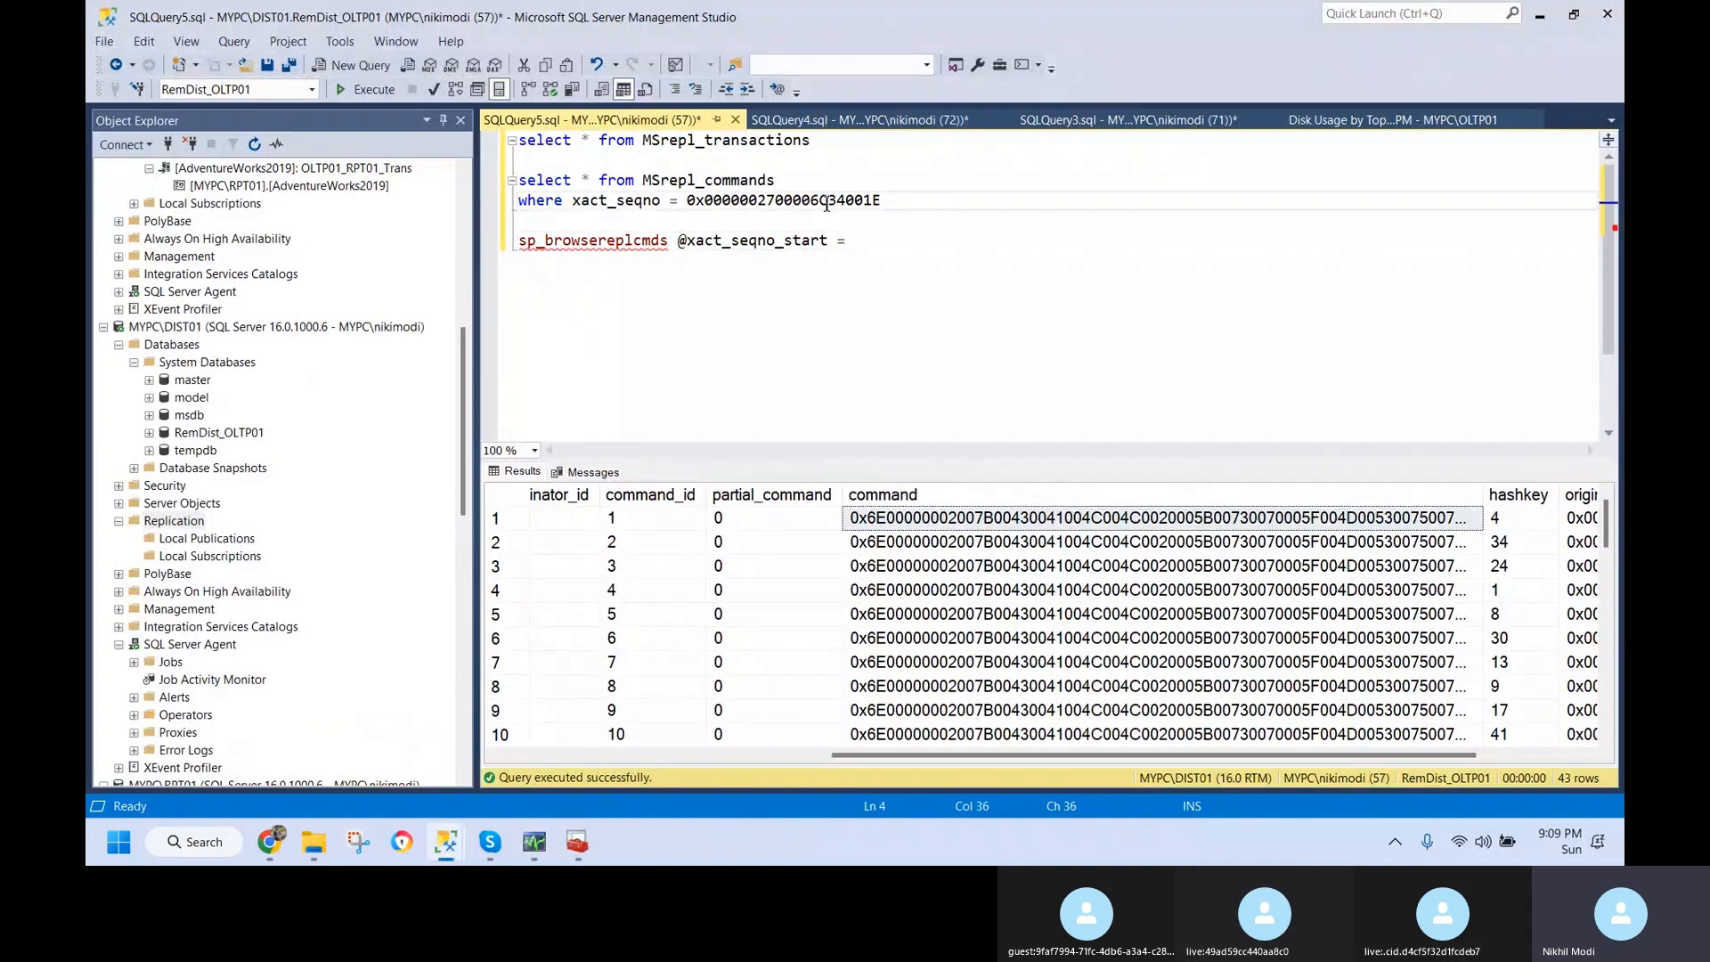
{"action": "double_click", "coordinate": [827, 201]}
{"action": "key", "text": "ctrl+c"}
{"action": "left_click", "coordinate": [884, 241]}
{"action": "key", "text": "ctrl+v"}
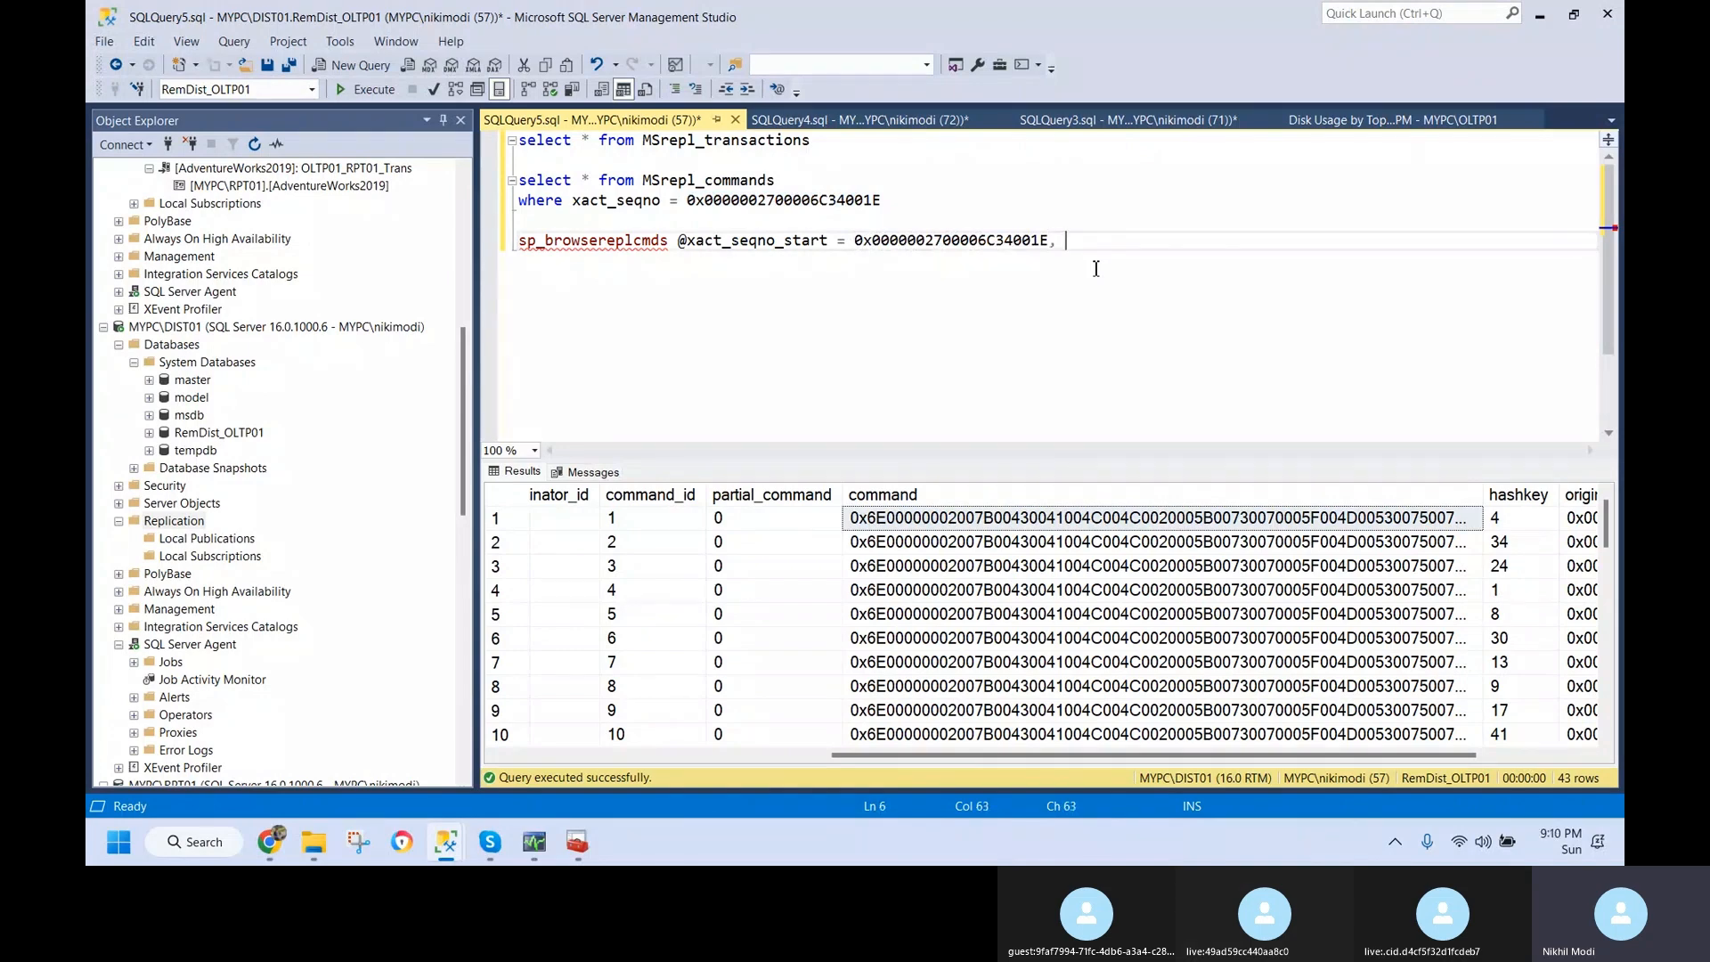
{"action": "key", "text": "alt+Tab"}
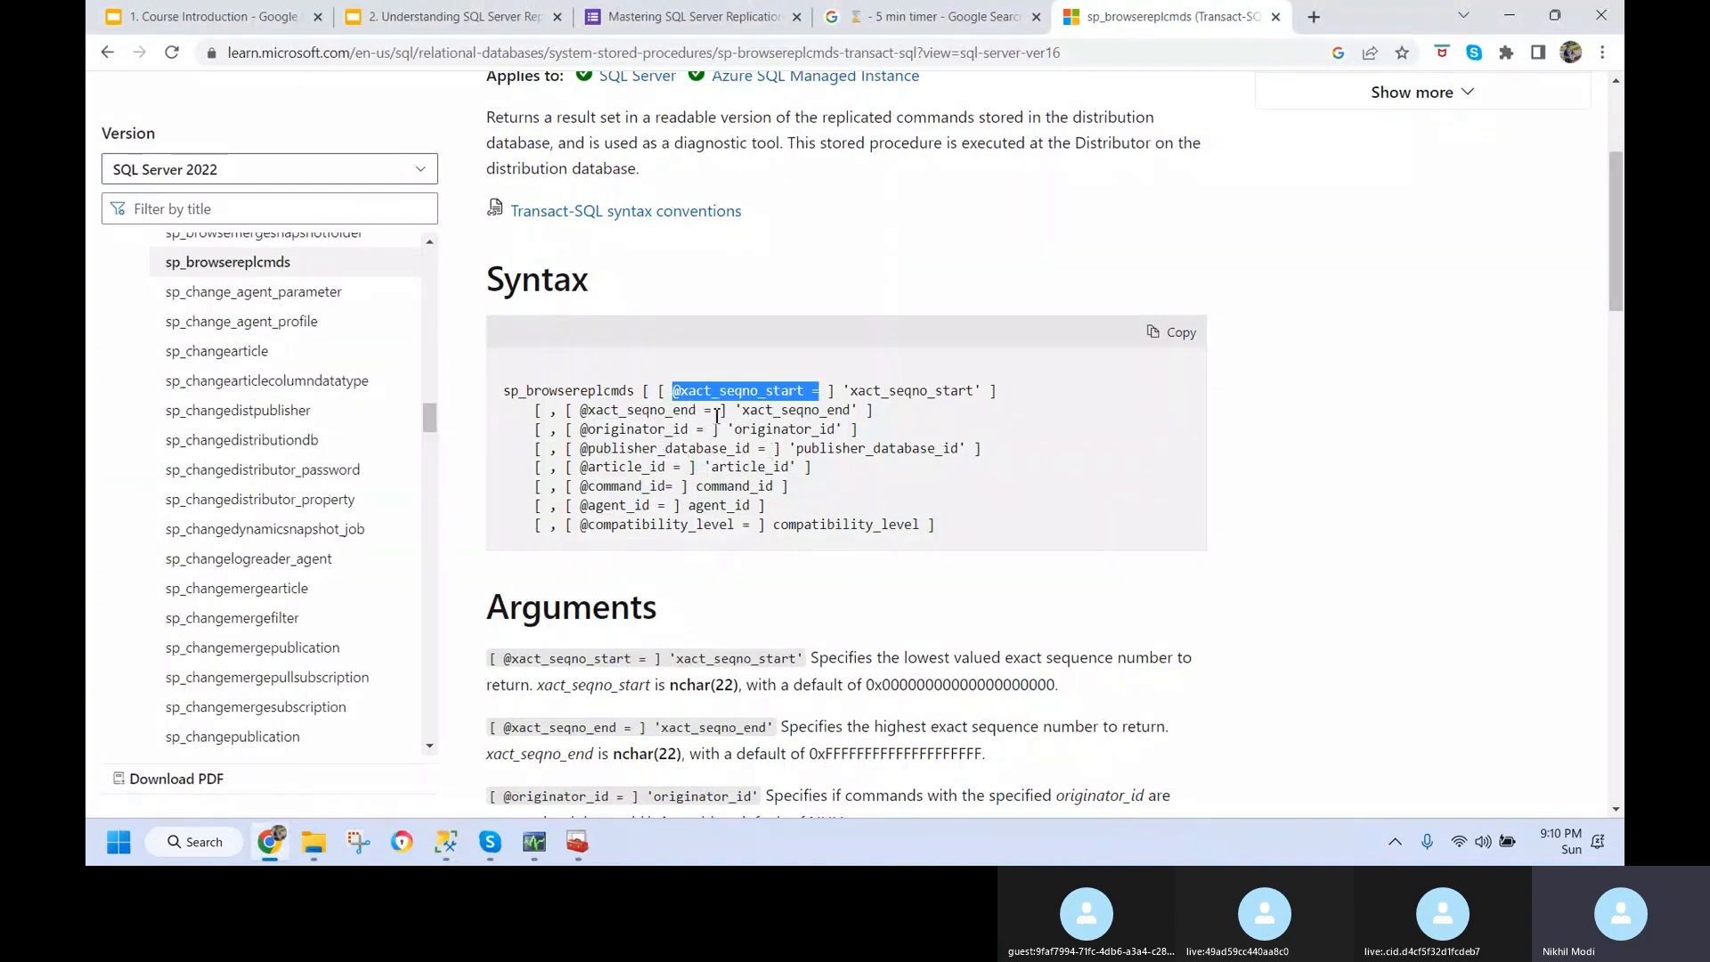
{"action": "left_click_drag", "start_coordinate": [714, 412], "coordinate": [582, 409]}
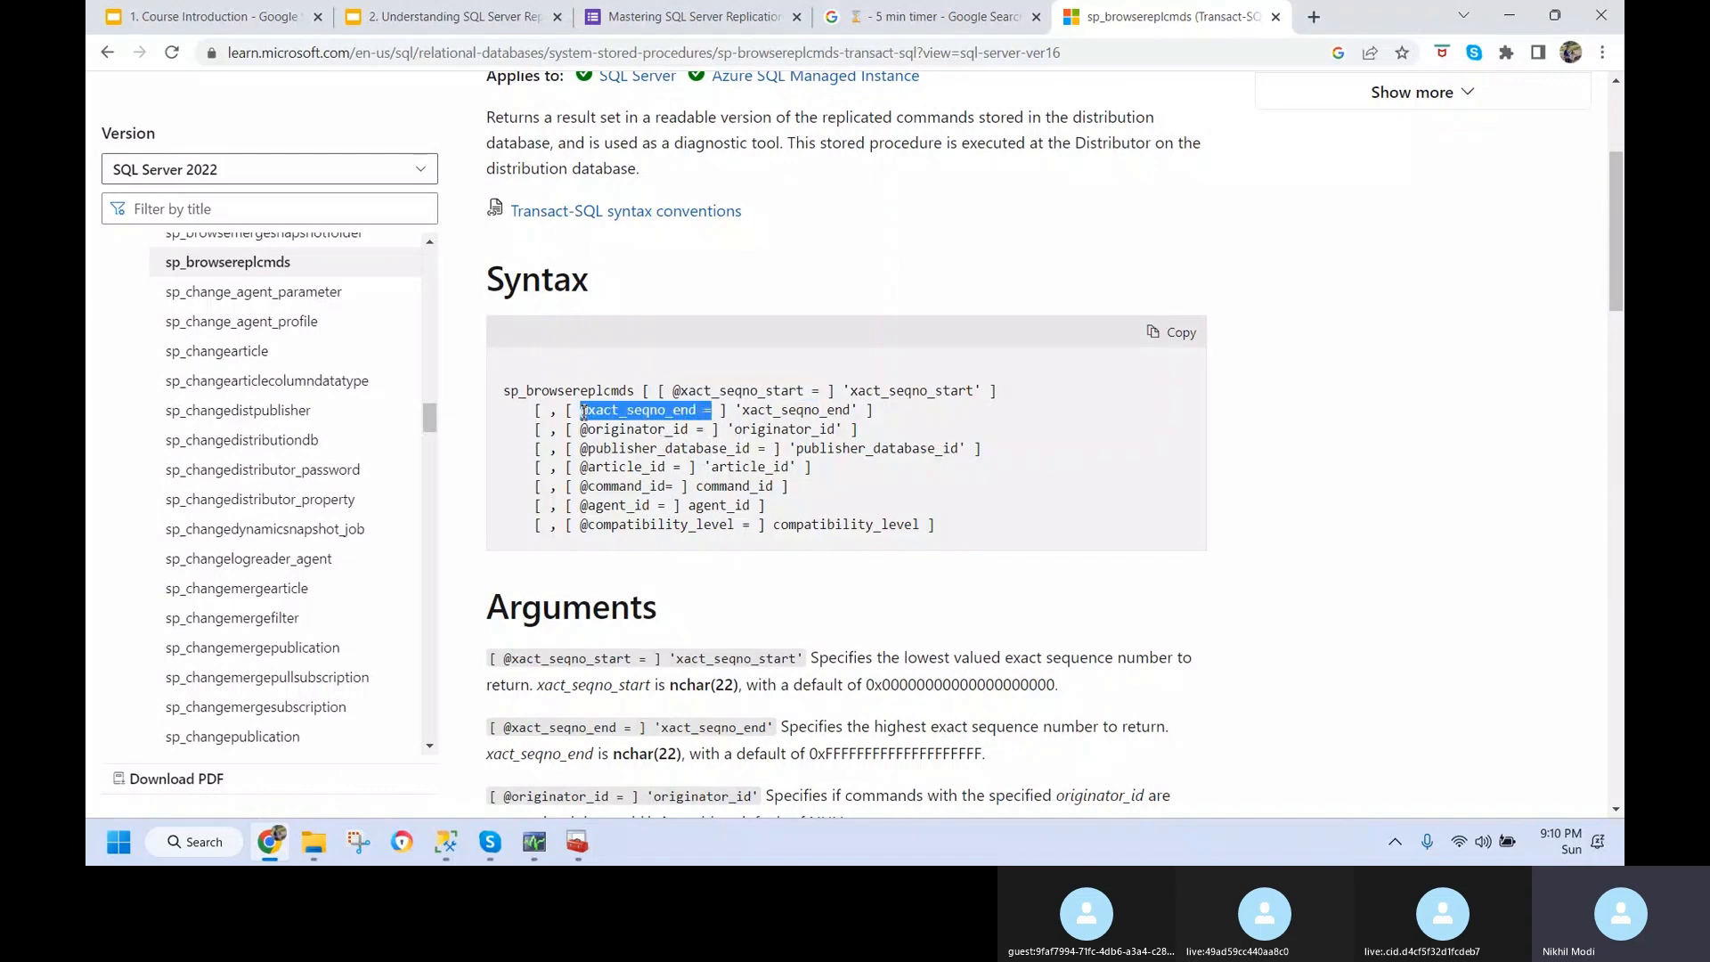
{"action": "key", "text": "alt+Tab"}
{"action": "key", "text": "ctrl+v"}
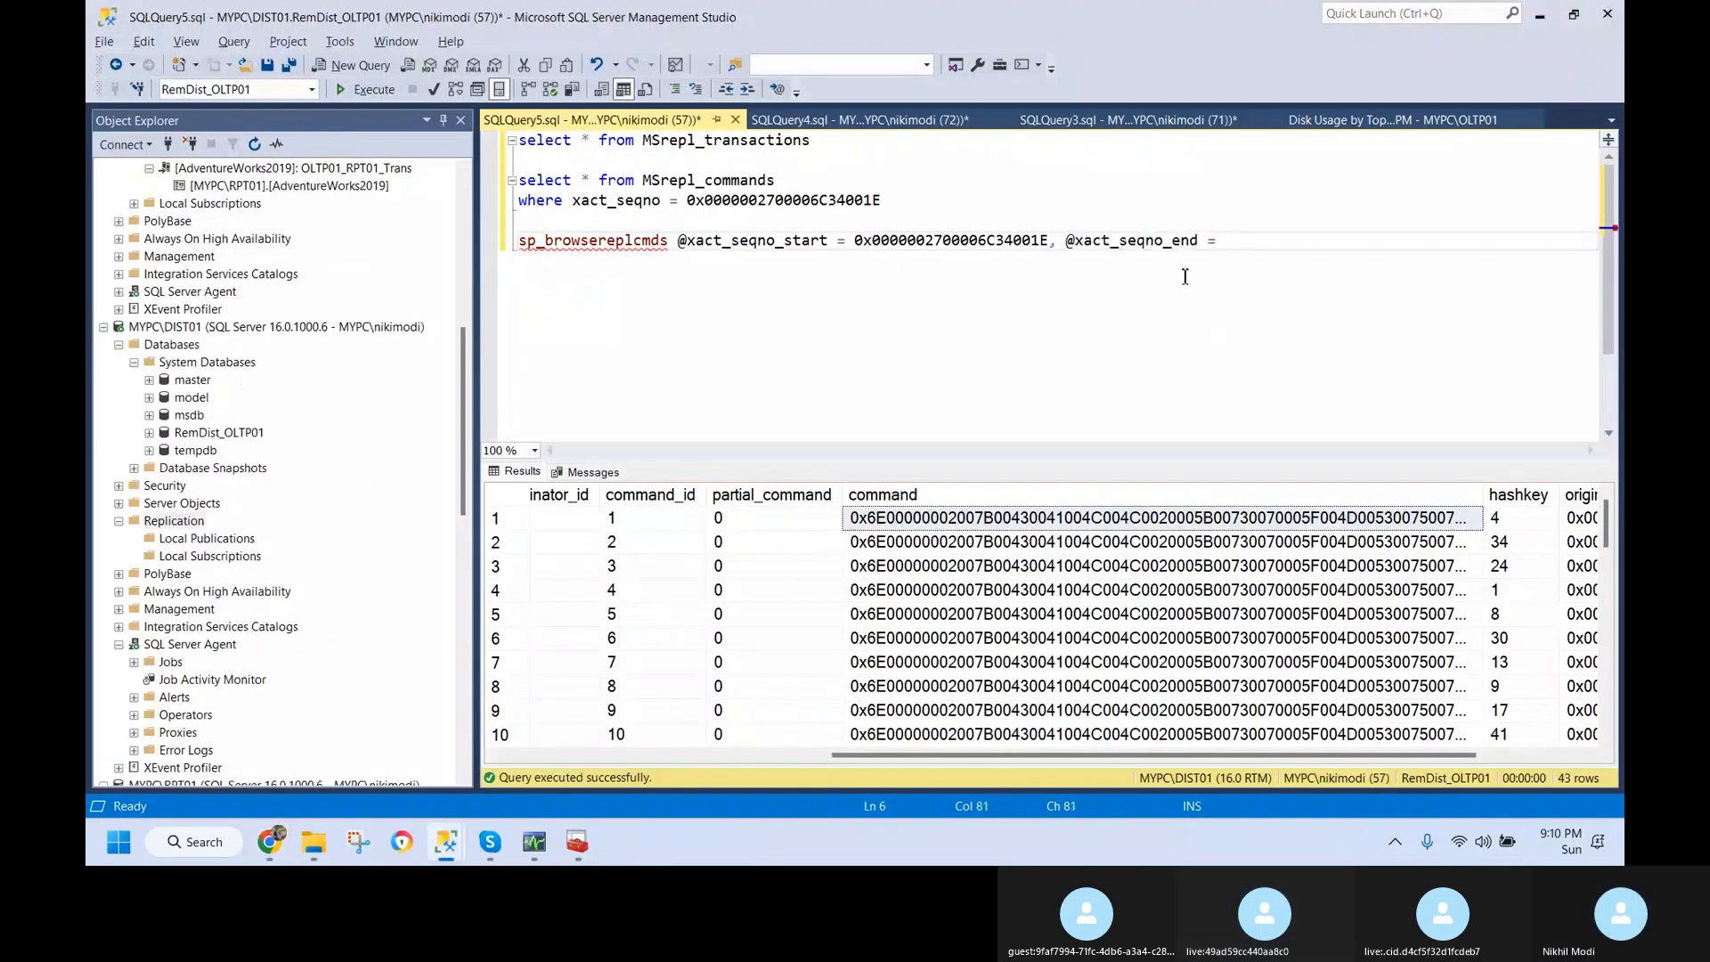
{"action": "double_click", "coordinate": [801, 207]}
{"action": "key", "text": "ctrl+c"}
{"action": "left_click", "coordinate": [1296, 266]}
{"action": "key", "text": "ctrl+v"}
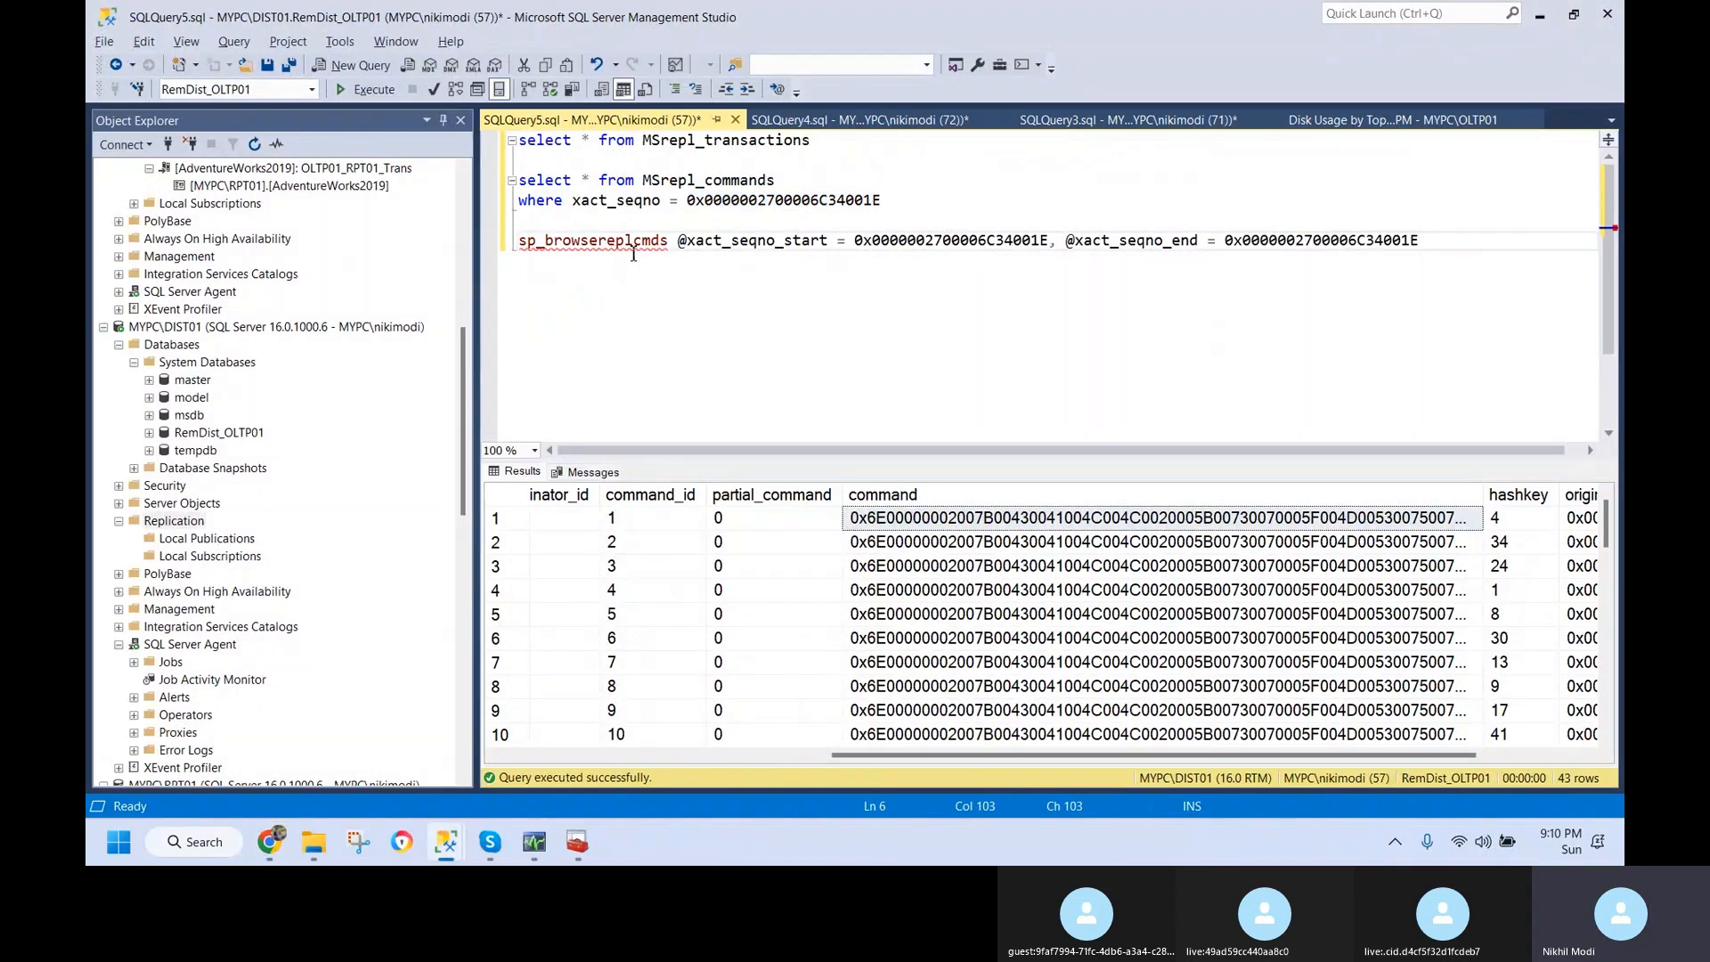
- Check the start and end sequence numbers in the sp_browsereplcmds call and execute only that statement
{"action": "left_click", "coordinate": [943, 242]}
{"action": "double_click", "coordinate": [942, 242]}
{"action": "double_click", "coordinate": [1289, 243]}
{"action": "left_click", "coordinate": [1253, 326]}
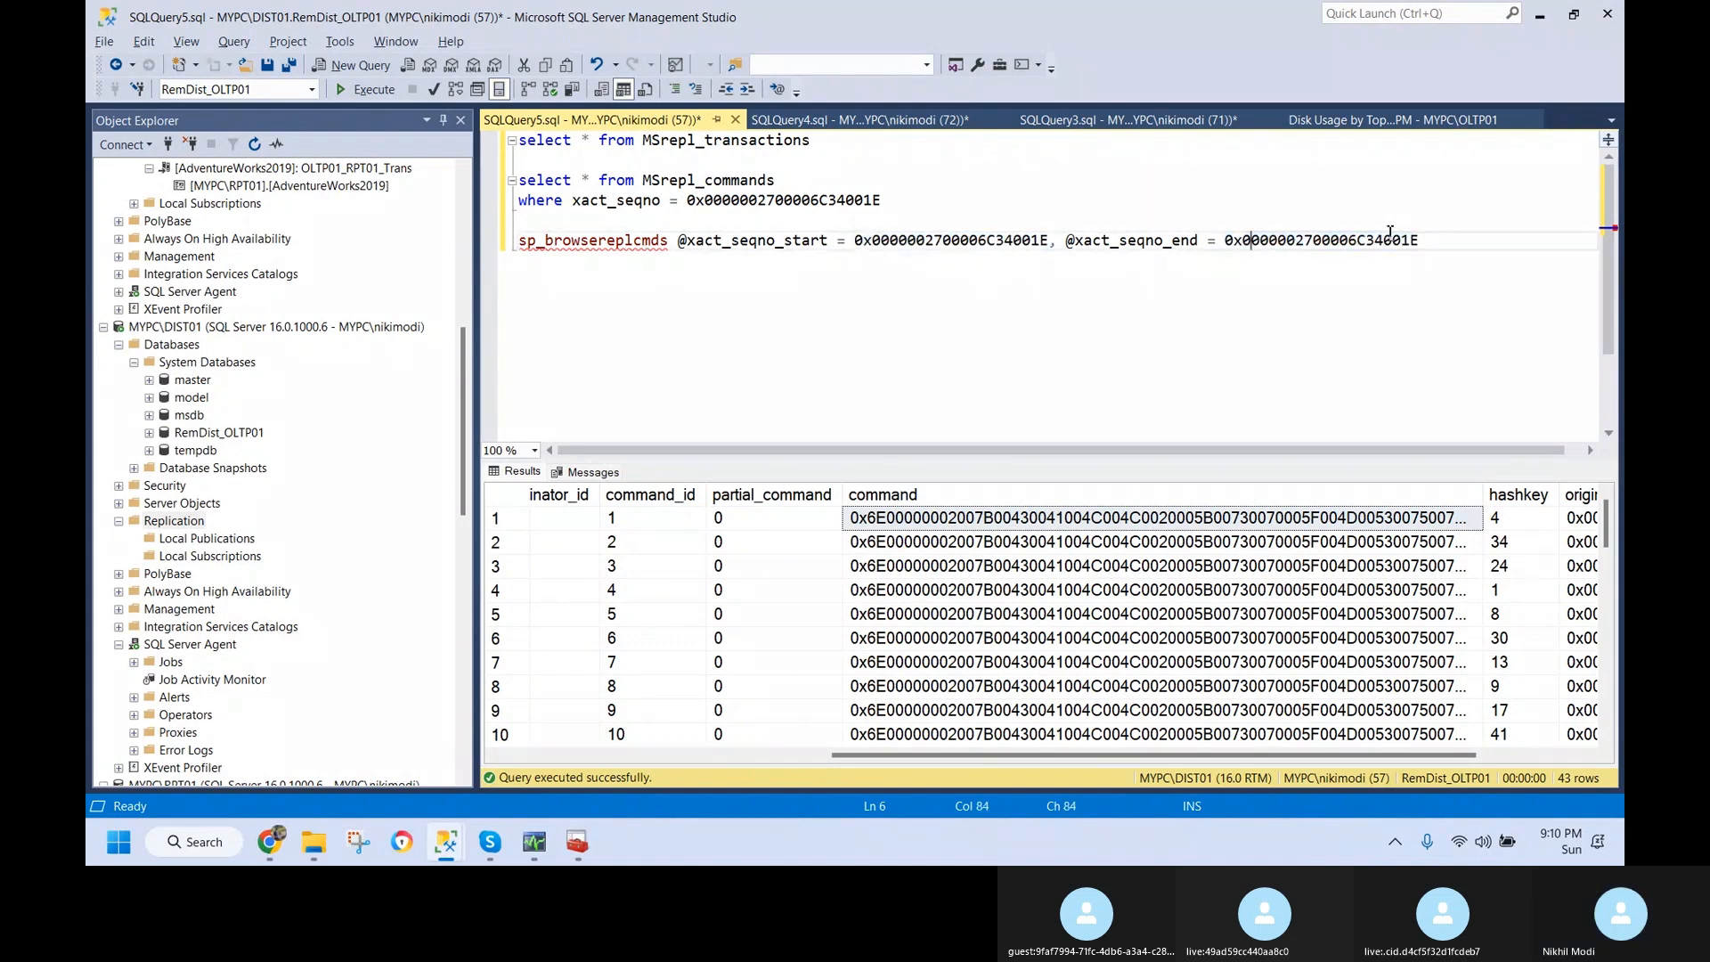
{"action": "left_click_drag", "start_coordinate": [1429, 241], "coordinate": [507, 241]}
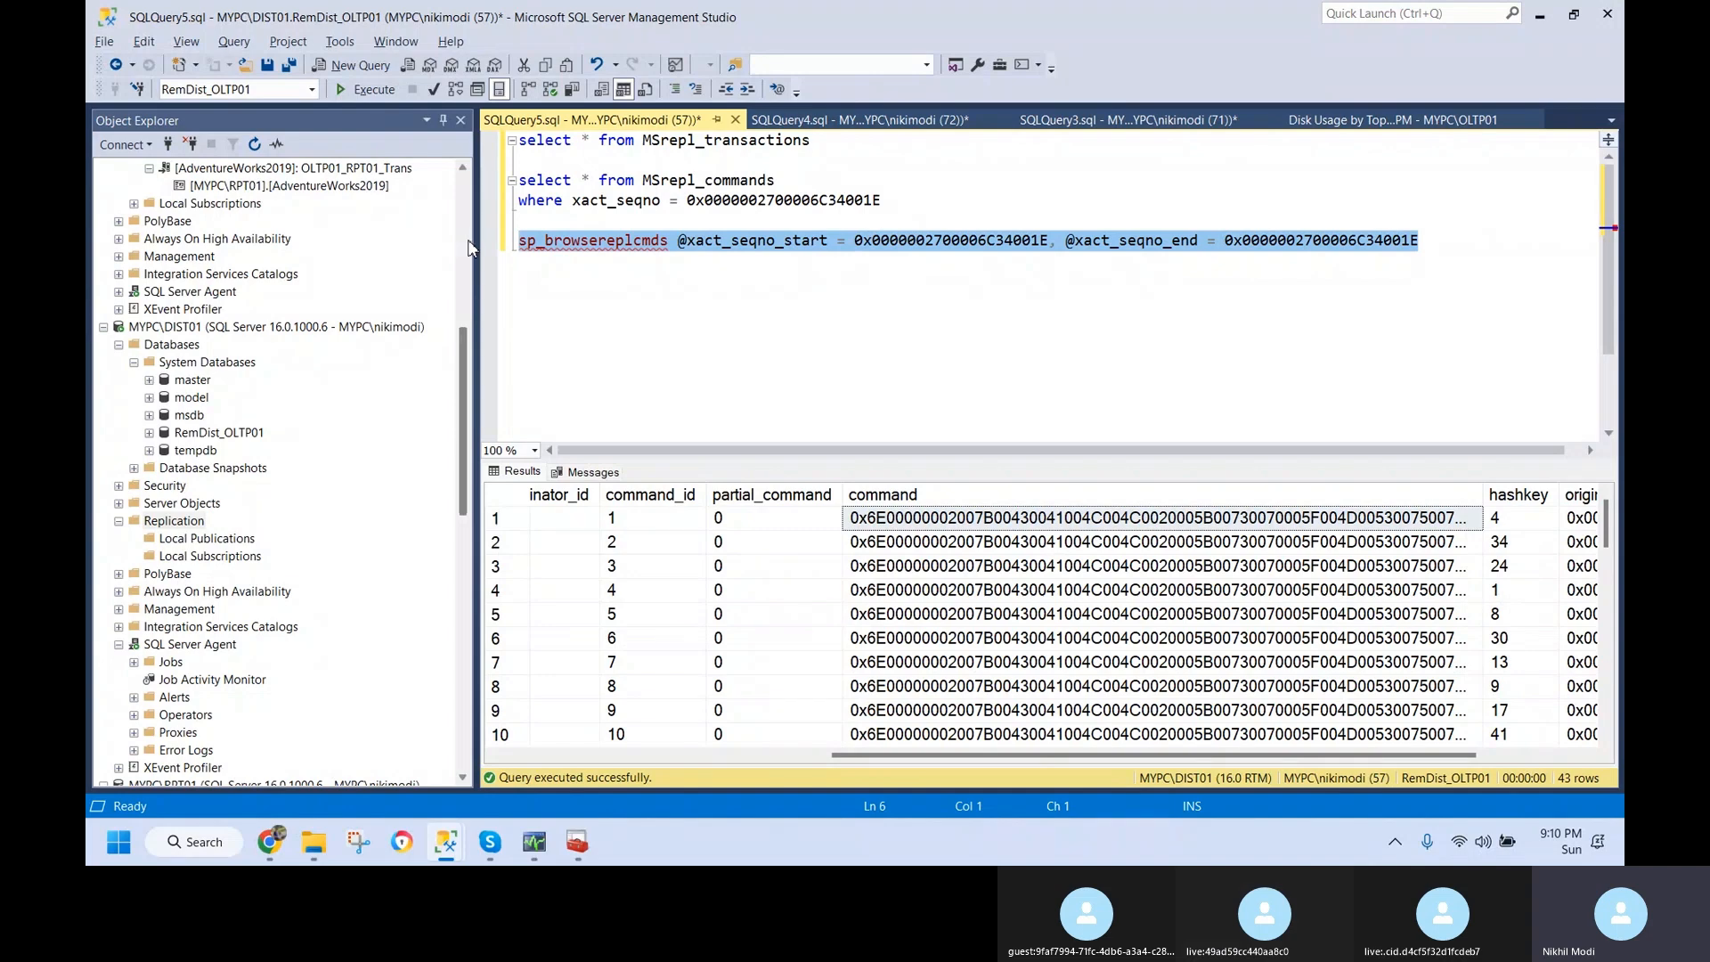
{"action": "key", "text": "F5"}
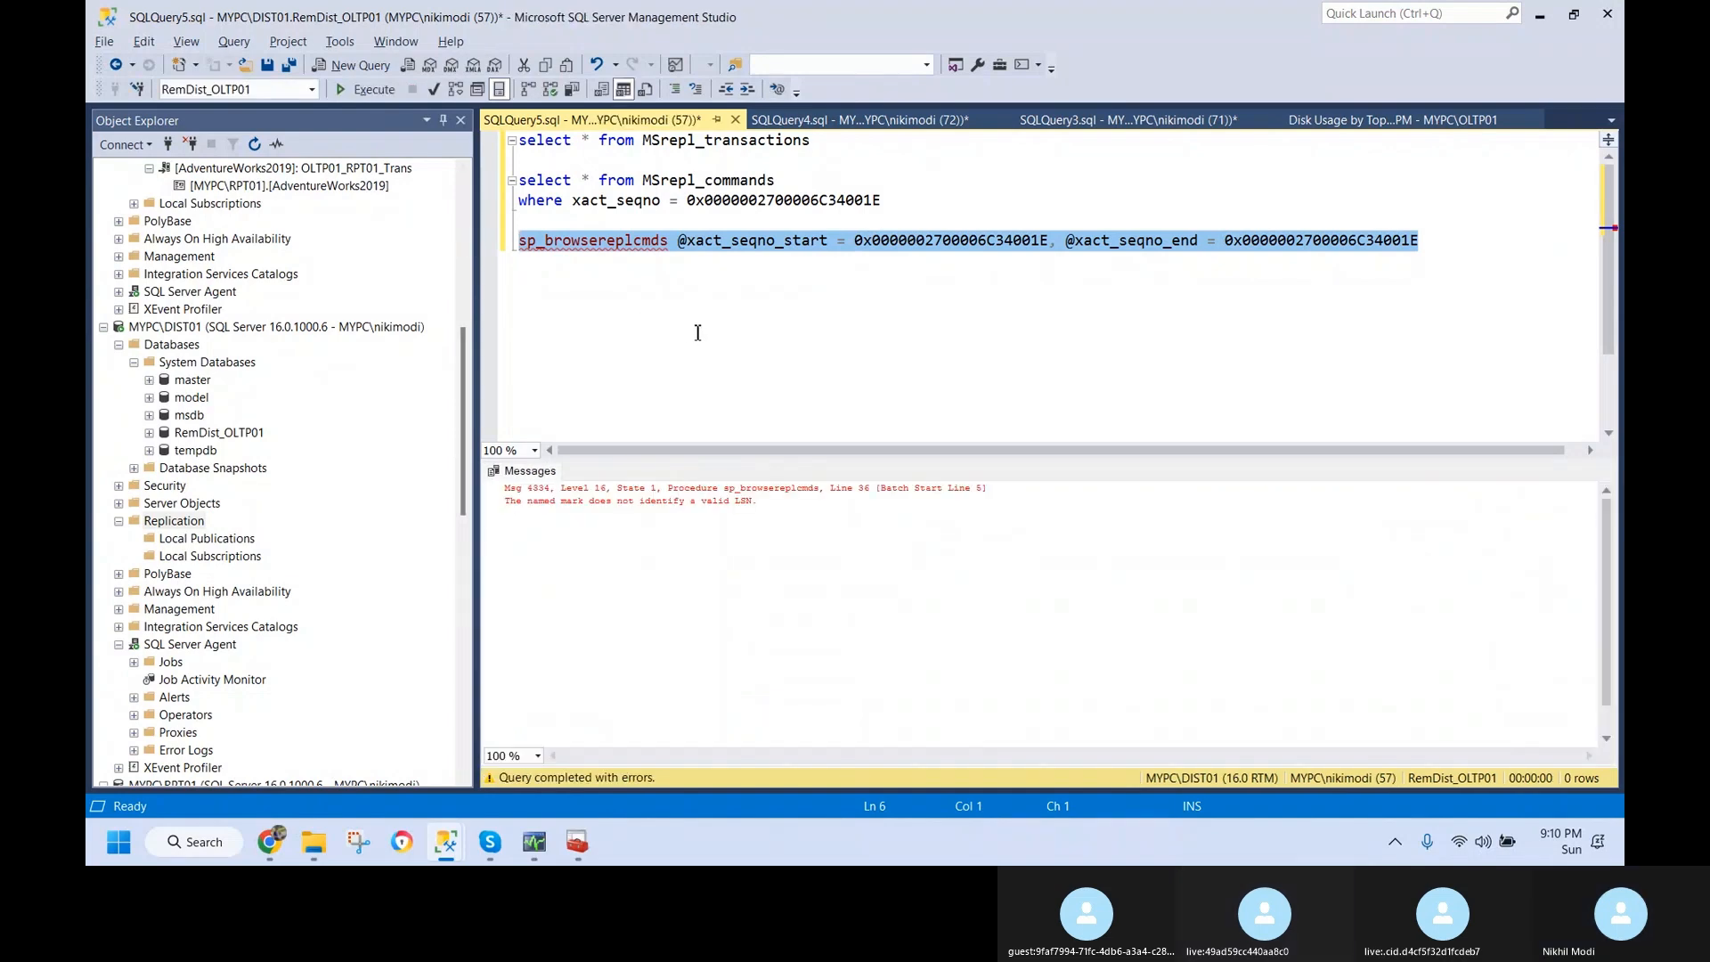
{"action": "left_click", "coordinate": [685, 328]}
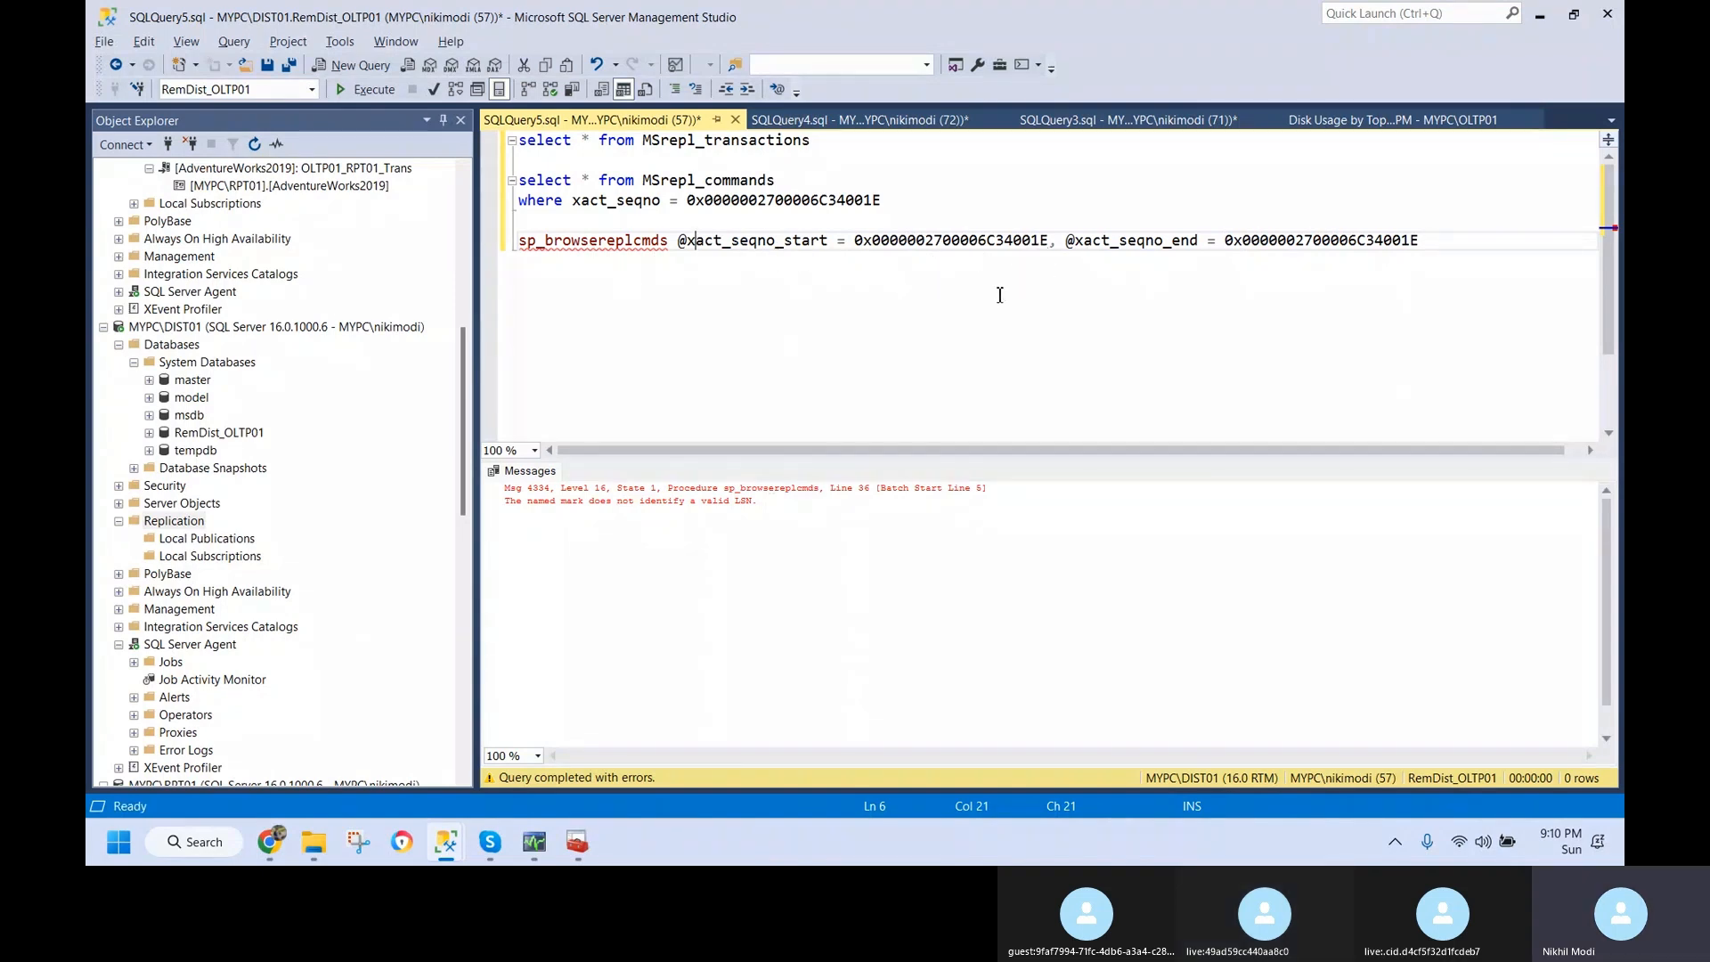
- Prefix the sp_browsereplcmds call with exec and run that line again
{"action": "left_click", "coordinate": [575, 239]}
{"action": "type", "text": "exec"}
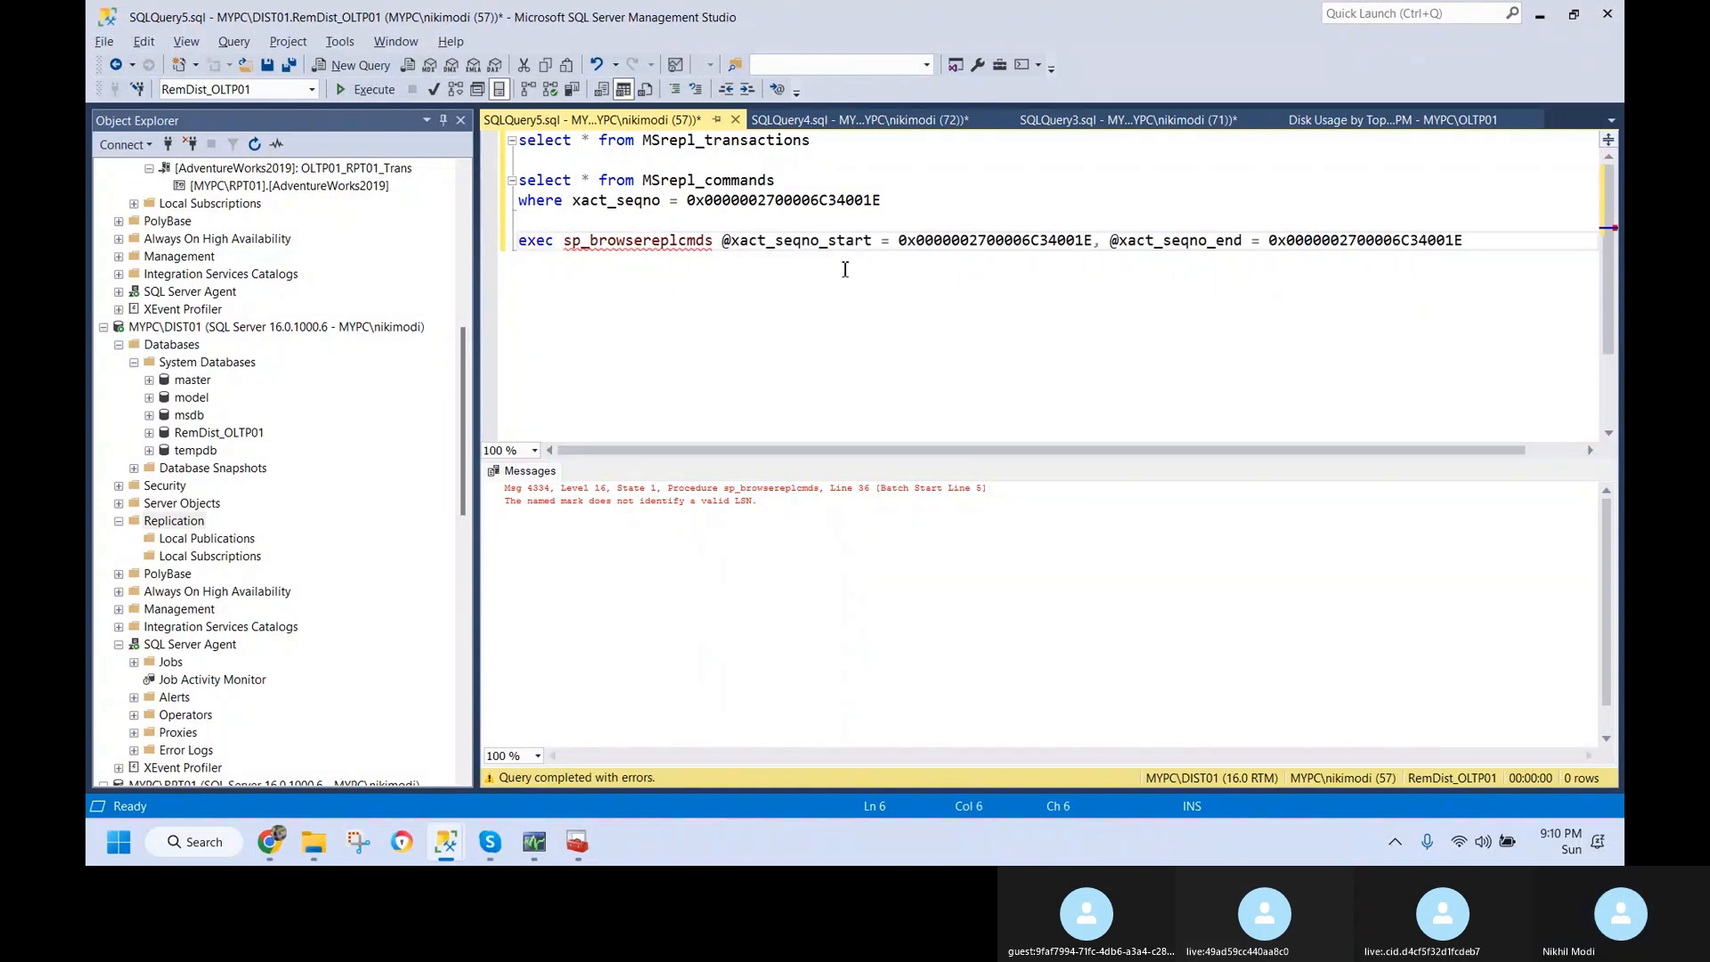
{"action": "key", "text": "Home"}
{"action": "key", "text": "shift+End"}
{"action": "key", "text": "F5"}
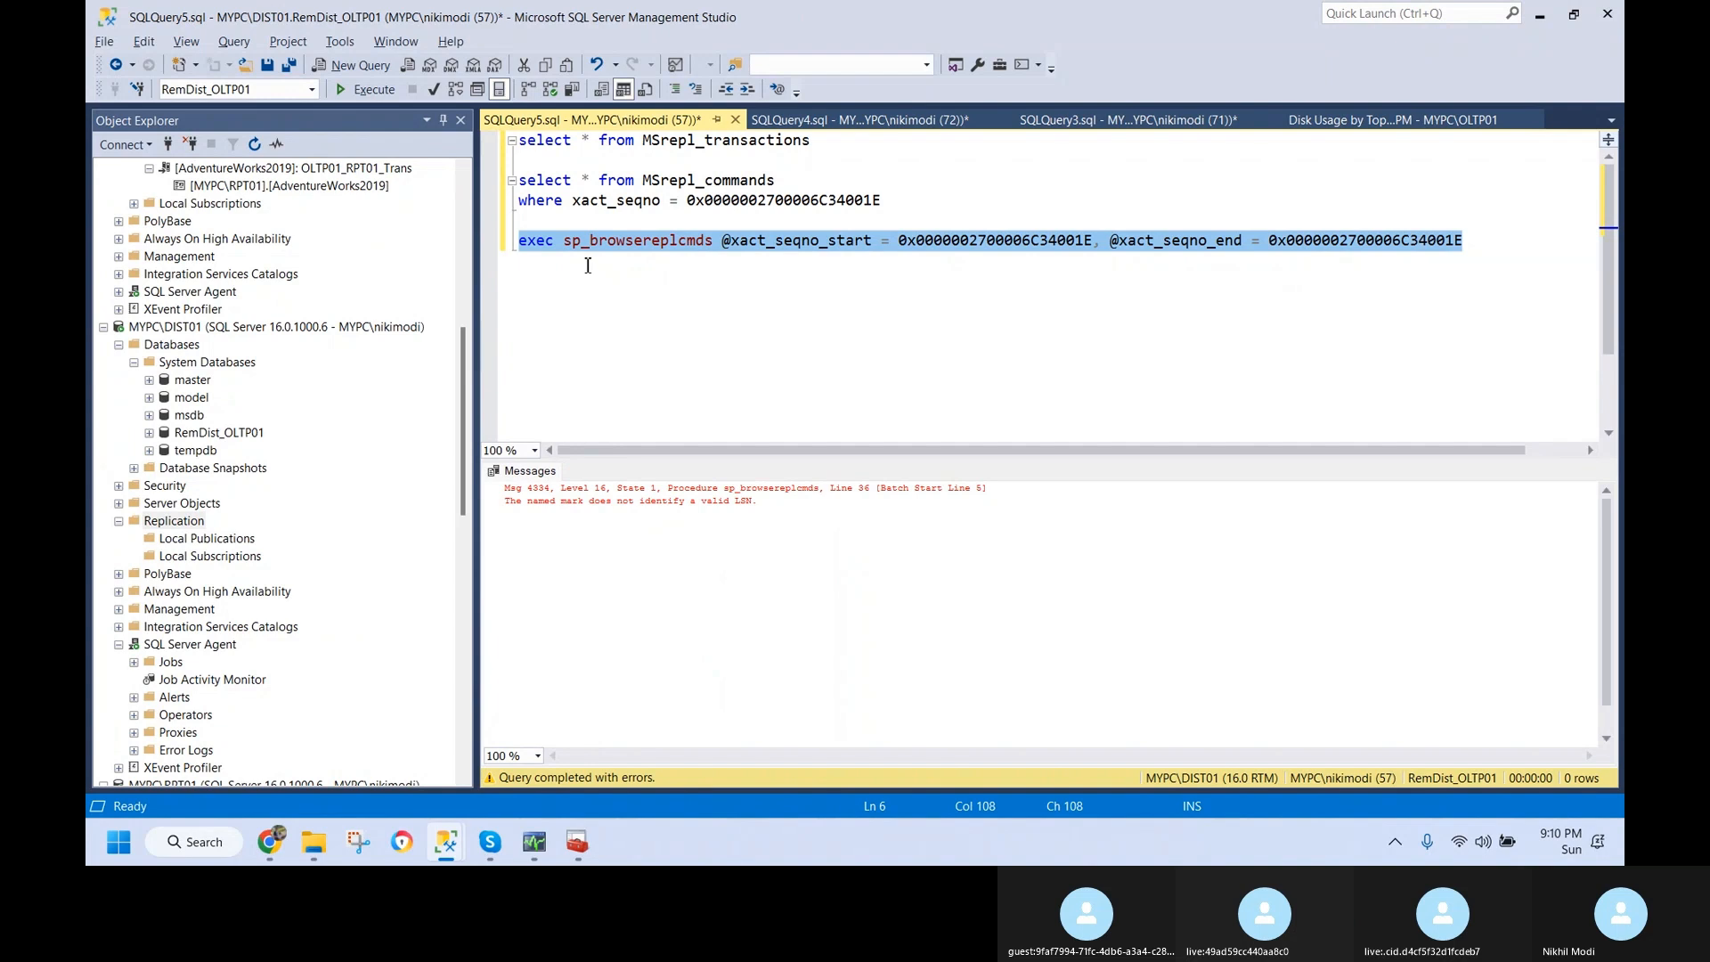
- Check the sequence number in the MSrepl_commands filter and run only the MSrepl_transactions query
{"action": "left_click", "coordinate": [690, 265]}
{"action": "double_click", "coordinate": [752, 203]}
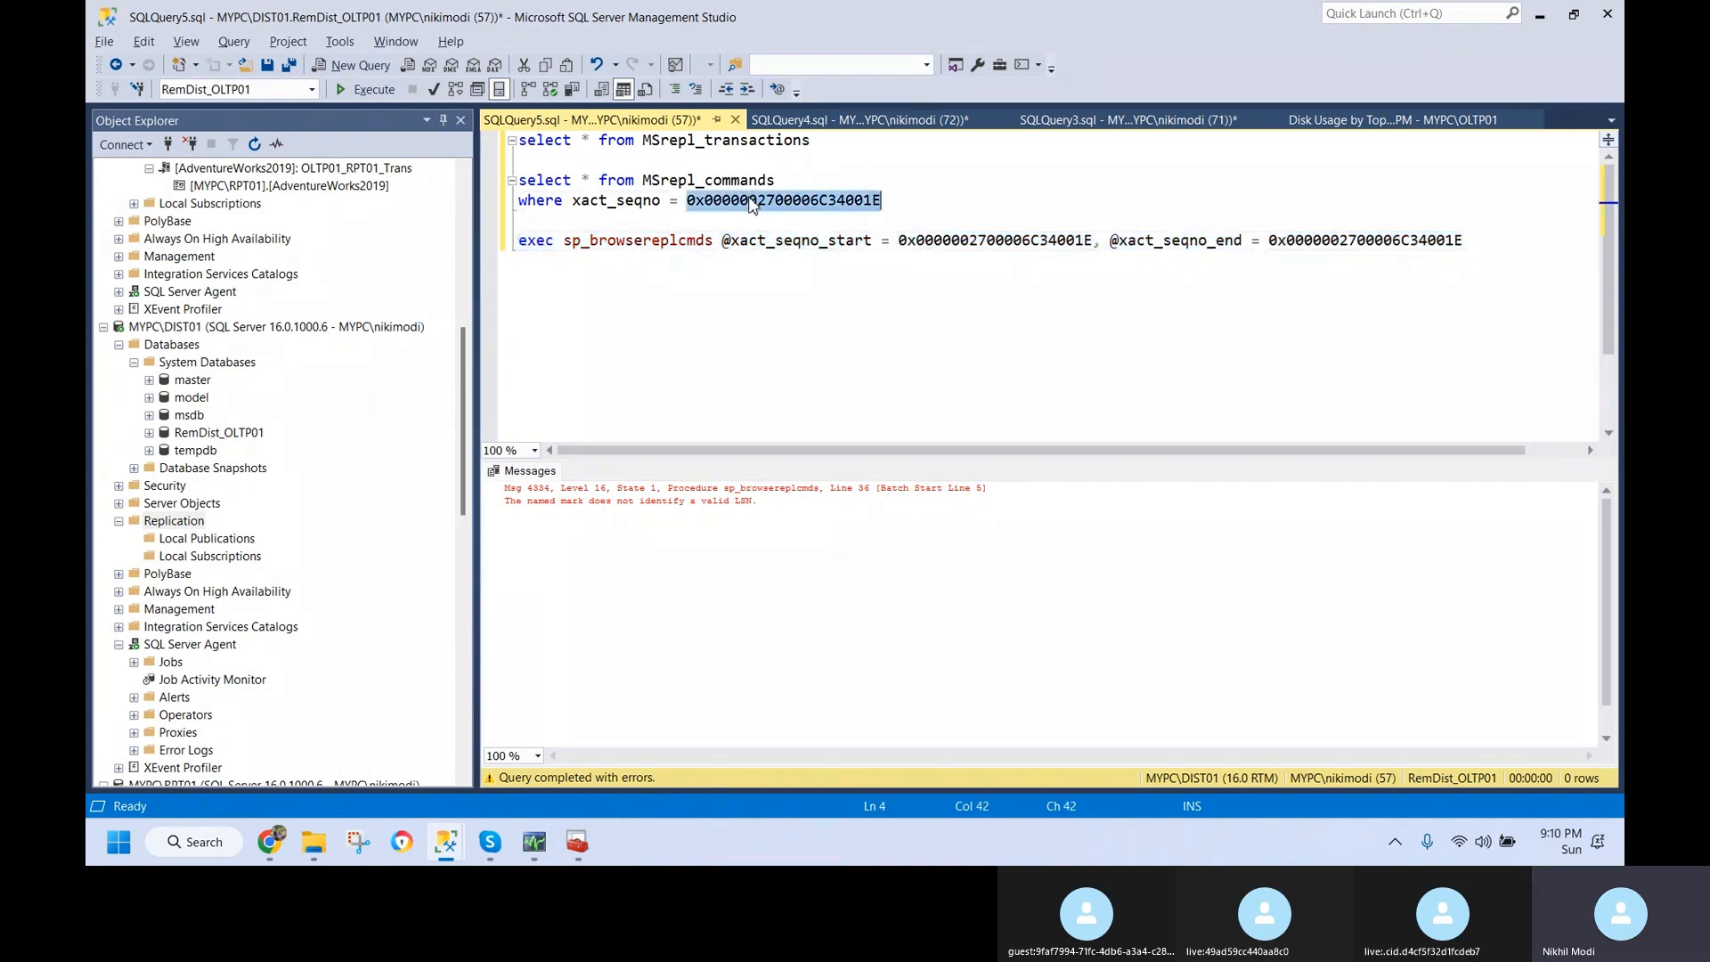
{"action": "left_click", "coordinate": [812, 140]}
{"action": "key", "text": "shift+Home"}
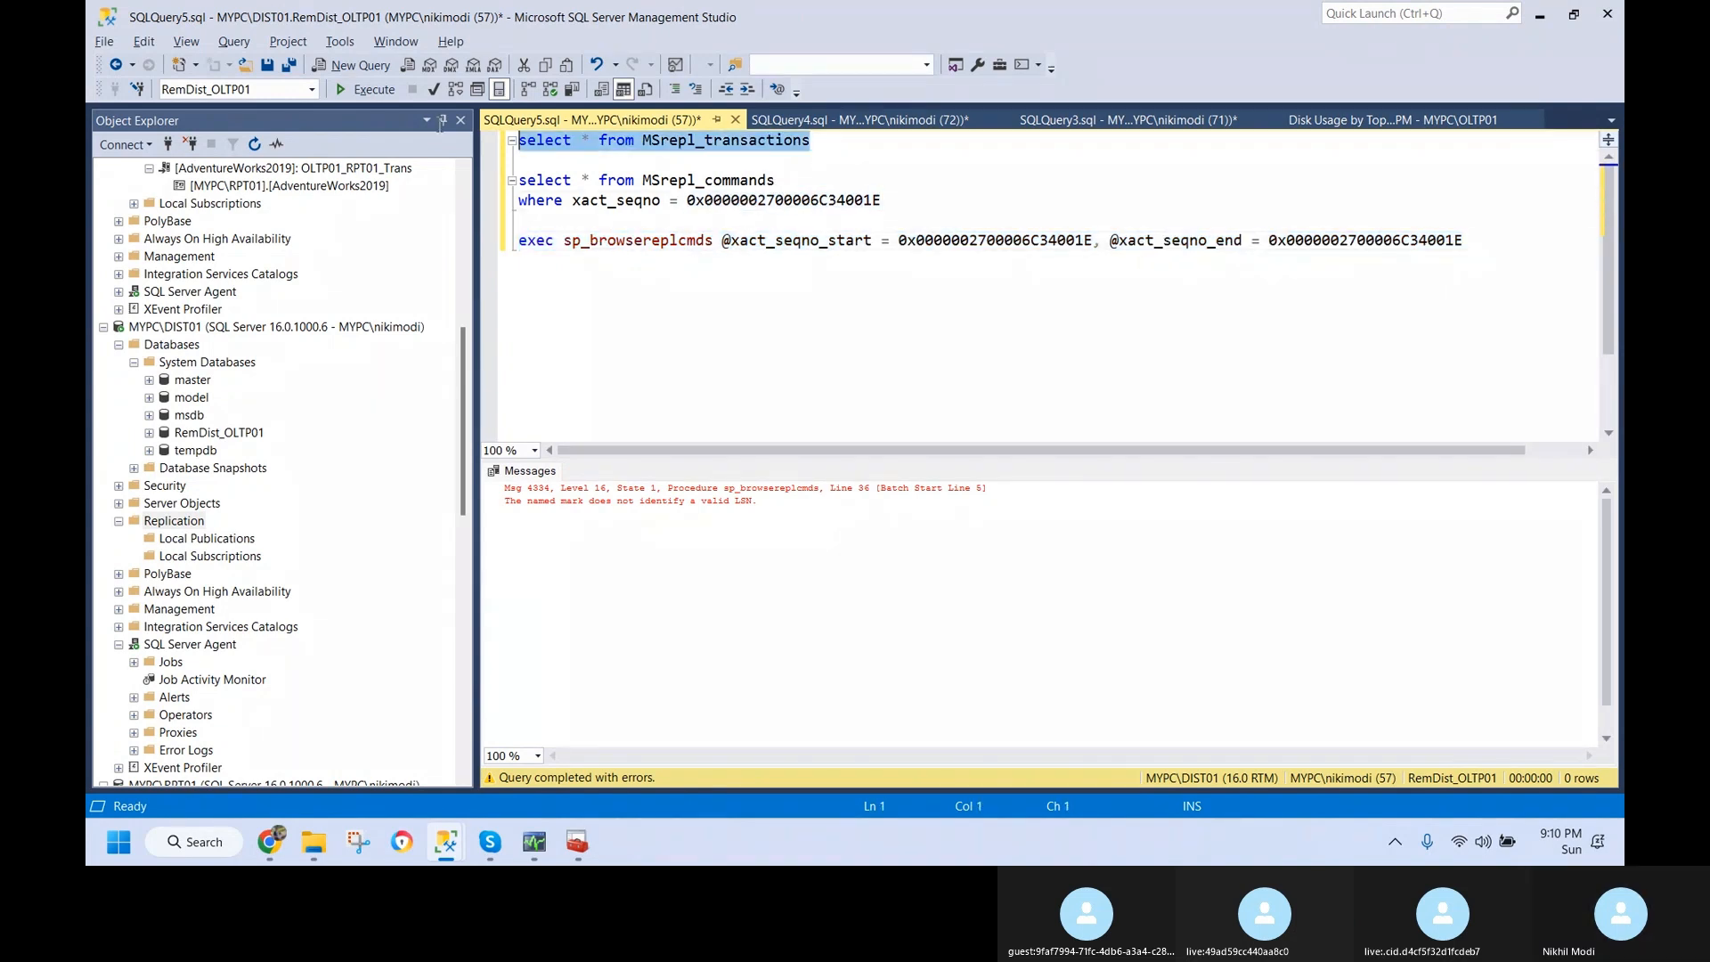
{"action": "key", "text": "F5"}
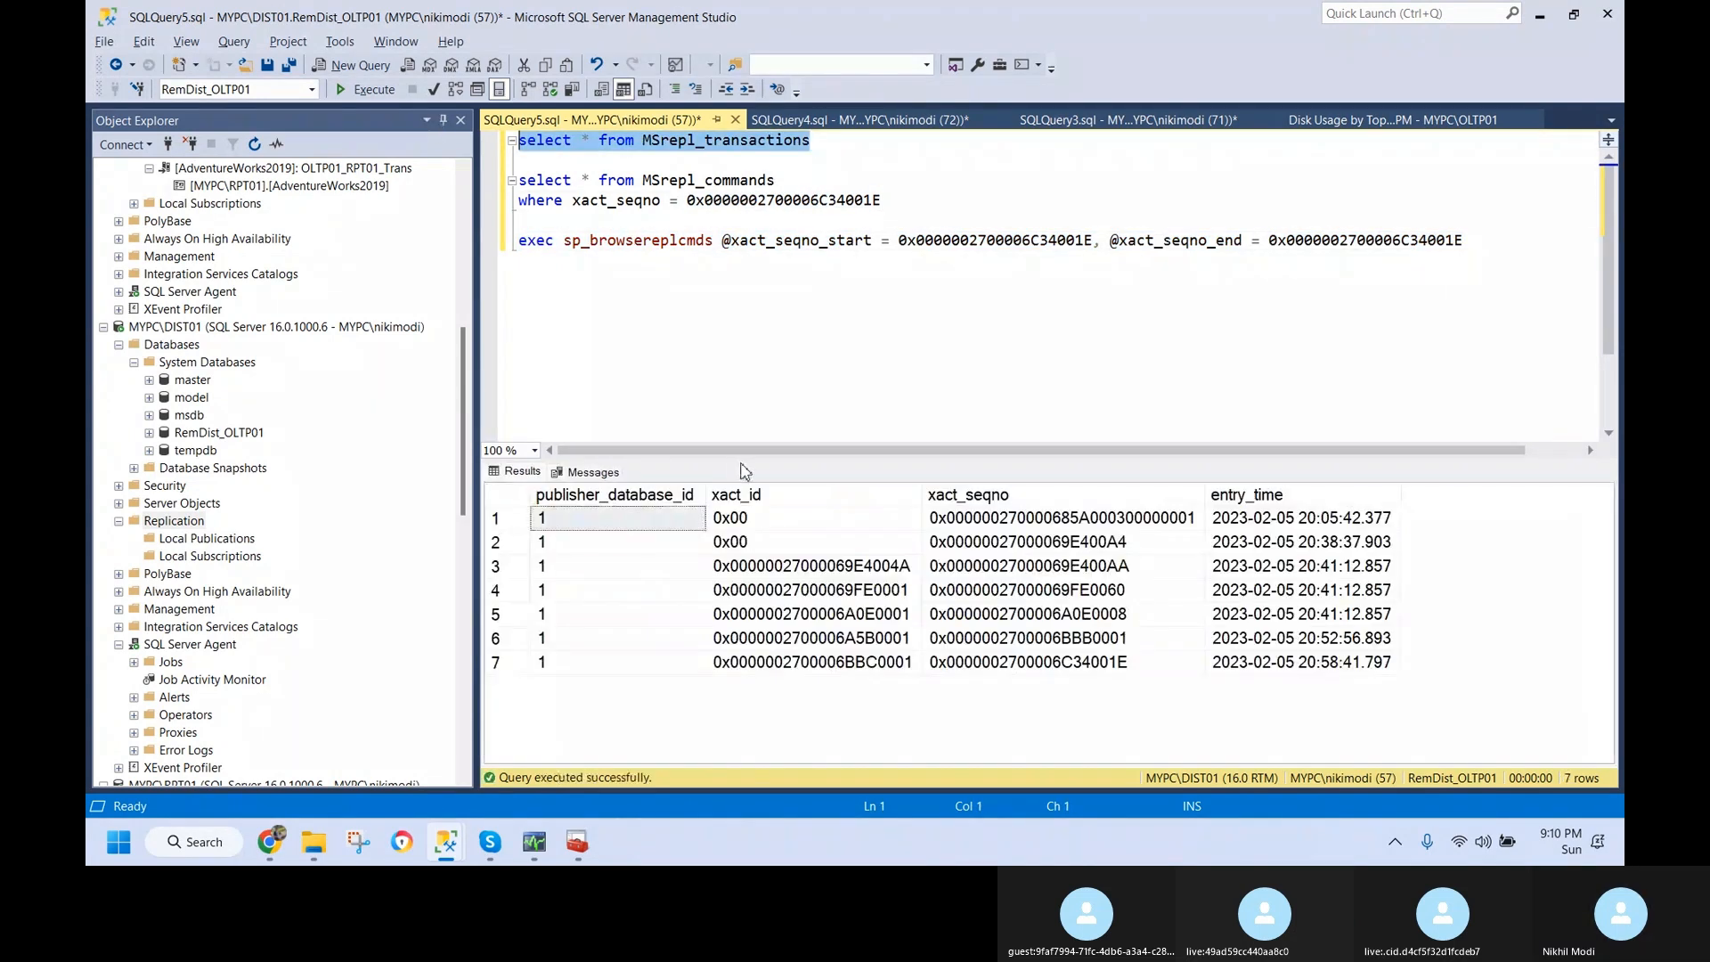
{"action": "left_click", "coordinate": [1005, 666]}
{"action": "double_click", "coordinate": [958, 248]}
{"action": "key", "text": "ctrl+v"}
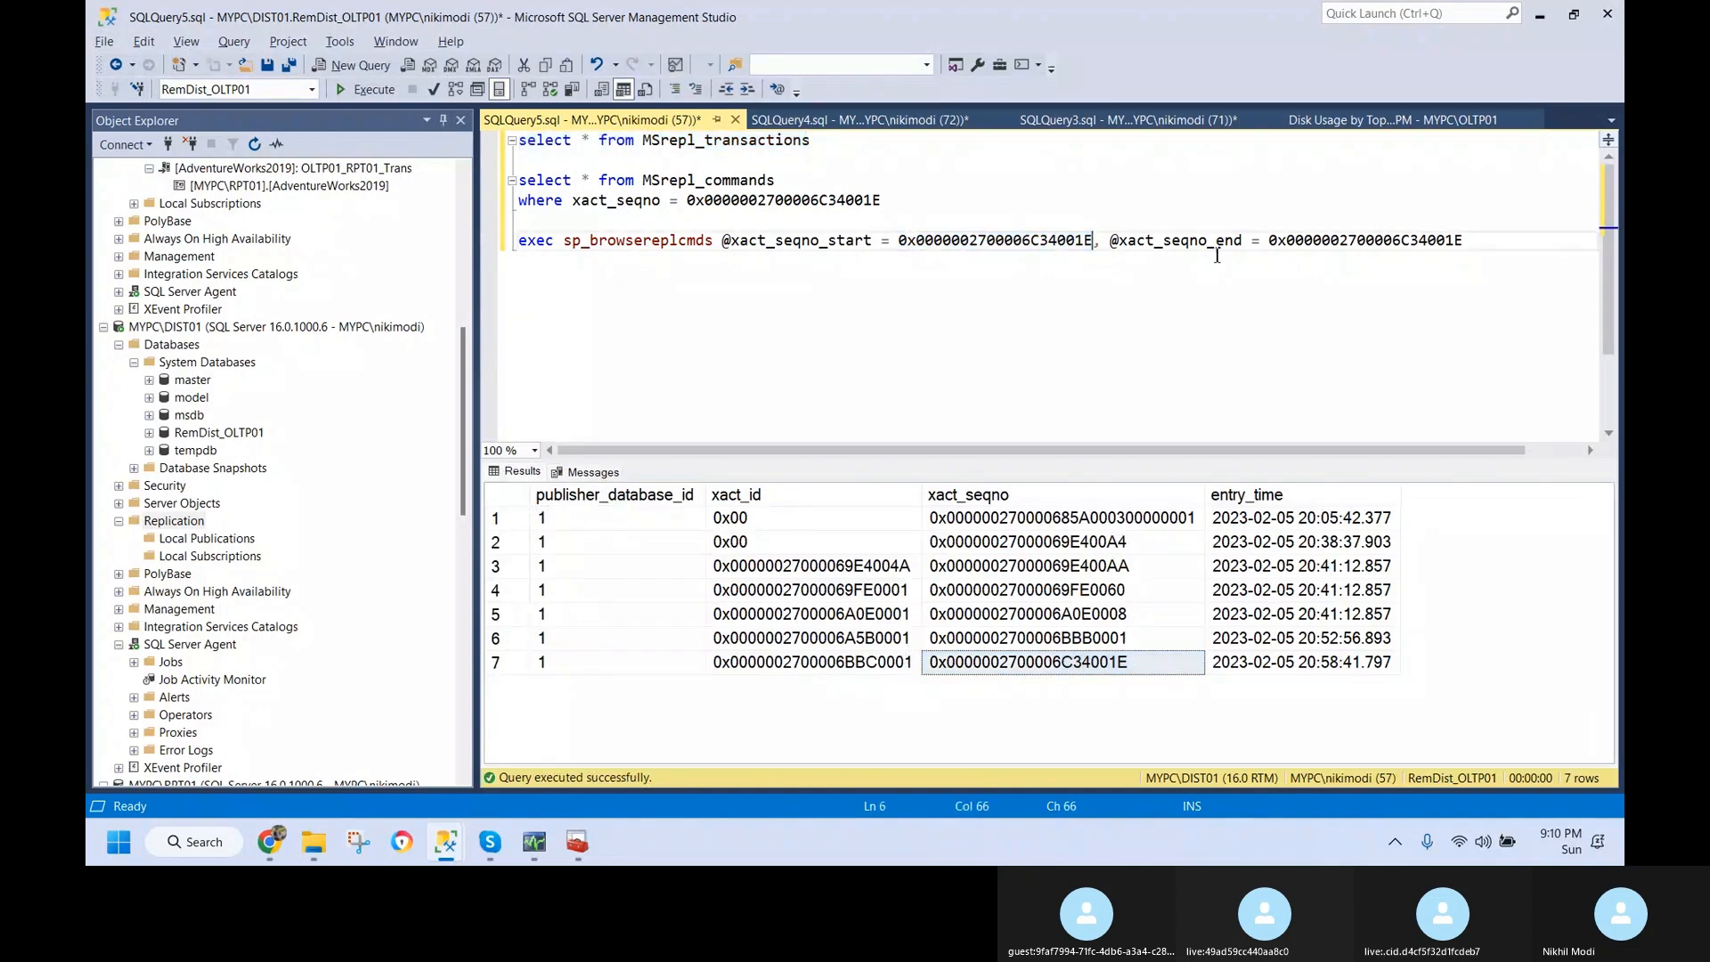
{"action": "double_click", "coordinate": [1340, 241]}
{"action": "key", "text": "ctrl+v"}
{"action": "left_click_drag", "start_coordinate": [1472, 241], "coordinate": [515, 246]}
{"action": "key", "text": "F5"}
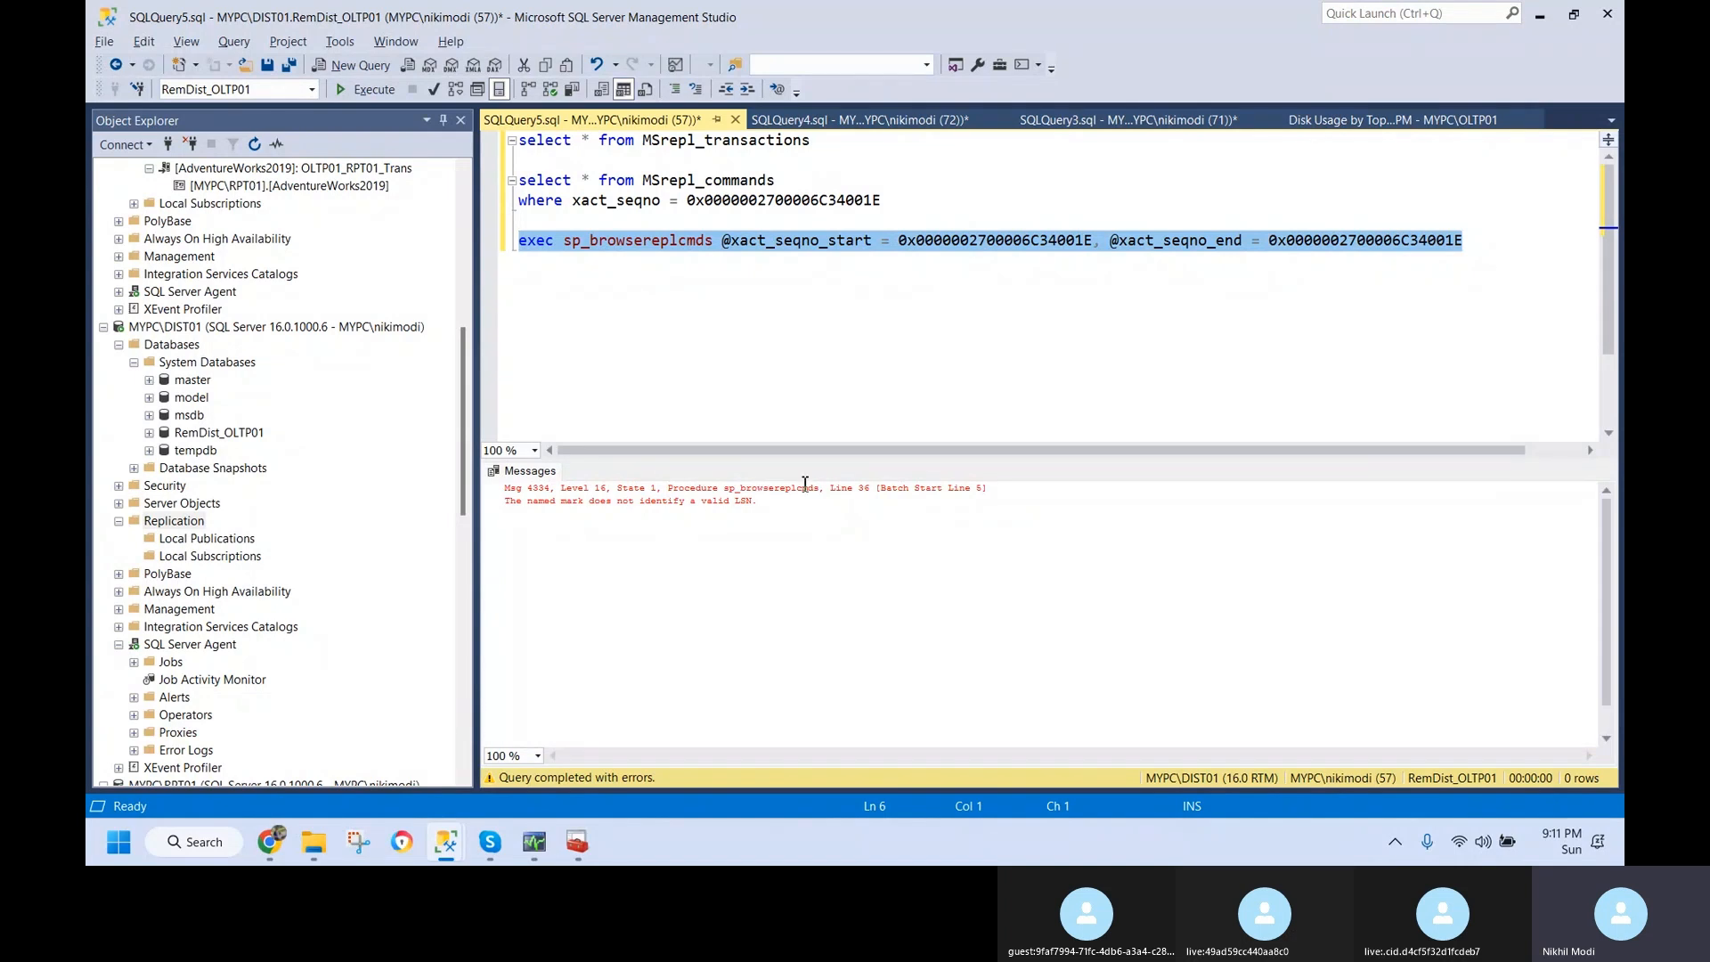
- Add two new lines below the exec statement and rerun the MSrepl_transactions query to list the stored transactions
{"action": "left_click", "coordinate": [954, 332]}
{"action": "left_click", "coordinate": [1467, 242]}
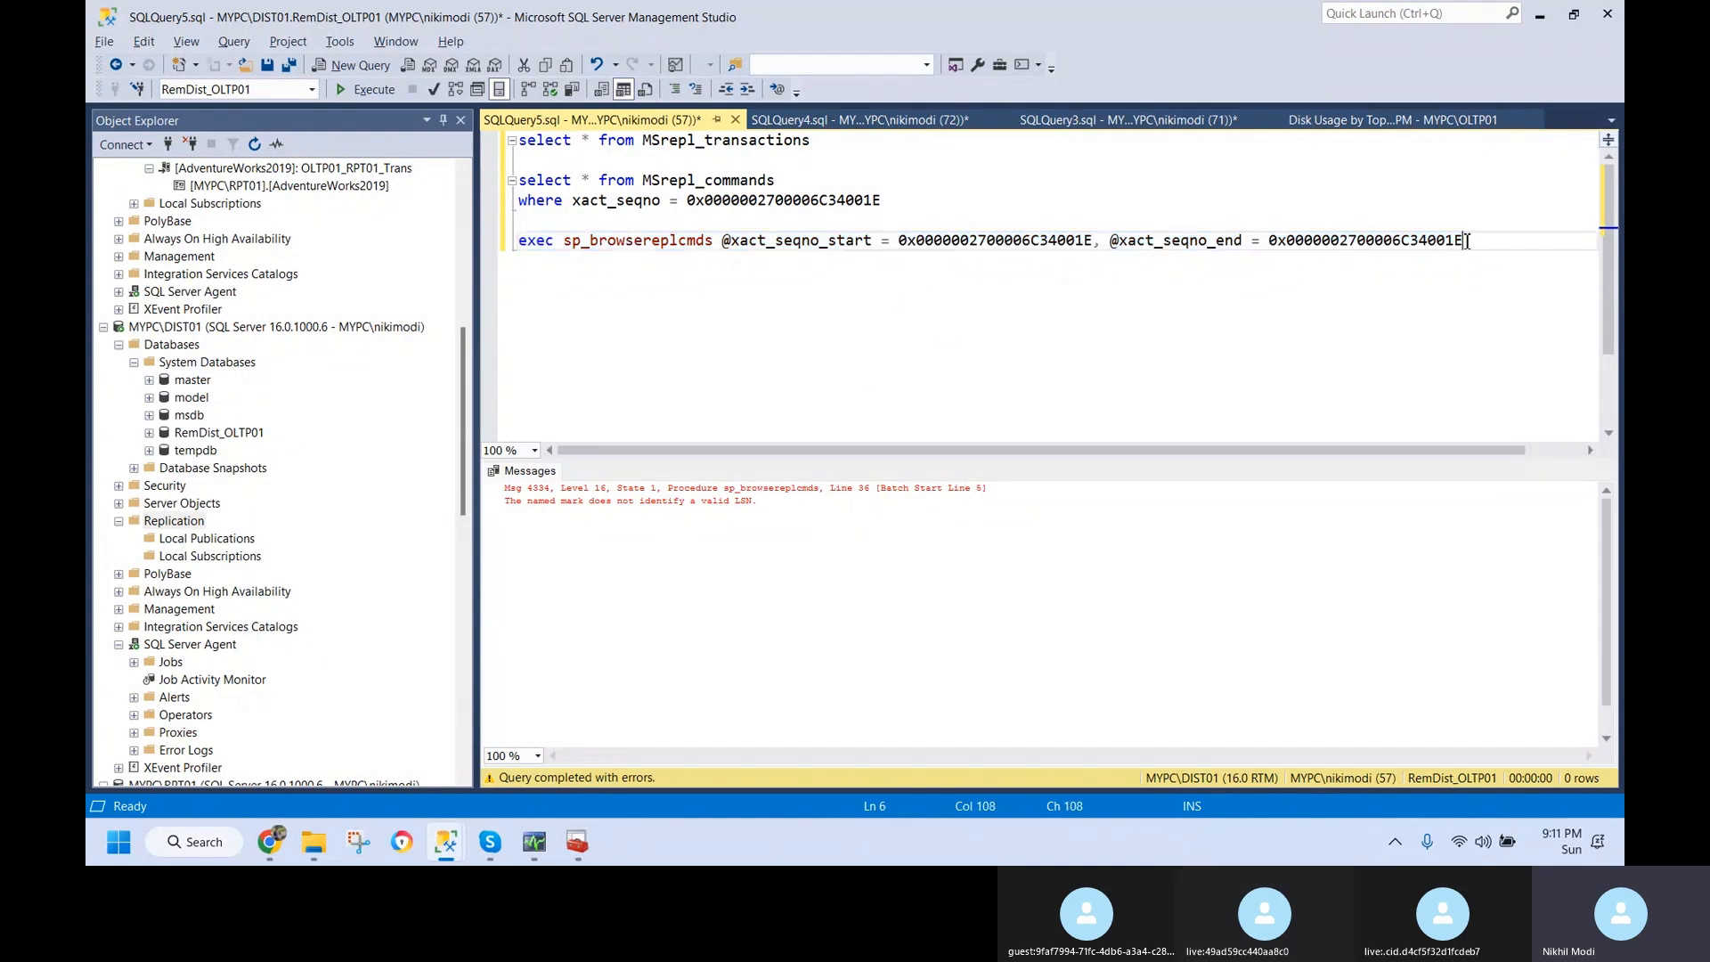
{"action": "key", "text": "Return"}
{"action": "key", "text": "Return"}
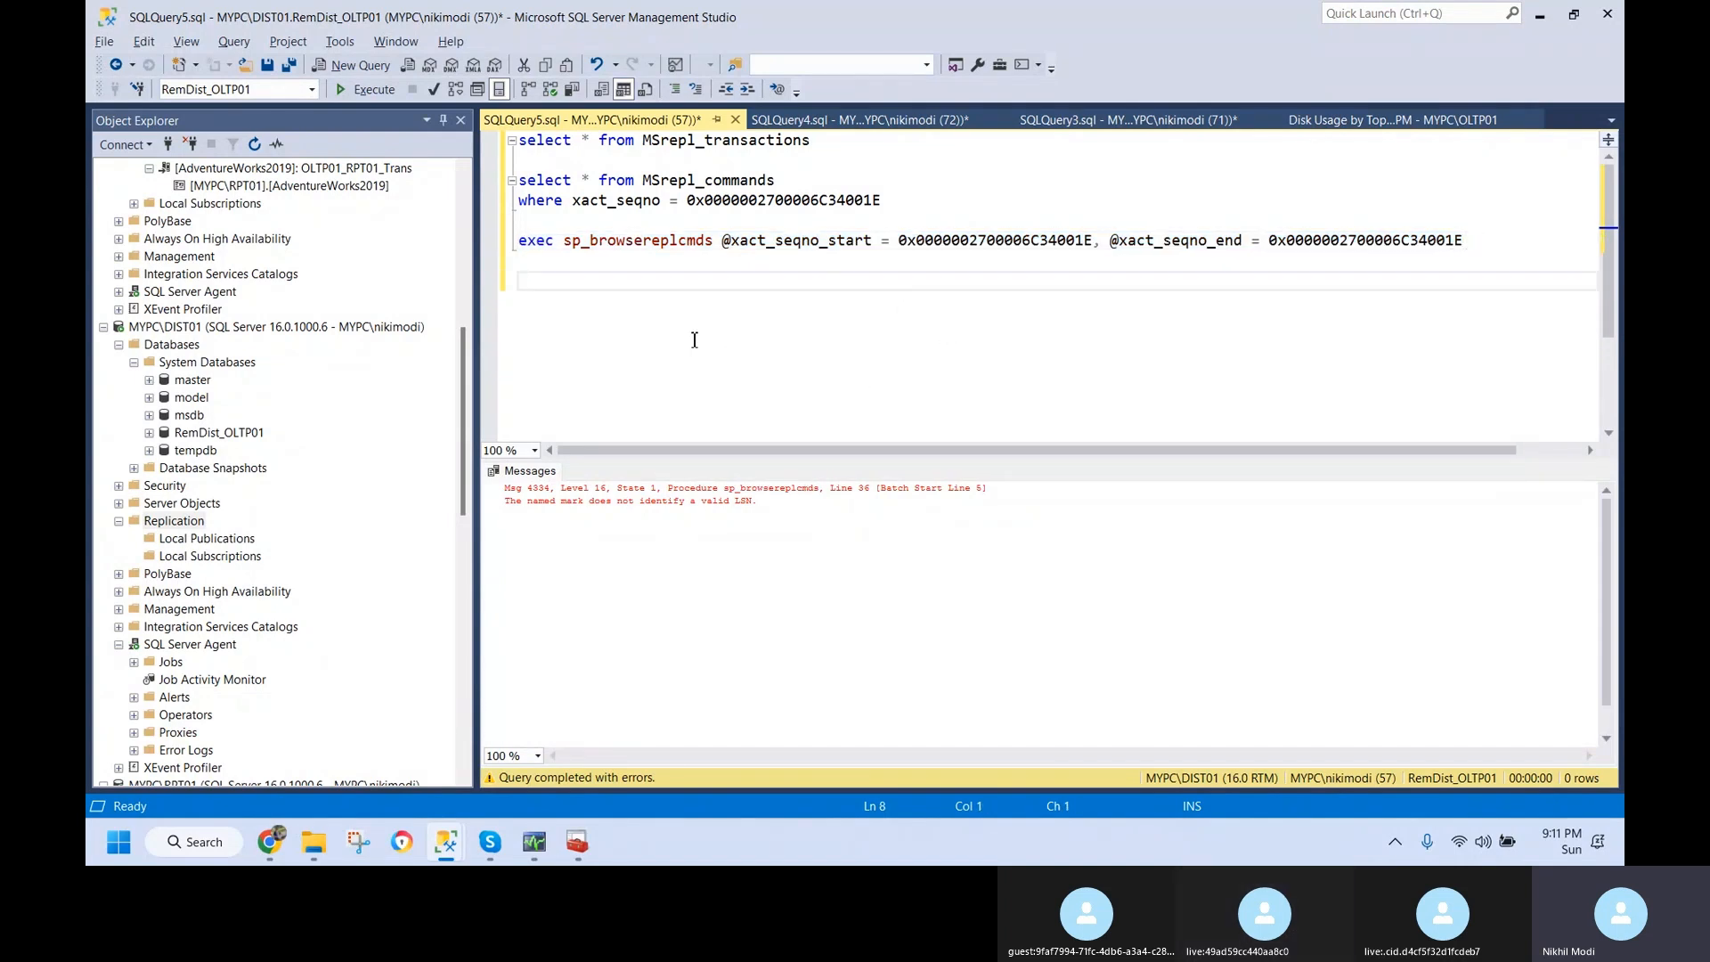
{"action": "left_click", "coordinate": [722, 241]}
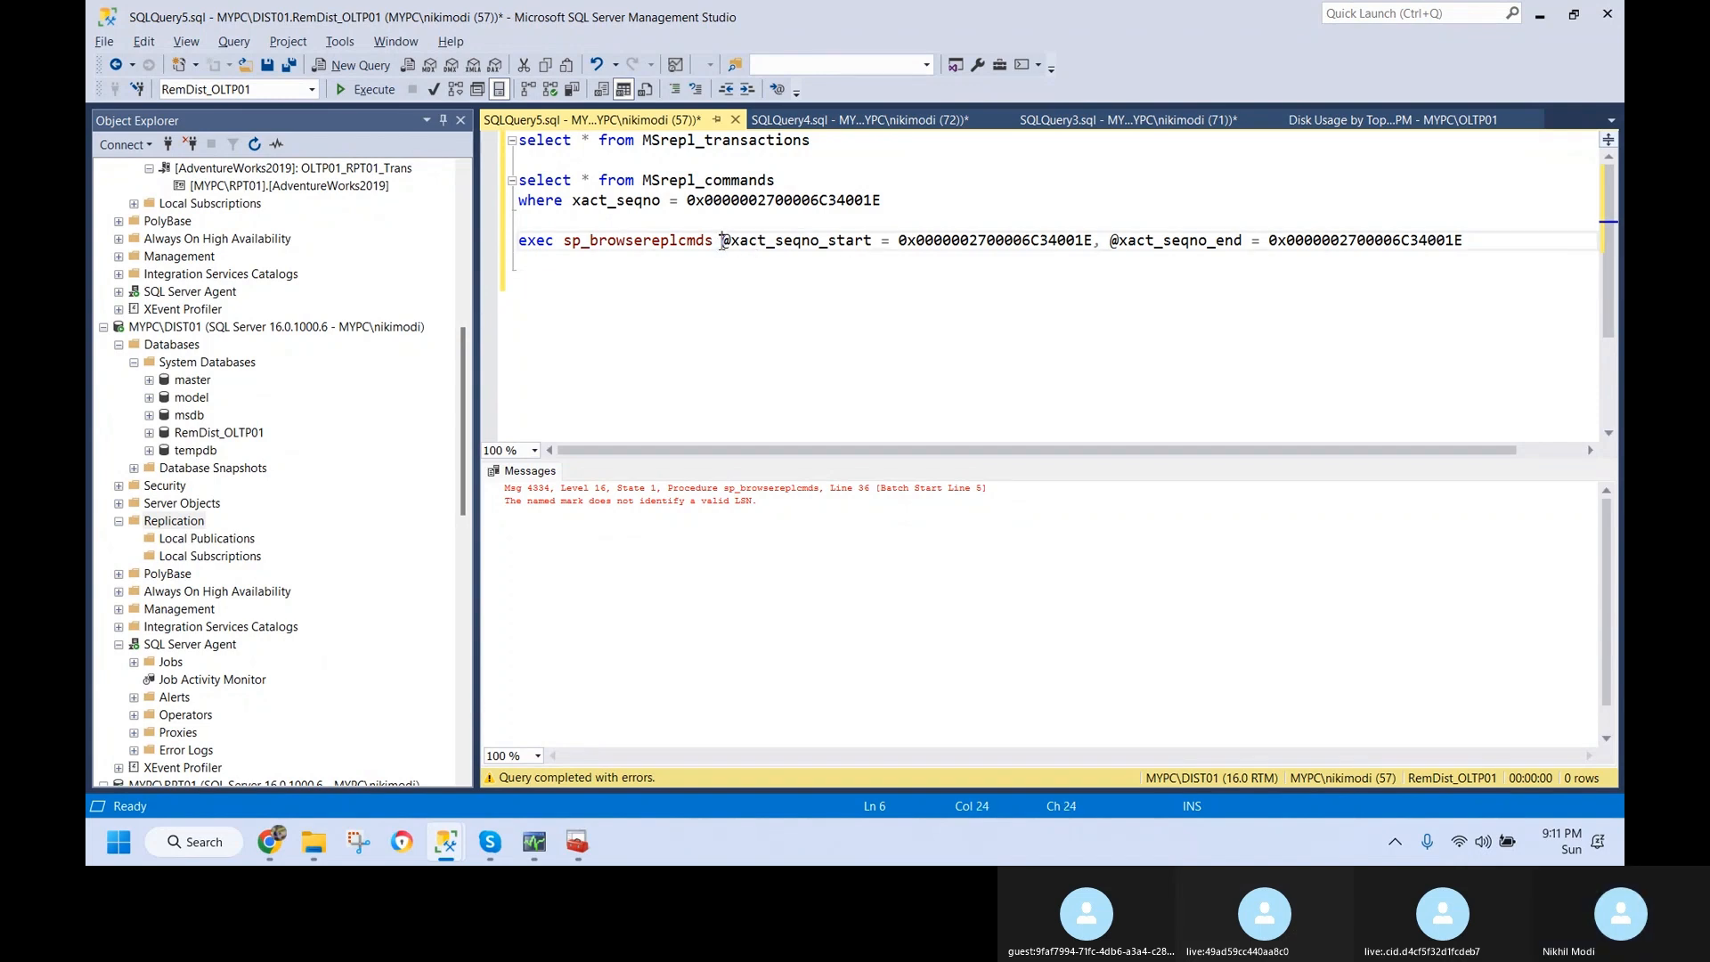
{"action": "left_click_drag", "start_coordinate": [812, 141], "coordinate": [516, 141]}
{"action": "key", "text": "F5"}
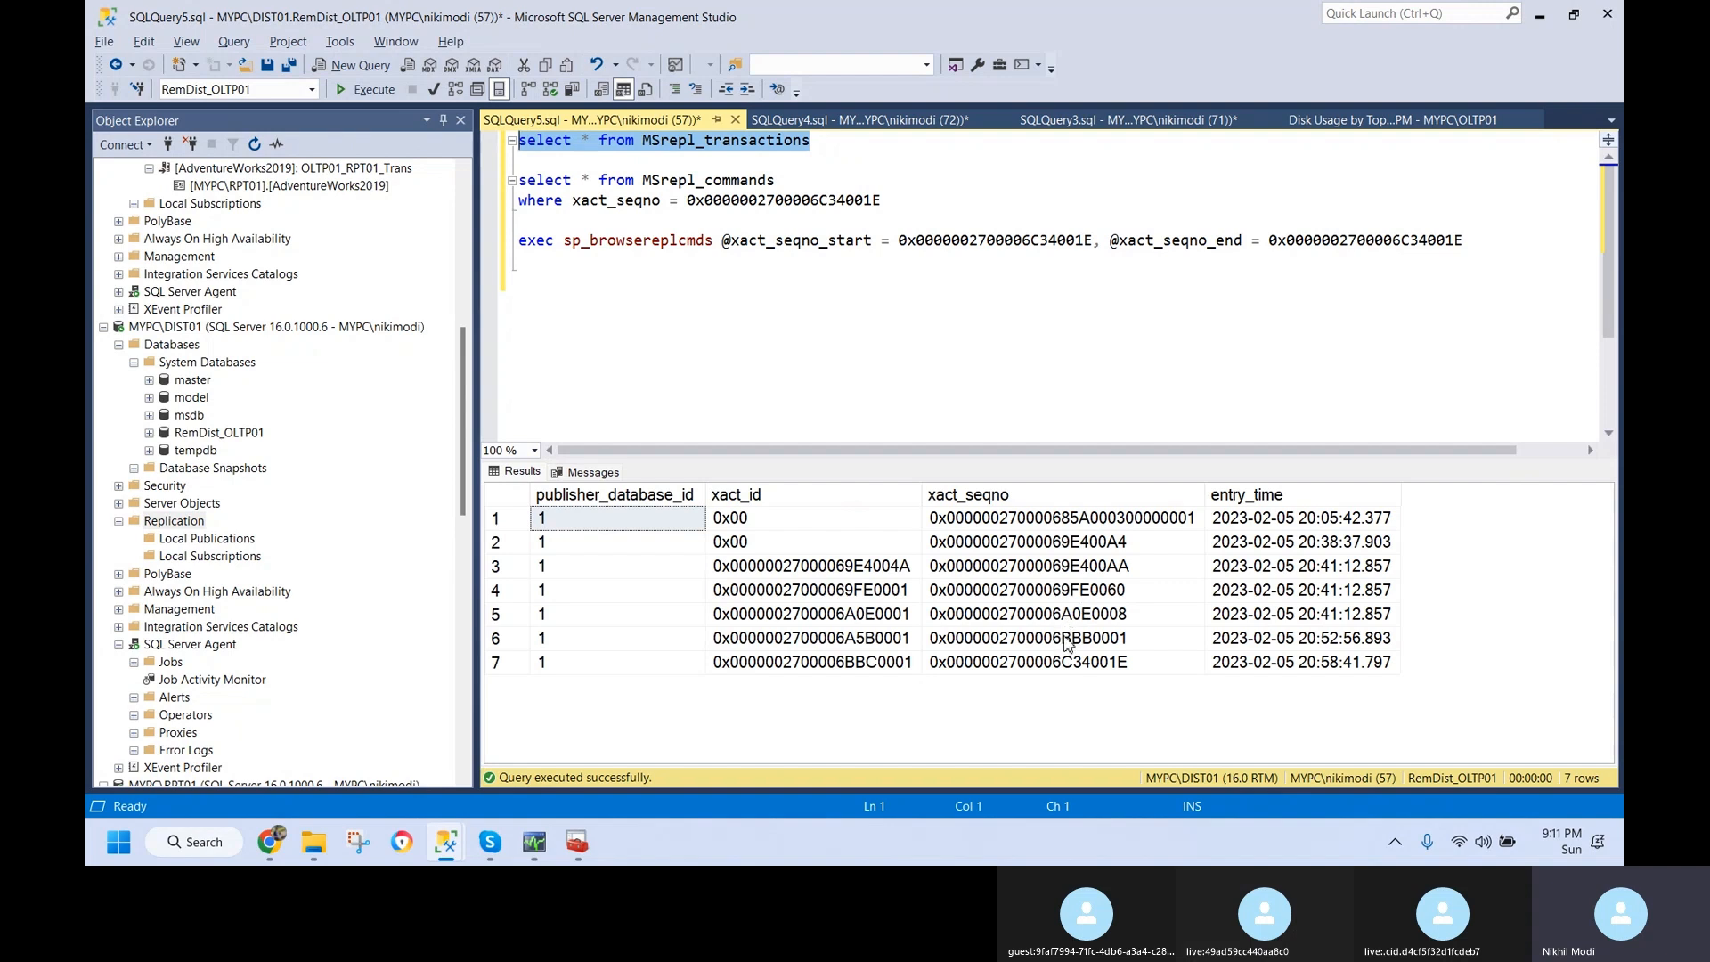
{"action": "left_click", "coordinate": [1062, 638]}
{"action": "double_click", "coordinate": [961, 242]}
{"action": "key", "text": "ctrl+v"}
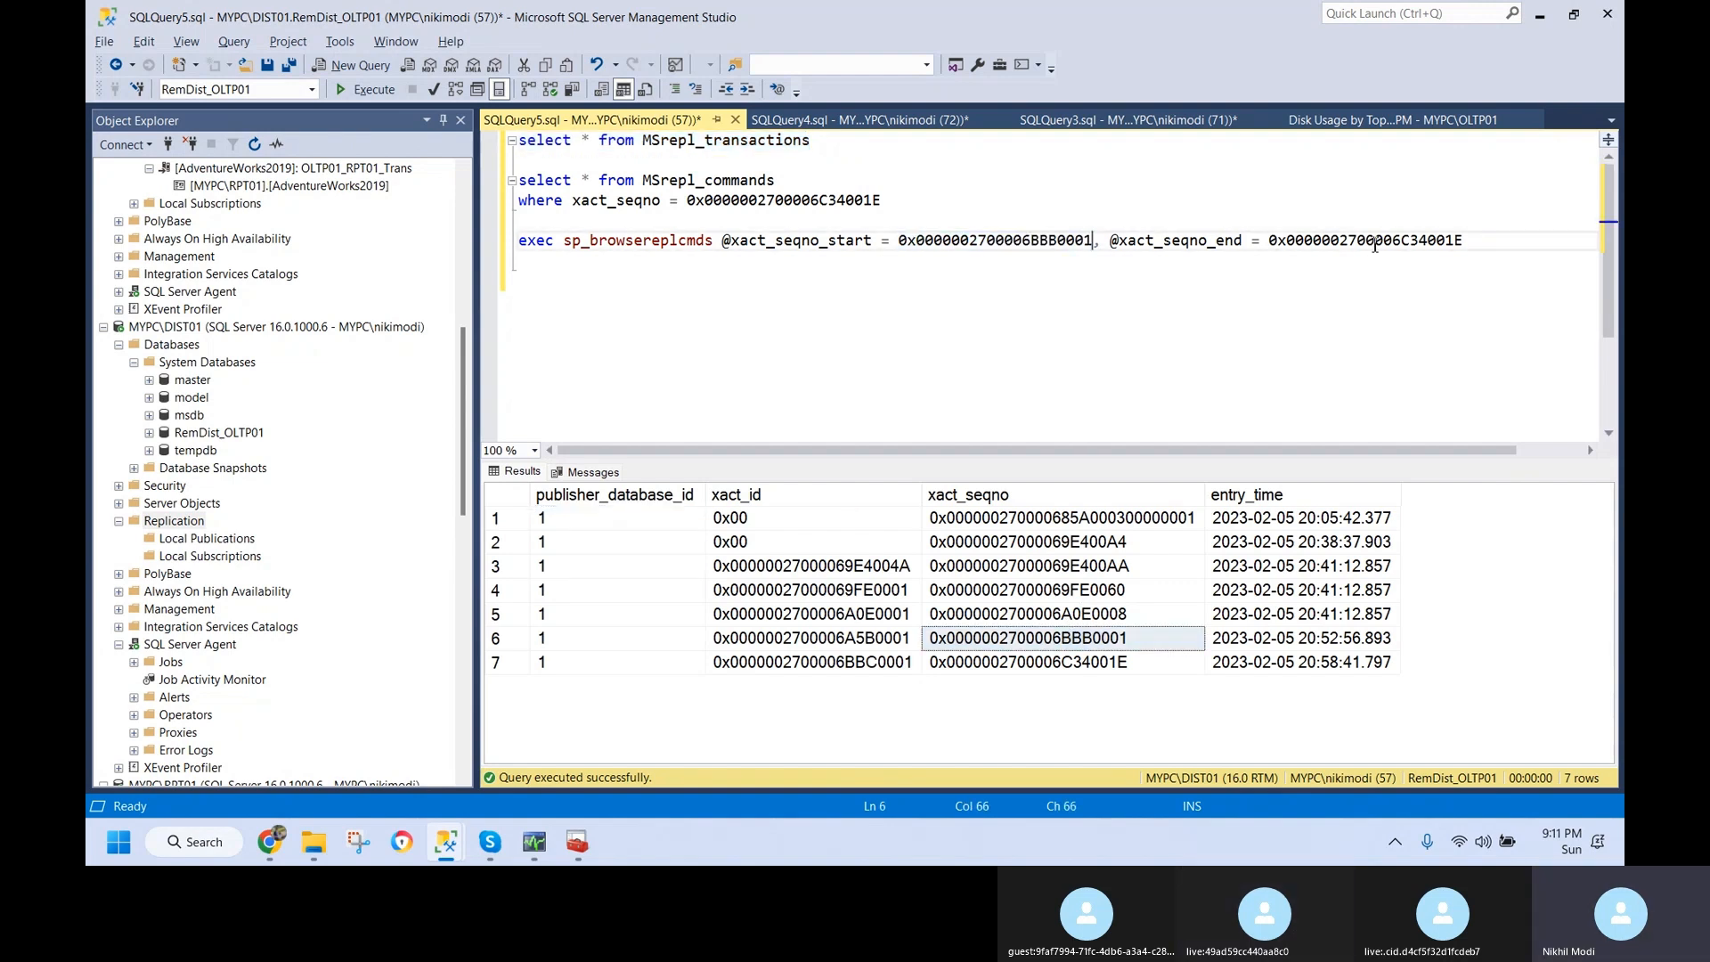
{"action": "double_click", "coordinate": [1452, 242]}
{"action": "key", "text": "ctrl+v"}
{"action": "left_click_drag", "start_coordinate": [1521, 242], "coordinate": [450, 239]}
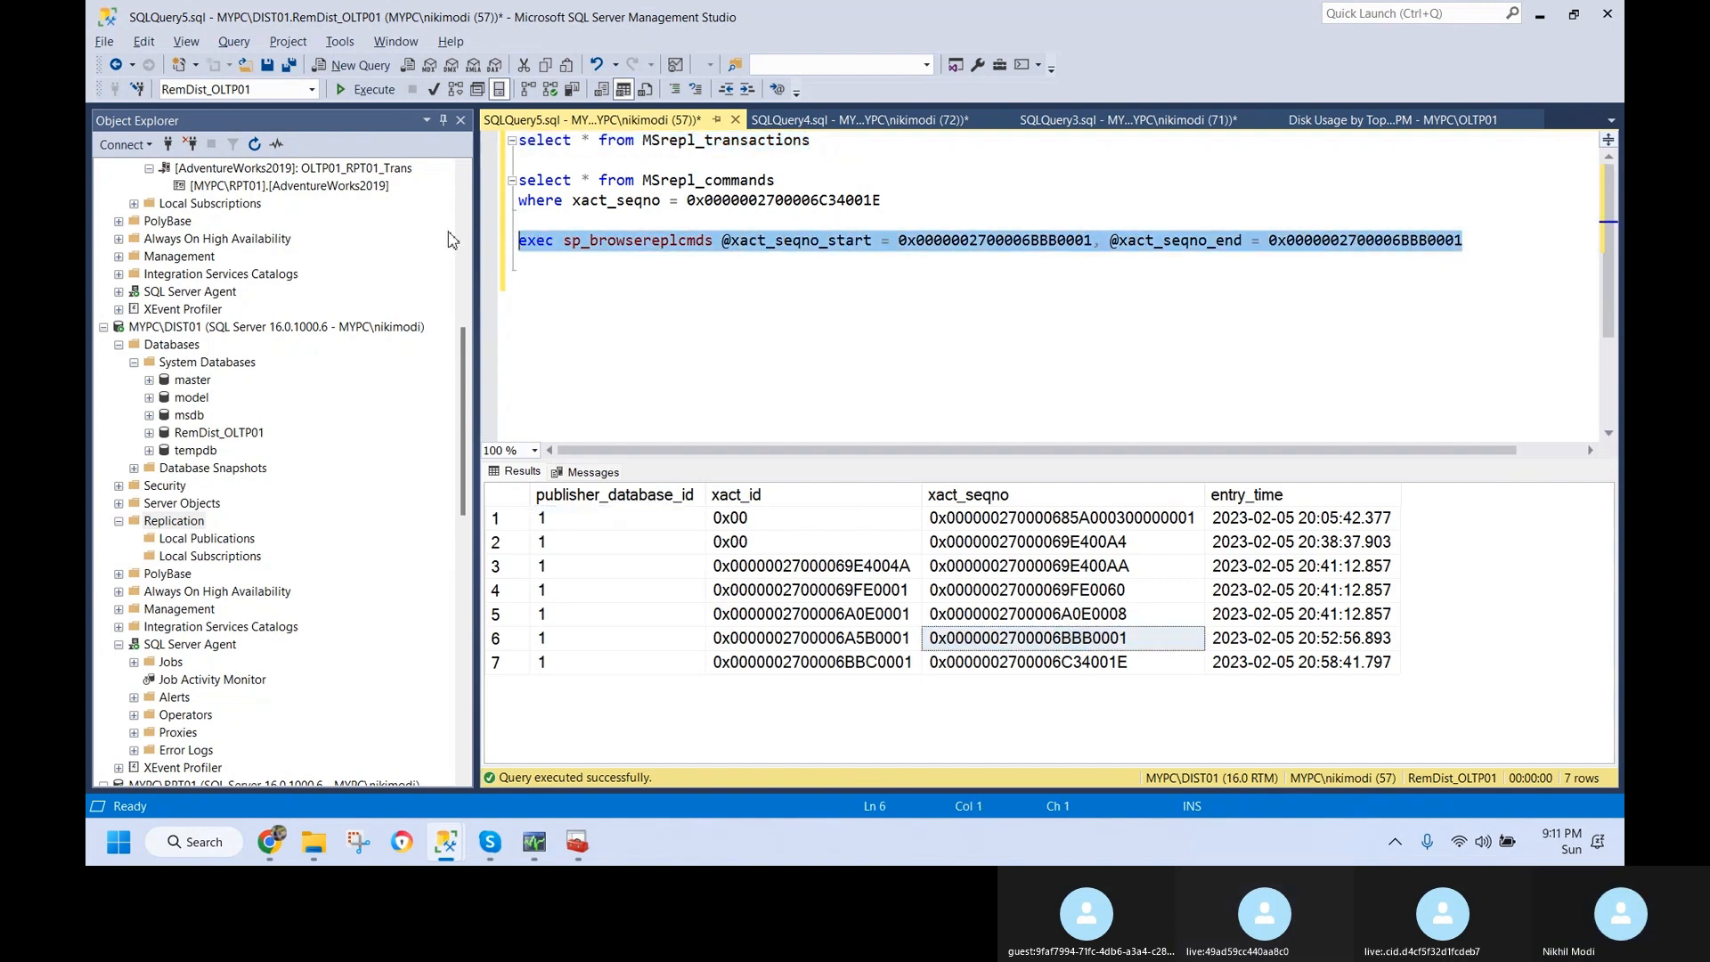
{"action": "key", "text": "F5"}
{"action": "left_click", "coordinate": [671, 282]}
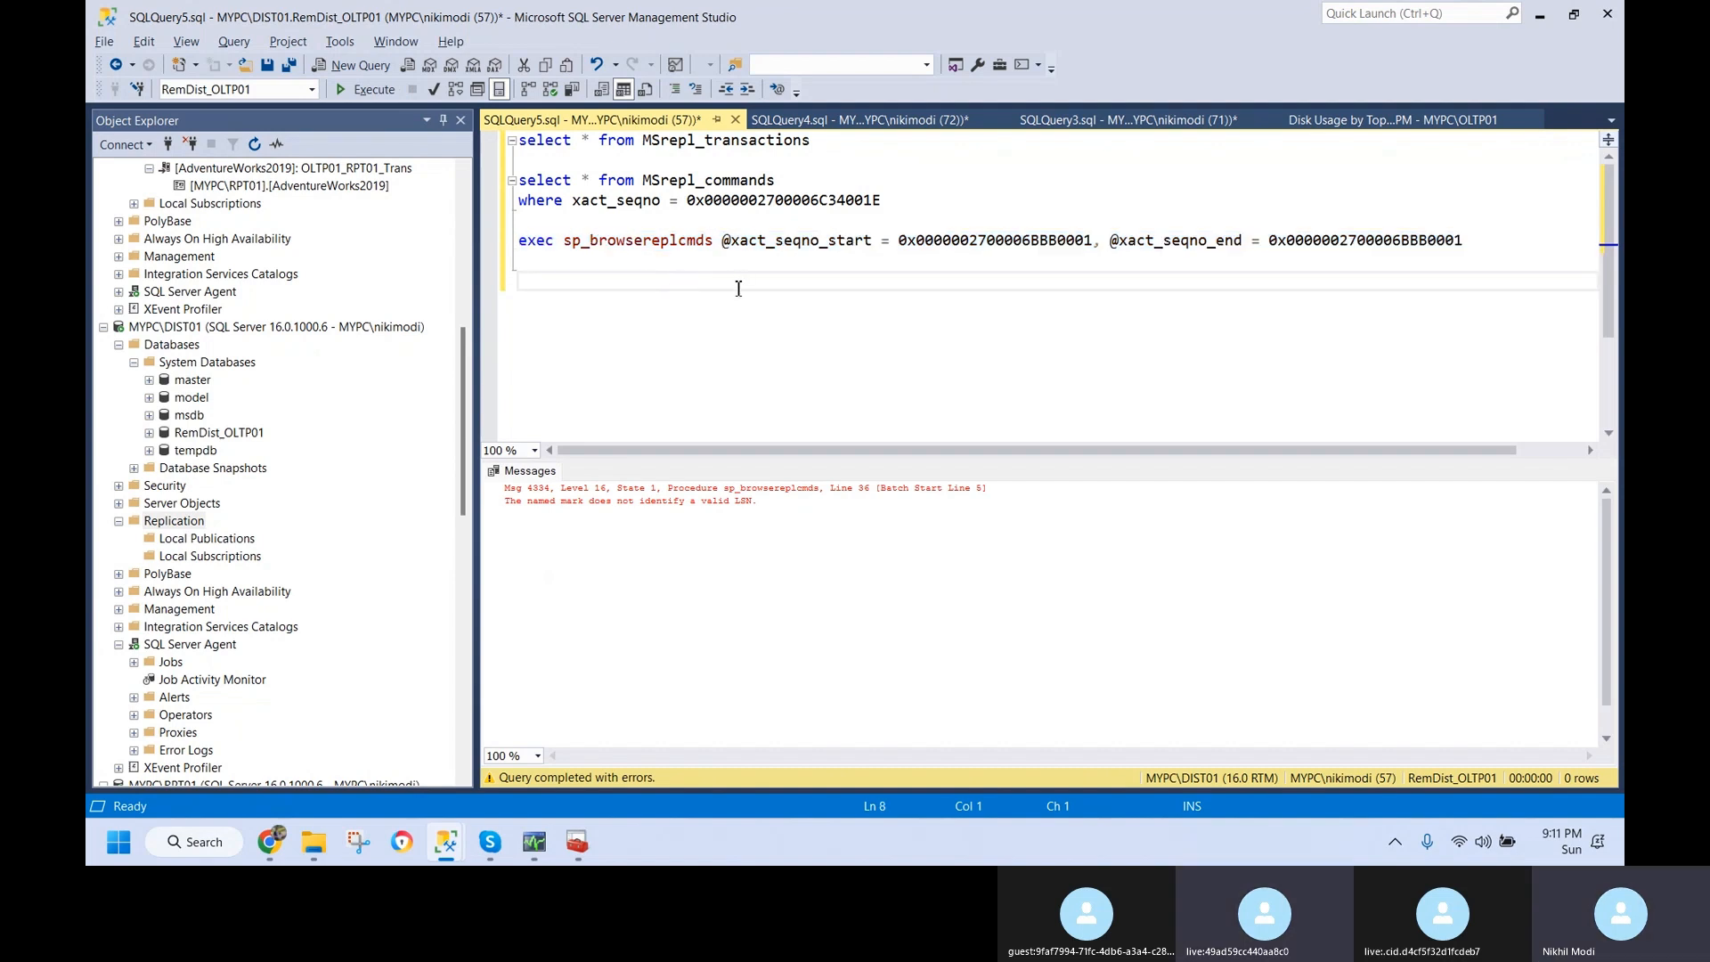
{"action": "left_click", "coordinate": [715, 241]}
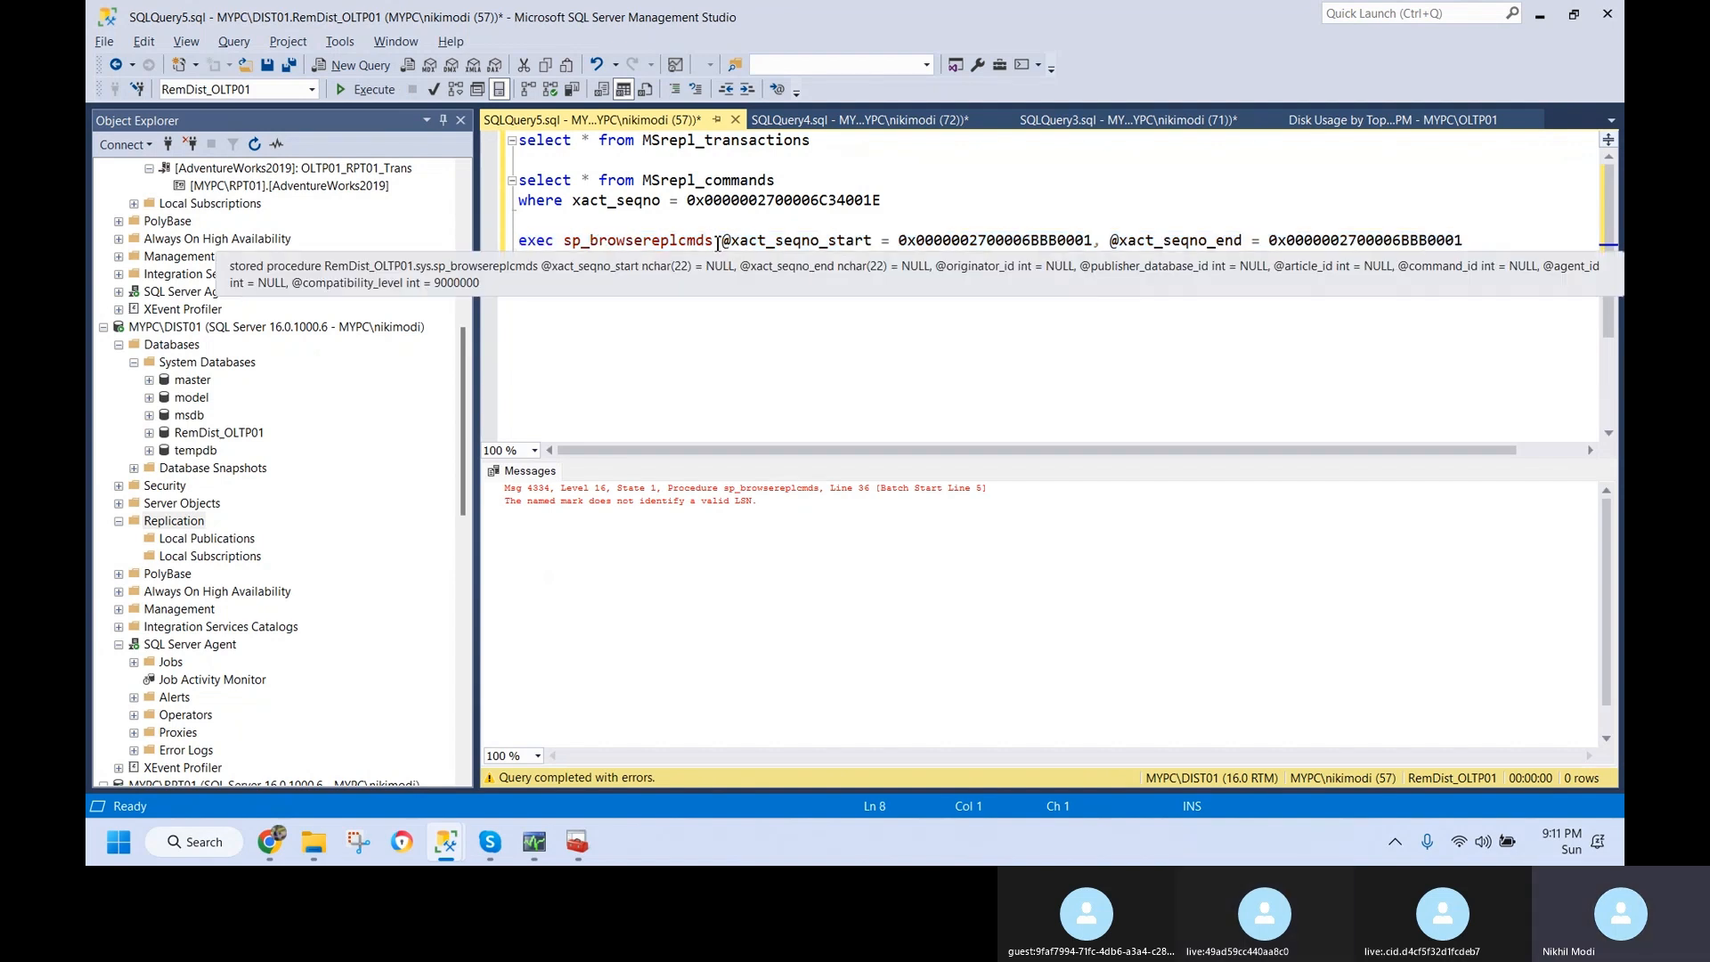
{"action": "key", "text": "shift+End"}
{"action": "key", "text": "Delete"}
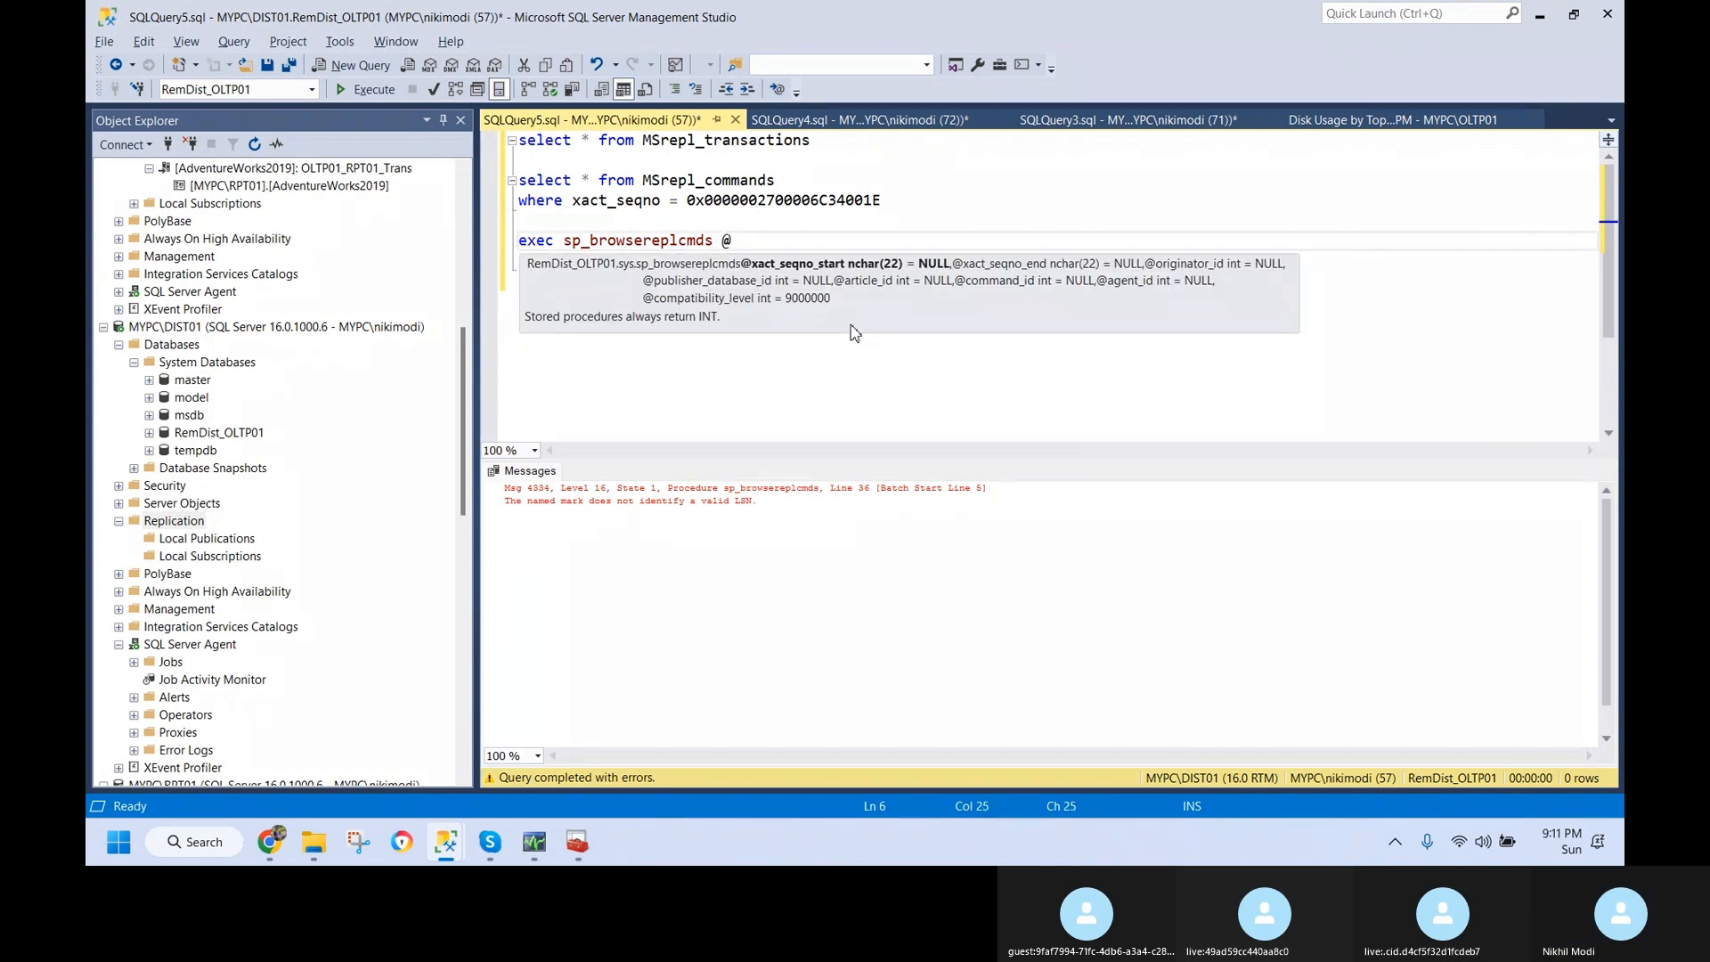
{"action": "type", "text": "@xa"}
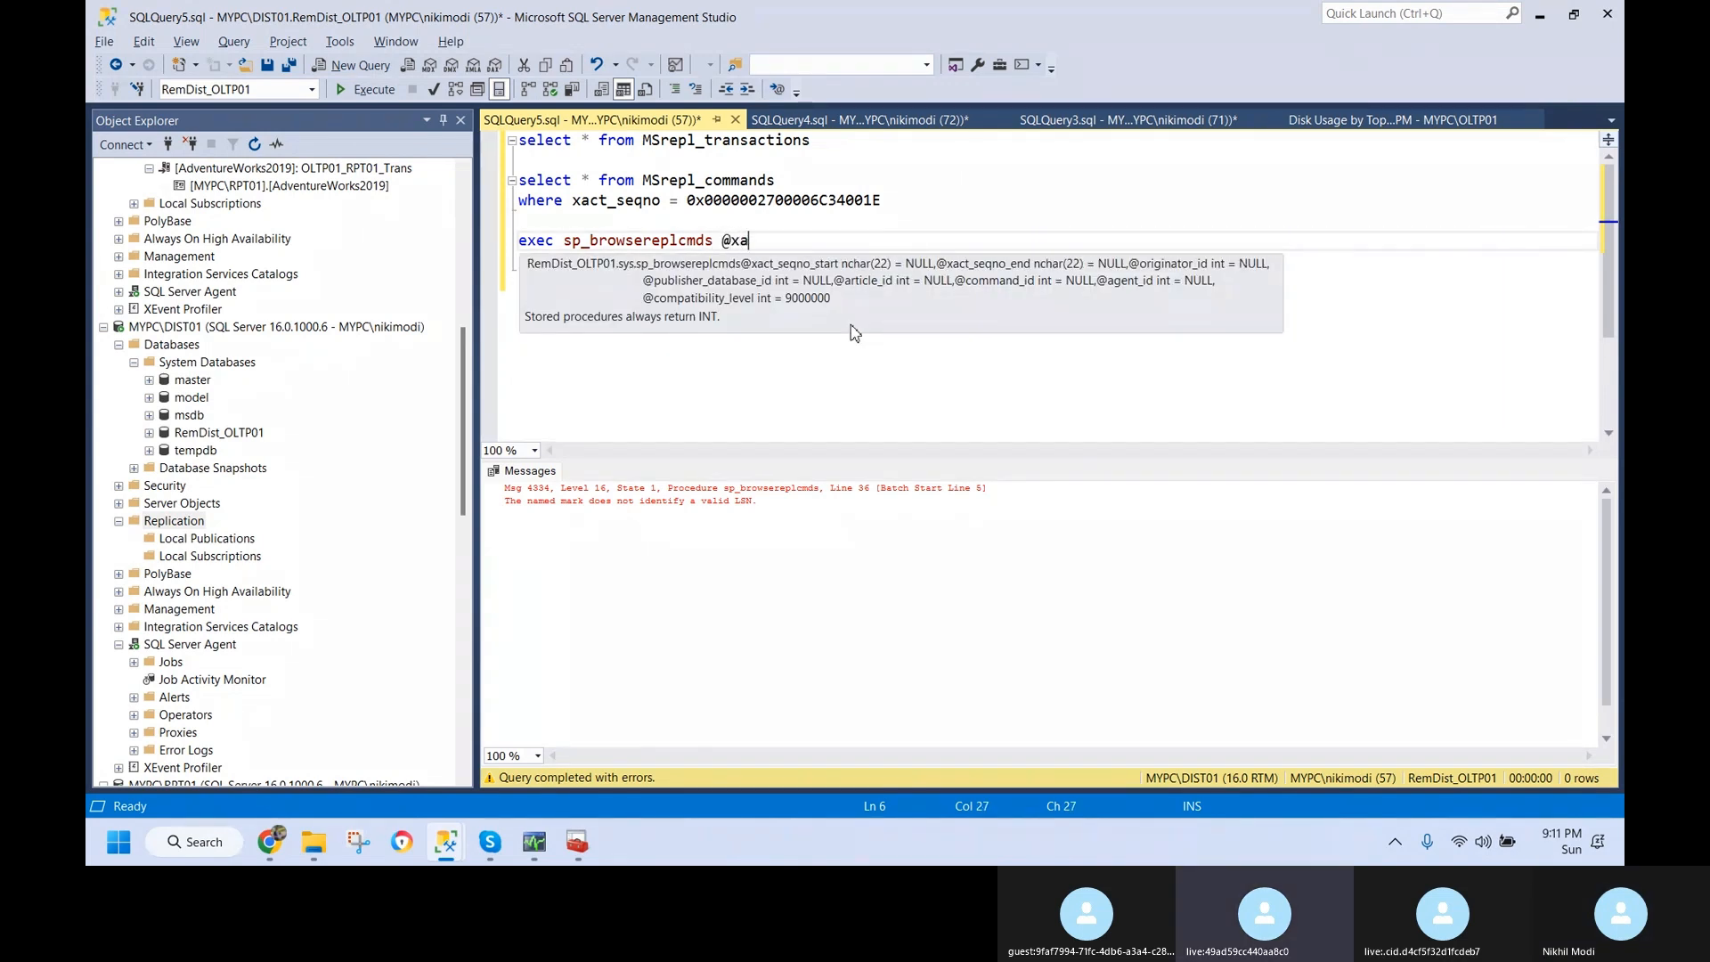
{"action": "type", "text": "ct_s"}
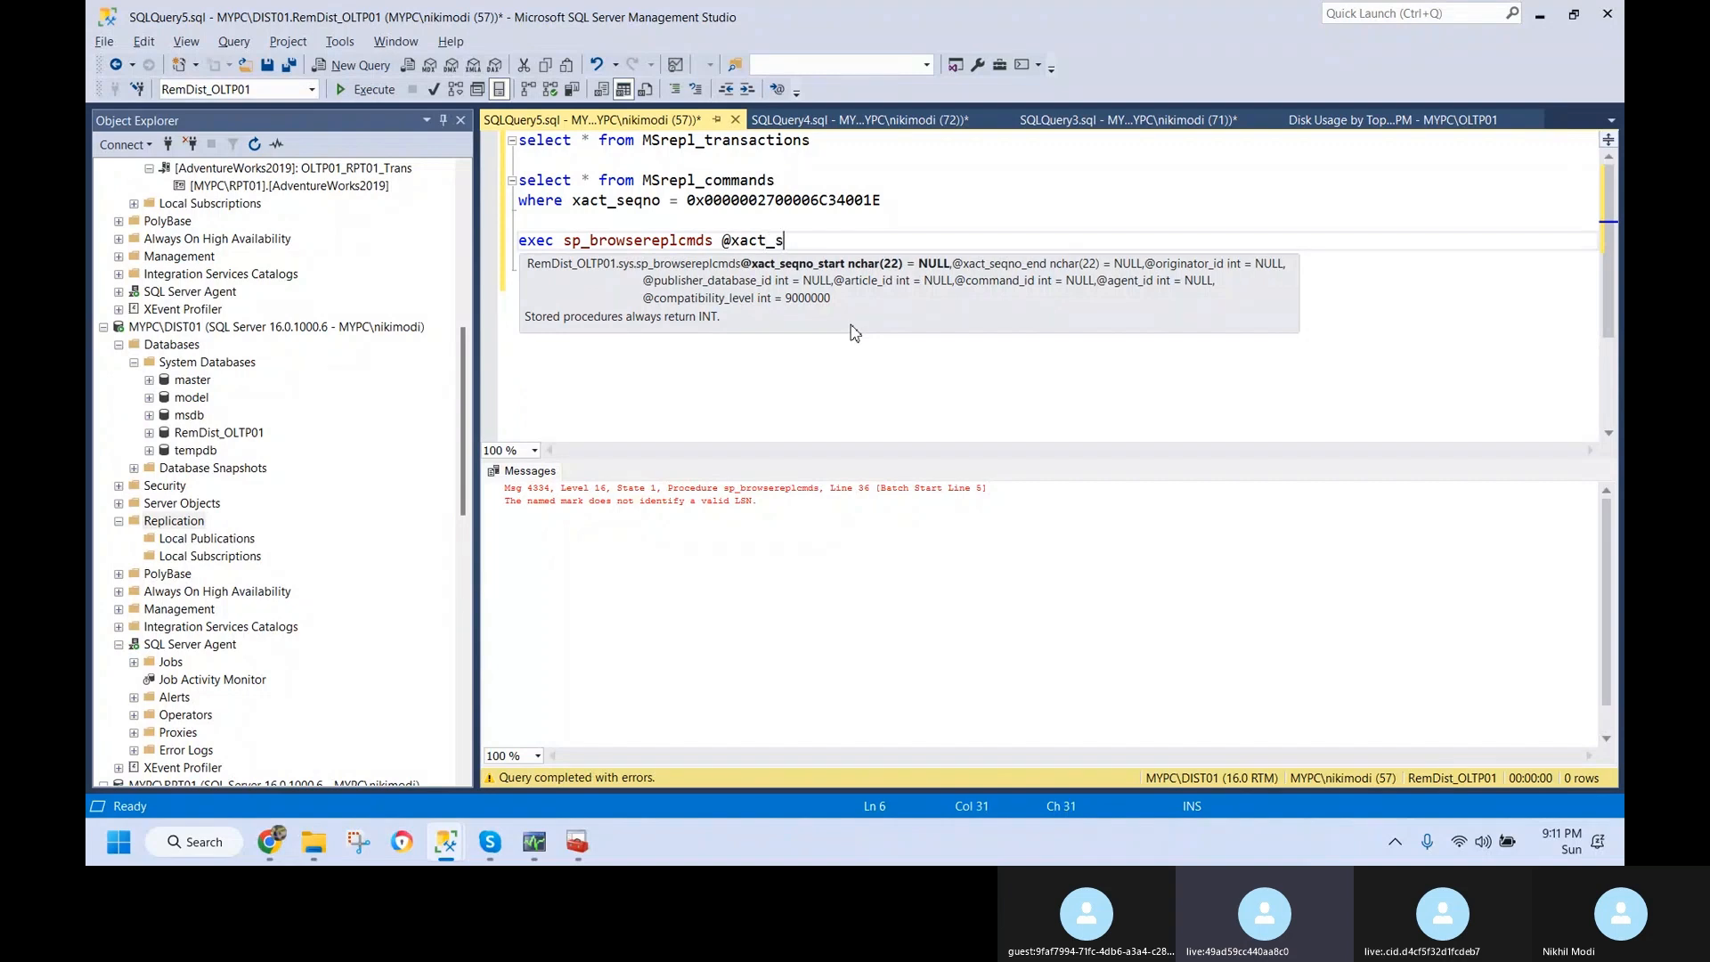
{"action": "type", "text": "eq"}
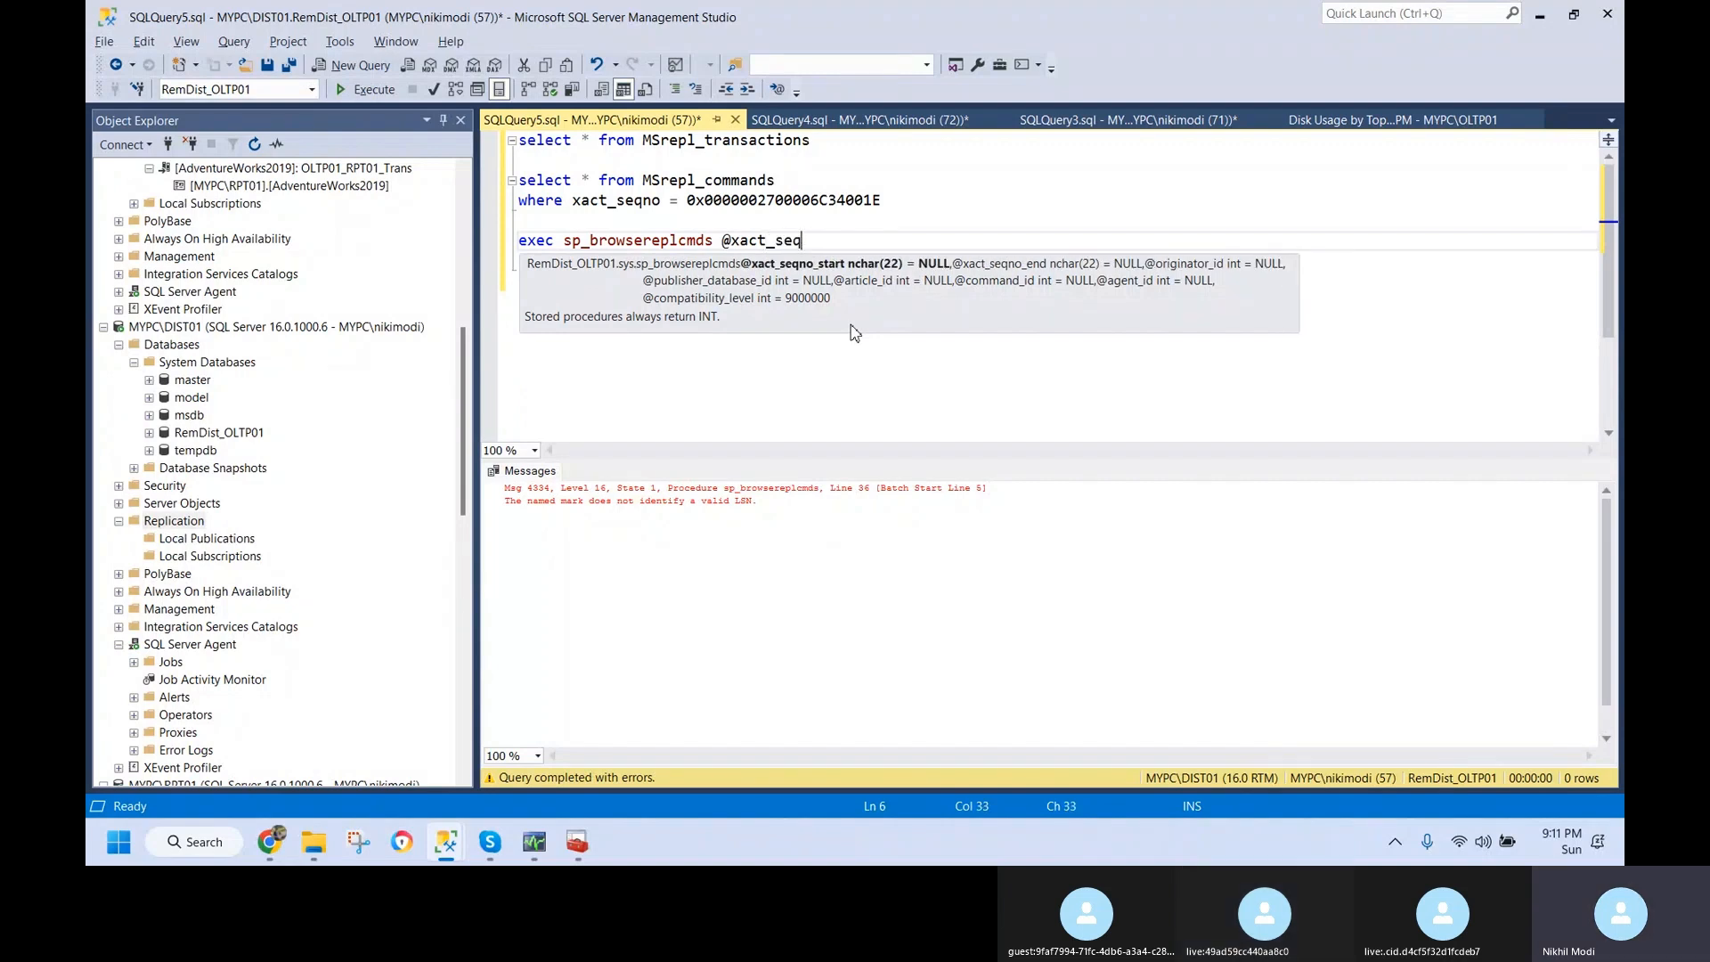
{"action": "type", "text": "lno_start ="}
{"action": "double_click", "coordinate": [828, 199]}
{"action": "key", "text": "ctrl+c"}
{"action": "left_click", "coordinate": [942, 239]}
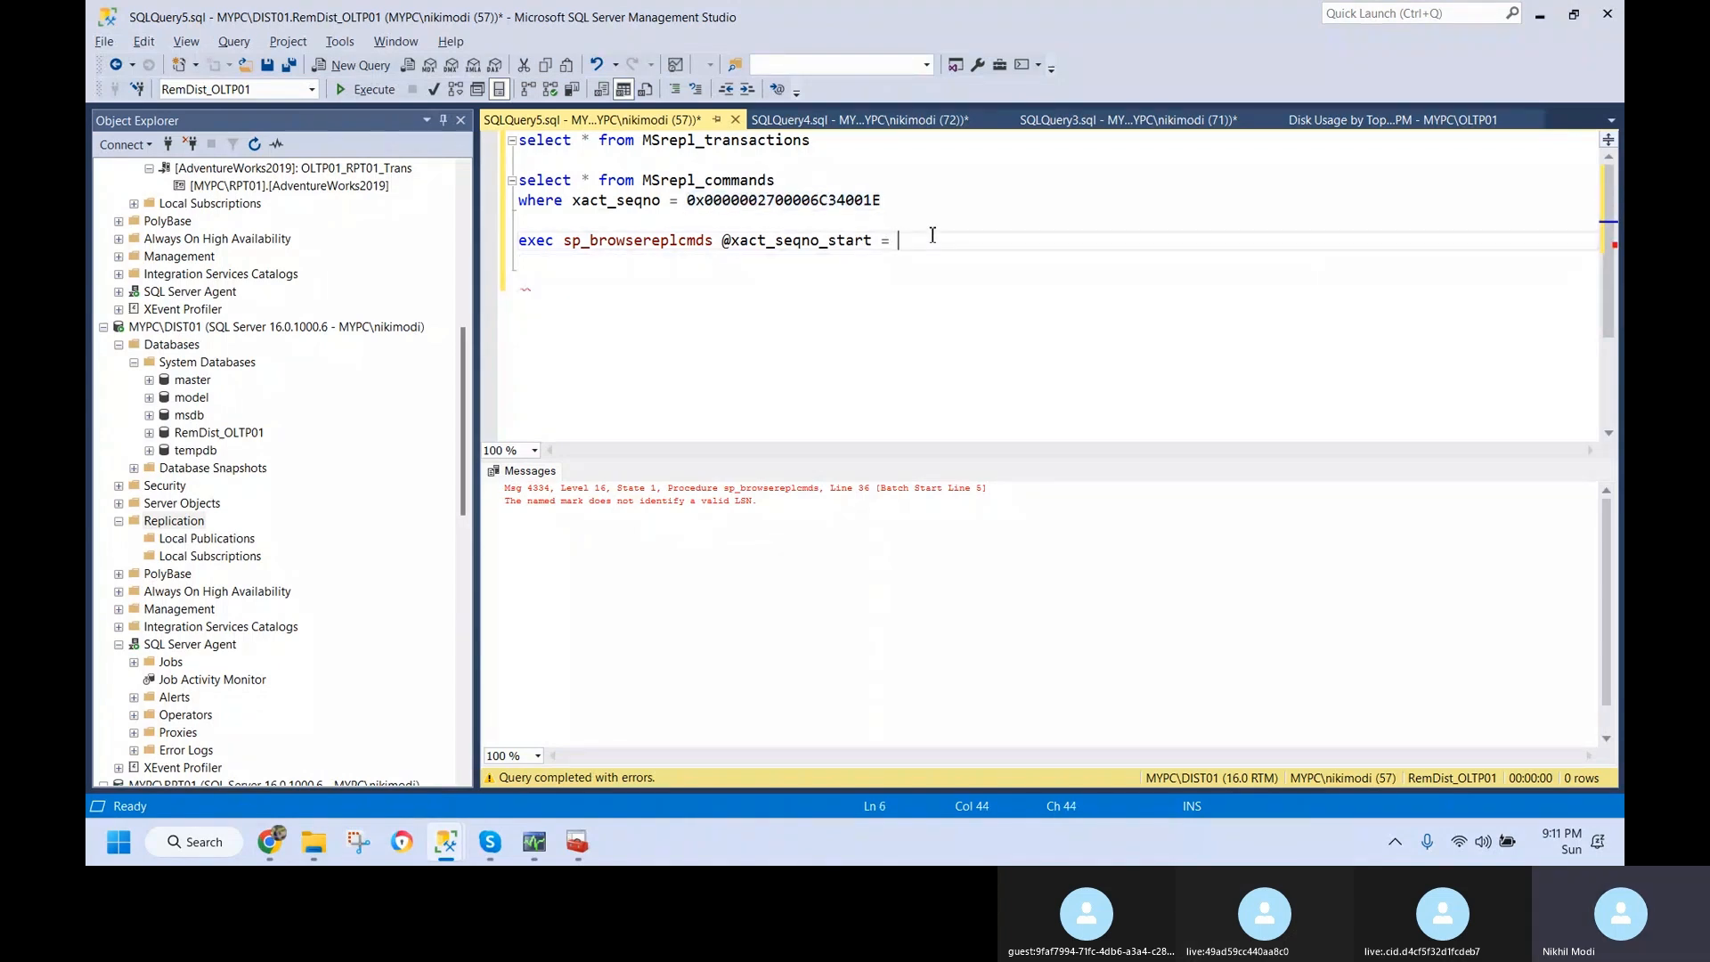
{"action": "key", "text": "ctrl+v"}
{"action": "key", "text": "shift+Home"}
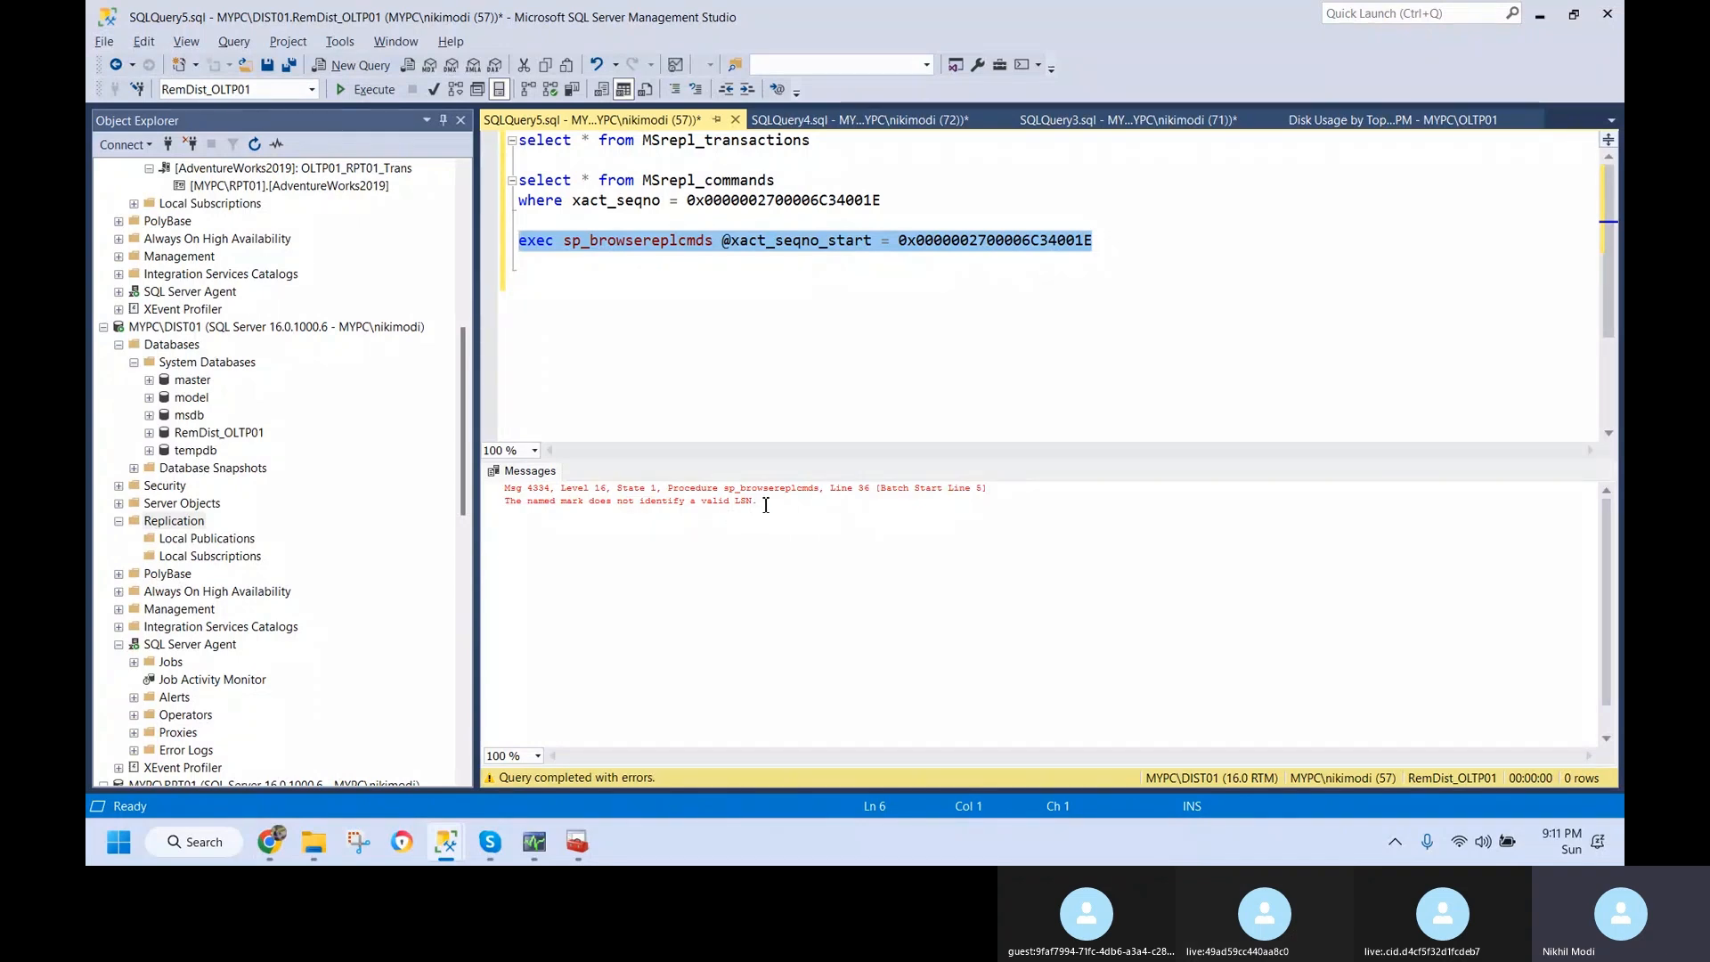
- Copy the error text "The named mark does not identify a valid LSN." and search Google for it in a new Chrome tab
{"action": "left_click_drag", "start_coordinate": [766, 505], "coordinate": [489, 512]}
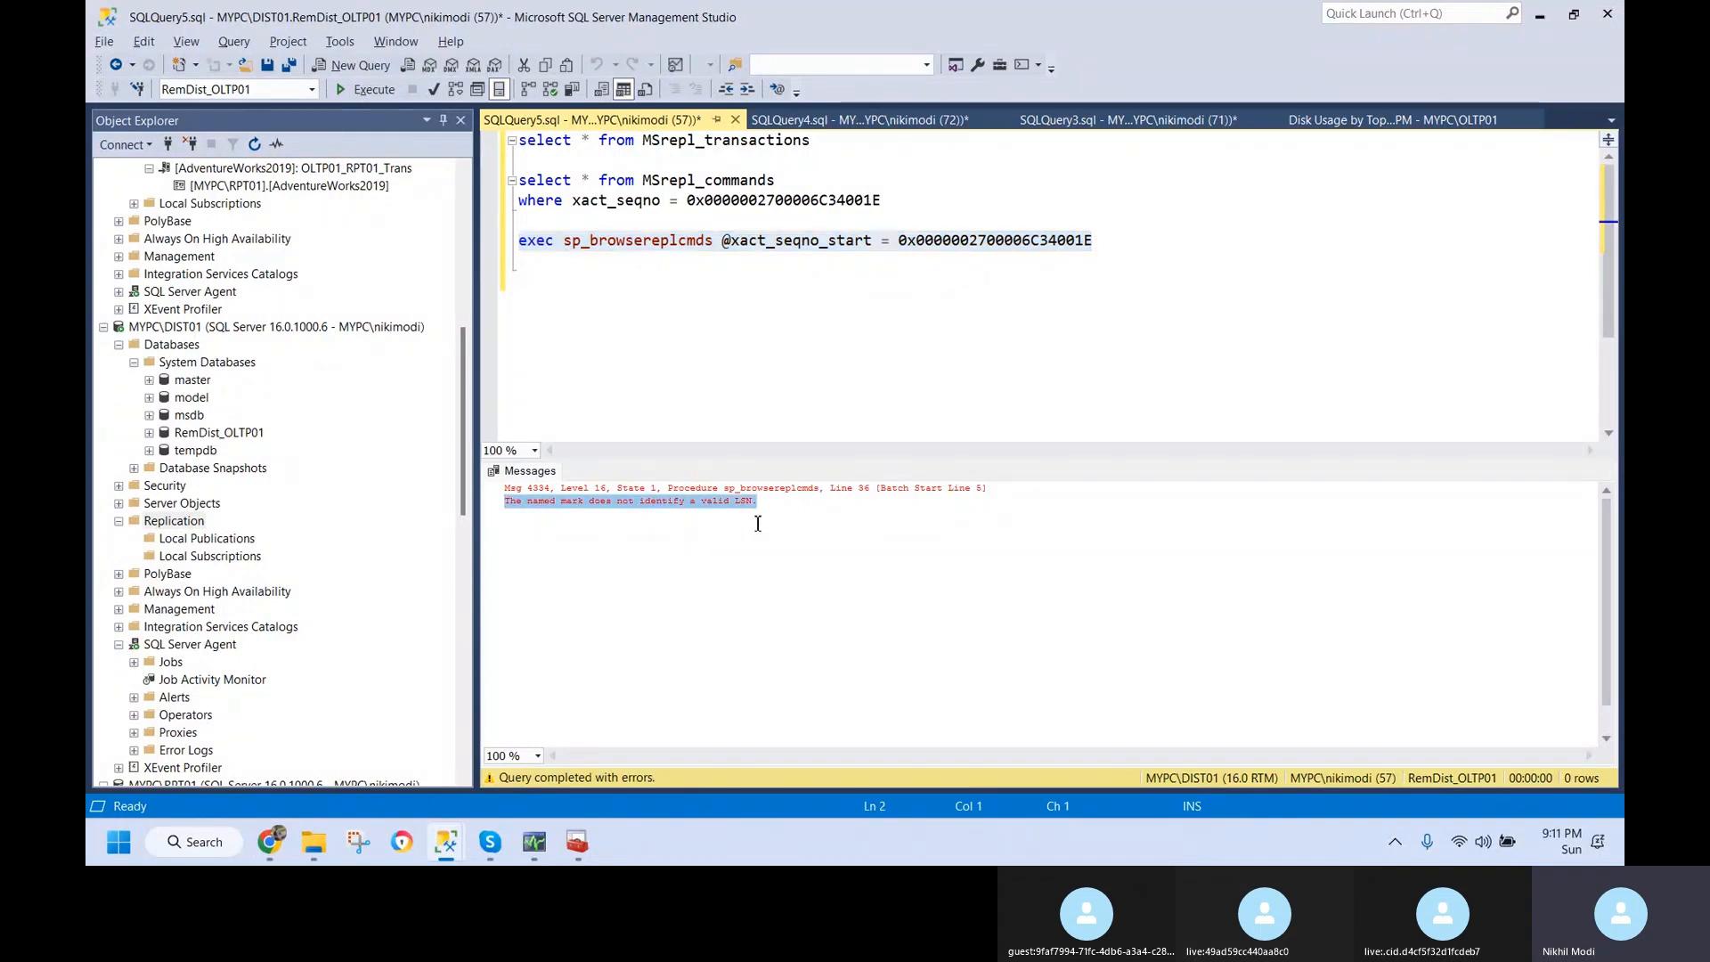
{"action": "left_click", "coordinate": [276, 844]}
{"action": "left_click", "coordinate": [1313, 17]}
{"action": "key", "text": "ctrl+v"}
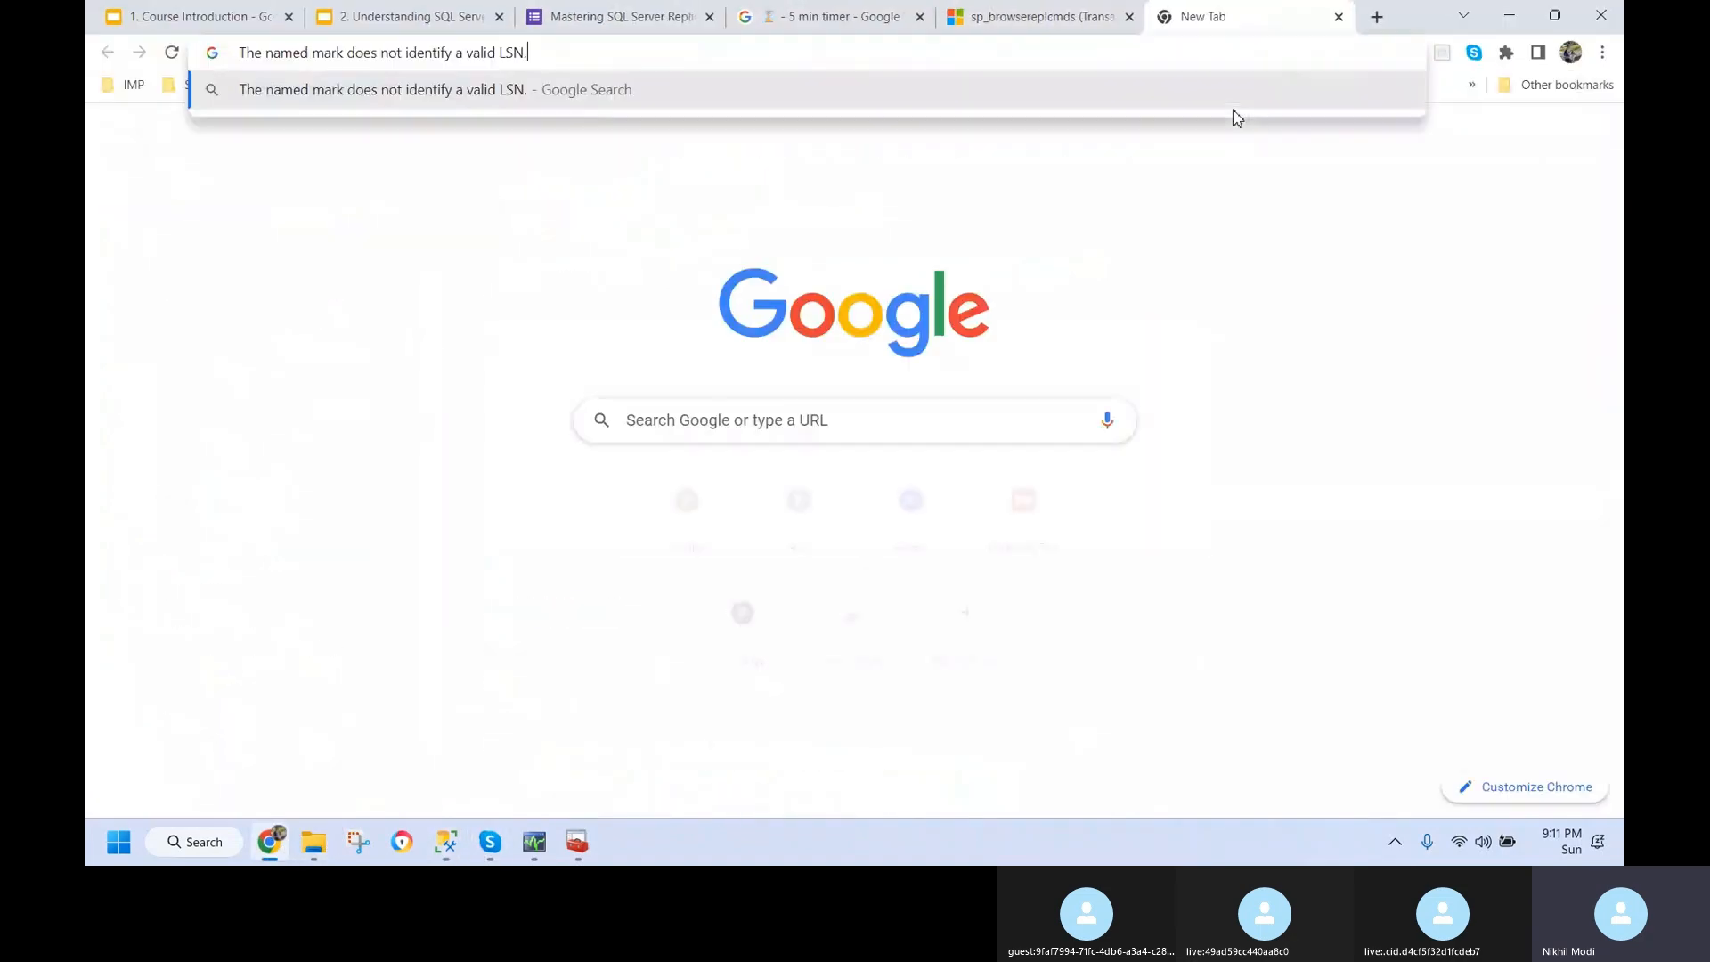
{"action": "key", "text": "Return"}
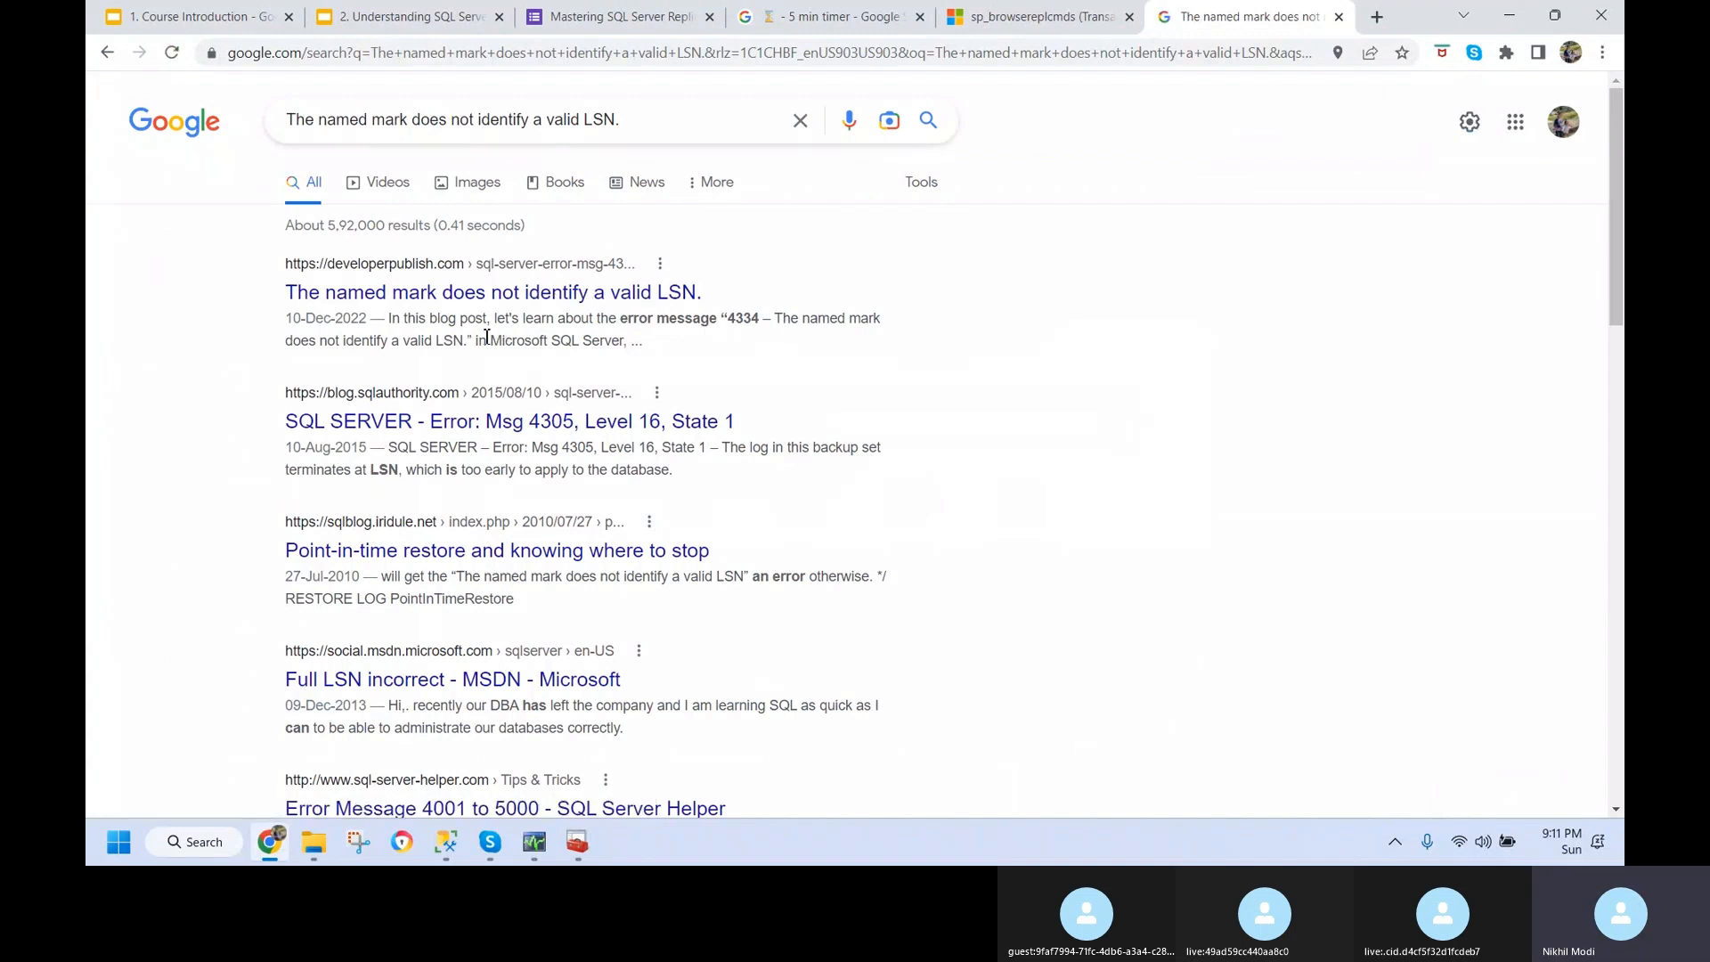
- Open the DeveloperPublish article on error 4334, examine its reason and solution sections, and return to the search results
{"action": "left_click", "coordinate": [613, 296]}
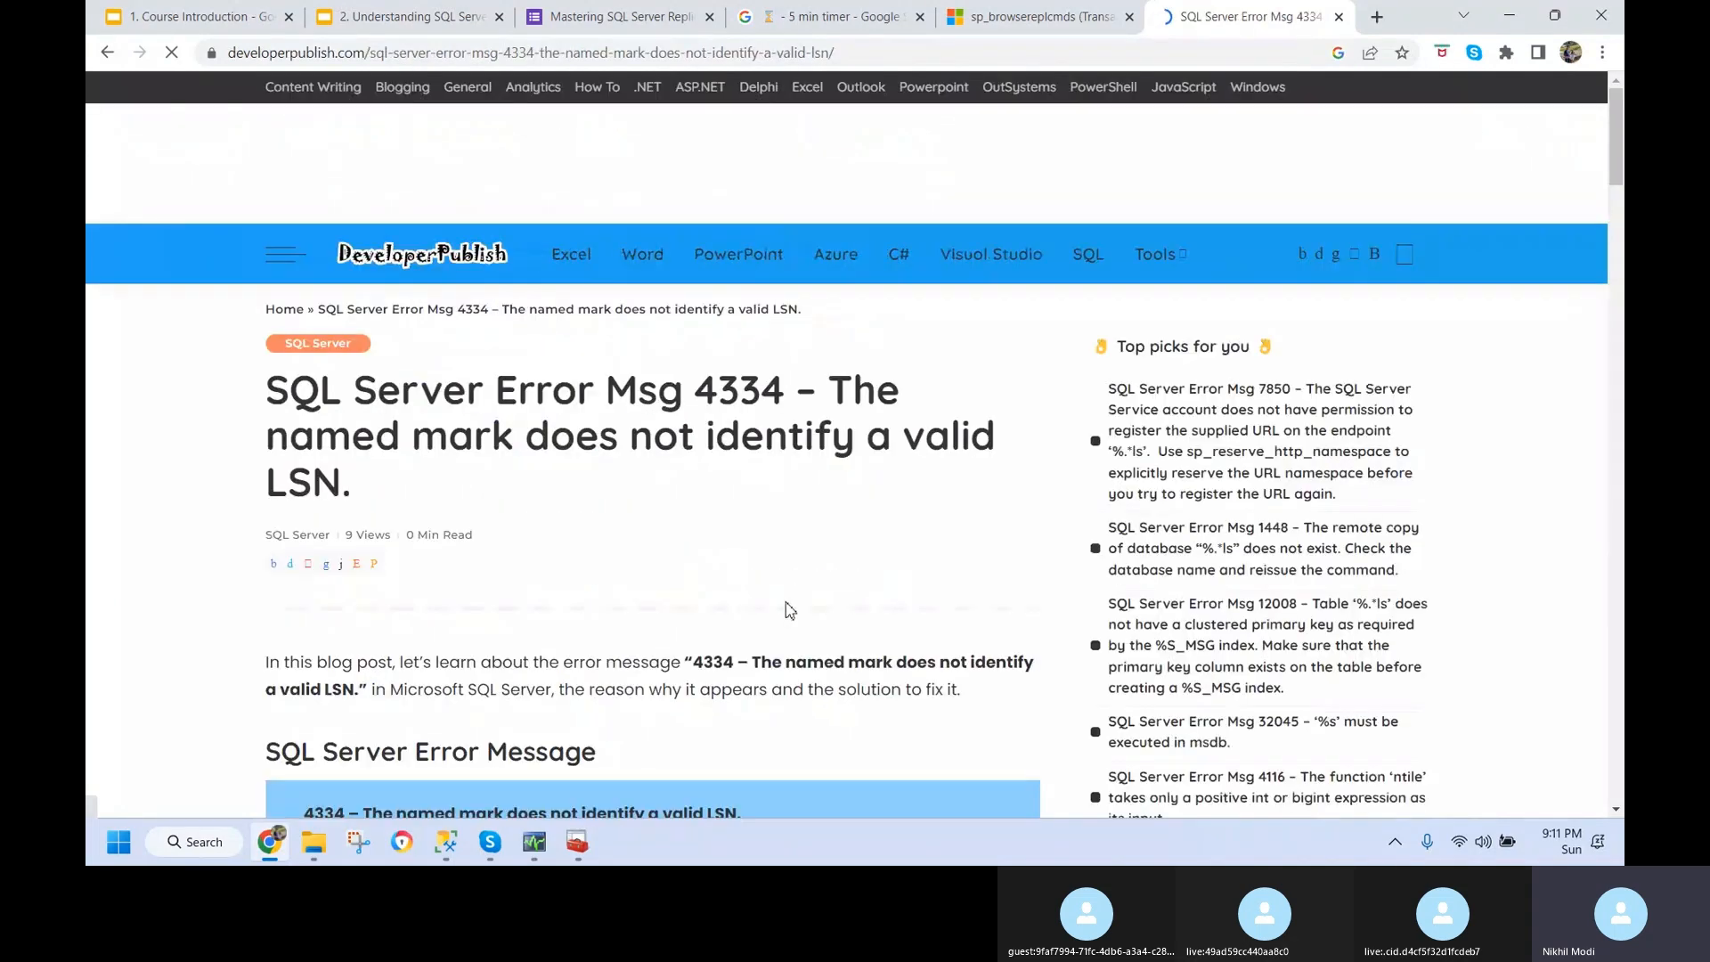
{"action": "scroll", "coordinate": [791, 615], "scroll_direction": "down", "scroll_amount": 3}
{"action": "scroll", "coordinate": [791, 623], "scroll_direction": "down", "scroll_amount": 3}
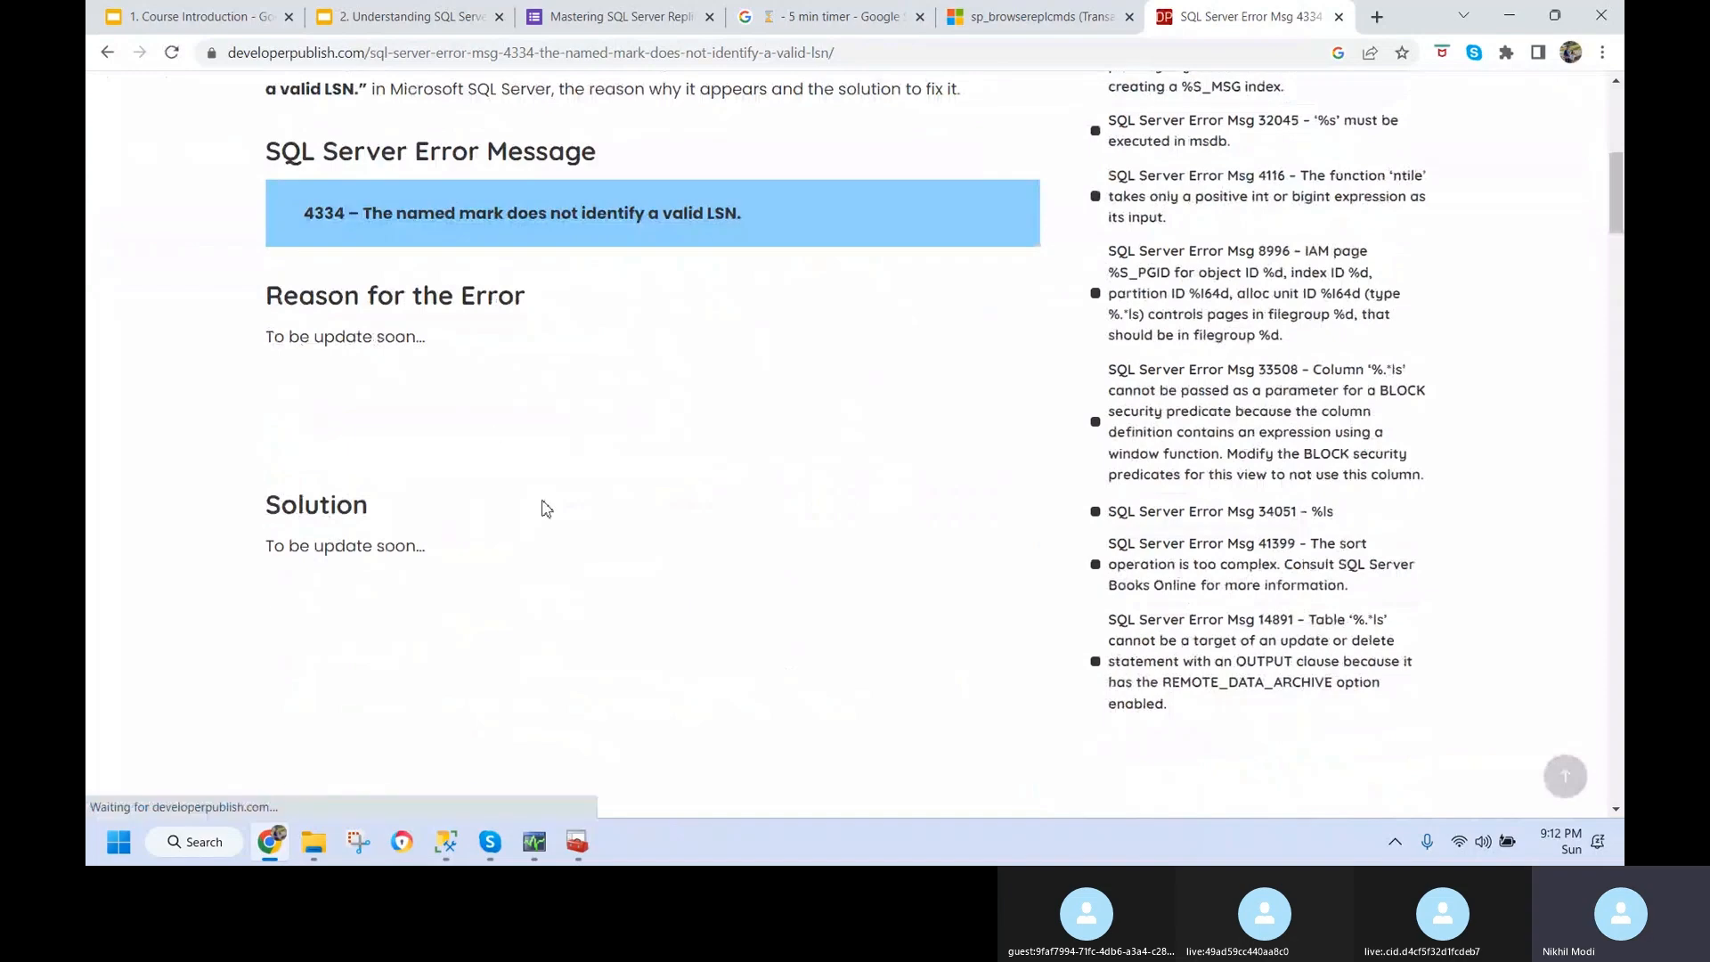
{"action": "left_click_drag", "start_coordinate": [423, 338], "coordinate": [222, 336]}
{"action": "left_click", "coordinate": [681, 310]}
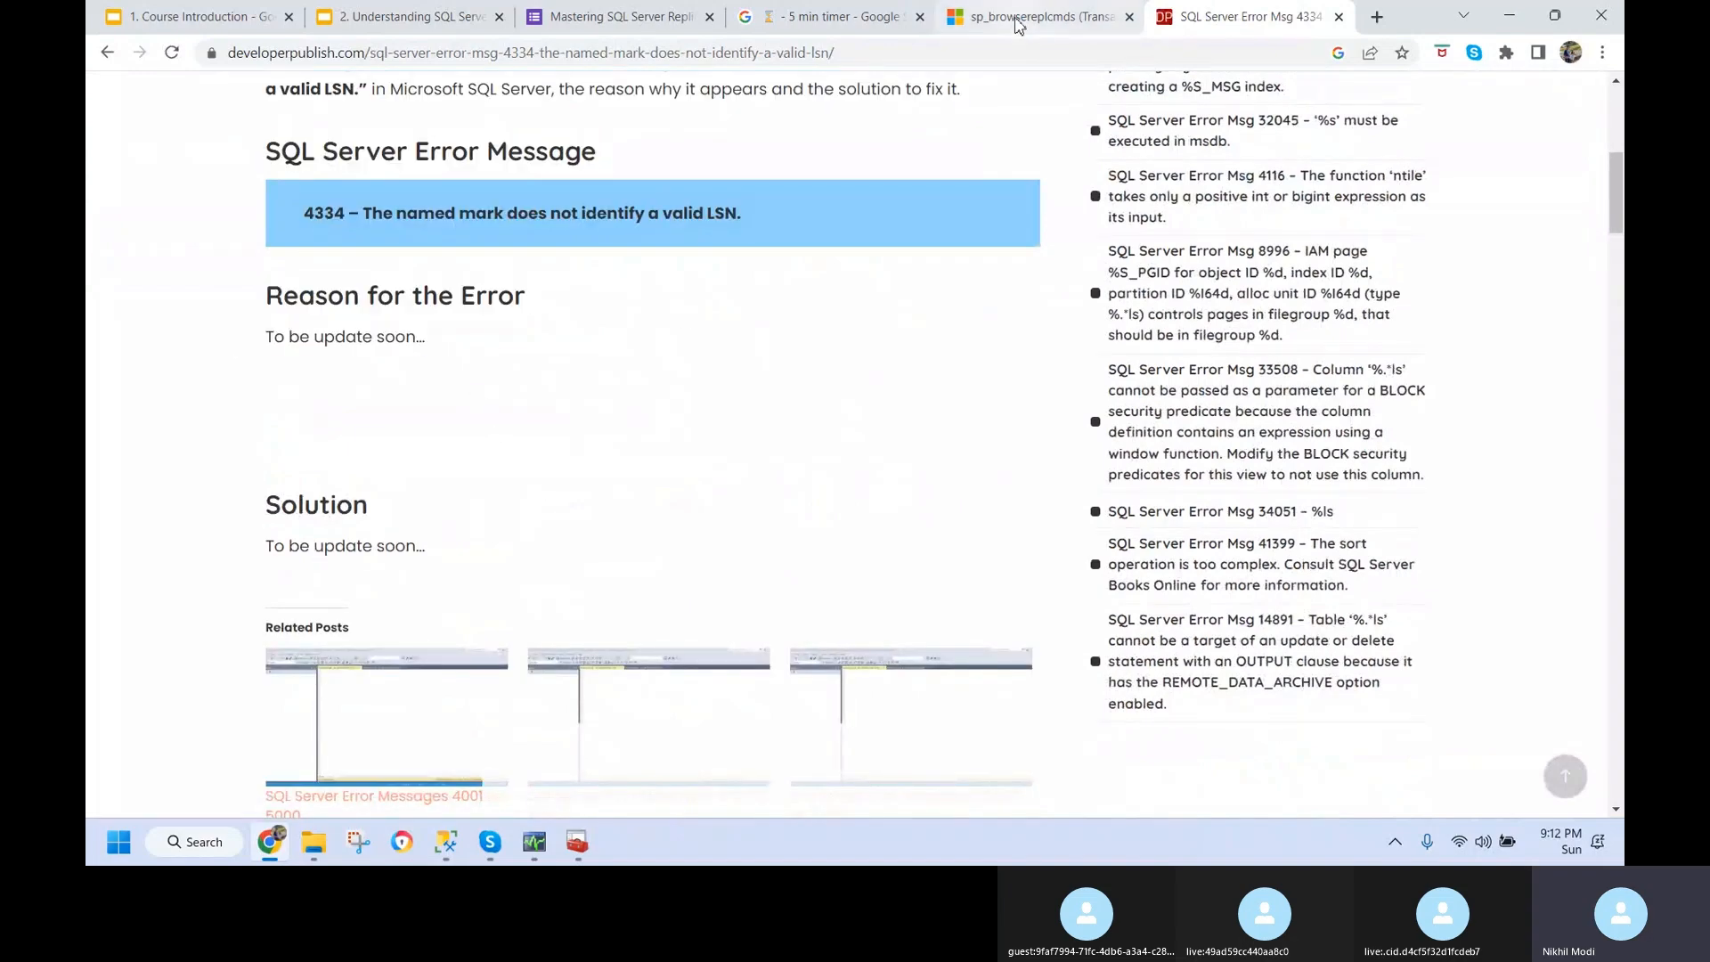
{"action": "left_click", "coordinate": [1014, 19]}
{"action": "left_click", "coordinate": [1229, 24]}
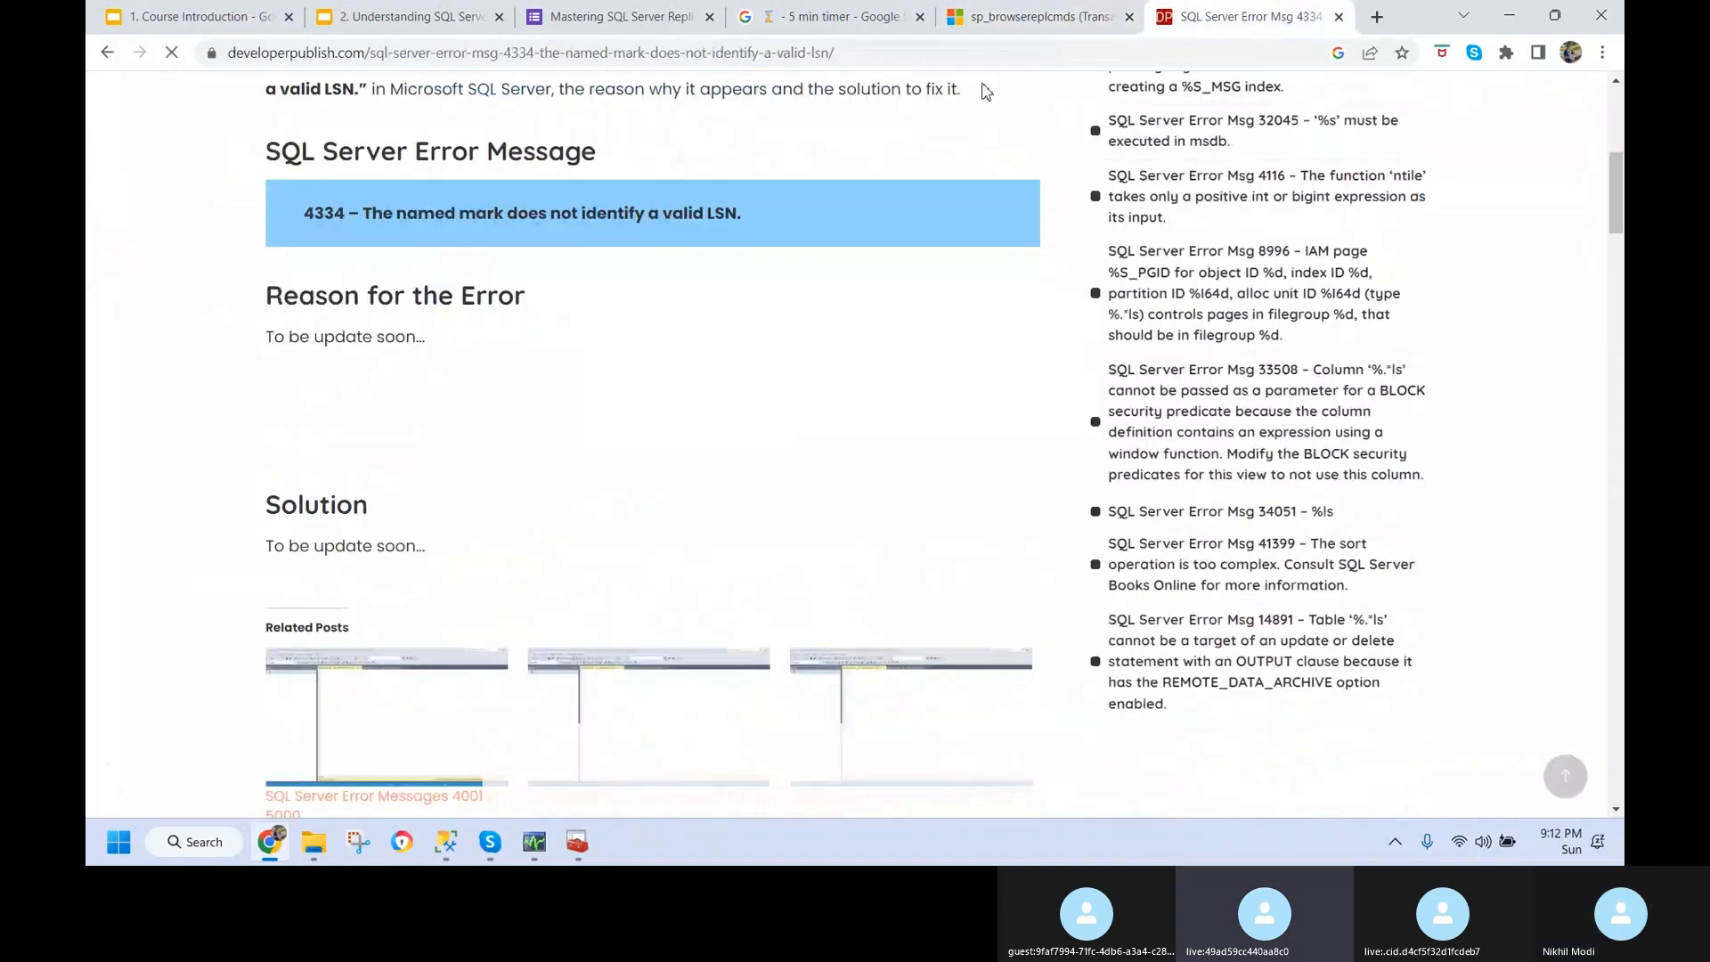
{"action": "left_click", "coordinate": [109, 53]}
- Copy "exec sp_browsereplcmds" from the query in SQL Server Management Studio and send it in the Skype meeting chat
{"action": "key", "text": "alt+Tab"}
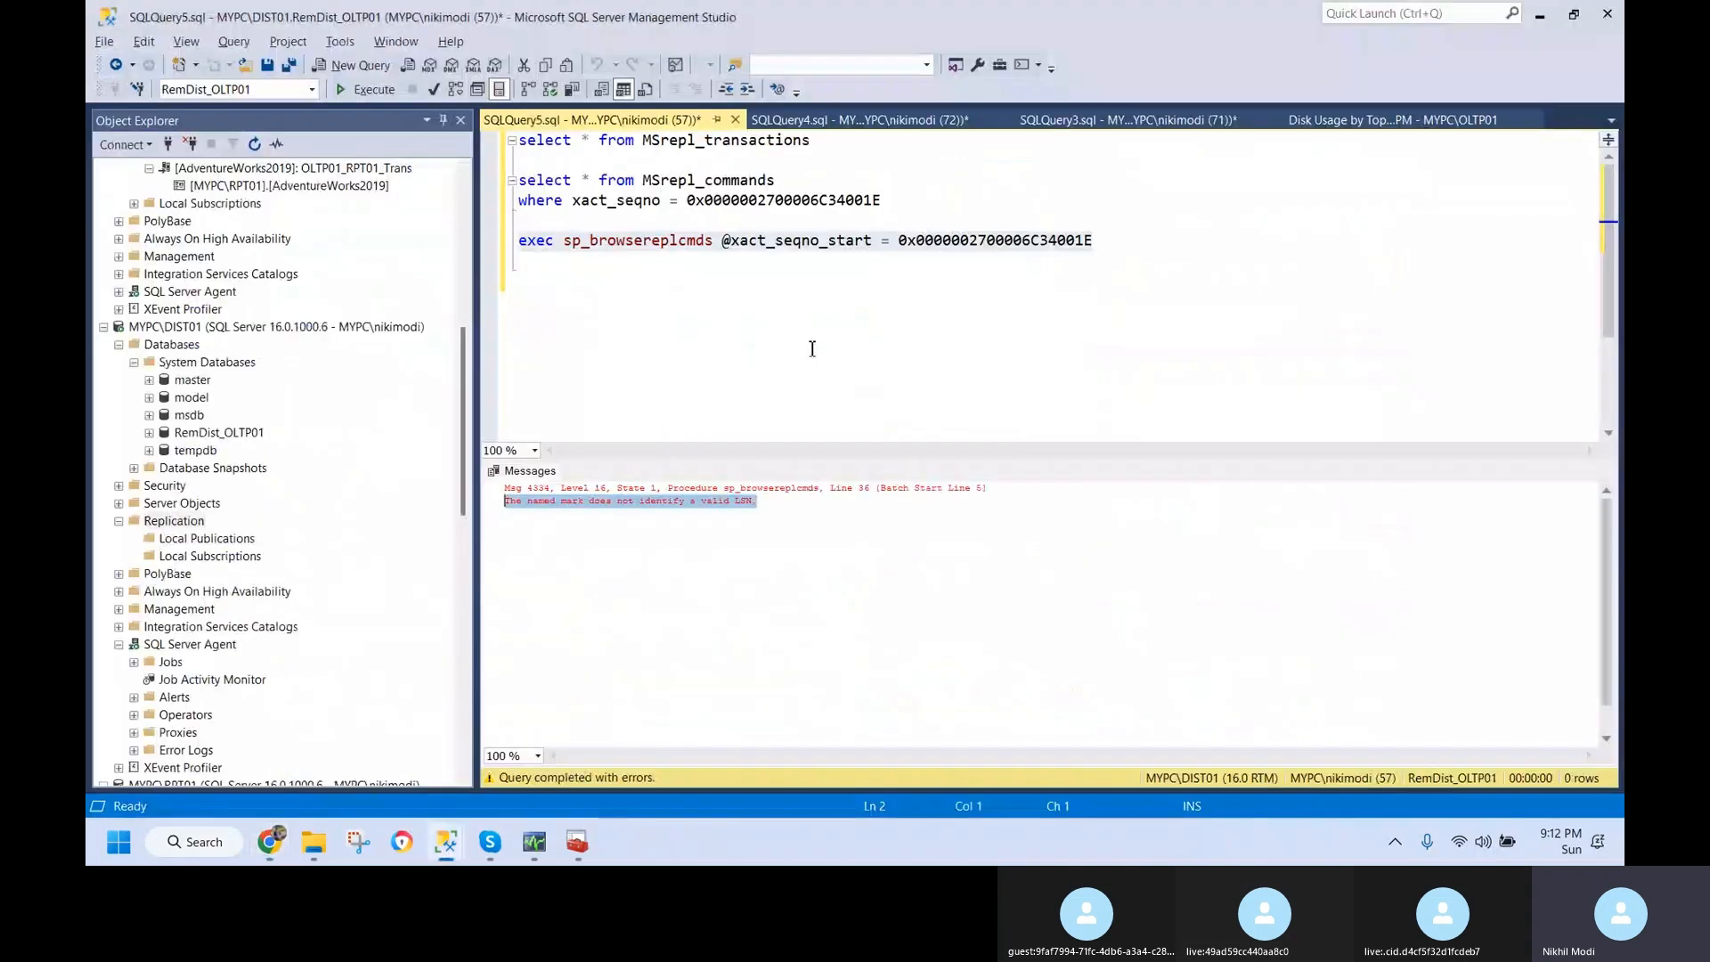
{"action": "left_click", "coordinate": [887, 306]}
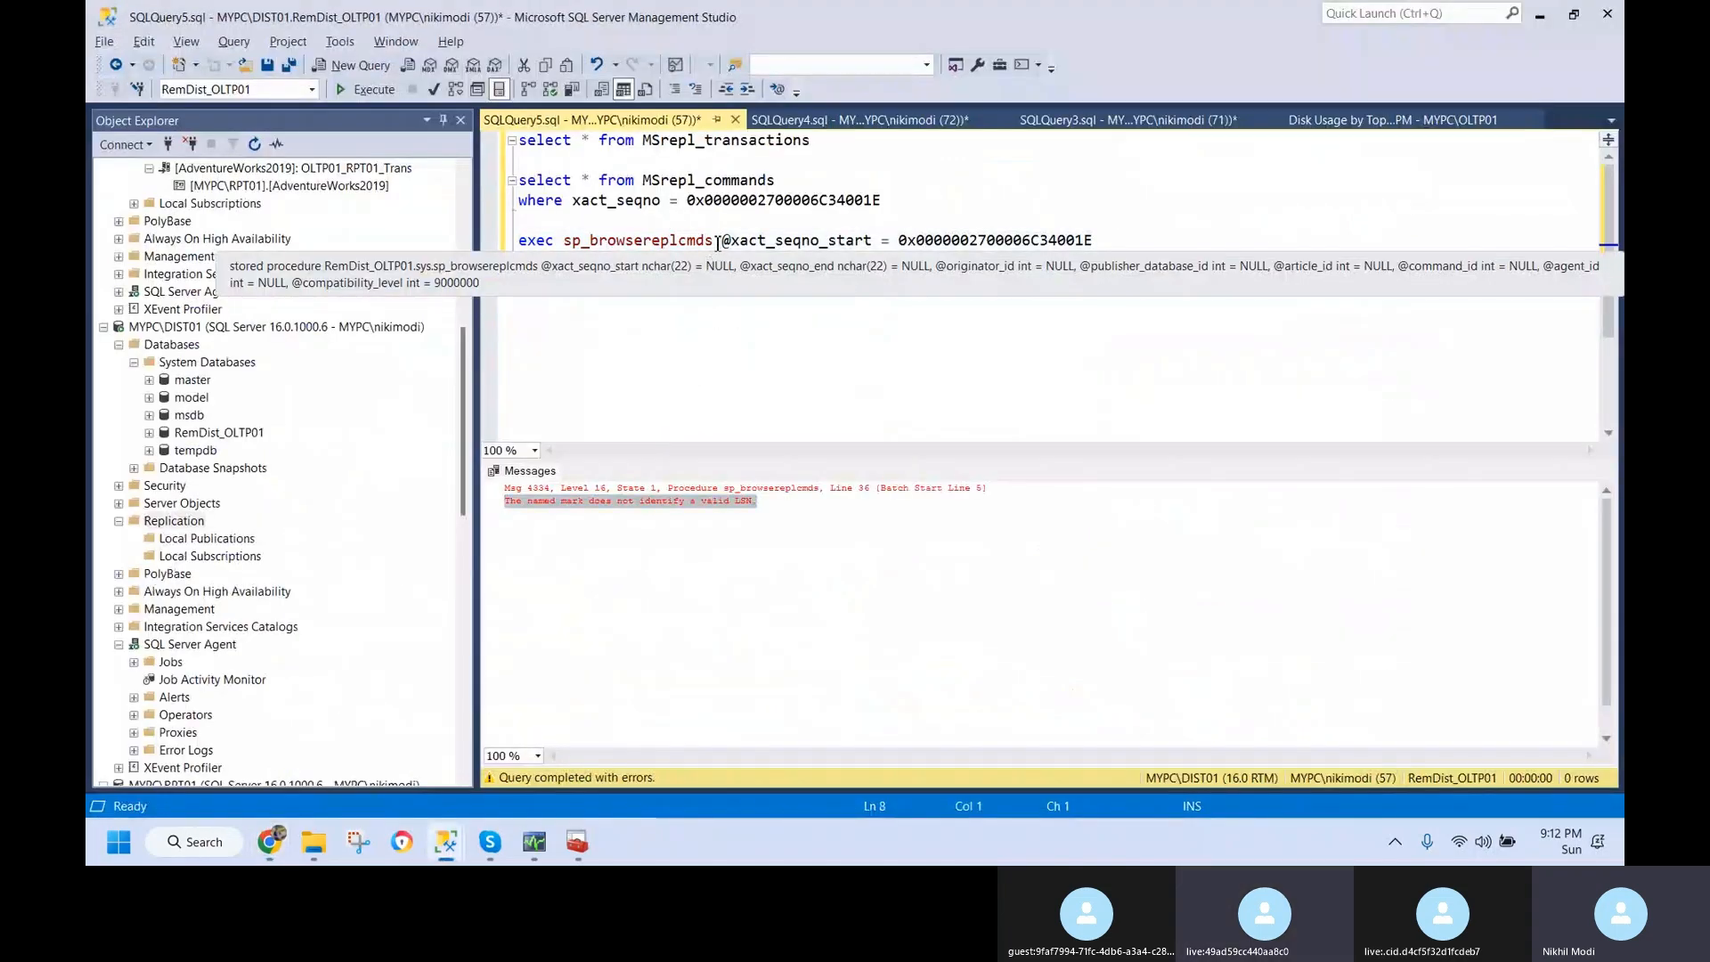
{"action": "left_click_drag", "start_coordinate": [713, 240], "coordinate": [492, 242]}
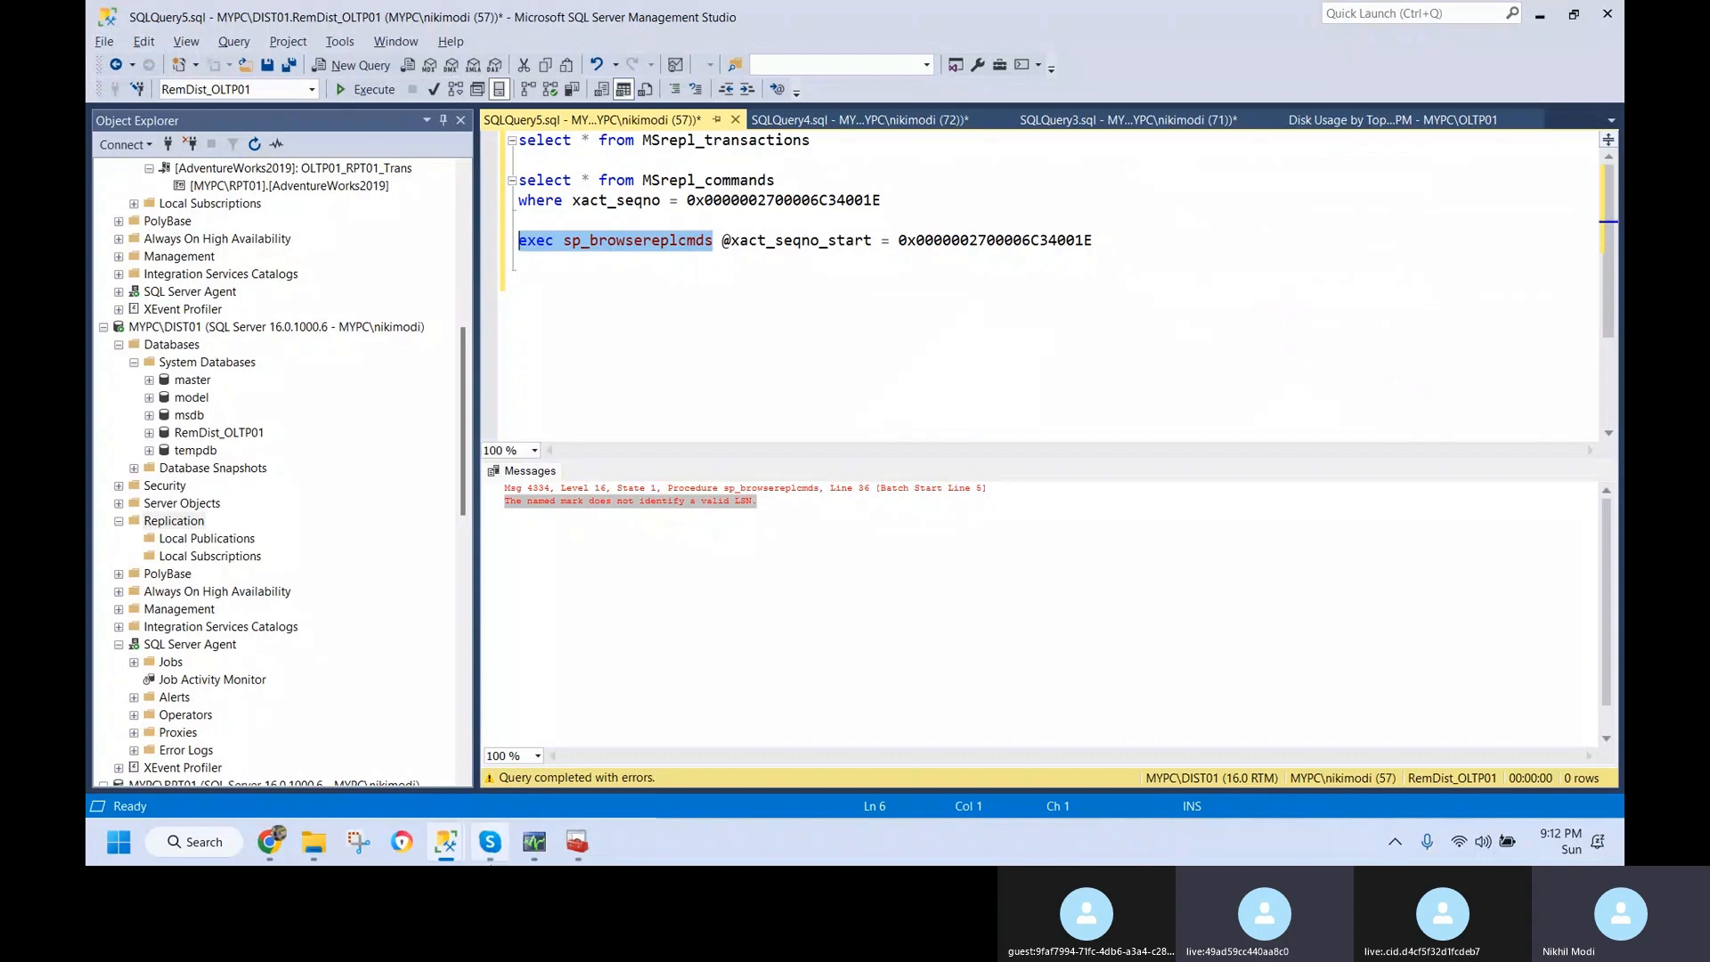
{"action": "left_click", "coordinate": [490, 841]}
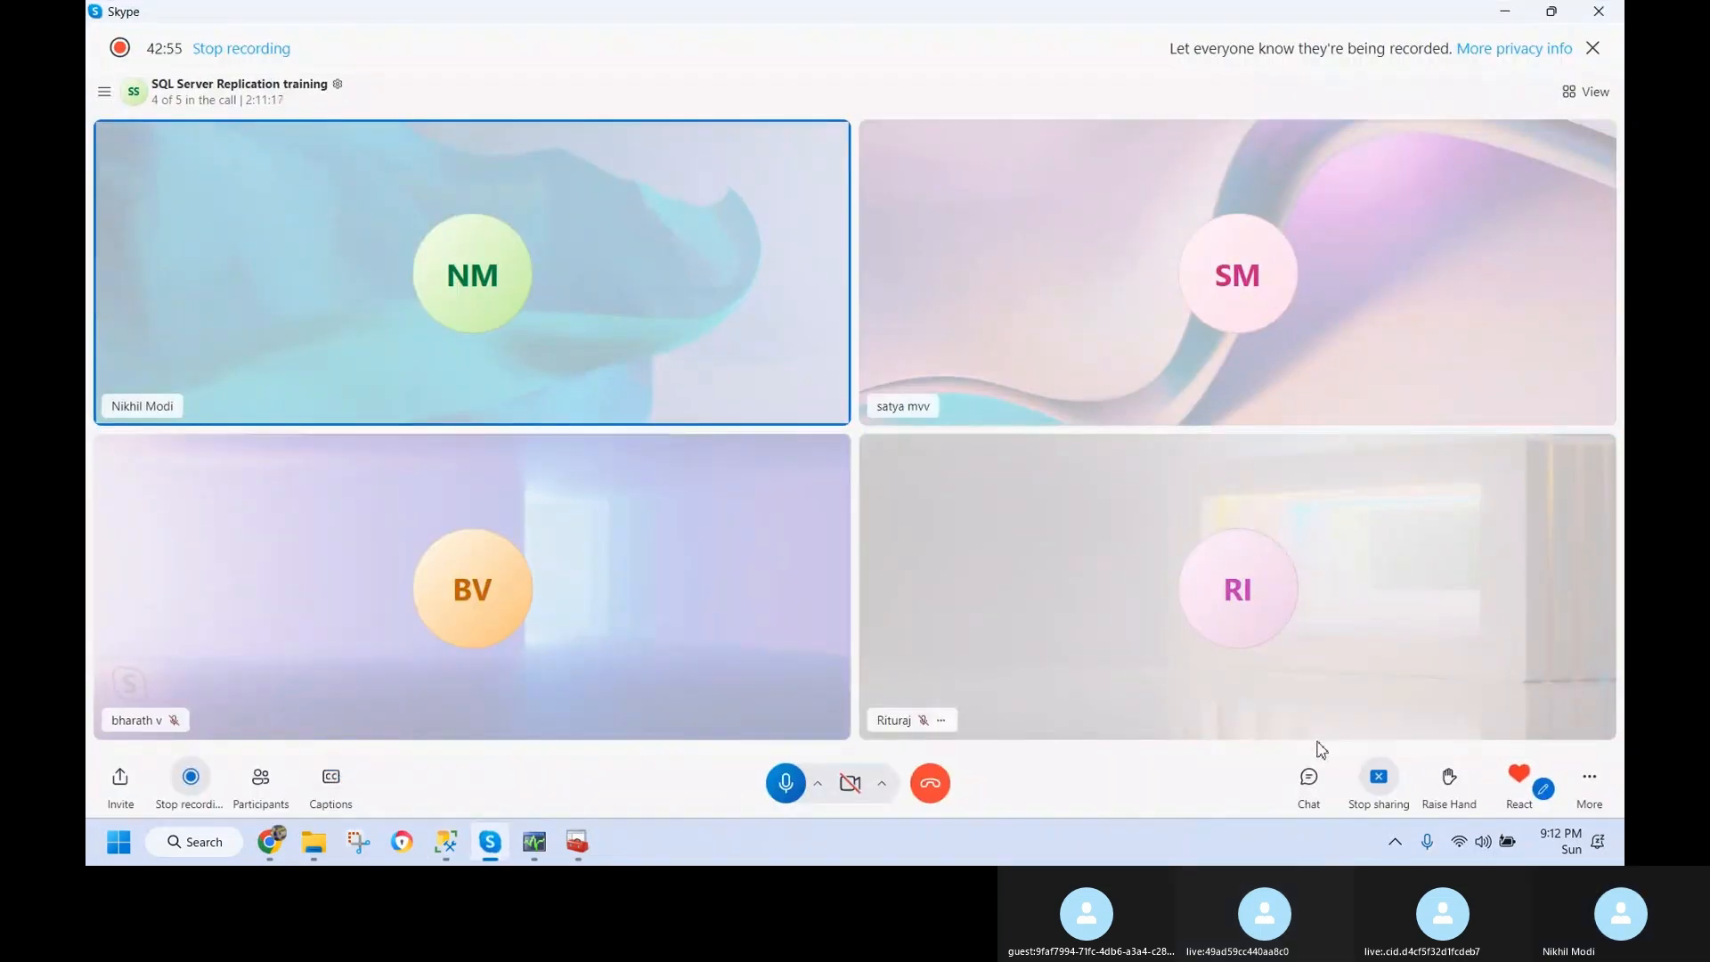
{"action": "left_click", "coordinate": [1308, 779]}
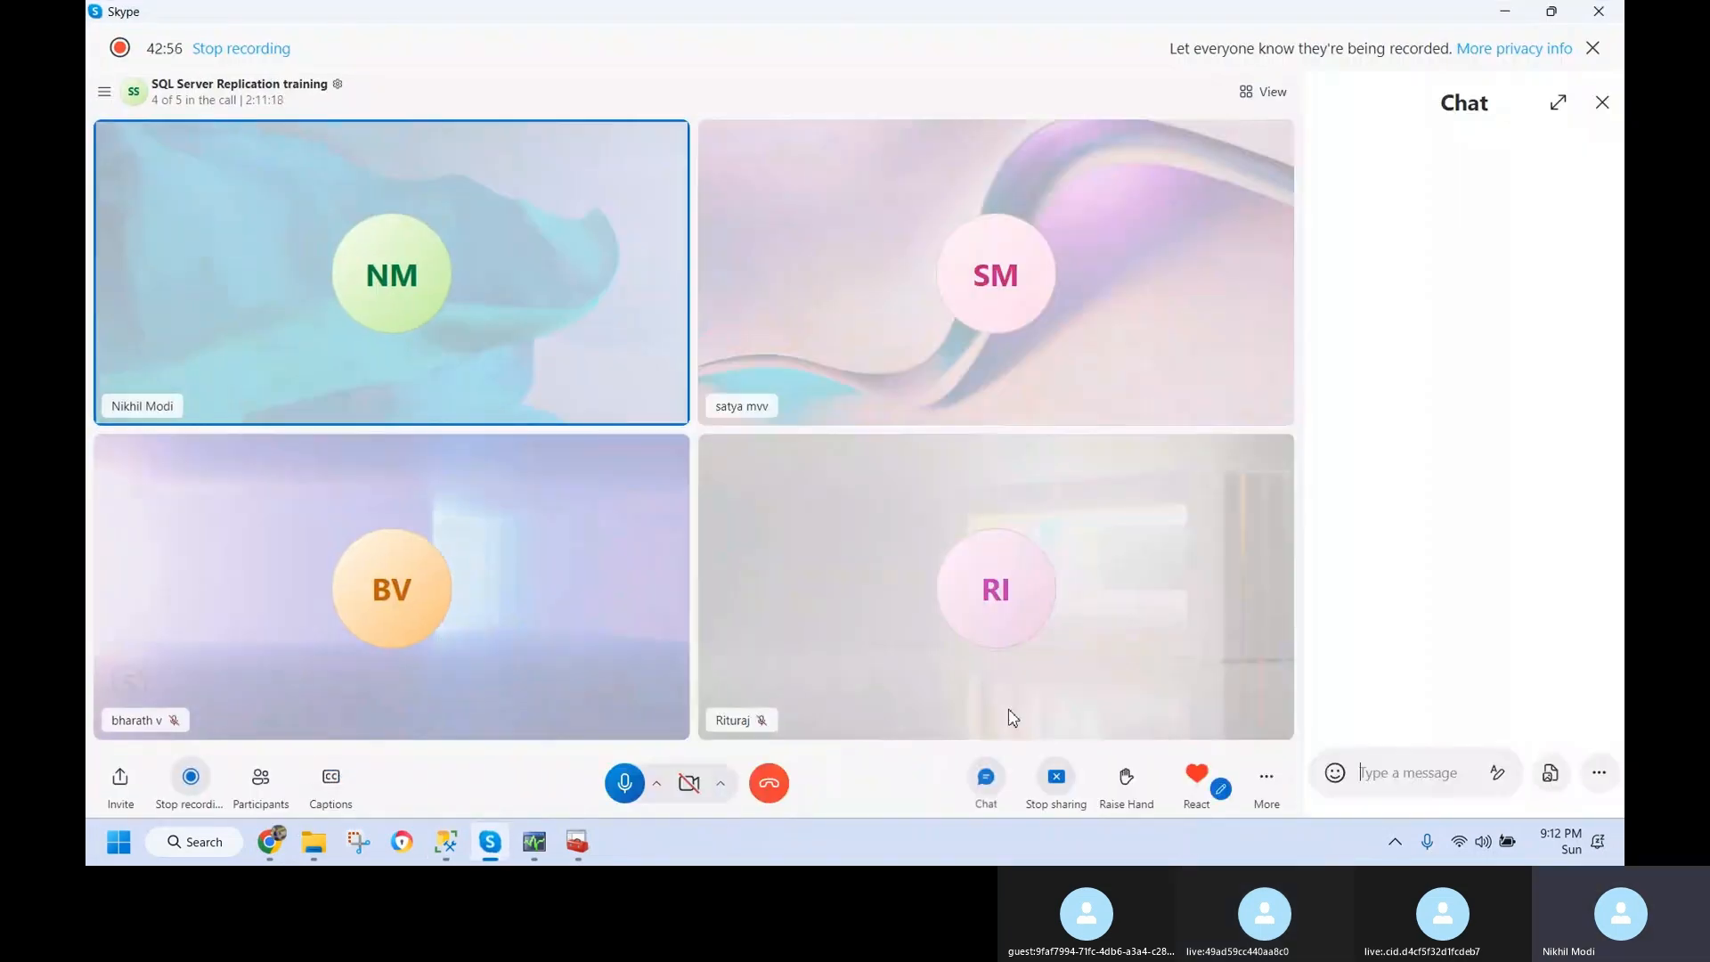
{"action": "left_click", "coordinate": [1440, 768]}
{"action": "key", "text": "ctrl+v"}
{"action": "key", "text": "Return"}
{"action": "key", "text": "alt+Tab"}
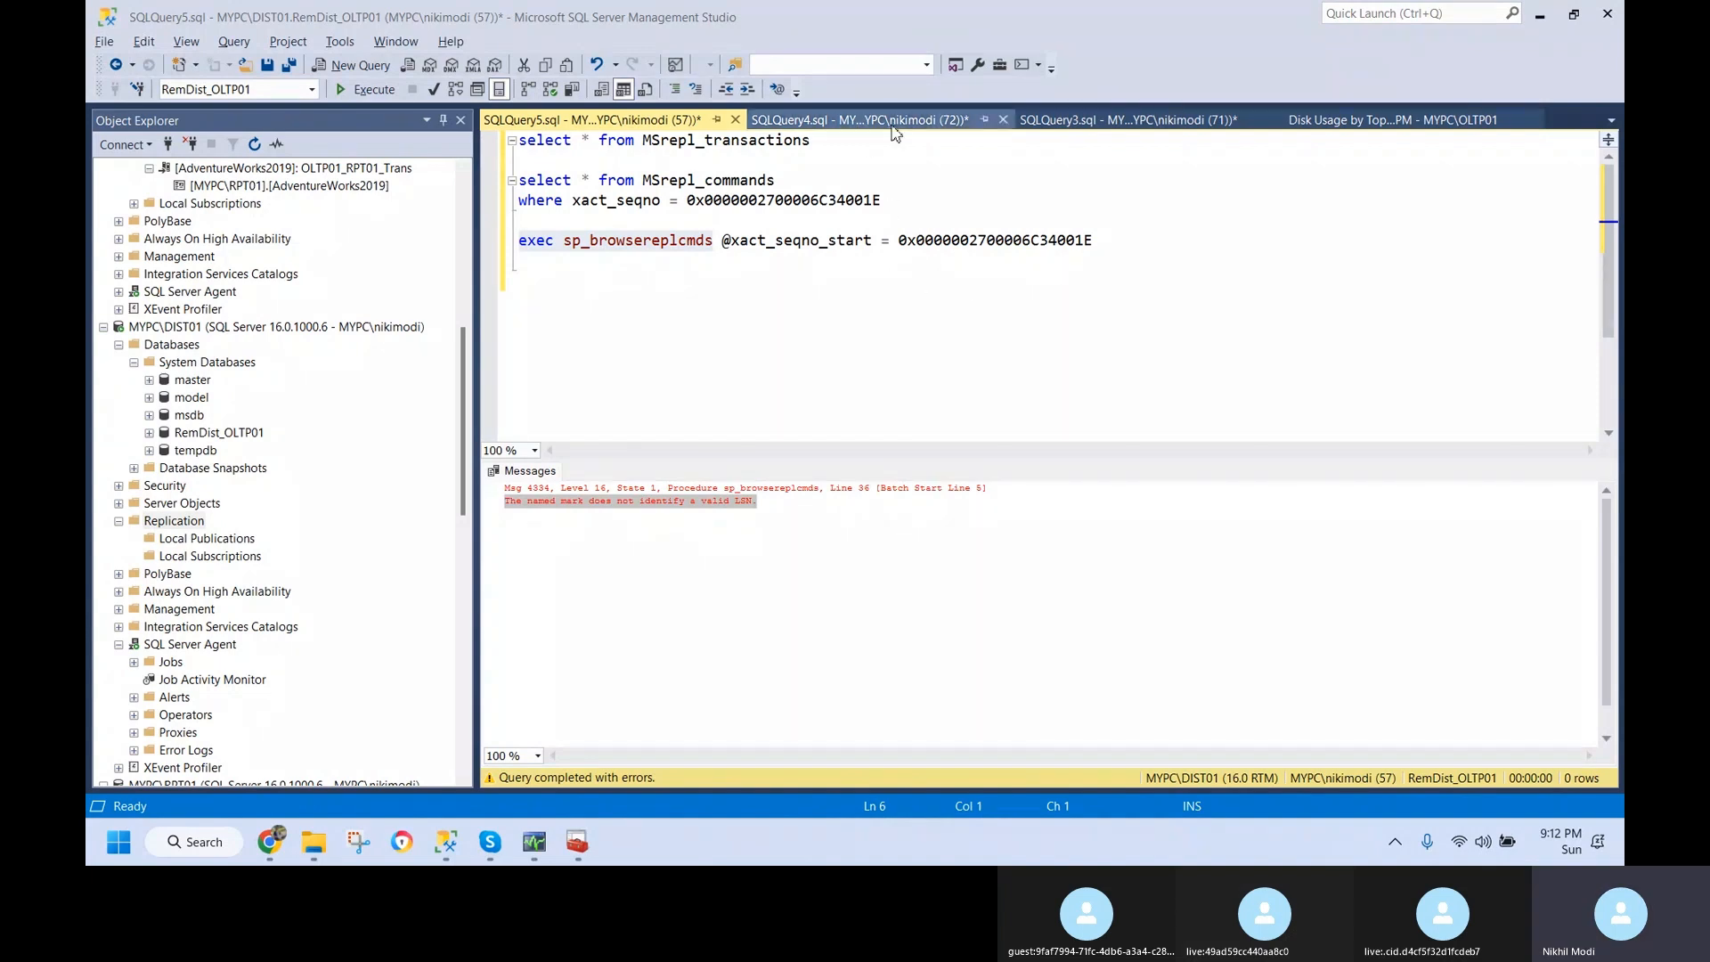
- Close the open Replication Monitor and Job Activity Monitor windows and return to the query editor
{"action": "left_click", "coordinate": [769, 318]}
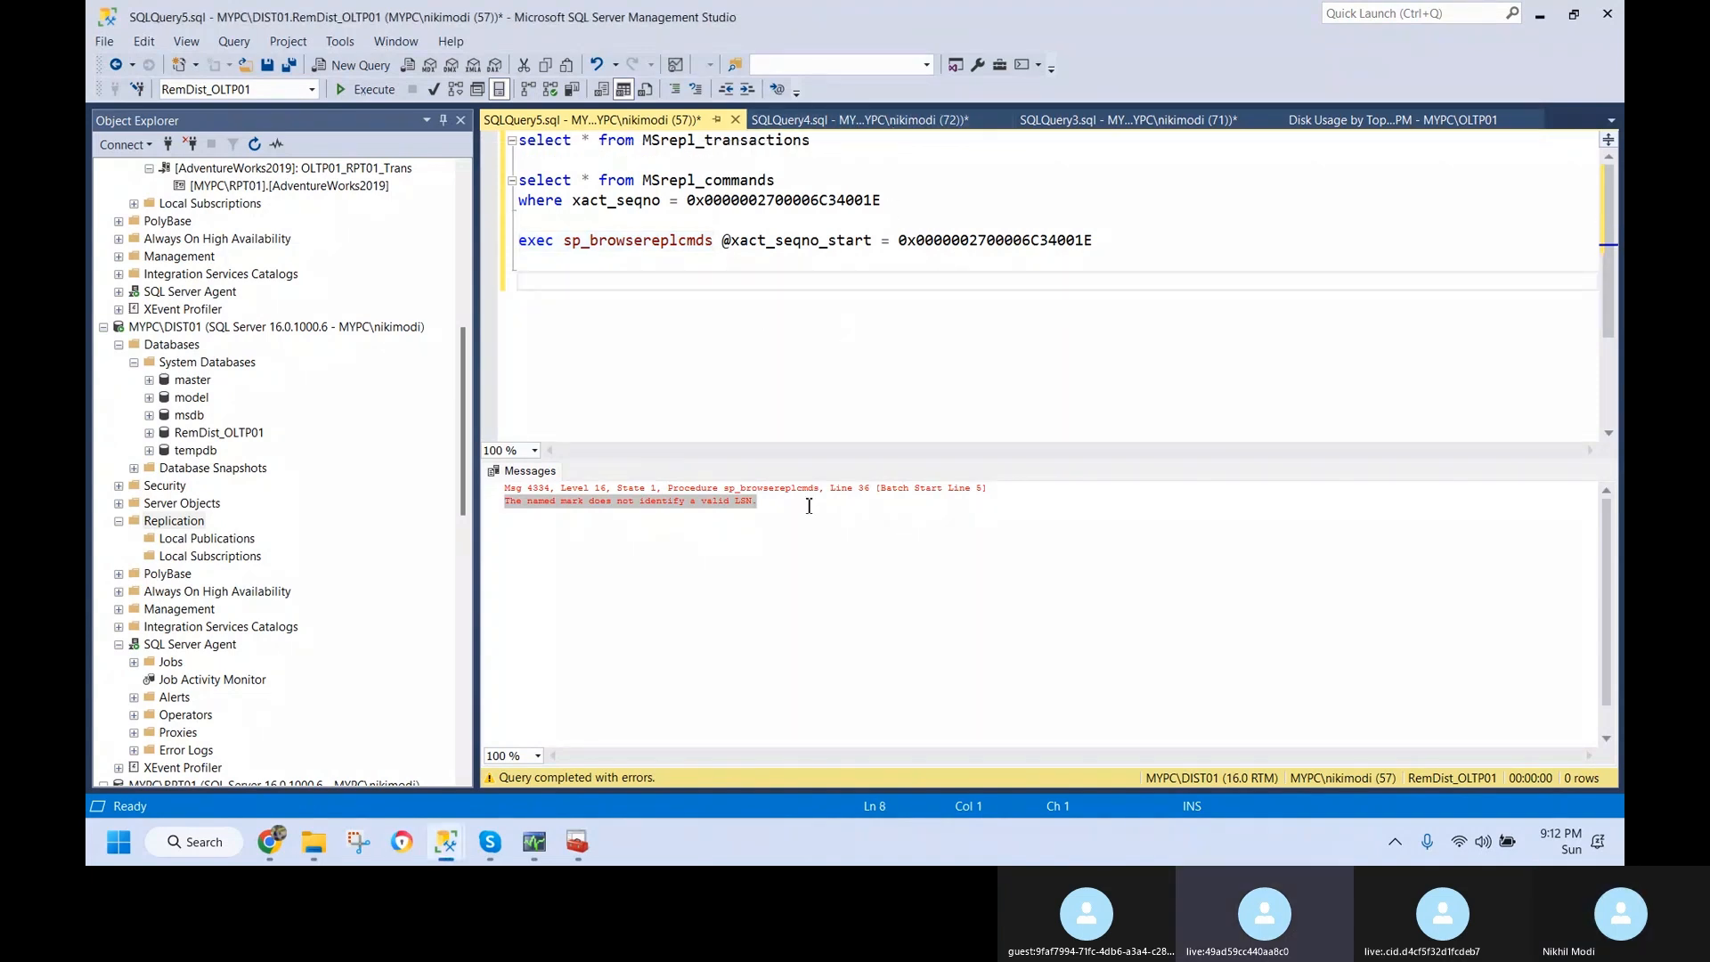
{"action": "left_click", "coordinate": [537, 856]}
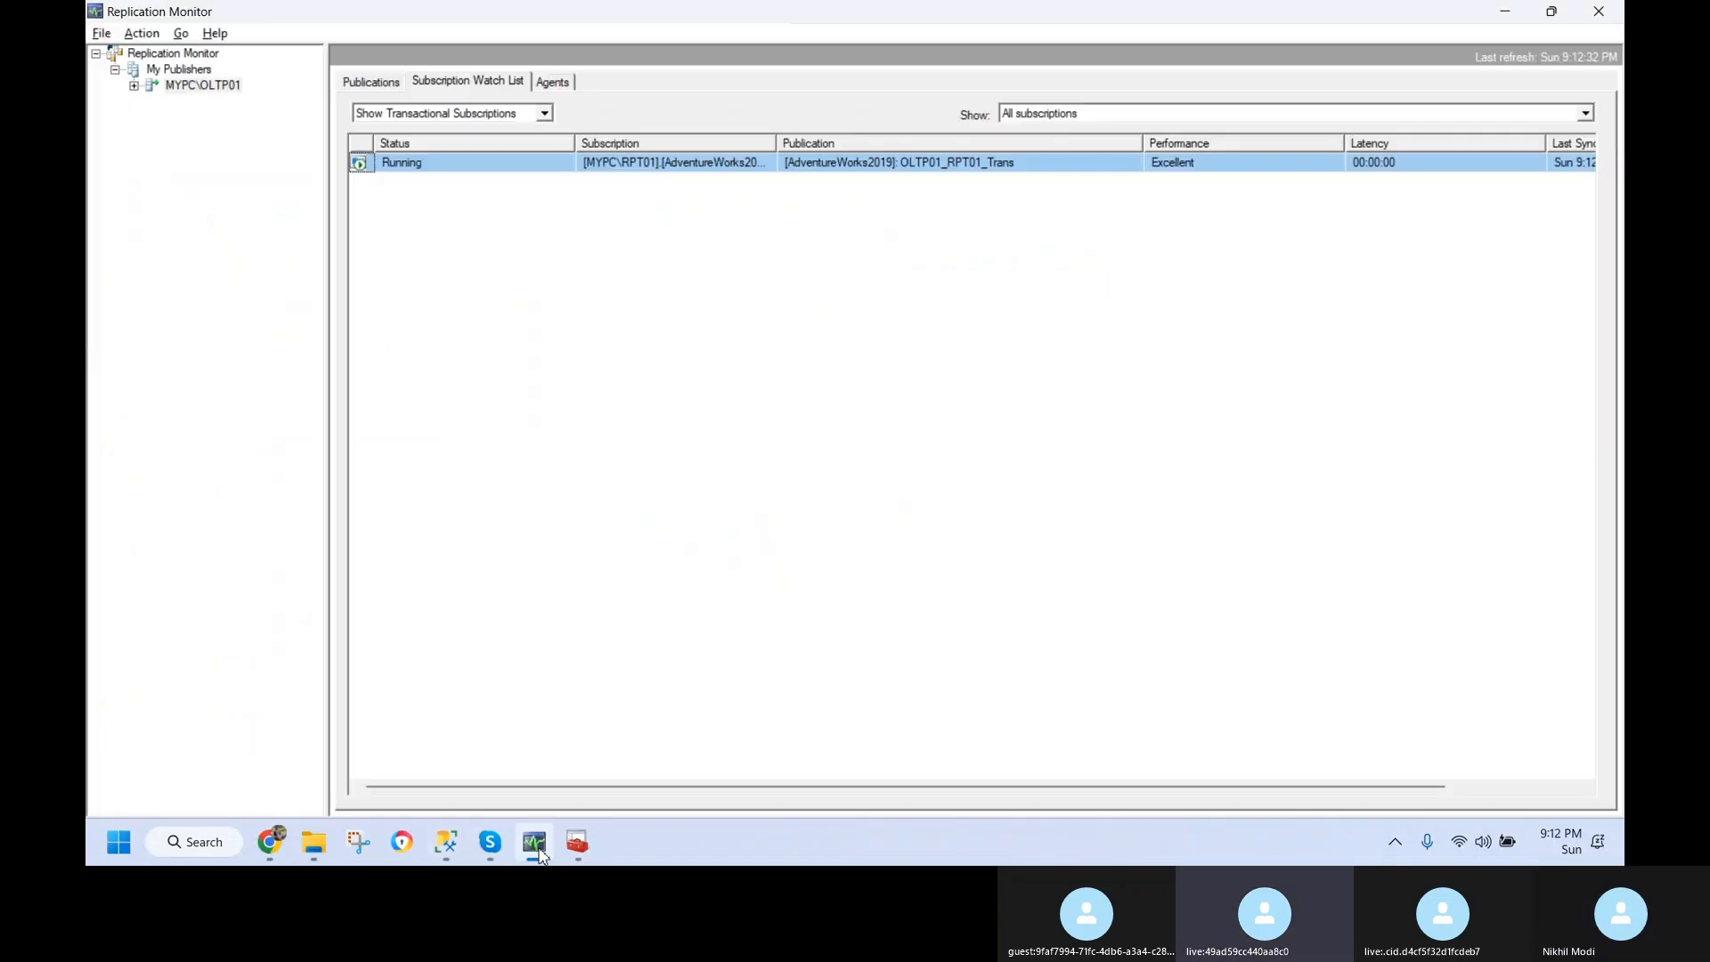
{"action": "left_click", "coordinate": [1615, 8]}
{"action": "left_click", "coordinate": [725, 313]}
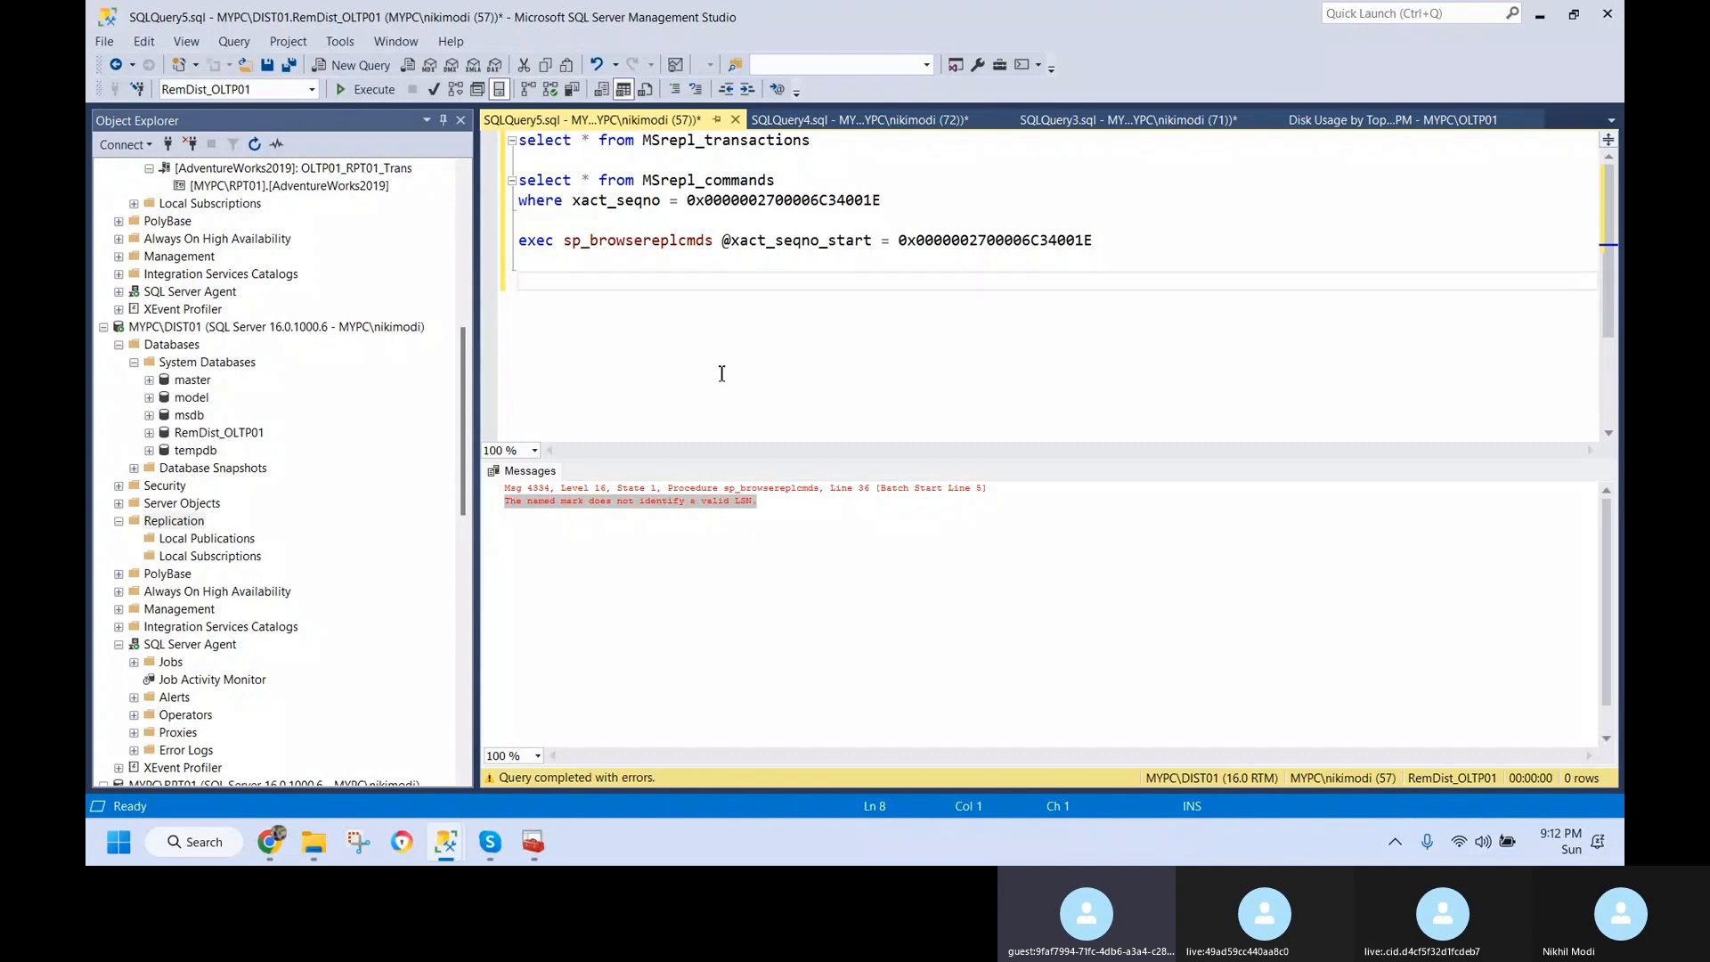
{"action": "mouse_move", "coordinate": [445, 840]}
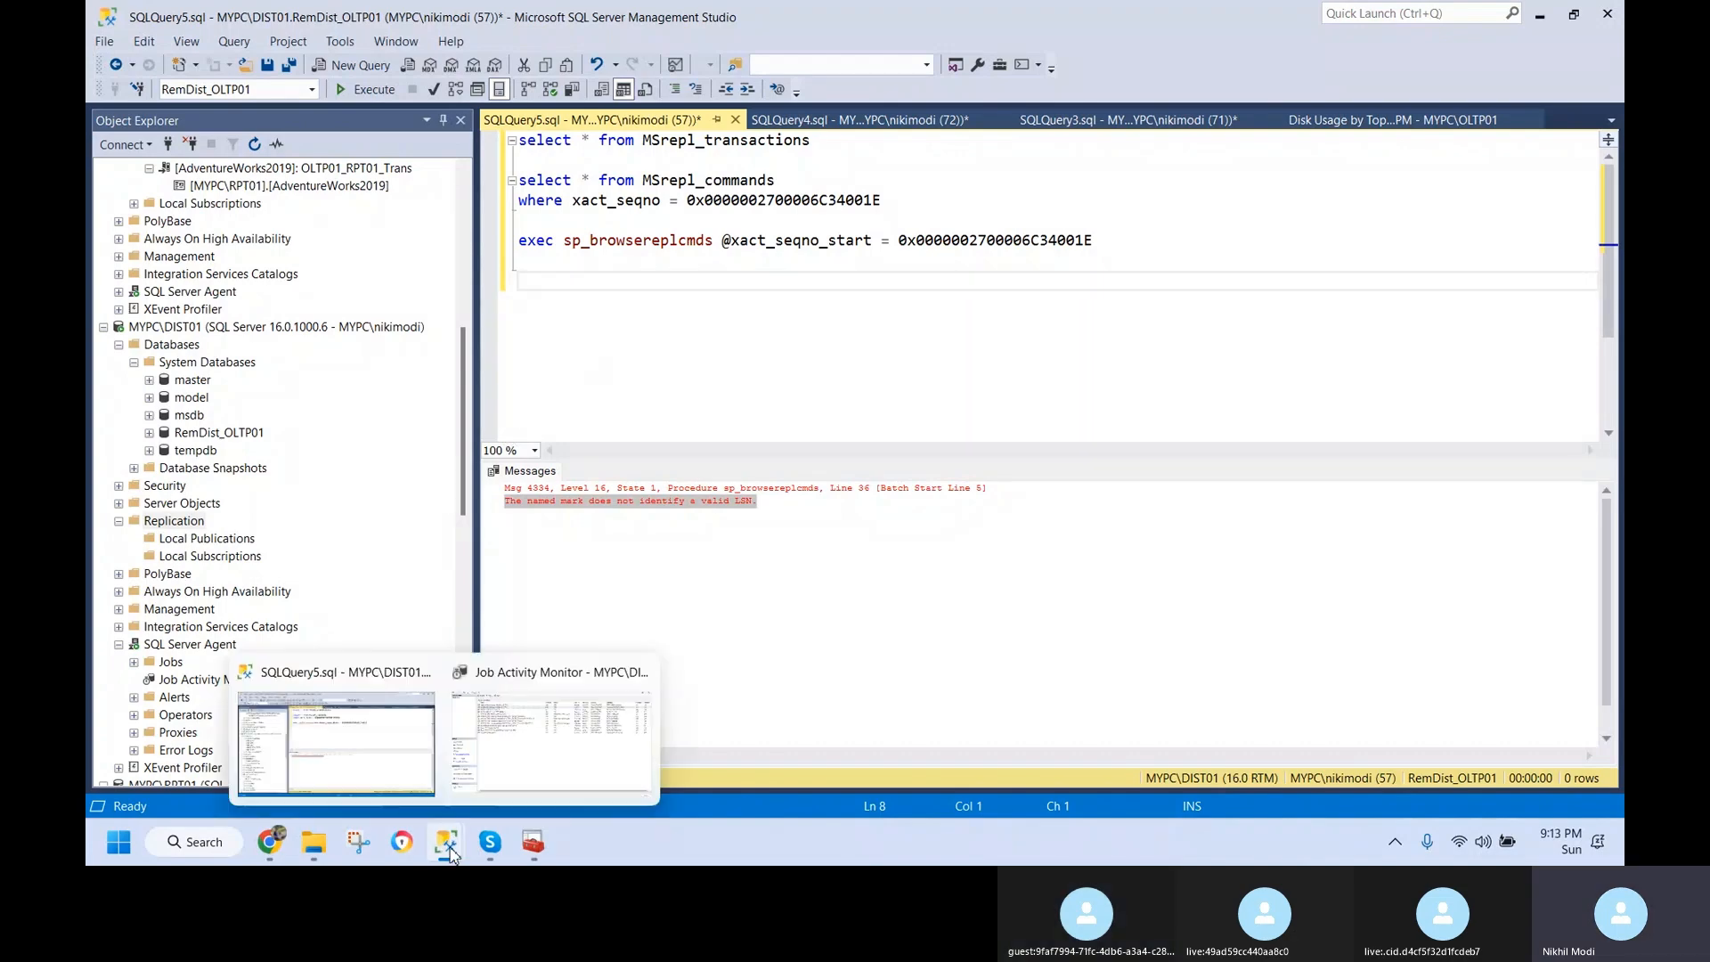
{"action": "left_click", "coordinate": [580, 728]}
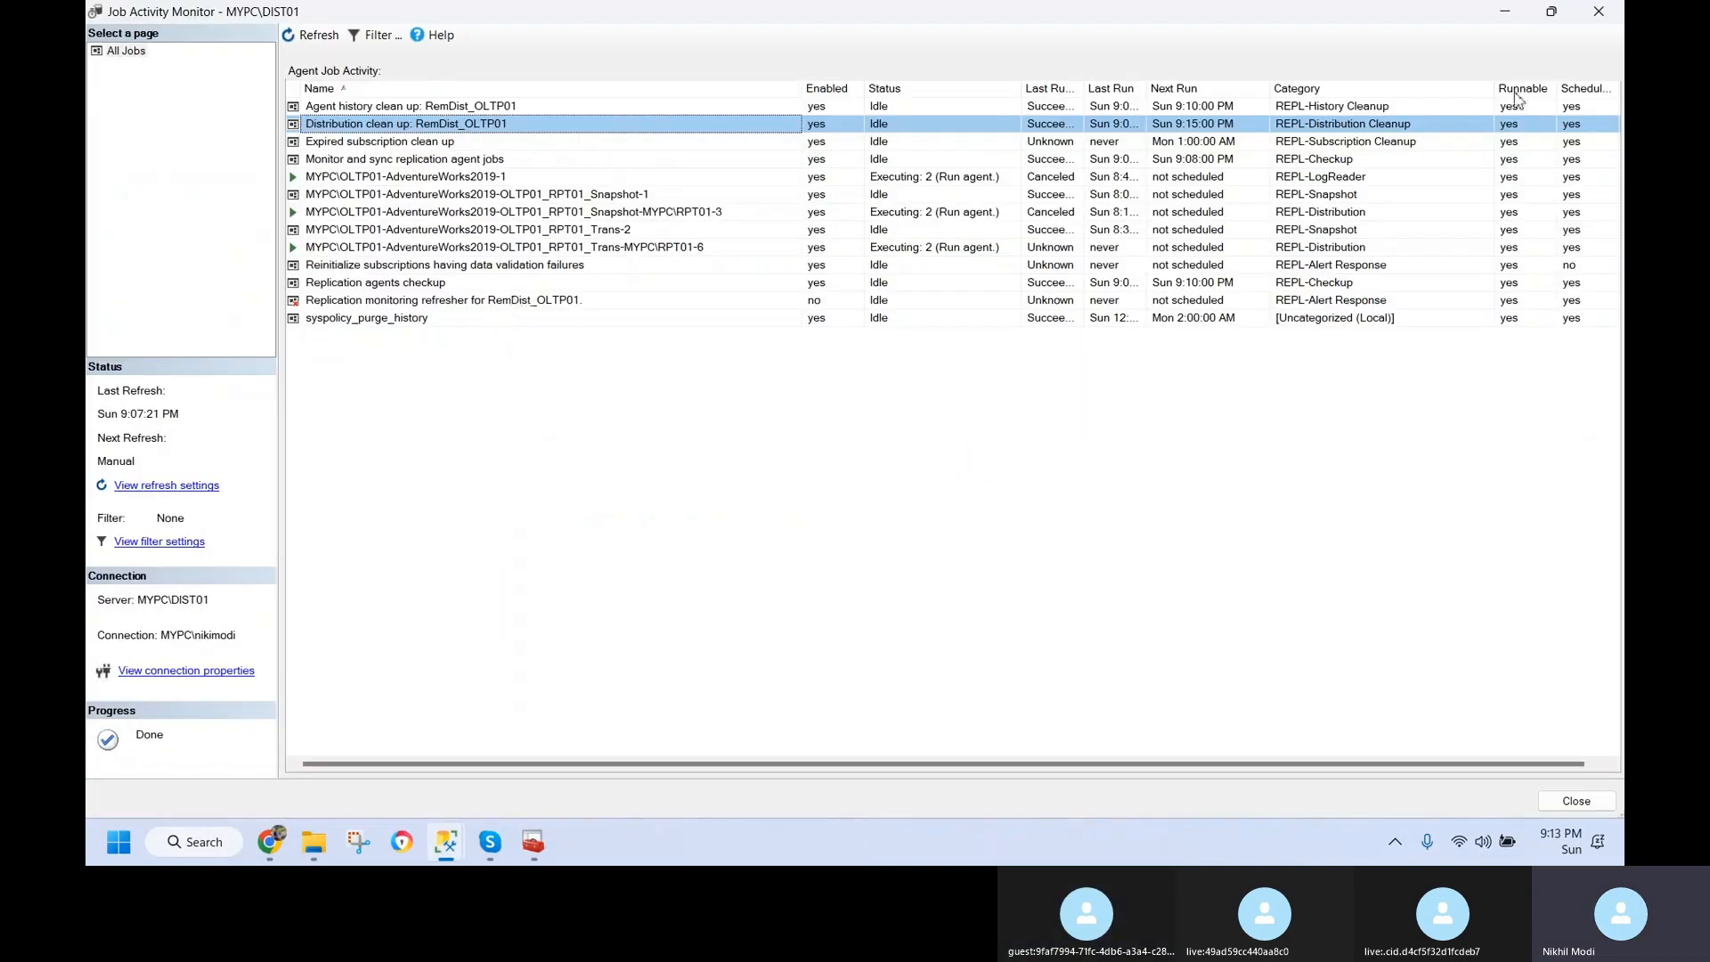
{"action": "left_click", "coordinate": [1602, 9]}
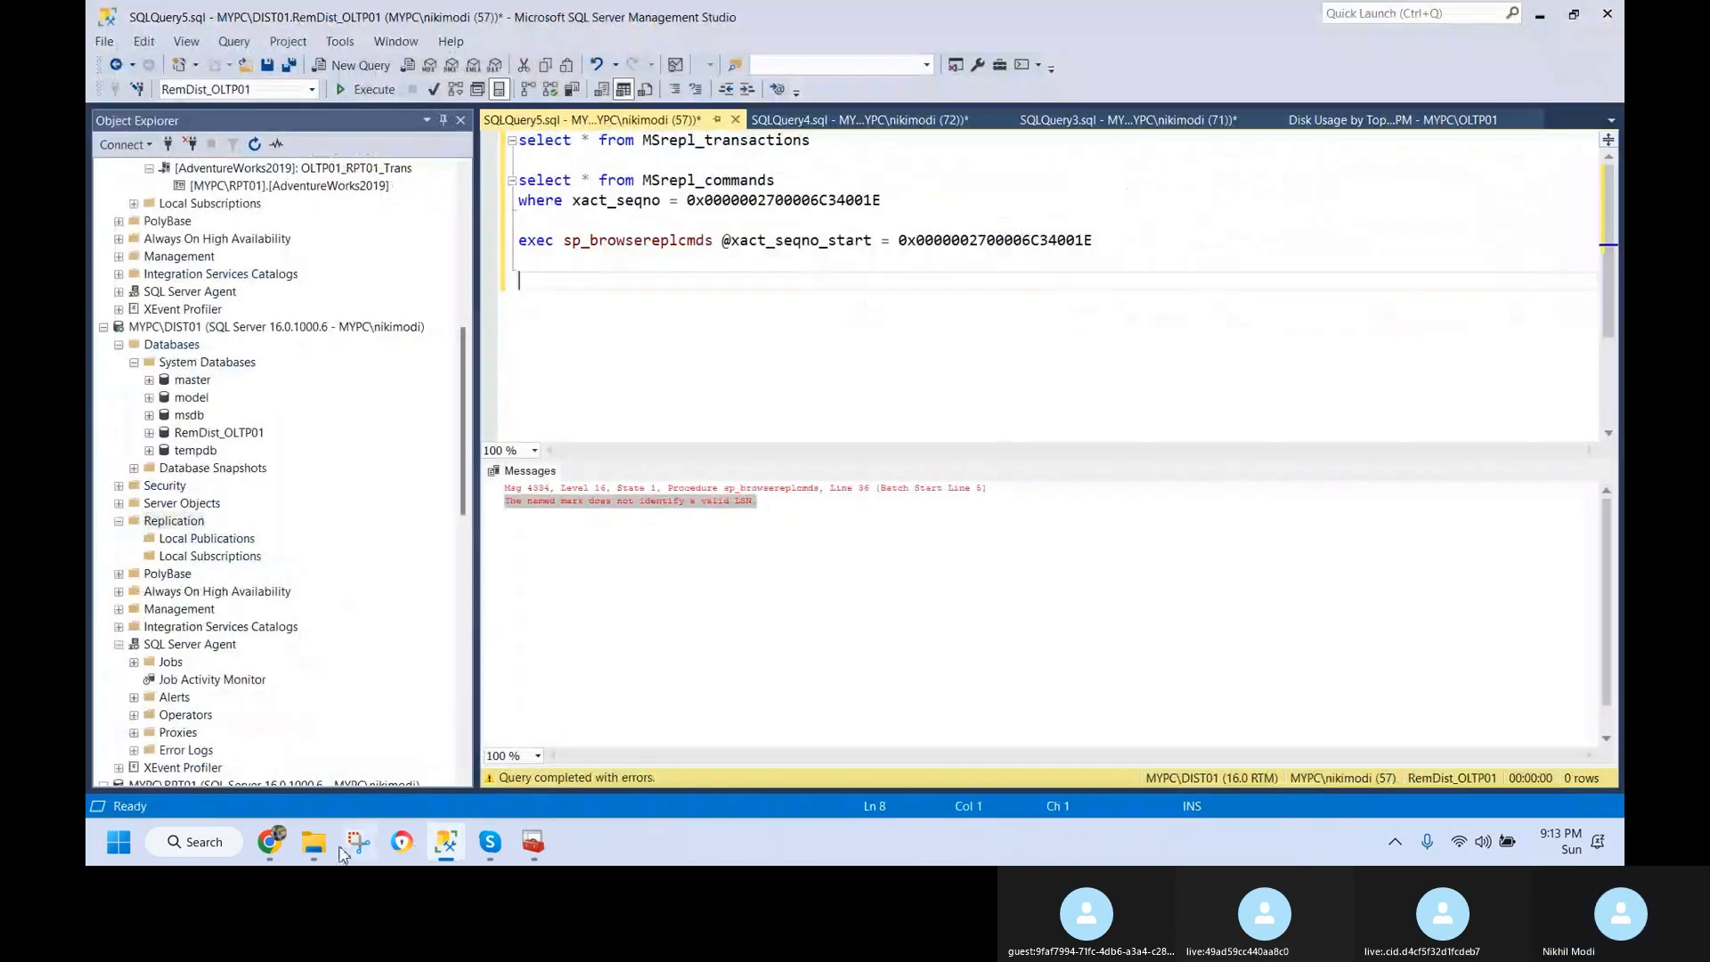
{"action": "left_click", "coordinate": [532, 851]}
{"action": "left_click", "coordinate": [532, 851]}
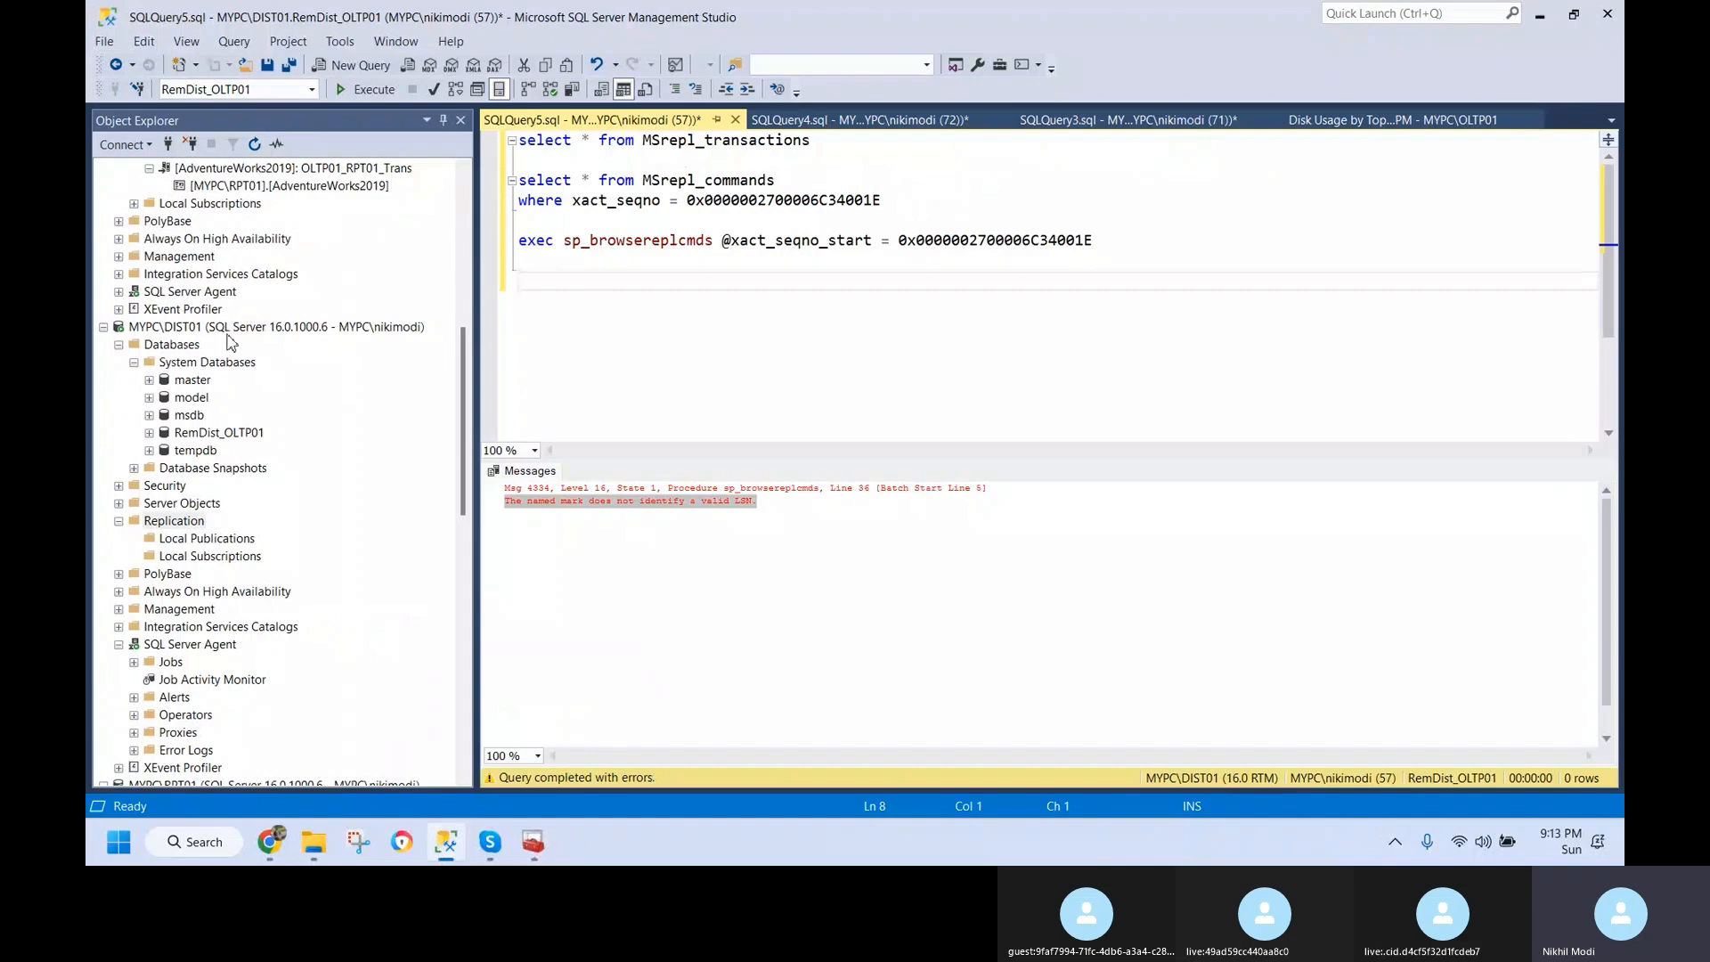
- Launch Replication Monitor from the MYPC\OLTP01 Replication node and view the transactional subscription's publisher-to-distributor history
{"action": "scroll", "coordinate": [222, 522], "scroll_direction": "up", "scroll_amount": 9}
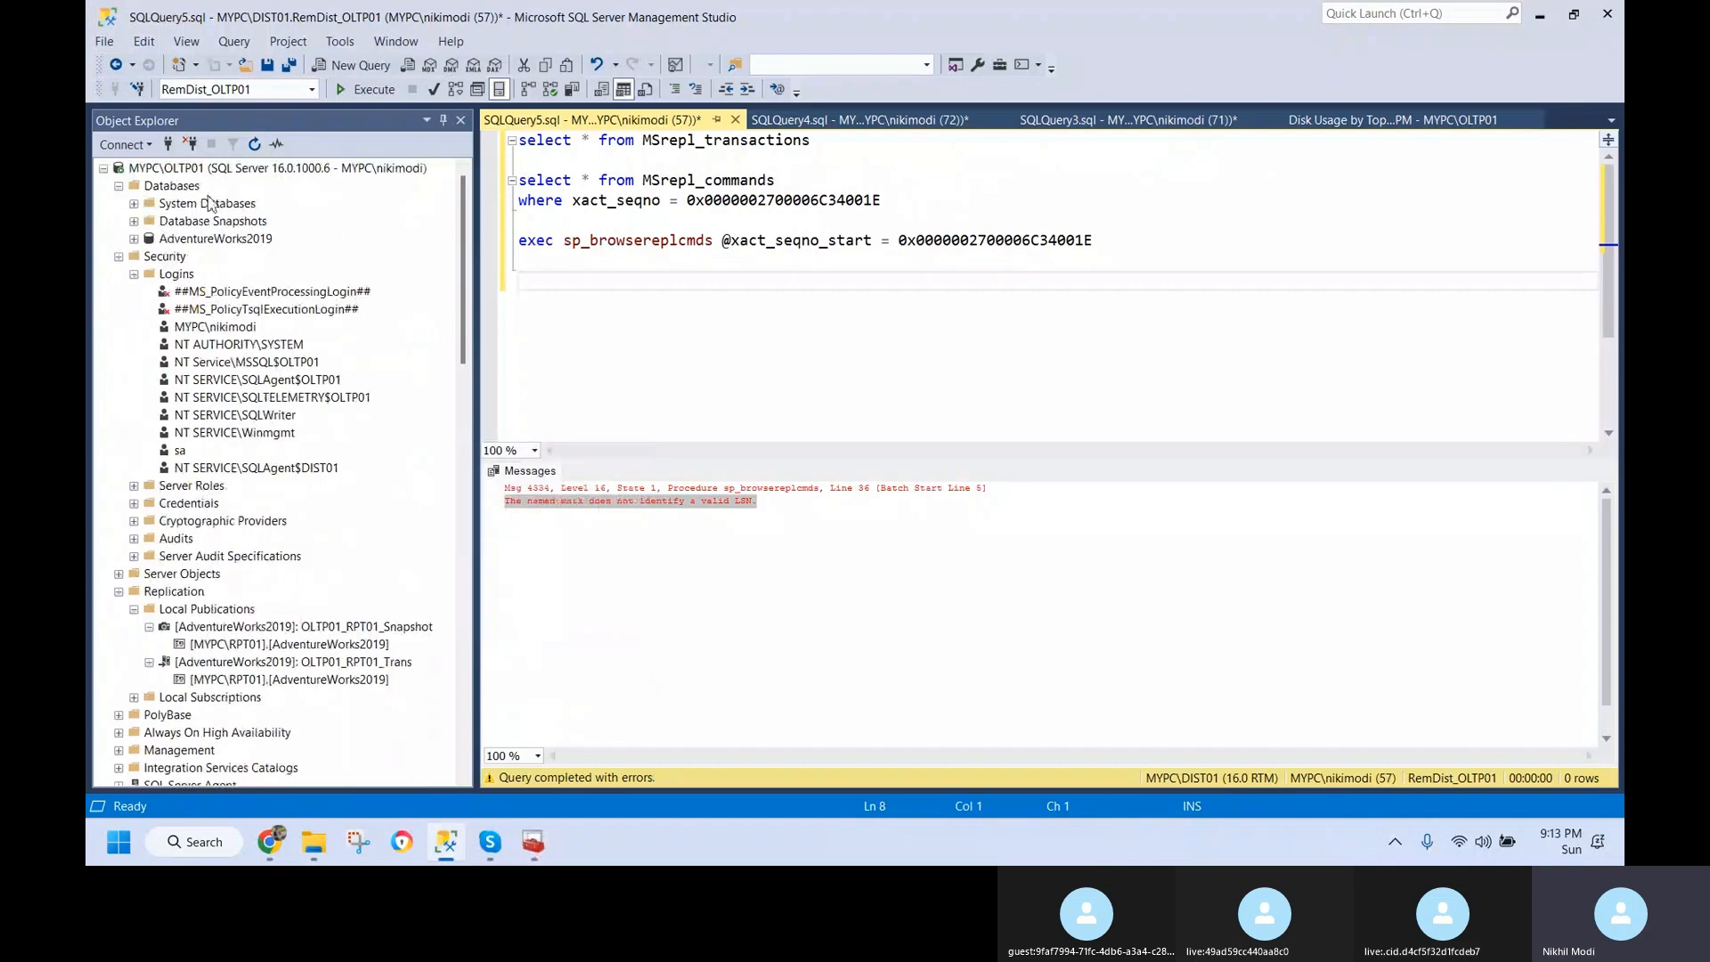
{"action": "scroll", "coordinate": [234, 559], "scroll_direction": "down", "scroll_amount": 3}
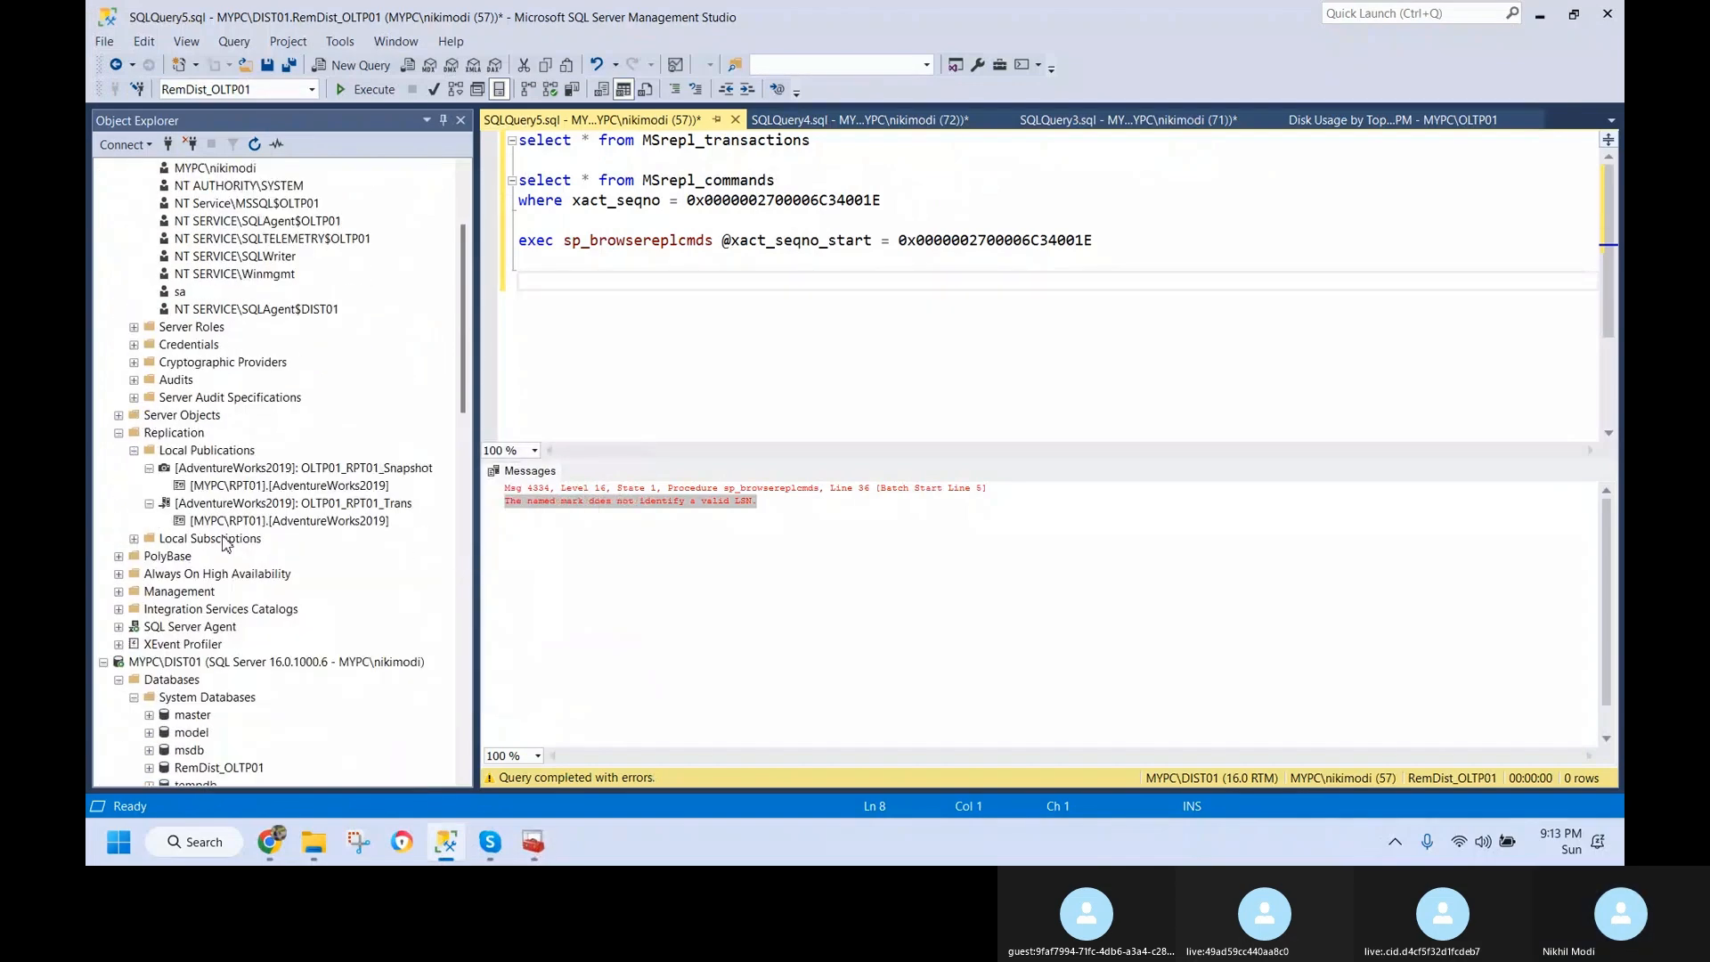
{"action": "left_click", "coordinate": [188, 437]}
{"action": "right_click", "coordinate": [188, 436]}
{"action": "left_click", "coordinate": [236, 490]}
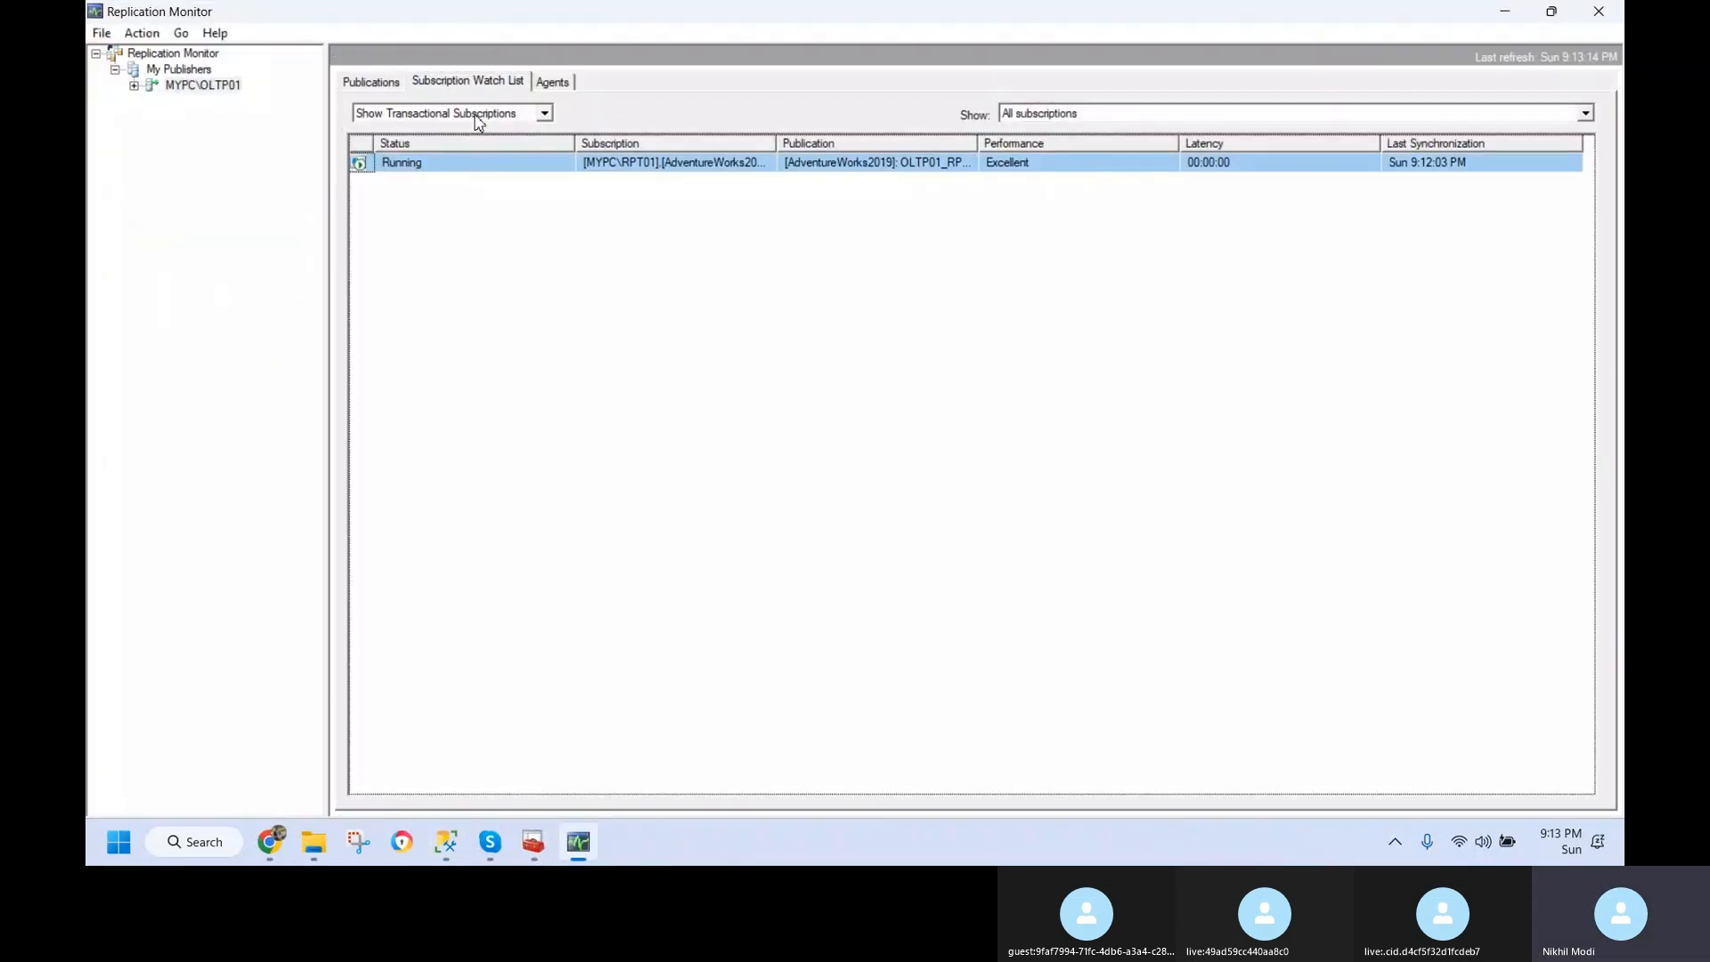
{"action": "double_click", "coordinate": [619, 168]}
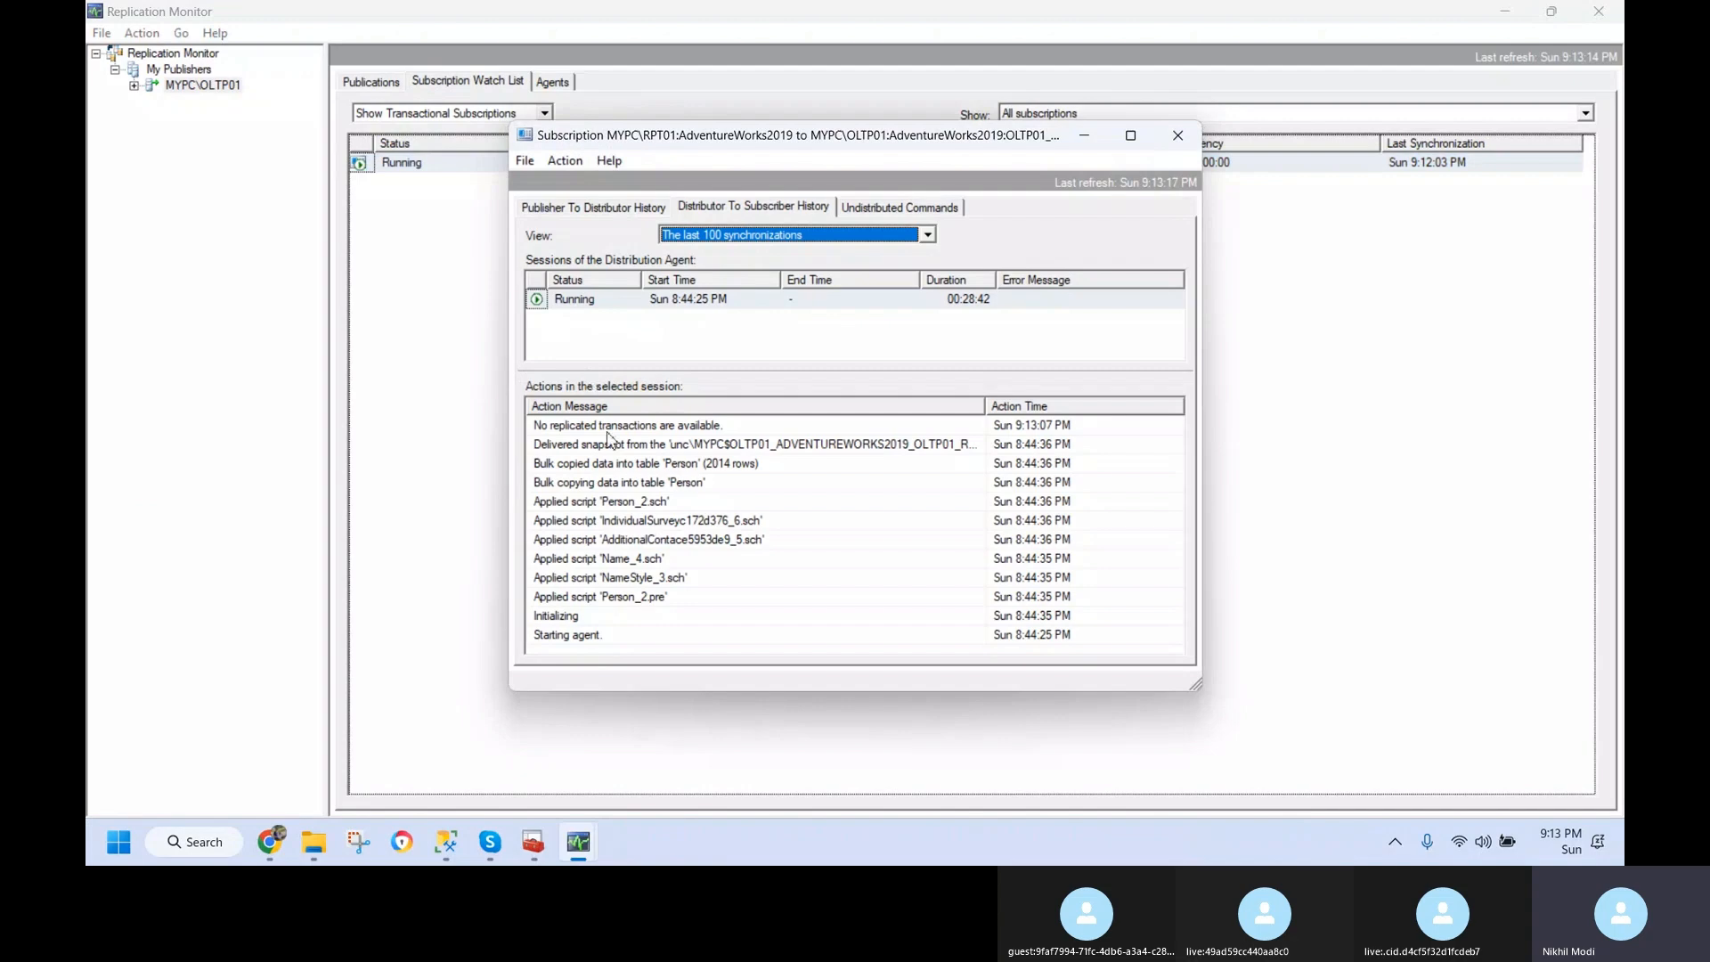
{"action": "left_click", "coordinate": [603, 212]}
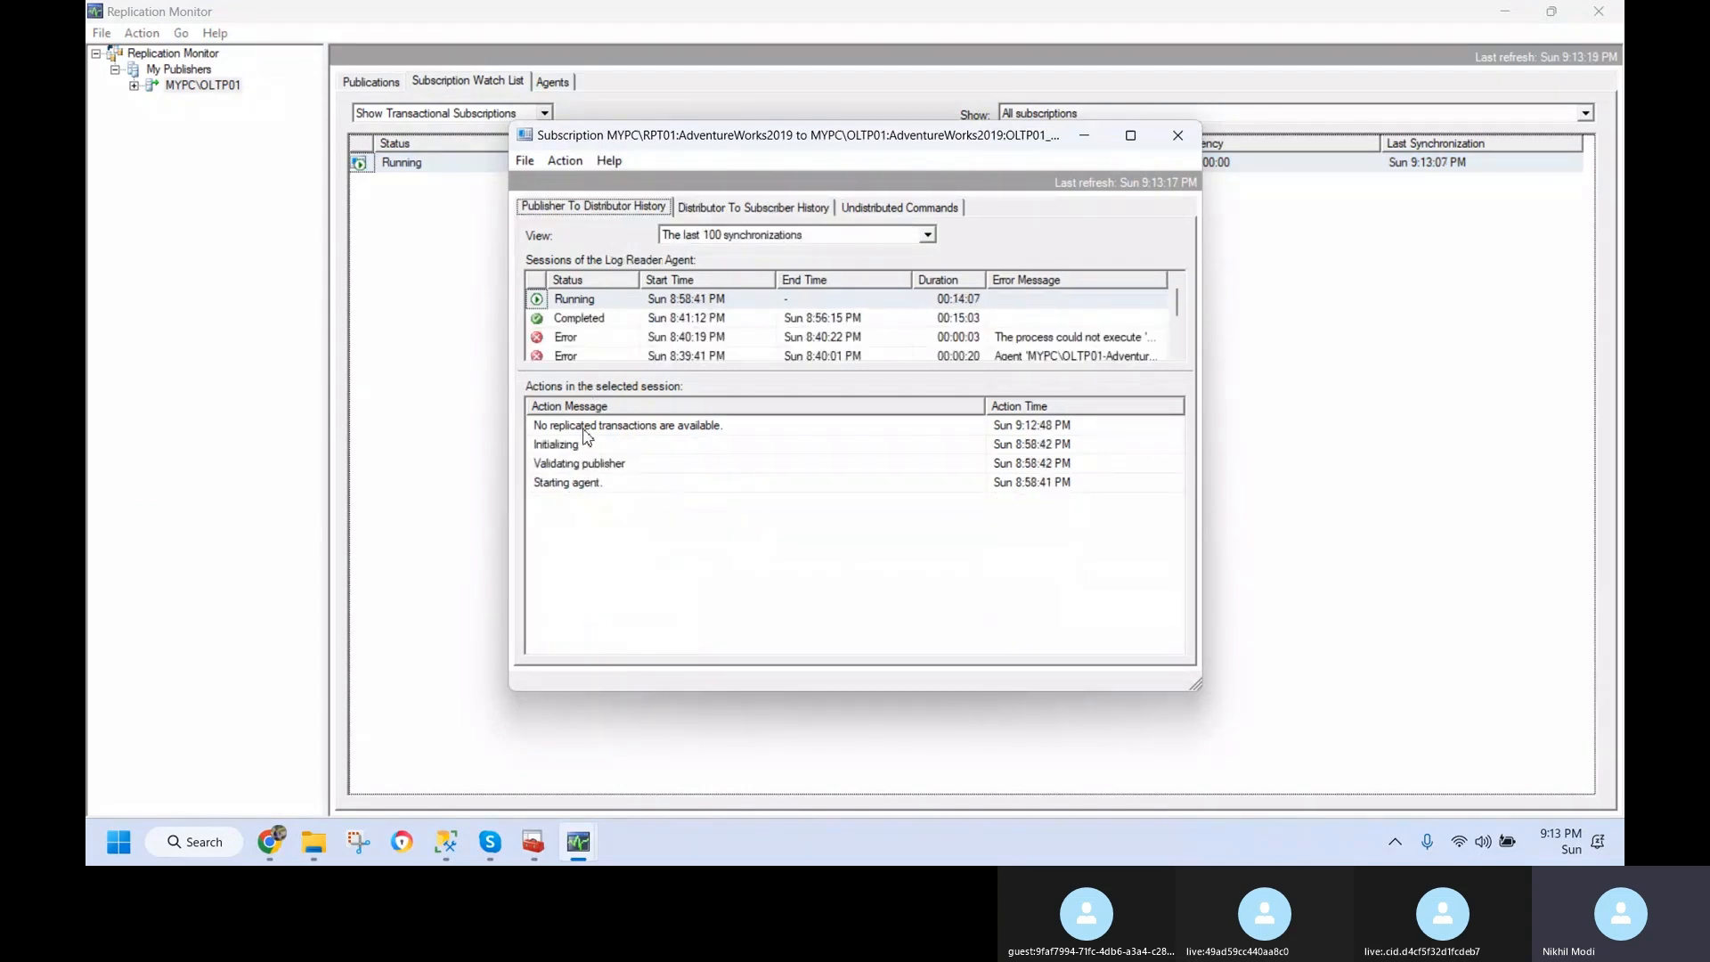
- Review the subscription's distributor-to-subscriber history and the number of undistributed commands waiting for the subscriber
{"action": "left_click", "coordinate": [741, 212]}
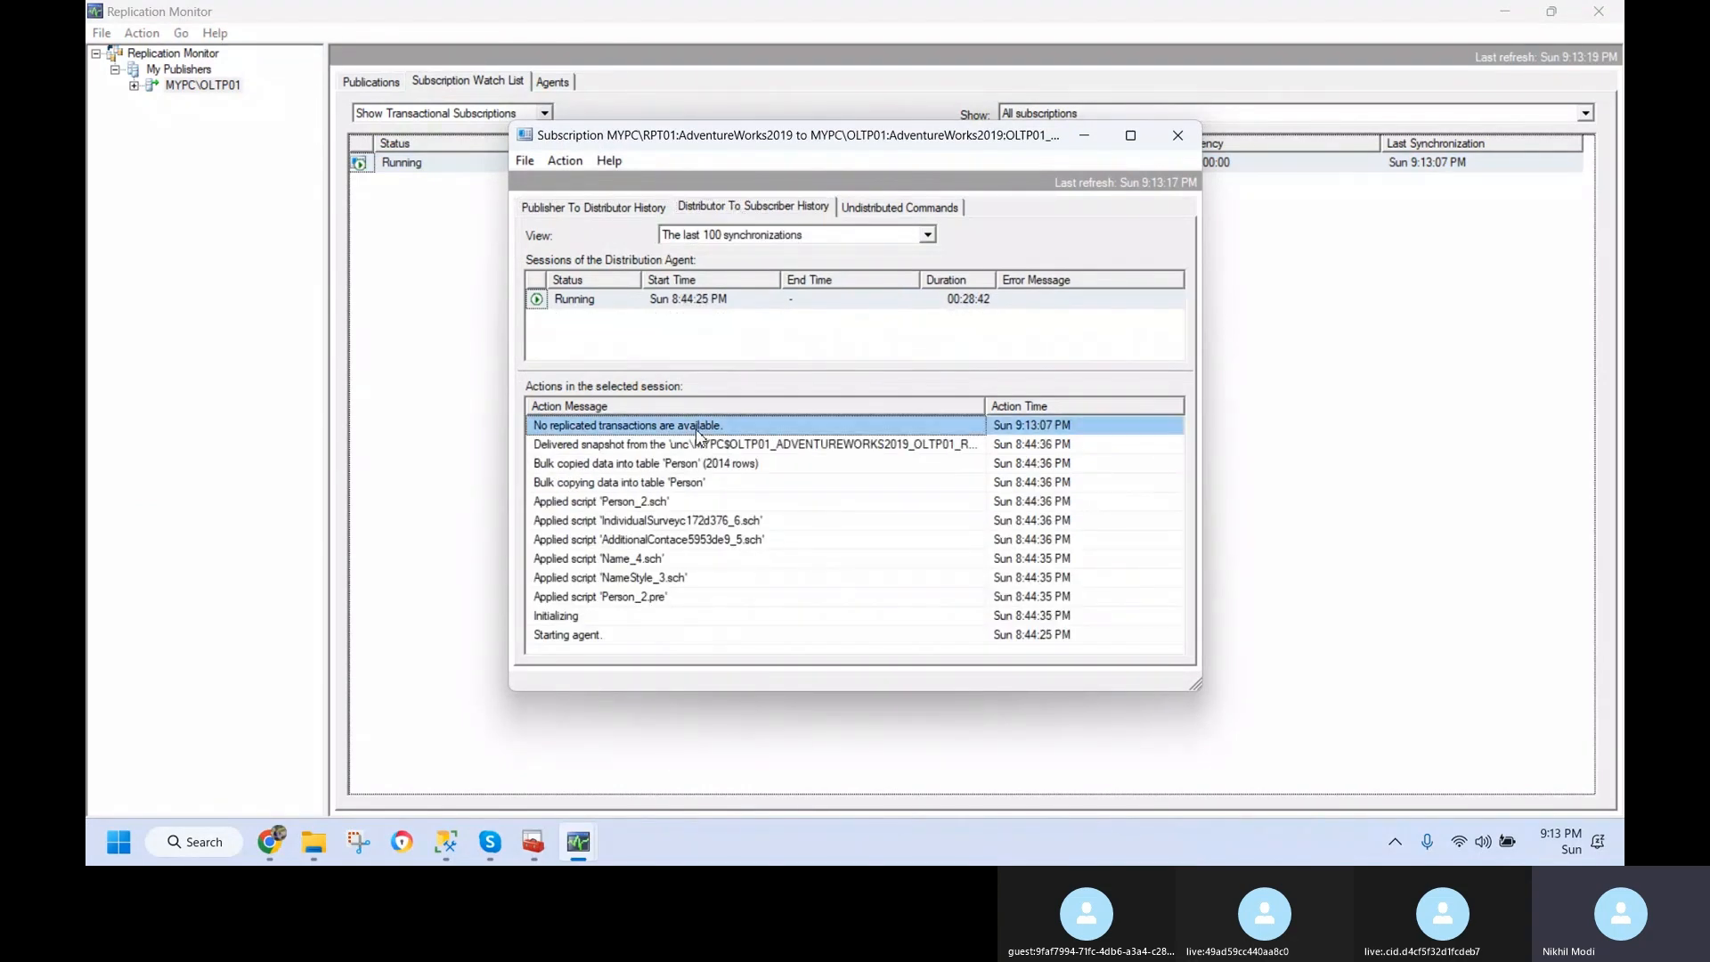
{"action": "left_click", "coordinate": [884, 212]}
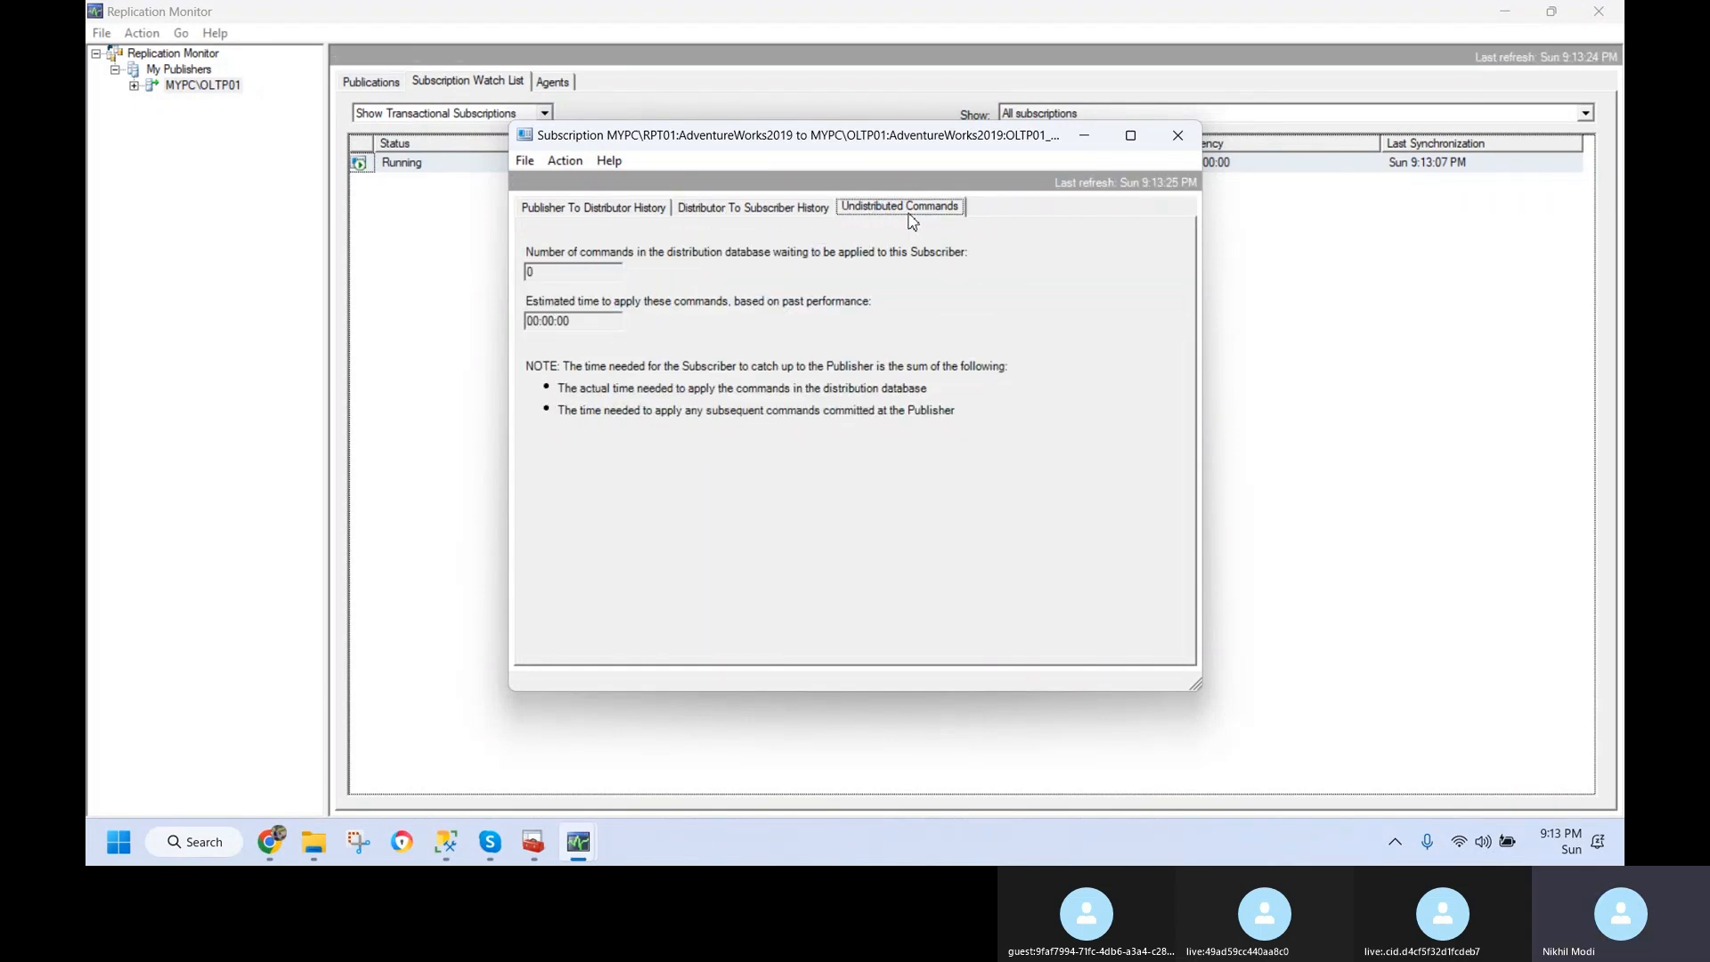
{"action": "double_click", "coordinate": [554, 274]}
{"action": "left_click_drag", "start_coordinate": [554, 272], "coordinate": [496, 271]}
{"action": "left_click", "coordinate": [720, 214]}
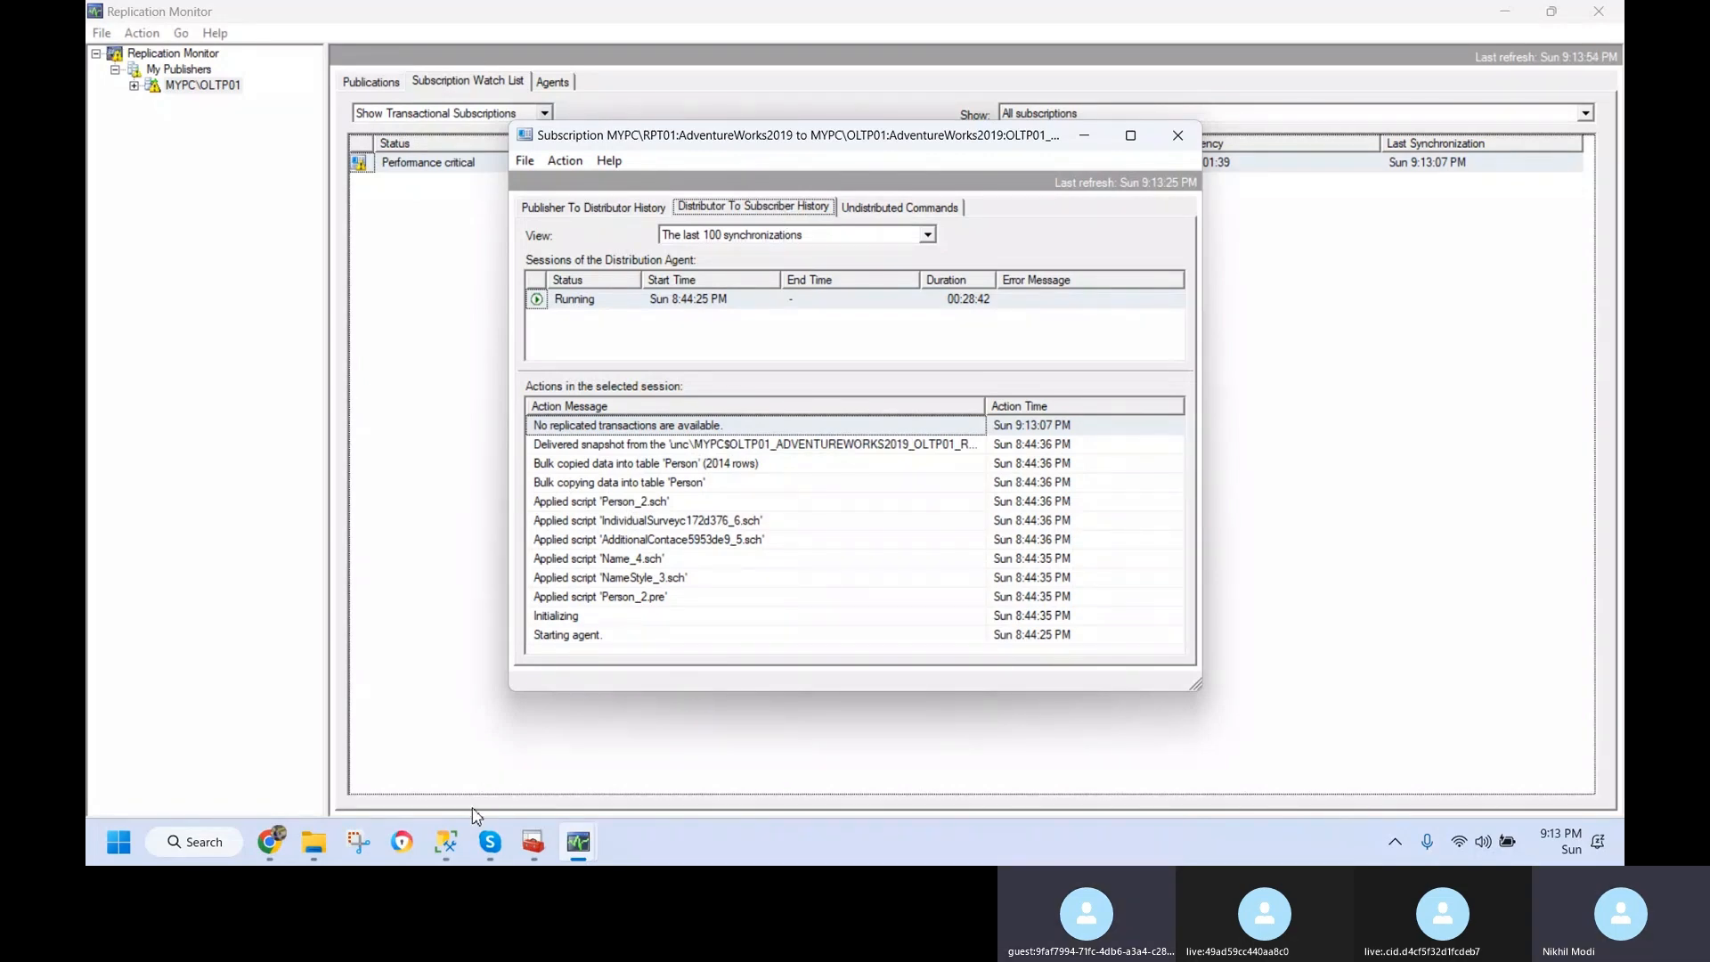
- Switch to SQL Server Management Studio to locate the MYPC\RPT01 server in Object Explorer, and return to the Replication Monitor subscription window
{"action": "left_click", "coordinate": [445, 842]}
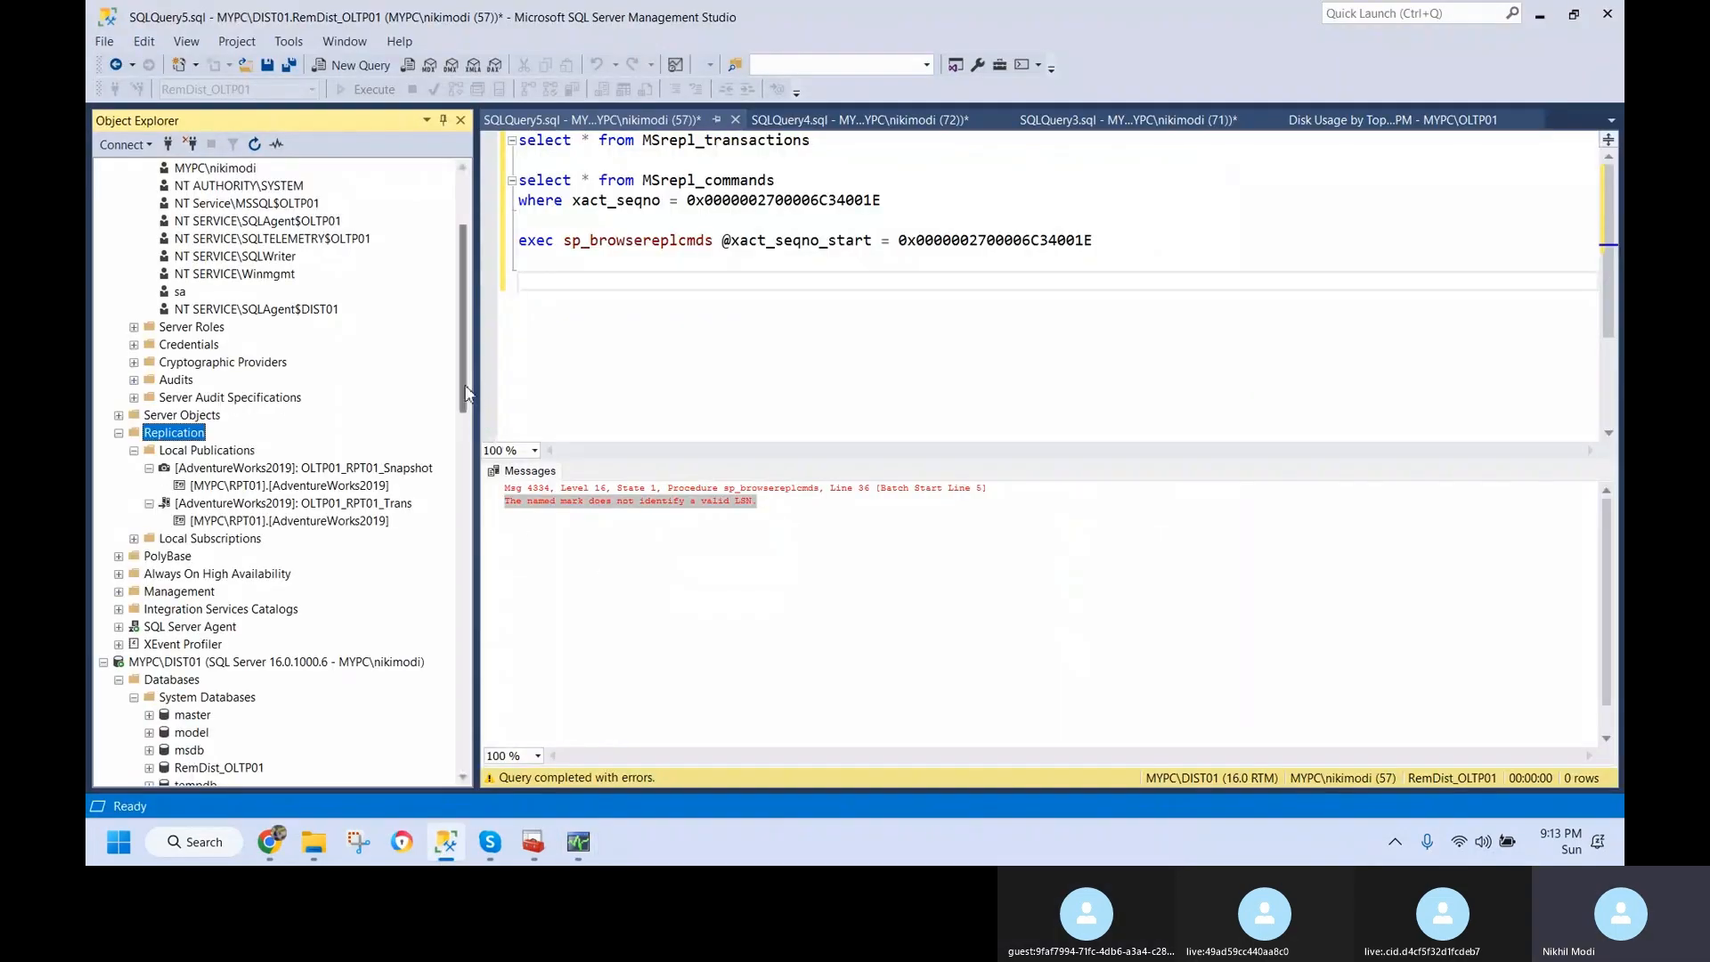
{"action": "left_click_drag", "start_coordinate": [465, 391], "coordinate": [465, 681]}
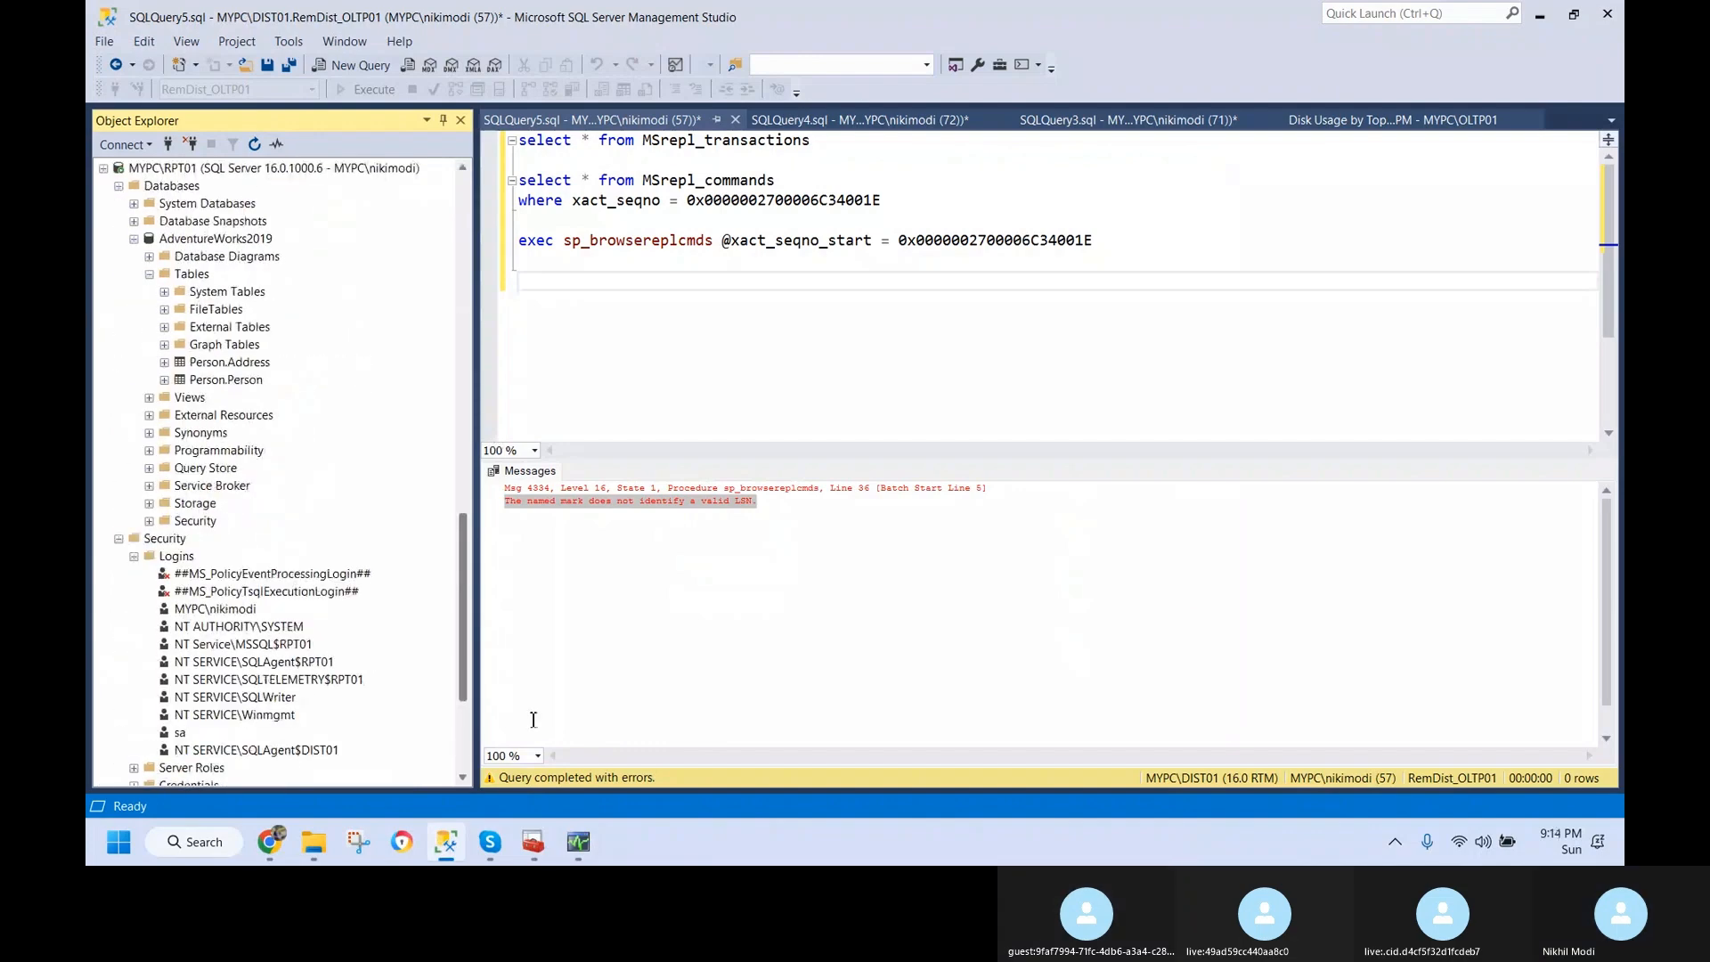
{"action": "mouse_move", "coordinate": [578, 842]}
{"action": "left_click", "coordinate": [688, 735]}
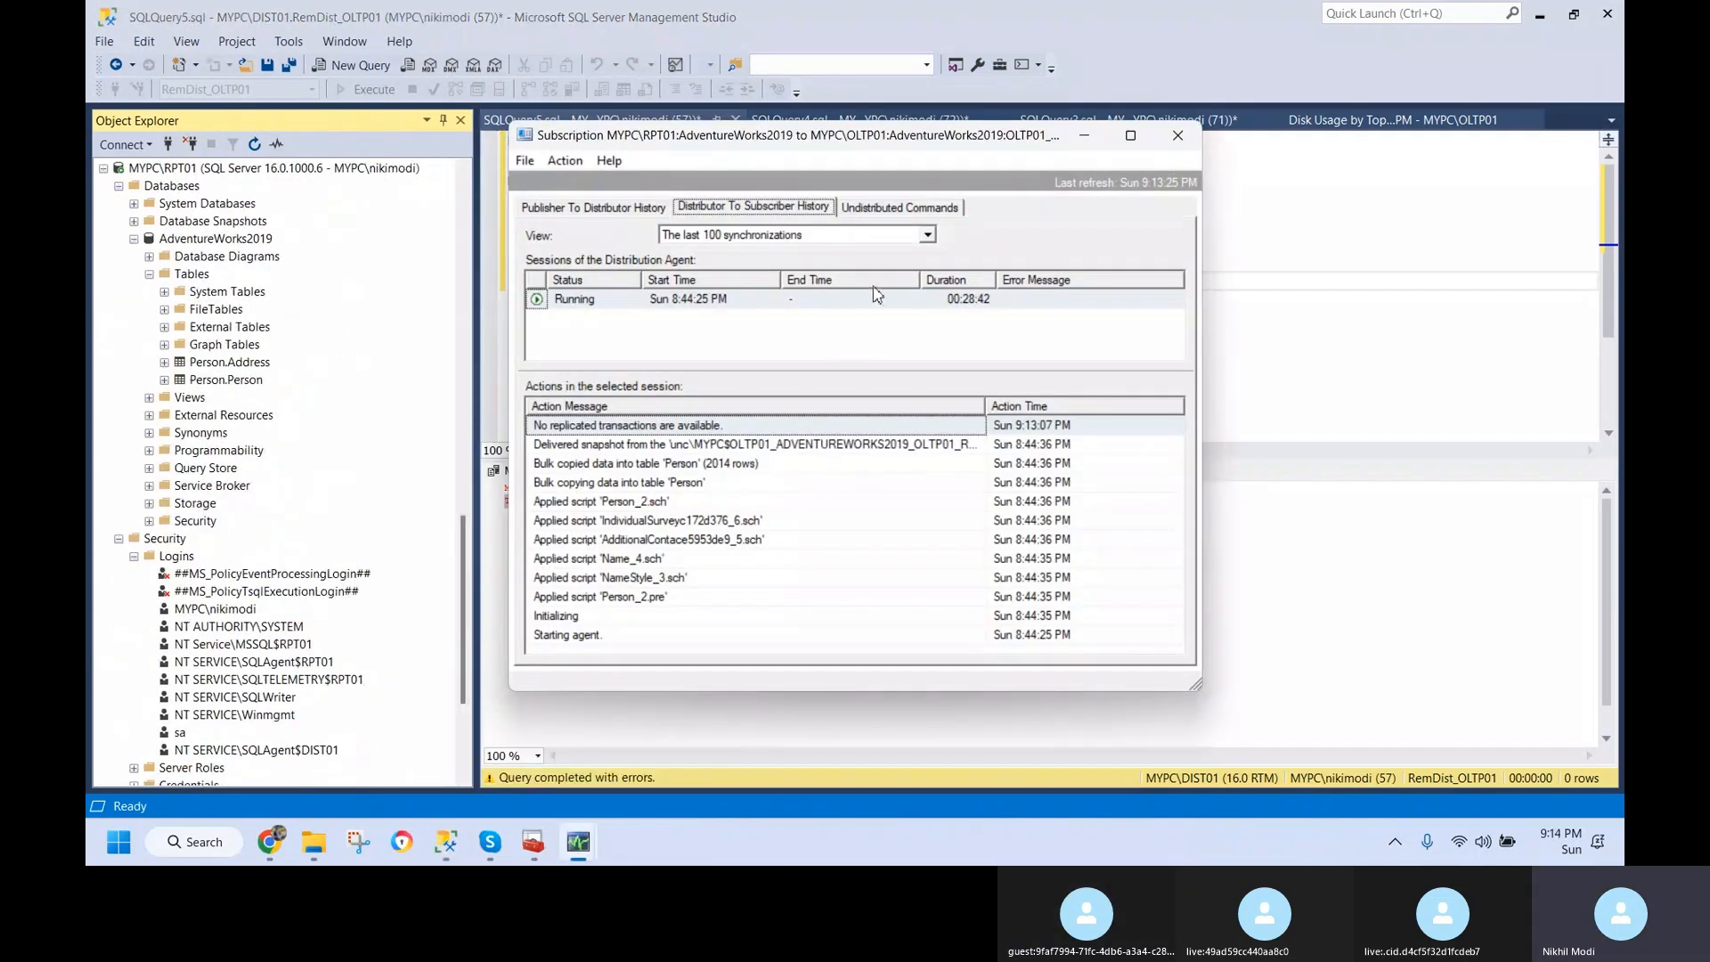
- Compare the subscription's publisher-to-distributor and distributor-to-subscriber histories, and check its number of undistributed commands
{"action": "left_click", "coordinate": [620, 211]}
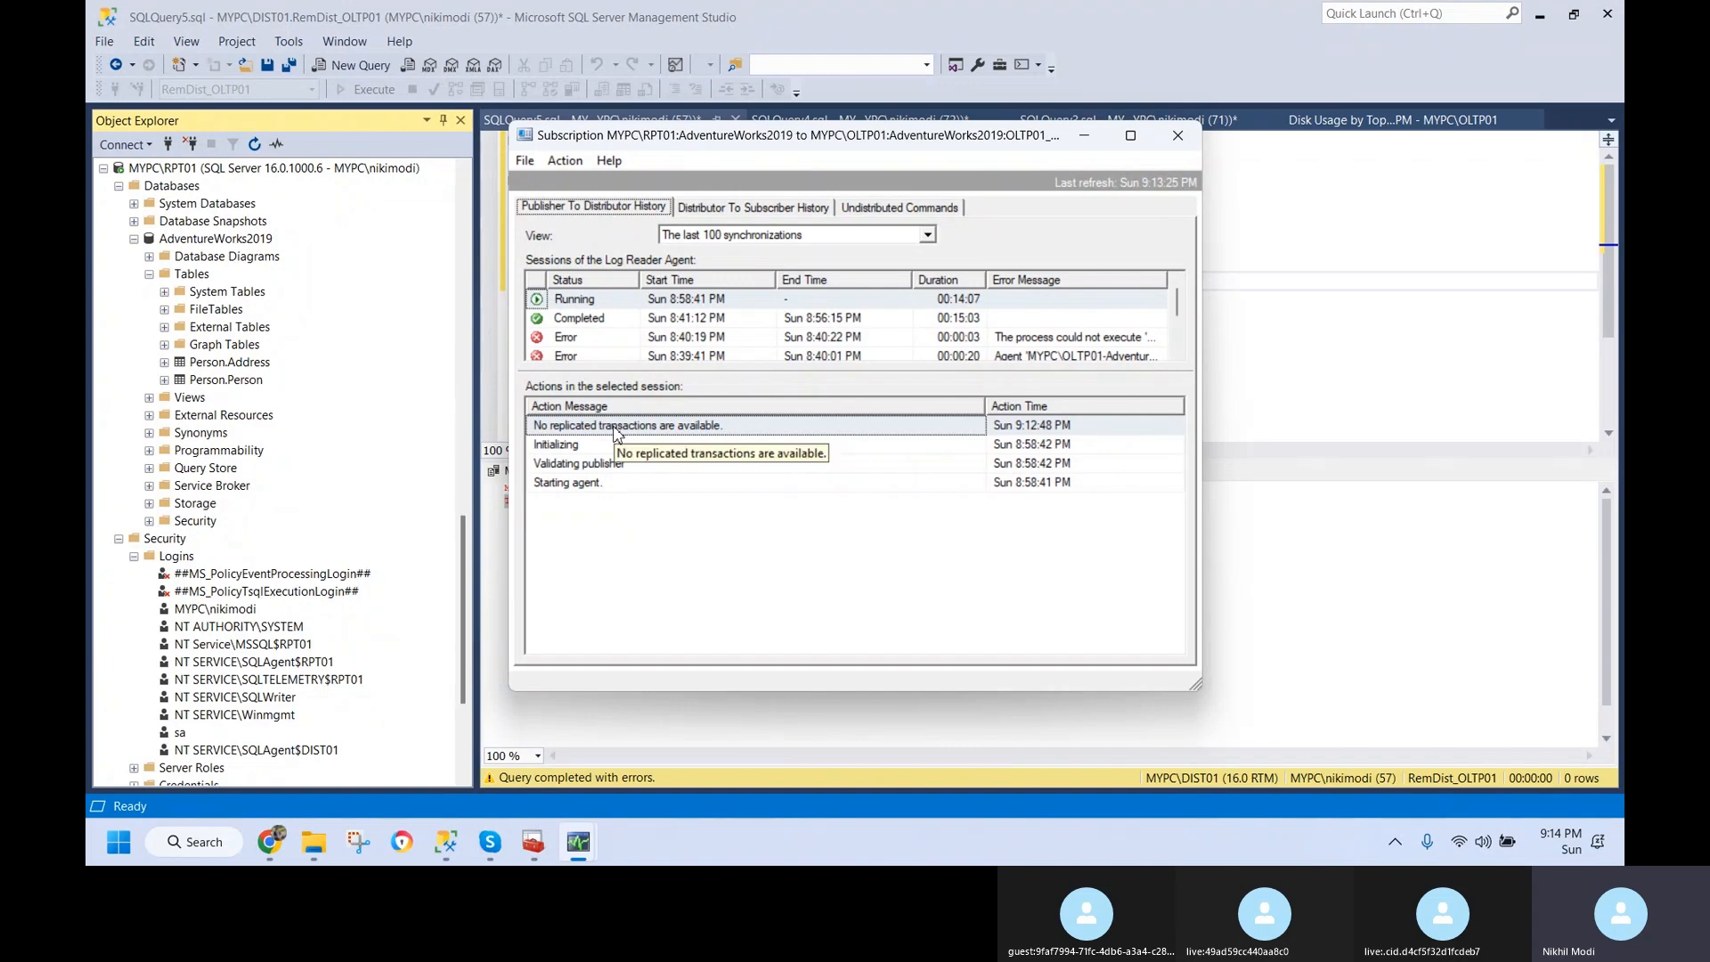
{"action": "left_click", "coordinate": [748, 208]}
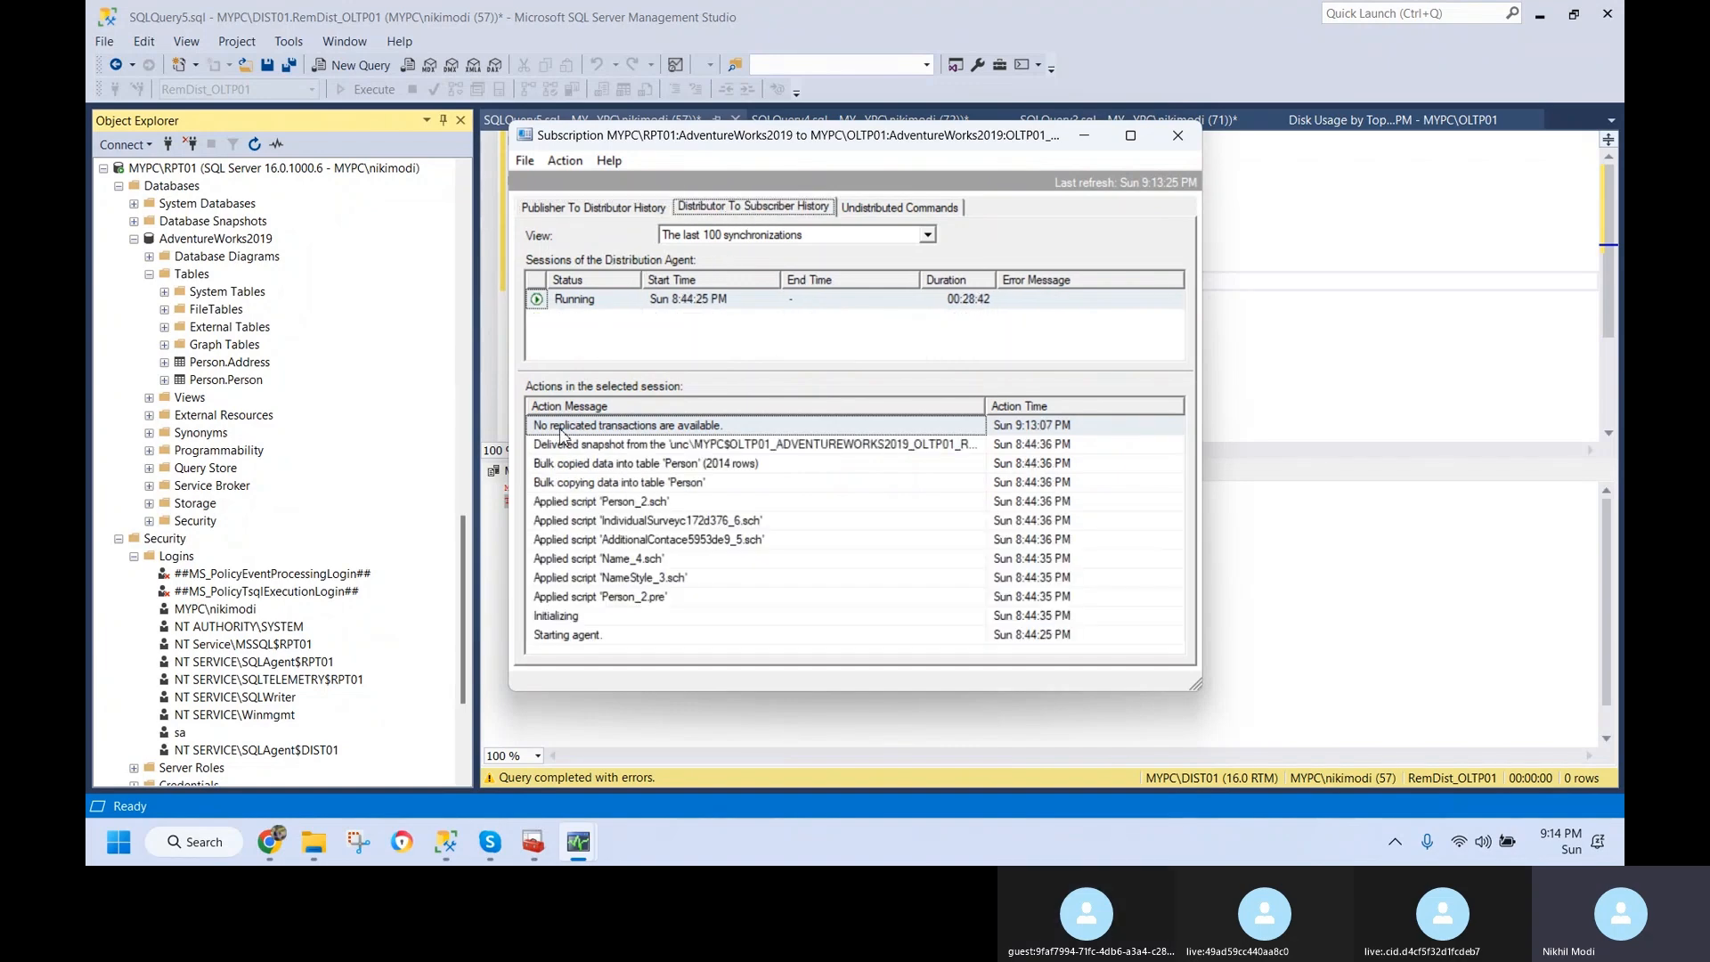
{"action": "left_click", "coordinate": [609, 211]}
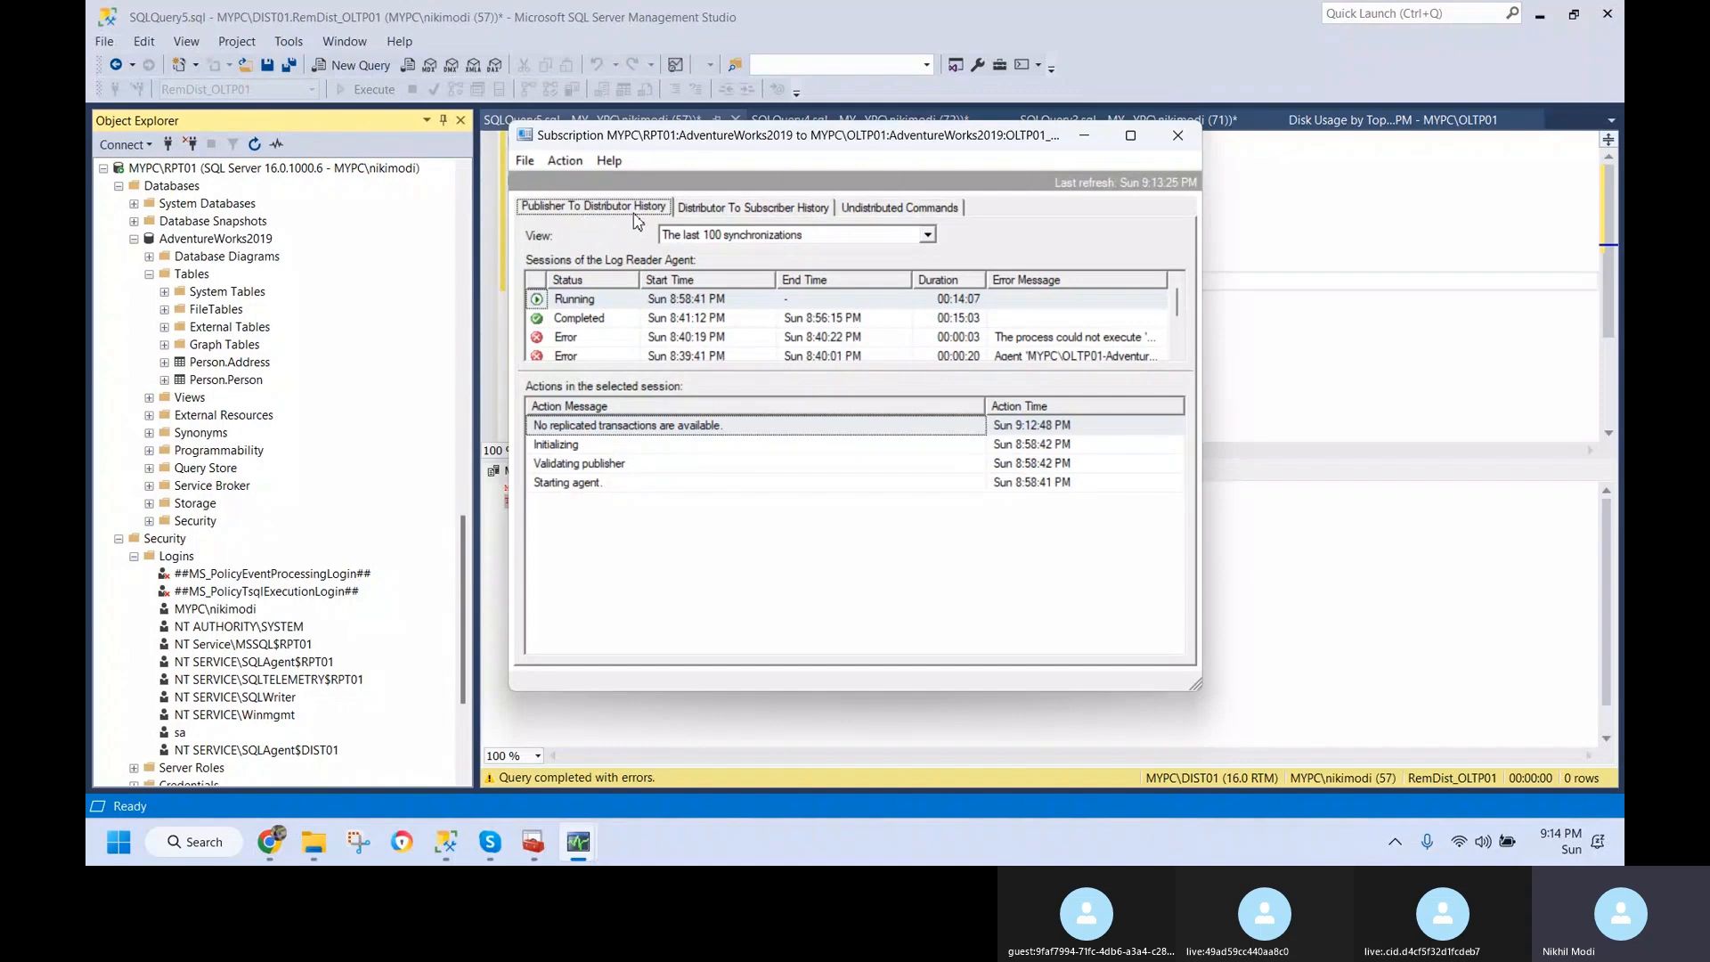
{"action": "mouse_move", "coordinate": [579, 819]}
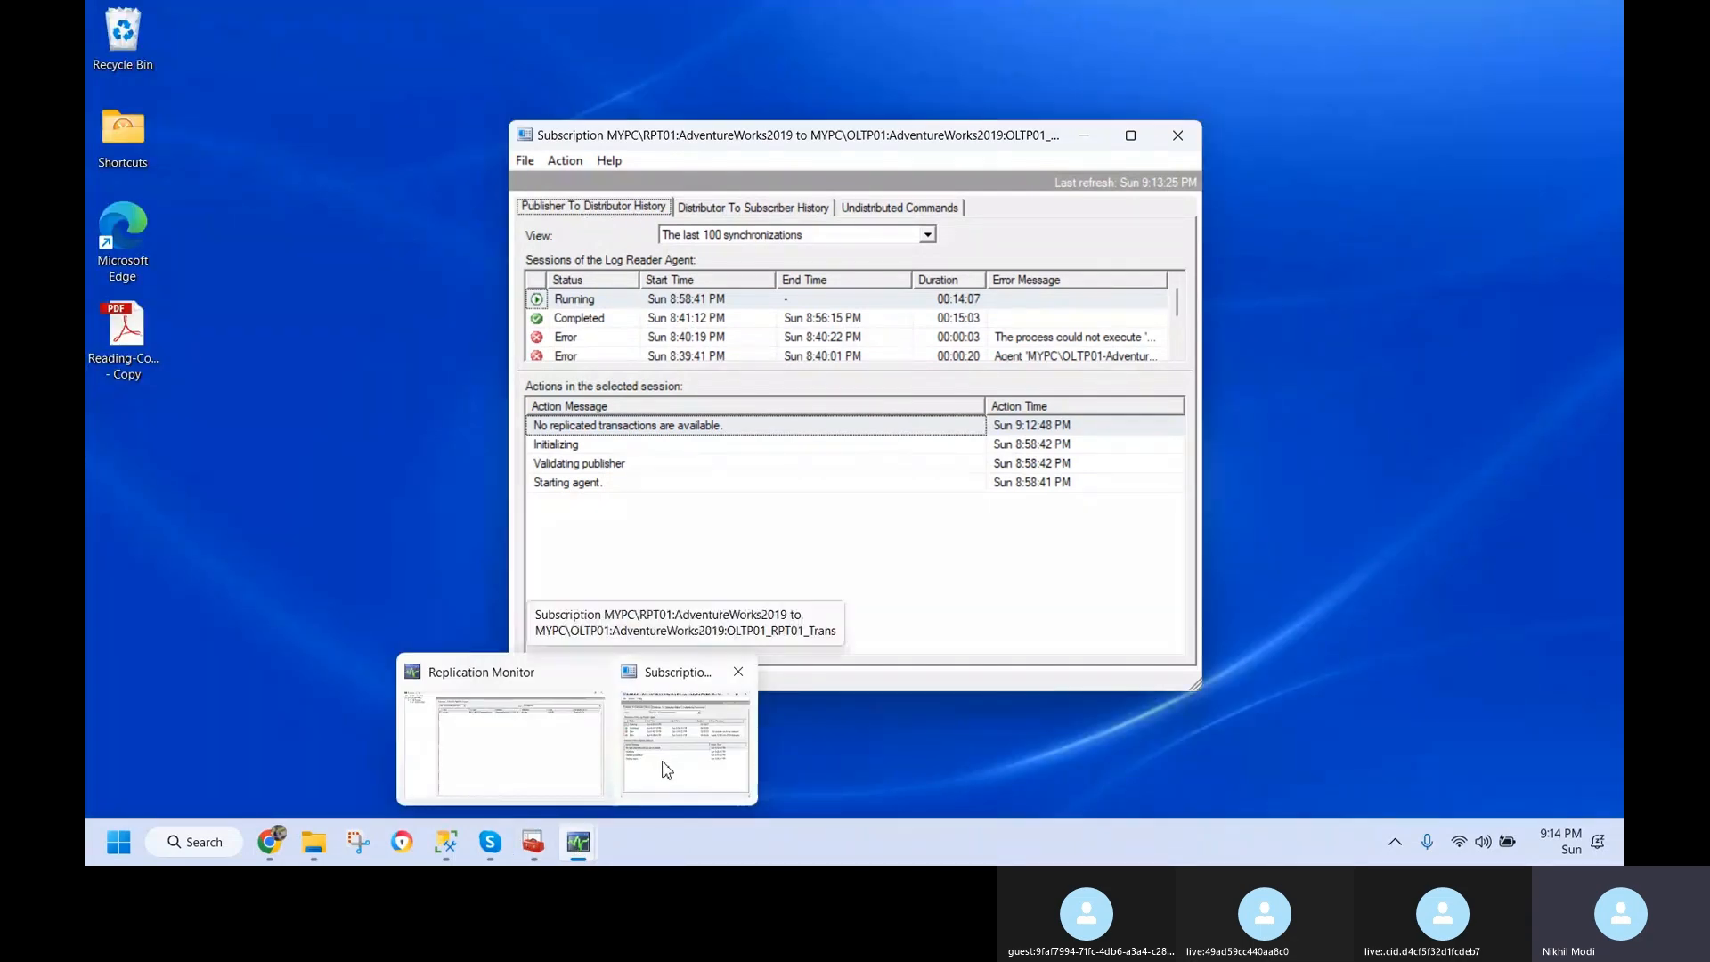
{"action": "left_click", "coordinate": [663, 763]}
{"action": "mouse_move", "coordinate": [579, 842]}
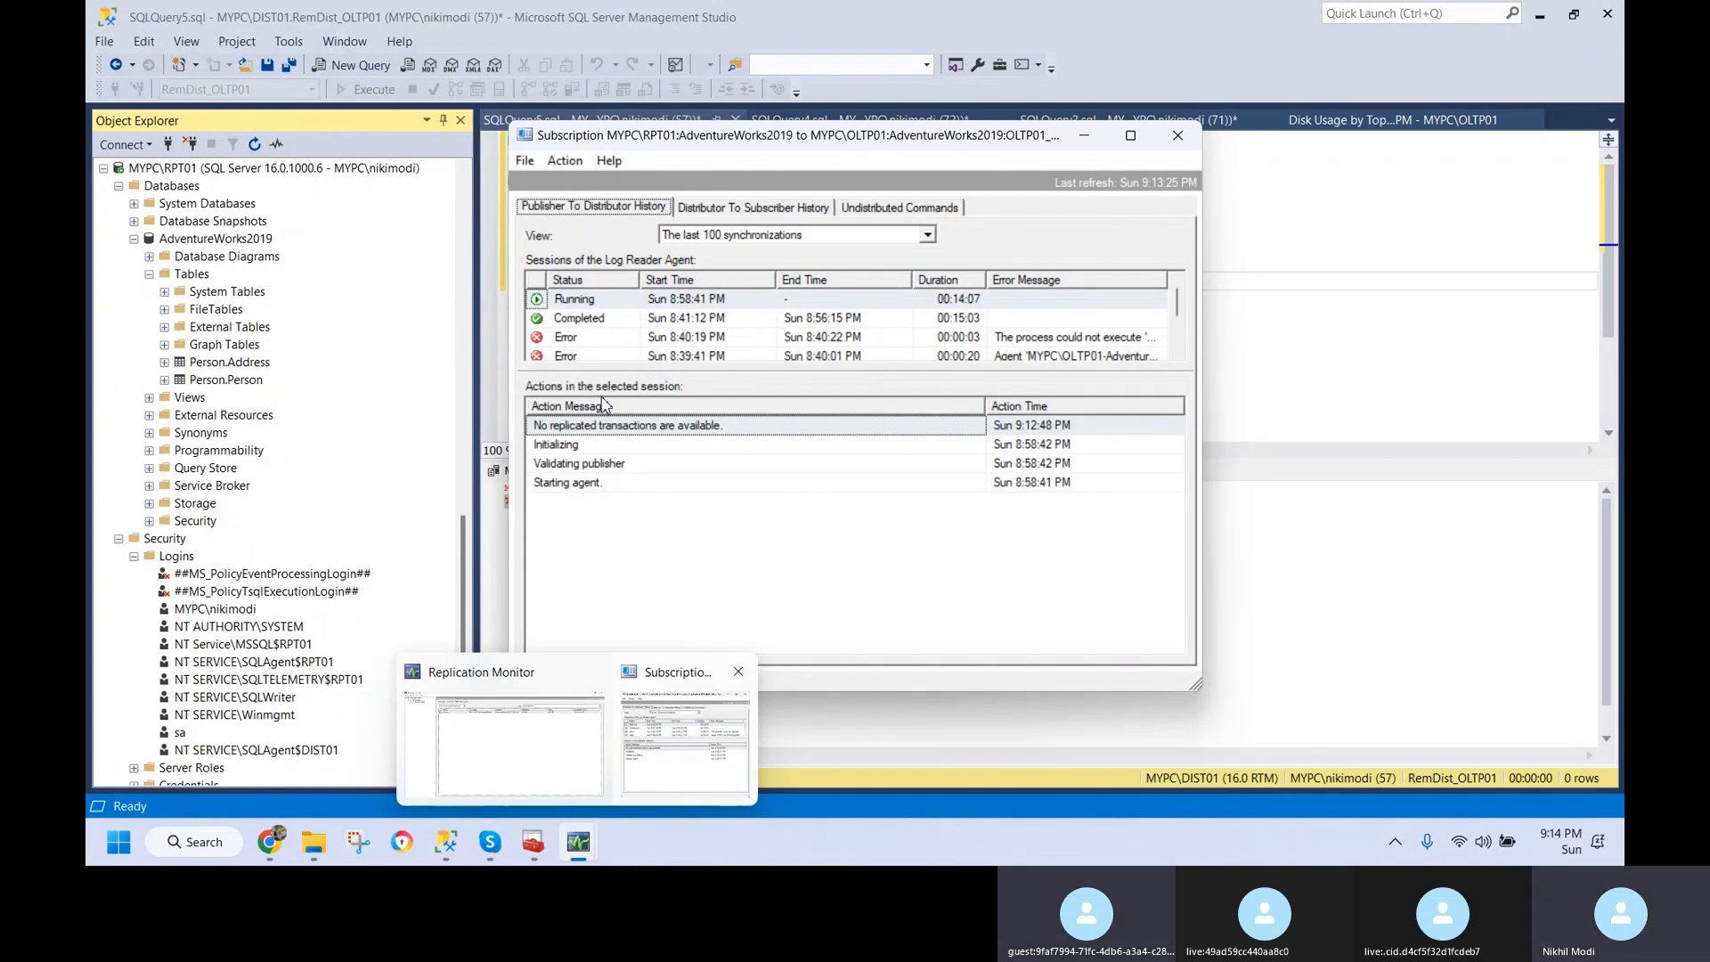
{"action": "left_click", "coordinate": [748, 213]}
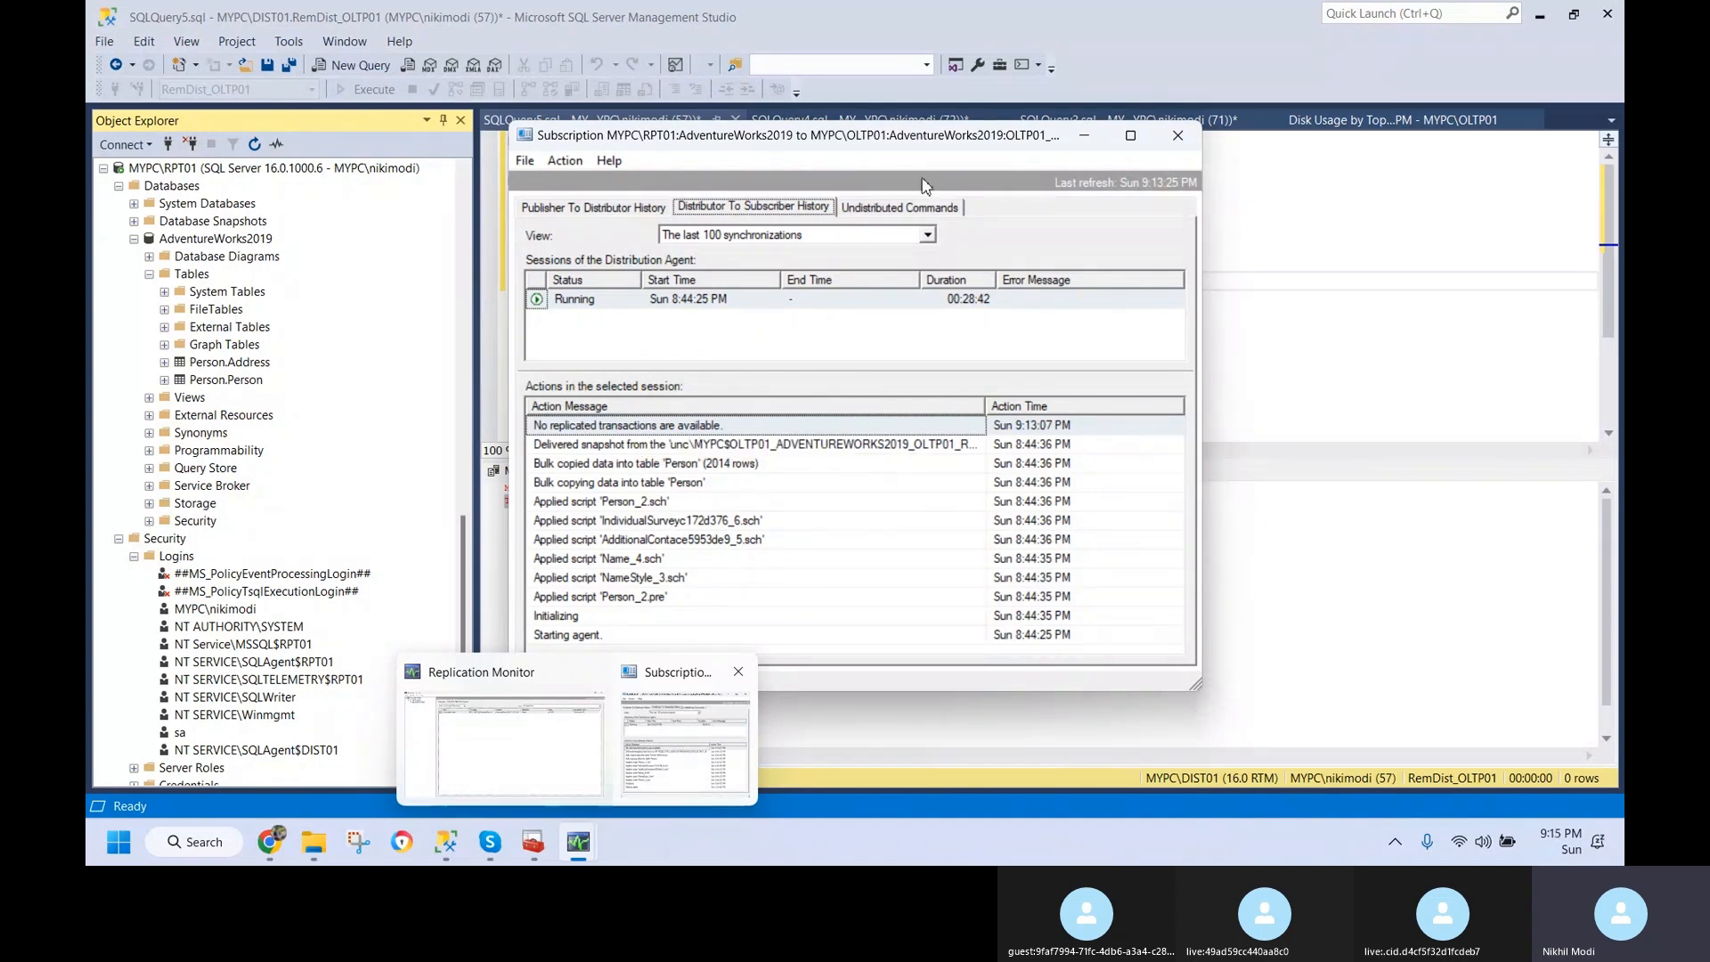
{"action": "left_click", "coordinate": [924, 210]}
{"action": "double_click", "coordinate": [544, 273]}
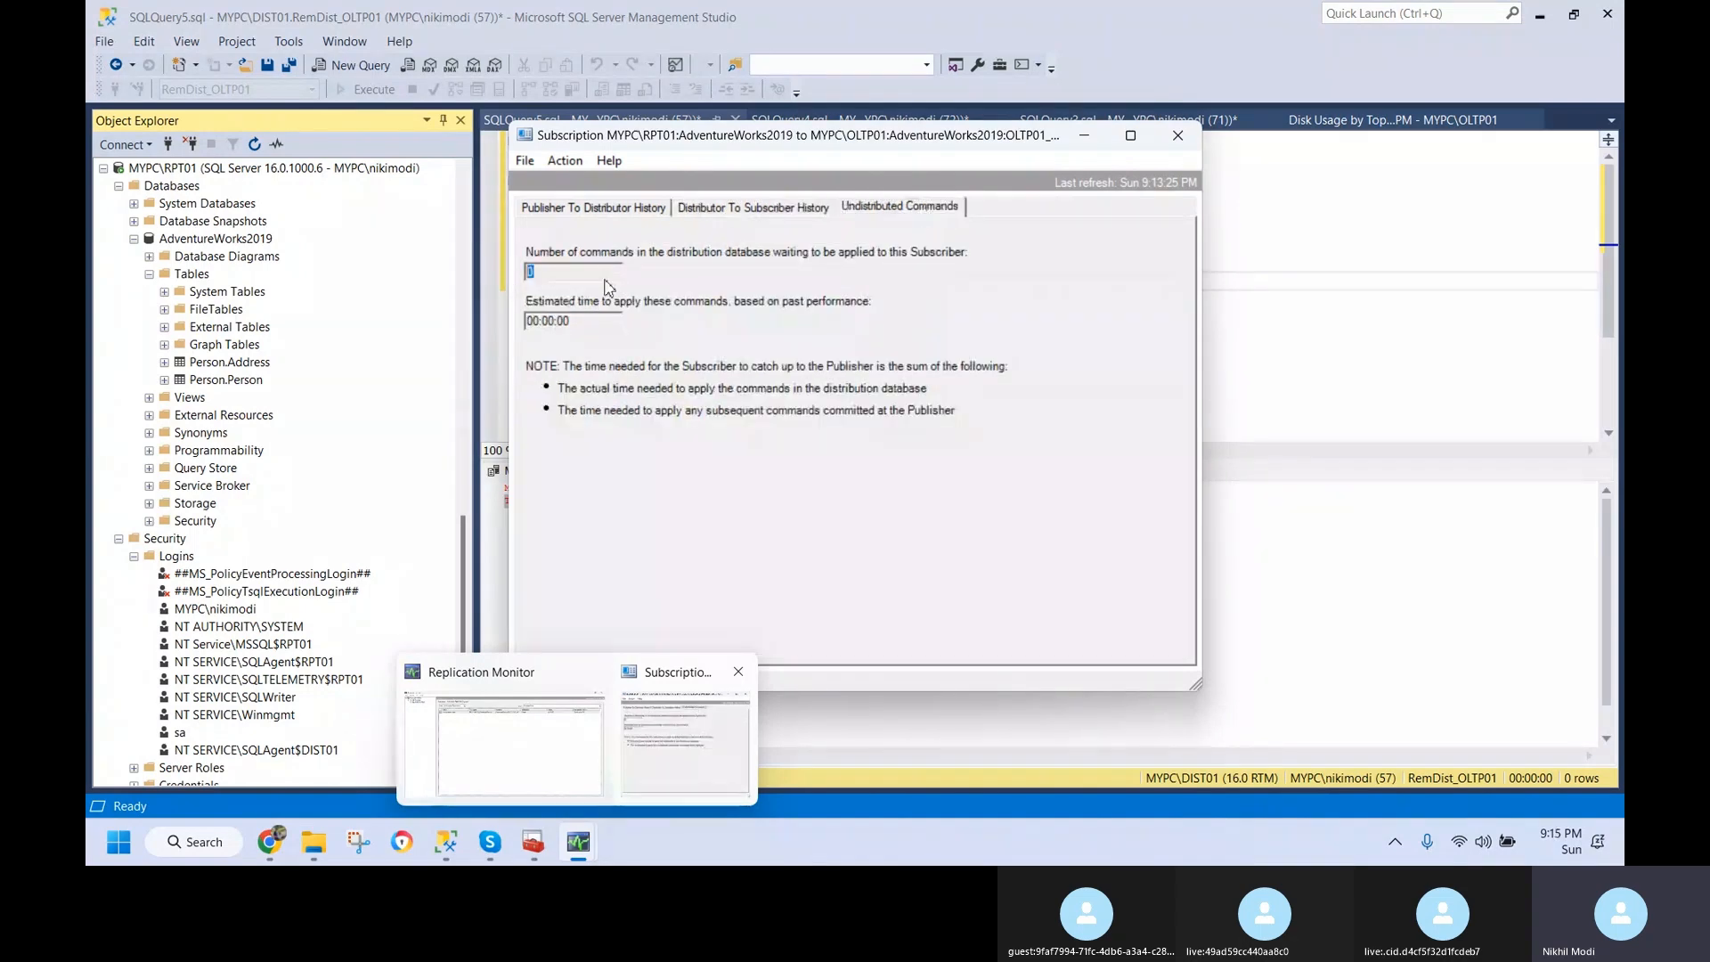
- Switch to SQL Server Management Studio and open a new query on the MYPC\RPT01 server
{"action": "left_click", "coordinate": [455, 855]}
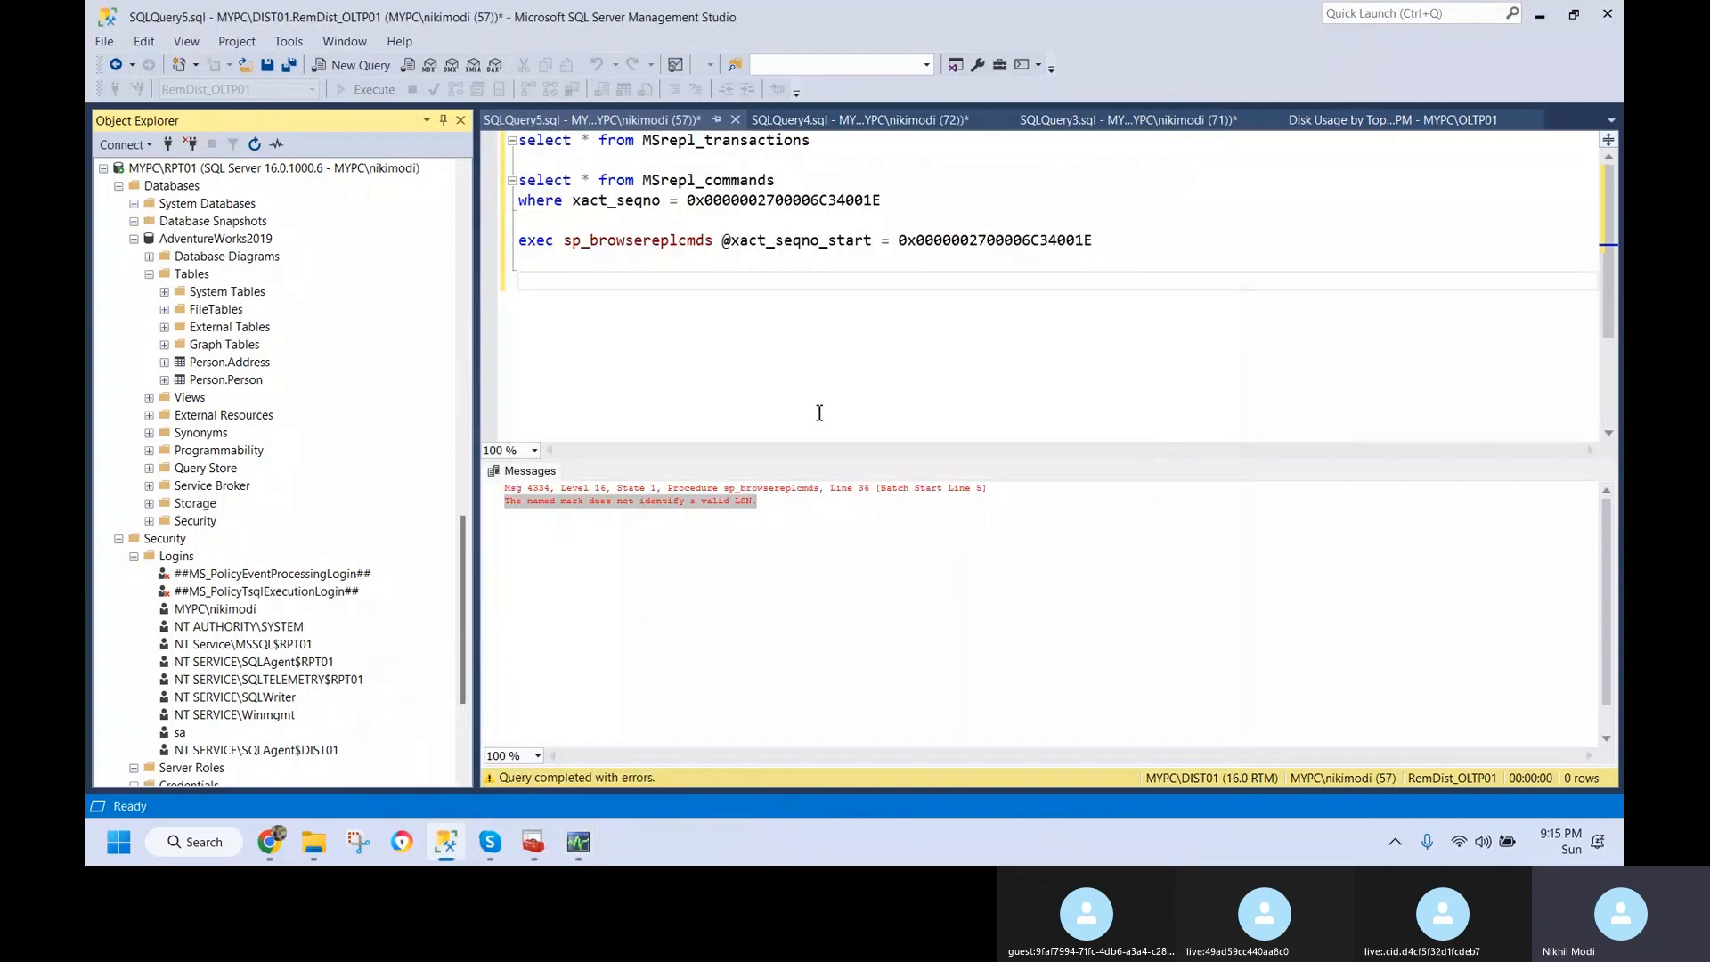
{"action": "mouse_move", "coordinate": [463, 598]}
{"action": "left_mouse_down"}
{"action": "mouse_move", "coordinate": [469, 680]}
{"action": "mouse_move", "coordinate": [462, 574]}
{"action": "left_mouse_up"}
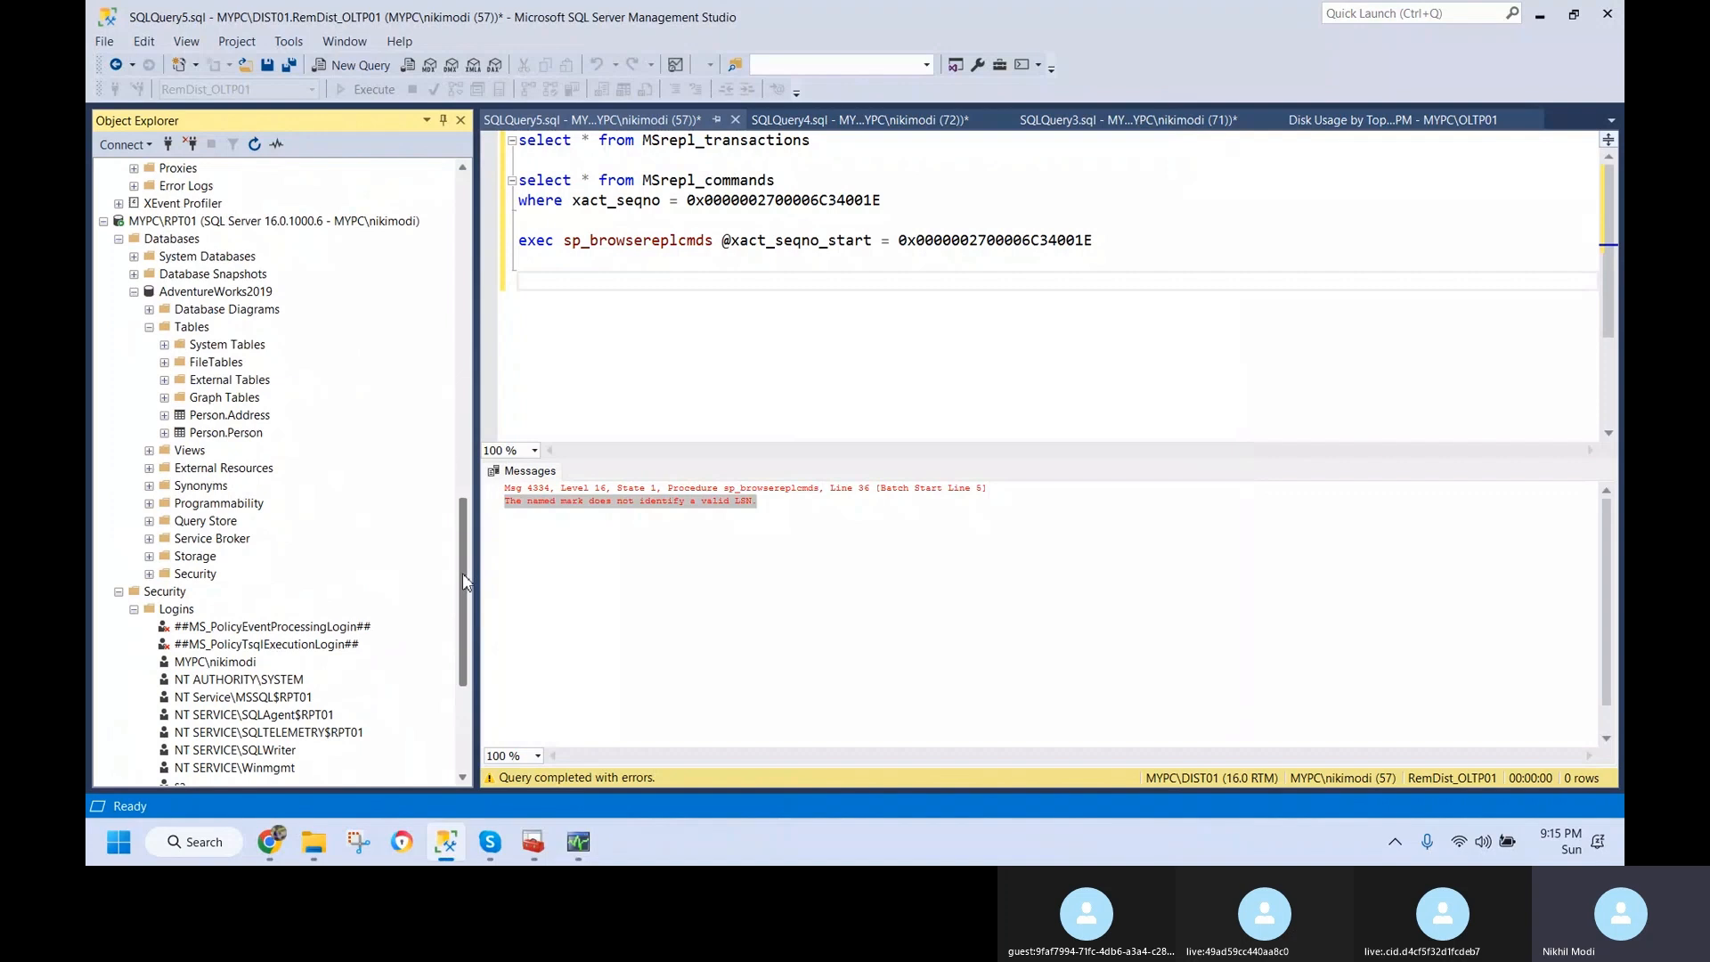
{"action": "left_click", "coordinate": [259, 228]}
{"action": "left_click", "coordinate": [361, 65]}
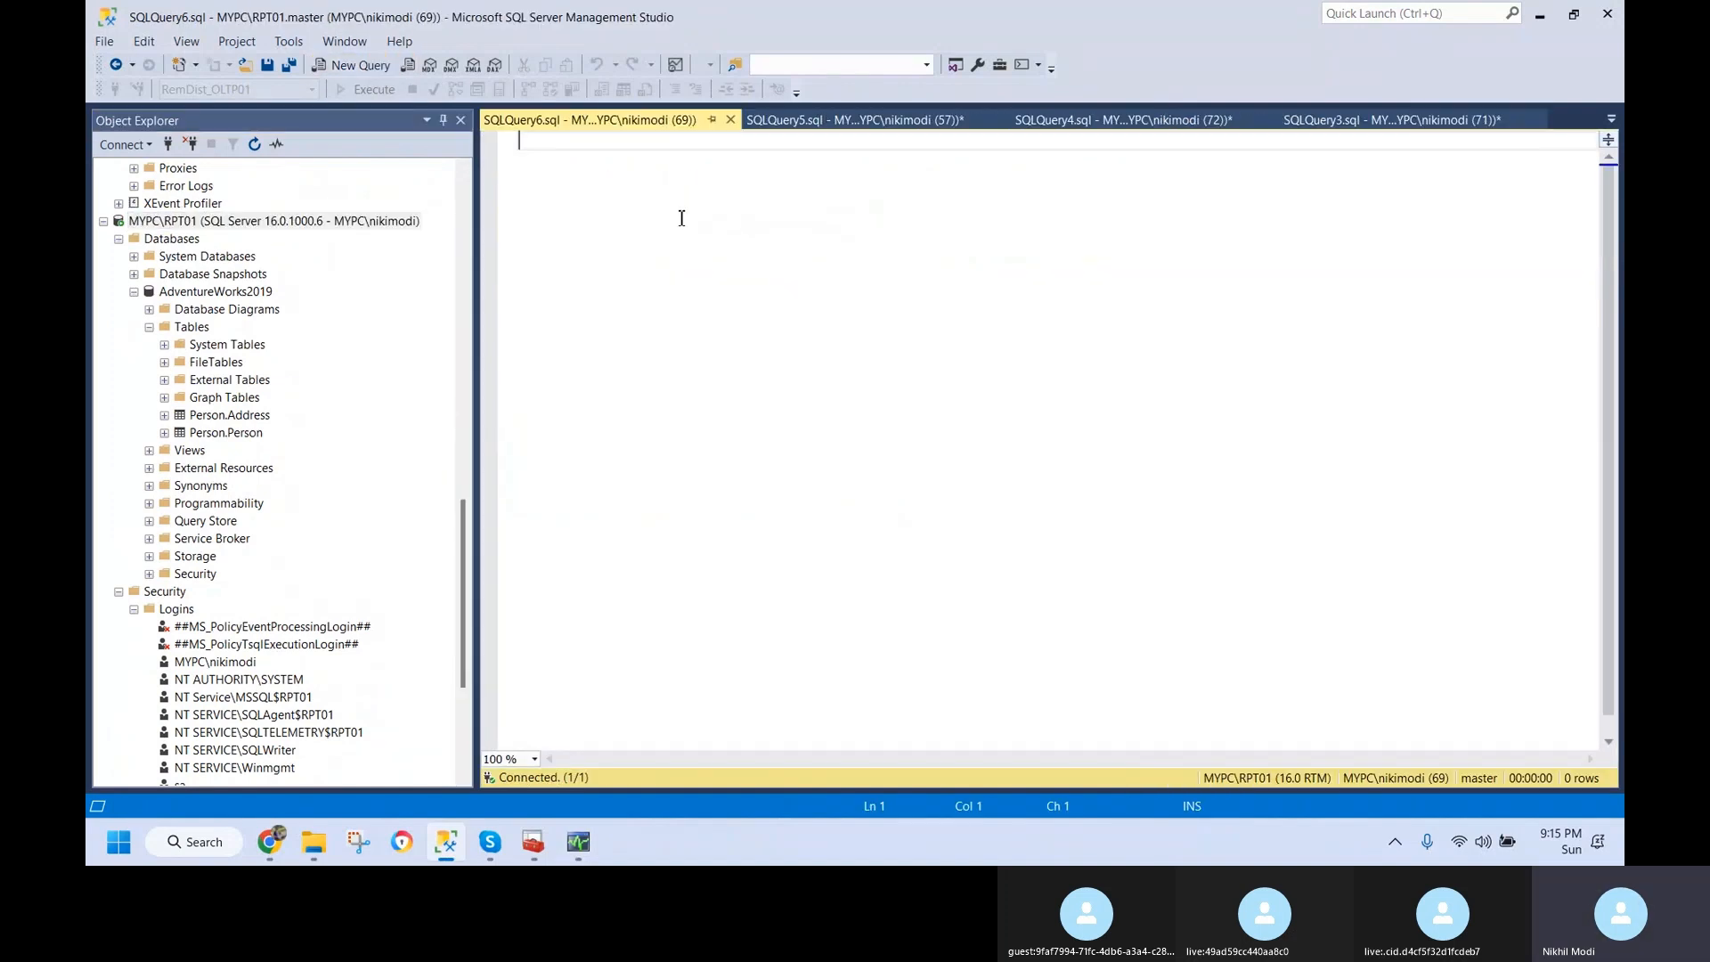
- Write the statements "select * from sysprocesses" and "sp_who2 active", and execute only sp_who2 active
{"action": "type", "text": "select *"}
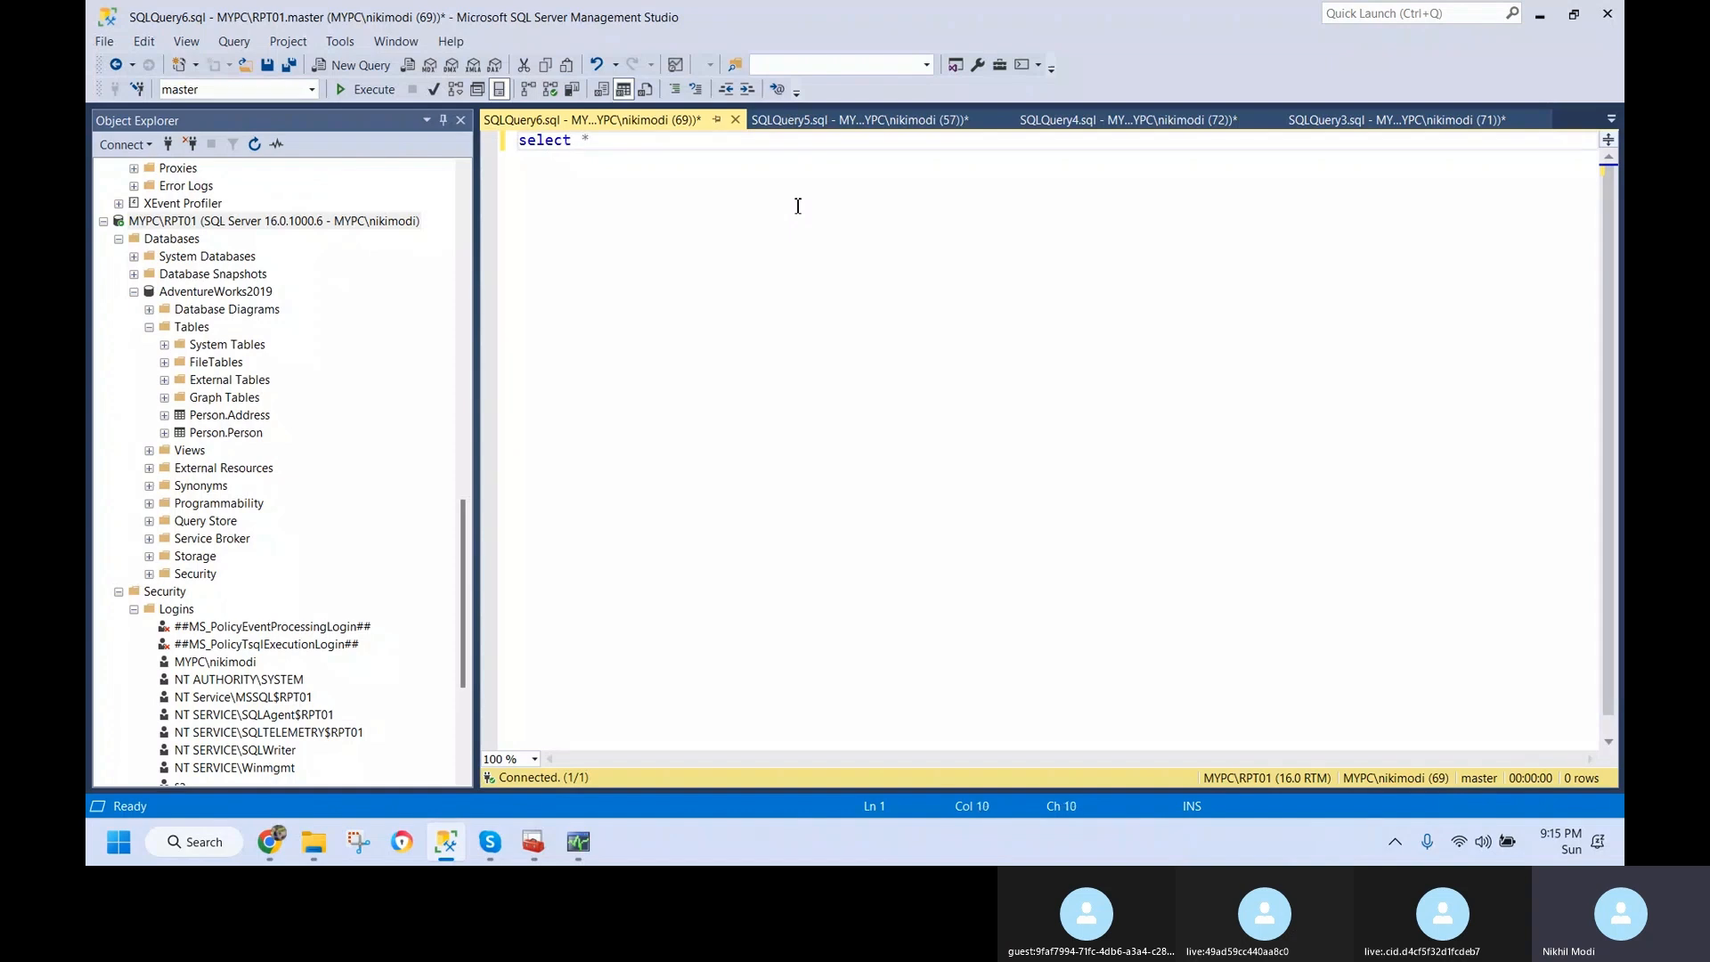
{"action": "type", "text": " from sysprocesses"}
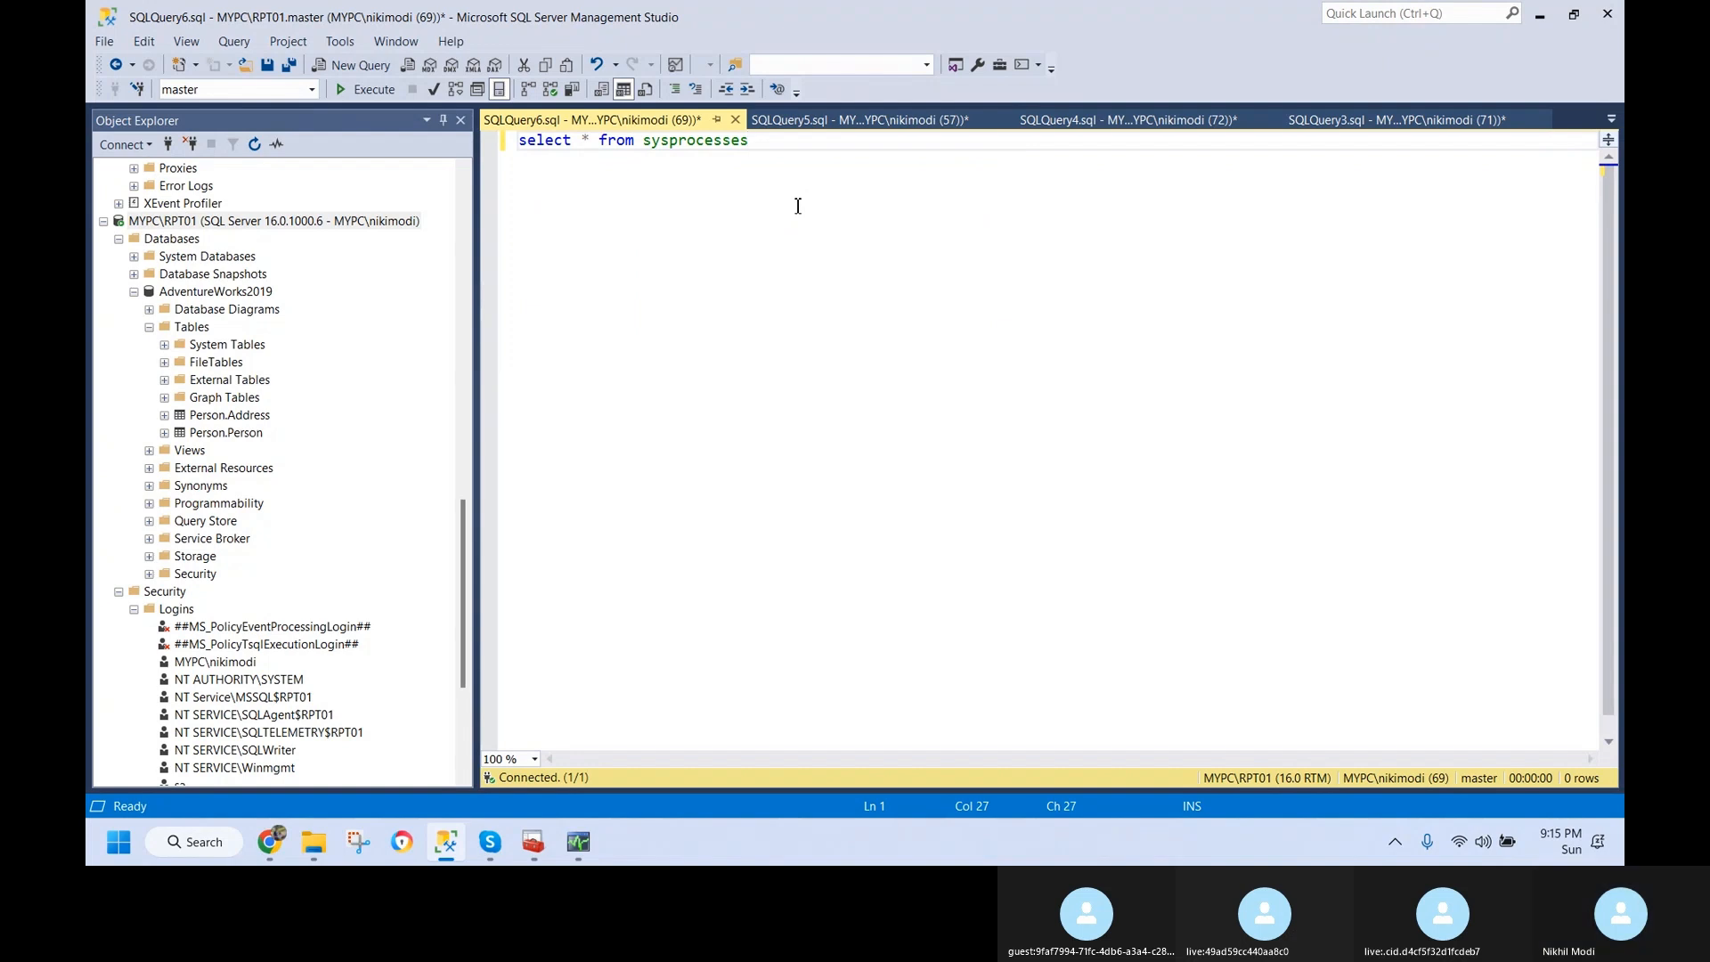
{"action": "key", "text": "Return"}
{"action": "key", "text": "Return"}
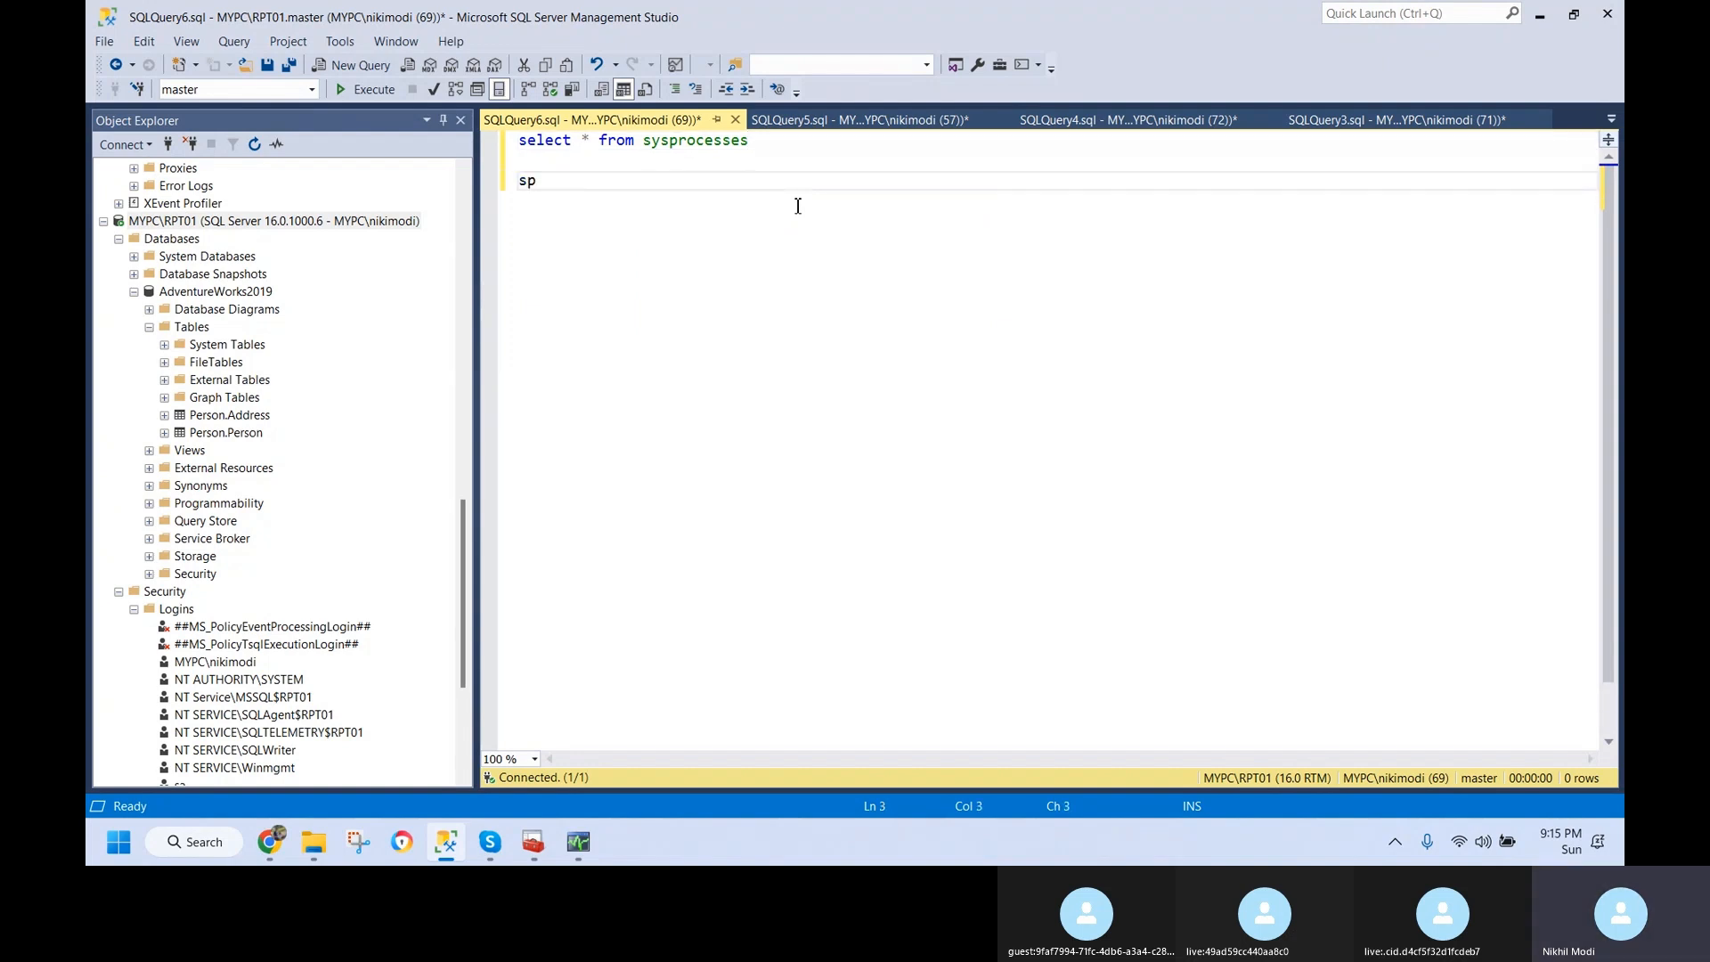
{"action": "type", "text": "sp_who2 active"}
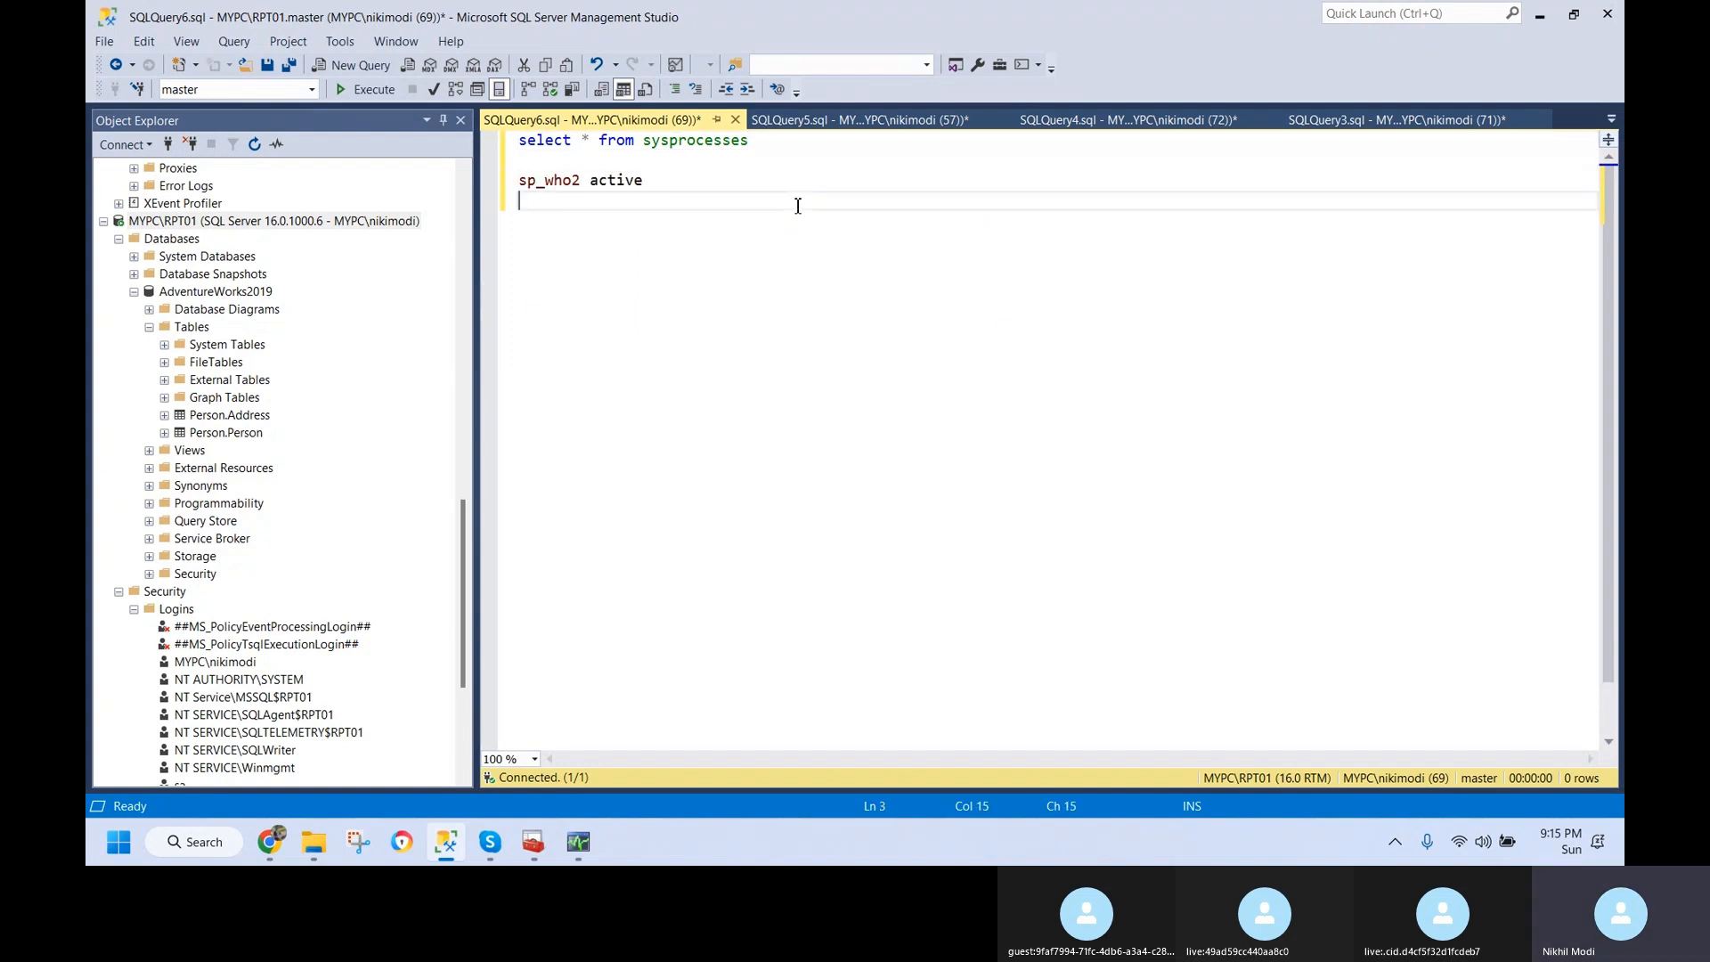
{"action": "key", "text": "shift+Home"}
{"action": "key", "text": "F5"}
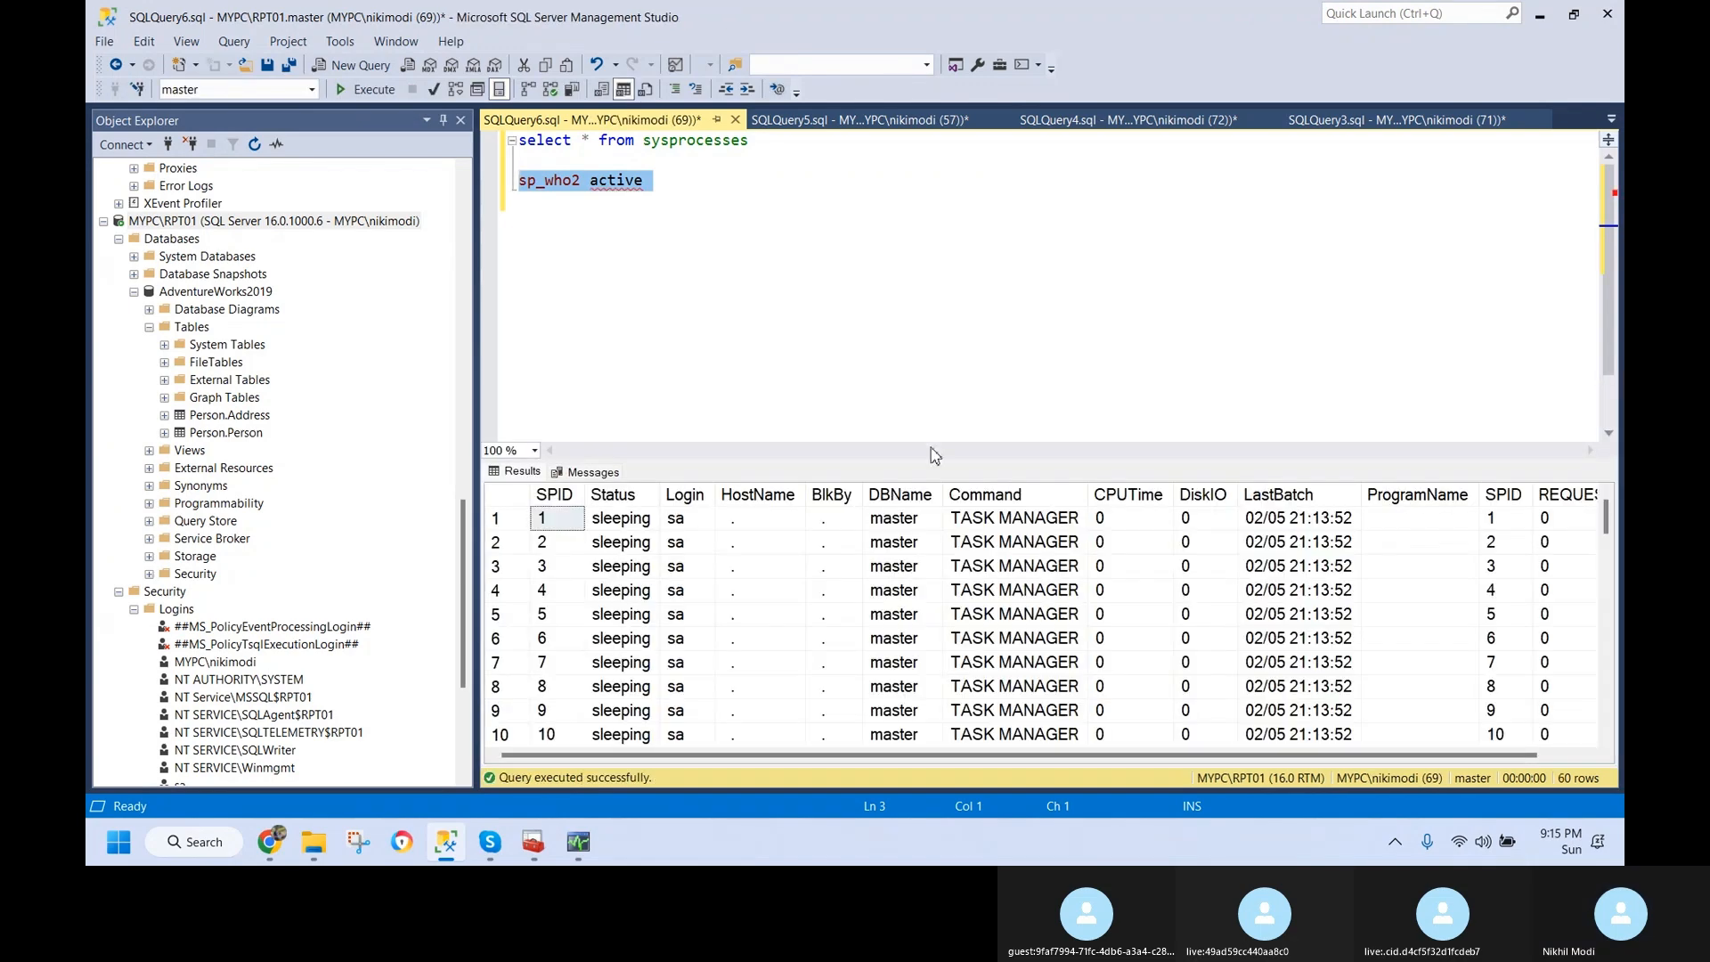
- Enlarge the sp_who2 results, examine the last sessions and widen the ProgramName column
{"action": "left_click_drag", "start_coordinate": [931, 466], "coordinate": [951, 223]}
{"action": "left_click", "coordinate": [1016, 548]}
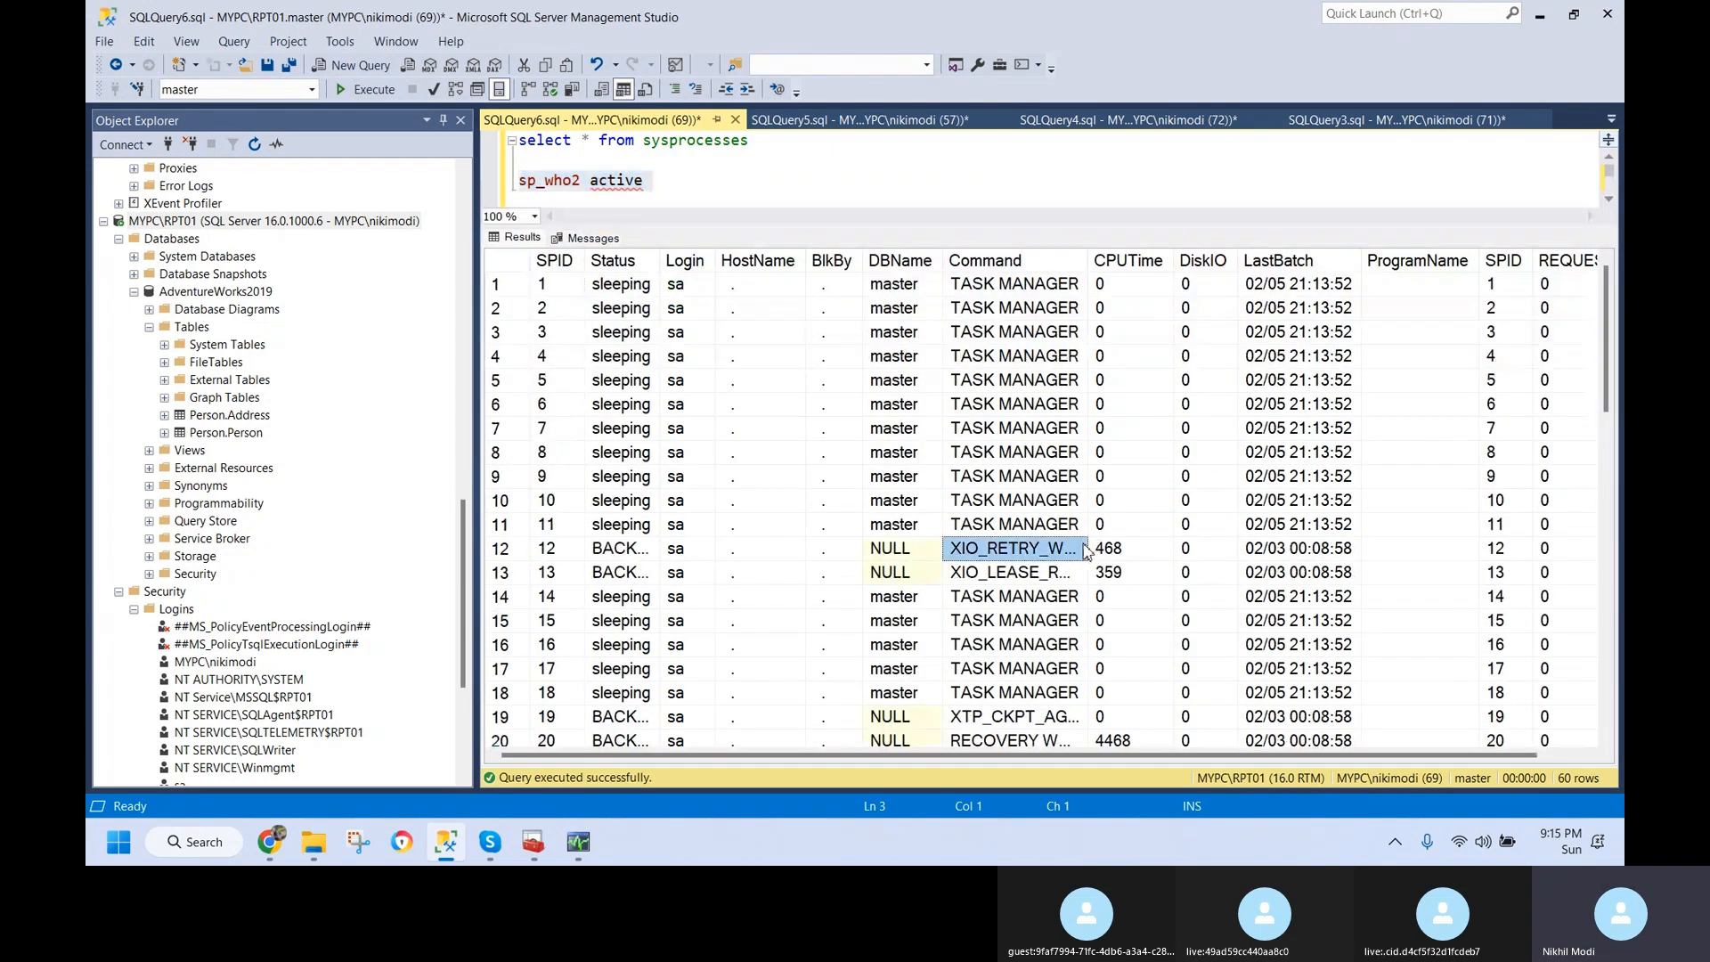
{"action": "scroll", "coordinate": [1103, 571], "scroll_direction": "down", "scroll_amount": 6}
{"action": "scroll", "coordinate": [1103, 571], "scroll_direction": "down", "scroll_amount": 8}
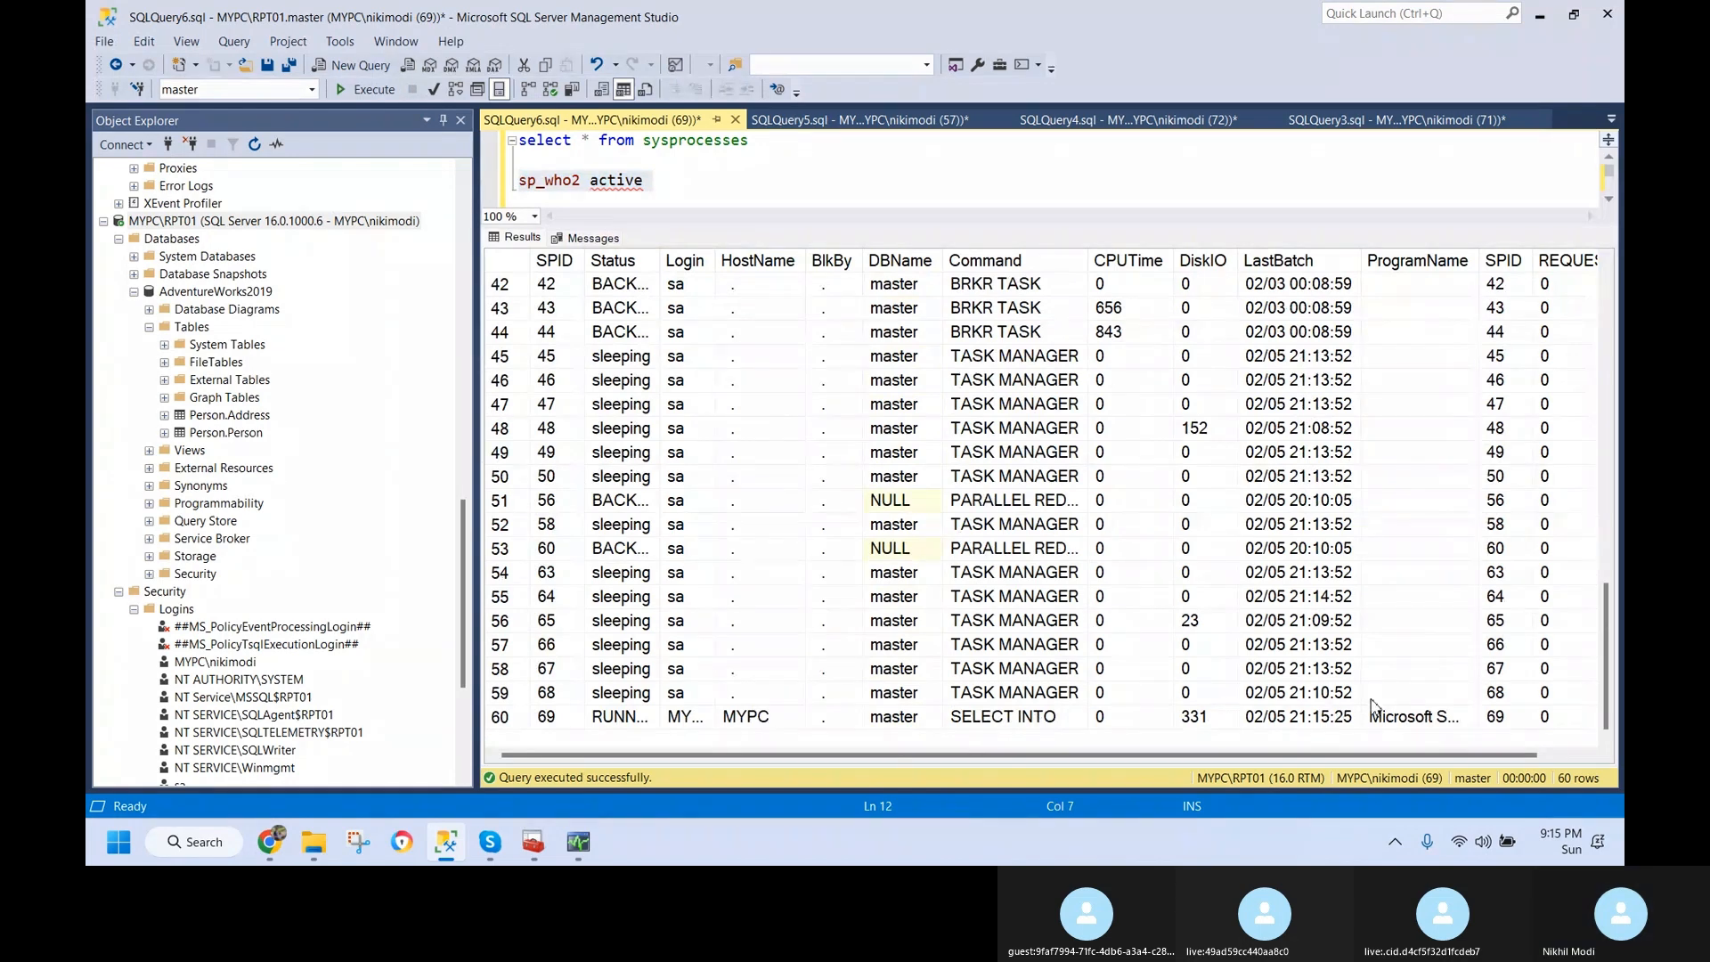
{"action": "left_click_drag", "start_coordinate": [1479, 260], "coordinate": [1578, 260]}
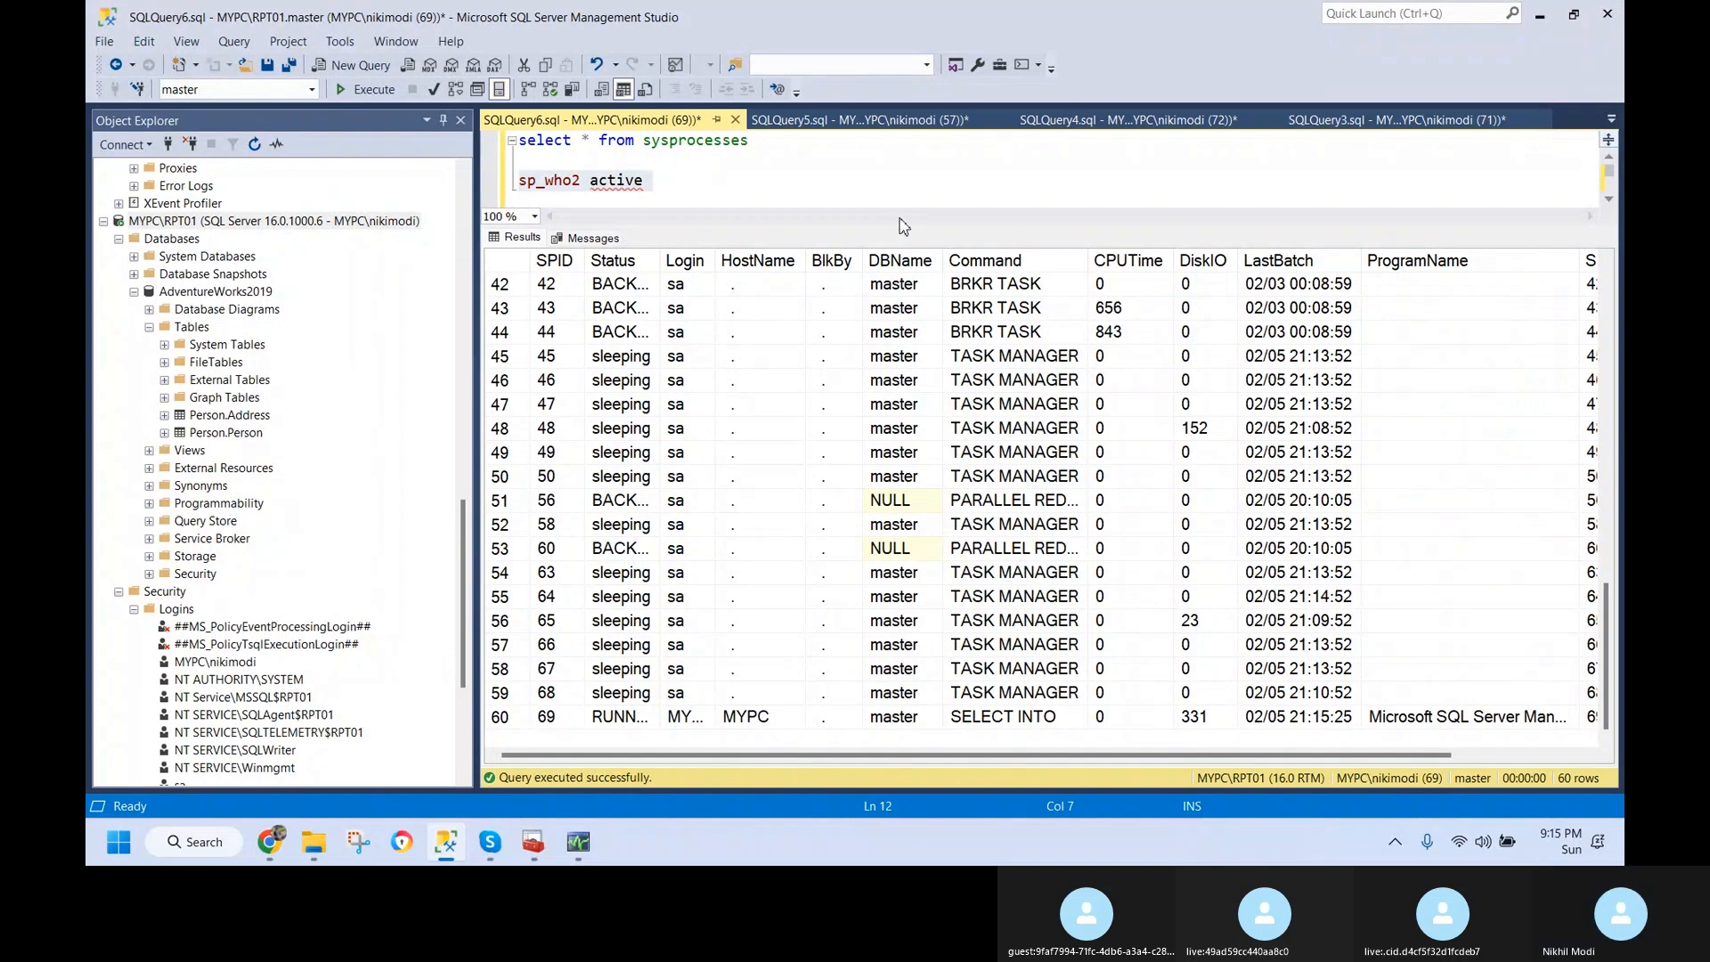
- Execute only "select * from sysprocesses", and collapse Object Explorer to make room for the results
{"action": "left_click_drag", "start_coordinate": [901, 225], "coordinate": [901, 383]}
{"action": "left_click_drag", "start_coordinate": [748, 139], "coordinate": [518, 140]}
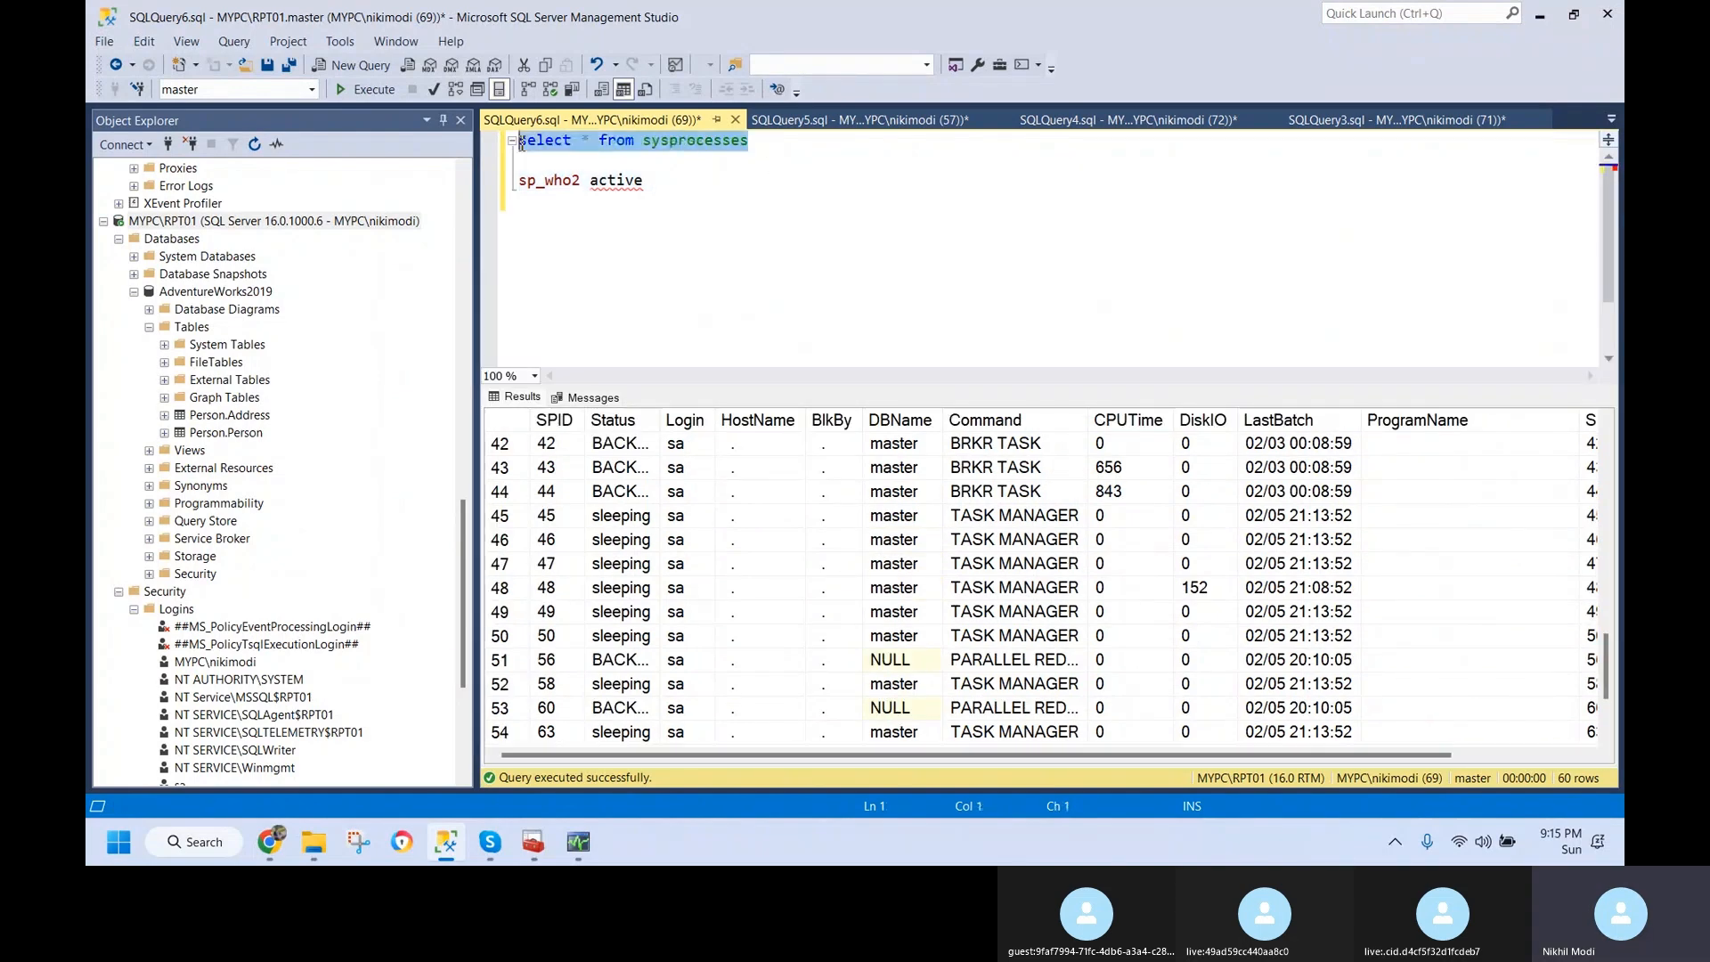
{"action": "key", "text": "F5"}
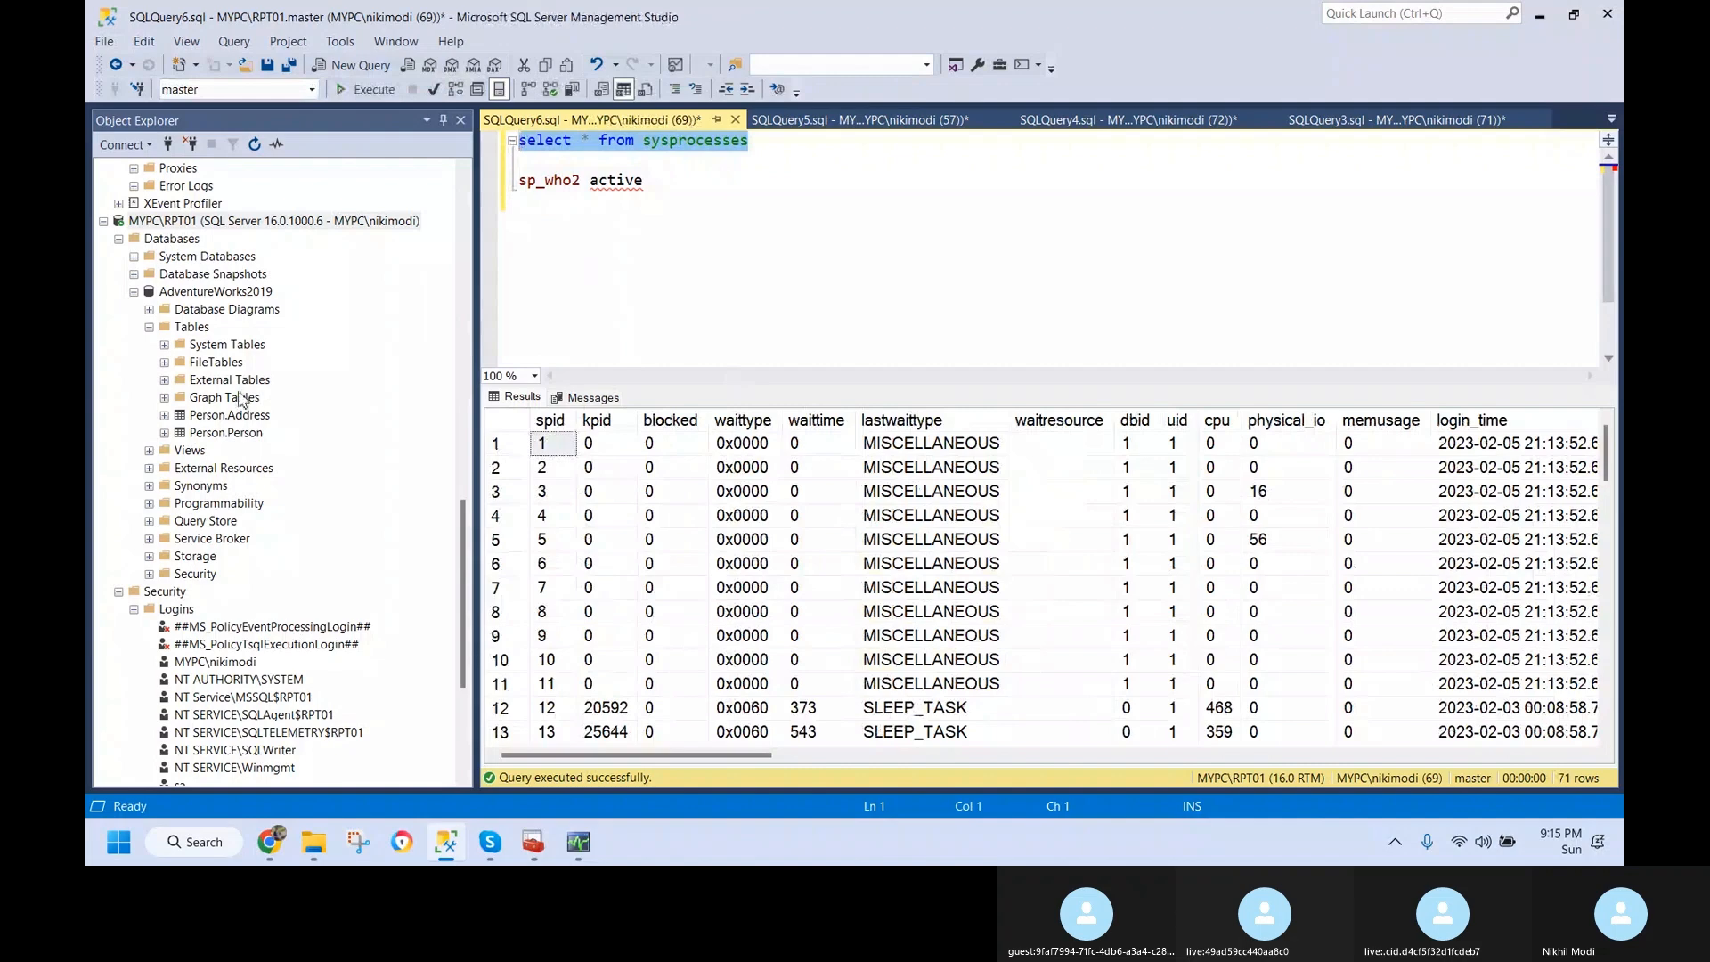
{"action": "left_click", "coordinate": [443, 119]}
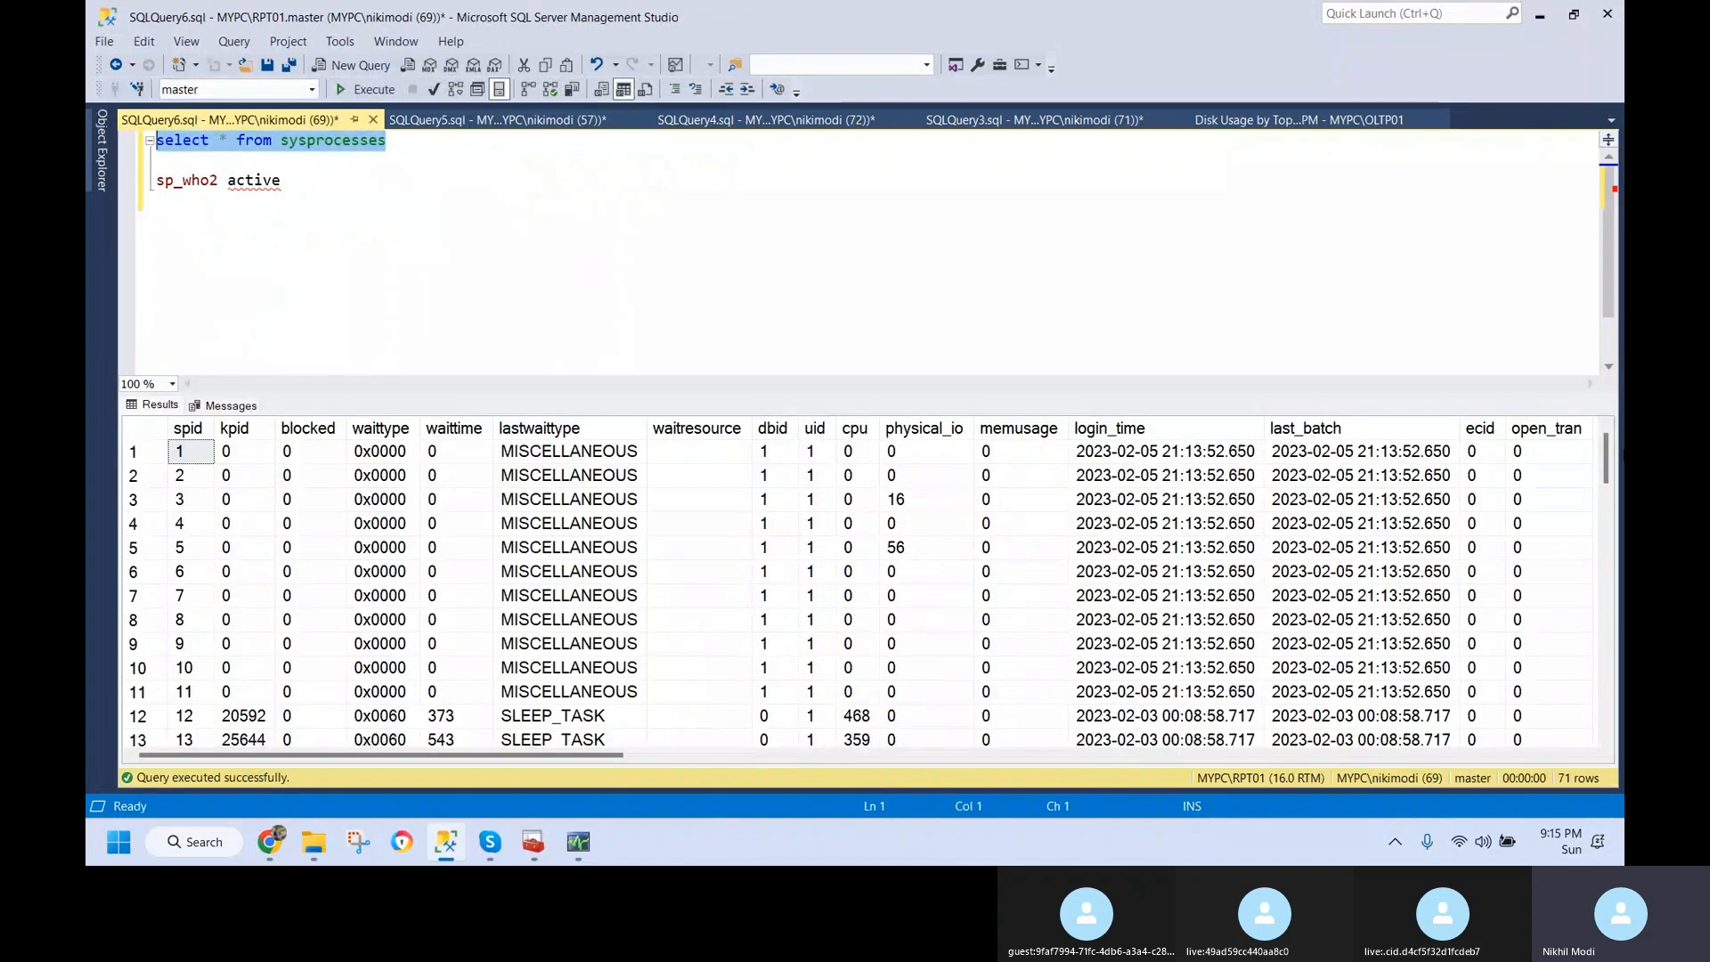
- Examine the sysprocesses rows down to the last session for blocking and wait types, widening the cpu and lastwaittype columns
{"action": "left_click_drag", "start_coordinate": [1619, 462], "coordinate": [1610, 622]}
{"action": "left_click_drag", "start_coordinate": [881, 427], "coordinate": [937, 427]}
{"action": "left_click", "coordinate": [403, 475]}
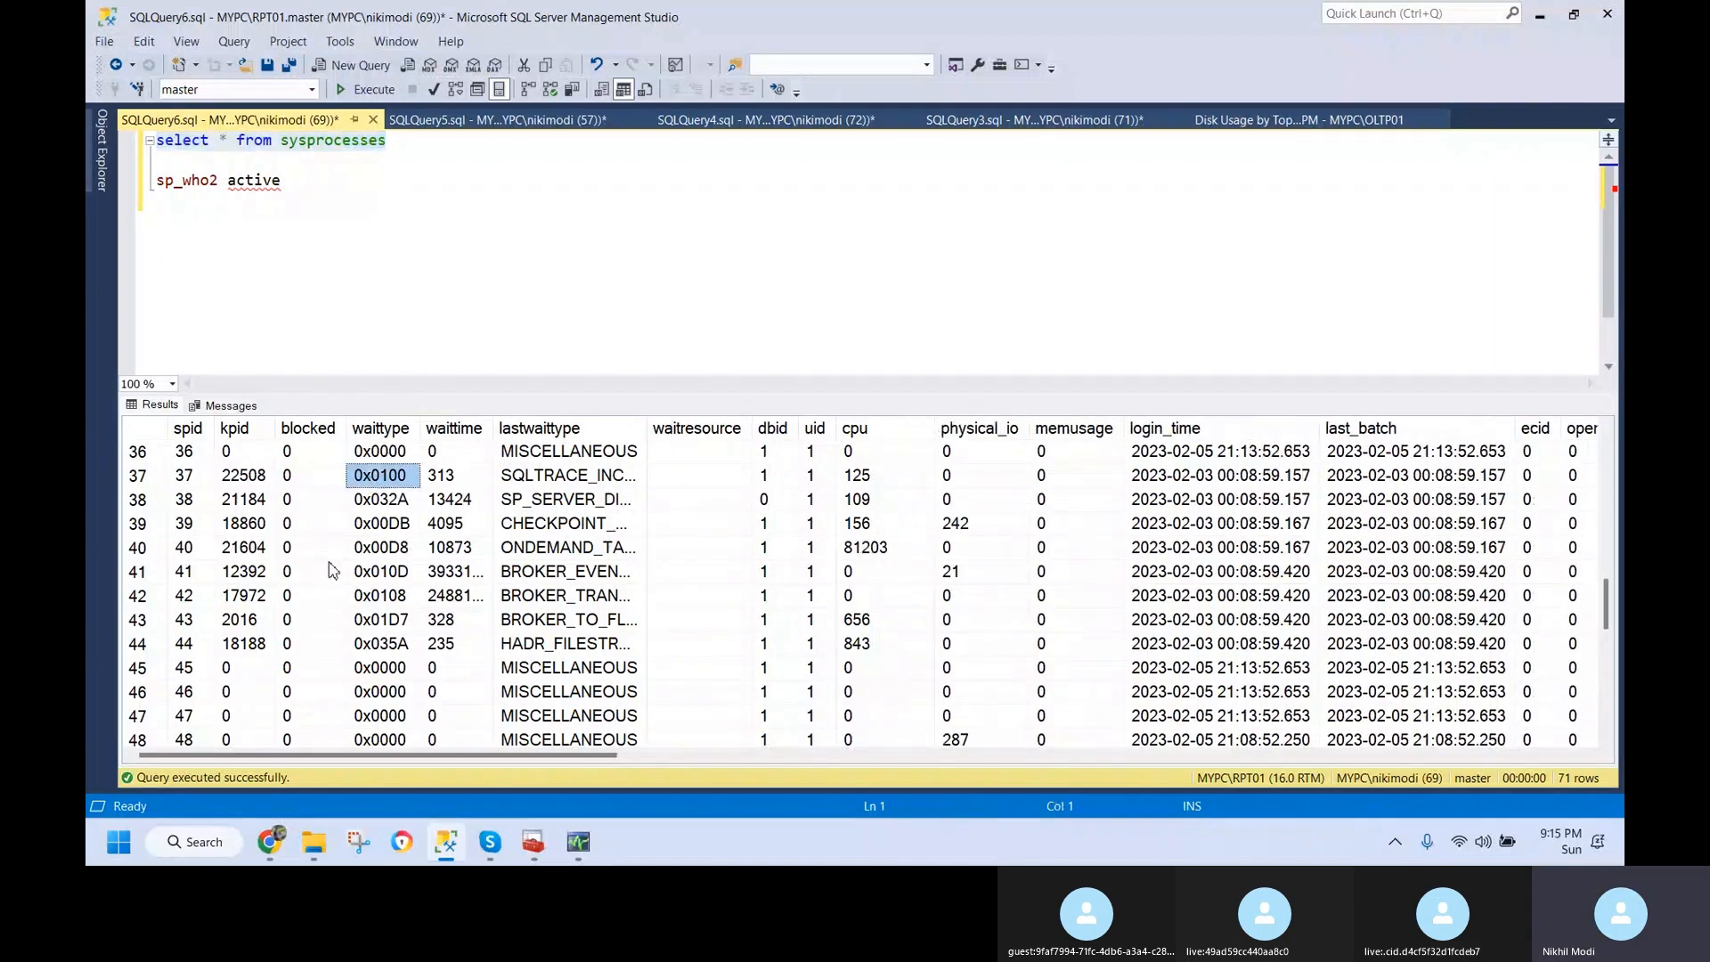
{"action": "left_click", "coordinate": [299, 645]}
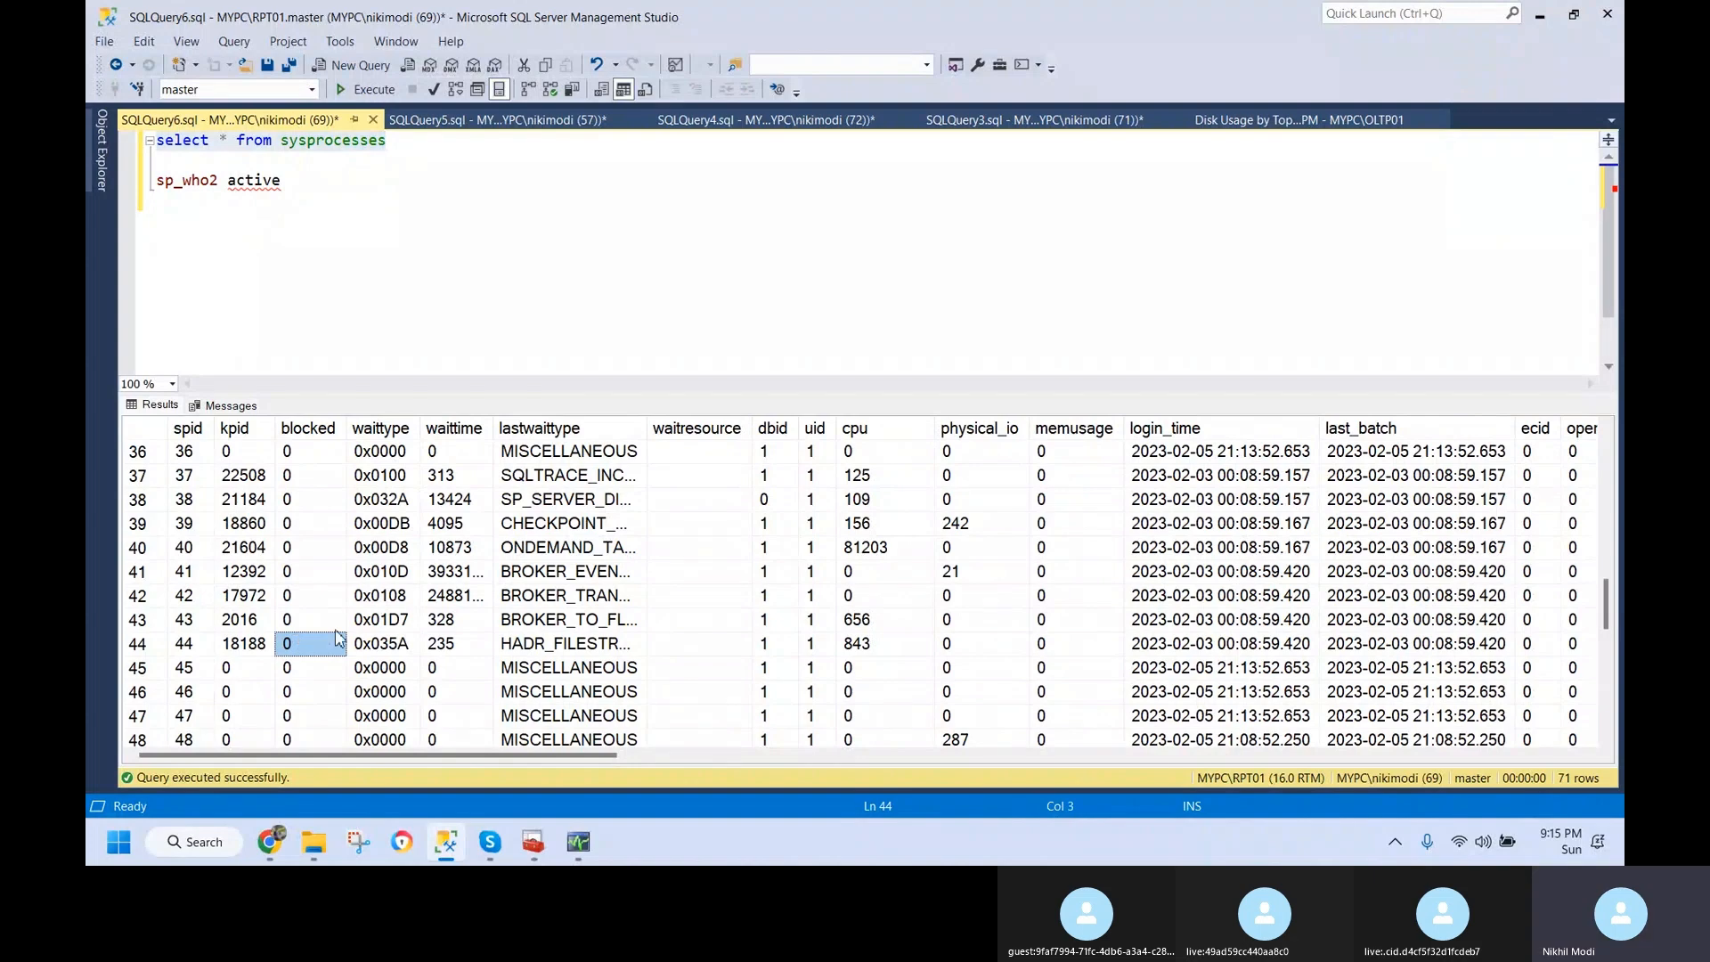
{"action": "left_click", "coordinate": [589, 692]}
{"action": "scroll", "coordinate": [605, 710], "scroll_direction": "down", "scroll_amount": 4}
{"action": "scroll", "coordinate": [605, 710], "scroll_direction": "down", "scroll_amount": 4}
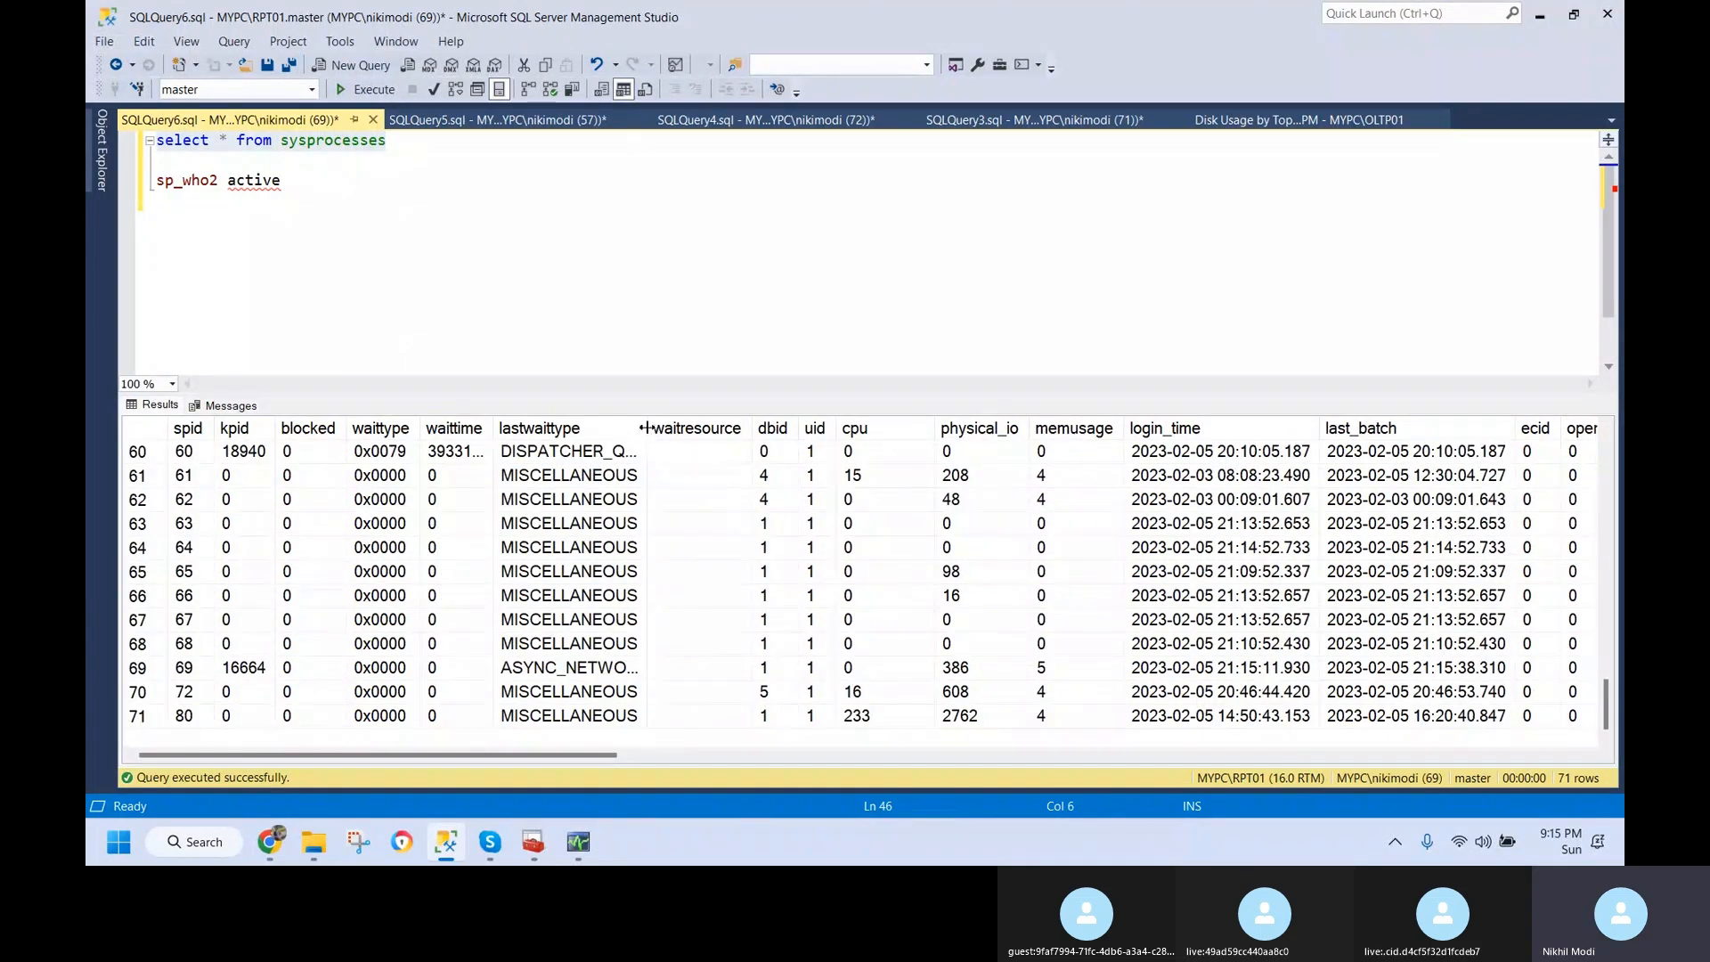
{"action": "left_click_drag", "start_coordinate": [647, 427], "coordinate": [827, 428]}
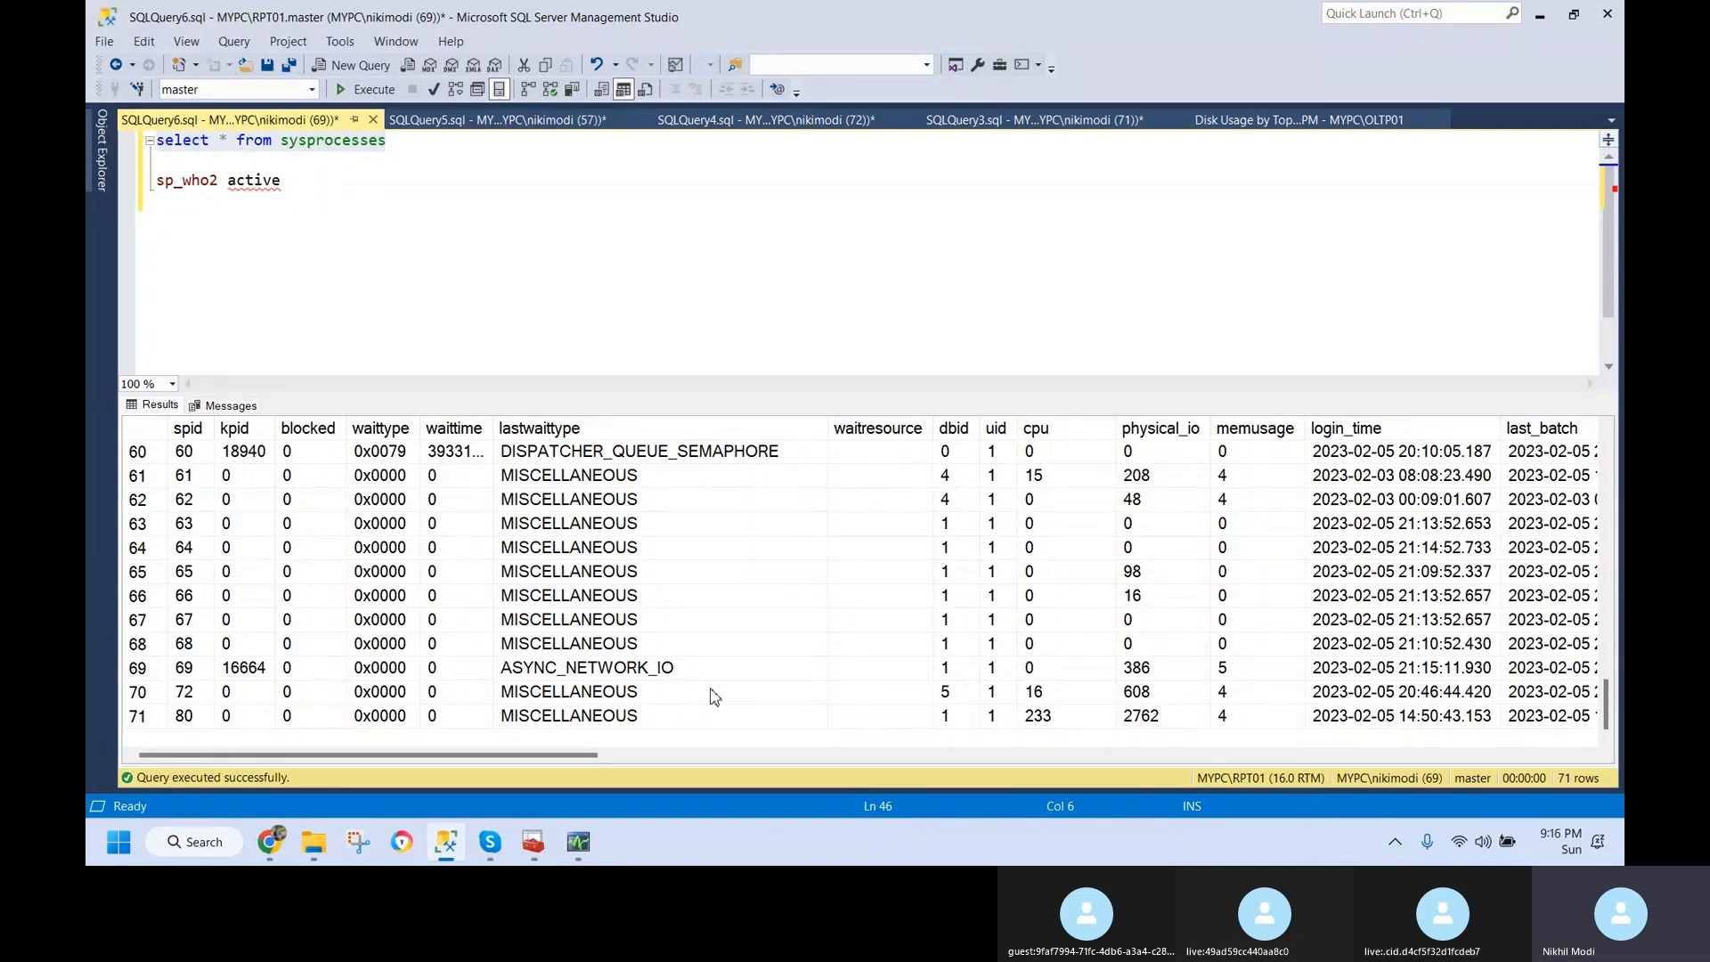
{"action": "left_click", "coordinate": [137, 603]}
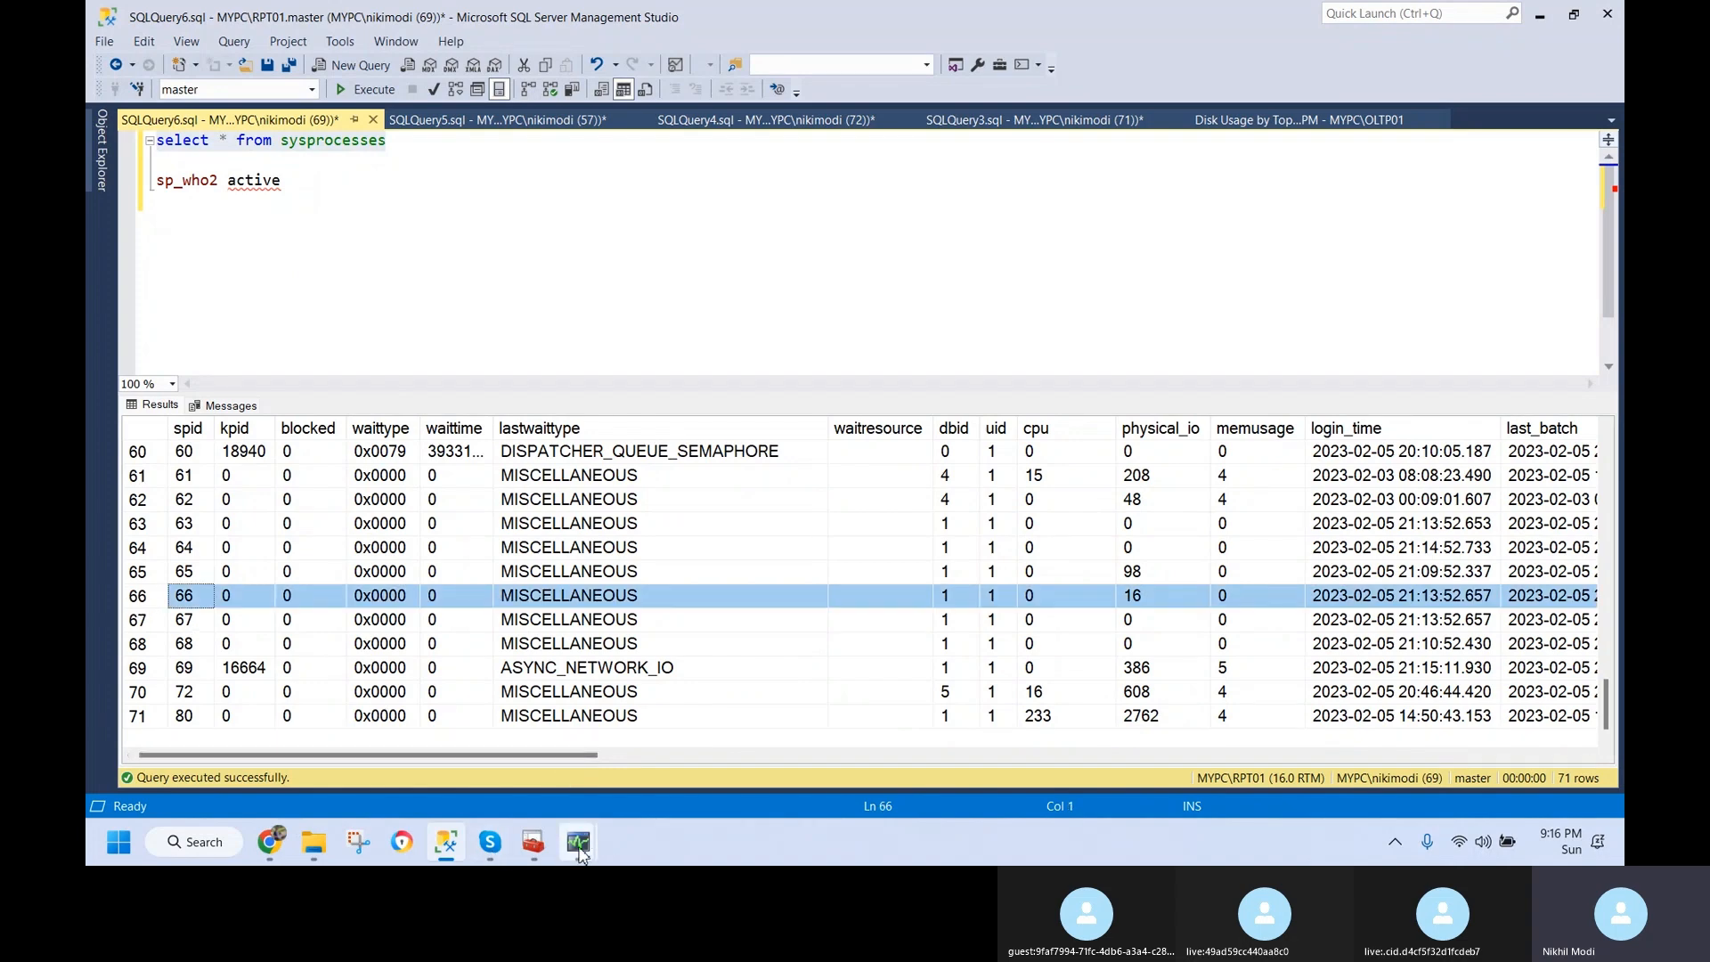
{"action": "mouse_move", "coordinate": [578, 842]}
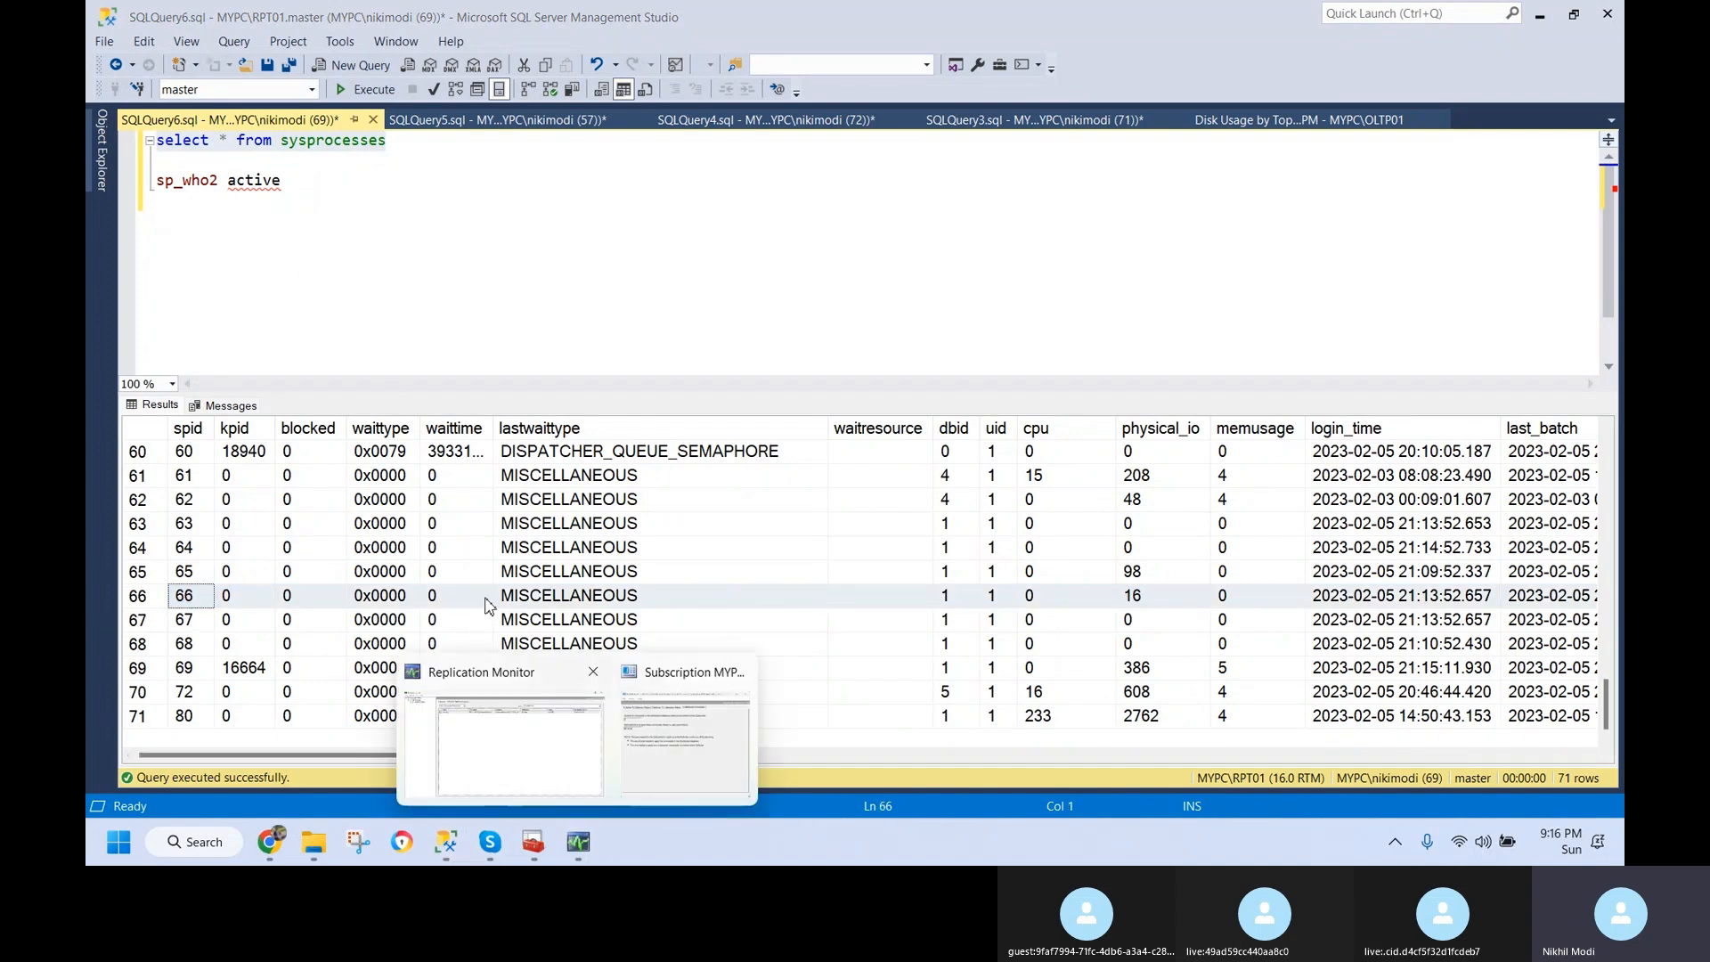
{"action": "left_click", "coordinate": [550, 606]}
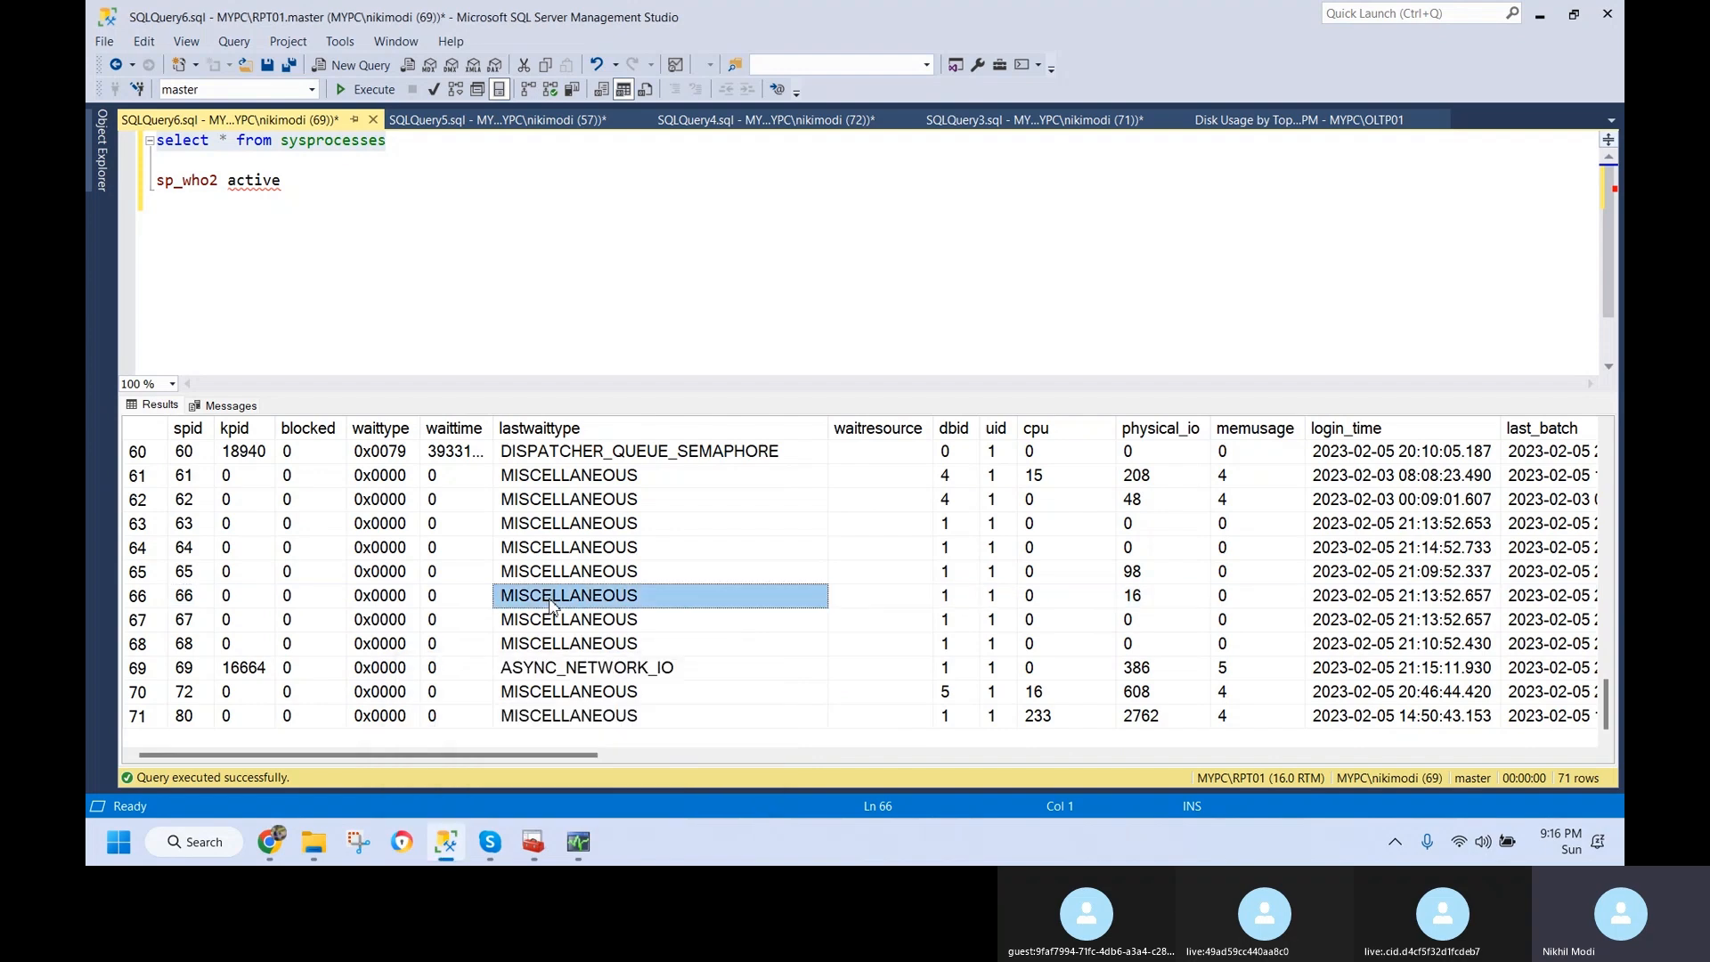
- Add the note "resource semaphore wait type" below the sp_who2 active statement and highlight it
{"action": "left_click", "coordinate": [552, 240]}
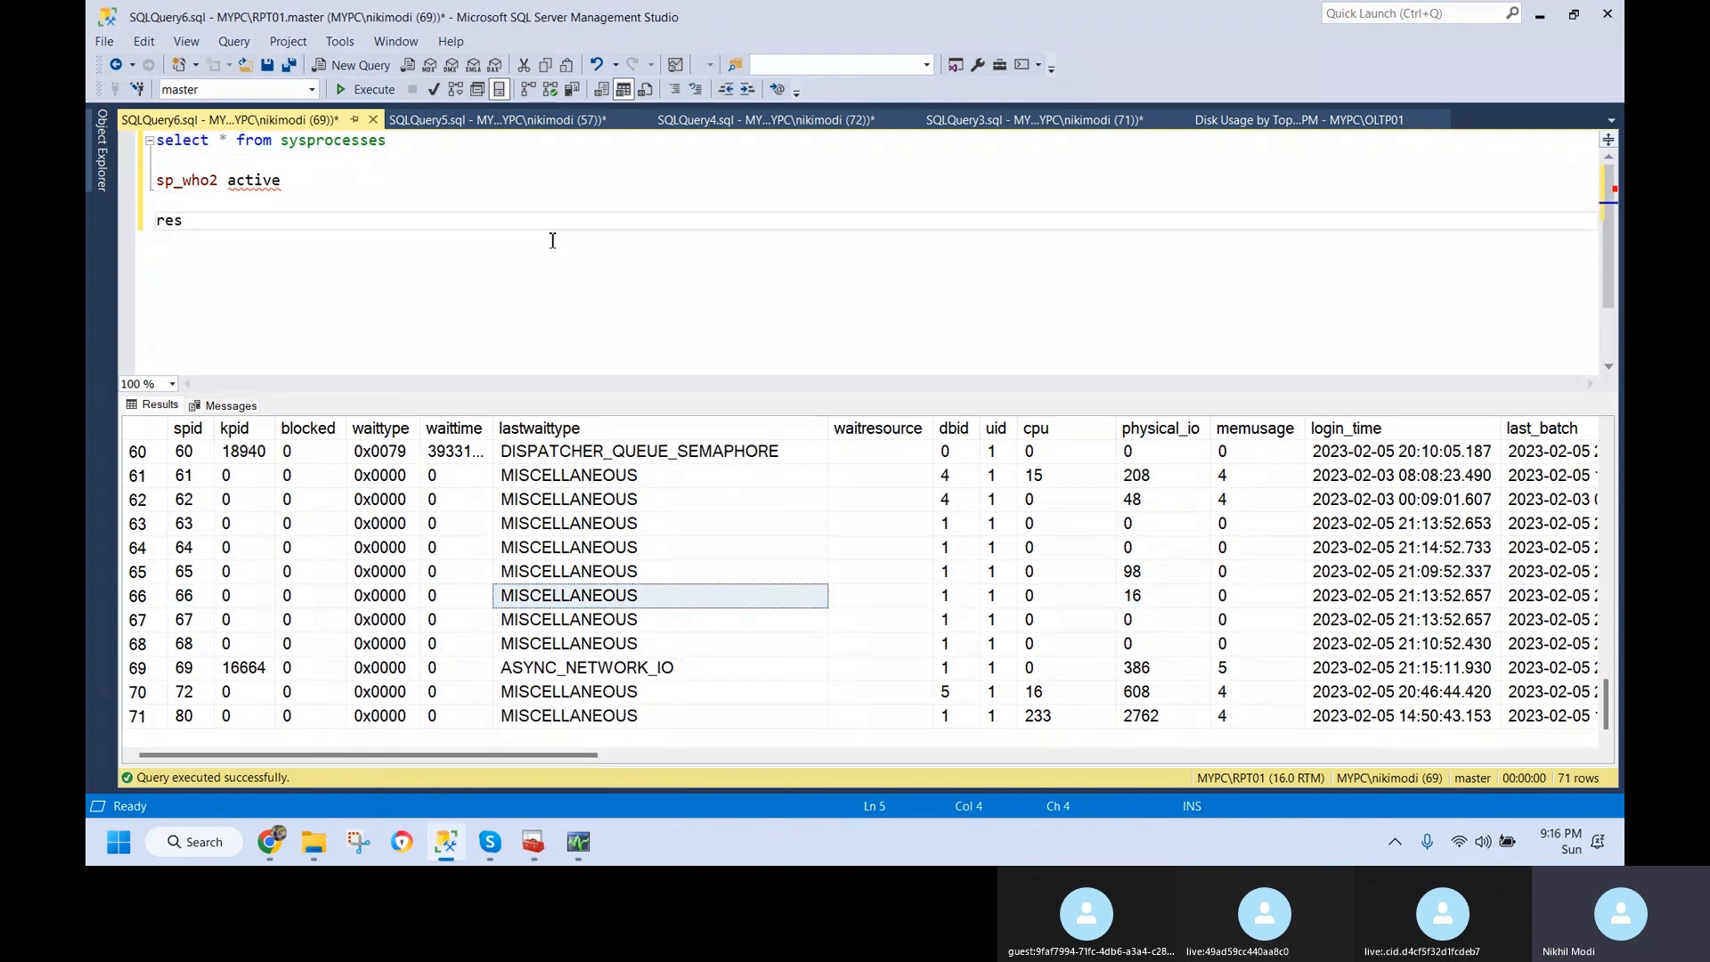
{"action": "type", "text": "resource semaphore wait type"}
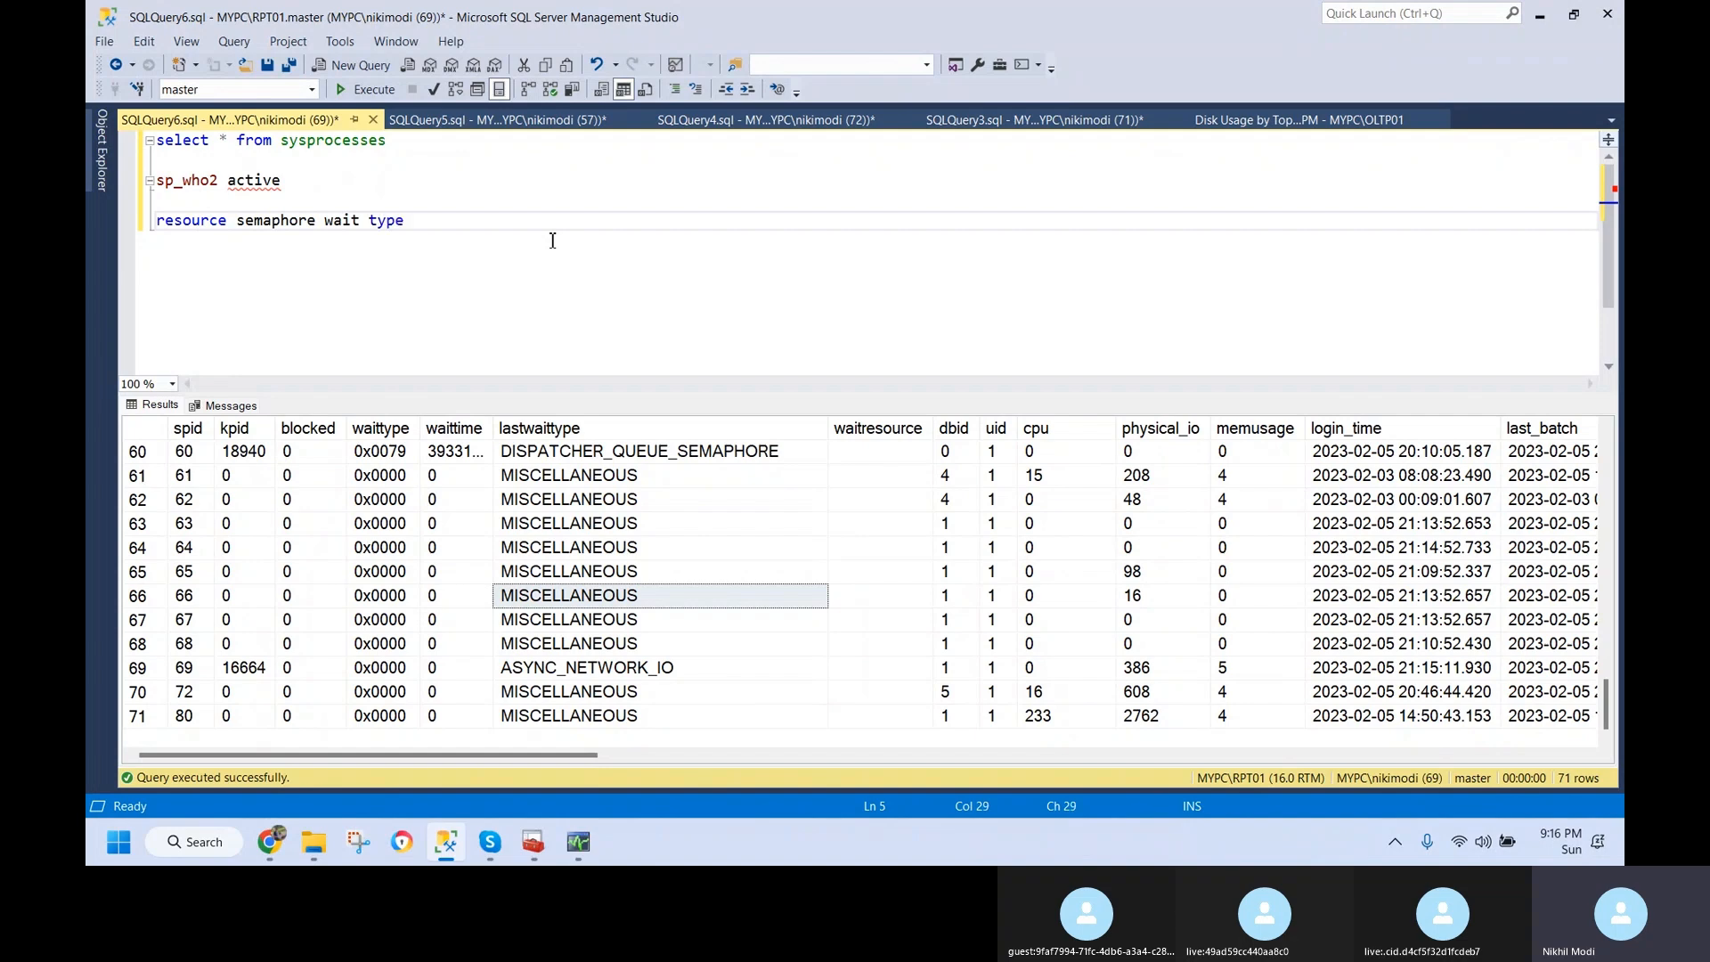
{"action": "key", "text": "Return"}
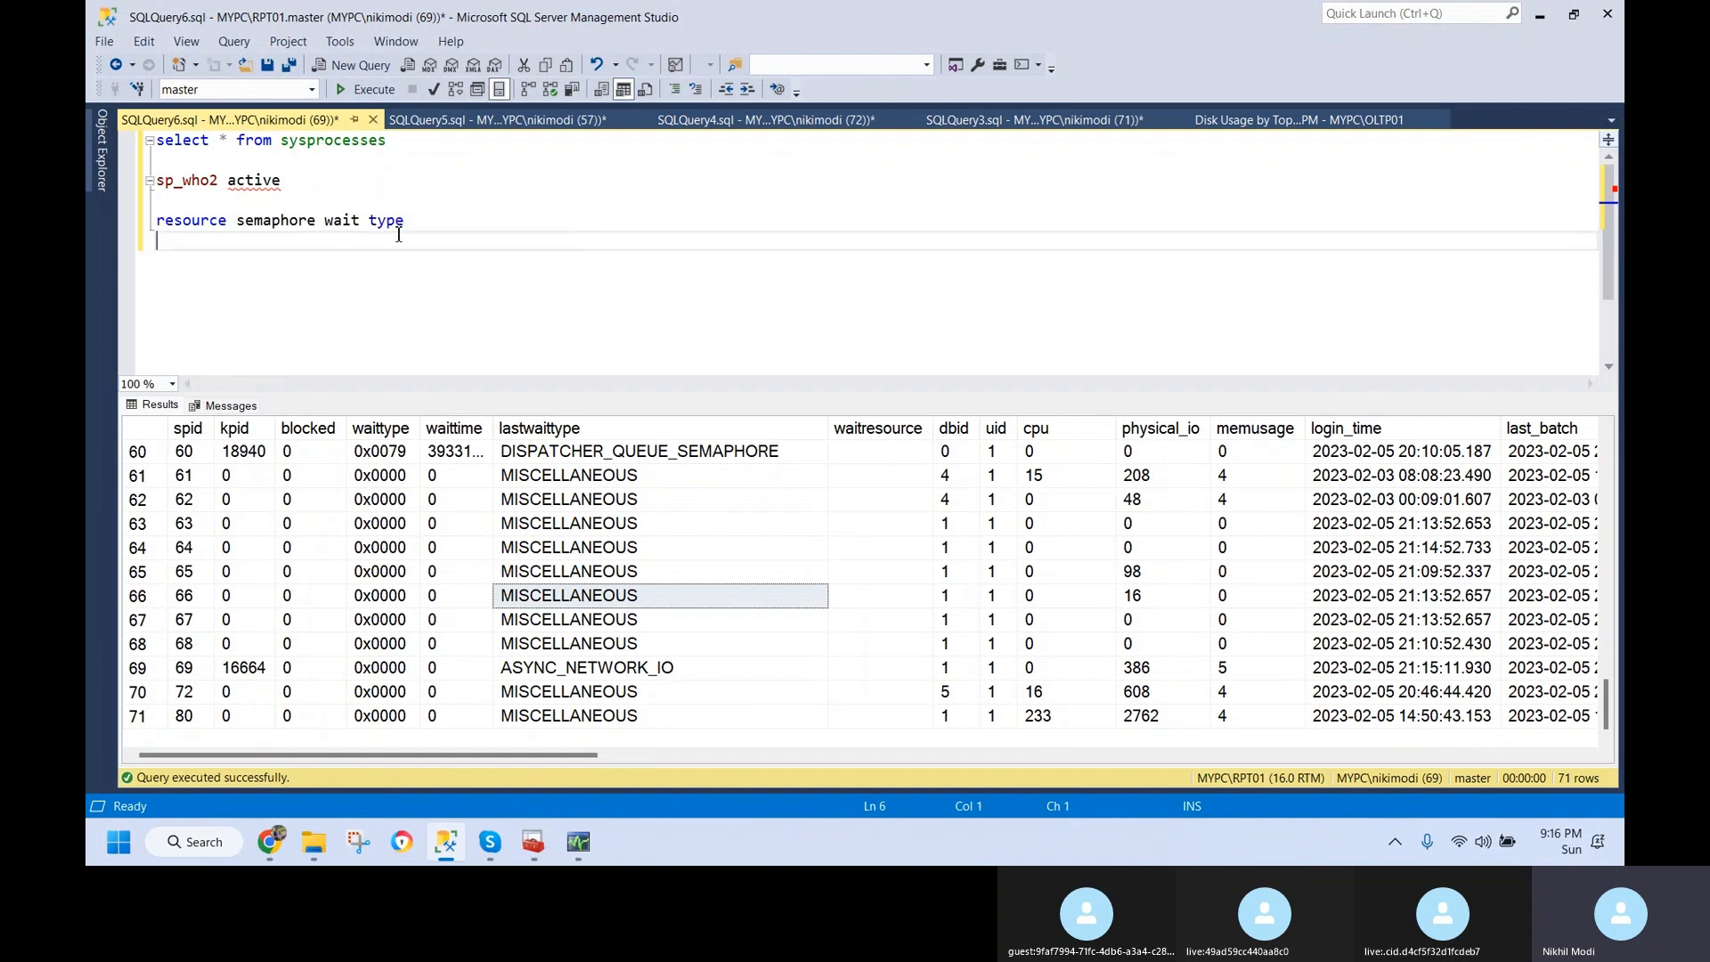
{"action": "left_click_drag", "start_coordinate": [398, 235], "coordinate": [143, 241]}
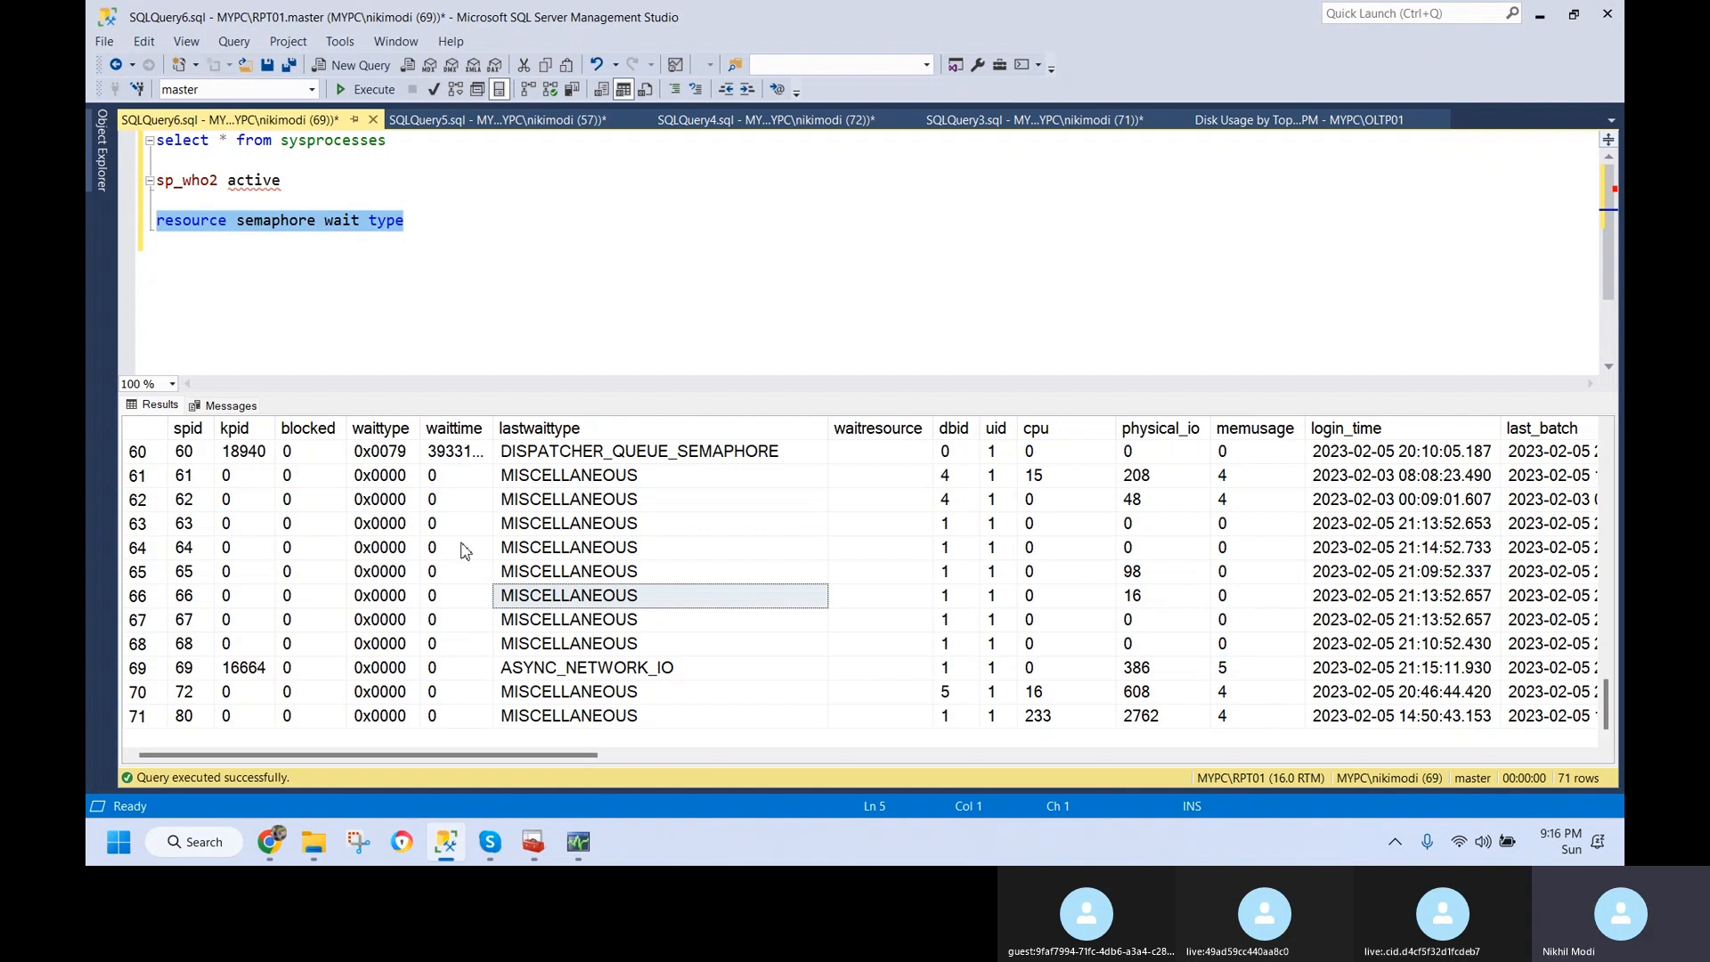
- Switch to Replication Monitor, open the running transactional subscription's details and examine the number of undistributed commands waiting for the subscriber
{"action": "left_click", "coordinate": [578, 842]}
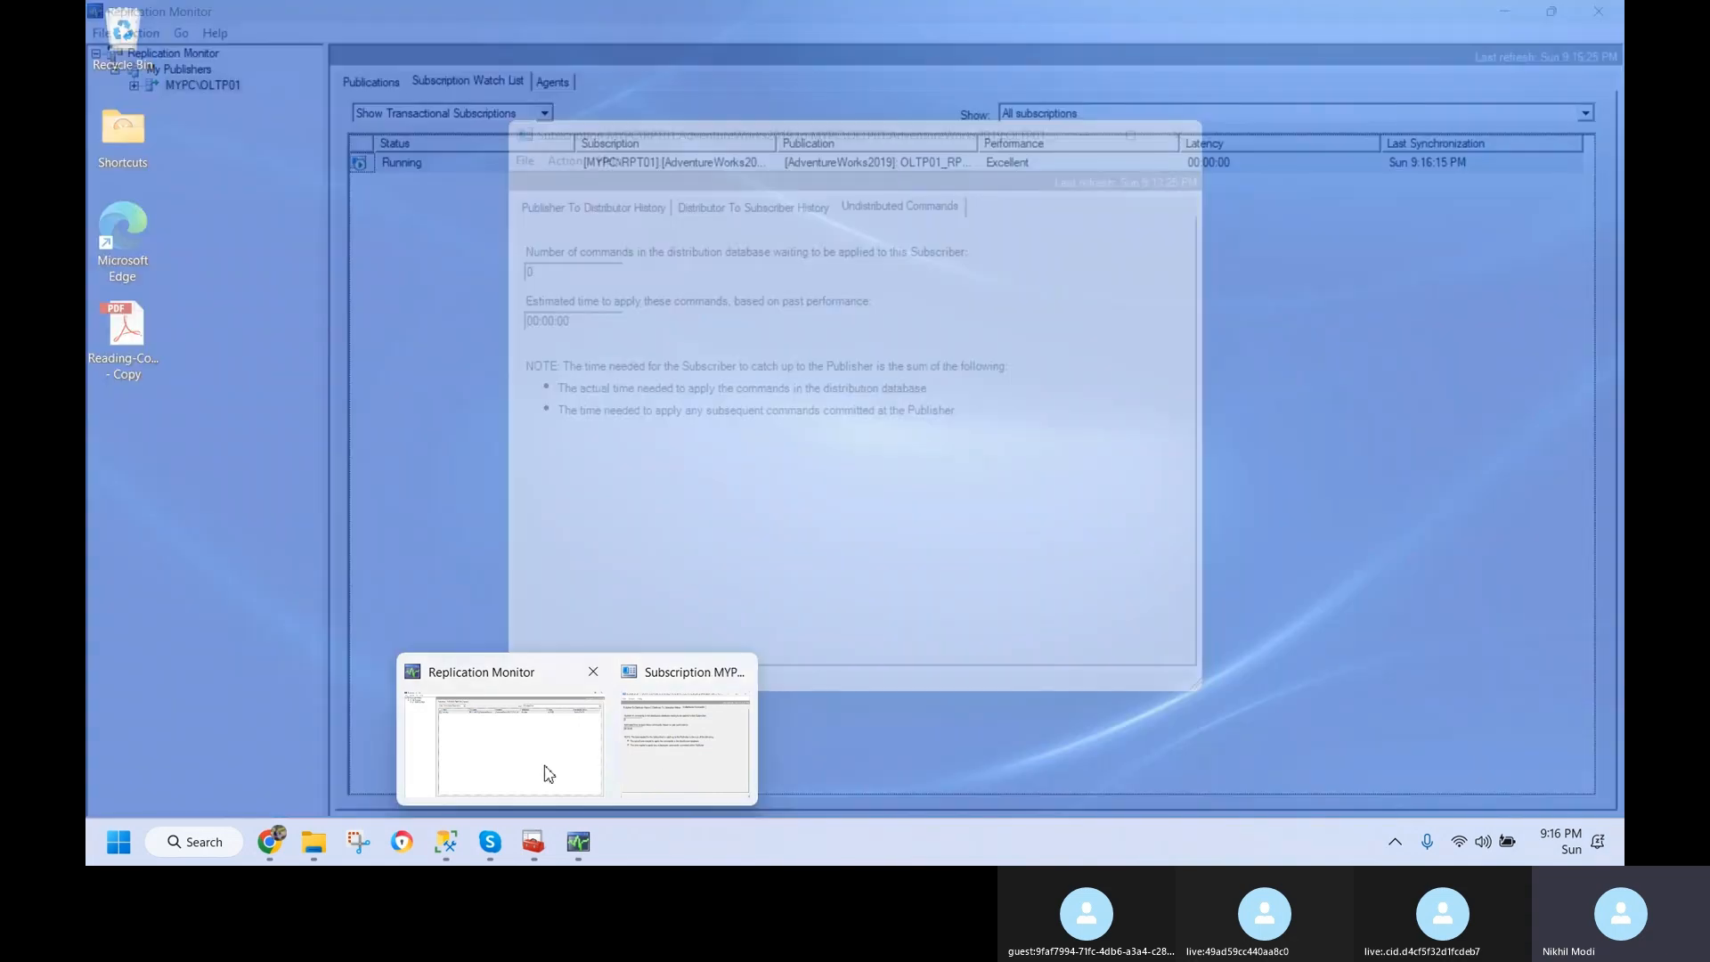
{"action": "left_click", "coordinate": [539, 766]}
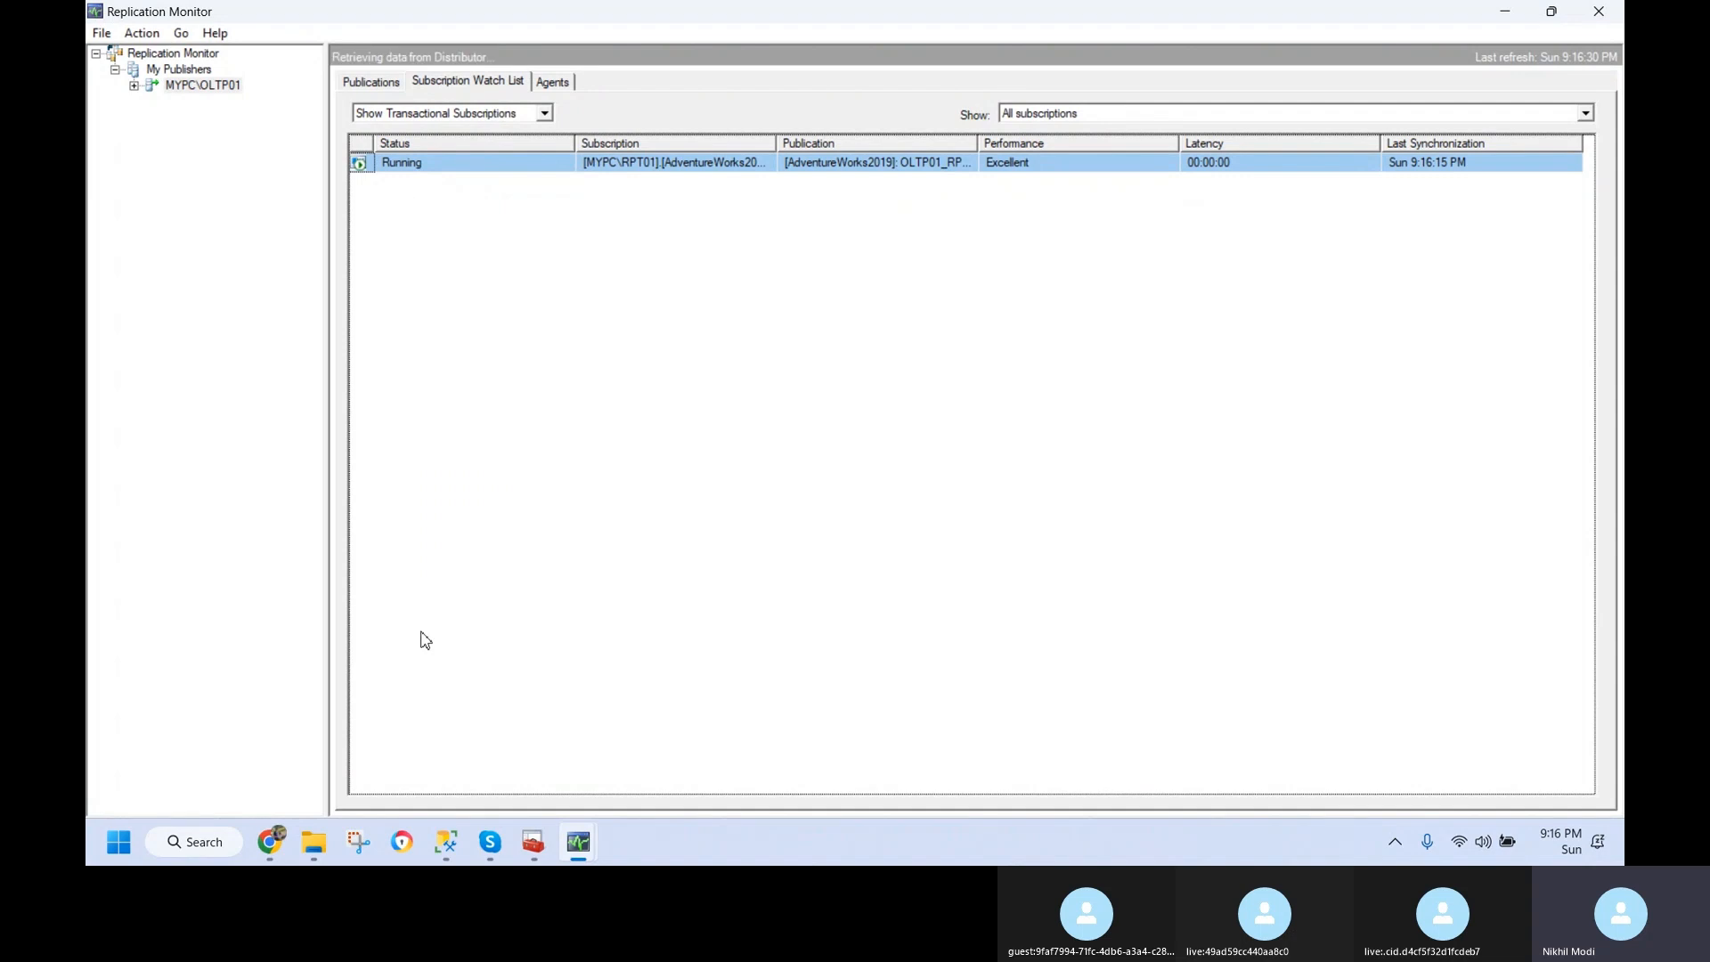
{"action": "left_click", "coordinate": [481, 166]}
{"action": "double_click", "coordinate": [694, 168]}
{"action": "left_click", "coordinate": [884, 208]}
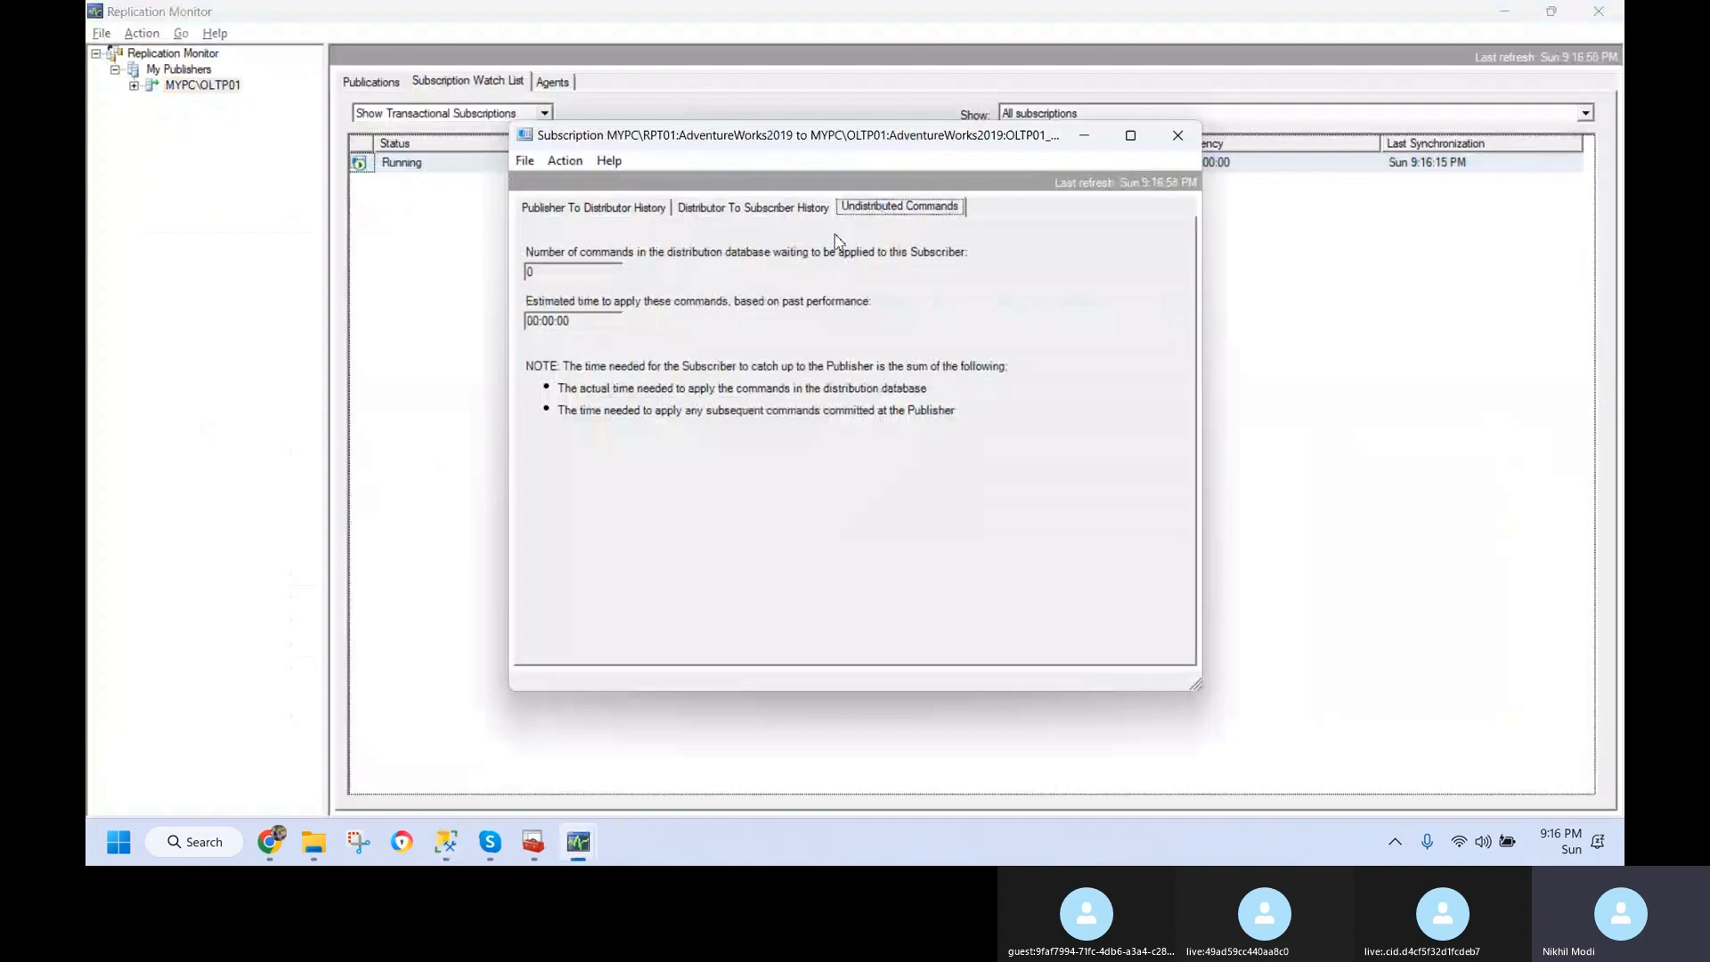
{"action": "left_click_drag", "start_coordinate": [547, 275], "coordinate": [517, 272]}
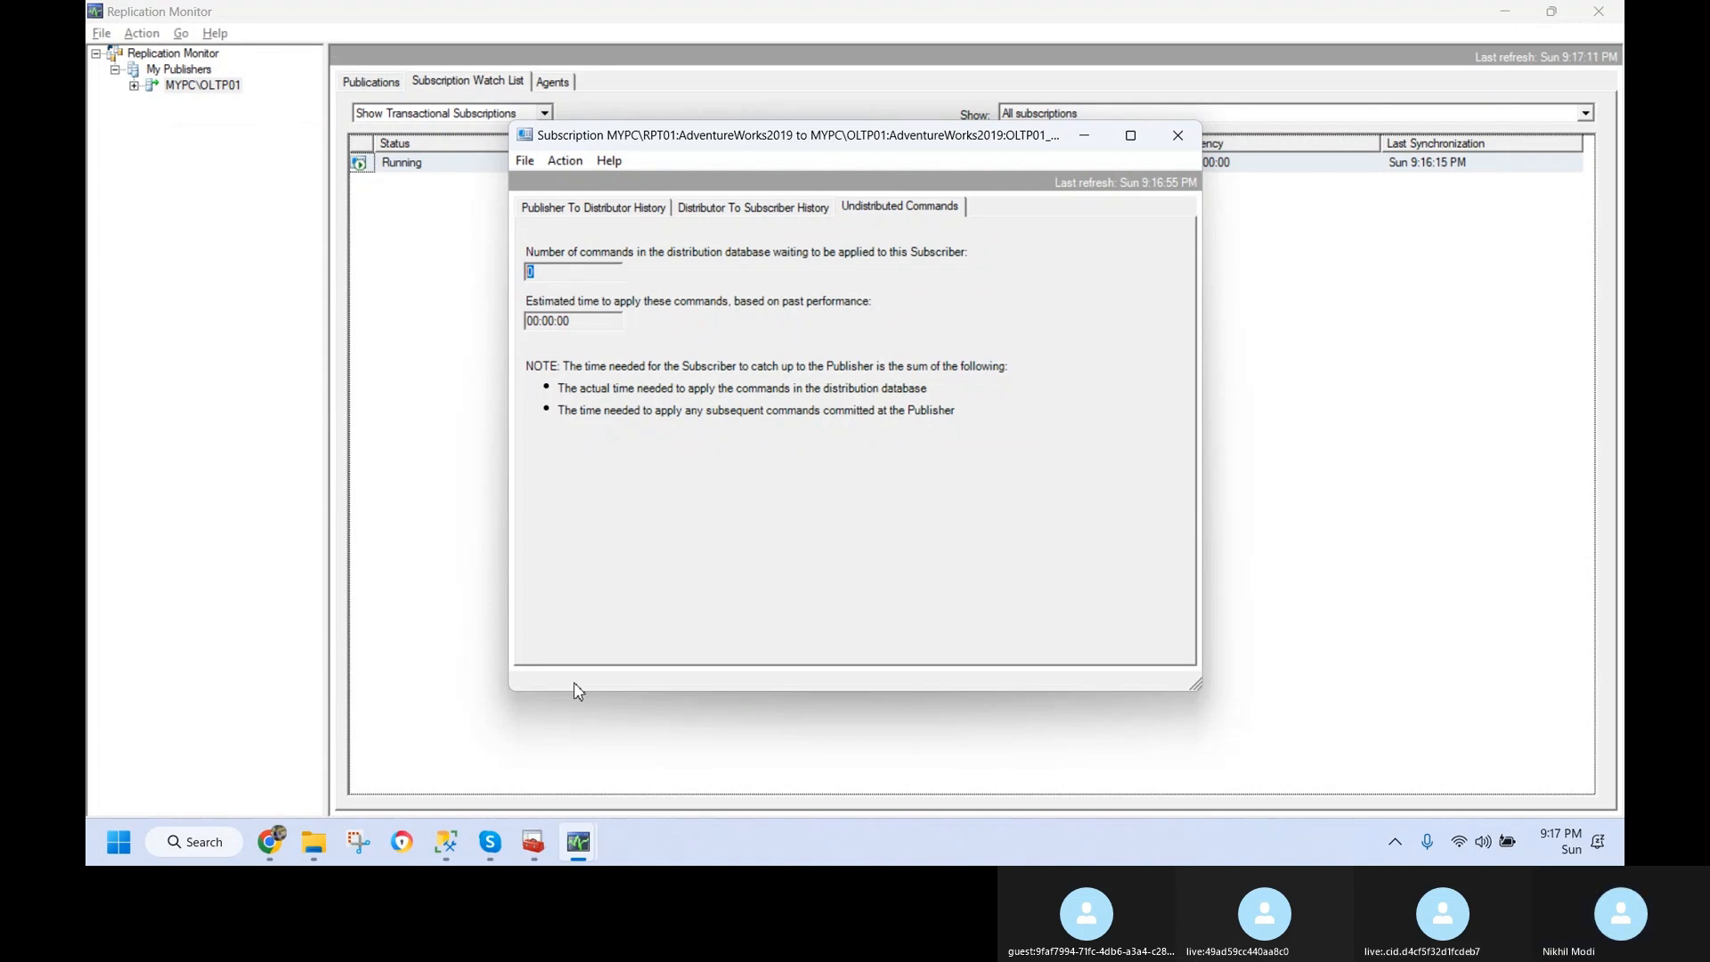
- Close both open subscription detail windows and return to the subscription watch list in Replication Monitor
{"action": "left_click", "coordinate": [452, 850]}
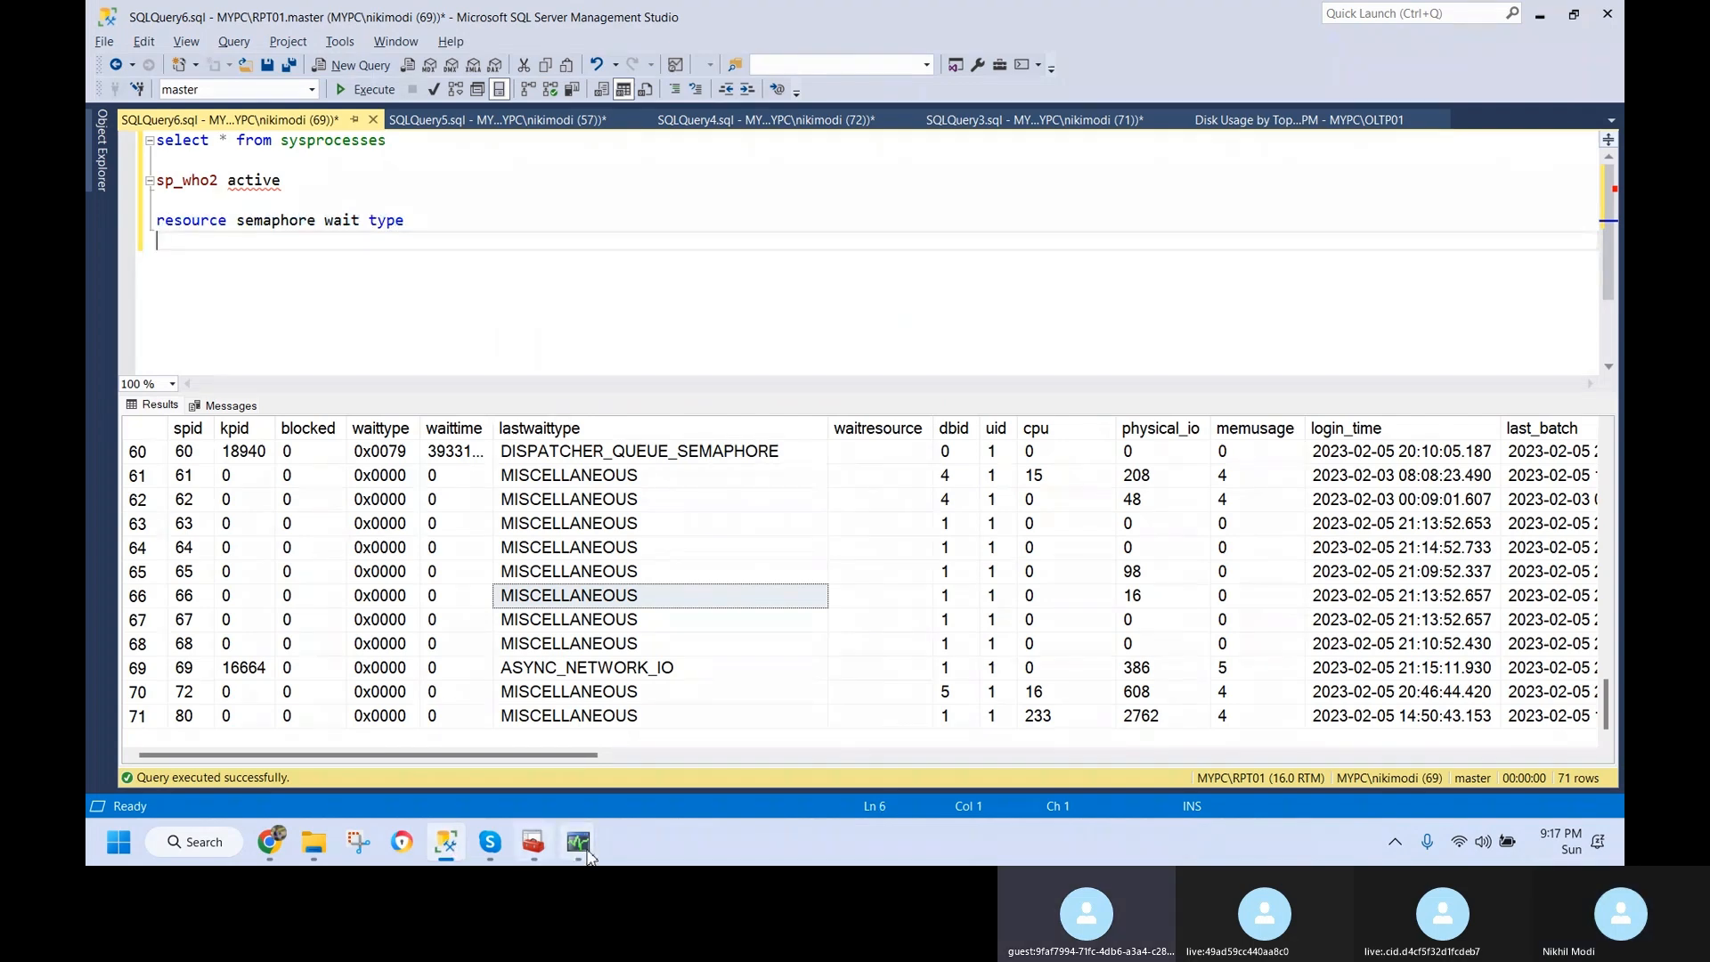
{"action": "mouse_move", "coordinate": [583, 846]}
{"action": "left_click", "coordinate": [751, 756]}
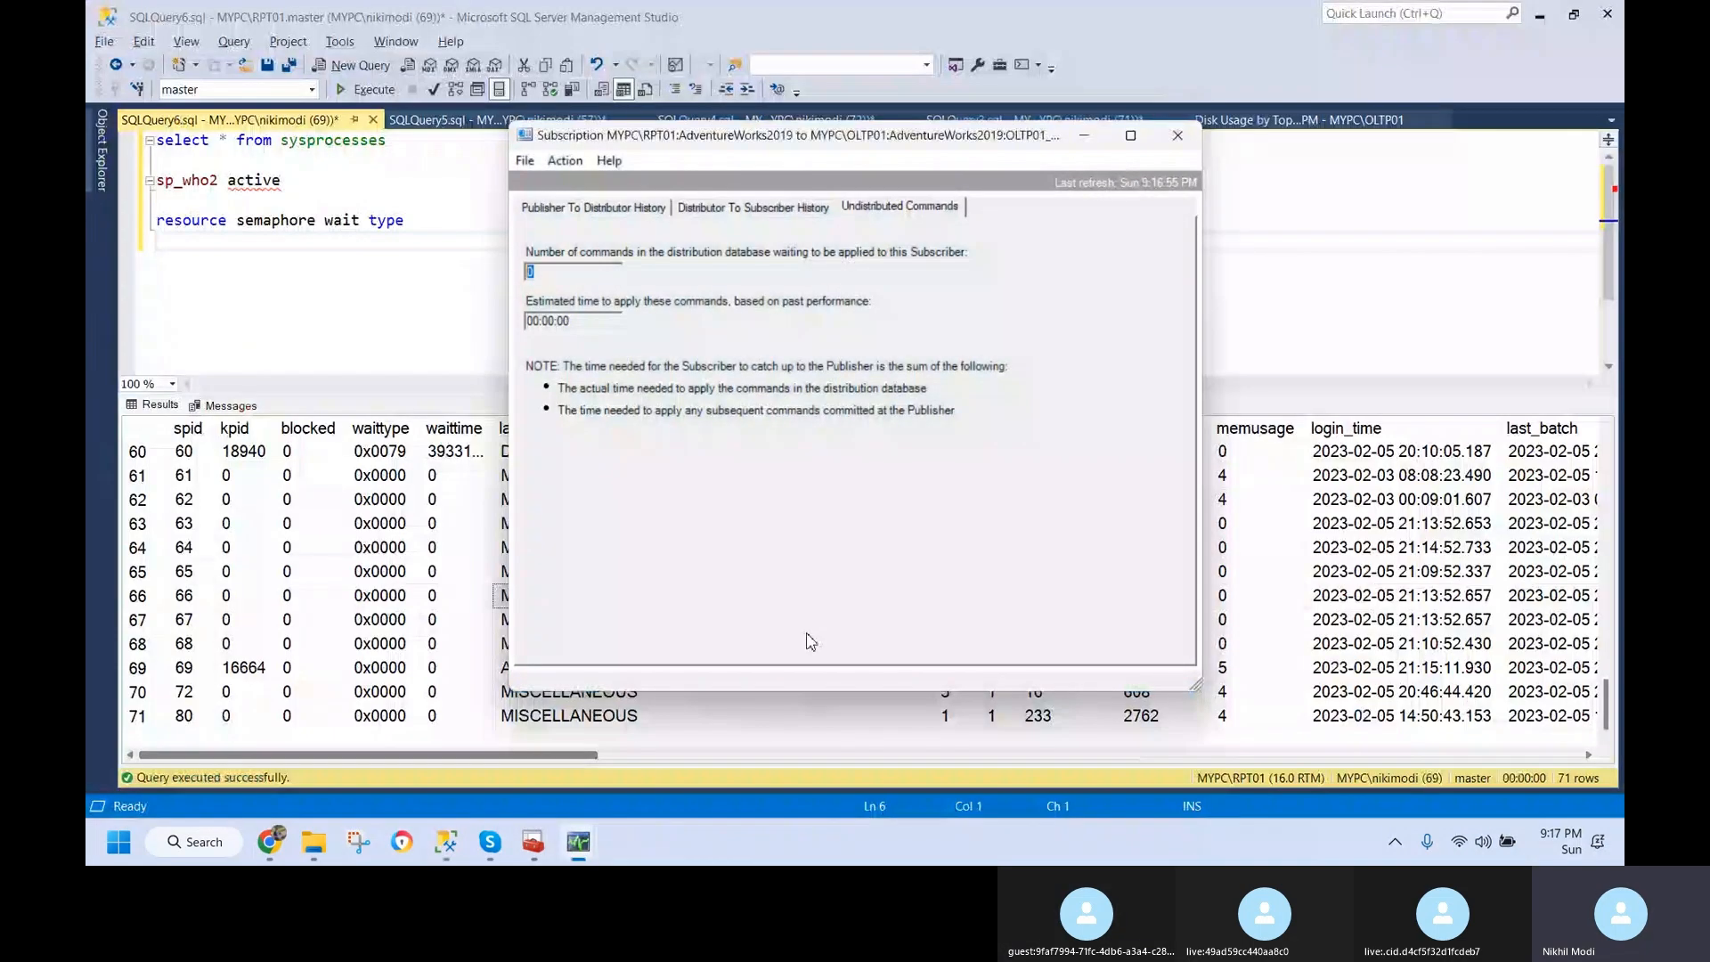
{"action": "left_click", "coordinate": [1187, 143]}
{"action": "left_click", "coordinate": [680, 750]}
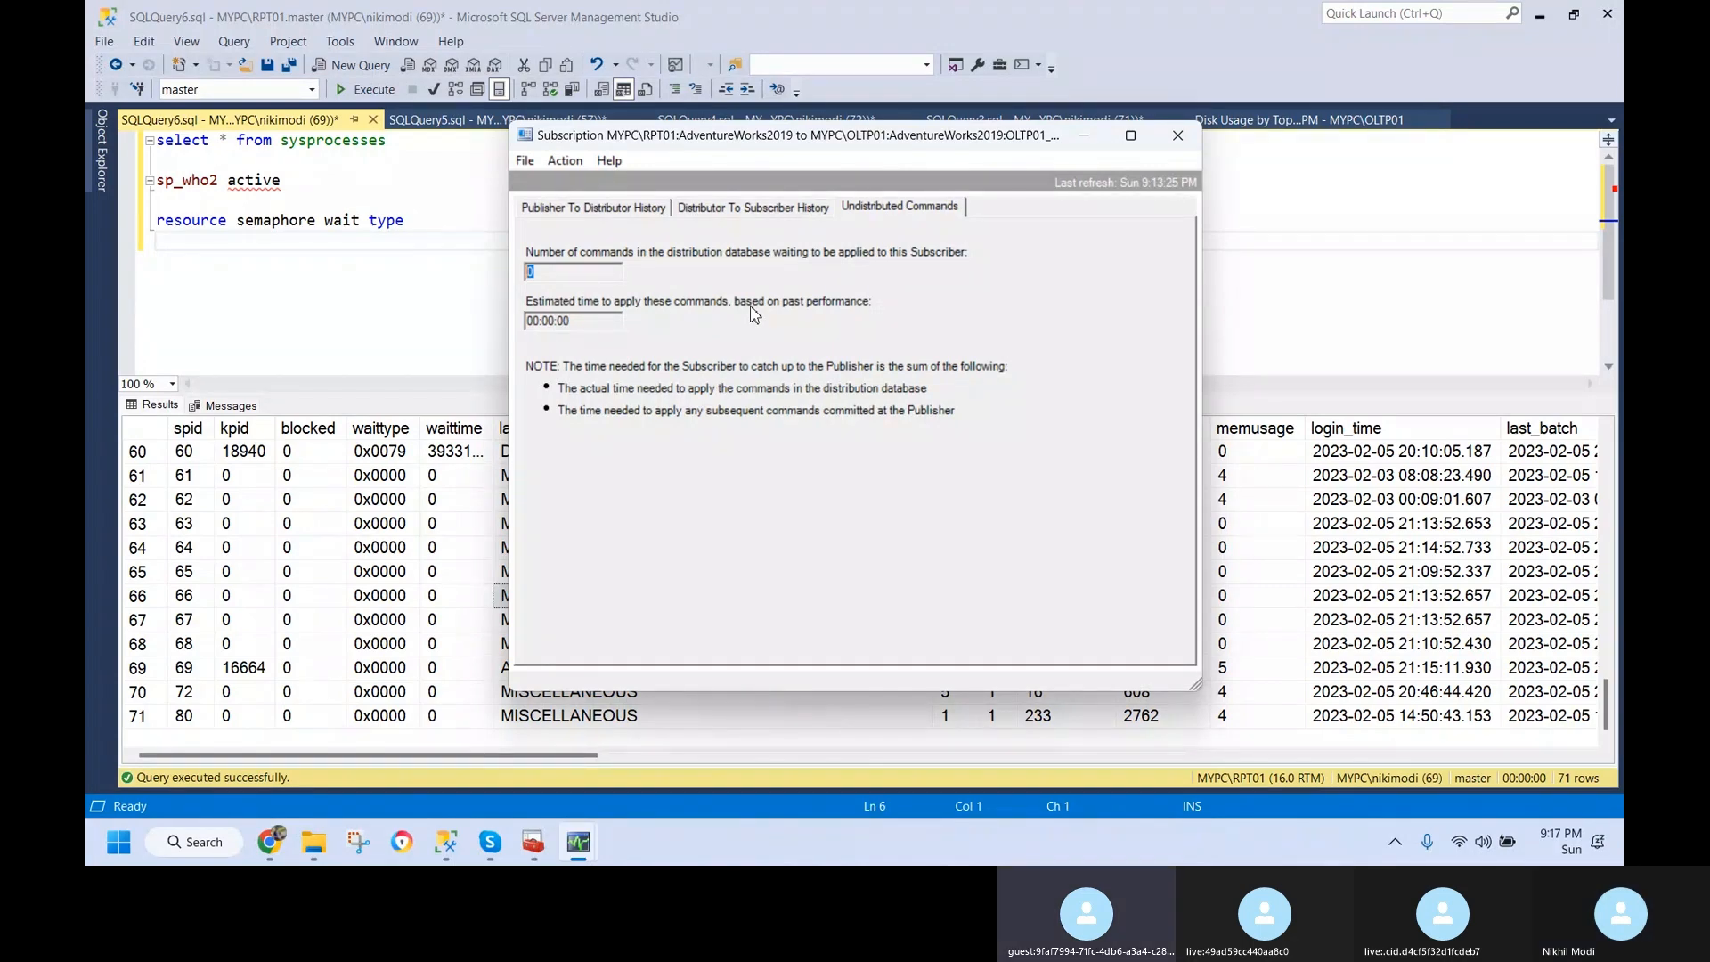
{"action": "mouse_move", "coordinate": [580, 841]}
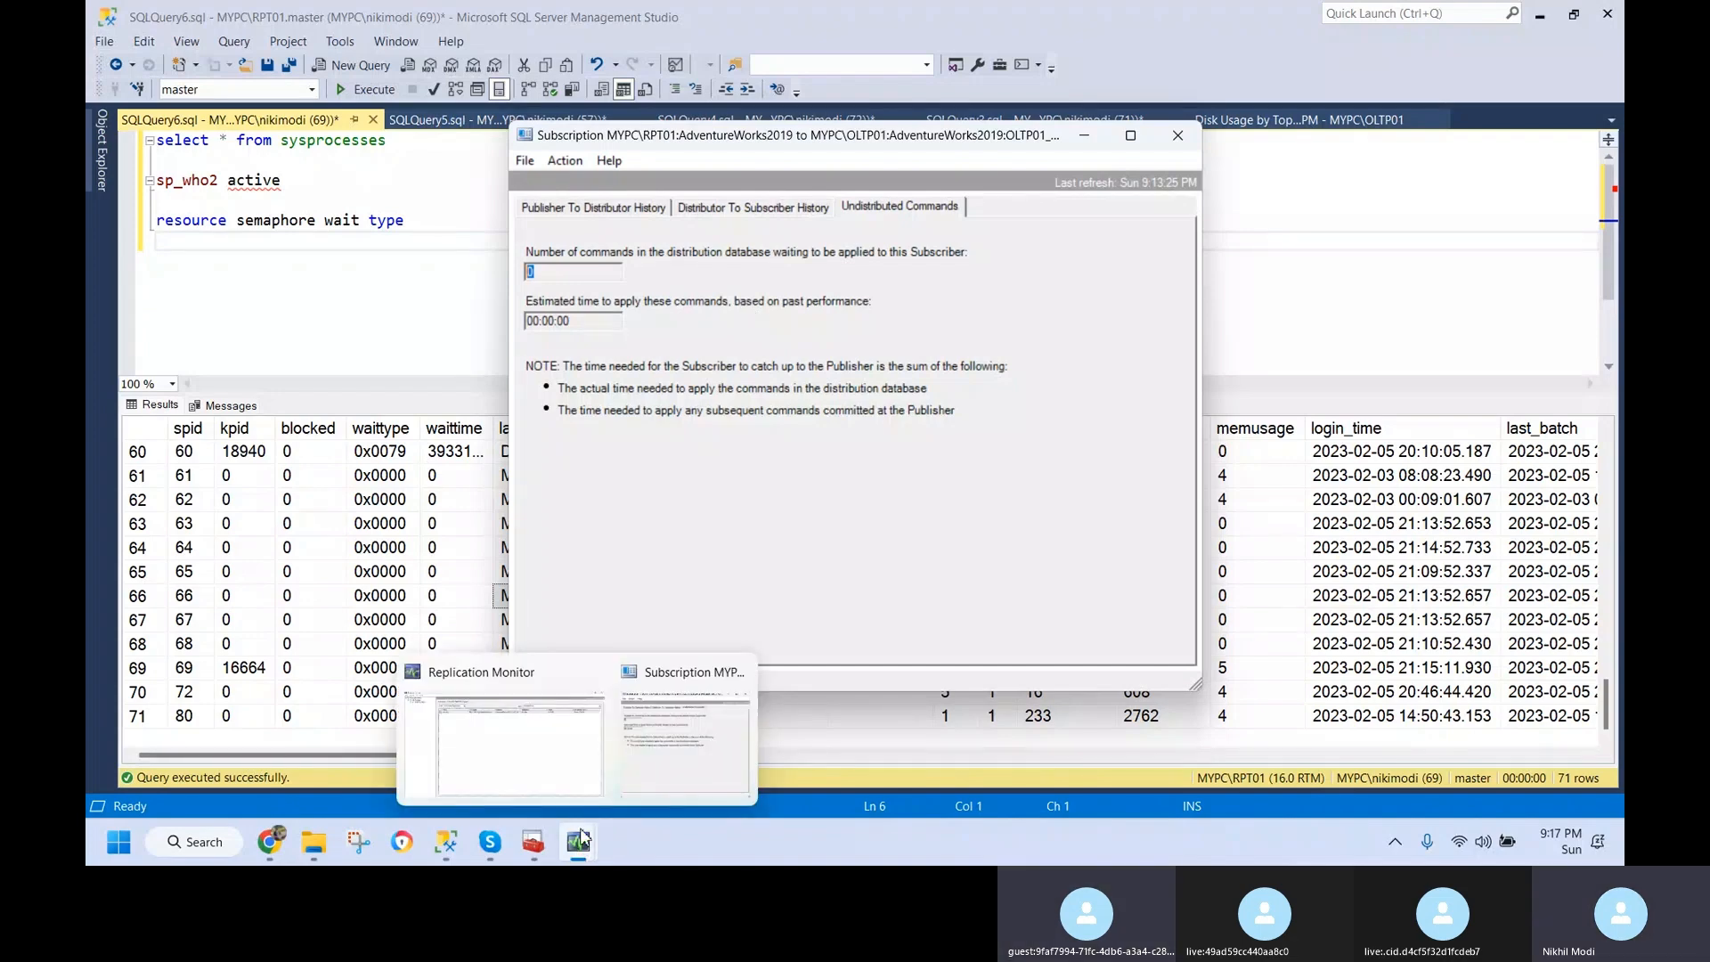
{"action": "mouse_move", "coordinate": [645, 741]}
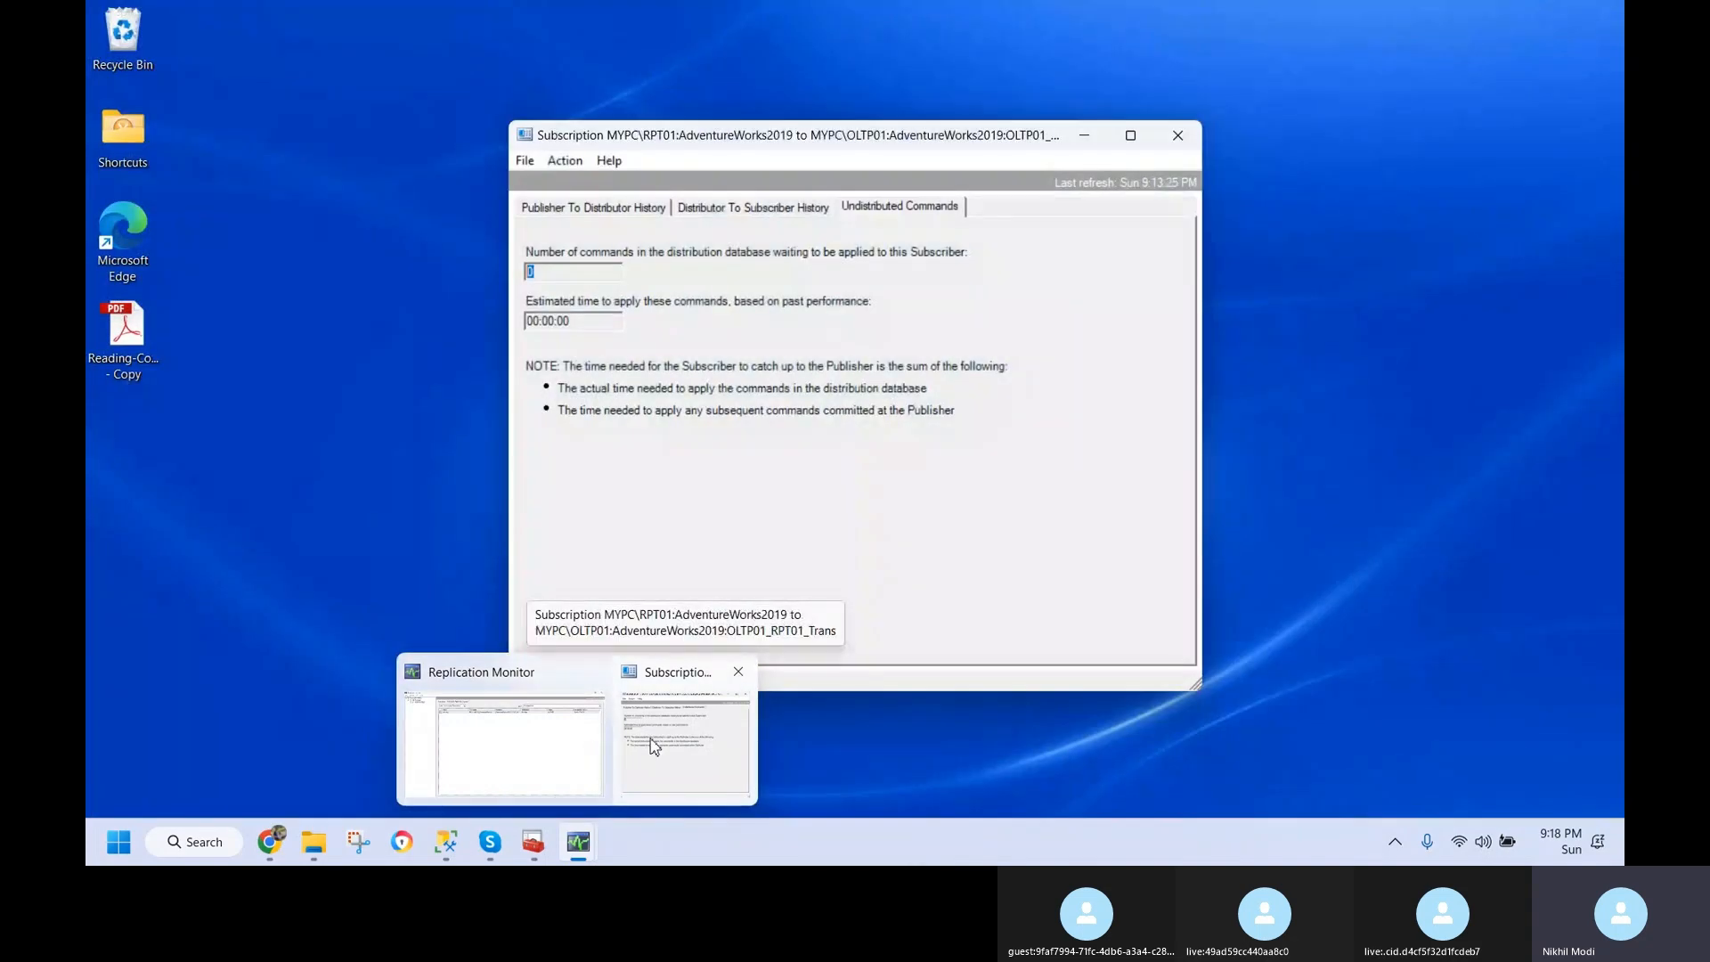
{"action": "left_click", "coordinate": [739, 672]}
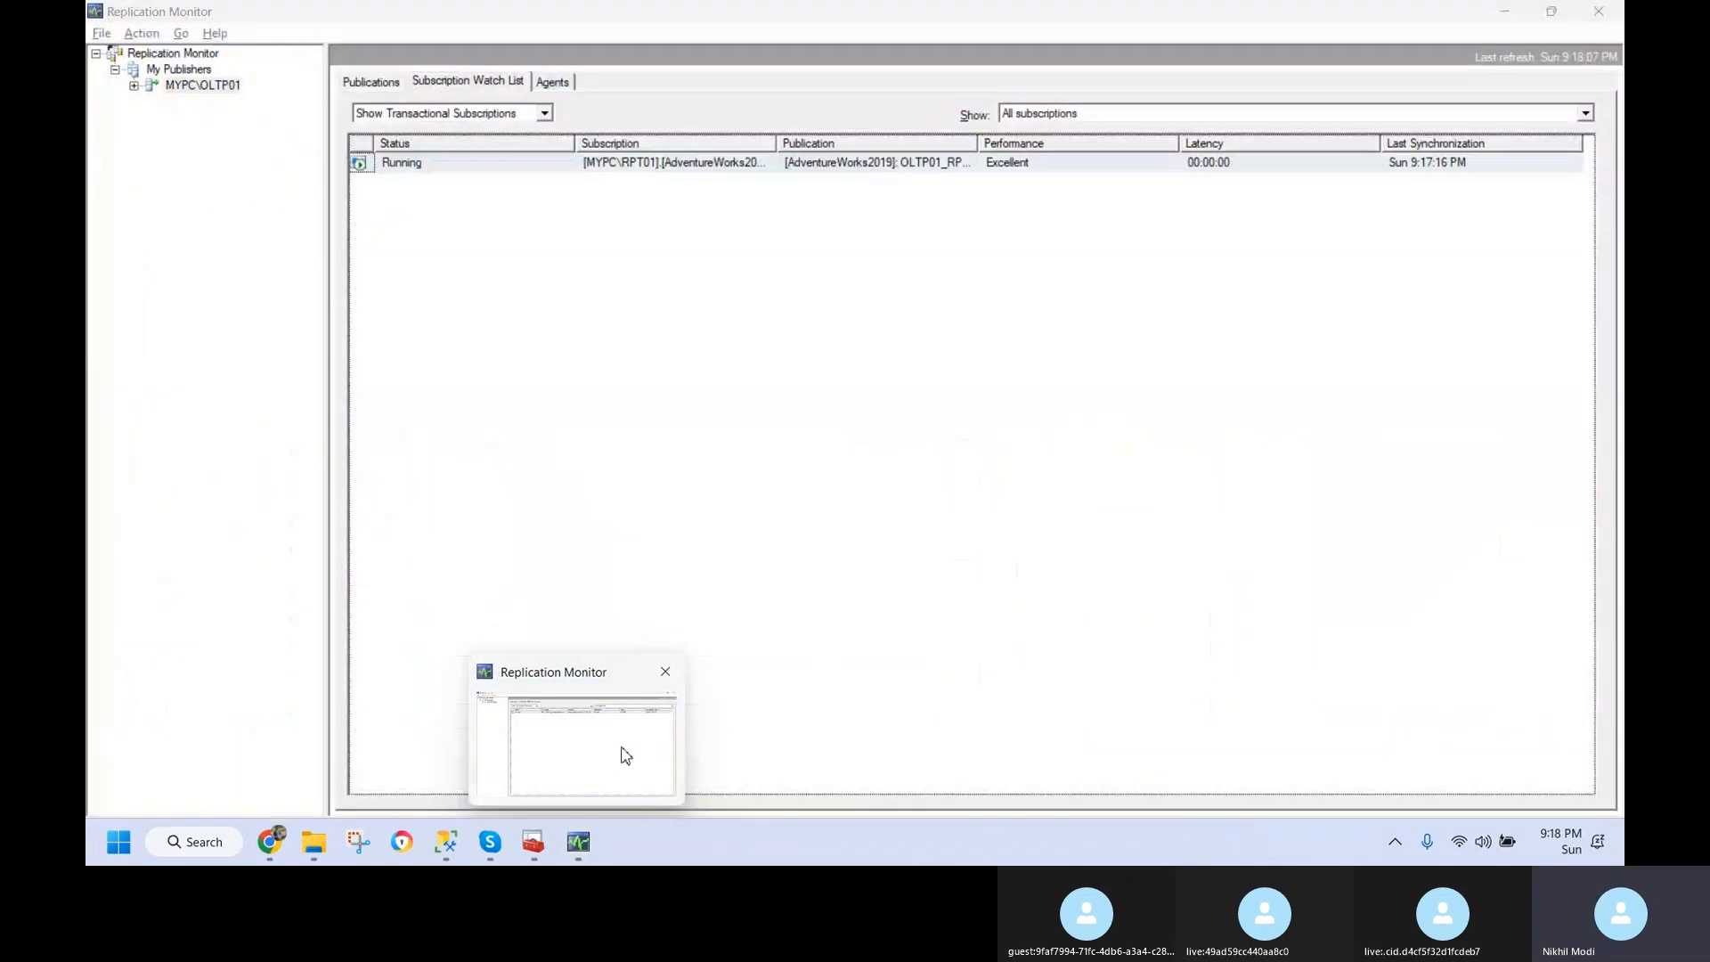
{"action": "left_click", "coordinate": [621, 753]}
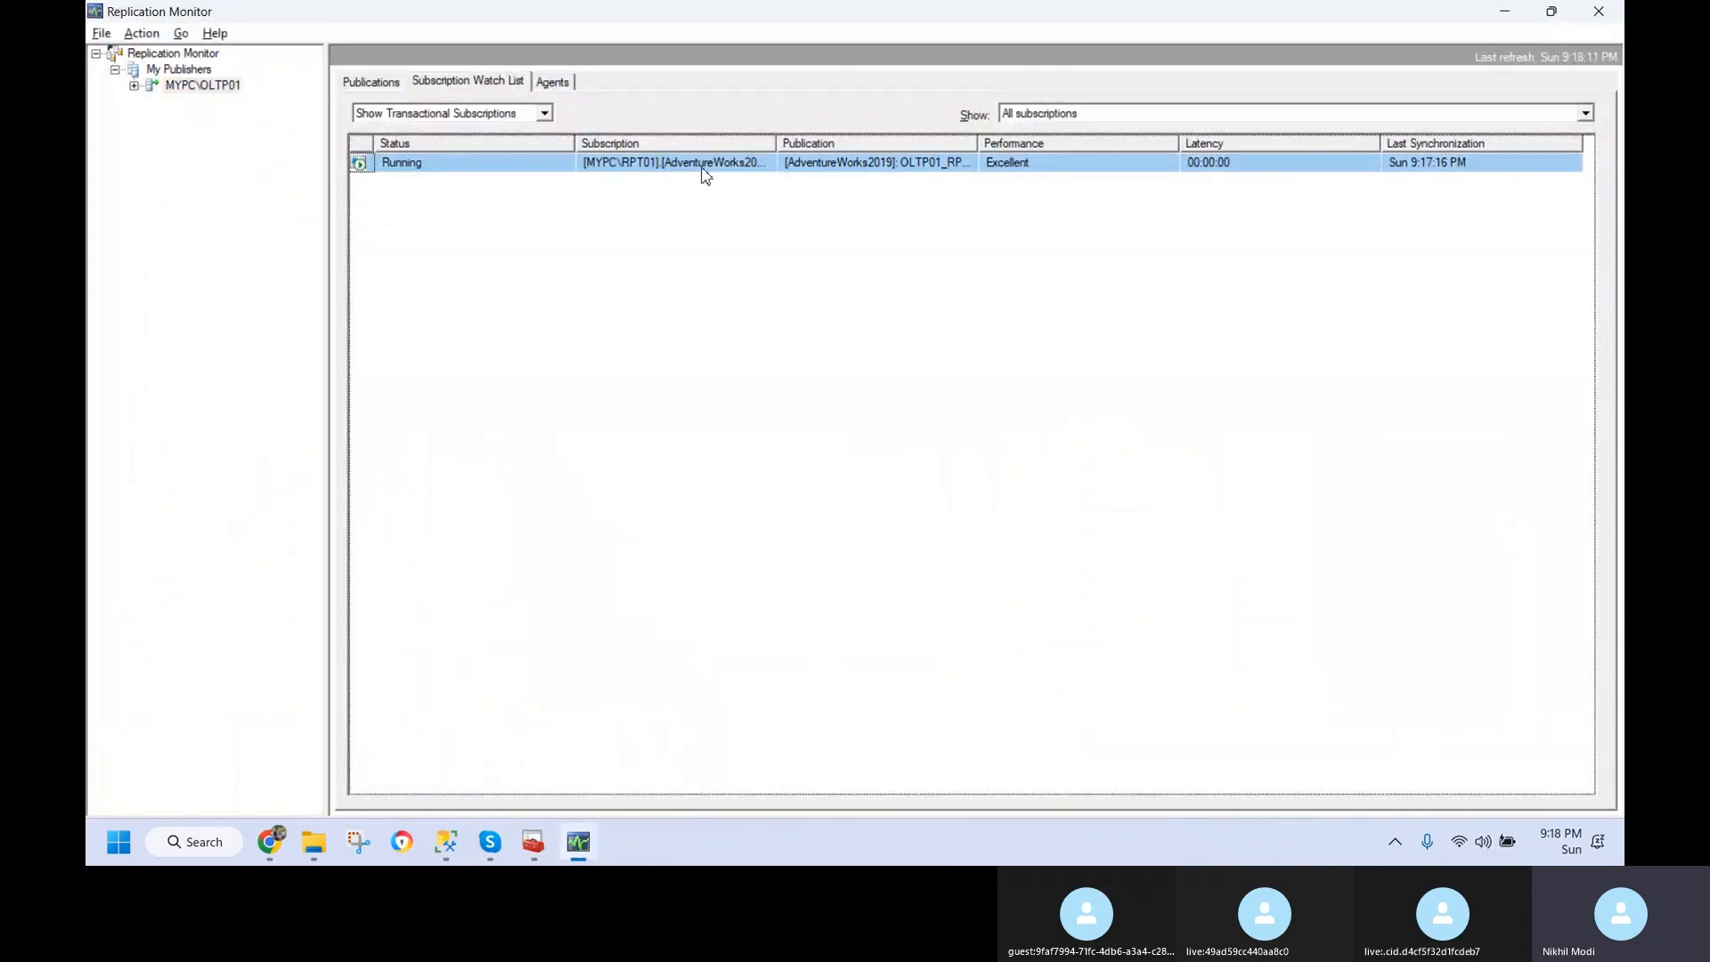
- Switch back to SQL Server Management Studio, look through the open queries and close SQLQuery6.sql without saving its changes
{"action": "left_click", "coordinate": [448, 848]}
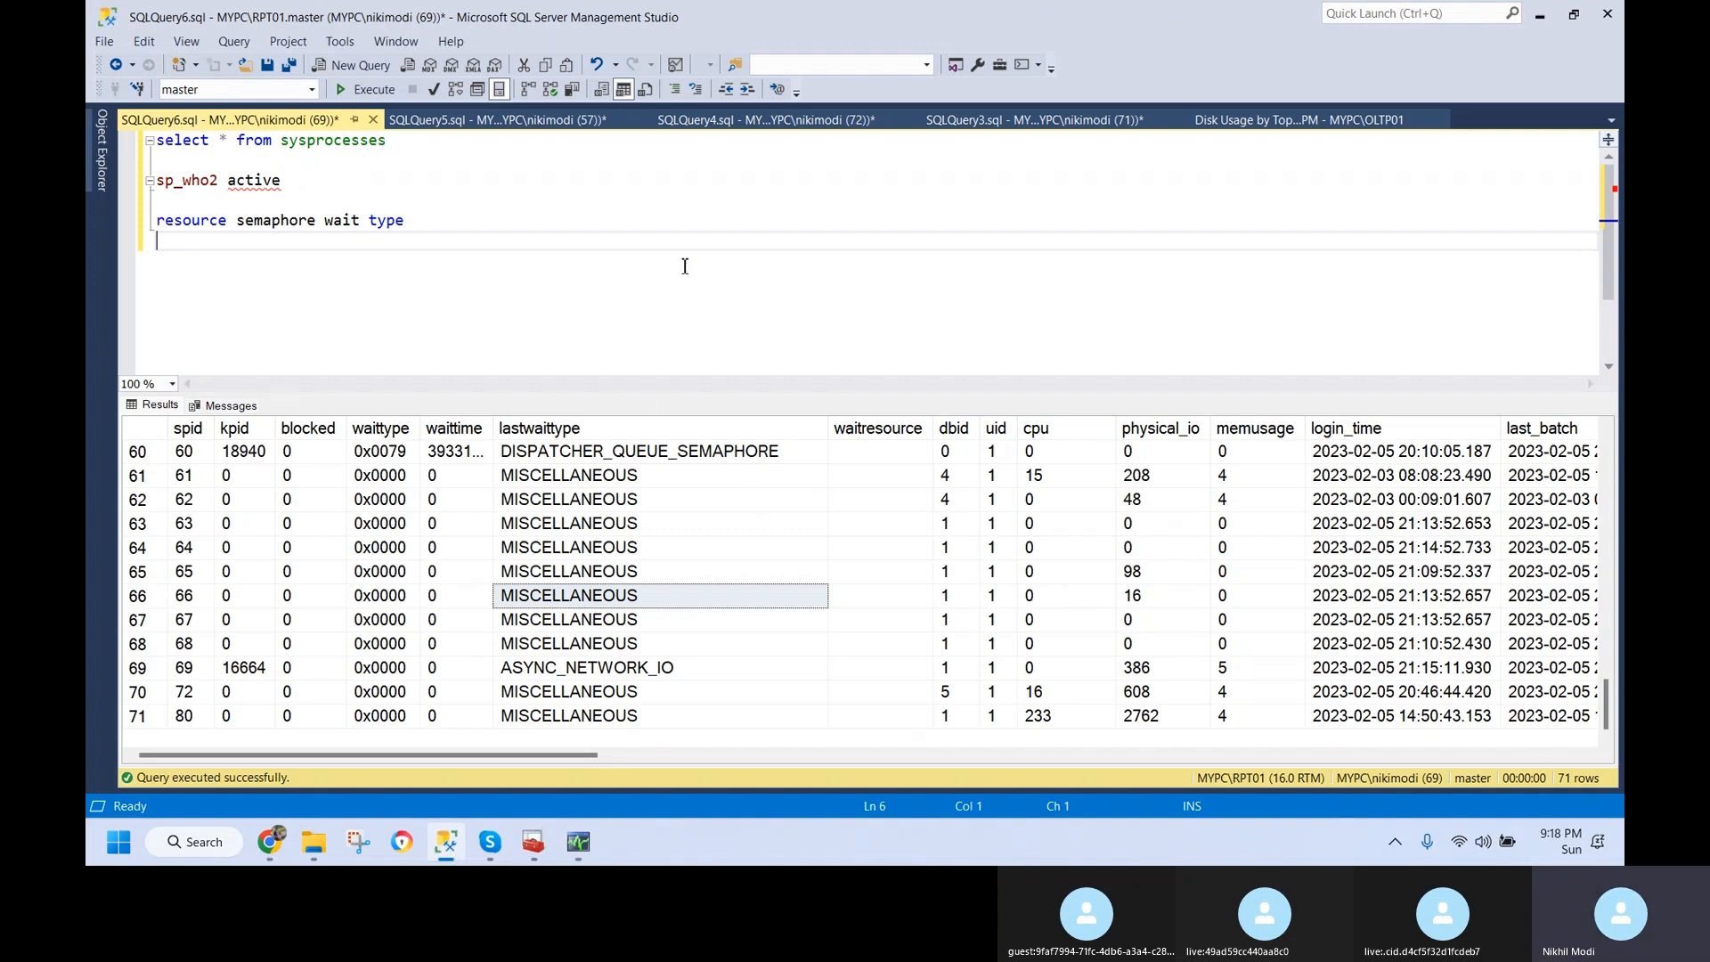
{"action": "left_click", "coordinate": [499, 120]}
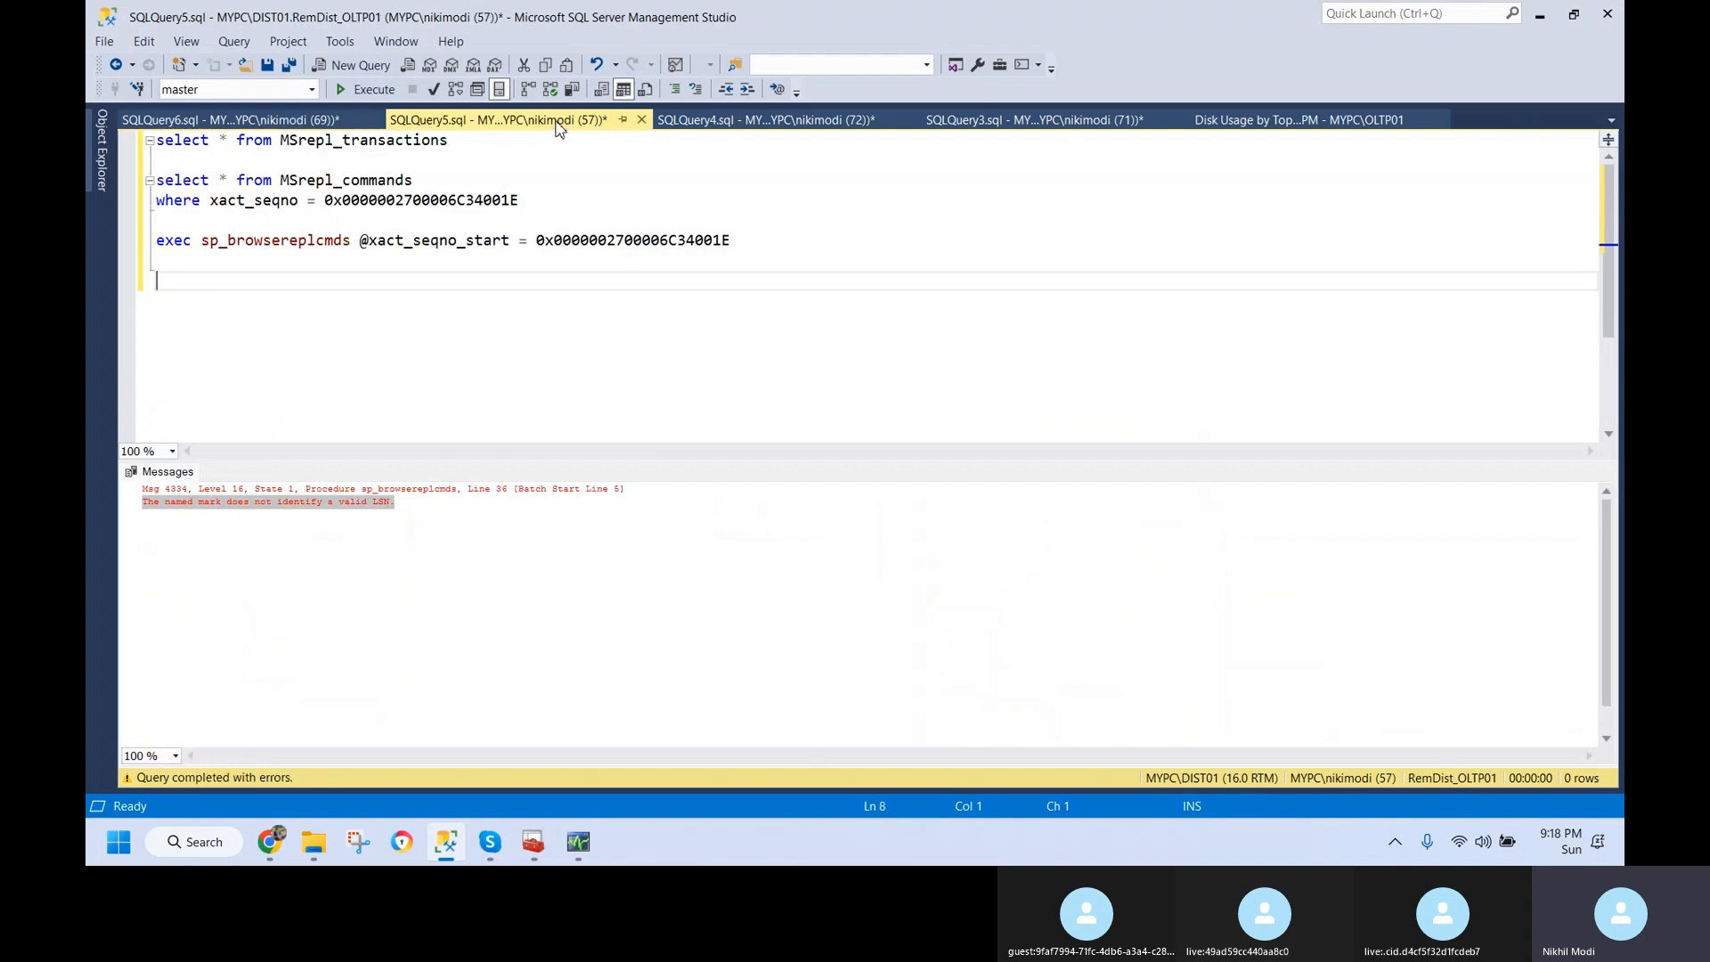
{"action": "left_click", "coordinate": [808, 124]}
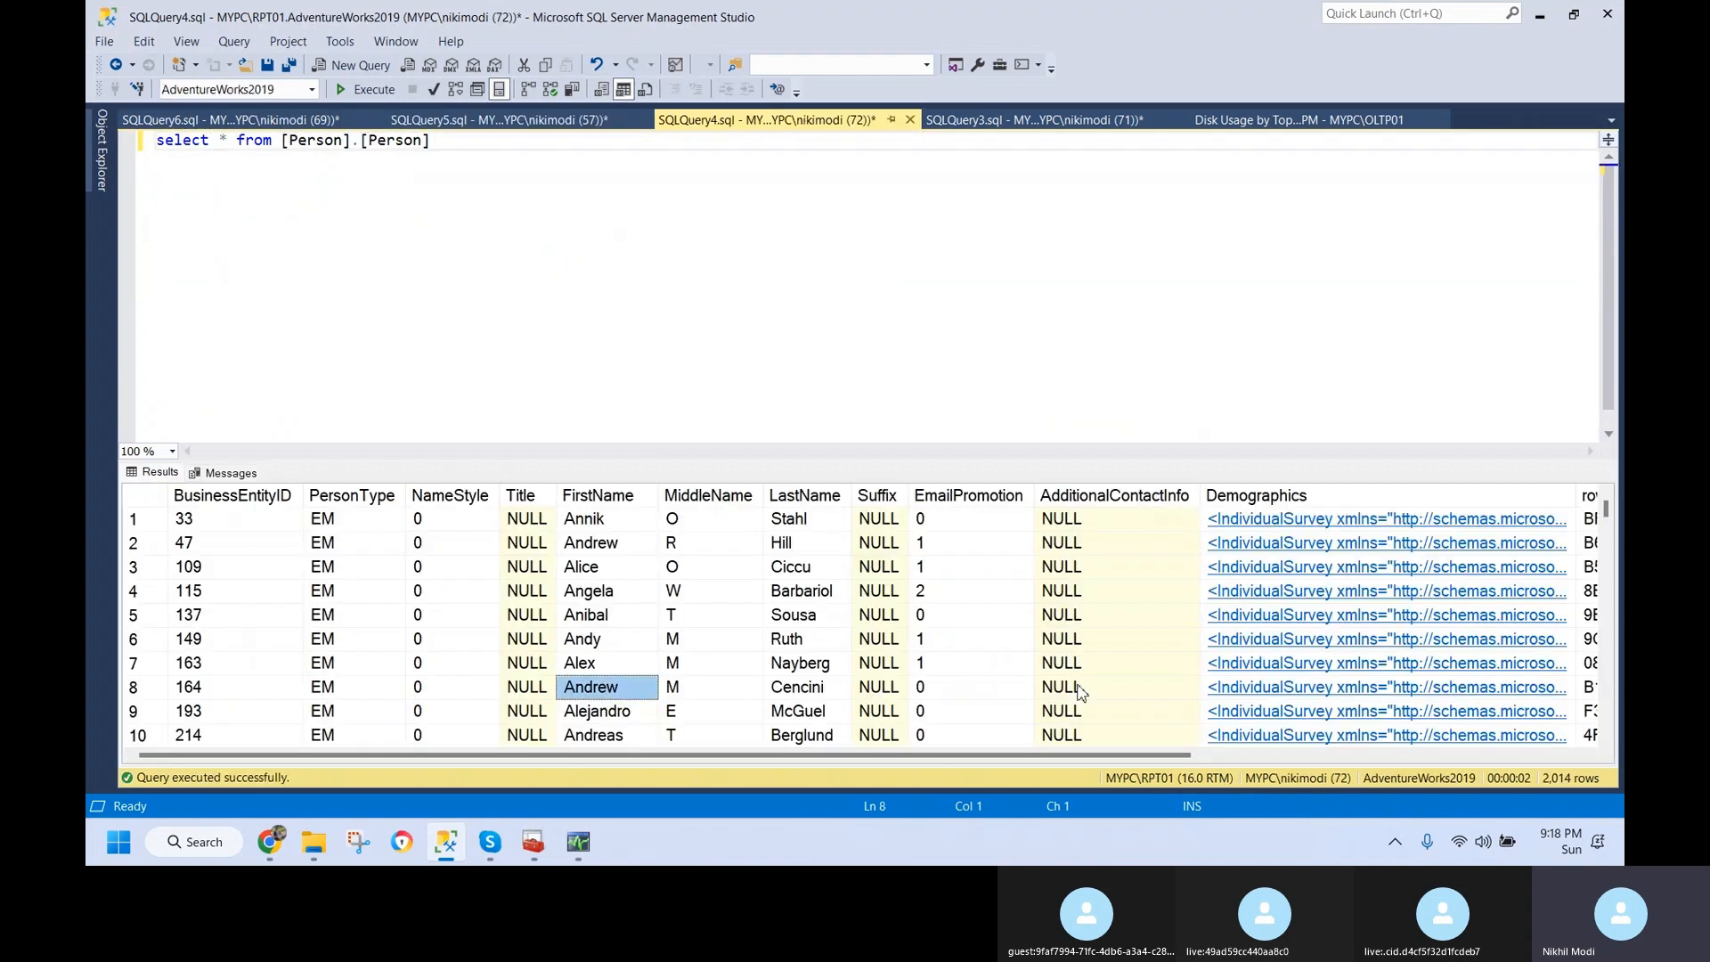
{"action": "left_click", "coordinate": [297, 128]}
{"action": "left_click", "coordinate": [373, 119]}
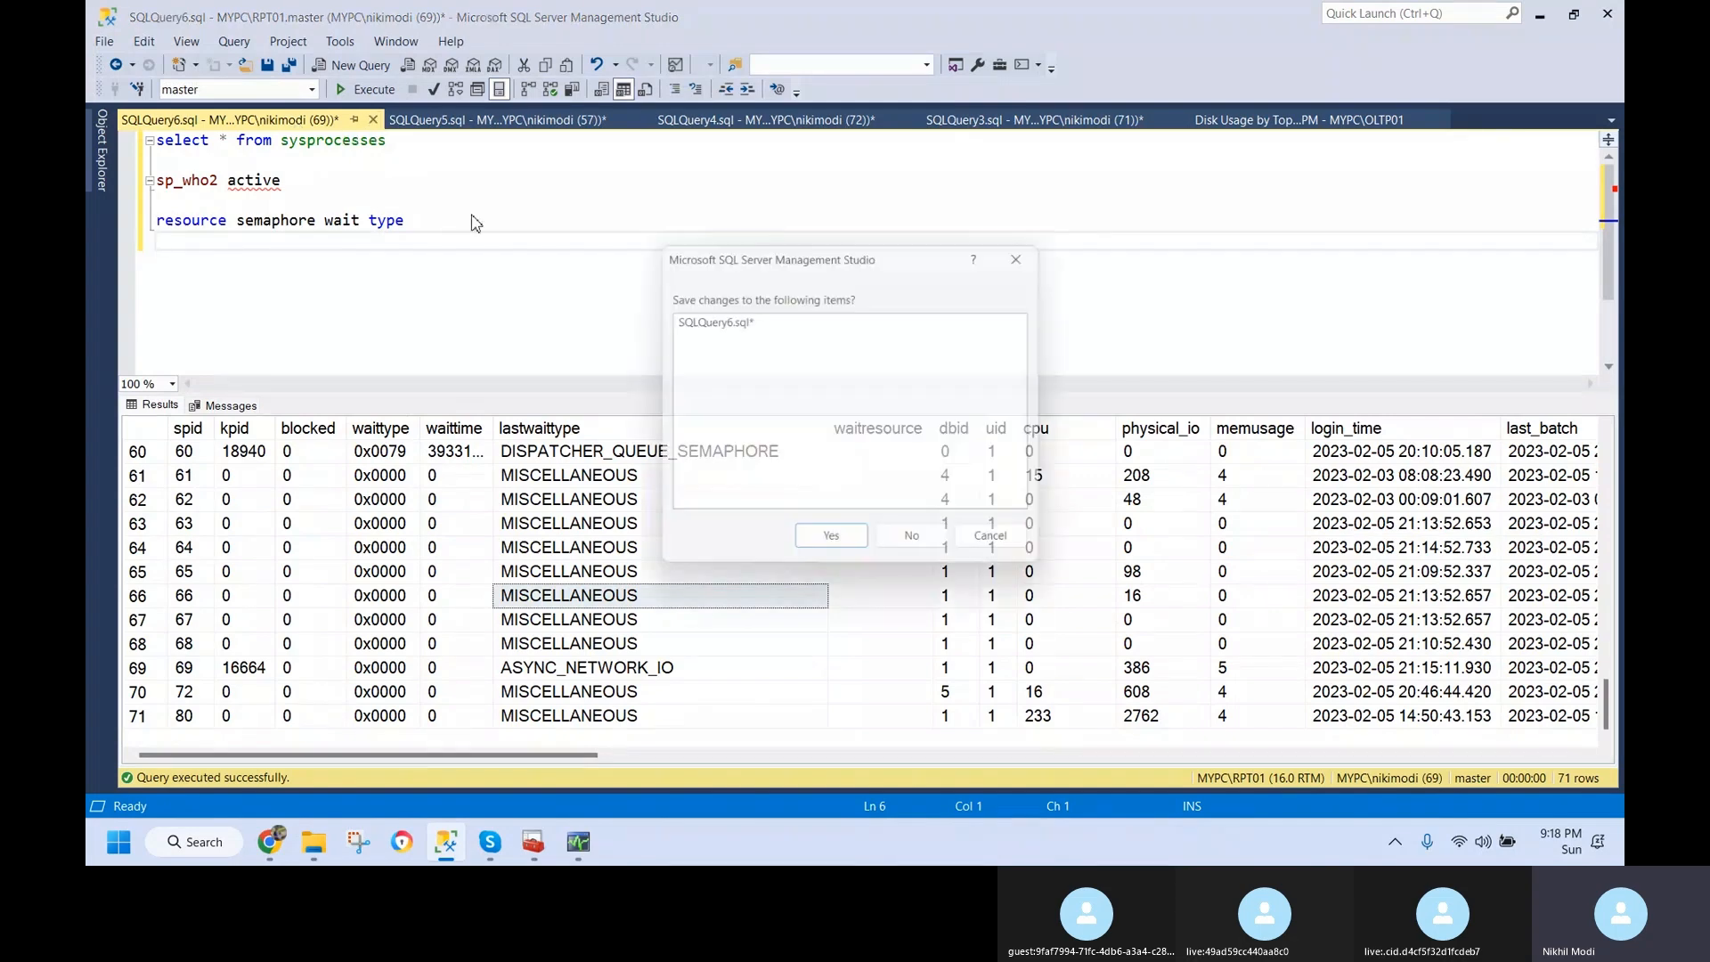
{"action": "left_click", "coordinate": [924, 548]}
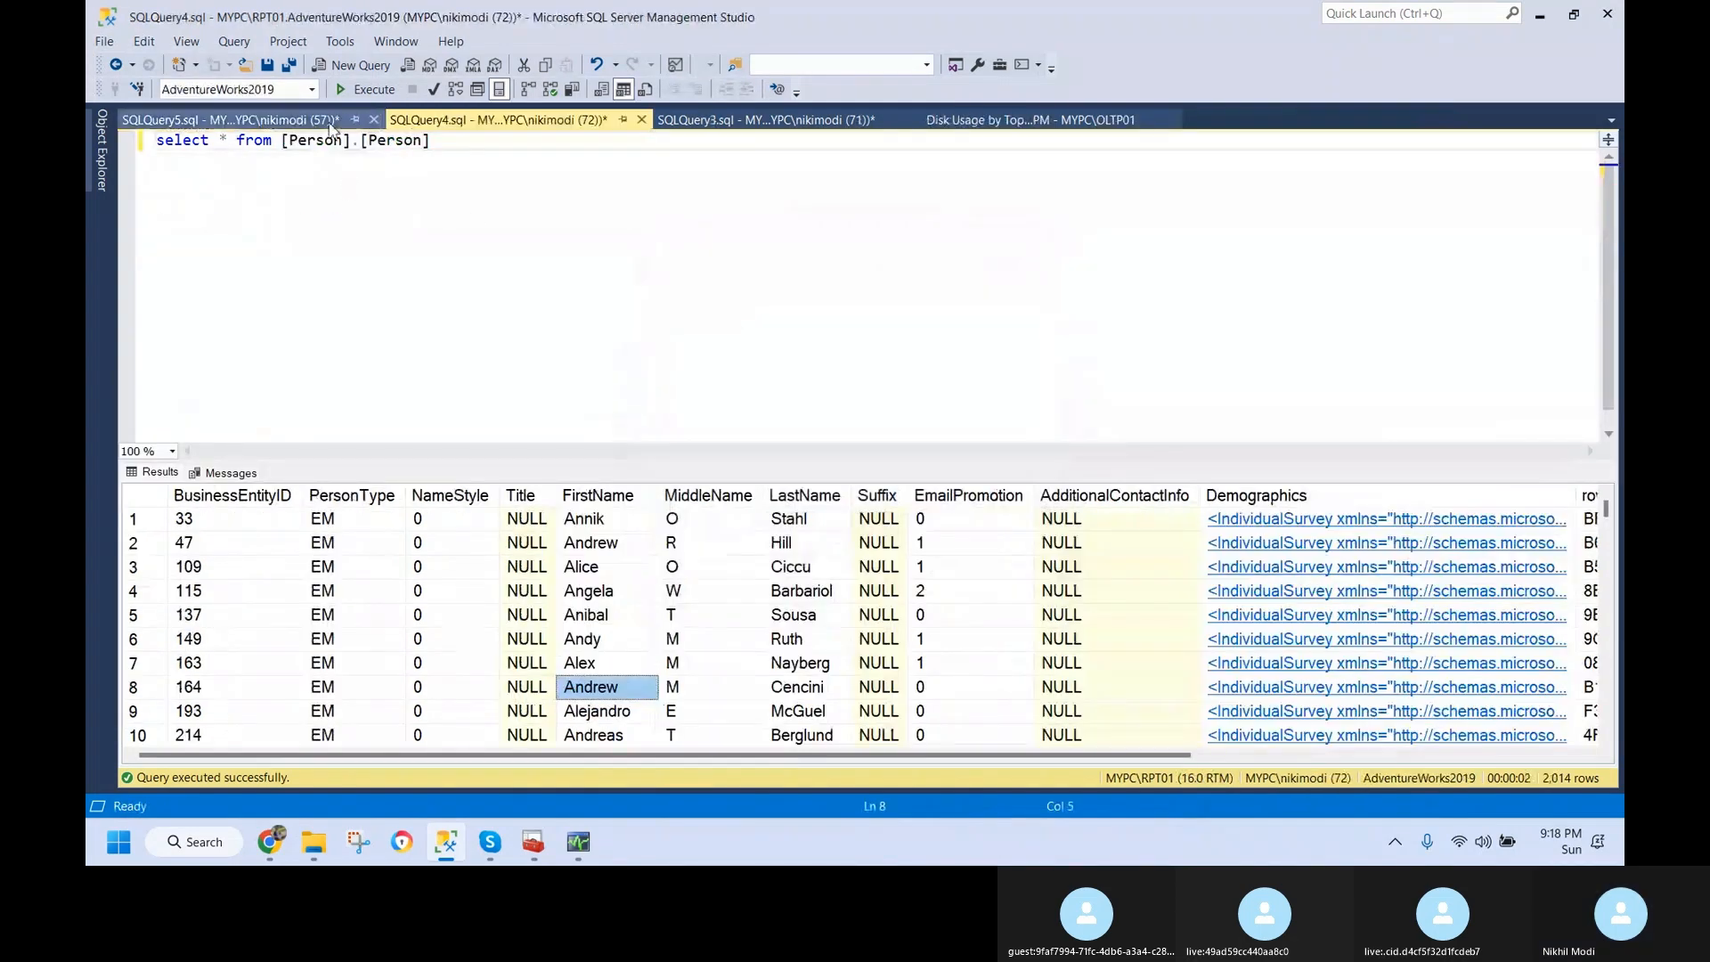
- In SQLQuery3.sql, execute only the select on [Person].[Person] where FirstName is like 'A%' and LastName like 'K%'
{"action": "left_click", "coordinate": [331, 127]}
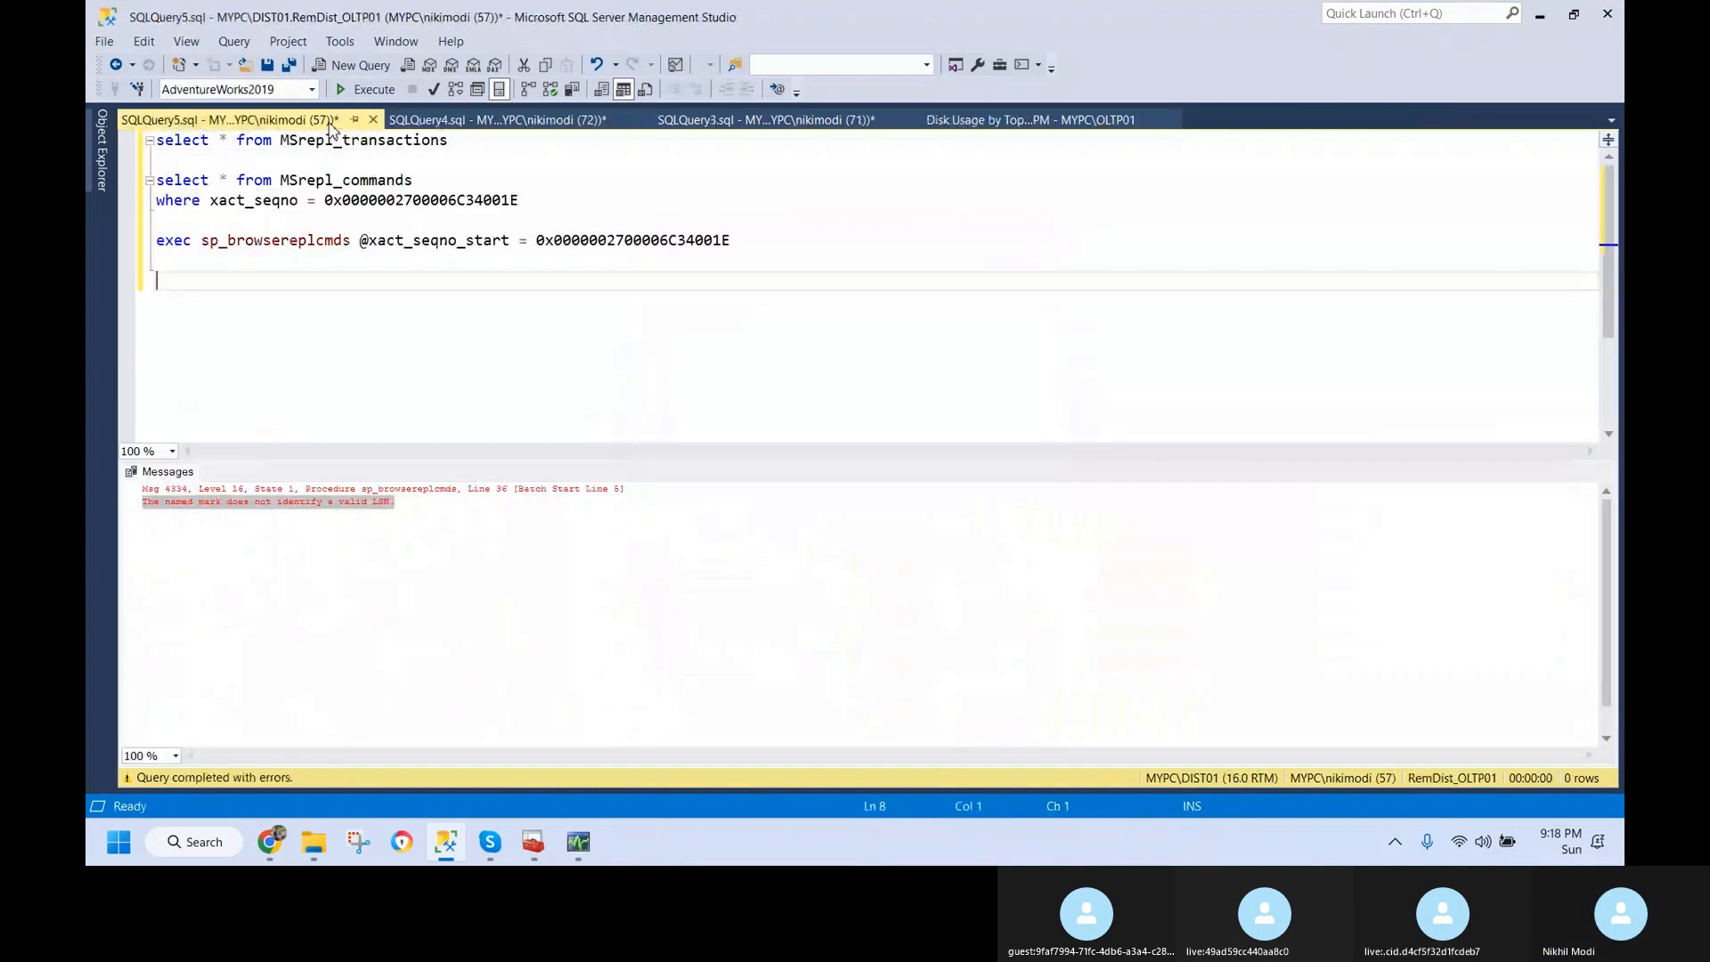
{"action": "left_click", "coordinate": [493, 129]}
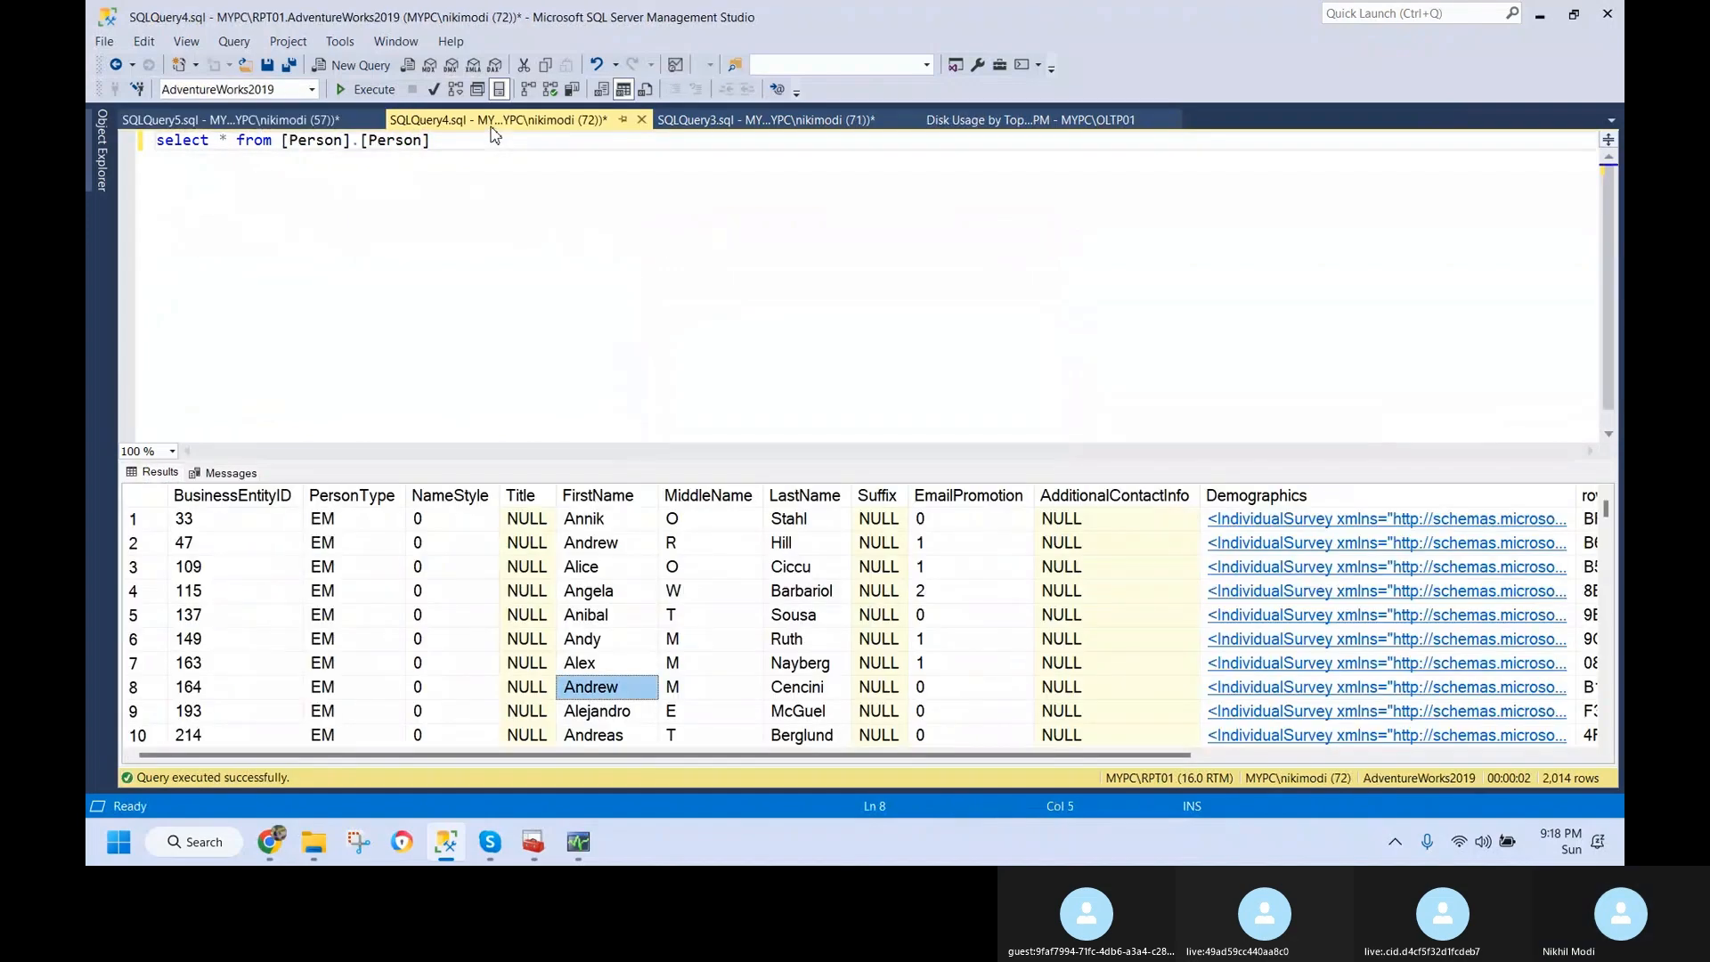
{"action": "left_click", "coordinate": [677, 129]}
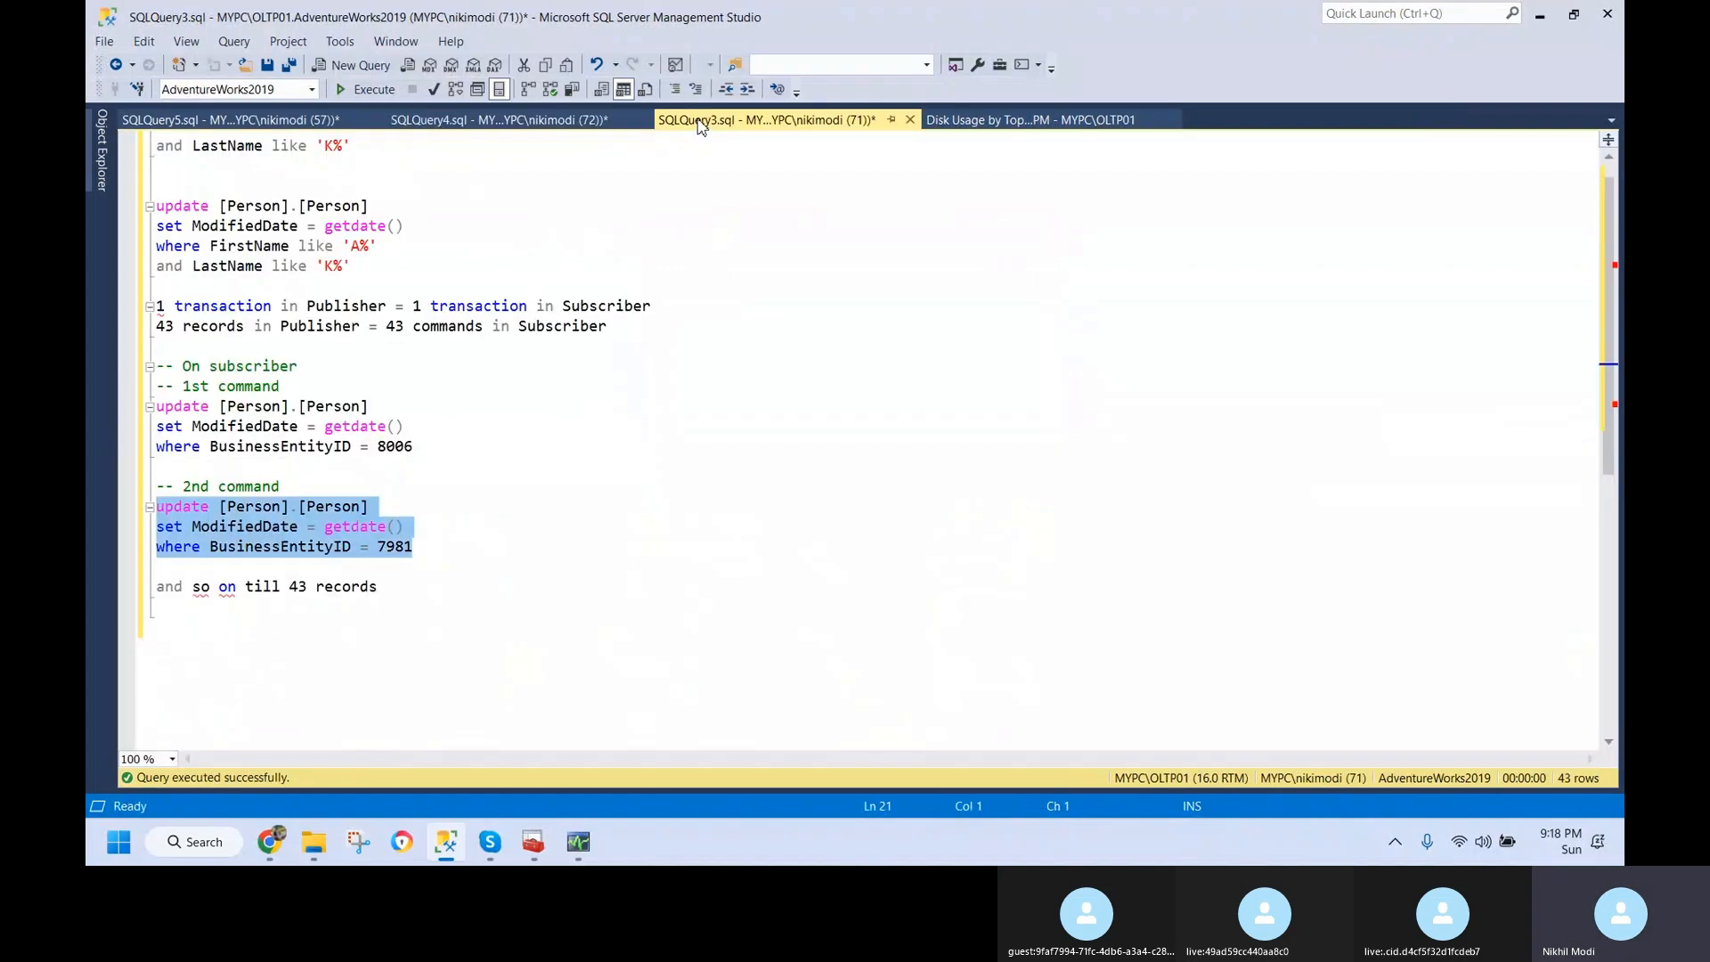
{"action": "left_click", "coordinate": [636, 509]}
{"action": "scroll", "coordinate": [534, 584], "scroll_direction": "up", "scroll_amount": 1}
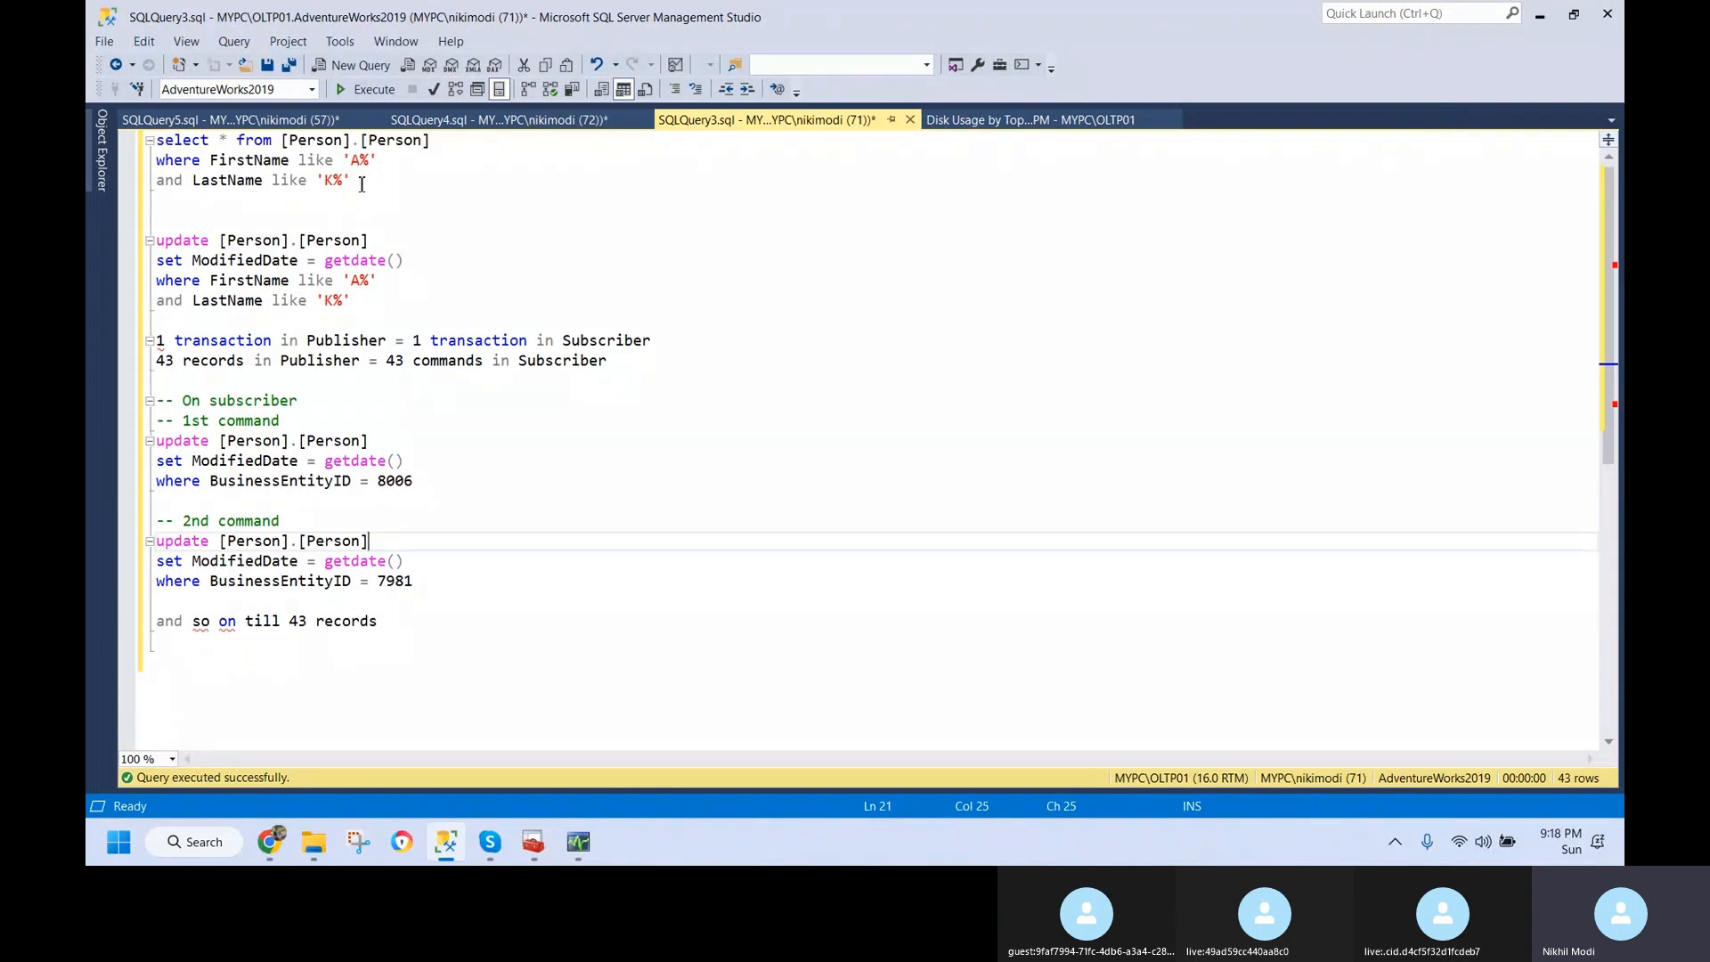
{"action": "left_click_drag", "start_coordinate": [365, 180], "coordinate": [153, 140]}
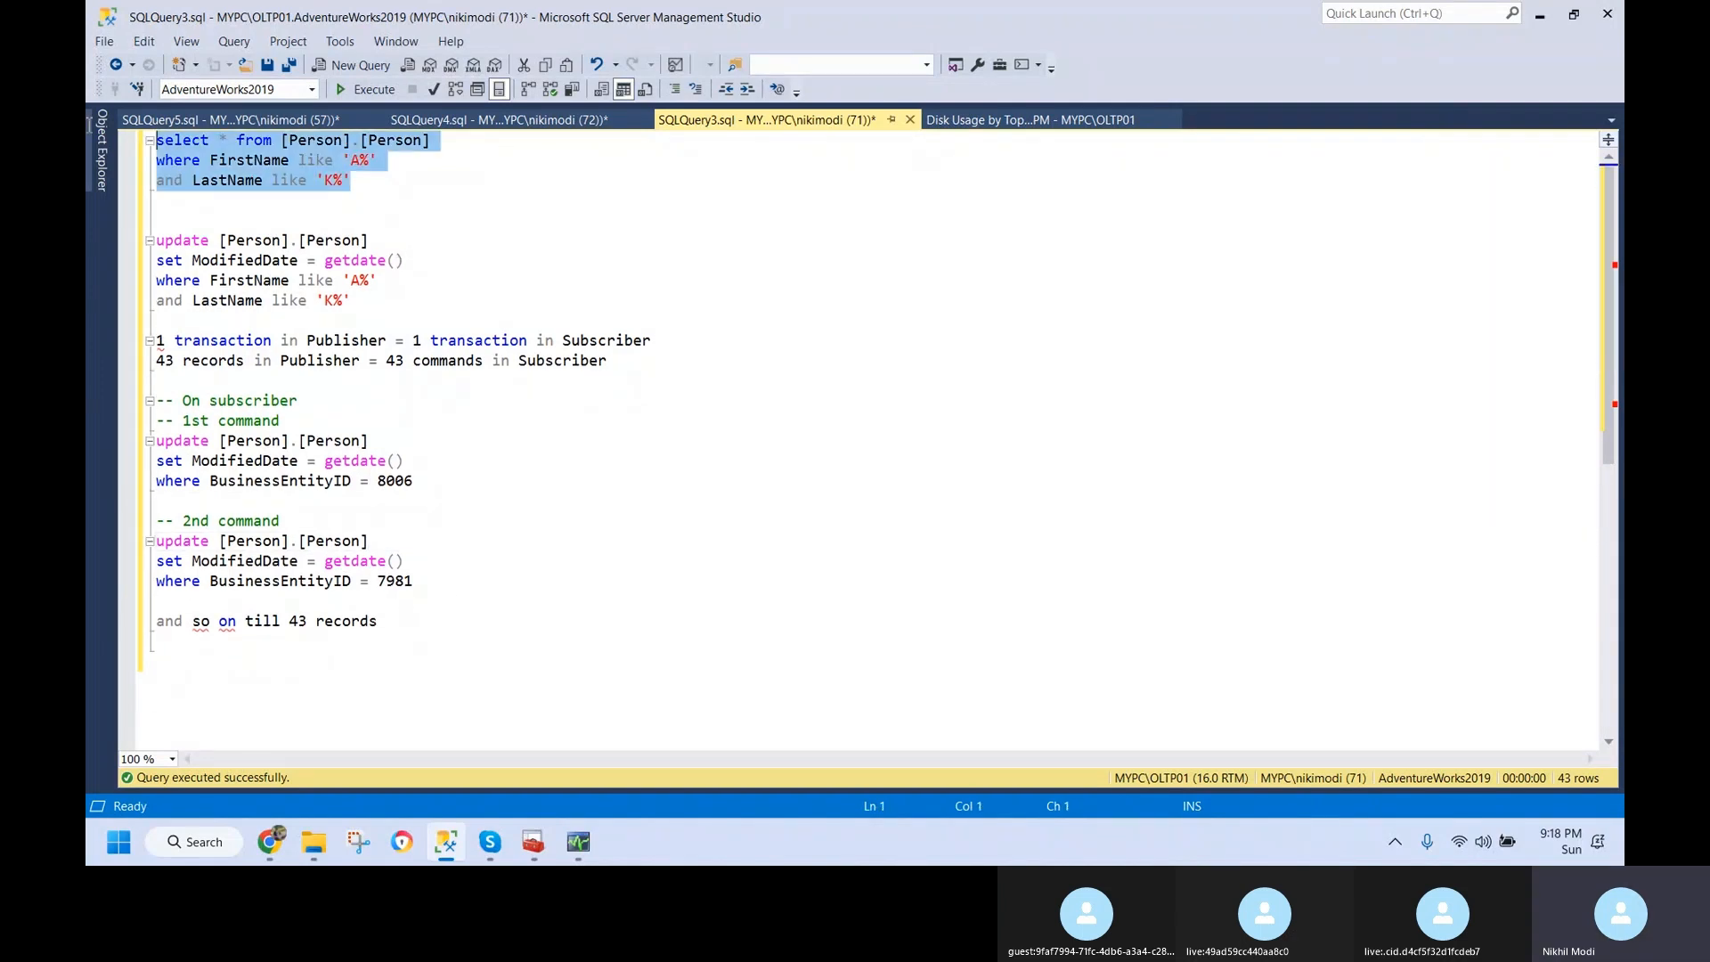
{"action": "key", "text": "F5"}
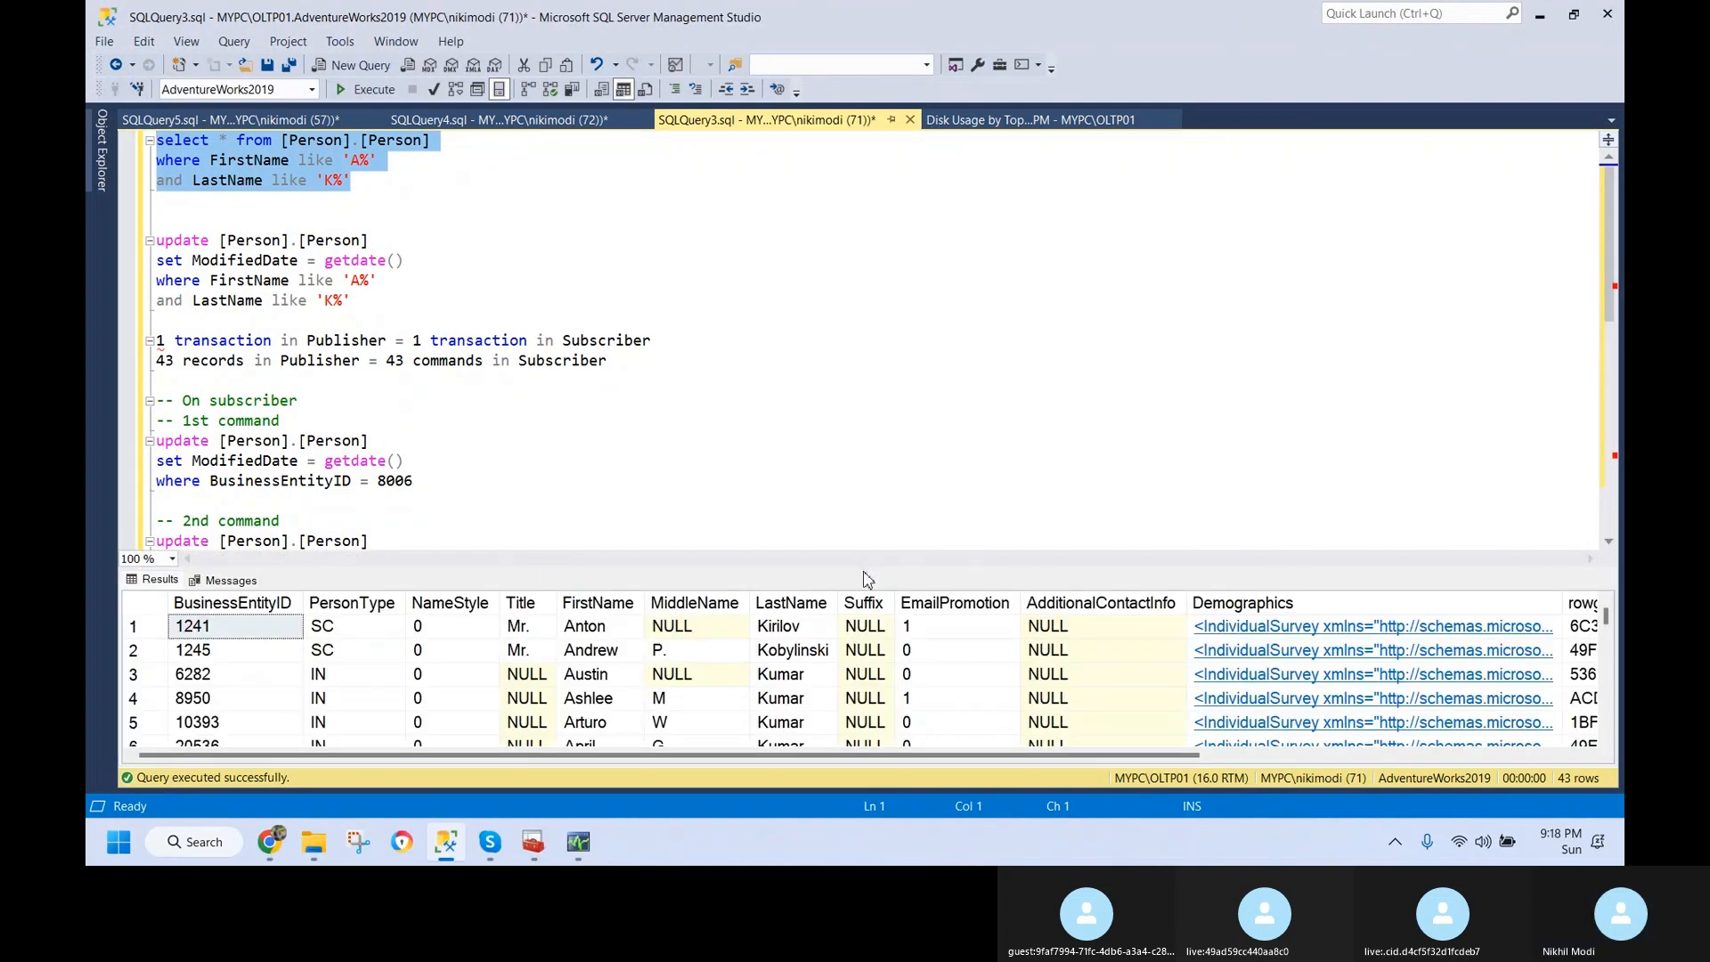
- Resize the results pane so that more rows of the Person query show while the query text stays readable
{"action": "left_click_drag", "start_coordinate": [866, 570], "coordinate": [891, 400]}
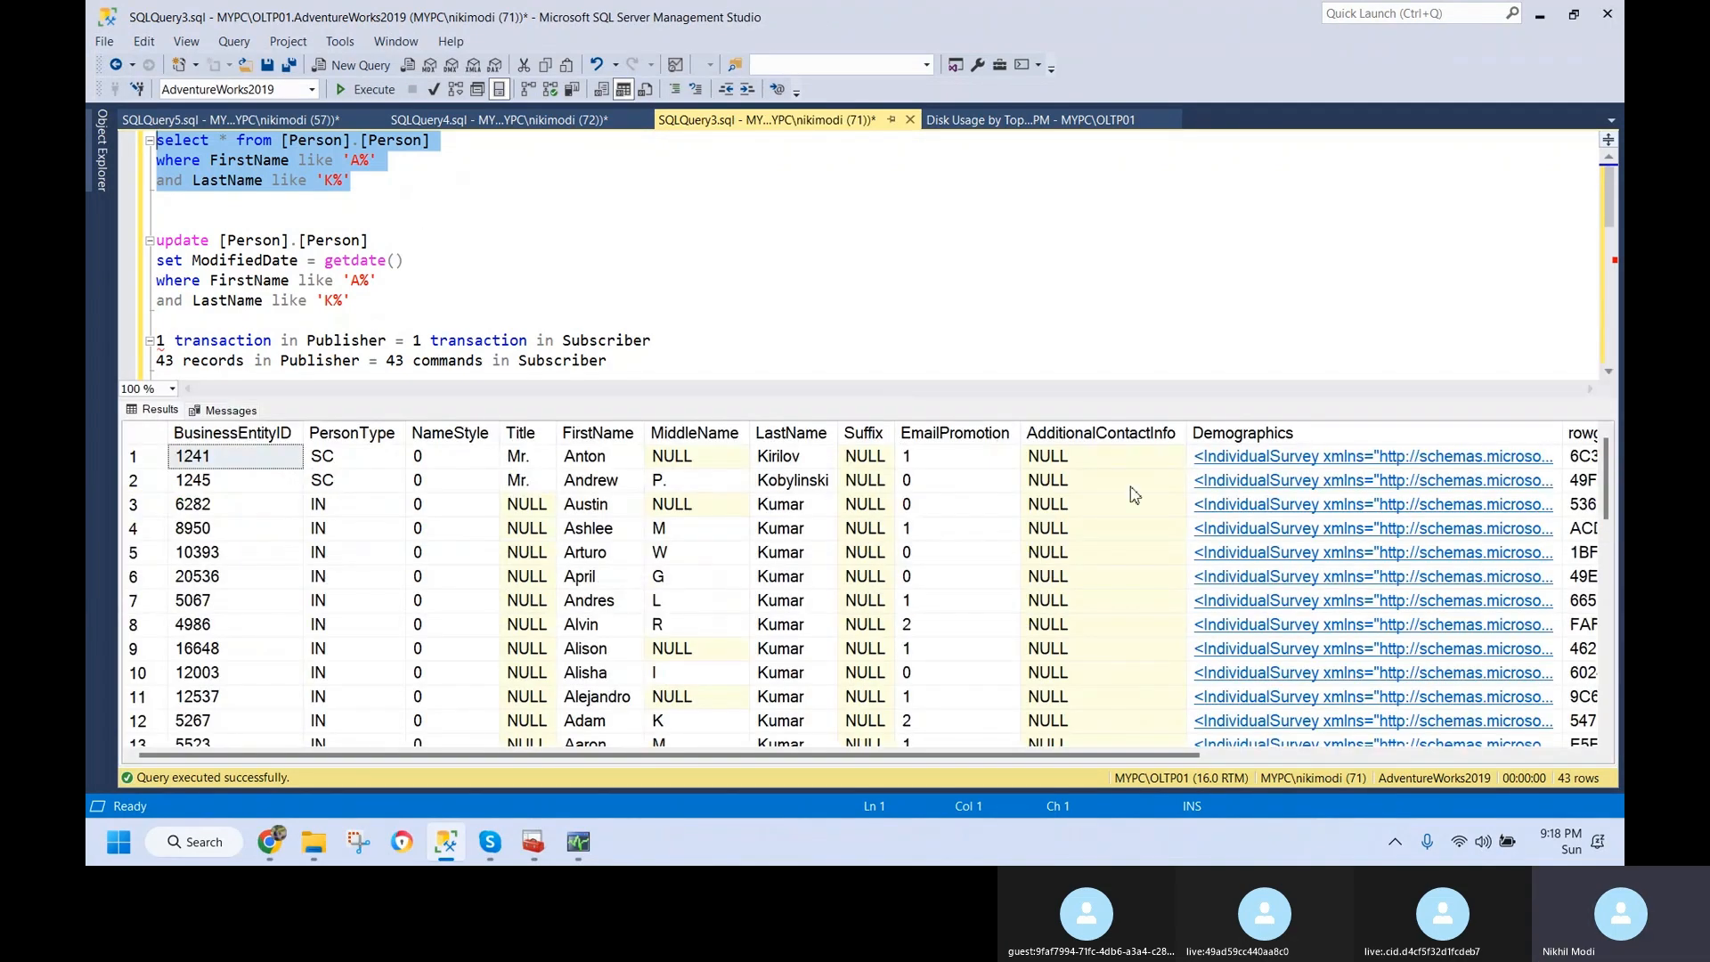
{"action": "left_click_drag", "start_coordinate": [1194, 760], "coordinate": [1038, 755]}
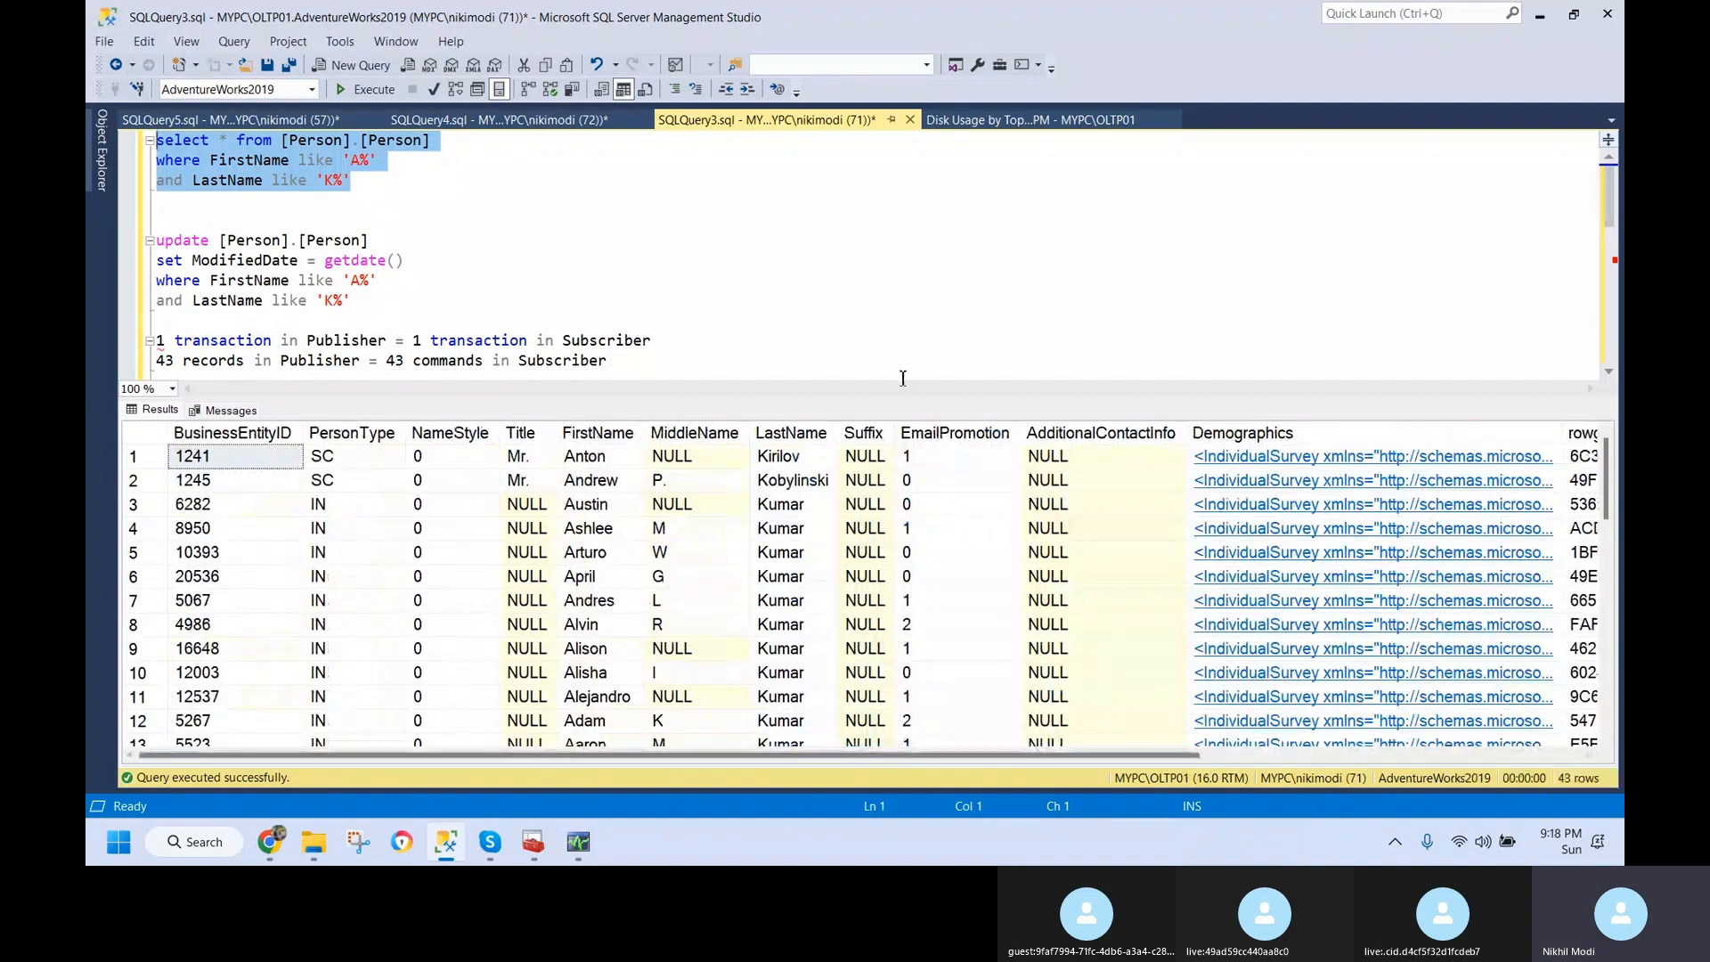
{"action": "left_click_drag", "start_coordinate": [878, 400], "coordinate": [868, 496]}
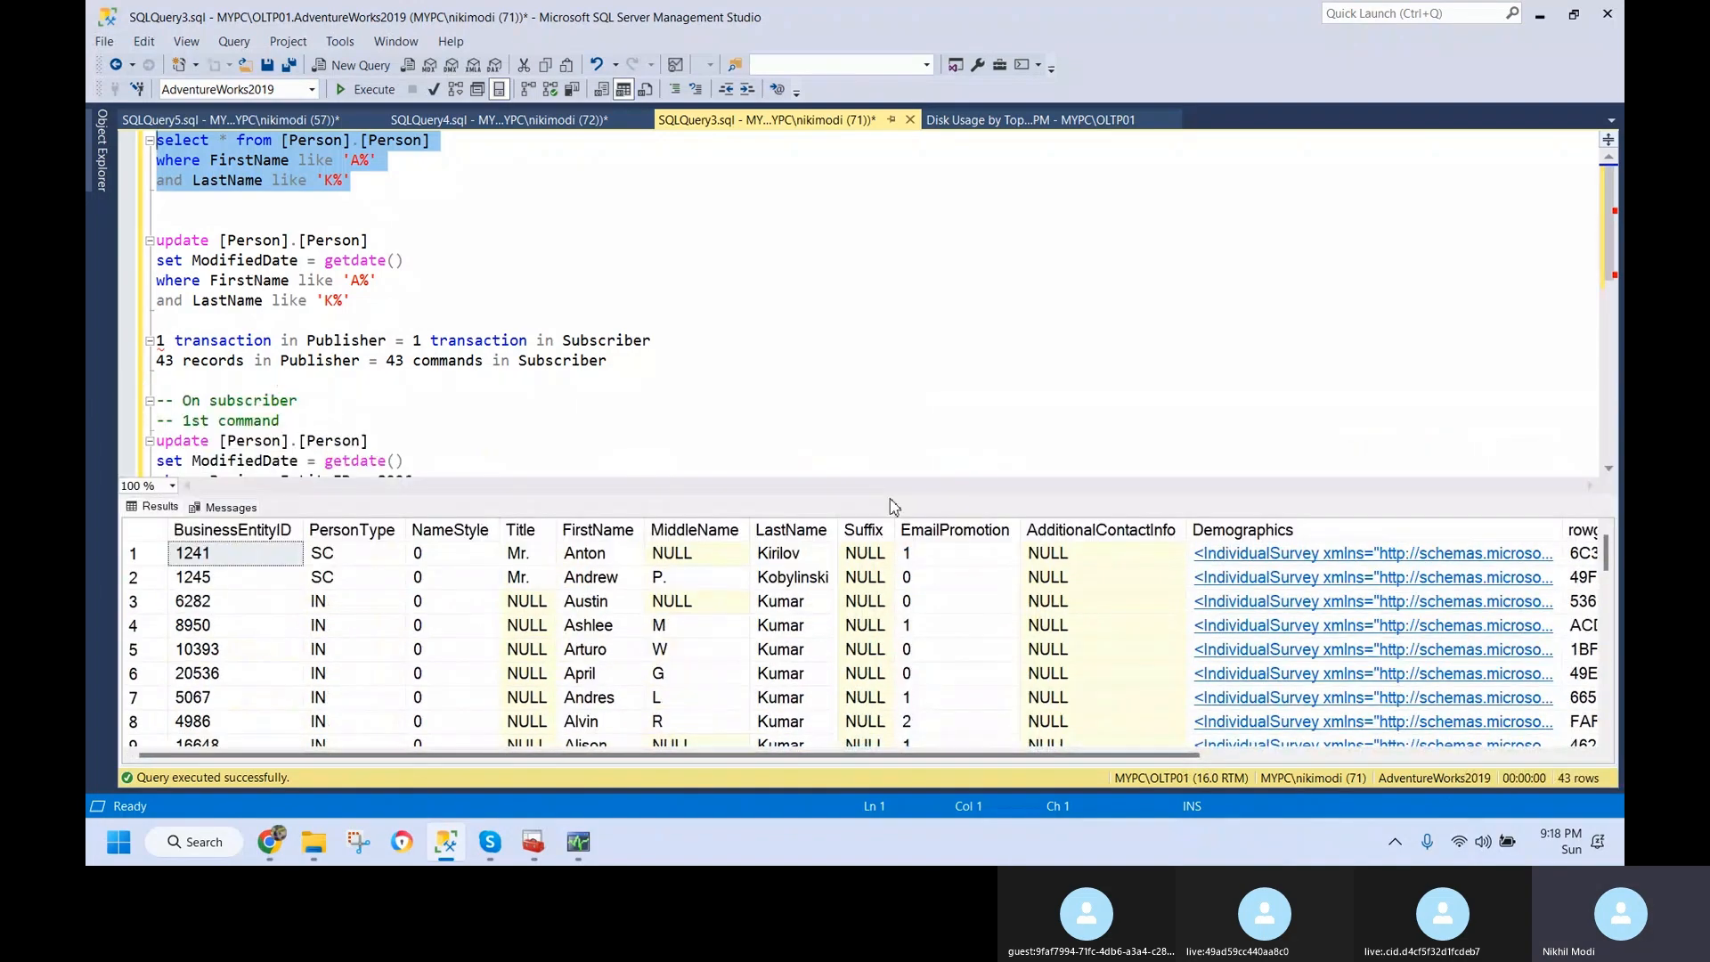
- Examine the subscriber update commands in the query notes against the first row of the Person results
{"action": "left_click", "coordinate": [599, 420]}
{"action": "scroll", "coordinate": [602, 420], "scroll_direction": "down", "scroll_amount": 5}
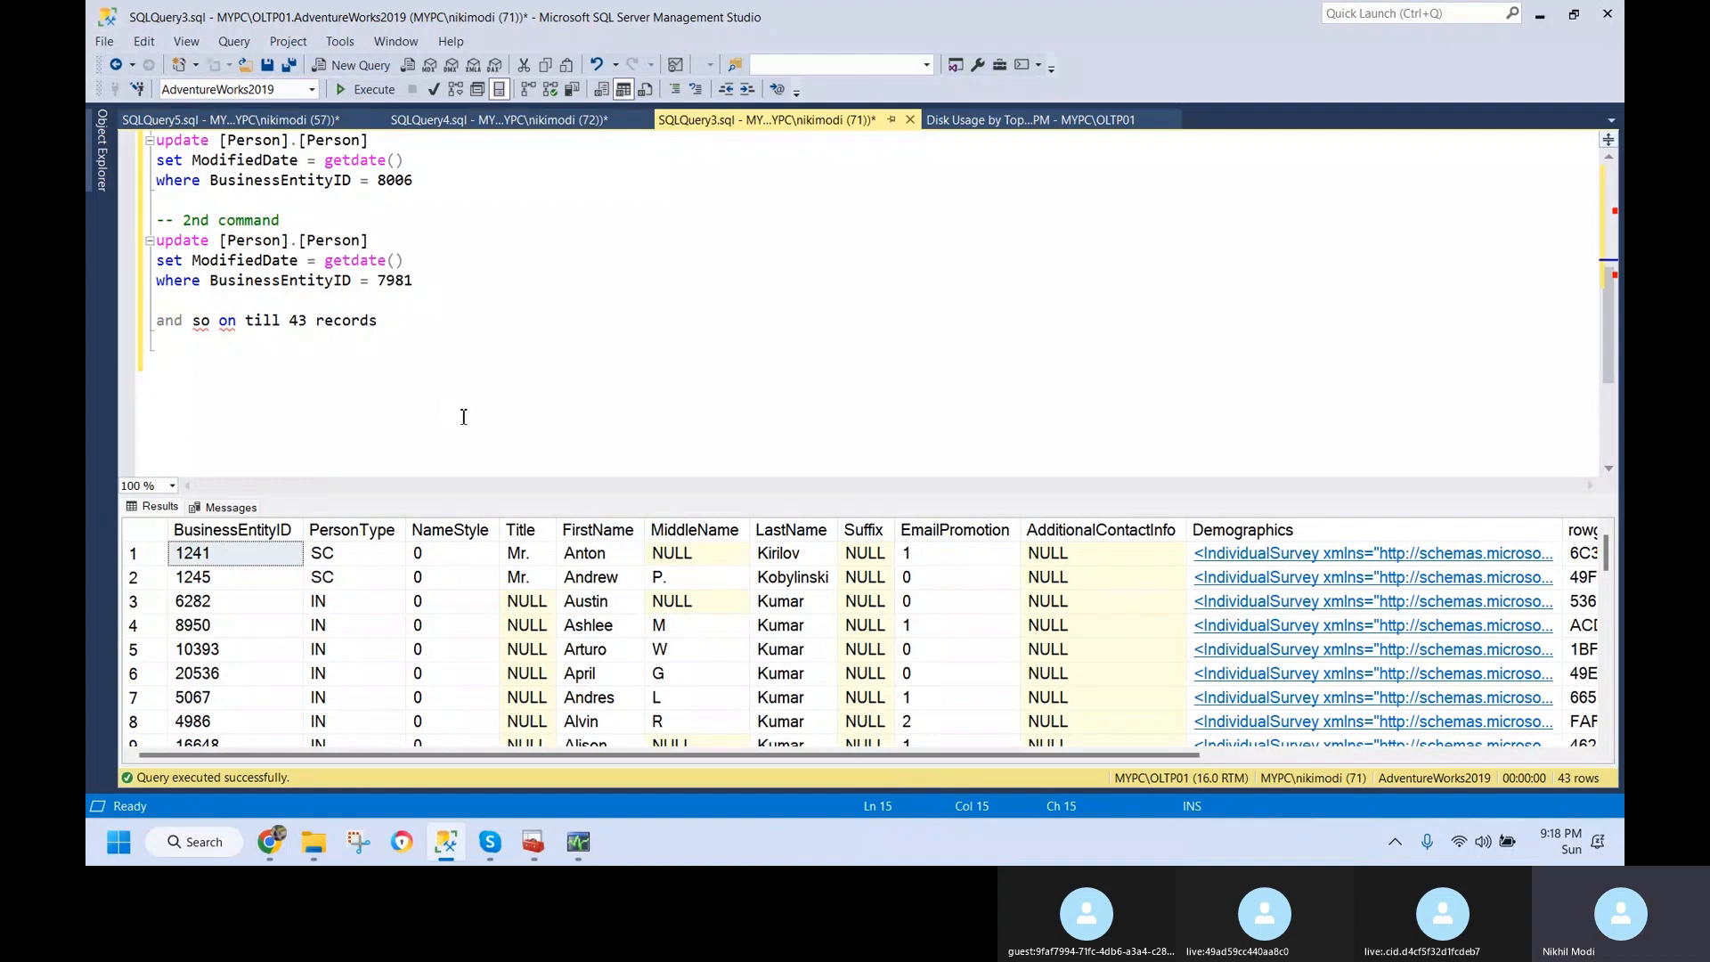
{"action": "scroll", "coordinate": [463, 416], "scroll_direction": "up", "scroll_amount": 1}
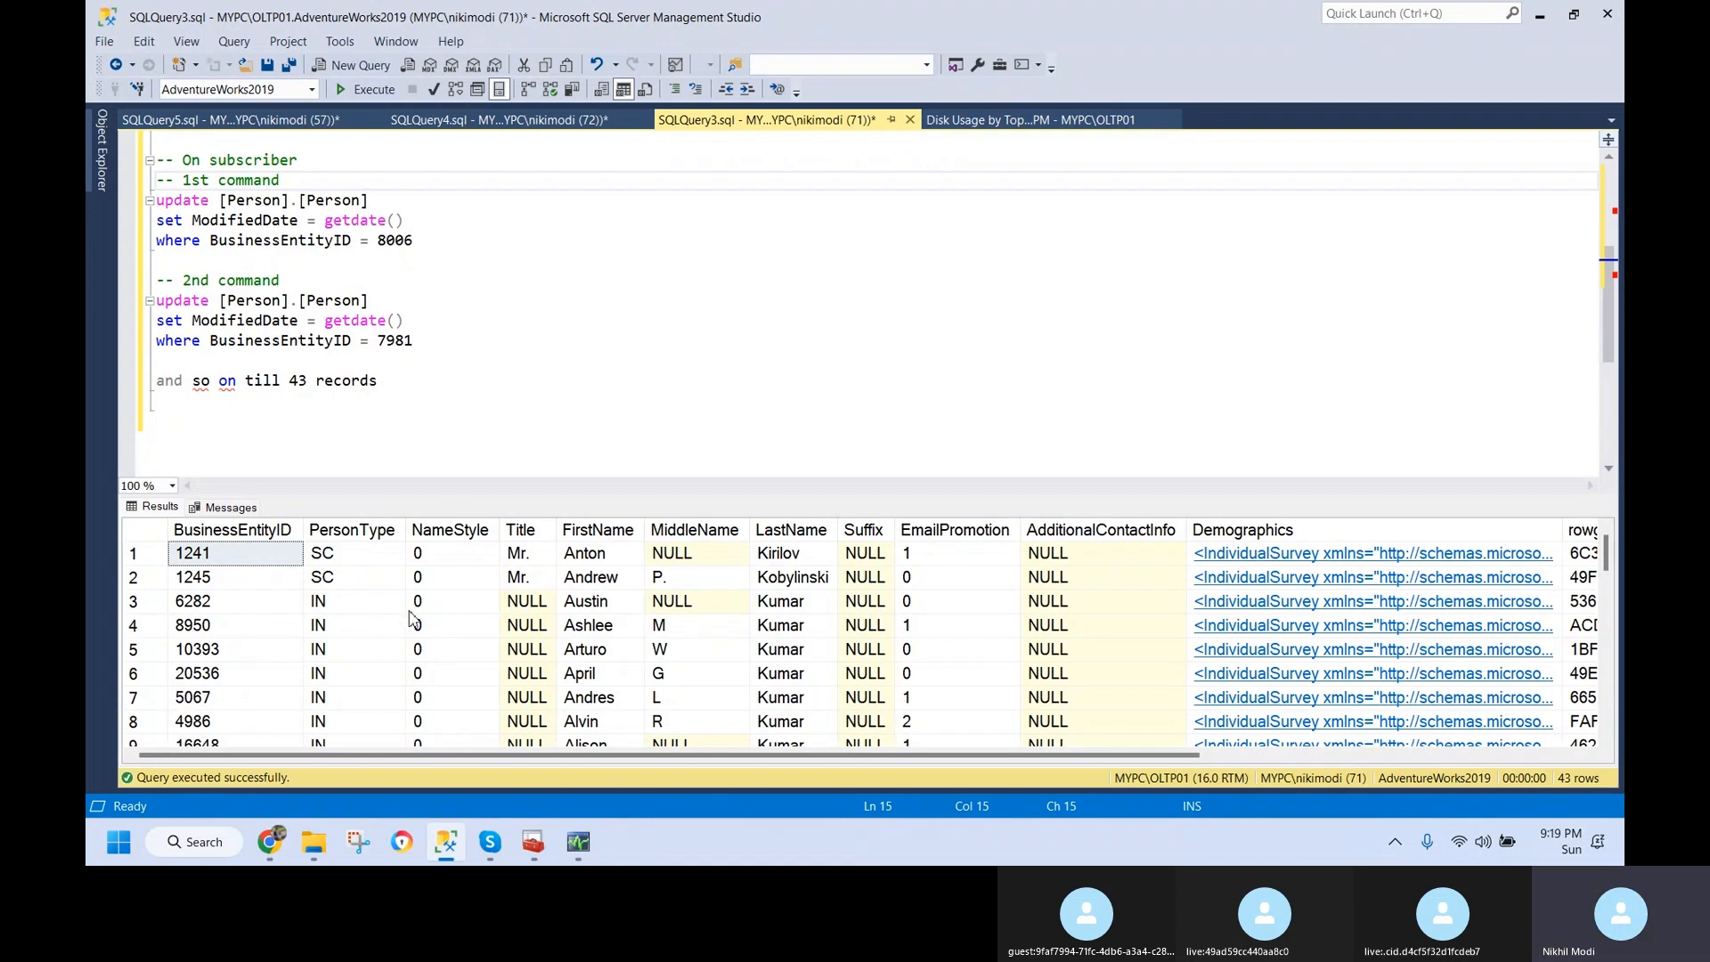
{"action": "left_click", "coordinate": [150, 555]}
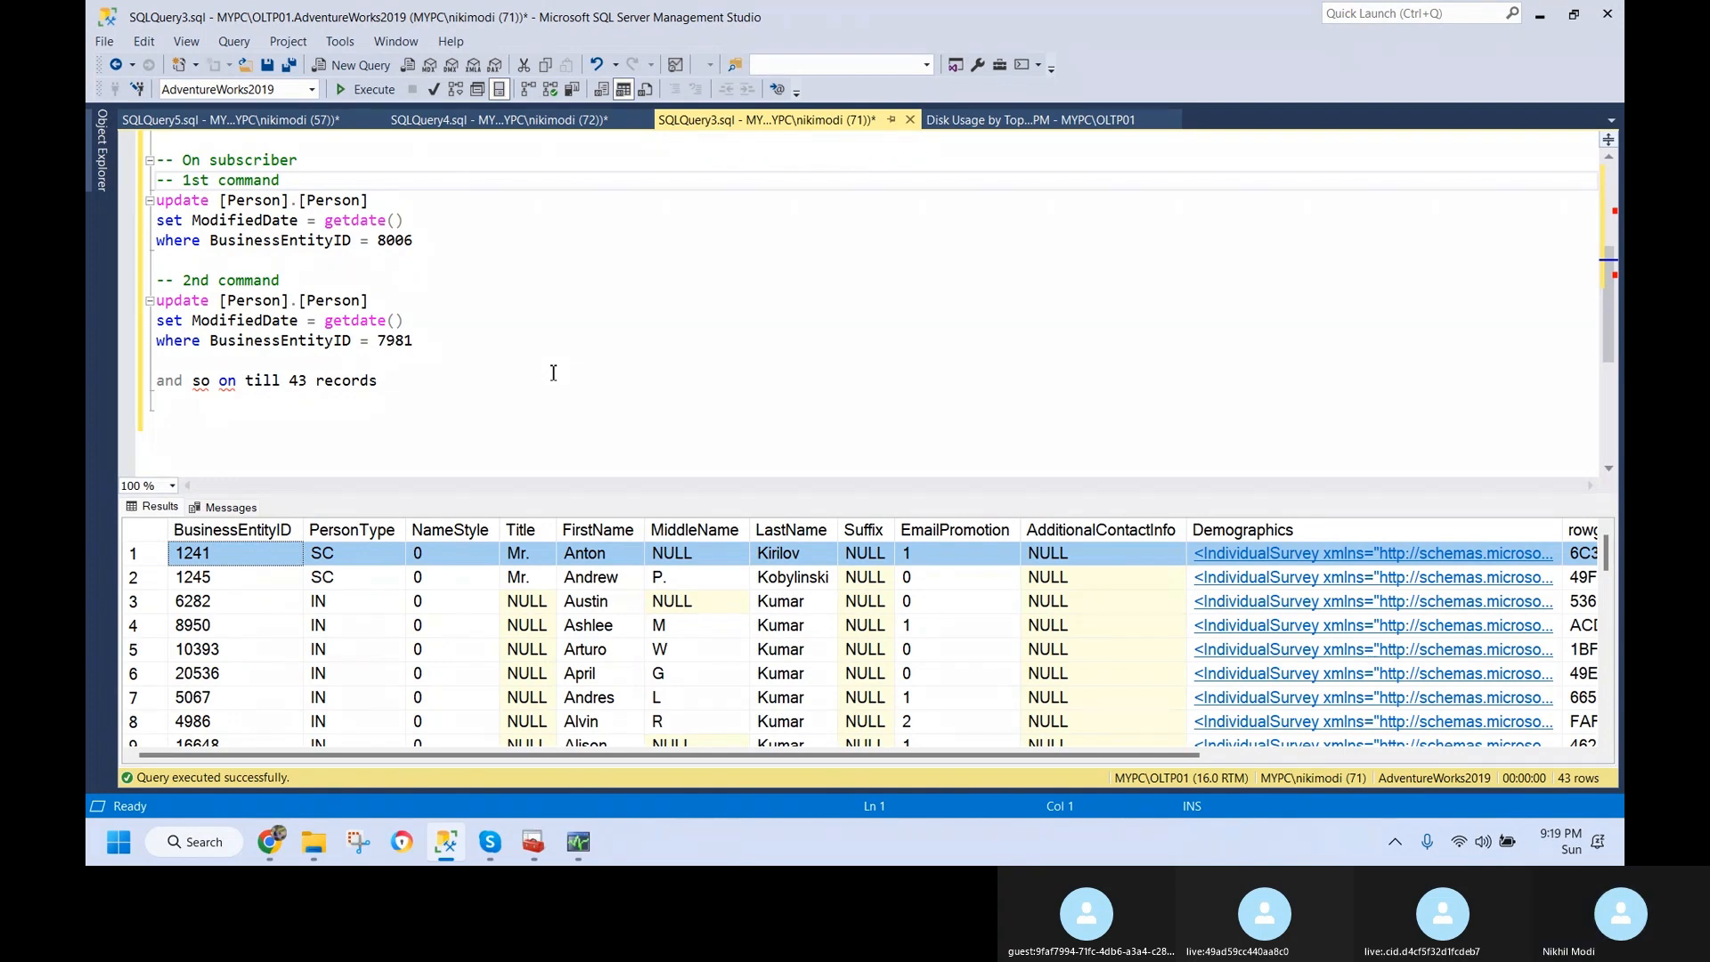
{"action": "left_click", "coordinate": [556, 449]}
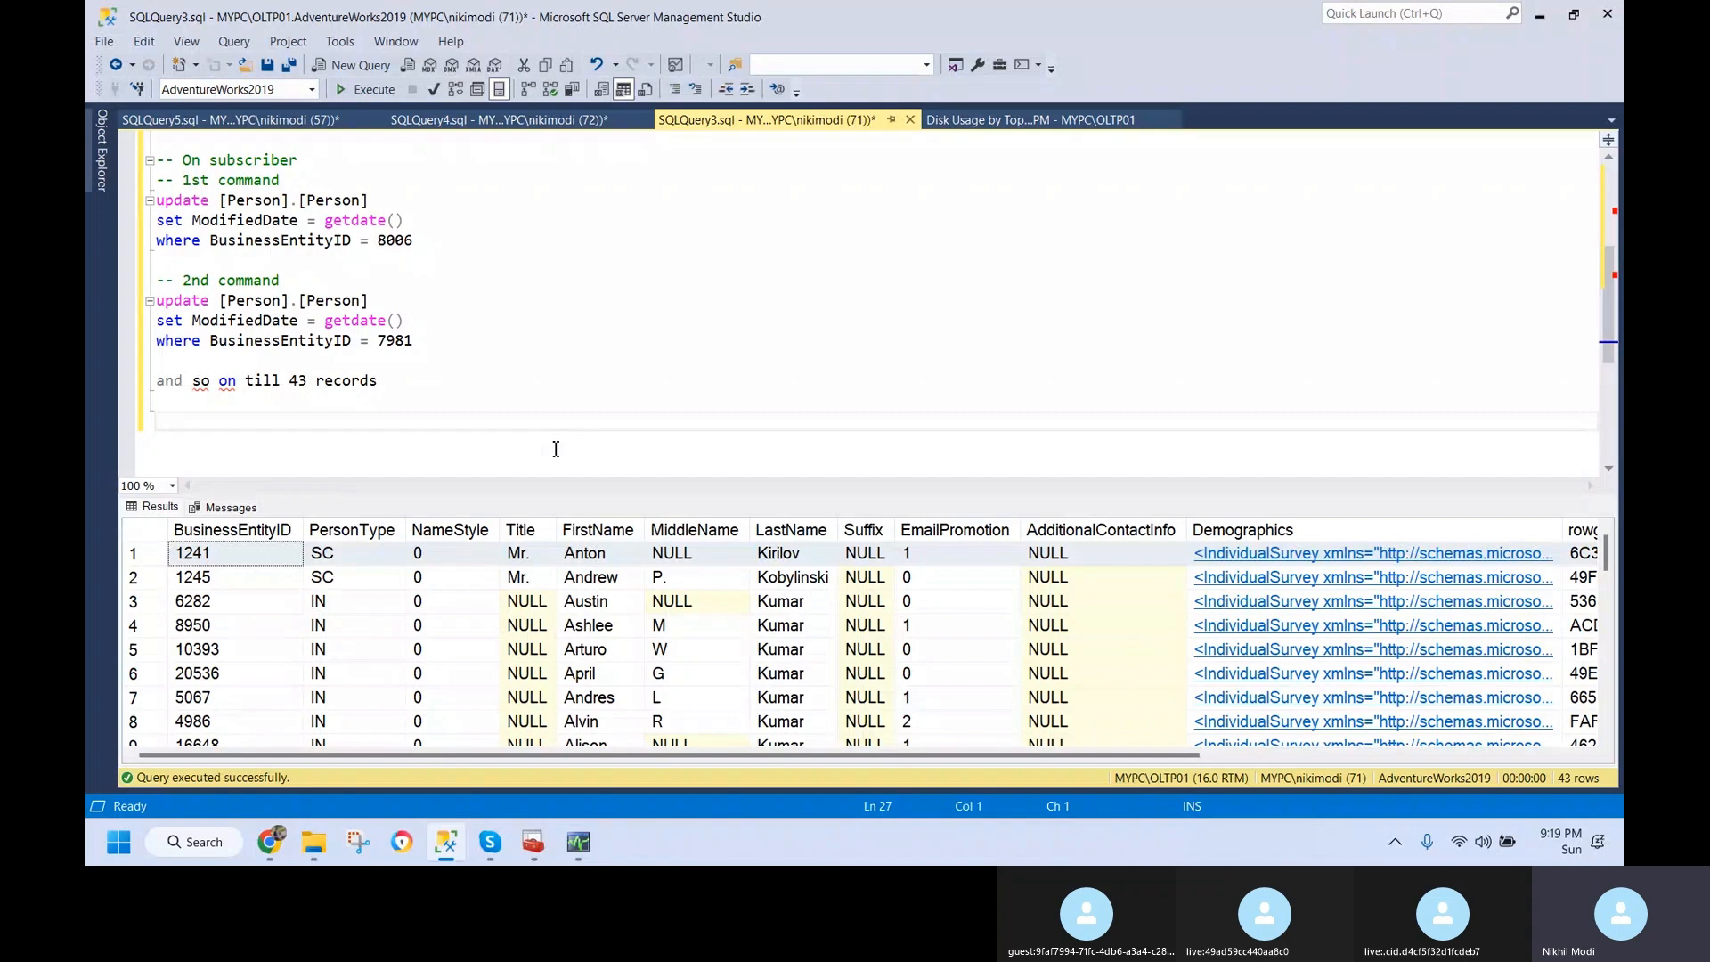
{"action": "scroll", "coordinate": [548, 451], "scroll_direction": "down", "scroll_amount": 4}
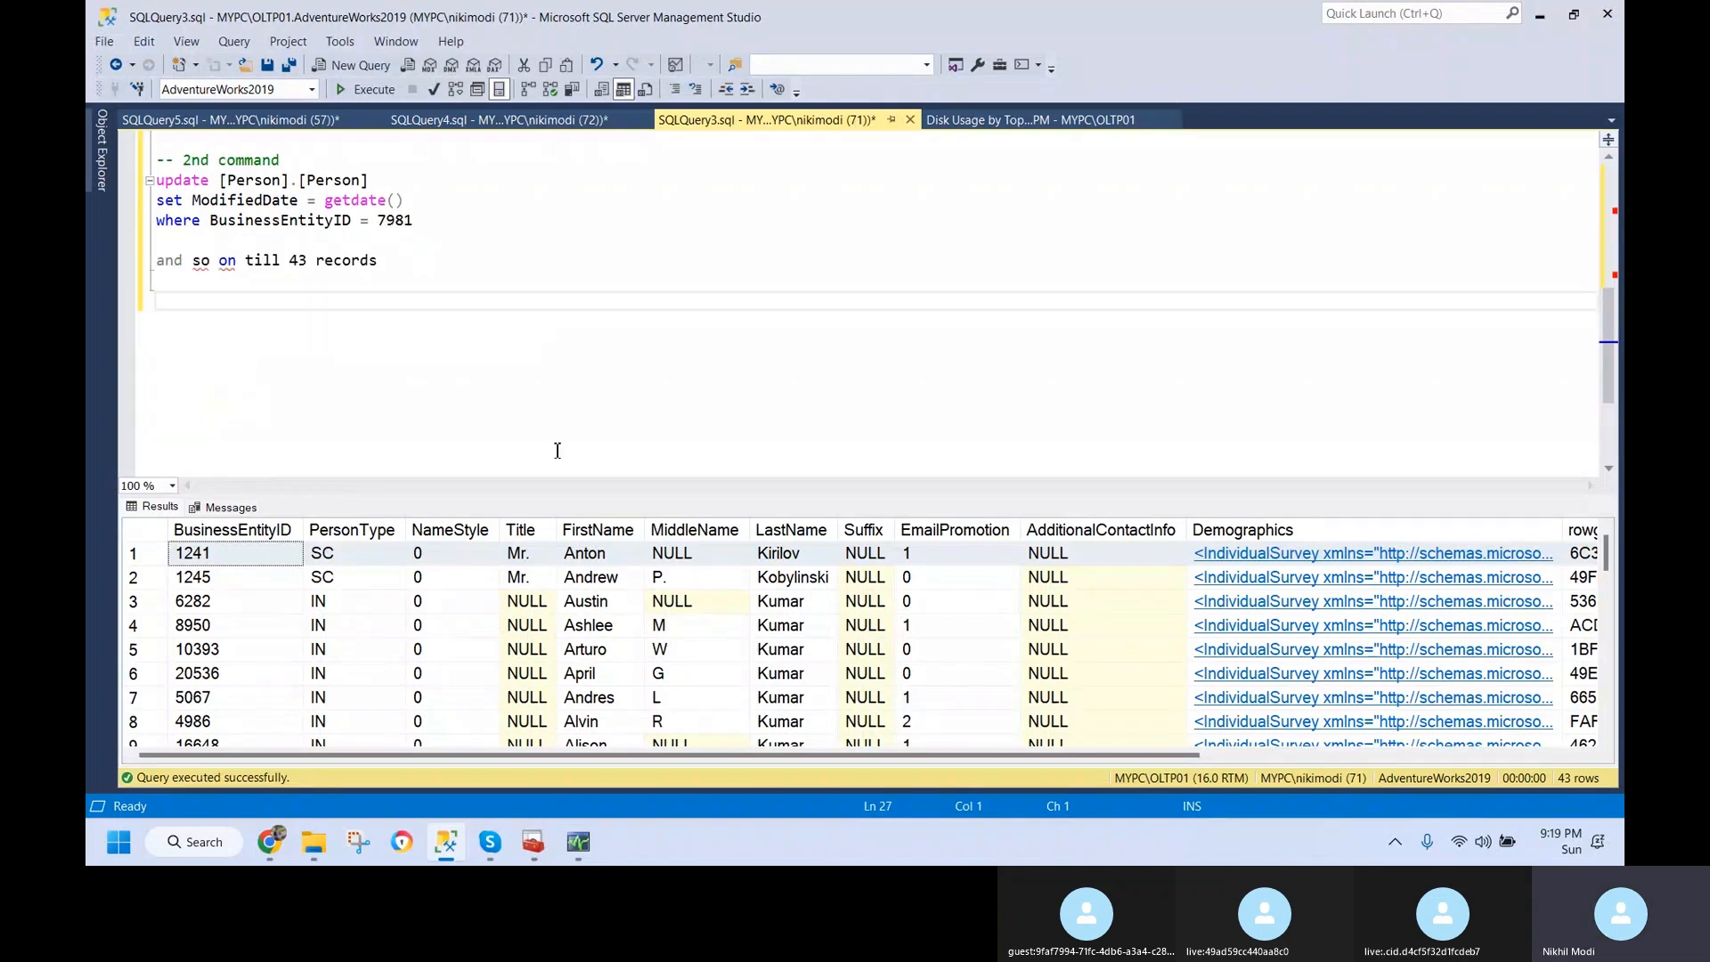
{"action": "scroll", "coordinate": [439, 291], "scroll_direction": "up", "scroll_amount": 4}
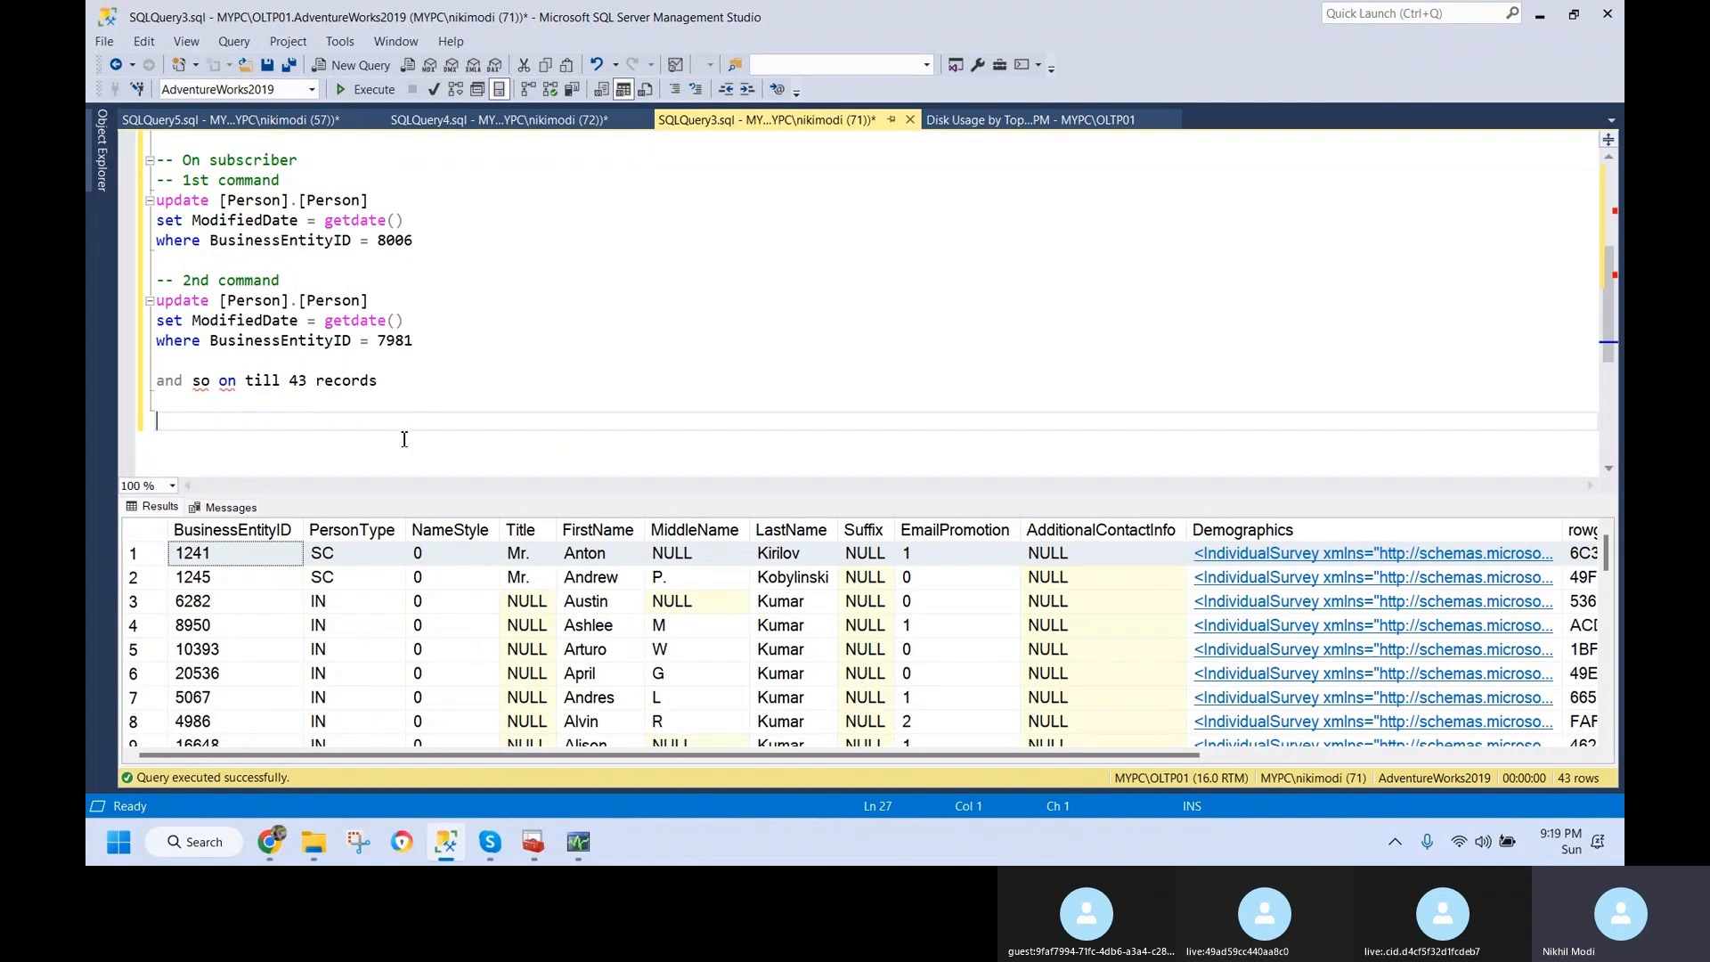
{"action": "scroll", "coordinate": [404, 439], "scroll_direction": "down", "scroll_amount": 1}
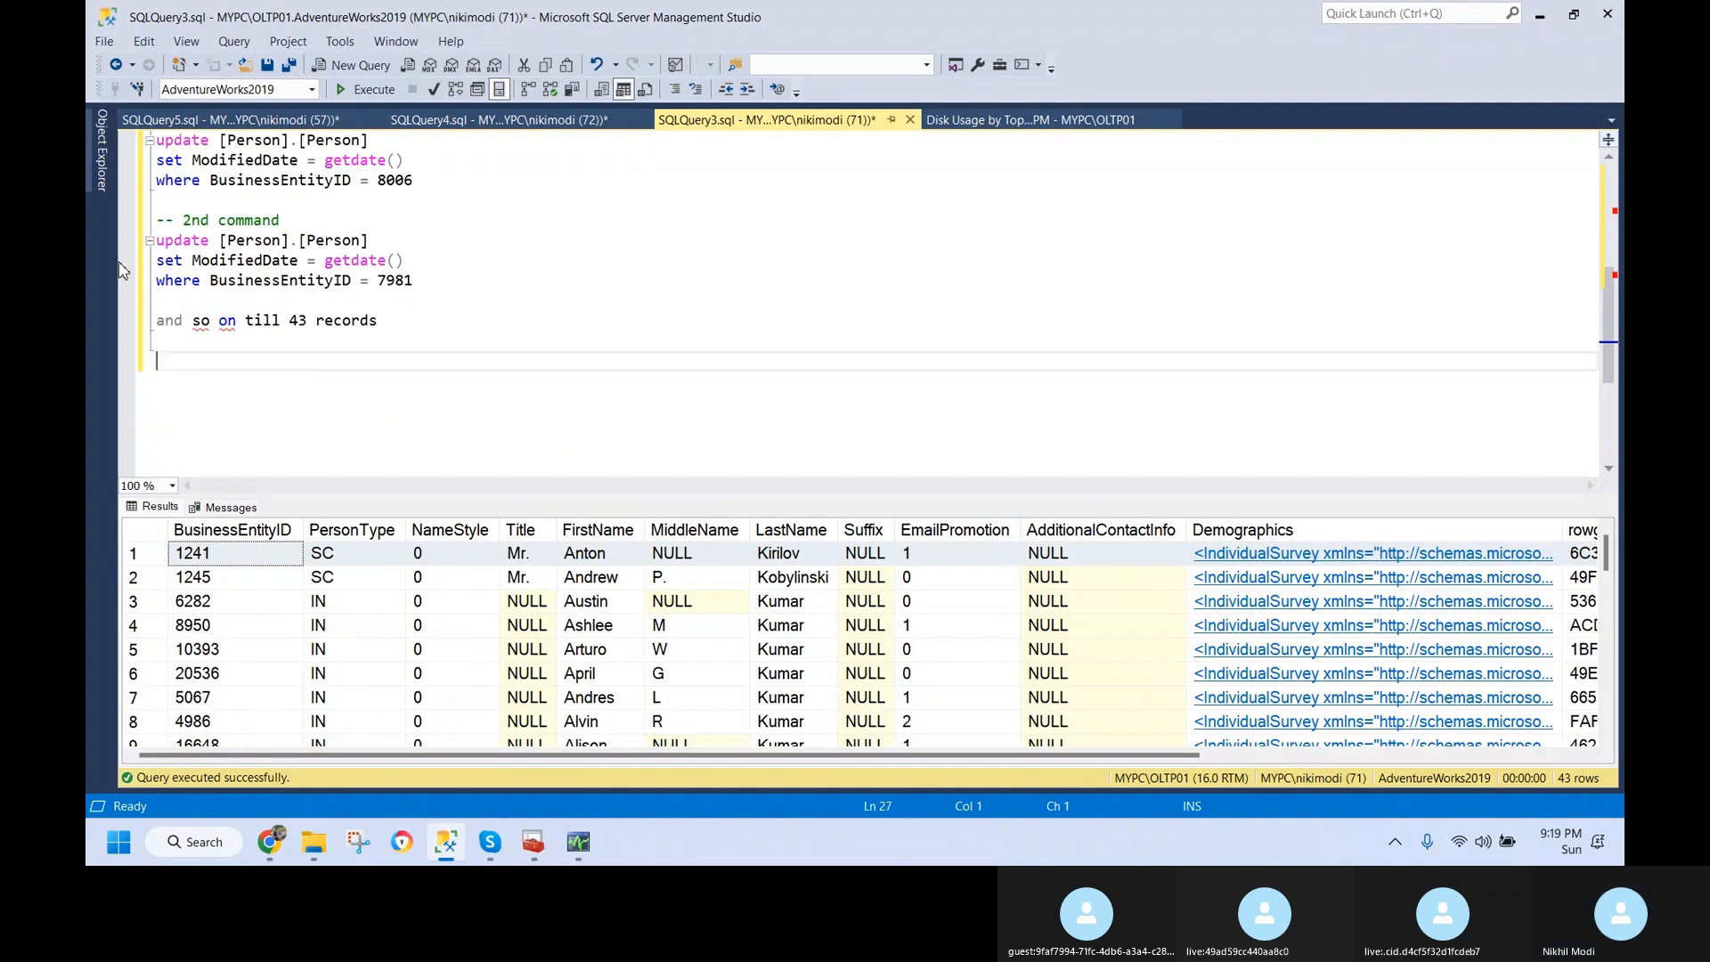
- Expand the AdventureWorks2019 database on the MYPC\OLTP01 server down to its list of tables
{"action": "left_click", "coordinate": [103, 174]}
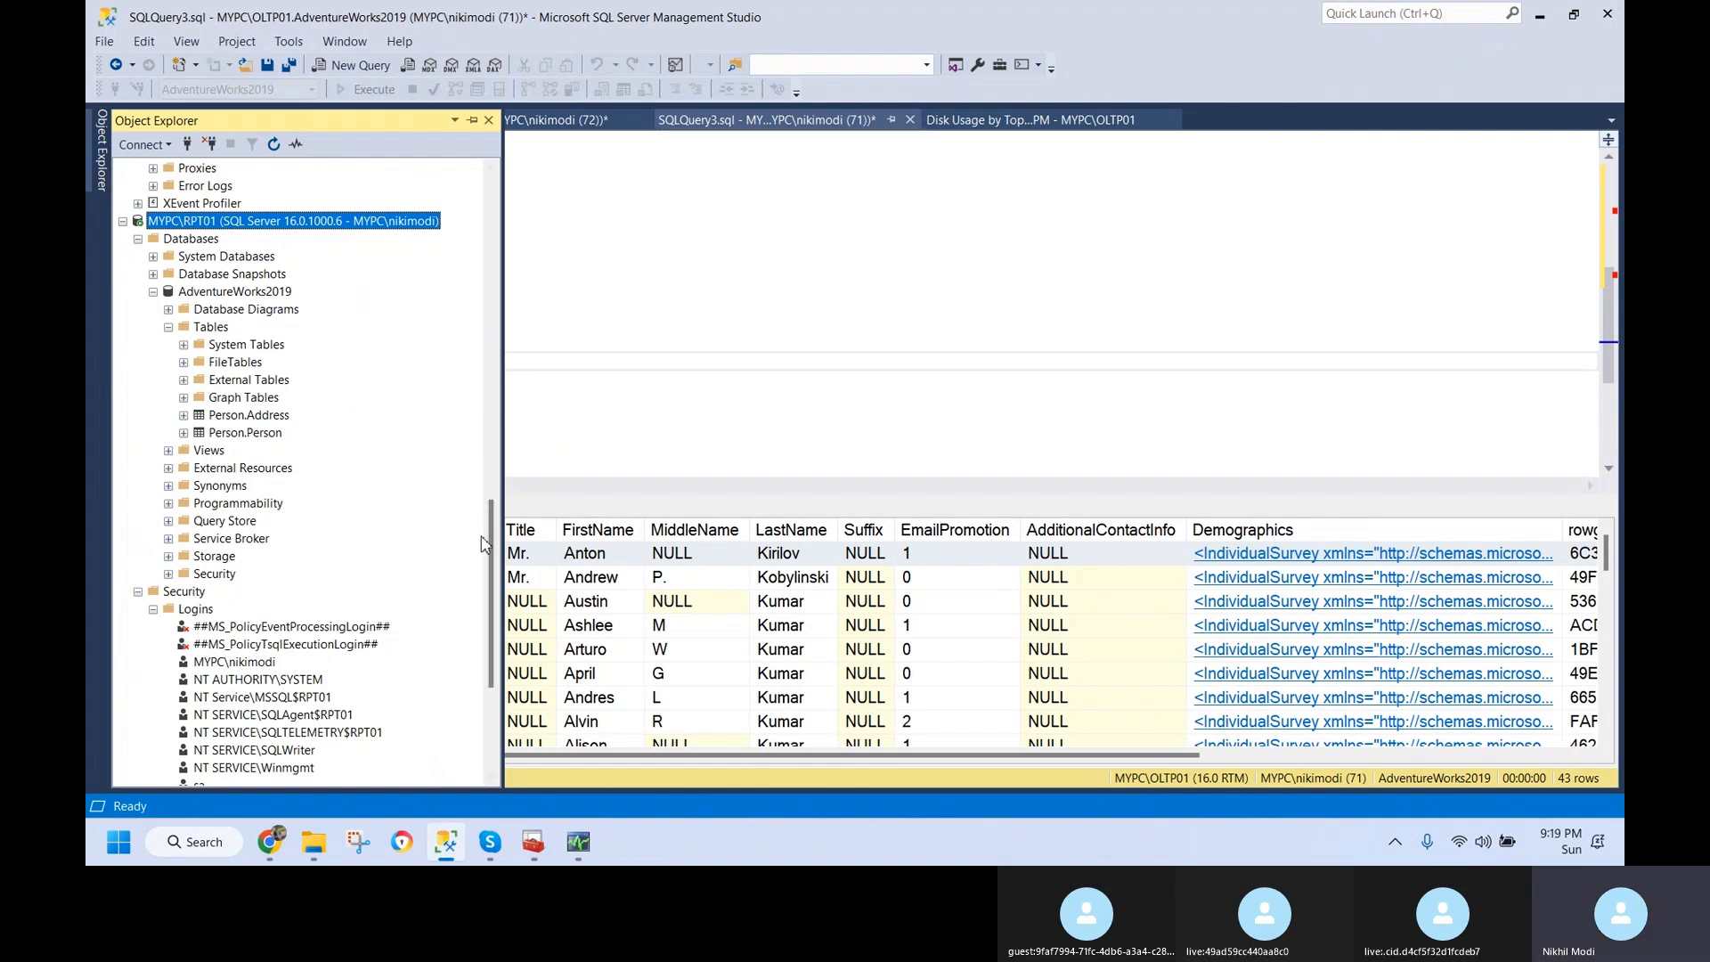
{"action": "left_click_drag", "start_coordinate": [481, 542], "coordinate": [490, 222]}
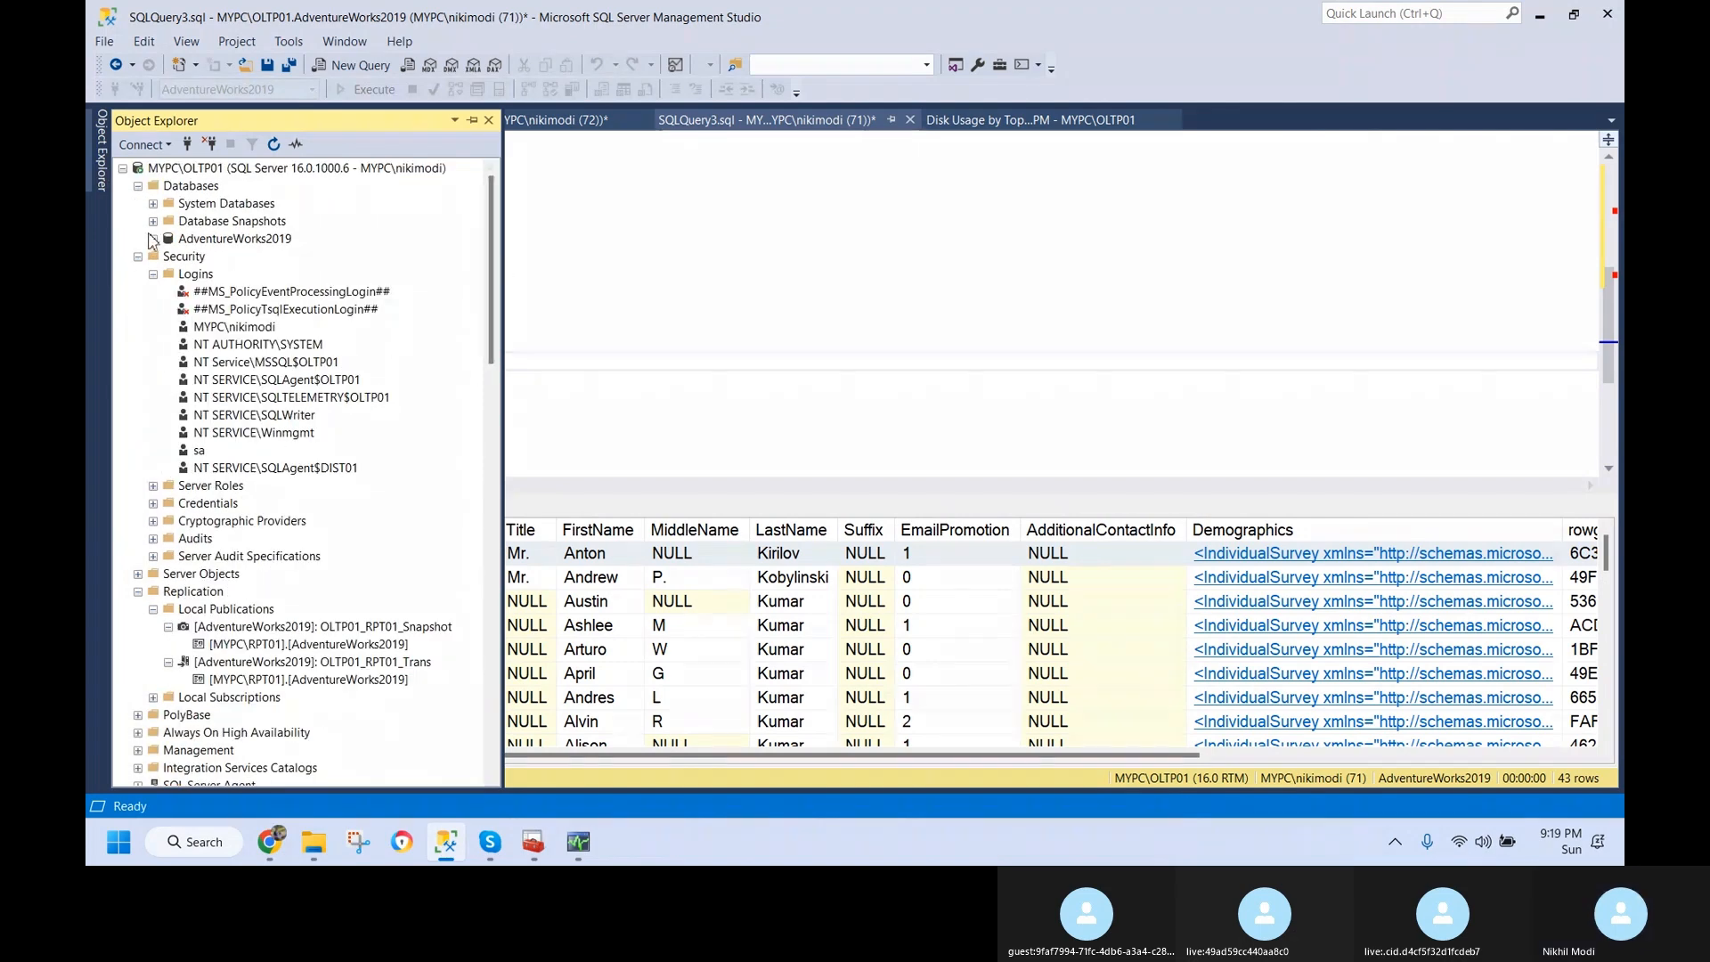
{"action": "left_click", "coordinate": [152, 238]}
{"action": "left_click", "coordinate": [687, 324]}
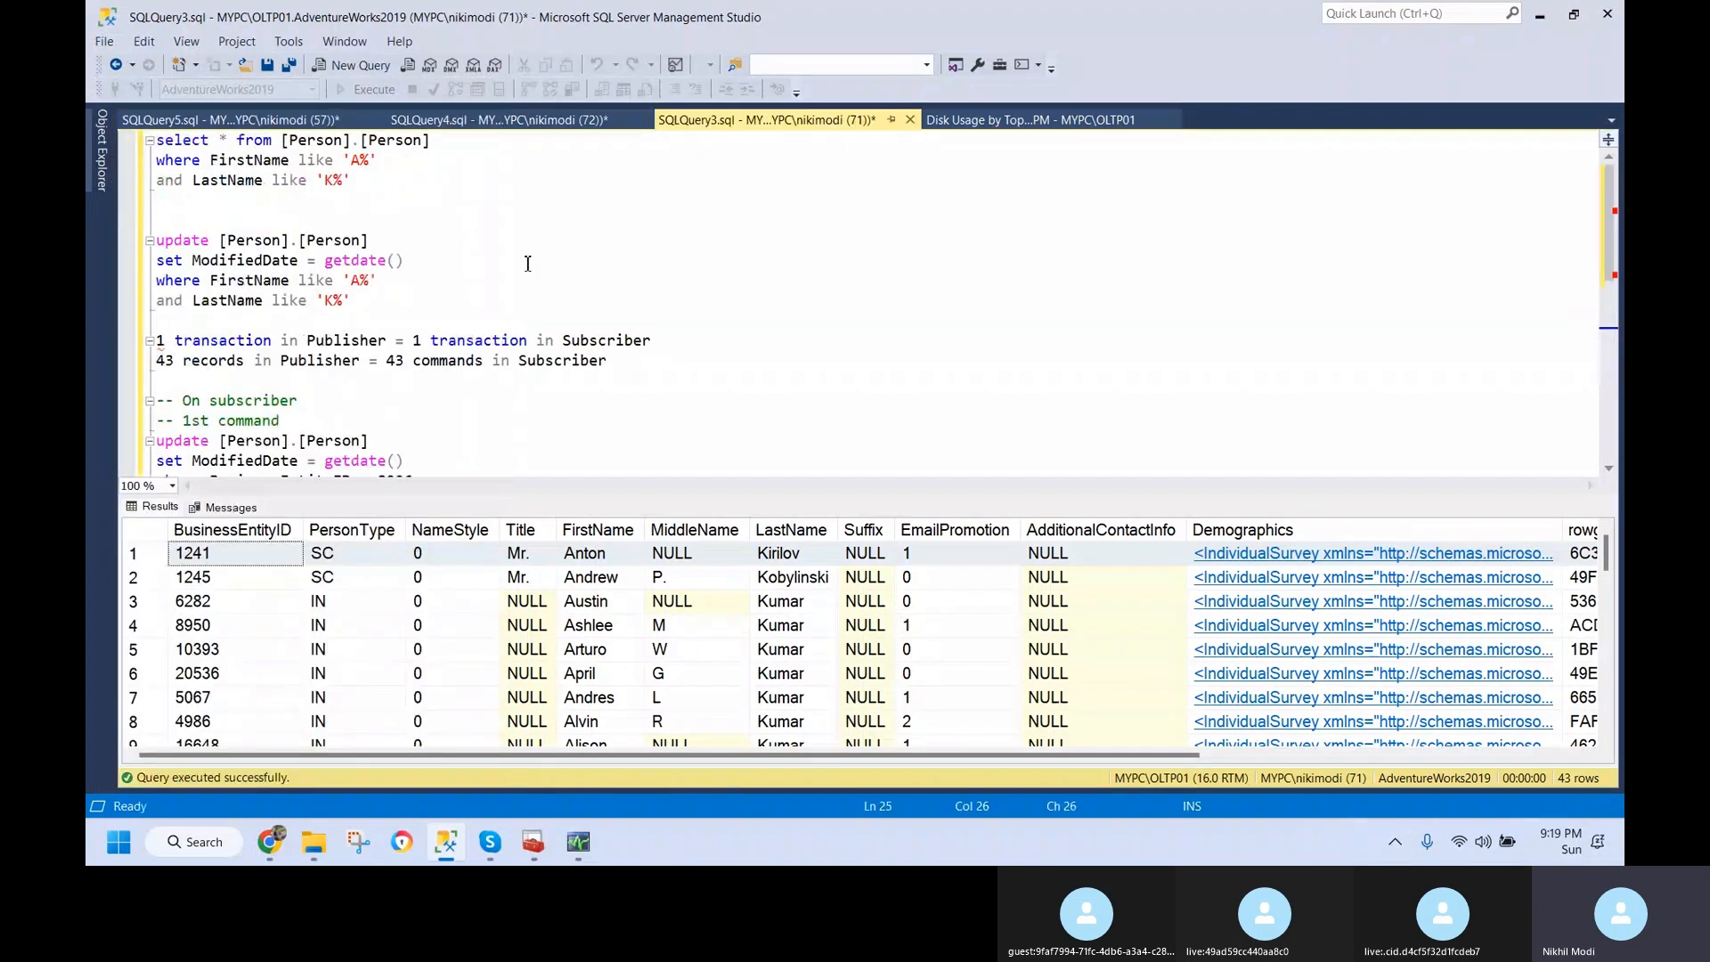
{"action": "left_click", "coordinate": [102, 161]}
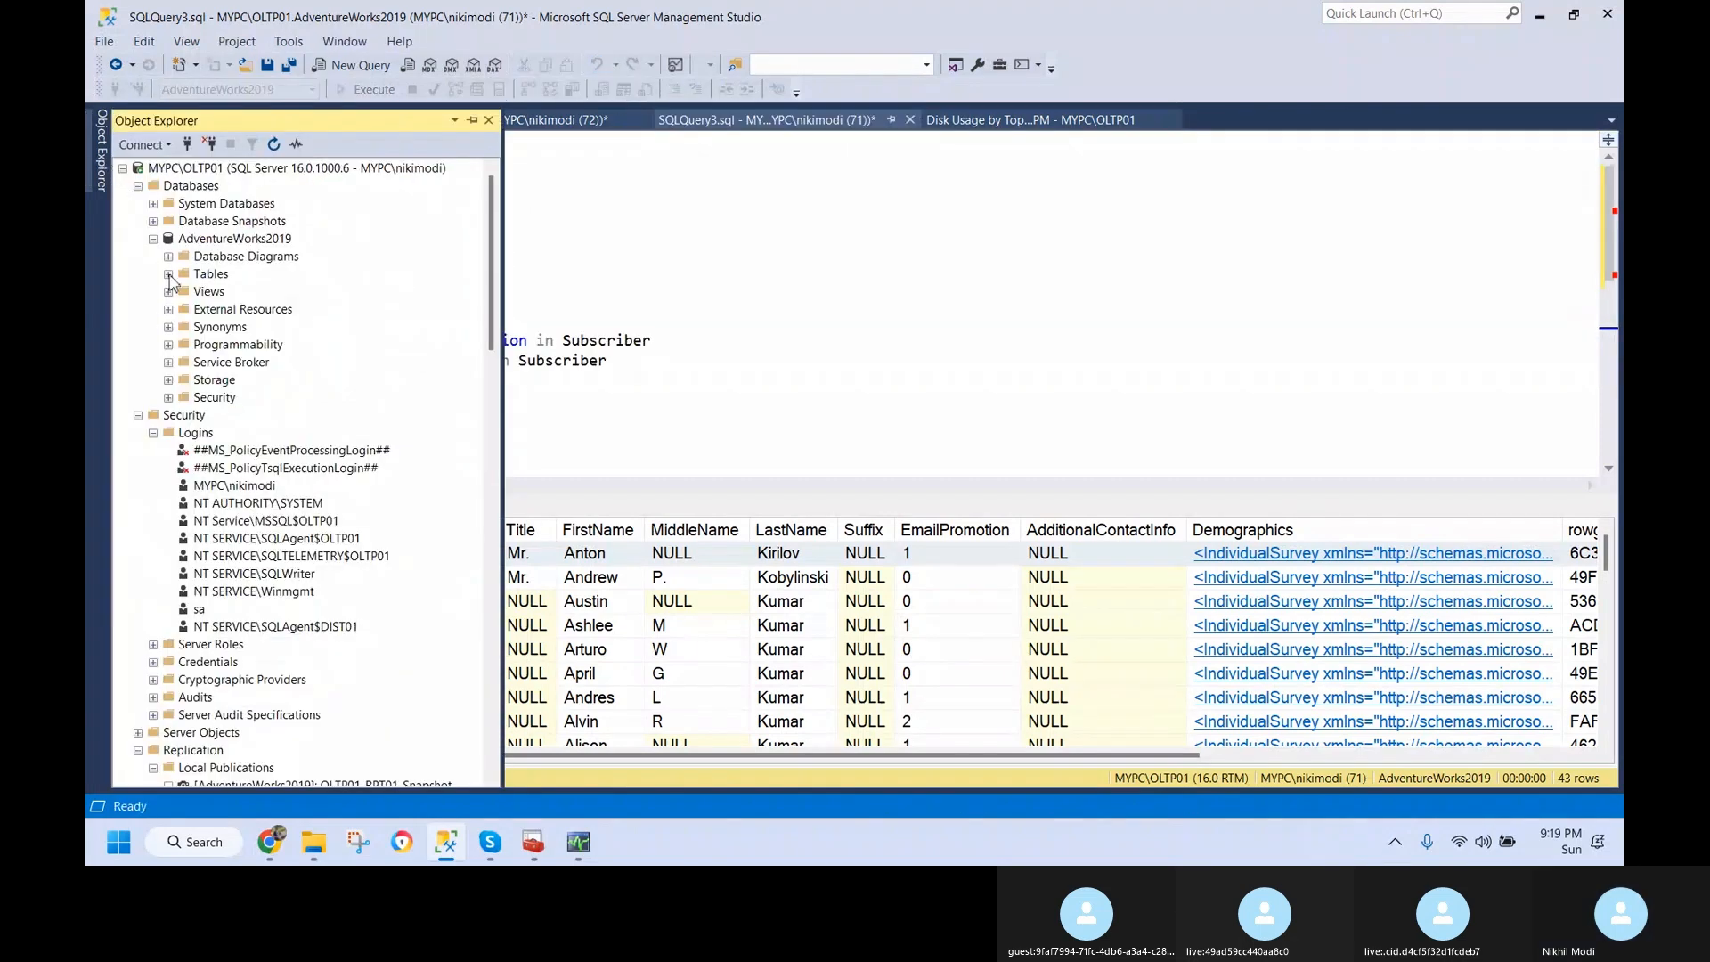
{"action": "left_click", "coordinate": [168, 274]}
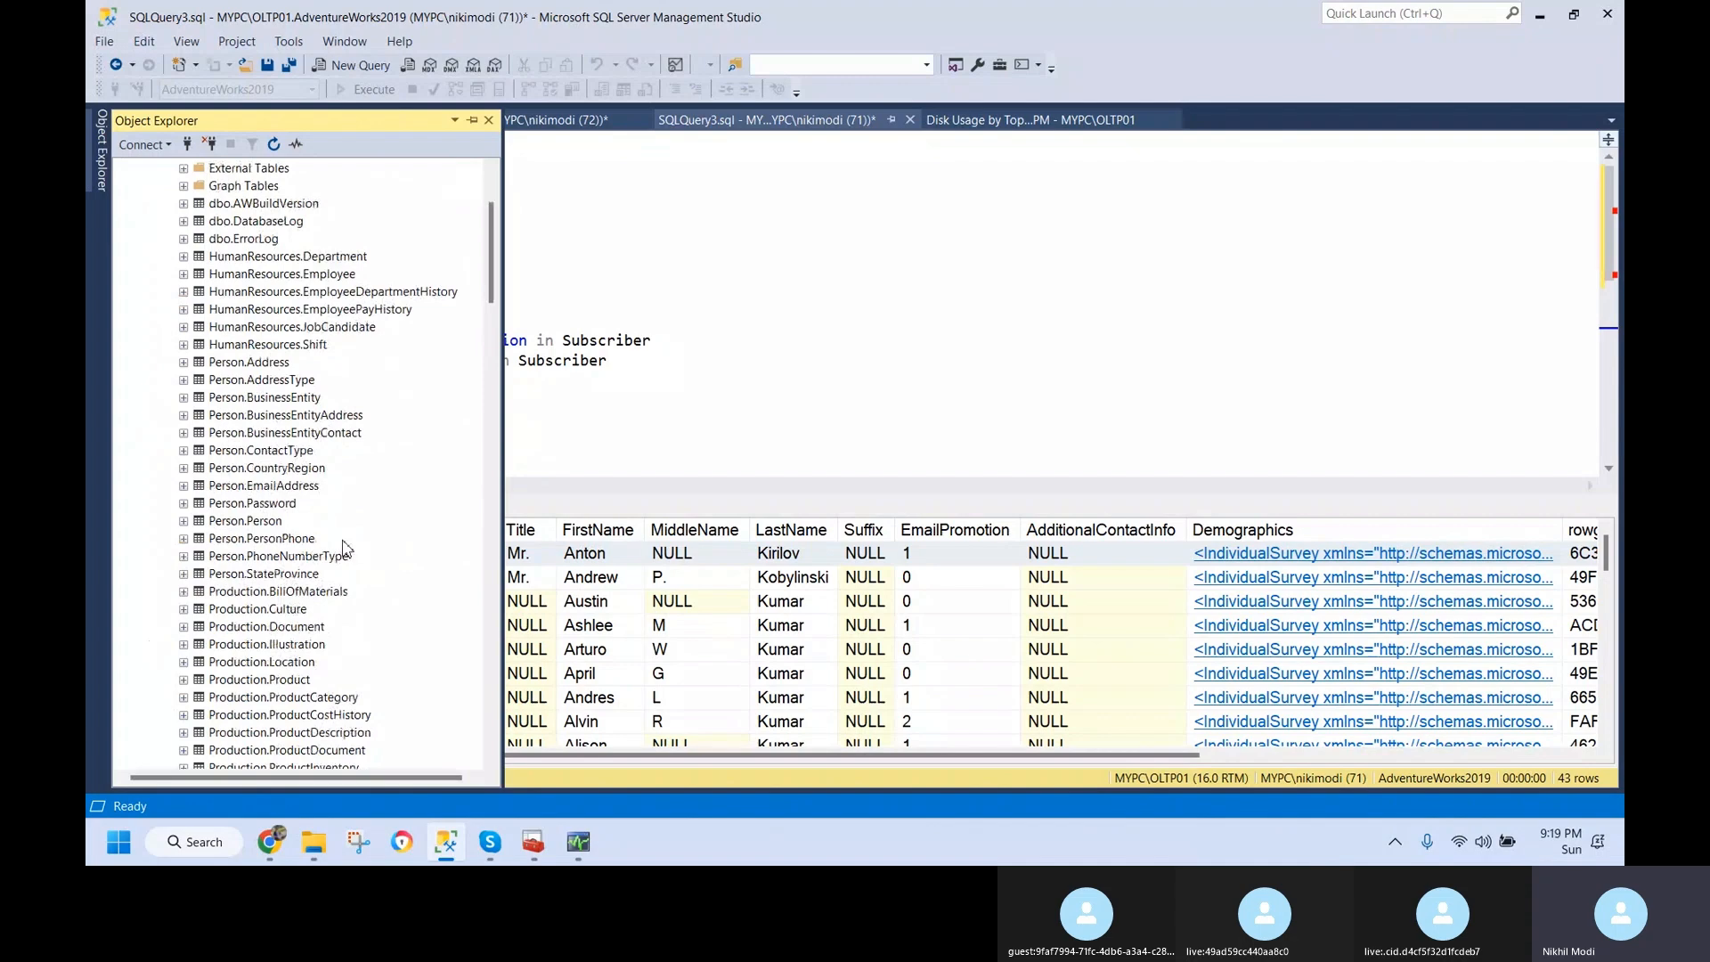
- Try to script the Person.Person table as an INSERT statement in a new query window, and close that query
{"action": "right_click", "coordinate": [276, 524]}
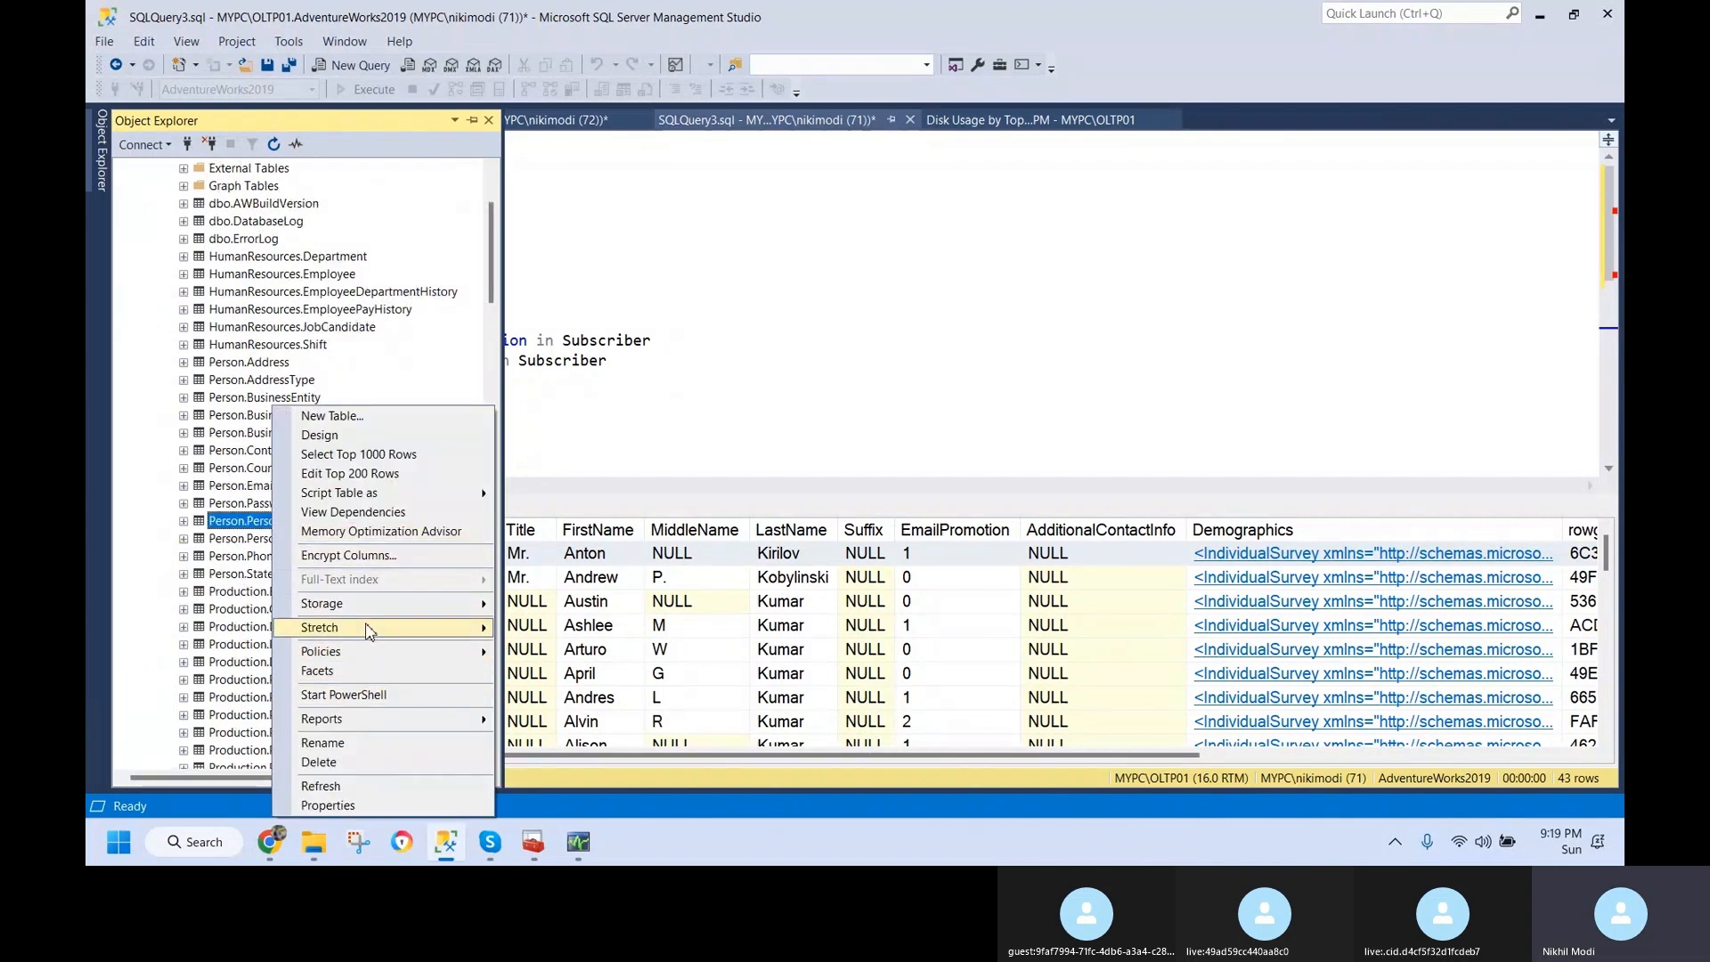
{"action": "mouse_move", "coordinate": [387, 500]}
{"action": "mouse_move", "coordinate": [590, 625]}
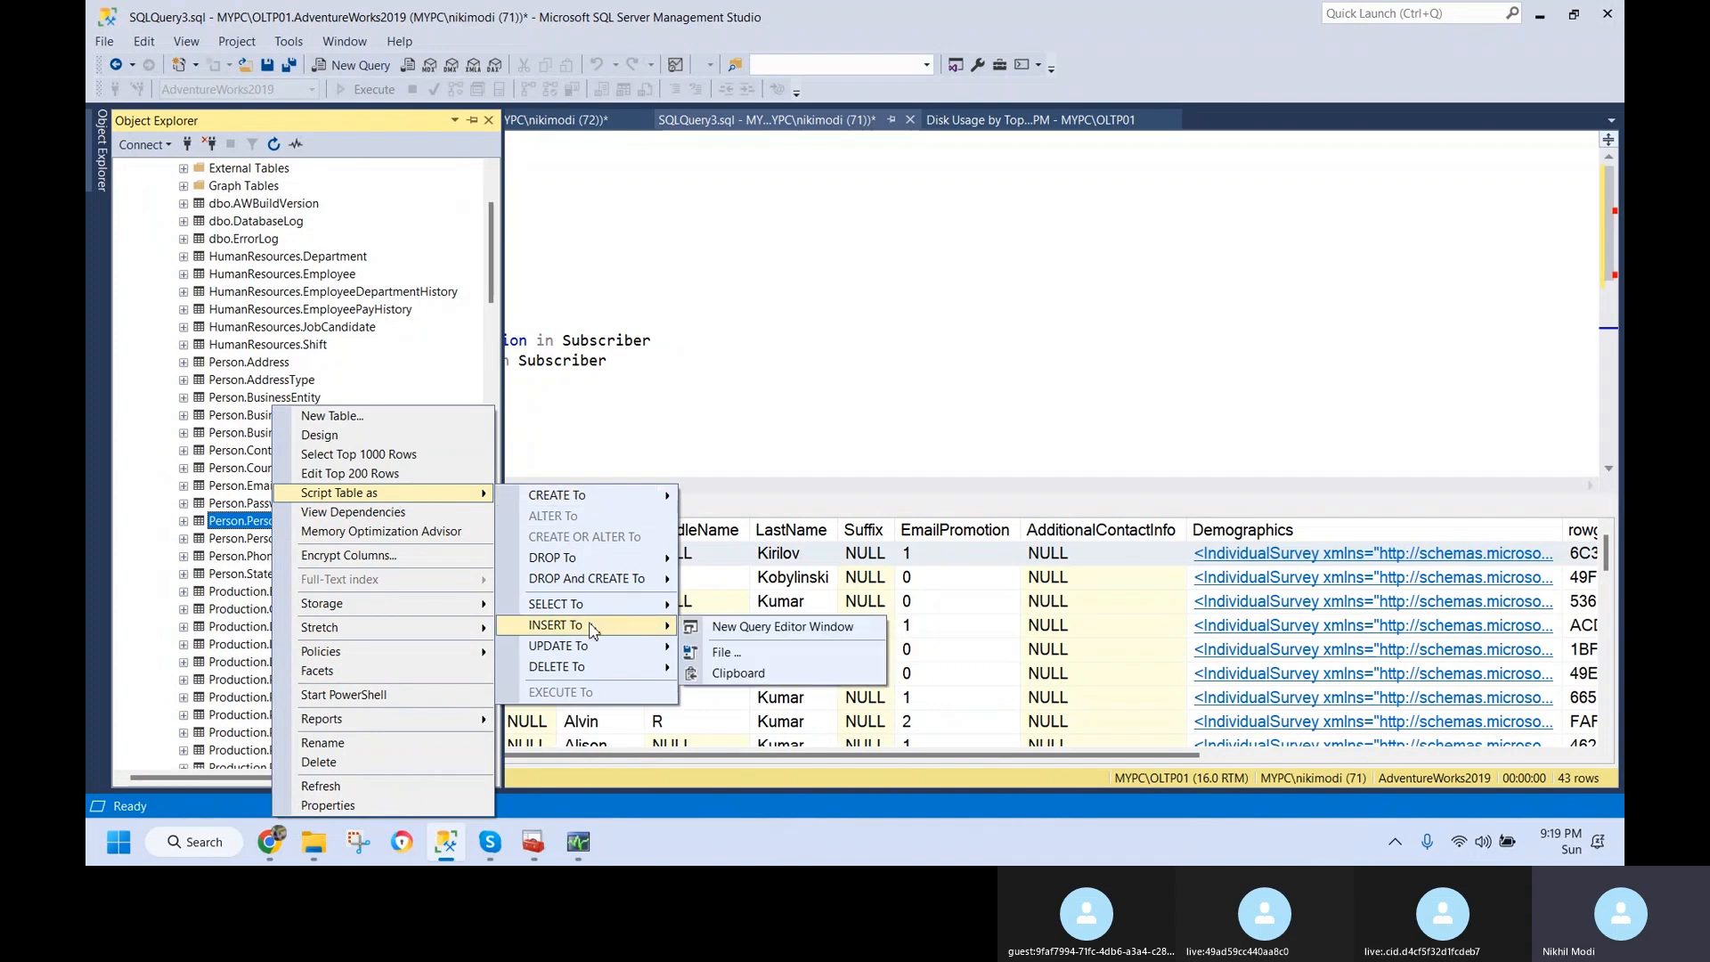
{"action": "left_click", "coordinate": [717, 628]}
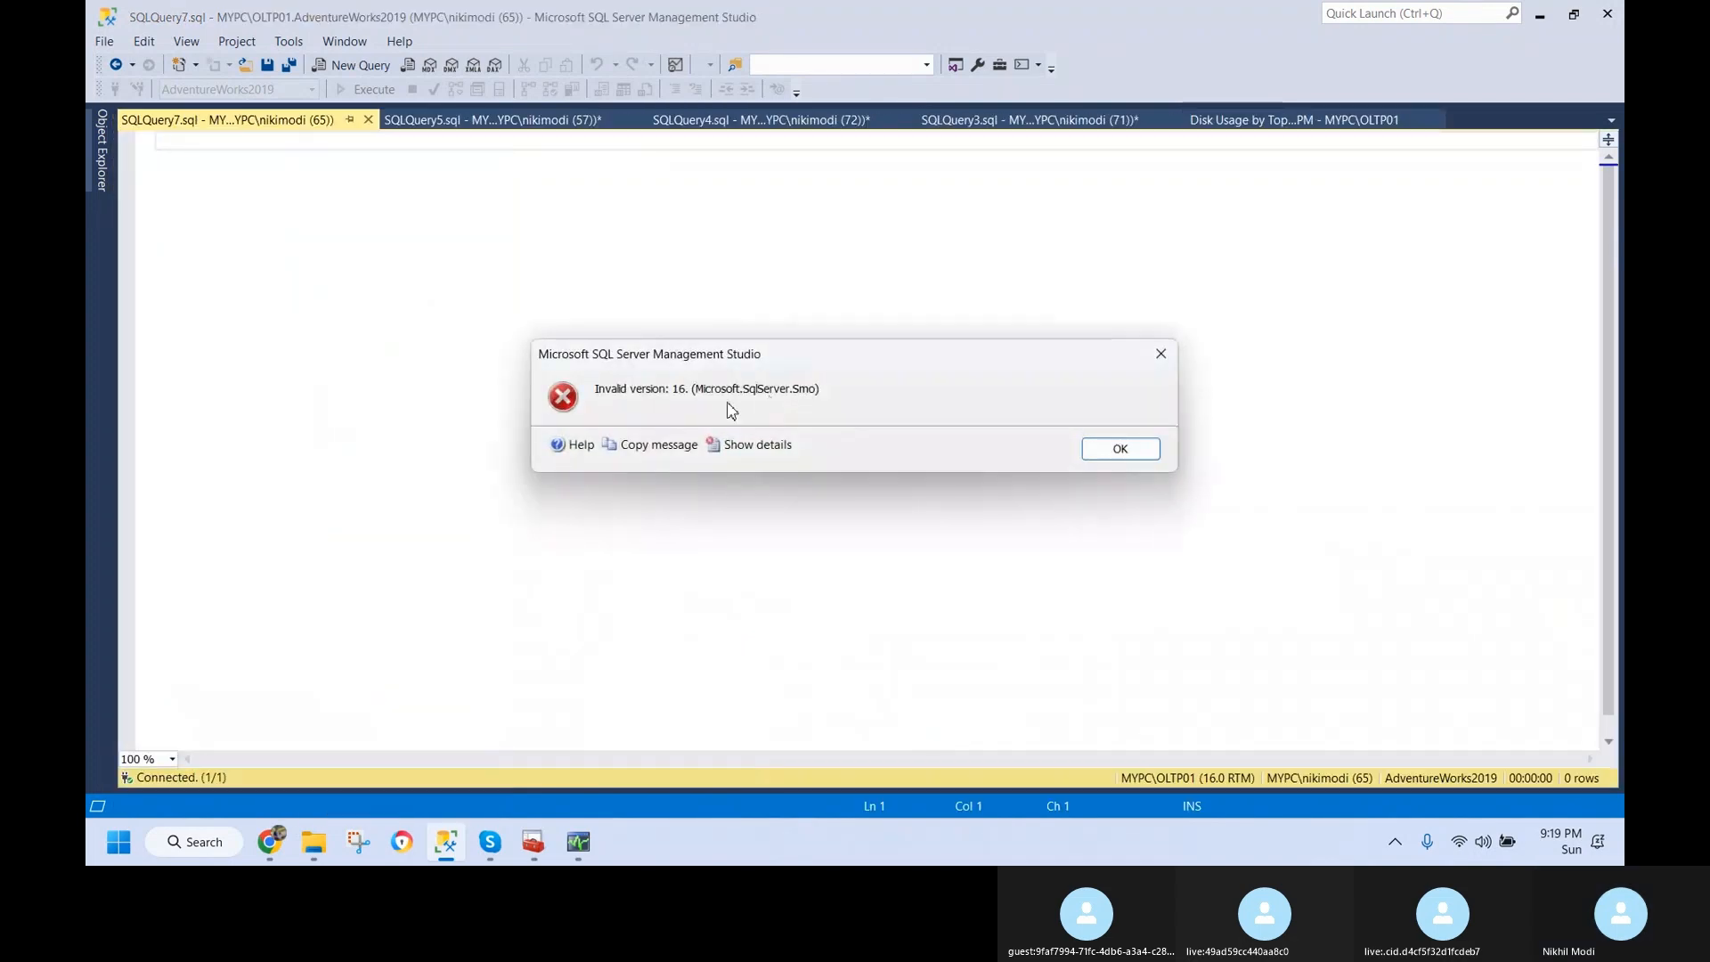
{"action": "left_click", "coordinate": [1109, 453]}
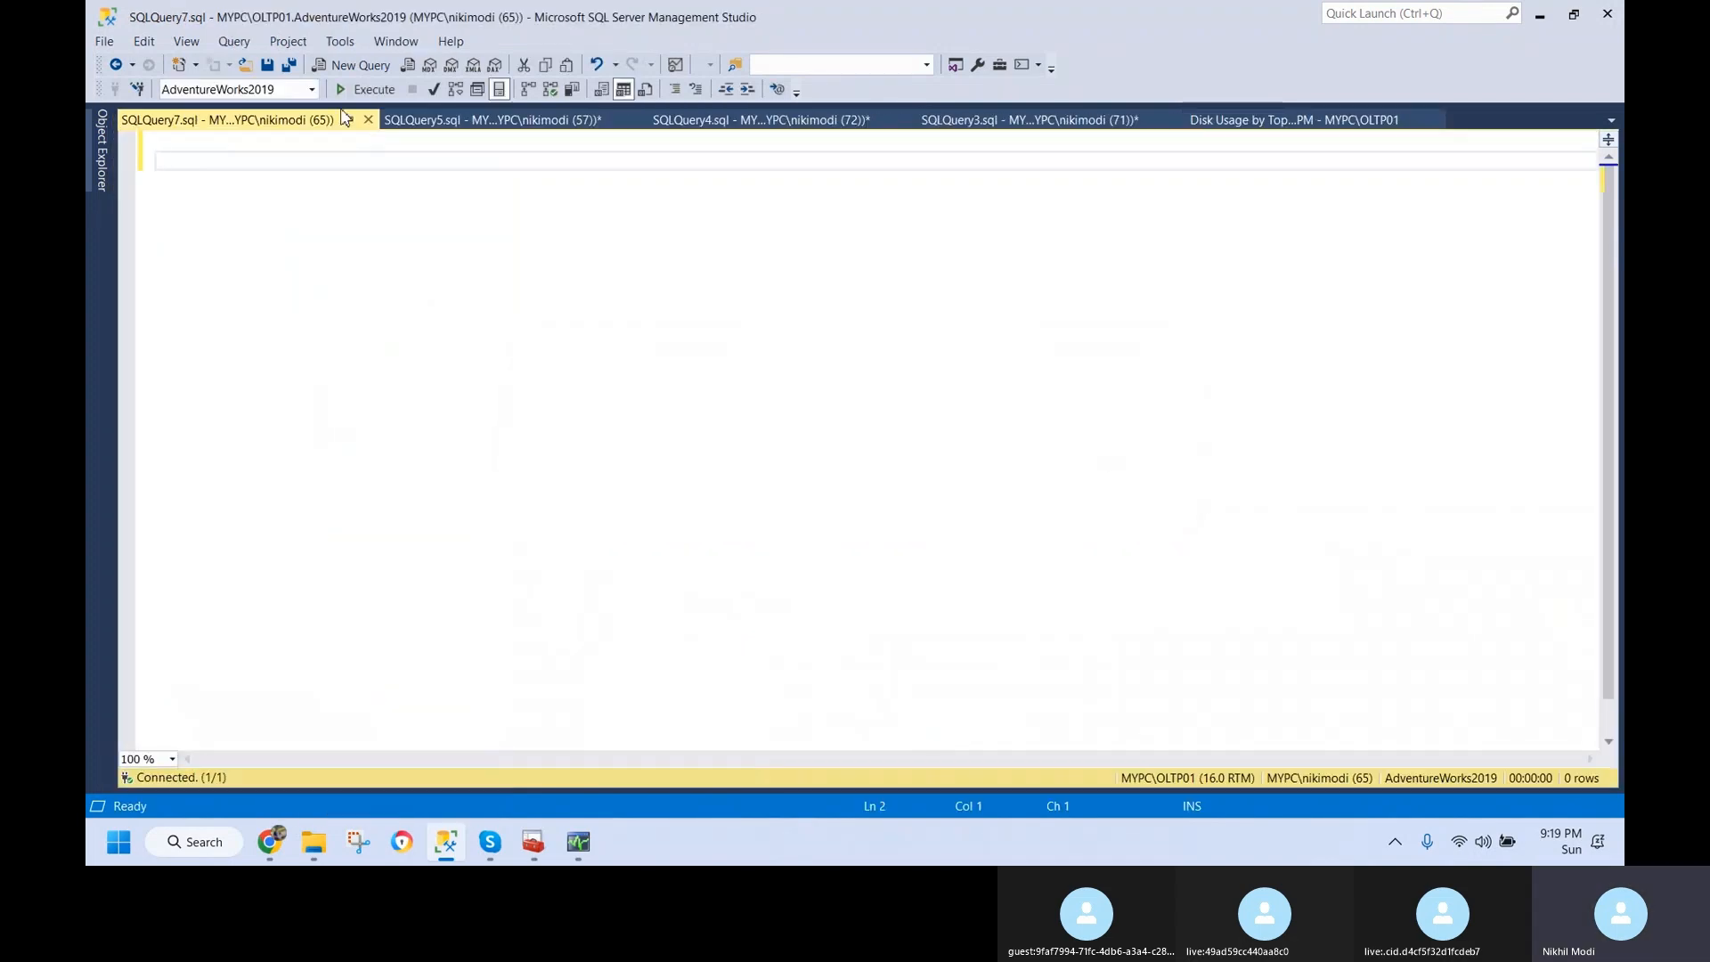
{"action": "left_click", "coordinate": [368, 120]}
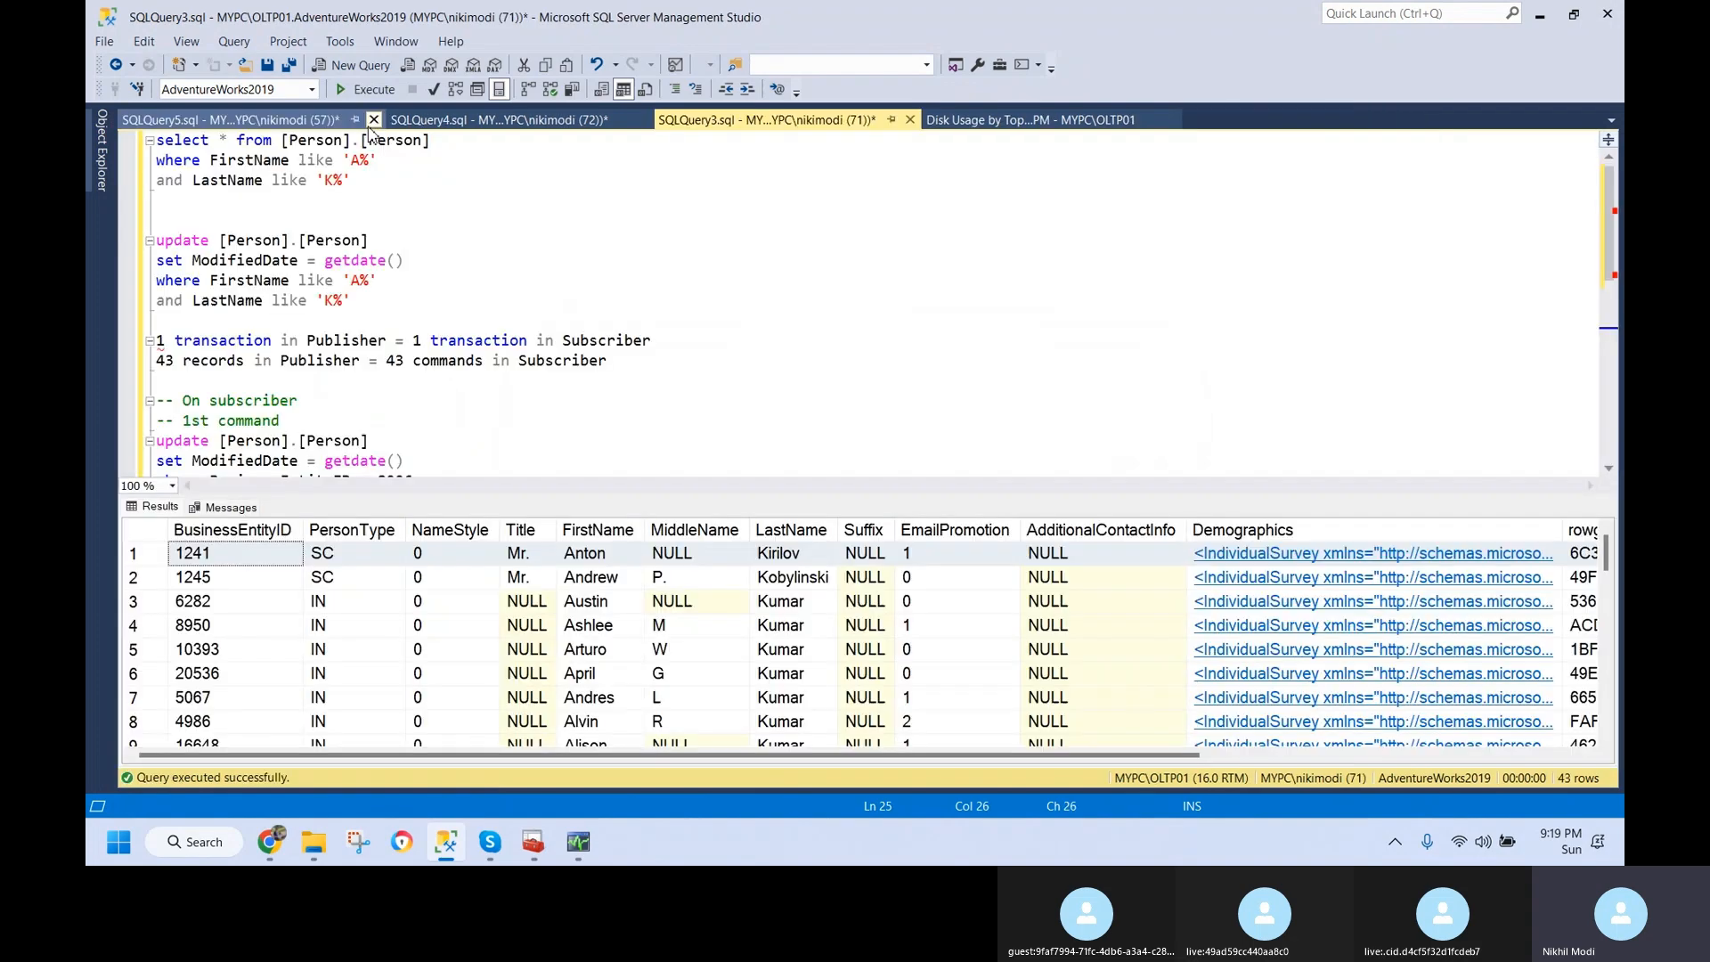
- Start an "insert into" statement on the empty line below the note "and so on till 43 records"
{"action": "left_click", "coordinate": [605, 423]}
{"action": "scroll", "coordinate": [605, 430], "scroll_direction": "down", "scroll_amount": 3}
{"action": "scroll", "coordinate": [605, 430], "scroll_direction": "down", "scroll_amount": 2}
{"action": "left_click", "coordinate": [710, 386]}
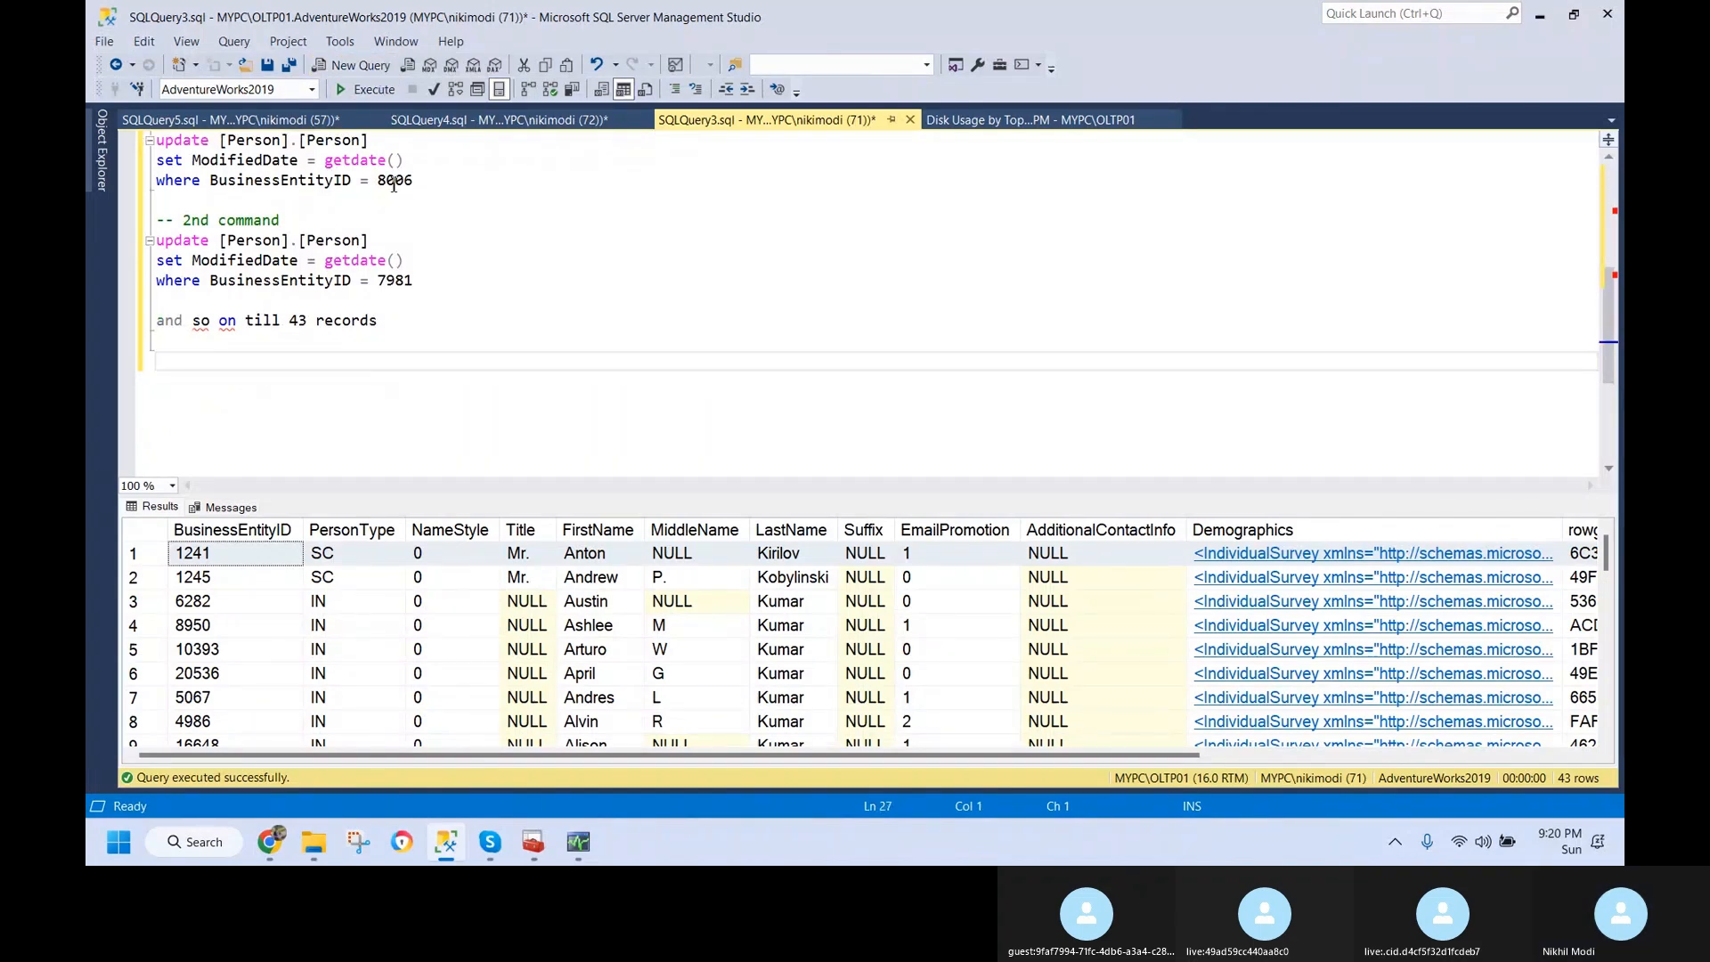
{"action": "type", "text": "insert into"}
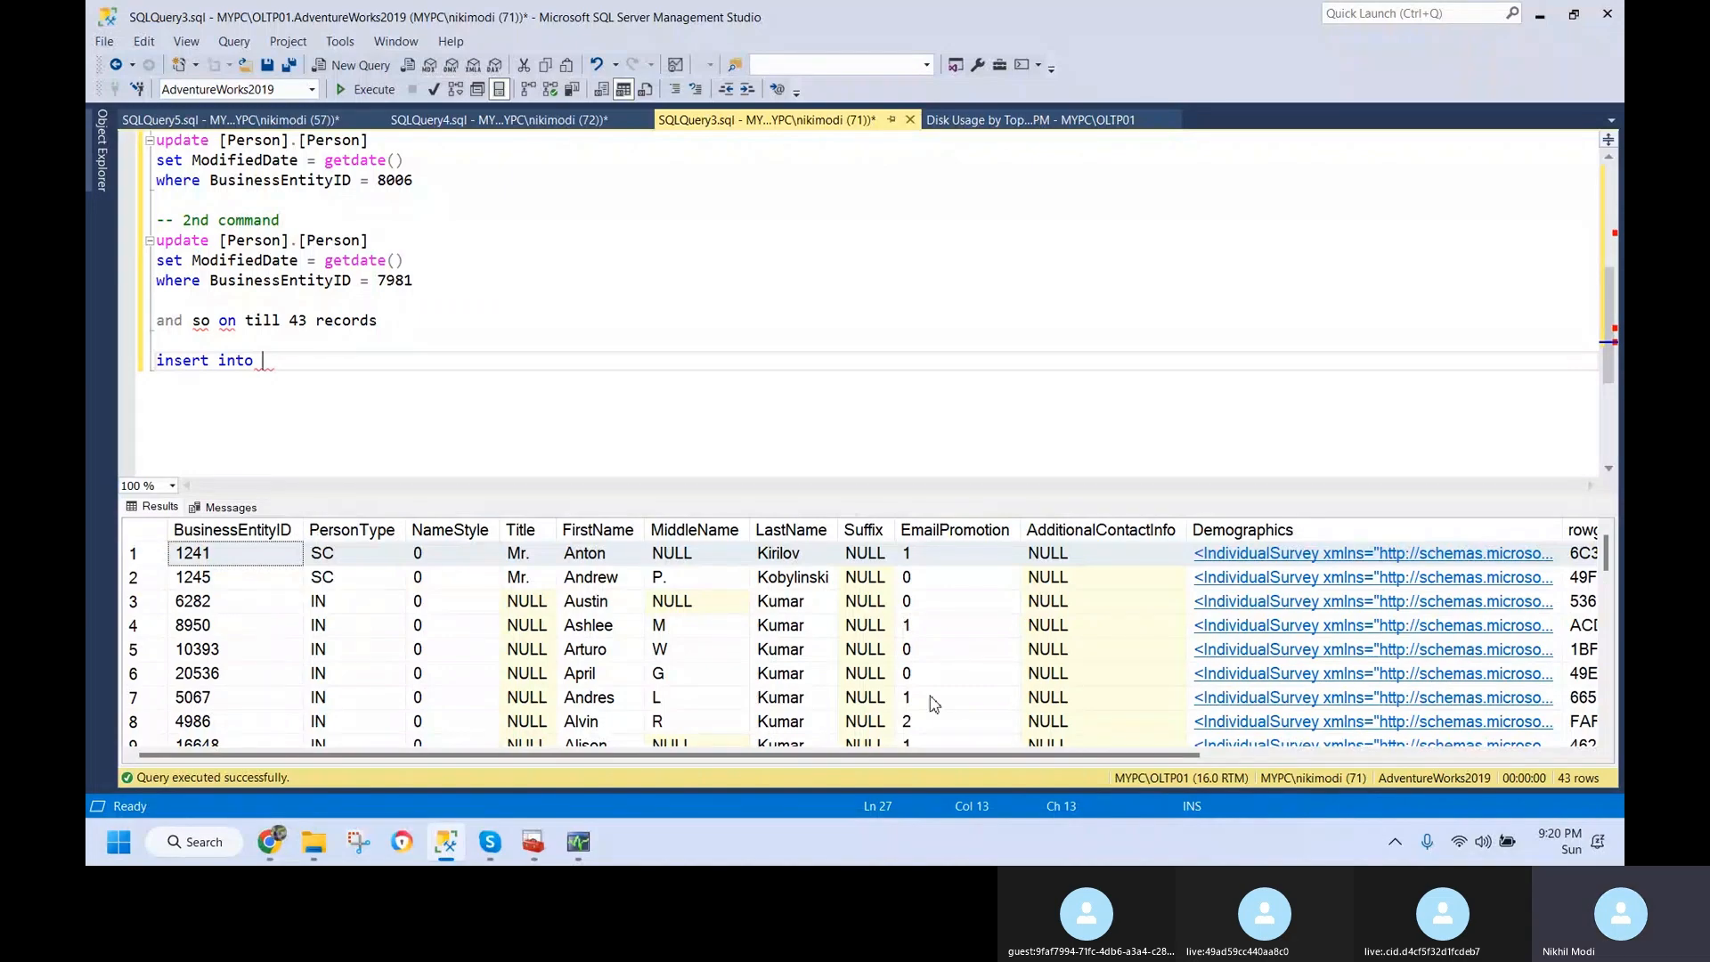
- Copy the table name [Person].[Person] from the select query into the insert statement and add the values keyword
{"action": "left_click_drag", "start_coordinate": [913, 764], "coordinate": [704, 763]}
{"action": "scroll", "coordinate": [416, 304], "scroll_direction": "up", "scroll_amount": 5}
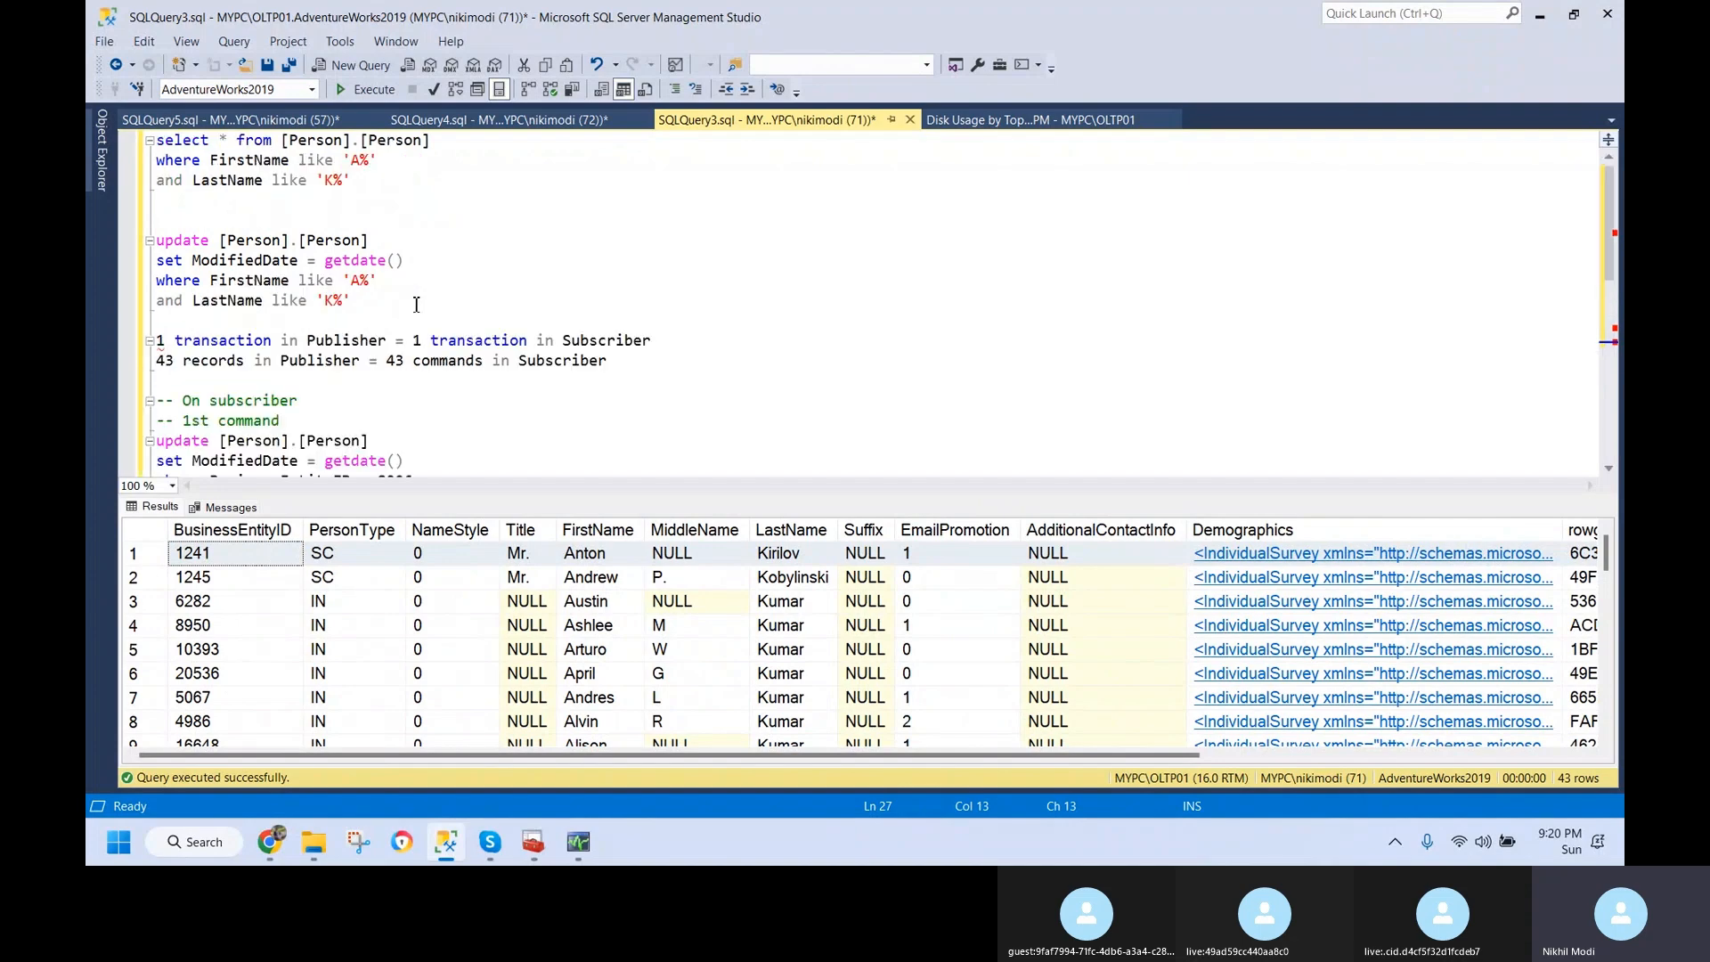
{"action": "left_click_drag", "start_coordinate": [452, 145], "coordinate": [278, 141]}
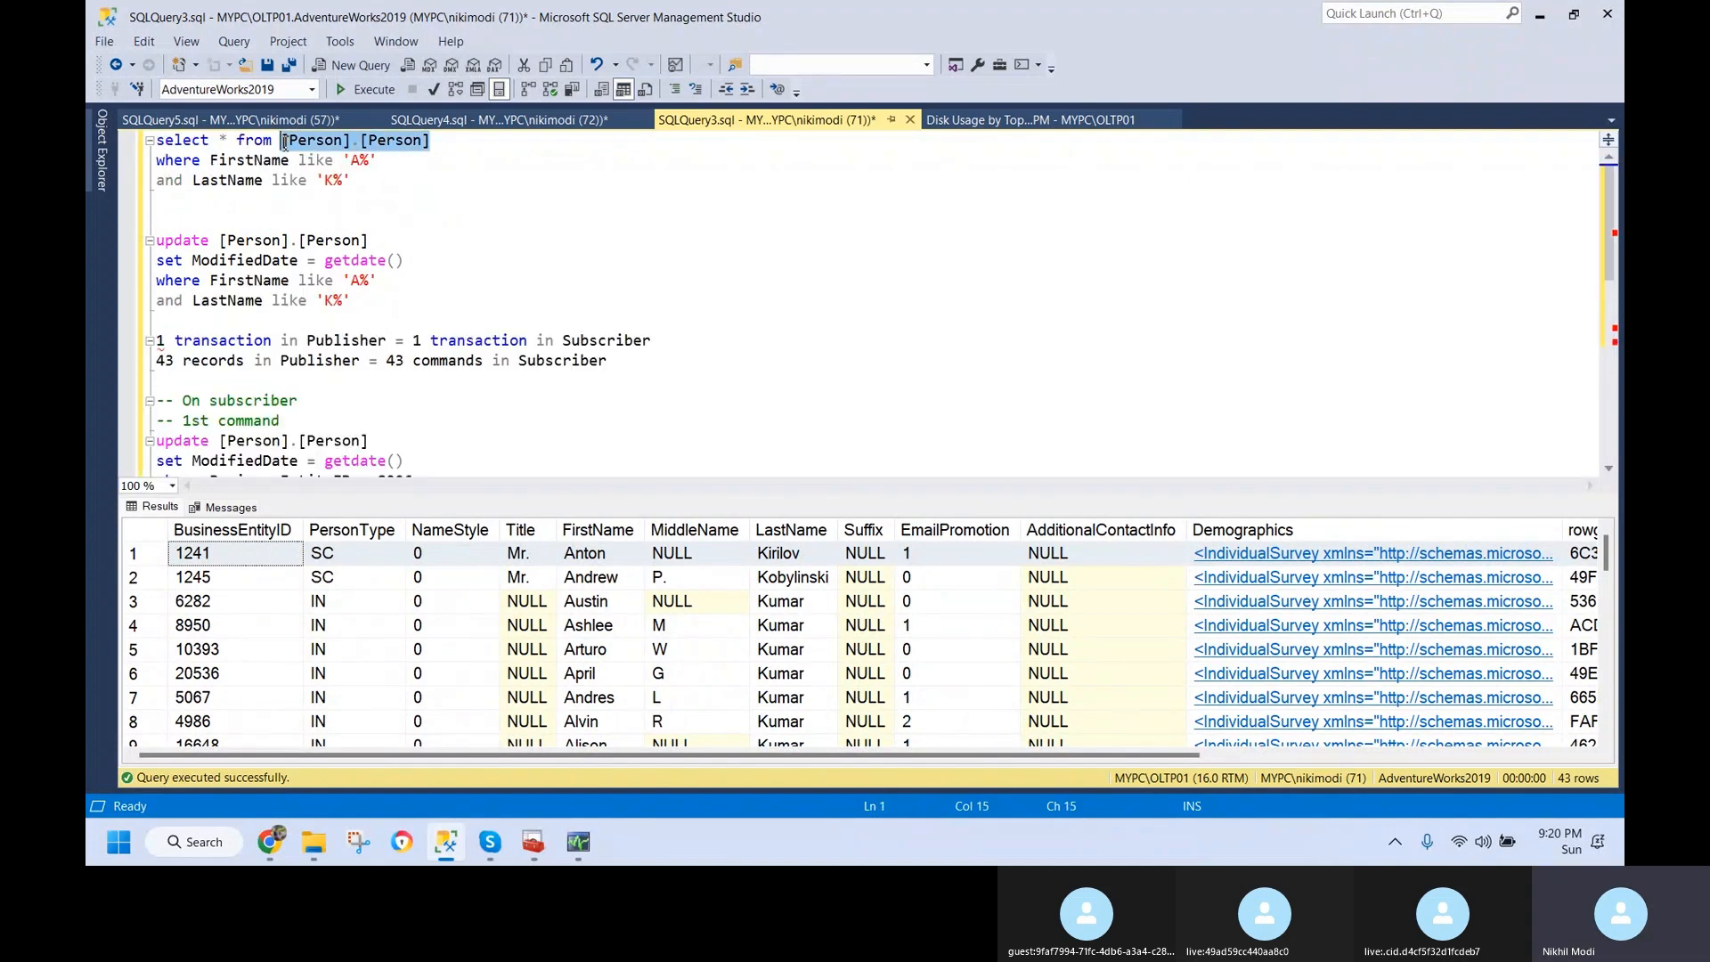
{"action": "key", "text": "ctrl+c"}
{"action": "scroll", "coordinate": [348, 390], "scroll_direction": "down", "scroll_amount": 5}
{"action": "left_click", "coordinate": [298, 294]}
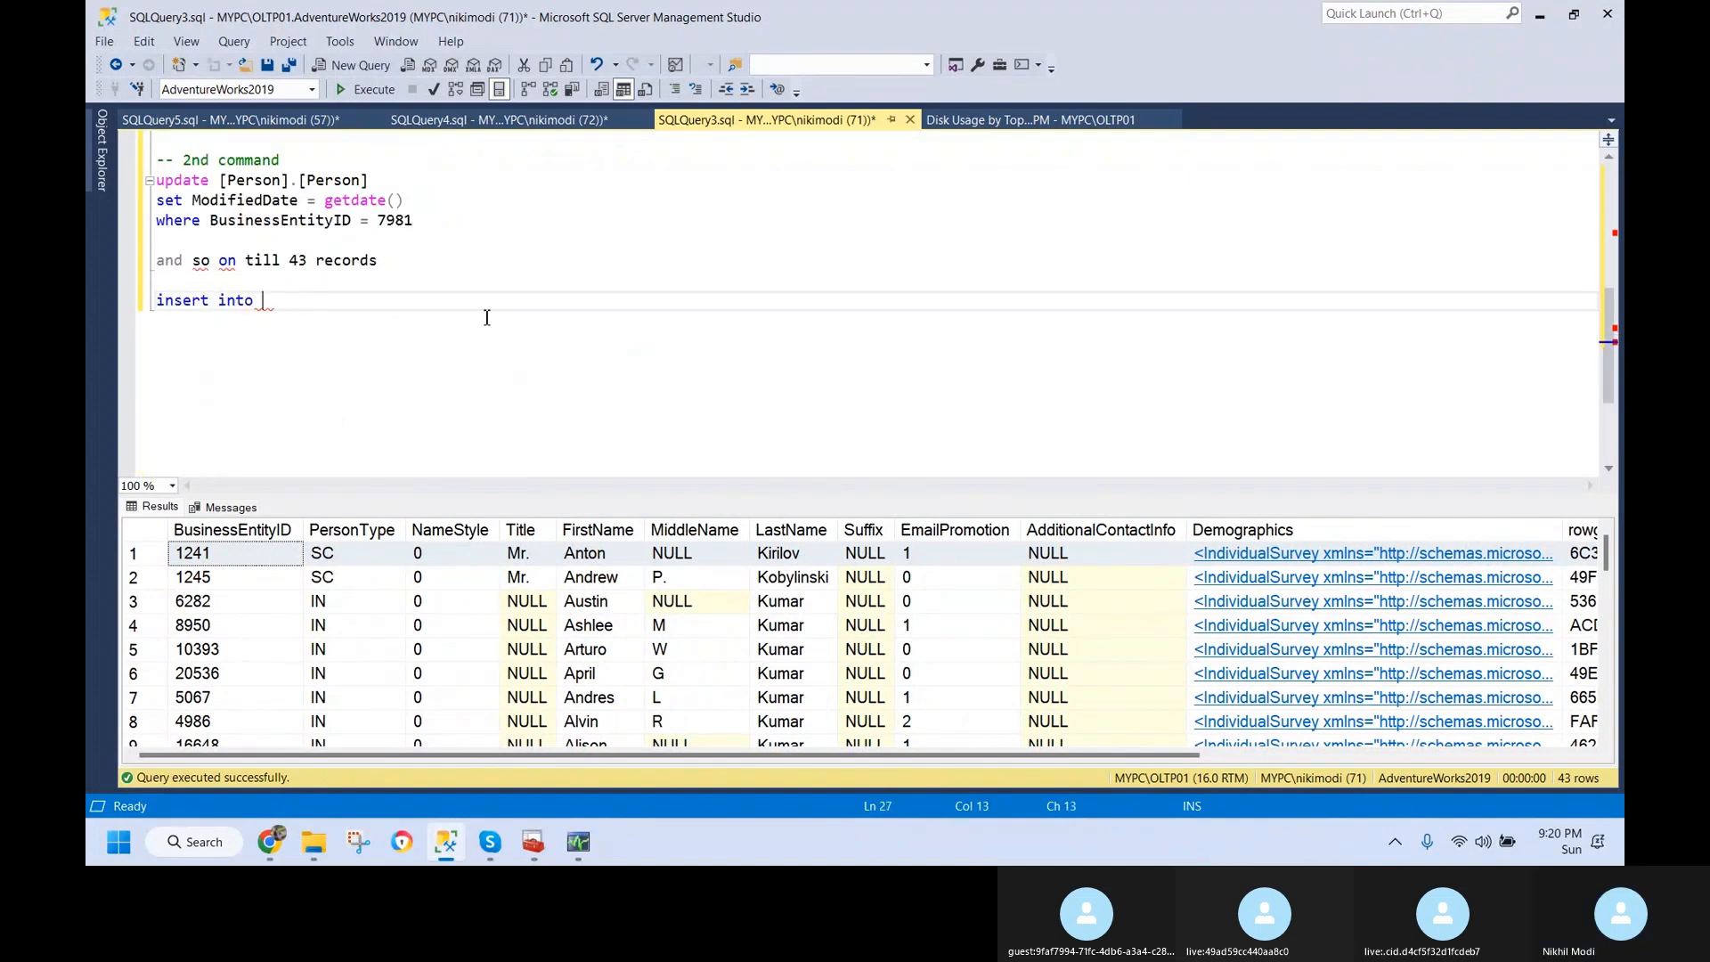
{"action": "key", "text": "ctrl+v"}
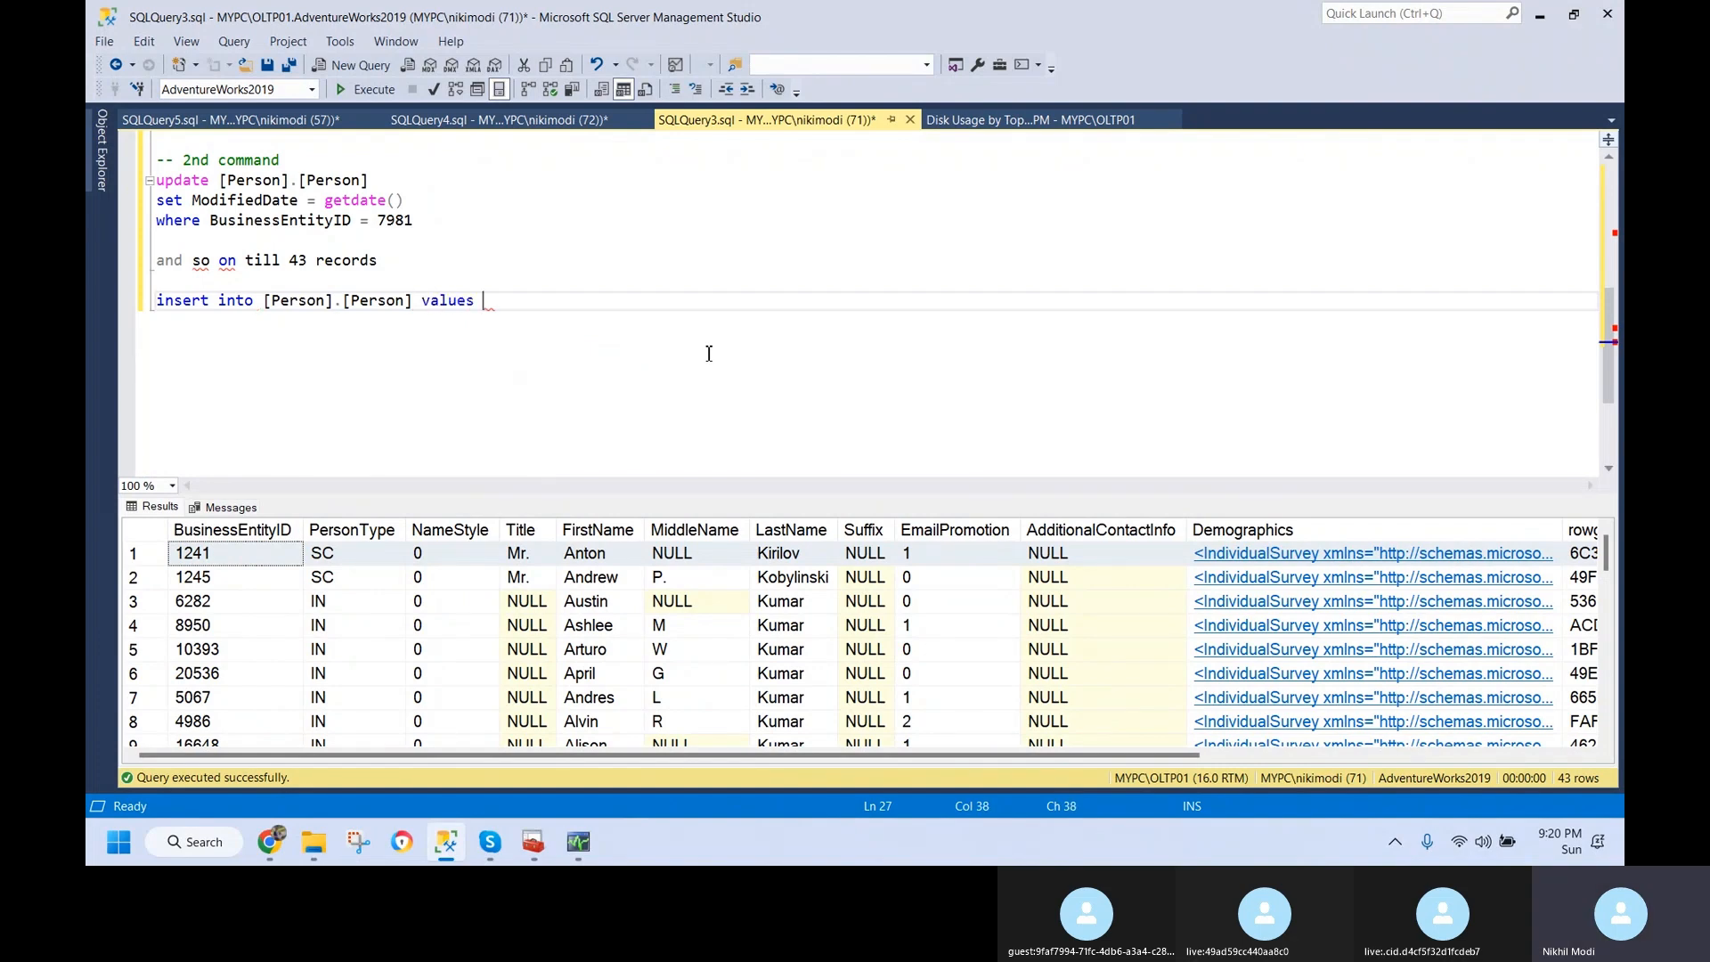
- Complete the insert statement with the placeholder values list (10000, ... ) and highlight the value 10000
{"action": "key", "text": "BackSpace"}
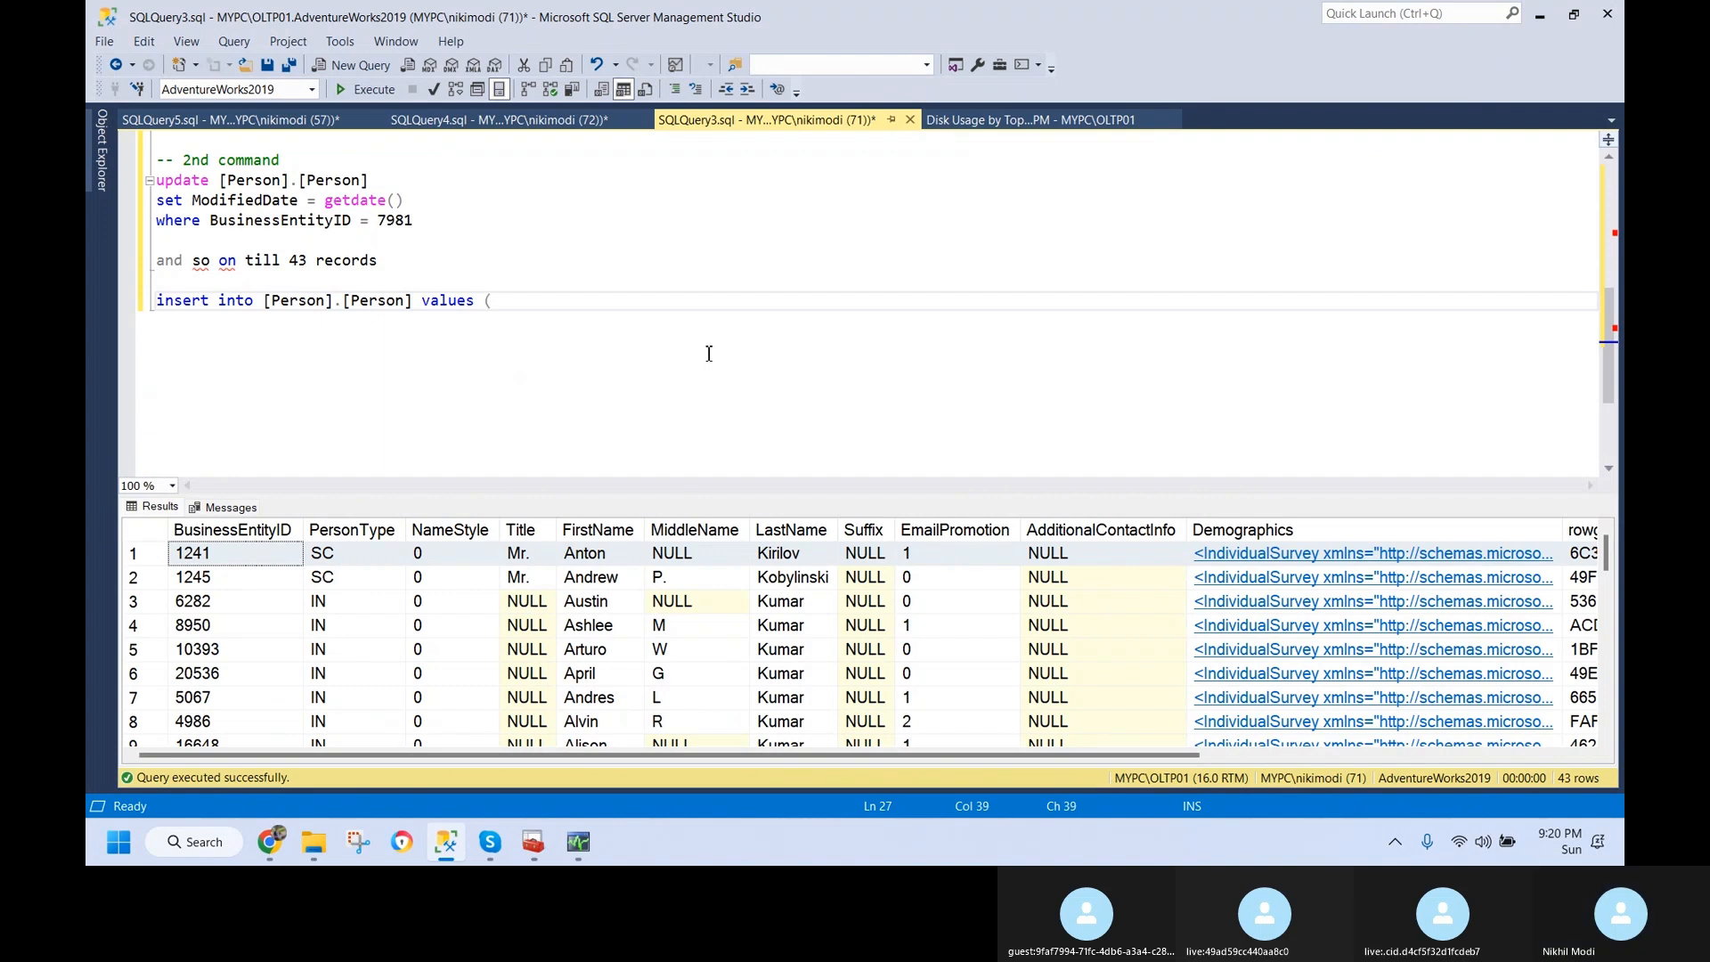
{"action": "type", "text": "("}
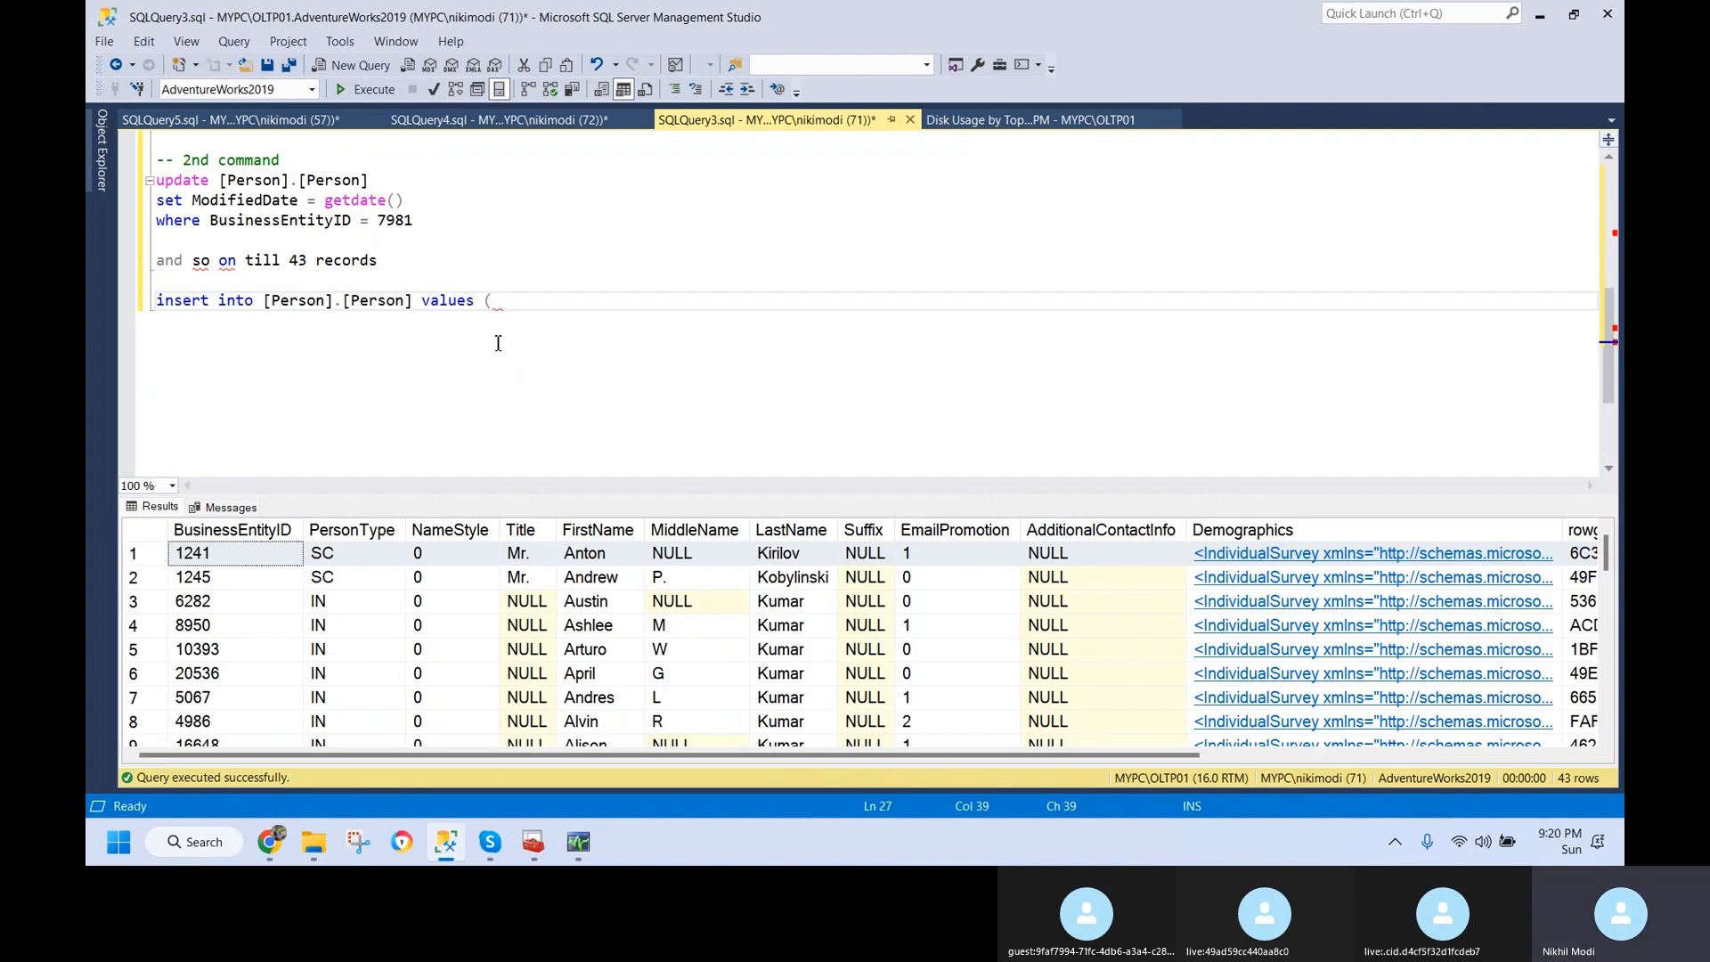
{"action": "type", "text": "10000, ddd"}
{"action": "left_click_drag", "start_coordinate": [536, 301], "coordinate": [493, 302]}
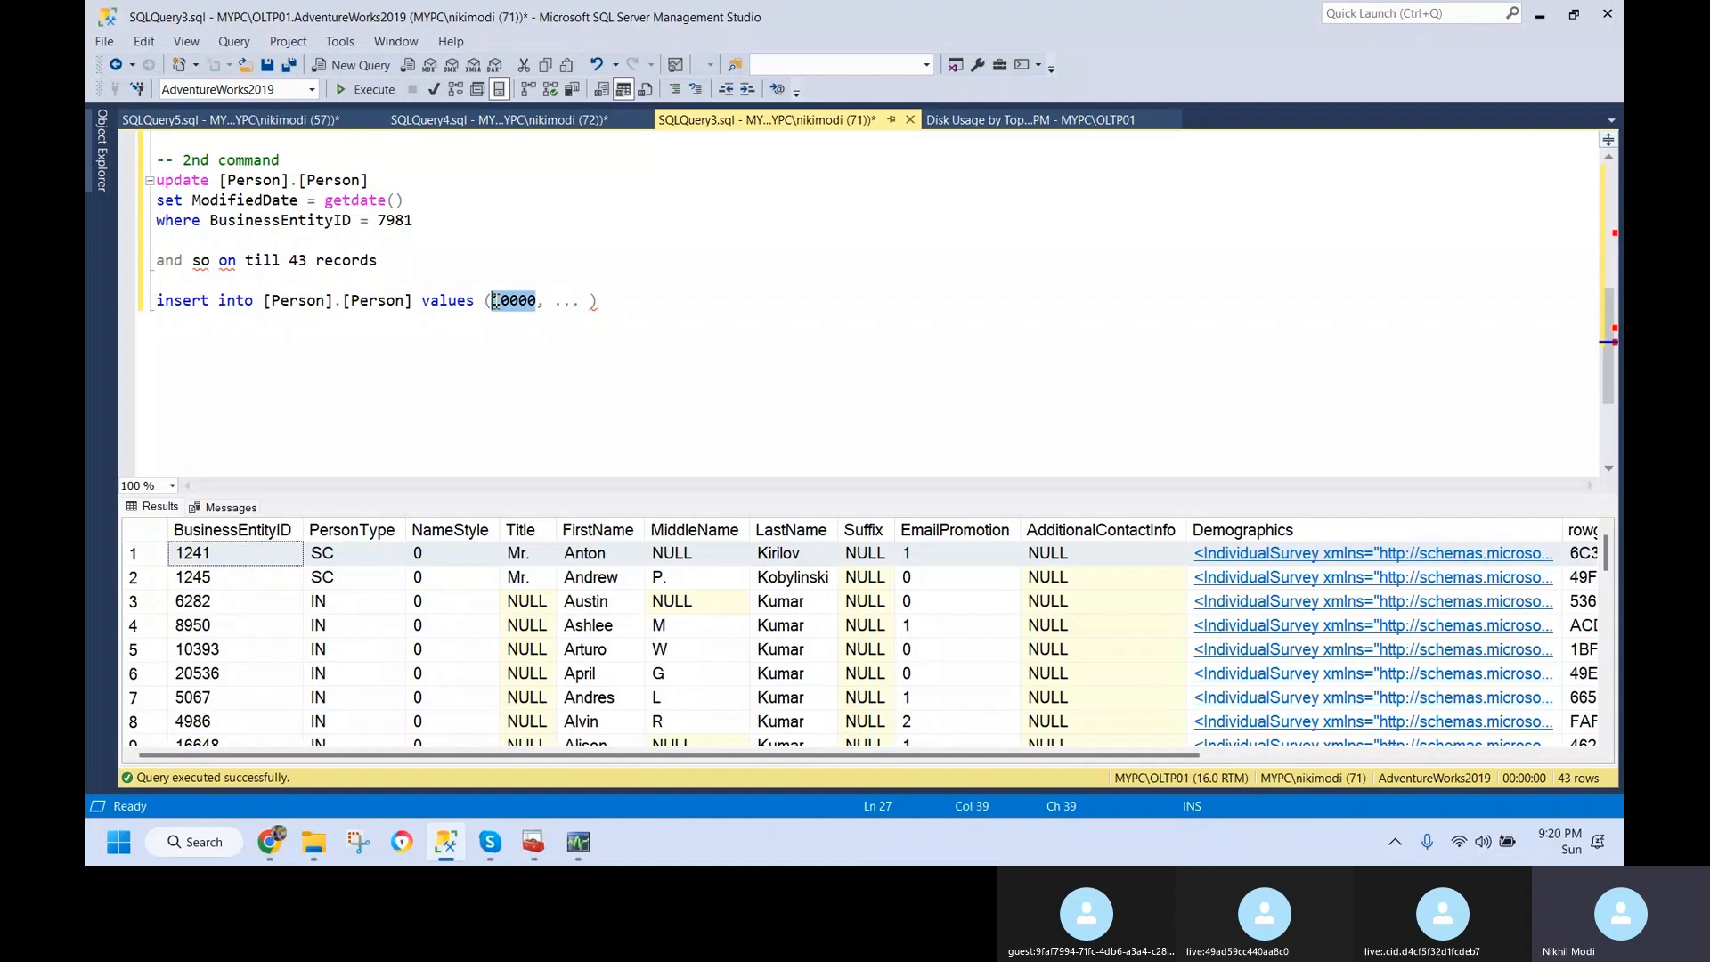
- Look at the distributor's replication commands query and the subscriber's Person query, and return to the publisher query
{"action": "left_click", "coordinate": [230, 120]}
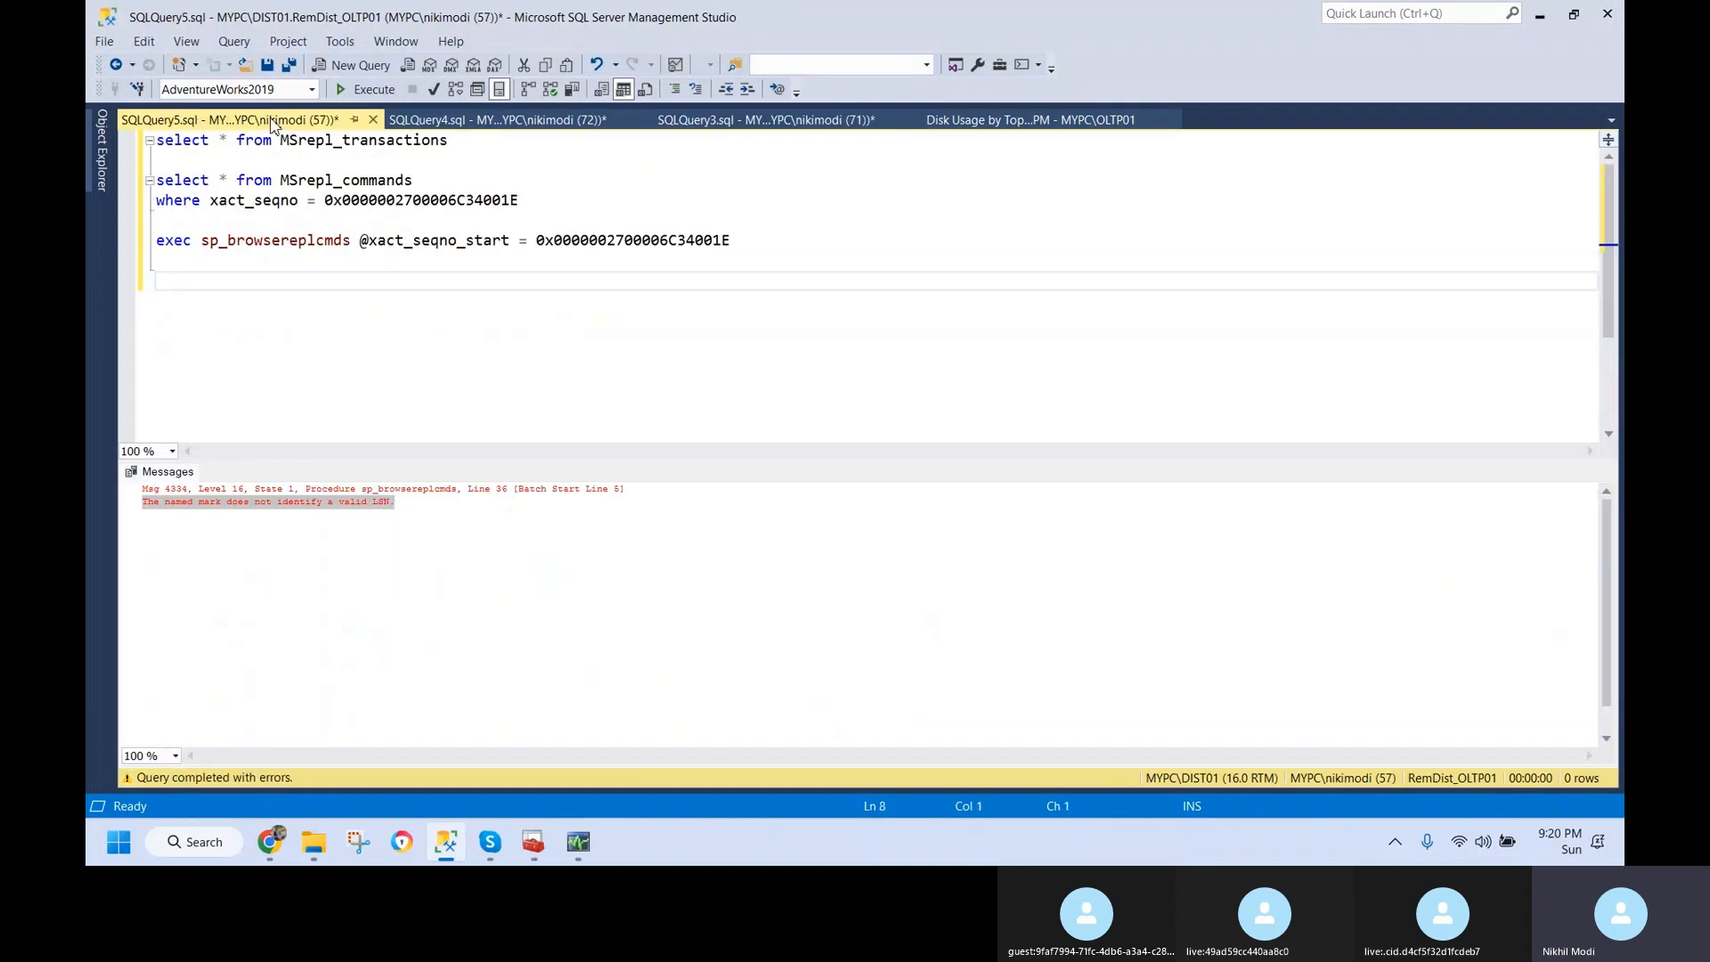
{"action": "left_click", "coordinate": [443, 124]}
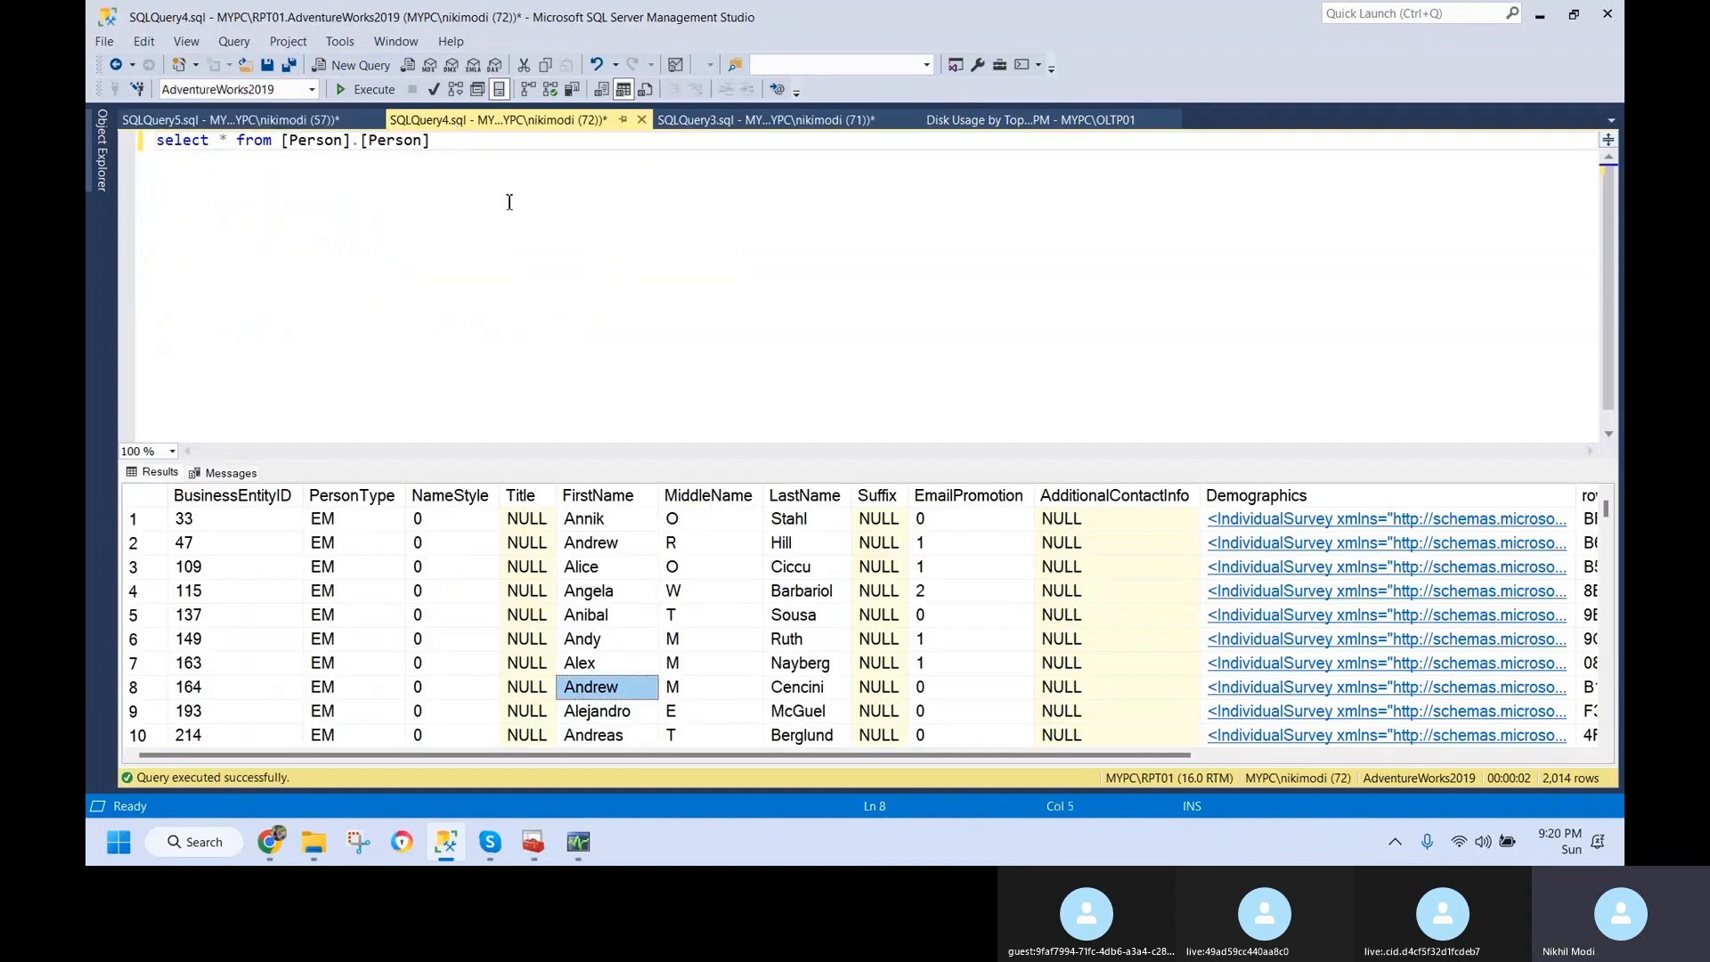
{"action": "left_click", "coordinate": [807, 122]}
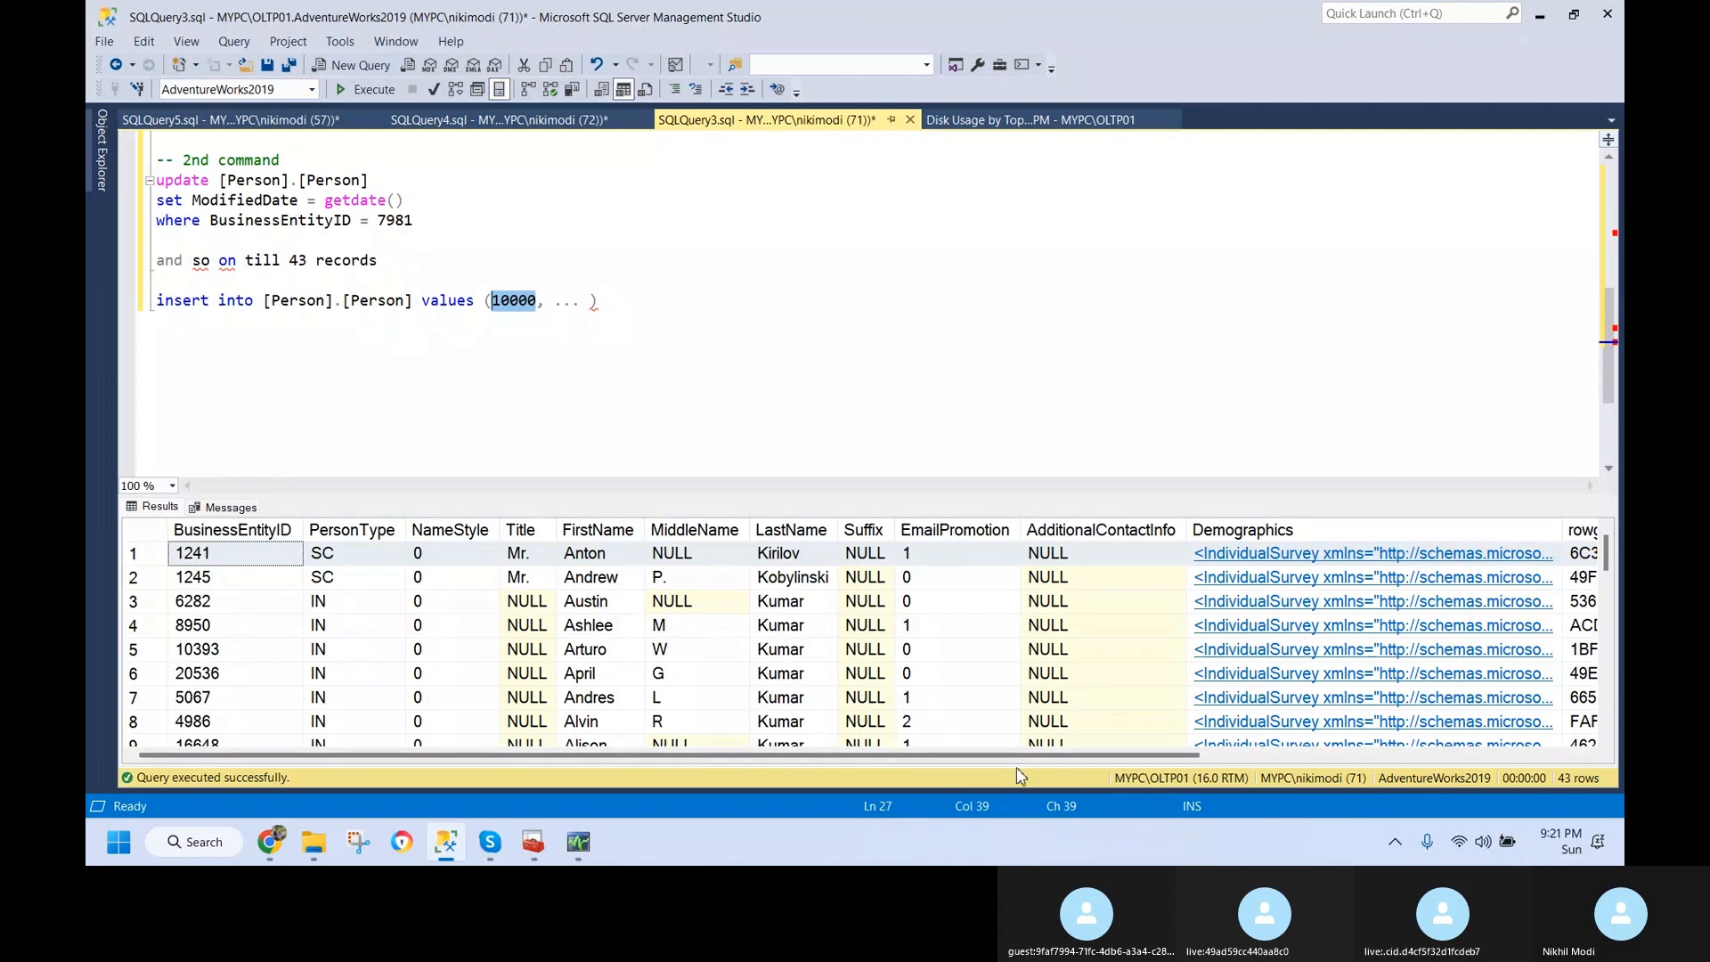
- Highlight the values list of the insert statement on [Person].[Person]
{"action": "left_click_drag", "start_coordinate": [1021, 755], "coordinate": [725, 742]}
{"action": "left_click", "coordinate": [691, 405]}
{"action": "left_click", "coordinate": [685, 346]}
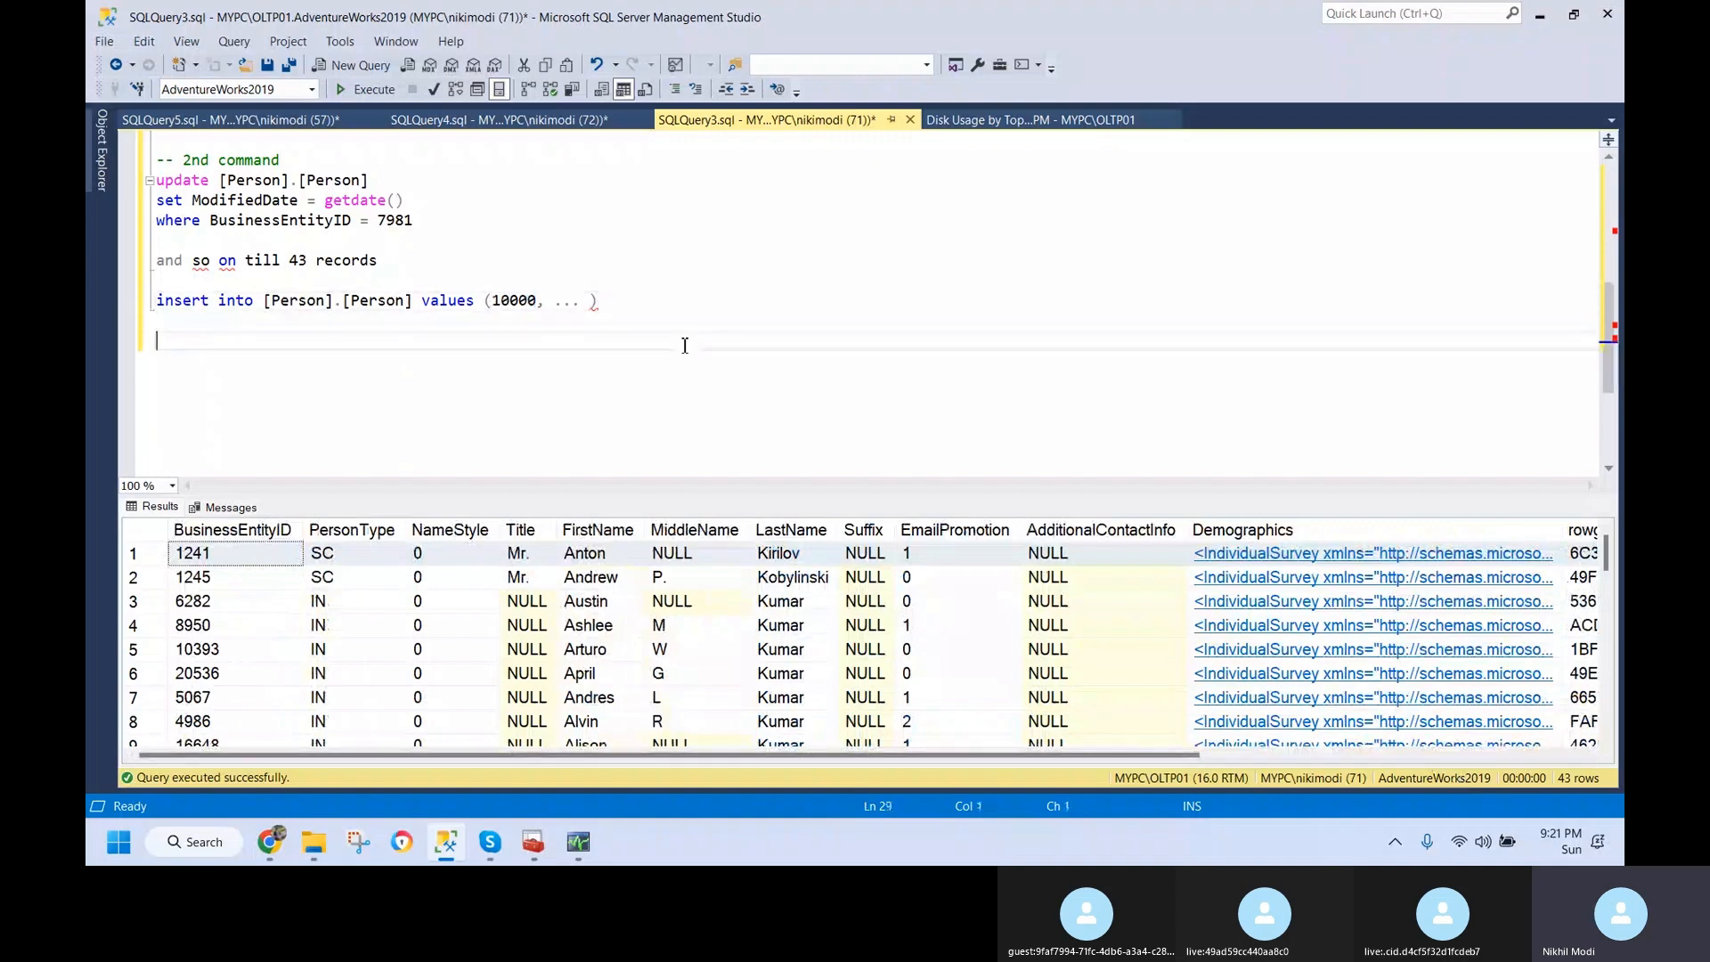
{"action": "key", "text": "Up"}
{"action": "key", "text": "Up"}
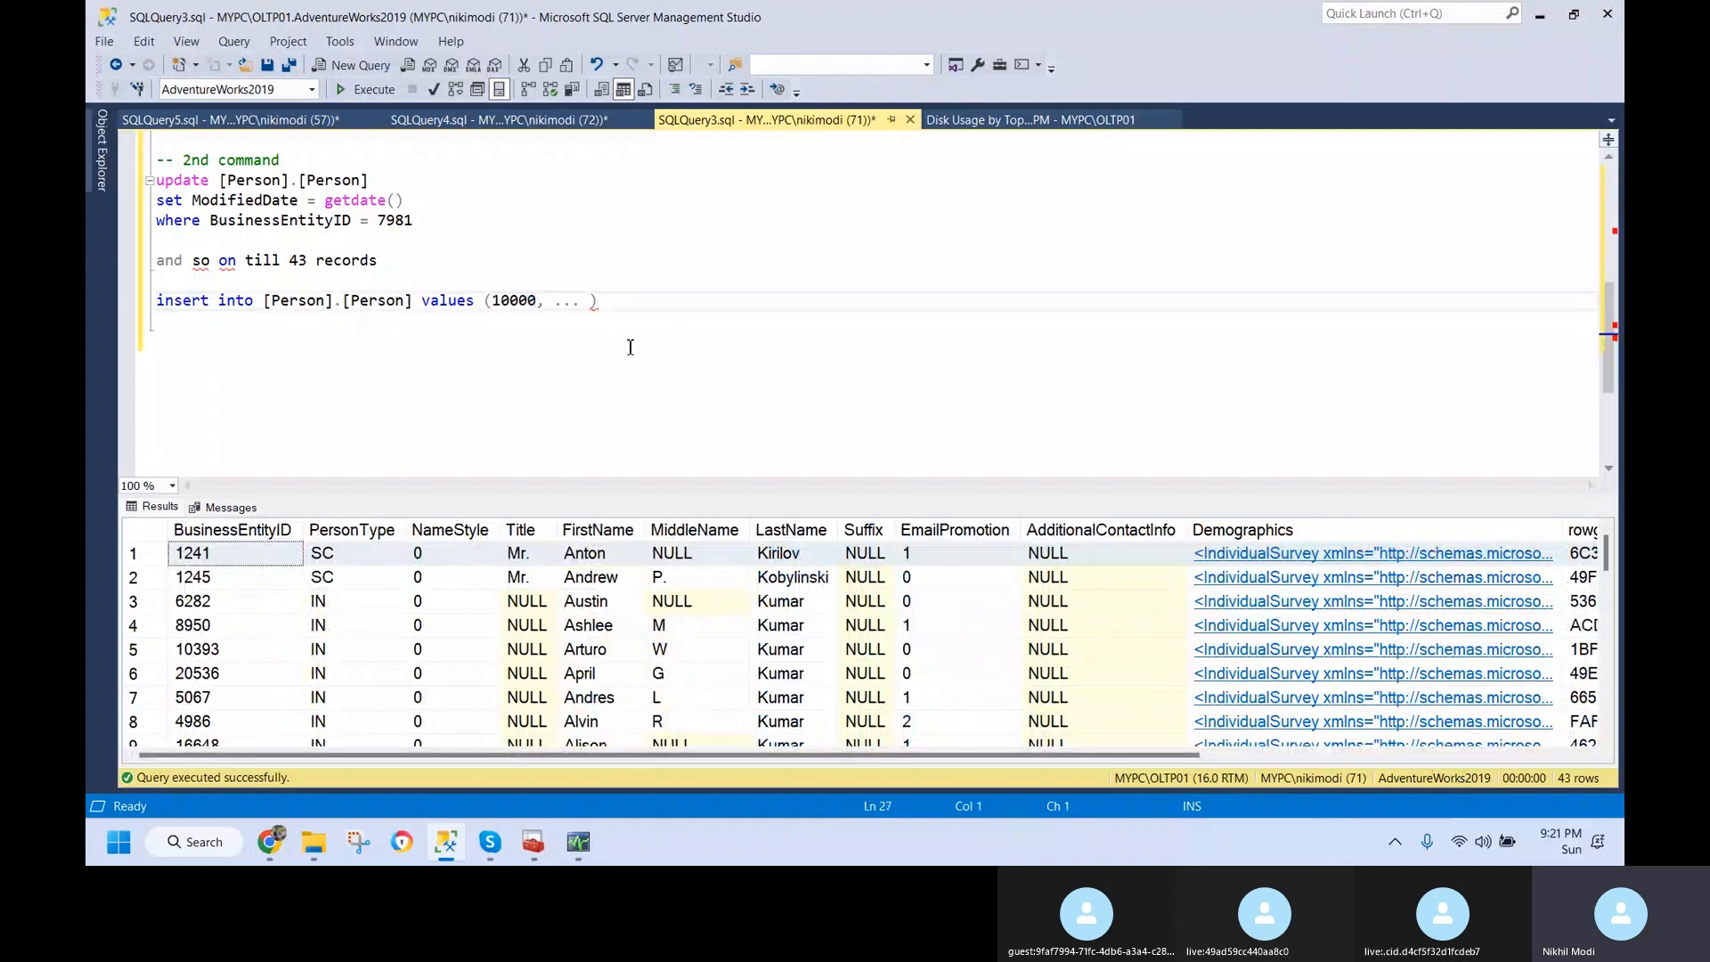
{"action": "left_click_drag", "start_coordinate": [600, 302], "coordinate": [499, 305]}
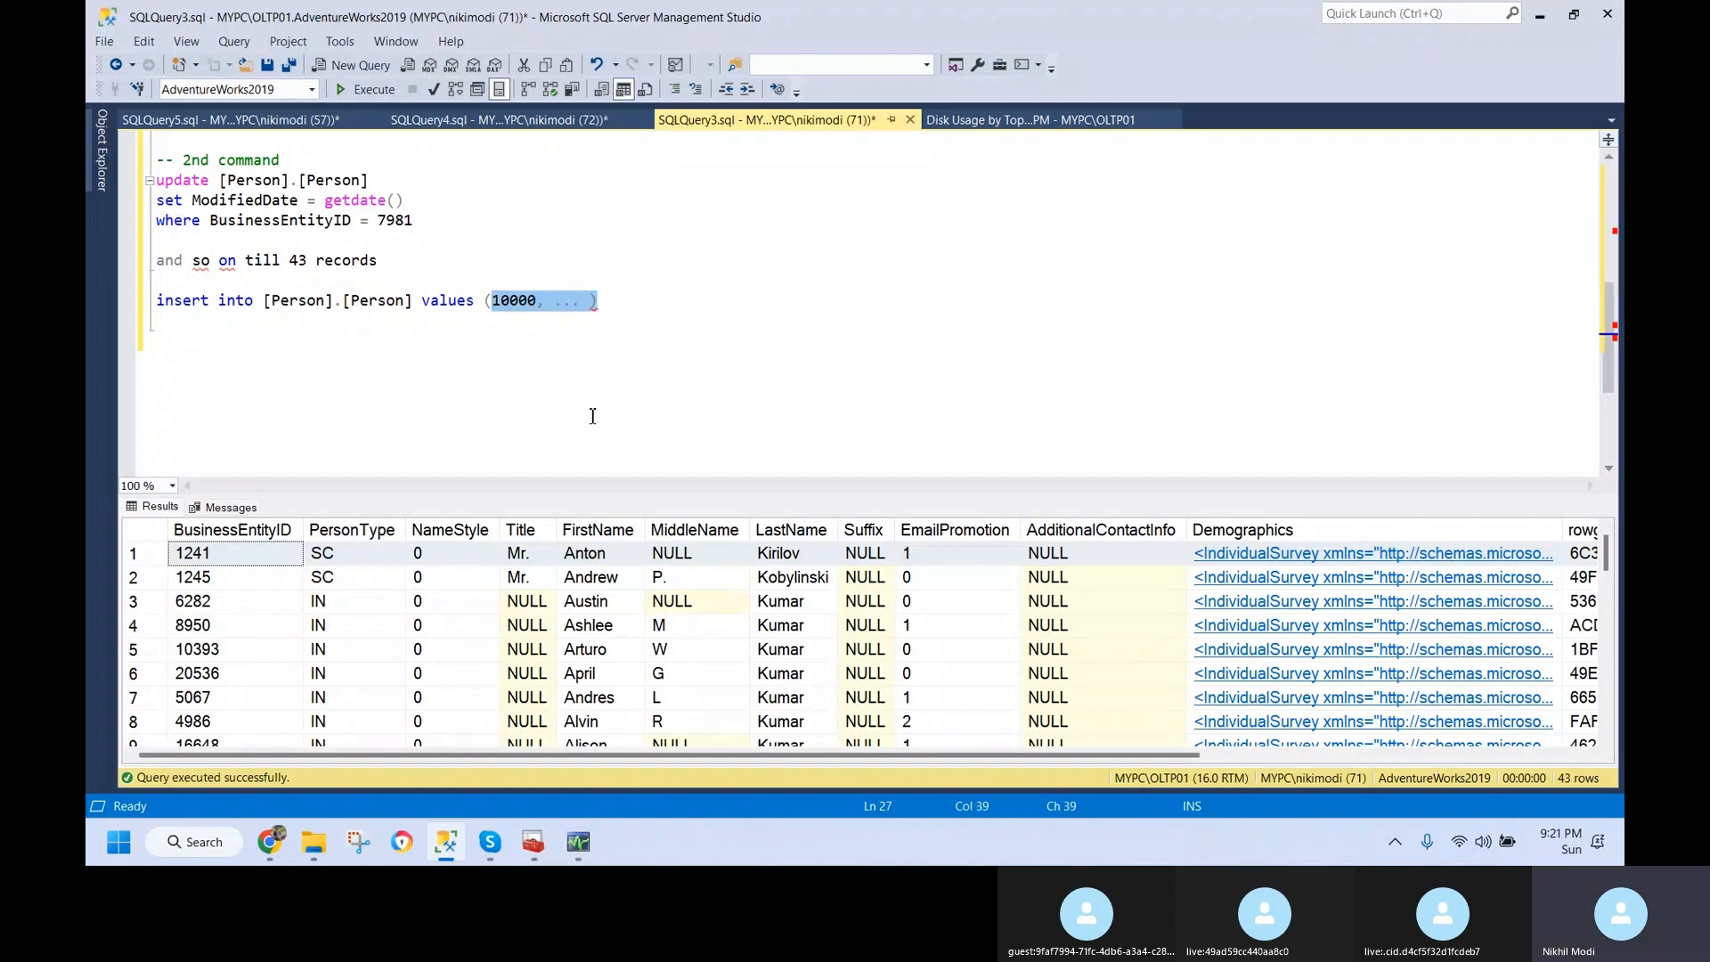
- Delete the placeholder values list from the insert statement on [Person].[Person]
{"action": "key", "text": "Delete"}
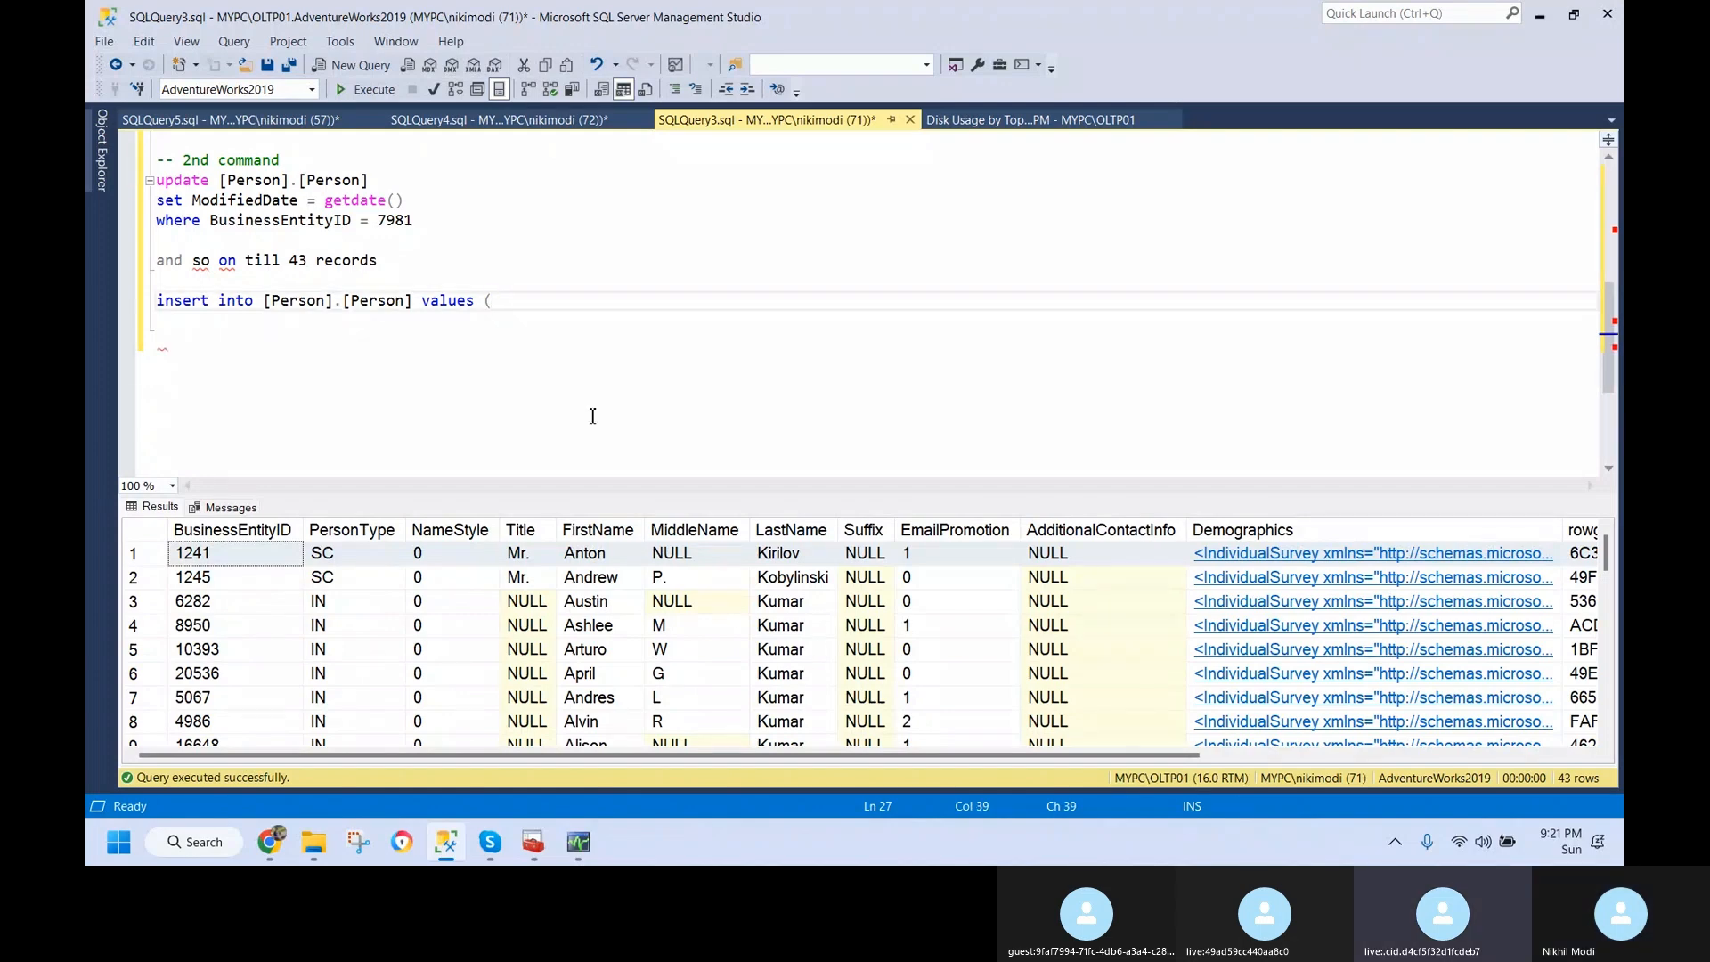
- Try to script the Person.Person table of AdventureWorks2019 as an INSERT statement to a file named inset
{"action": "left_click", "coordinate": [102, 178]}
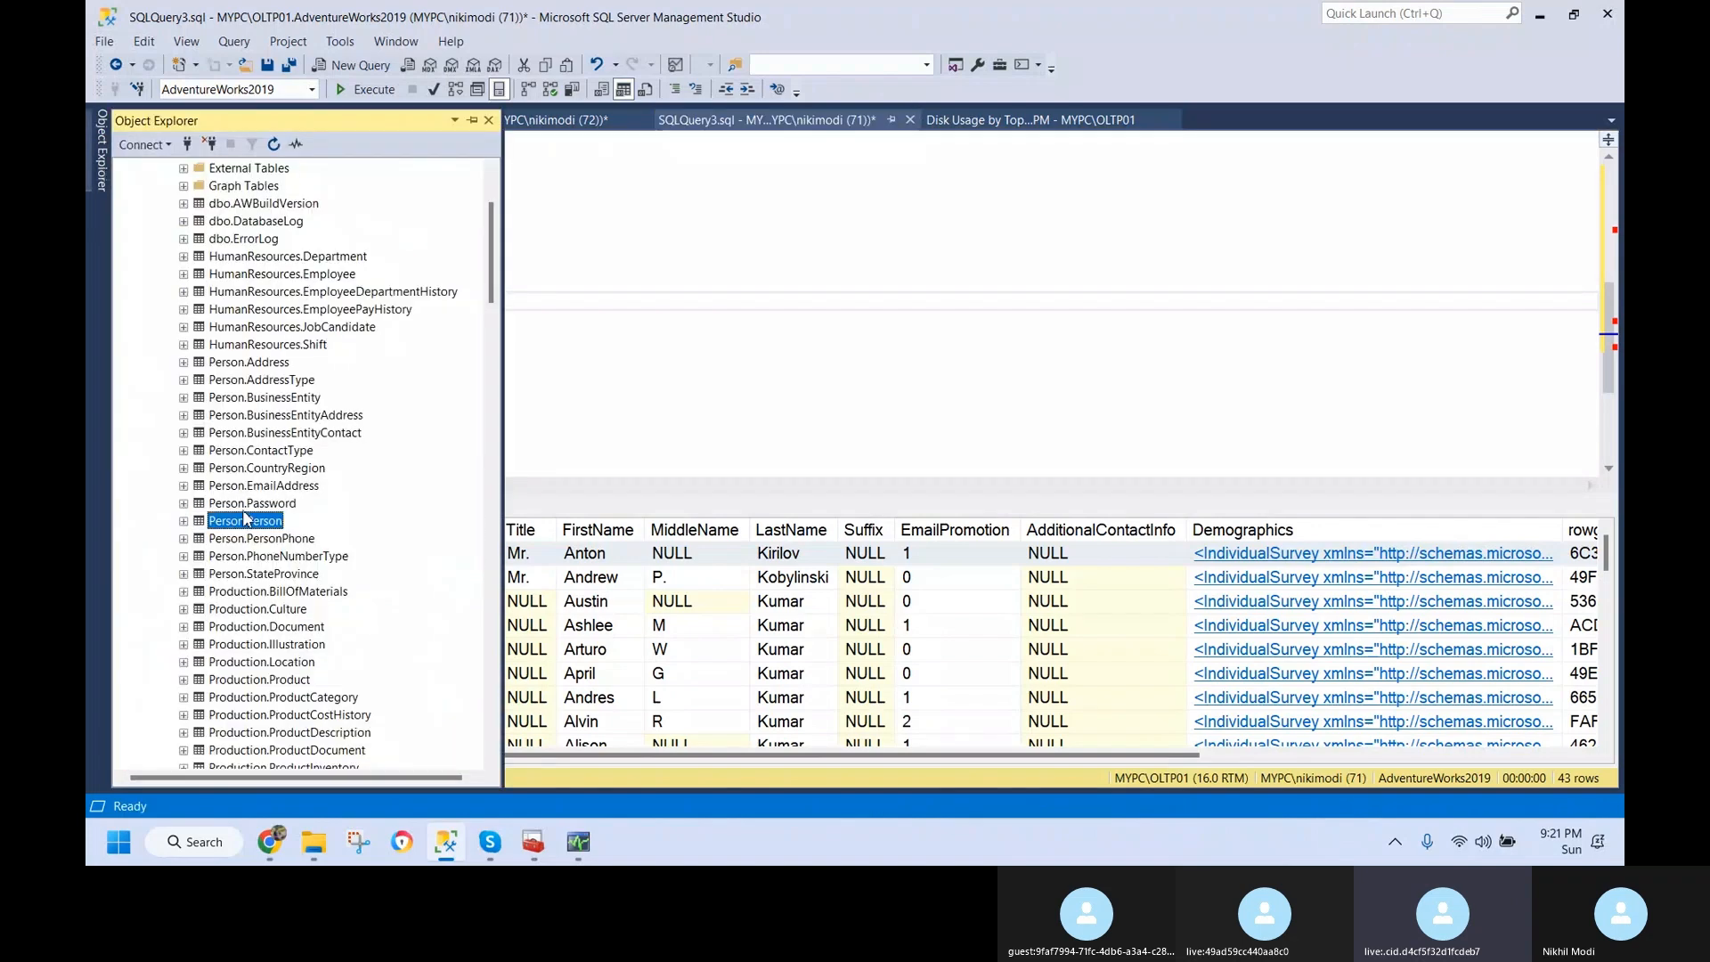
{"action": "right_click", "coordinate": [257, 525]}
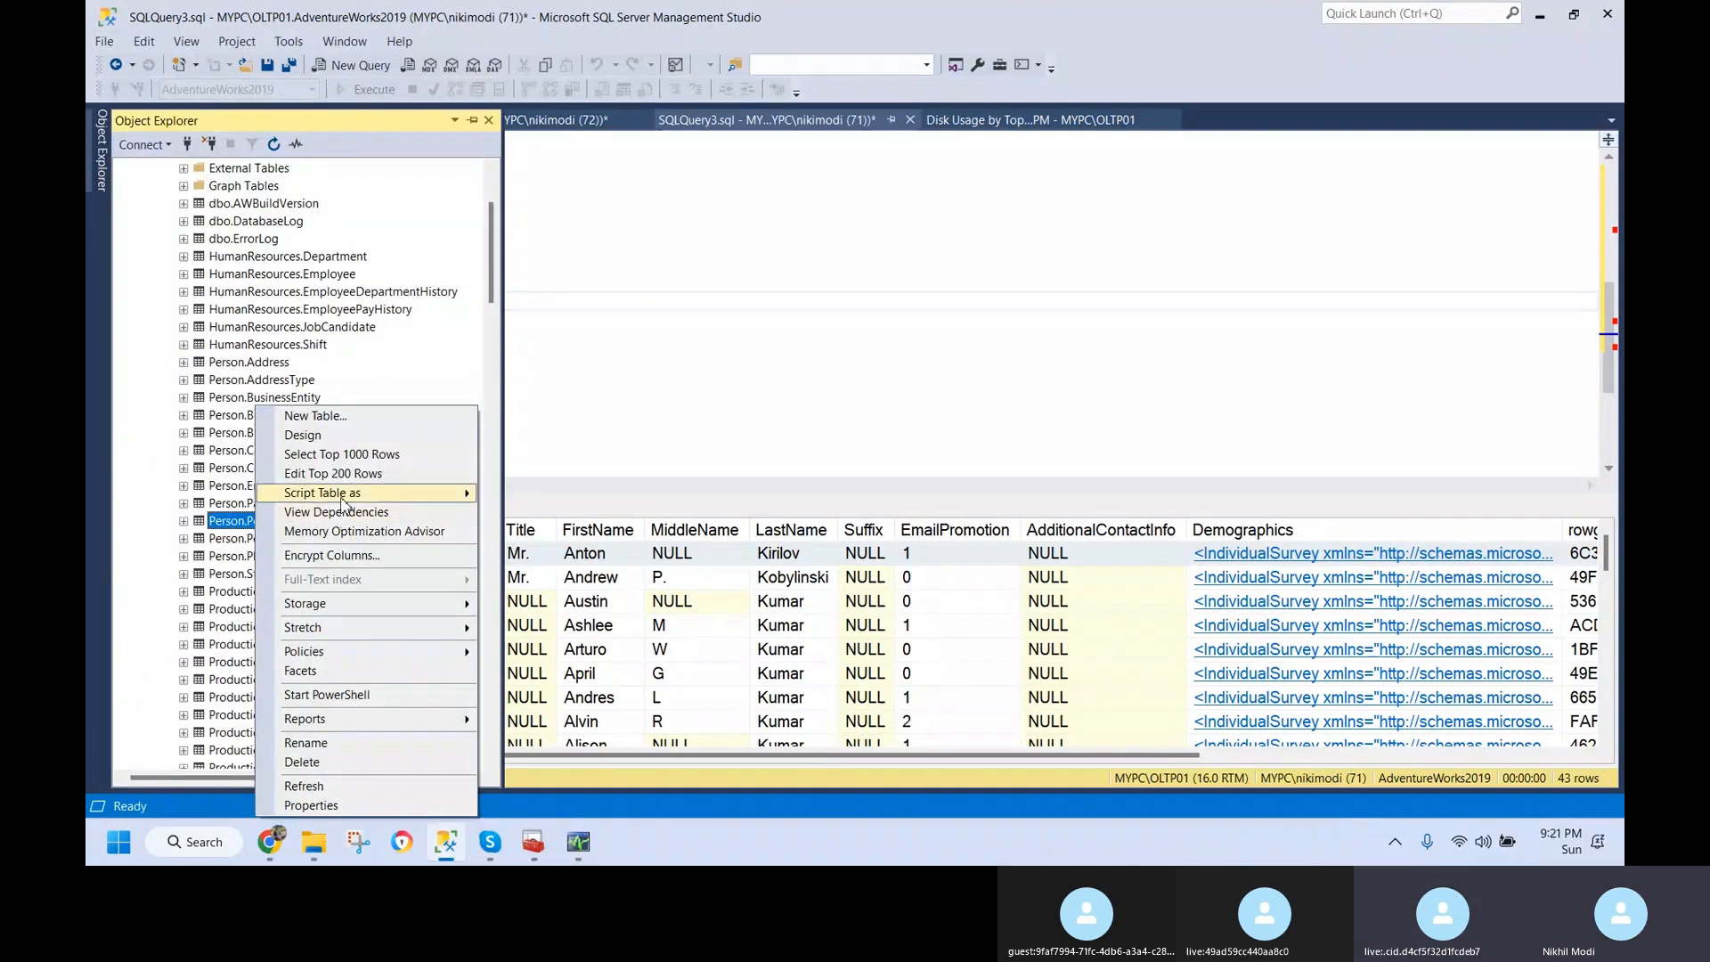
{"action": "mouse_move", "coordinate": [361, 495]}
{"action": "mouse_move", "coordinate": [587, 628]}
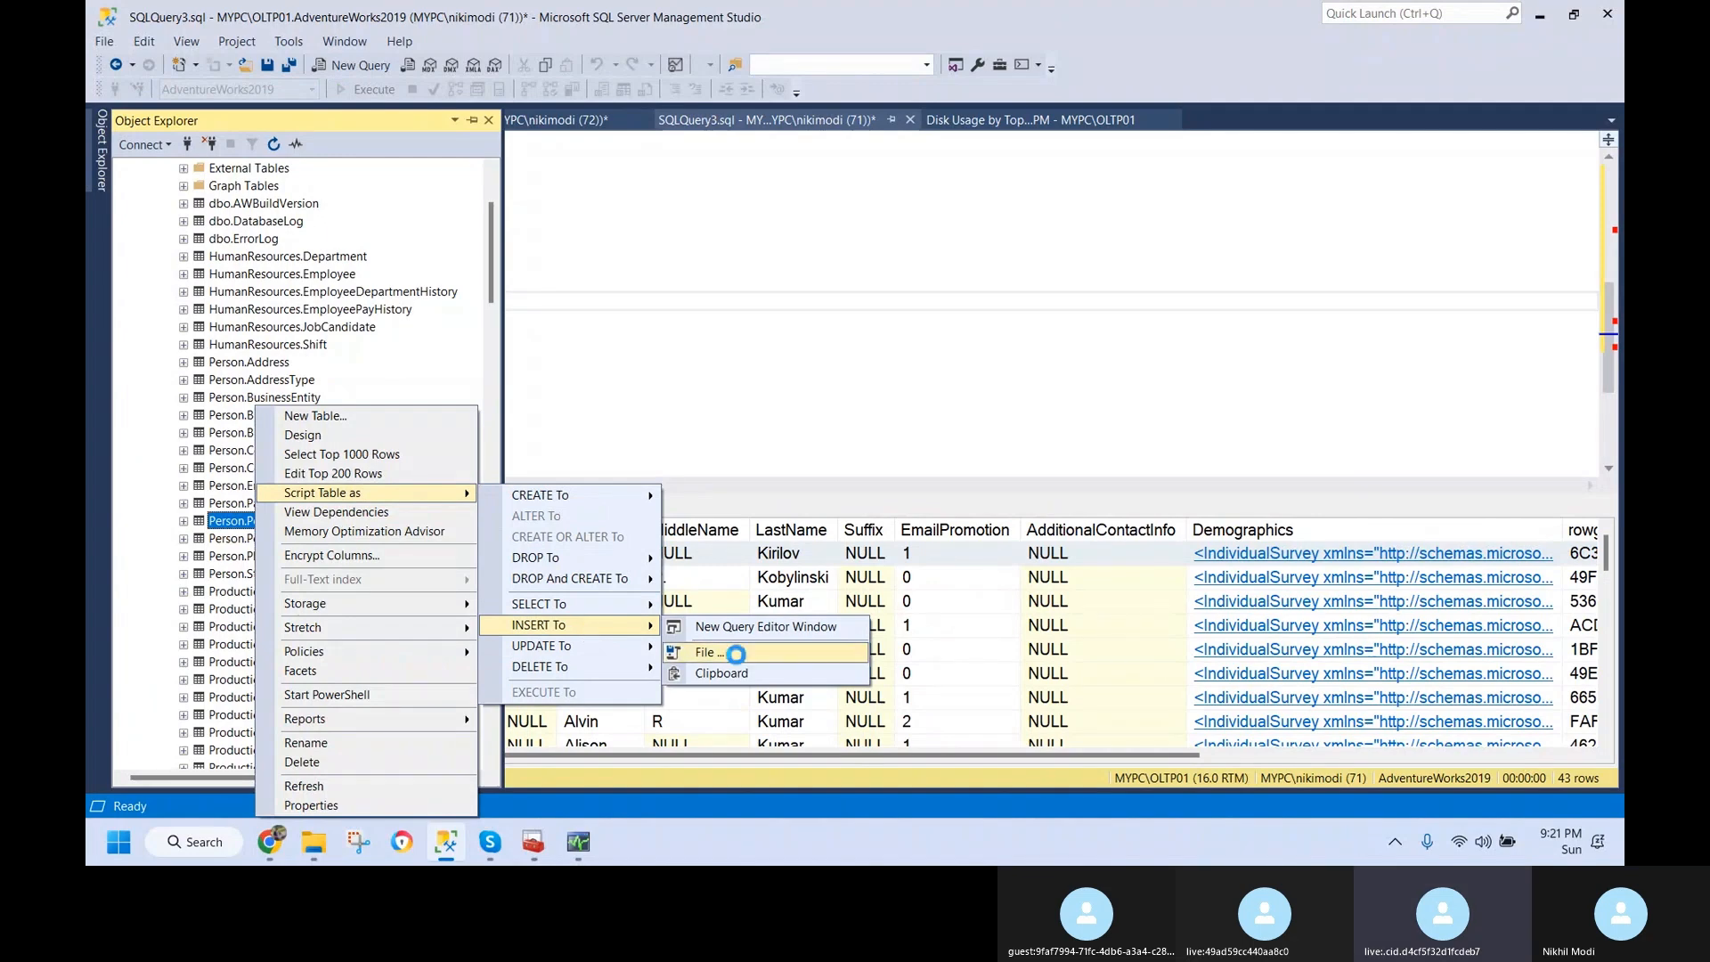
{"action": "left_click", "coordinate": [736, 654]}
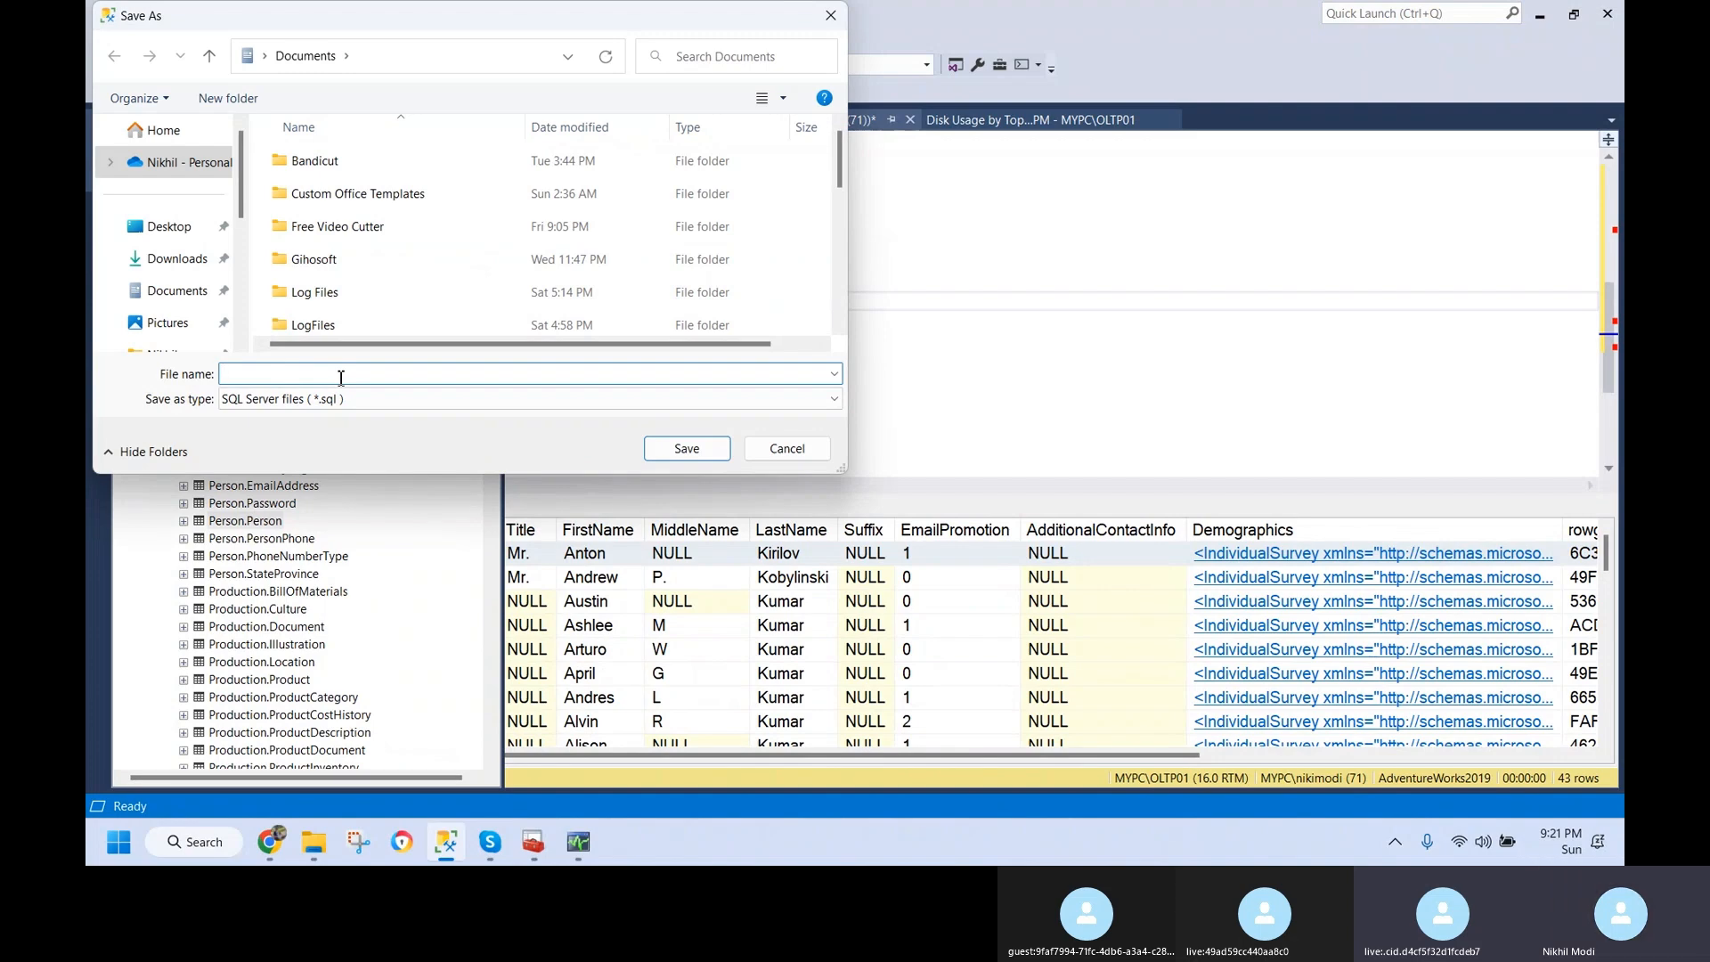
{"action": "type", "text": "inset"}
{"action": "left_click", "coordinate": [703, 450]}
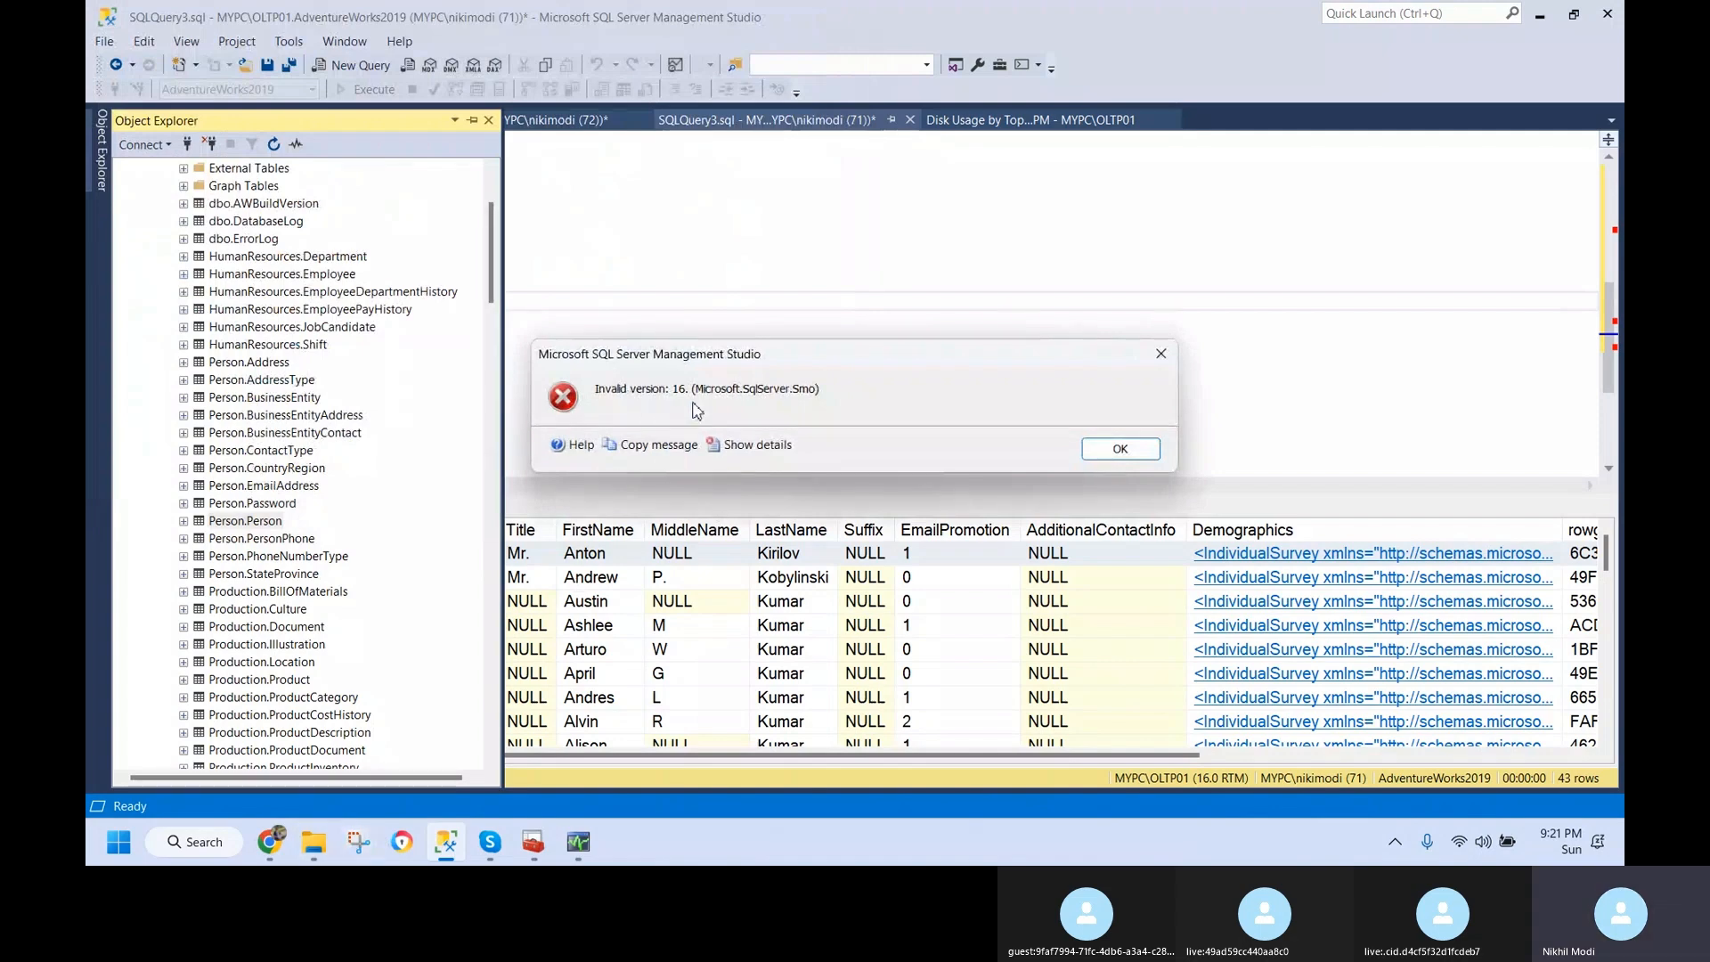
{"action": "left_click", "coordinate": [1132, 455]}
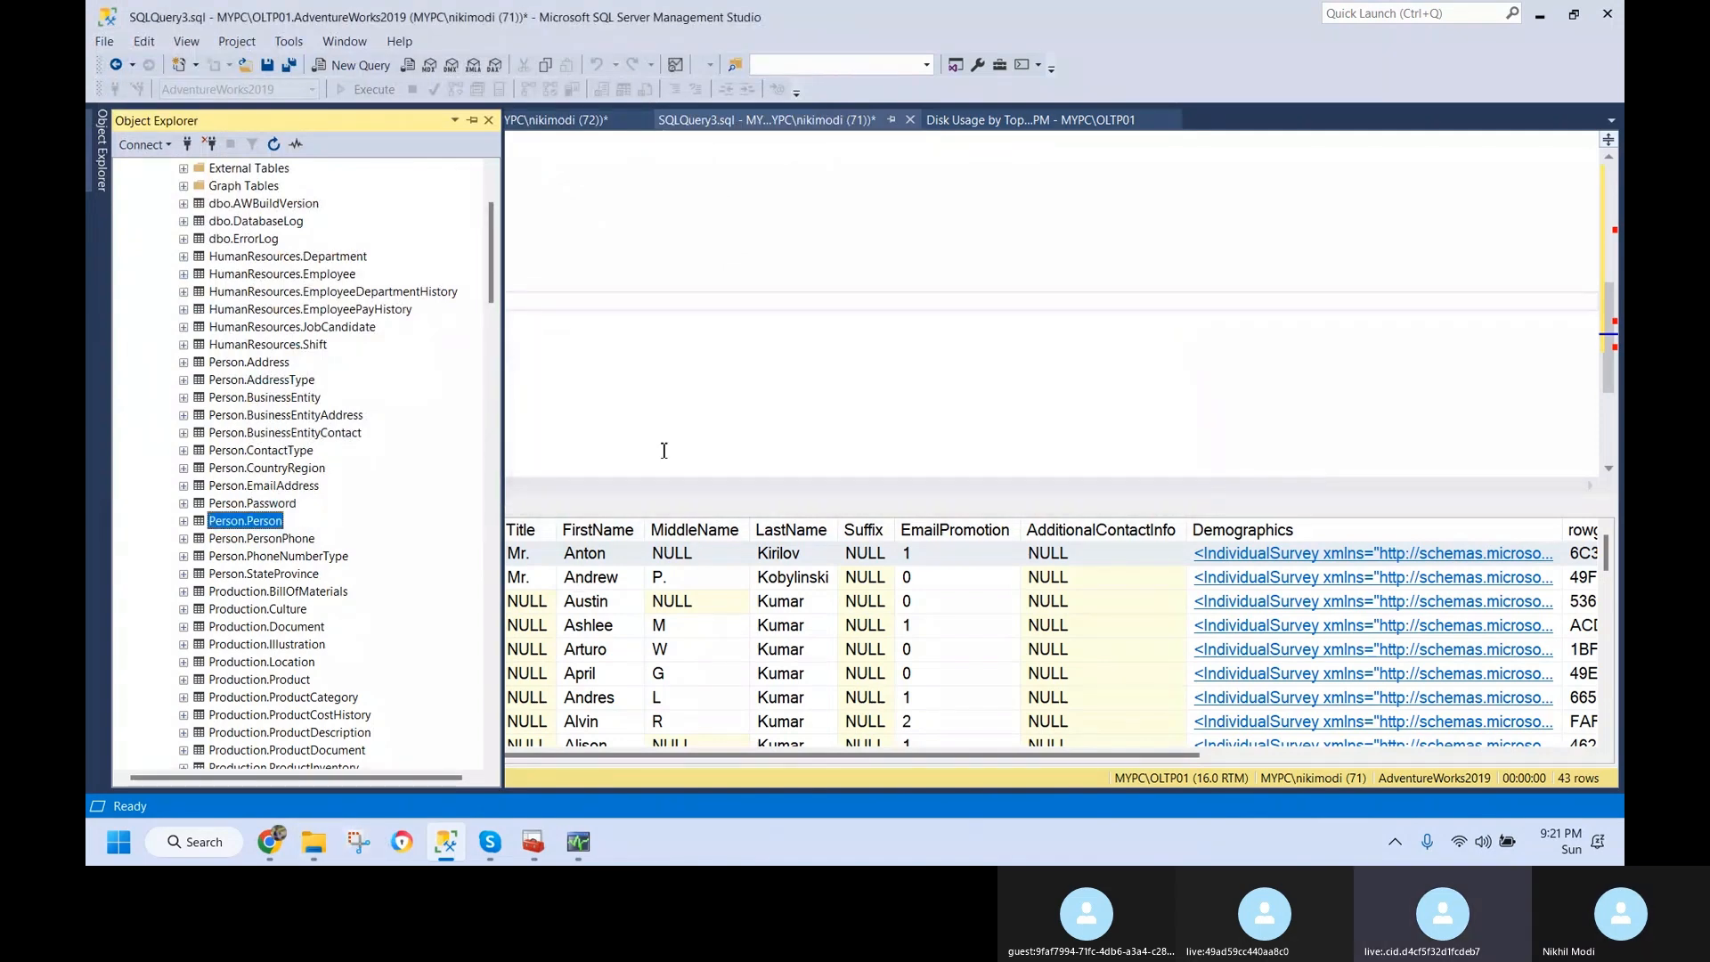
- Start a data export from the AdventureWorks2019 database, choosing SQL Server Native Client 11.0 as the data source
{"action": "scroll", "coordinate": [497, 272], "scroll_direction": "up", "scroll_amount": 3}
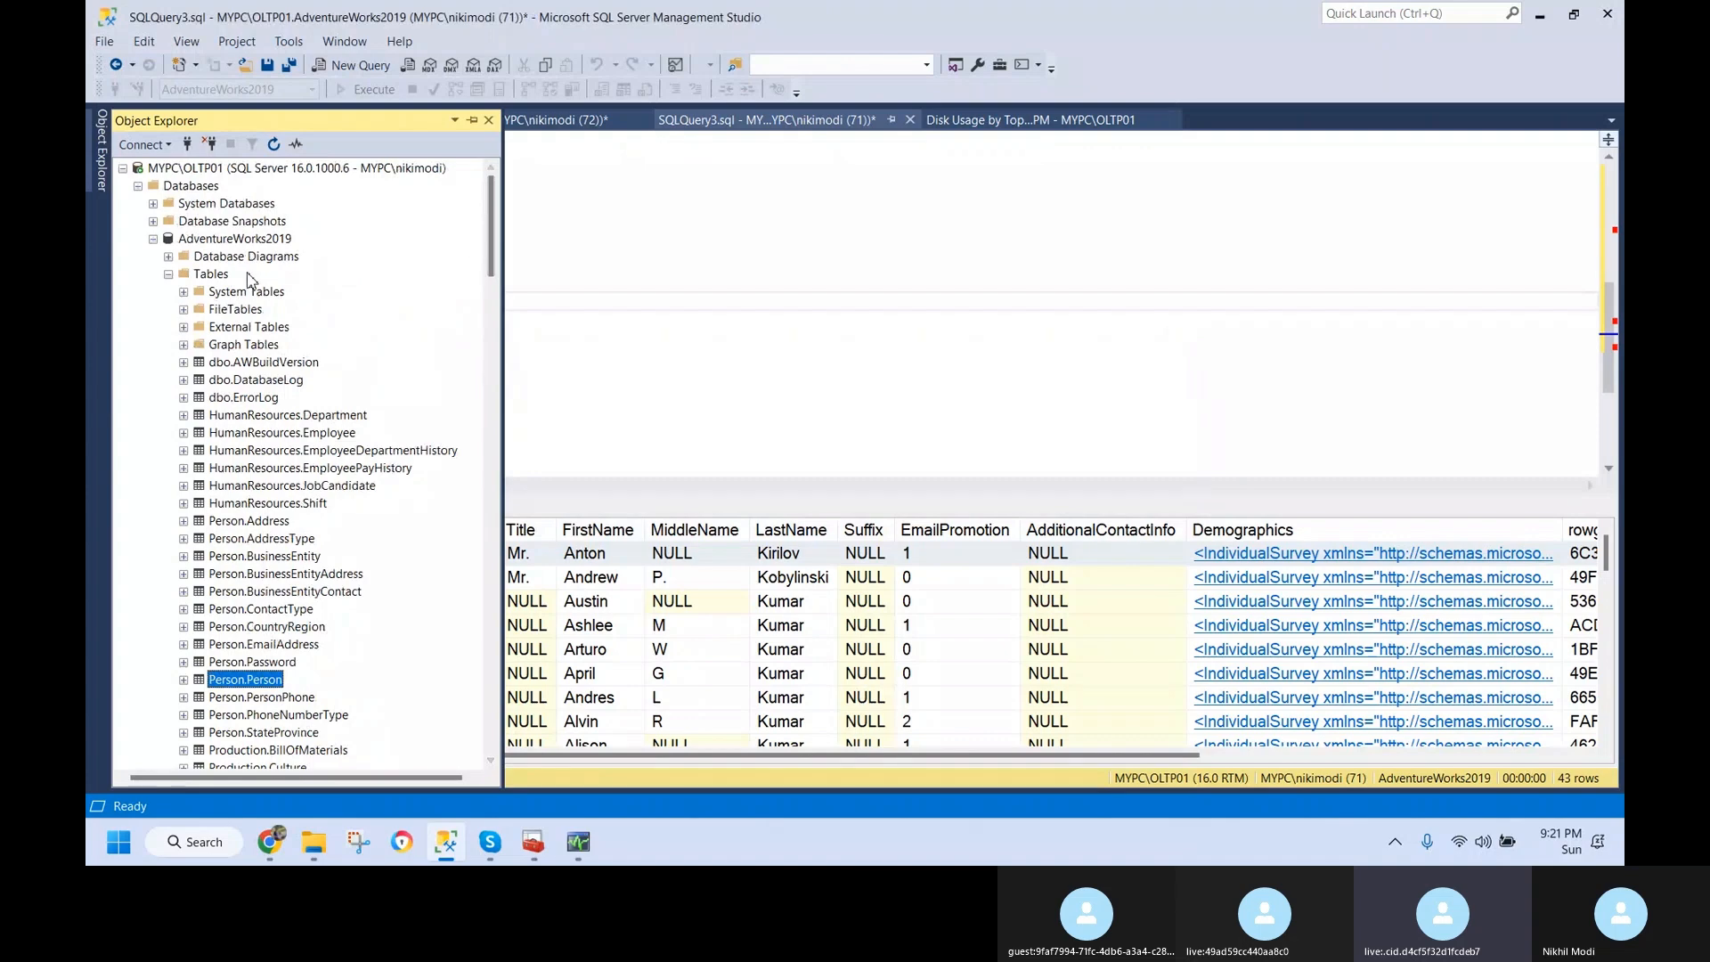
{"action": "right_click", "coordinate": [234, 240]}
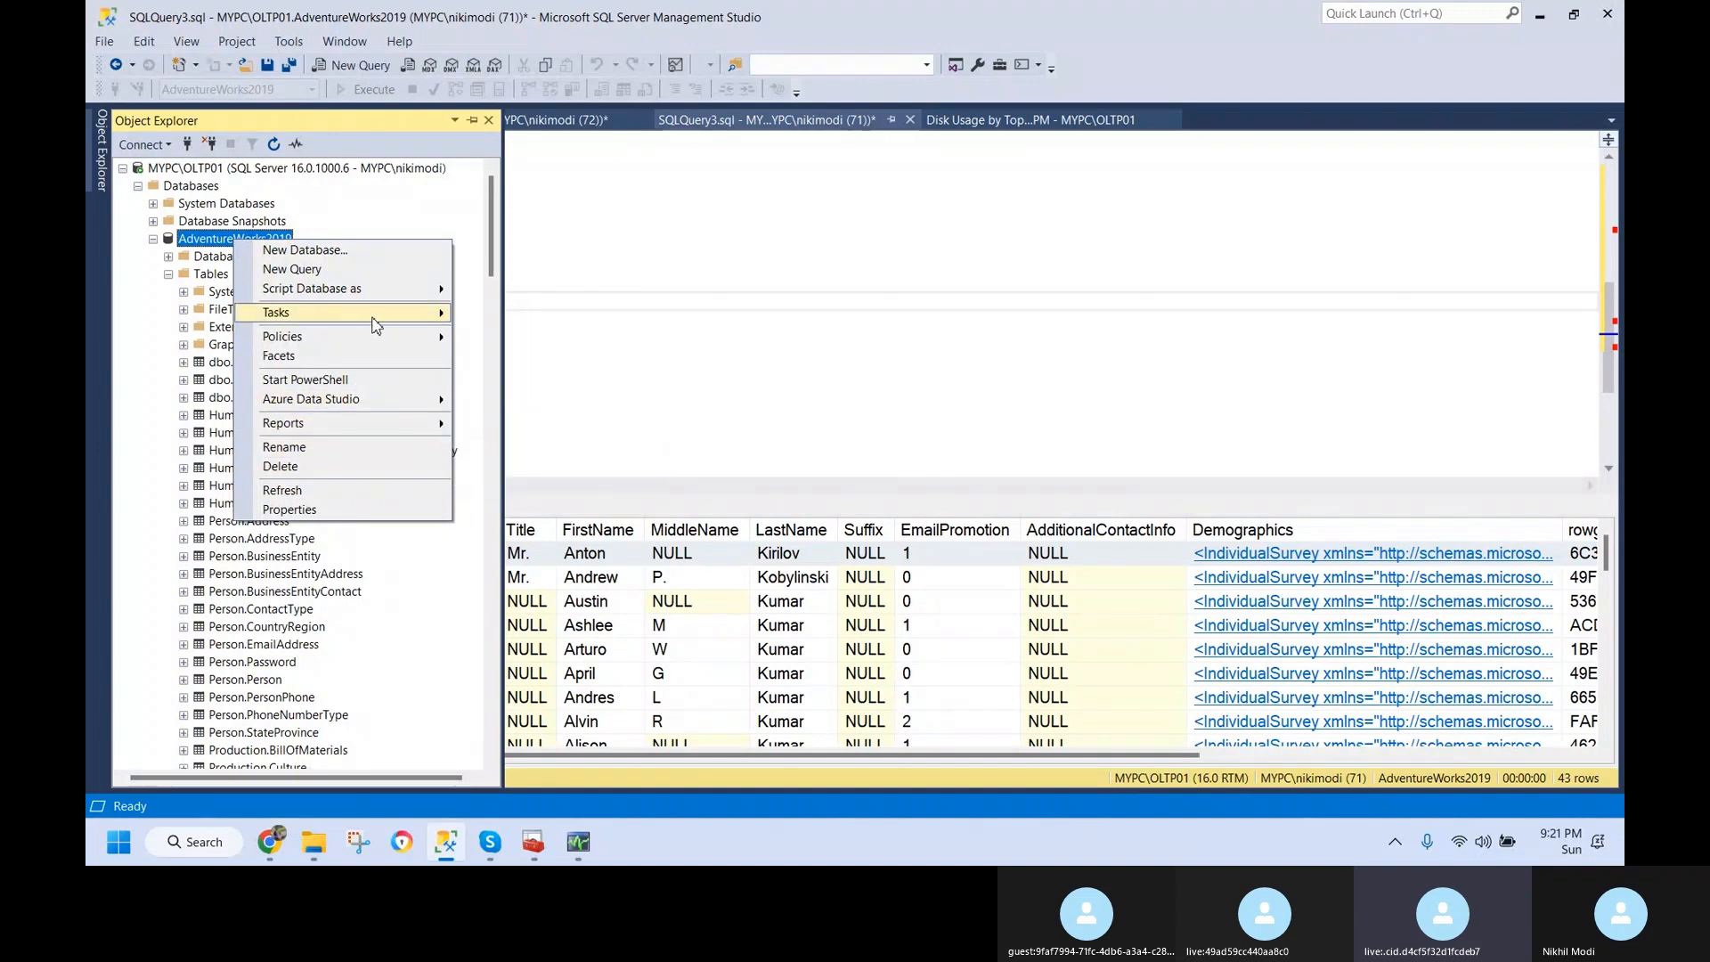
{"action": "mouse_move", "coordinate": [366, 314]}
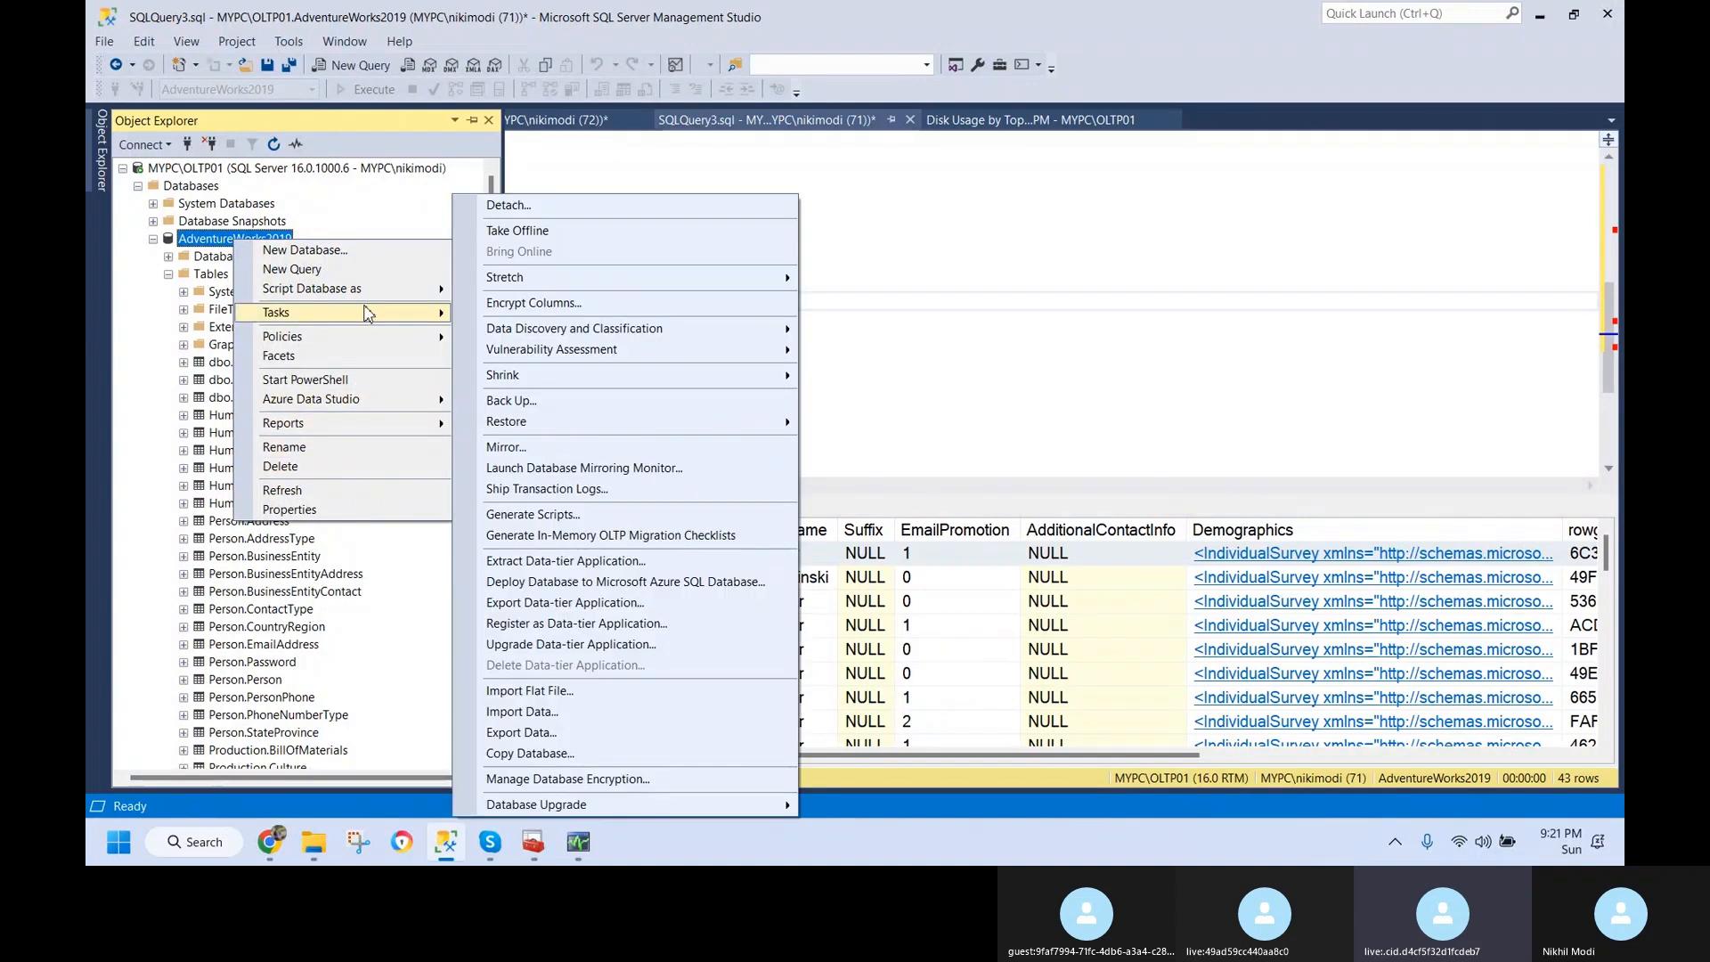
{"action": "left_click", "coordinate": [577, 736]}
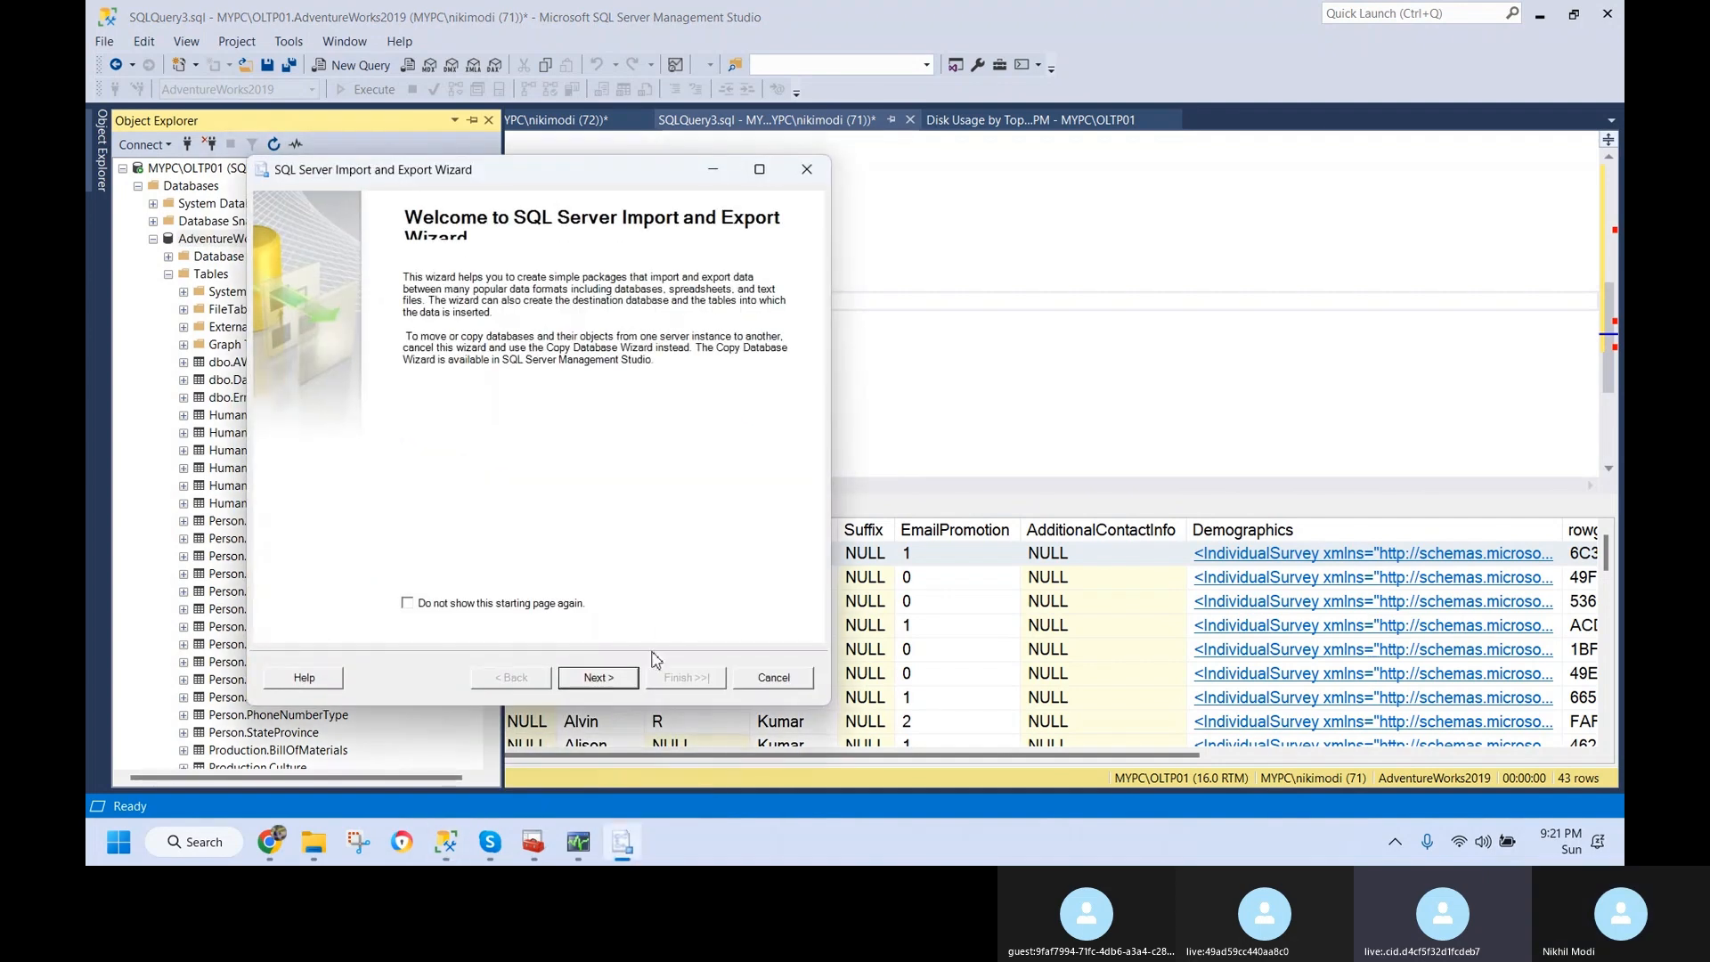
{"action": "left_click", "coordinate": [599, 678]}
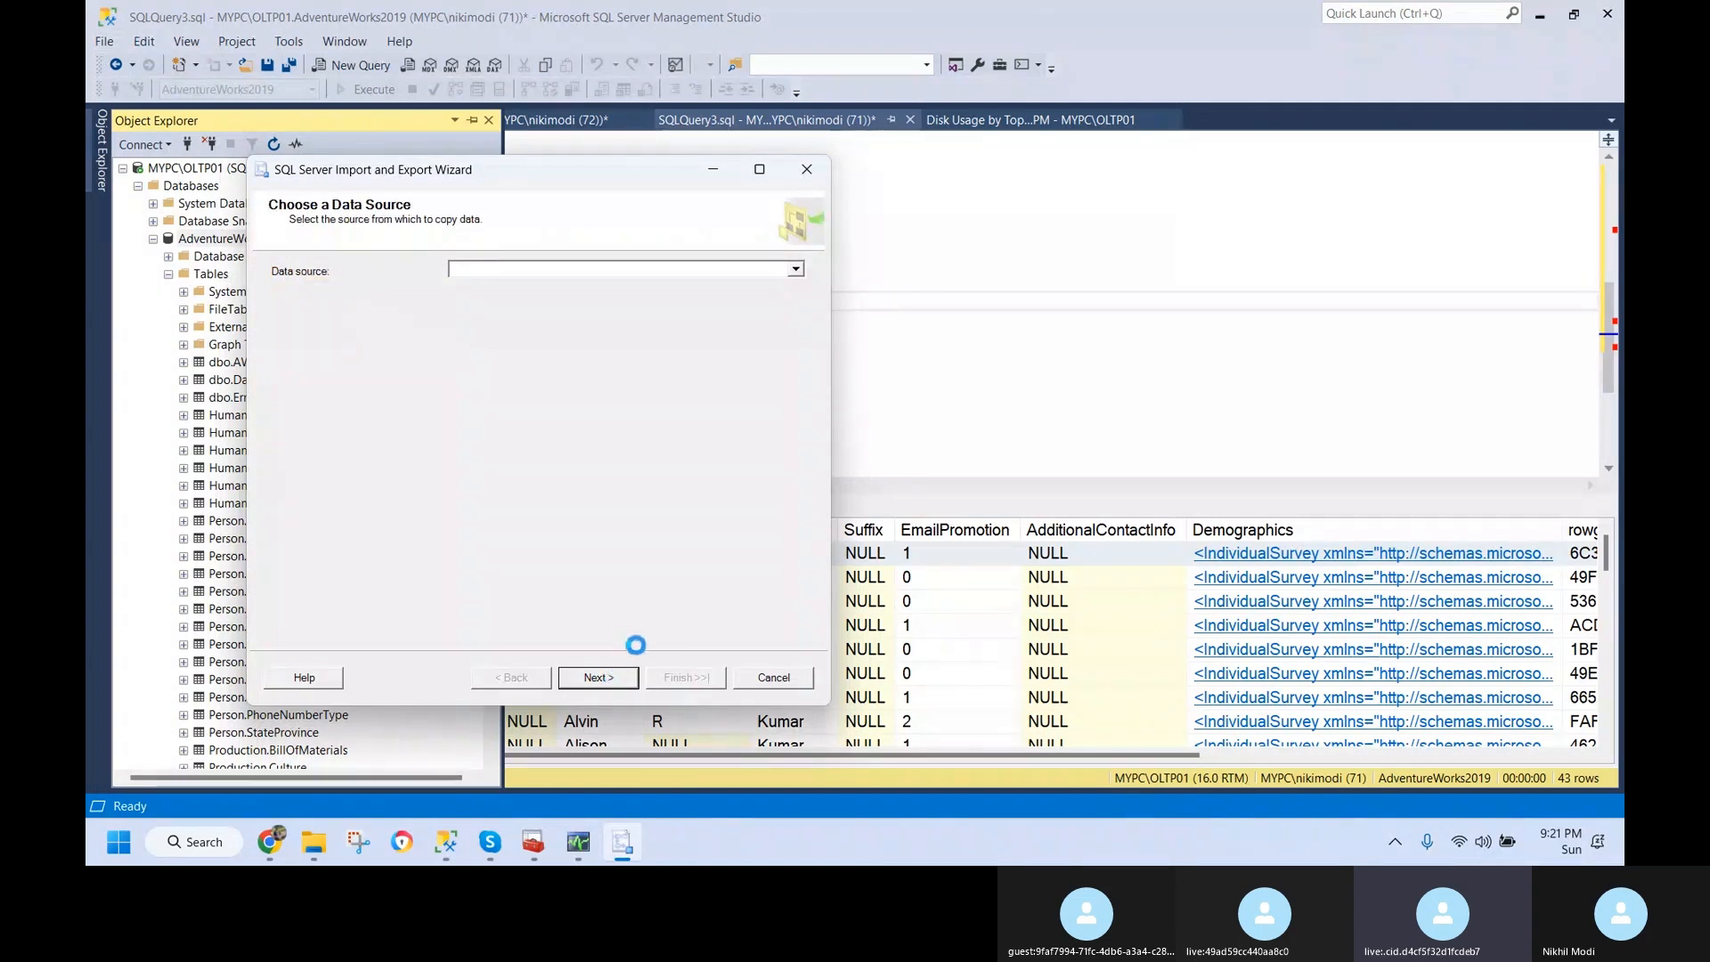
{"action": "left_click", "coordinate": [690, 269]}
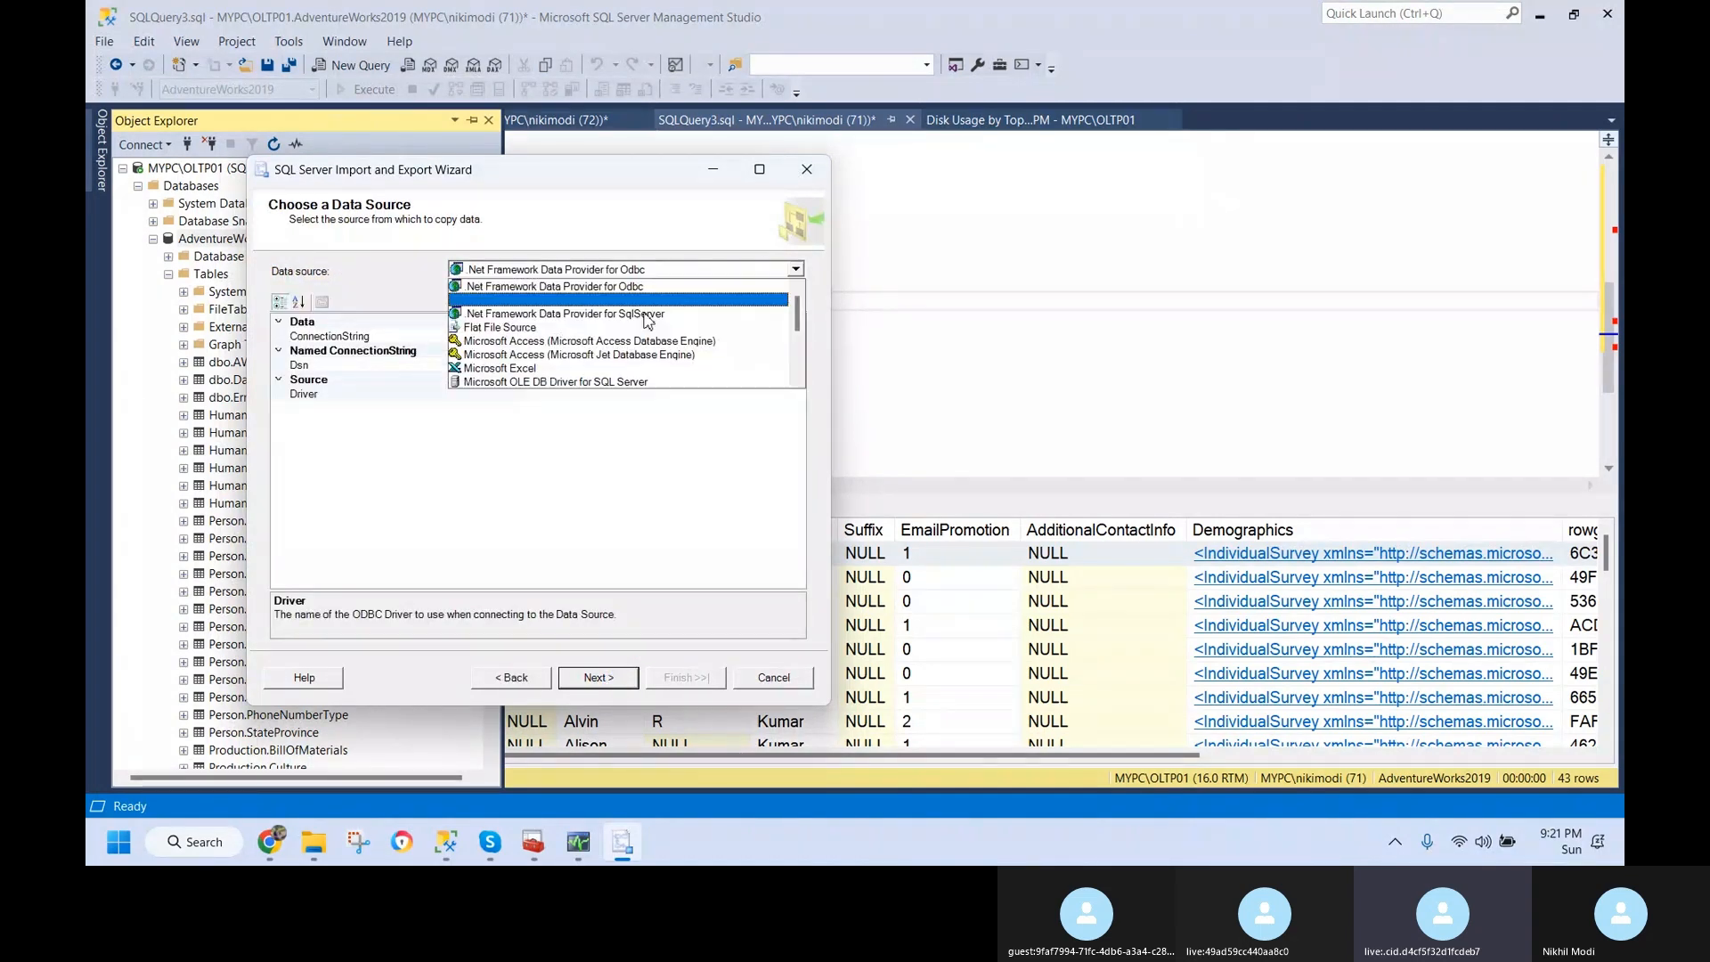
{"action": "scroll", "coordinate": [613, 356], "scroll_direction": "down", "scroll_amount": 5}
{"action": "left_click", "coordinate": [613, 382]}
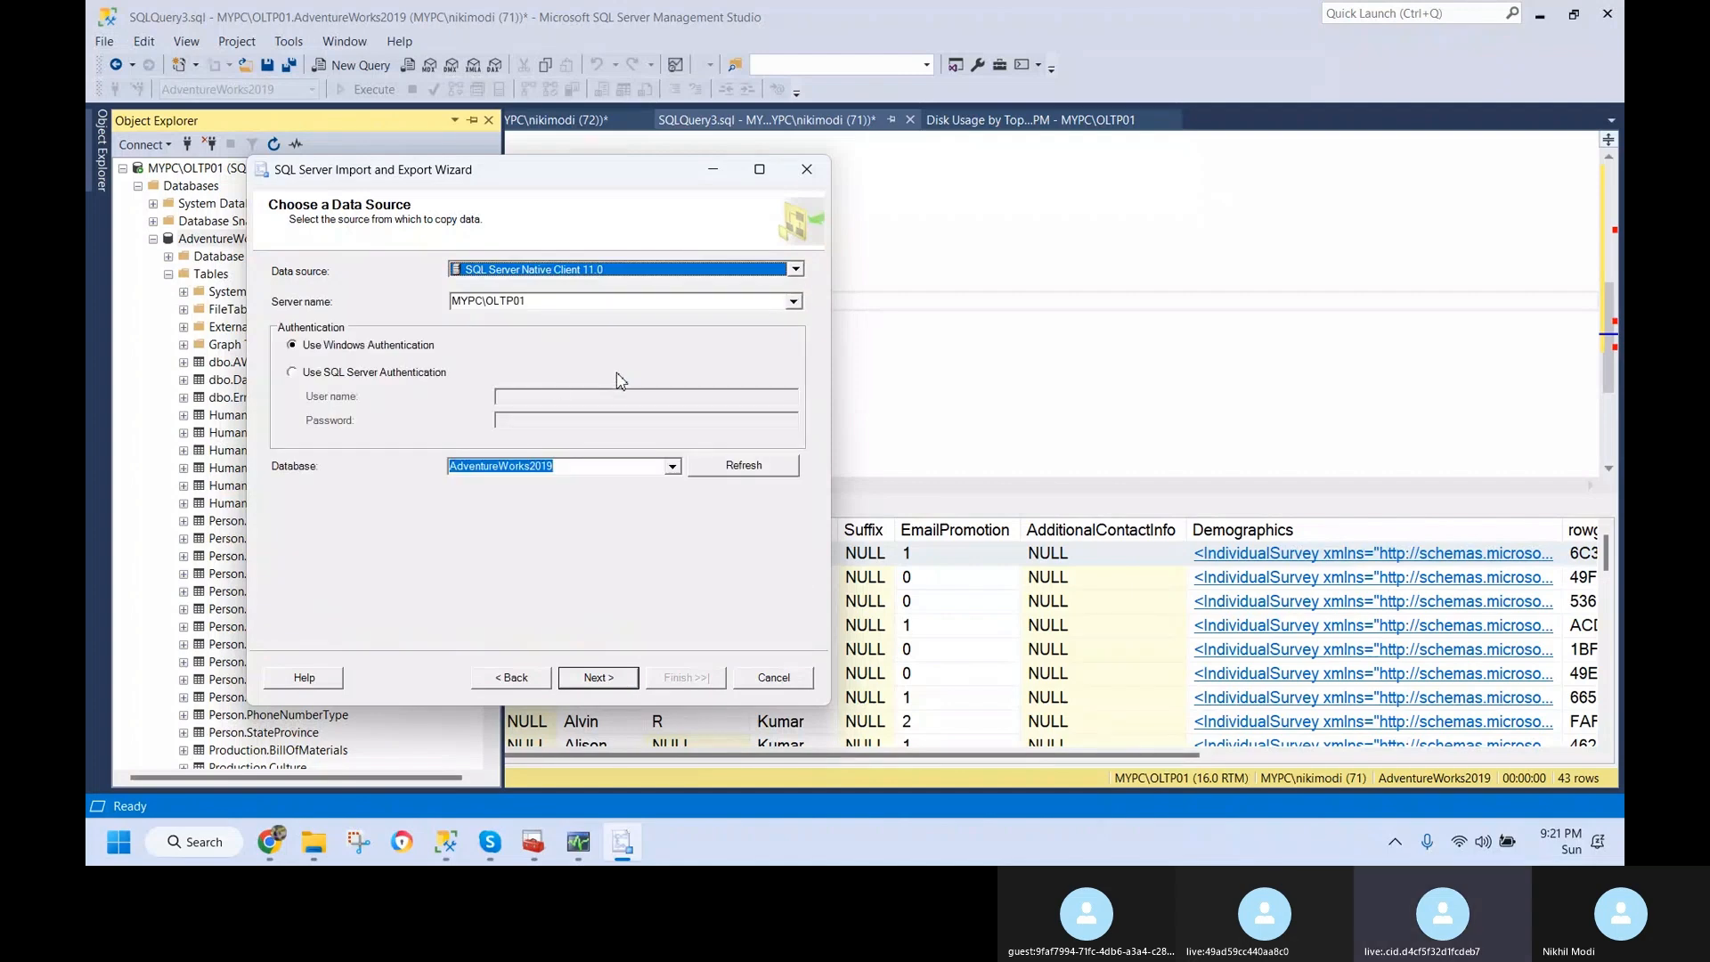
{"action": "left_click", "coordinate": [614, 679]}
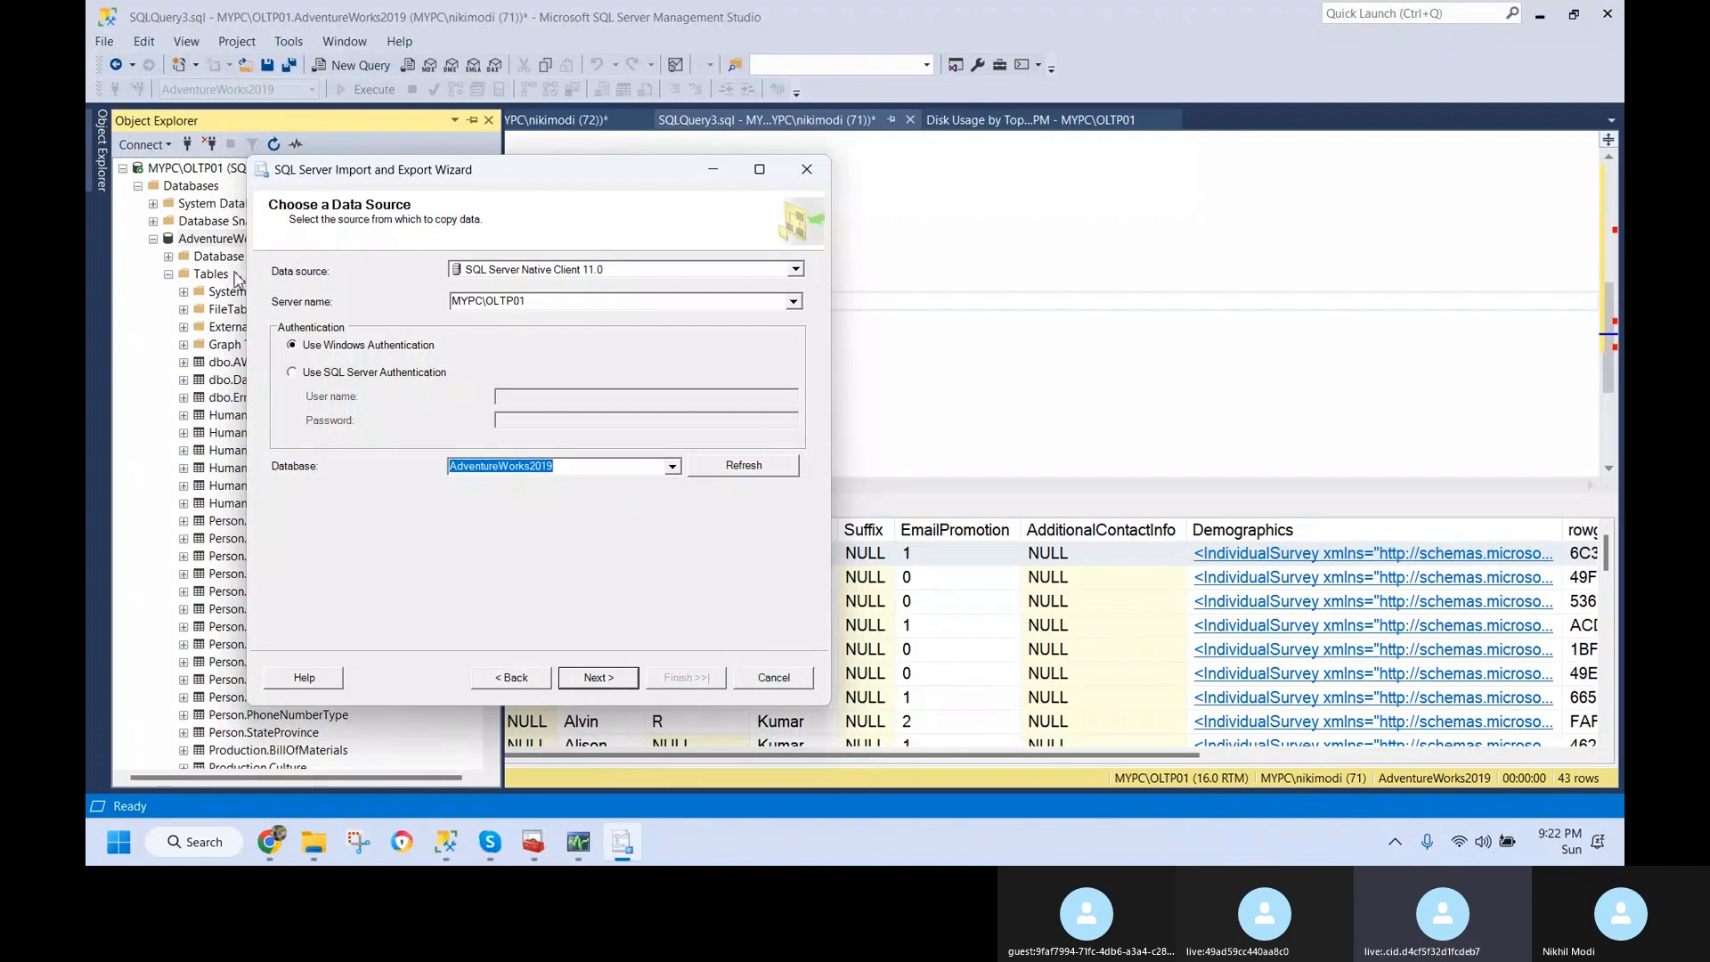
- Try to generate scripts for the AdventureWorks2019 database up to object selection, and abandon the attempt
{"action": "left_click", "coordinate": [215, 312]}
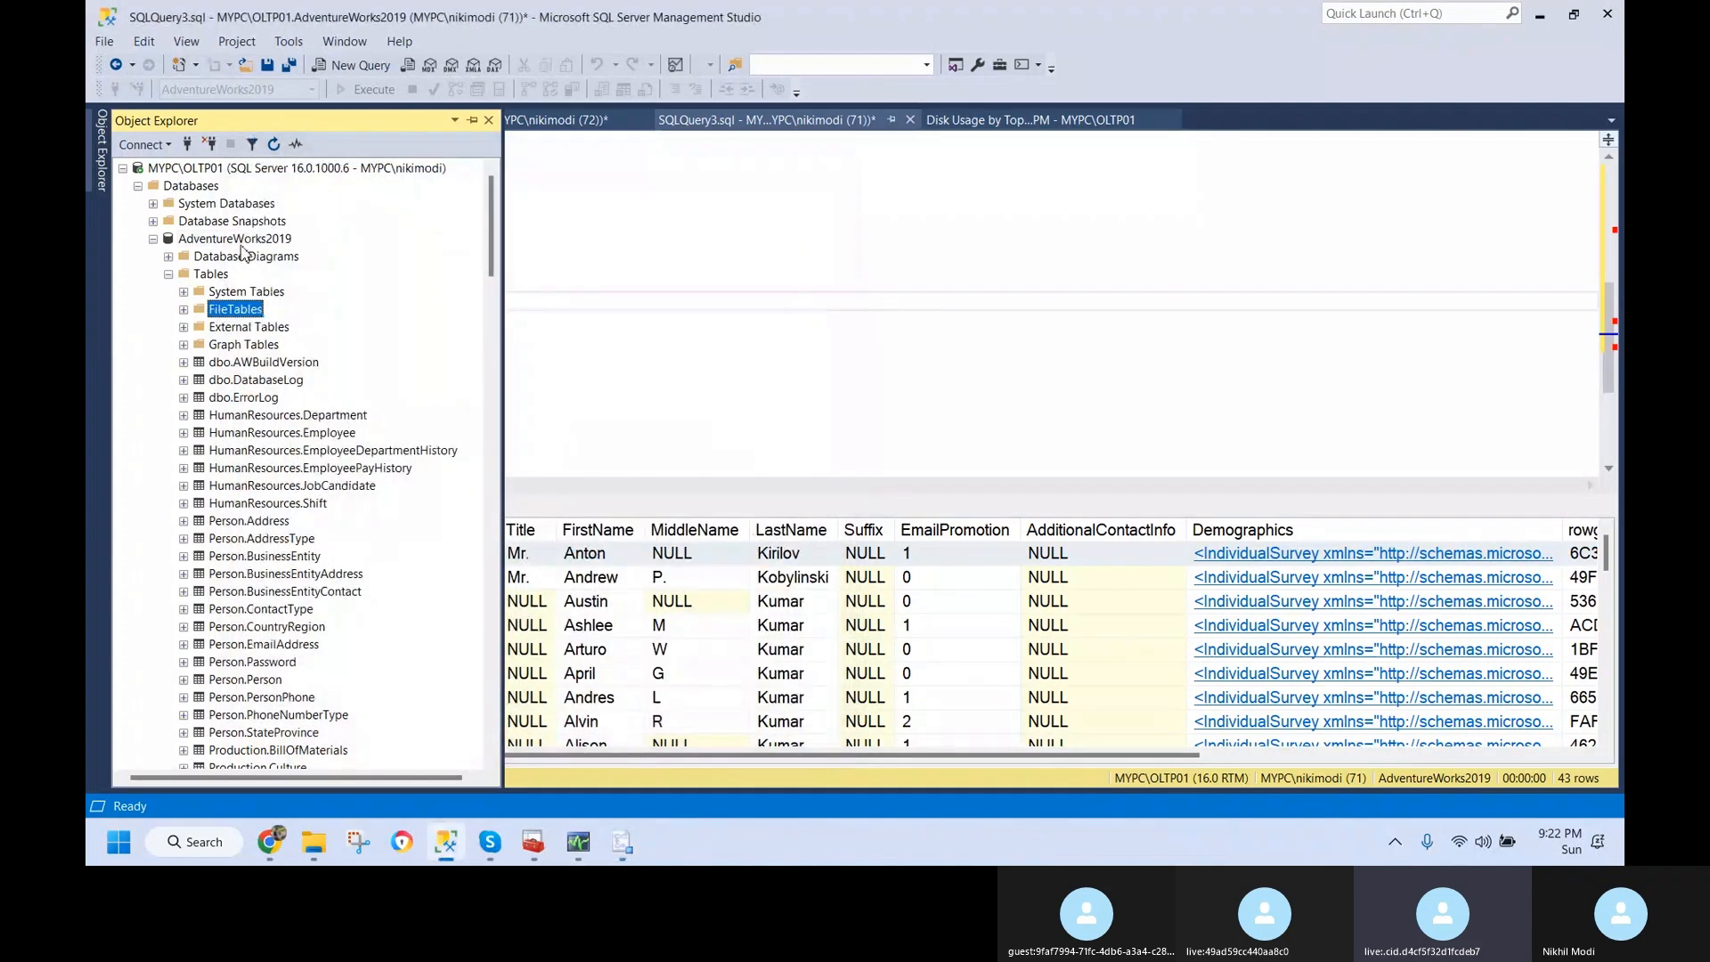
{"action": "right_click", "coordinate": [241, 244]}
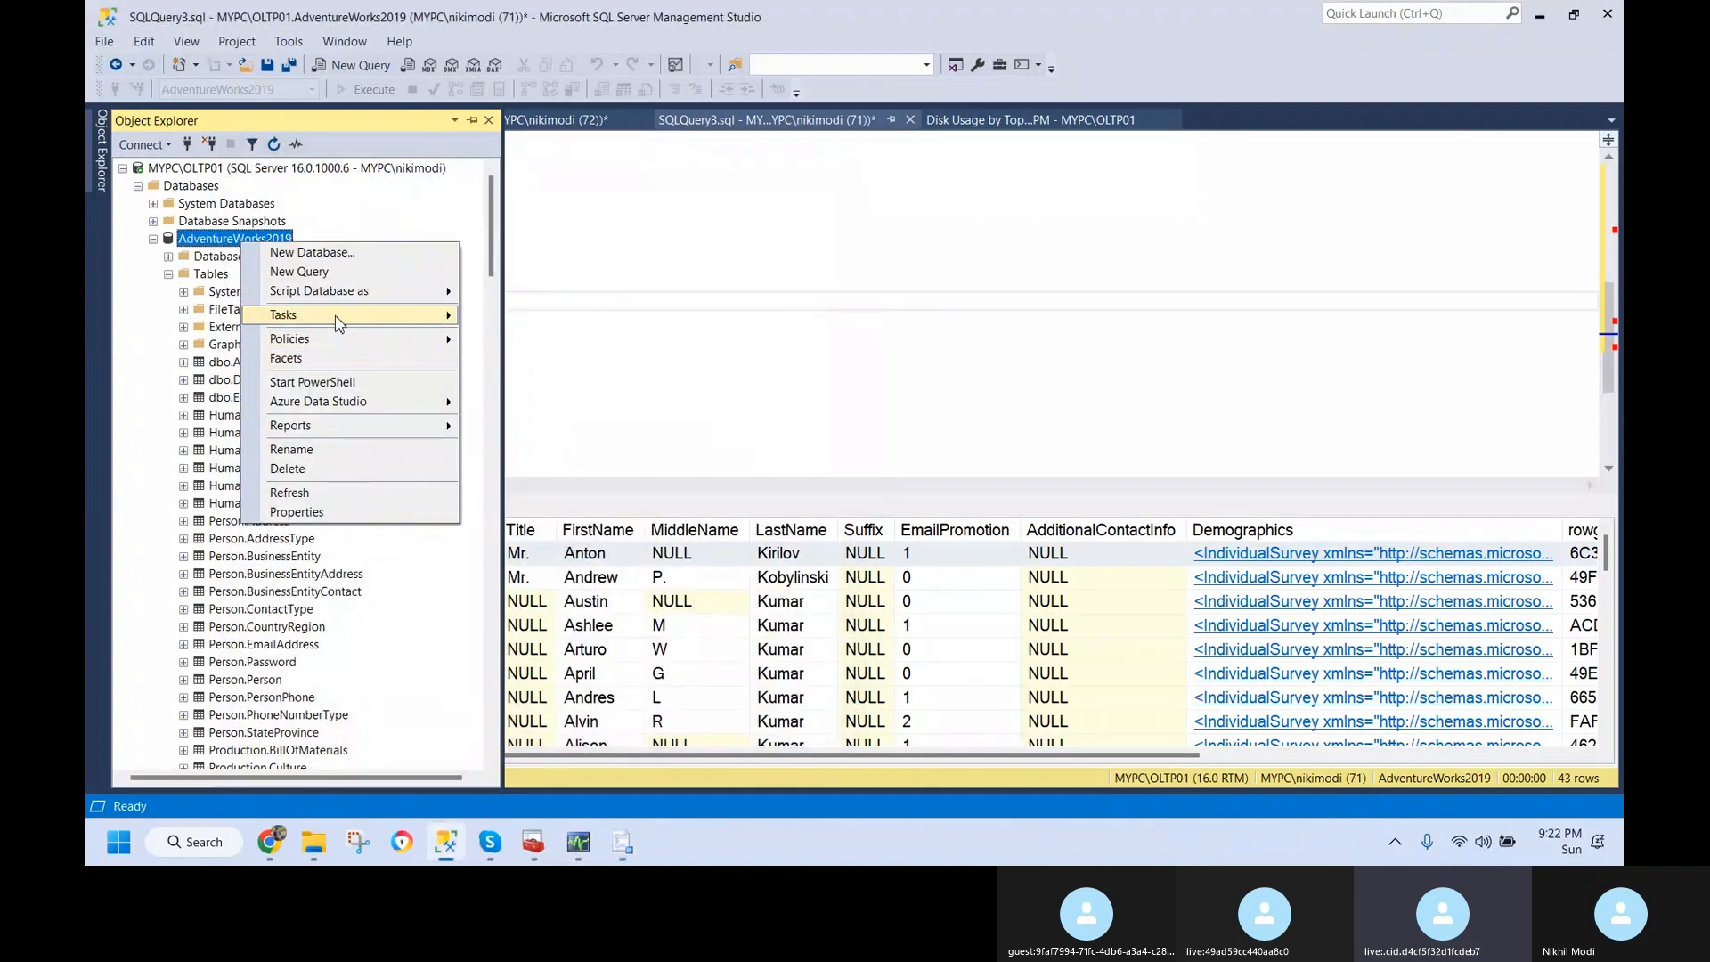
{"action": "mouse_move", "coordinate": [337, 317]}
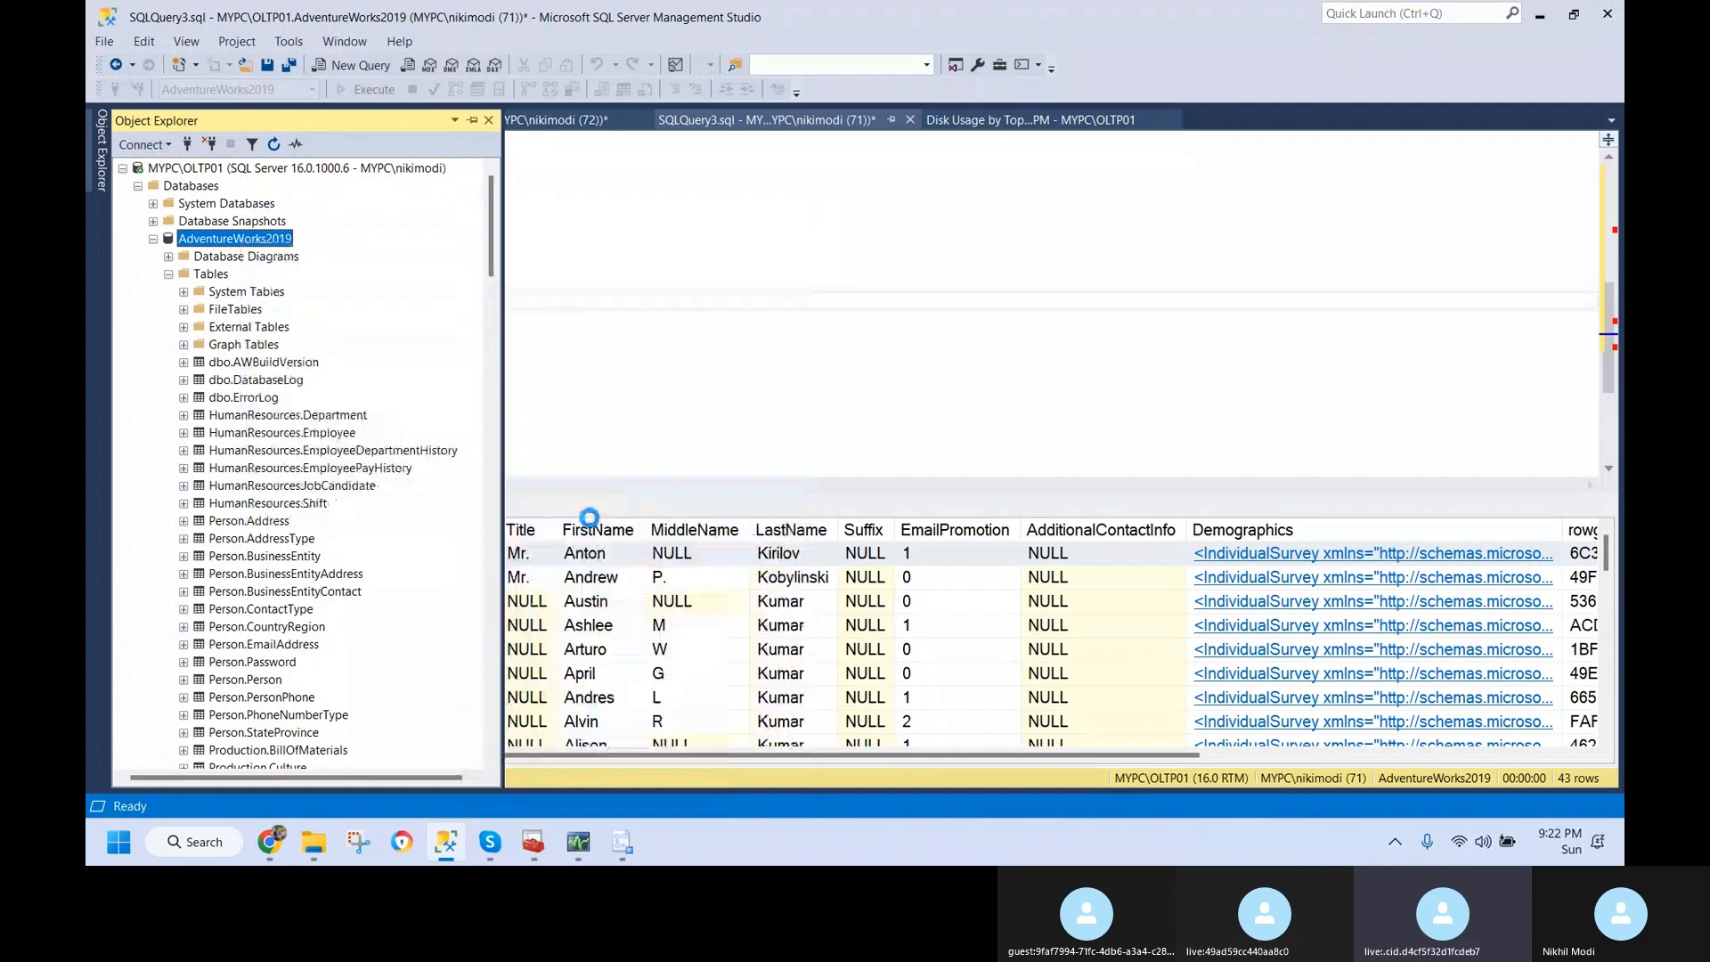
{"action": "left_click", "coordinate": [588, 515]}
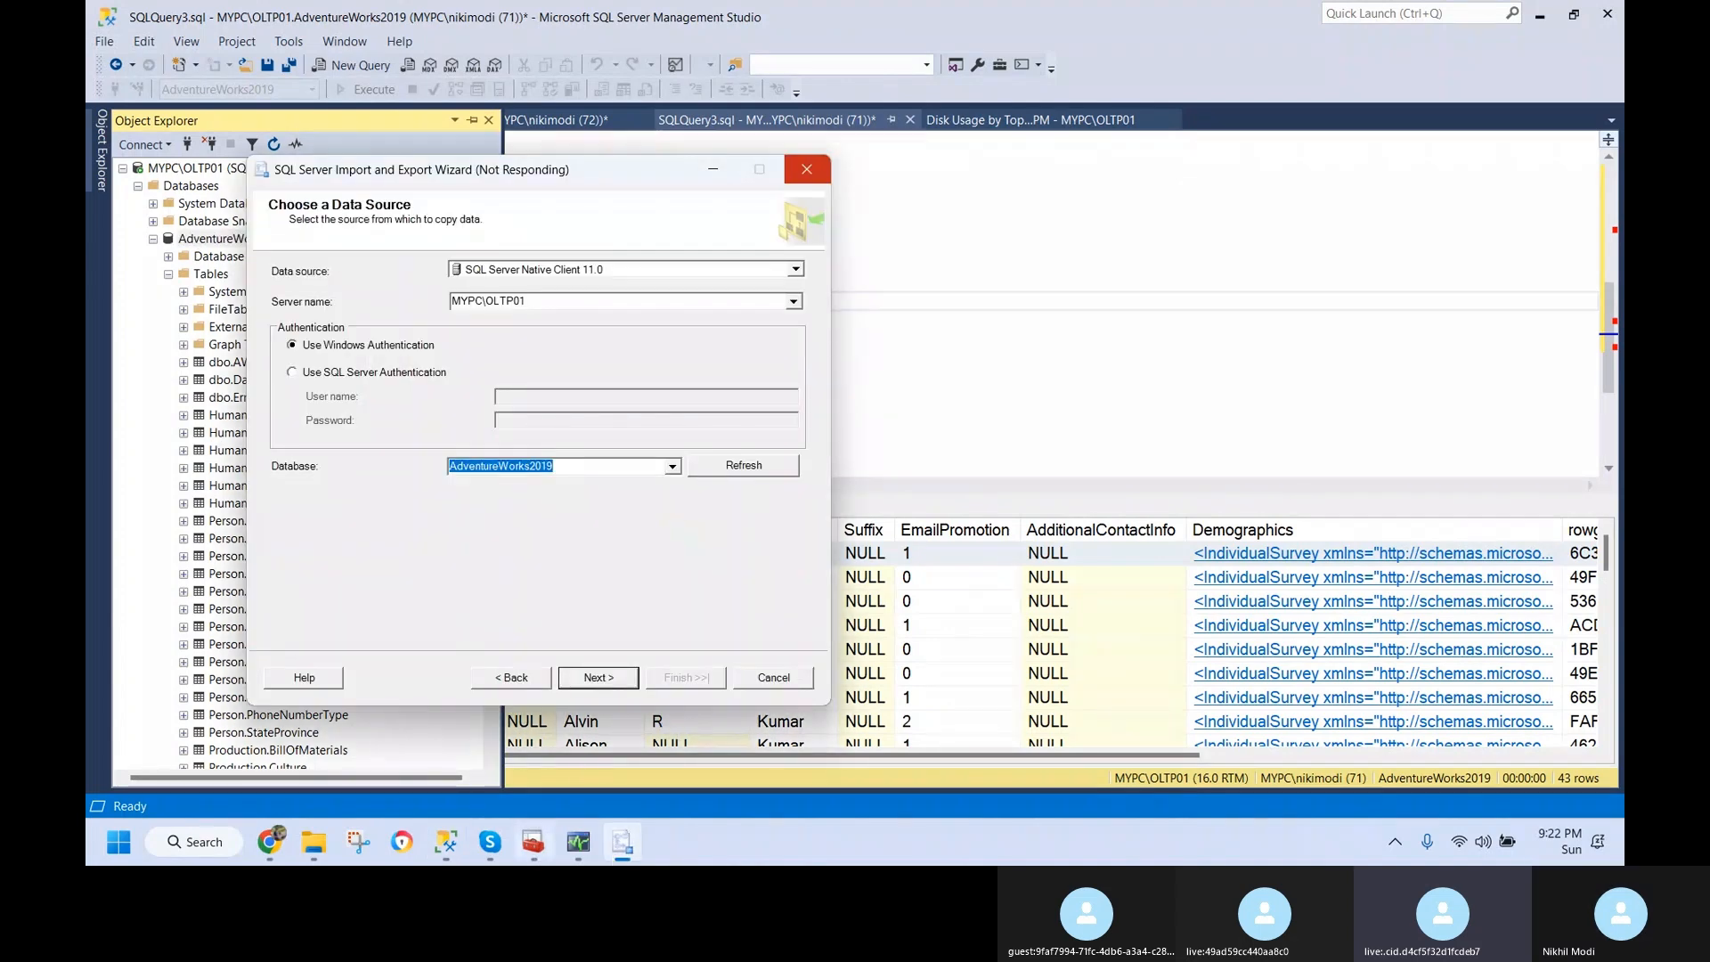
{"action": "left_click", "coordinate": [622, 848]}
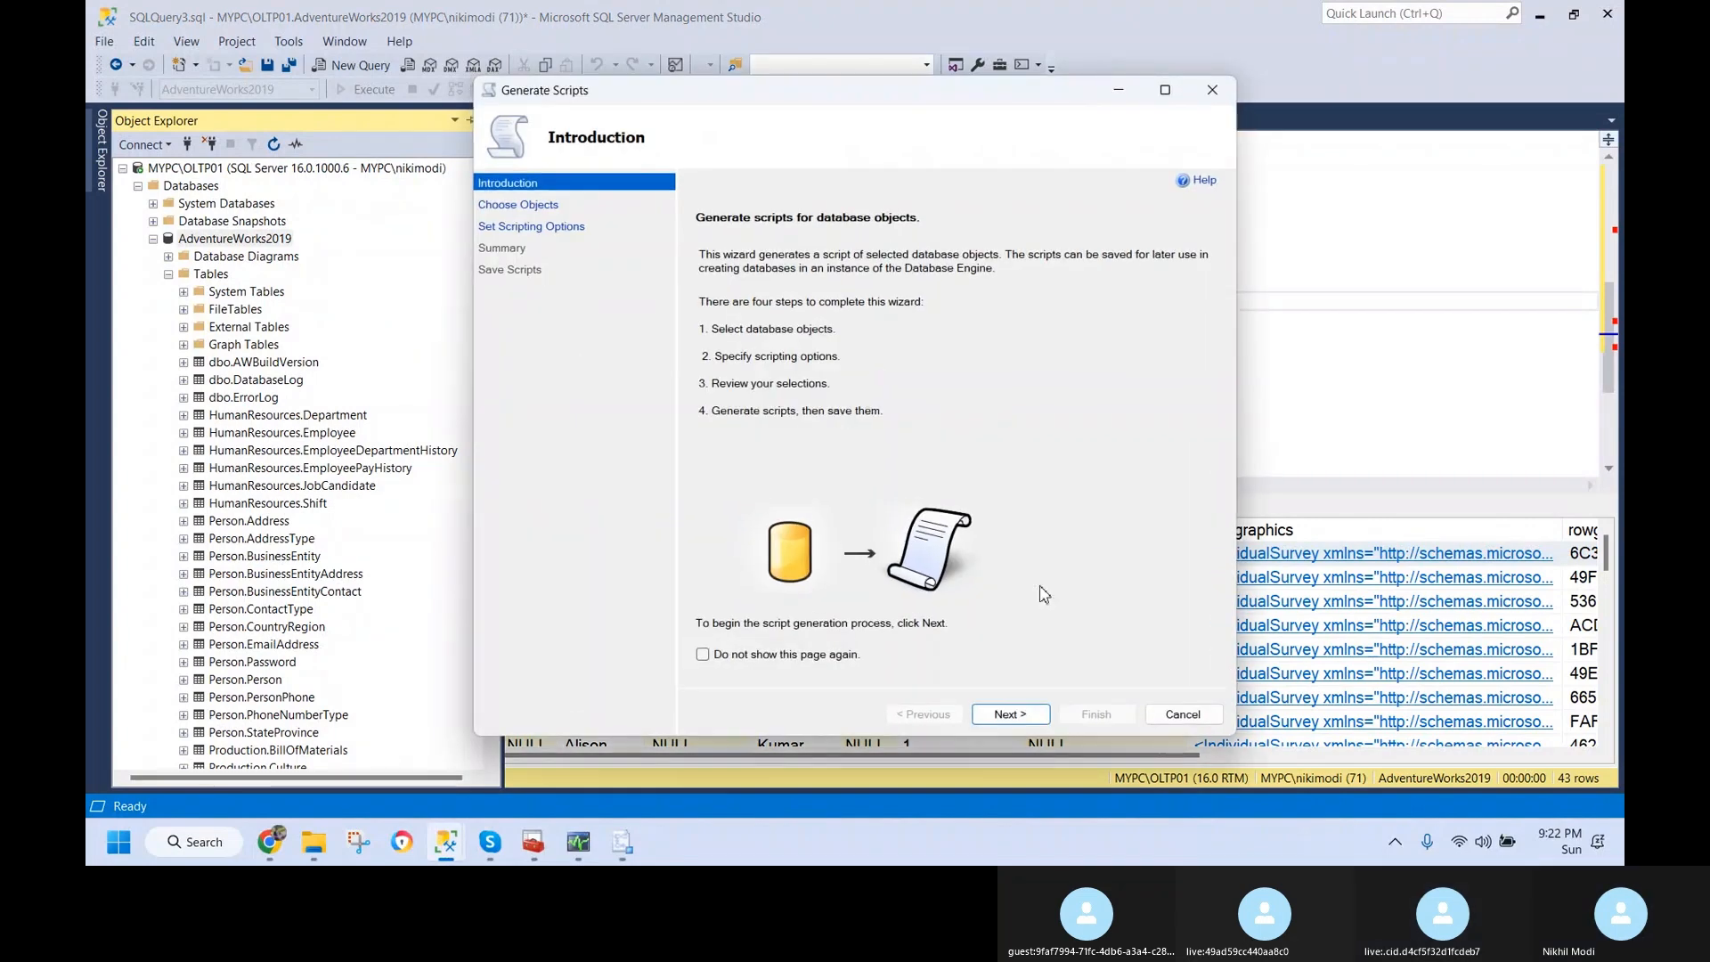
{"action": "left_click", "coordinate": [1010, 714]}
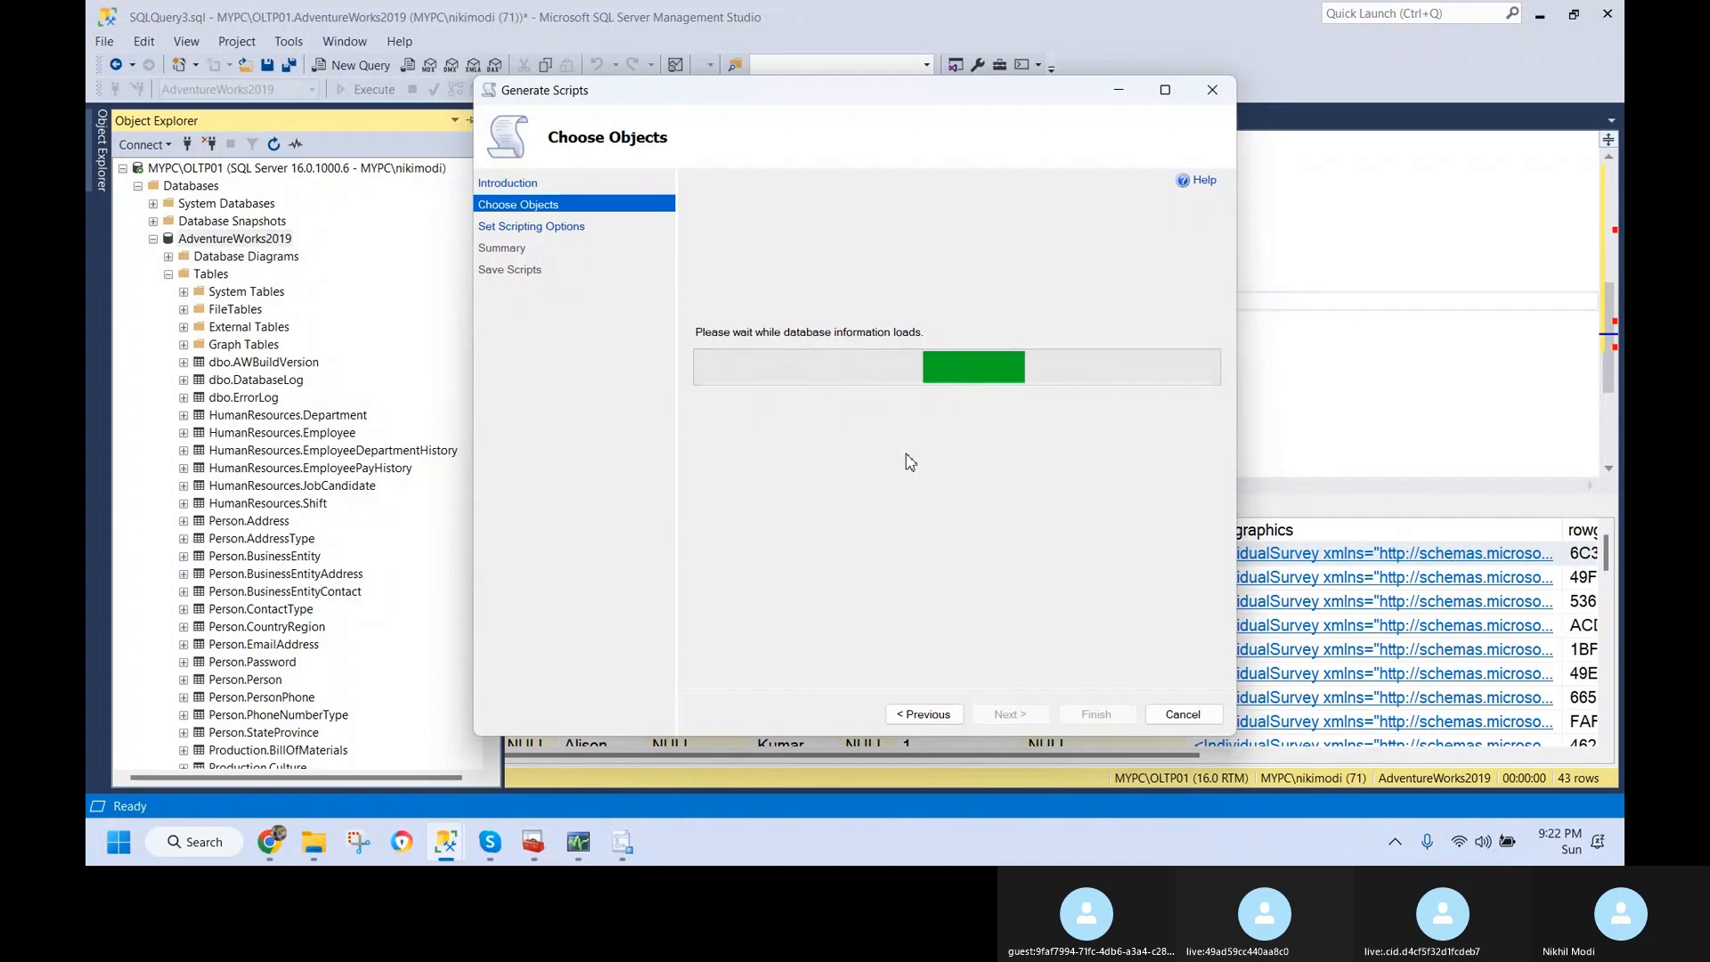
{"action": "left_click", "coordinate": [624, 843]}
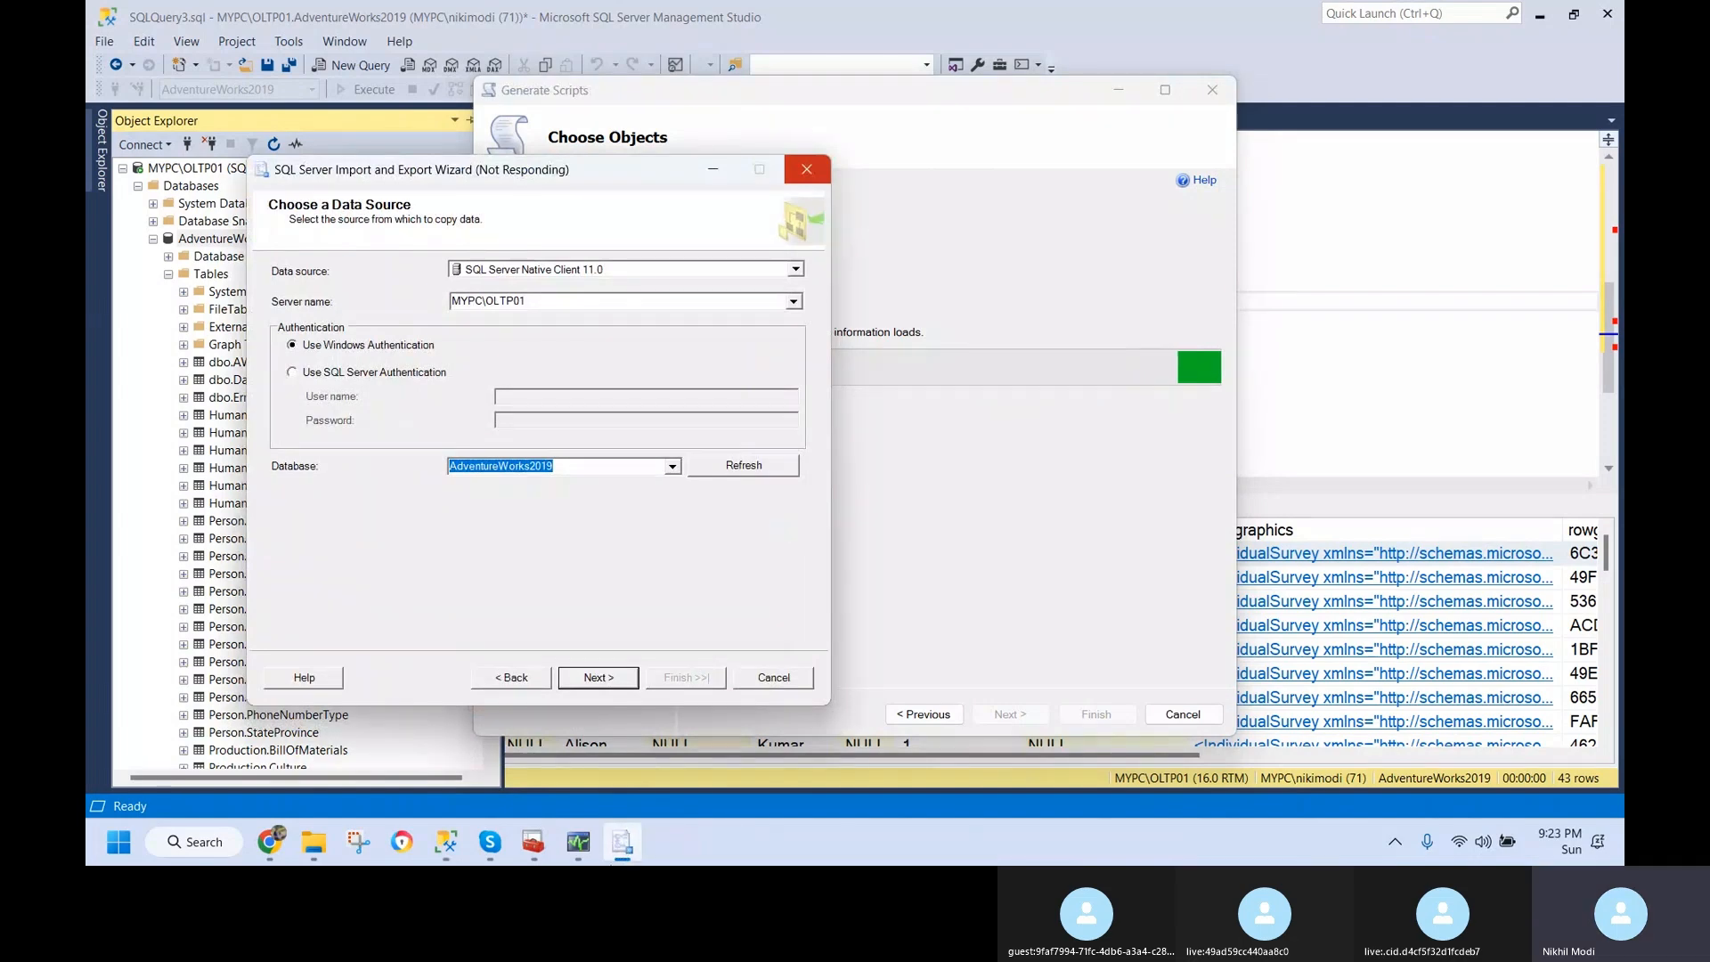
{"action": "left_click", "coordinate": [1022, 537]}
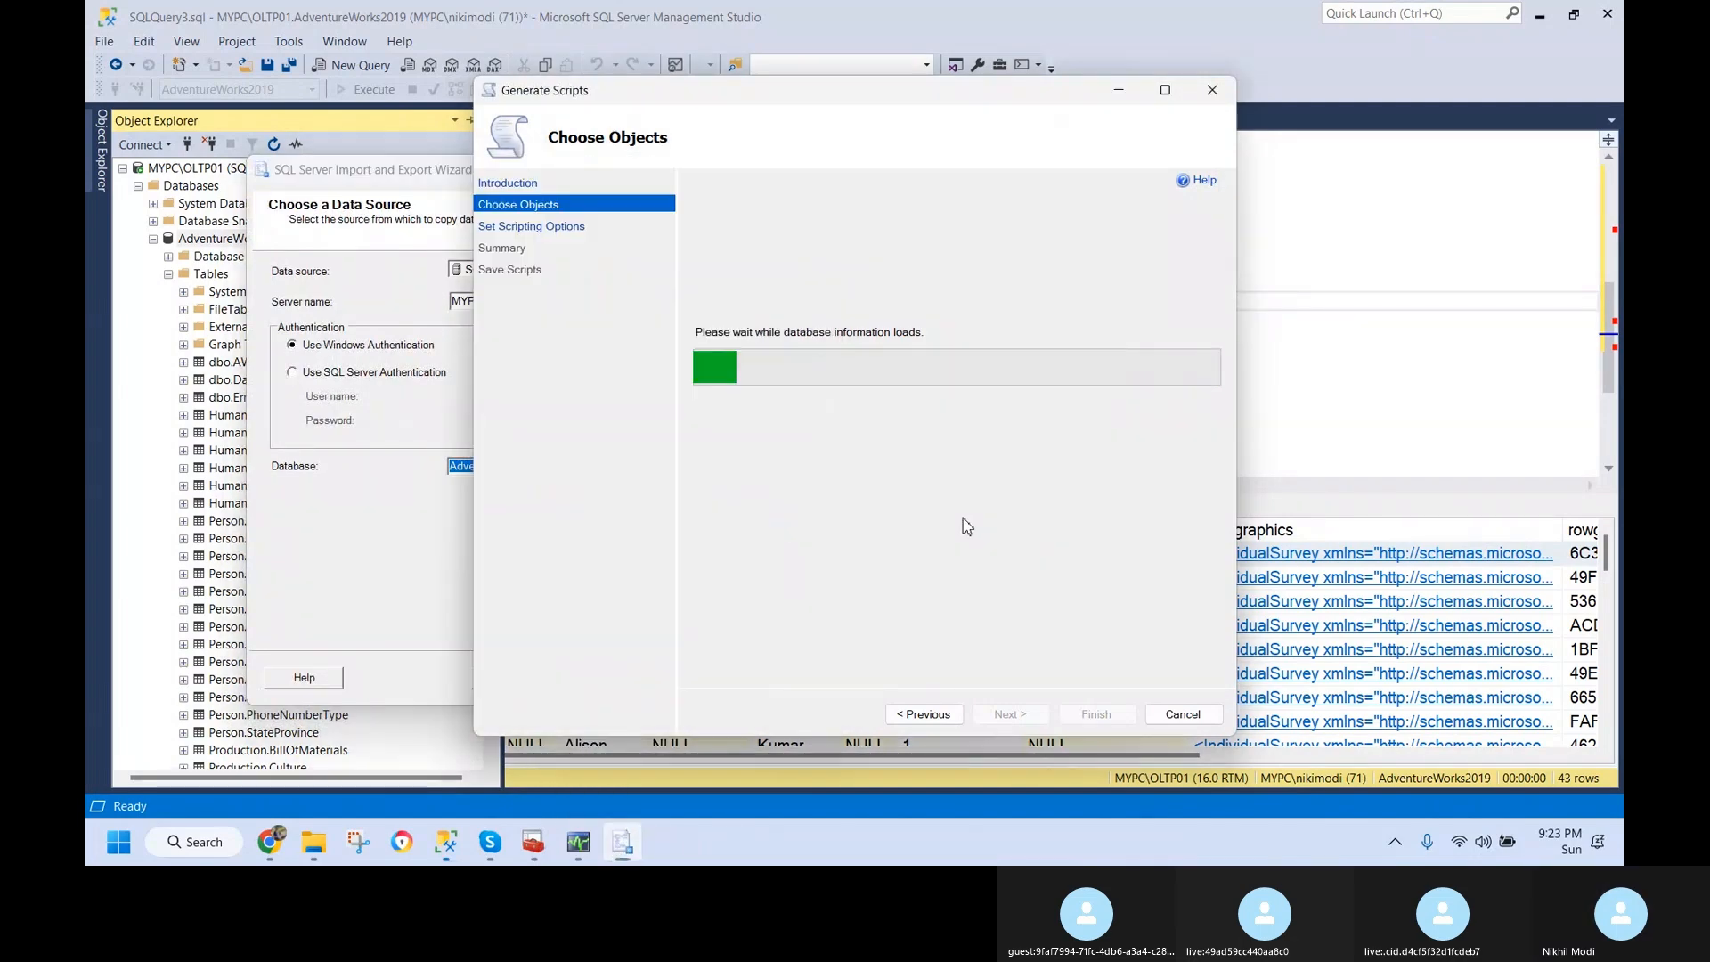
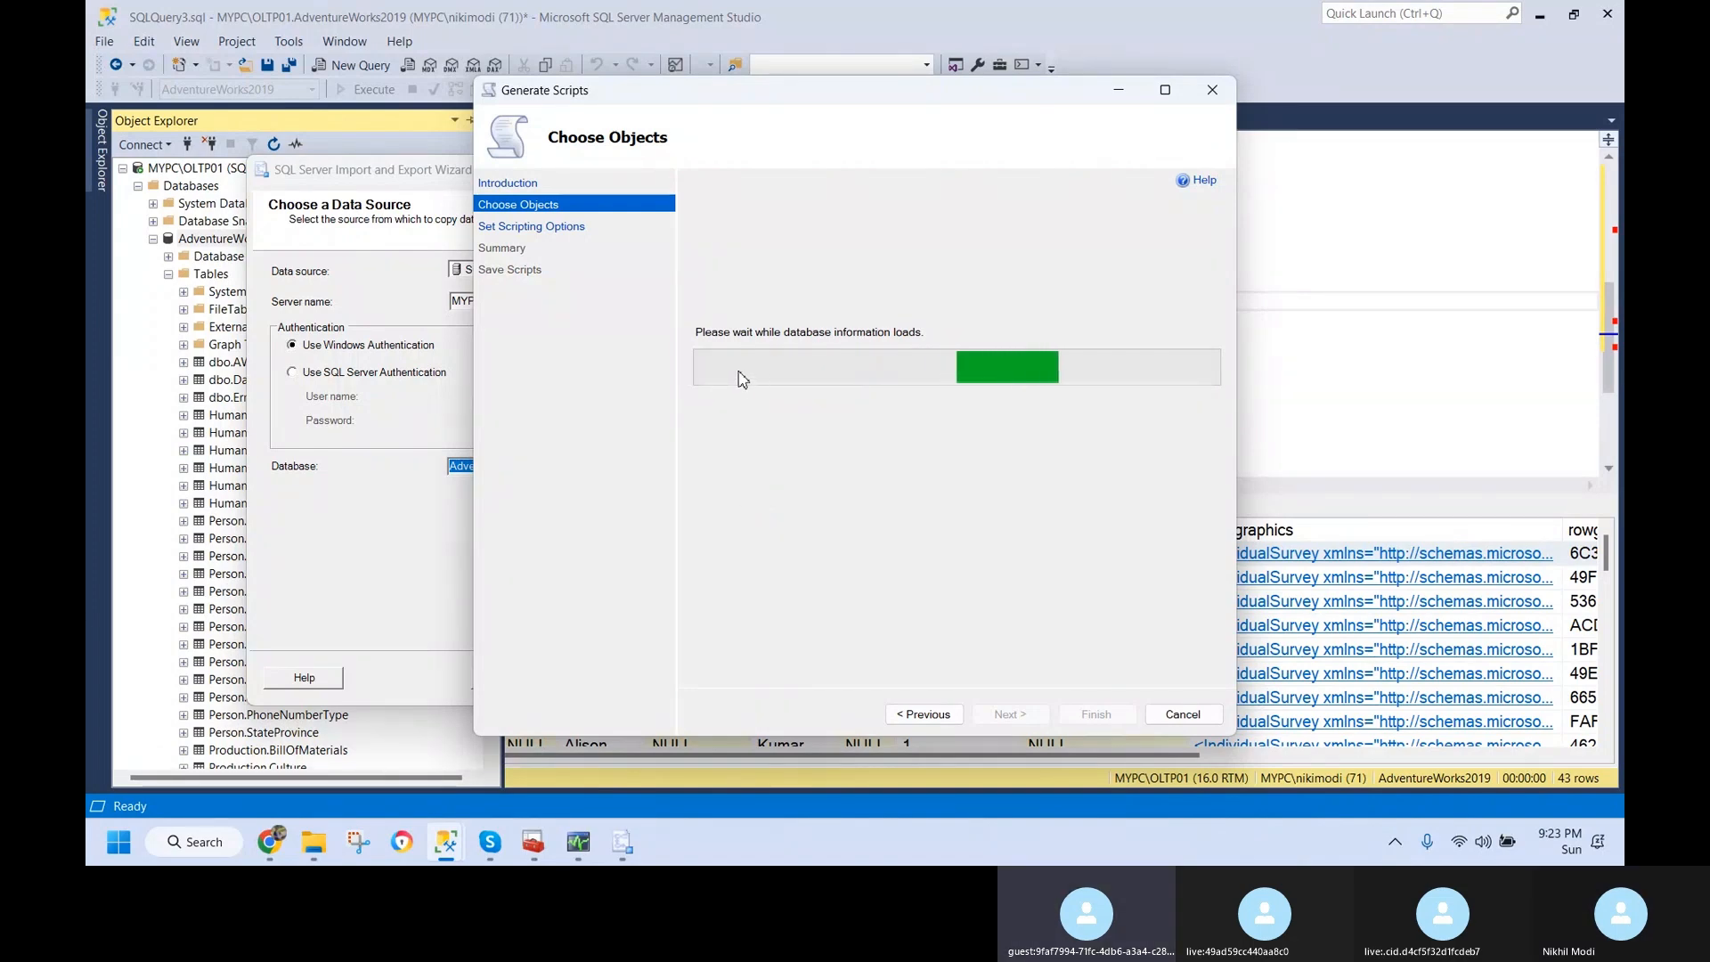
{"action": "left_click", "coordinate": [1183, 713]}
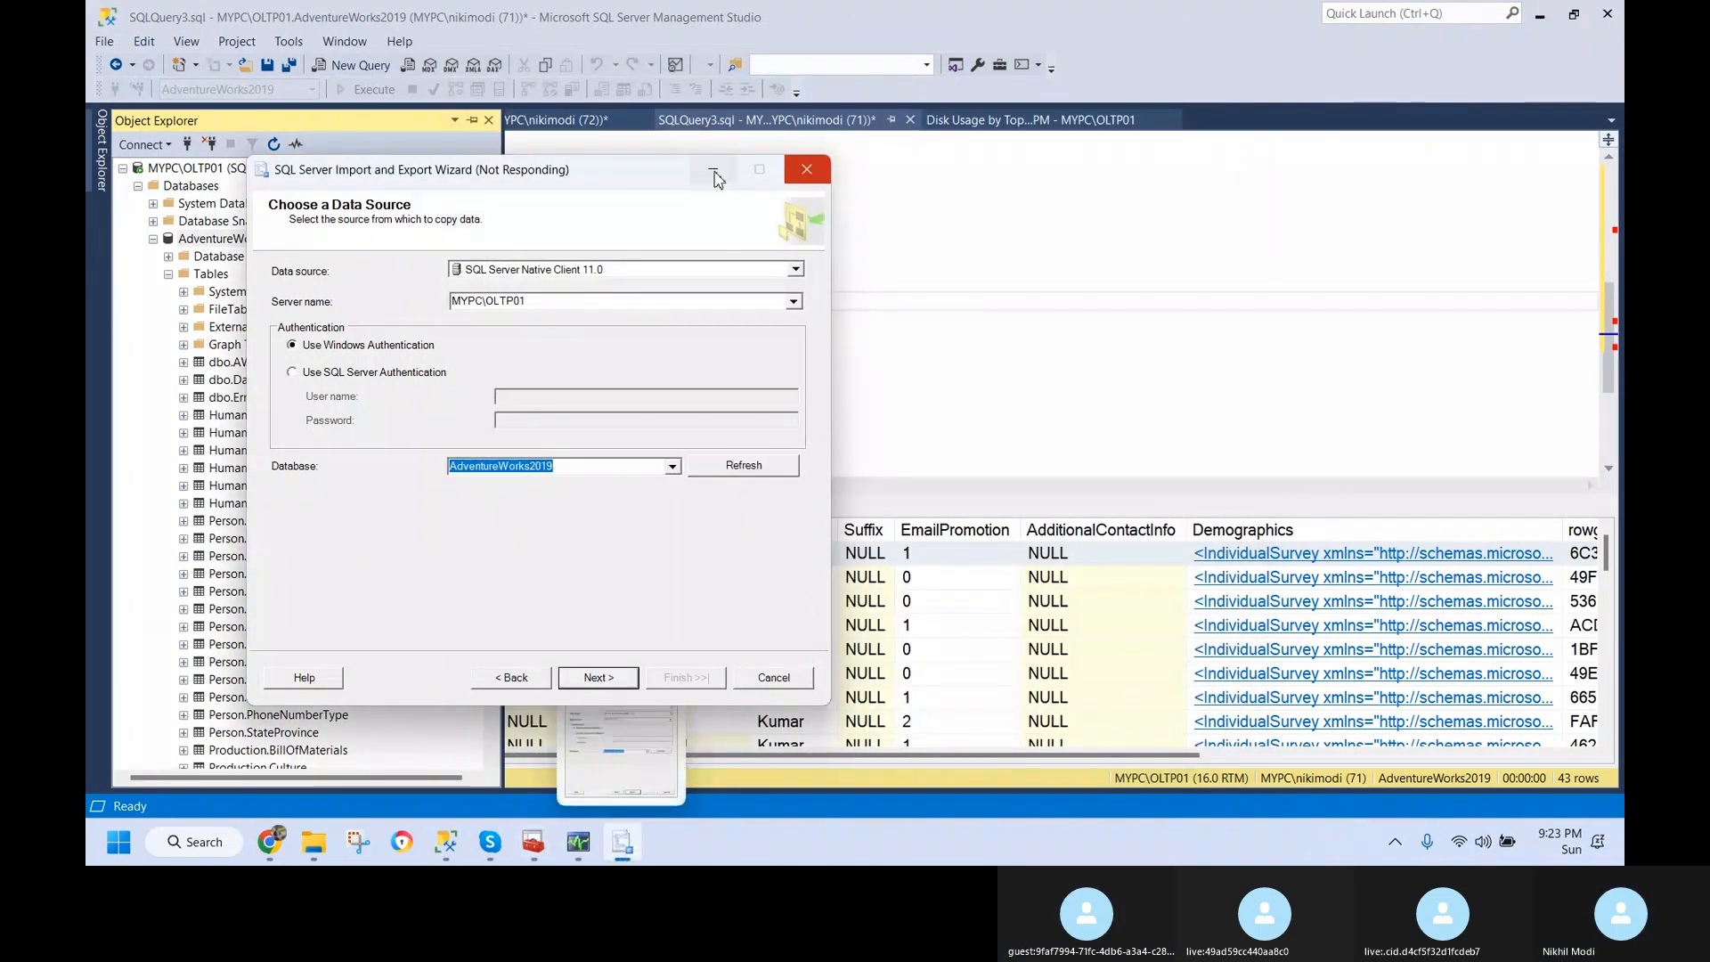
- Open the properties of the transactional publication OLTP01_RPT01_Trans under the publisher's local publications
{"action": "mouse_move", "coordinate": [621, 716]}
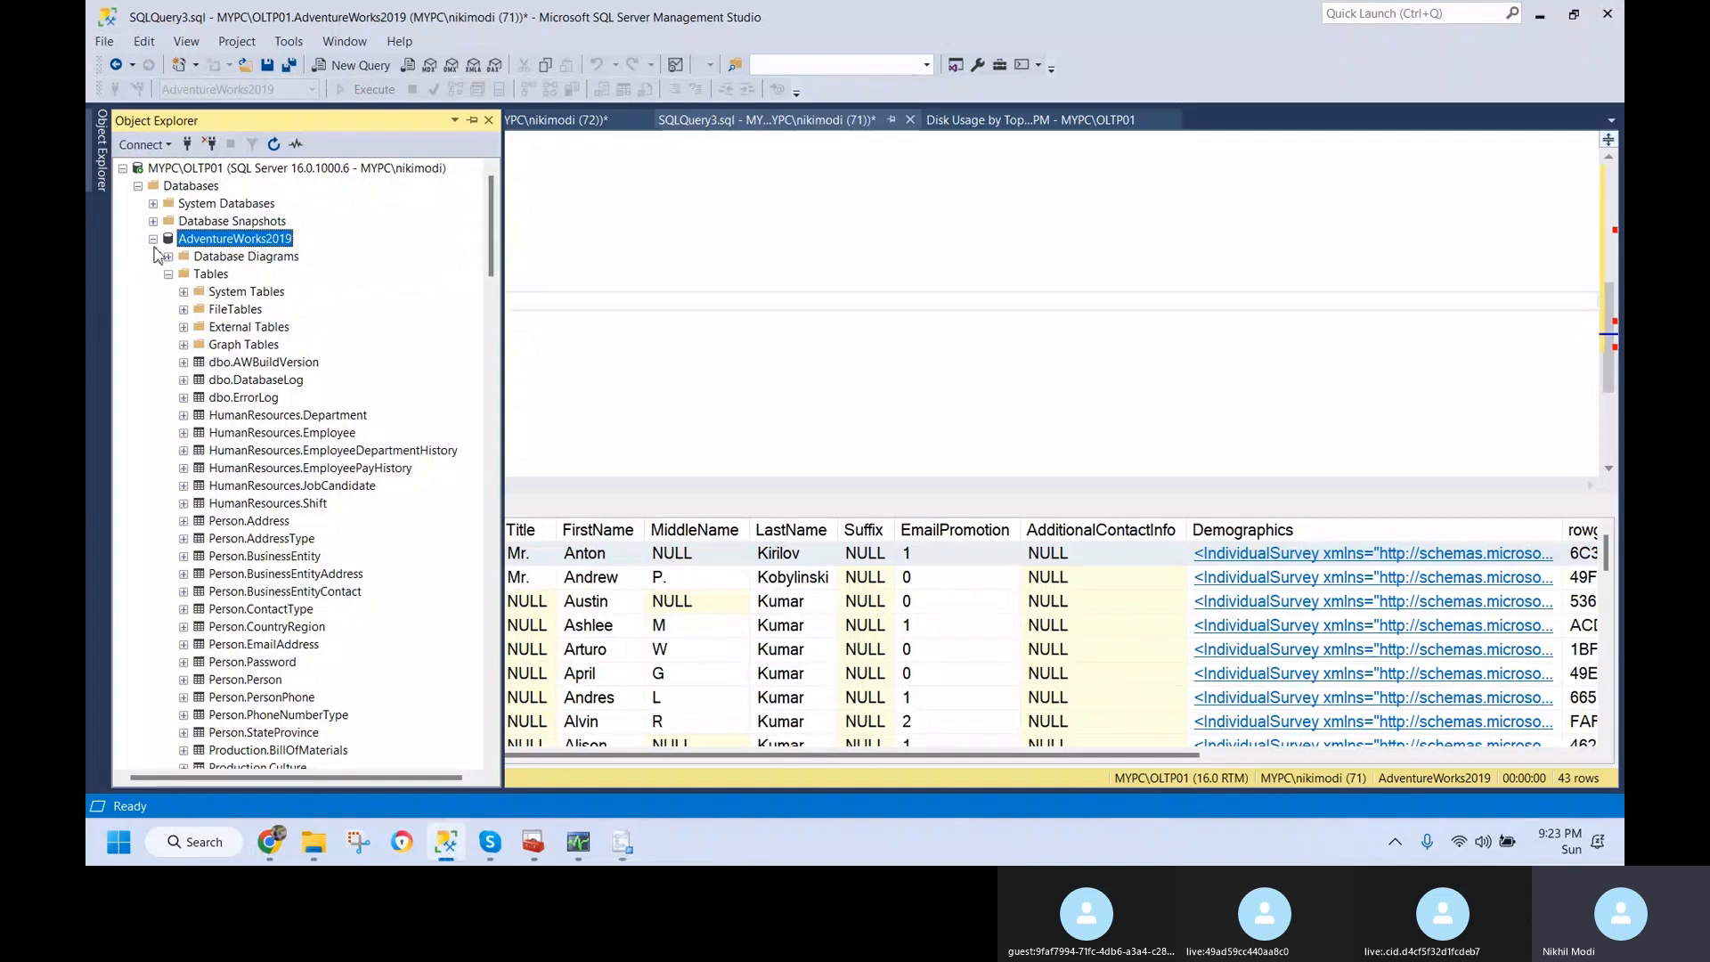
{"action": "left_click", "coordinate": [153, 239]}
{"action": "scroll", "coordinate": [490, 338], "scroll_direction": "down", "scroll_amount": 5}
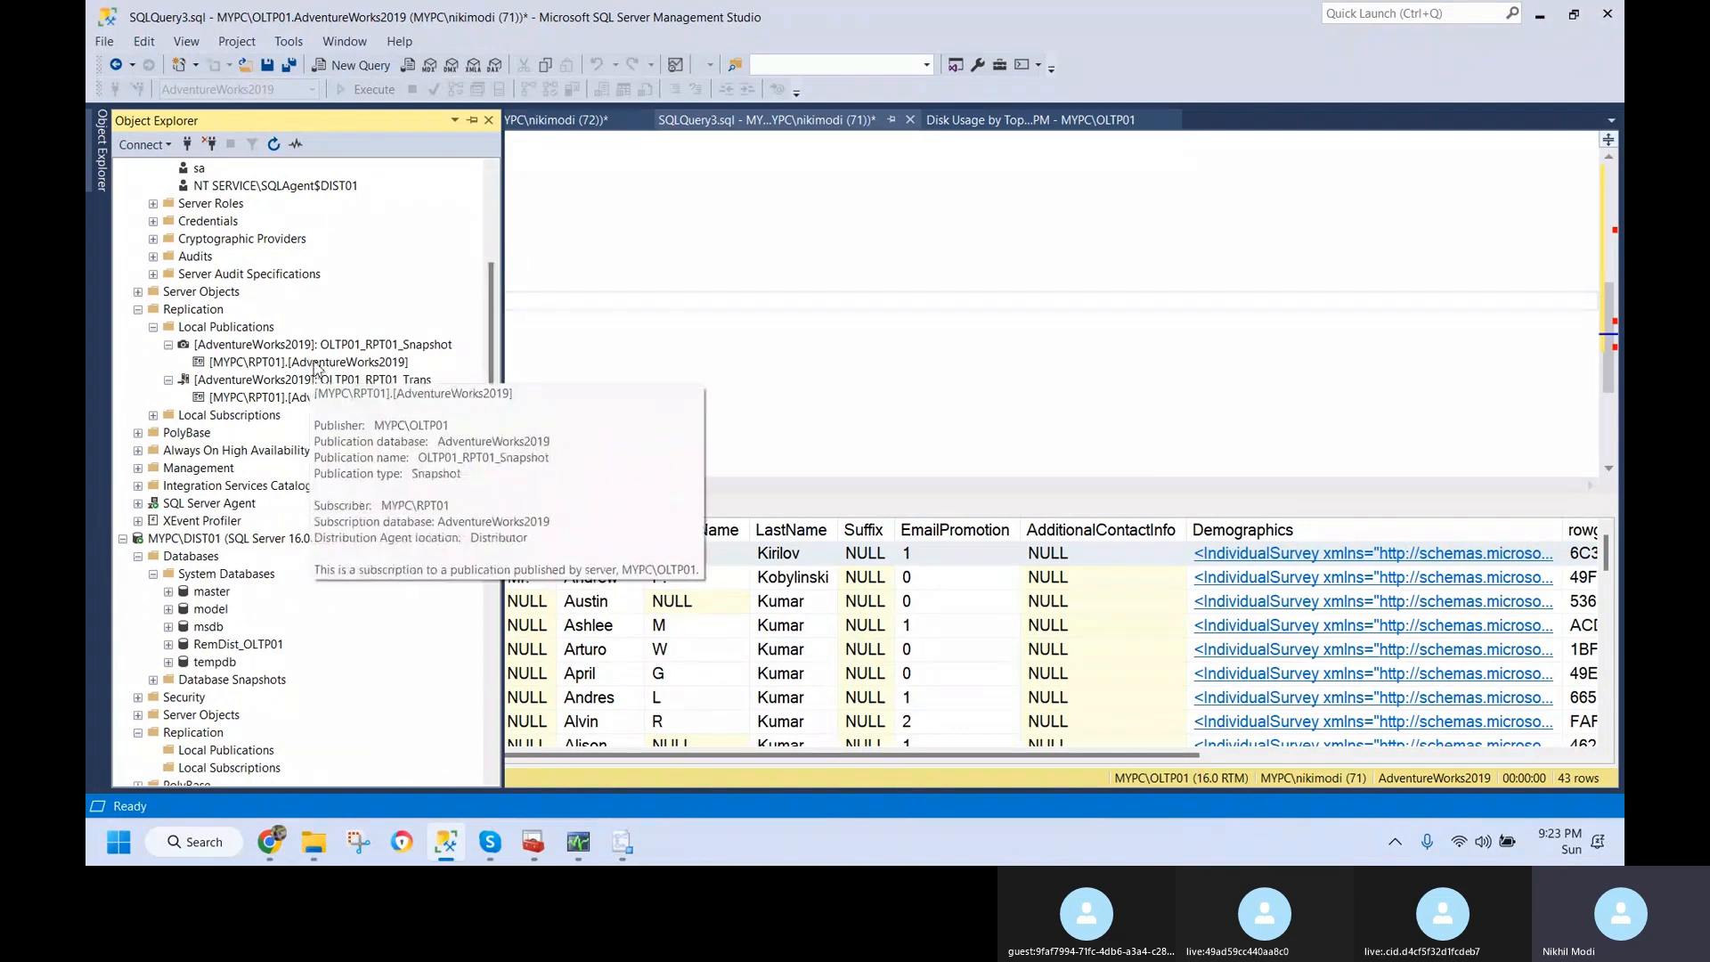
{"action": "left_click", "coordinate": [378, 381]}
{"action": "right_click", "coordinate": [385, 390]}
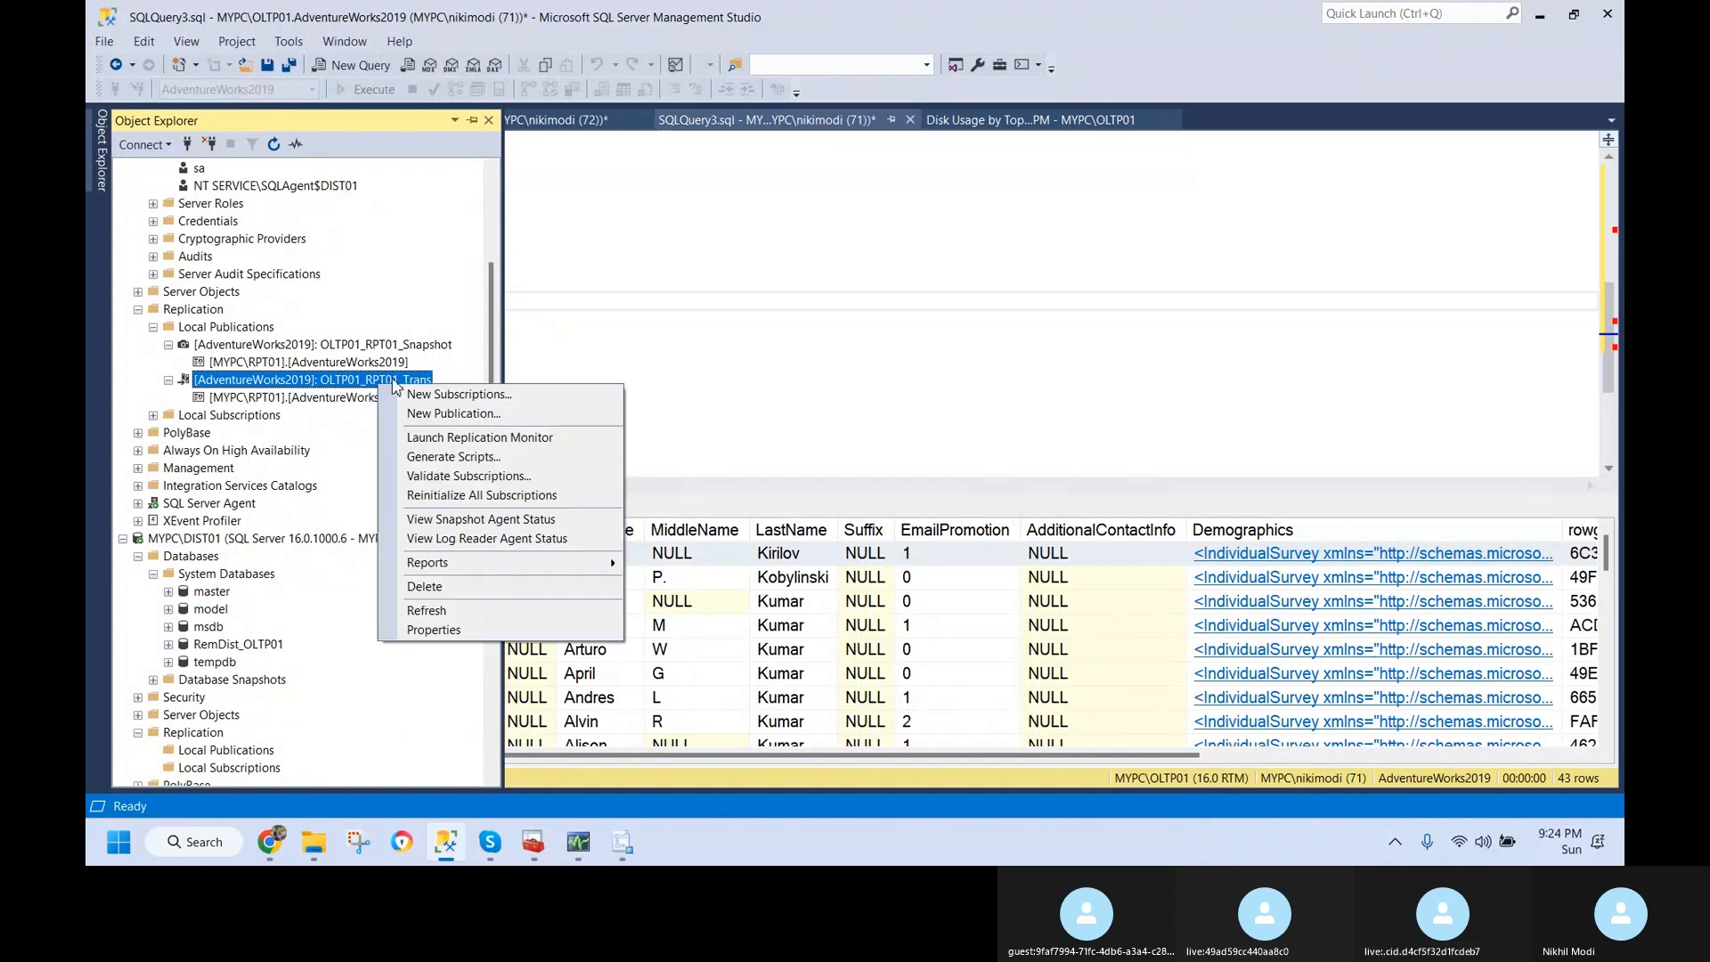
{"action": "left_click", "coordinate": [486, 629]}
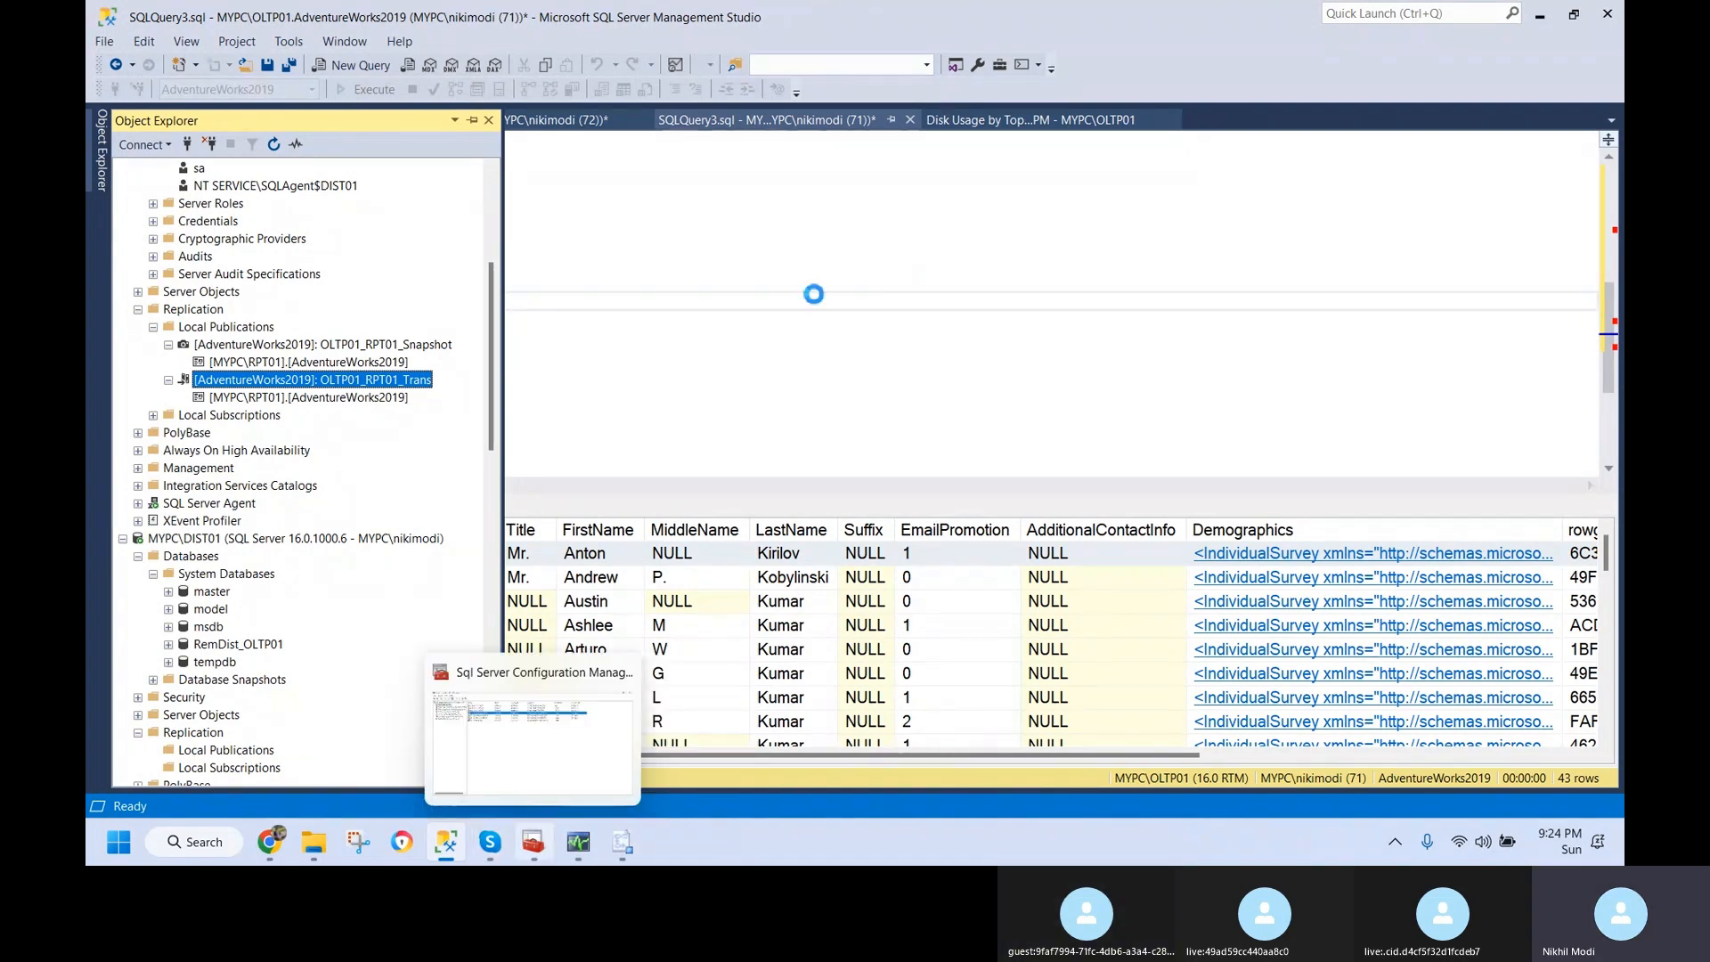
- Exit the SQL Server Import and Export Wizard without exporting anything
{"action": "left_click", "coordinate": [624, 846]}
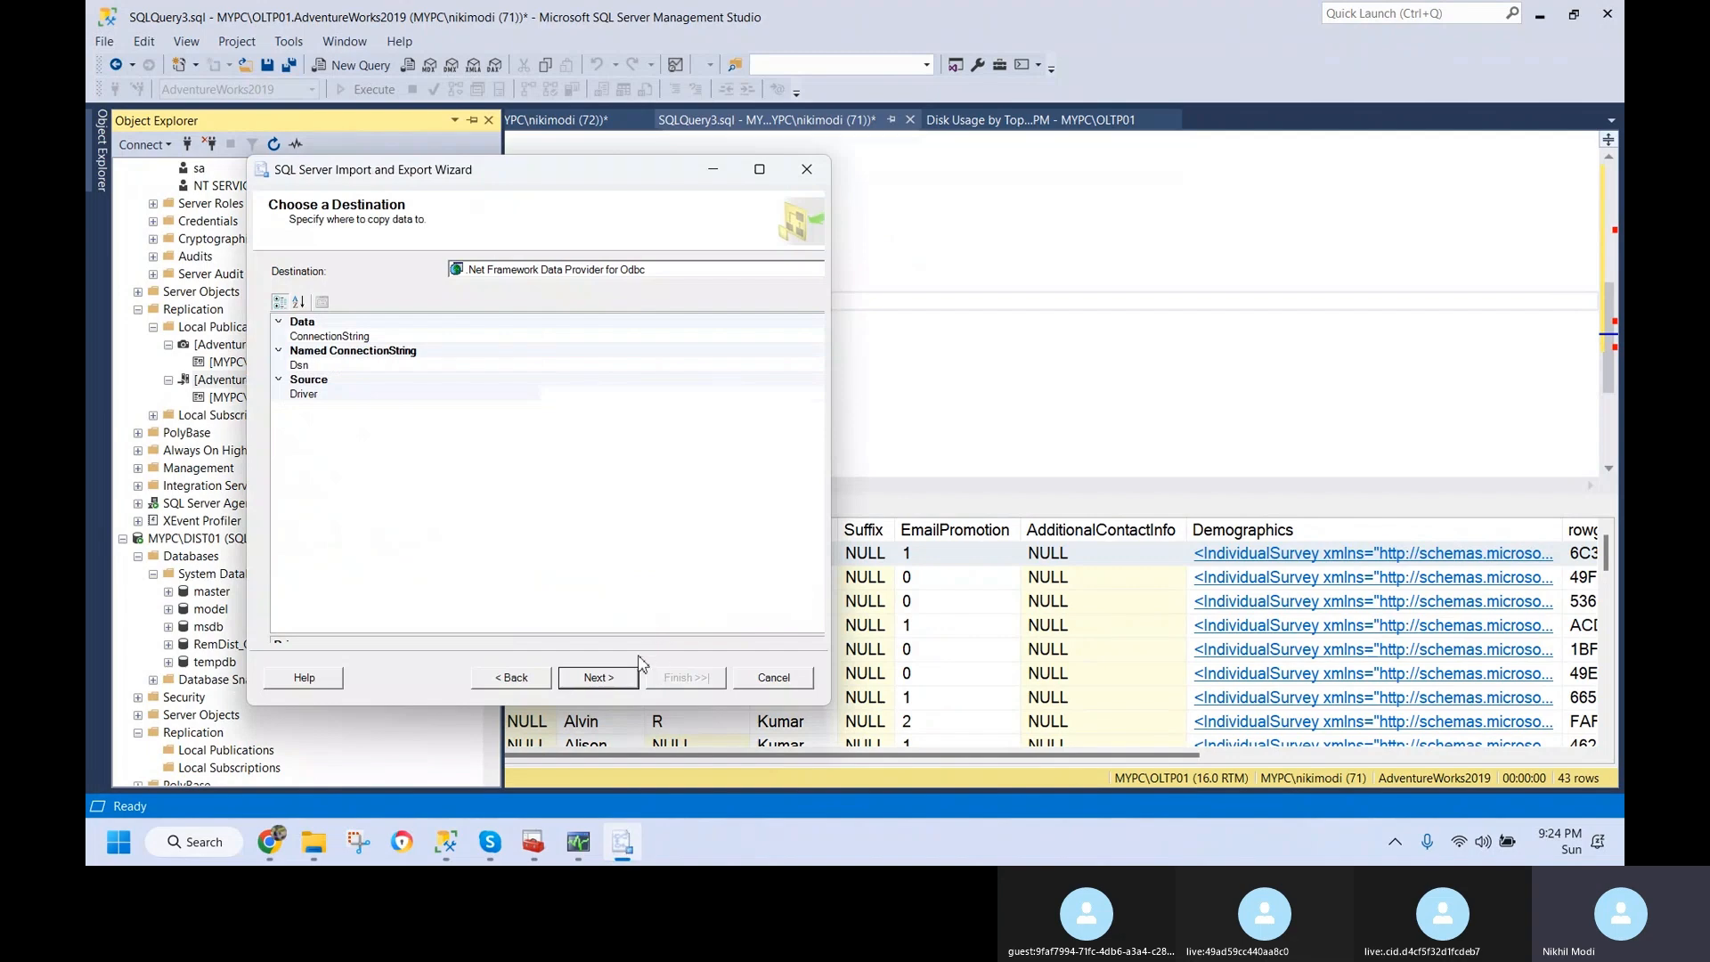
{"action": "left_click", "coordinate": [776, 680]}
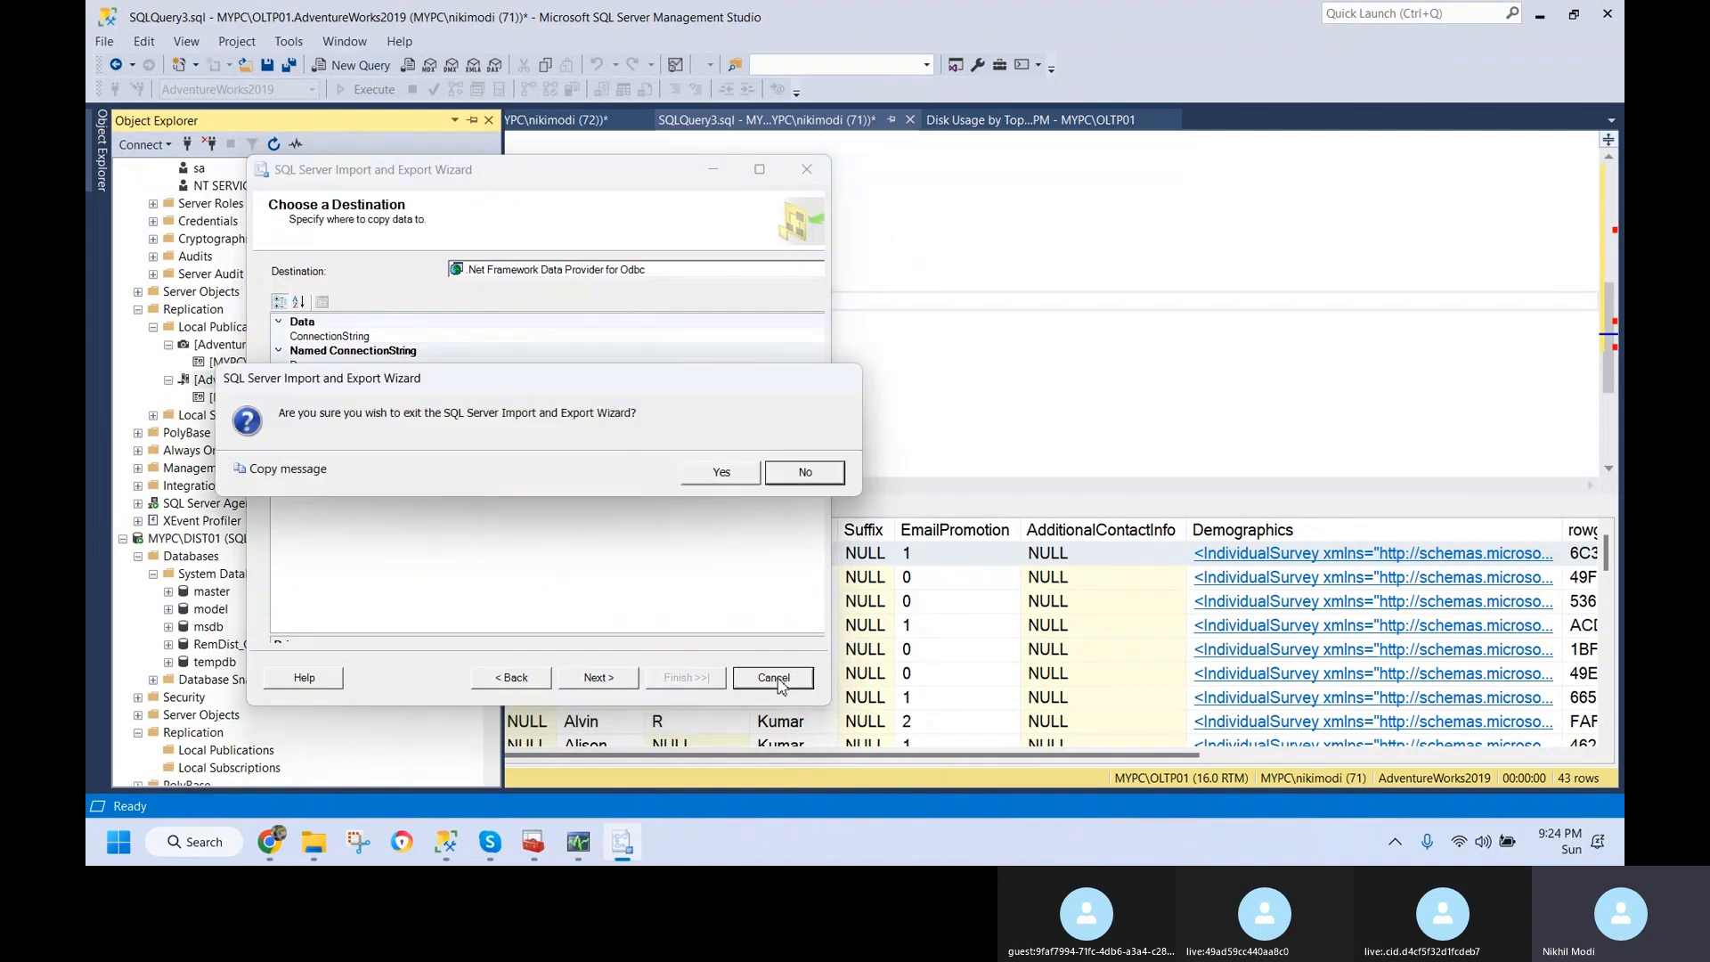
{"action": "left_click", "coordinate": [722, 473]}
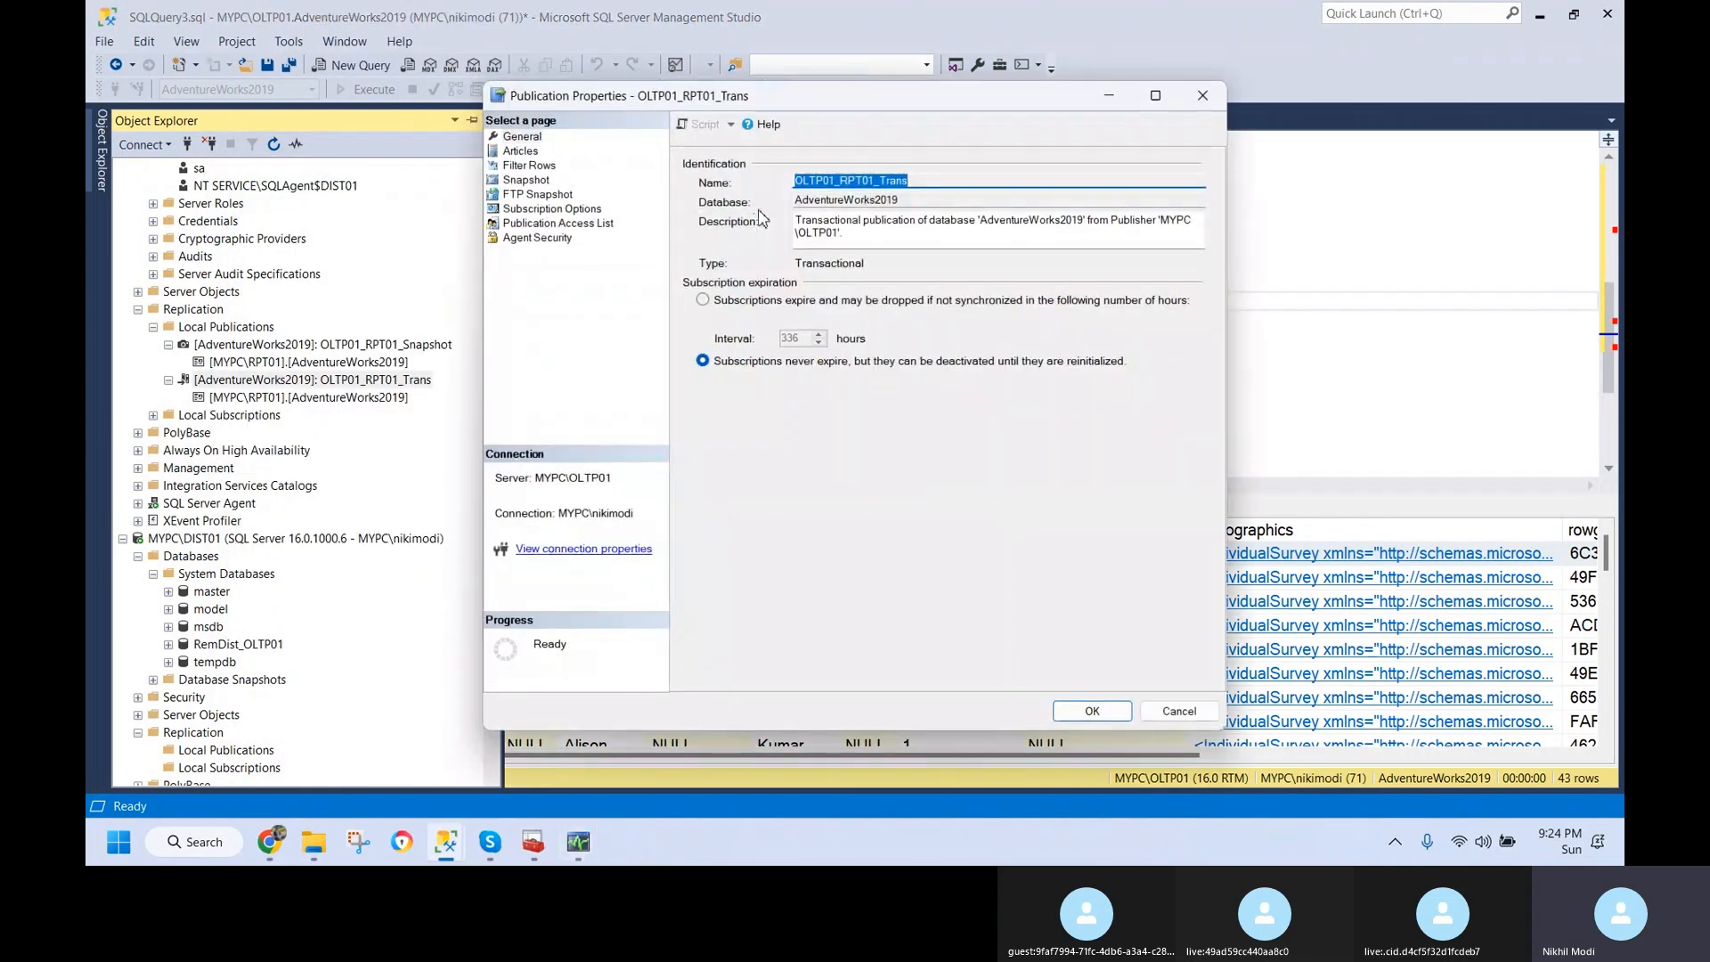
- Display the articles of the OLTP01_RPT01_Trans publication in a maximized window, listing all available tables instead of only checked ones
{"action": "left_click", "coordinate": [521, 152]}
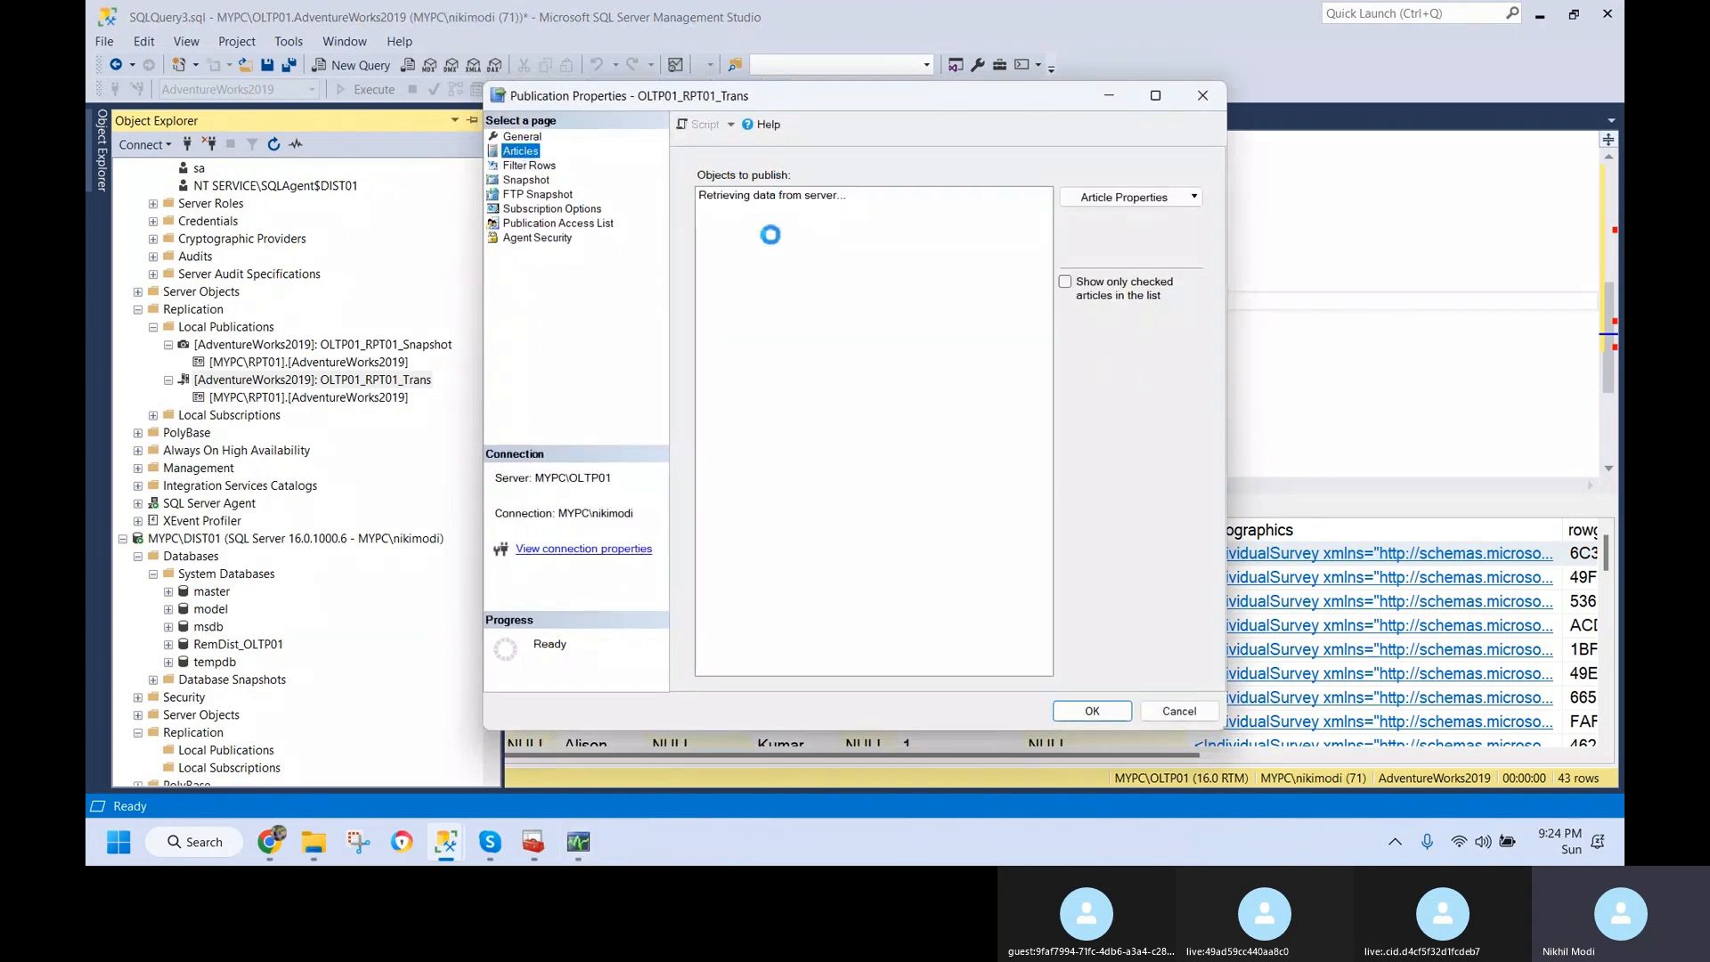
{"action": "left_click", "coordinate": [1155, 95]}
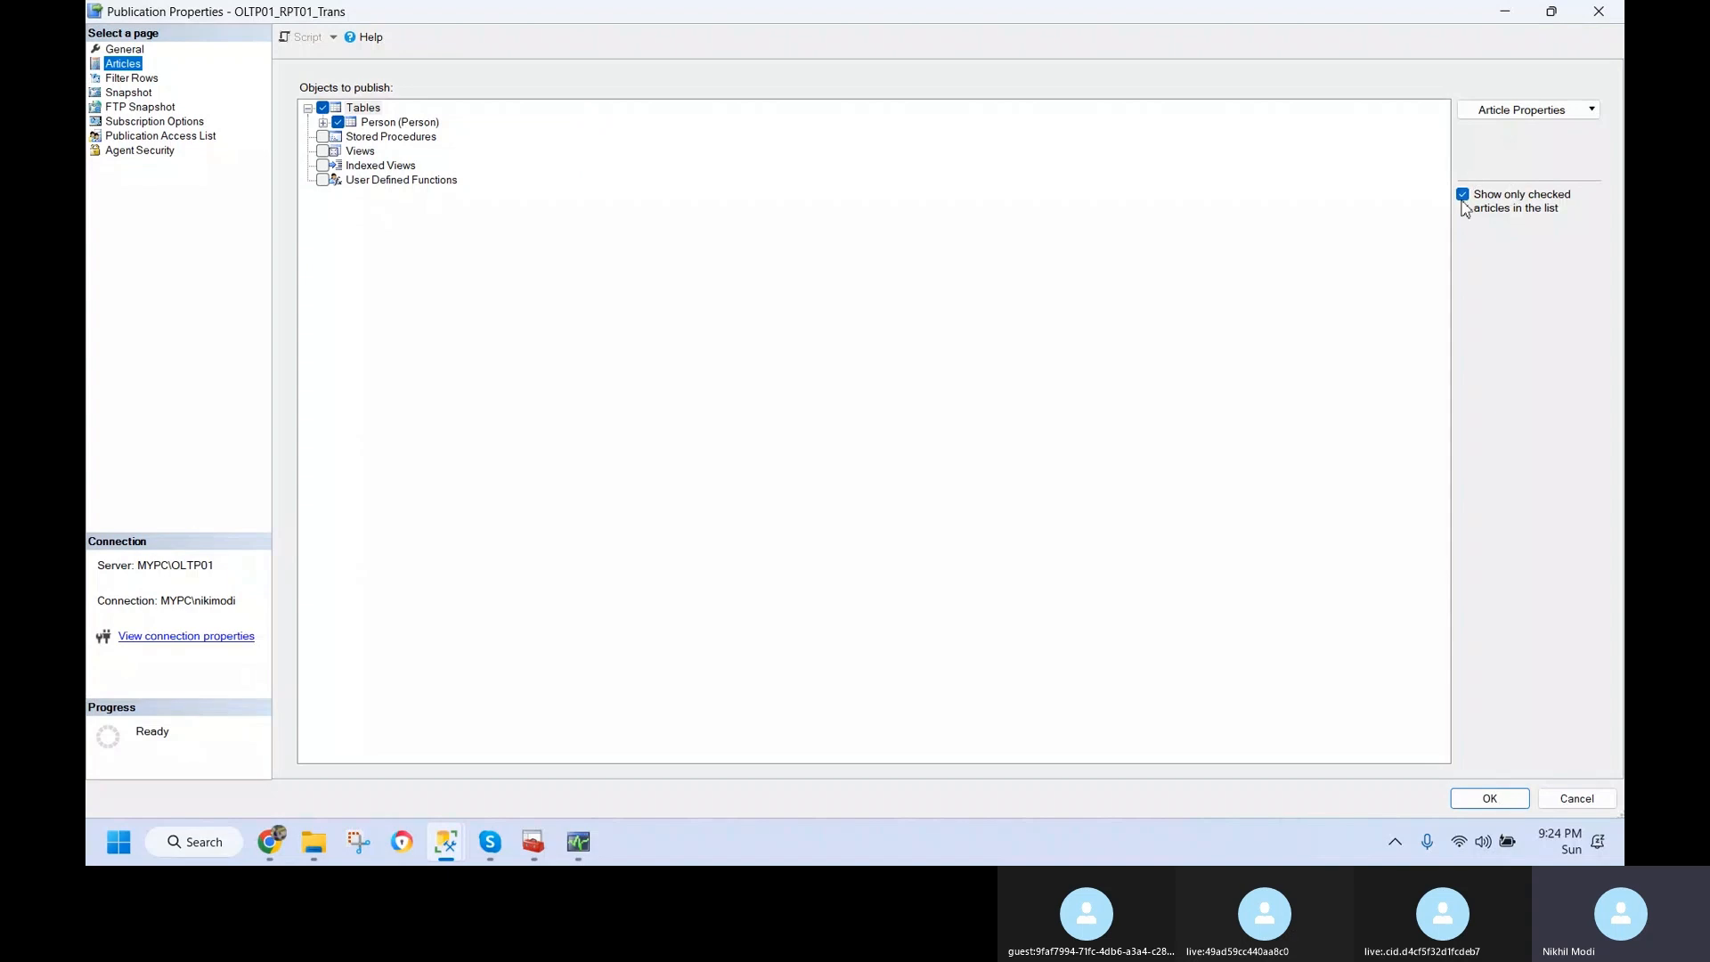
{"action": "left_click", "coordinate": [1463, 197]}
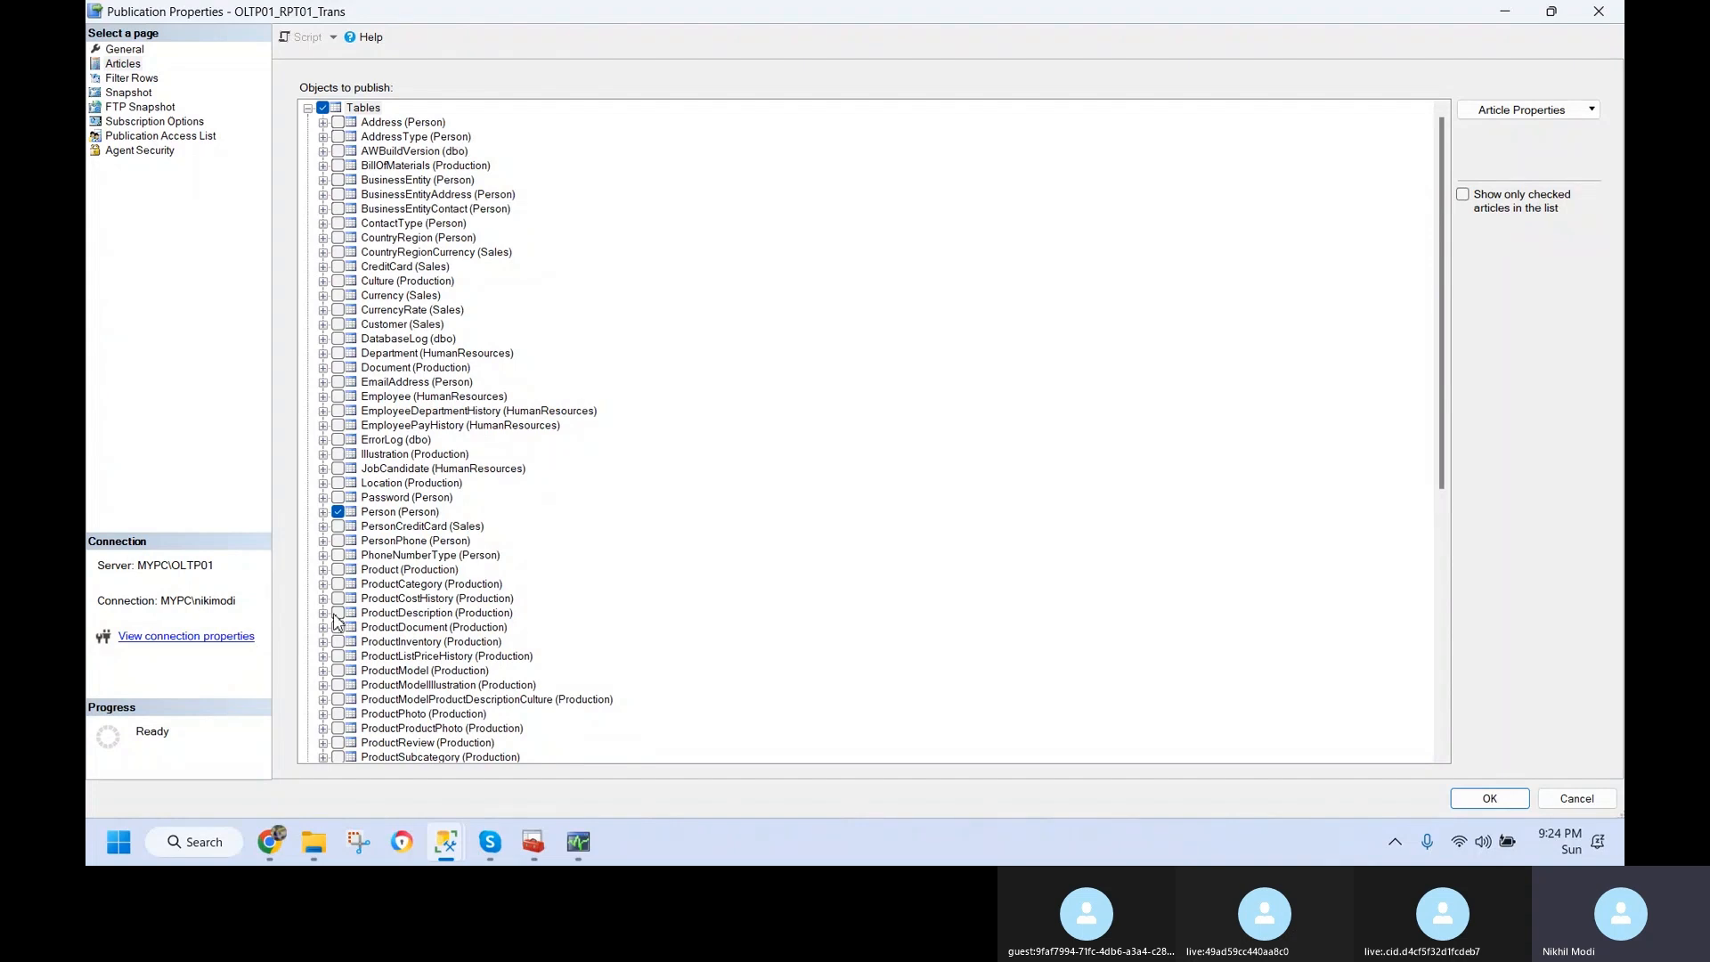
- Add the Employee (HumanResources) table to the publication's articles and save the publication properties
{"action": "left_click", "coordinate": [339, 397]}
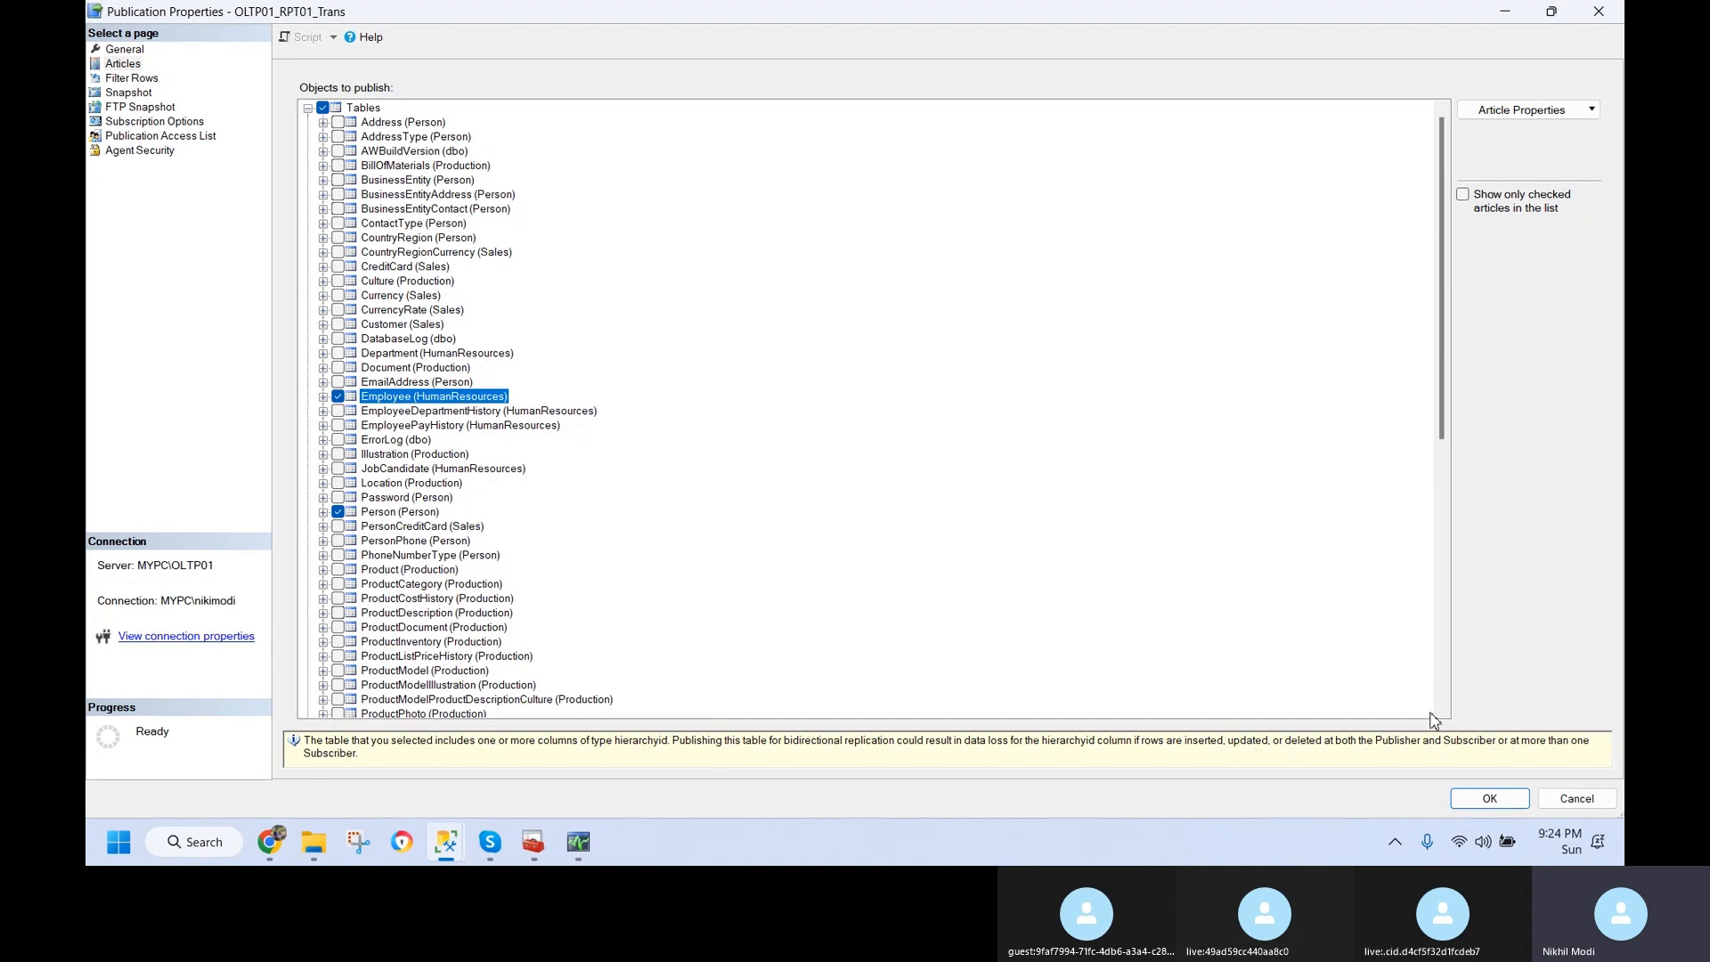
{"action": "left_click", "coordinate": [1492, 798]}
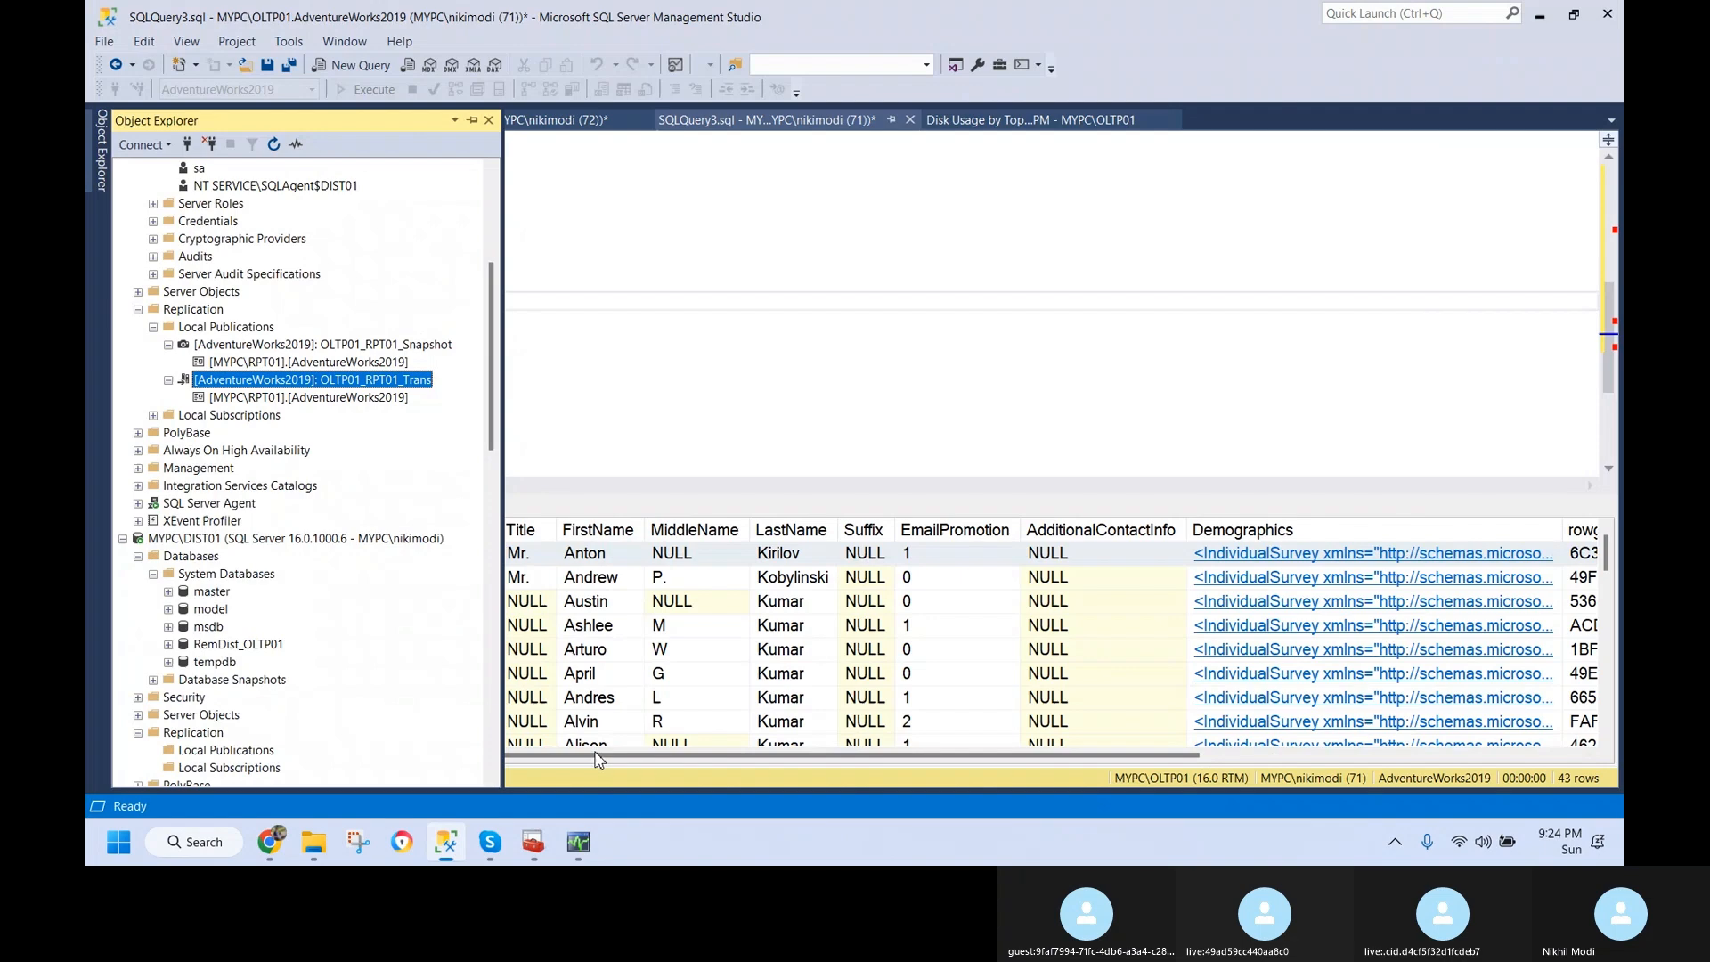
- Reopen the articles of the OLTP01_RPT01_Trans publication, check which tables are published, and leave the properties without changes
{"action": "mouse_move", "coordinate": [401, 366]}
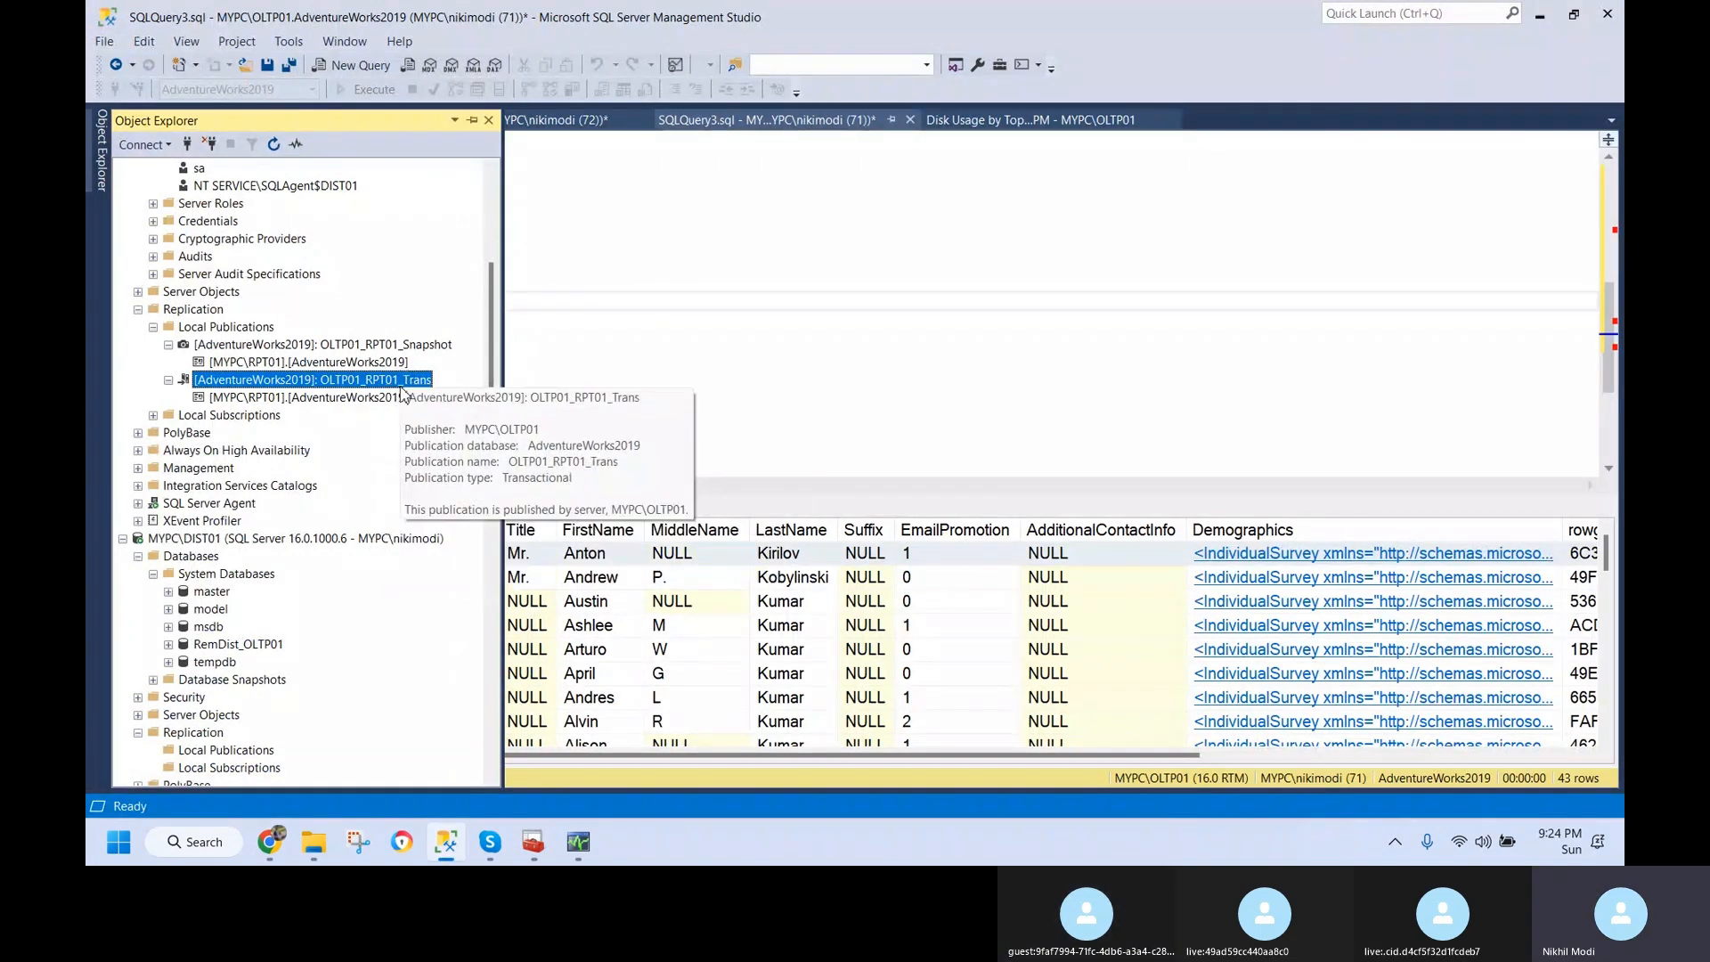
{"action": "right_click", "coordinate": [407, 379]}
{"action": "left_click", "coordinate": [508, 635]}
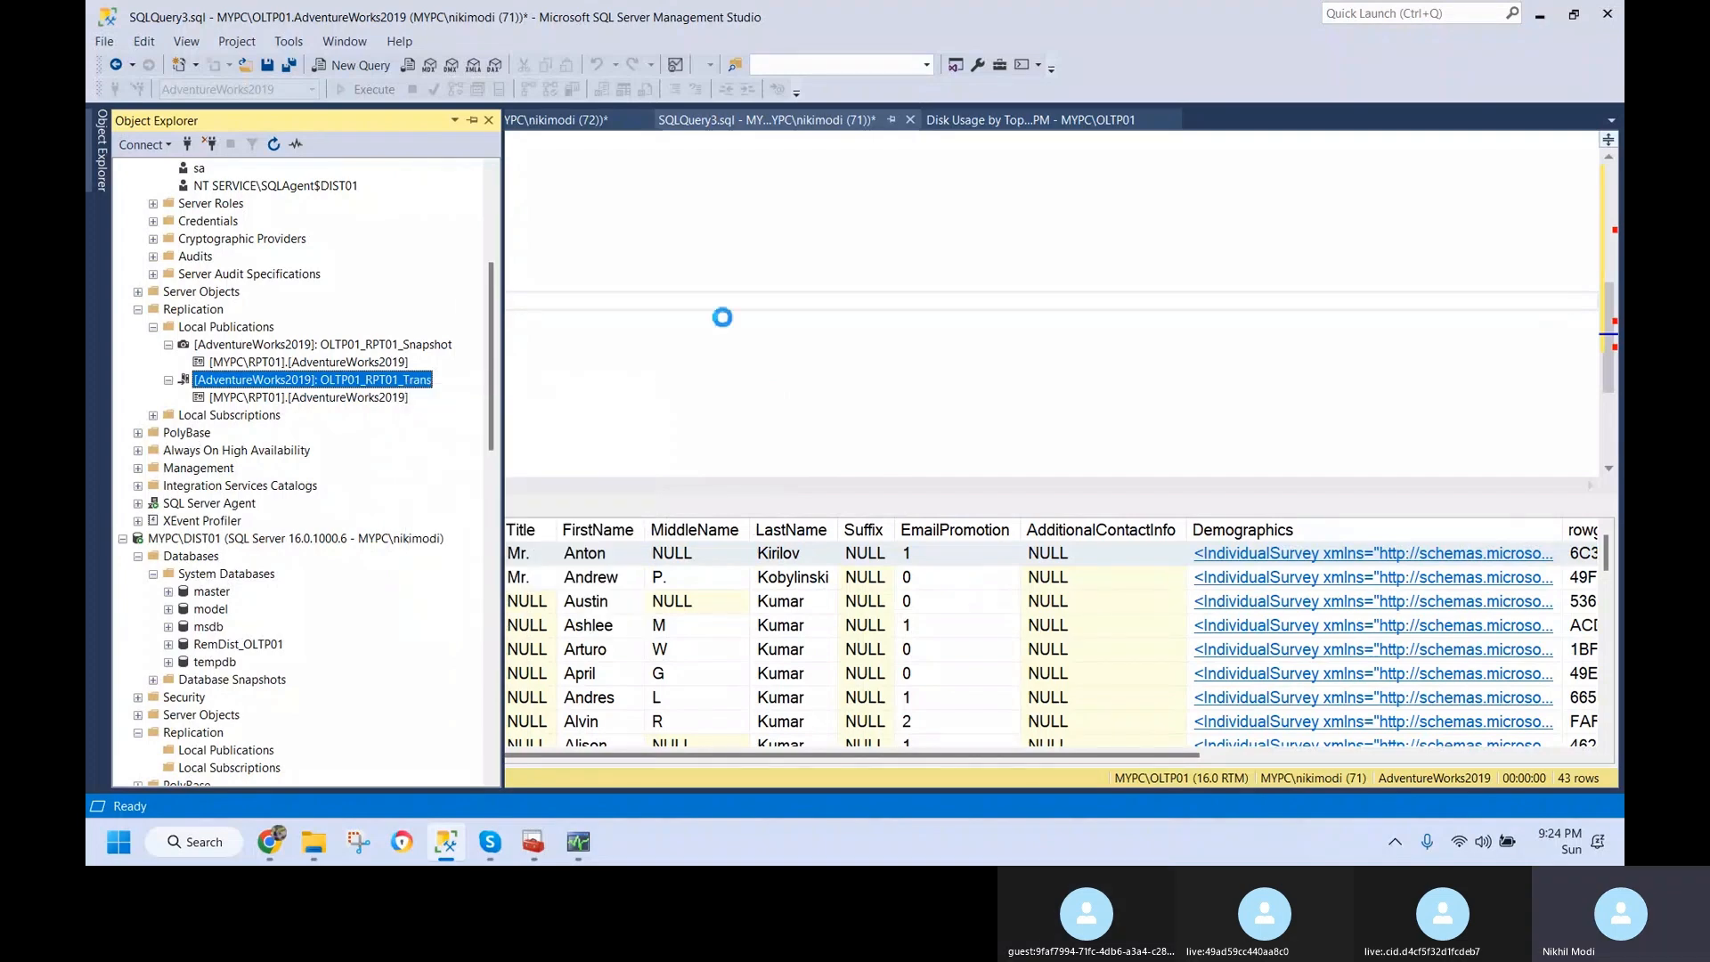
{"action": "left_click", "coordinate": [522, 151]}
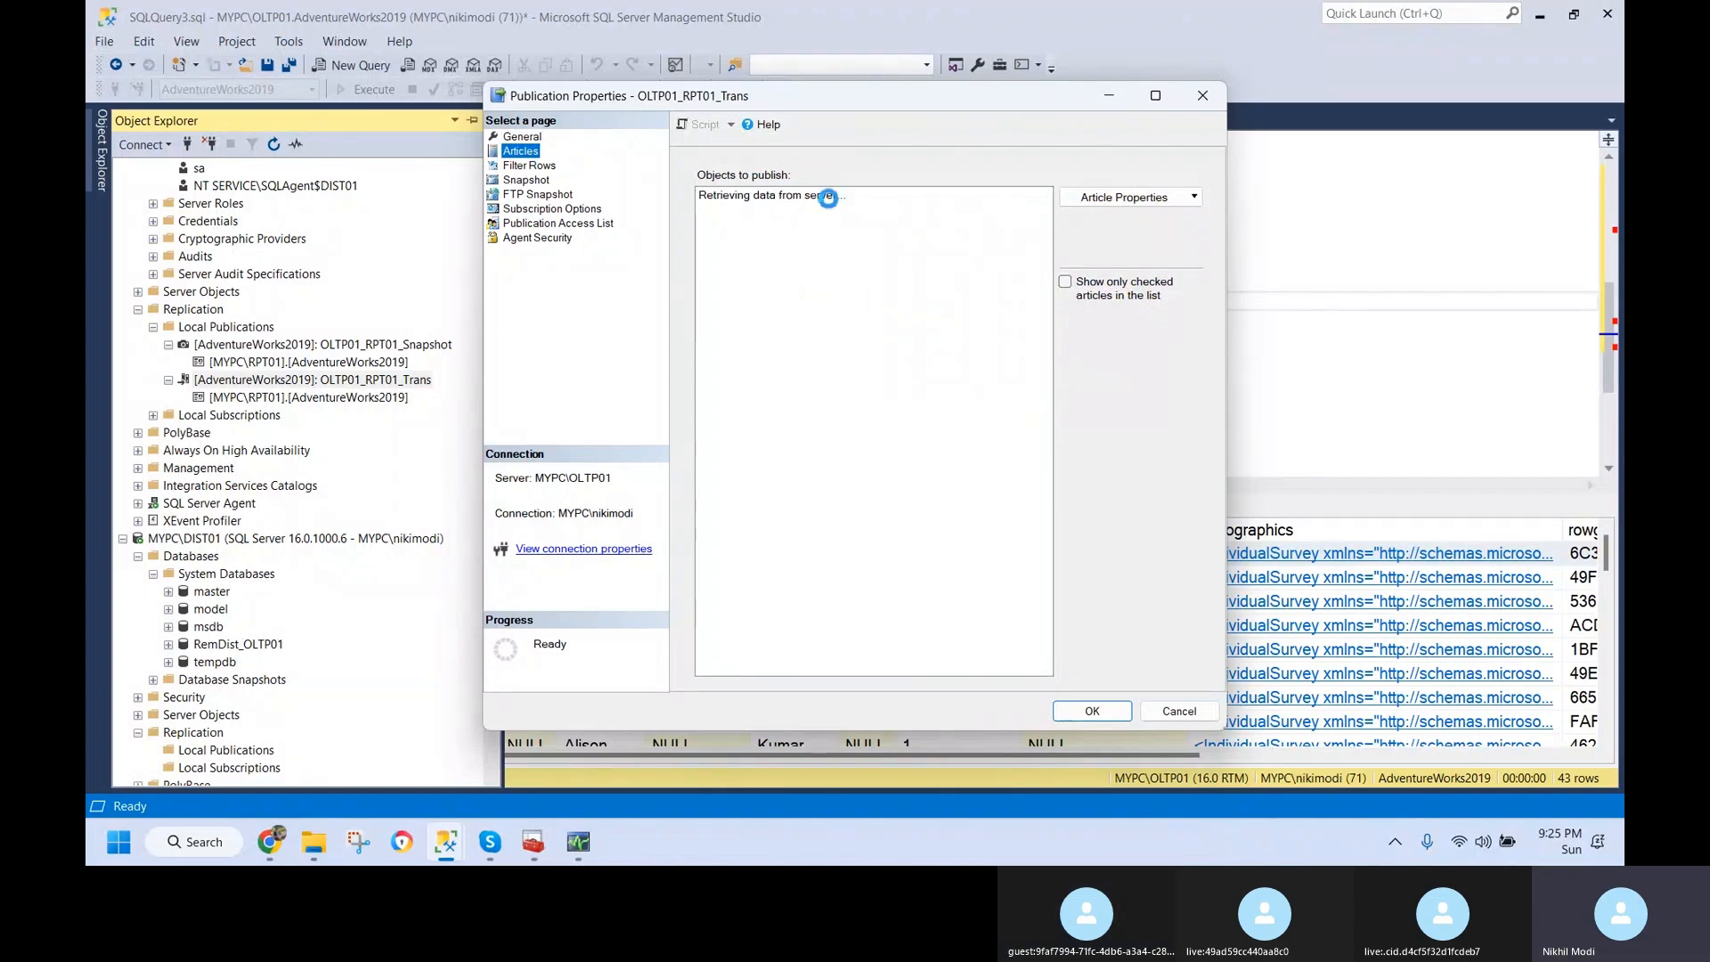
{"action": "left_click", "coordinate": [271, 840]}
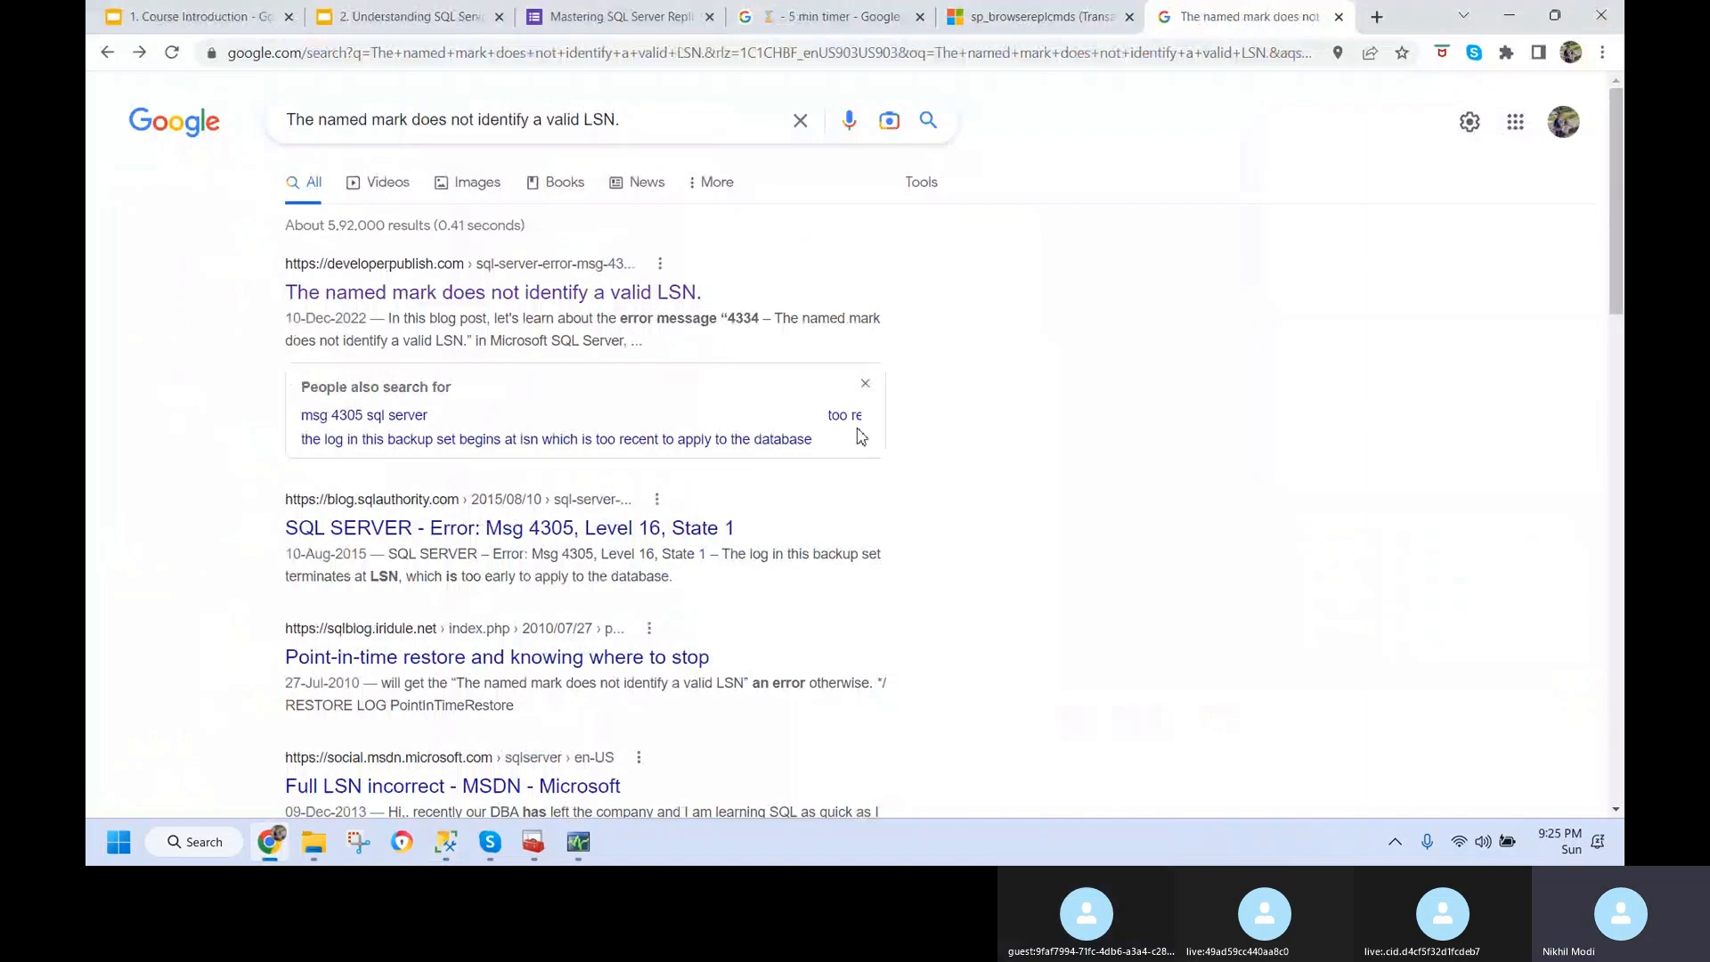
{"action": "key", "text": "alt+Tab"}
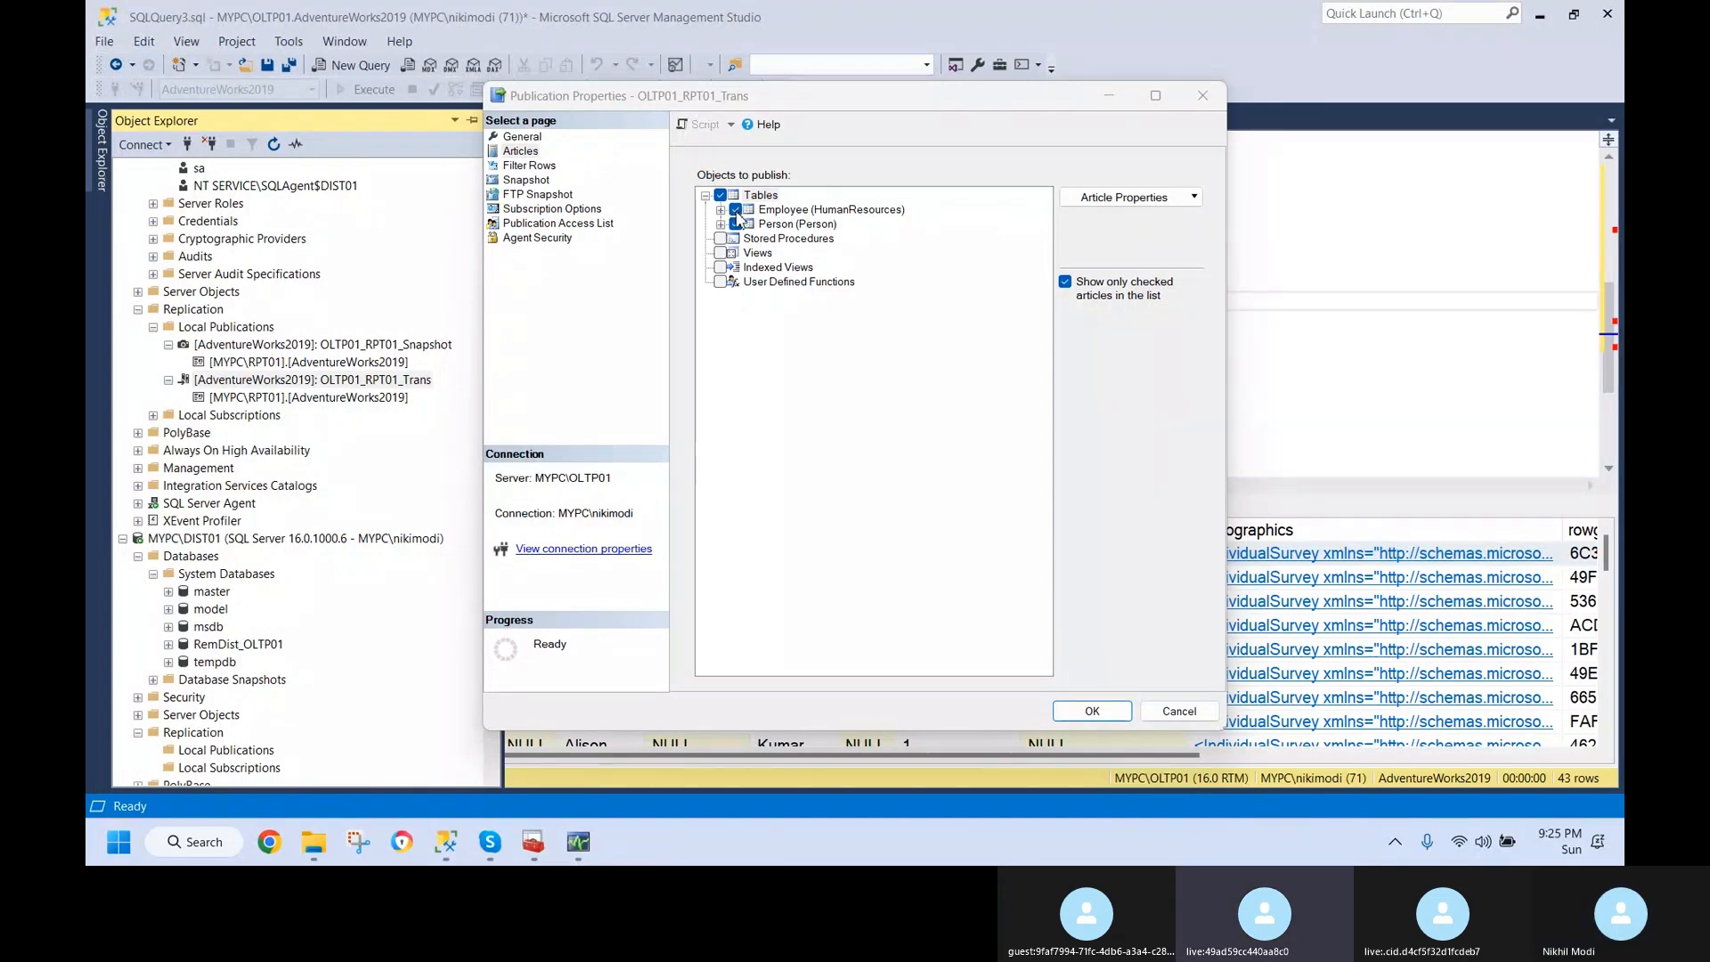
{"action": "left_click", "coordinate": [1179, 711]}
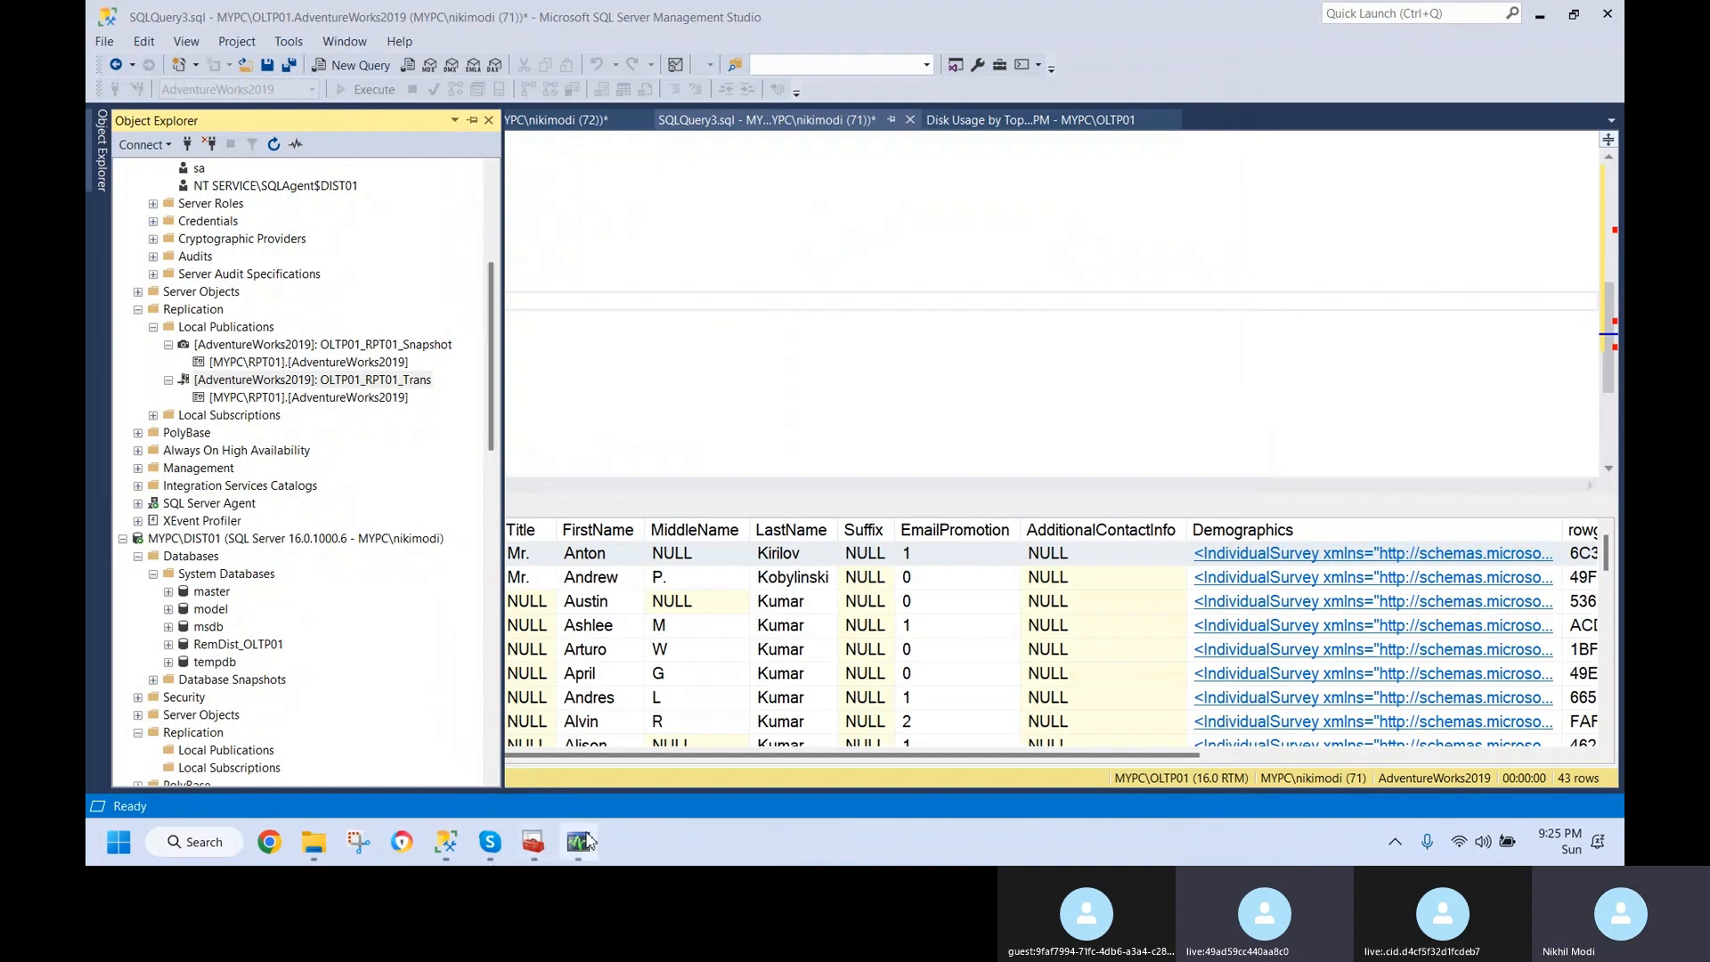
- Switch to Replication Monitor and compare the transactional subscription's Distributor To Subscriber and Publisher To Distributor histories
{"action": "left_click", "coordinate": [578, 842]}
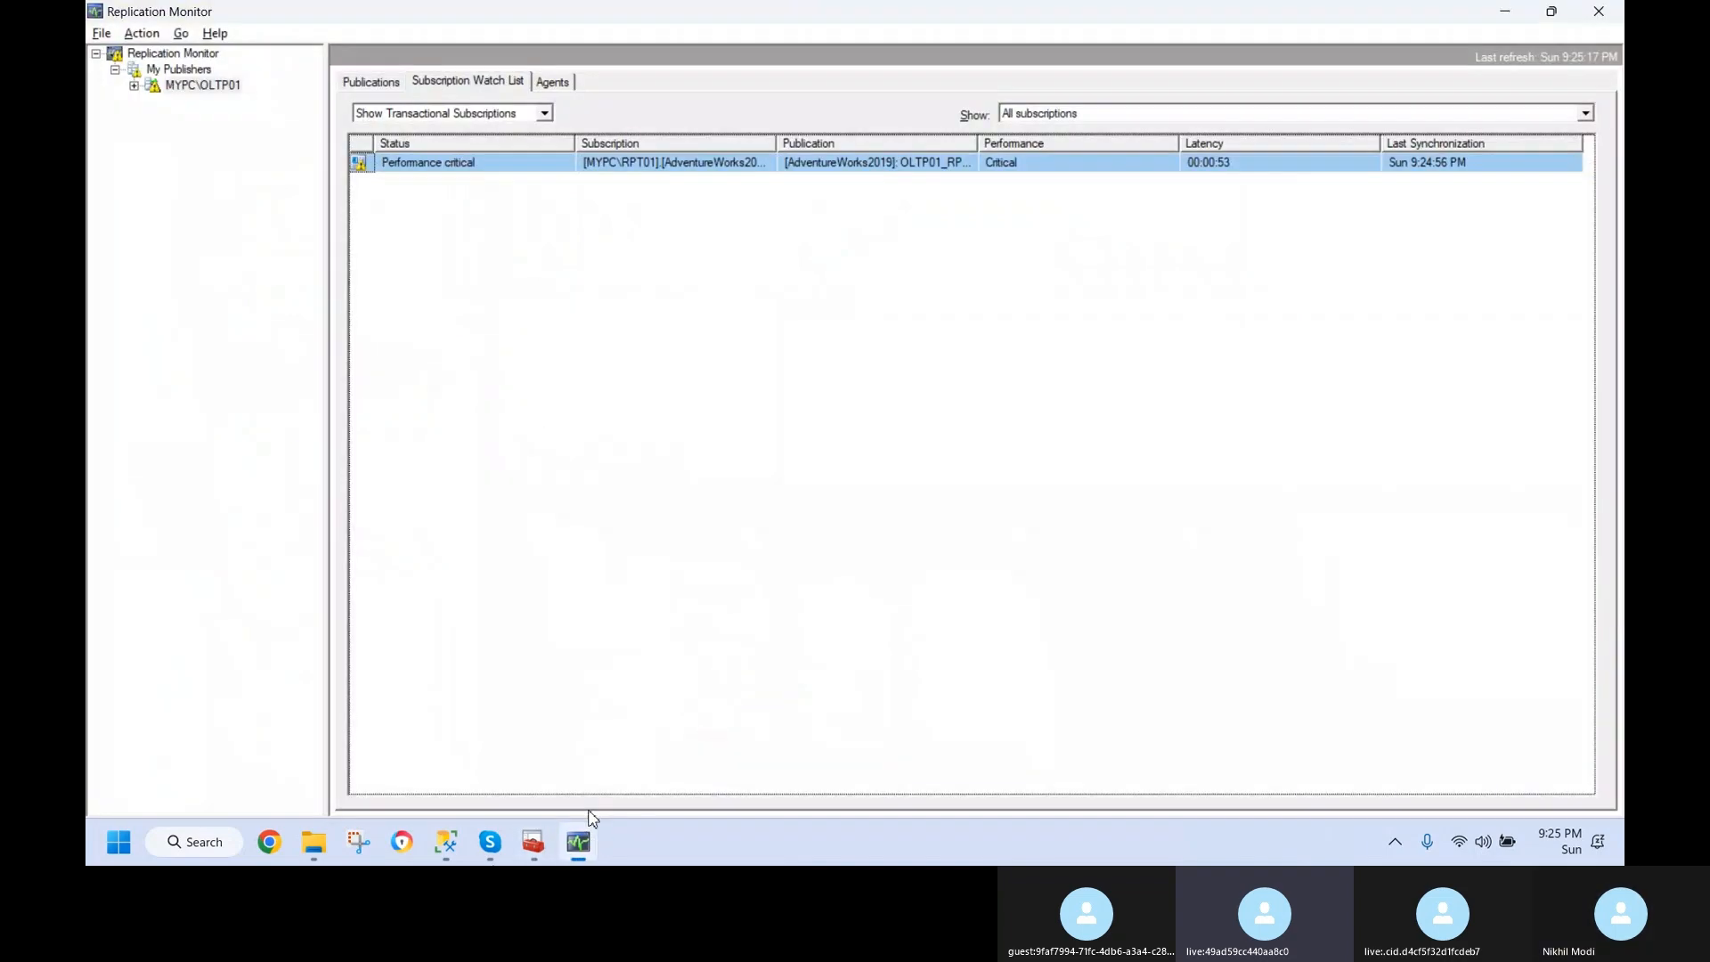
{"action": "left_click", "coordinate": [553, 82]}
{"action": "left_click", "coordinate": [477, 82]}
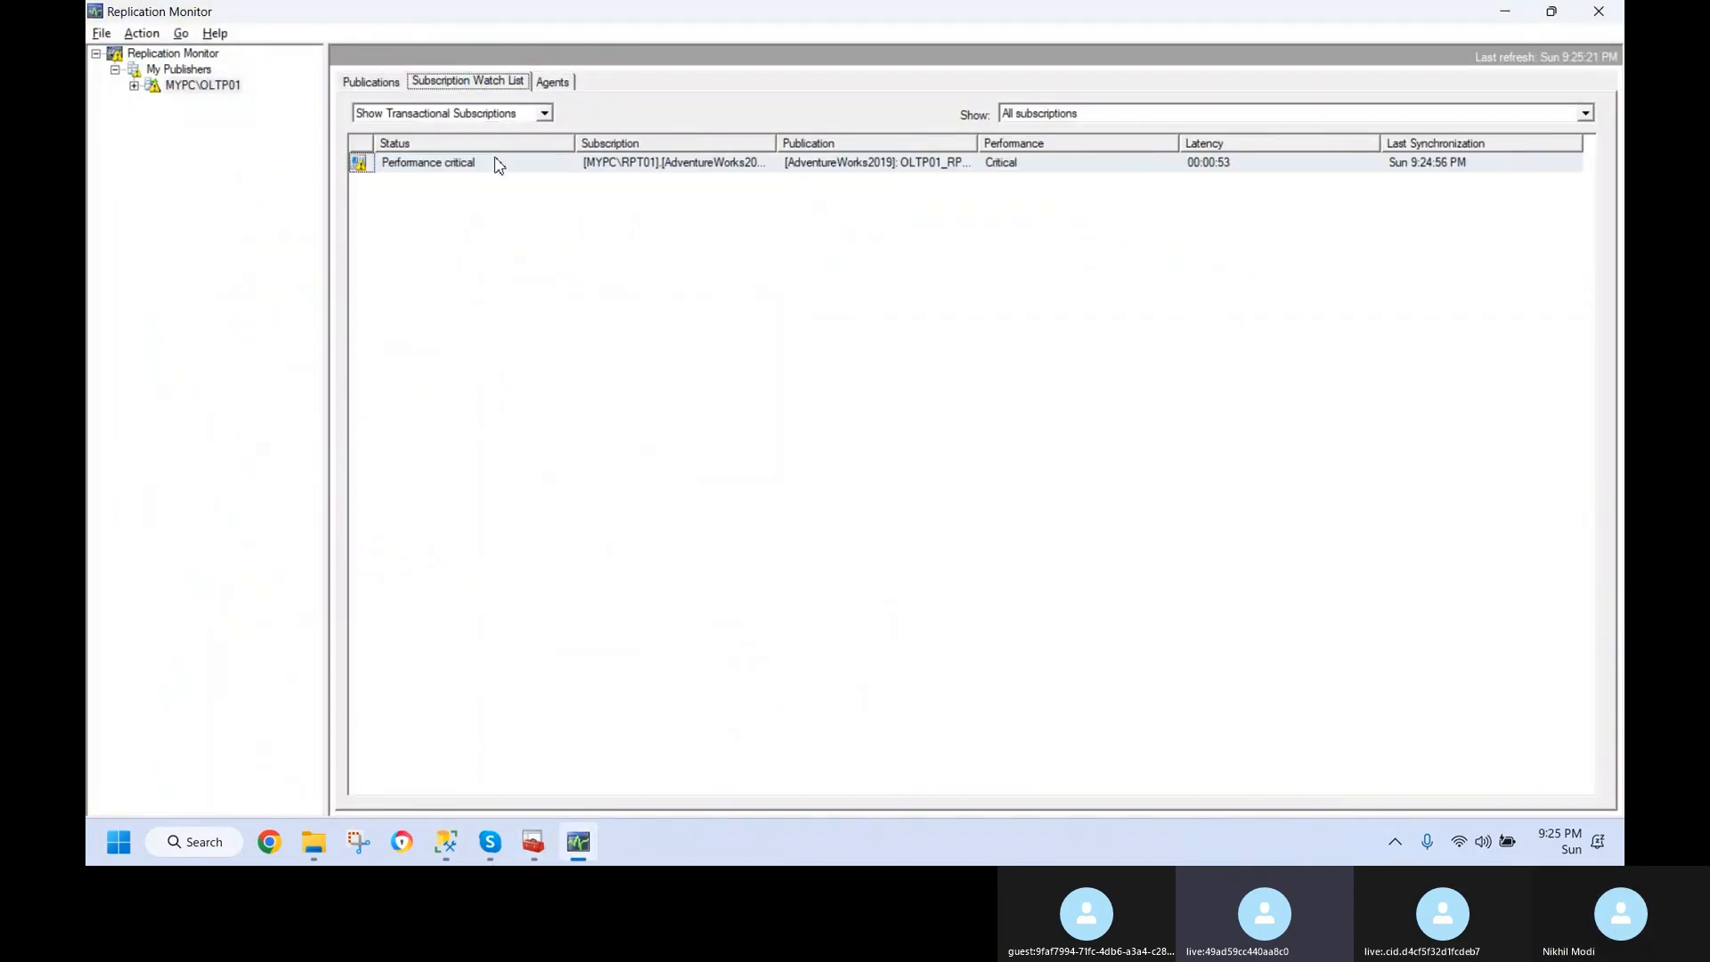
{"action": "double_click", "coordinate": [497, 164]}
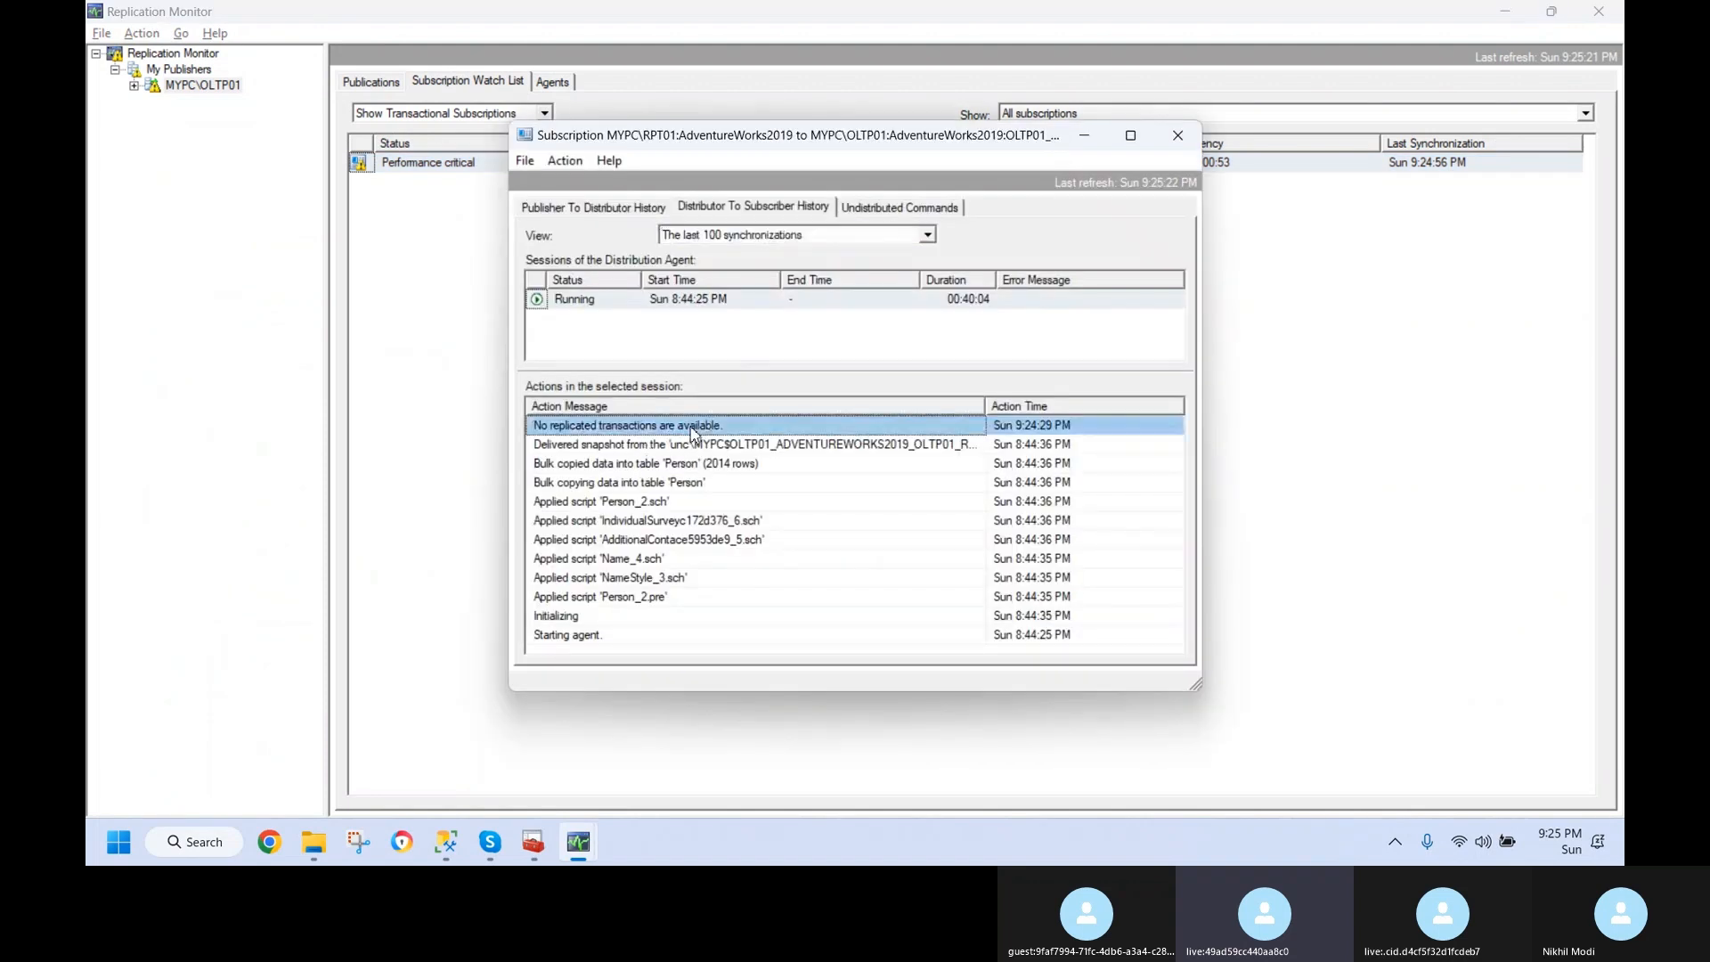
{"action": "left_click", "coordinate": [608, 209]}
{"action": "left_click", "coordinate": [736, 211]}
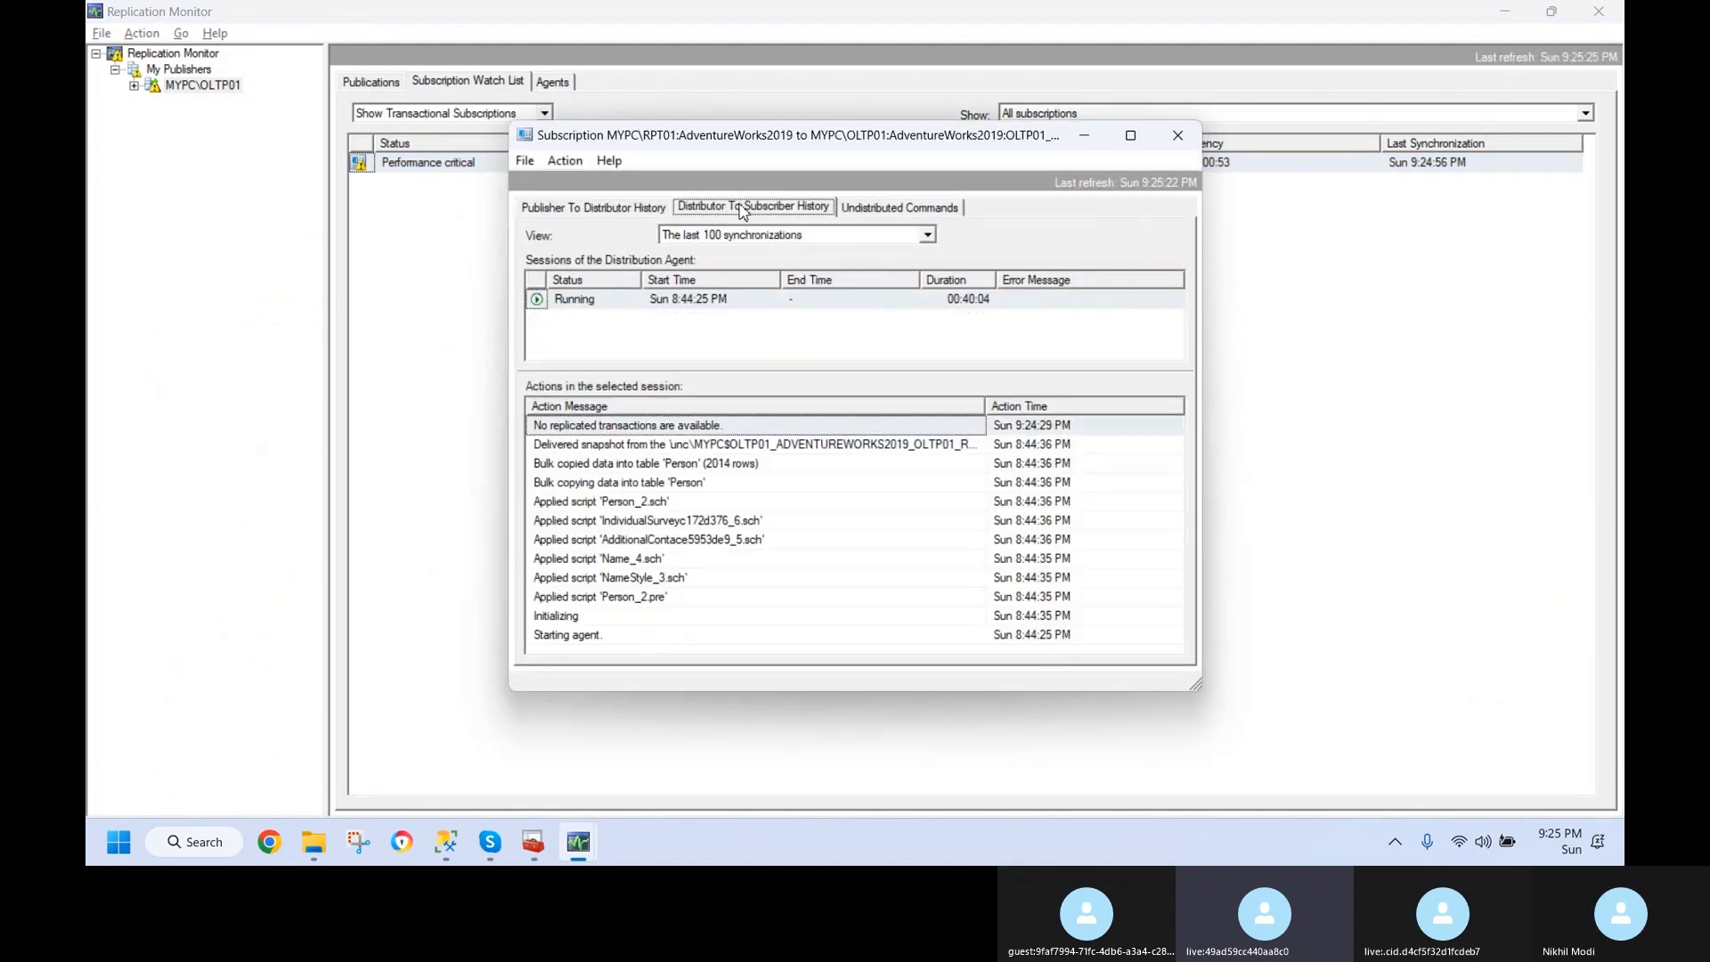
{"action": "left_click", "coordinate": [627, 210]}
{"action": "left_click", "coordinate": [716, 210]}
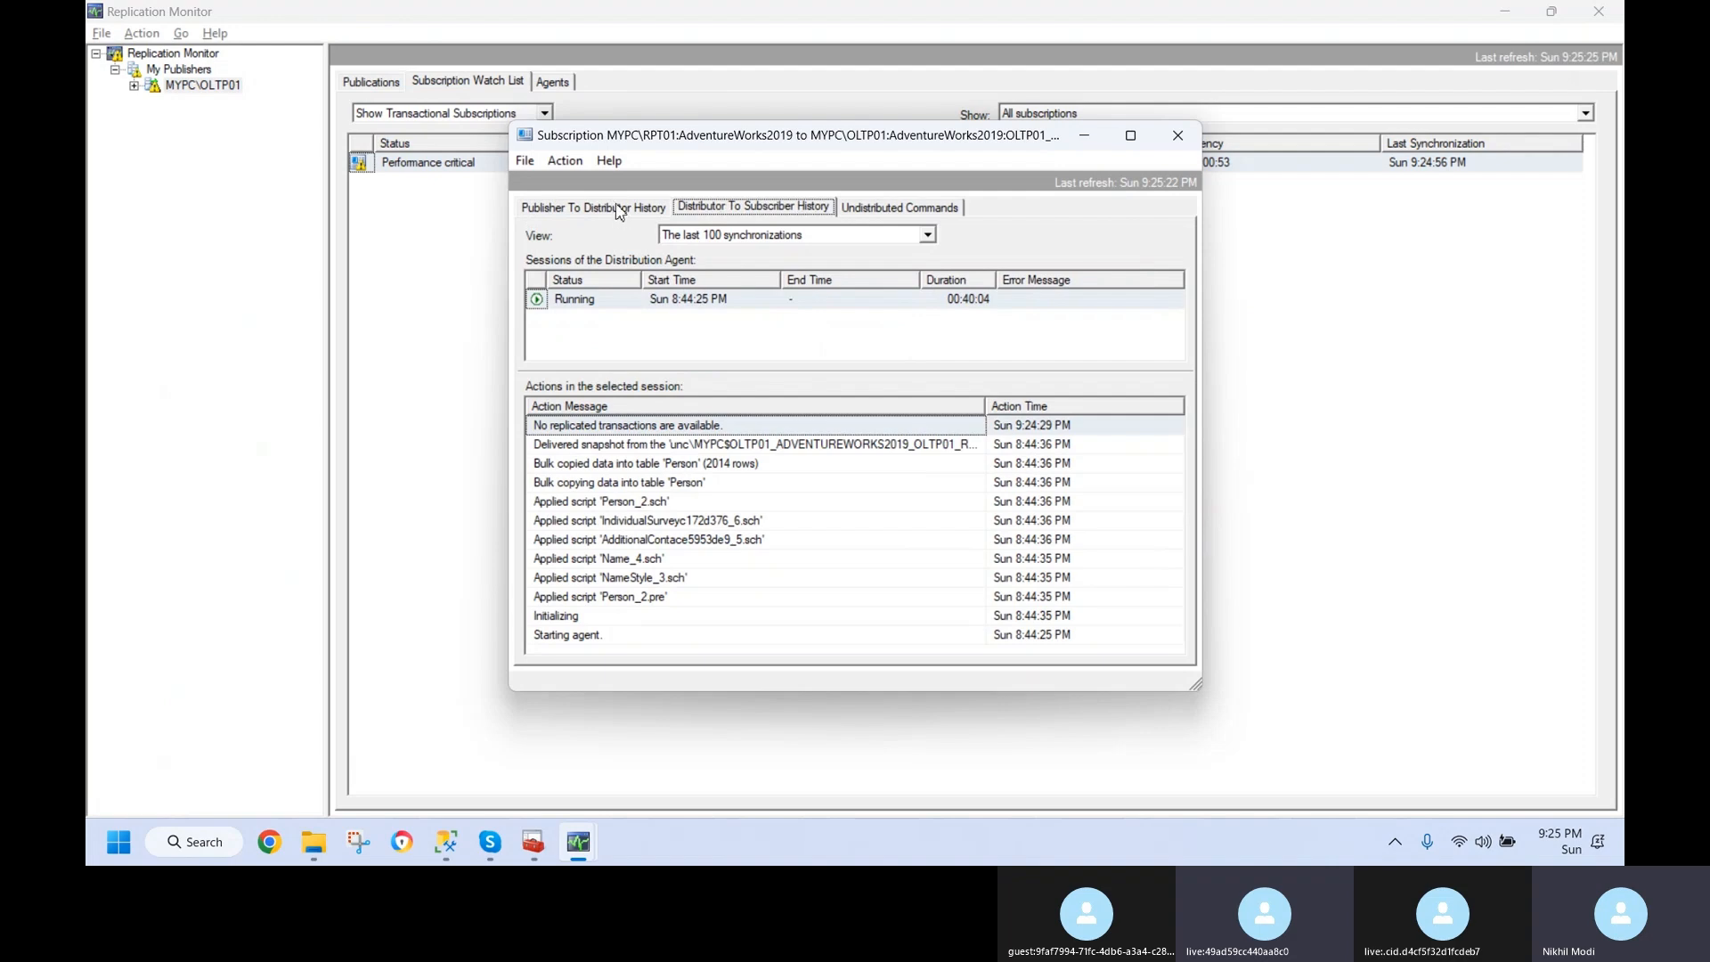
{"action": "left_click", "coordinate": [619, 212]}
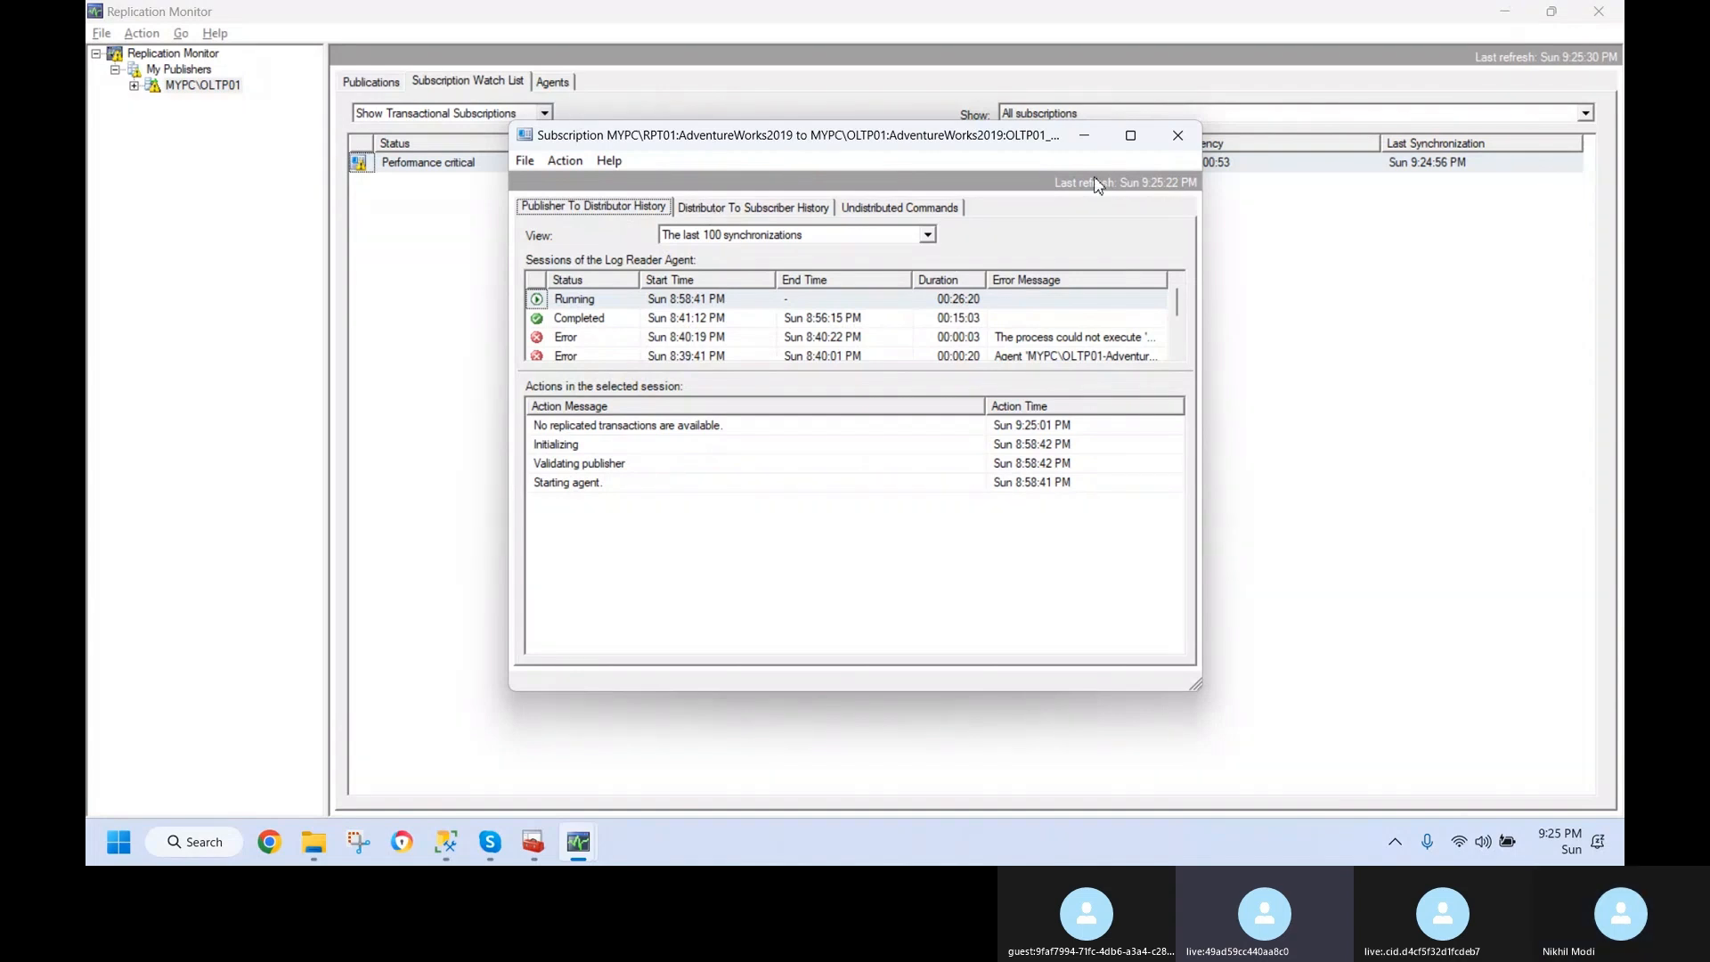
{"action": "left_click", "coordinate": [1178, 136]}
- List the publisher's Snapshot Agents with readable publication names and open the agent details for OLTP01_RPT01_Trans
{"action": "left_click", "coordinate": [554, 82]}
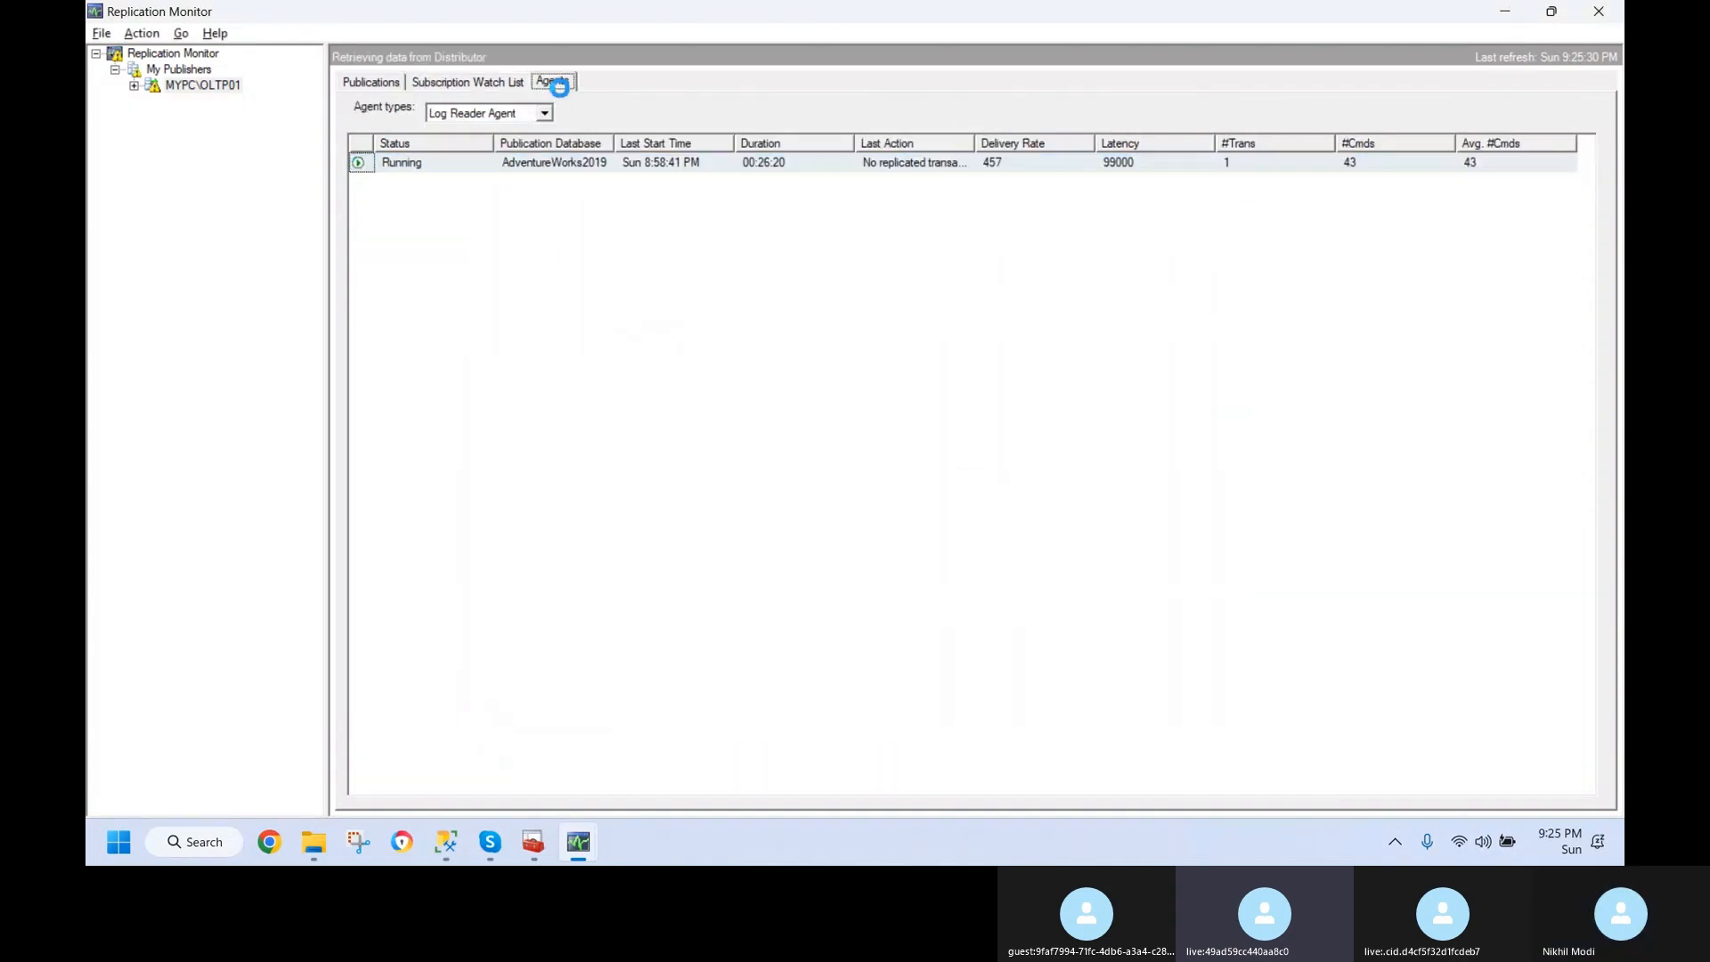
{"action": "left_click", "coordinate": [535, 114]}
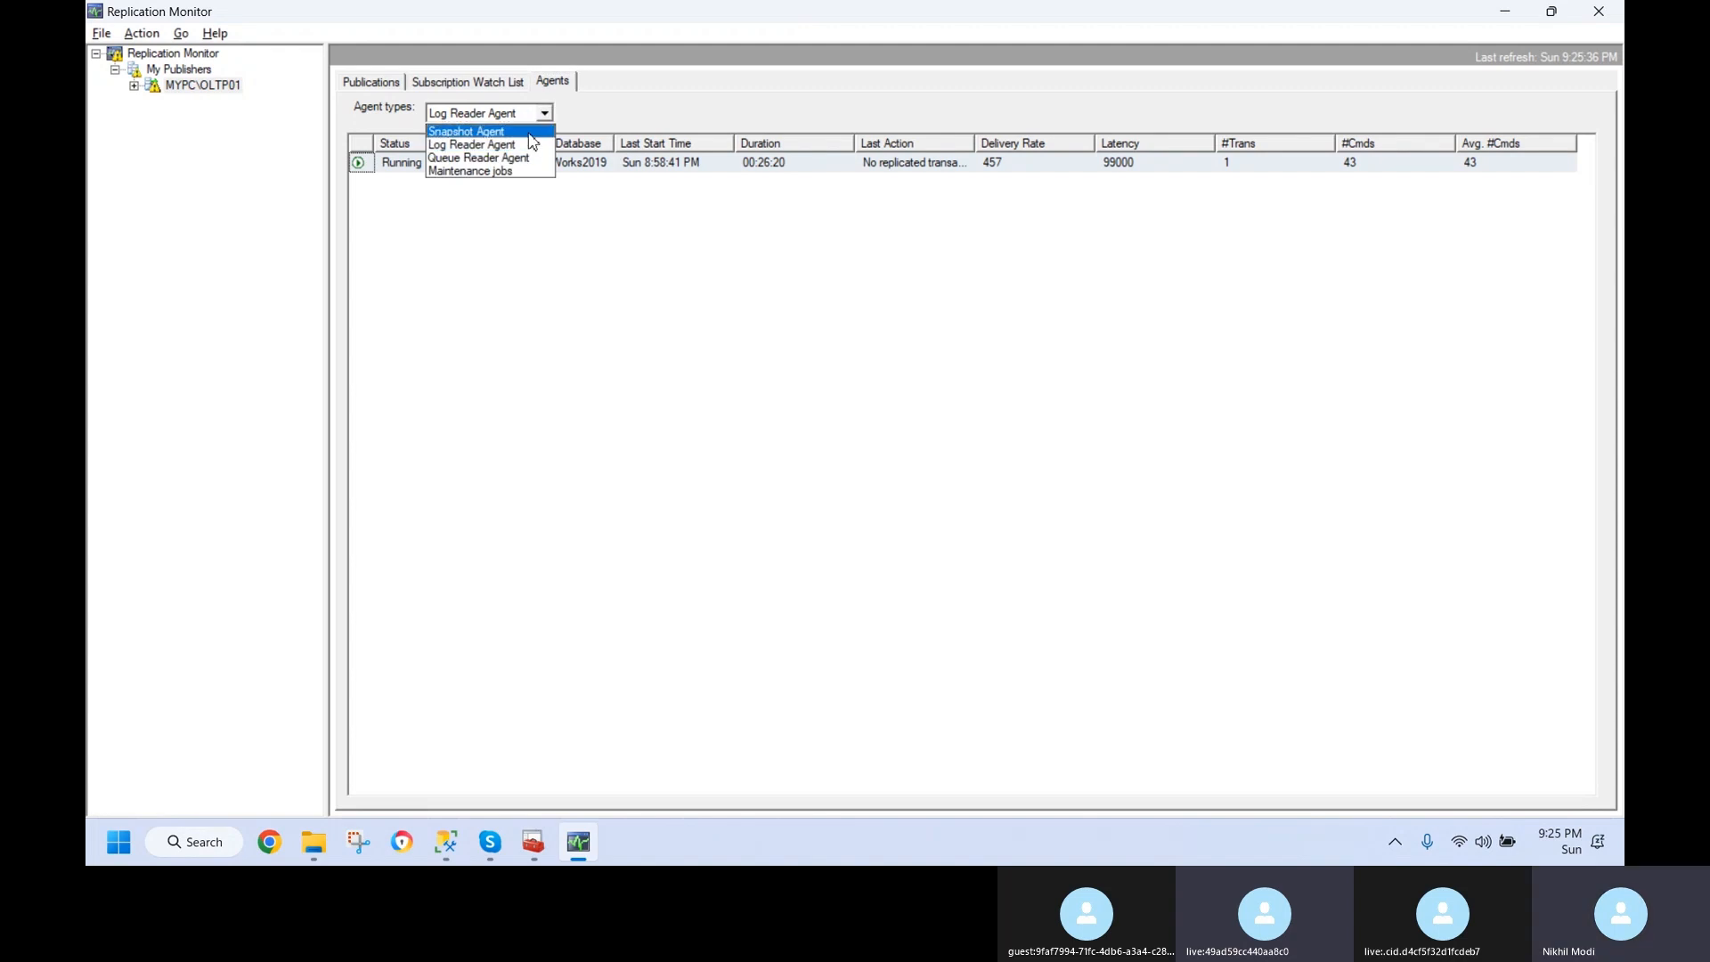
{"action": "left_click", "coordinate": [526, 131]}
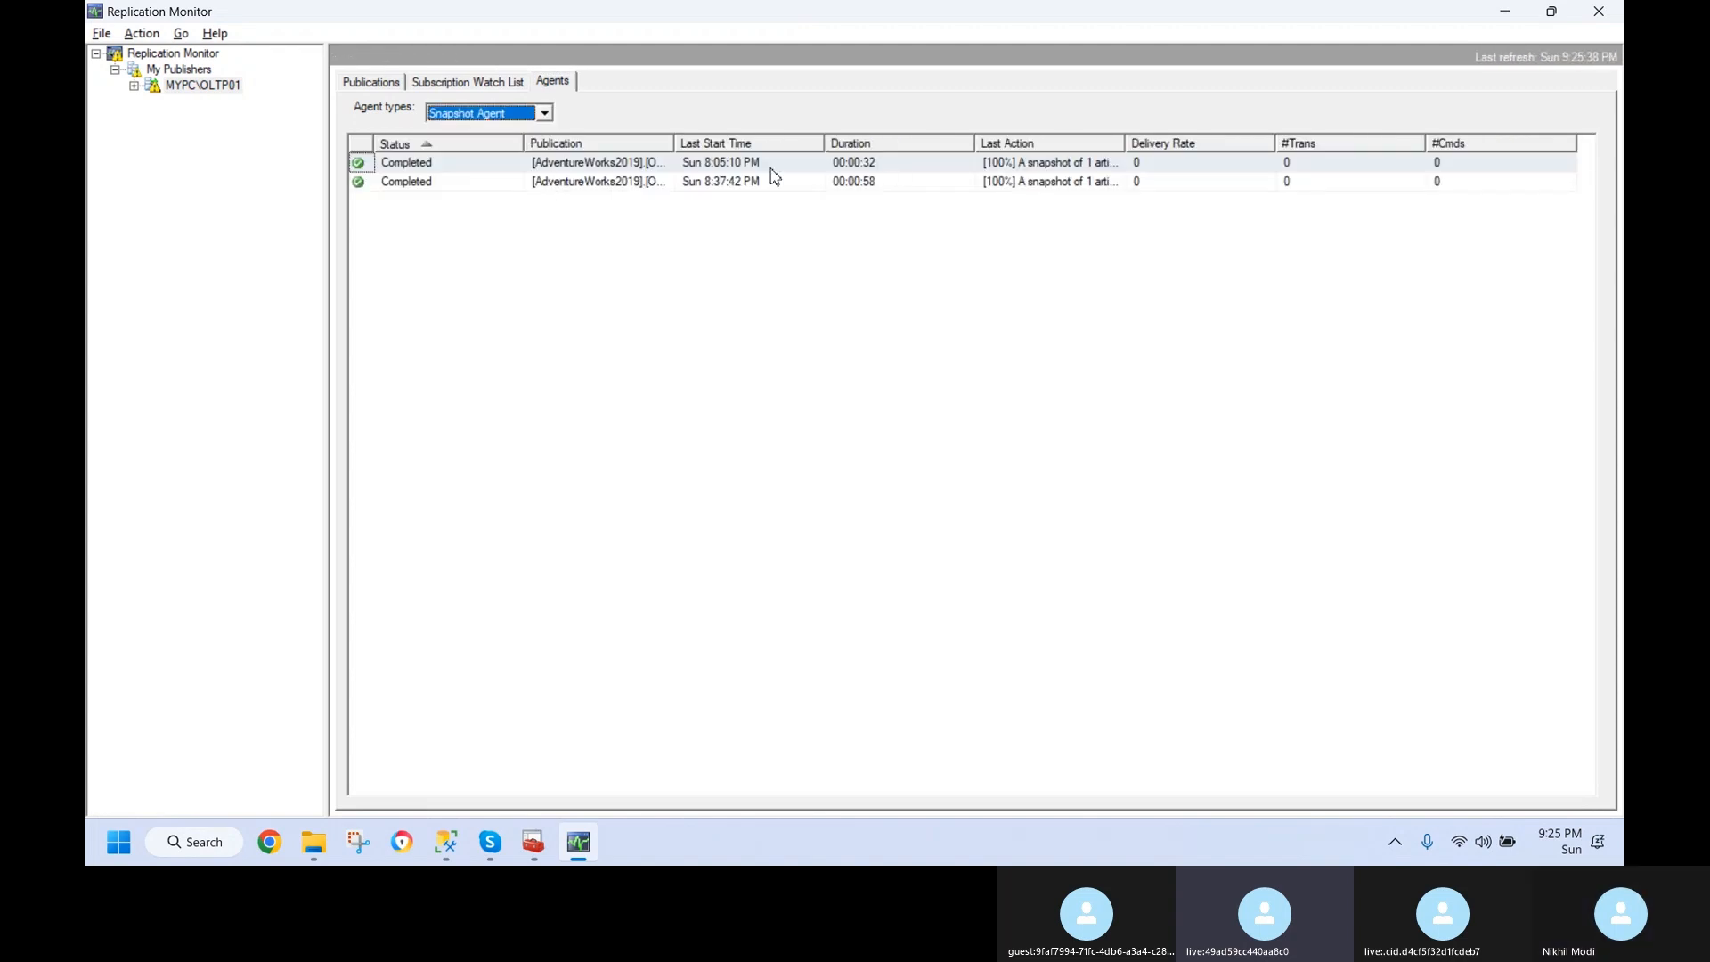
{"action": "left_click", "coordinate": [655, 186]}
{"action": "left_click_drag", "start_coordinate": [675, 148], "coordinate": [898, 148]}
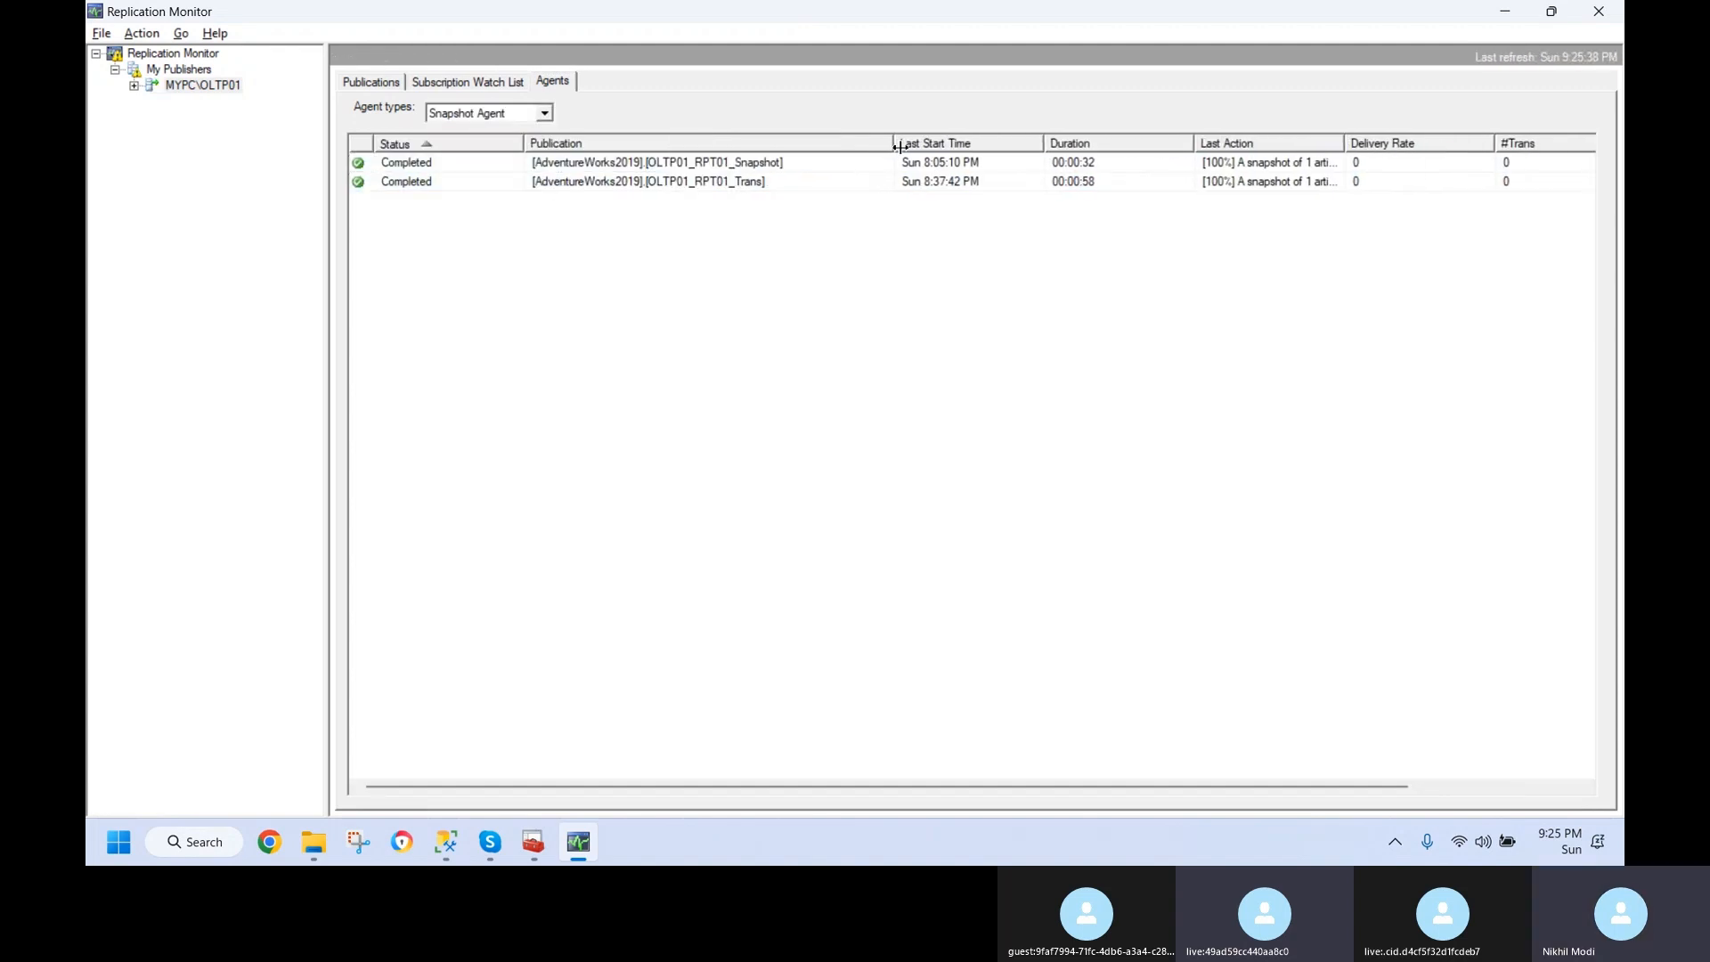
{"action": "left_click", "coordinate": [749, 186]}
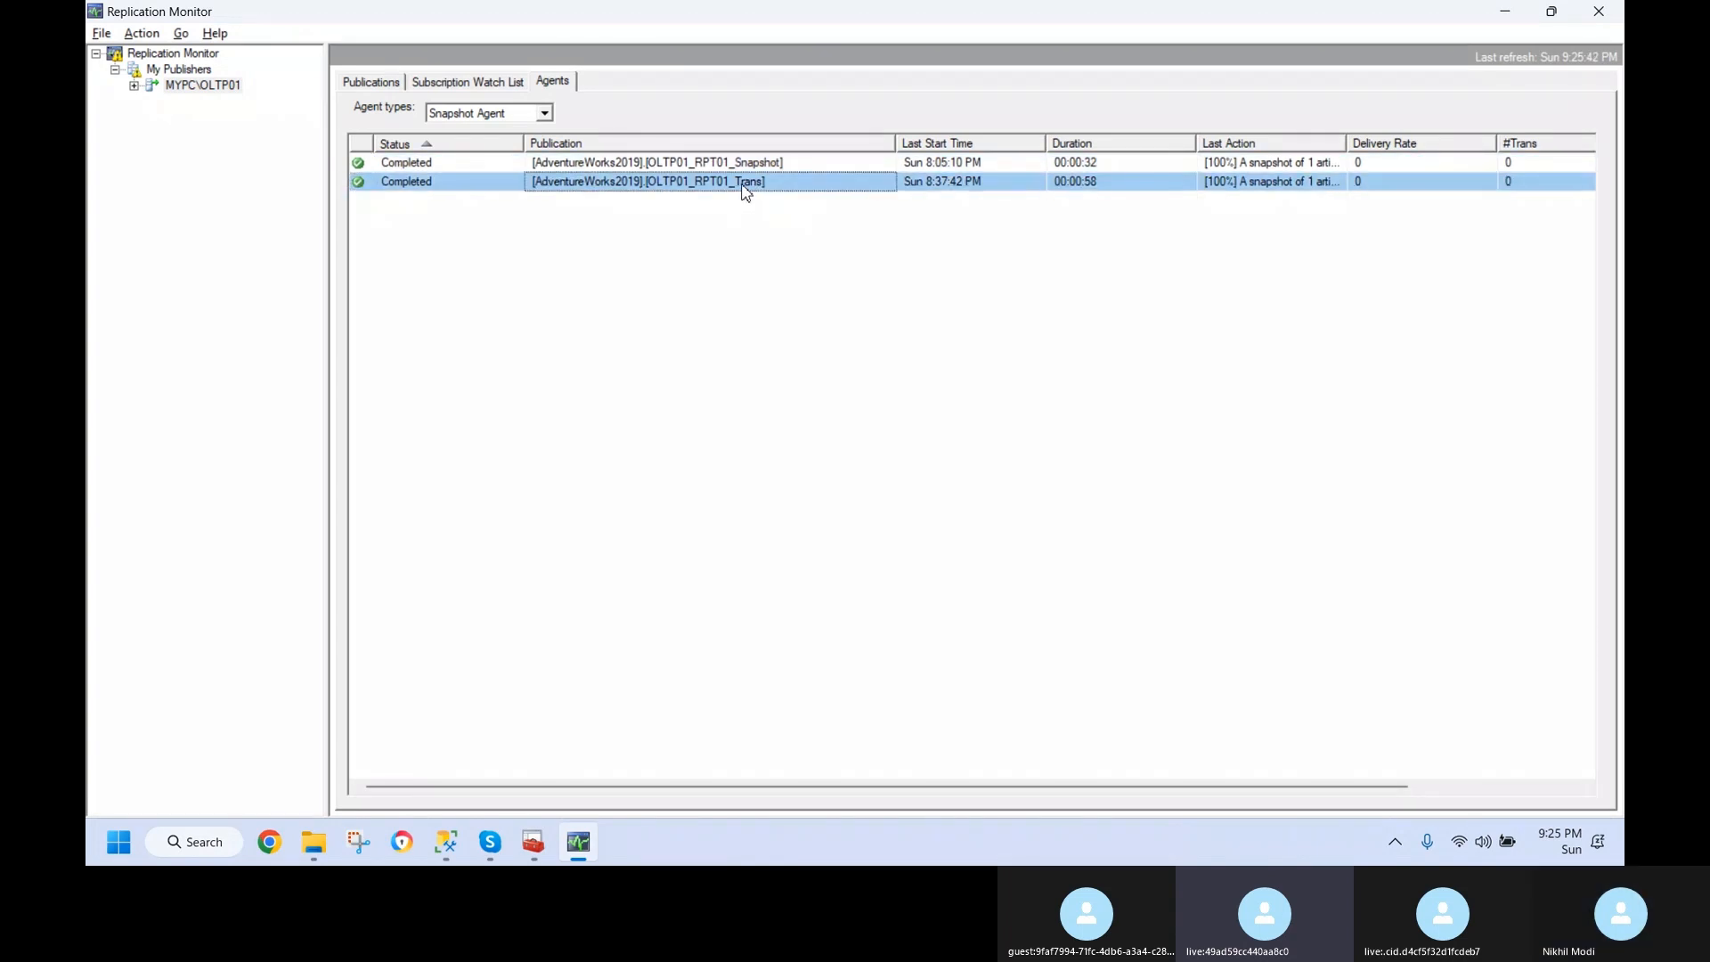
{"action": "double_click", "coordinate": [746, 187]}
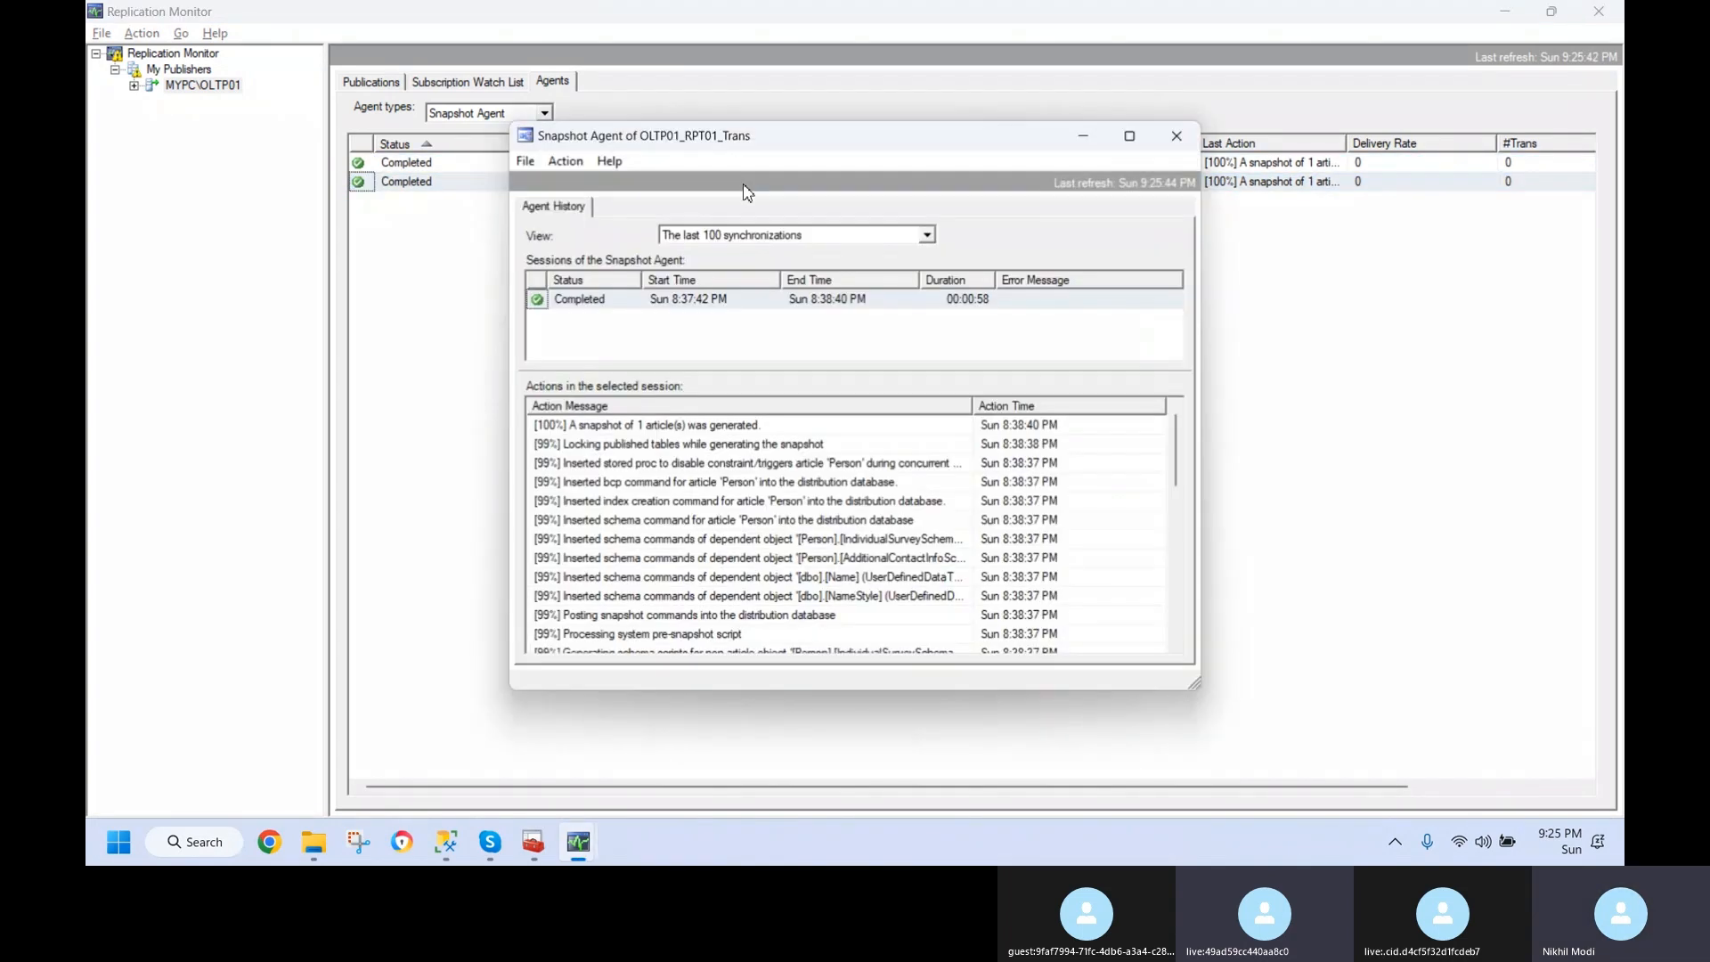
- Start the Snapshot Agent of OLTP01_RPT01_Trans, refresh its history, and turn on Auto Refresh
{"action": "left_click", "coordinate": [563, 162]}
{"action": "left_click", "coordinate": [575, 183]}
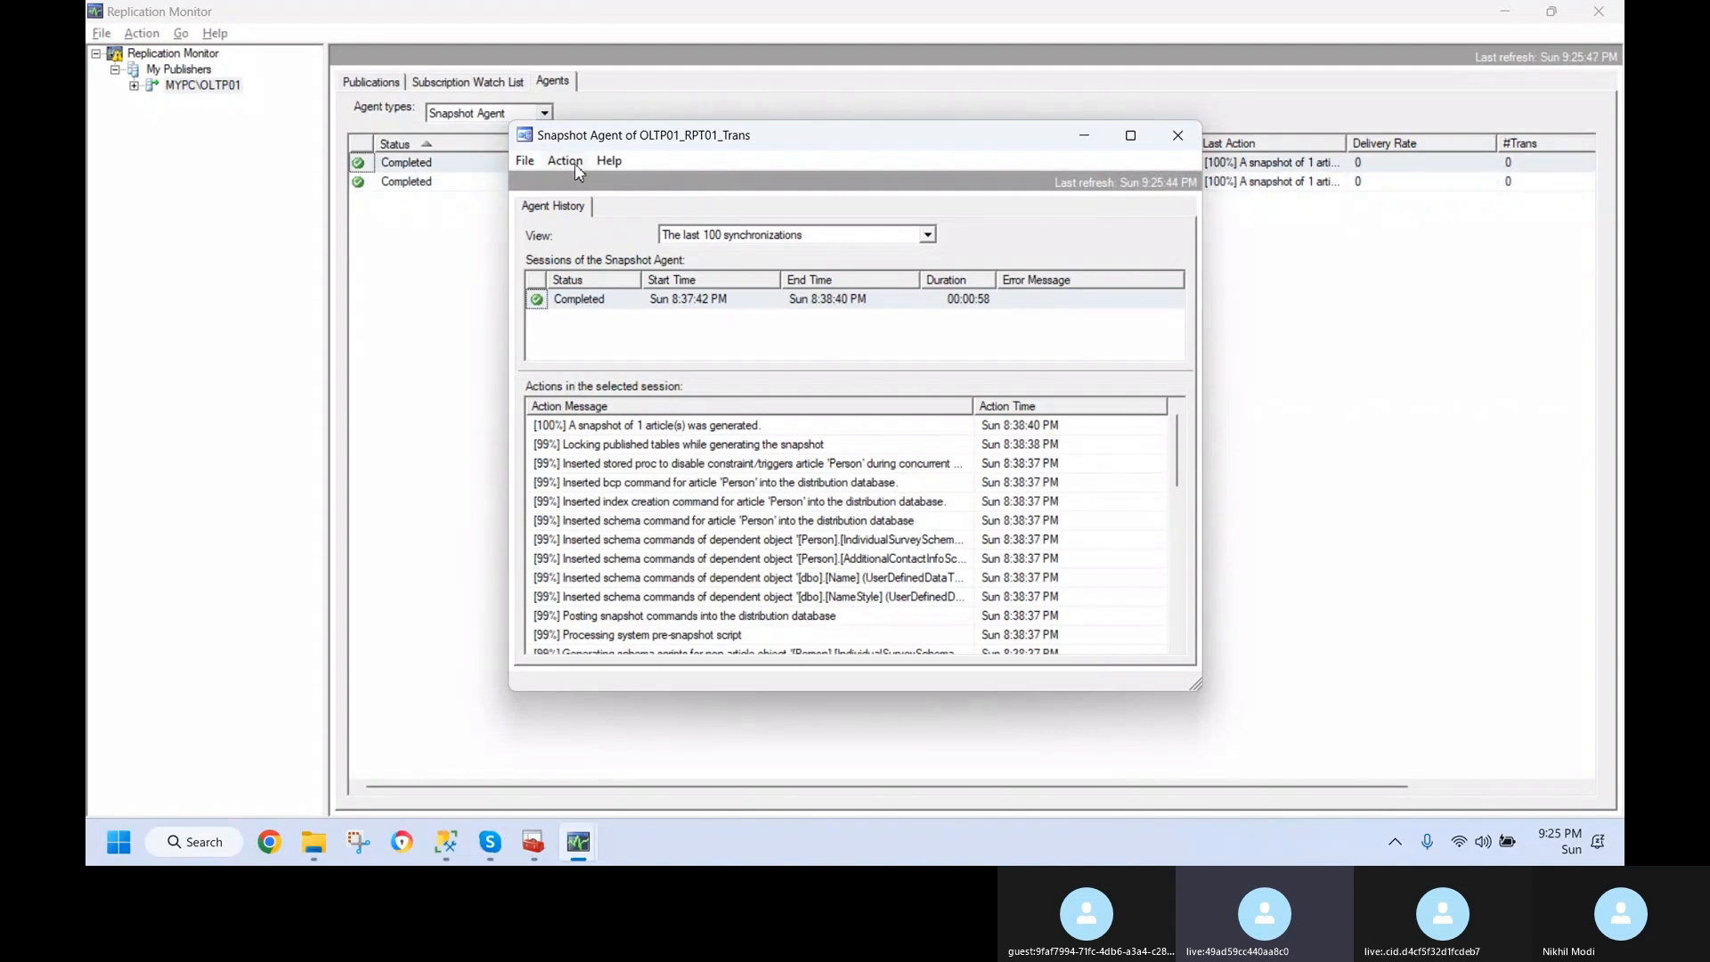
{"action": "left_click", "coordinate": [574, 163]}
{"action": "left_click", "coordinate": [611, 279]}
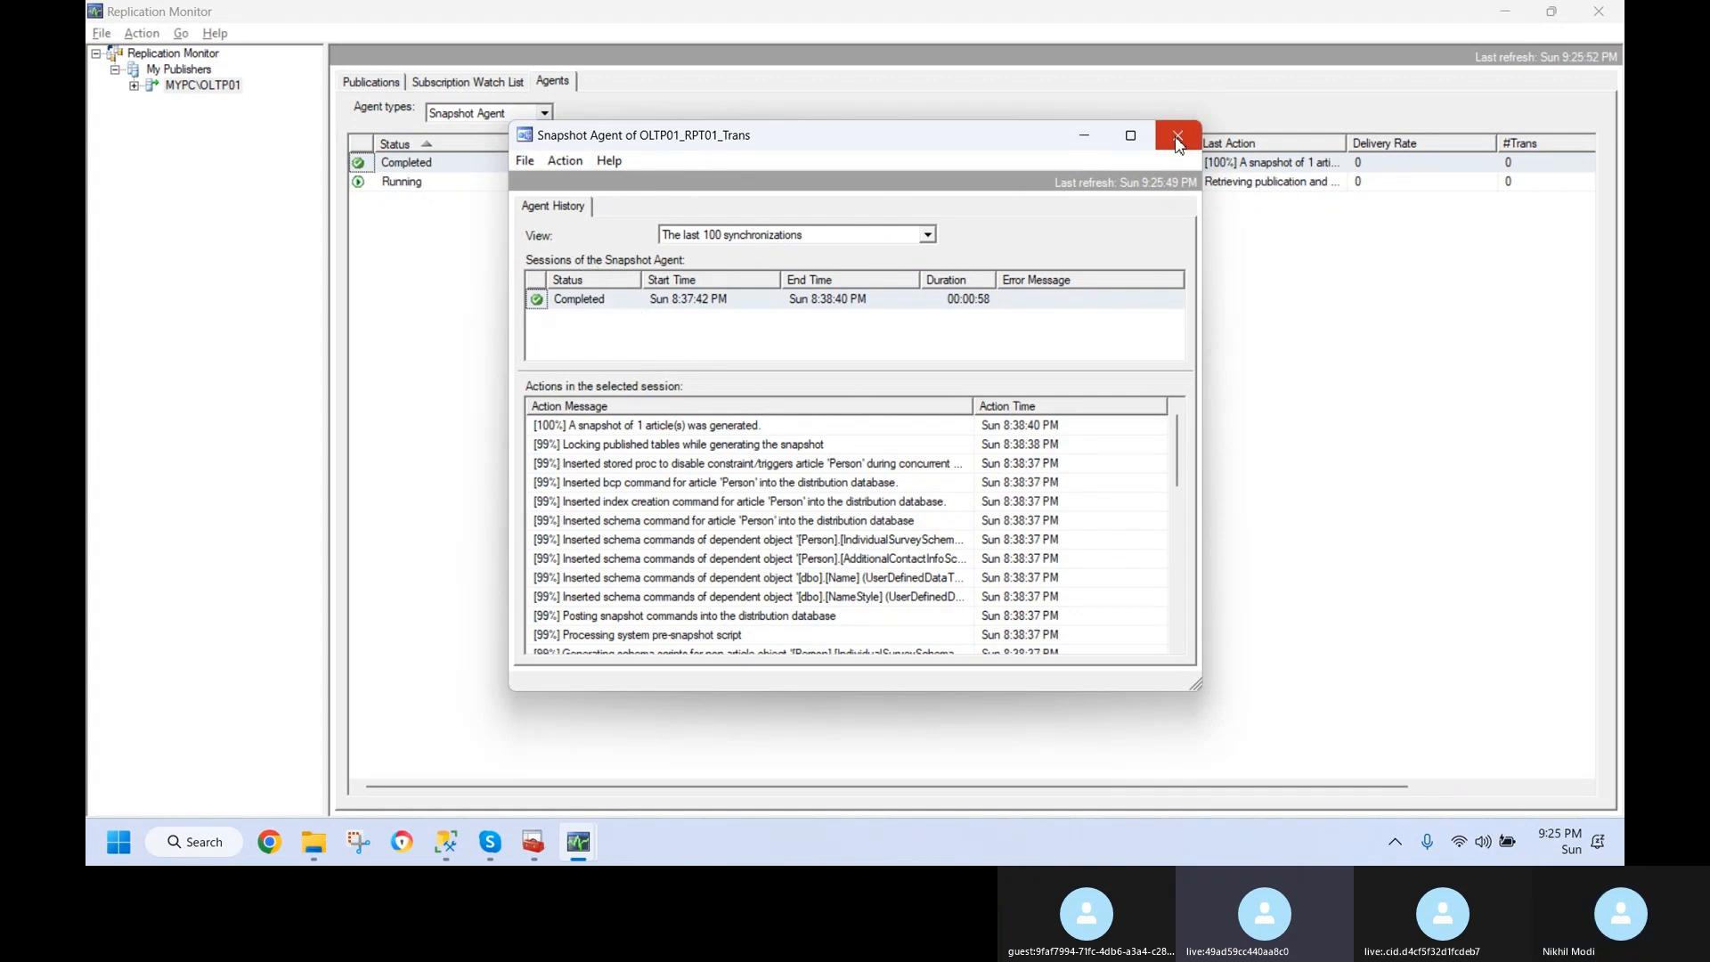
{"action": "left_click", "coordinate": [567, 161]}
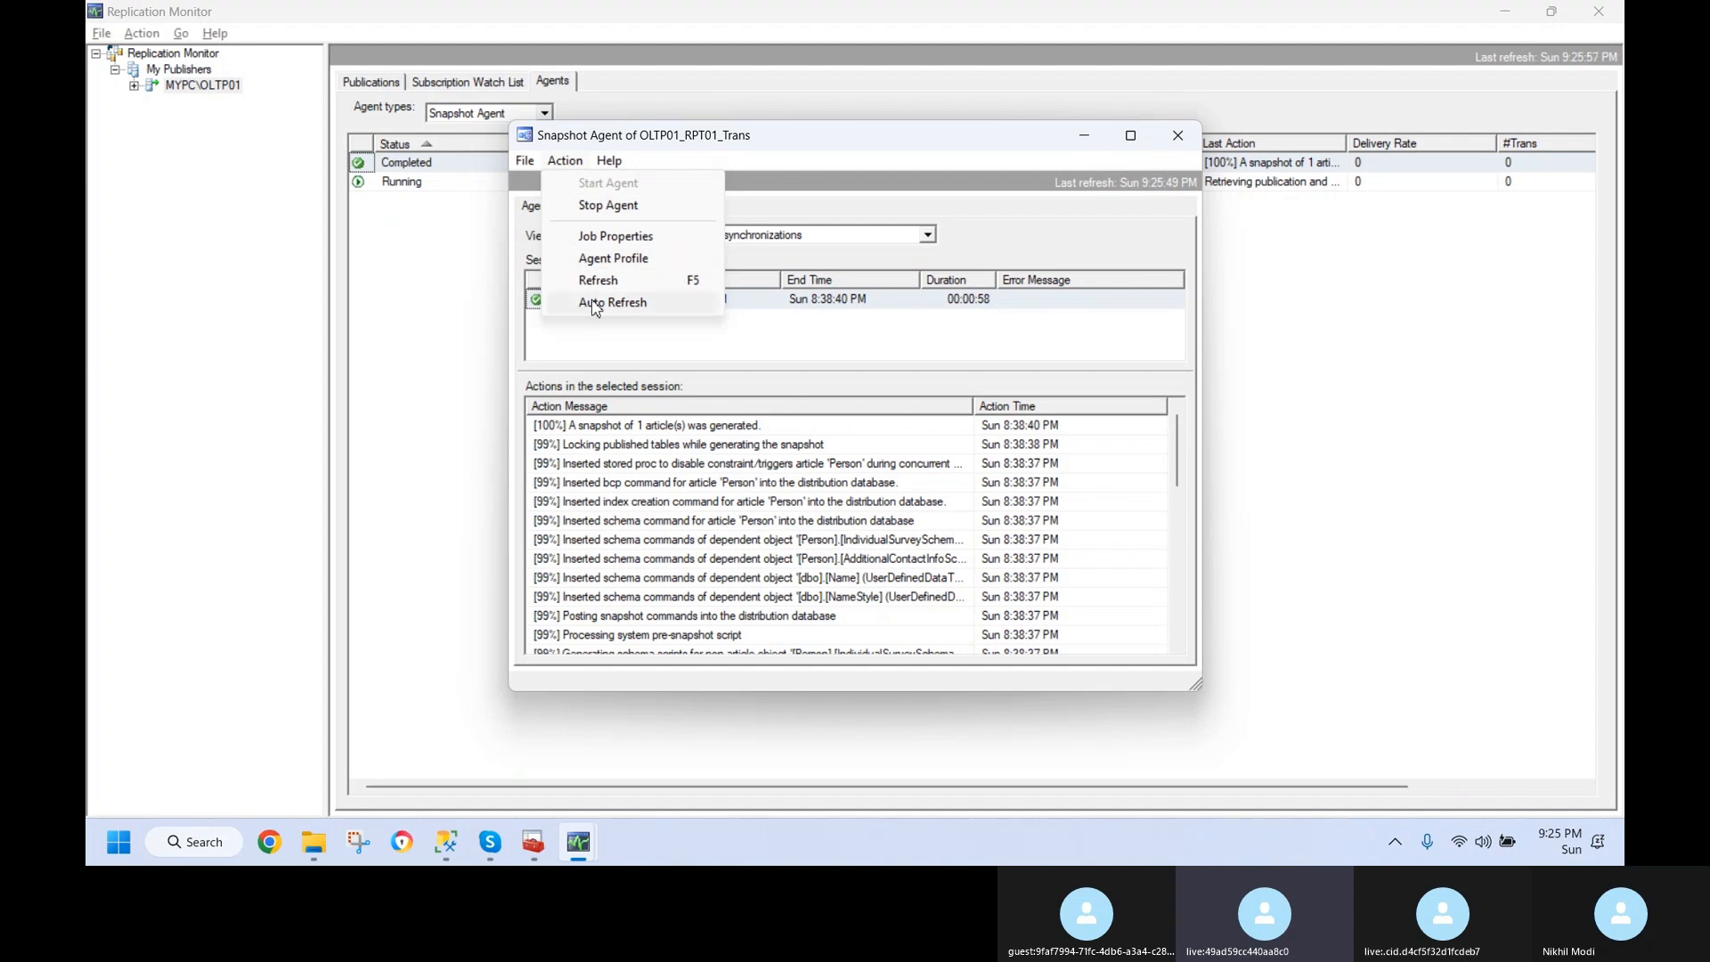
{"action": "left_click", "coordinate": [595, 304]}
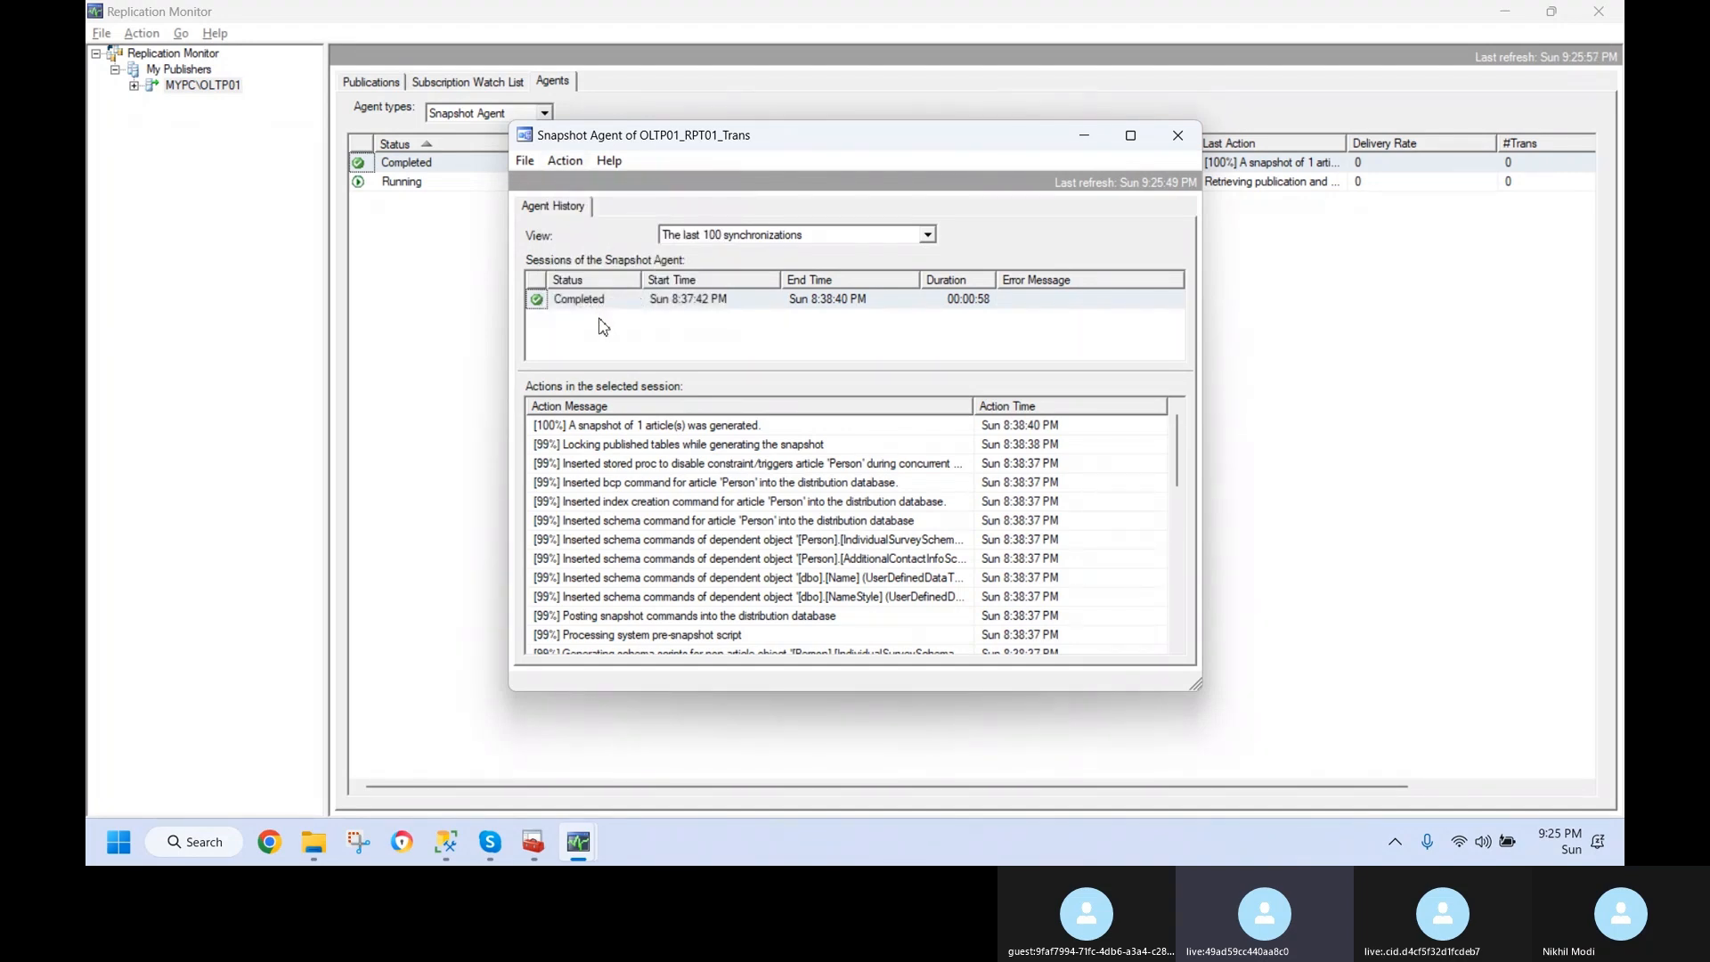
- Select the running Snapshot Agent session and enlarge its window to inspect the bulk copy messages for Person and Employee
{"action": "left_click", "coordinate": [638, 429]}
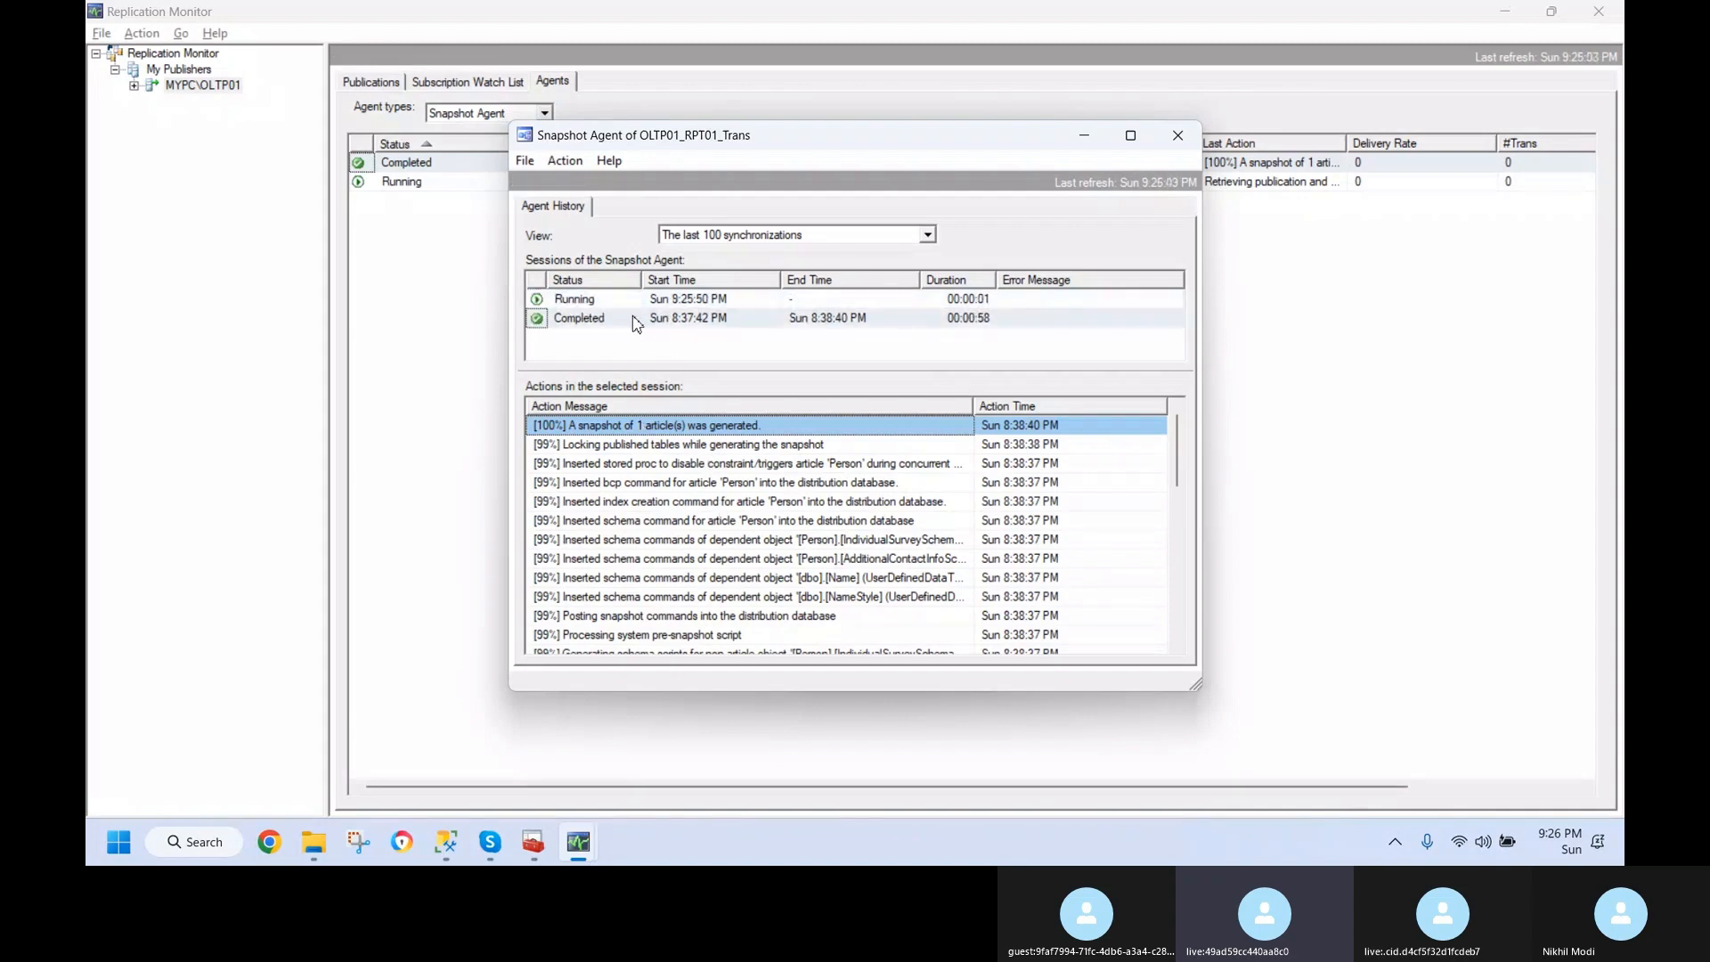
{"action": "left_click", "coordinate": [638, 300]}
{"action": "left_click", "coordinate": [760, 427]}
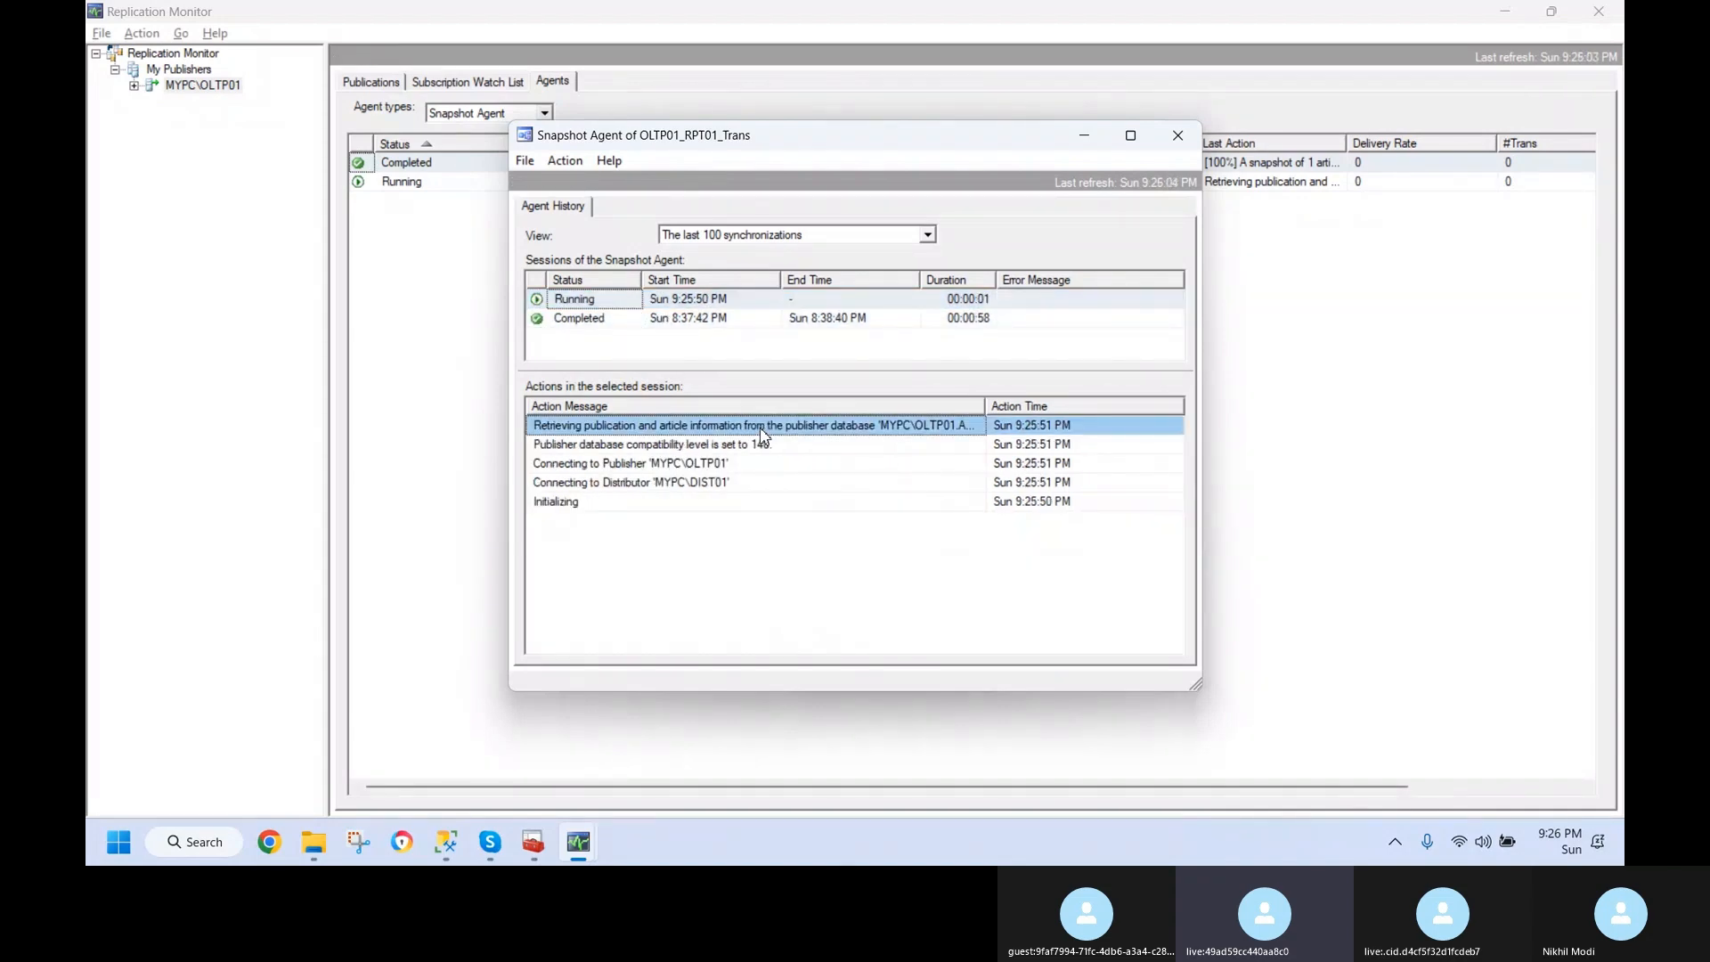
{"action": "left_click_drag", "start_coordinate": [1200, 689], "coordinate": [1573, 755]}
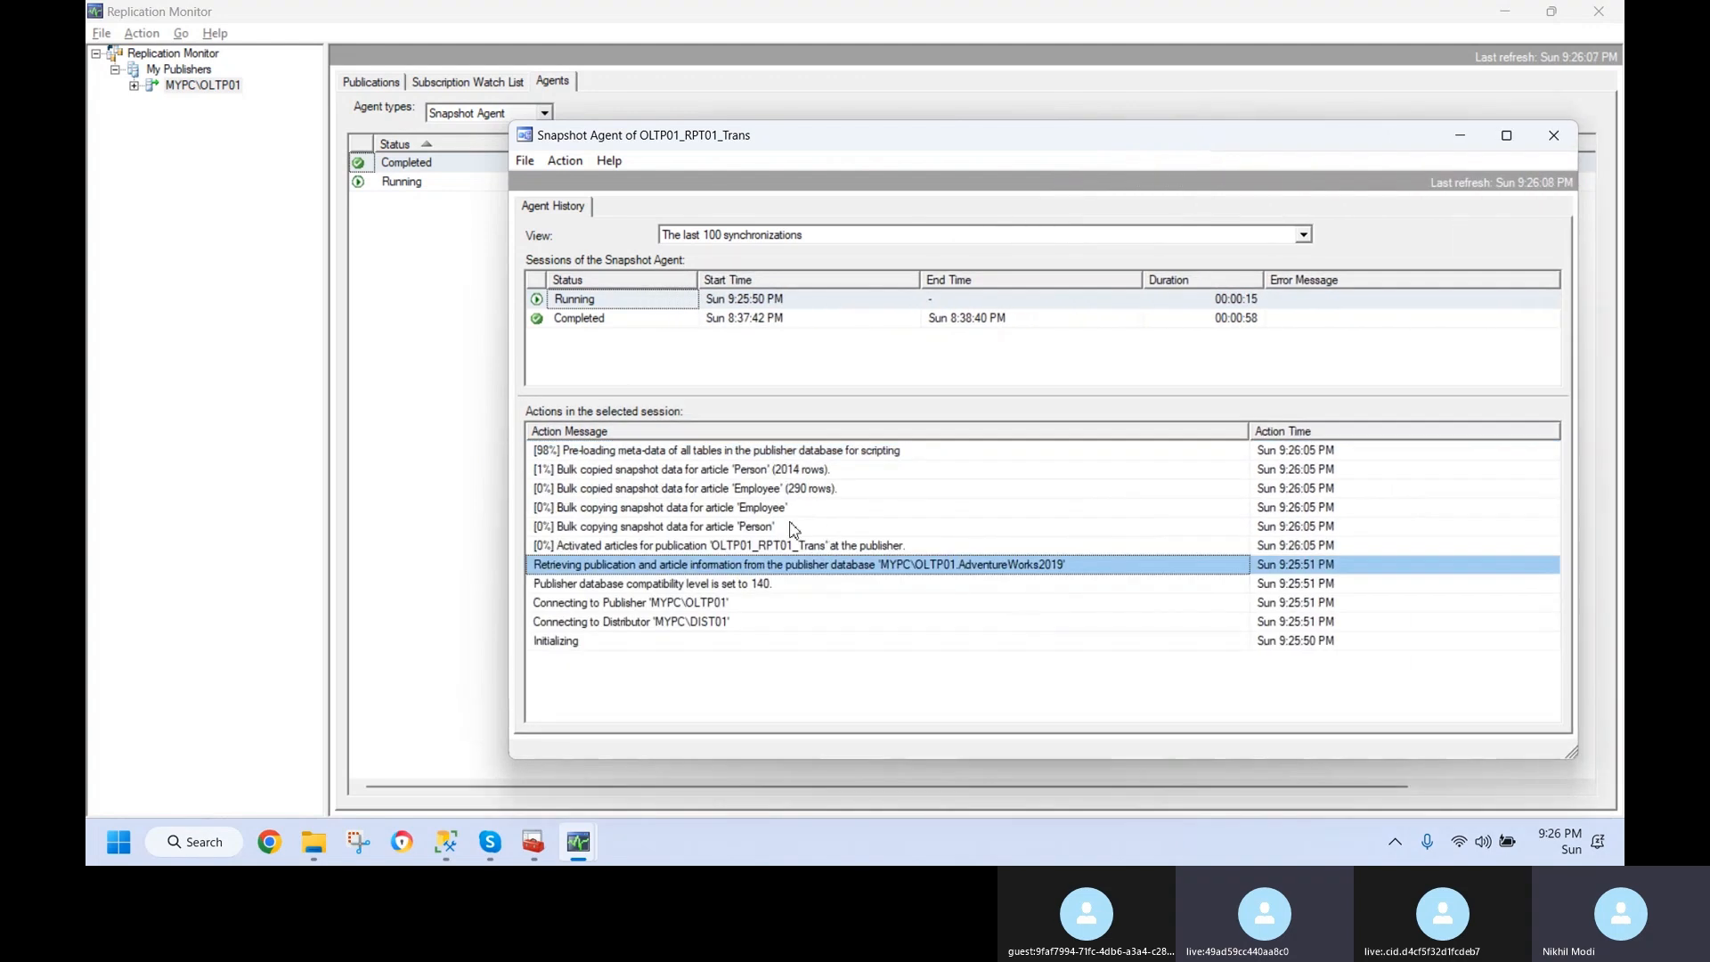
{"action": "left_click", "coordinate": [784, 476]}
{"action": "left_click", "coordinate": [788, 492]}
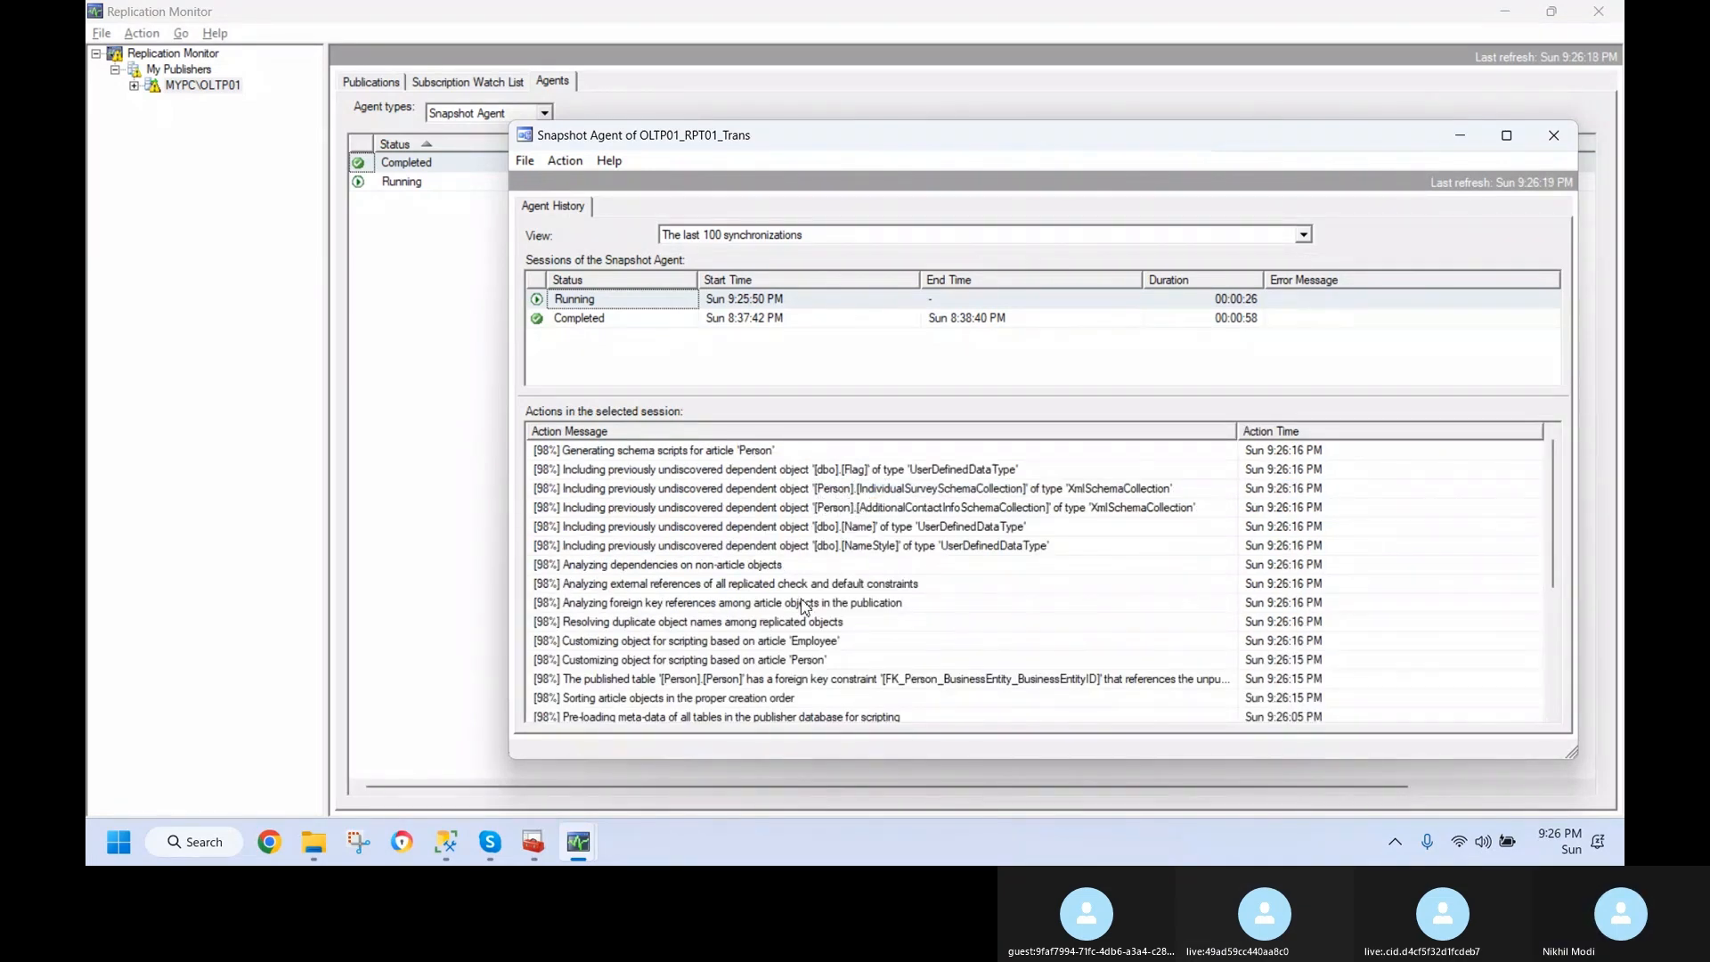
- Follow the snapshot session's action messages from the Employee and Person bulk copies up to the final snapshot generation entry
{"action": "scroll", "coordinate": [809, 633], "scroll_direction": "down", "scroll_amount": 2}
{"action": "left_click", "coordinate": [818, 638]}
{"action": "scroll", "coordinate": [818, 638], "scroll_direction": "down", "scroll_amount": 1}
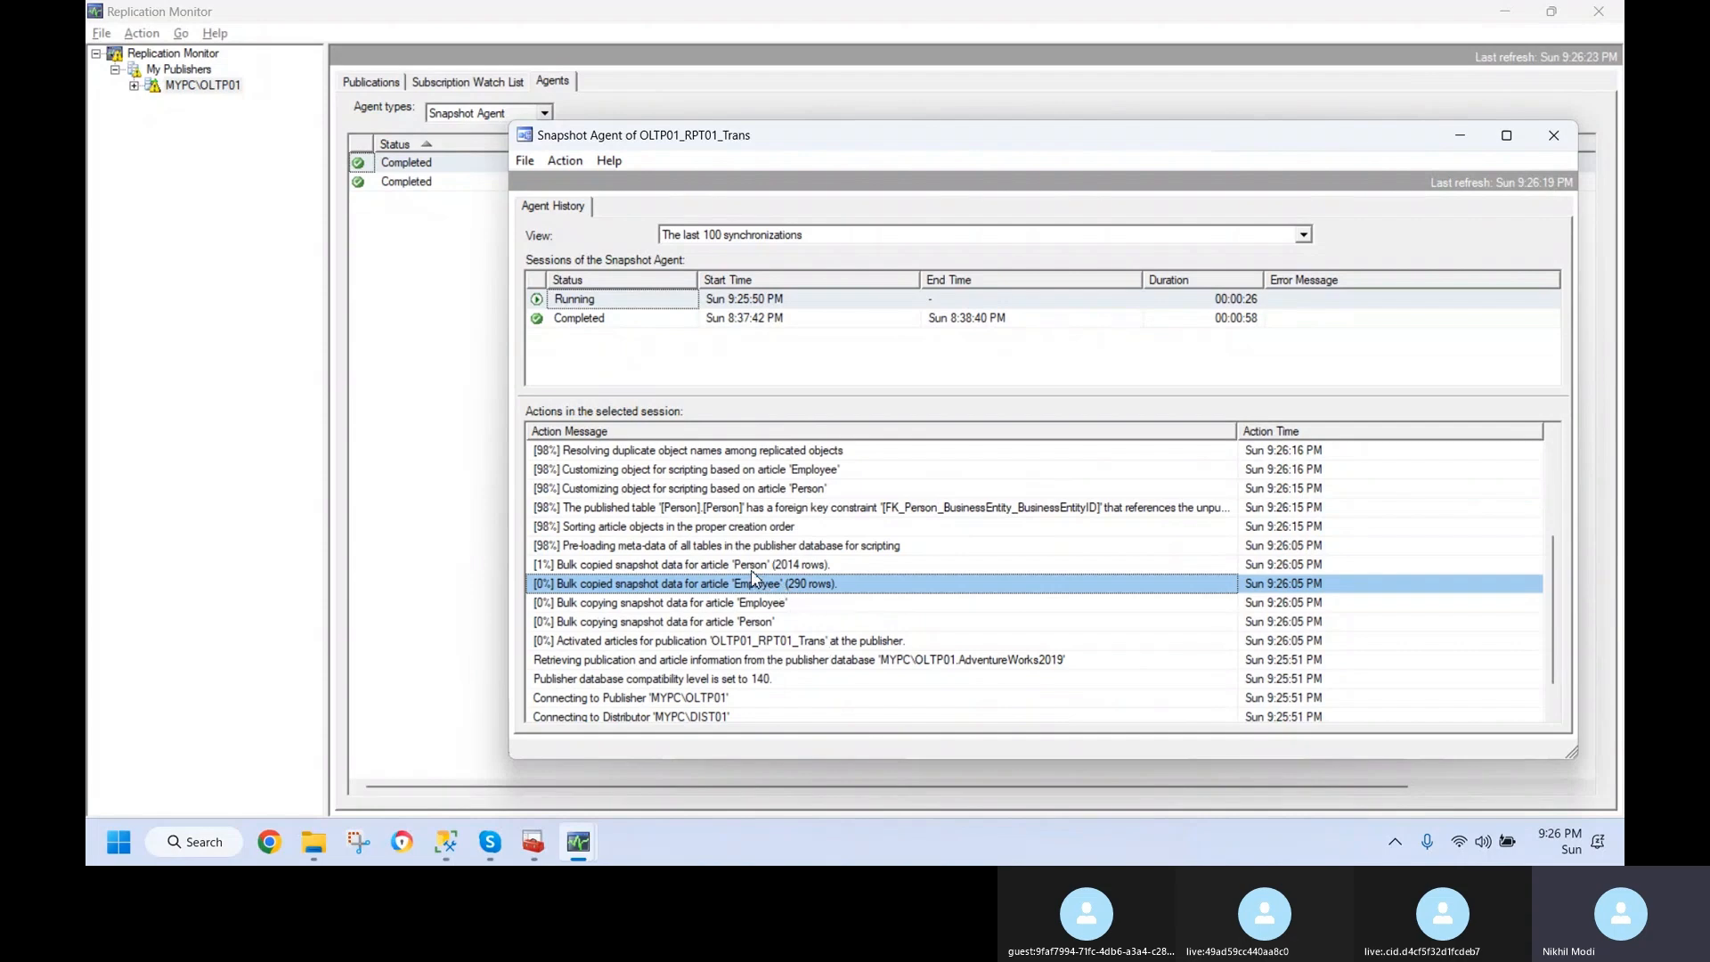
{"action": "scroll", "coordinate": [802, 606], "scroll_direction": "down", "scroll_amount": 5}
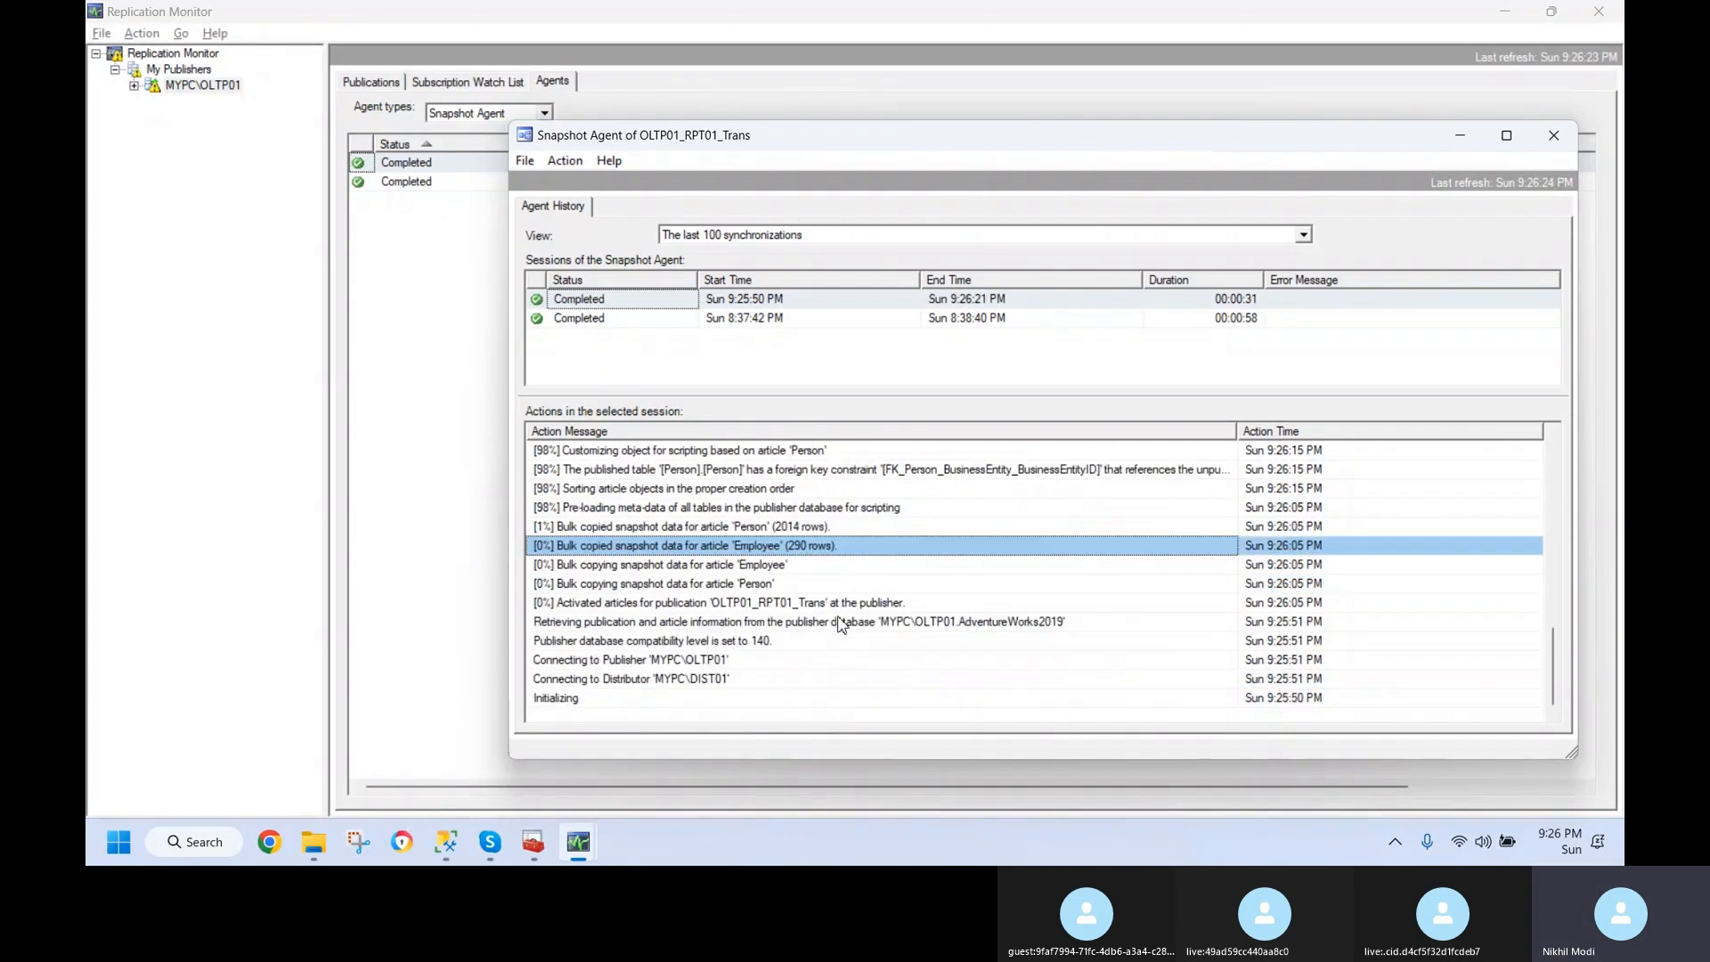
{"action": "left_click", "coordinate": [767, 528]}
{"action": "left_click", "coordinate": [774, 547]}
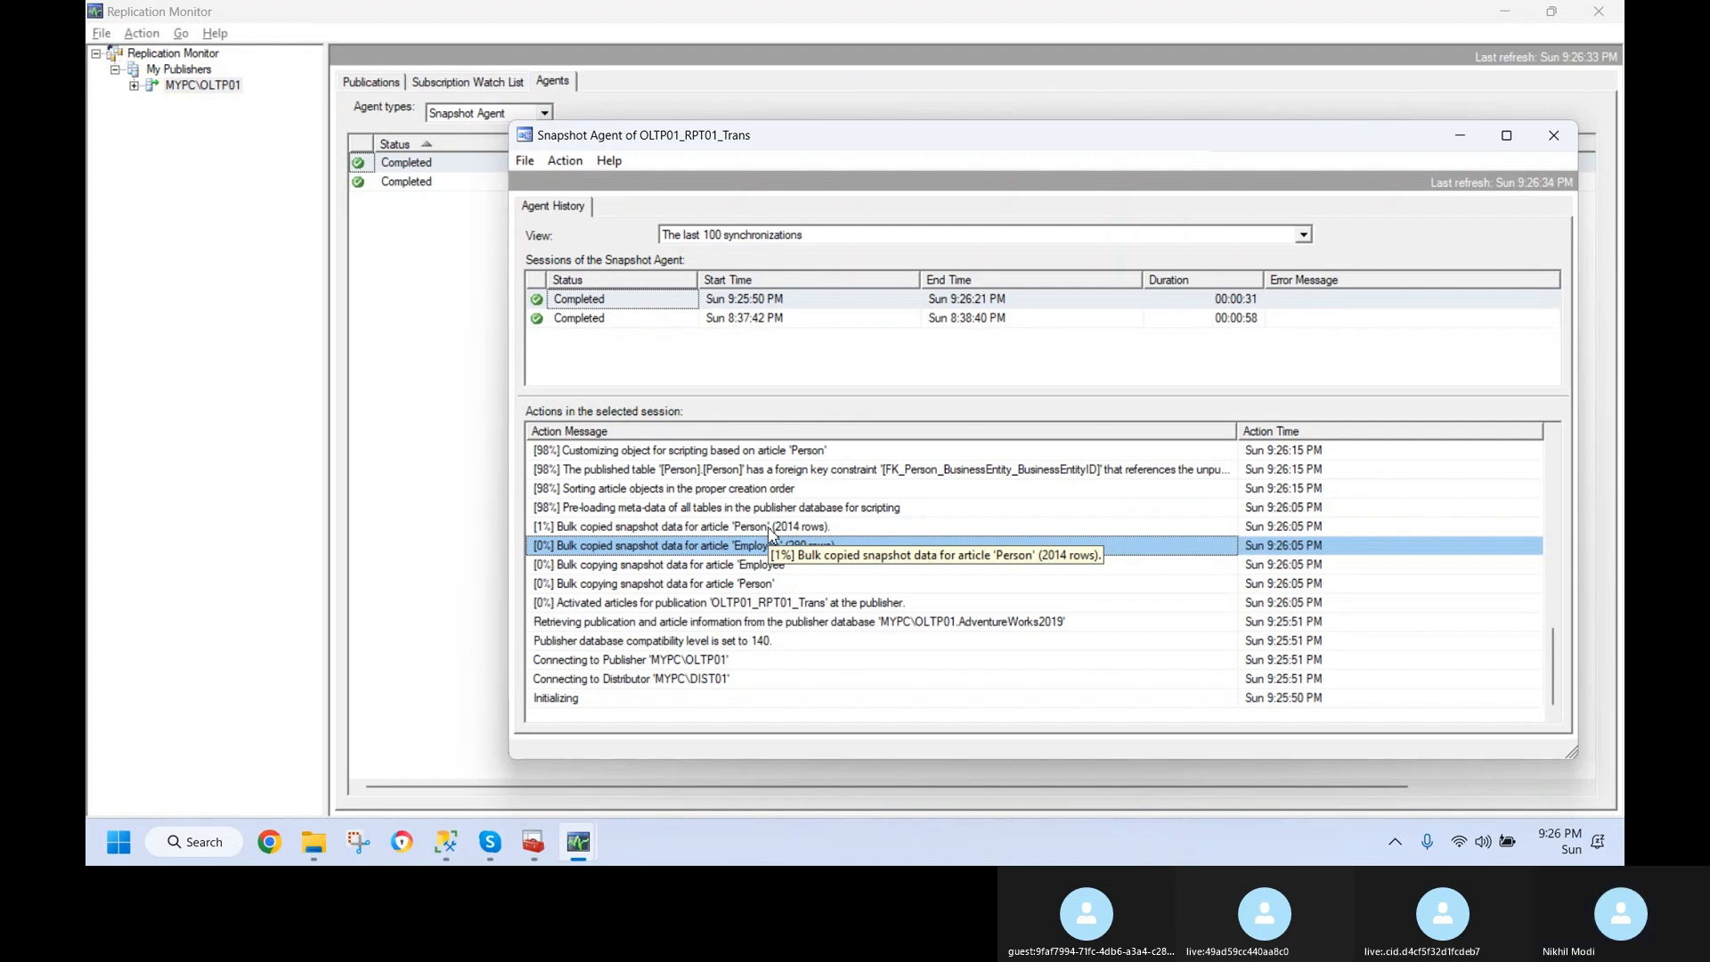
{"action": "left_click", "coordinate": [772, 530]}
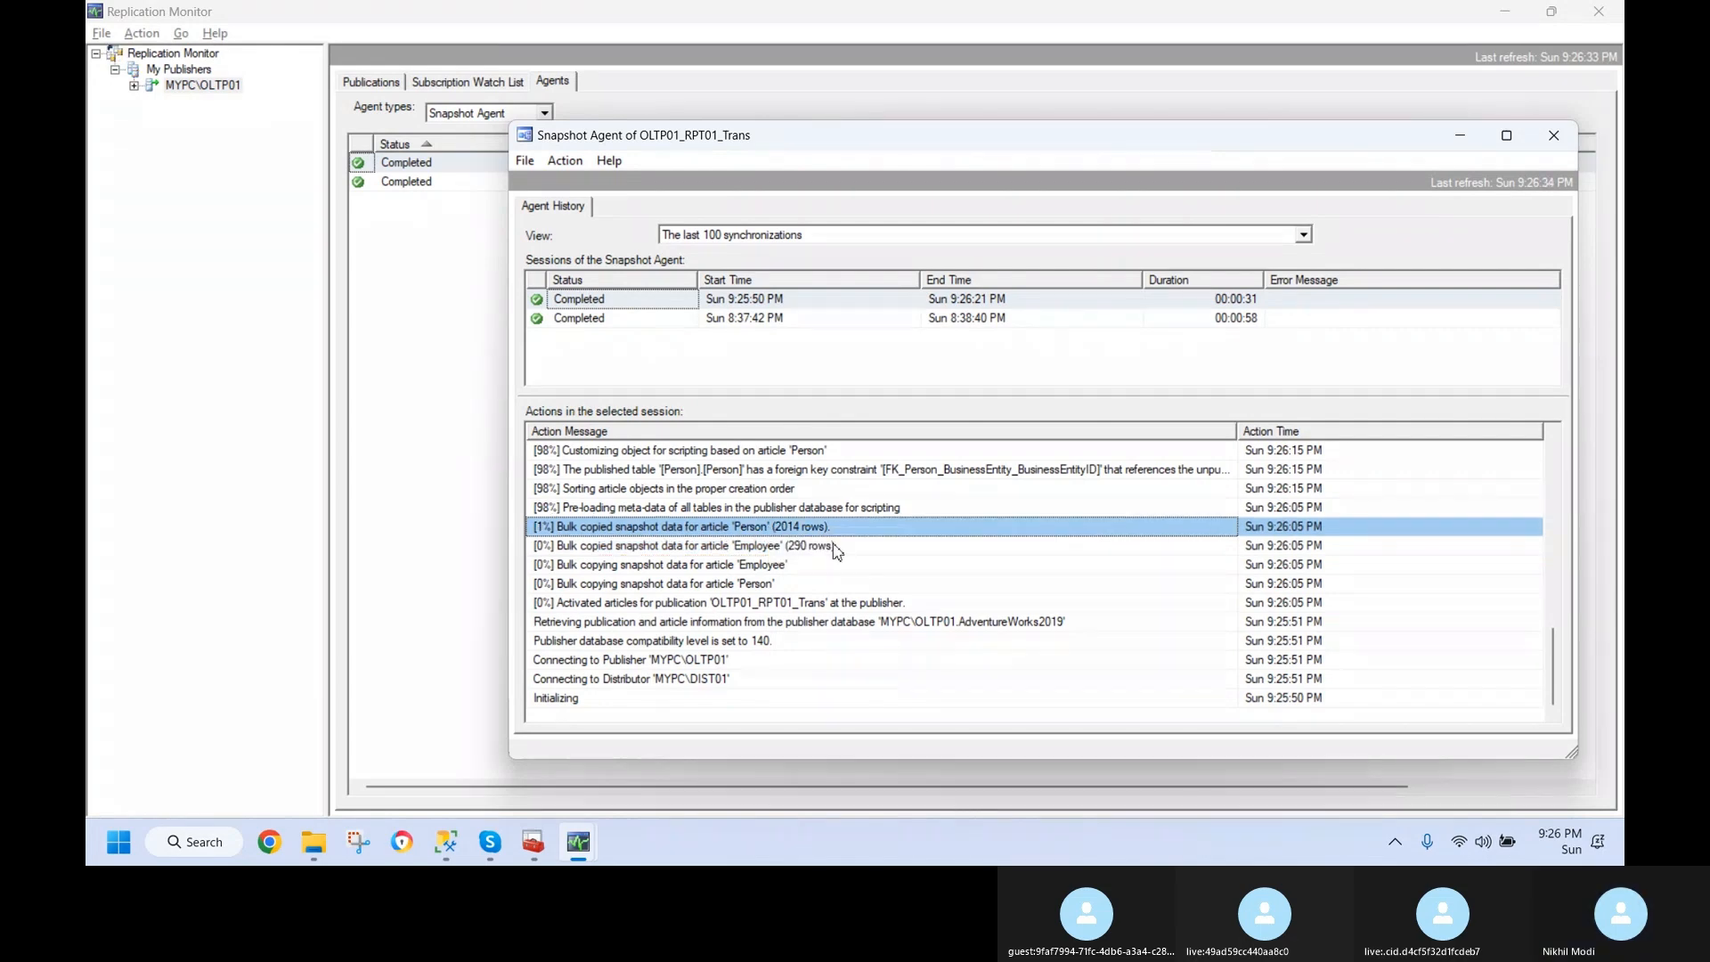
{"action": "scroll", "coordinate": [828, 548], "scroll_direction": "up", "scroll_amount": 10}
{"action": "left_click", "coordinate": [761, 451]}
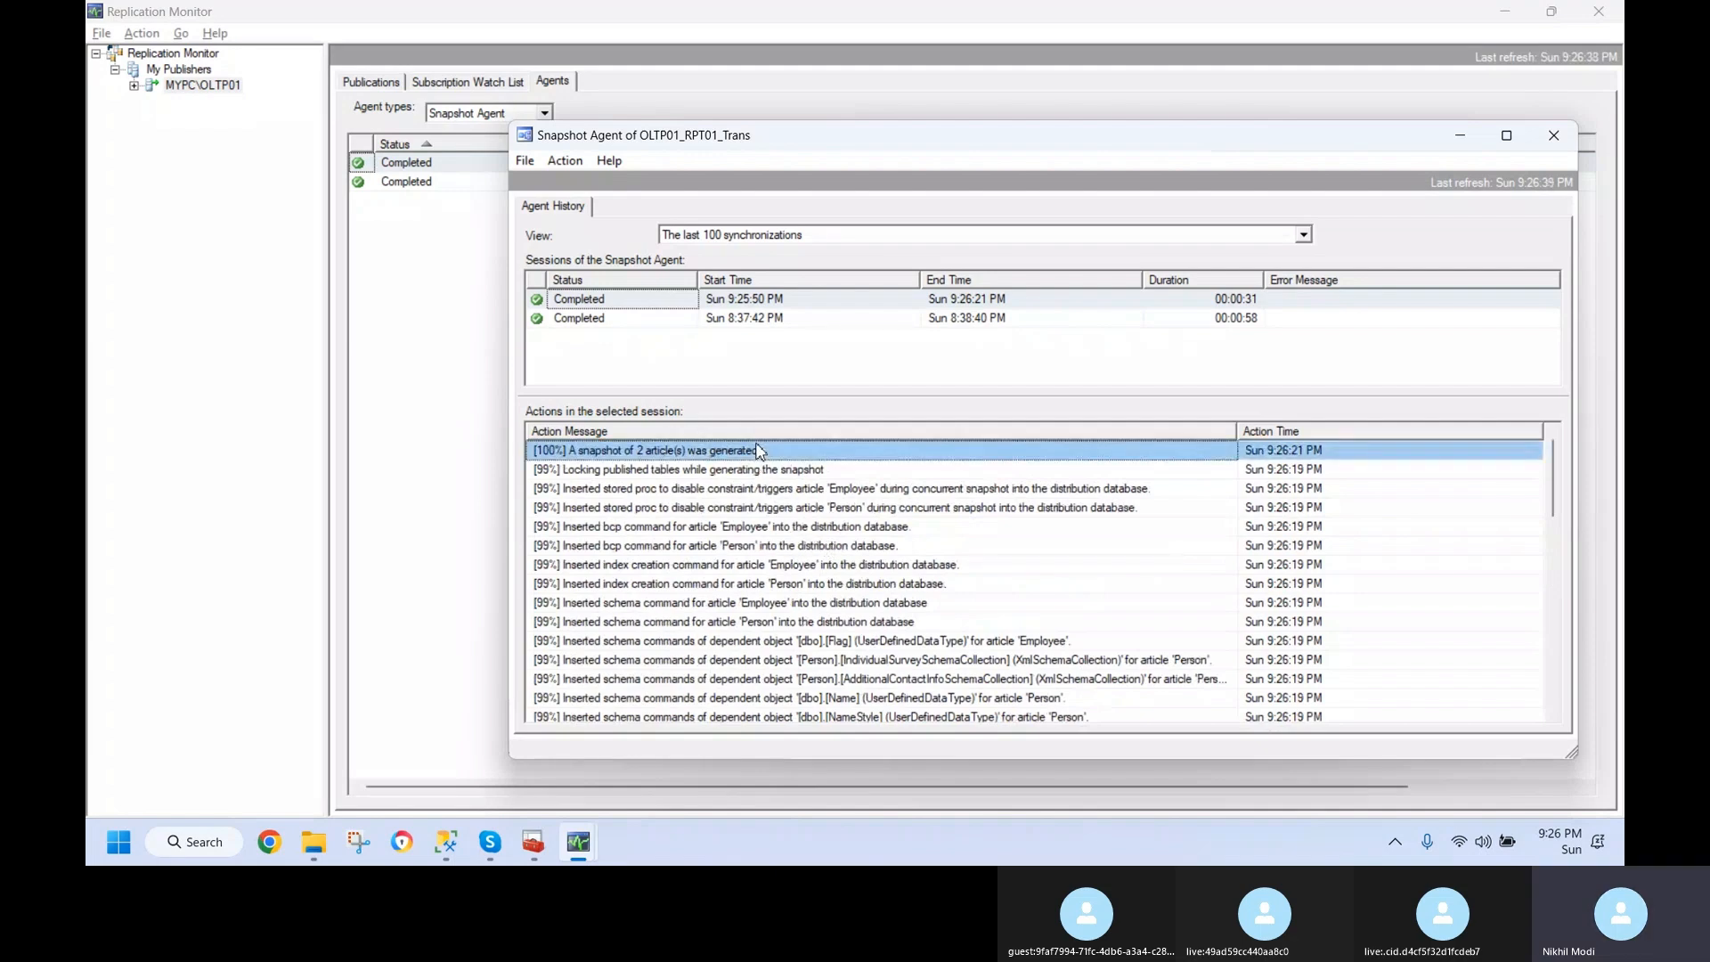
- Open the transactional subscription's details from the watch list to inspect its Distributor To Subscriber History
{"action": "left_click", "coordinate": [450, 82]}
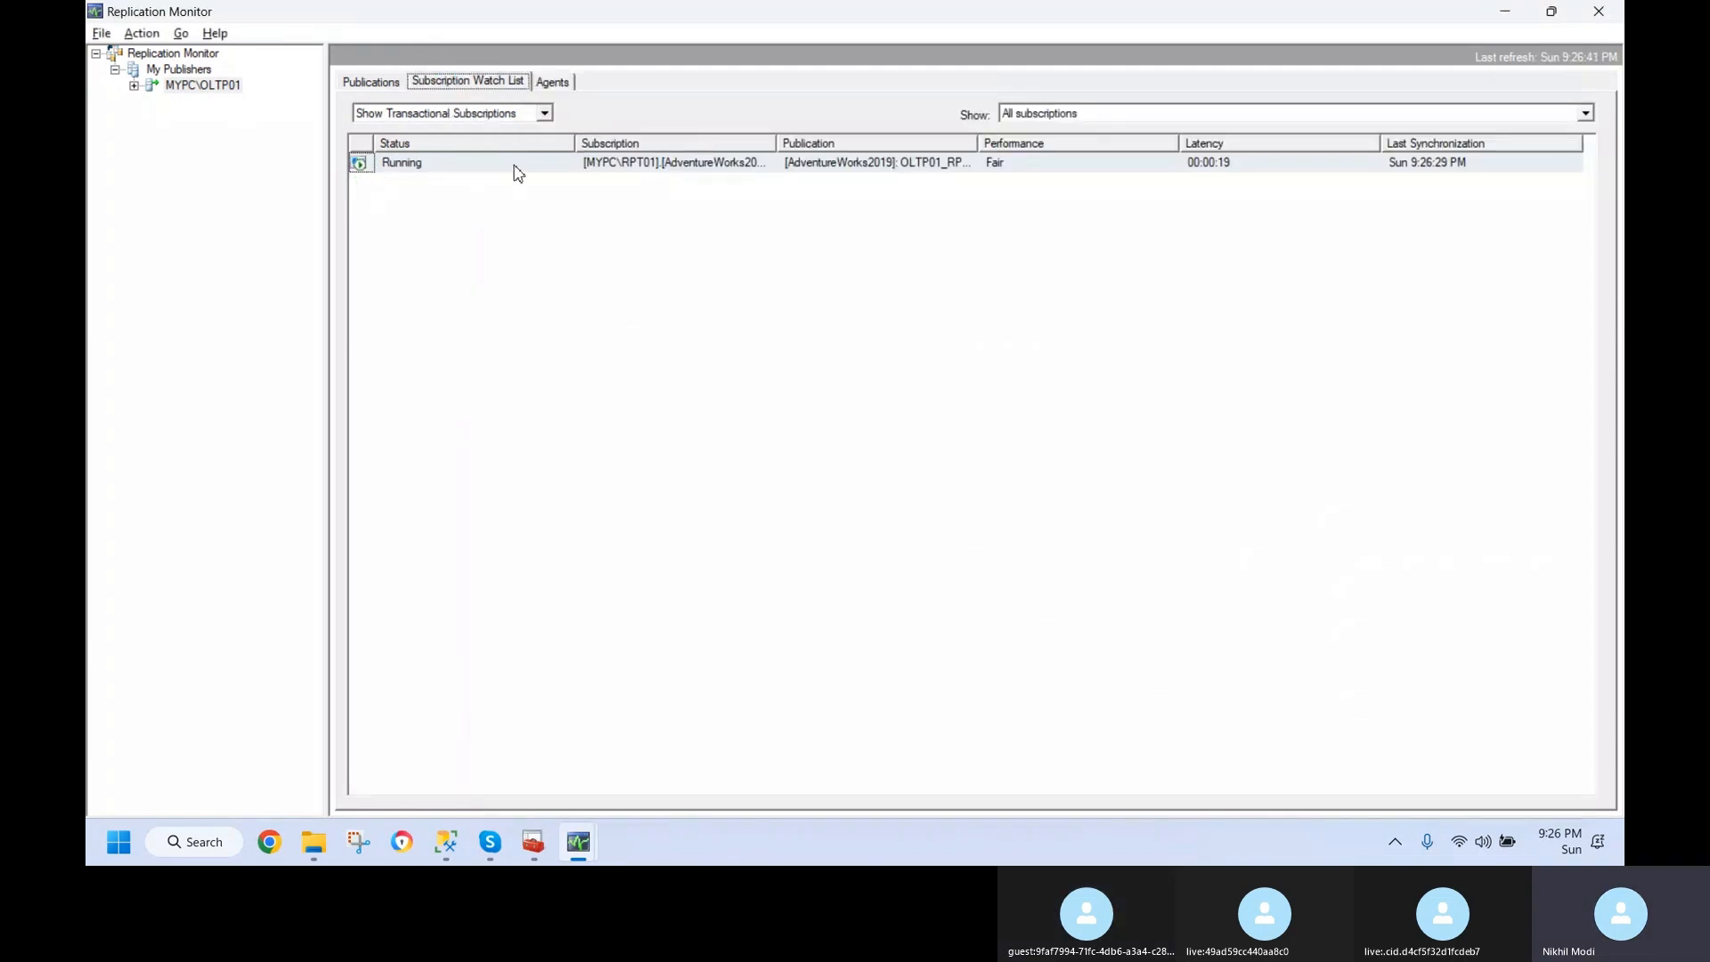
{"action": "double_click", "coordinate": [517, 166]}
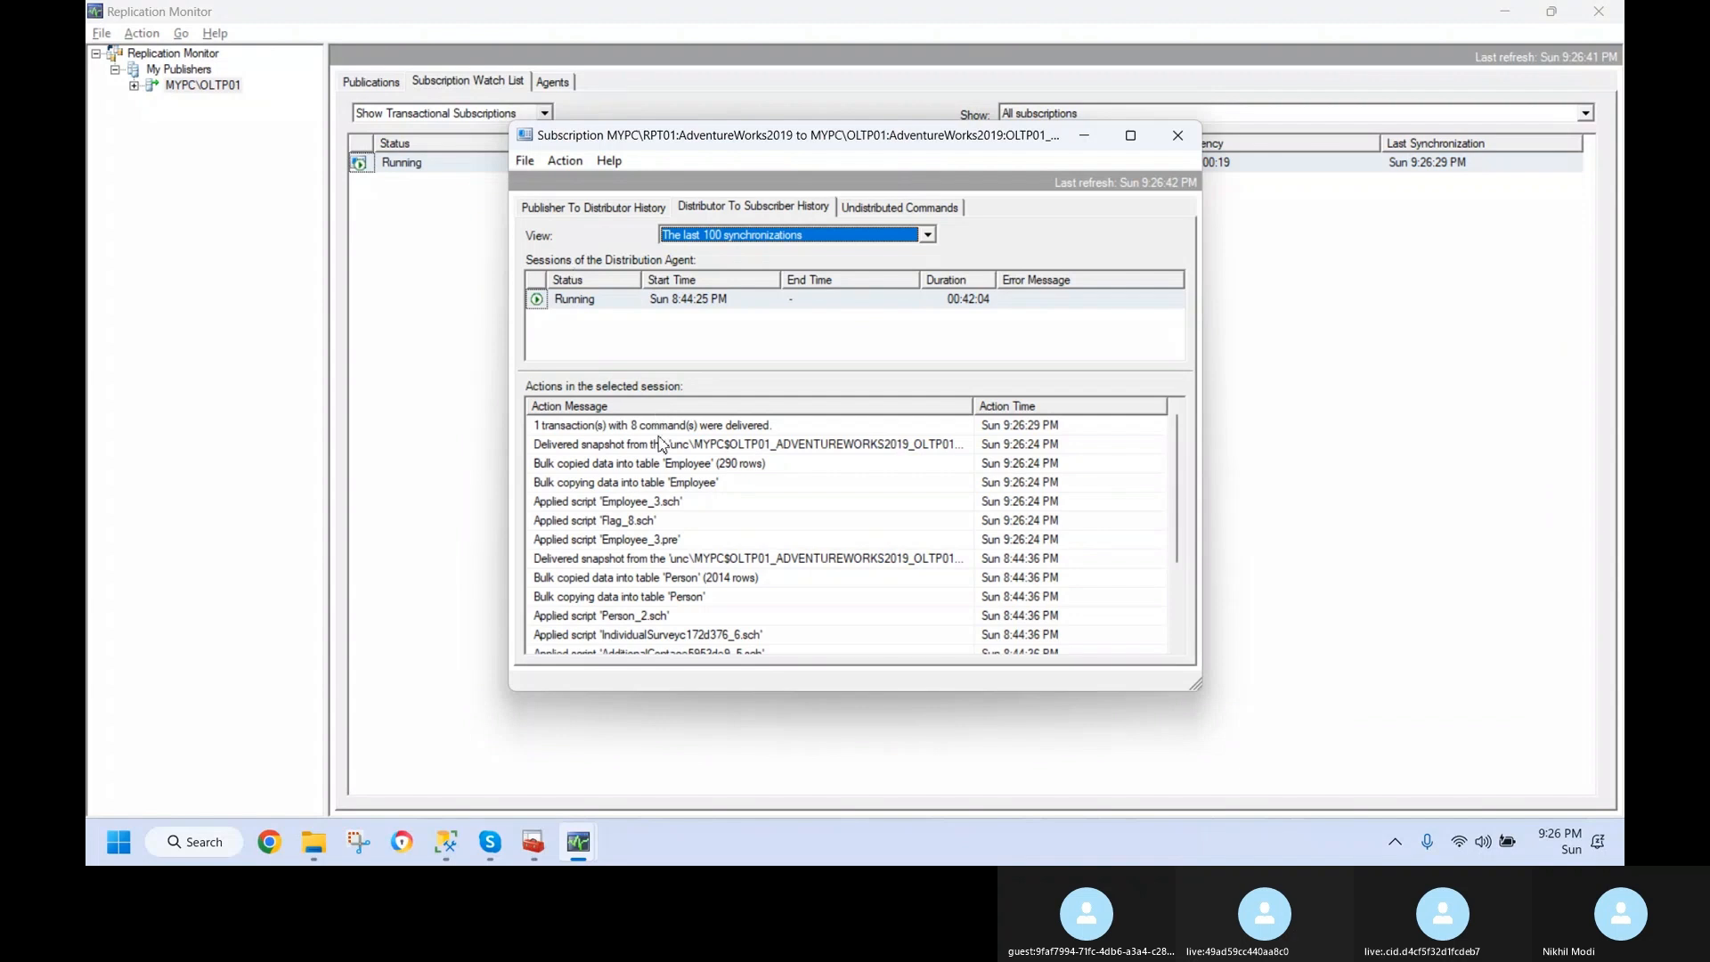
- Inspect the subscription's Publisher To Distributor History and refresh its Log Reader Agent sessions
{"action": "left_click", "coordinate": [571, 161]}
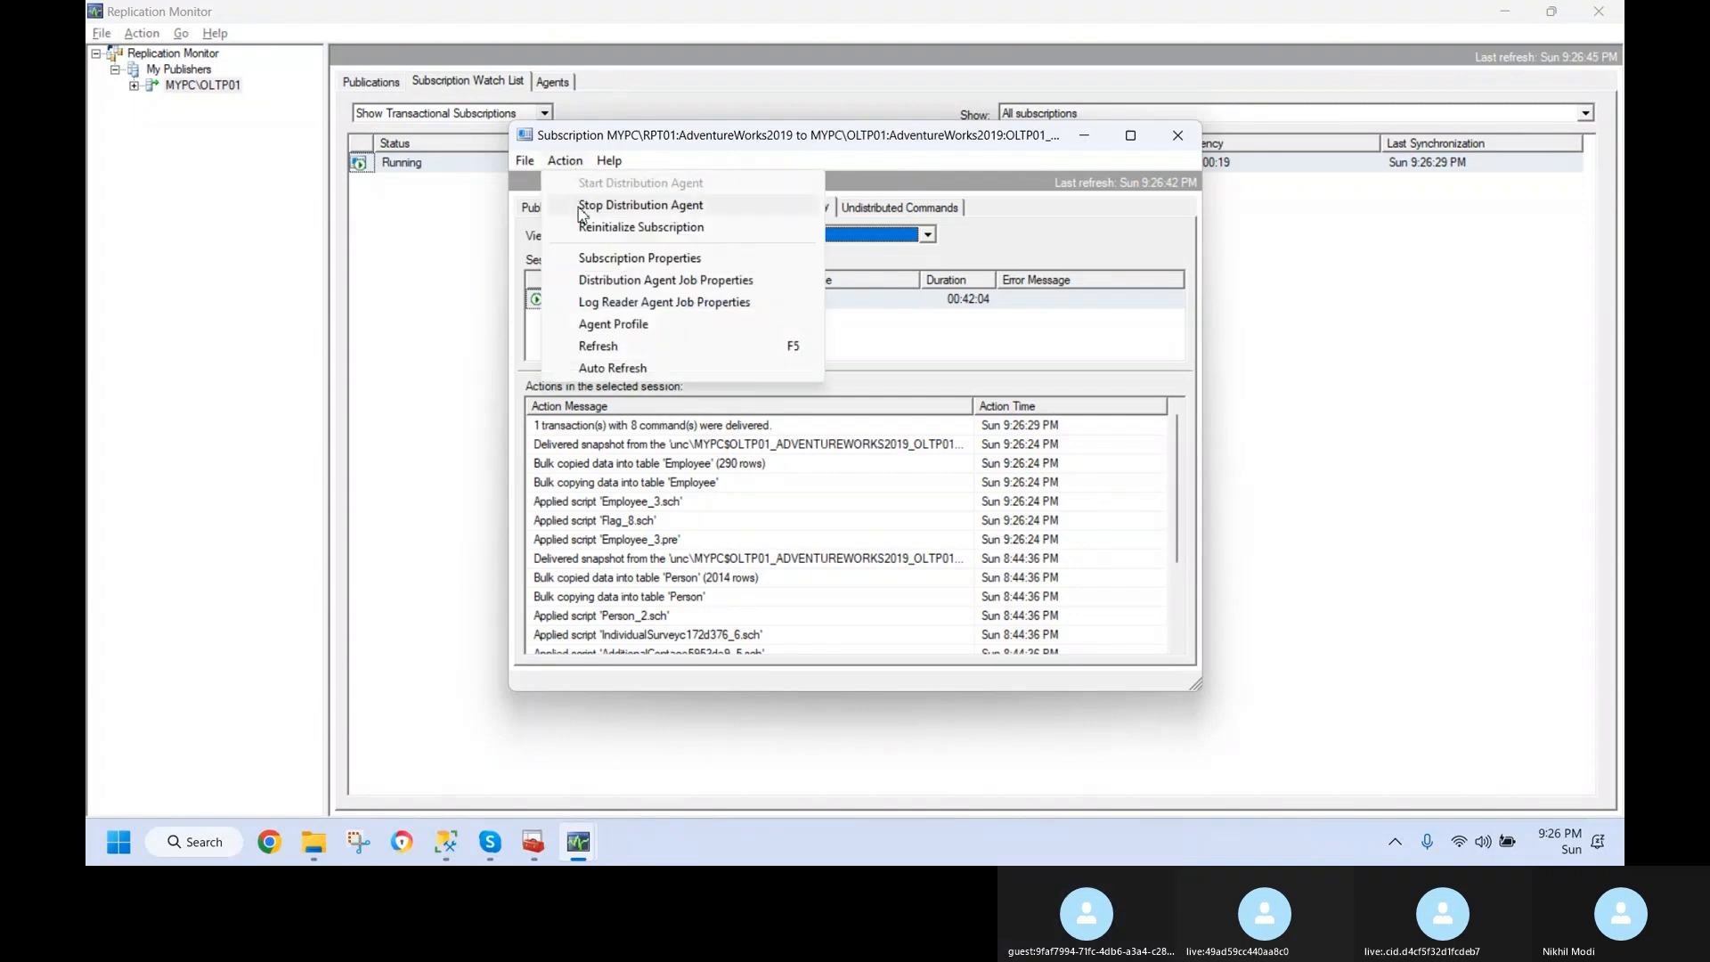
{"action": "left_click", "coordinate": [526, 212]}
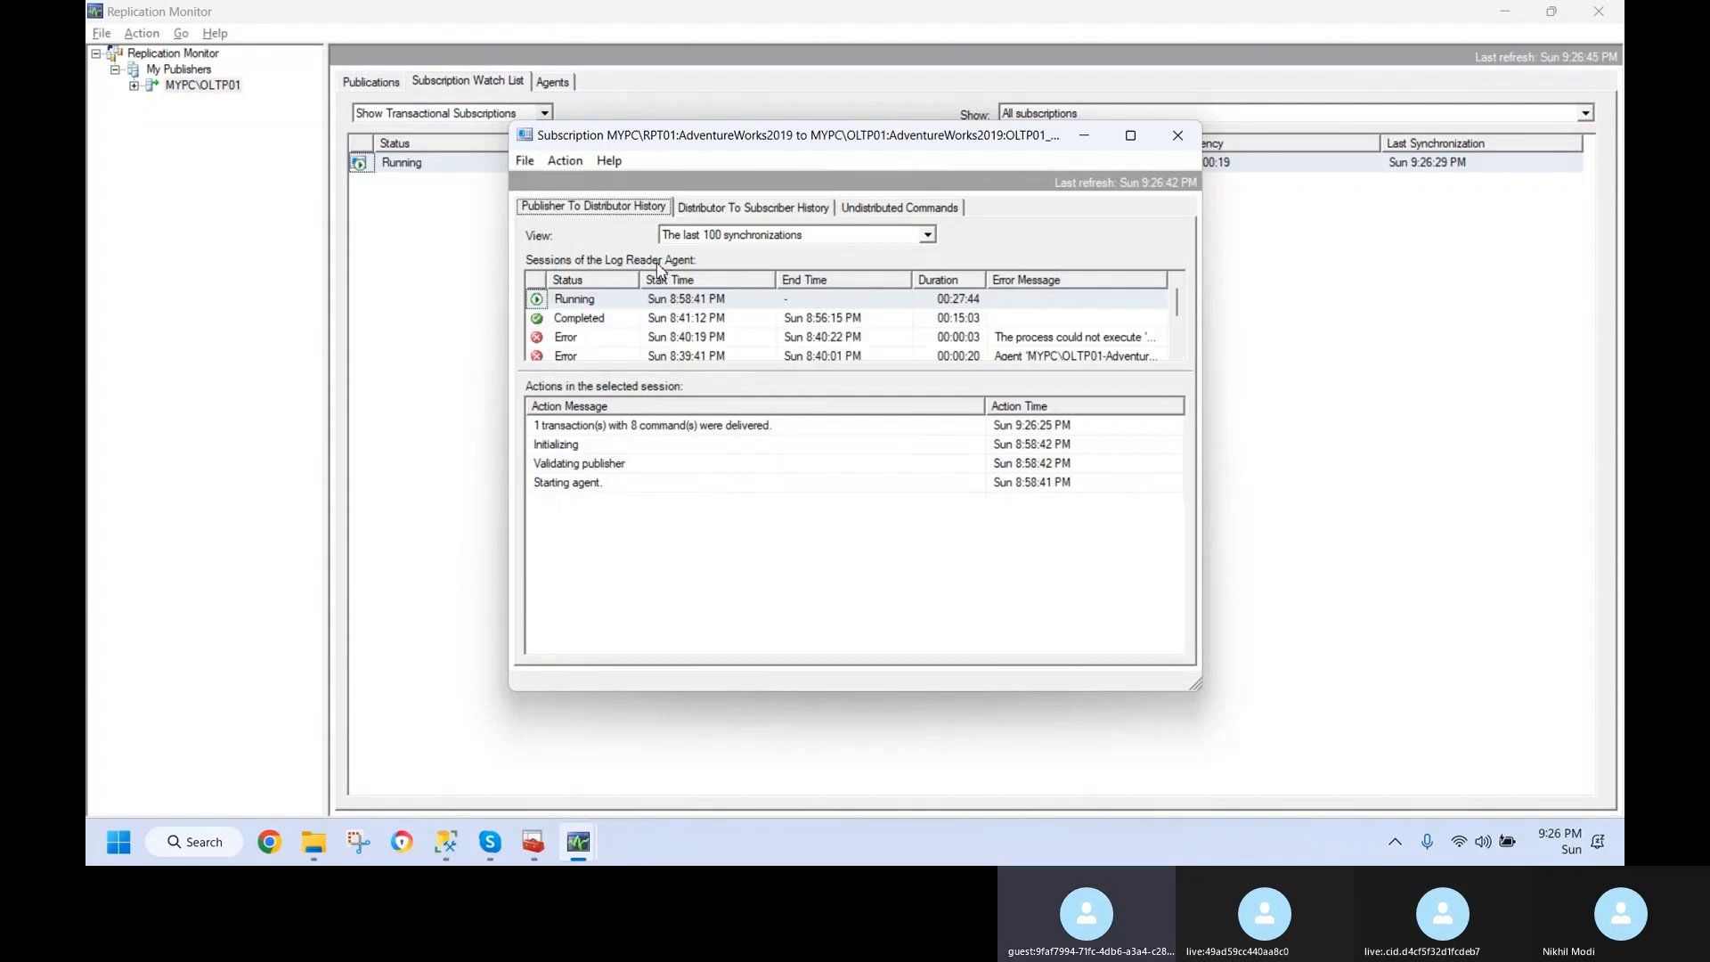
{"action": "left_click", "coordinate": [564, 164]}
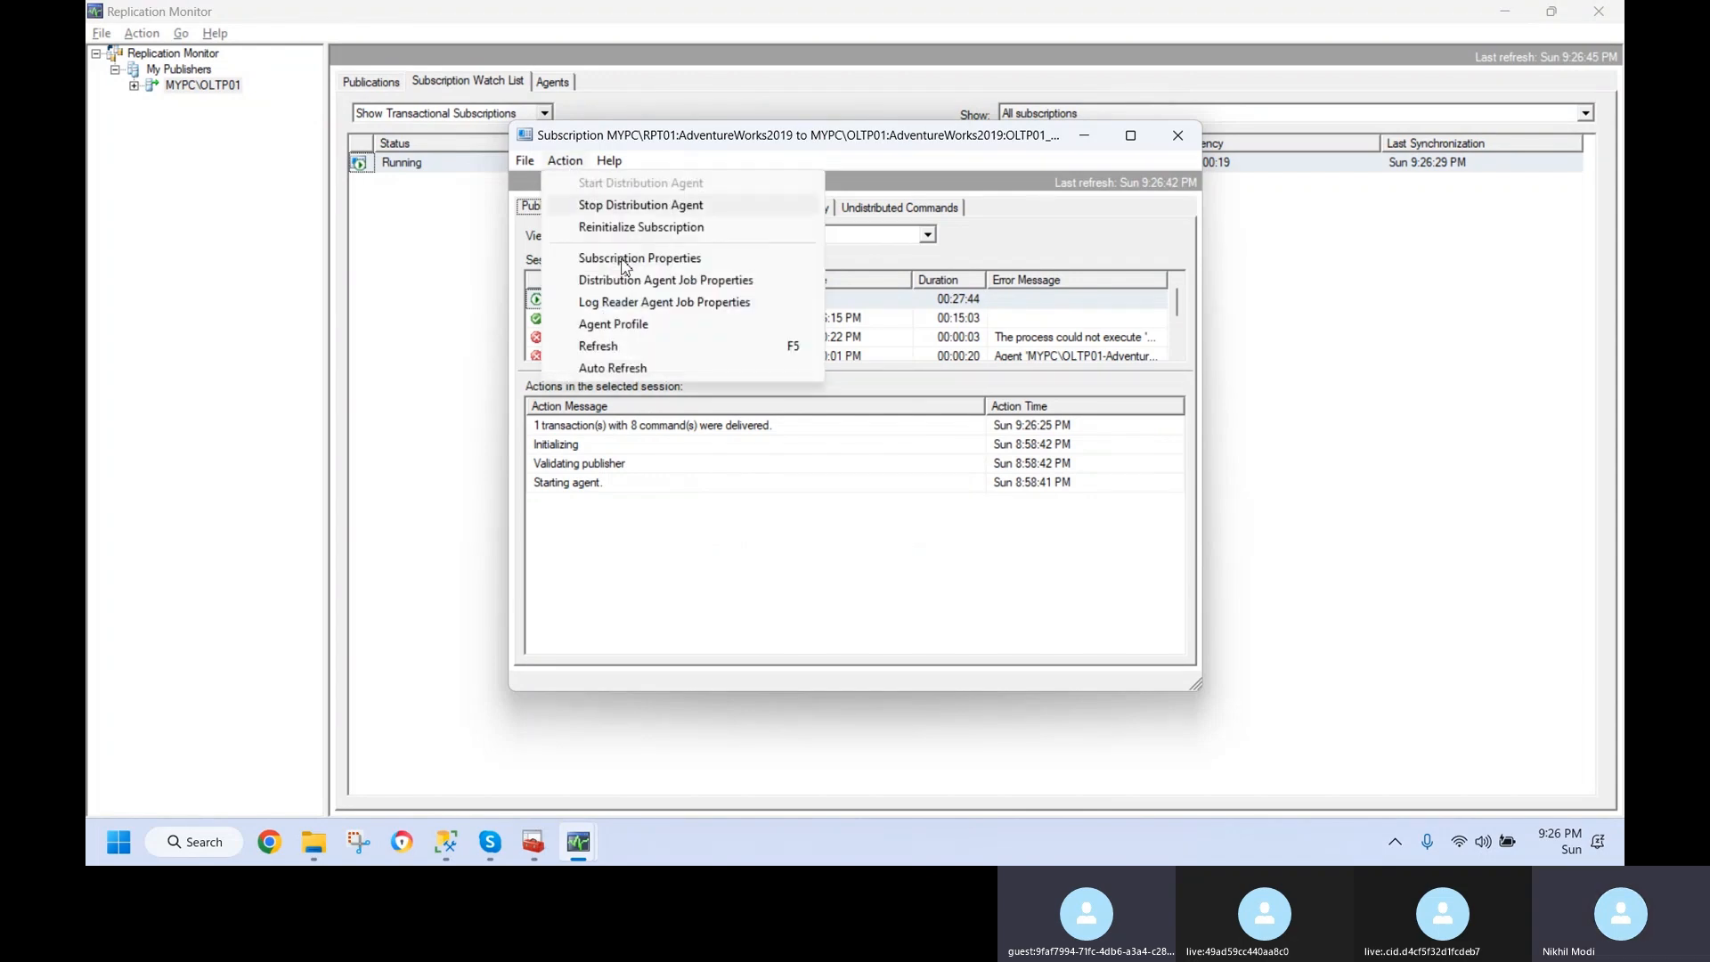
{"action": "left_click", "coordinate": [629, 351]}
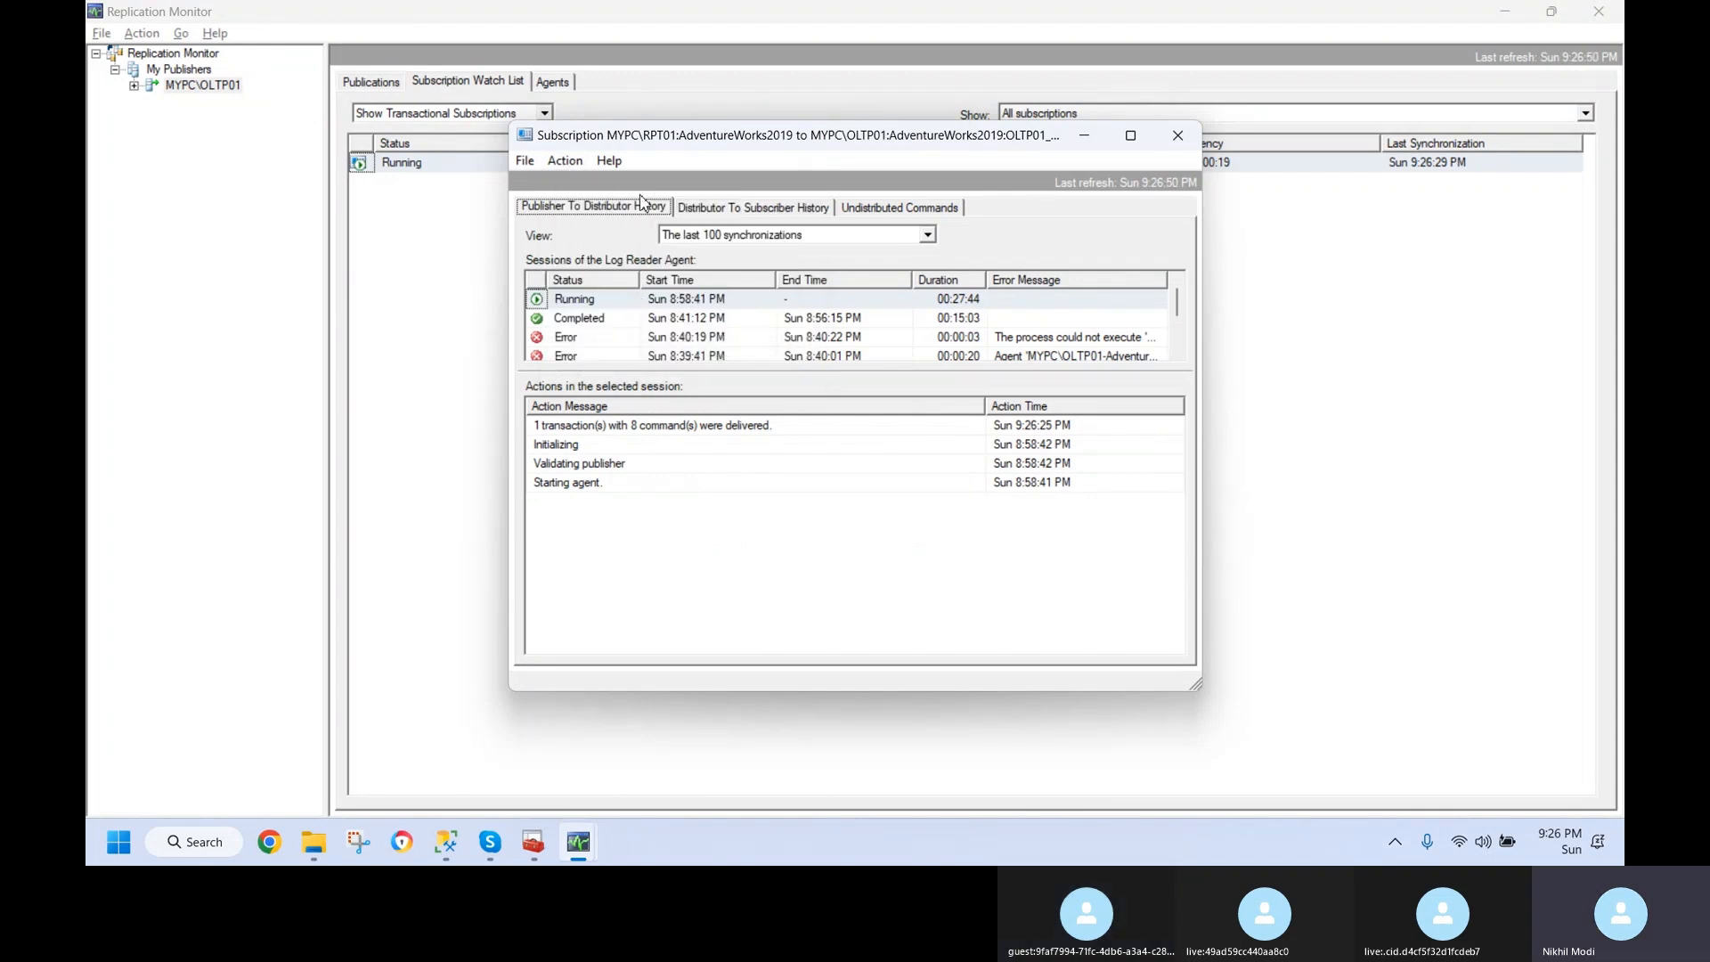
- Review the newest Distributor To Subscriber History actions, checking the delivered transaction and the delivered snapshot entries
{"action": "left_click", "coordinate": [699, 212]}
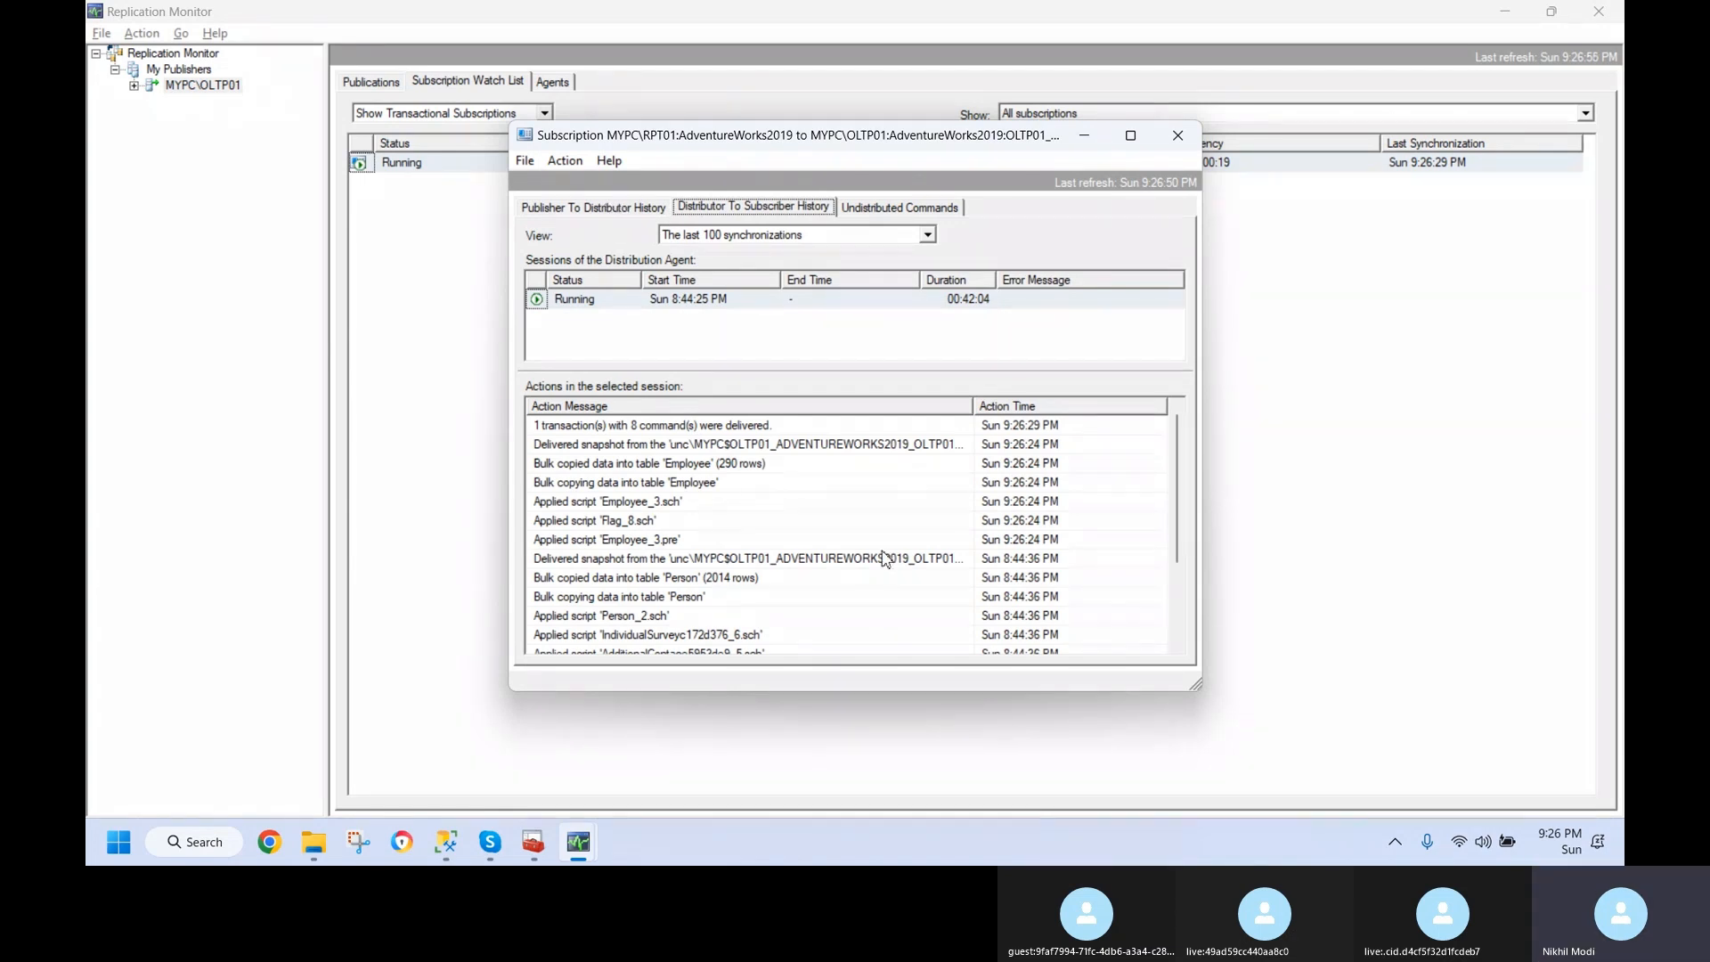
{"action": "left_click", "coordinate": [726, 448]}
{"action": "left_click", "coordinate": [652, 429]}
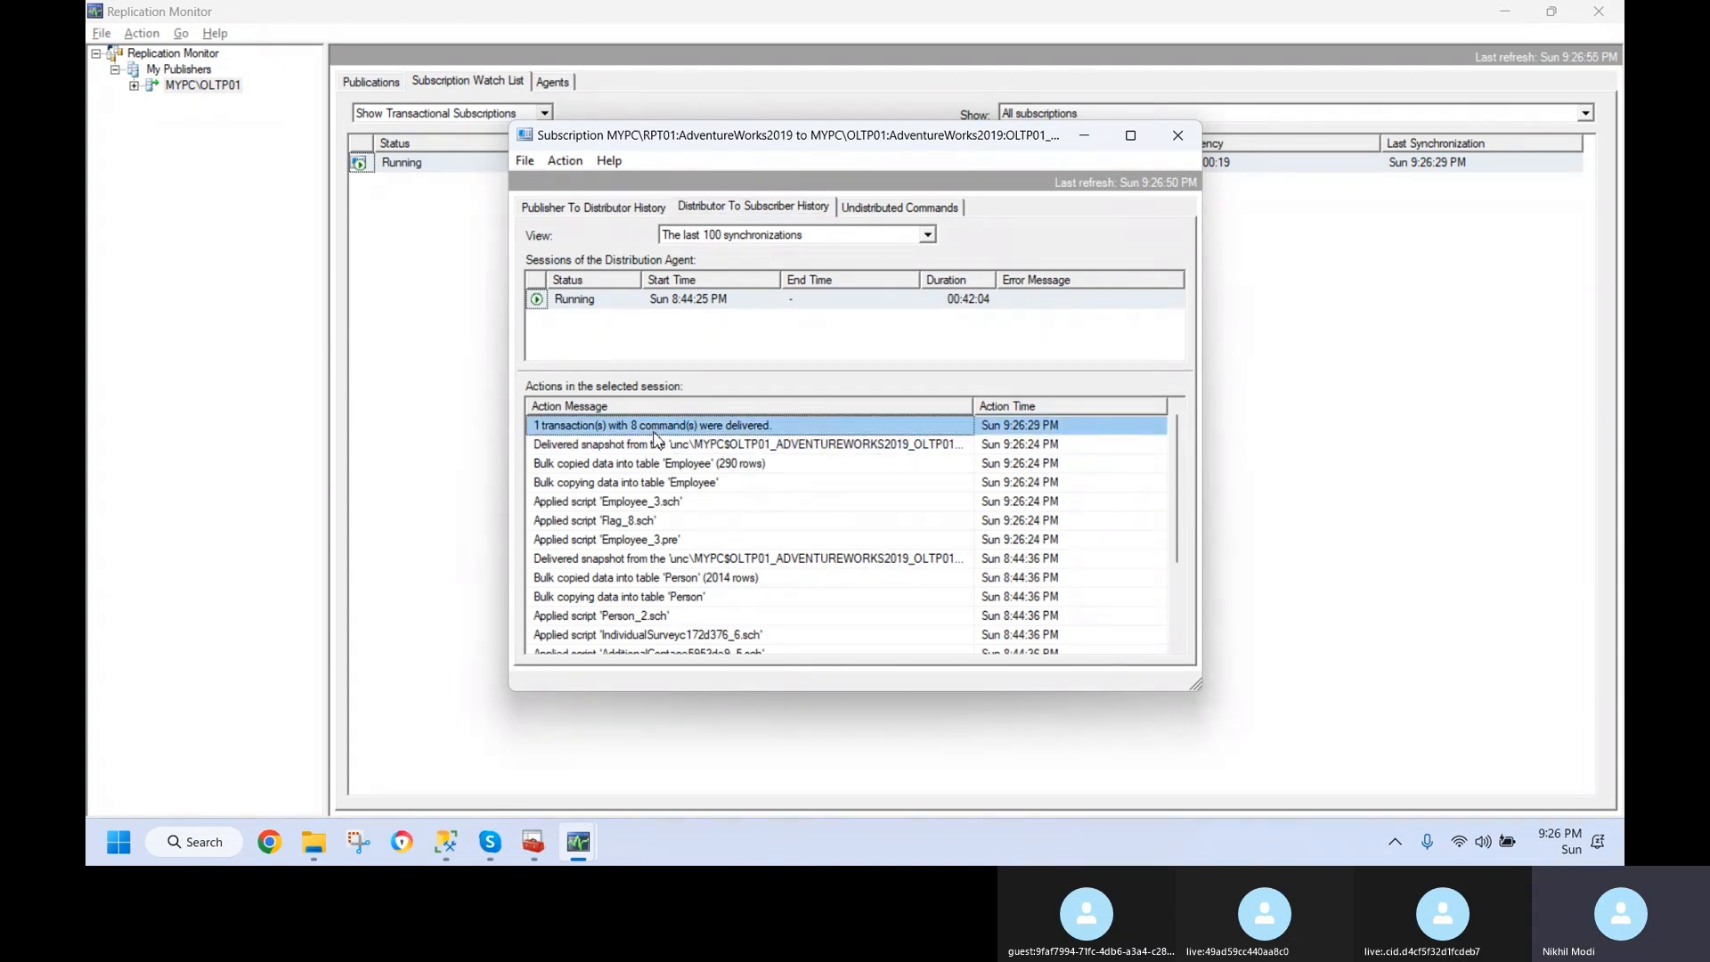
{"action": "left_click", "coordinate": [660, 447]}
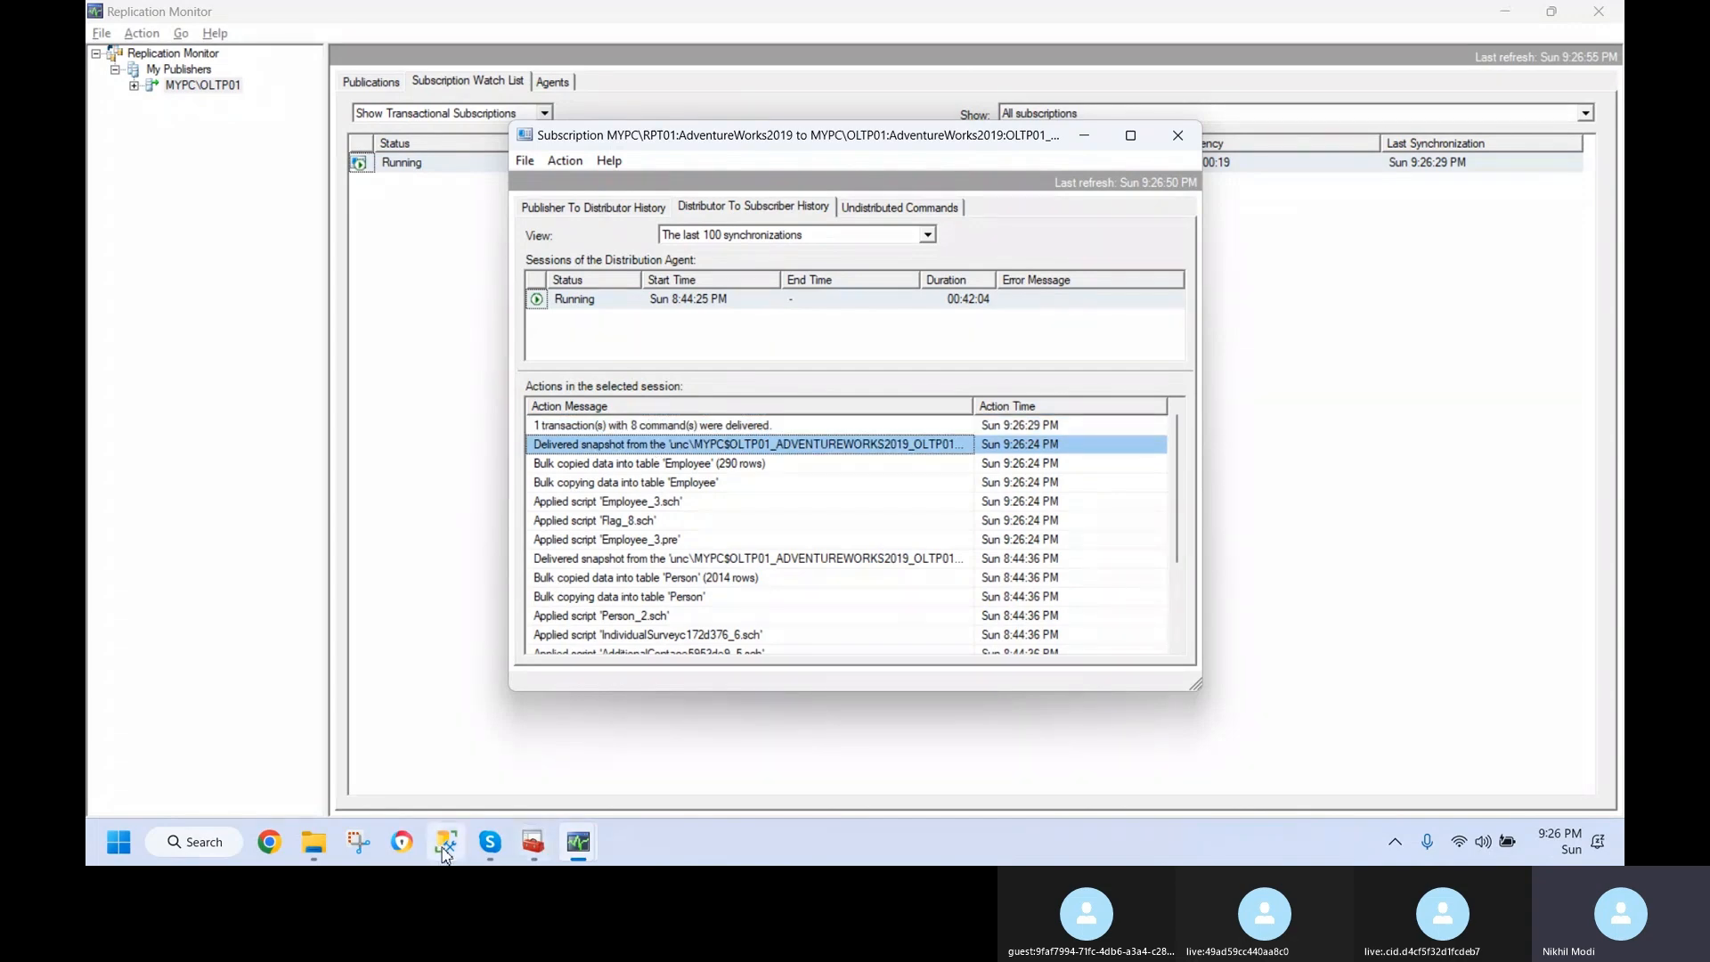
- Switch to Google Chrome and open a browser window with a user profile
{"action": "left_click", "coordinate": [276, 848]}
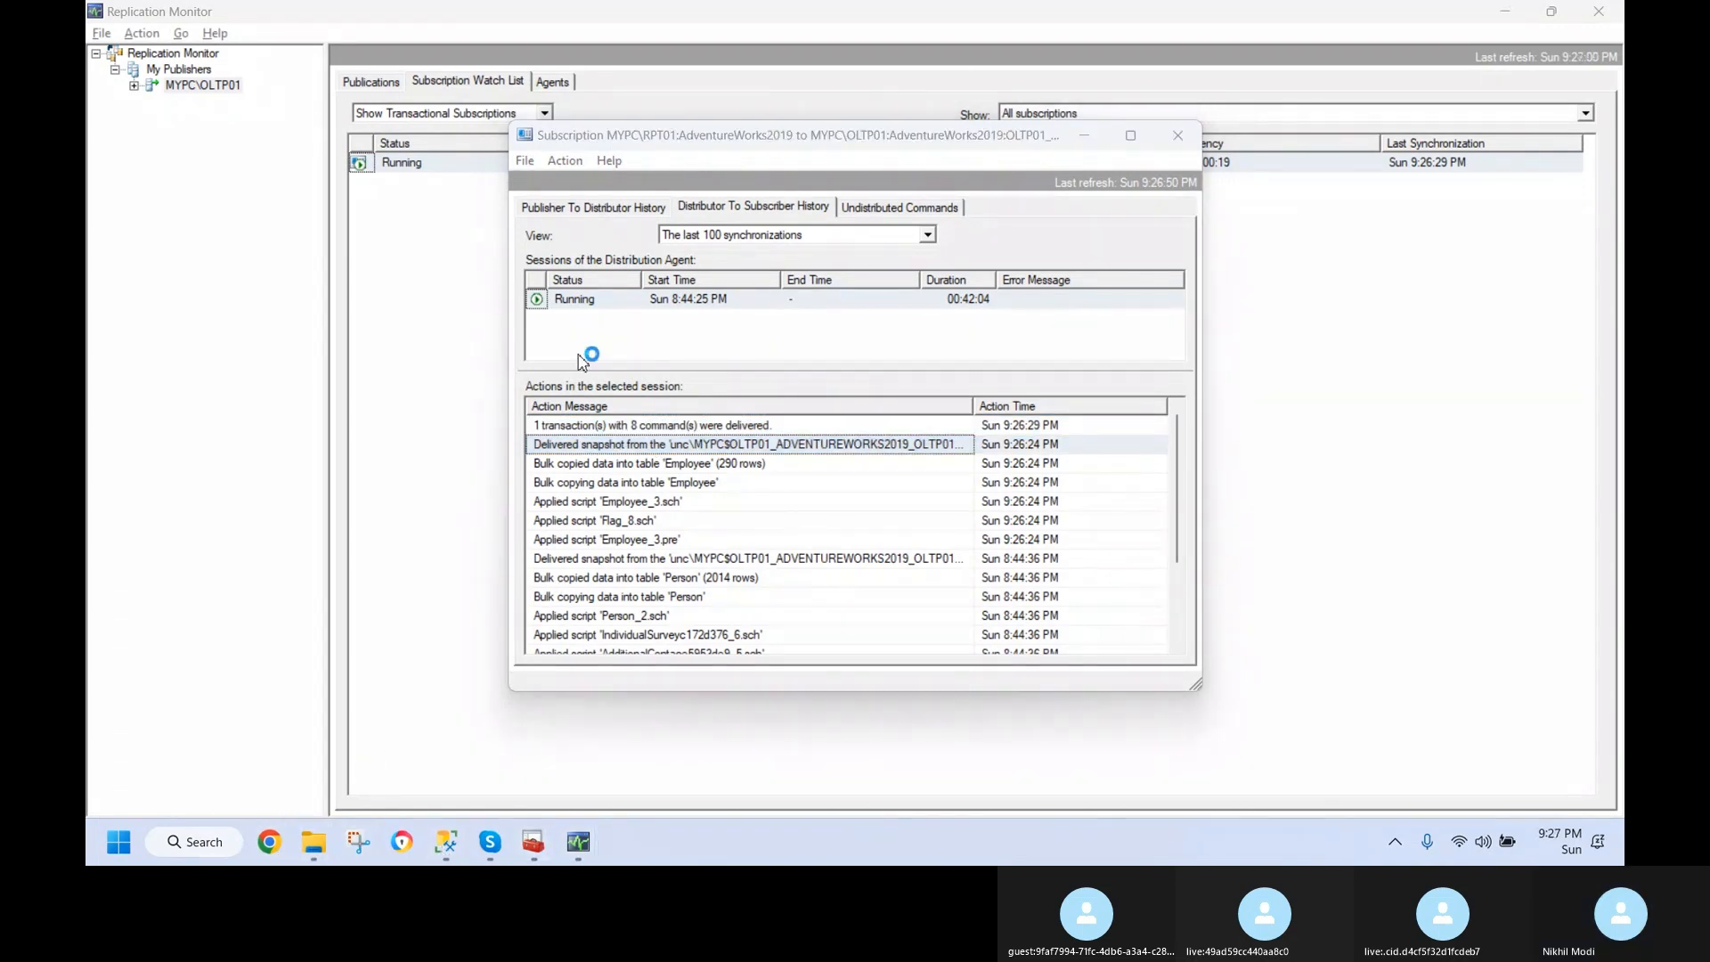
{"action": "left_click", "coordinate": [786, 415]}
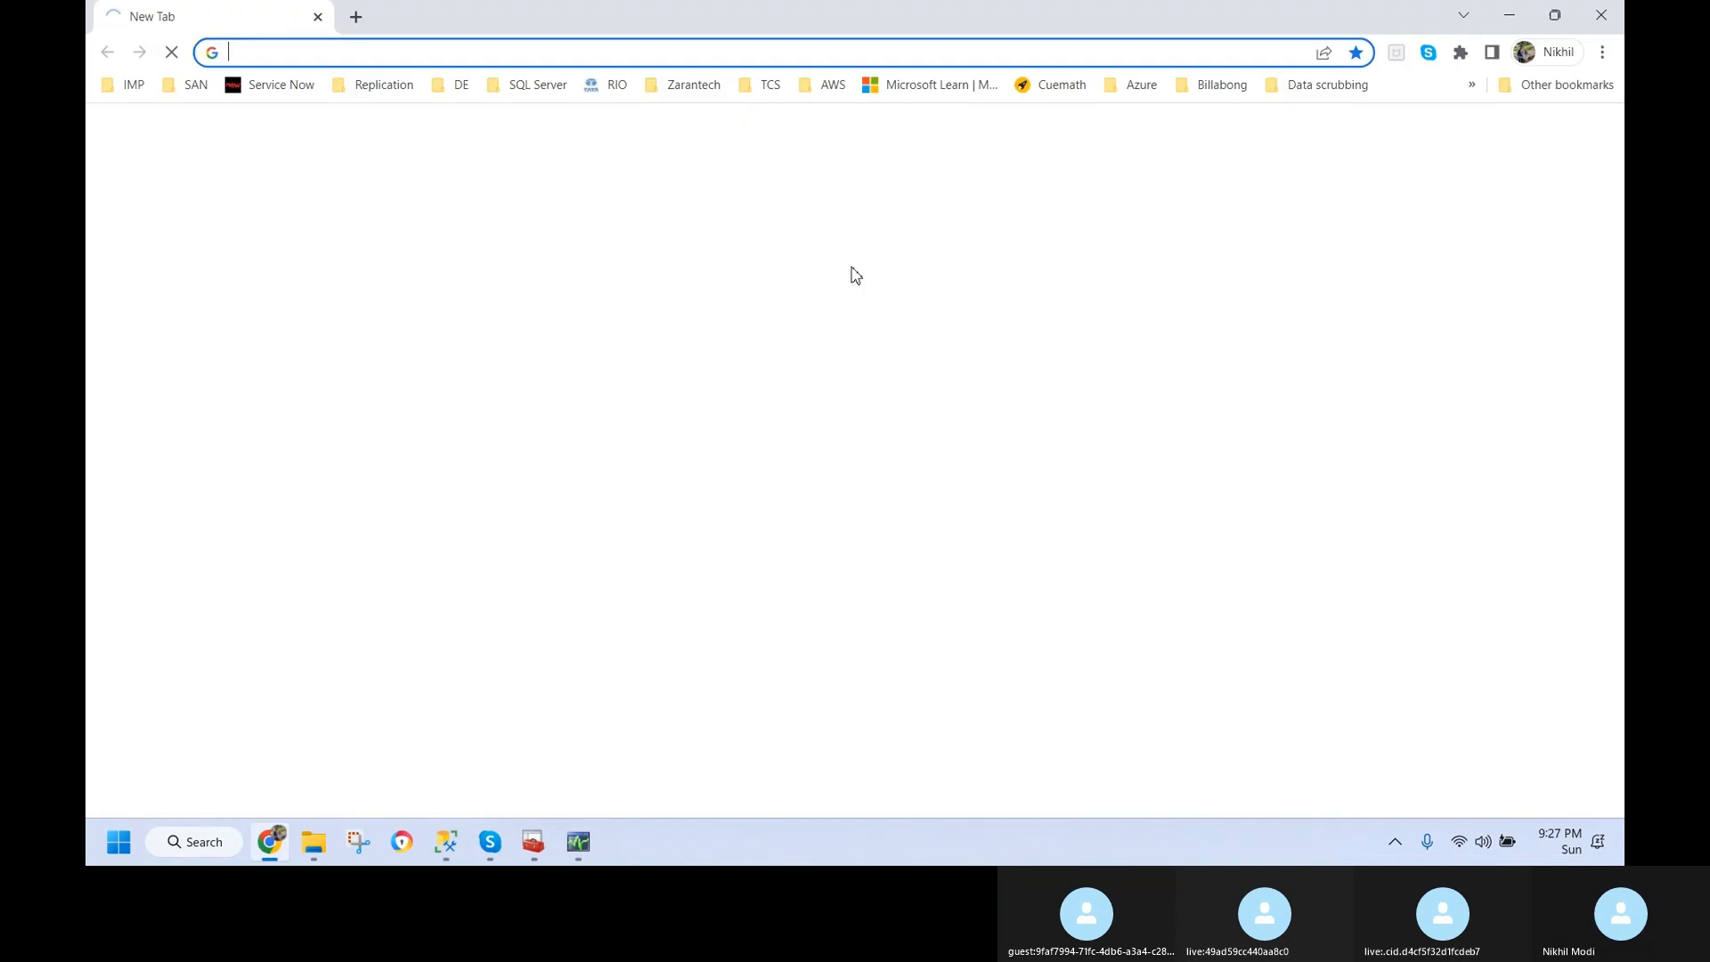
{"action": "left_click", "coordinate": [392, 89]}
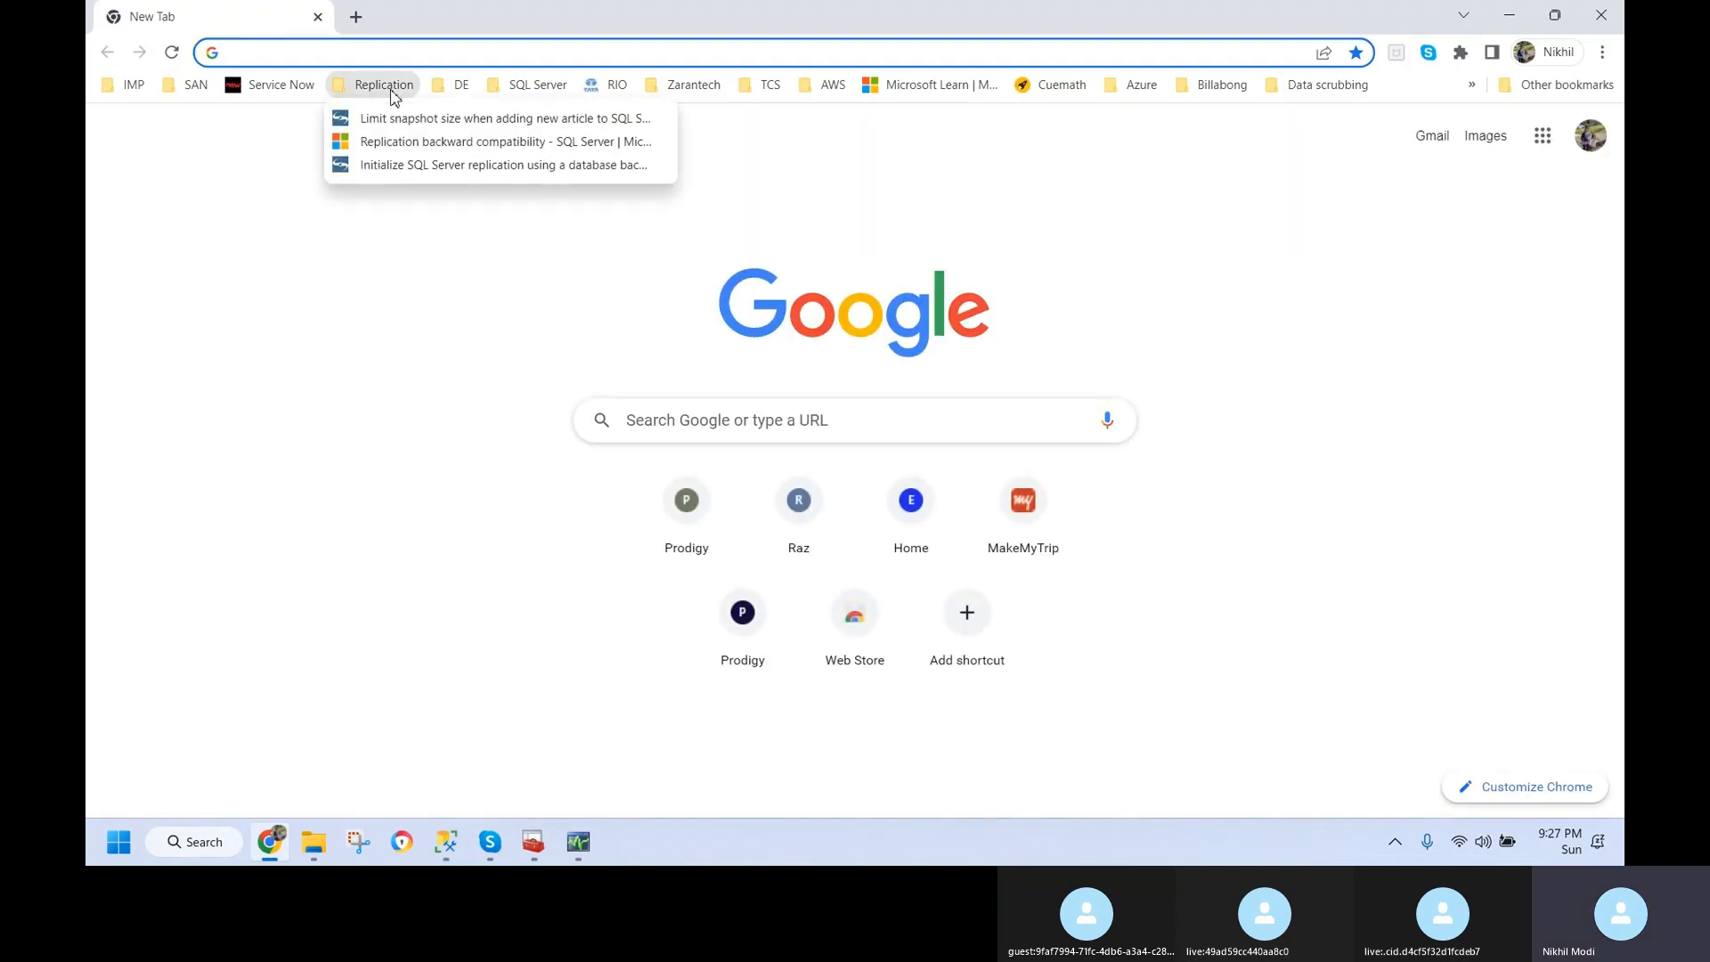
{"action": "left_click", "coordinate": [423, 167]}
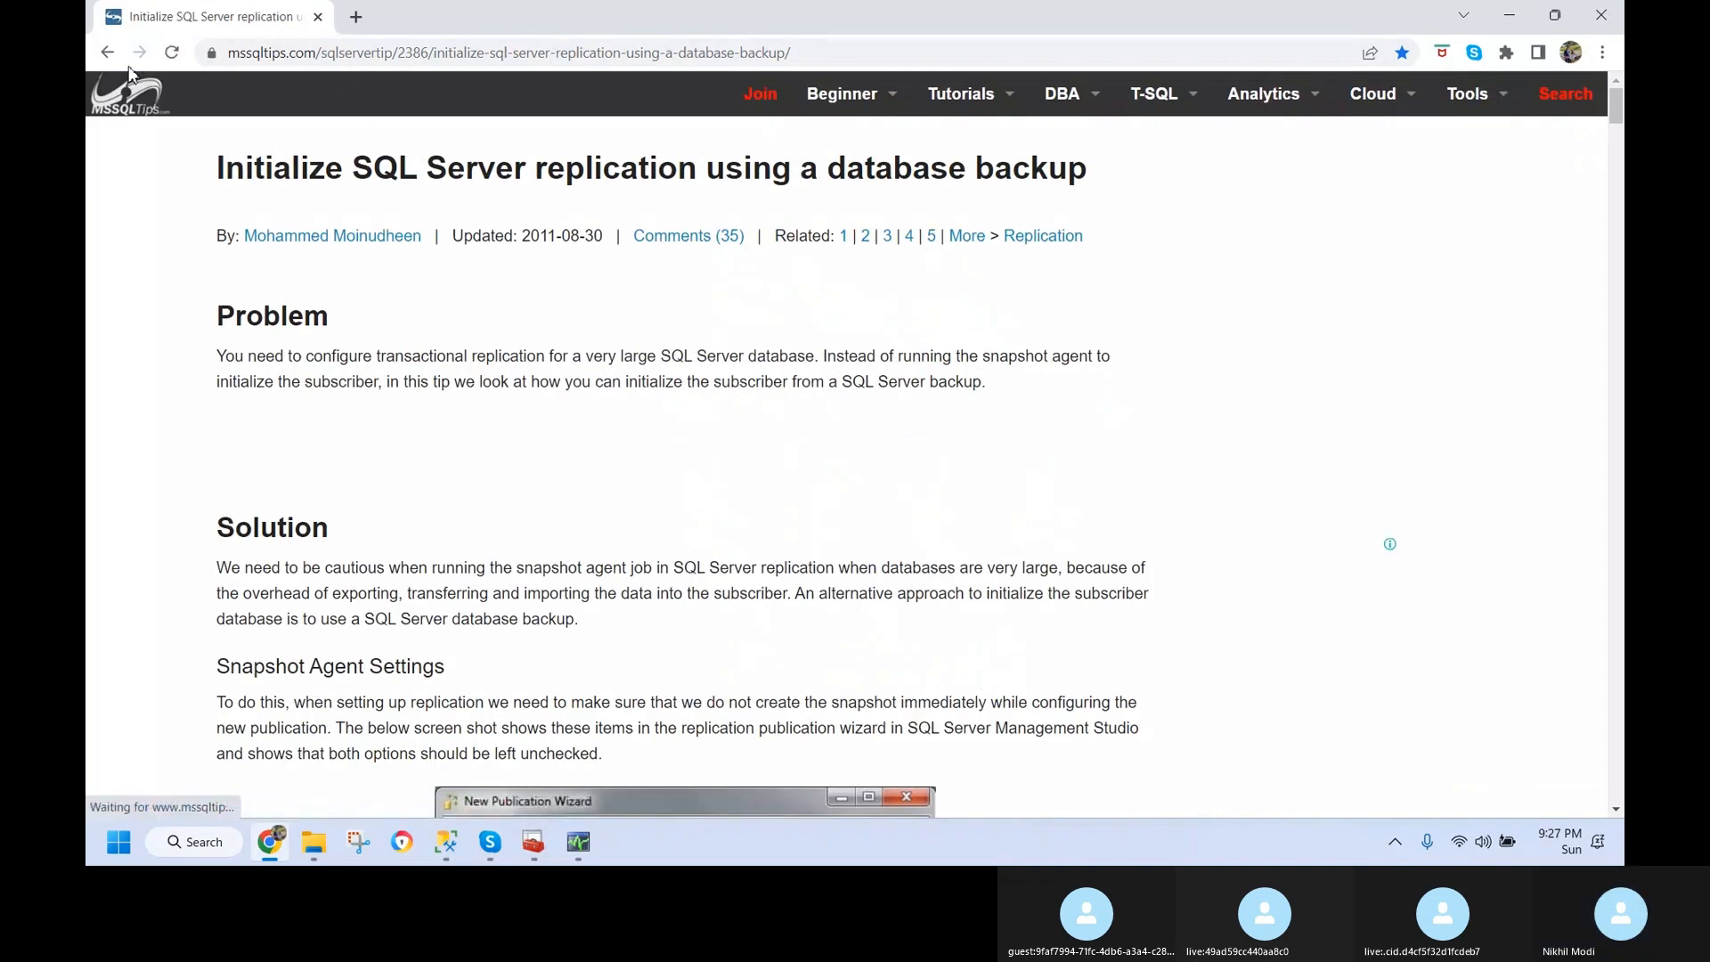
{"action": "key", "text": "alt+Left"}
- Open the bookmarked MSSQLTips article on limiting snapshot size and copy its sp_changepublication script for allow_anonymous and immediate_sync
{"action": "left_click", "coordinate": [372, 86]}
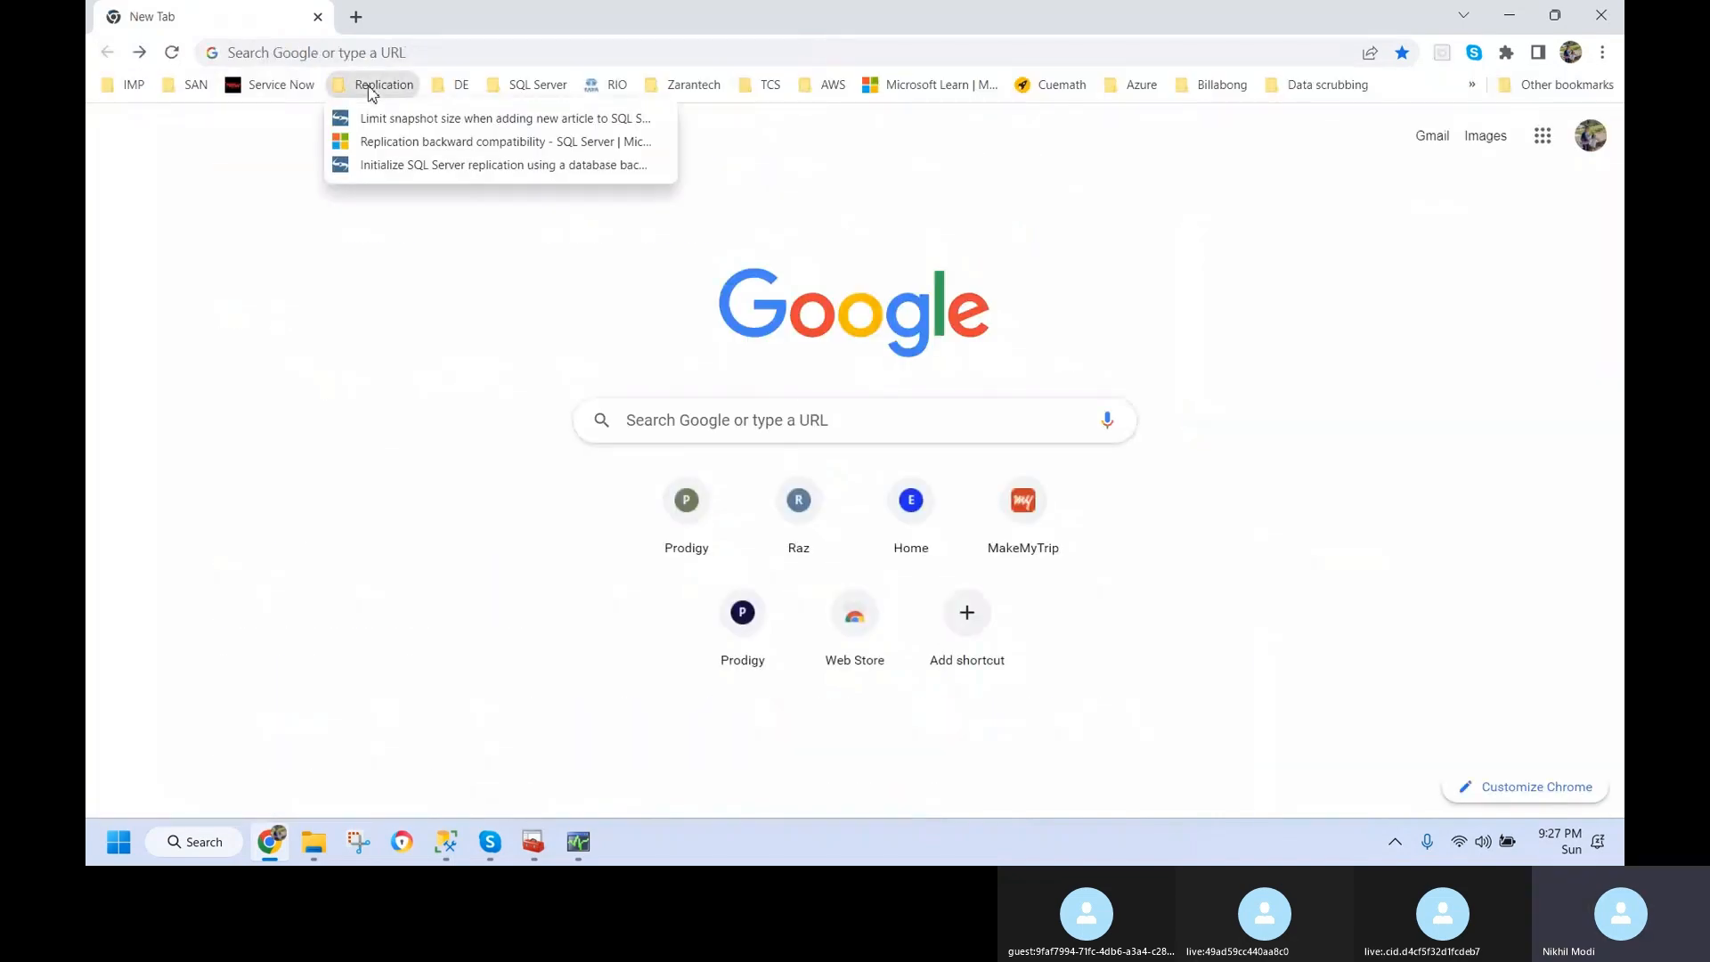
{"action": "left_click", "coordinate": [383, 119]}
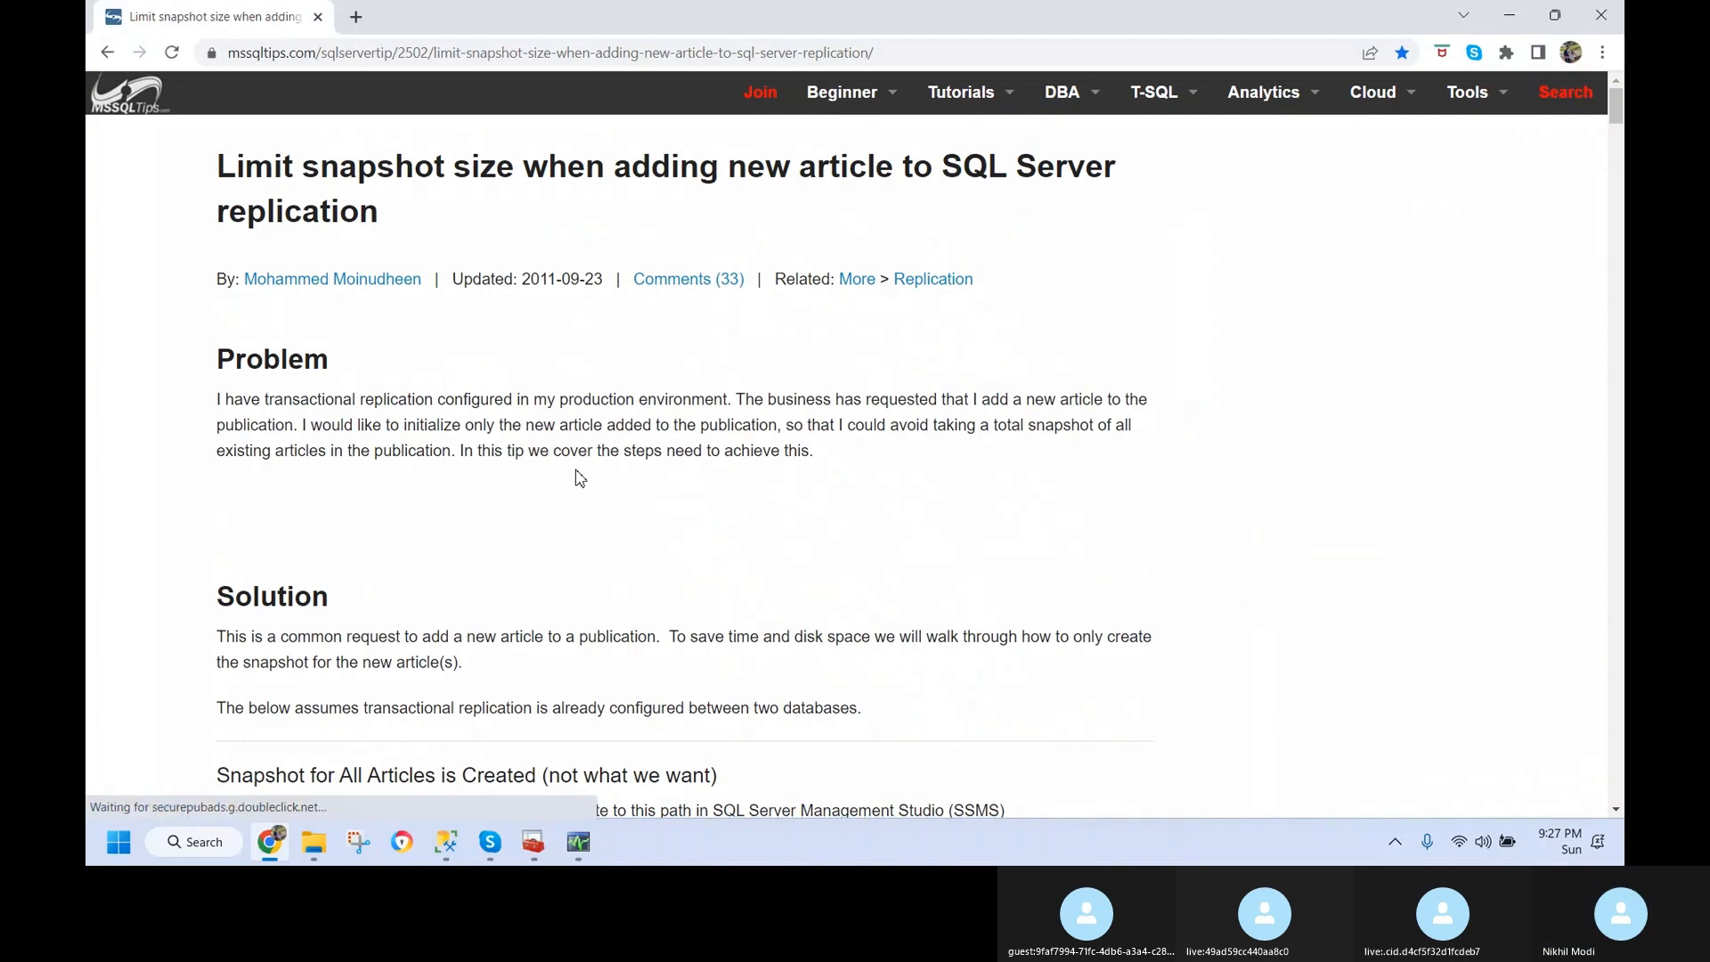
{"action": "scroll", "coordinate": [575, 478], "scroll_direction": "down", "scroll_amount": 20}
{"action": "scroll", "coordinate": [574, 478], "scroll_direction": "down", "scroll_amount": 15}
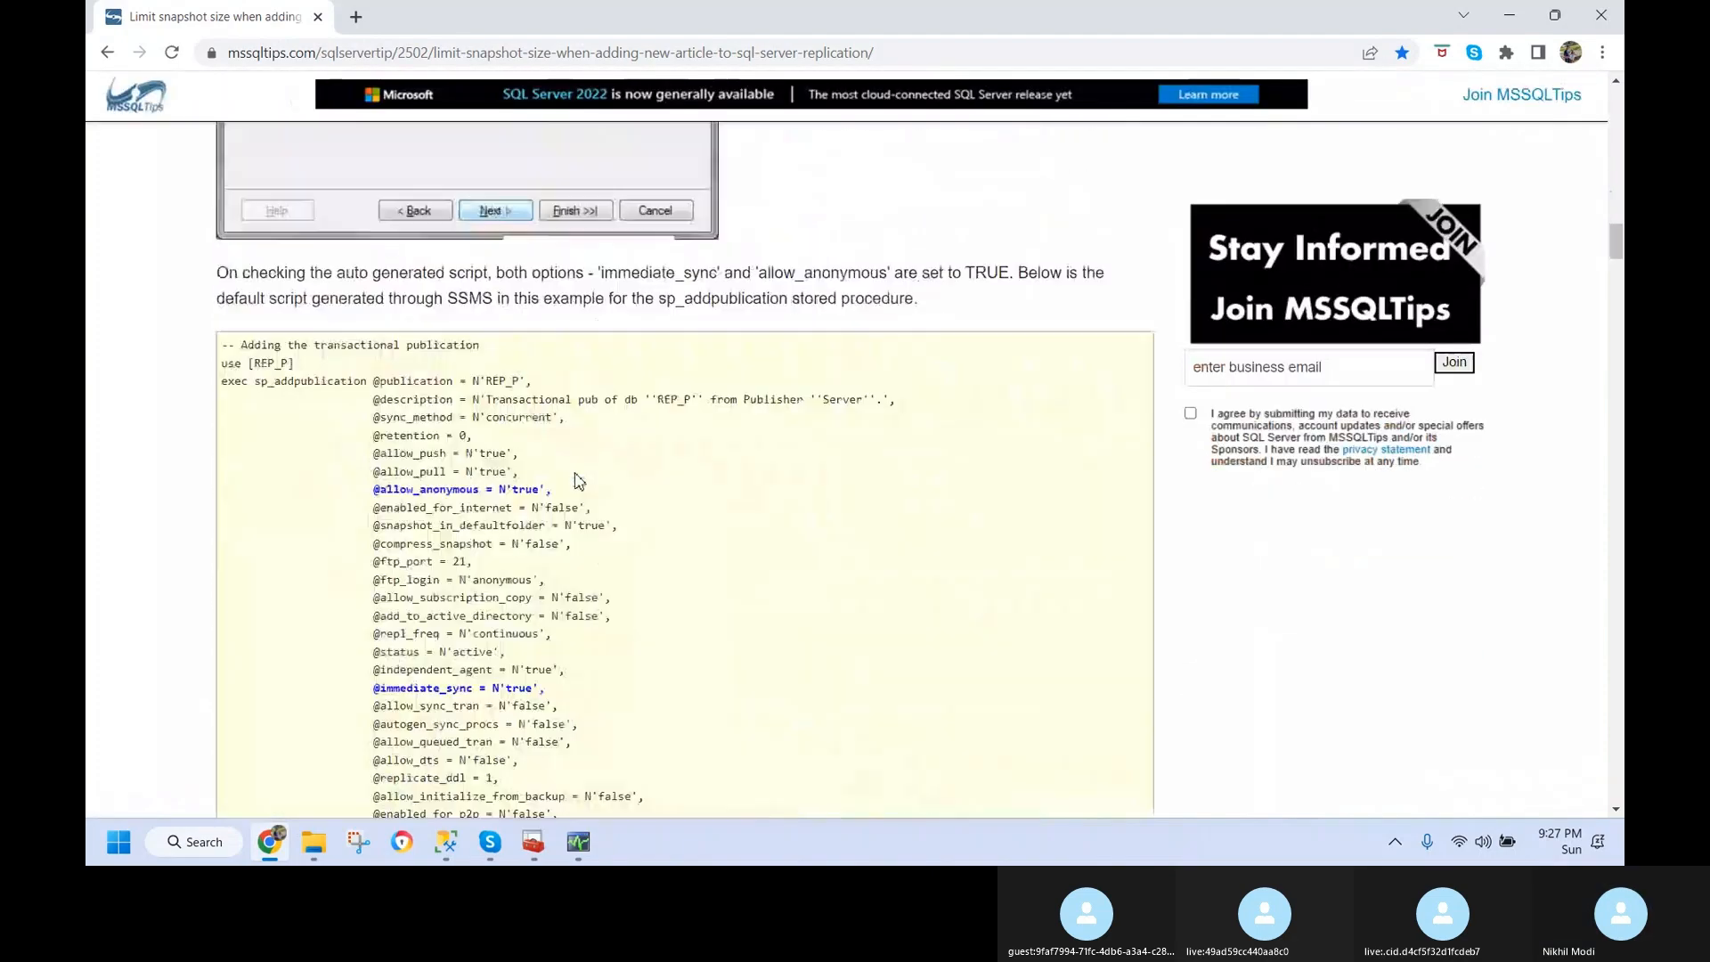
{"action": "scroll", "coordinate": [571, 472], "scroll_direction": "up", "scroll_amount": 3}
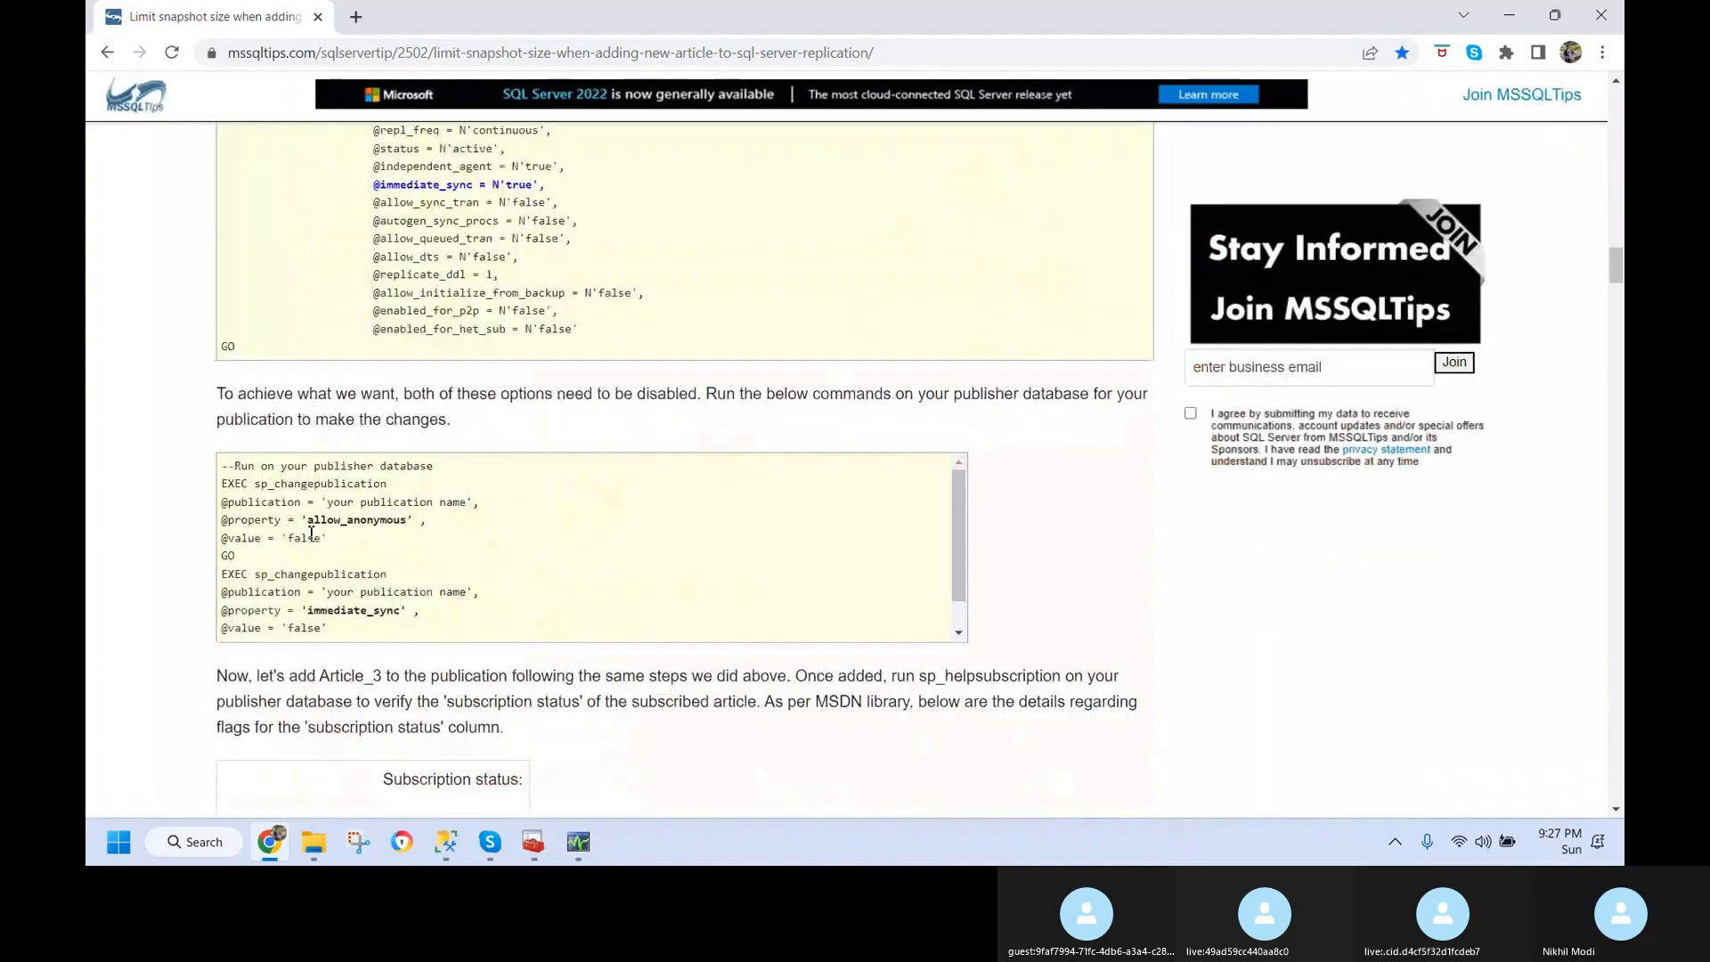
{"action": "left_click_drag", "start_coordinate": [338, 634], "coordinate": [221, 470]}
{"action": "key", "text": "ctrl+c"}
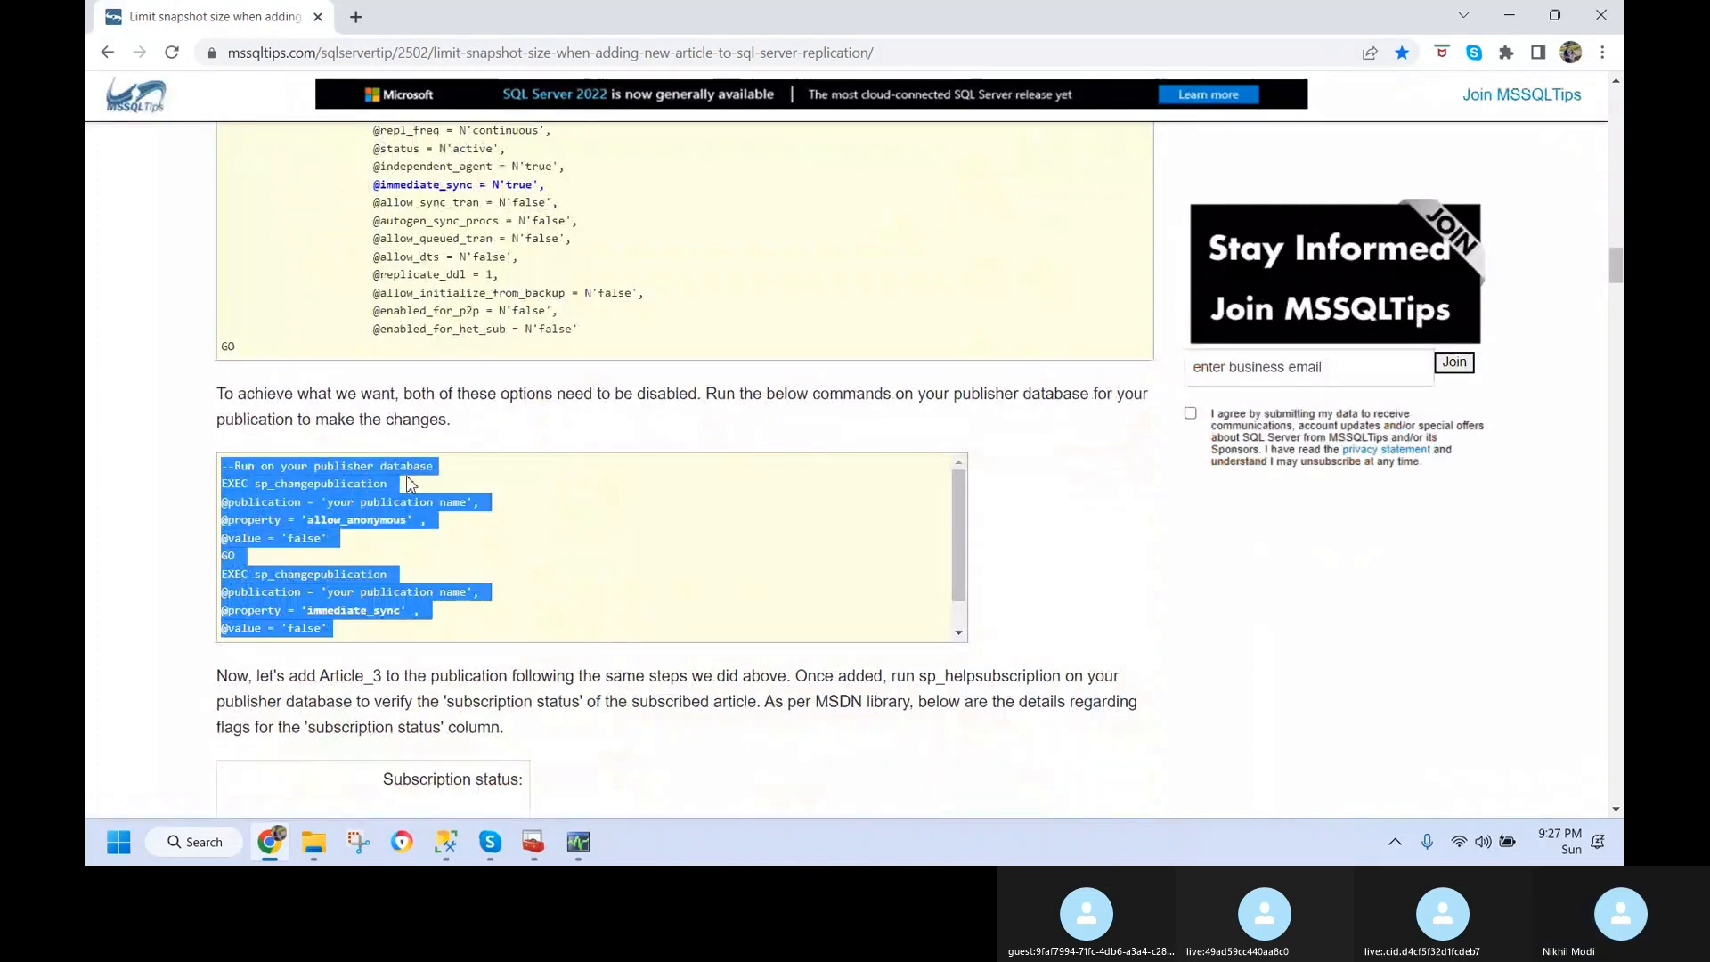
{"action": "scroll", "coordinate": [470, 745], "scroll_direction": "up", "scroll_amount": 3}
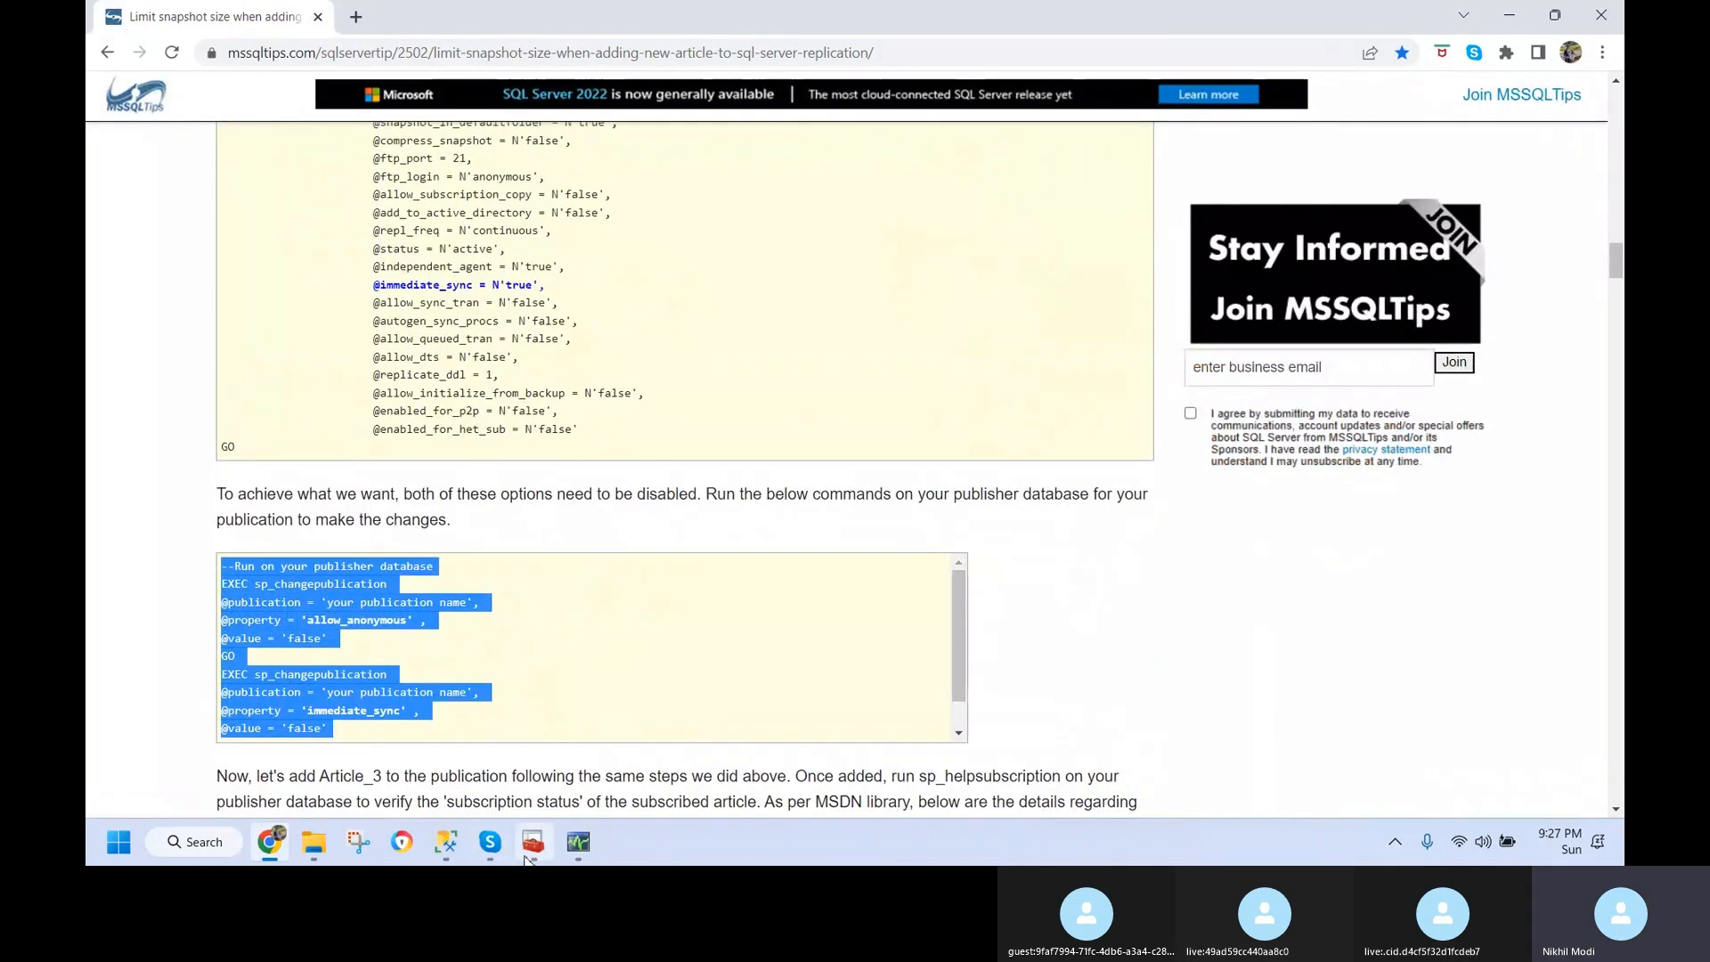
- Switch to SQL Server Management Studio and paste the copied sp_changepublication script below the insert statement in SQLQuery3
{"action": "left_click", "coordinate": [445, 842]}
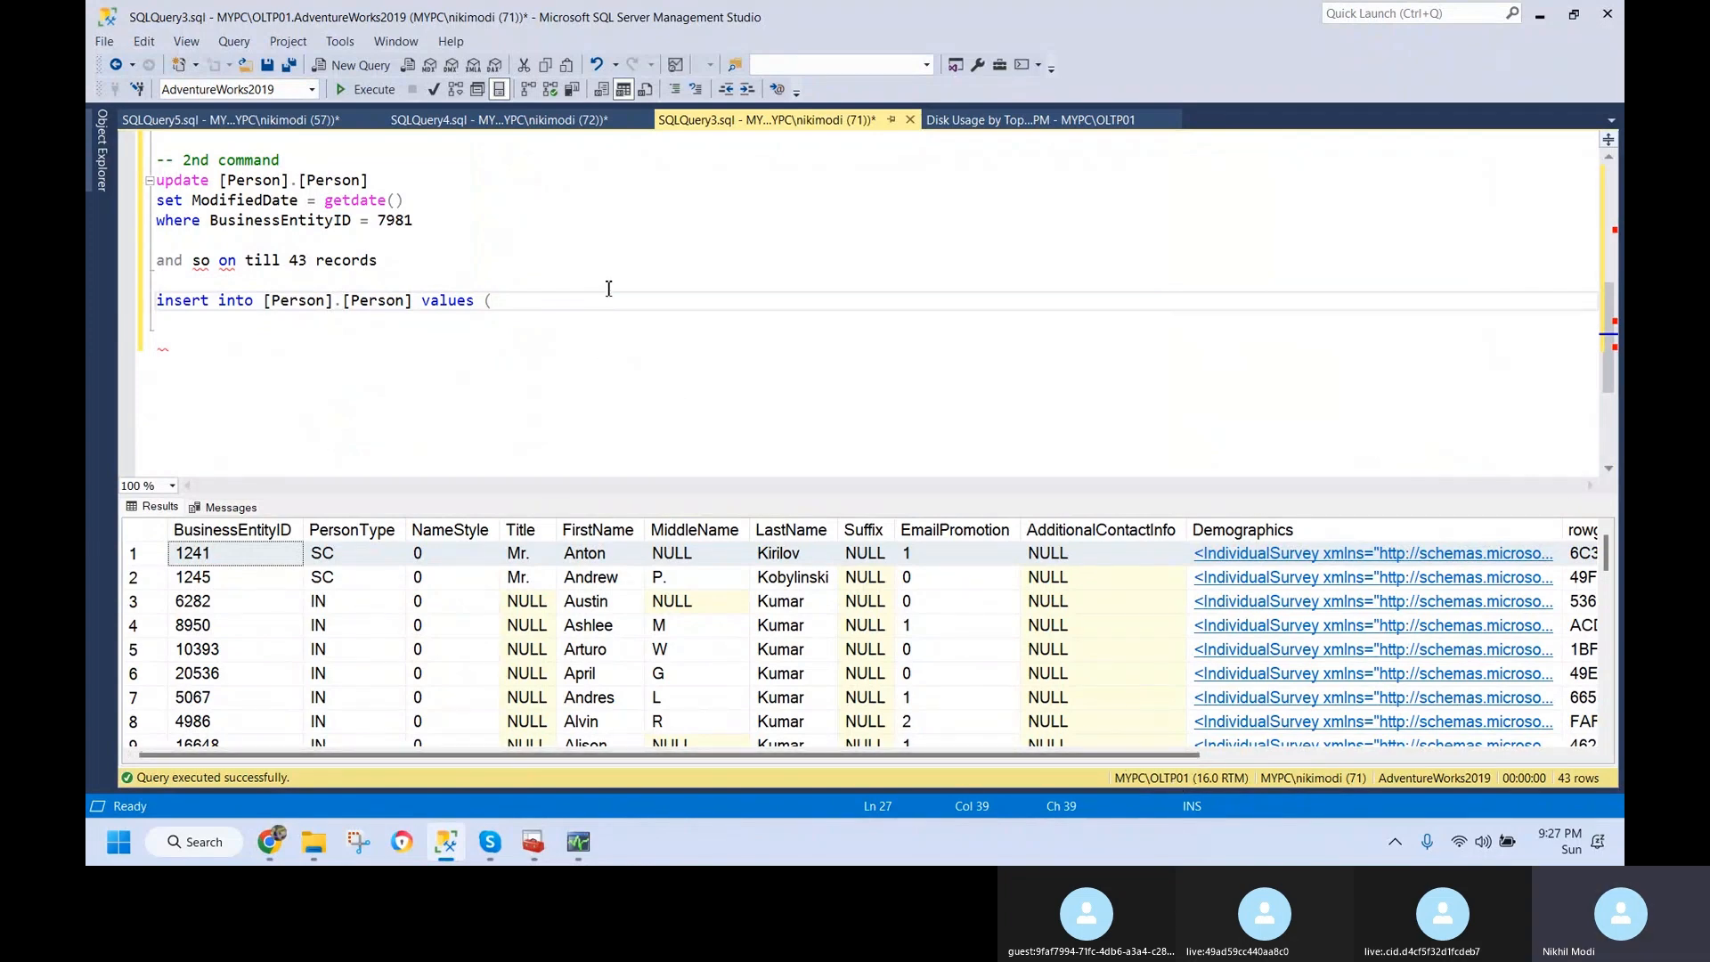
{"action": "key", "text": "ctrl+v"}
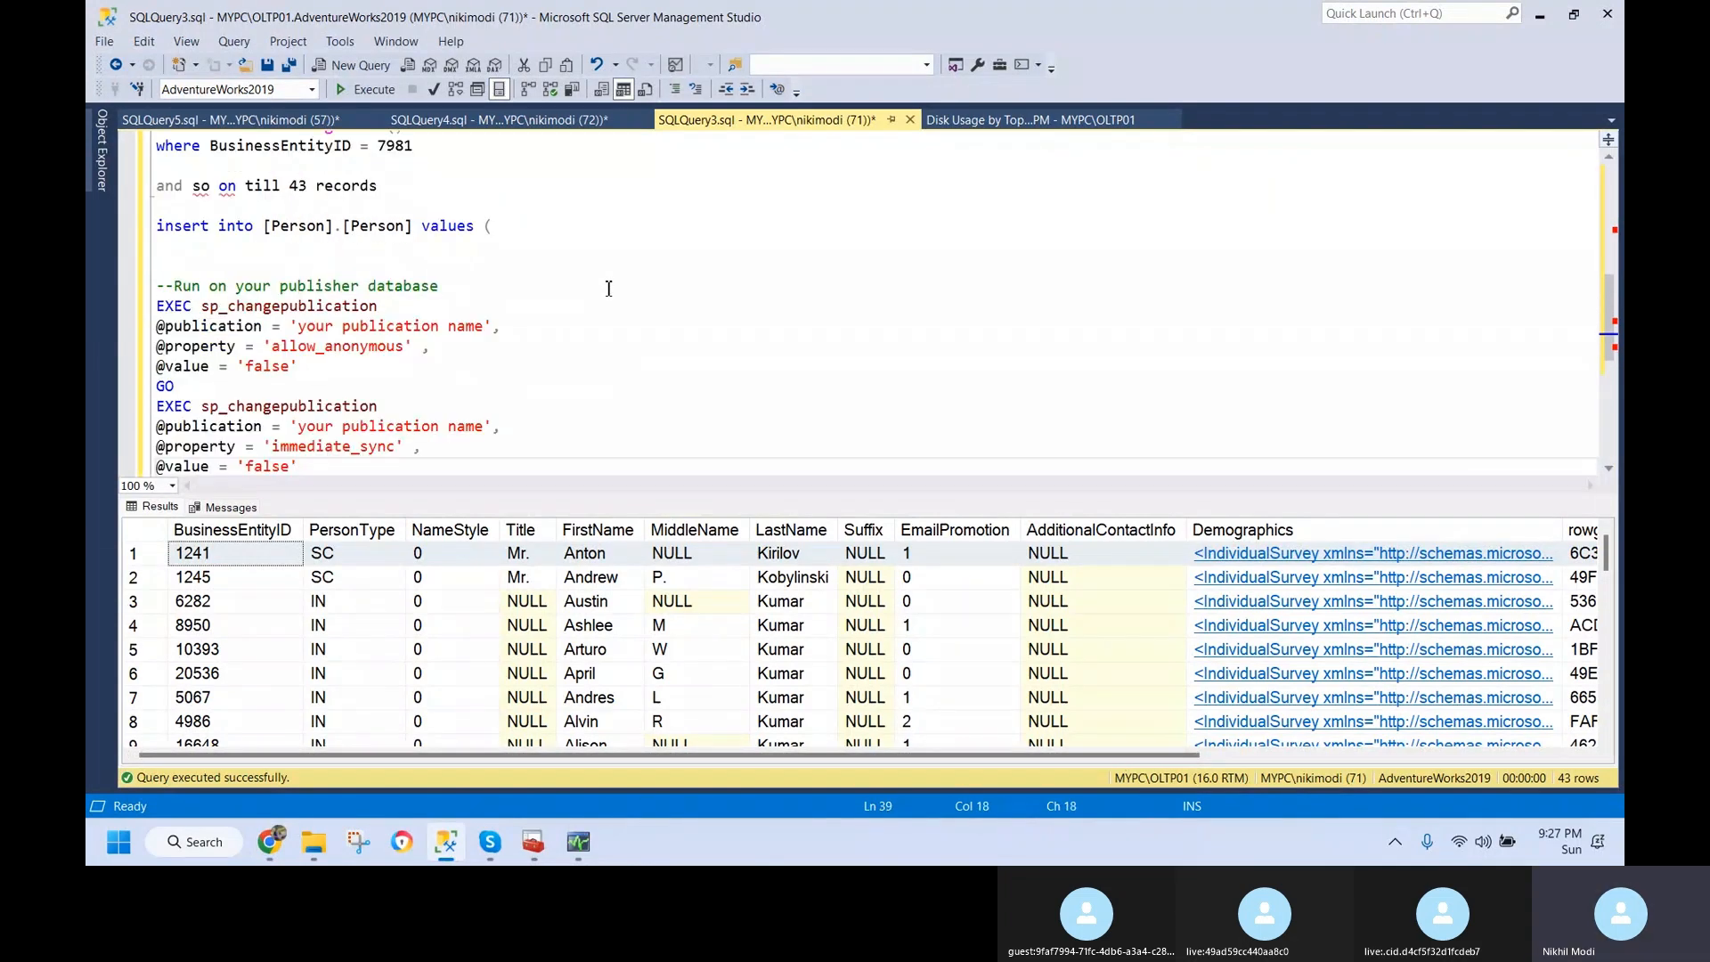
{"action": "scroll", "coordinate": [406, 308], "scroll_direction": "down", "scroll_amount": 1}
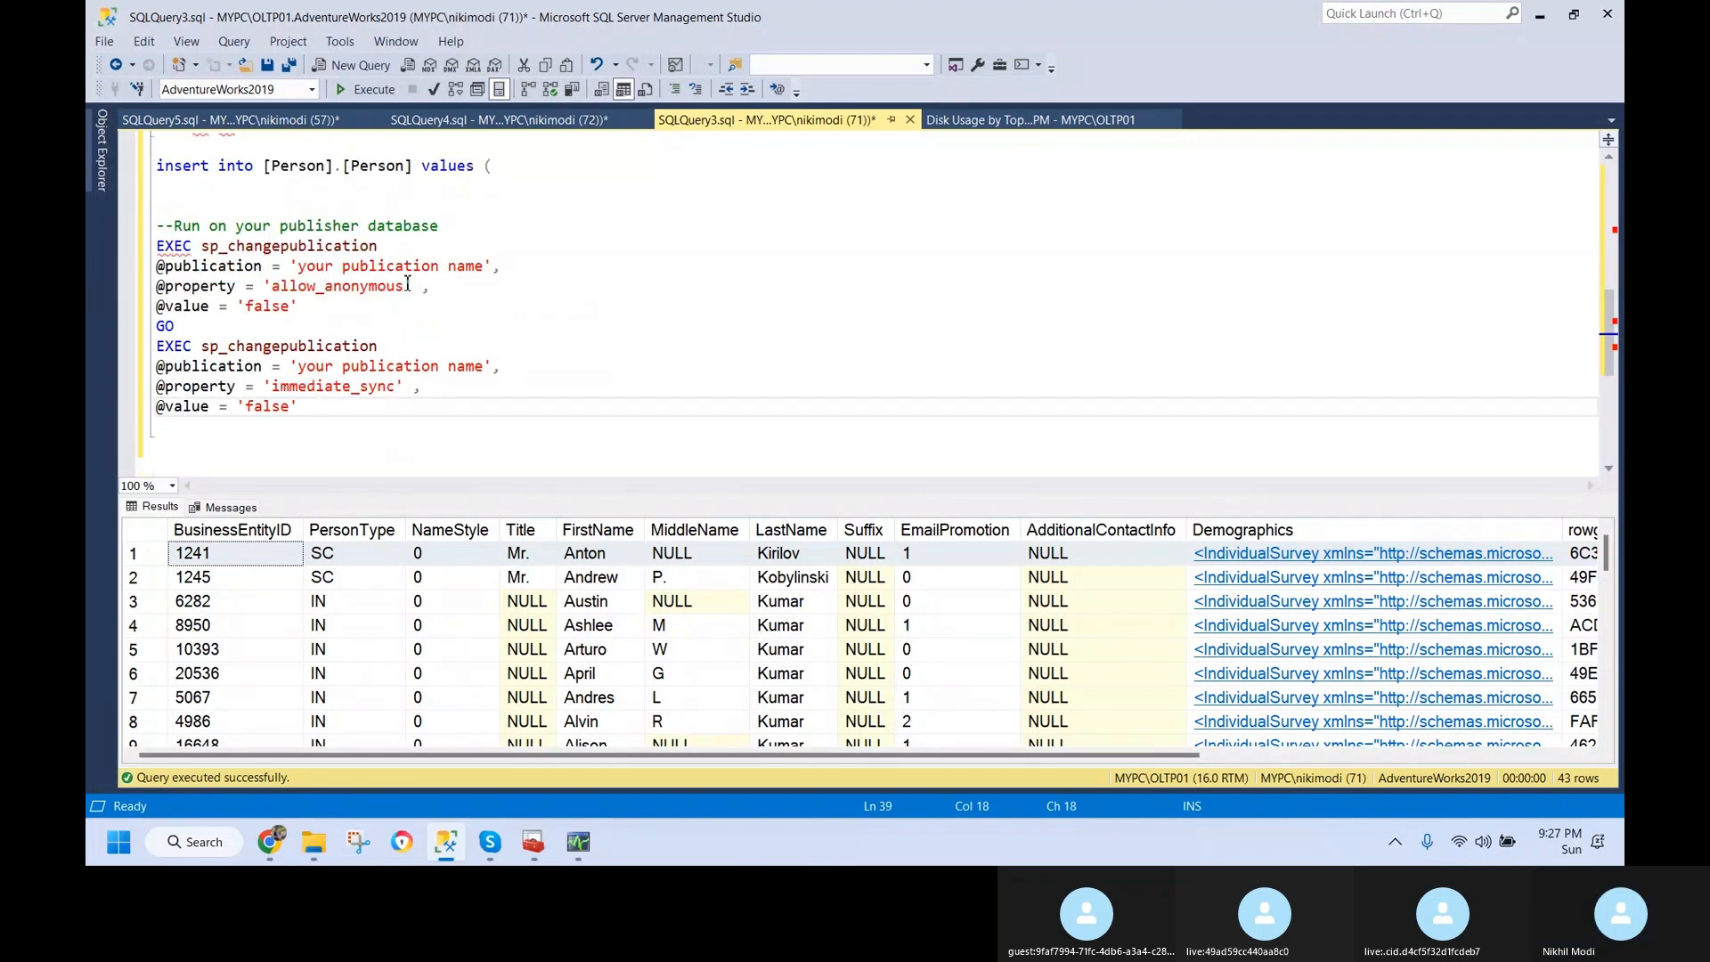
- Replace the publication name placeholder in both sp_changepublication calls with OLTP01_RPT01_Trans, taking the name from the publication's properties
{"action": "left_click", "coordinate": [102, 178]}
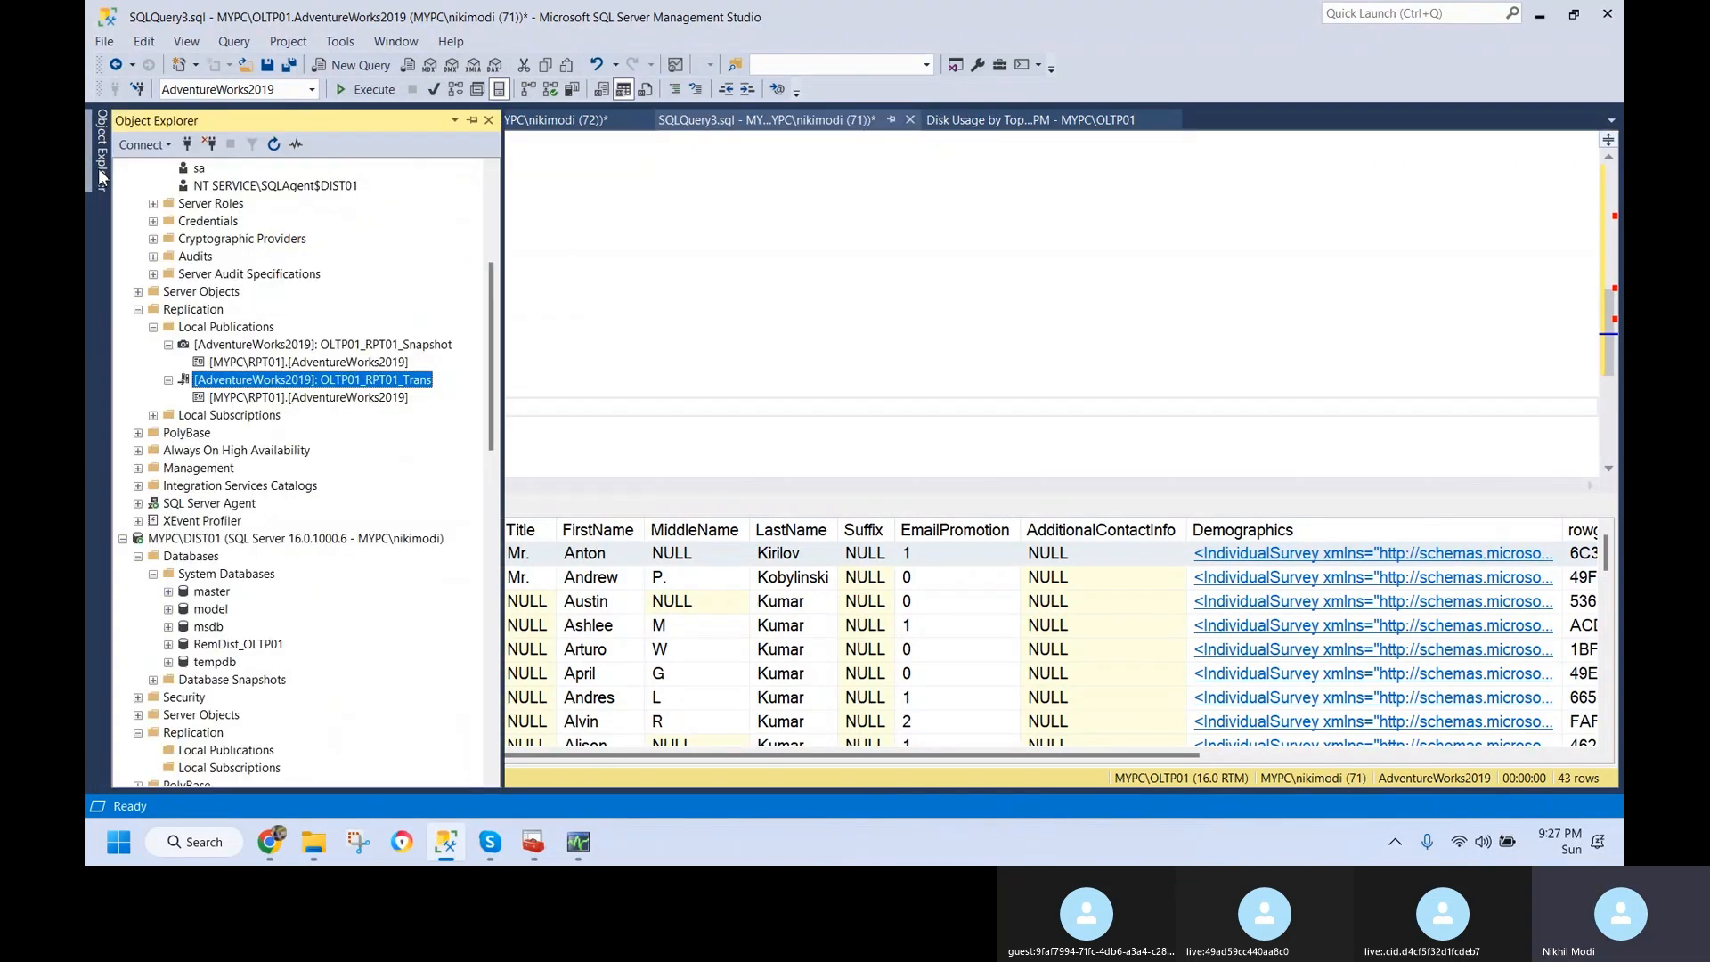
{"action": "right_click", "coordinate": [330, 392]}
{"action": "left_click", "coordinate": [415, 626]}
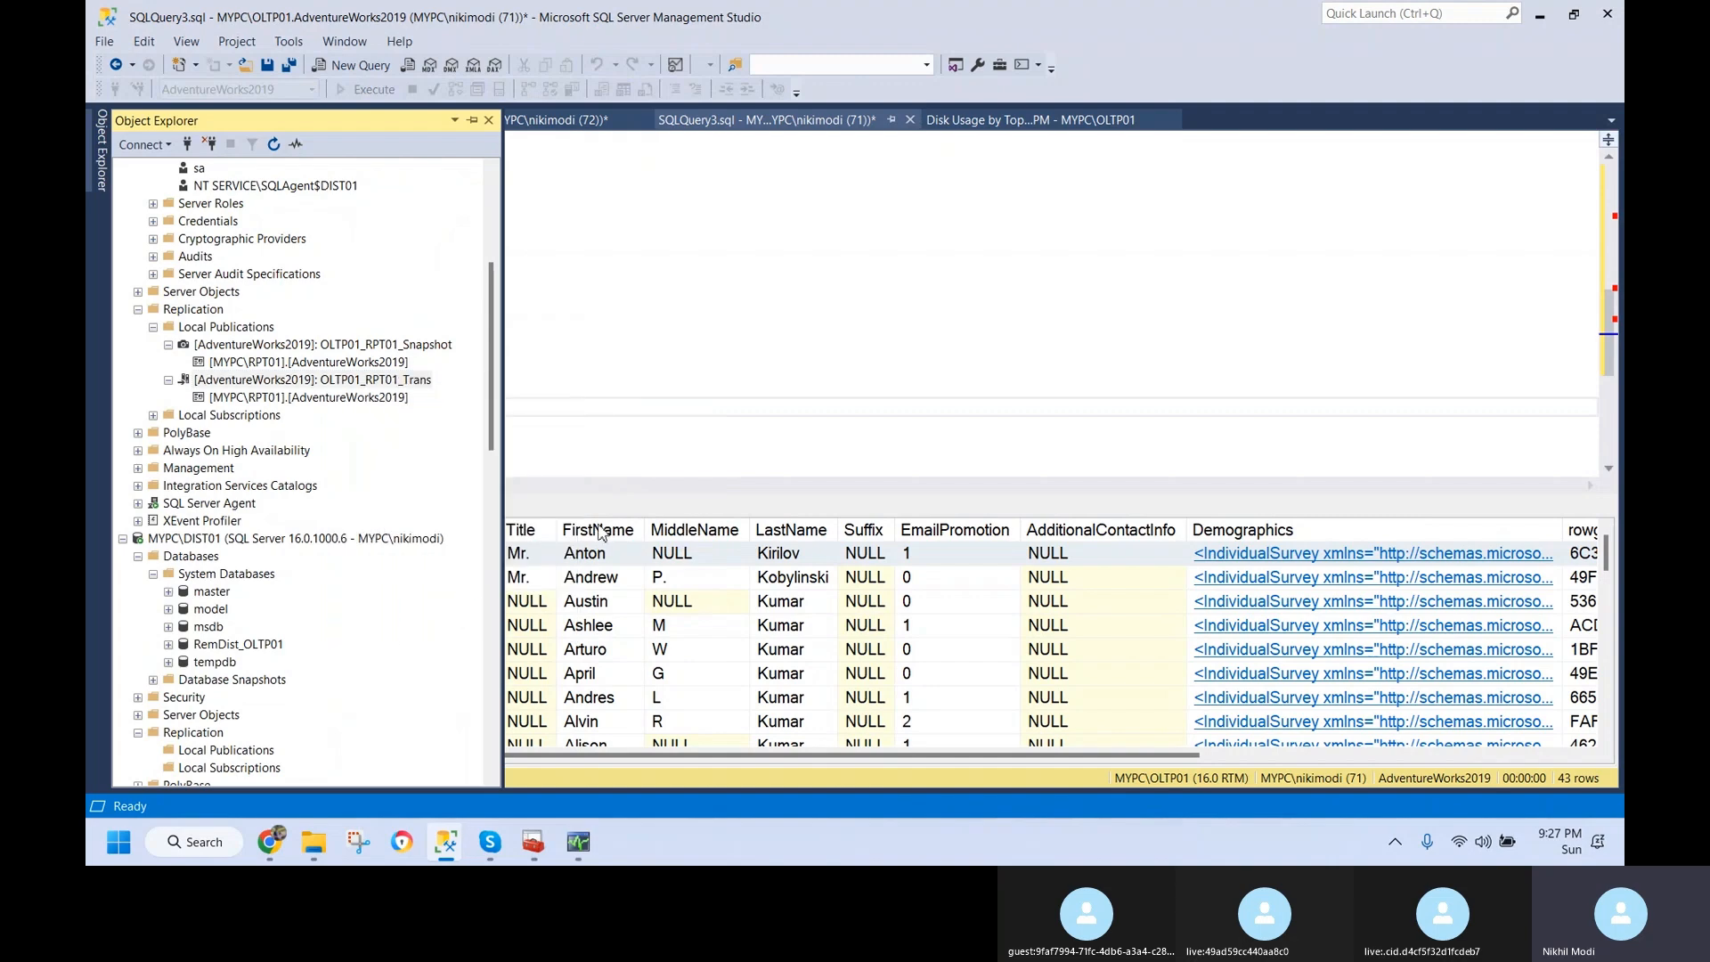
{"action": "left_click", "coordinate": [1179, 711]}
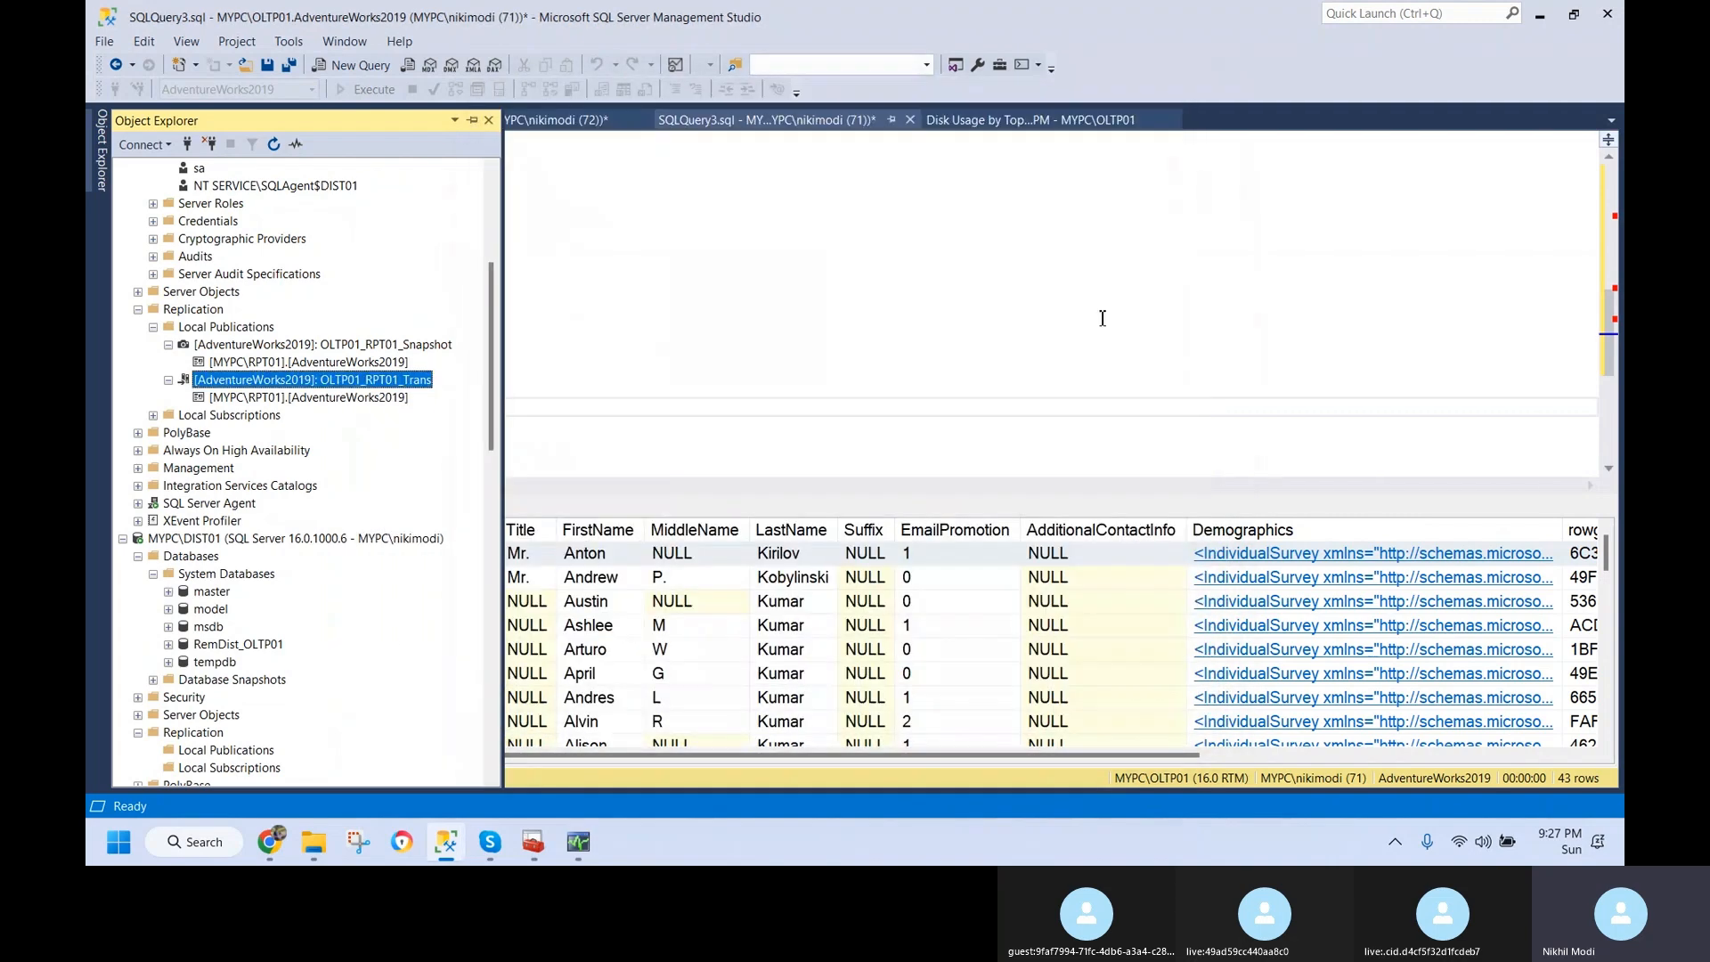
{"action": "left_click_drag", "start_coordinate": [483, 267], "coordinate": [298, 267]}
{"action": "type", "text": "OLTP01_RPT01_Trans"}
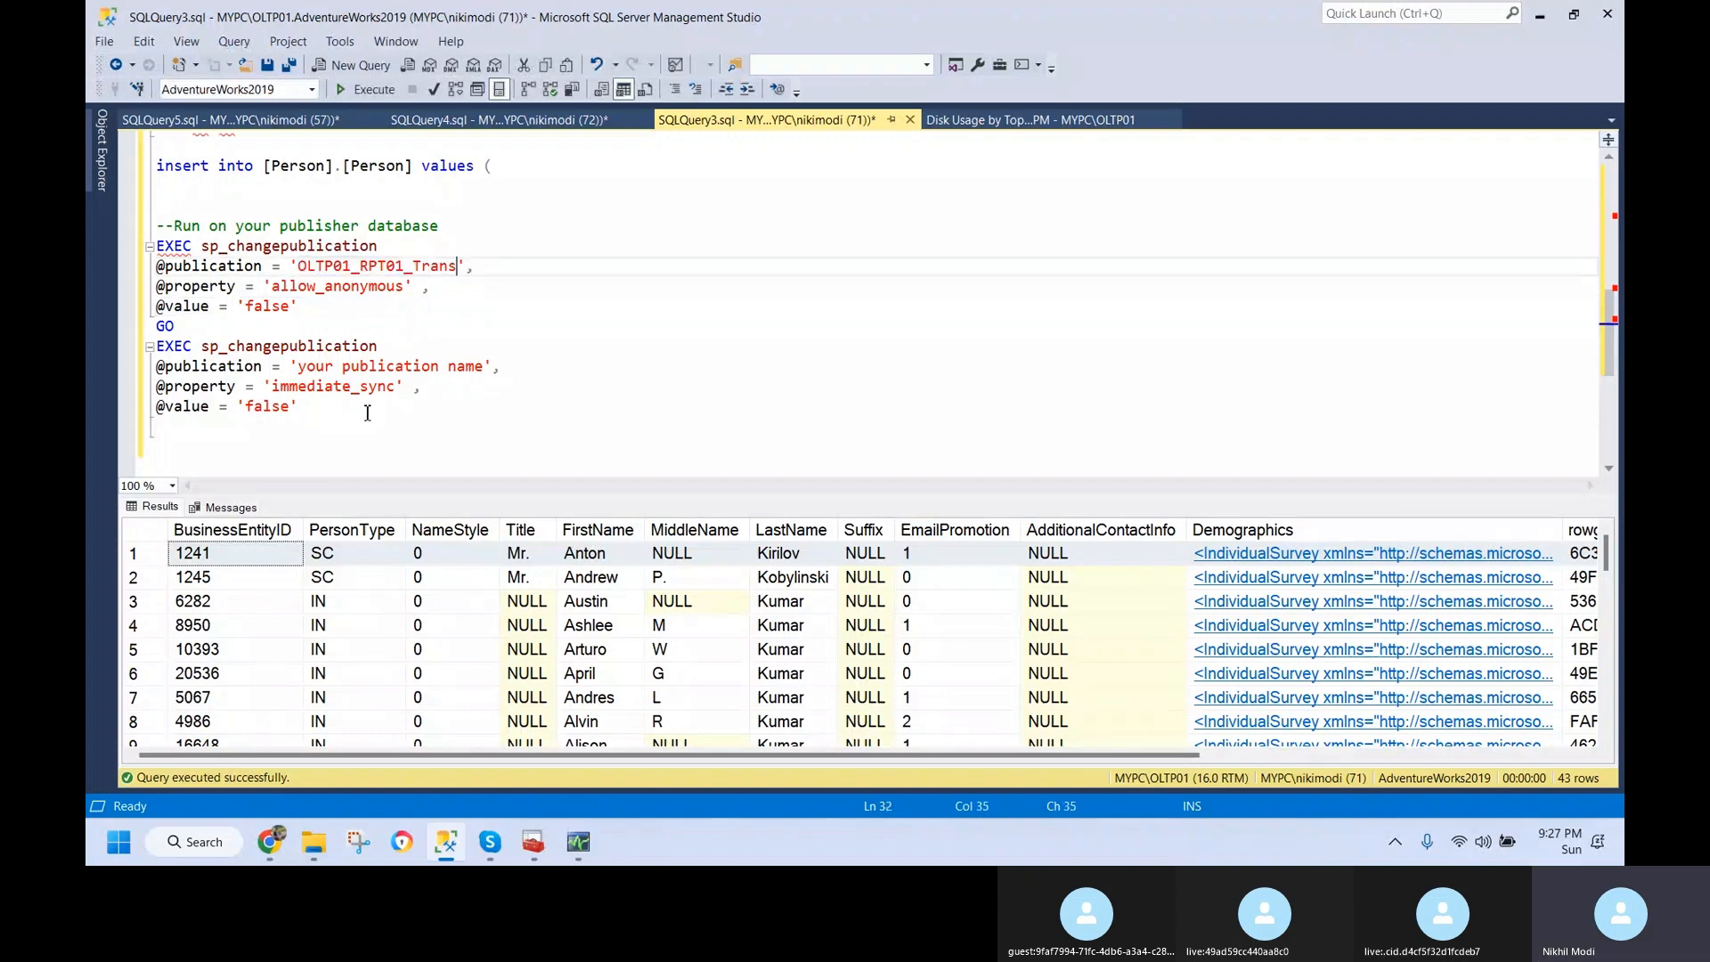
{"action": "left_click_drag", "start_coordinate": [488, 365], "coordinate": [300, 367]}
{"action": "type", "text": "OLTP01_RPT01_Trans"}
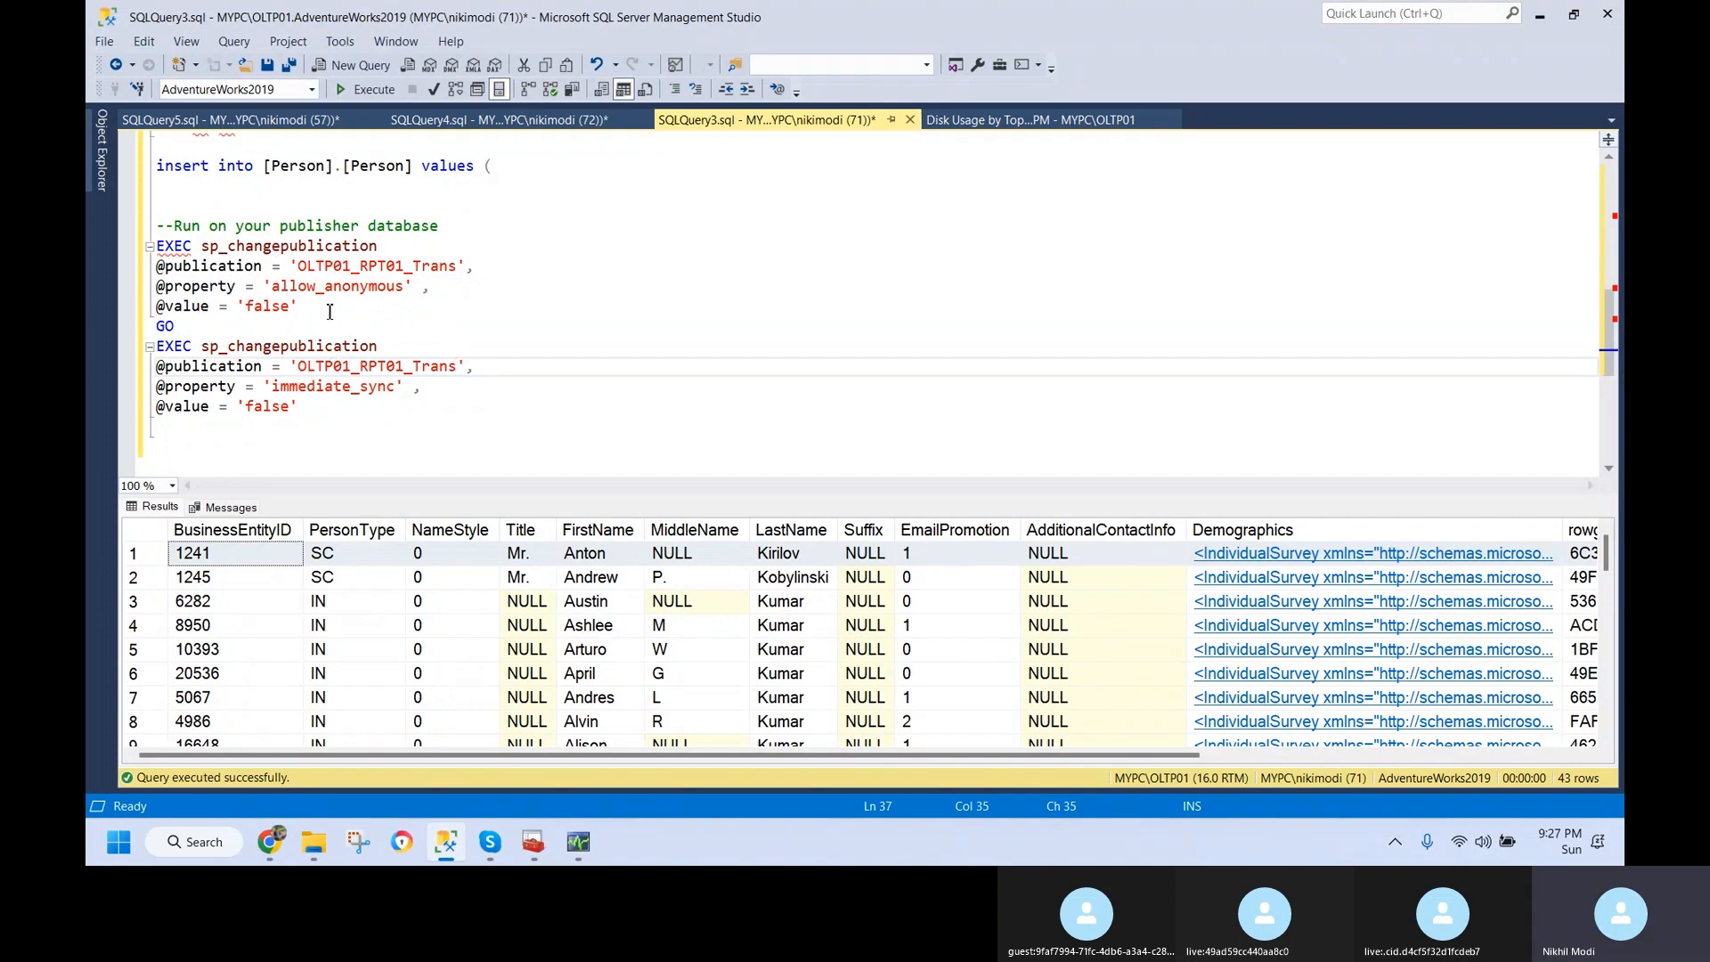
- Execute the two sp_changepublication calls separately to set allow_anonymous and immediate_sync to false for OLTP01_RPT01_Trans
{"action": "left_click_drag", "start_coordinate": [330, 311], "coordinate": [144, 258]}
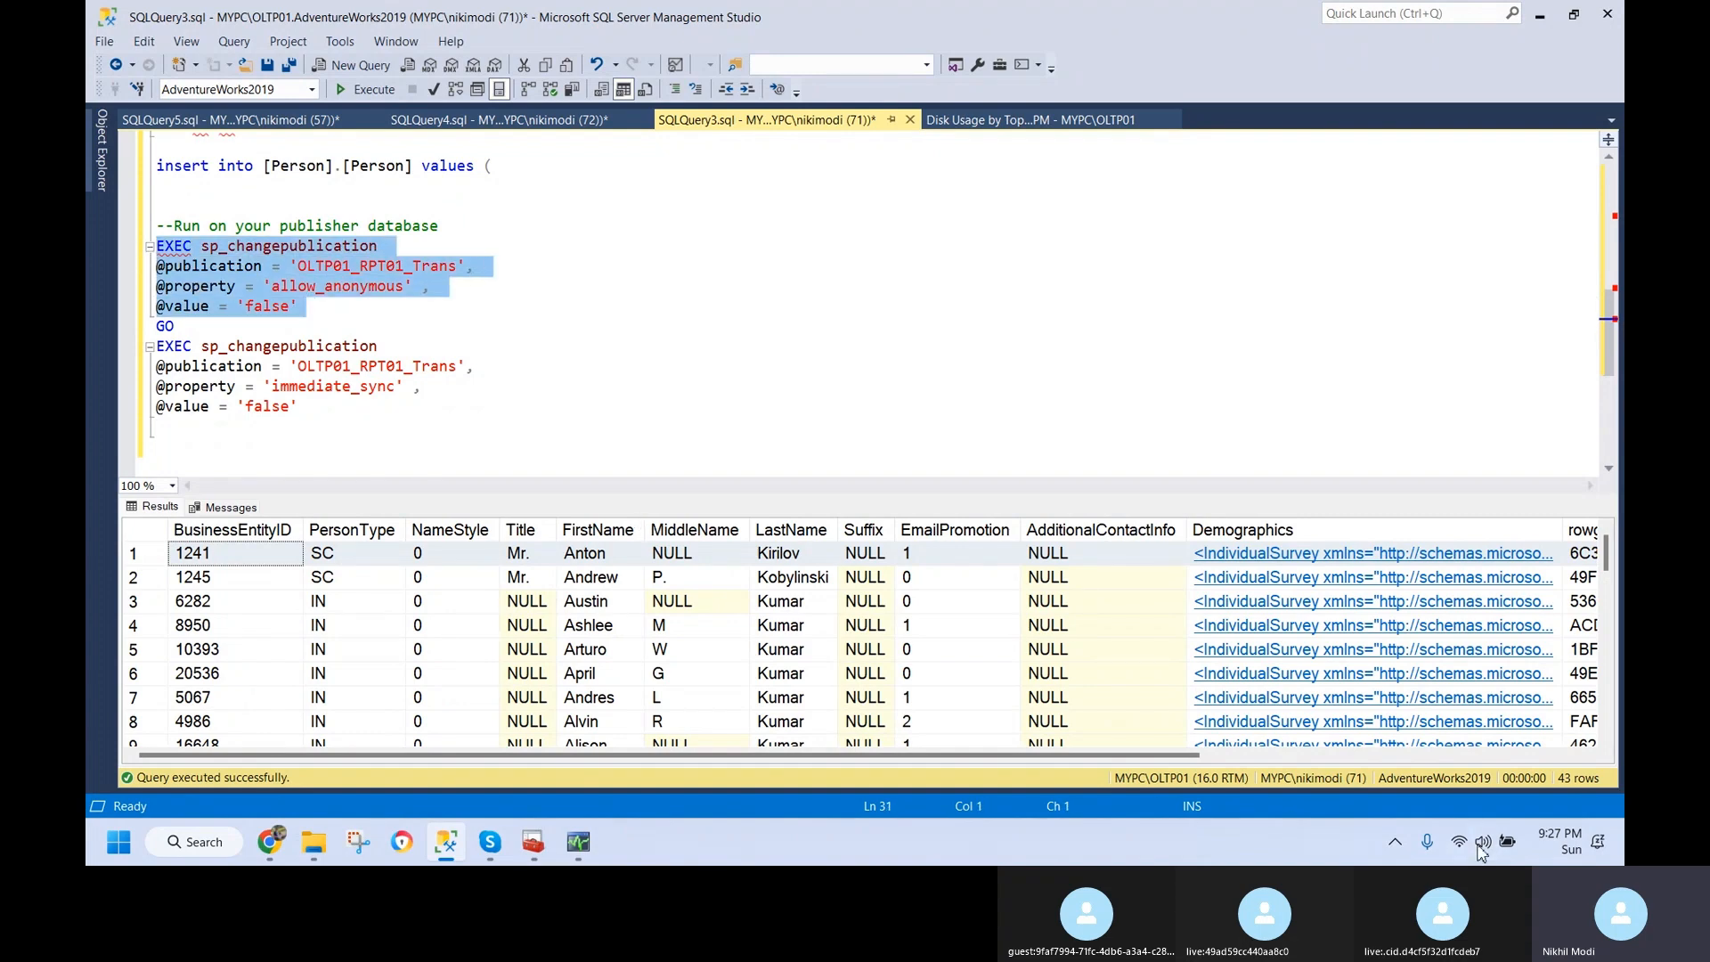
{"action": "key", "text": "F5"}
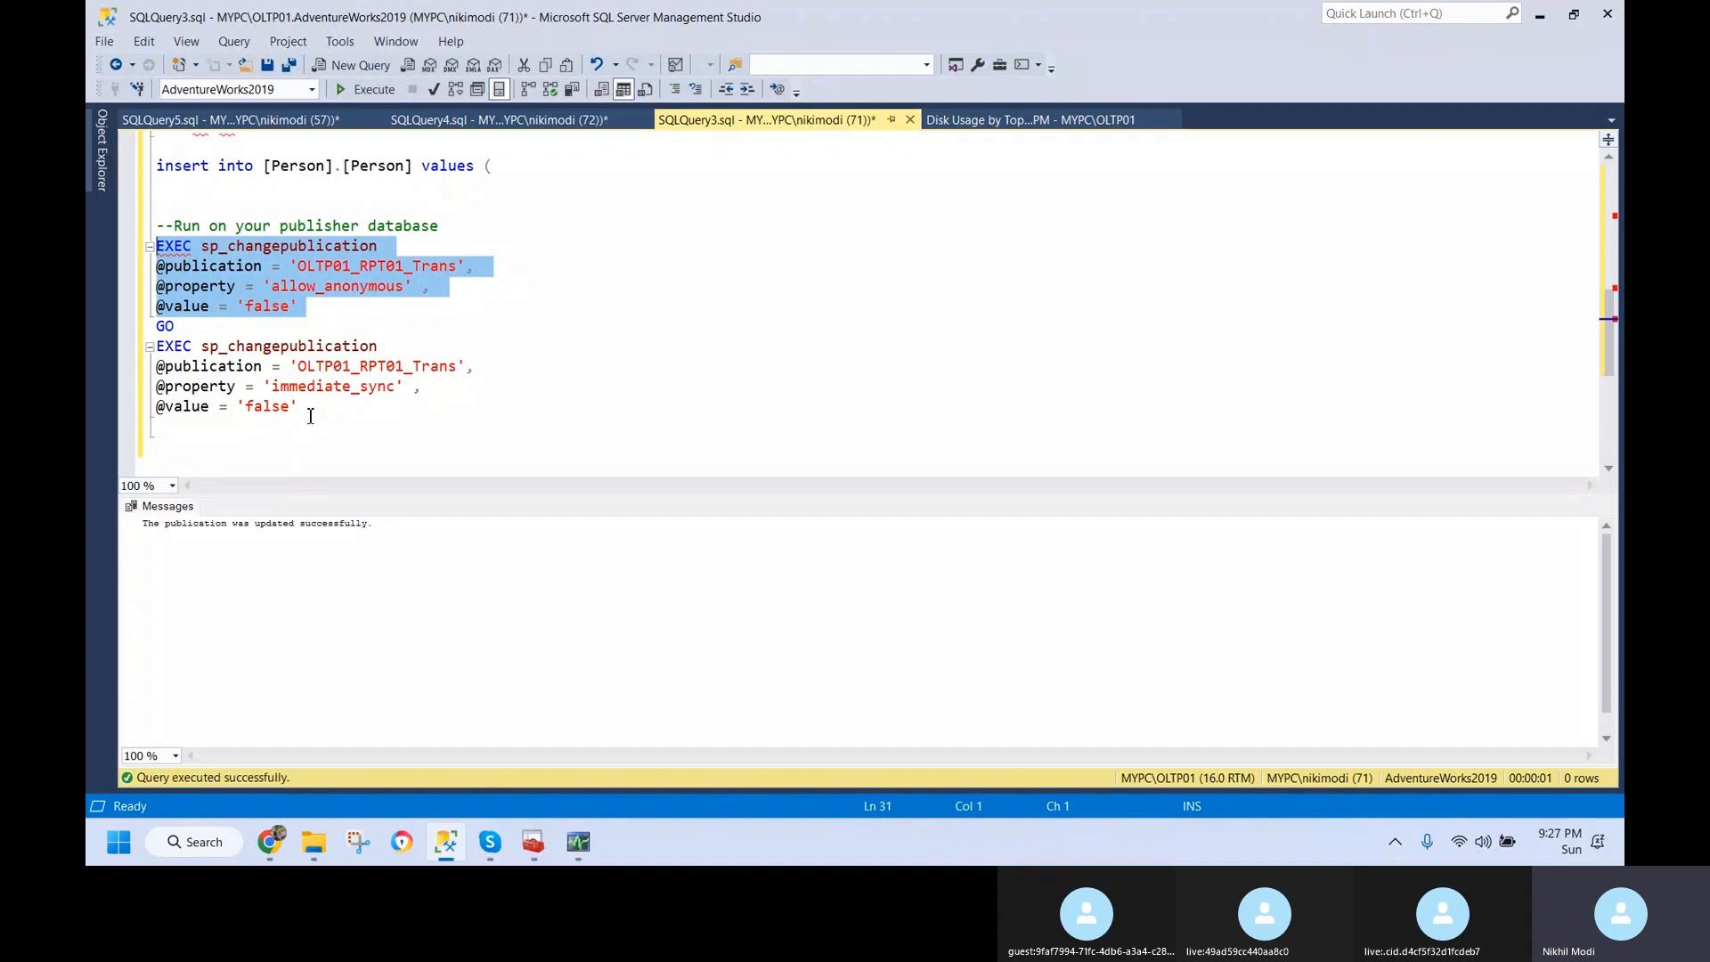
{"action": "left_click_drag", "start_coordinate": [311, 417], "coordinate": [153, 346]}
{"action": "key", "text": "F5"}
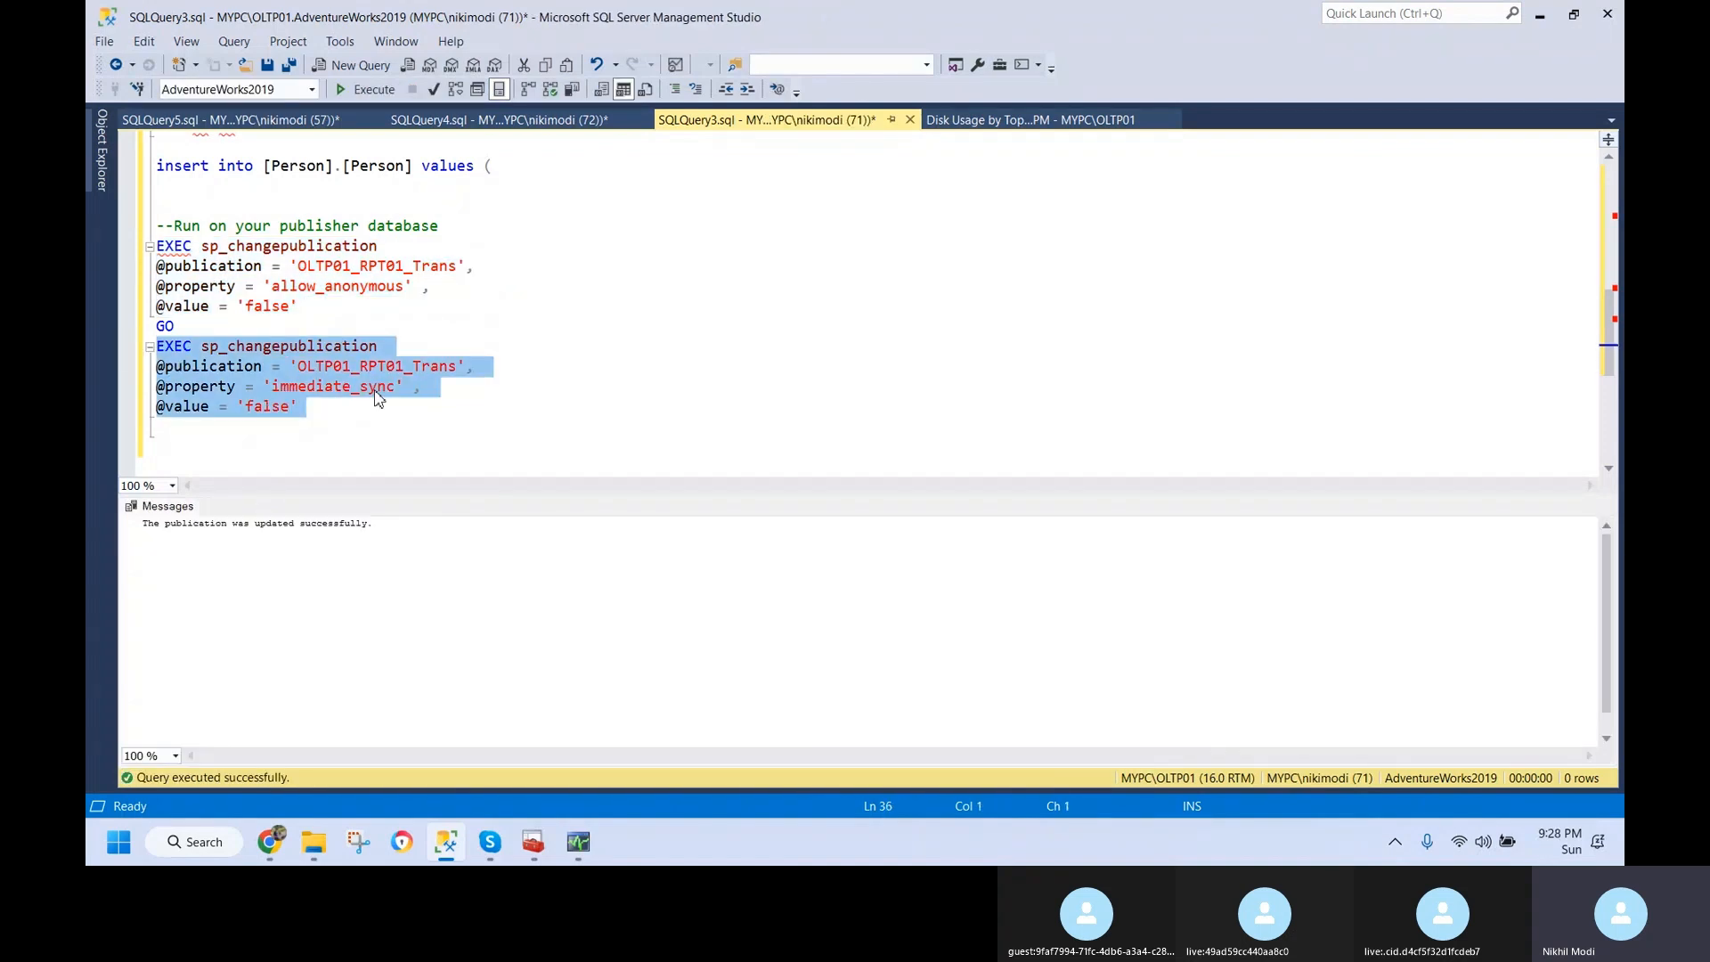
{"action": "left_click", "coordinate": [395, 428]}
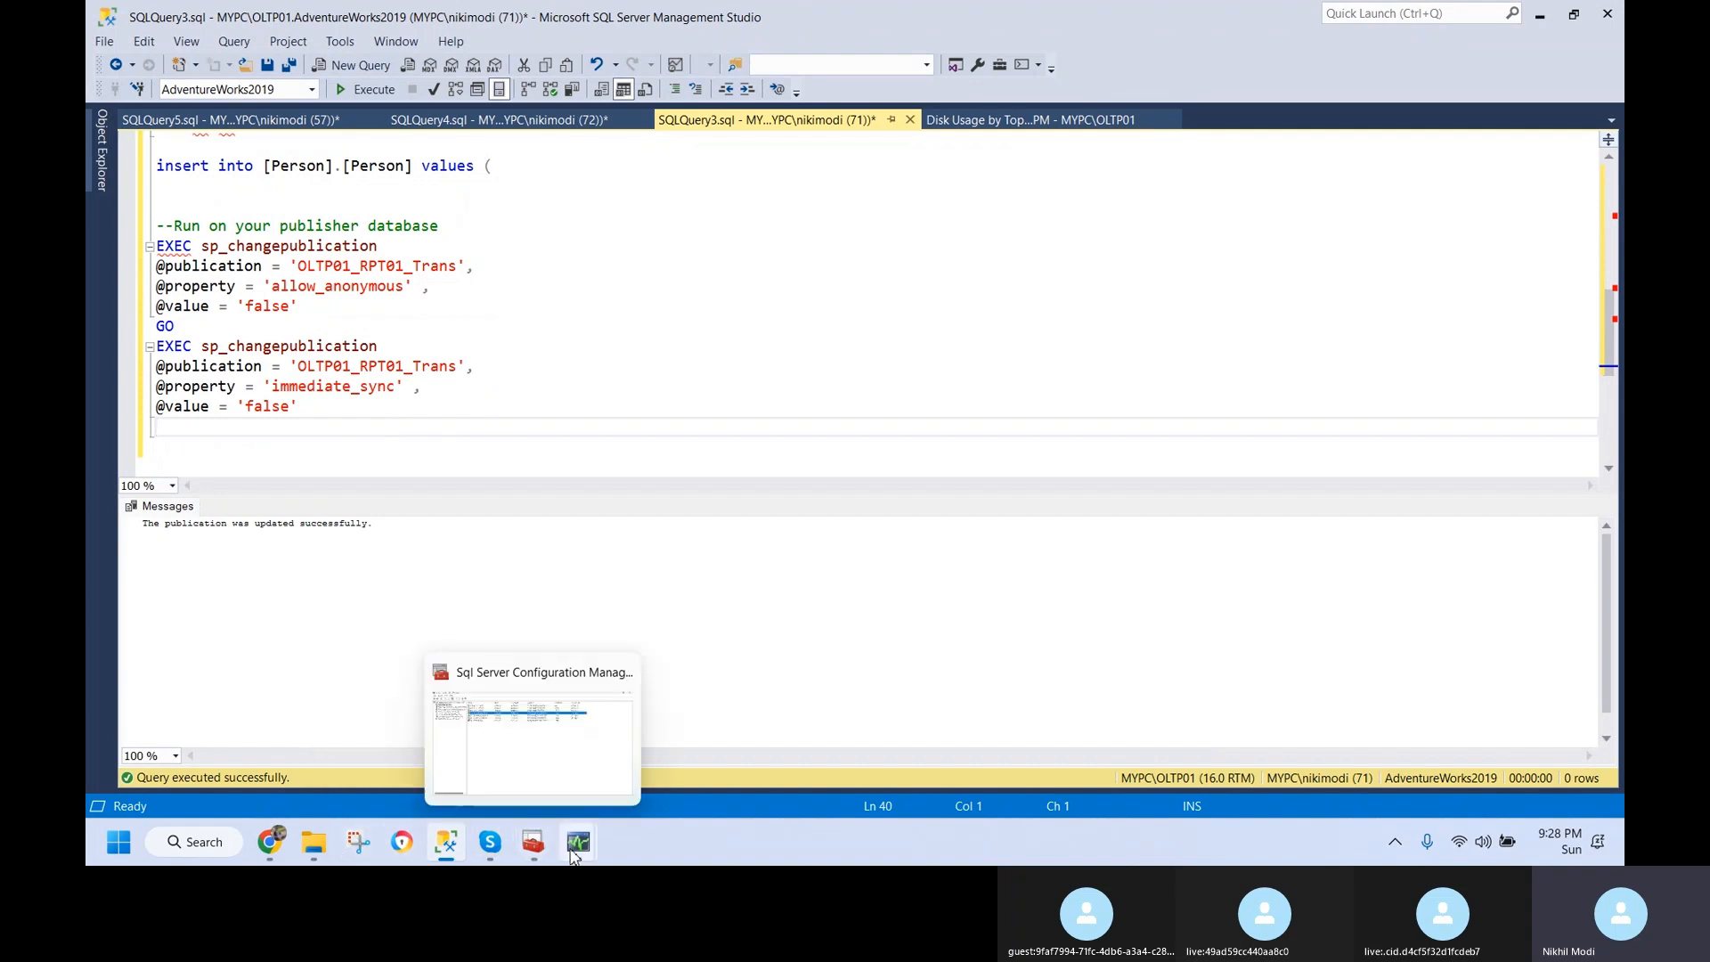
- Bring up the transactional subscription's details window from Replication Monitor and close it
{"action": "mouse_move", "coordinate": [579, 842]}
{"action": "left_click", "coordinate": [686, 740]}
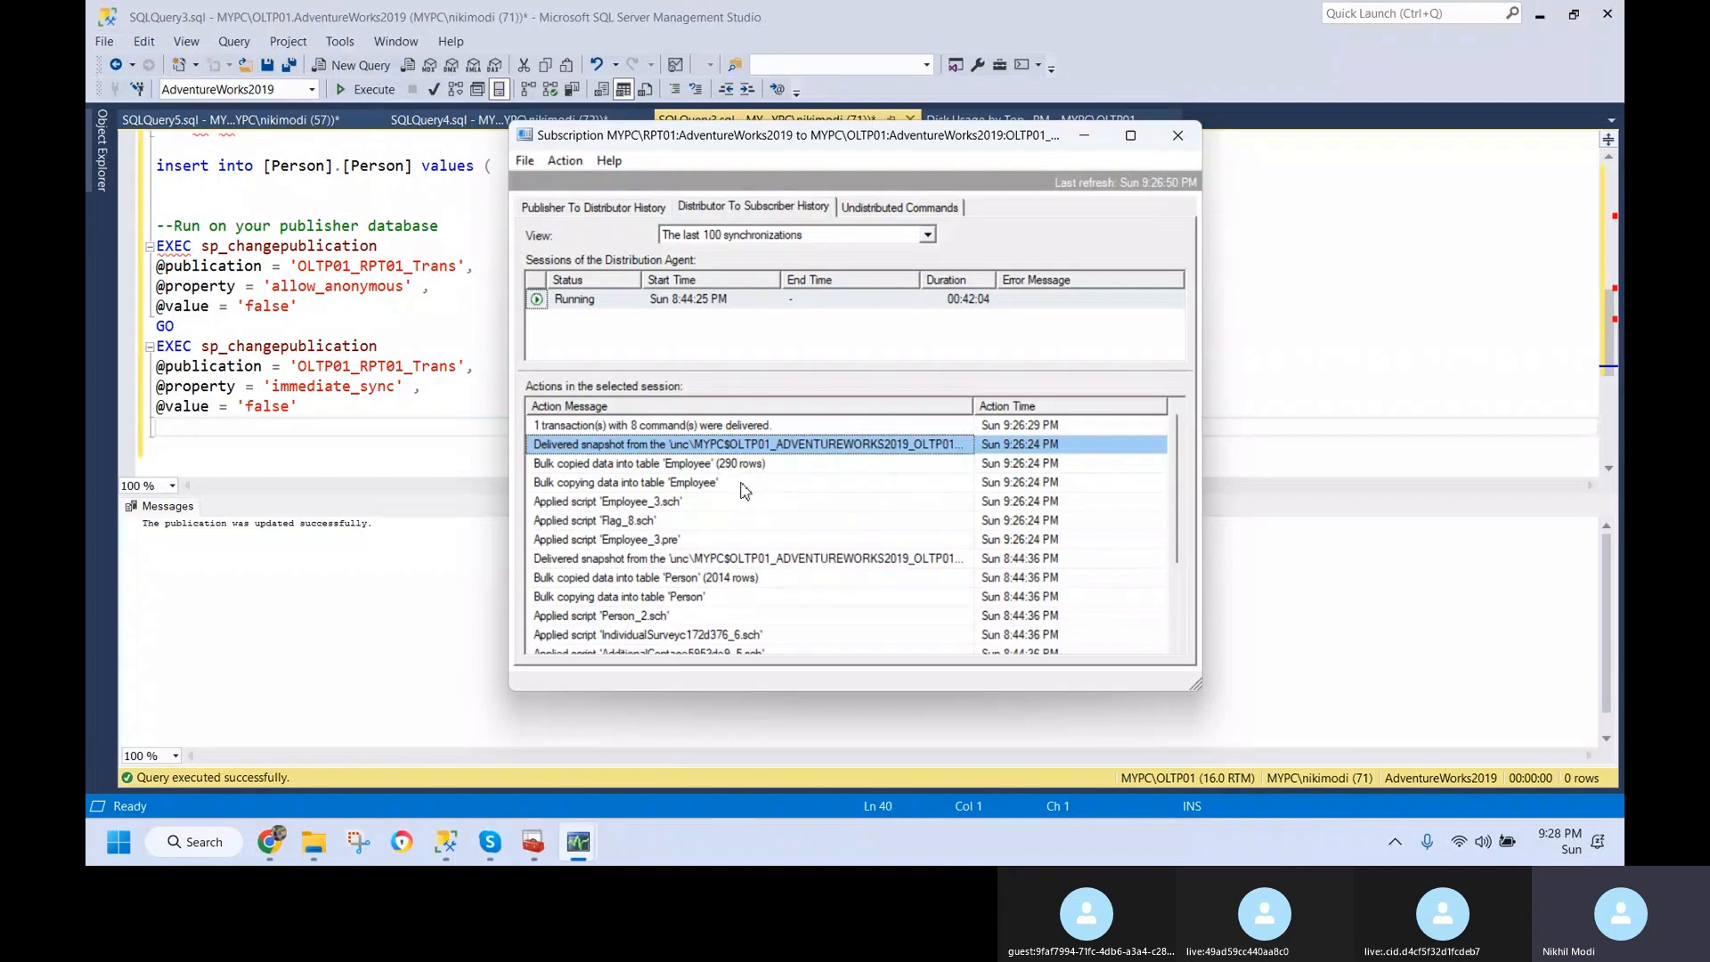
{"action": "left_click", "coordinate": [1178, 134]}
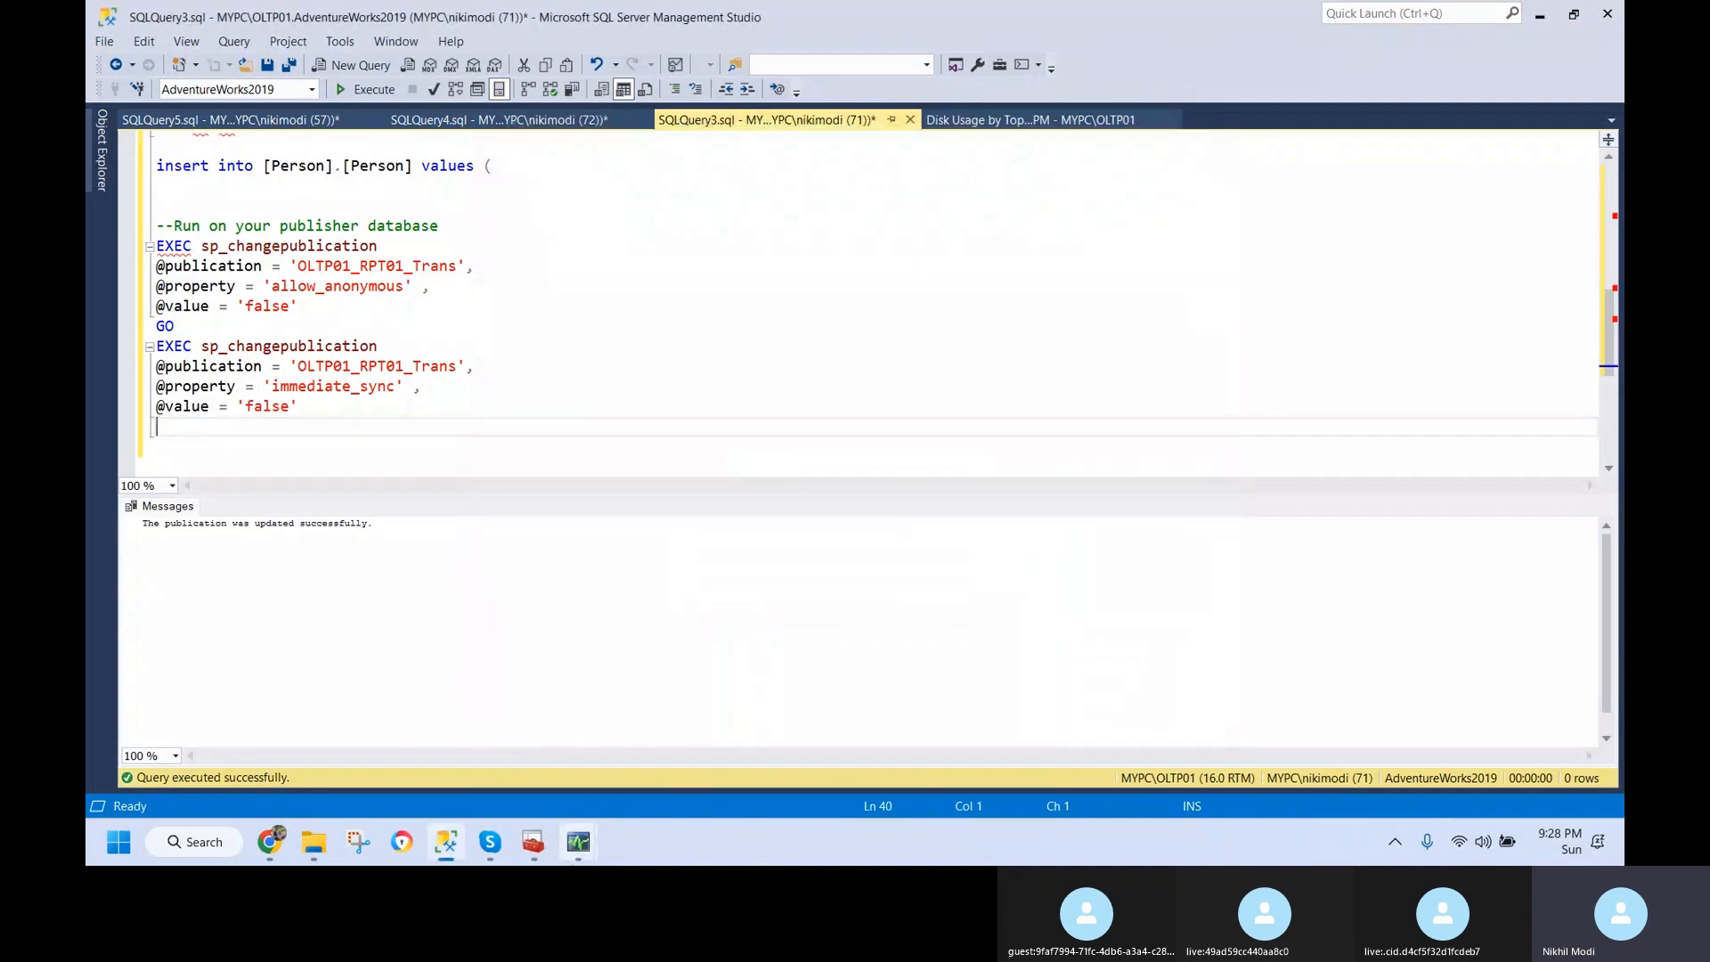
{"action": "left_click", "coordinate": [533, 842]}
{"action": "mouse_move", "coordinate": [578, 841]}
{"action": "left_click", "coordinate": [761, 673]}
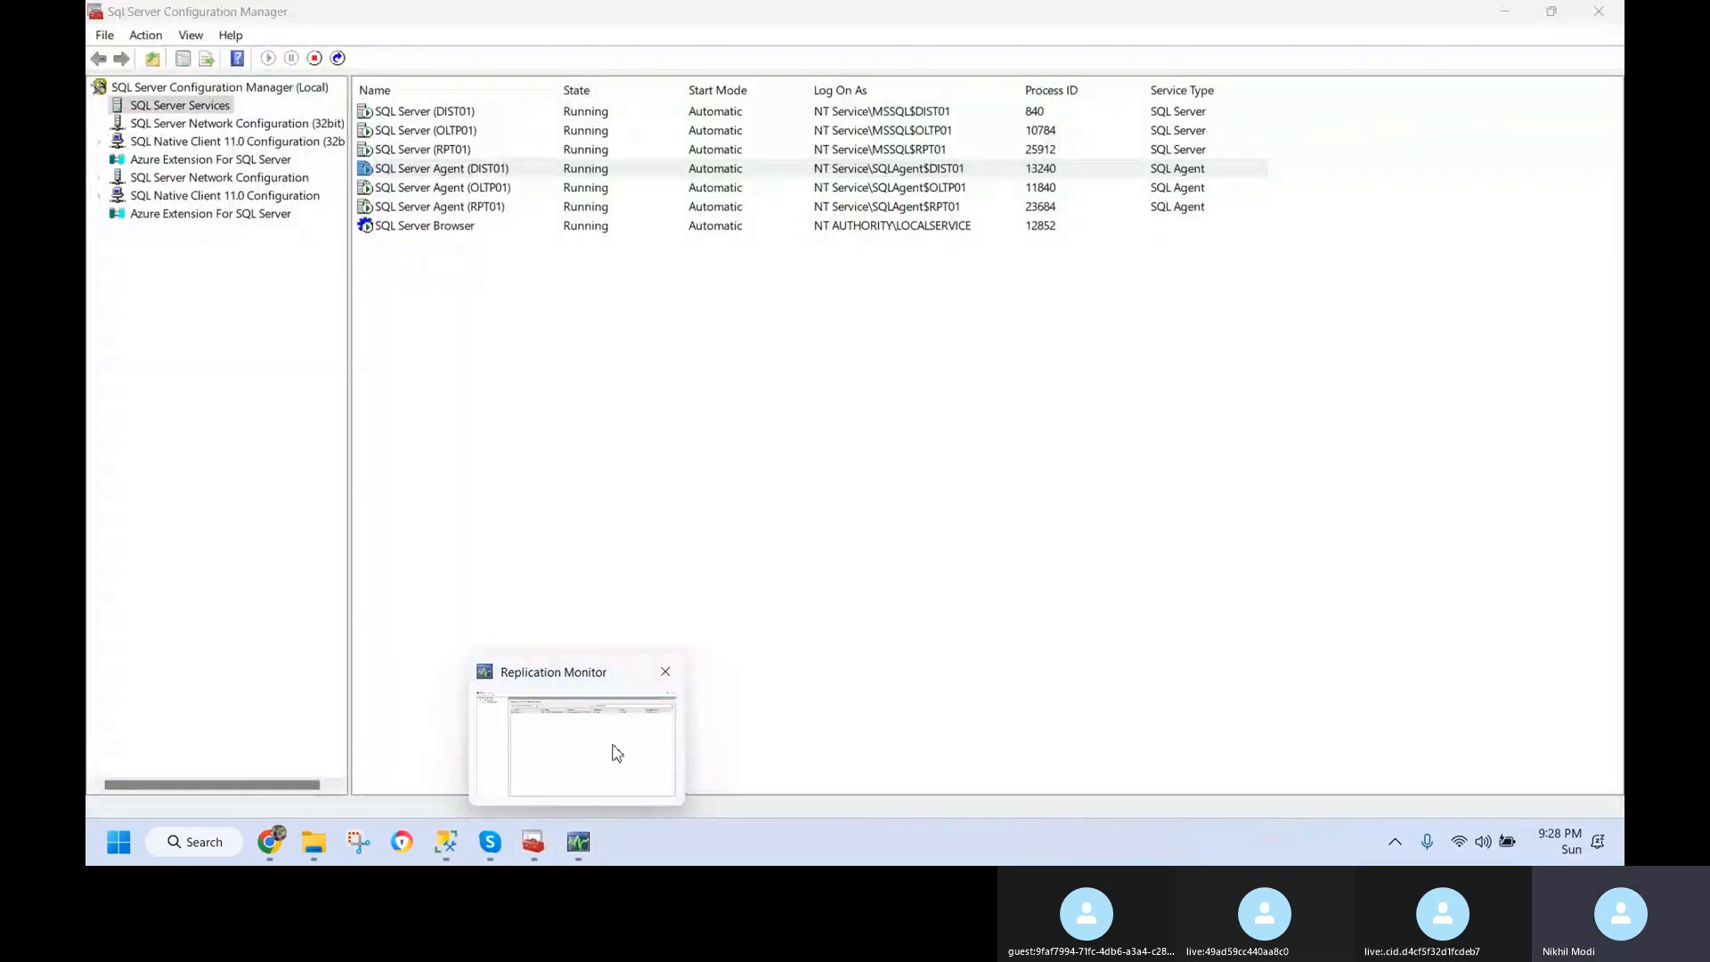
- Open the Articles page of the OLTP01_RPT01_Trans publication properties in SQL Server Management Studio and list unpublished objects too
{"action": "left_click", "coordinate": [444, 842]}
{"action": "mouse_move", "coordinate": [107, 169]}
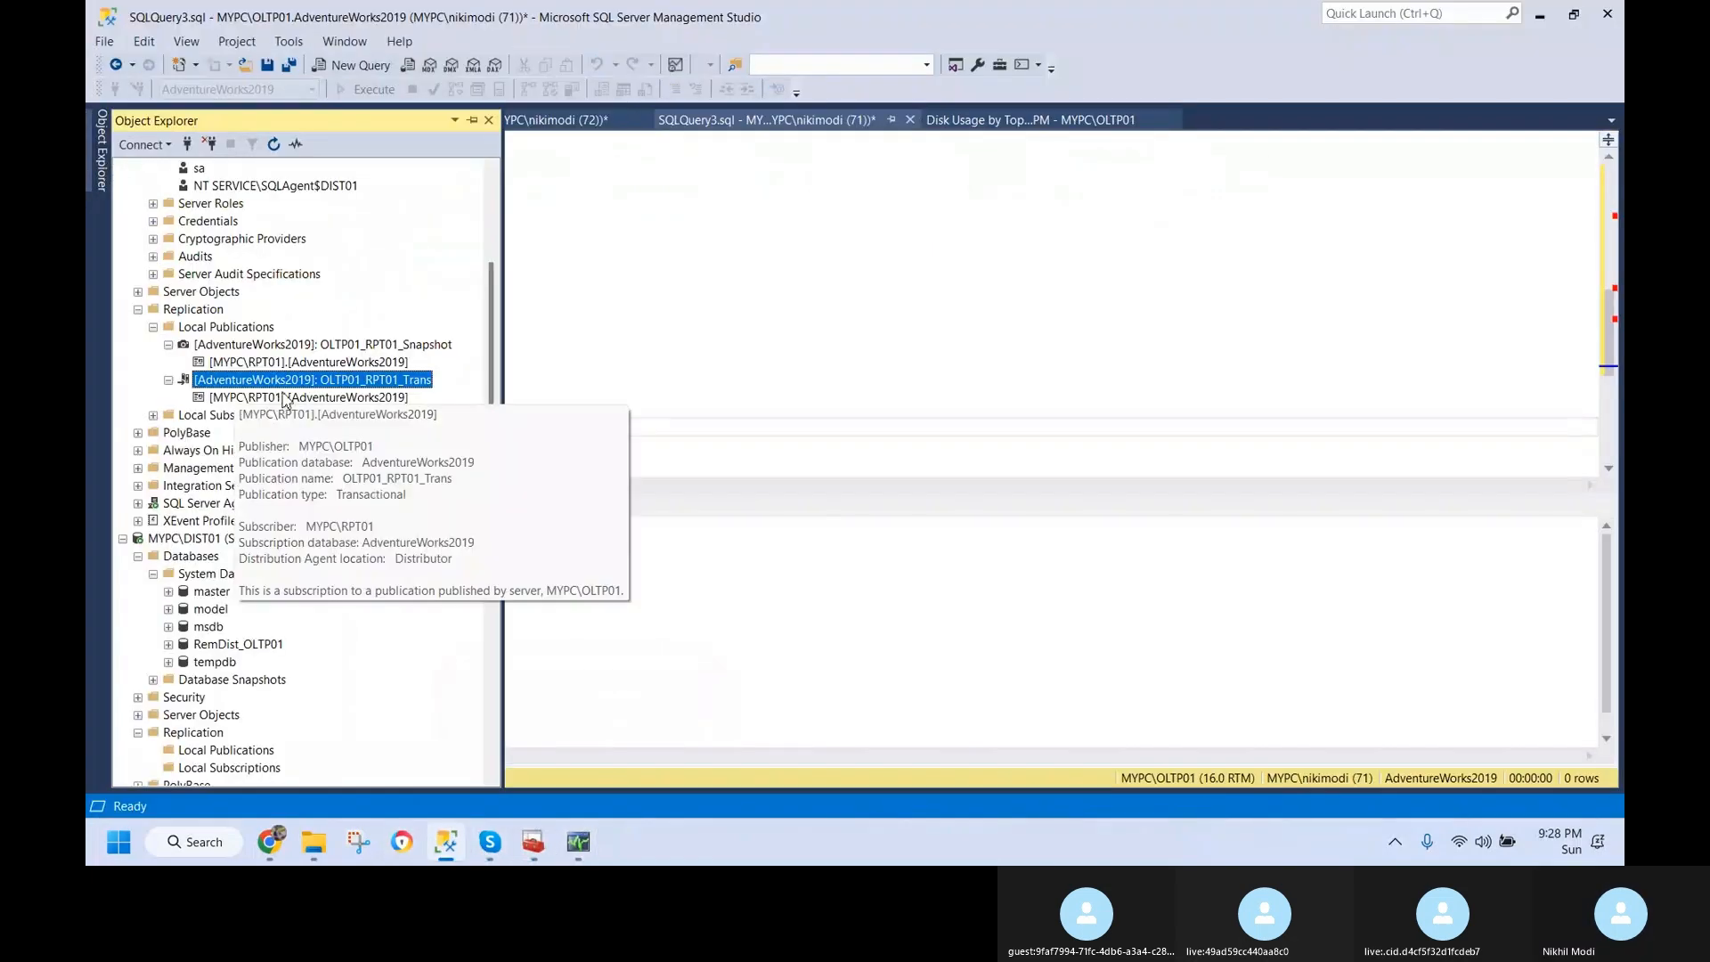
{"action": "right_click", "coordinate": [308, 382]}
{"action": "left_click", "coordinate": [390, 630]}
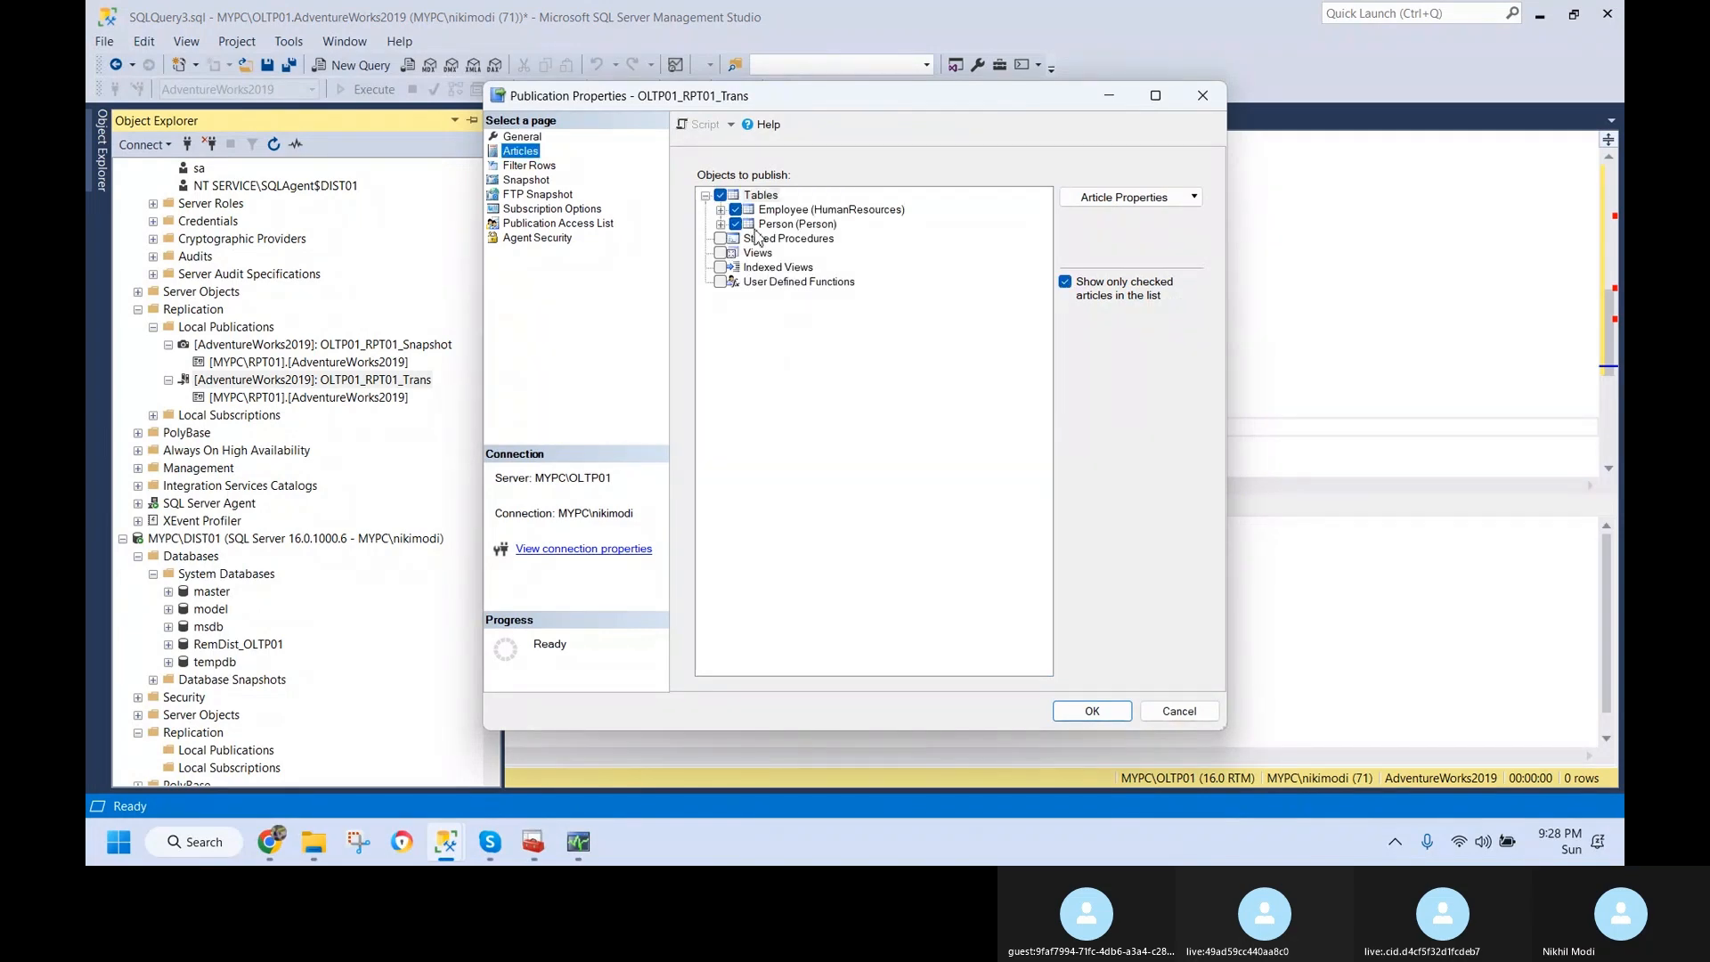
{"action": "left_click", "coordinate": [1065, 282]}
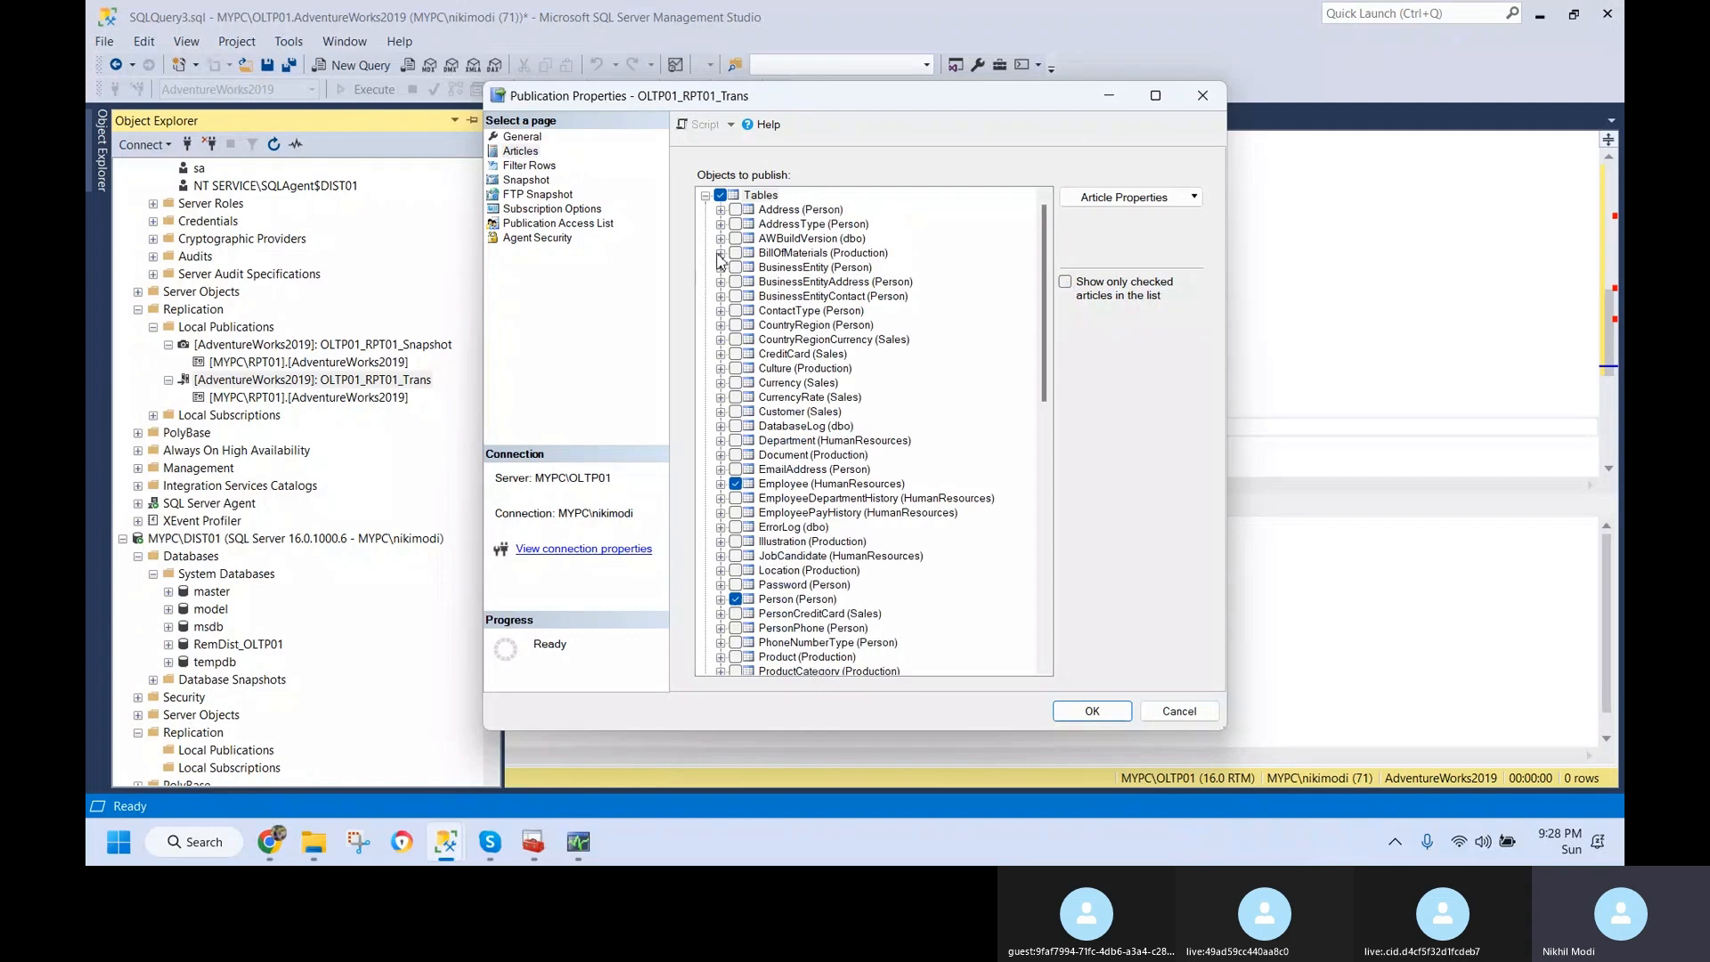
- Add the Currency (Sales) table as an article of the OLTP01_RPT01_Trans publication and save the publication properties
{"action": "left_click", "coordinate": [736, 384]}
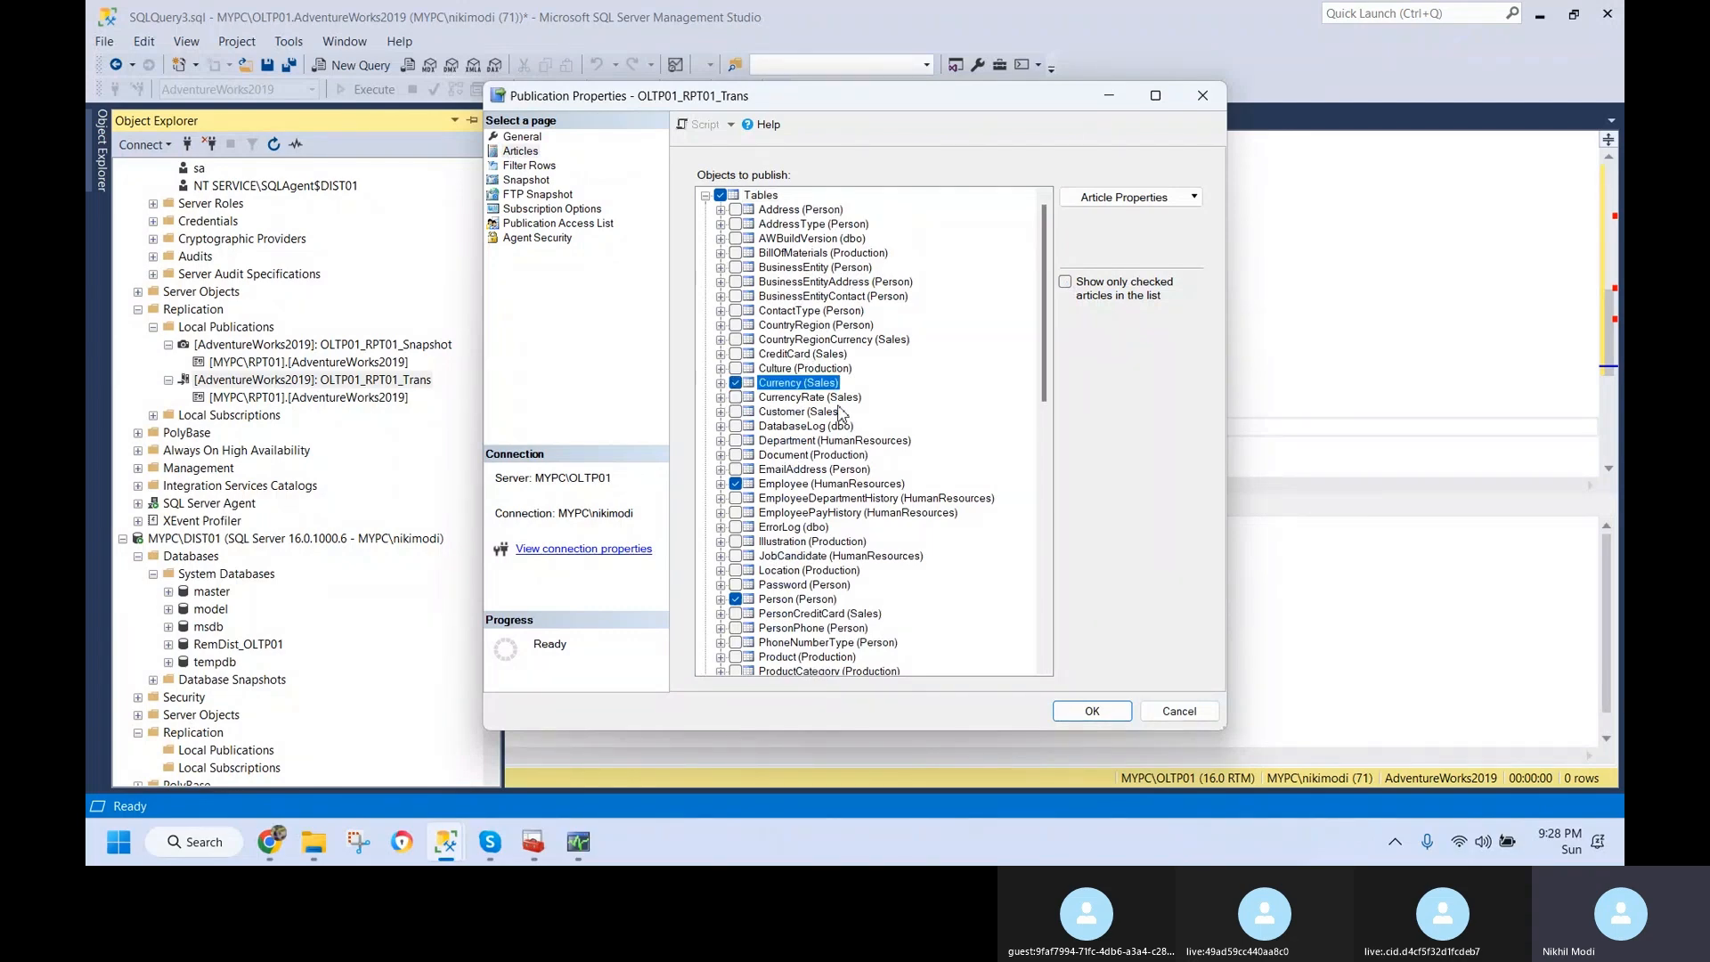
{"action": "left_click", "coordinate": [1082, 710]}
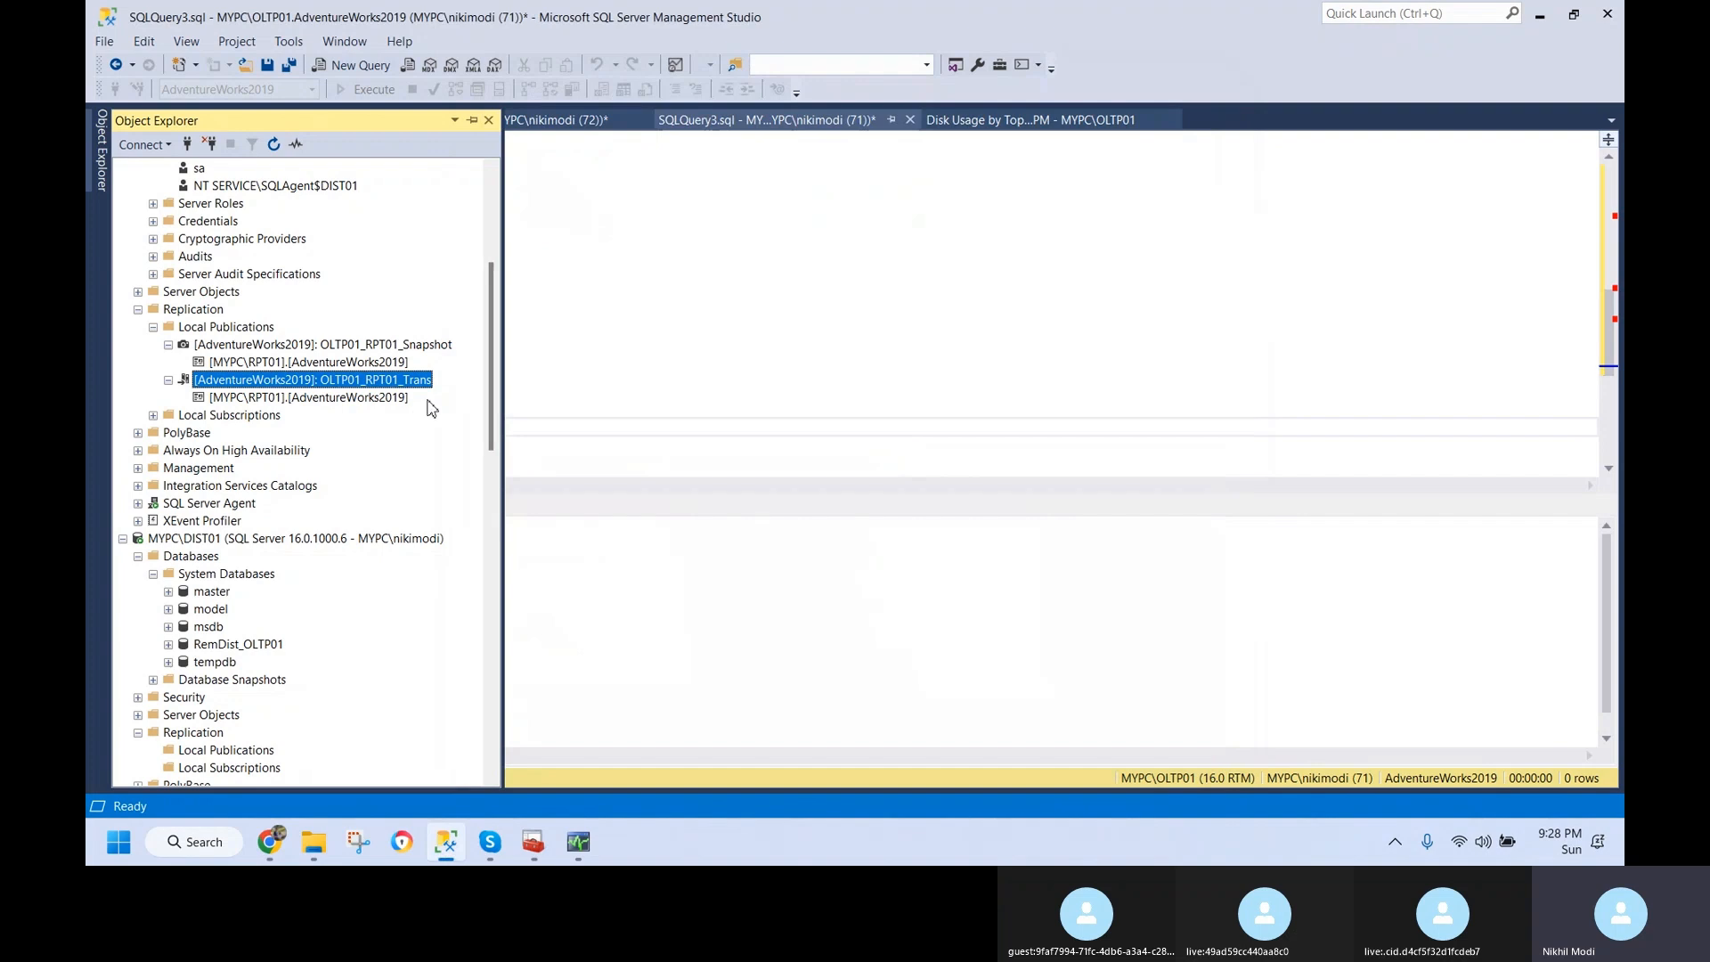
- Switch to Replication Monitor, open the Snapshot Agent of OLTP01_RPT01_Trans from the agents list, and start the agent
{"action": "left_click", "coordinate": [579, 841]}
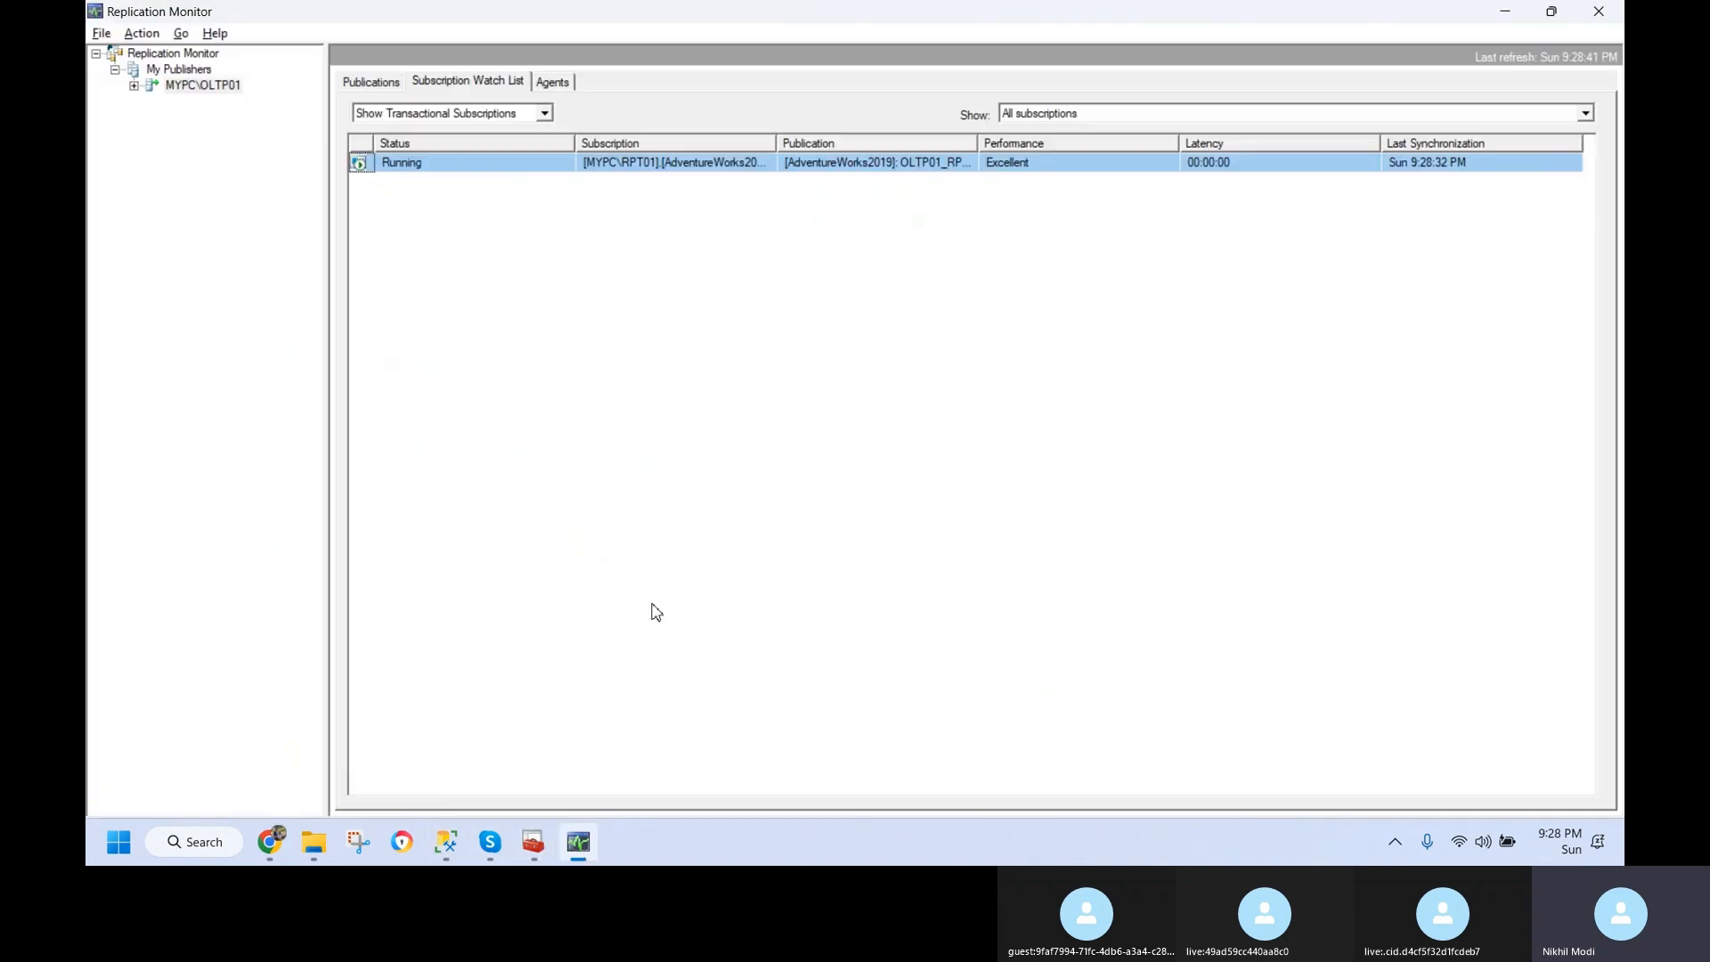
{"action": "left_click", "coordinate": [553, 82]}
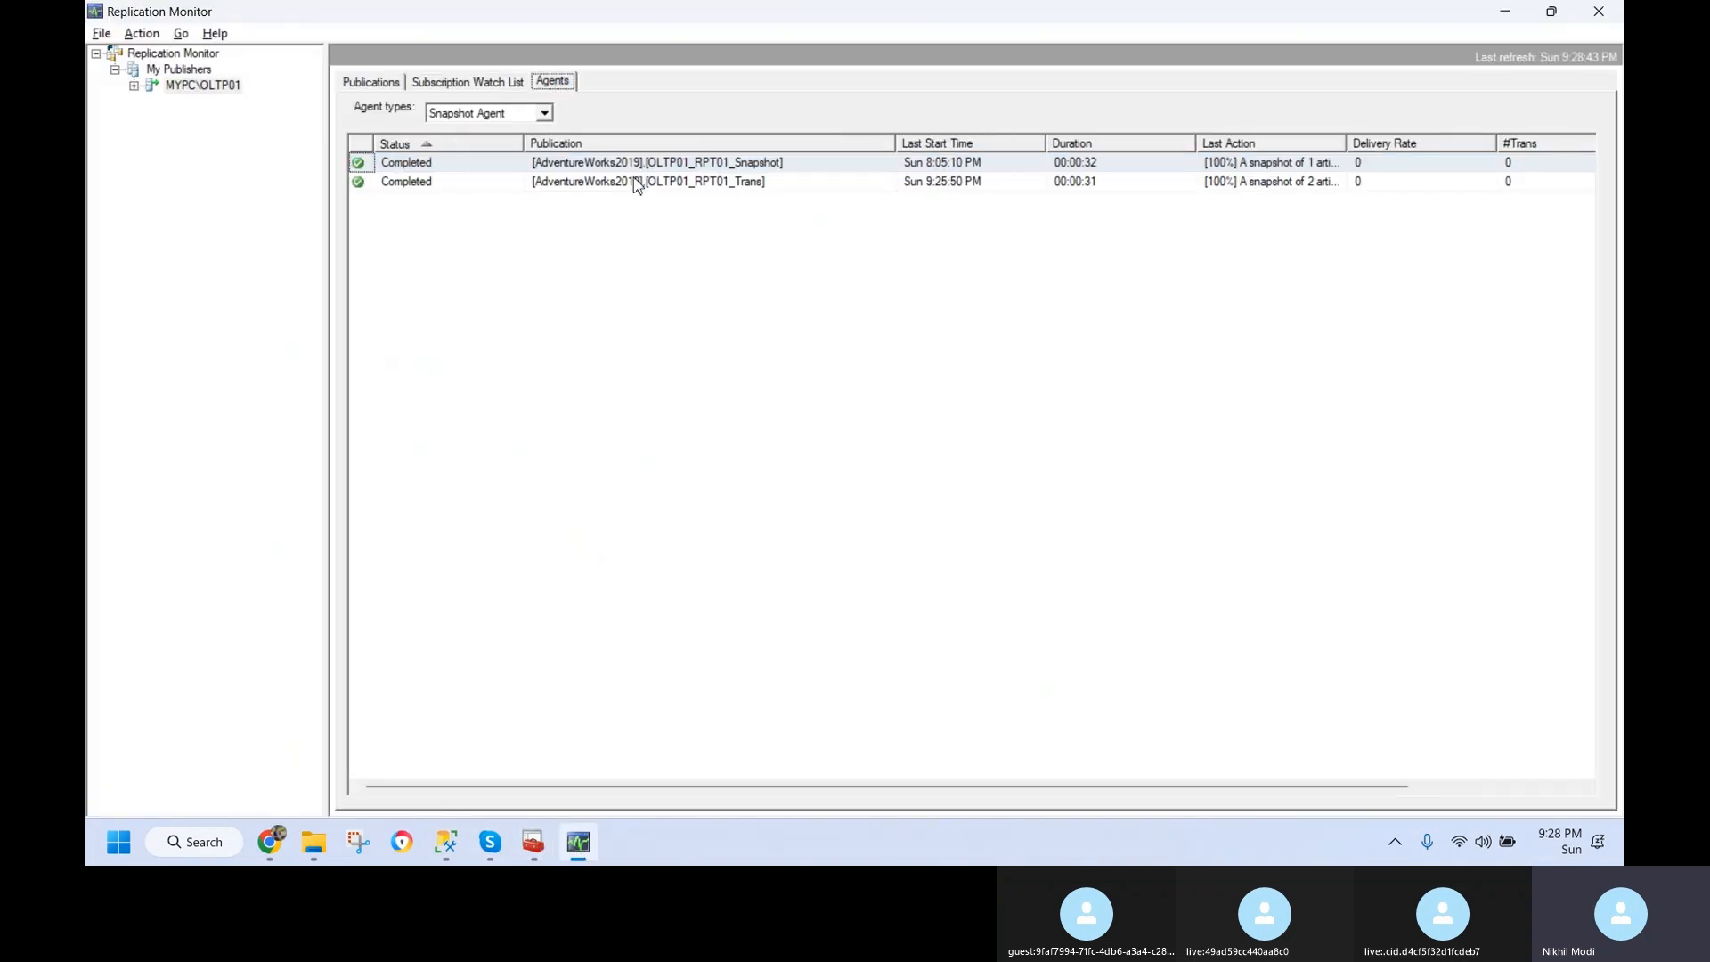
{"action": "left_click", "coordinate": [710, 184]}
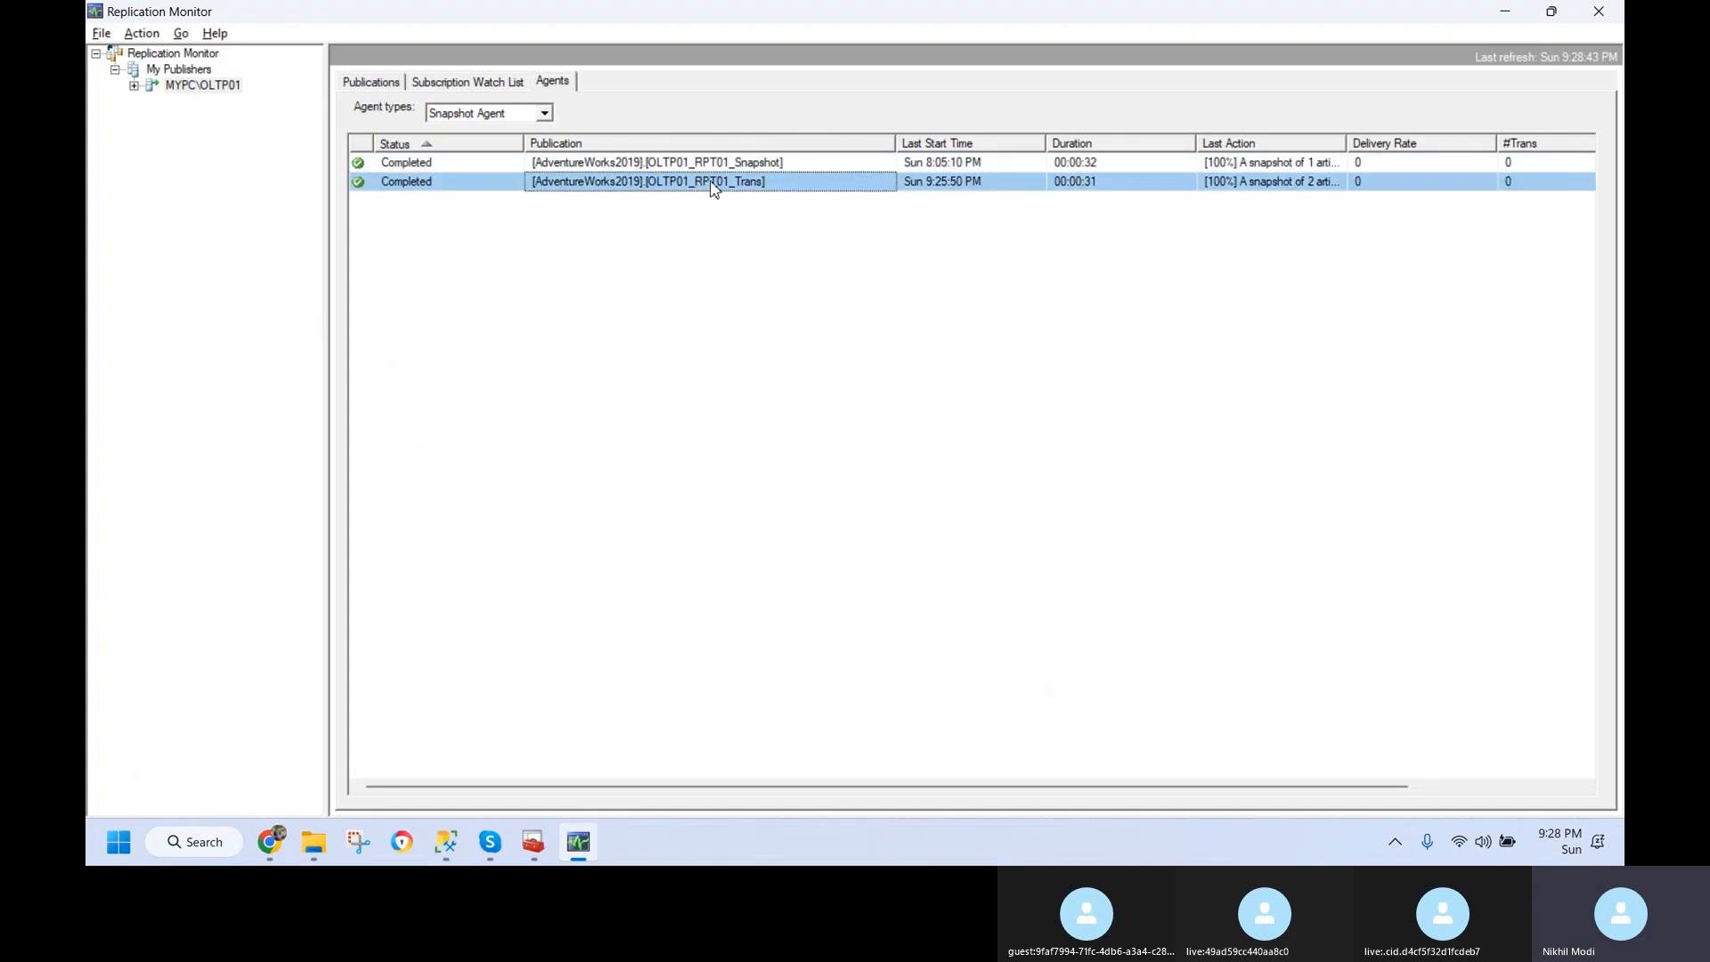
{"action": "double_click", "coordinate": [713, 183]}
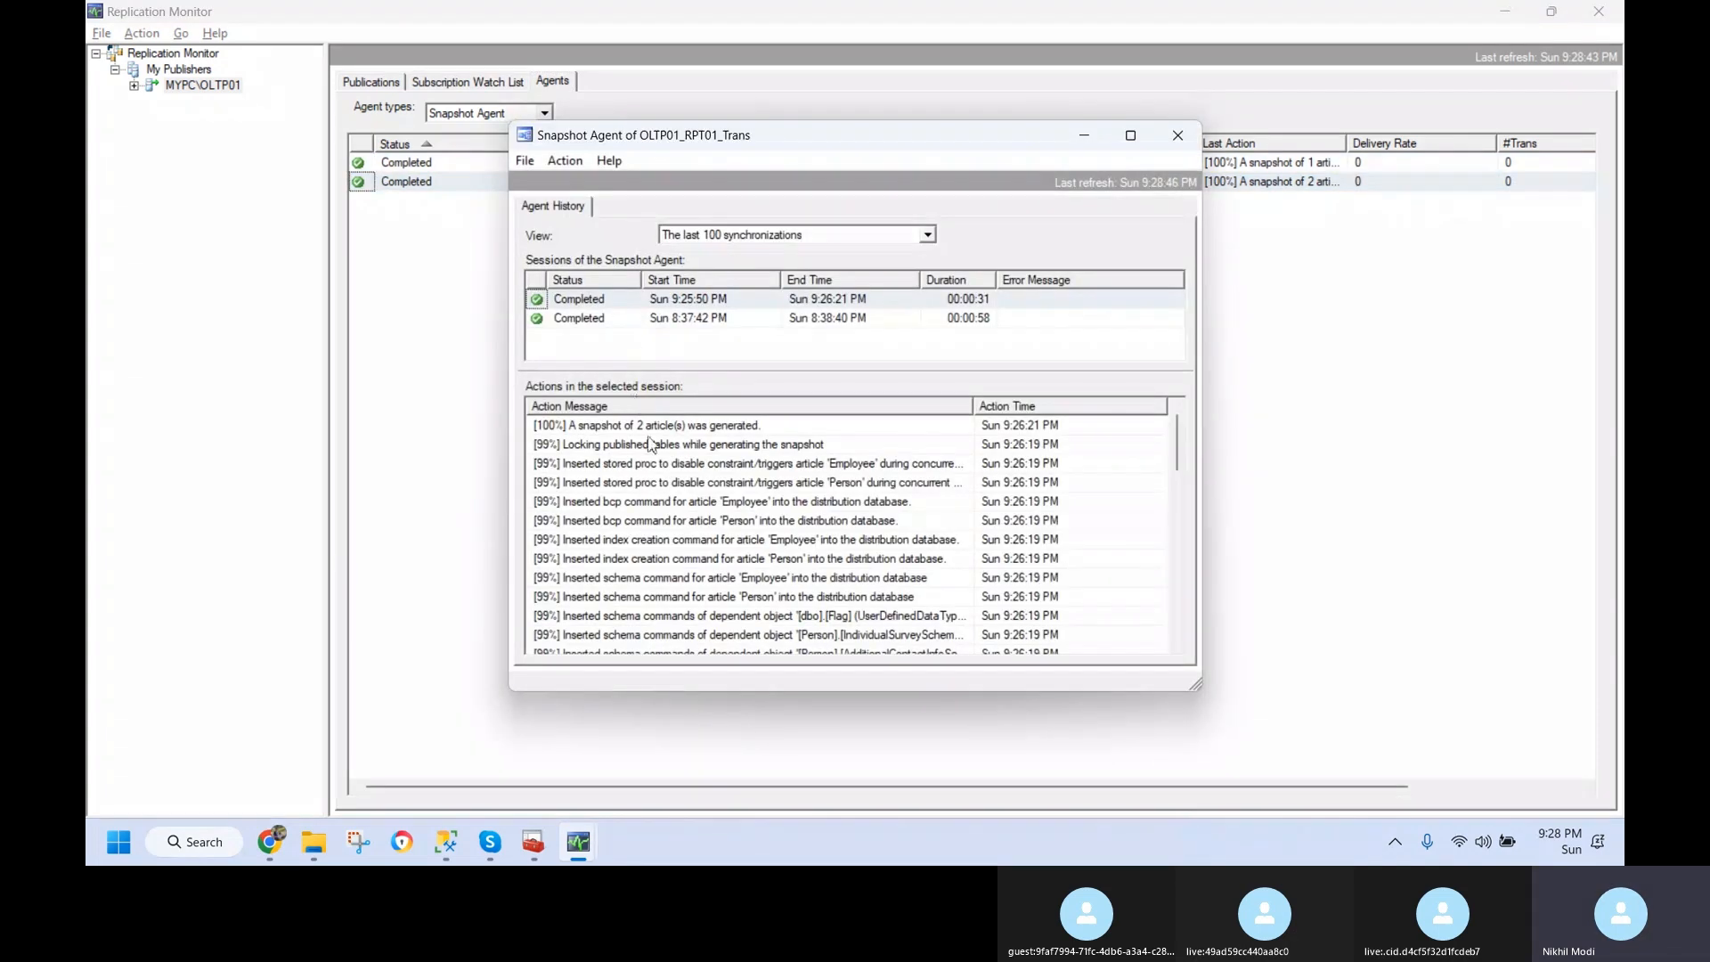
{"action": "left_click", "coordinate": [565, 161]}
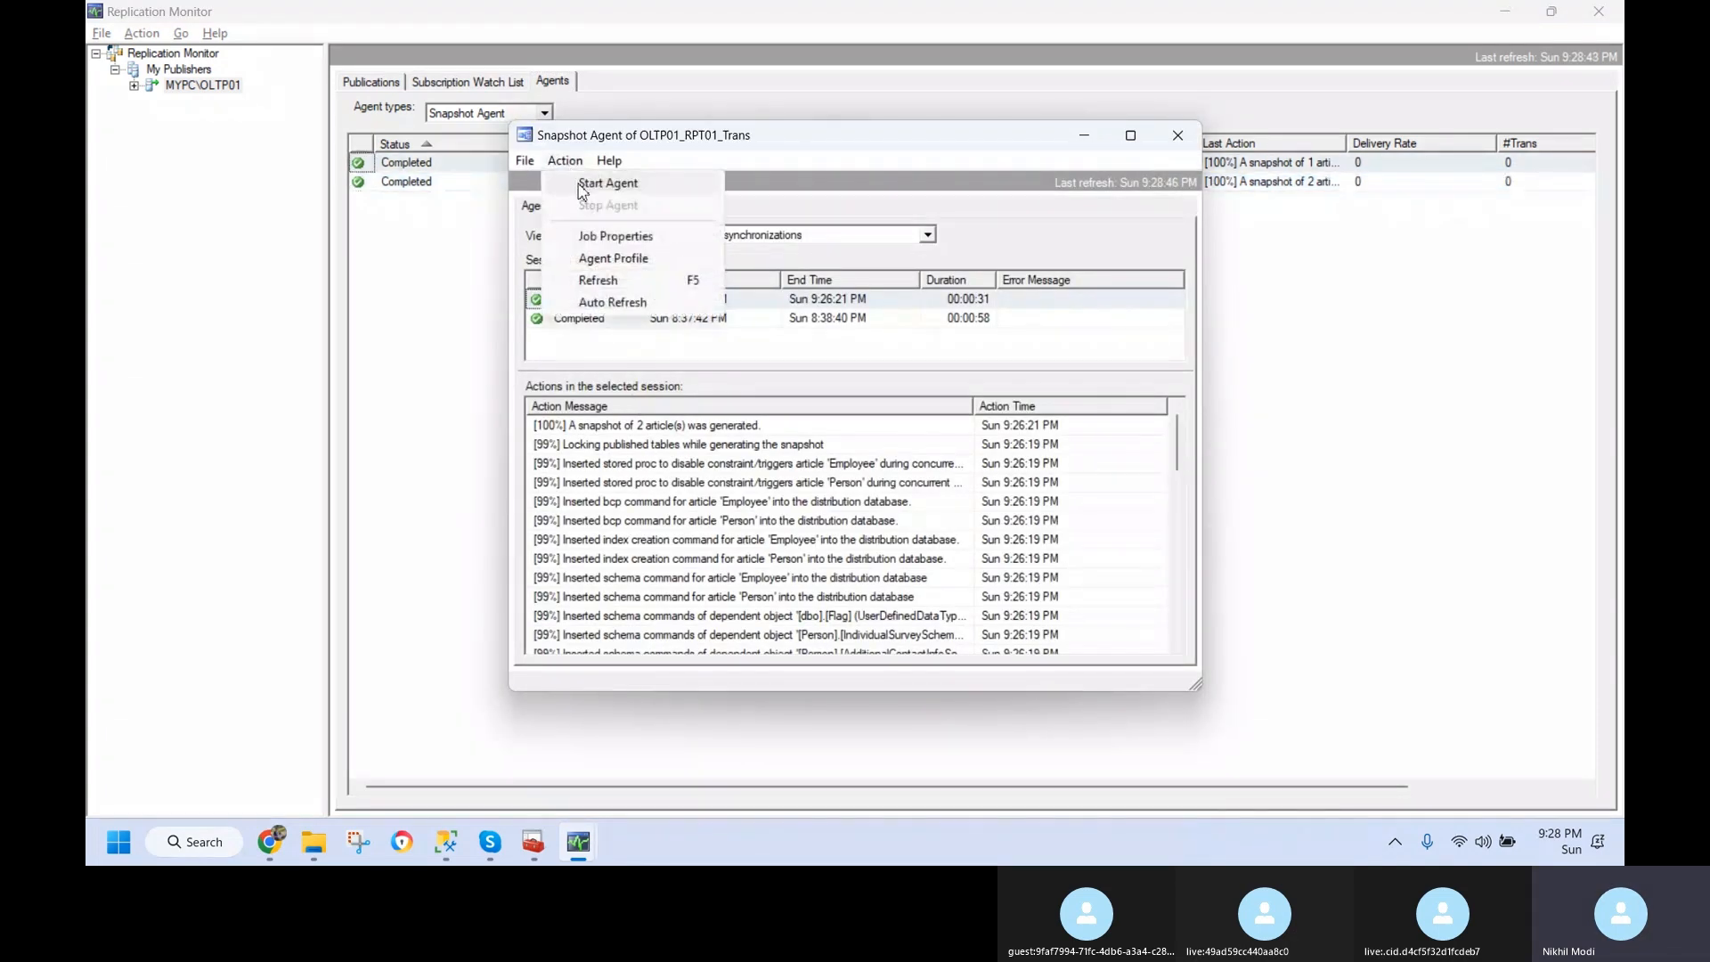
{"action": "left_click", "coordinate": [580, 186]}
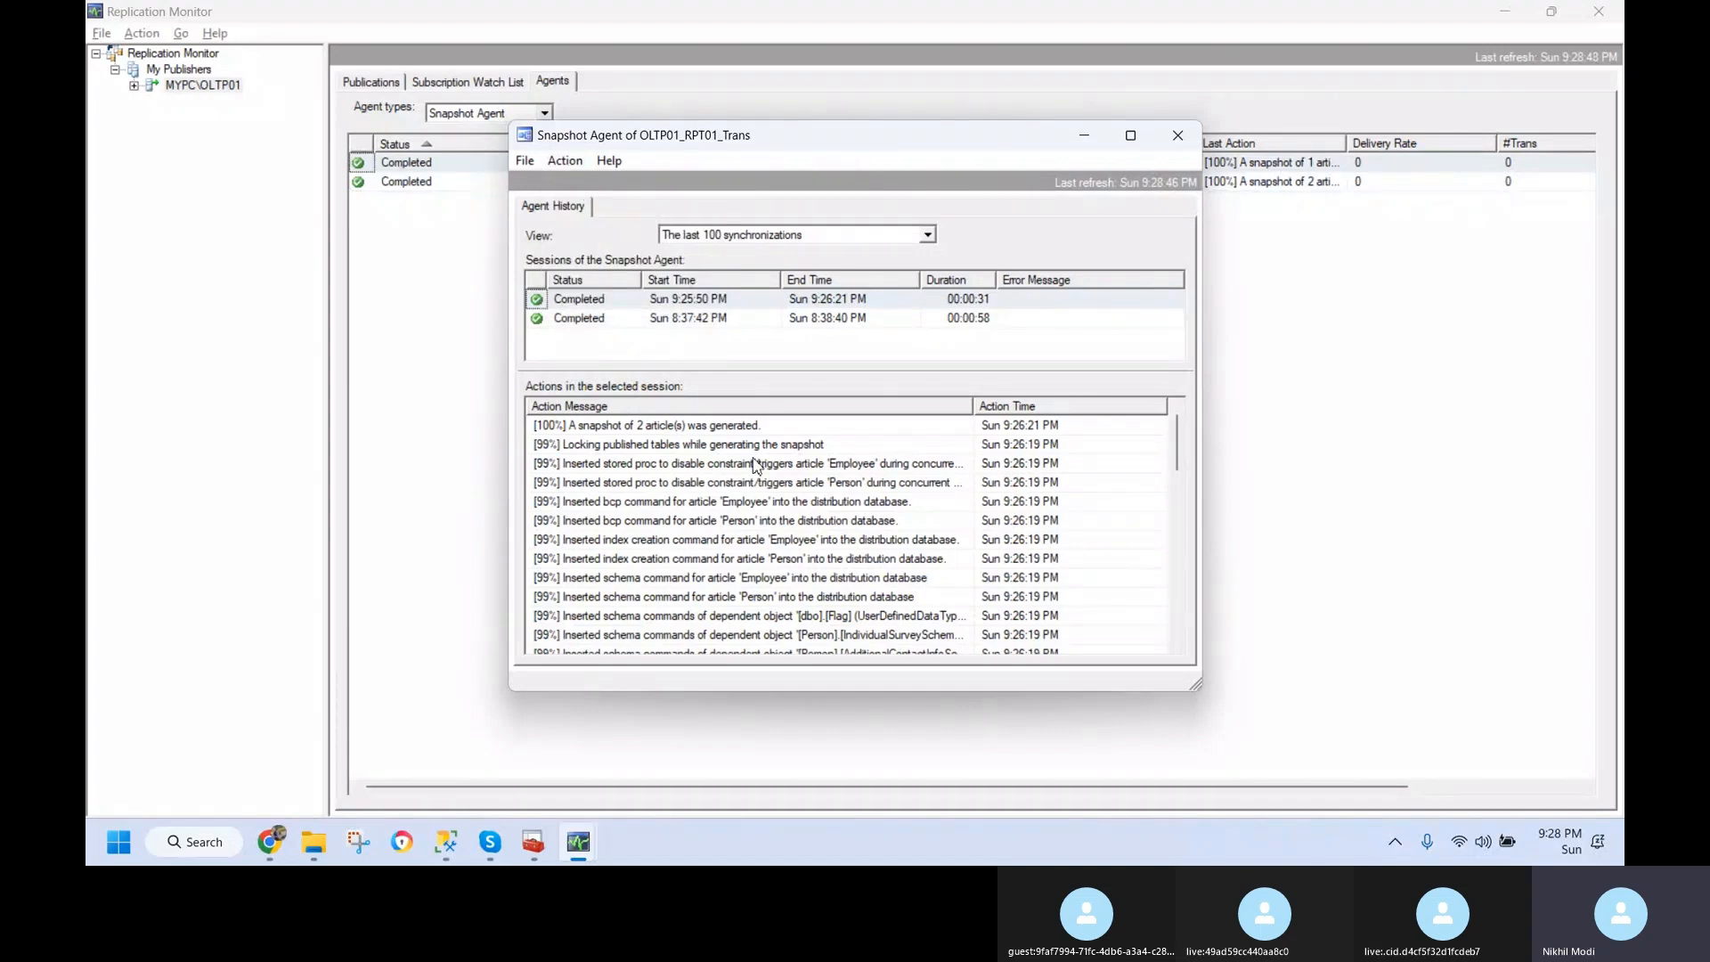
- Refresh the Snapshot Agent history and select the running session to list its actions
{"action": "left_click", "coordinate": [561, 162]}
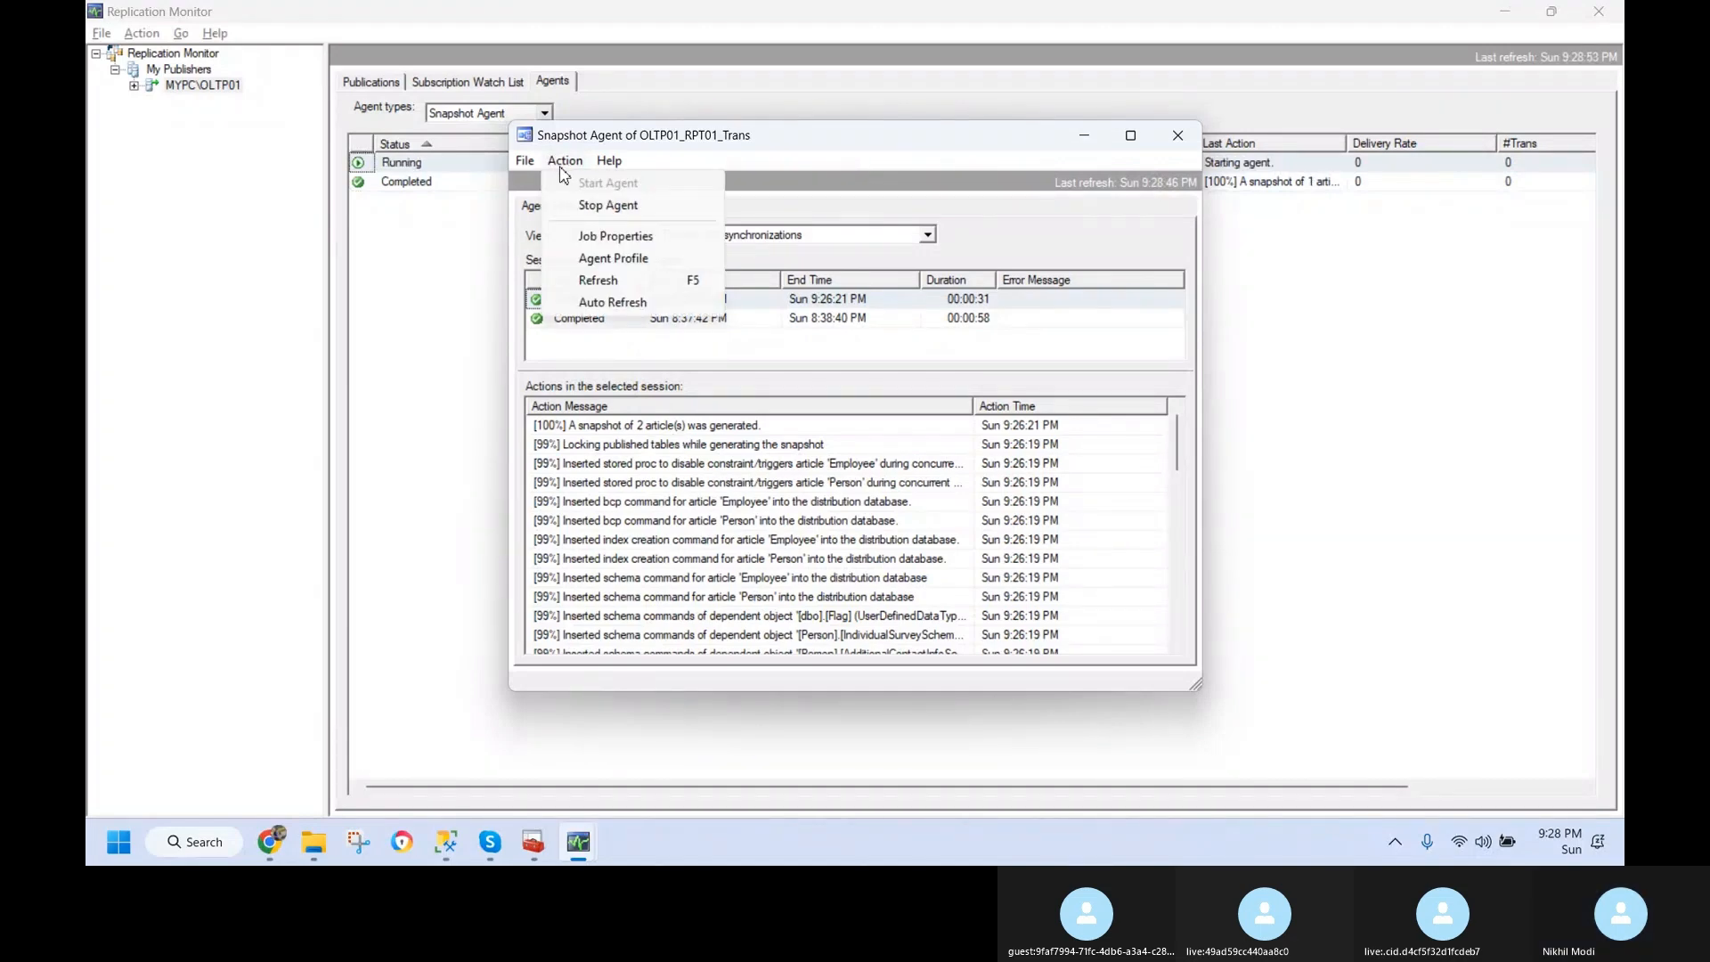
{"action": "left_click", "coordinate": [601, 281]}
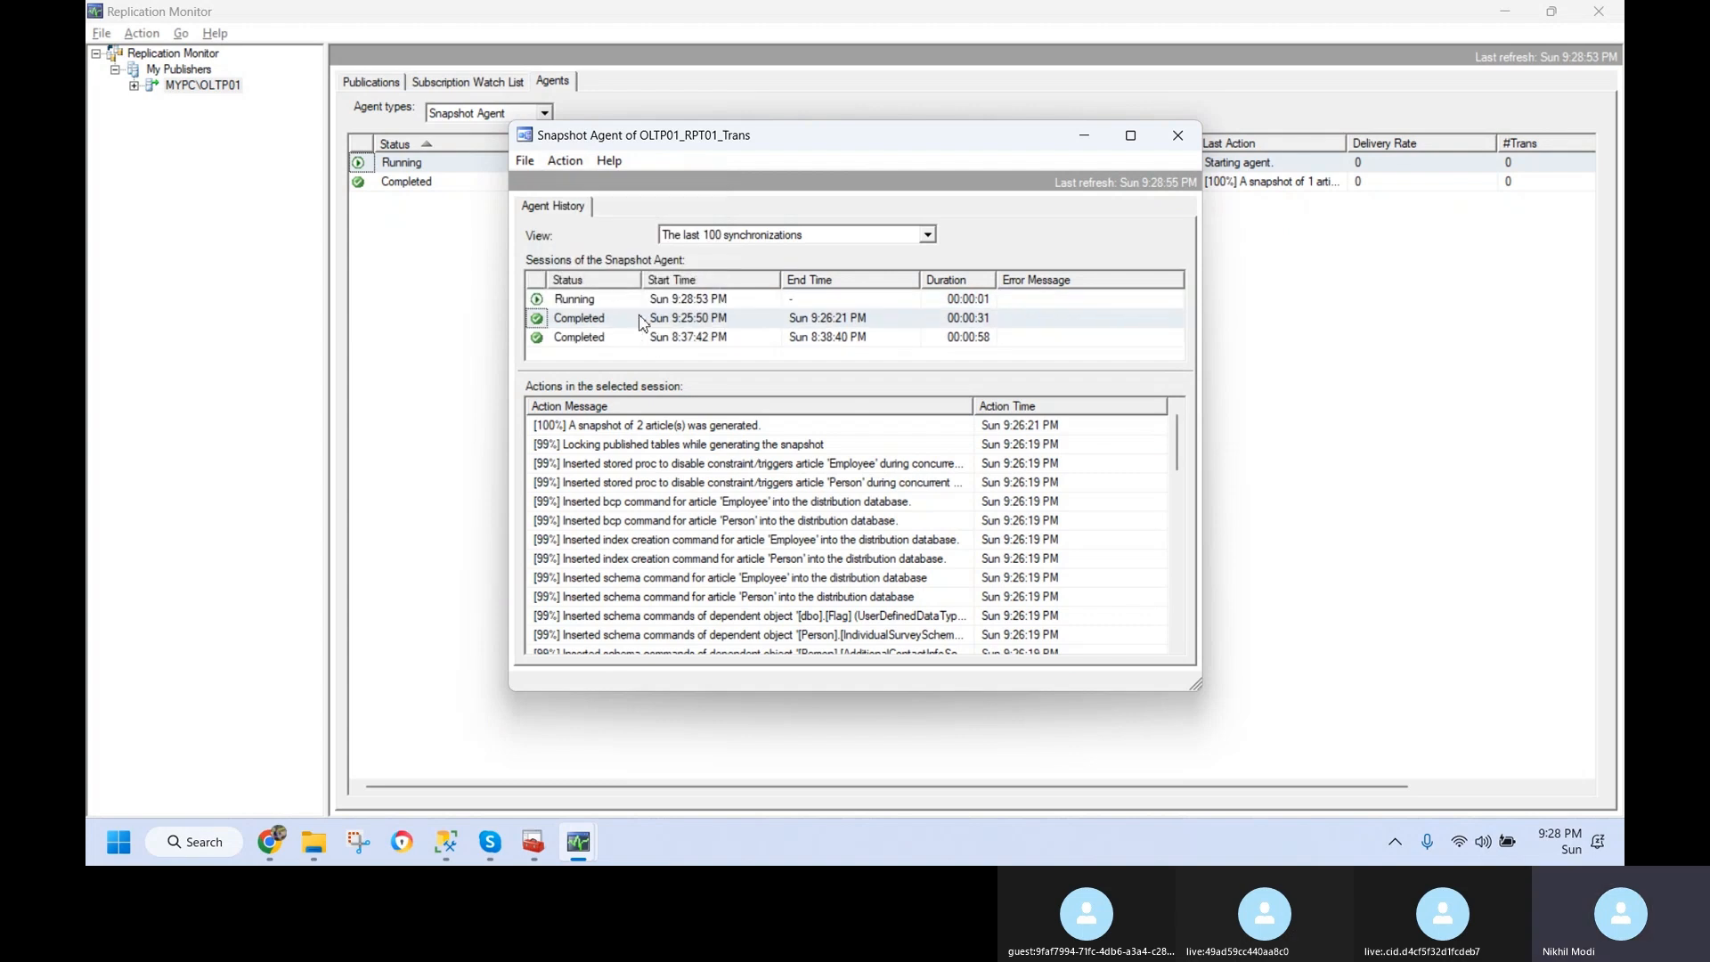
{"action": "left_click", "coordinate": [643, 301]}
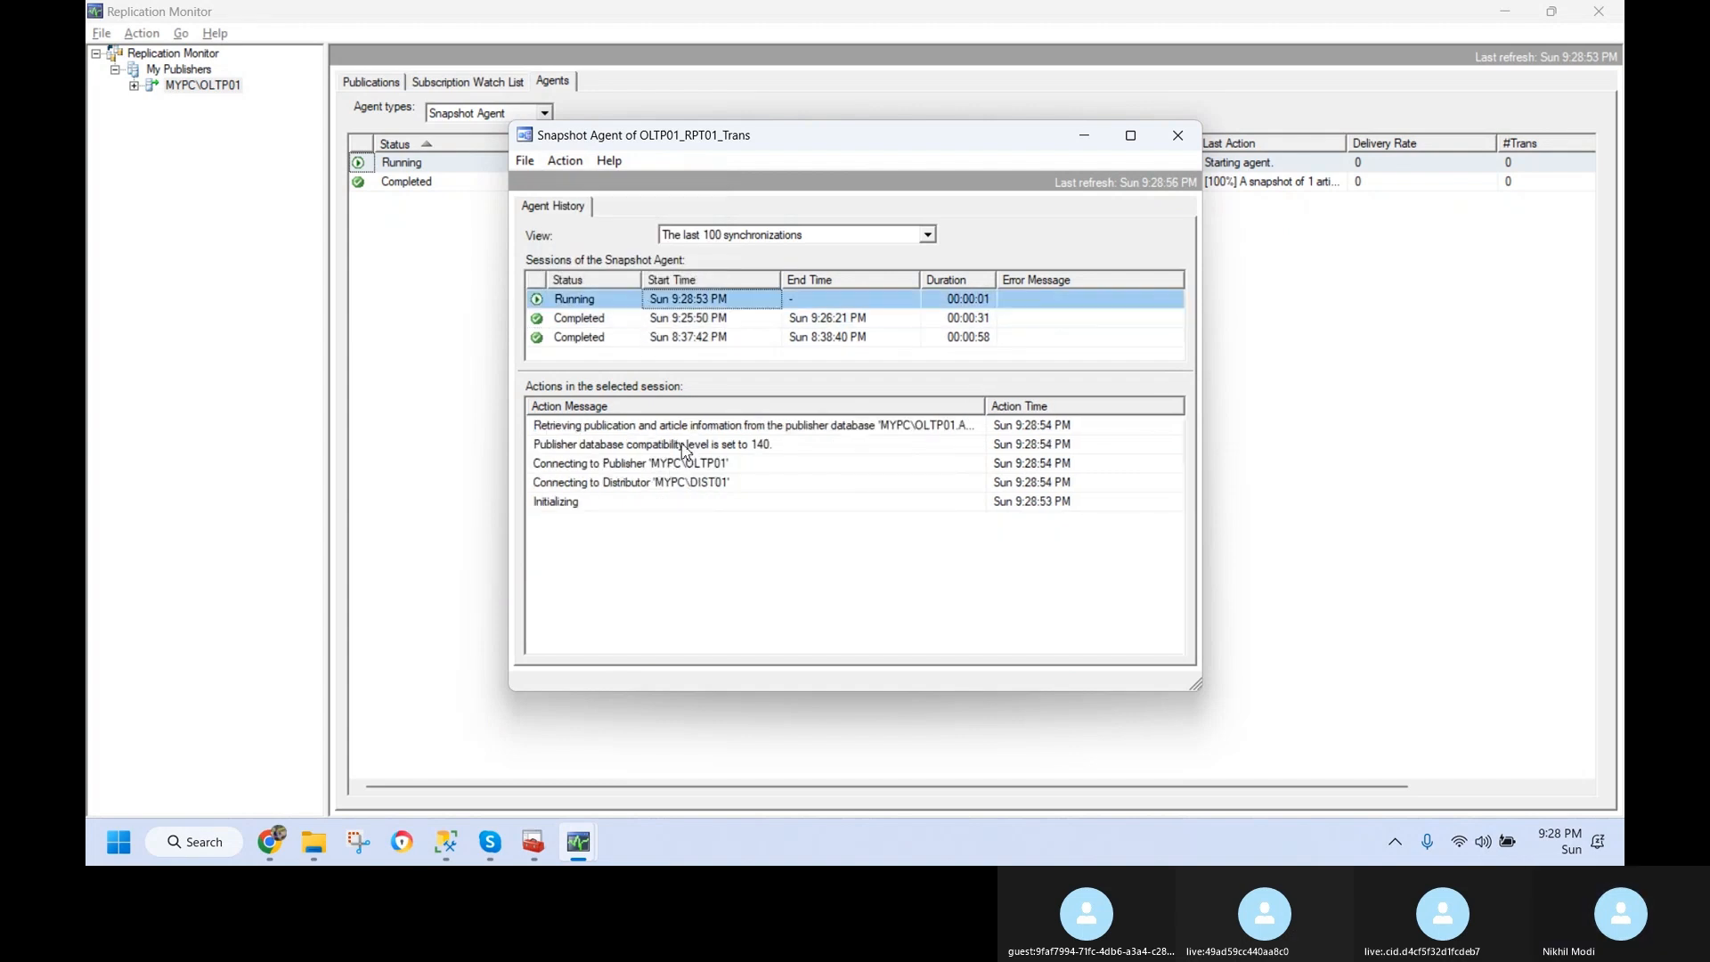
{"action": "left_click", "coordinate": [572, 162]}
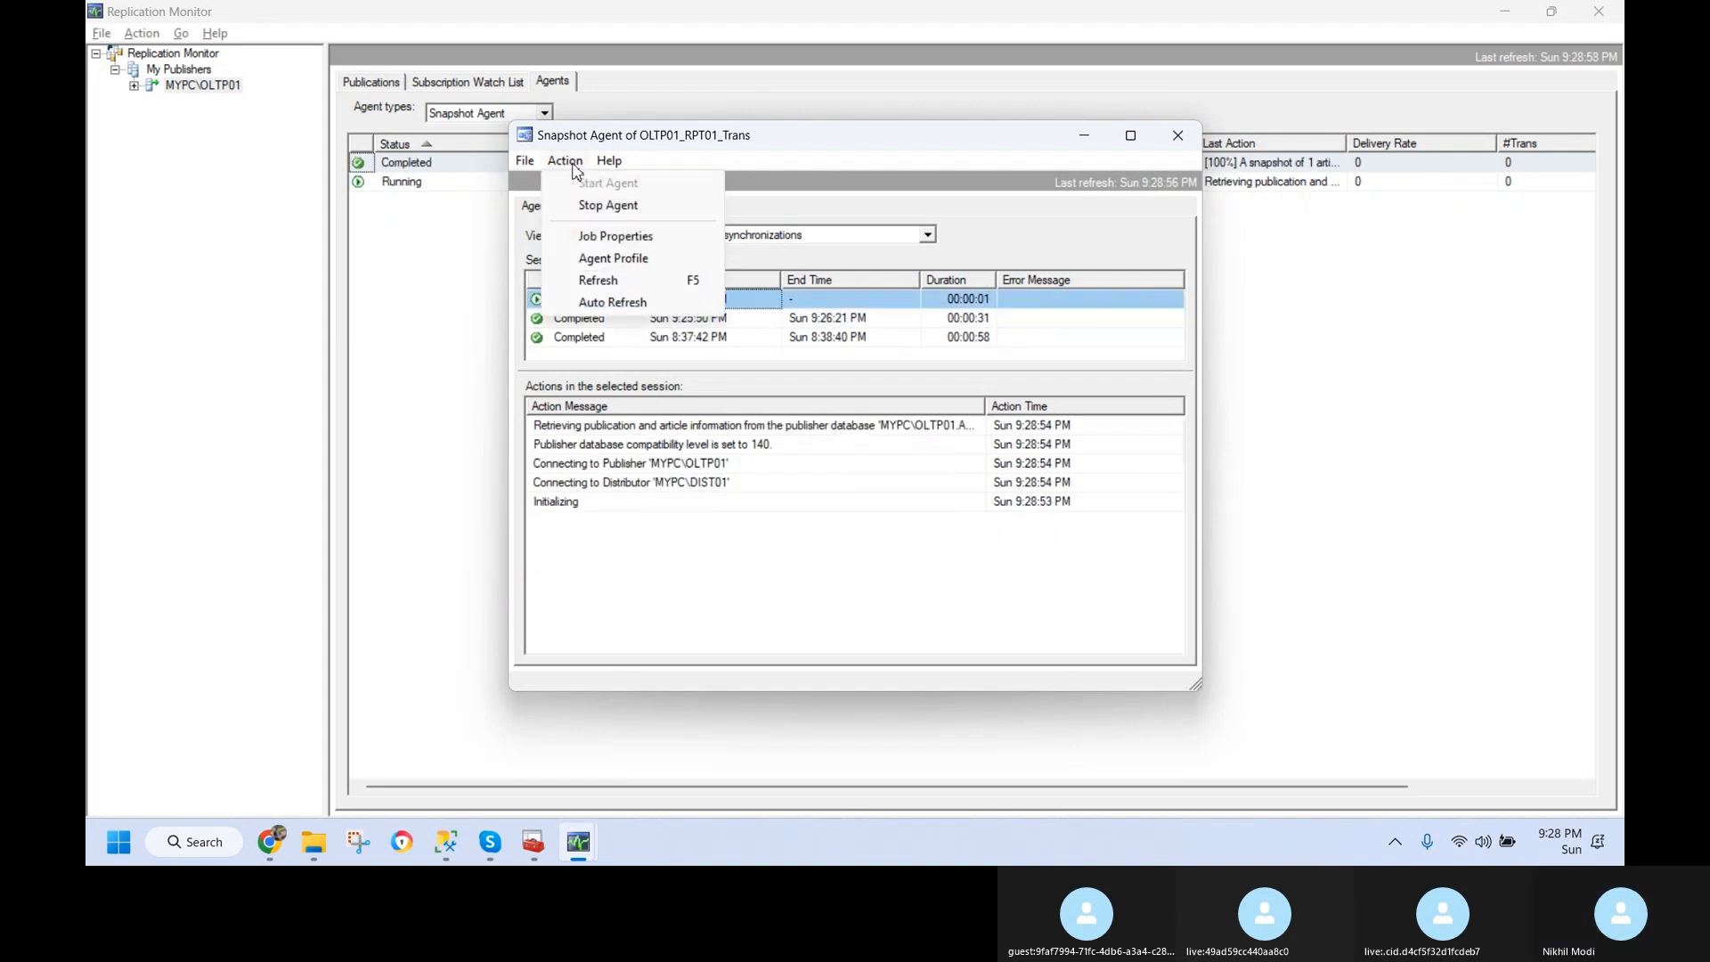
{"action": "left_click", "coordinate": [599, 281]}
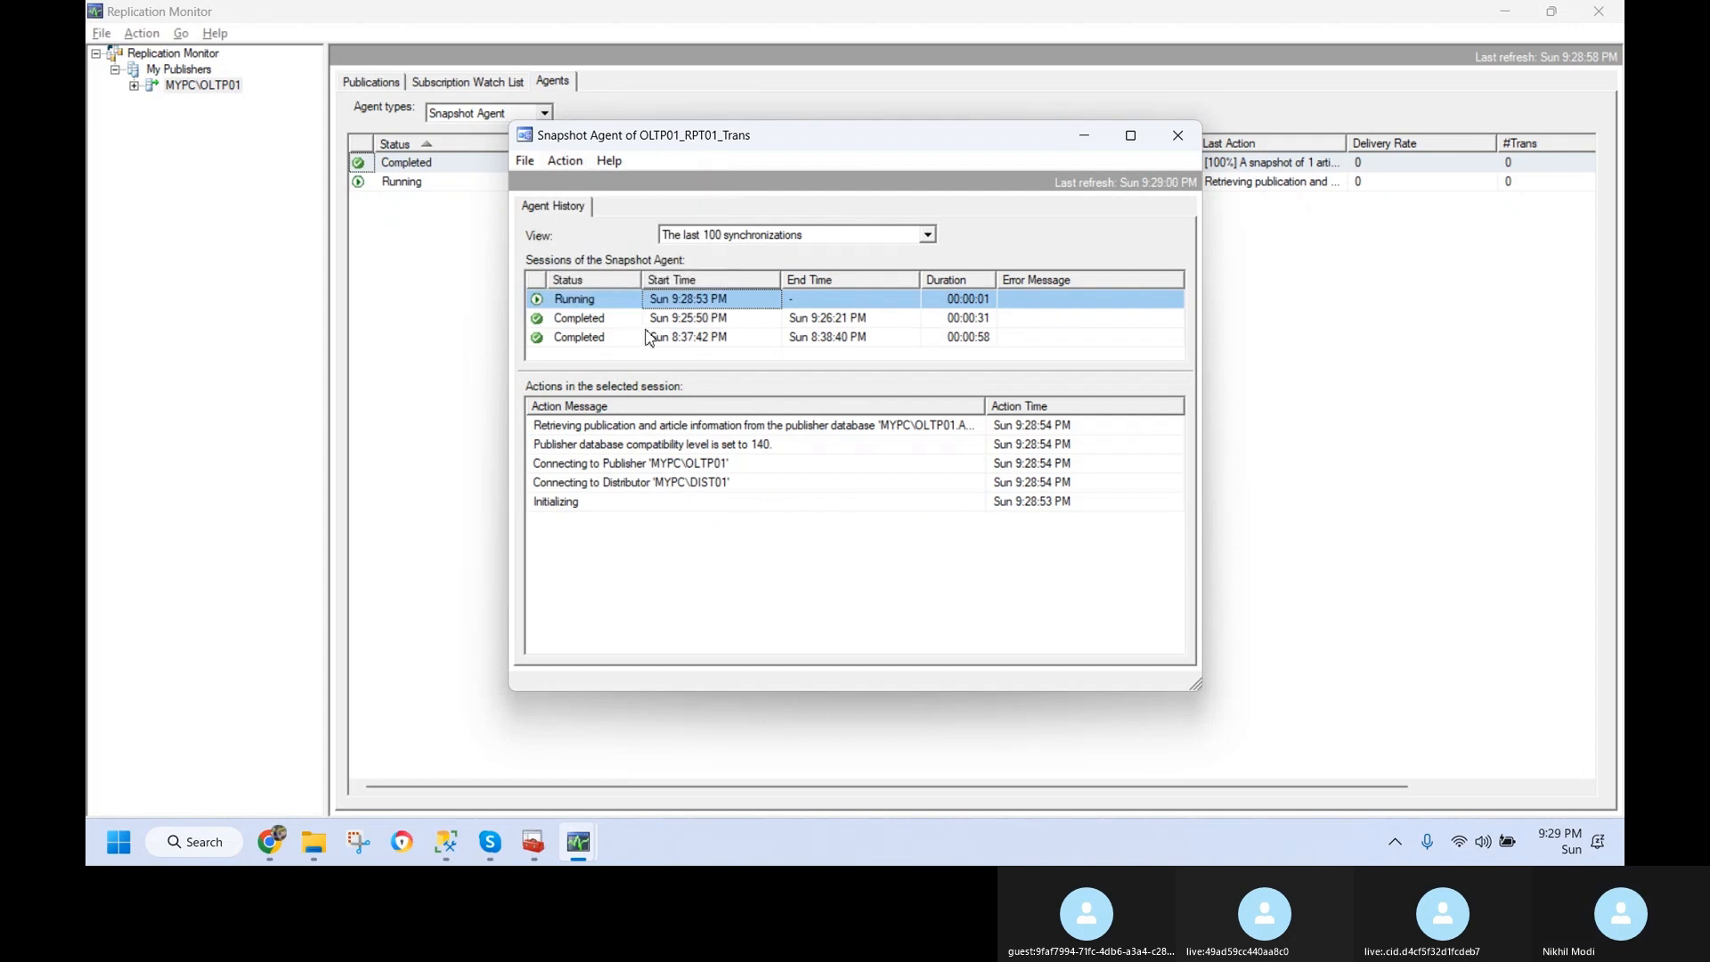
- Turn on Auto Refresh for the Snapshot Agent window and enlarge the window to fit the full action messages
{"action": "left_click", "coordinate": [570, 165]}
{"action": "left_click", "coordinate": [589, 299]}
{"action": "left_click", "coordinate": [659, 445]}
{"action": "left_click", "coordinate": [684, 426]}
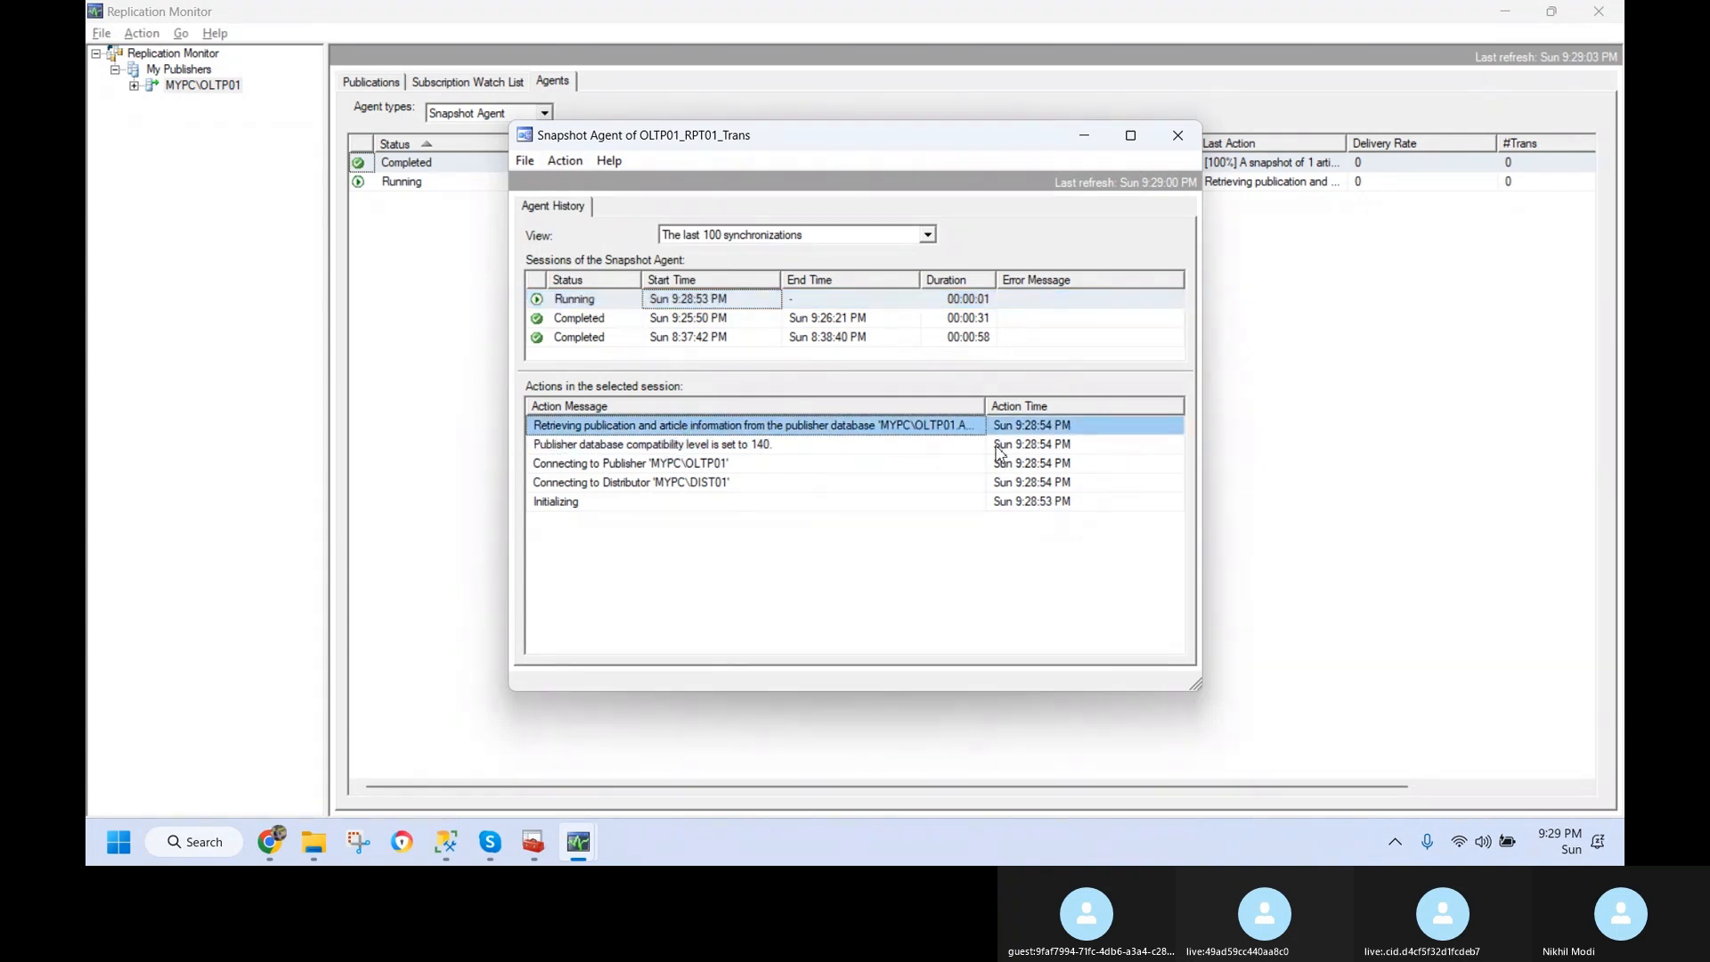
{"action": "left_click_drag", "start_coordinate": [1200, 688], "coordinate": [1553, 772]}
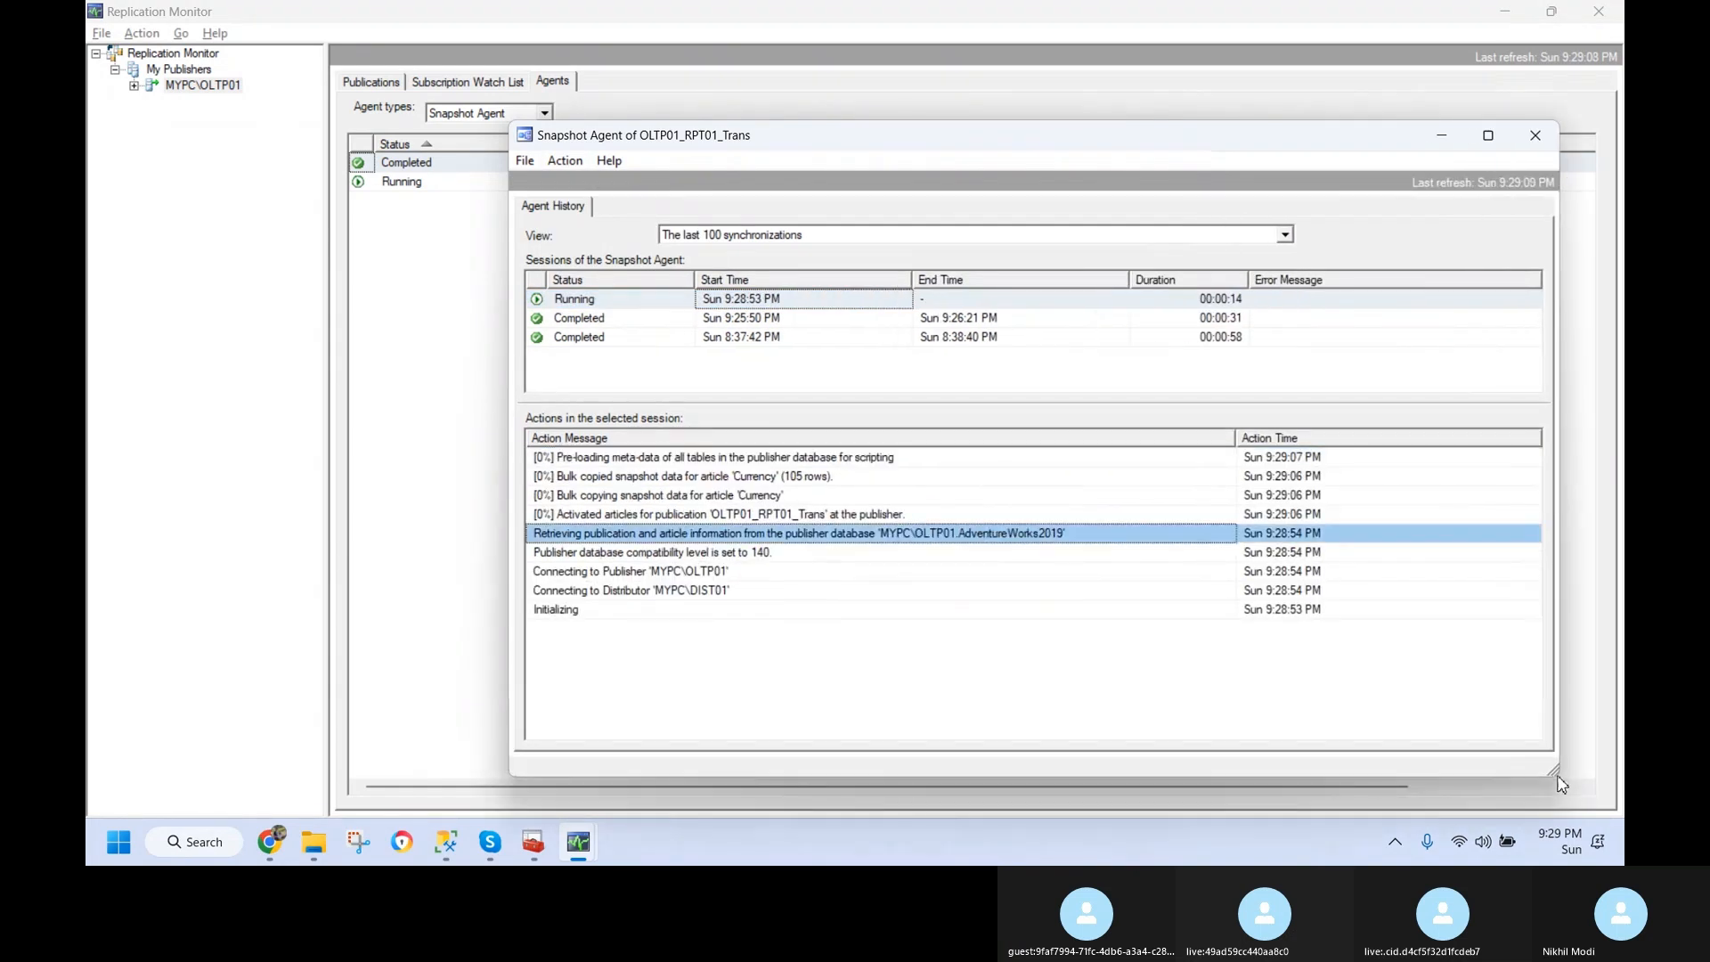
- Examine the session's action messages as they refresh to see which articles the Snapshot Agent copies, scripts and includes in the snapshot
{"action": "left_click", "coordinate": [782, 497]}
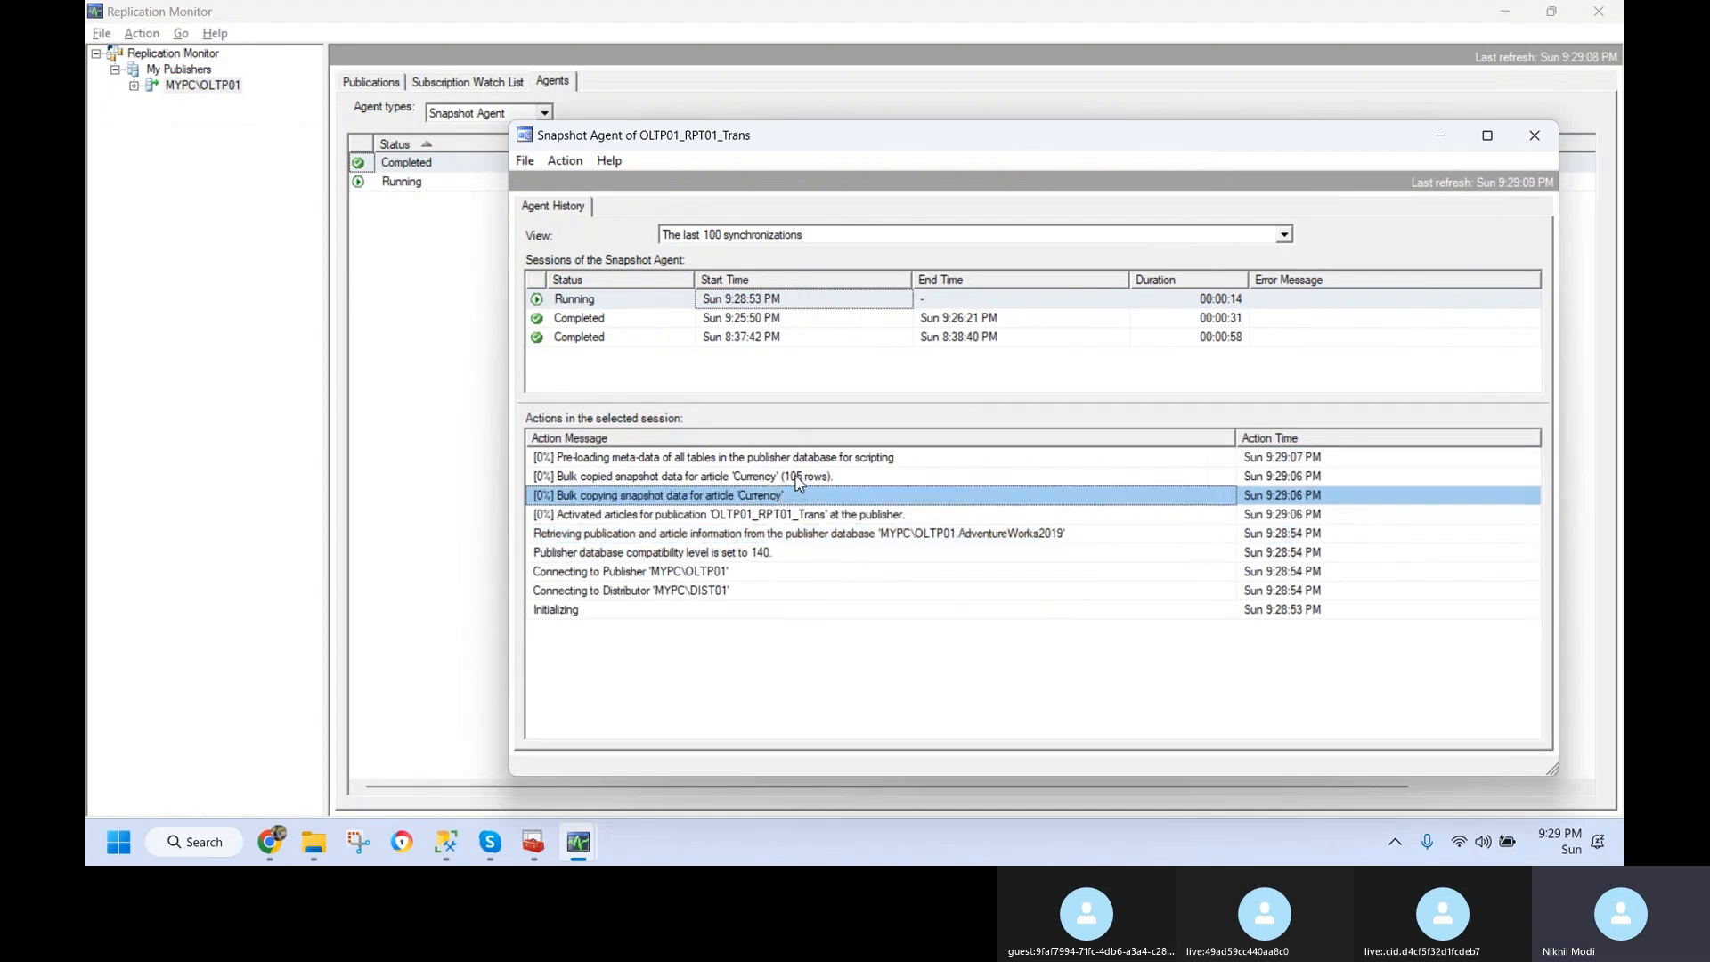
{"action": "left_click", "coordinate": [798, 479]}
{"action": "left_click", "coordinate": [799, 497]}
{"action": "left_click", "coordinate": [806, 479]}
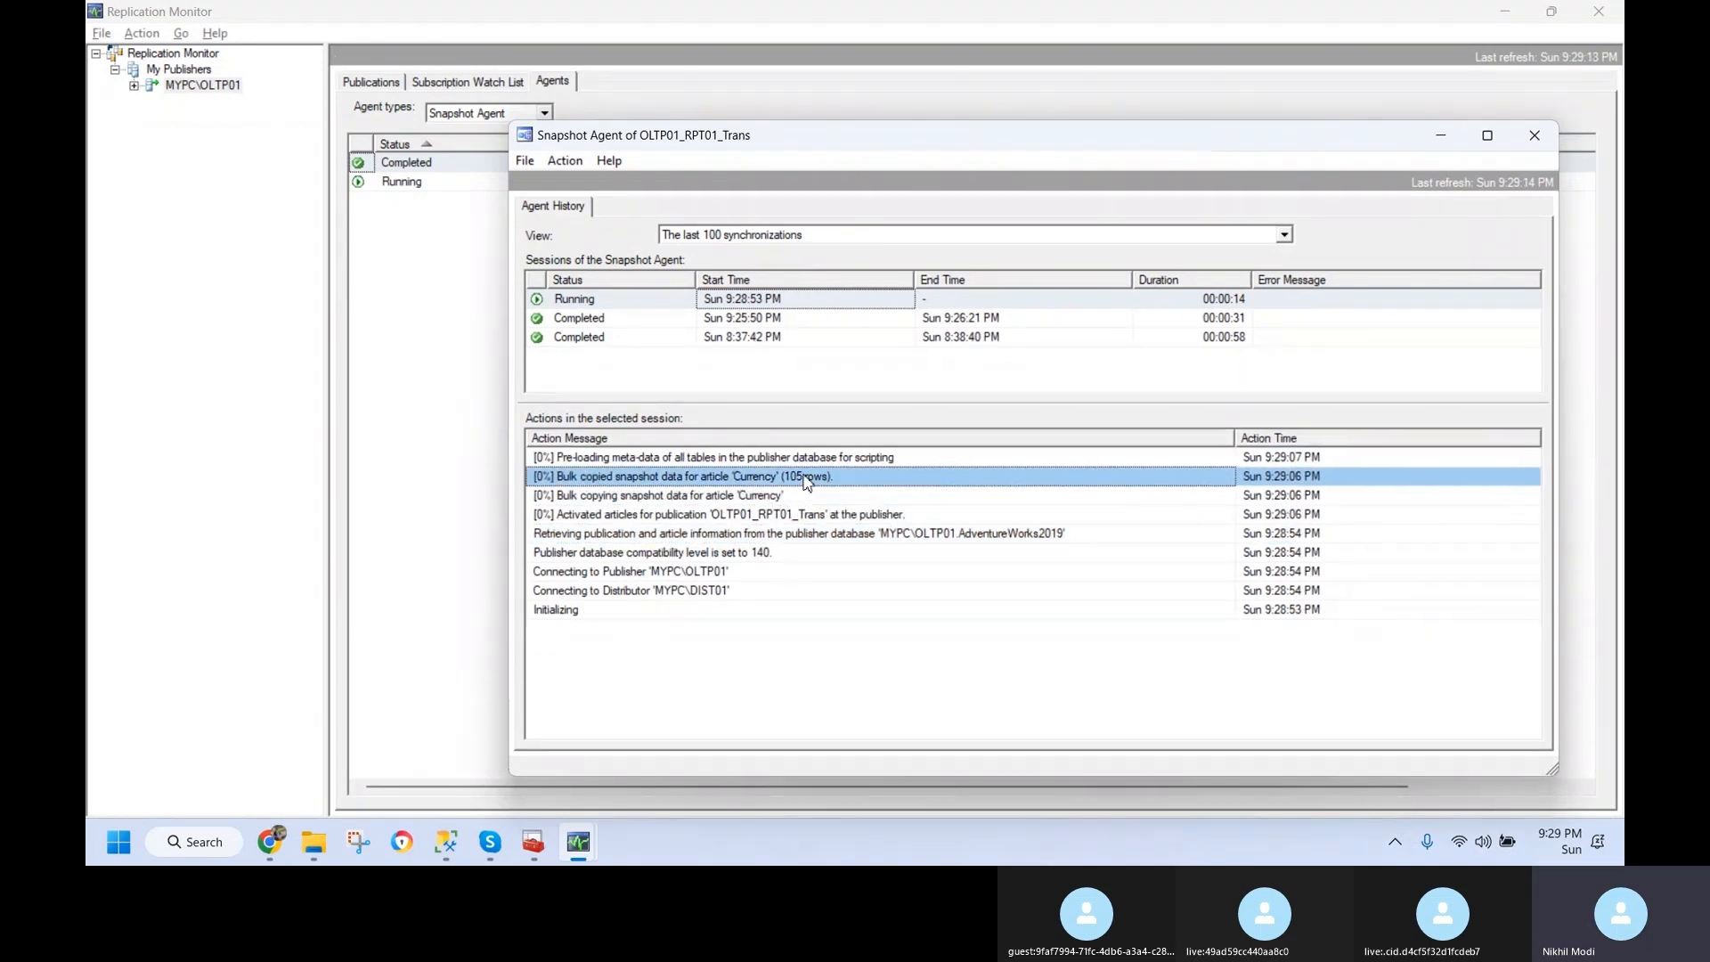
{"action": "left_click", "coordinate": [566, 162]}
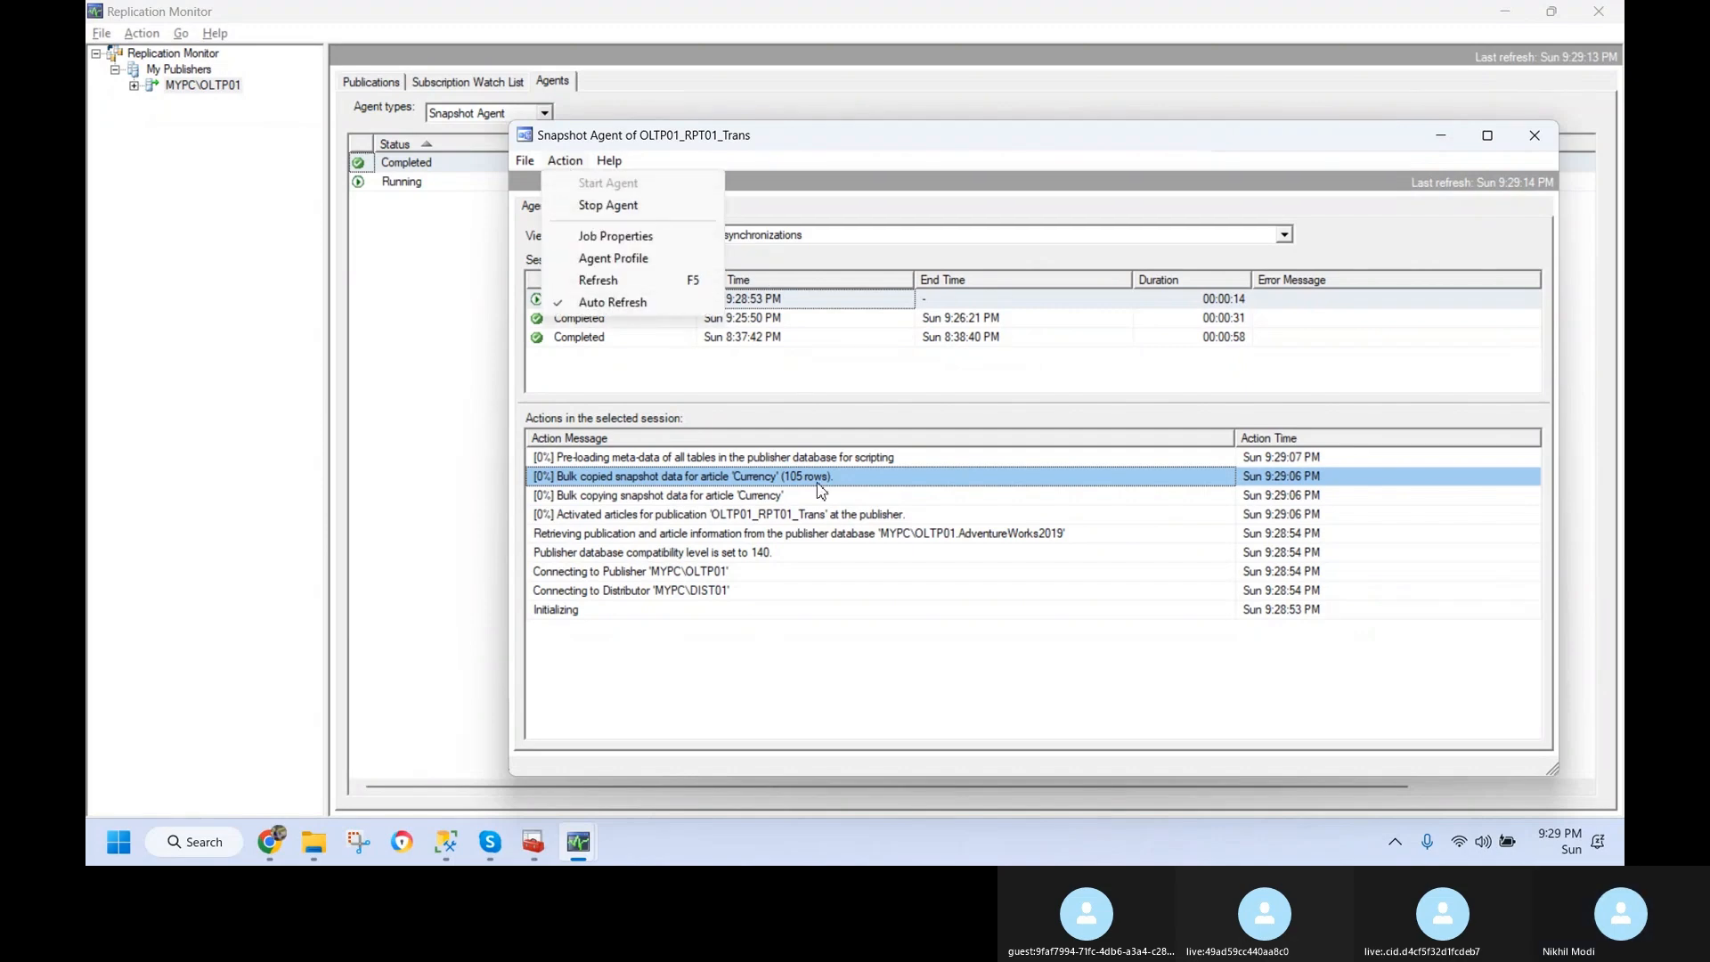
{"action": "left_click", "coordinate": [831, 456]}
{"action": "left_click", "coordinate": [830, 460]}
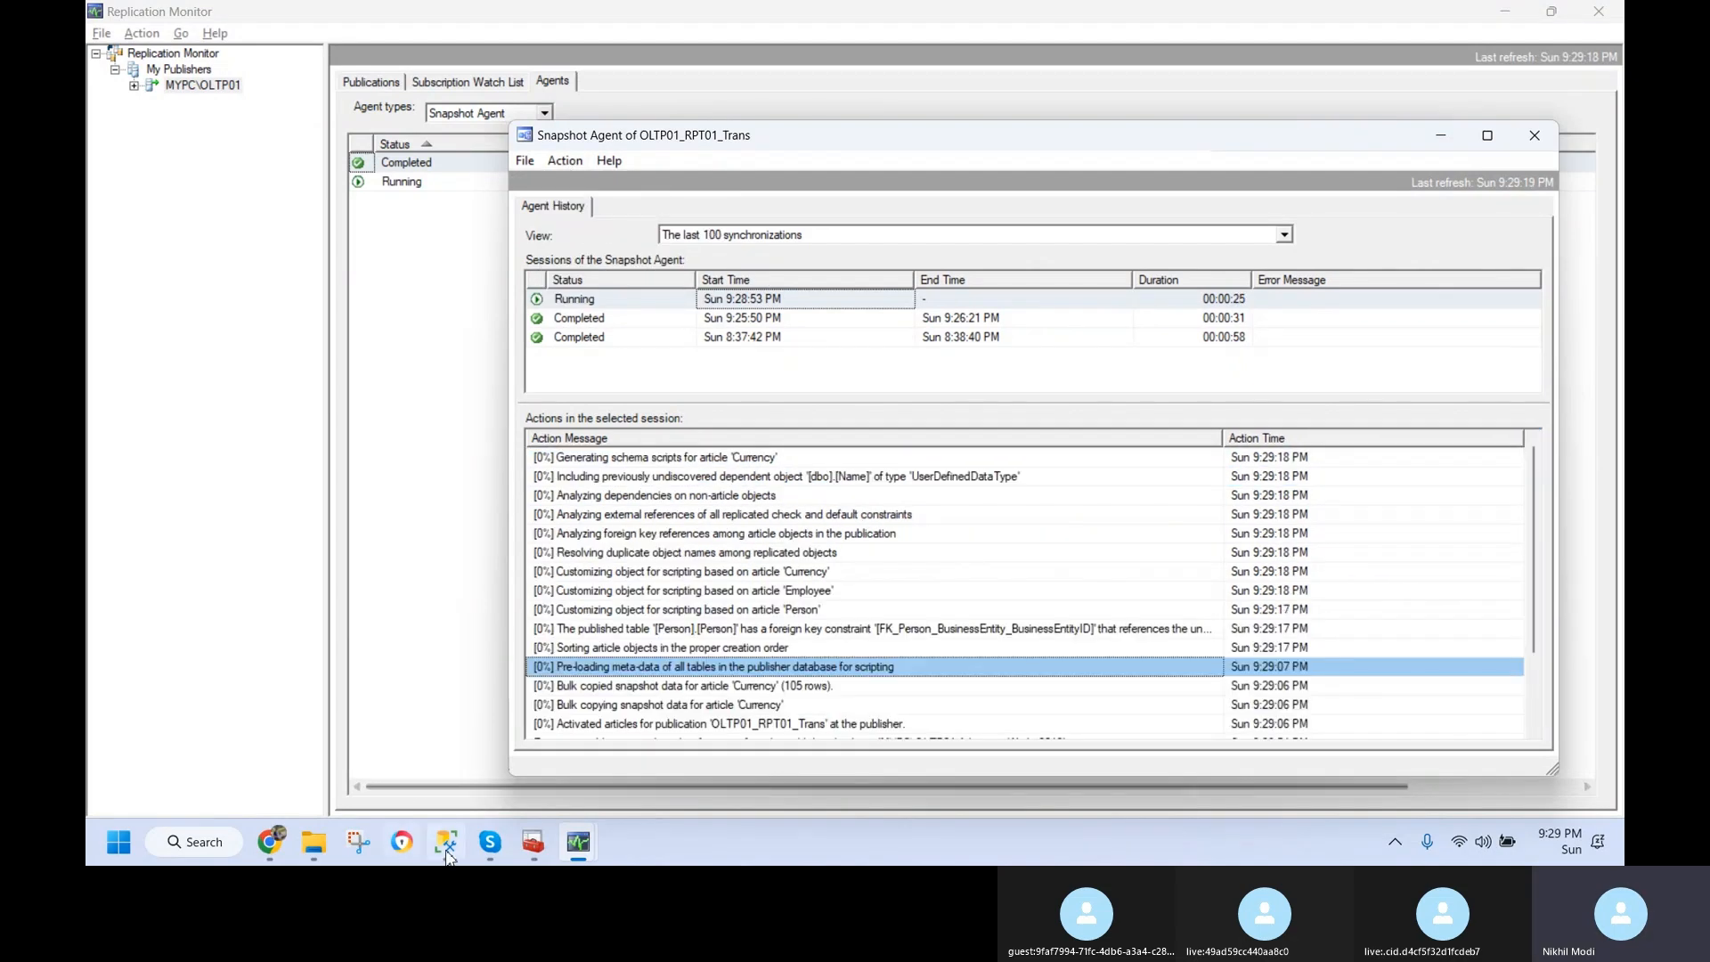
{"action": "left_click", "coordinate": [763, 458]}
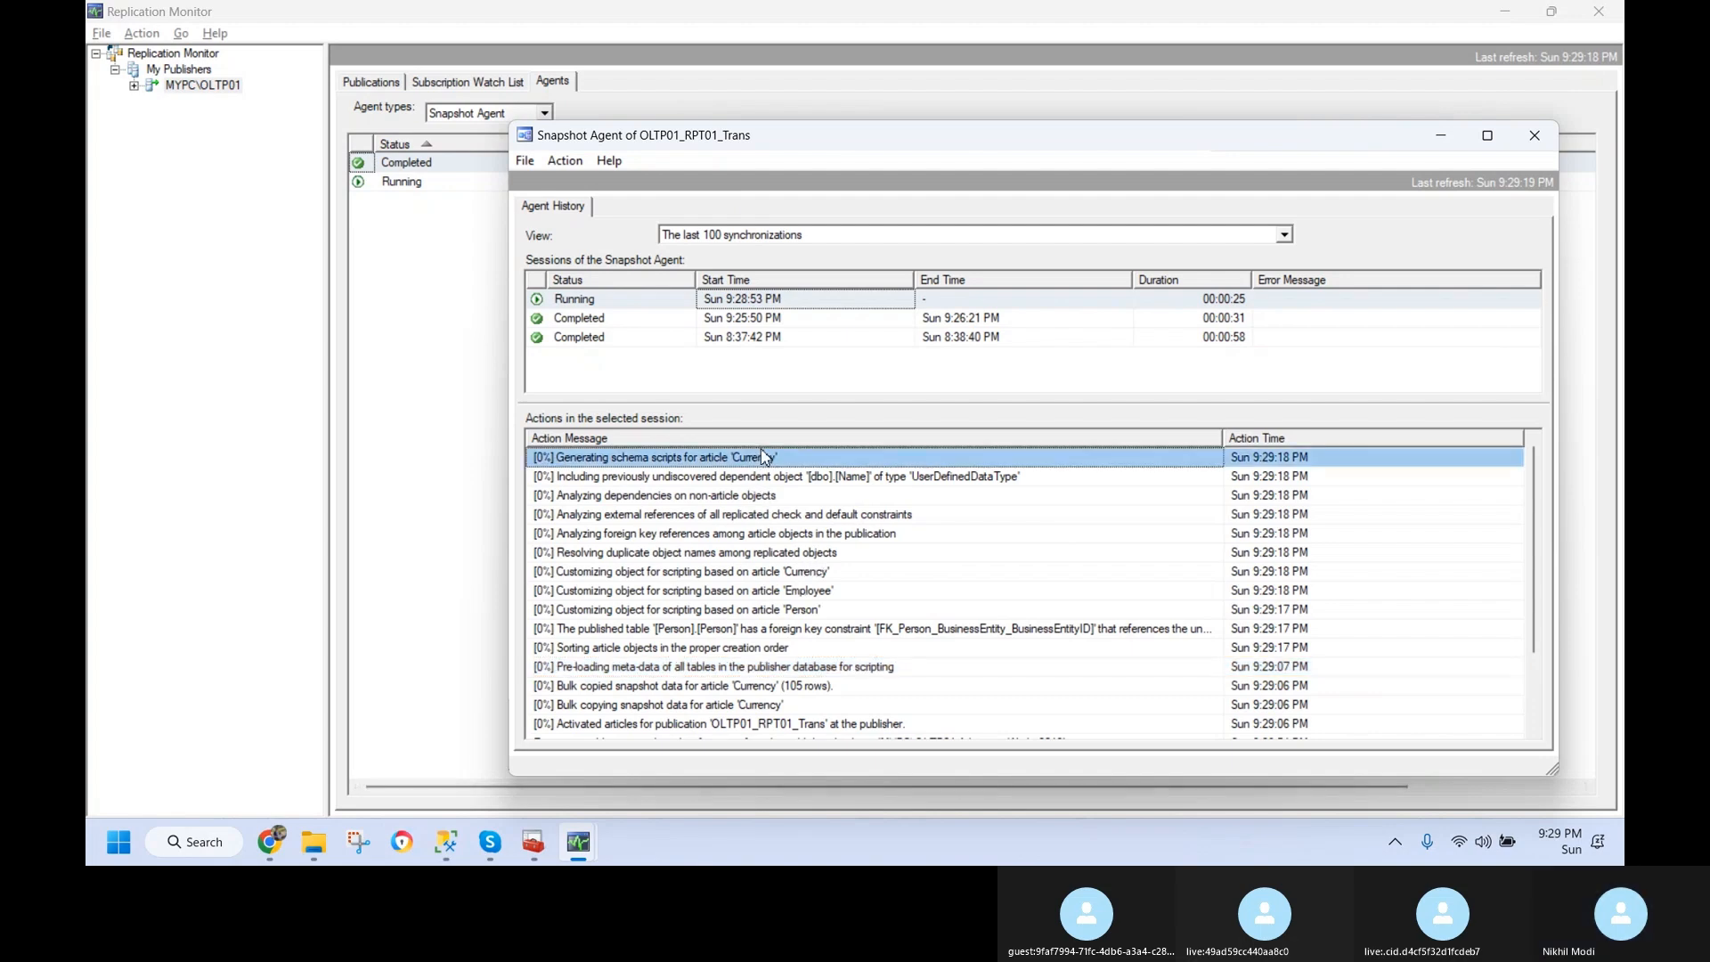
{"action": "left_click", "coordinate": [794, 556]}
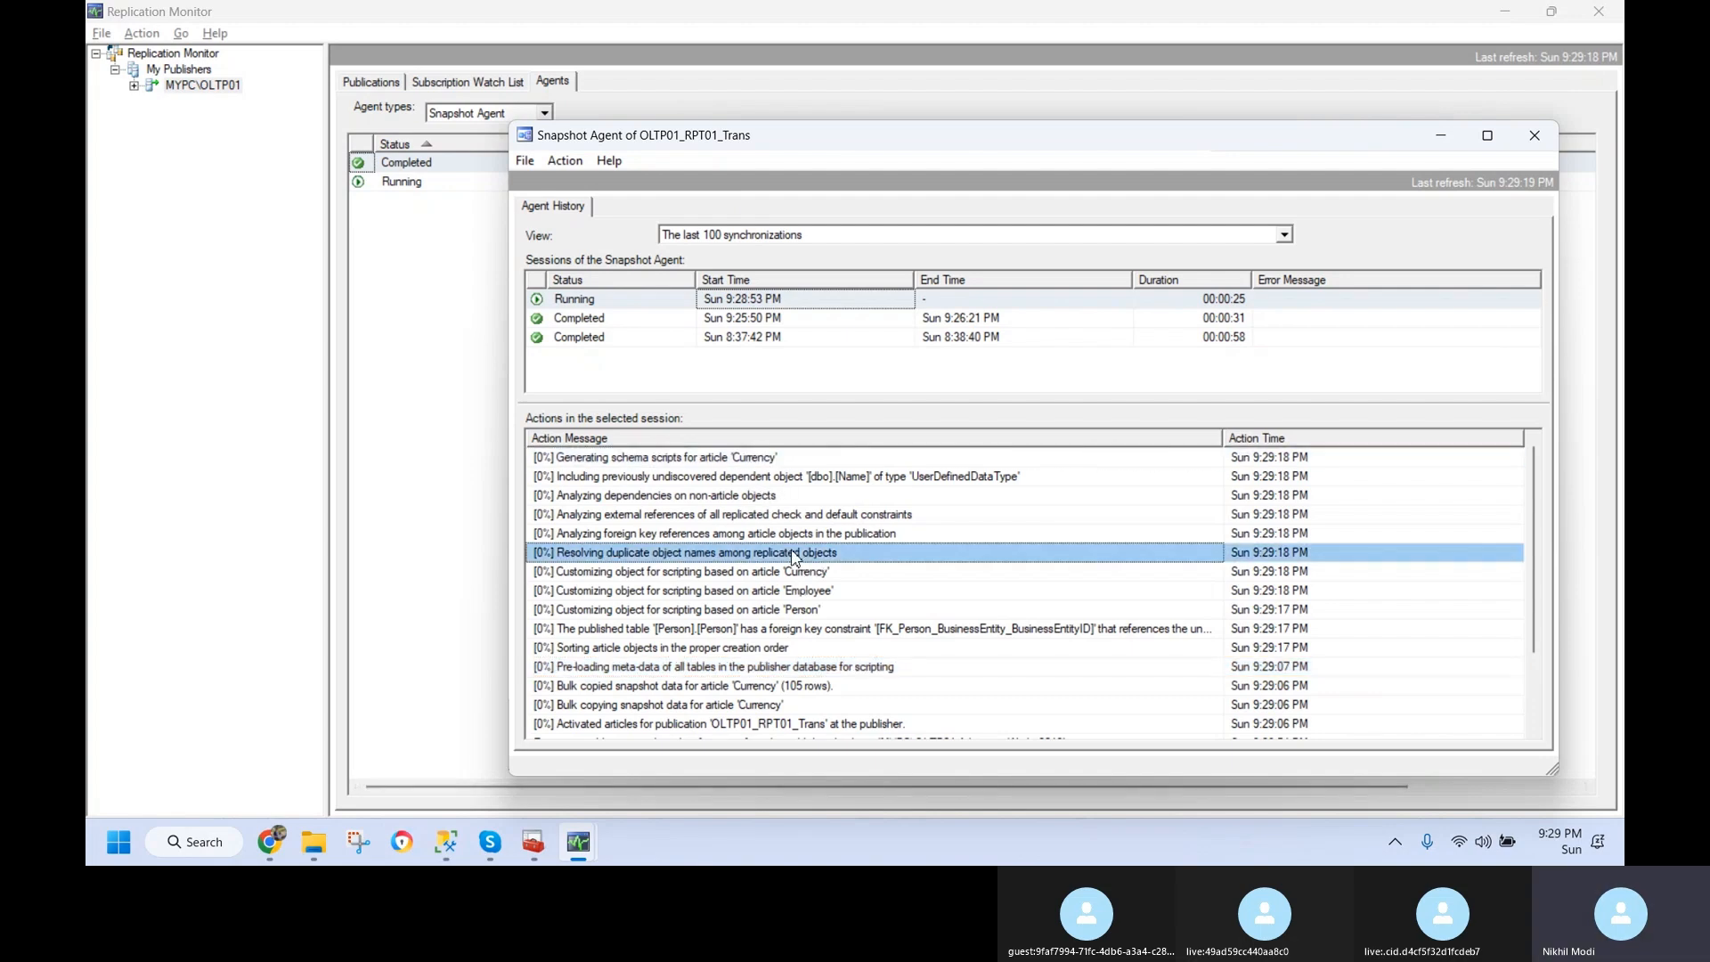
{"action": "left_click", "coordinate": [775, 458]}
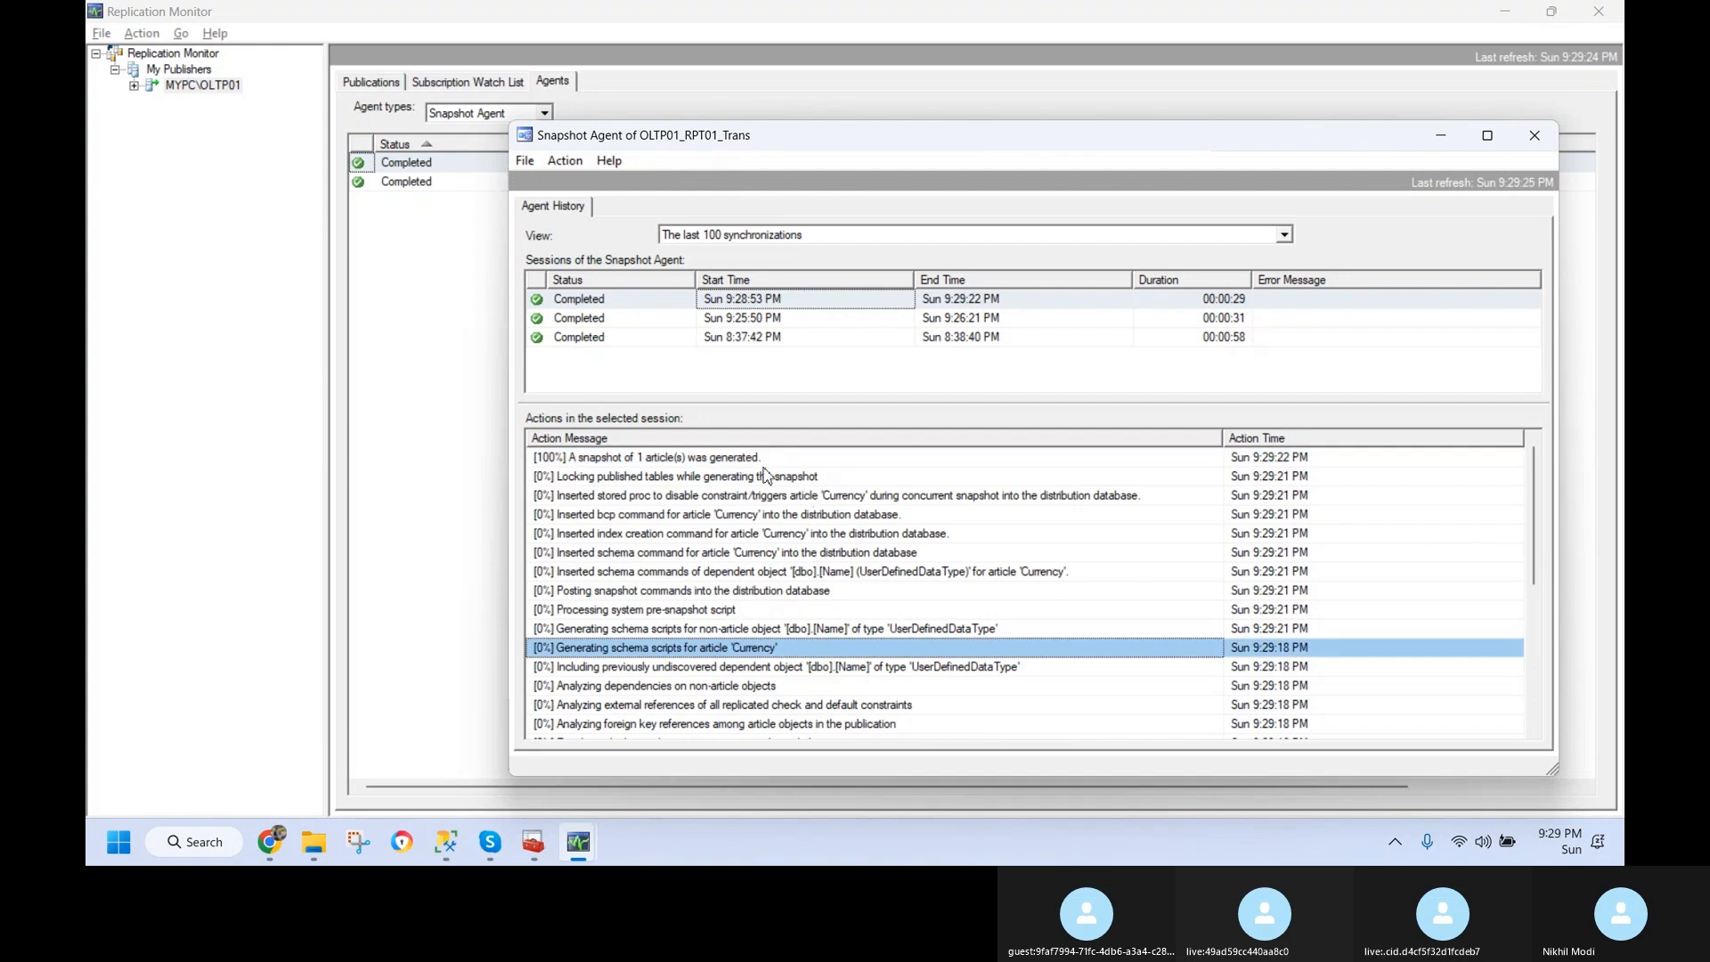
{"action": "left_click", "coordinate": [766, 458]}
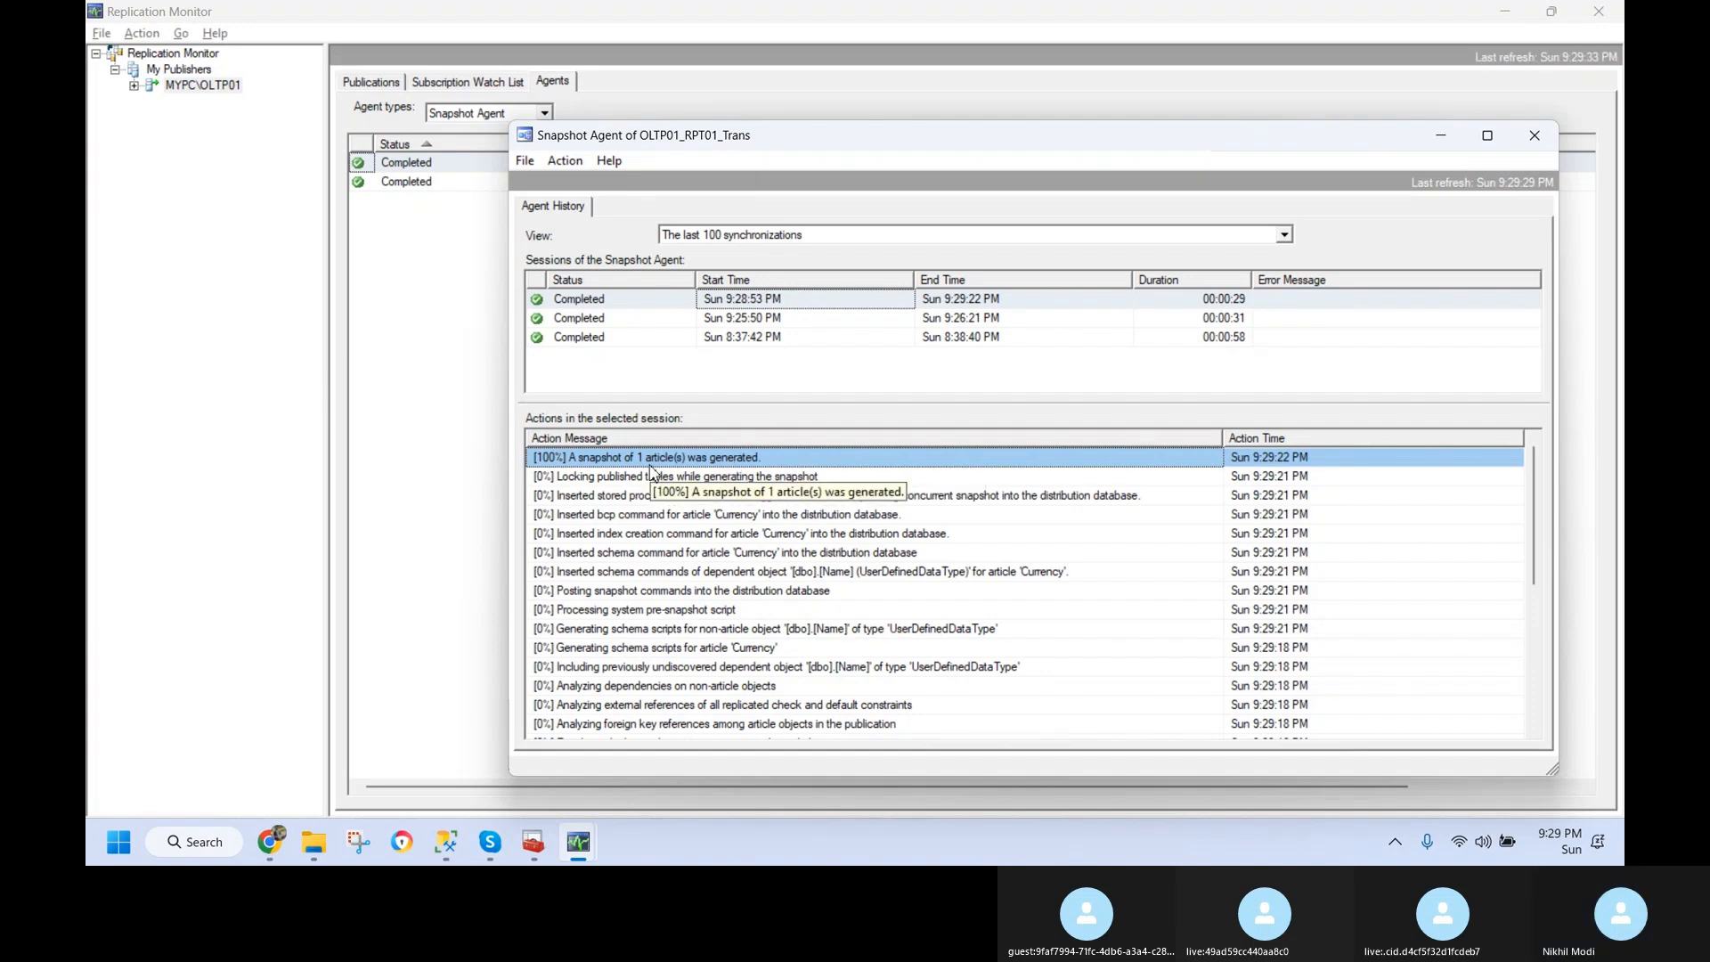
- Review the two sp_changepublication calls in SQL Server Management Studio, then return to the Snapshot Agent window of OLTP01_RPT01_Trans
{"action": "left_click", "coordinate": [446, 842]}
{"action": "left_click_drag", "start_coordinate": [414, 397], "coordinate": [157, 246]}
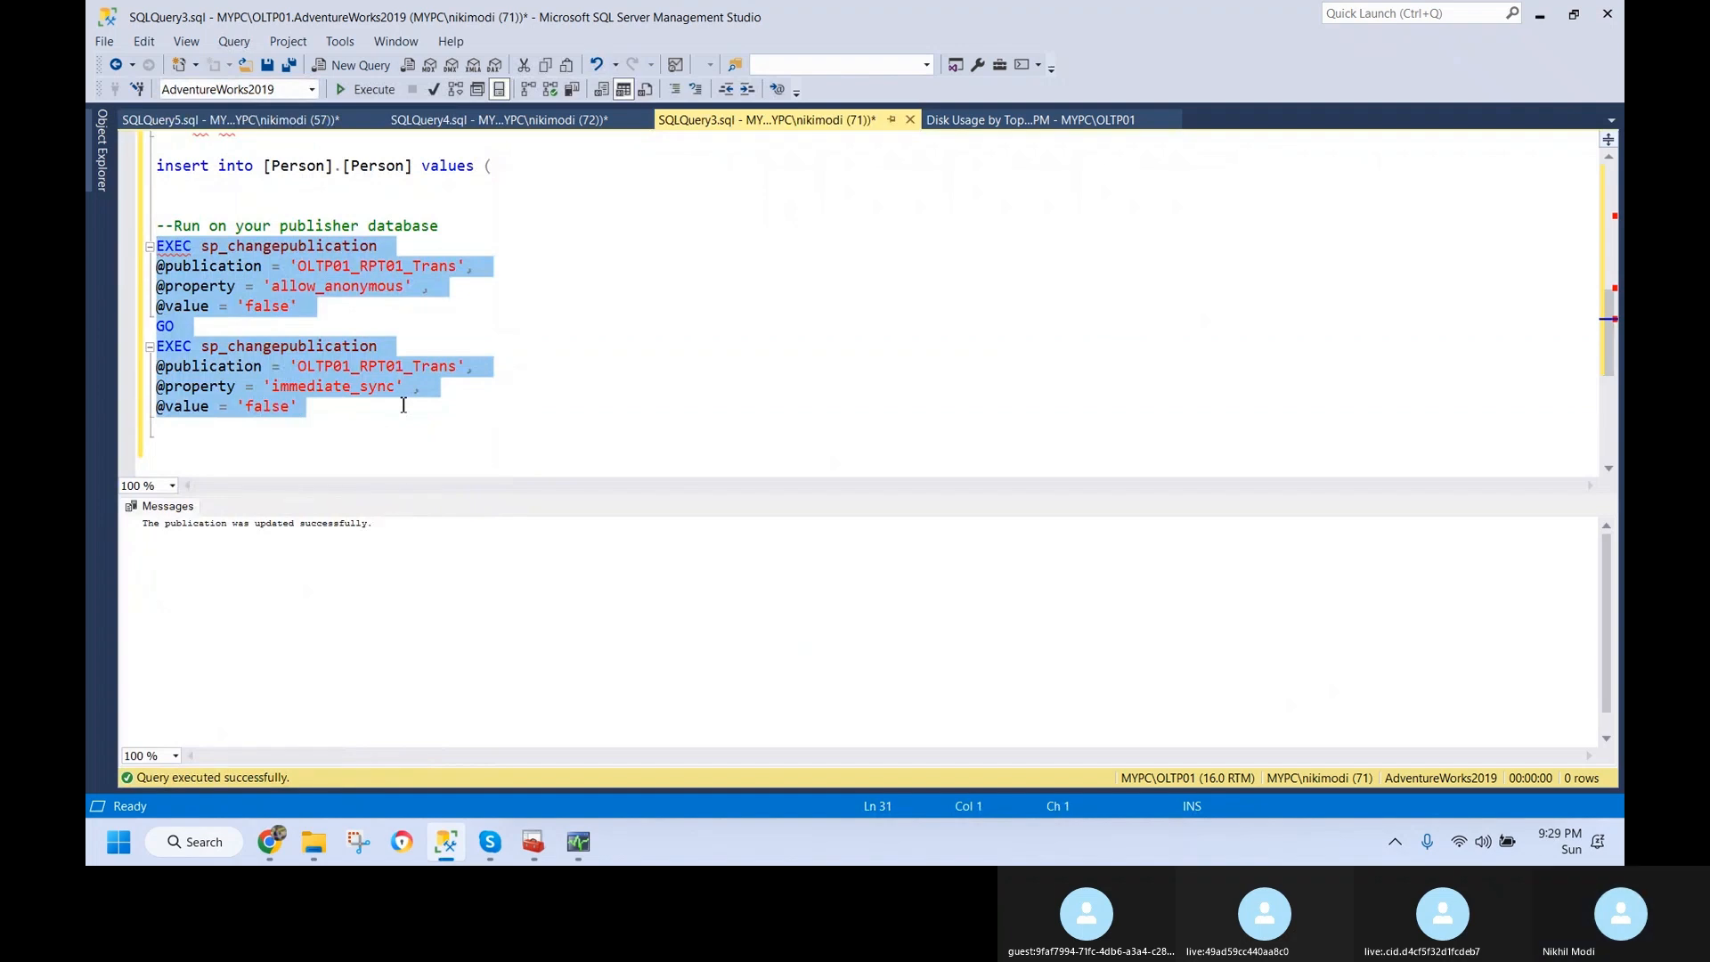
{"action": "left_click", "coordinate": [407, 444]}
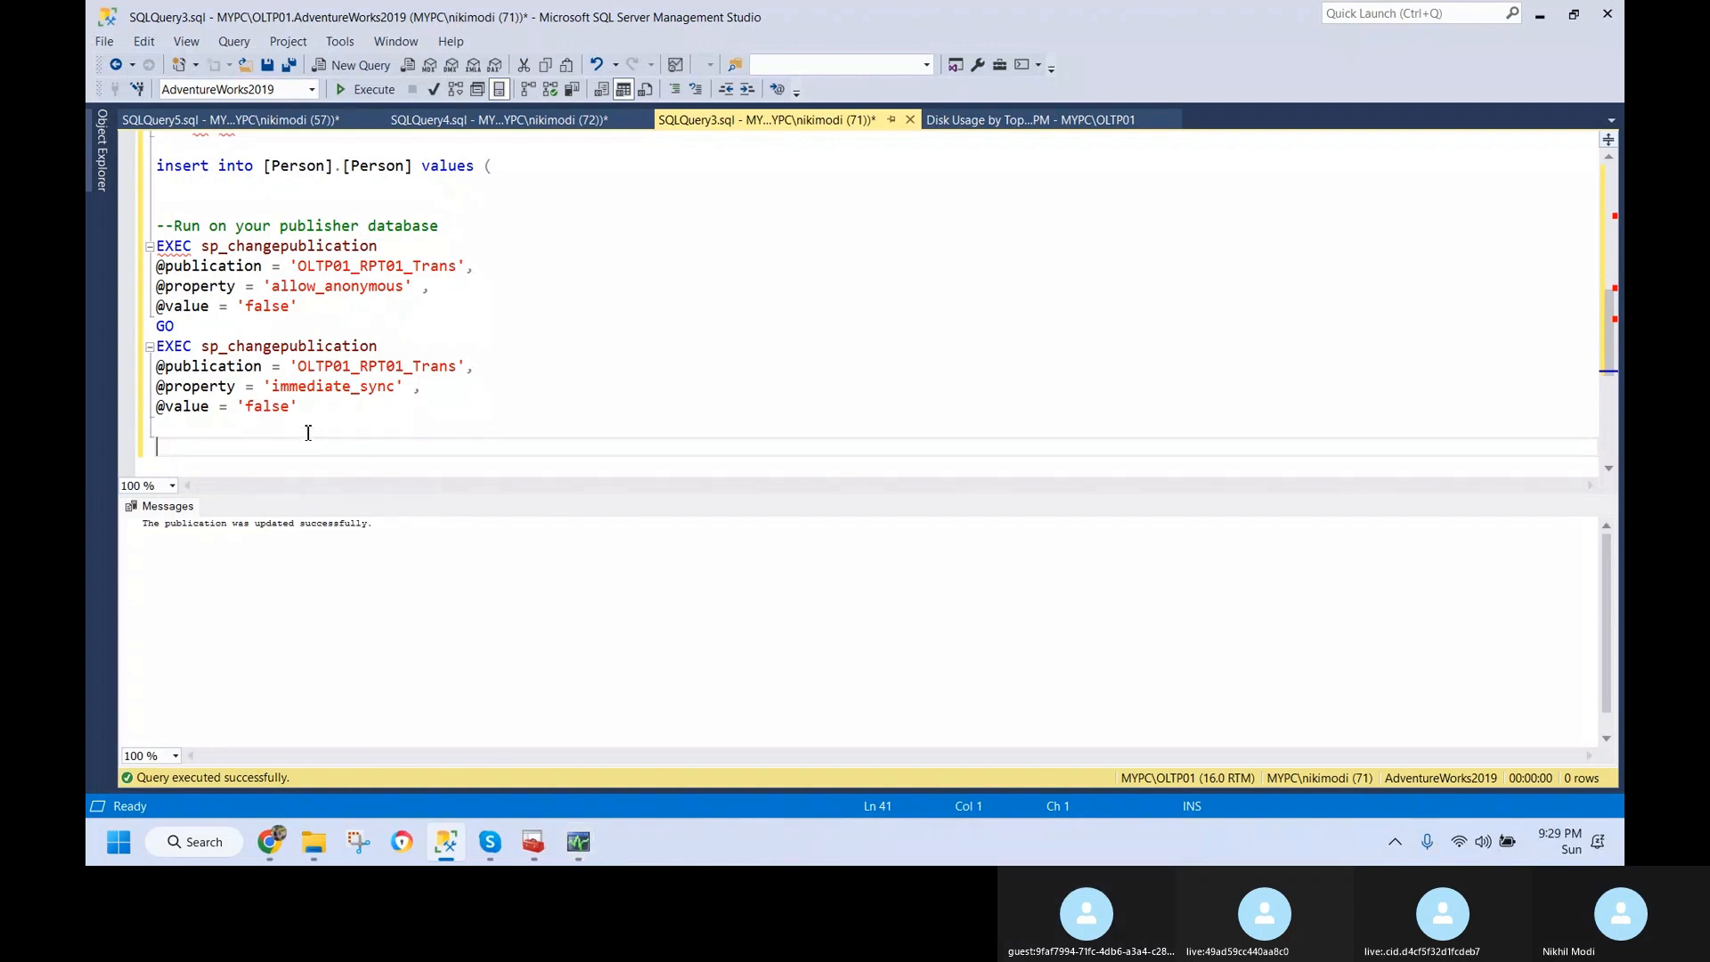
{"action": "left_click_drag", "start_coordinate": [331, 429], "coordinate": [89, 247]}
{"action": "left_click", "coordinate": [330, 323]}
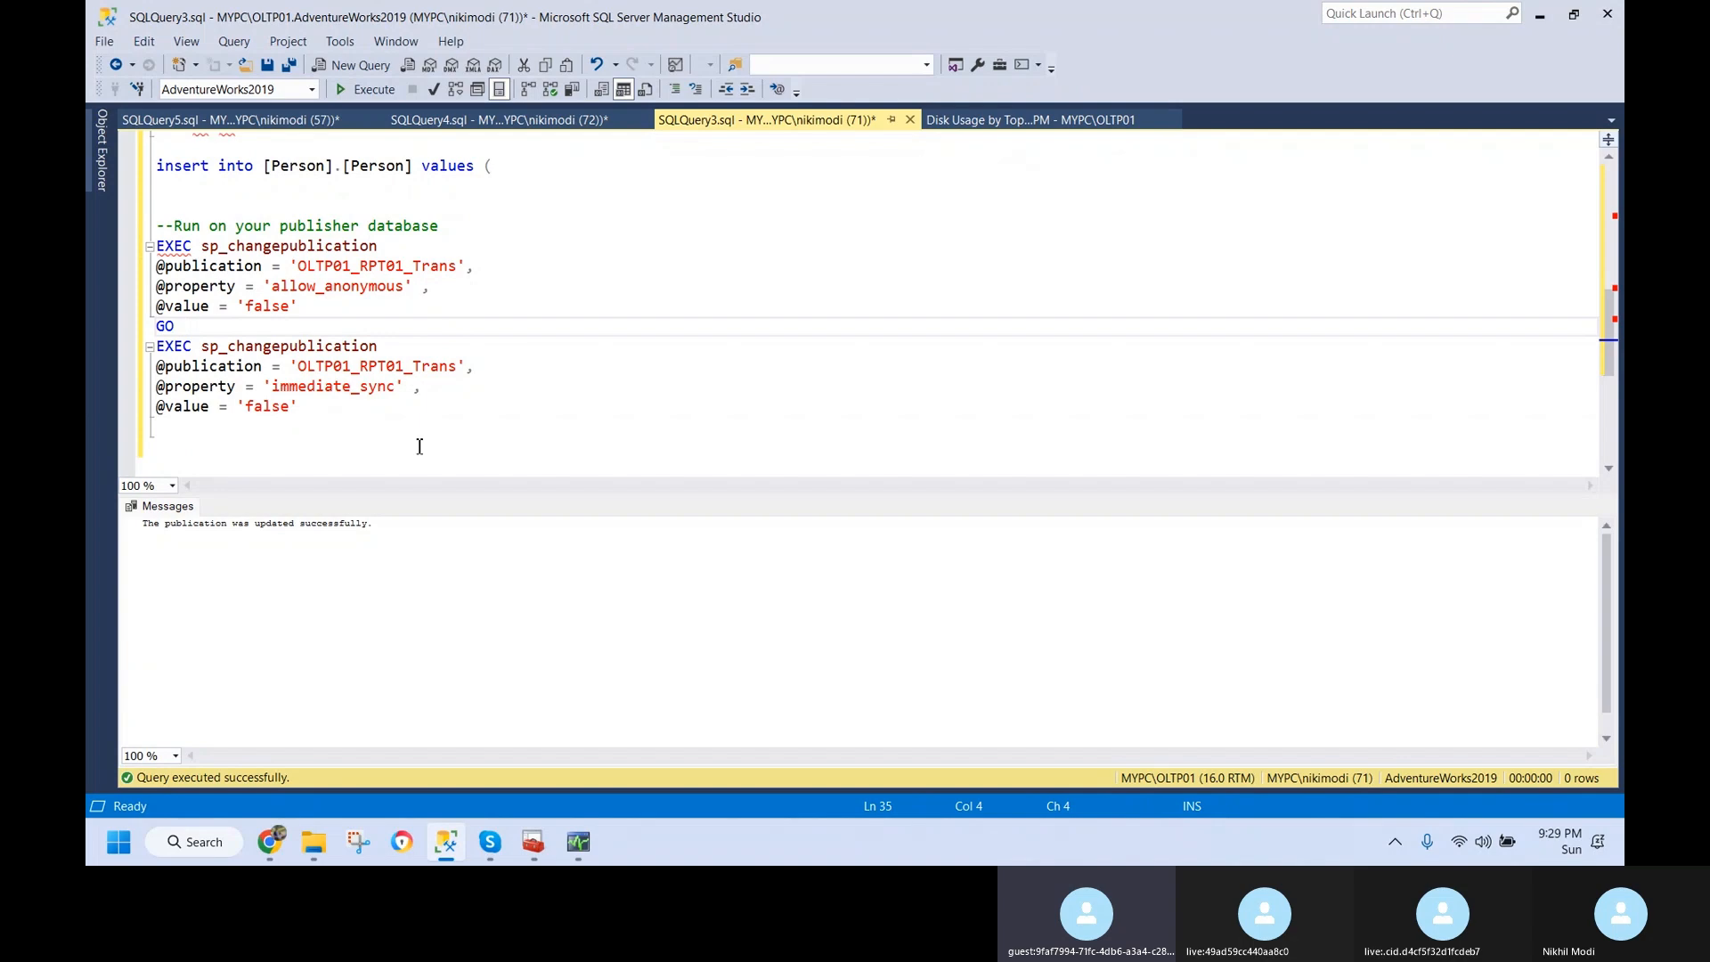
{"action": "mouse_move", "coordinate": [581, 854]}
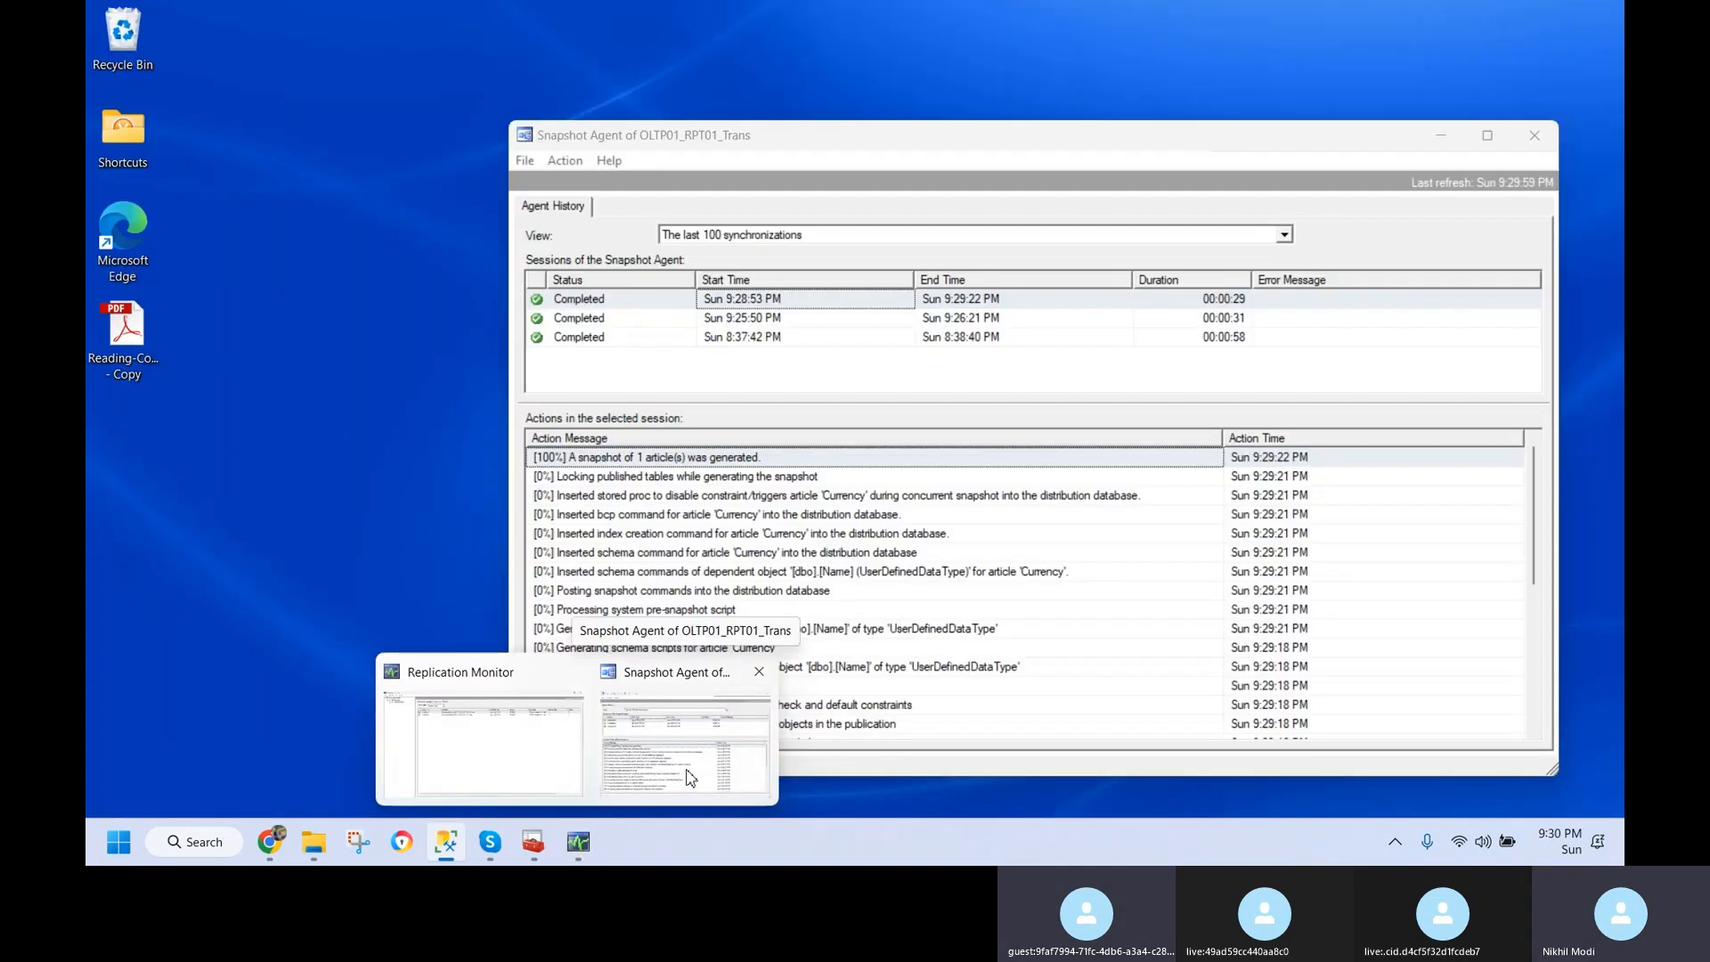
{"action": "left_click", "coordinate": [687, 777]}
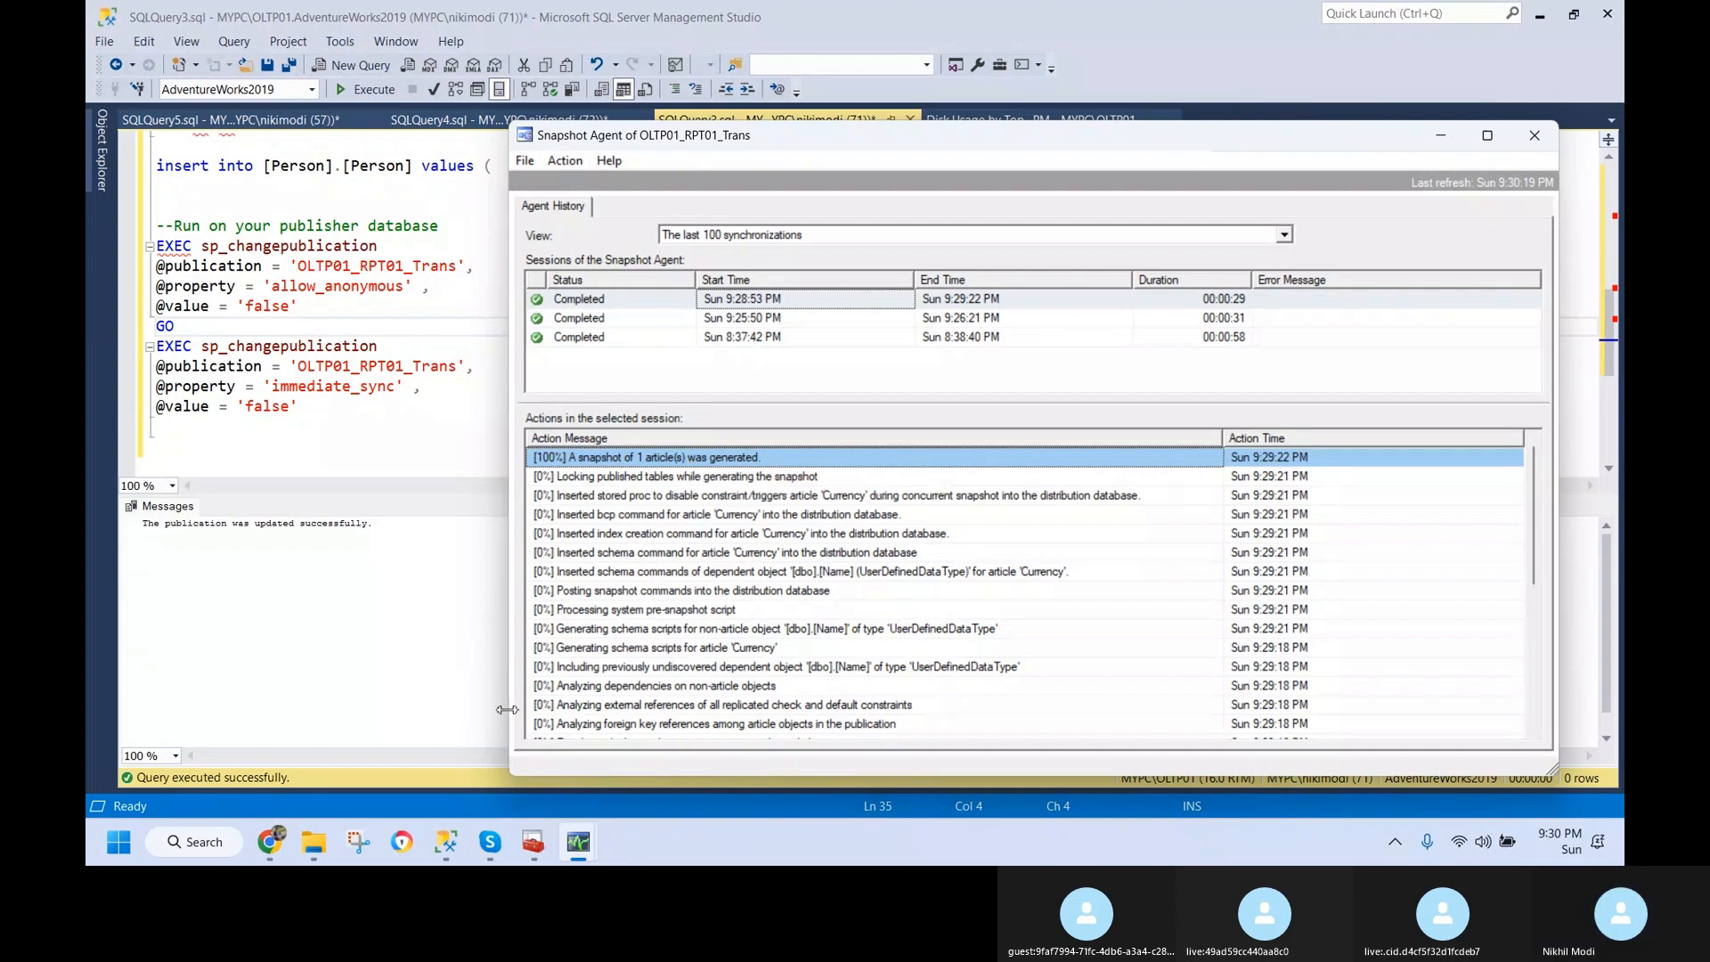
{"action": "left_click", "coordinate": [267, 842]}
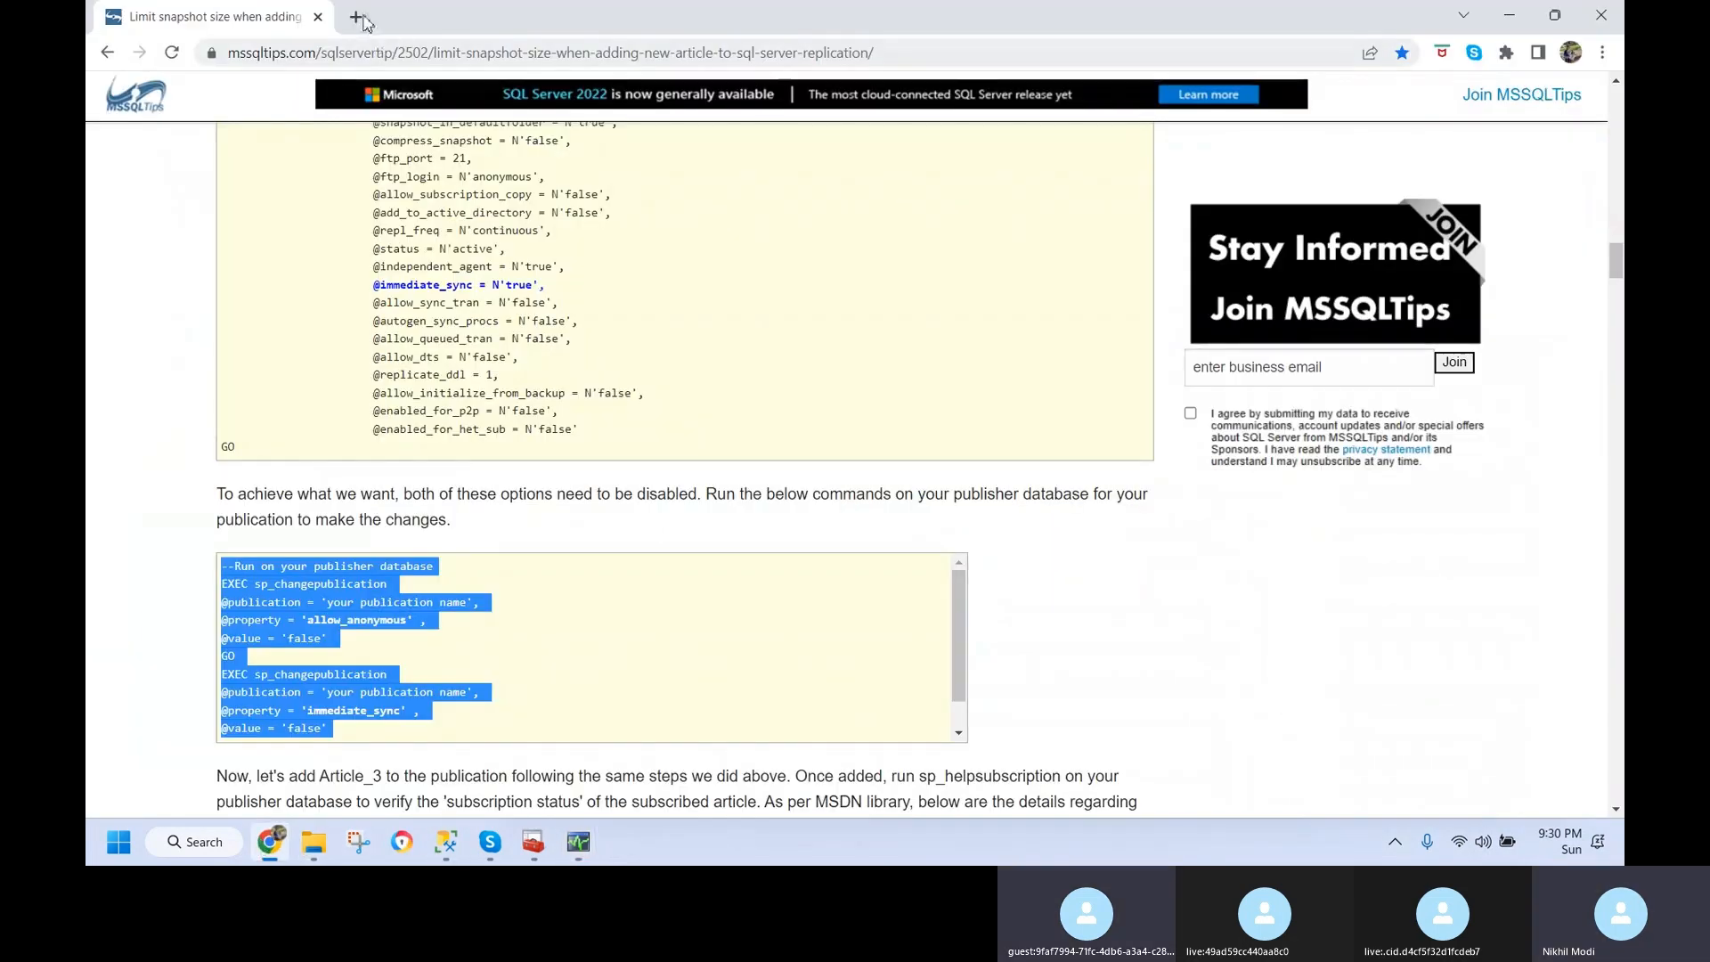
{"action": "left_click", "coordinate": [355, 17]}
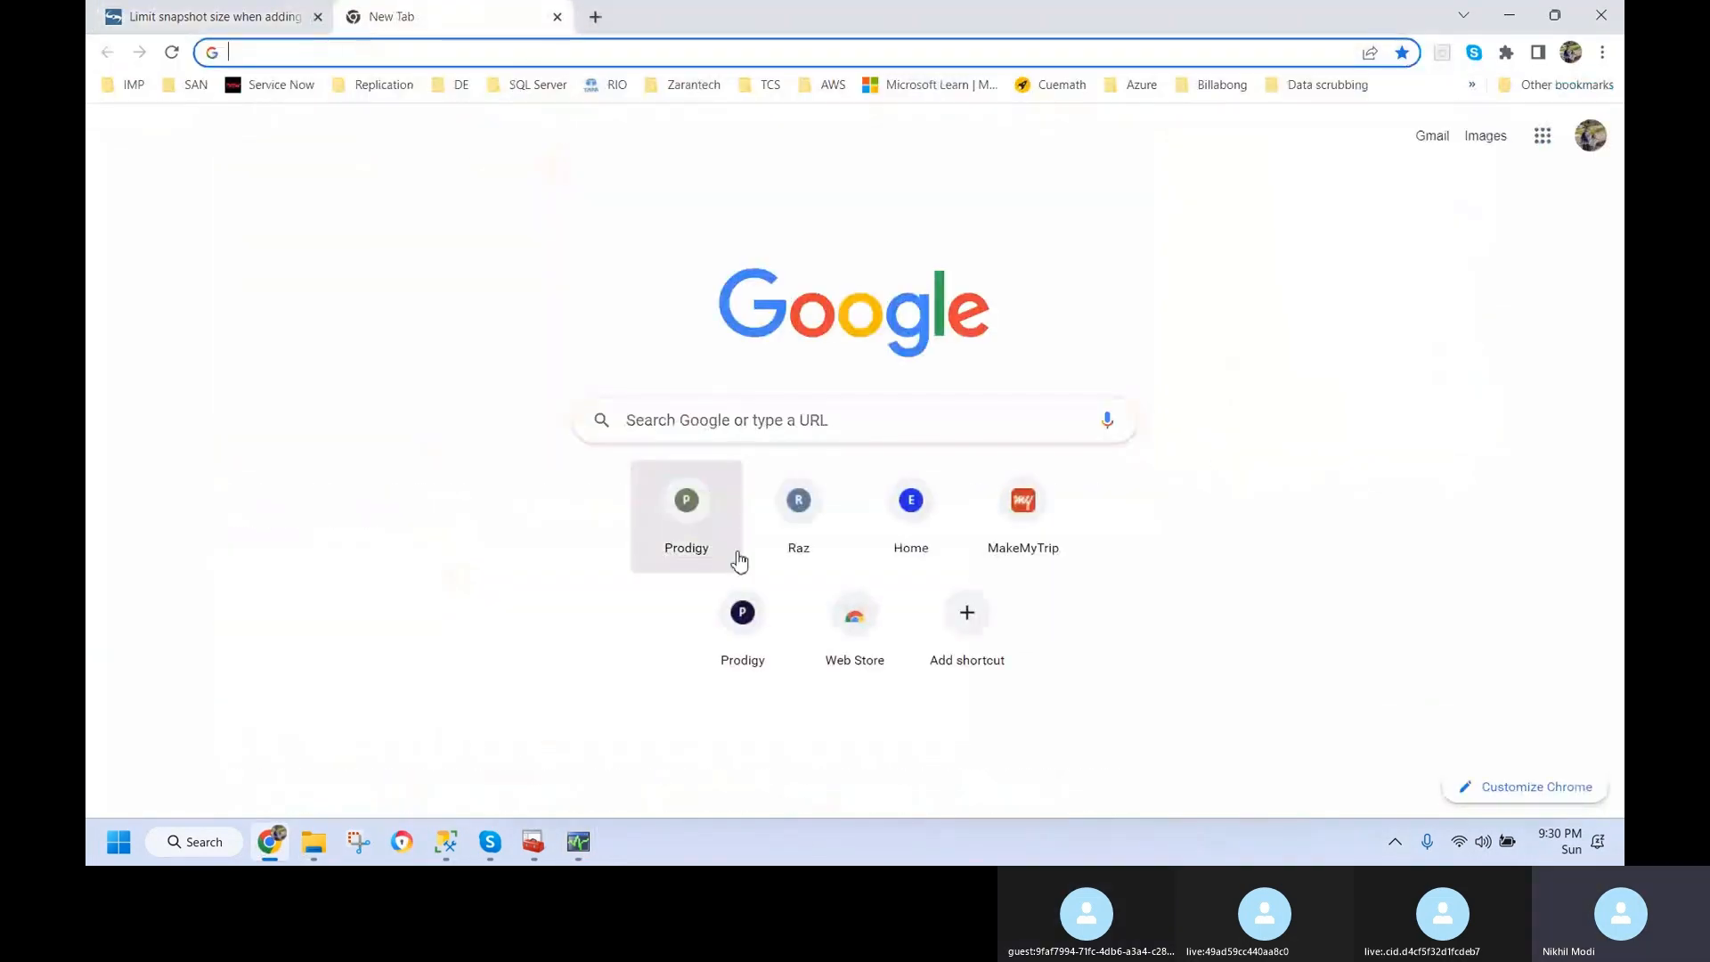
{"action": "key", "text": "alt+Tab"}
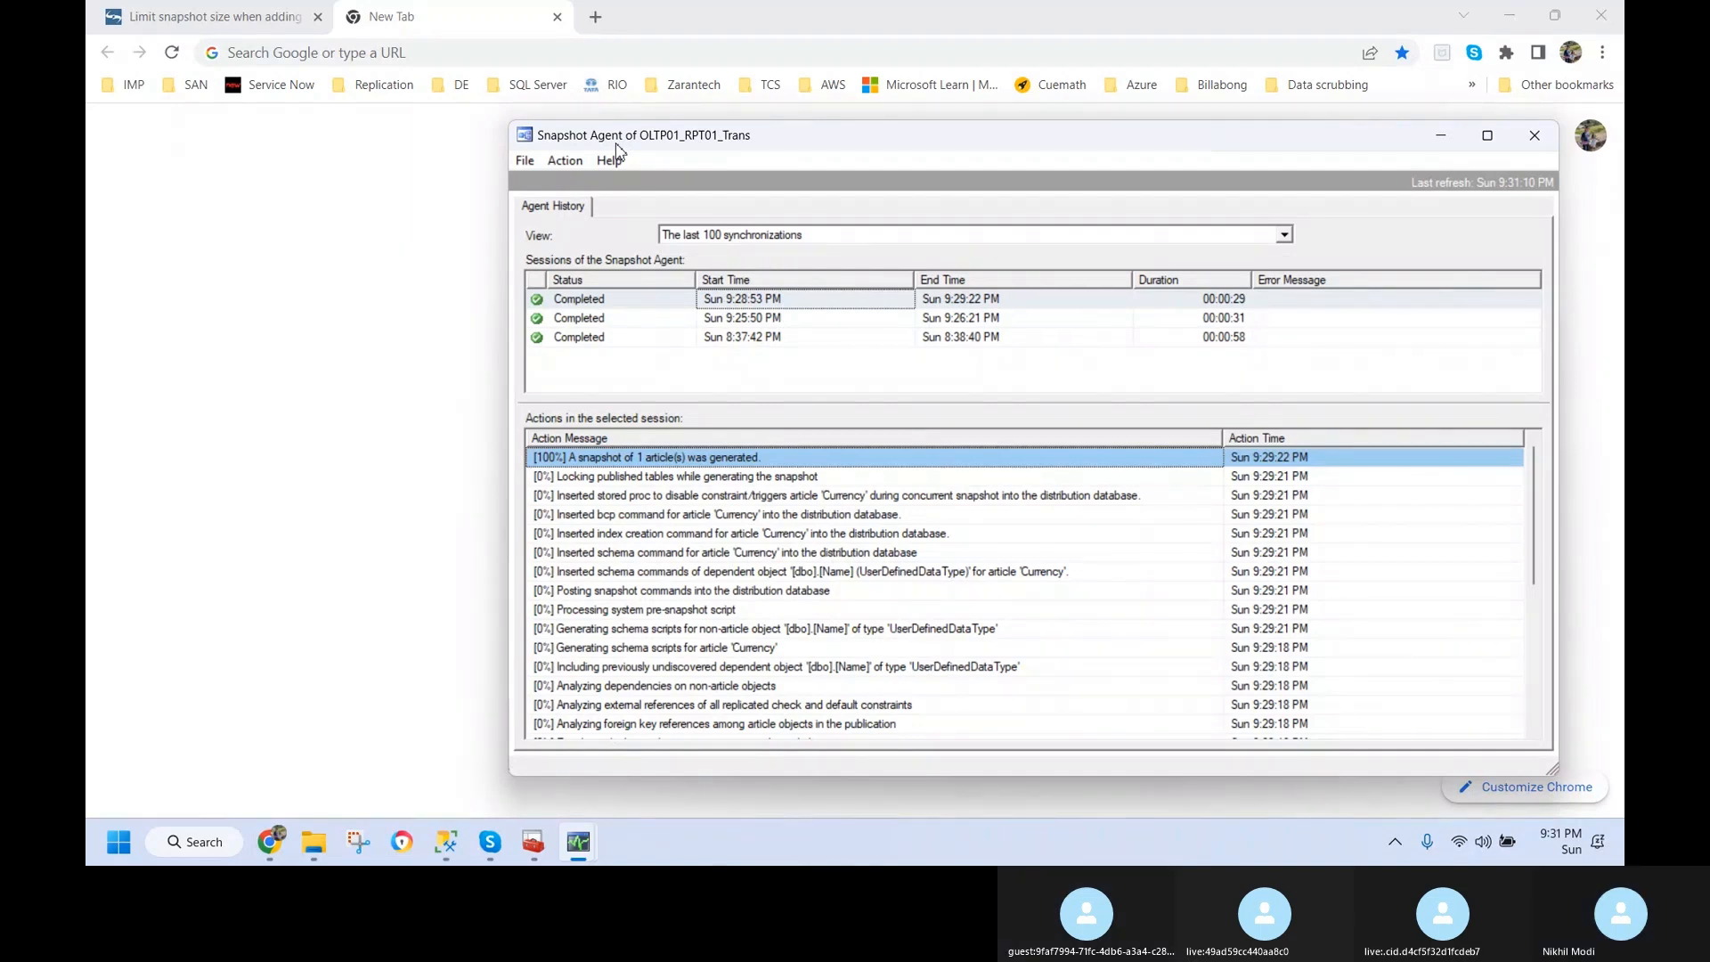
{"action": "left_click_drag", "start_coordinate": [939, 146], "coordinate": [782, 158]}
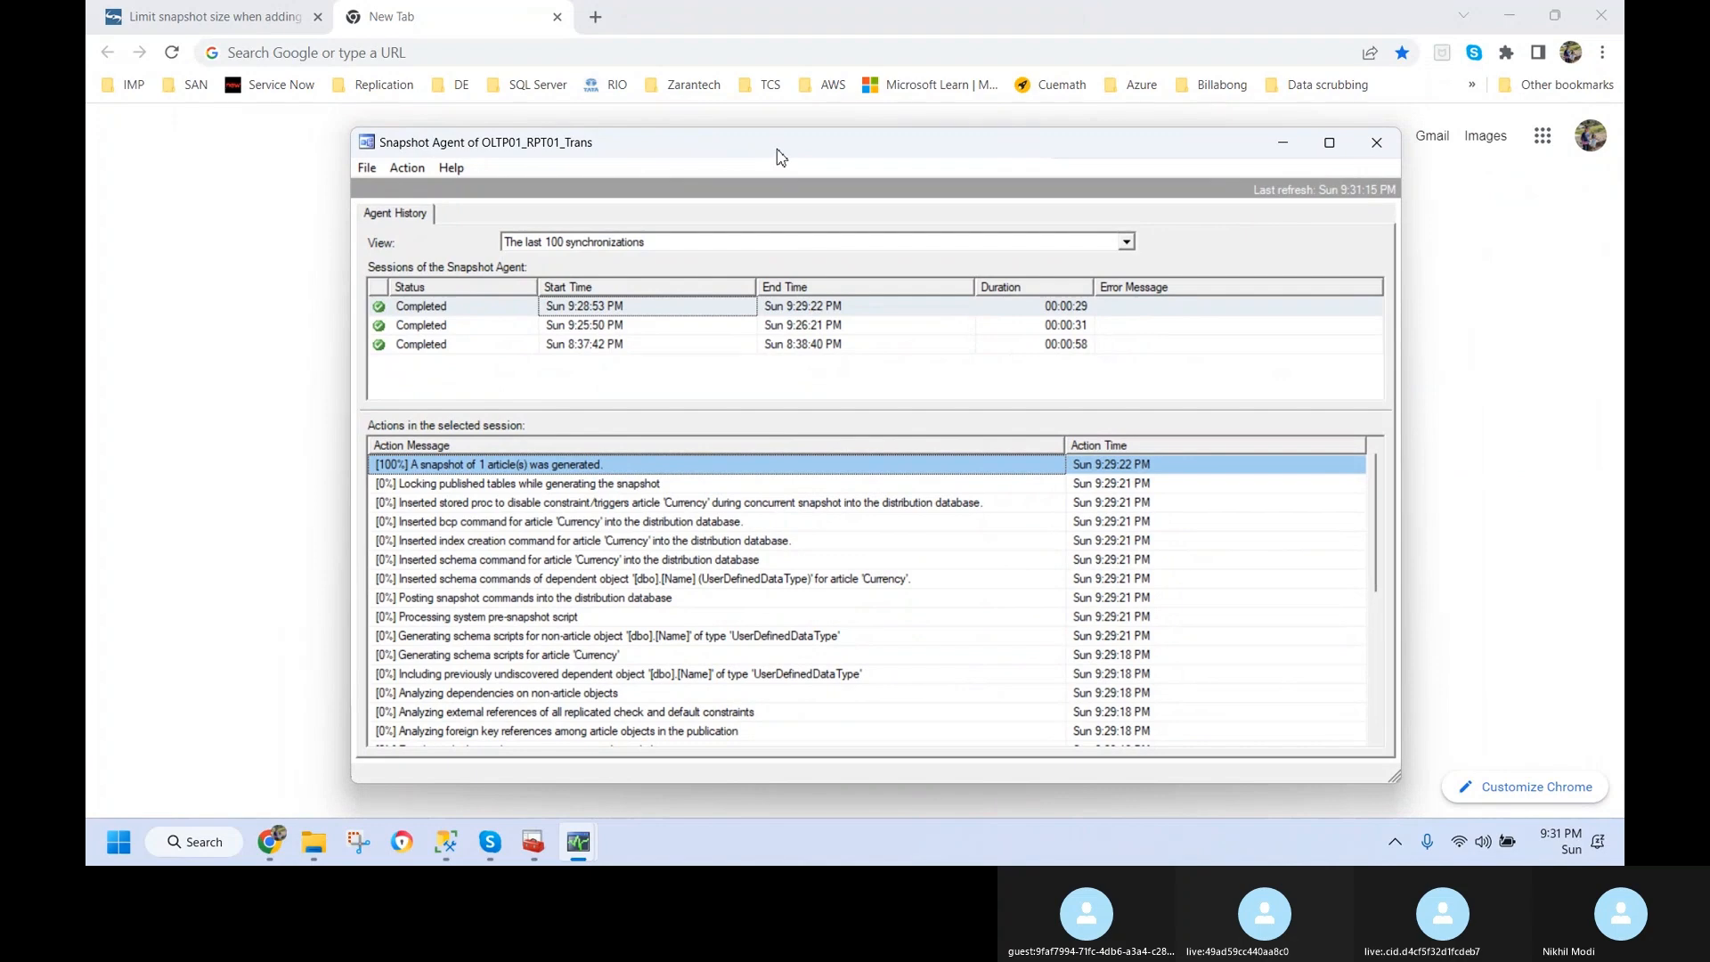
{"action": "left_click_drag", "start_coordinate": [838, 152], "coordinate": [818, 147]}
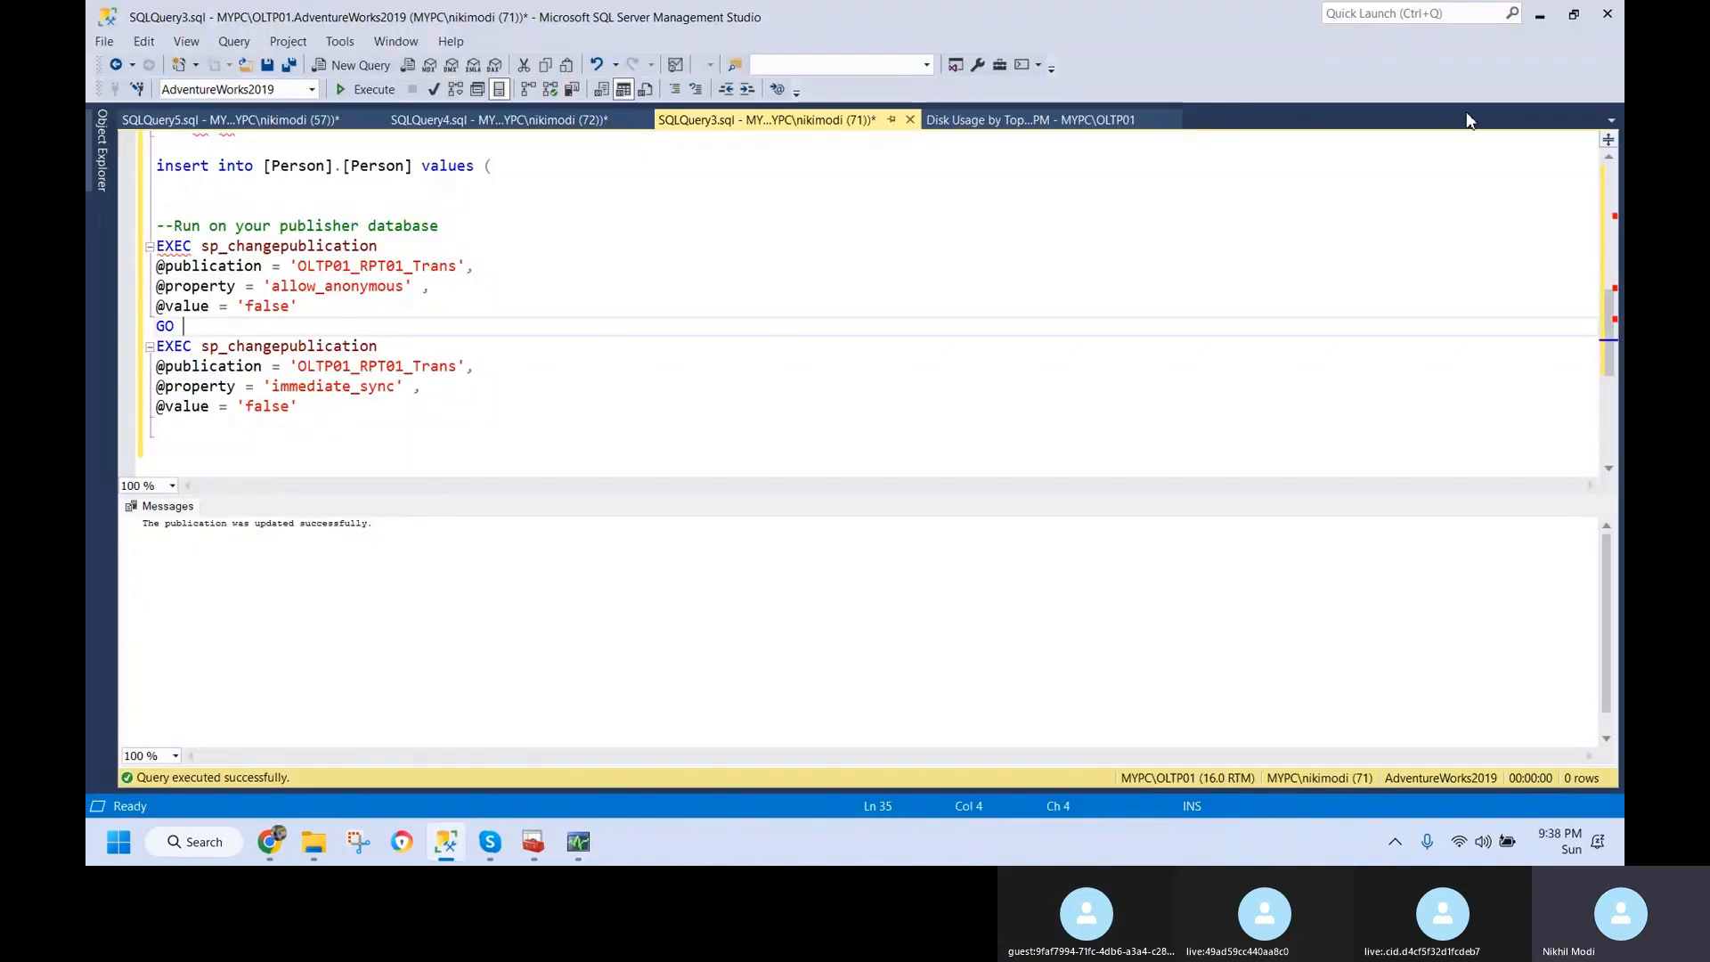
- Look through SQLQuery3.sql in SQL Server Management Studio and hide its results pane
{"action": "left_click", "coordinate": [1078, 122]}
{"action": "left_click", "coordinate": [712, 122]}
{"action": "scroll", "coordinate": [538, 283], "scroll_direction": "up", "scroll_amount": 10}
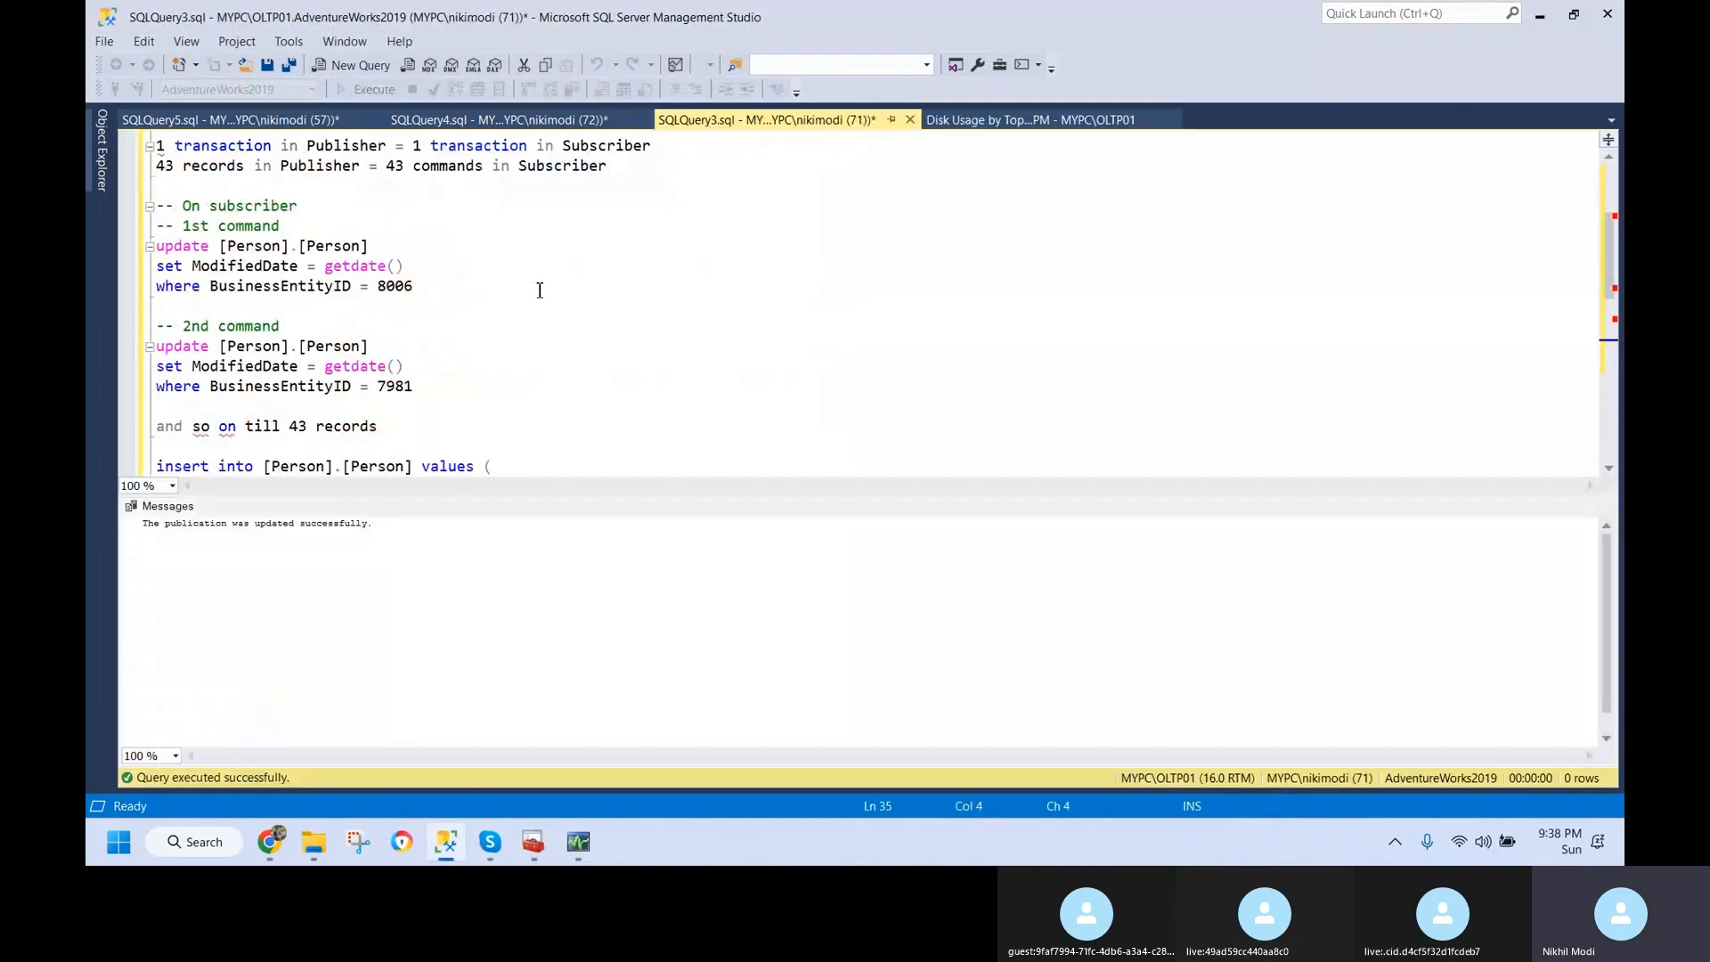
{"action": "scroll", "coordinate": [533, 338], "scroll_direction": "down", "scroll_amount": 5}
{"action": "key", "text": "ctrl+r"}
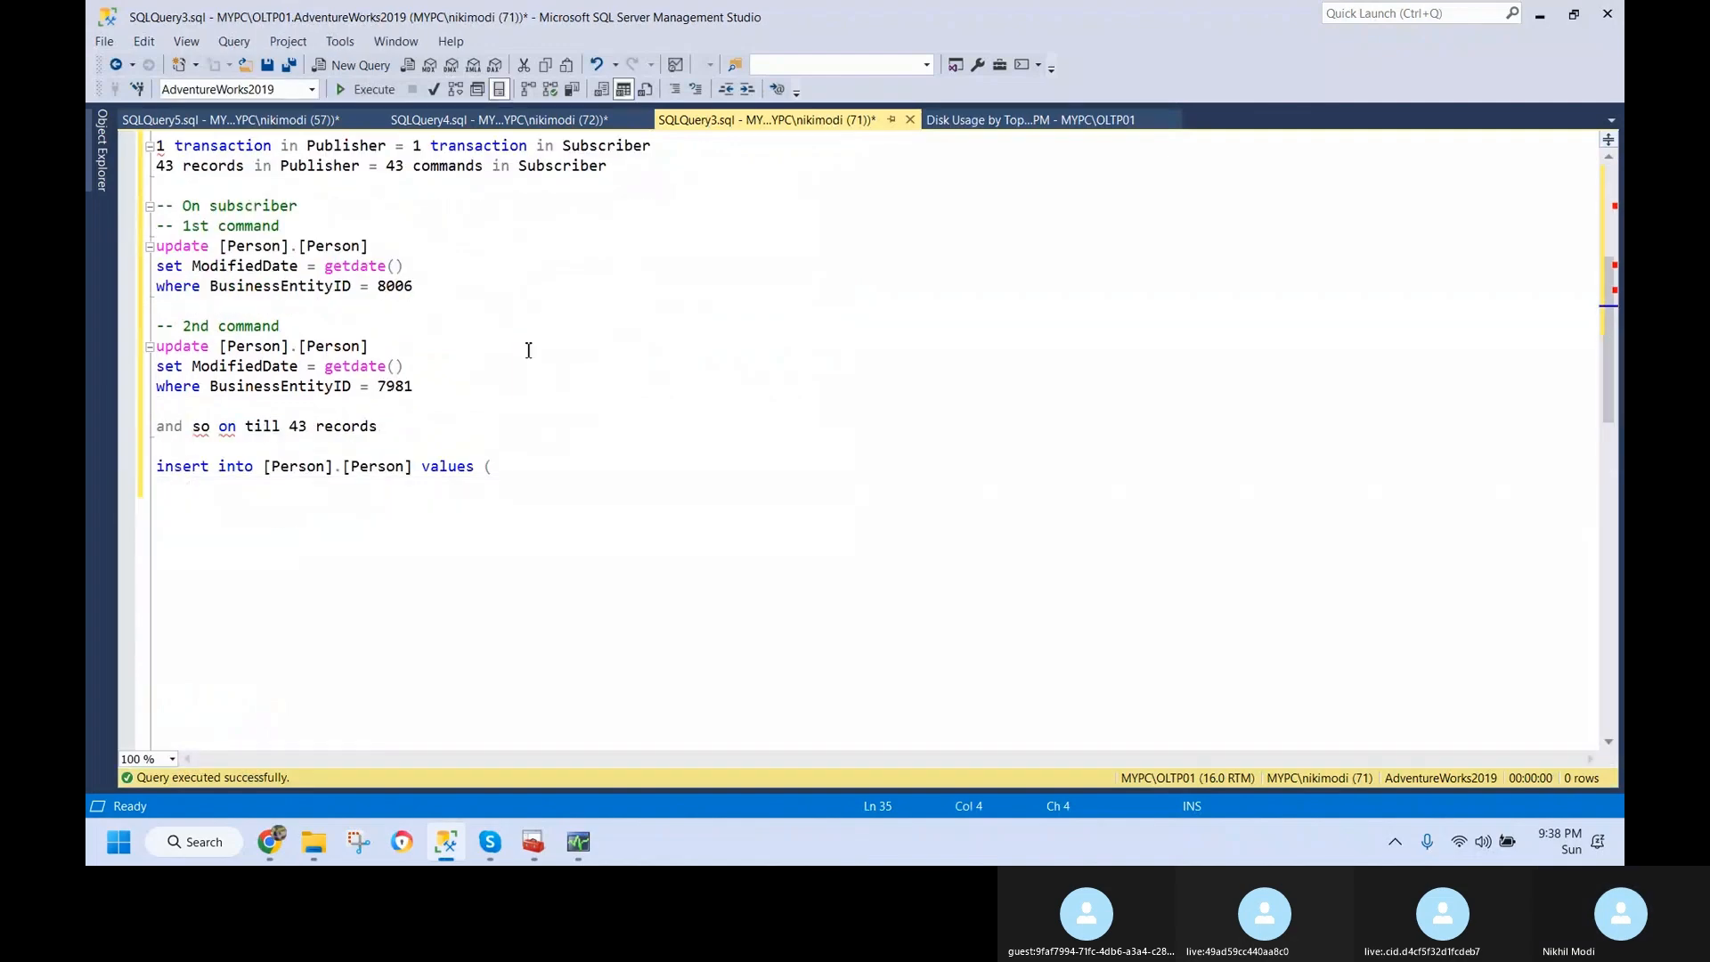
- Change the Publisher record count in the replication note of SQLQuery3.sql to 20 million
{"action": "scroll", "coordinate": [517, 361], "scroll_direction": "up", "scroll_amount": 3}
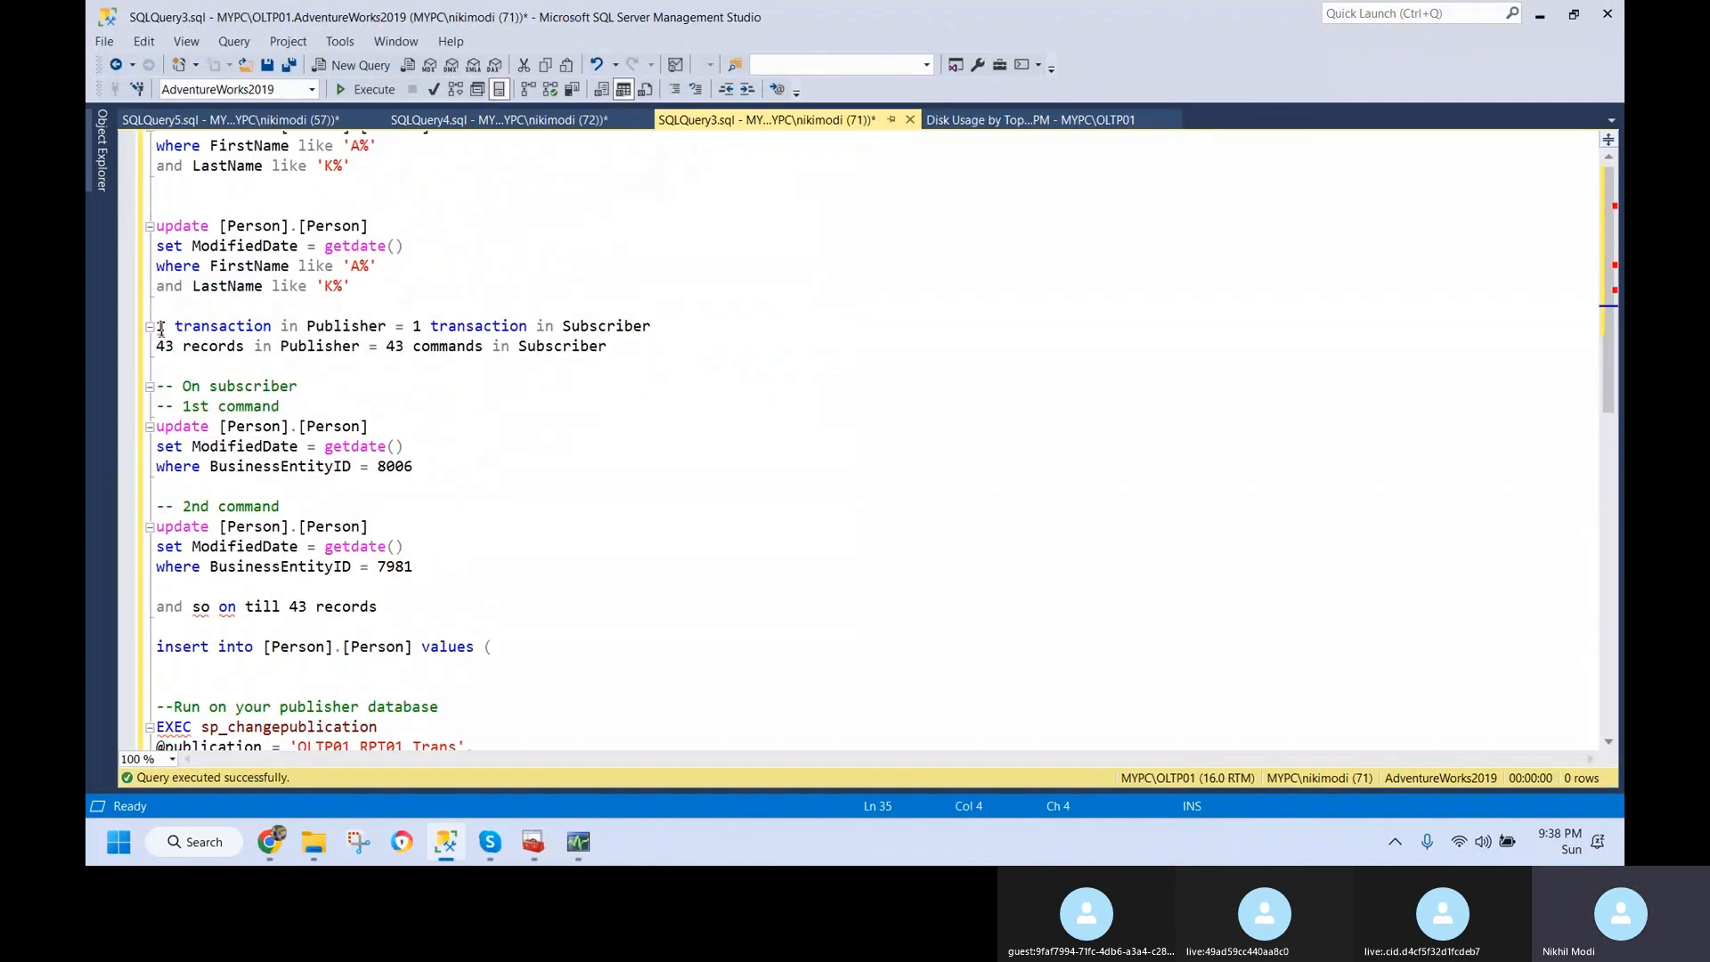
{"action": "left_click", "coordinate": [150, 326]}
{"action": "left_click", "coordinate": [149, 327]}
{"action": "left_click_drag", "start_coordinate": [621, 349], "coordinate": [157, 347]}
{"action": "left_click", "coordinate": [177, 347]}
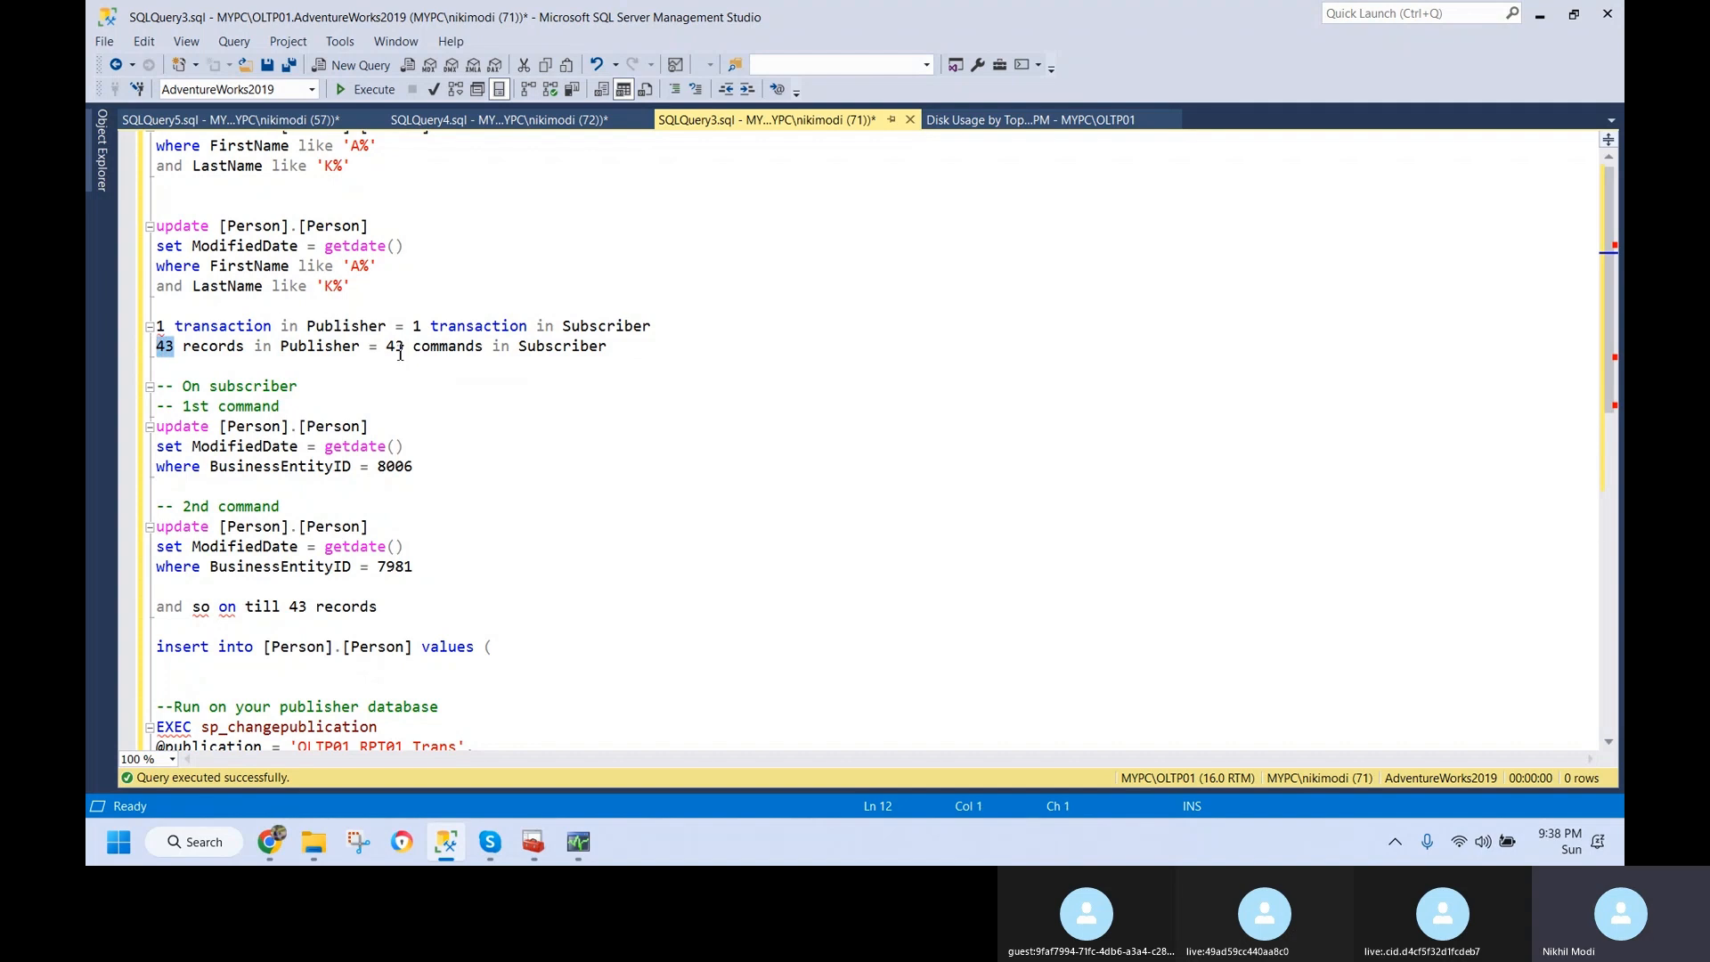
{"action": "type", "text": "20 millio"}
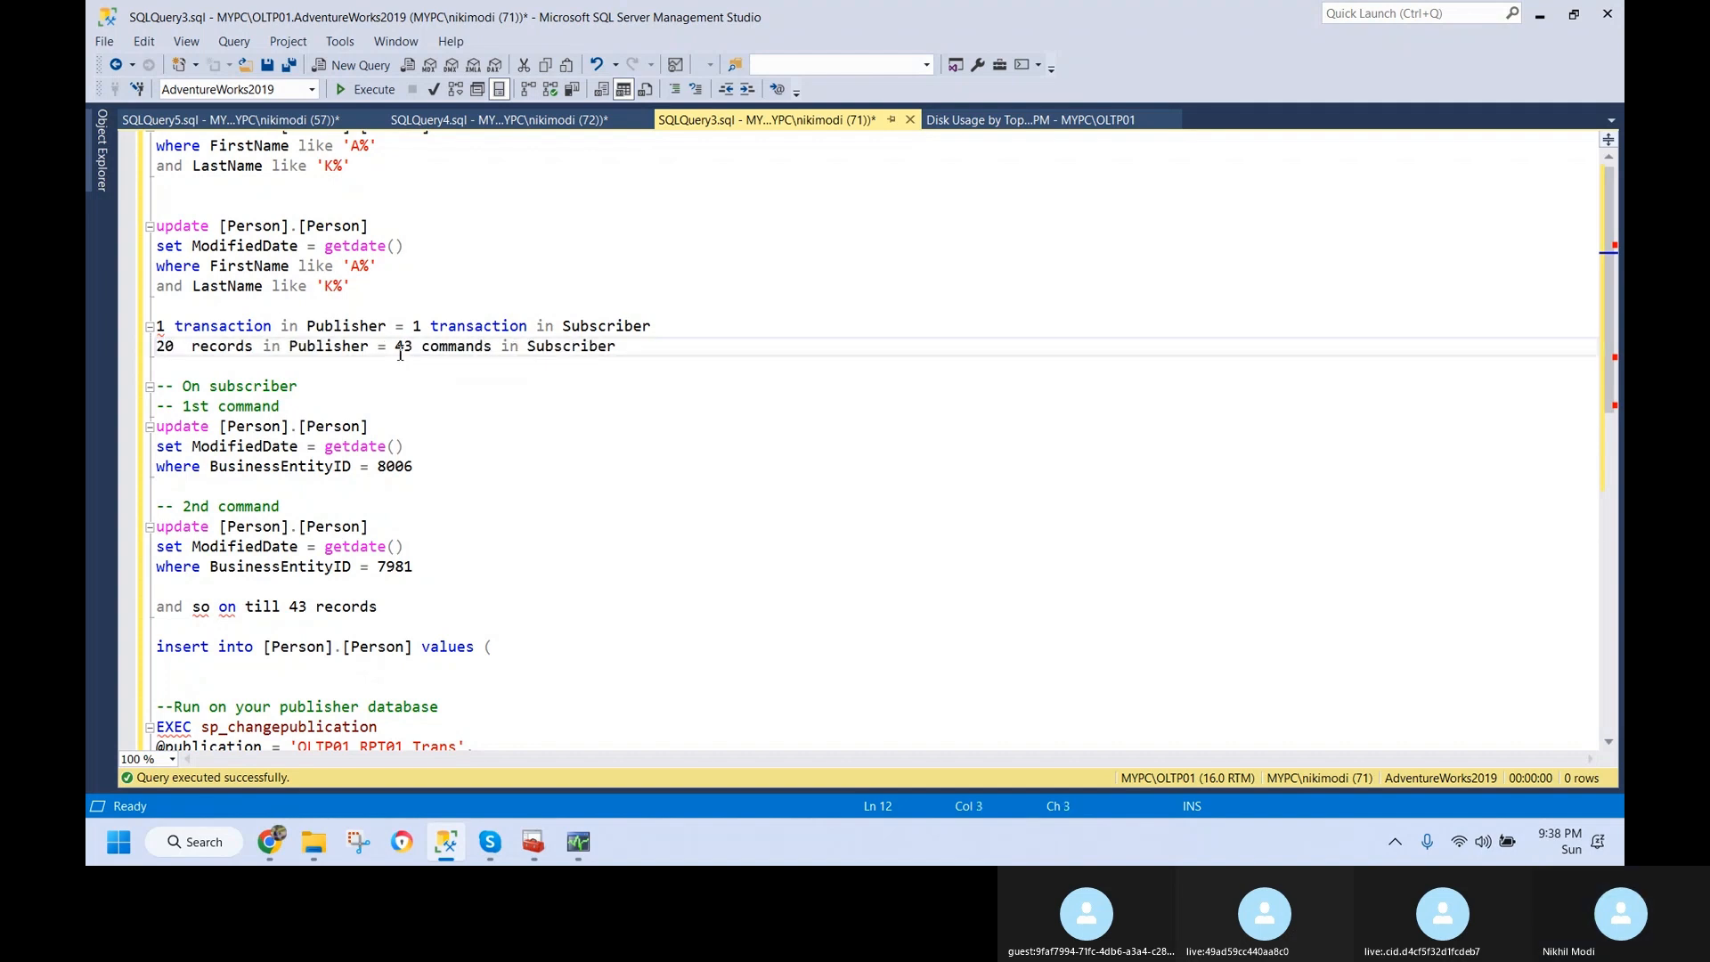
{"action": "type", "text": "n"}
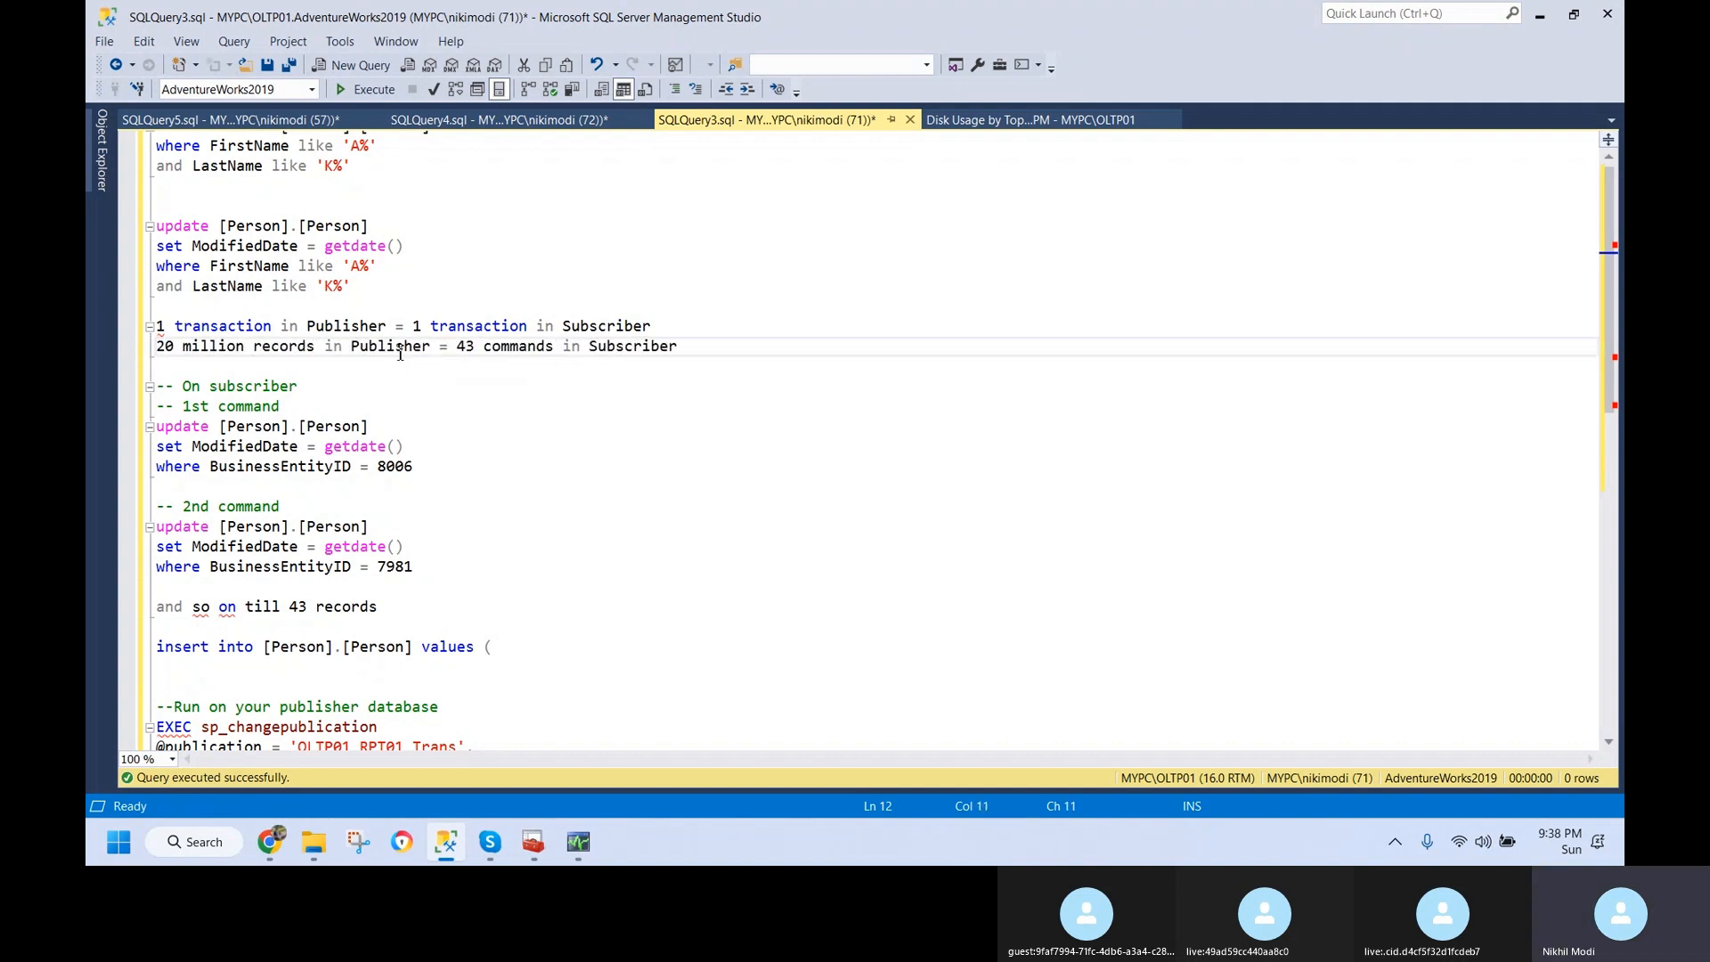
- Set the Subscriber command count in the same note line to 20 million
{"action": "left_click", "coordinate": [476, 348]}
{"action": "key", "text": "BackSpace"}
{"action": "key", "text": "BackSpace"}
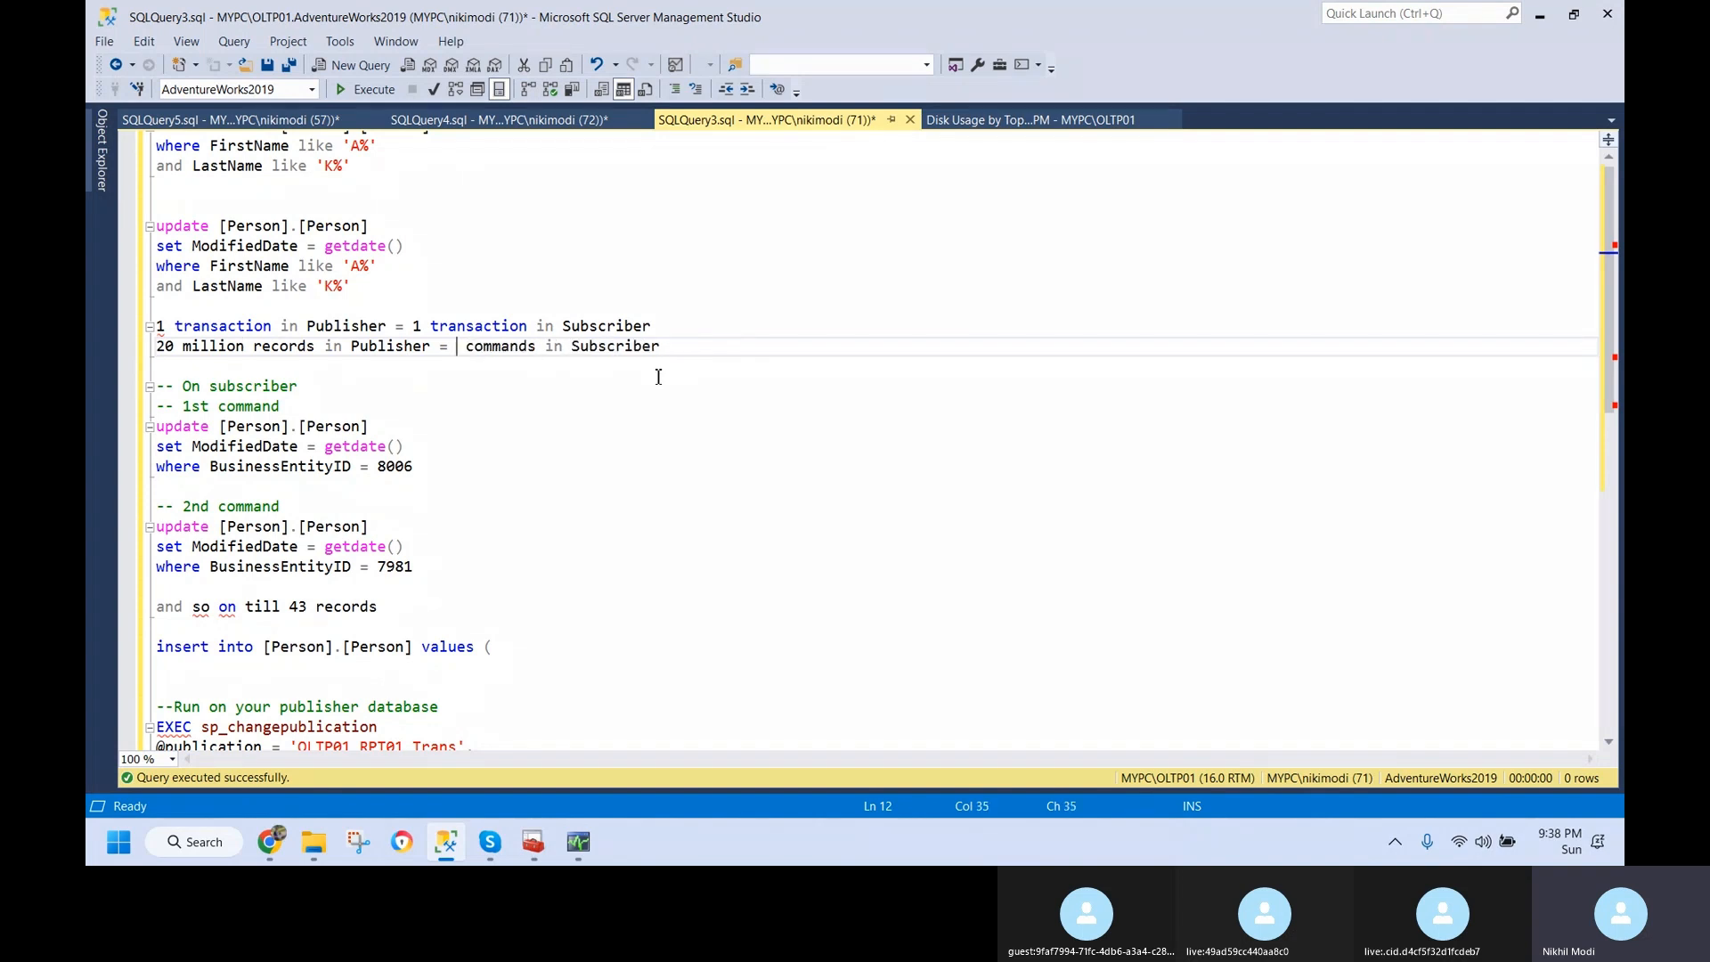
{"action": "type", "text": "20 million"}
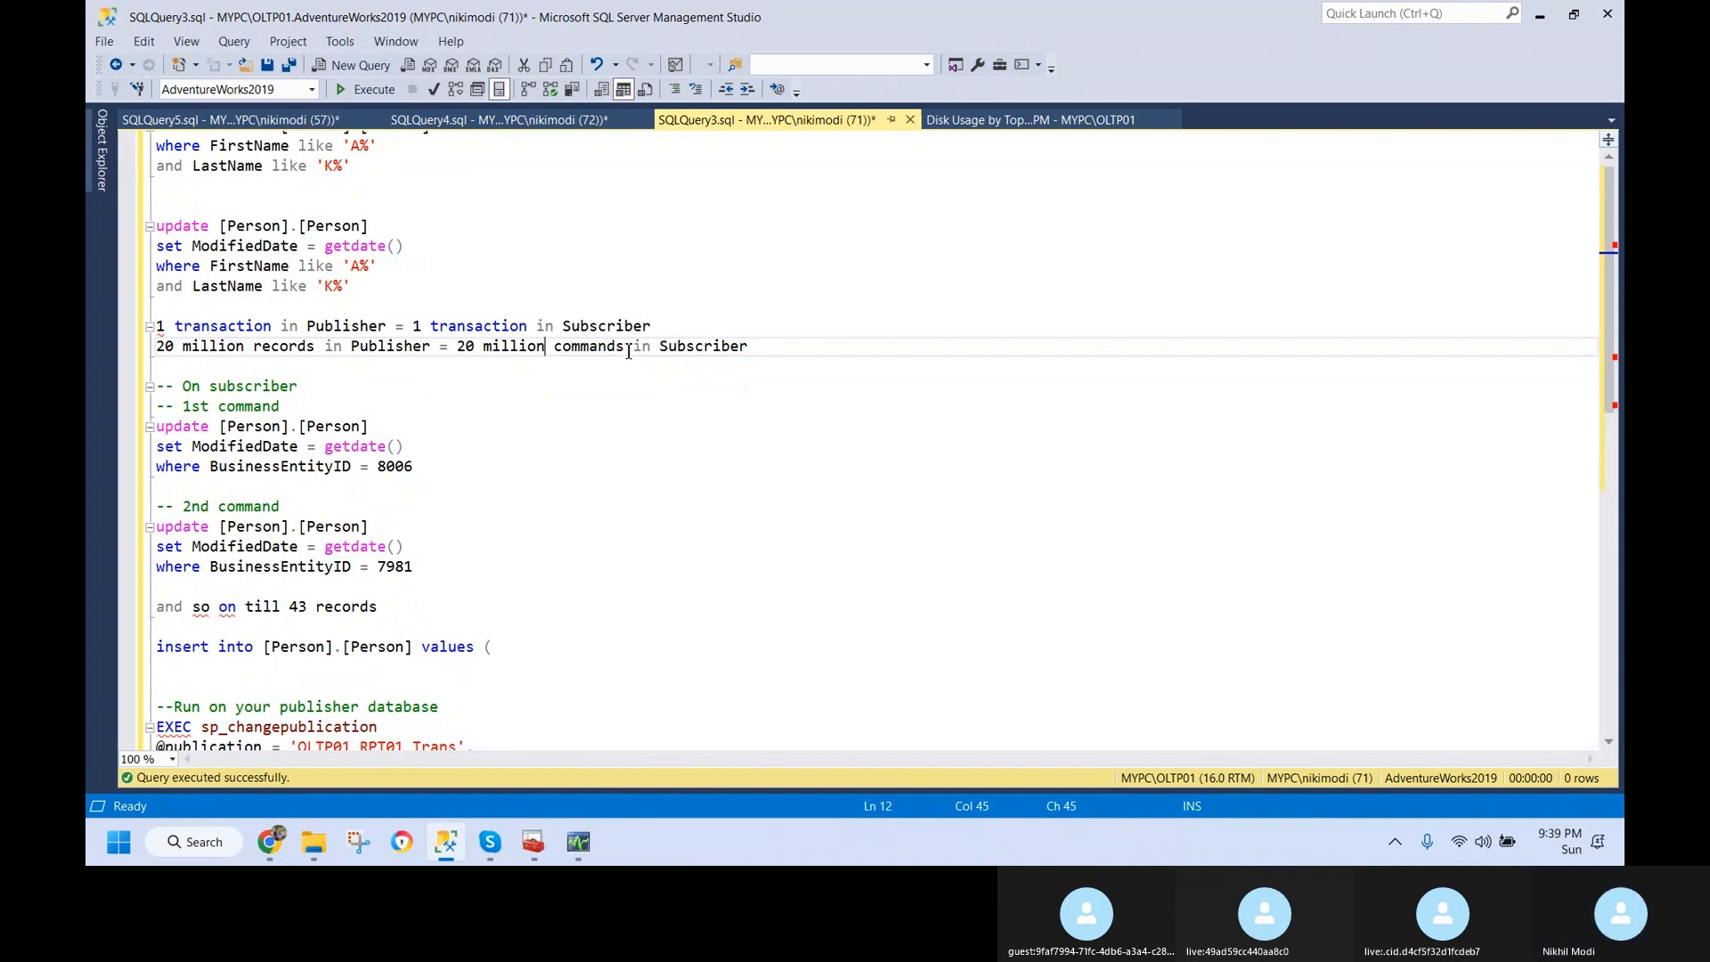
{"action": "left_click_drag", "start_coordinate": [624, 349], "coordinate": [459, 352]}
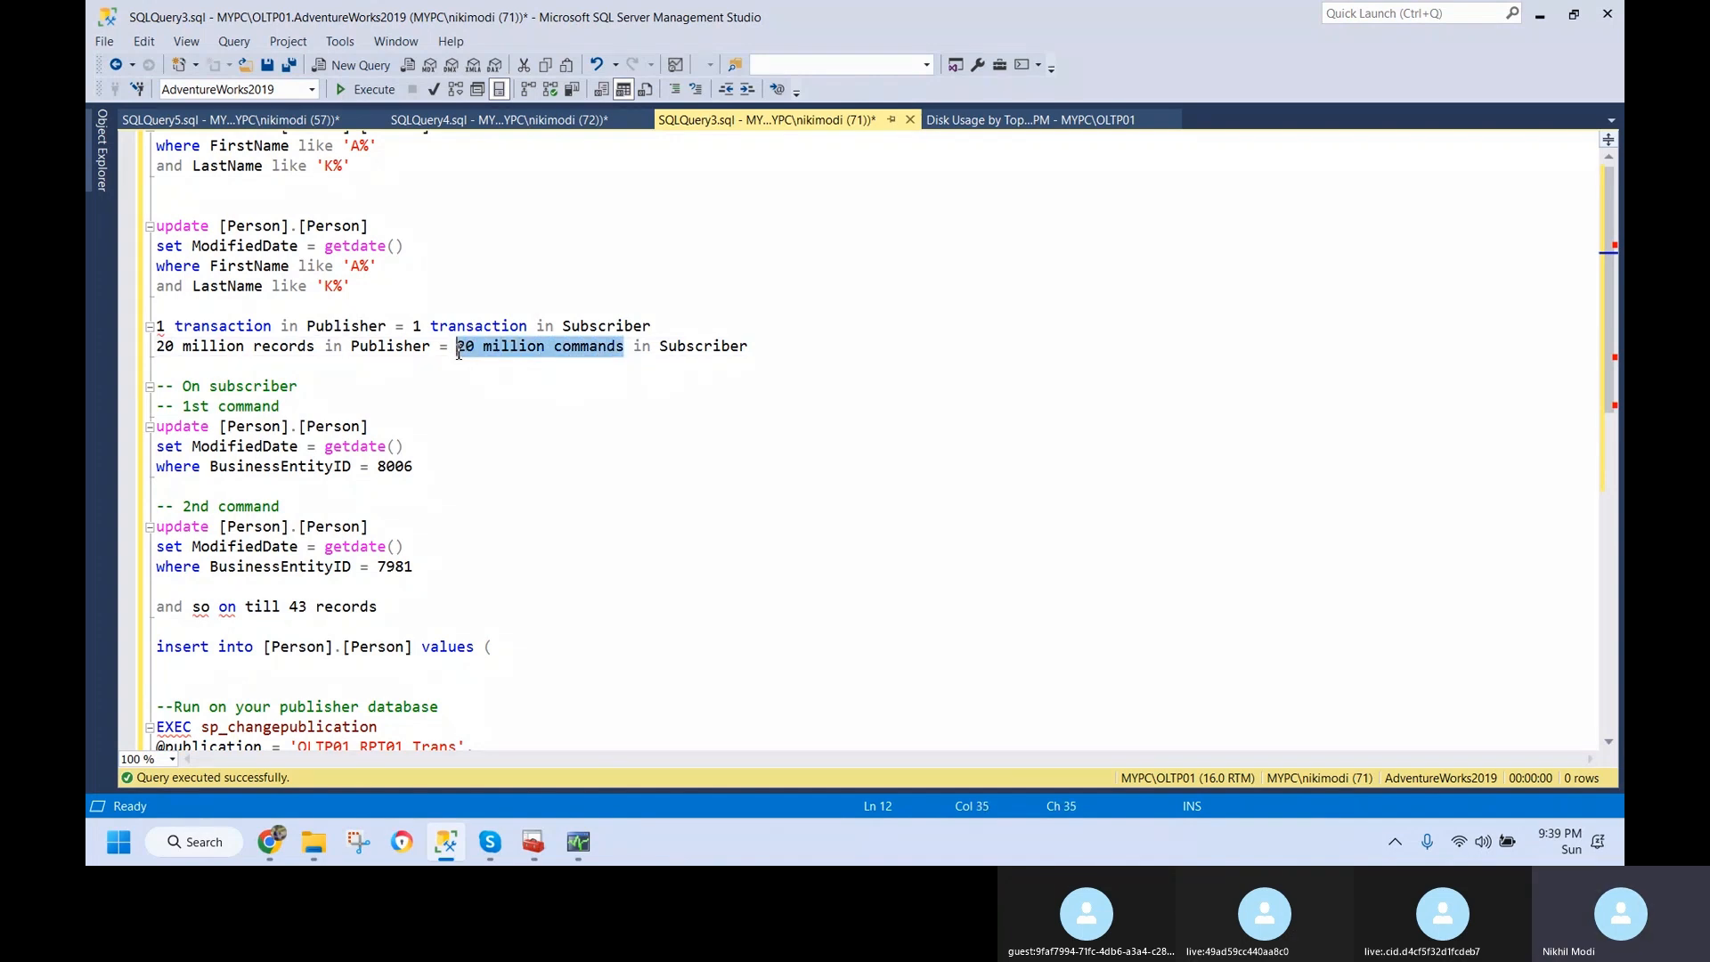
{"action": "left_click", "coordinate": [490, 395]}
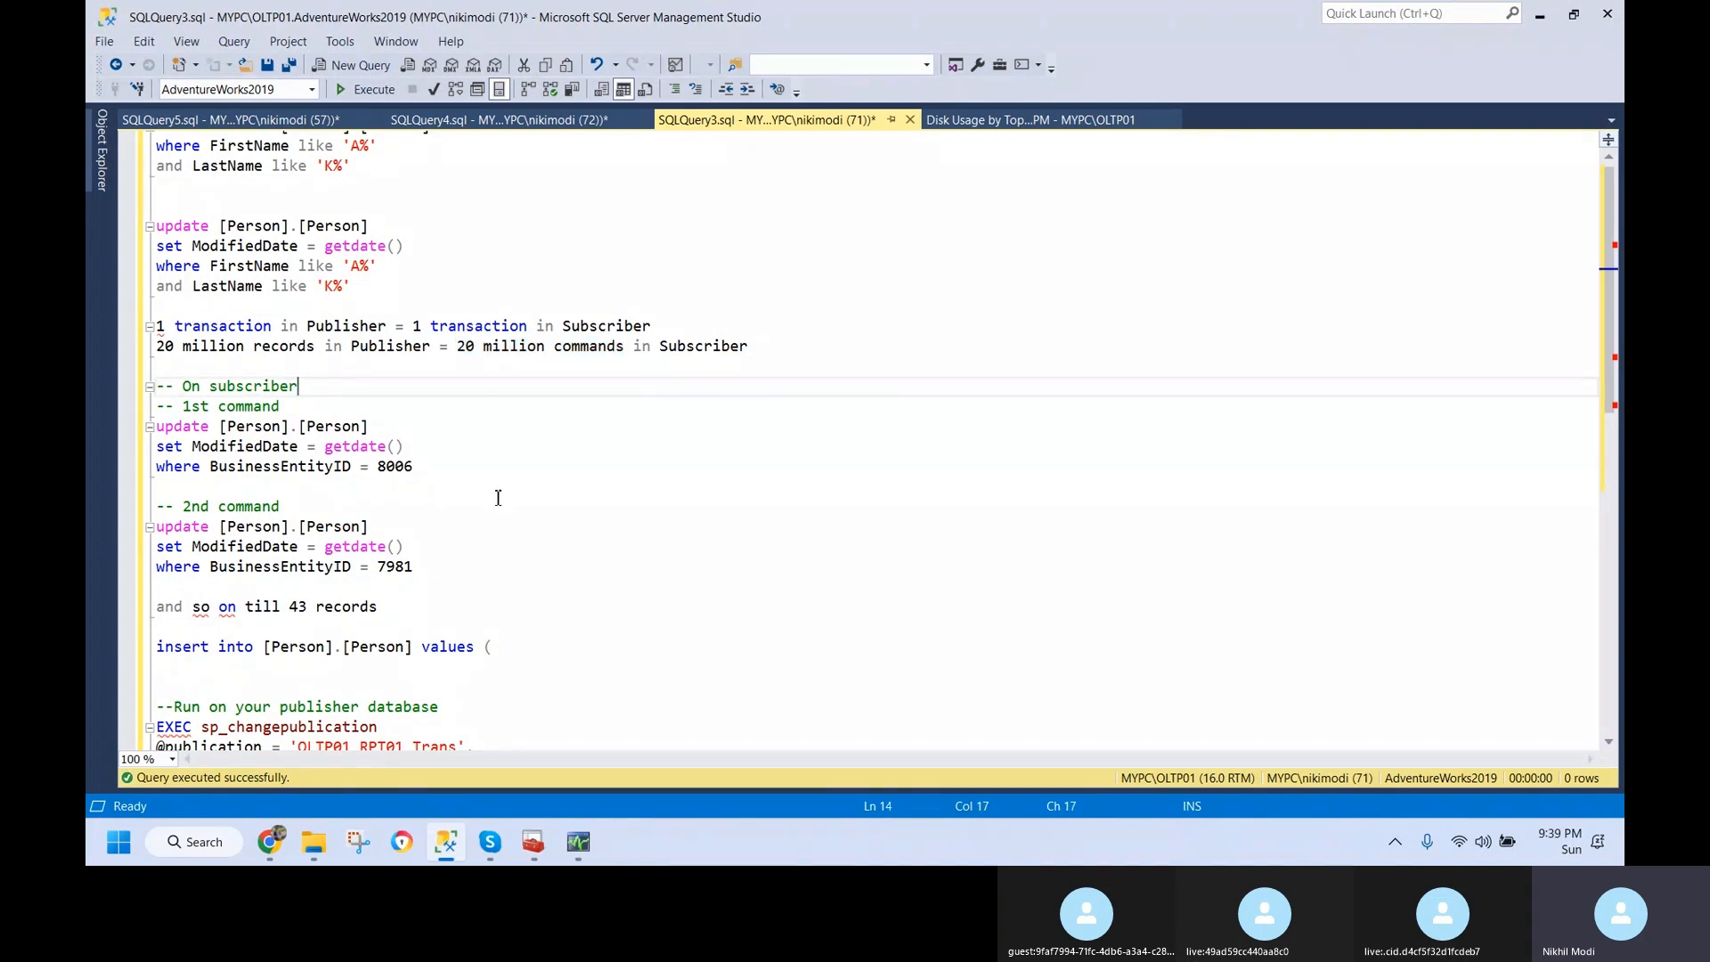
- Switch to the Advanced Features presentation in Chrome and review the stored procedure points on the Publishing Views & Stored Procedures slide
{"action": "key", "text": "alt+Tab"}
{"action": "key", "text": "alt+Tab"}
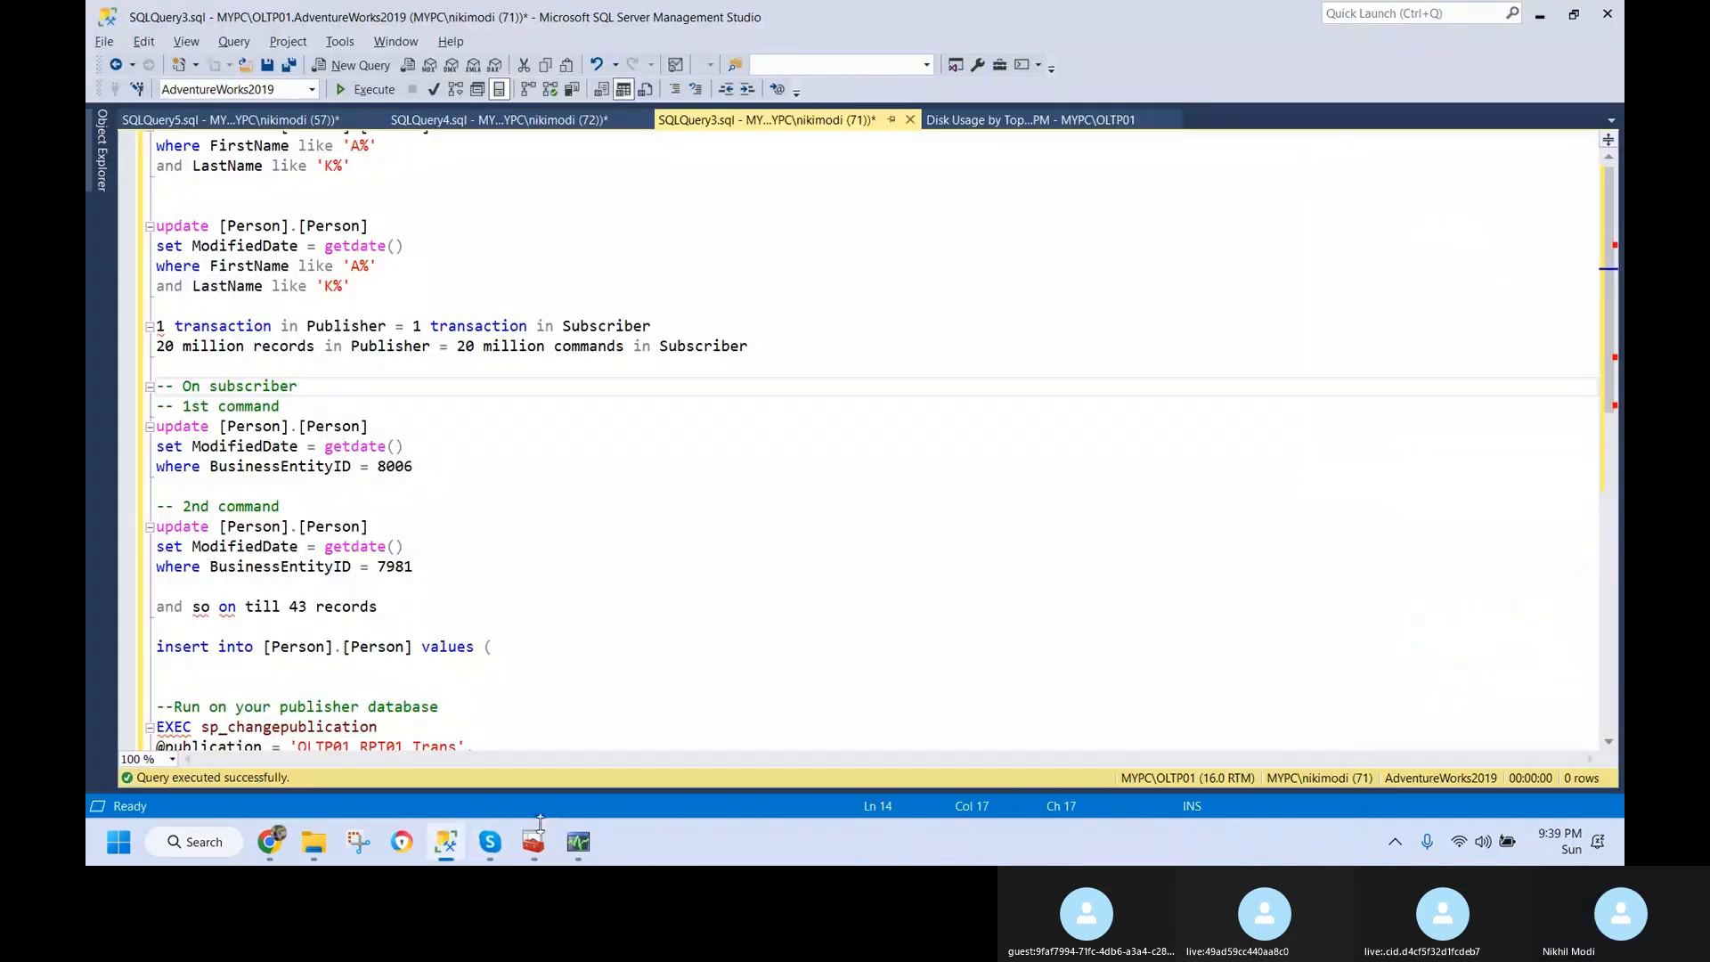
{"action": "left_click", "coordinate": [269, 842]}
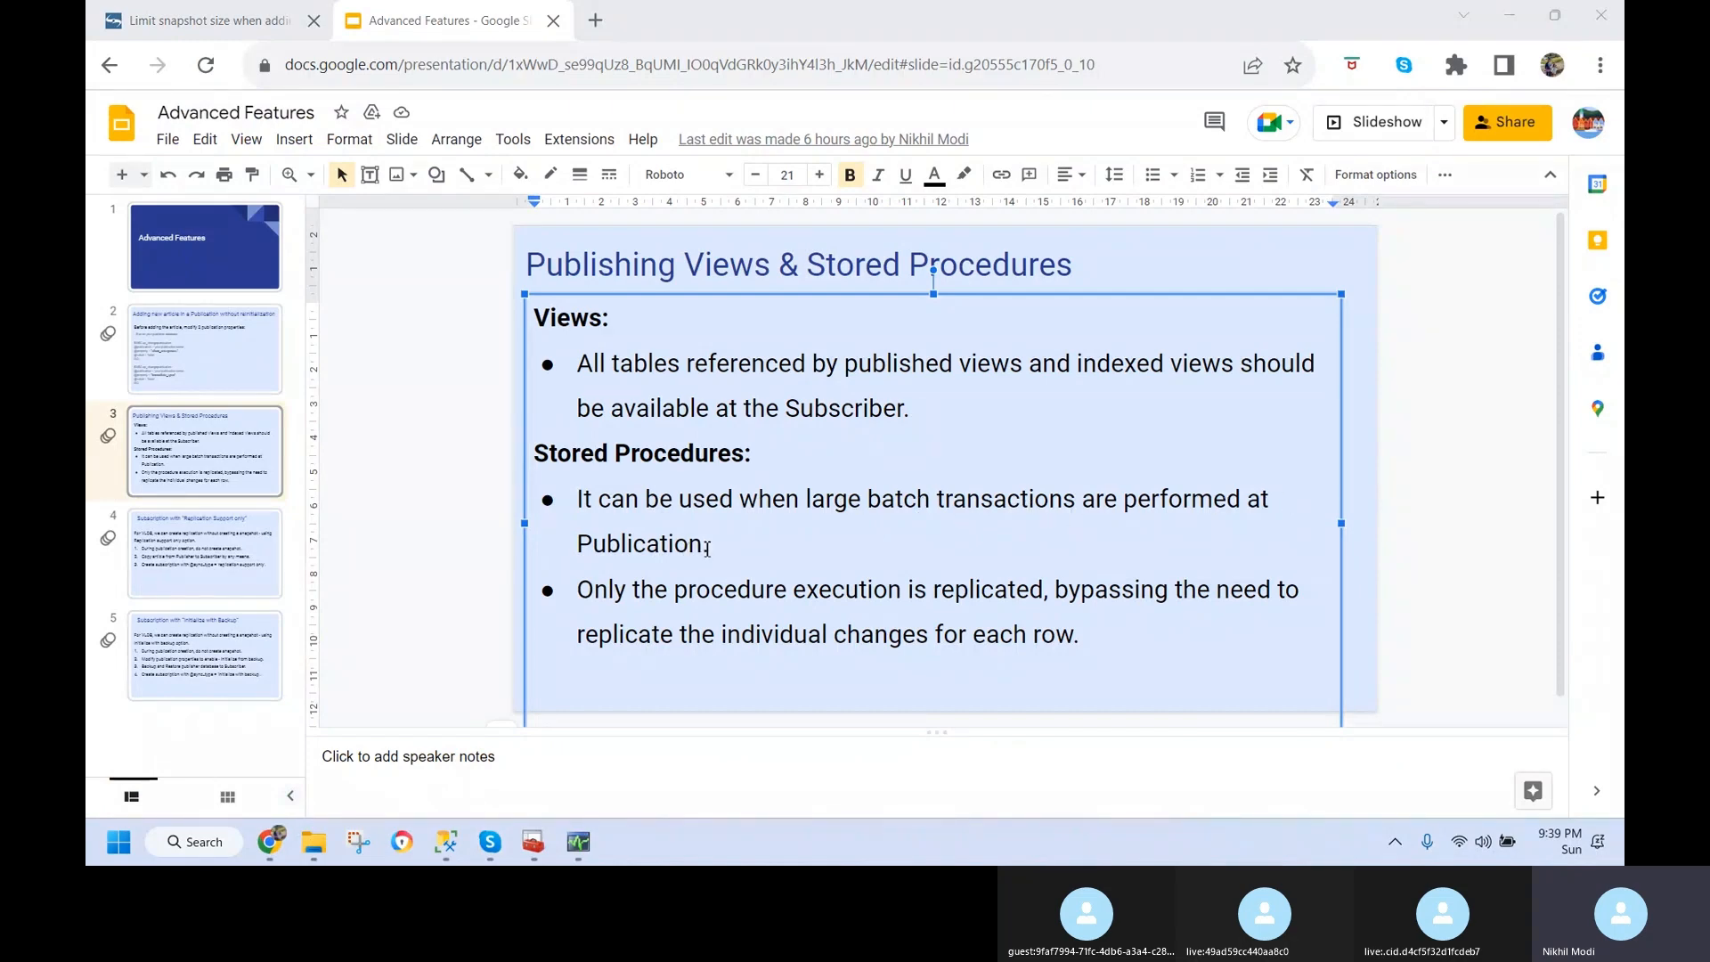
{"action": "left_click_drag", "start_coordinate": [706, 549], "coordinate": [570, 497]}
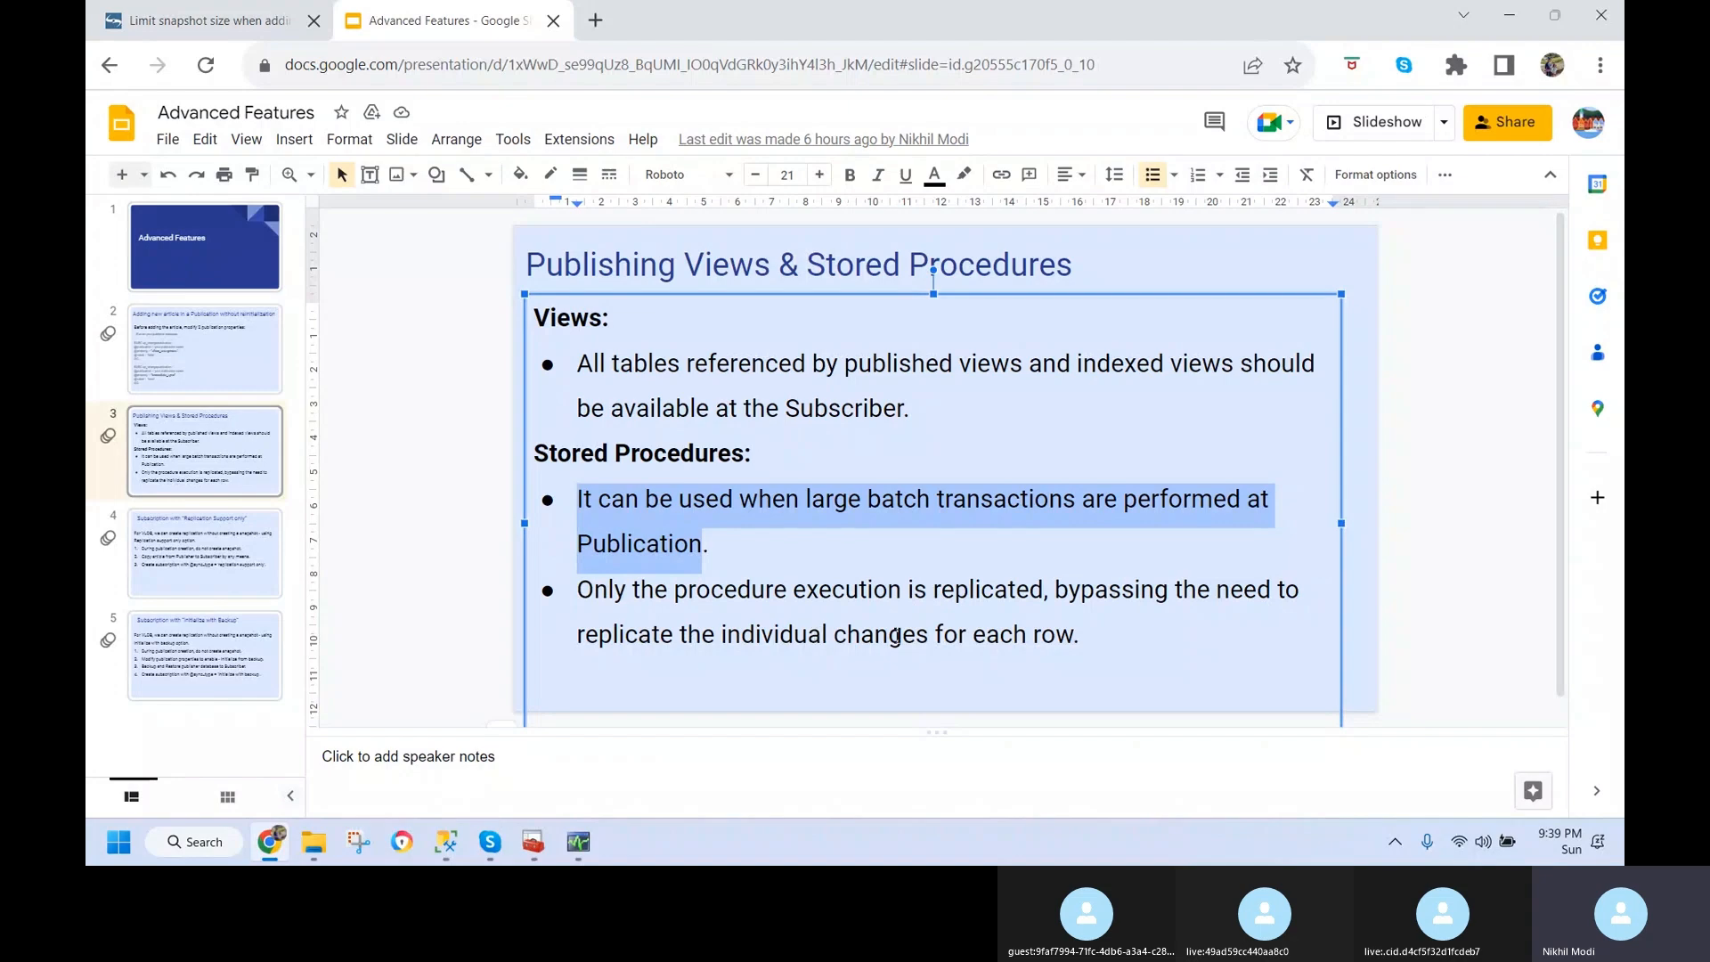
{"action": "left_click_drag", "start_coordinate": [1095, 638], "coordinate": [582, 635]}
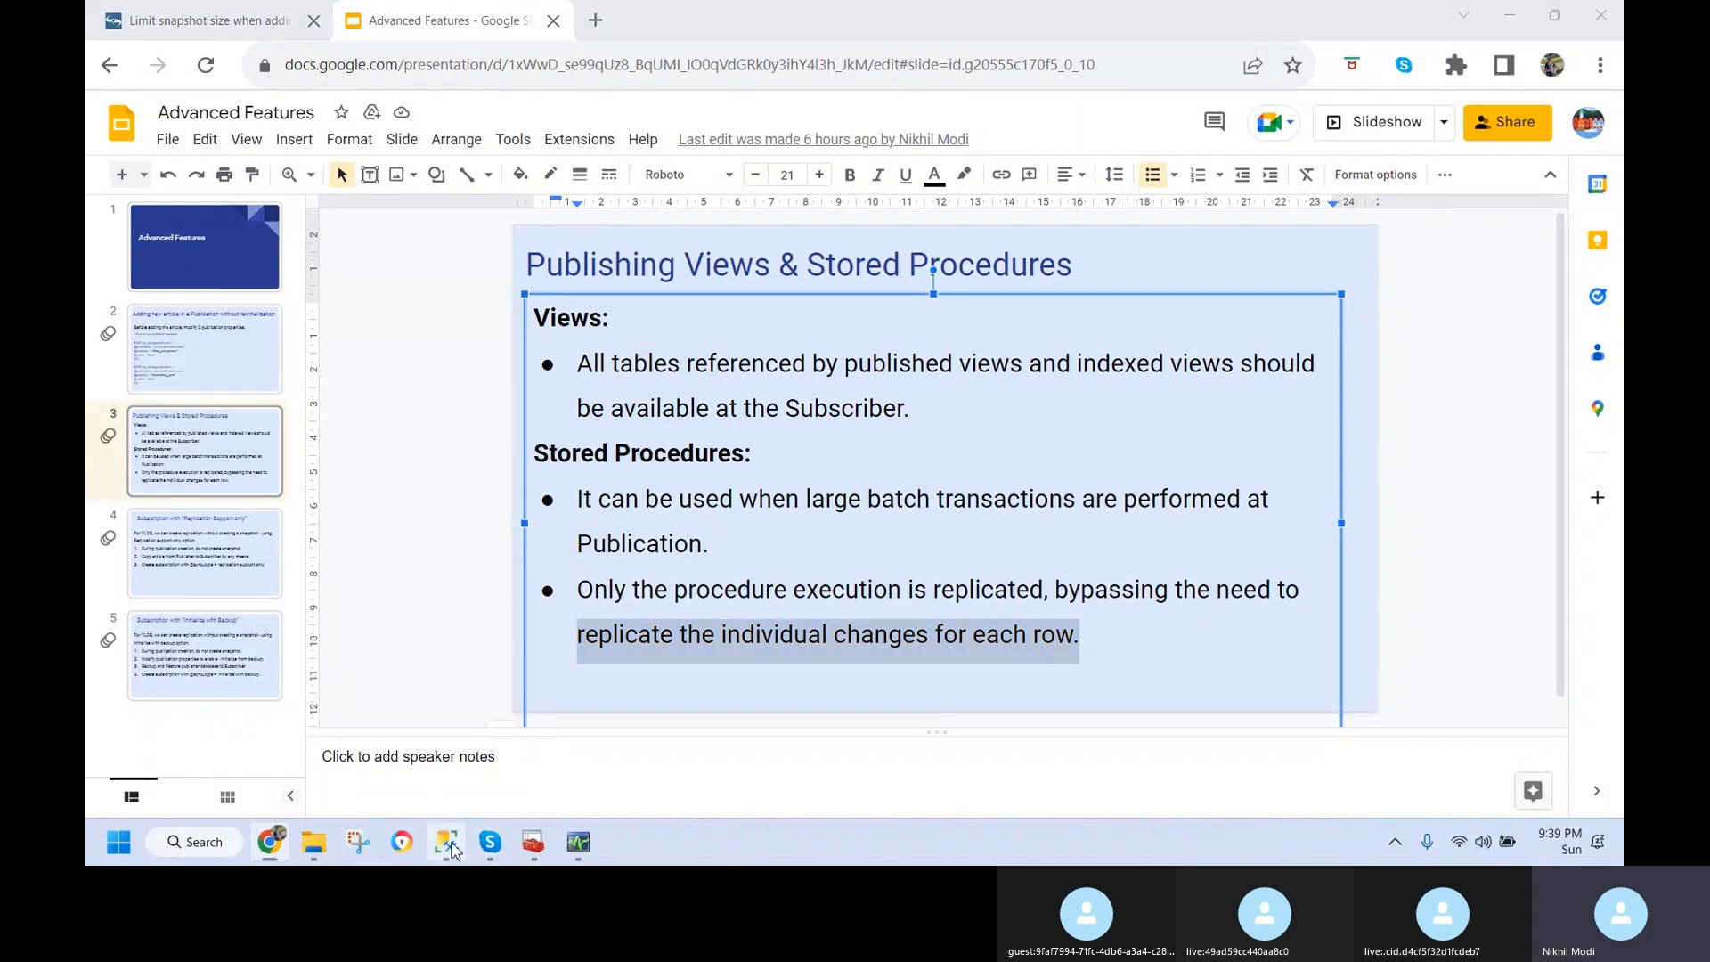
- Return to SQL Server Management Studio and run the select on [Person].[Person] for FirstName like 'A%' and LastName like 'K%'
{"action": "left_click", "coordinate": [446, 841]}
{"action": "left_click", "coordinate": [477, 570]}
{"action": "scroll", "coordinate": [502, 601], "scroll_direction": "down", "scroll_amount": 3}
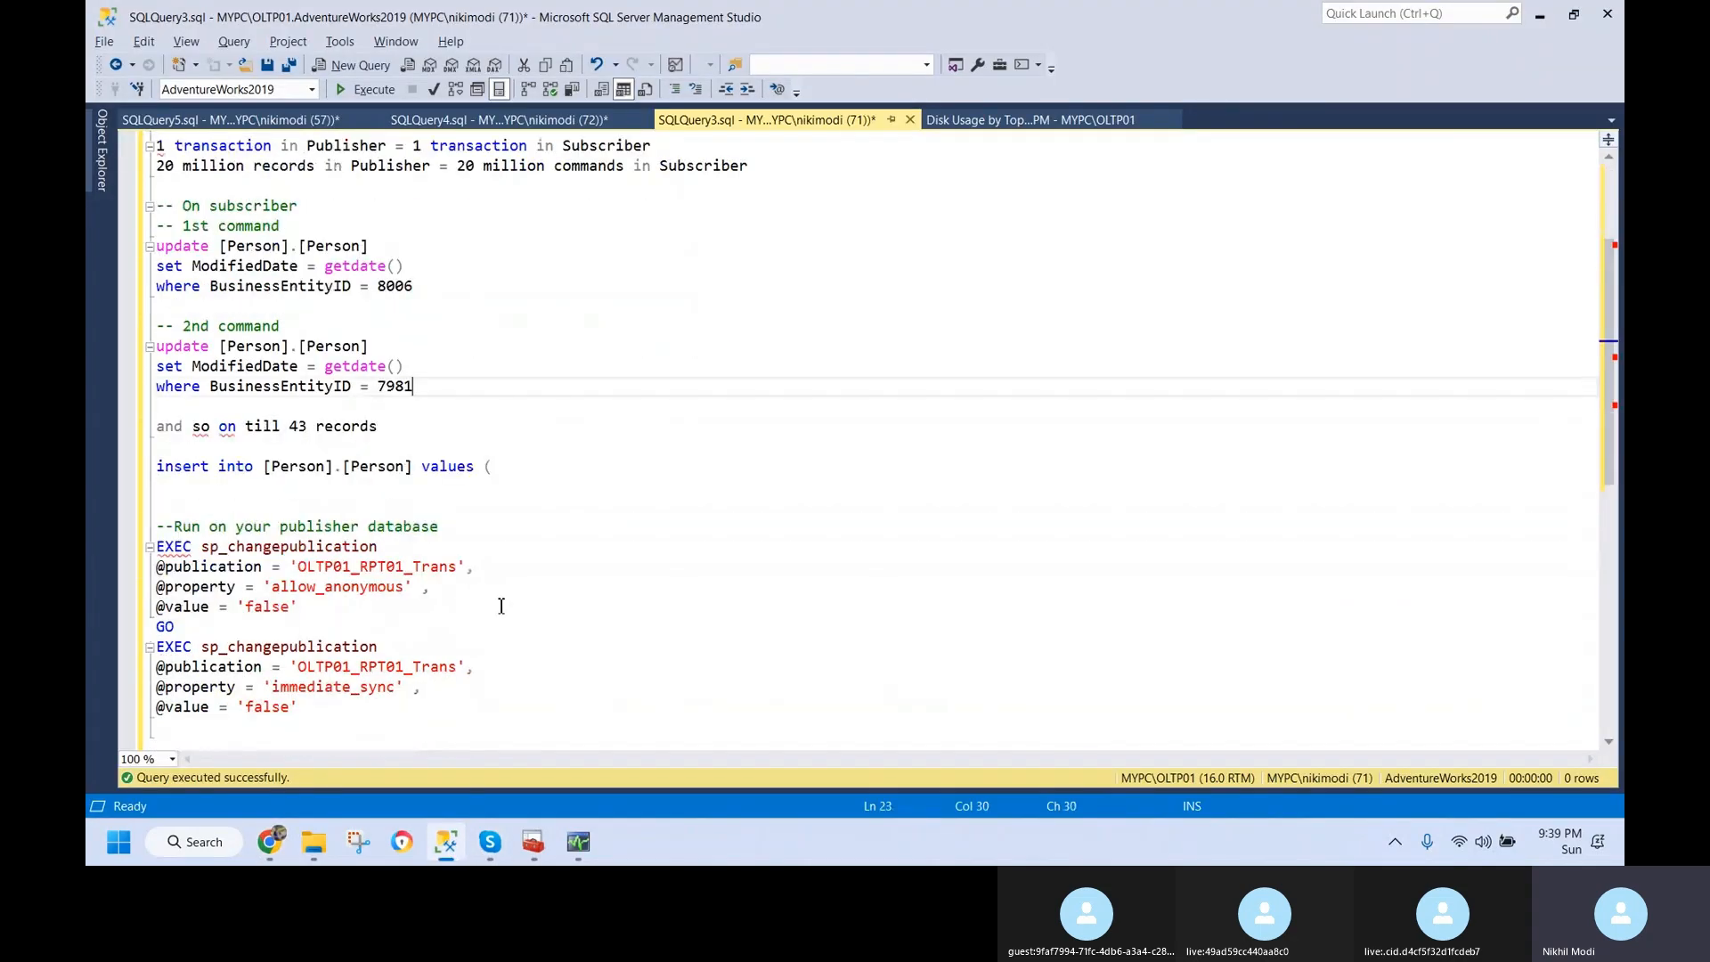
{"action": "scroll", "coordinate": [502, 604], "scroll_direction": "up", "scroll_amount": 4}
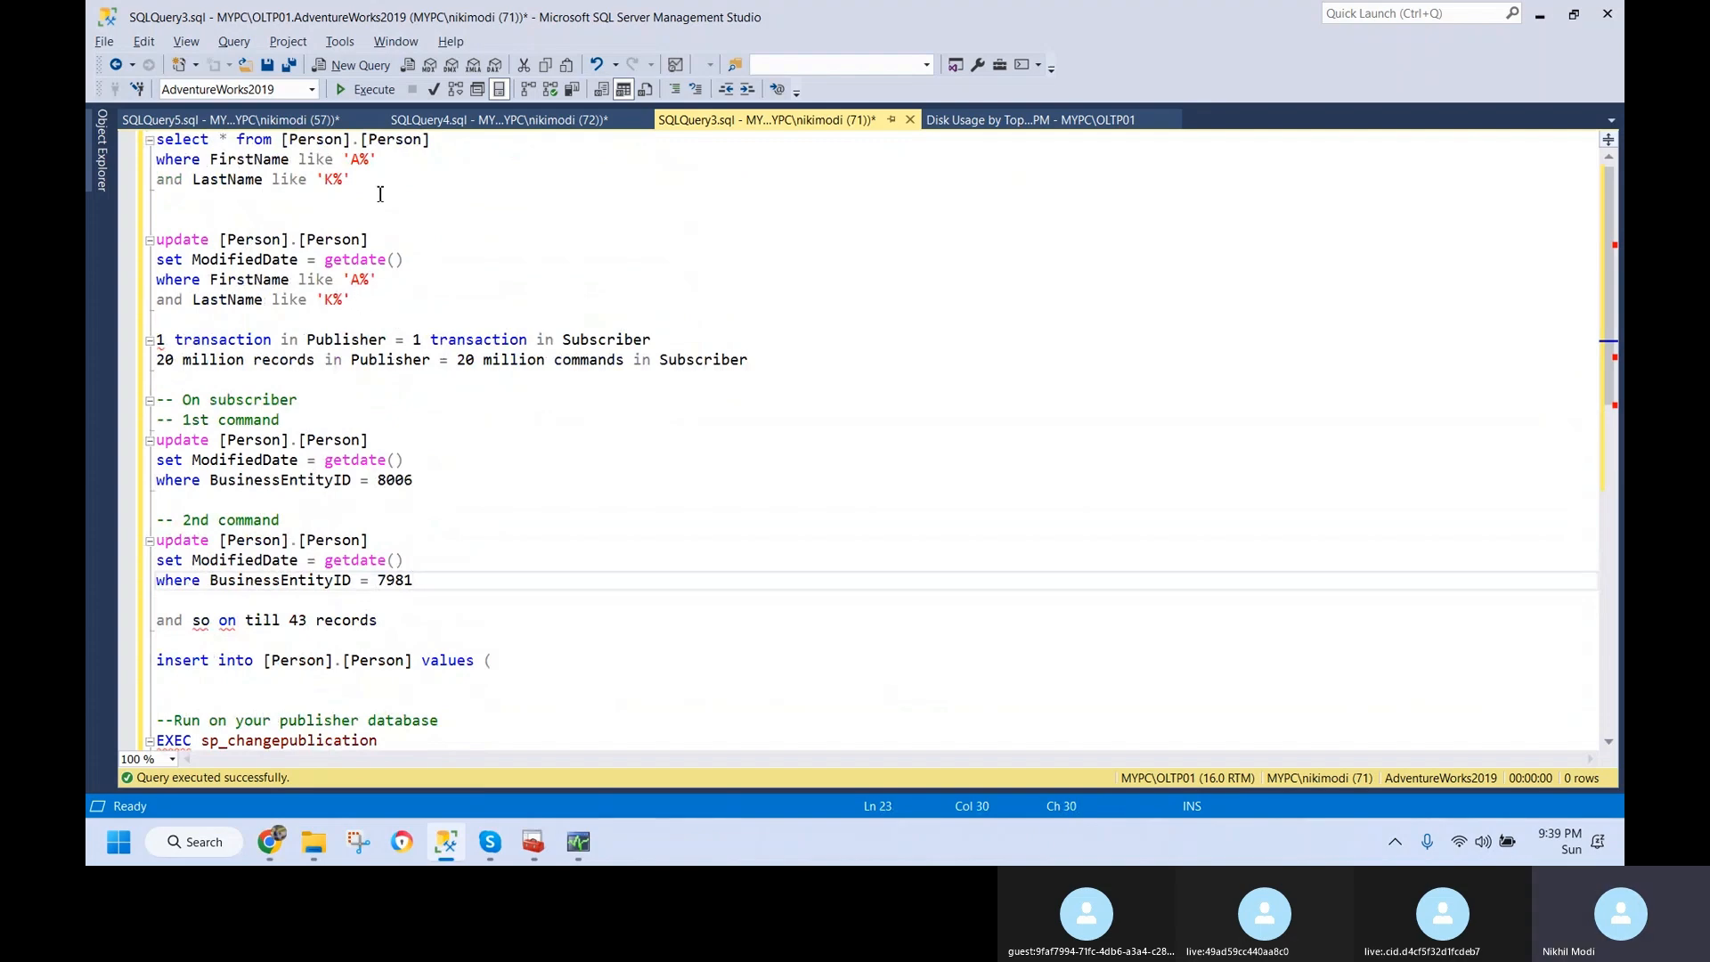
{"action": "left_click_drag", "start_coordinate": [380, 194], "coordinate": [156, 139]}
{"action": "key", "text": "F5"}
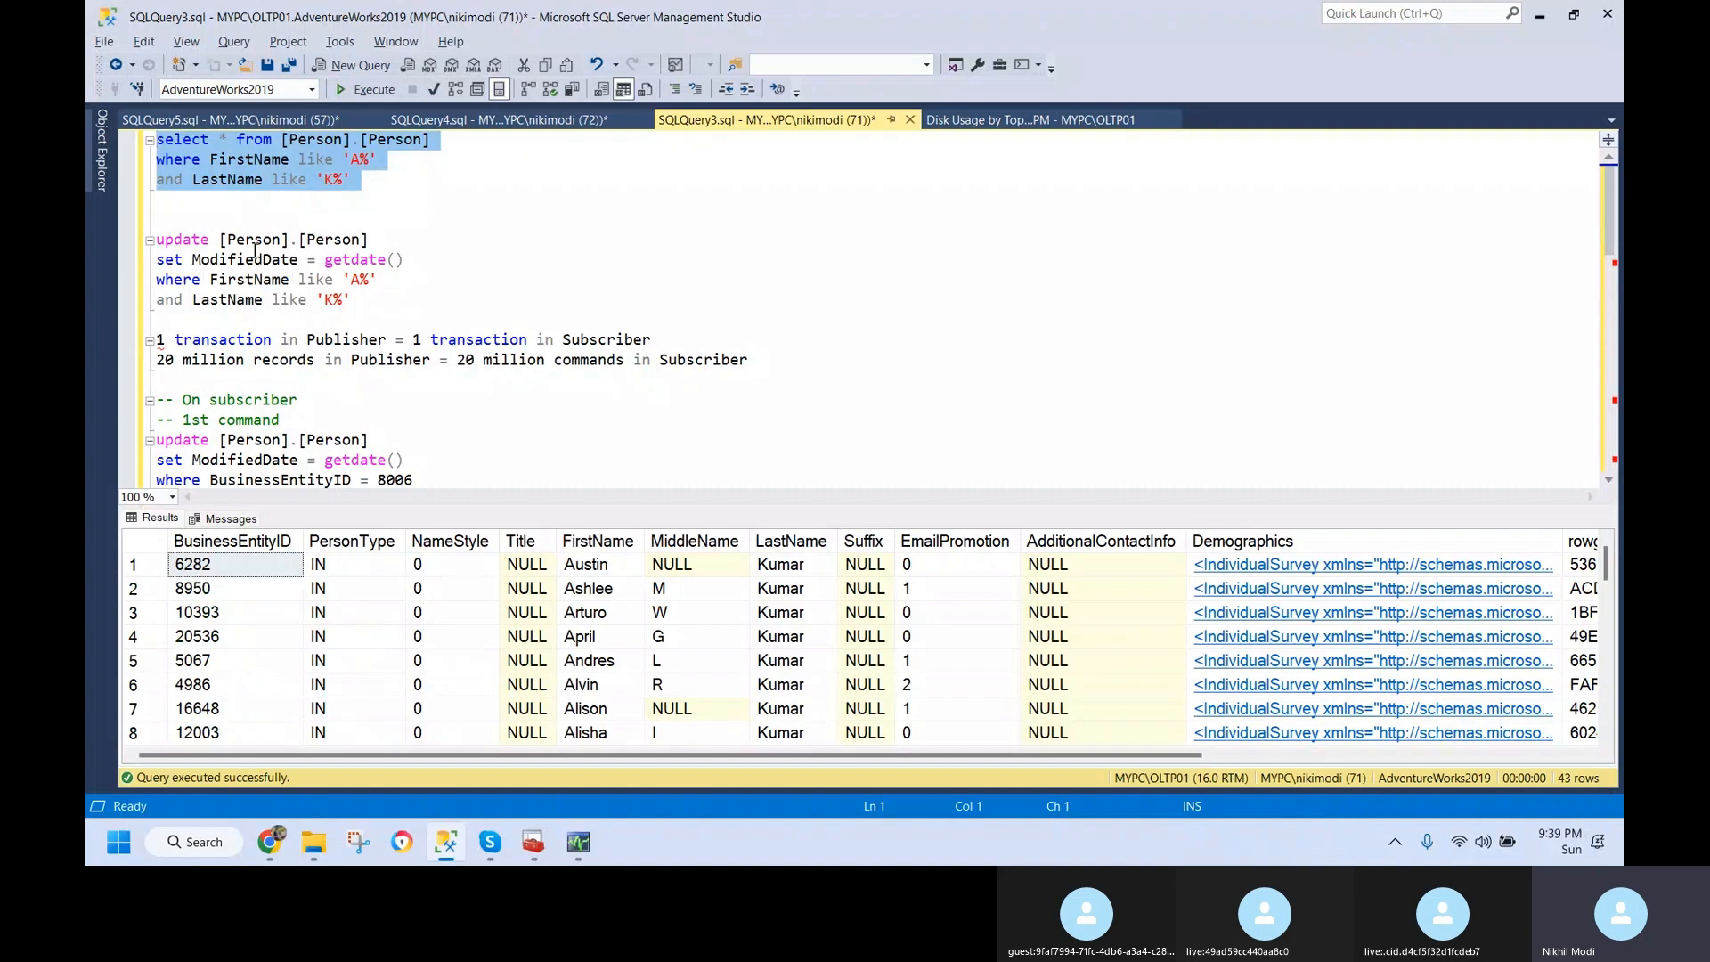
- Wrap the 'A%' and 'K%' update of [Person].[Person] in a stored procedure by adding "create proc sp_updatePerson" and "as" above it
{"action": "left_click_drag", "start_coordinate": [351, 300], "coordinate": [153, 251]}
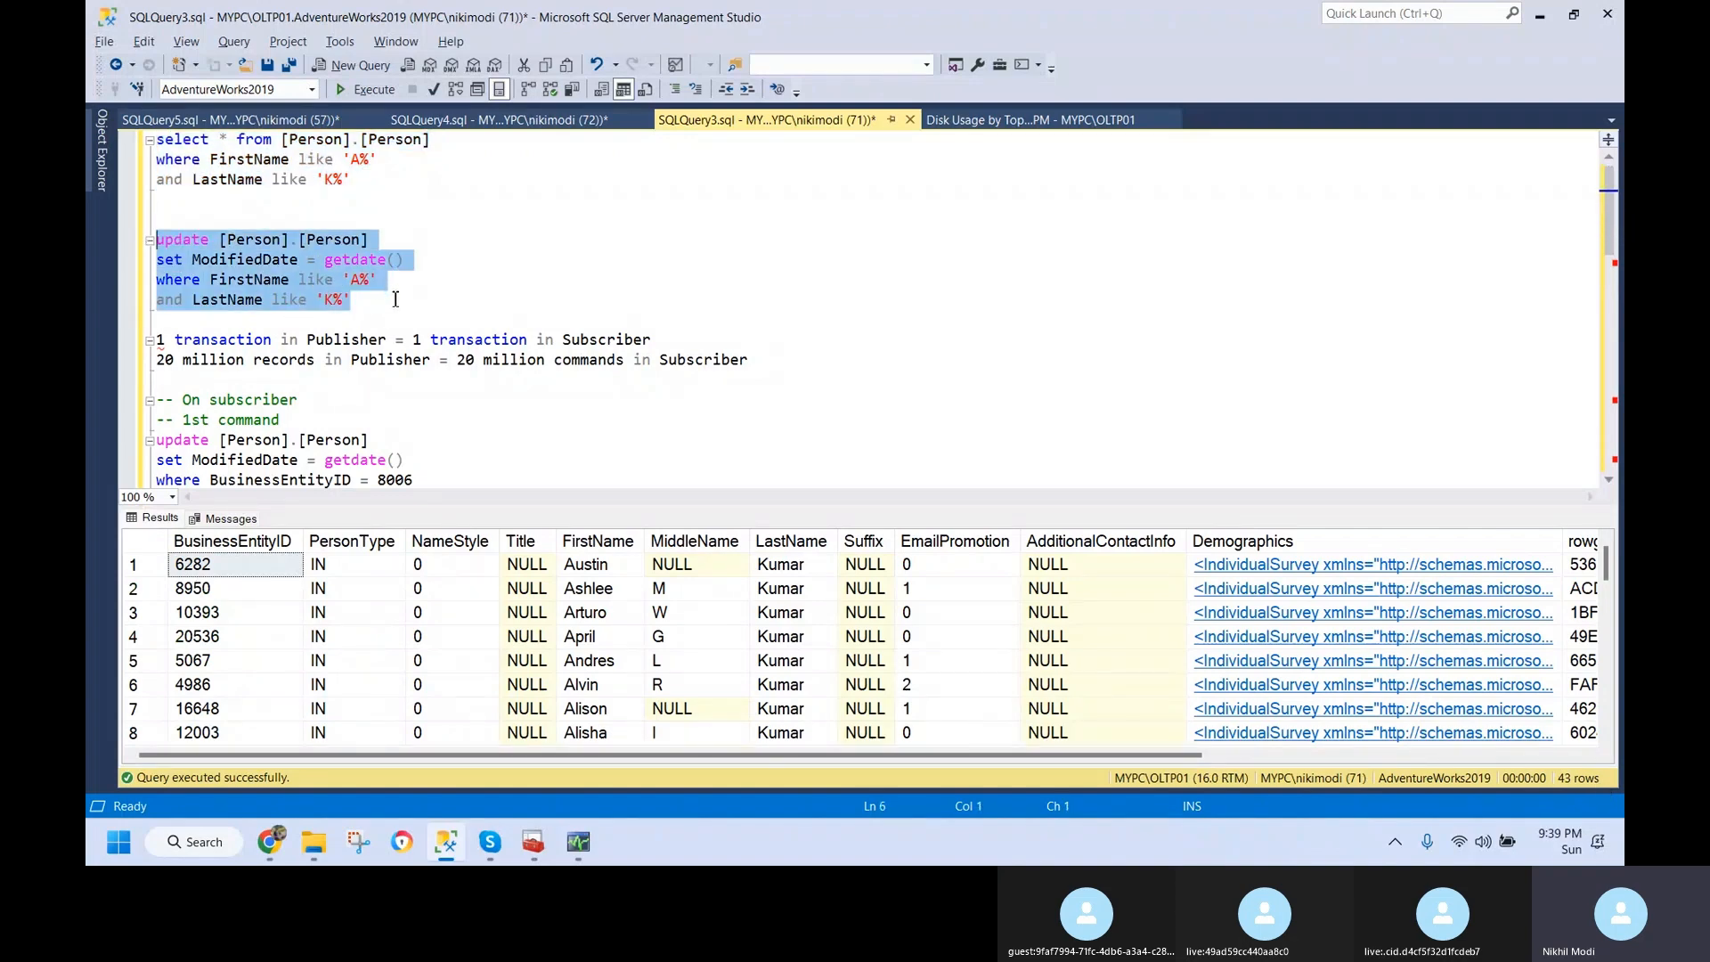
{"action": "left_click", "coordinate": [372, 303]}
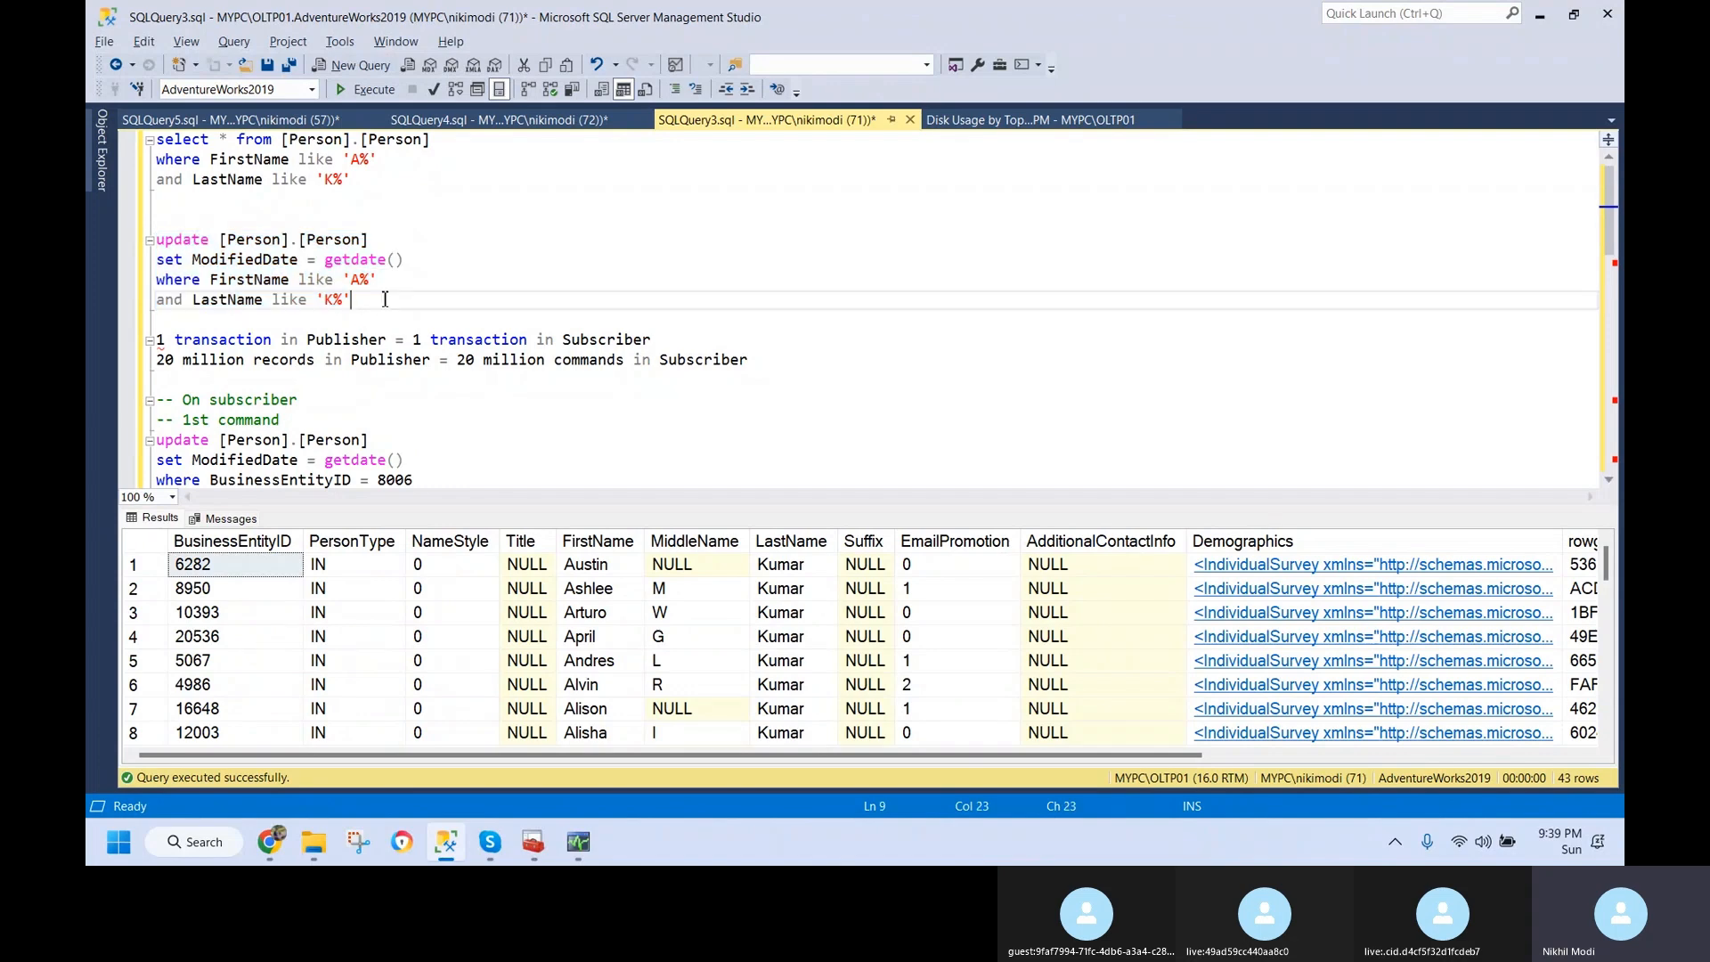
{"action": "key", "text": "Return"}
{"action": "key", "text": "Return"}
{"action": "key", "text": "Up"}
{"action": "key", "text": "Up"}
{"action": "key", "text": "Up"}
{"action": "key", "text": "Up"}
{"action": "key", "text": "Up"}
{"action": "key", "text": "Up"}
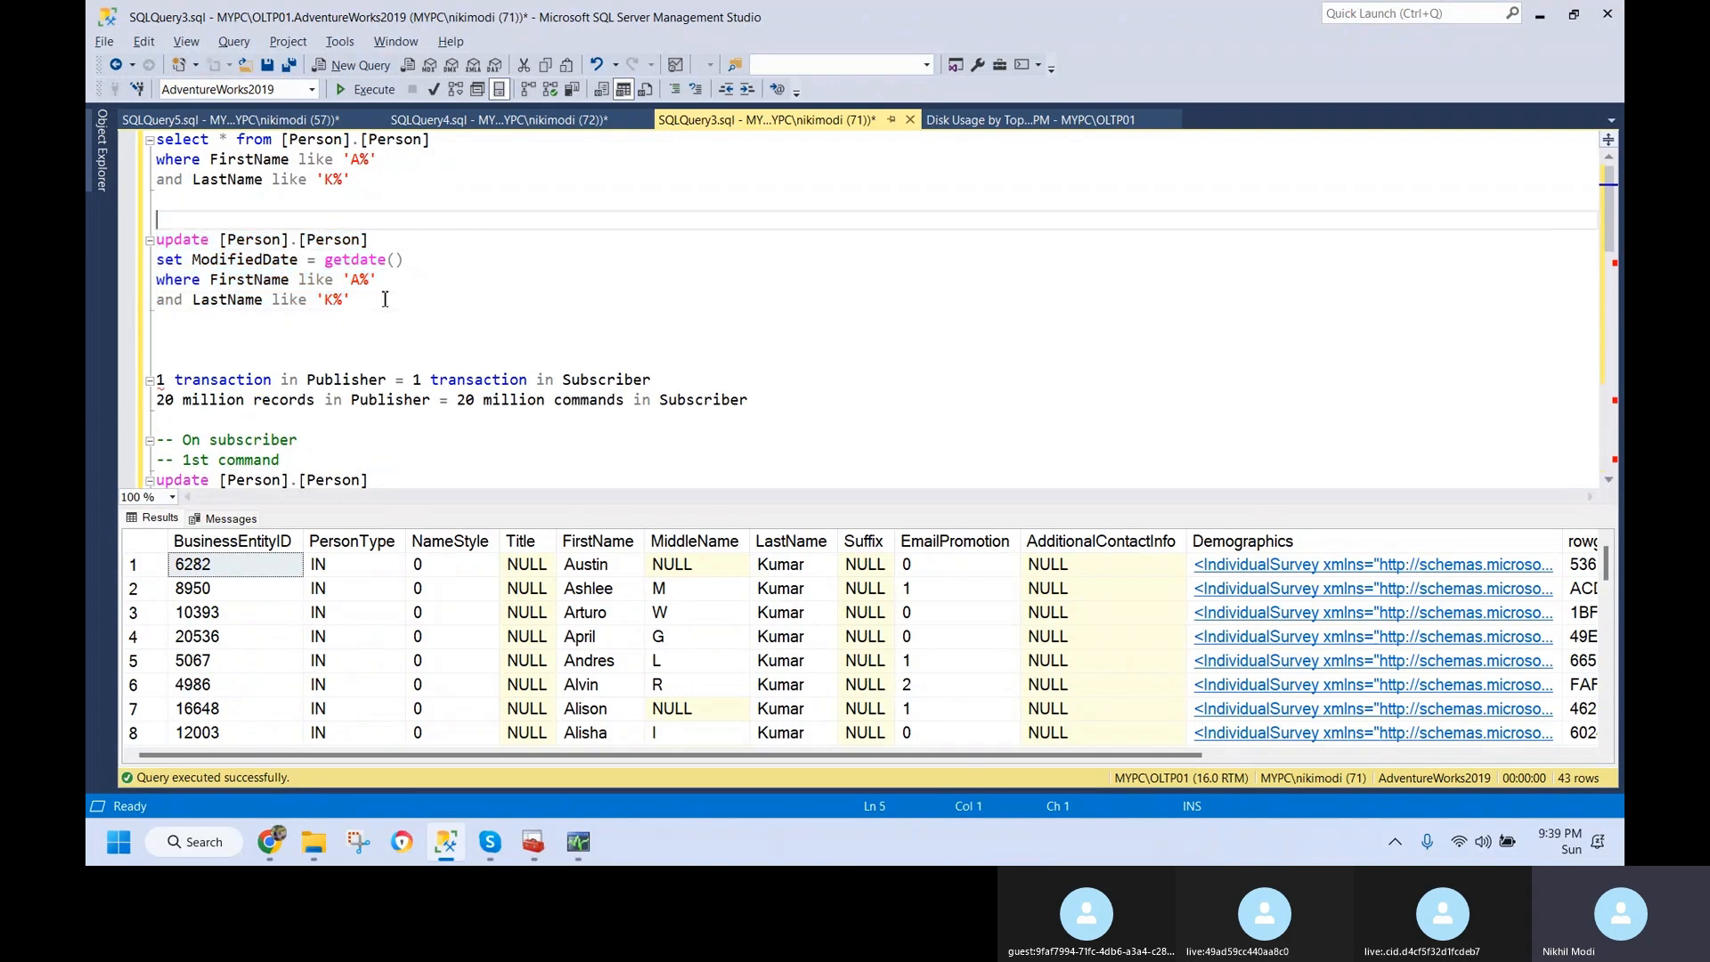
{"action": "key", "text": "Return"}
{"action": "type", "text": "create proc "}
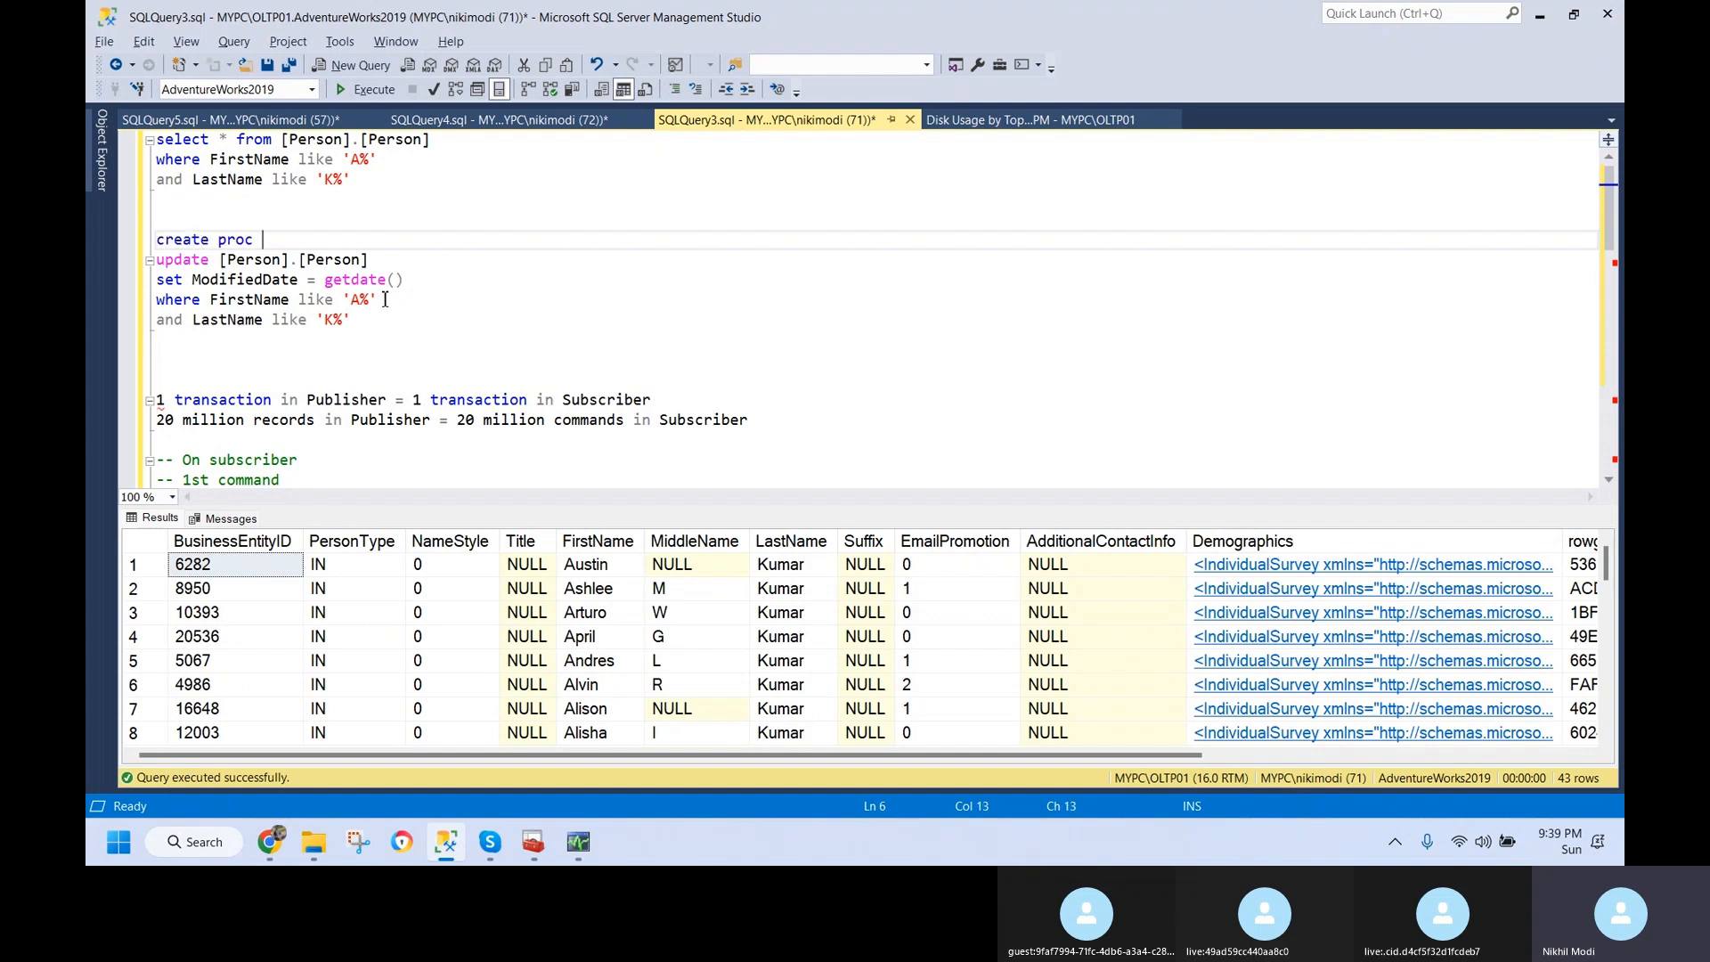
{"action": "type", "text": "sp_updatePerson"}
{"action": "key", "text": "Return"}
{"action": "type", "text": "as"}
{"action": "key", "text": "Return"}
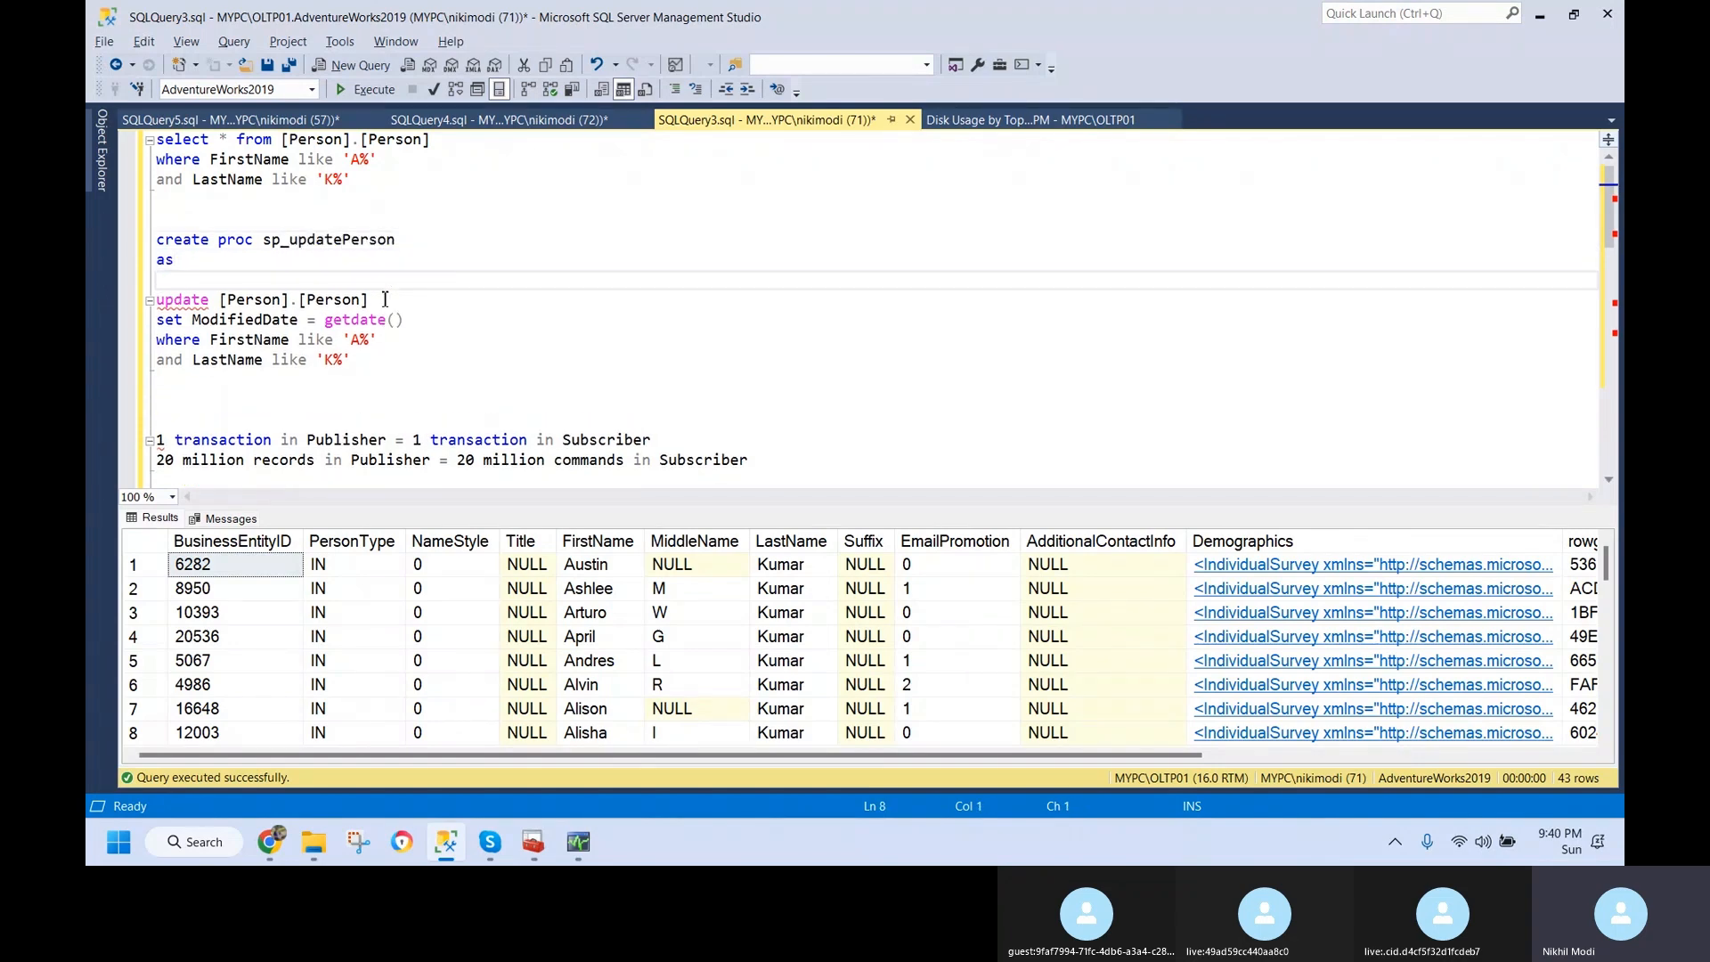
- Execute the create proc statement to create sp_updatePerson in AdventureWorks2019
{"action": "left_click_drag", "start_coordinate": [380, 368], "coordinate": [156, 239]}
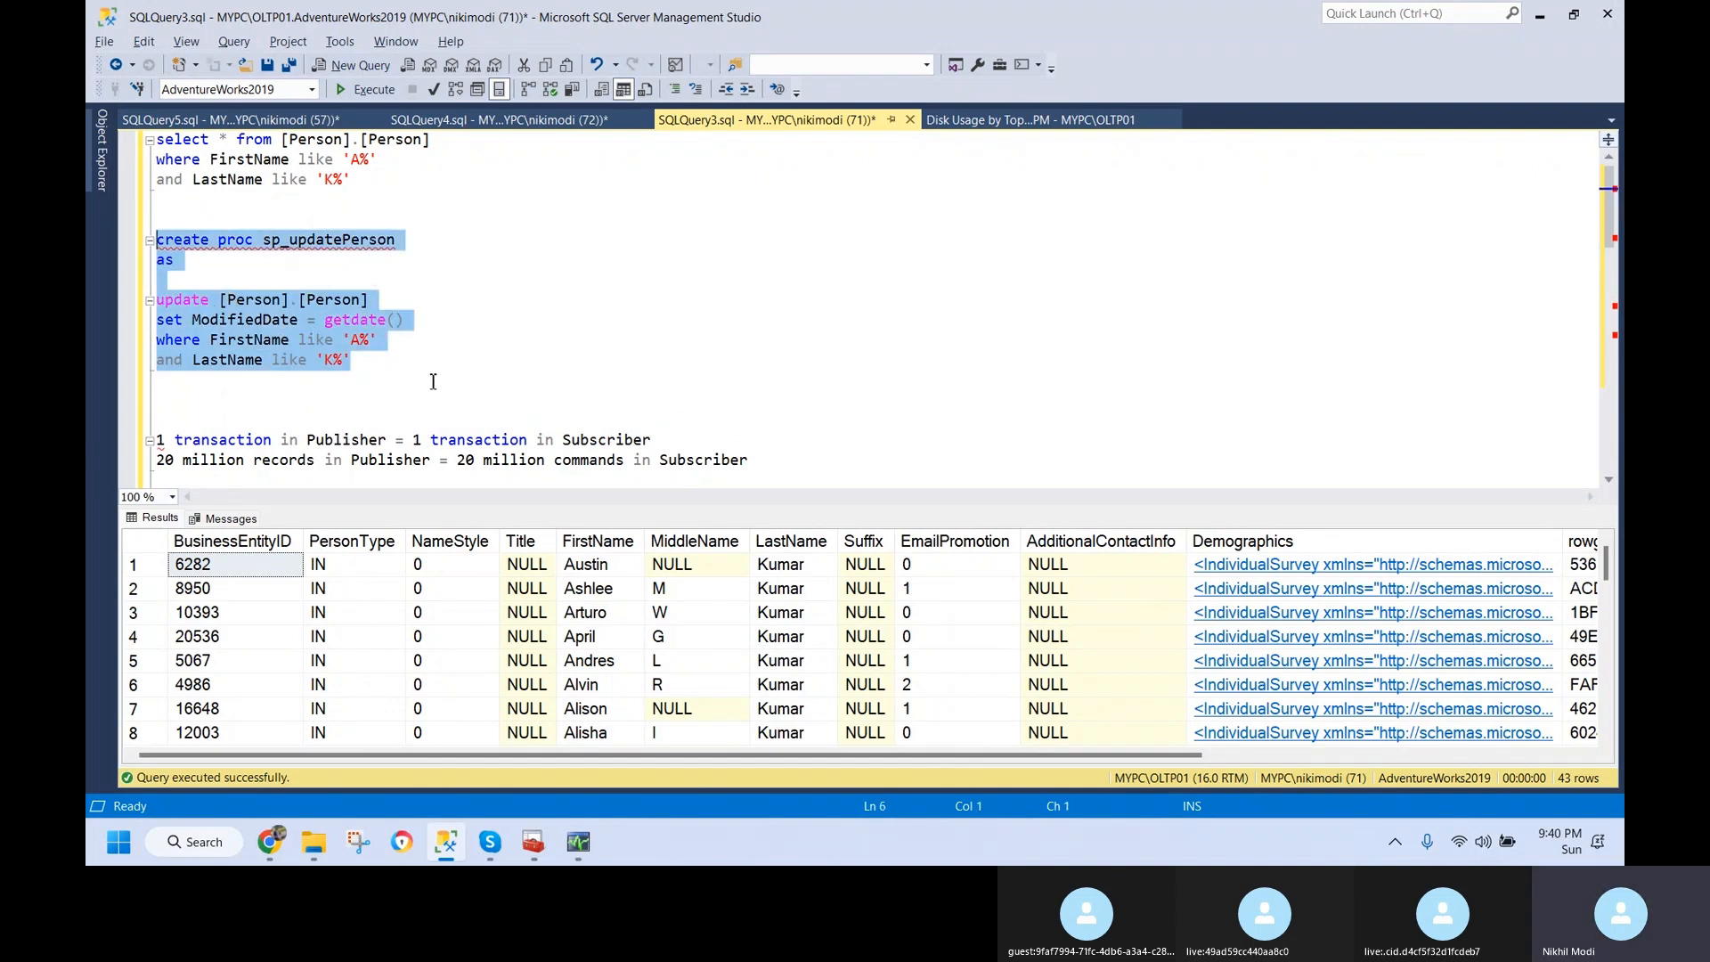
{"action": "key", "text": "F5"}
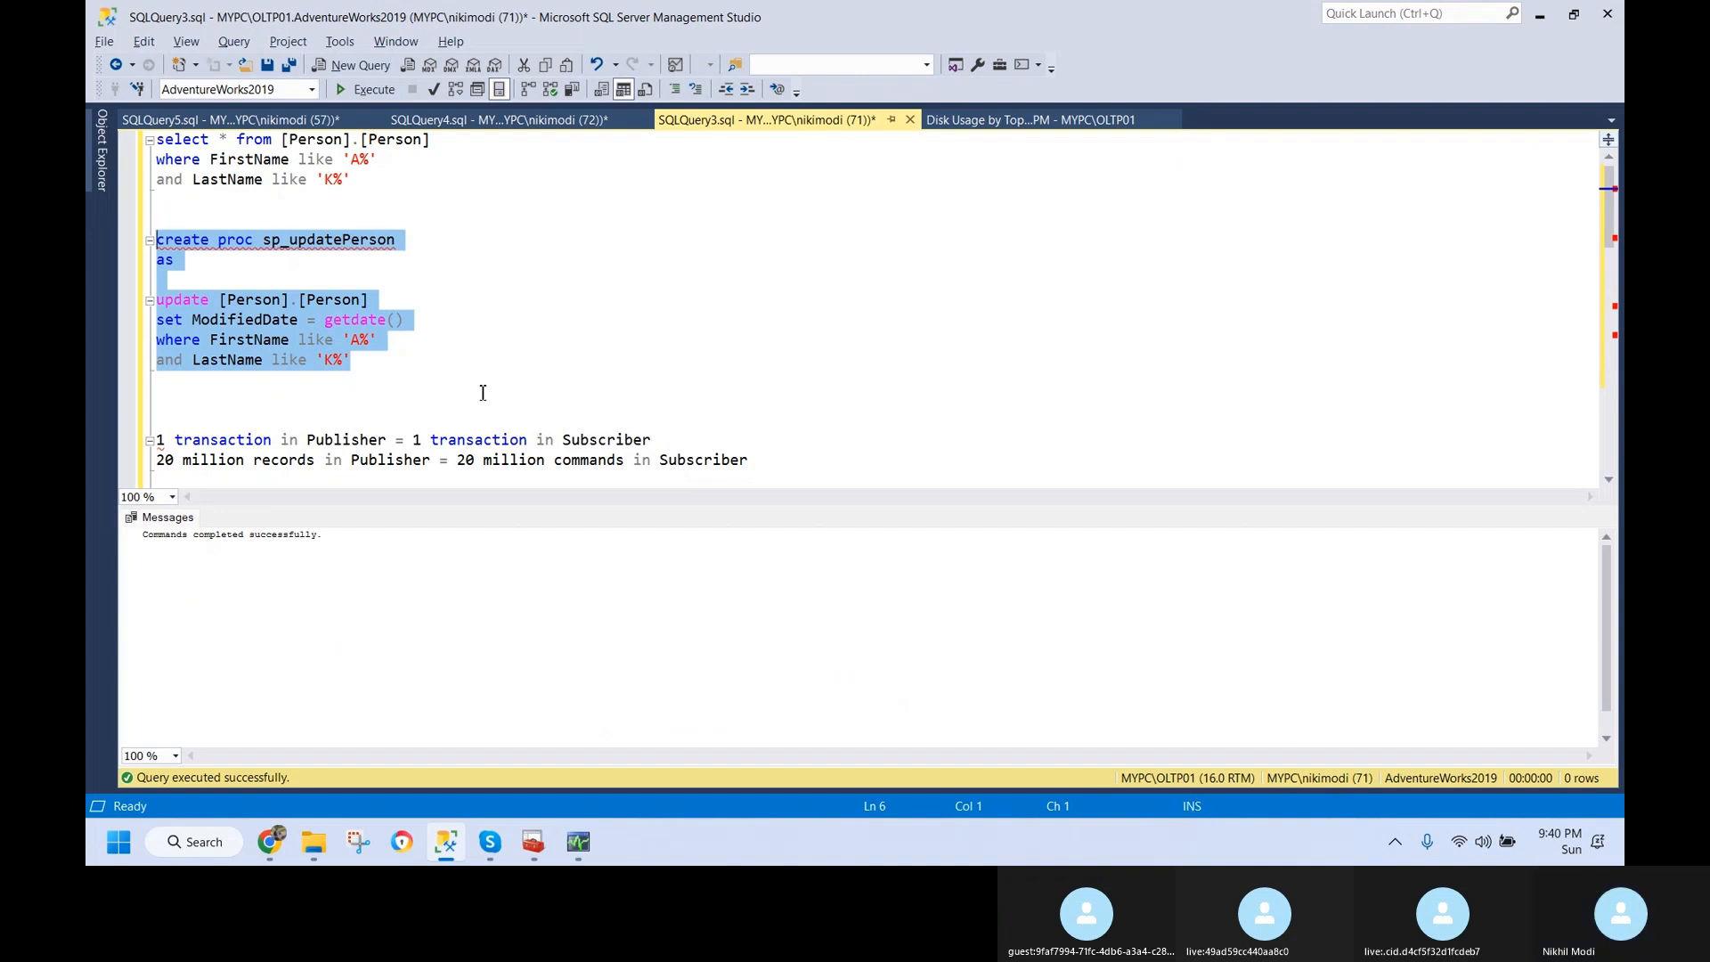
{"action": "left_click", "coordinate": [418, 381]}
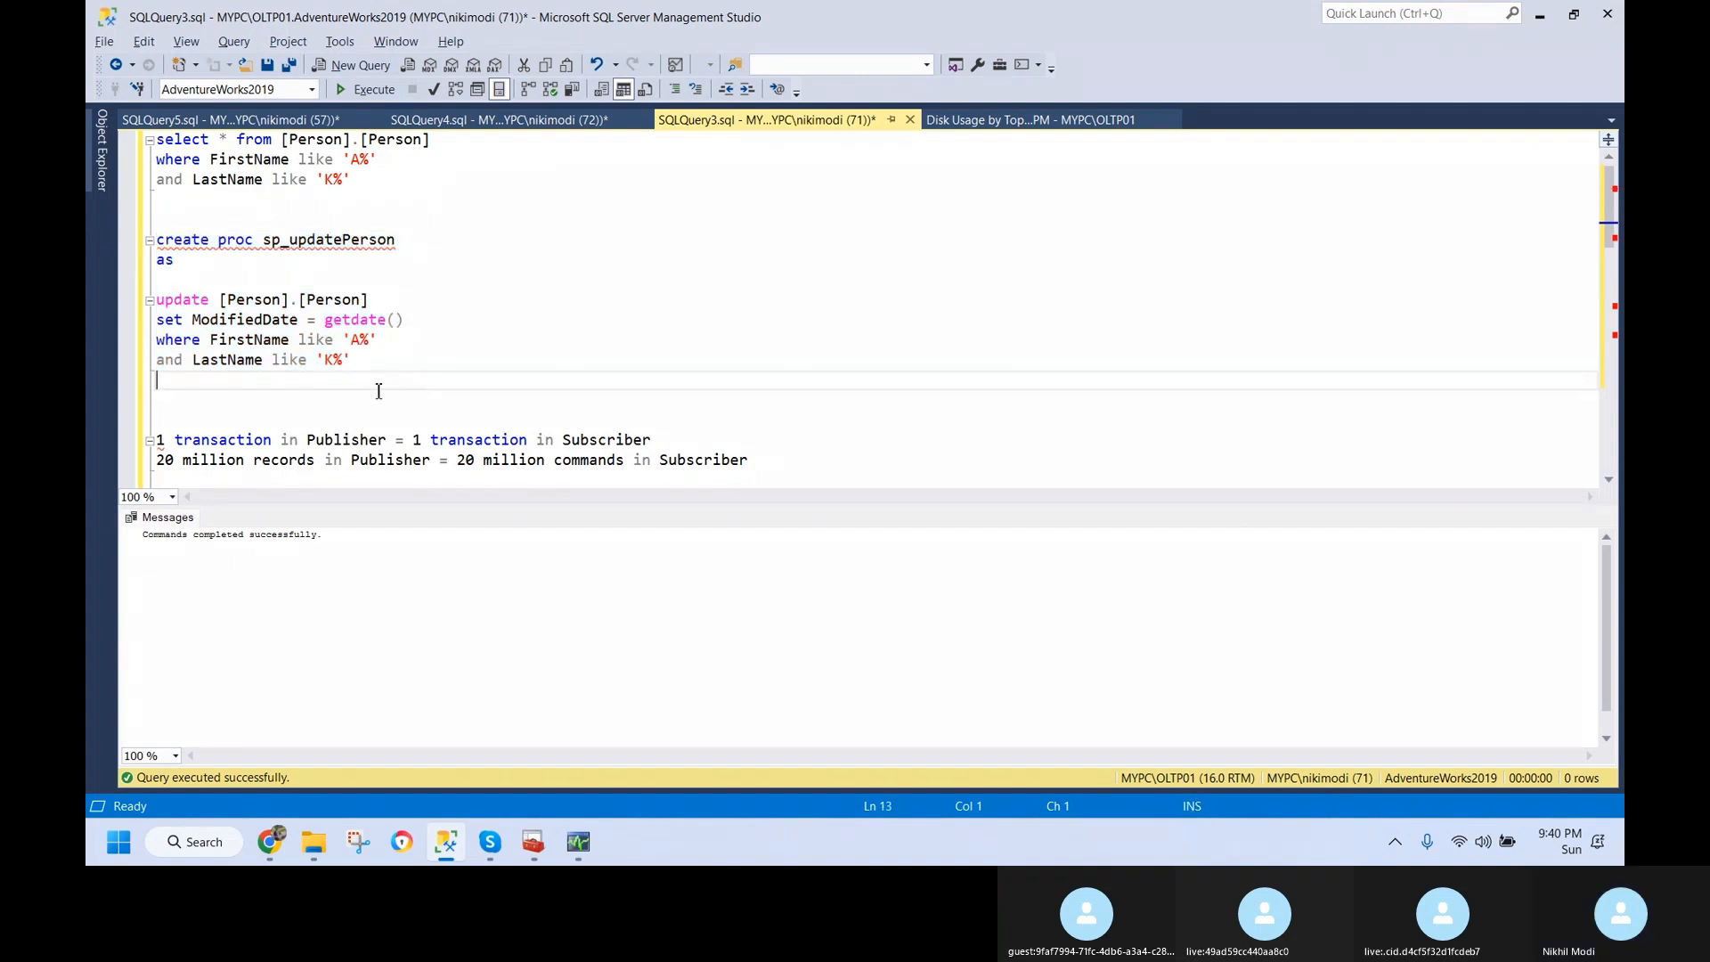
{"action": "double_click", "coordinate": [289, 243]}
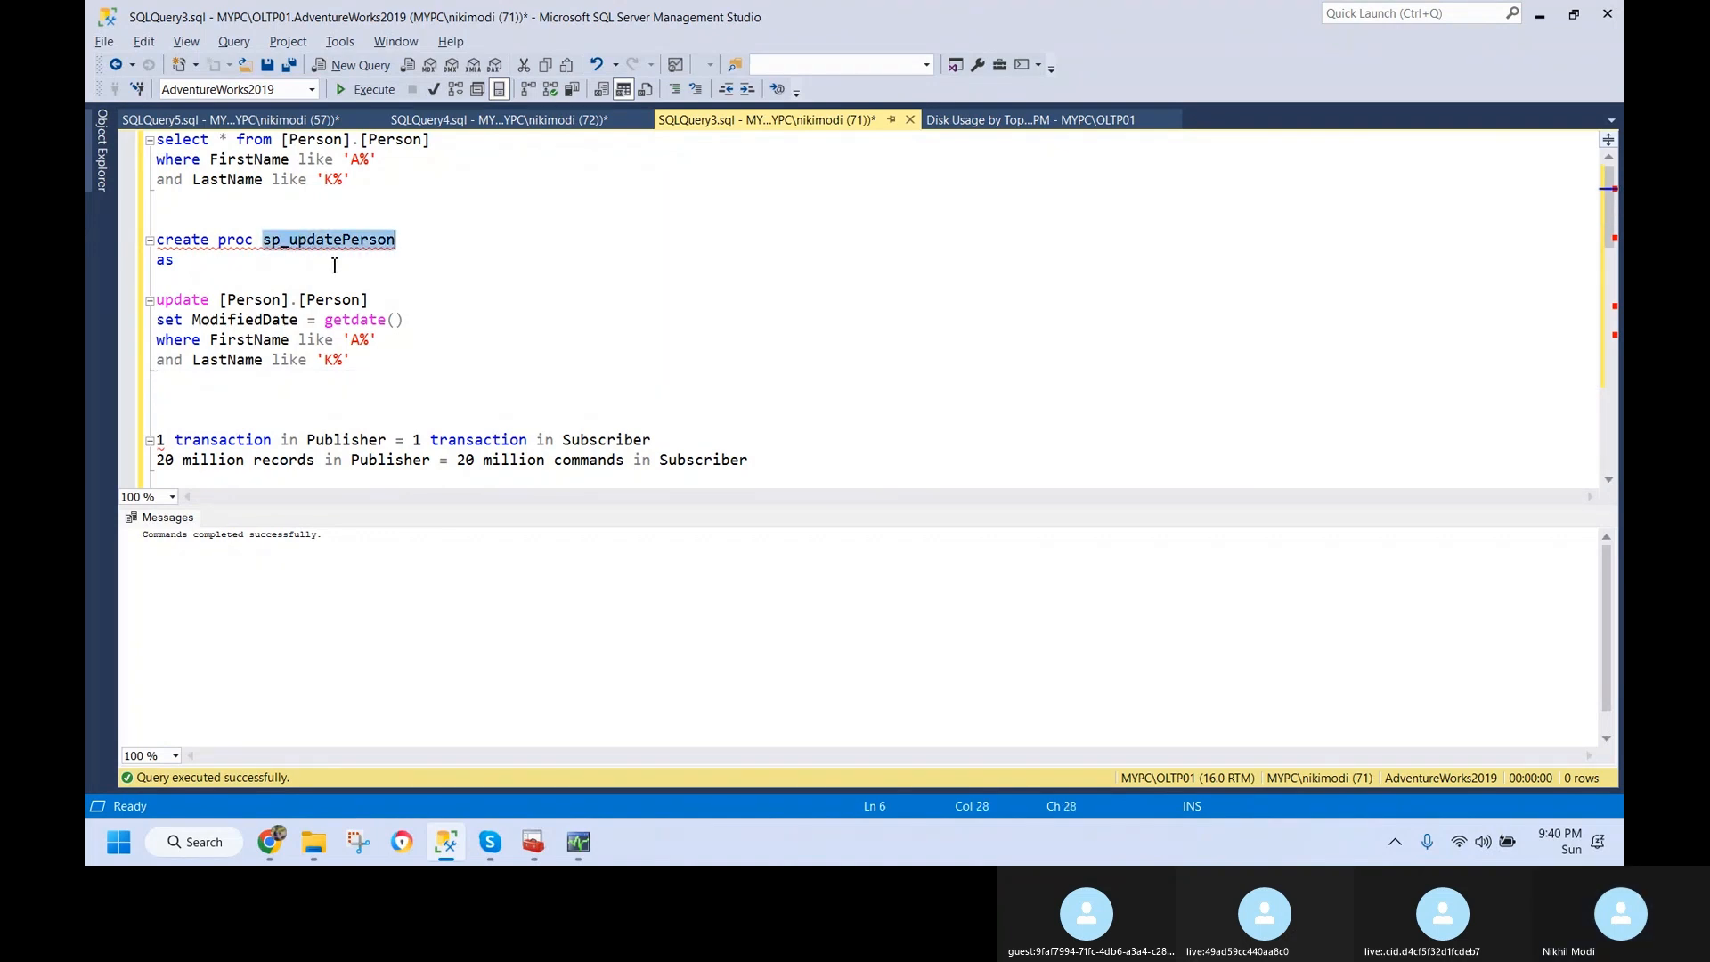
- Start a new publication on the OLTP01 server for the AdventureWorks2019 database with the Transactional publication type
{"action": "left_click", "coordinate": [102, 169]}
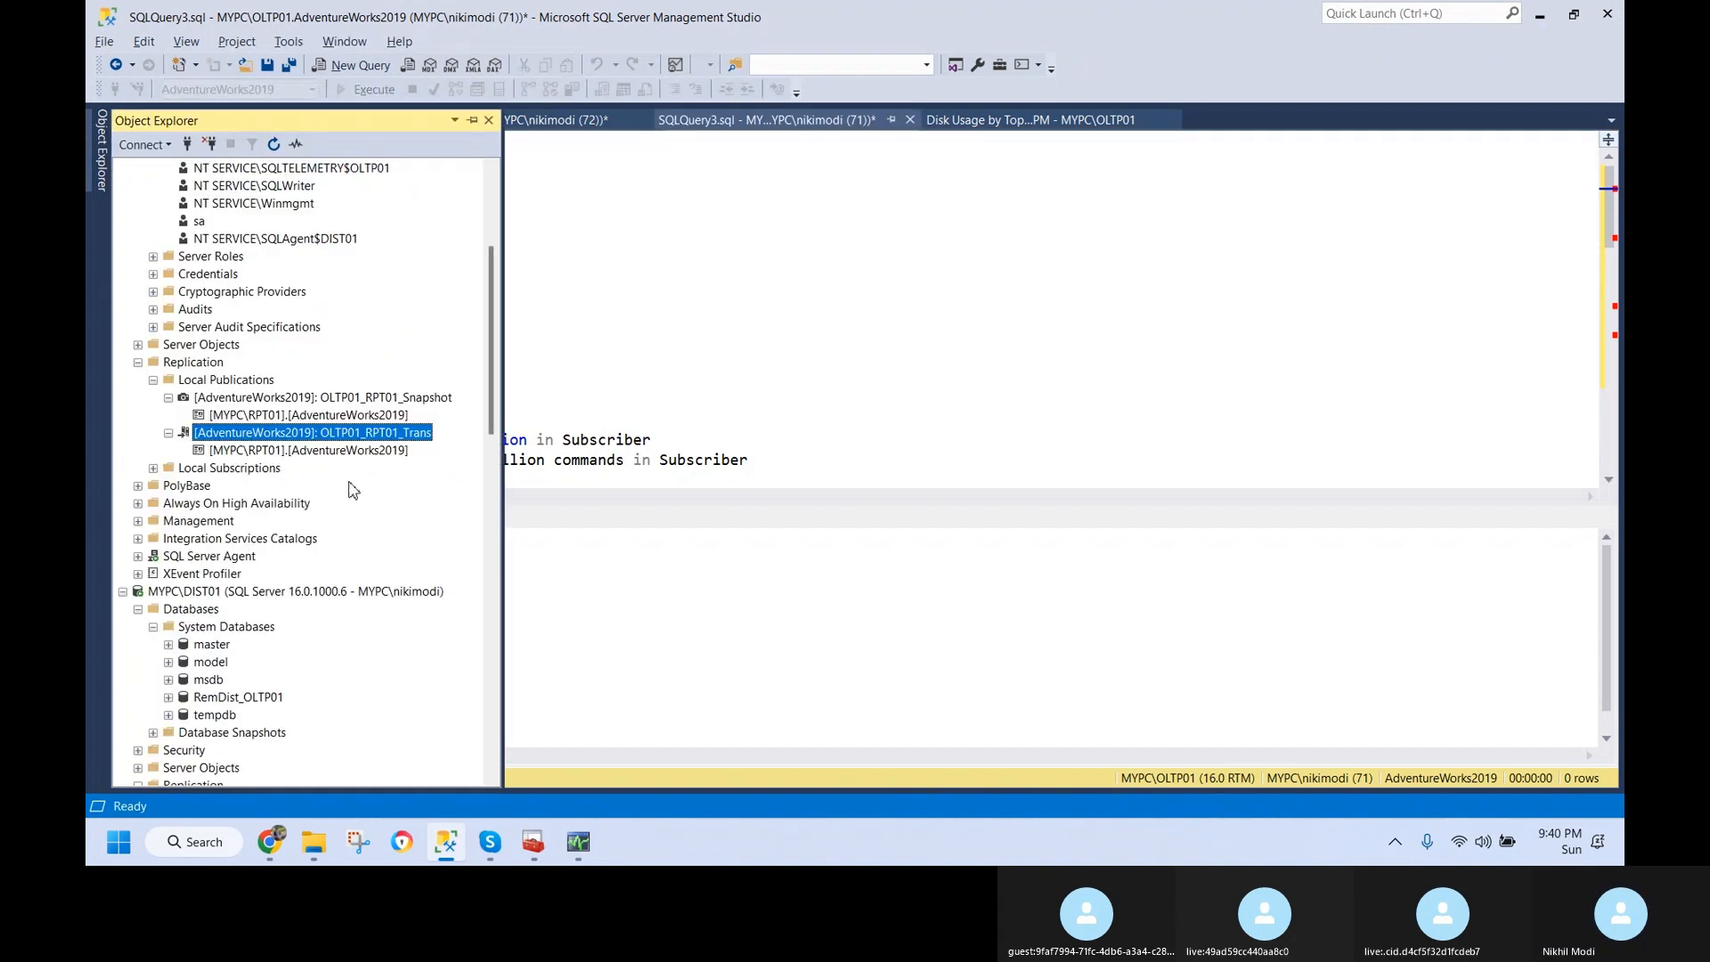
{"action": "scroll", "coordinate": [493, 389], "scroll_direction": "up", "scroll_amount": 1}
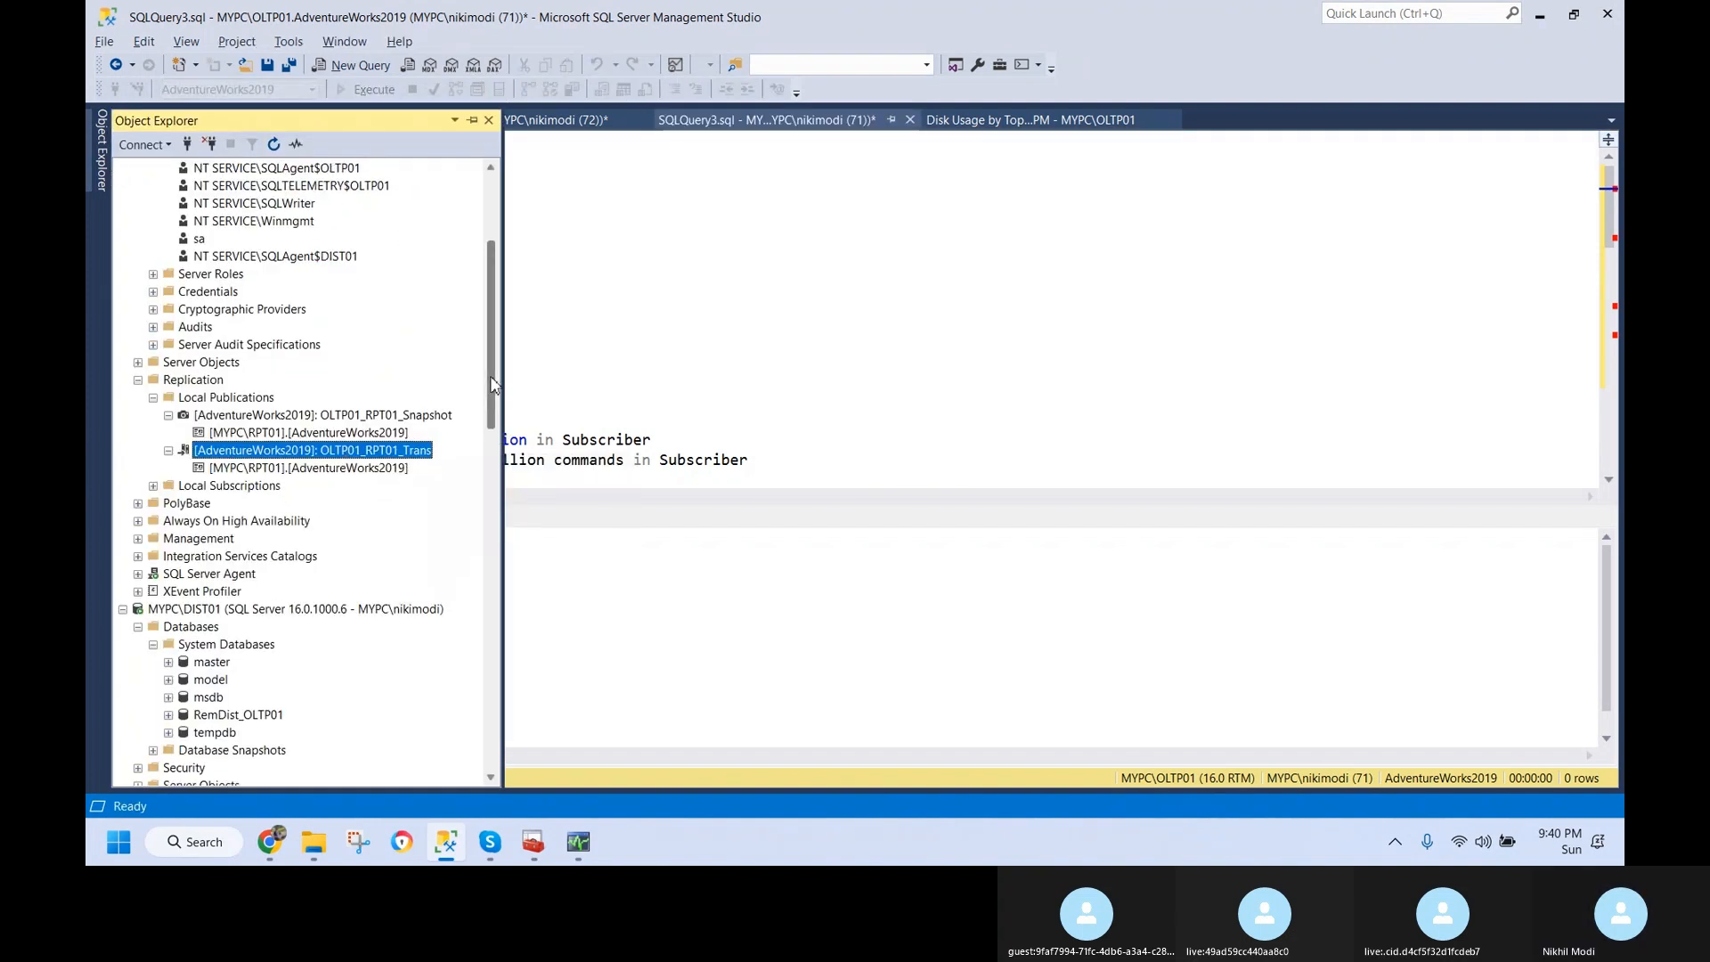
{"action": "right_click", "coordinate": [228, 399]}
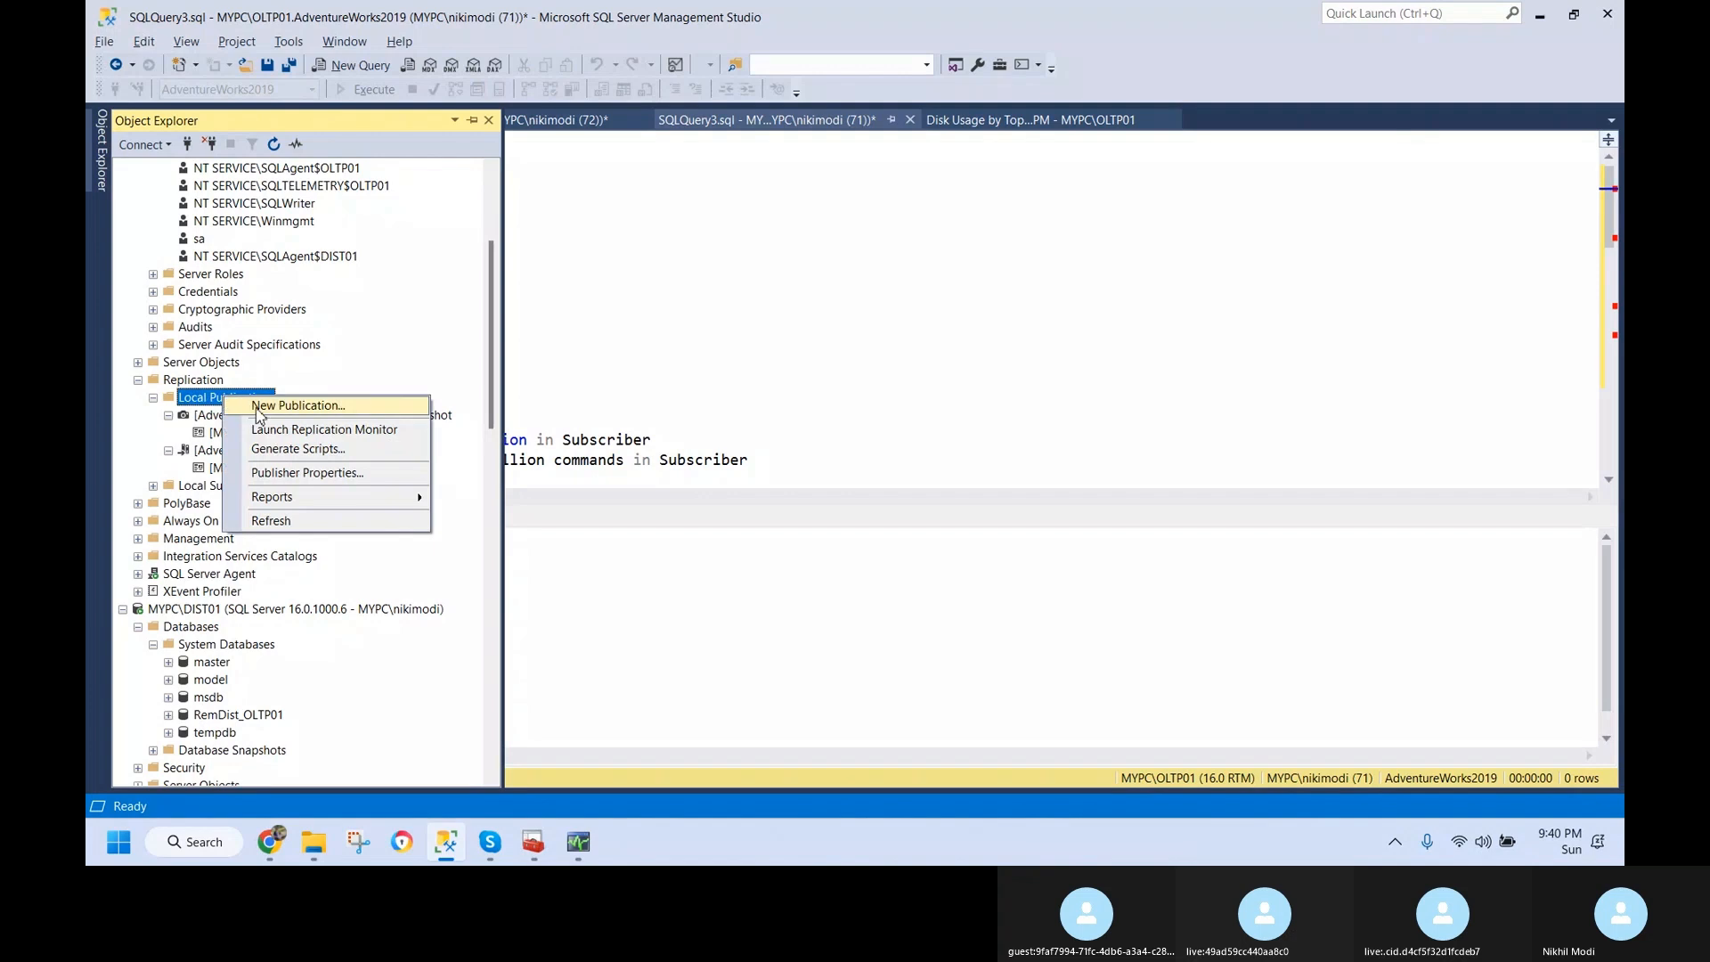
{"action": "left_click", "coordinate": [258, 406]}
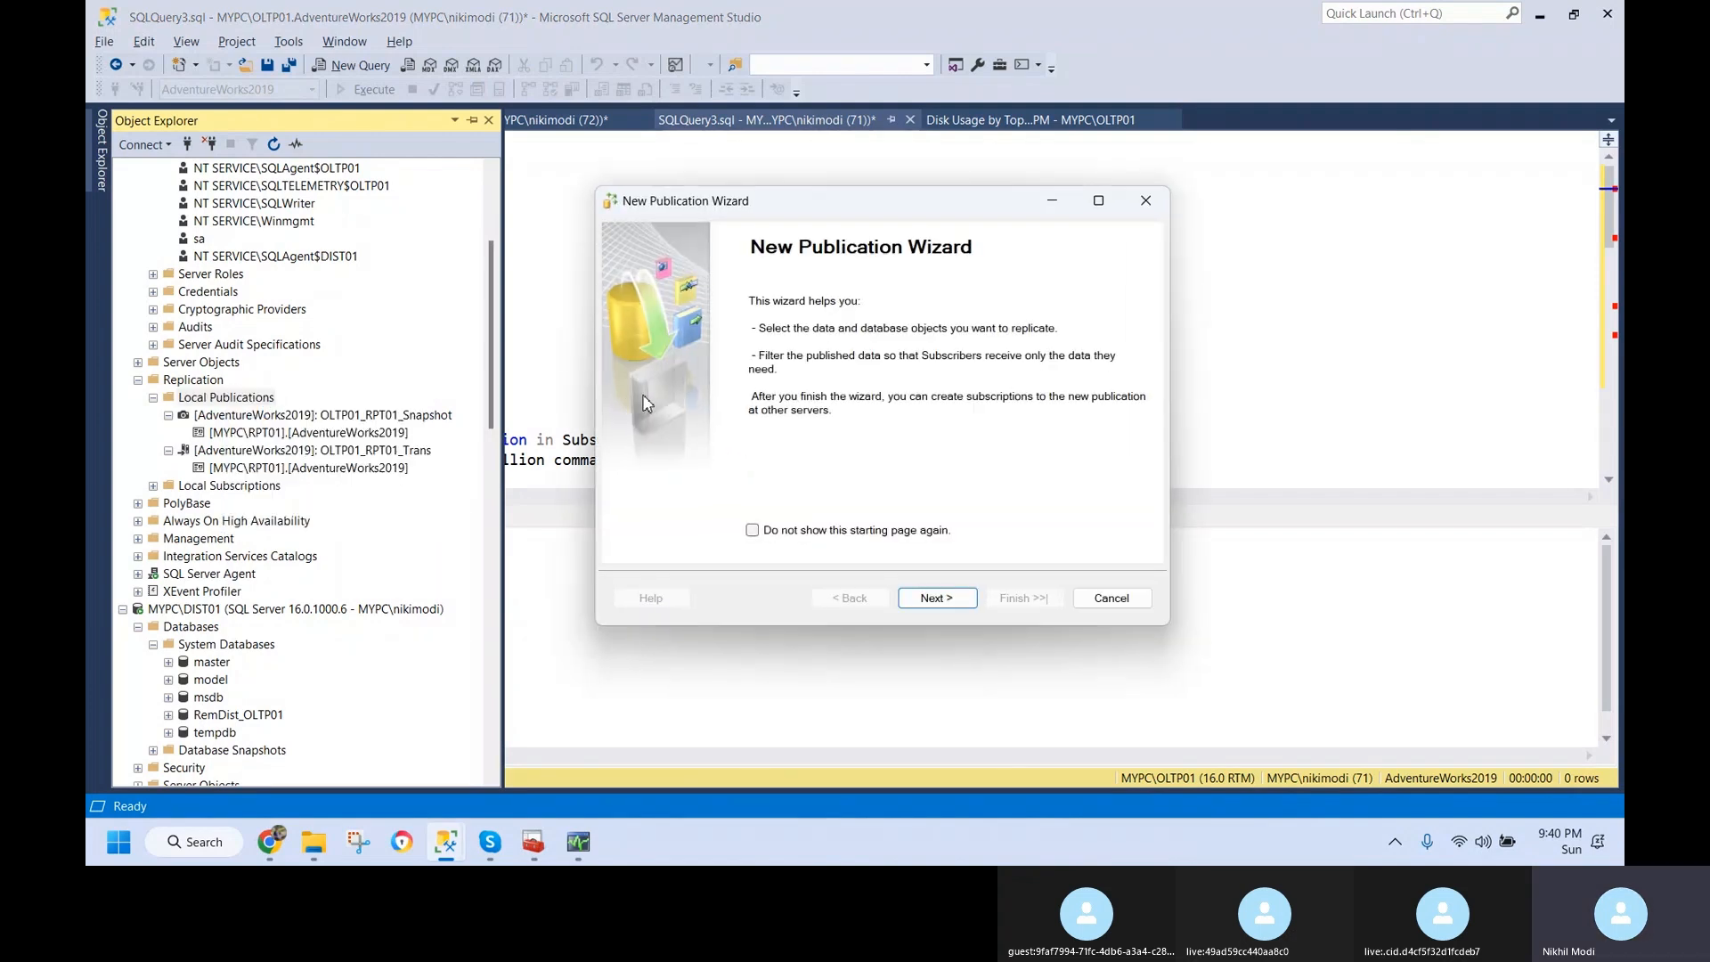
{"action": "left_click", "coordinate": [943, 600]}
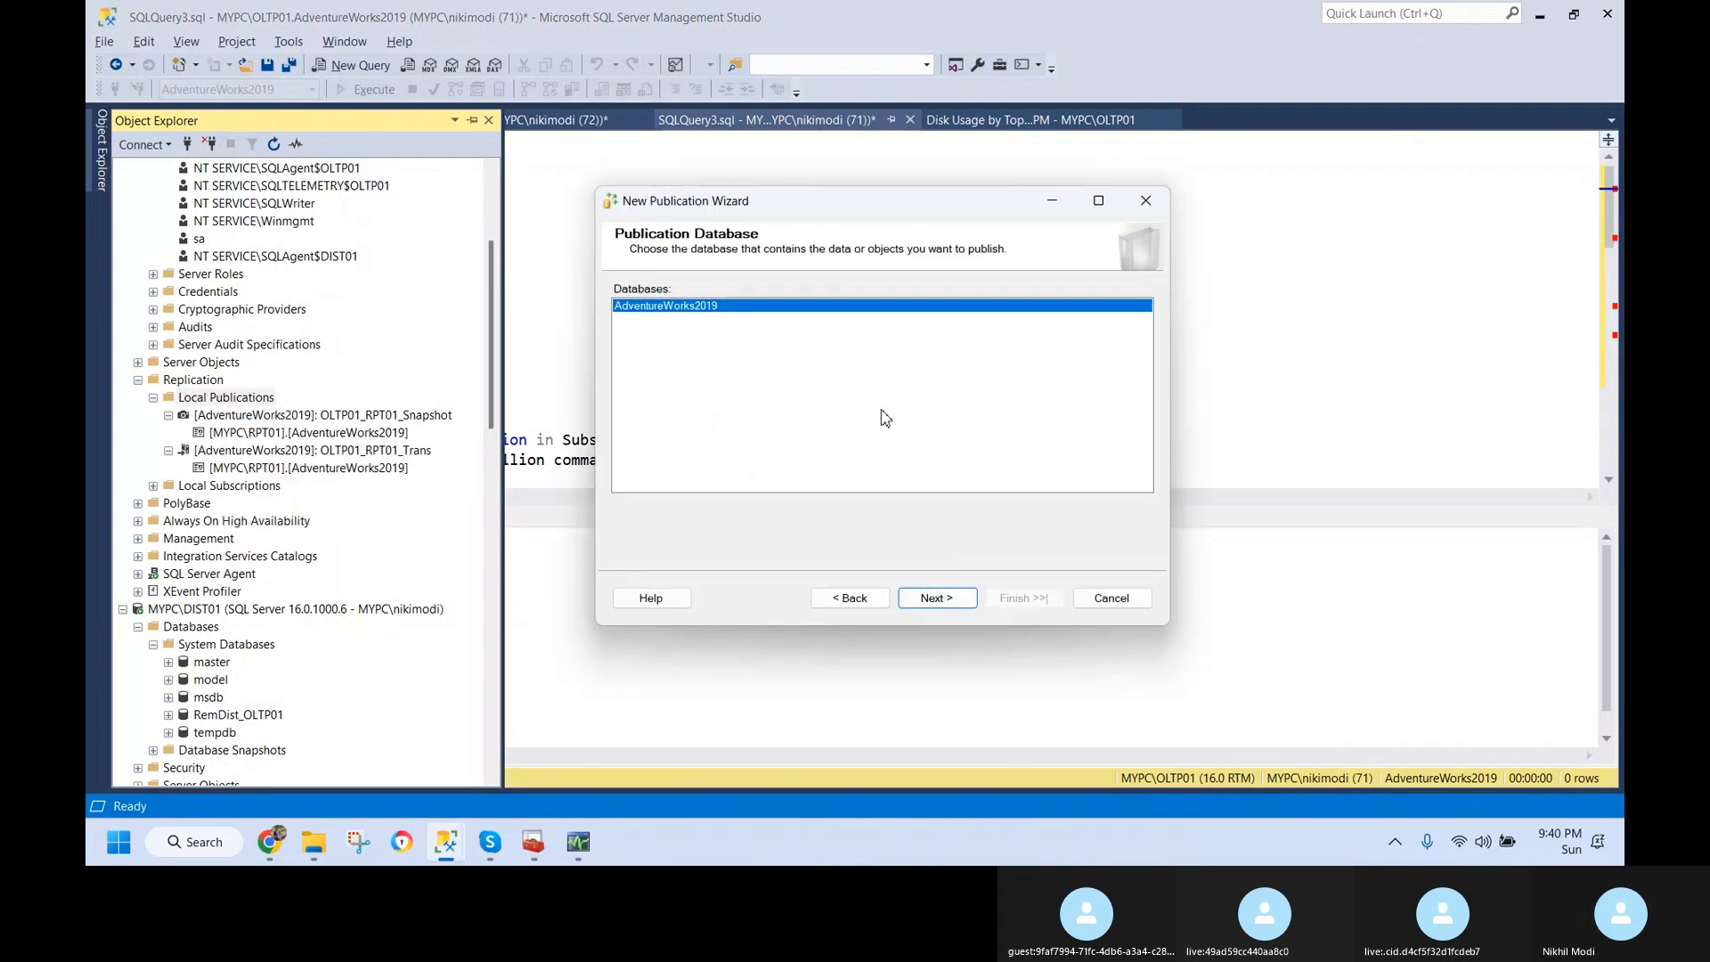
{"action": "left_click", "coordinate": [953, 599]}
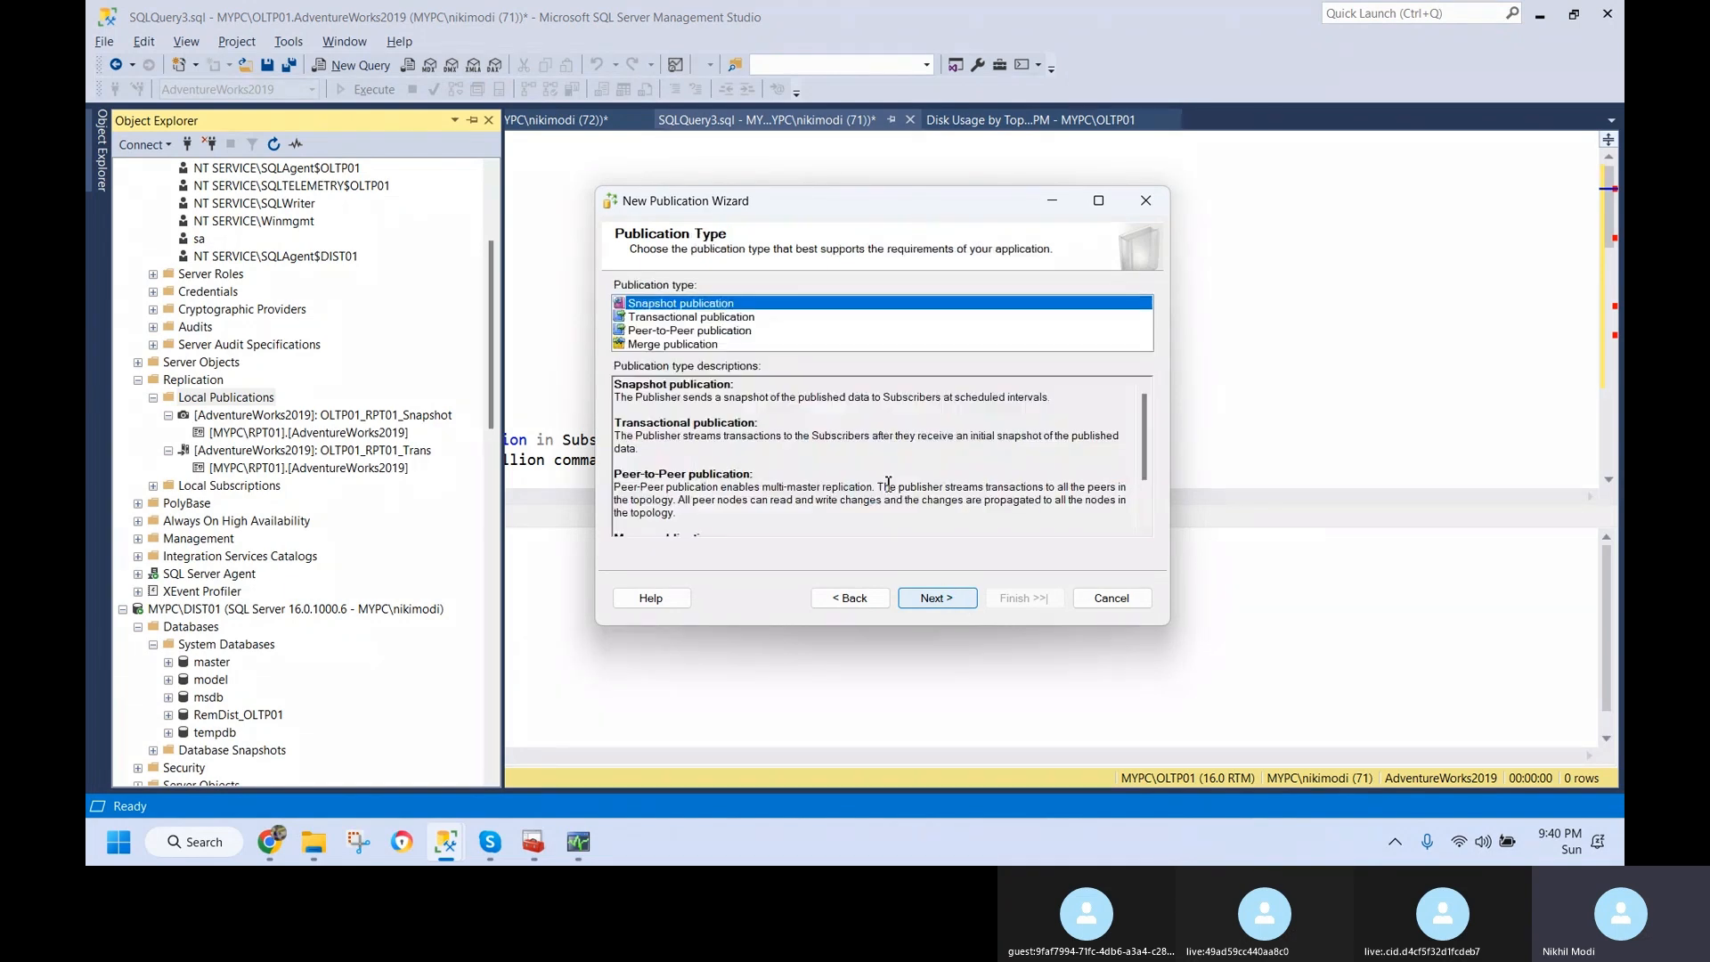
{"action": "left_click", "coordinate": [690, 317]}
{"action": "left_click", "coordinate": [937, 598]}
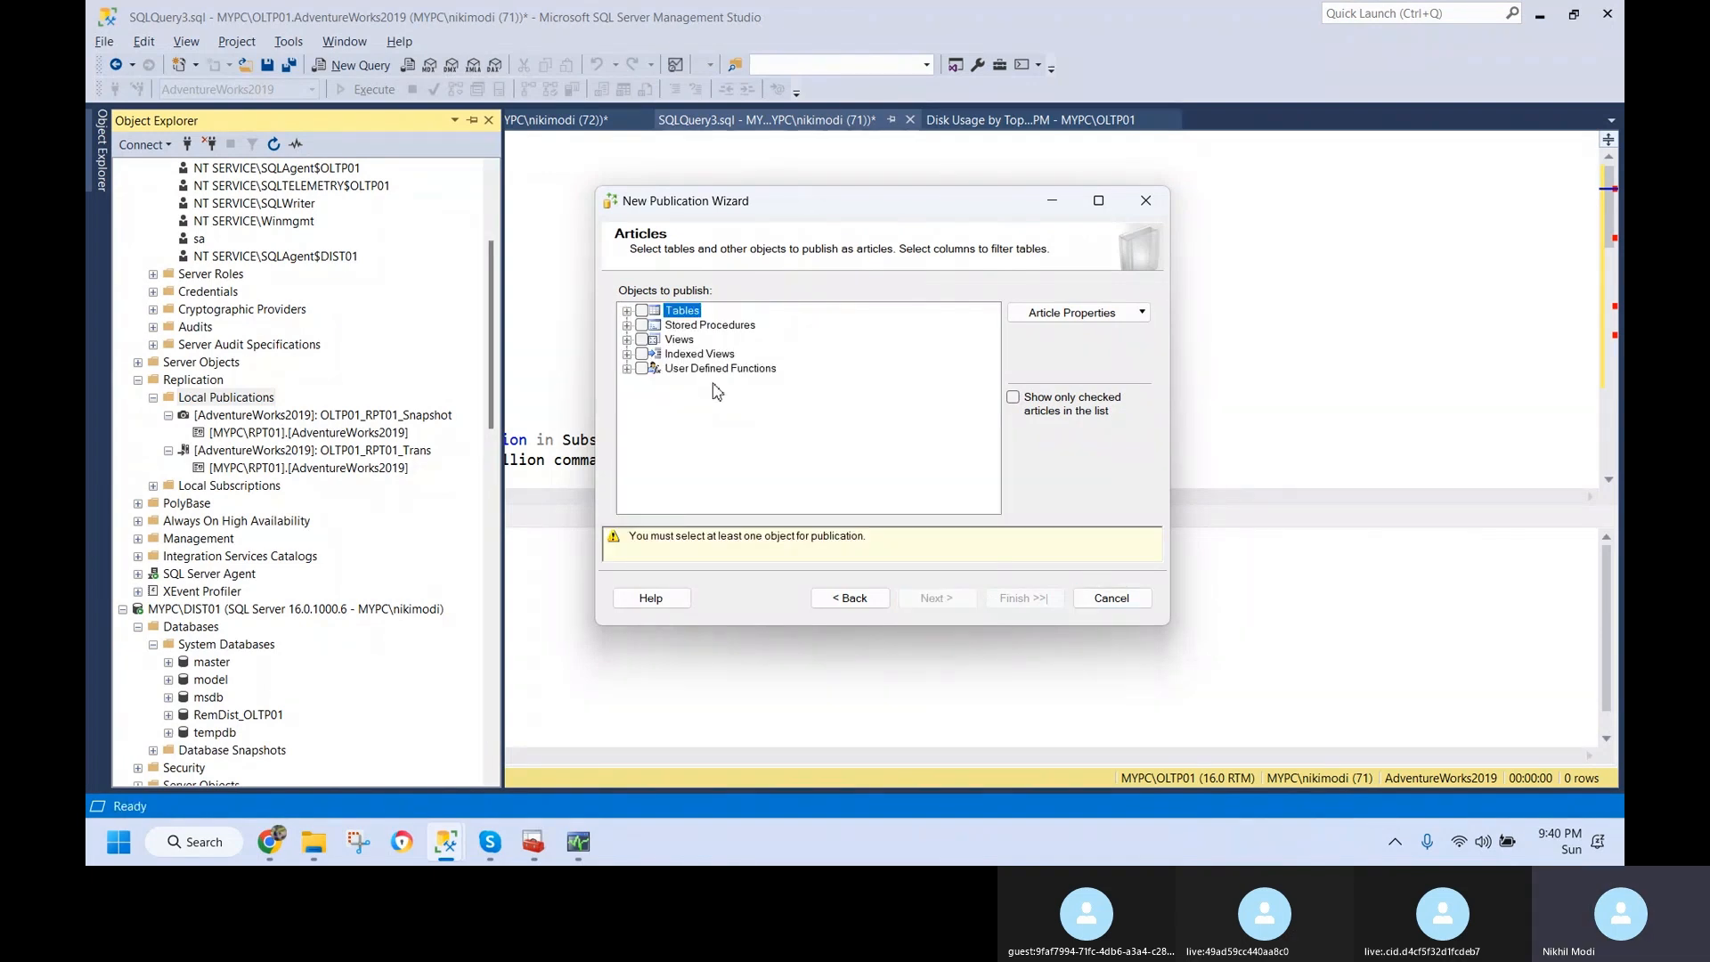
- Select the sp_updatePerson stored procedure as an article of the new publication
{"action": "left_click", "coordinate": [627, 325]}
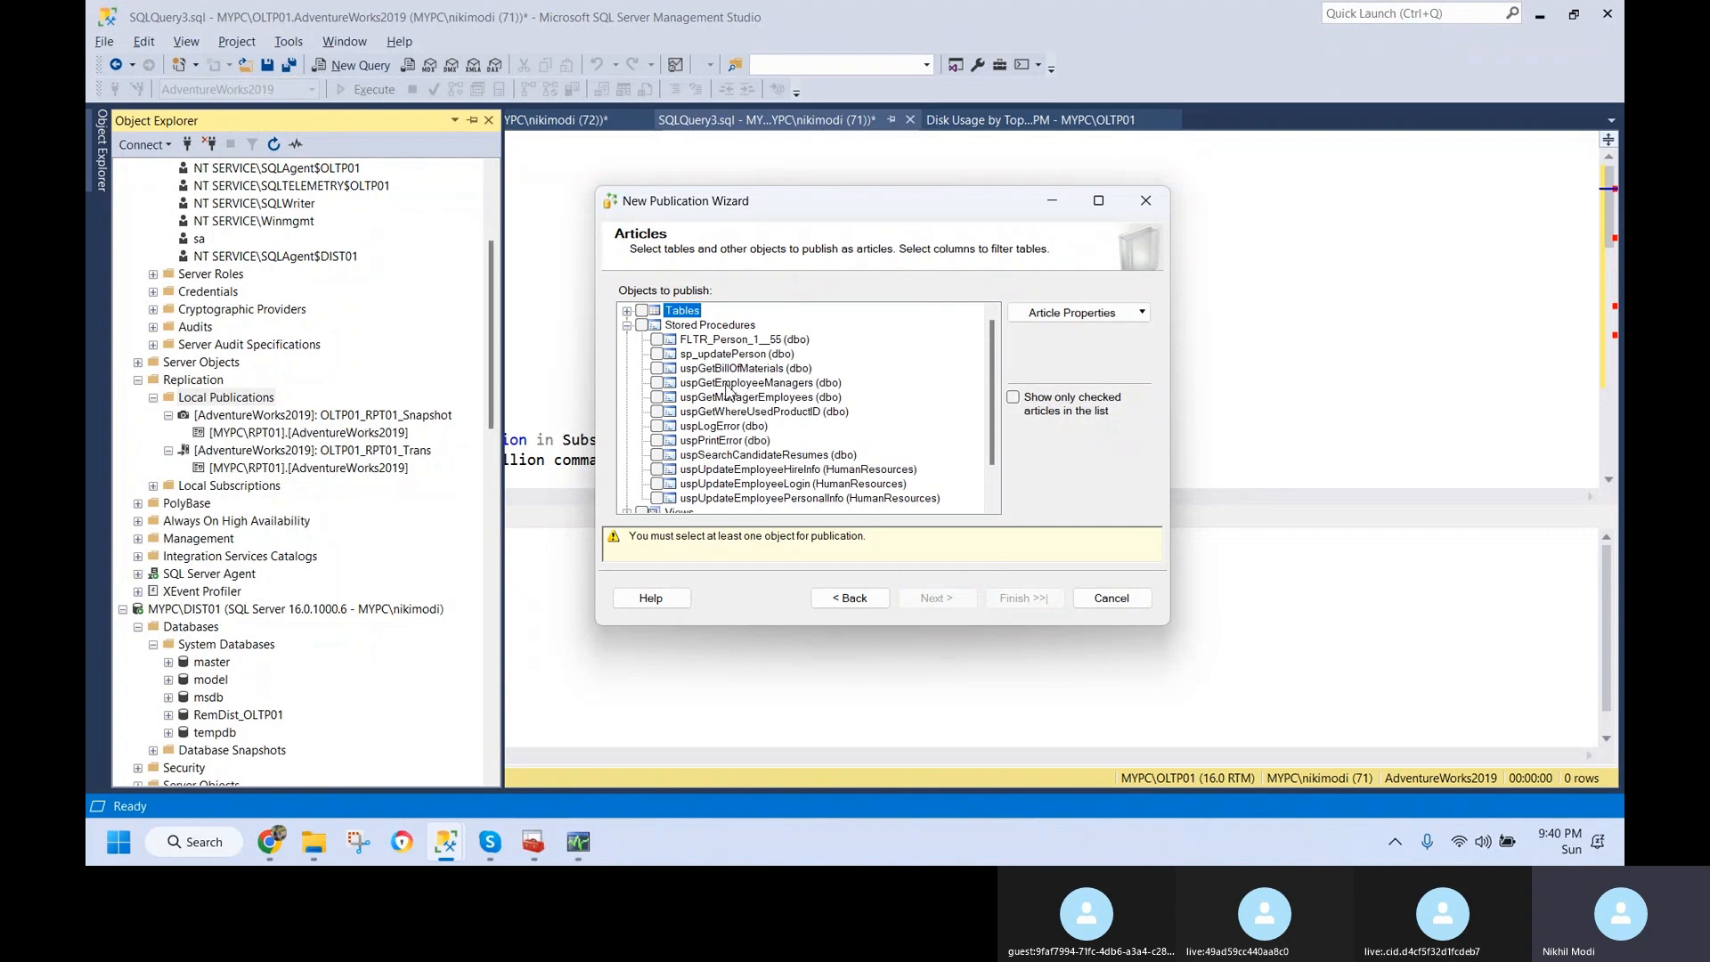
{"action": "left_click", "coordinate": [658, 355]}
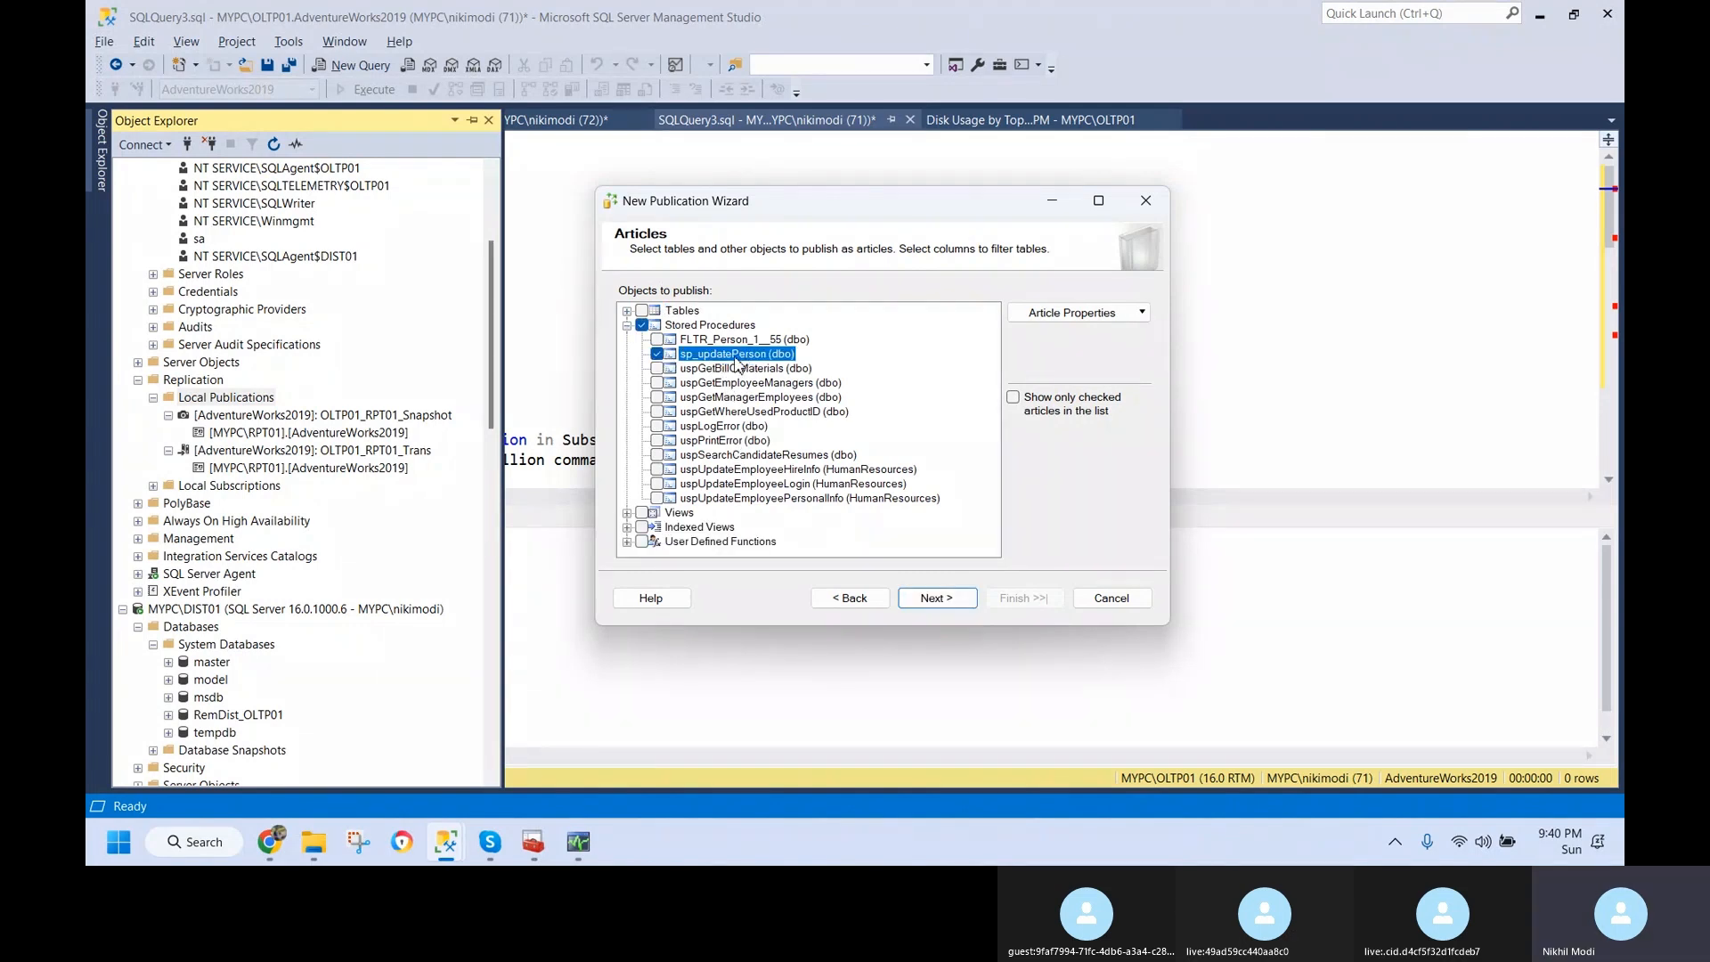
{"action": "left_click", "coordinate": [1074, 313]}
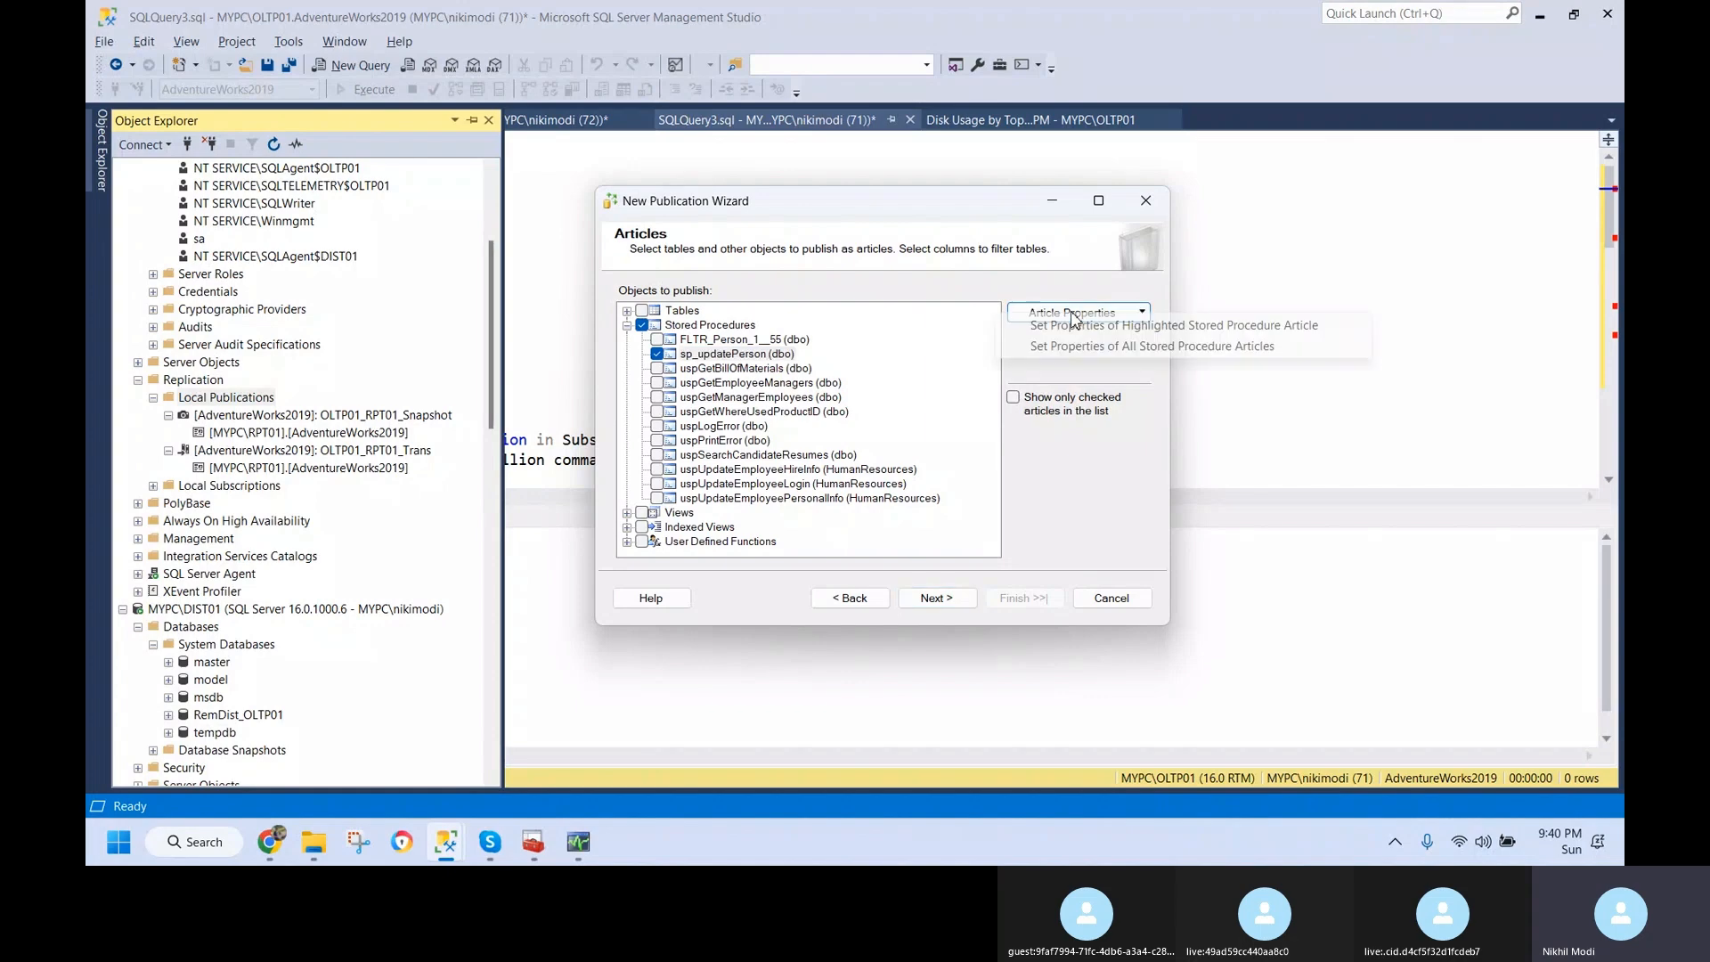
{"action": "left_click", "coordinate": [726, 365]}
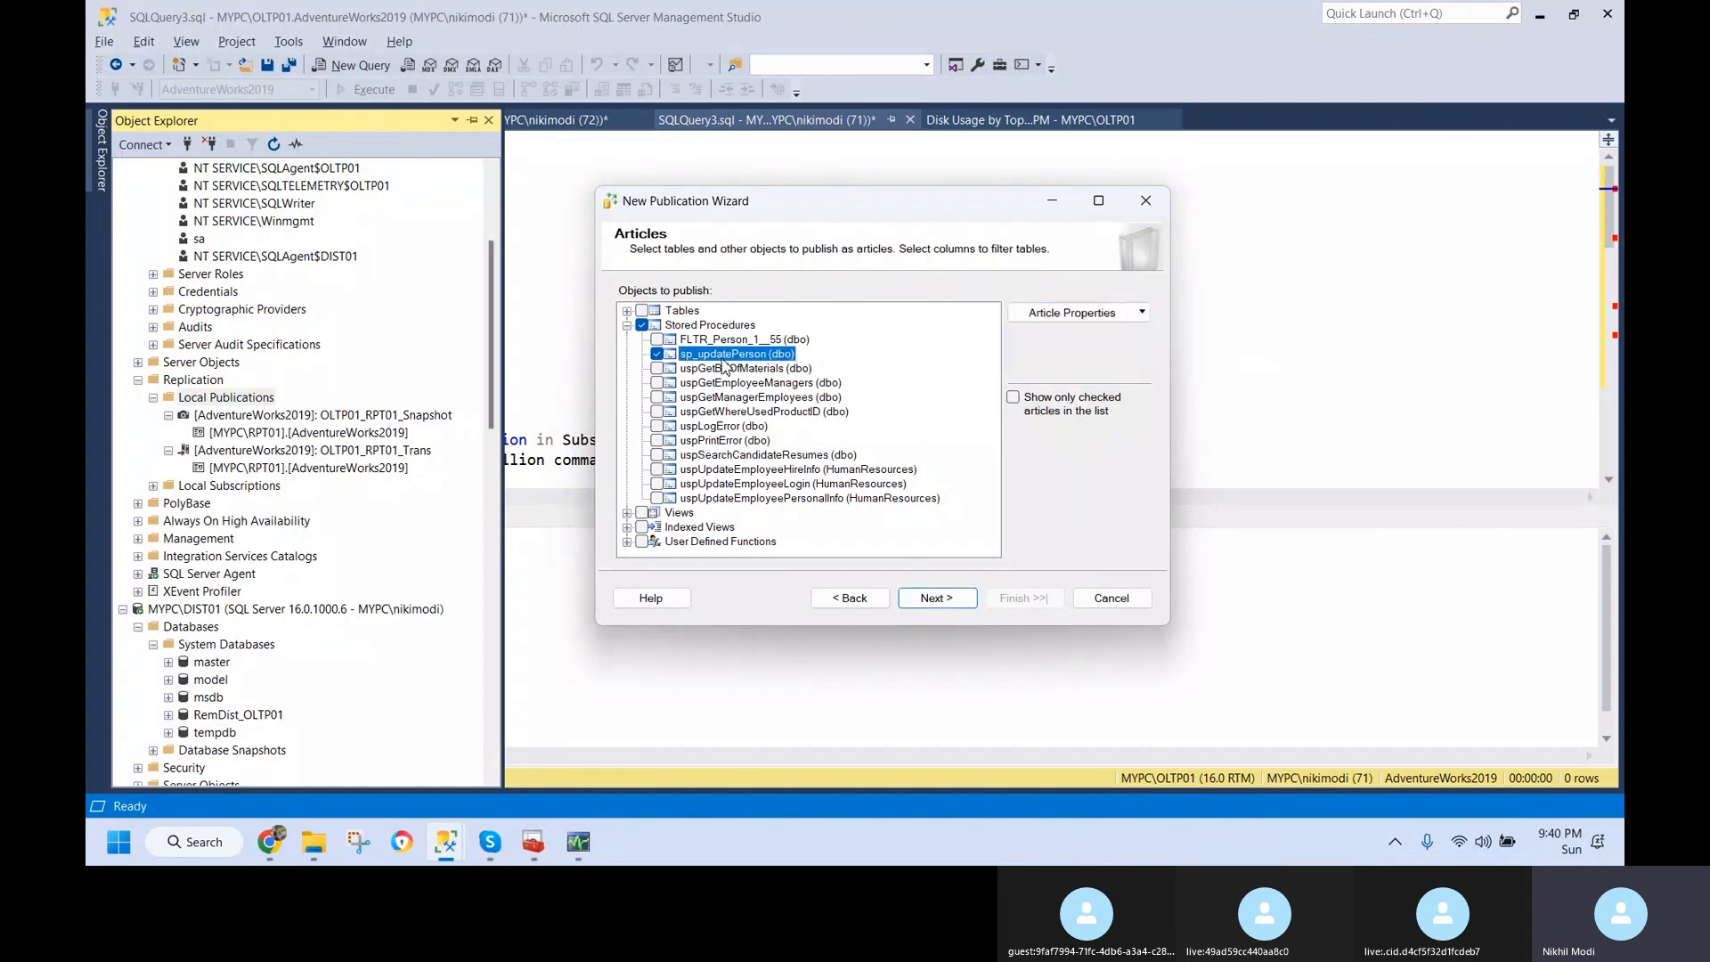
- Set the sp_updatePerson article's Replicate property to "Execution of the stored procedure" and accept the article properties
{"action": "left_click", "coordinate": [1083, 313]}
{"action": "left_click", "coordinate": [1099, 328]}
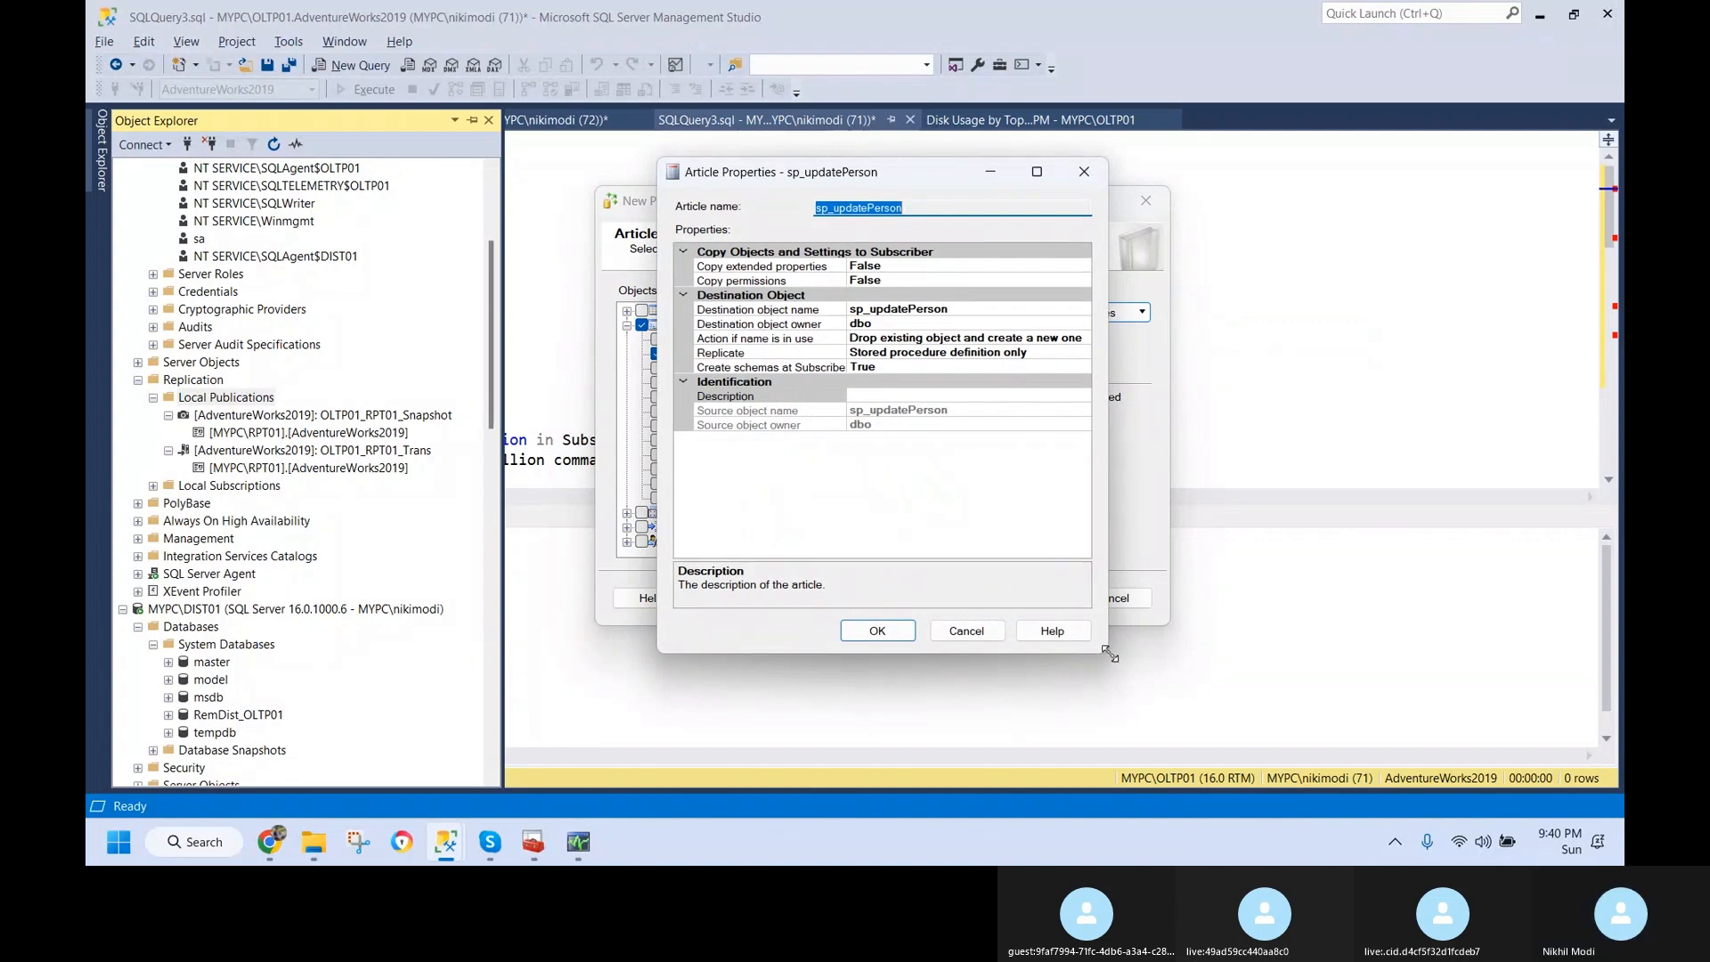
{"action": "left_click_drag", "start_coordinate": [1106, 652], "coordinate": [1416, 716]}
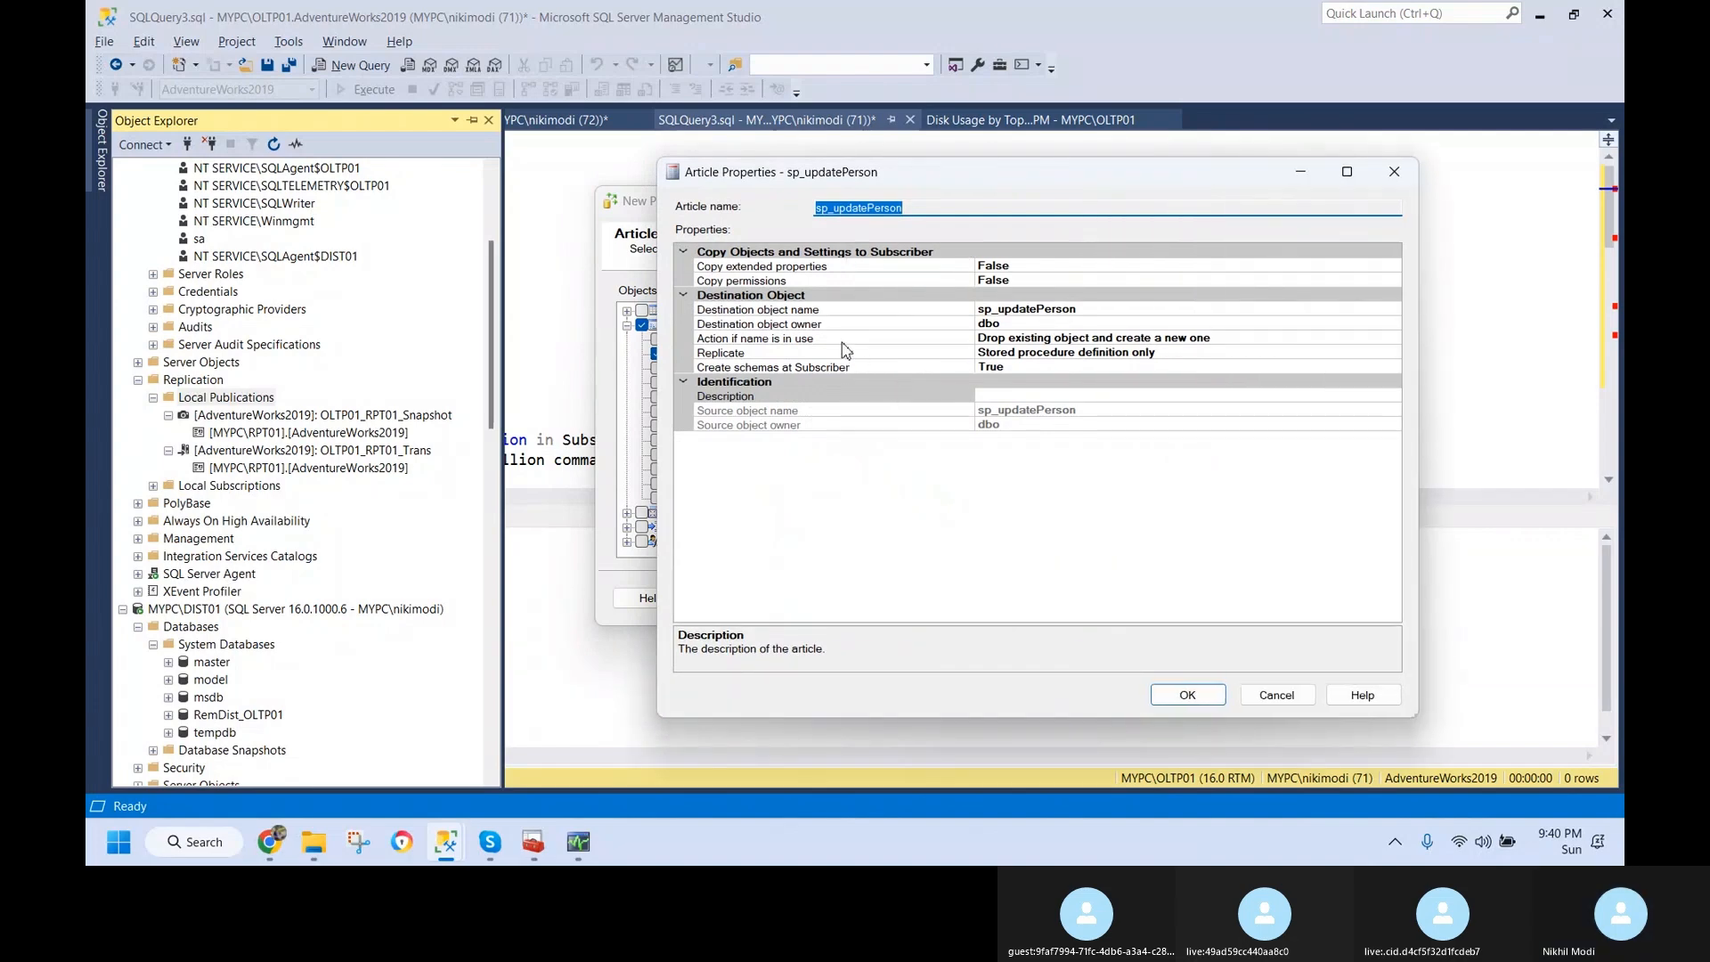
{"action": "left_click", "coordinate": [1026, 354]}
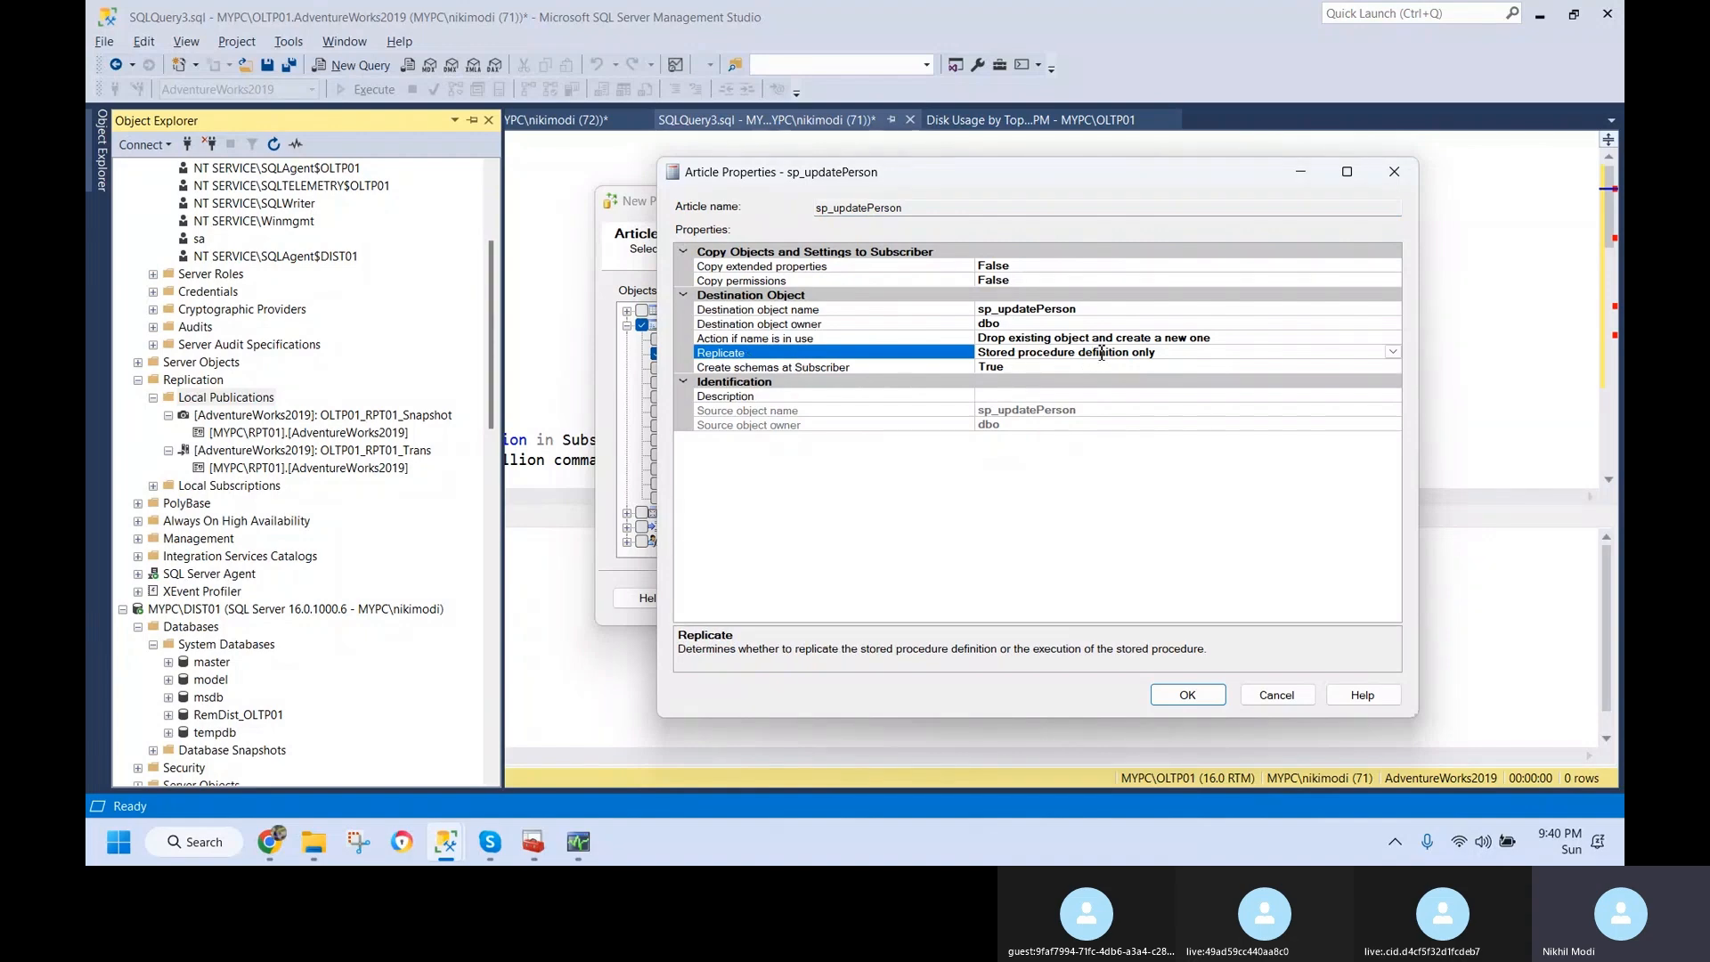
{"action": "left_click", "coordinate": [1391, 352]}
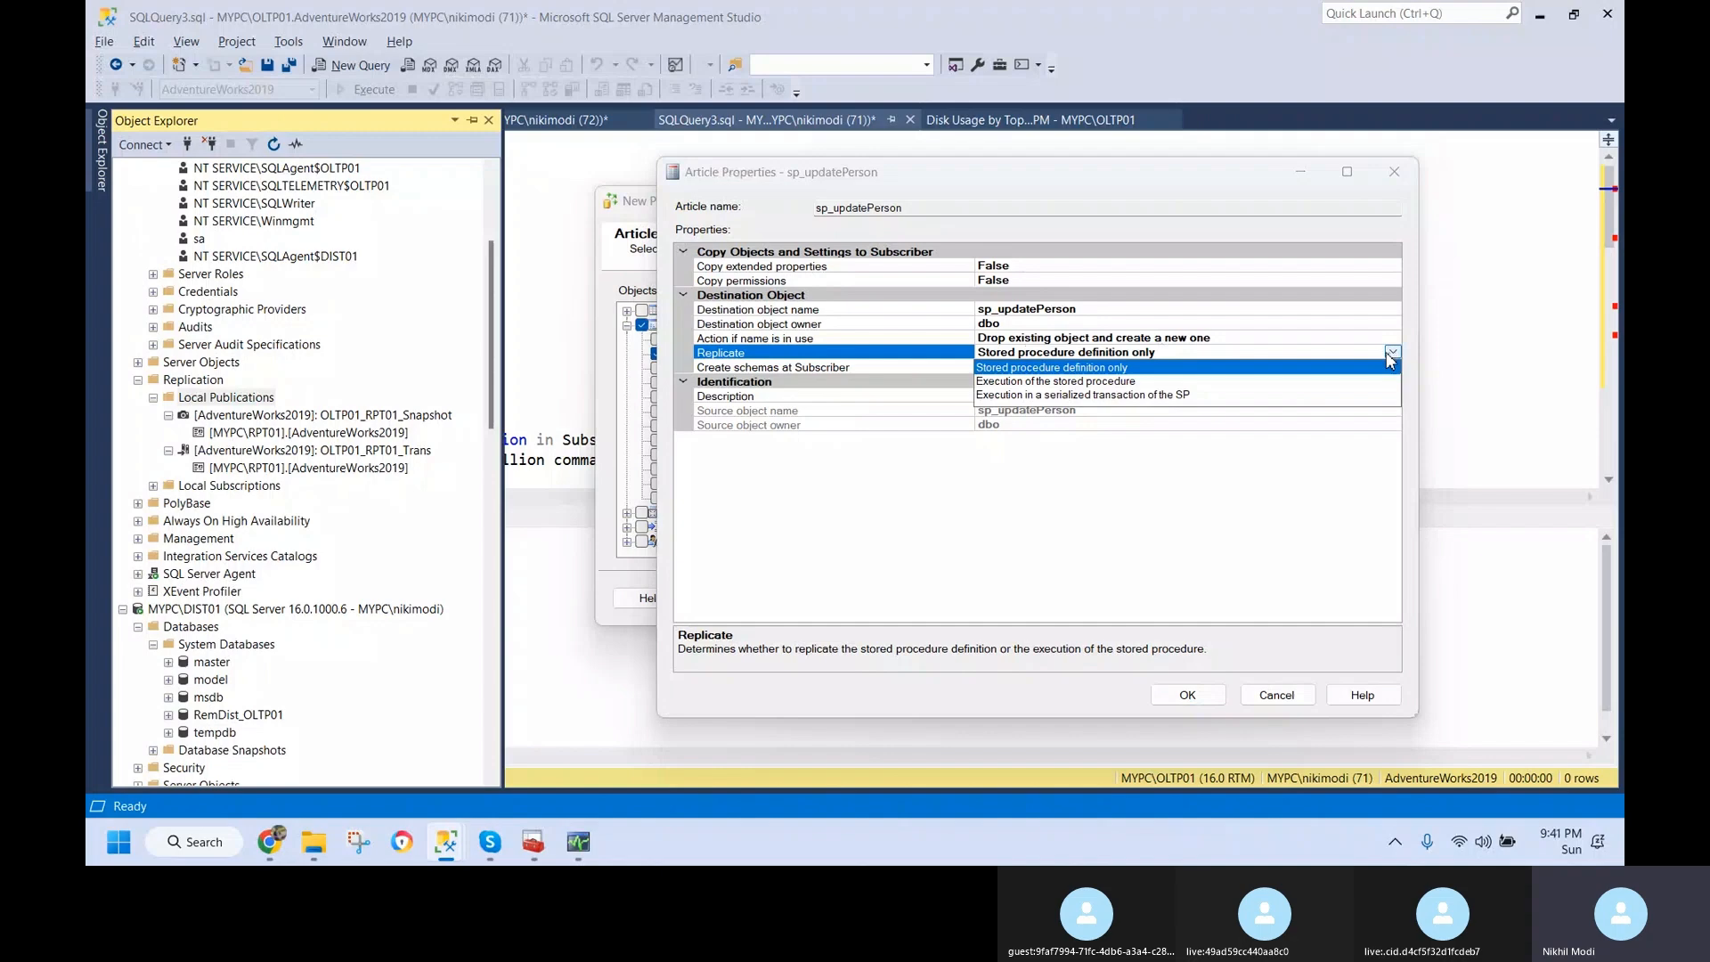
{"action": "left_click", "coordinate": [1082, 382]}
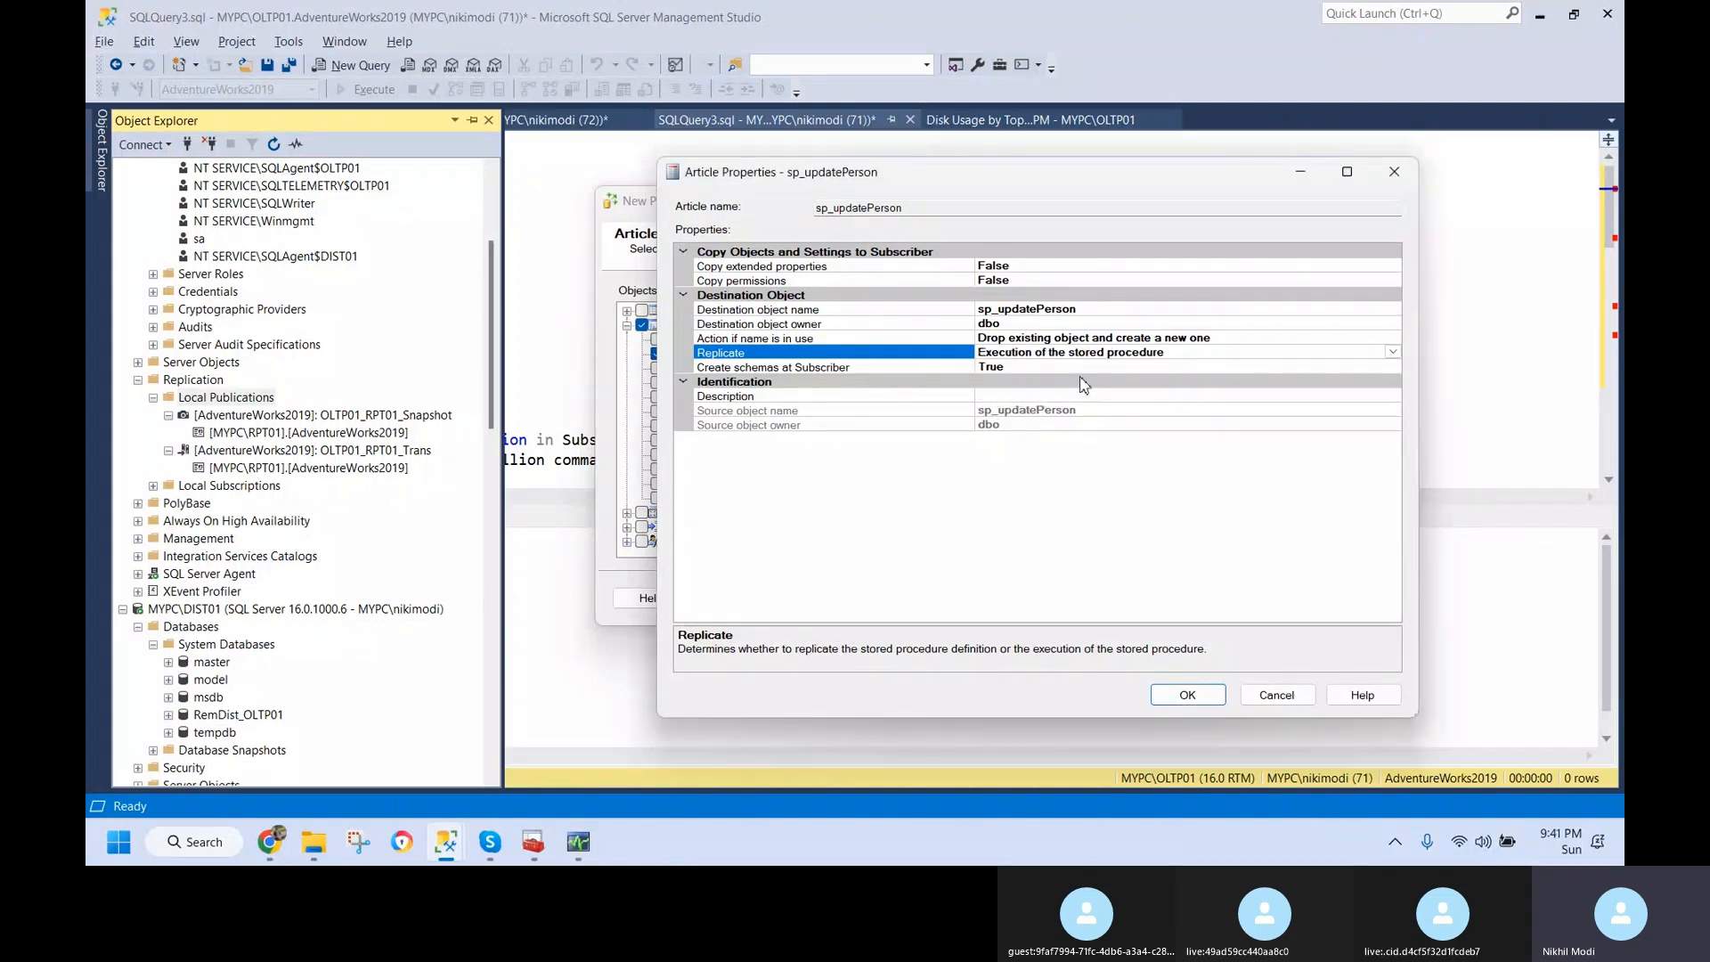
{"action": "left_click_drag", "start_coordinate": [1172, 352], "coordinate": [977, 353]}
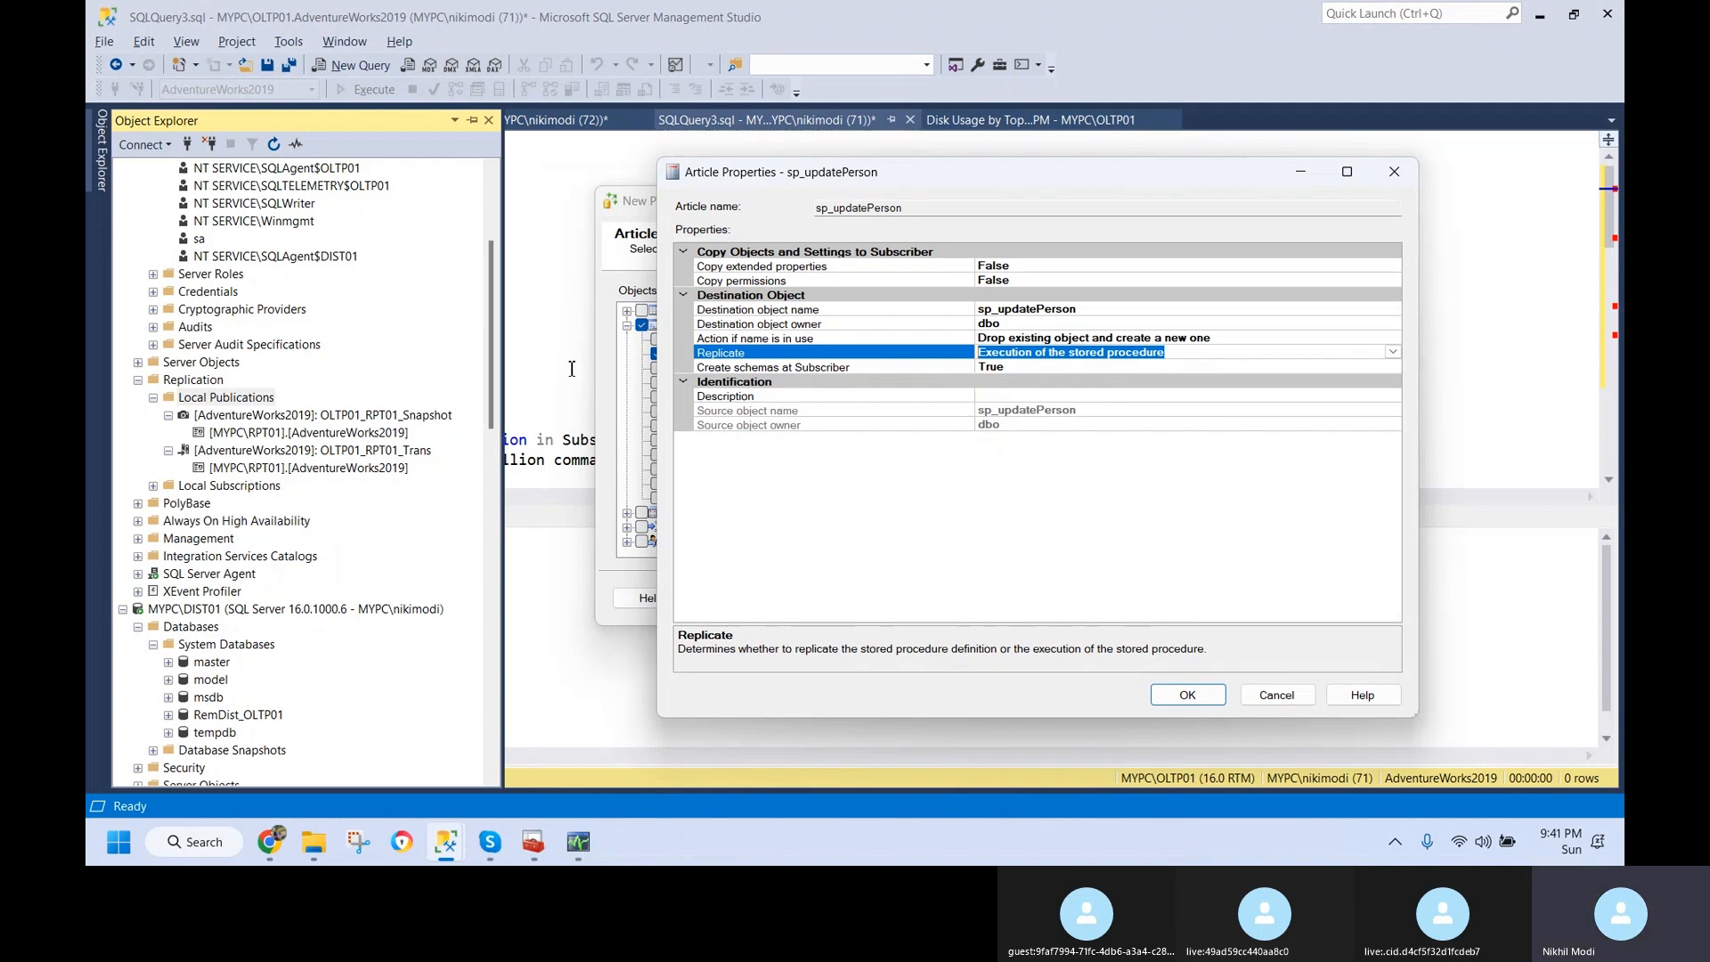
{"action": "left_click", "coordinate": [1136, 370]}
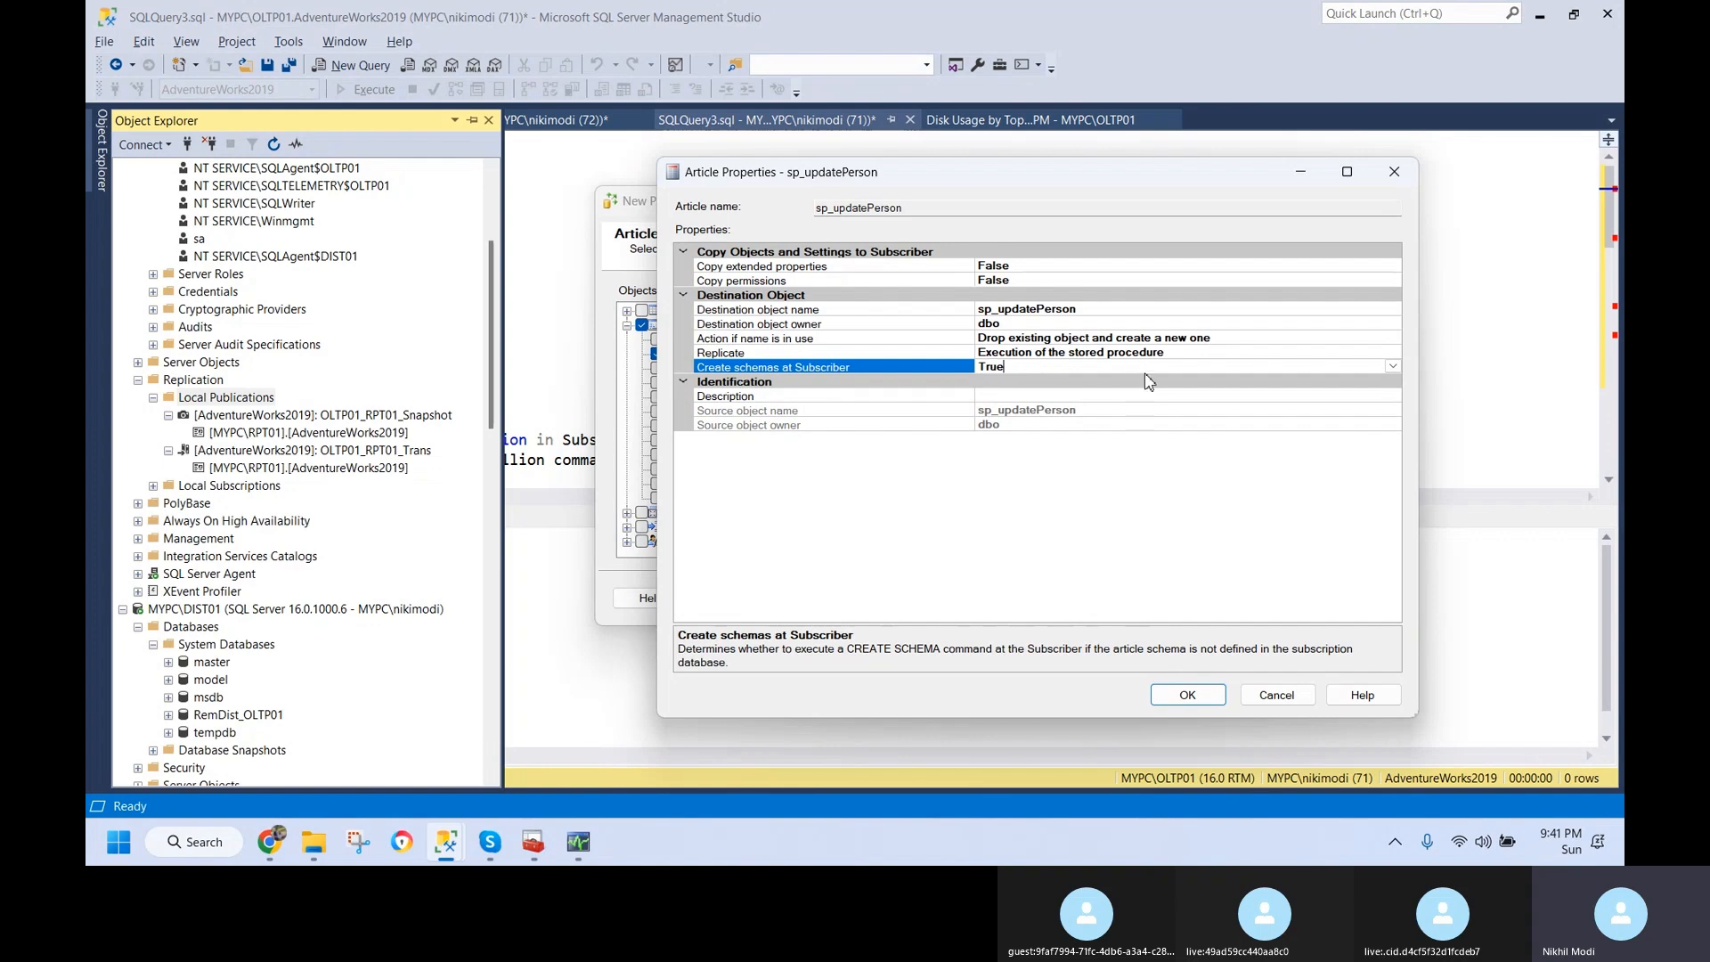
{"action": "left_click", "coordinate": [1198, 699]}
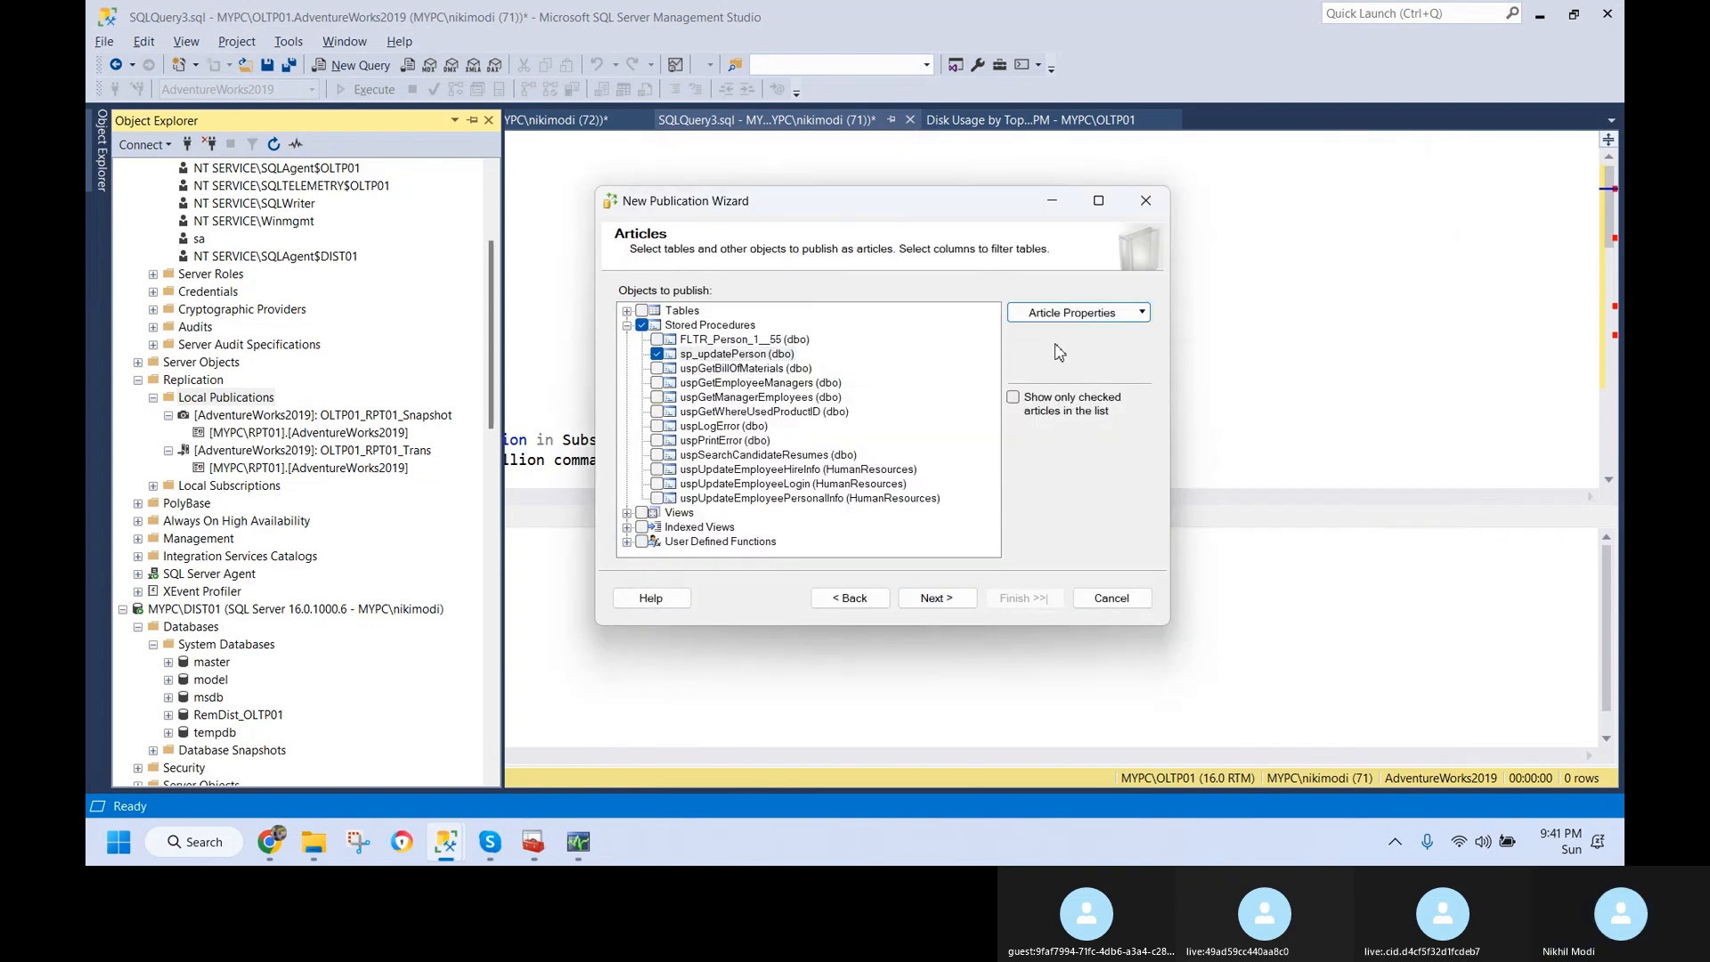
- Reopen the sp_updatePerson article properties to check the Replicate setting, and close them without changes
{"action": "left_click", "coordinate": [1091, 319]}
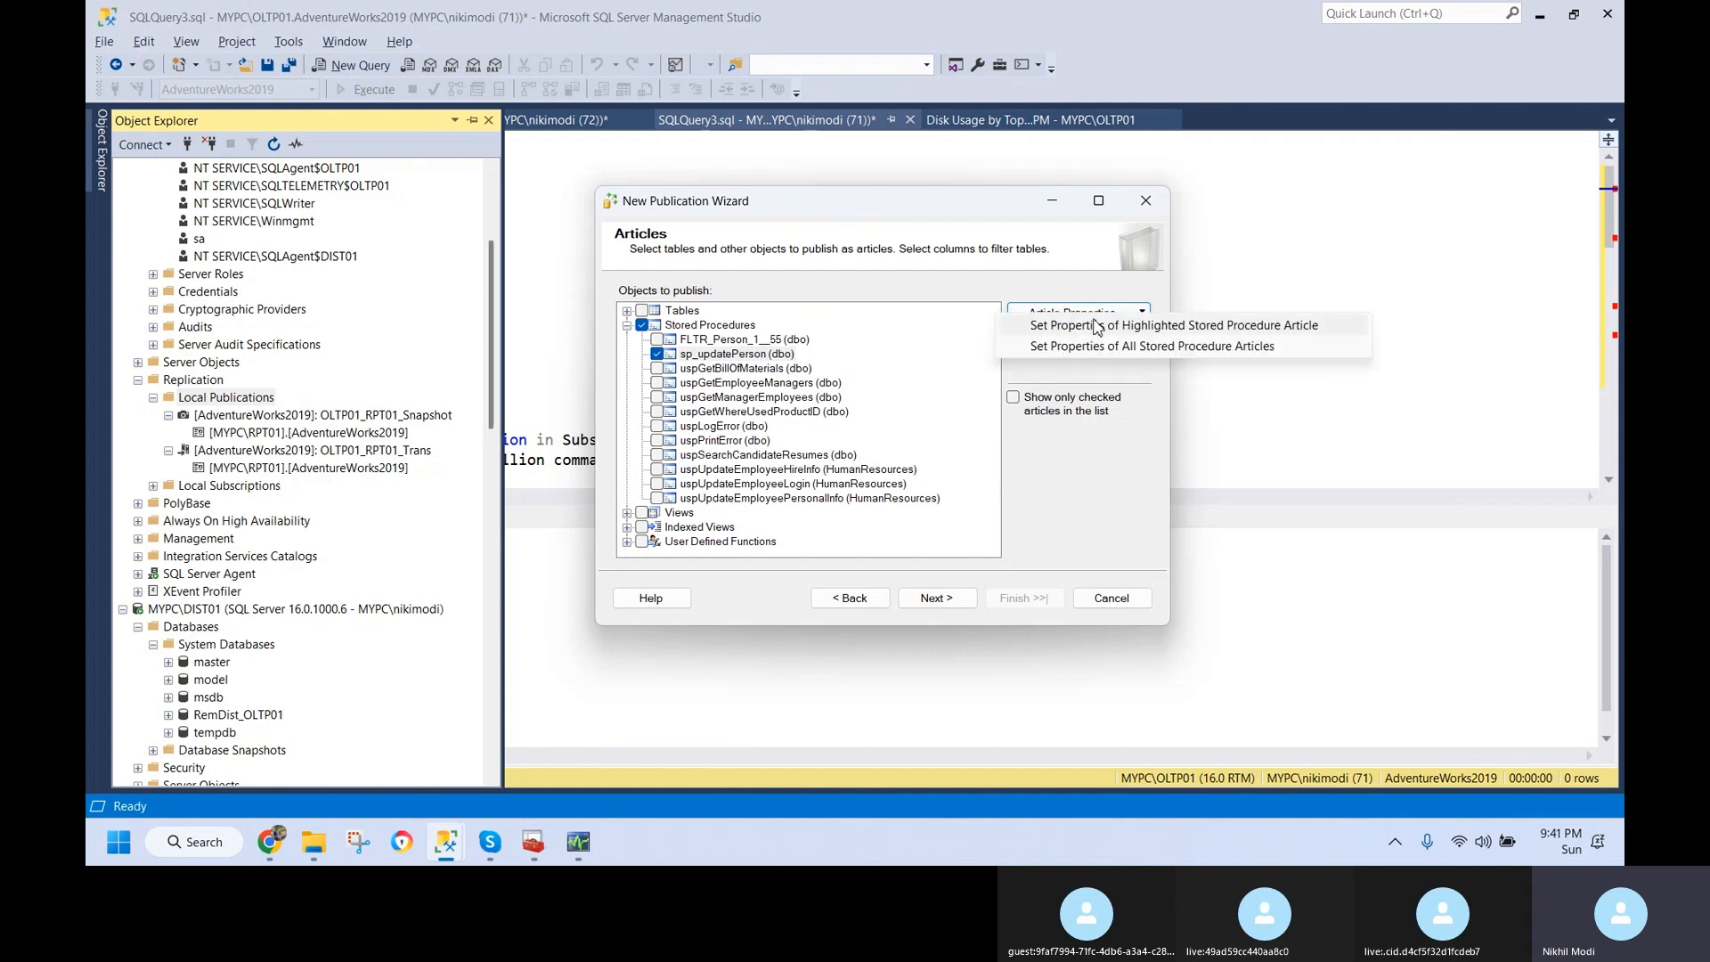
{"action": "left_click", "coordinate": [757, 354]}
{"action": "left_click", "coordinate": [1078, 312]}
{"action": "left_click", "coordinate": [1095, 326]}
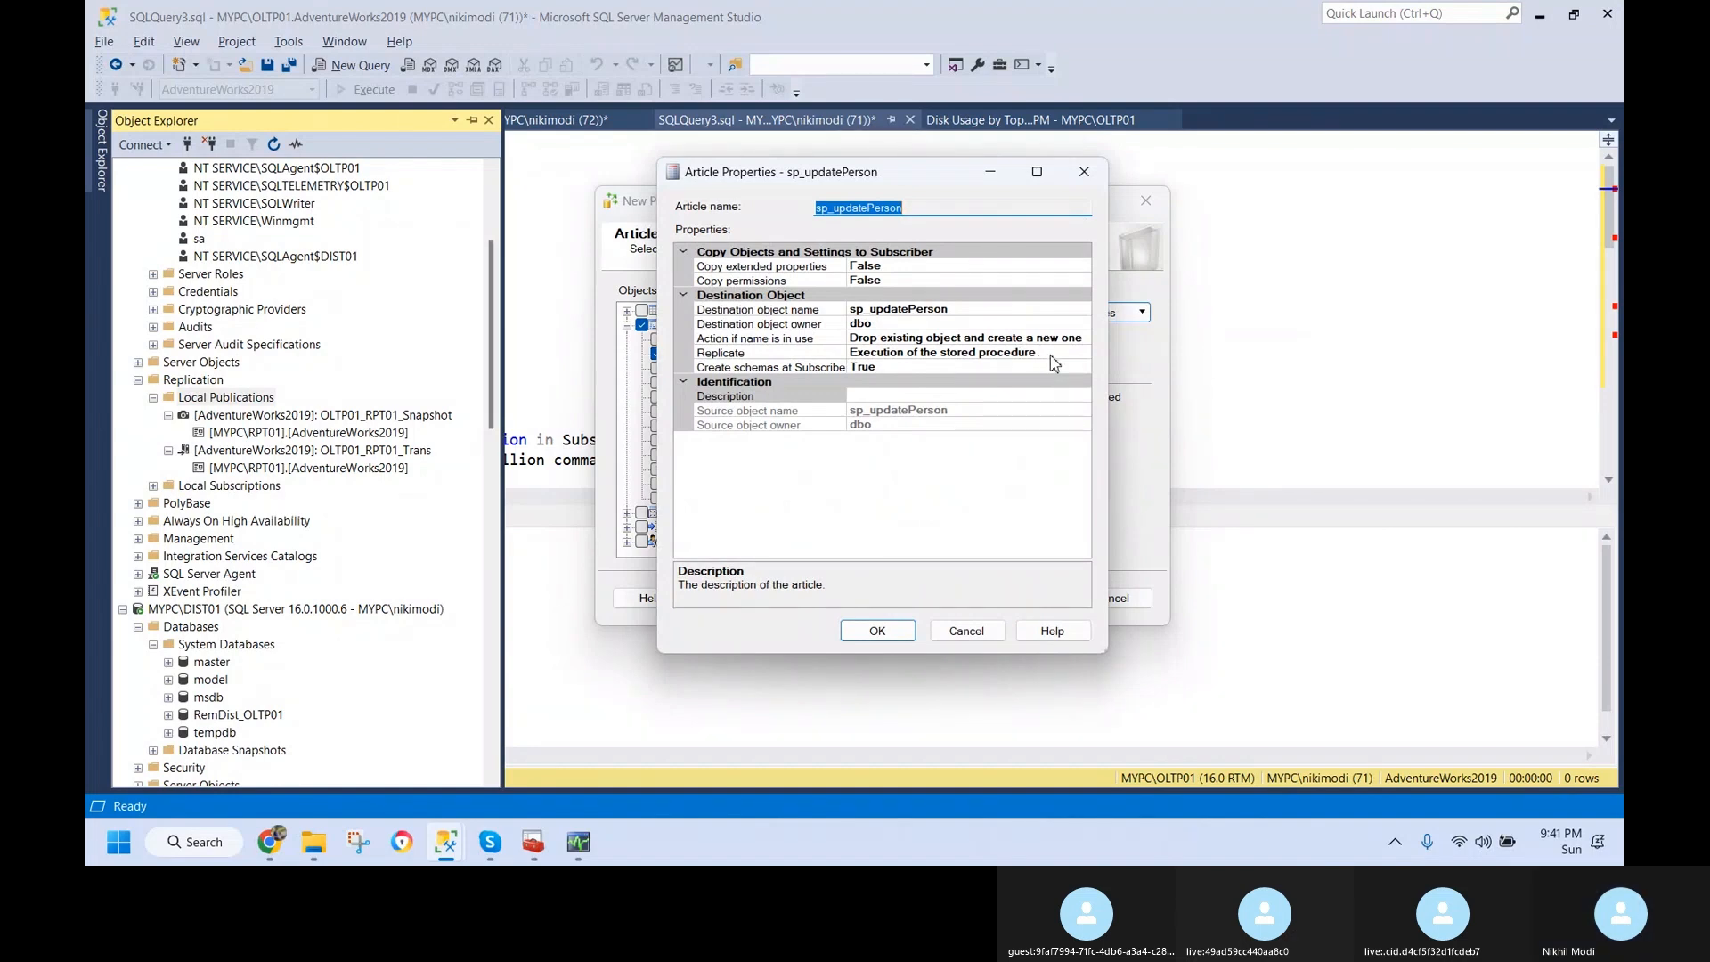
{"action": "left_click", "coordinate": [895, 357]}
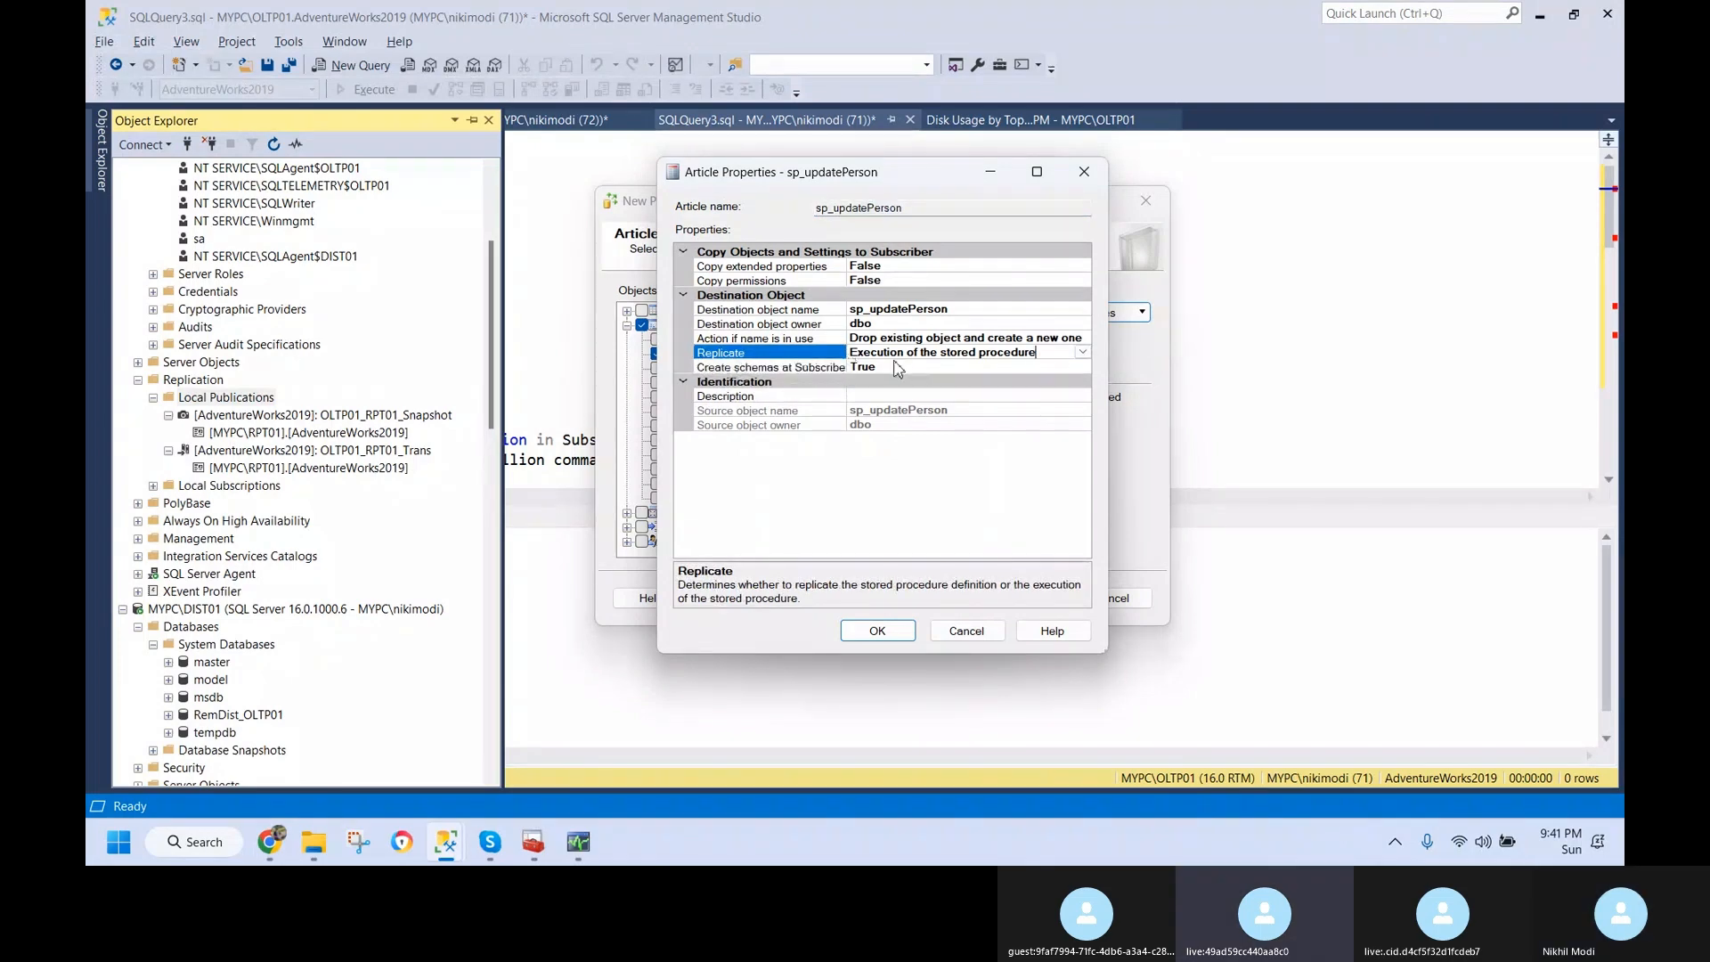
{"action": "left_click", "coordinate": [967, 630]}
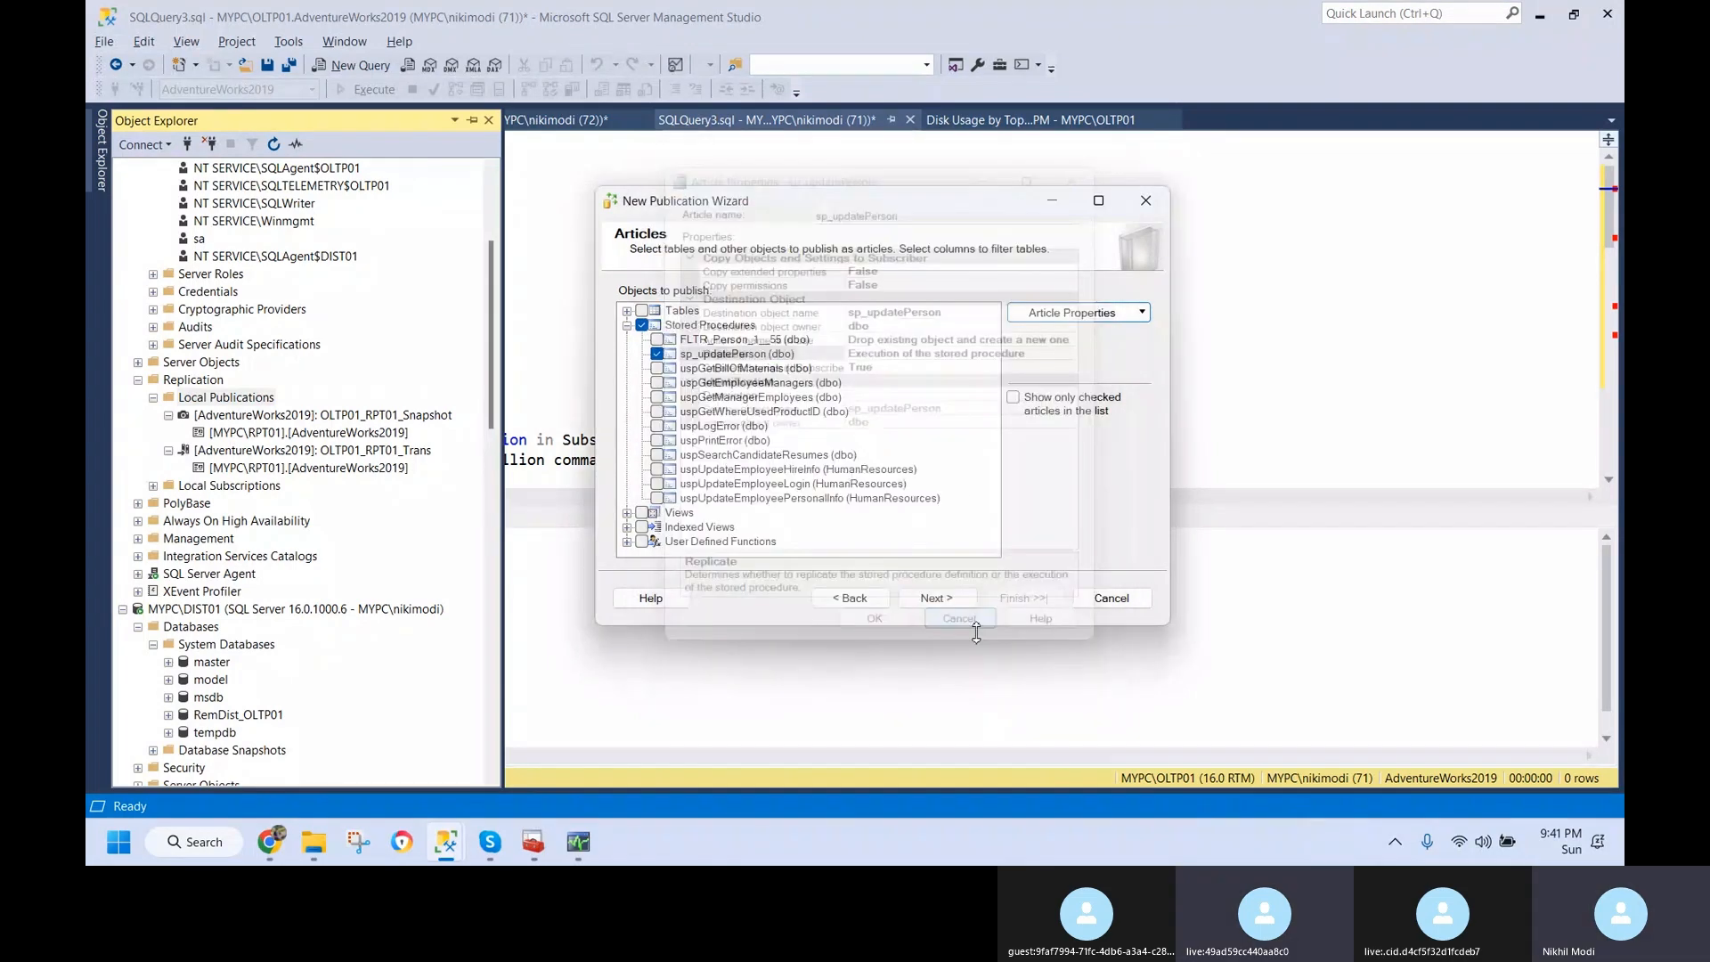
- Review the wizard's publication type, return to the articles and display the sp_updatePerson article properties in an enlarged window
{"action": "left_click", "coordinate": [866, 603]}
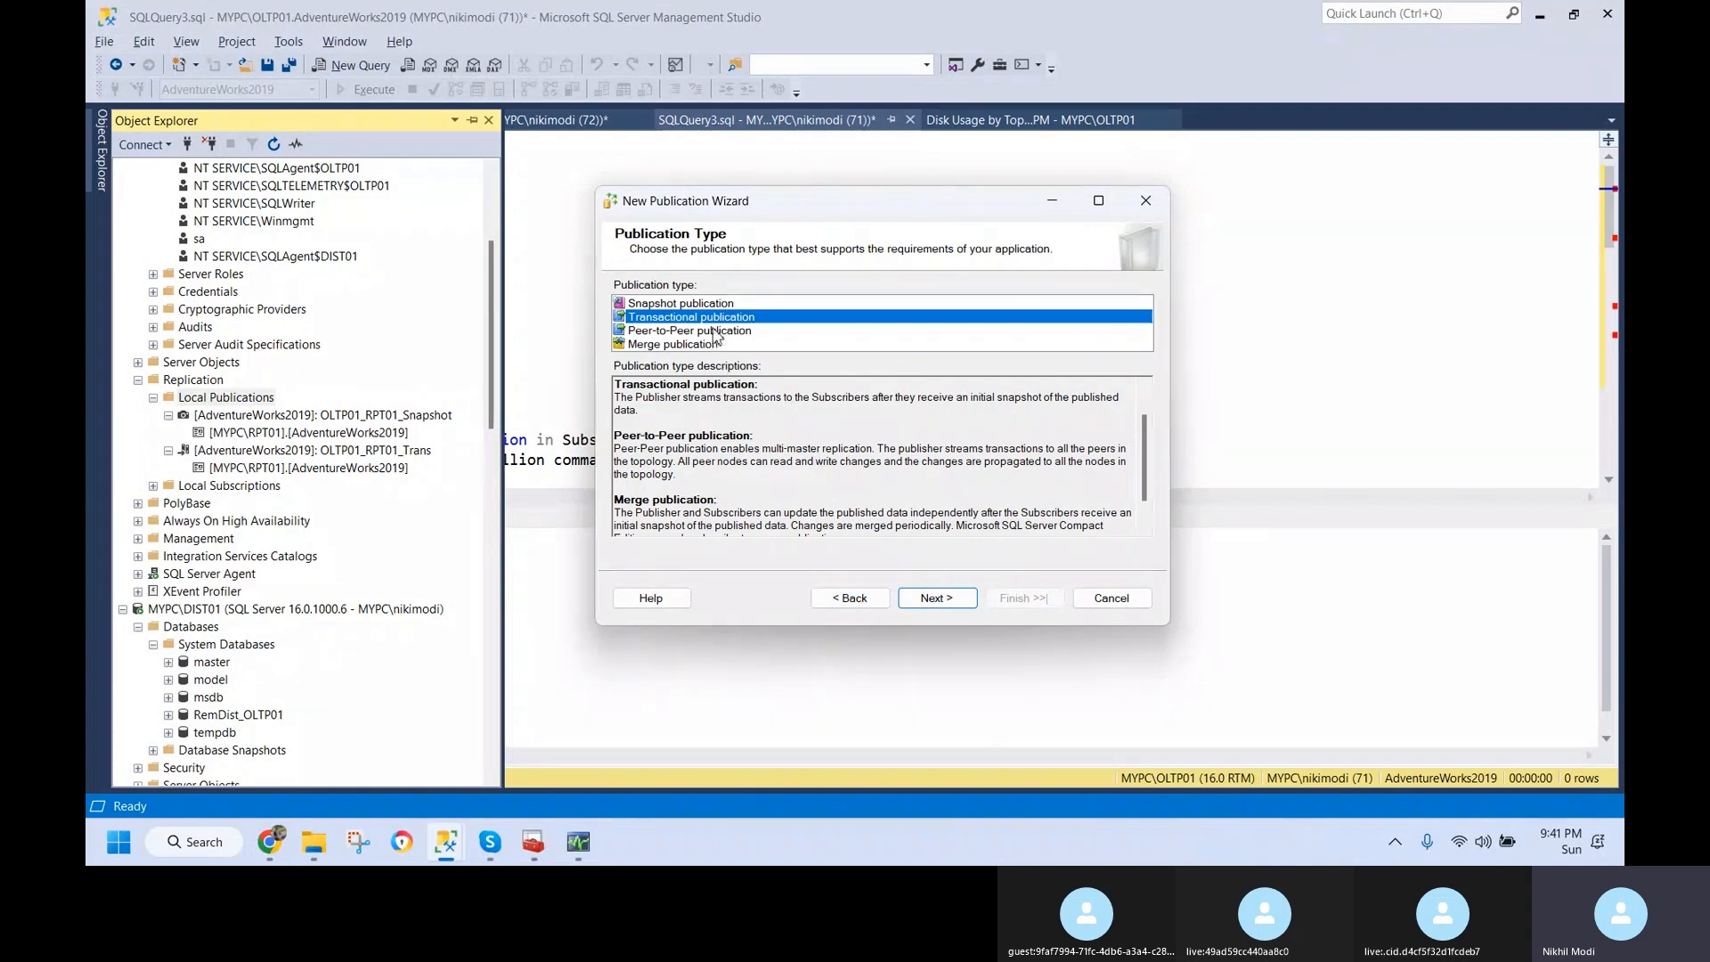
{"action": "left_click", "coordinate": [940, 601]}
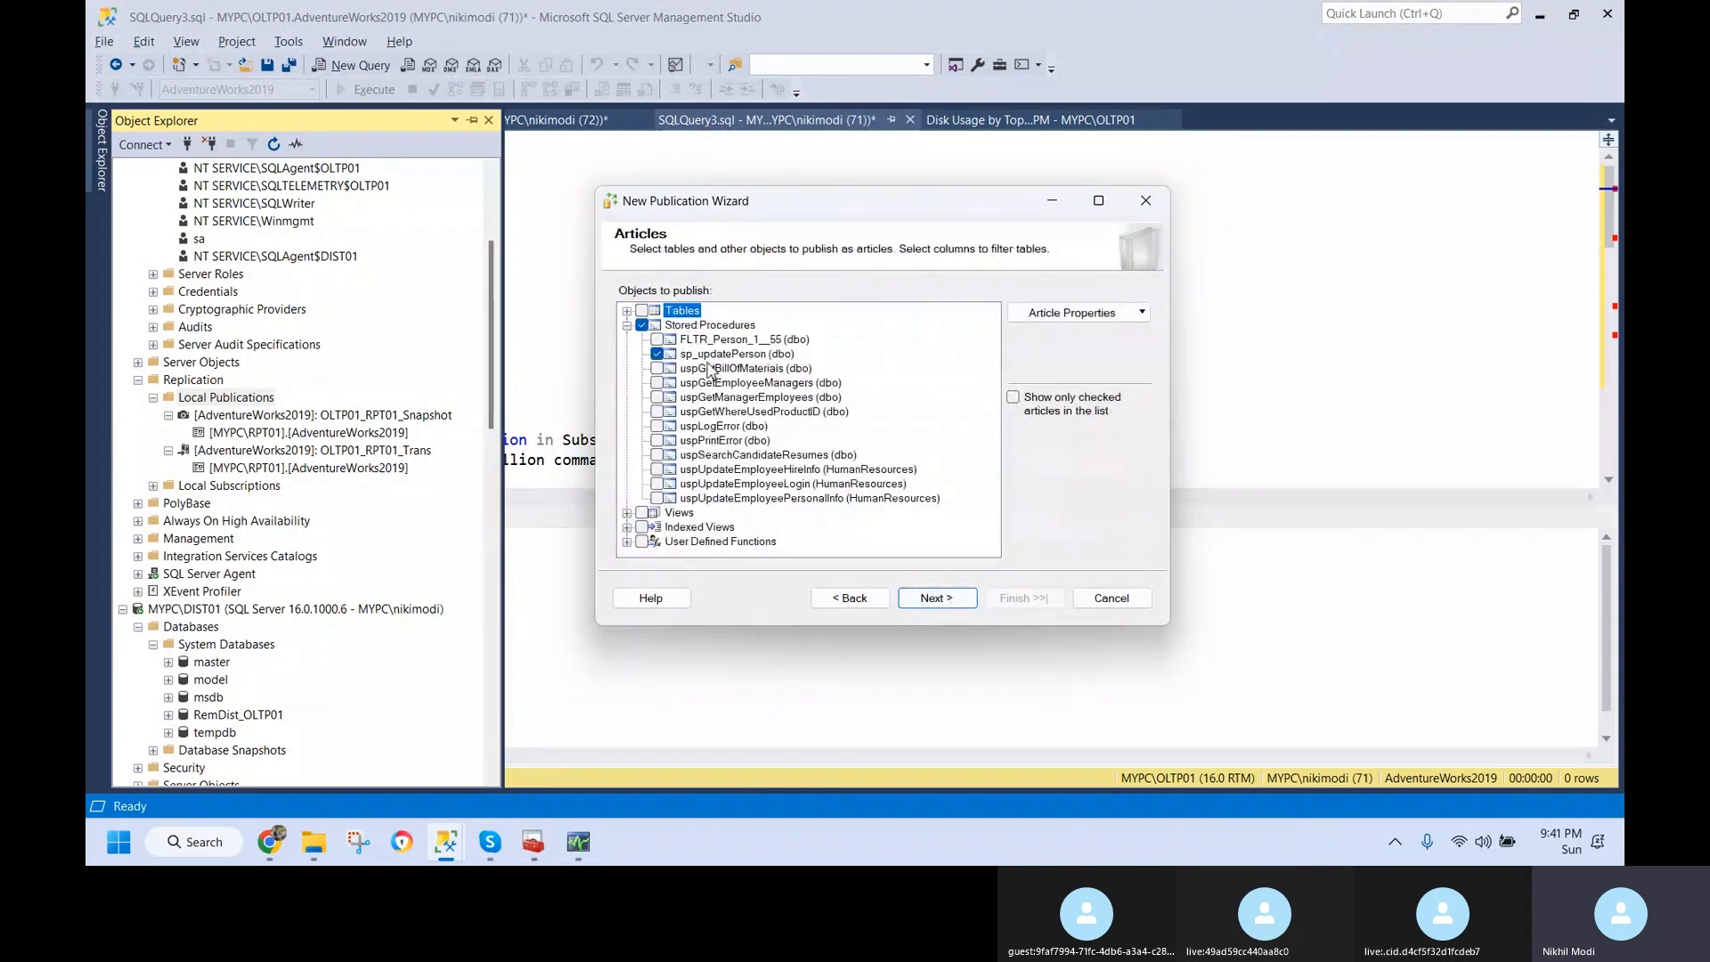
{"action": "left_click", "coordinate": [716, 355]}
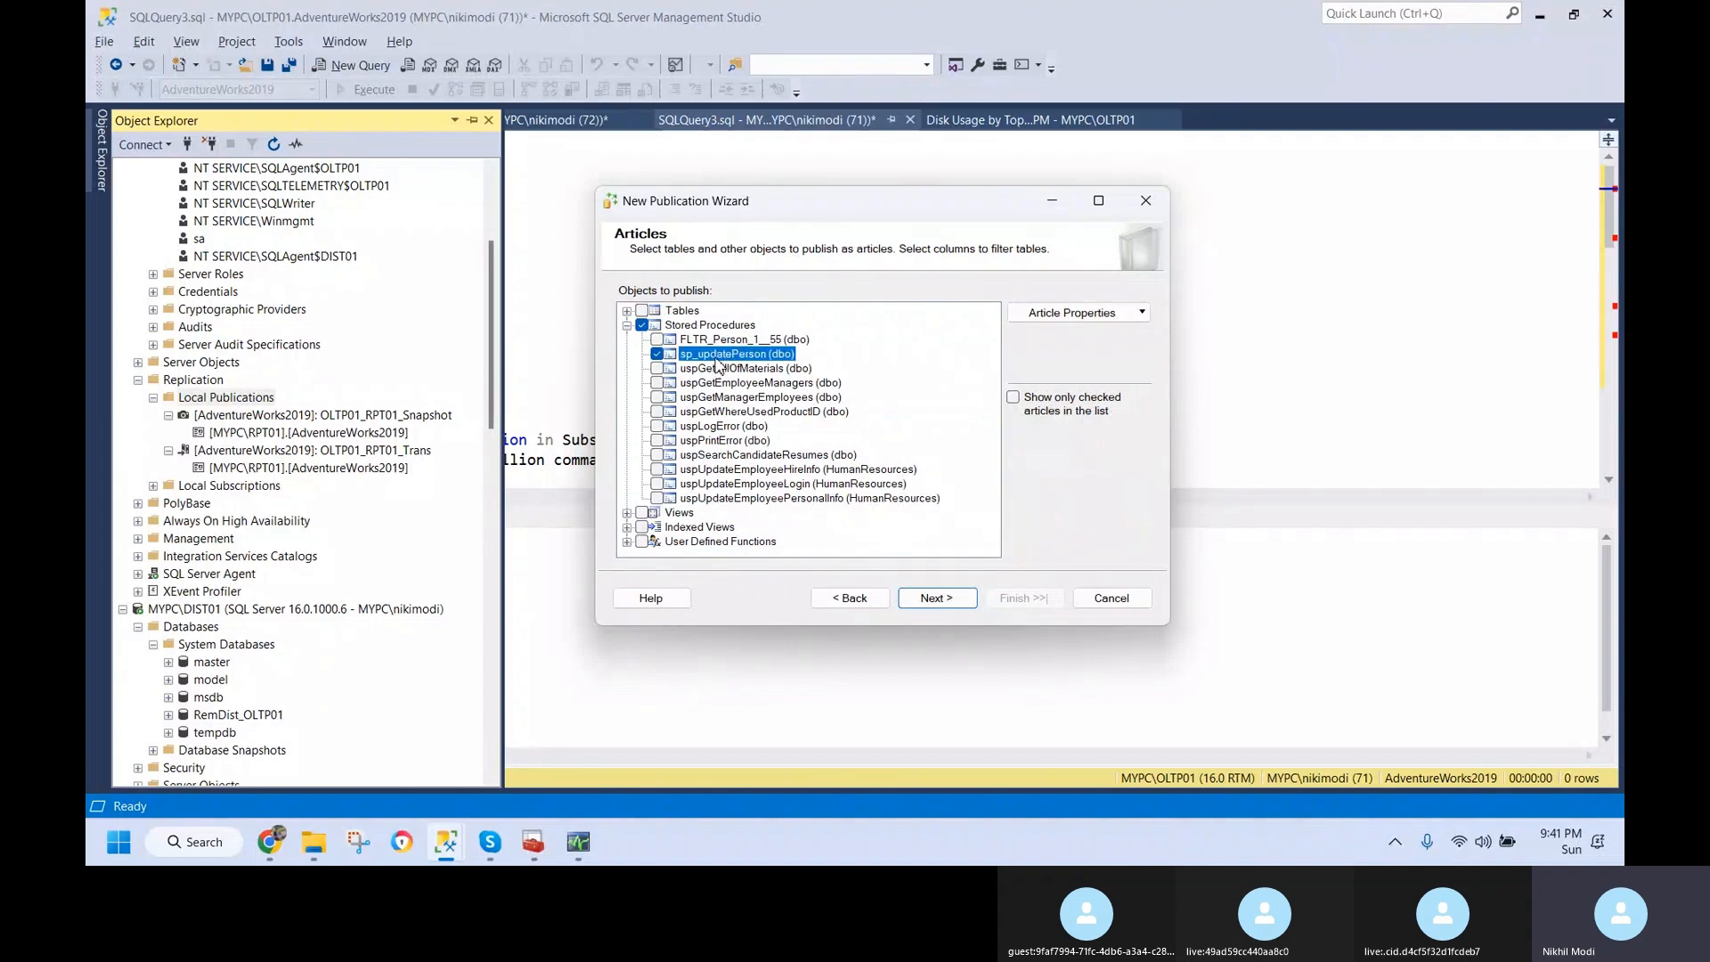
{"action": "left_click", "coordinate": [1114, 313]}
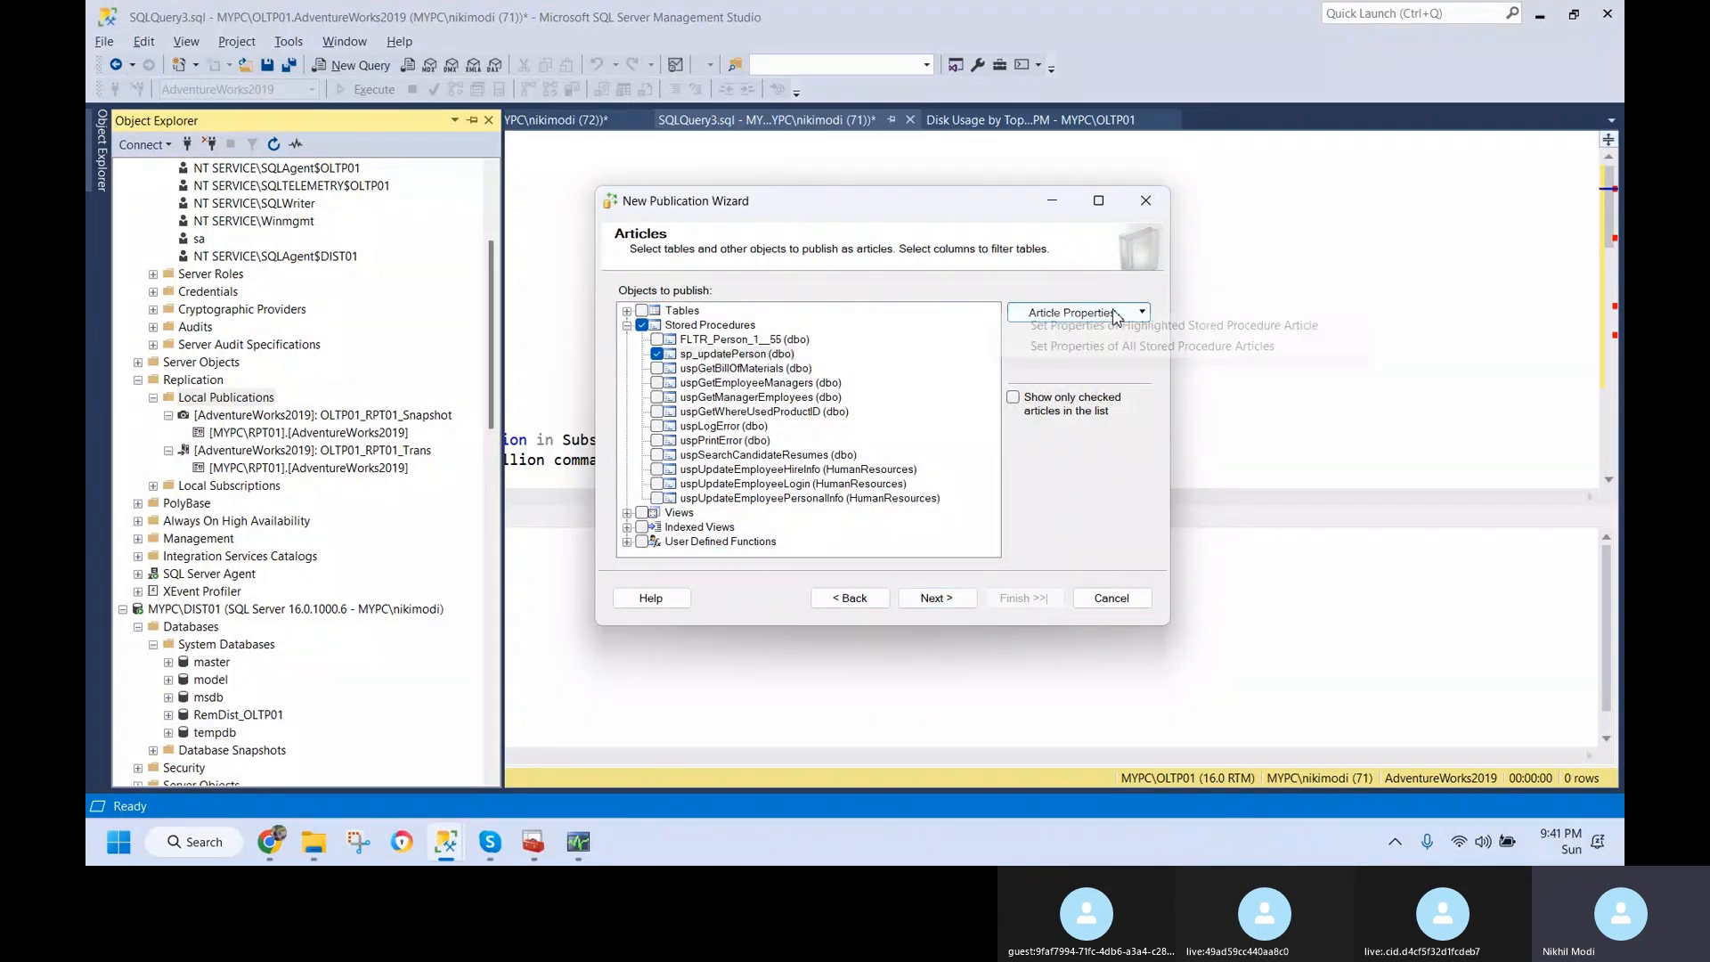
{"action": "left_click", "coordinate": [1121, 326]}
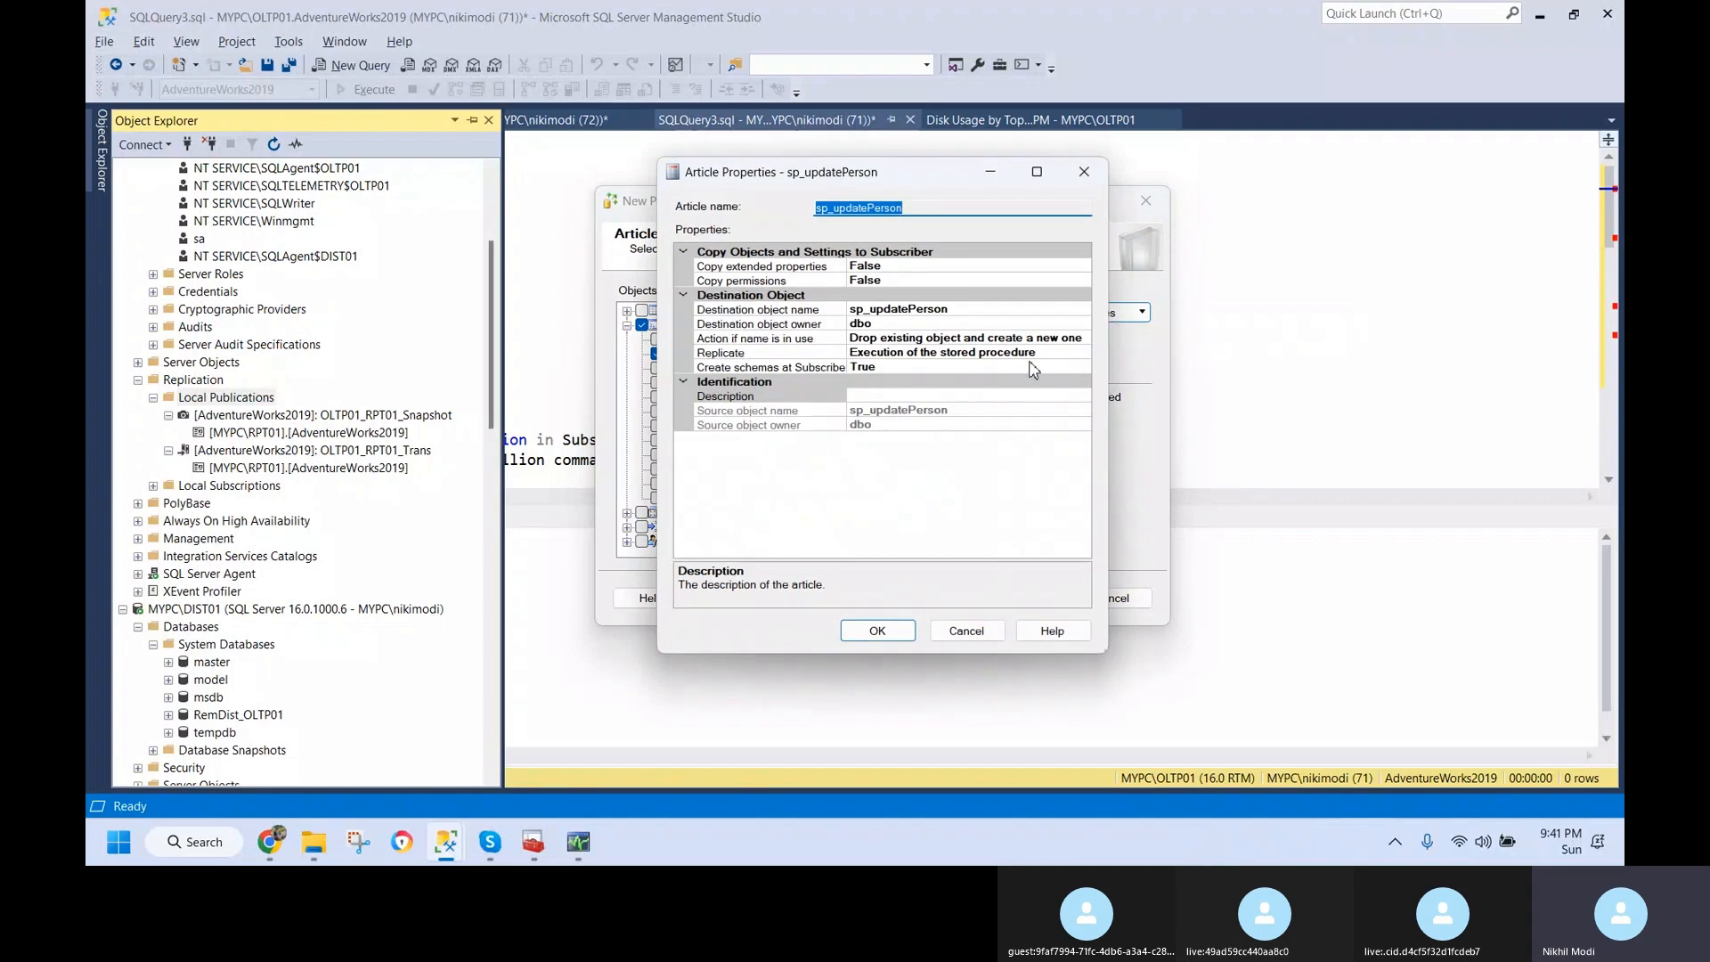
{"action": "left_click_drag", "start_coordinate": [1106, 653], "coordinate": [1459, 698]}
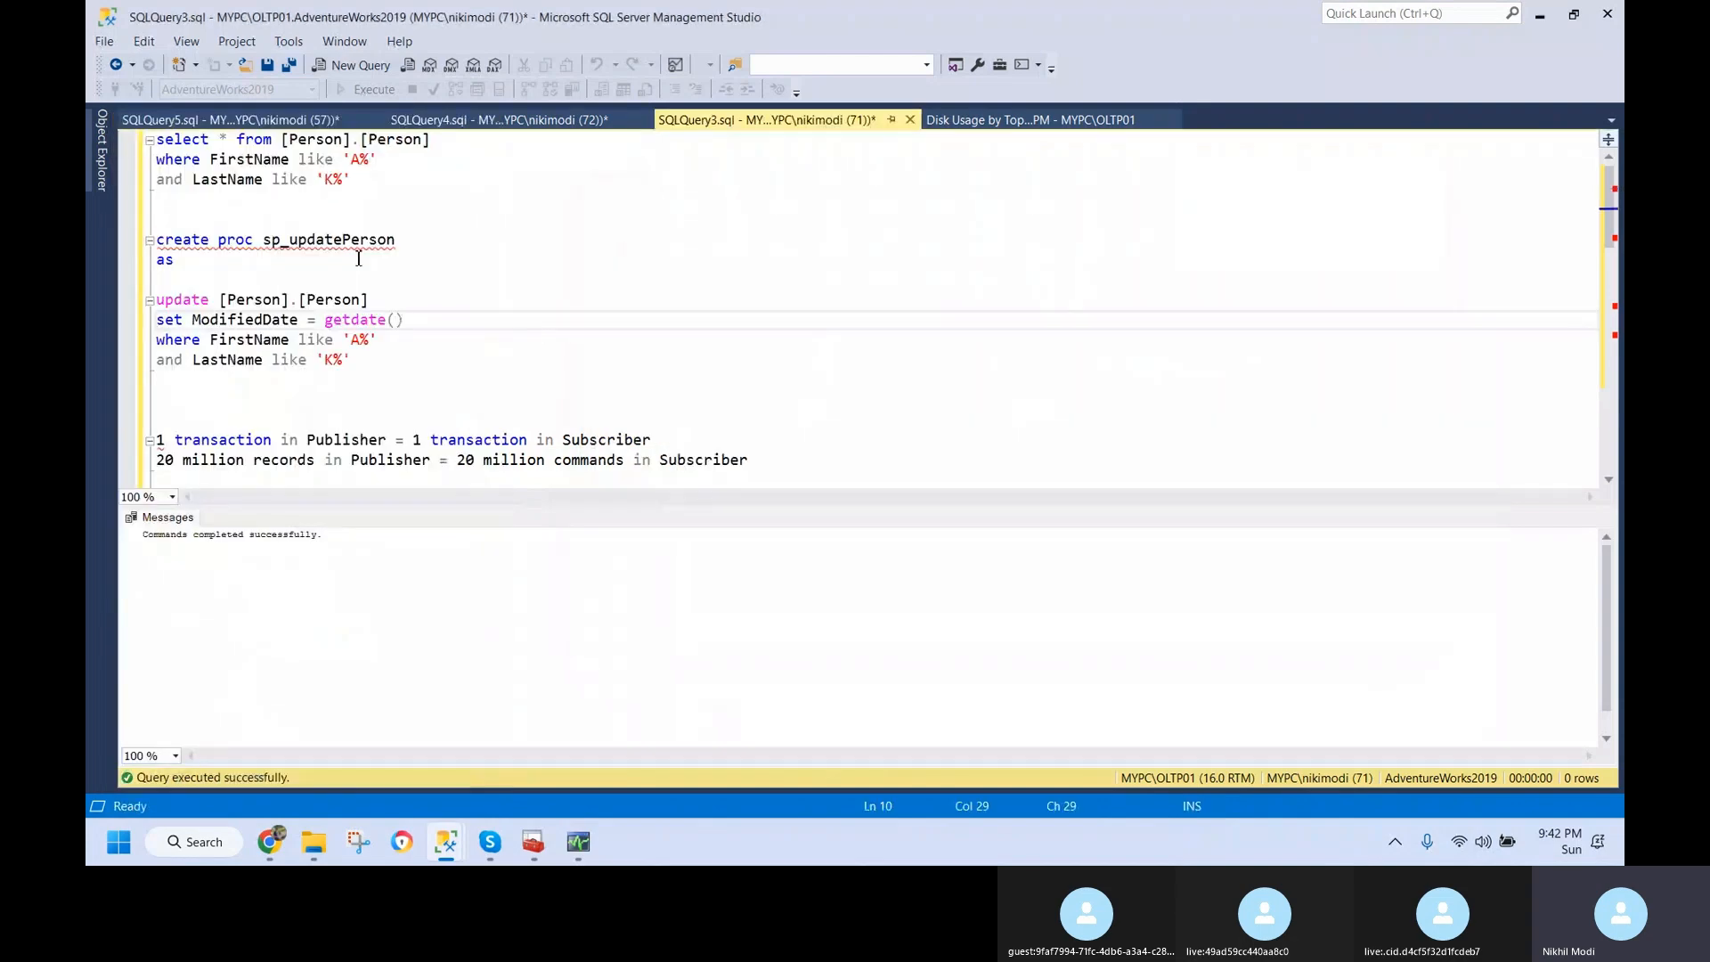
- Add the statement "exec sp_updatePerson" below the procedure's update statement in the OLTP01 query and select that line
{"action": "left_click", "coordinate": [458, 384]}
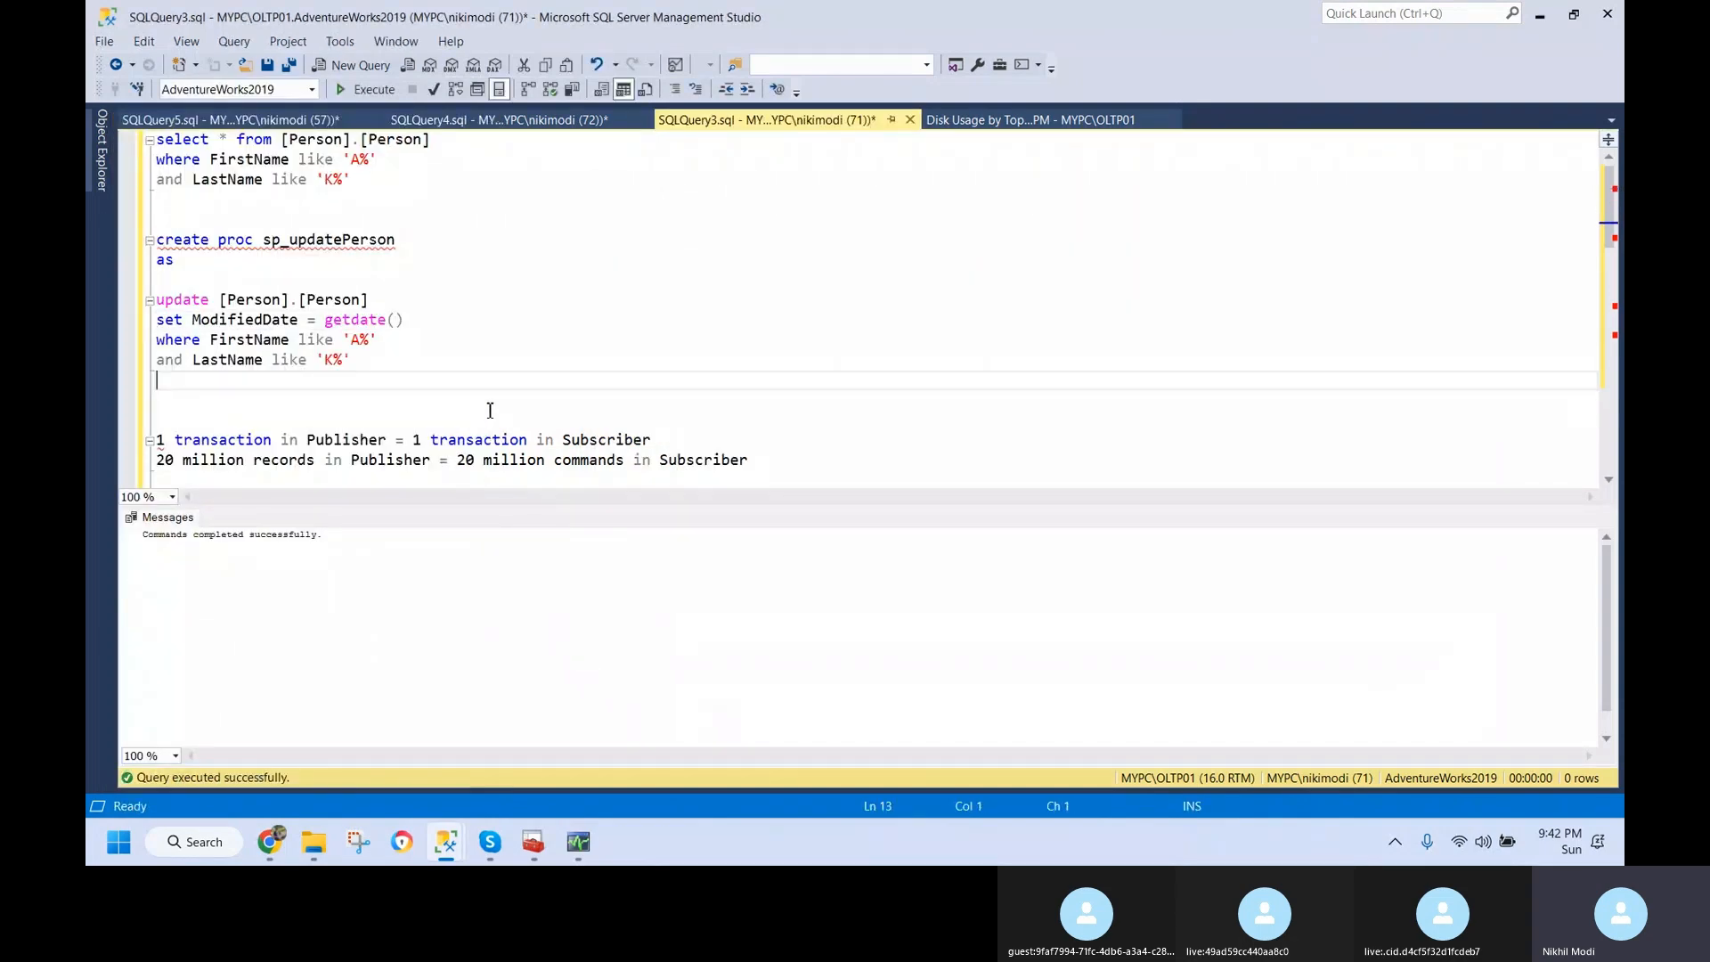
{"action": "key", "text": "Return"}
{"action": "type", "text": "e"}
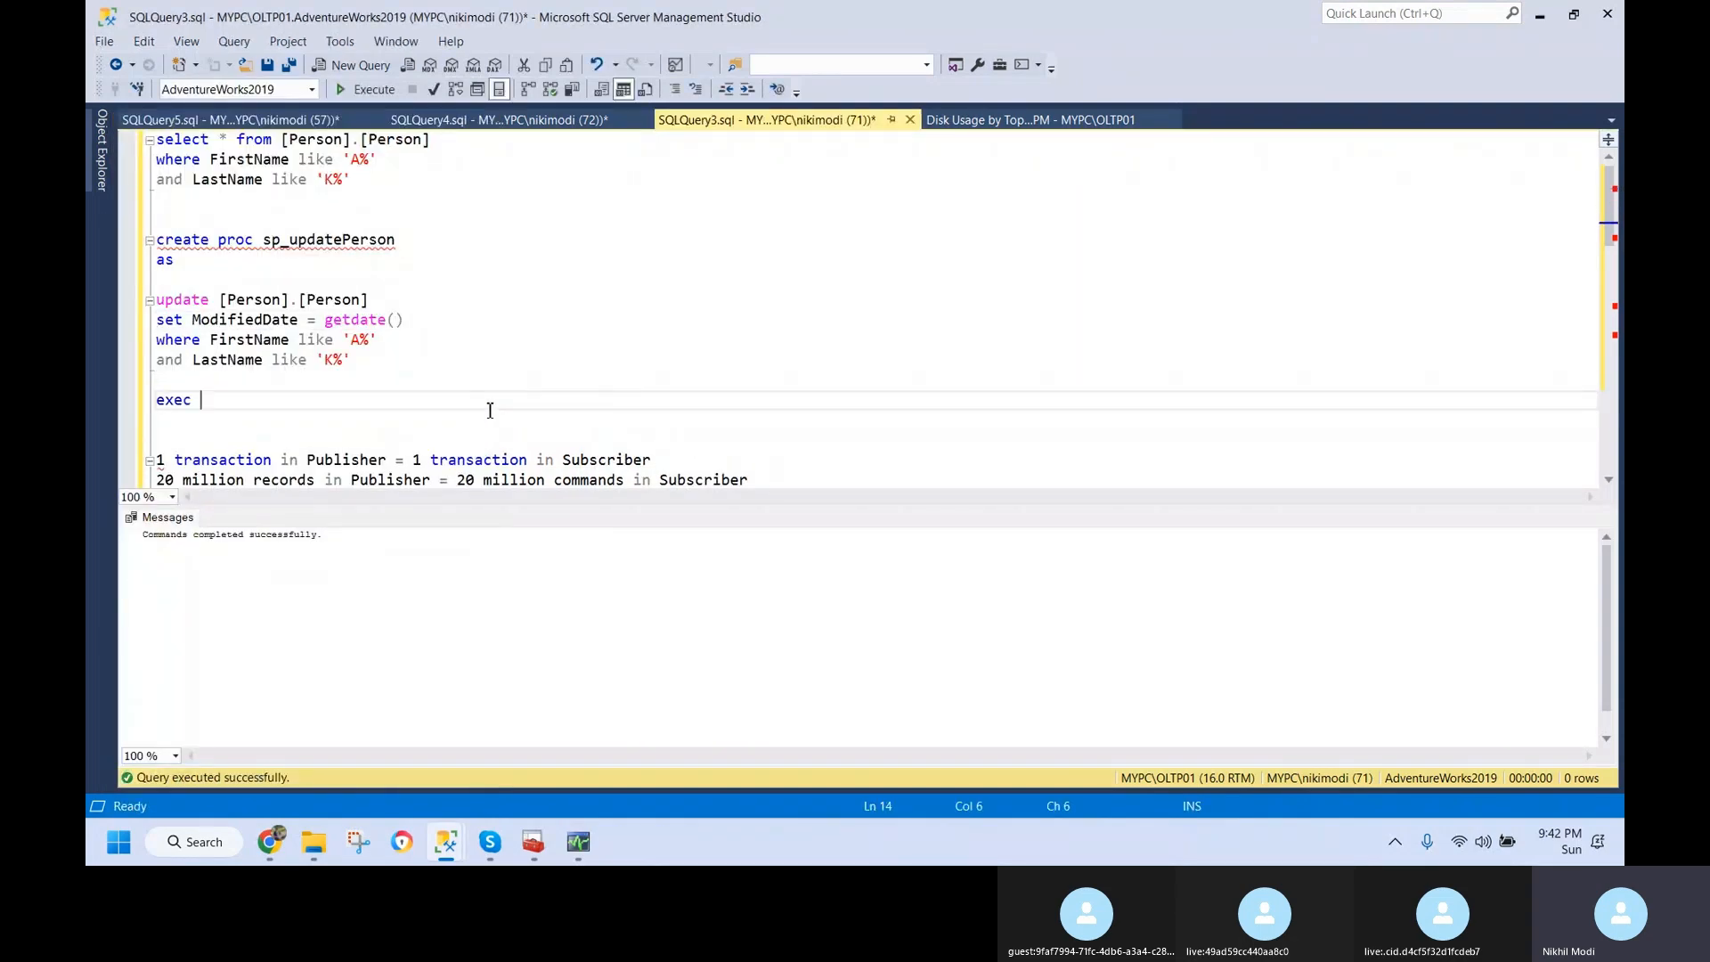
{"action": "type", "text": "xec"}
{"action": "double_click", "coordinate": [312, 241]}
{"action": "key", "text": "ctrl+c"}
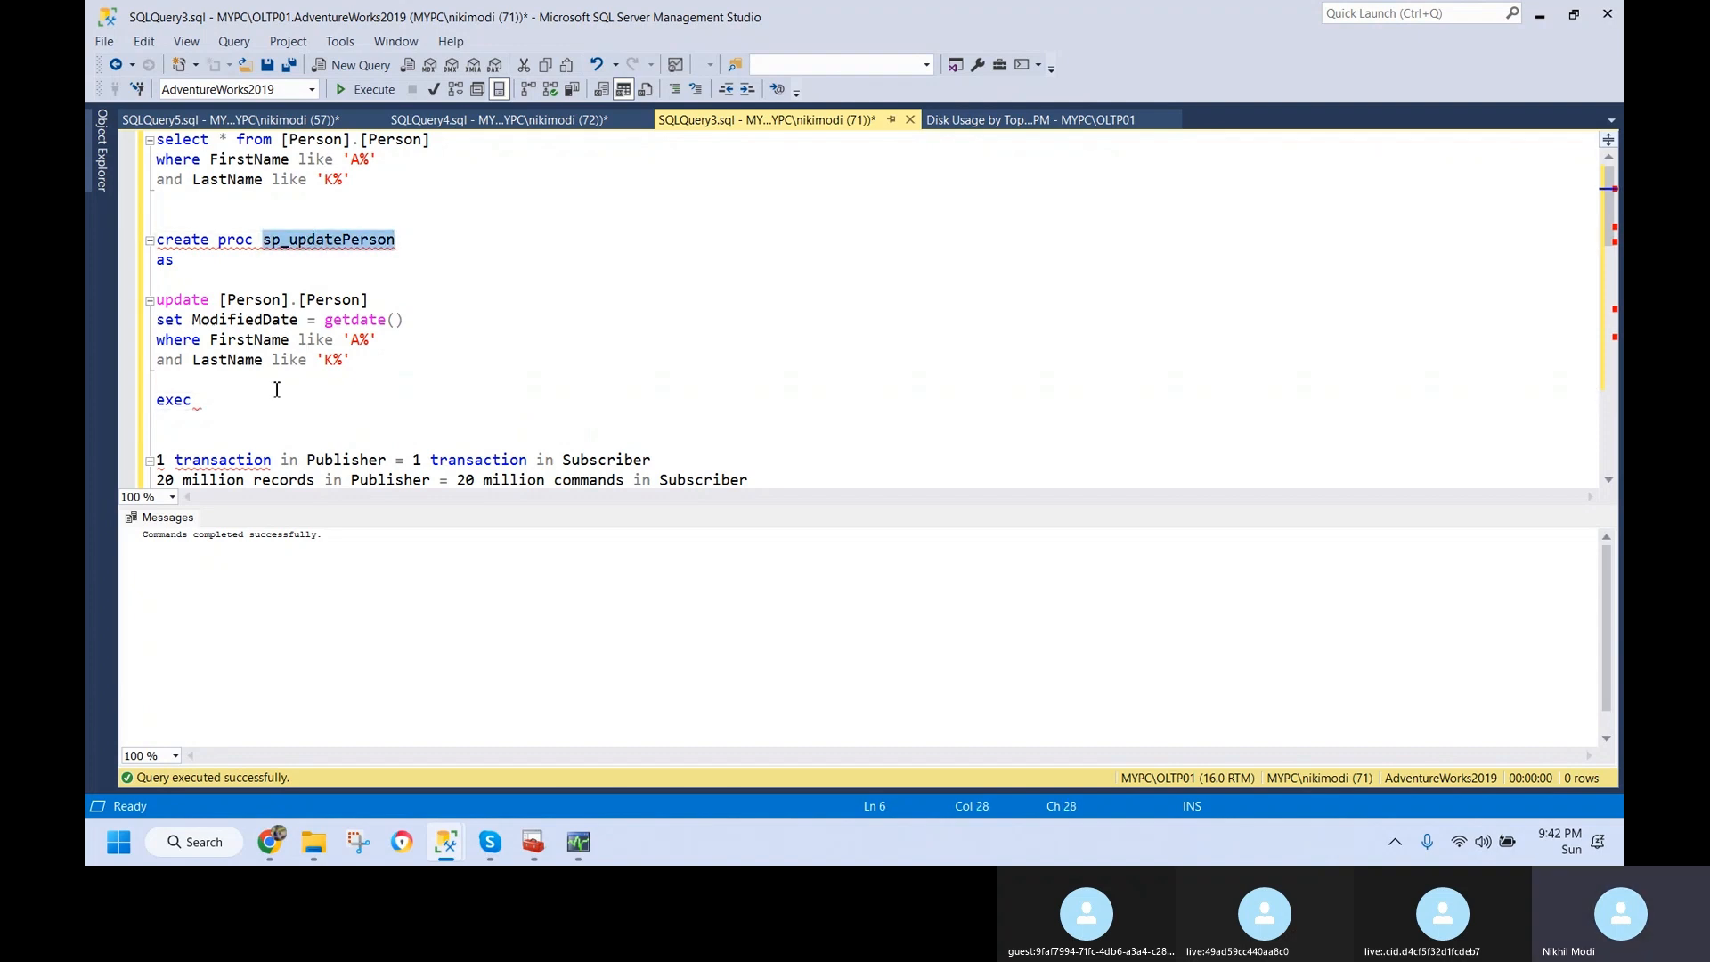
{"action": "left_click", "coordinate": [276, 397]}
{"action": "key", "text": "ctrl+v"}
{"action": "key", "text": "Return"}
{"action": "key", "text": "shift+Up"}
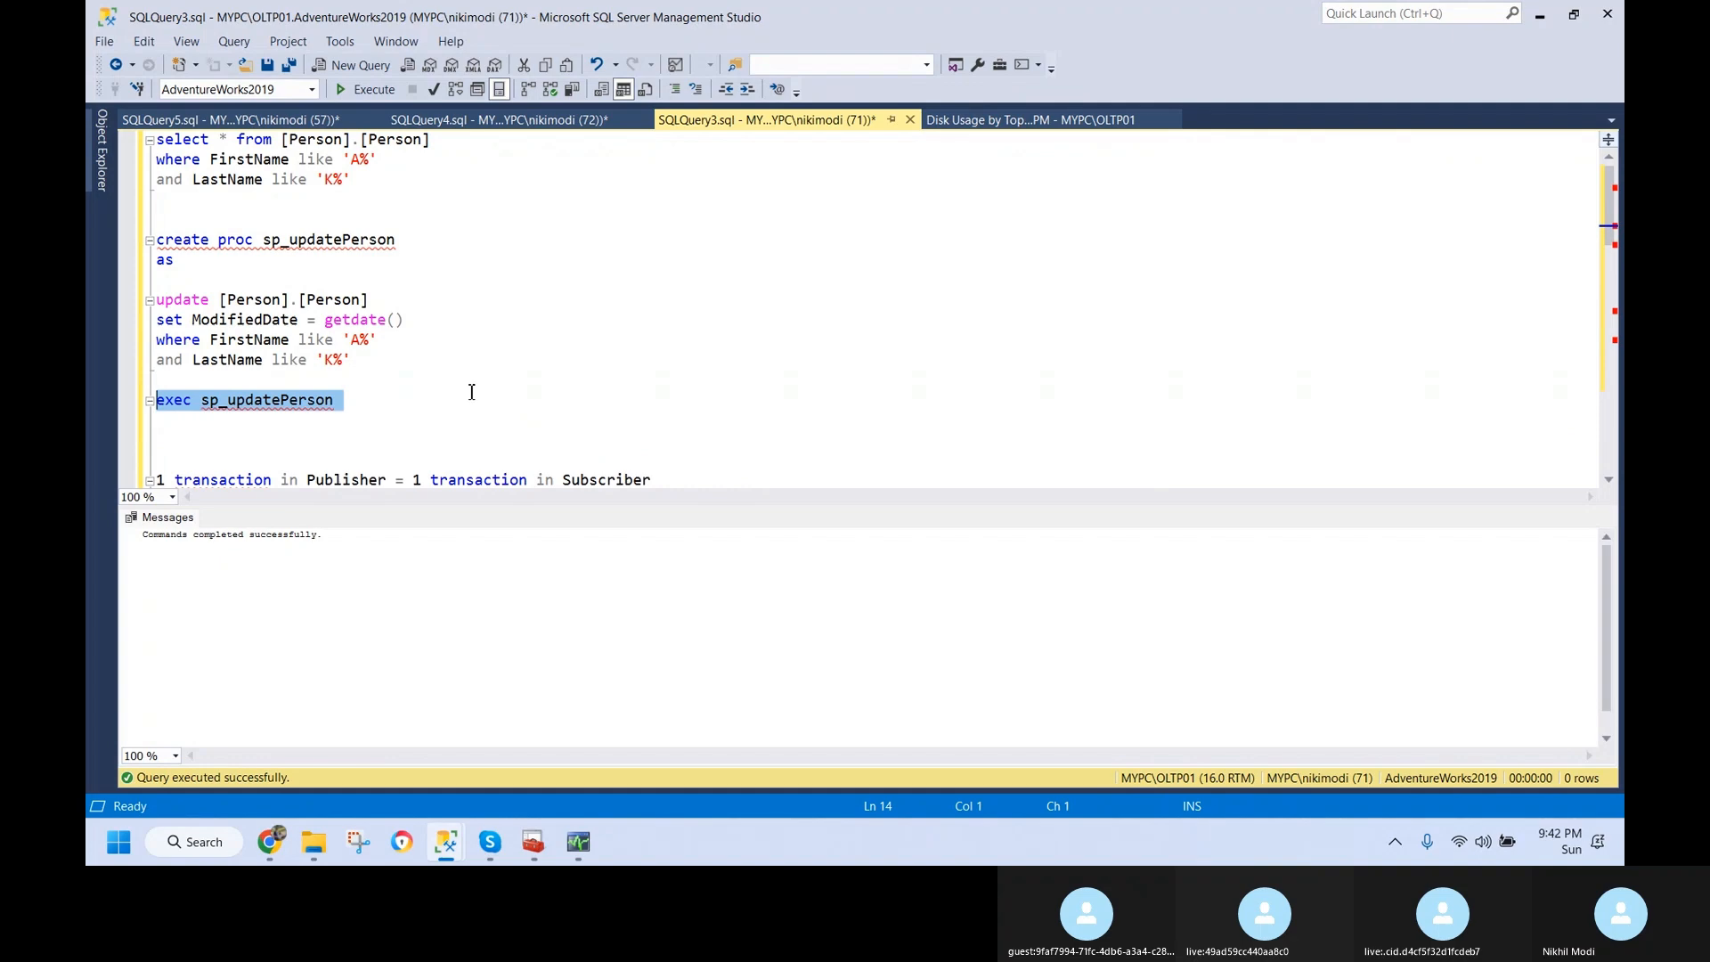
- Add "exec sp_updatePerson" below the select statement in the RPT01 subscriber query and select it
{"action": "left_click", "coordinate": [499, 119]}
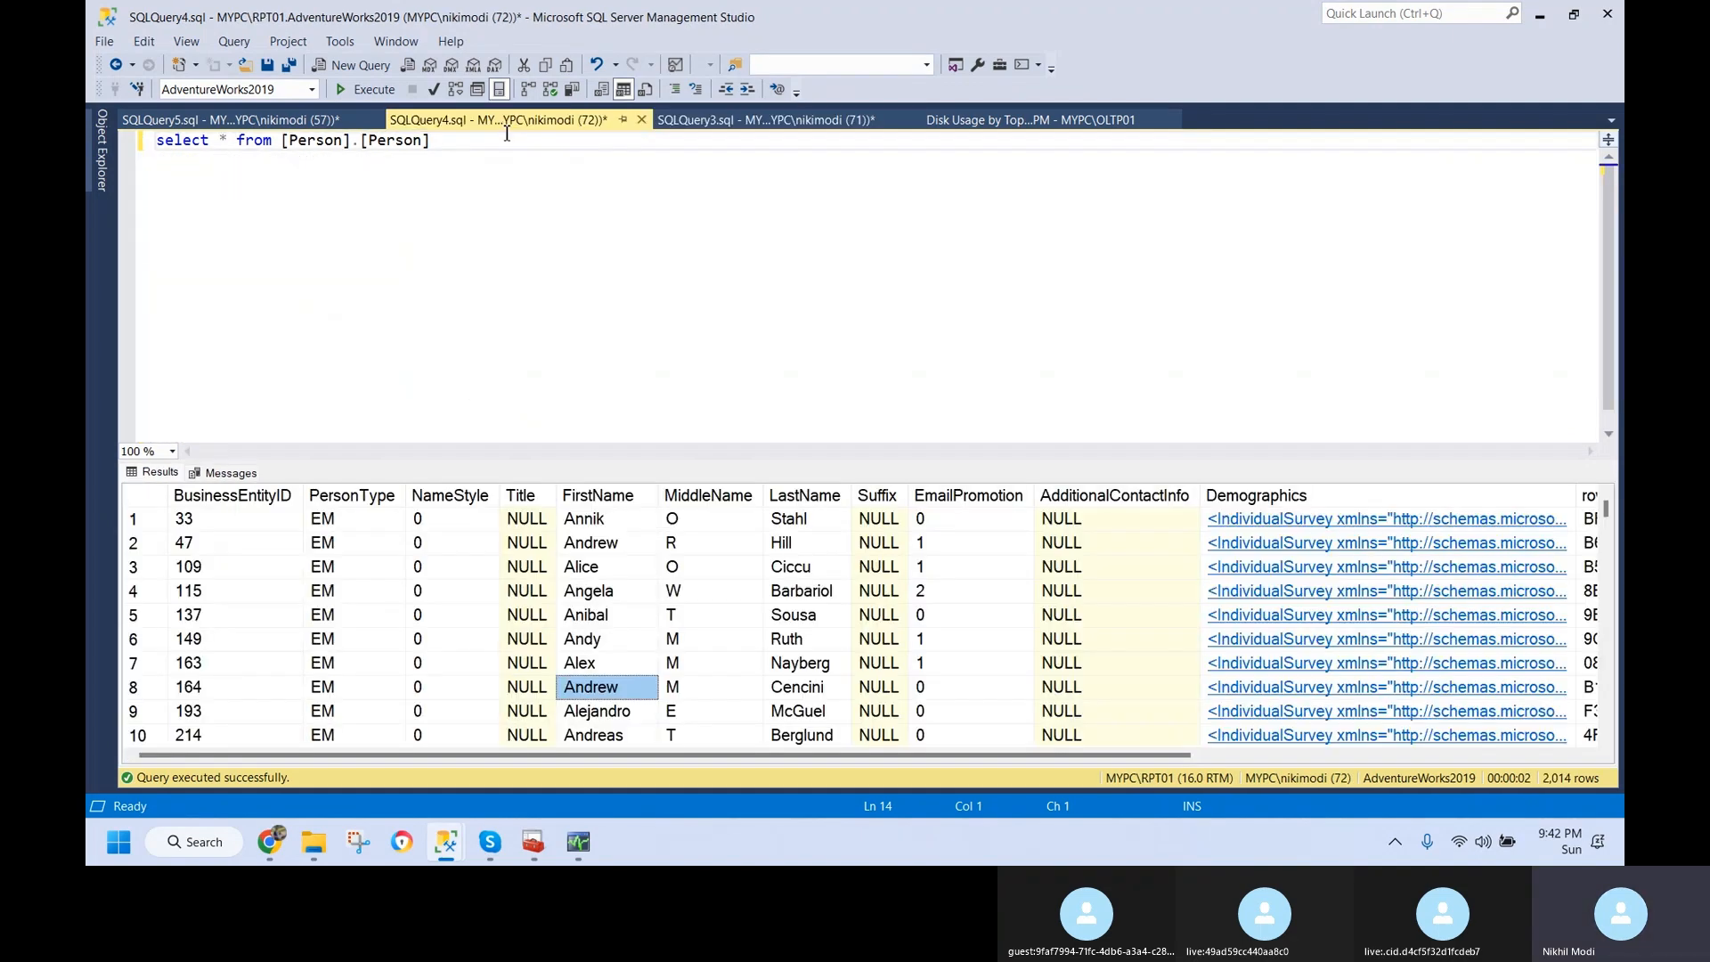
{"action": "key", "text": "Return"}
{"action": "key", "text": "Return"}
{"action": "key", "text": "ctrl+v"}
{"action": "key", "text": "Return"}
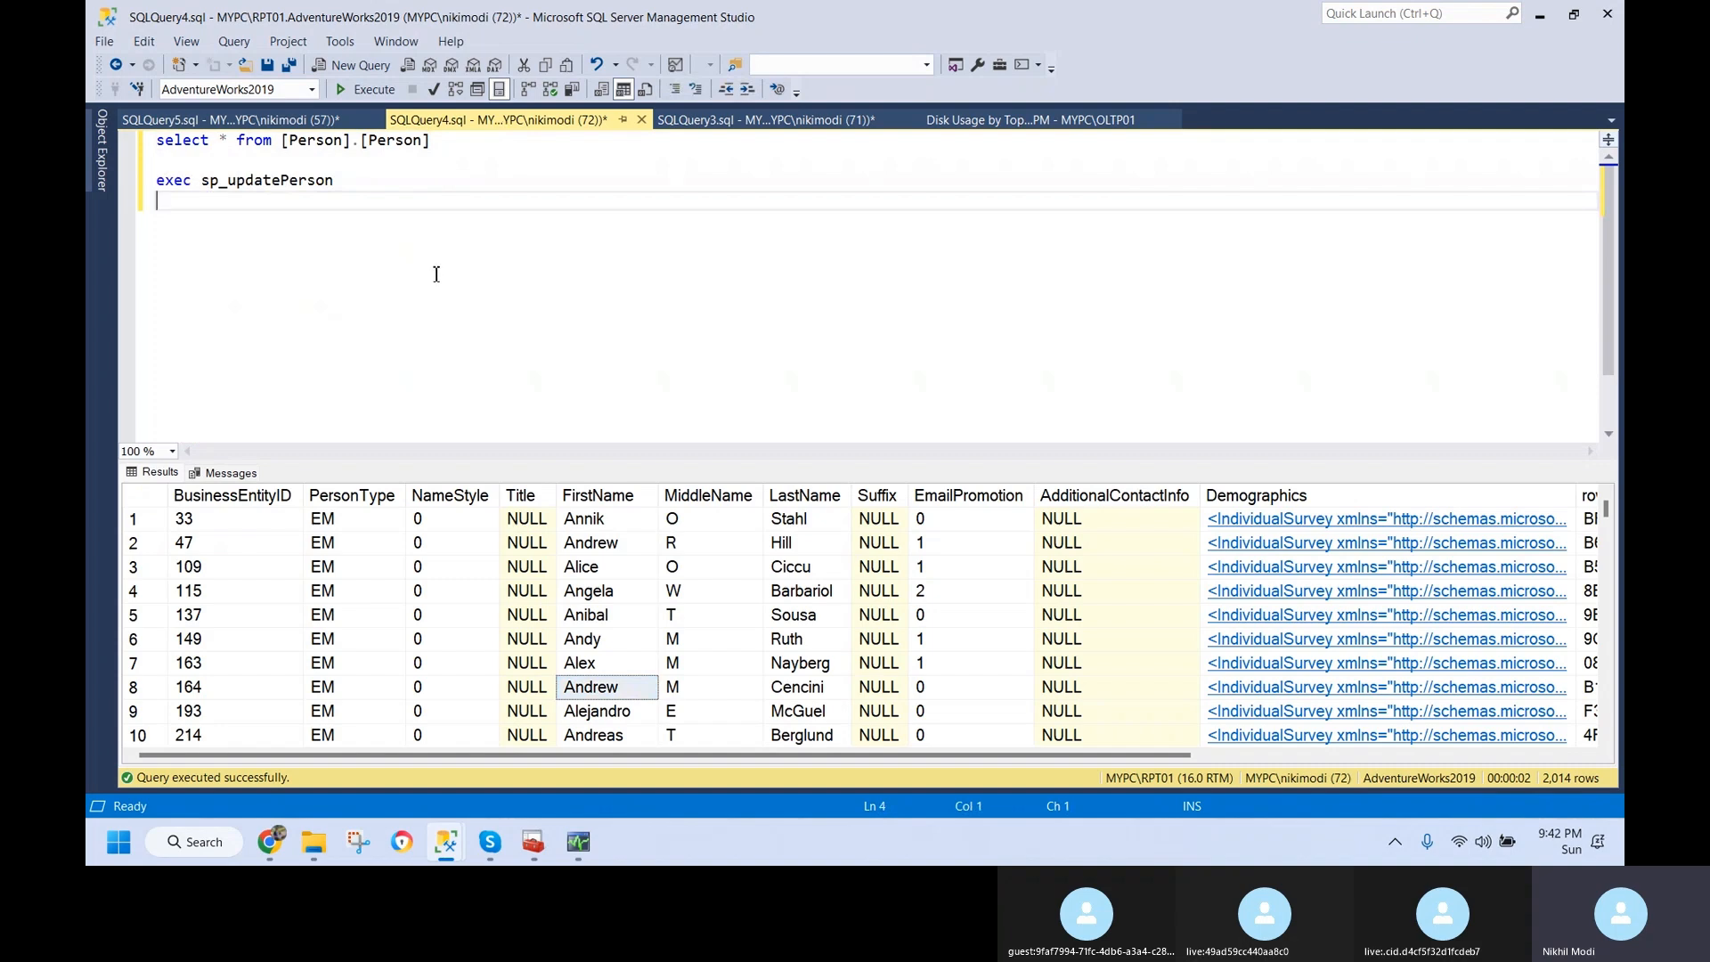
{"action": "left_click_drag", "start_coordinate": [337, 182], "coordinate": [126, 182]}
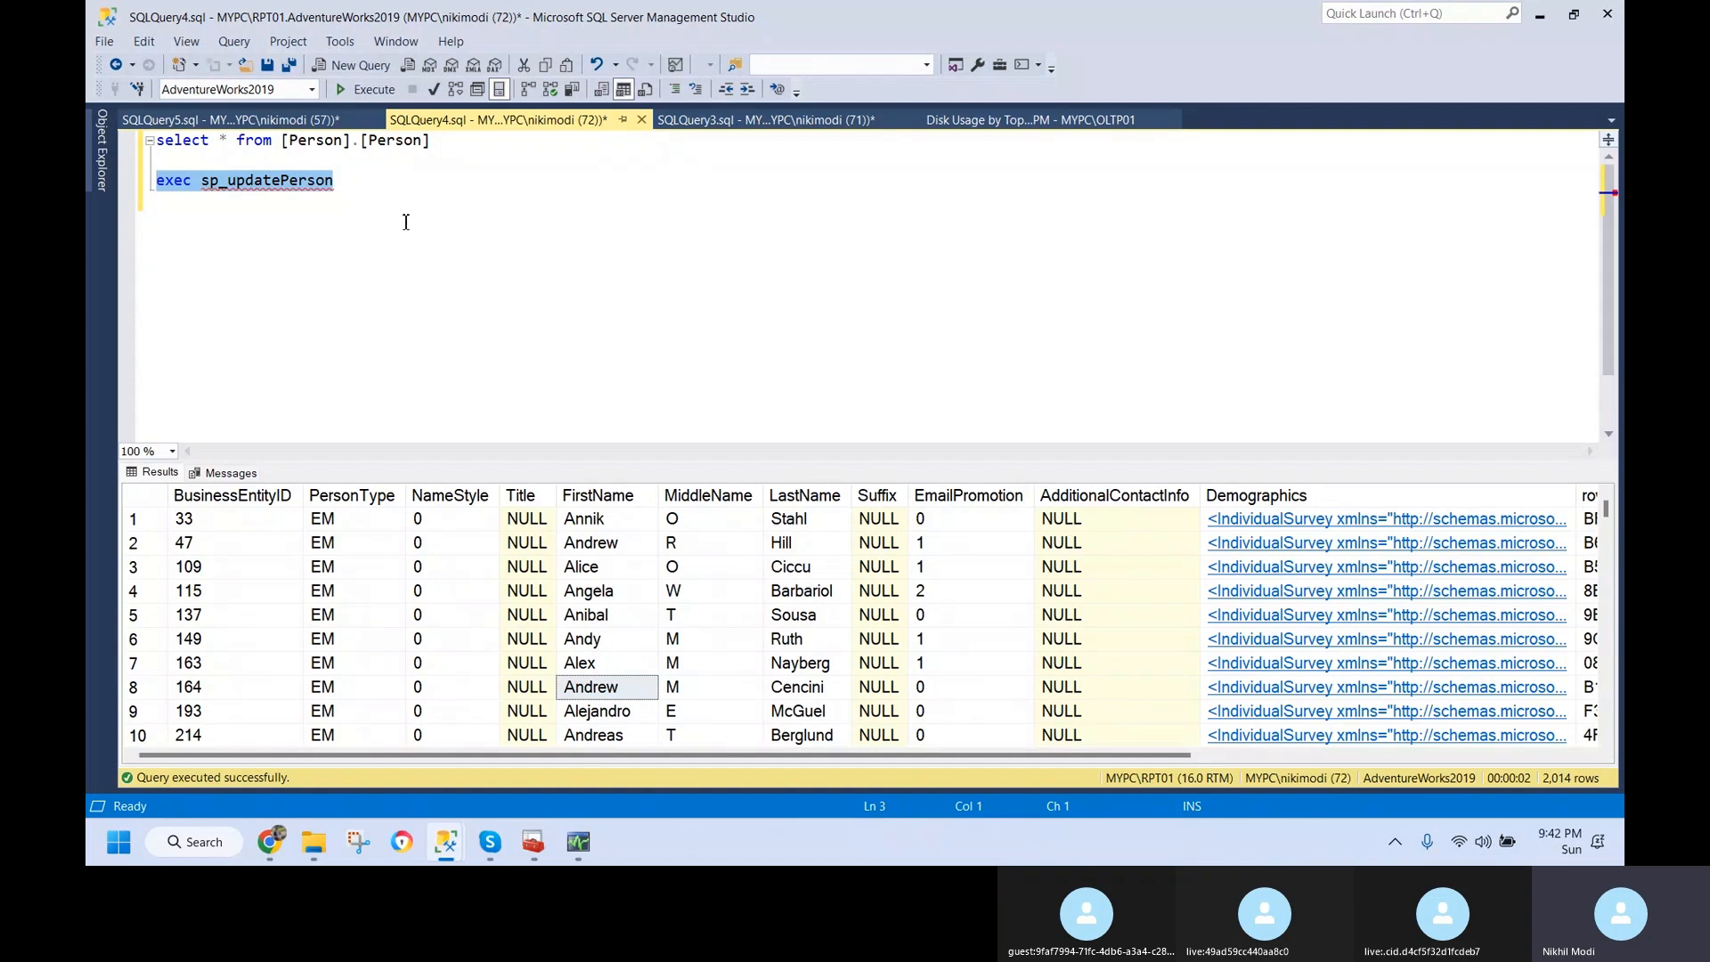
- Look at the OLTP01 query and Replication Monitor, and return to the publication wizard to accept the sp_updatePerson article properties
{"action": "left_click", "coordinate": [766, 120]}
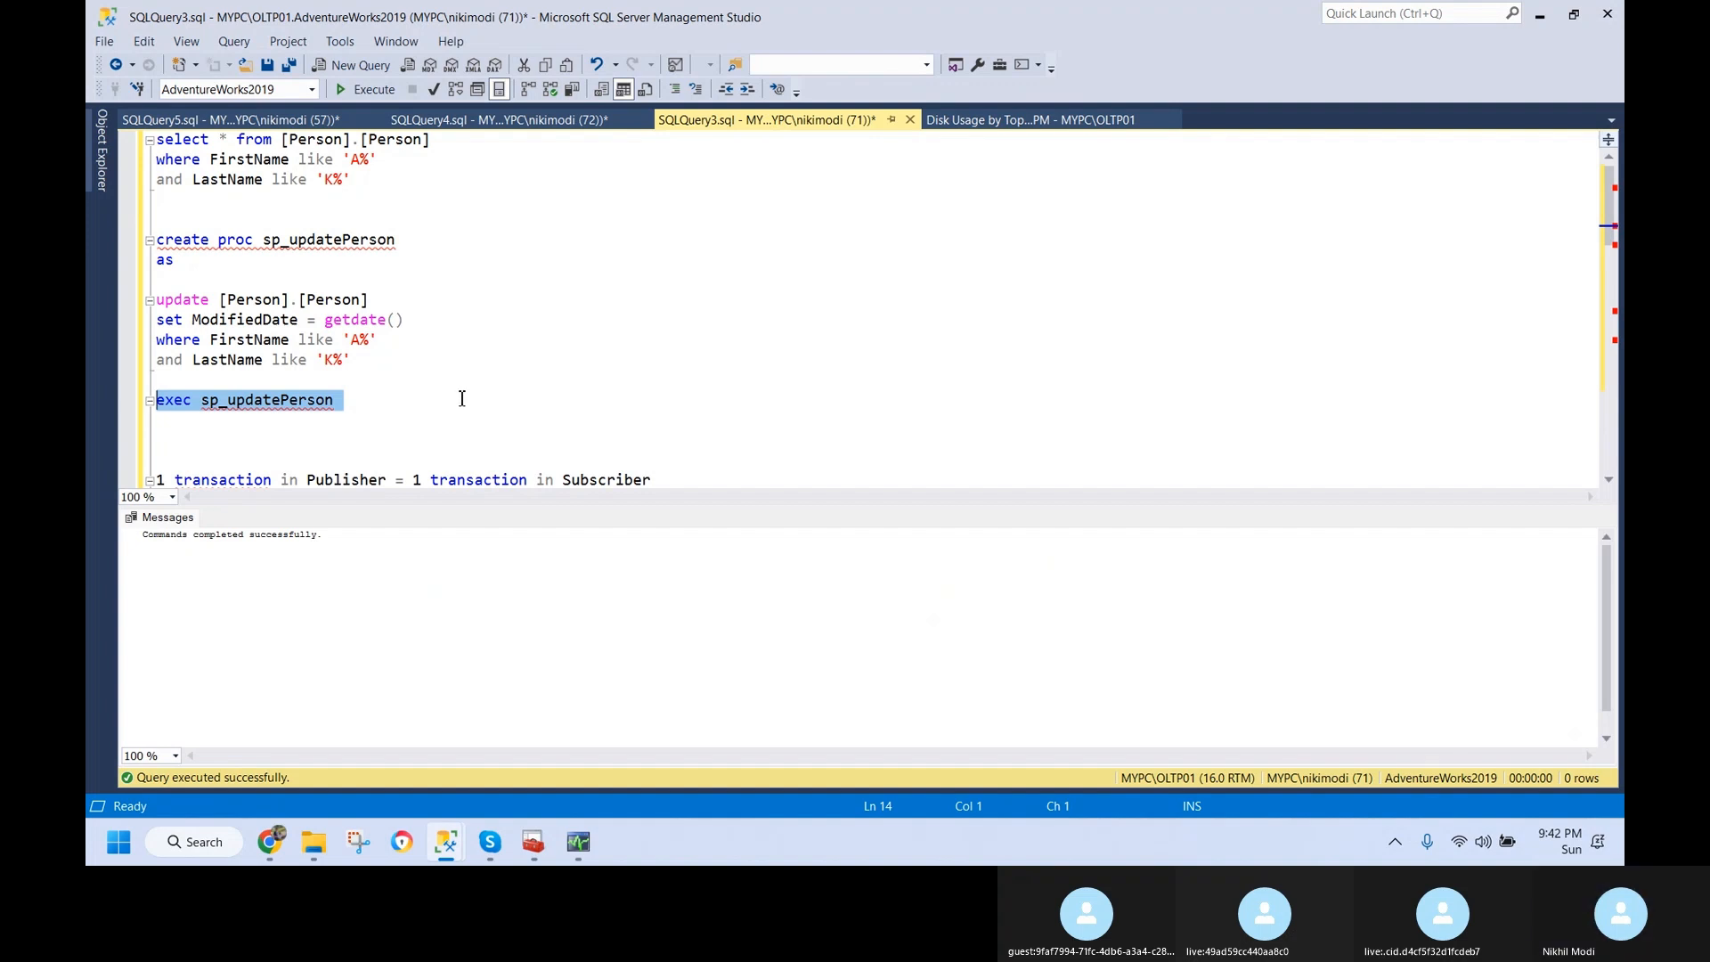
{"action": "left_click", "coordinate": [578, 843]}
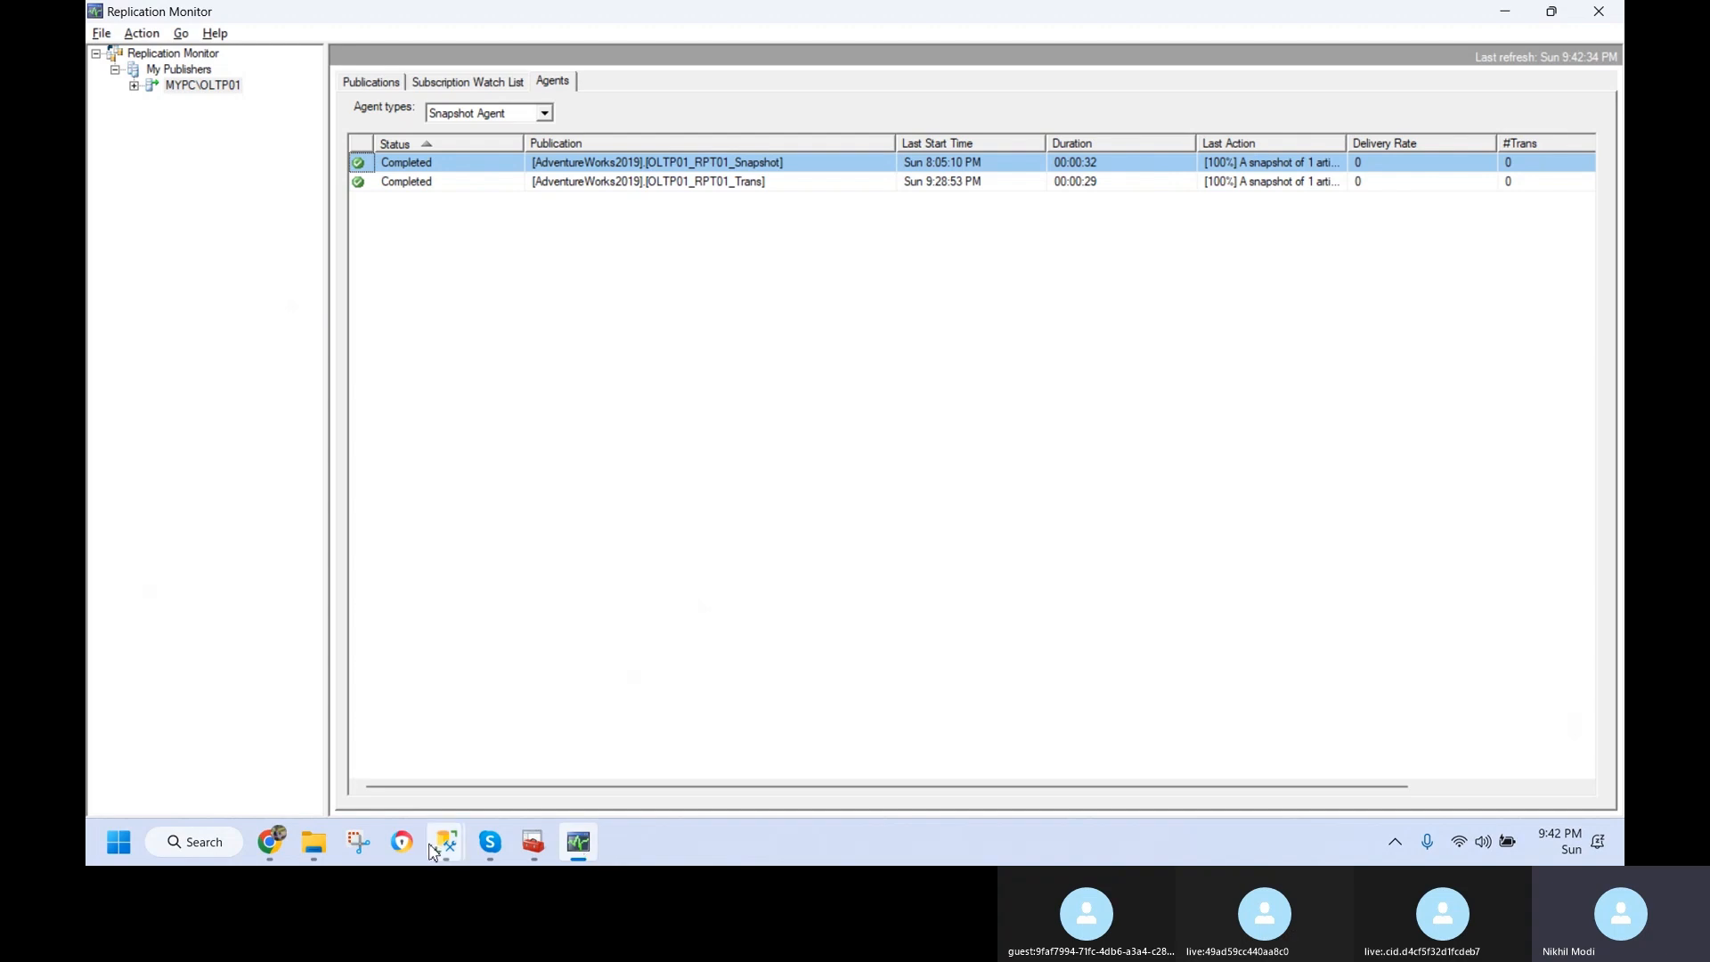
{"action": "mouse_move", "coordinate": [446, 841]}
{"action": "left_click", "coordinate": [540, 766]}
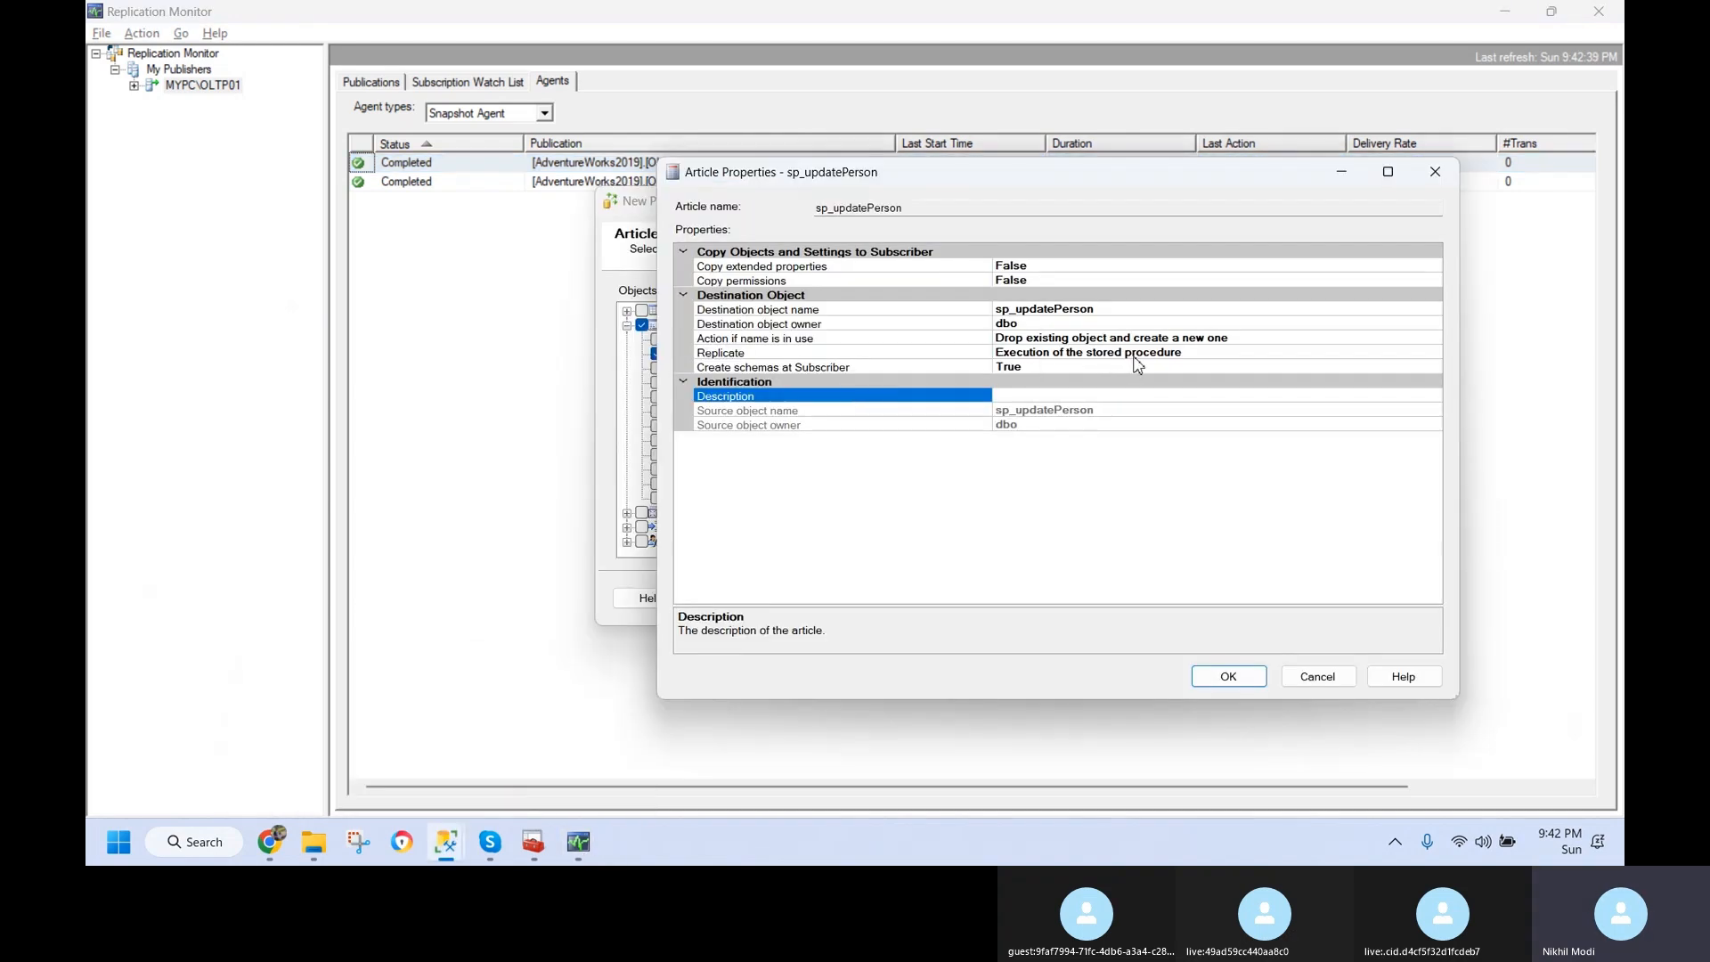
{"action": "left_click", "coordinate": [1230, 676]}
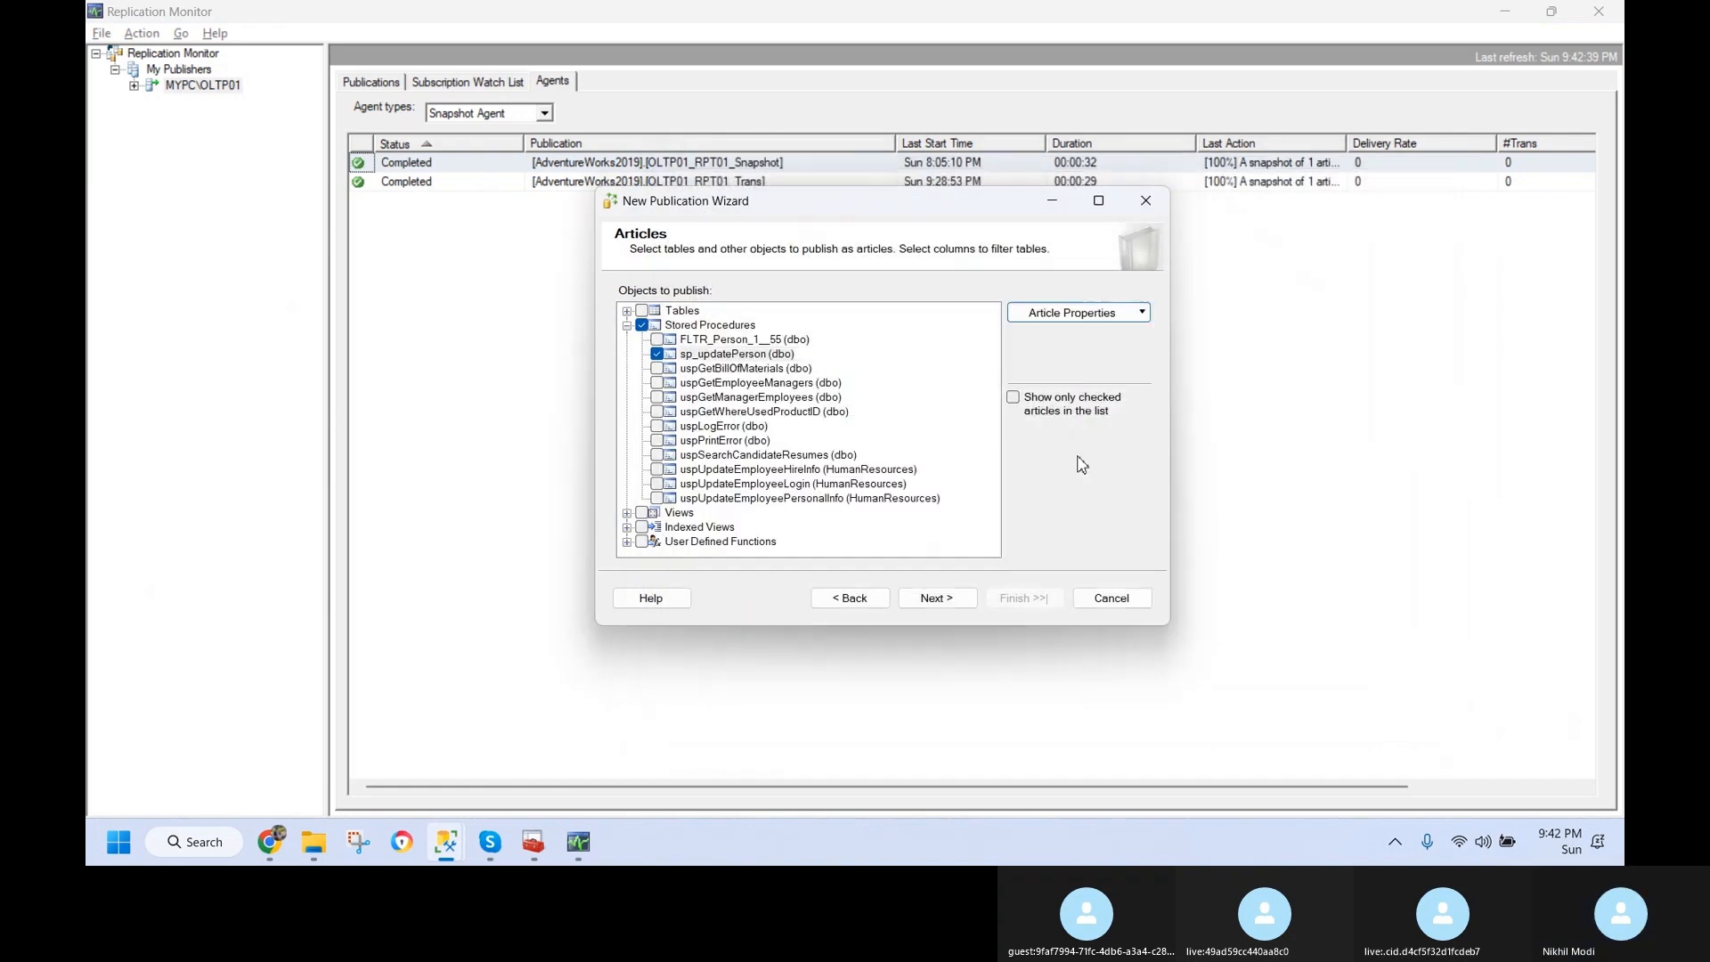
- Continue past the article issues and choose to create a snapshot immediately and keep it available to initialize subscriptions
{"action": "left_click", "coordinate": [935, 598]}
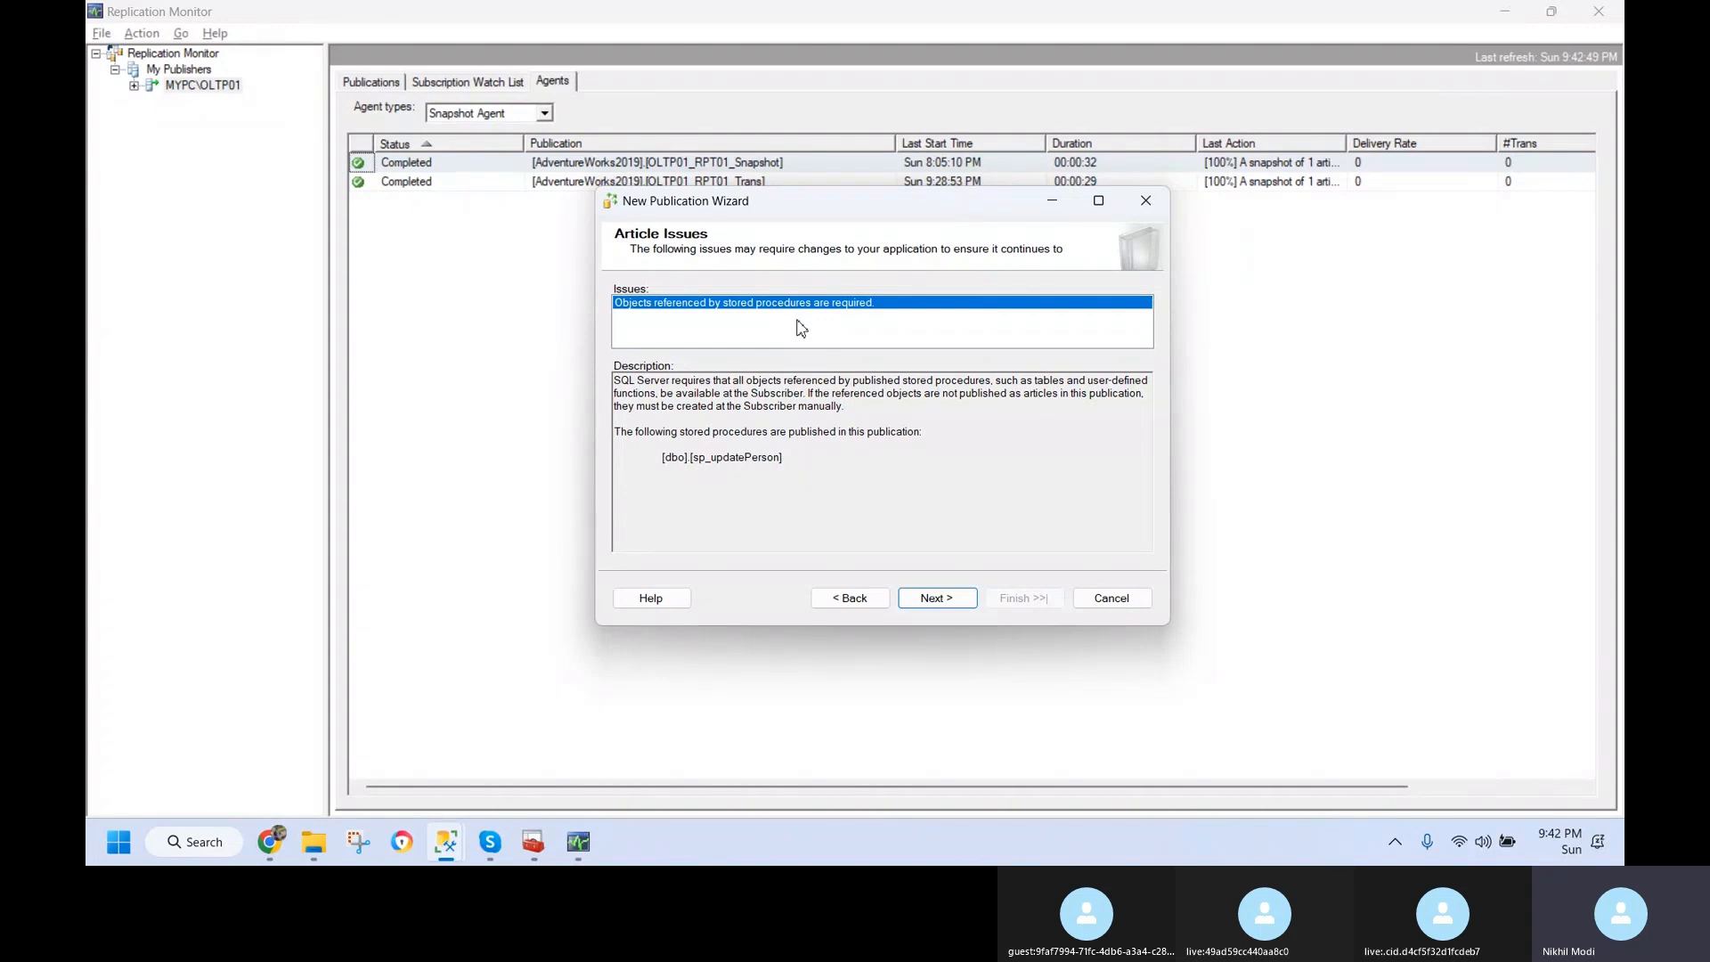
{"action": "left_click", "coordinate": [965, 600]}
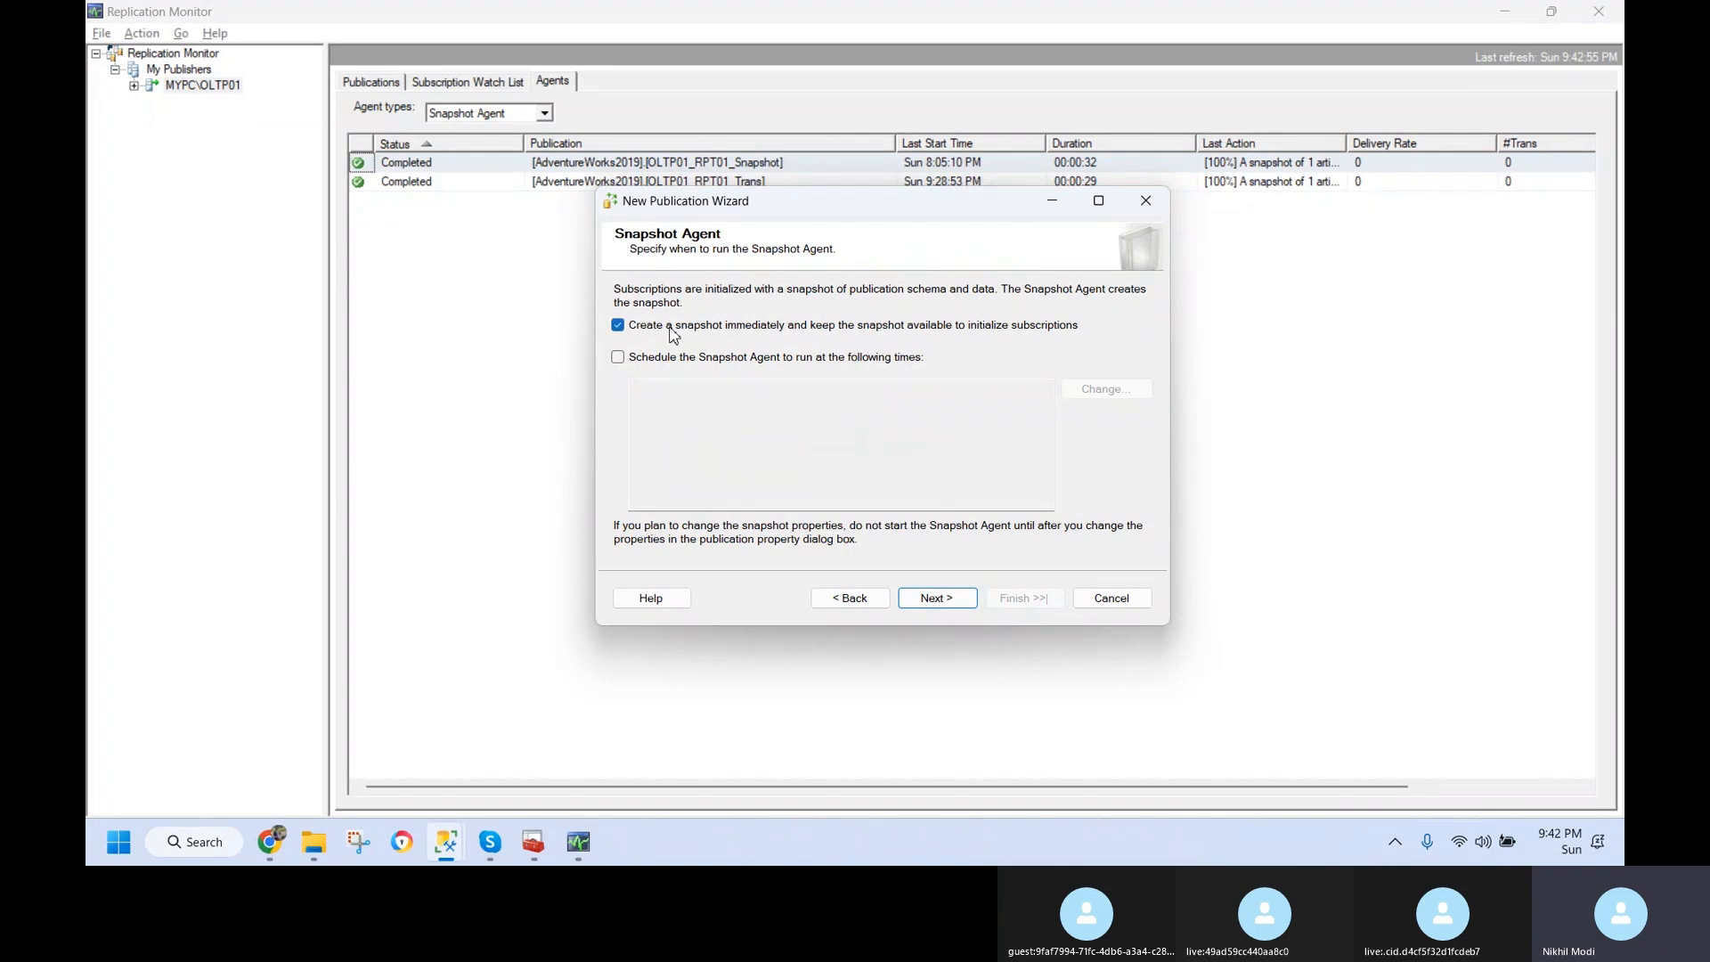
{"action": "left_click", "coordinate": [942, 608]}
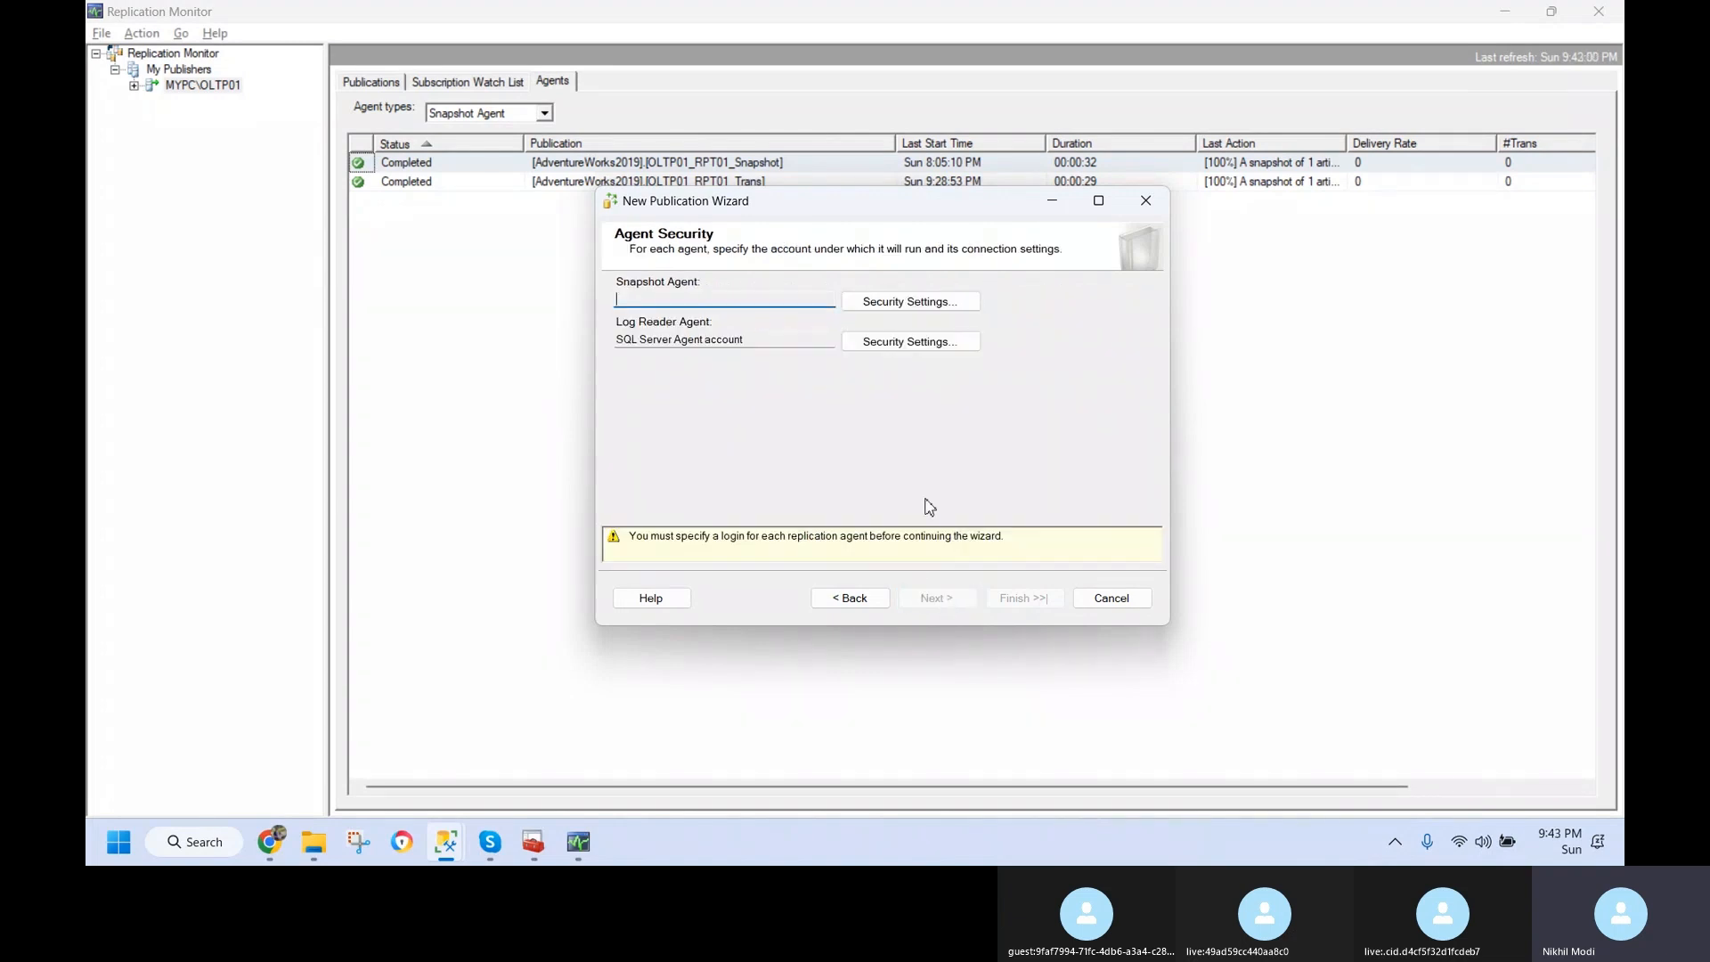
- Set the Snapshot Agent to run under the SQL Server Agent service account and keep "Create the publication" as the wizard action
{"action": "left_click", "coordinate": [904, 303]}
{"action": "left_click", "coordinate": [669, 406]}
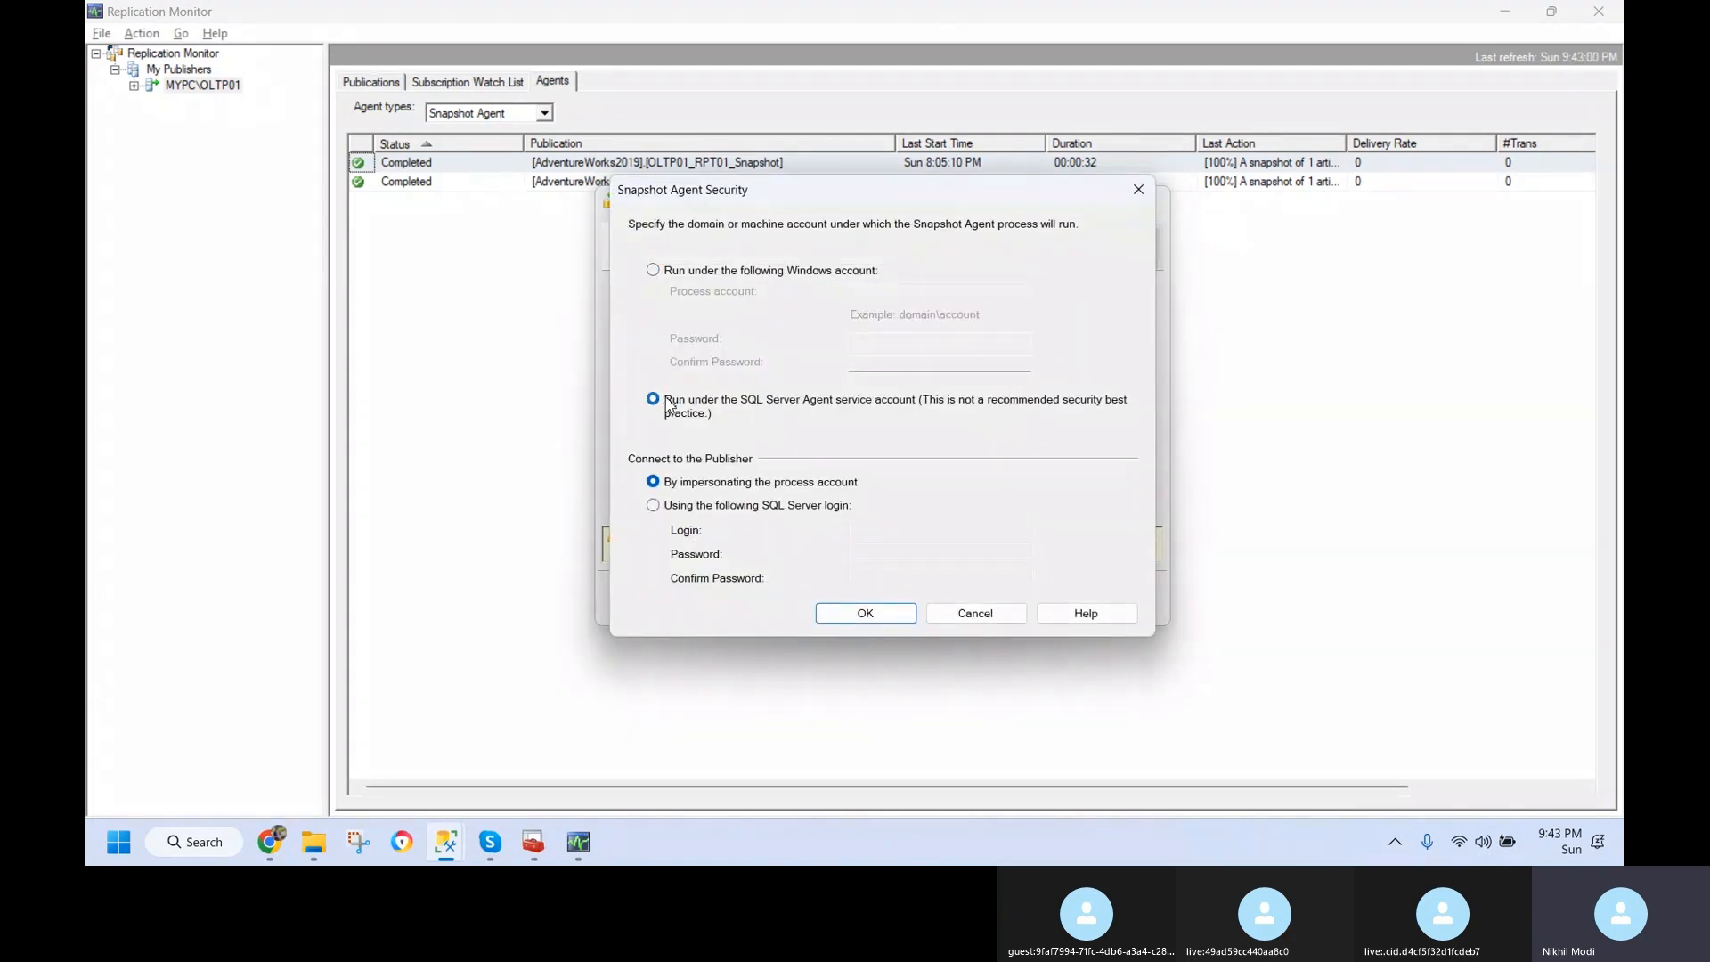
{"action": "left_click", "coordinate": [864, 612]}
{"action": "left_click", "coordinate": [946, 609]}
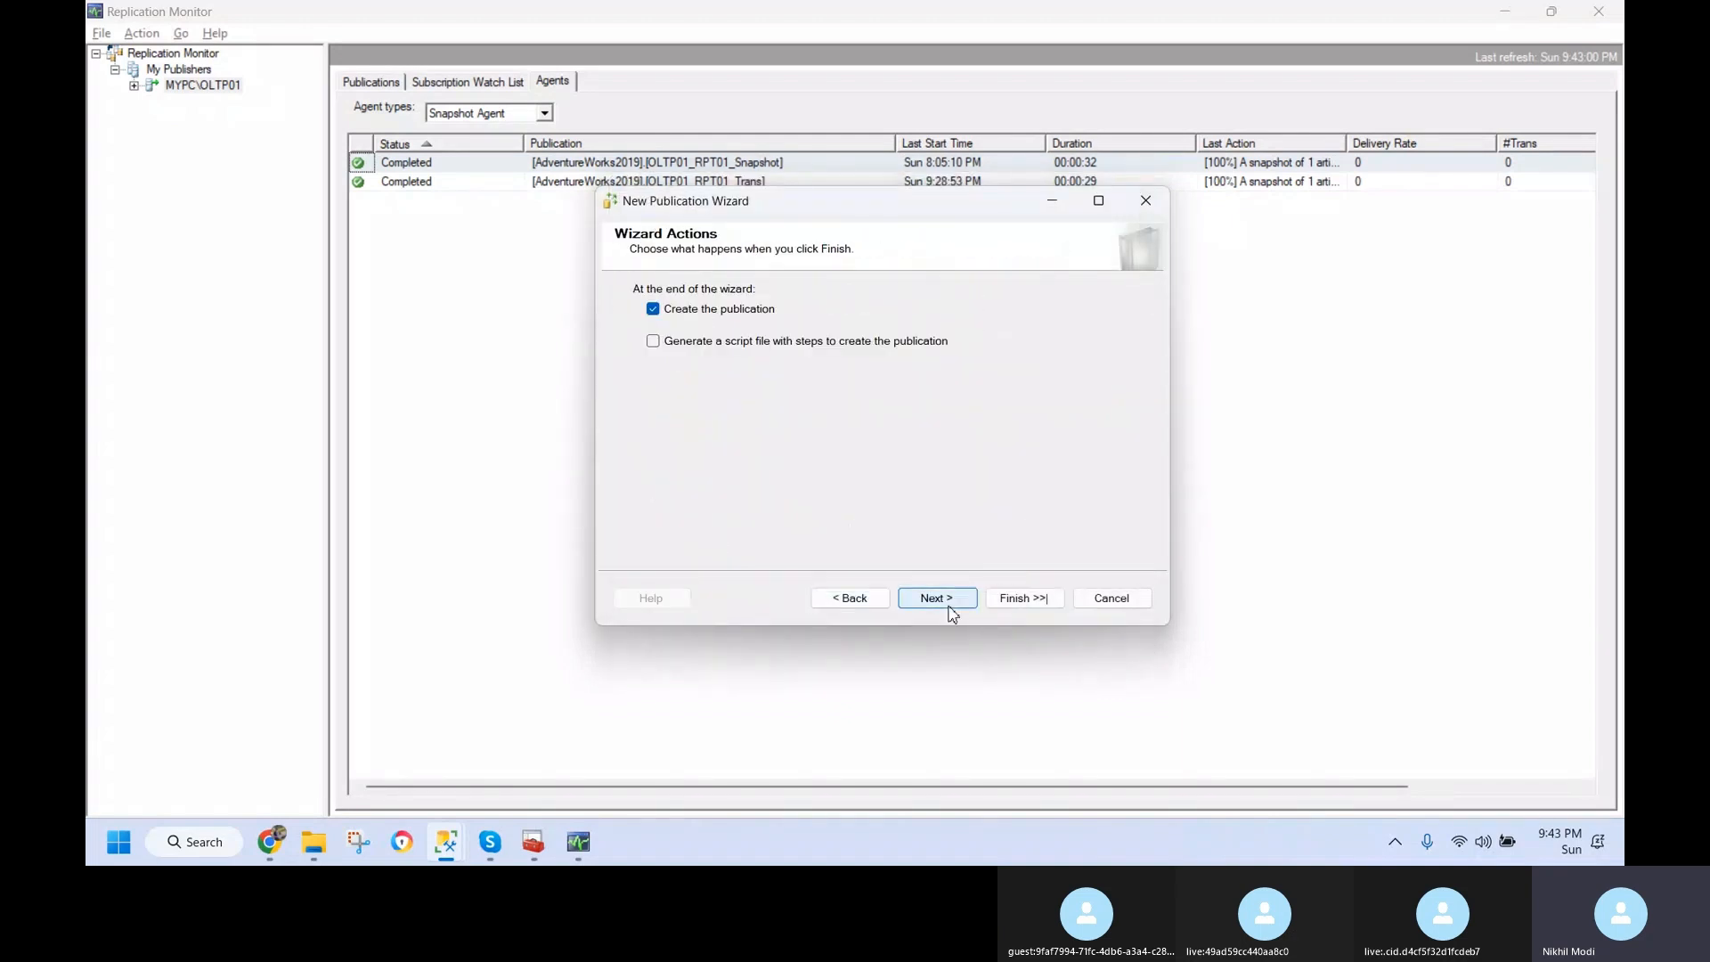
{"action": "left_click", "coordinate": [942, 600]}
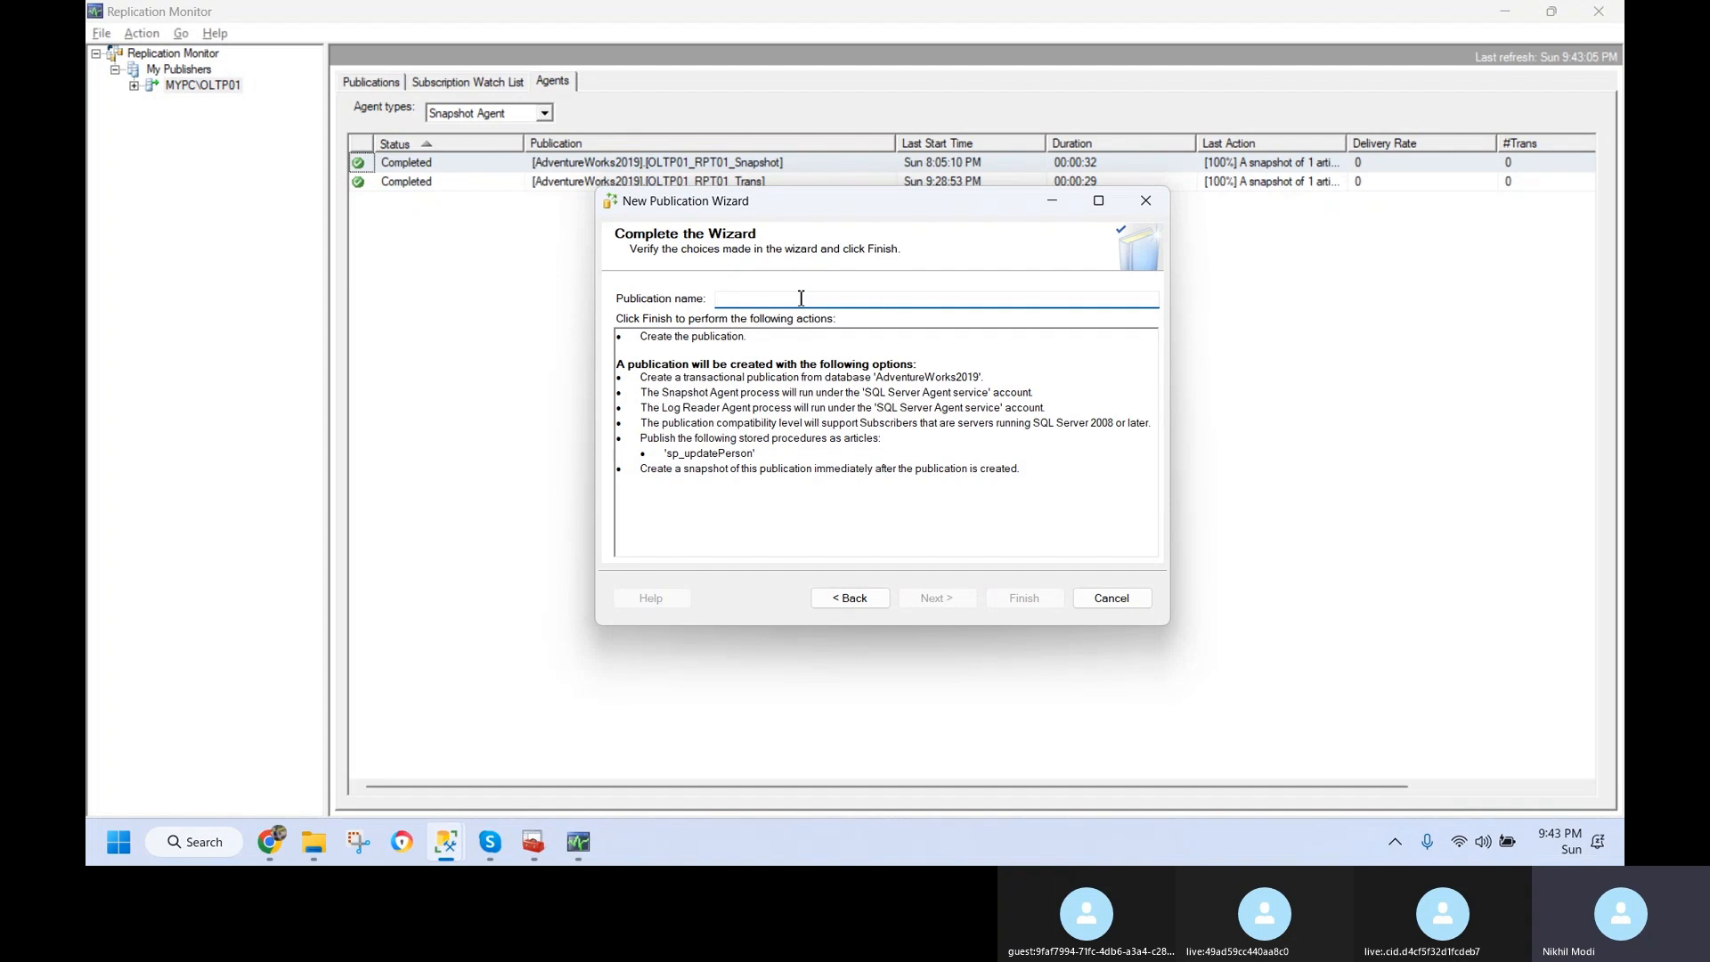
- Name the publication OLTP01_RPTO1_Trans_SP, create it and close the publication wizard
{"action": "type", "text": "OLTP01_RPTO1_Trans_SP"}
{"action": "left_click", "coordinate": [1021, 598]}
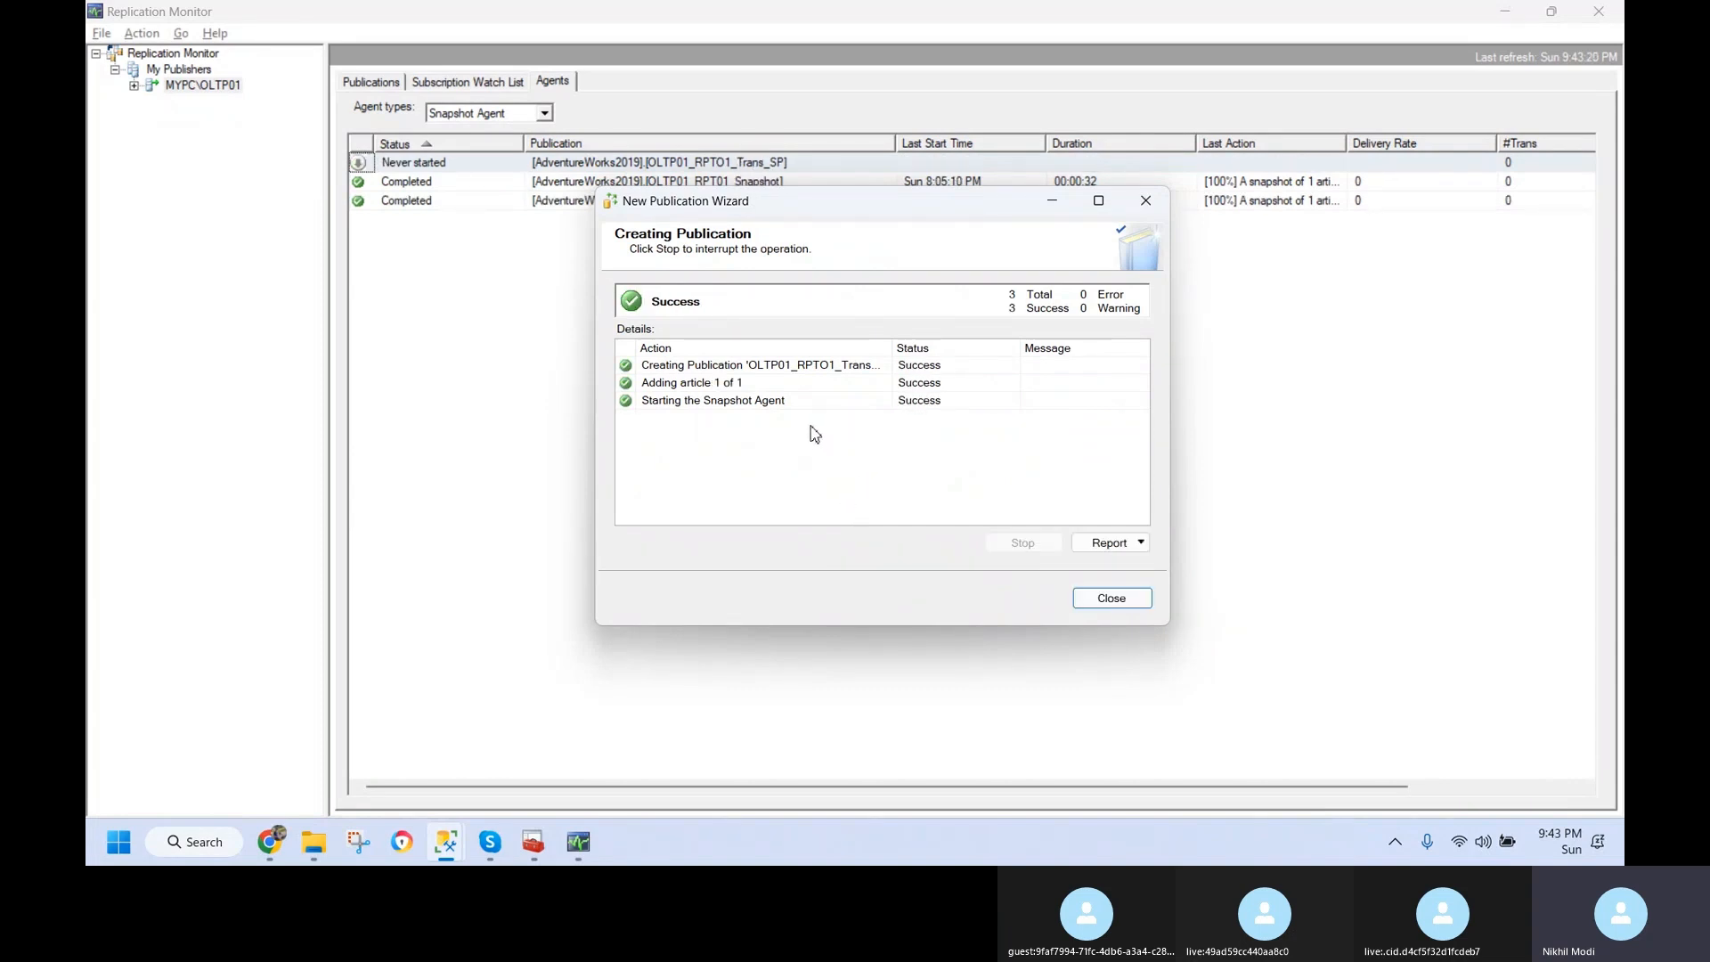
{"action": "left_click", "coordinate": [1126, 610]}
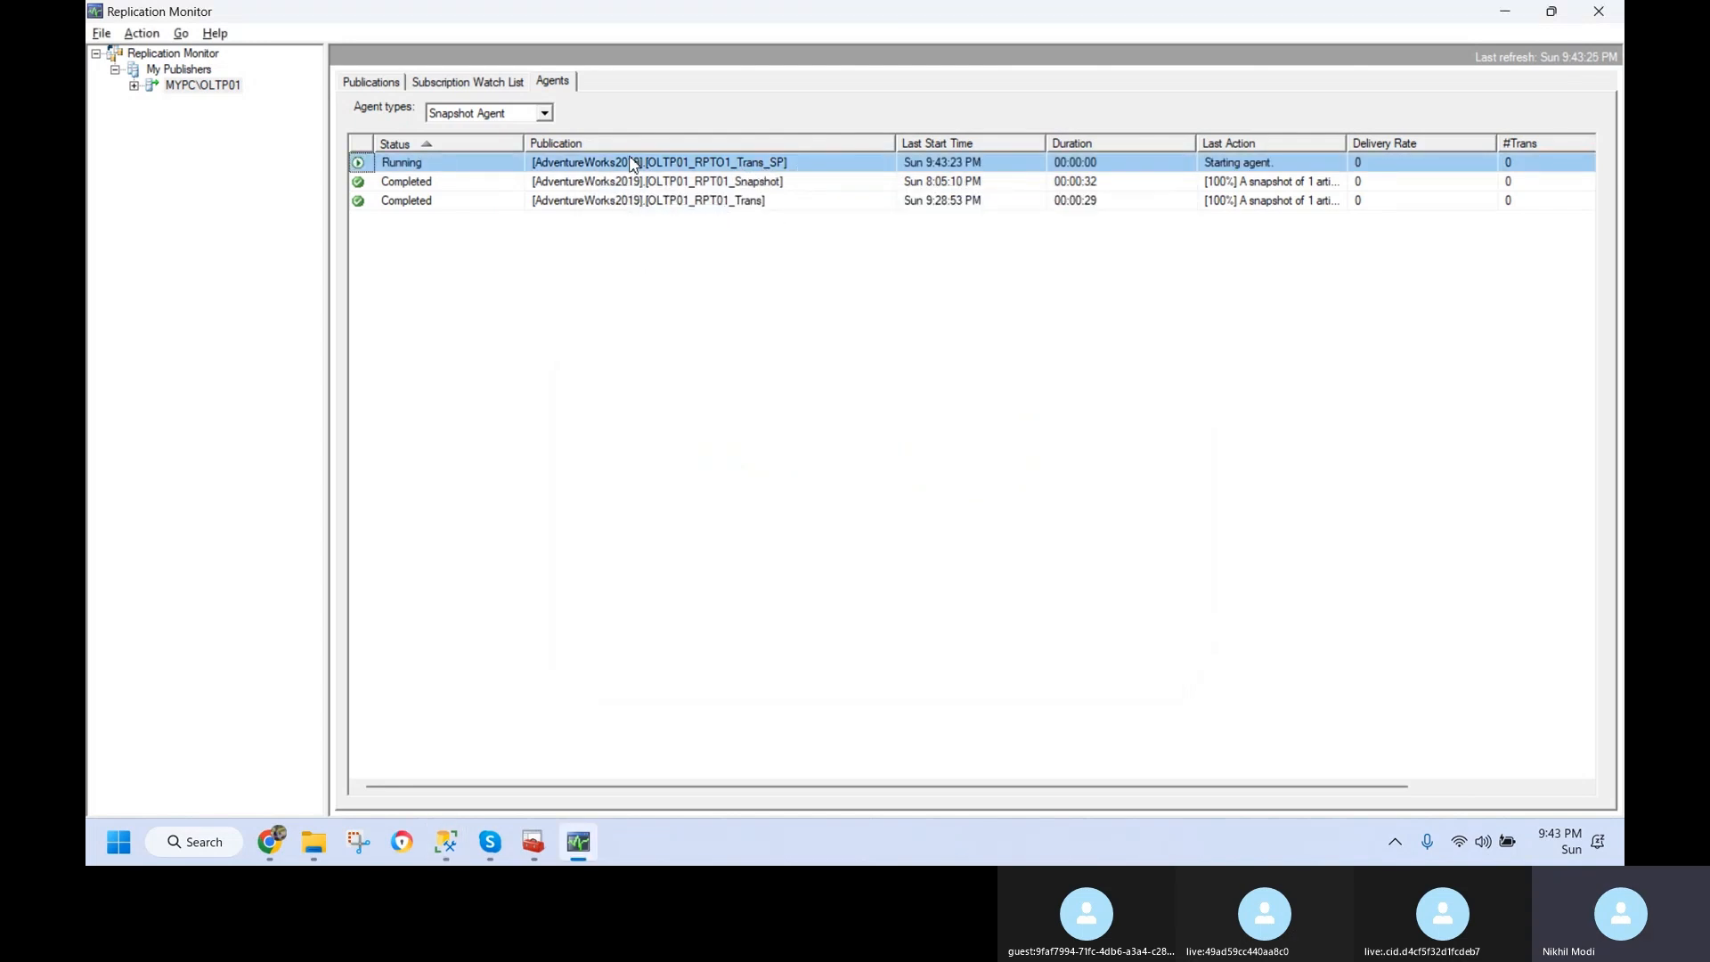
- In Management Studio, start a new subscription for OLTP01_RPTO1_Trans_SP with all agents running at the Distributor MYPC\DIST01 as push subscriptions
{"action": "left_click", "coordinate": [447, 841]}
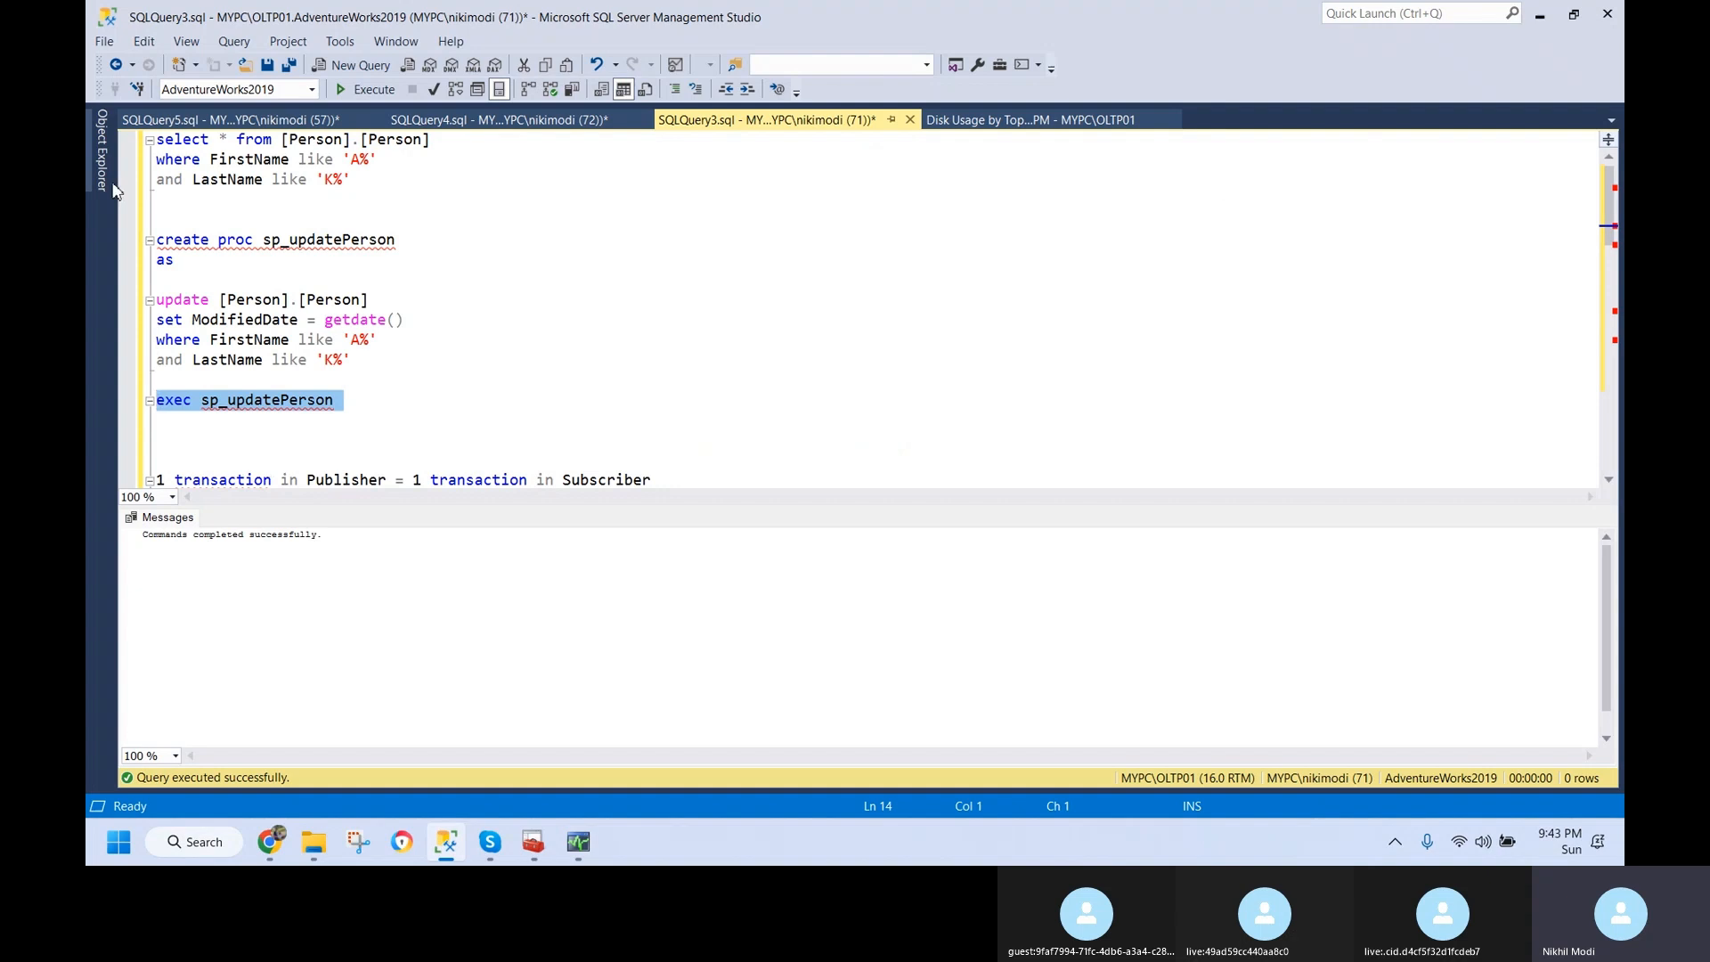
{"action": "mouse_move", "coordinate": [101, 156]}
{"action": "left_click", "coordinate": [169, 489]}
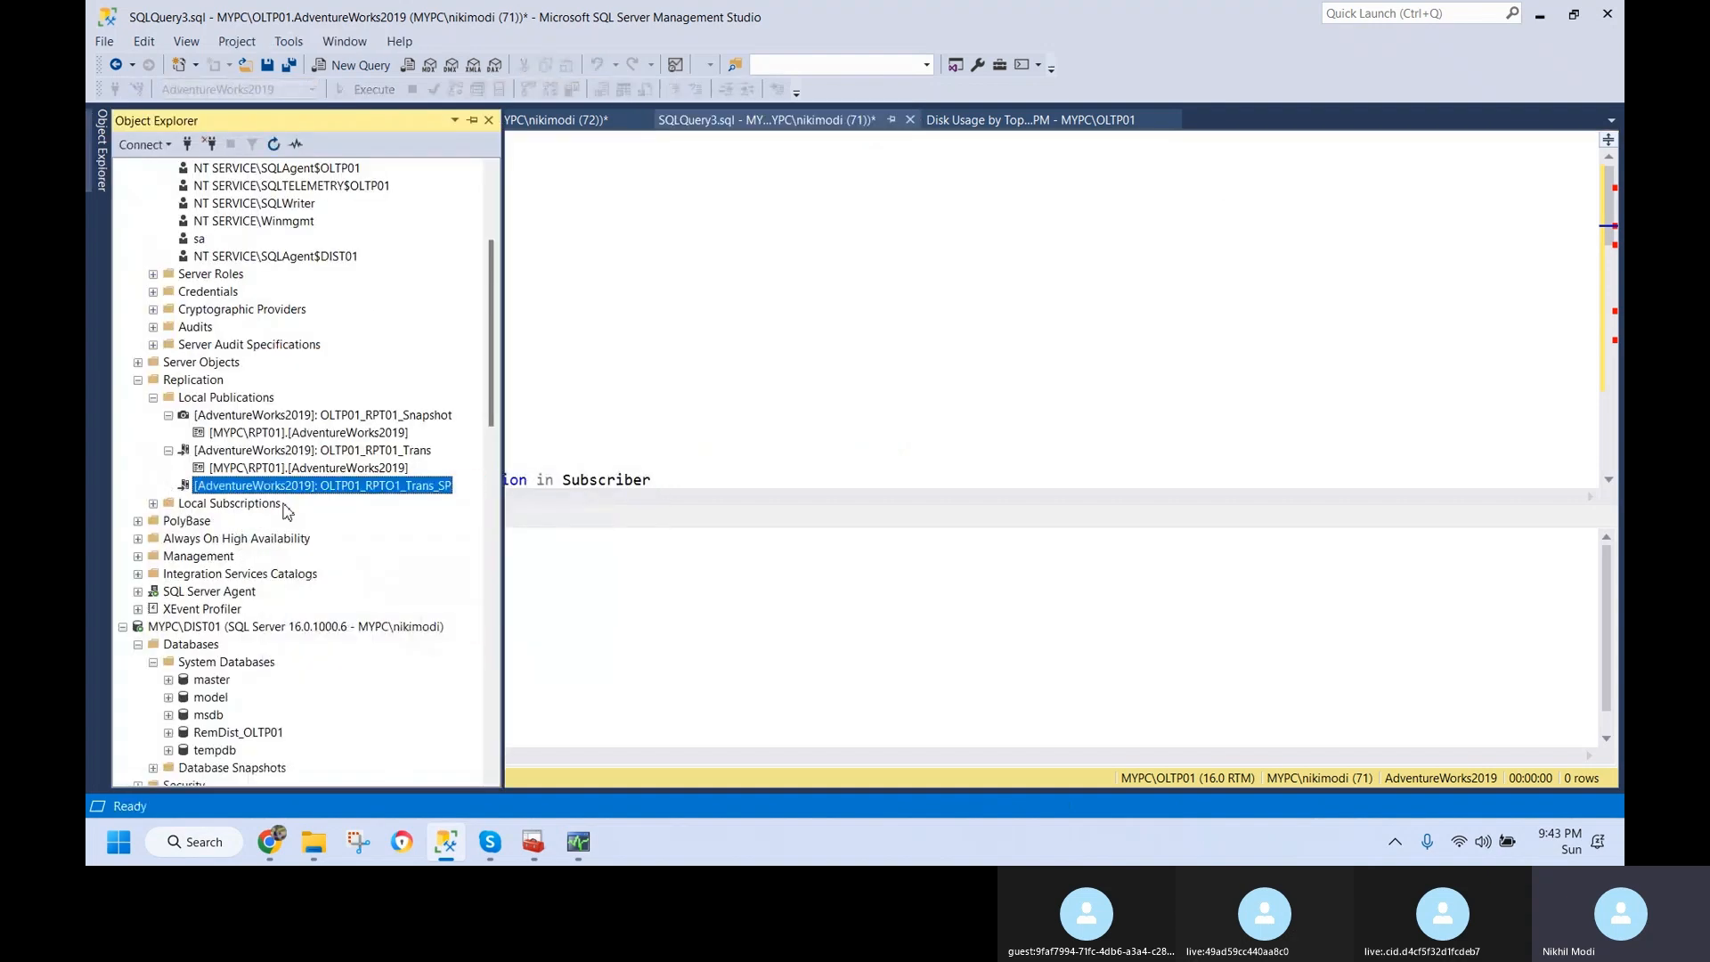
{"action": "right_click", "coordinate": [298, 488]}
{"action": "left_click", "coordinate": [341, 508]}
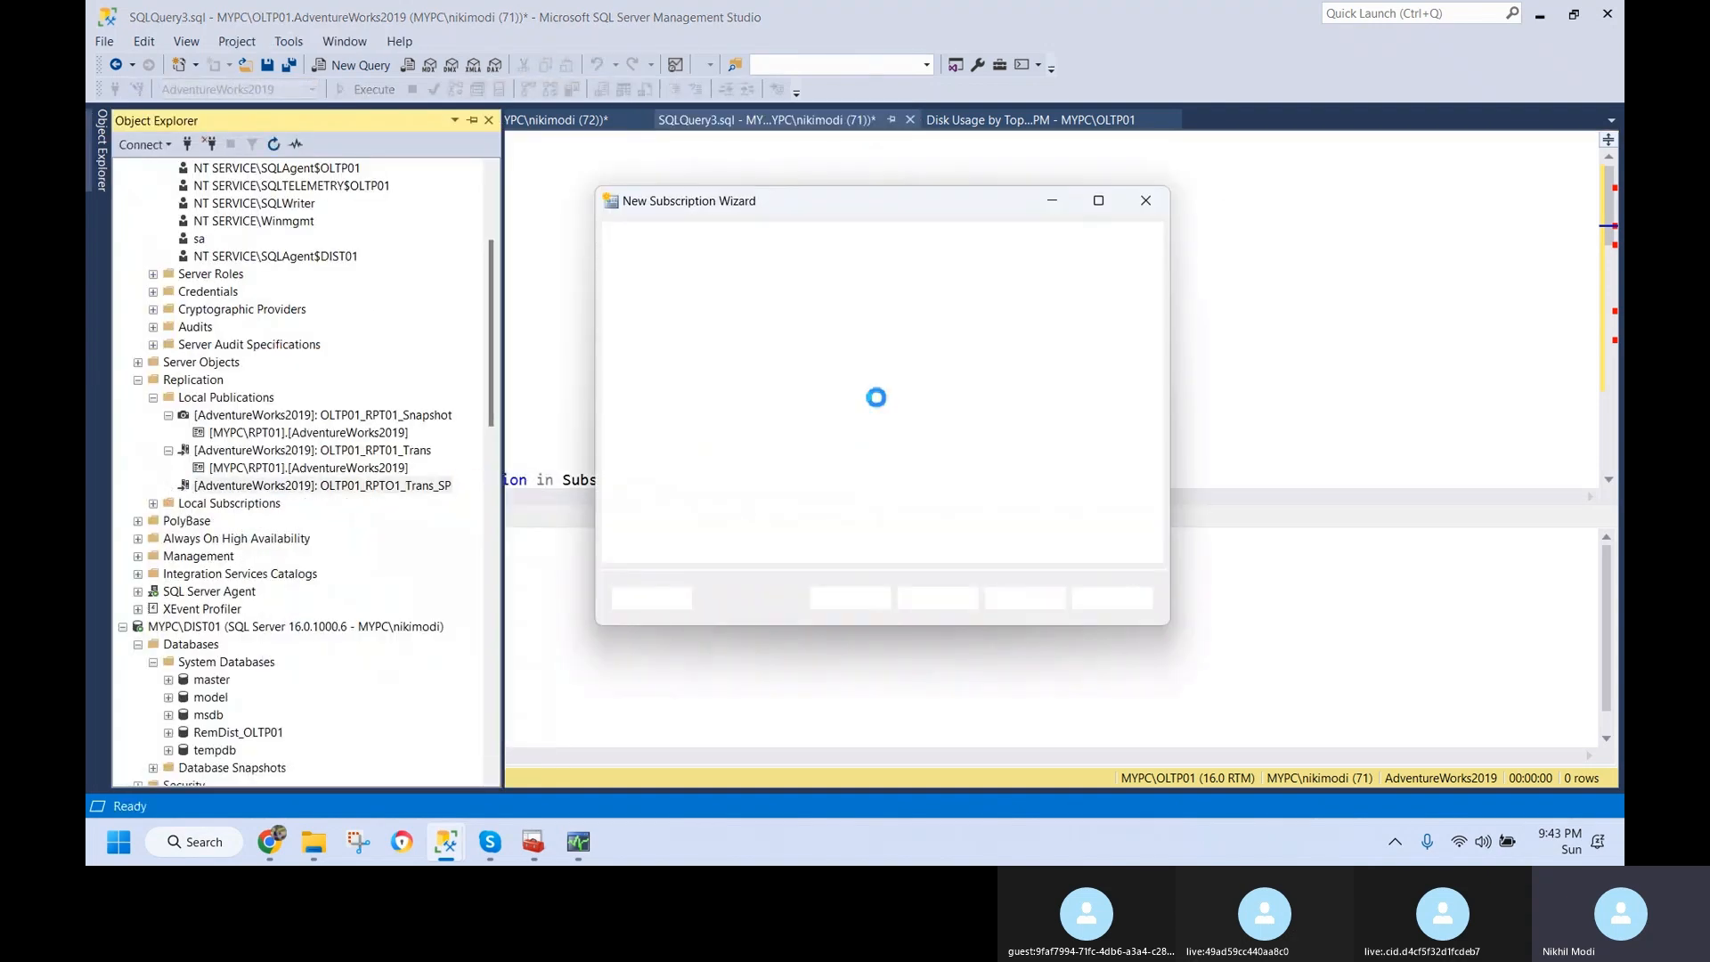
{"action": "left_click", "coordinate": [935, 596]}
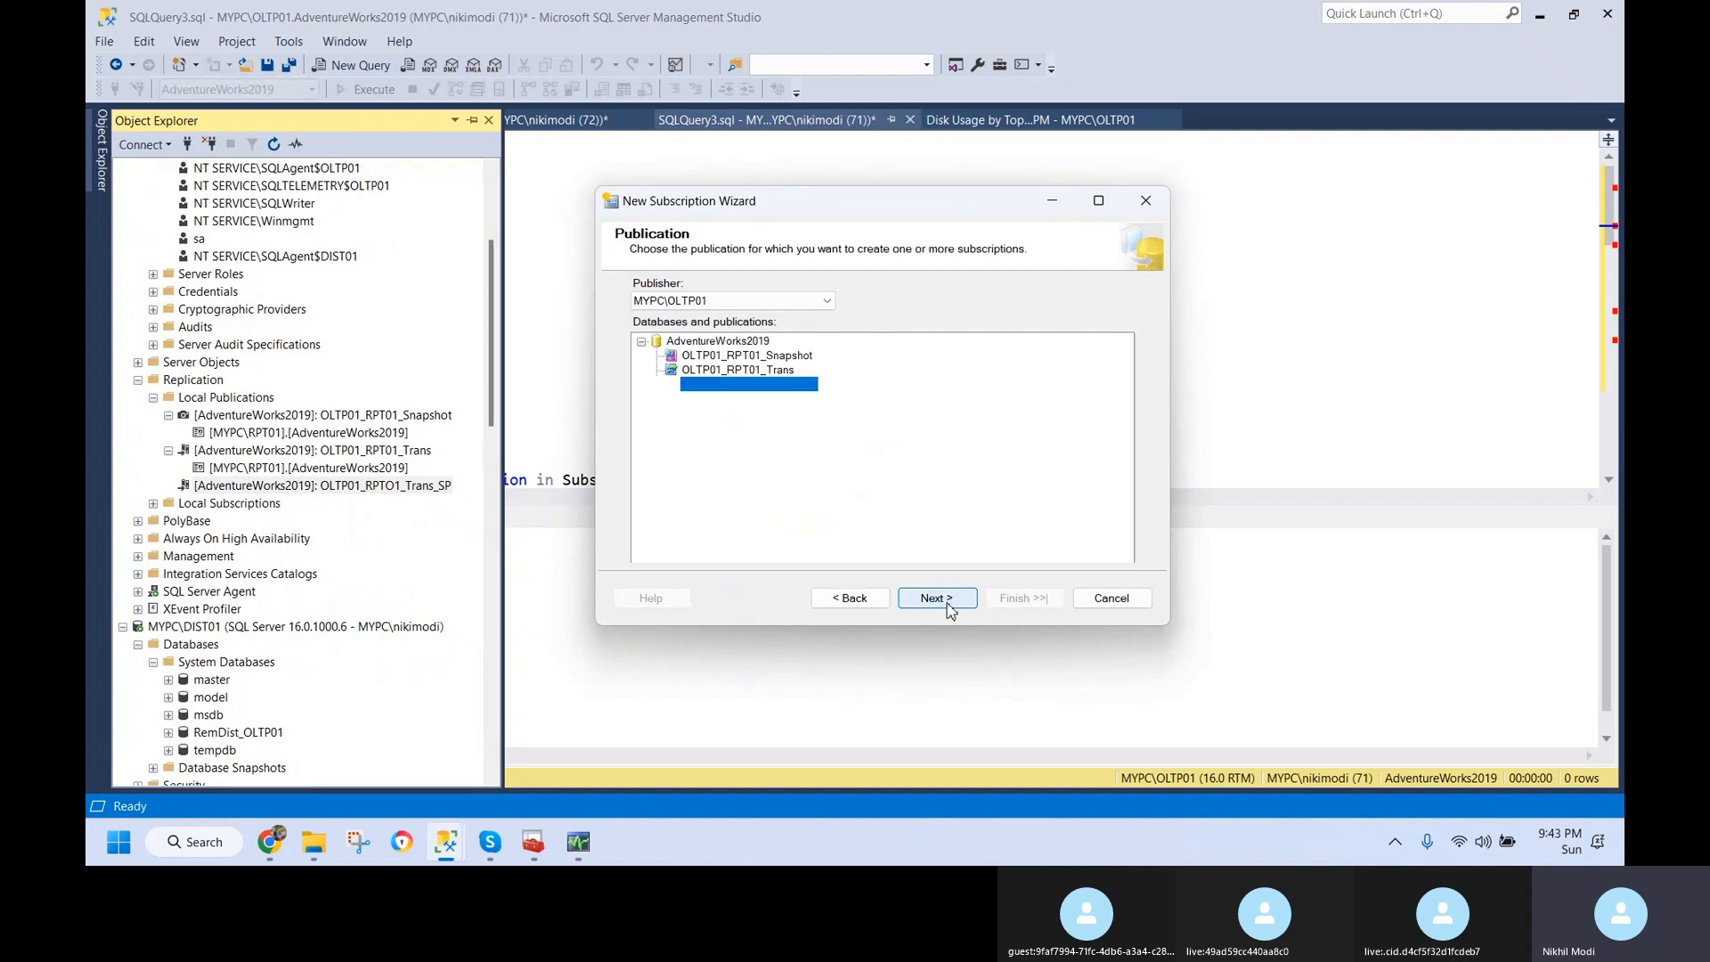
{"action": "left_click", "coordinate": [937, 596]}
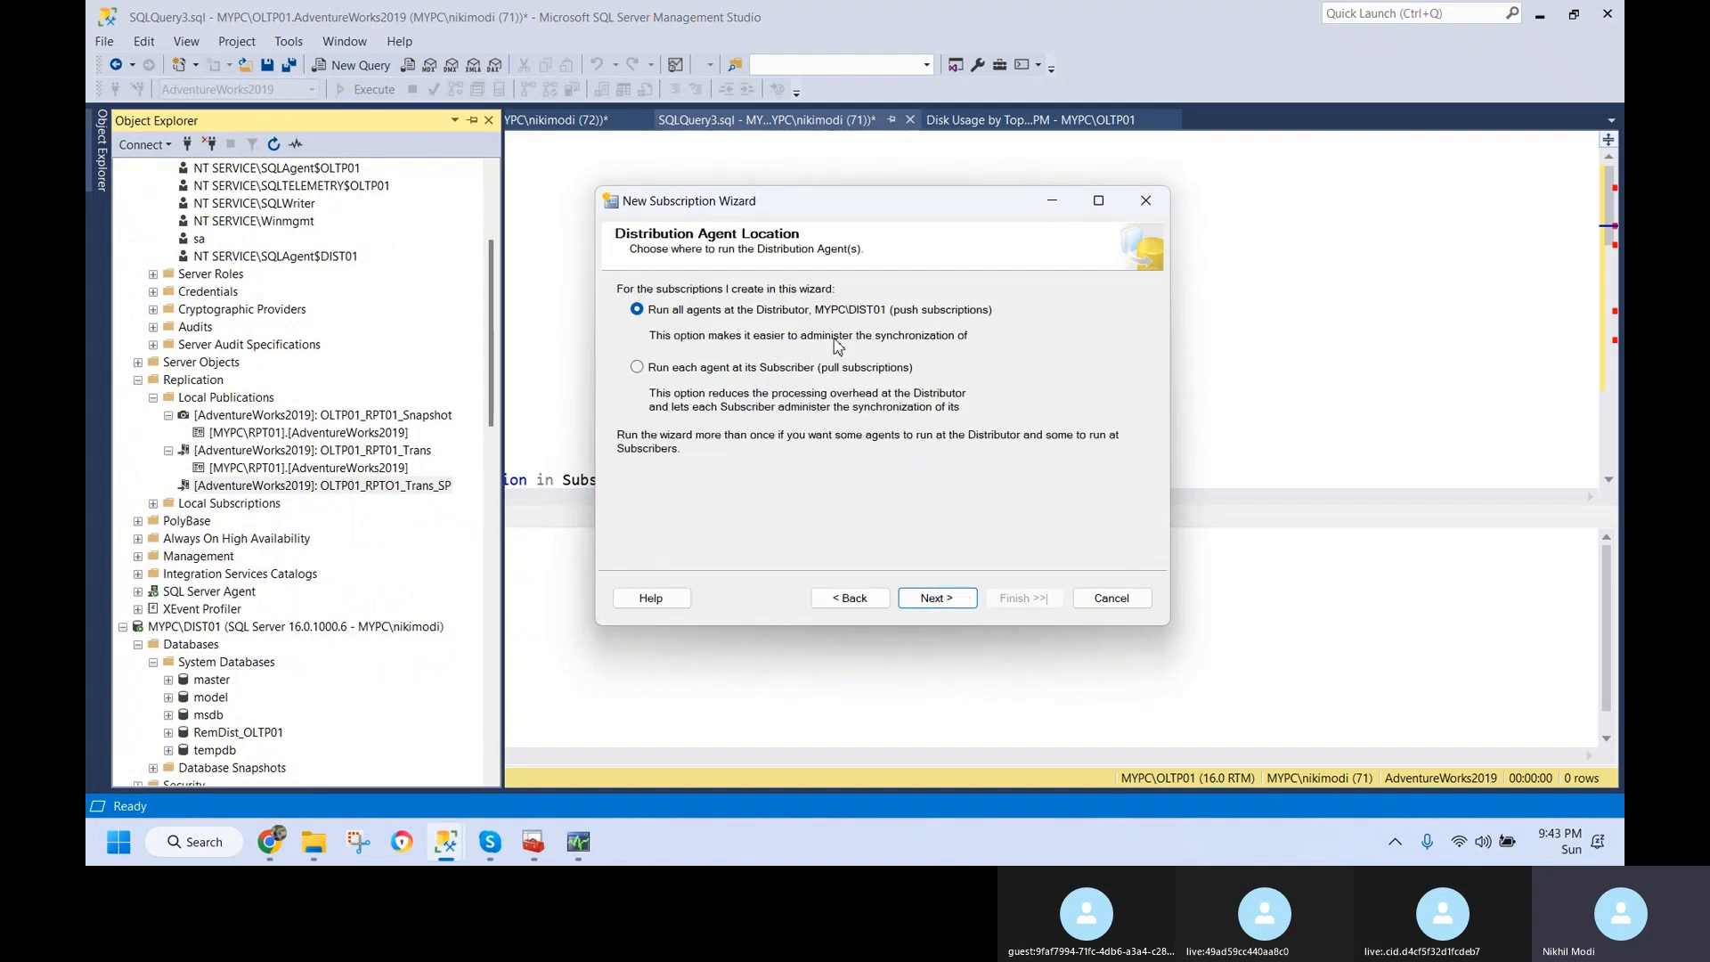
{"action": "left_click", "coordinate": [962, 596]}
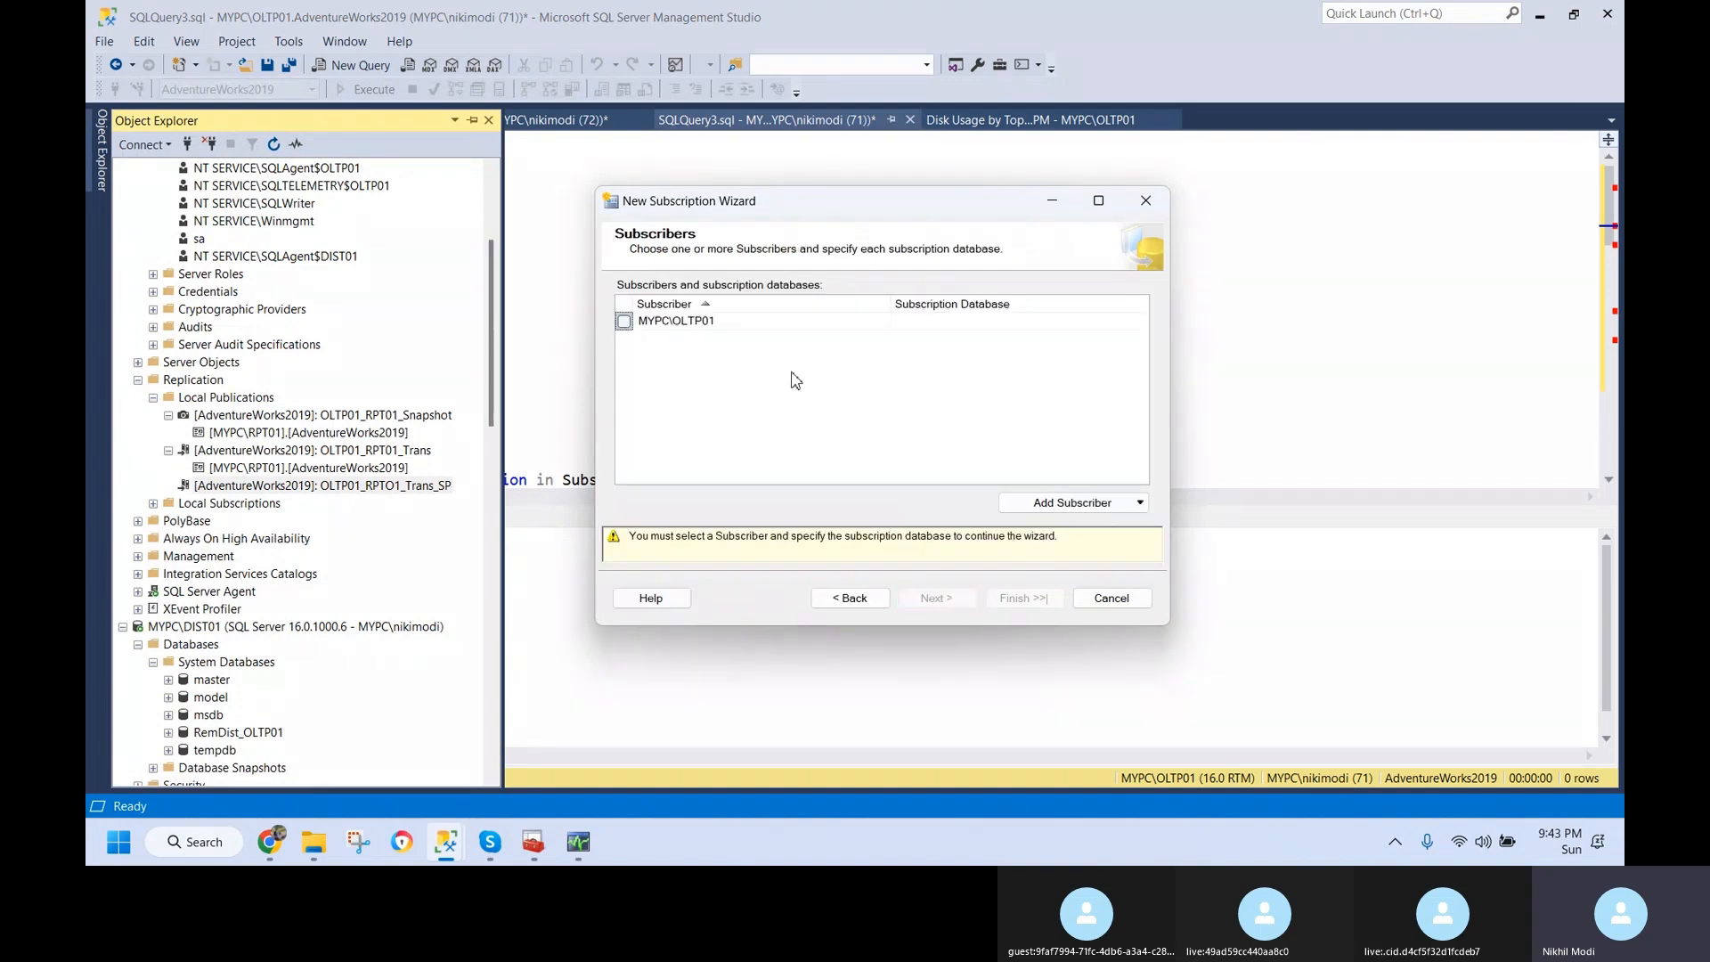
- Add MYPC\RPT01 as a SQL Server subscriber with AdventureWorks2019 as the subscription database
{"action": "left_click", "coordinate": [1131, 505]}
{"action": "left_click", "coordinate": [1133, 525]}
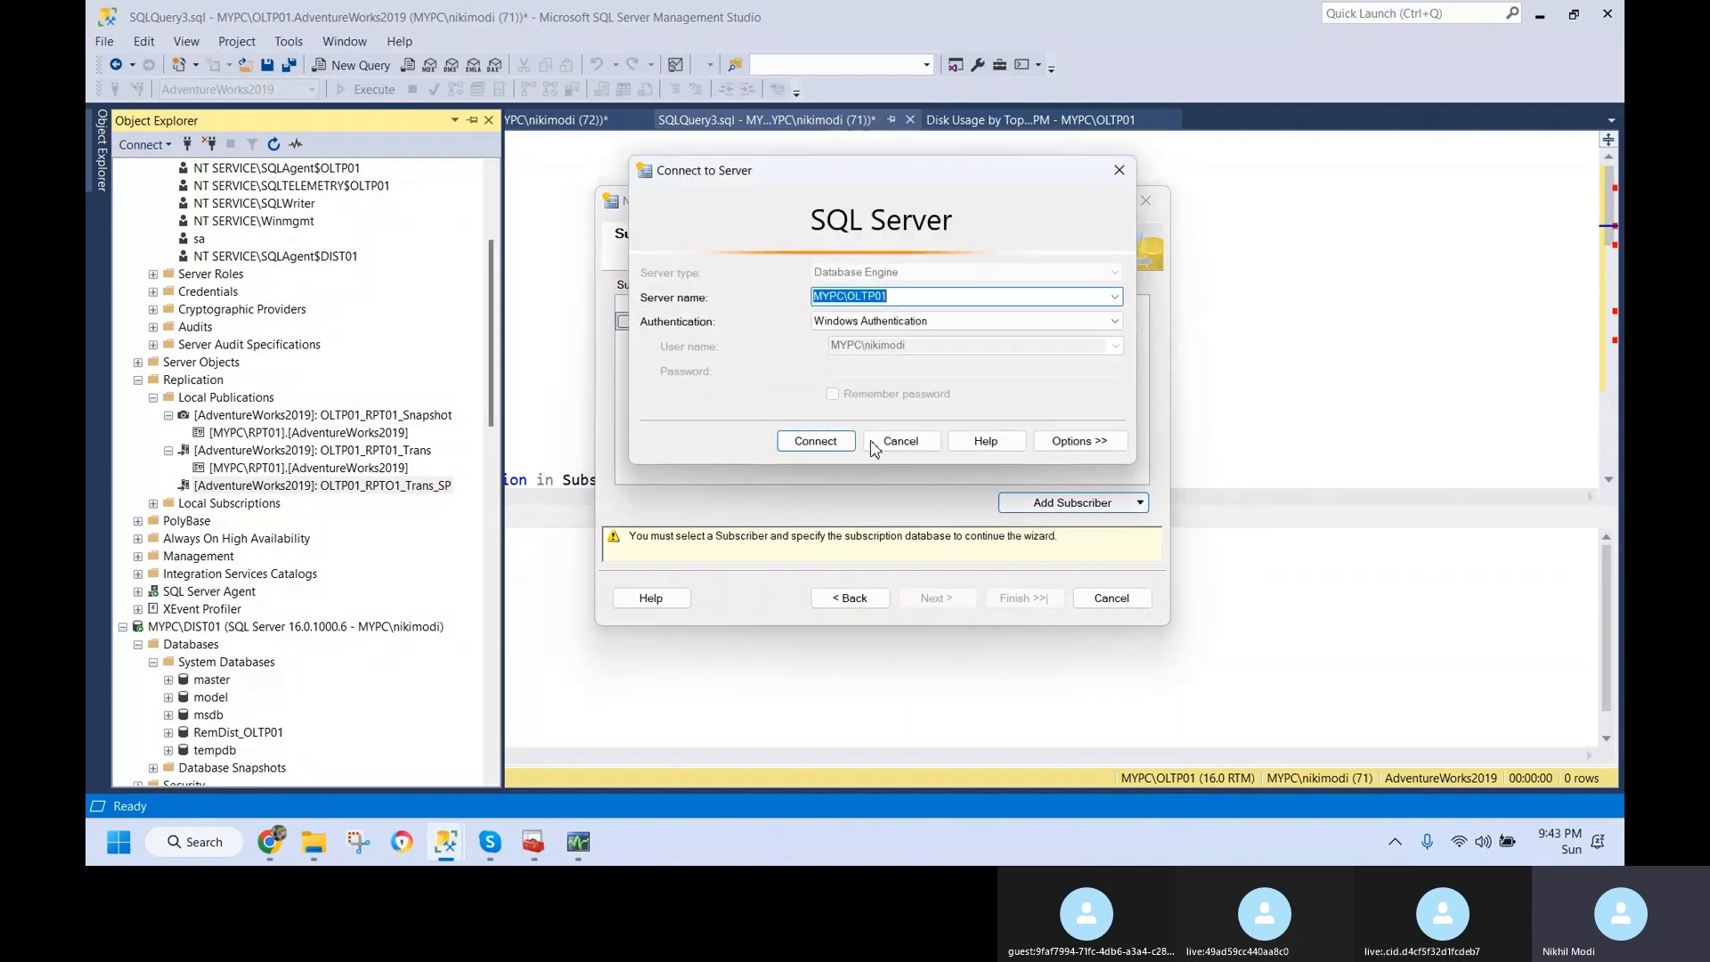
{"action": "left_click", "coordinate": [1114, 297]}
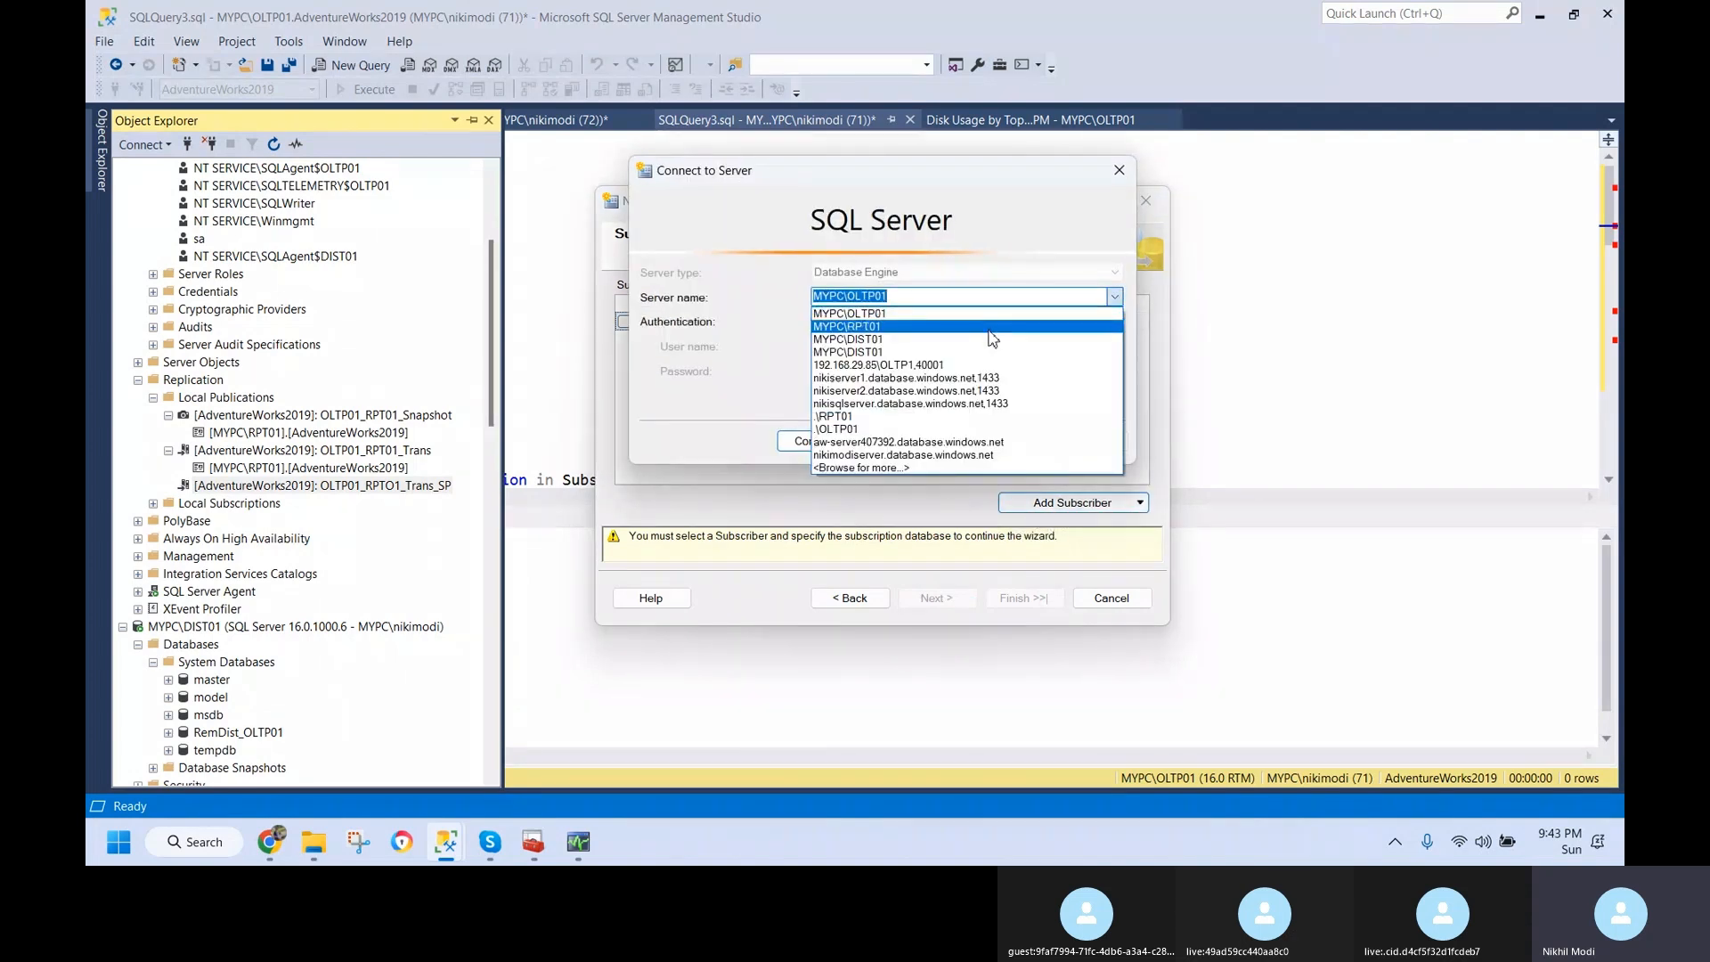
{"action": "left_click", "coordinate": [991, 327]}
{"action": "left_click", "coordinate": [818, 441]}
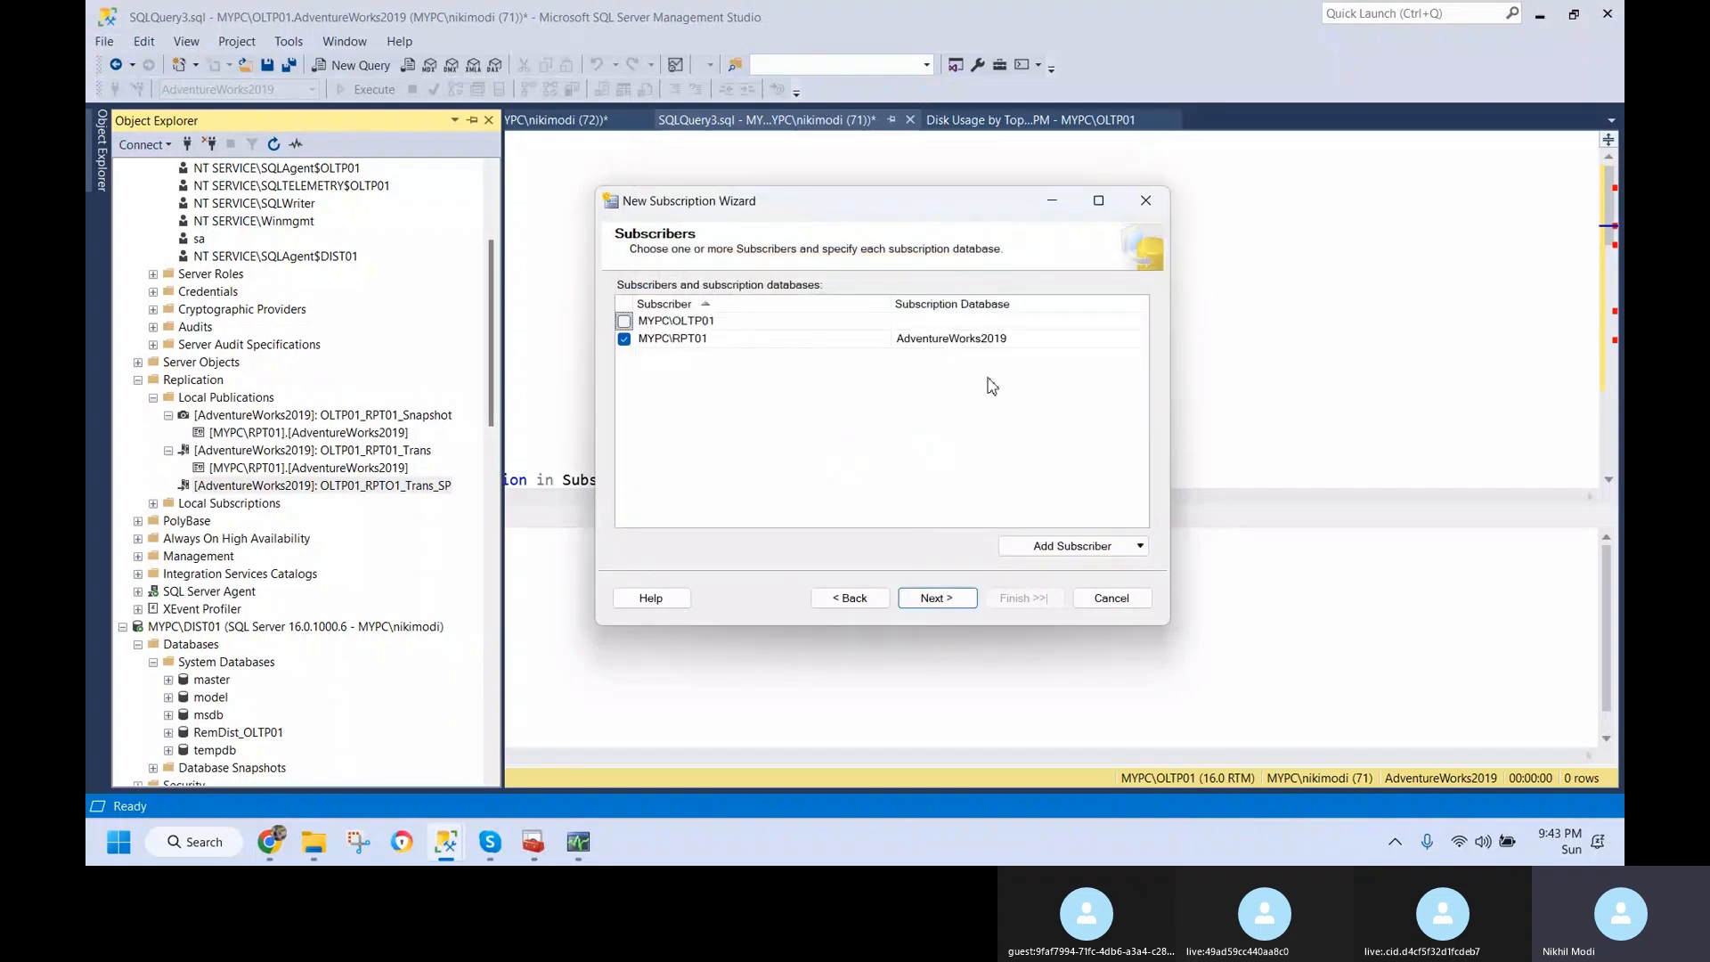
{"action": "left_click", "coordinate": [938, 597]}
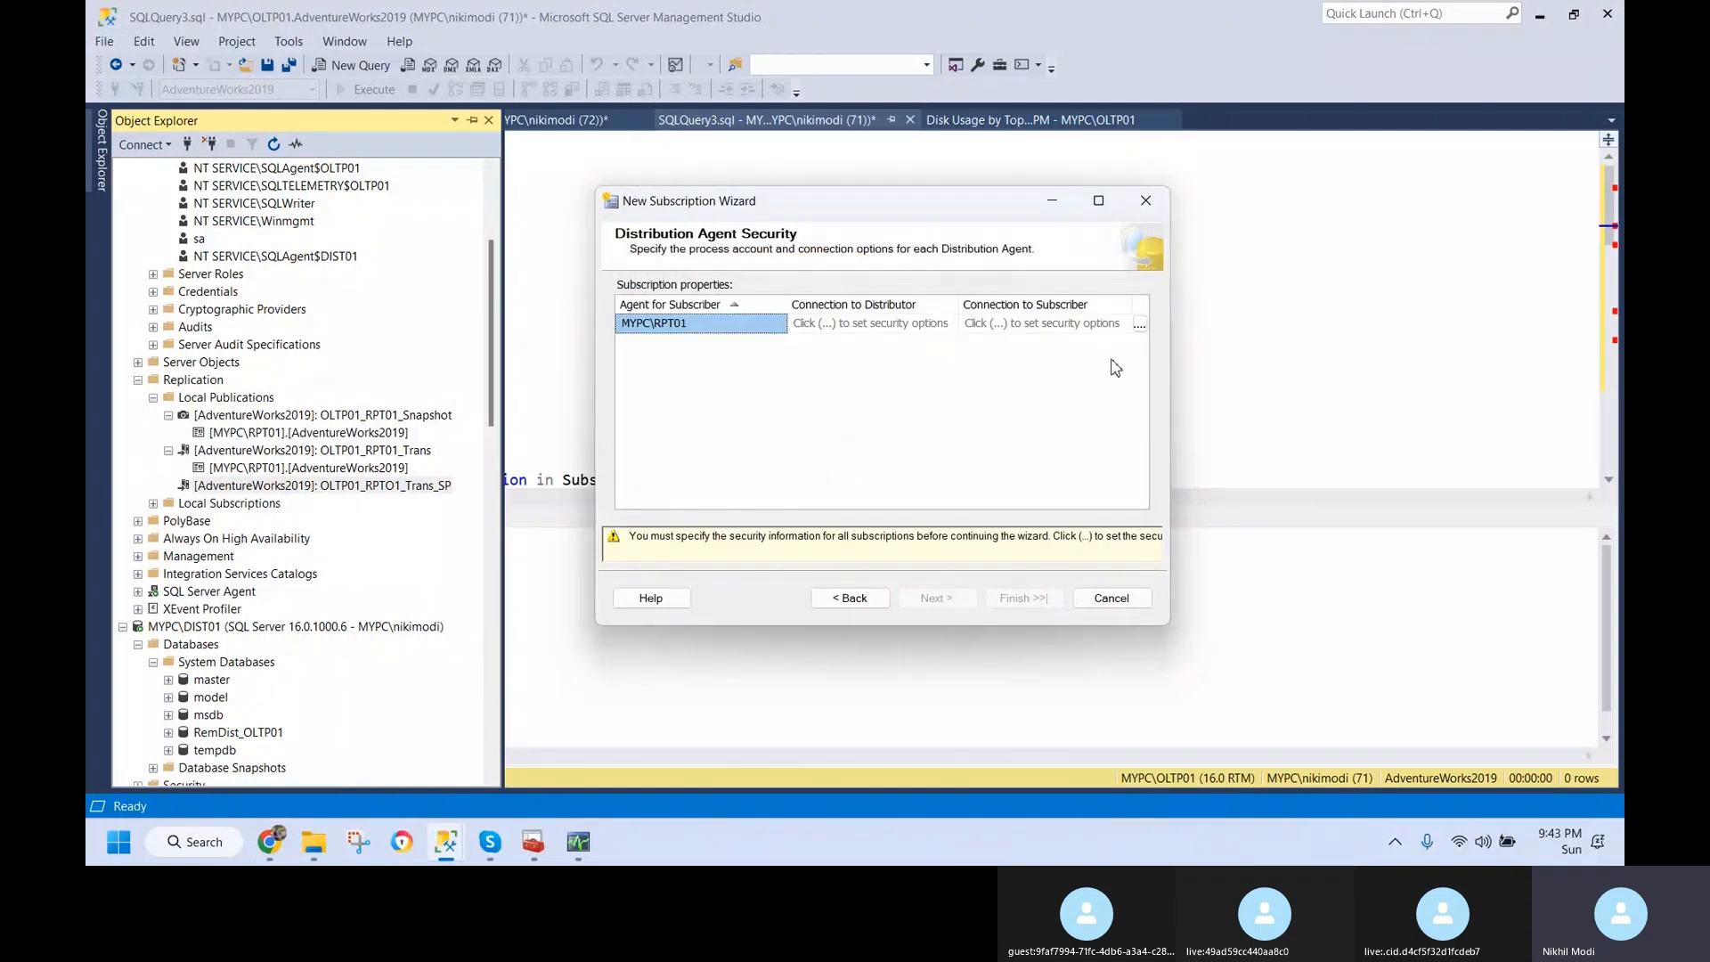
- Set the Distribution Agent for MYPC\RPT01 to run under the SQL Server Agent service account, impersonating the process account for both connections
{"action": "left_click", "coordinate": [1139, 324]}
{"action": "left_click", "coordinate": [711, 318]}
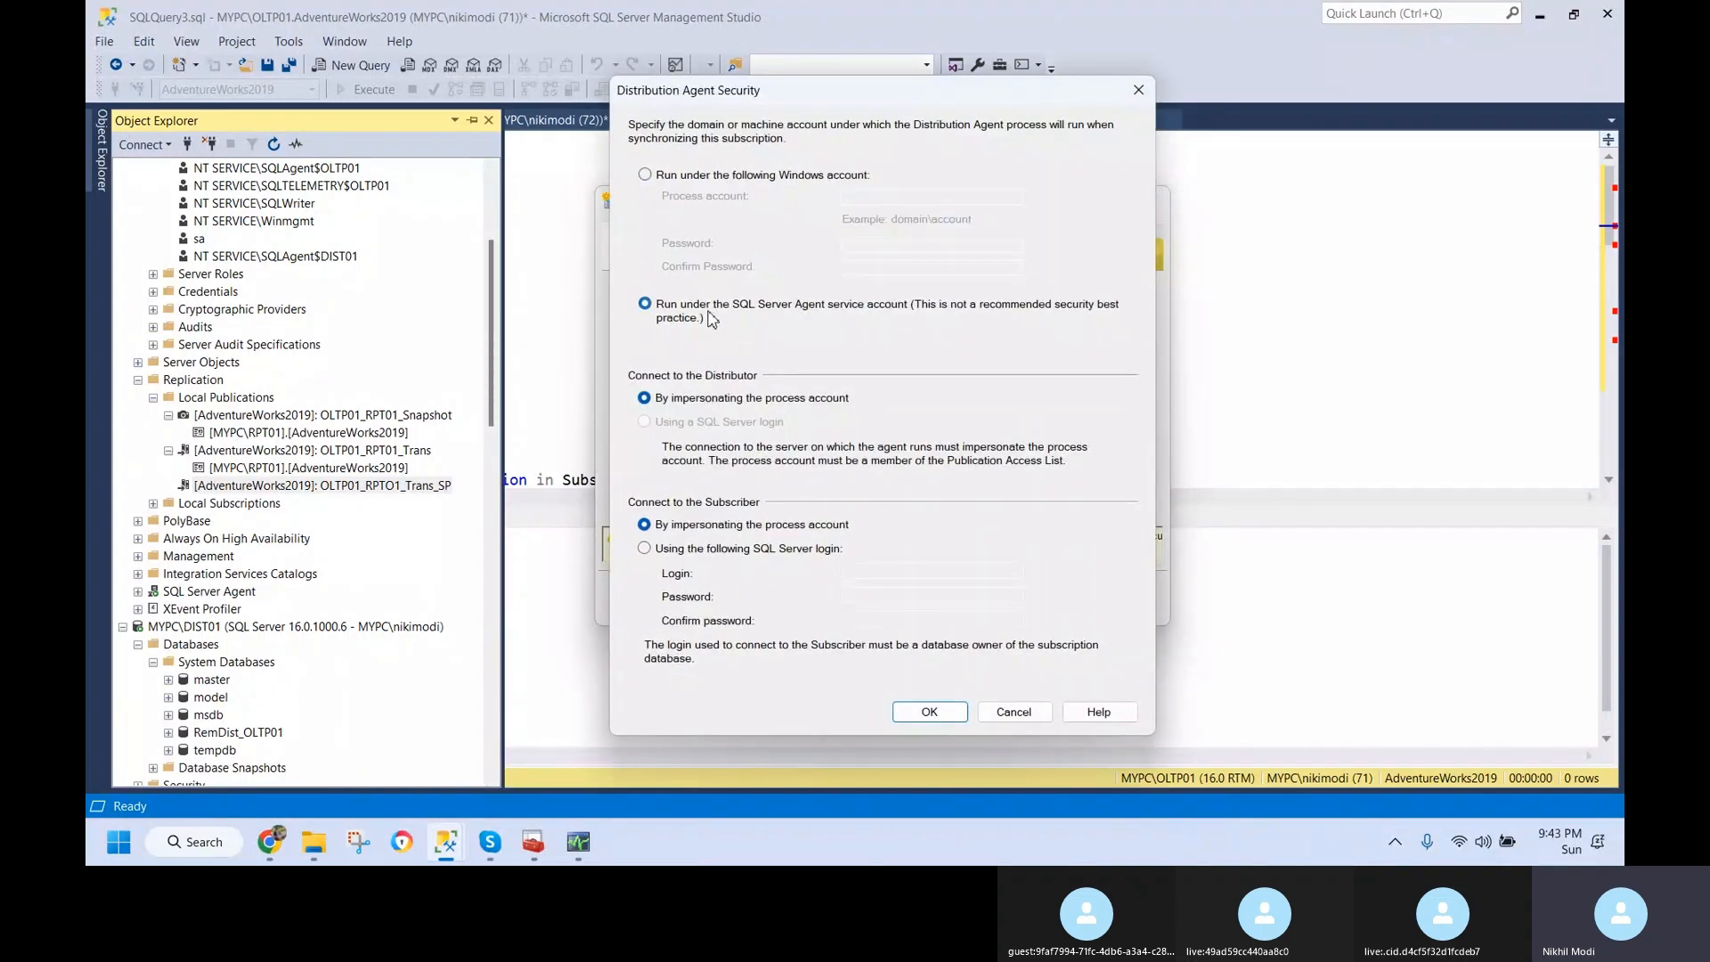
{"action": "left_click", "coordinate": [953, 717]}
{"action": "left_click", "coordinate": [962, 604]}
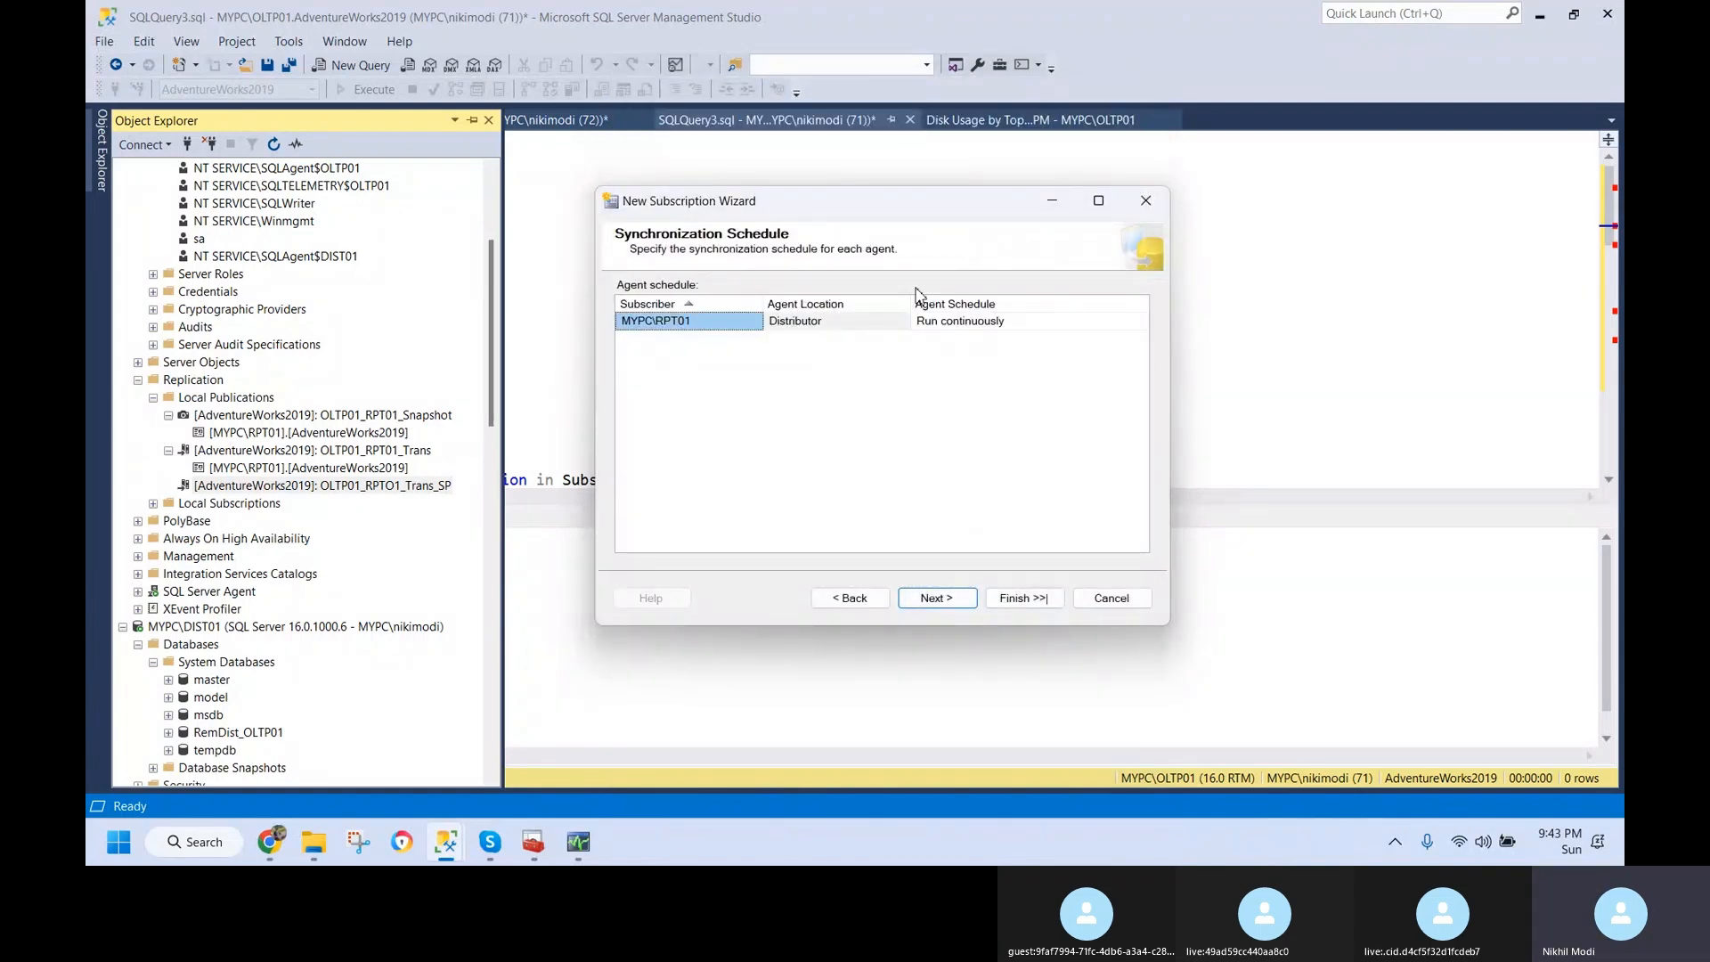
- Create the subscription with a continuously running agent and immediate initialization, and close the wizard
{"action": "left_click", "coordinate": [935, 595]}
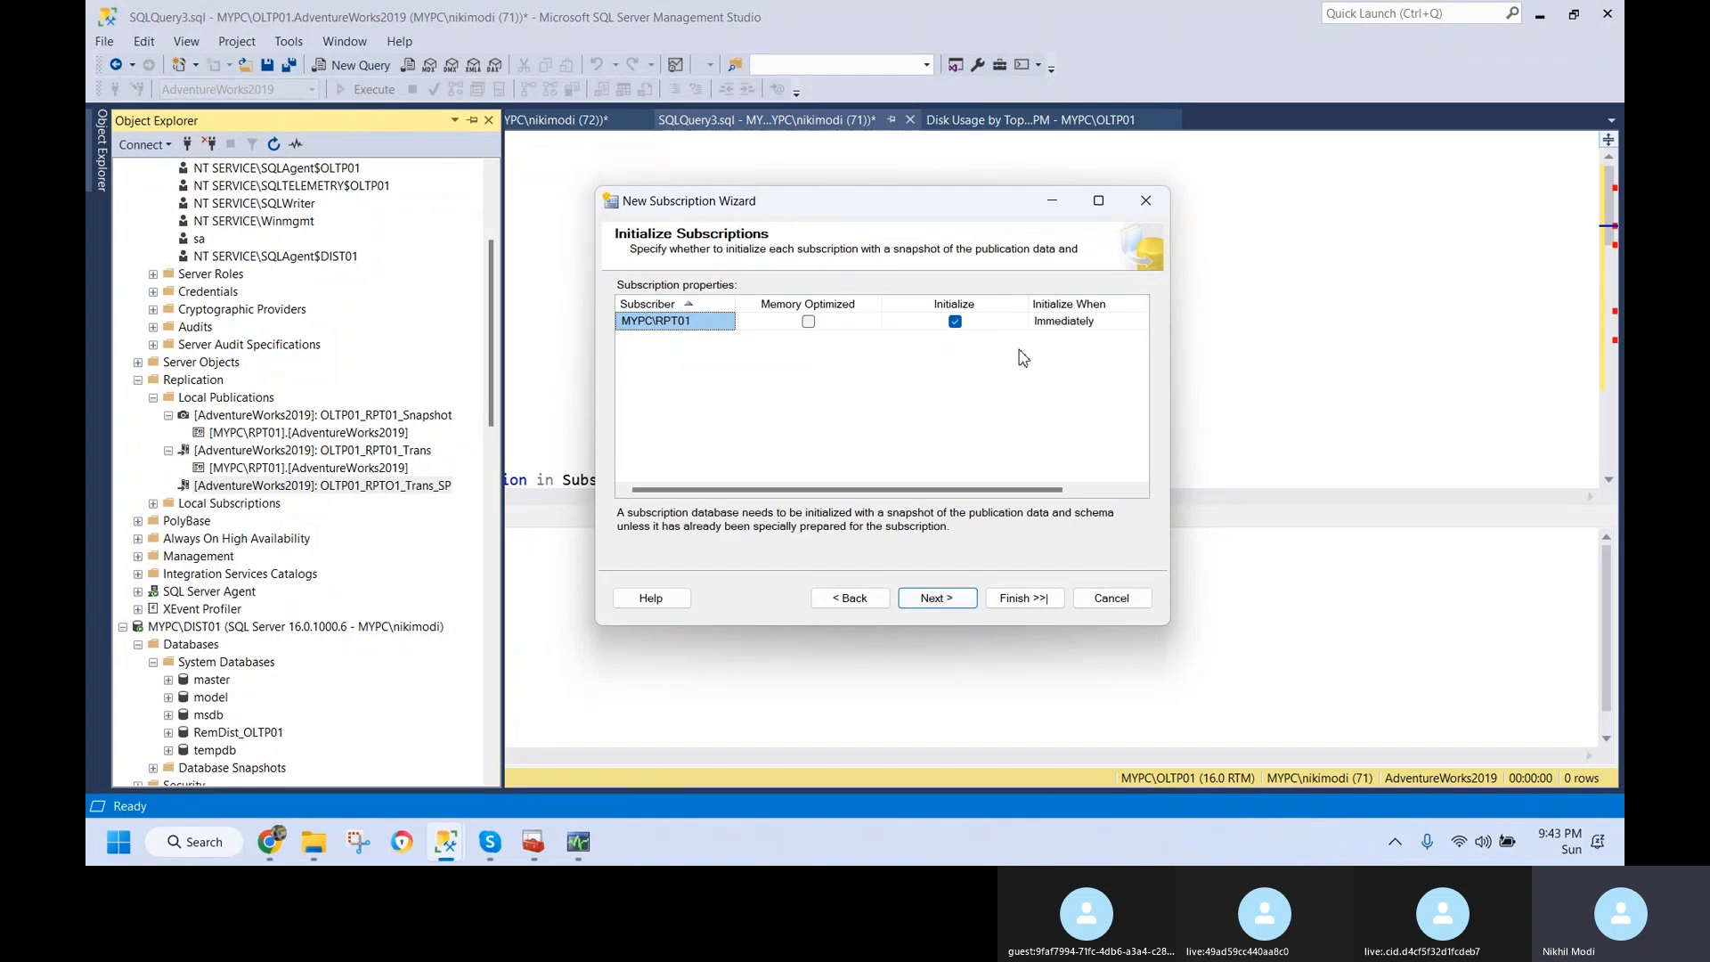
{"action": "left_click", "coordinate": [946, 603]}
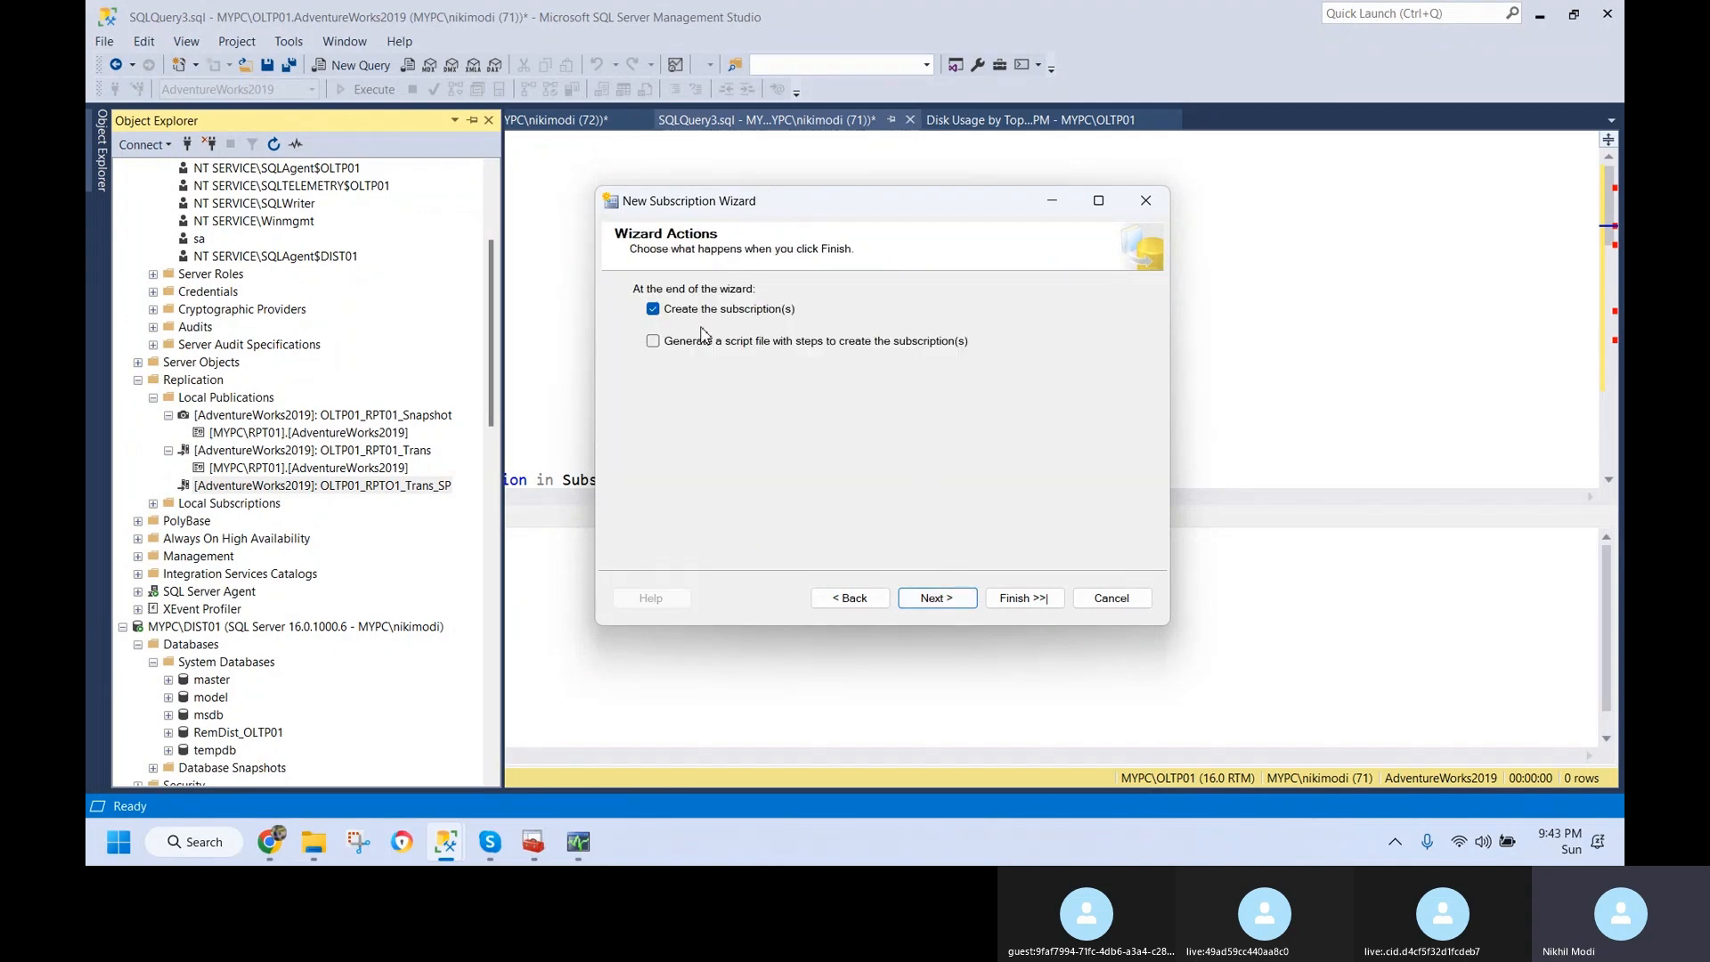
{"action": "left_click", "coordinate": [934, 601]}
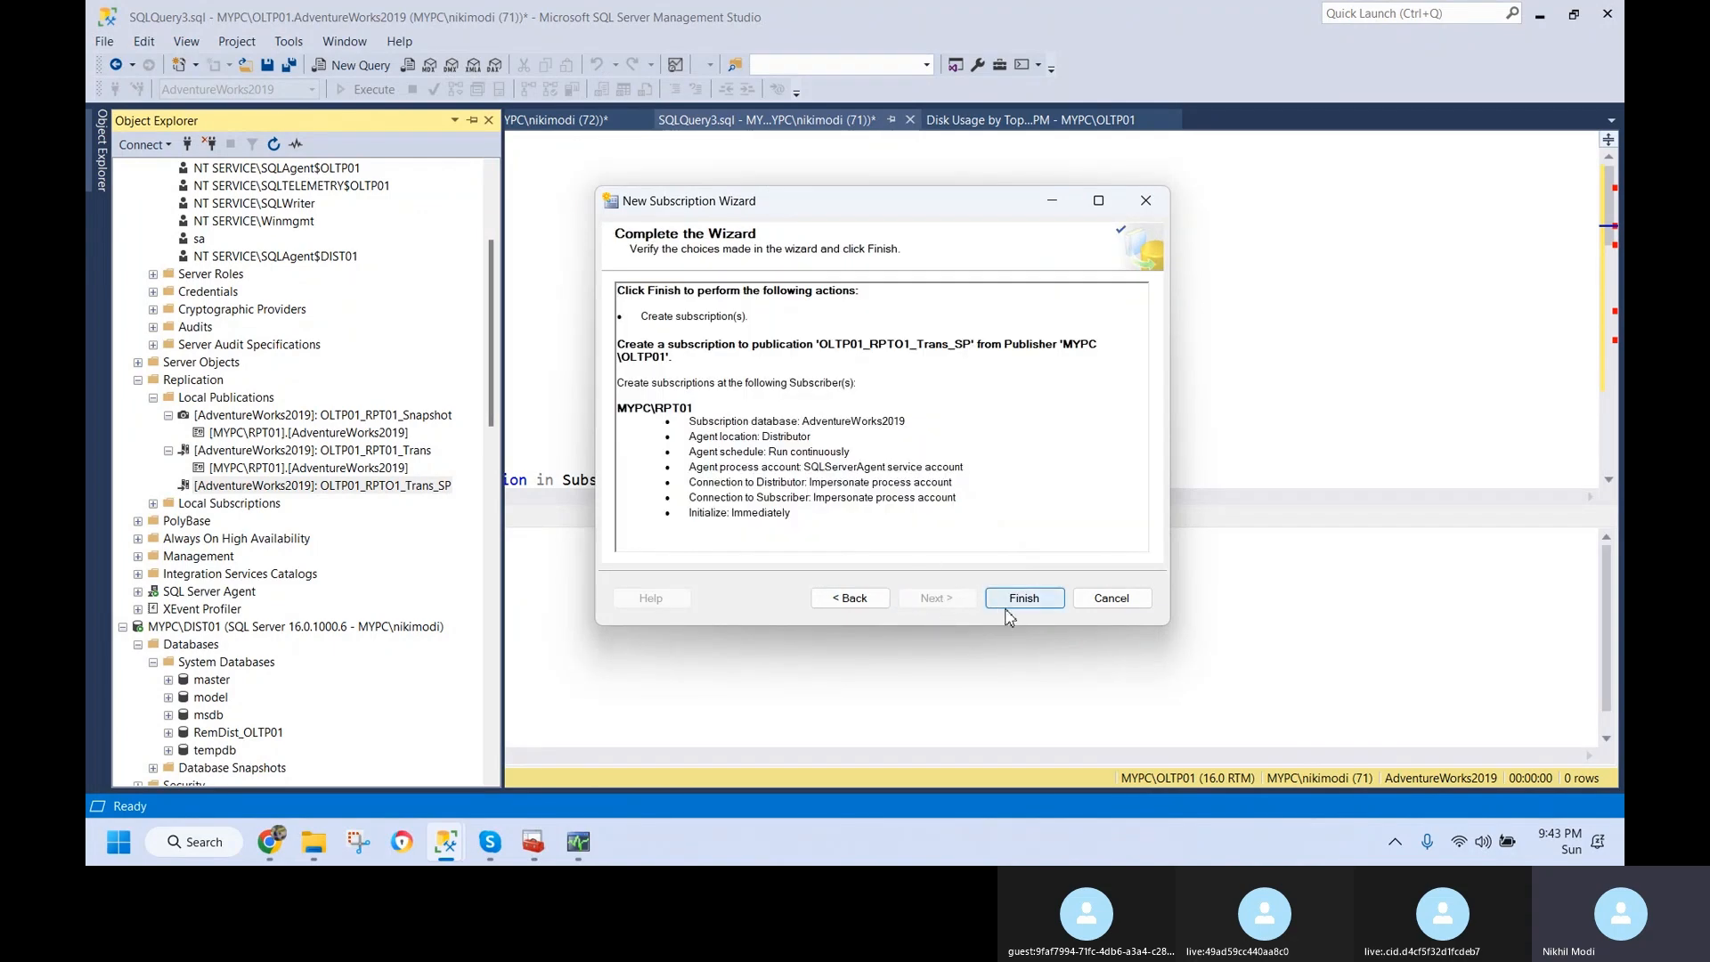
{"action": "left_click", "coordinate": [1007, 608]}
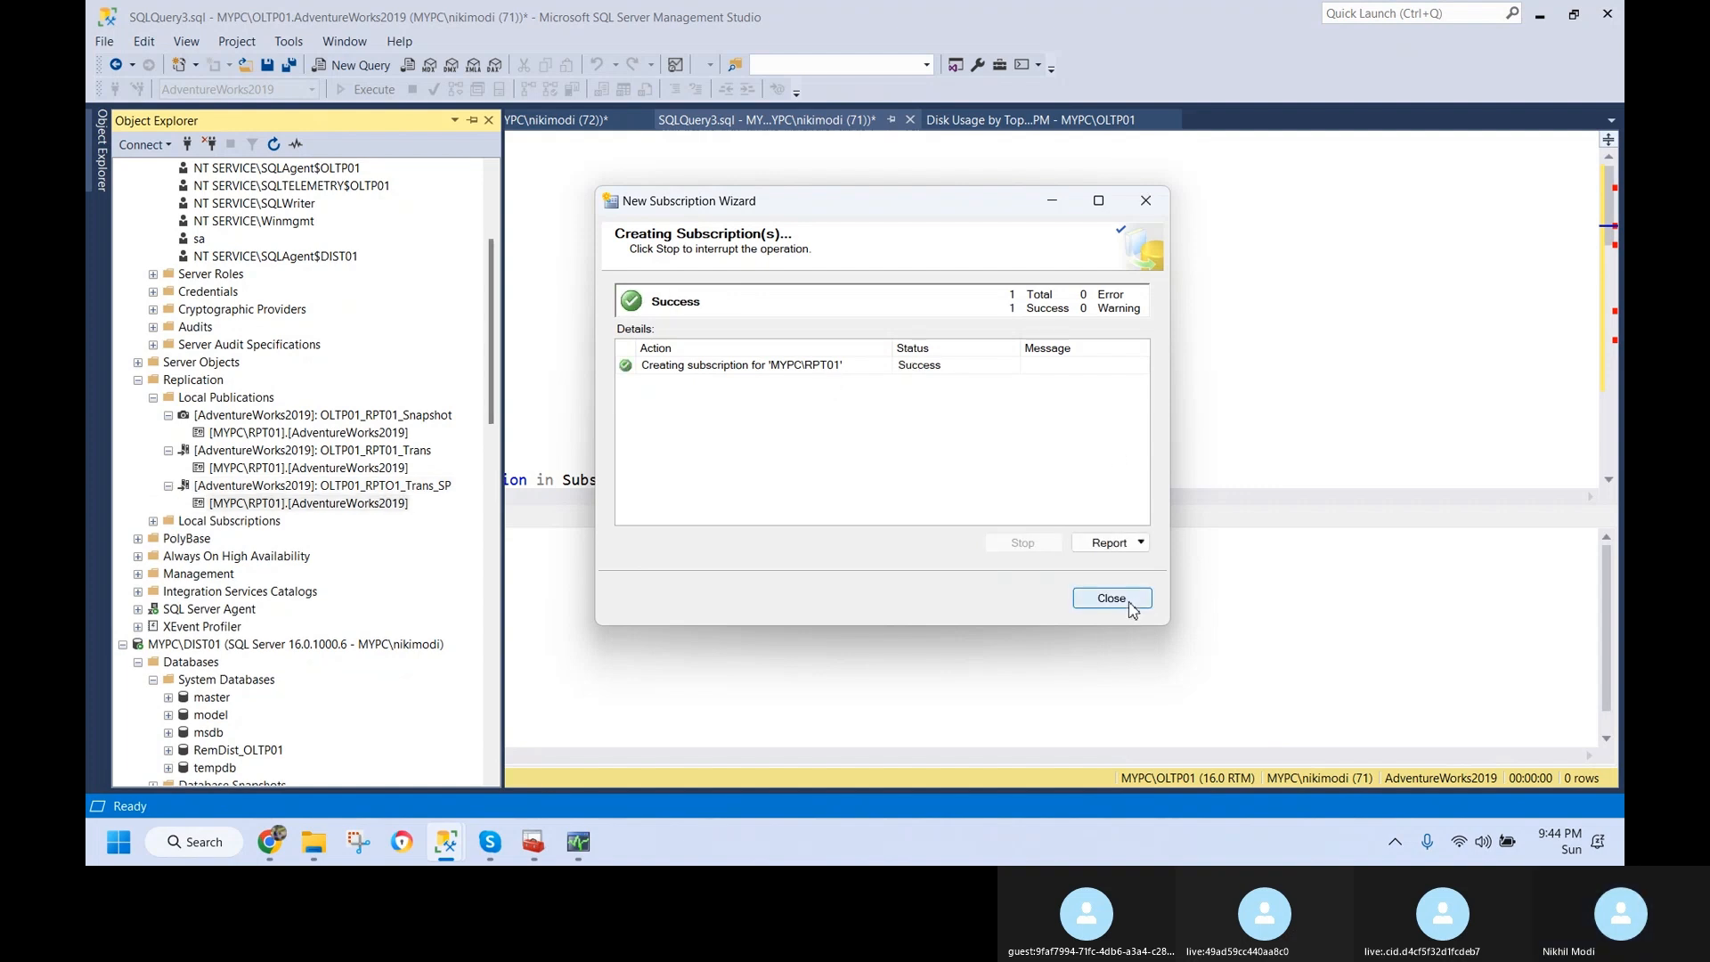
{"action": "left_click", "coordinate": [1116, 598]}
- In Replication Monitor, examine the Snapshot Agent history of OLTP01_RPTO1_Trans_SP and close its window
{"action": "left_click", "coordinate": [583, 851]}
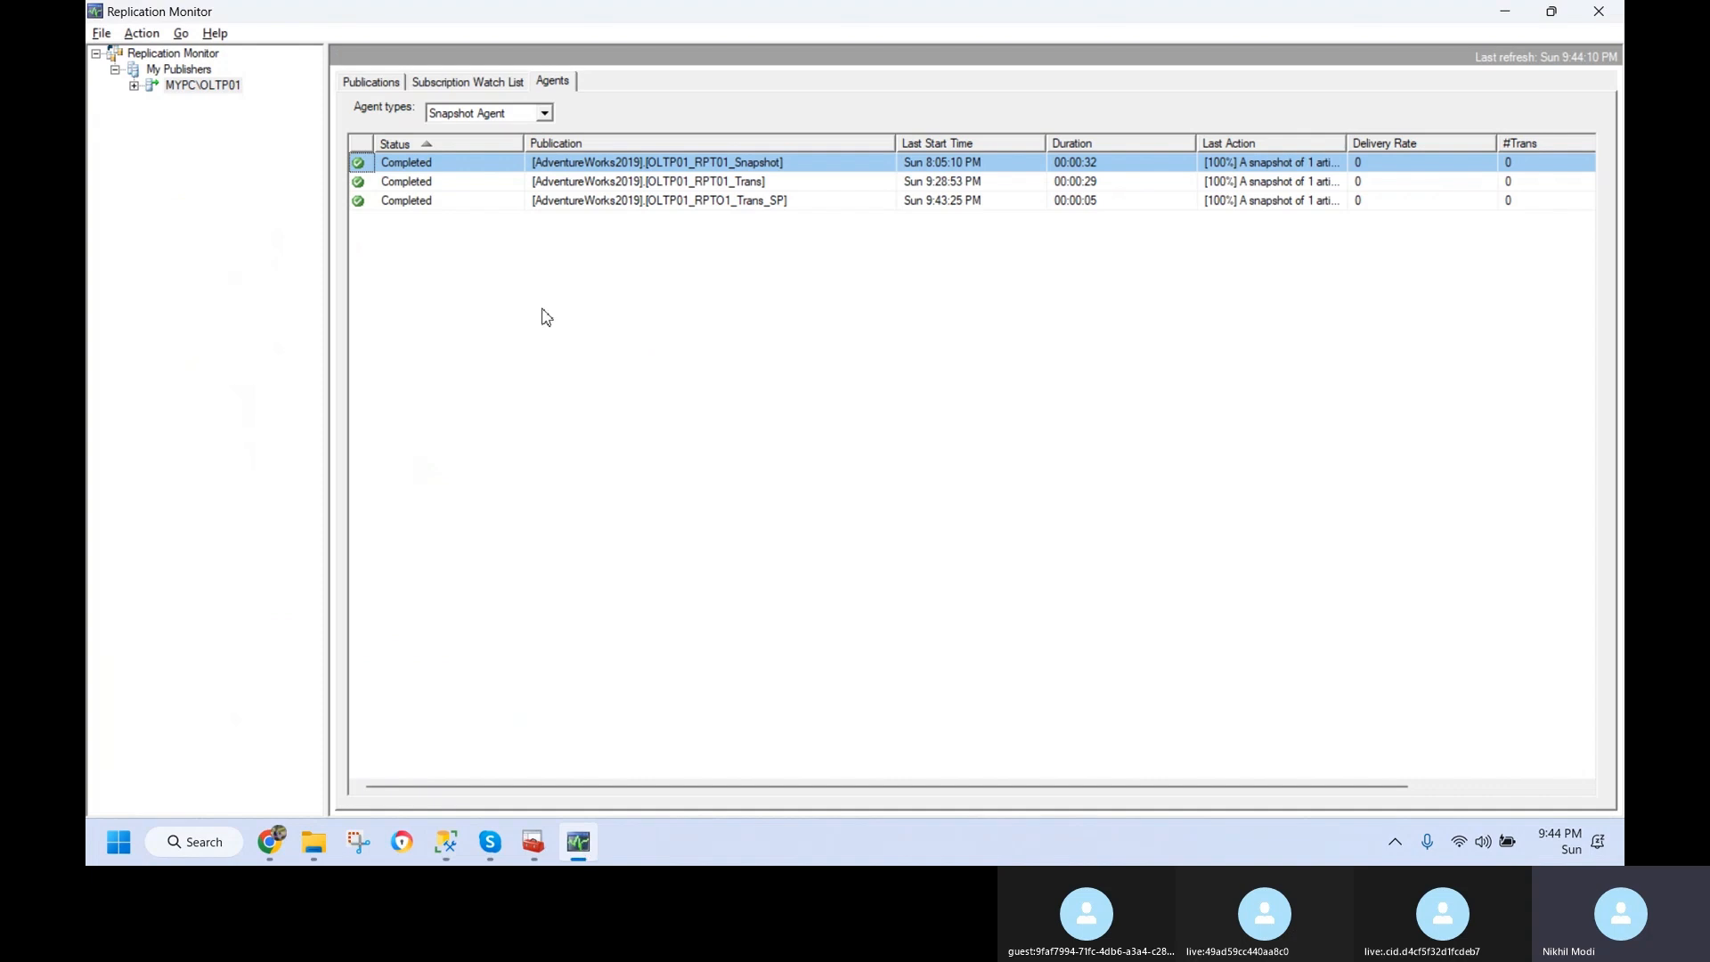
{"action": "double_click", "coordinate": [717, 201]}
{"action": "left_click", "coordinate": [718, 430]}
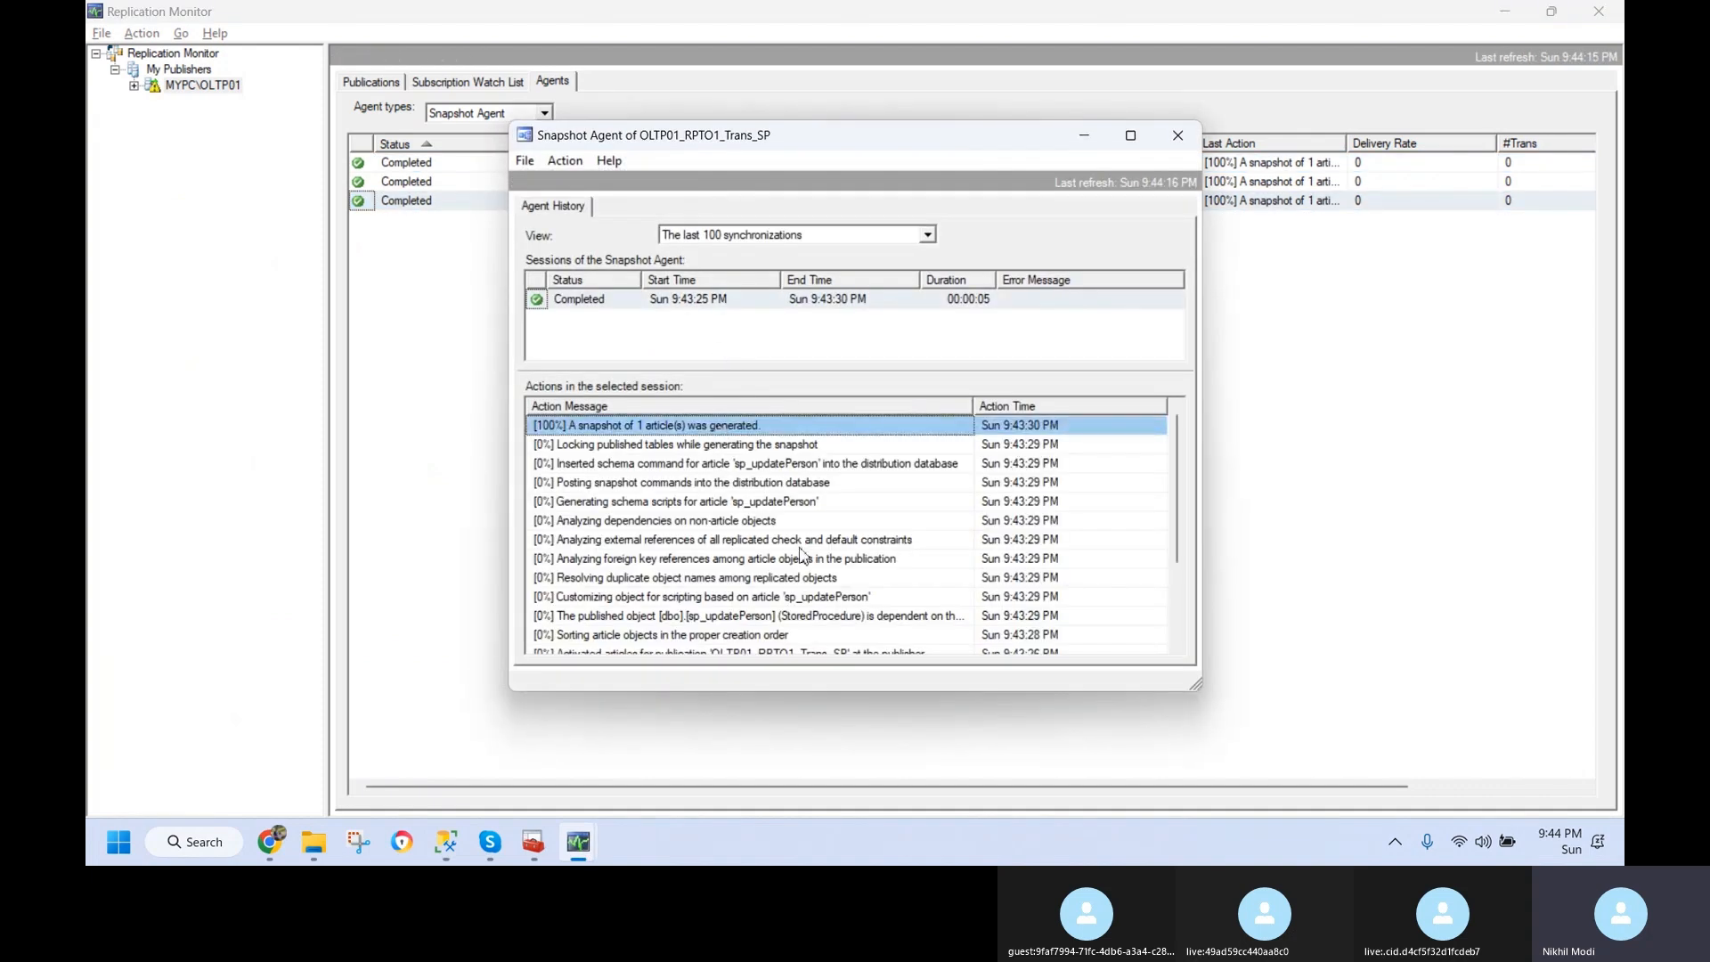
{"action": "left_click", "coordinate": [802, 558]}
{"action": "scroll", "coordinate": [802, 556], "scroll_direction": "down", "scroll_amount": 2}
{"action": "scroll", "coordinate": [802, 556], "scroll_direction": "up", "scroll_amount": 2}
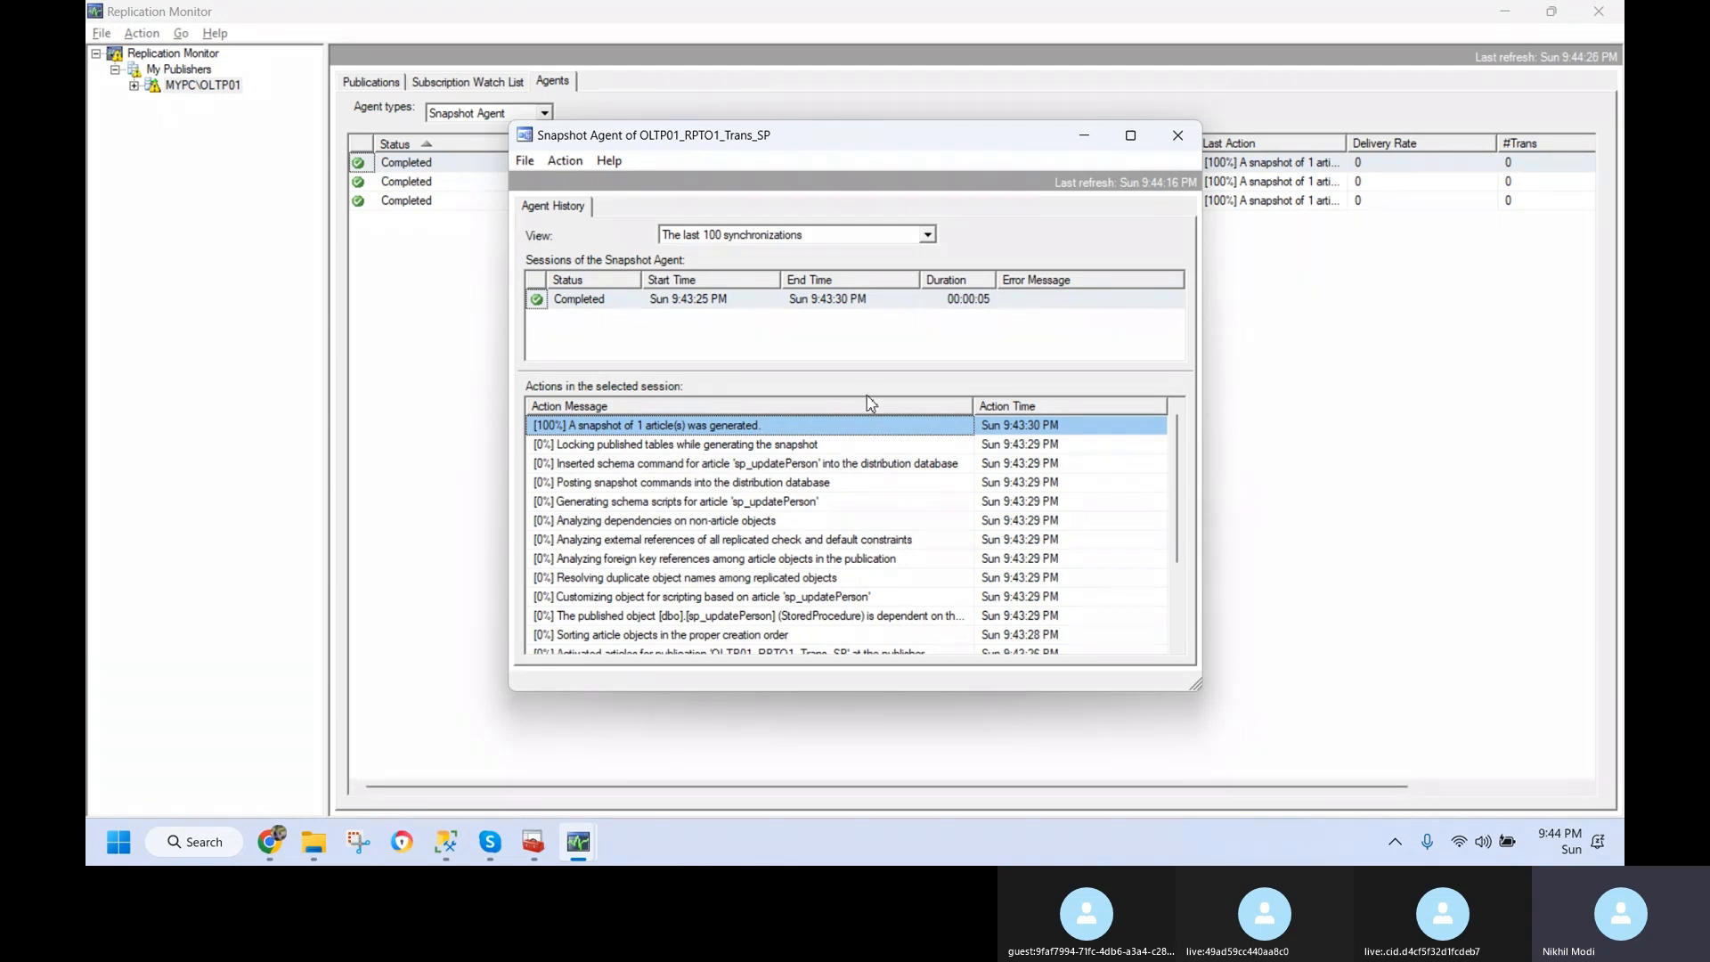
{"action": "left_click", "coordinate": [1178, 134]}
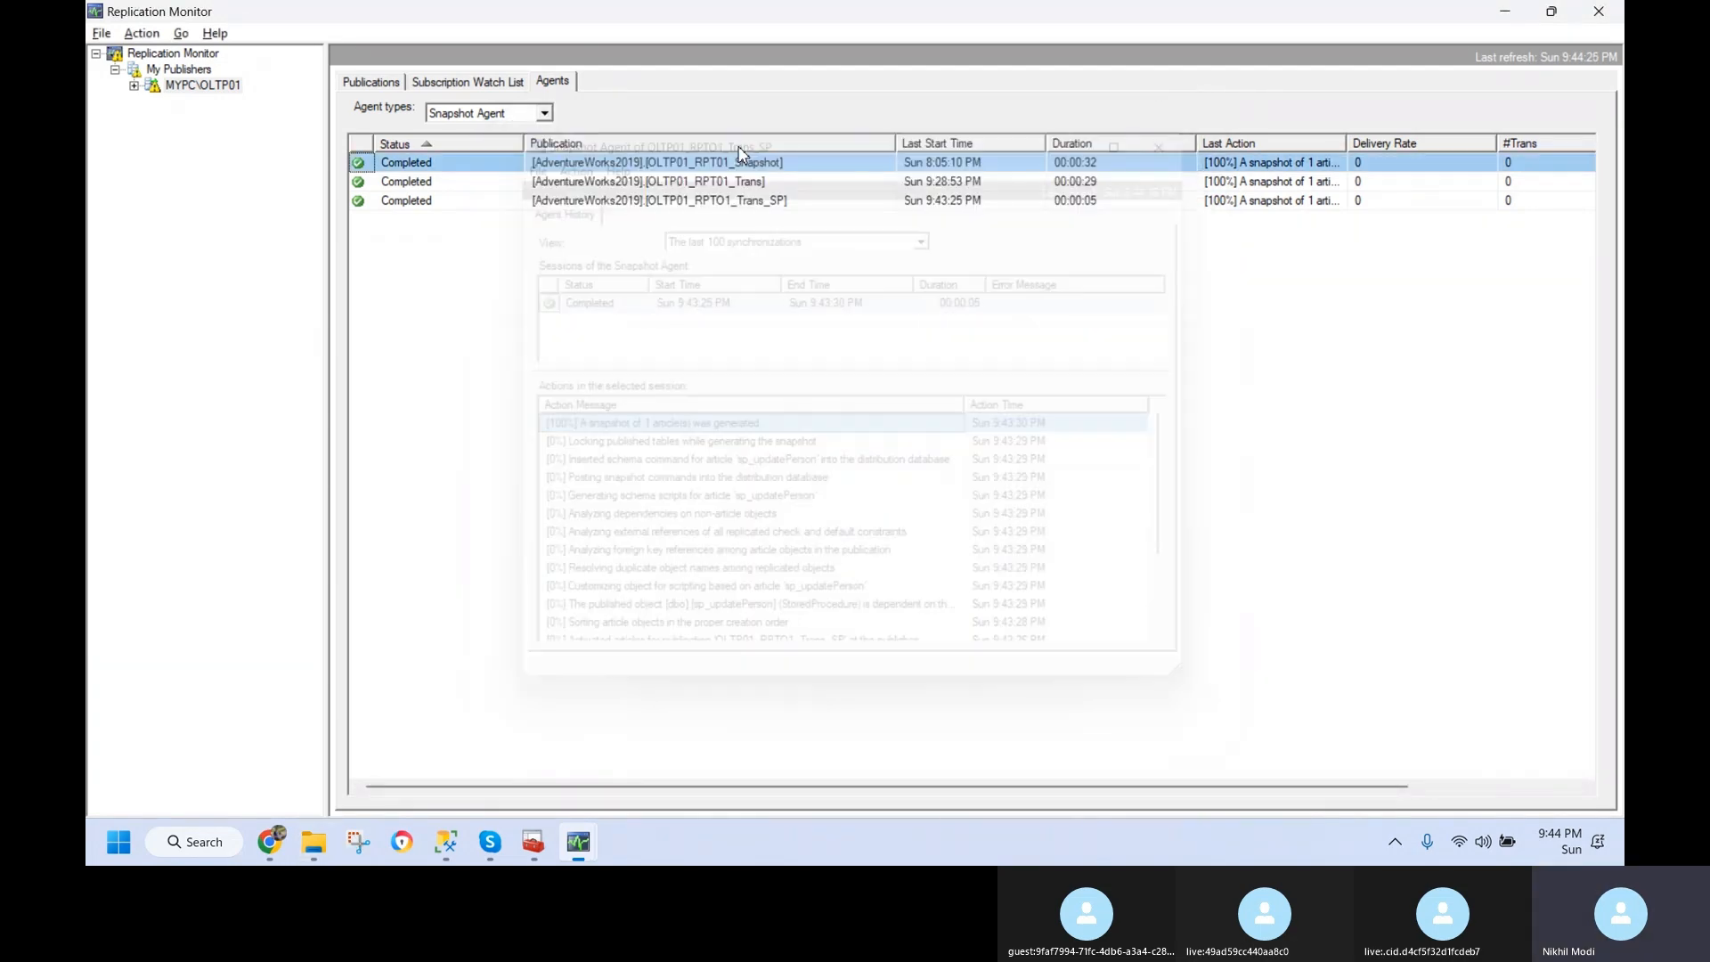
- Widen the Publication column in the subscription watch list and examine the new subscription's Distributor To Subscriber history
{"action": "left_click", "coordinate": [467, 82]}
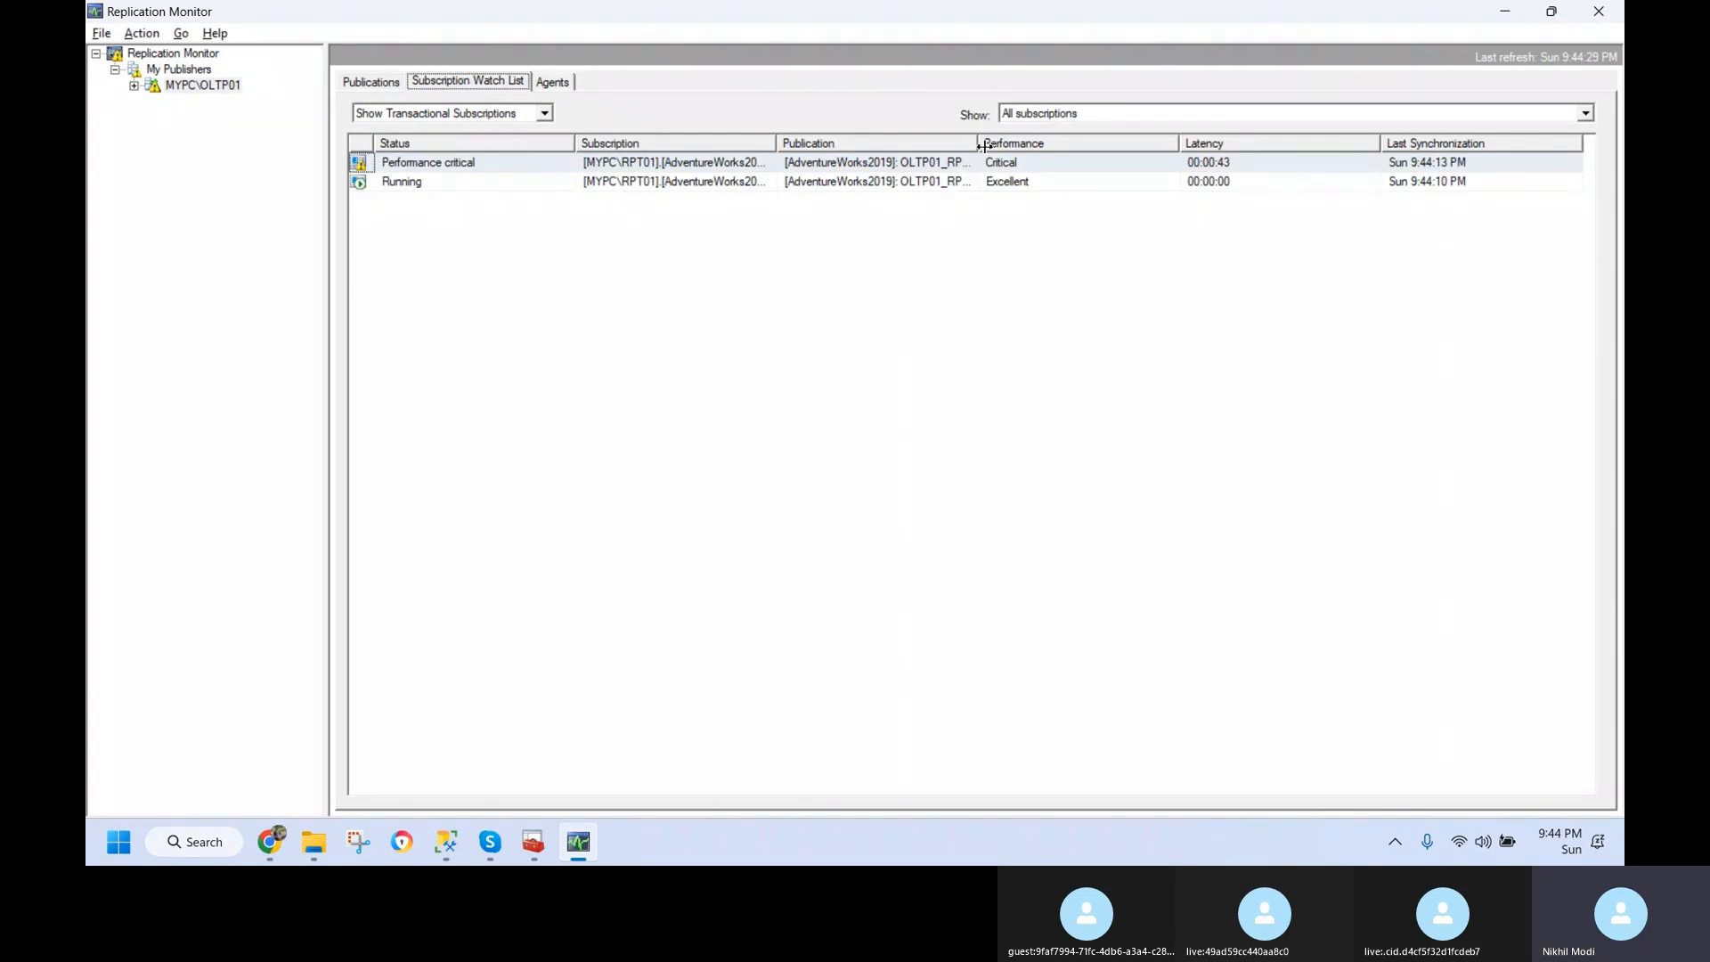
{"action": "left_click_drag", "start_coordinate": [985, 146], "coordinate": [1145, 146]}
{"action": "double_click", "coordinate": [1030, 163]}
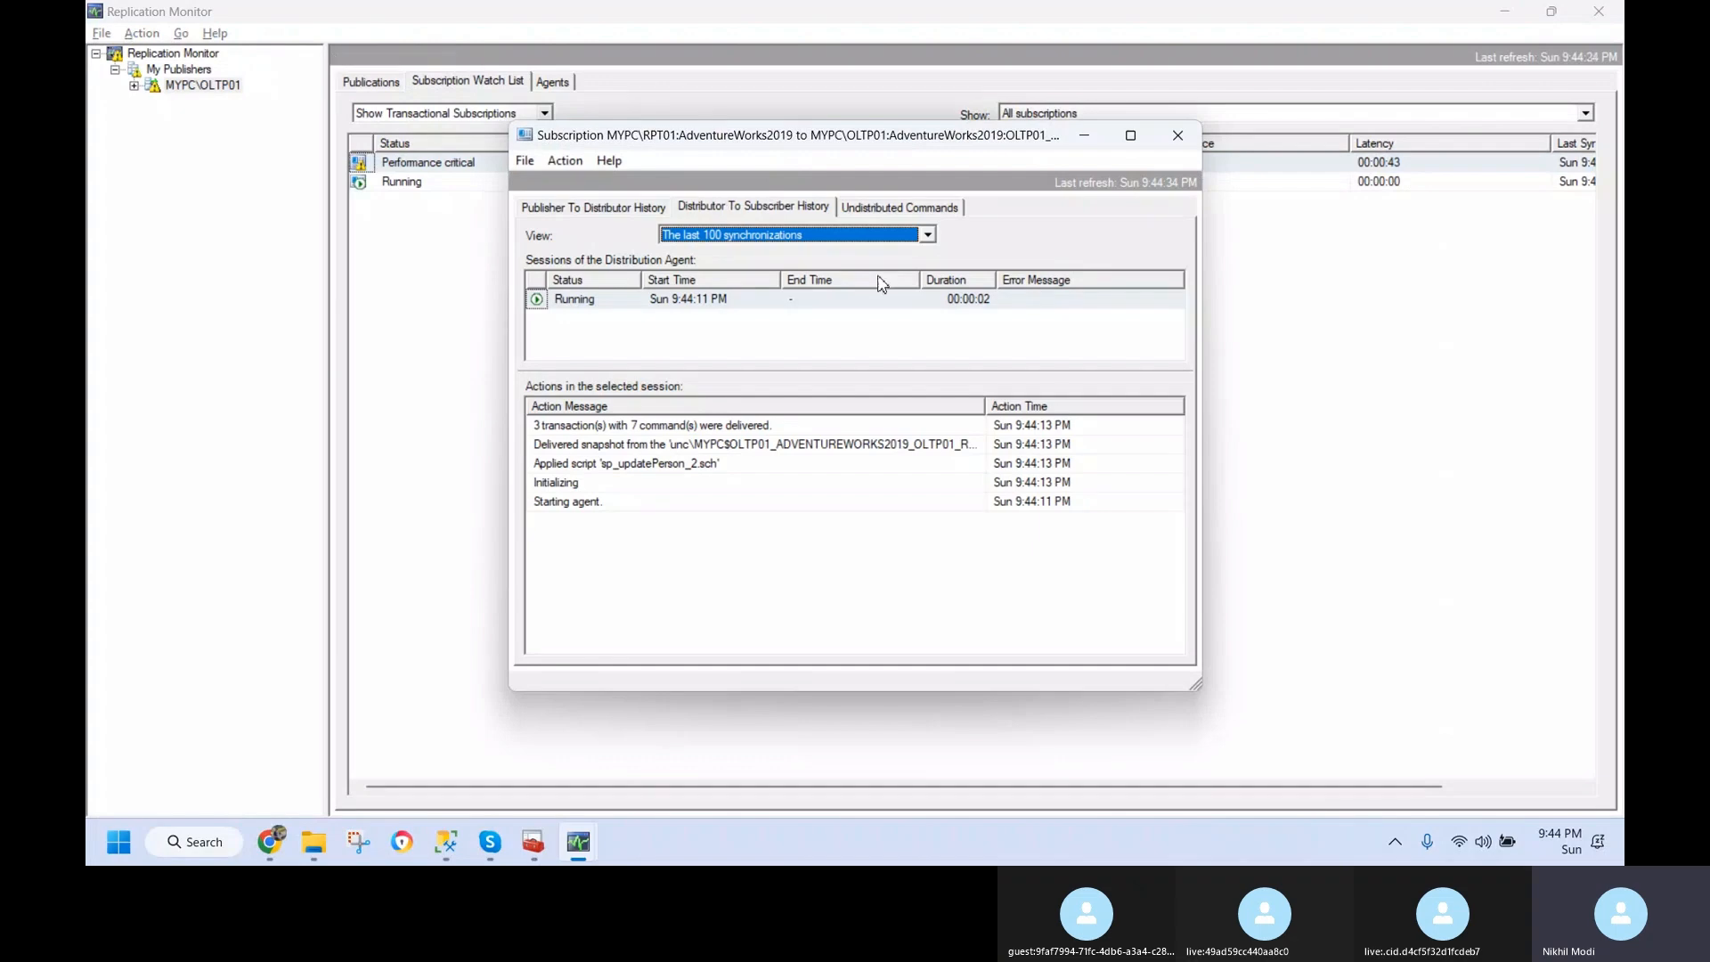
{"action": "left_click", "coordinate": [650, 426]}
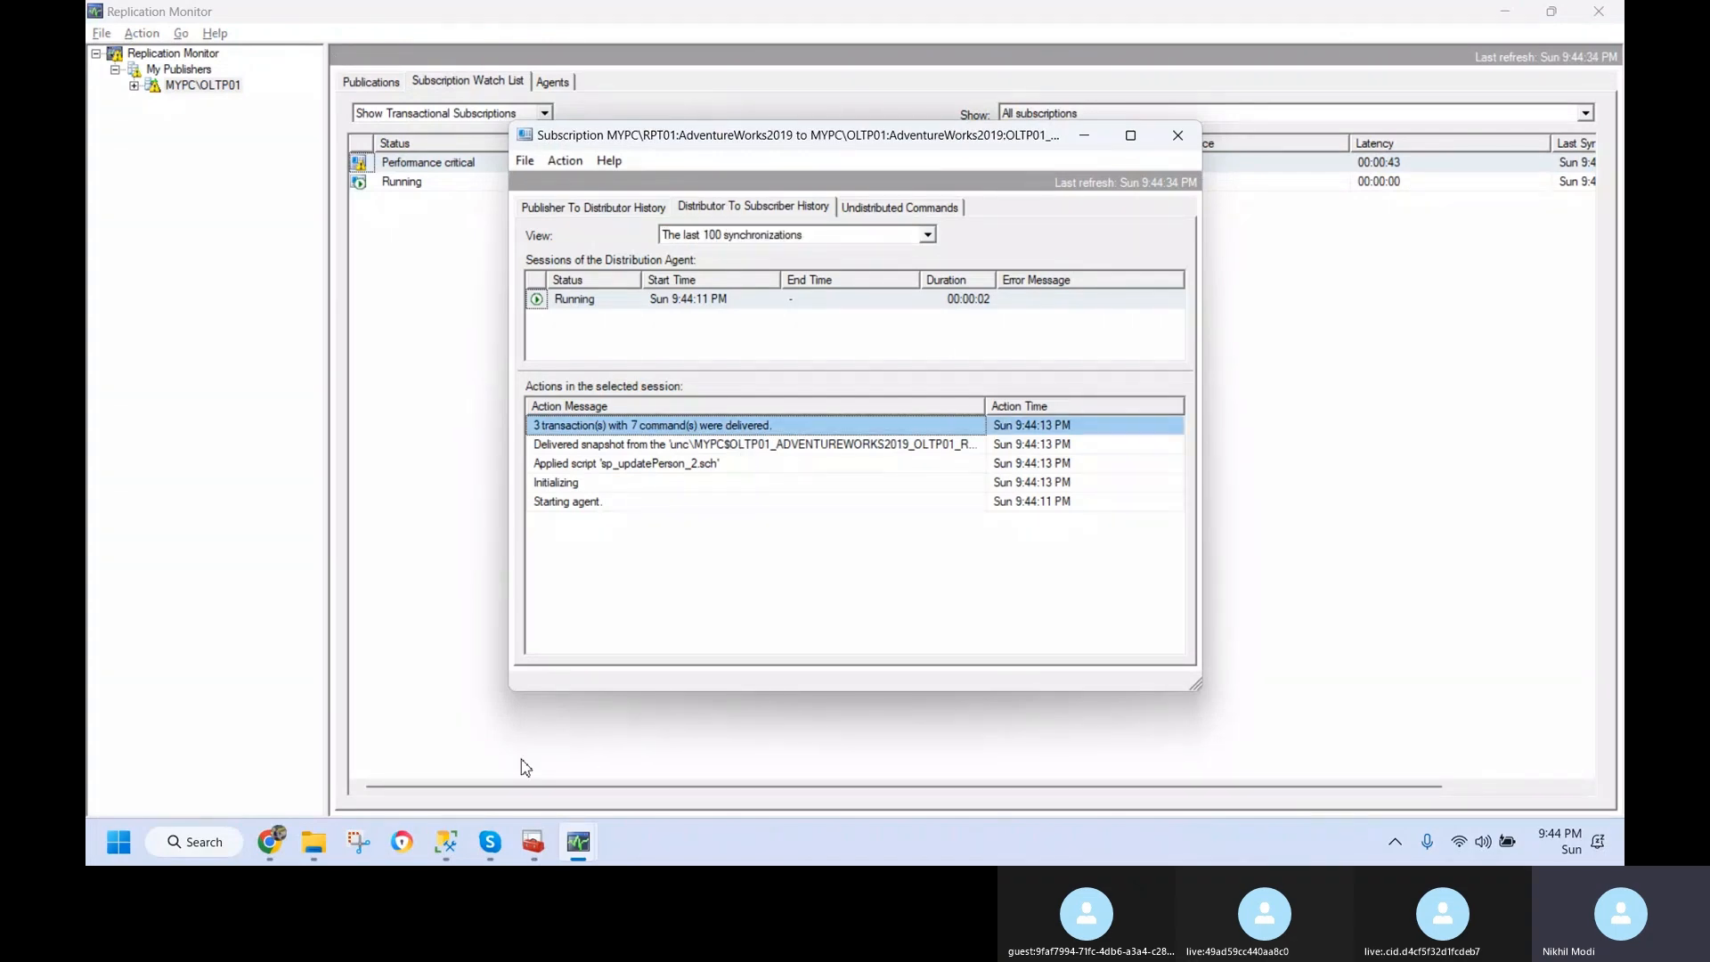
- In Management Studio, locate dbo.sp_updatePerson among the stored procedures of AdventureWorks2019 on MYPC\RPT01
{"action": "left_click", "coordinate": [446, 842]}
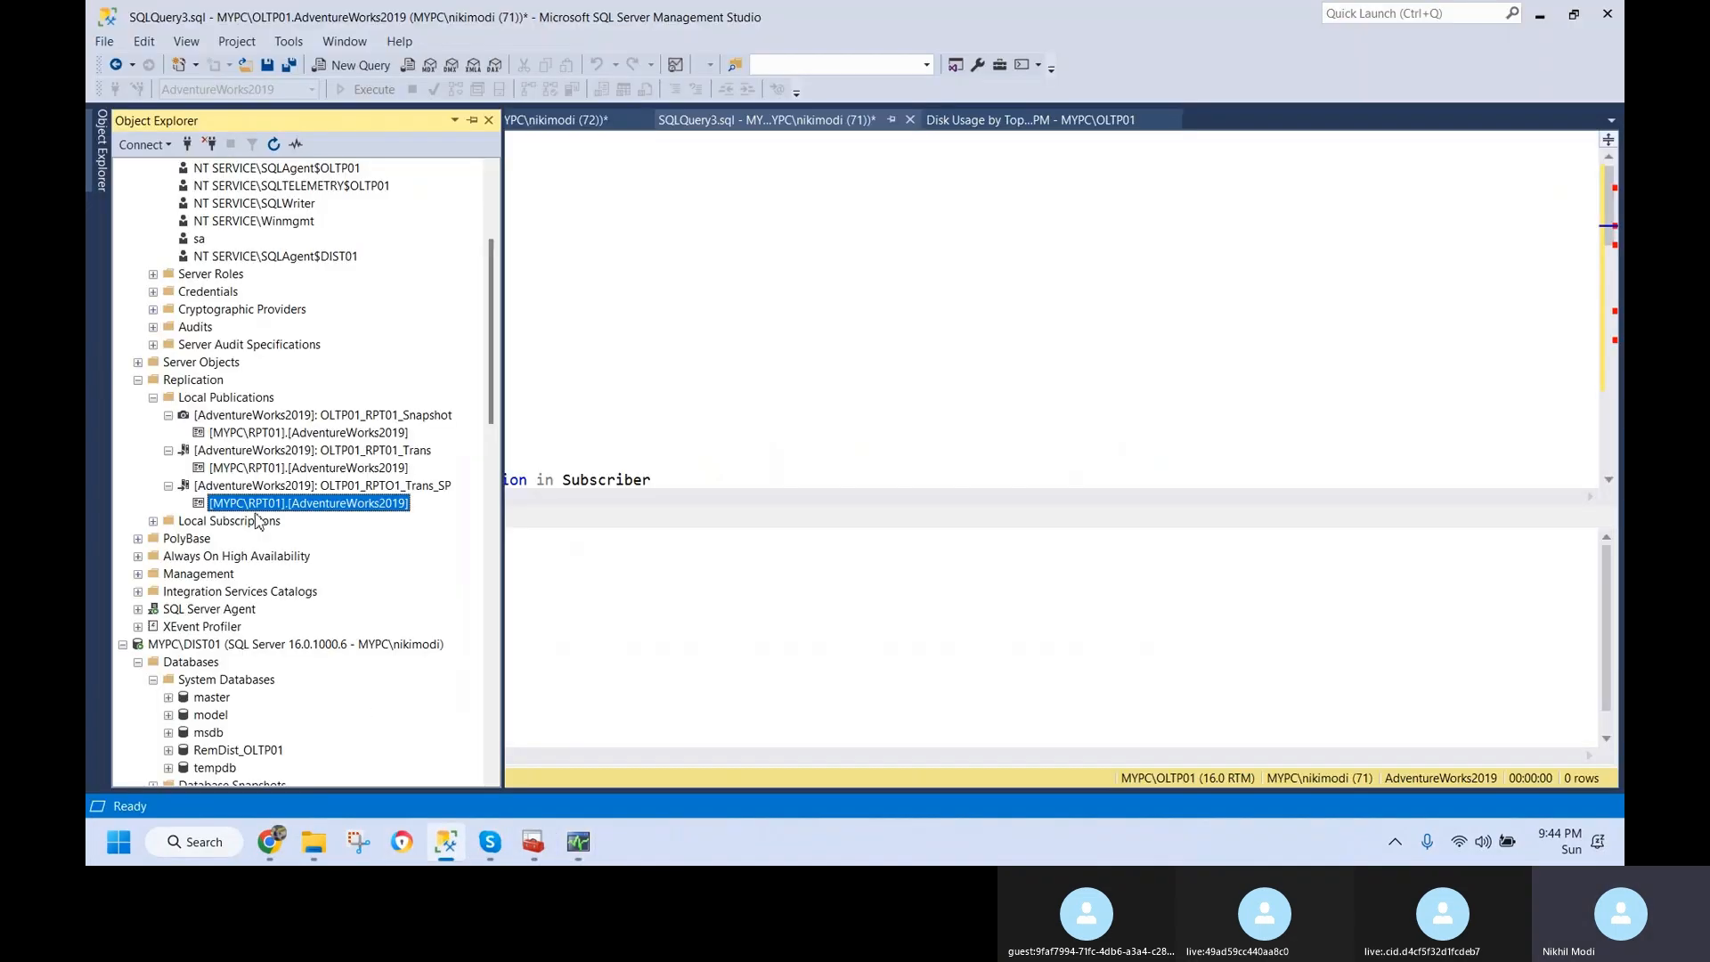
{"action": "scroll", "coordinate": [222, 677], "scroll_direction": "down", "scroll_amount": 14}
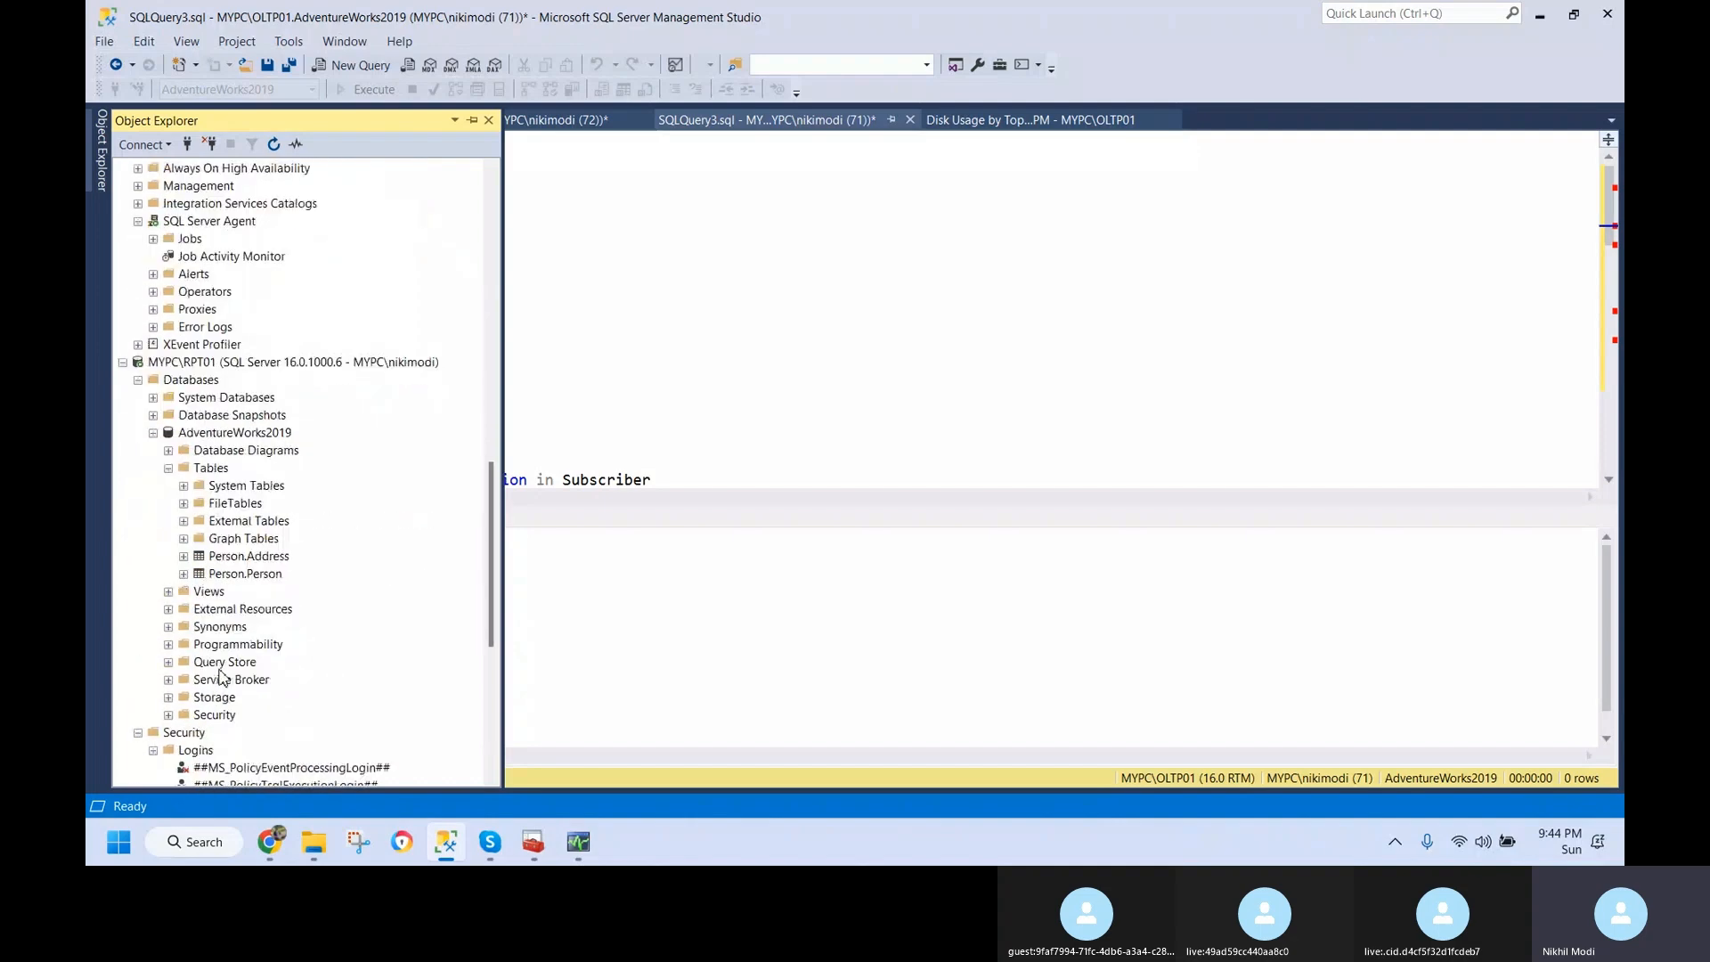
{"action": "scroll", "coordinate": [222, 677], "scroll_direction": "down", "scroll_amount": 2}
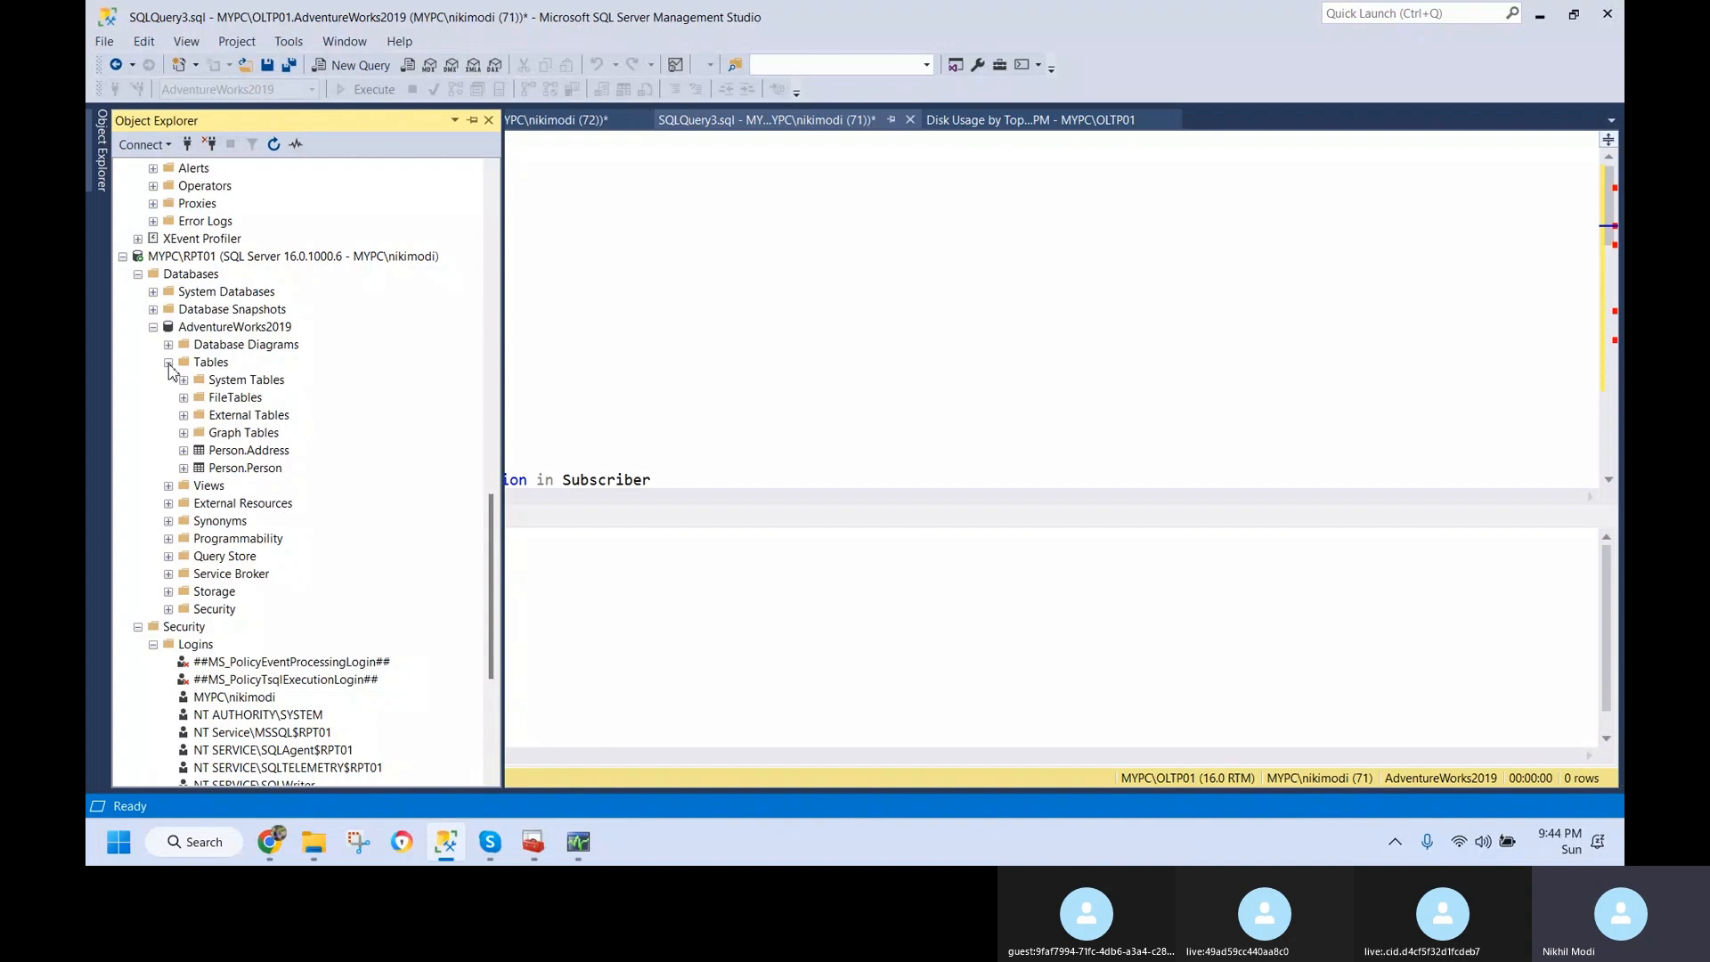
{"action": "left_click", "coordinate": [169, 363]}
{"action": "left_click", "coordinate": [169, 433]}
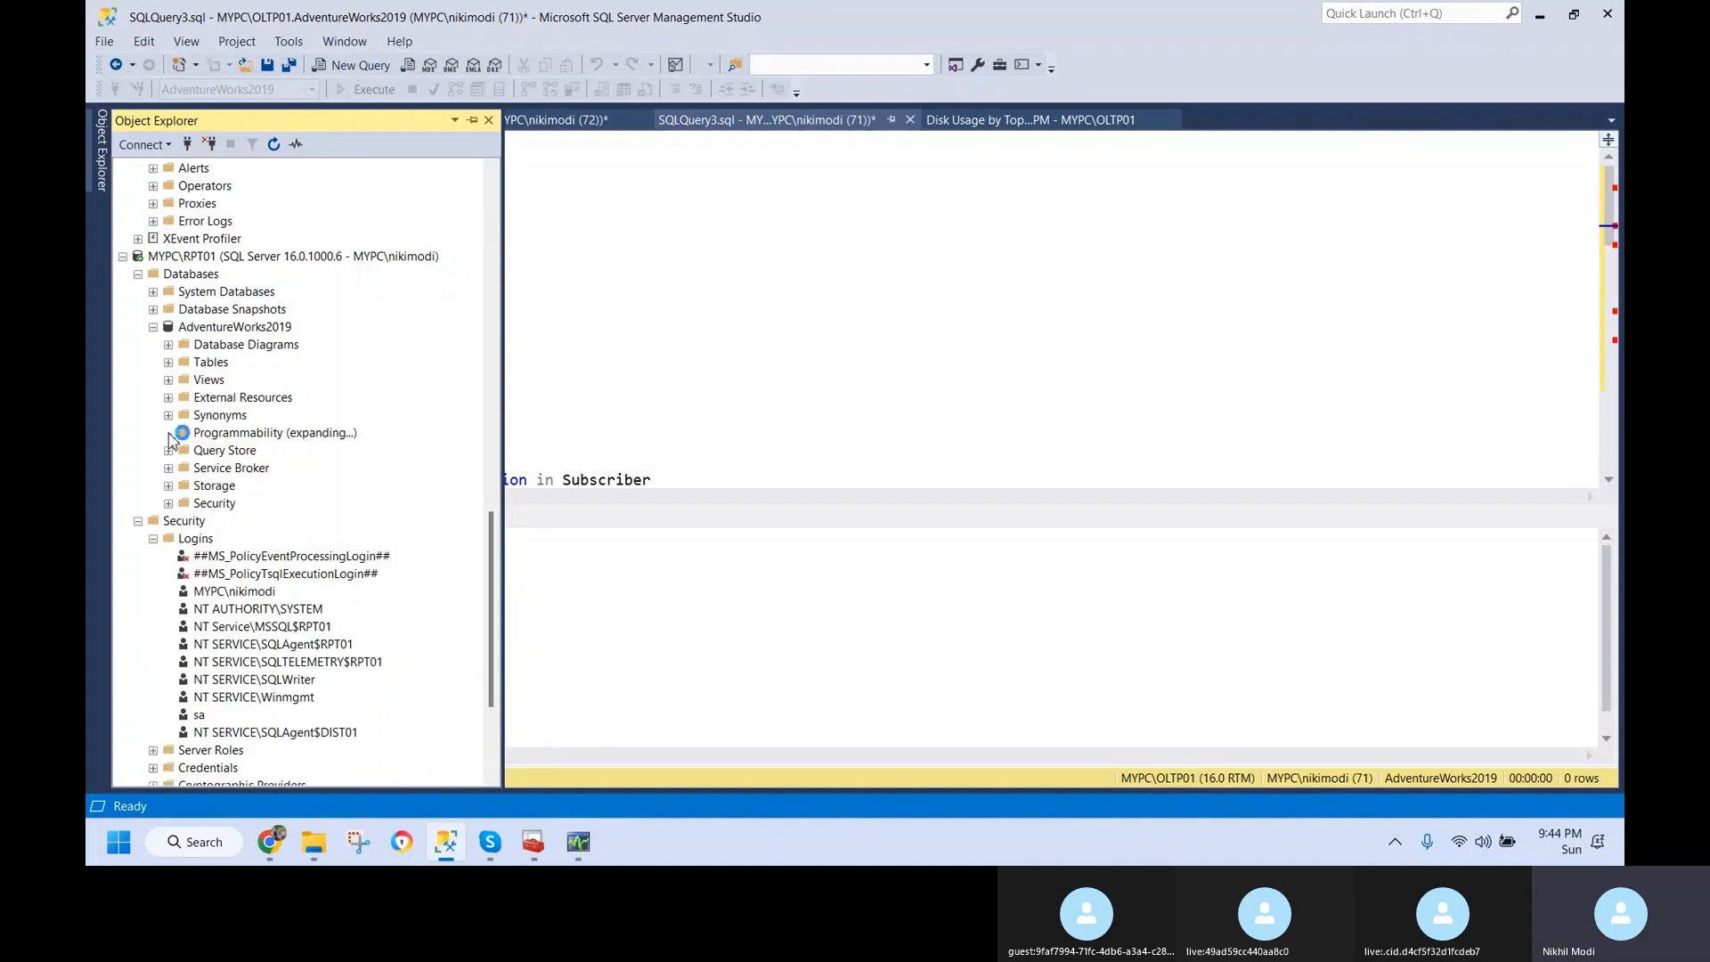
{"action": "left_click", "coordinate": [184, 450]}
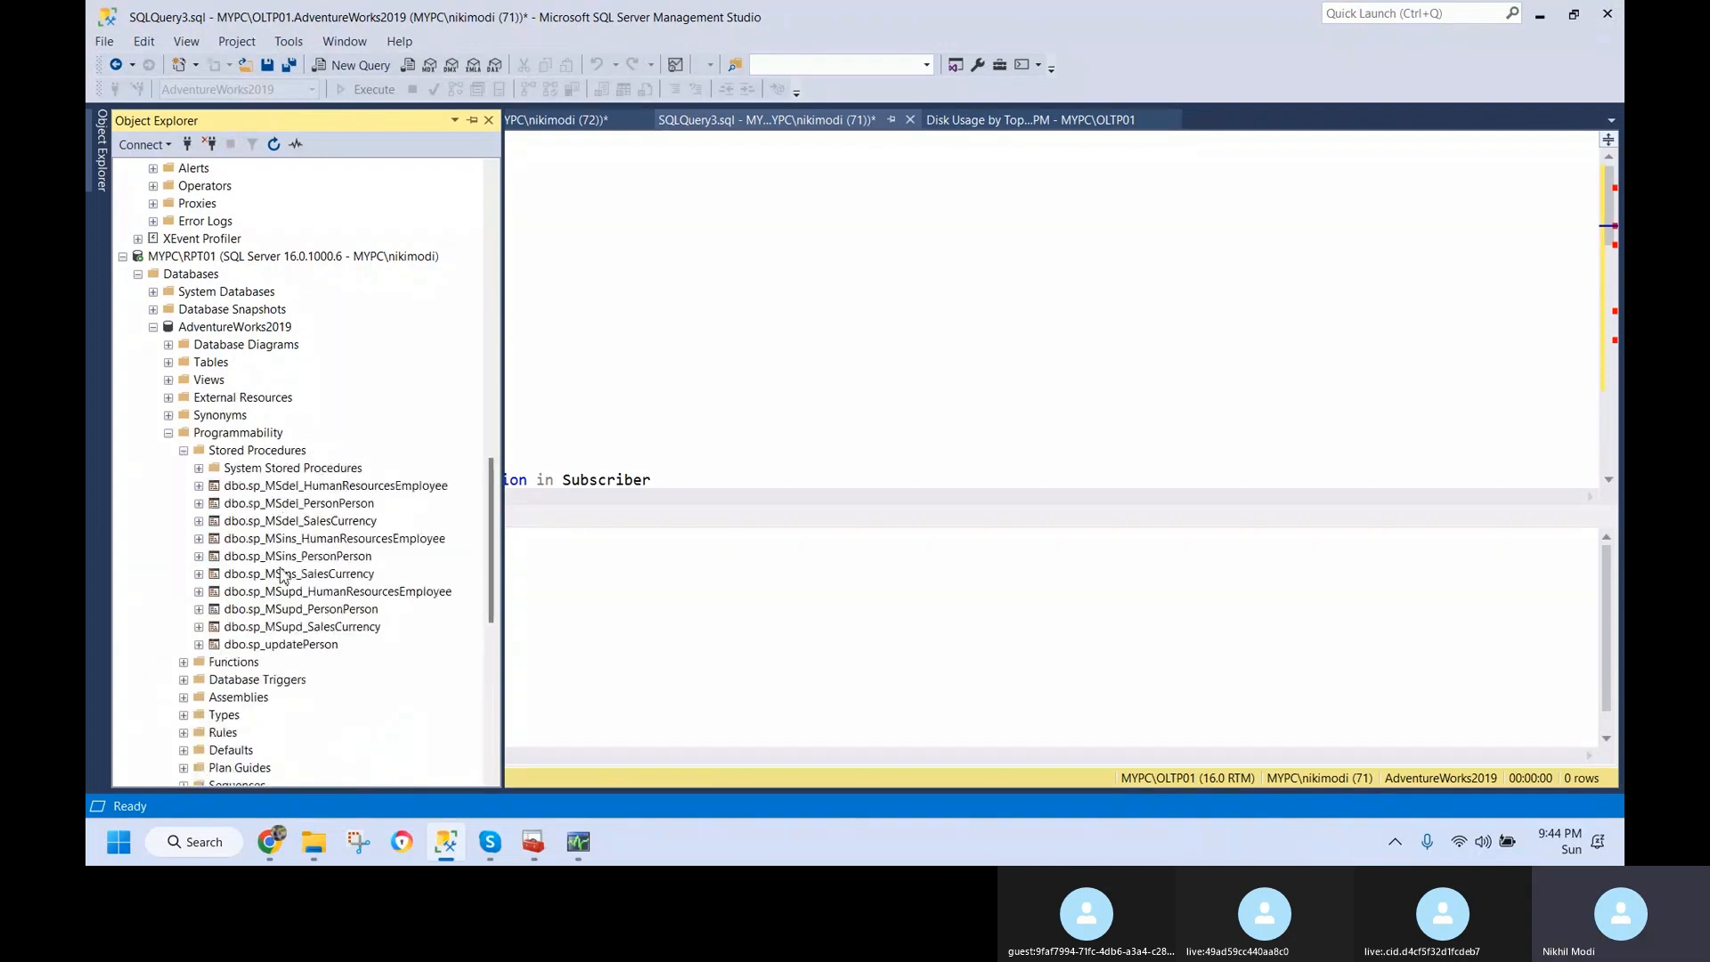
{"action": "left_click", "coordinate": [278, 646]}
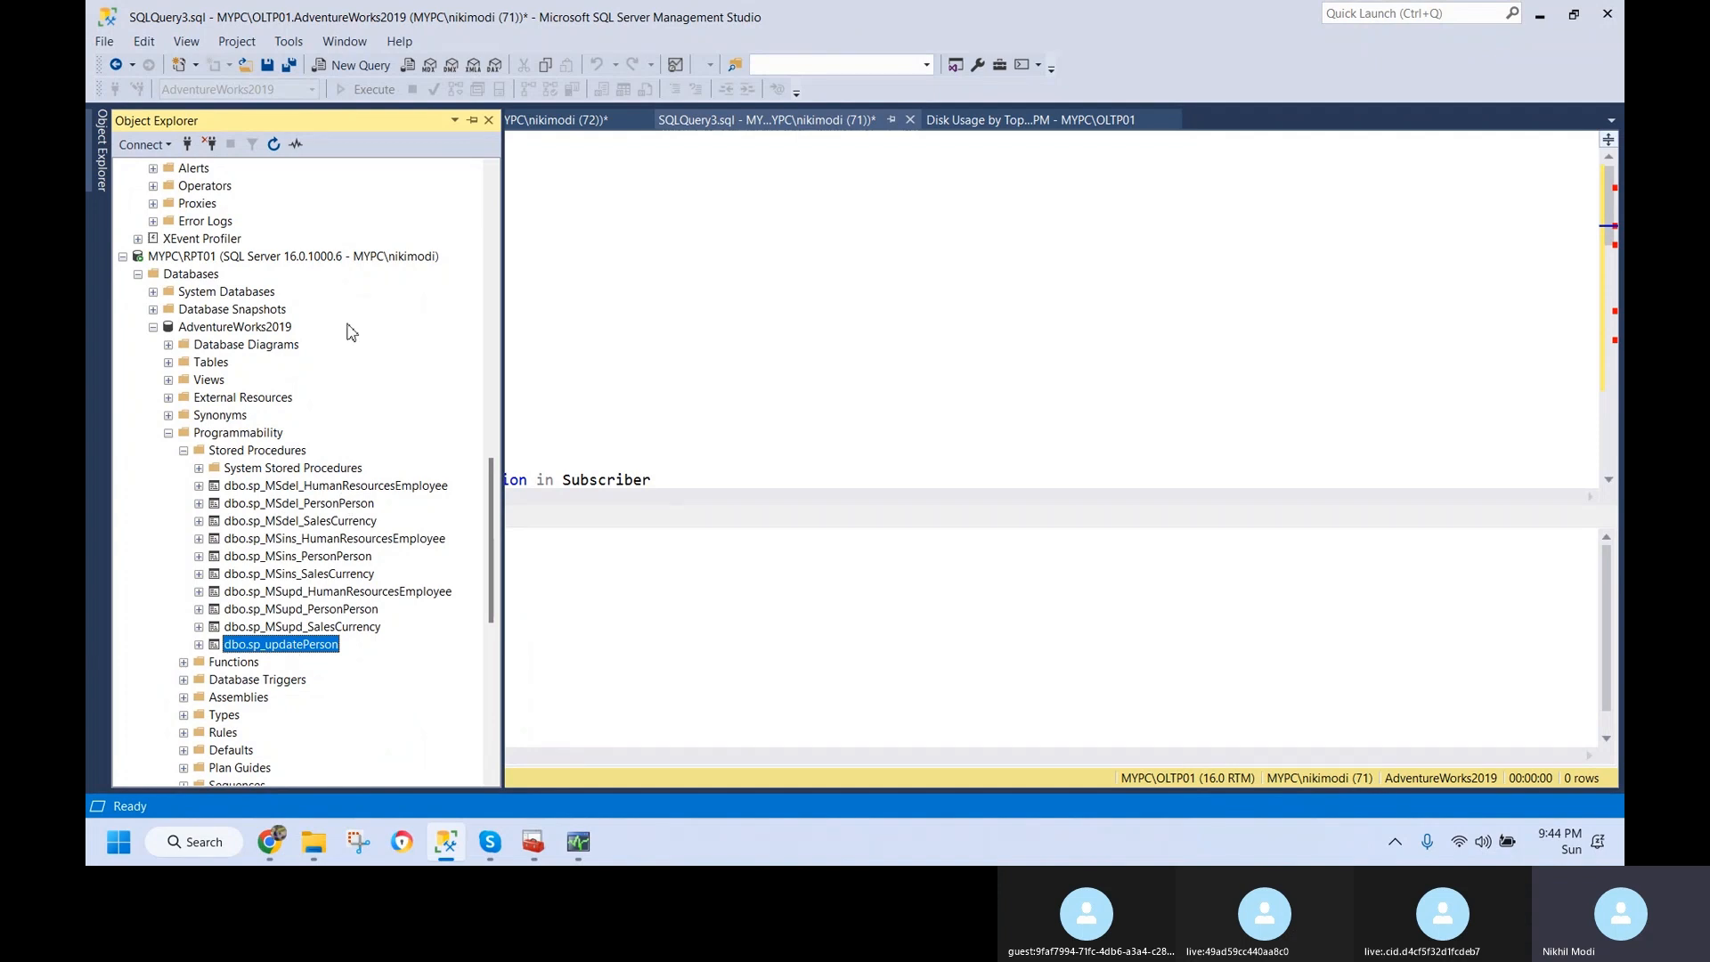
- Run only the exec sp_updatePerson statement in the publisher query on MYPC\OLTP01 and check its message
{"action": "left_click", "coordinate": [697, 361]}
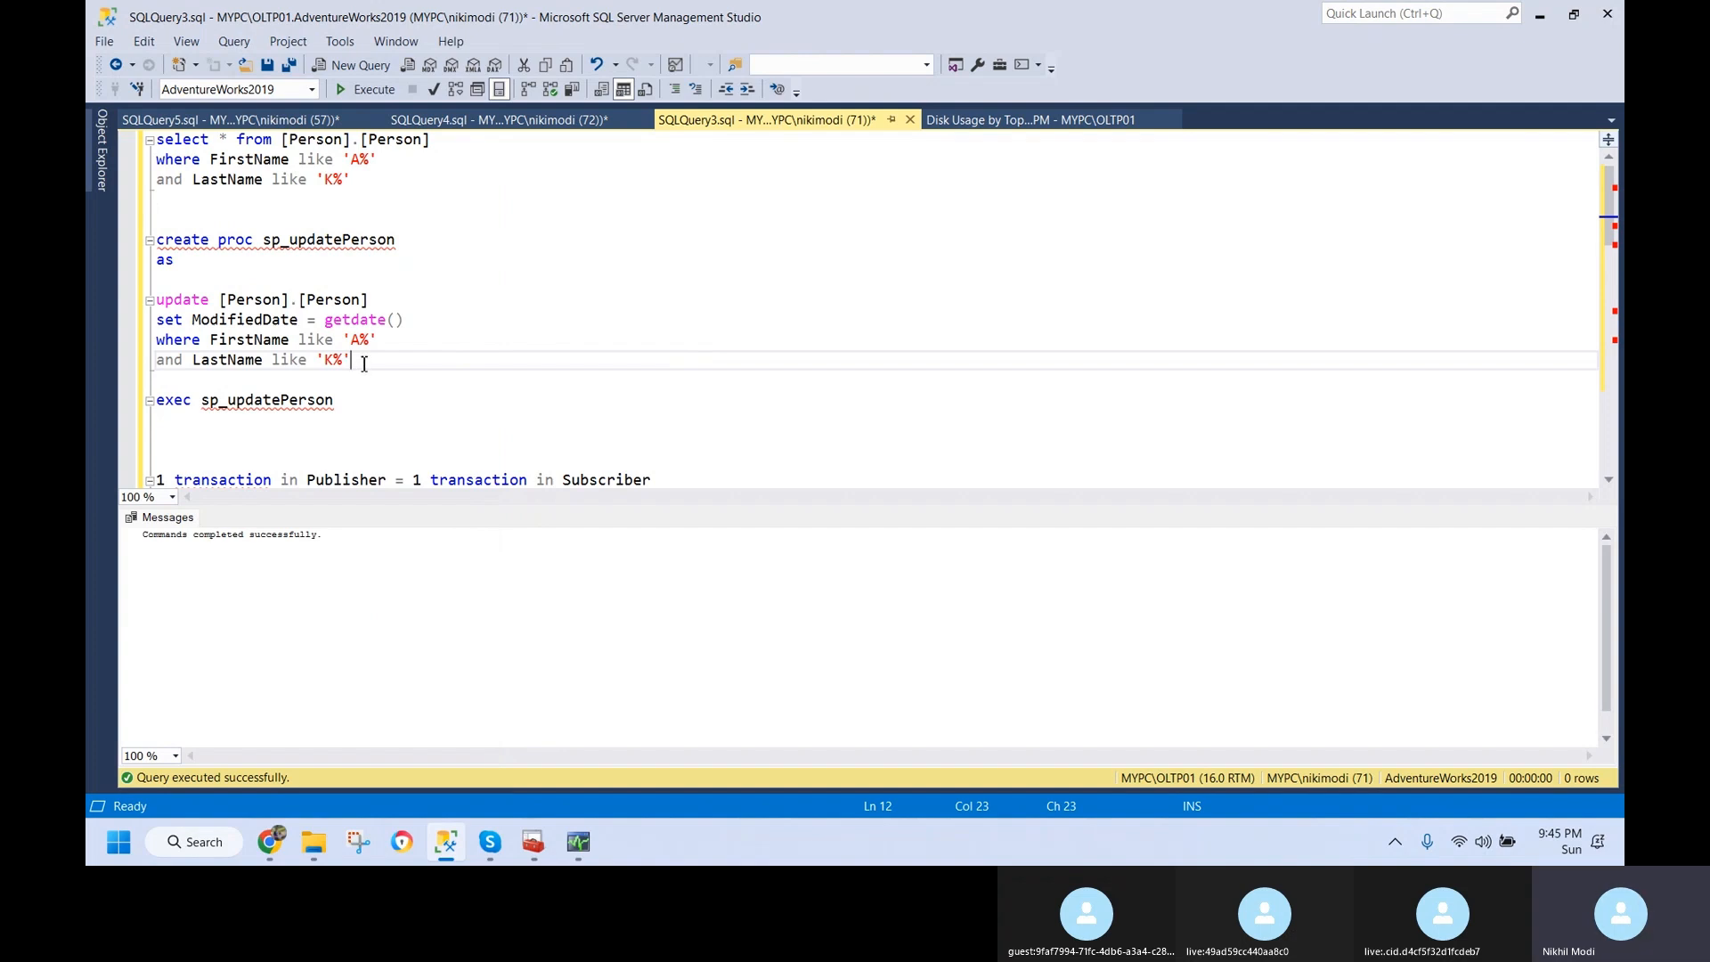
{"action": "left_click_drag", "start_coordinate": [356, 360], "coordinate": [143, 303]}
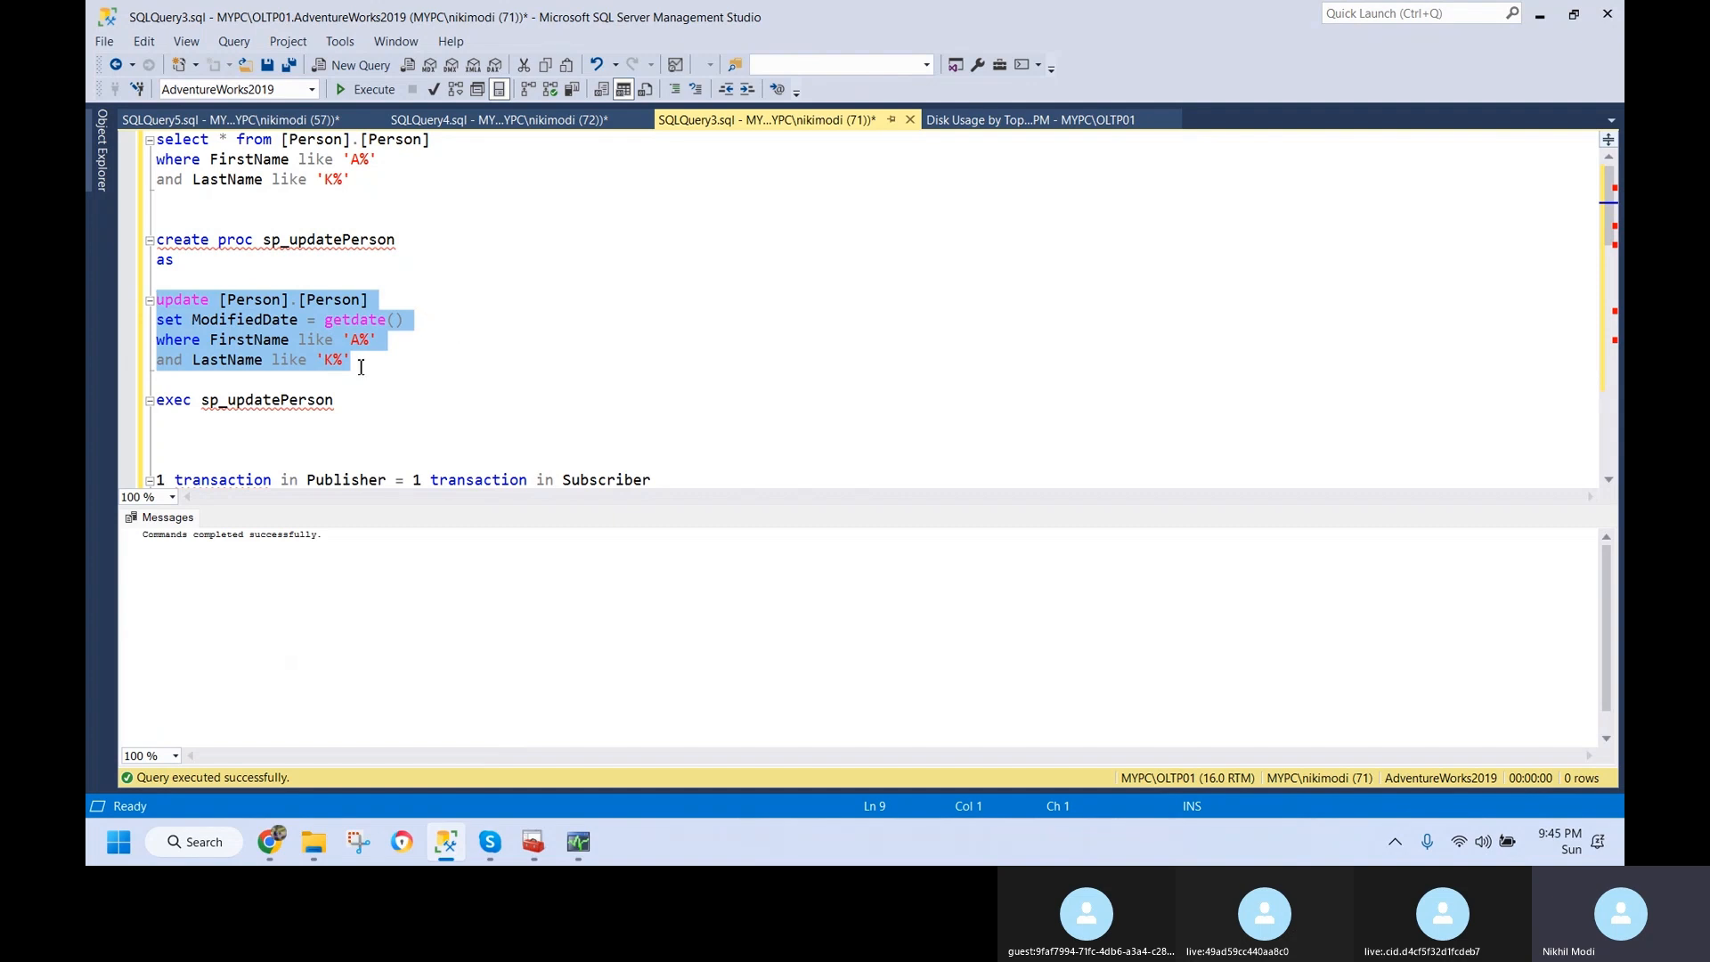
{"action": "scroll", "coordinate": [352, 392], "scroll_direction": "down", "scroll_amount": 1}
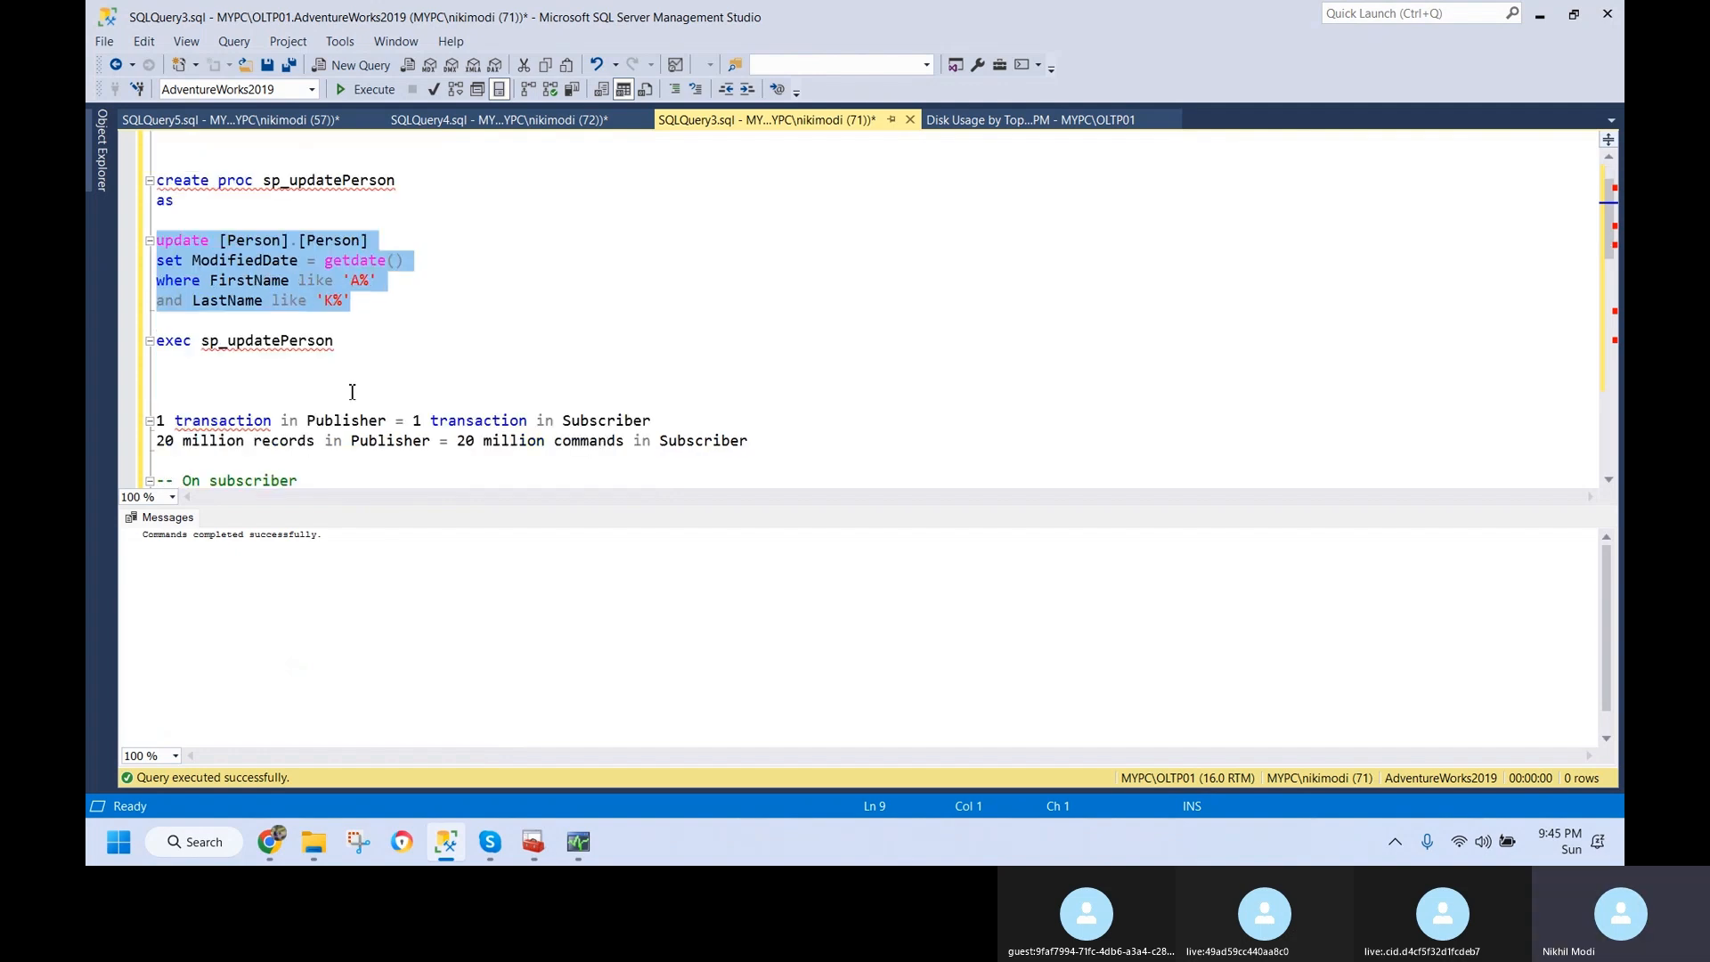
{"action": "left_click_drag", "start_coordinate": [349, 346], "coordinate": [161, 338]}
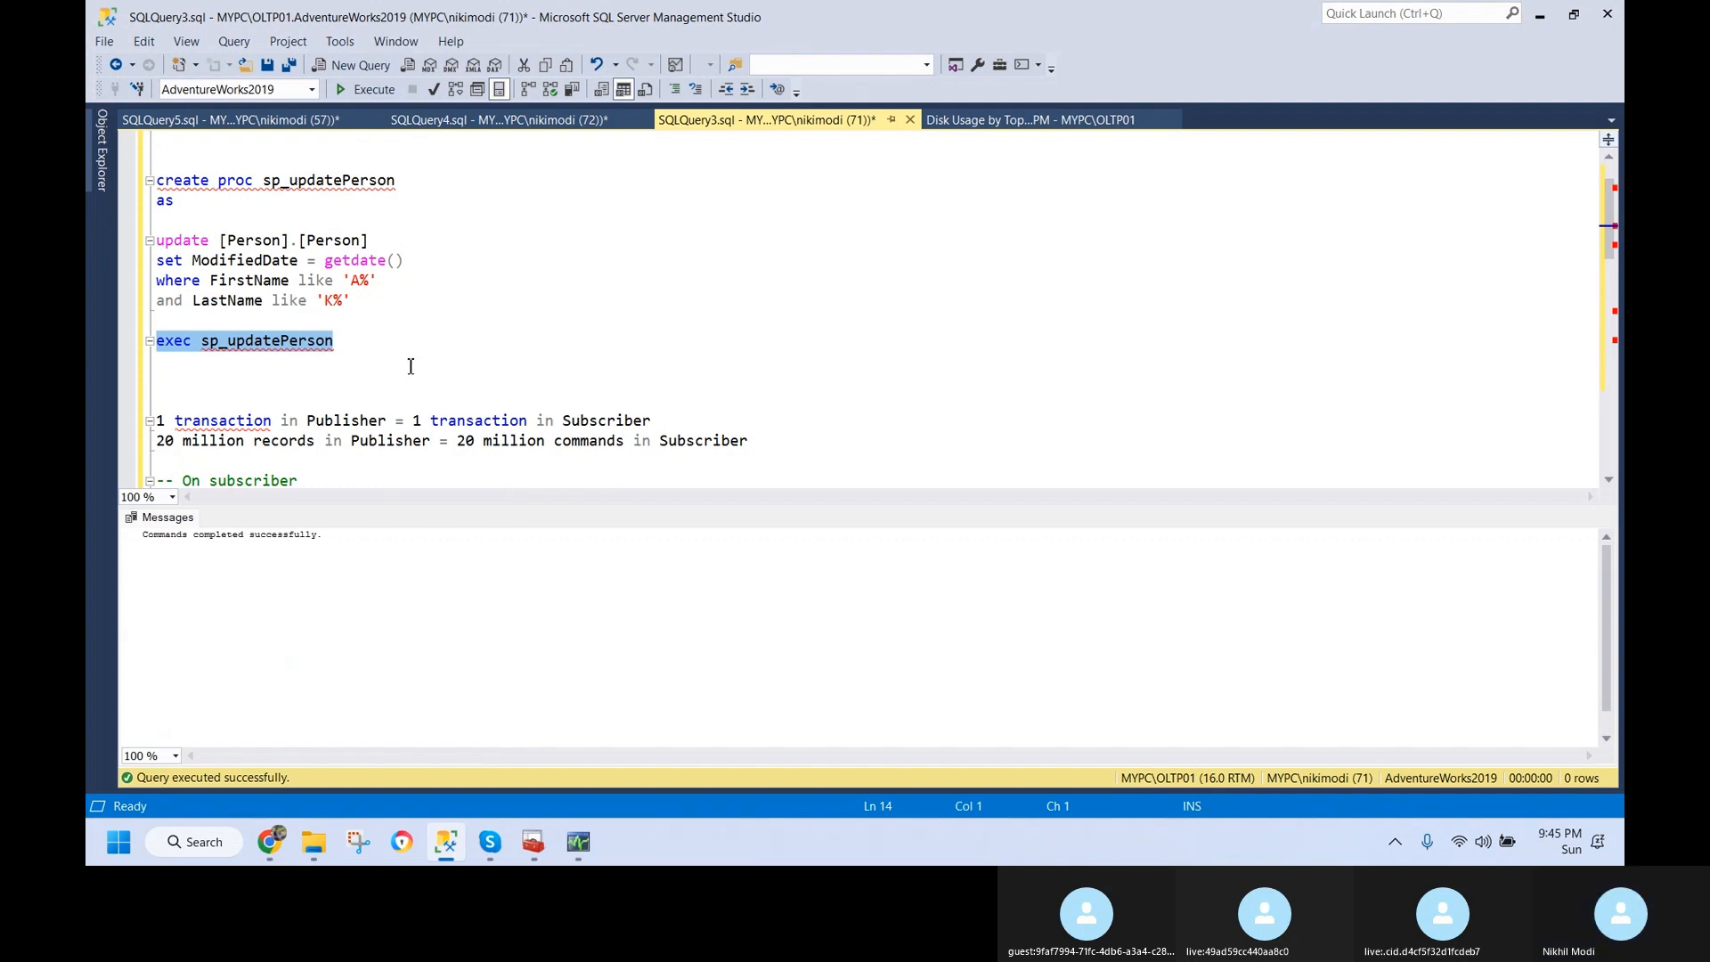
{"action": "key", "text": "F5"}
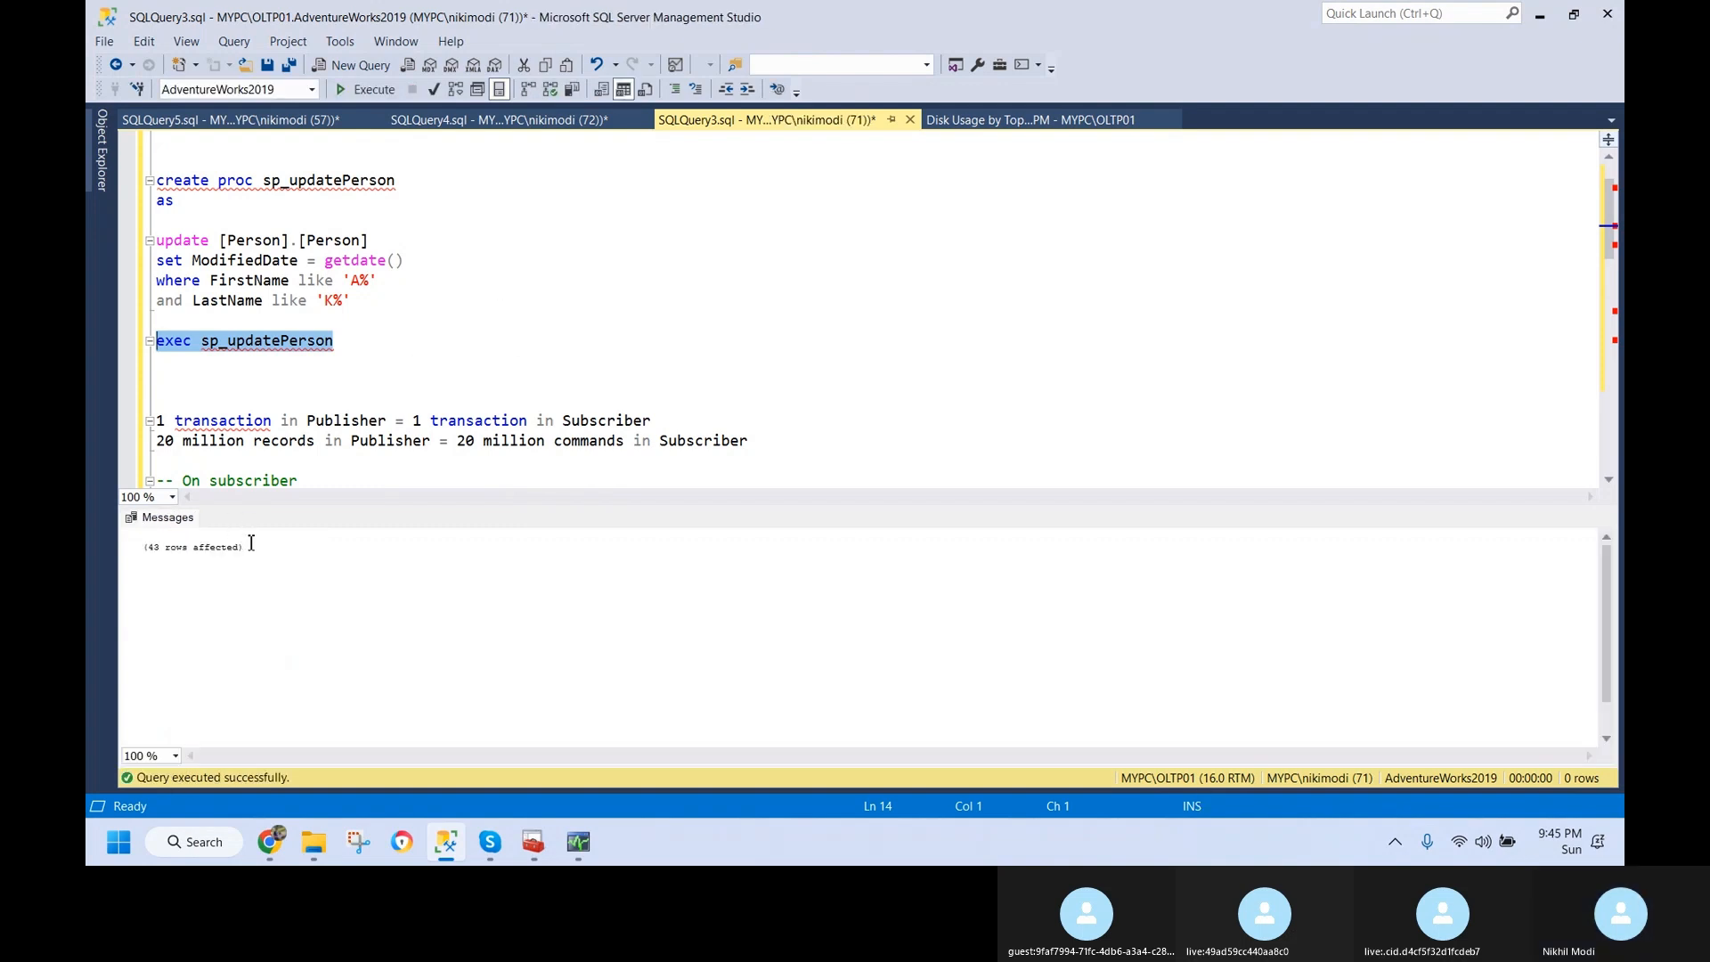
{"action": "left_click_drag", "start_coordinate": [246, 547], "coordinate": [145, 556]}
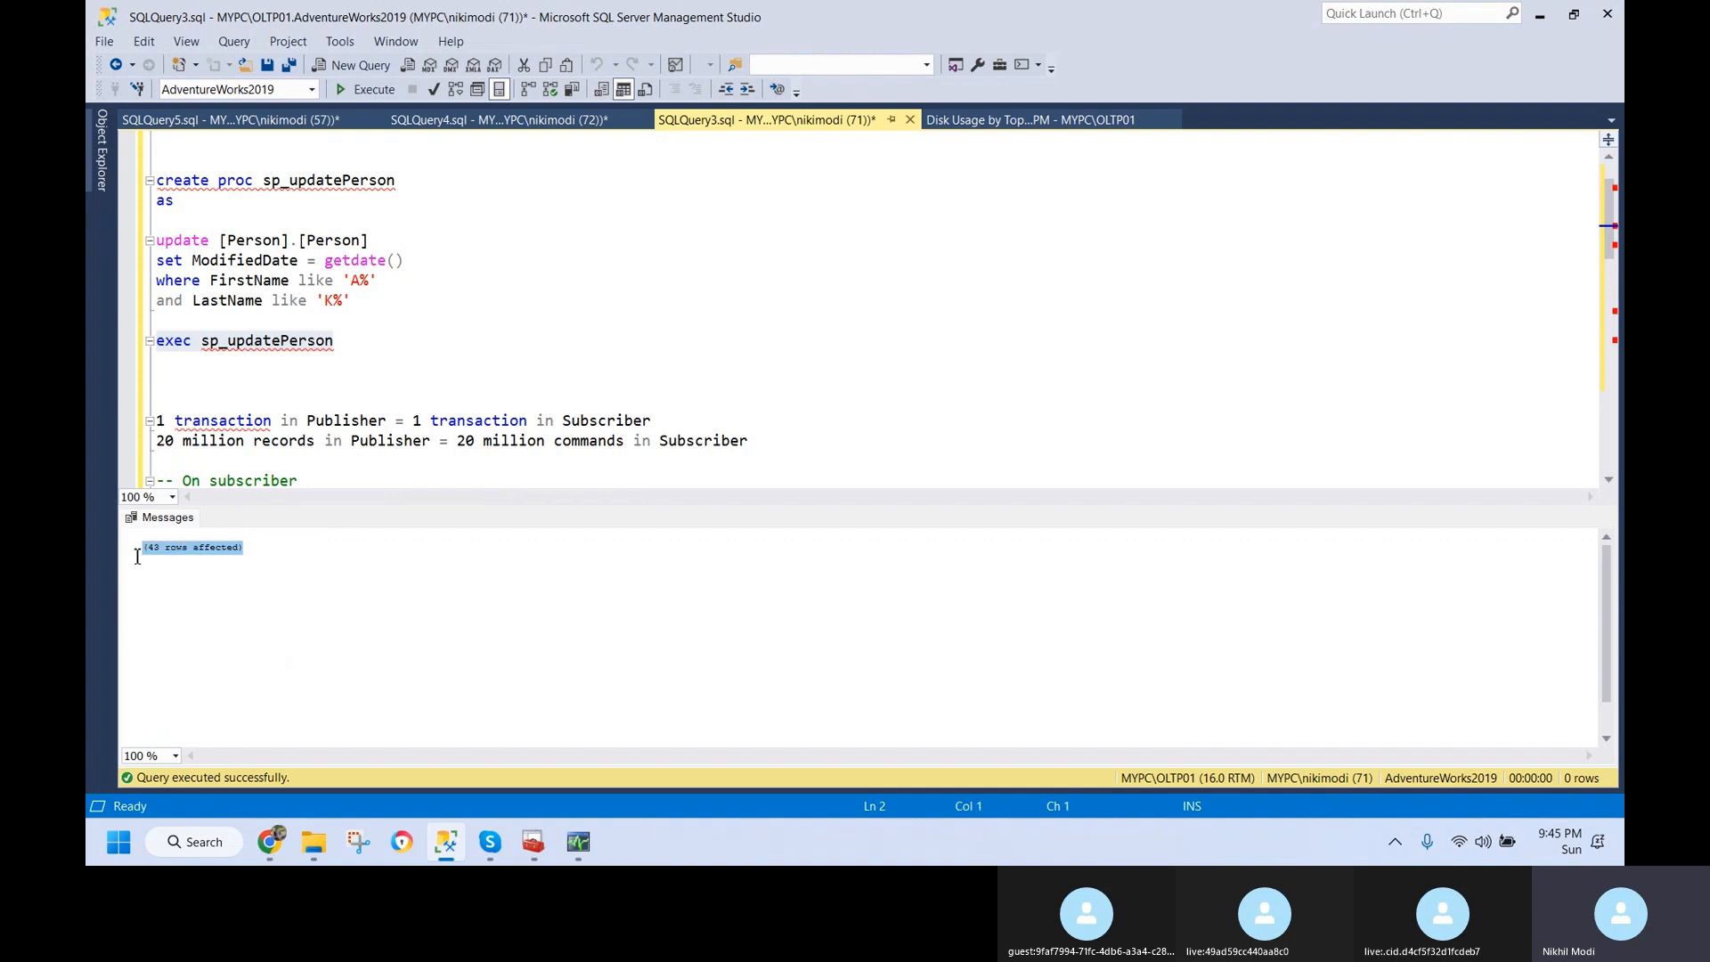
- In the Replication Monitor subscription window, refresh the Distributor To Subscriber history and examine its newest delivery action
{"action": "left_click", "coordinate": [578, 842]}
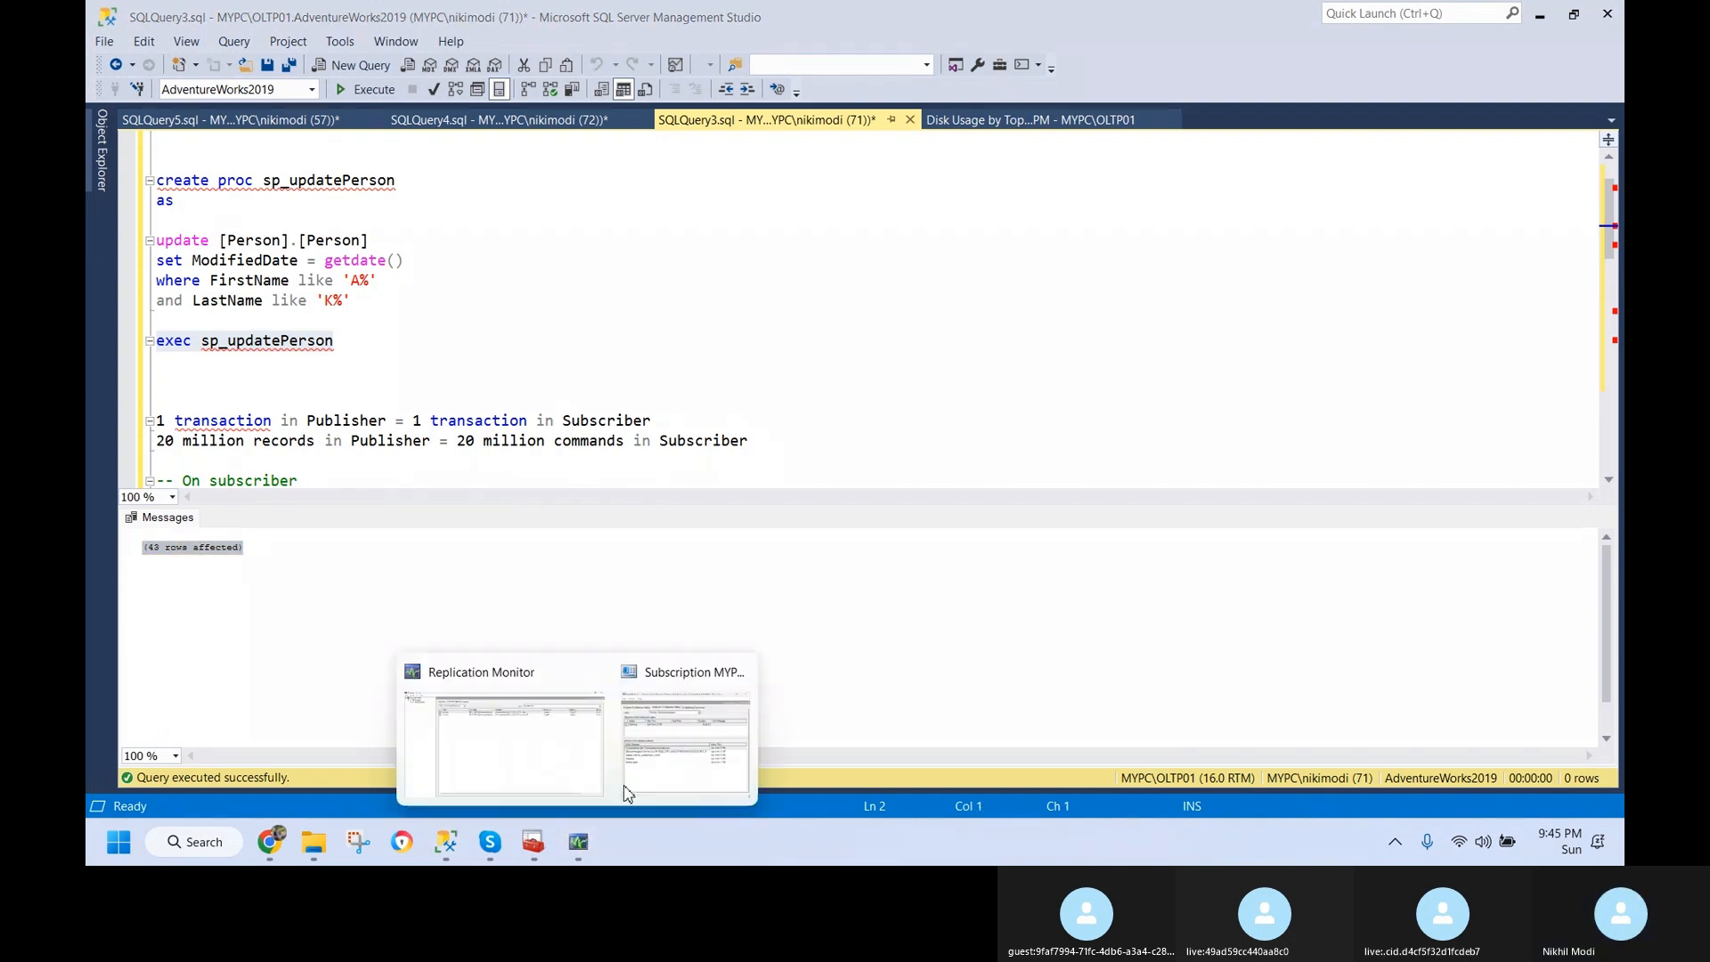
{"action": "left_click", "coordinate": [627, 791]}
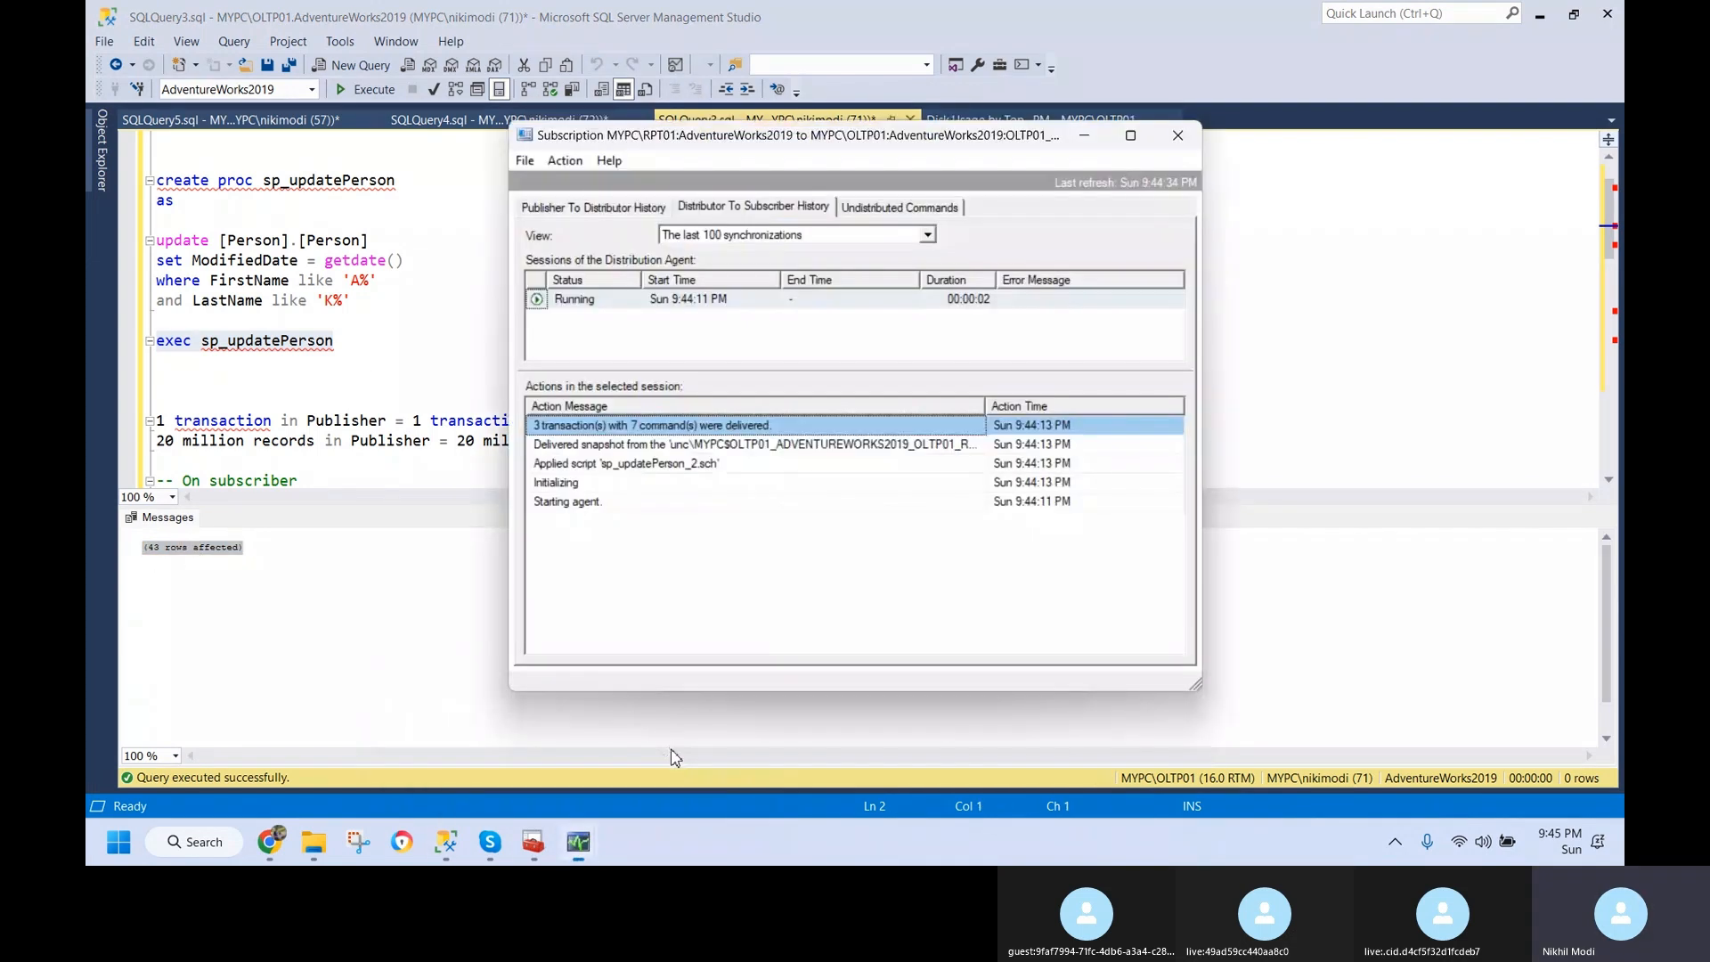
{"action": "left_click", "coordinate": [616, 210]}
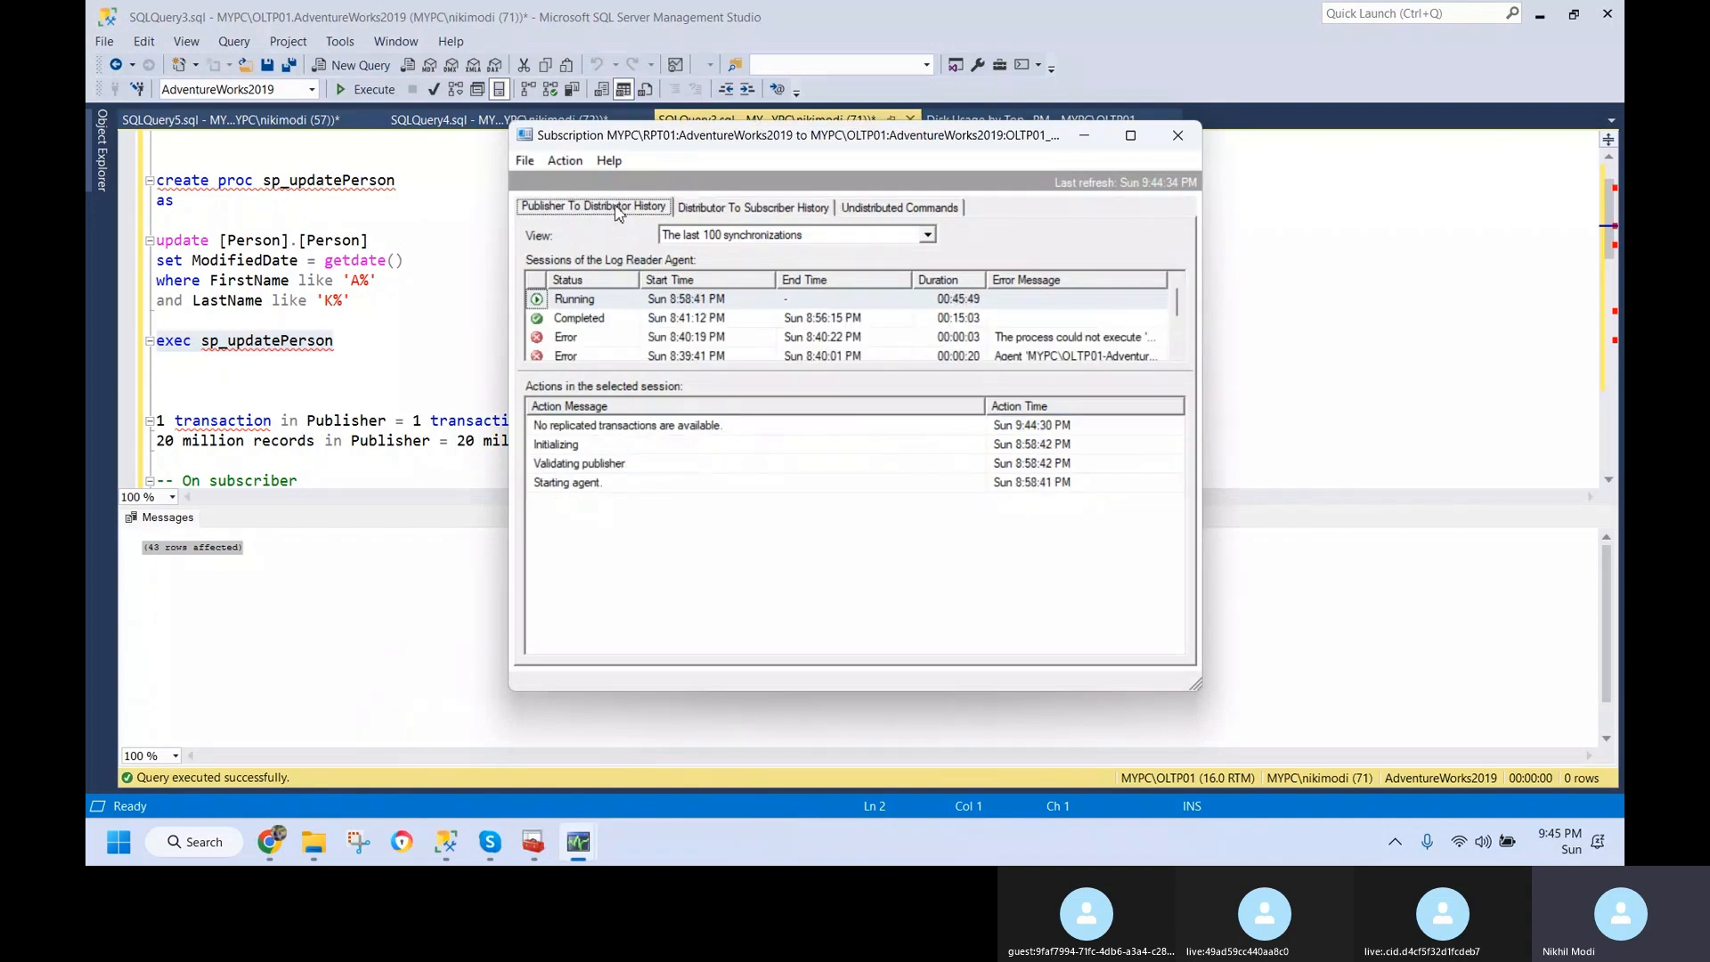
{"action": "left_click", "coordinate": [736, 212]}
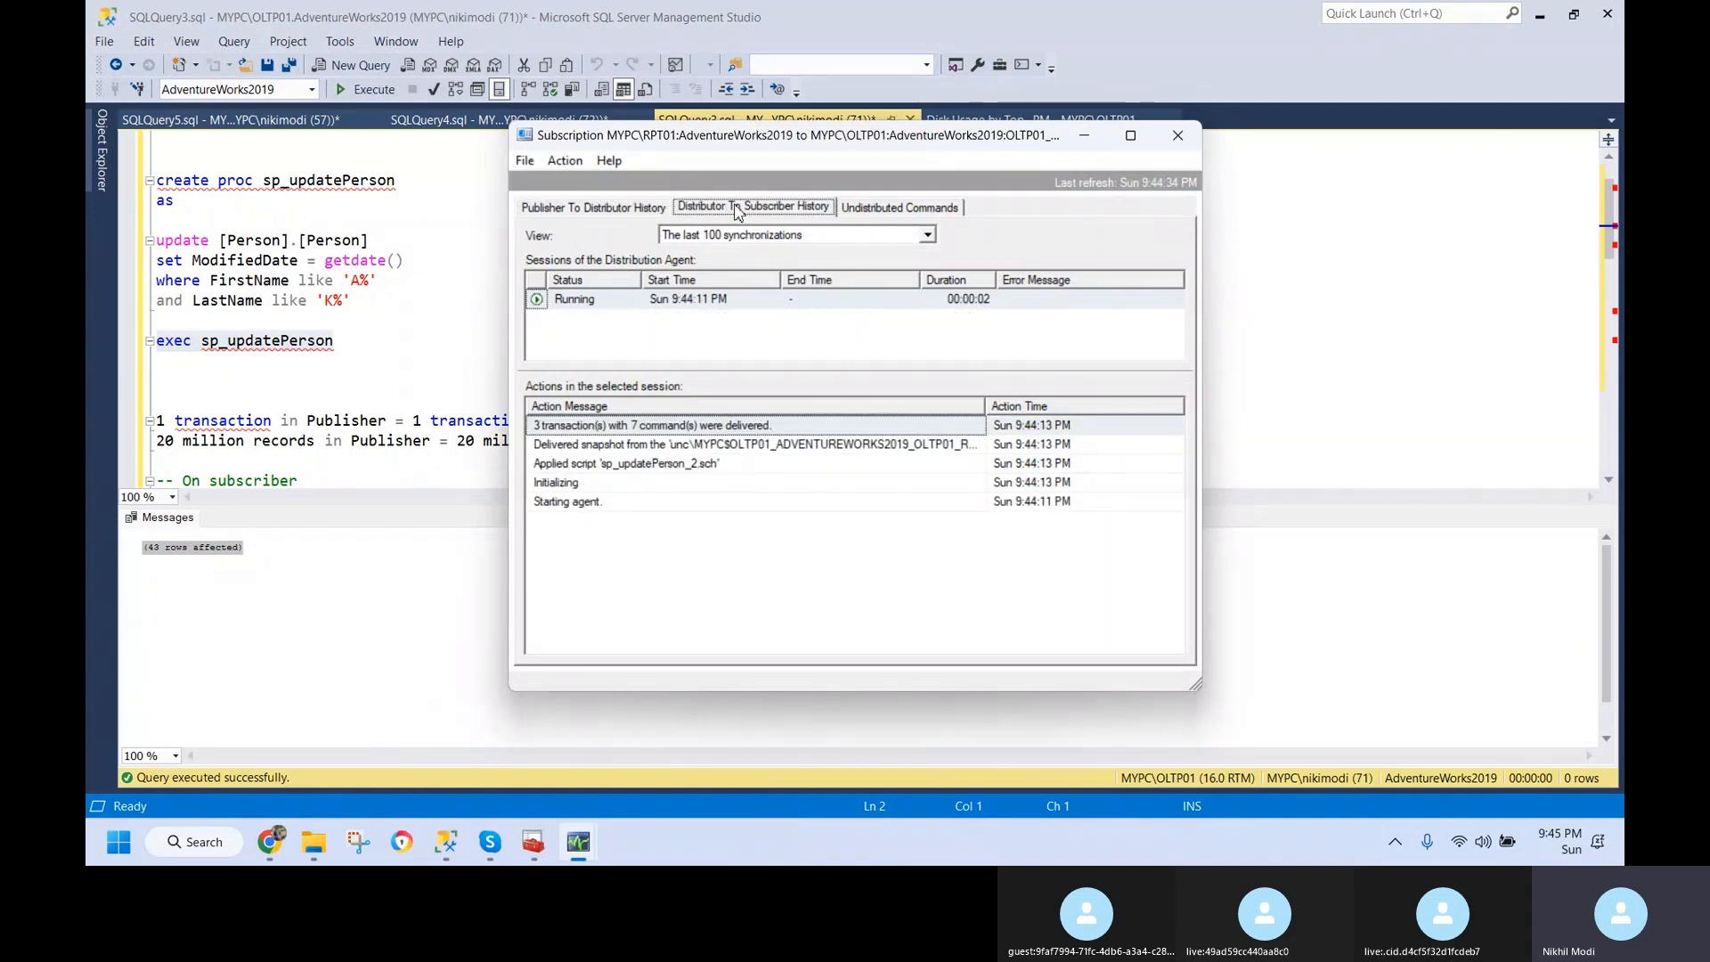
{"action": "left_click", "coordinate": [563, 163]}
{"action": "left_click", "coordinate": [595, 346]}
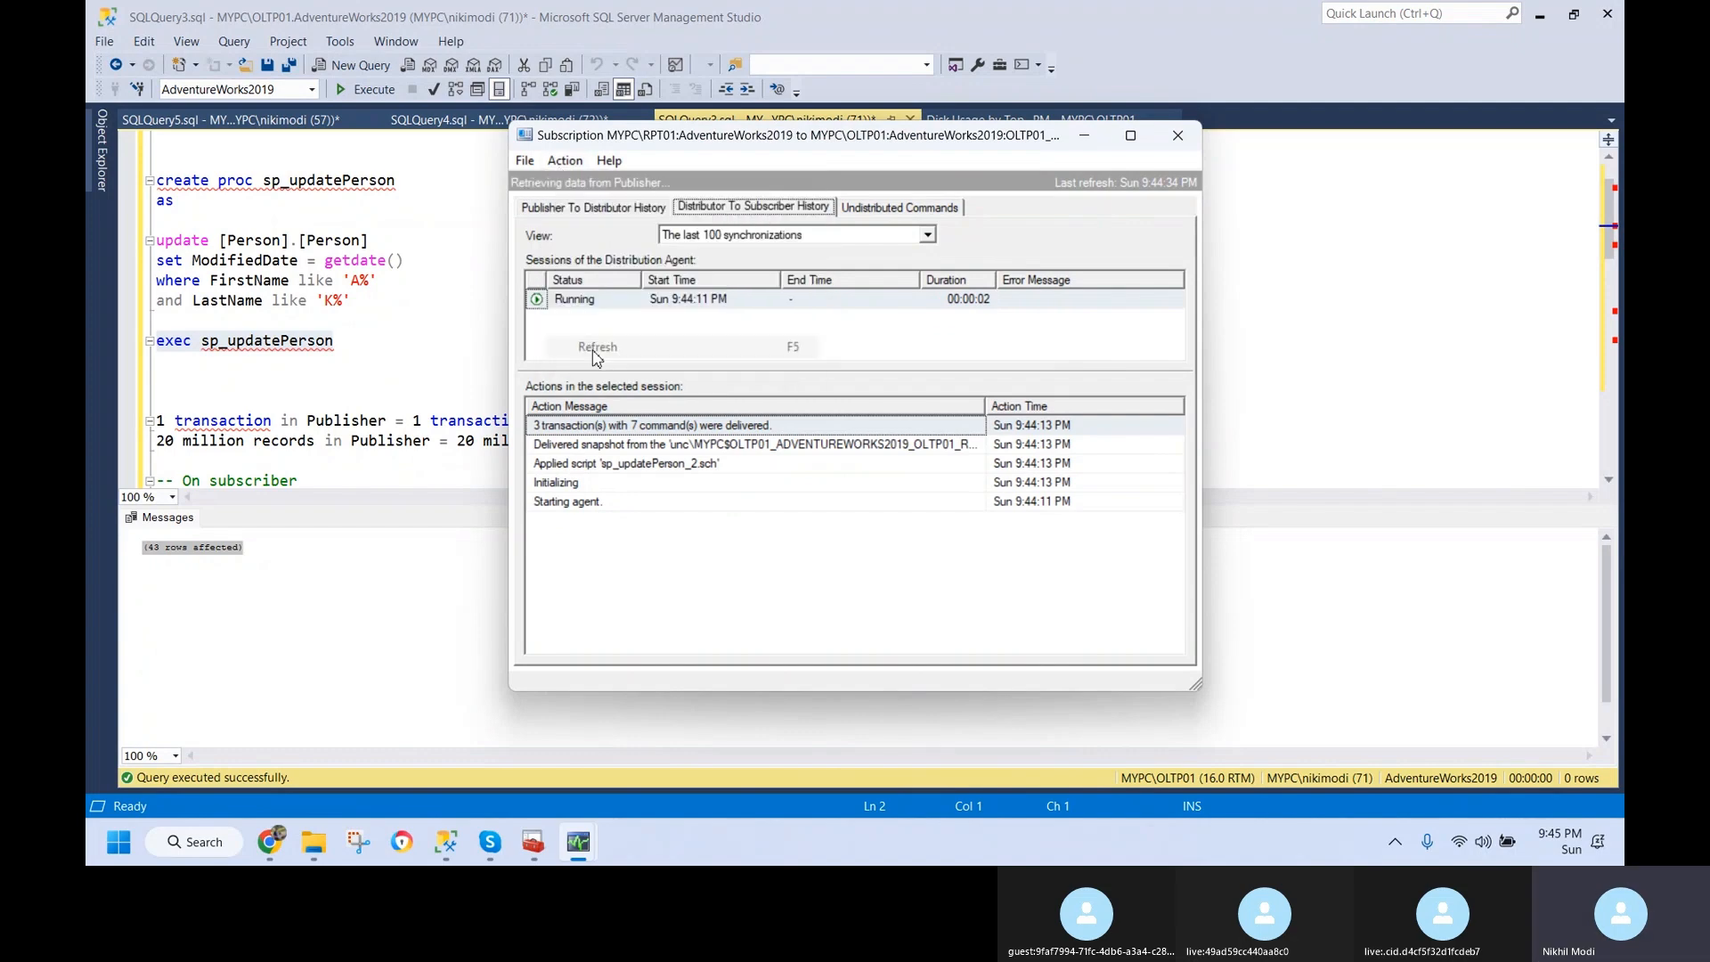
{"action": "left_click", "coordinate": [588, 429]}
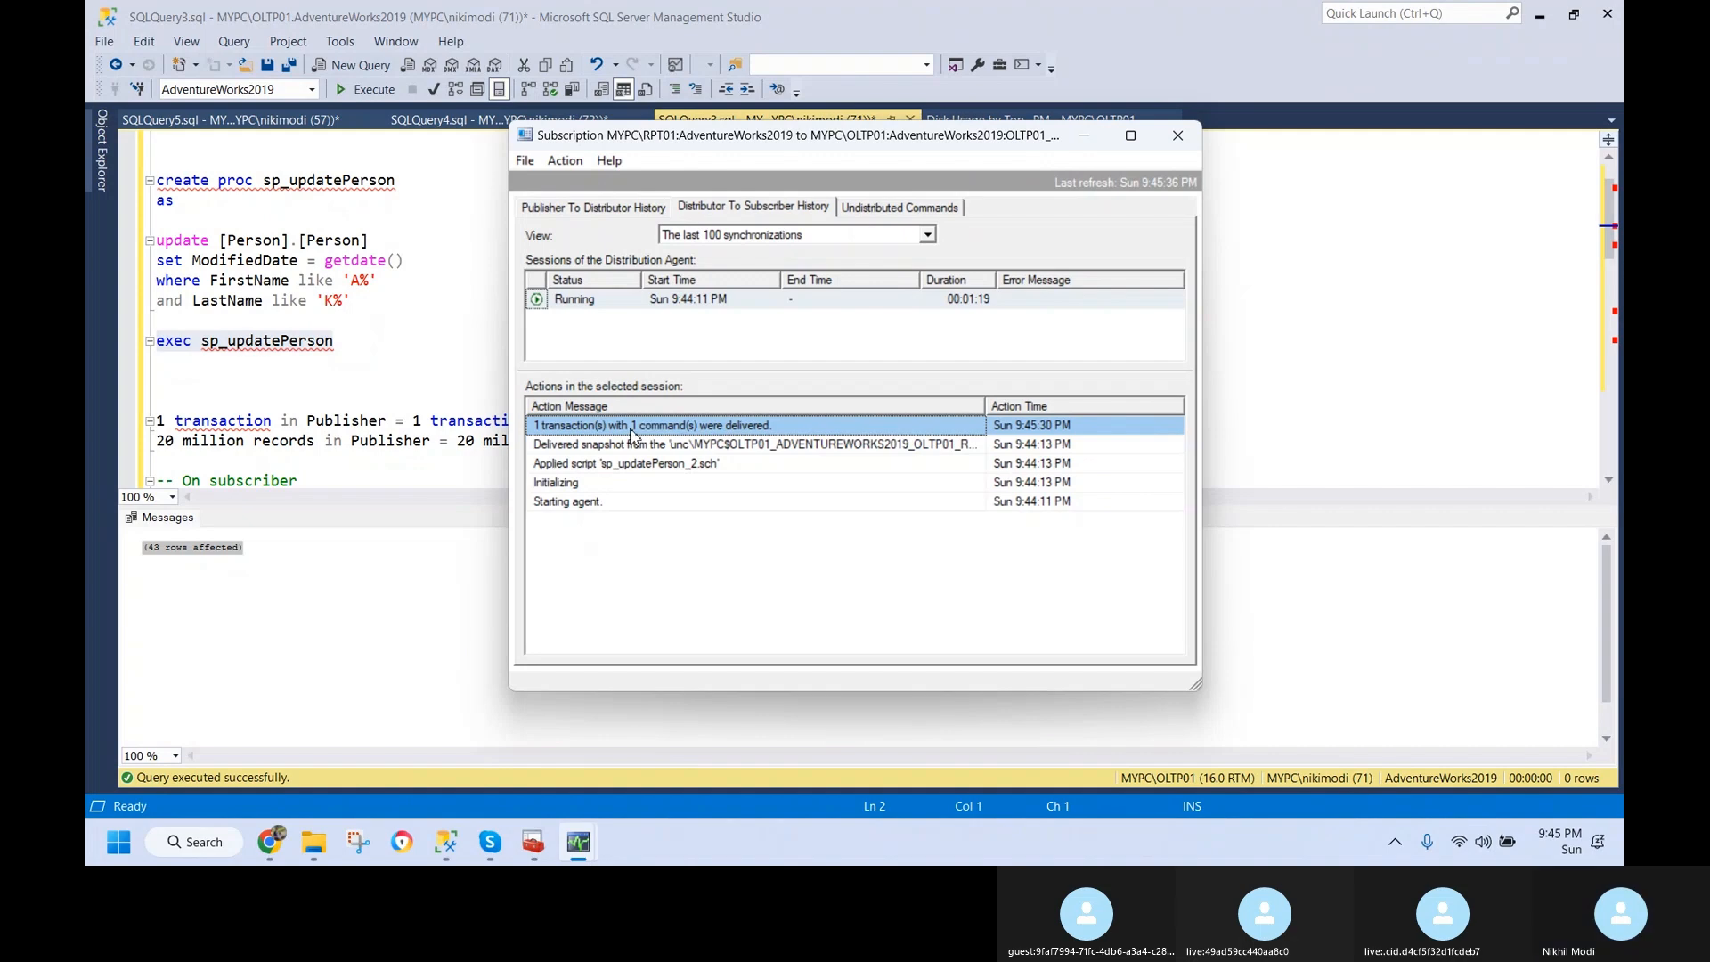
- Back in Management Studio, compare the exec sp_updatePerson statement in the publisher and subscriber queries
{"action": "left_click", "coordinate": [399, 371]}
{"action": "left_click_drag", "start_coordinate": [354, 338], "coordinate": [159, 340]}
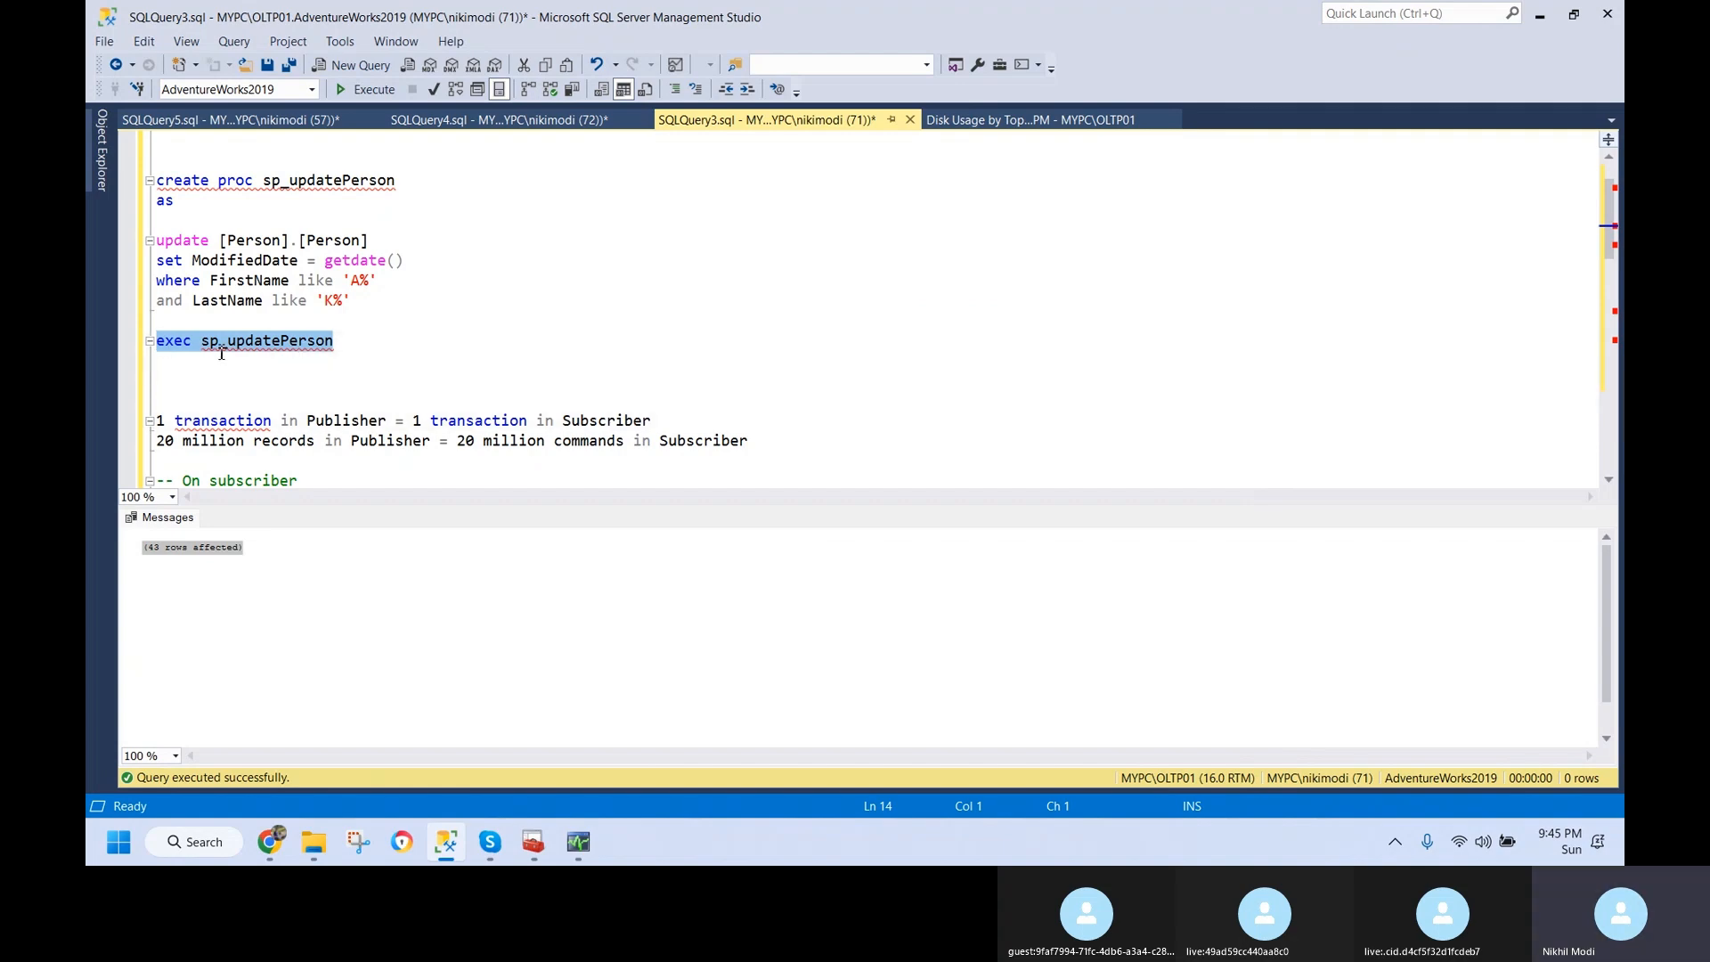
{"action": "left_click", "coordinate": [486, 120]}
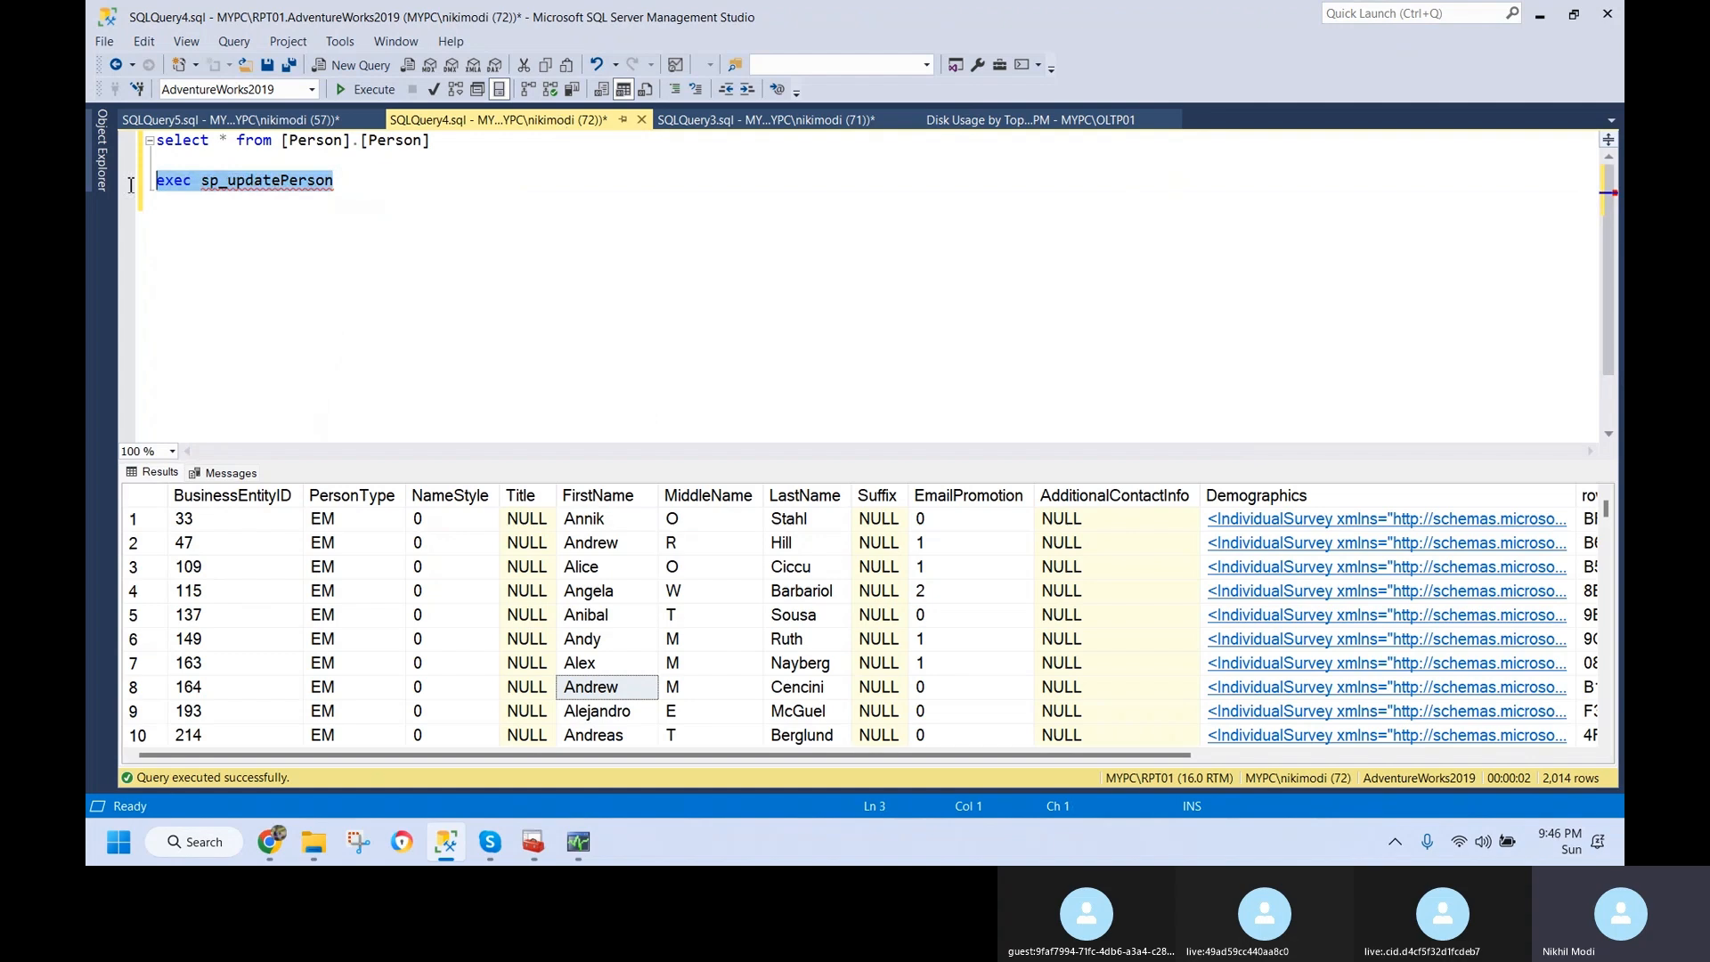
{"action": "left_click", "coordinate": [428, 322]}
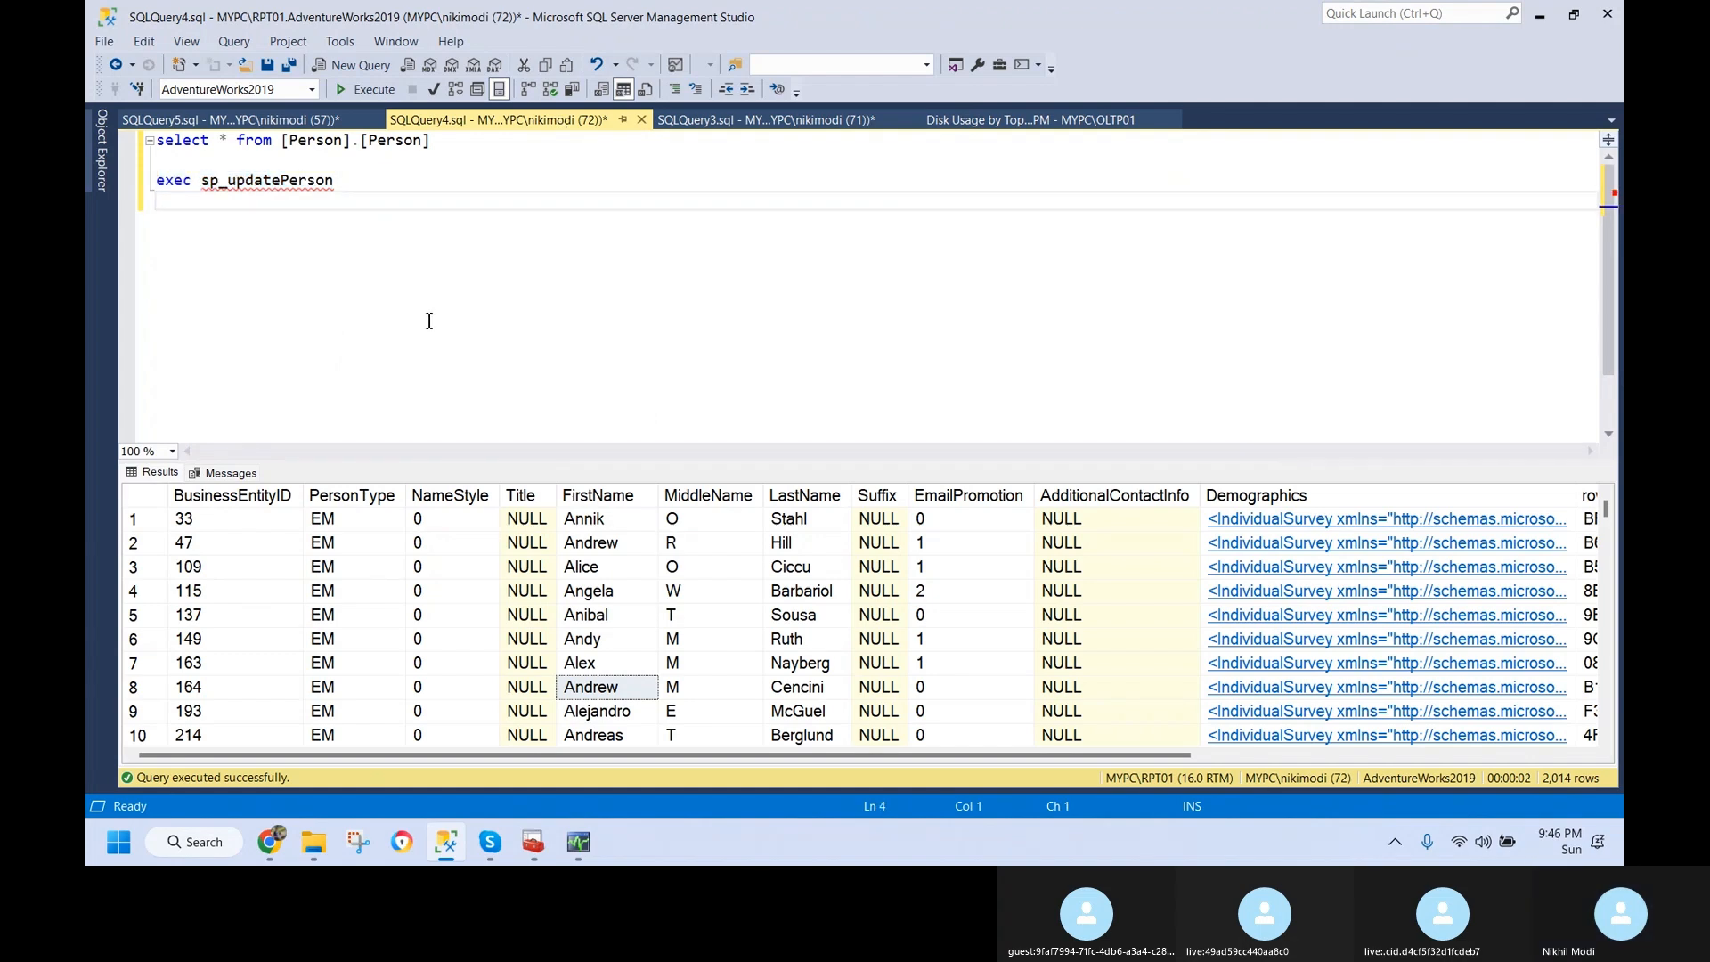
{"action": "left_click", "coordinate": [819, 121]}
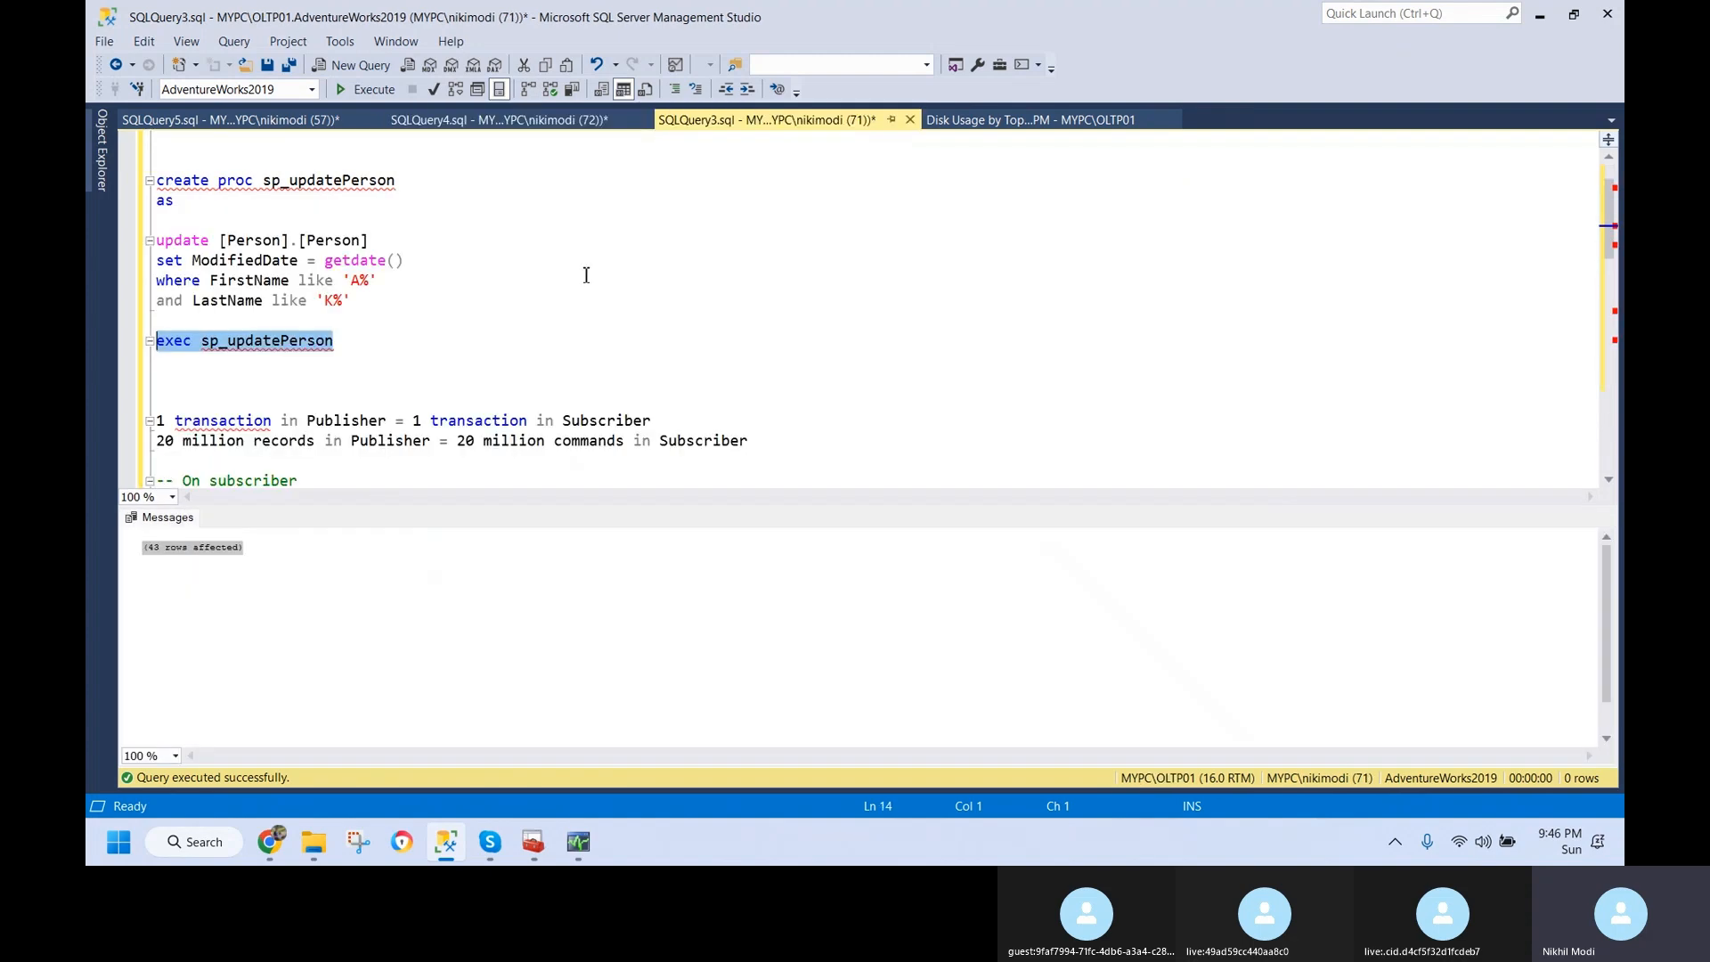
- Replace the subscriber's Person.Person select with the publisher's version filtered on FirstName like 'A%' and LastName like 'K%', and run it
{"action": "left_click_drag", "start_coordinate": [359, 188], "coordinate": [157, 140]}
{"action": "key", "text": "ctrl+c"}
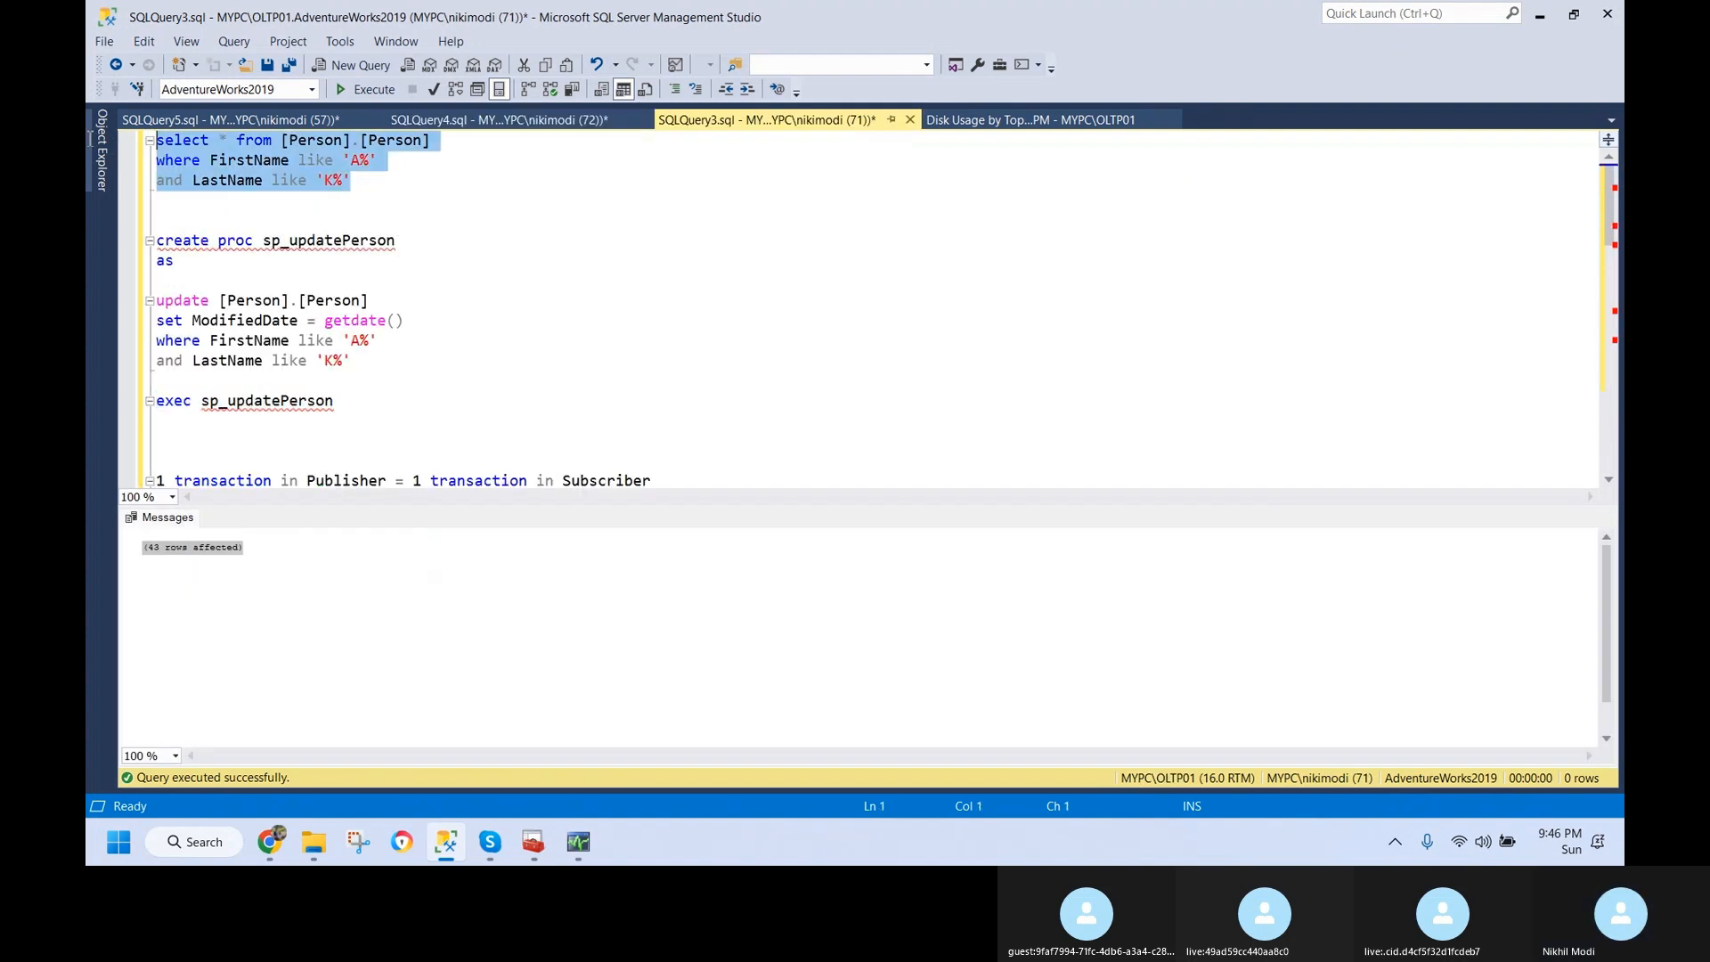
{"action": "left_click", "coordinate": [429, 126]}
{"action": "left_click_drag", "start_coordinate": [446, 146], "coordinate": [87, 147]}
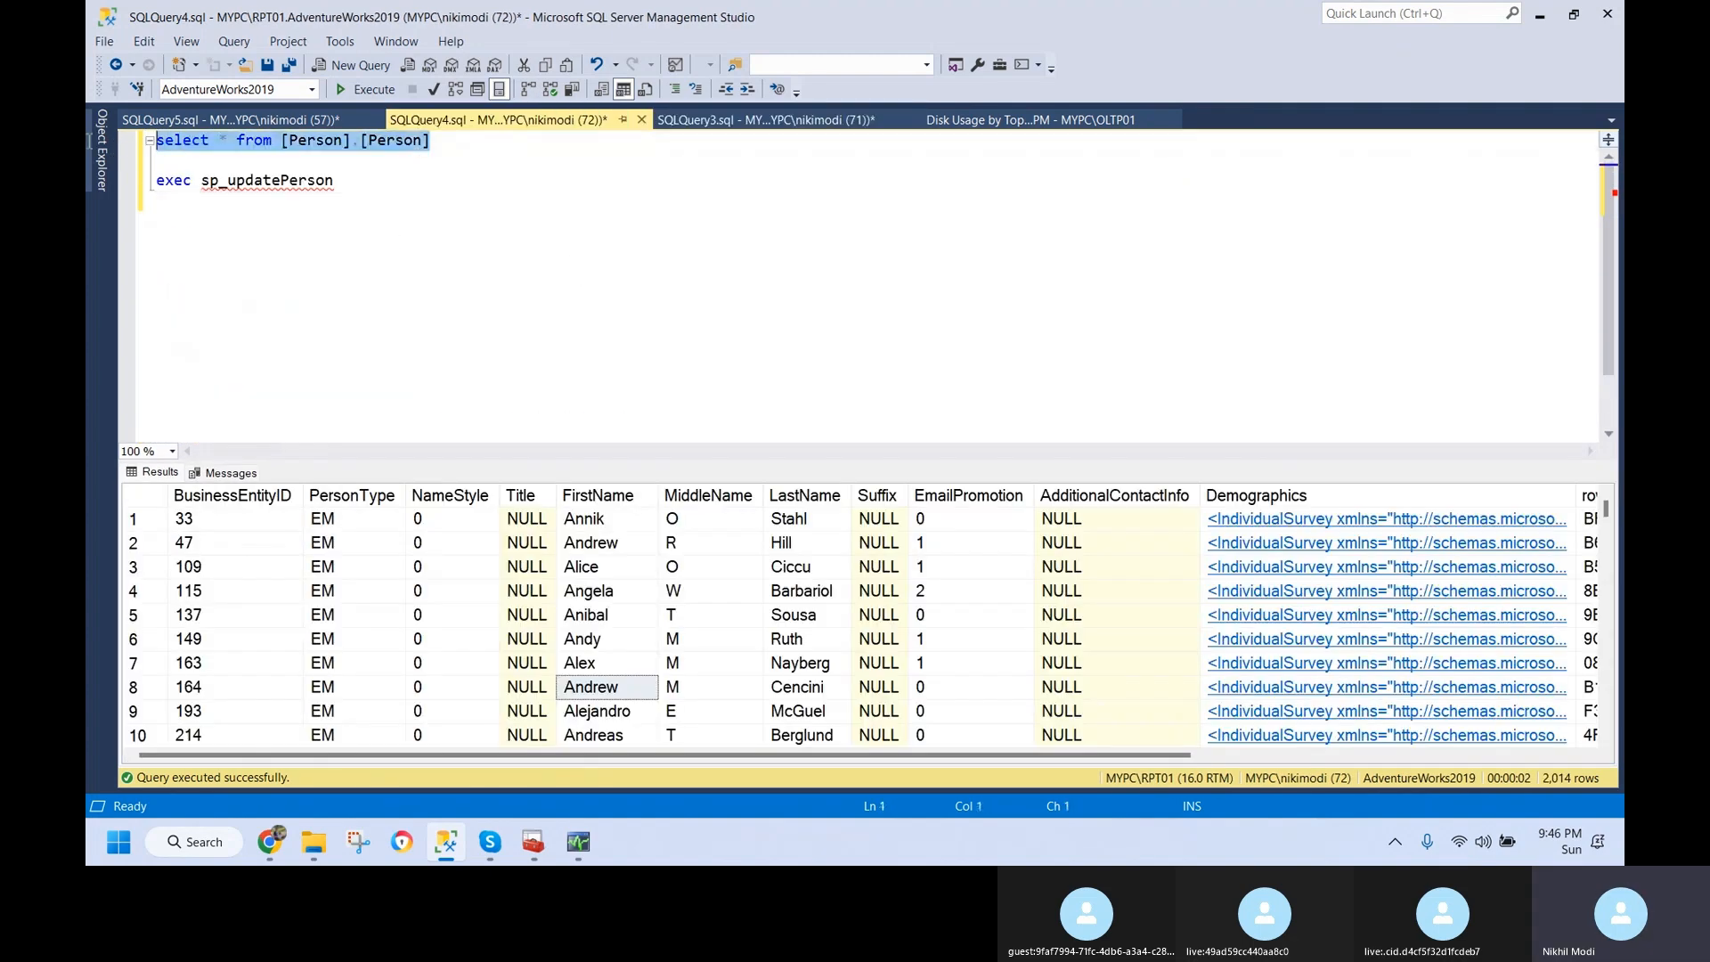
{"action": "key", "text": "ctrl+v"}
{"action": "key", "text": "Return"}
{"action": "key", "text": "ctrl+shift+Home"}
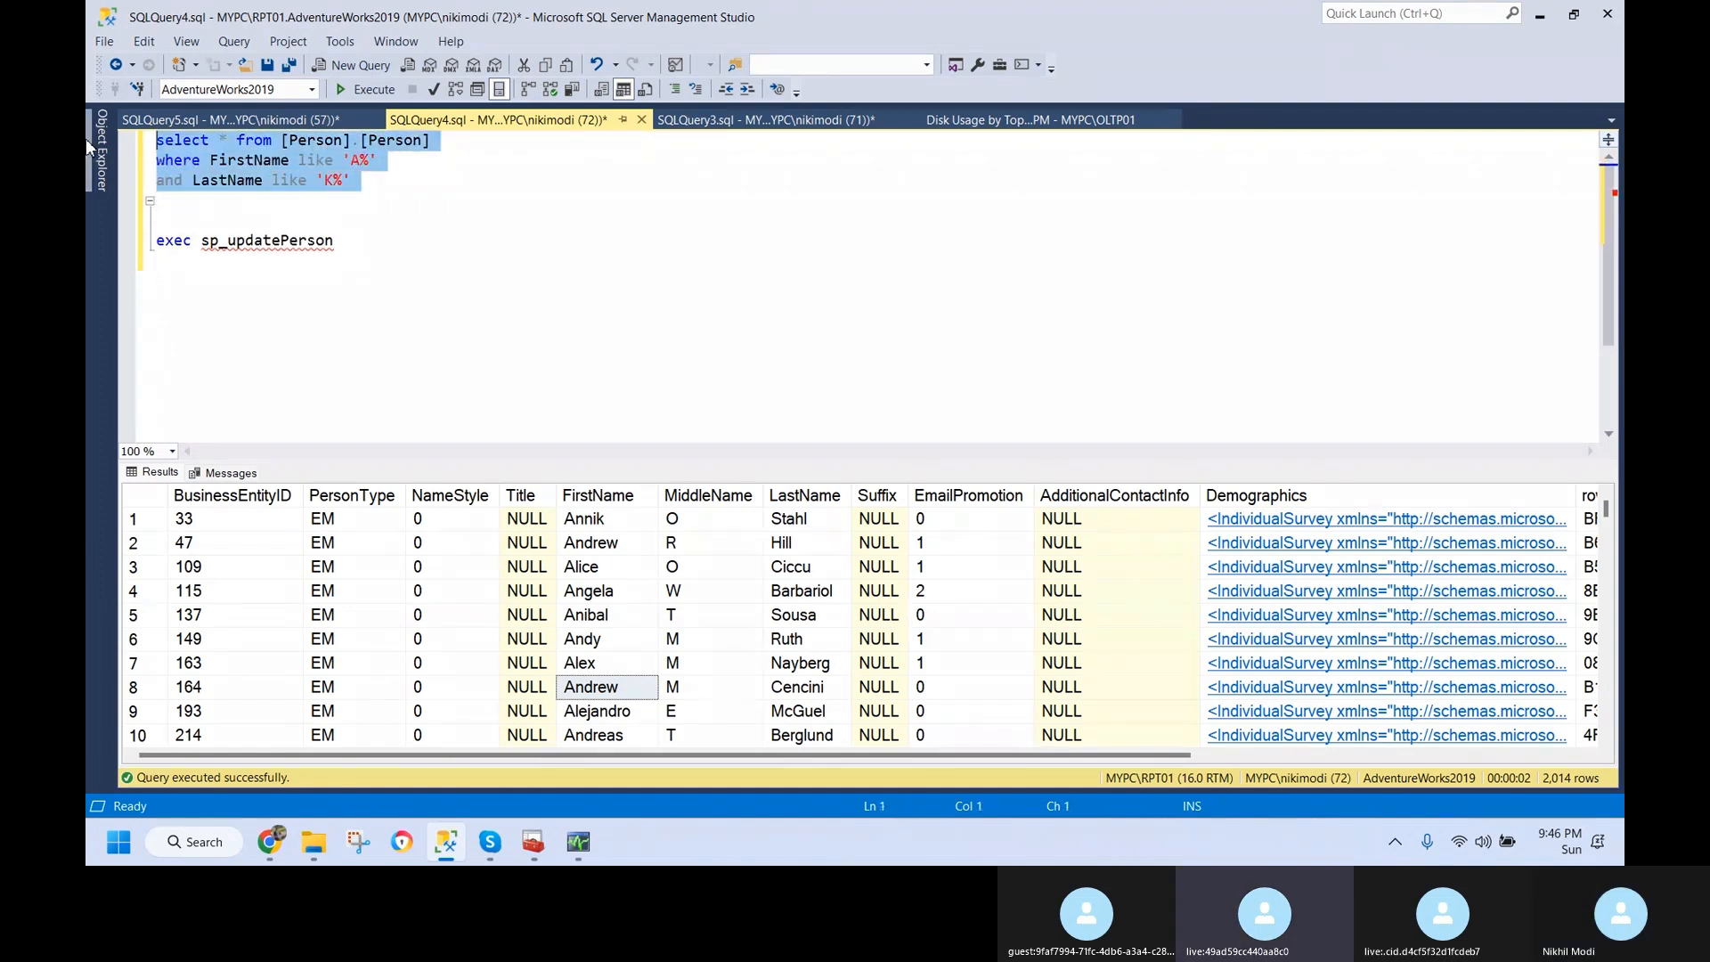
{"action": "key", "text": "F5"}
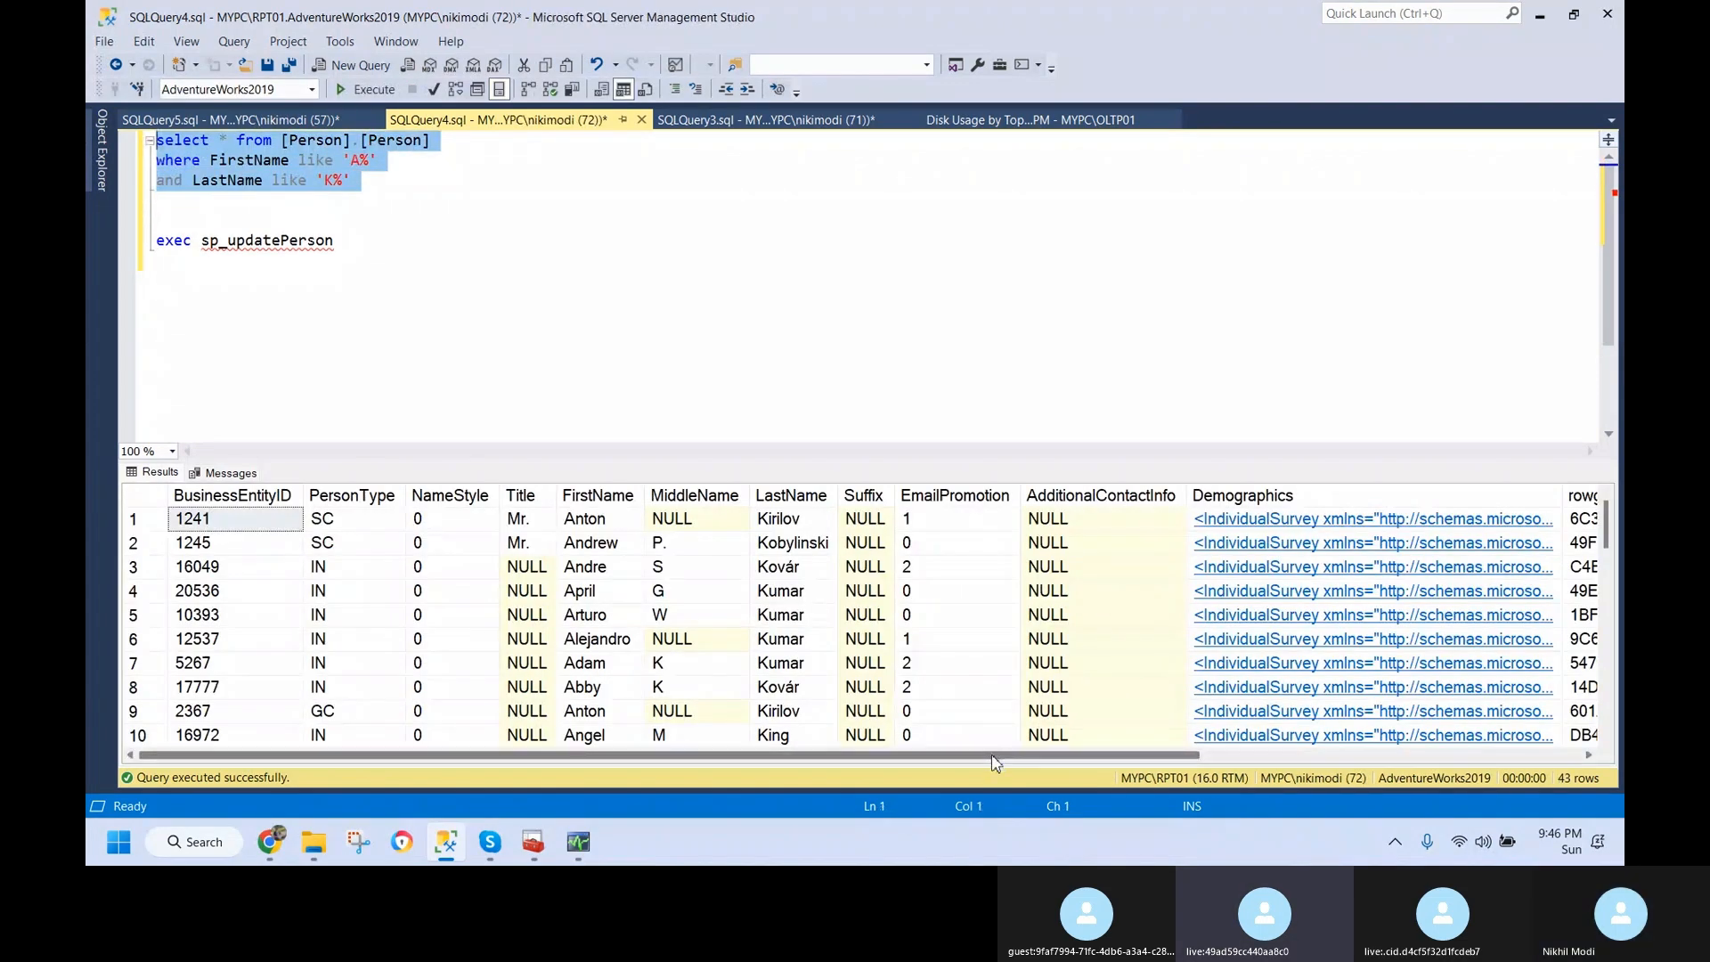
- Examine the ModifiedDate values across all rows returned from the subscriber's Person.Person table
{"action": "left_click_drag", "start_coordinate": [996, 755], "coordinate": [1478, 754]}
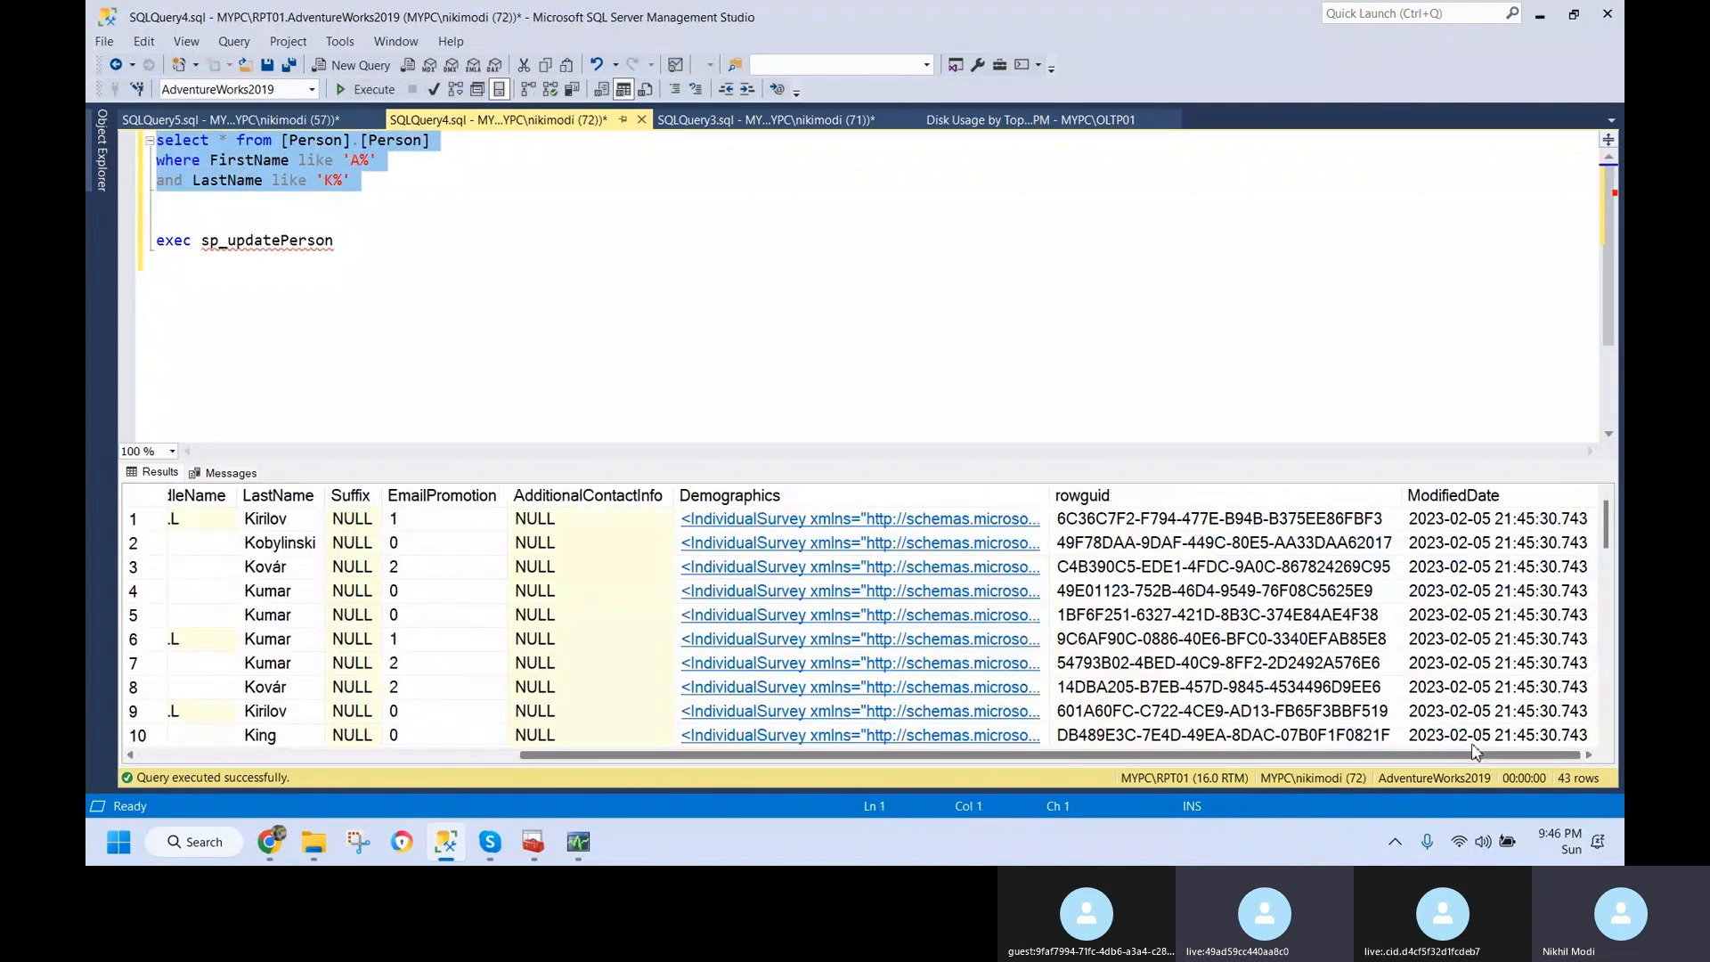
{"action": "left_click", "coordinate": [1498, 525]}
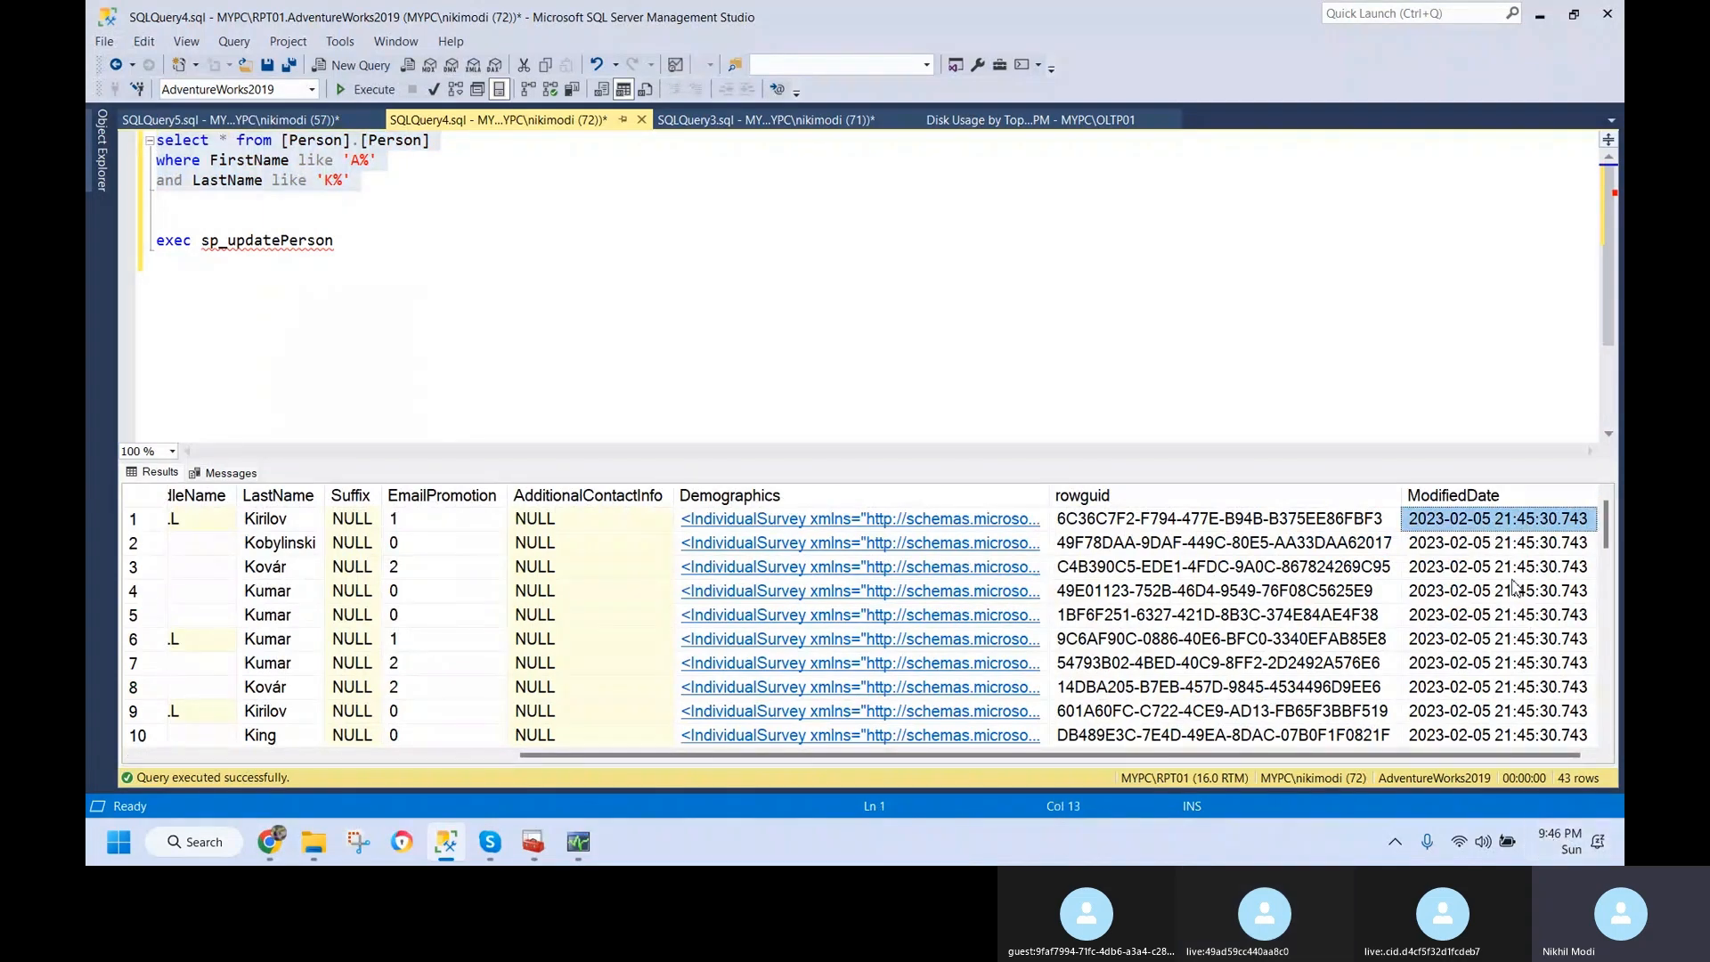
{"action": "left_click_drag", "start_coordinate": [1514, 590], "coordinate": [1520, 710]}
{"action": "left_click_drag", "start_coordinate": [1514, 519], "coordinate": [1517, 664]}
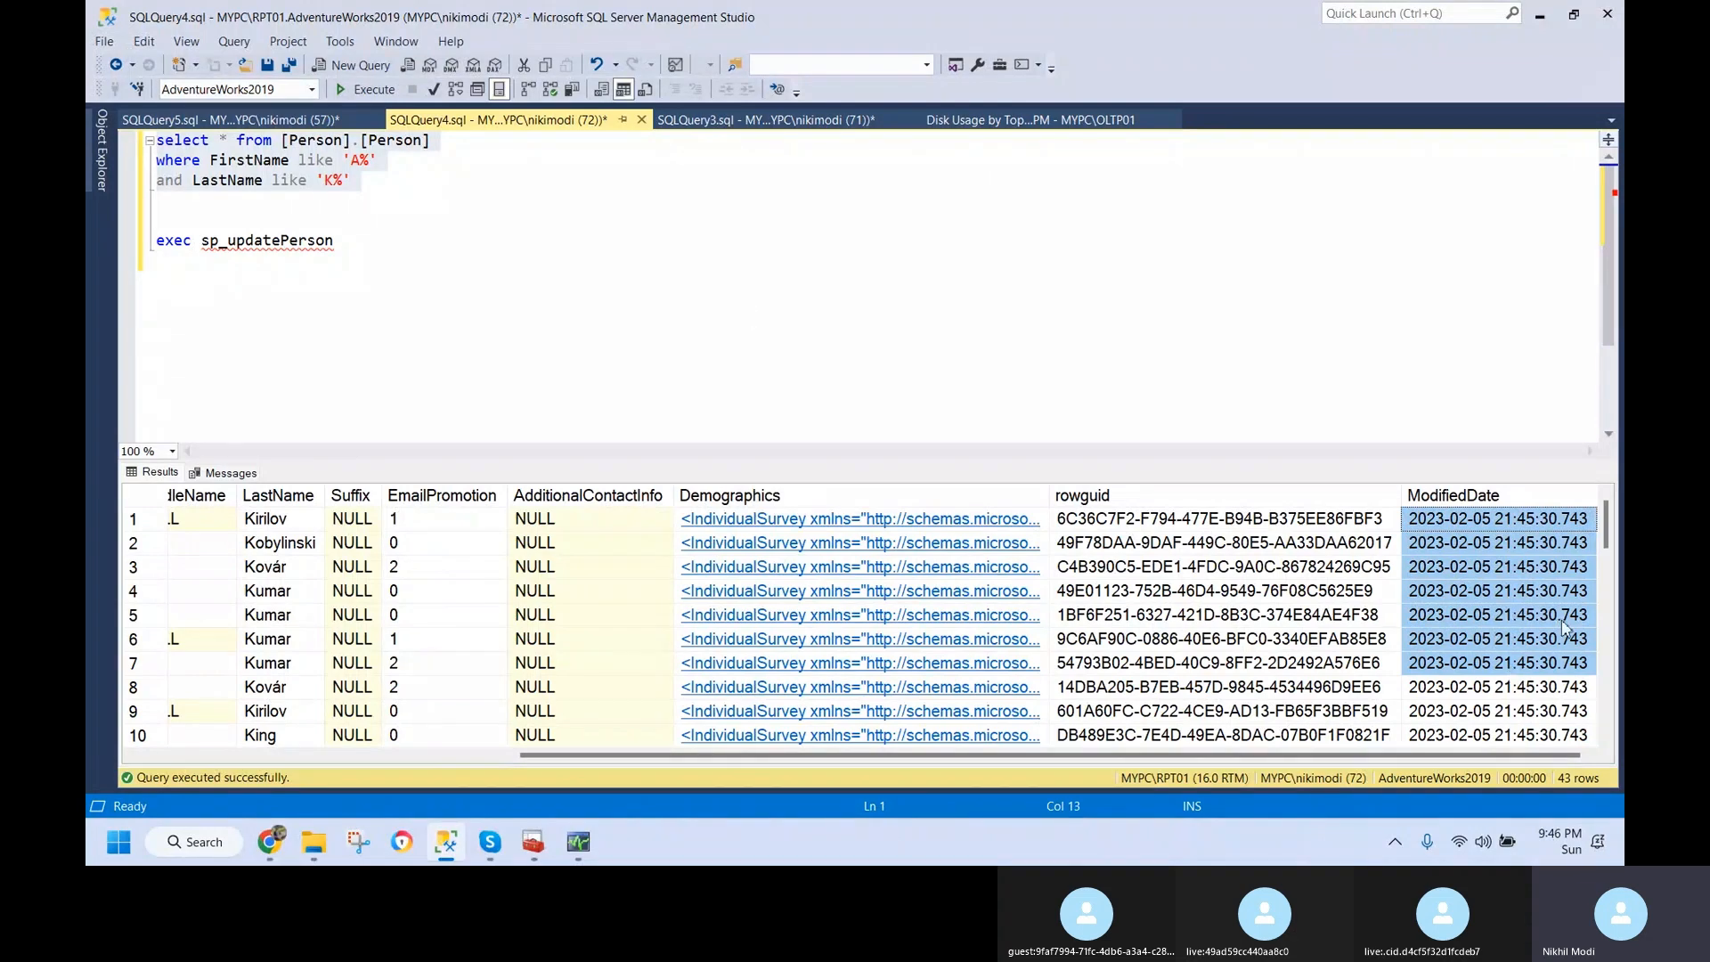
{"action": "scroll", "coordinate": [1526, 703], "scroll_direction": "down", "scroll_amount": 11}
{"action": "scroll", "coordinate": [1527, 703], "scroll_direction": "up", "scroll_amount": 11}
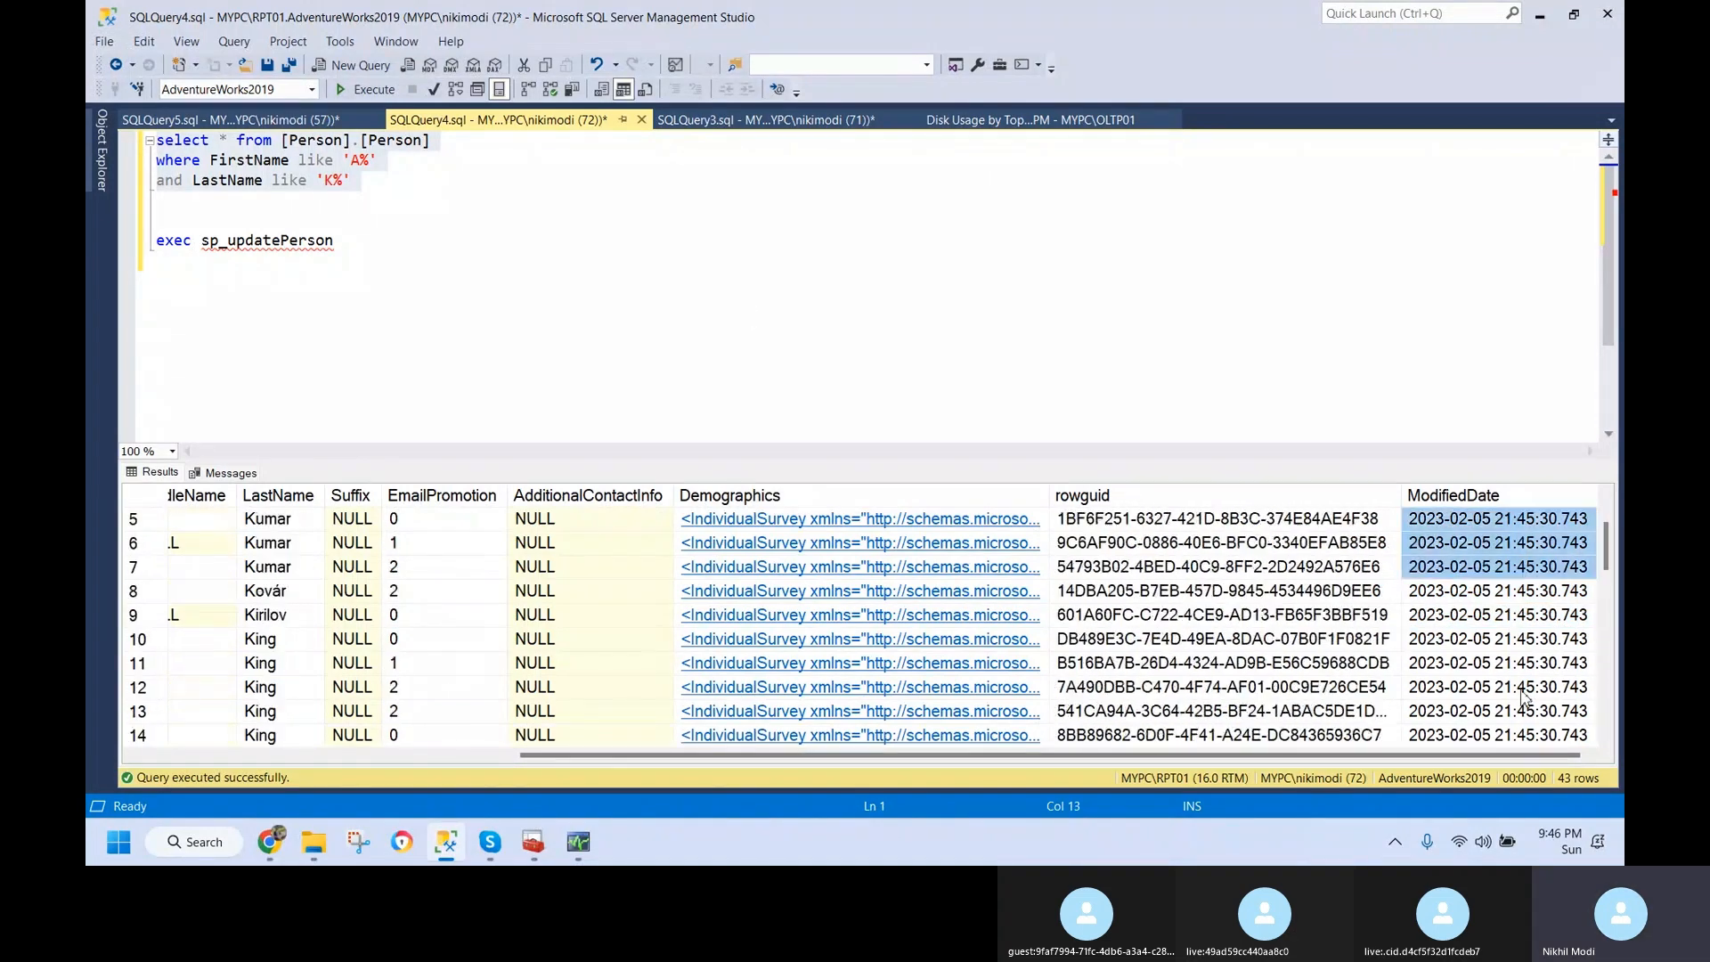
{"action": "scroll", "coordinate": [1511, 681], "scroll_direction": "down", "scroll_amount": 4}
{"action": "scroll", "coordinate": [1512, 682], "scroll_direction": "down", "scroll_amount": 7}
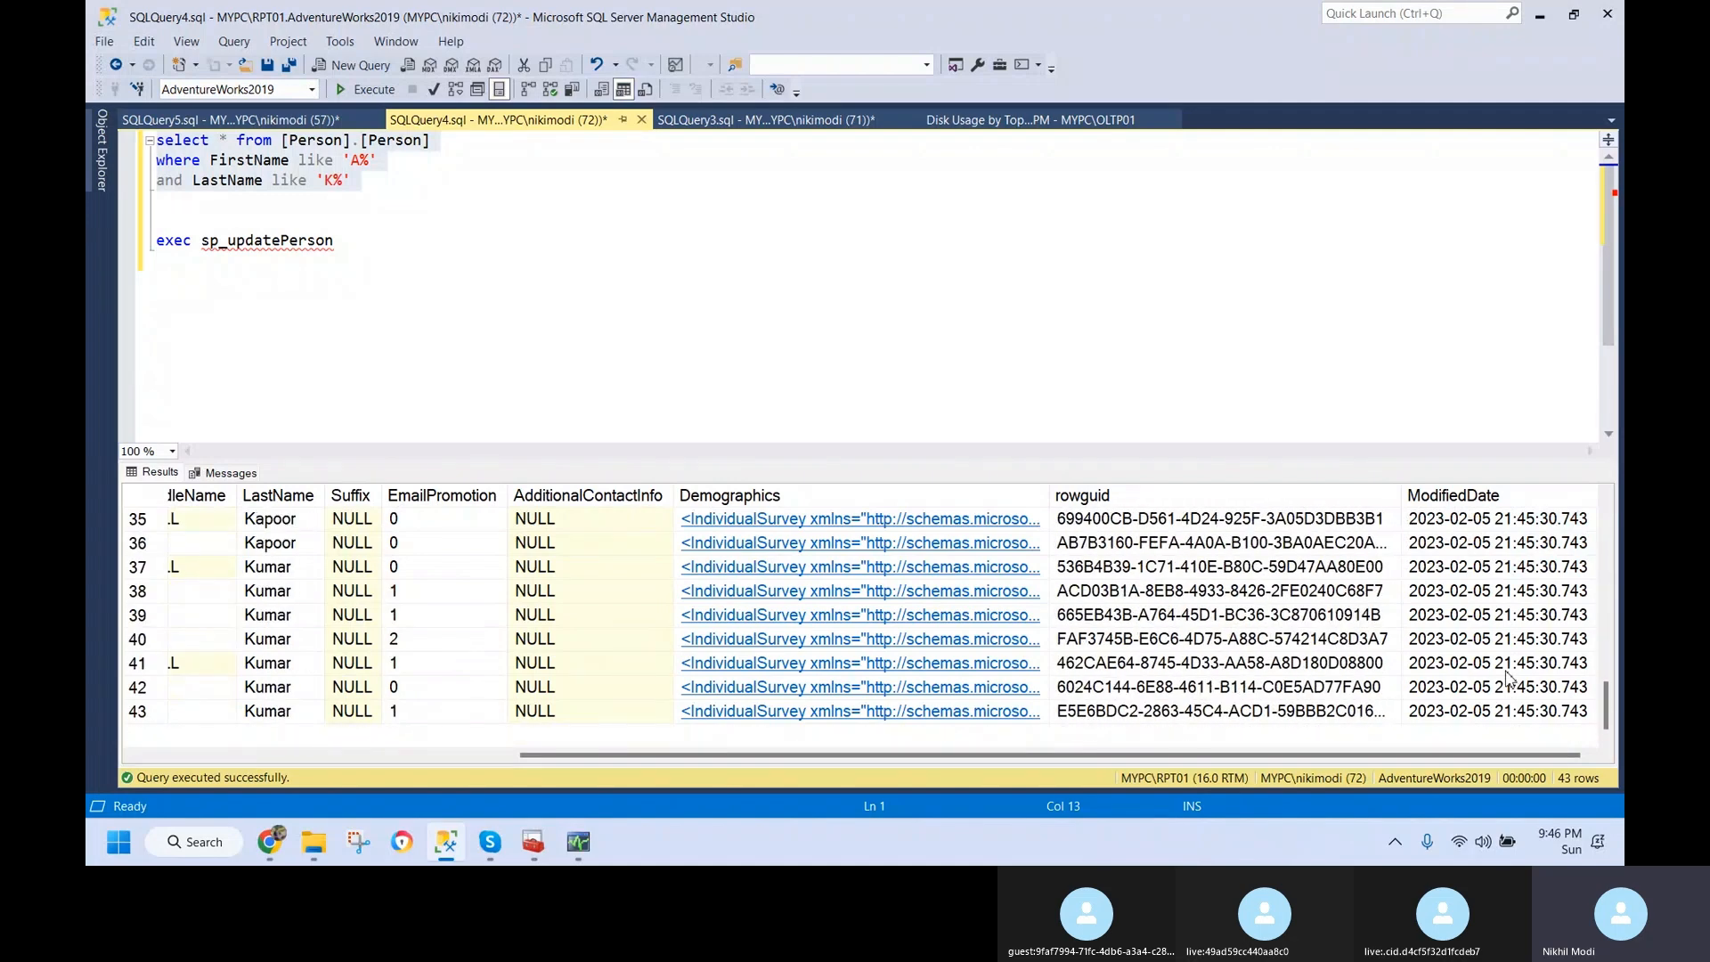
- In the RemDist_OLTP01 query on MYPC\DIST01, run the select on MSrepl_transactions and copy the latest transaction's xact_seqno
{"action": "left_click", "coordinate": [773, 125]}
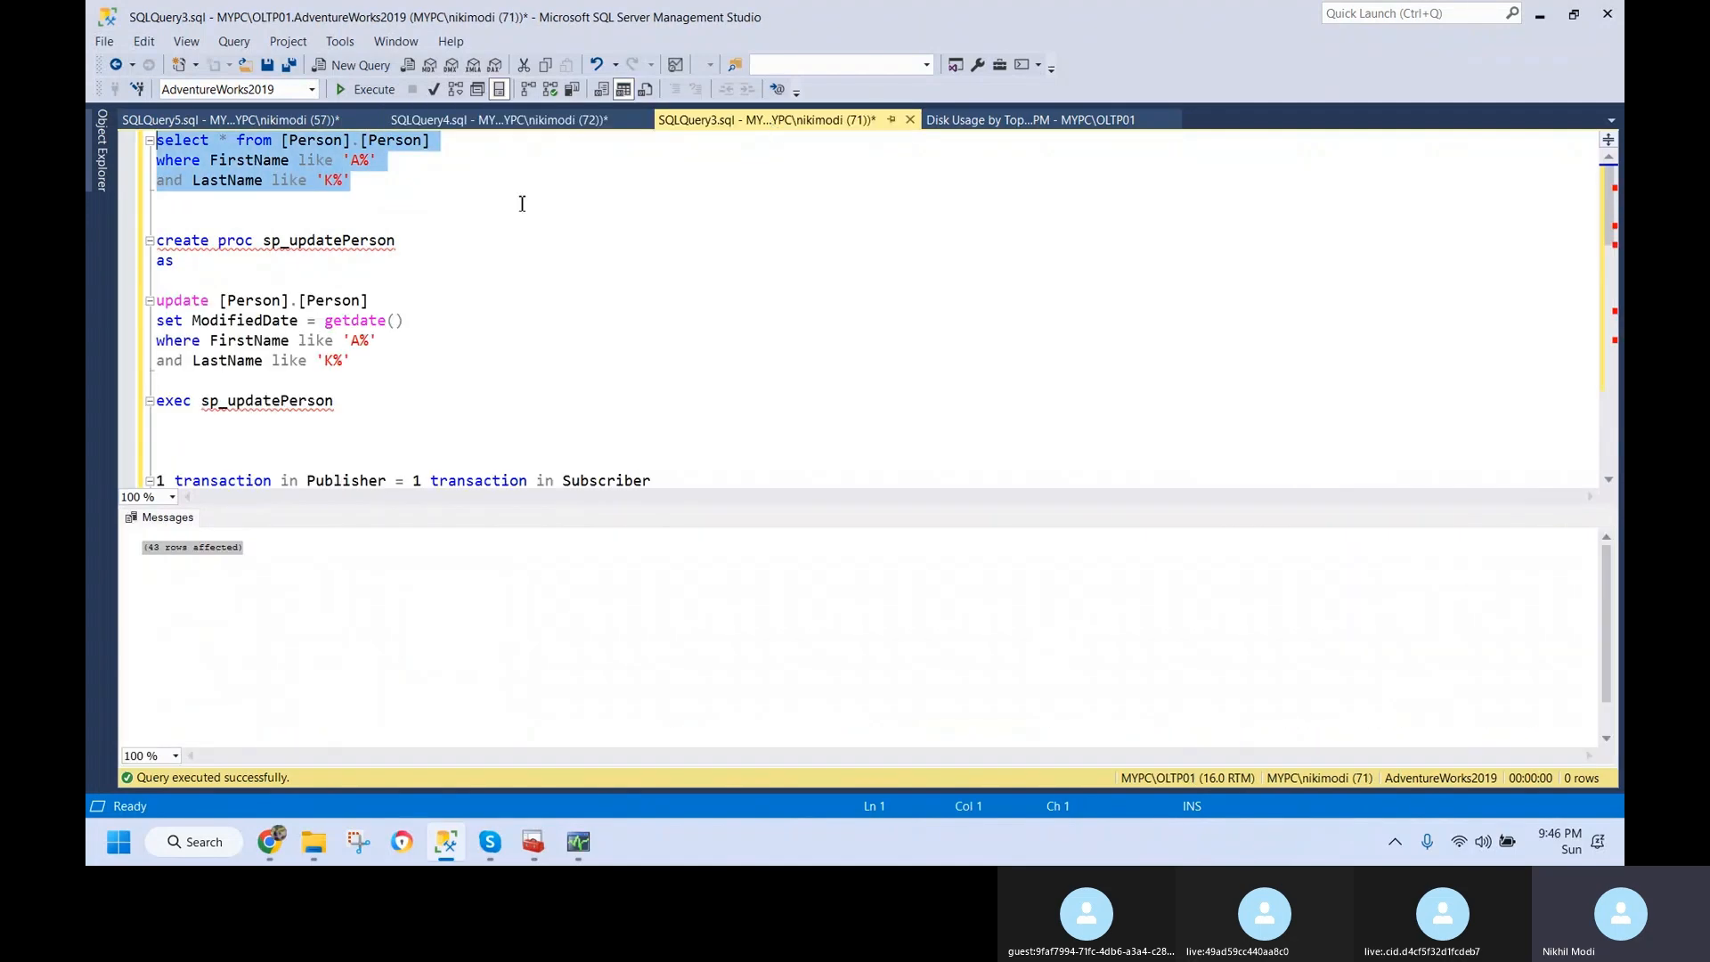
{"action": "left_click_drag", "start_coordinate": [335, 401], "coordinate": [201, 403]}
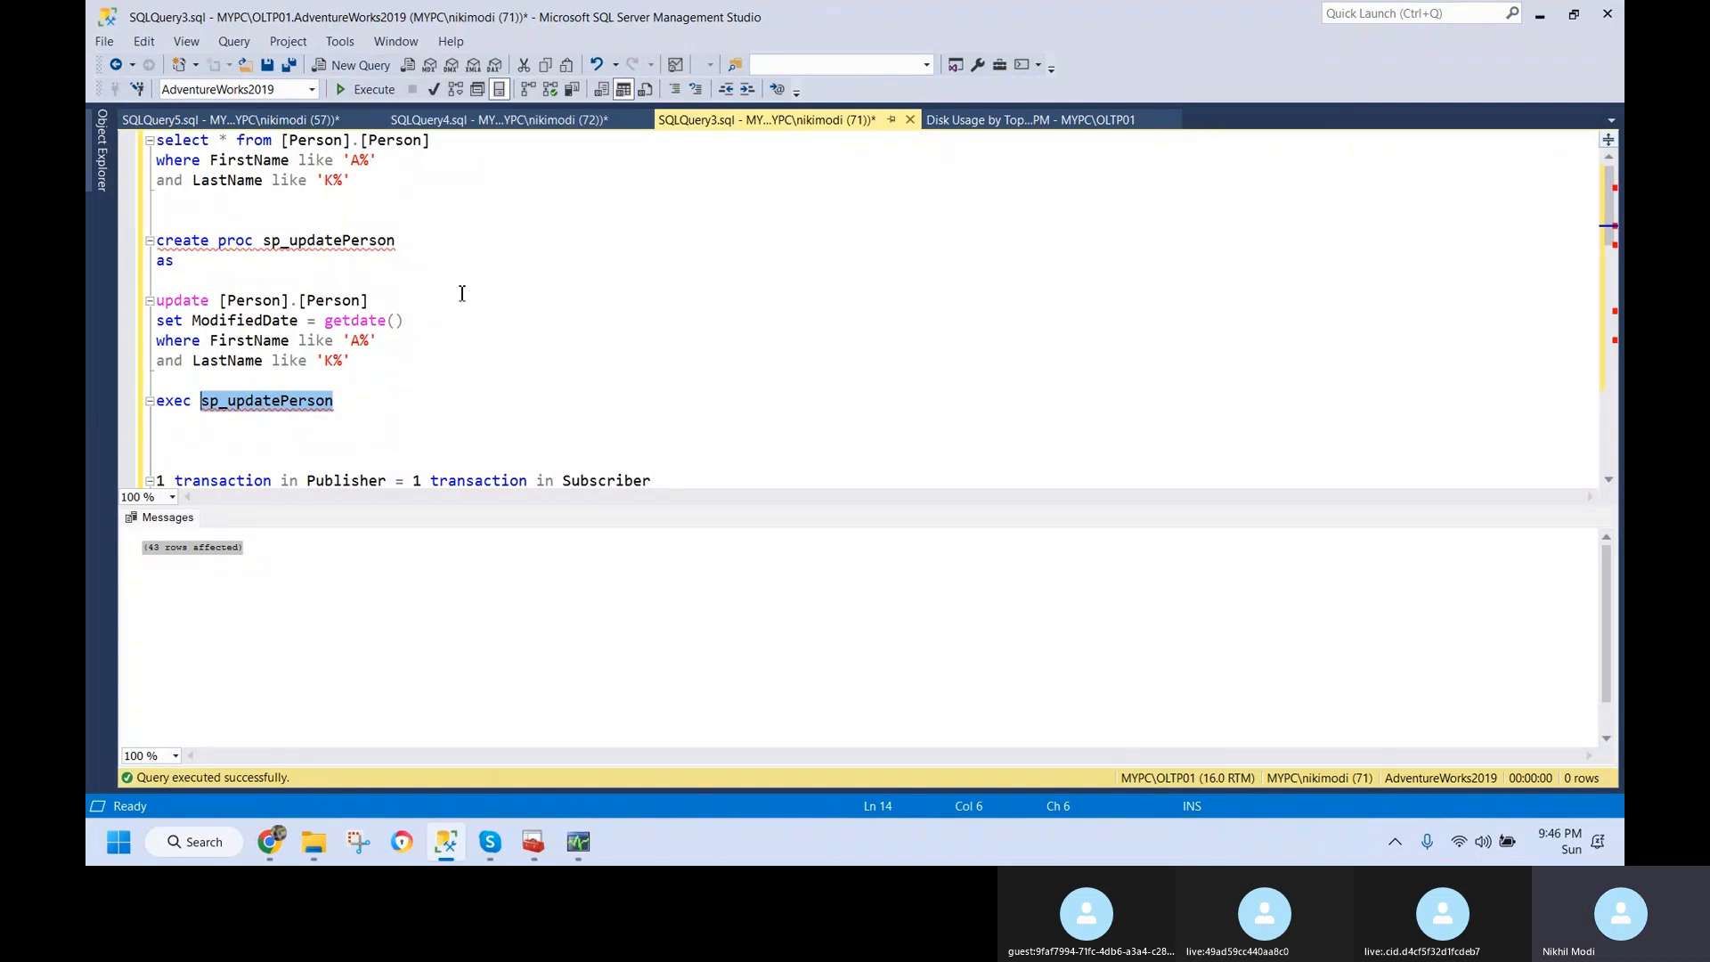
{"action": "left_click", "coordinate": [539, 120]}
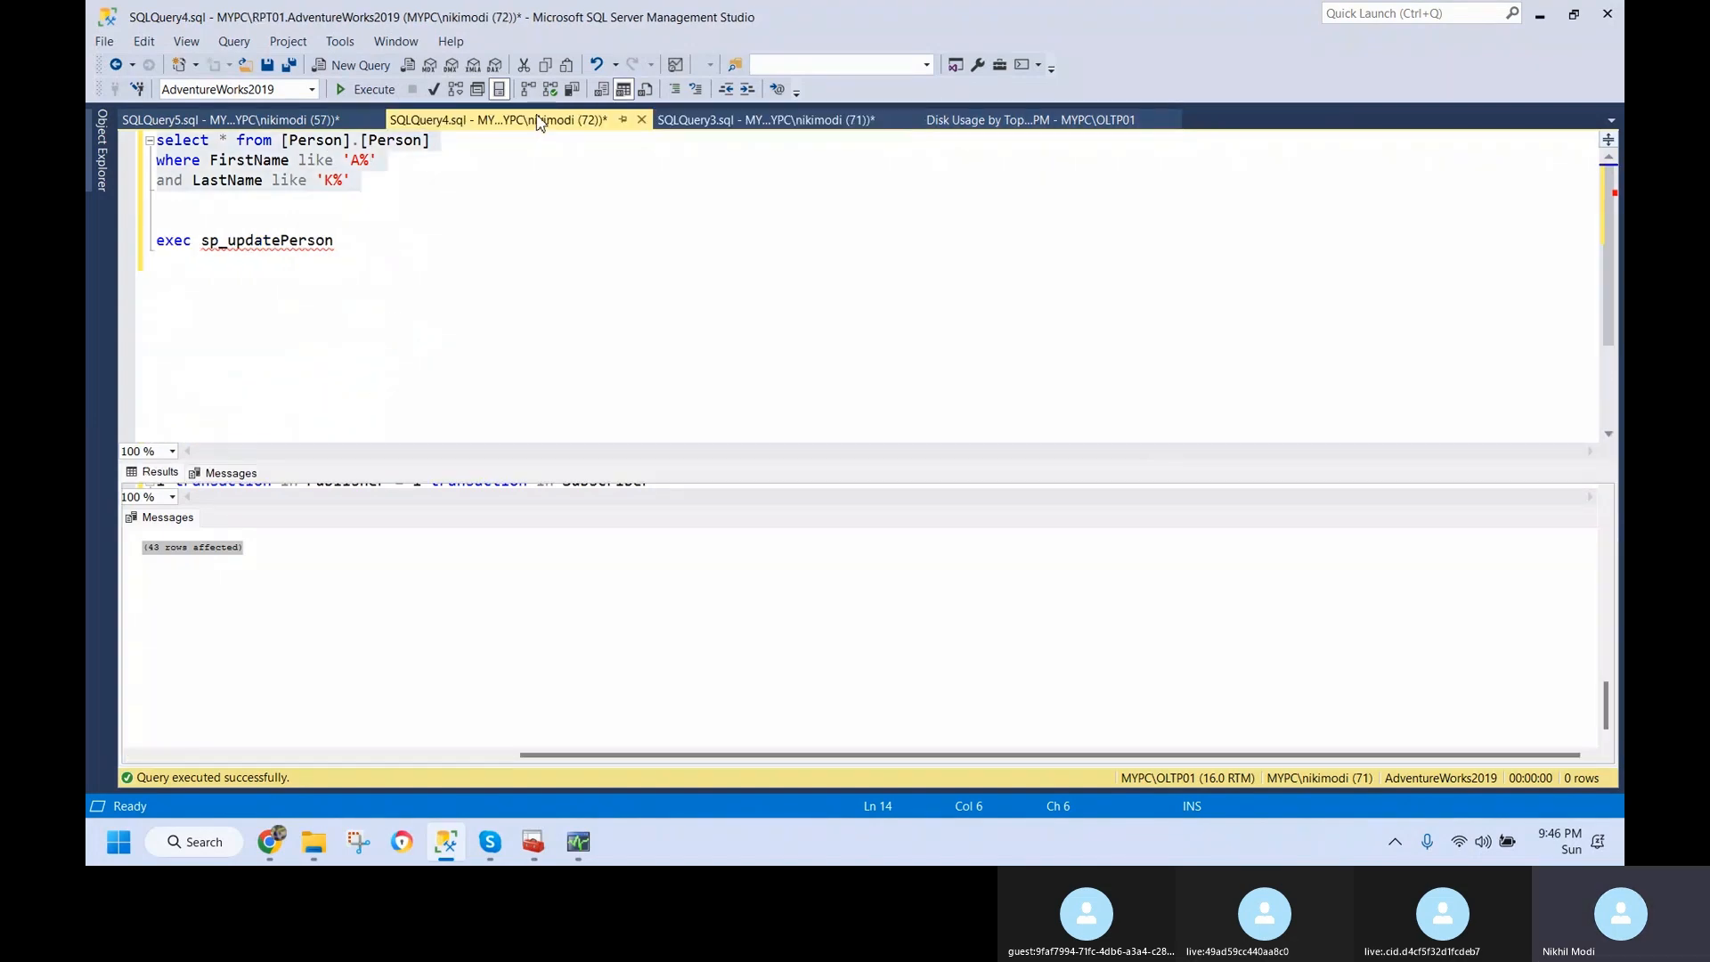
{"action": "left_click", "coordinate": [314, 120]}
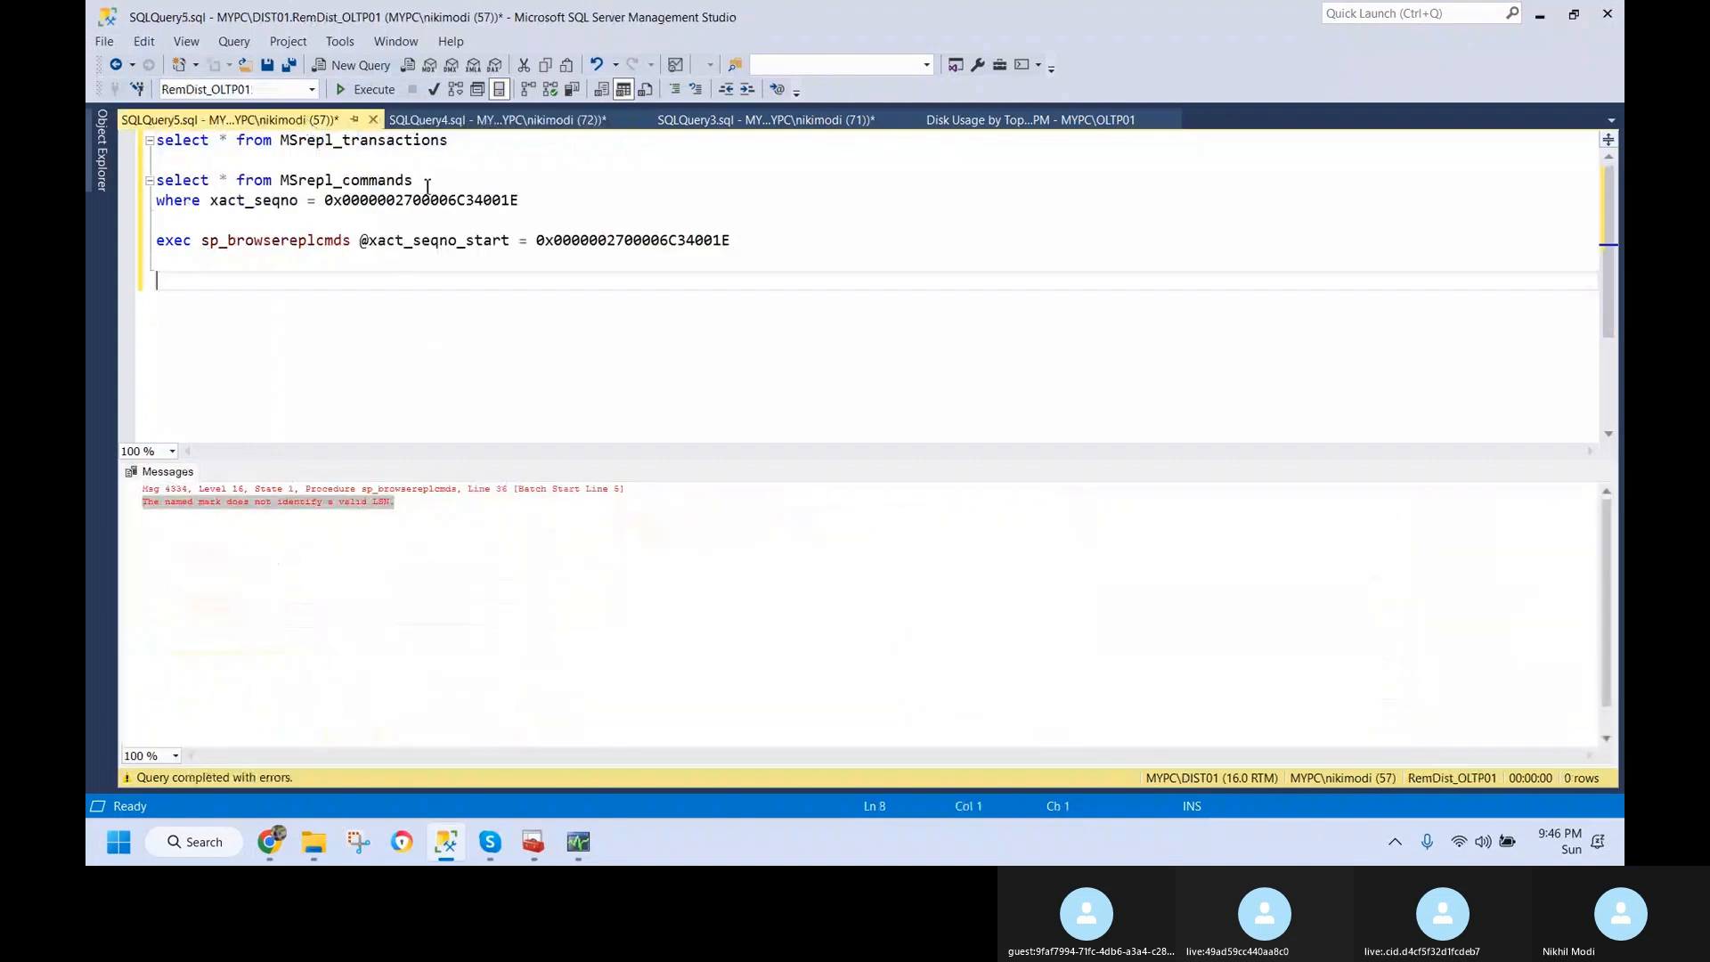
{"action": "left_click_drag", "start_coordinate": [449, 141], "coordinate": [156, 141]}
{"action": "key", "text": "F5"}
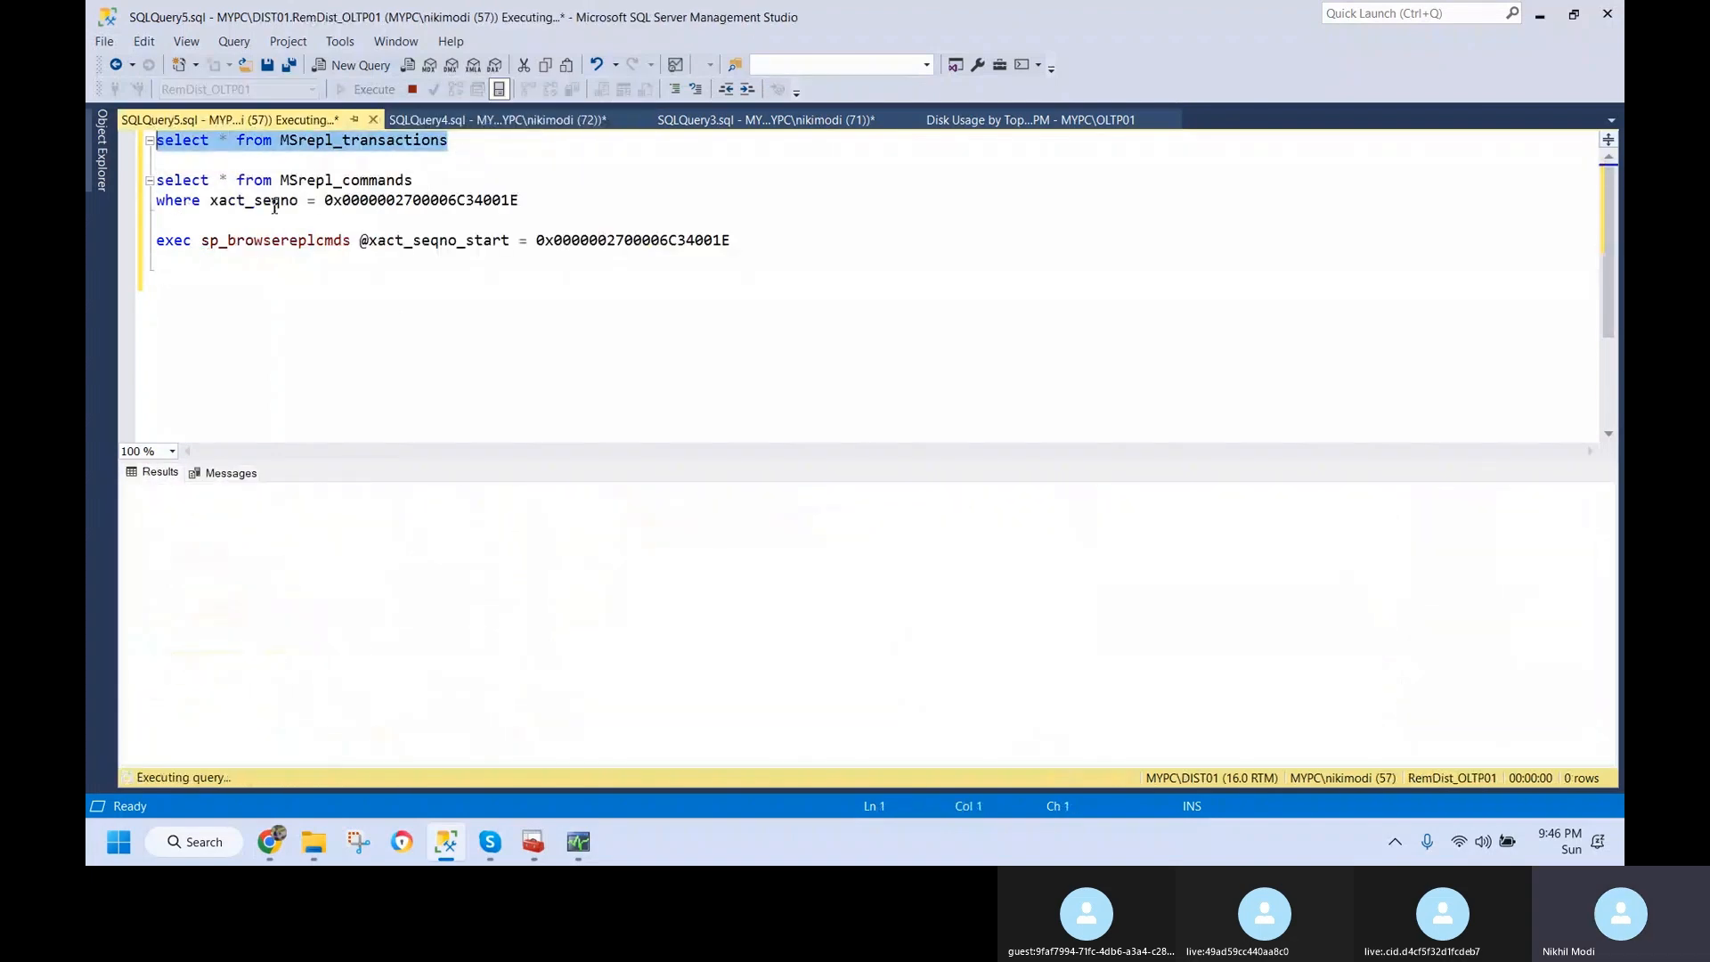
{"action": "left_click", "coordinate": [620, 625]}
{"action": "scroll", "coordinate": [629, 634], "scroll_direction": "down", "scroll_amount": 2}
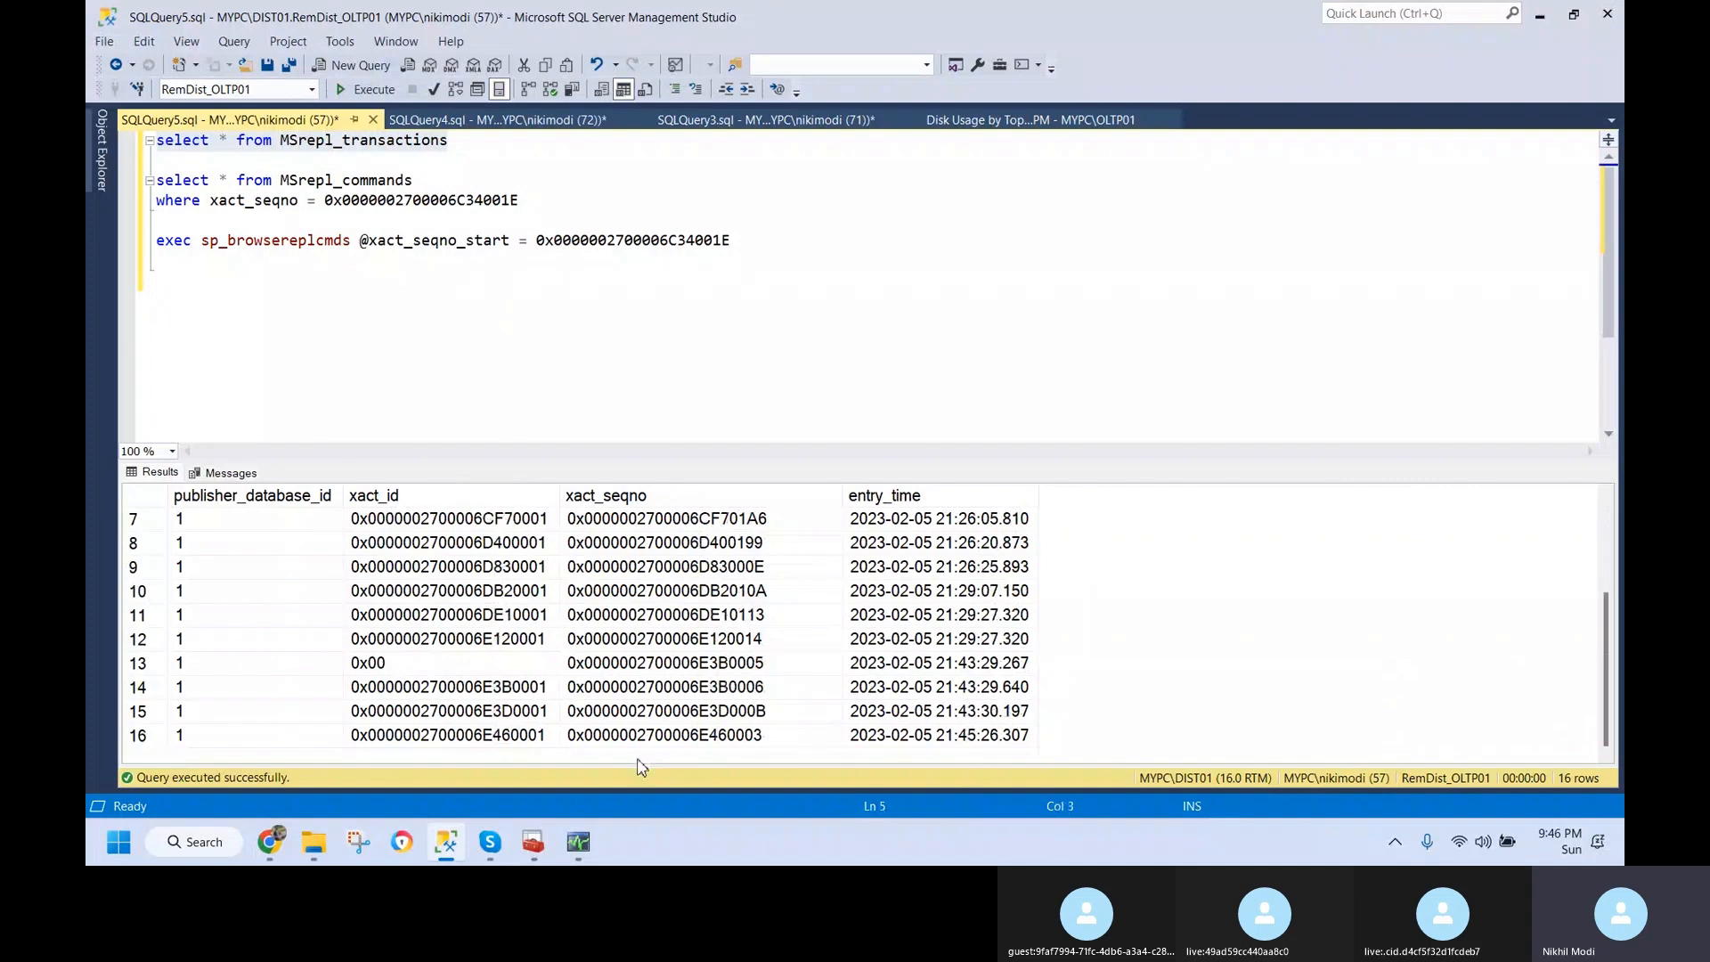
{"action": "left_click", "coordinate": [667, 737]}
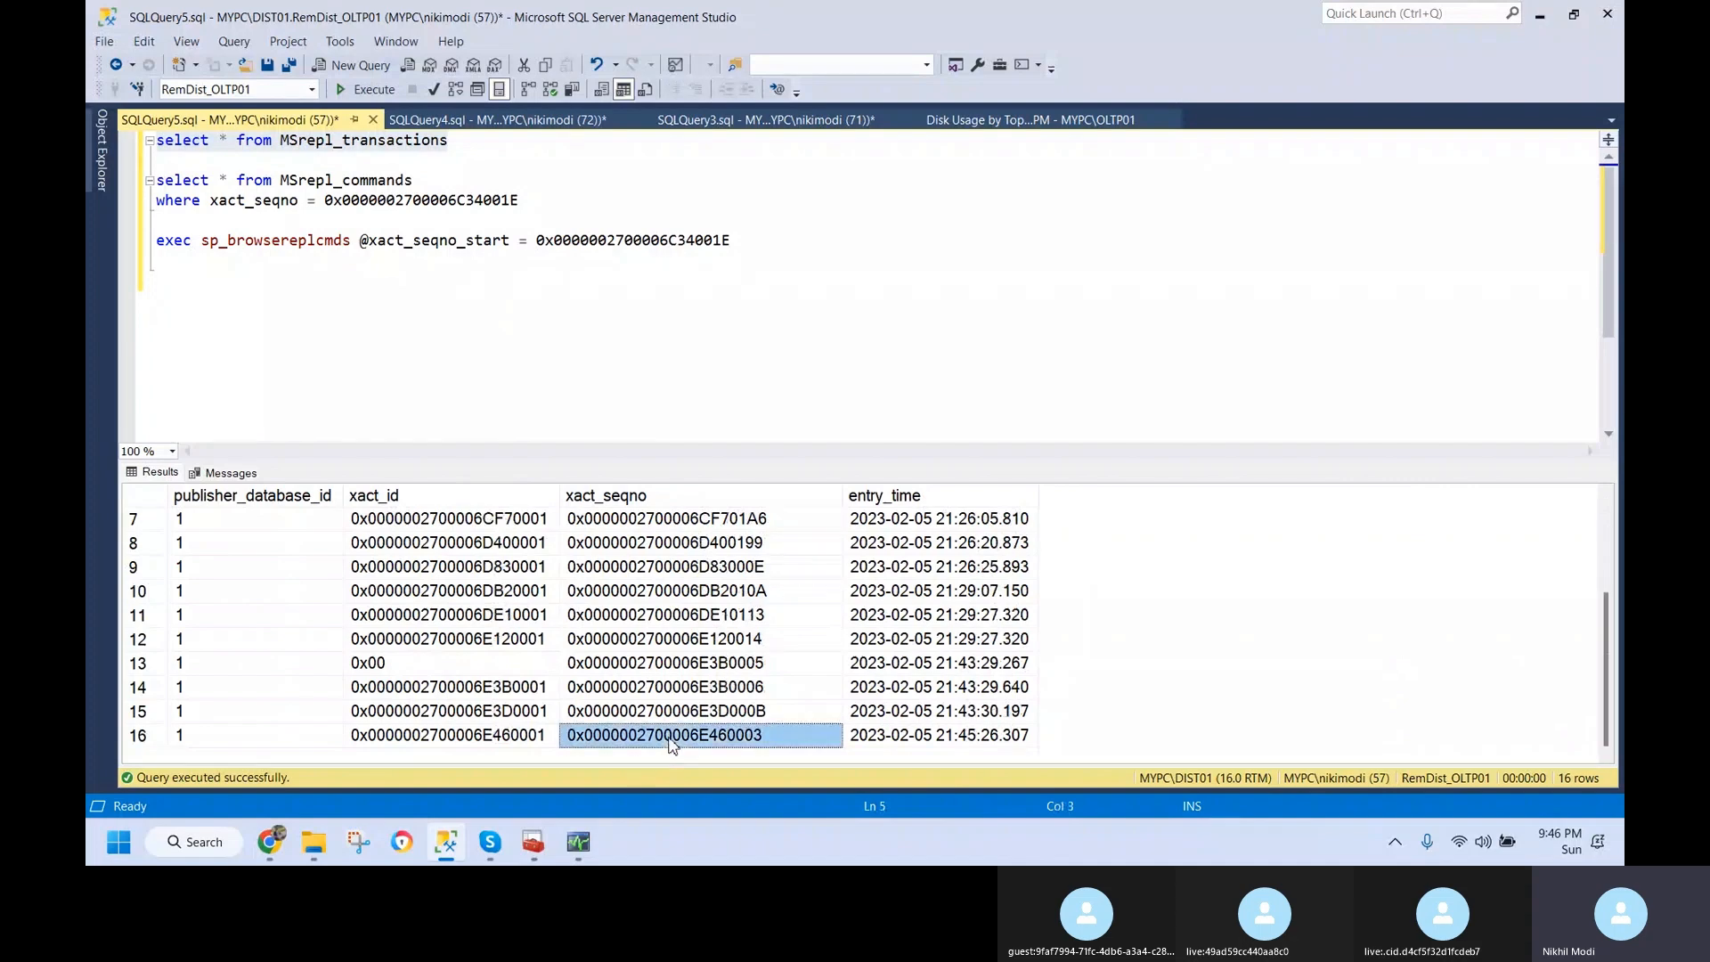
{"action": "double_click", "coordinate": [457, 203]}
{"action": "key", "text": "ctrl+v"}
{"action": "left_click_drag", "start_coordinate": [534, 202], "coordinate": [122, 185]}
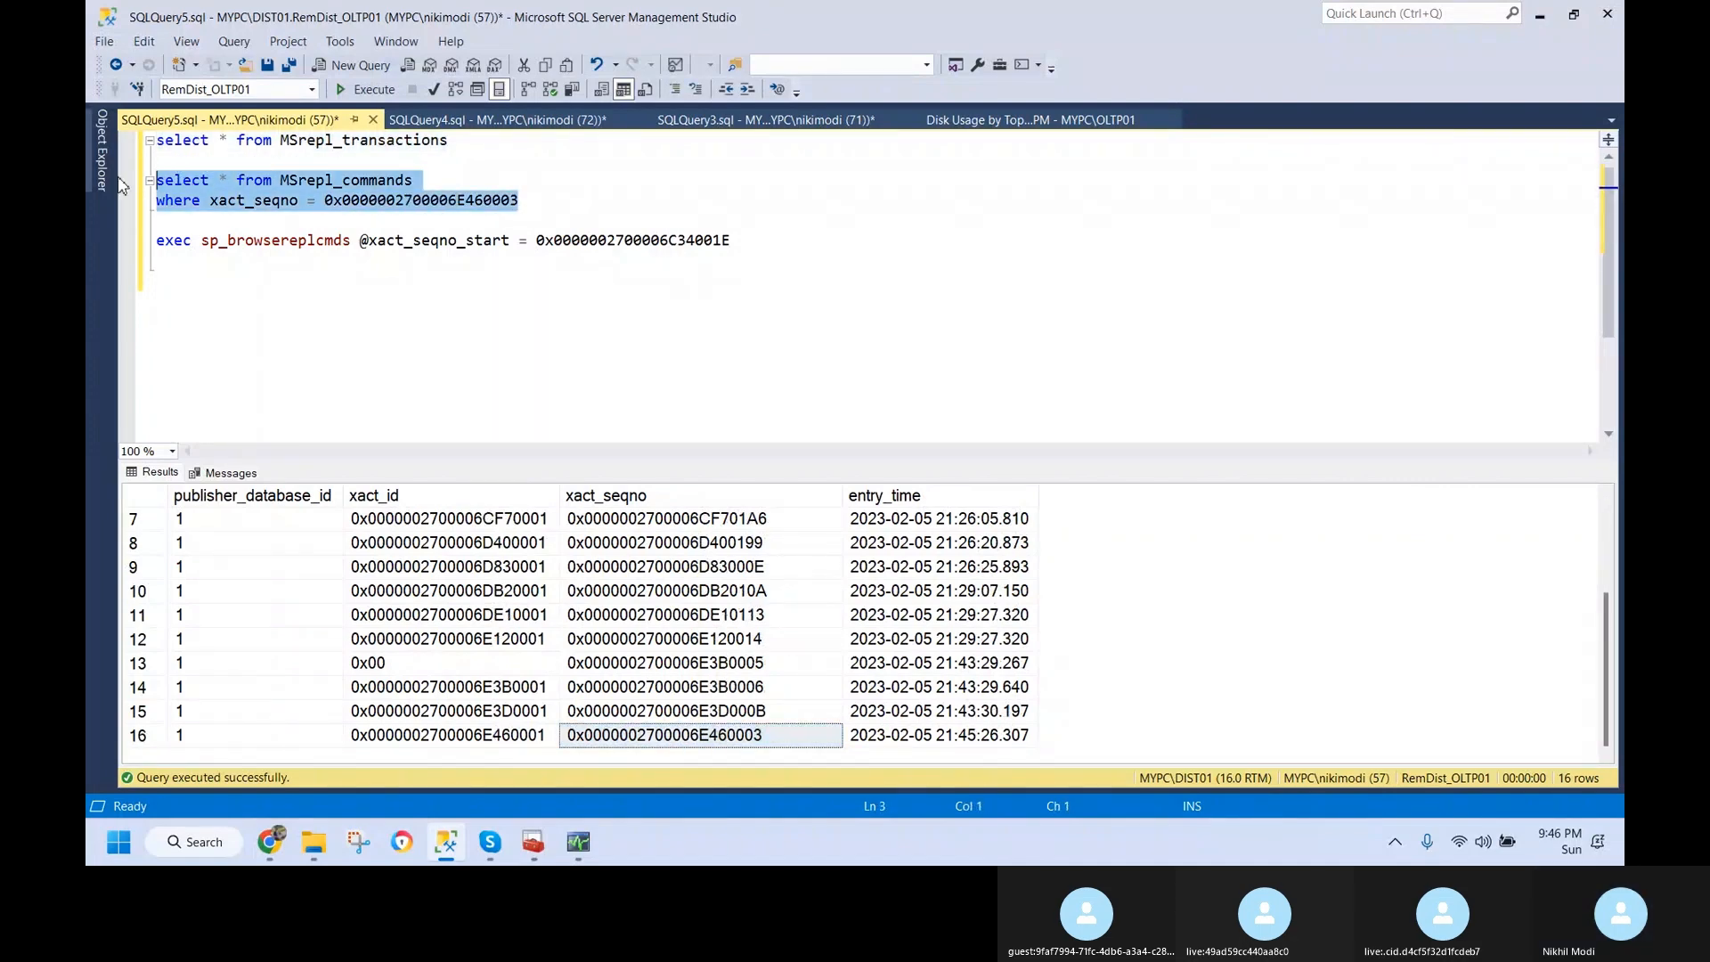
{"action": "key", "text": "F5"}
{"action": "left_click", "coordinate": [485, 524]}
{"action": "left_click", "coordinate": [1120, 523]}
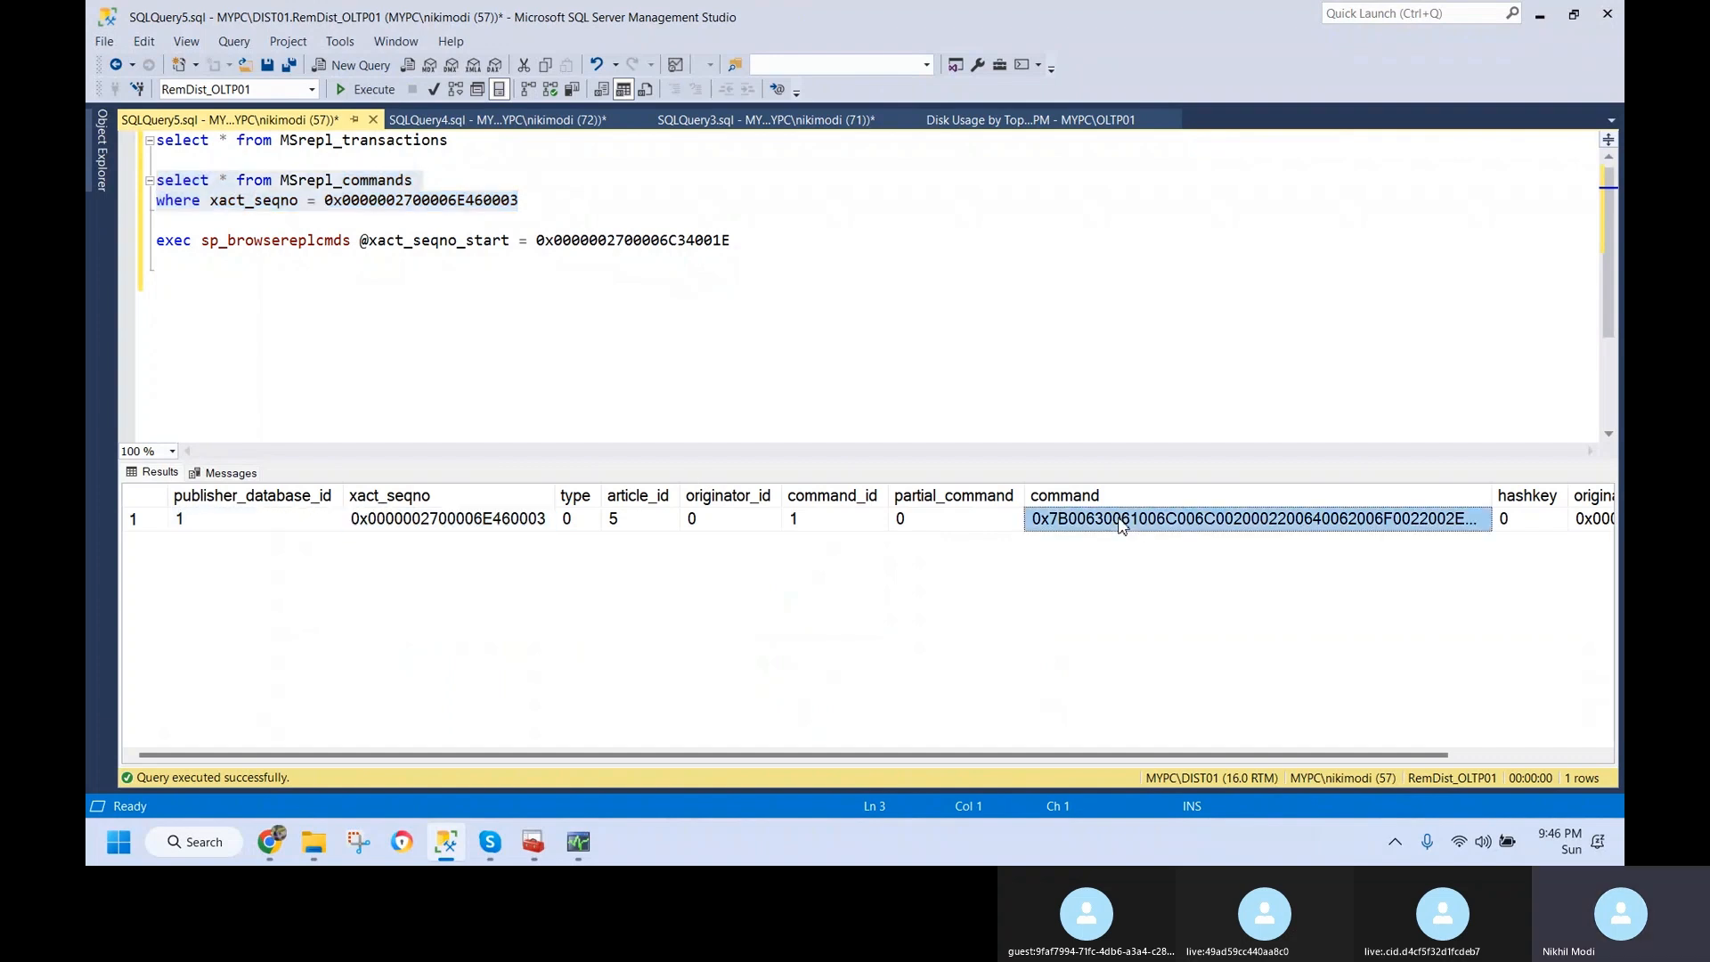
{"action": "left_click_drag", "start_coordinate": [1062, 756], "coordinate": [1293, 757]}
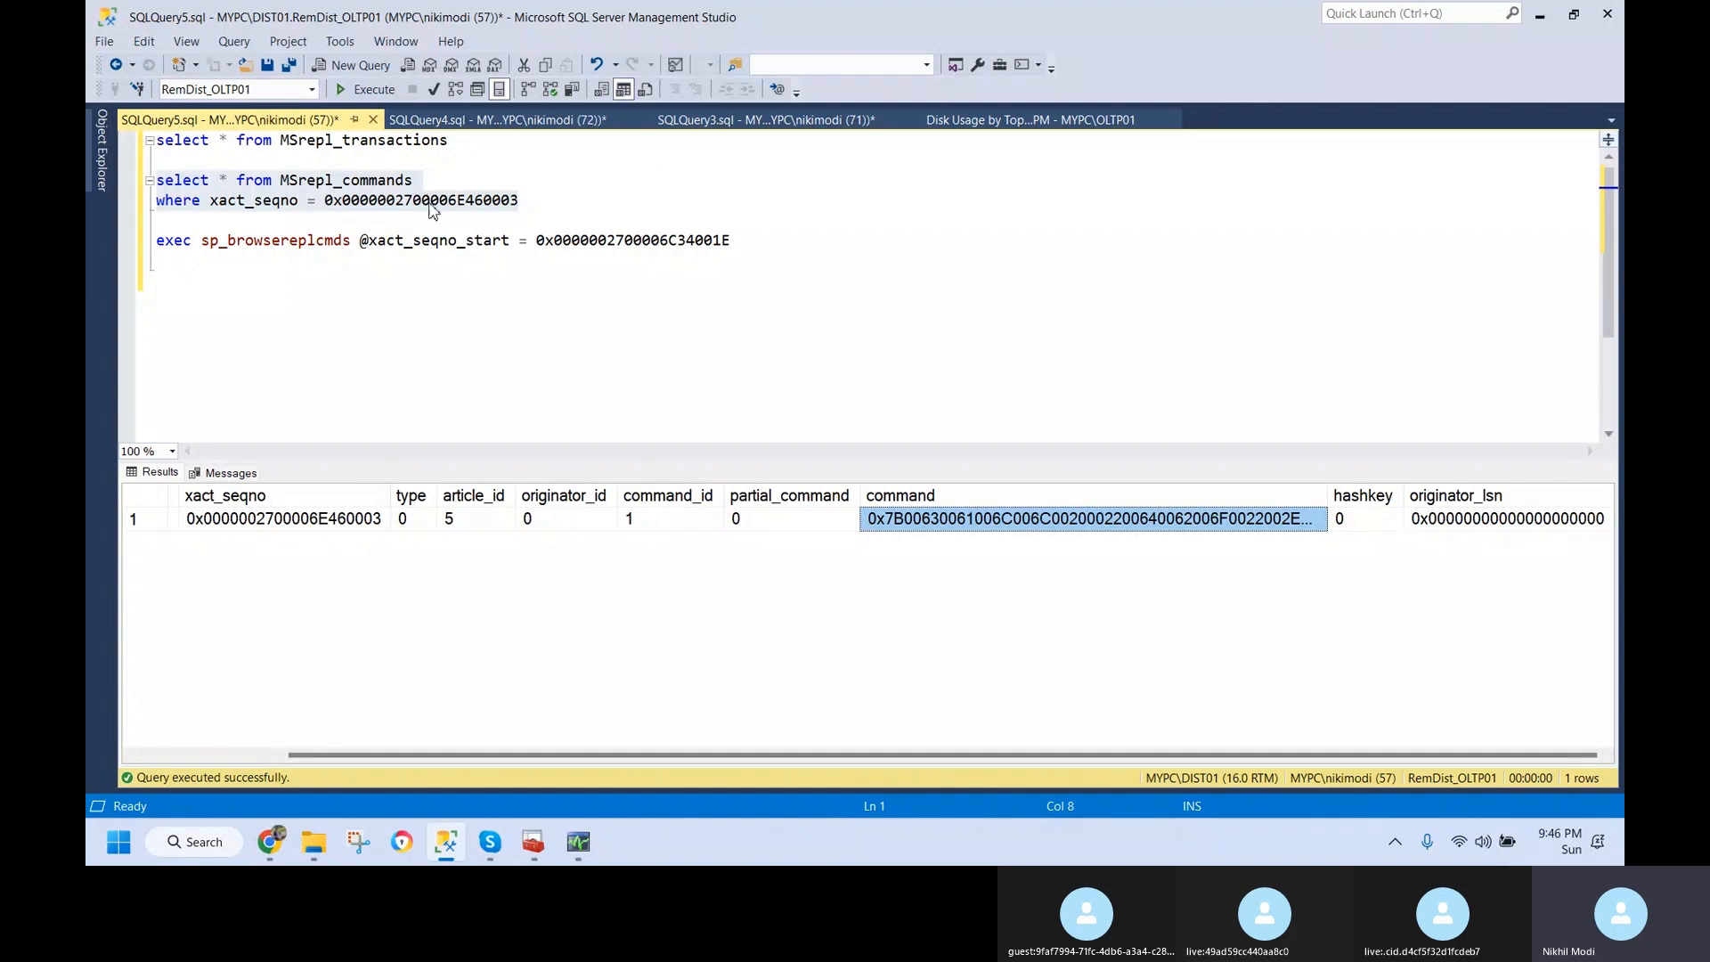
{"action": "double_click", "coordinate": [1328, 495]}
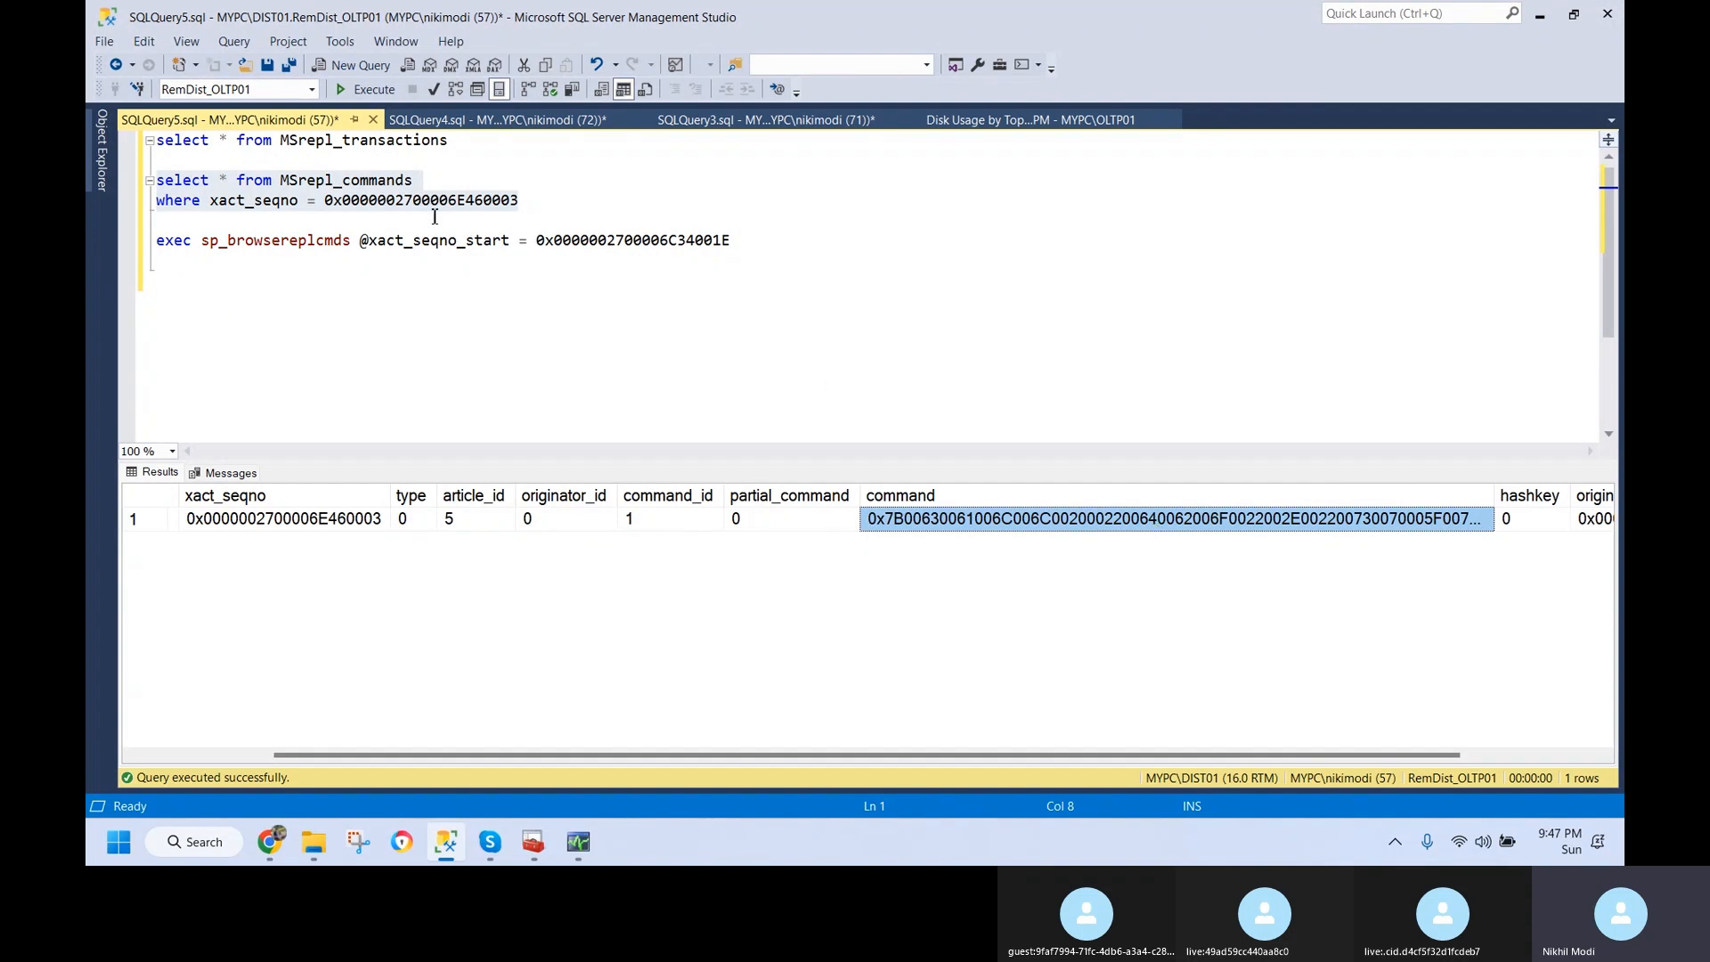
{"action": "double_click", "coordinate": [431, 202]}
{"action": "key", "text": "ctrl+c"}
{"action": "double_click", "coordinate": [635, 244]}
{"action": "key", "text": "ctrl+v"}
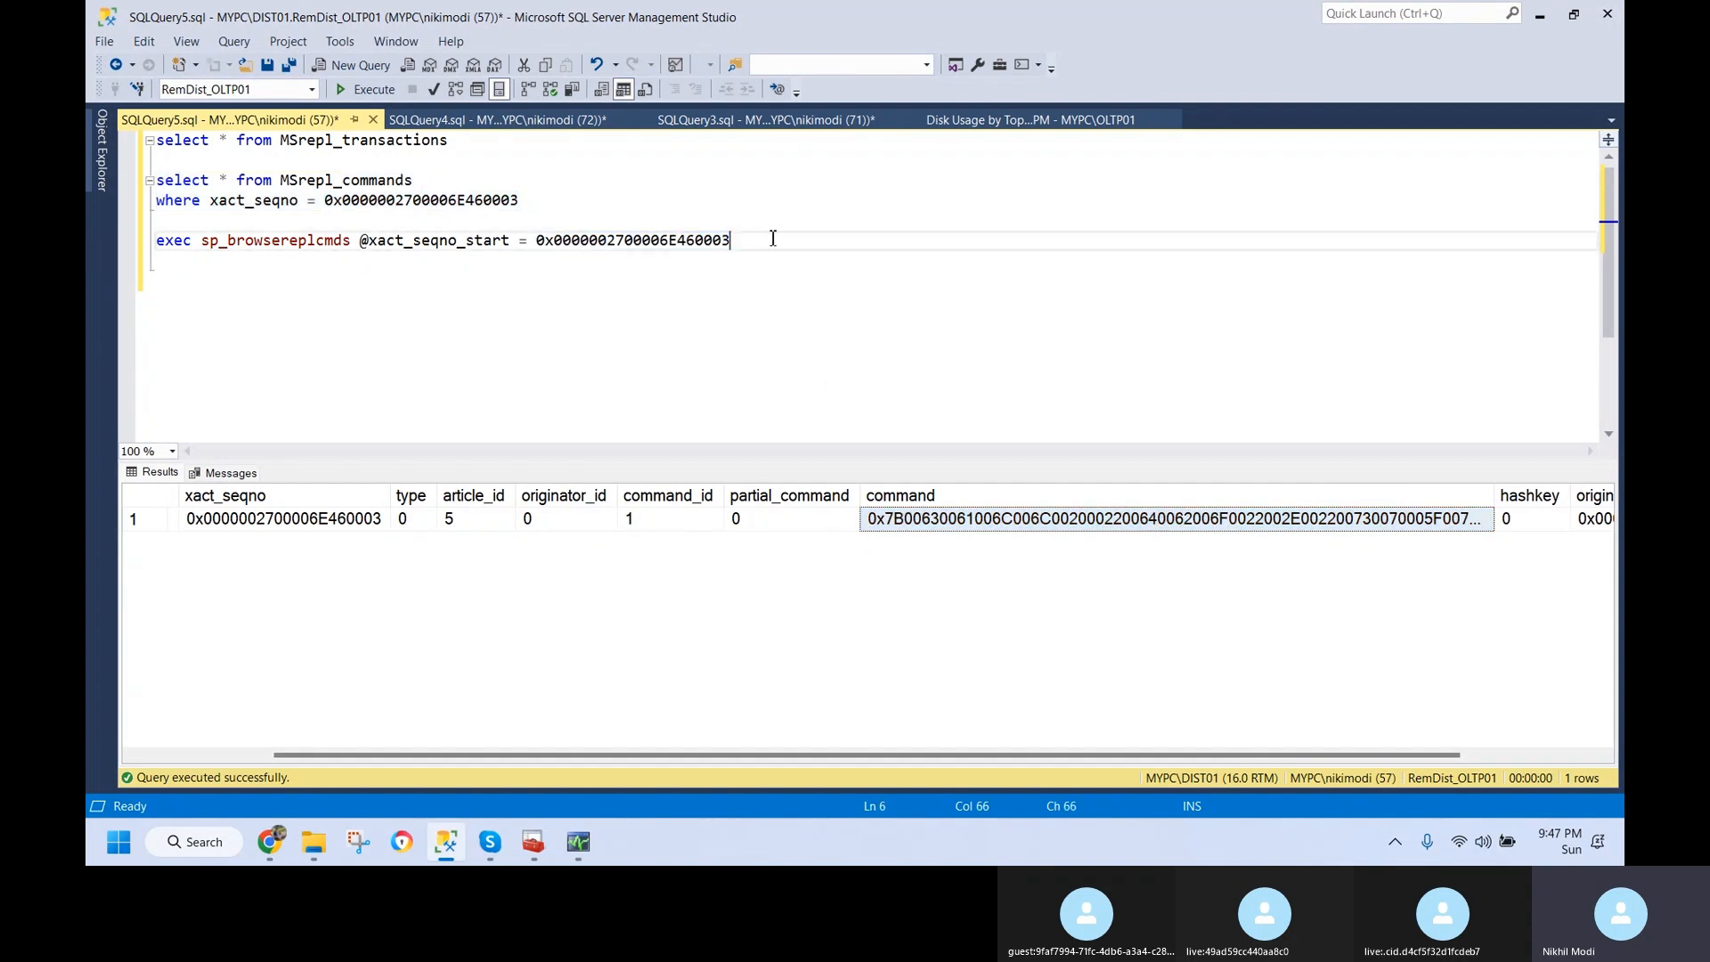
{"action": "left_click_drag", "start_coordinate": [773, 241], "coordinate": [98, 246]}
{"action": "key", "text": "F5"}
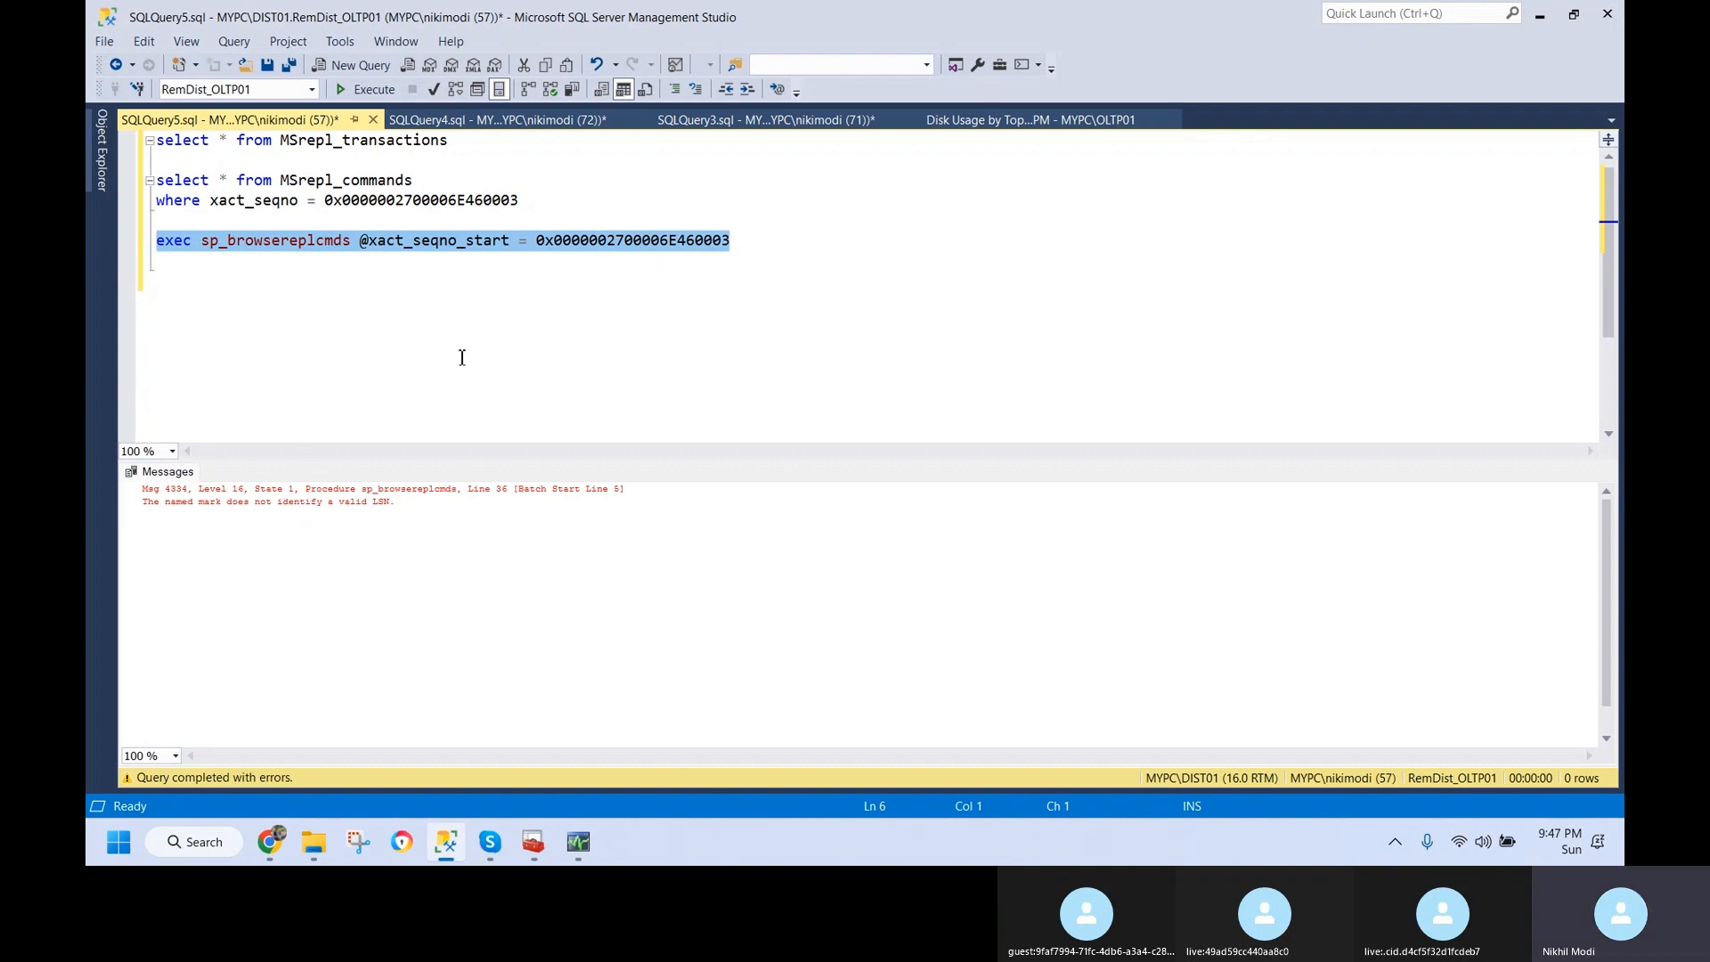
{"action": "left_click", "coordinate": [653, 242]}
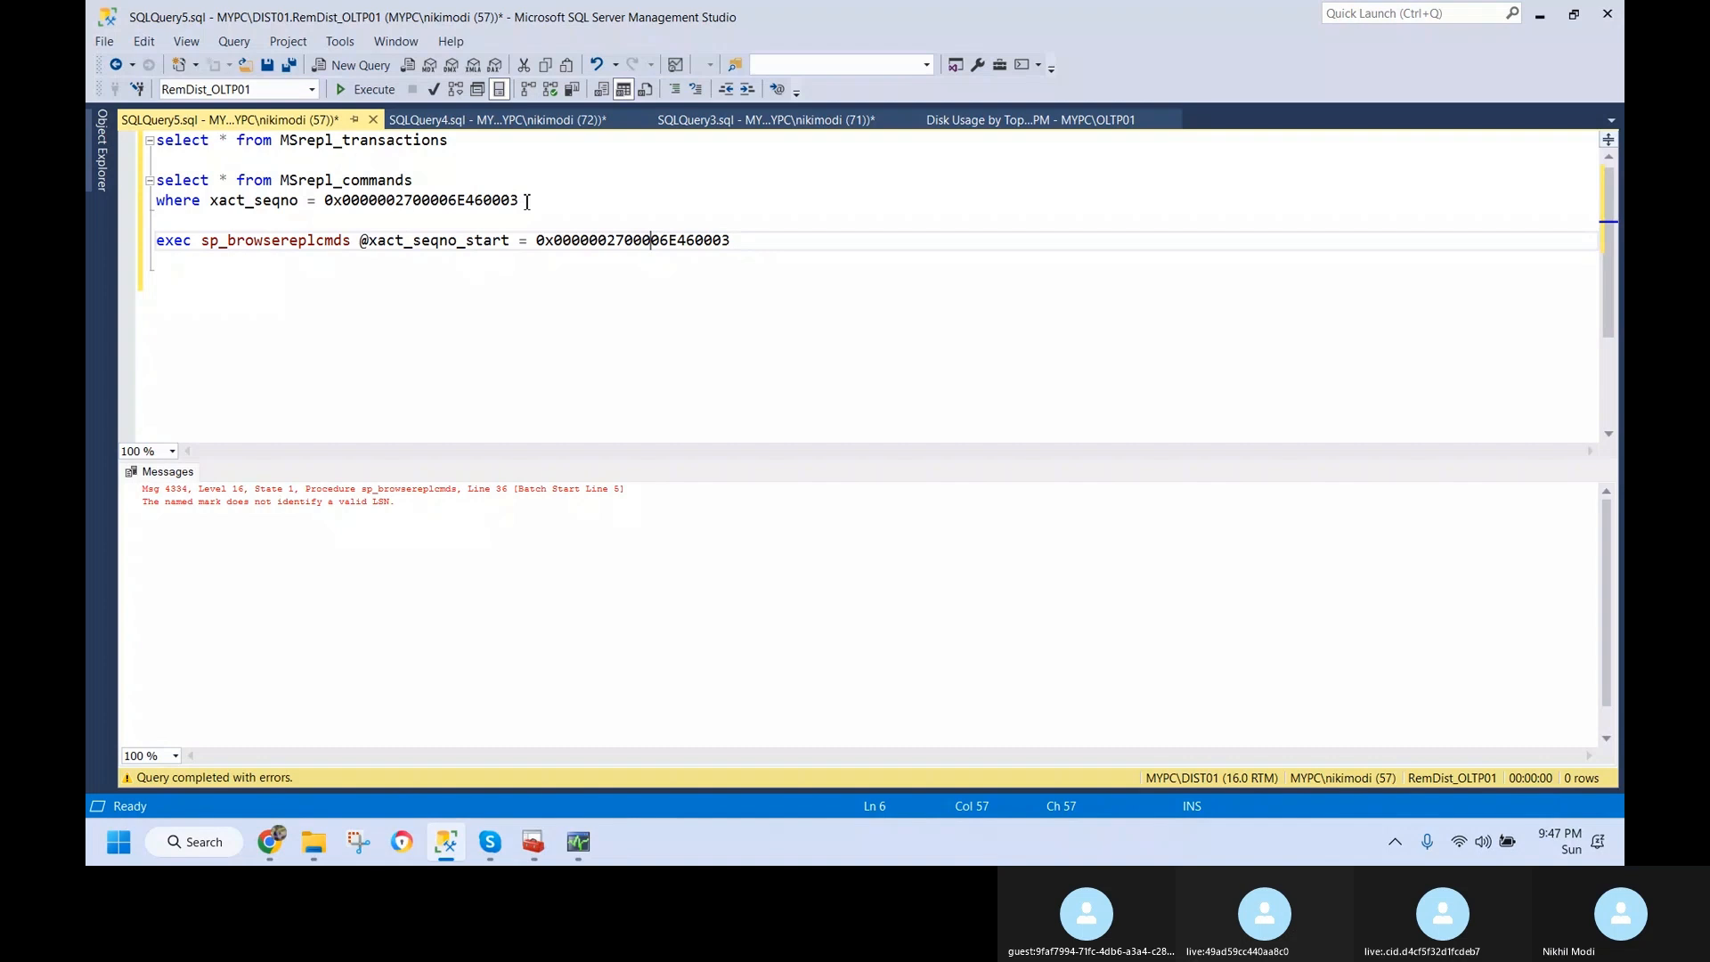
{"action": "left_click_drag", "start_coordinate": [537, 198], "coordinate": [151, 140]}
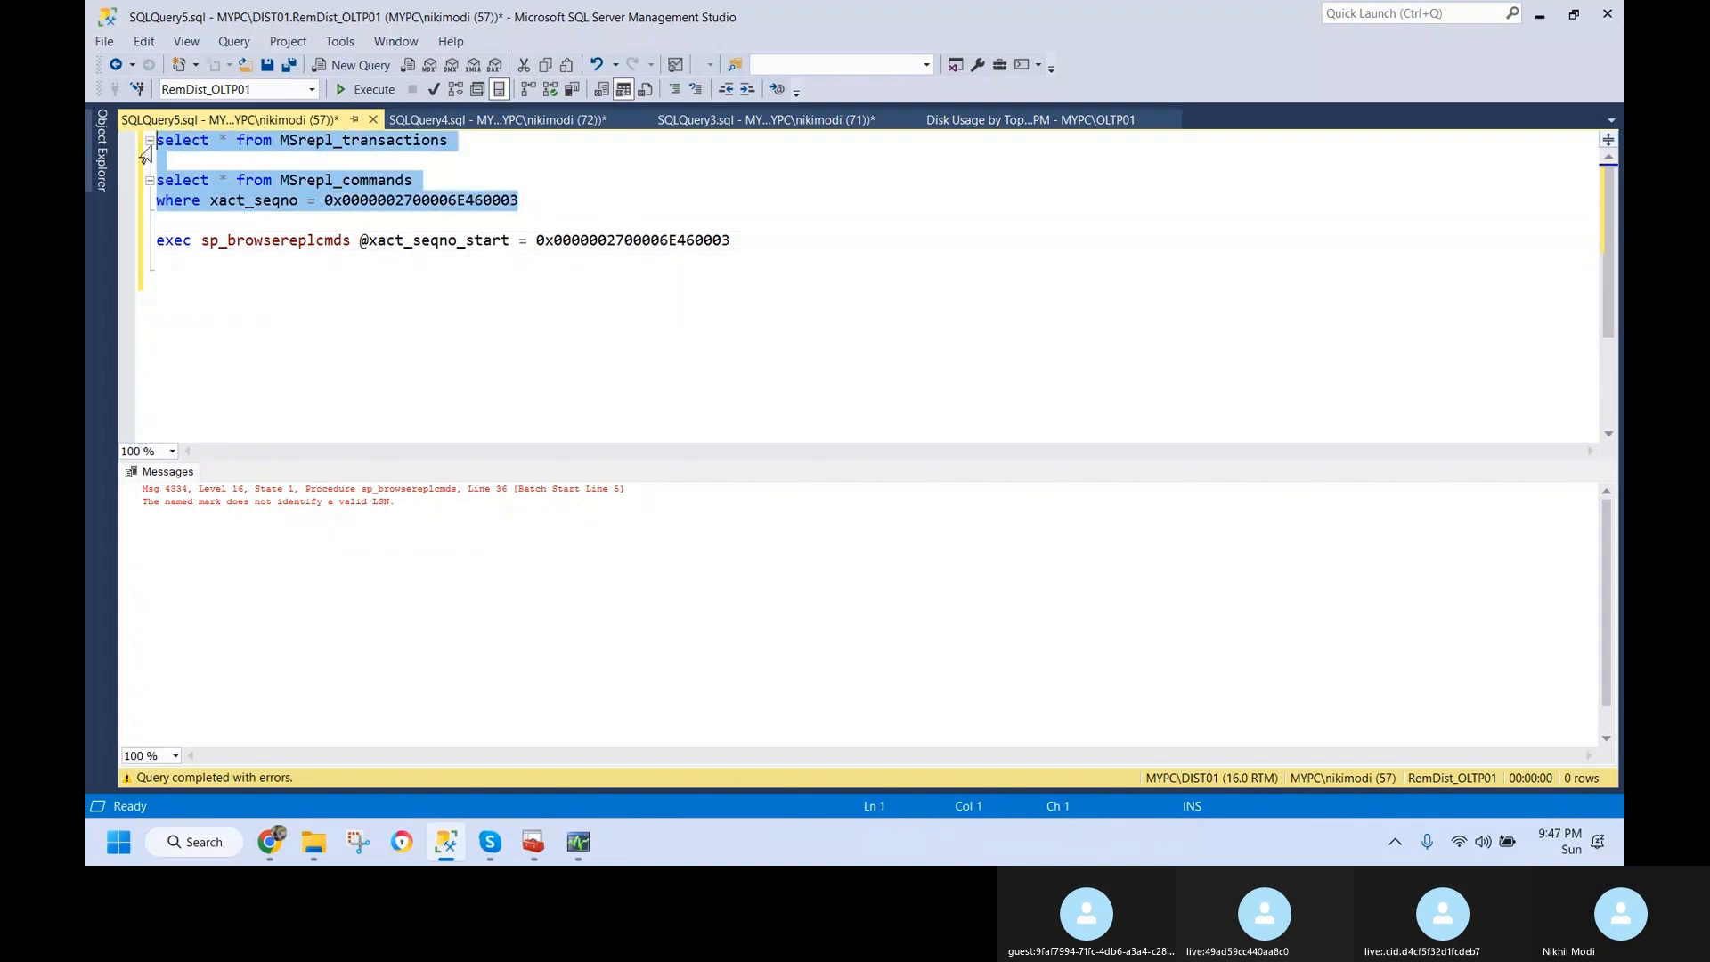
{"action": "left_click", "coordinate": [550, 194]}
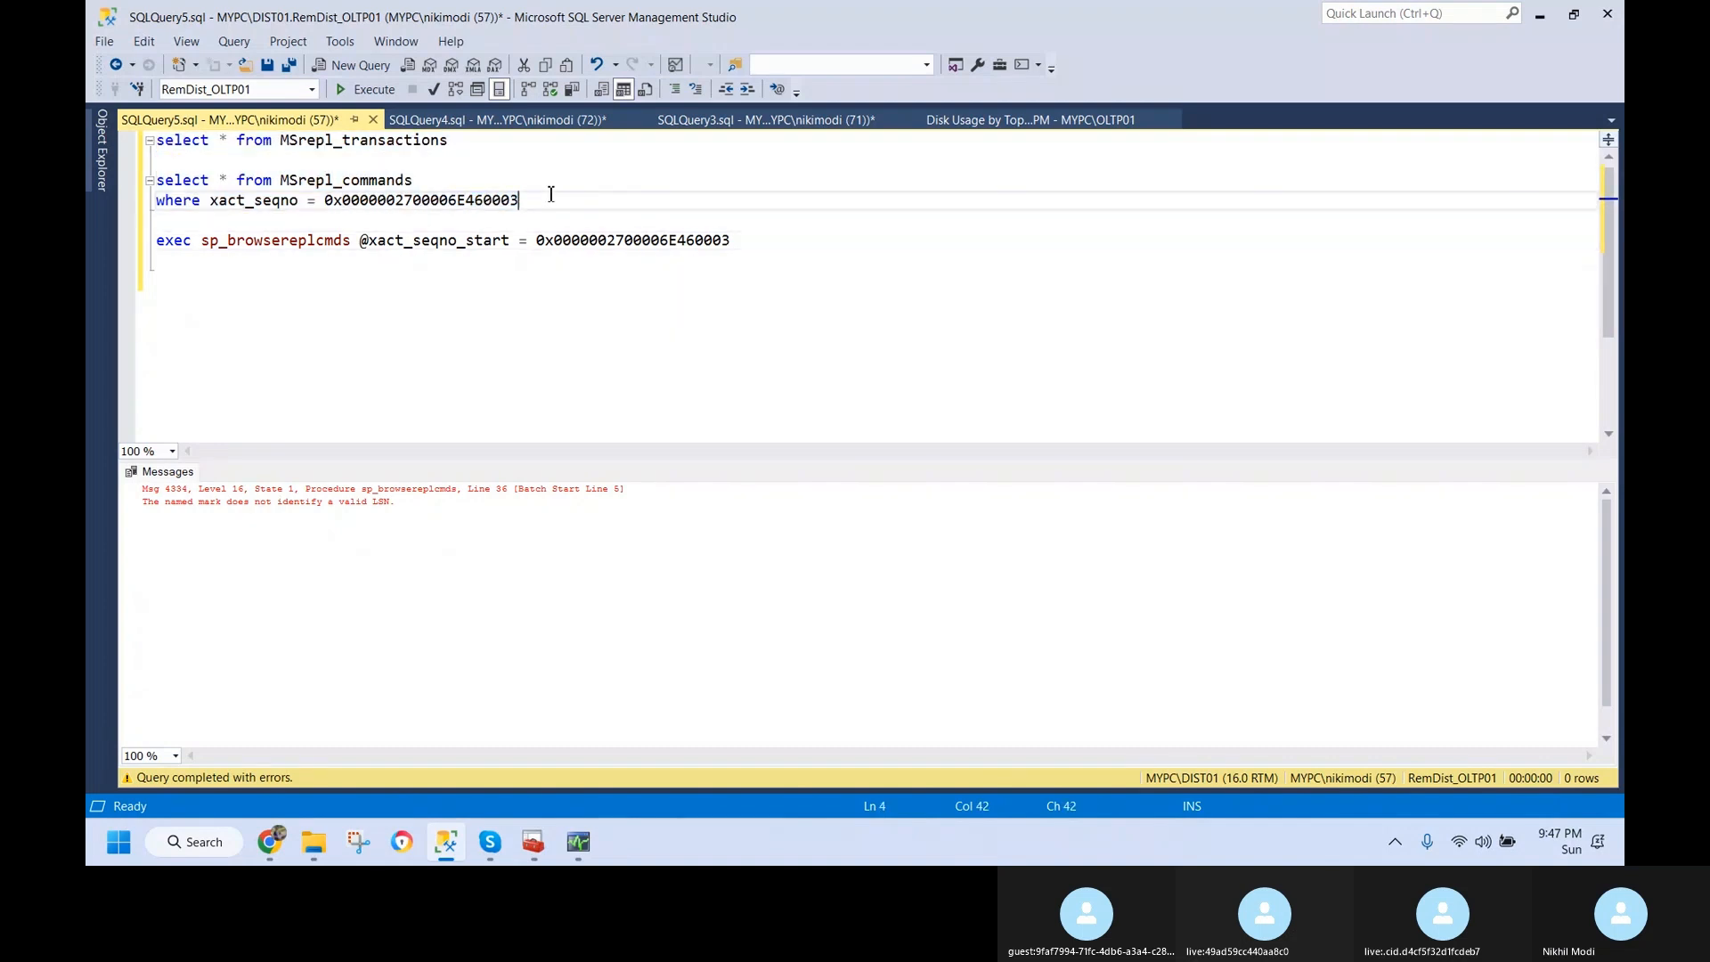
{"action": "left_click", "coordinate": [579, 356]}
- Review the Stored Procedures points on the "Publishing Views & Stored Procedures" slide in Google Slides, then return to SQL Server Management Studio
{"action": "mouse_move", "coordinate": [545, 857]}
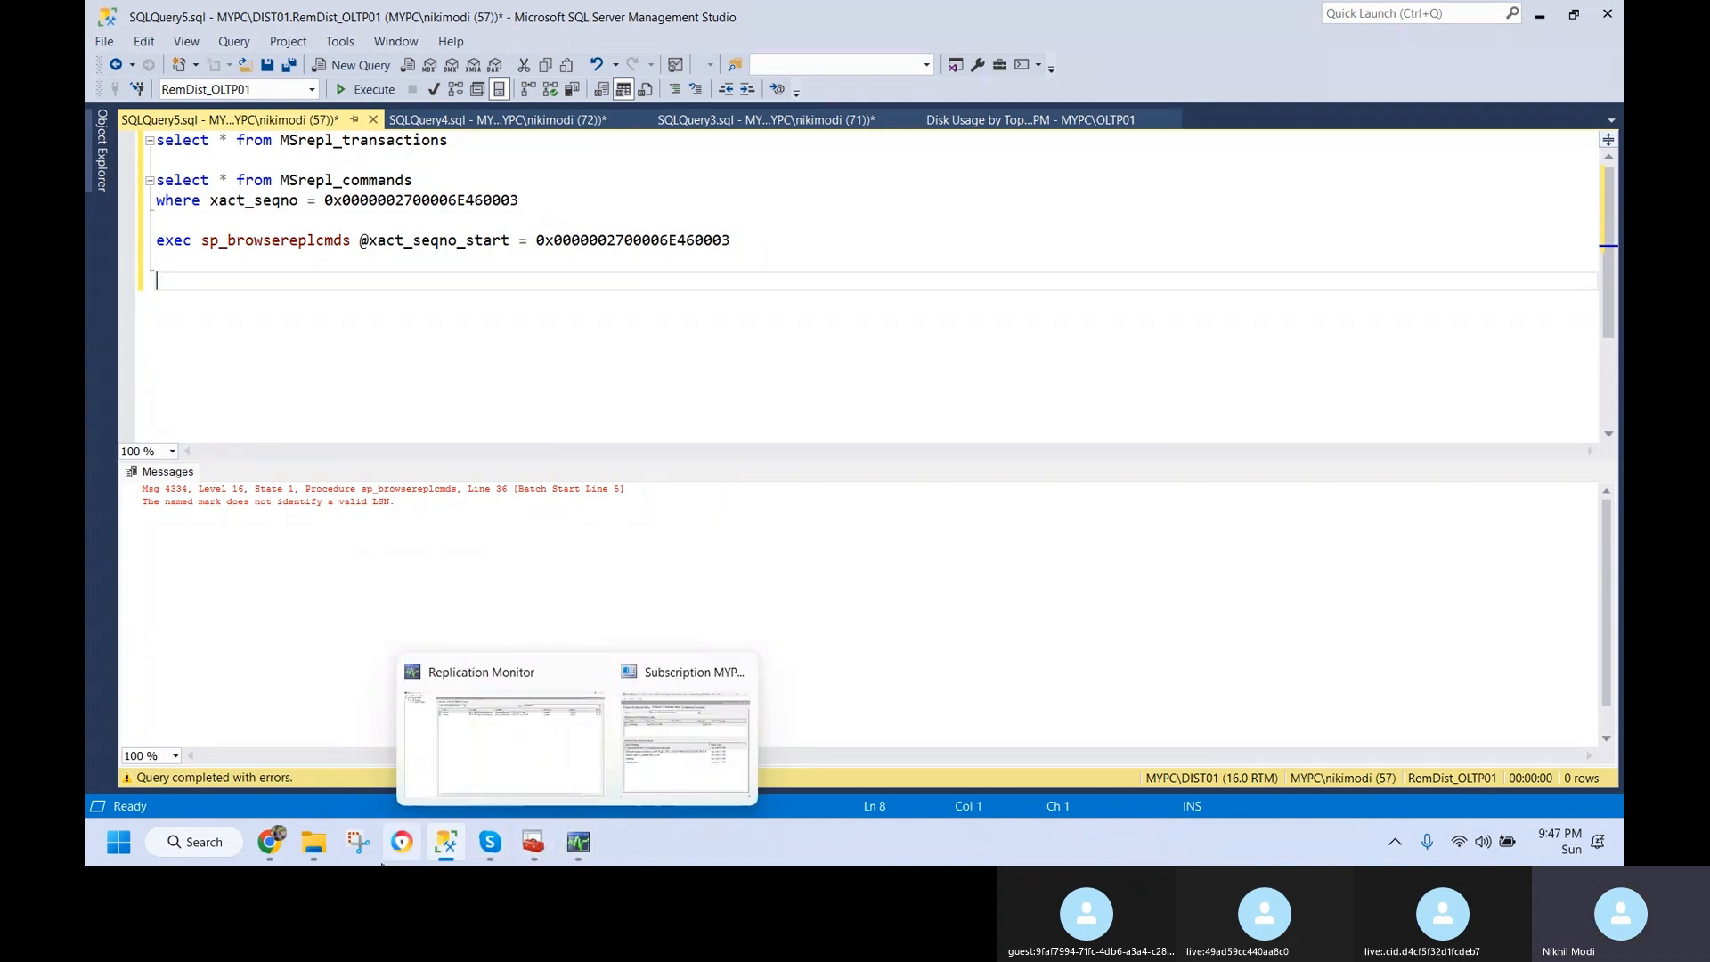
{"action": "mouse_move", "coordinate": [274, 860]}
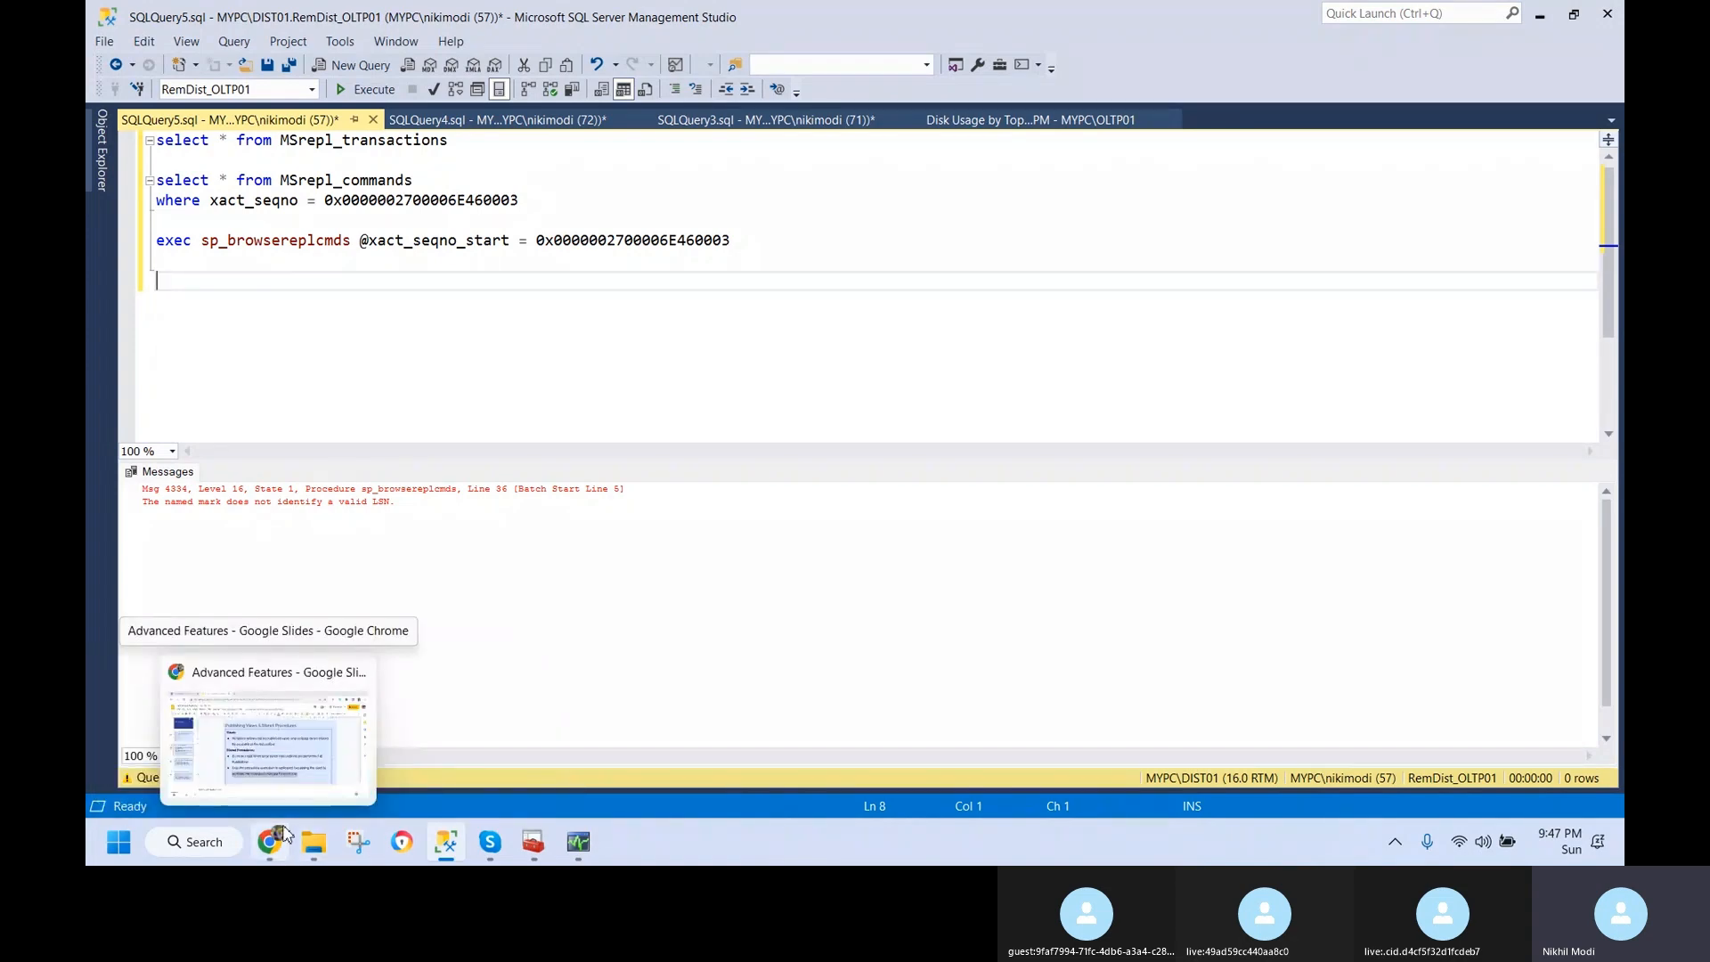
{"action": "left_click", "coordinate": [267, 735]}
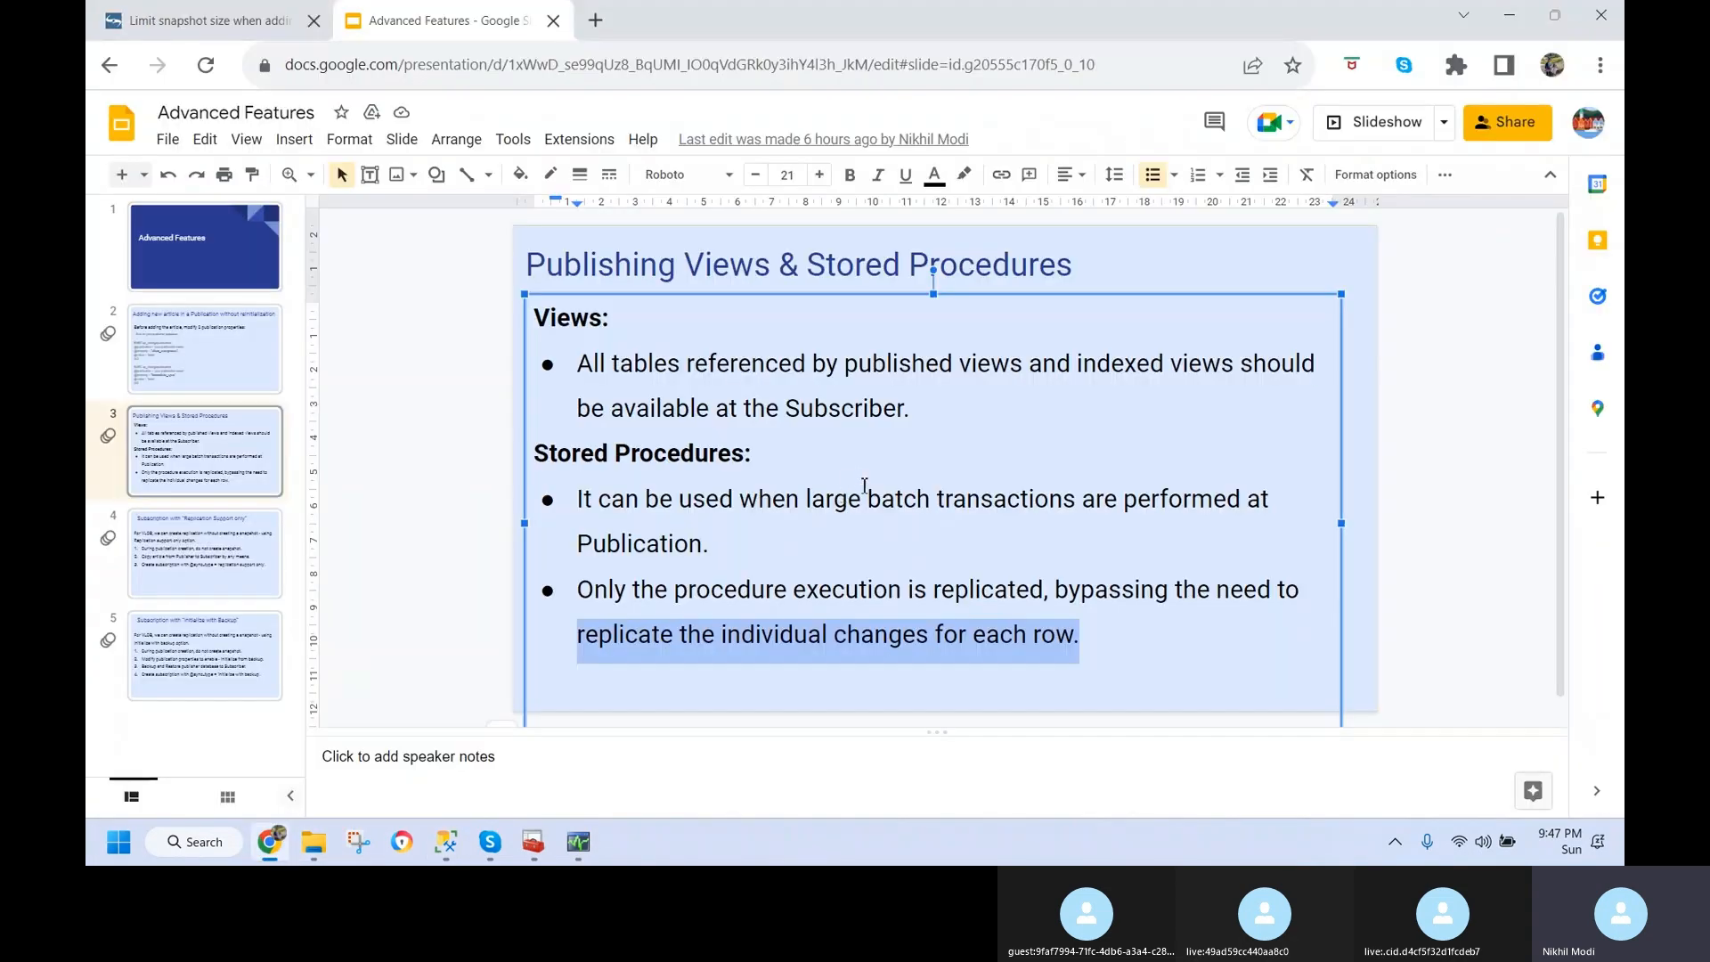
{"action": "left_click", "coordinate": [1120, 642]}
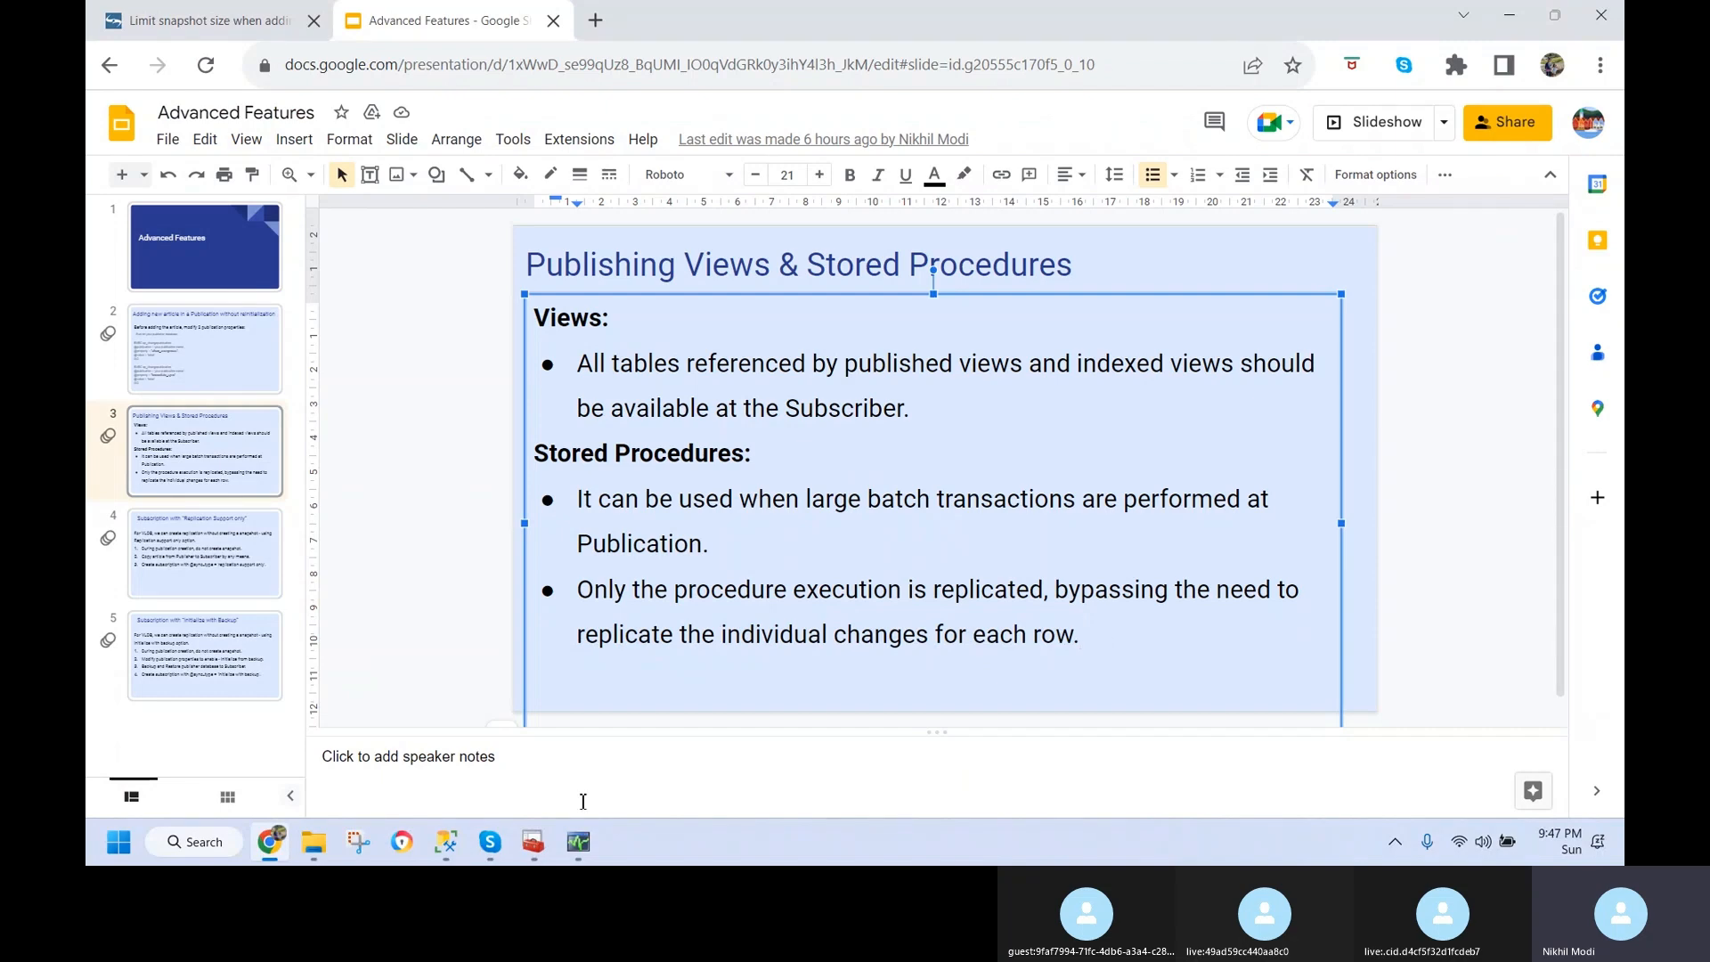
{"action": "left_click", "coordinate": [445, 842]}
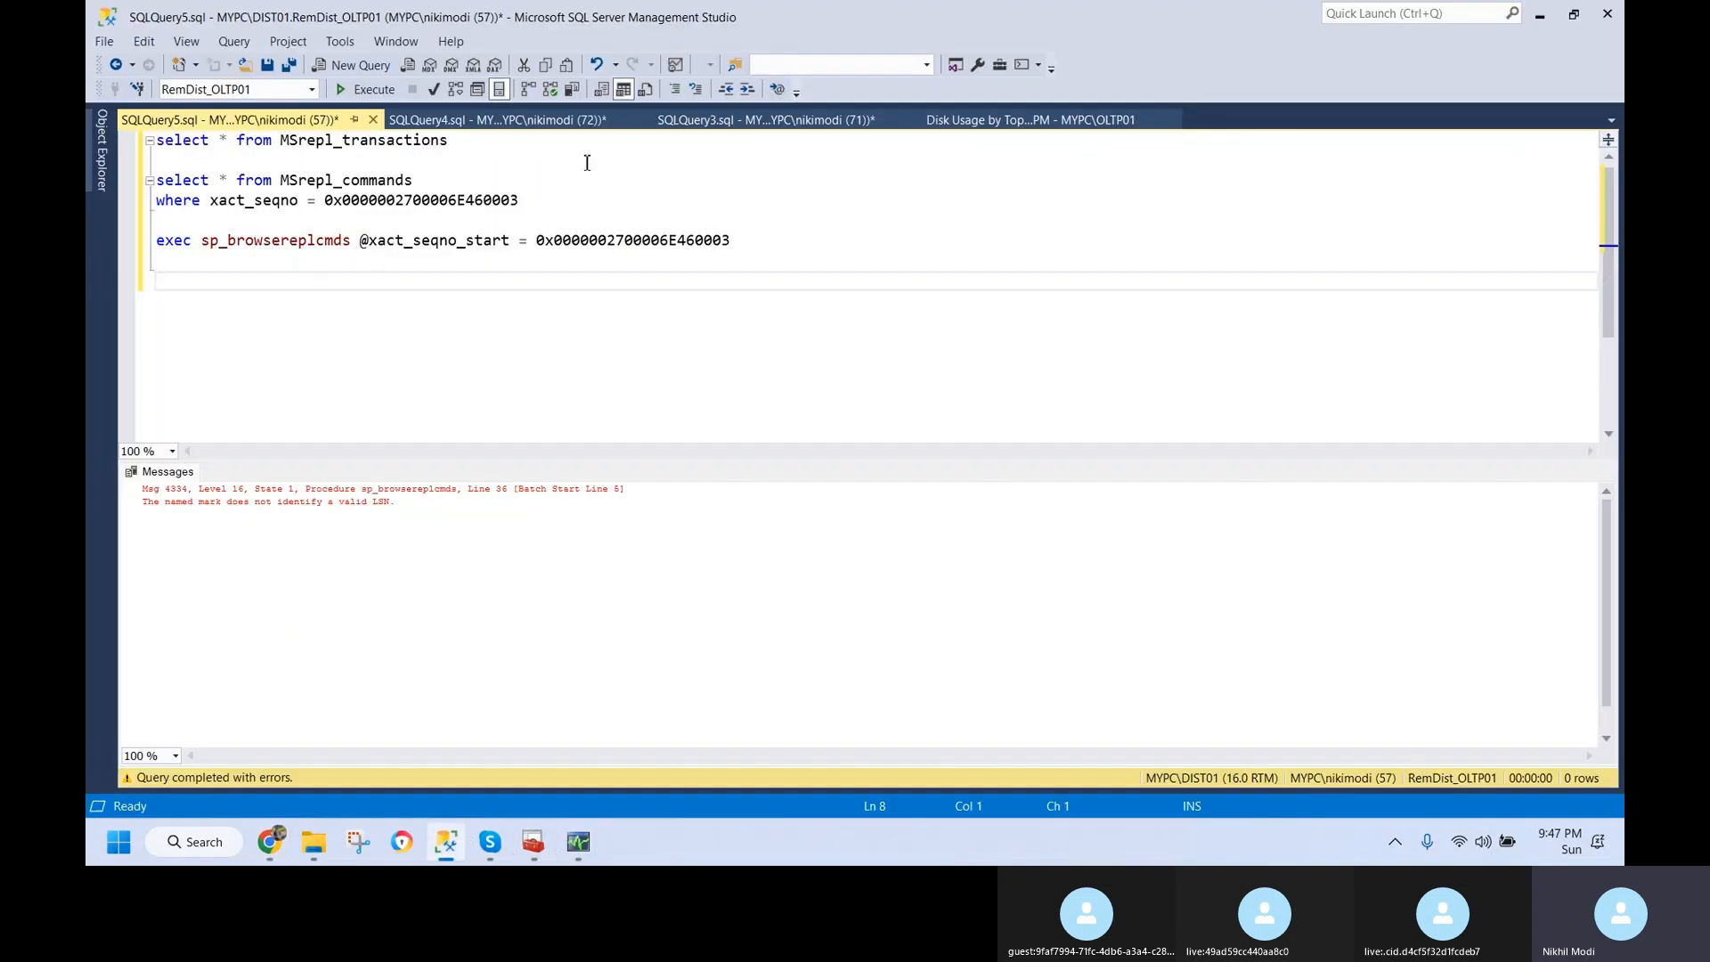
- Review the sp_updatePerson definition, its update of Person.Person and its exec call in the MYPC\OLTP01 query
{"action": "left_click", "coordinate": [766, 120]}
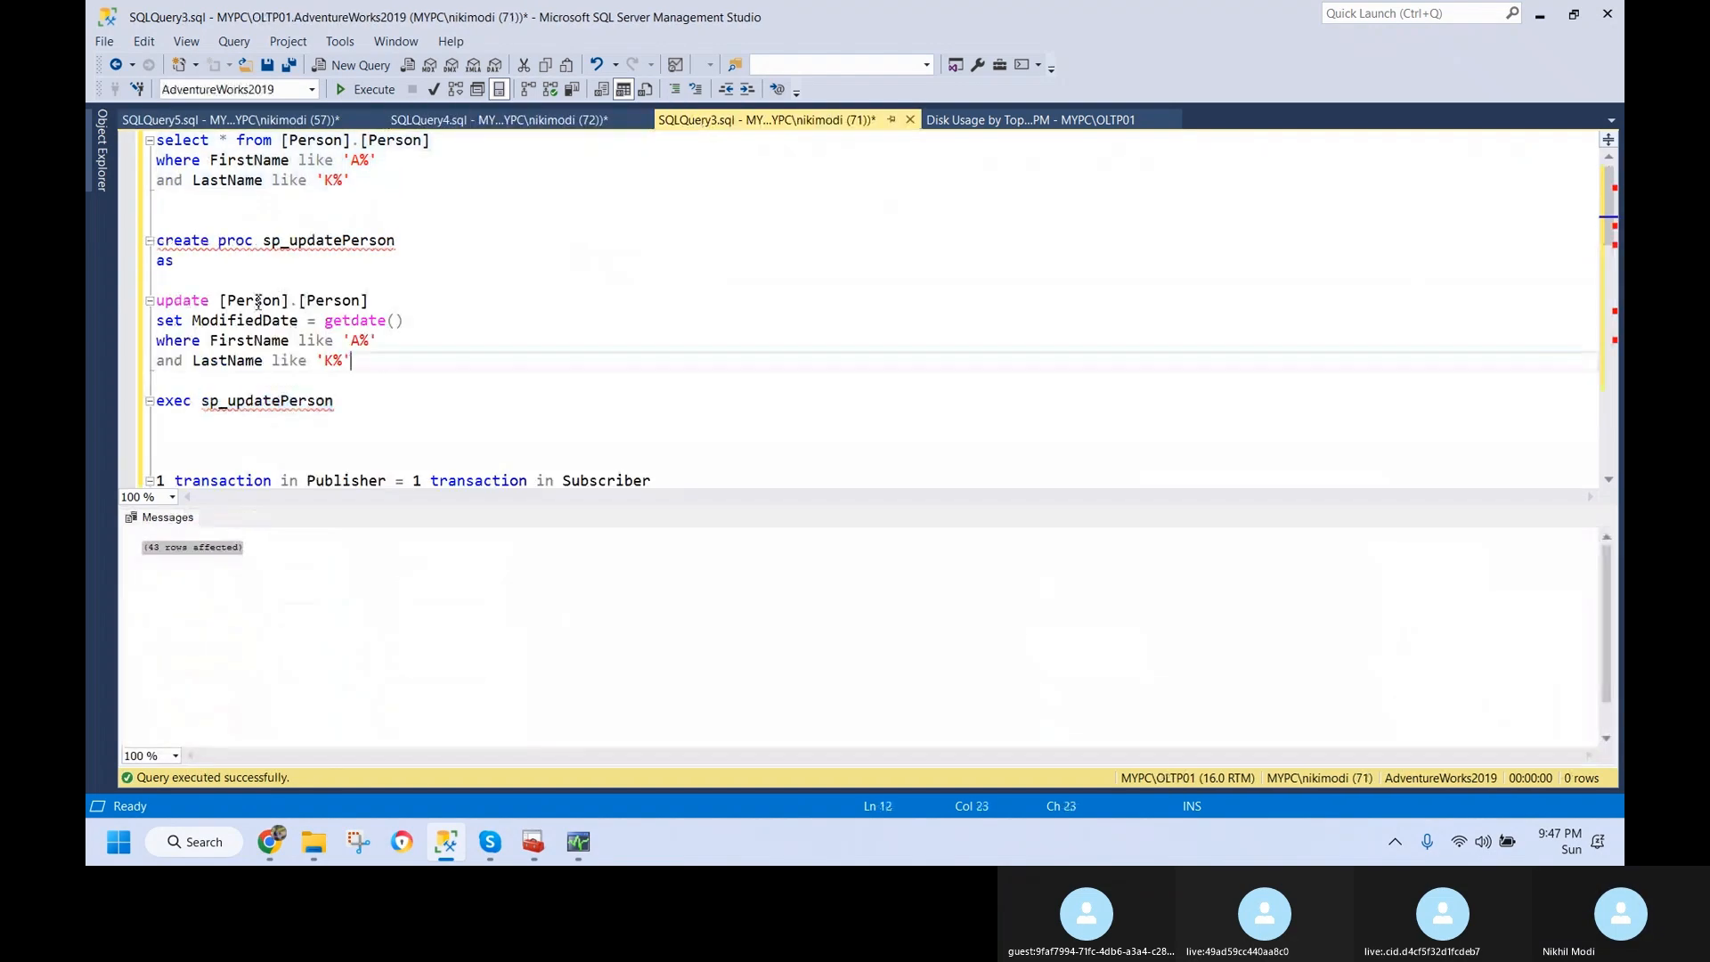
{"action": "left_click_drag", "start_coordinate": [367, 301], "coordinate": [221, 301]}
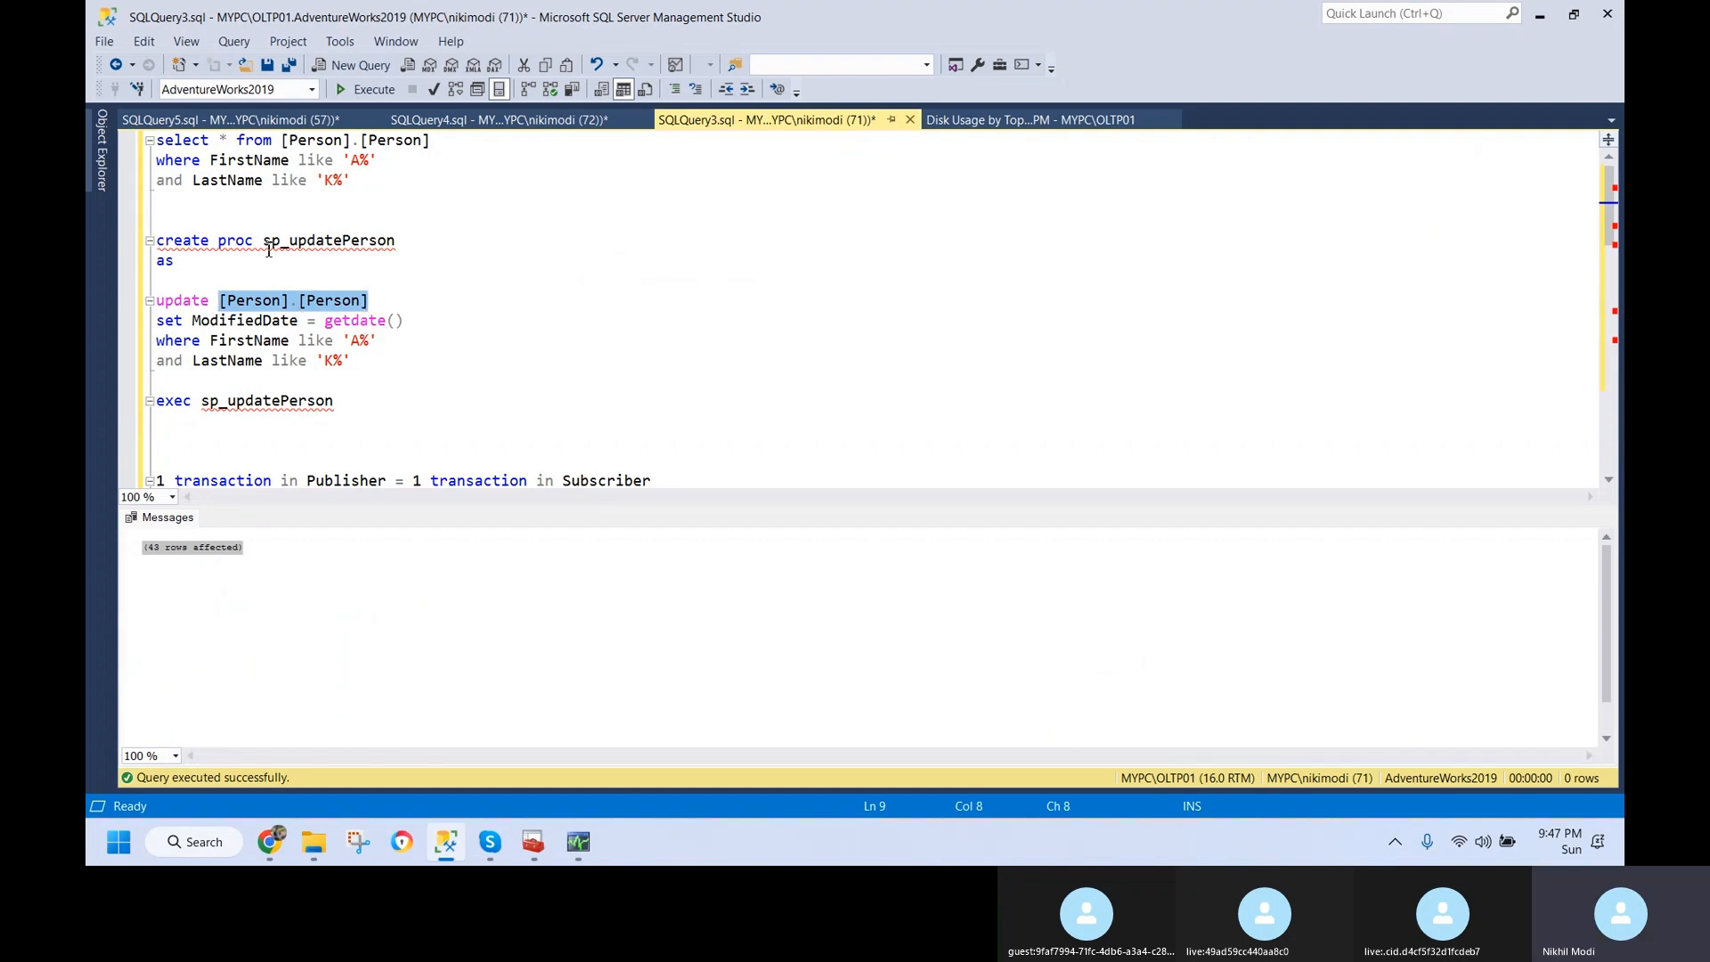
{"action": "mouse_move", "coordinate": [301, 239]}
{"action": "left_click", "coordinate": [381, 386]}
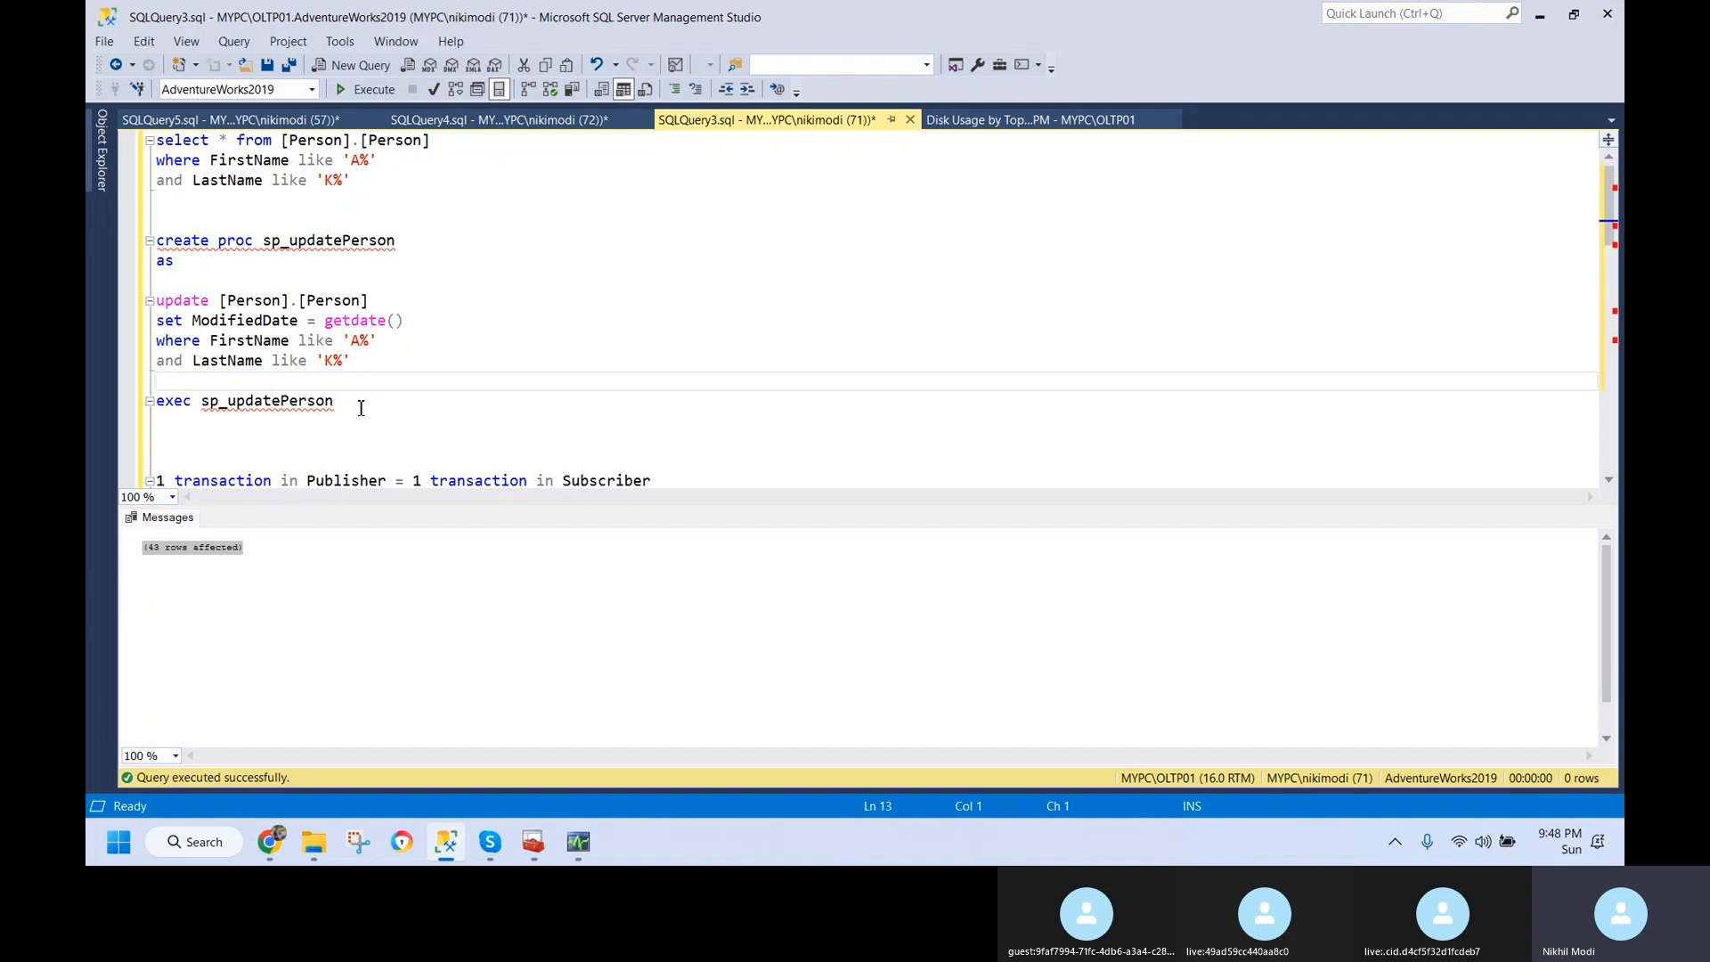
{"action": "double_click", "coordinate": [313, 240]}
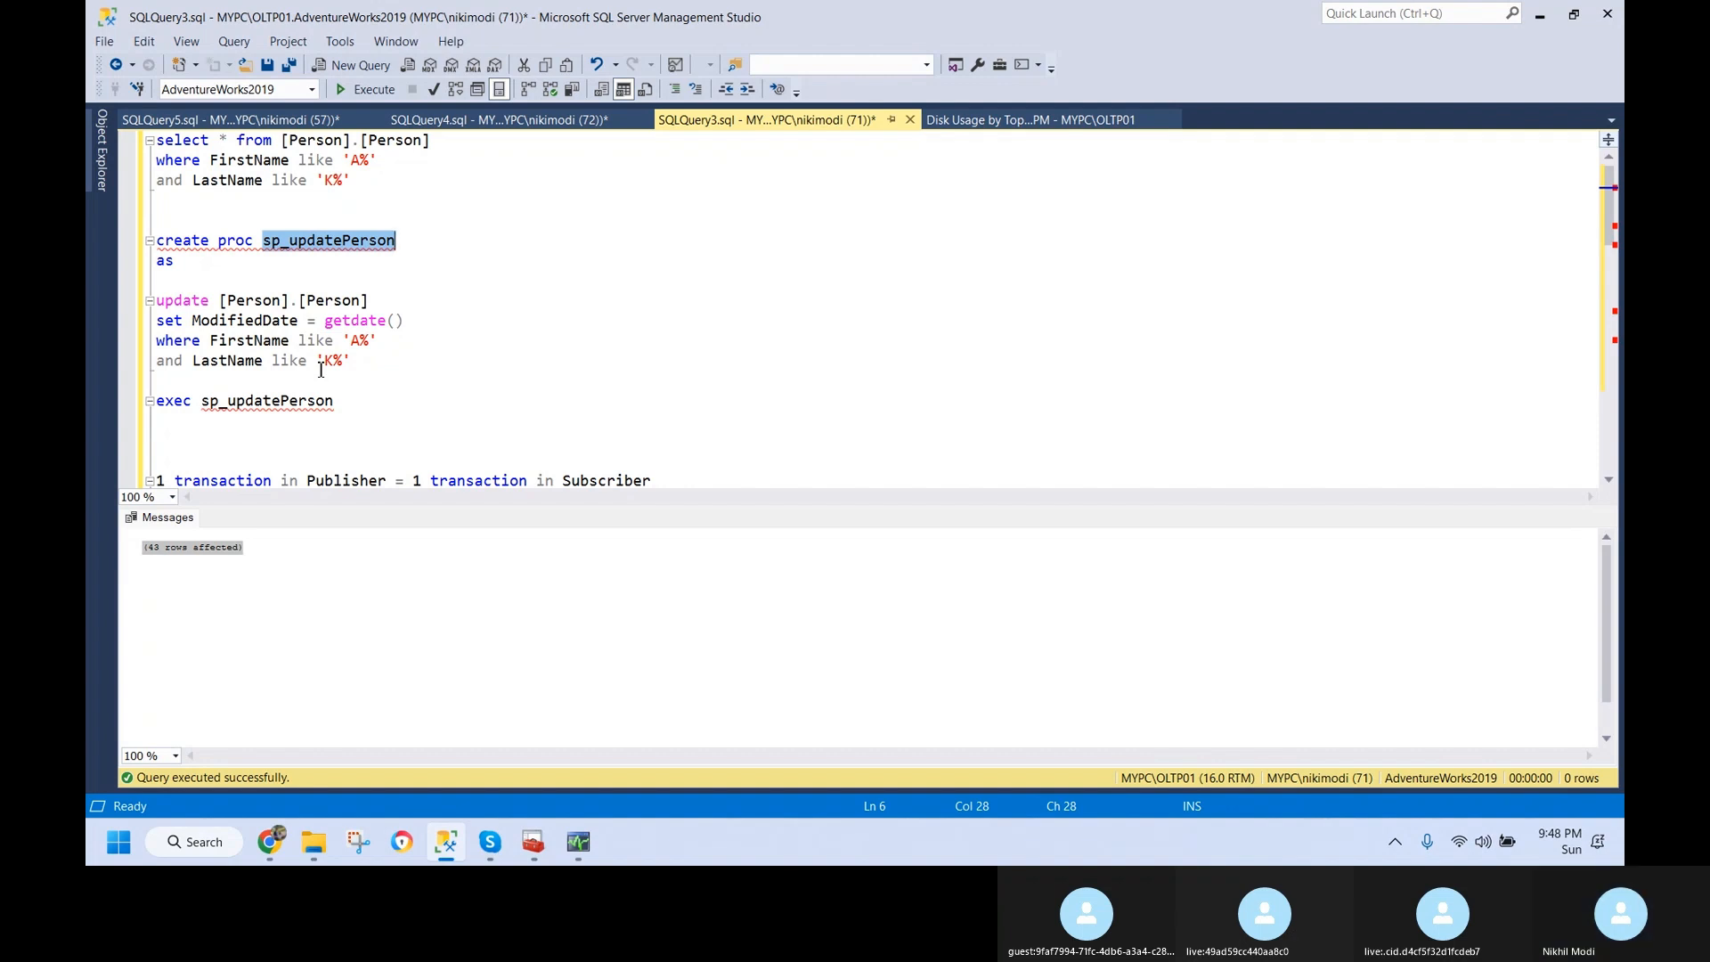
{"action": "scroll", "coordinate": [321, 370], "scroll_direction": "down", "scroll_amount": 1}
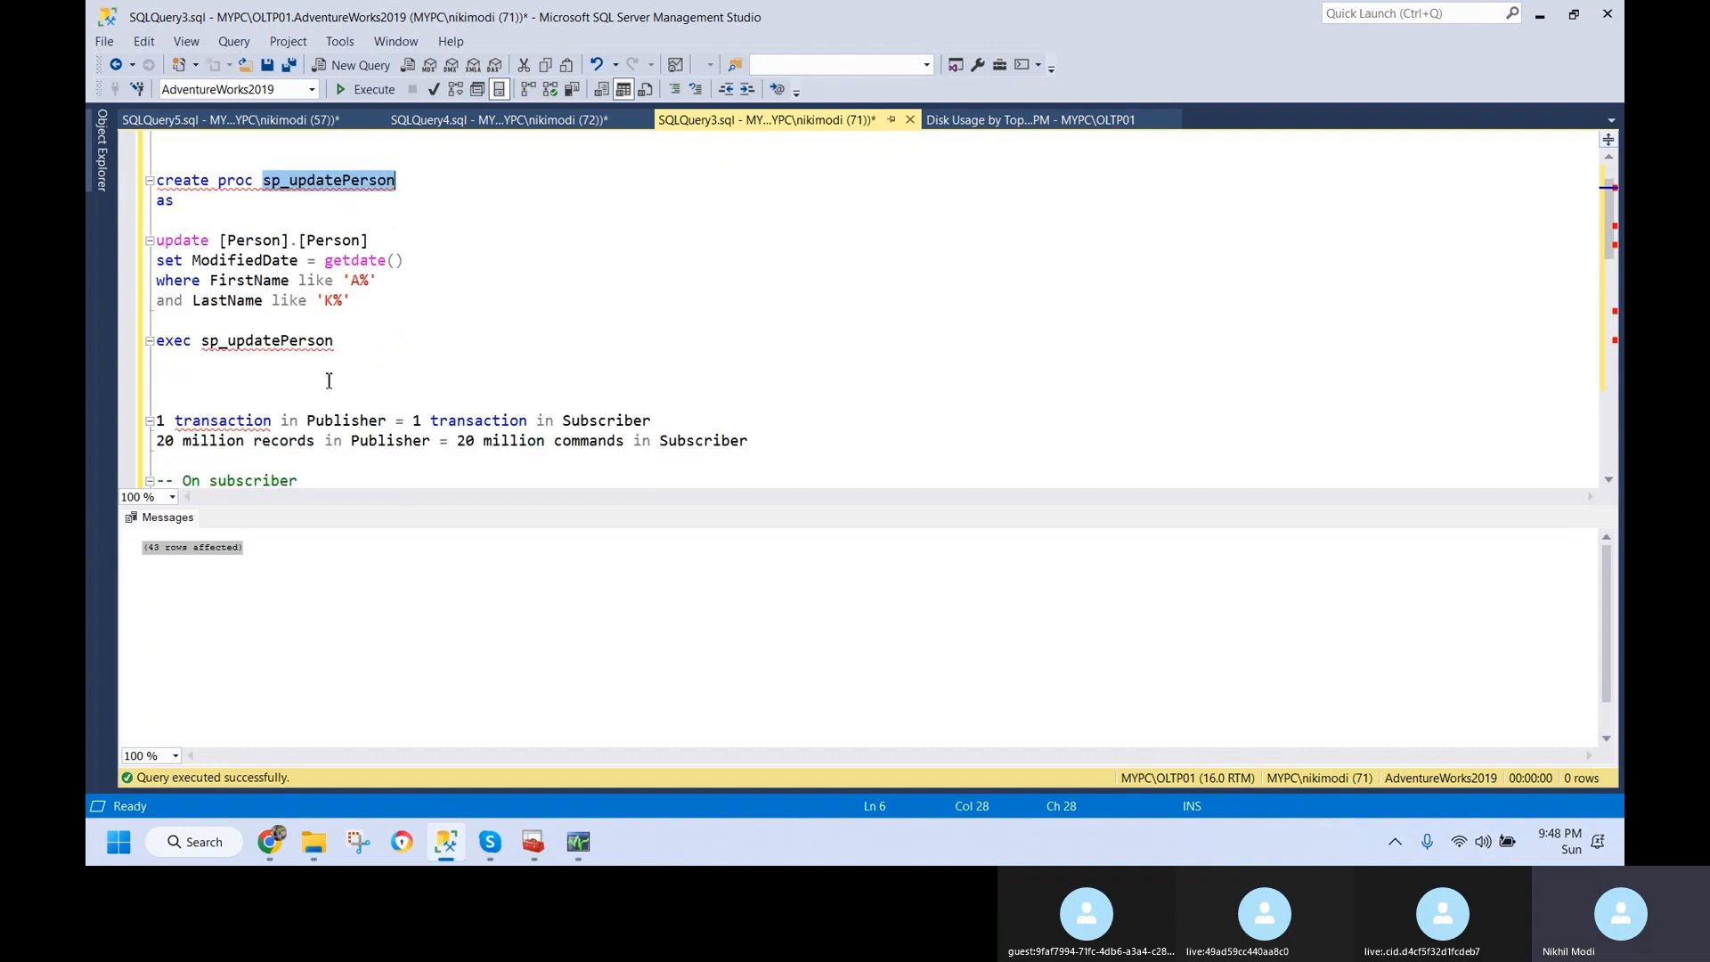
{"action": "left_click", "coordinate": [333, 374]}
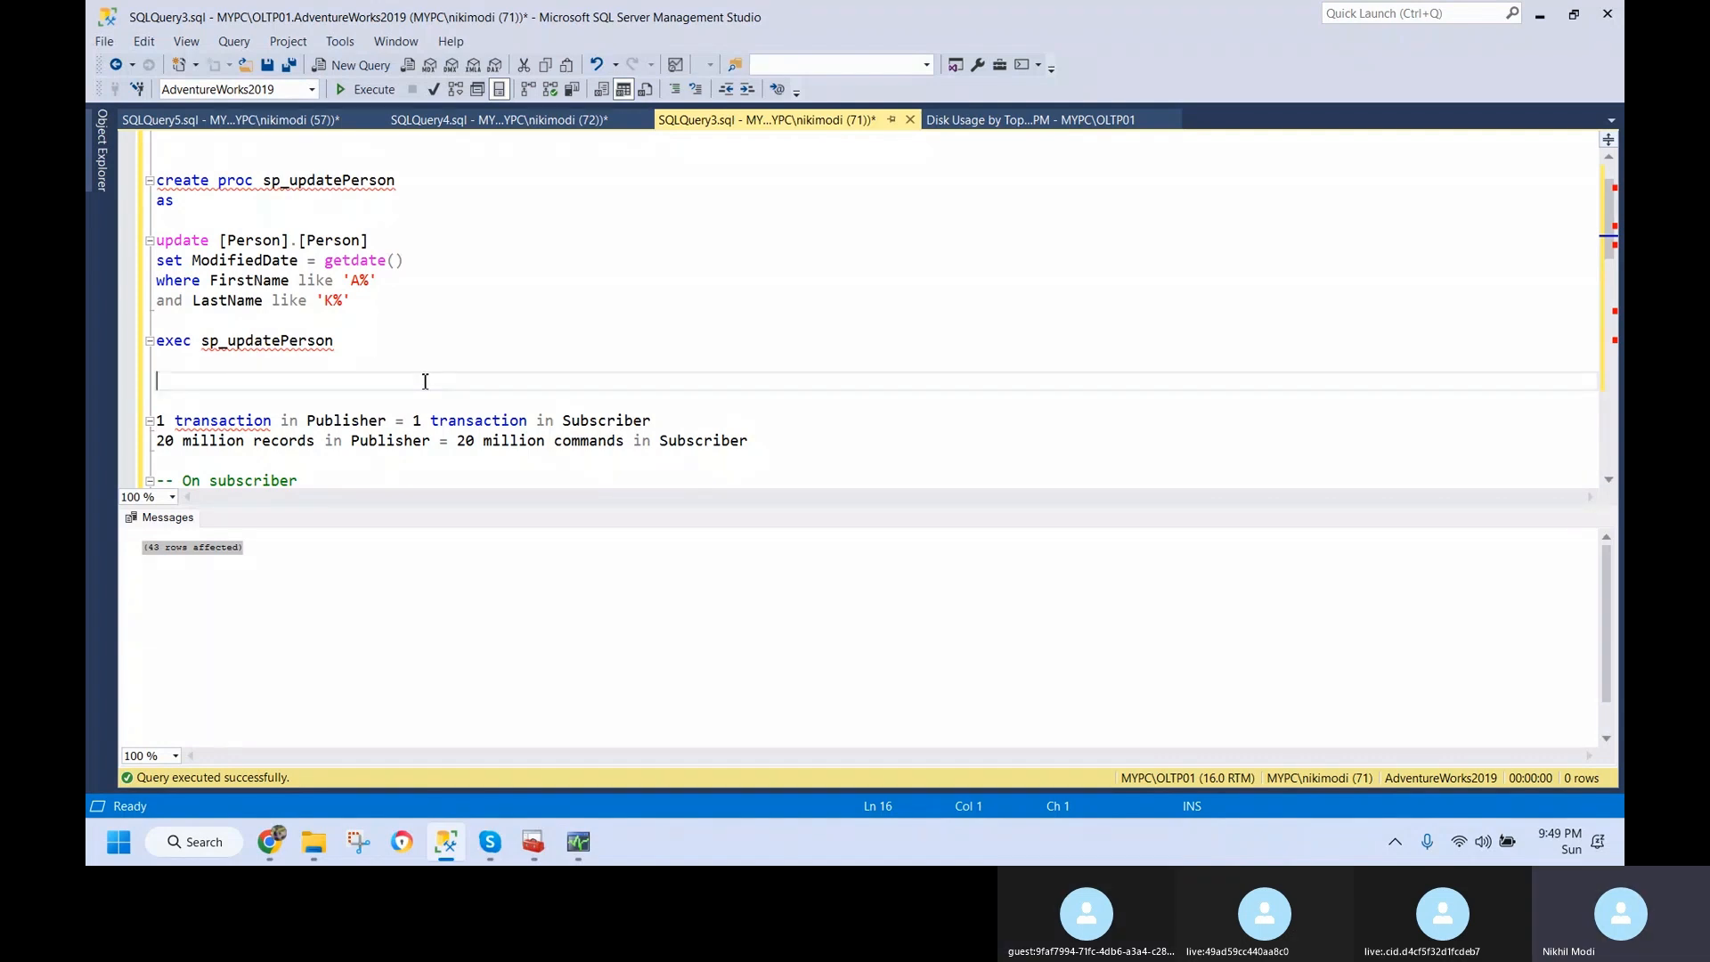
{"action": "scroll", "coordinate": [418, 376], "scroll_direction": "up", "scroll_amount": 1}
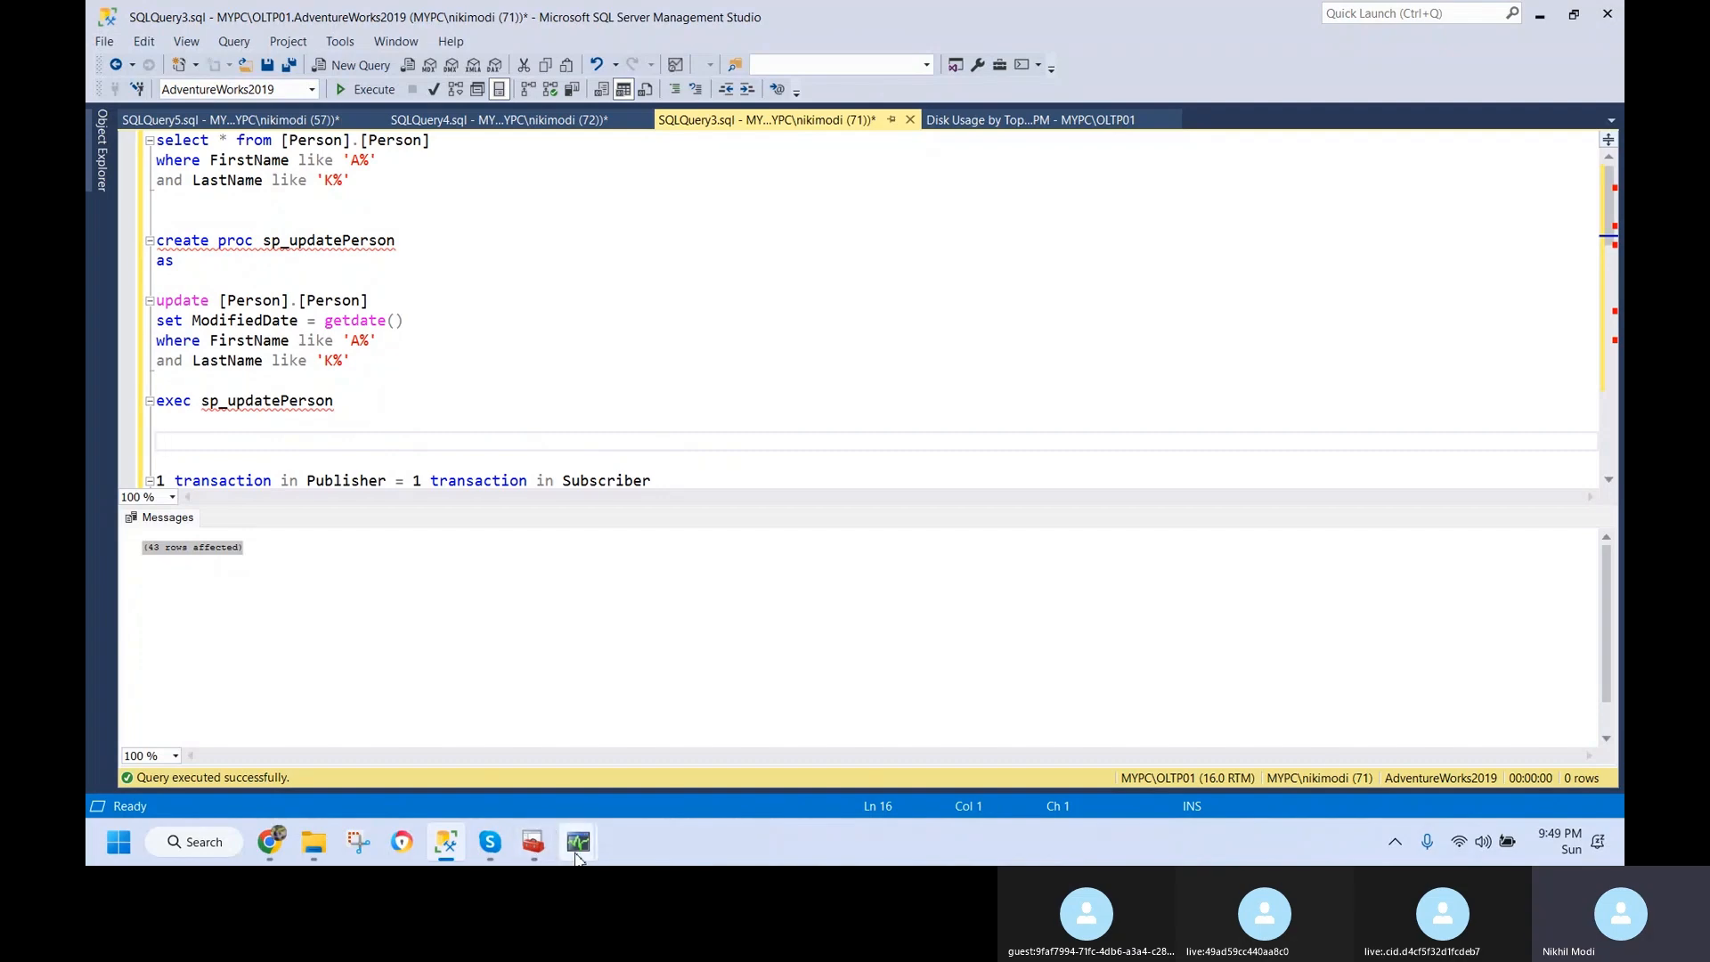
- Close the Replication Monitor subscription details window and review the Google Slides slide on subscriptions with "Replication Support only"
{"action": "left_click", "coordinate": [739, 673]}
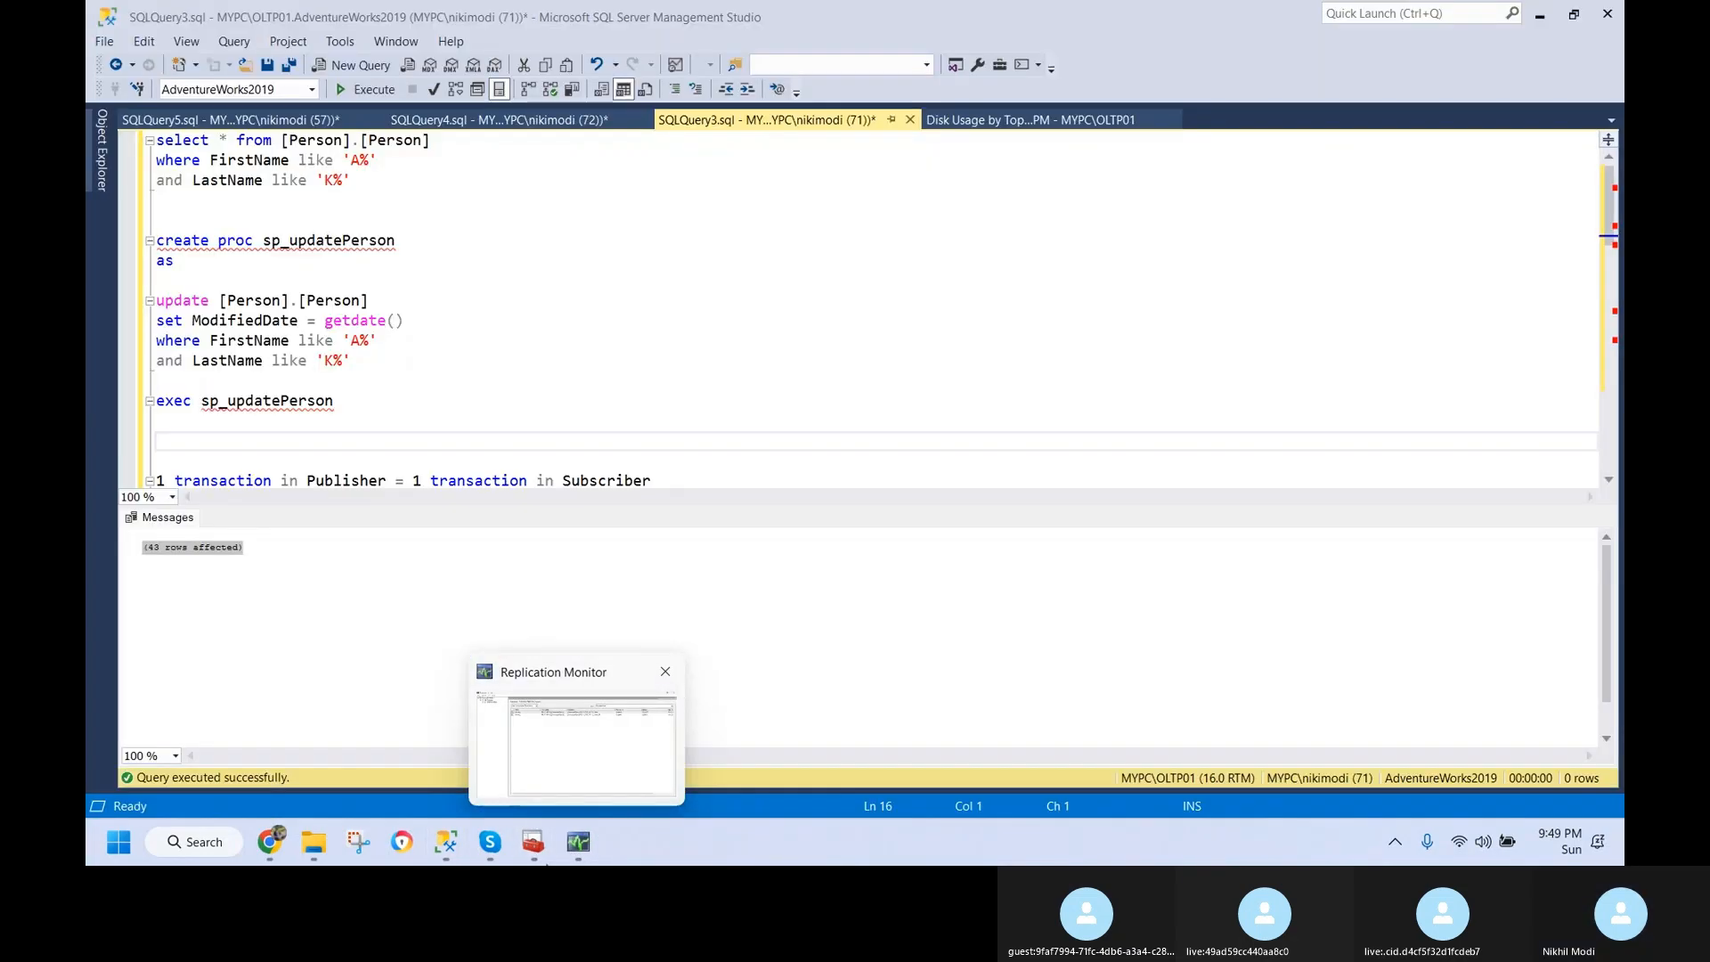
{"action": "left_click", "coordinate": [276, 848]}
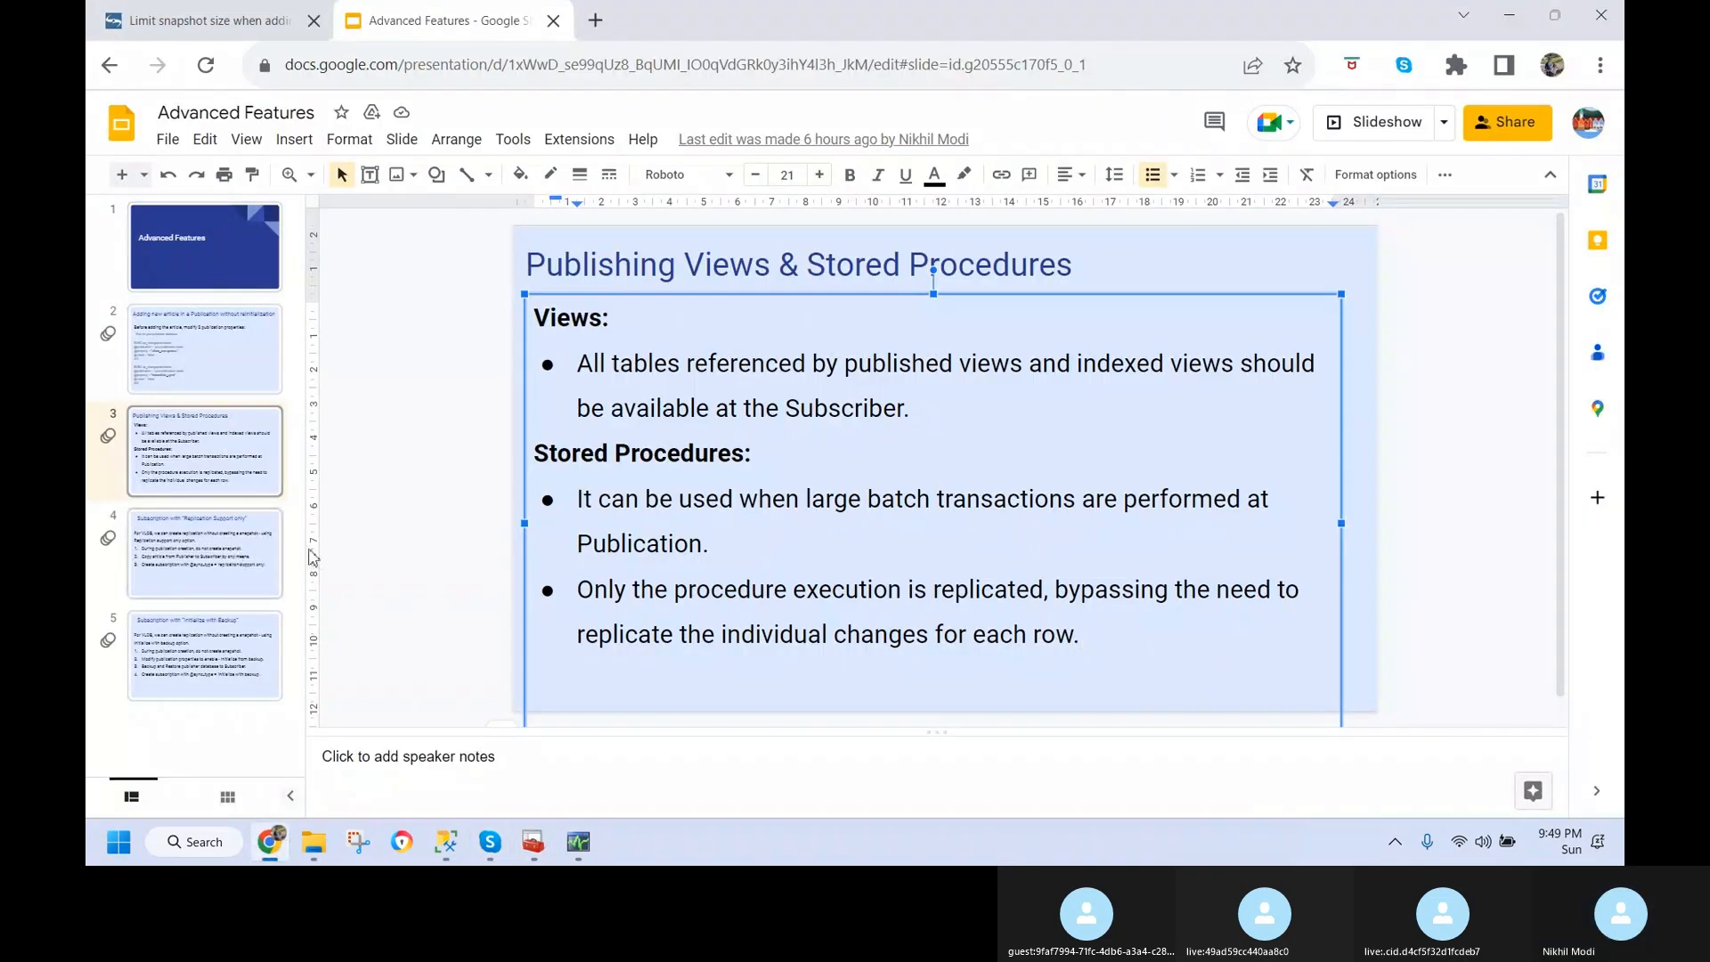
{"action": "left_click", "coordinate": [242, 555]}
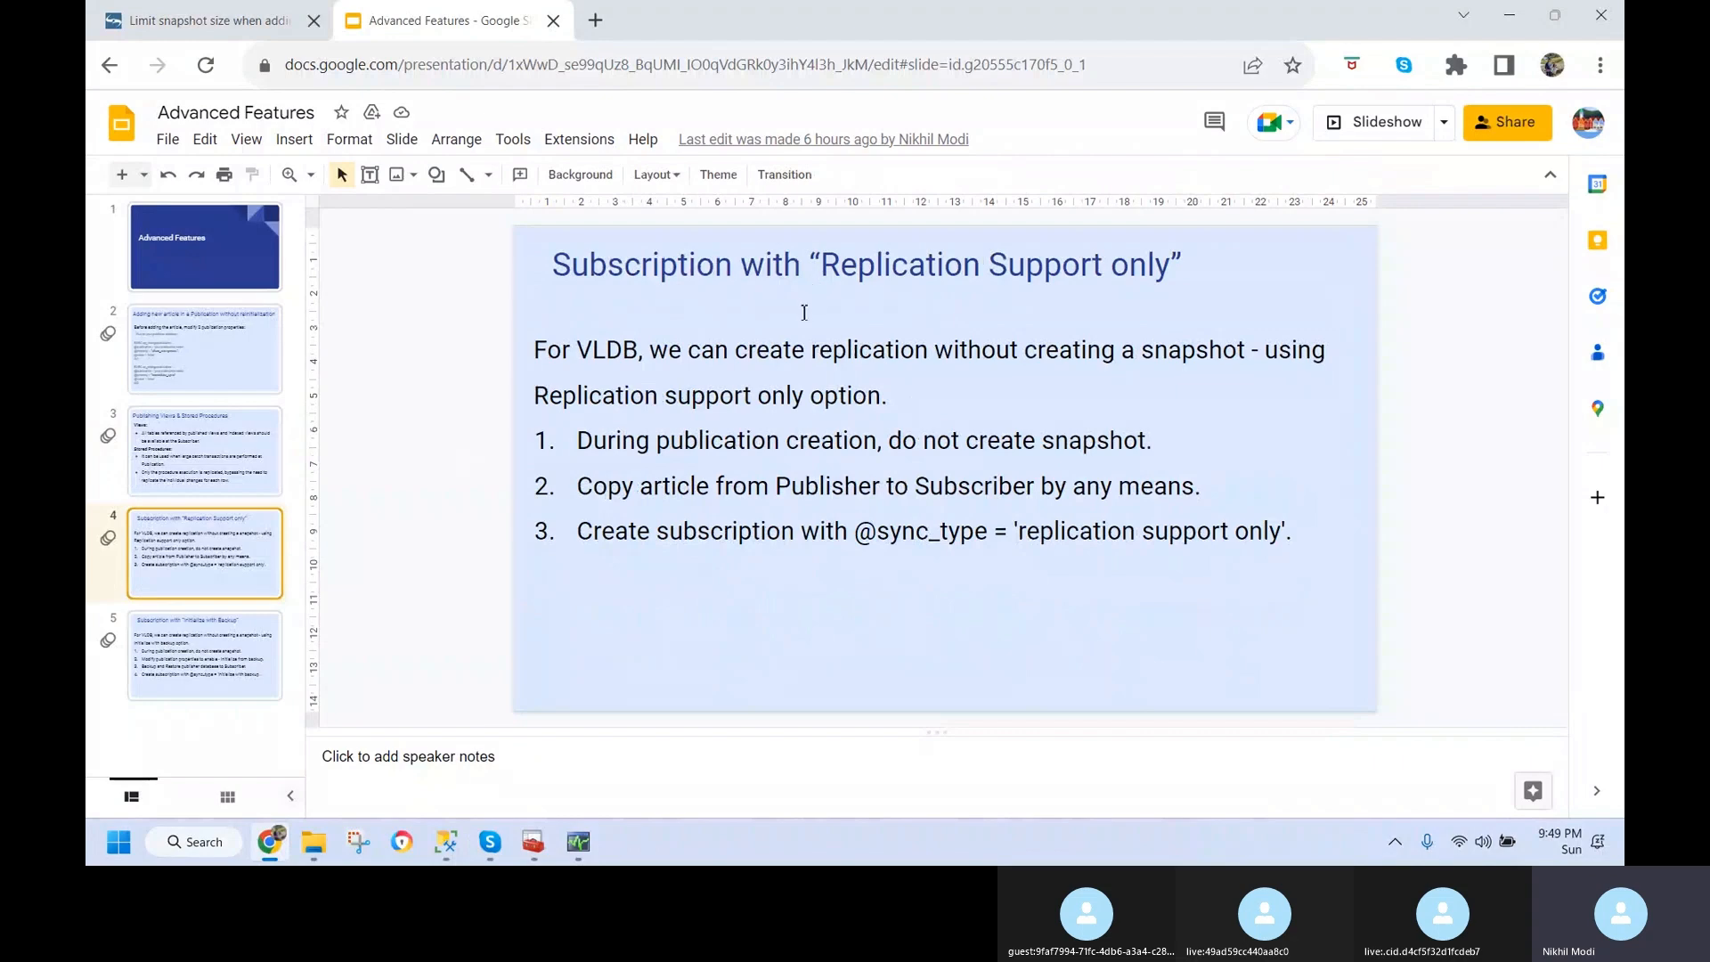
{"action": "left_click_drag", "start_coordinate": [921, 264], "coordinate": [1165, 270]}
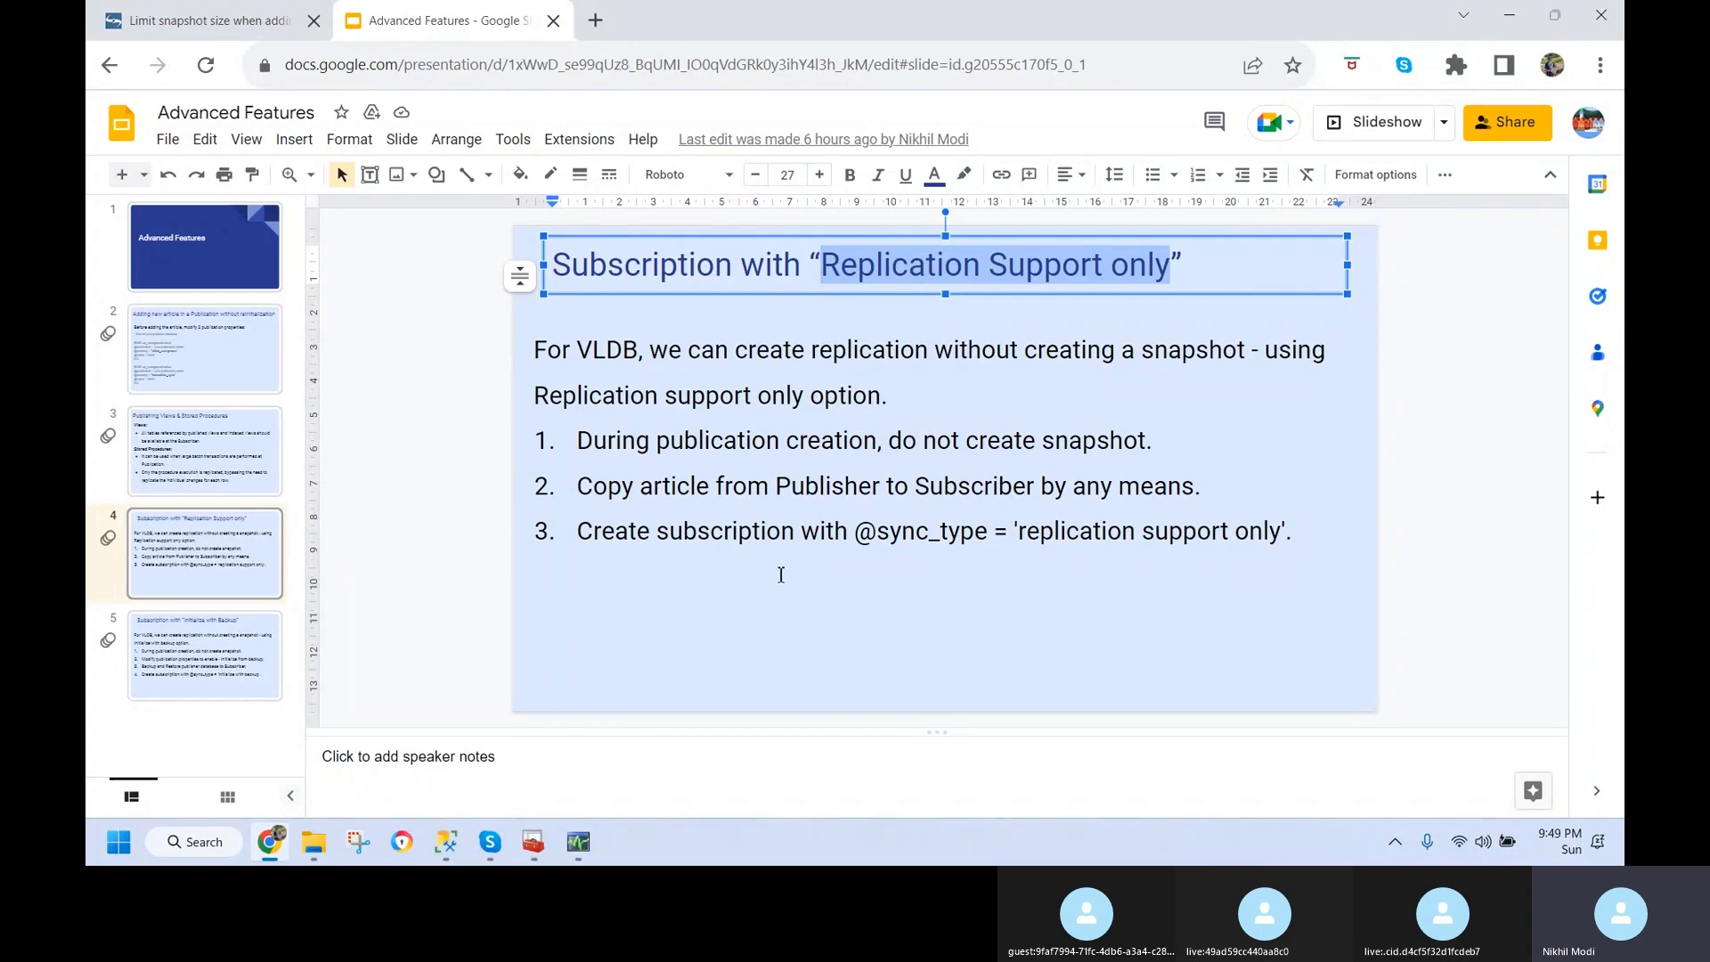
{"action": "left_click", "coordinate": [944, 270]}
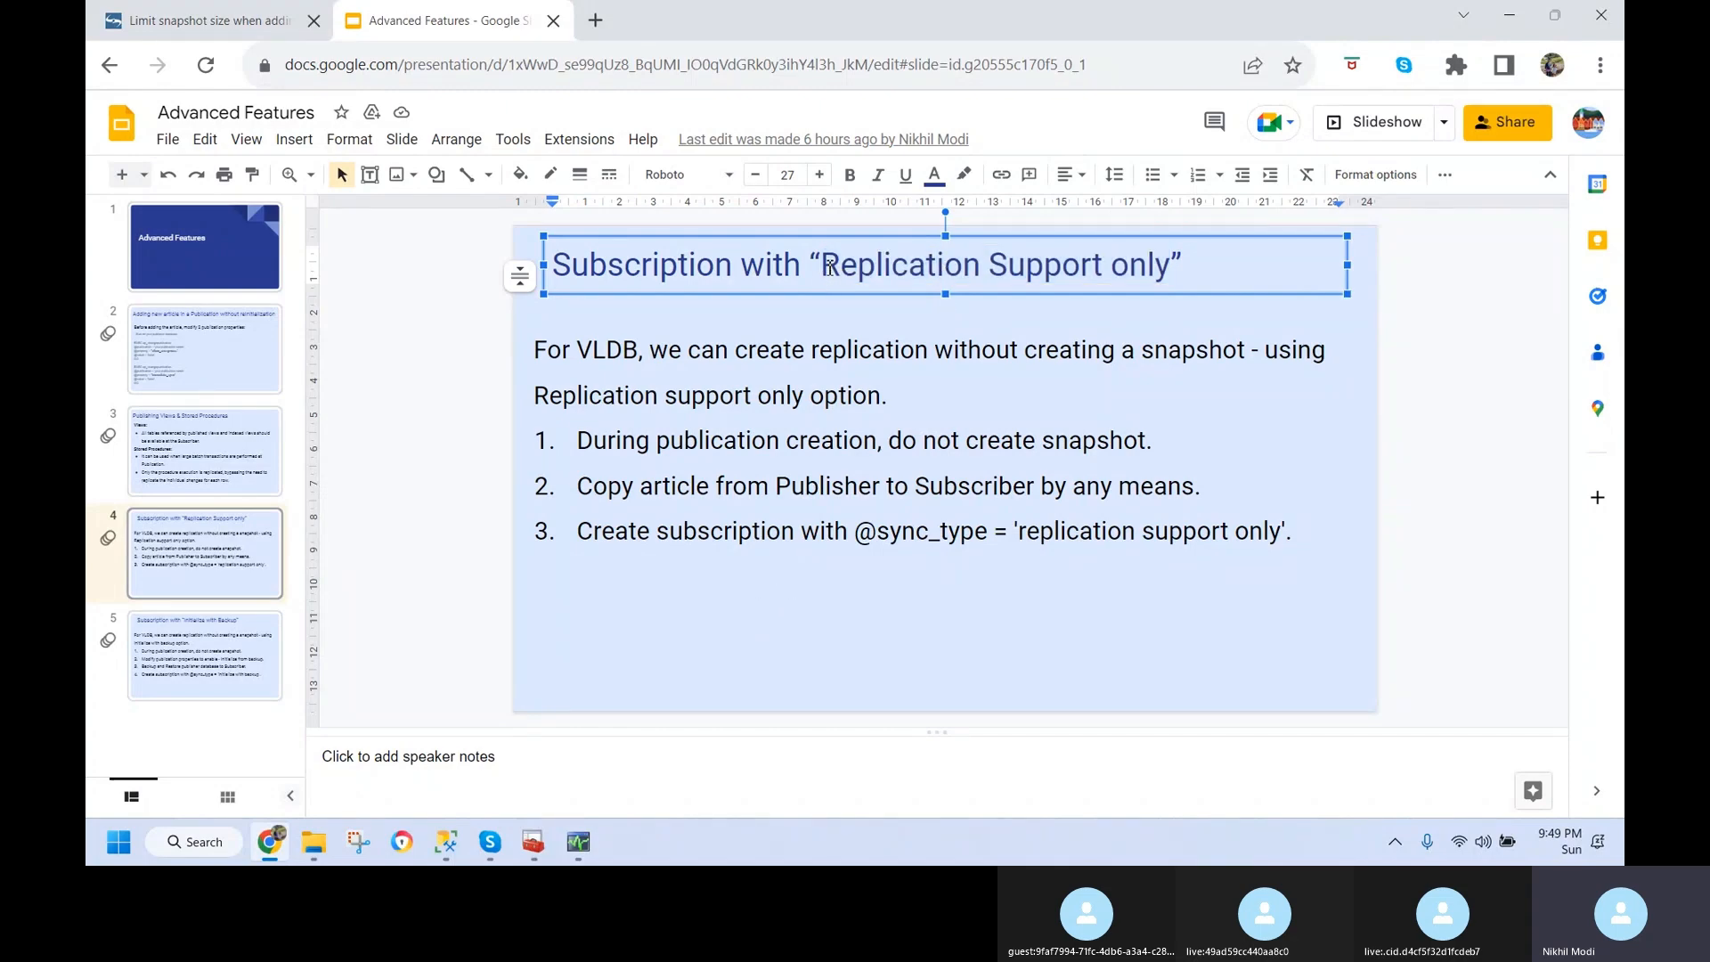
{"action": "left_click_drag", "start_coordinate": [822, 267], "coordinate": [1173, 264]}
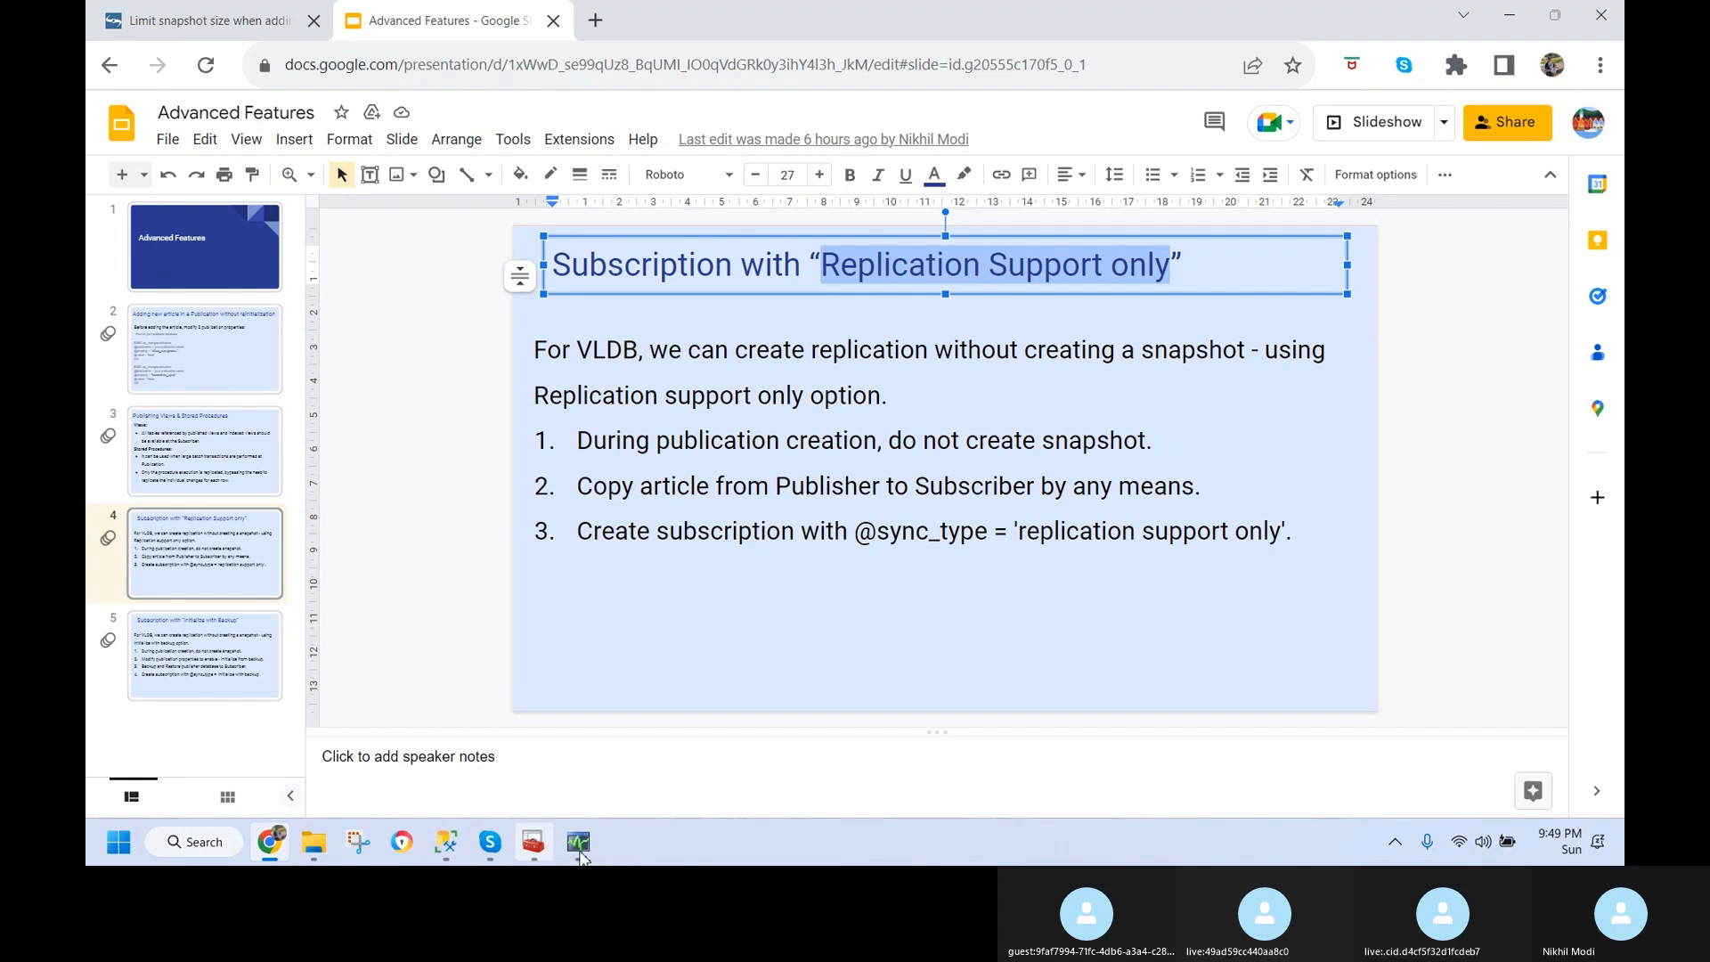
- Open NewSubscription_trans from the Documents folder, copy its entire script and close the file
{"action": "mouse_move", "coordinate": [319, 856]}
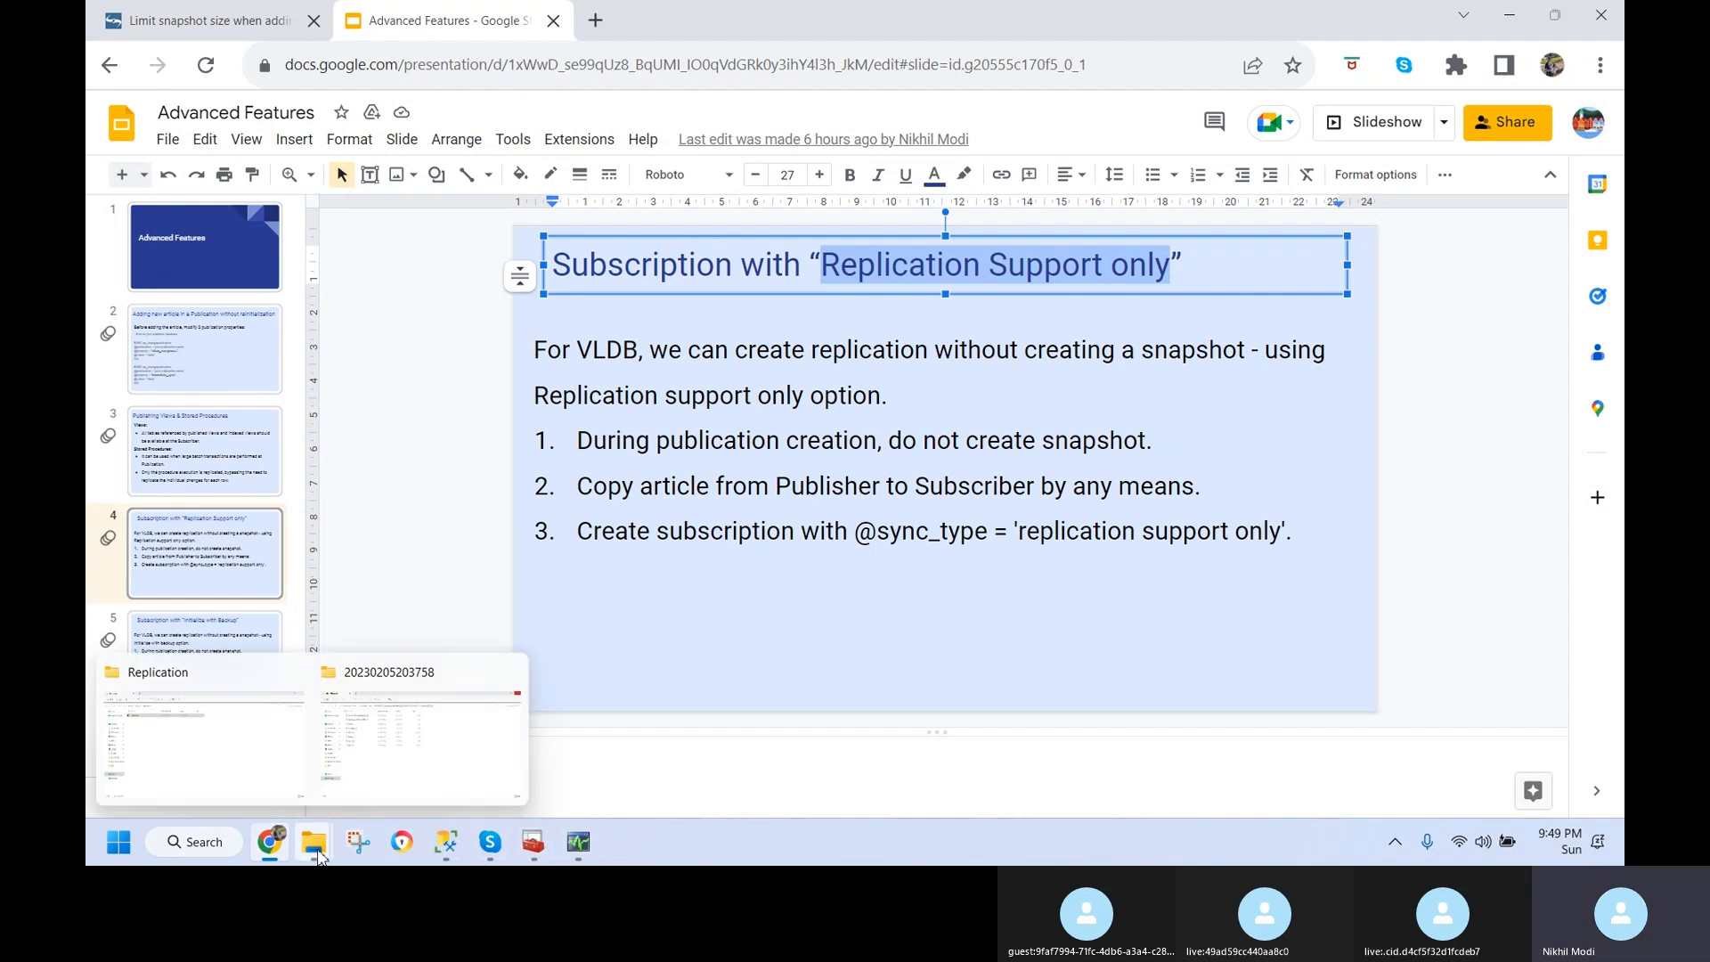
{"action": "left_click", "coordinate": [256, 771]}
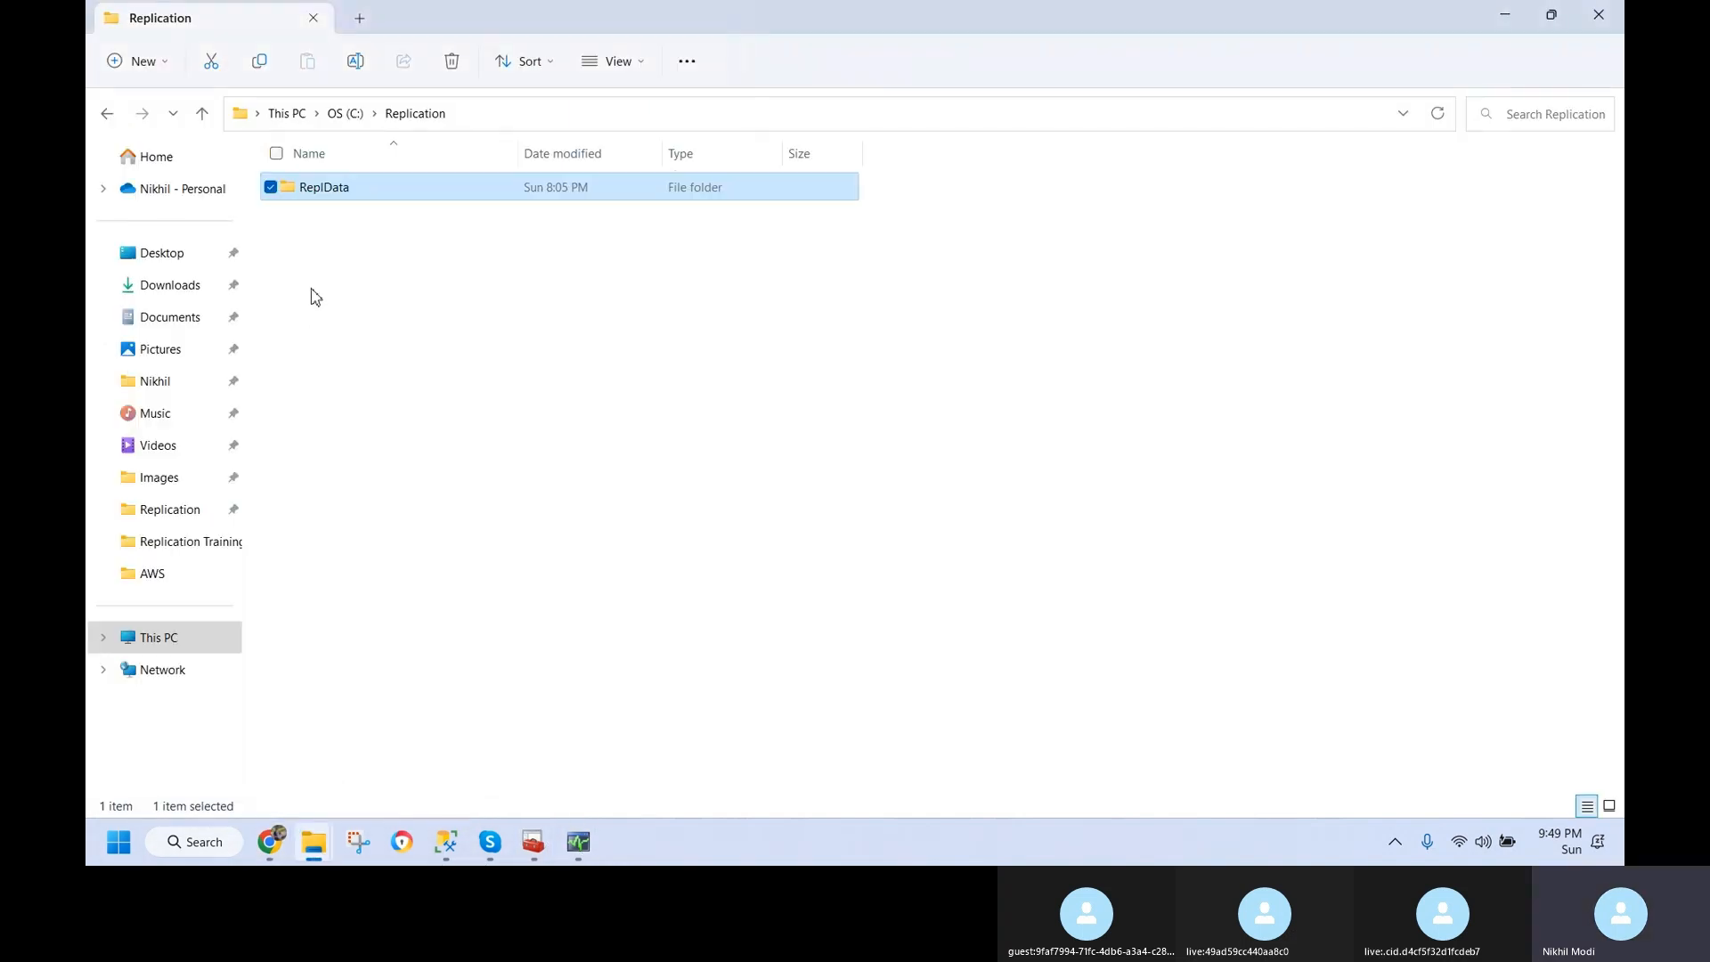
{"action": "left_click", "coordinate": [188, 330]}
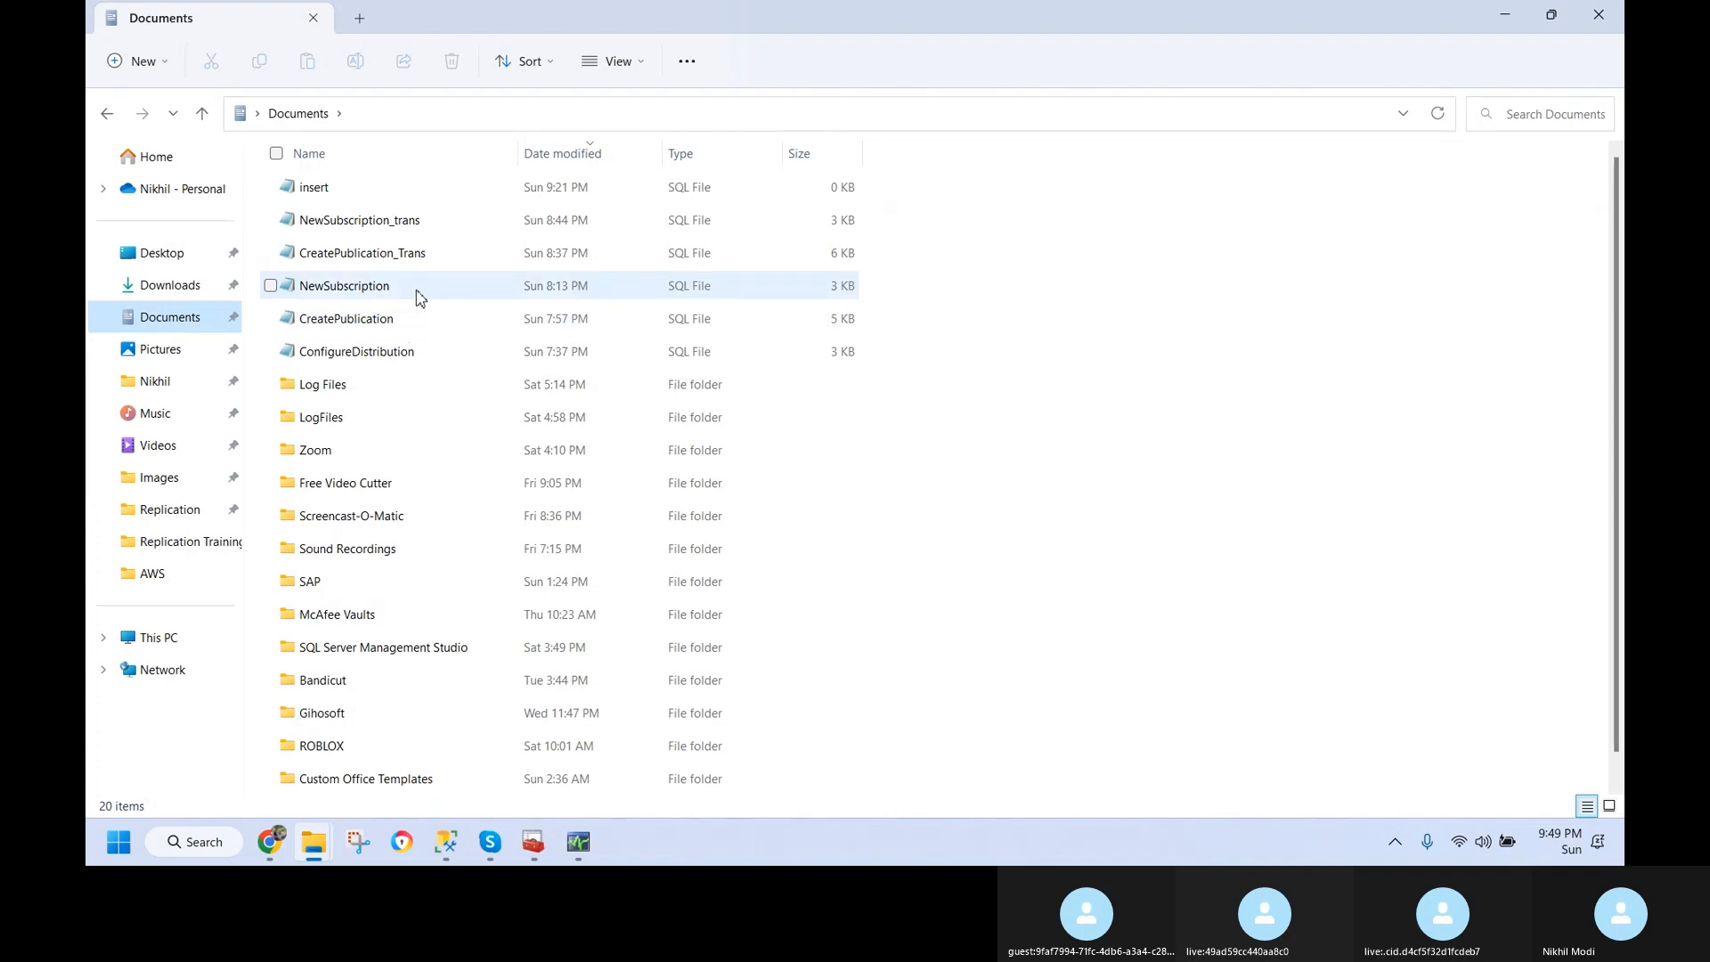
{"action": "left_click", "coordinate": [413, 220]}
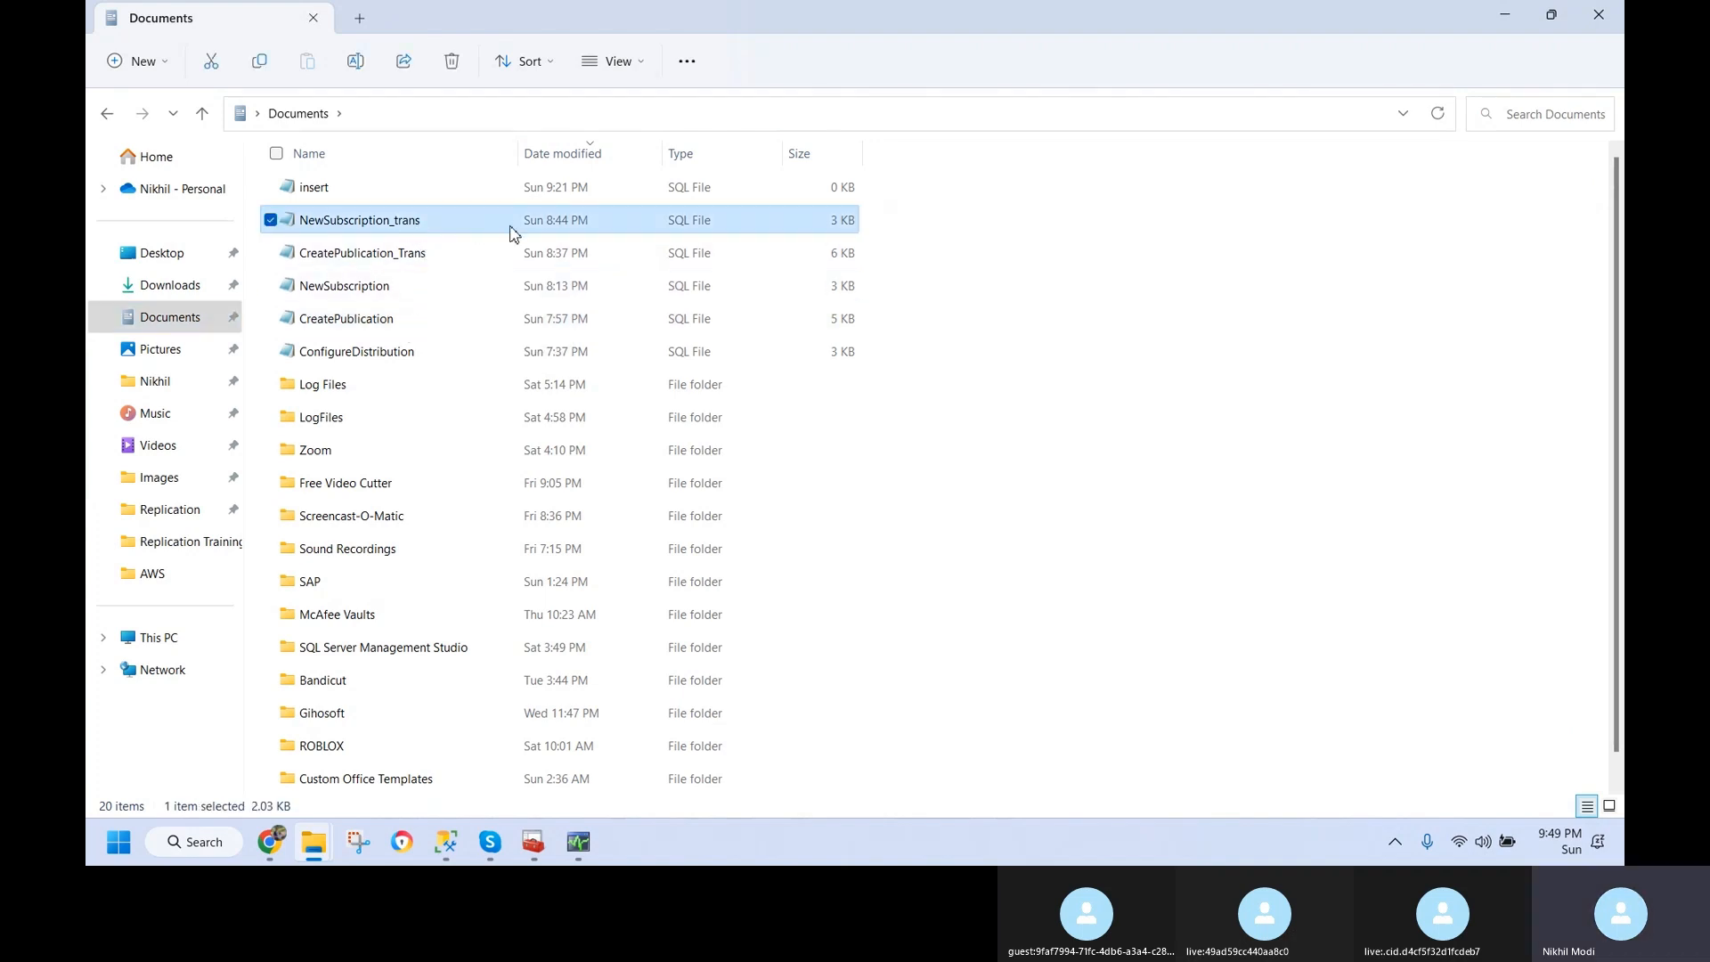
{"action": "left_click", "coordinate": [371, 292]}
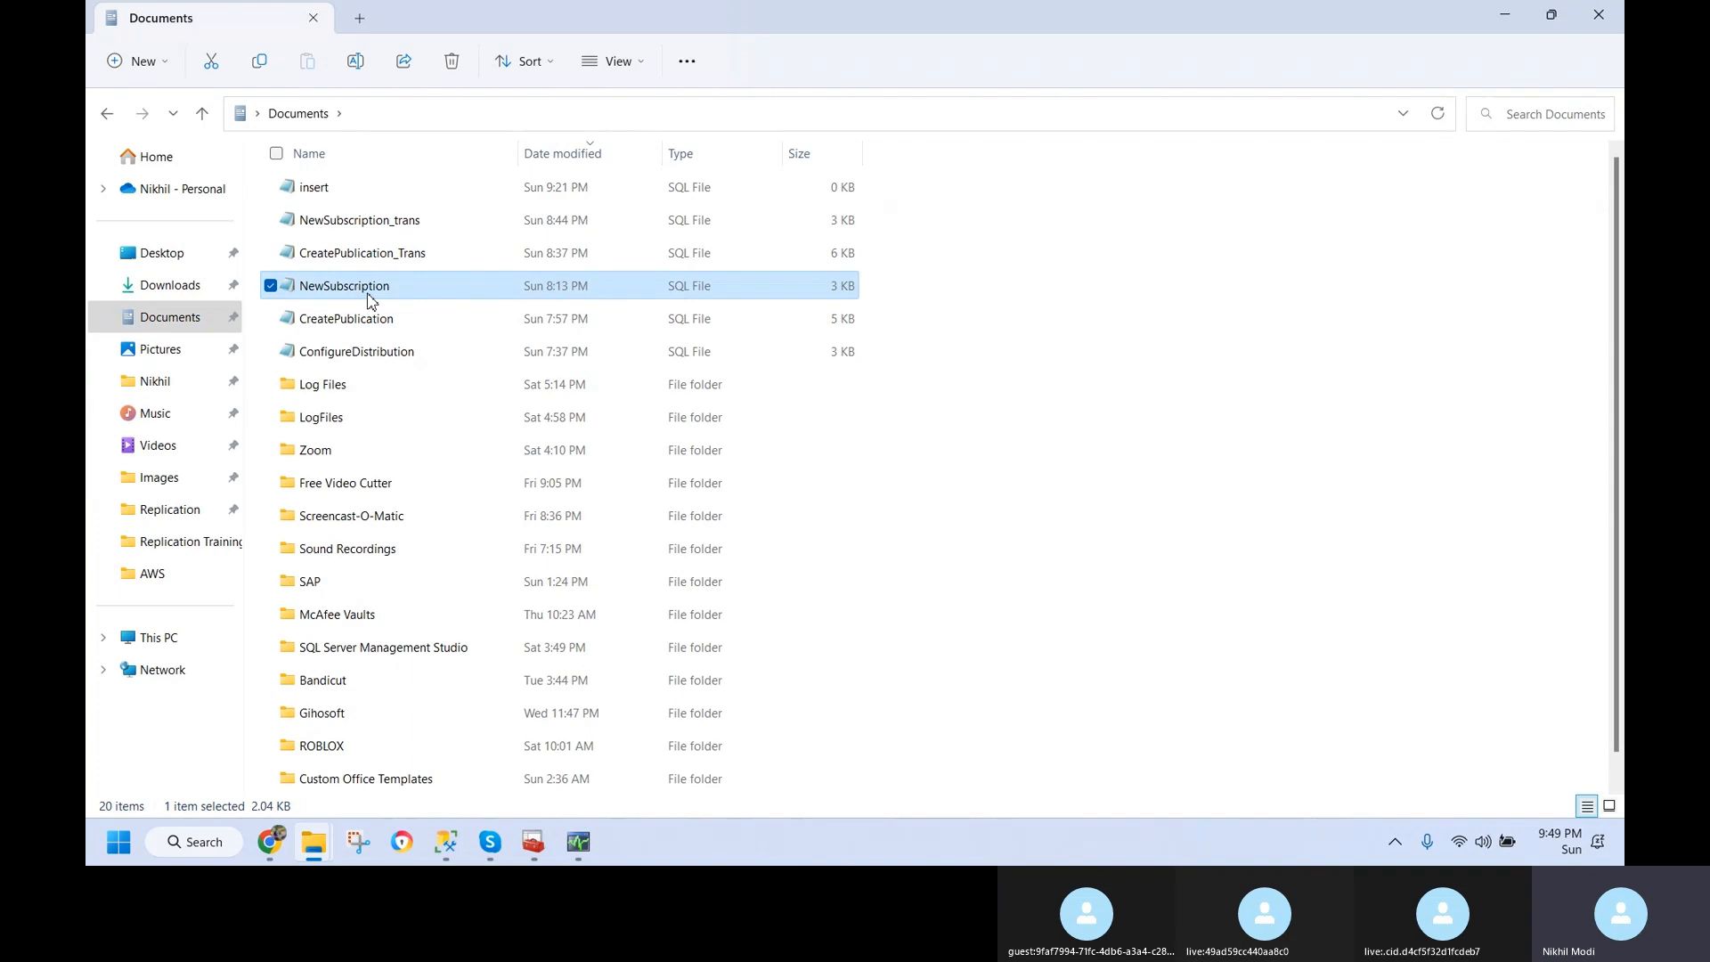
{"action": "left_click", "coordinate": [410, 224]}
{"action": "double_click", "coordinate": [410, 223]}
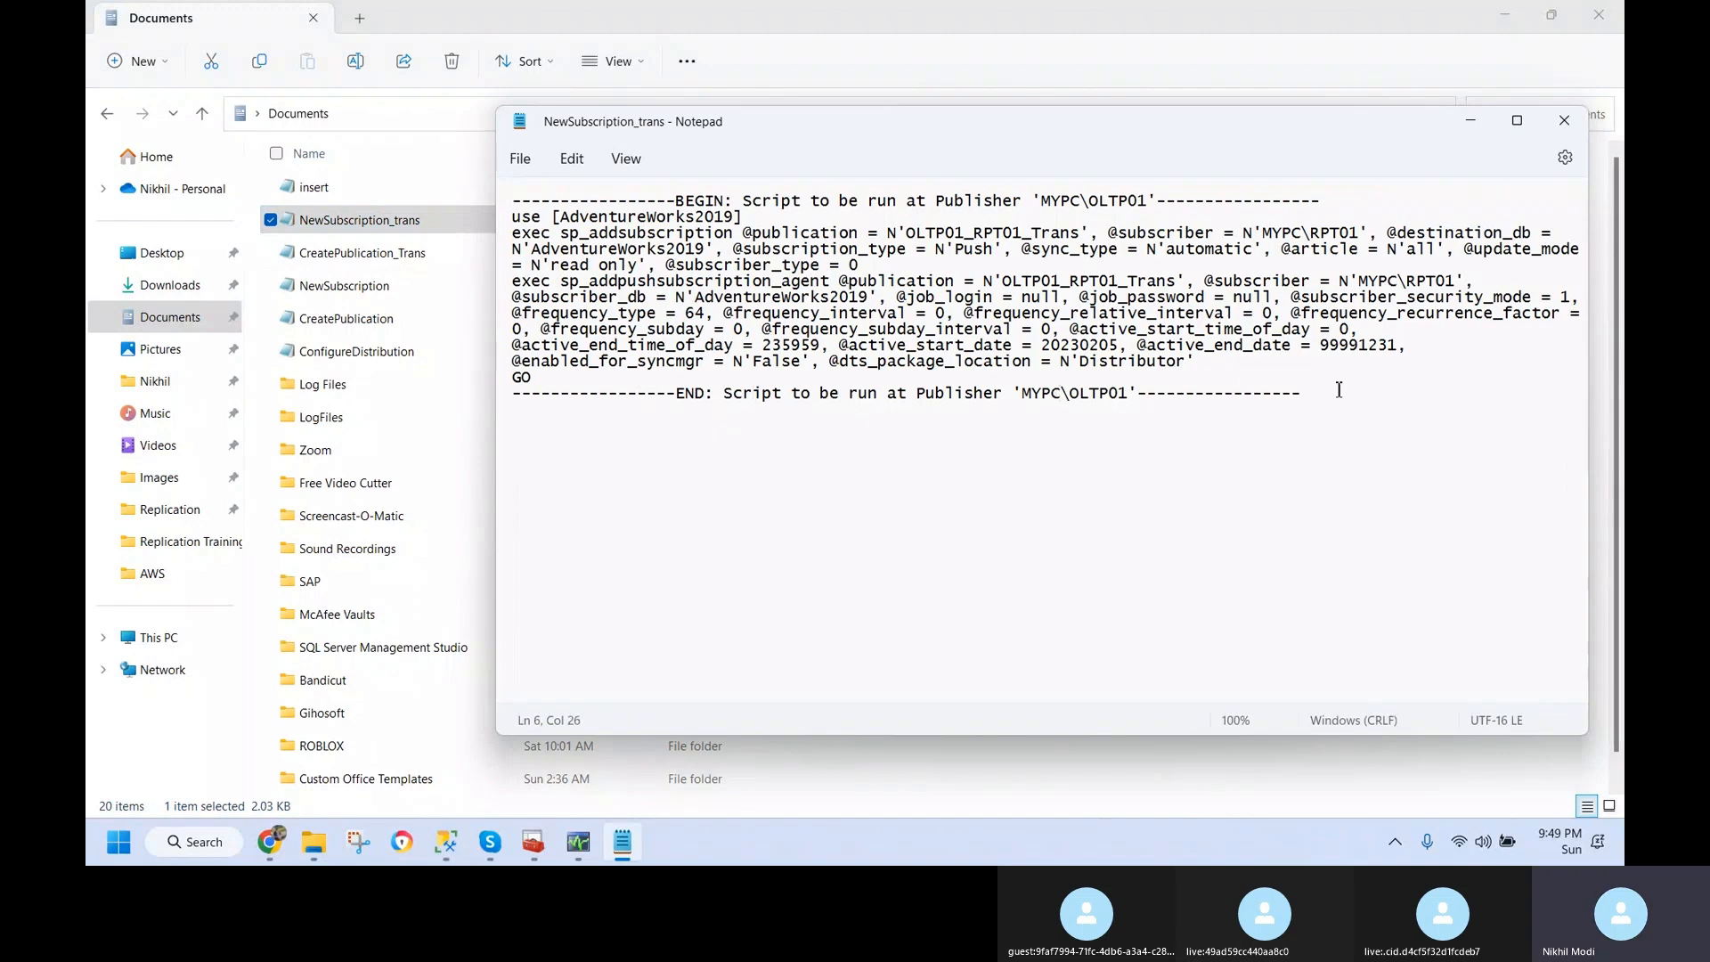
{"action": "left_click_drag", "start_coordinate": [1340, 396], "coordinate": [448, 202]}
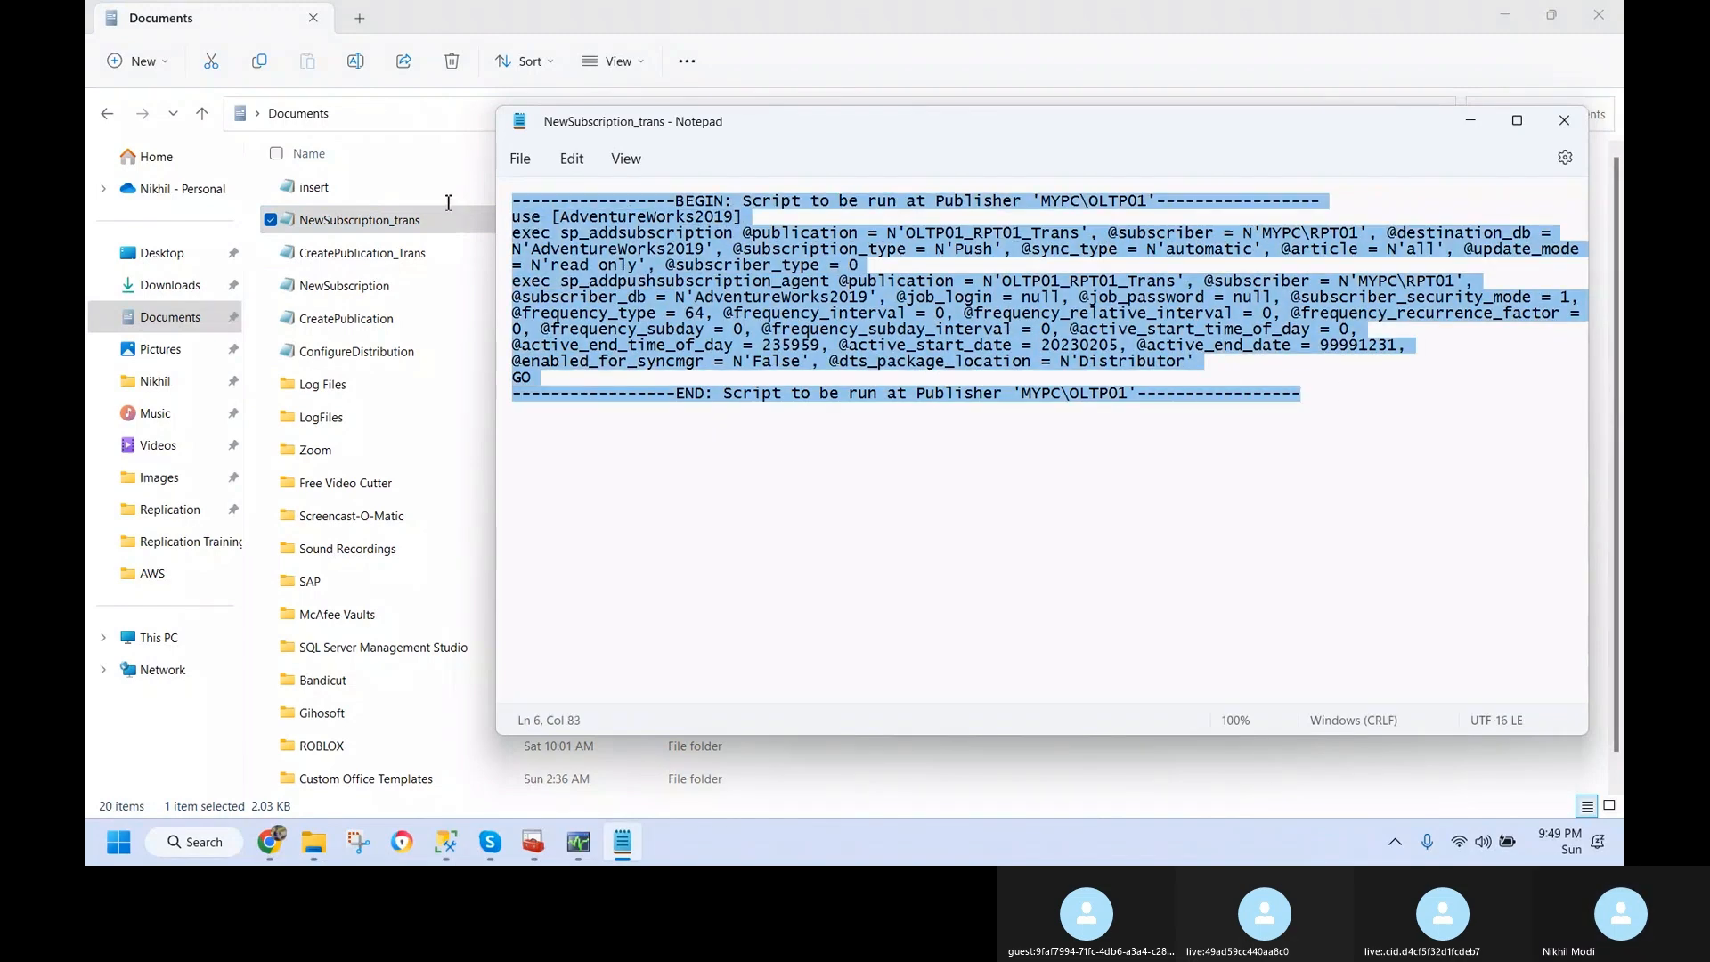
{"action": "left_click", "coordinate": [1564, 121]}
- Paste the copied subscription script at the end of the MYPC\OLTP01 query in SQL Server Management Studio, below the sp_changepublication statements
{"action": "left_click", "coordinate": [445, 842]}
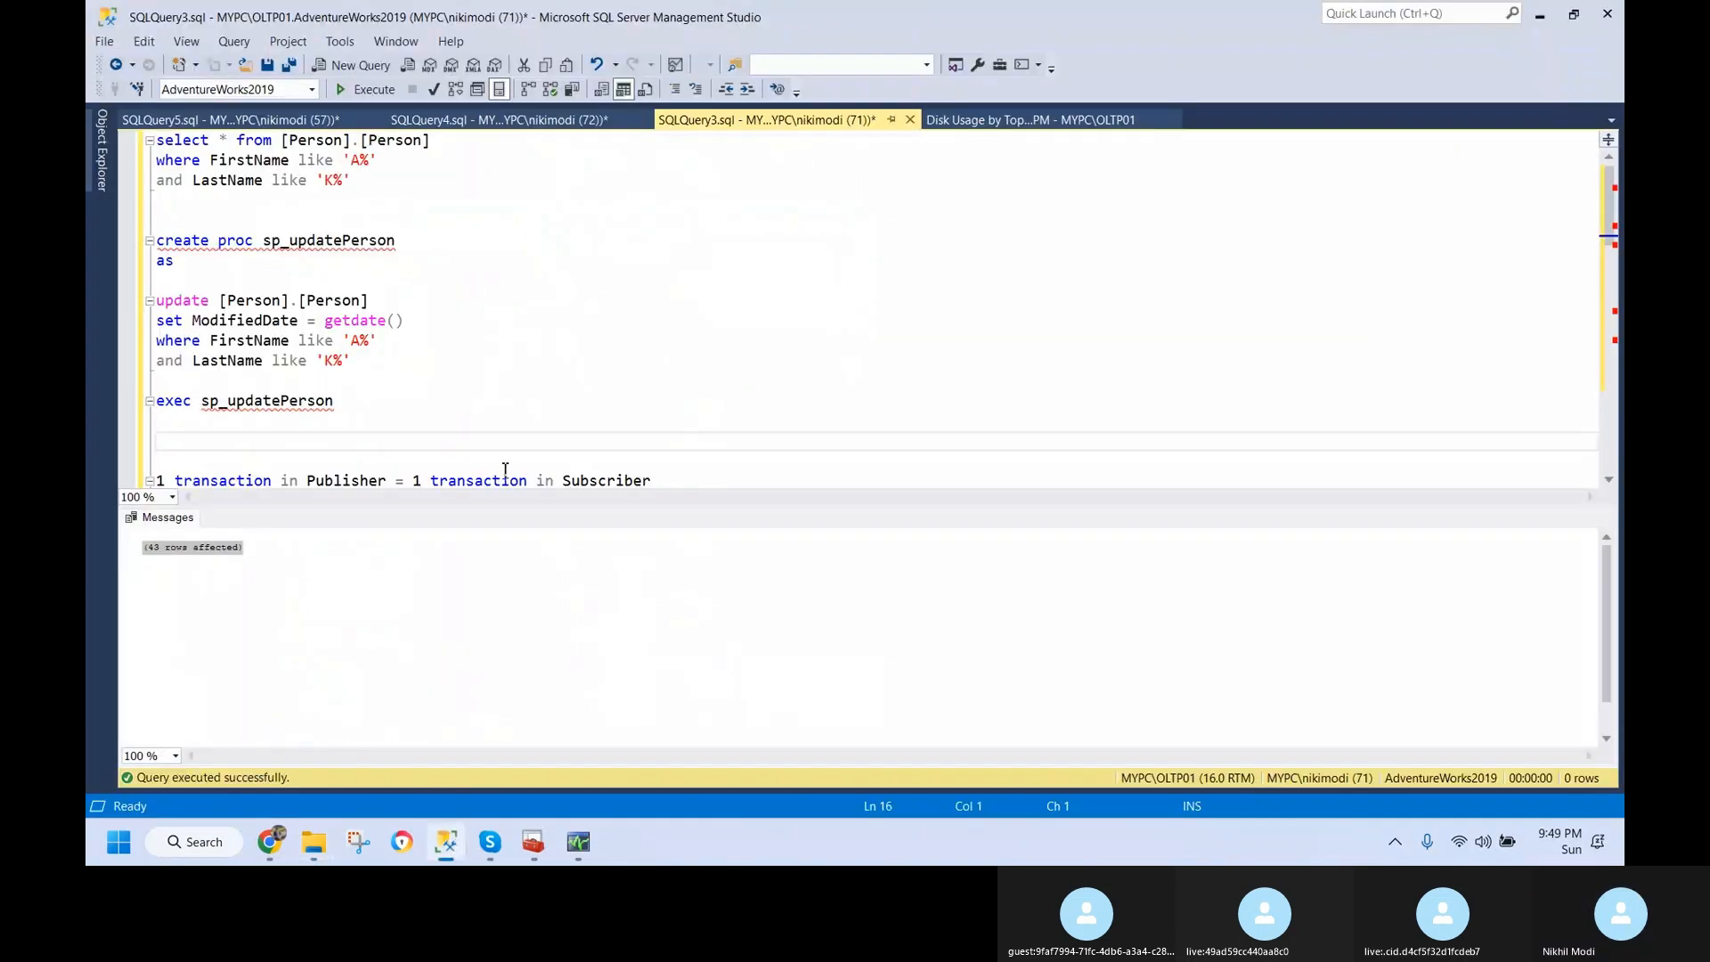
{"action": "left_click", "coordinate": [512, 381]}
{"action": "scroll", "coordinate": [543, 420], "scroll_direction": "down", "scroll_amount": 1}
{"action": "scroll", "coordinate": [543, 420], "scroll_direction": "down", "scroll_amount": 3}
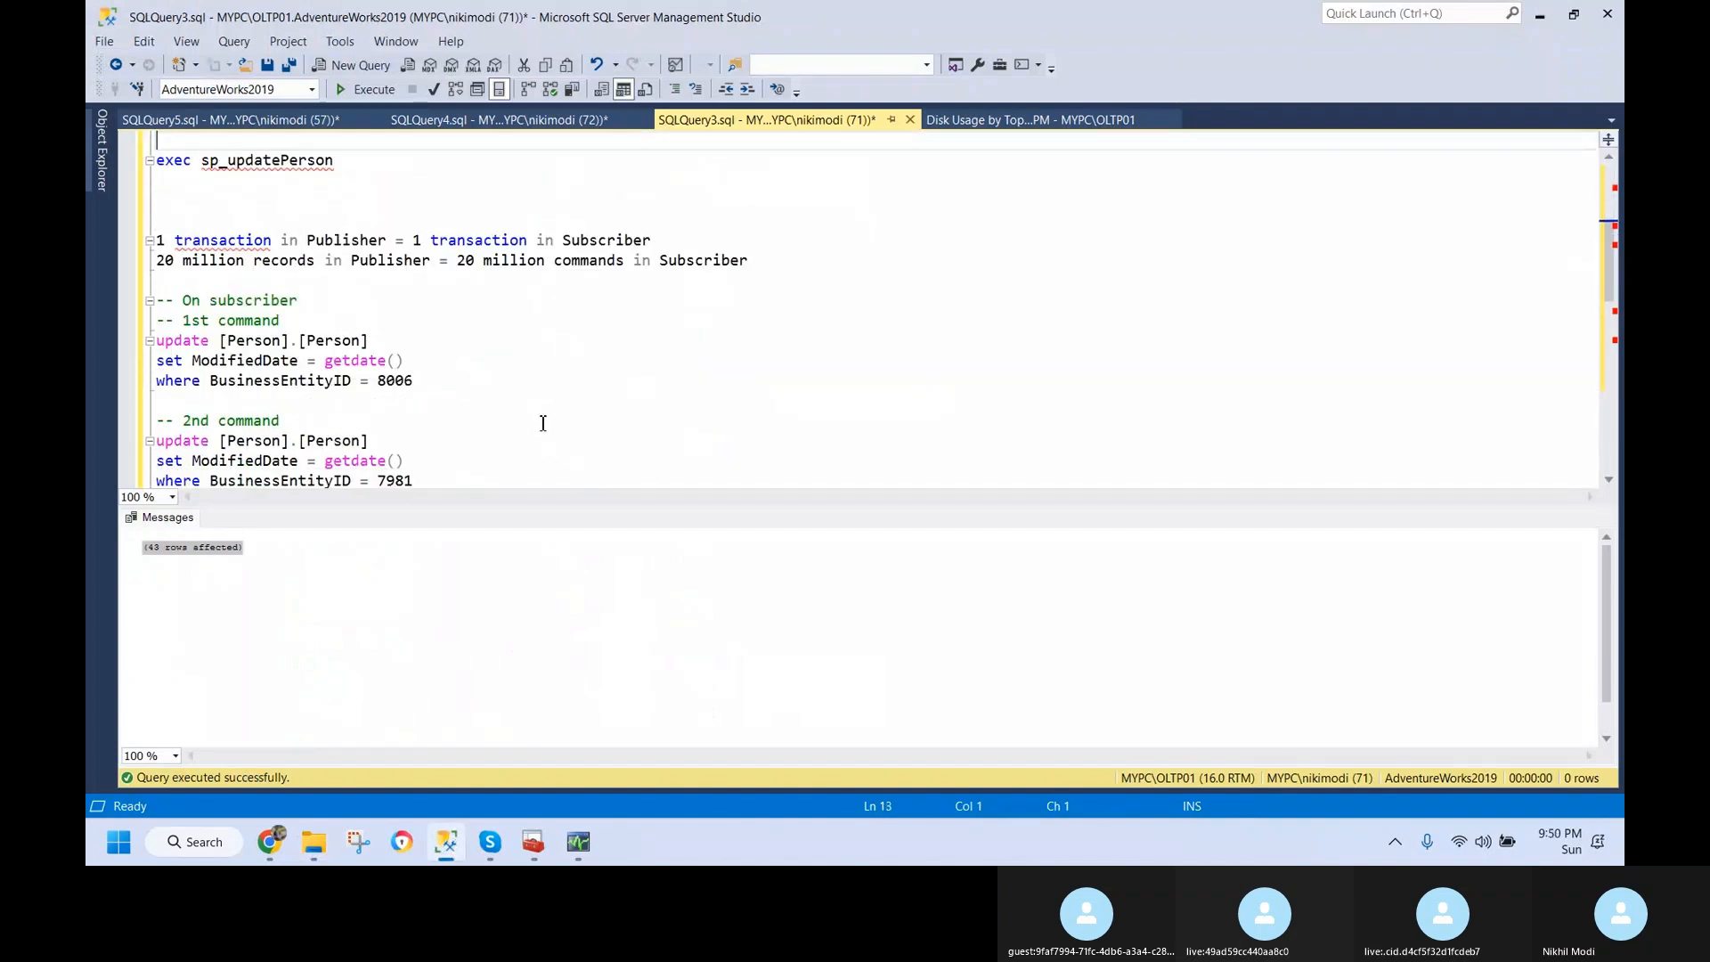
{"action": "scroll", "coordinate": [543, 422], "scroll_direction": "down", "scroll_amount": 8}
{"action": "left_click", "coordinate": [538, 431]}
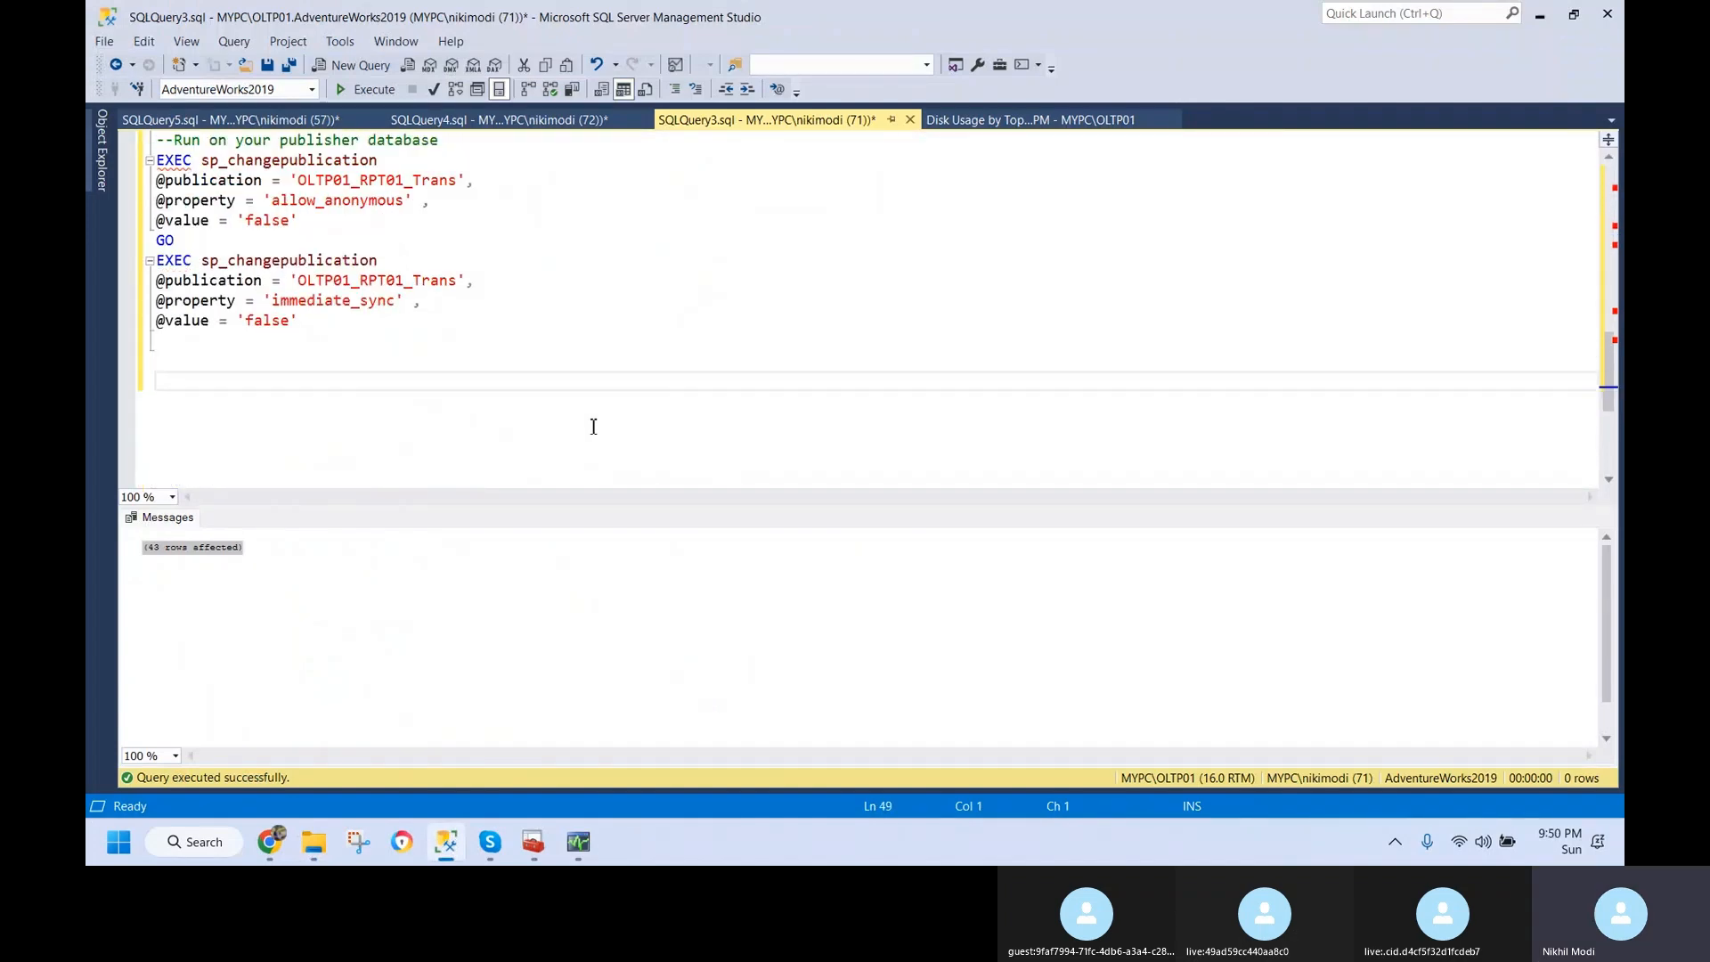
{"action": "key", "text": "ctrl+v"}
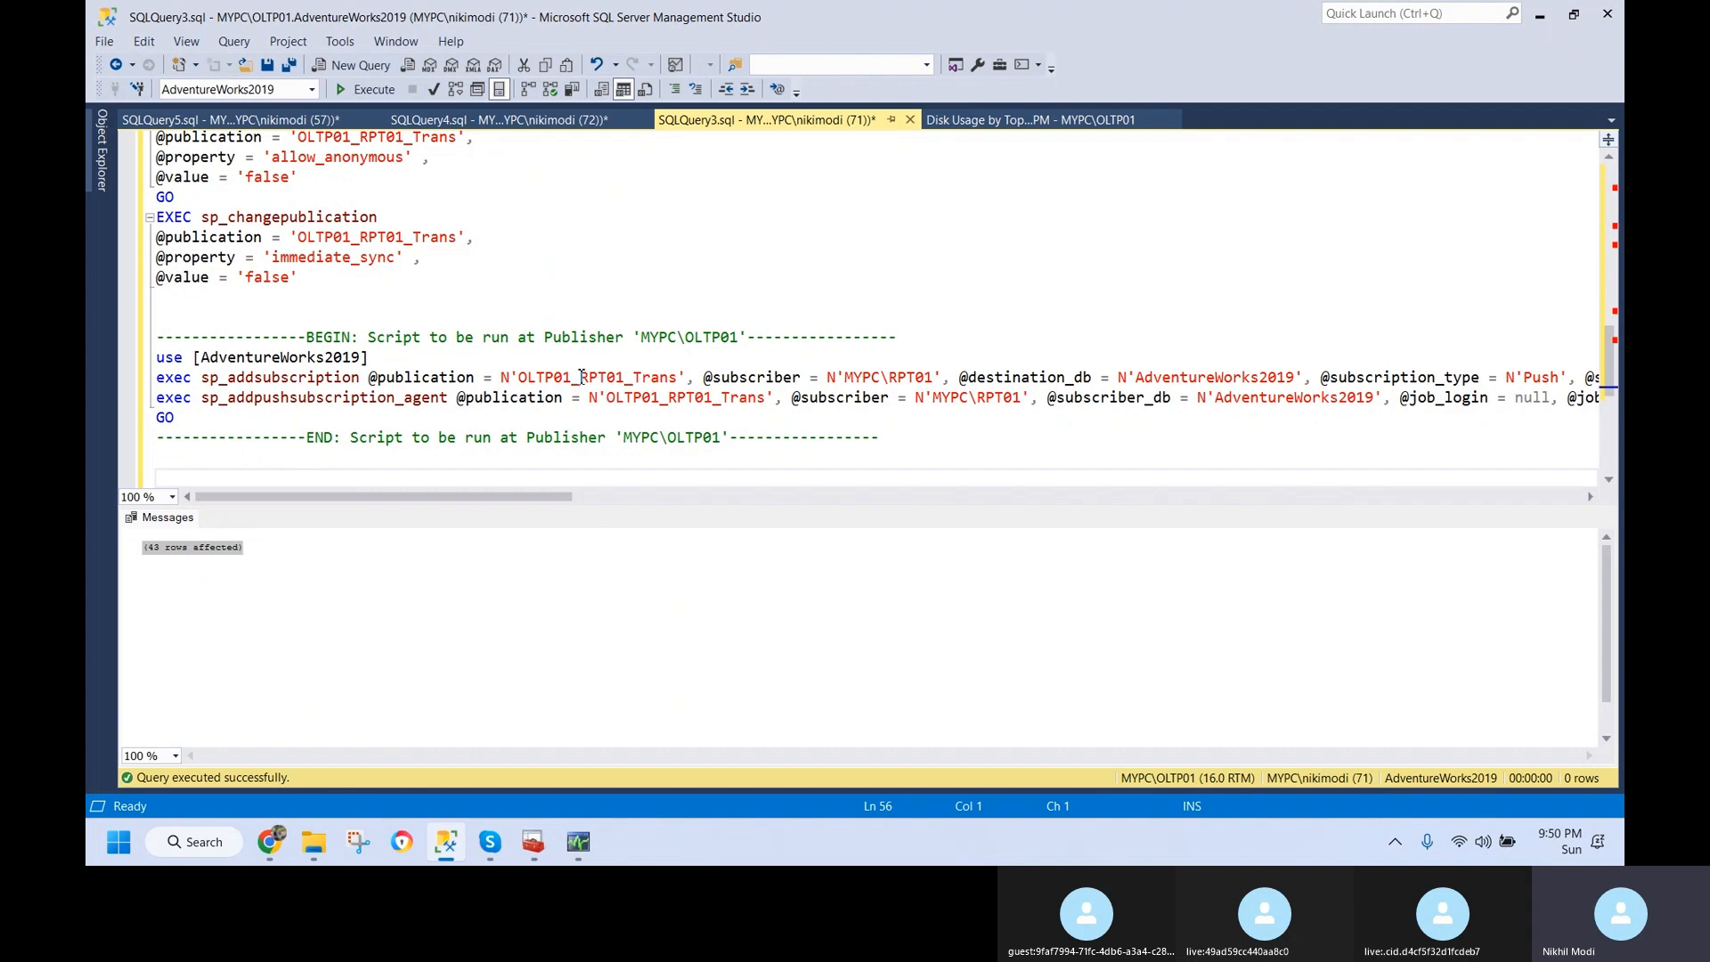
- Examine the publications and their MYPC\RPT01 subscriptions under Replication of the MYPC\OLTP01 server in Object Explorer
{"action": "left_click_drag", "start_coordinate": [561, 496], "coordinate": [472, 381]}
{"action": "left_click", "coordinate": [102, 153]}
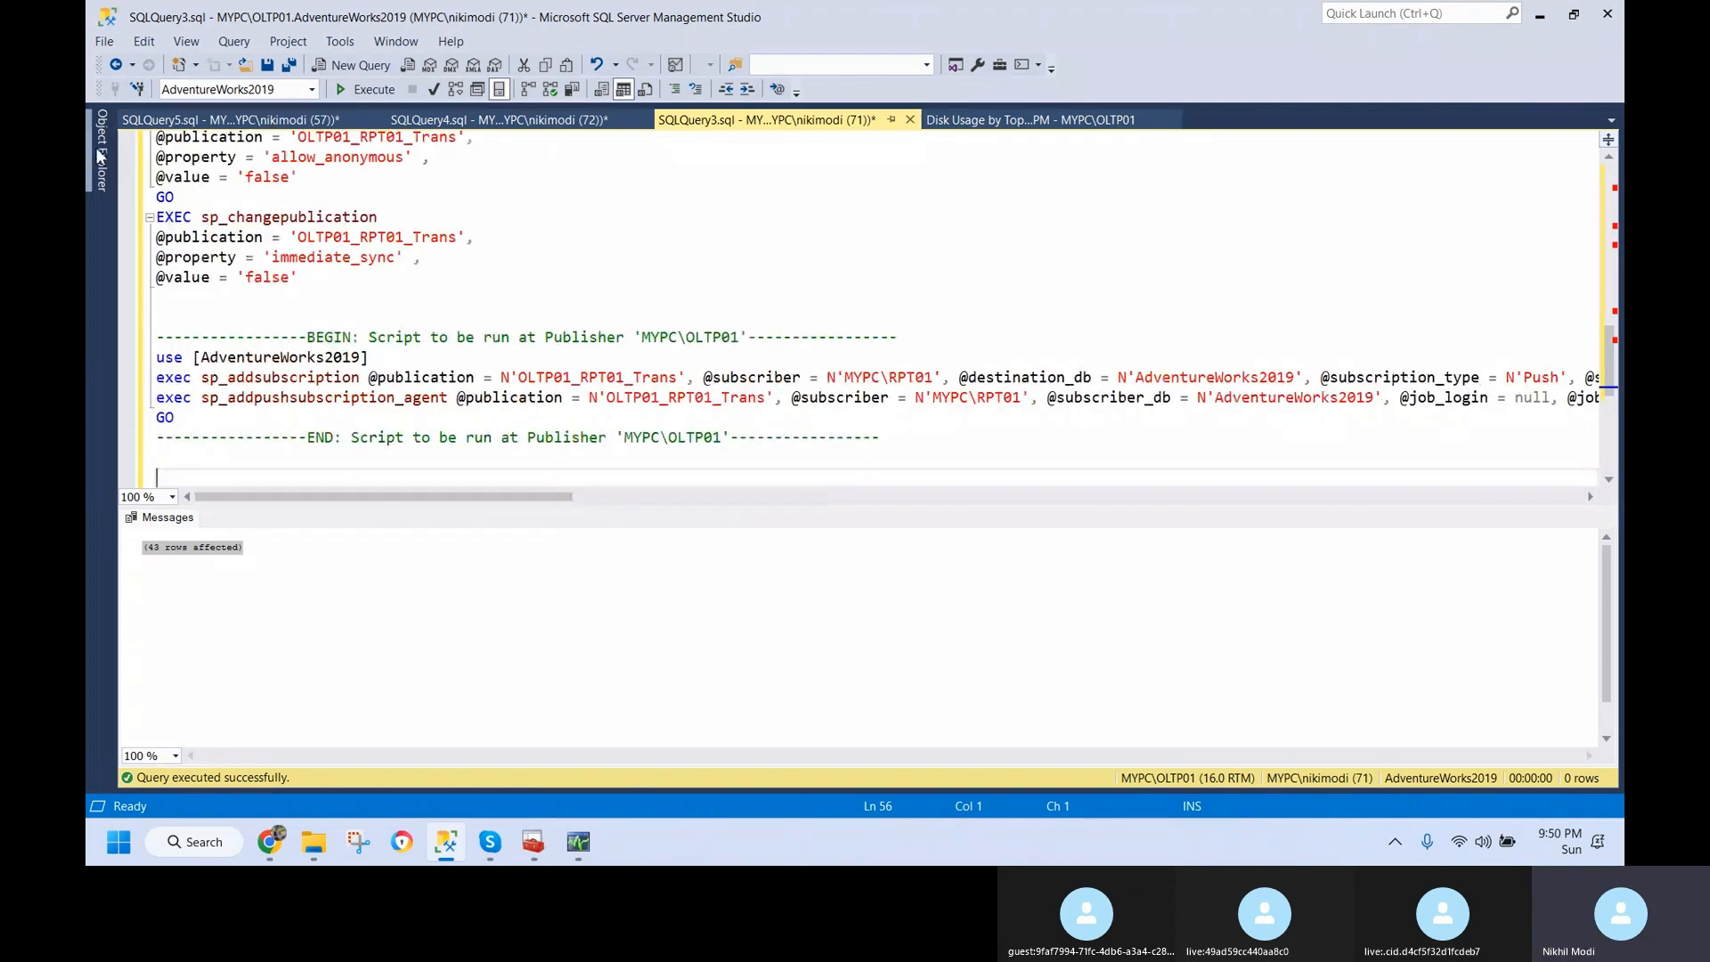
{"action": "scroll", "coordinate": [282, 485], "scroll_direction": "up", "scroll_amount": 20}
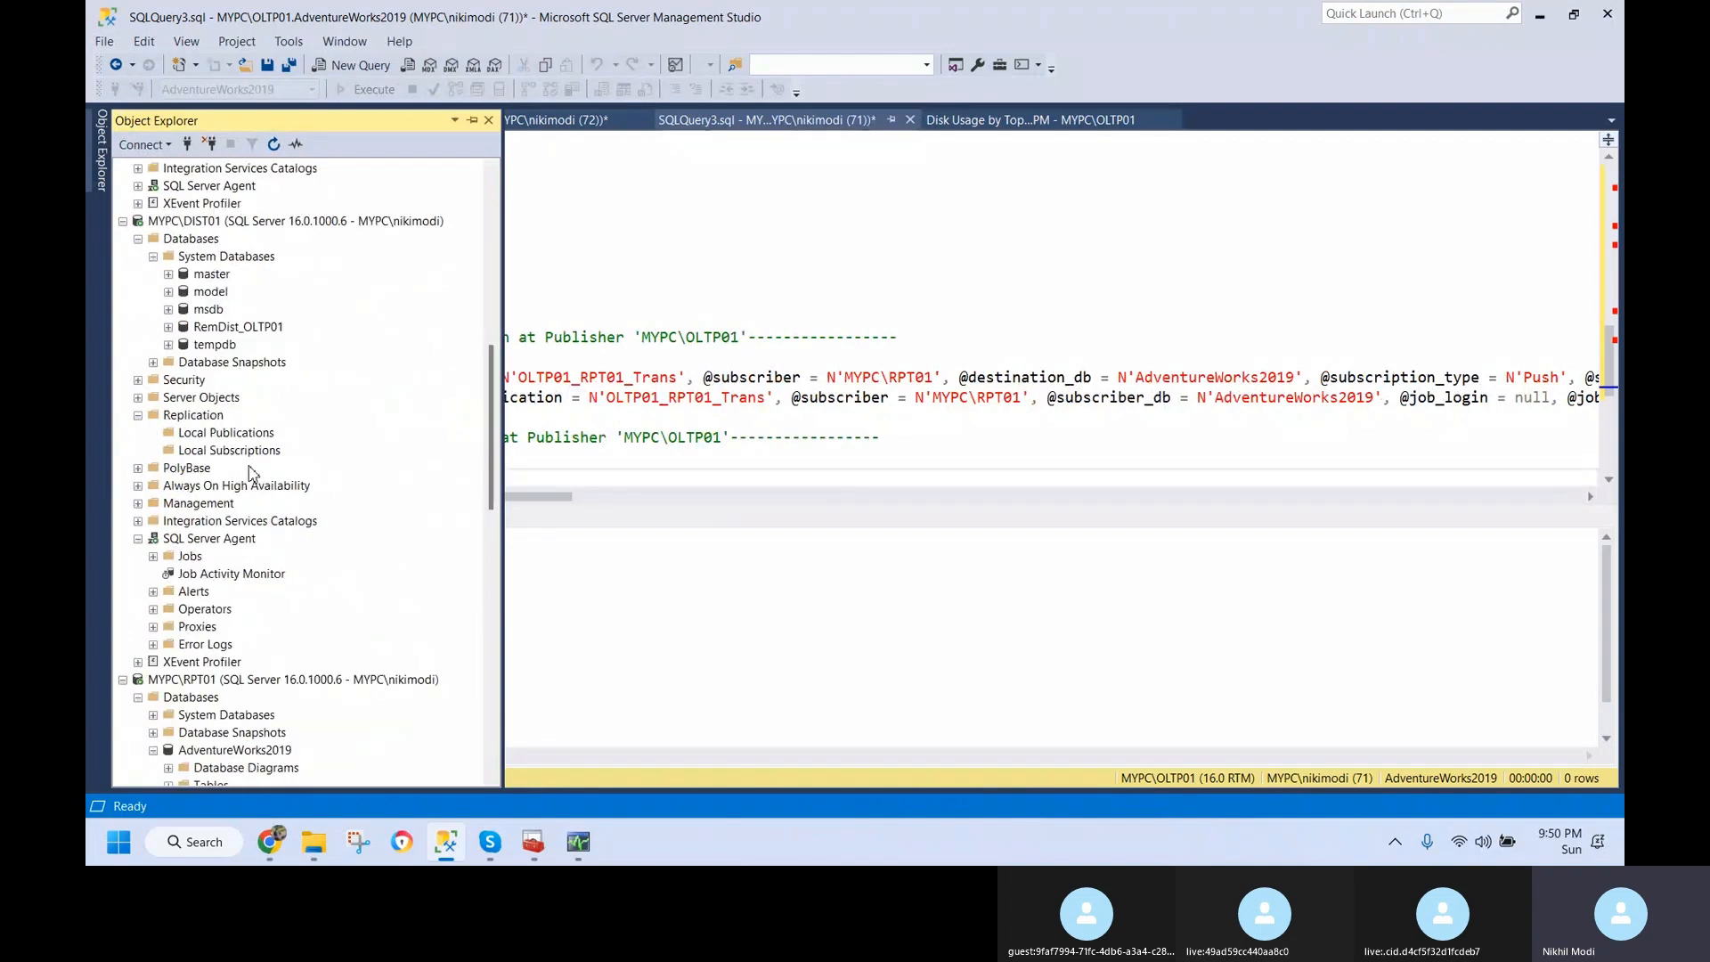
{"action": "left_click", "coordinate": [267, 538]}
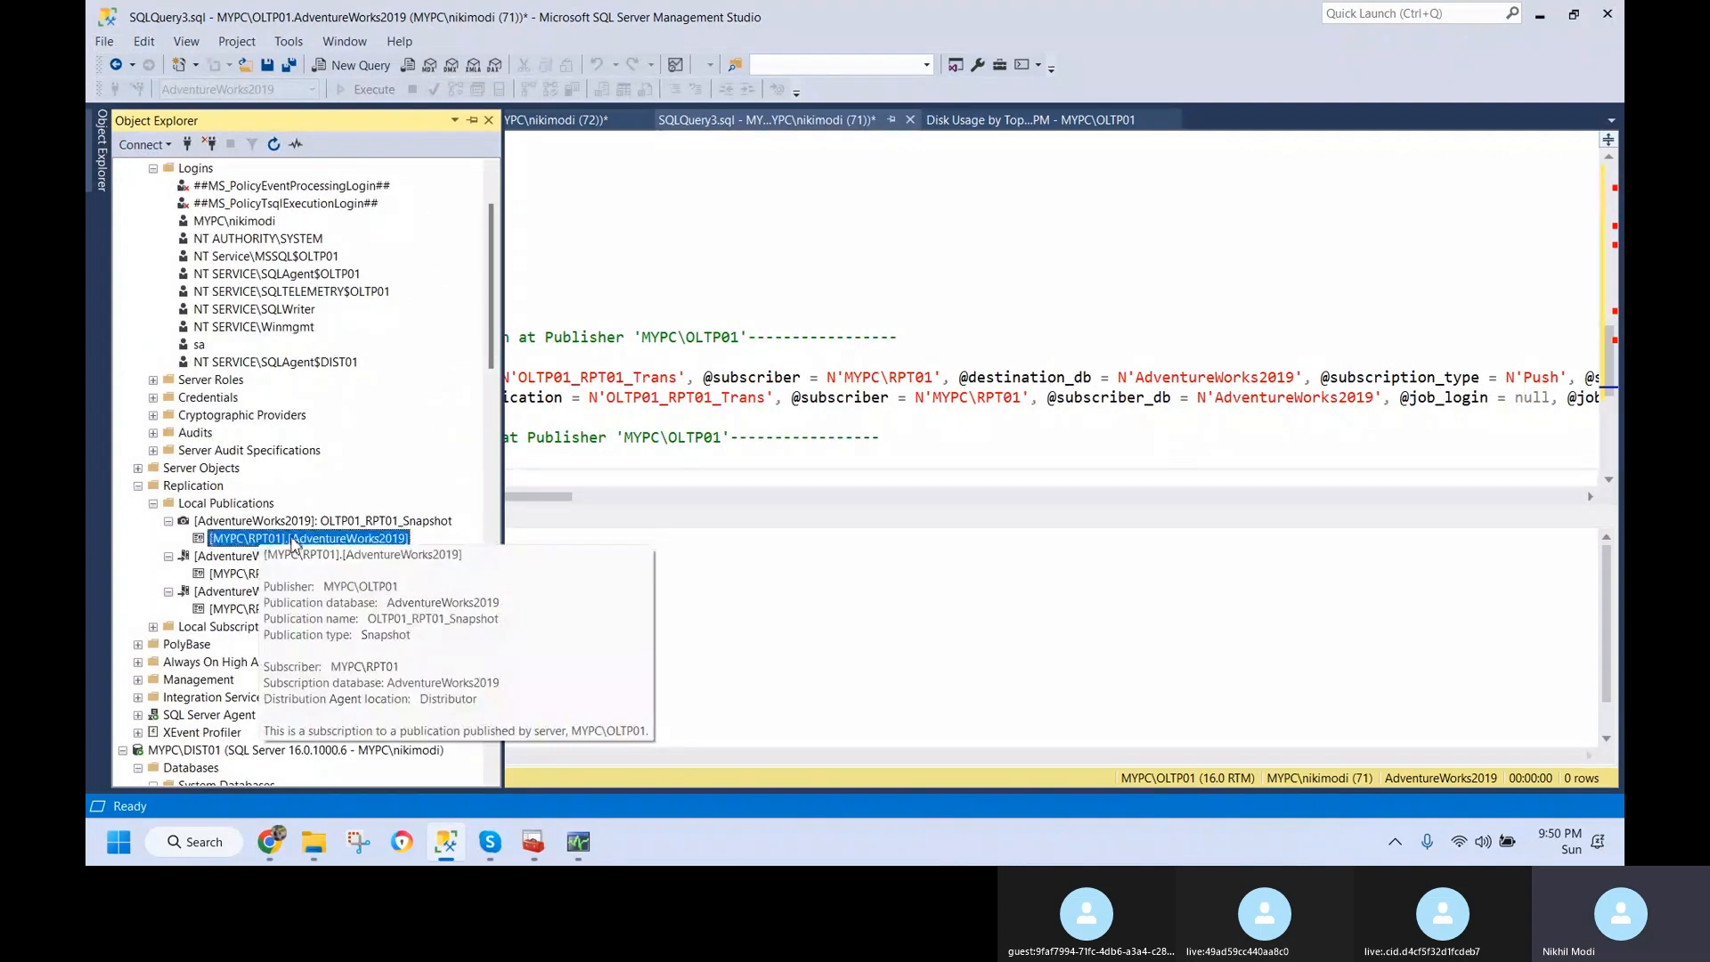
{"action": "scroll", "coordinate": [294, 534], "scroll_direction": "down", "scroll_amount": 2}
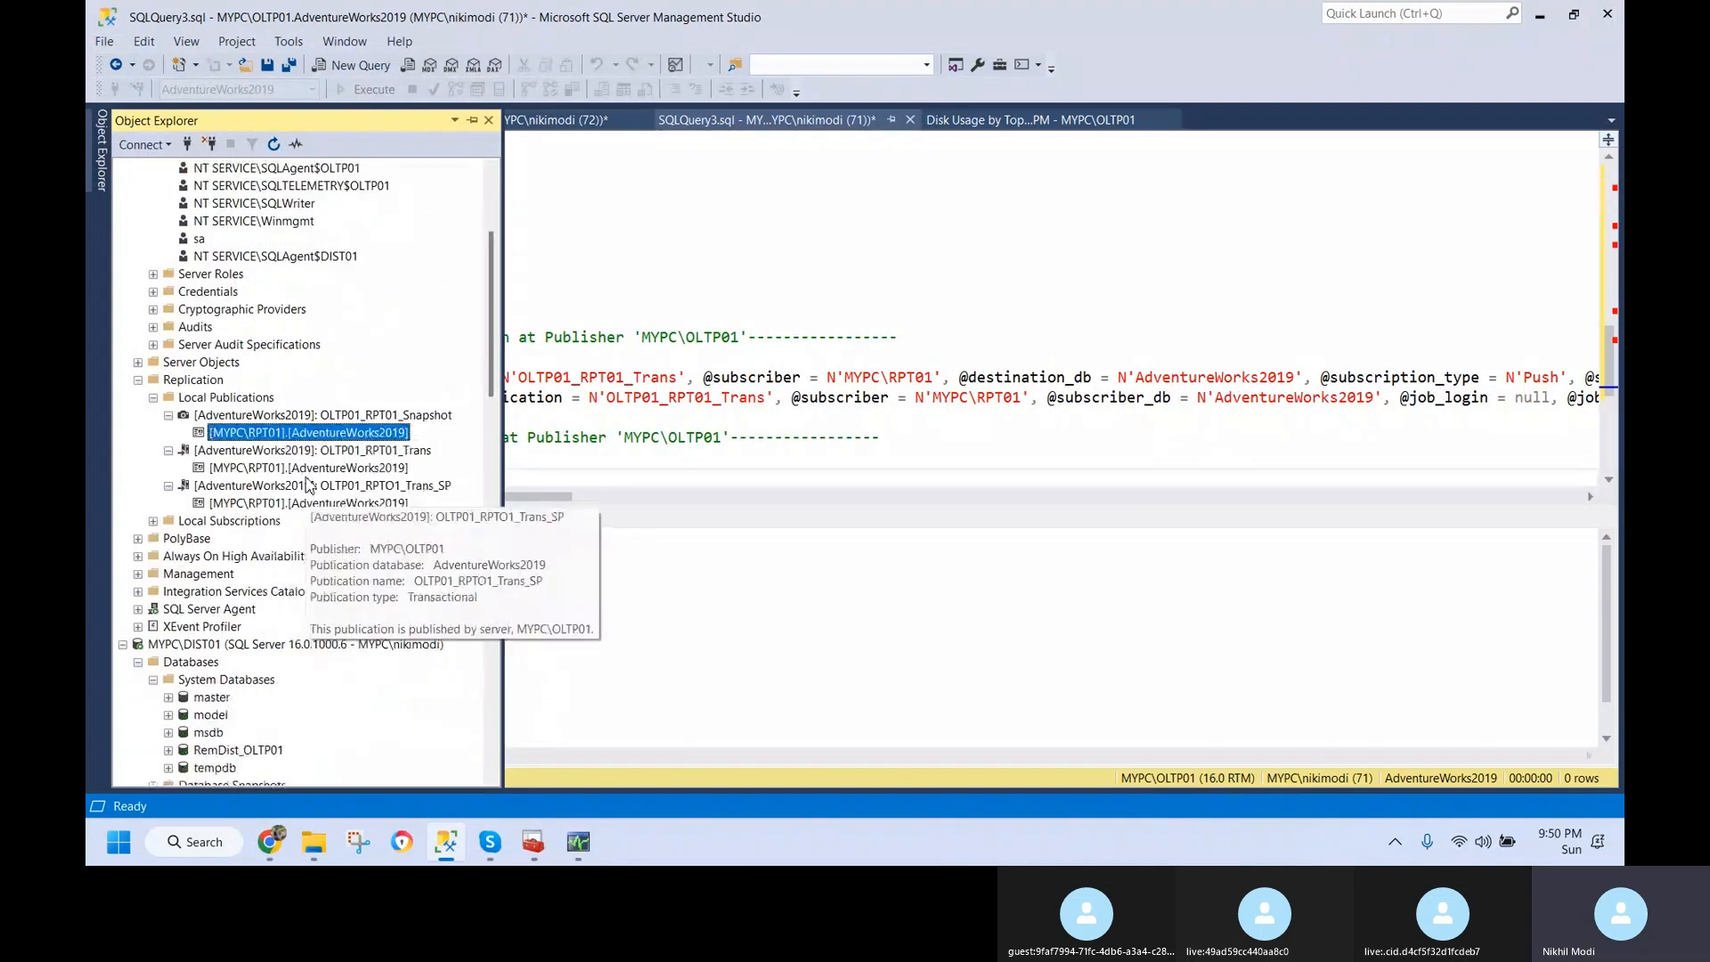
{"action": "left_click", "coordinate": [390, 471]}
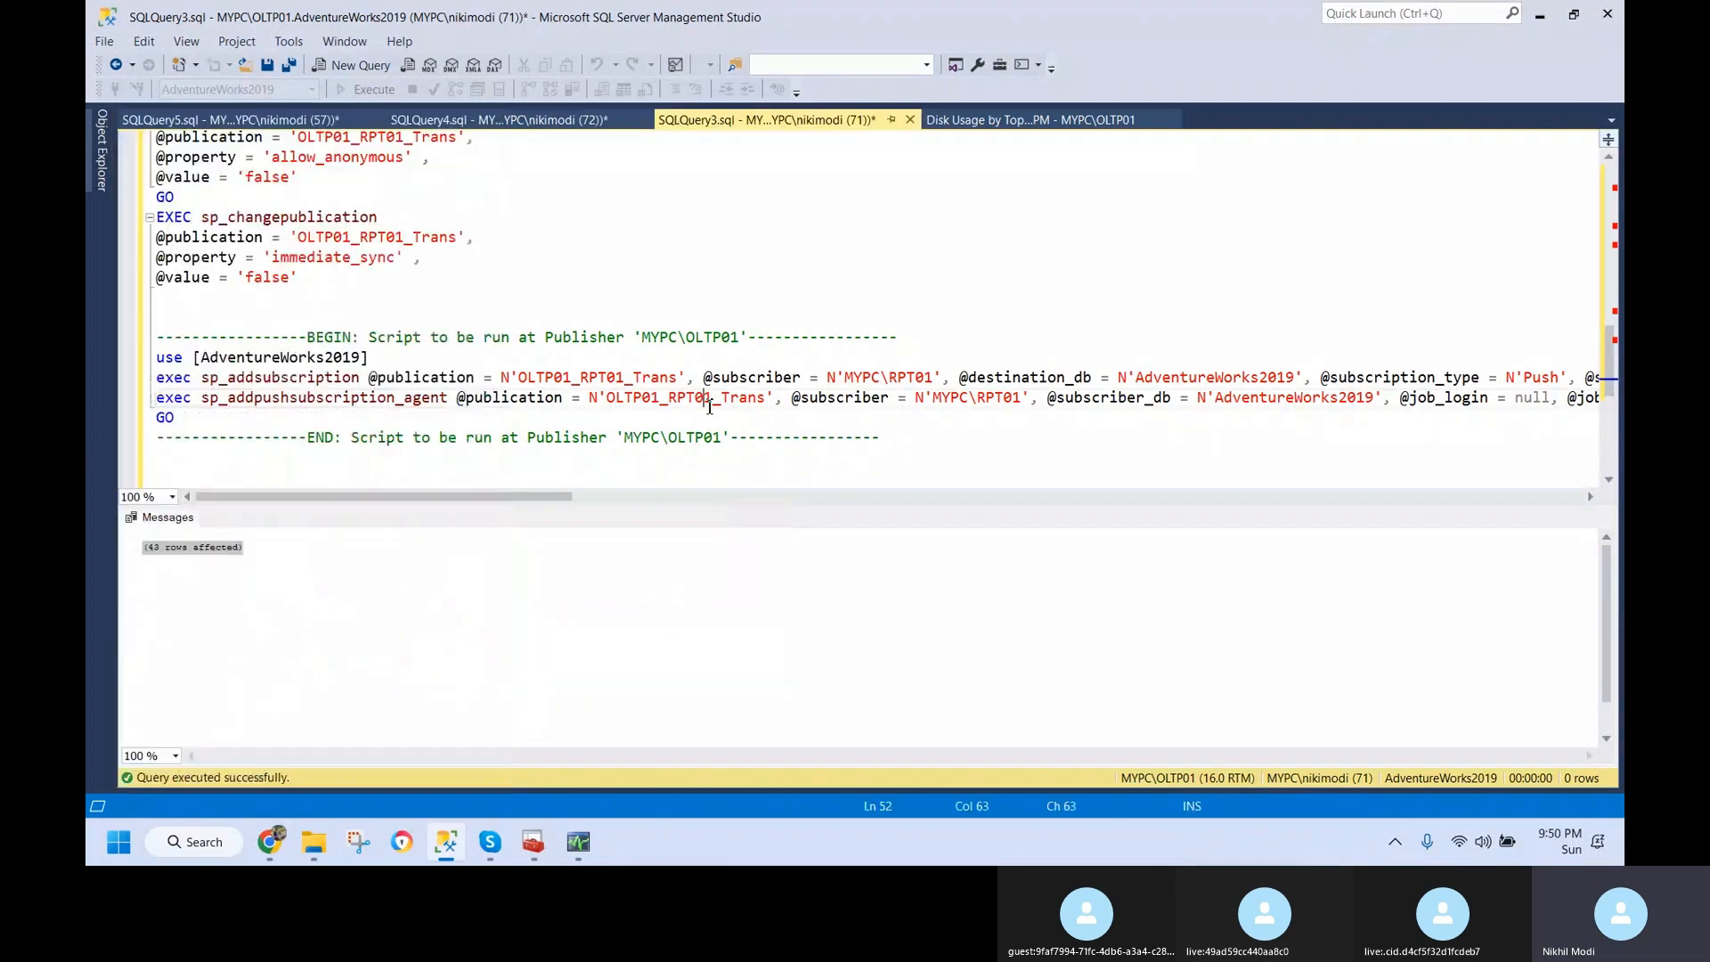
{"action": "left_click_drag", "start_coordinate": [233, 415], "coordinate": [154, 359]}
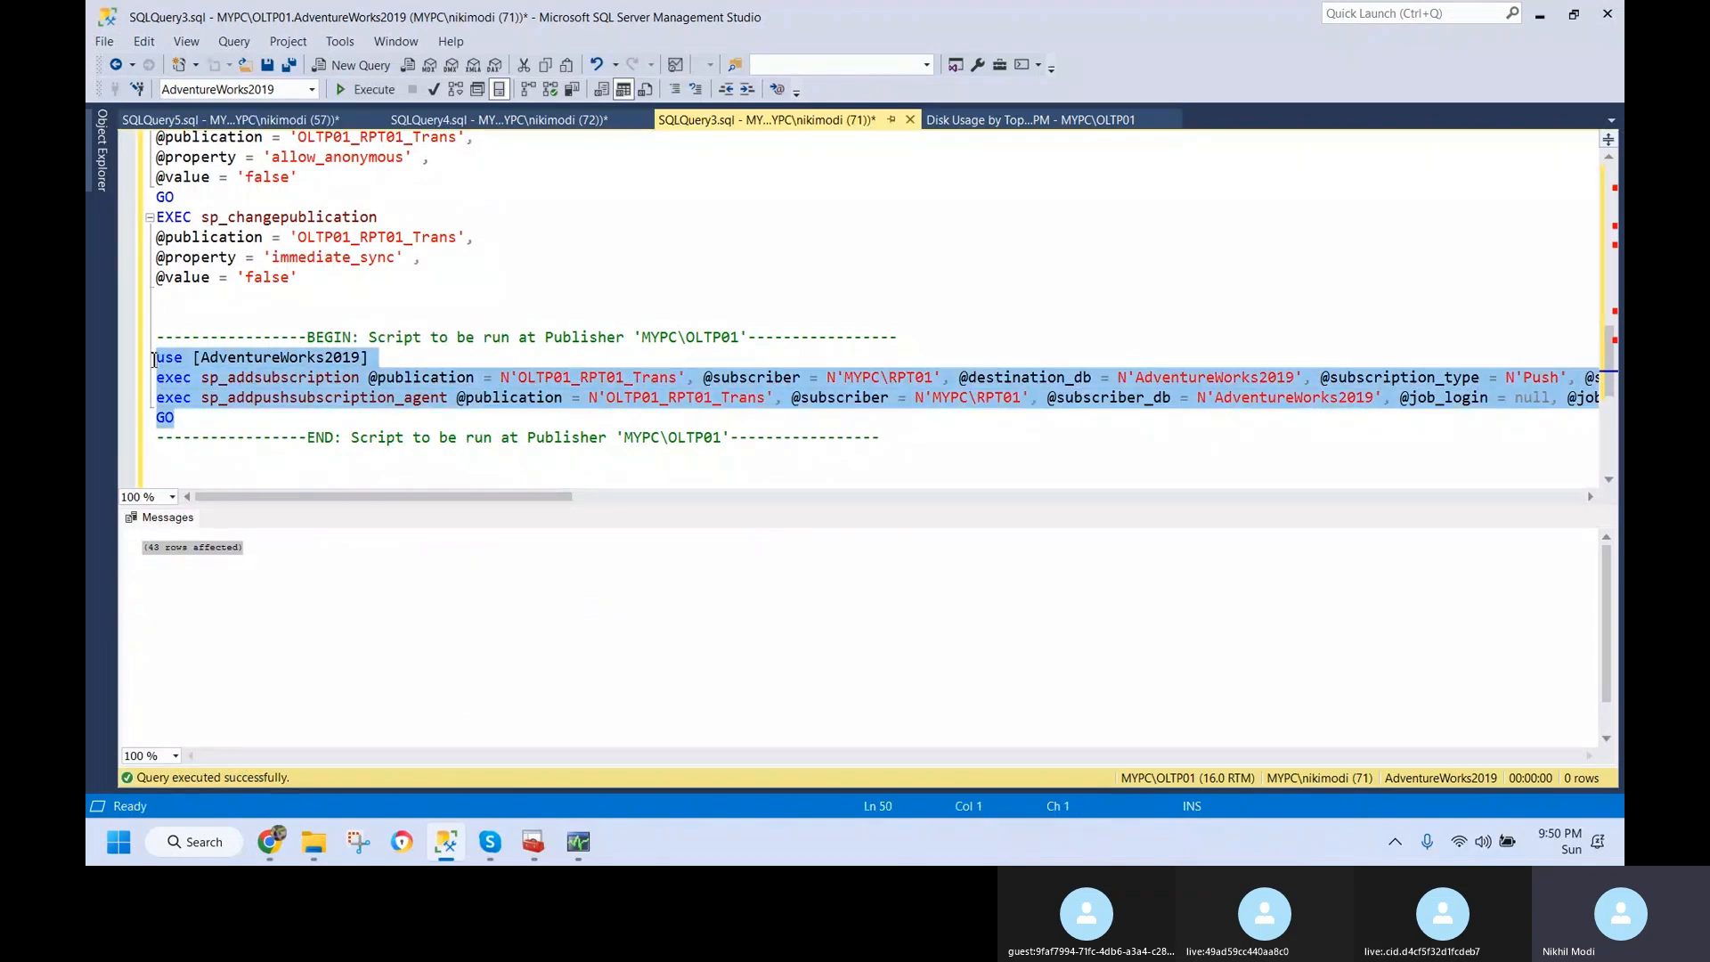
{"action": "left_click", "coordinate": [552, 357]}
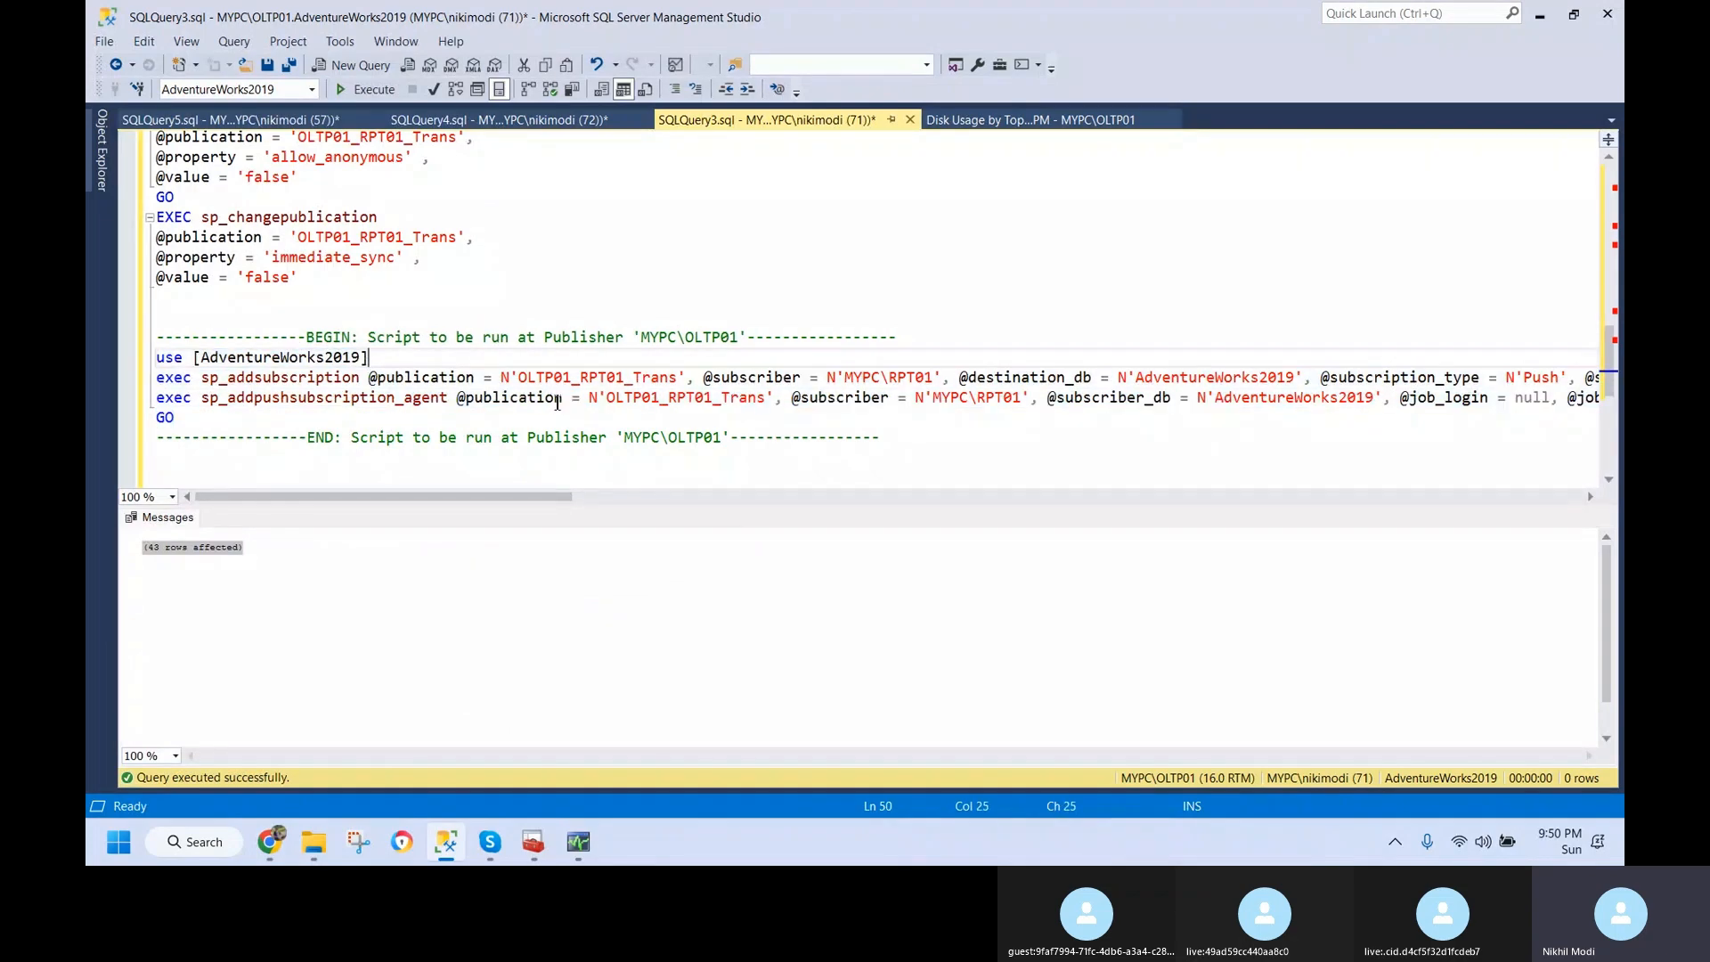
{"action": "left_click_drag", "start_coordinate": [542, 500], "coordinate": [741, 530]}
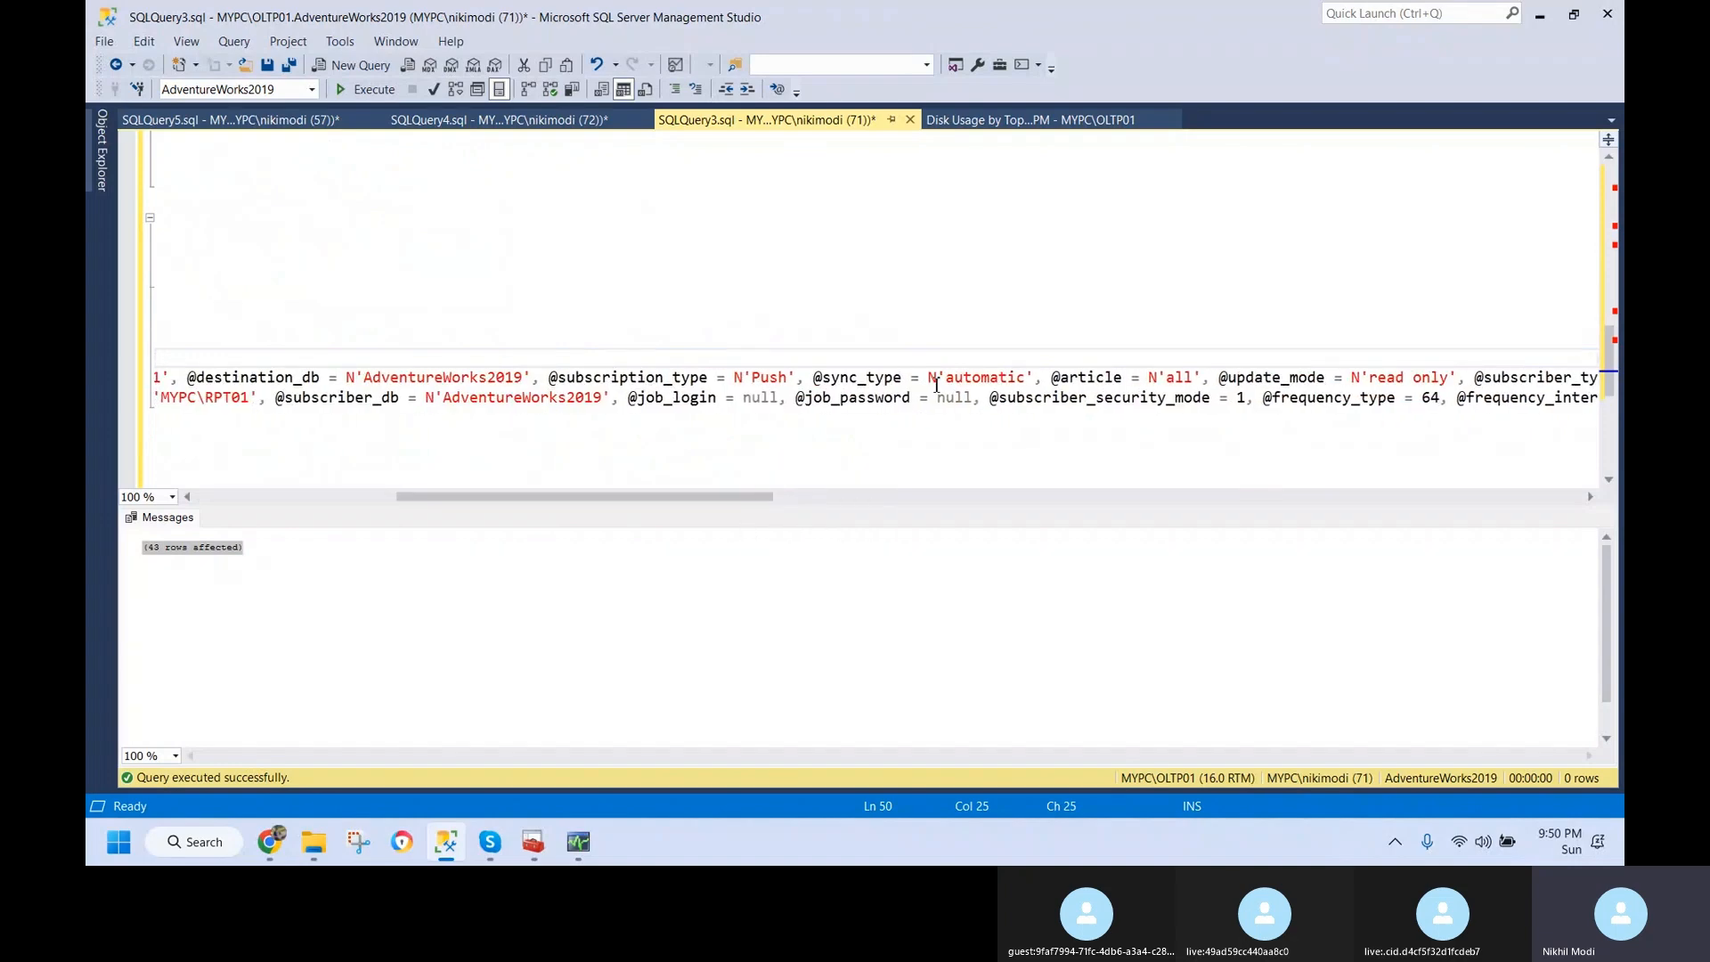
{"action": "left_click_drag", "start_coordinate": [813, 379], "coordinate": [1039, 379]}
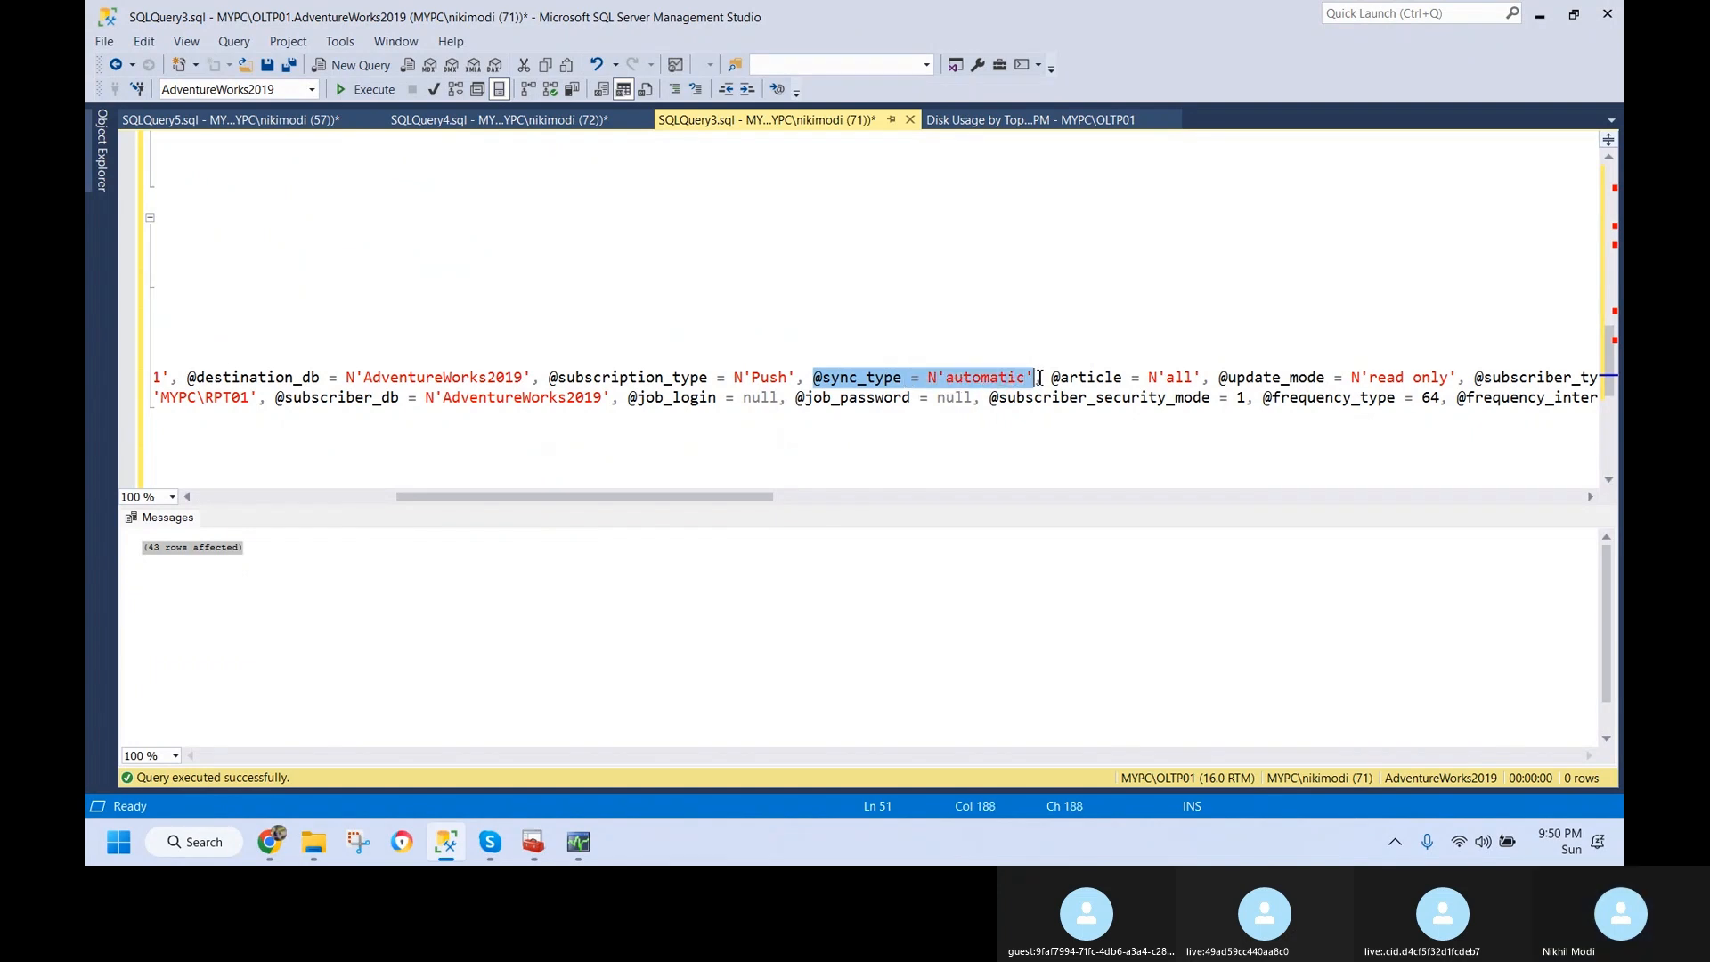
{"action": "left_click_drag", "start_coordinate": [726, 505], "coordinate": [521, 504]}
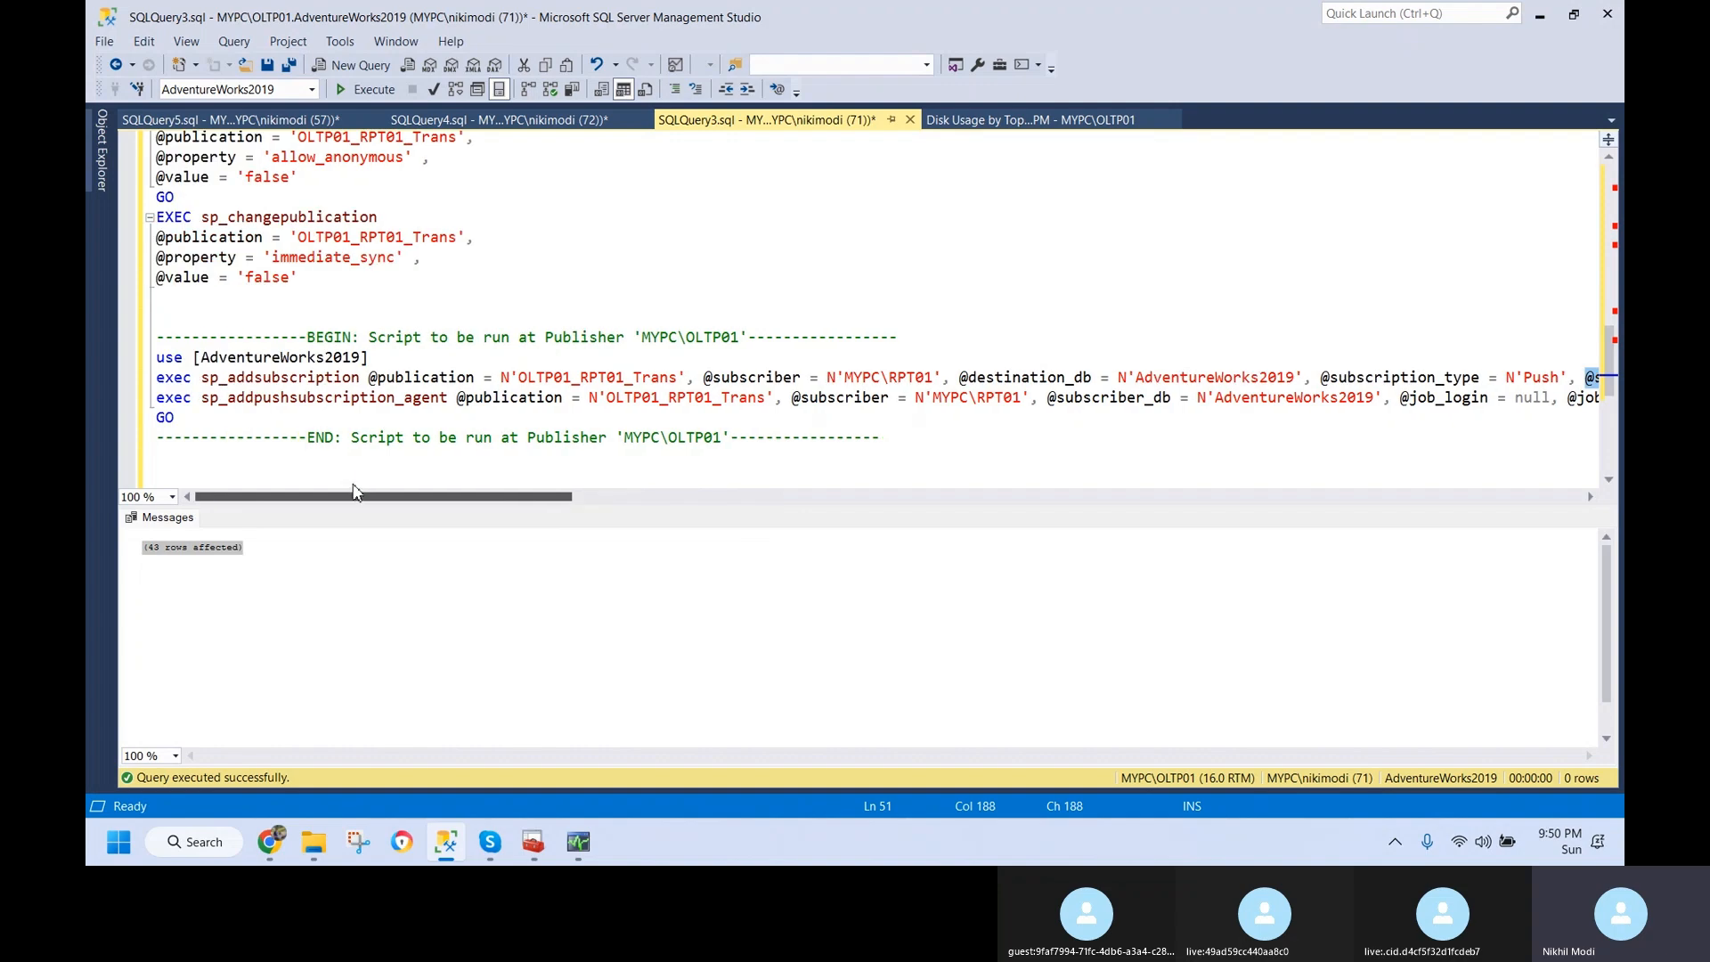
- Copy the procedure name sp_addsubscription from the script, search for it in a new Chrome tab and open its Microsoft Learn article
{"action": "double_click", "coordinate": [315, 383]}
{"action": "key", "text": "ctrl+c"}
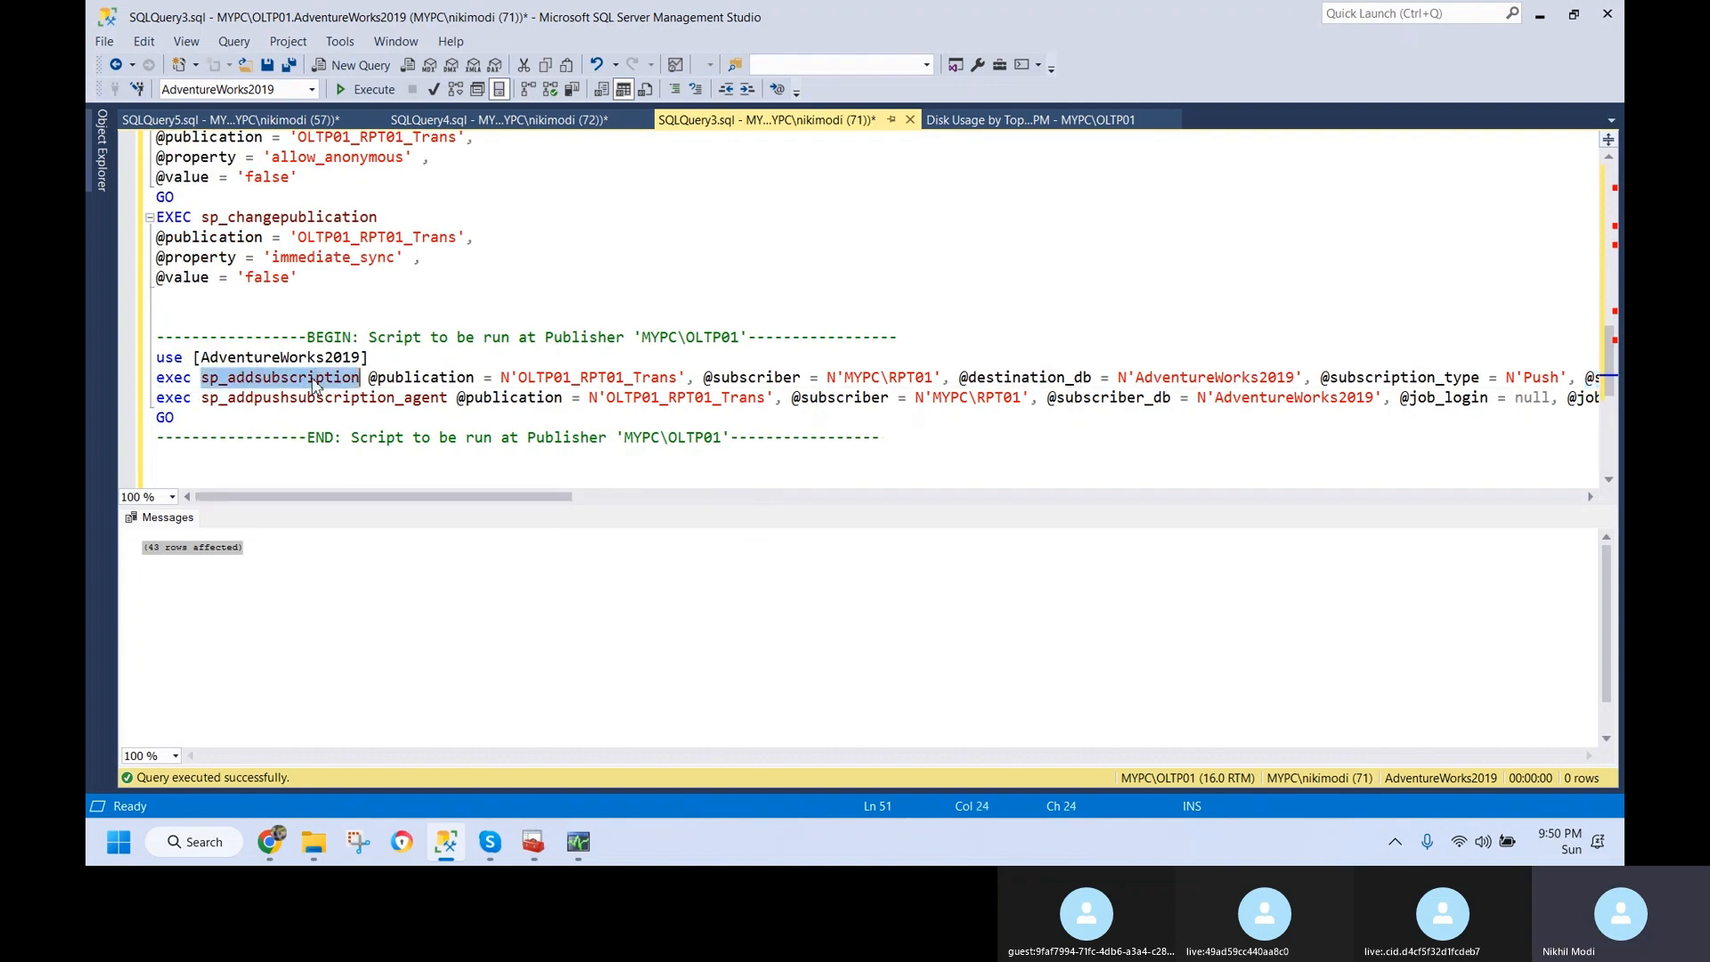
{"action": "left_click", "coordinate": [269, 841]}
{"action": "left_click", "coordinate": [596, 20]}
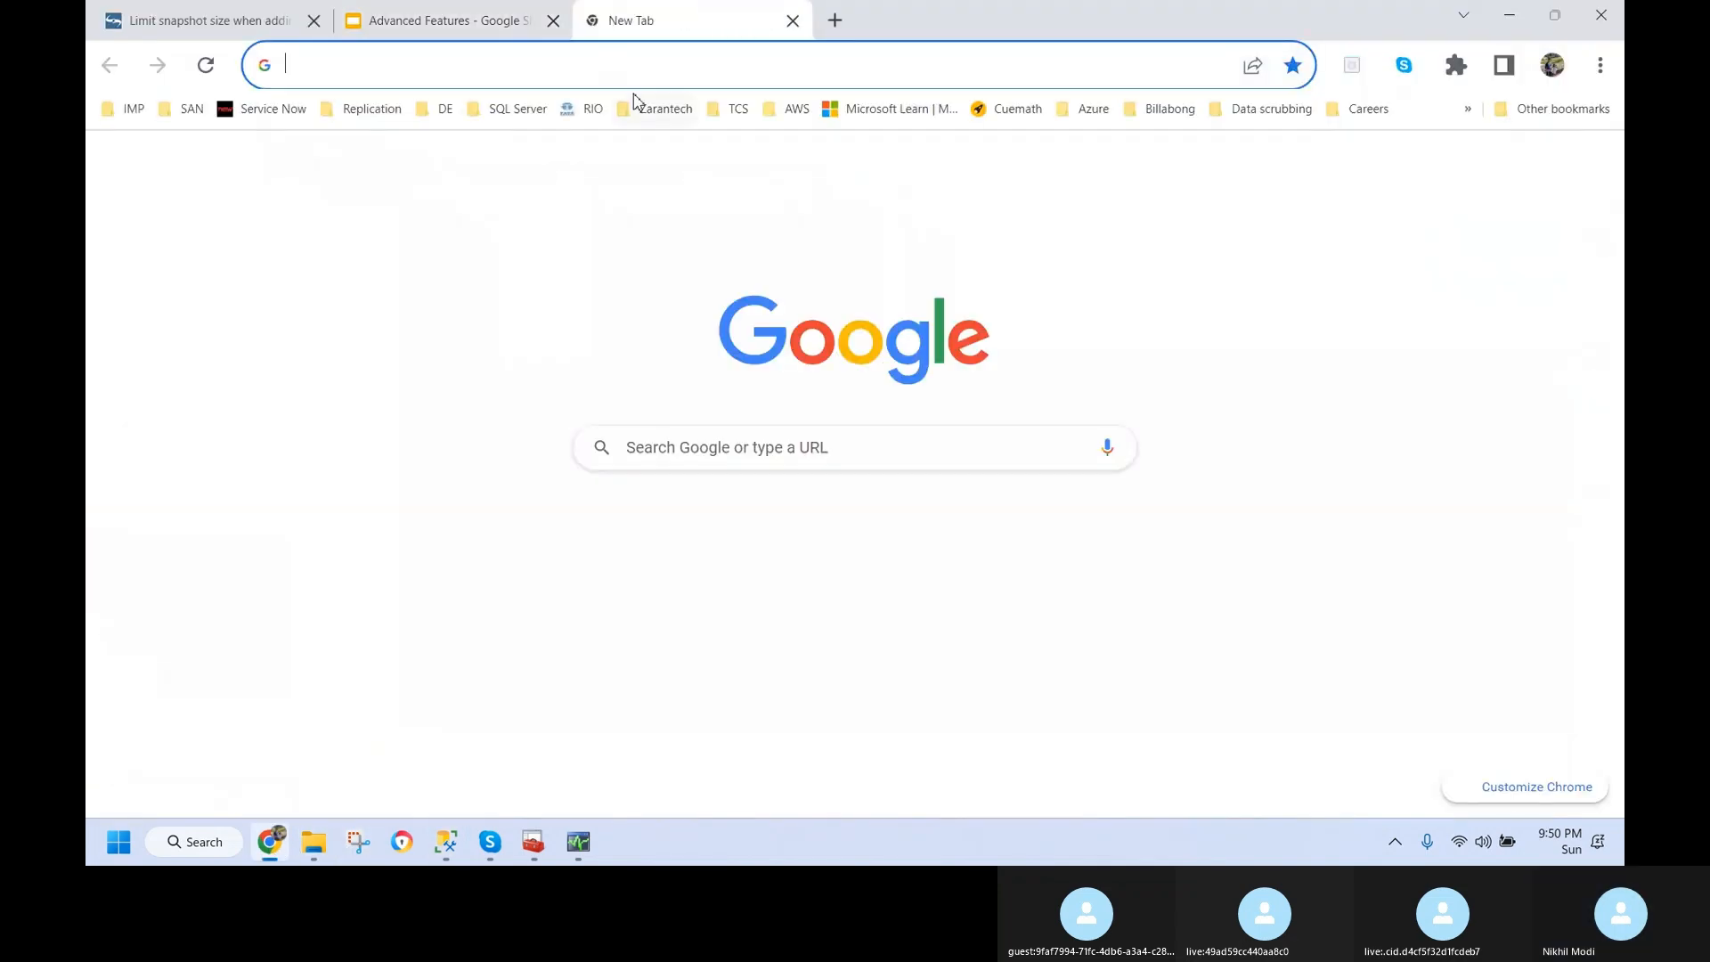
{"action": "key", "text": "ctrl+v"}
{"action": "left_click", "coordinate": [648, 97]}
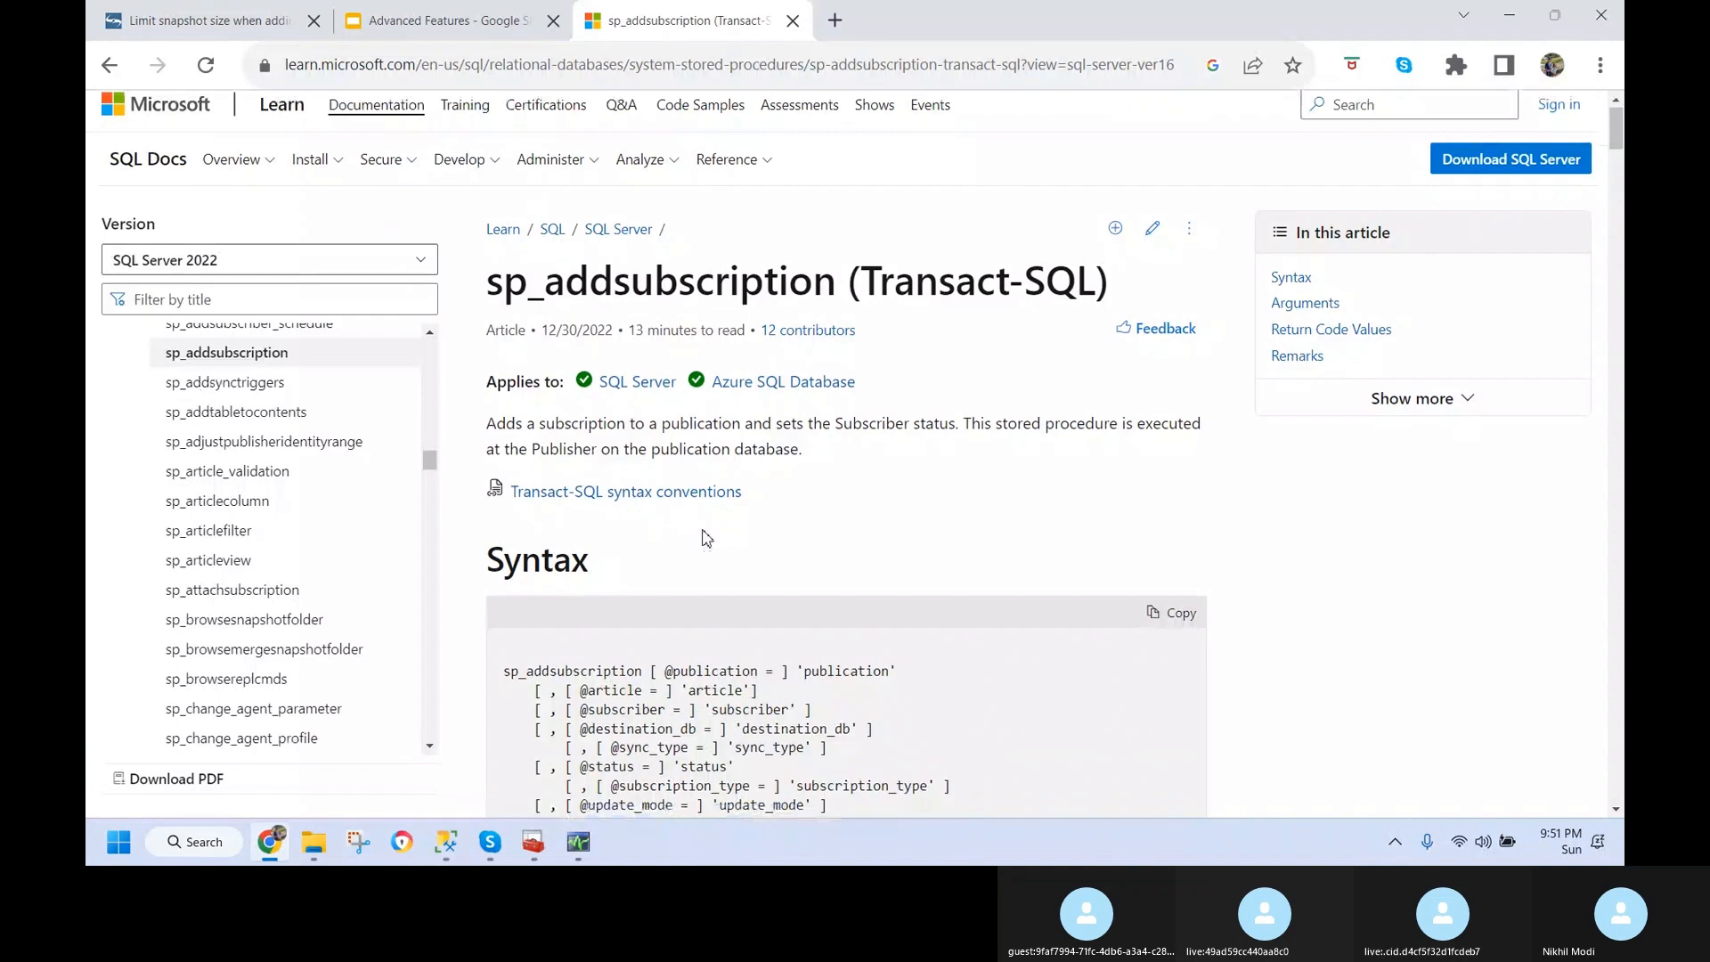
{"action": "scroll", "coordinate": [699, 517], "scroll_direction": "down", "scroll_amount": 2}
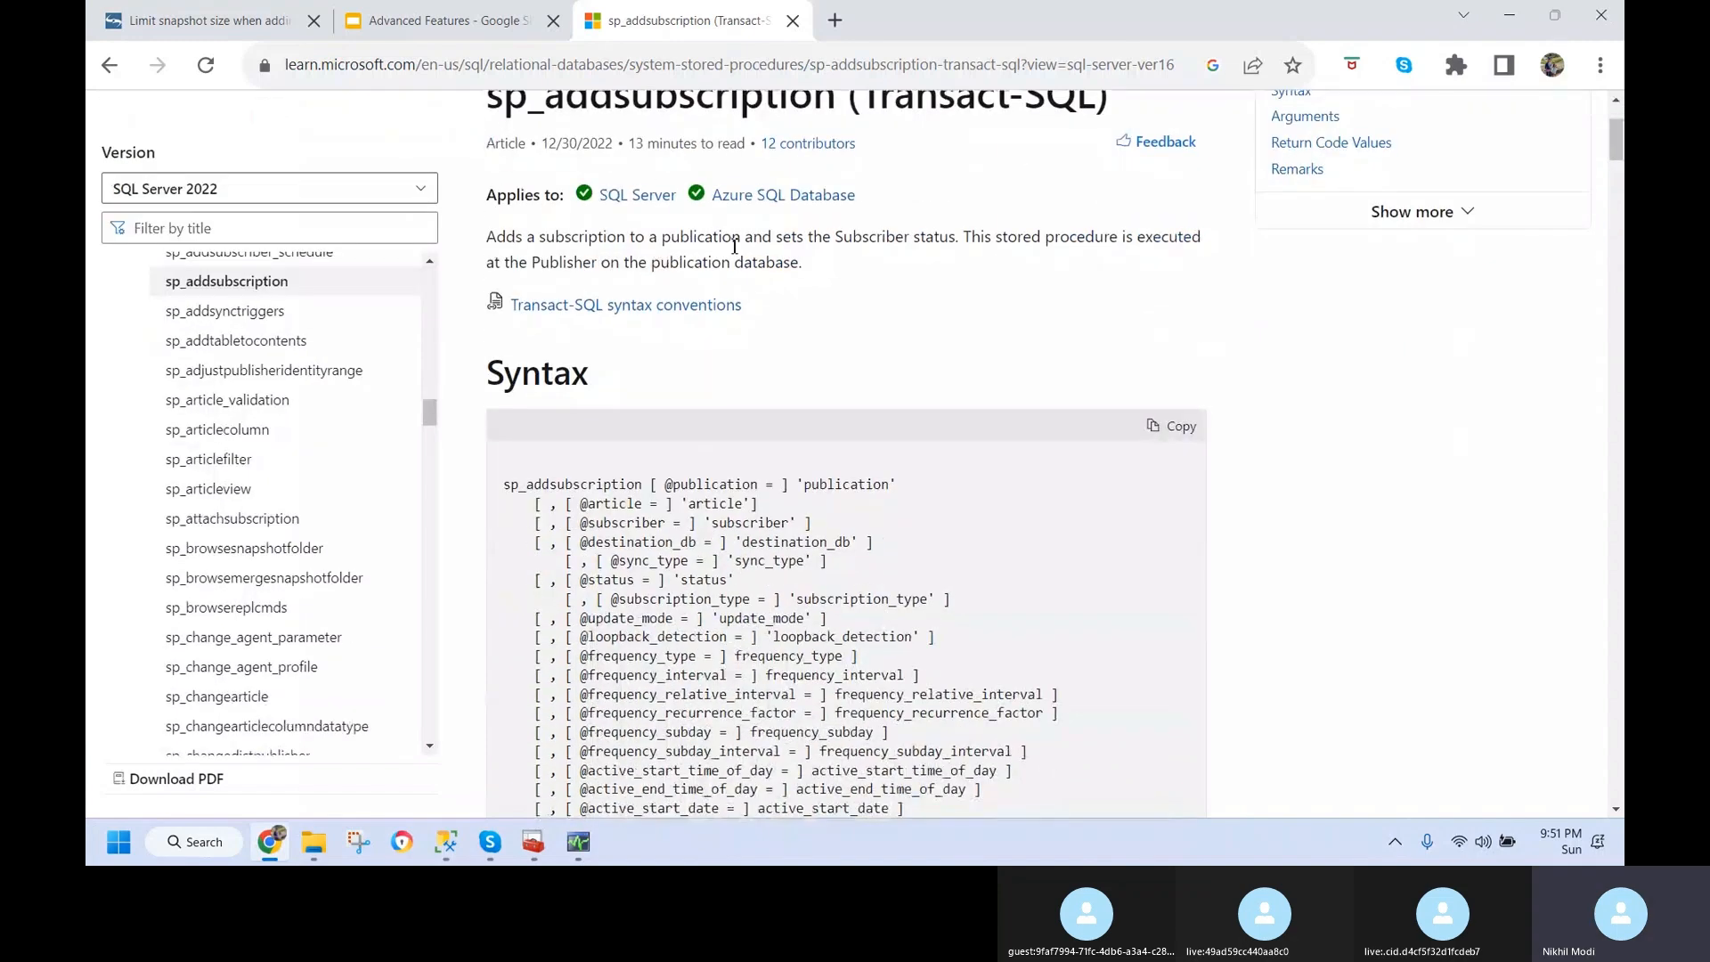
{"action": "scroll", "coordinate": [744, 523], "scroll_direction": "down", "scroll_amount": 8}
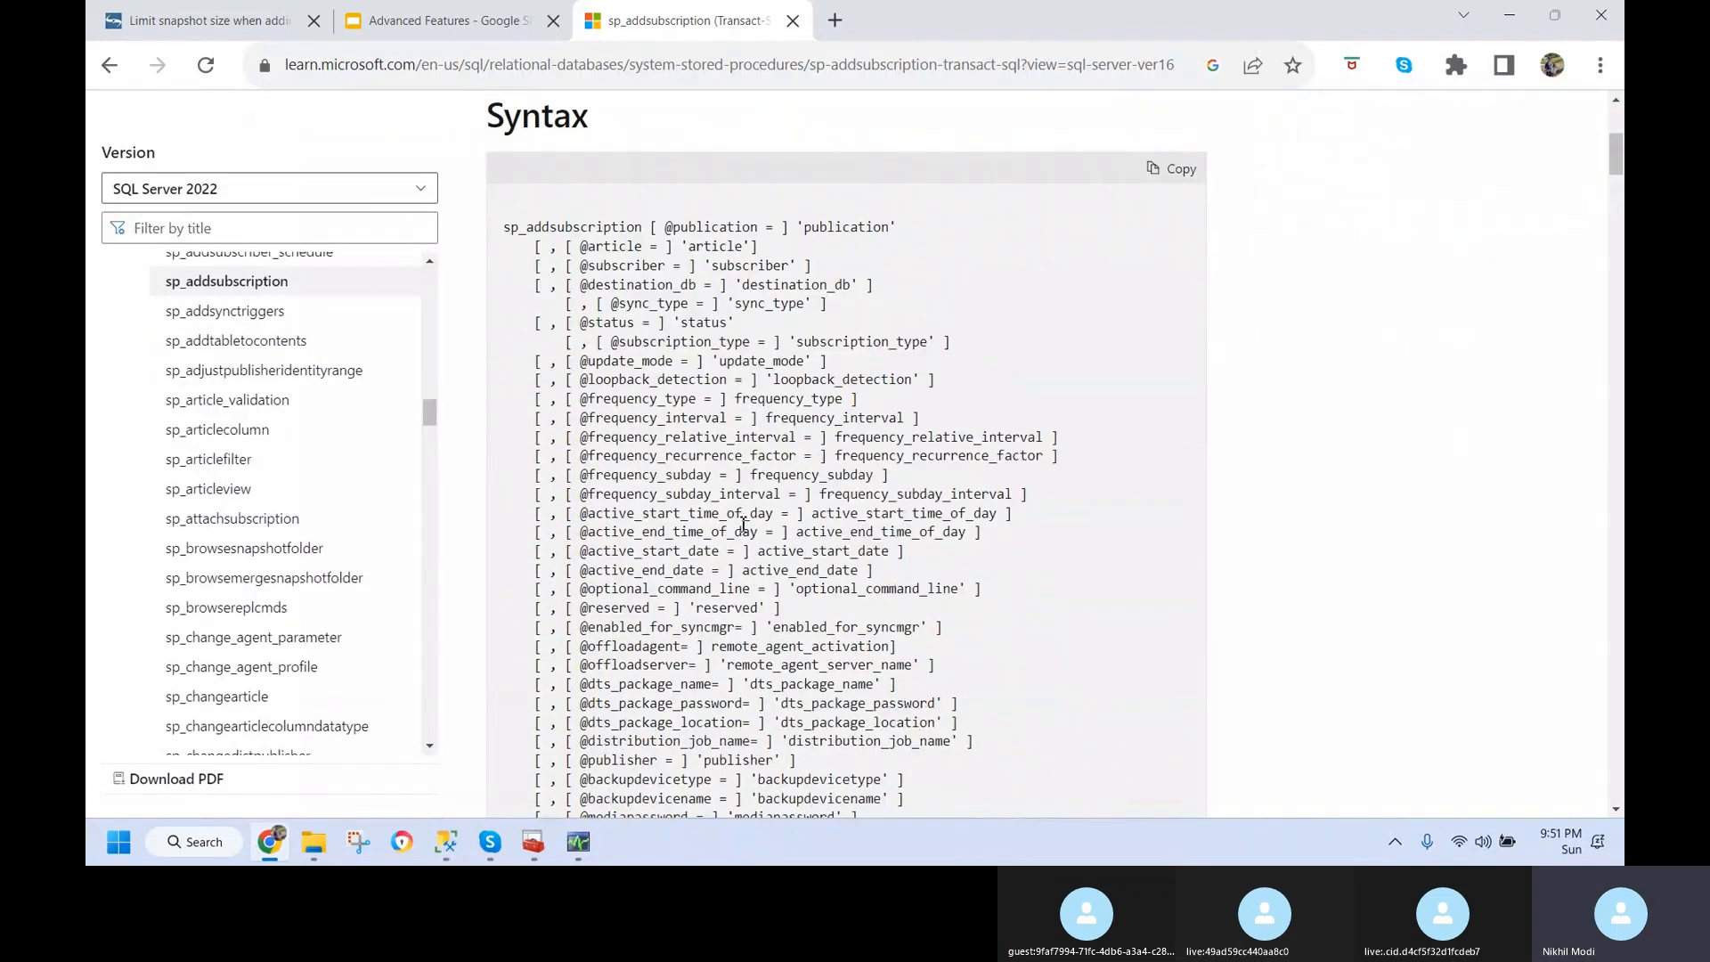
{"action": "scroll", "coordinate": [738, 523], "scroll_direction": "up", "scroll_amount": 4}
{"action": "scroll", "coordinate": [738, 523], "scroll_direction": "up", "scroll_amount": 3}
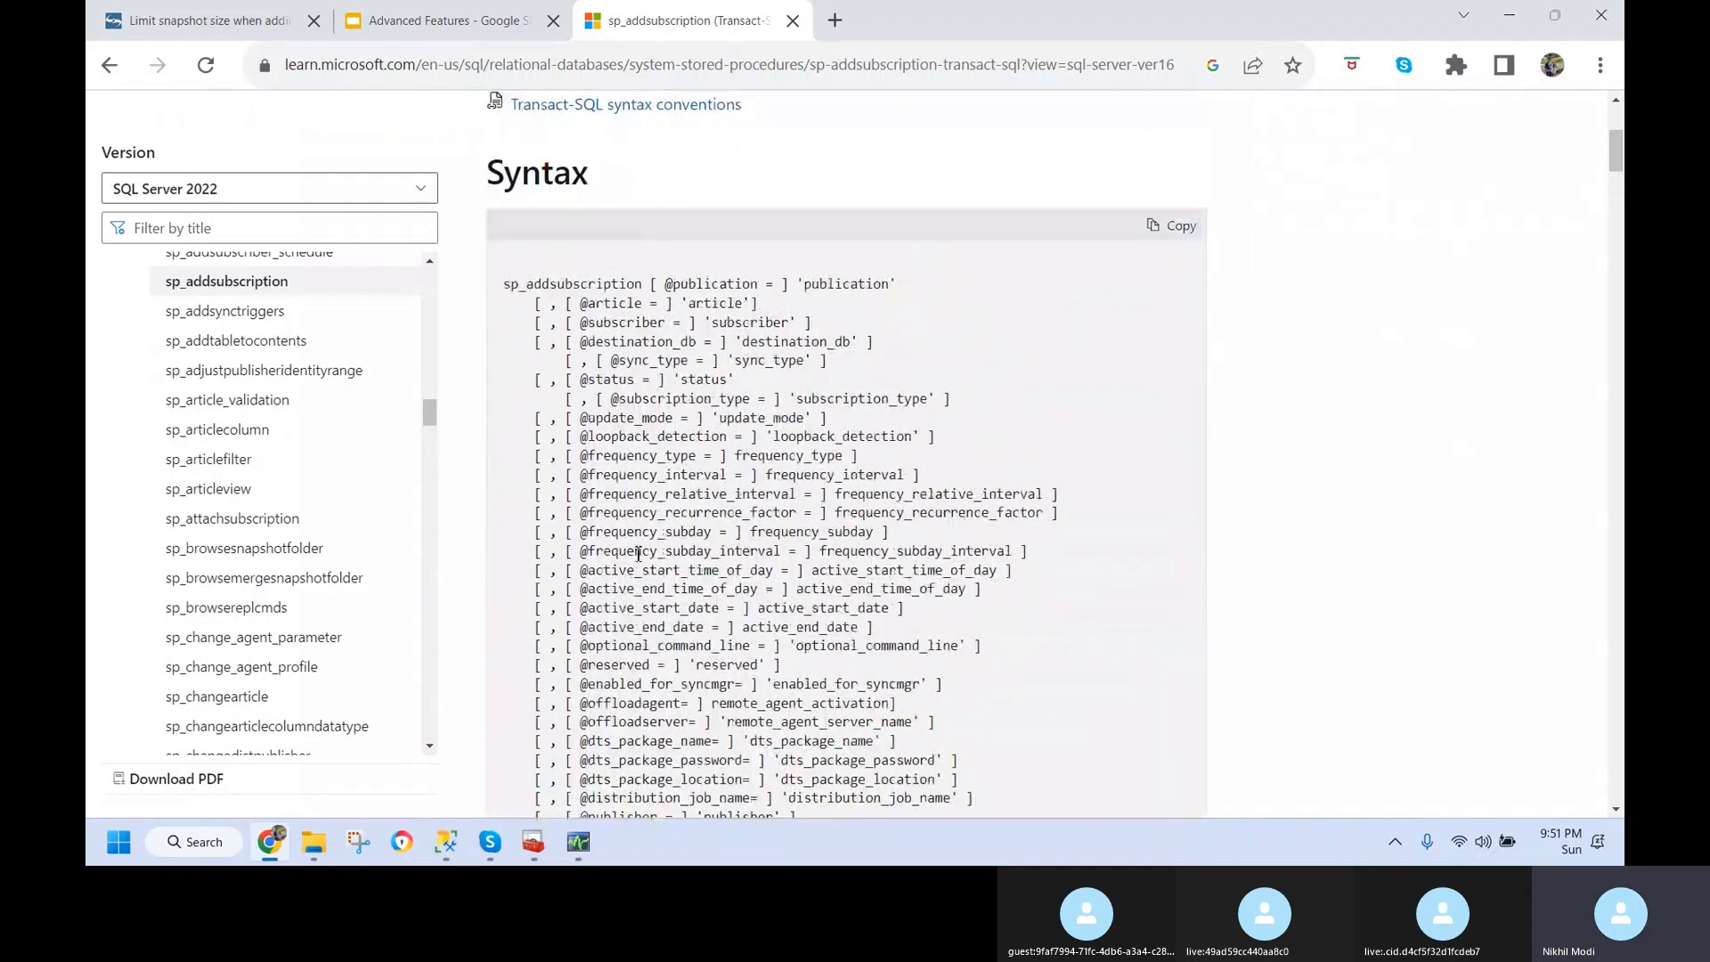
{"action": "scroll", "coordinate": [653, 692], "scroll_direction": "down", "scroll_amount": 10}
{"action": "scroll", "coordinate": [653, 692], "scroll_direction": "down", "scroll_amount": 5}
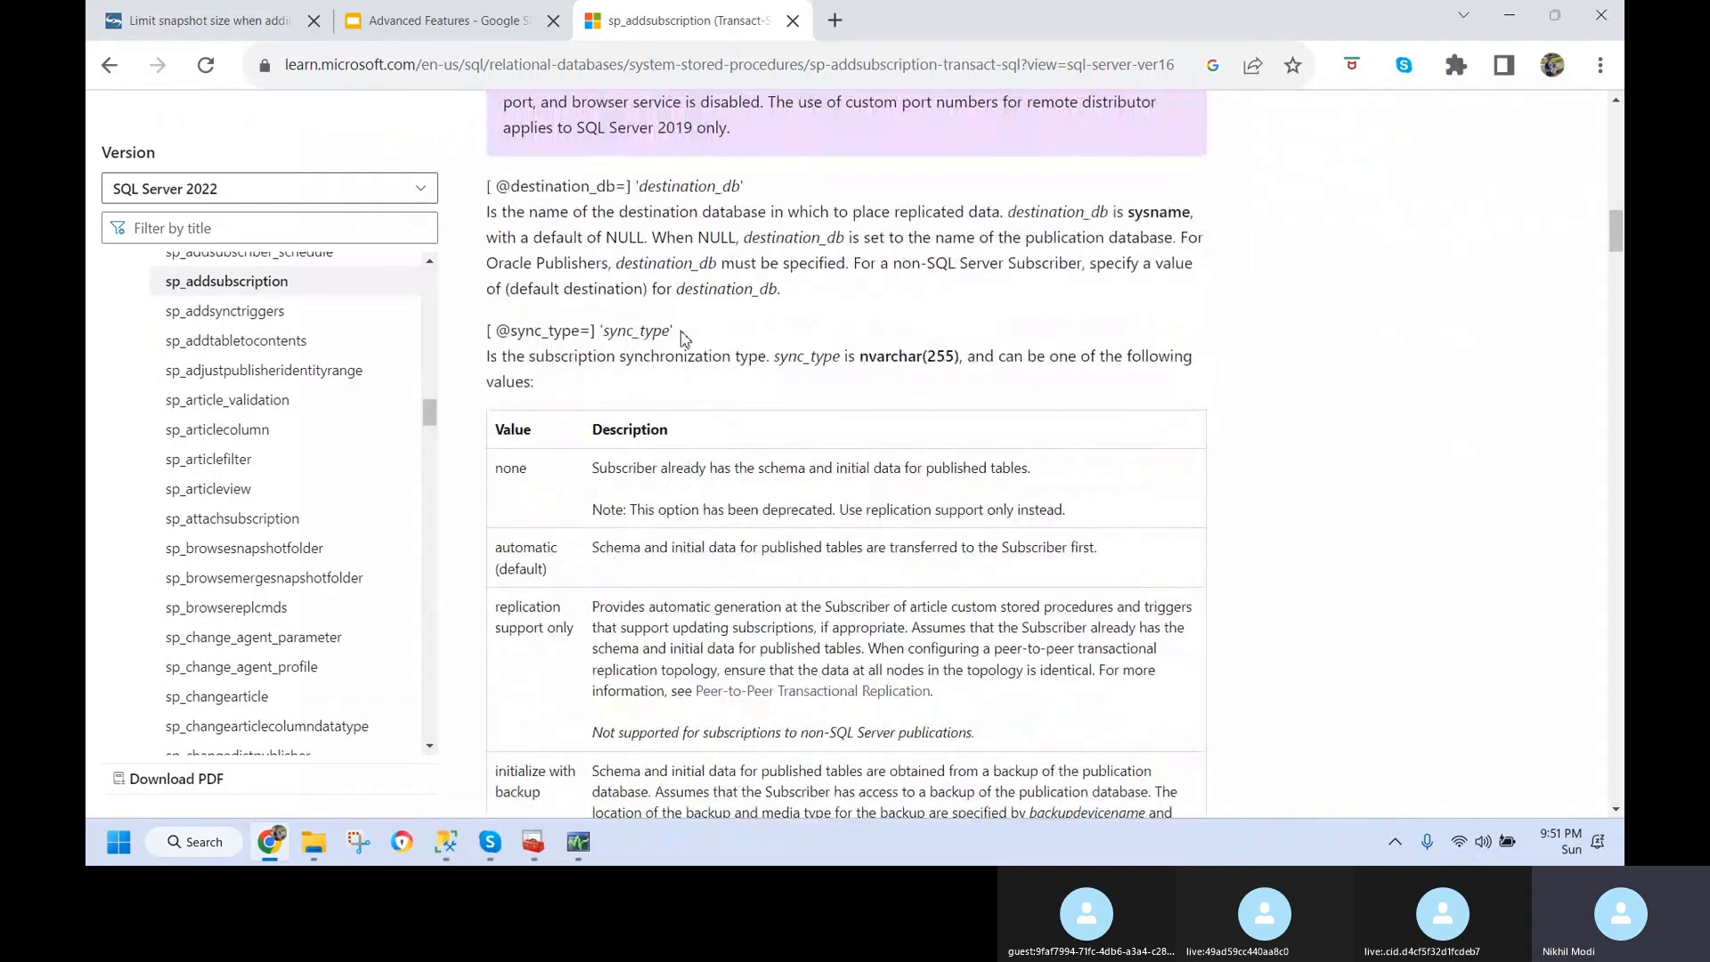
{"action": "left_click_drag", "start_coordinate": [681, 330], "coordinate": [474, 320]}
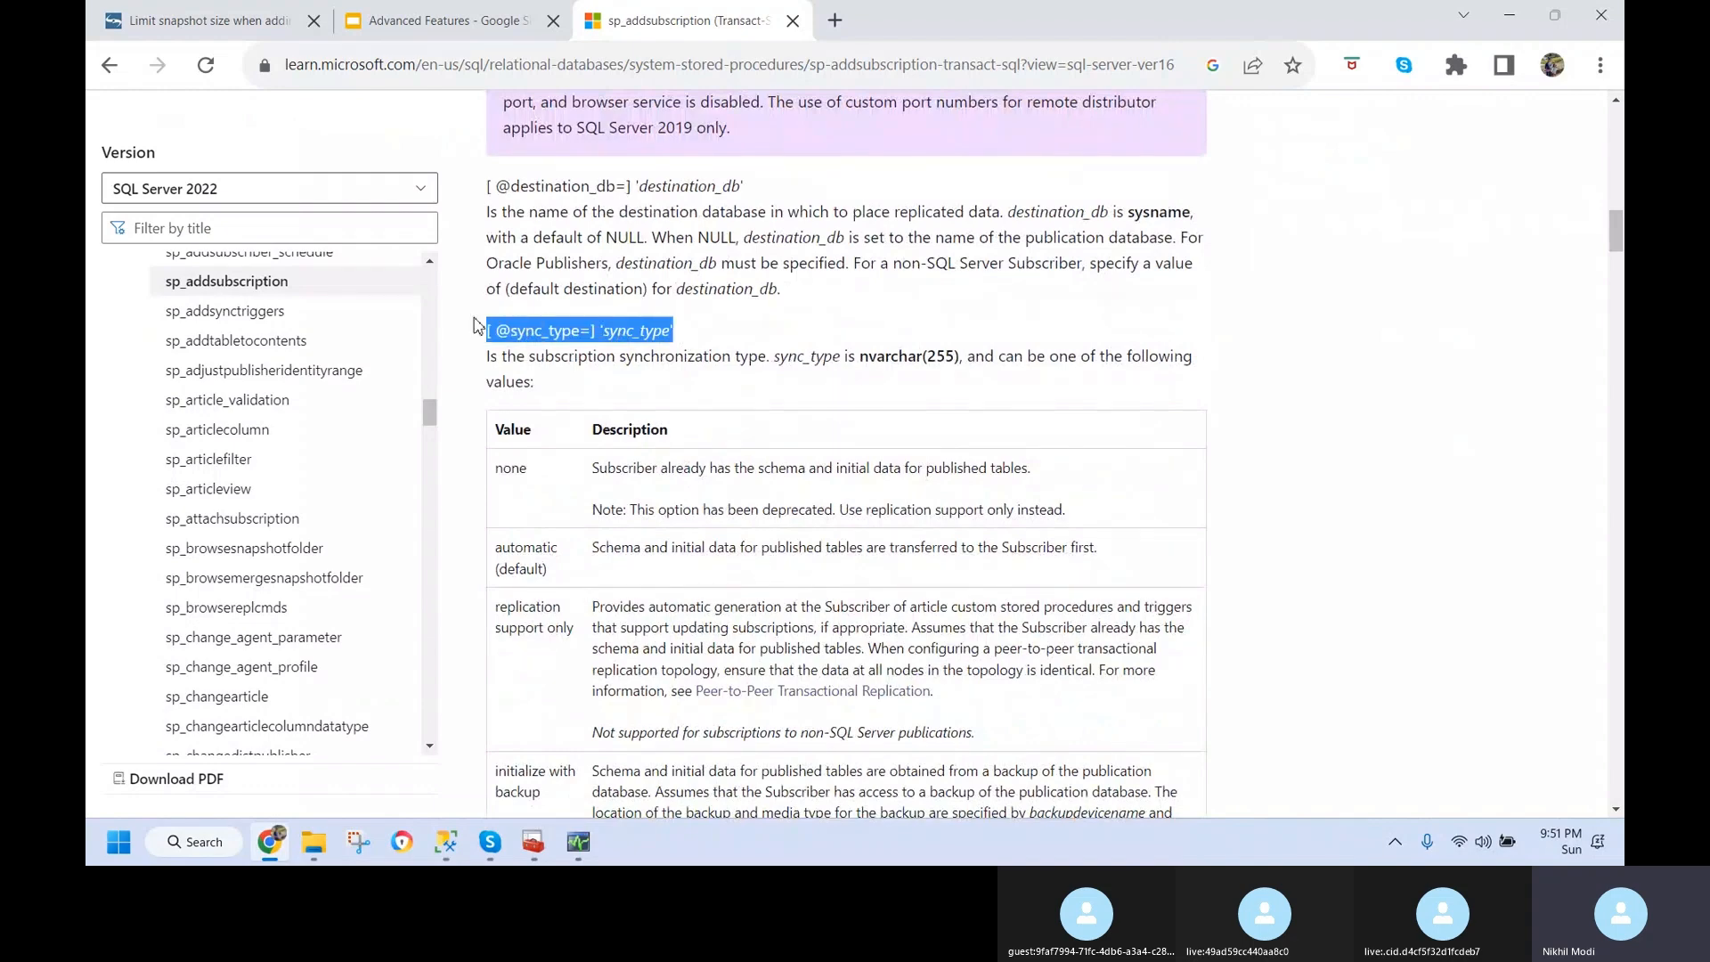
{"action": "scroll", "coordinate": [806, 598], "scroll_direction": "down", "scroll_amount": 2}
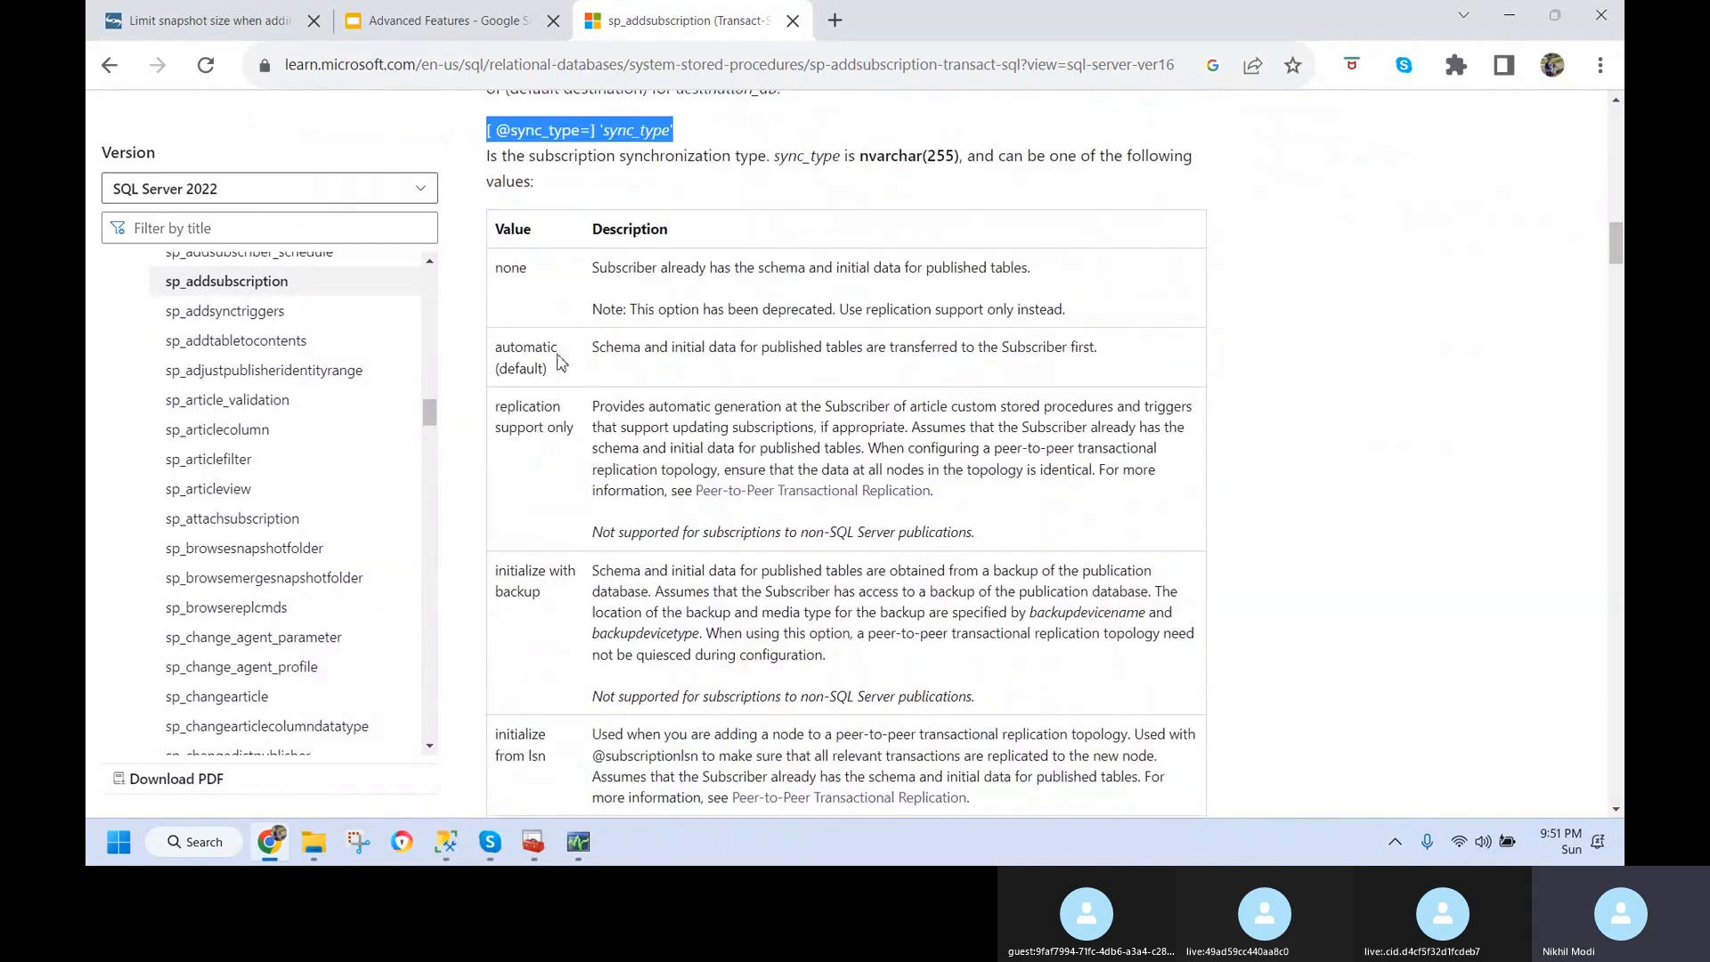
{"action": "left_click_drag", "start_coordinate": [558, 354], "coordinate": [501, 346]}
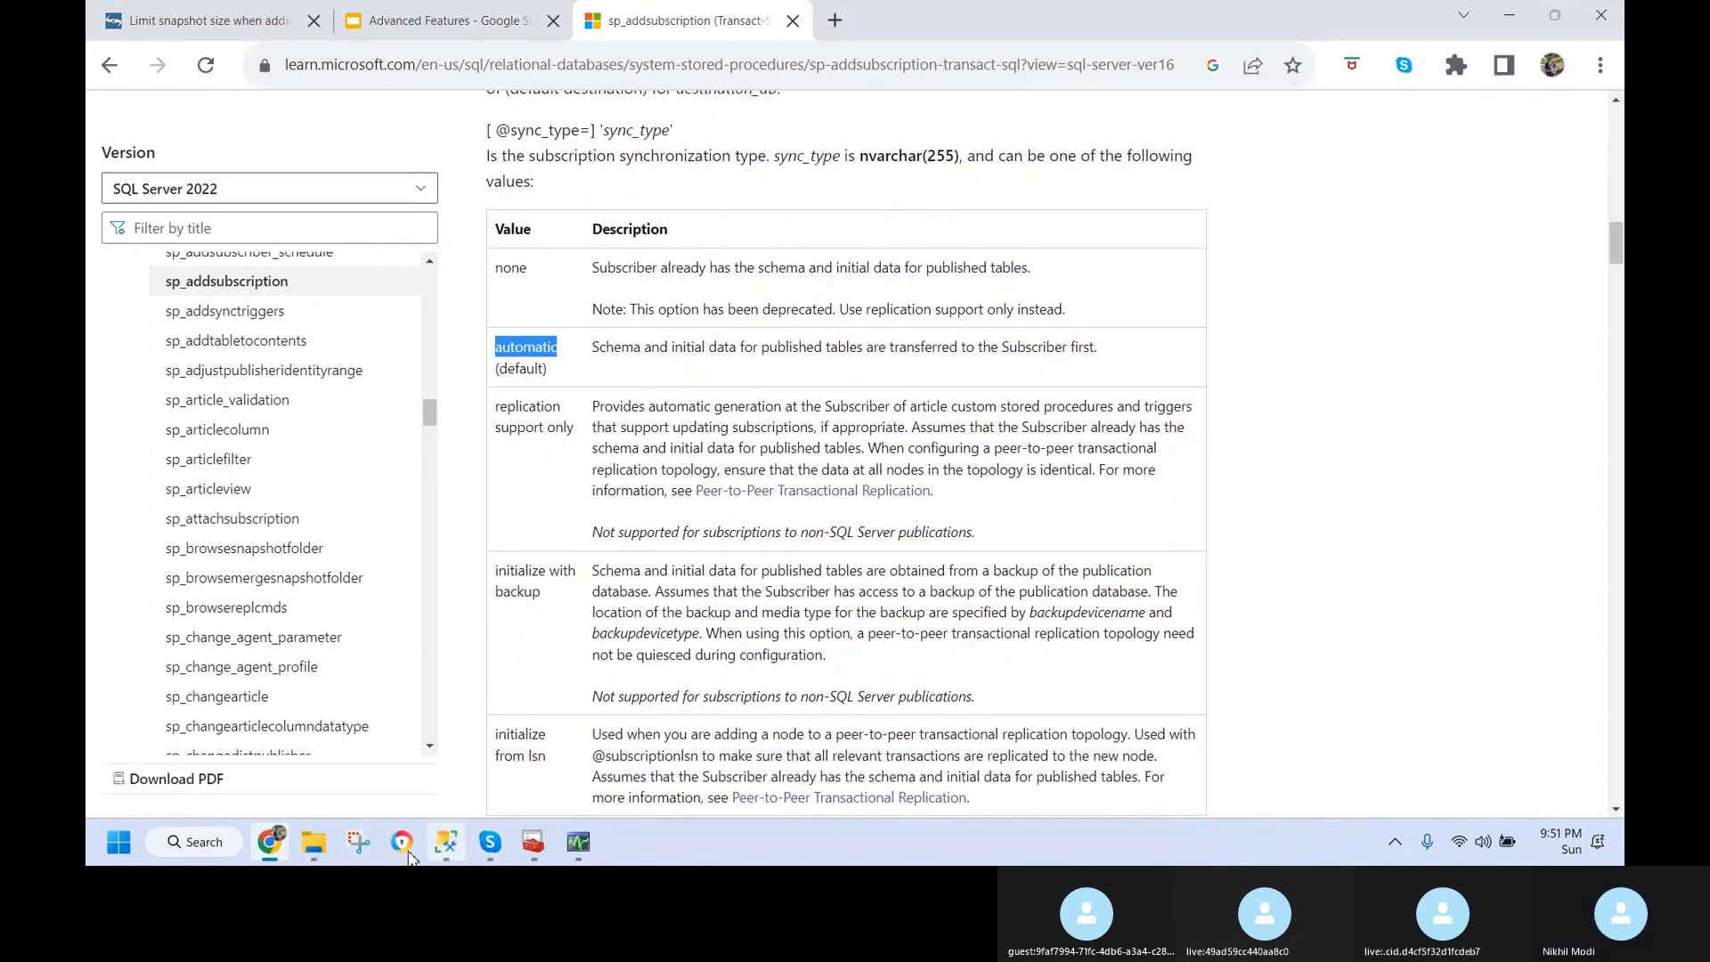
- Open the Google Slides presentation "2. Understanding SQL Server Replication" from the recent presentations and browse its slides down to Replication Agents
{"action": "left_click", "coordinate": [492, 34]}
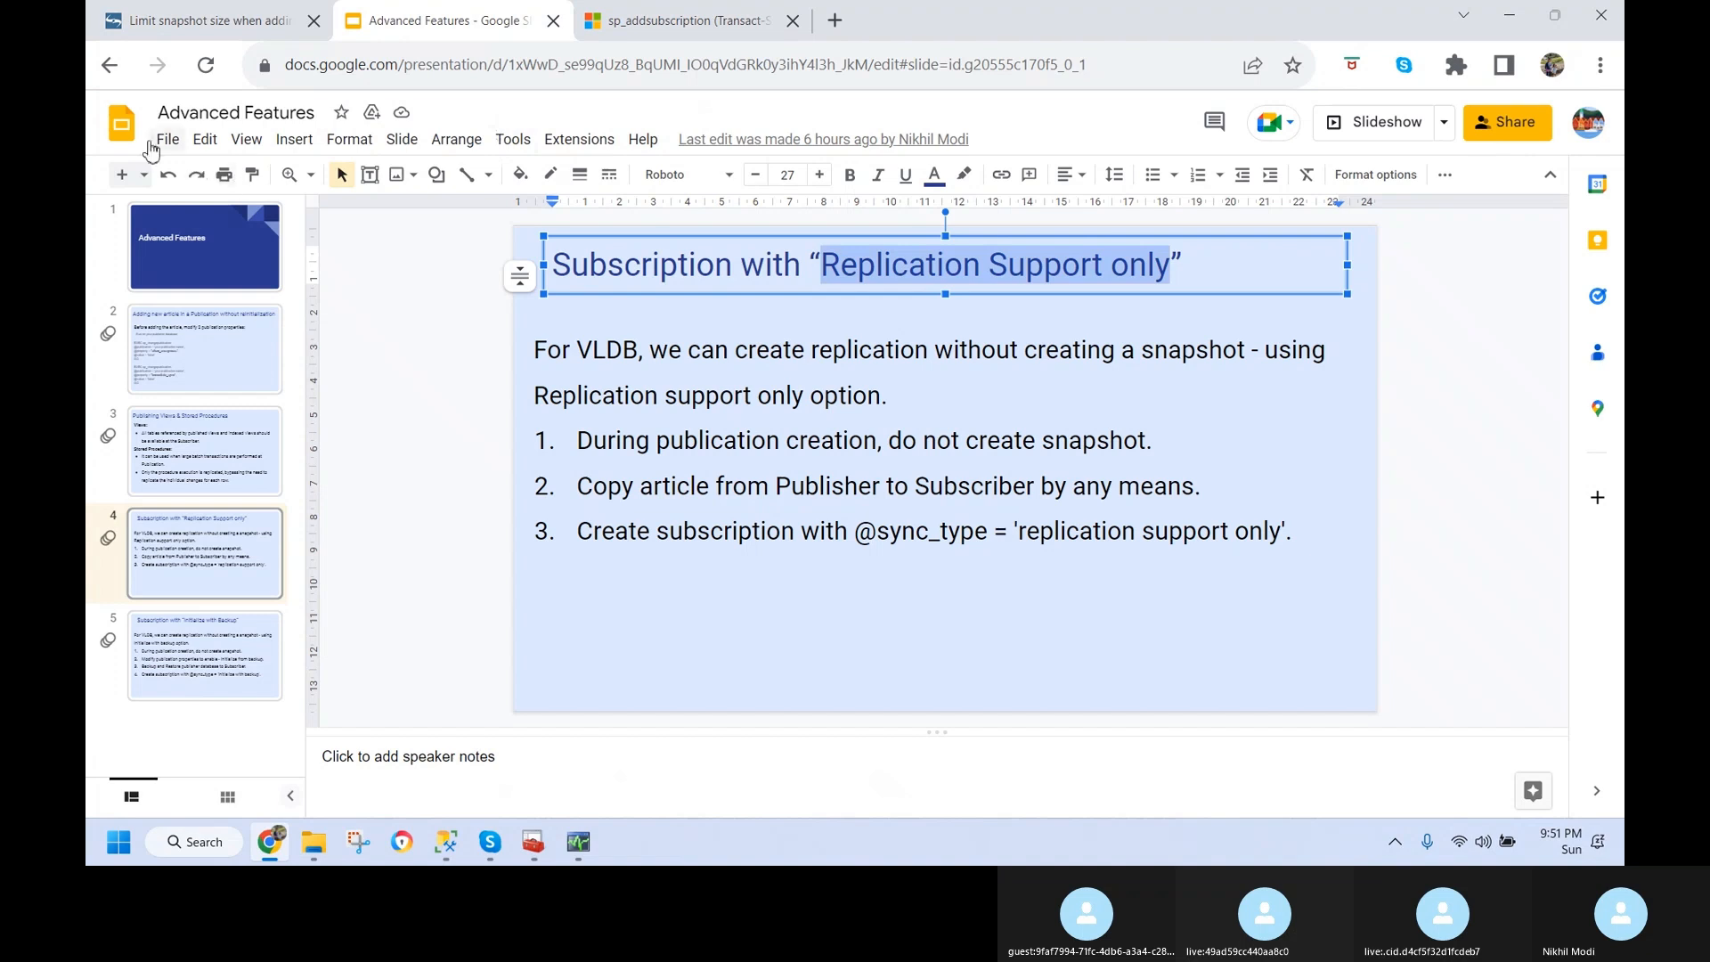
{"action": "left_click", "coordinate": [121, 125]}
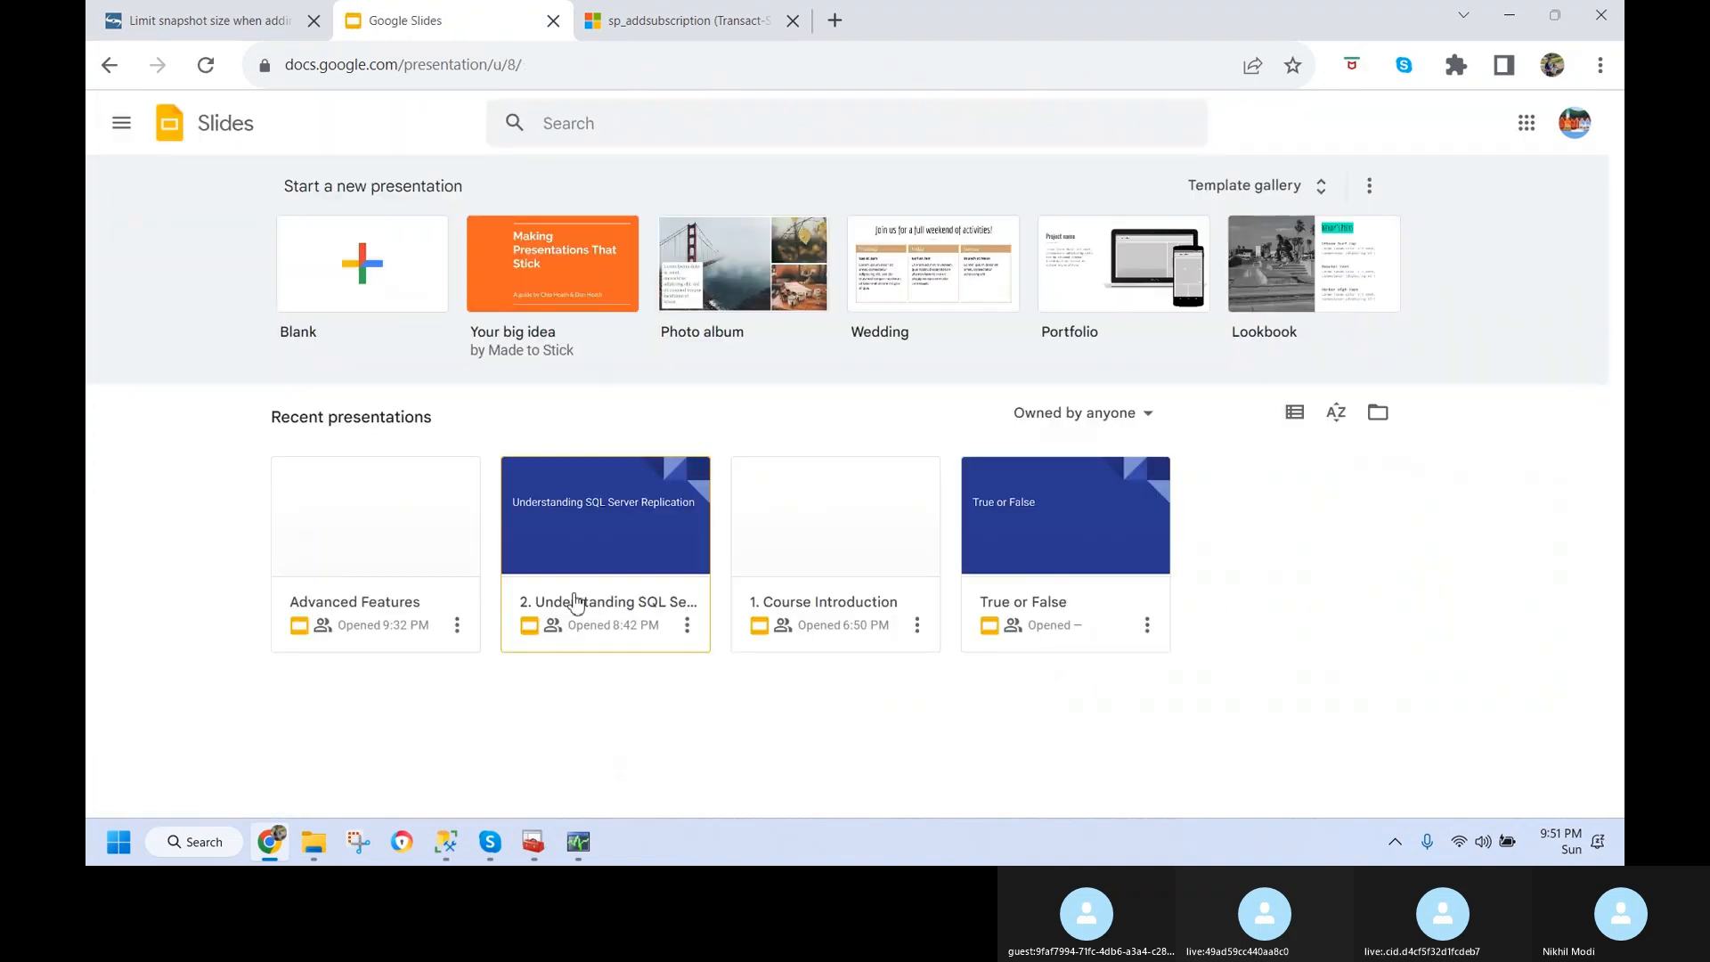
{"action": "left_click", "coordinate": [605, 533]}
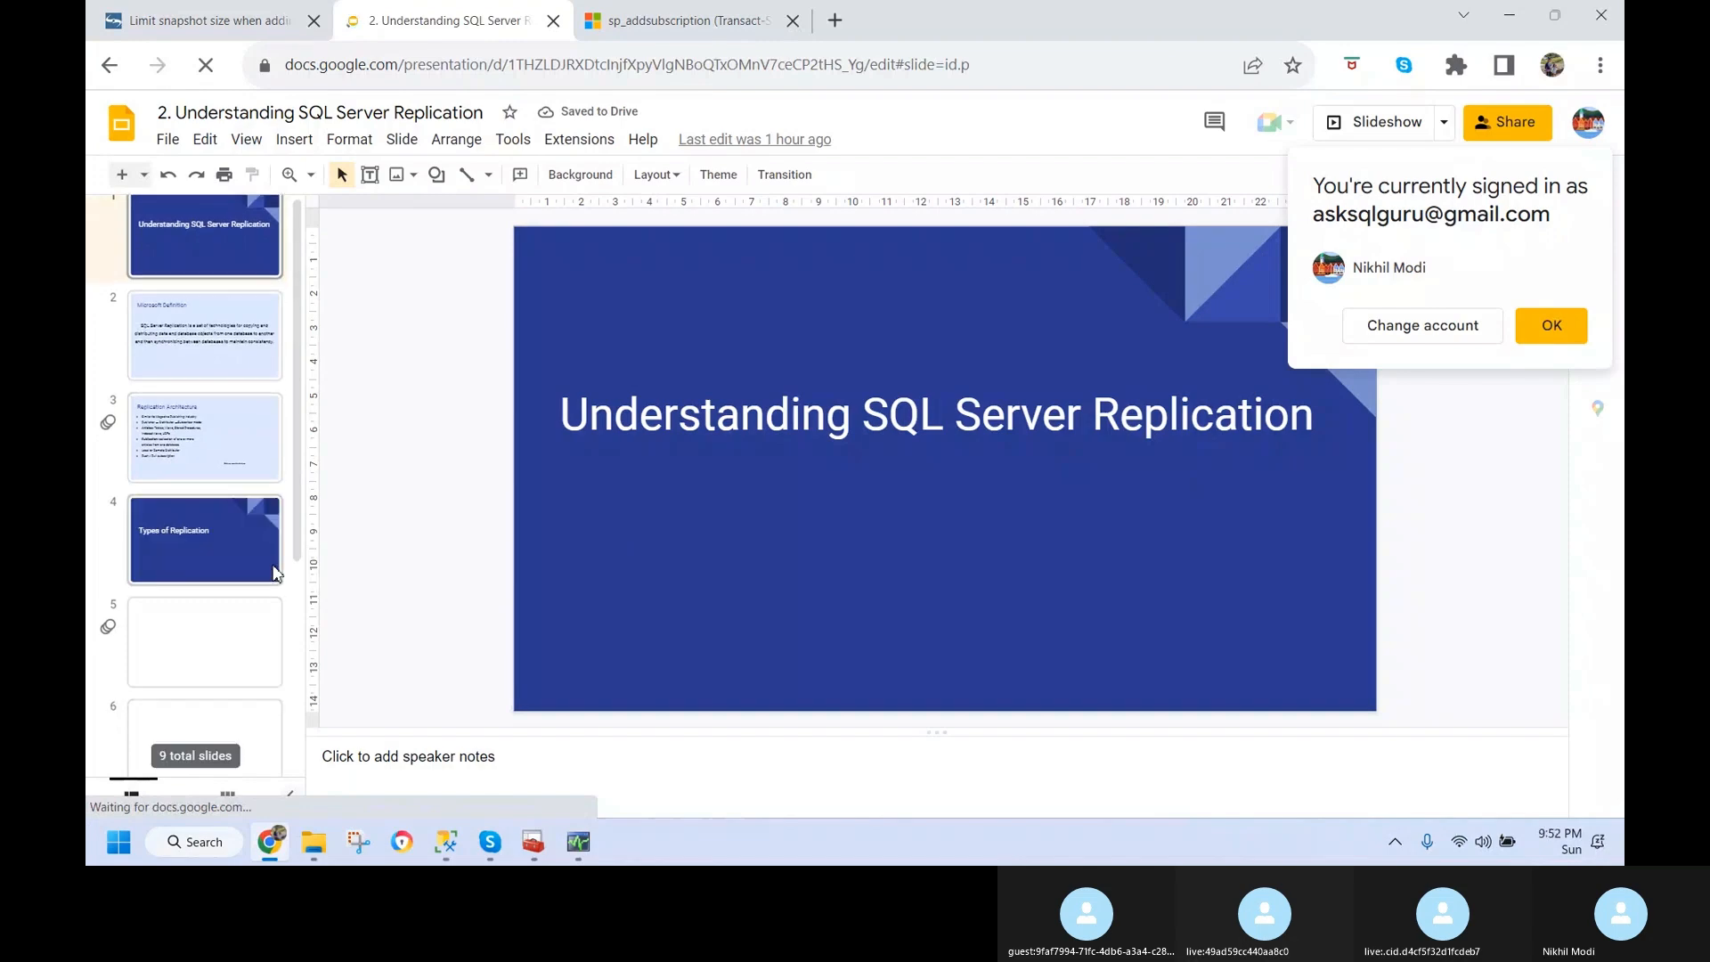
{"action": "scroll", "coordinate": [275, 572], "scroll_direction": "down", "scroll_amount": 5}
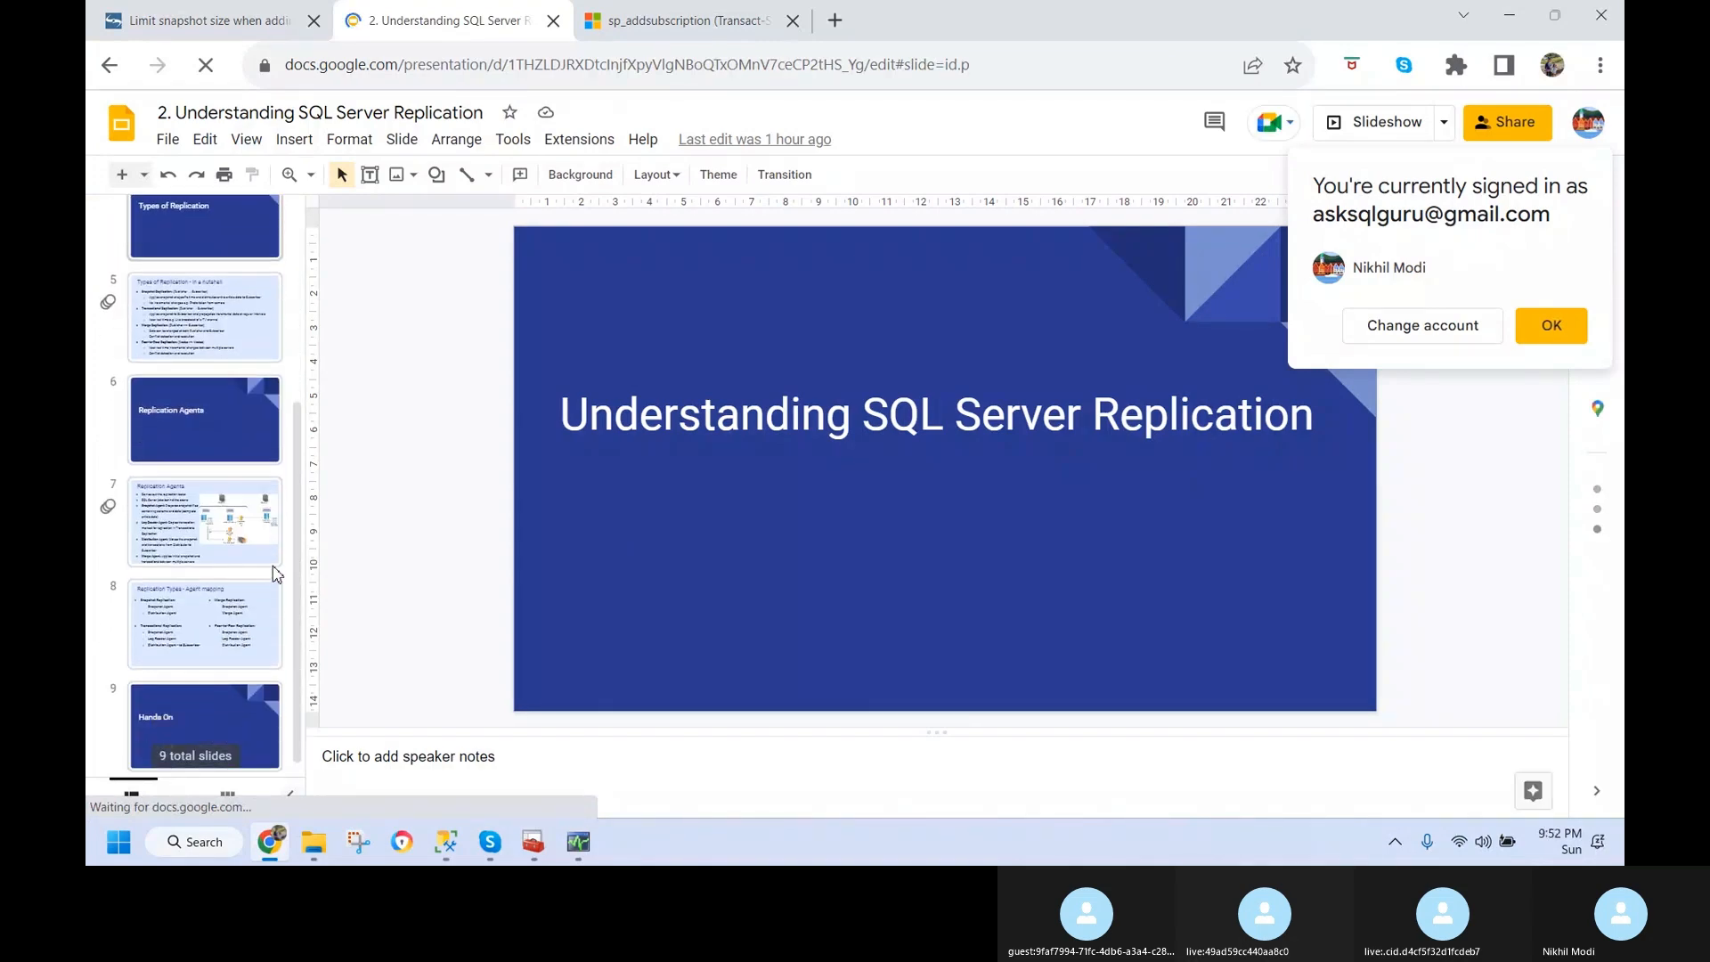